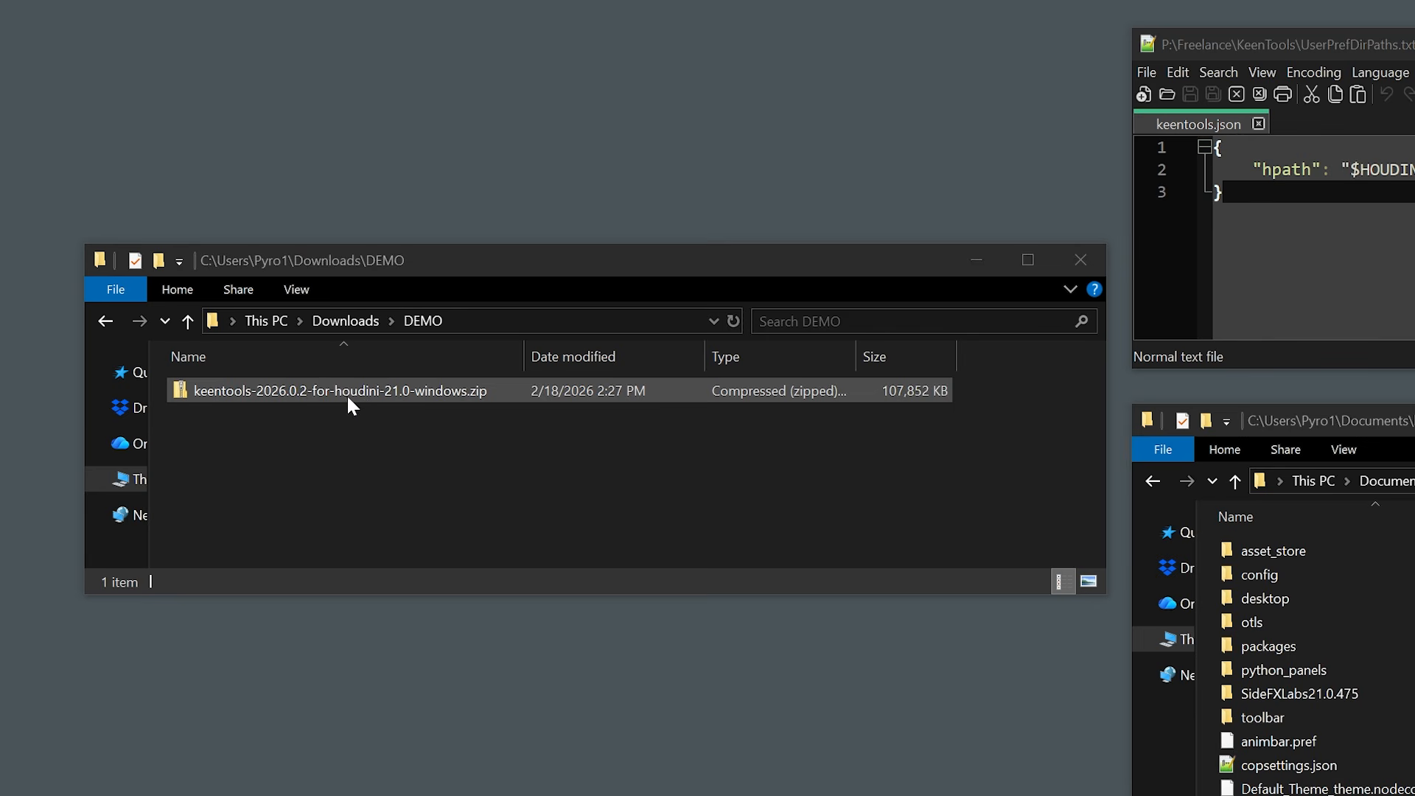
{"action": "left_click", "coordinate": [353, 393]}
{"action": "right_click", "coordinate": [354, 392]}
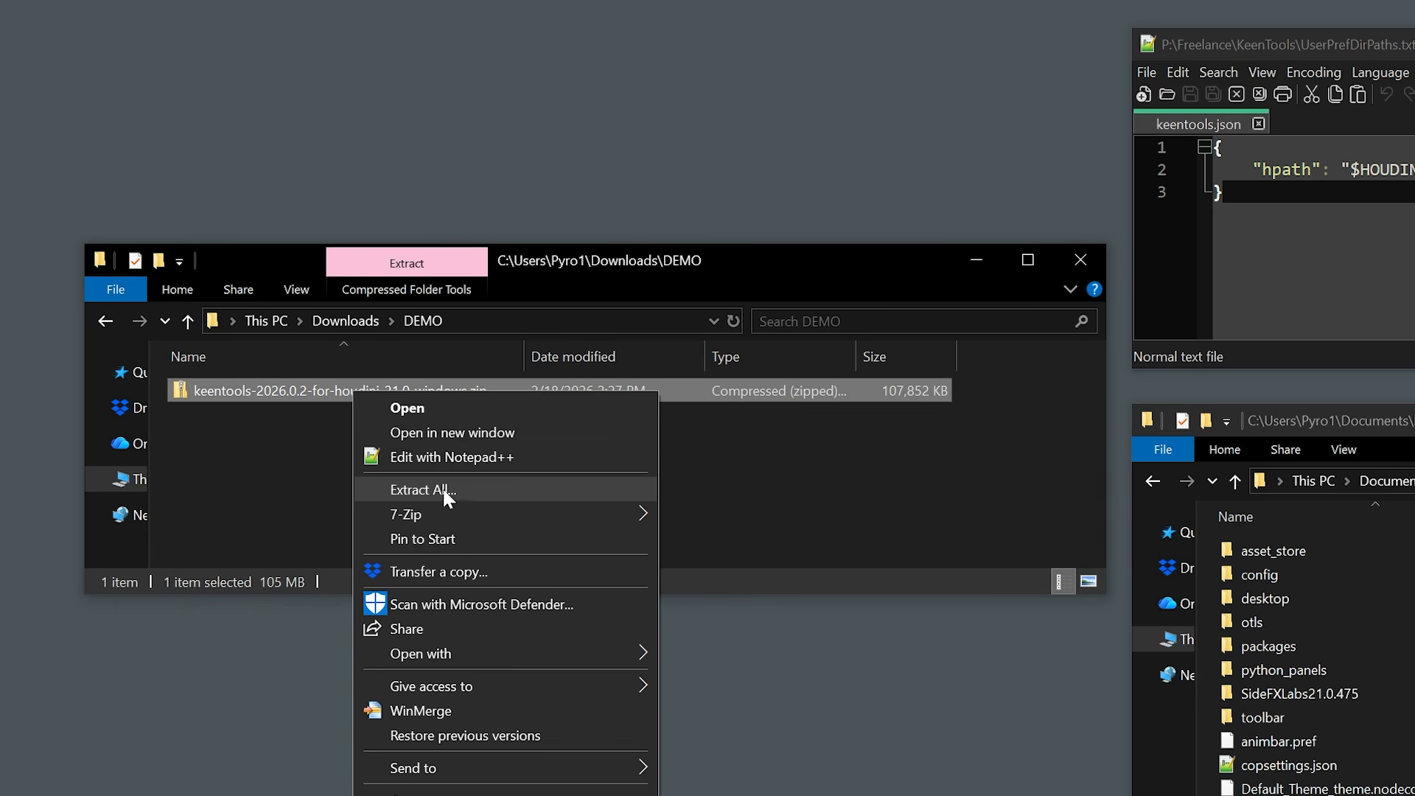
{"action": "left_click", "coordinate": [268, 461]}
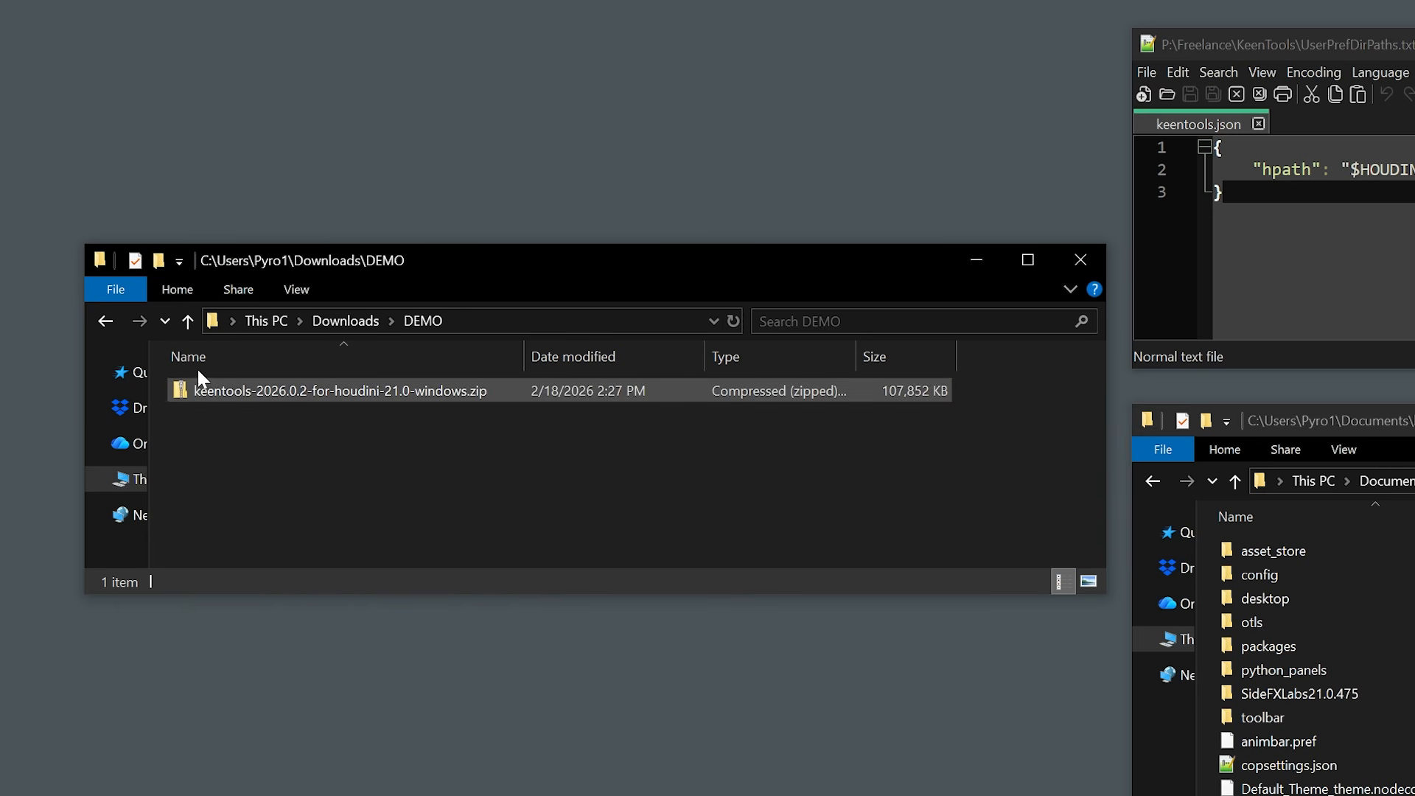
Step: Open the keentools-2026.0.2-for-houdini-21.0-windows.zip archive and check its keentools folder and keentools.json file
{"action": "double_click", "coordinate": [184, 395]}
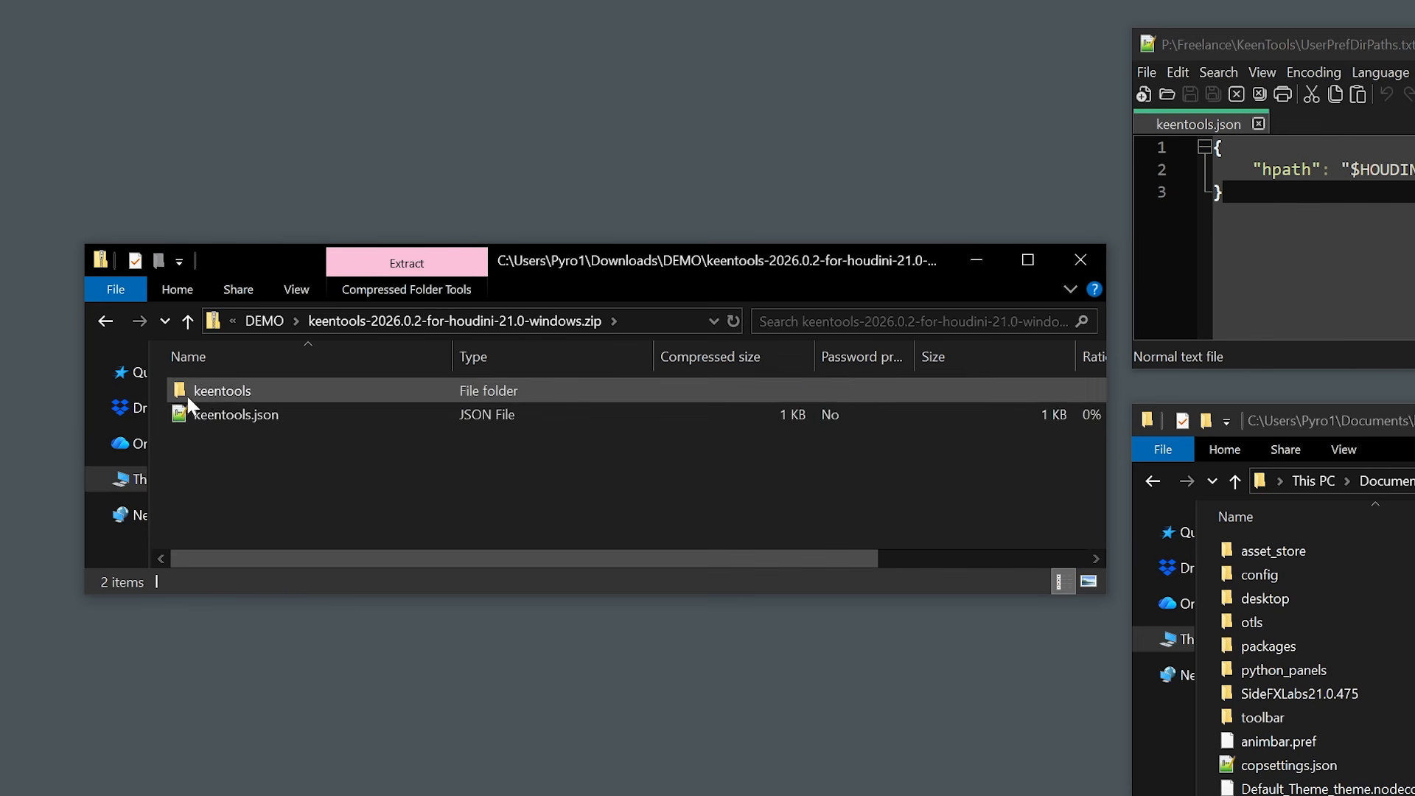
{"action": "left_click", "coordinate": [270, 391]}
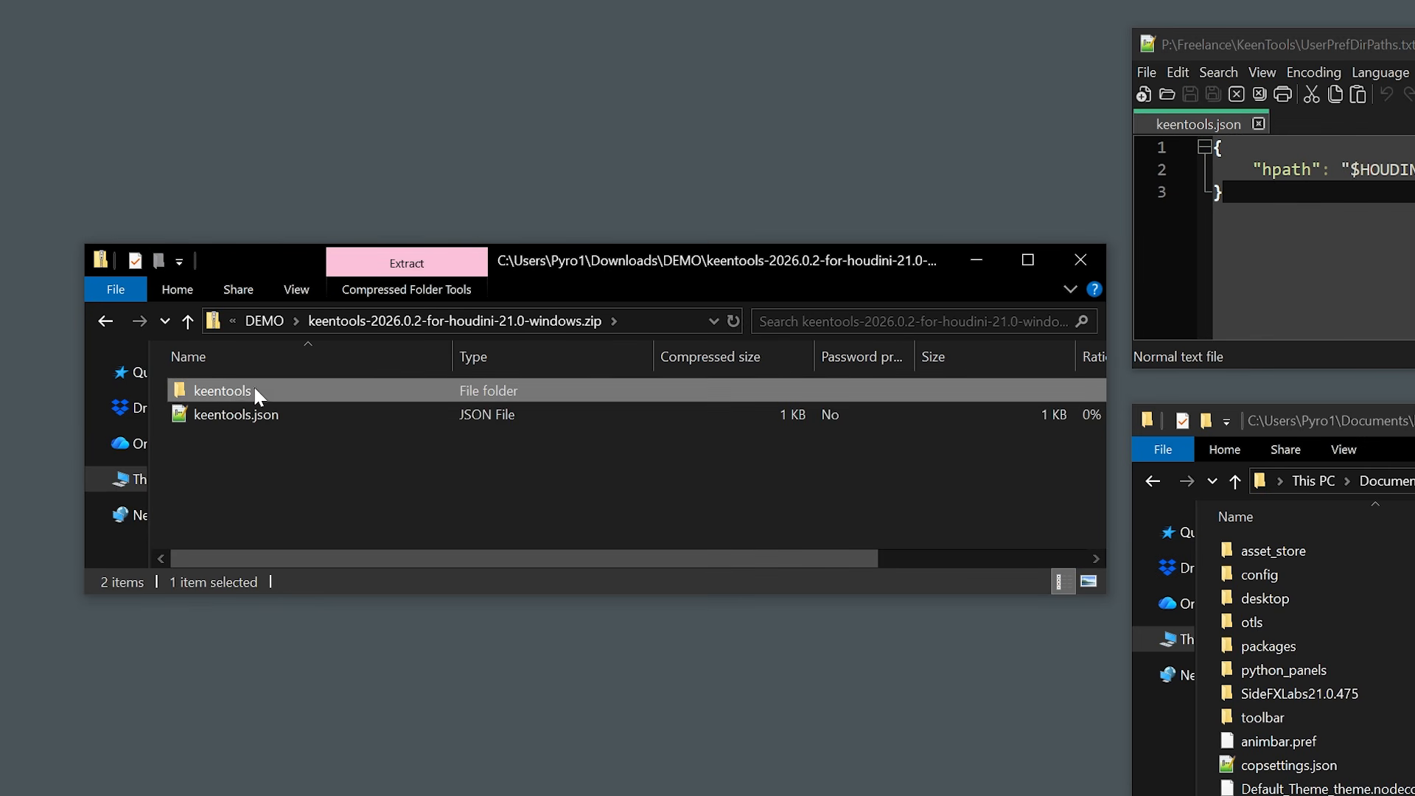
{"action": "left_click", "coordinate": [293, 414]}
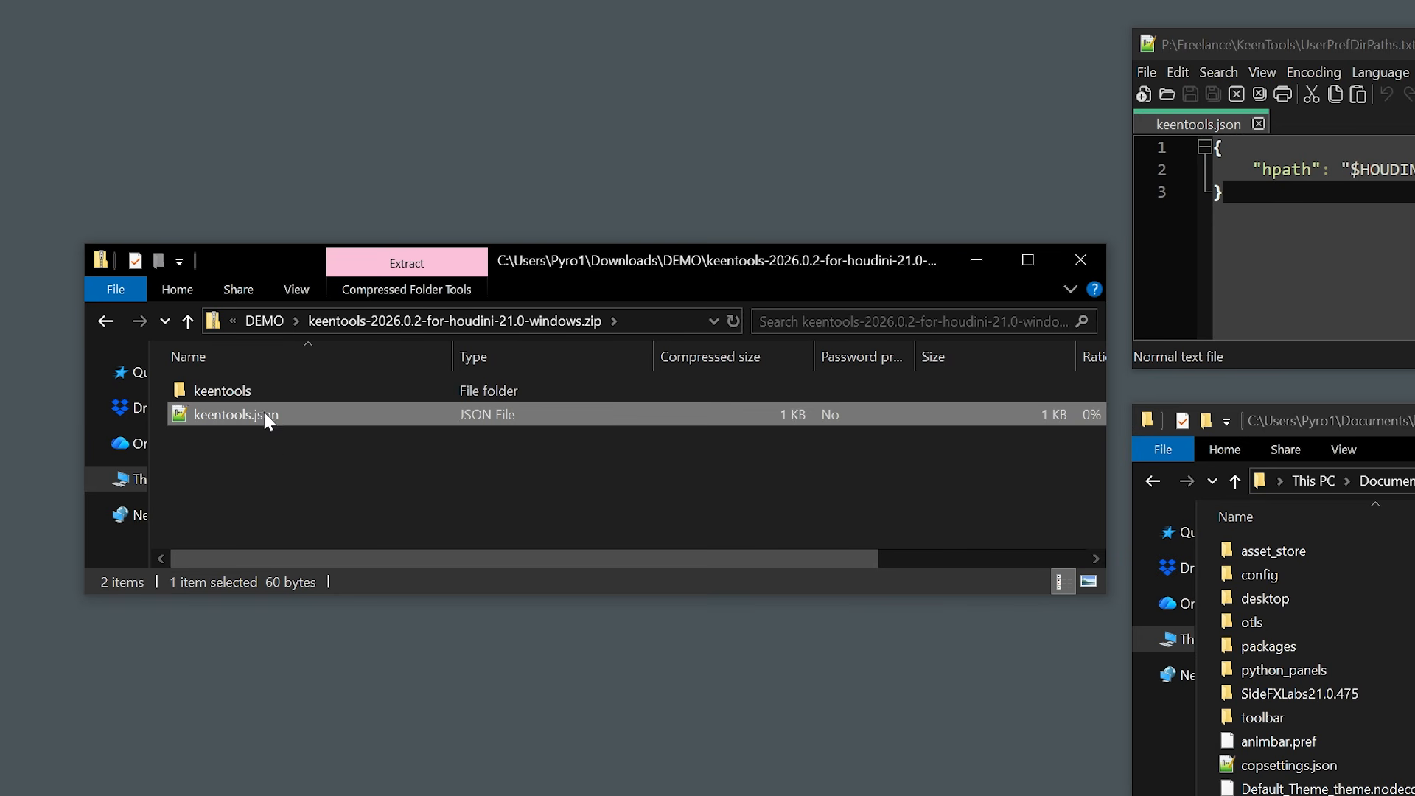
{"action": "left_click", "coordinate": [289, 444]}
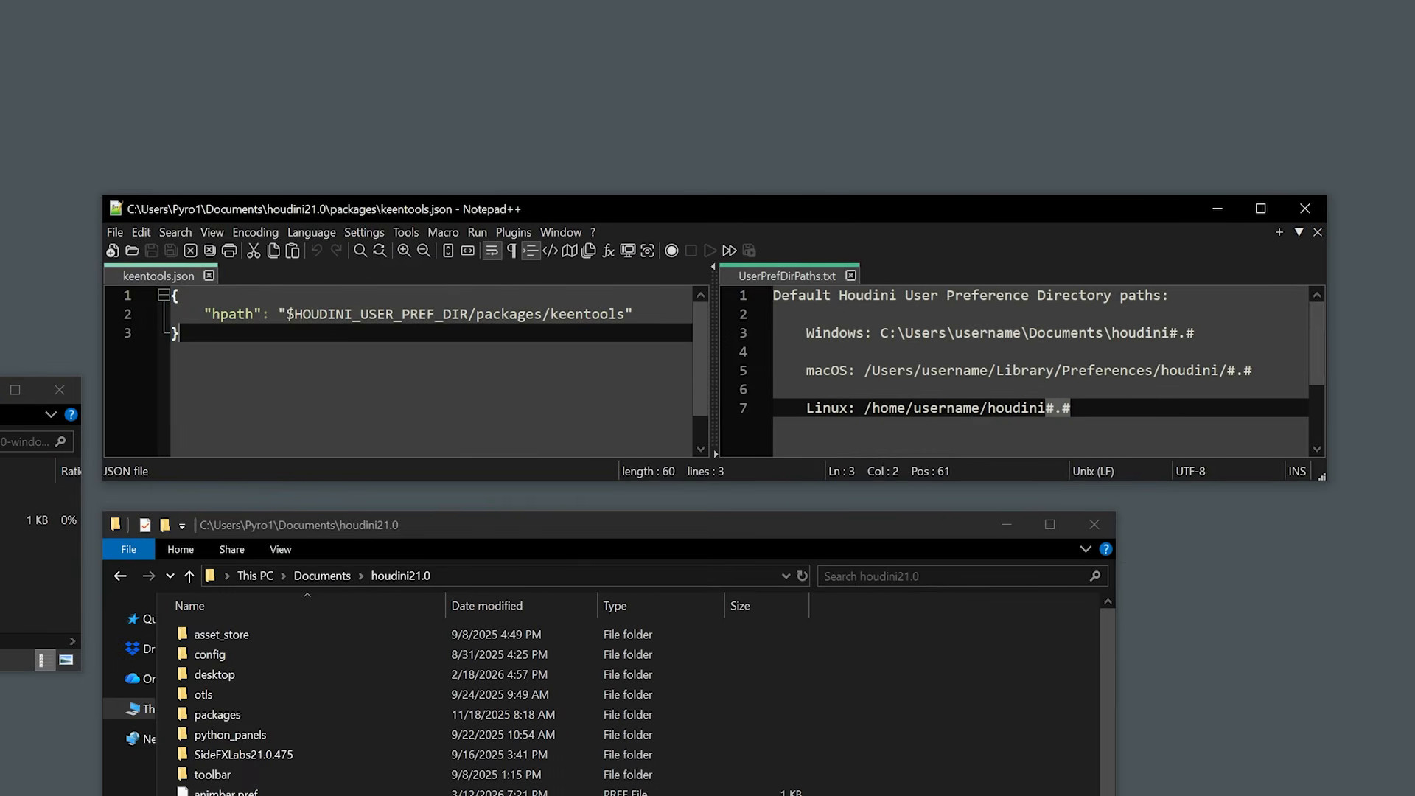
Step: Examine the hpath entry in keentools.json, including its full path value and the $HOUDINI_USER_PREF_DIR variable
{"action": "key", "text": "ctrl+a"}
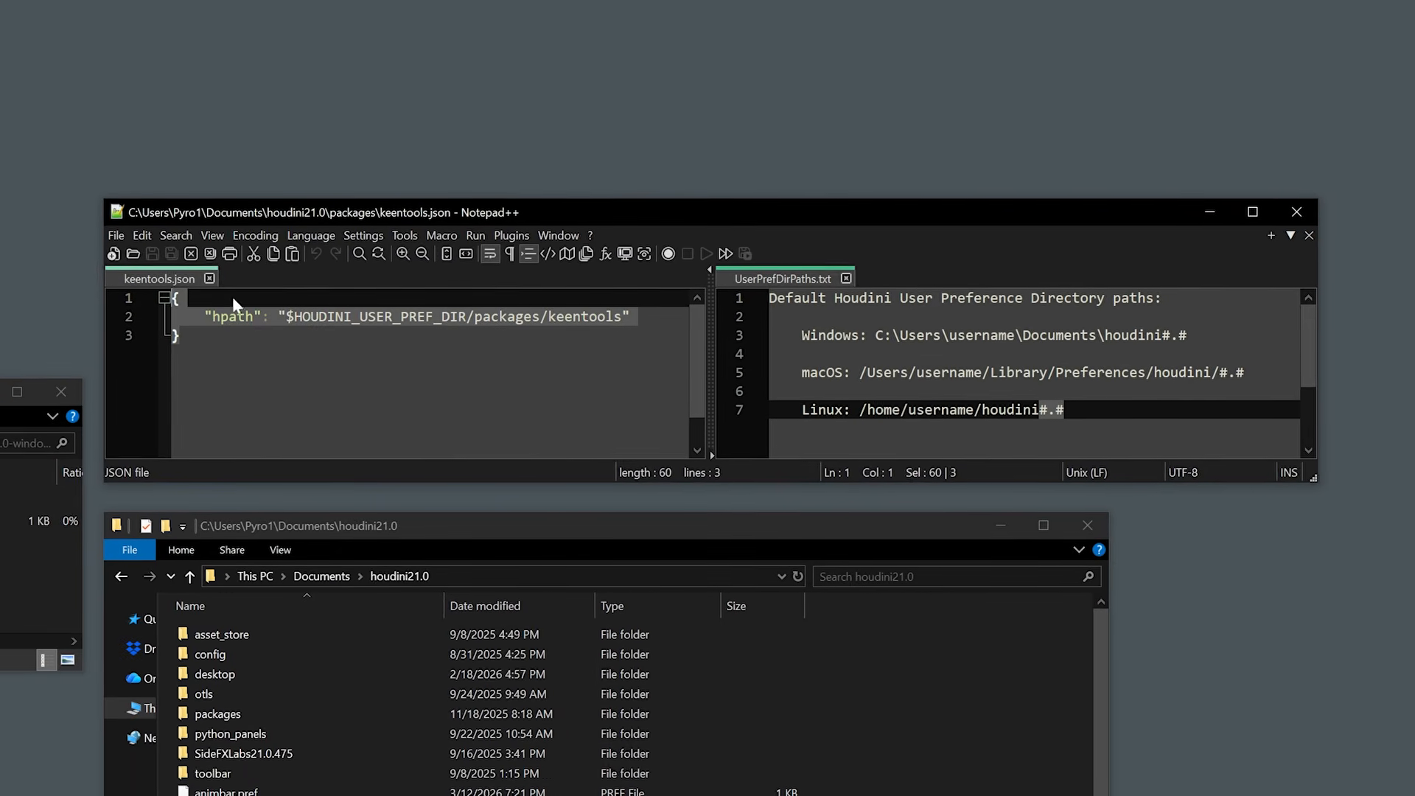
{"action": "left_click", "coordinate": [291, 365]}
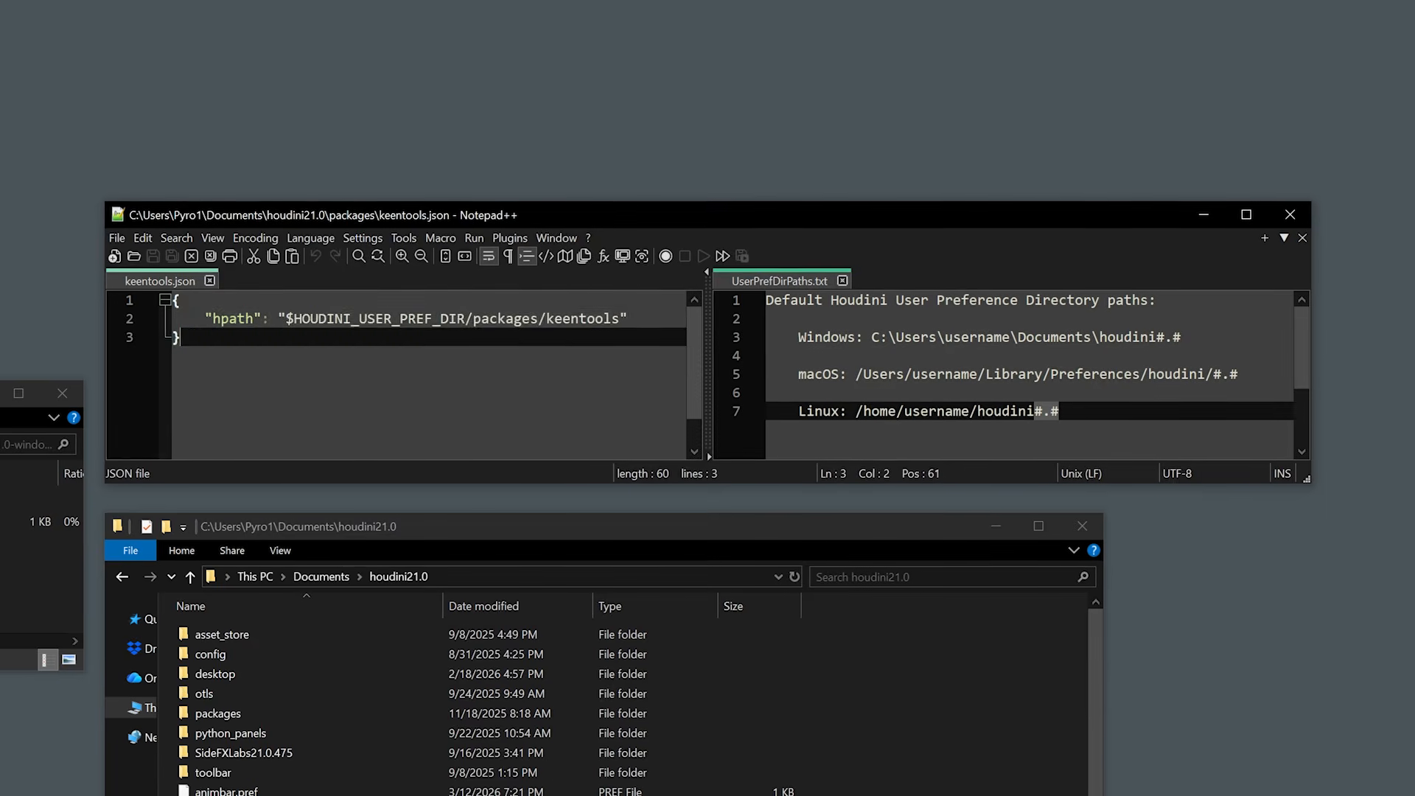
{"action": "double_click", "coordinate": [247, 319]}
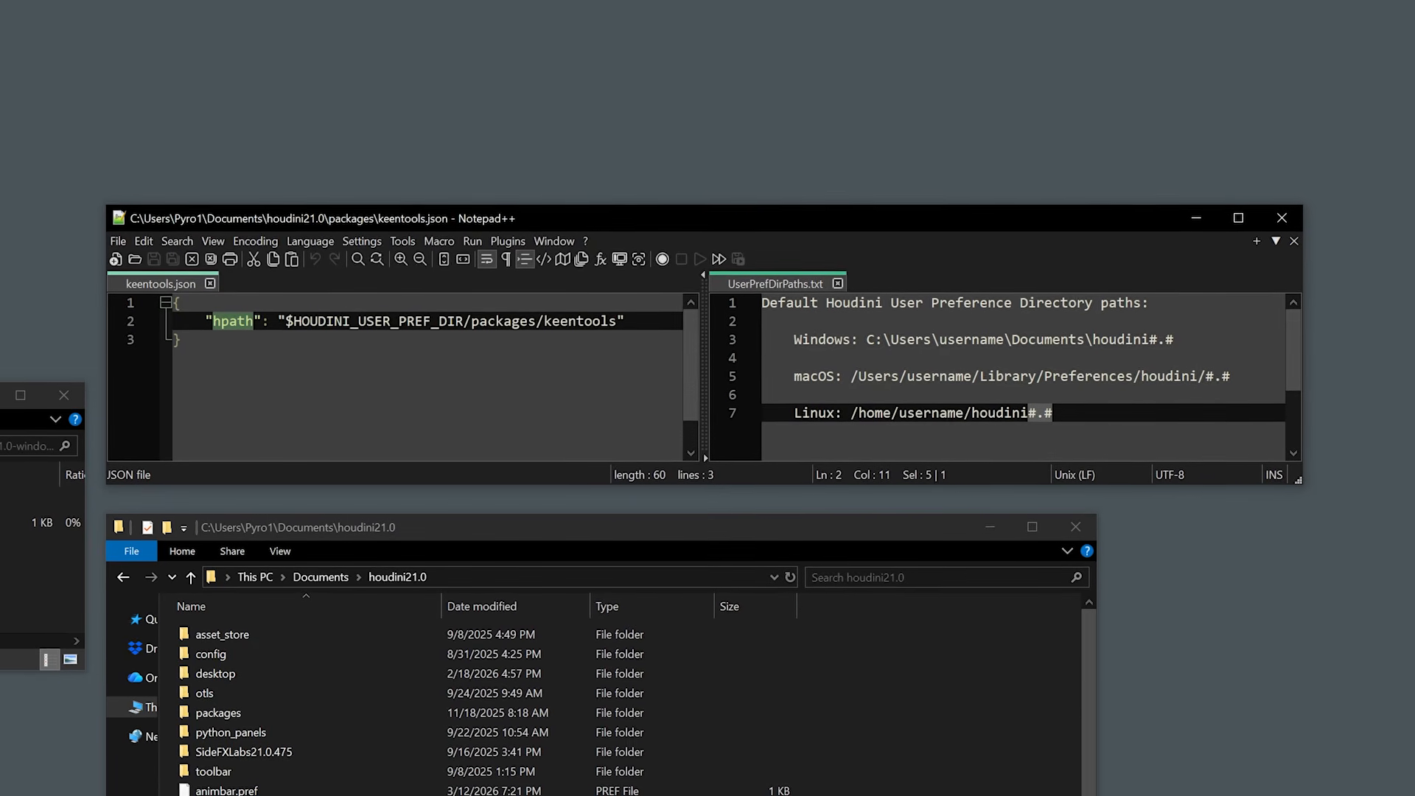
{"action": "left_click_drag", "start_coordinate": [286, 322], "coordinate": [615, 322]}
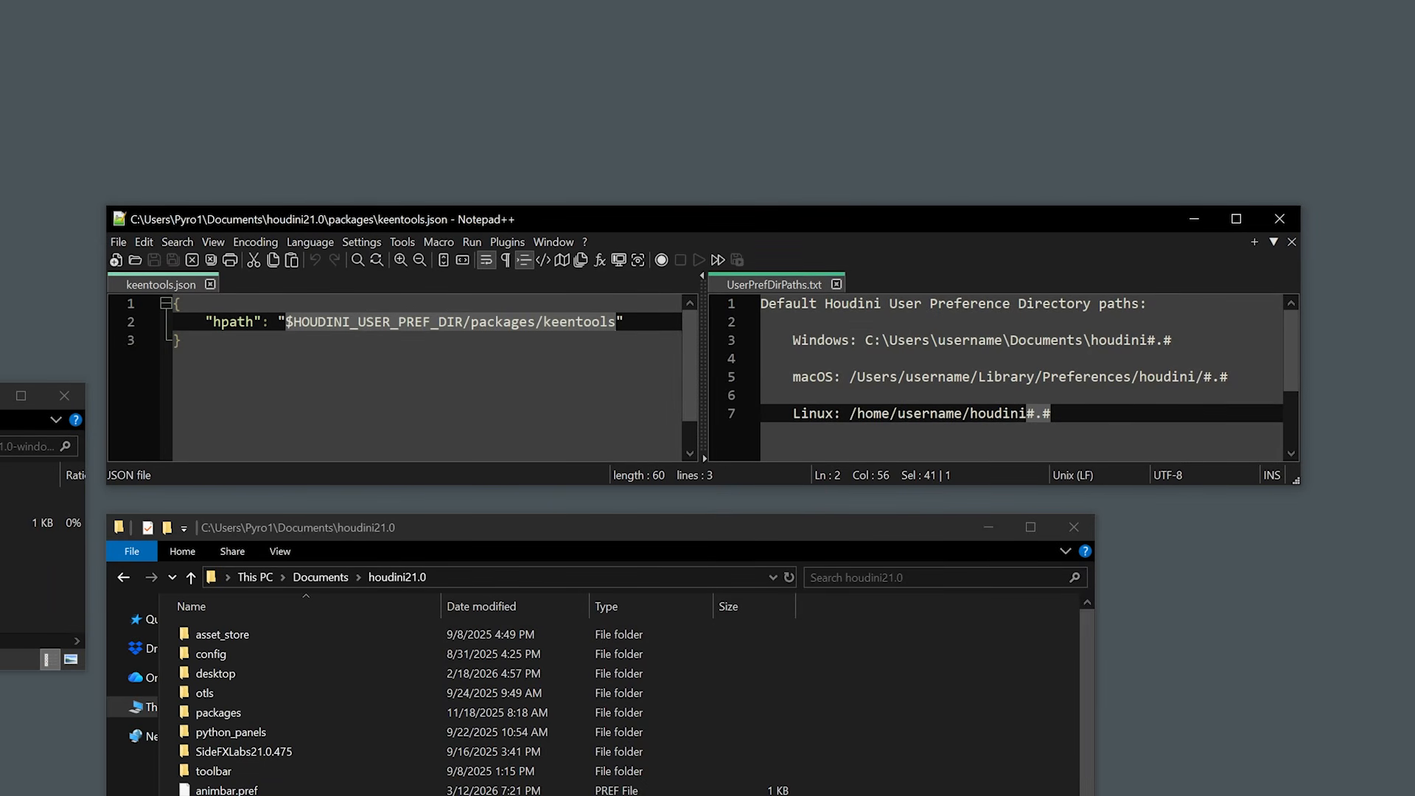
{"action": "left_click", "coordinate": [181, 340]}
{"action": "left_click_drag", "start_coordinate": [286, 322], "coordinate": [464, 321]}
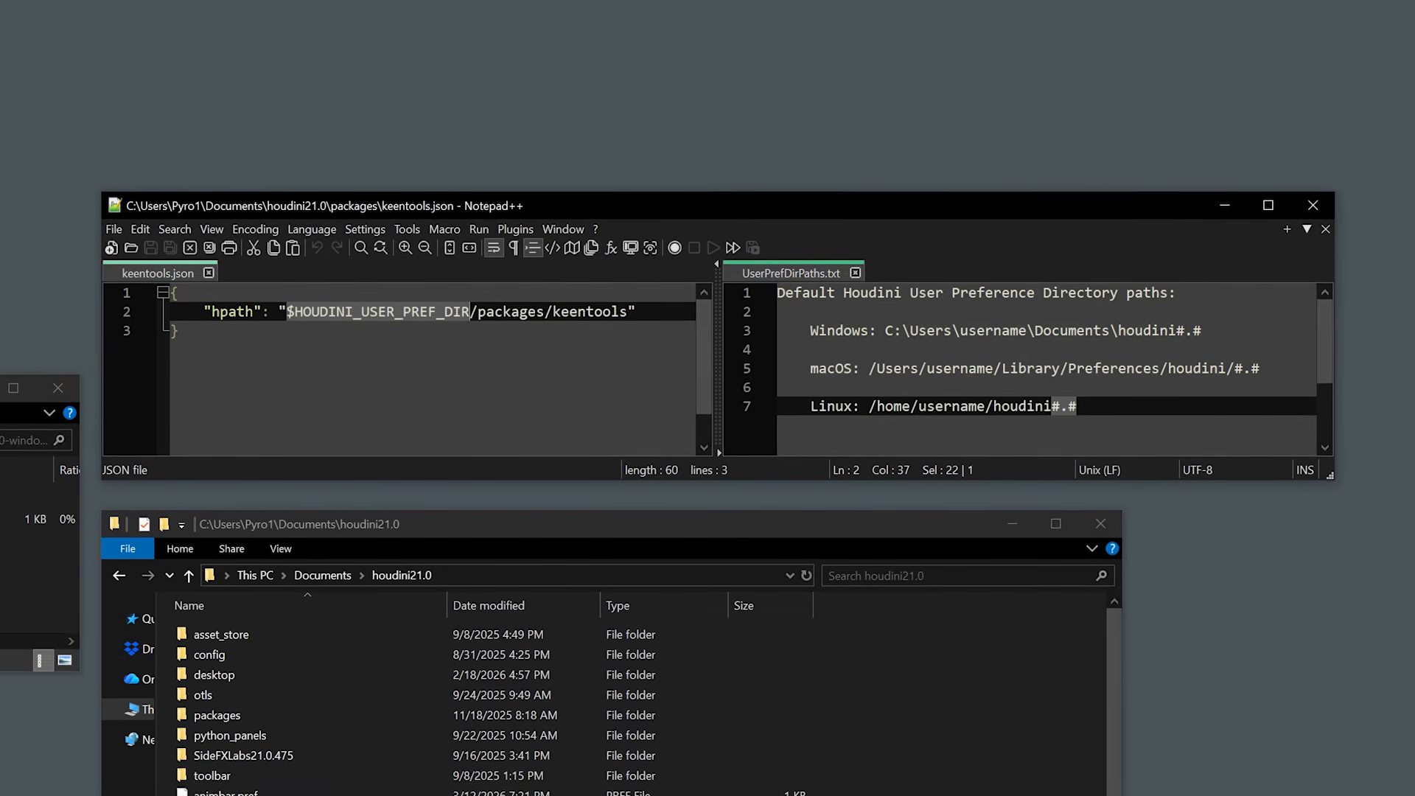
Step: Review the Windows, macOS and Linux paths in UserPrefDirPaths.txt and the packages/keentools part of the hpath value
{"action": "left_click_drag", "start_coordinate": [967, 331], "coordinate": [1205, 331]}
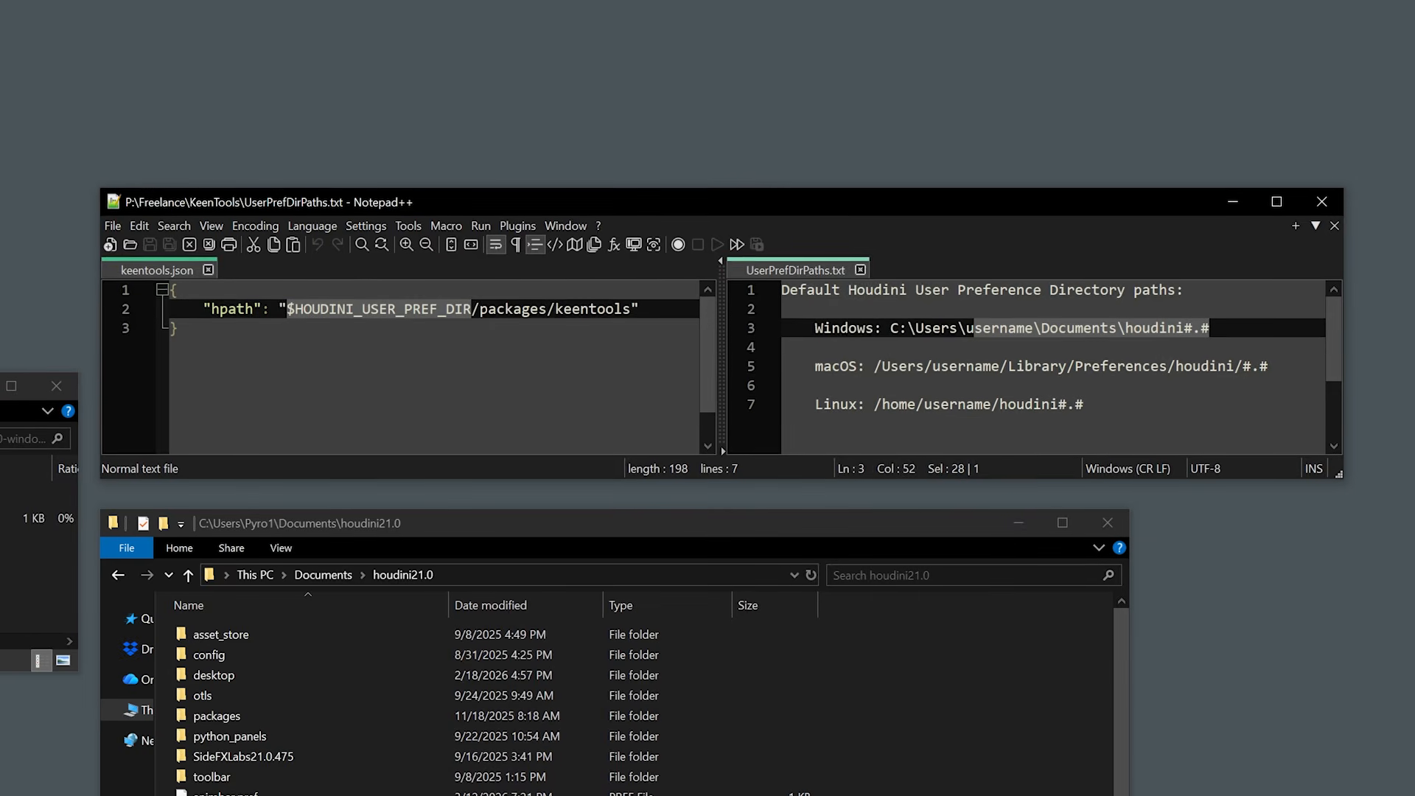
{"action": "left_click_drag", "start_coordinate": [1007, 366], "coordinate": [1270, 372]}
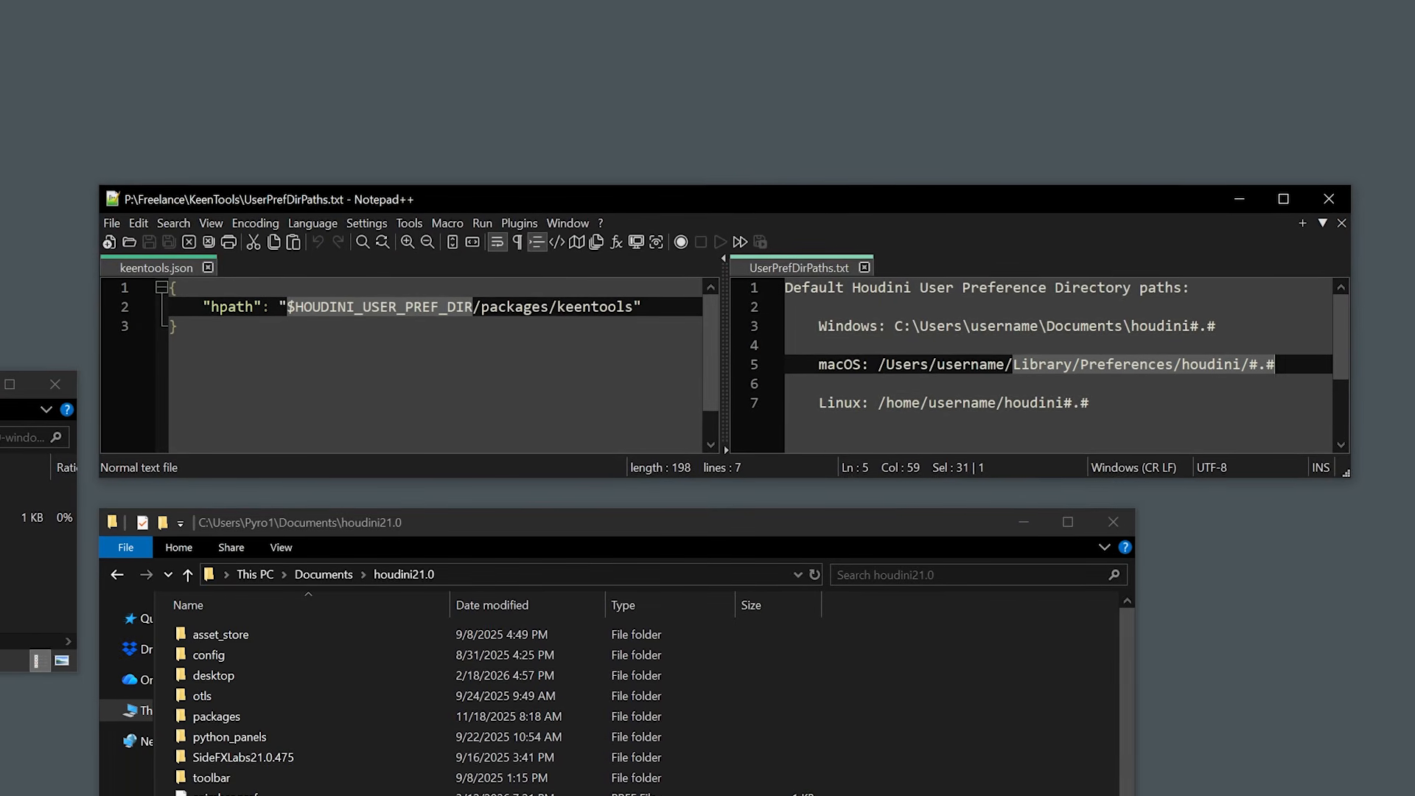
{"action": "left_click_drag", "start_coordinate": [929, 402], "coordinate": [1023, 402]}
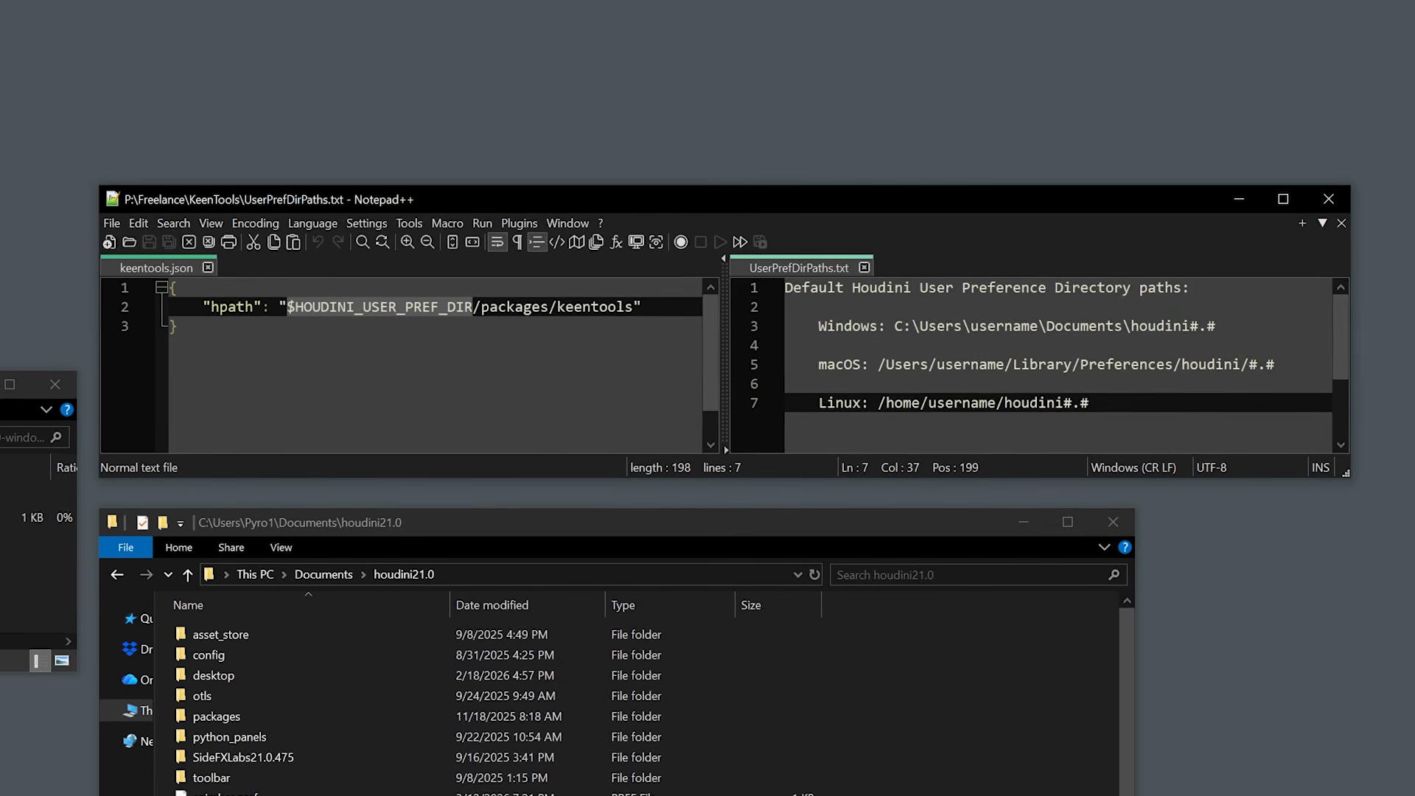
{"action": "left_click_drag", "start_coordinate": [482, 308], "coordinate": [627, 310]}
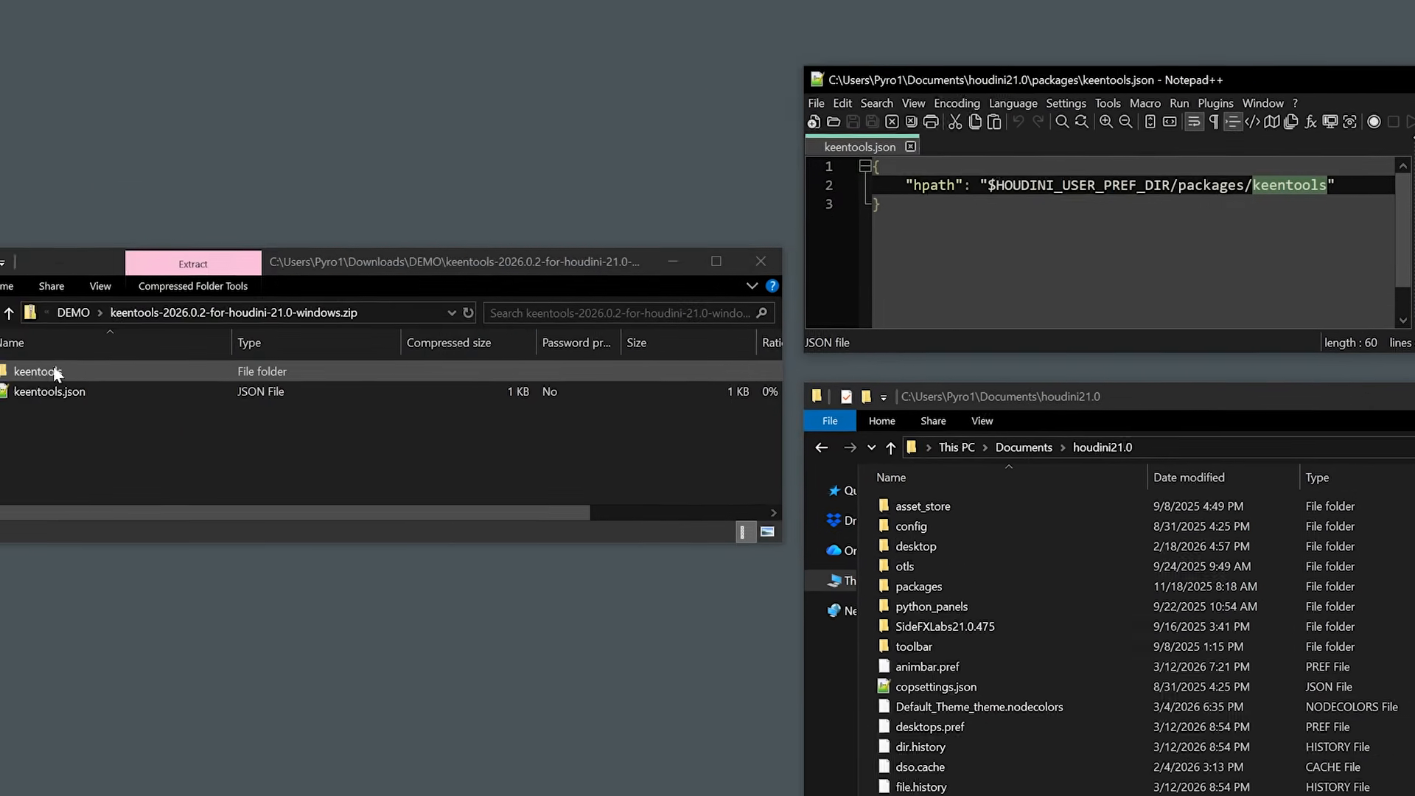
{"action": "left_click_drag", "start_coordinate": [1238, 175], "coordinate": [1304, 176]}
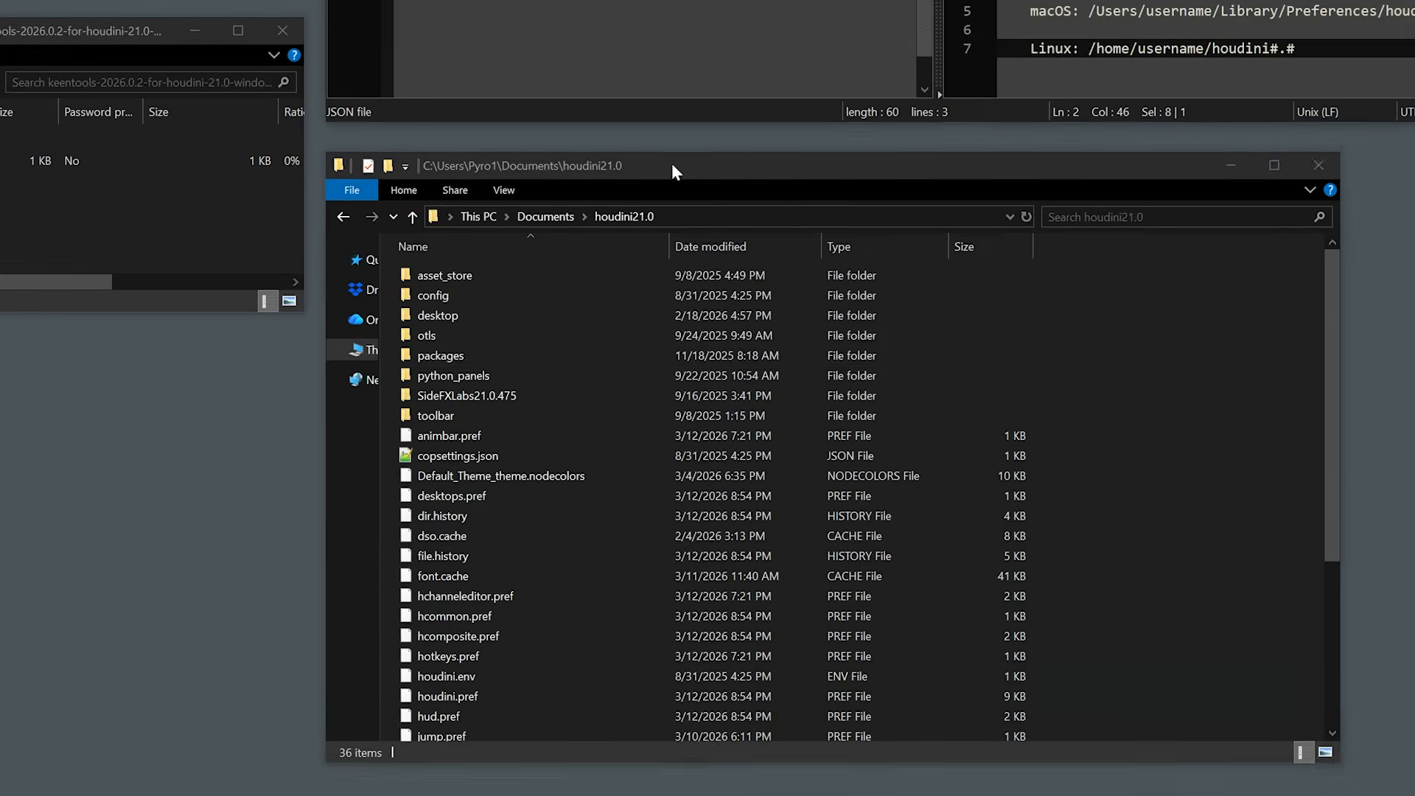
Step: View the Houdini version folders in Documents, then reopen houdini21.0 and locate its packages folder
{"action": "left_click", "coordinate": [1042, 318]}
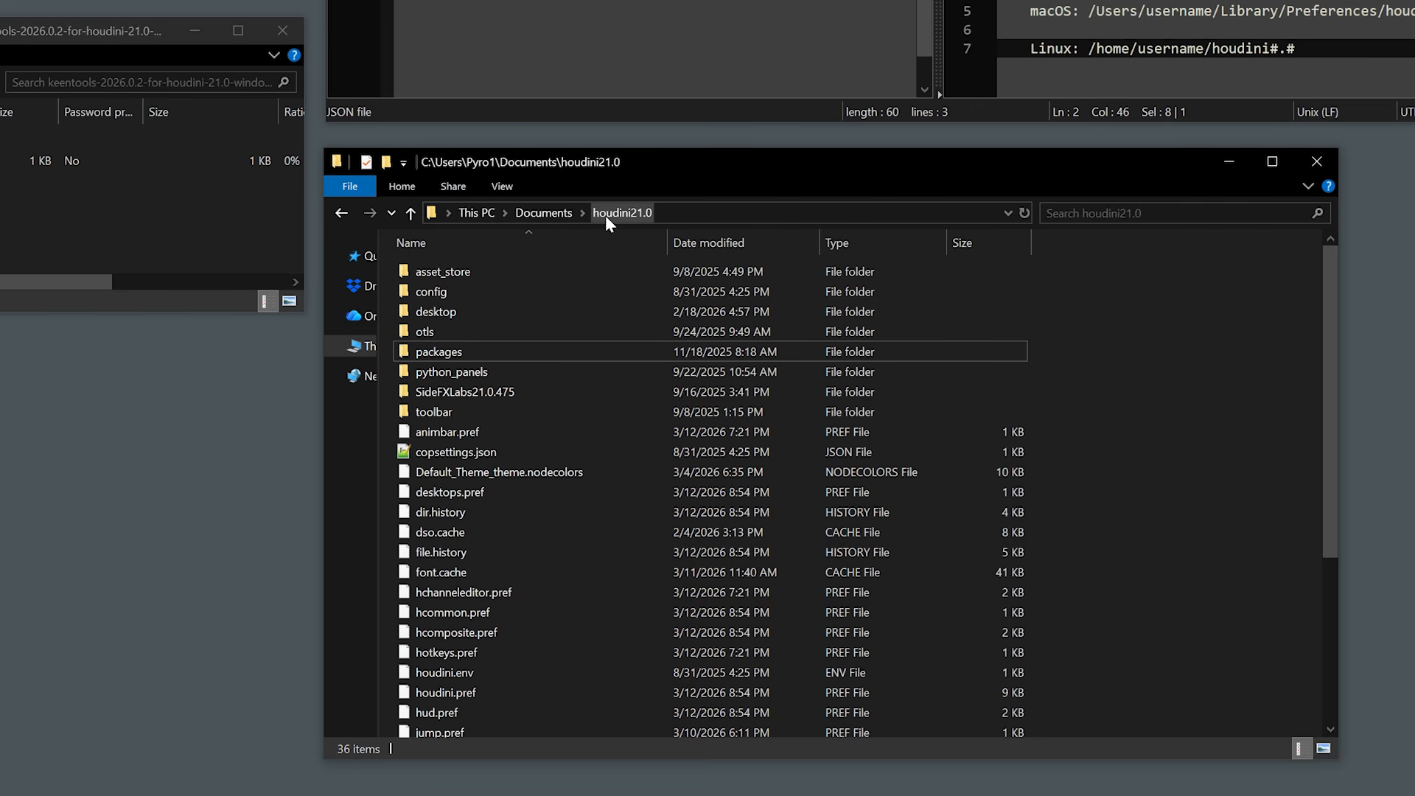
{"action": "left_click", "coordinate": [549, 212]}
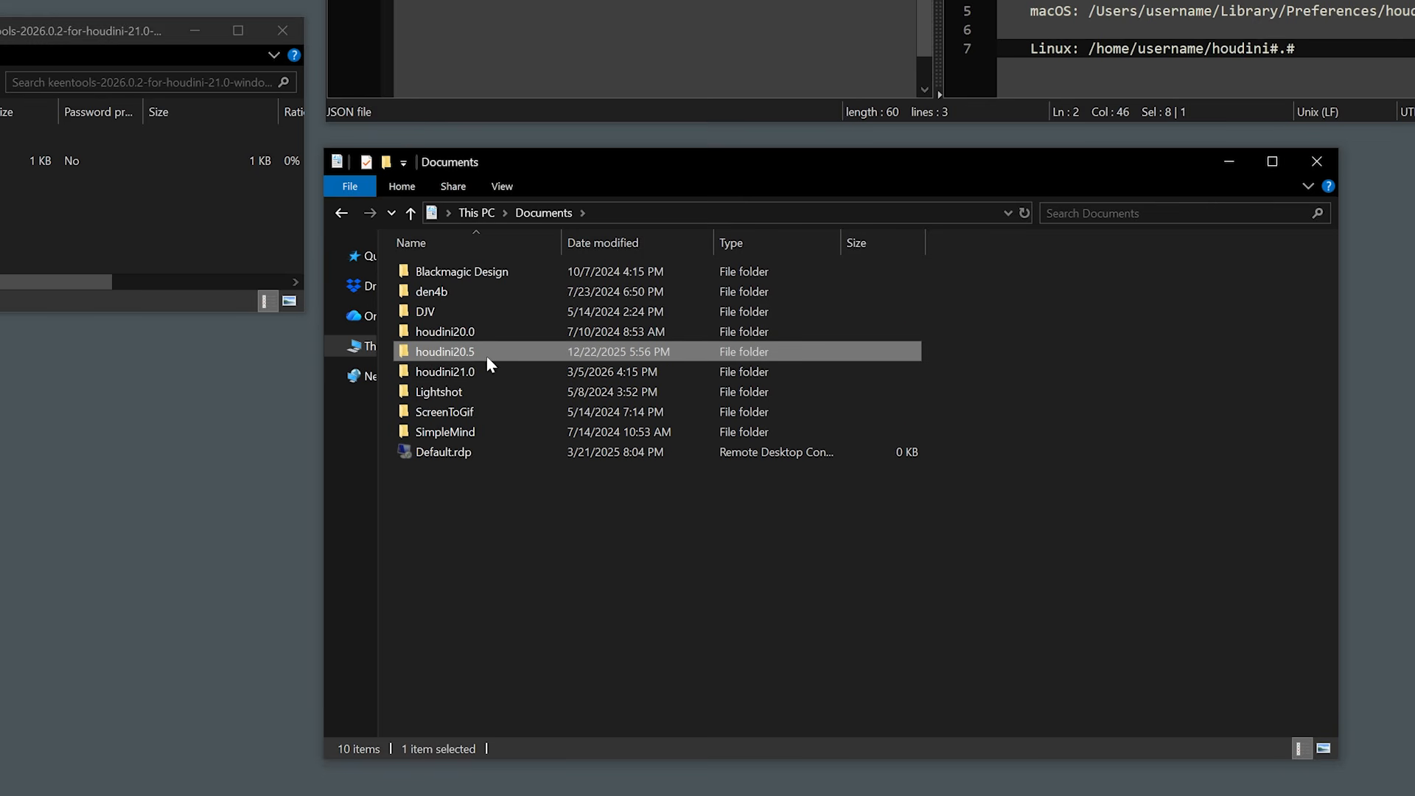
{"action": "left_click", "coordinate": [446, 331]}
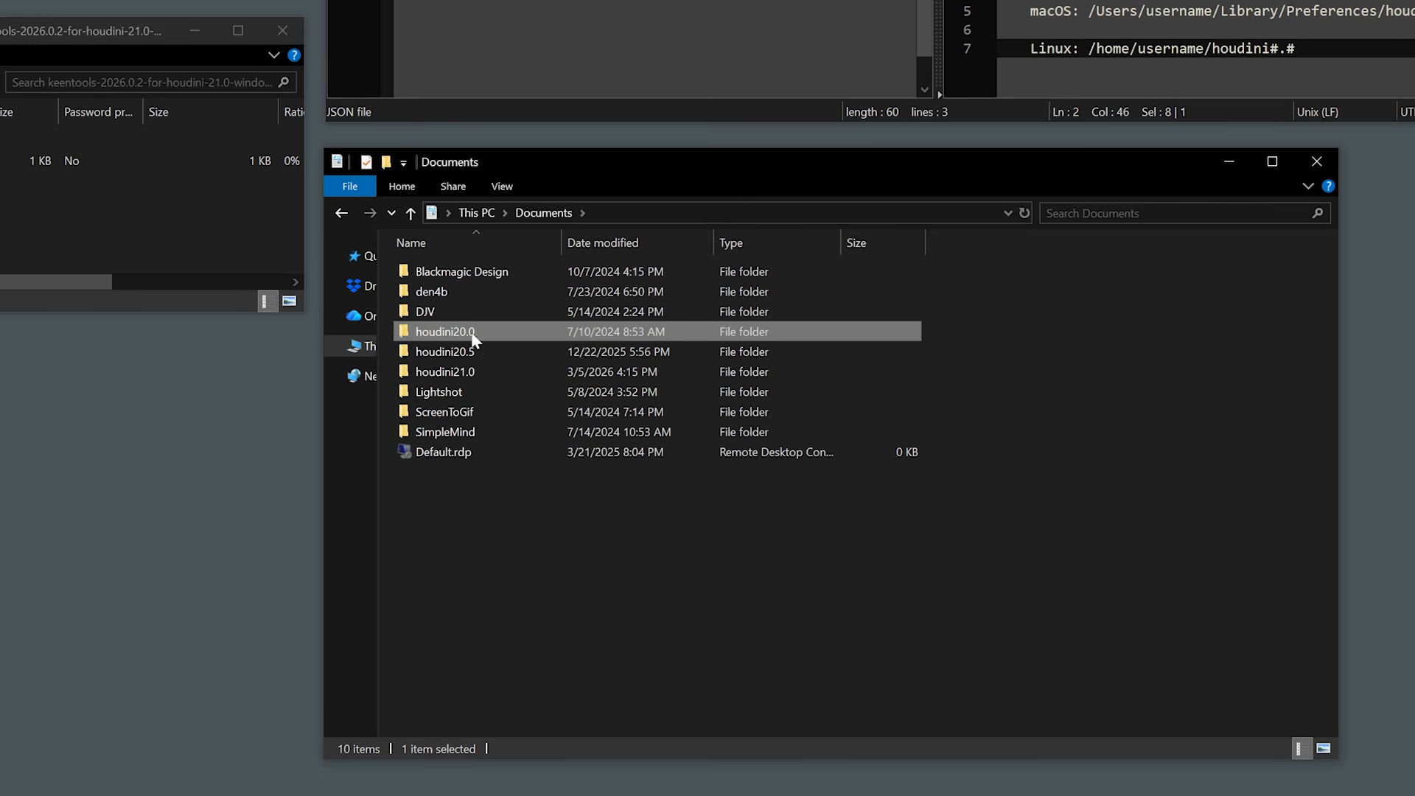
{"action": "double_click", "coordinate": [464, 374]}
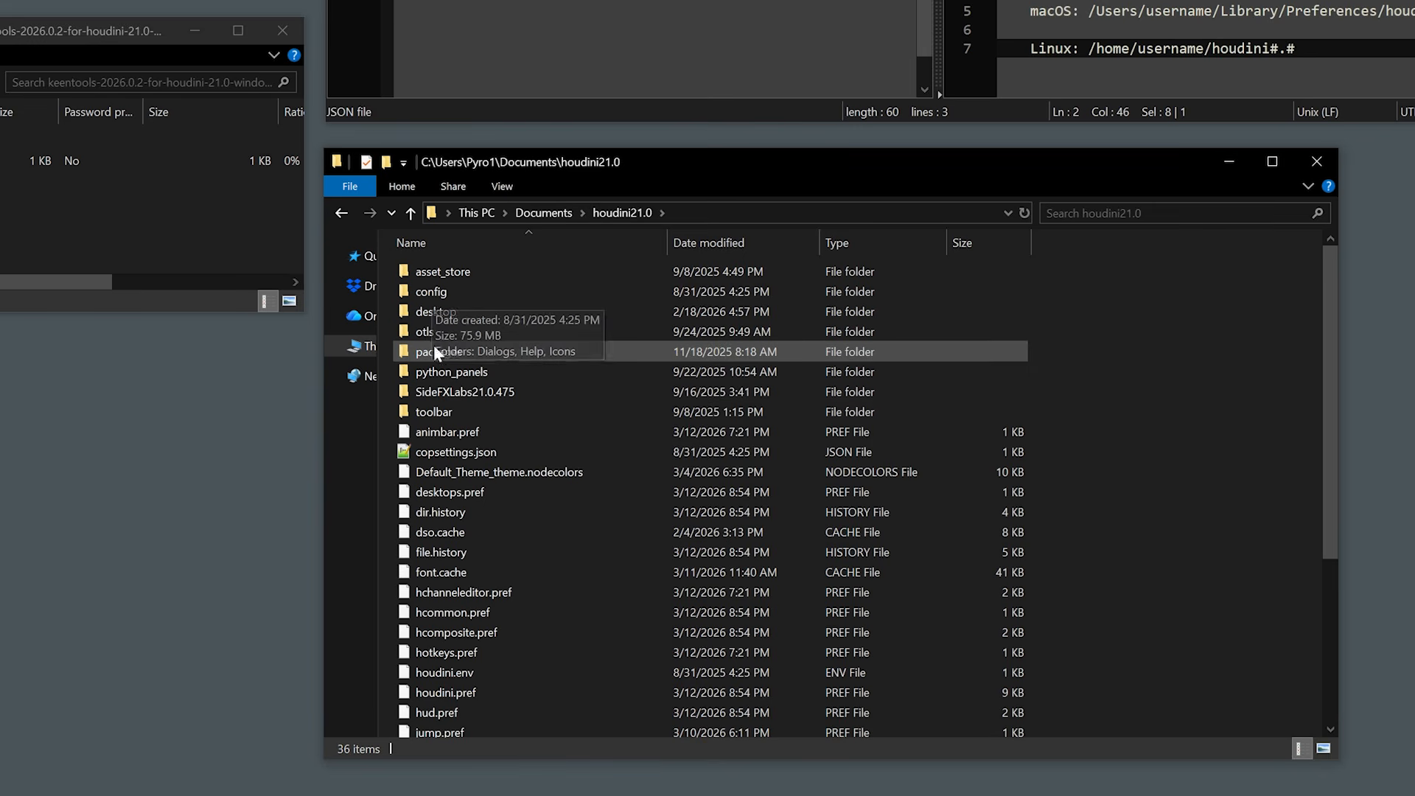
{"action": "left_click", "coordinate": [479, 351]}
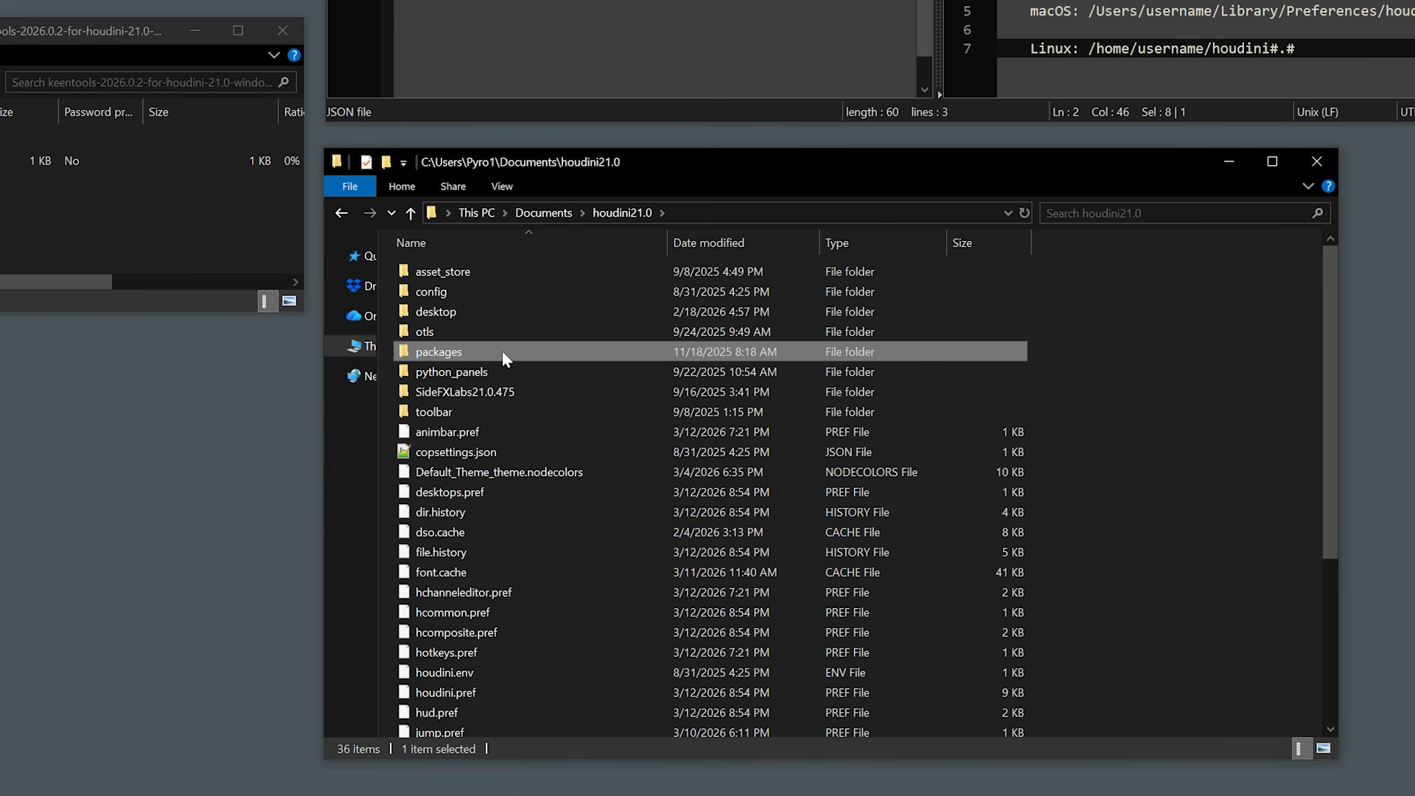
{"action": "mouse_move", "coordinate": [502, 352]}
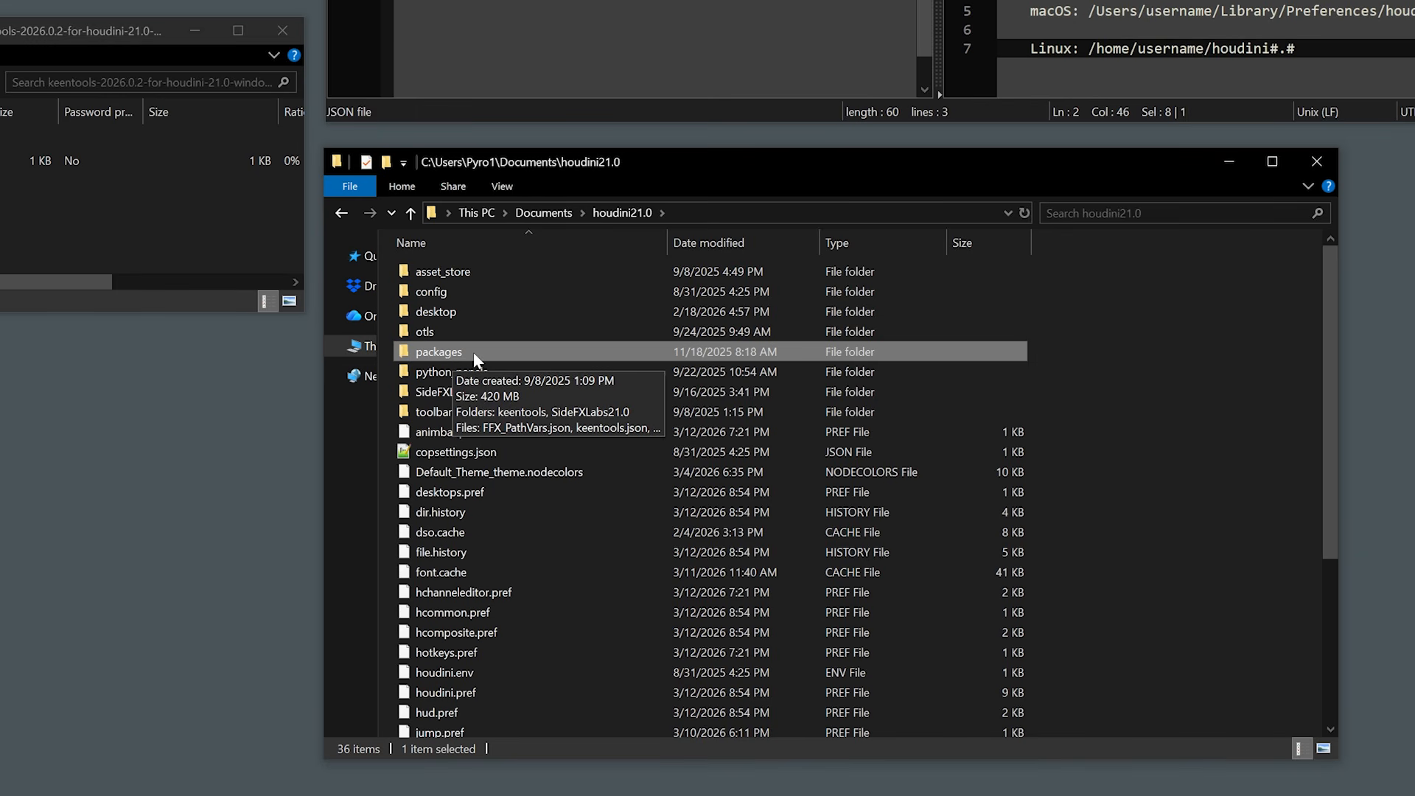
{"action": "right_click", "coordinate": [576, 359]}
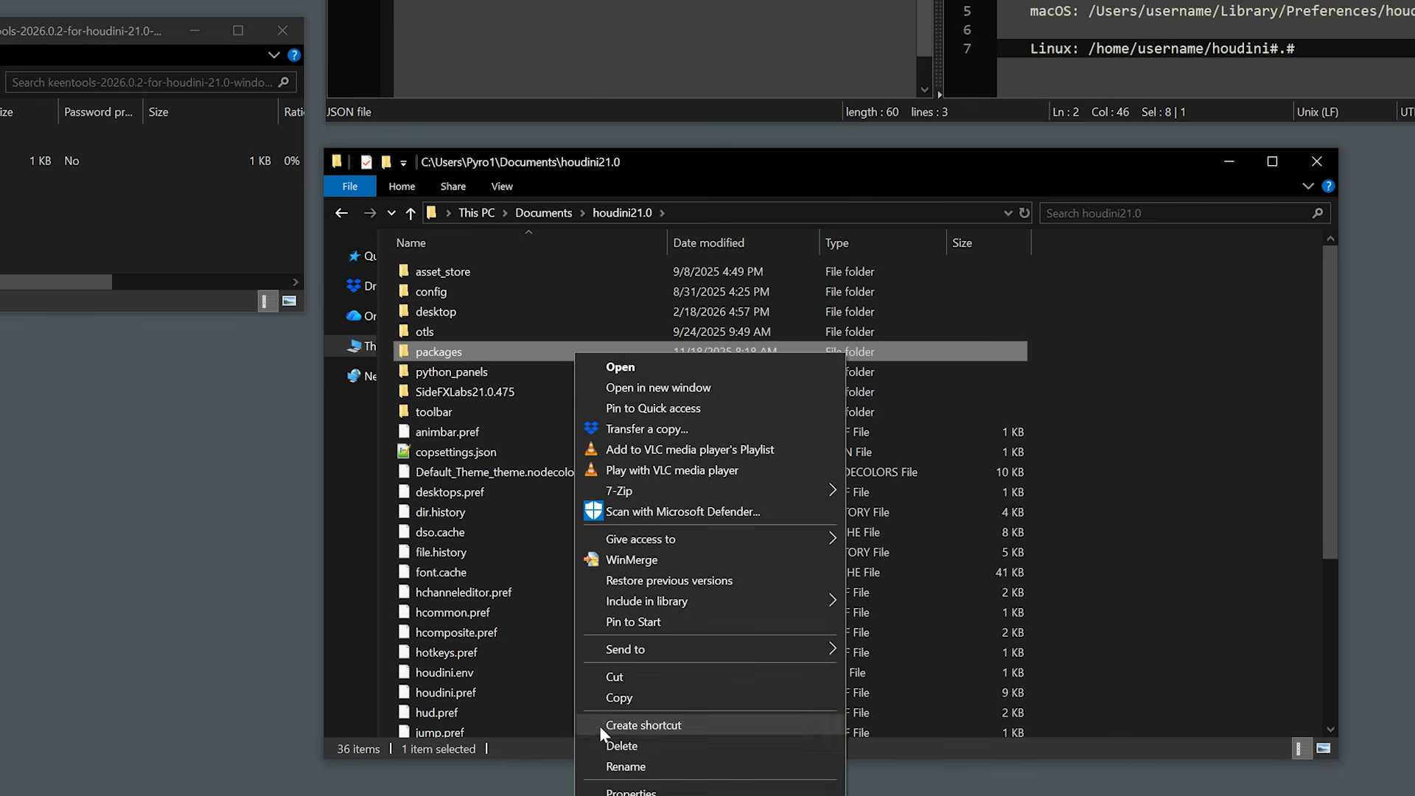
{"action": "left_click", "coordinate": [1209, 340]}
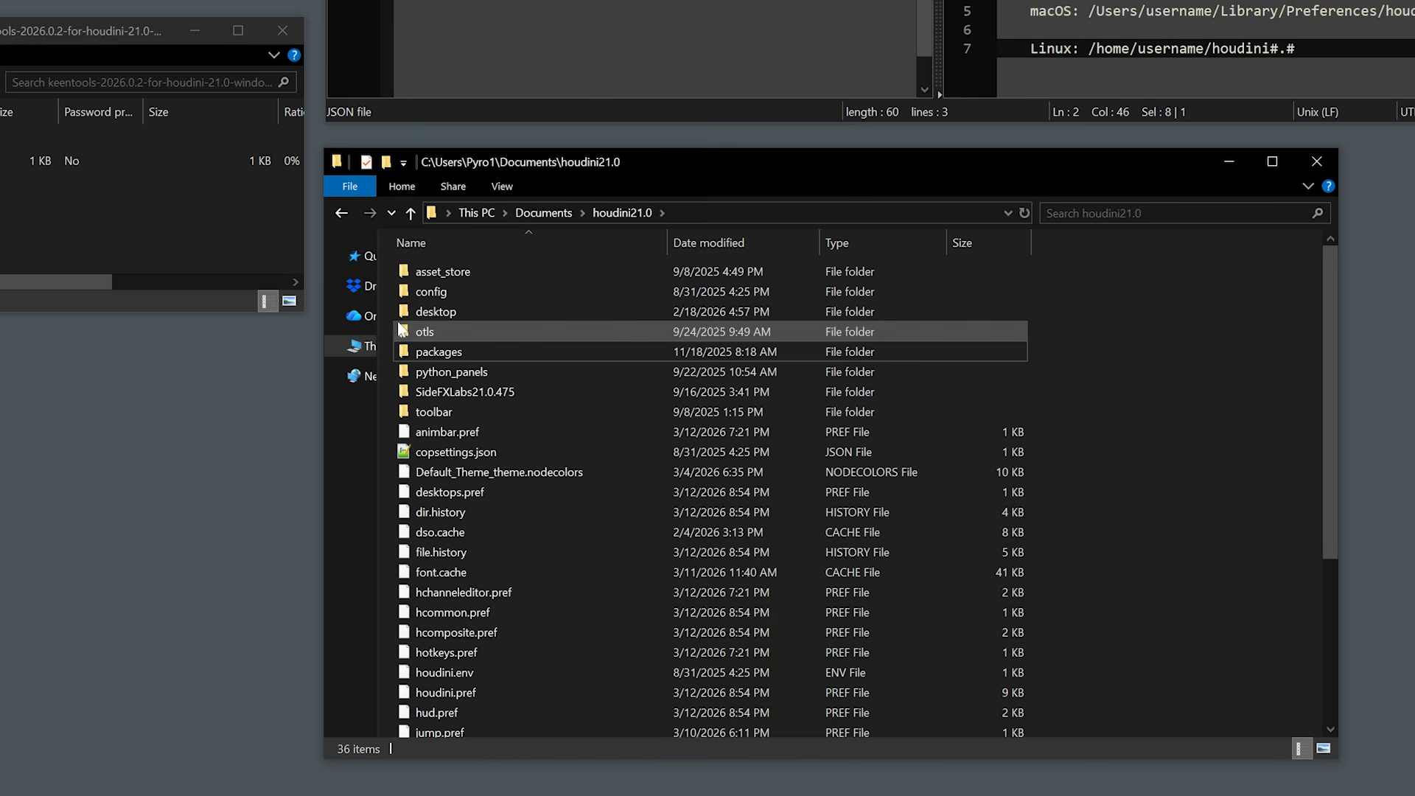
{"action": "right_click", "coordinate": [494, 431]}
{"action": "mouse_move", "coordinate": [540, 723]}
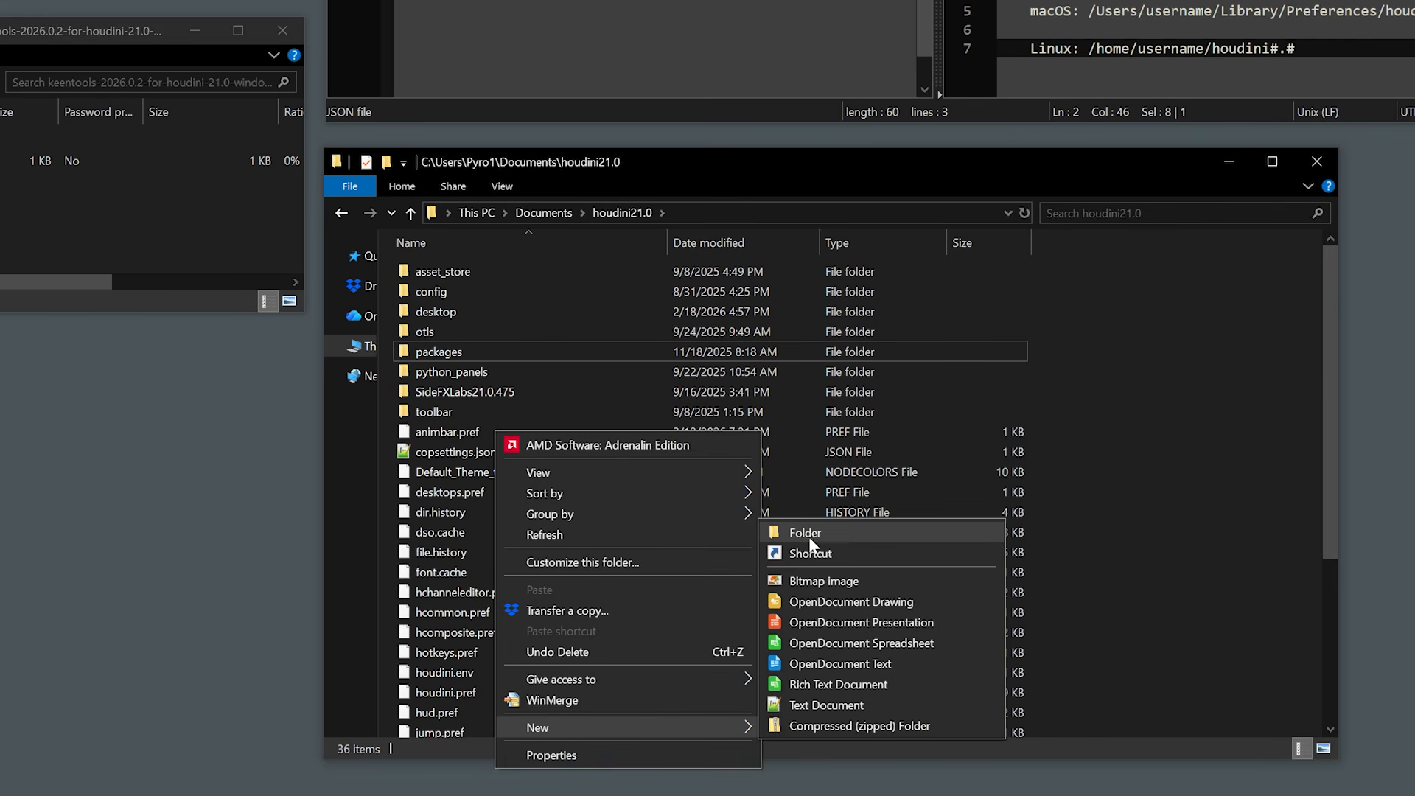
{"action": "left_click", "coordinate": [452, 330]}
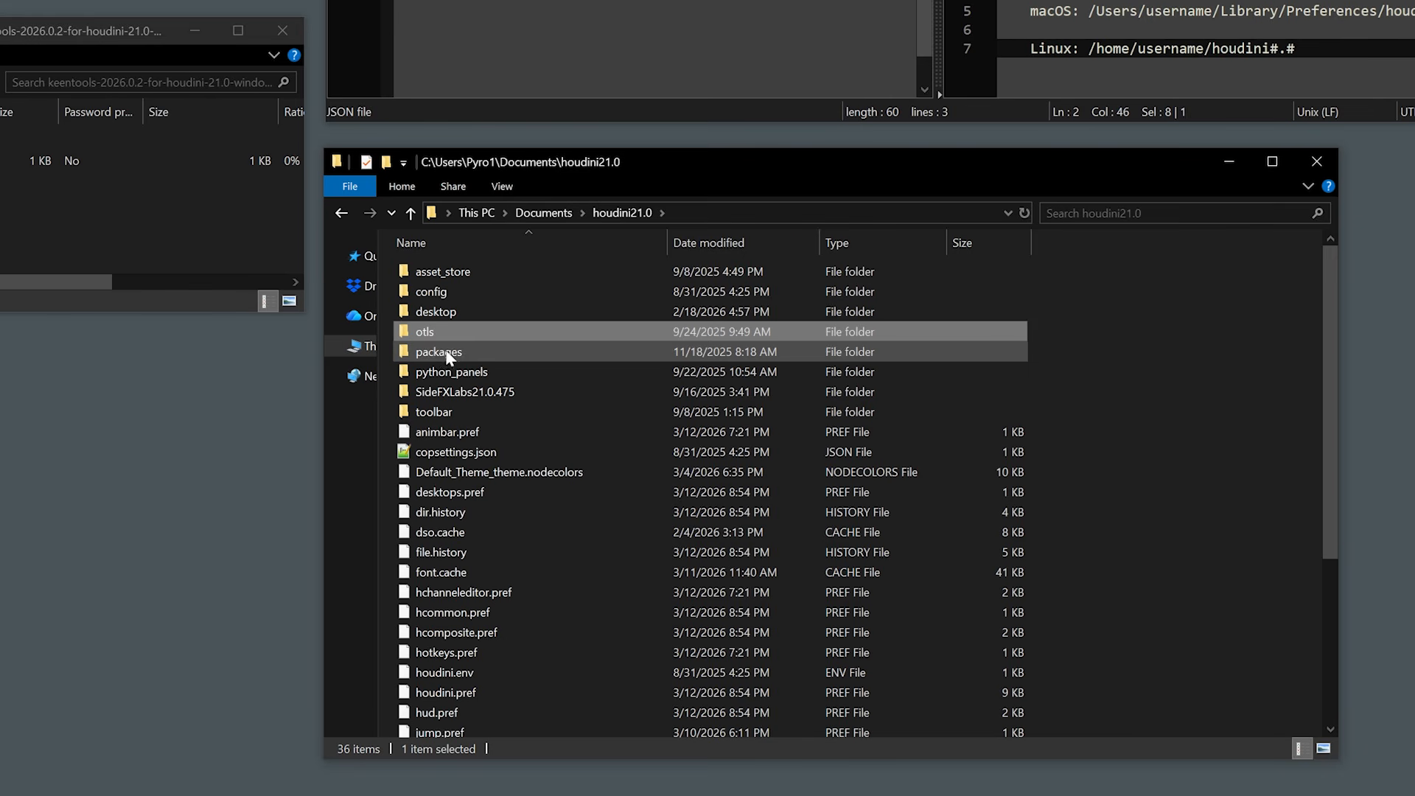
Step: Open the packages folder in houdini21.0 and match its keentools folder and keentools.json to the two items in the archive
{"action": "left_click", "coordinate": [446, 354]}
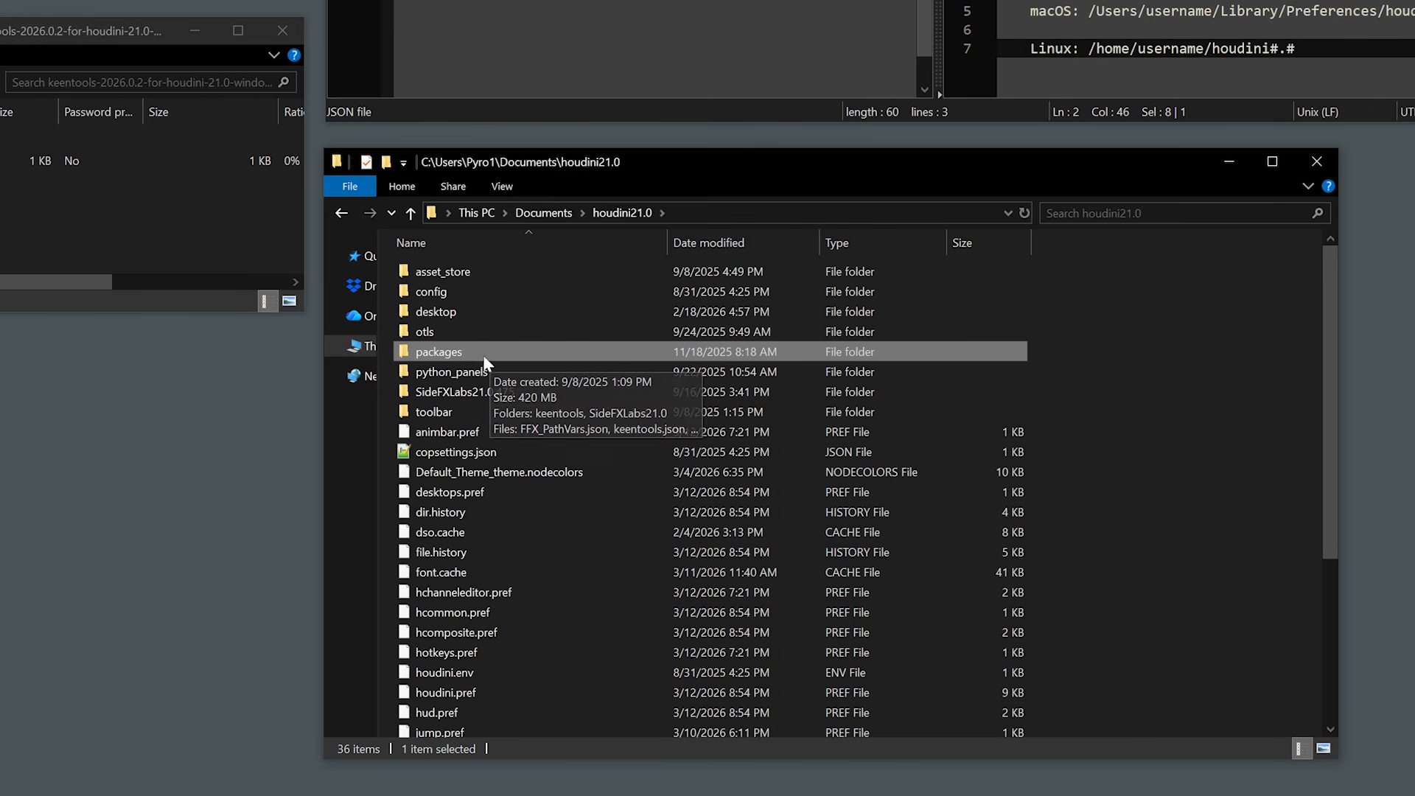
{"action": "double_click", "coordinate": [407, 354]}
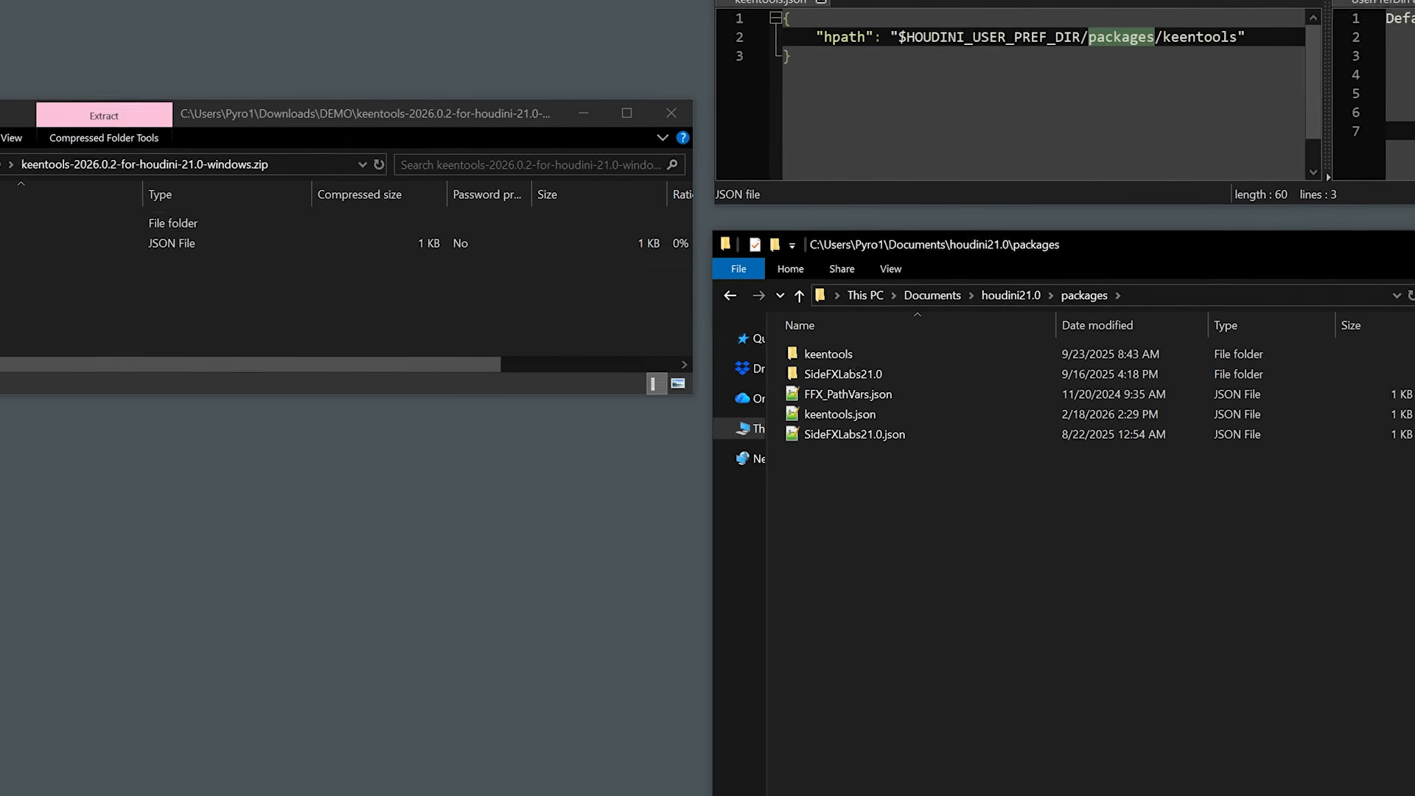
{"action": "left_click", "coordinate": [81, 249]}
{"action": "left_click", "coordinate": [102, 271], "text": "shift"}
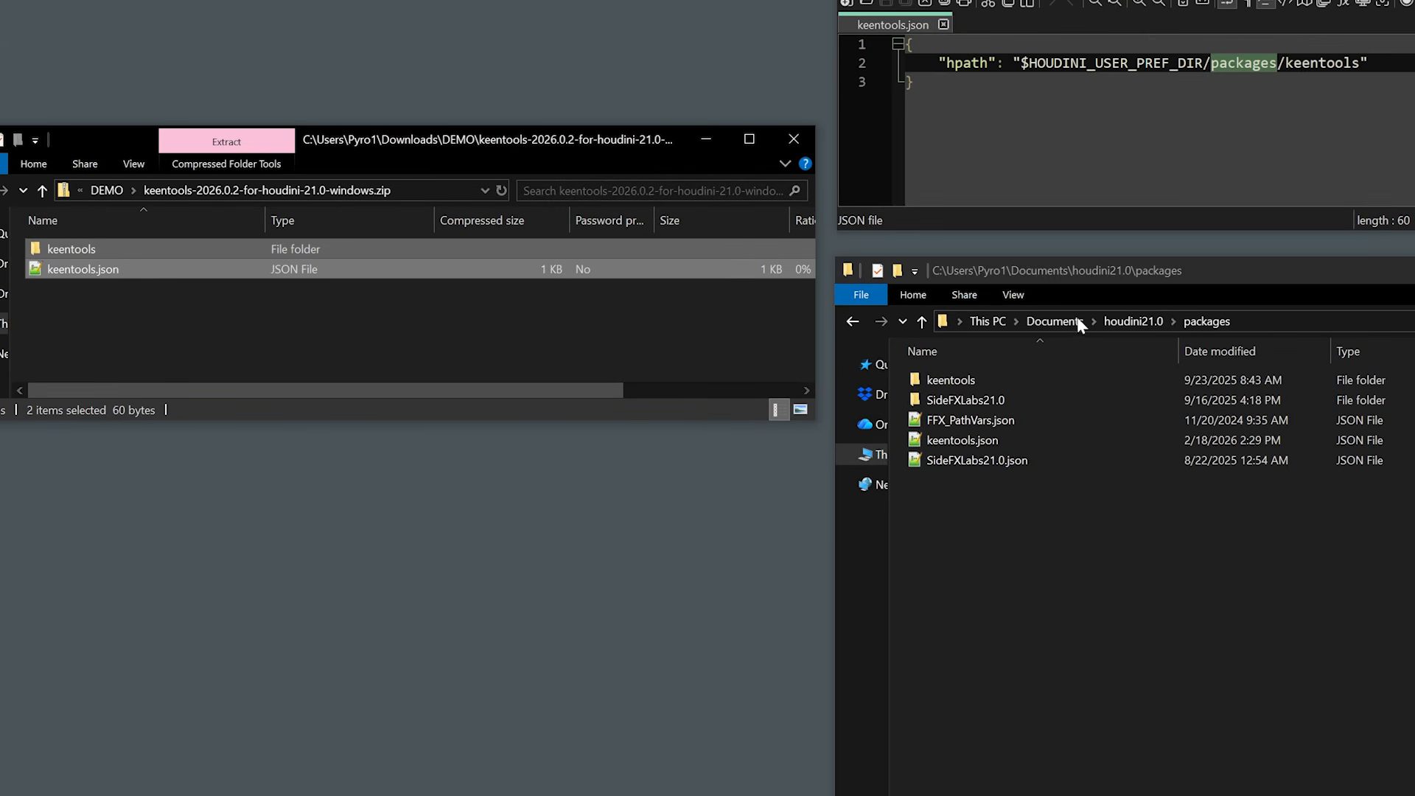
{"action": "left_click", "coordinate": [1006, 541]}
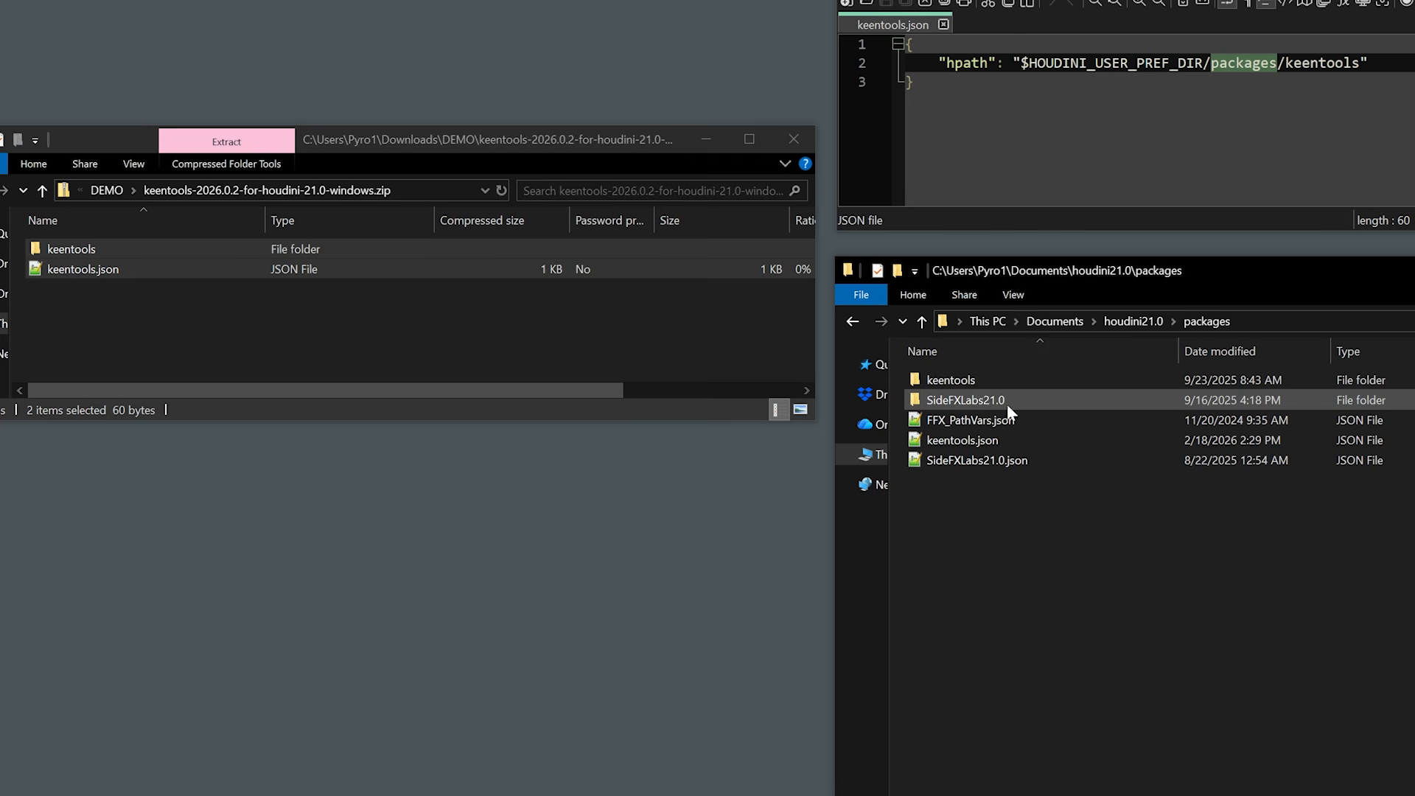
{"action": "left_click", "coordinate": [974, 379]}
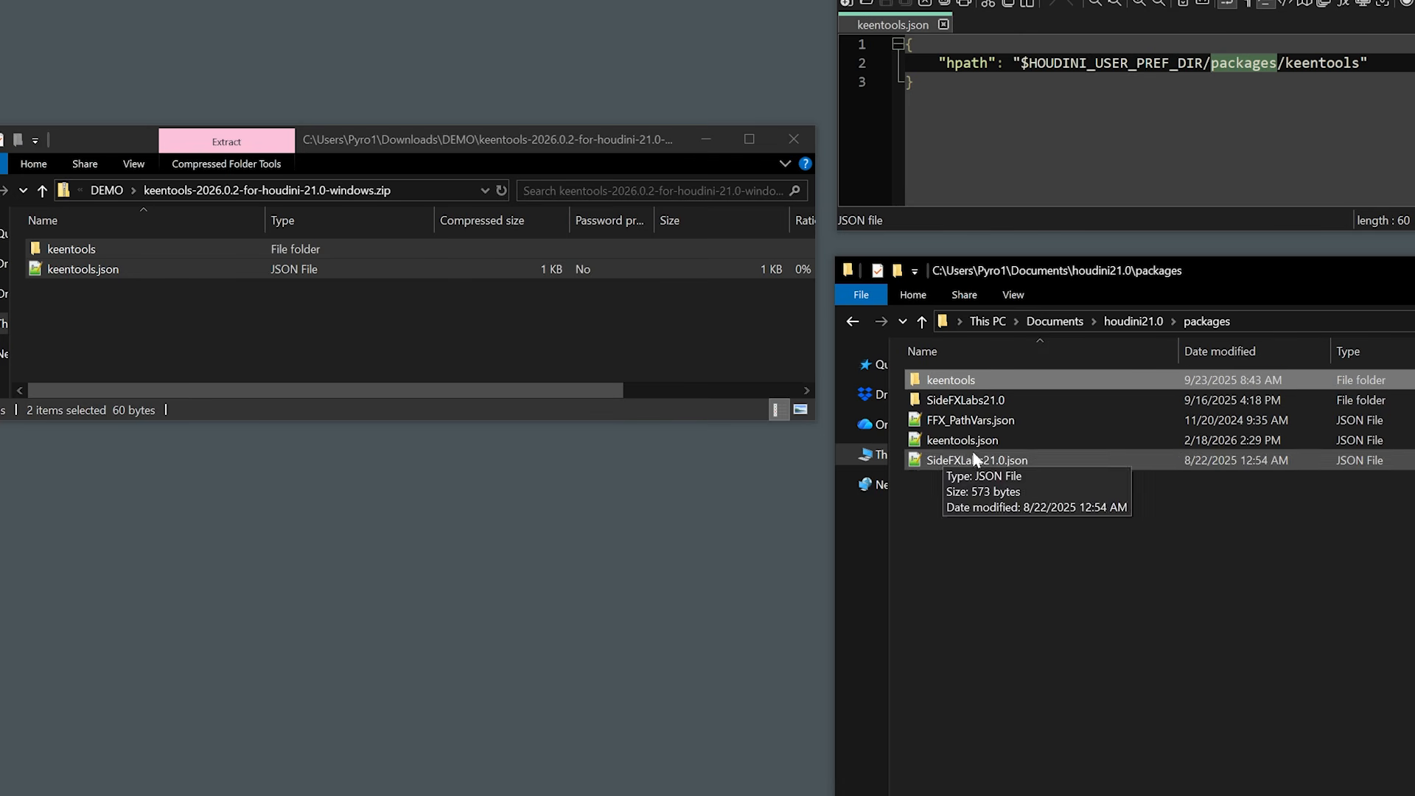
{"action": "left_click", "coordinate": [1002, 441]}
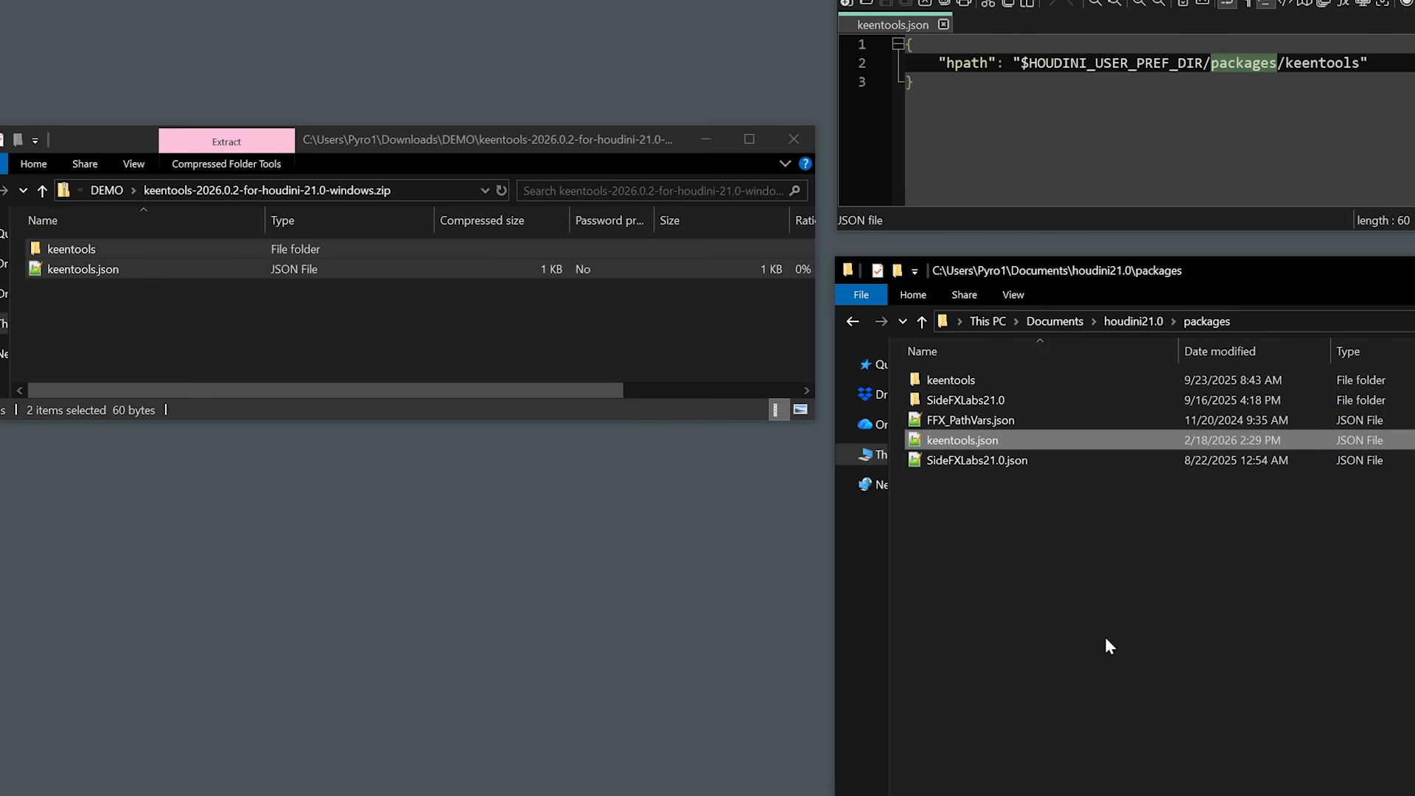
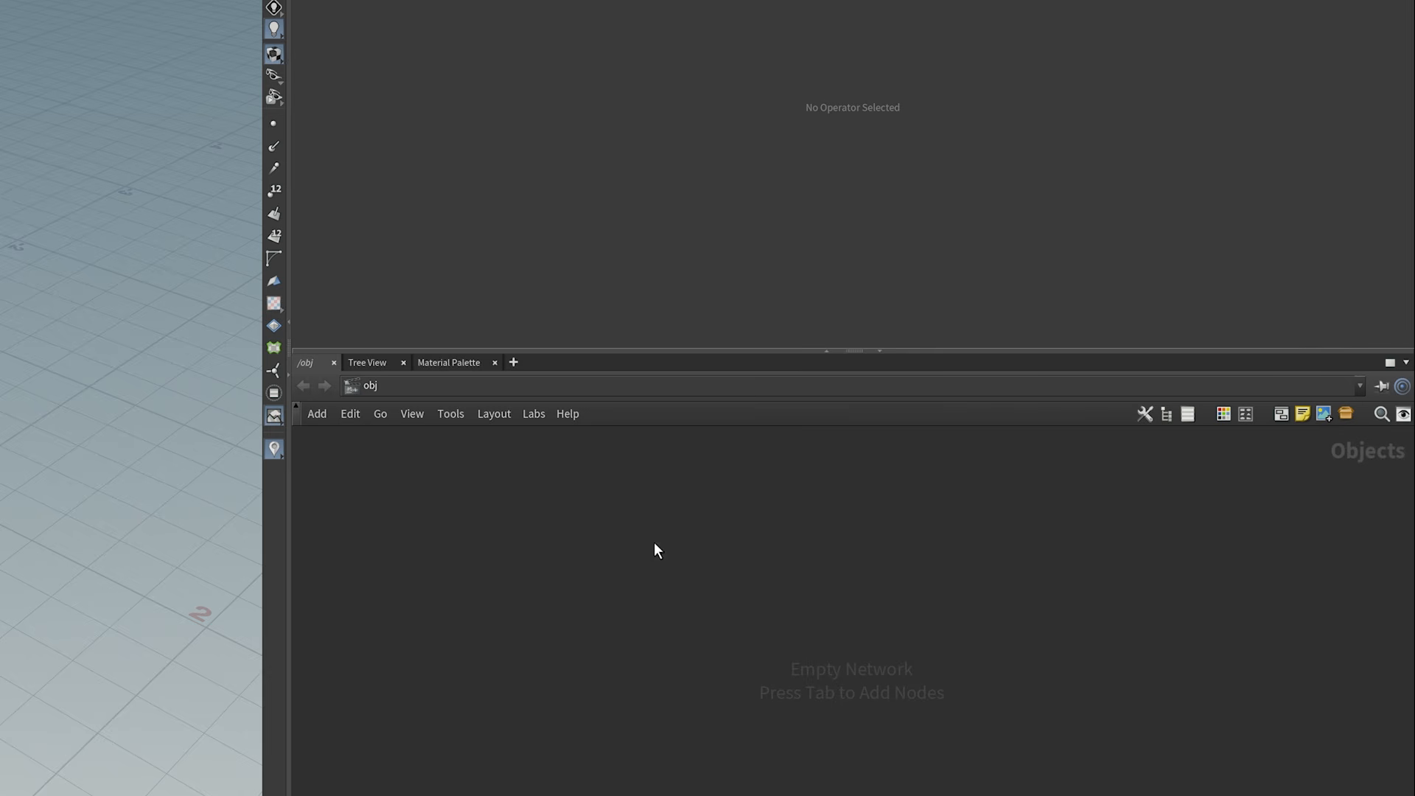
Step: Switch to Houdini and add a Geometry node to the empty obj network
{"action": "key", "text": "Tab"}
{"action": "type", "text": "geom"}
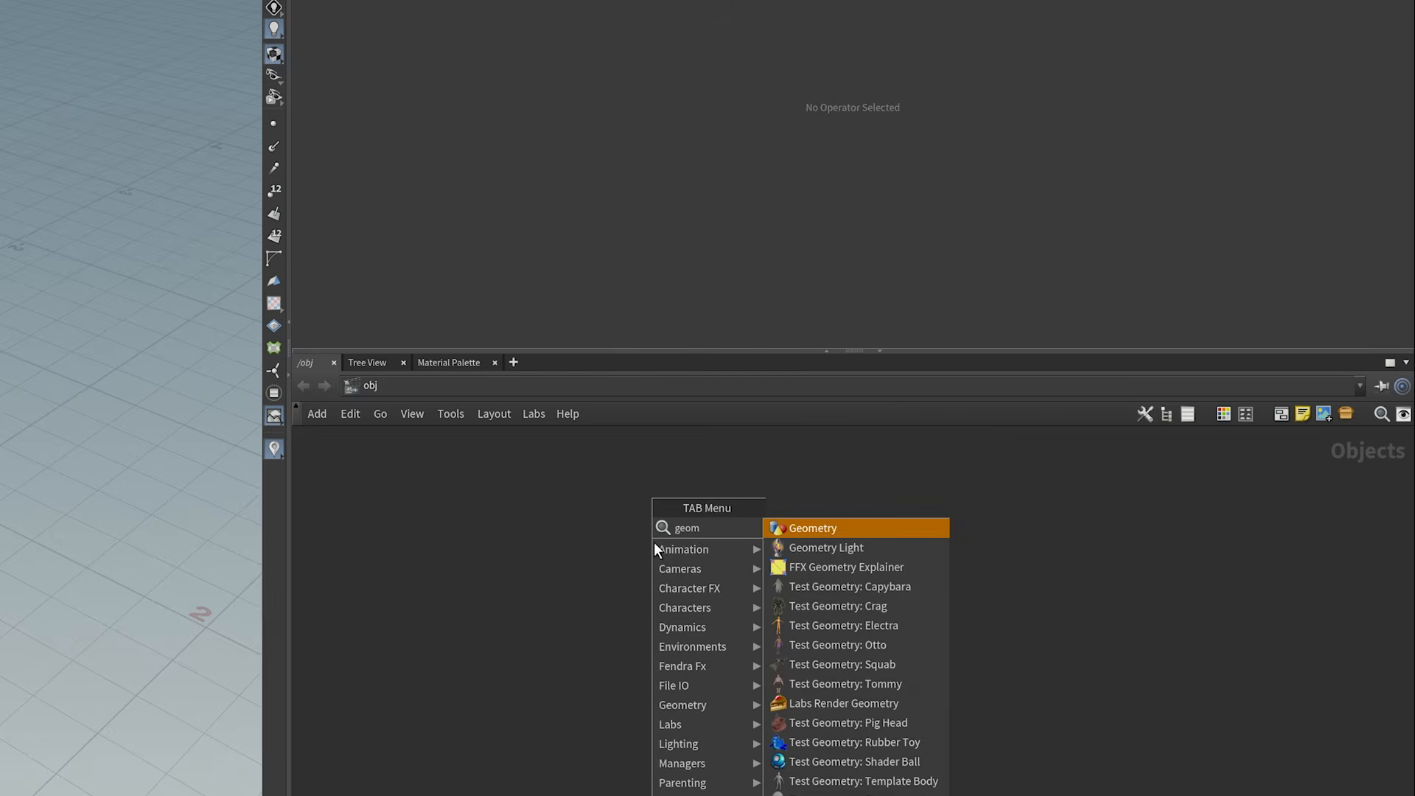
{"action": "key", "text": "Return"}
{"action": "left_click", "coordinate": [652, 541]}
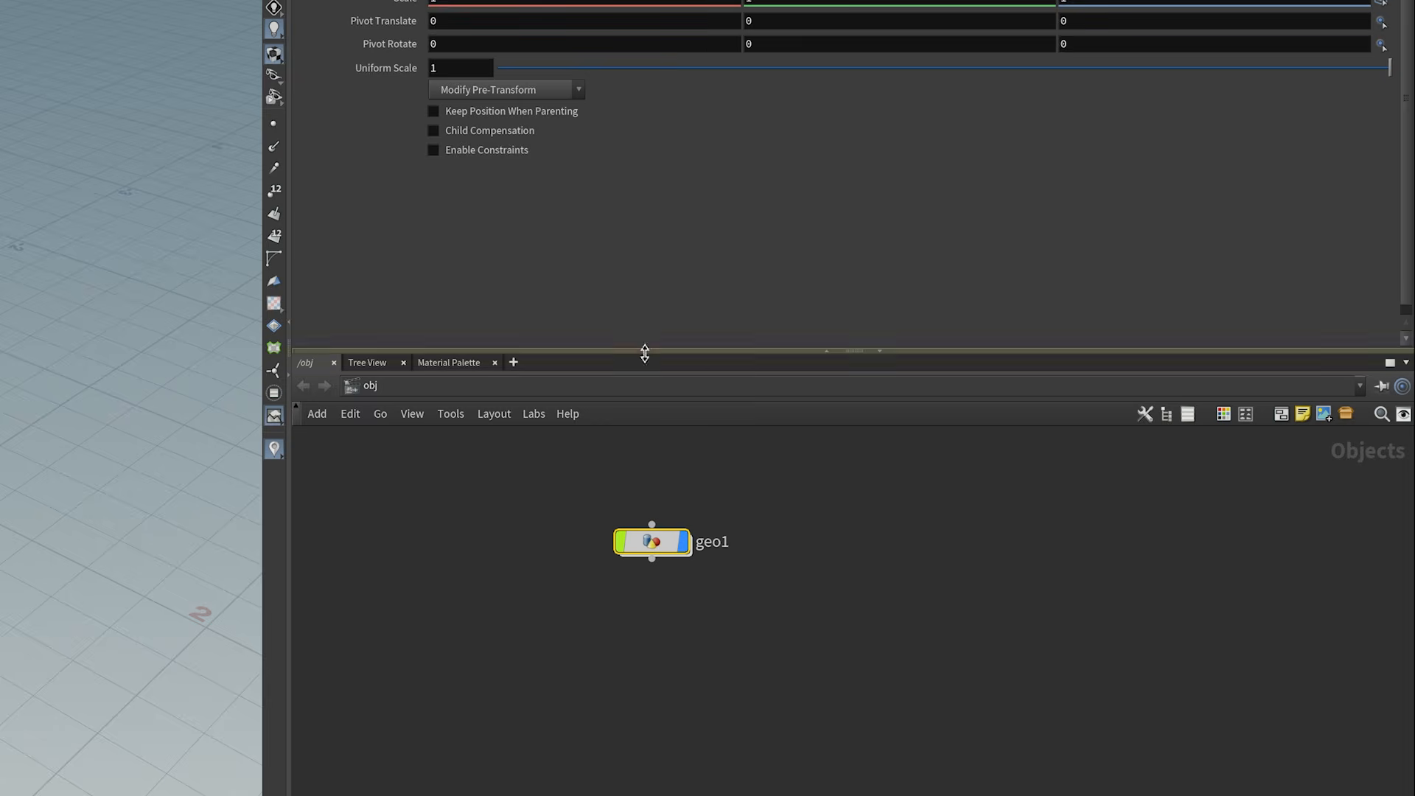
Step: Enter the geo1 node's network and add a KeenTools GeoTracker 2026.0.2 node
{"action": "left_click_drag", "start_coordinate": [659, 549], "coordinate": [714, 560]}
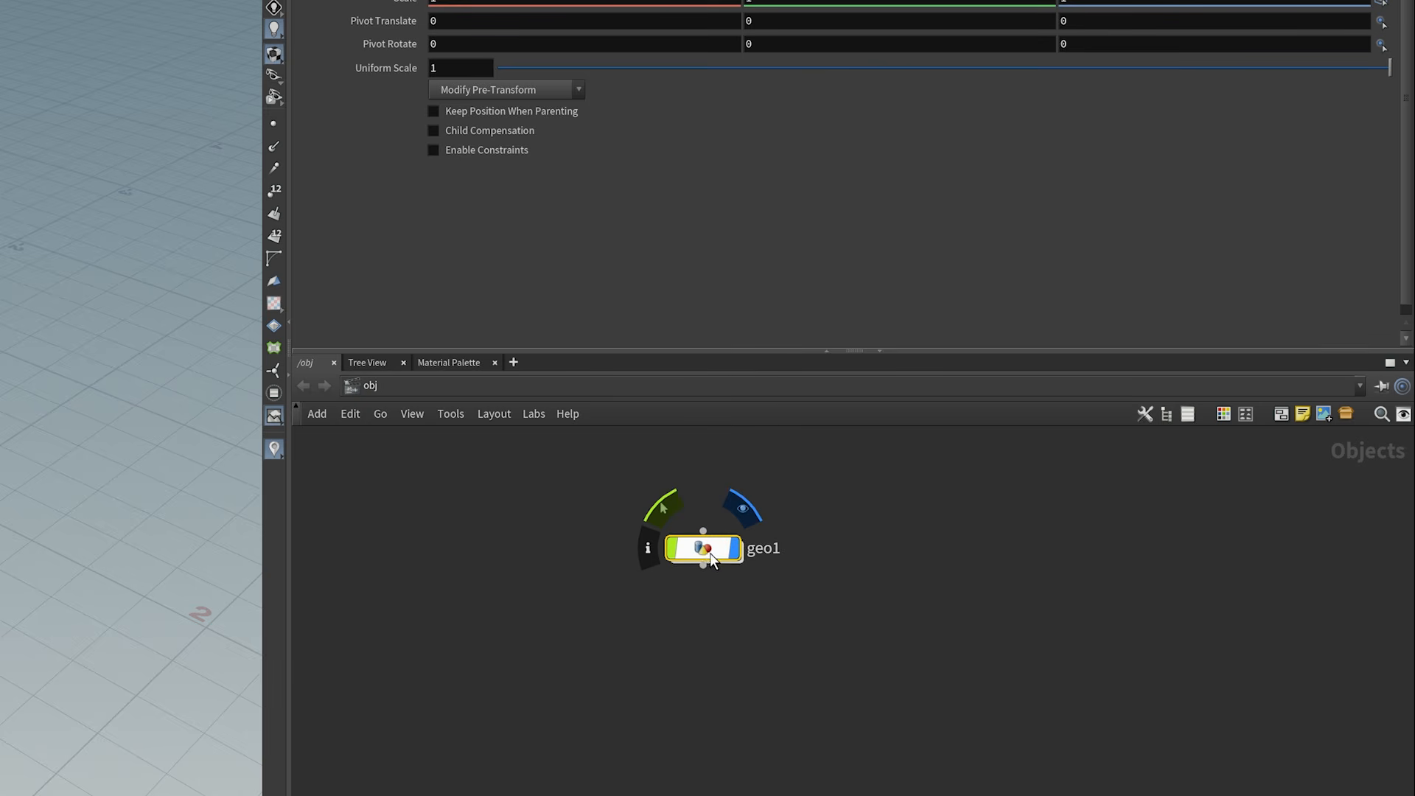
{"action": "double_click", "coordinate": [705, 545]}
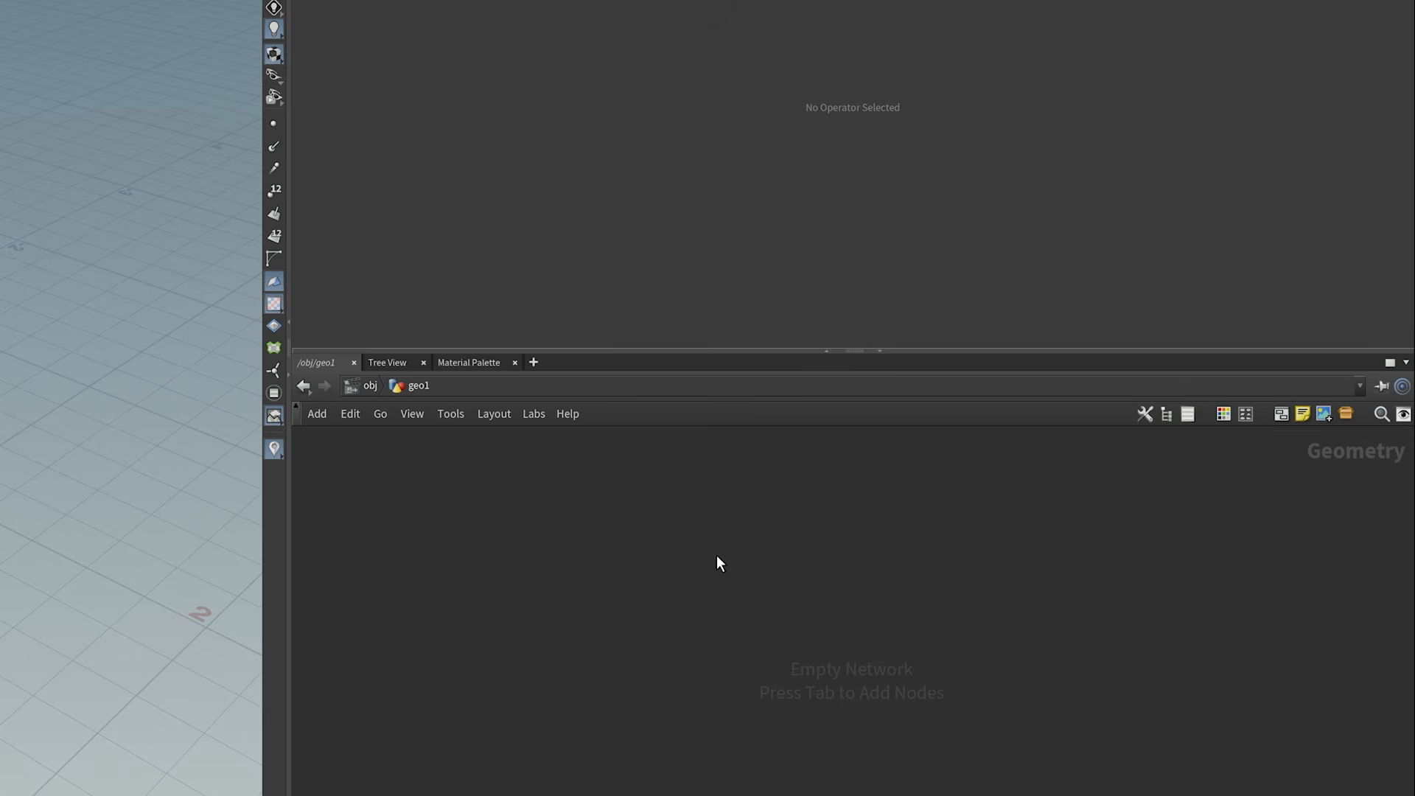
{"action": "key", "text": "Tab"}
{"action": "type", "text": "geo"}
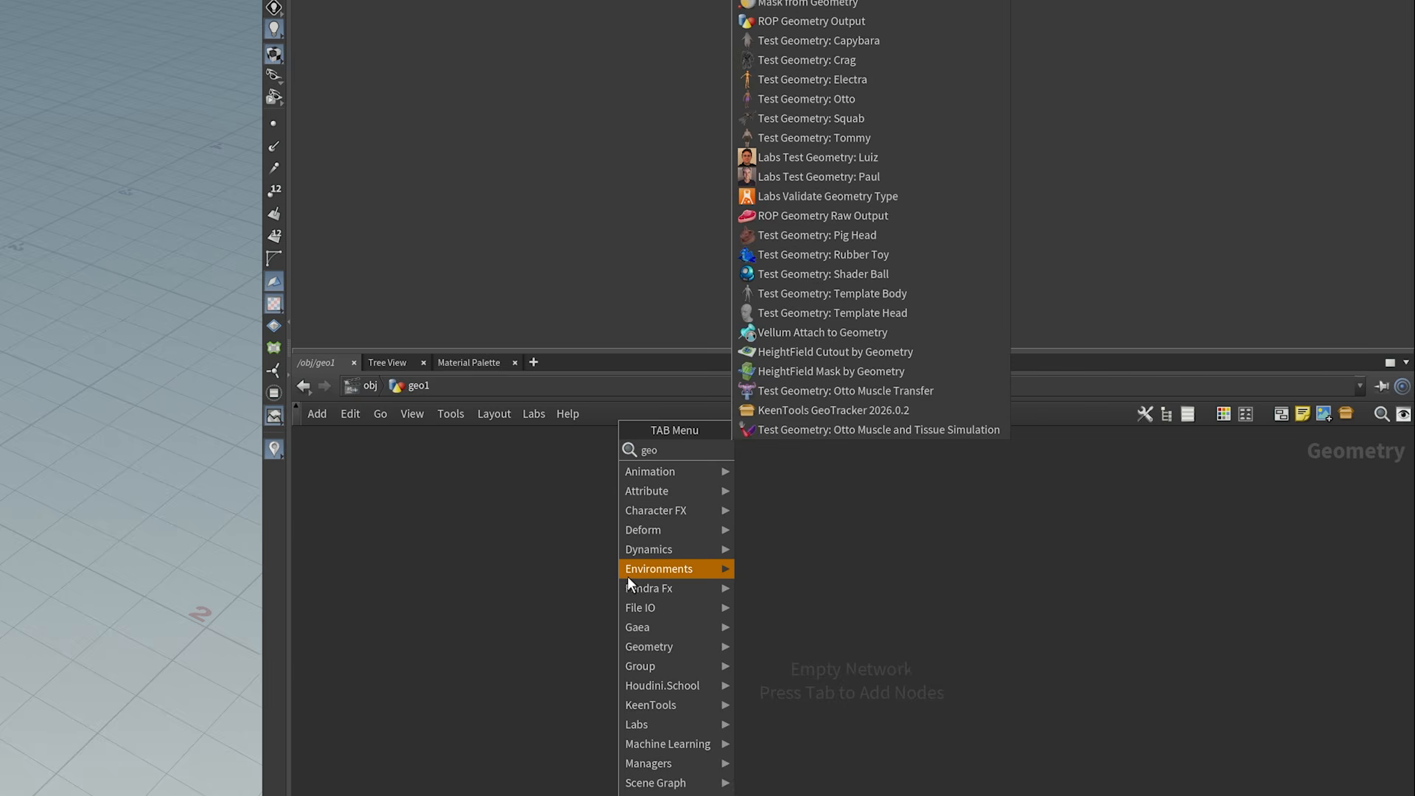
{"action": "type", "text": "tra"}
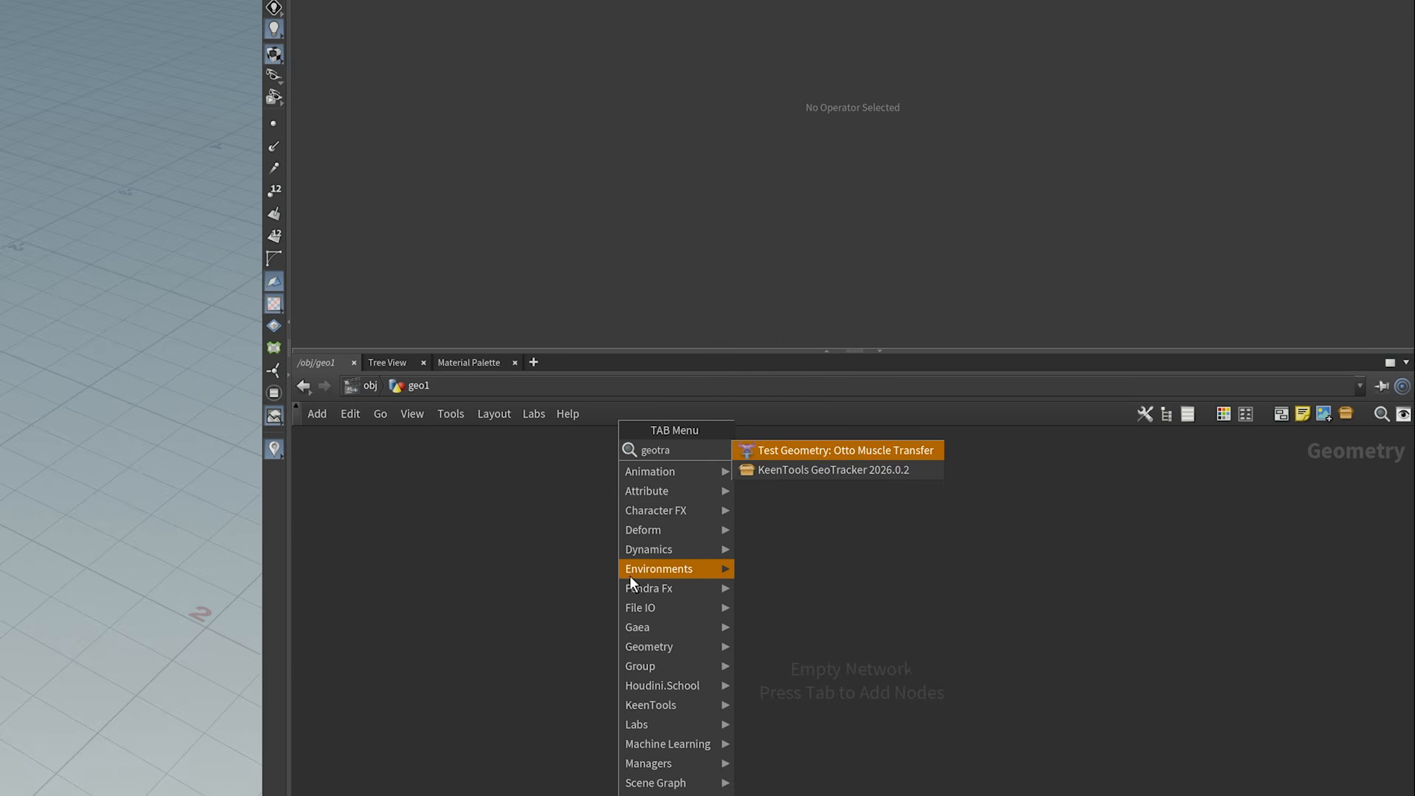
{"action": "left_click", "coordinate": [843, 470]}
{"action": "left_click", "coordinate": [736, 626]}
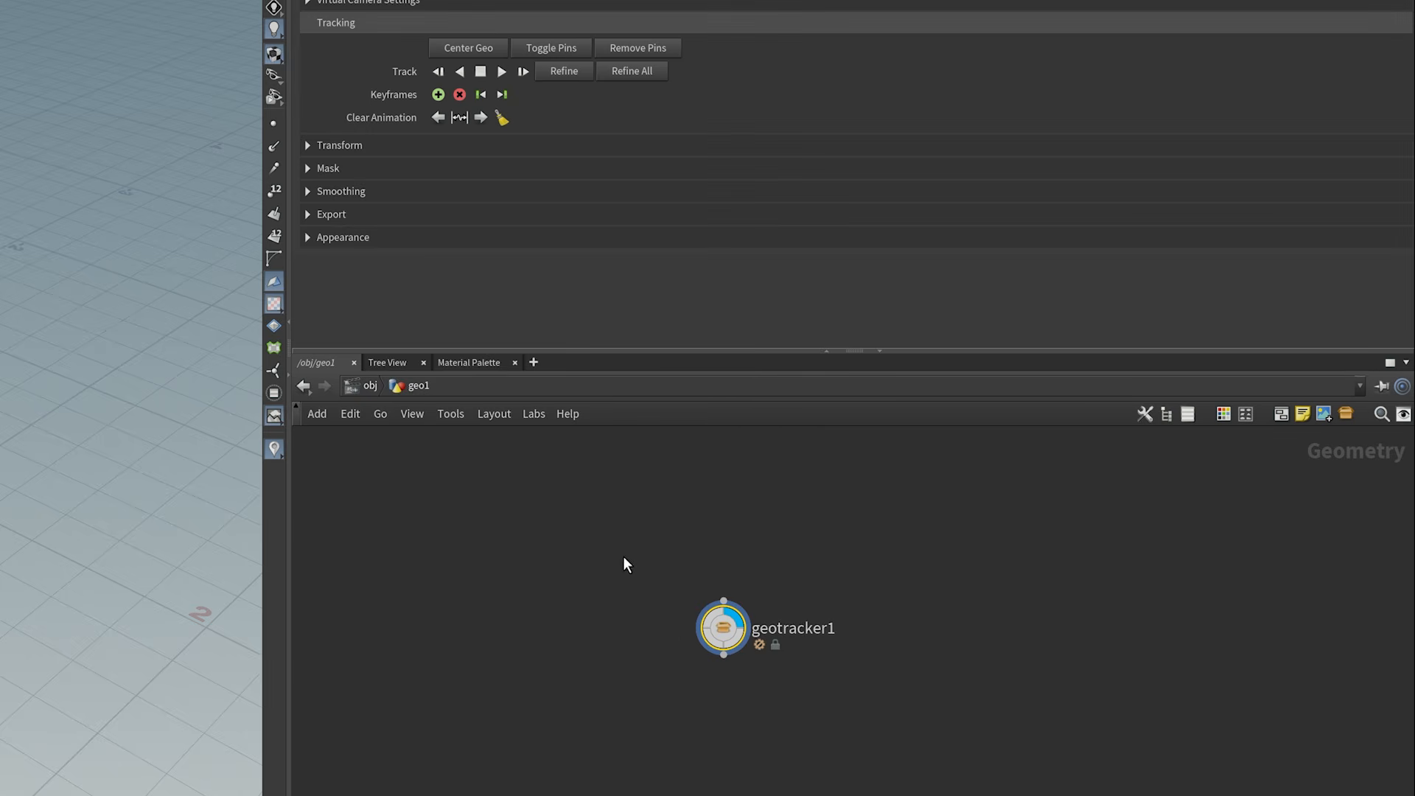
{"action": "left_click", "coordinate": [546, 564]}
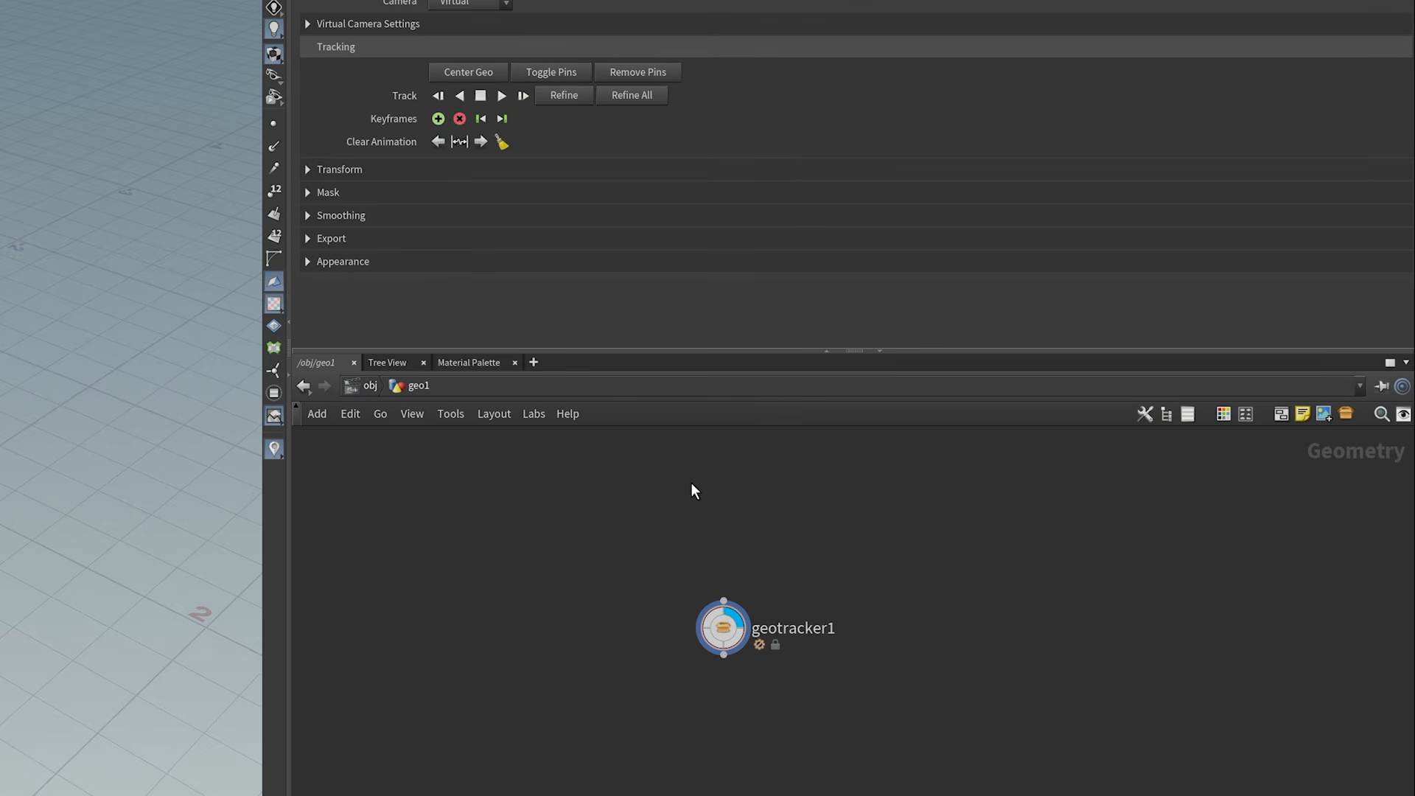
{"action": "left_click_drag", "start_coordinate": [668, 466], "coordinate": [794, 537]}
{"action": "middle_click_drag", "start_coordinate": [697, 504], "coordinate": [730, 587]}
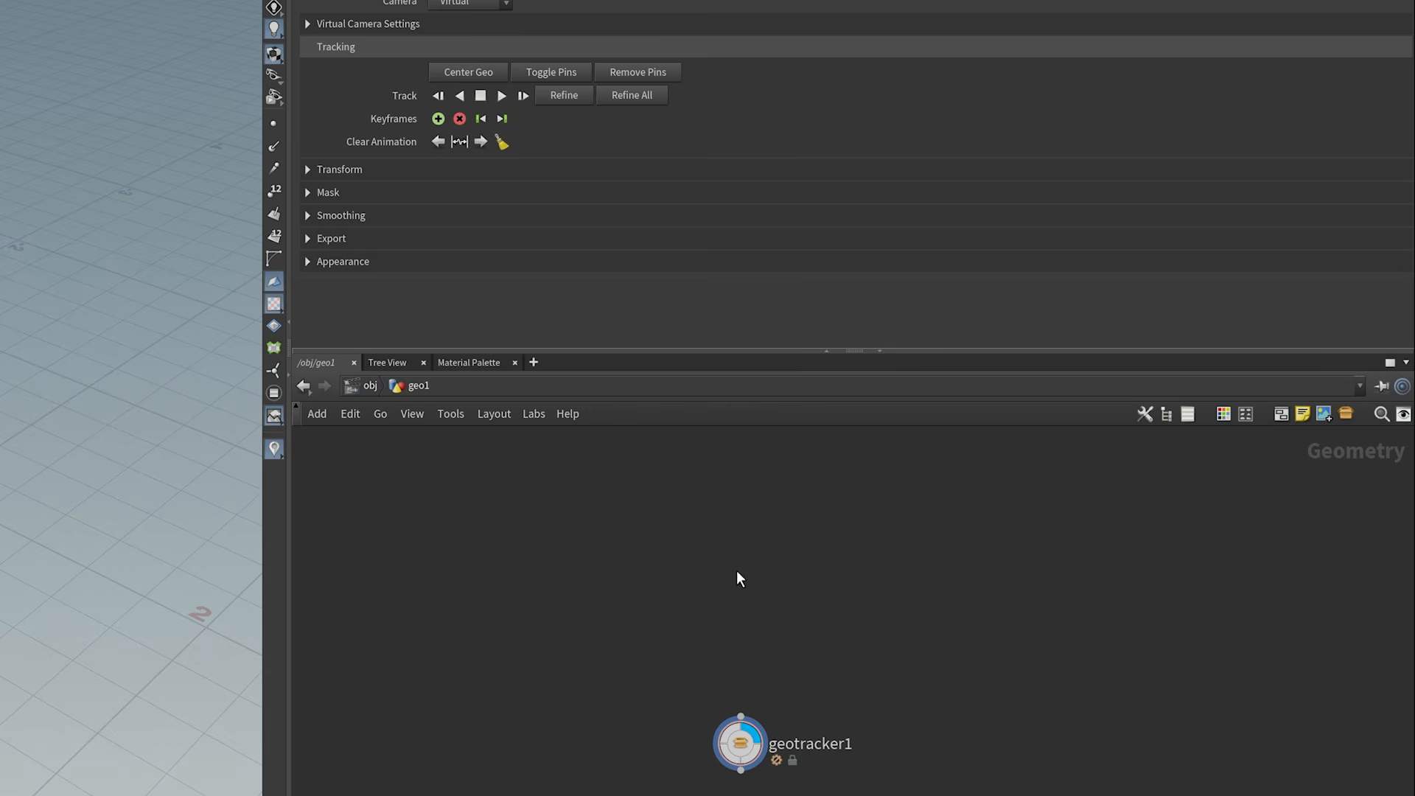
Step: Return to the obj network and add a Camera node beside geo1
{"action": "left_click", "coordinate": [369, 386]}
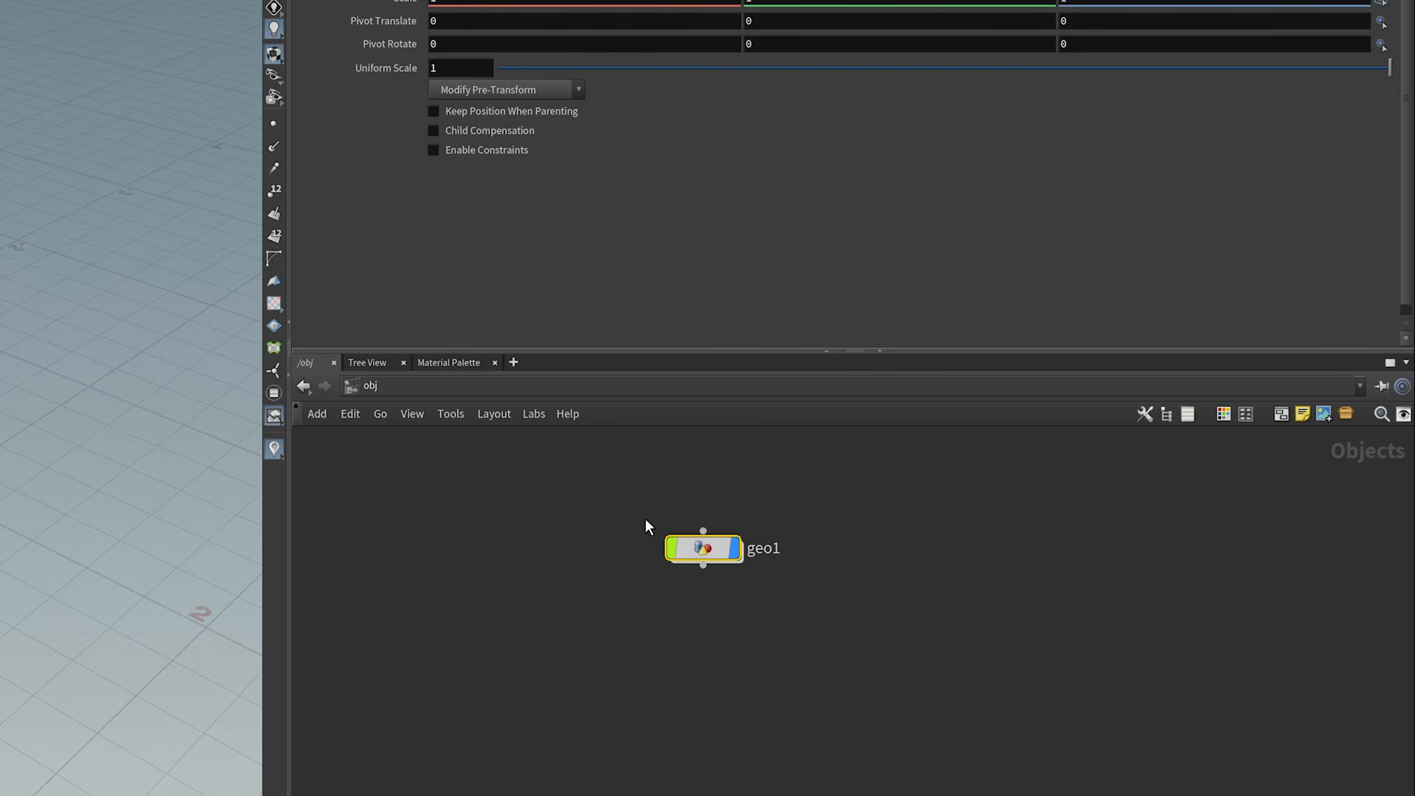
{"action": "key", "text": "Tab"}
{"action": "type", "text": "camer"}
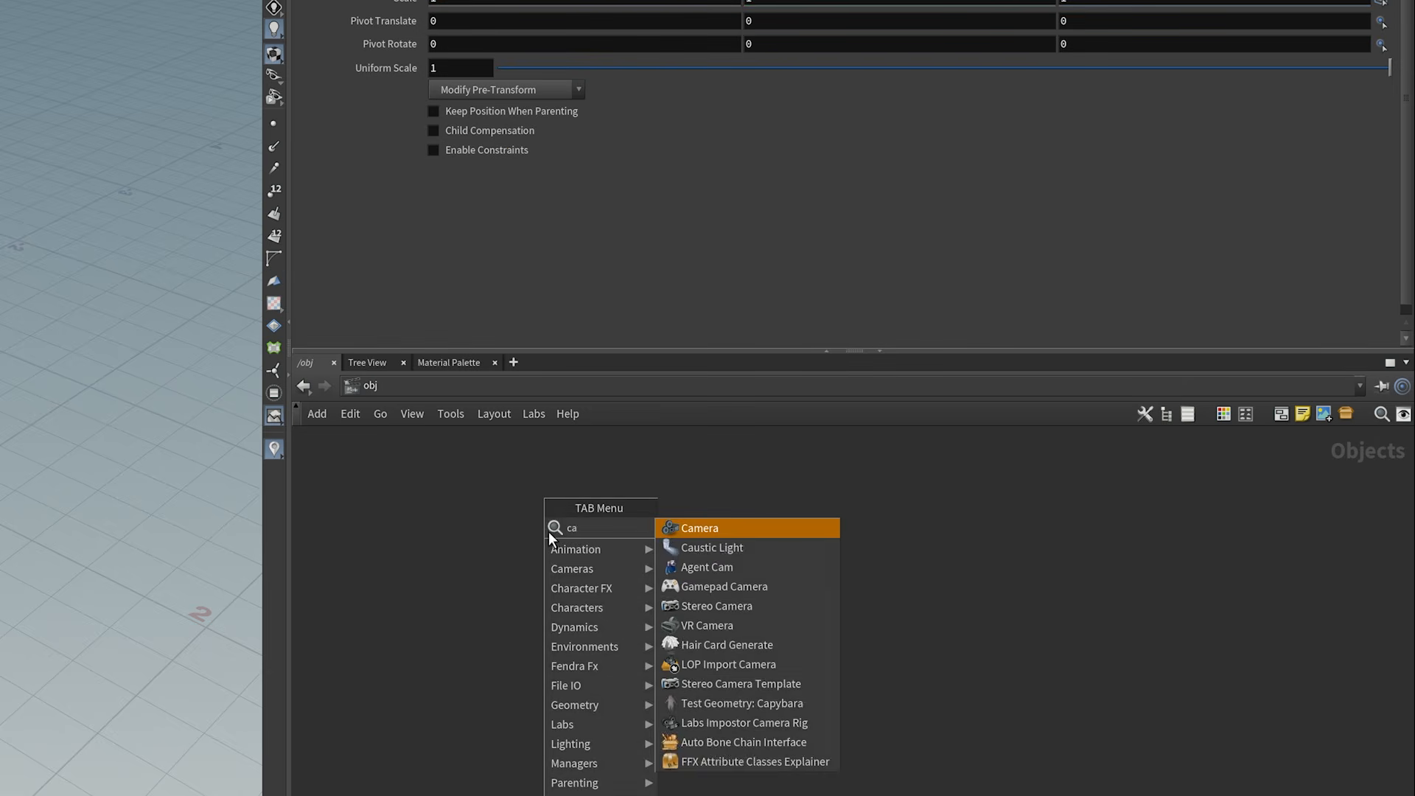
{"action": "key", "text": "Return"}
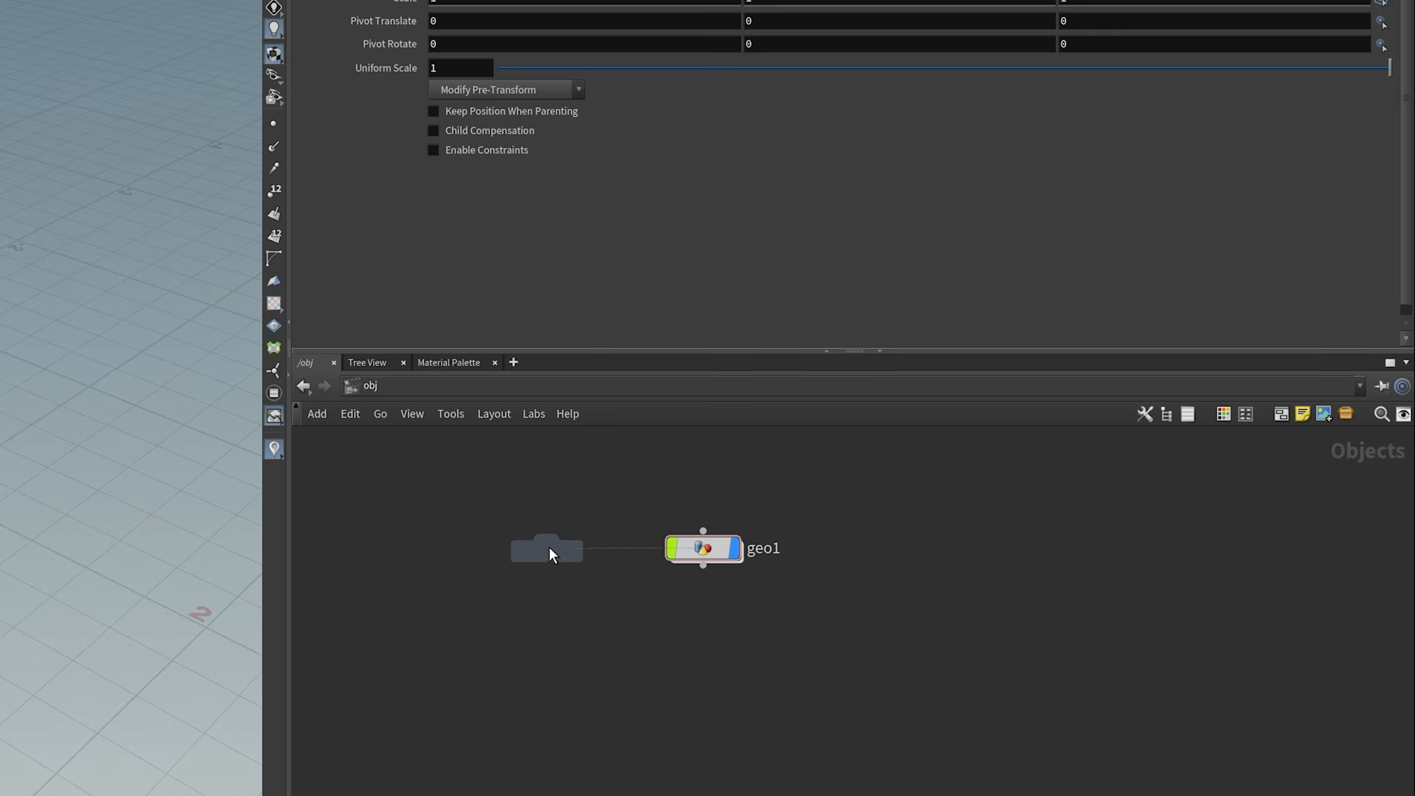
{"action": "left_click", "coordinate": [549, 545]}
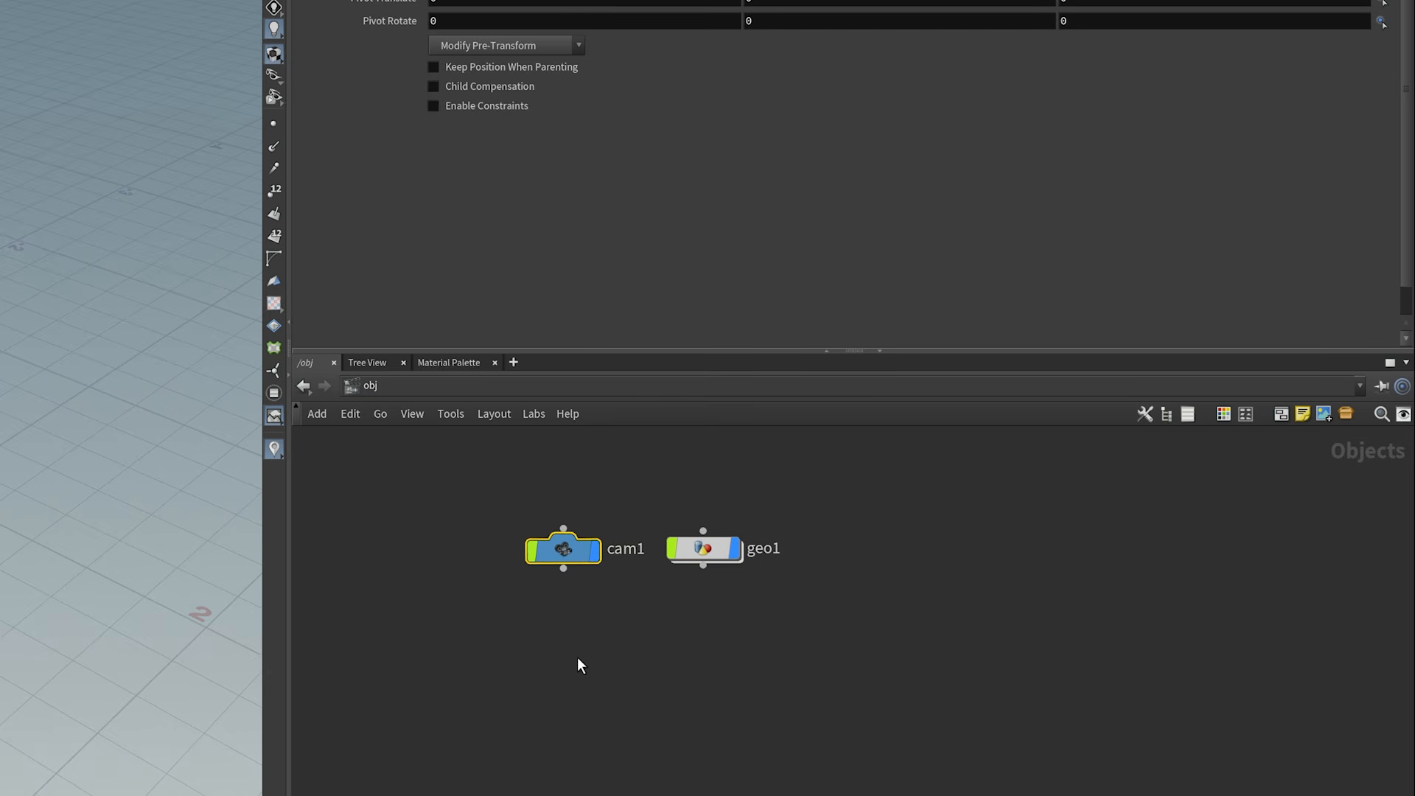
Step: Switch from obj to the stage network and view the renderer choices for the perspective viewport
{"action": "left_click", "coordinate": [376, 385]}
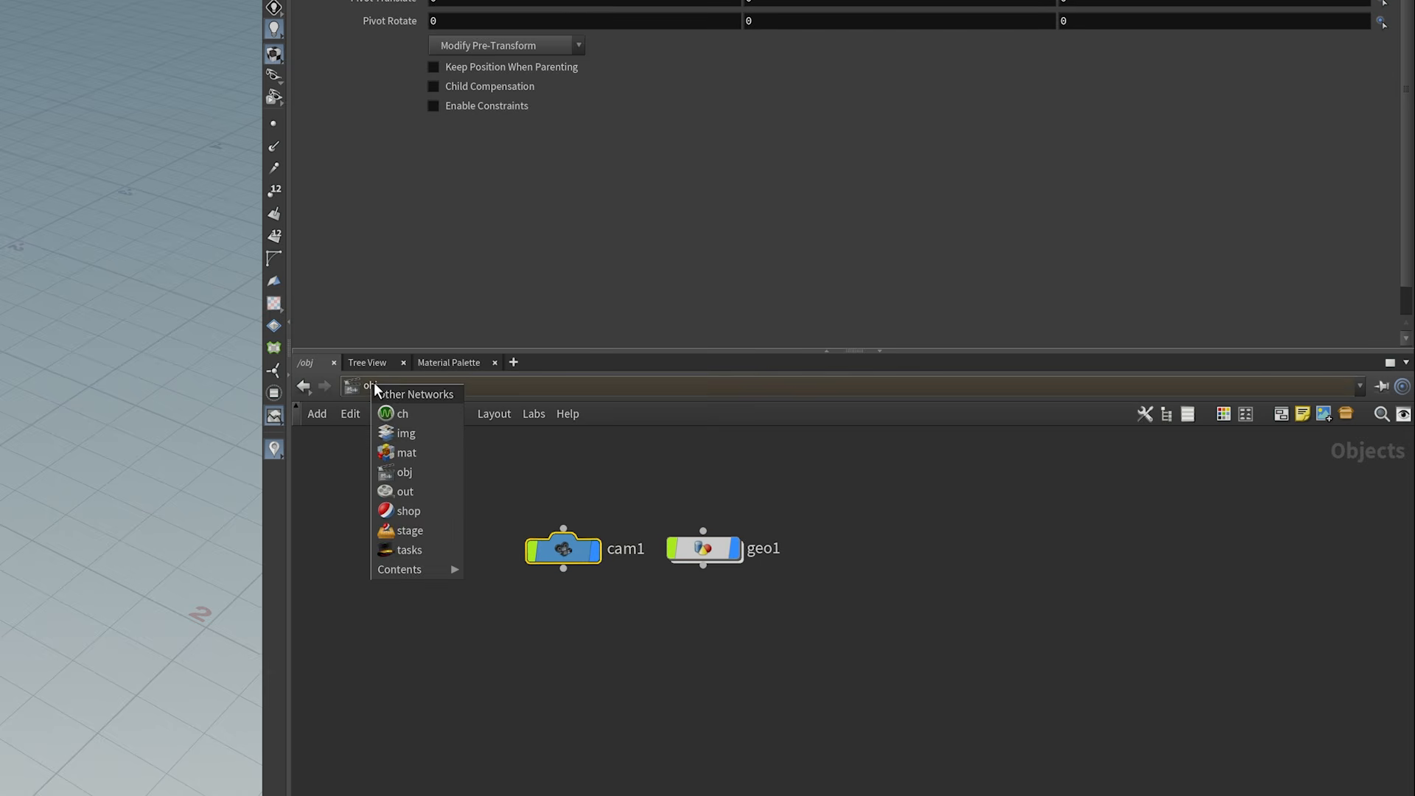
{"action": "left_click", "coordinate": [412, 530]}
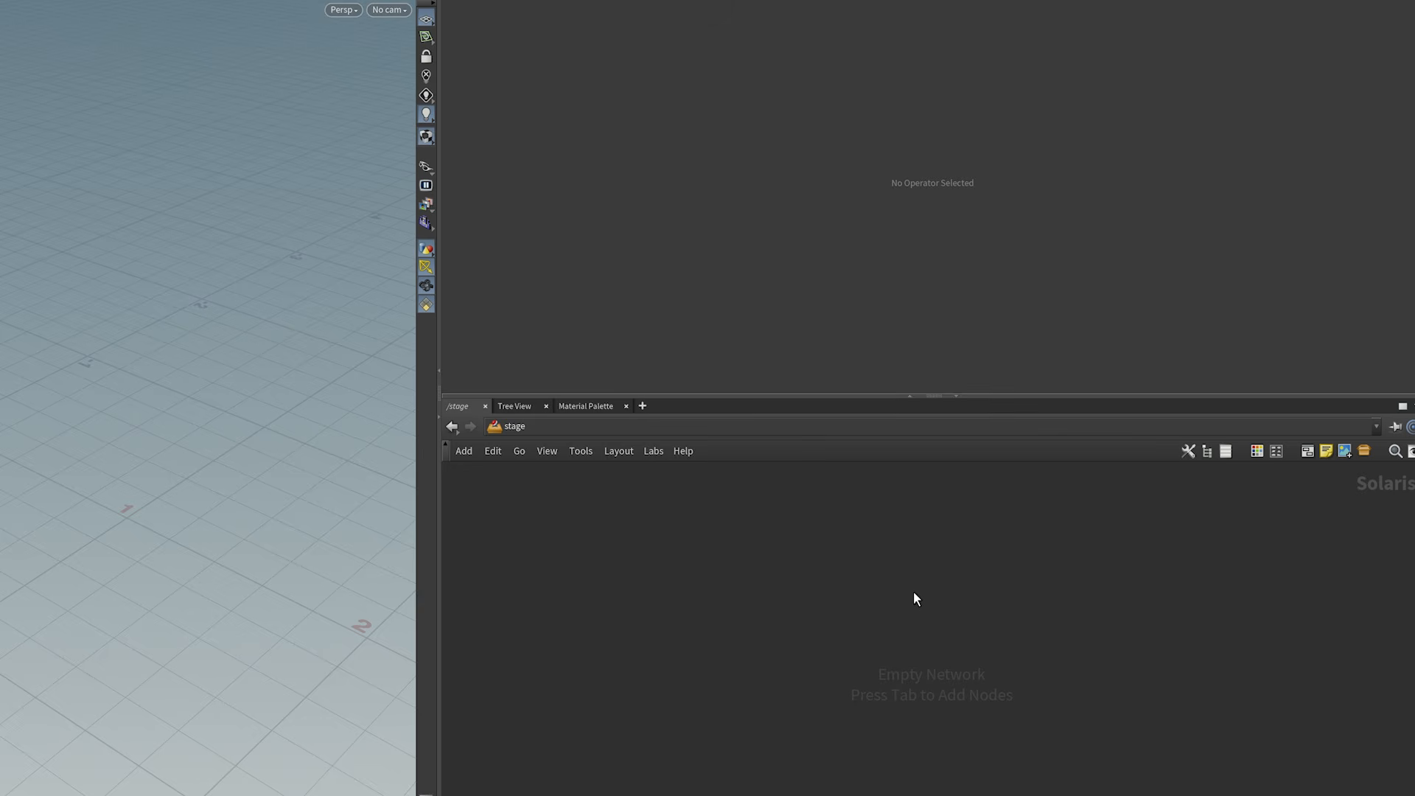
{"action": "left_click", "coordinate": [352, 10]}
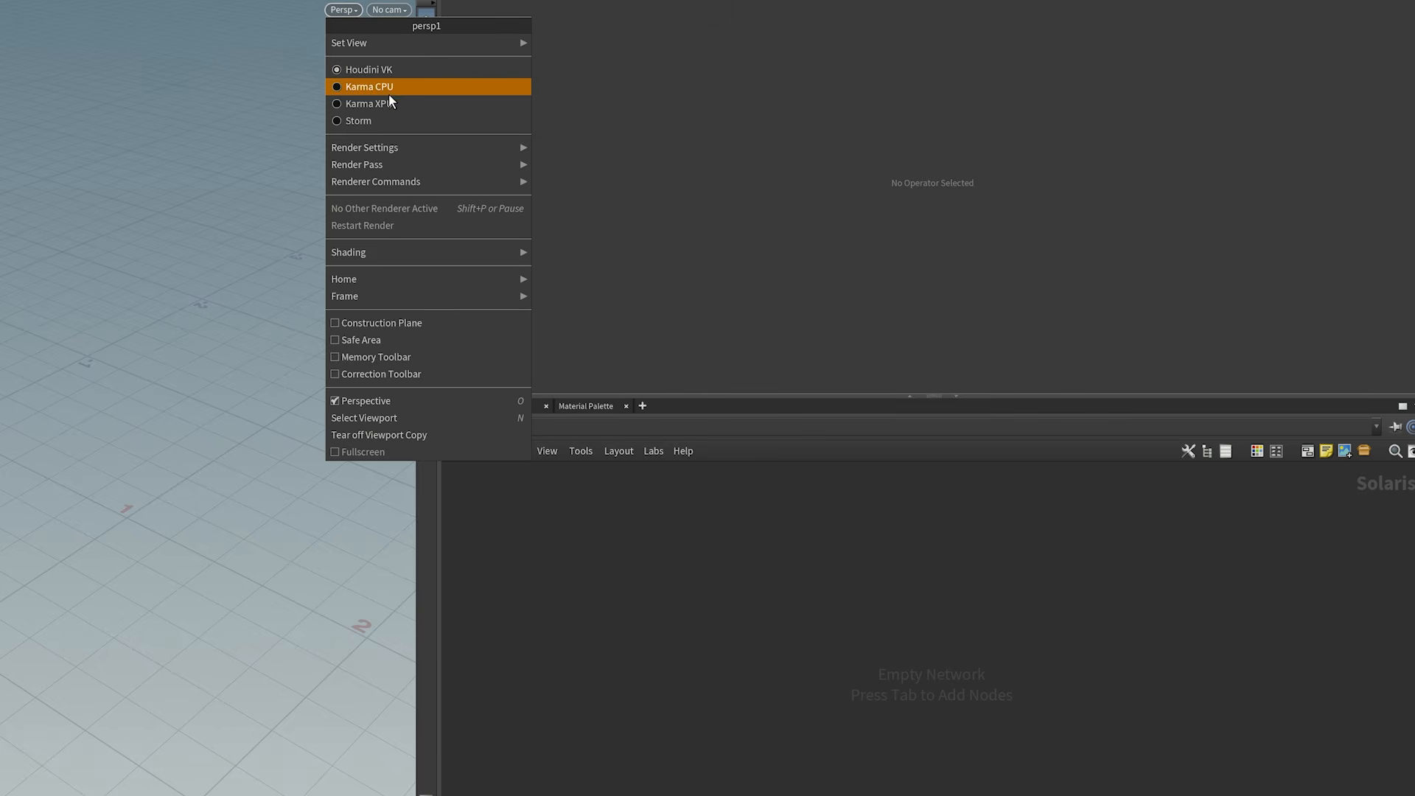
{"action": "left_click", "coordinate": [168, 336]}
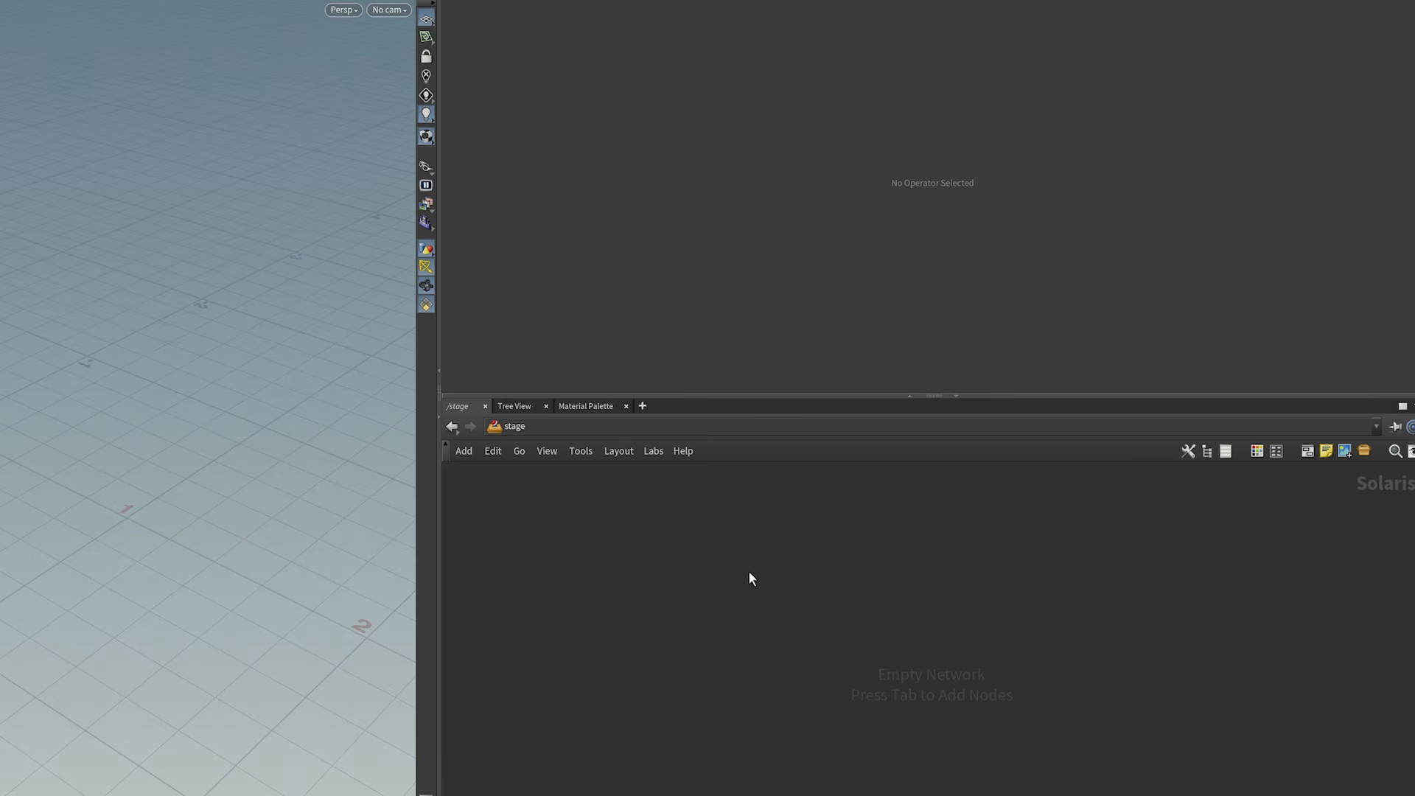
Step: Add a Camera node to the empty stage network and reposition it to leave room beside it
{"action": "key", "text": "Tab"}
{"action": "type", "text": "cam"}
{"action": "key", "text": "Return"}
{"action": "left_click", "coordinate": [749, 571]}
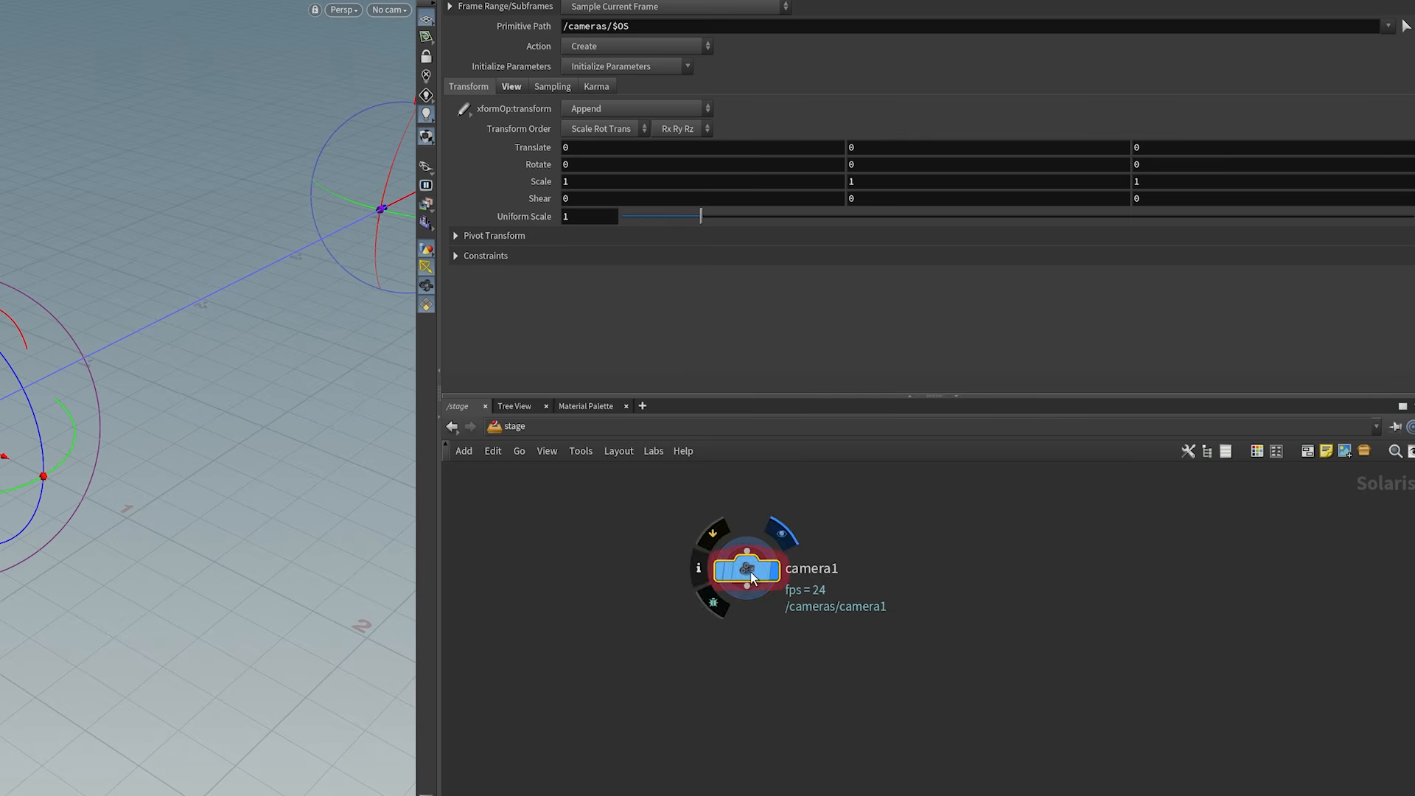
{"action": "left_click_drag", "start_coordinate": [746, 569], "coordinate": [693, 609]}
{"action": "middle_click_drag", "start_coordinate": [899, 599], "coordinate": [882, 552]}
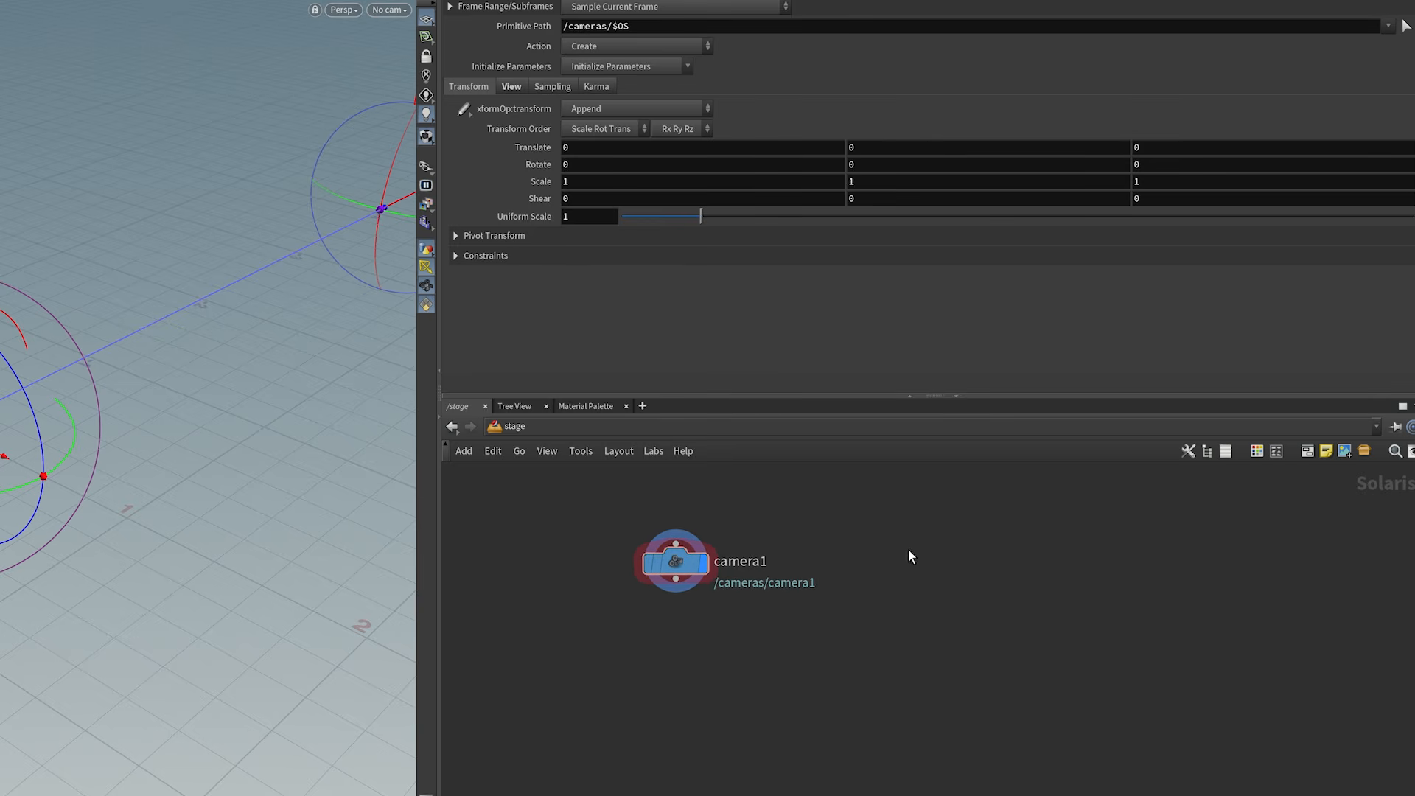
Step: Add a SOP Create node beside camera1 in the stage network
{"action": "key", "text": "Tab"}
{"action": "type", "text": "so"}
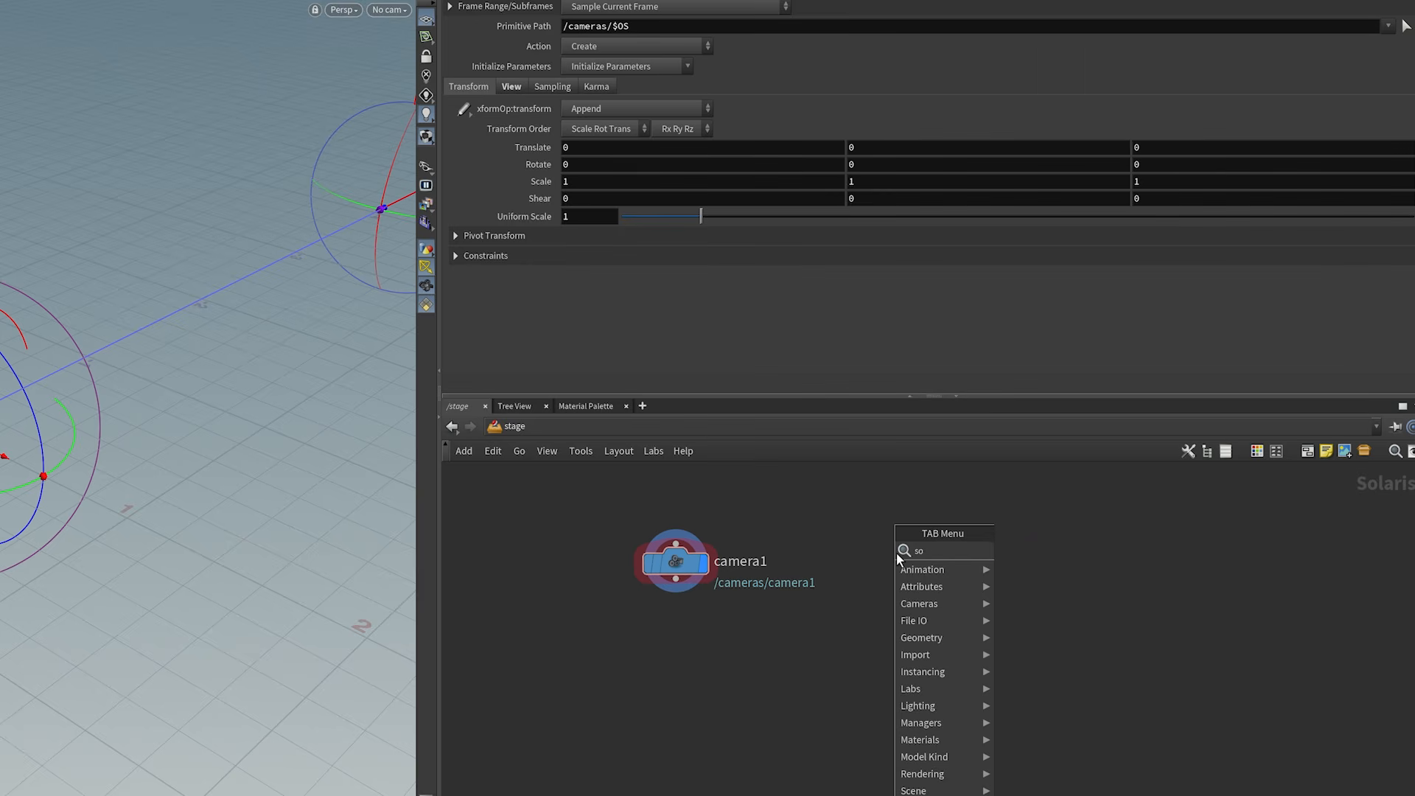
{"action": "type", "text": "p creat"}
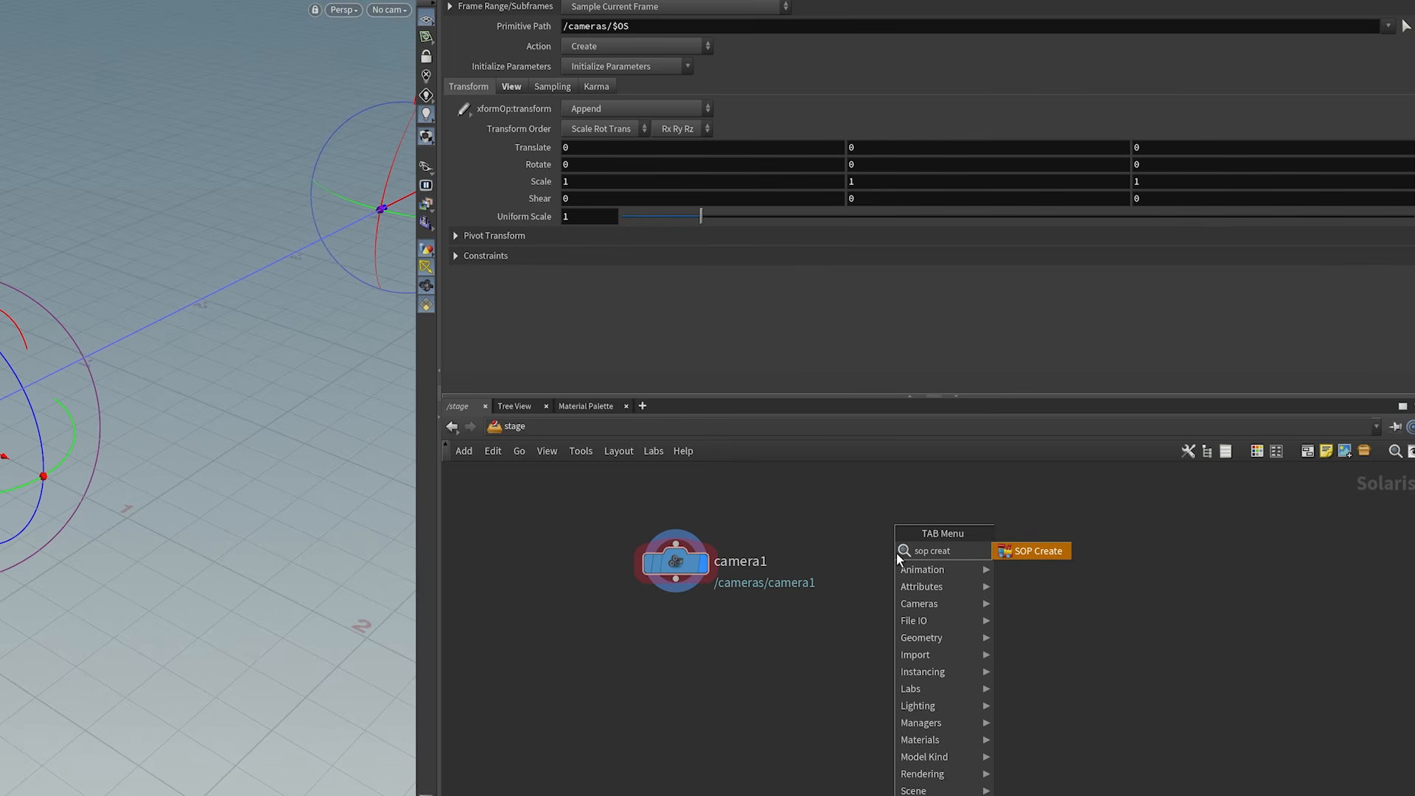
{"action": "key", "text": "Return"}
{"action": "left_click", "coordinate": [896, 551]}
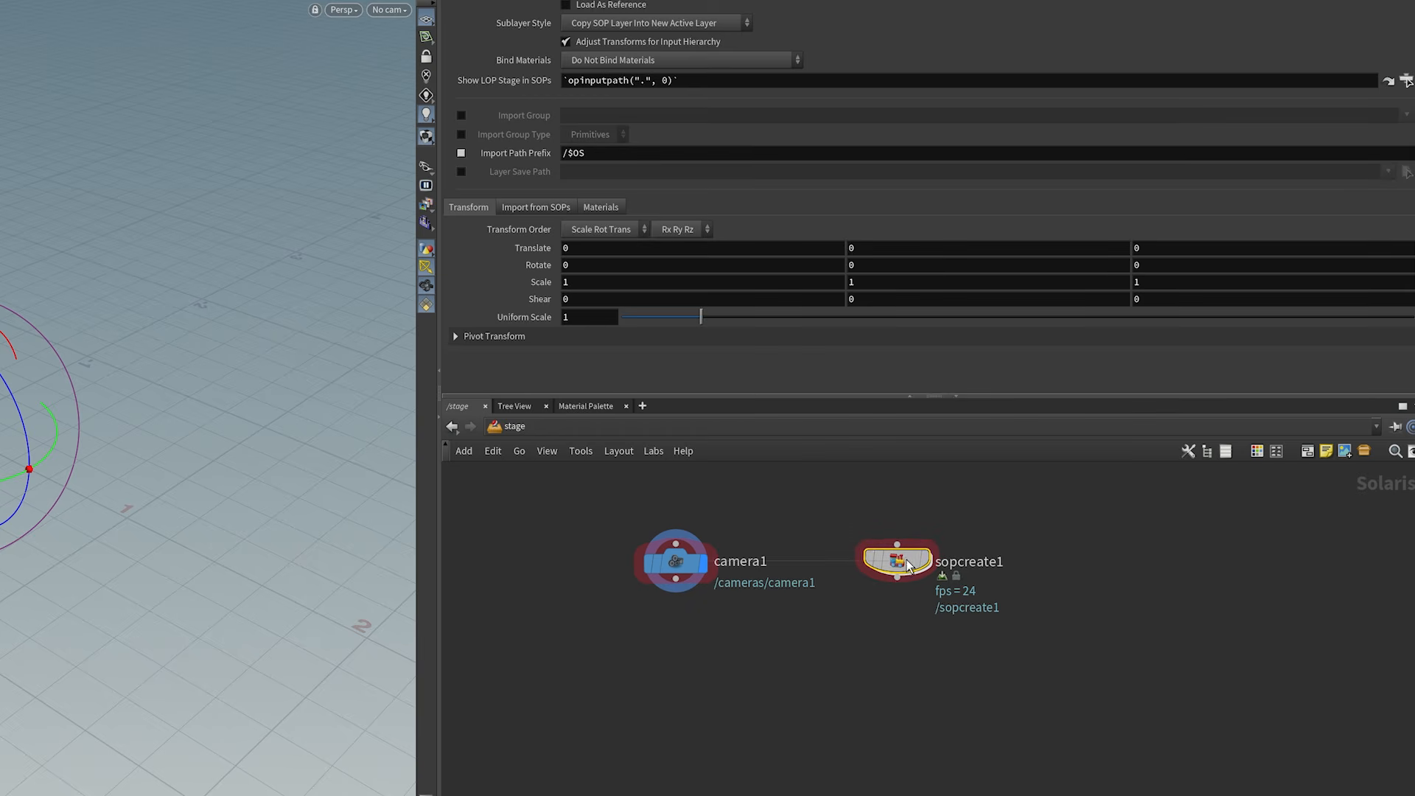
{"action": "left_click", "coordinate": [892, 657]}
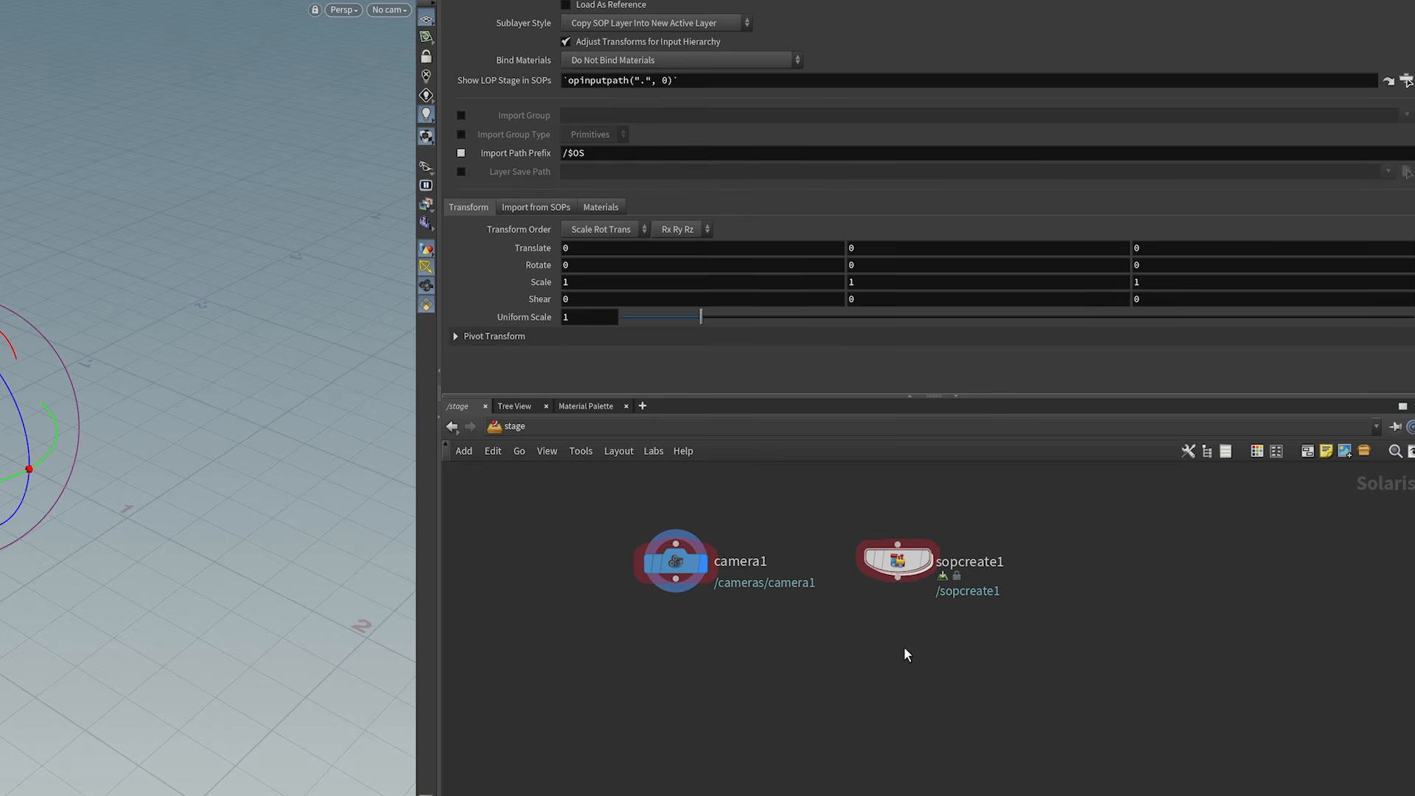
{"action": "middle_click_drag", "start_coordinate": [920, 672], "coordinate": [885, 676]}
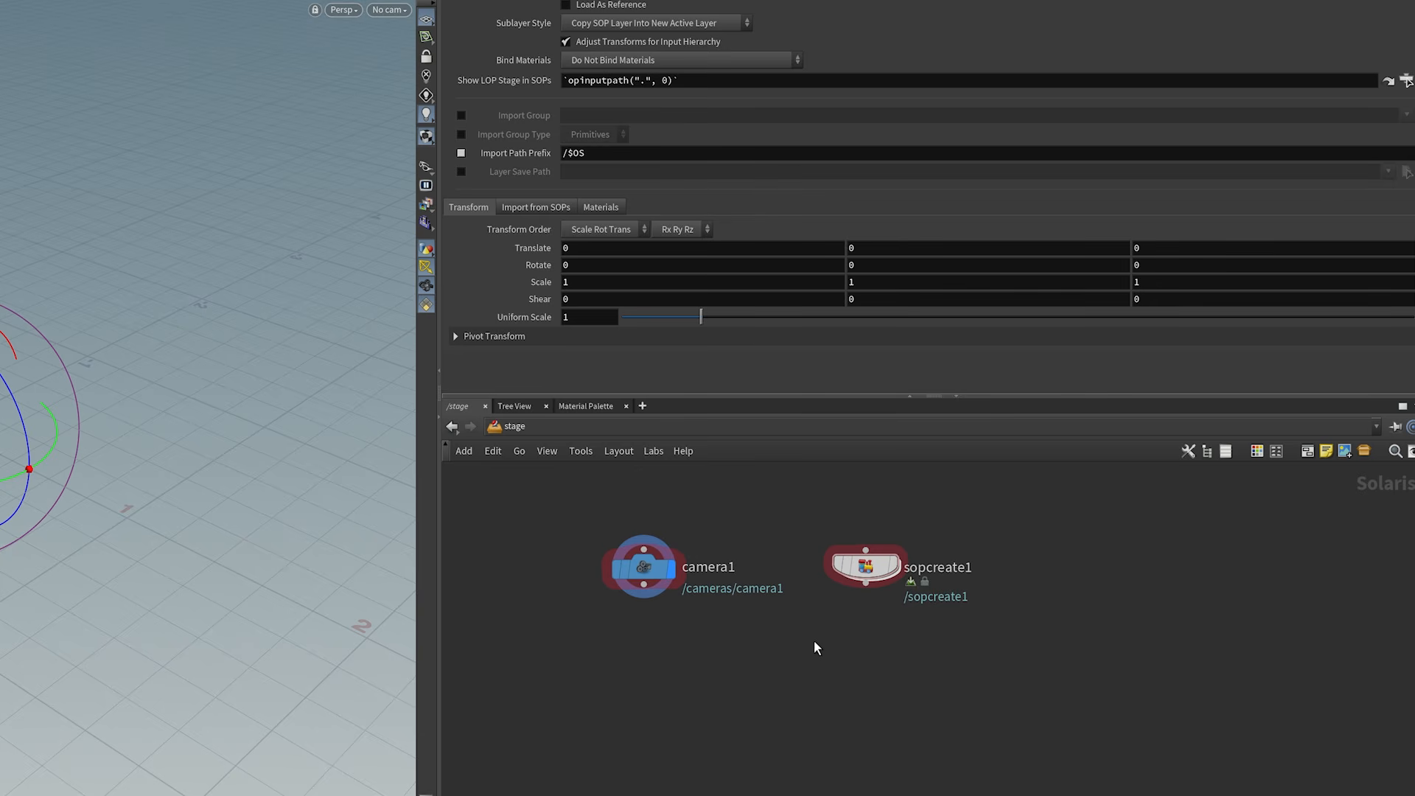
Step: Enter sopcreate1's inner create network and find empty space below the sub-network inputs
{"action": "left_click", "coordinate": [876, 573]}
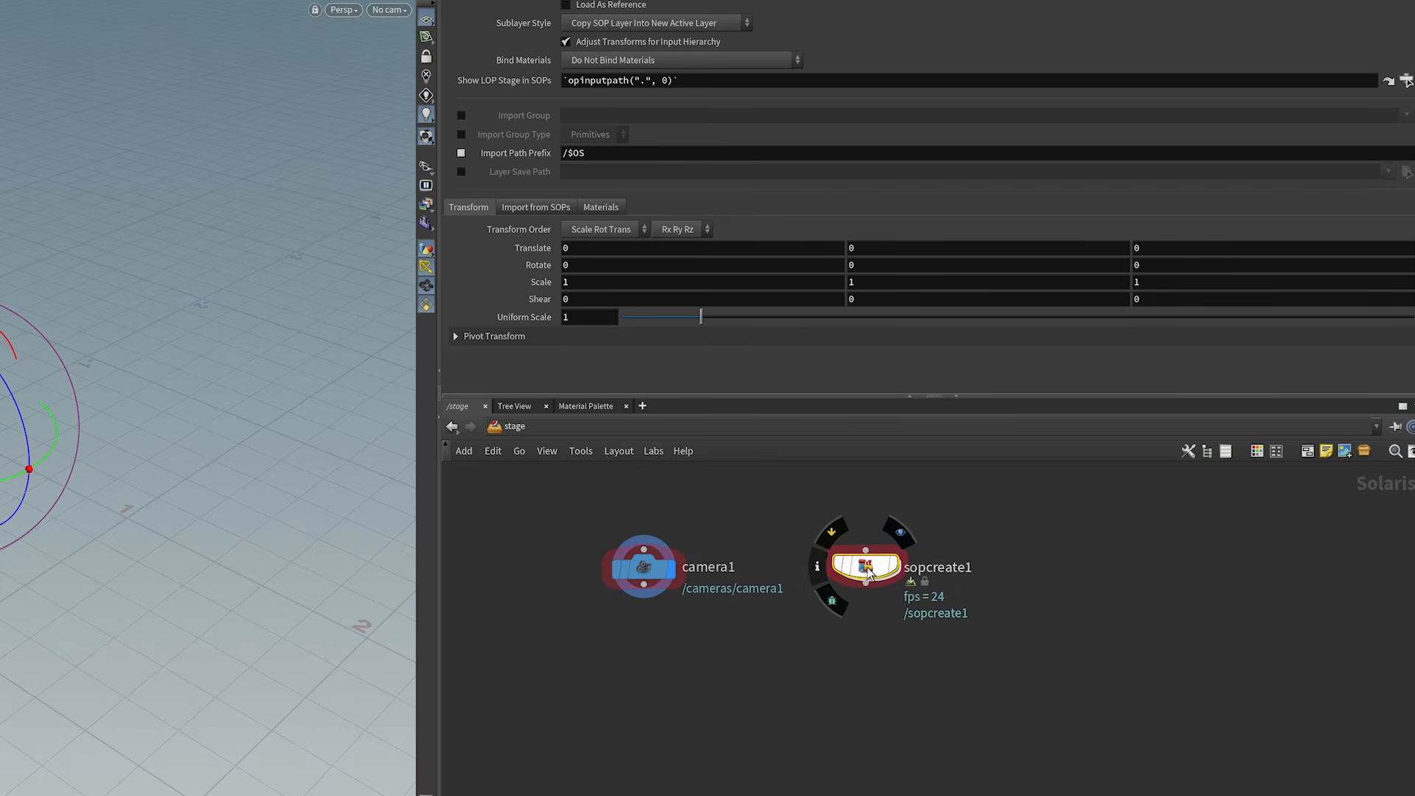
{"action": "double_click", "coordinate": [866, 567]}
{"action": "middle_click_drag", "start_coordinate": [806, 746], "coordinate": [771, 634]}
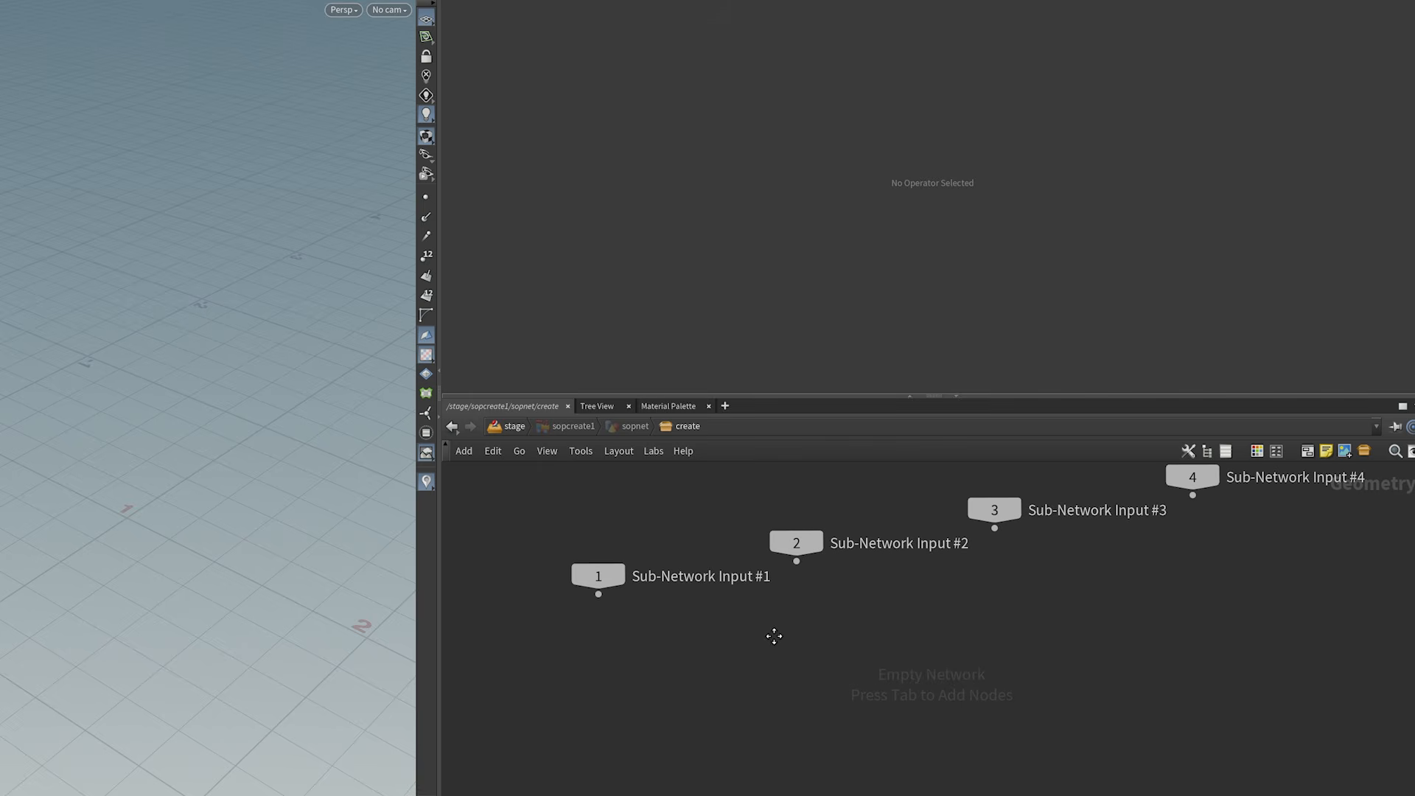
{"action": "middle_click_drag", "start_coordinate": [655, 623], "coordinate": [587, 678]}
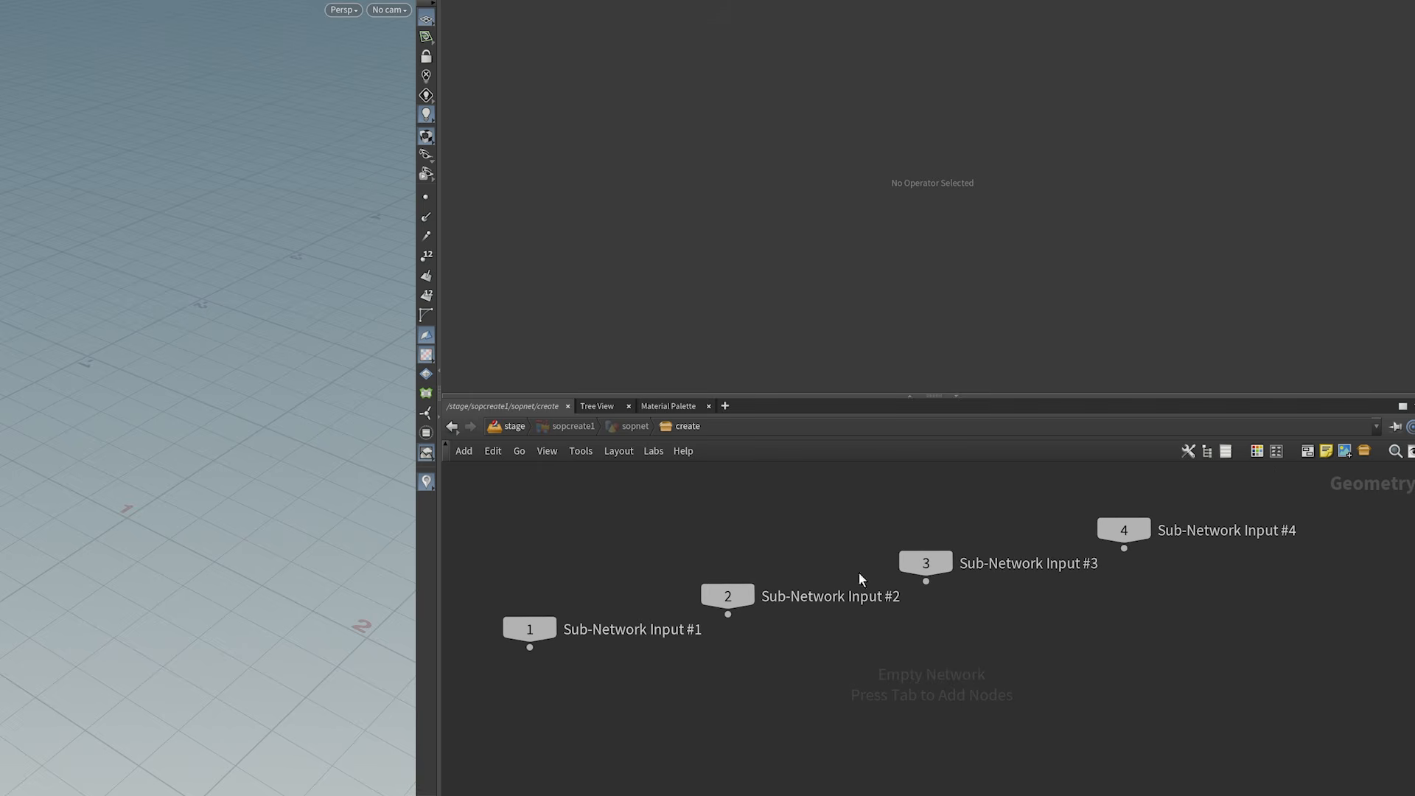
{"action": "left_click_drag", "start_coordinate": [1314, 510], "coordinate": [1271, 495]}
{"action": "middle_click_drag", "start_coordinate": [789, 758], "coordinate": [789, 638]}
Step: Add a KeenTools GeoTracker 2026.0.2 node inside sopcreate1 and place it well below the sub-network inputs
{"action": "key", "text": "Tab"}
{"action": "type", "text": "geo"}
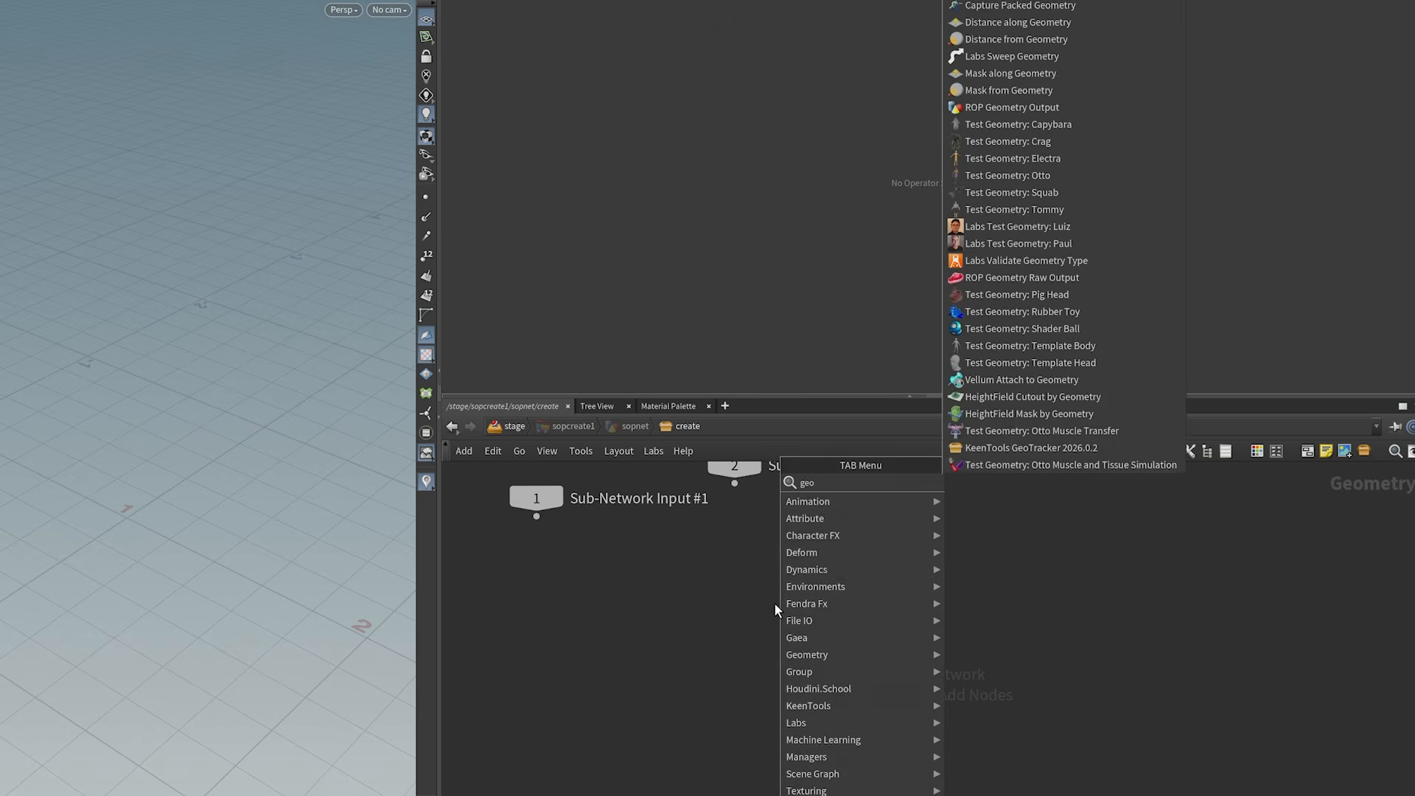
{"action": "type", "text": "tra"}
{"action": "key", "text": "Down"}
{"action": "key", "text": "Return"}
{"action": "left_click", "coordinate": [774, 603]}
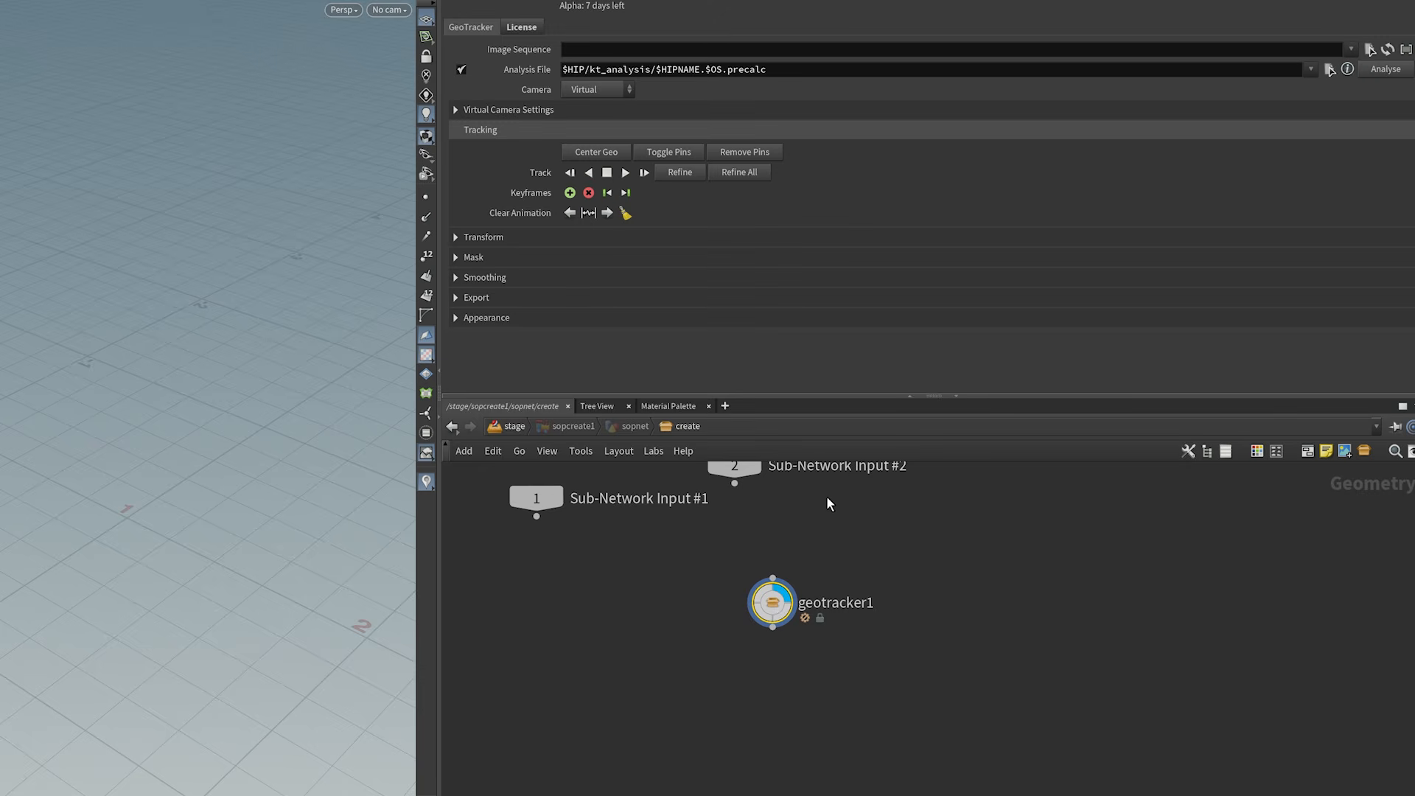
{"action": "left_click_drag", "start_coordinate": [773, 602], "coordinate": [852, 697]}
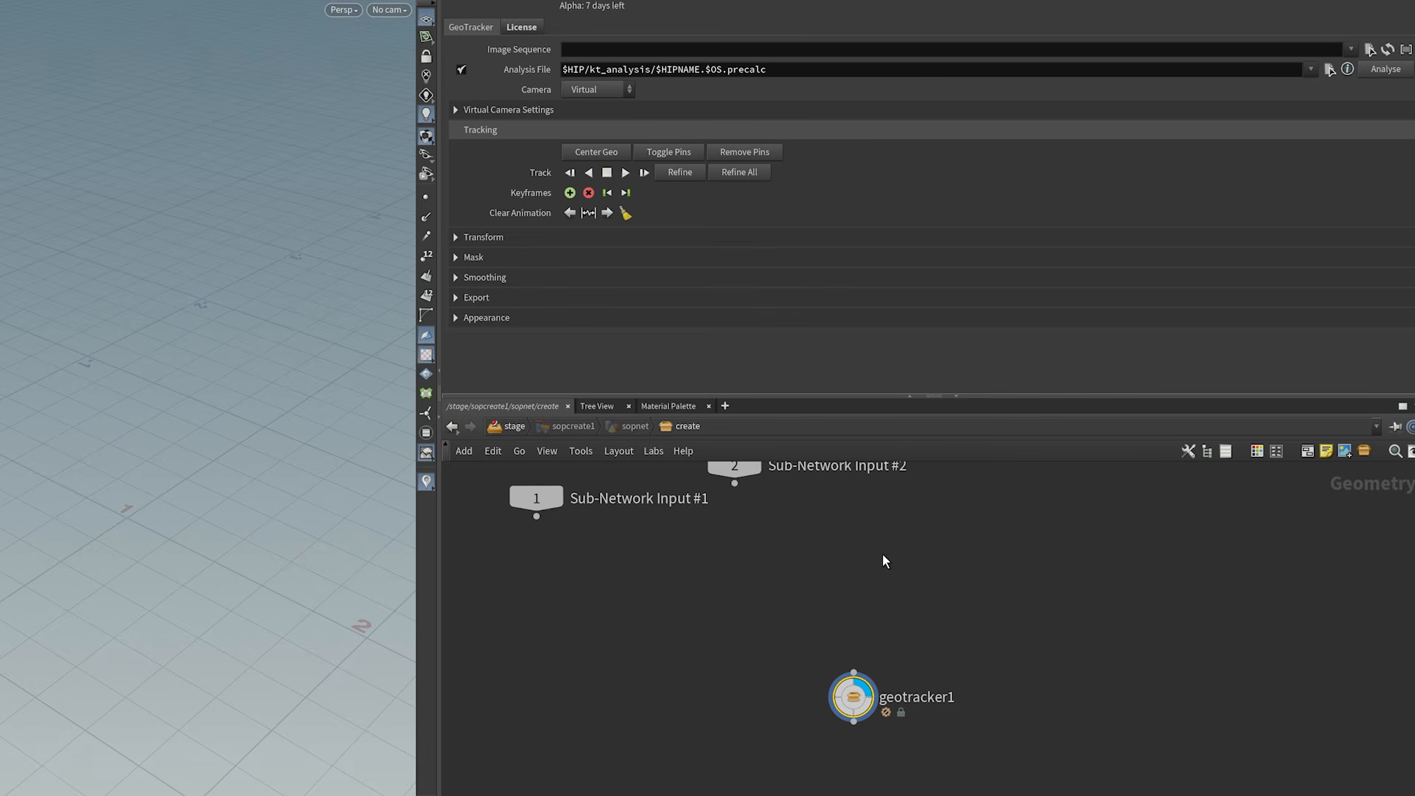
Step: Go back up to the stage network and add a second SOP Create node beside sopcreate1
{"action": "key", "text": "u"}
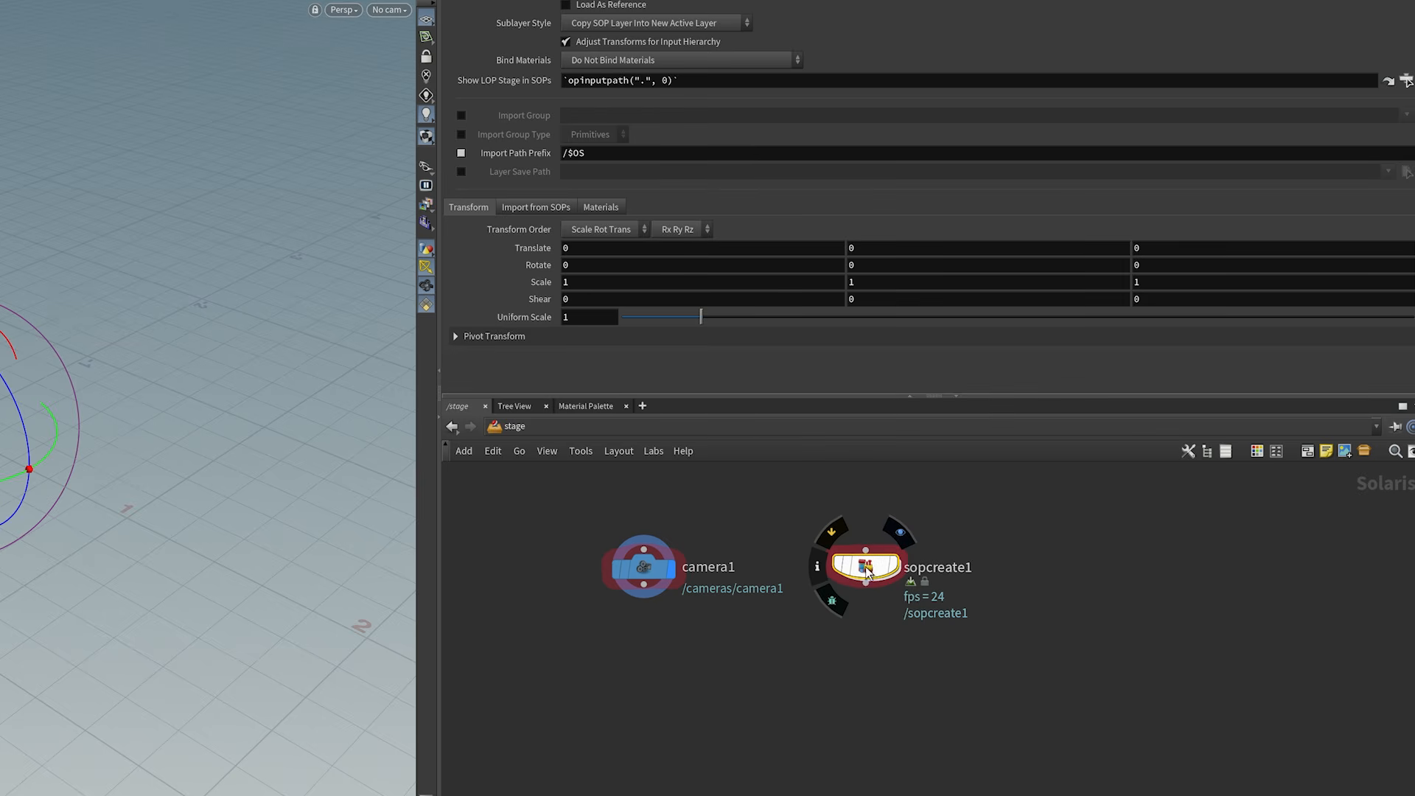
{"action": "mouse_move", "coordinate": [877, 566]}
{"action": "left_click", "coordinate": [851, 719]}
{"action": "key", "text": "Tab"}
{"action": "type", "text": "sopcre"}
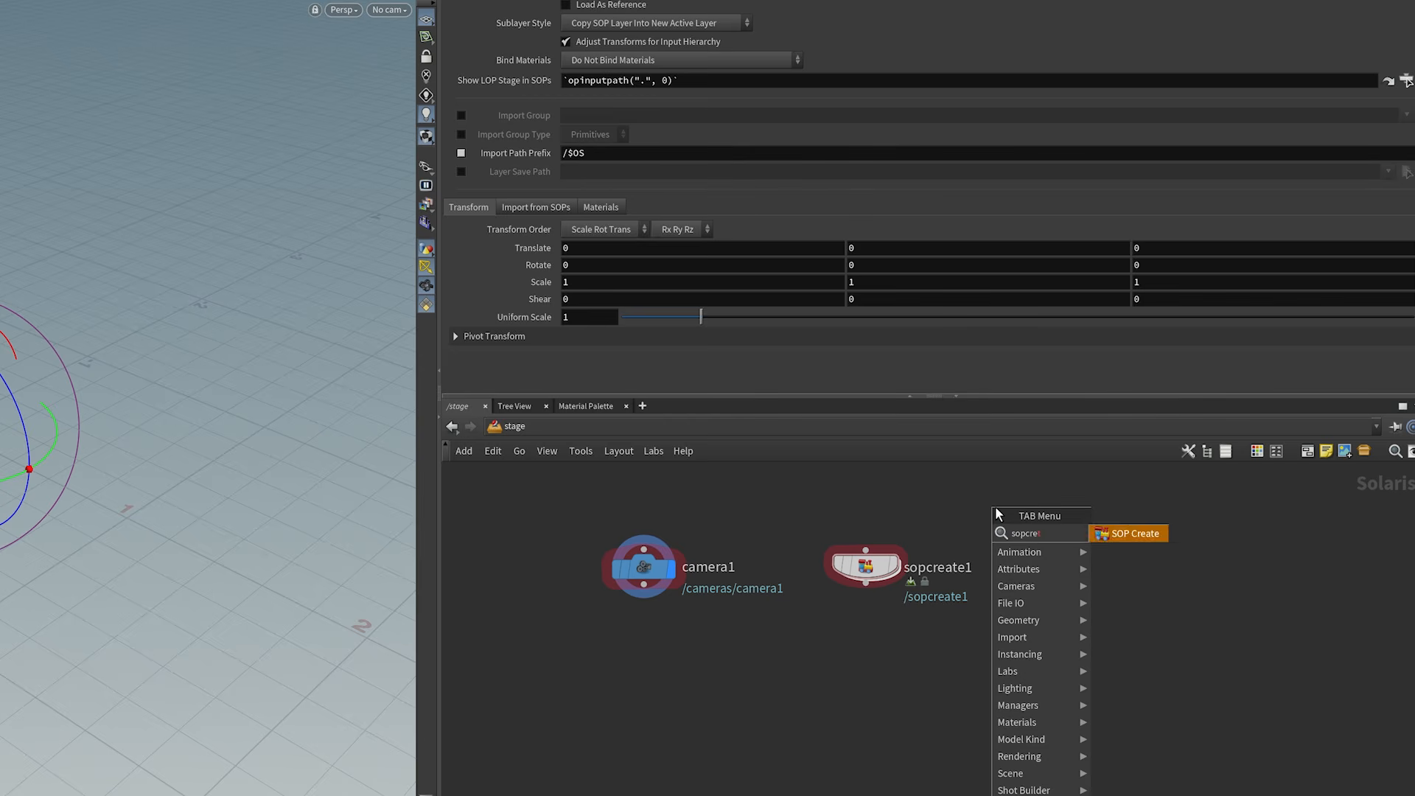
{"action": "key", "text": "Return"}
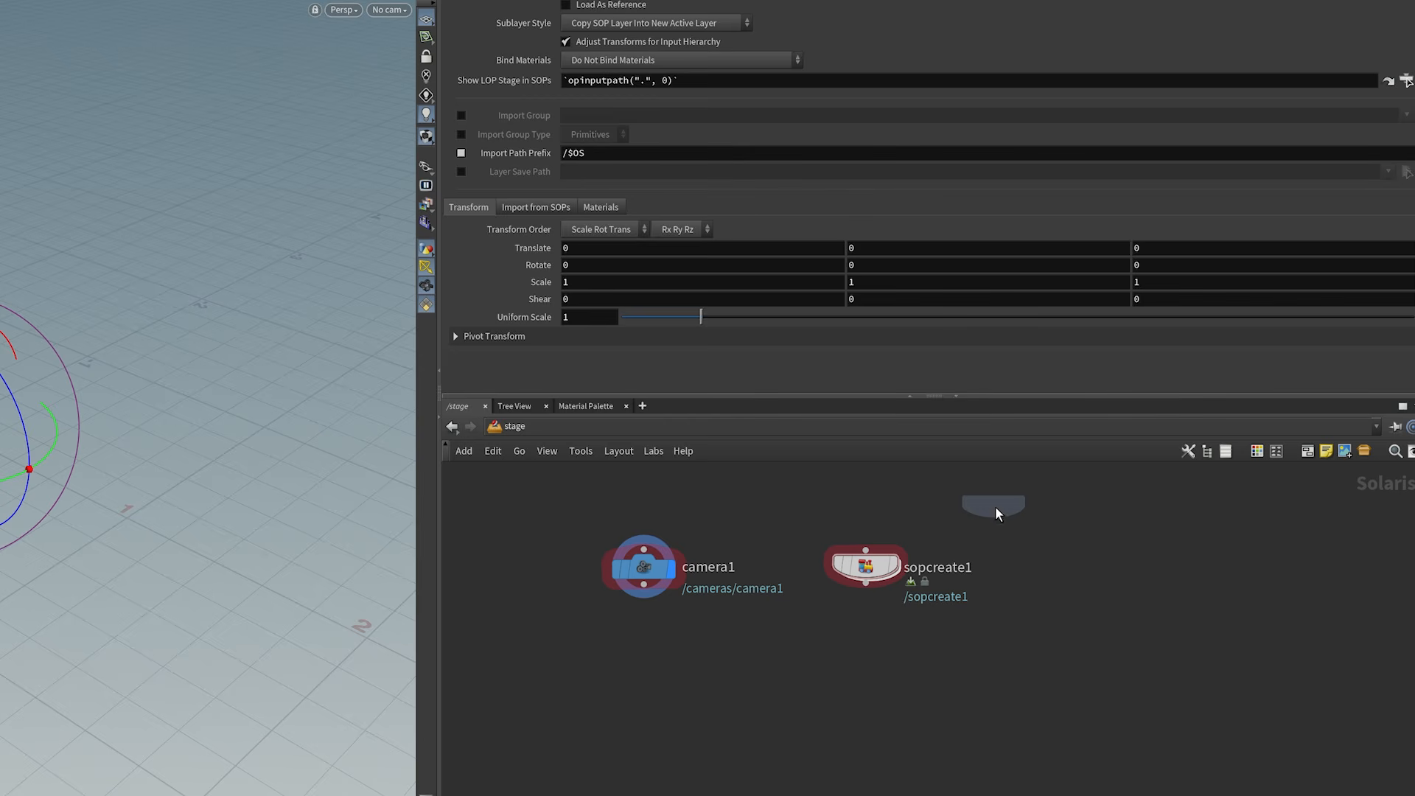
{"action": "left_click", "coordinate": [1063, 542]}
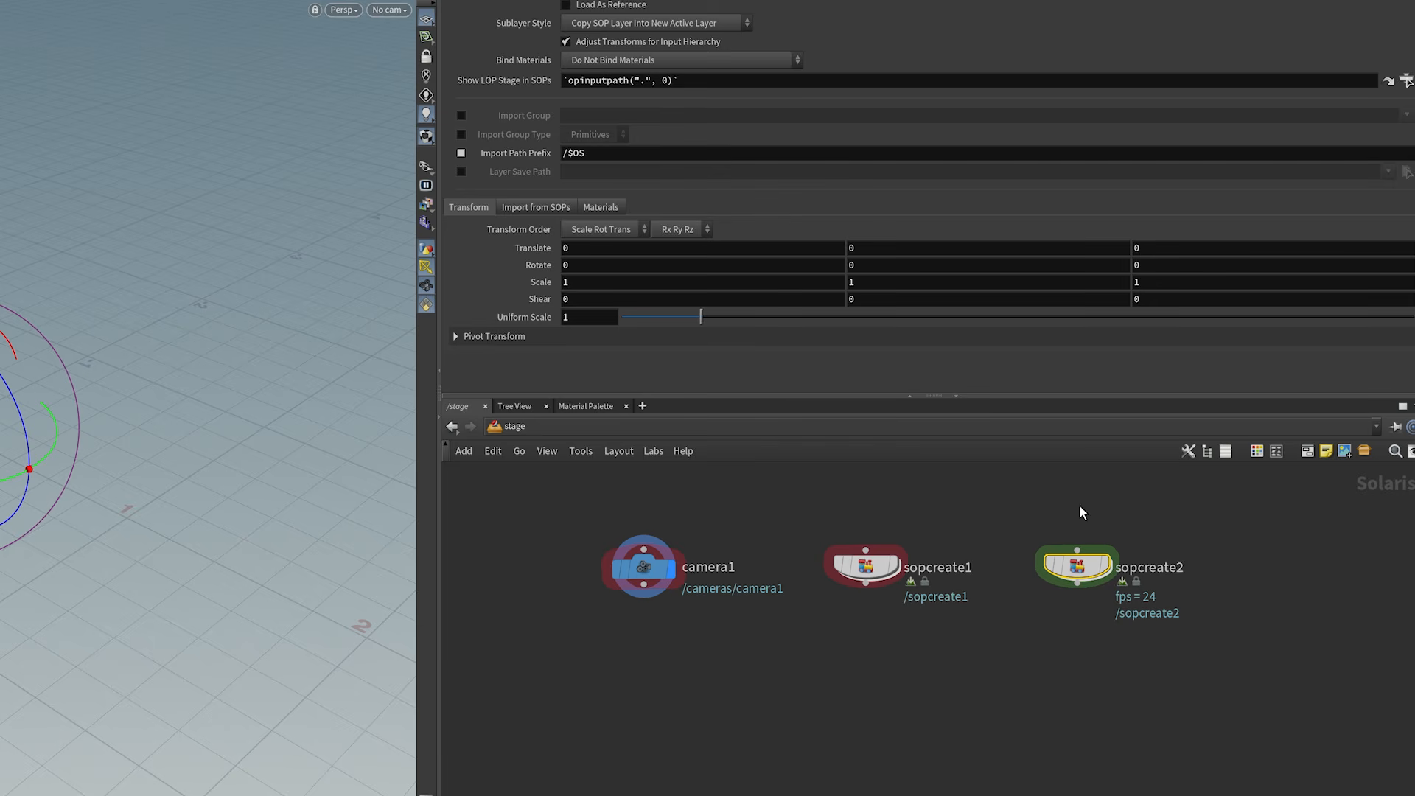
{"action": "left_click_drag", "start_coordinate": [1028, 514], "coordinate": [1142, 619]}
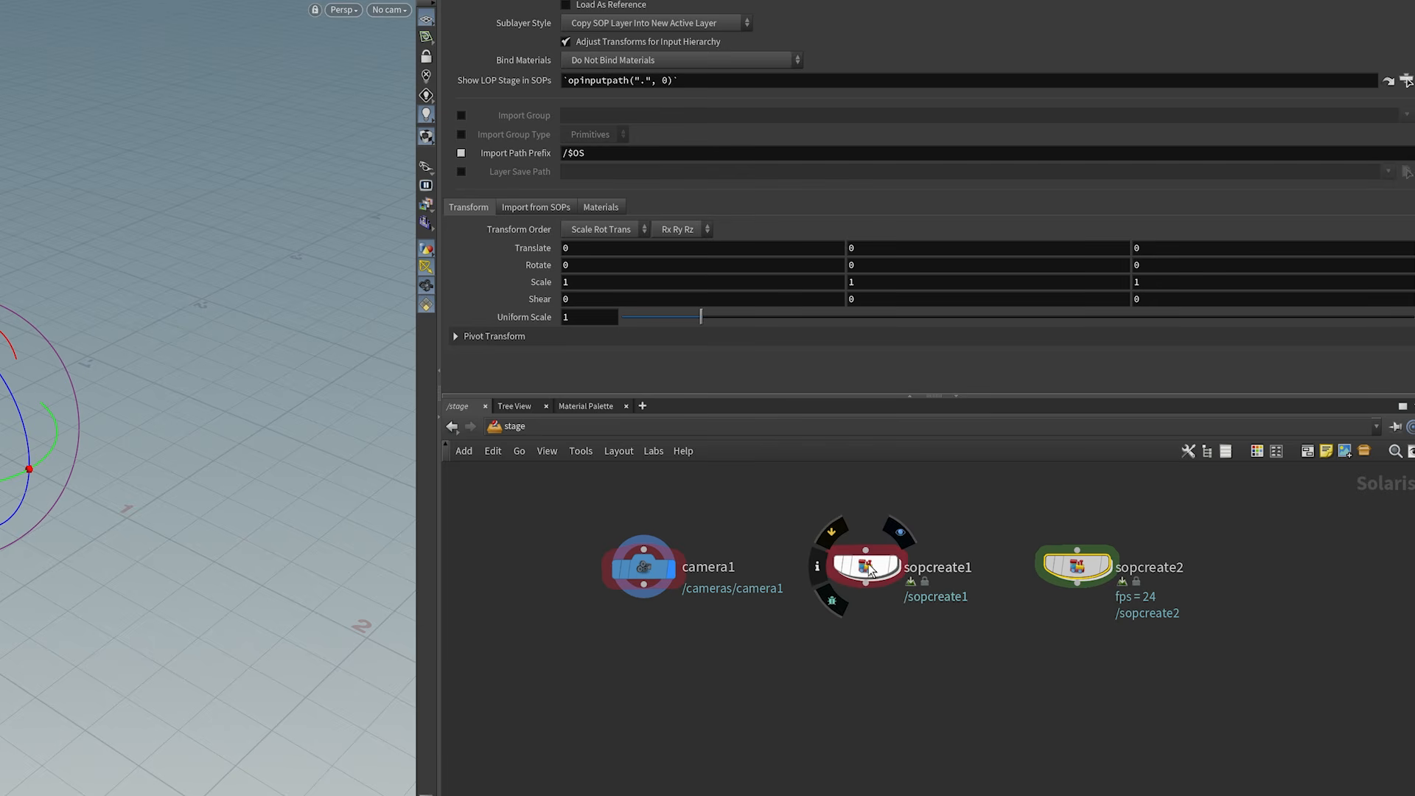
Step: Reenter sopcreate1 and add an Object Merge node above geotracker1, offset to one side
{"action": "double_click", "coordinate": [868, 565]}
{"action": "key", "text": "Tab"}
{"action": "type", "text": "om"}
{"action": "key", "text": "Return"}
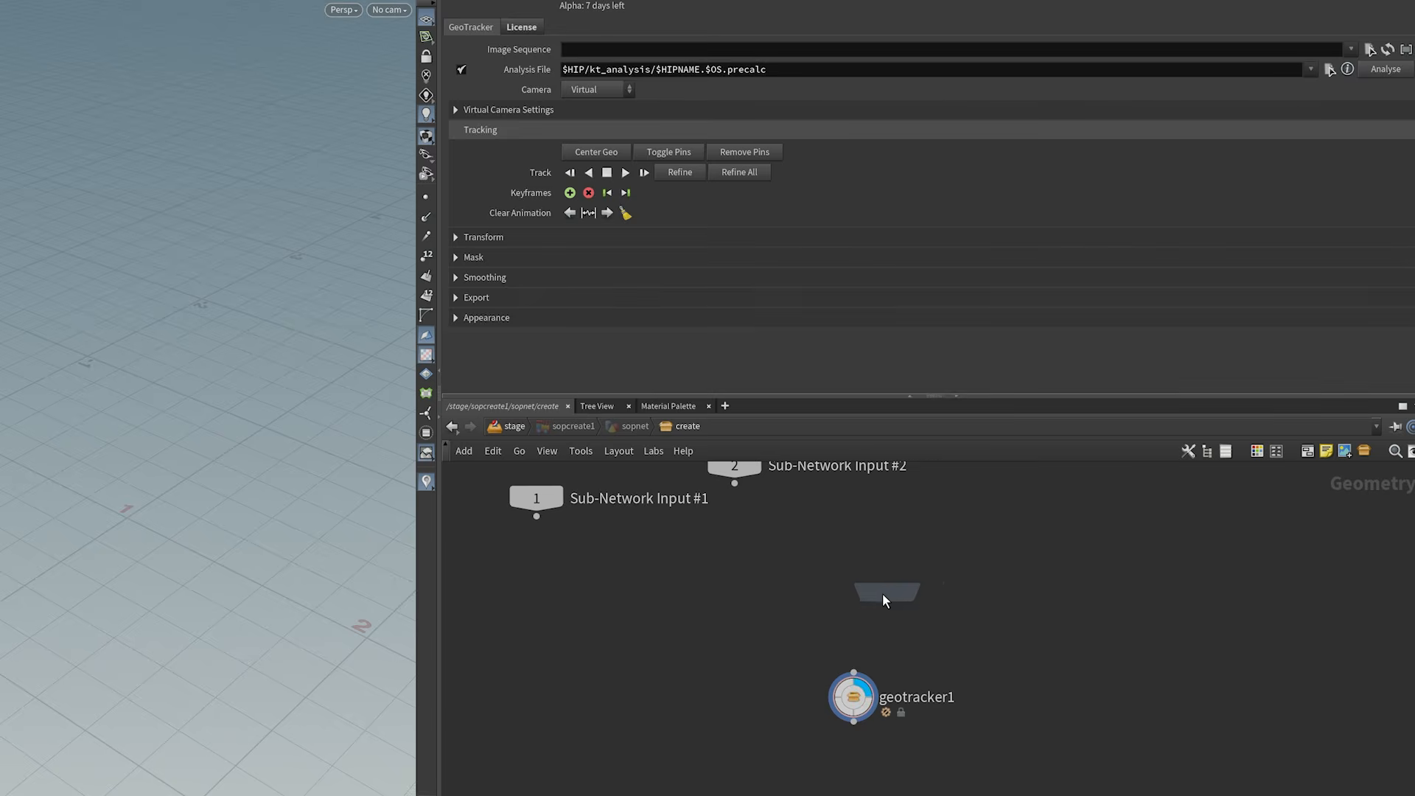
{"action": "left_click", "coordinate": [882, 589]}
{"action": "left_click_drag", "start_coordinate": [884, 587], "coordinate": [766, 580]}
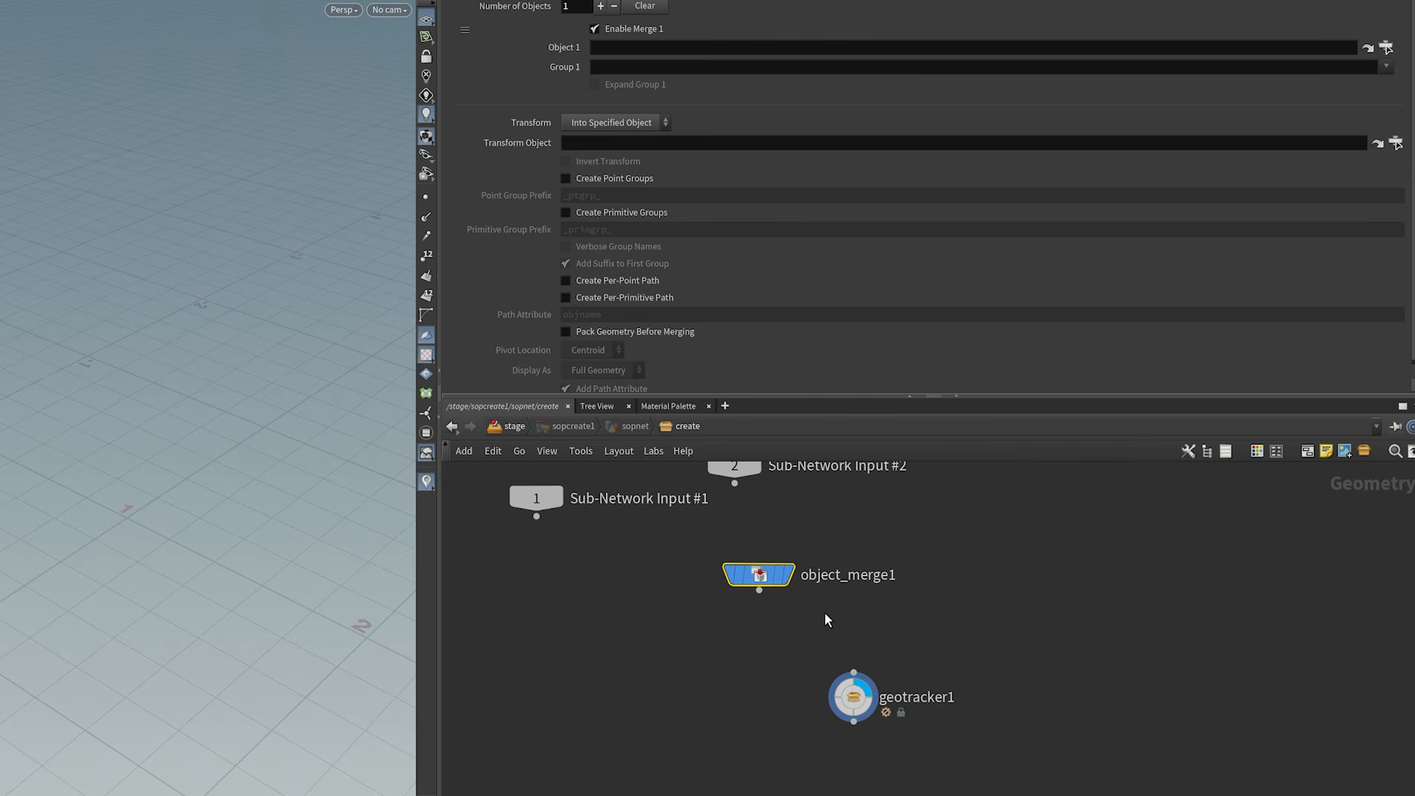
Step: Return to the stage network and delete the sopcreate2 node
{"action": "left_click", "coordinate": [791, 638]}
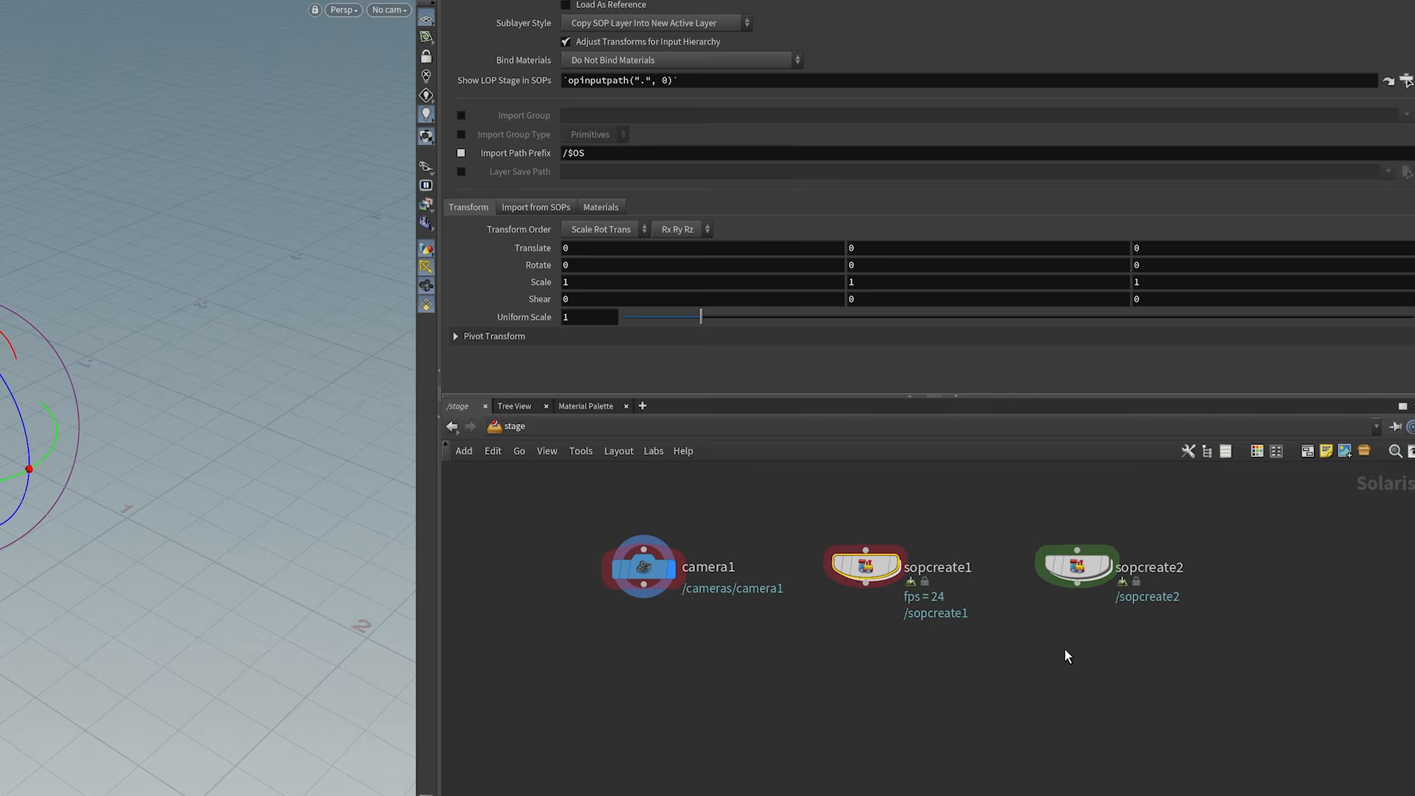
{"action": "left_click_drag", "start_coordinate": [1042, 622], "coordinate": [1187, 514]}
{"action": "key", "text": "Delete"}
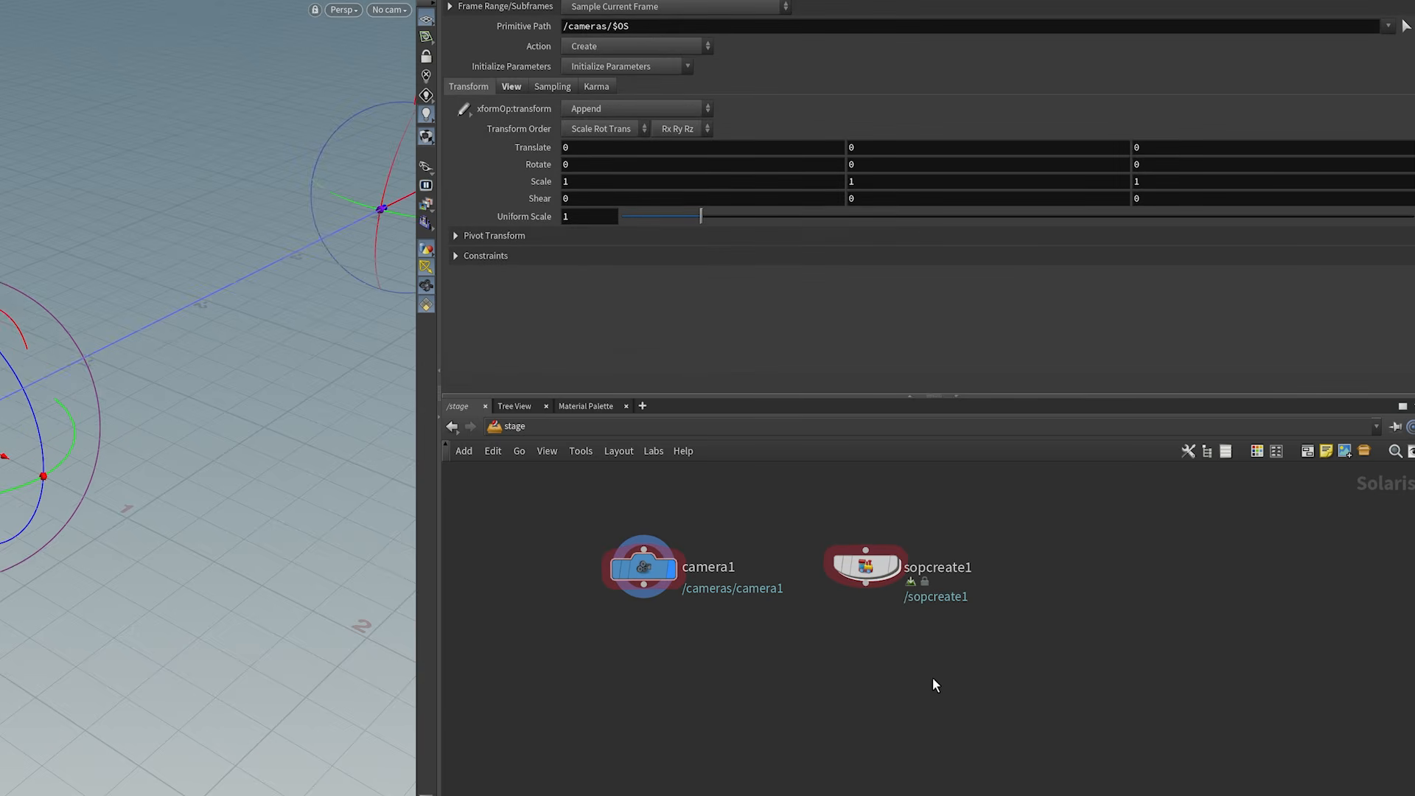
Step: Add a second Geometry node above geo1 in the obj network and enter geo1
{"action": "left_click", "coordinate": [512, 428]}
{"action": "left_click", "coordinate": [558, 507]}
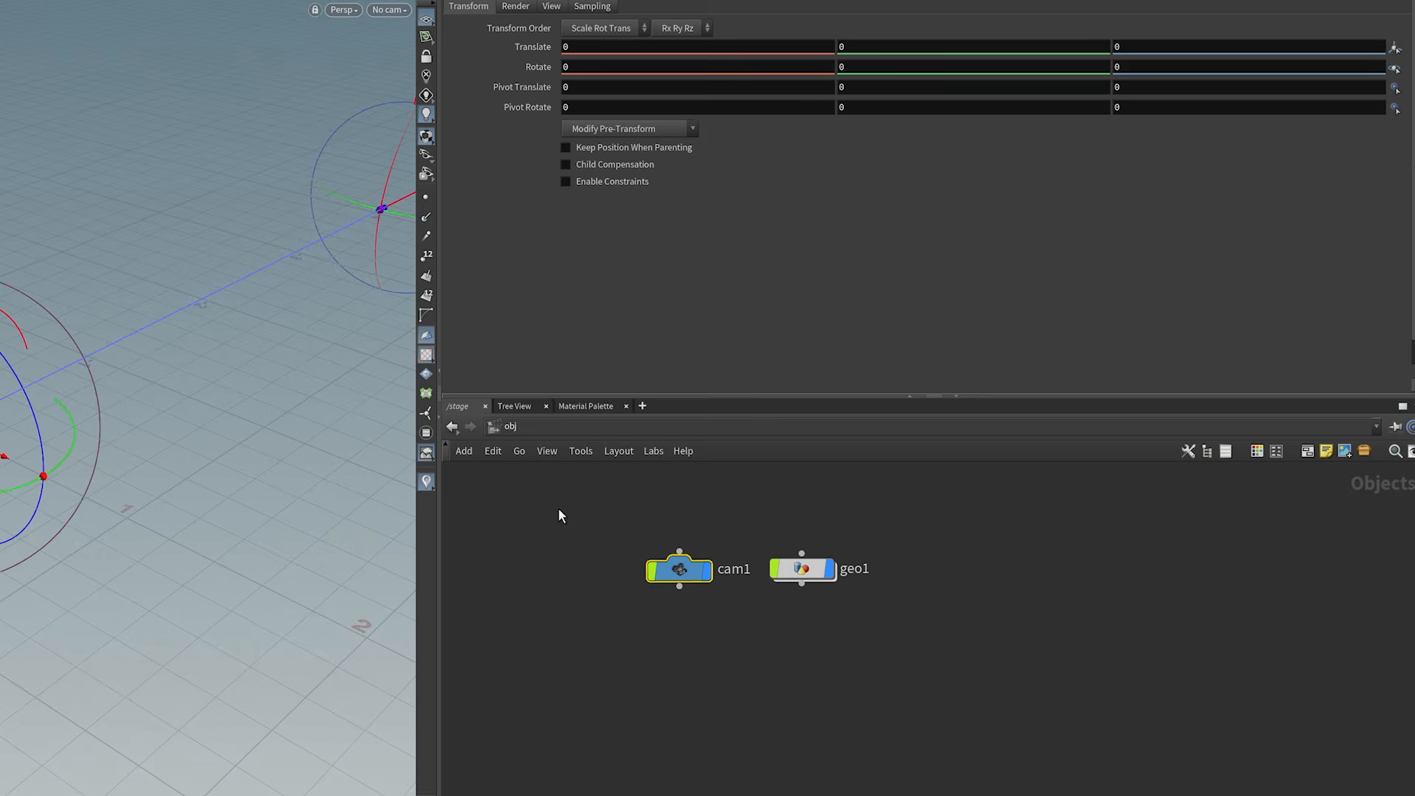
{"action": "key", "text": "Tab"}
{"action": "type", "text": "g"}
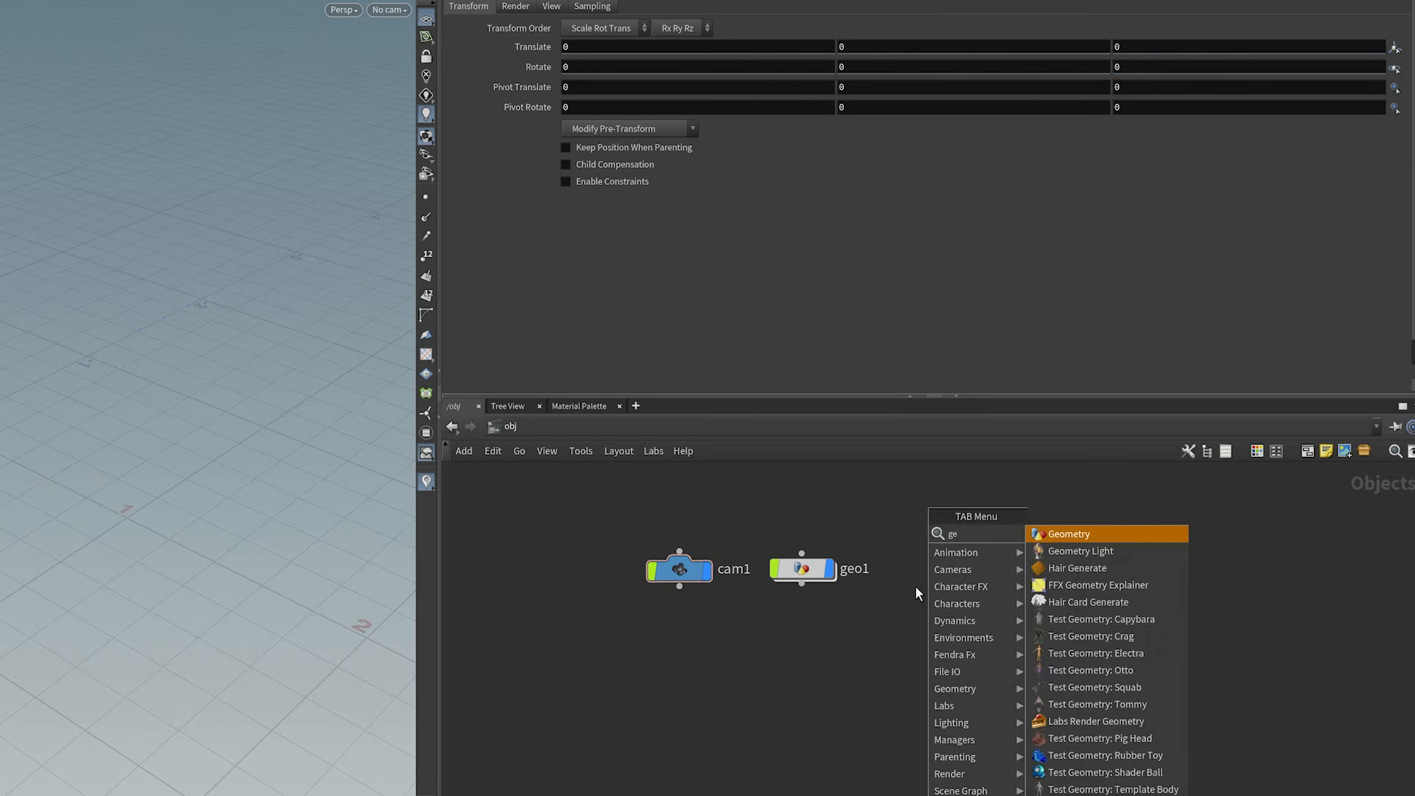
{"action": "key", "text": "Return"}
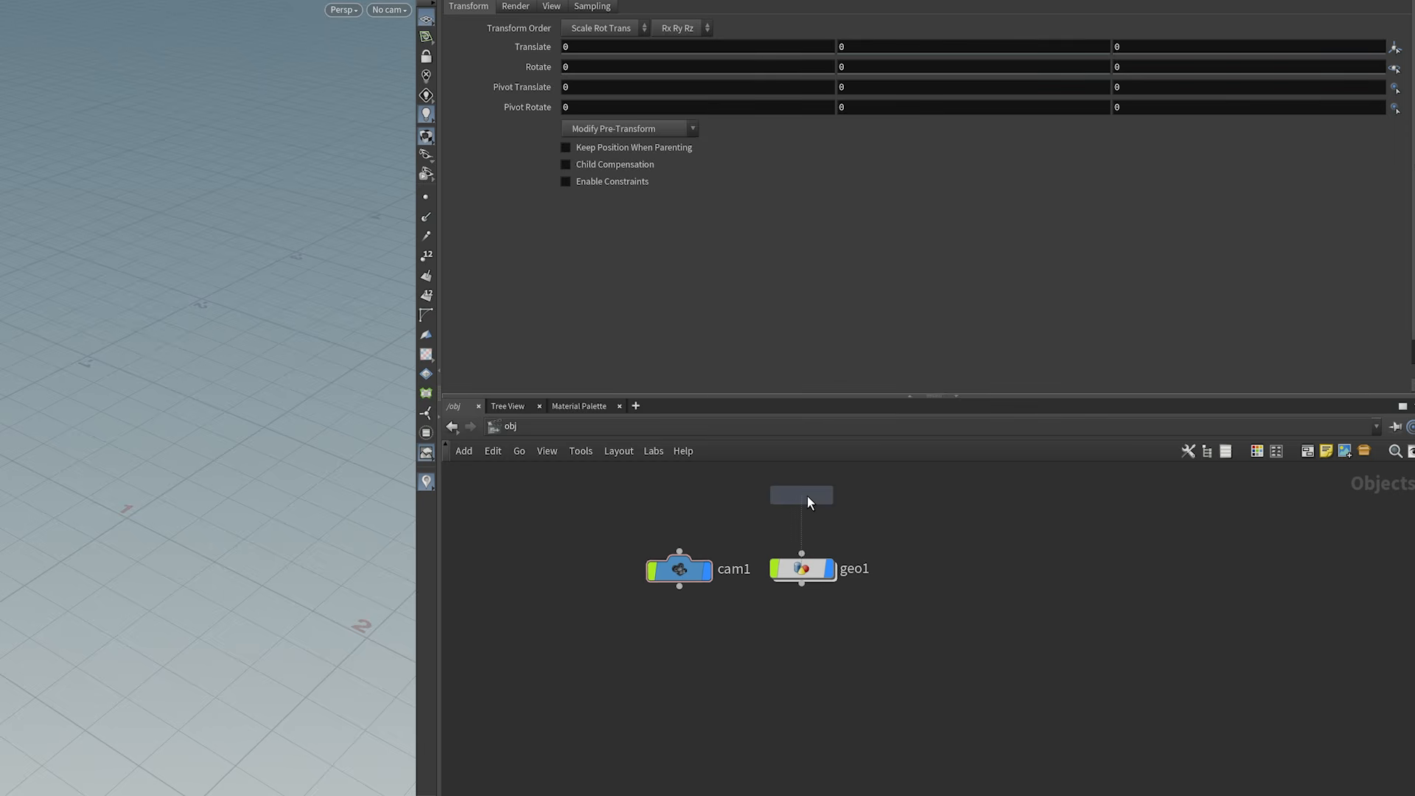
{"action": "left_click", "coordinate": [807, 495]}
{"action": "middle_click_drag", "start_coordinate": [874, 509], "coordinate": [869, 572]}
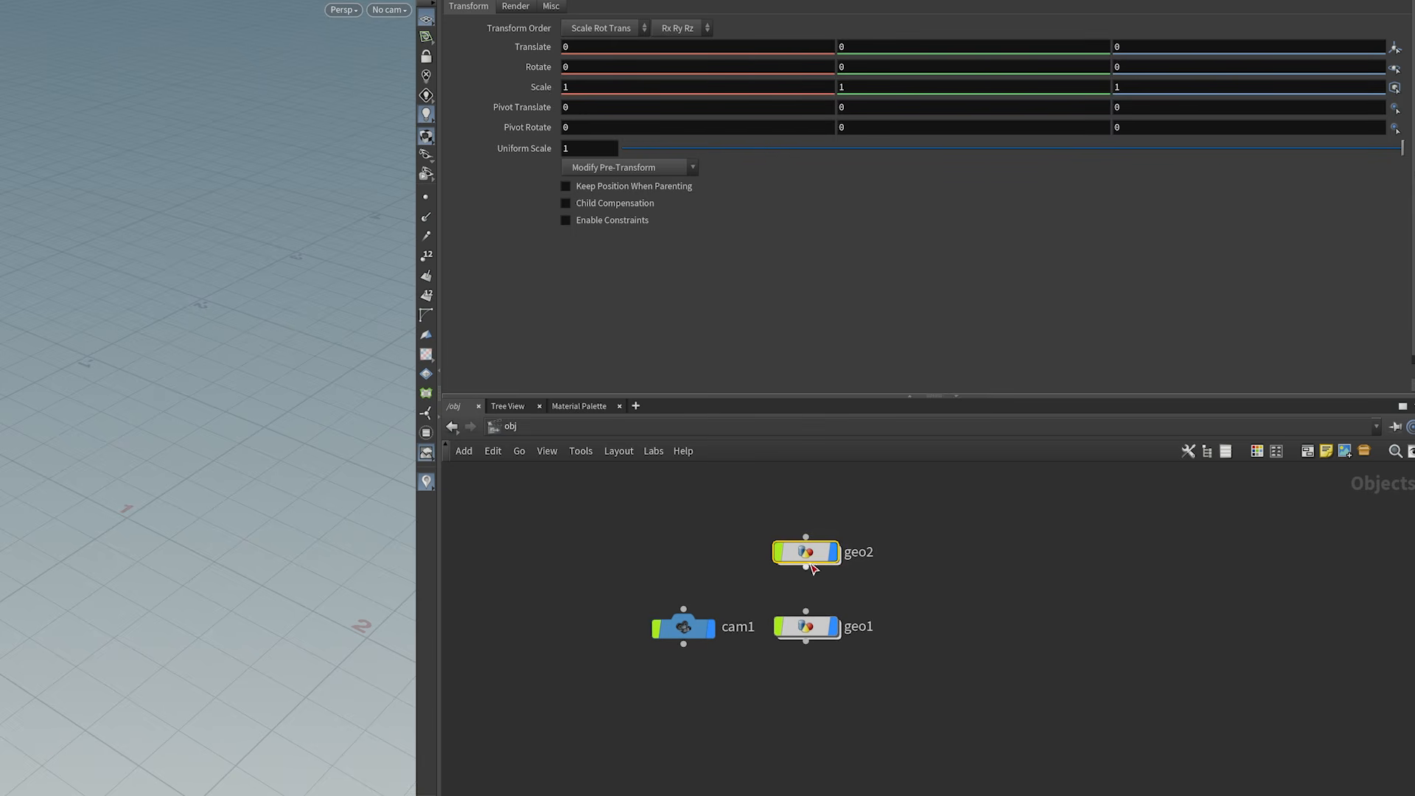
{"action": "double_click", "coordinate": [805, 627]}
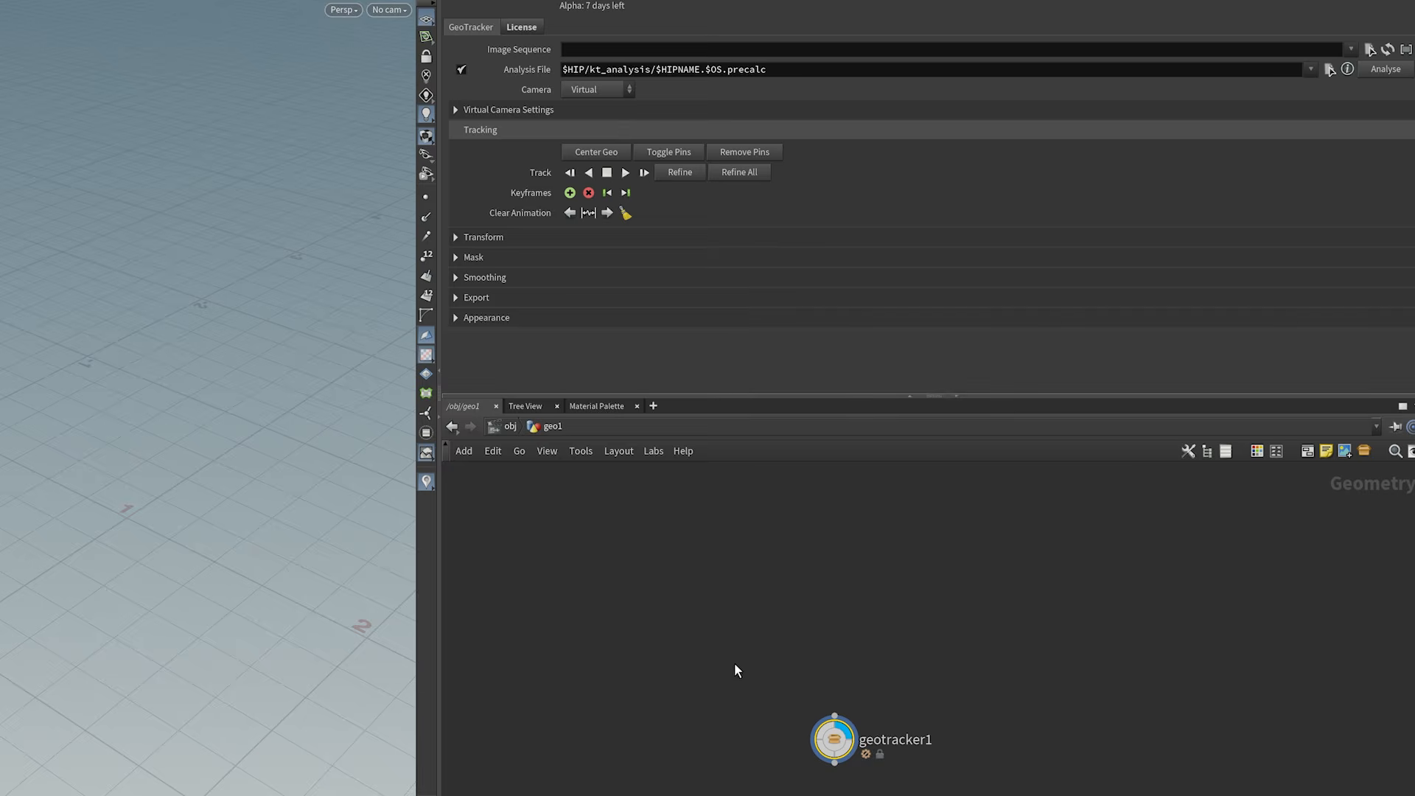
Step: Add an Object Merge node directly above geotracker1 inside geo1
{"action": "key", "text": "Tab"}
{"action": "type", "text": "om"}
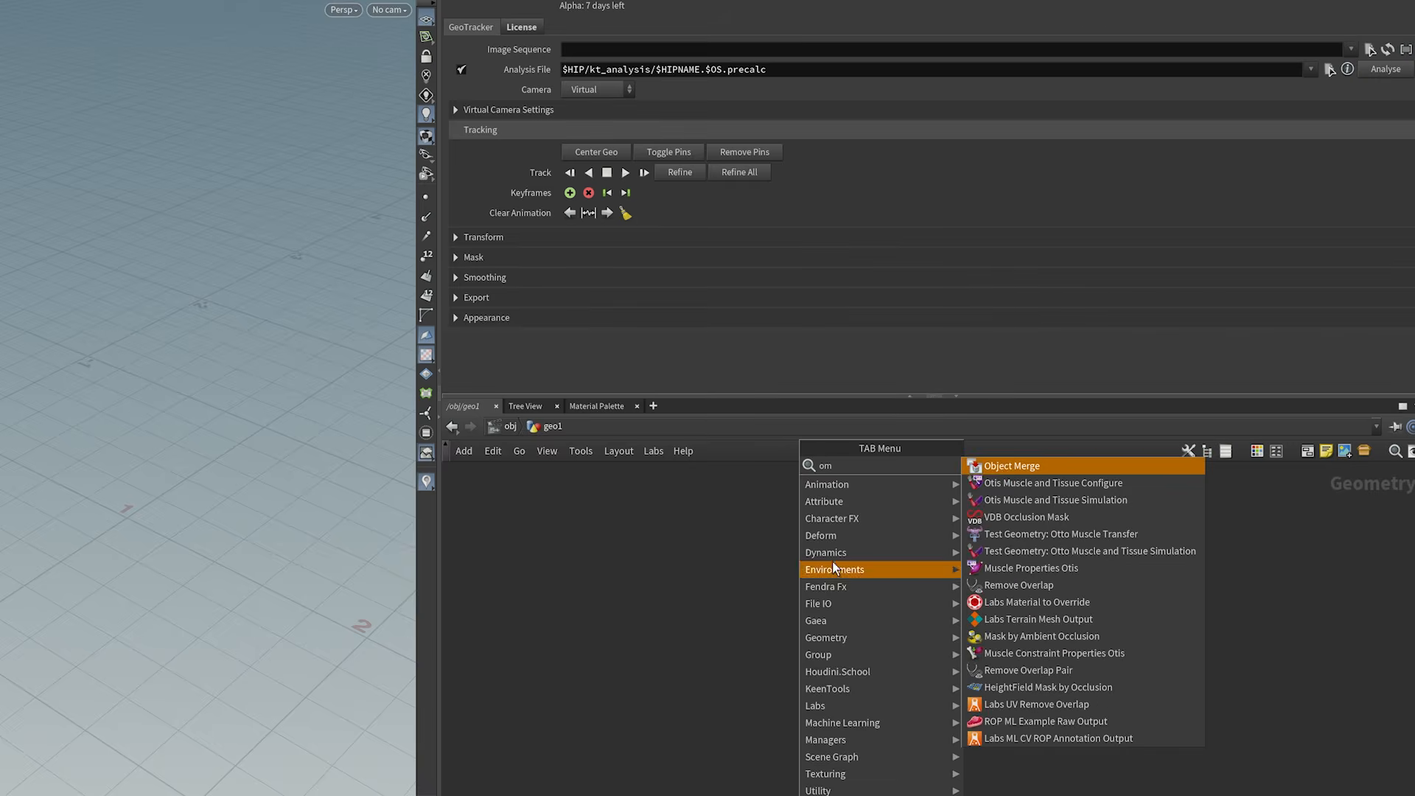
{"action": "left_click", "coordinate": [1002, 467]}
{"action": "left_click", "coordinate": [836, 596]}
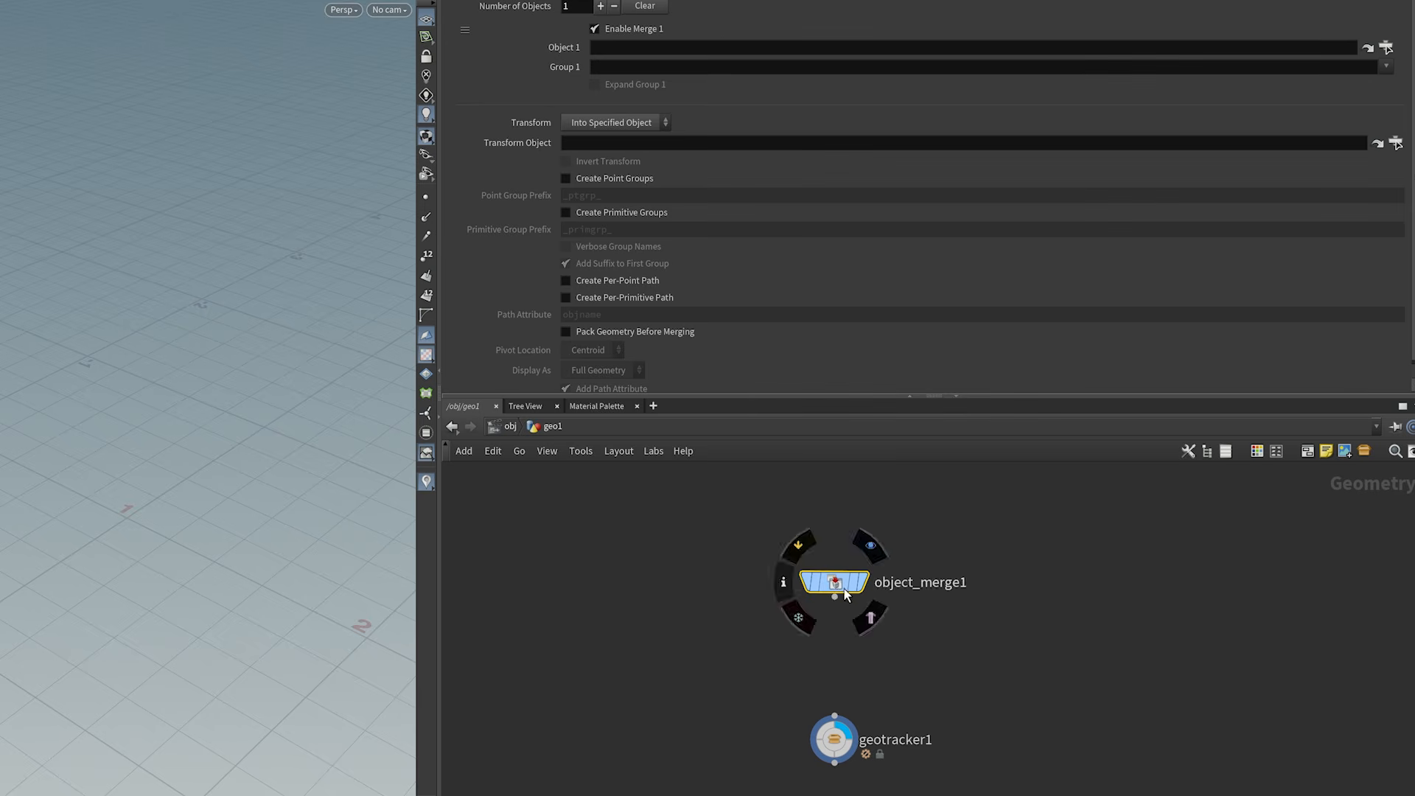
{"action": "left_click_drag", "start_coordinate": [843, 604], "coordinate": [844, 607]}
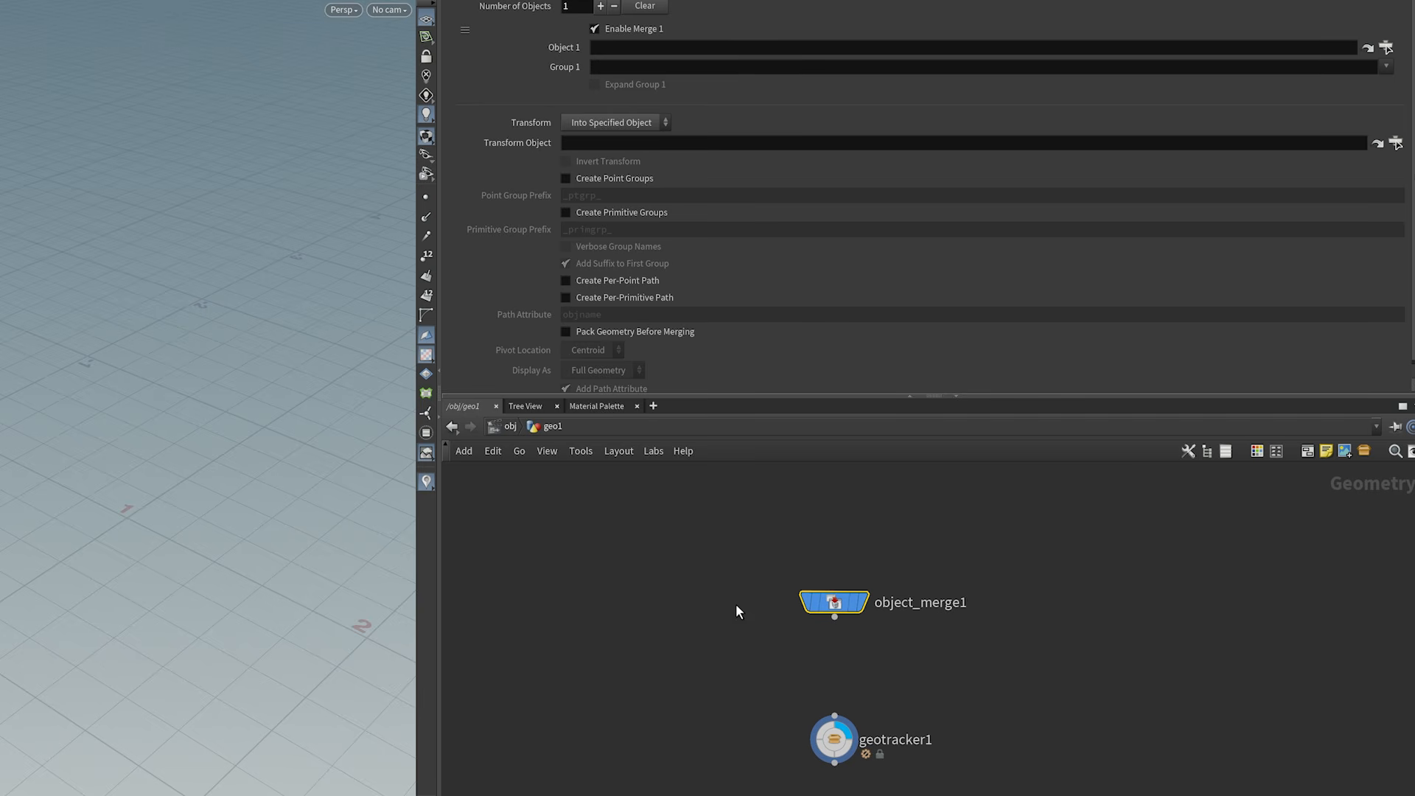
Step: Remove the Object Merge node from geo1, leaving only geotracker1
{"action": "middle_click_drag", "start_coordinate": [745, 645], "coordinate": [639, 606]}
{"action": "left_click_drag", "start_coordinate": [679, 587], "coordinate": [863, 521]}
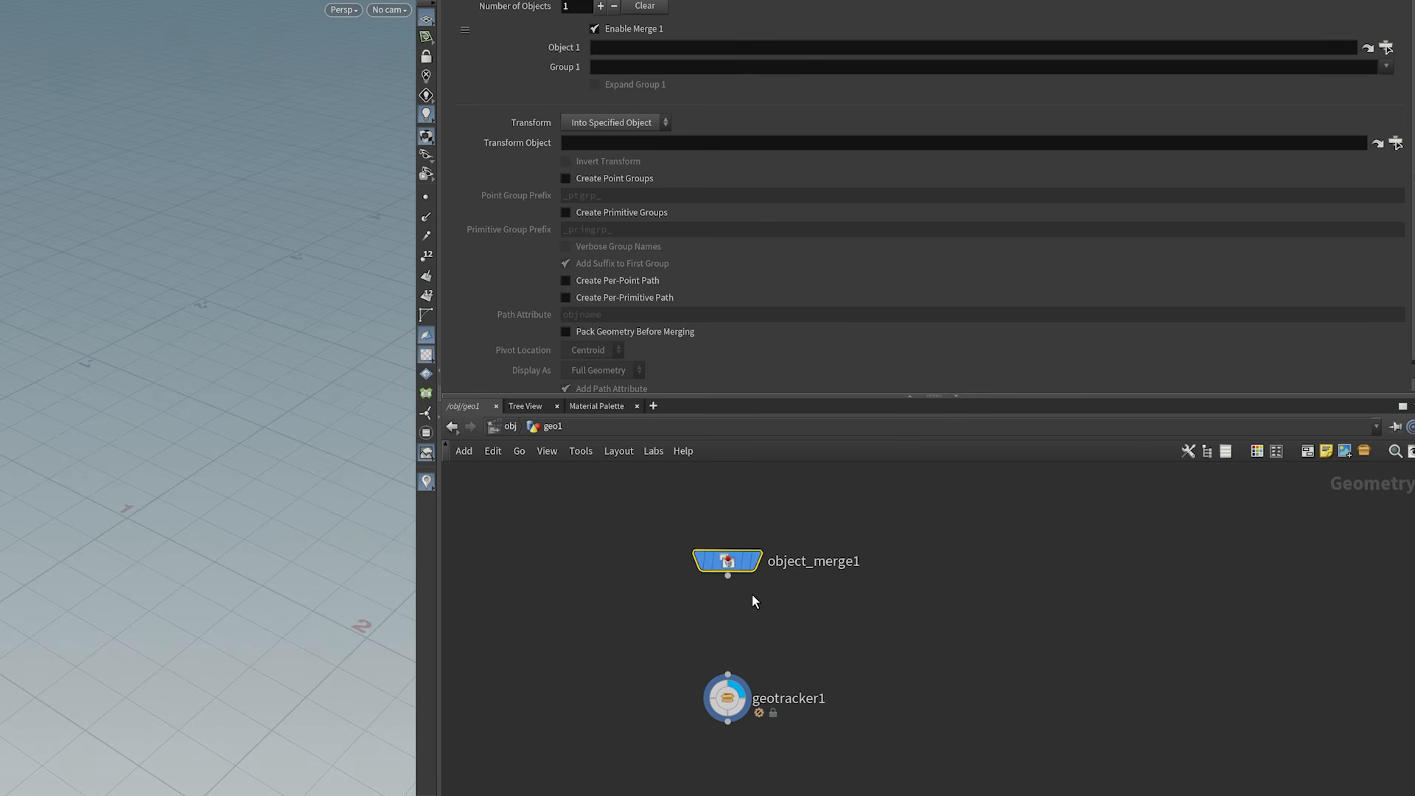
{"action": "key", "text": "Delete"}
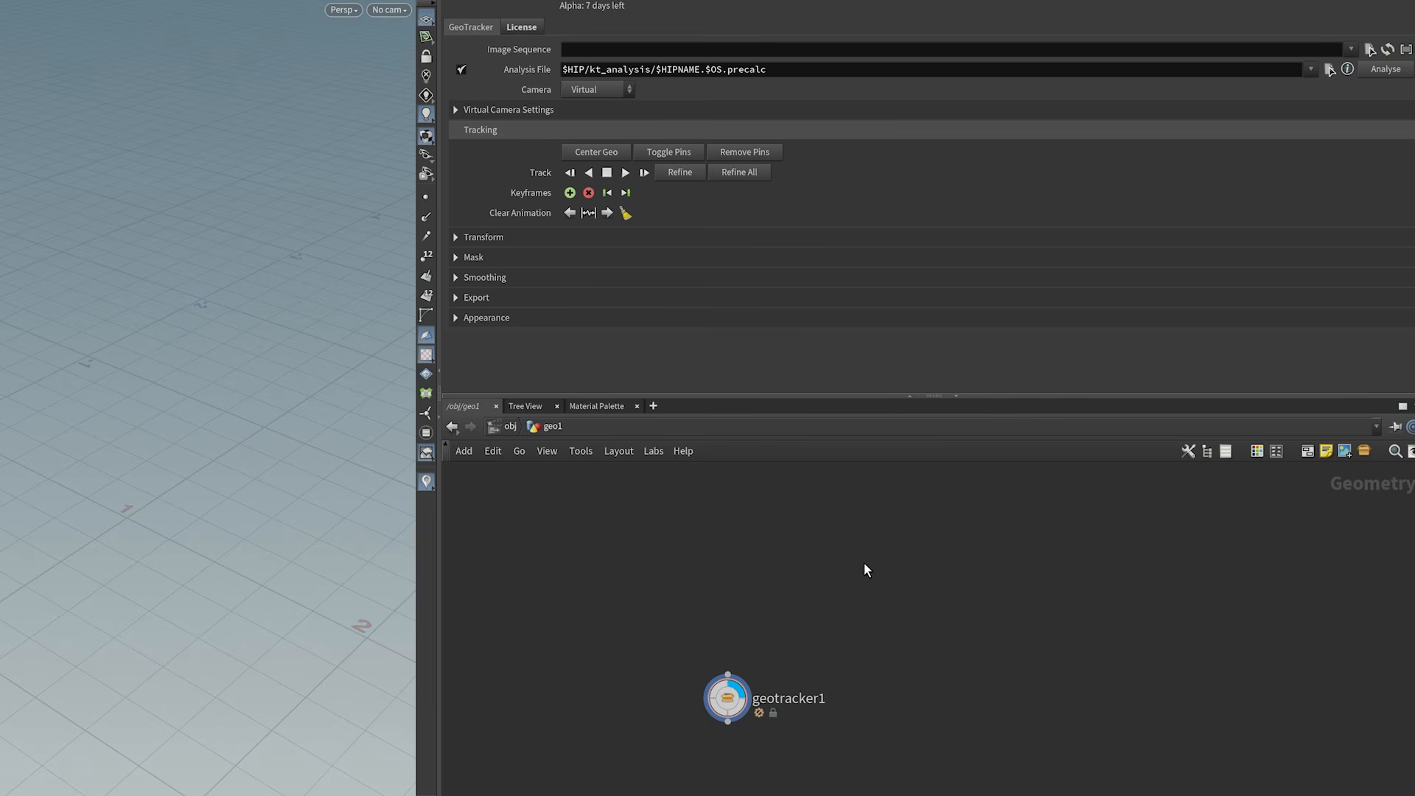
Step: Add a LOP Network node inside geo1 and place it beside geotracker1 at the same height
{"action": "key", "text": "Tab"}
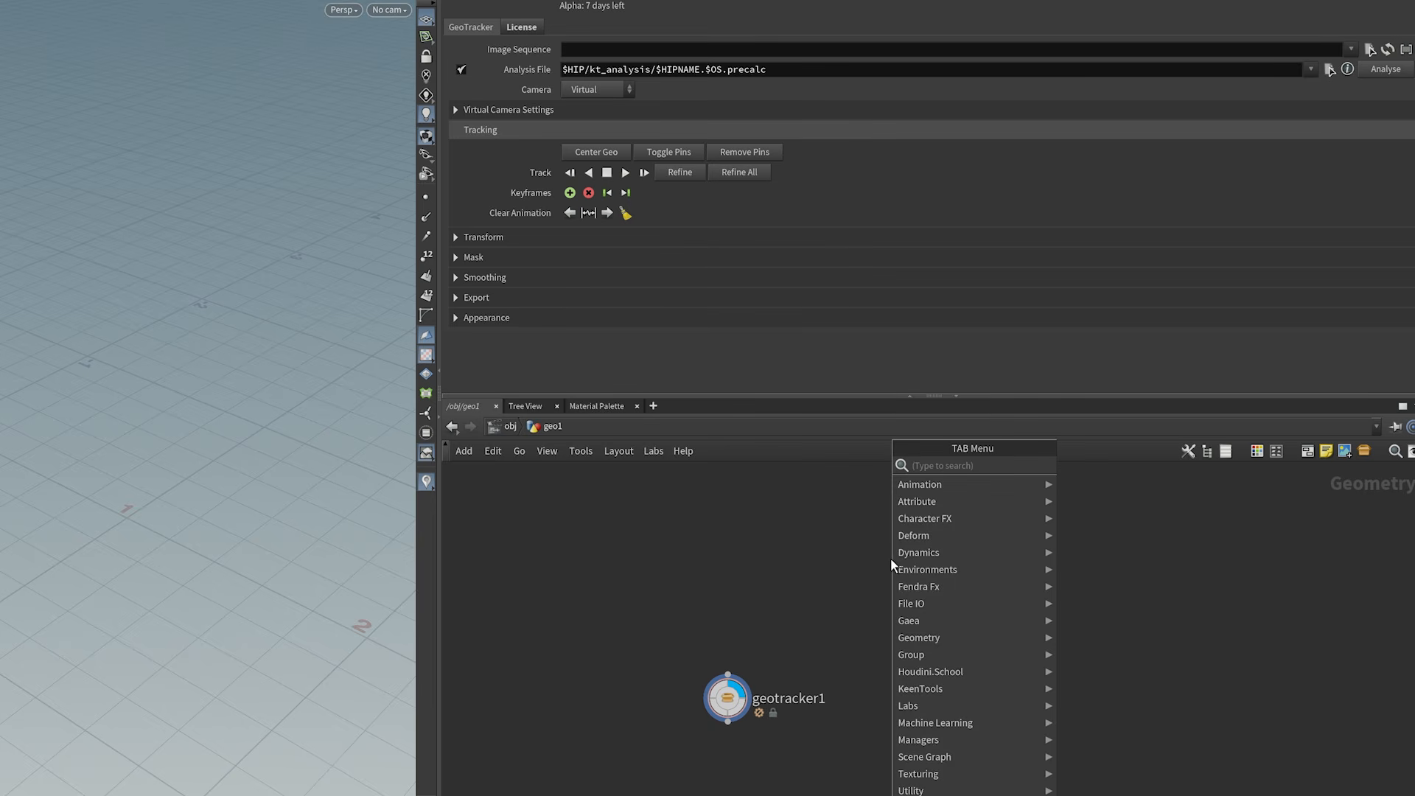
{"action": "type", "text": "lo"}
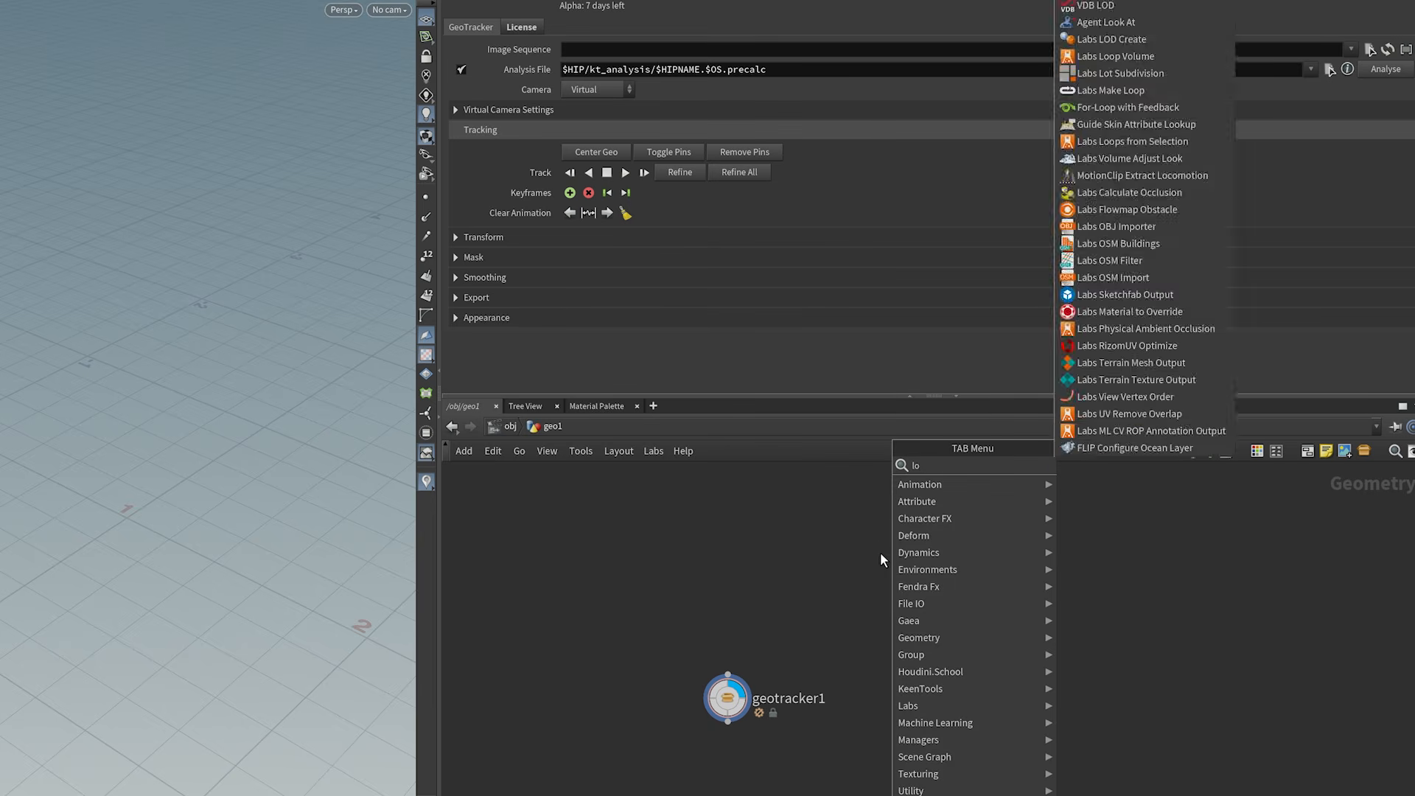
{"action": "type", "text": "pnet"}
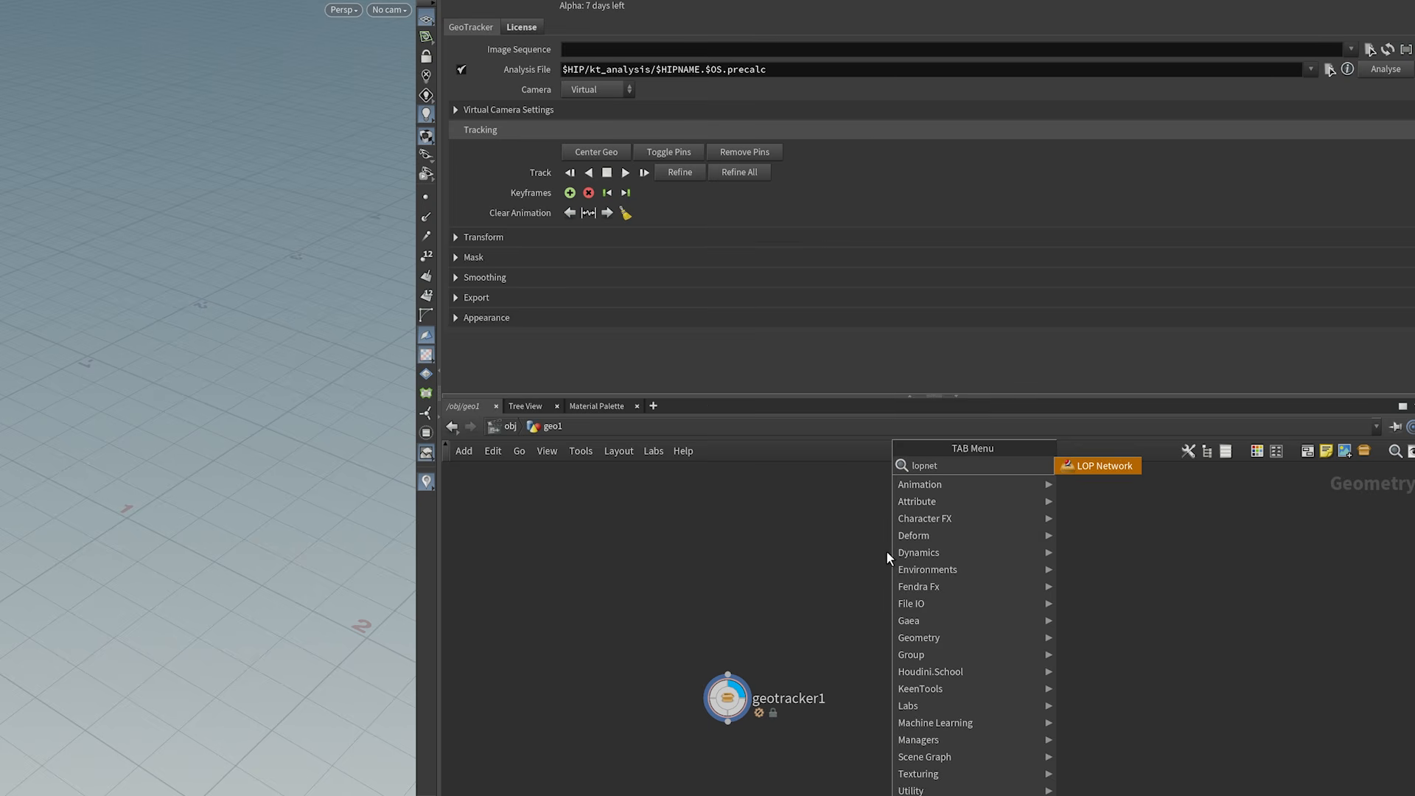
{"action": "left_click", "coordinate": [1093, 466]}
{"action": "left_click", "coordinate": [899, 627]}
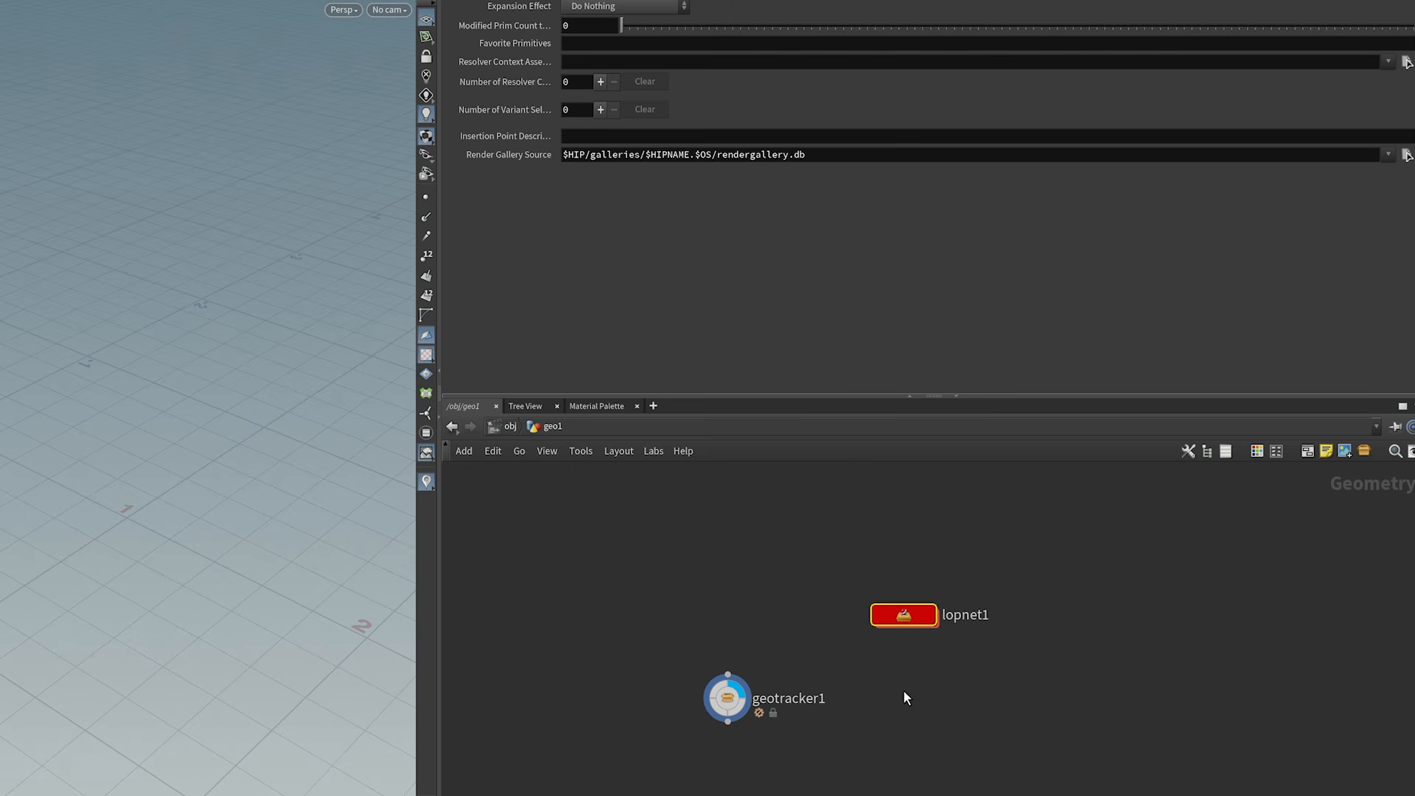
{"action": "left_click_drag", "start_coordinate": [880, 625], "coordinate": [1024, 582]}
{"action": "left_click_drag", "start_coordinate": [1267, 564], "coordinate": [1414, 465]}
{"action": "left_click_drag", "start_coordinate": [853, 647], "coordinate": [992, 578]}
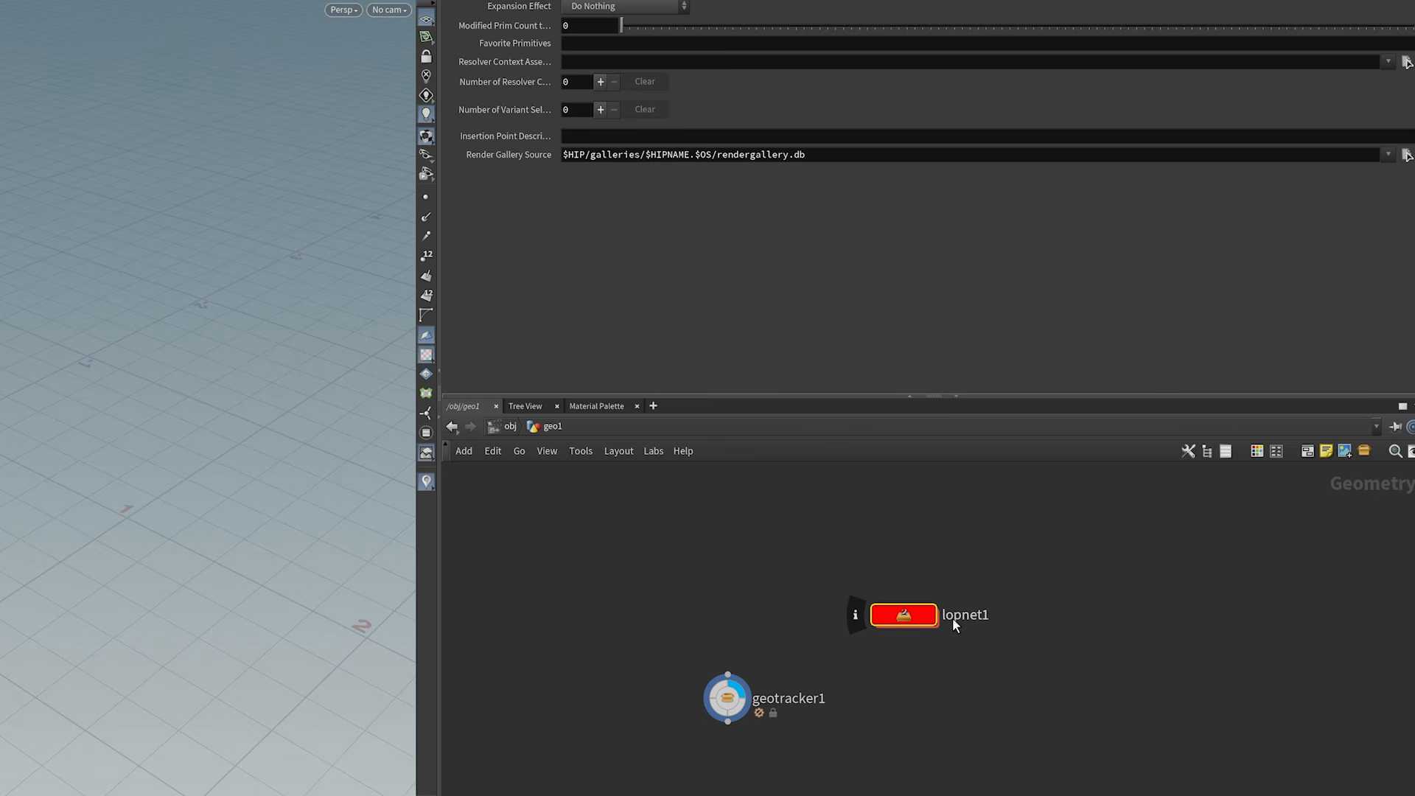
{"action": "left_click_drag", "start_coordinate": [909, 616], "coordinate": [934, 700]}
Step: Examine the inside of lopnet1 and the camera and SOP Create nodes in the stage network, and return to geo1
{"action": "double_click", "coordinate": [934, 700]}
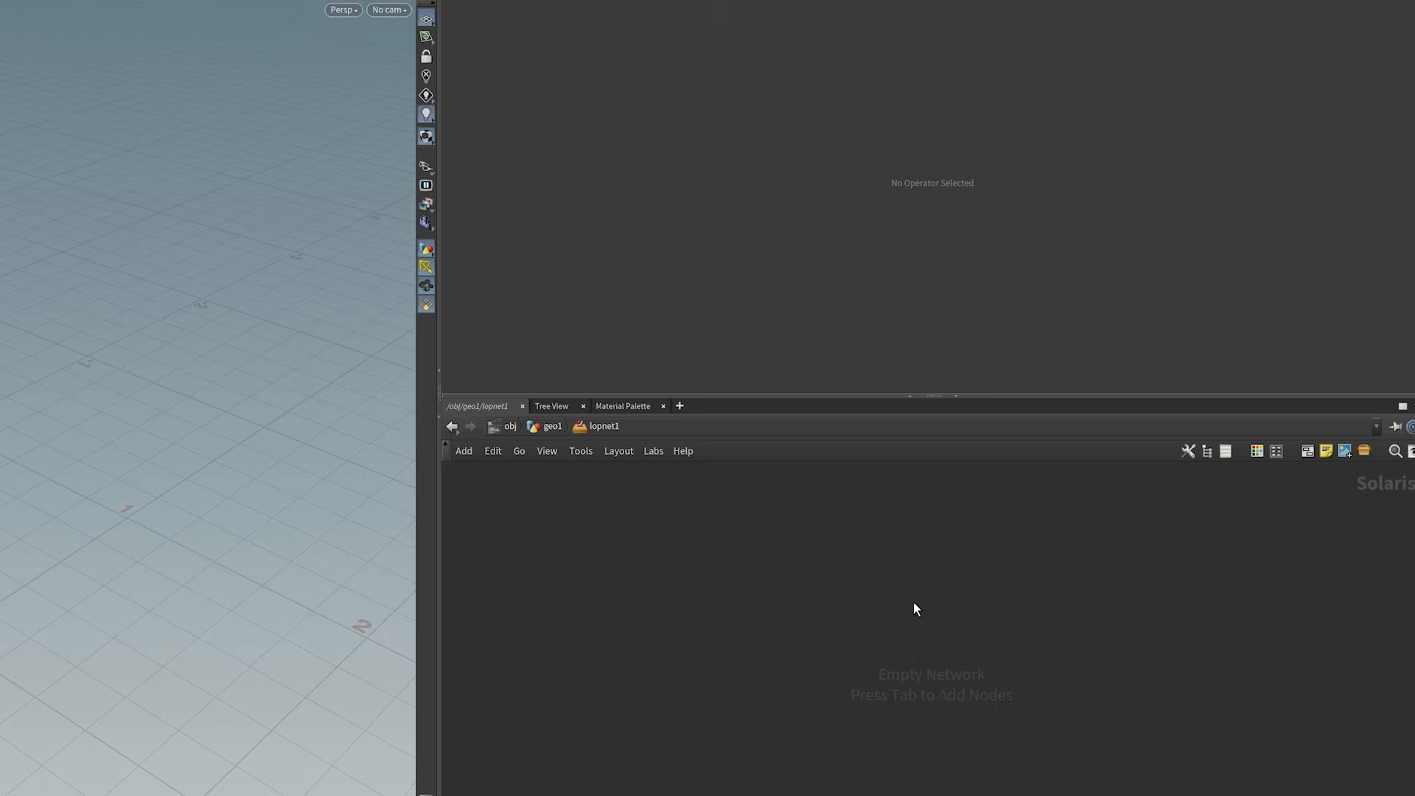
{"action": "left_click_drag", "start_coordinate": [656, 586], "coordinate": [1135, 787]}
{"action": "left_click_drag", "start_coordinate": [1272, 549], "coordinate": [1125, 603]}
{"action": "left_click_drag", "start_coordinate": [759, 786], "coordinate": [1109, 591]}
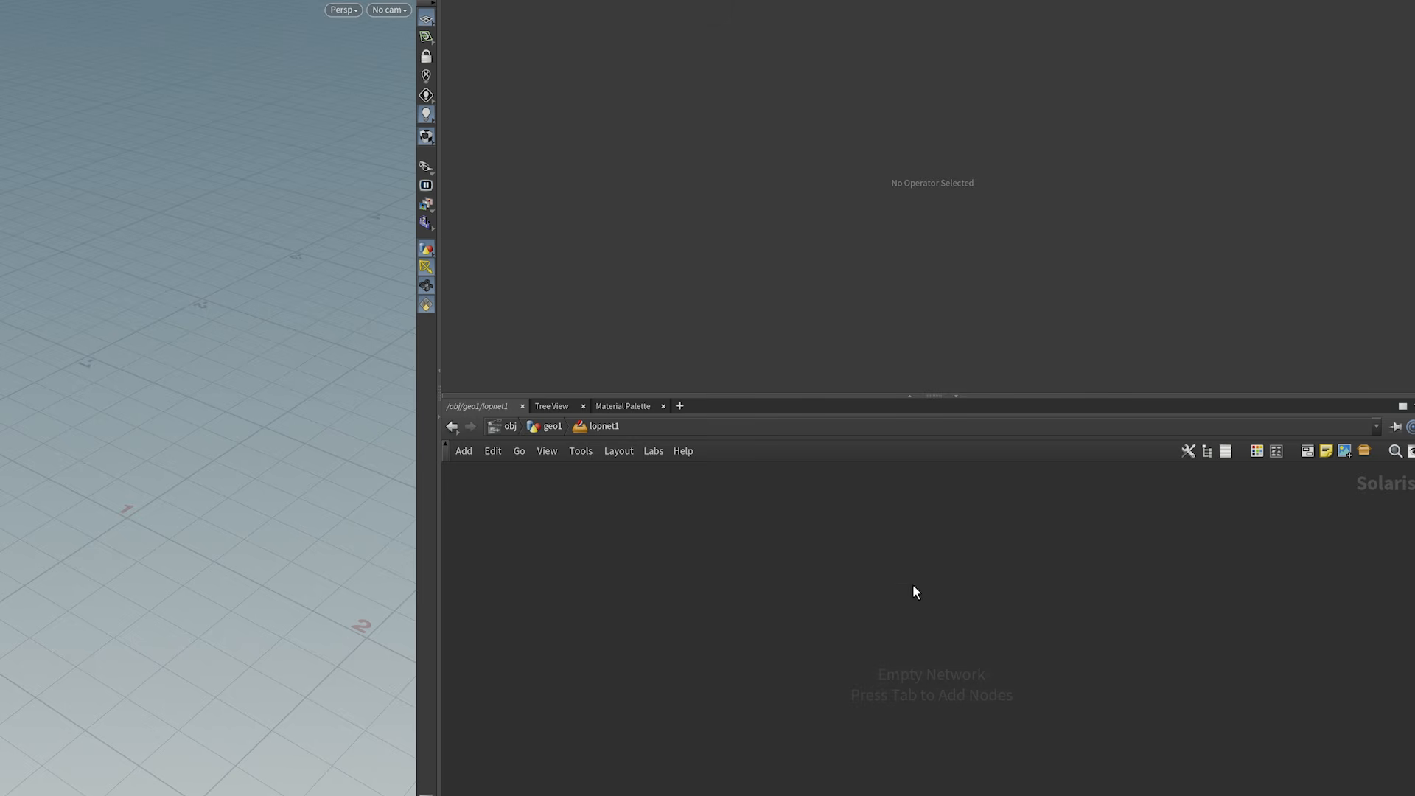
{"action": "left_click", "coordinate": [503, 426]}
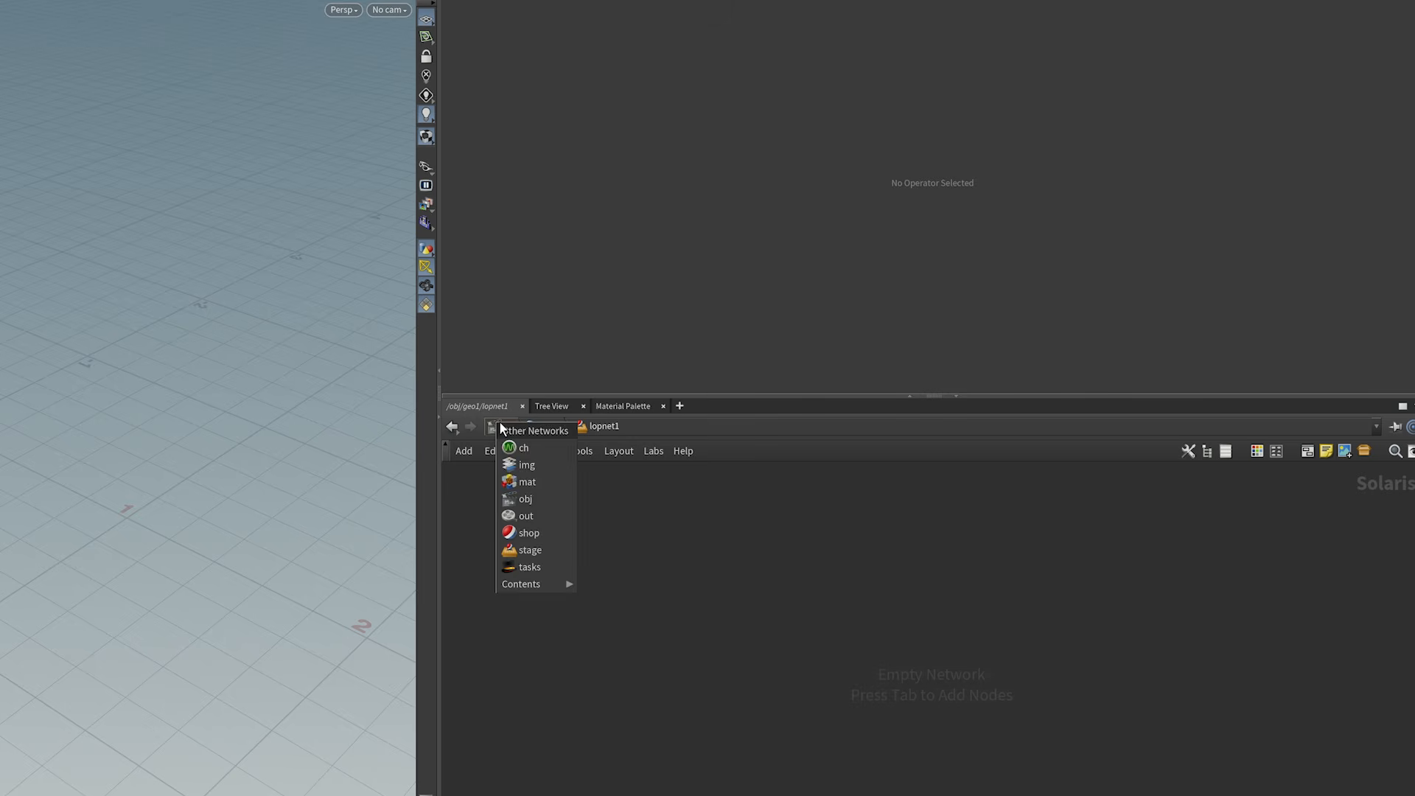
{"action": "left_click", "coordinate": [528, 549]}
{"action": "left_click_drag", "start_coordinate": [821, 622], "coordinate": [945, 514]}
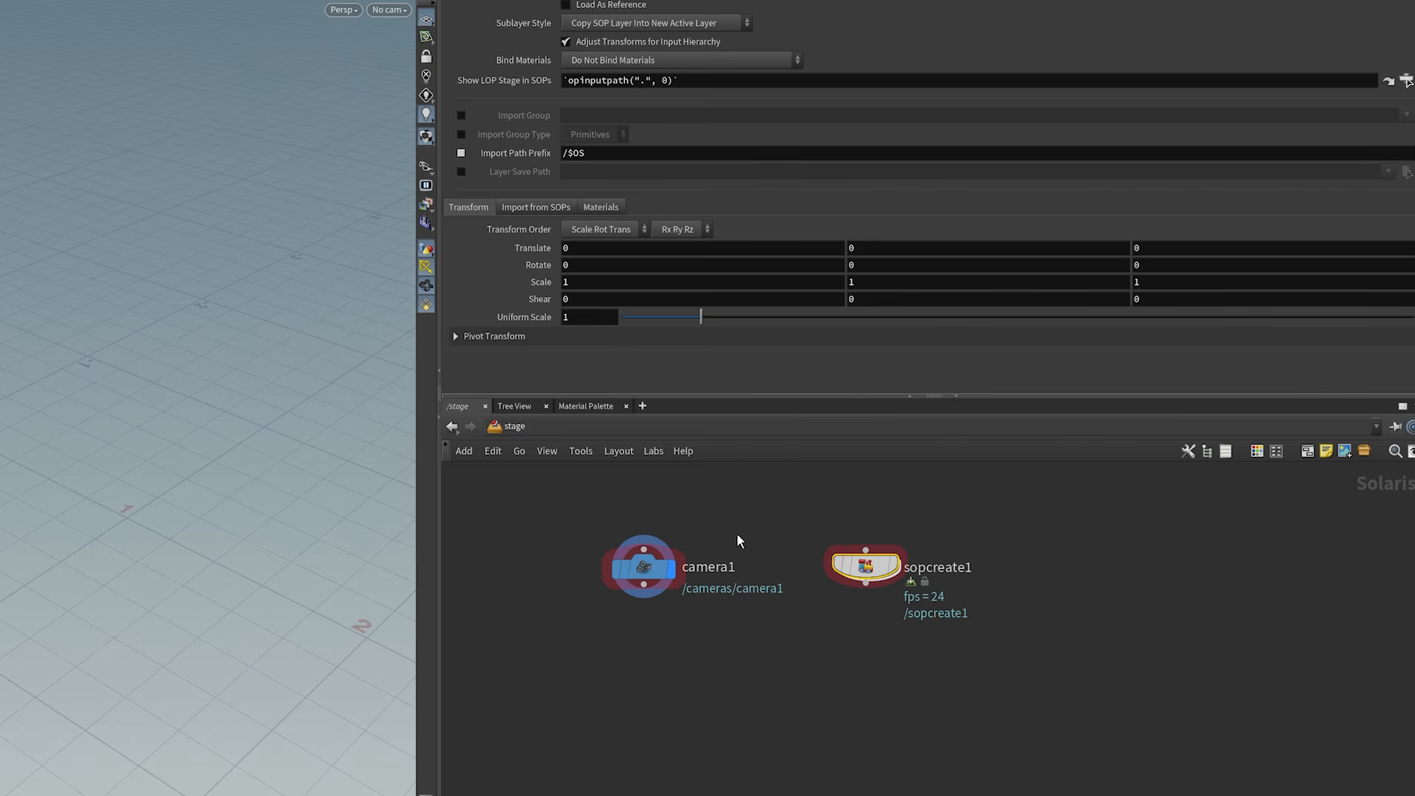
{"action": "left_click", "coordinate": [515, 427]}
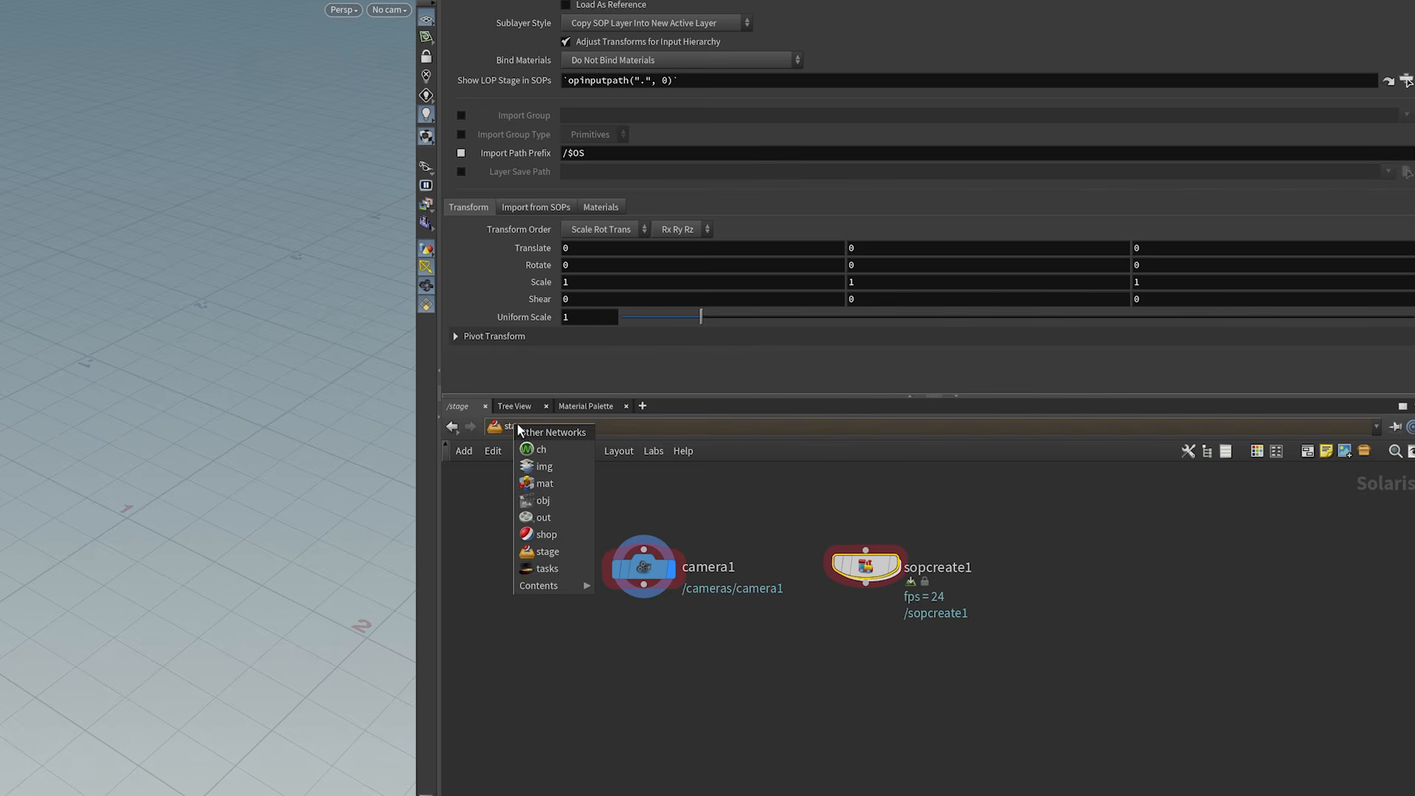
{"action": "left_click", "coordinate": [533, 500]}
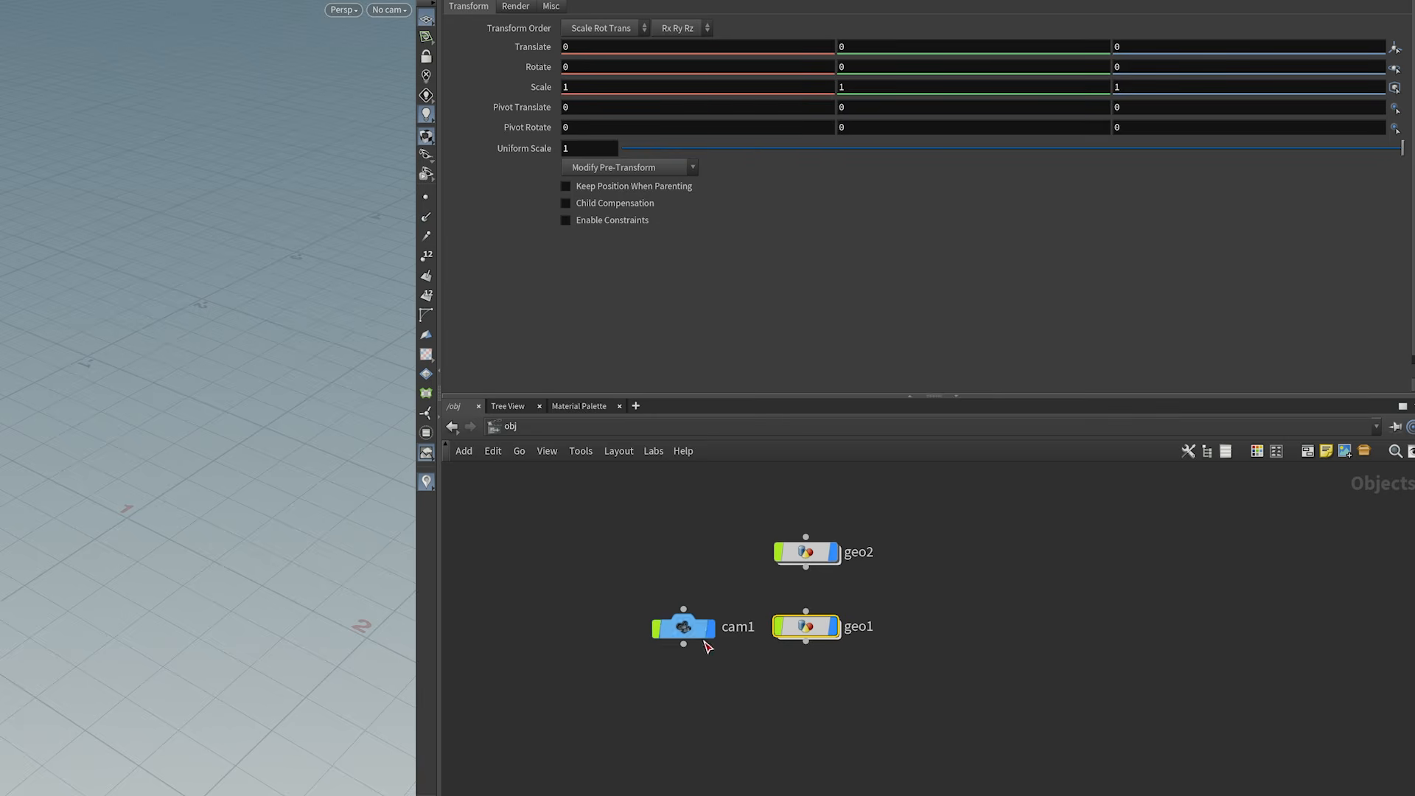
{"action": "double_click", "coordinate": [809, 627]}
{"action": "left_click_drag", "start_coordinate": [880, 752], "coordinate": [1017, 635]}
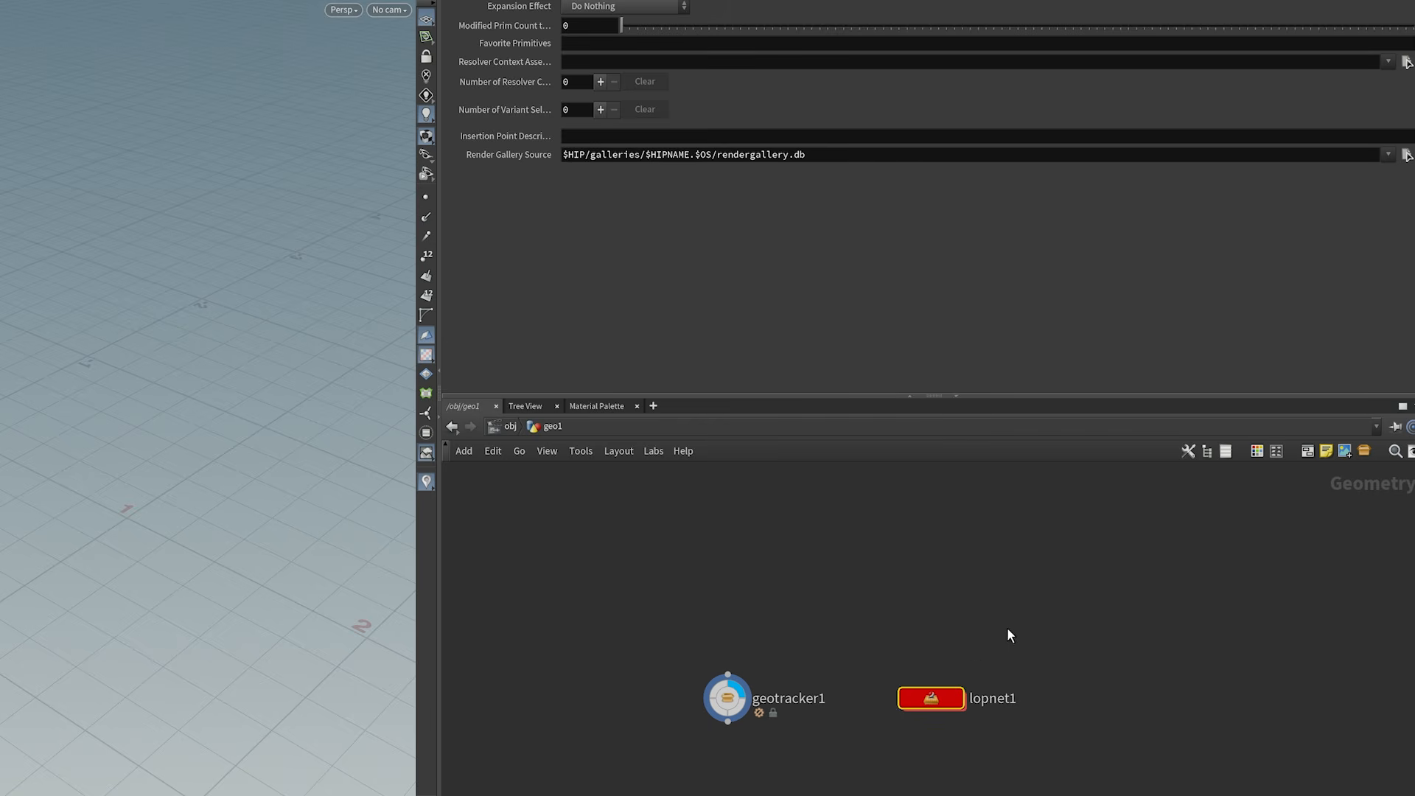
Step: Enter lopnet1 and add a Camera node to its empty network
{"action": "double_click", "coordinate": [931, 695]}
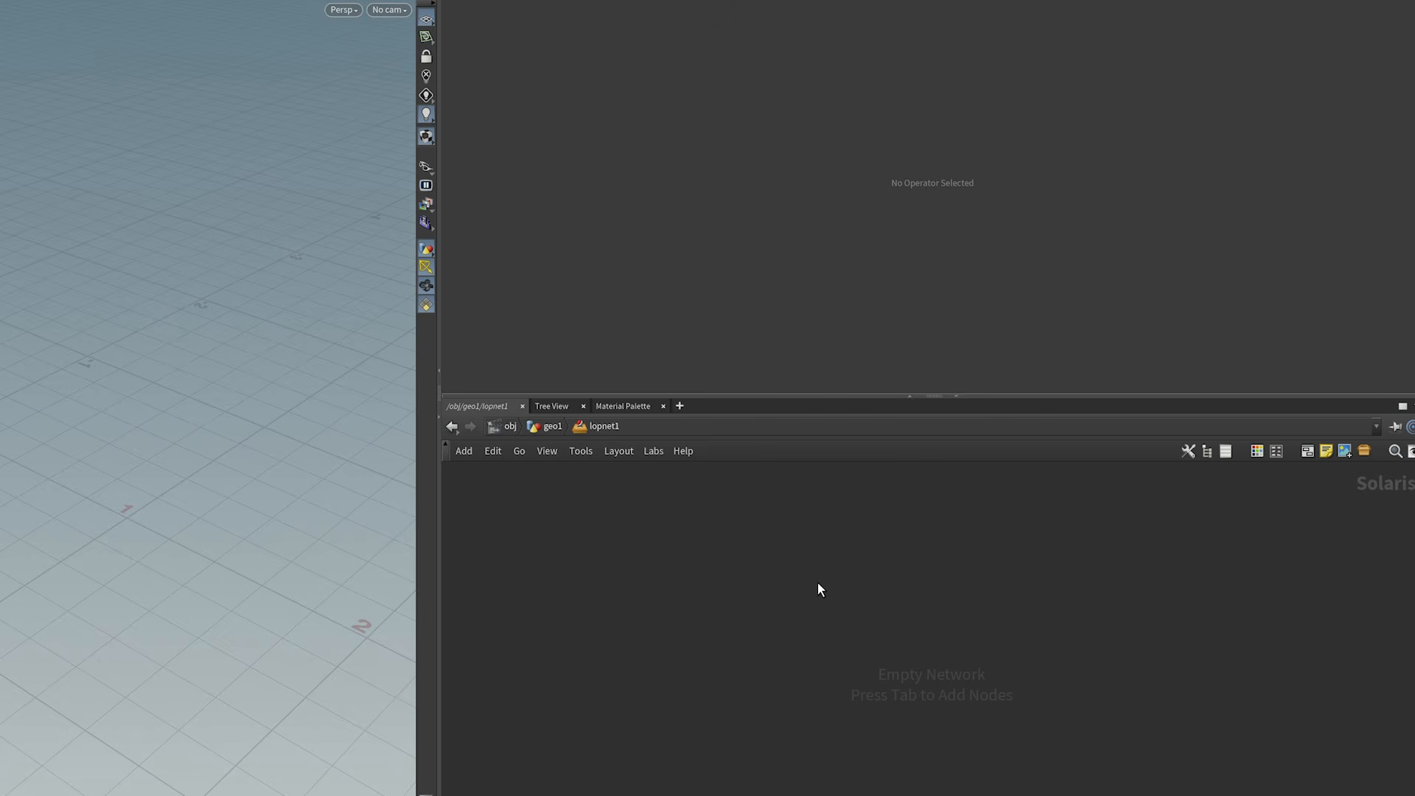
{"action": "key", "text": "Tab"}
{"action": "type", "text": "camera"}
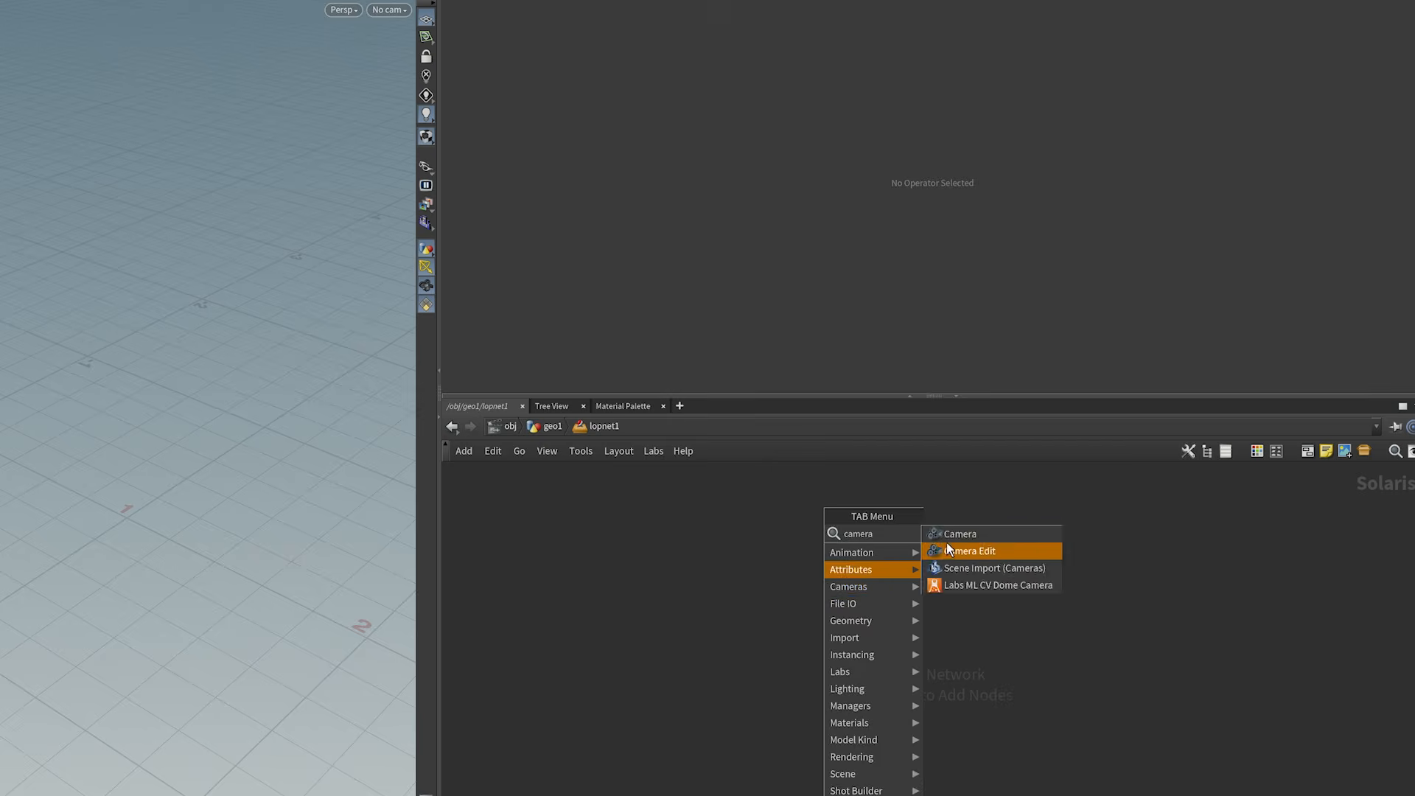
{"action": "left_click", "coordinate": [979, 535]}
{"action": "left_click", "coordinate": [744, 613]}
Step: Add a SOP Create node beside camera1 in lopnet1 and go back up to geo1
{"action": "key", "text": "Tab"}
{"action": "type", "text": "sopcrea"}
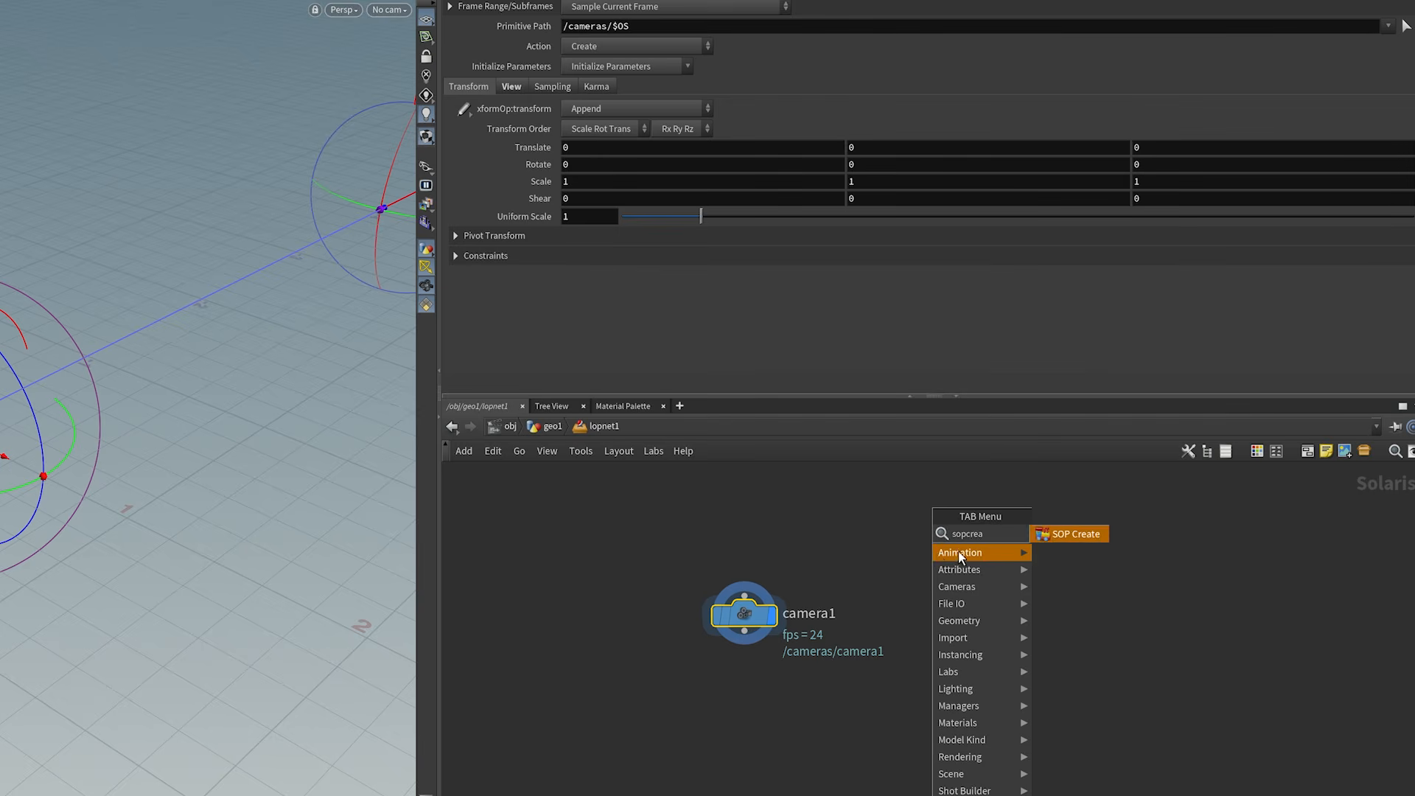
{"action": "left_click", "coordinate": [1083, 535]}
{"action": "left_click", "coordinate": [1003, 602]}
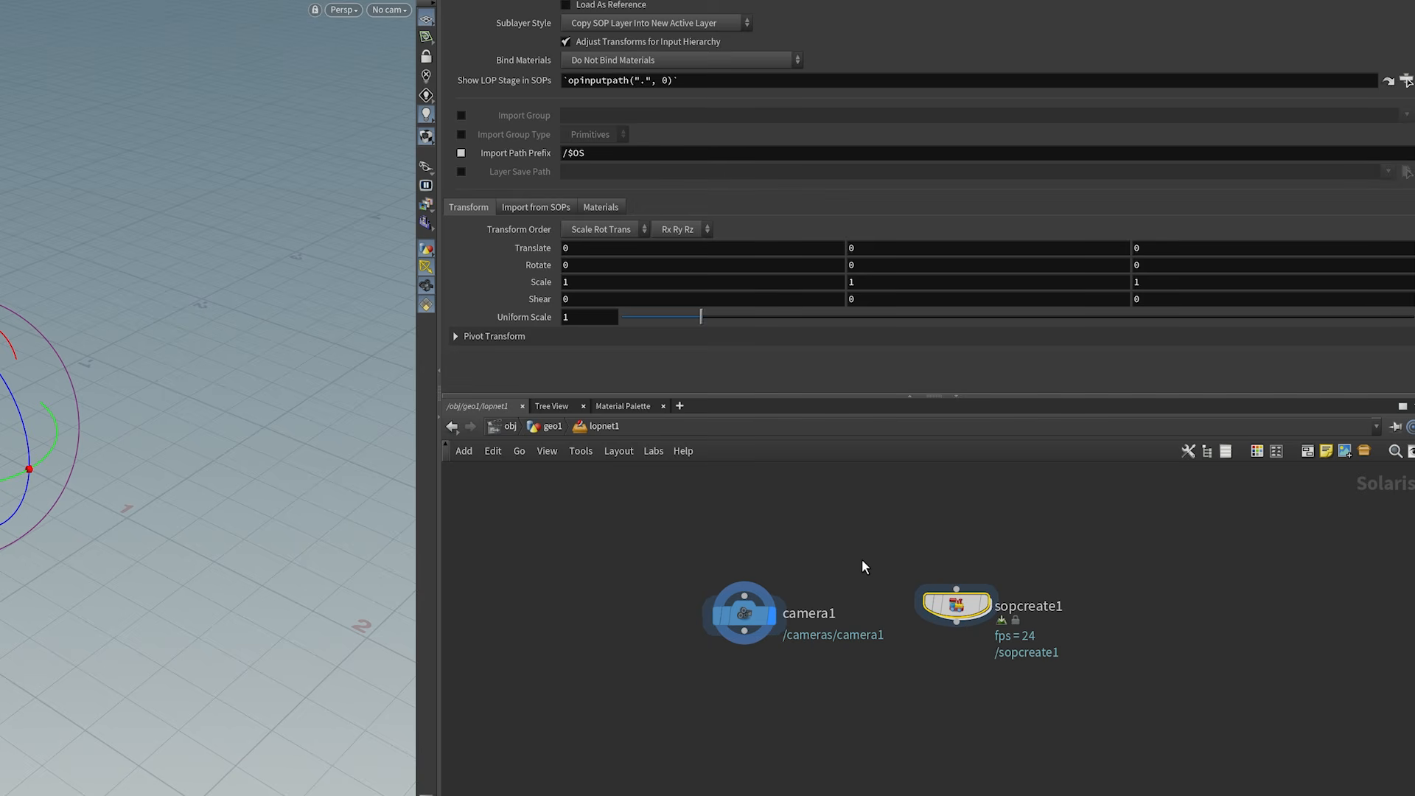
{"action": "left_click", "coordinate": [858, 533]}
{"action": "key", "text": "u"}
{"action": "left_click_drag", "start_coordinate": [868, 648], "coordinate": [1019, 748]}
{"action": "left_click_drag", "start_coordinate": [1019, 747], "coordinate": [993, 701]}
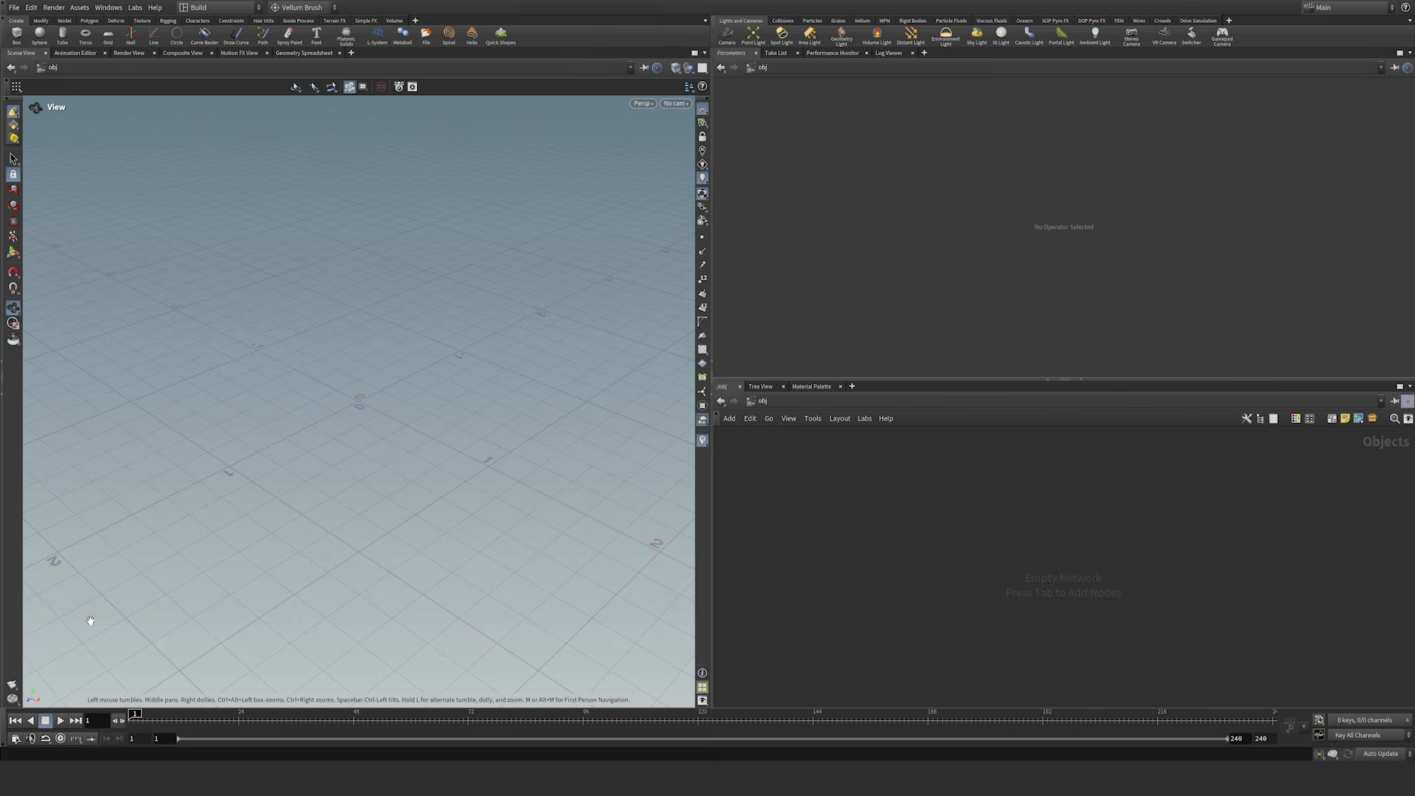
{"action": "middle_click", "coordinate": [880, 528]}
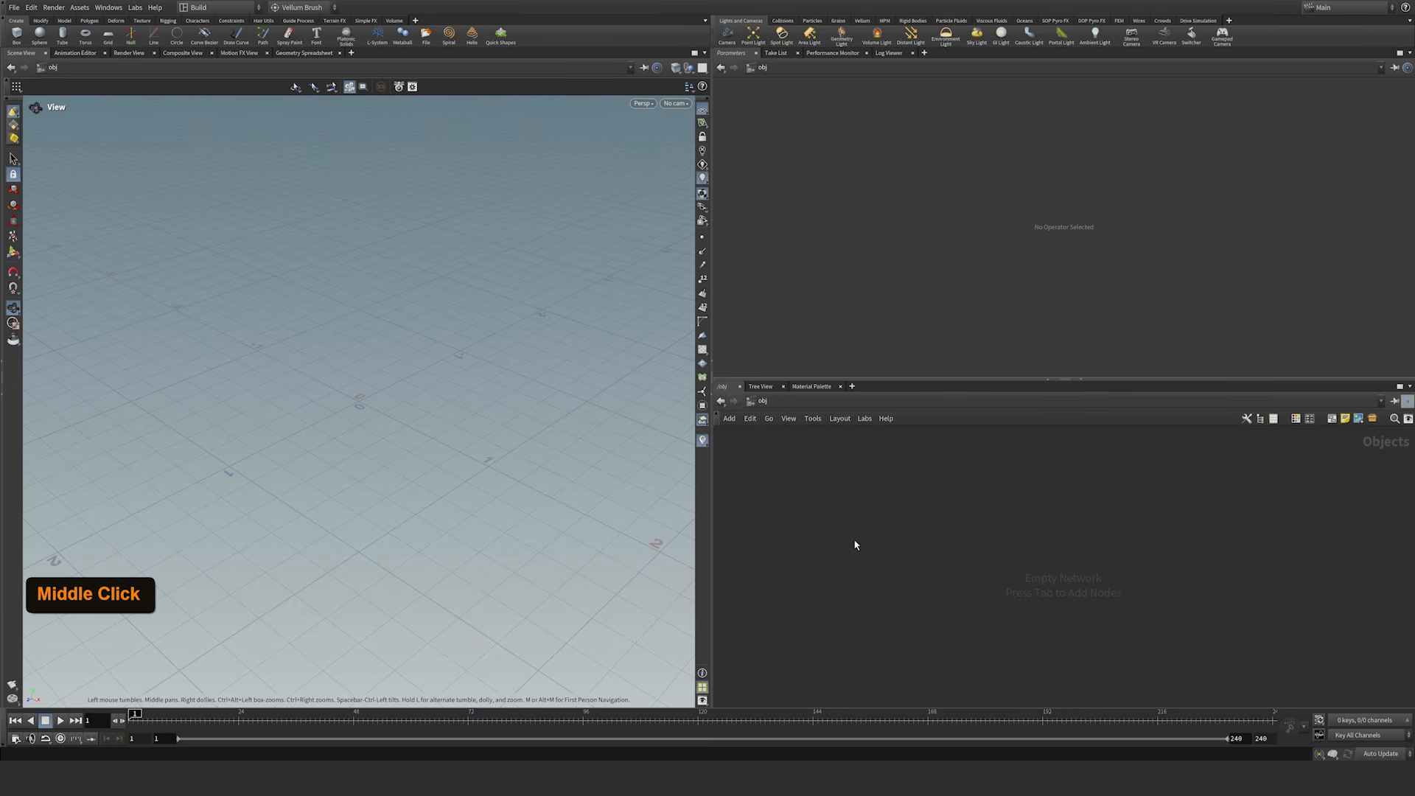
{"action": "double_click", "coordinate": [862, 524]}
{"action": "double_click", "coordinate": [873, 523]}
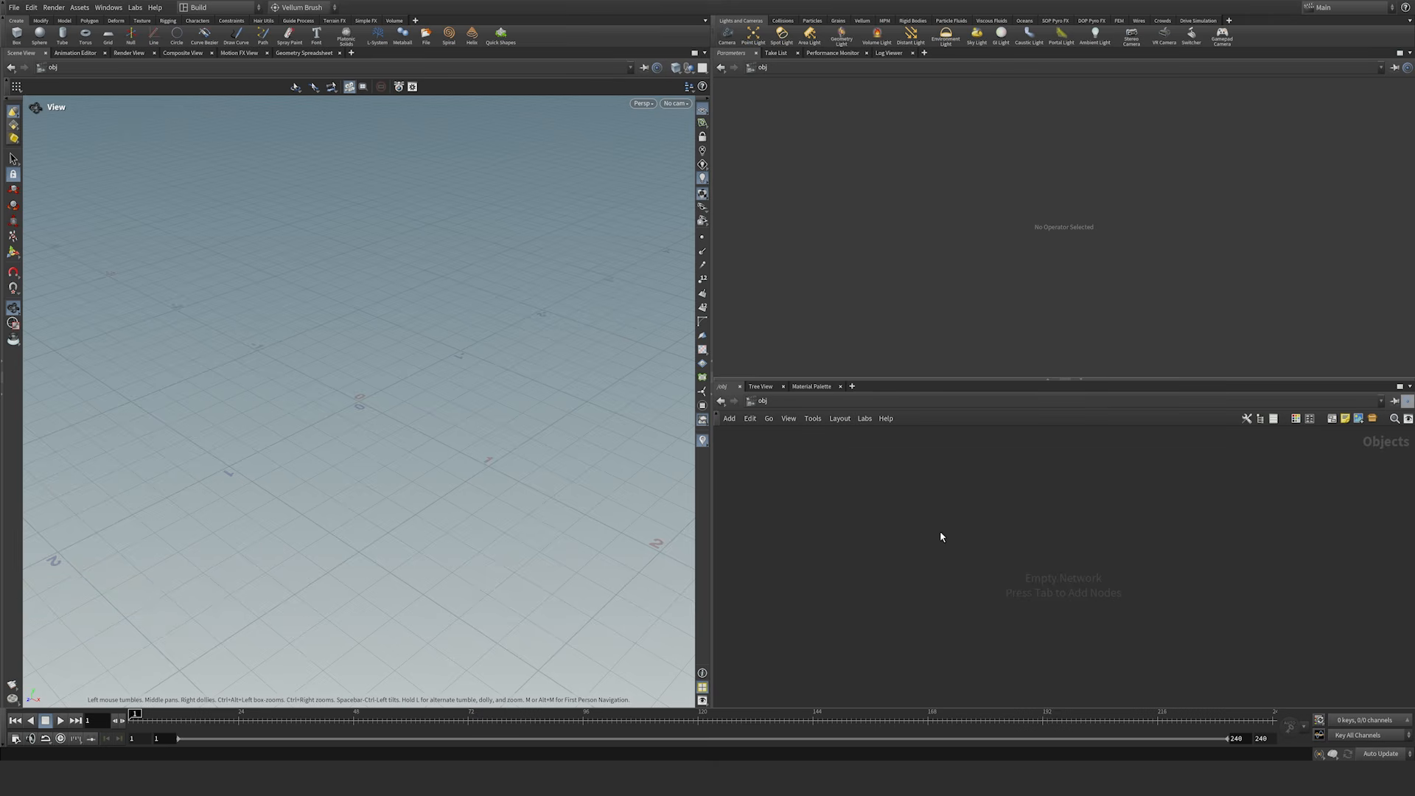
Step: Start saving the scene under a new name and set the file name to Foxes.hip
{"action": "left_click", "coordinate": [14, 7]}
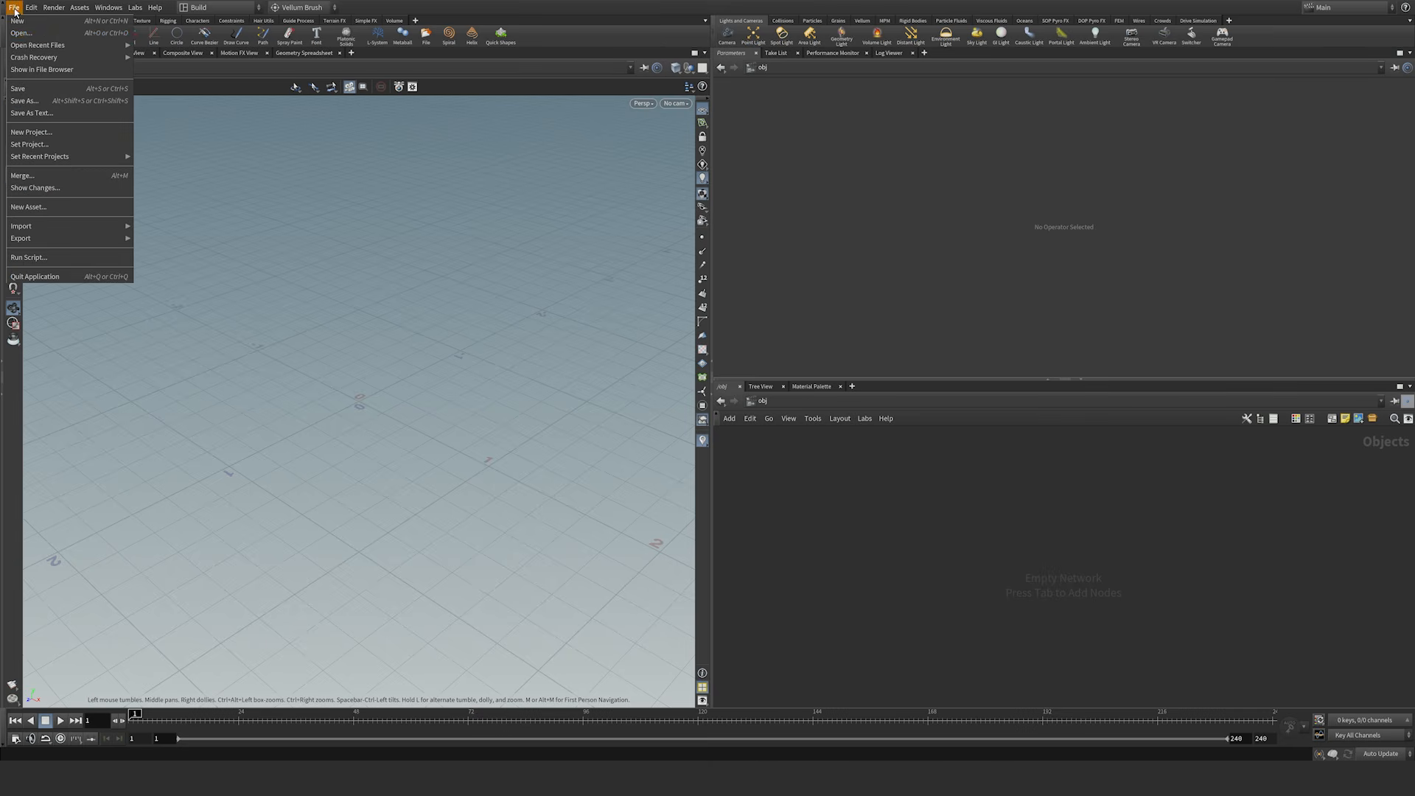
{"action": "left_click", "coordinate": [39, 104]}
{"action": "left_click_drag", "start_coordinate": [945, 87], "coordinate": [964, 168]}
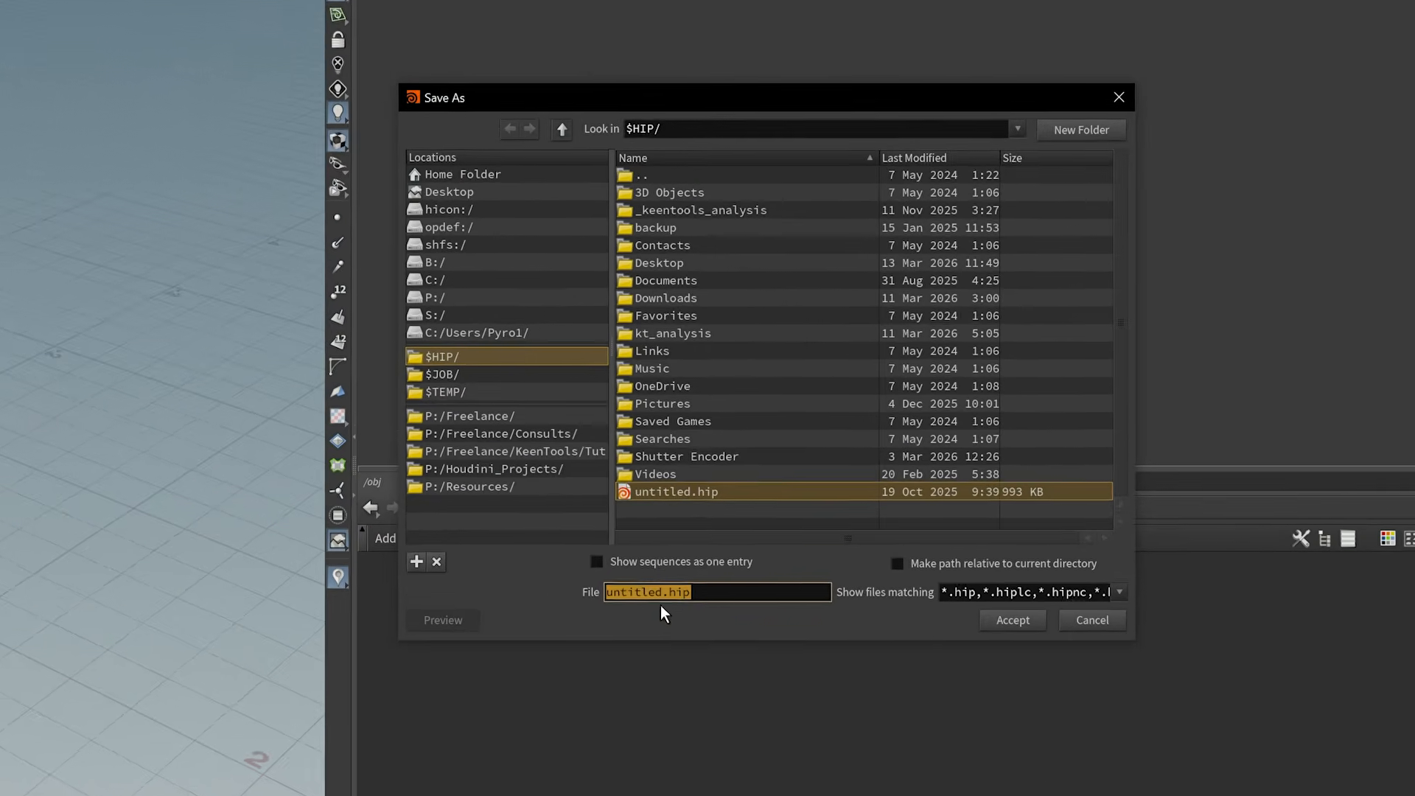
{"action": "left_click", "coordinate": [662, 592]}
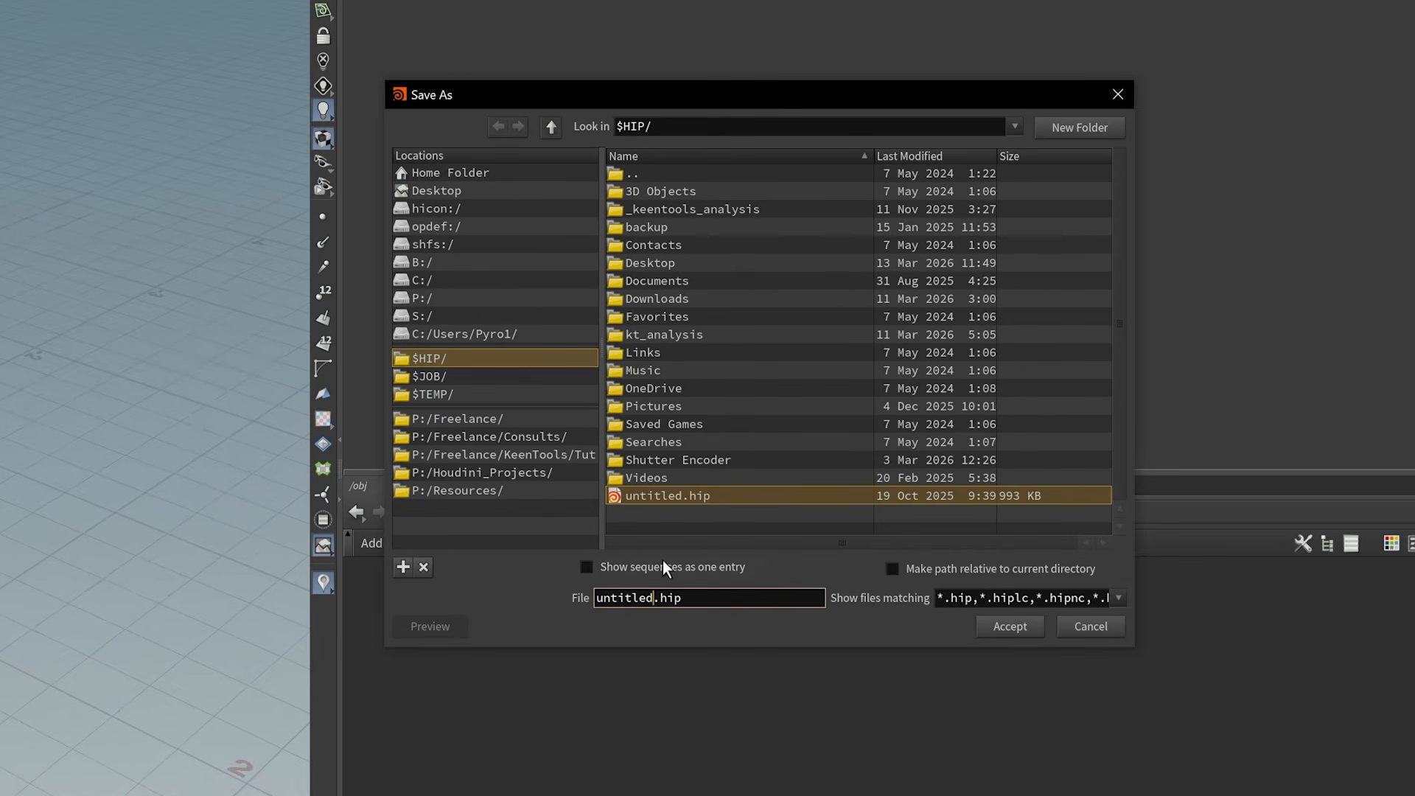
{"action": "key", "text": "BackSpace"}
{"action": "key", "text": "BackSpace"}
{"action": "key", "text": "BackSpace"}
{"action": "key", "text": "BackSpace"}
{"action": "key", "text": "BackSpace"}
{"action": "type", "text": "Foxes"}
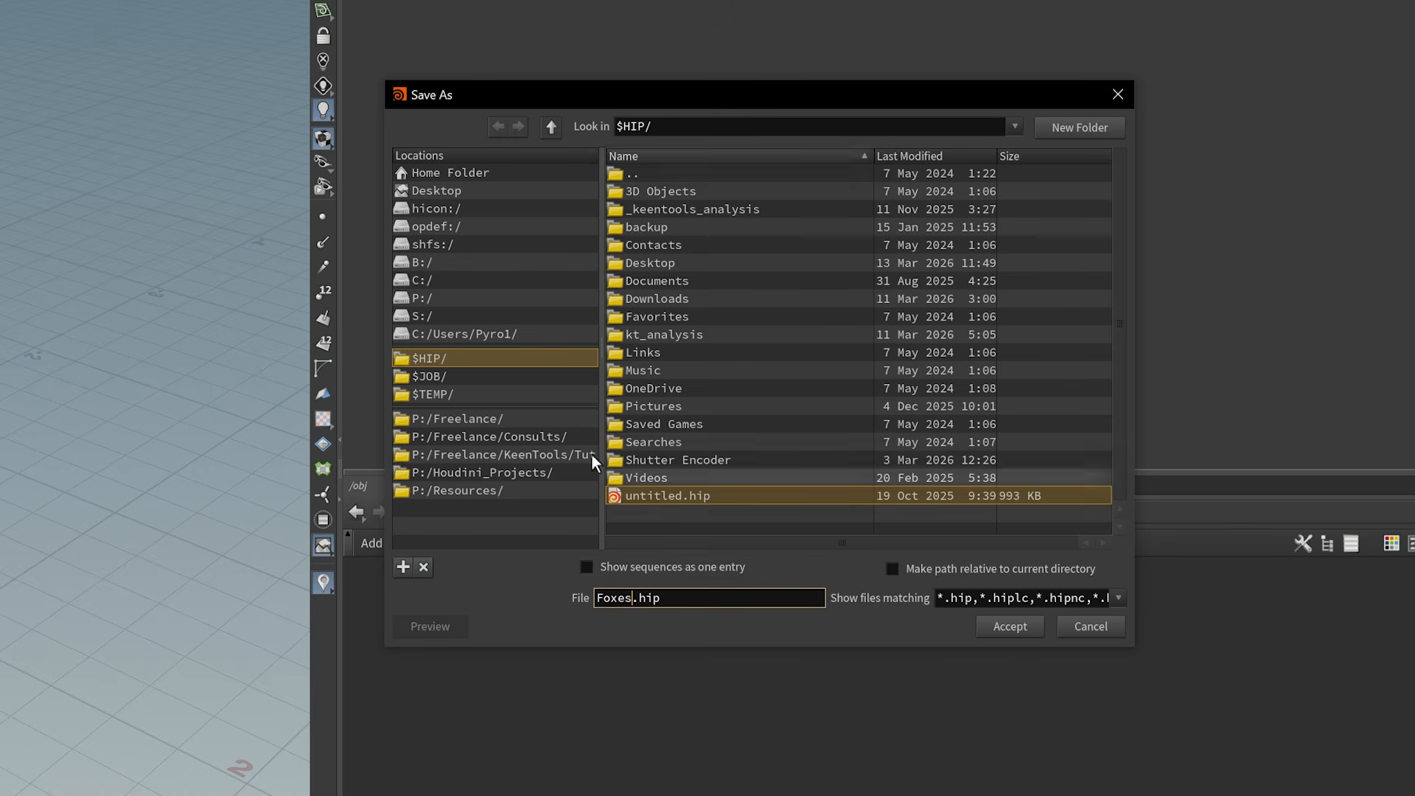
Step: Save Foxes.hip in the P:/Freelance/KeenTools/Tutorial_Project/1_Foxes/ folder
{"action": "left_click_drag", "start_coordinate": [658, 91], "coordinate": [644, 28]}
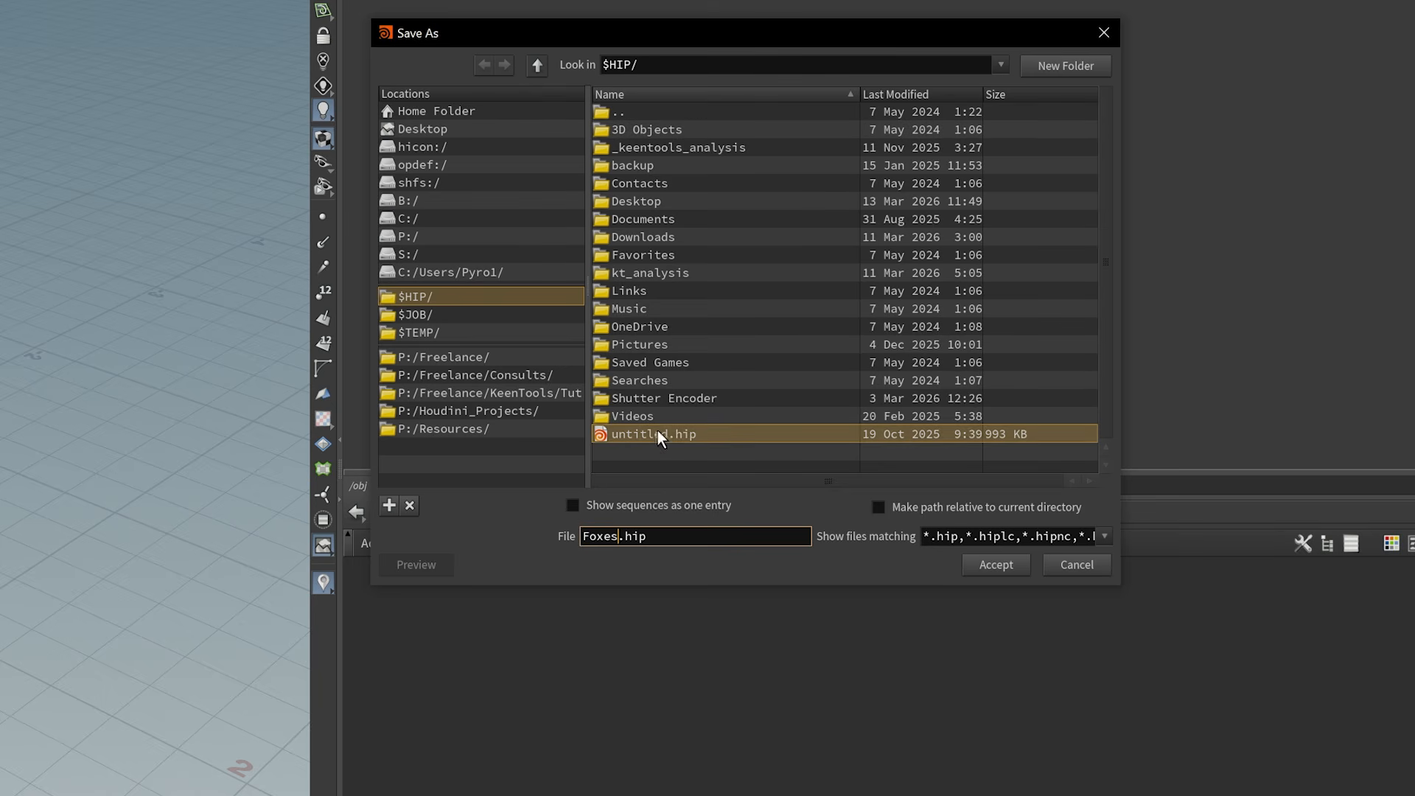
{"action": "left_click", "coordinate": [544, 395]}
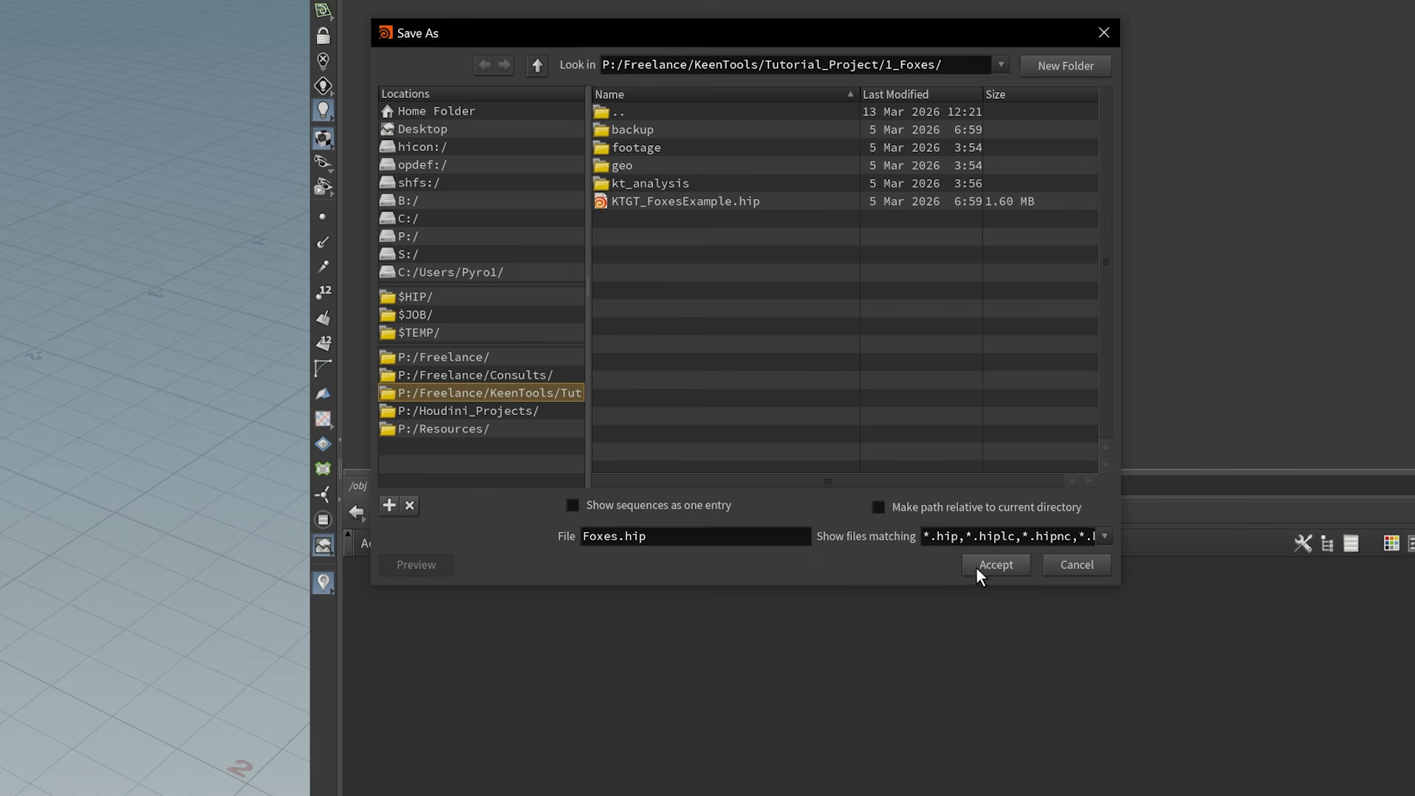
{"action": "left_click", "coordinate": [994, 565]}
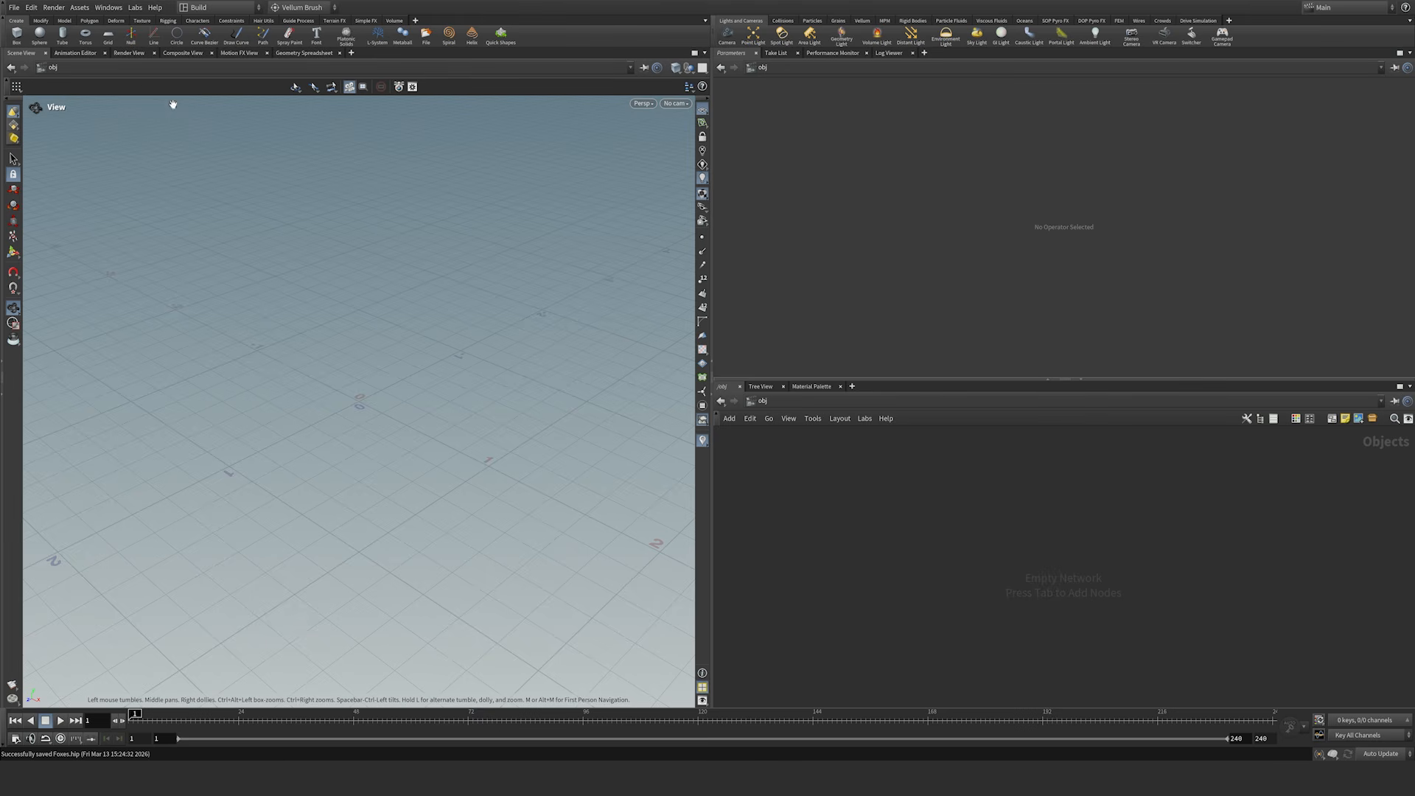
Step: Open the scene's Aliases and Variables window and examine the HIP, HIPFILE and JOB variables
{"action": "left_click", "coordinate": [31, 8]}
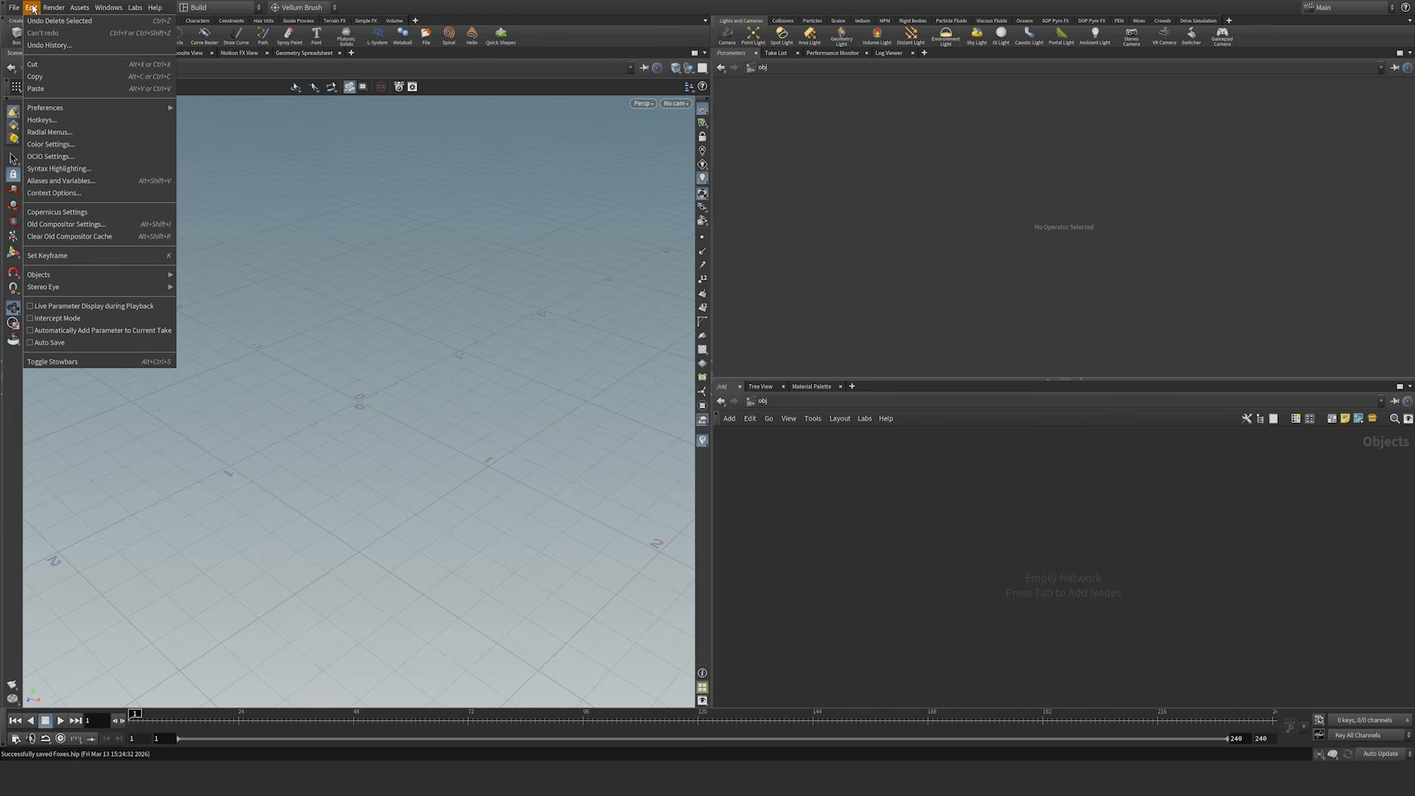
{"action": "left_click", "coordinate": [92, 182]}
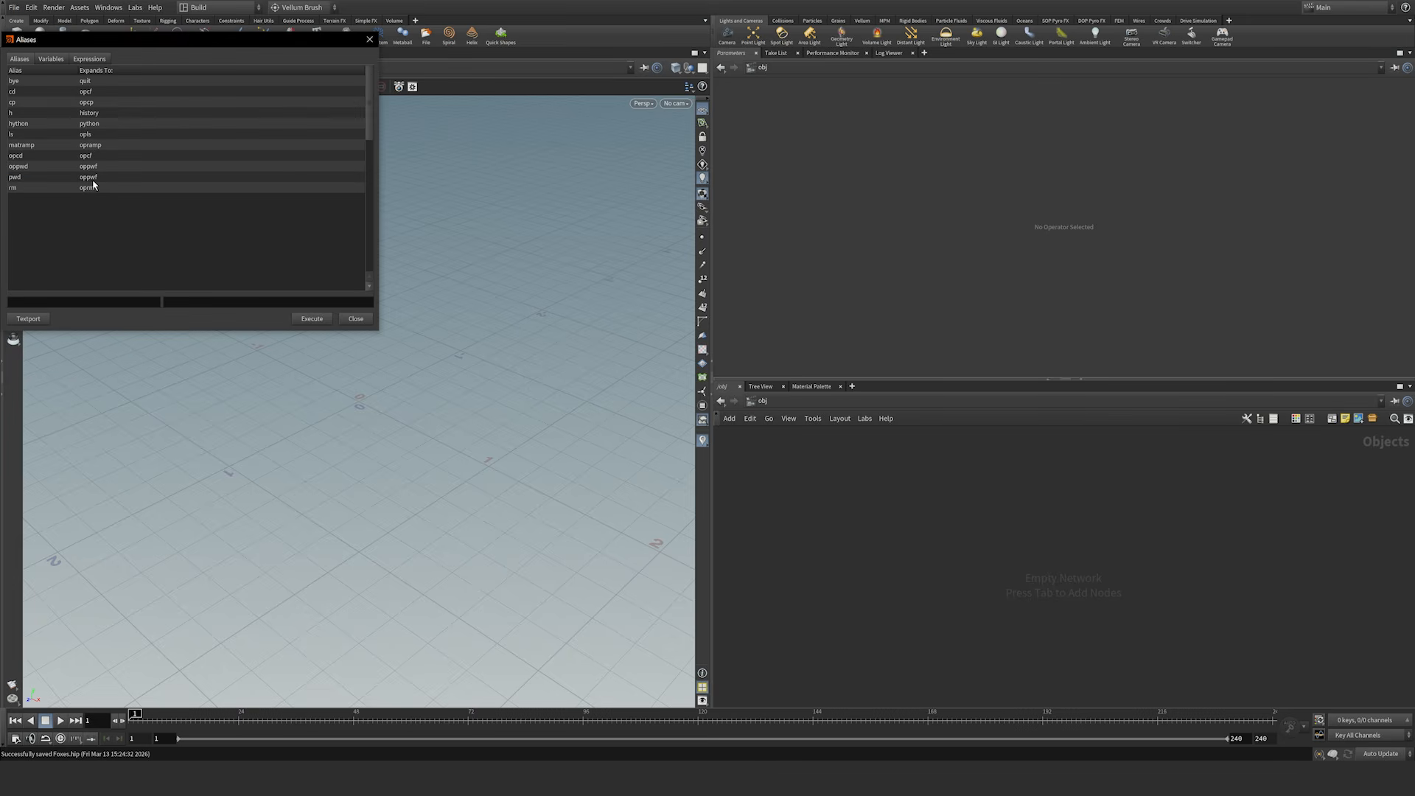
{"action": "left_click_drag", "start_coordinate": [167, 42], "coordinate": [702, 176]}
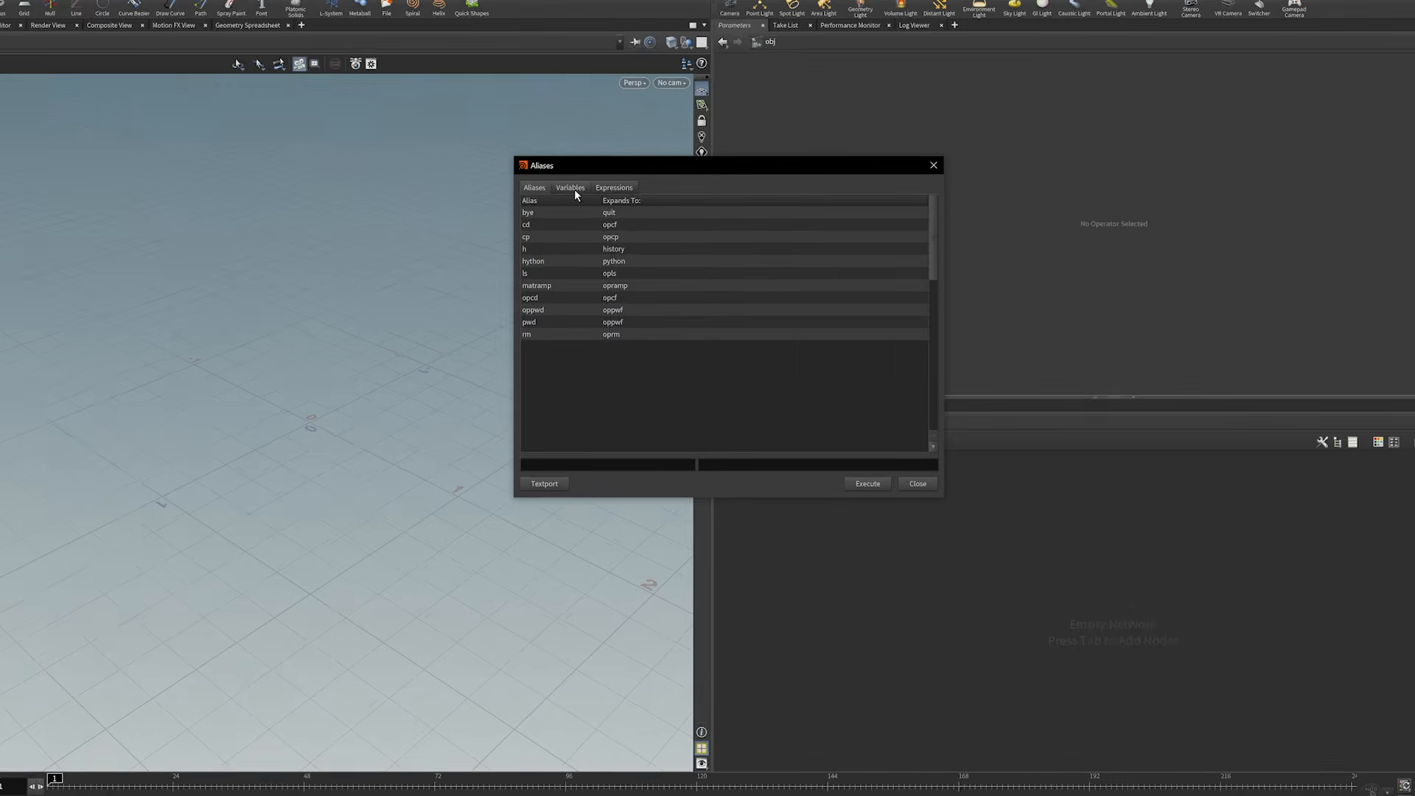
{"action": "left_click", "coordinate": [572, 189]}
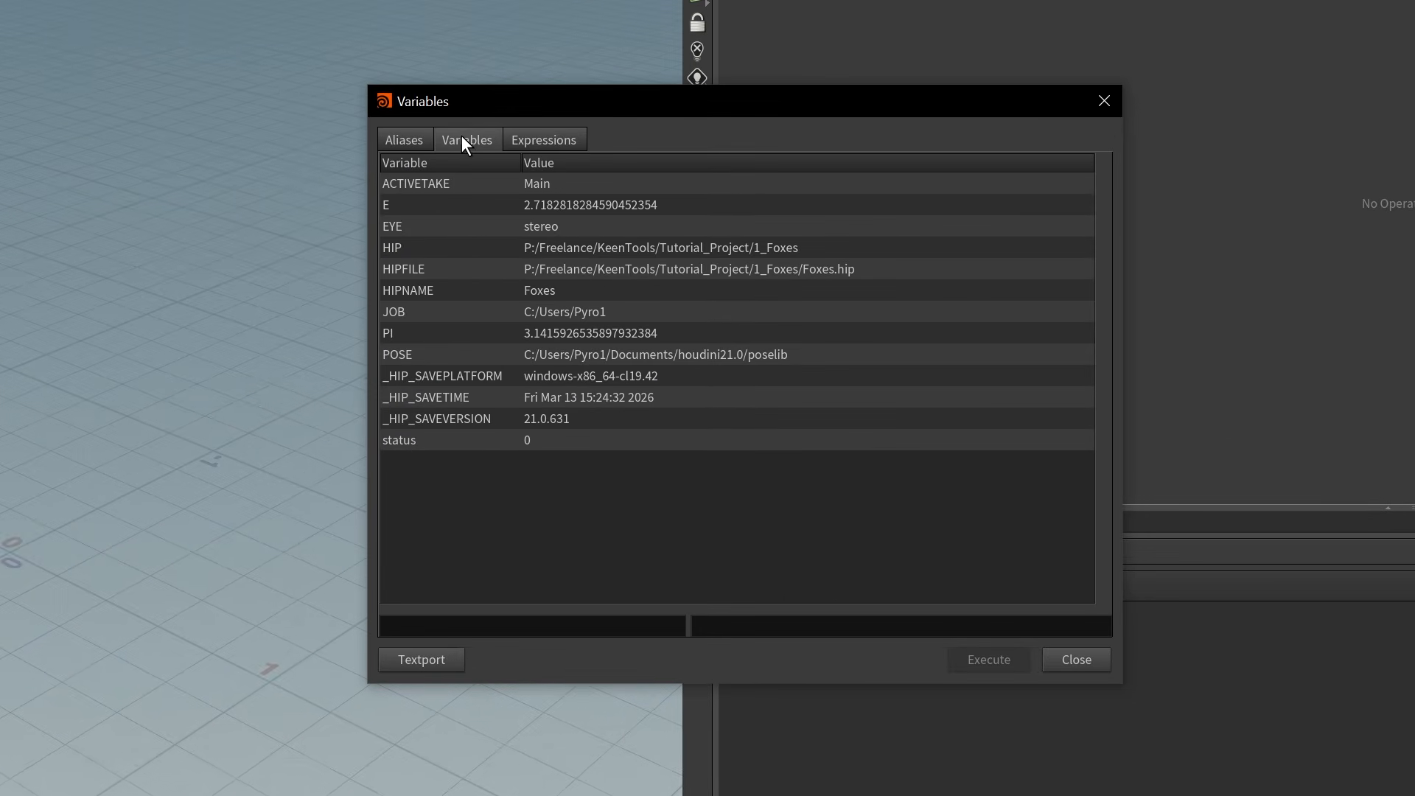
{"action": "left_click", "coordinate": [401, 247]}
{"action": "left_click", "coordinate": [419, 270]}
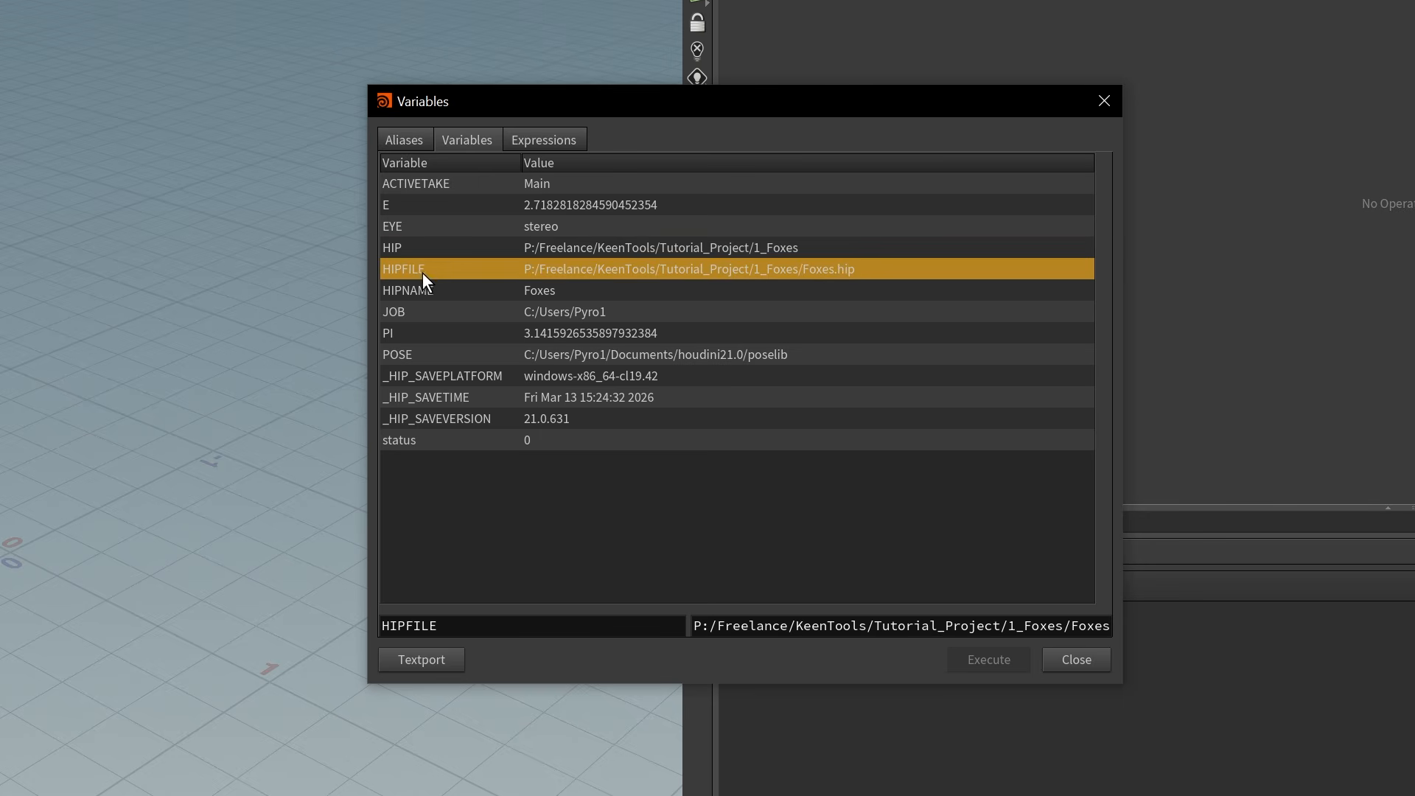
{"action": "left_click", "coordinate": [414, 313]}
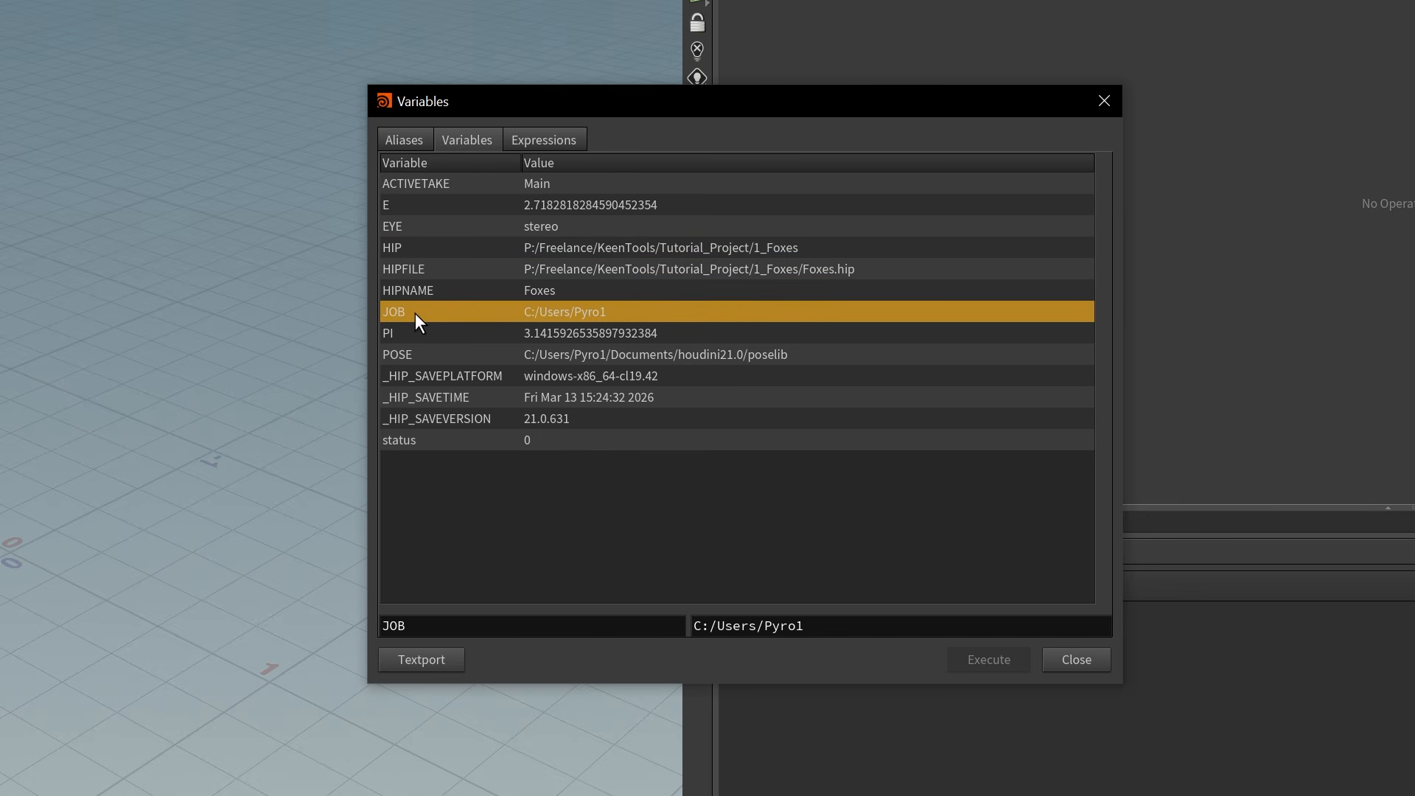
{"action": "left_click", "coordinate": [411, 247]}
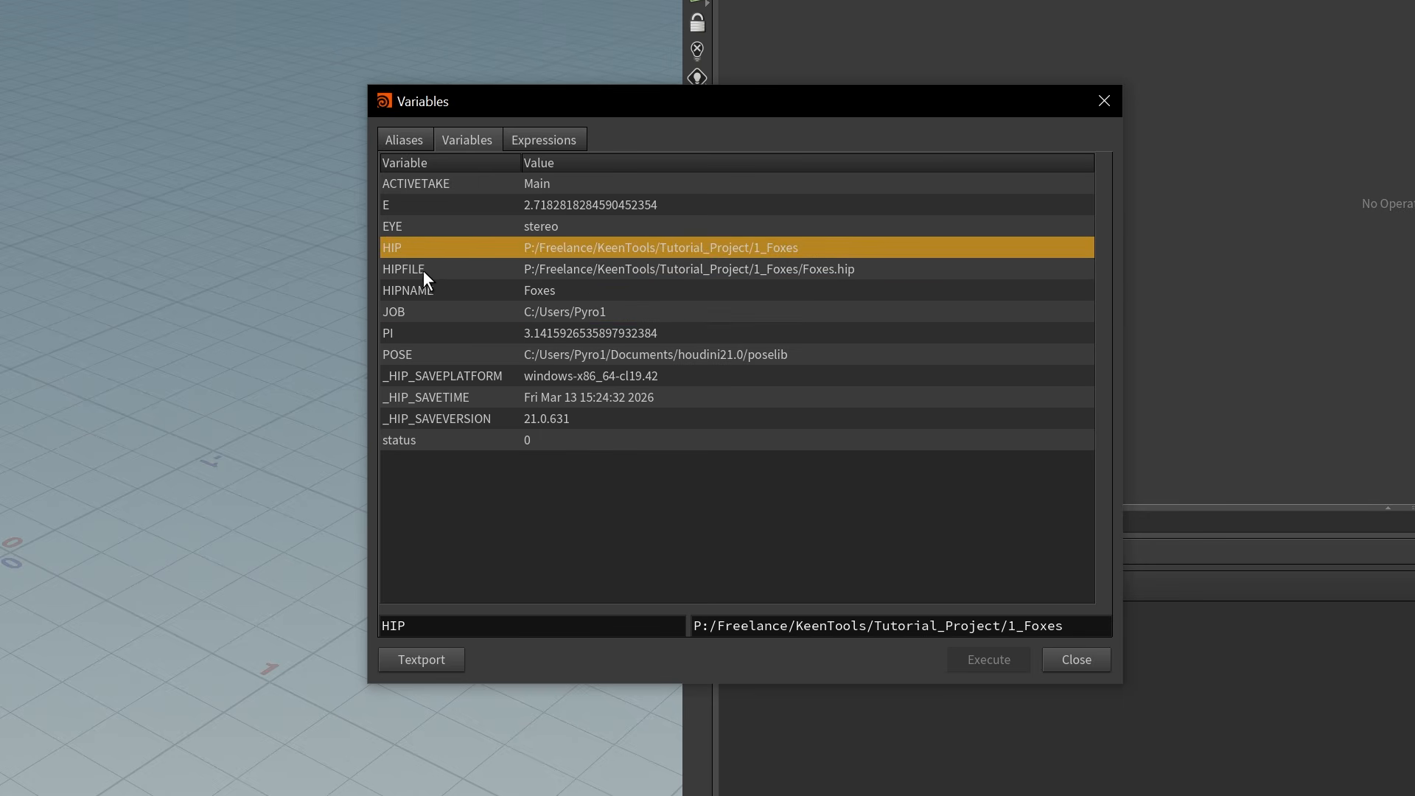
{"action": "left_click", "coordinate": [423, 271]}
{"action": "left_click", "coordinate": [442, 311]}
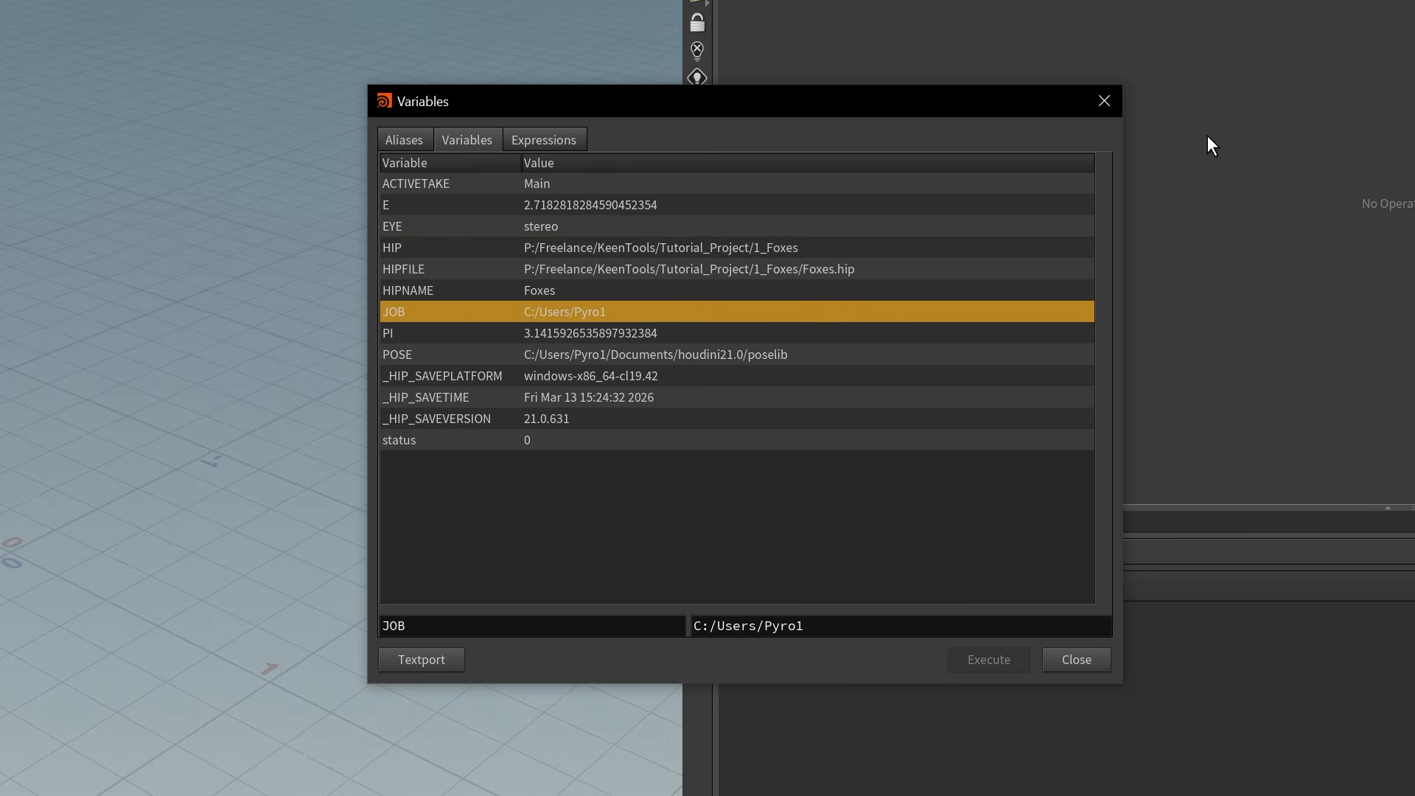
Step: Inspect the name and path entries of the HIP and JOB variables, and close the Variables window
{"action": "left_click", "coordinate": [409, 248]}
{"action": "left_click_drag", "start_coordinate": [436, 627], "coordinate": [357, 630]}
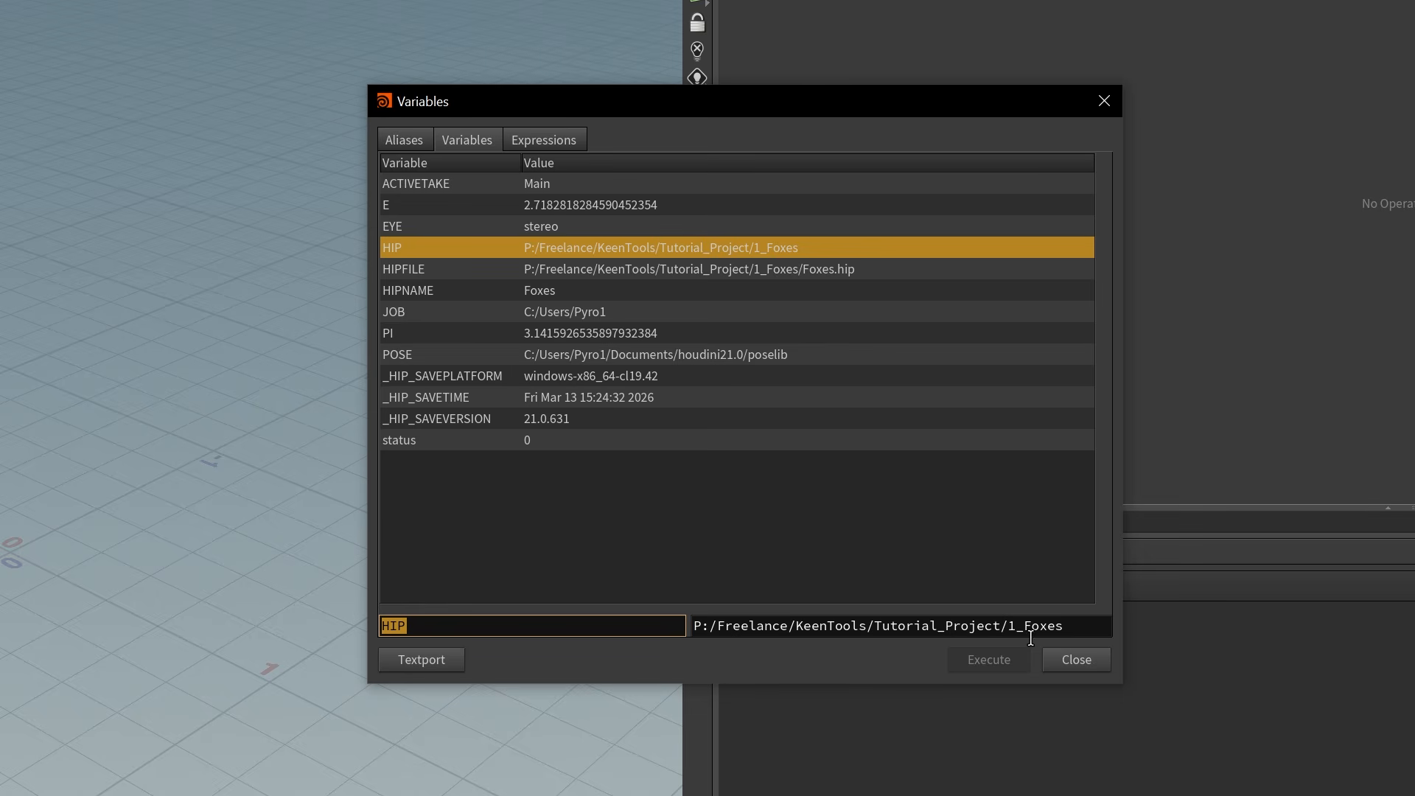
{"action": "left_click_drag", "start_coordinate": [1081, 632], "coordinate": [663, 650]}
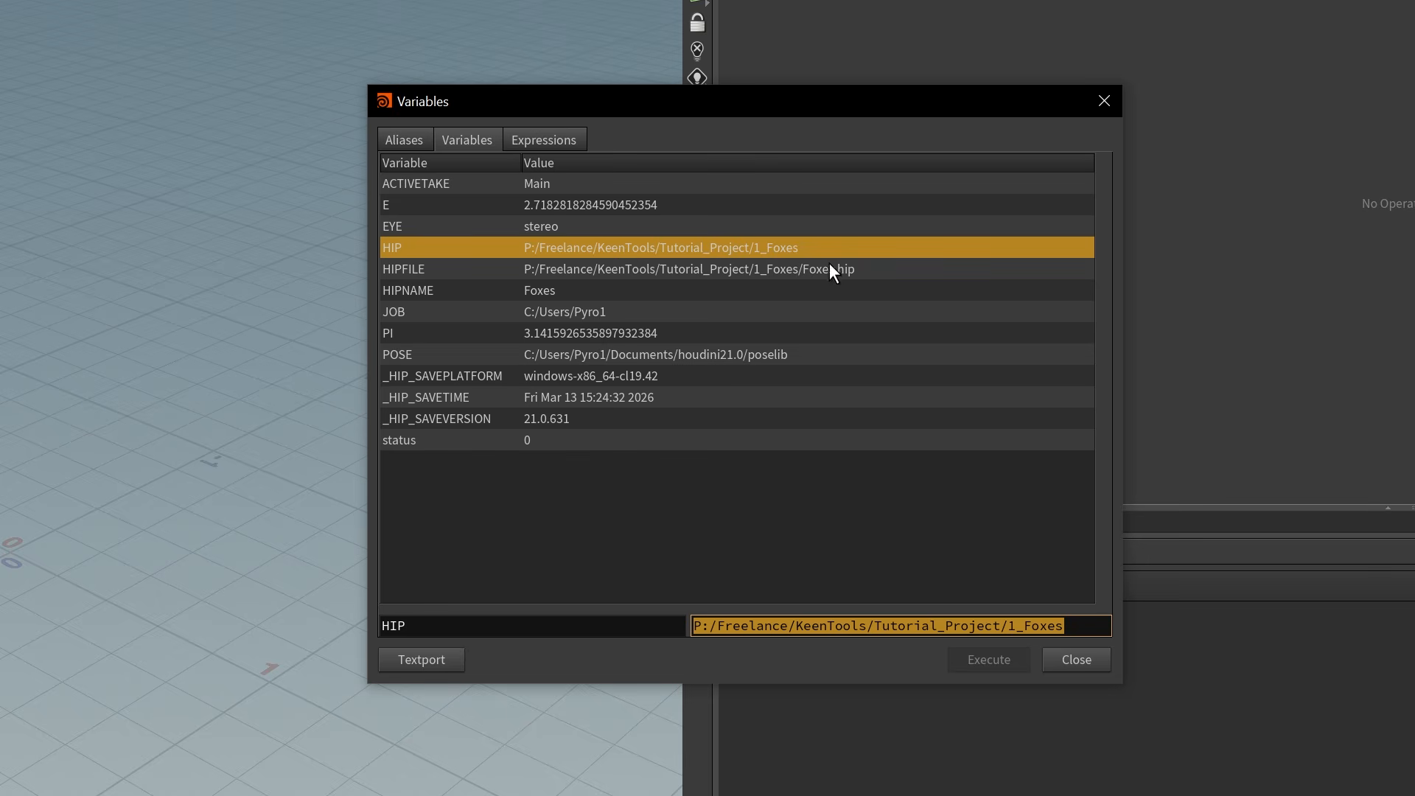
{"action": "left_click", "coordinate": [406, 311]}
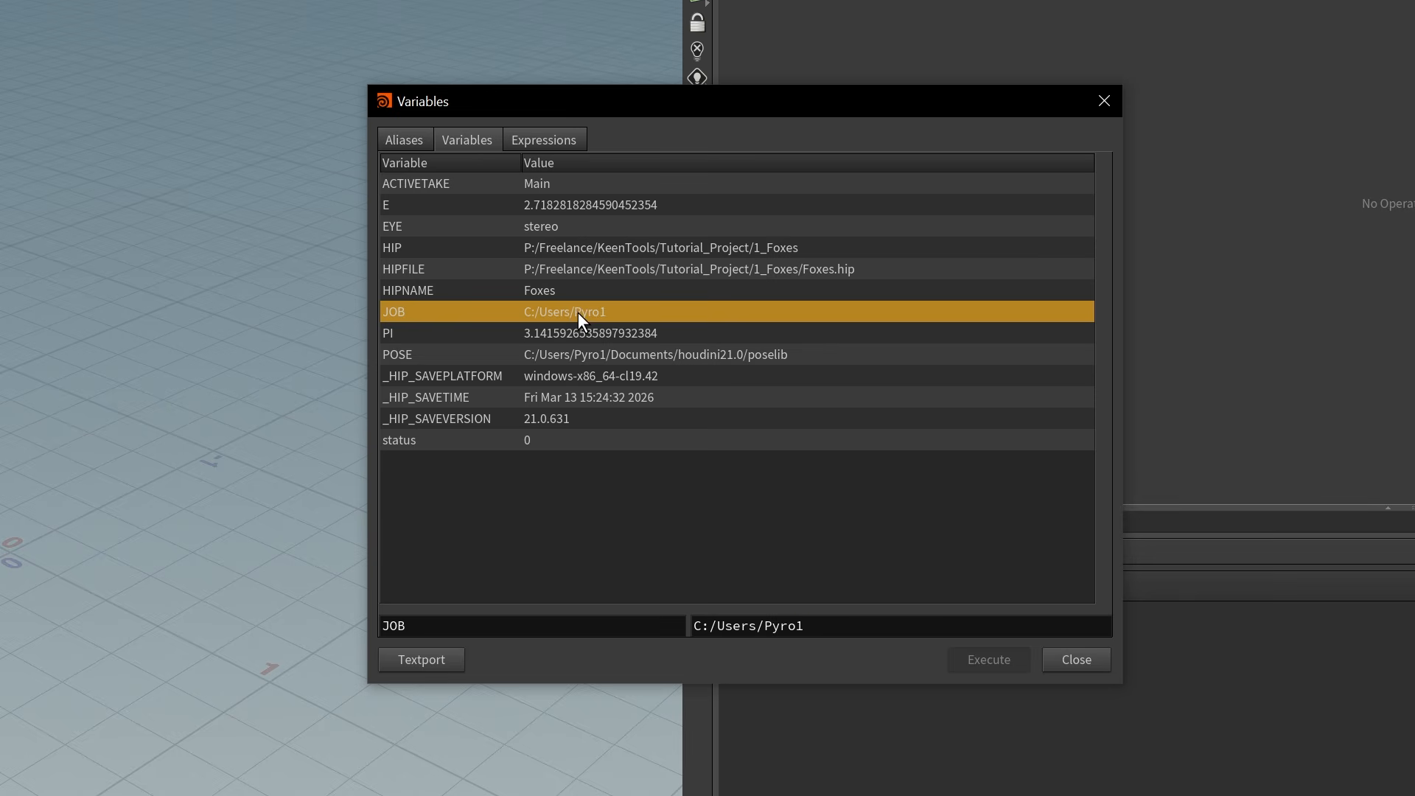
{"action": "left_click_drag", "start_coordinate": [849, 637], "coordinate": [661, 641]}
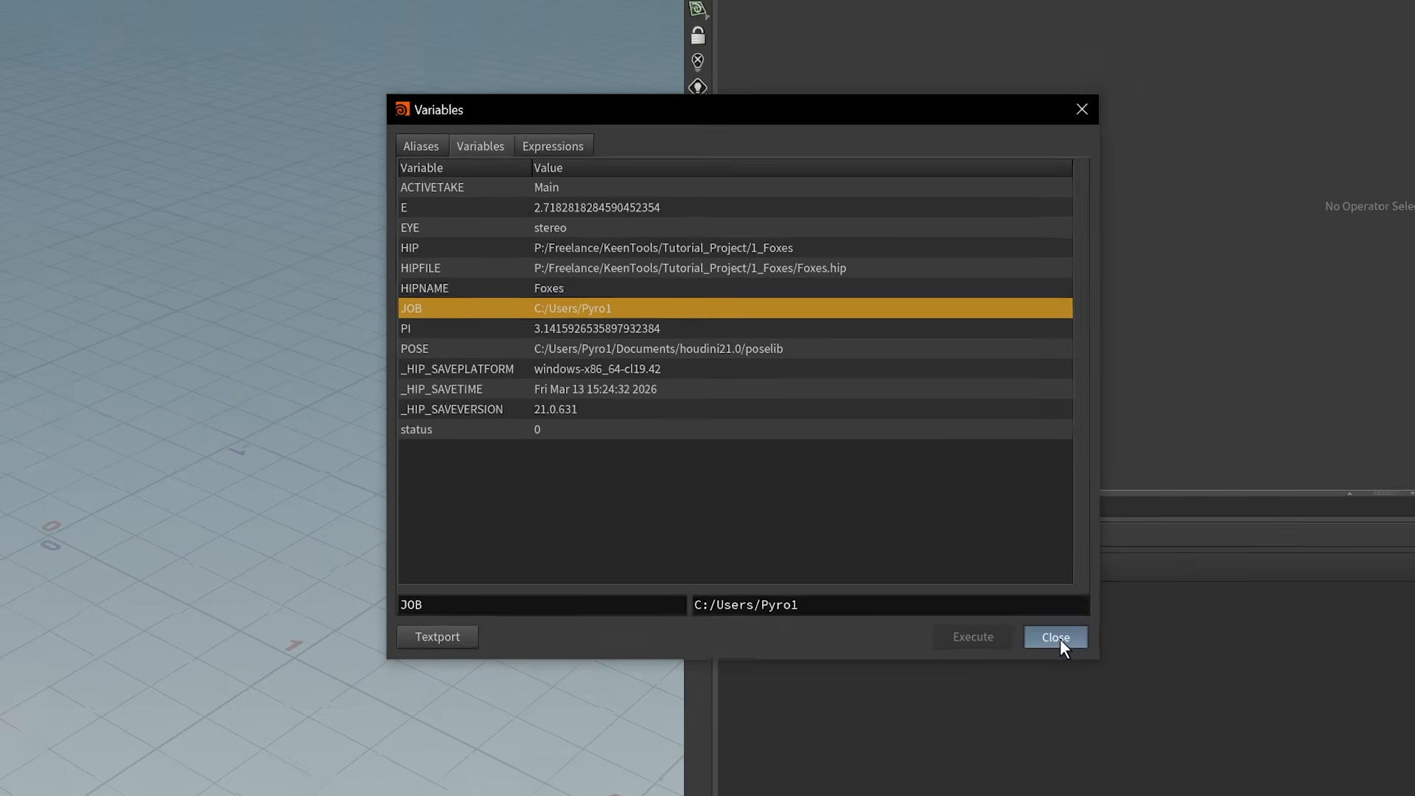
{"action": "left_click", "coordinate": [1076, 659]}
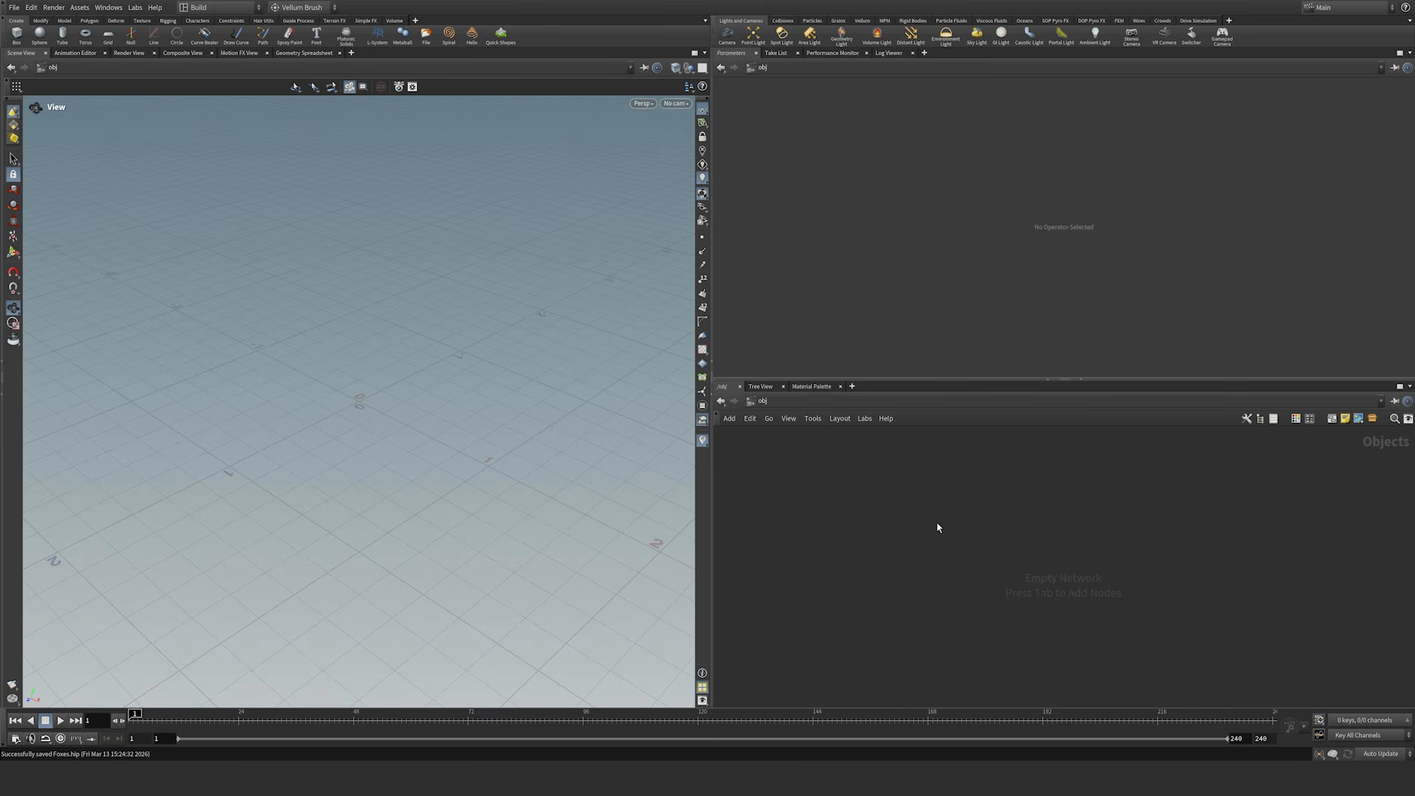
Step: Add a Geometry node to the empty obj network
{"action": "key", "text": "Tab"}
{"action": "type", "text": "geo"}
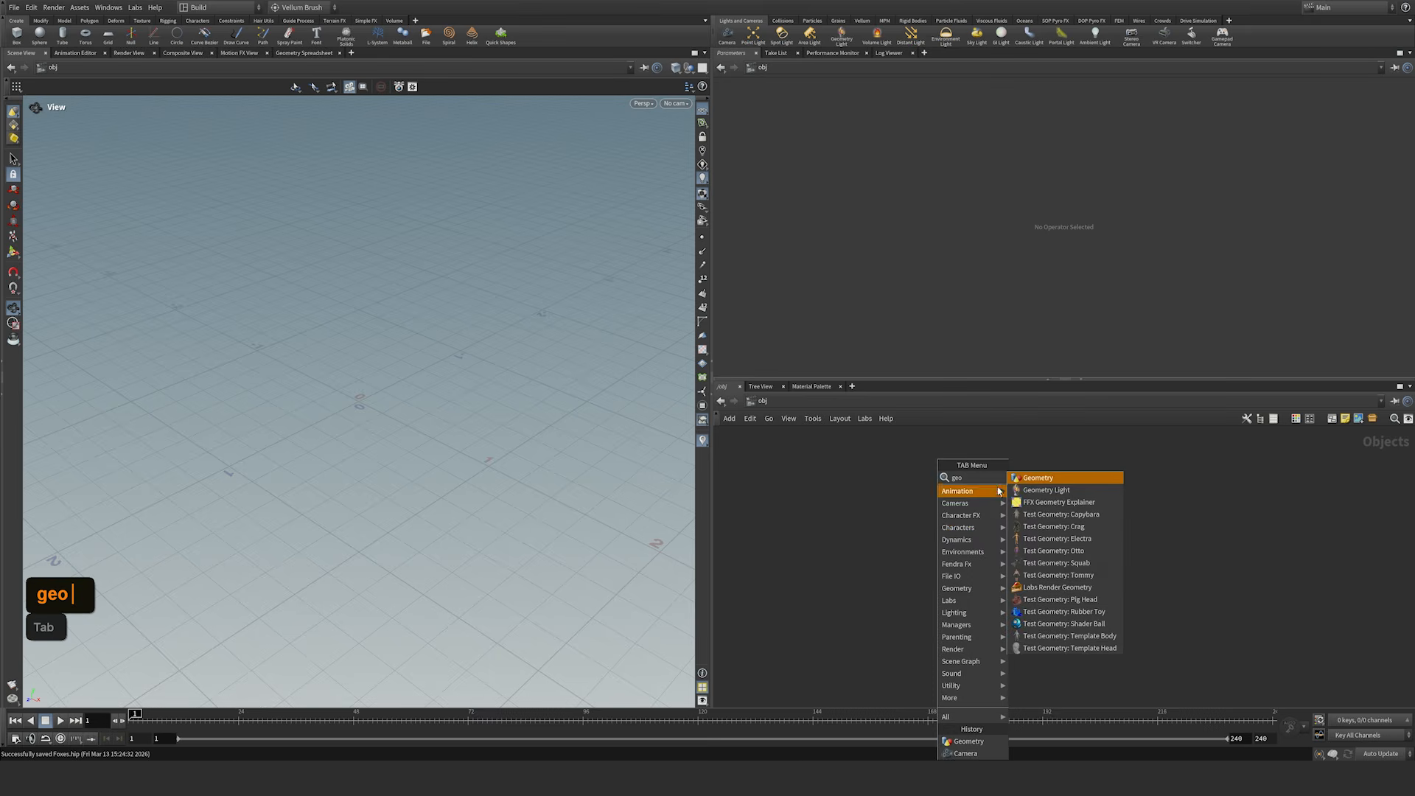
{"action": "left_click", "coordinate": [1036, 479]}
{"action": "left_click", "coordinate": [1016, 508]}
Step: Rename the new Geometry node as Foxes_Tracked
{"action": "double_click", "coordinate": [1052, 507]}
{"action": "key", "text": "ctrl+a"}
{"action": "type", "text": "F"}
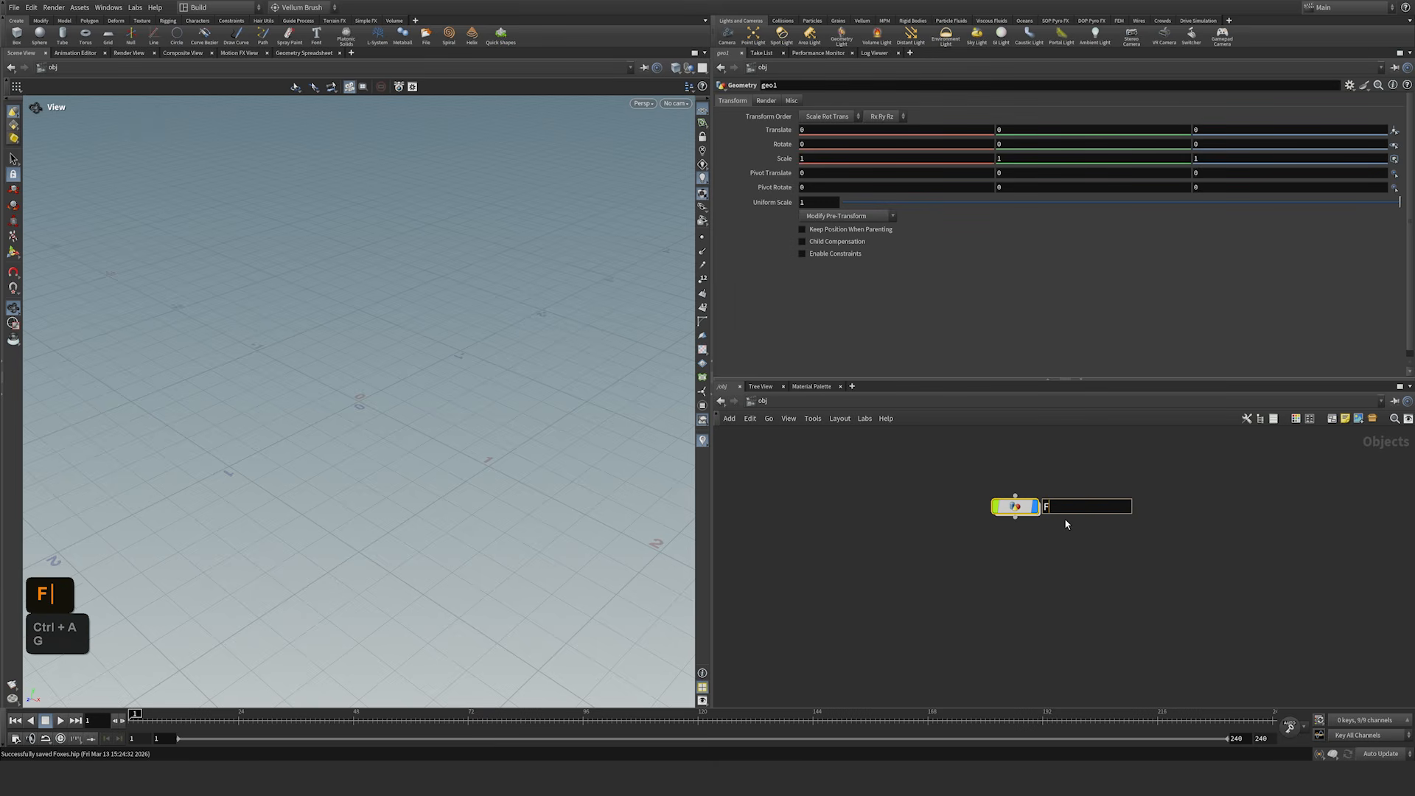
{"action": "type", "text": "oxes_Tracked"}
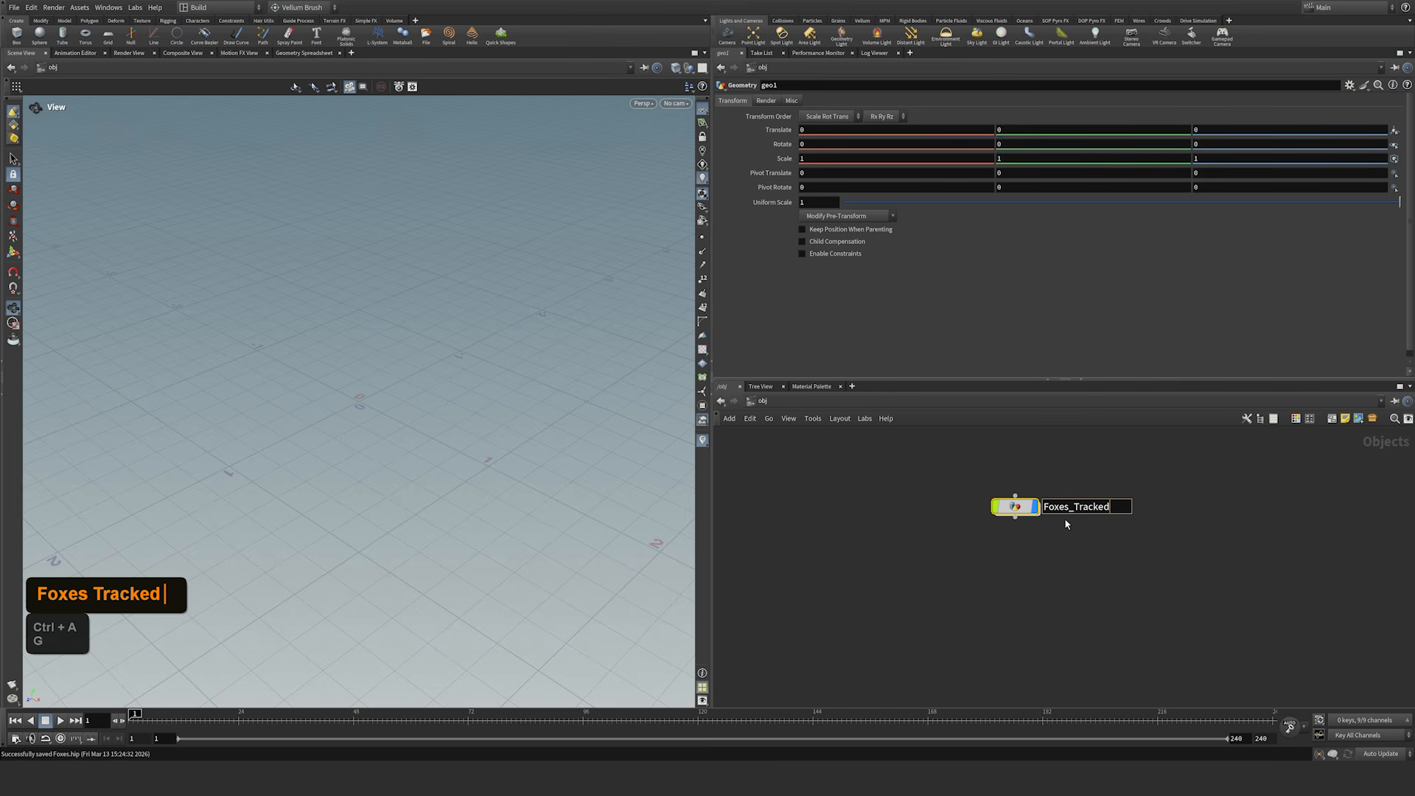
{"action": "left_click", "coordinate": [949, 519]}
{"action": "middle_click_drag", "start_coordinate": [997, 510], "coordinate": [985, 522]}
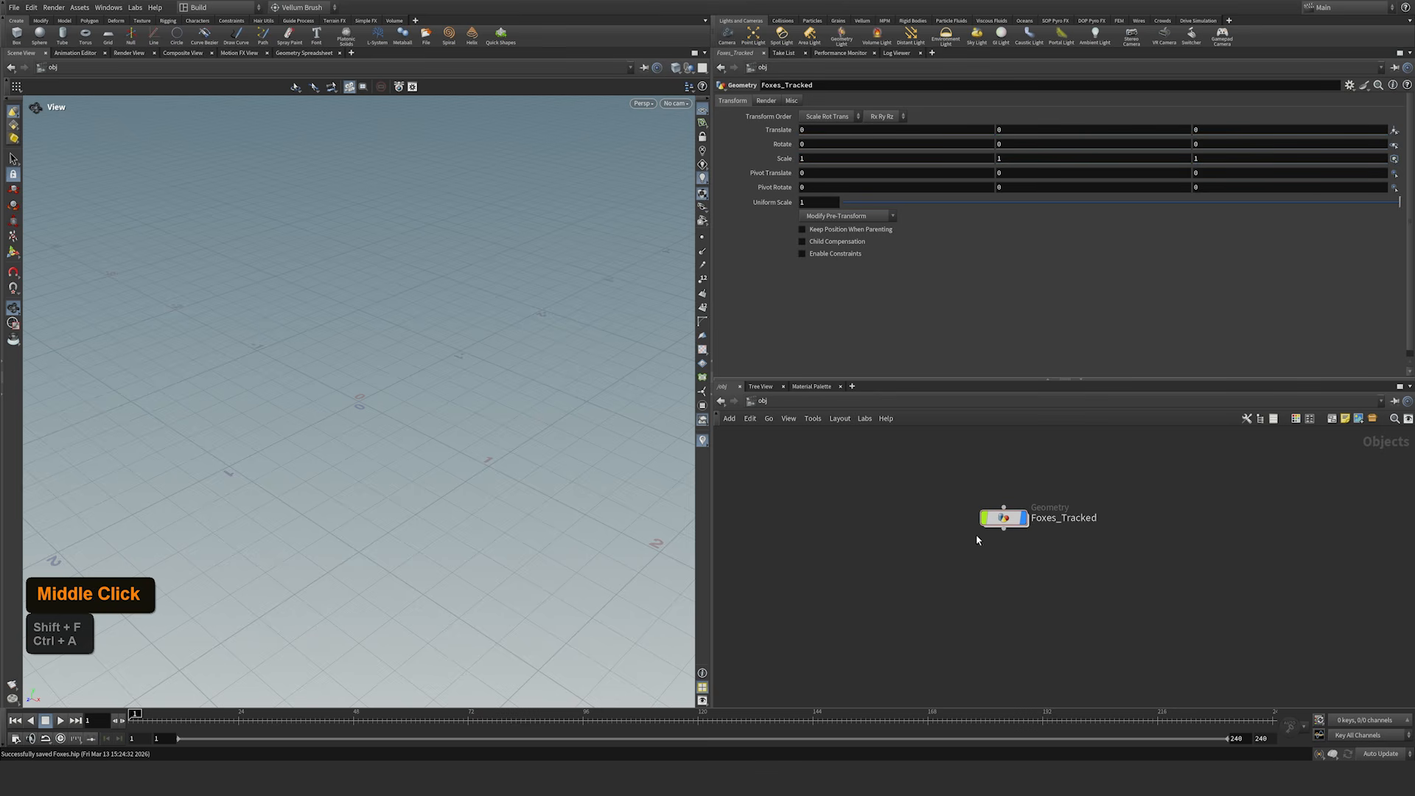
Step: Step into the Foxes_Tracked node, go back up to obj, and enter Foxes_Tracked again
{"action": "mouse_move", "coordinate": [995, 528]}
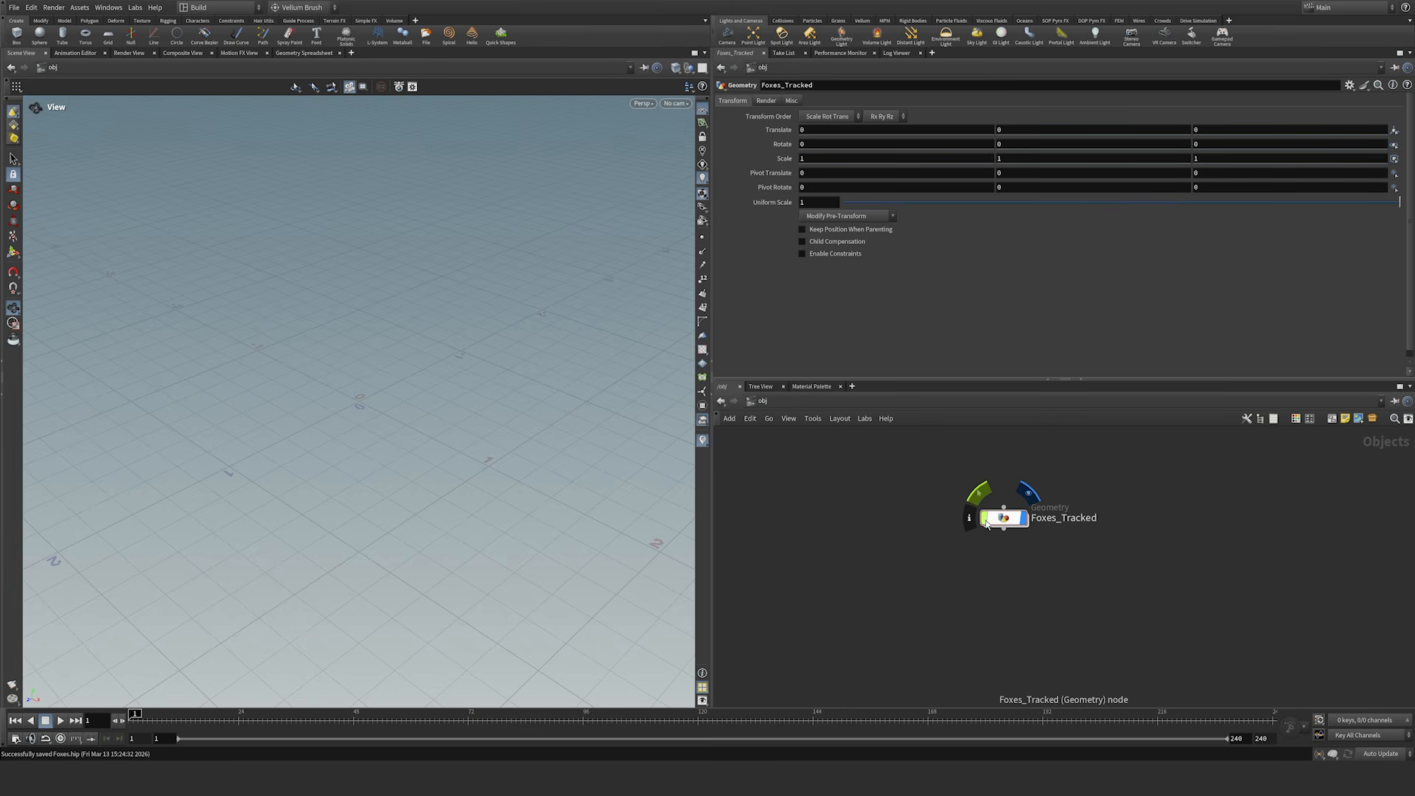
{"action": "left_click_drag", "start_coordinate": [1041, 557], "coordinate": [968, 485]}
{"action": "key", "text": "i"}
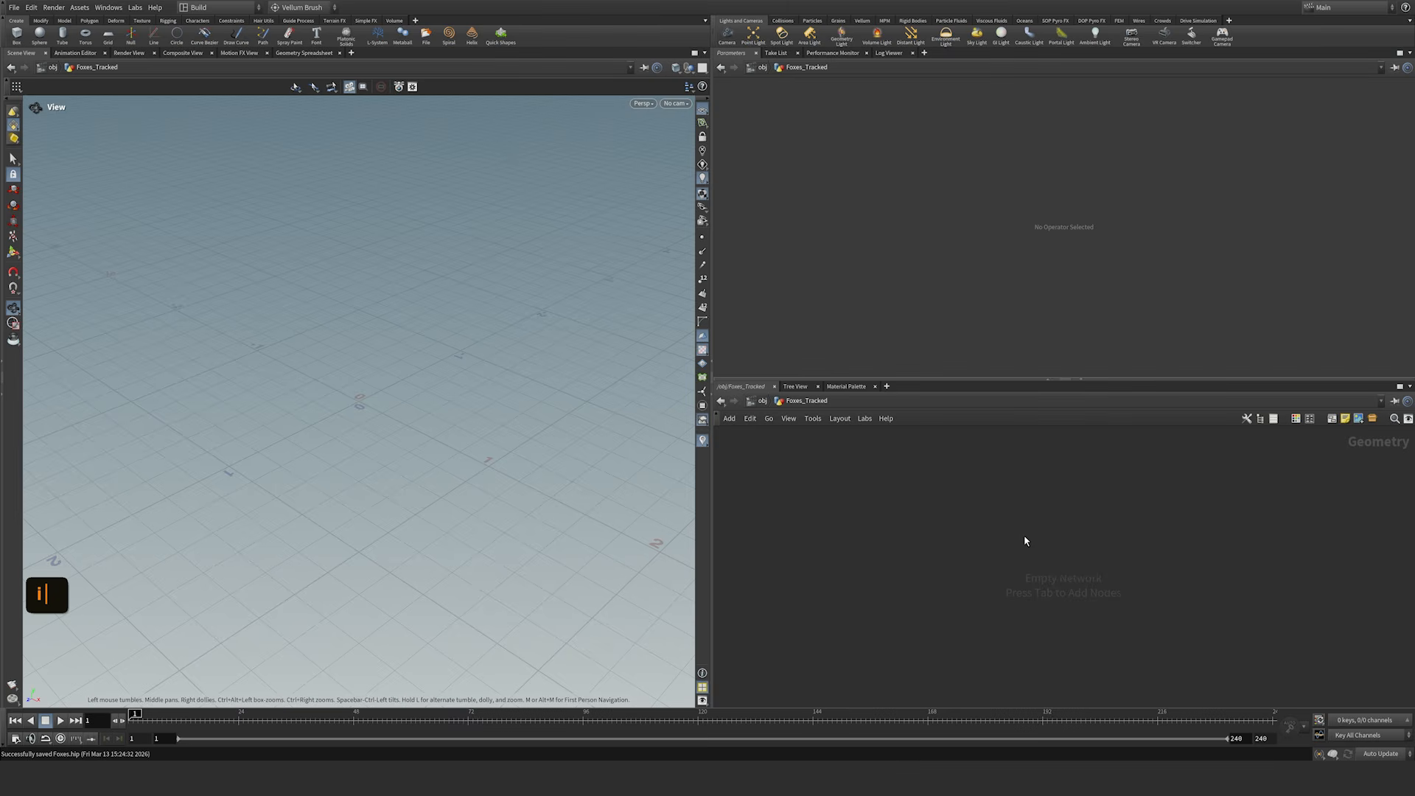
{"action": "key", "text": "u"}
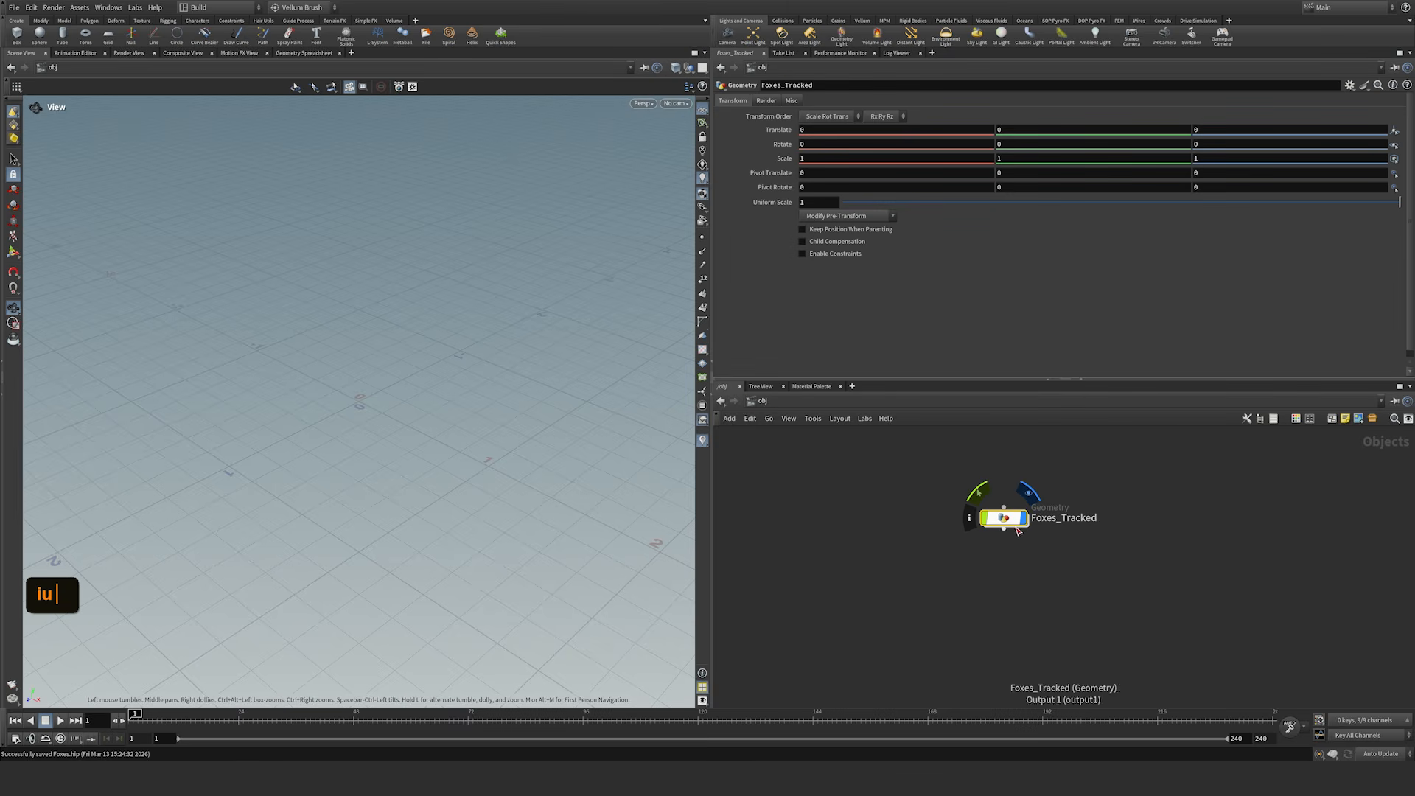
{"action": "key", "text": "i"}
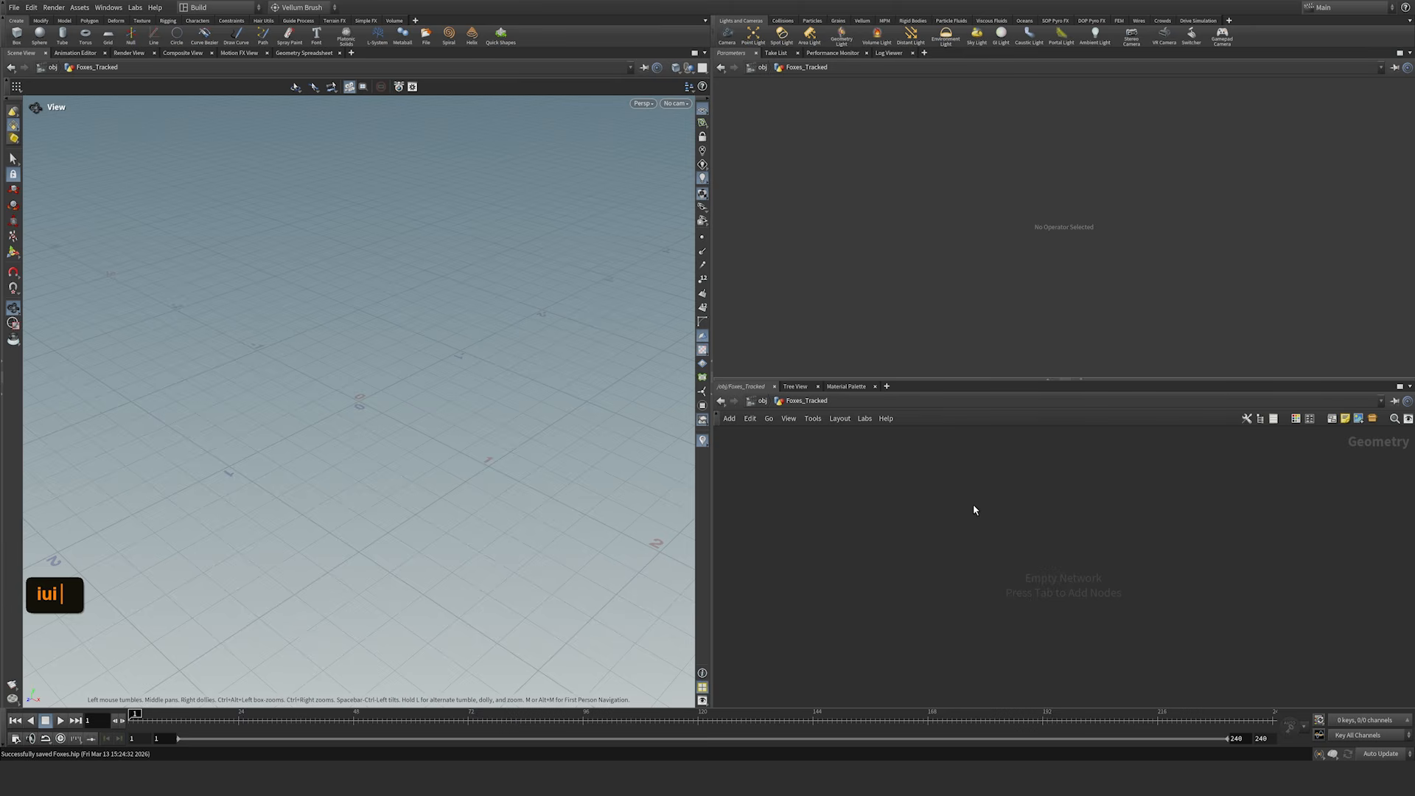
Step: Add a File node to the empty network inside Foxes_Tracked
{"action": "key", "text": "Tab"}
{"action": "type", "text": "file"}
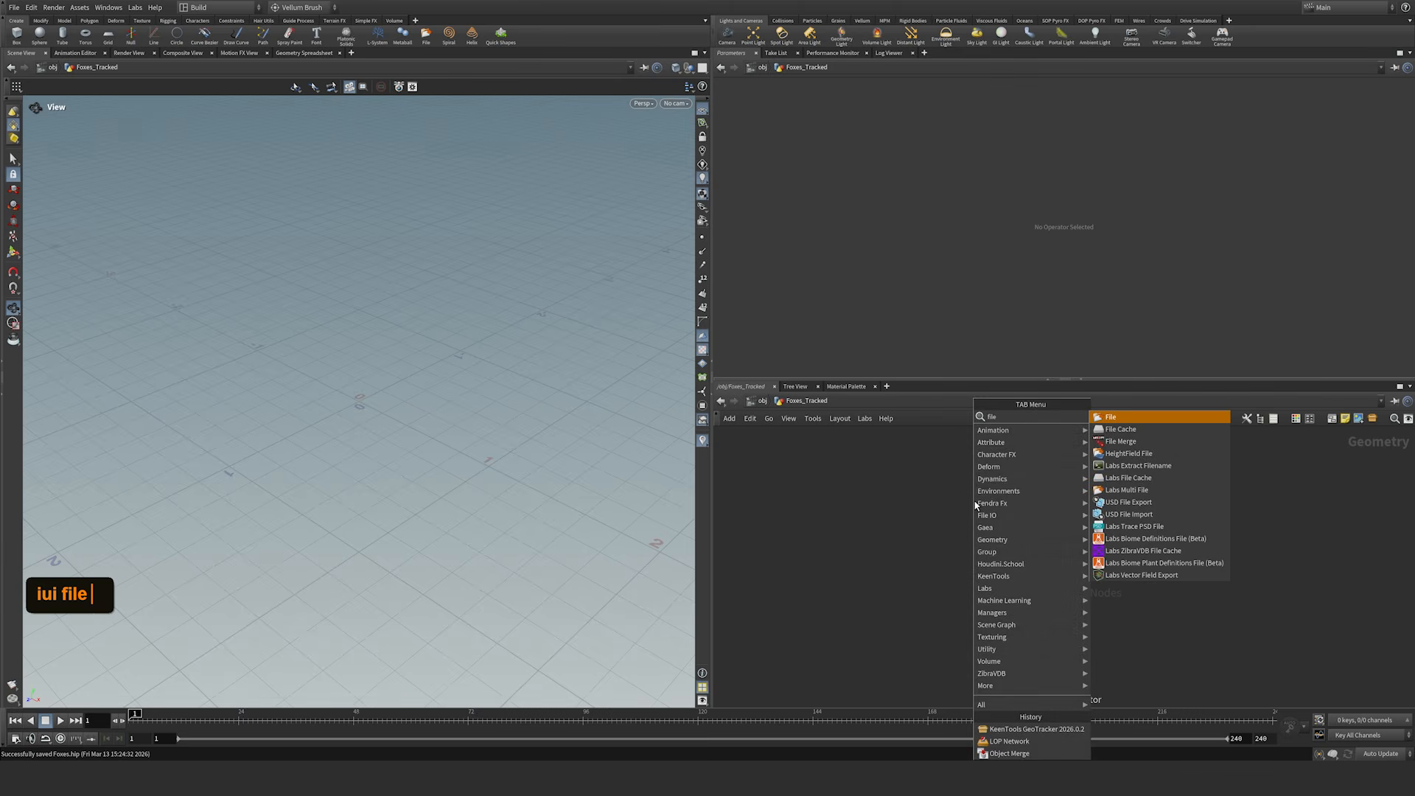
{"action": "key", "text": "Return"}
{"action": "key", "text": "Return"}
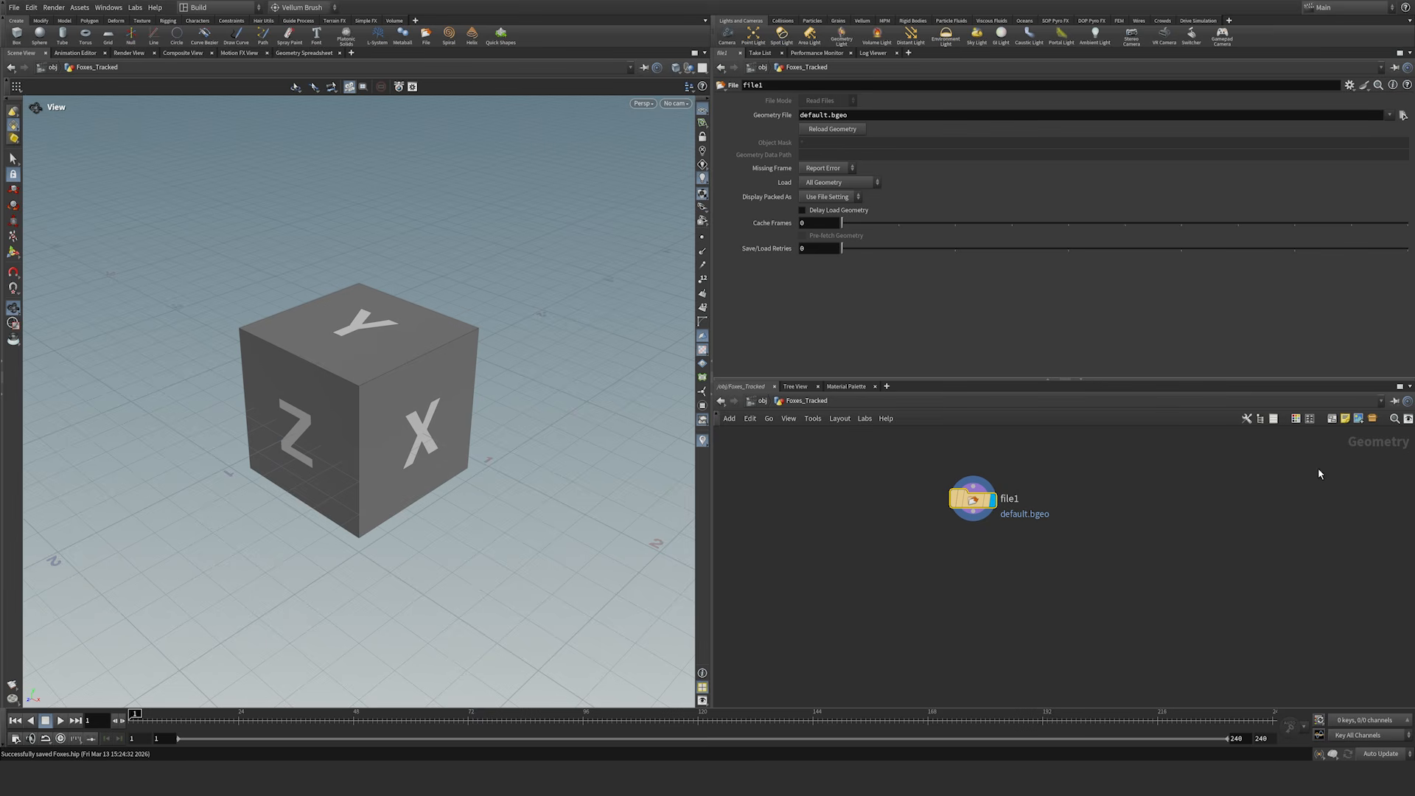
{"action": "left_click_drag", "start_coordinate": [1315, 474], "coordinate": [1208, 501]}
{"action": "left_click_drag", "start_coordinate": [1073, 470], "coordinate": [1204, 617]}
Step: Add a Null node, place it beside file1 at the same height, and delete it again
{"action": "key", "text": "Tab"}
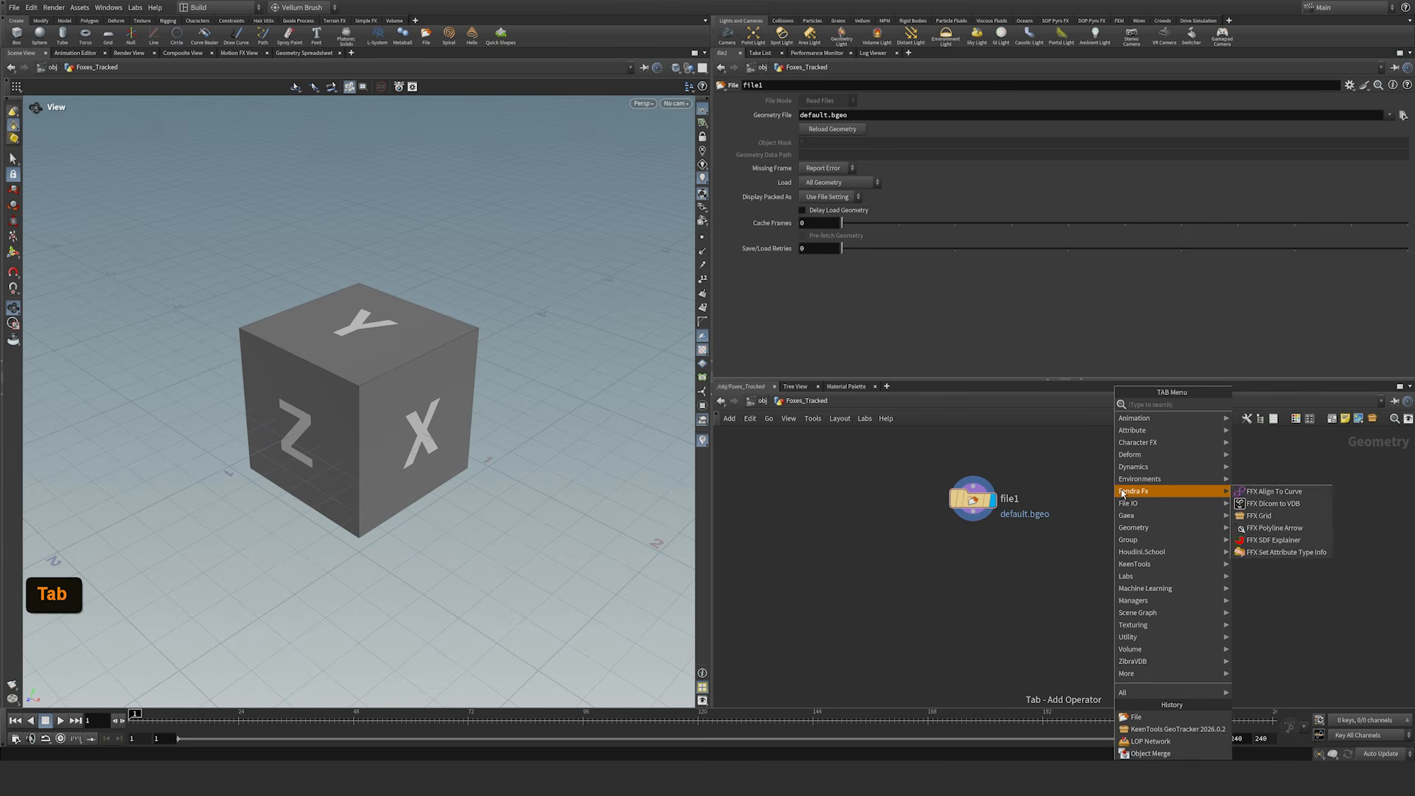
{"action": "type", "text": "nul"}
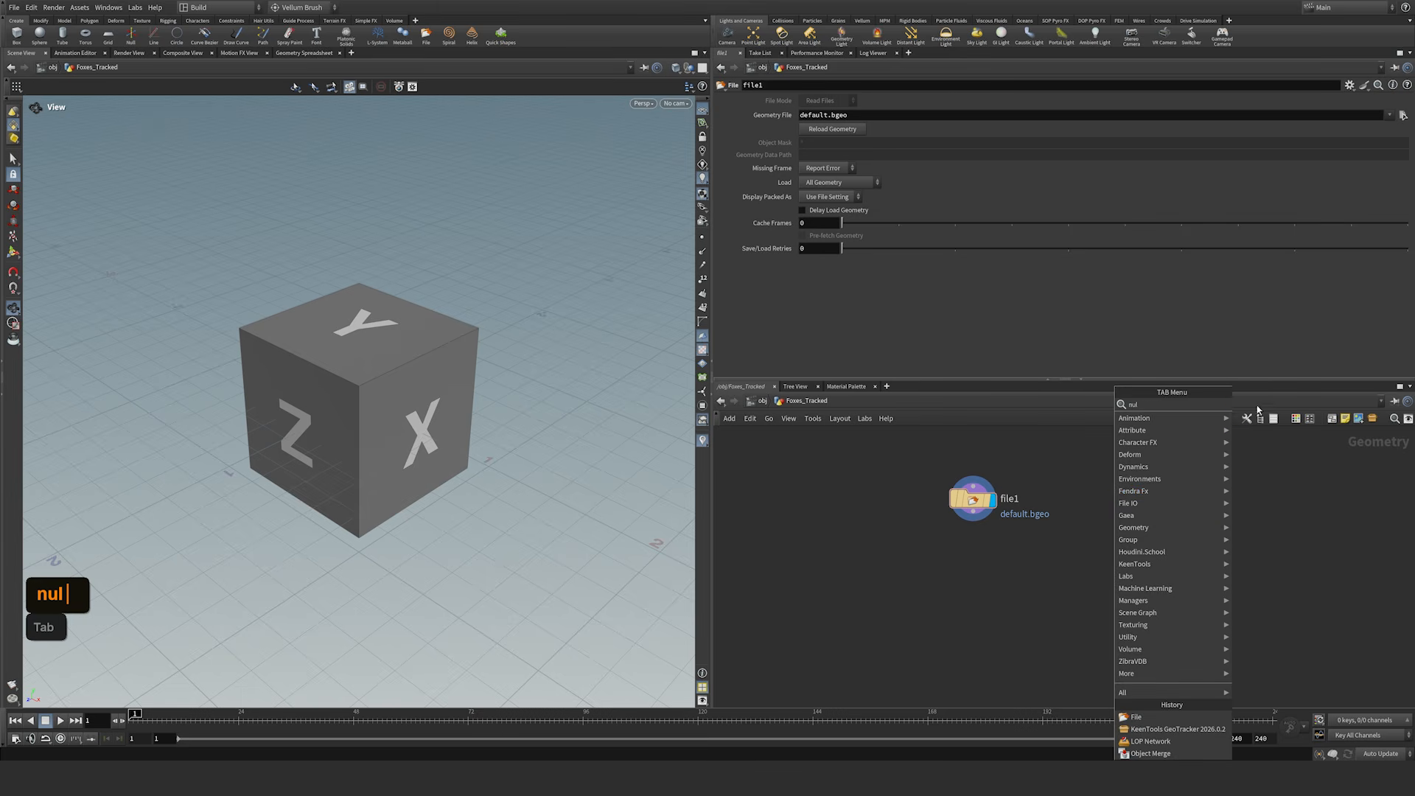
{"action": "key", "text": "Return"}
{"action": "left_click", "coordinate": [1136, 521]}
{"action": "double_click", "coordinate": [1167, 521]}
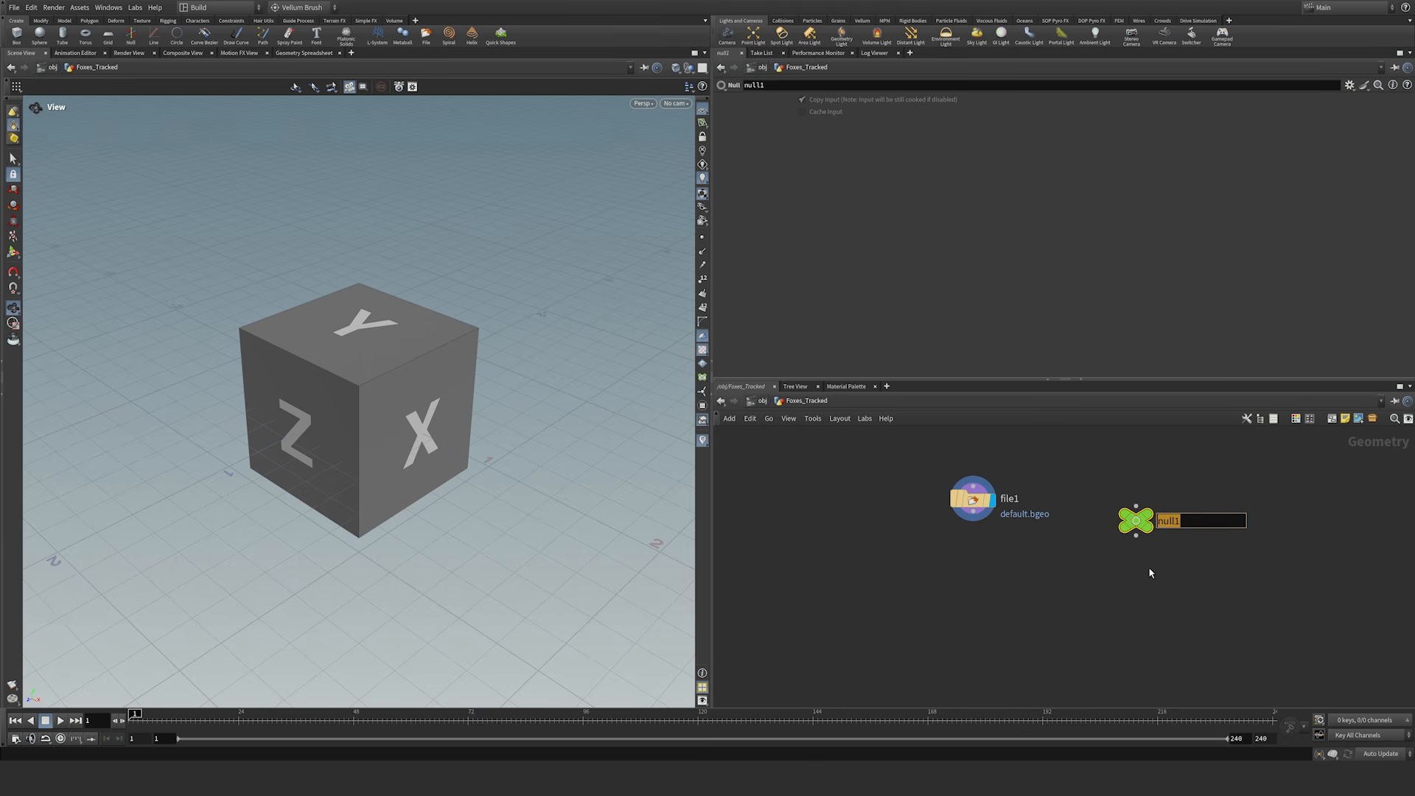
{"action": "left_click", "coordinate": [1113, 551]}
{"action": "left_click_drag", "start_coordinate": [1135, 521], "coordinate": [1115, 499]}
{"action": "left_click", "coordinate": [1117, 515]}
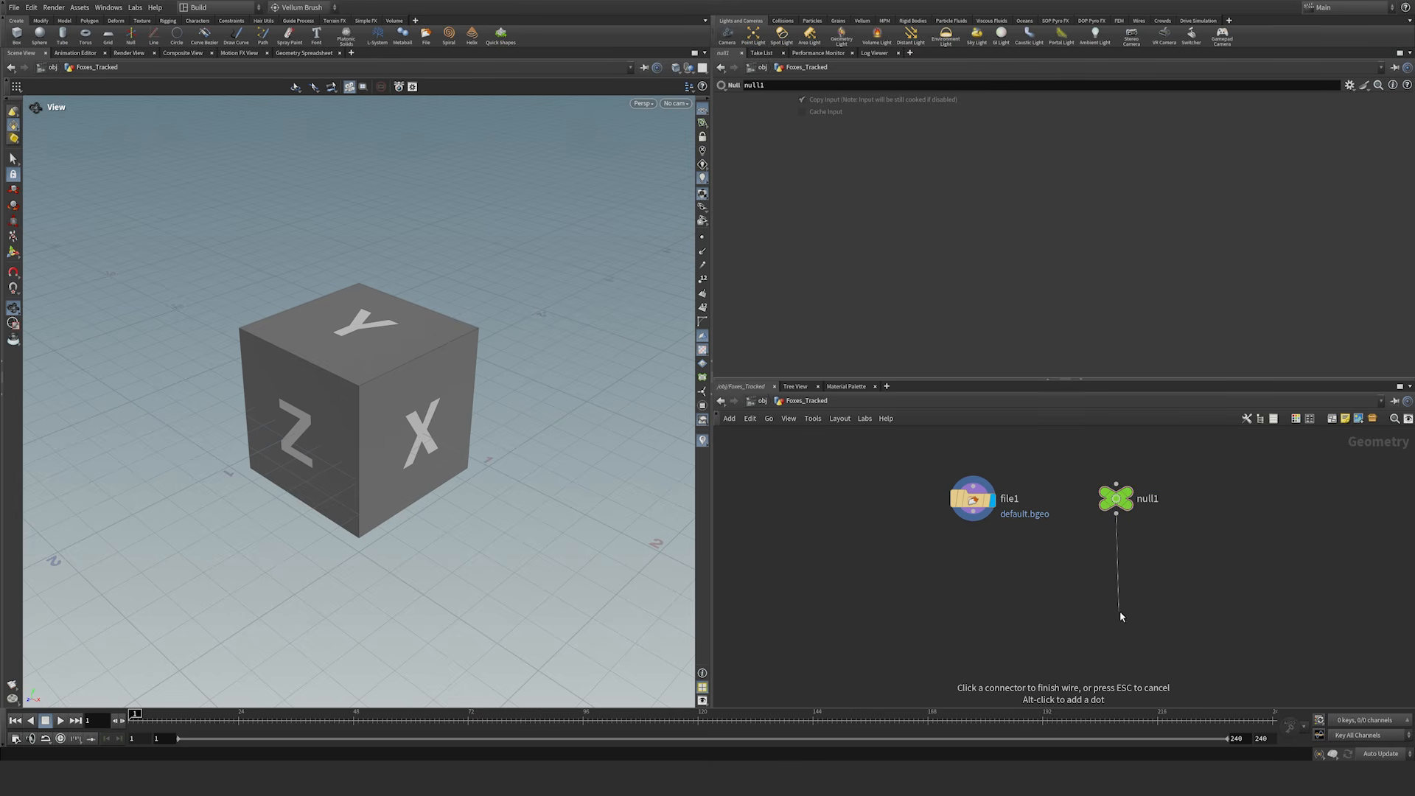
{"action": "double_click", "coordinate": [1116, 498]}
{"action": "key", "text": "Delete"}
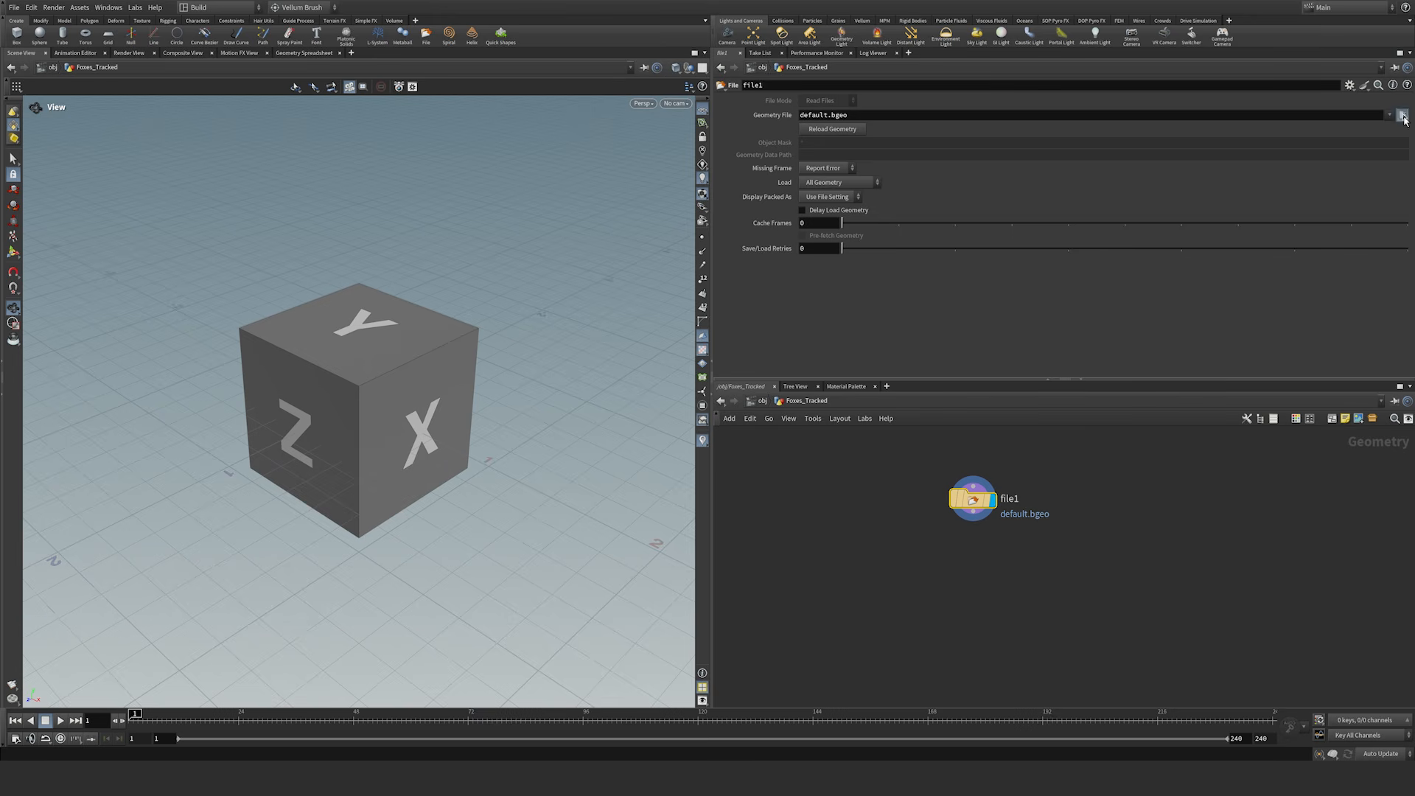
Step: Load fox_left.obj from the $HIP/geo folder as the geometry file of the file1 node
{"action": "left_click", "coordinate": [1402, 116]}
{"action": "left_click_drag", "start_coordinate": [1158, 5], "coordinate": [1092, 69]}
{"action": "left_click", "coordinate": [1082, 138]}
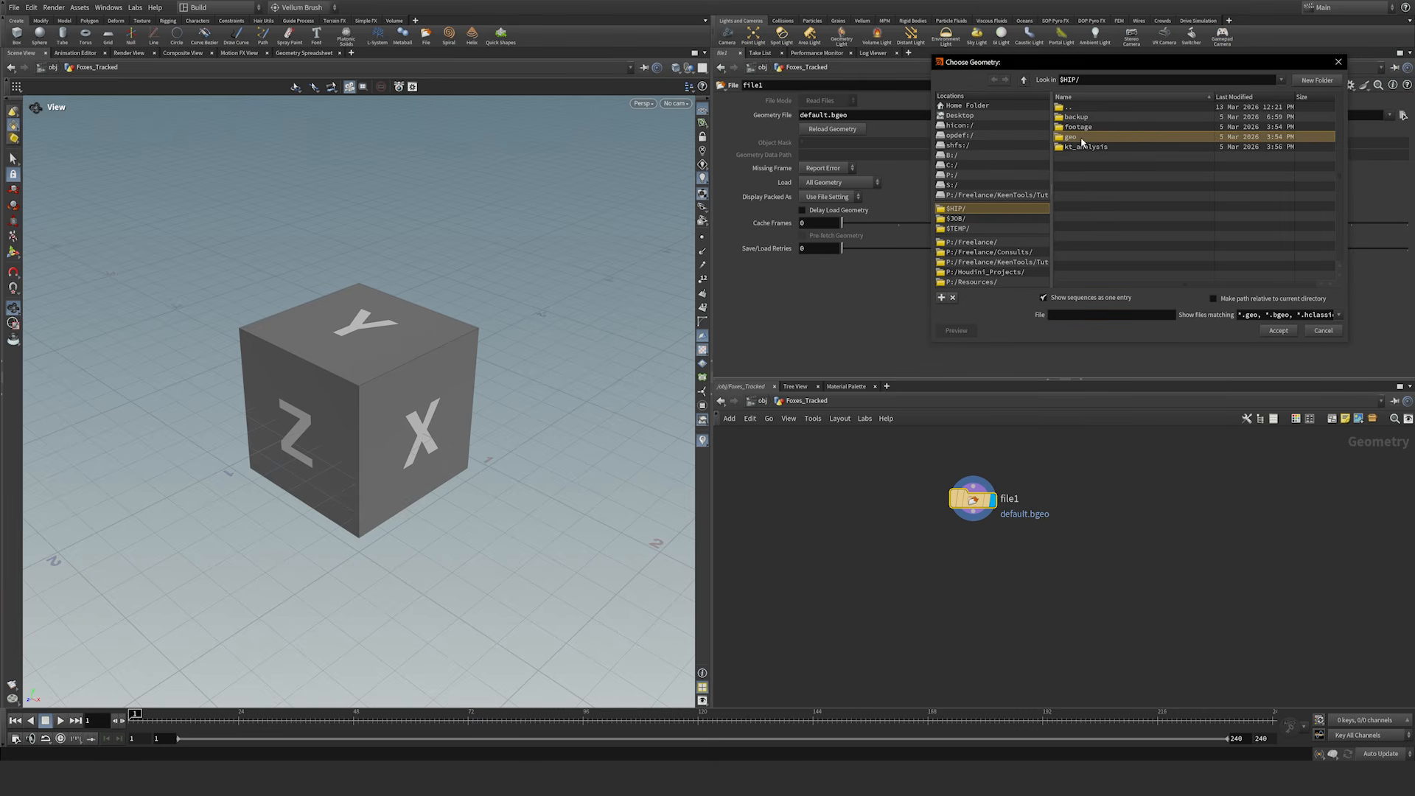
{"action": "double_click", "coordinate": [1094, 140]}
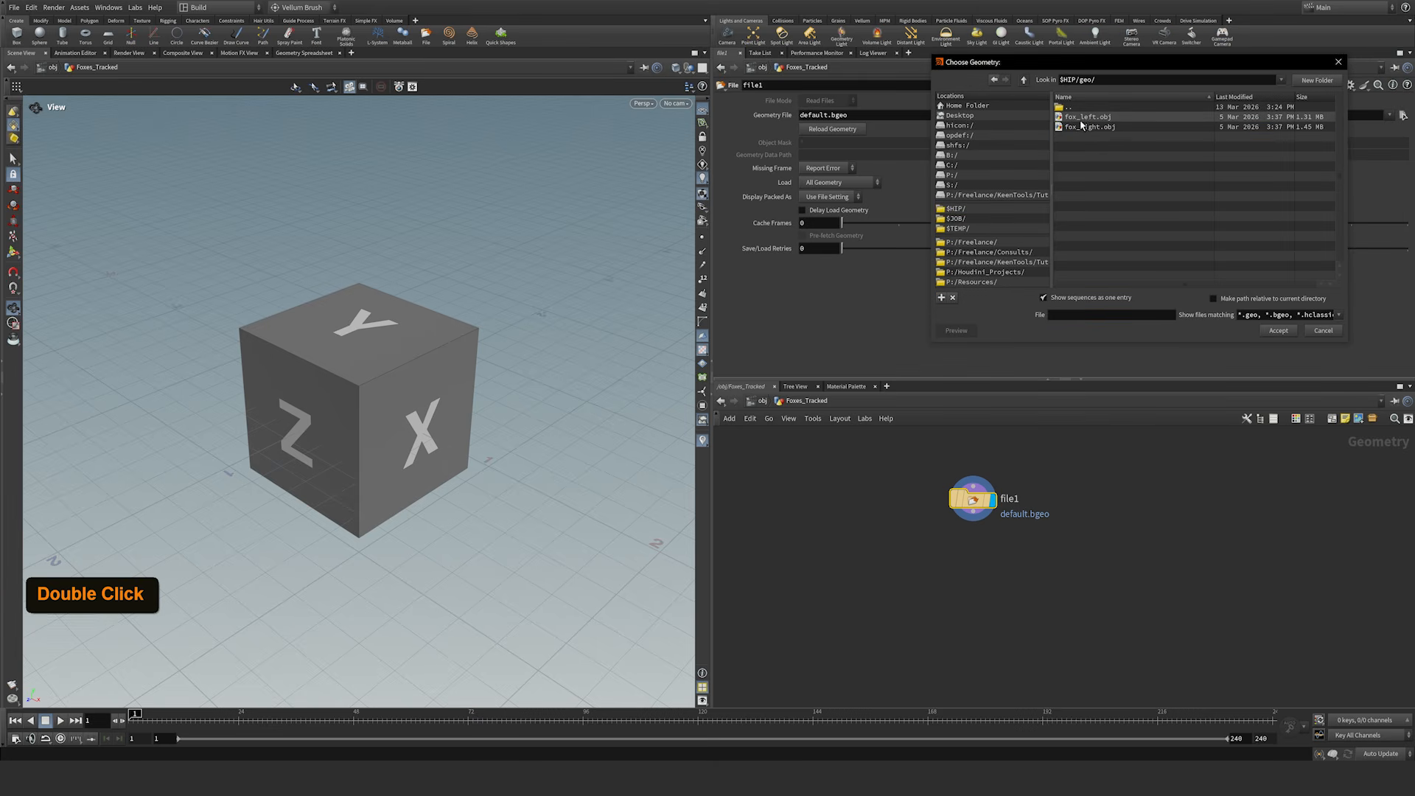
{"action": "left_click", "coordinate": [1090, 120]}
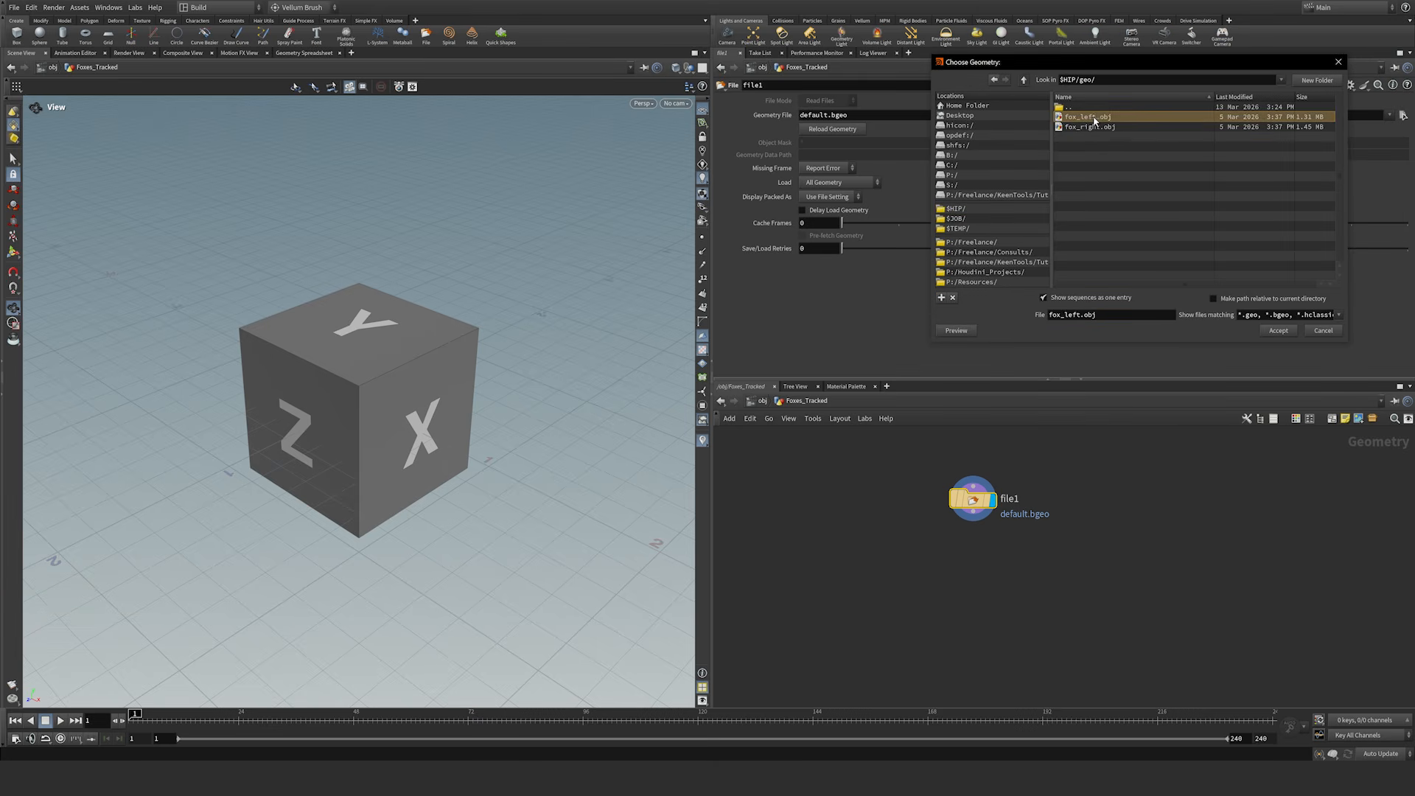
{"action": "left_click", "coordinate": [1278, 331]}
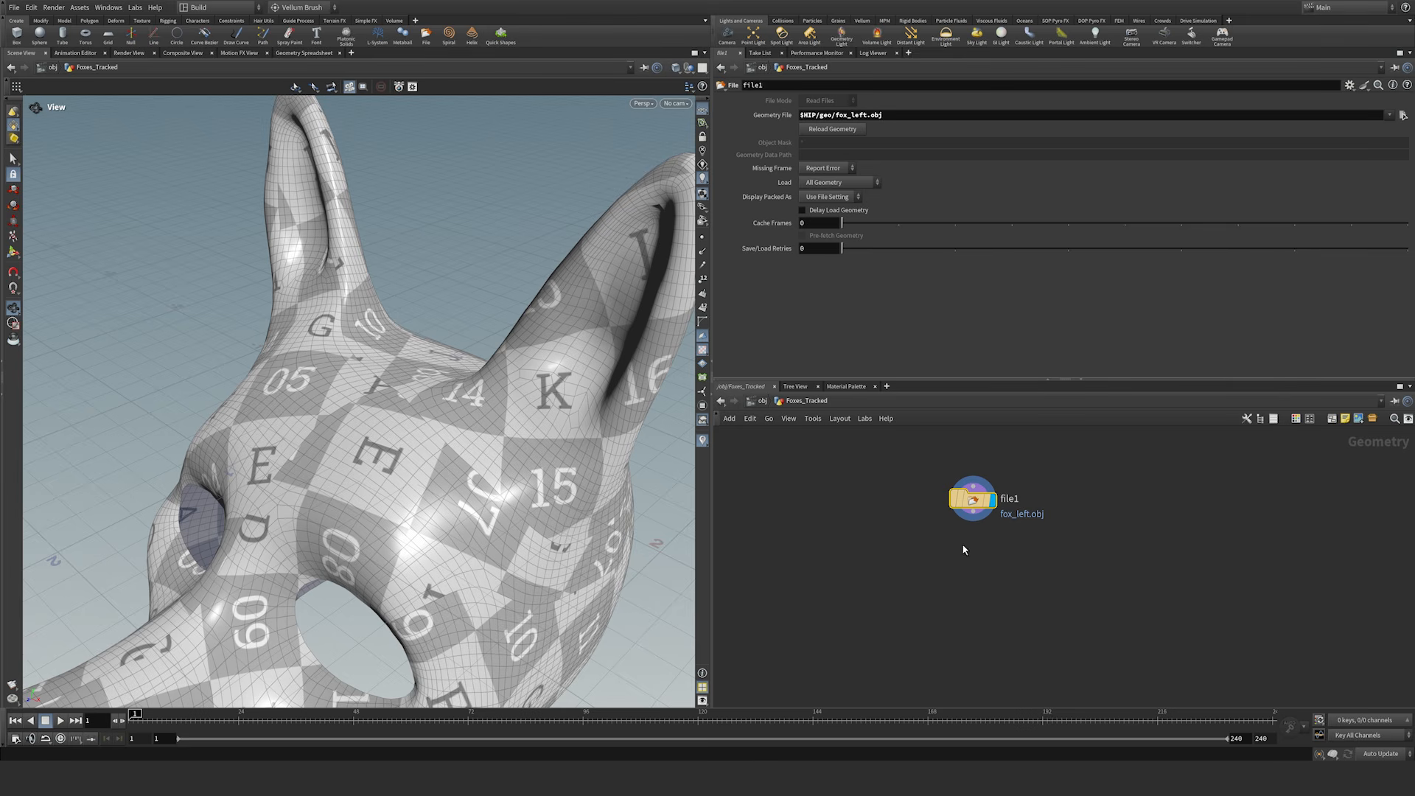
Step: Add an Alembic node beside file1 at about the same height
{"action": "key", "text": "Tab"}
{"action": "type", "text": "ale"}
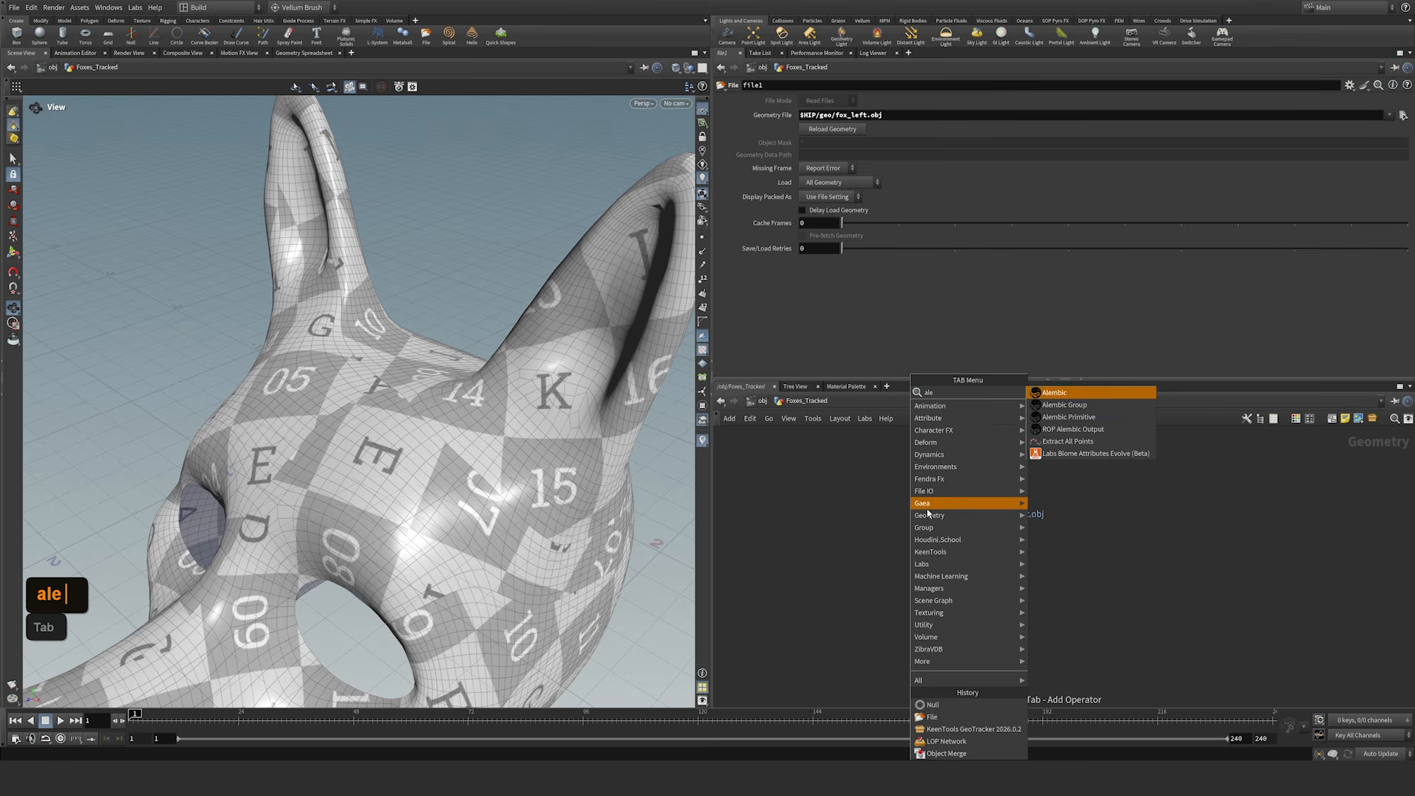
{"action": "left_click", "coordinate": [1056, 392]}
{"action": "left_click", "coordinate": [1115, 498]}
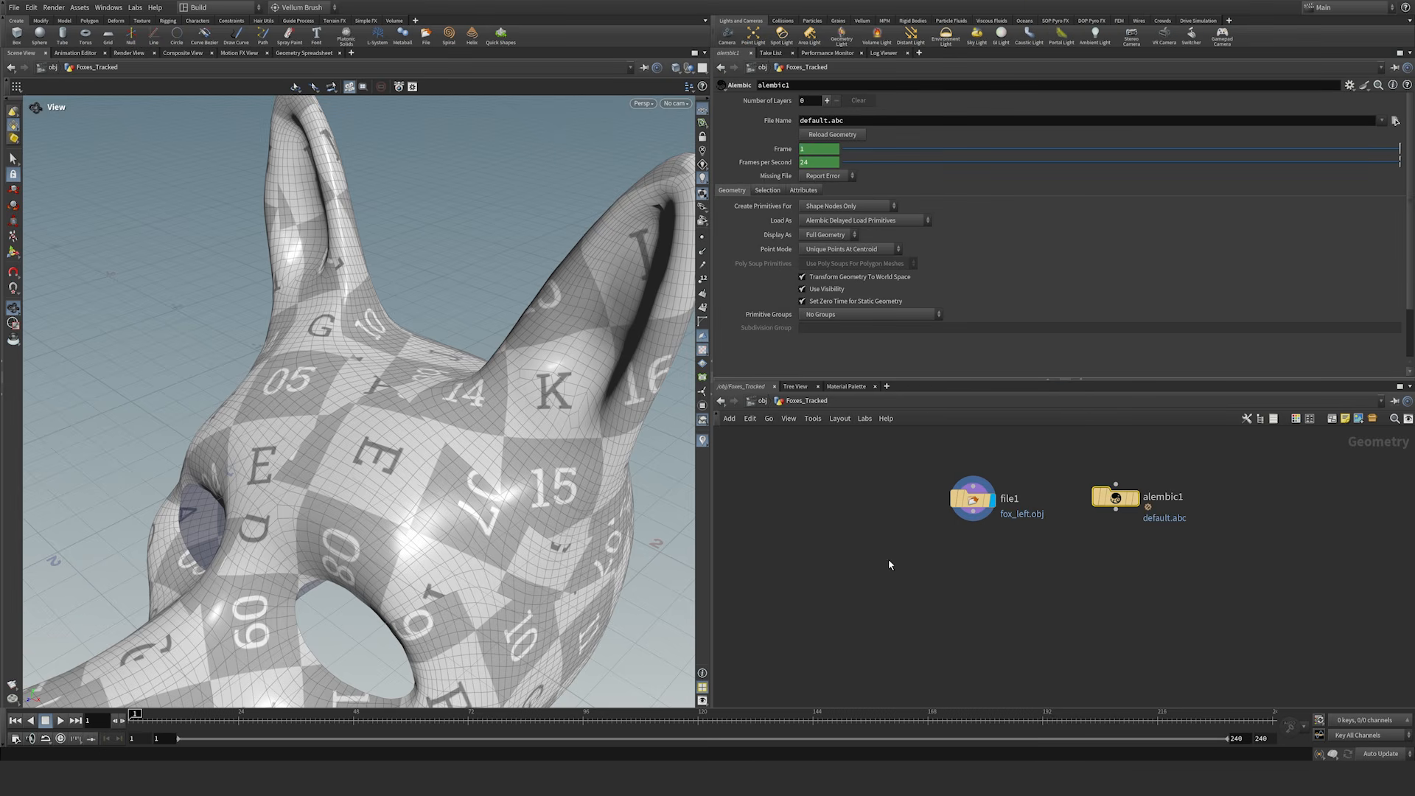
Step: Look up the FBX operators available in the geometry network and check the scene's import commands
{"action": "key", "text": "Tab"}
{"action": "type", "text": "f"}
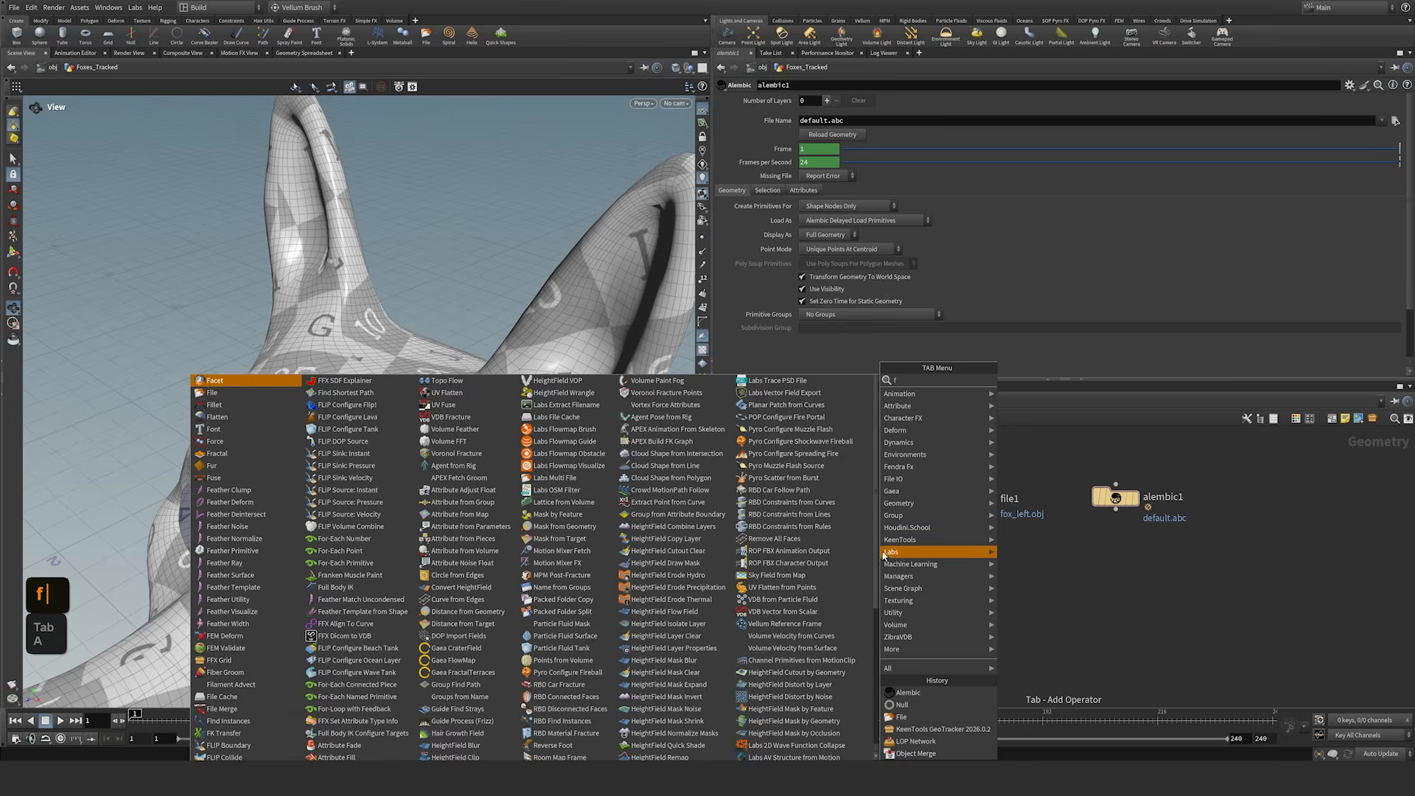
{"action": "type", "text": "bx"}
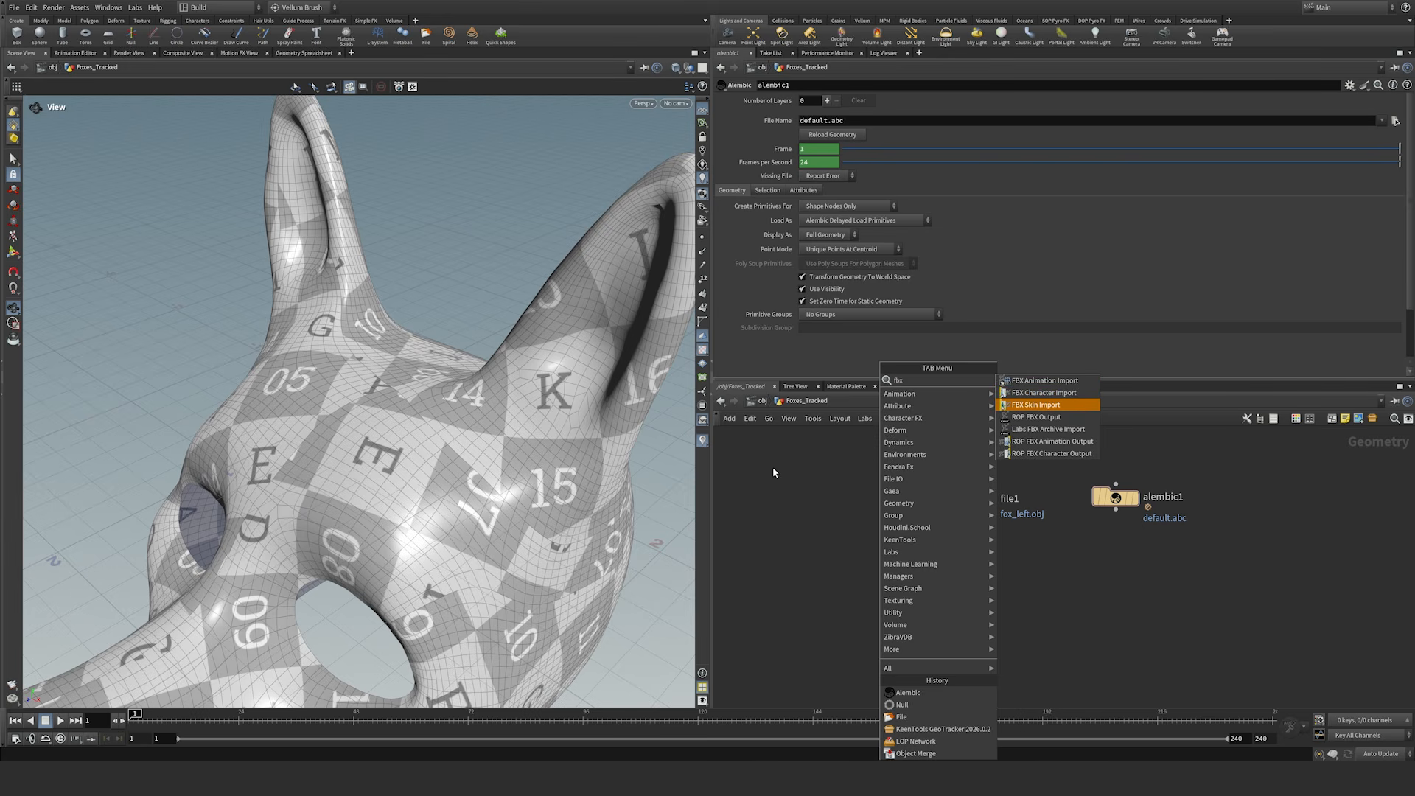
{"action": "key", "text": "Escape"}
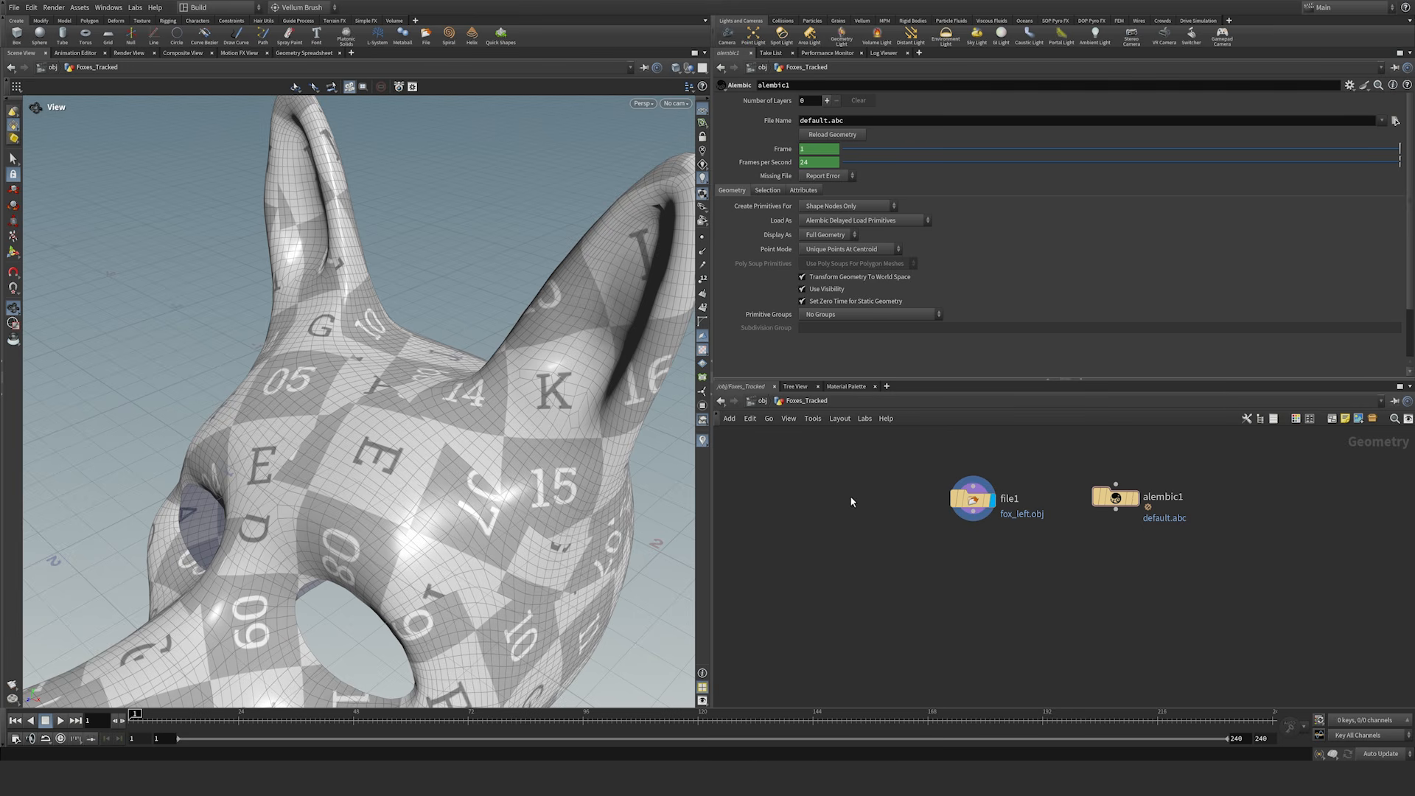
{"action": "left_click", "coordinate": [14, 8]}
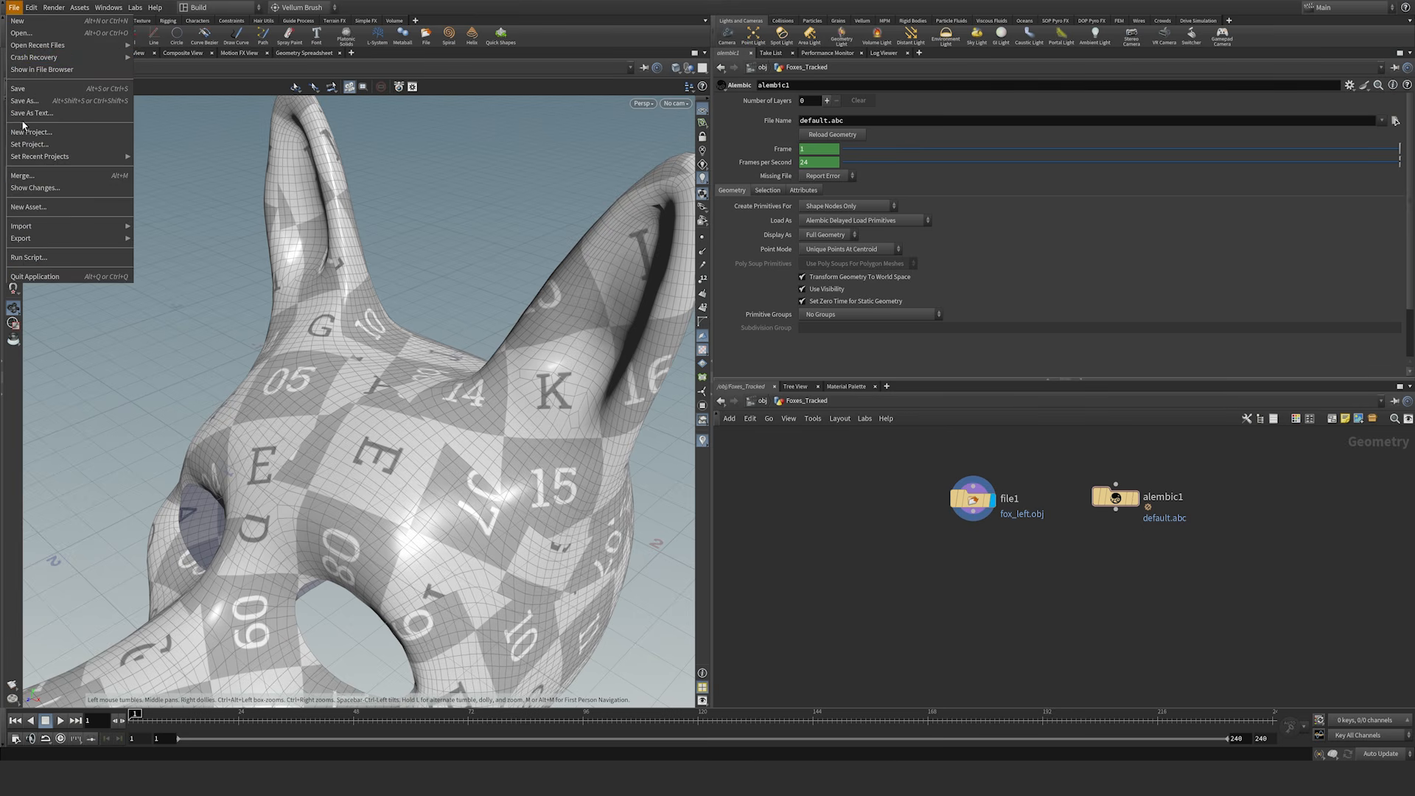
{"action": "mouse_move", "coordinate": [54, 231]}
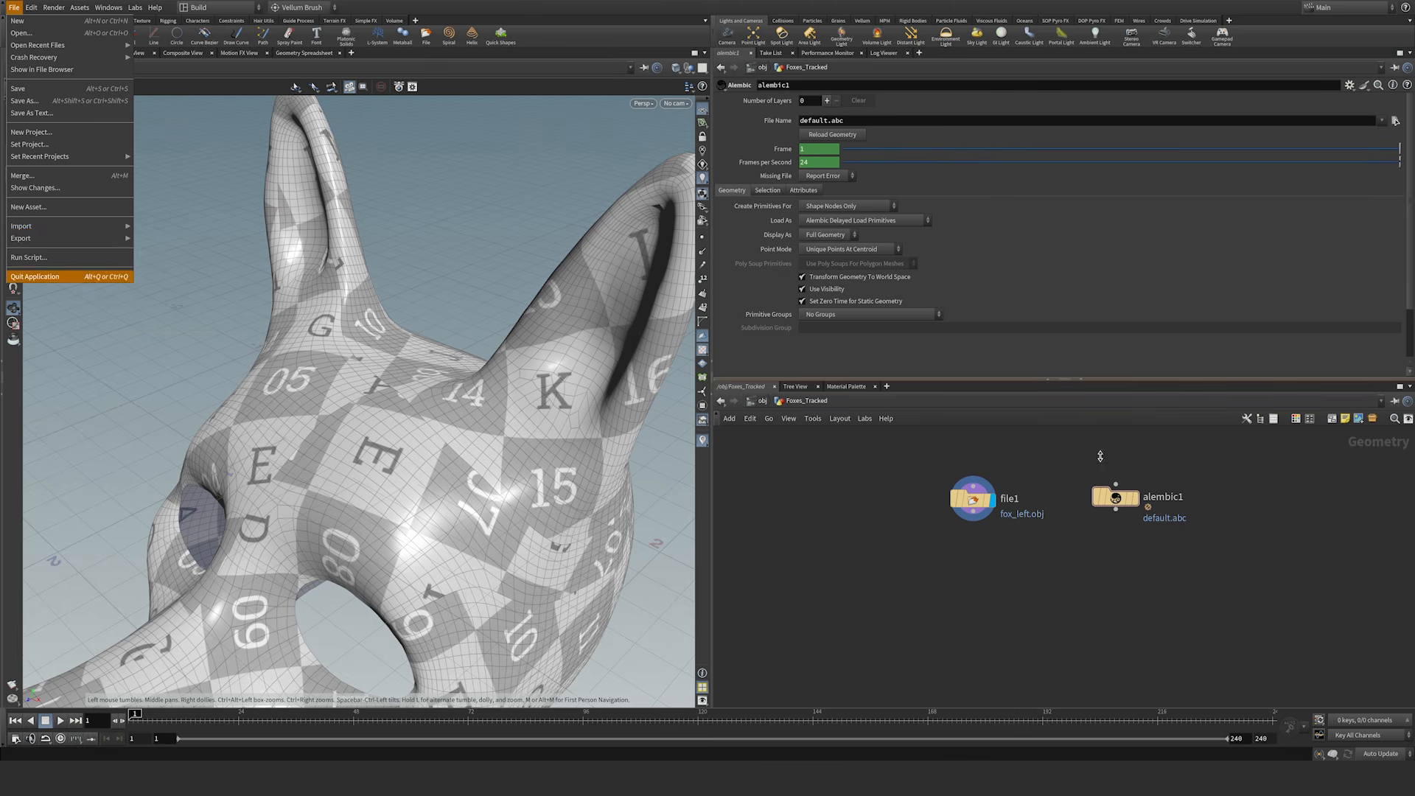
Step: Delete the Alembic node from the Foxes_Tracked network
{"action": "left_click", "coordinate": [1103, 551]}
{"action": "left_click_drag", "start_coordinate": [1082, 536], "coordinate": [1175, 470]}
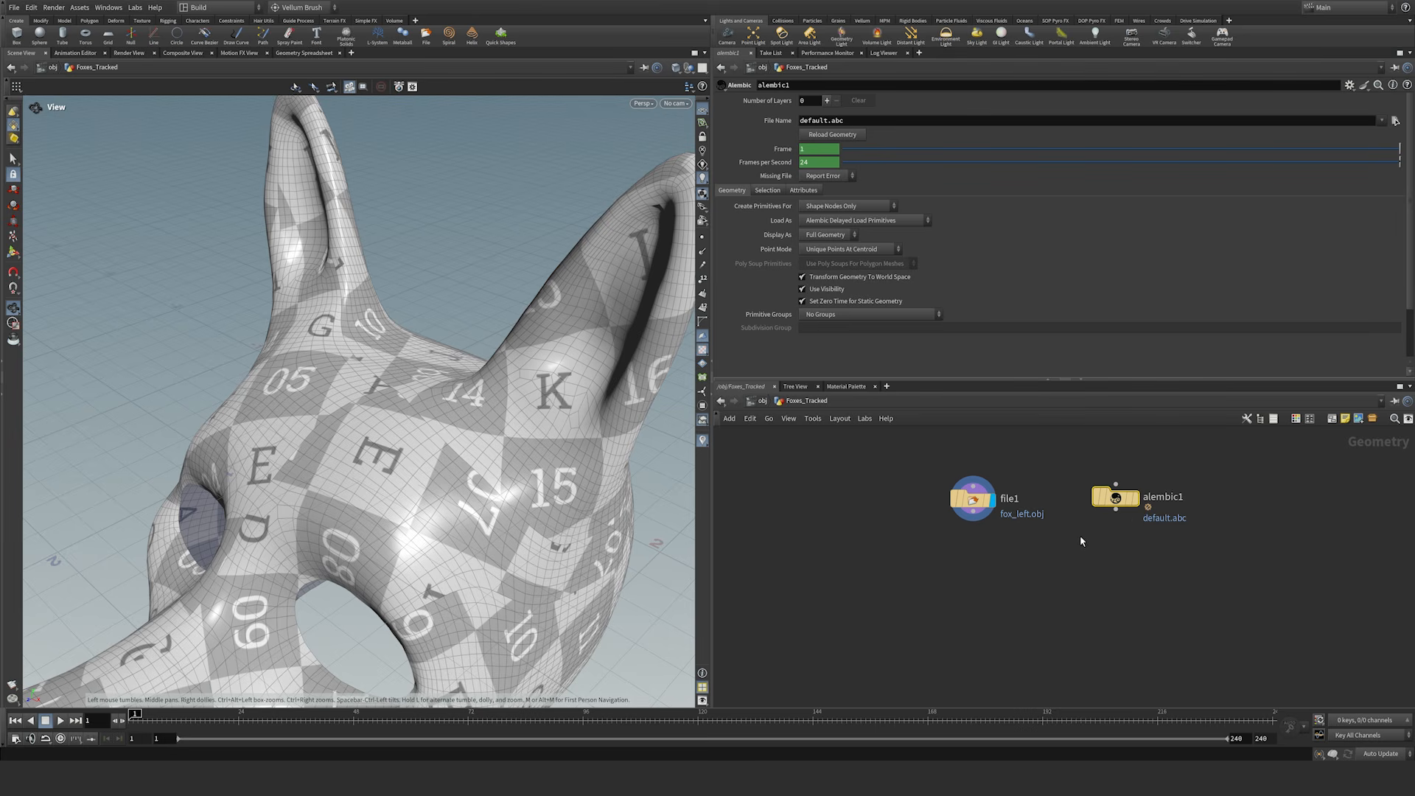
{"action": "key", "text": "Delete"}
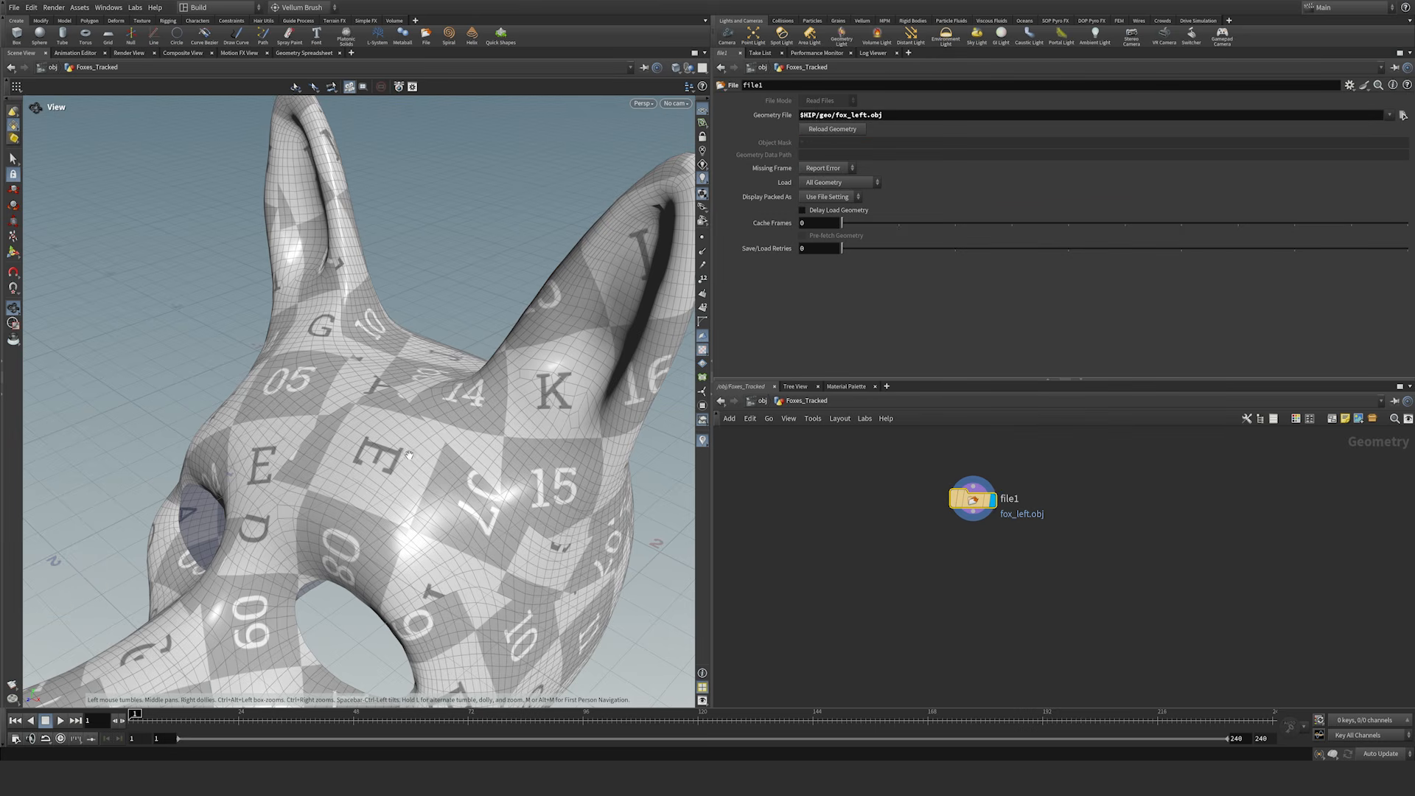
Step: Examine the whole fox head and file1's geometry path, switching between the $HIP variable and the expanded full path and back
{"action": "right_click_drag", "start_coordinate": [379, 474], "coordinate": [398, 450]}
{"action": "middle_click_drag", "start_coordinate": [398, 449], "coordinate": [403, 393]}
{"action": "left_click_drag", "start_coordinate": [403, 394], "coordinate": [436, 360]}
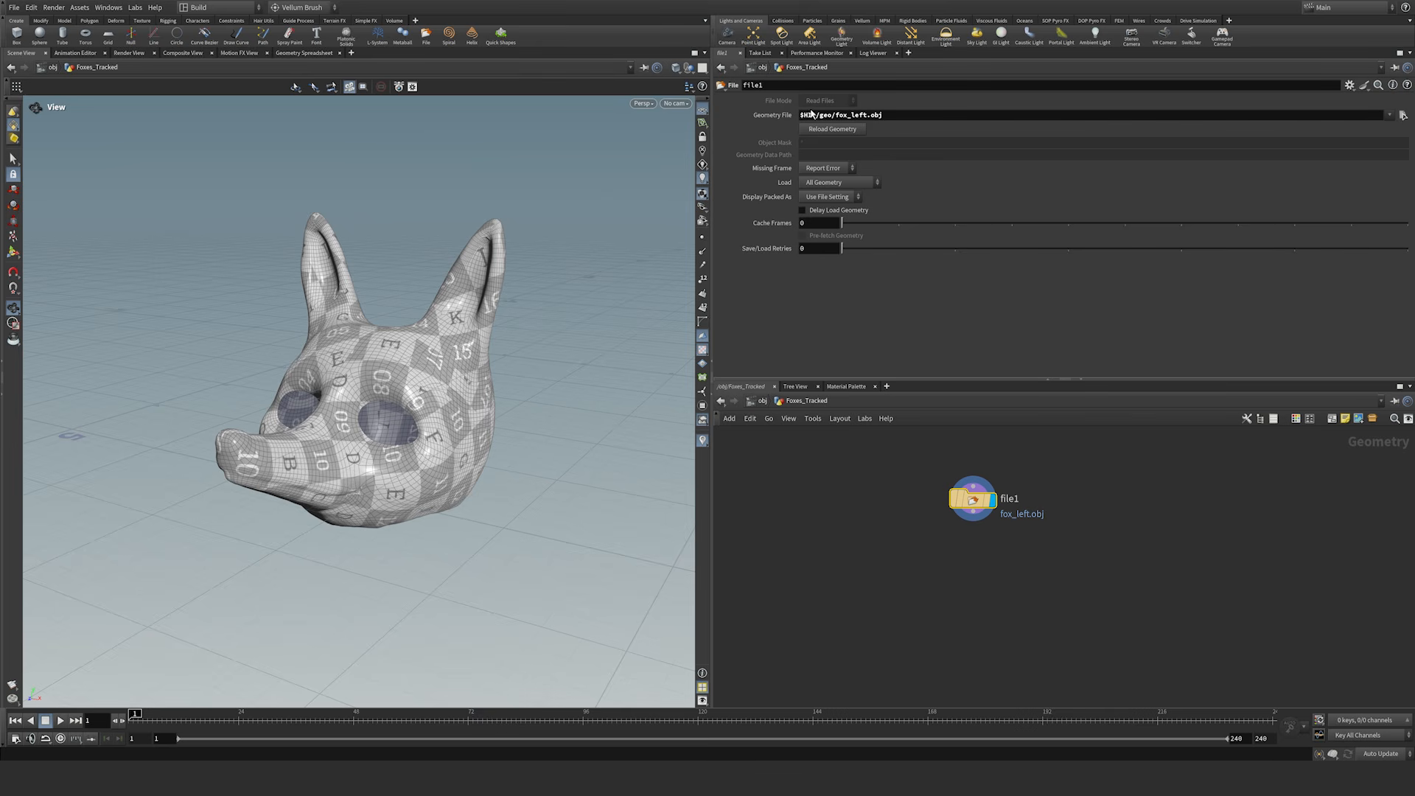
{"action": "left_click_drag", "start_coordinate": [816, 114], "coordinate": [801, 114]}
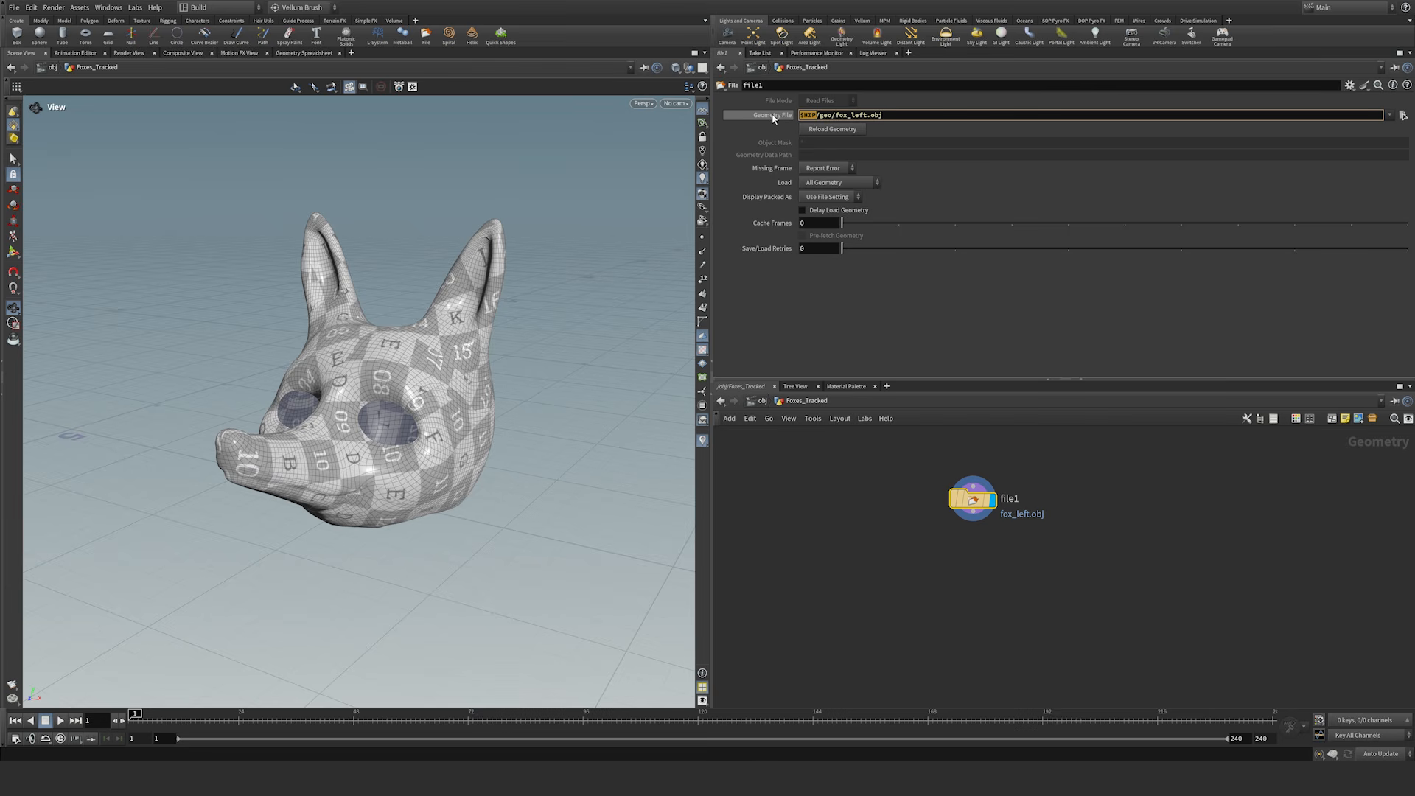
{"action": "middle_click", "coordinate": [773, 117]}
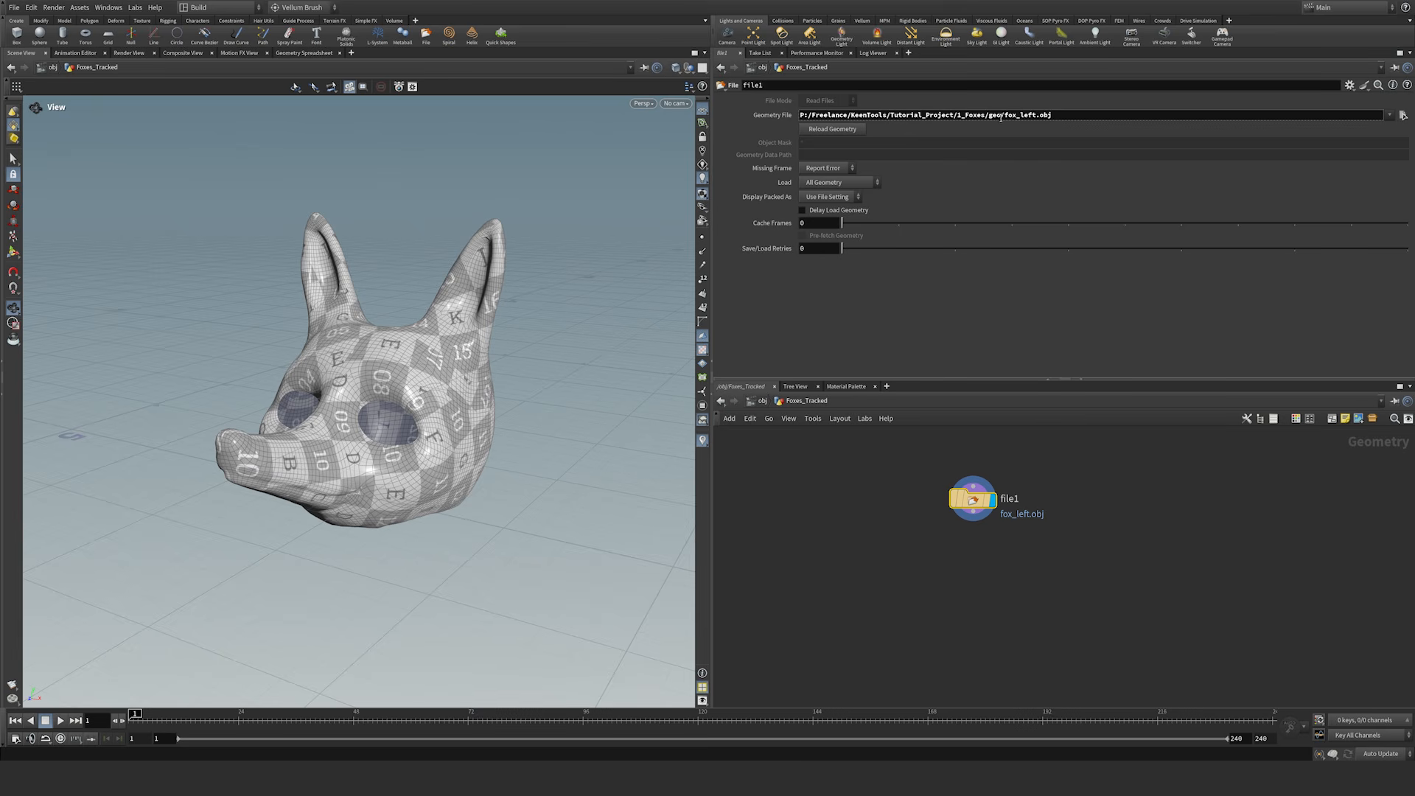
{"action": "middle_click", "coordinate": [785, 118]}
{"action": "double_click", "coordinate": [819, 115]}
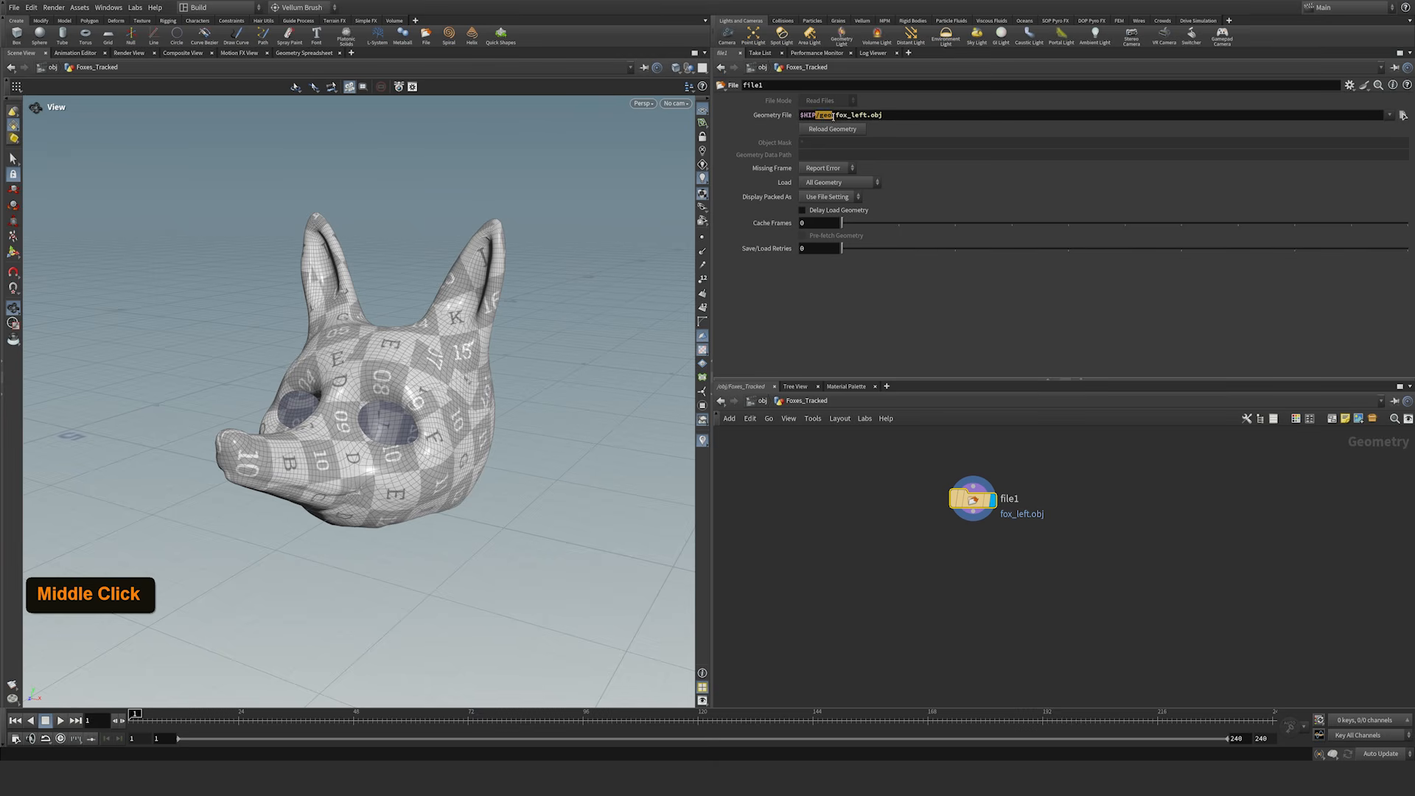
{"action": "left_click_drag", "start_coordinate": [837, 115], "coordinate": [883, 116]}
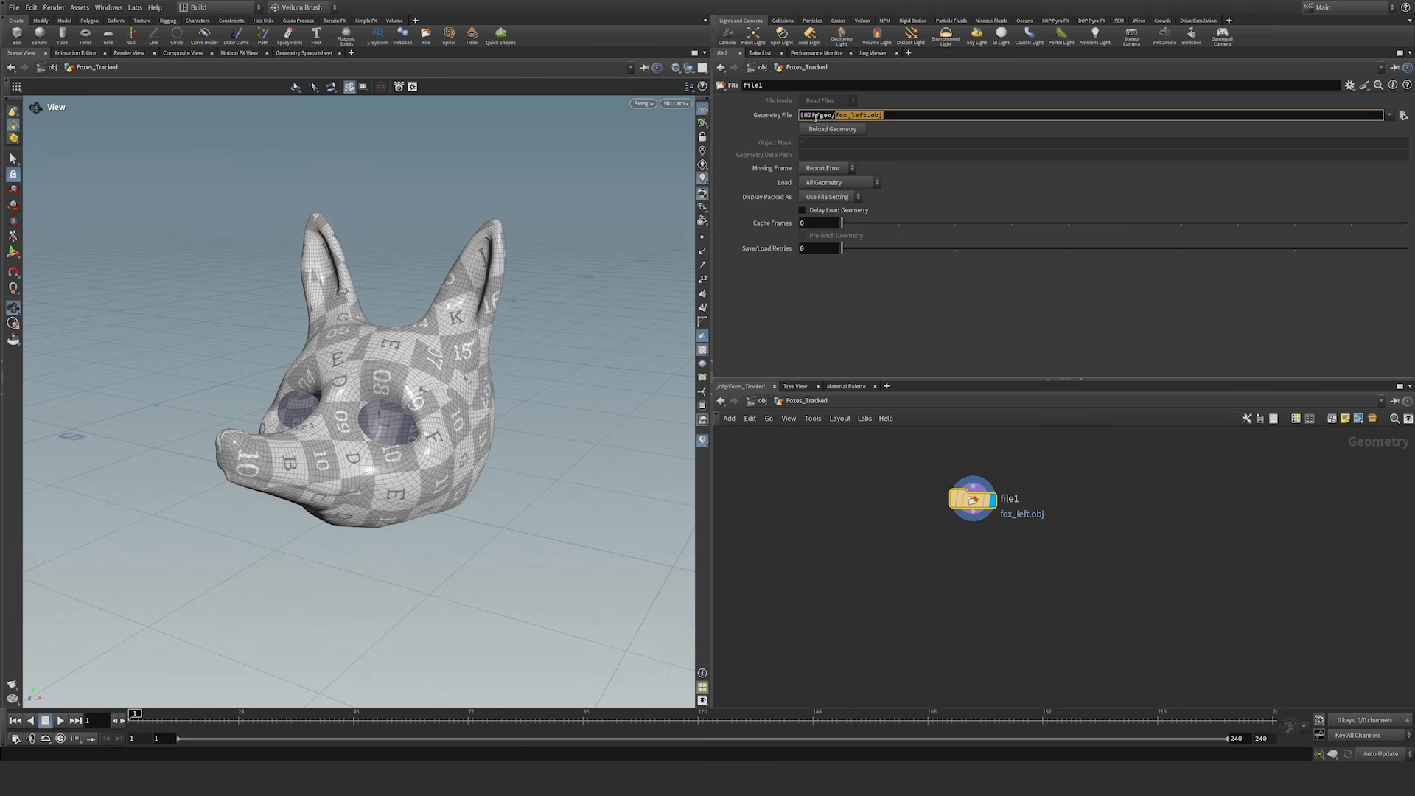
{"action": "left_click", "coordinate": [907, 532]}
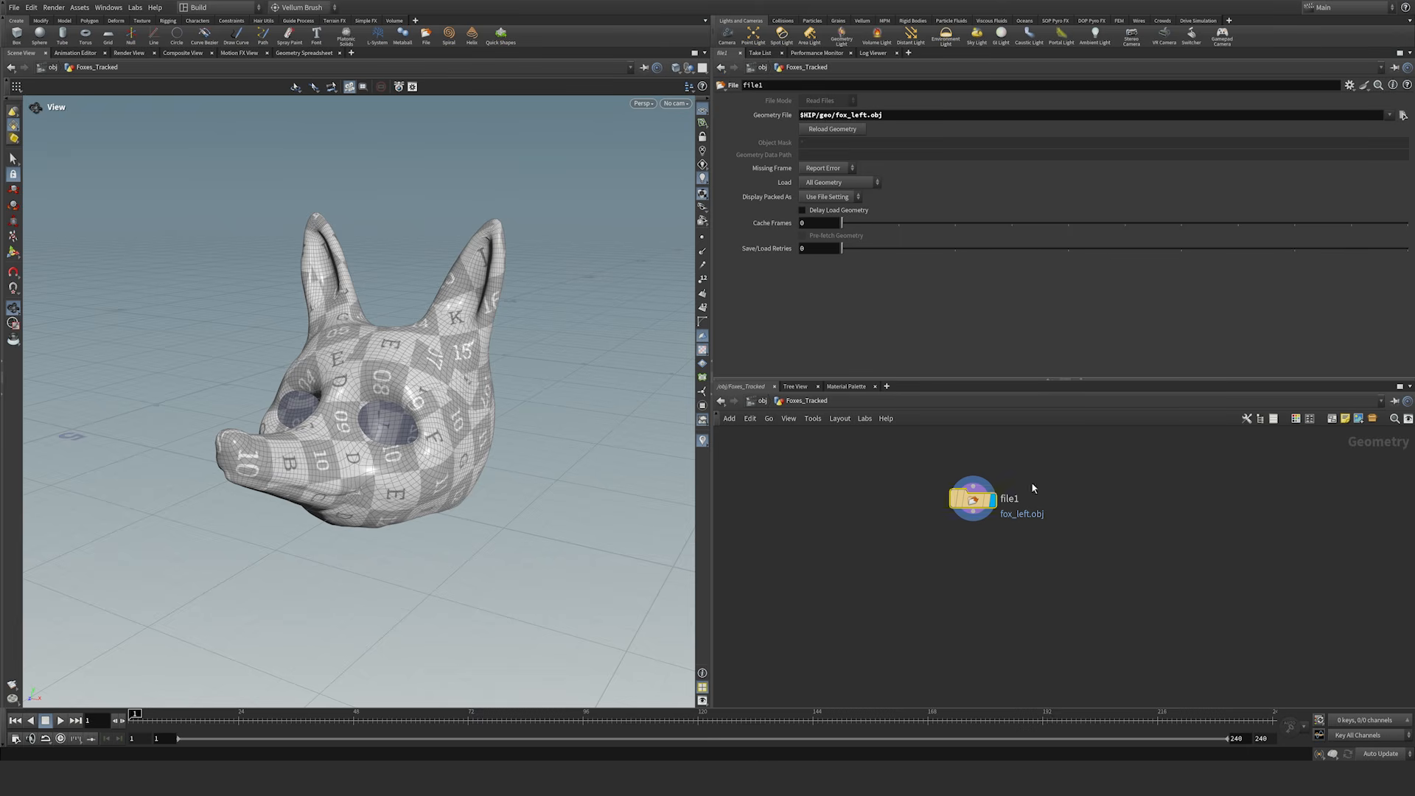
Step: Find KeenTools GeoTracker by searching for "geotrack", add the node below file1, and delete it again
{"action": "key", "text": "Tab"}
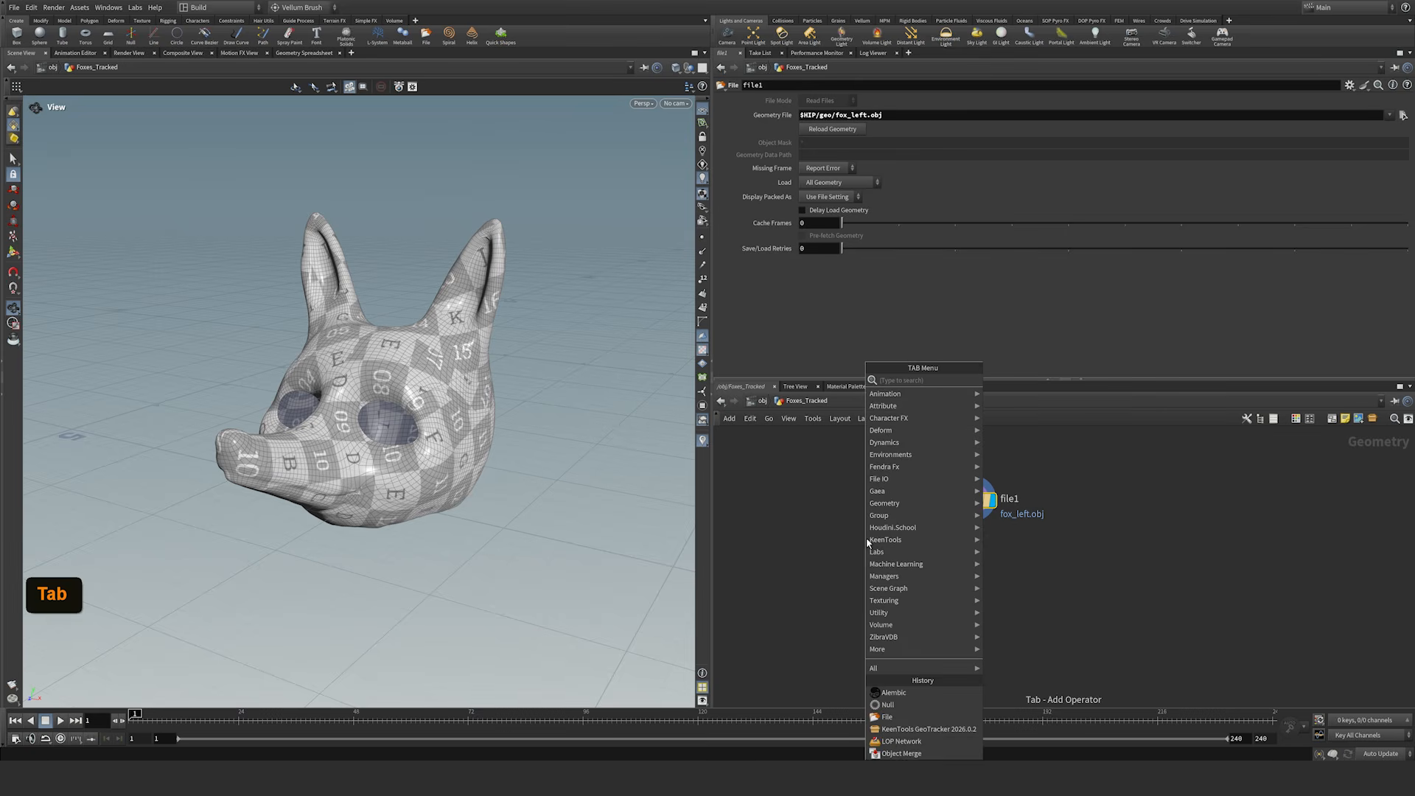
{"action": "type", "text": "geo"}
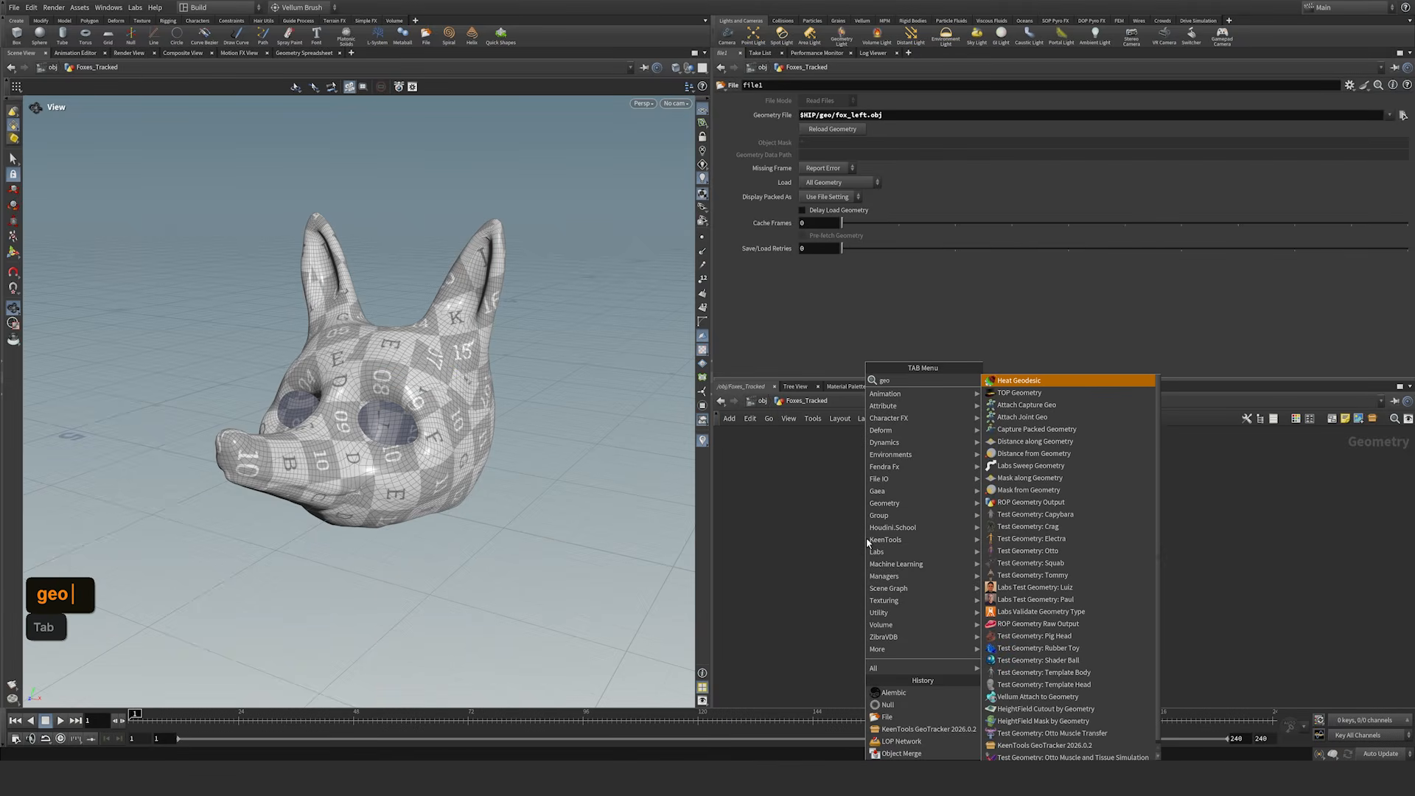
{"action": "type", "text": "track"}
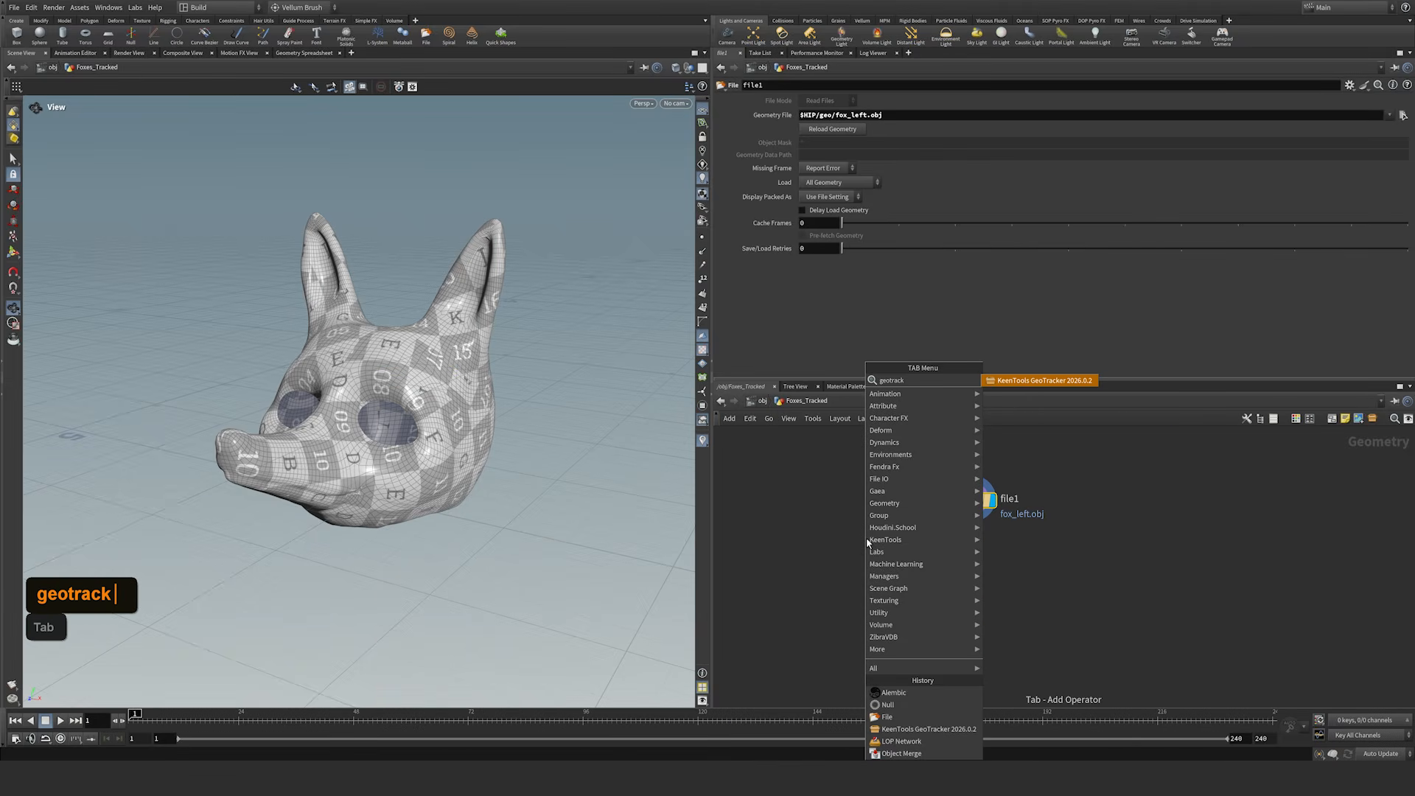
{"action": "left_click", "coordinate": [1024, 380]}
{"action": "left_click", "coordinate": [1024, 578]}
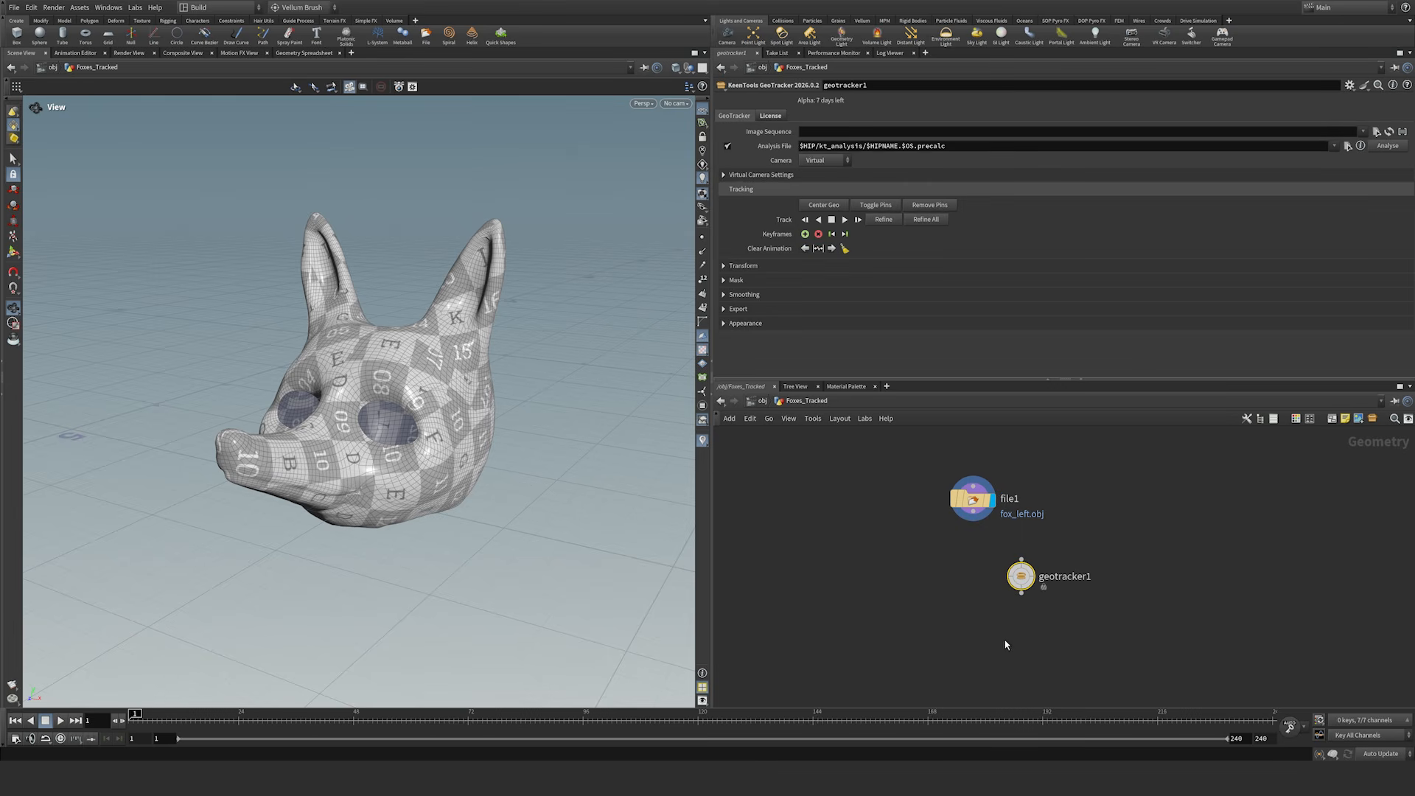
{"action": "double_click", "coordinate": [1020, 579]}
{"action": "key", "text": "Delete"}
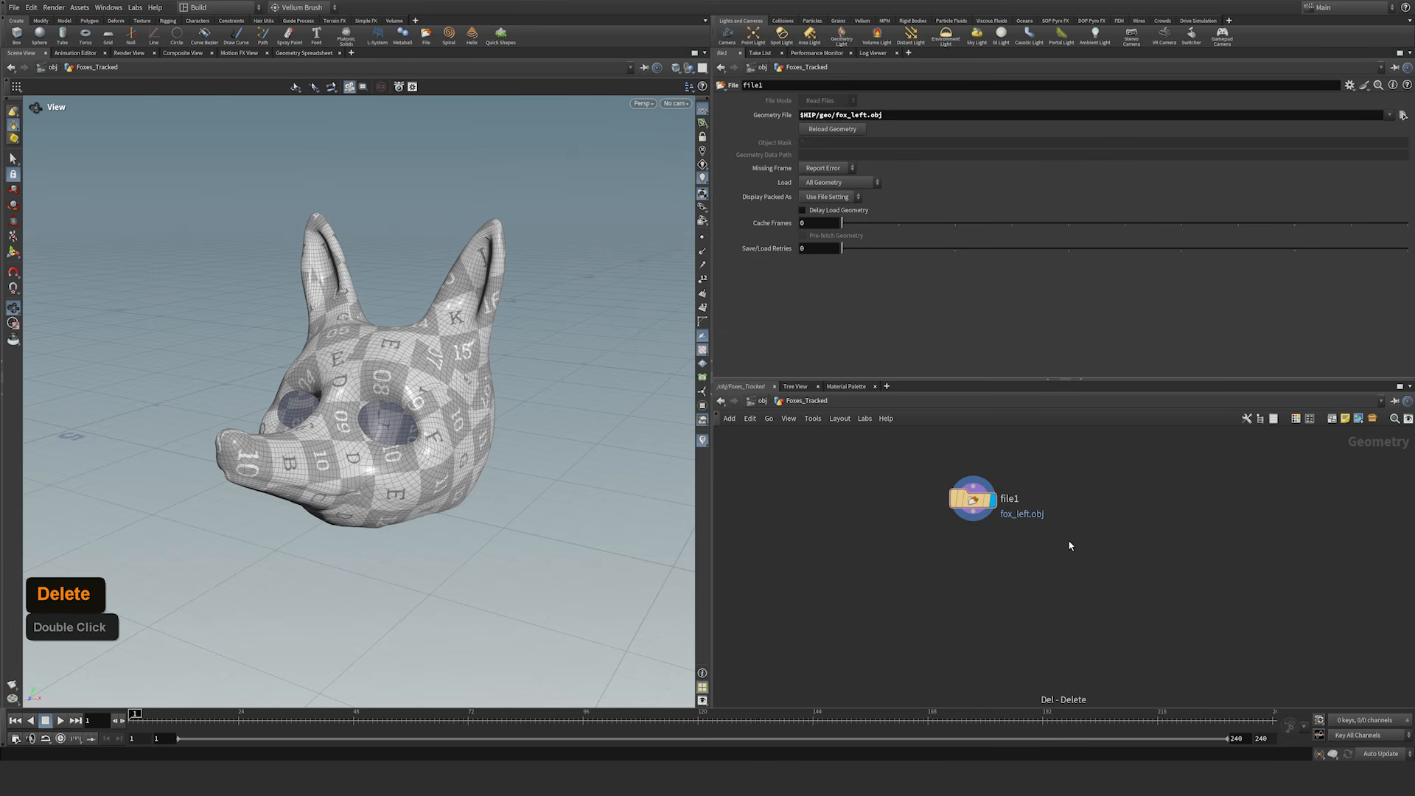
Step: Add a KeenTools GeoTracker node from the KeenTools category below file1, connect it to file1's output, and turn on its display flag
{"action": "key", "text": "Tab"}
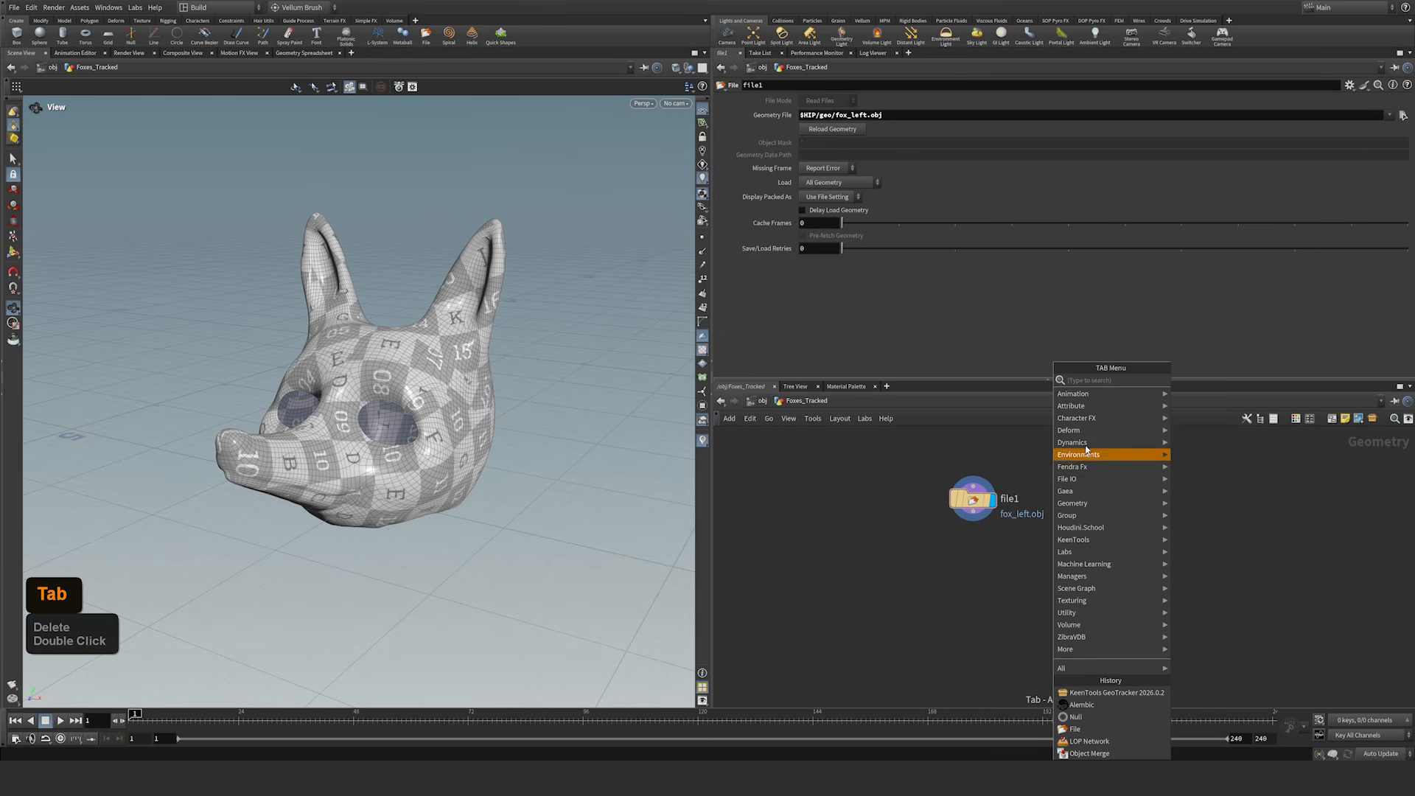
{"action": "mouse_move", "coordinate": [1072, 542]}
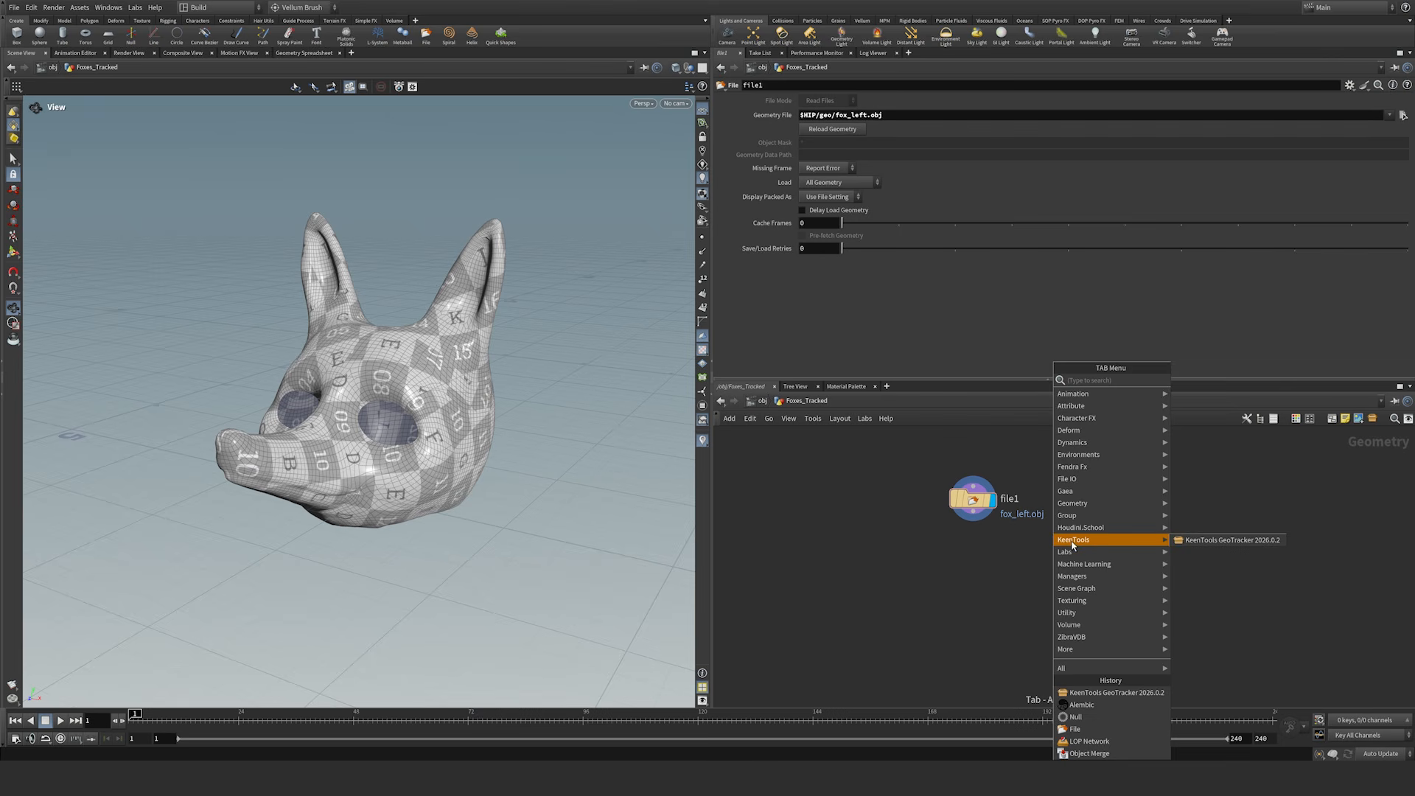
{"action": "left_click", "coordinate": [1208, 542]}
{"action": "left_click", "coordinate": [980, 572]}
{"action": "left_click_drag", "start_coordinate": [973, 512], "coordinate": [981, 557]}
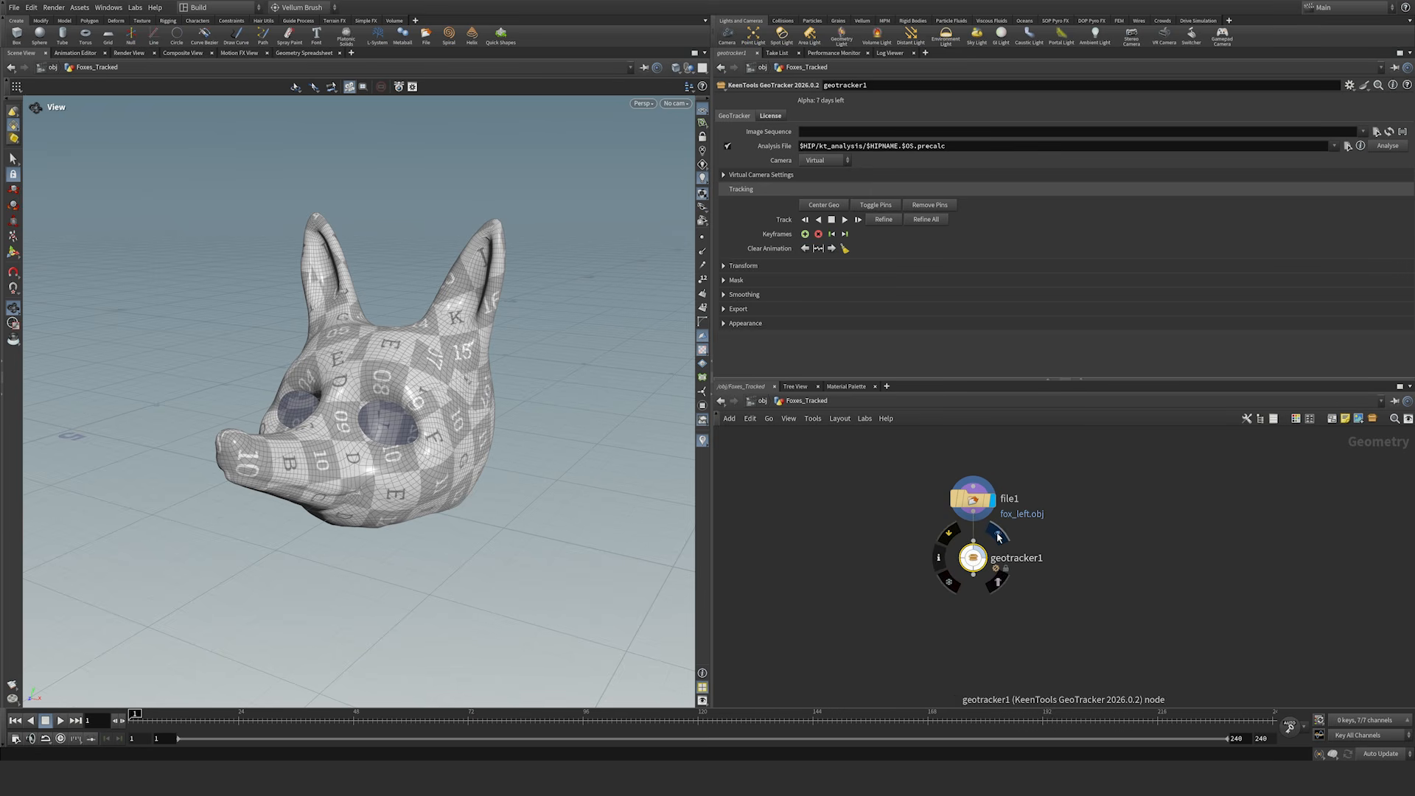
{"action": "left_click", "coordinate": [999, 536]}
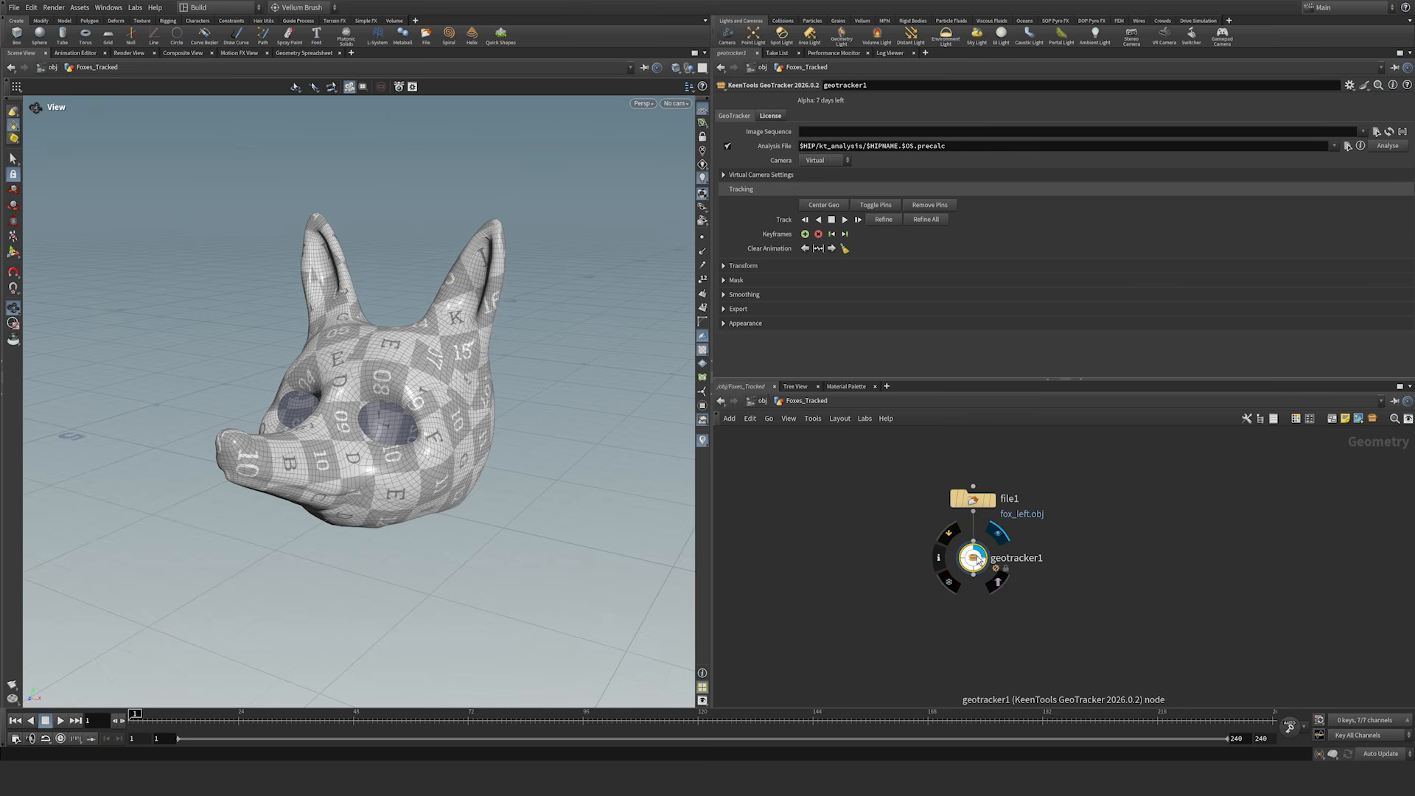
{"action": "left_click_drag", "start_coordinate": [927, 590], "coordinate": [1056, 526]}
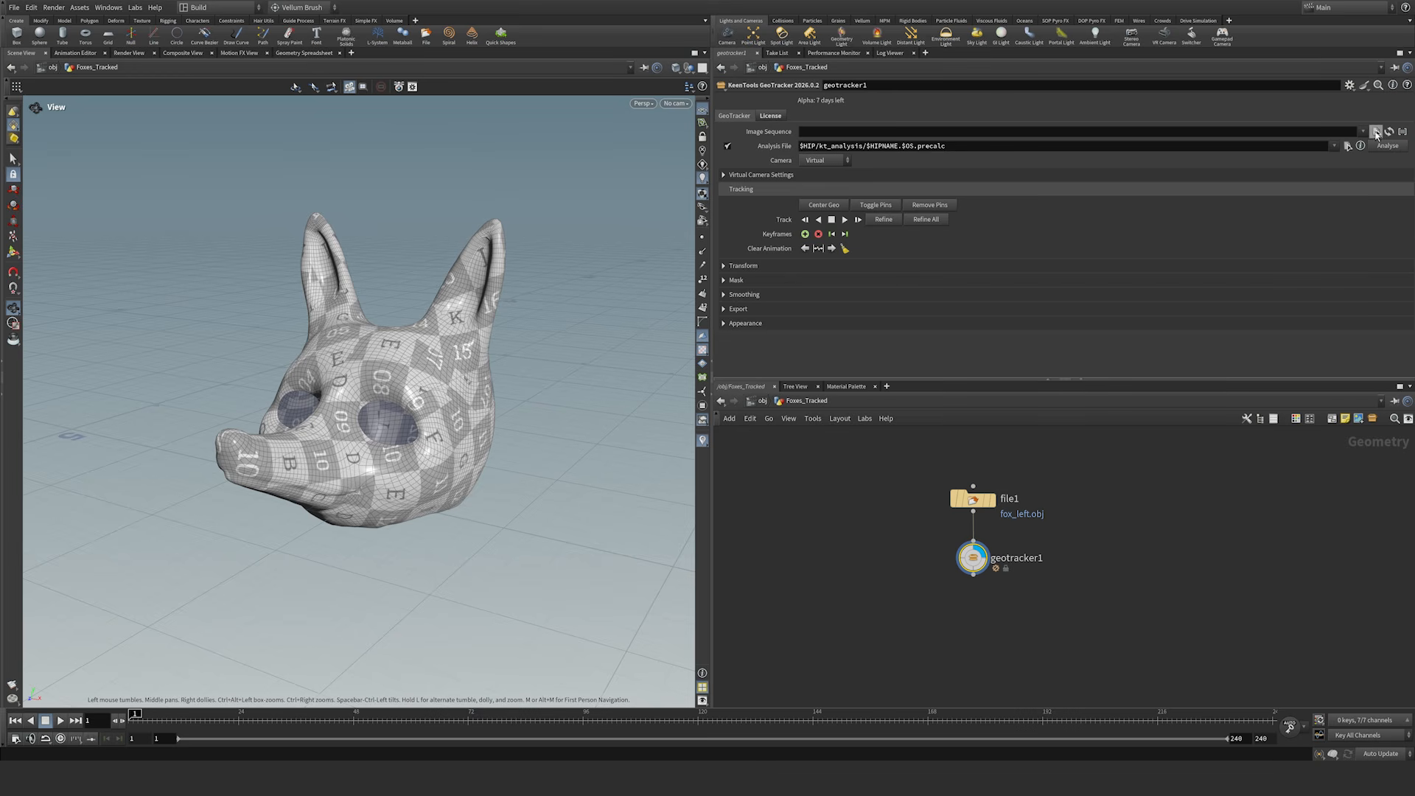
Step: Assign the foxes.$F3.jpg (1-200) sequence from $HIP/footage as the GeoTracker image sequence, briefly showing its frames as separate files
{"action": "left_click", "coordinate": [1376, 132]}
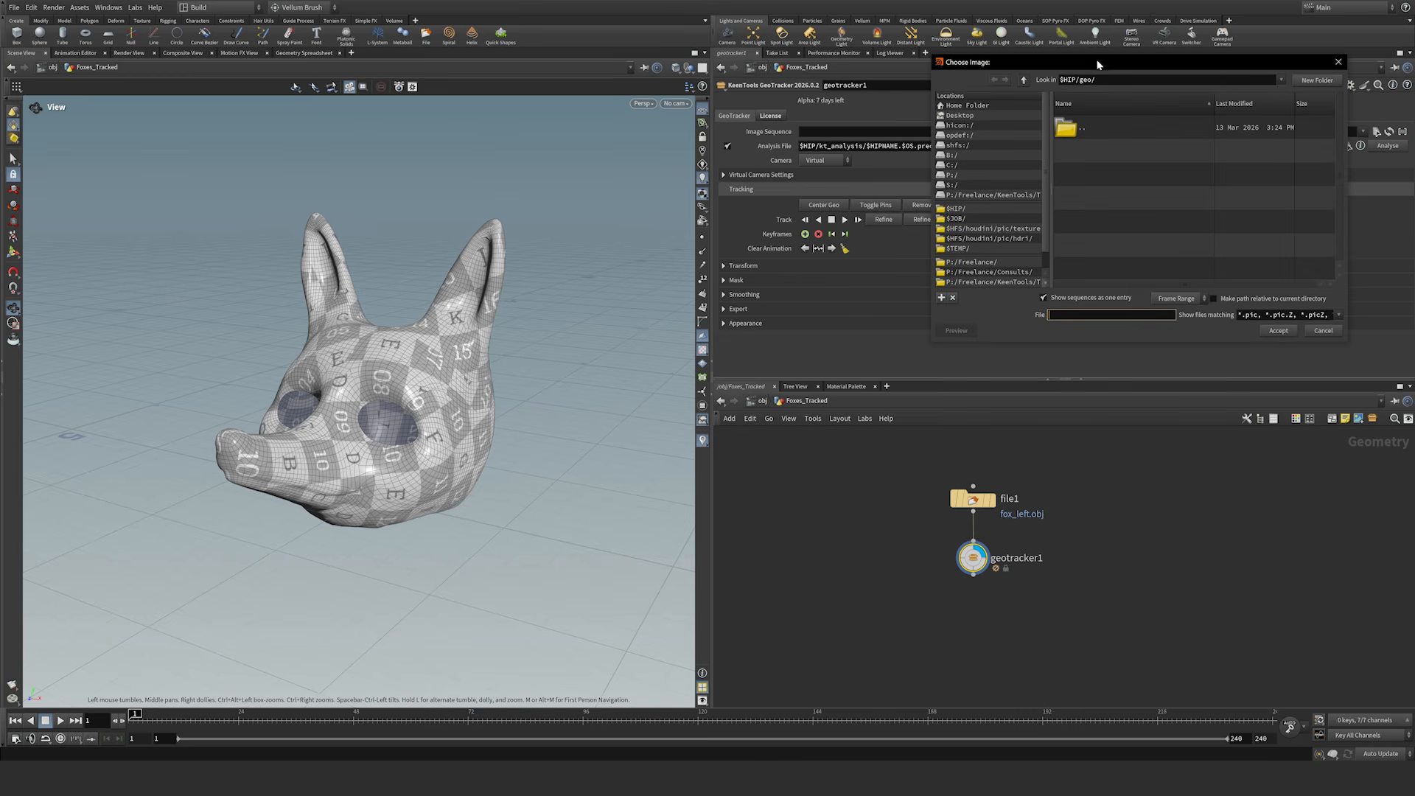
{"action": "left_click_drag", "start_coordinate": [1098, 65], "coordinate": [1005, 139]}
{"action": "left_click", "coordinate": [862, 283]}
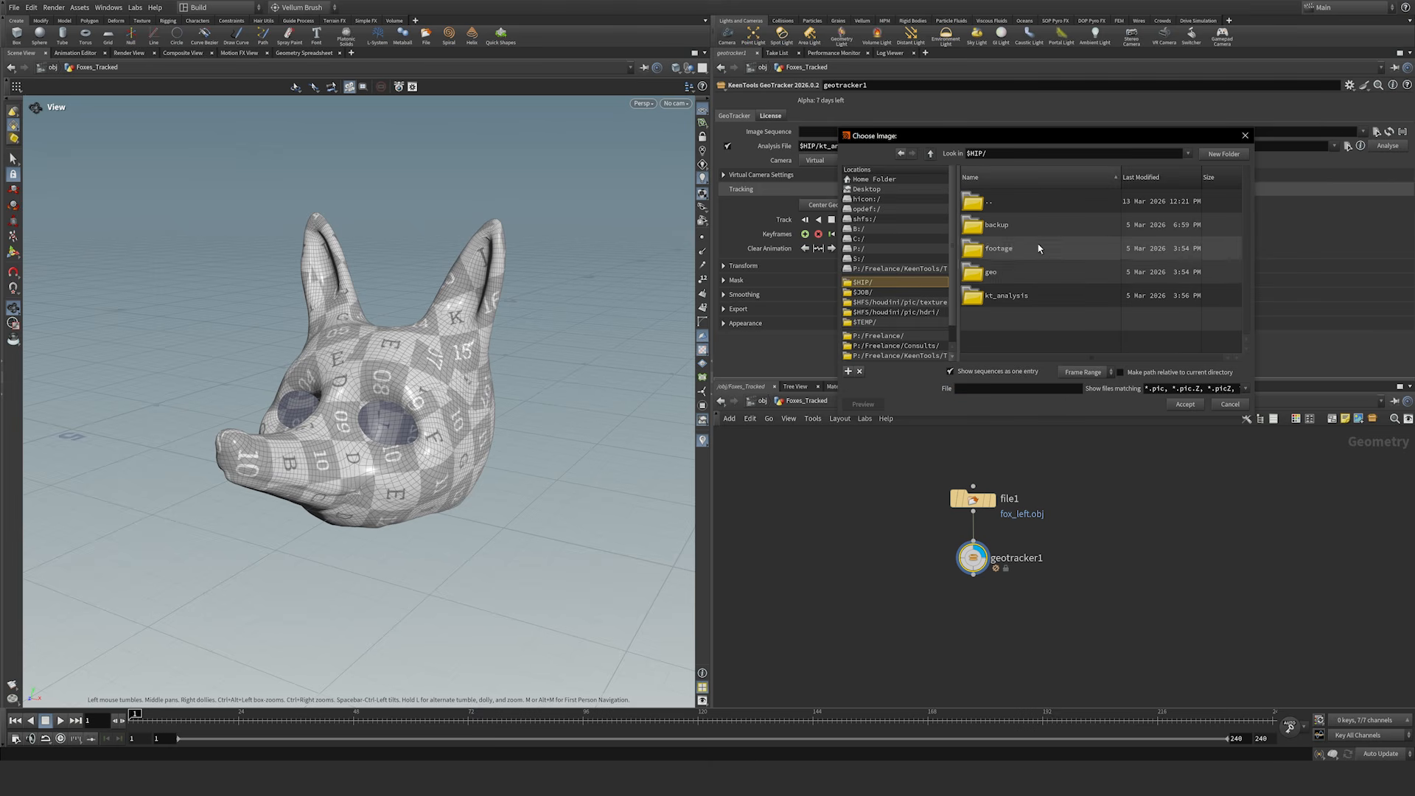
{"action": "double_click", "coordinate": [996, 250]}
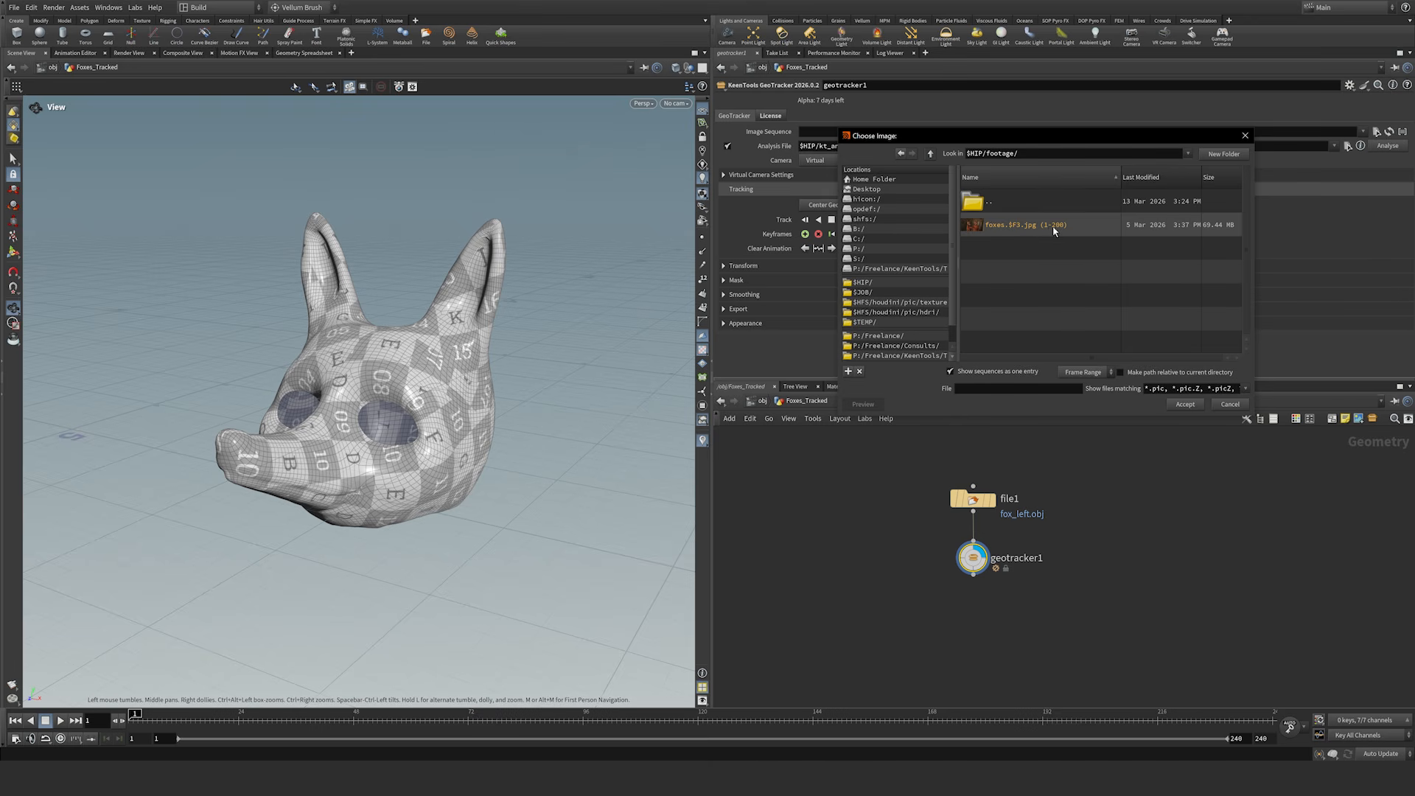
{"action": "left_click", "coordinate": [958, 375]}
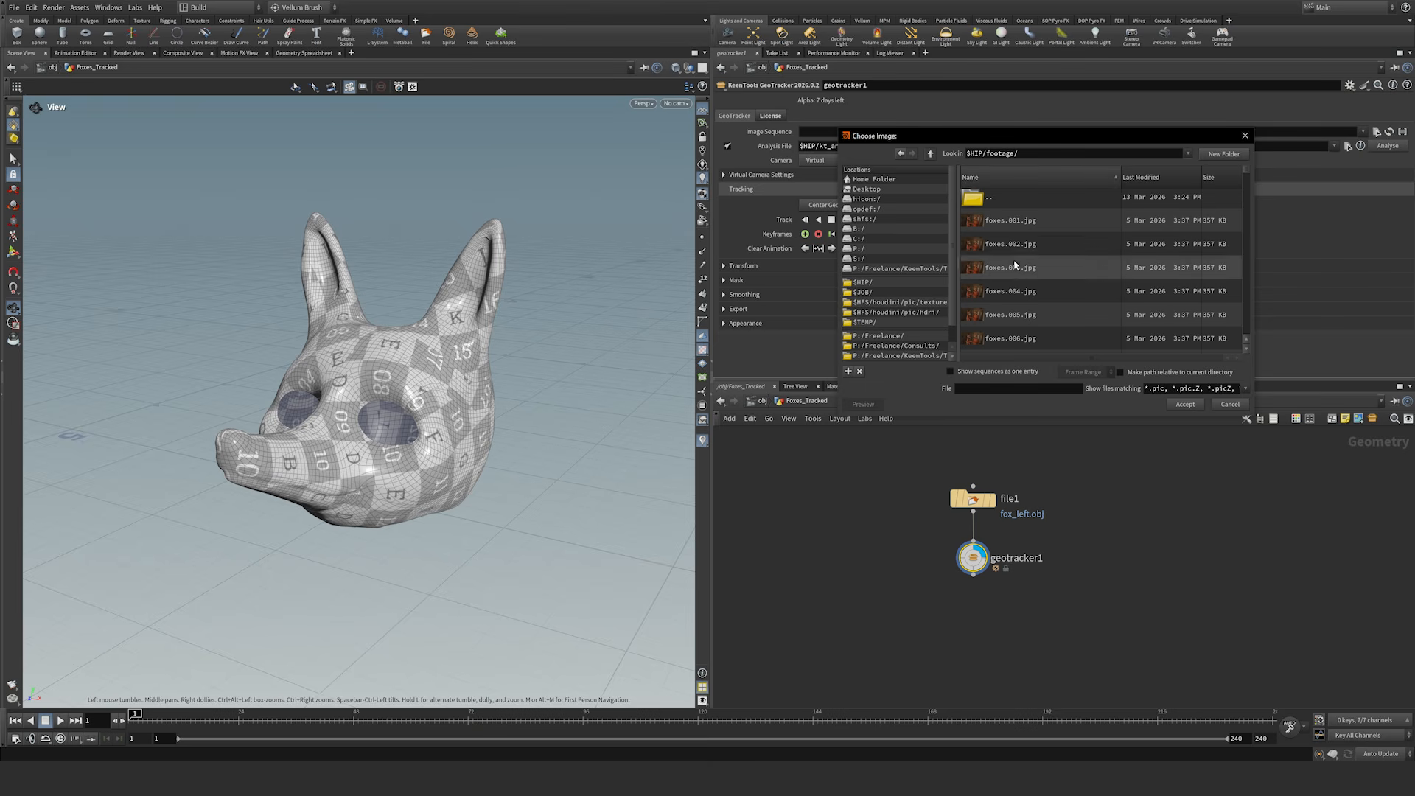
{"action": "left_click", "coordinate": [973, 370]}
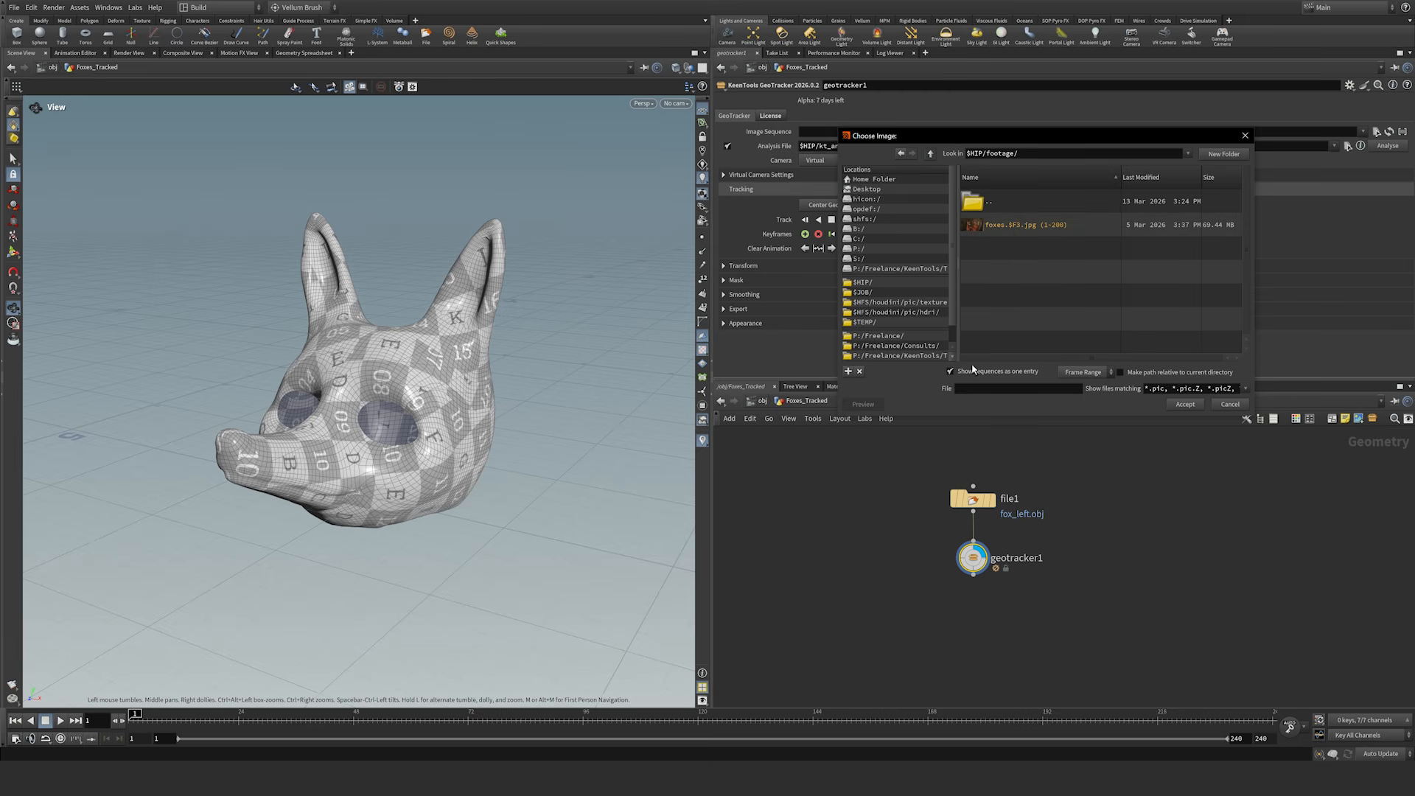
{"action": "left_click", "coordinate": [1039, 237]}
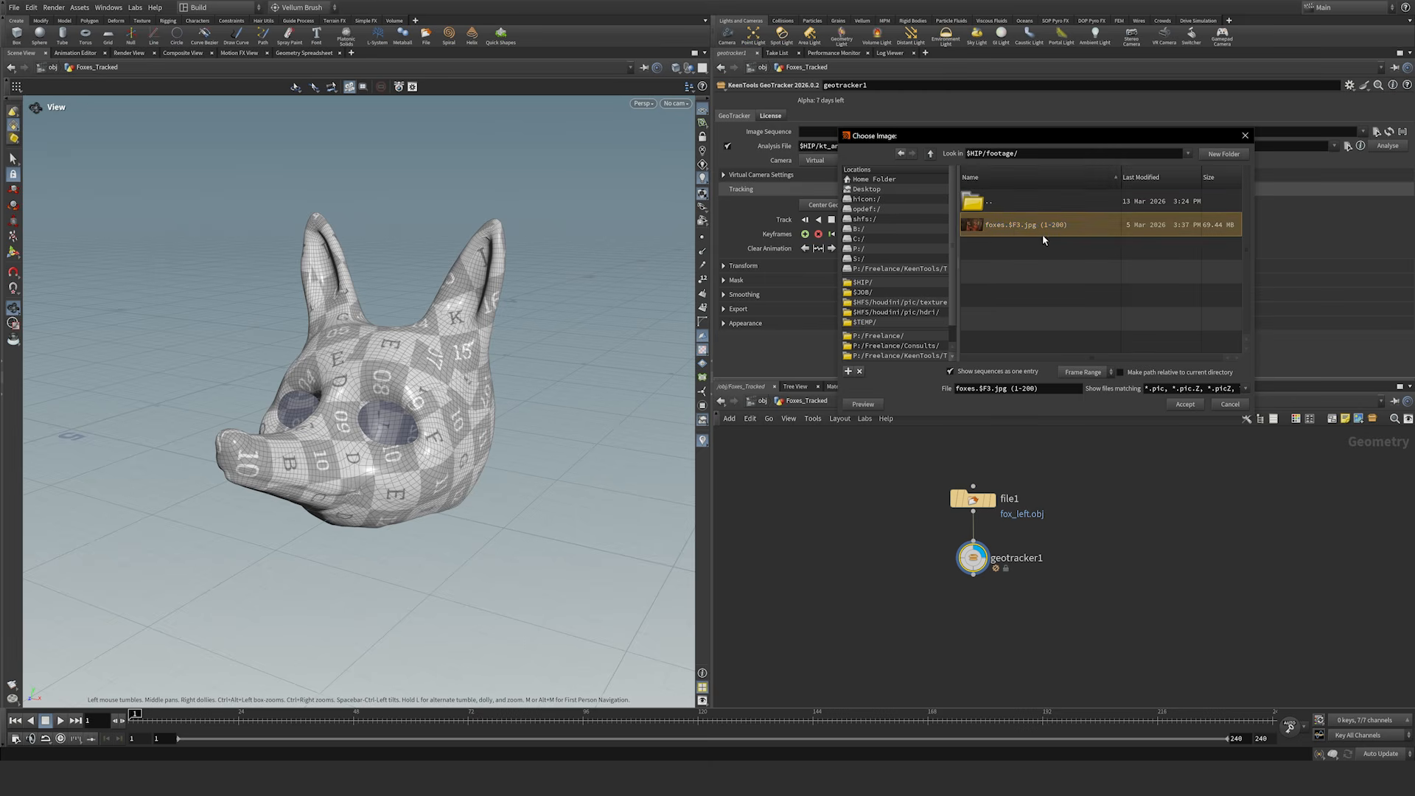
{"action": "left_click", "coordinate": [1183, 406]}
Step: Examine the $HIP variable and the $F3 frame-number token in the Image Sequence path
{"action": "double_click", "coordinate": [809, 132]}
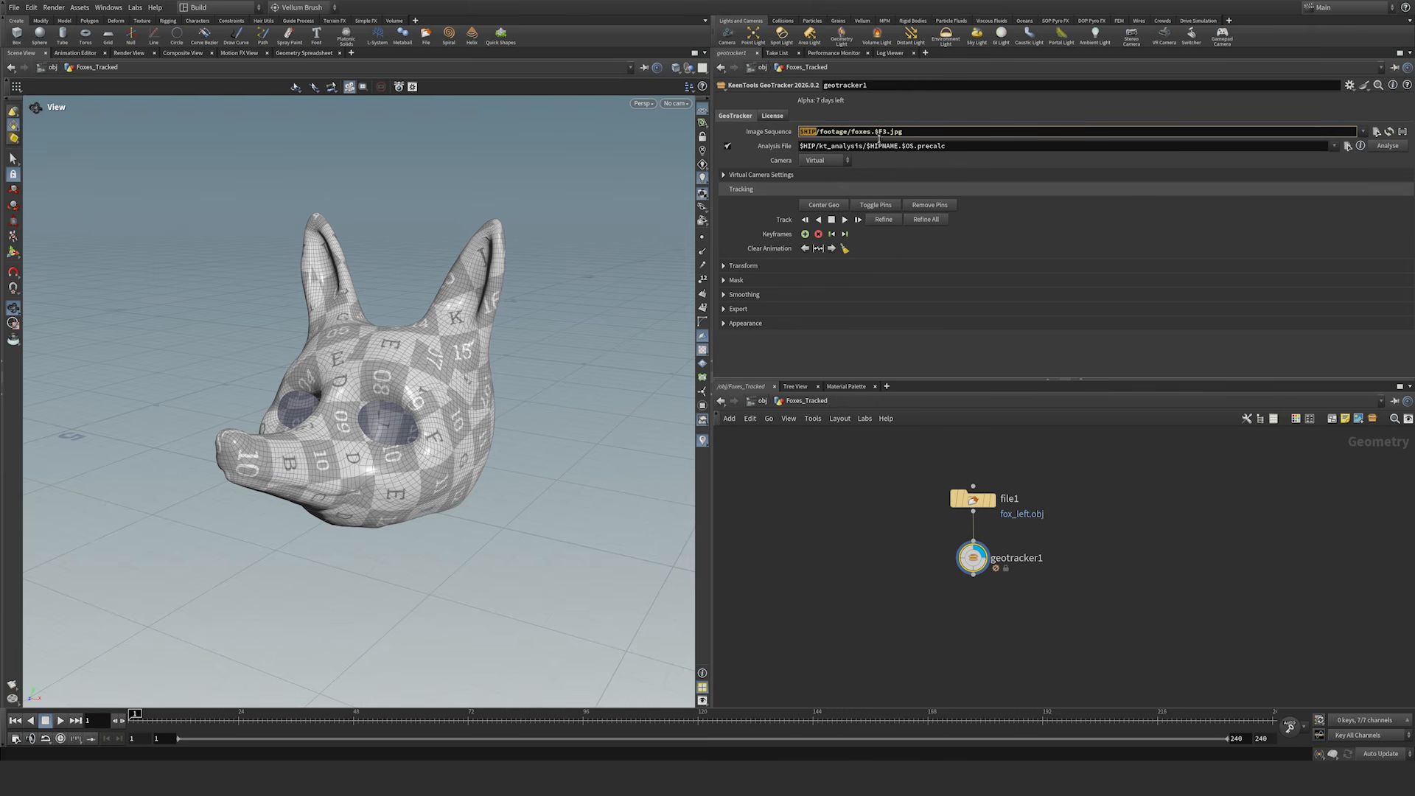
{"action": "left_click_drag", "start_coordinate": [876, 132], "coordinate": [887, 133]}
{"action": "left_click", "coordinate": [882, 133]}
{"action": "left_click_drag", "start_coordinate": [883, 132], "coordinate": [879, 132]}
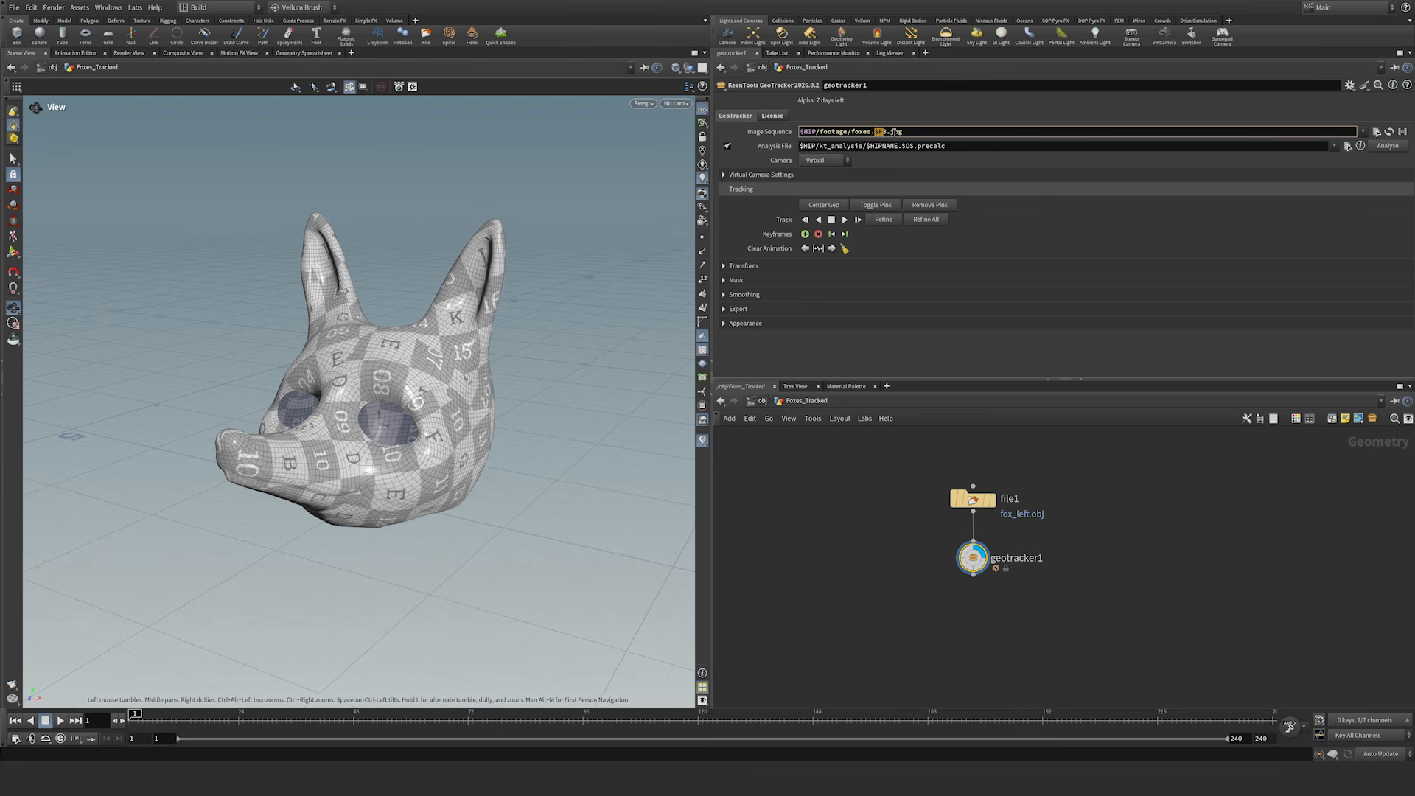
{"action": "left_click", "coordinate": [886, 131]}
{"action": "key", "text": "shift+Left"}
{"action": "left_click", "coordinate": [902, 131]}
{"action": "left_click_drag", "start_coordinate": [884, 131], "coordinate": [874, 131]}
{"action": "left_click", "coordinate": [883, 131]}
Step: Expand the Image Sequence path to its full form, step through frames to check the file number, and restore the variable form
{"action": "middle_click", "coordinate": [759, 134]}
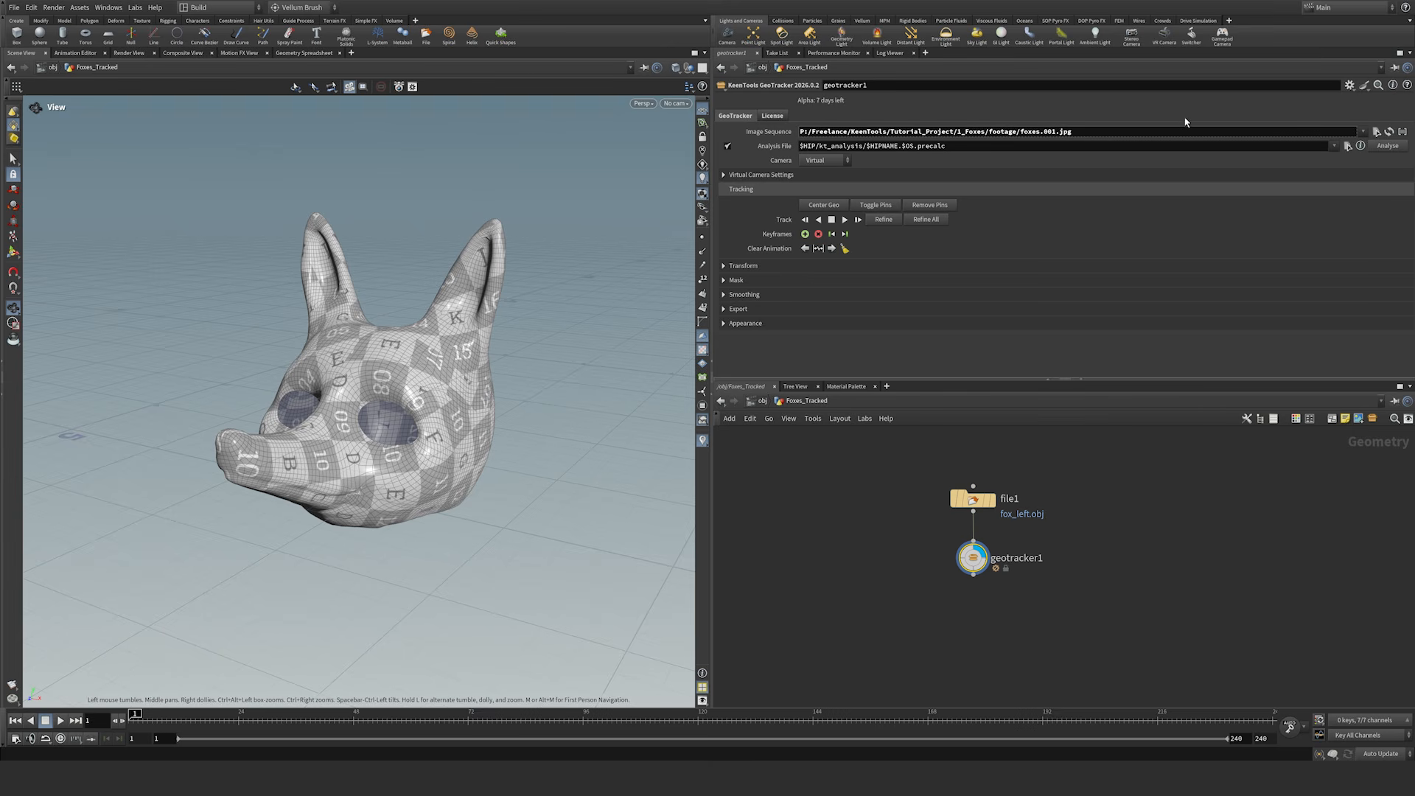
{"action": "key", "text": "Right"}
{"action": "key", "text": "Right"}
{"action": "key", "text": "Right"}
{"action": "key", "text": "Right"}
{"action": "key", "text": "Right"}
{"action": "key", "text": "Right"}
{"action": "key", "text": "Right"}
{"action": "key", "text": "Right"}
{"action": "key", "text": "Right"}
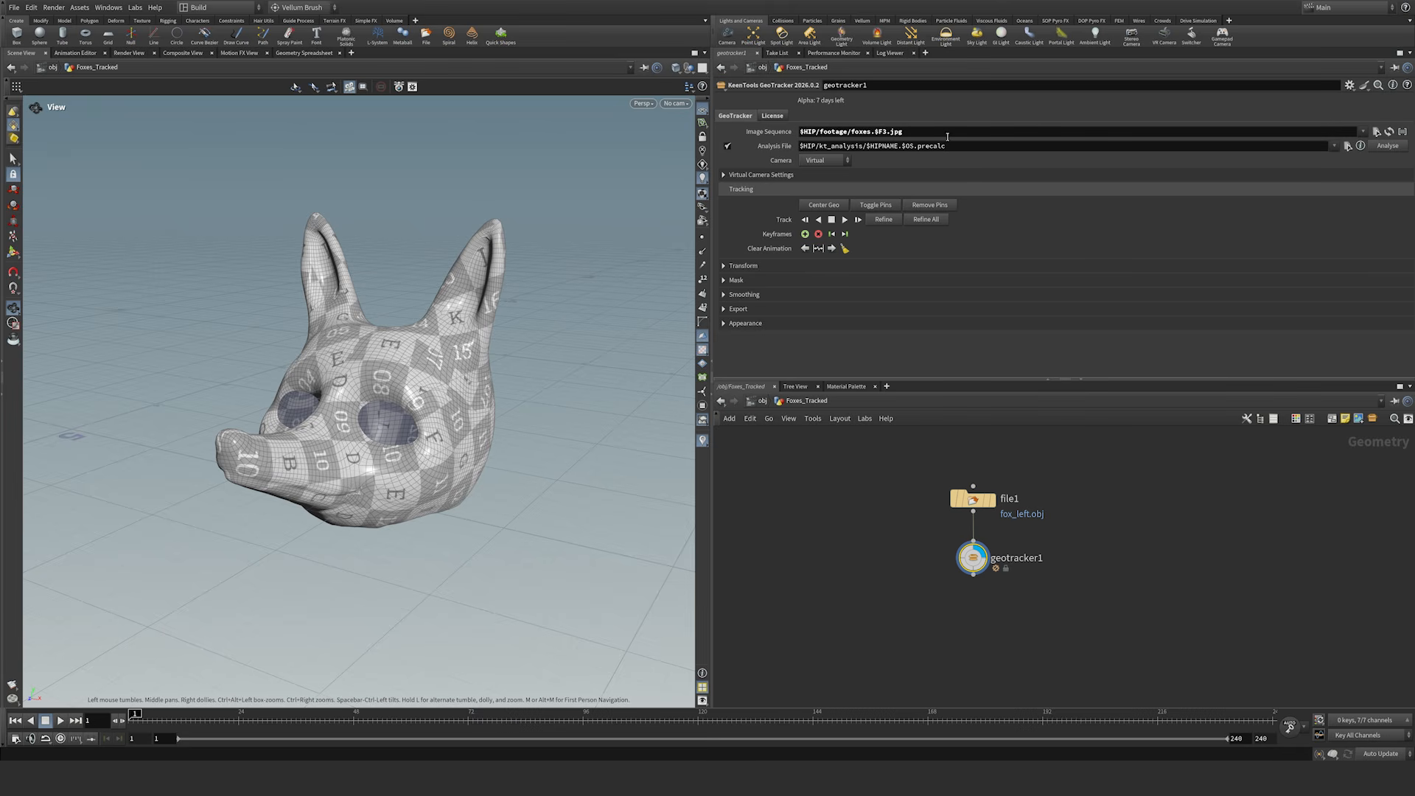
Step: Check the foxes sequence's frame range in the image chooser without changing it, and compare it with the timeline's end frame
{"action": "left_click", "coordinate": [1376, 132]}
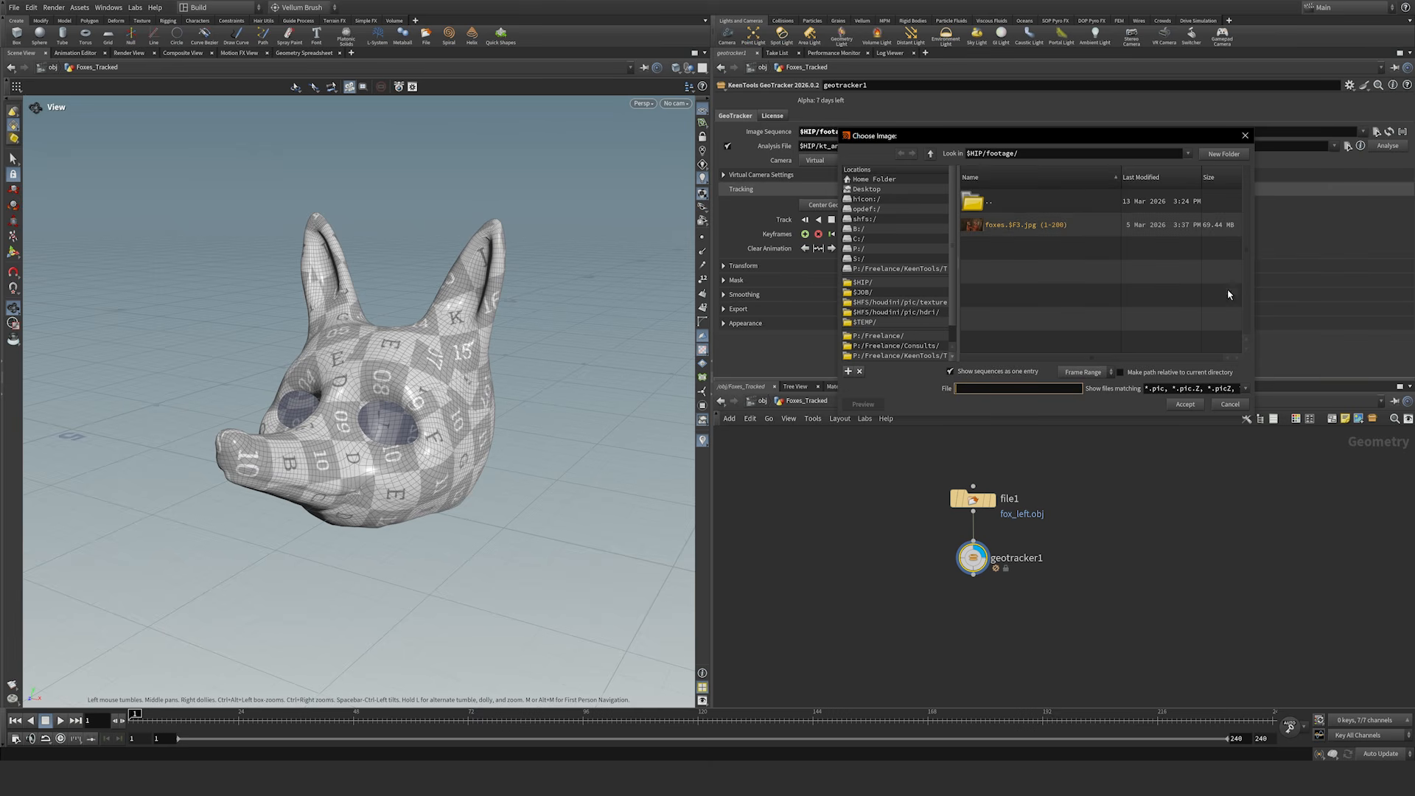
{"action": "left_click", "coordinate": [1229, 404]}
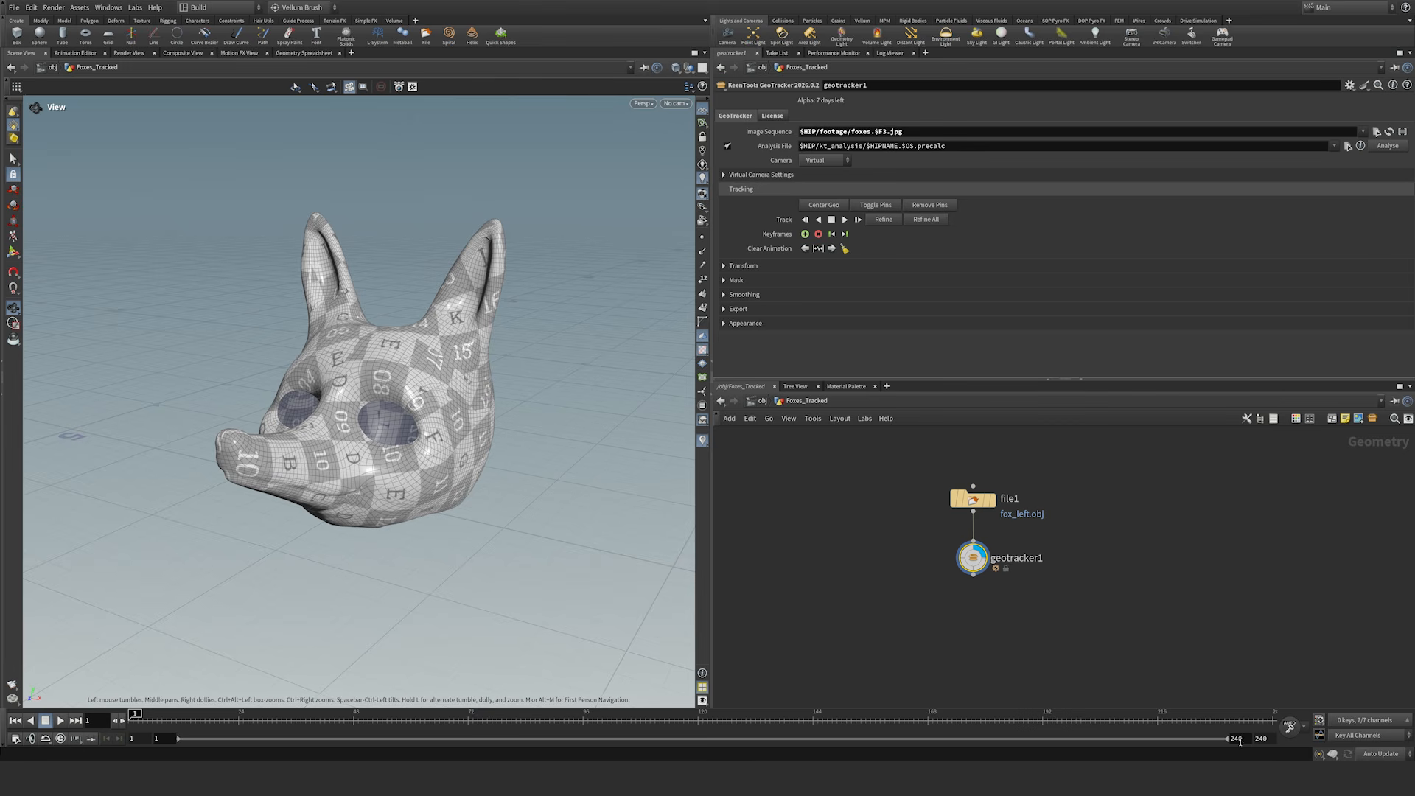
{"action": "double_click", "coordinate": [1237, 738]}
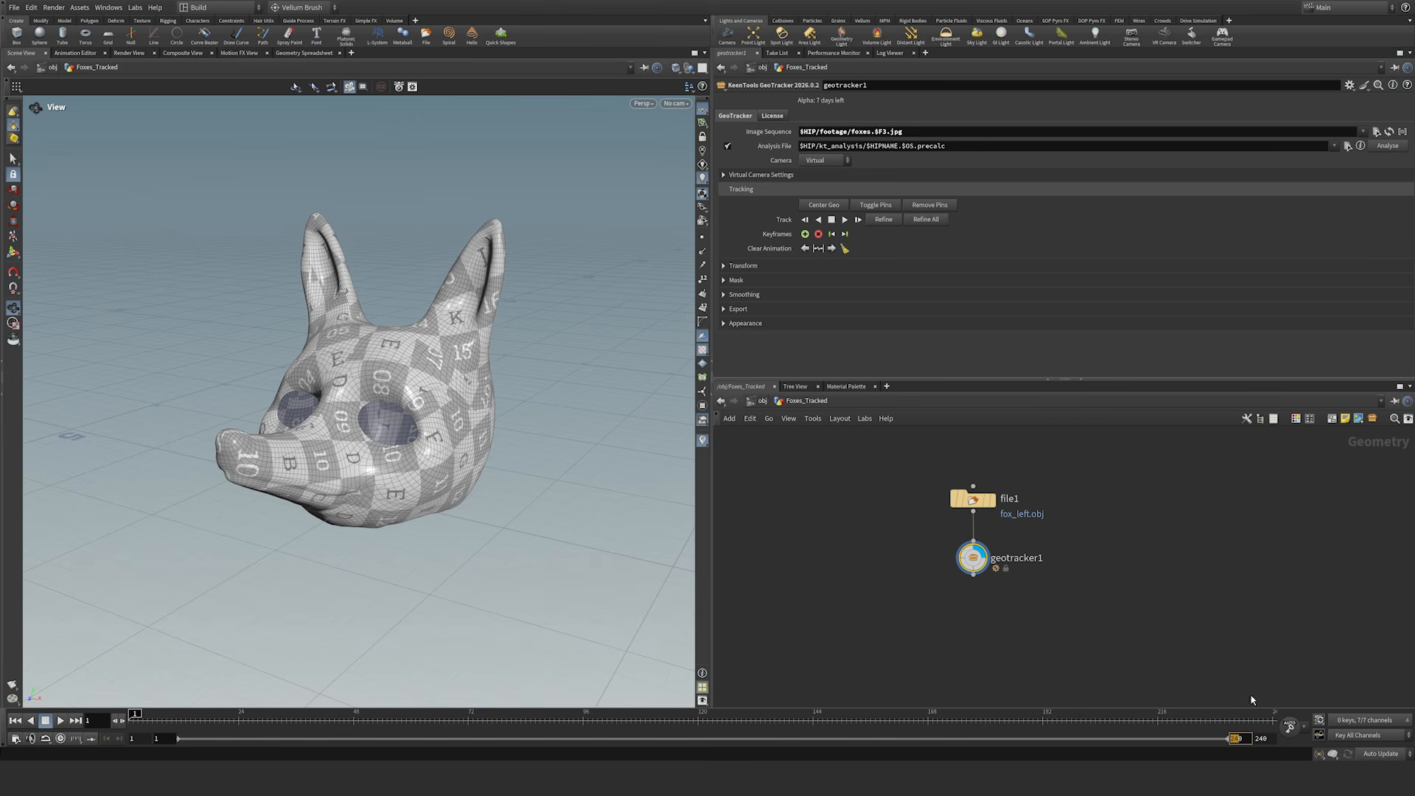
{"action": "left_click", "coordinate": [1209, 624]}
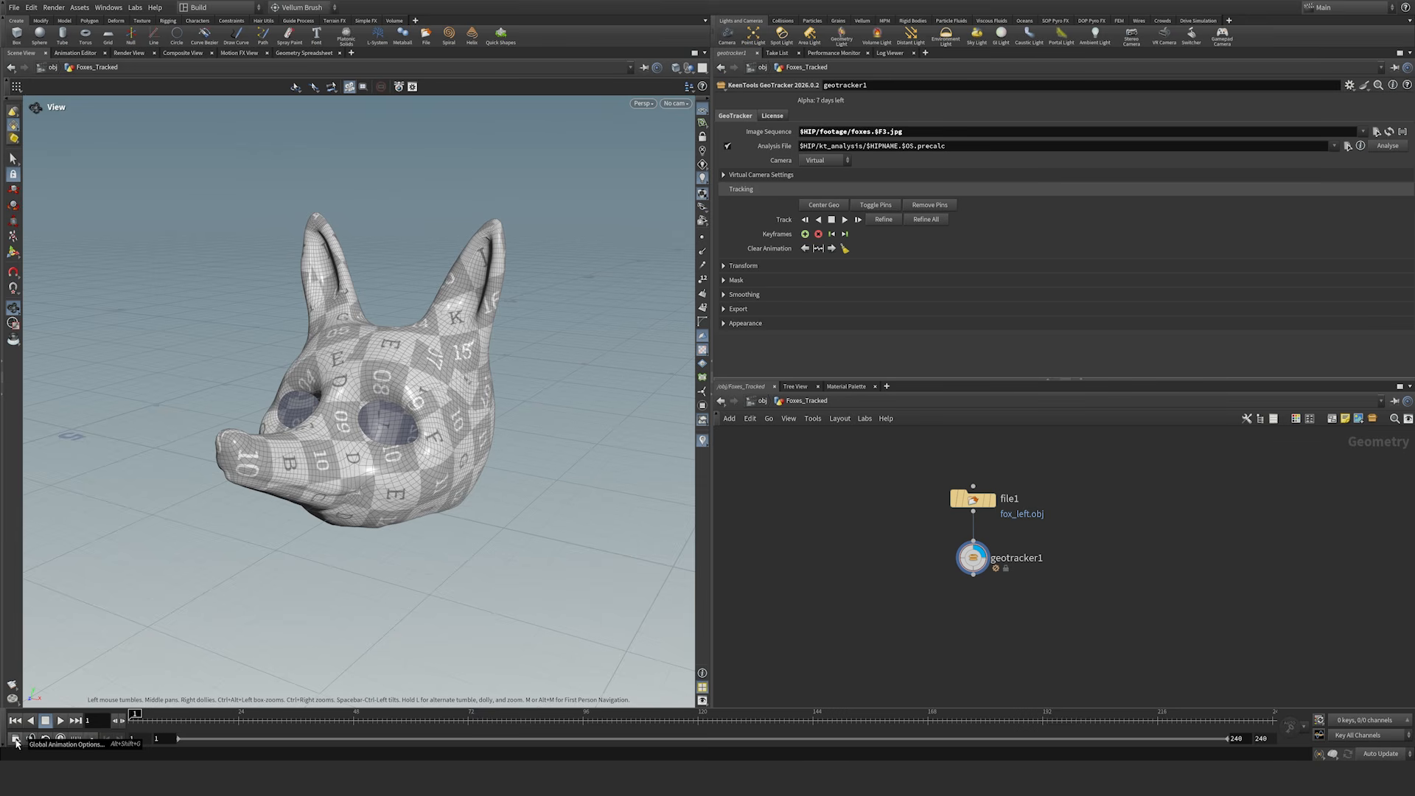
Step: Set the end frame to 200 in the Global Animation Options
{"action": "left_click", "coordinate": [16, 739]}
{"action": "left_click_drag", "start_coordinate": [114, 484], "coordinate": [686, 195]}
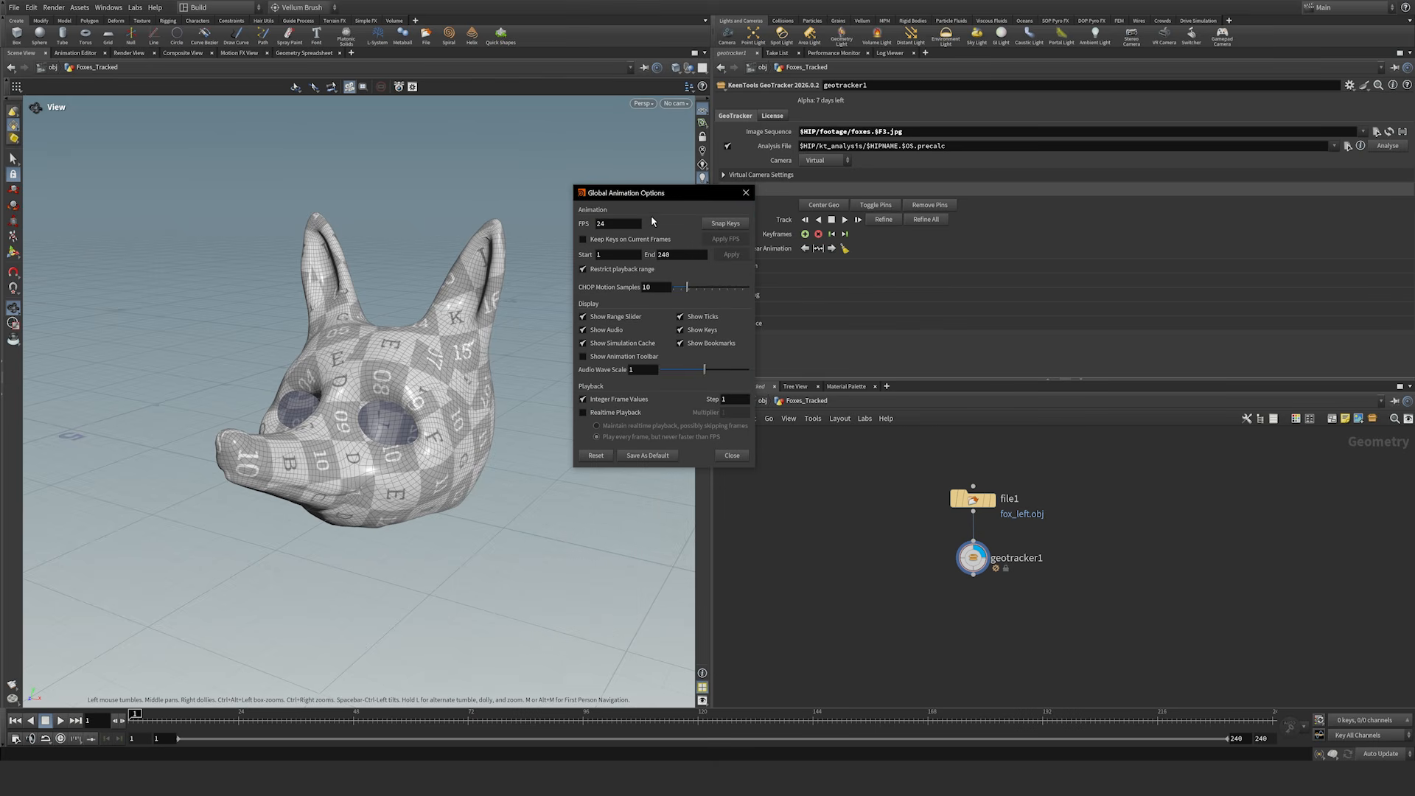
{"action": "left_click_drag", "start_coordinate": [617, 224], "coordinate": [573, 223]}
{"action": "double_click", "coordinate": [687, 257]}
{"action": "type", "text": "200"}
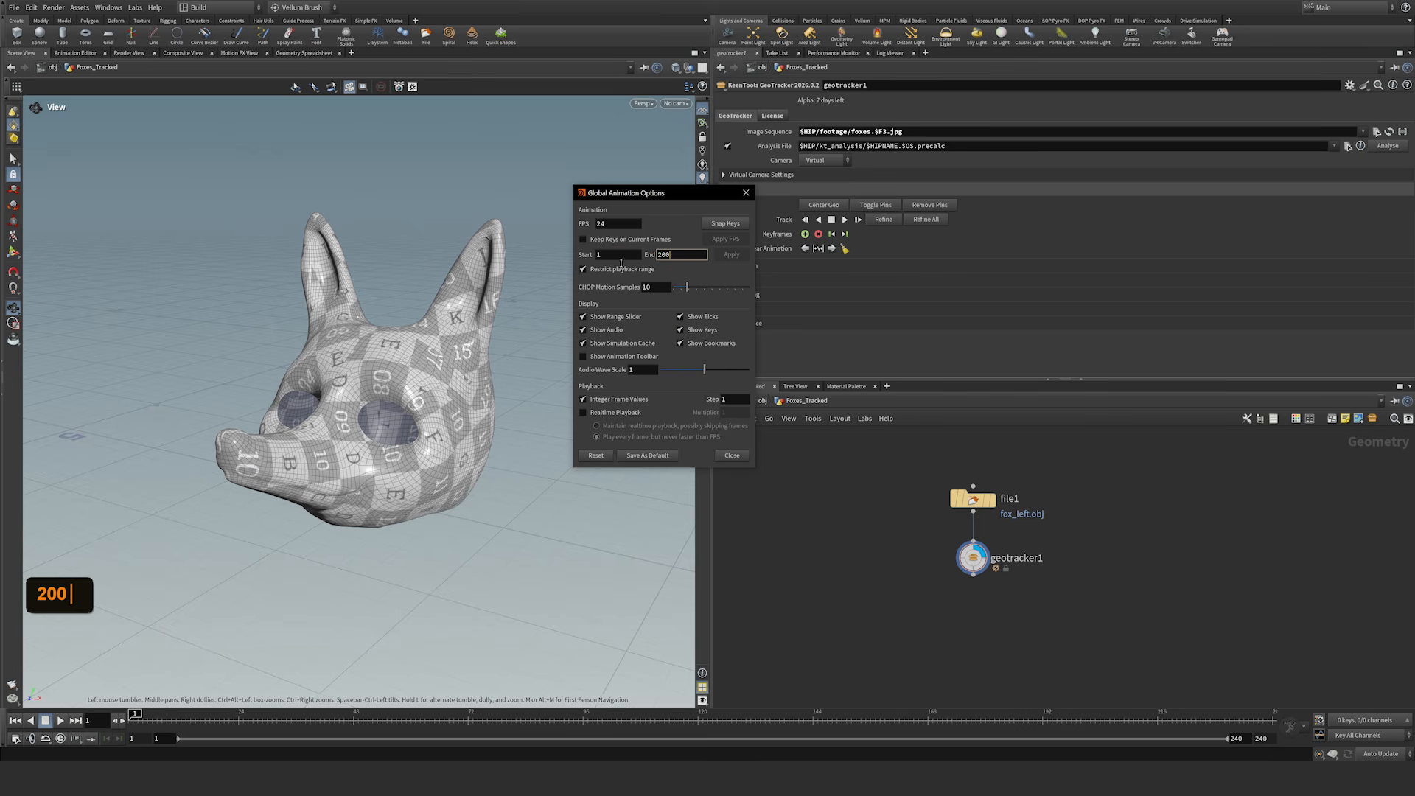
{"action": "left_click", "coordinate": [611, 255]}
{"action": "left_click_drag", "start_coordinate": [621, 225], "coordinate": [578, 227]}
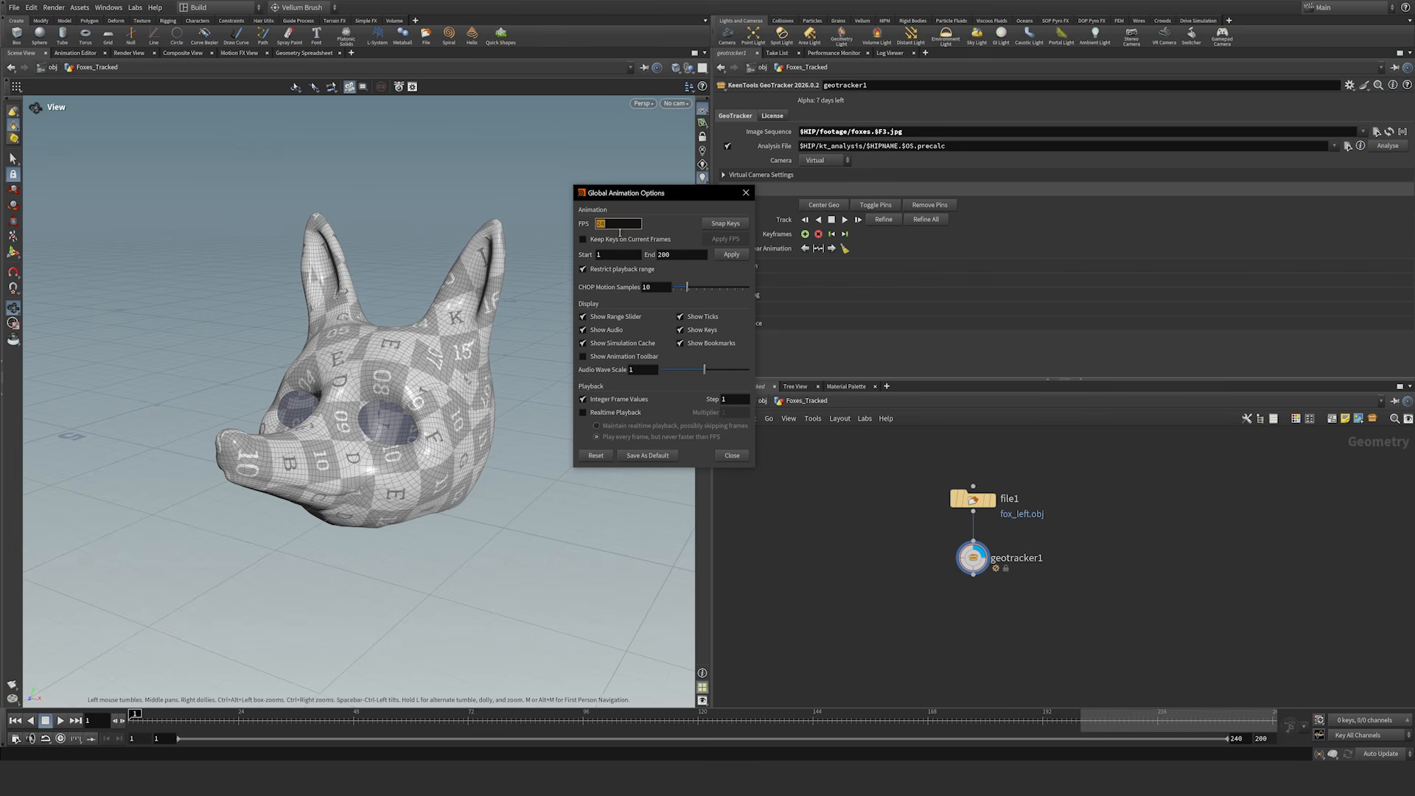
Step: Set the global animation end frame to 240 and close the Global Animation Options
{"action": "double_click", "coordinate": [699, 254]}
{"action": "type", "text": "240"}
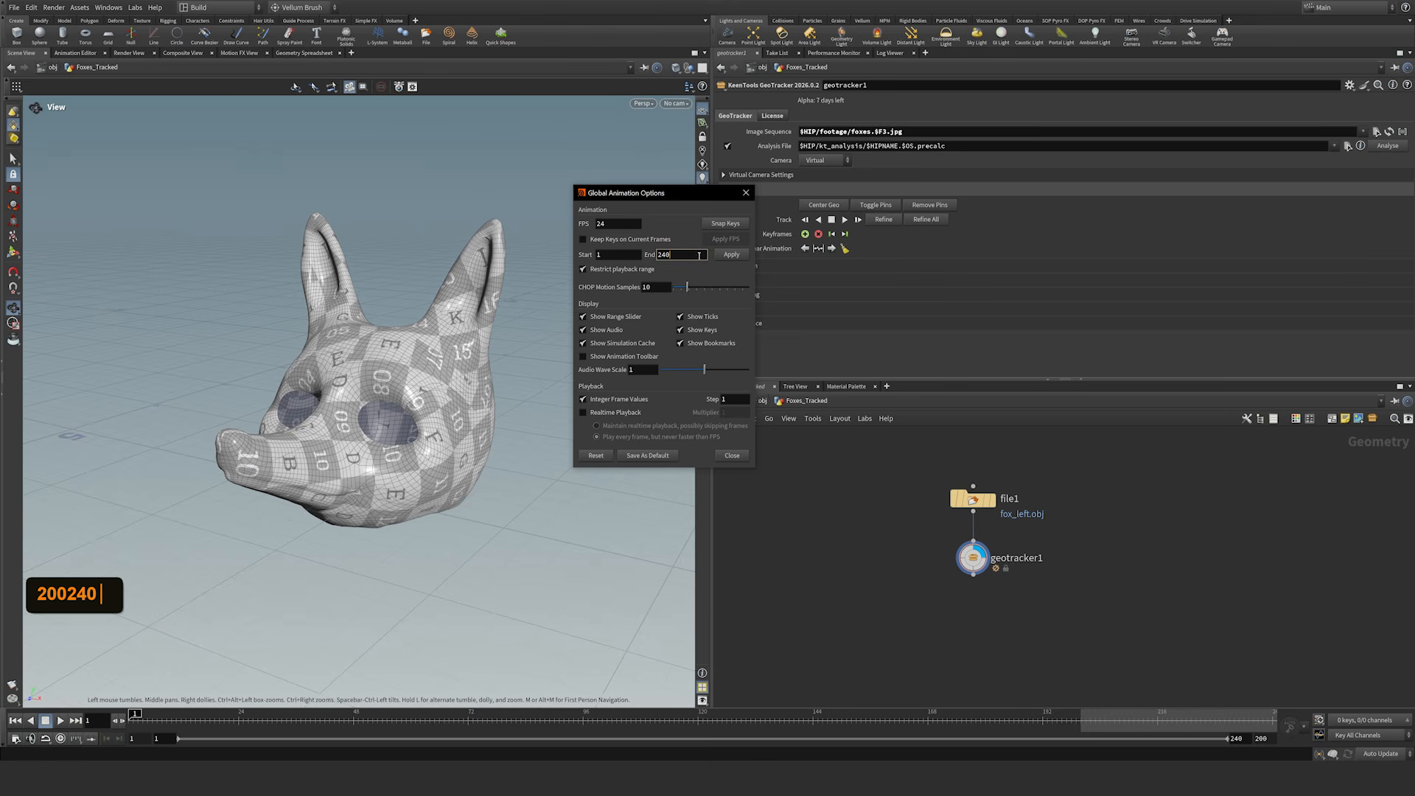
{"action": "left_click", "coordinate": [621, 256]}
{"action": "double_click", "coordinate": [618, 225]}
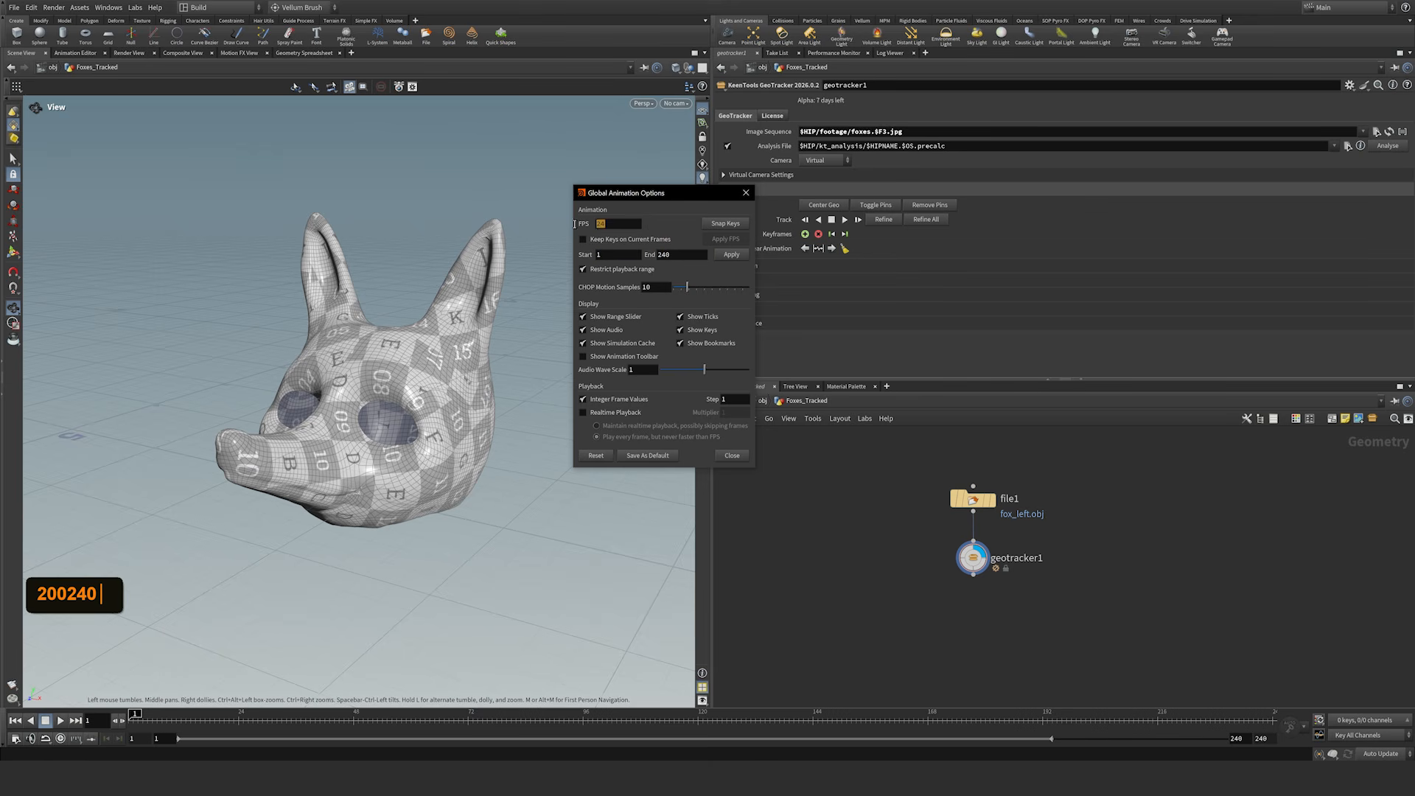
{"action": "left_click", "coordinate": [733, 456]}
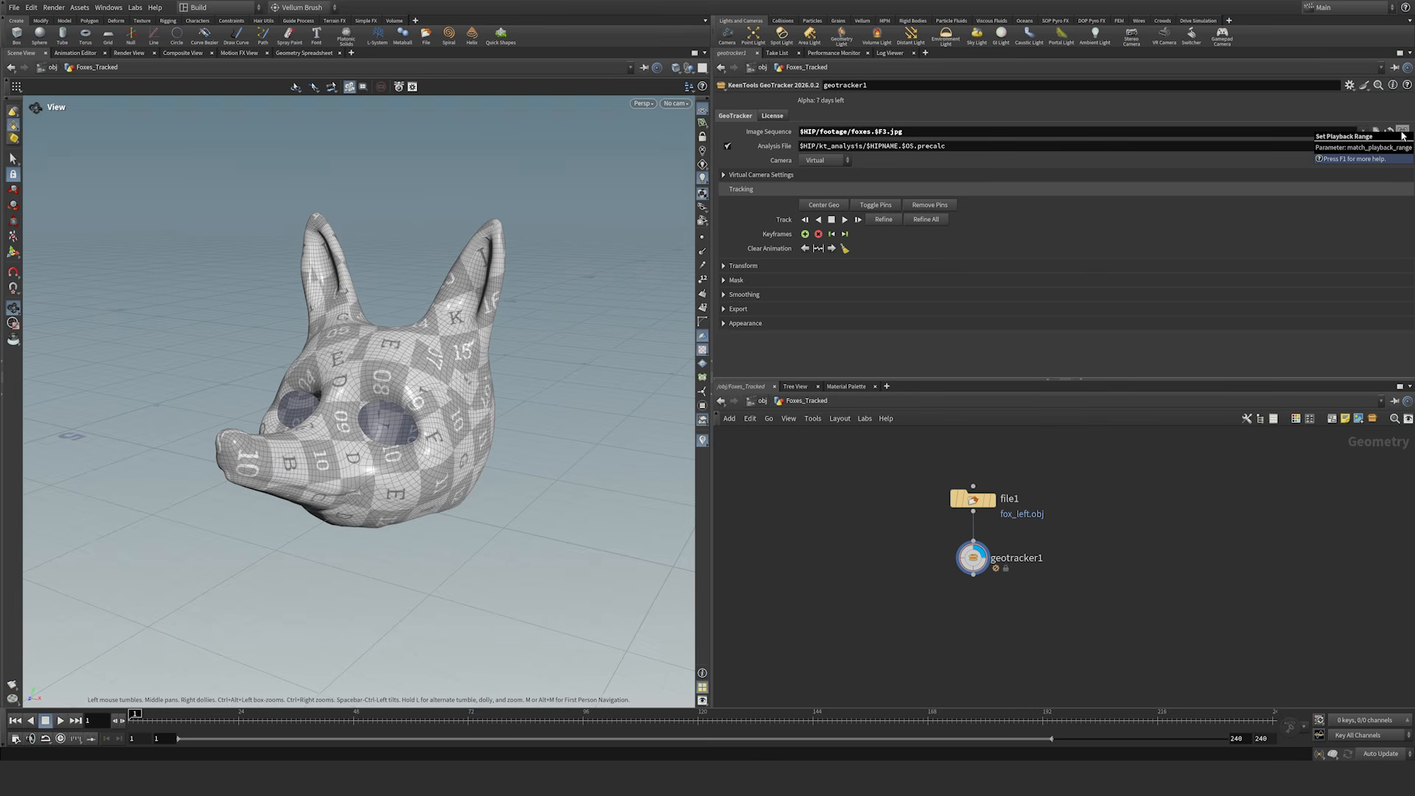
Step: Match the scene's playback range to the foxes image sequence from geotracker1 and check the timeline's start and end frames
{"action": "left_click", "coordinate": [1402, 133]}
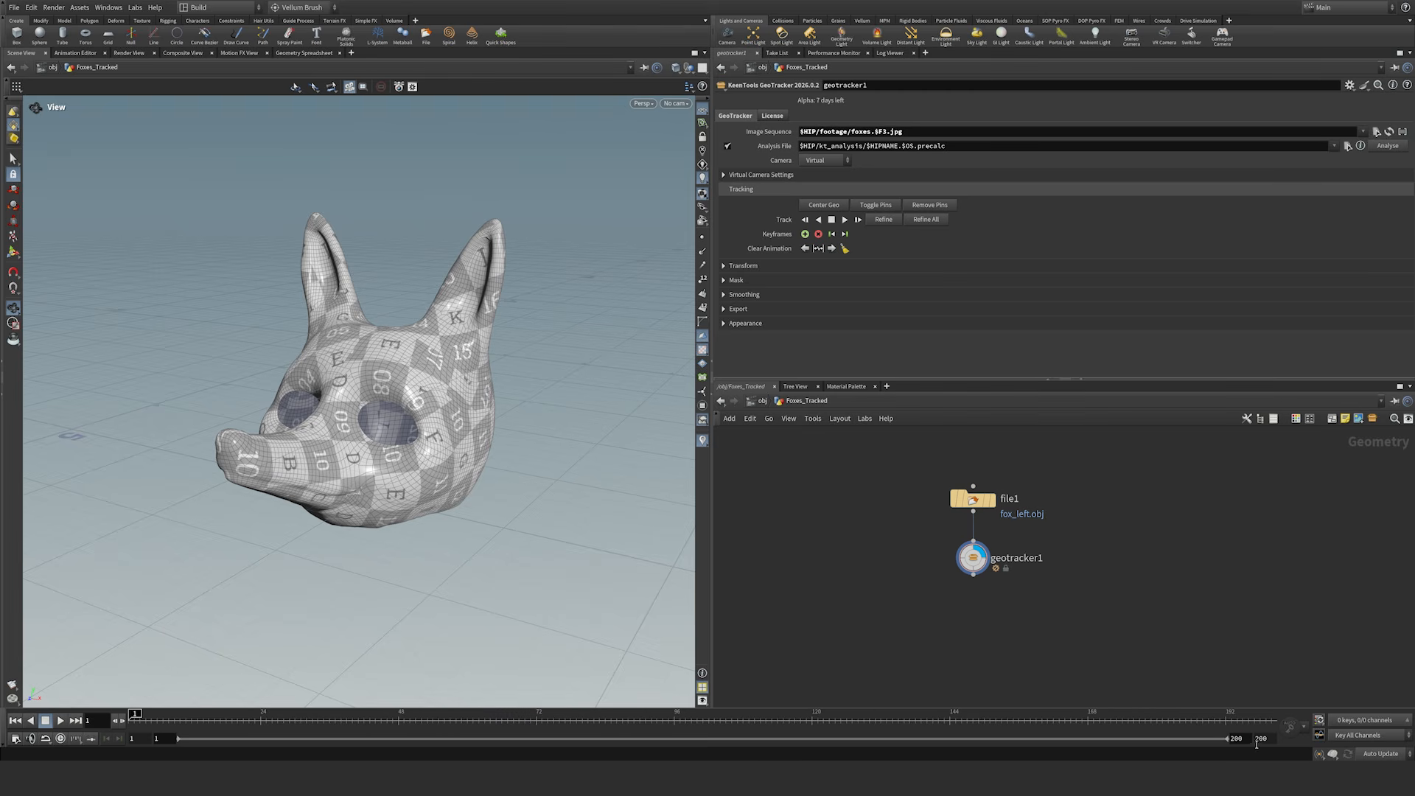
{"action": "left_click_drag", "start_coordinate": [1247, 742], "coordinate": [1224, 742]}
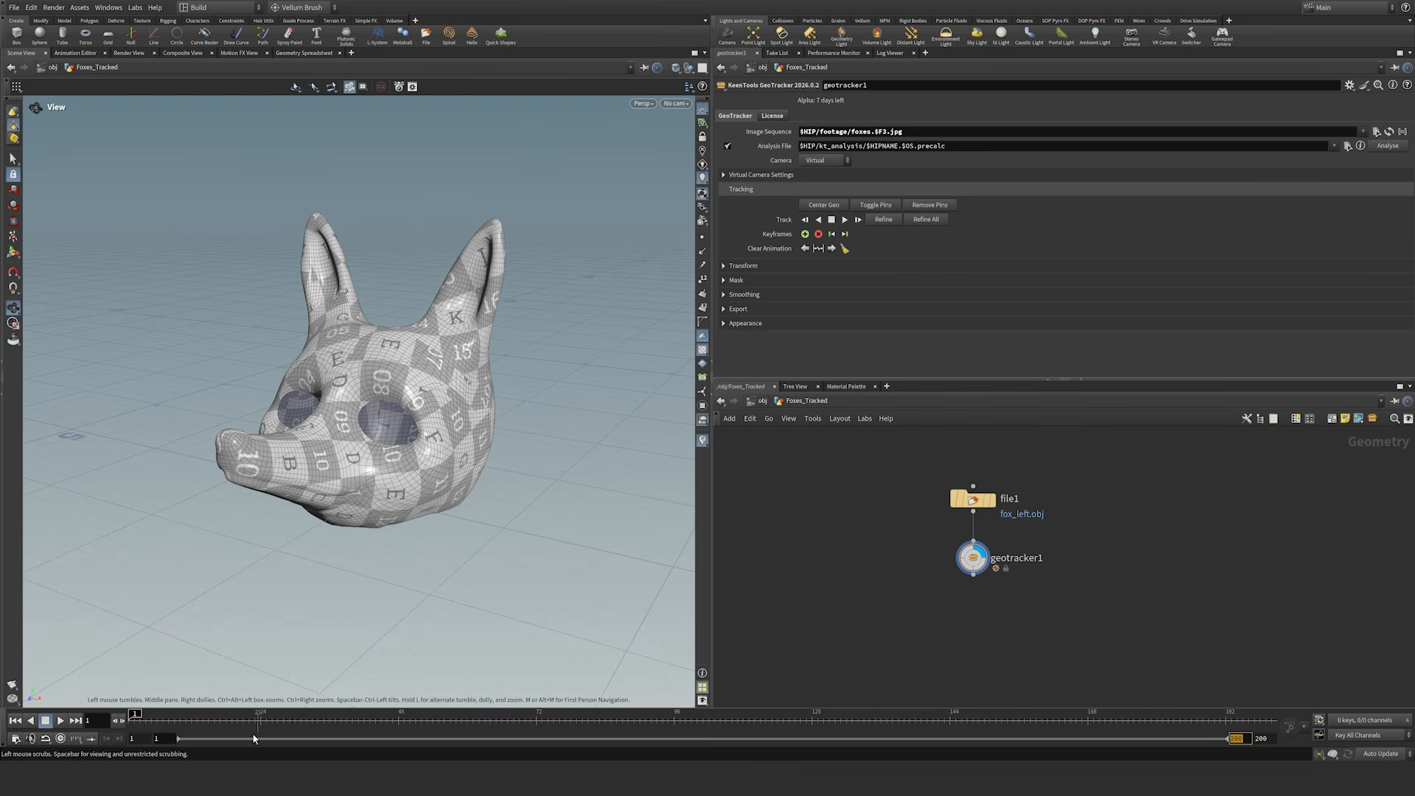
{"action": "left_click", "coordinate": [164, 740]}
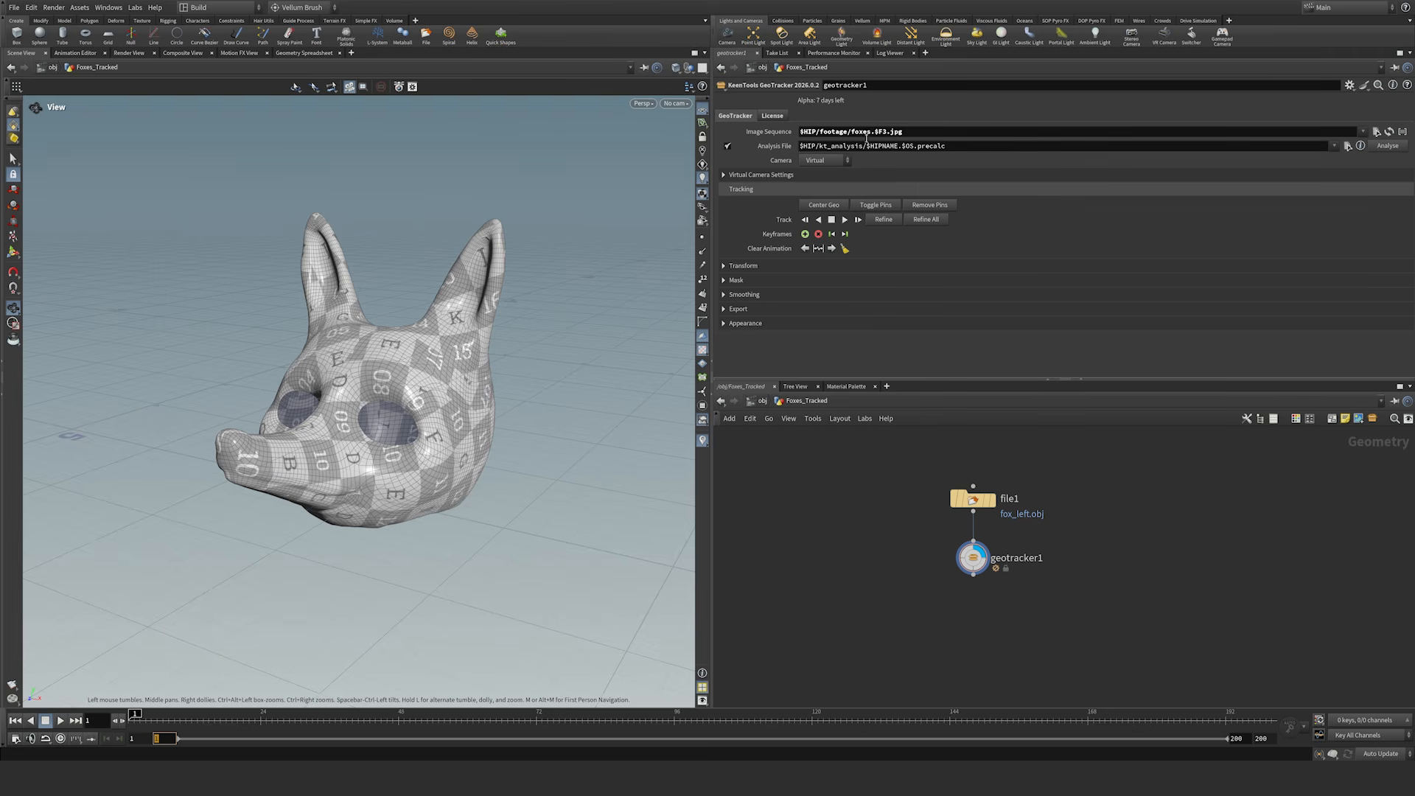
Step: Check the FPS value in the Global Animation Options and close the window without changes
{"action": "left_click", "coordinate": [15, 739]}
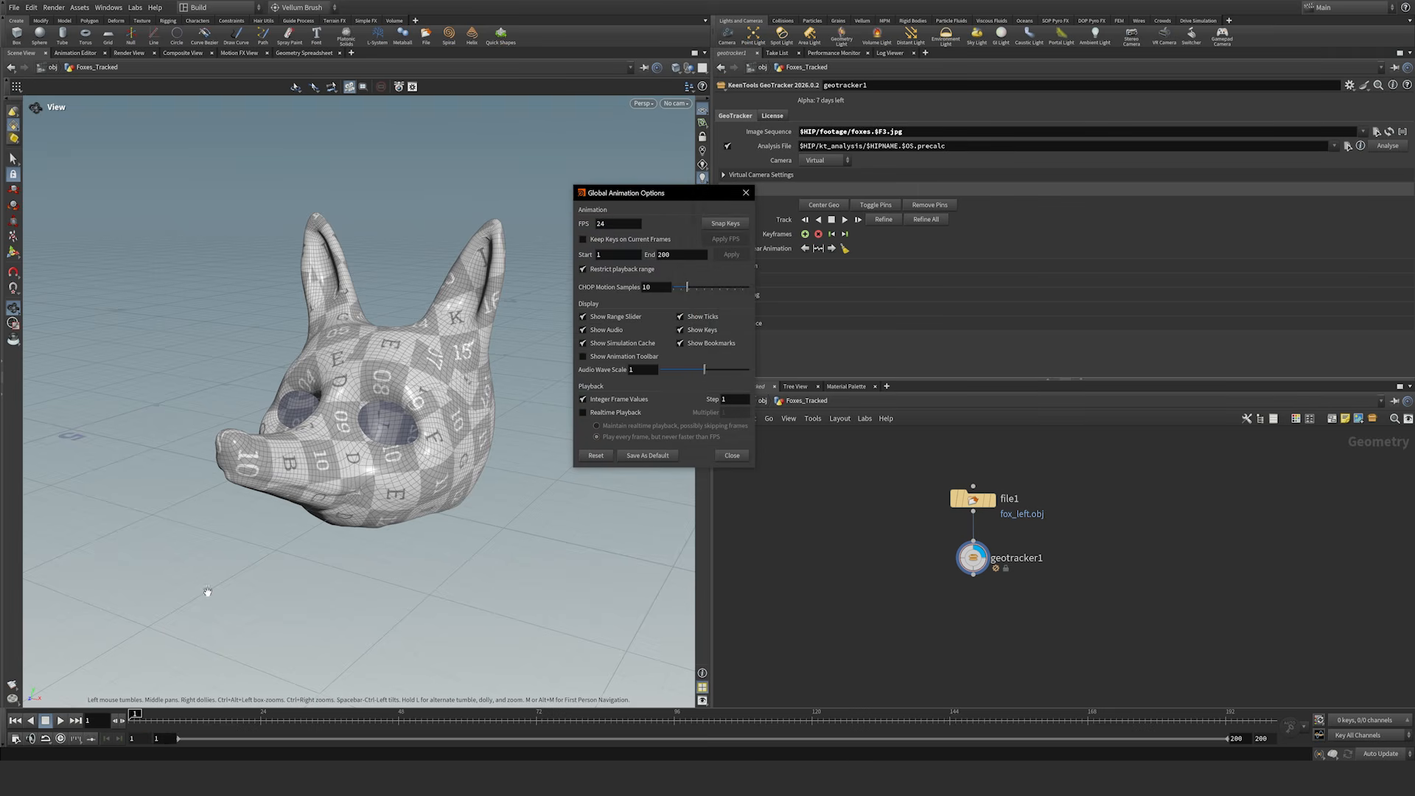
{"action": "left_click_drag", "start_coordinate": [625, 193], "coordinate": [577, 209]}
{"action": "double_click", "coordinate": [575, 243]}
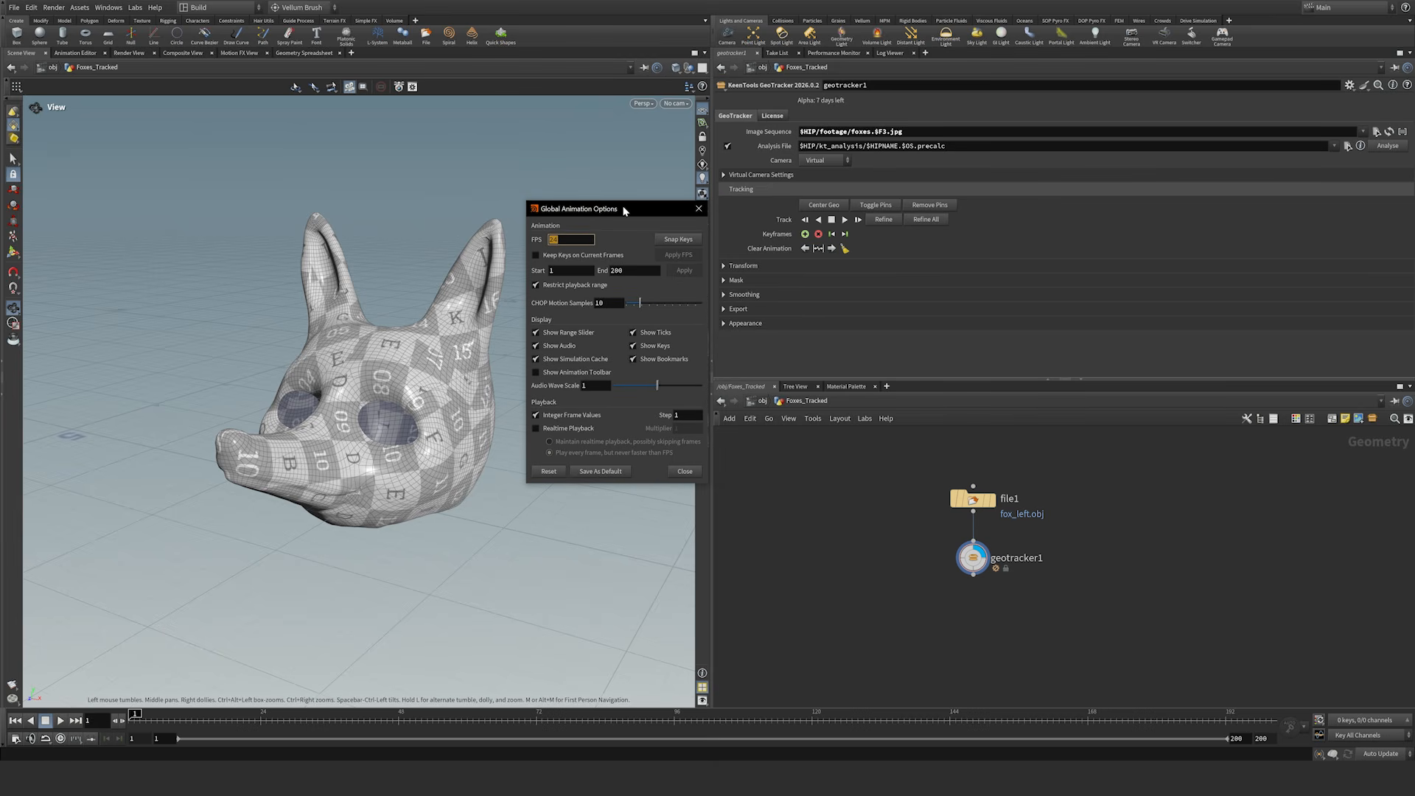
{"action": "left_click", "coordinate": [577, 242]}
{"action": "left_click", "coordinate": [685, 472]}
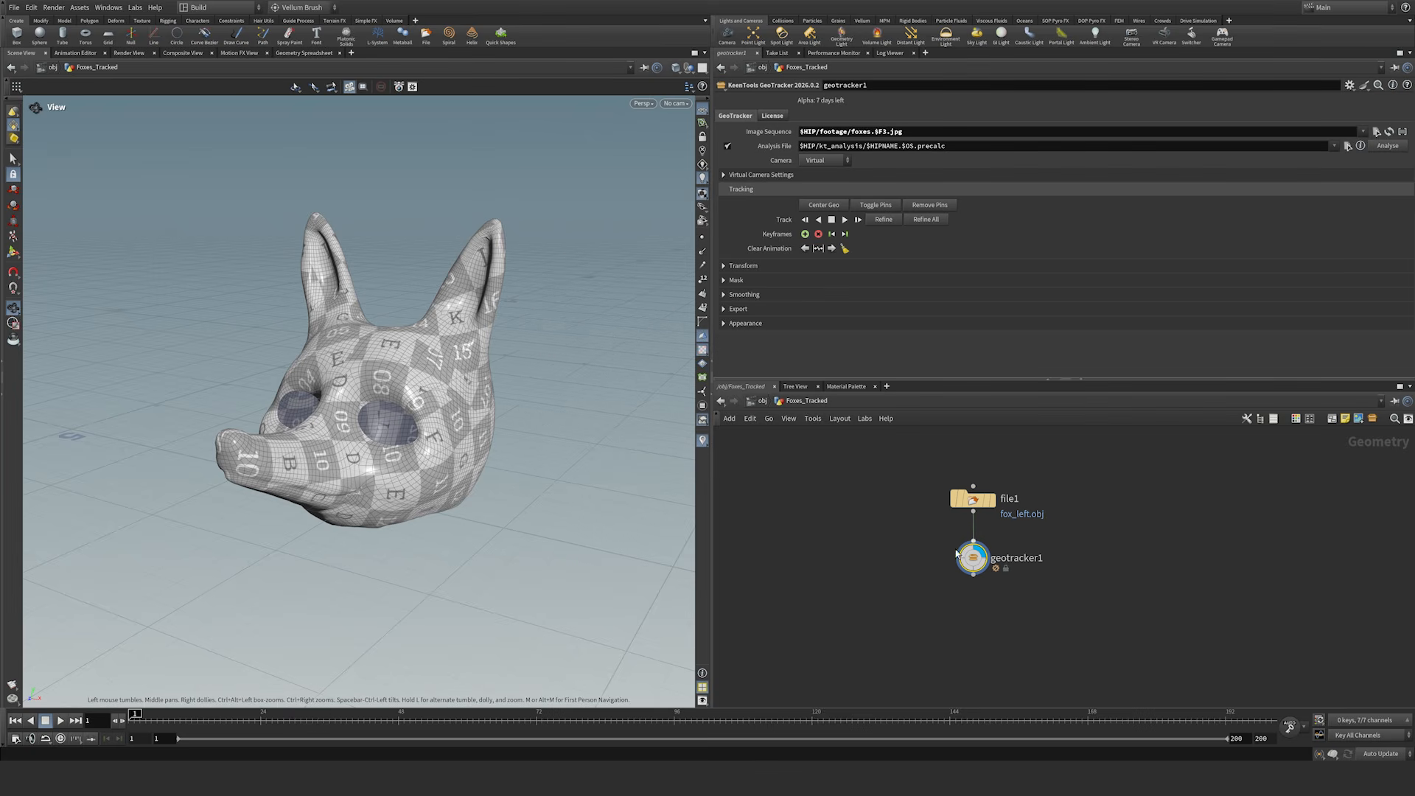
Step: Activate the GeoTracker tool in the viewport to show the foxes footage, and play it on the timeline
{"action": "mouse_move", "coordinate": [977, 563]}
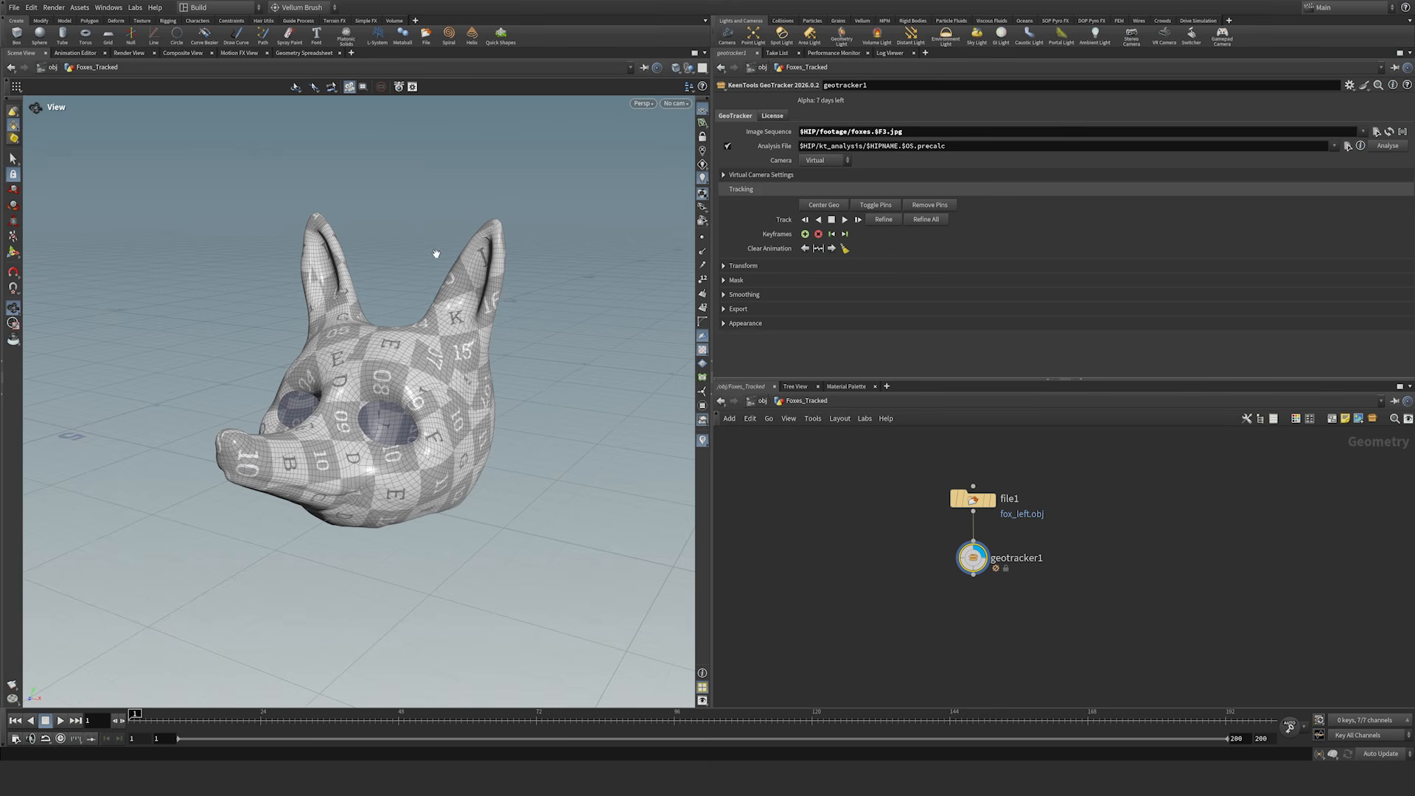
{"action": "key", "text": "Return"}
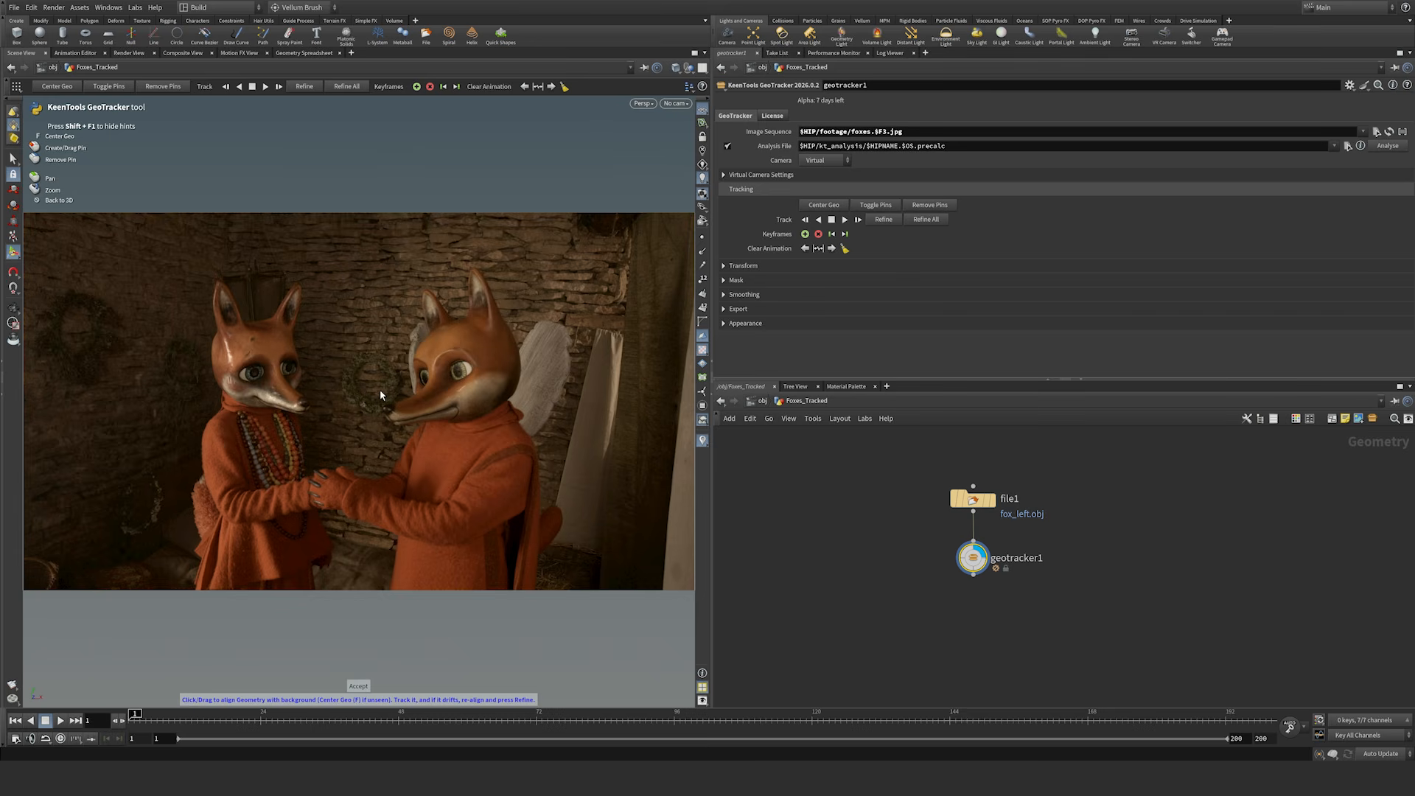
{"action": "key", "text": "Up"}
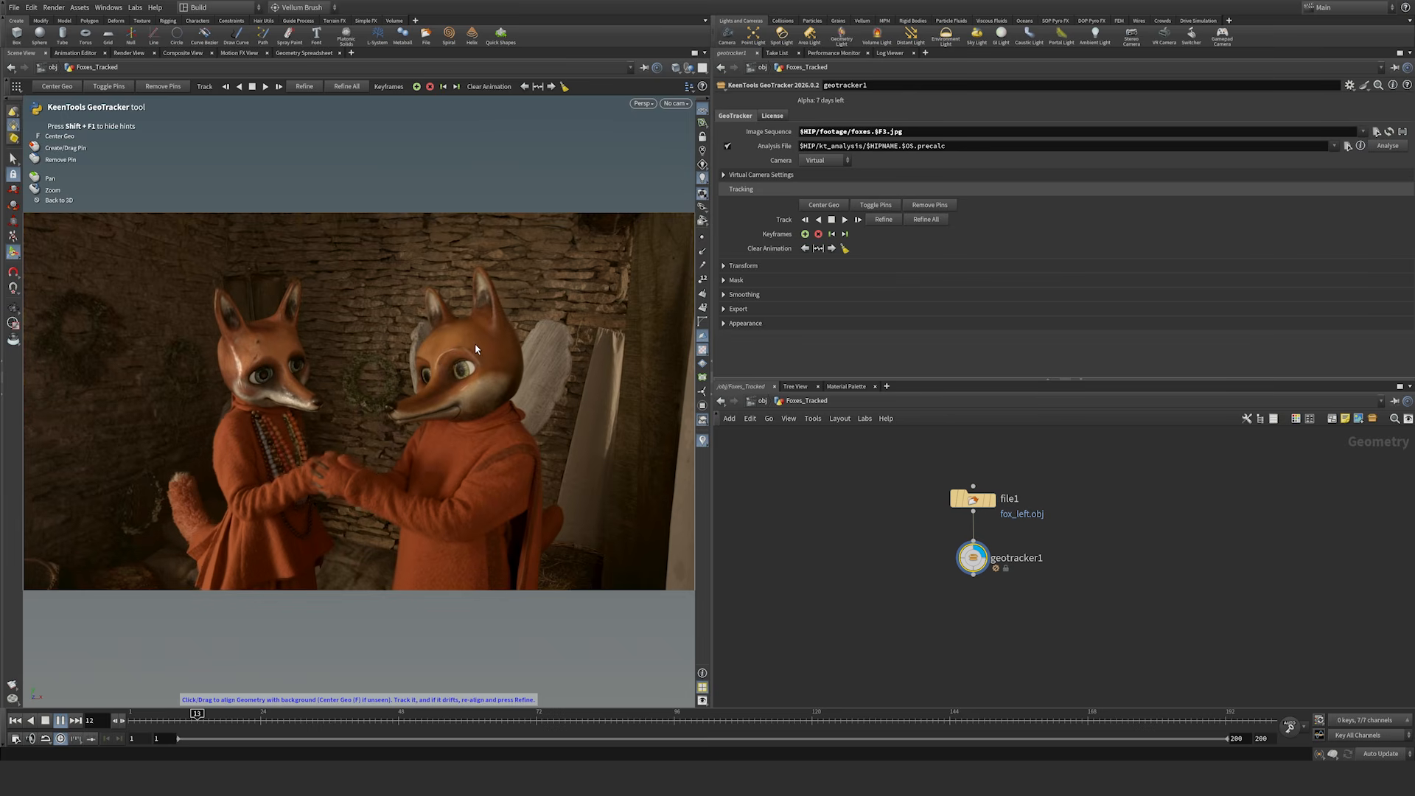
{"action": "key", "text": "Up"}
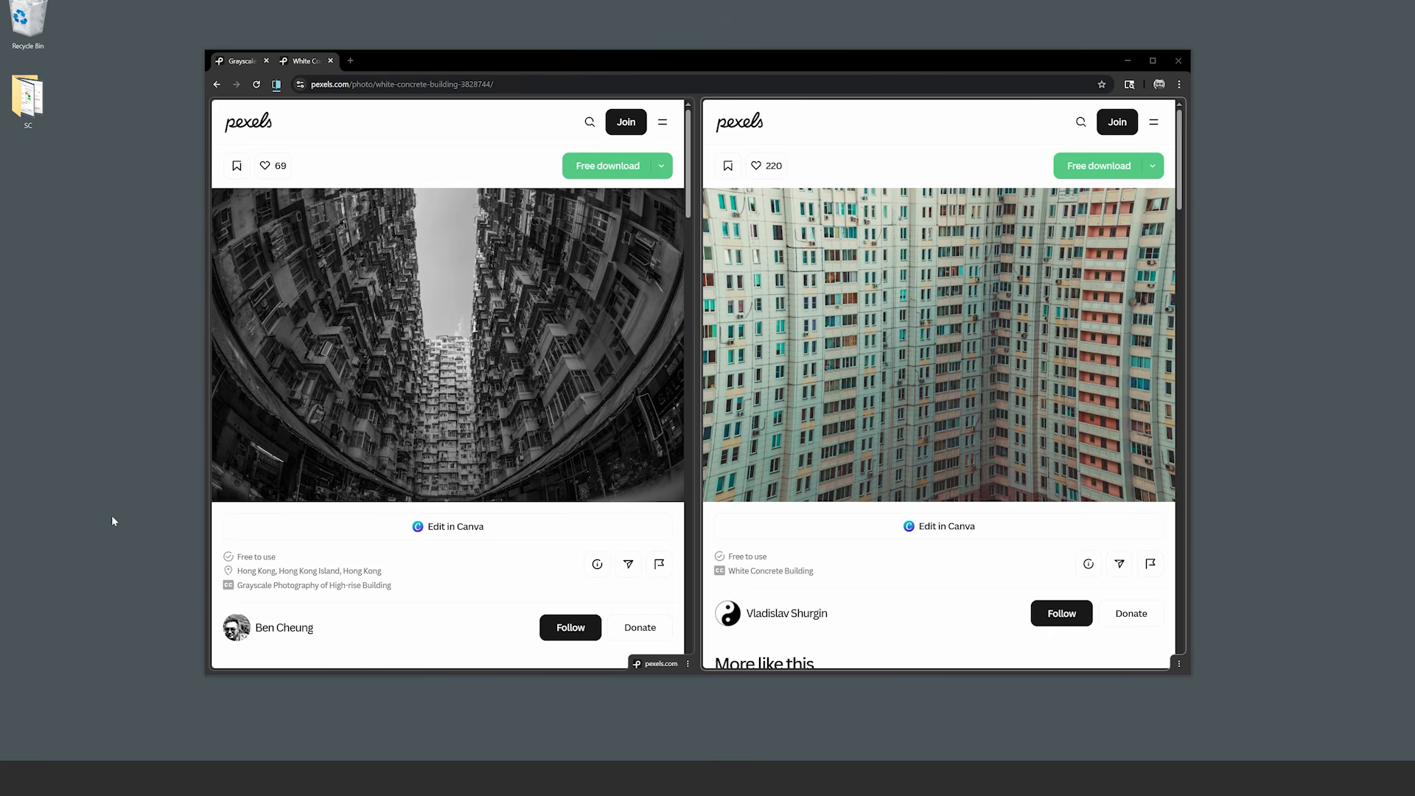
Step: On the Pexels browser pages, outline the grayscale high-rise photo's curved edges and center, and the white building photo's side edges, in yellow
{"action": "key", "text": "ctrl+alt+shift+2"}
{"action": "mouse_move", "coordinate": [217, 255]}
{"action": "left_mouse_down"}
{"action": "mouse_move", "coordinate": [233, 316]}
{"action": "mouse_move", "coordinate": [278, 385]}
{"action": "mouse_move", "coordinate": [407, 488]}
{"action": "left_mouse_up"}
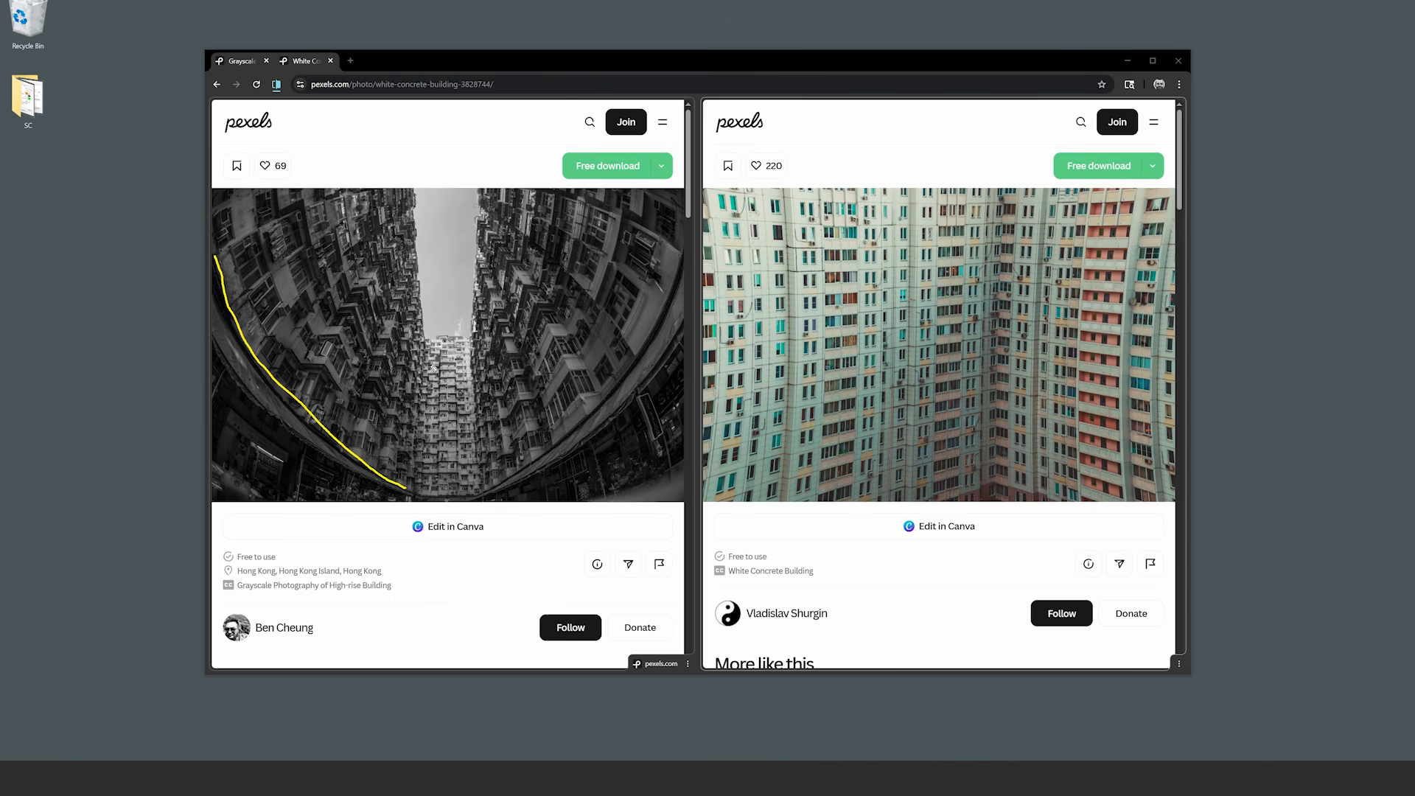
{"action": "left_click_drag", "start_coordinate": [220, 249], "coordinate": [355, 193]}
{"action": "left_click_drag", "start_coordinate": [679, 254], "coordinate": [529, 194]}
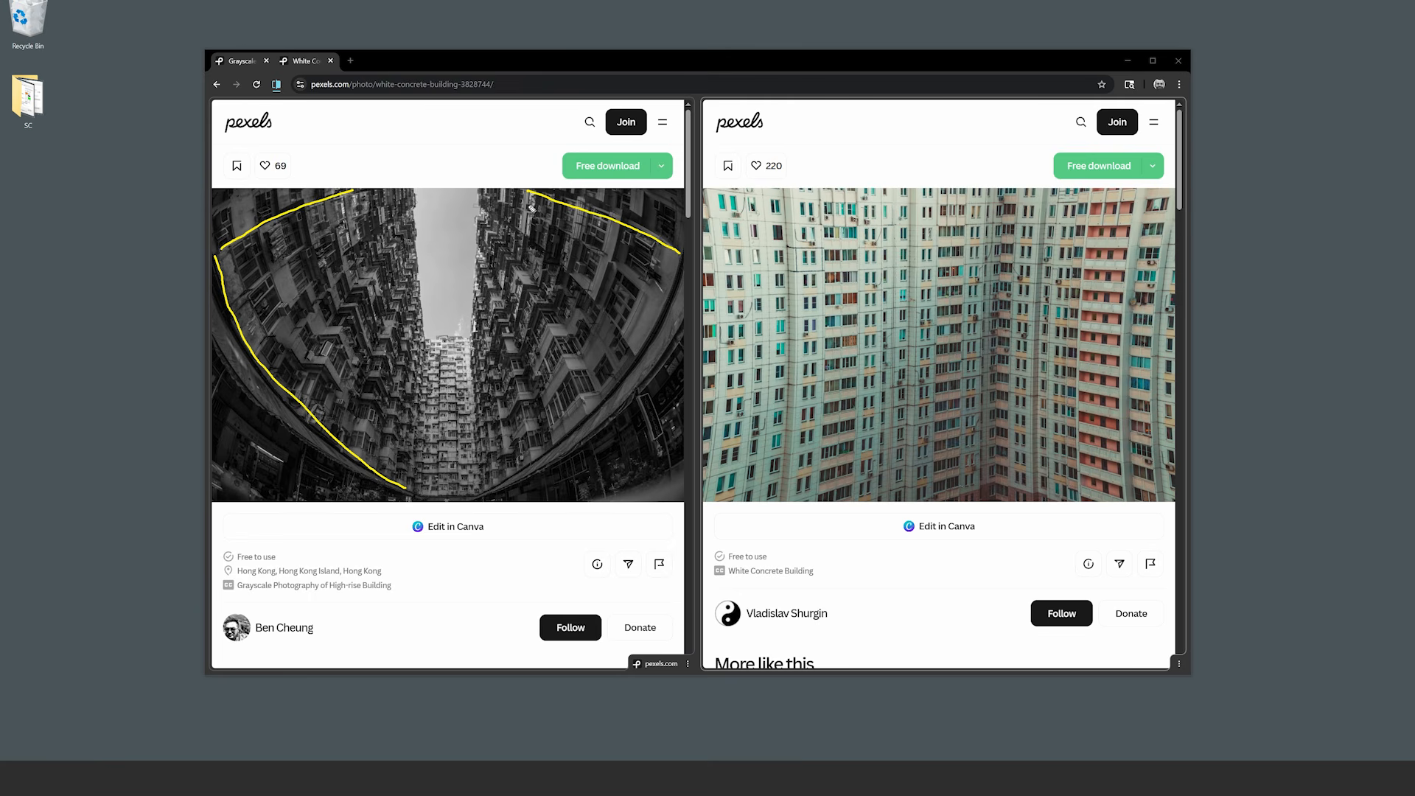
{"action": "mouse_move", "coordinate": [681, 325]}
{"action": "left_mouse_down"}
{"action": "mouse_move", "coordinate": [593, 433]}
{"action": "mouse_move", "coordinate": [494, 491]}
{"action": "left_mouse_up"}
{"action": "mouse_move", "coordinate": [449, 308]}
{"action": "left_mouse_down"}
{"action": "mouse_move", "coordinate": [450, 351]}
{"action": "mouse_move", "coordinate": [481, 330]}
{"action": "left_mouse_up"}
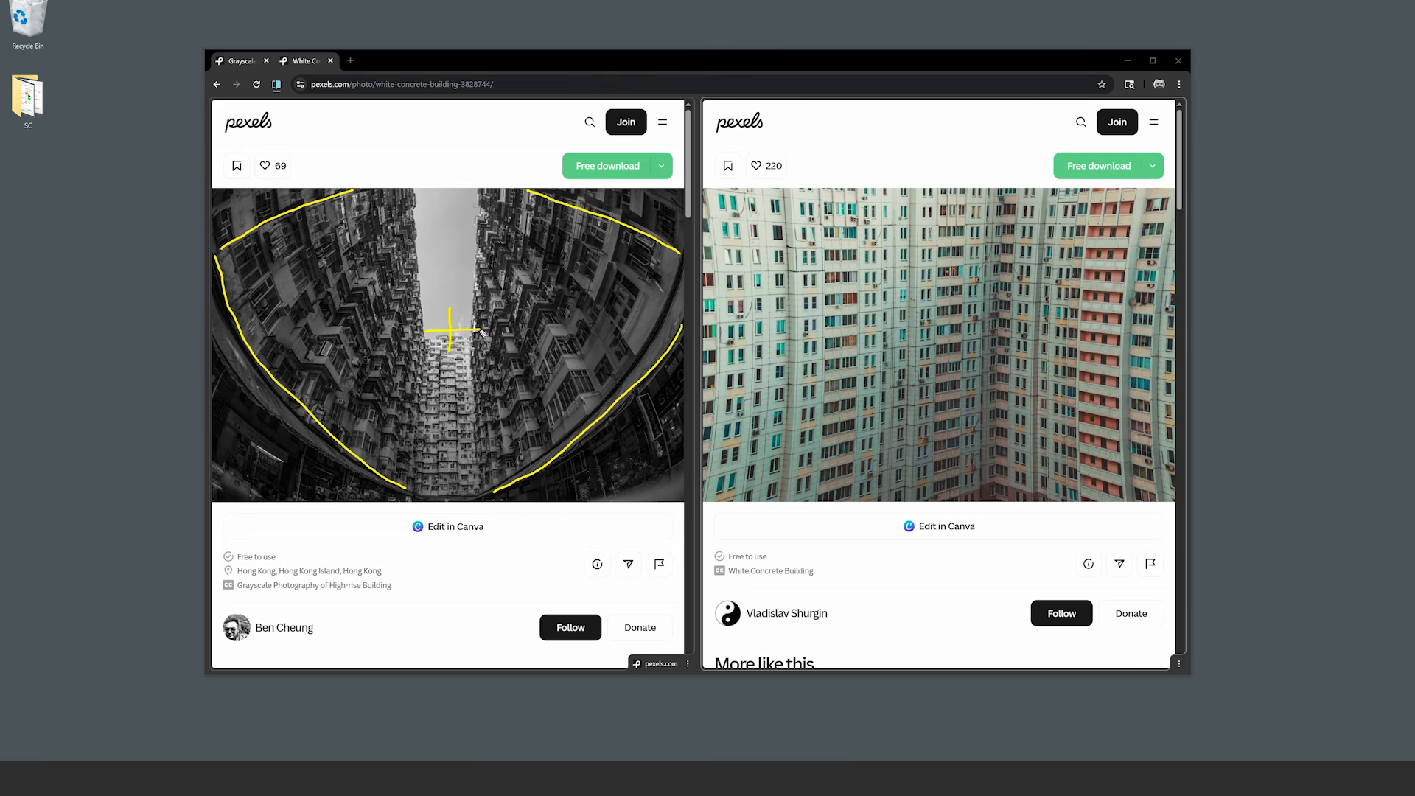
{"action": "mouse_move", "coordinate": [441, 343]}
{"action": "left_mouse_down"}
{"action": "mouse_move", "coordinate": [442, 383]}
{"action": "mouse_move", "coordinate": [456, 382]}
{"action": "left_mouse_up"}
{"action": "mouse_move", "coordinate": [706, 191]}
{"action": "left_mouse_down"}
{"action": "mouse_move", "coordinate": [722, 339]}
{"action": "mouse_move", "coordinate": [706, 490]}
{"action": "left_mouse_up"}
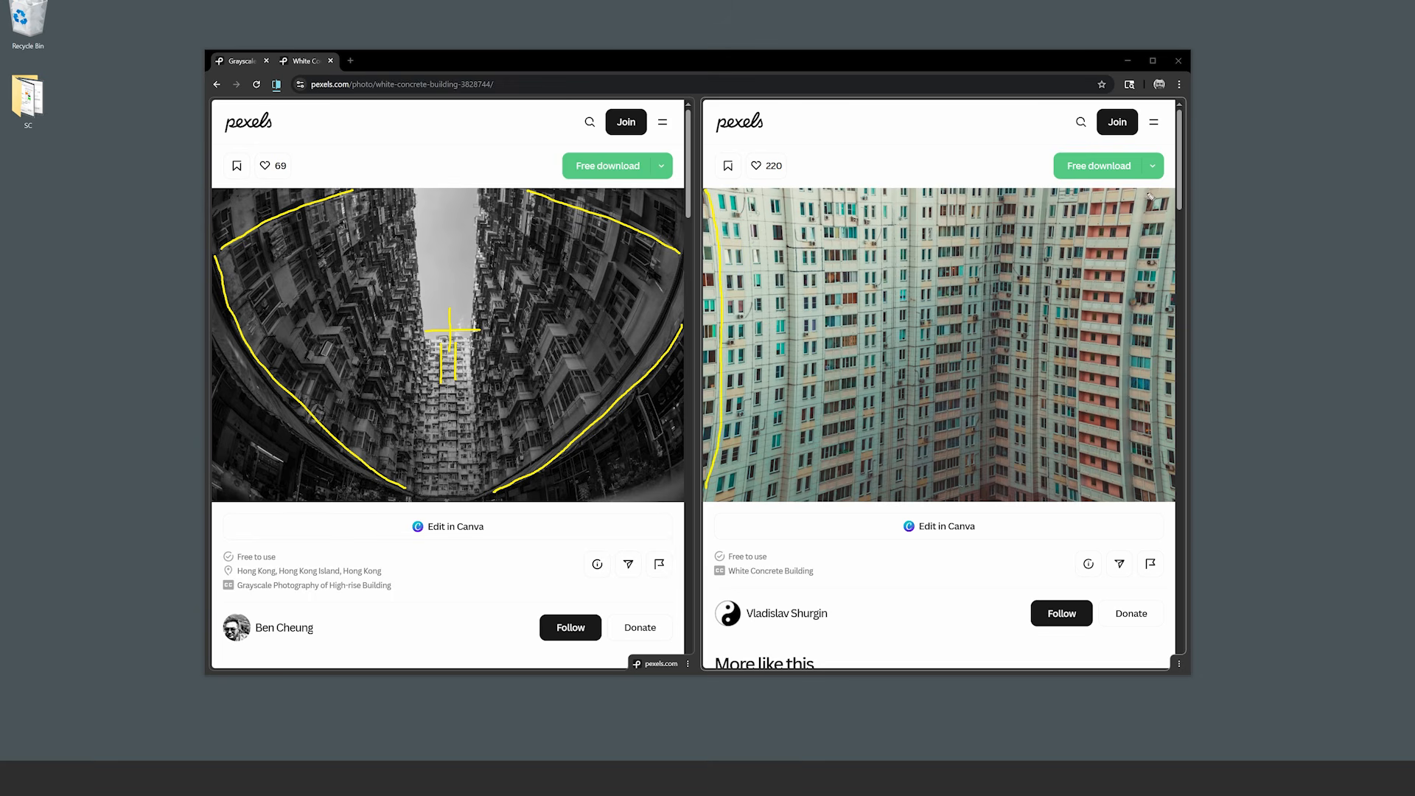
{"action": "mouse_move", "coordinate": [1152, 193]}
{"action": "left_mouse_down"}
{"action": "mouse_move", "coordinate": [1123, 255]}
{"action": "mouse_move", "coordinate": [1117, 372]}
{"action": "mouse_move", "coordinate": [1152, 505]}
{"action": "left_mouse_up"}
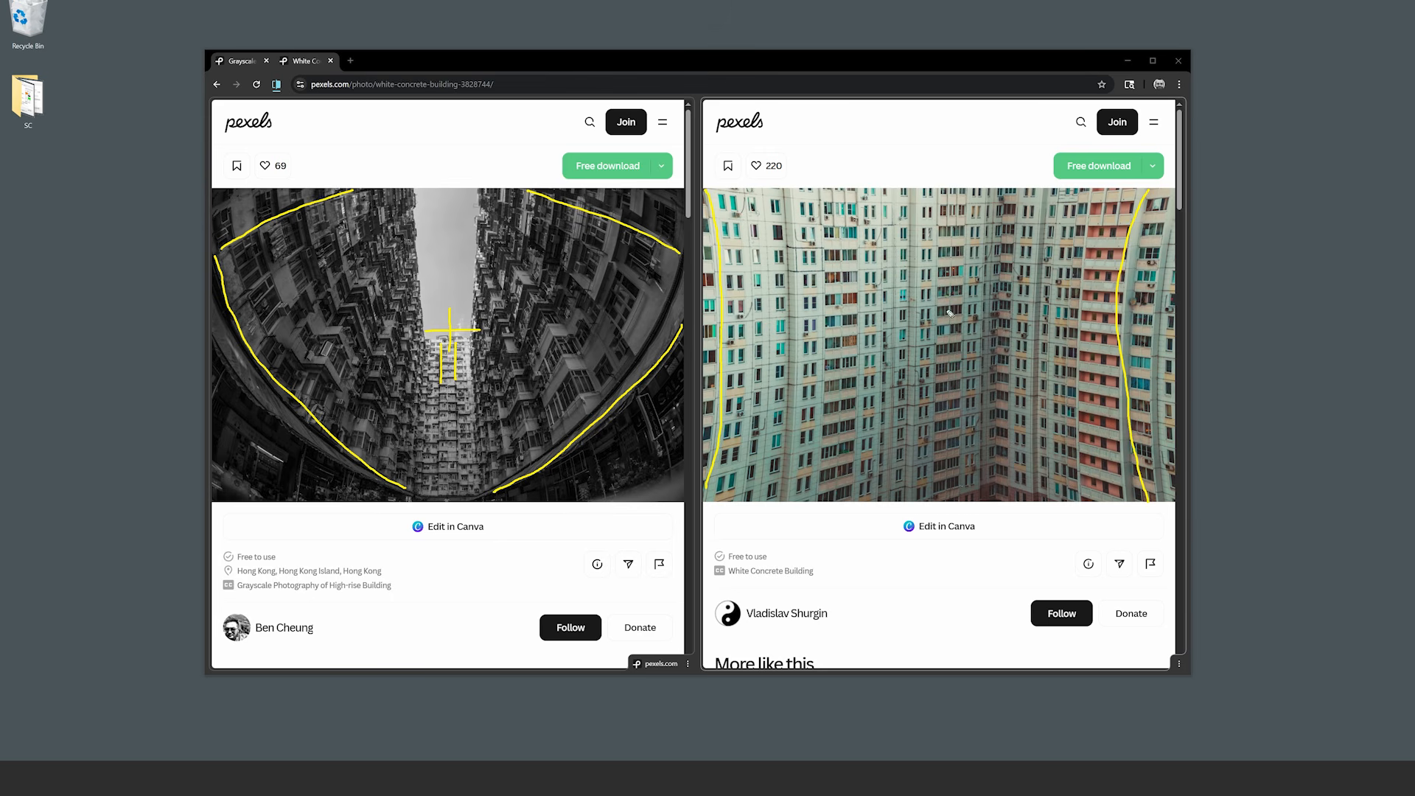
Step: Mark the white building photo's center with a yellow cross and draw four arrows toward it from the photo's corners
{"action": "mouse_move", "coordinate": [941, 316]}
{"action": "left_mouse_down"}
{"action": "mouse_move", "coordinate": [940, 362]}
{"action": "mouse_move", "coordinate": [935, 339]}
{"action": "mouse_move", "coordinate": [961, 340]}
{"action": "left_mouse_up"}
{"action": "mouse_move", "coordinate": [726, 199]}
{"action": "left_mouse_down"}
{"action": "mouse_move", "coordinate": [905, 291]}
{"action": "mouse_move", "coordinate": [894, 300]}
{"action": "left_mouse_up"}
{"action": "mouse_move", "coordinate": [1146, 193]}
{"action": "left_mouse_down"}
{"action": "mouse_move", "coordinate": [979, 331]}
{"action": "mouse_move", "coordinate": [994, 334]}
{"action": "left_mouse_up"}
{"action": "mouse_move", "coordinate": [721, 488]}
{"action": "left_mouse_down"}
{"action": "mouse_move", "coordinate": [921, 373]}
{"action": "mouse_move", "coordinate": [920, 387]}
{"action": "left_mouse_up"}
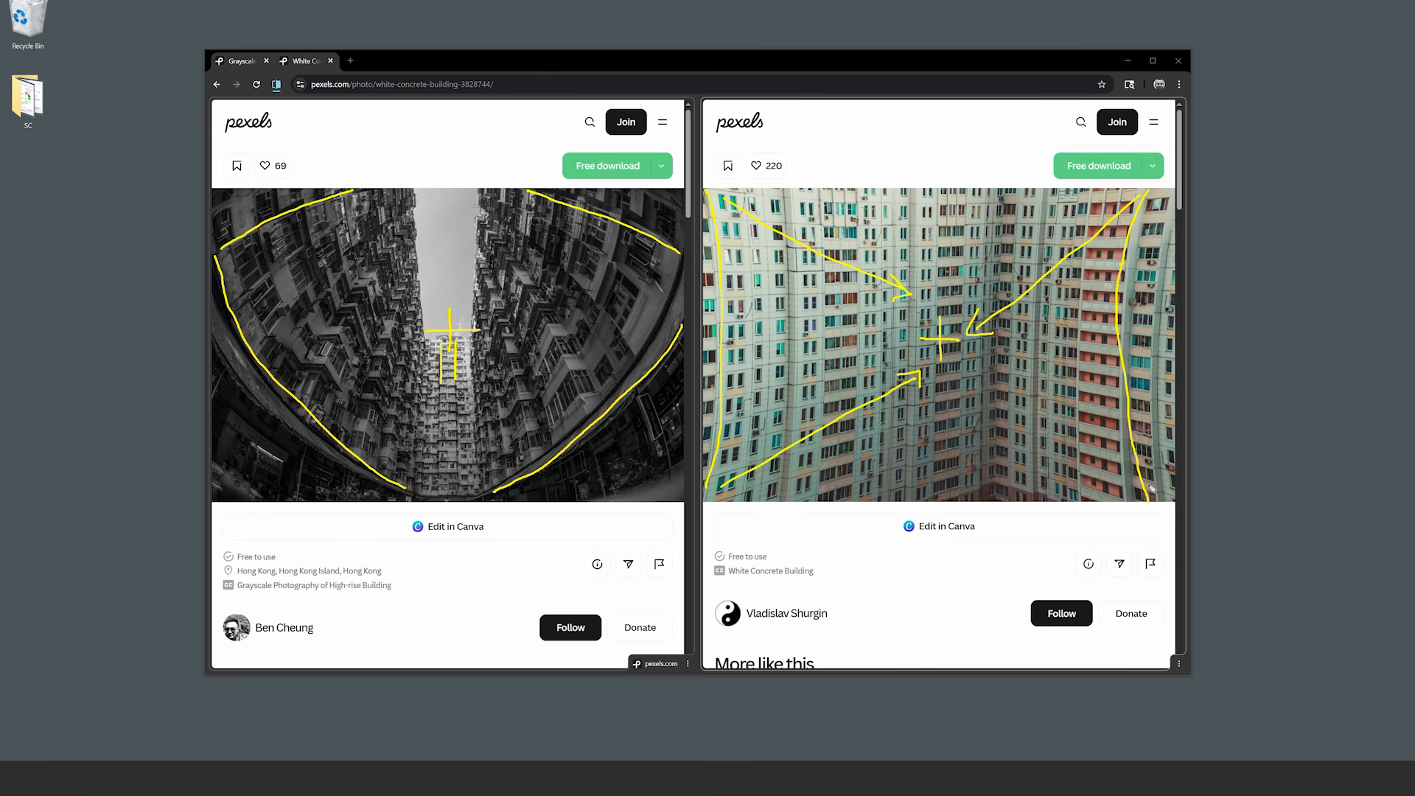
{"action": "mouse_move", "coordinate": [1142, 501]}
{"action": "left_mouse_down"}
{"action": "mouse_move", "coordinate": [968, 381]}
{"action": "mouse_move", "coordinate": [968, 399]}
{"action": "mouse_move", "coordinate": [1008, 387]}
{"action": "left_mouse_up"}
Step: Erase all yellow annotations from both Pexels photos and minimize the browser window
{"action": "key", "text": "Escape"}
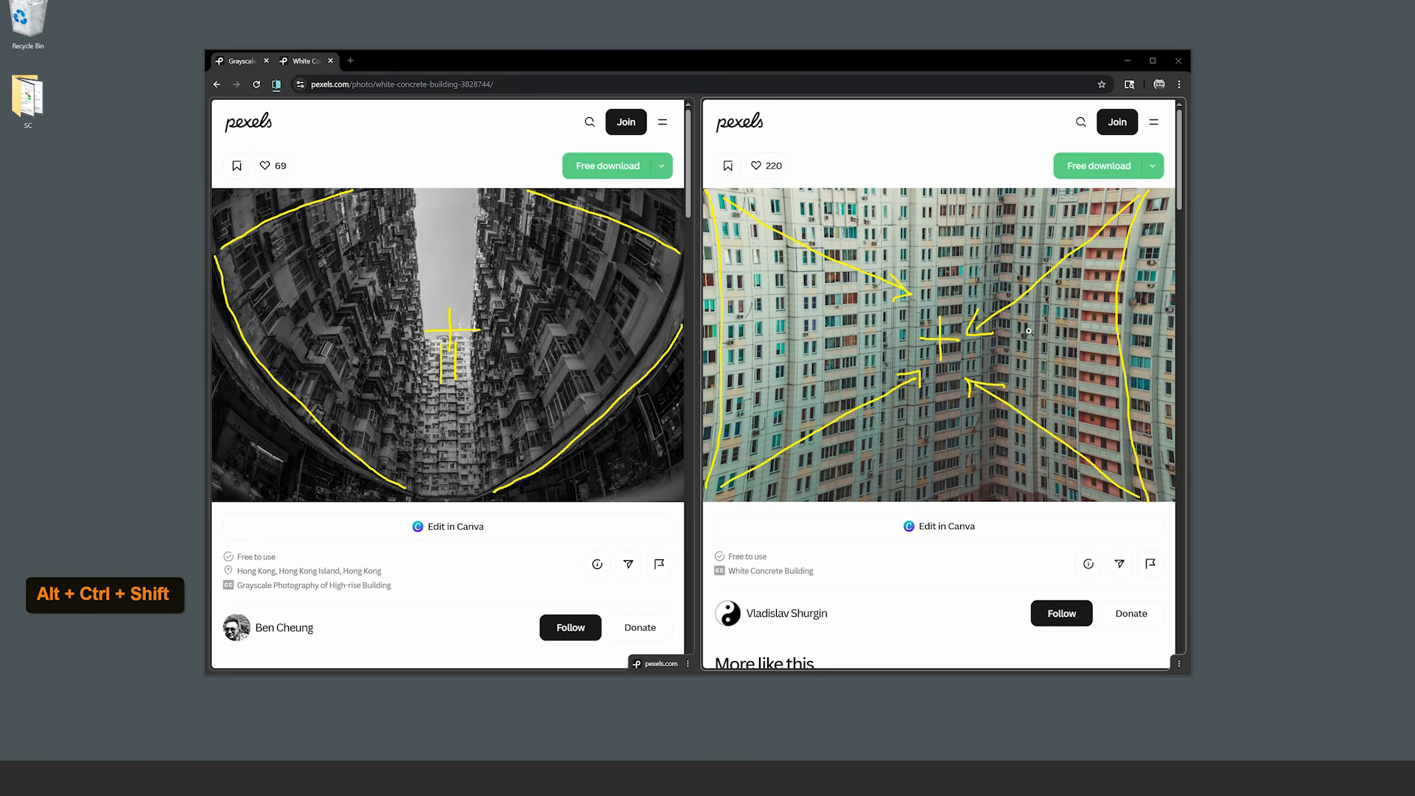
{"action": "key", "text": "ctrl+alt+shift+4"}
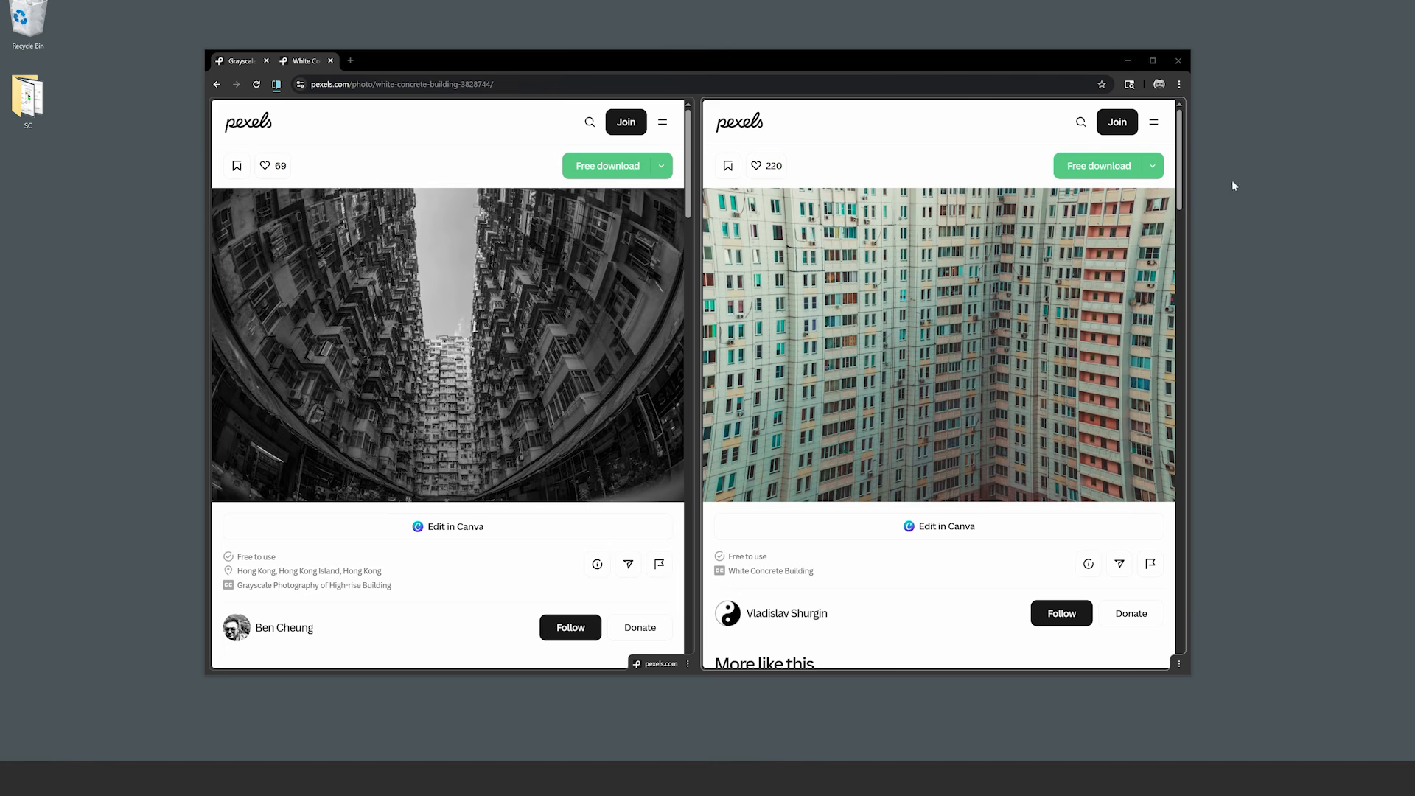
{"action": "left_click", "coordinate": [1127, 61]}
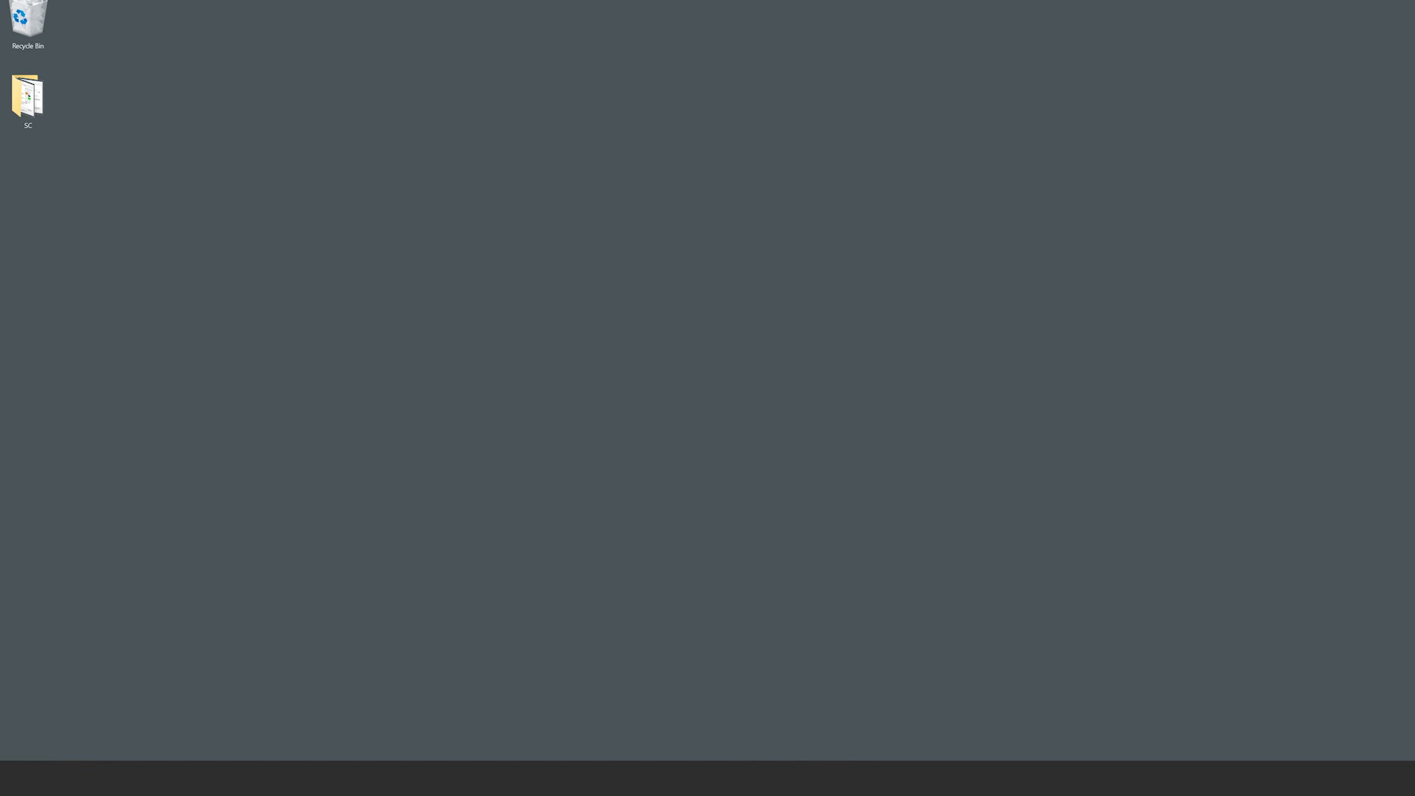
Step: Bring the djv player with the snowboarding footage onto the desktop and scrub it between frames 68 and 79
{"action": "left_click_drag", "start_coordinate": [1414, 432], "coordinate": [521, 110]}
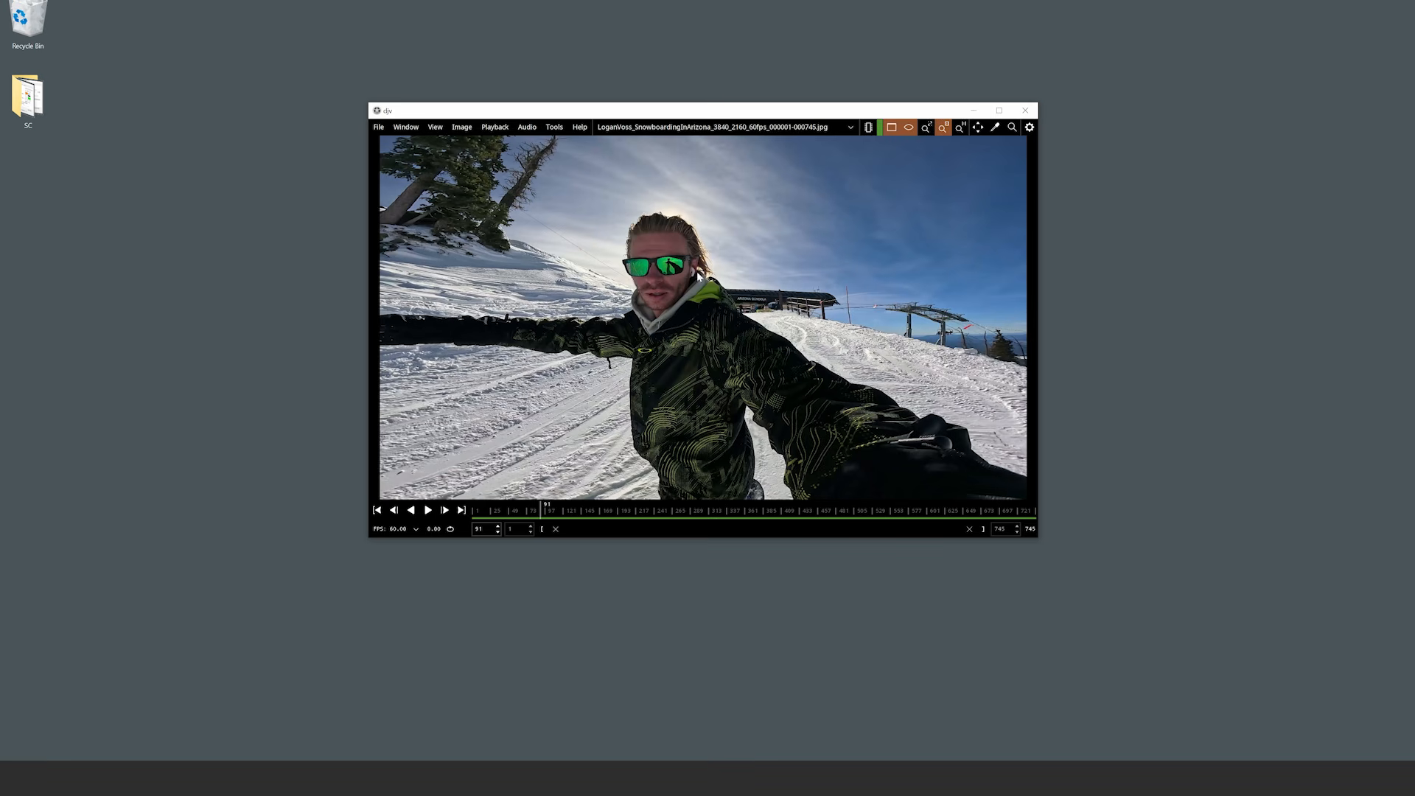
{"action": "left_click_drag", "start_coordinate": [538, 512], "coordinate": [524, 518]}
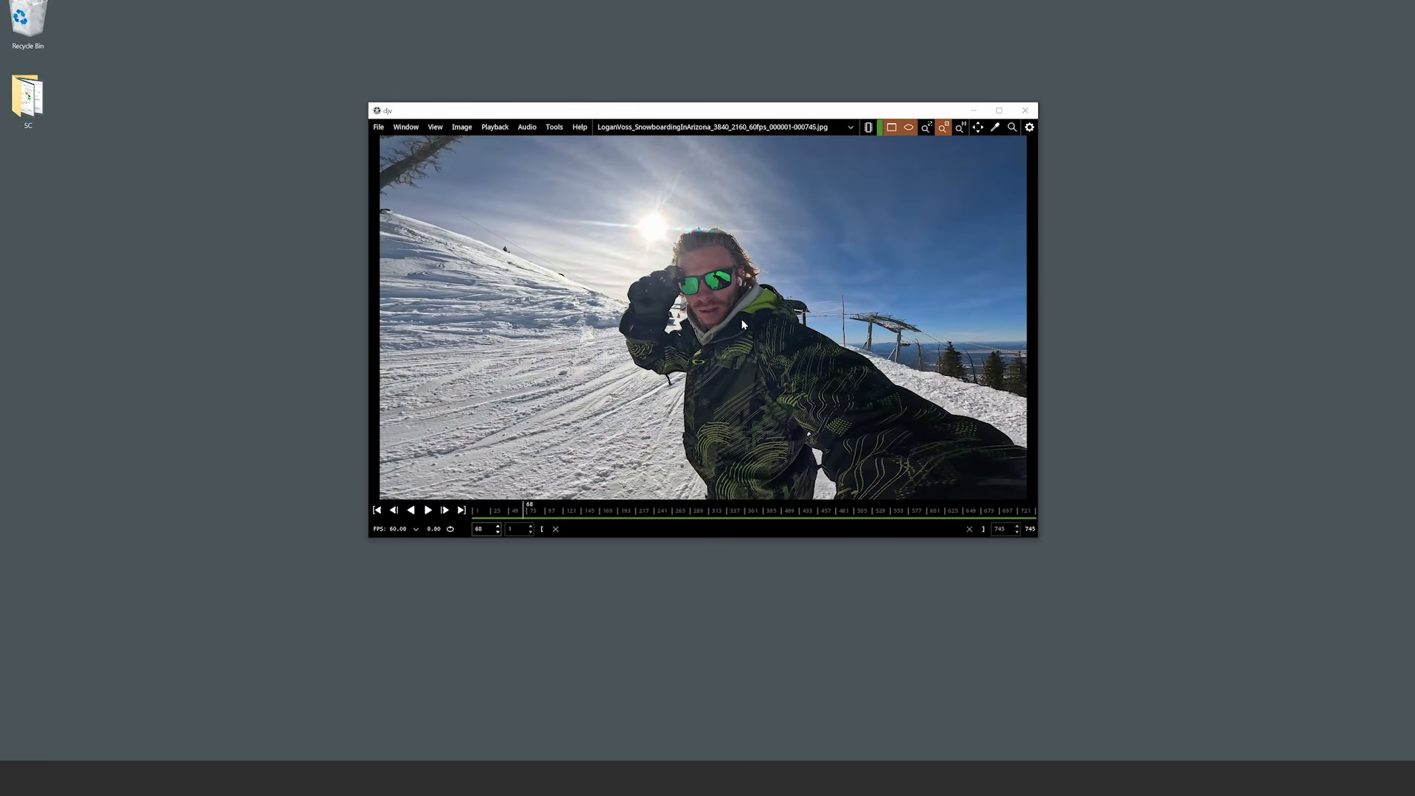
{"action": "mouse_move", "coordinate": [523, 517]}
{"action": "left_mouse_down"}
{"action": "mouse_move", "coordinate": [631, 521]}
{"action": "mouse_move", "coordinate": [483, 529]}
{"action": "mouse_move", "coordinate": [527, 527]}
{"action": "left_mouse_up"}
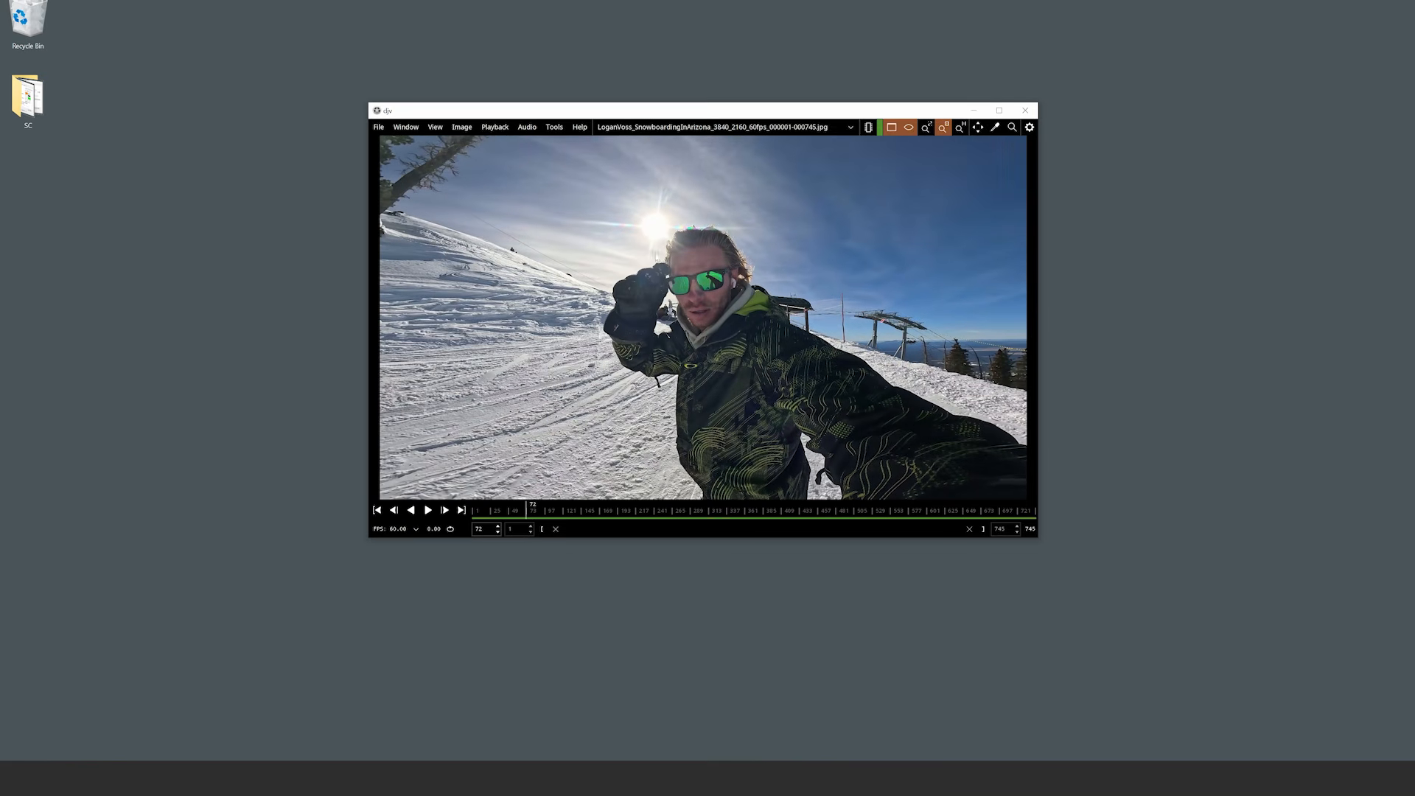
{"action": "left_click", "coordinate": [529, 510]}
{"action": "left_click_drag", "start_coordinate": [528, 507], "coordinate": [534, 507]}
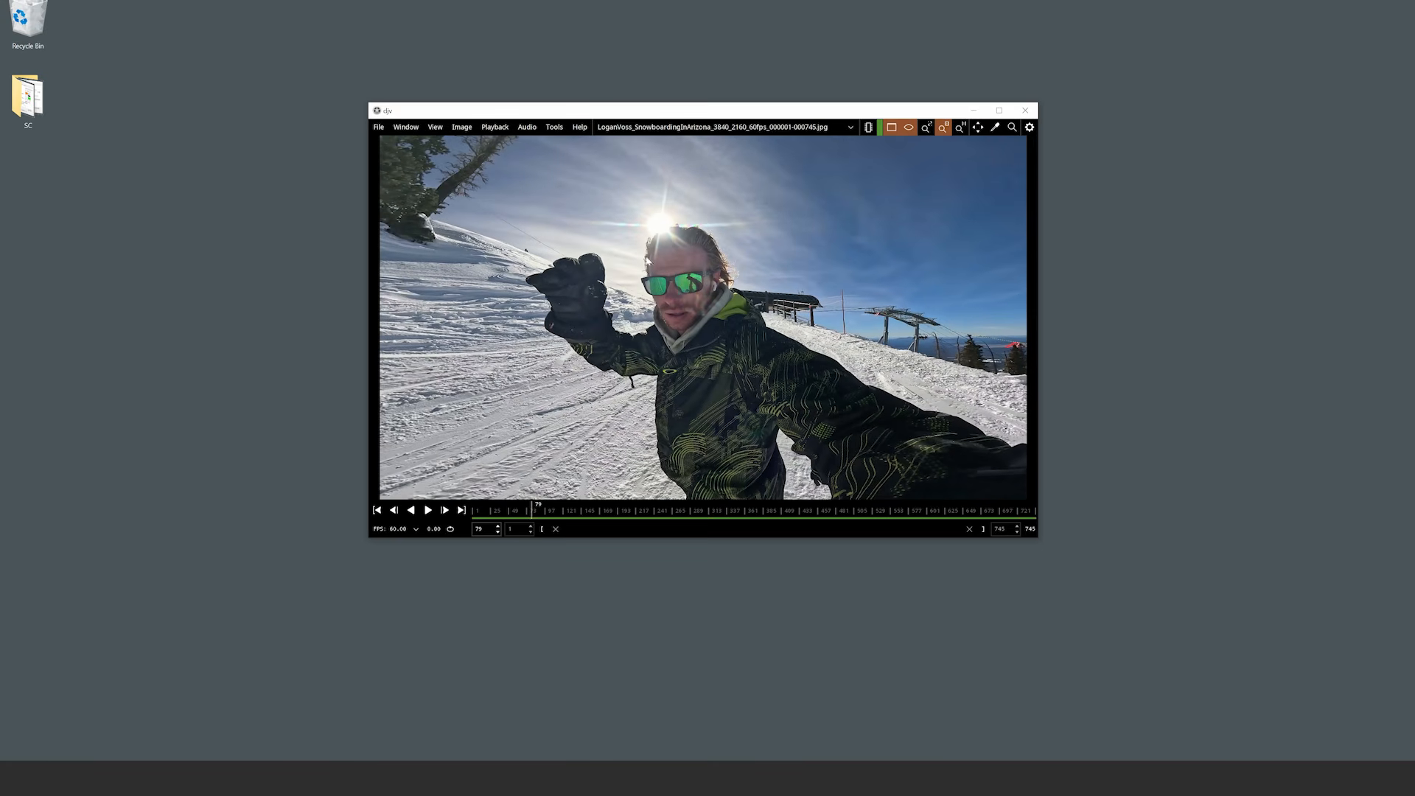
Step: Go through the snowboarding footage frame by frame between frames 82 and 71 to examine the lens distortion
{"action": "key", "text": "Right"}
{"action": "key", "text": "Right"}
{"action": "key", "text": "Right"}
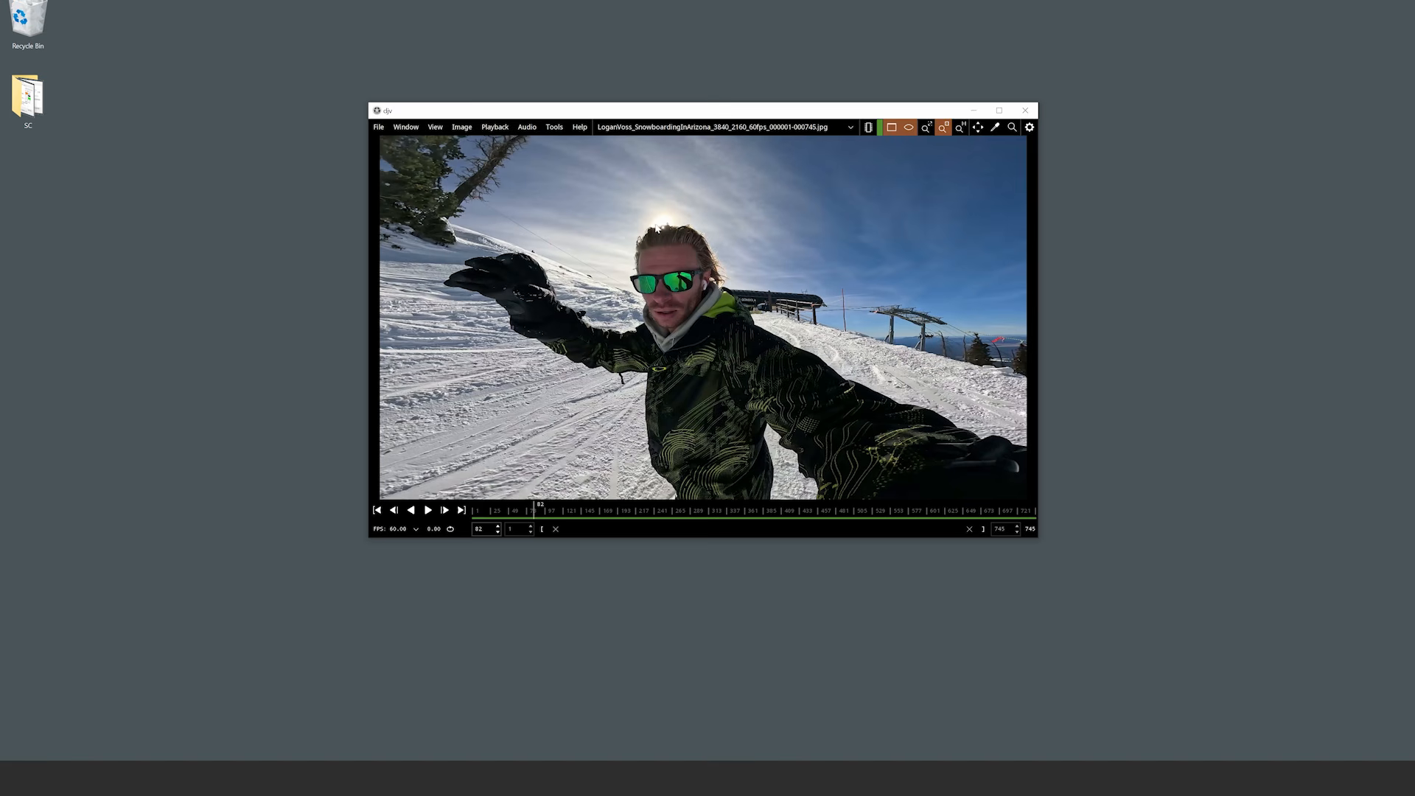
{"action": "key", "text": "Left"}
{"action": "key", "text": "Left"}
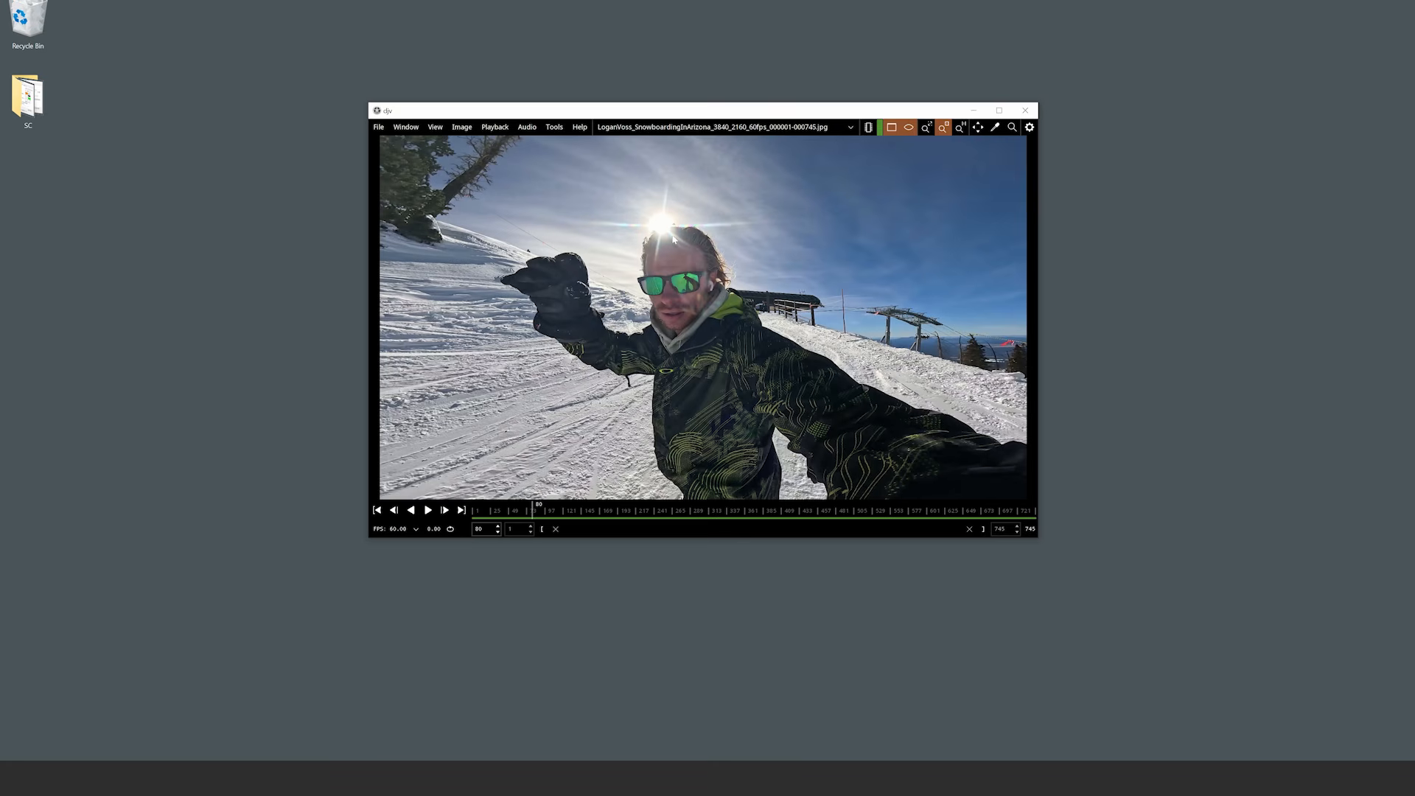
{"action": "key", "text": "Left"}
{"action": "key", "text": "Left"}
{"action": "key", "text": "Left"}
{"action": "key", "text": "Right"}
{"action": "key", "text": "Right"}
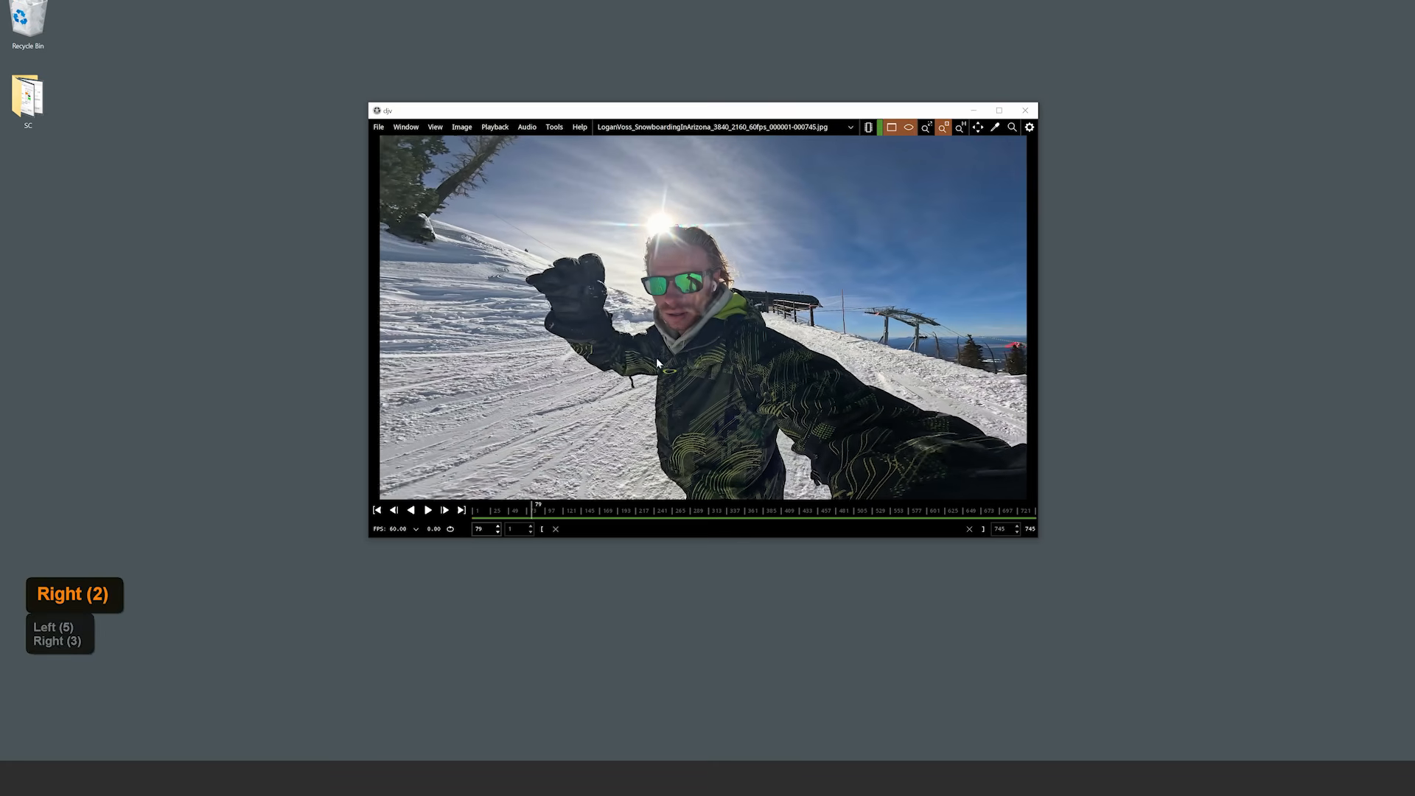
{"action": "key", "text": "Left"}
{"action": "key", "text": "Left"}
{"action": "key", "text": "Left"}
{"action": "key", "text": "Left"}
{"action": "key", "text": "Left"}
{"action": "key", "text": "Left"}
{"action": "key", "text": "Left"}
{"action": "key", "text": "Left"}
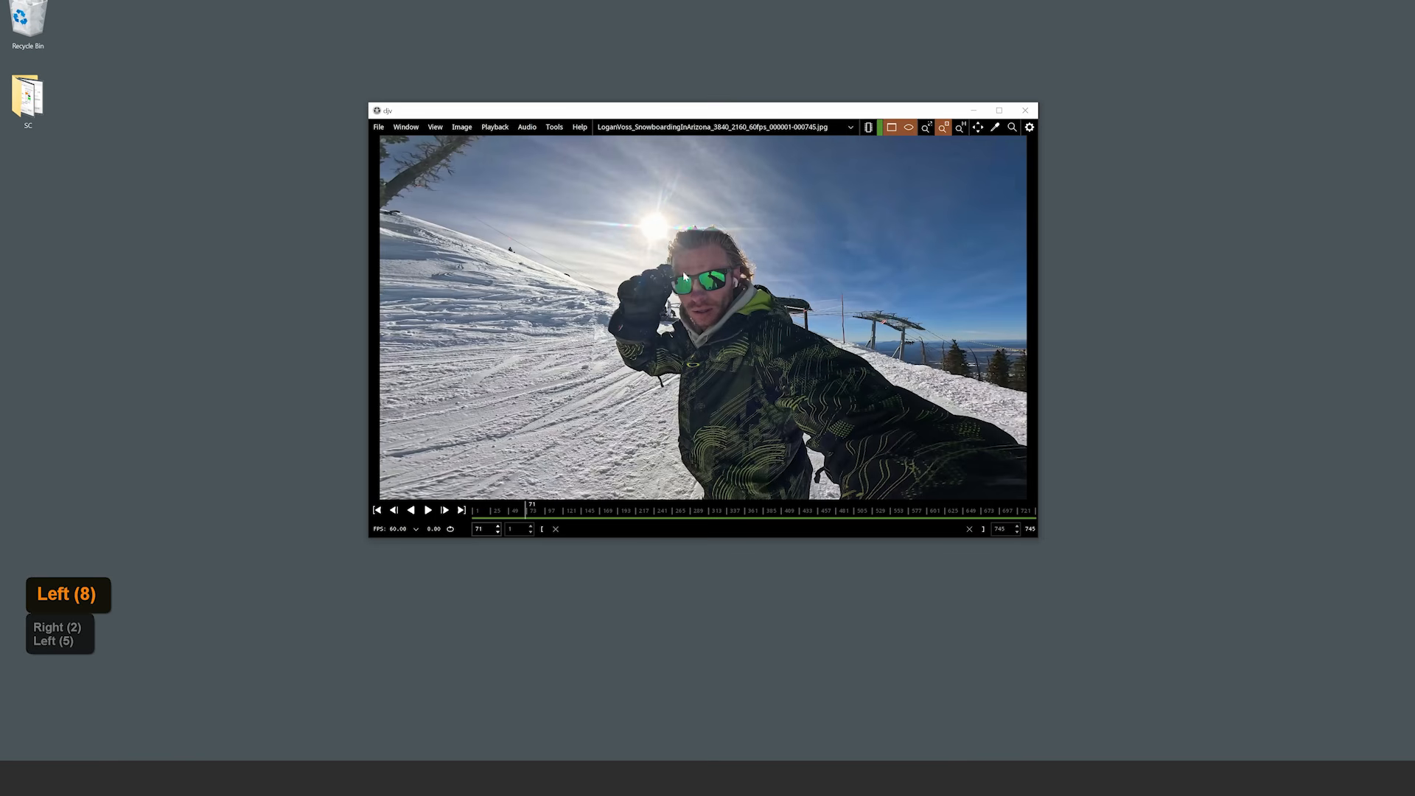
Step: Scrub the snowboarding footage between frames 88 and 198, stopping at frame 185, to compare shapes near the image edges
{"action": "left_click_drag", "start_coordinate": [528, 510], "coordinate": [623, 501]}
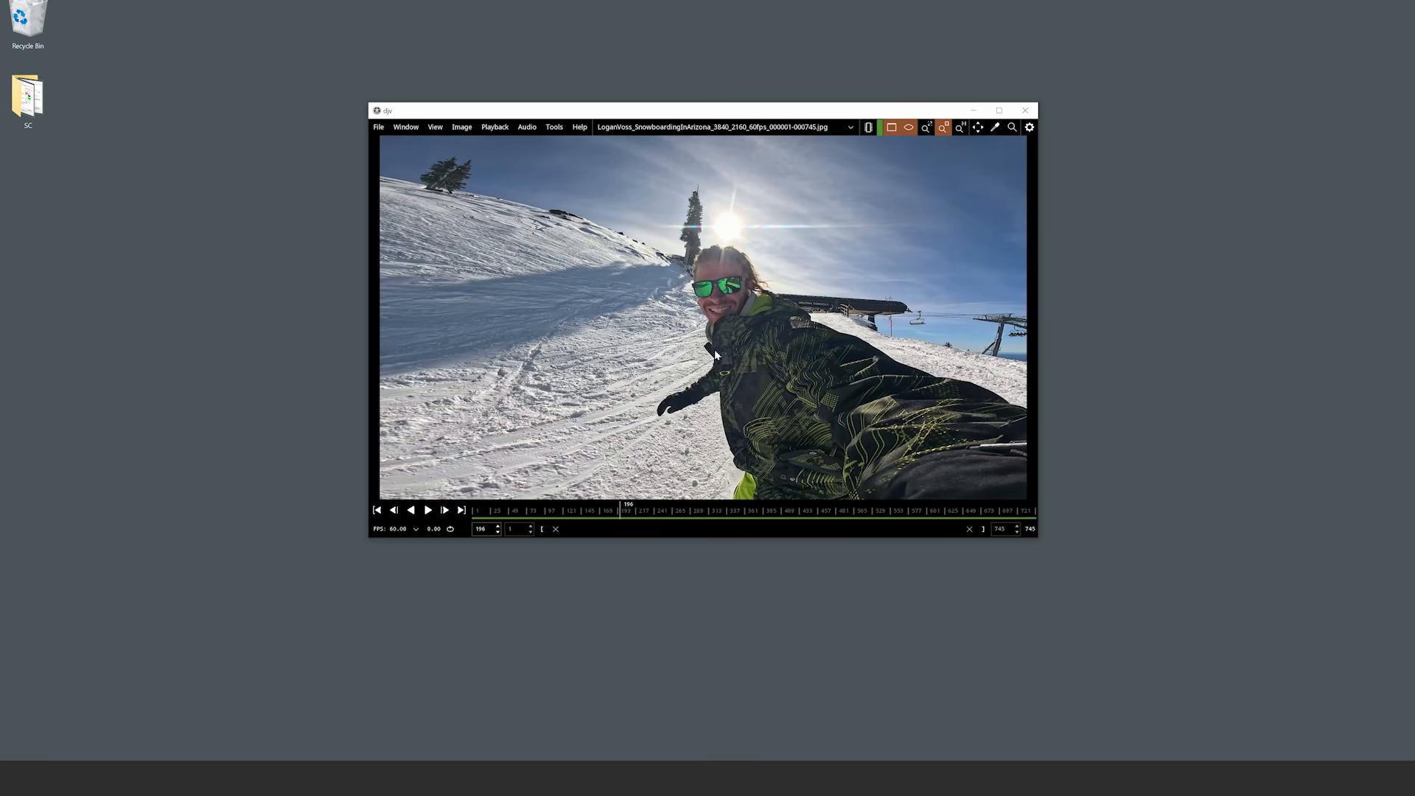
{"action": "left_click_drag", "start_coordinate": [623, 515], "coordinate": [543, 521]}
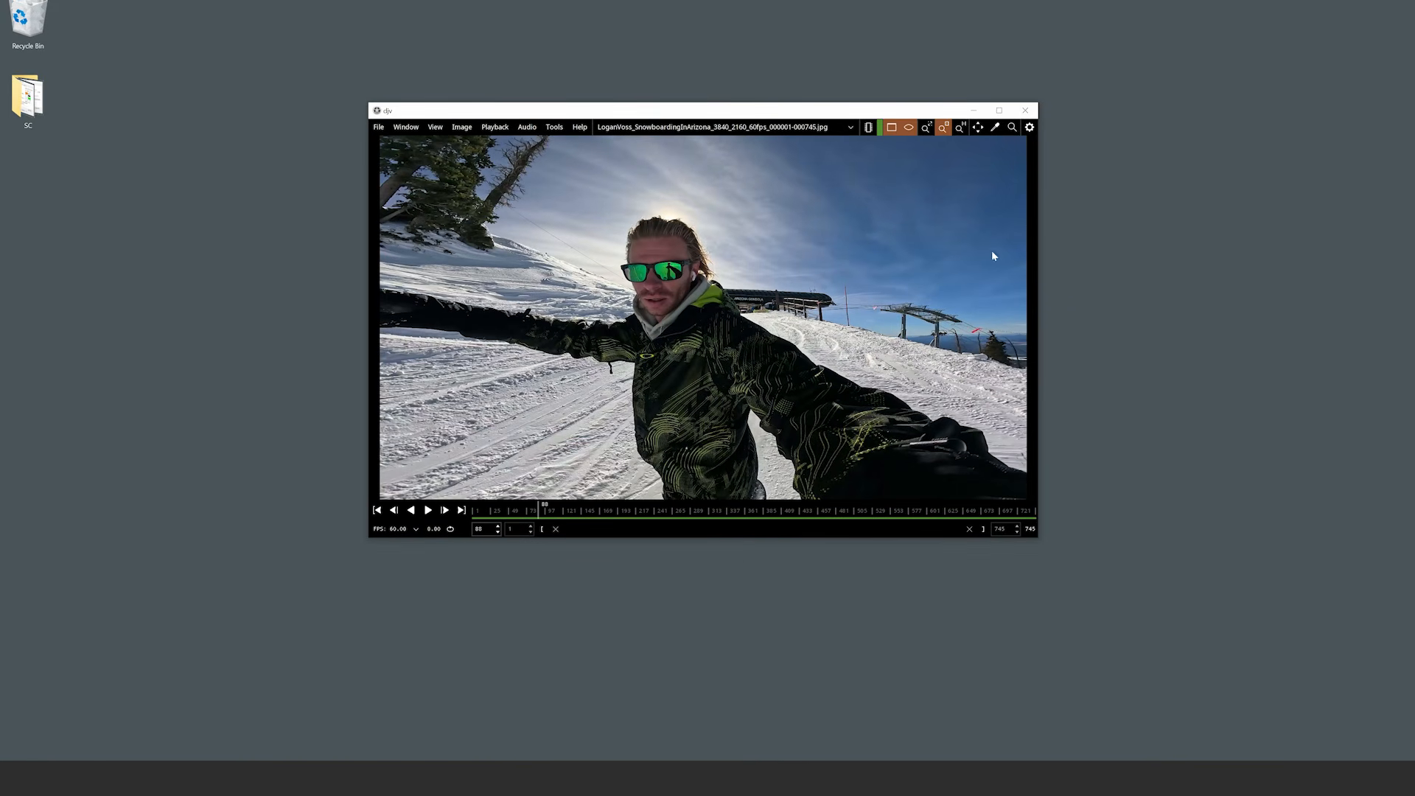
{"action": "left_click", "coordinate": [543, 512]}
{"action": "left_click_drag", "start_coordinate": [542, 512], "coordinate": [607, 505]}
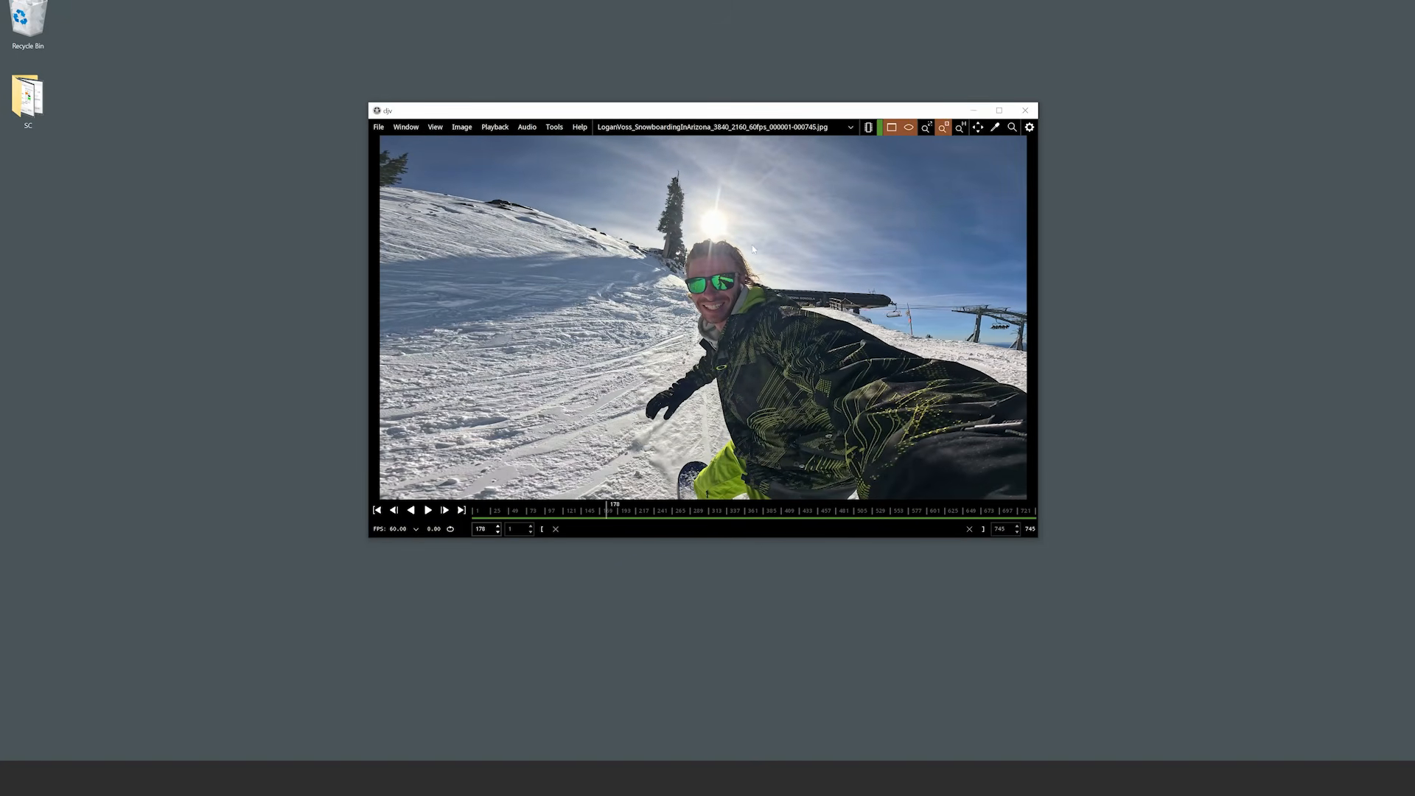
{"action": "left_click", "coordinate": [609, 512]}
{"action": "left_click_drag", "start_coordinate": [608, 513], "coordinate": [613, 509]}
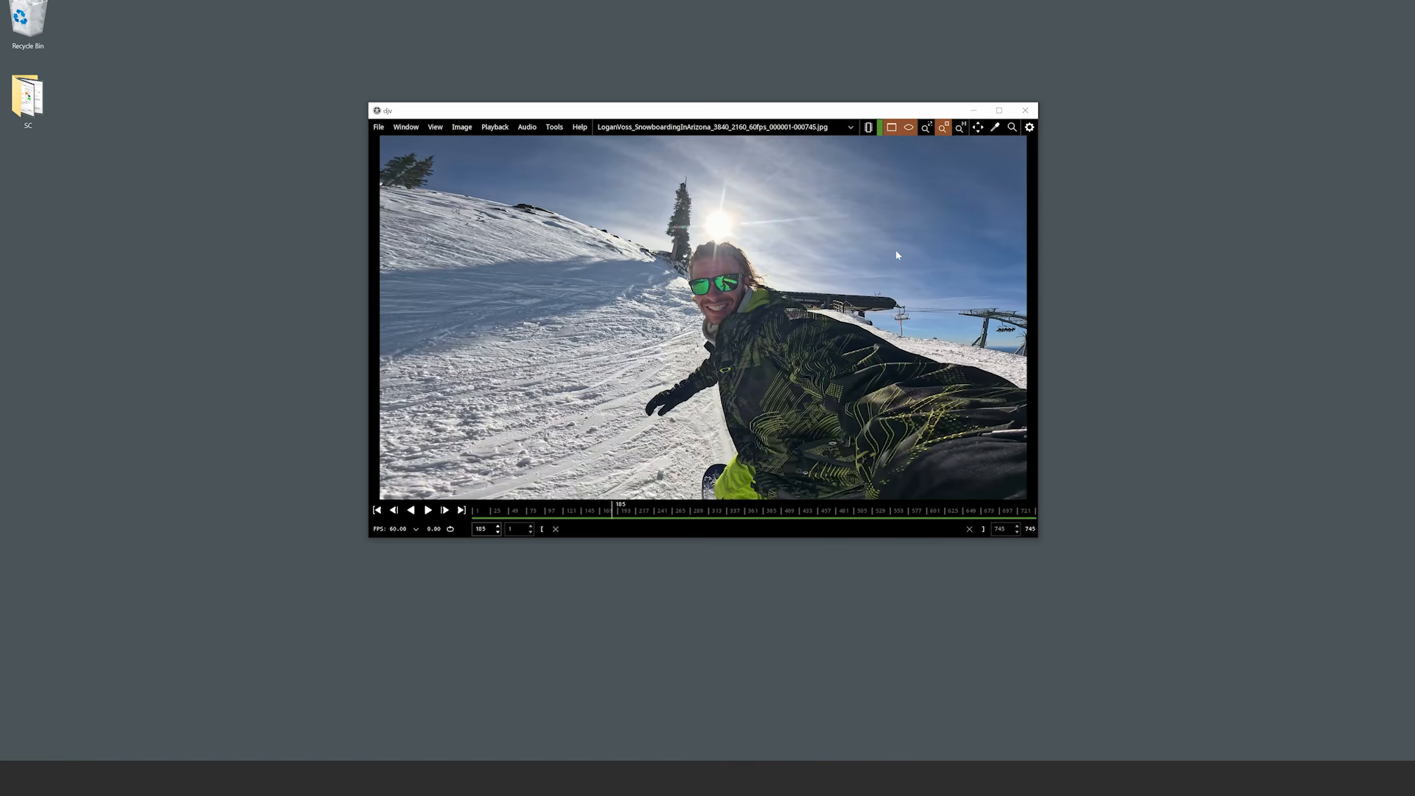
Step: Sketch yellow box outlines over the snowboarding frame's upper corners and nearer its center, and erase them
{"action": "key", "text": "ctrl+alt+shift+2"}
{"action": "mouse_move", "coordinate": [997, 146]}
{"action": "left_mouse_down"}
{"action": "mouse_move", "coordinate": [948, 153]}
{"action": "mouse_move", "coordinate": [988, 191]}
{"action": "mouse_move", "coordinate": [1022, 187]}
{"action": "left_mouse_up"}
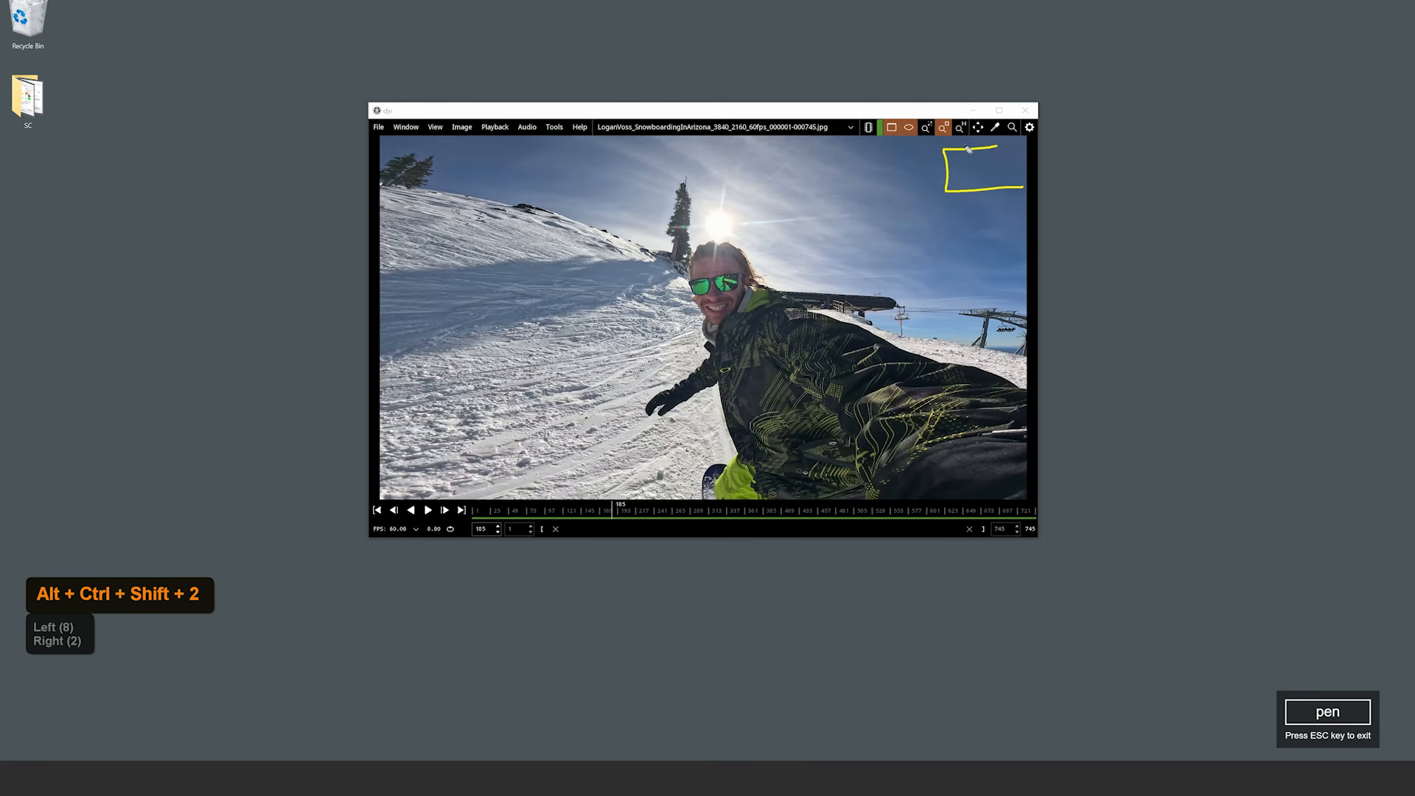
{"action": "mouse_move", "coordinate": [946, 191]}
{"action": "left_mouse_down"}
{"action": "mouse_move", "coordinate": [885, 233]}
{"action": "mouse_move", "coordinate": [968, 221]}
{"action": "mouse_move", "coordinate": [968, 198]}
{"action": "left_mouse_up"}
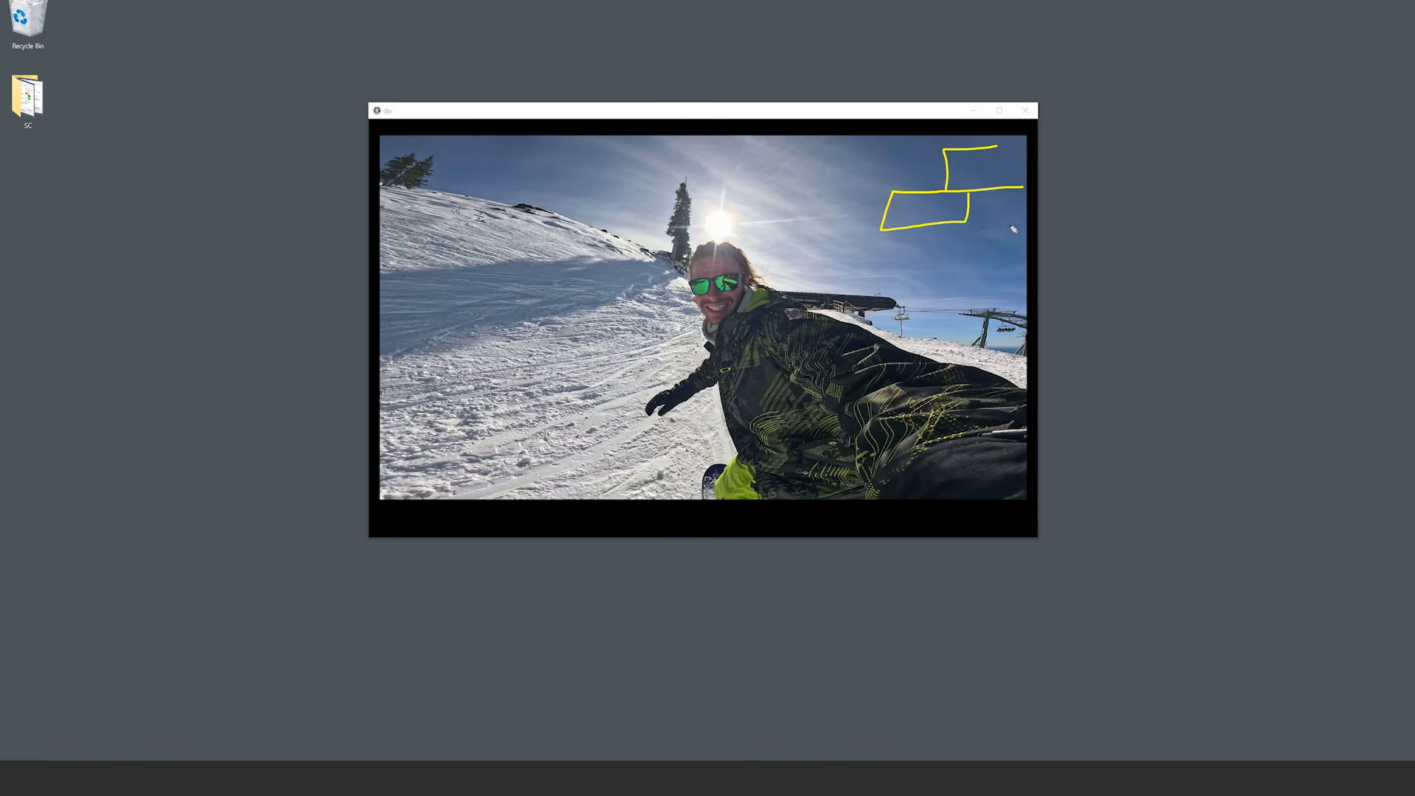
{"action": "mouse_move", "coordinate": [483, 151]}
{"action": "left_mouse_down"}
{"action": "mouse_move", "coordinate": [546, 190]}
{"action": "mouse_move", "coordinate": [525, 193]}
{"action": "left_mouse_up"}
{"action": "left_click_drag", "start_coordinate": [579, 249], "coordinate": [613, 295]}
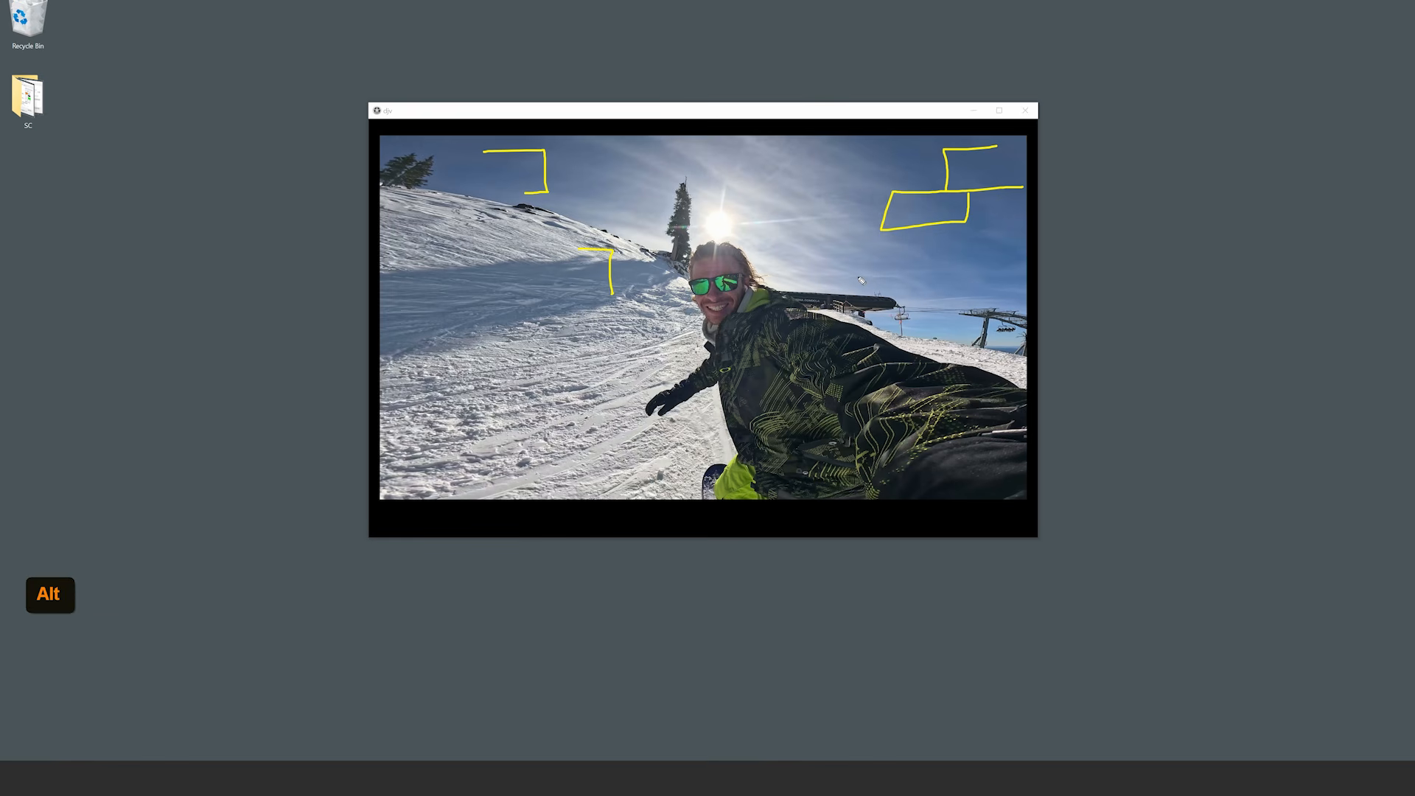
{"action": "key", "text": "ctrl+alt+shift+4"}
{"action": "key", "text": "Escape"}
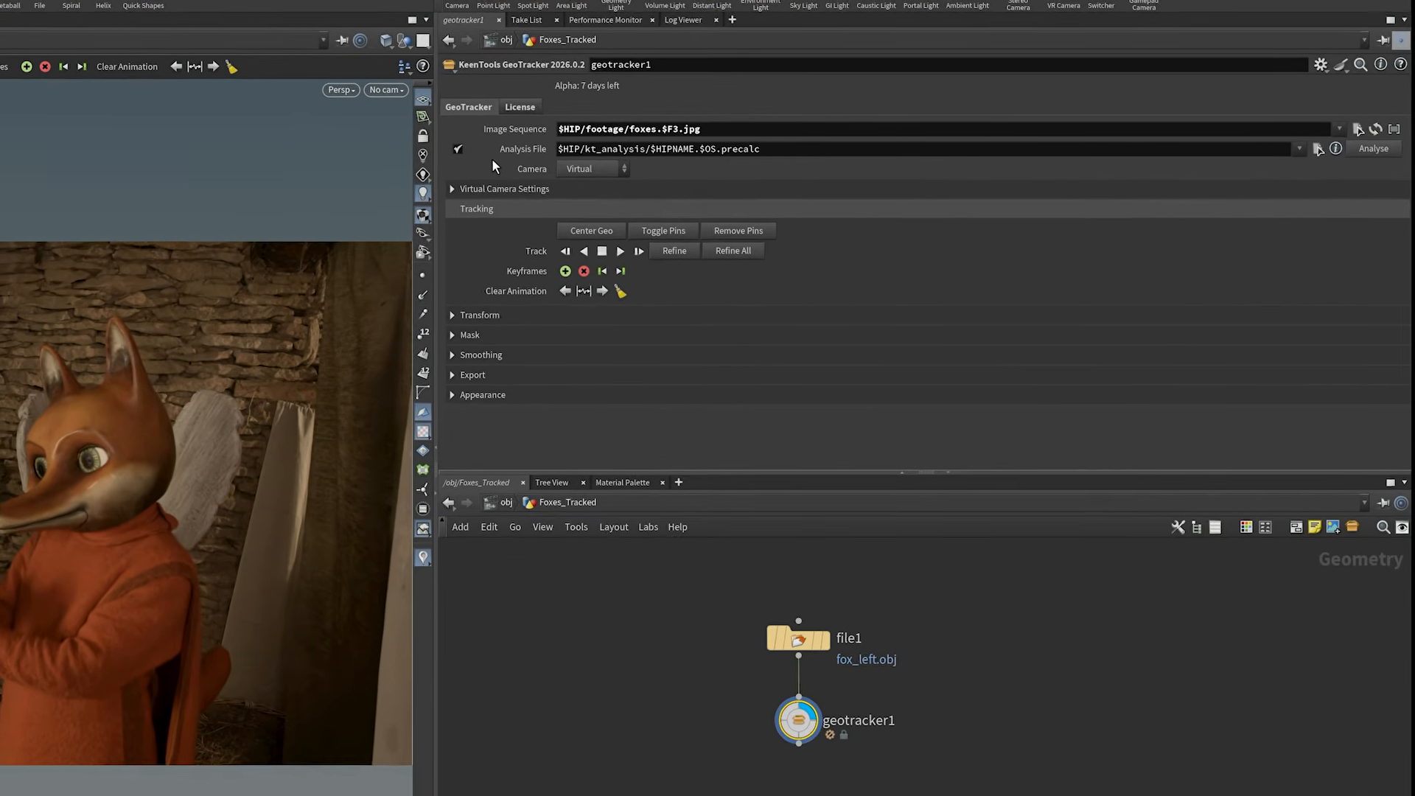
Step: In Houdini, switch geotracker1's Analysis File option off and on, and examine the $HIP, kt_analysis and $HIPNAME parts of its path
{"action": "left_click", "coordinate": [450, 149]}
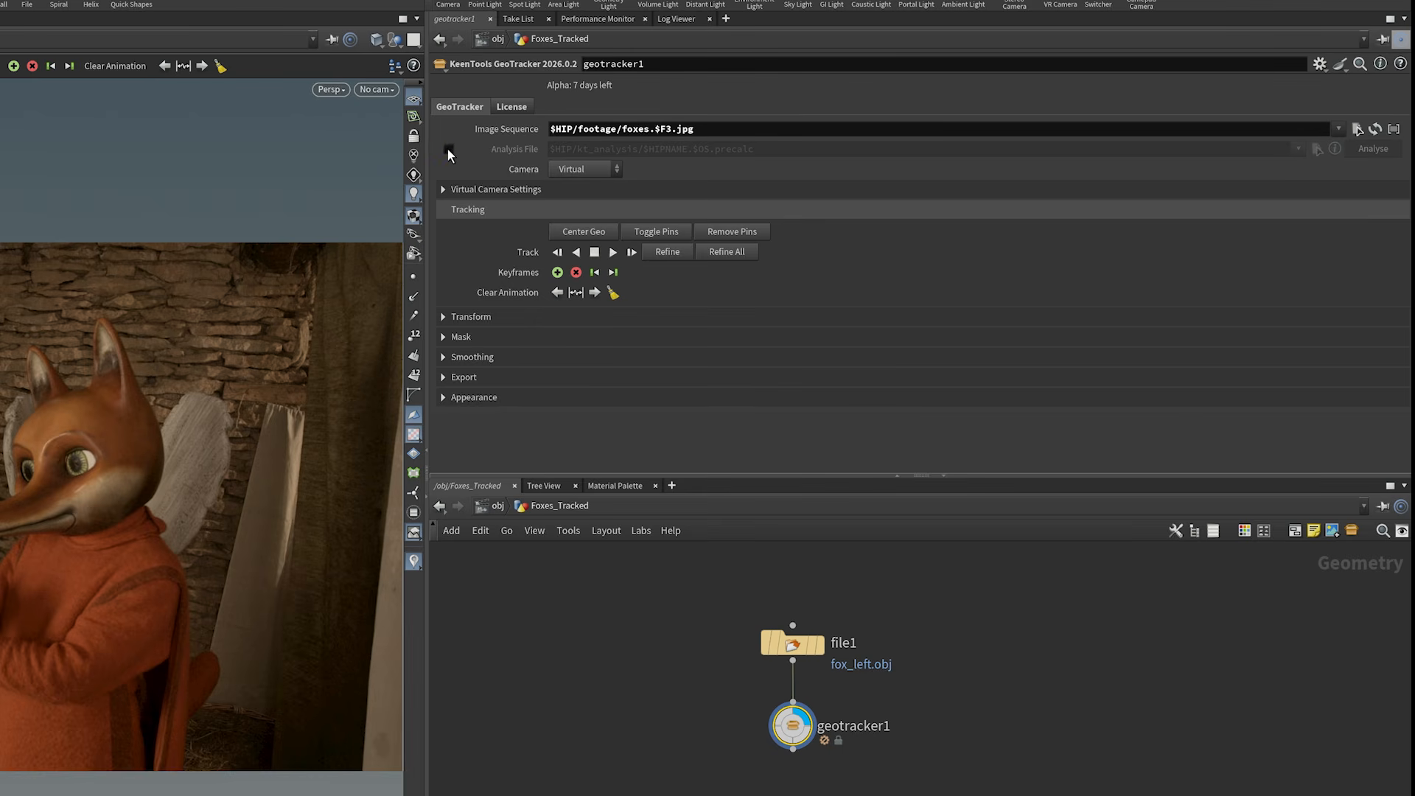
{"action": "left_click", "coordinate": [449, 148]}
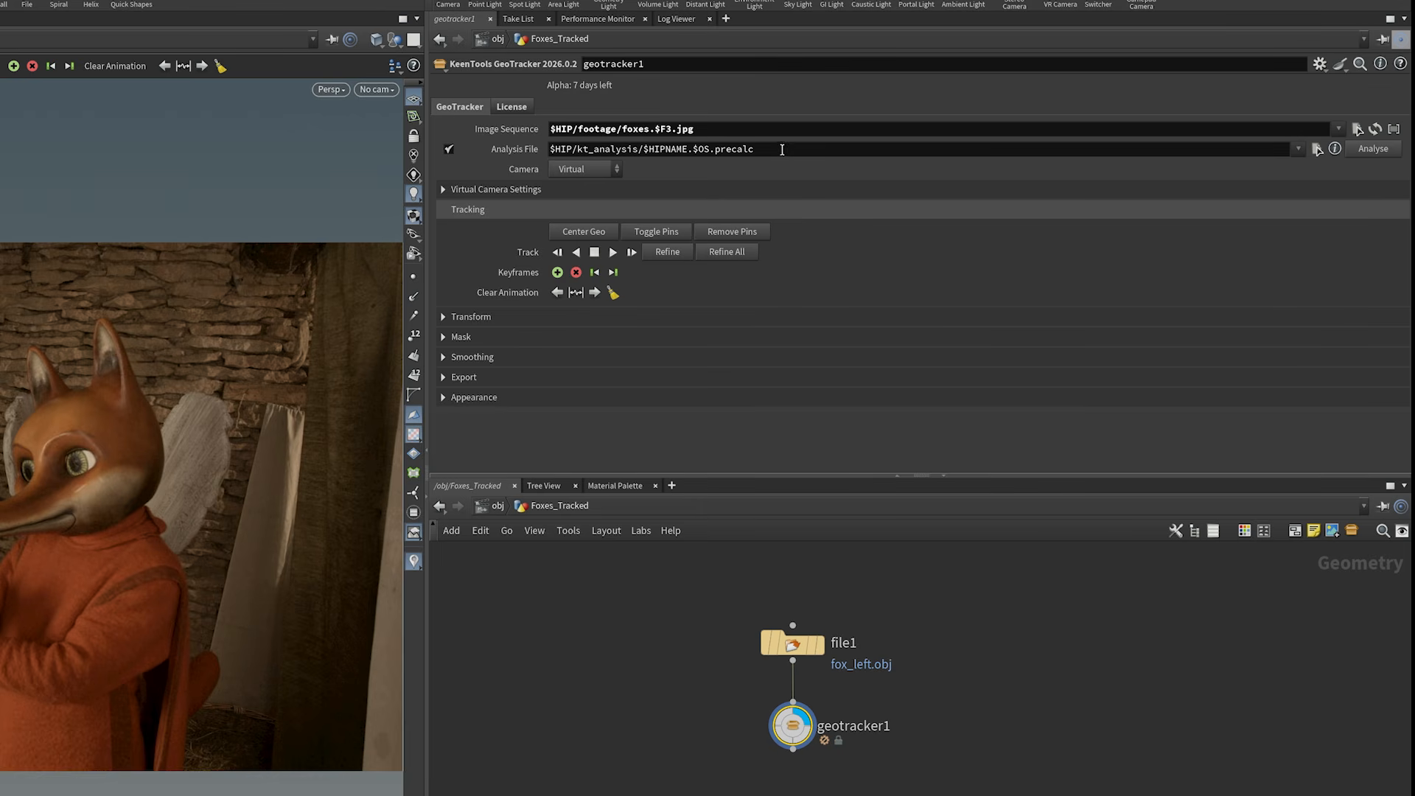
{"action": "double_click", "coordinate": [561, 149]}
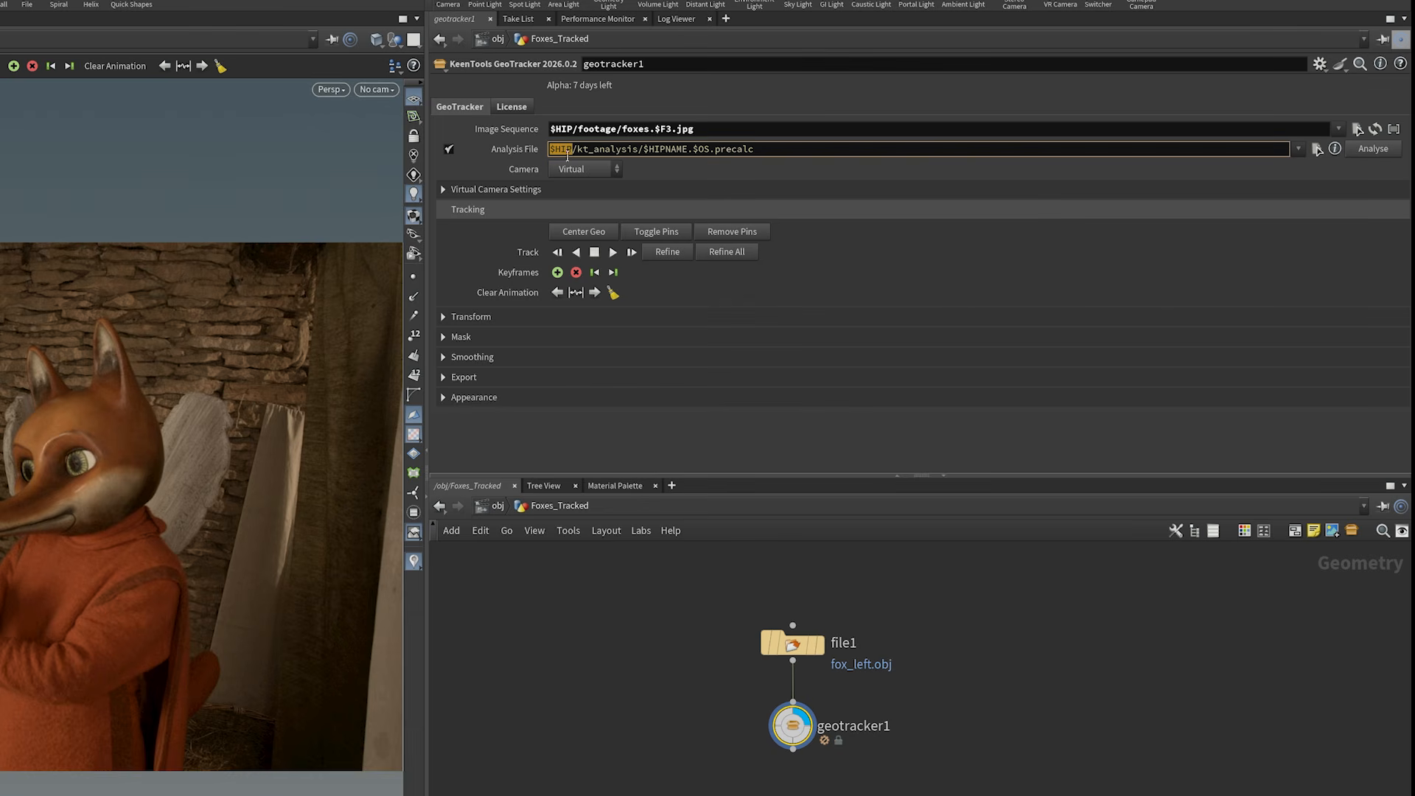
{"action": "left_click_drag", "start_coordinate": [578, 151], "coordinate": [638, 153]}
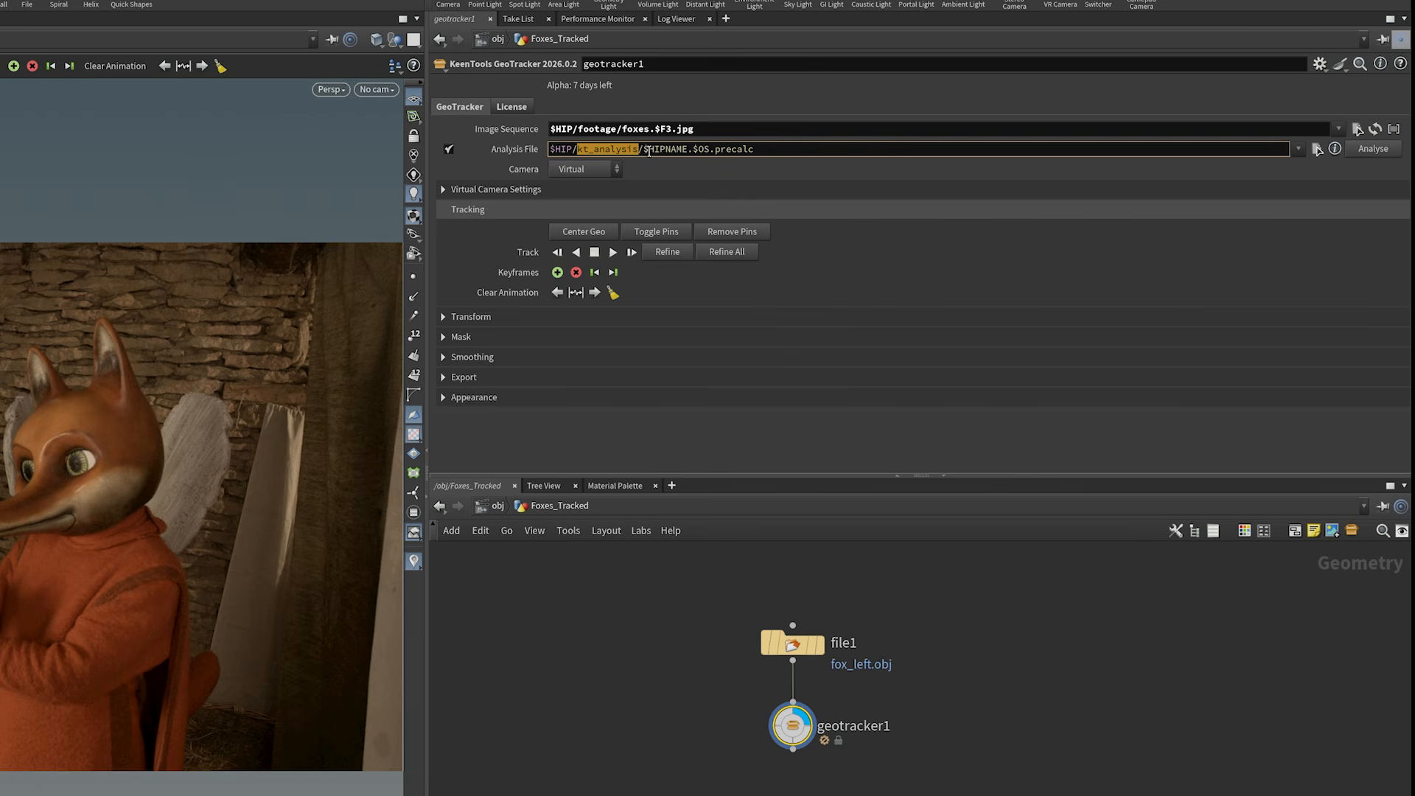
{"action": "left_click_drag", "start_coordinate": [644, 151], "coordinate": [693, 151]}
Step: Show the Analysis File path with its variables expanded, and return it to the variable form
{"action": "mouse_move", "coordinate": [849, 727]}
{"action": "left_click", "coordinate": [512, 148]}
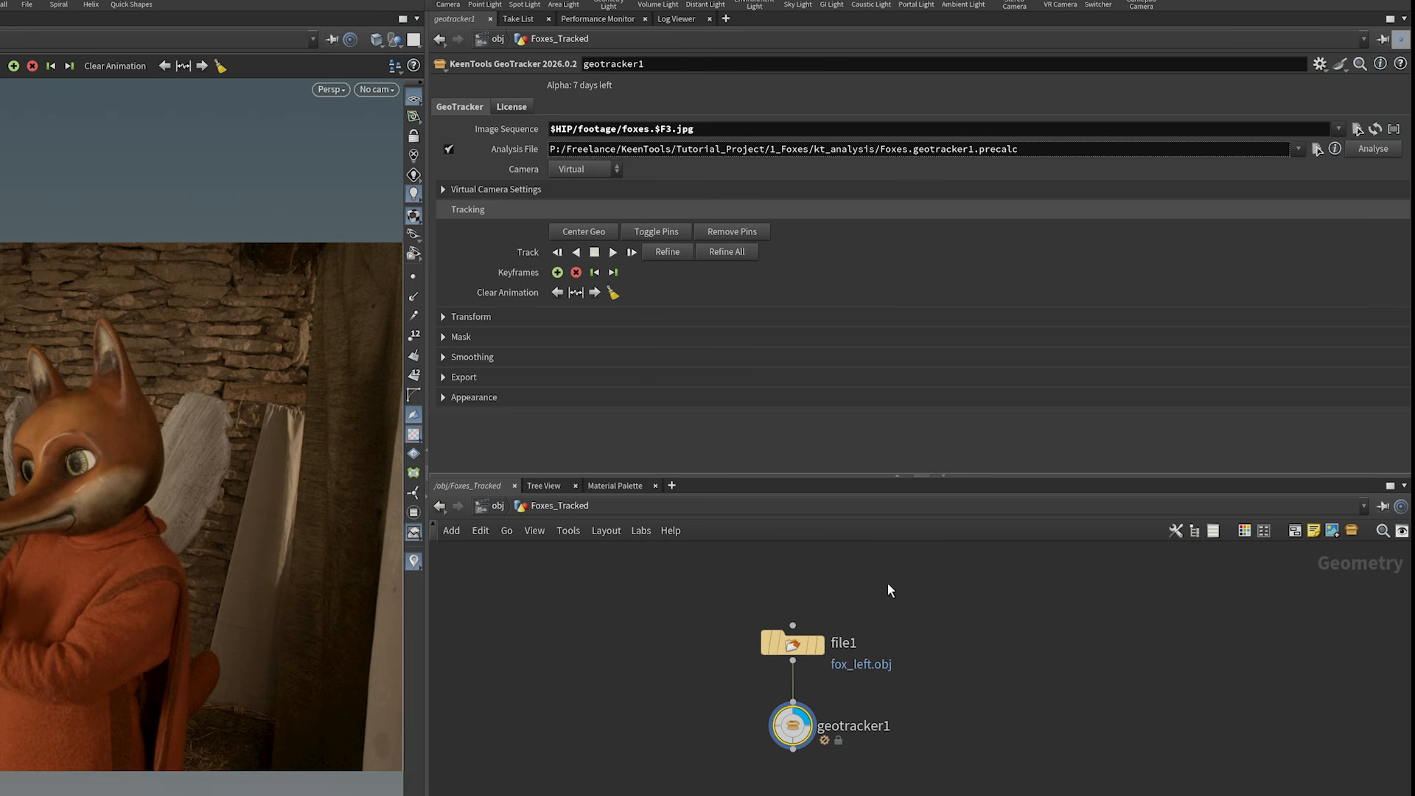
{"action": "left_click", "coordinate": [525, 147]}
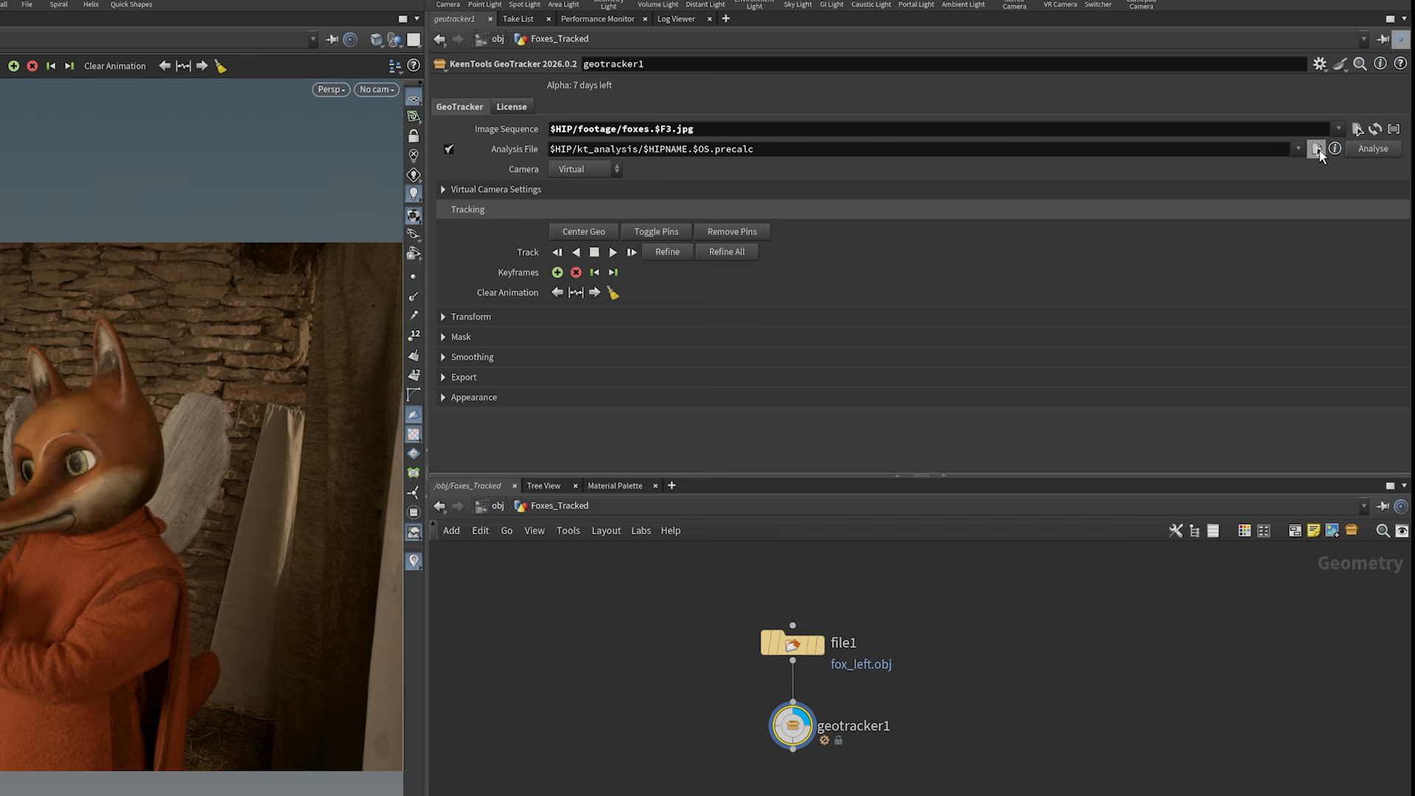
Step: Analyse the foxes image sequence from frame 1 to 200 to create the analysis file
{"action": "left_click", "coordinate": [1372, 149]}
{"action": "left_click_drag", "start_coordinate": [1294, 93], "coordinate": [984, 158]}
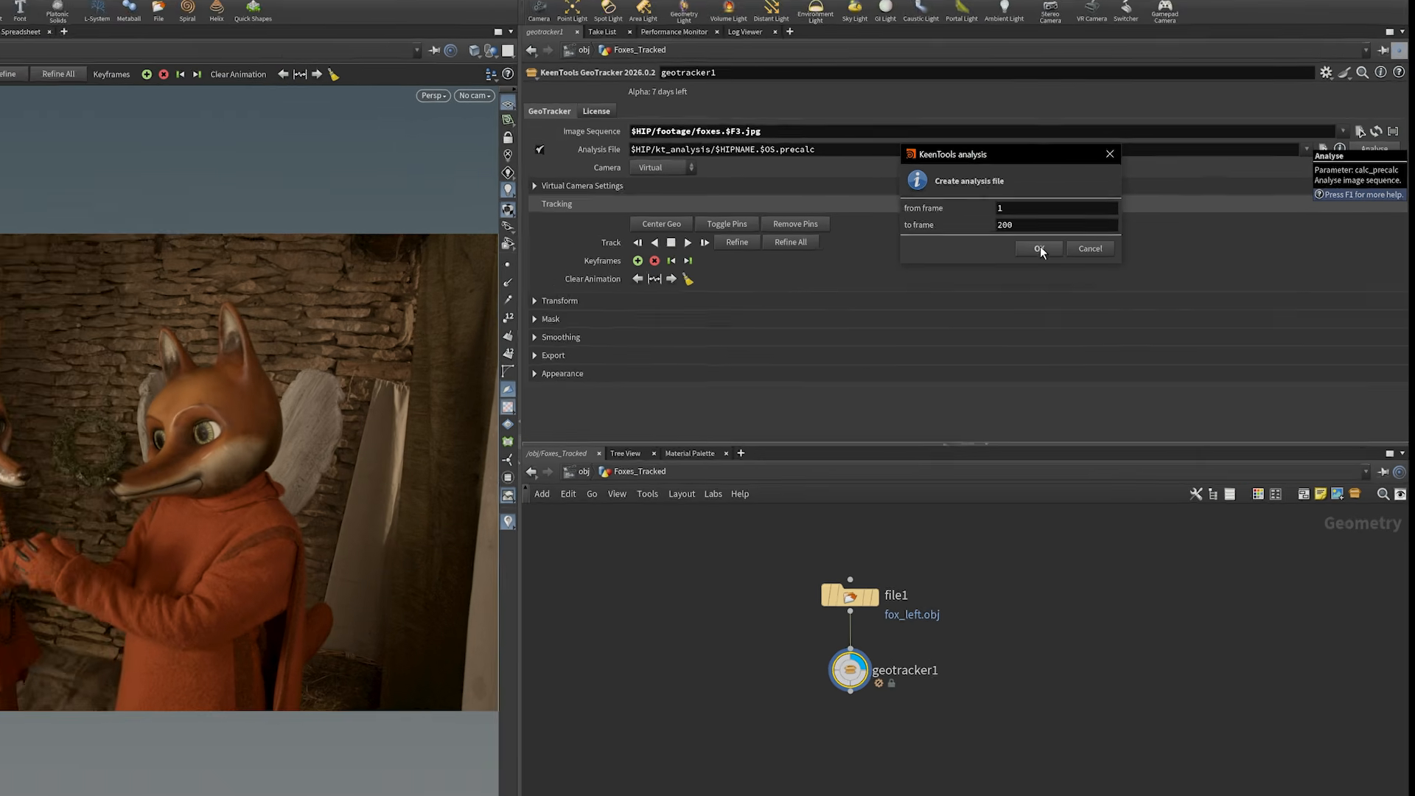
{"action": "left_click", "coordinate": [1002, 259]}
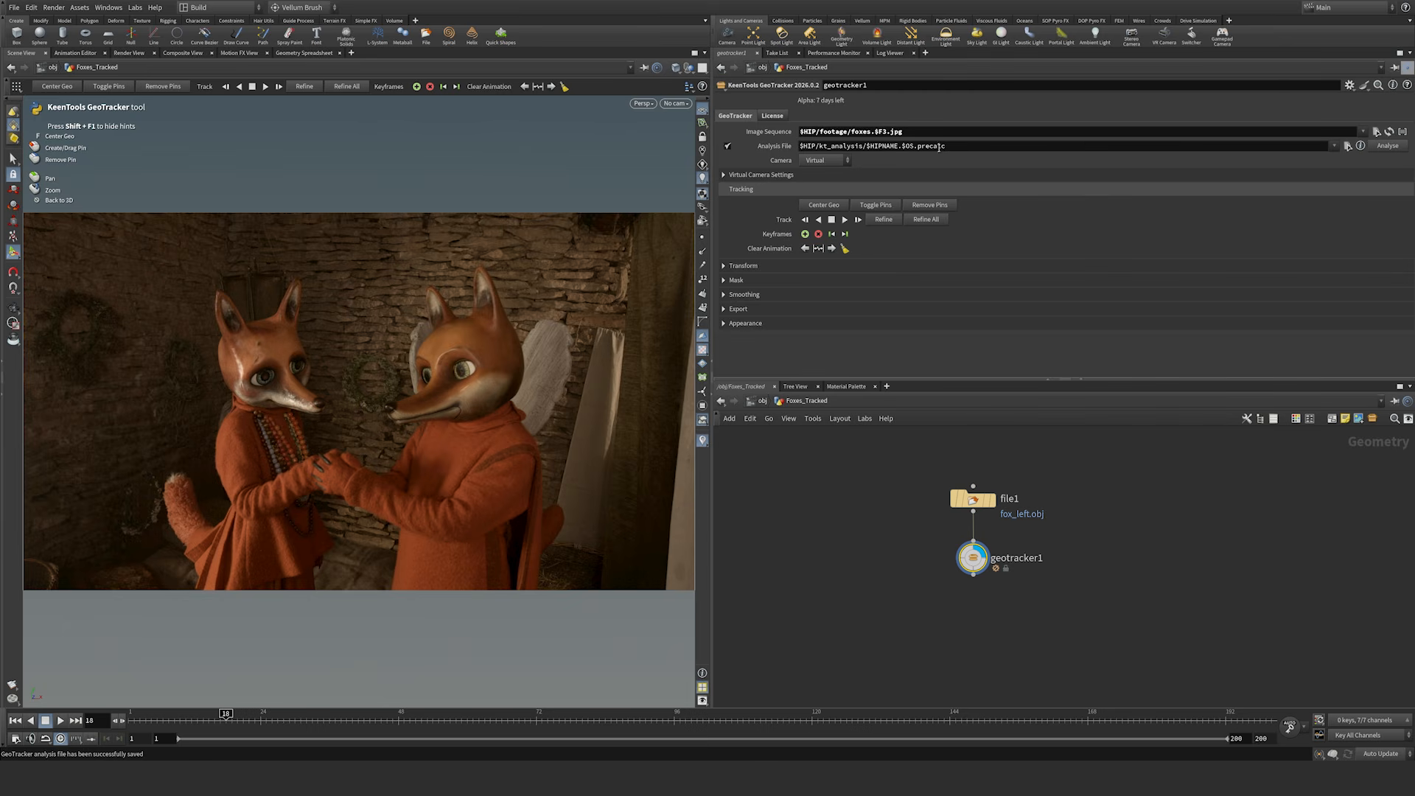
Step: Check the analysis file's path, frame range and frame size in its info window and close it
{"action": "left_click", "coordinate": [1362, 149]}
{"action": "left_click_drag", "start_coordinate": [1262, 120], "coordinate": [1136, 152]}
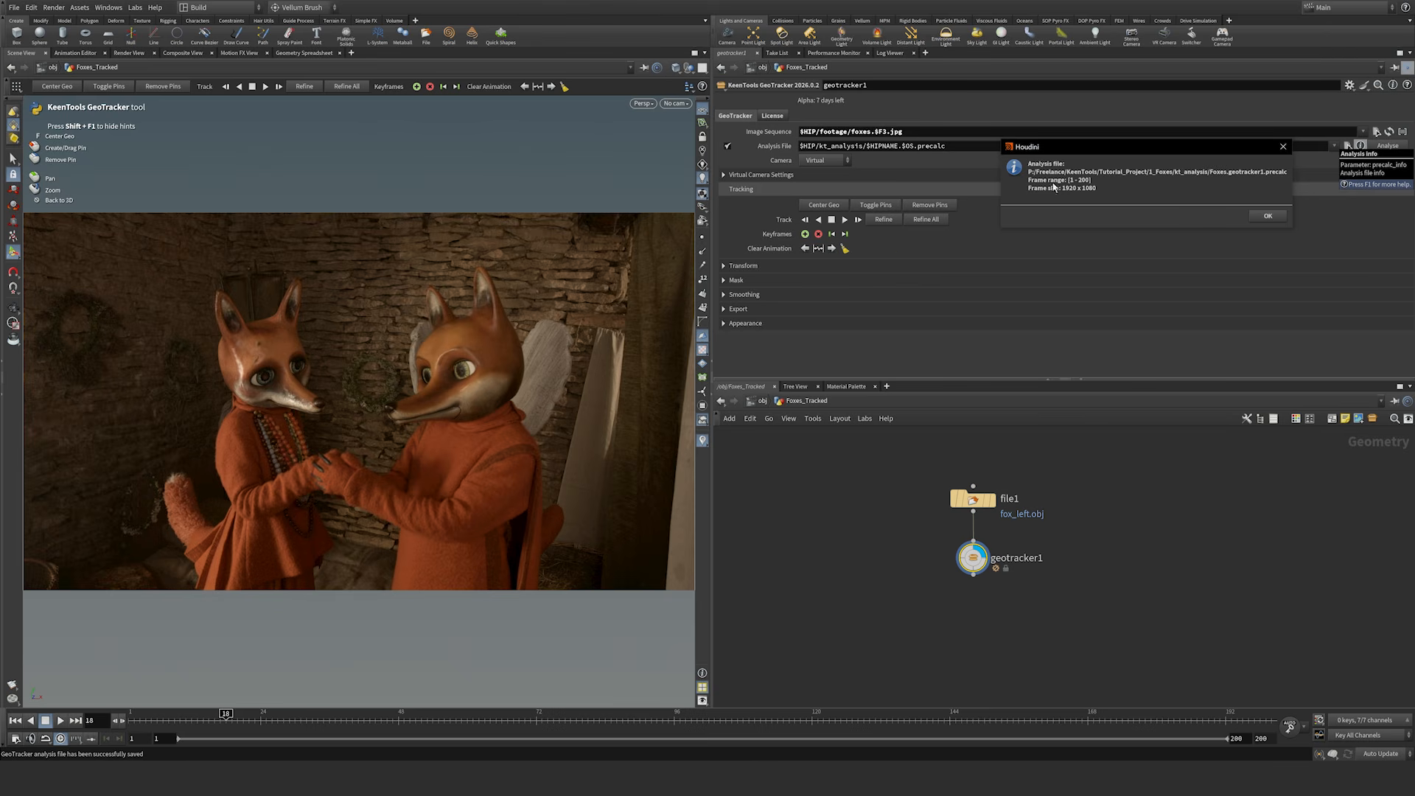
{"action": "left_click", "coordinate": [1268, 216]}
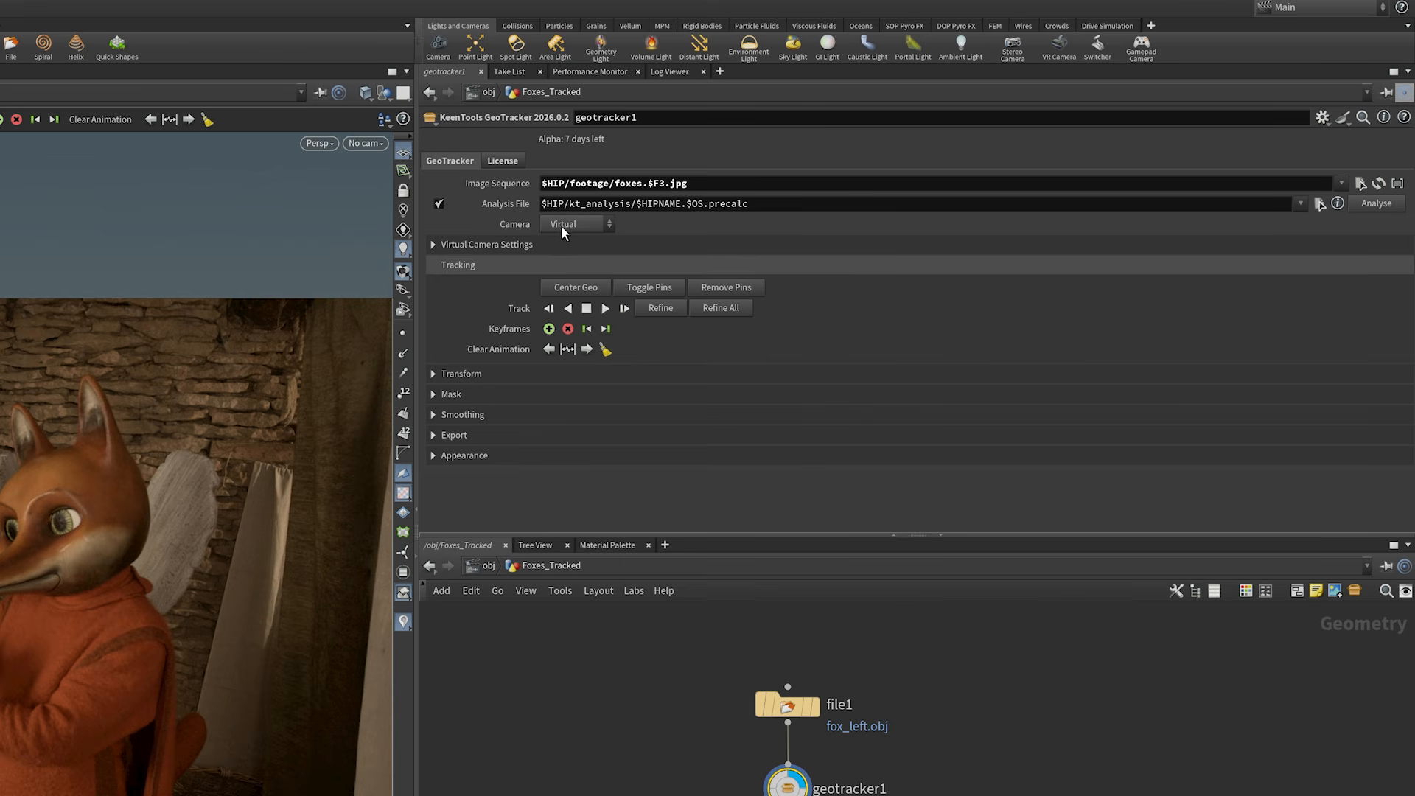
Step: Check the Camera type options, keep Virtual, and expand the Virtual Camera Settings
{"action": "left_click", "coordinate": [591, 225]}
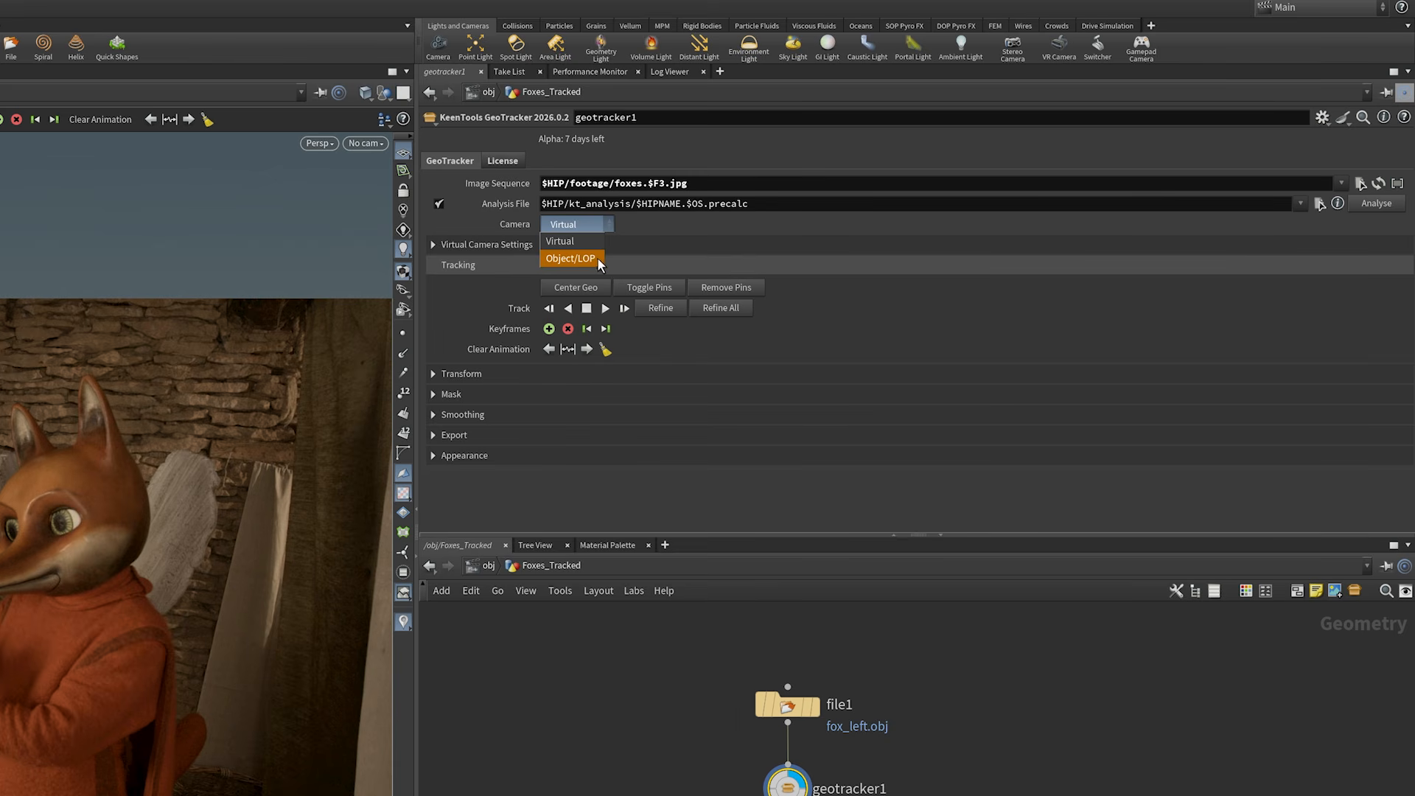
{"action": "left_click", "coordinate": [567, 241]}
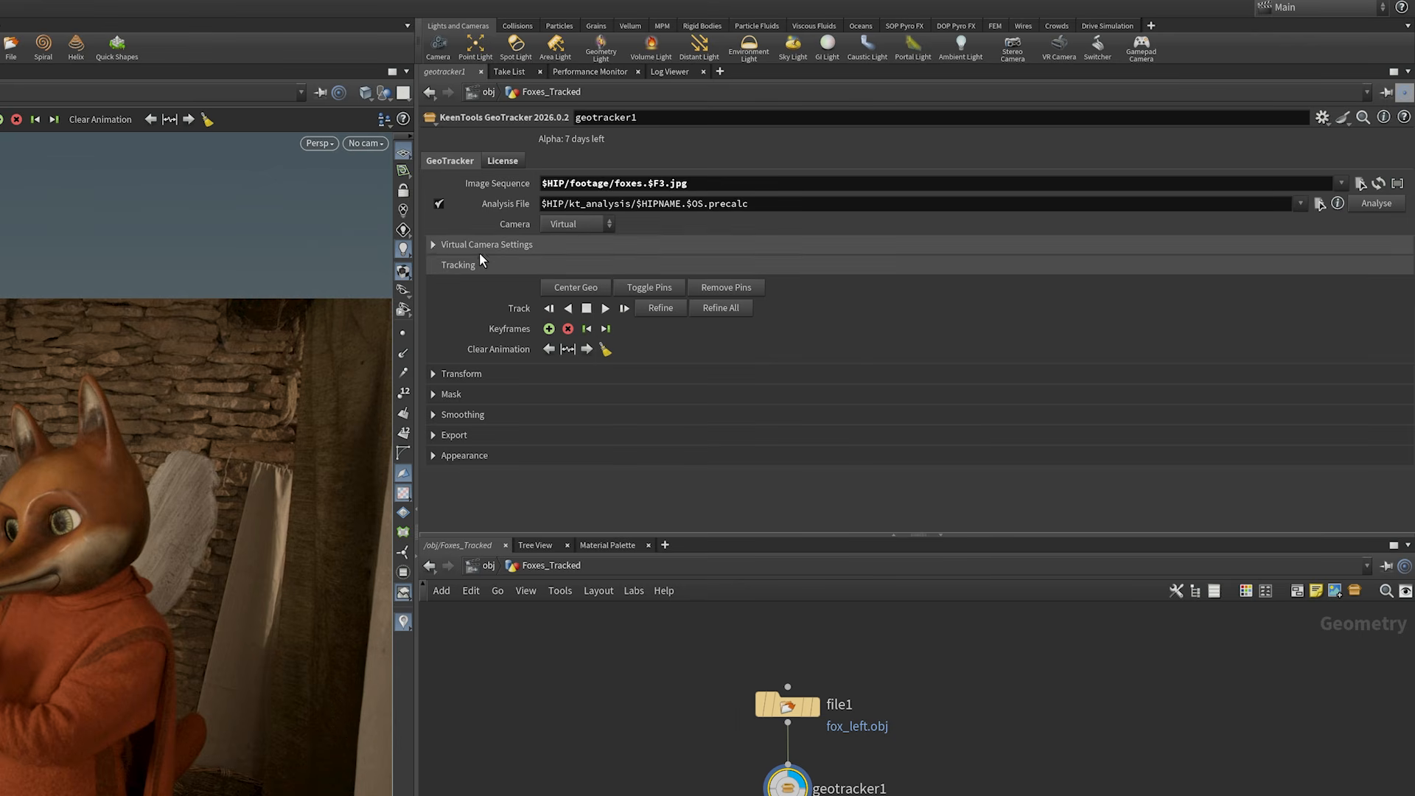
{"action": "left_click", "coordinate": [455, 247]}
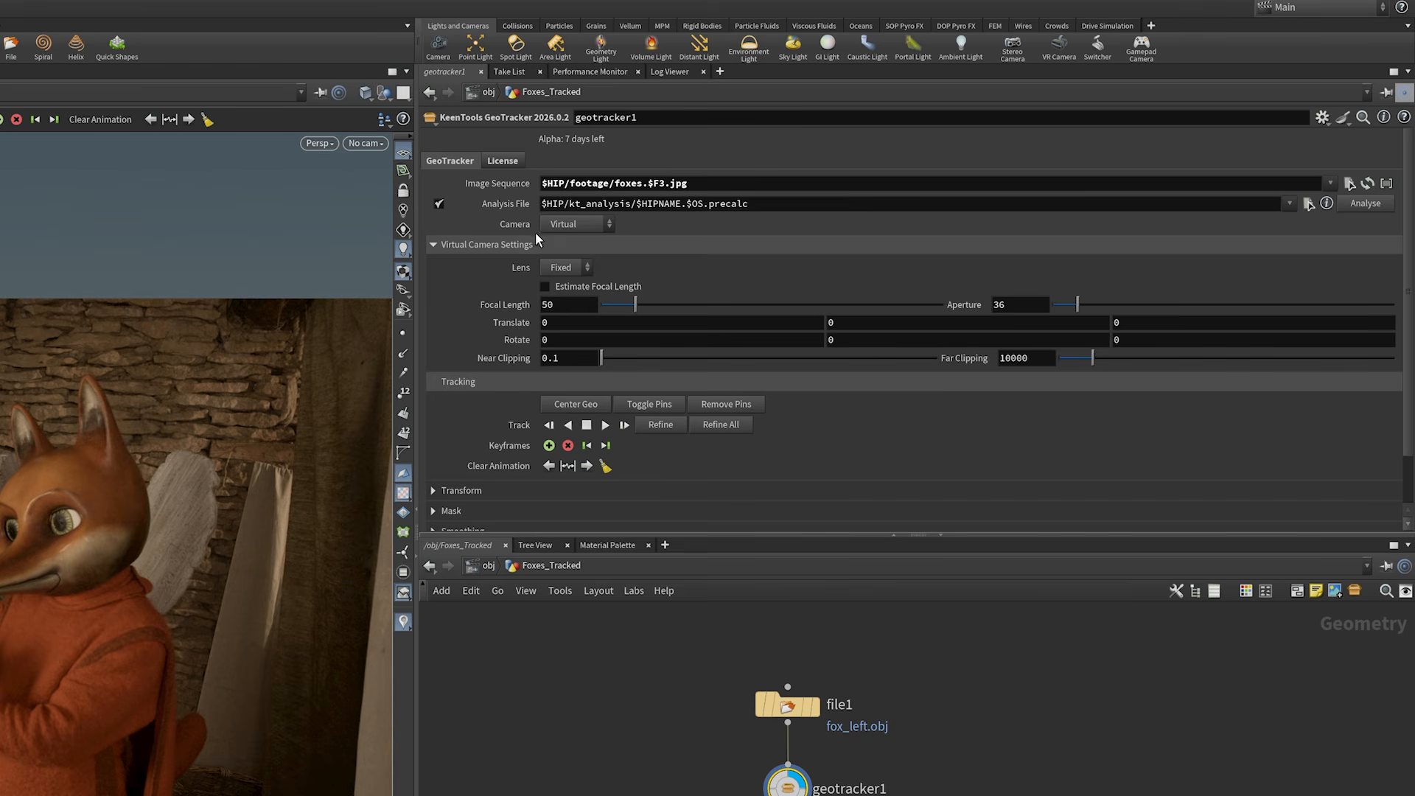
Step: Switch geotracker1's Camera type to Object/LOP to view its camera path field, and set it back to Virtual
{"action": "left_click", "coordinate": [577, 225]}
{"action": "left_click", "coordinate": [578, 266]}
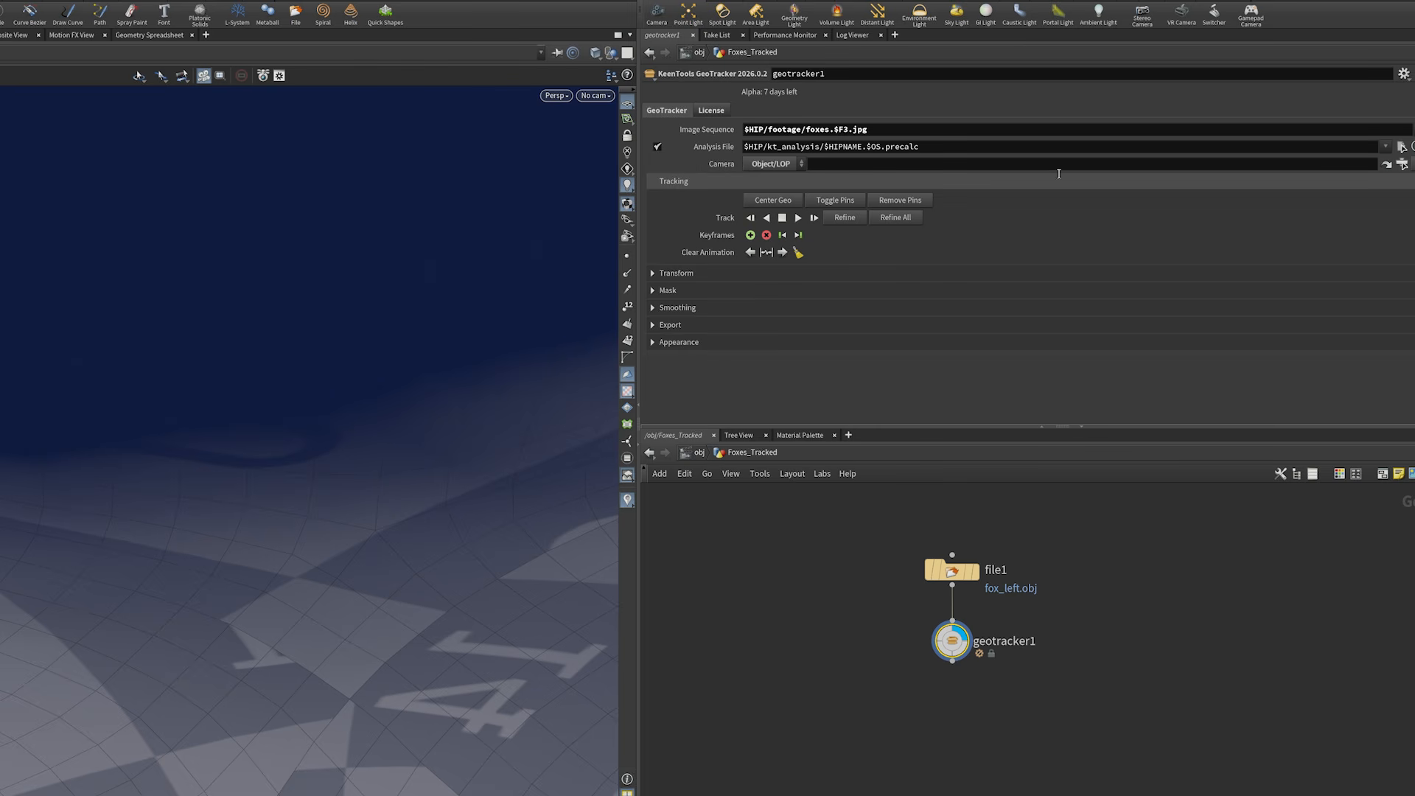
{"action": "left_click", "coordinate": [770, 163]}
{"action": "left_click", "coordinate": [768, 188]}
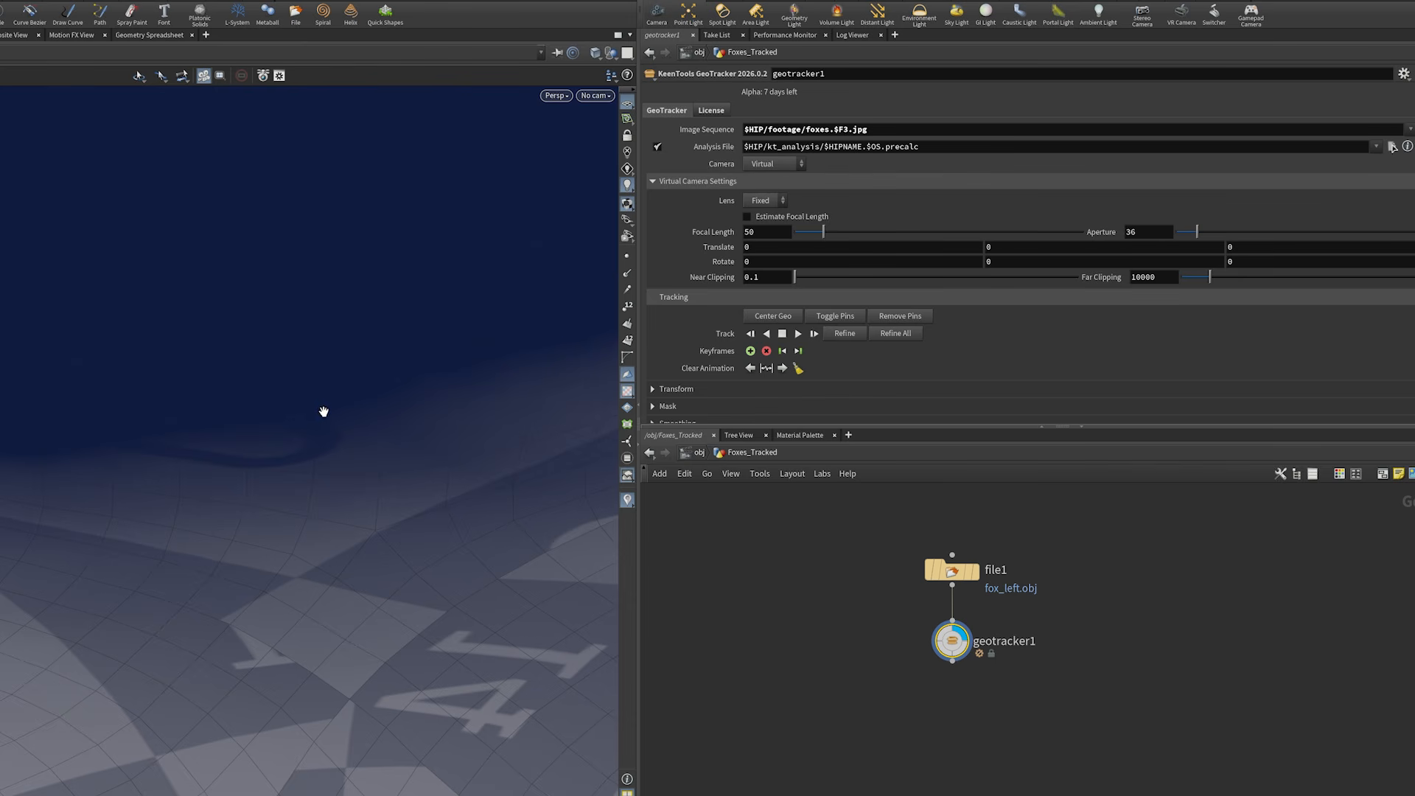
Step: Activate geotracker1's viewport tool, select file1 and geotracker1 in turn to compare their views, and go to frame 1
{"action": "key", "text": "Return"}
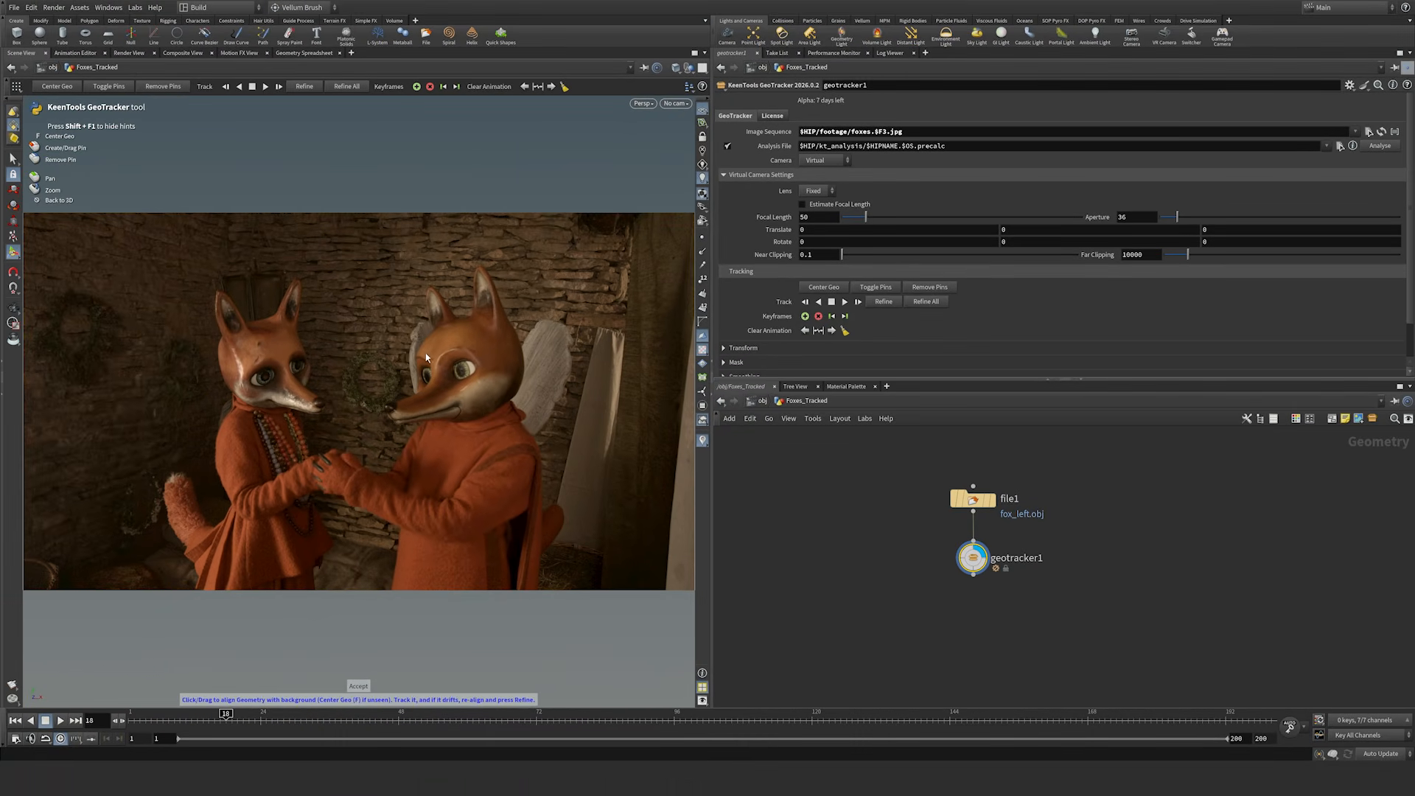
{"action": "mouse_move", "coordinate": [974, 560]}
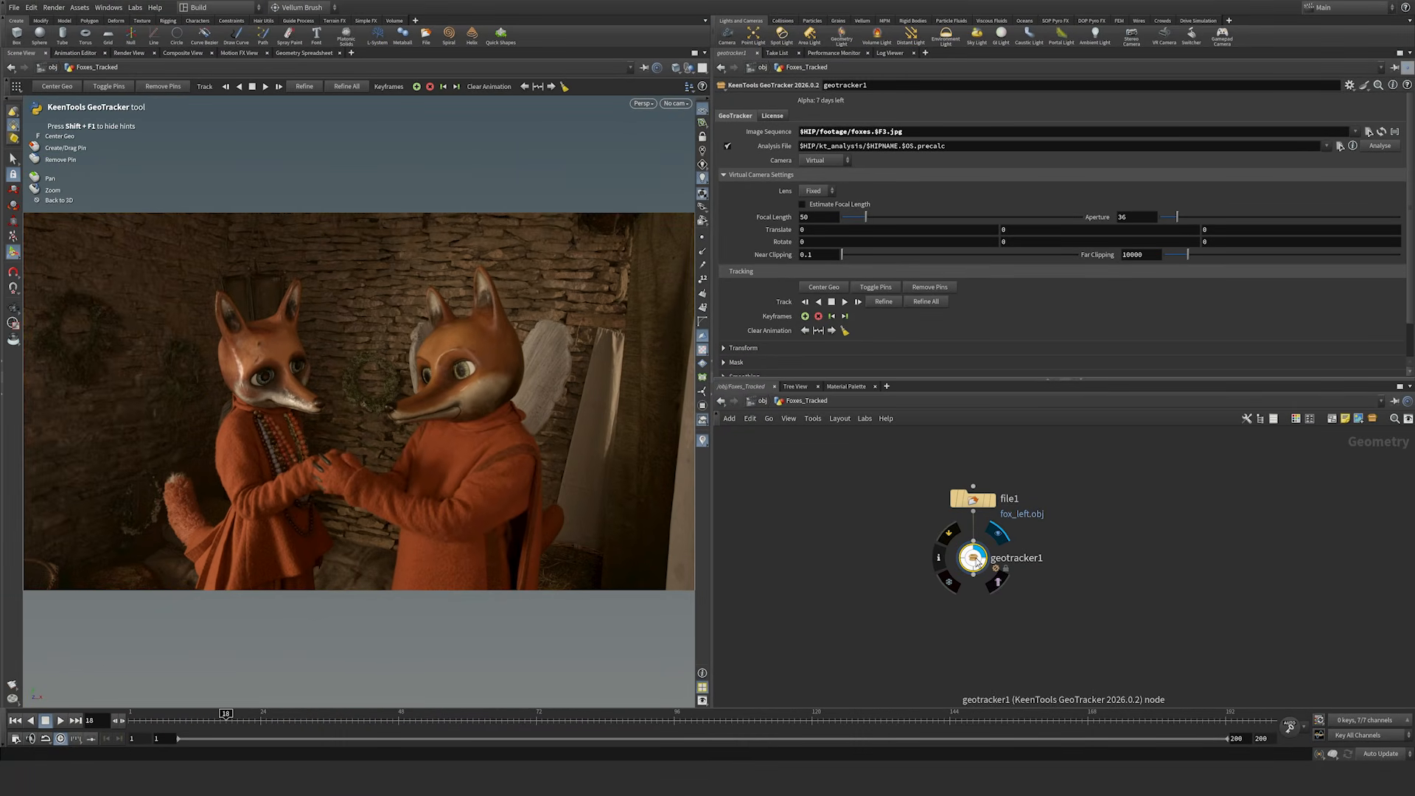
{"action": "left_click", "coordinate": [972, 499]}
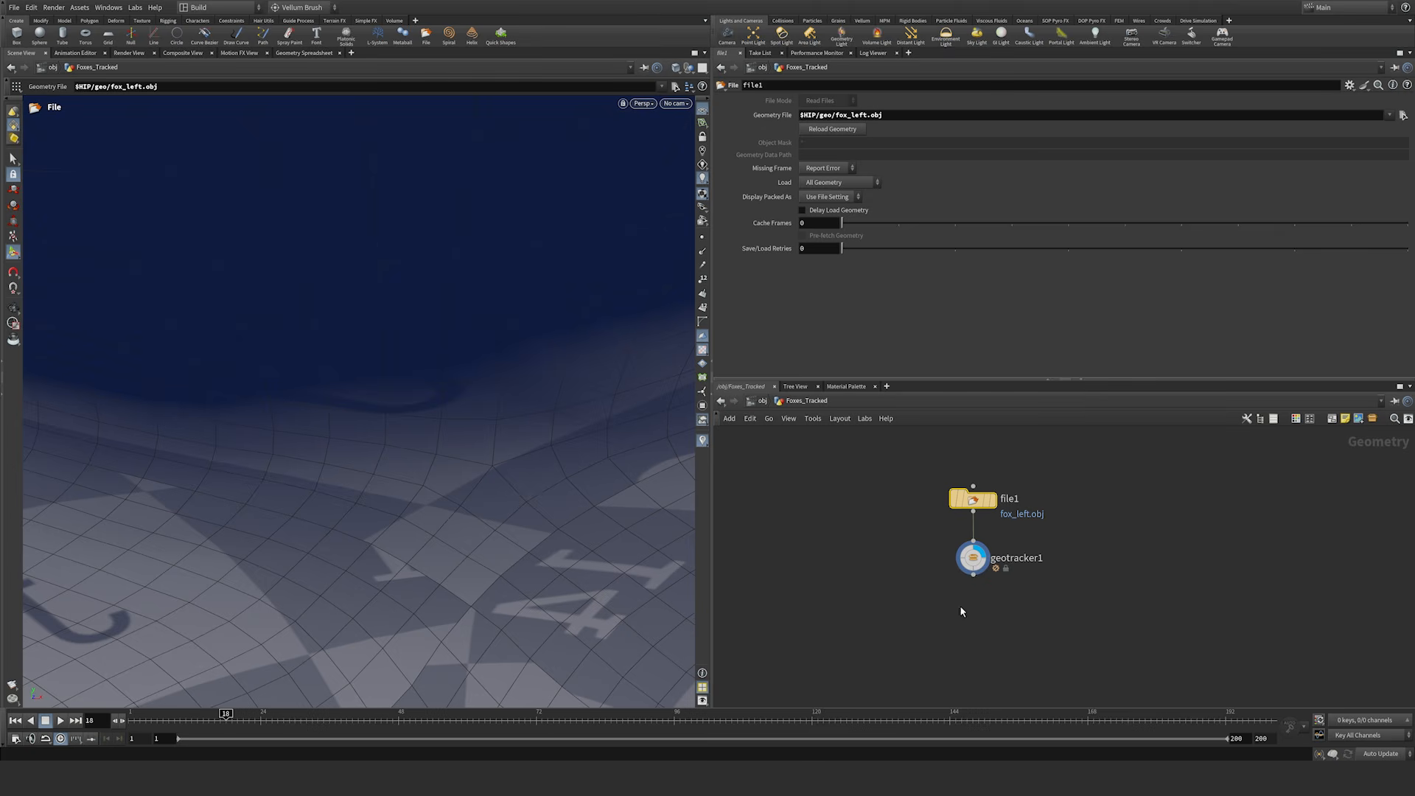
{"action": "left_click", "coordinate": [974, 562]}
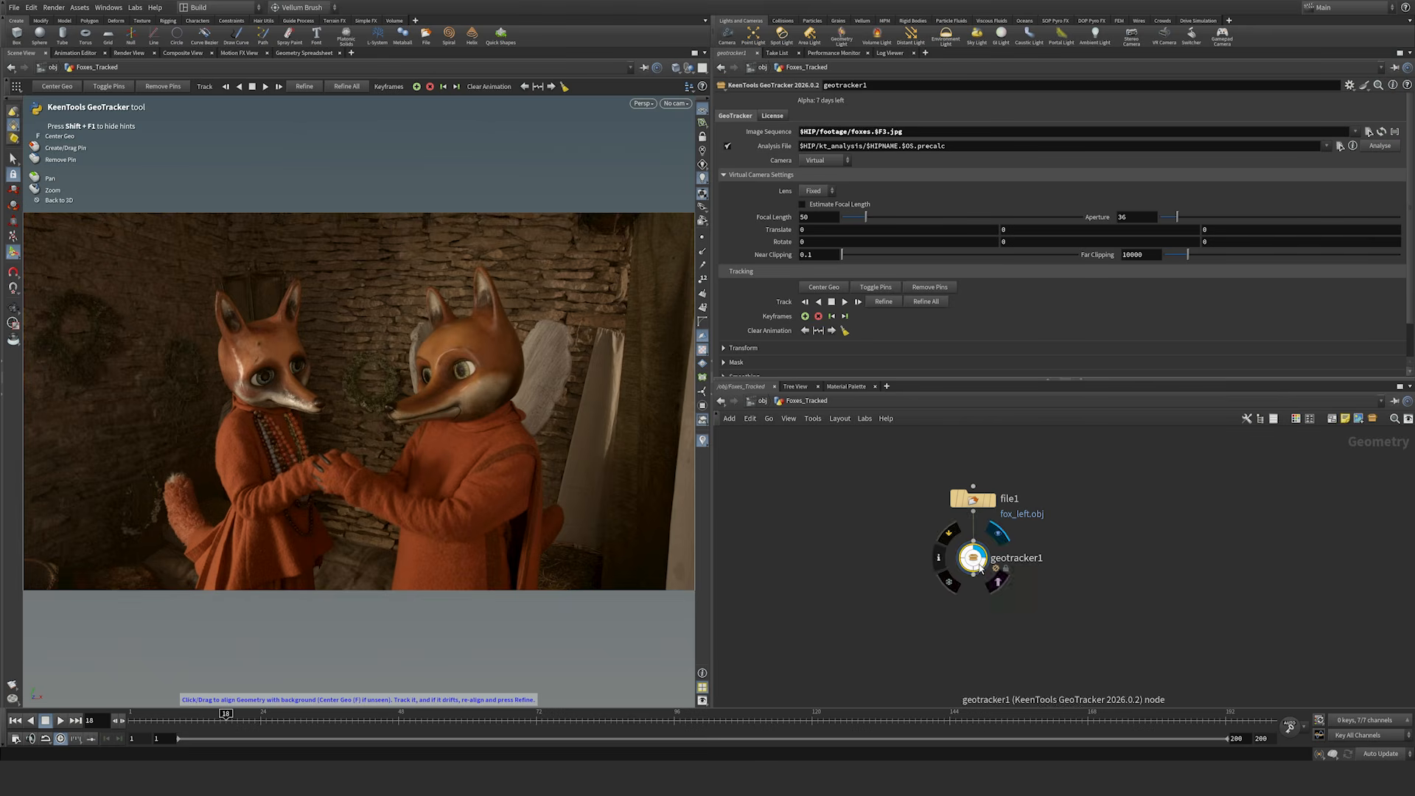
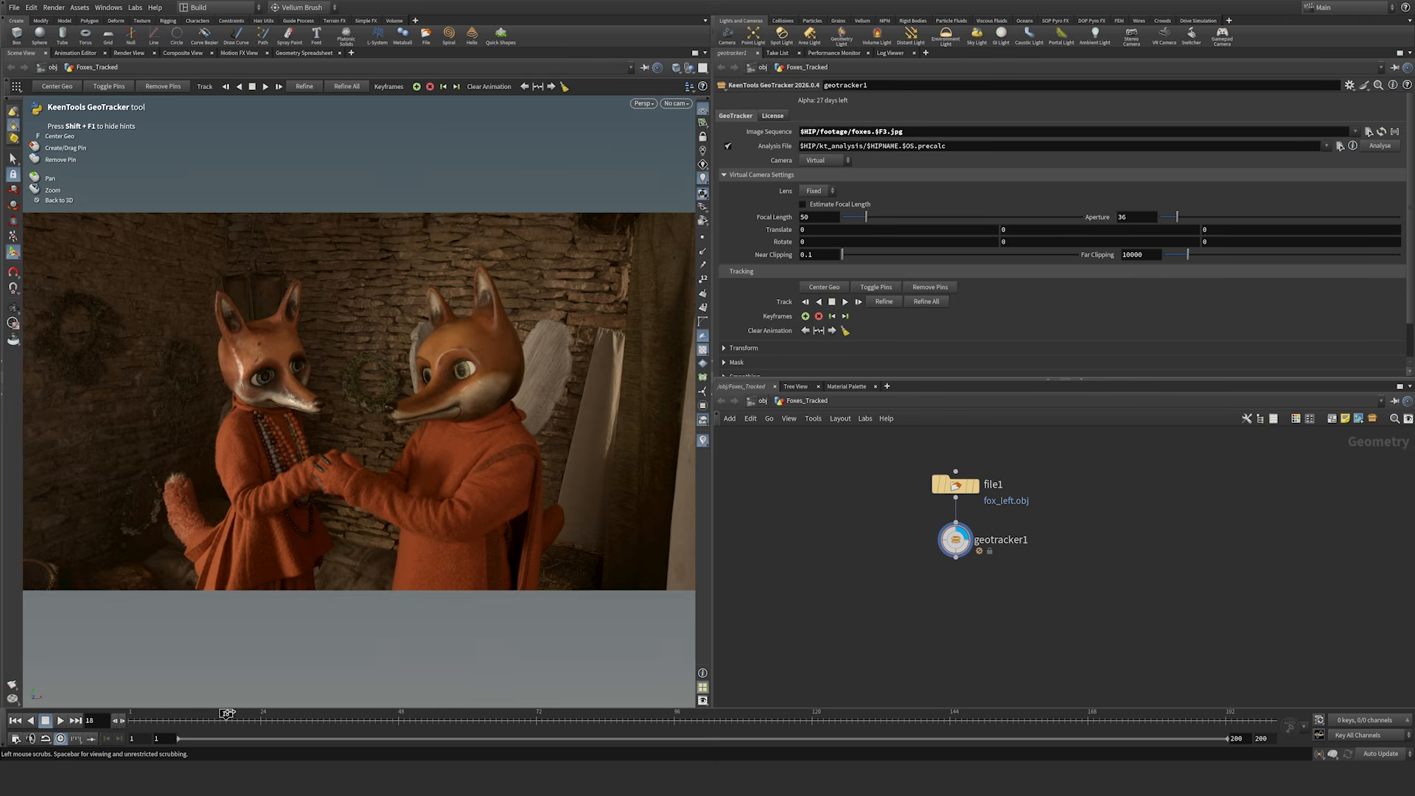
{"action": "left_click_drag", "start_coordinate": [225, 712], "coordinate": [123, 713]}
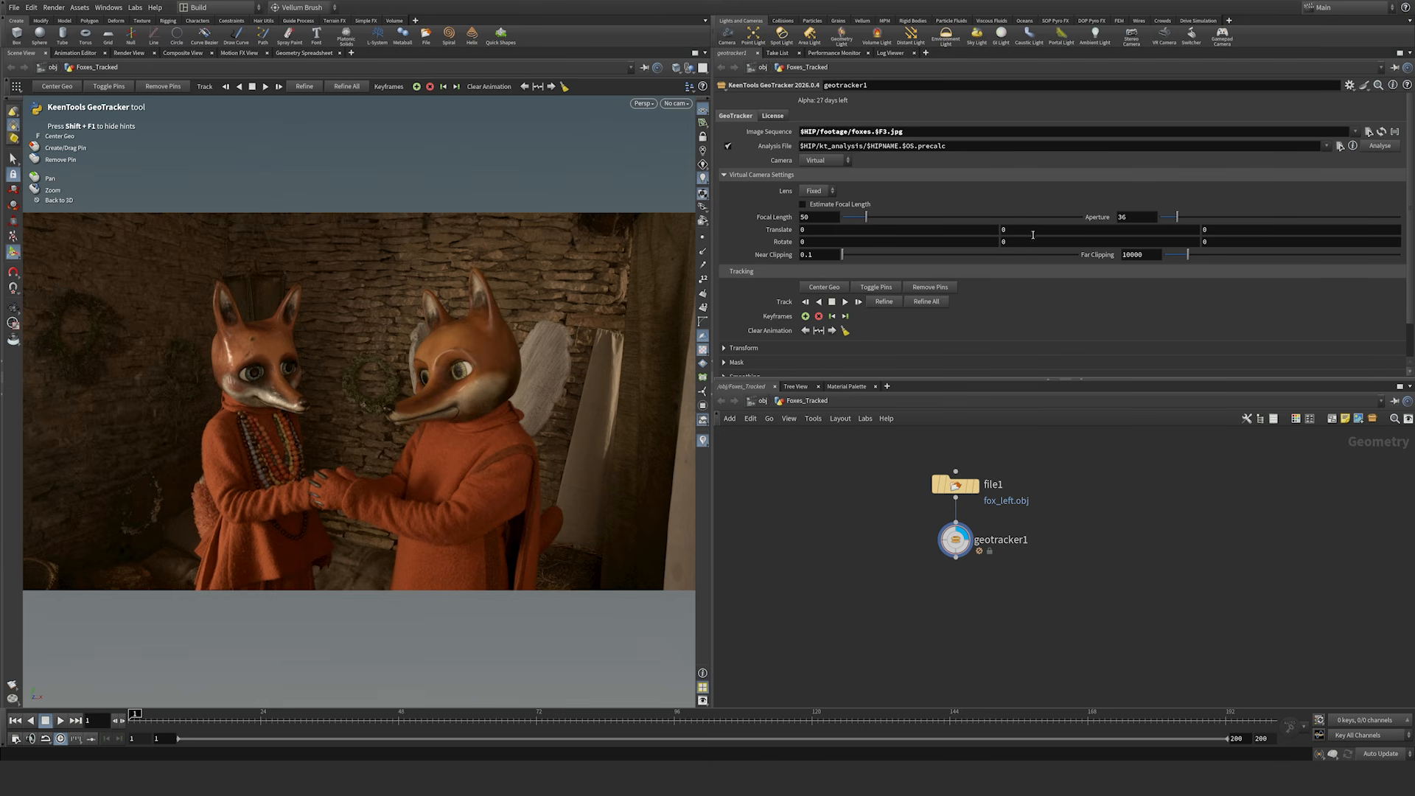
Step: Try offsetting the virtual camera's Z translation to 2.6, and reset it to 0
{"action": "middle_click", "coordinate": [1214, 230]}
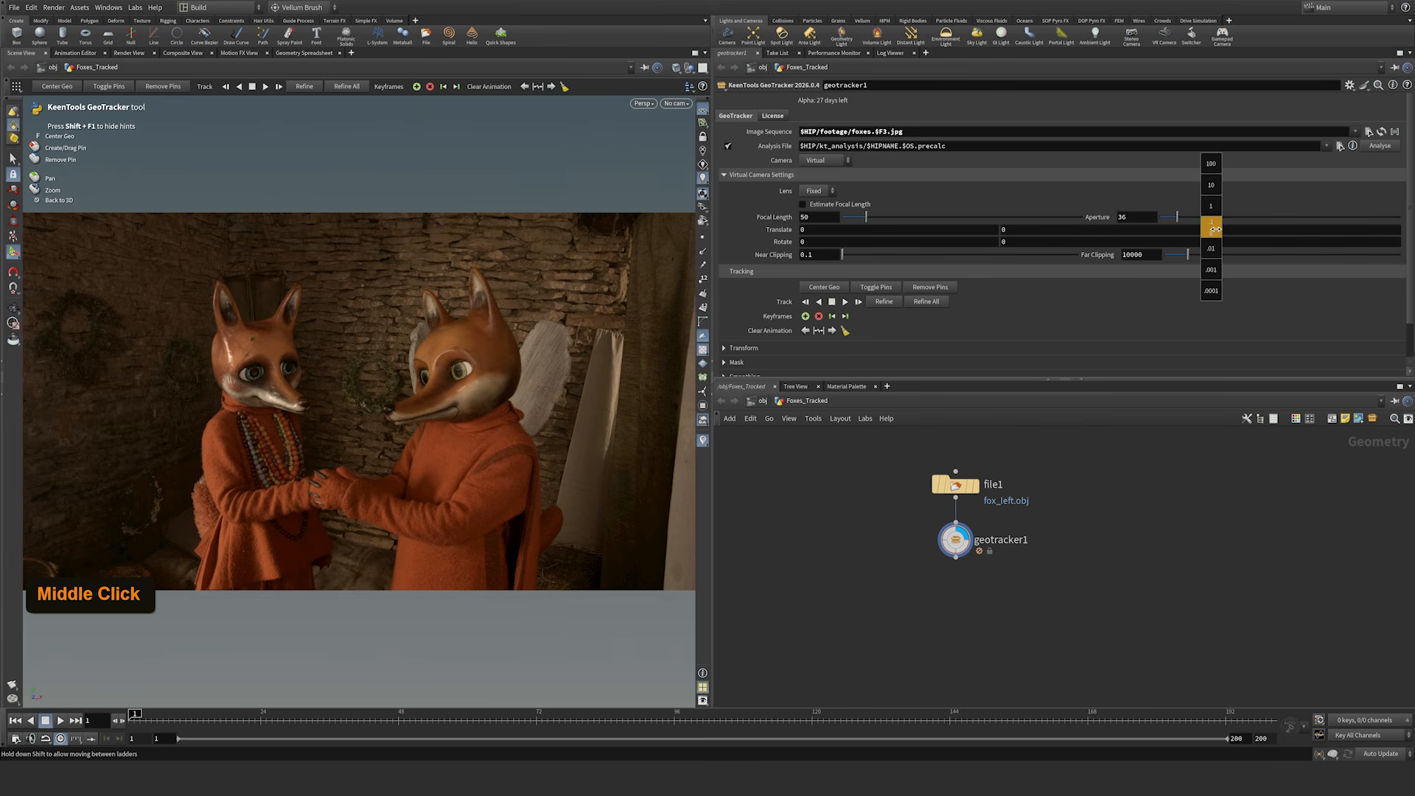
{"action": "middle_click_drag", "start_coordinate": [1217, 230], "coordinate": [1404, 229]}
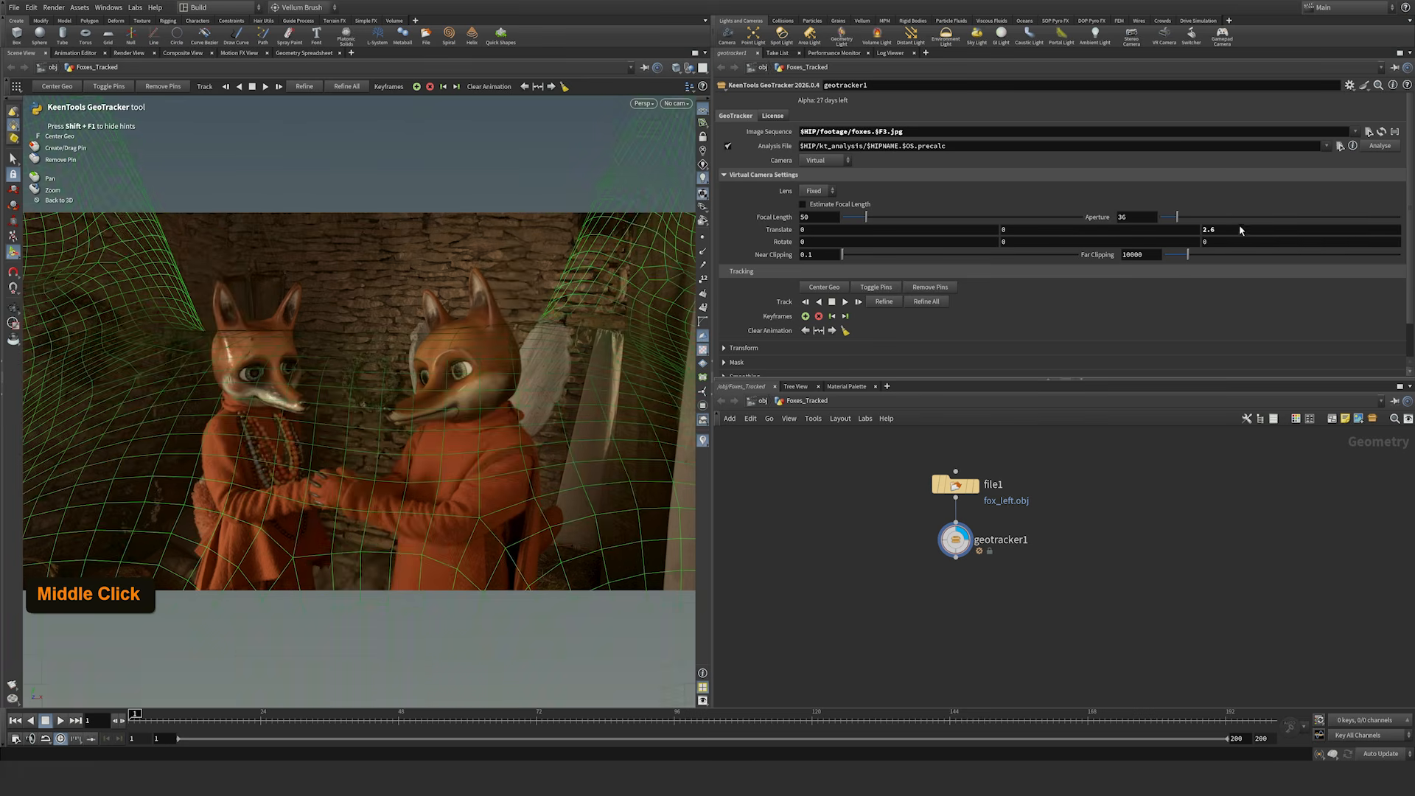
{"action": "type", "text": "0"}
{"action": "key", "text": "Return"}
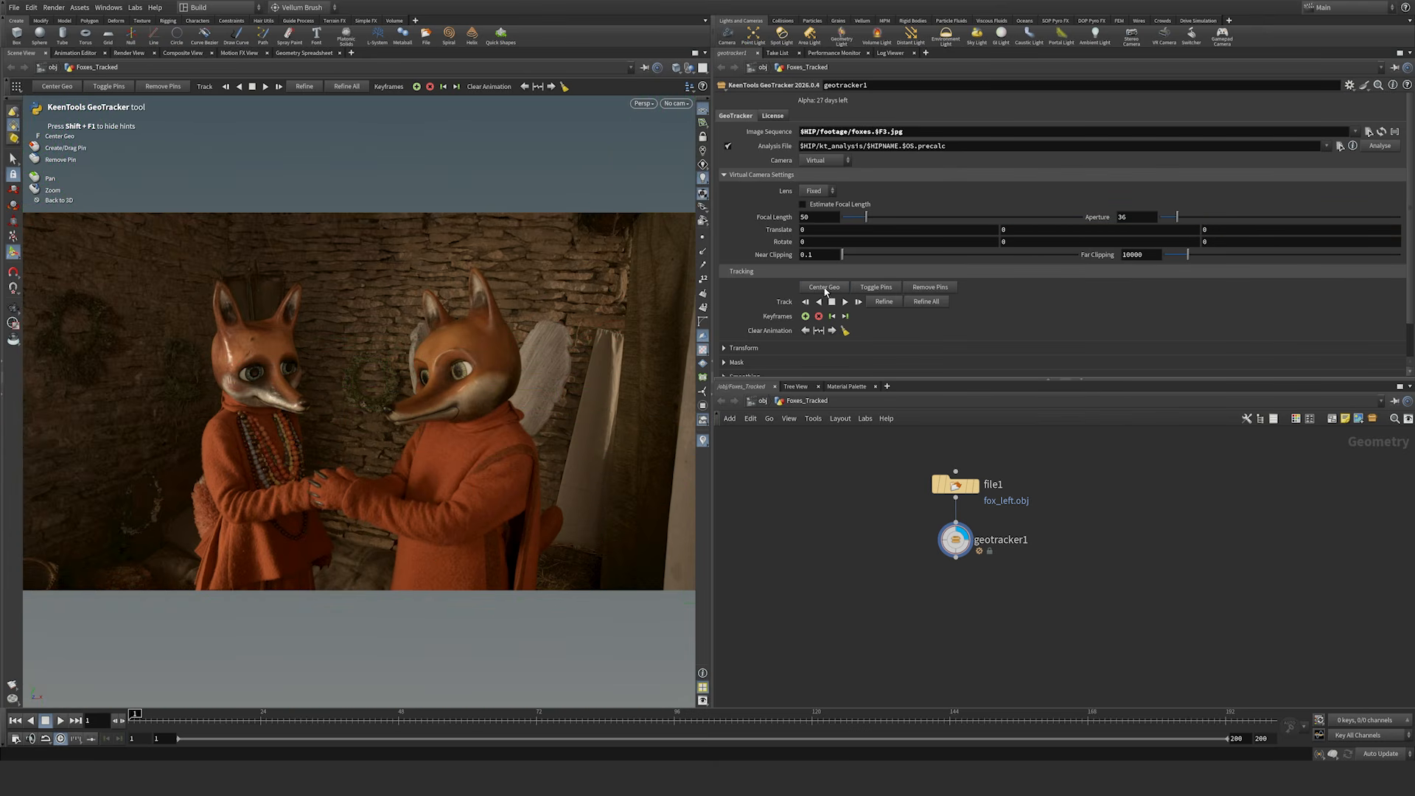
Step: Center the fox geometry over the footage, undo it, and center it again
{"action": "left_click", "coordinate": [824, 287]}
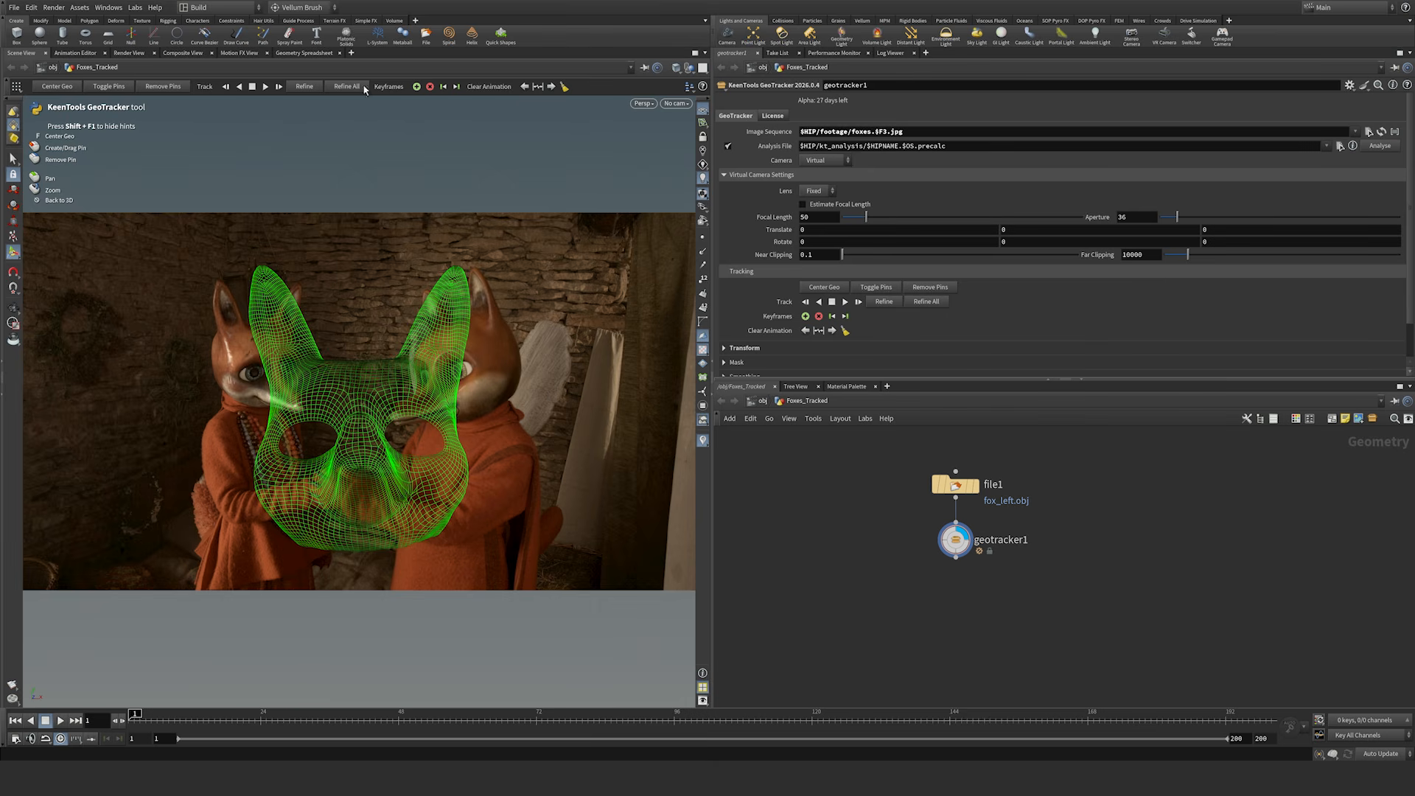
{"action": "key", "text": "ctrl+z"}
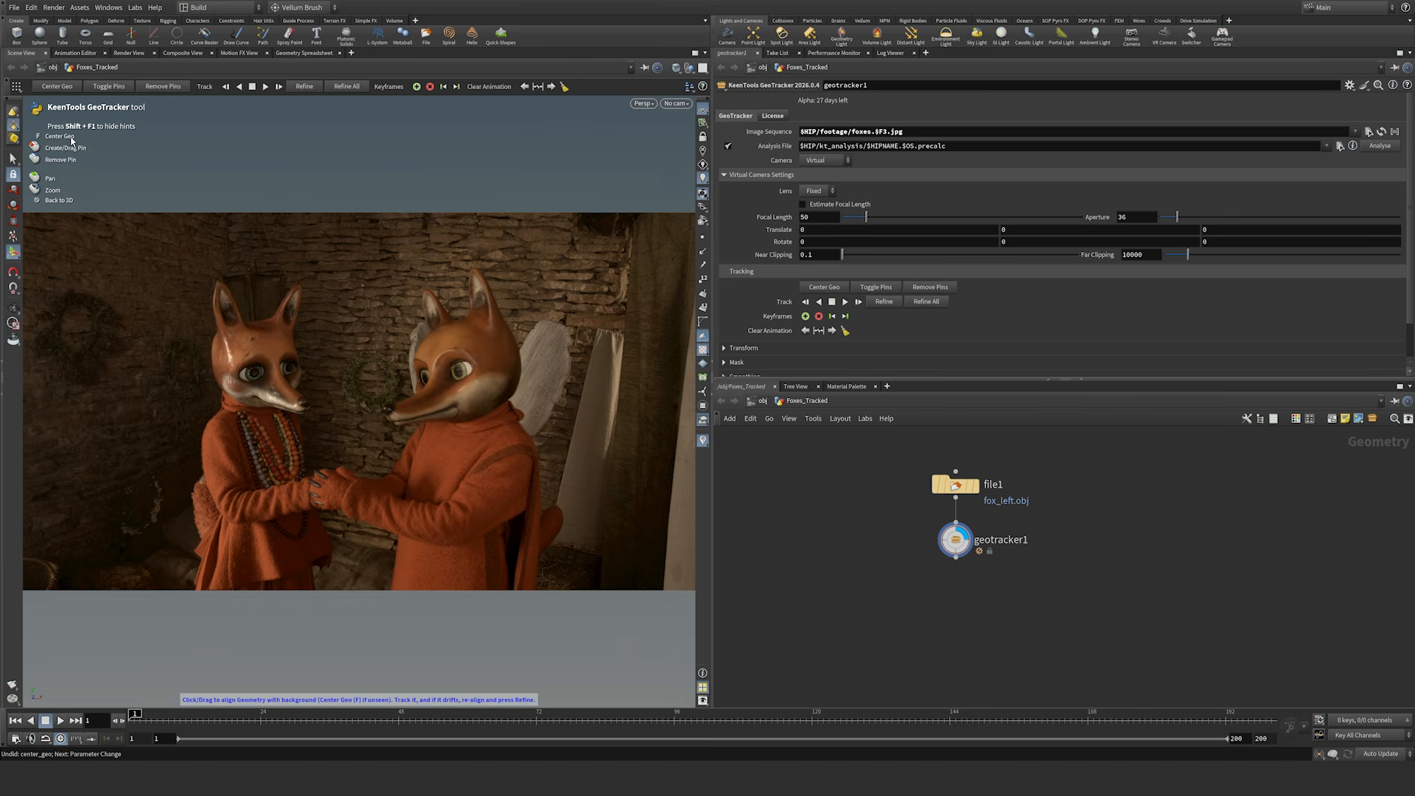
{"action": "key", "text": "f"}
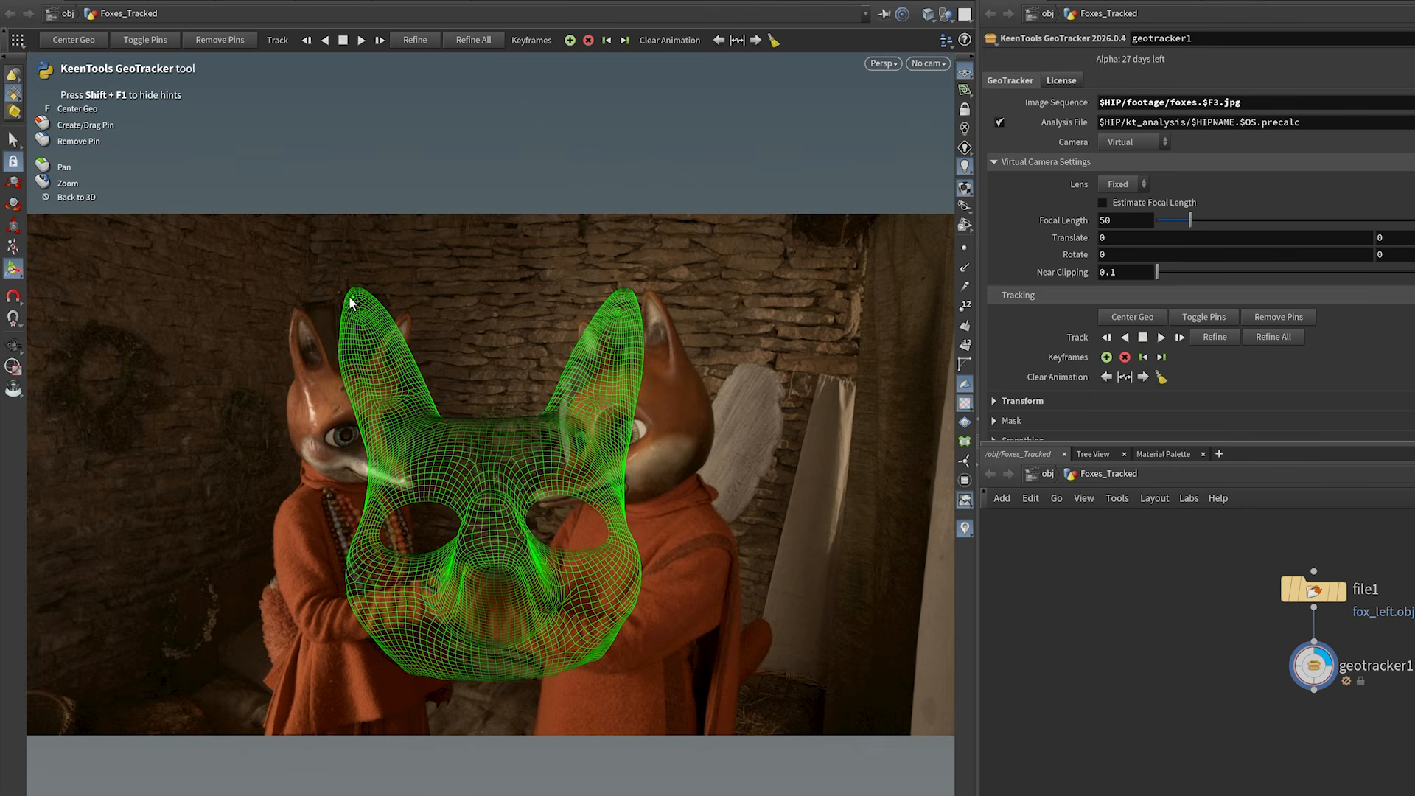
Step: Pin both ear tips and the nose of the wireframe to align it with the left fox's head at frame 1
{"action": "left_click_drag", "start_coordinate": [351, 301], "coordinate": [300, 320]}
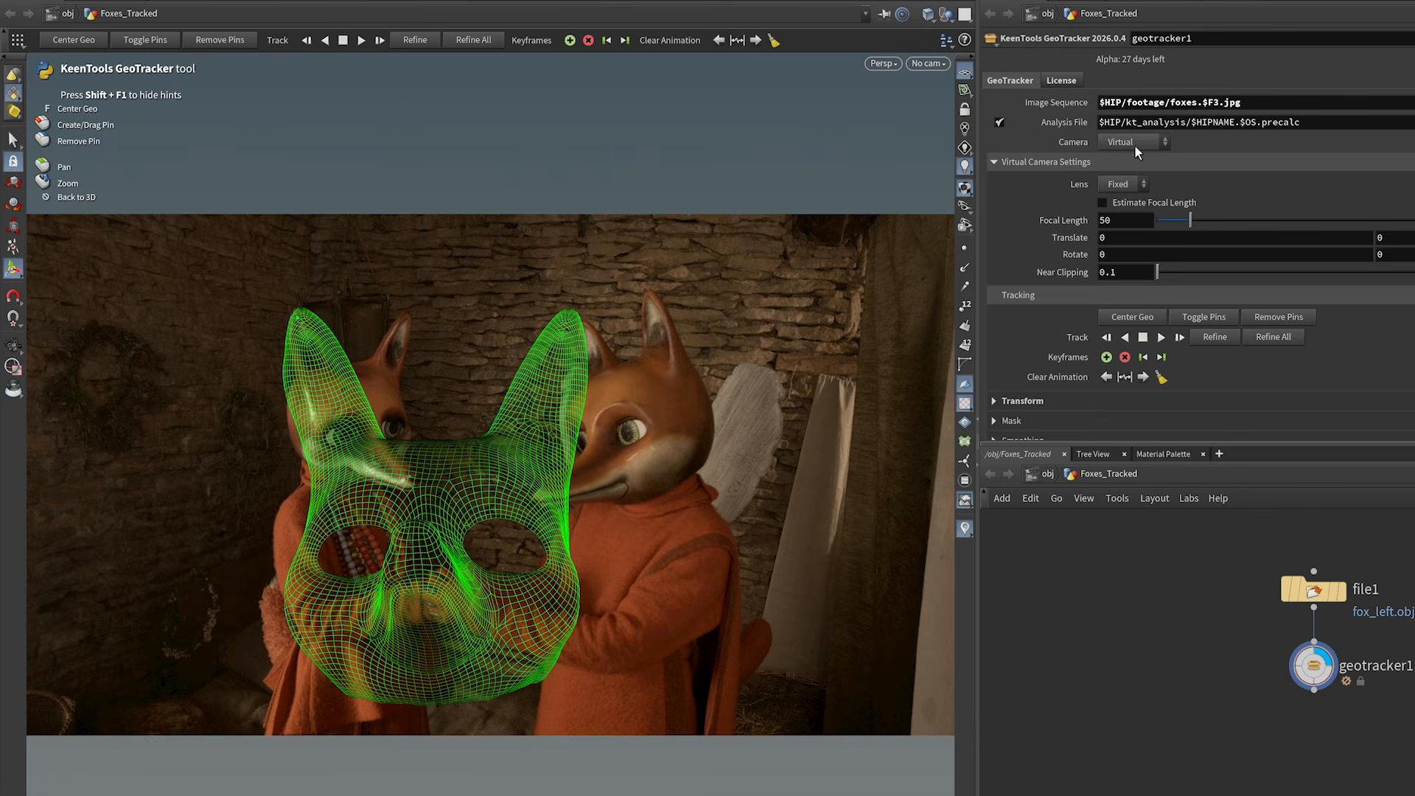
{"action": "mouse_move", "coordinate": [296, 323]}
{"action": "left_mouse_down"}
{"action": "mouse_move", "coordinate": [305, 343]}
{"action": "mouse_move", "coordinate": [305, 325]}
{"action": "left_mouse_up"}
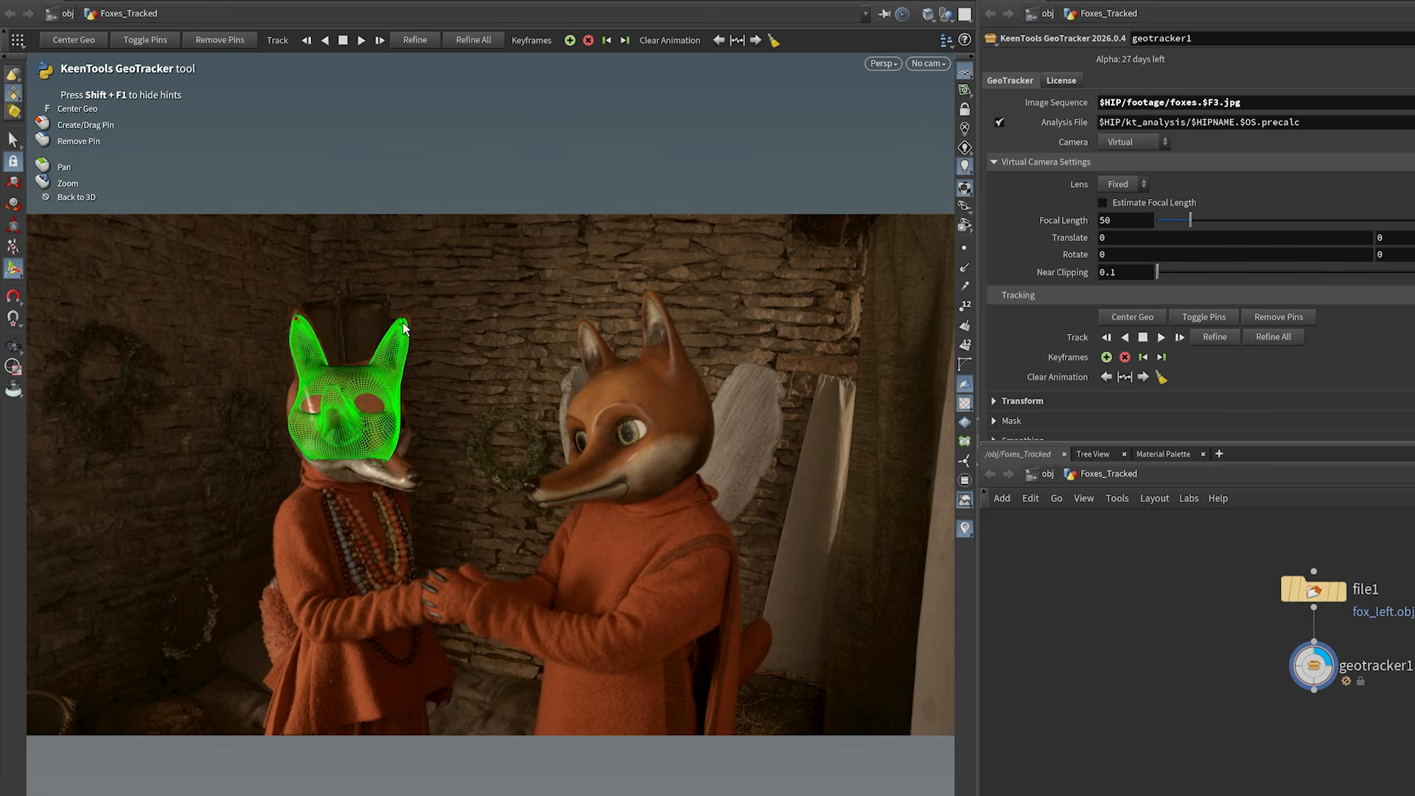
{"action": "left_click_drag", "start_coordinate": [409, 326], "coordinate": [479, 299]}
{"action": "left_click_drag", "start_coordinate": [375, 224], "coordinate": [243, 353]}
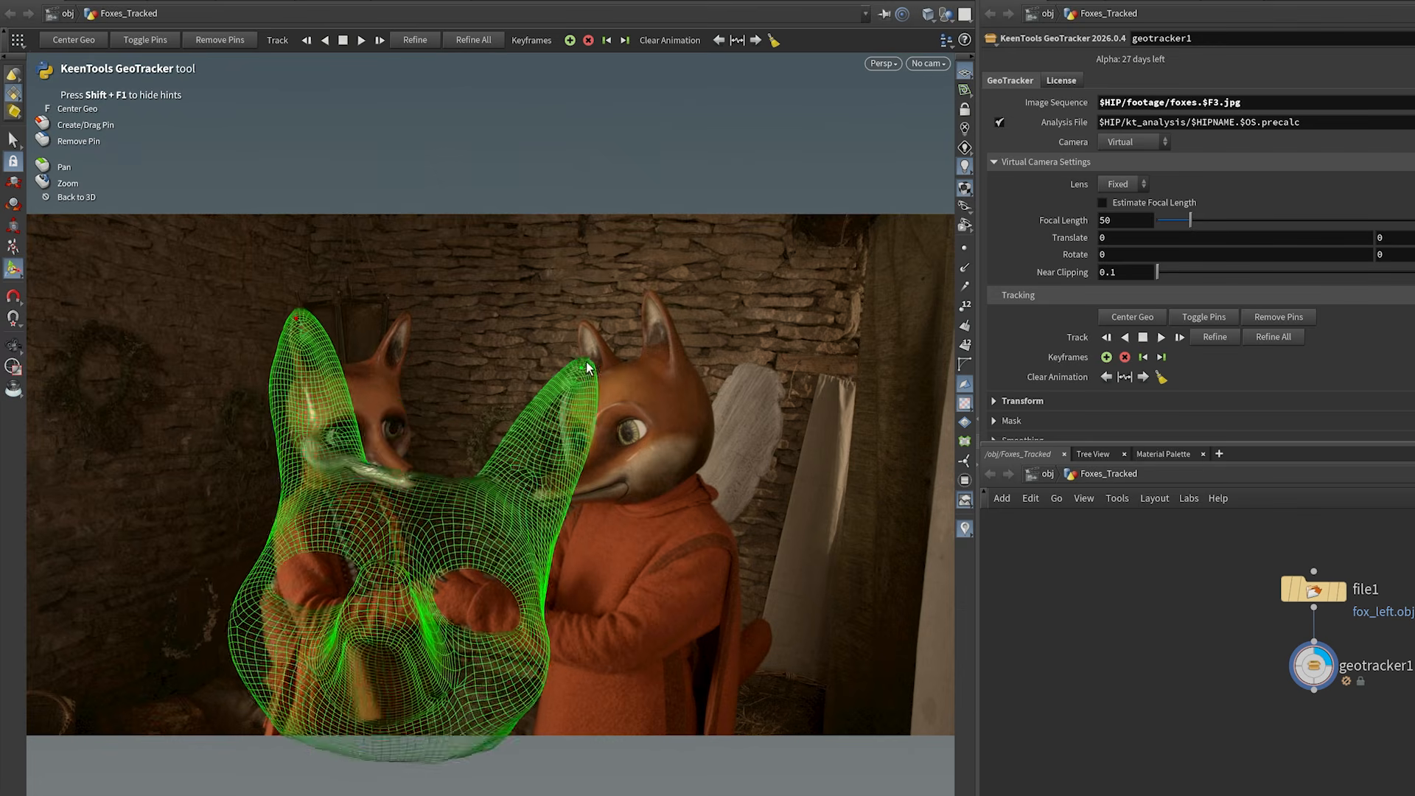
{"action": "left_click_drag", "start_coordinate": [587, 363], "coordinate": [404, 319]}
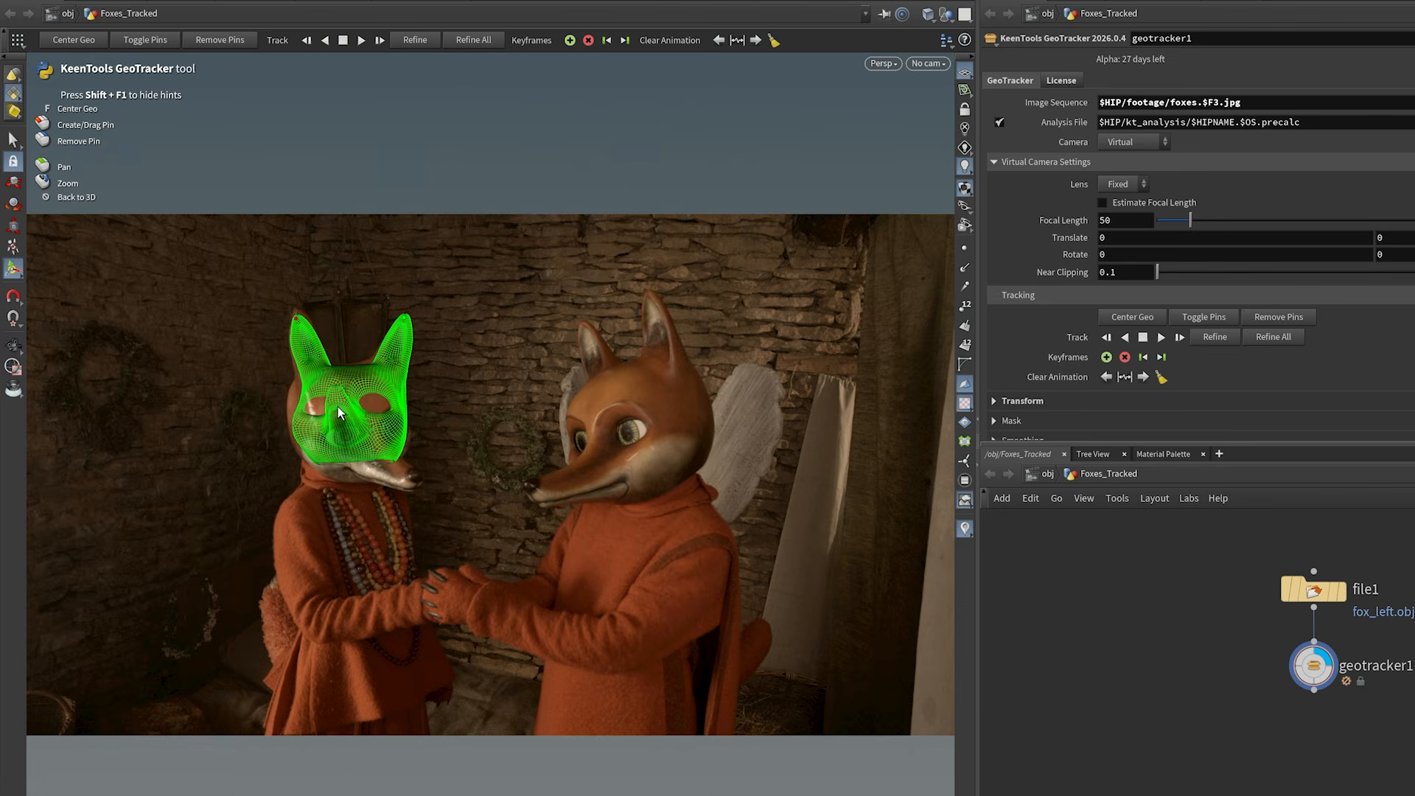
{"action": "left_click_drag", "start_coordinate": [336, 396], "coordinate": [417, 479]}
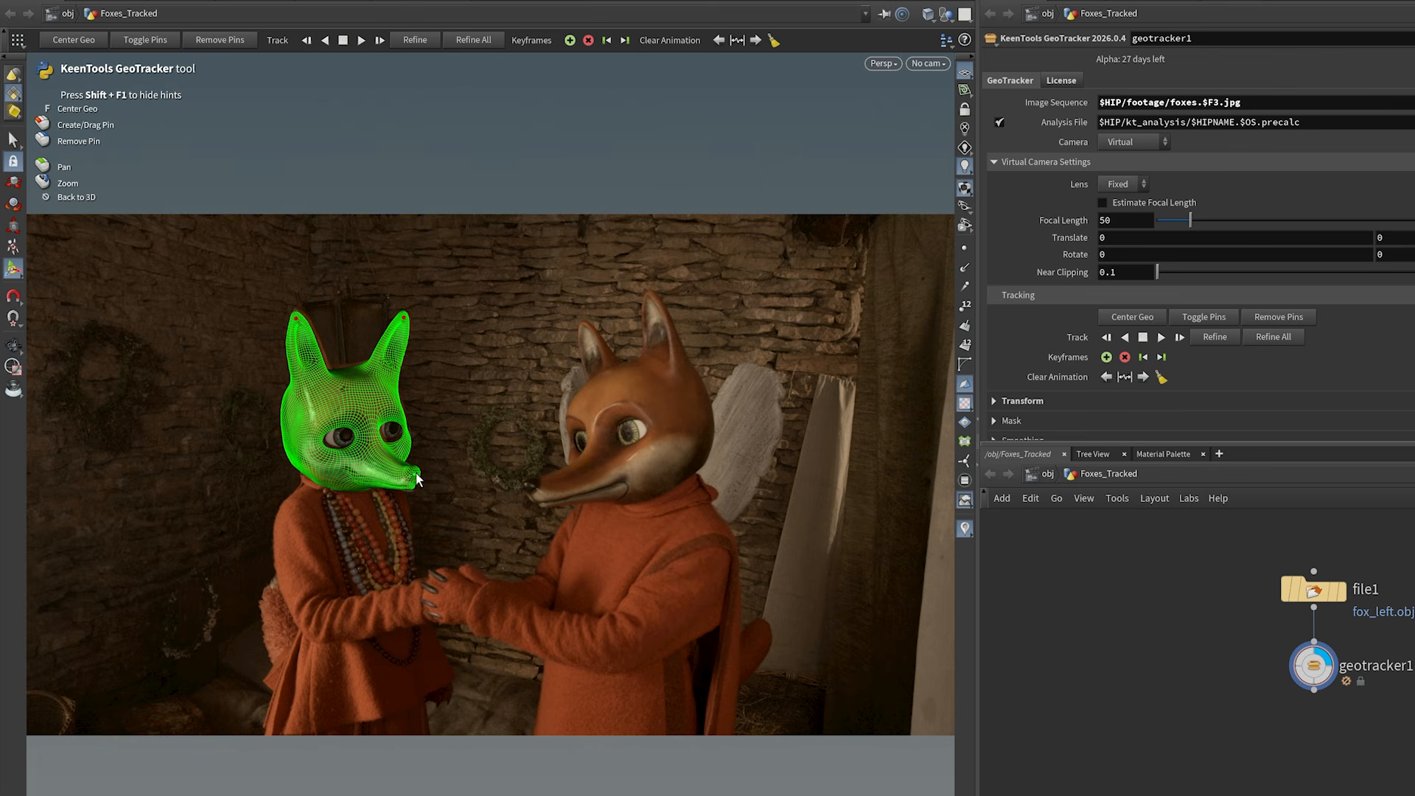
Step: Try removing the ear and nose pins one by one, undo that, then remove all pins at once and undo it
{"action": "right_click", "coordinate": [406, 323]}
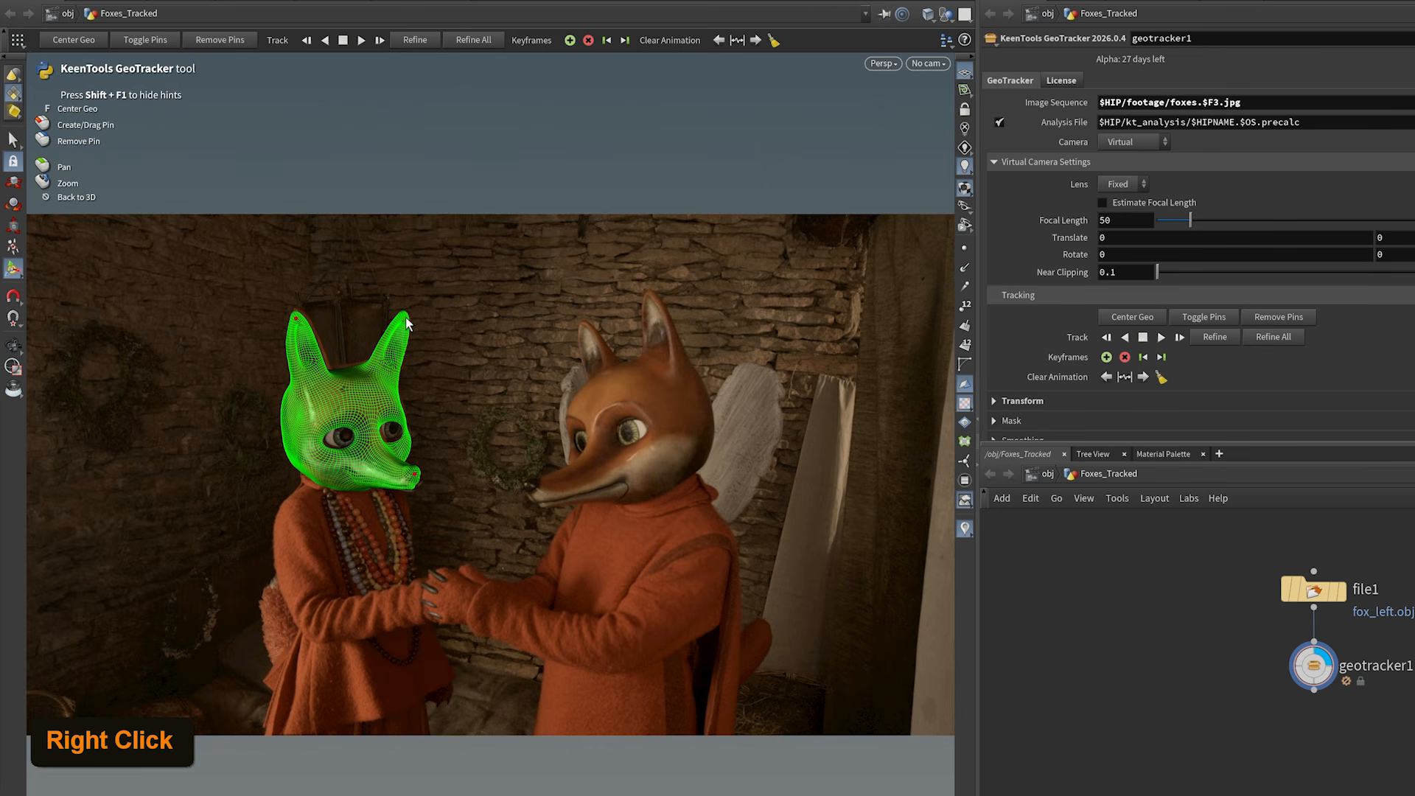
{"action": "right_click", "coordinate": [413, 479]}
{"action": "right_click", "coordinate": [297, 325]}
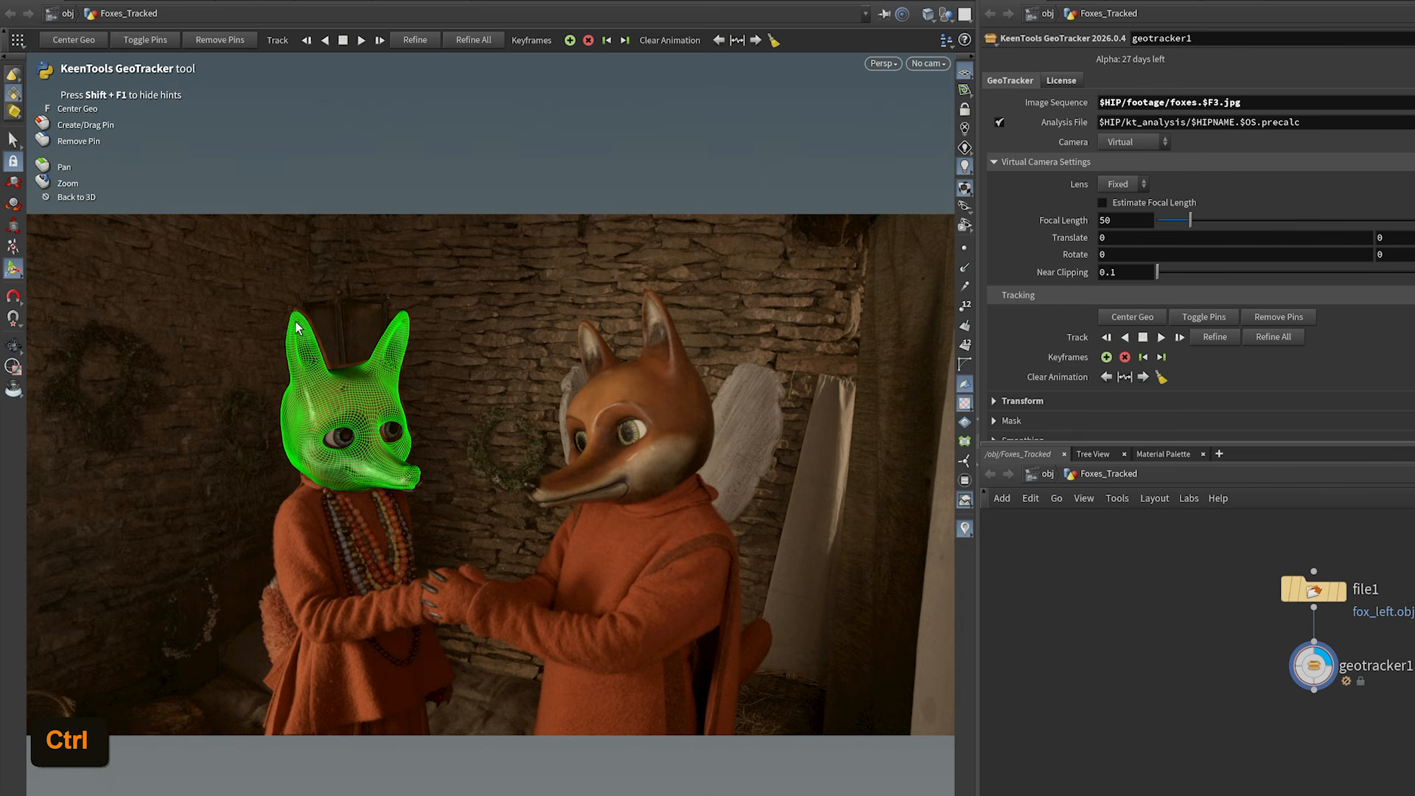
{"action": "key", "text": "ctrl+z"}
{"action": "key", "text": "ctrl+z"}
{"action": "key", "text": "ctrl+z"}
{"action": "key", "text": "ctrl+z"}
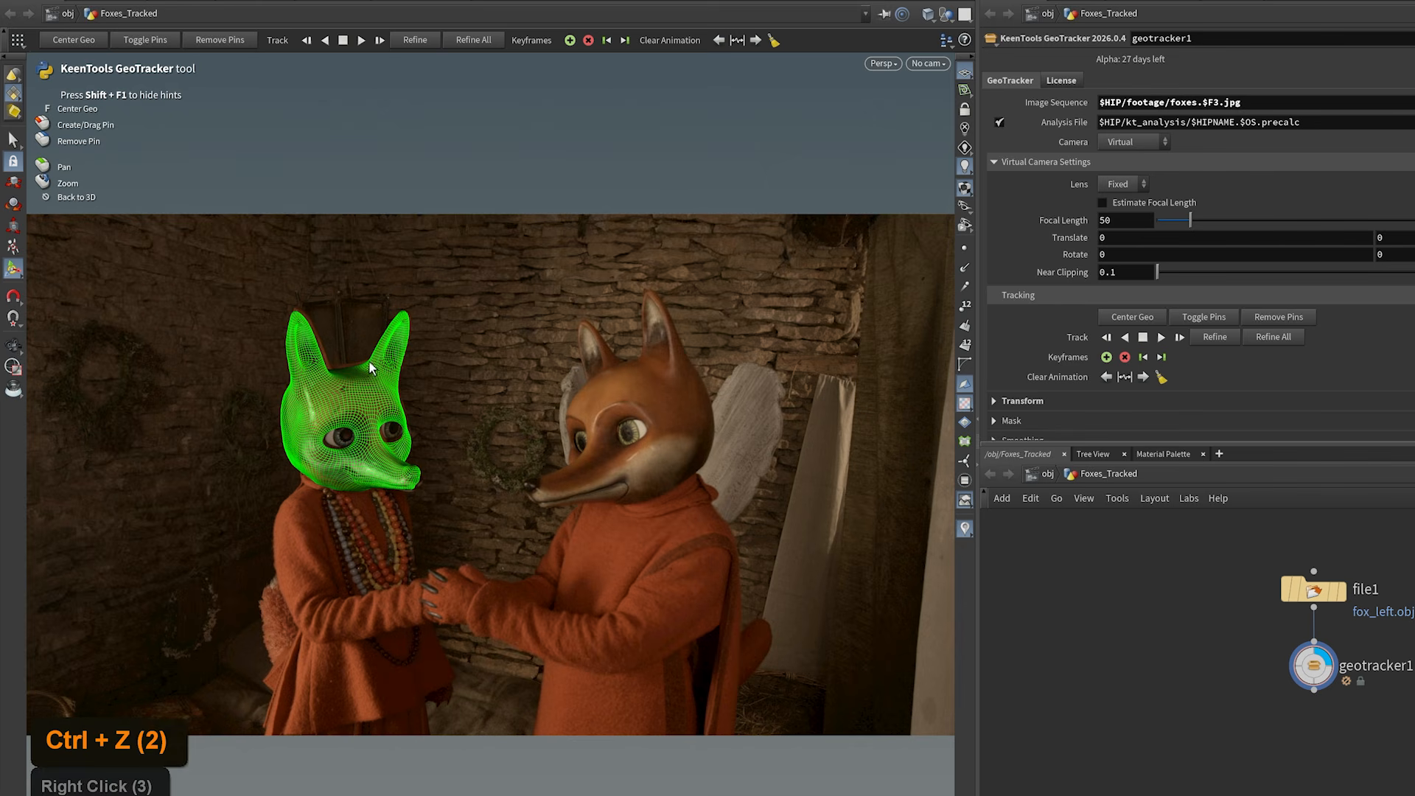
{"action": "key", "text": "ctrl+z"}
{"action": "left_click", "coordinate": [225, 43]}
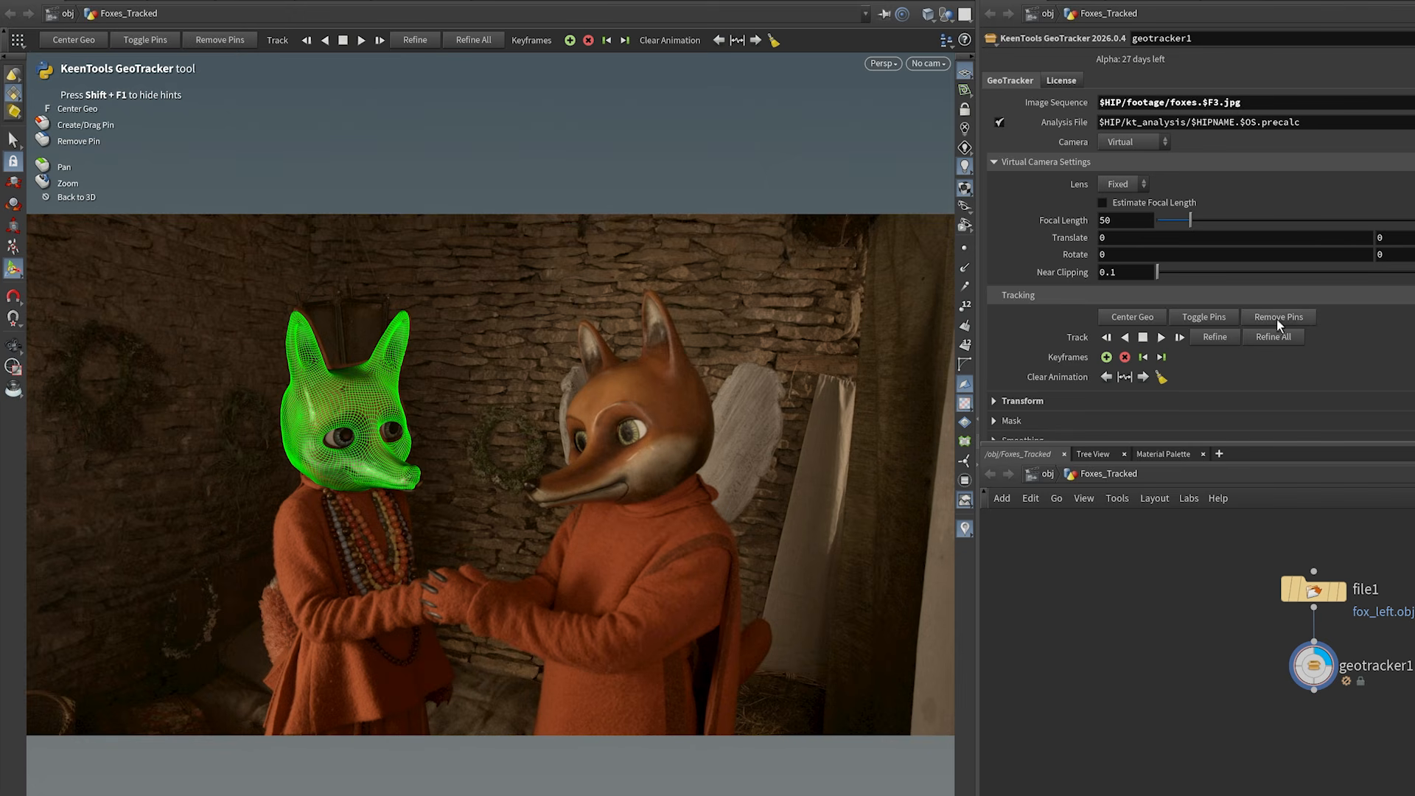
{"action": "key", "text": "ctrl+z"}
Step: Expand geotracker1's Appearance settings, open the wireframe's colour editor and close it without choosing another colour
{"action": "right_click_drag", "start_coordinate": [377, 398], "coordinate": [369, 316]}
{"action": "middle_click_drag", "start_coordinate": [369, 317], "coordinate": [580, 422]}
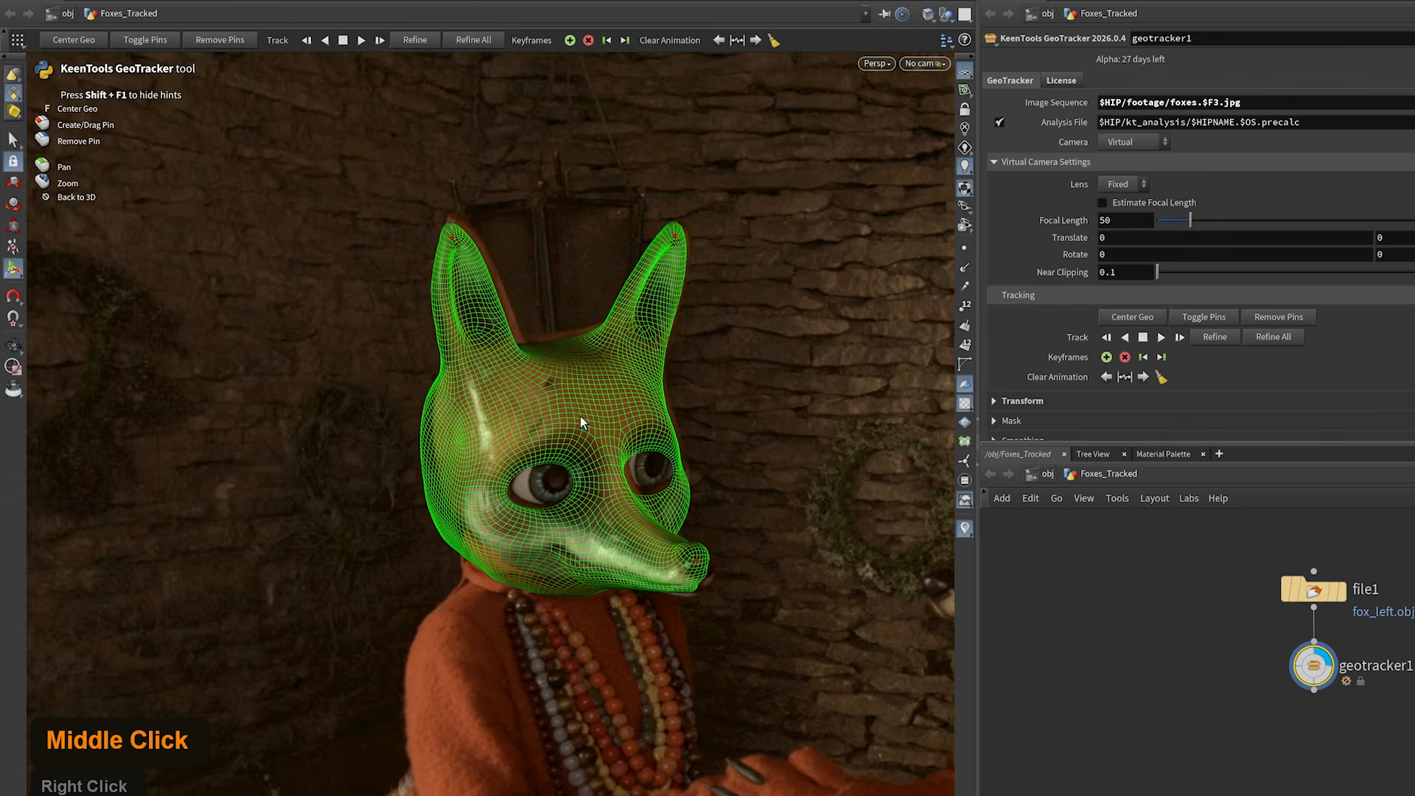
{"action": "right_click_drag", "start_coordinate": [581, 422], "coordinate": [609, 398]}
{"action": "middle_click_drag", "start_coordinate": [609, 398], "coordinate": [578, 425]}
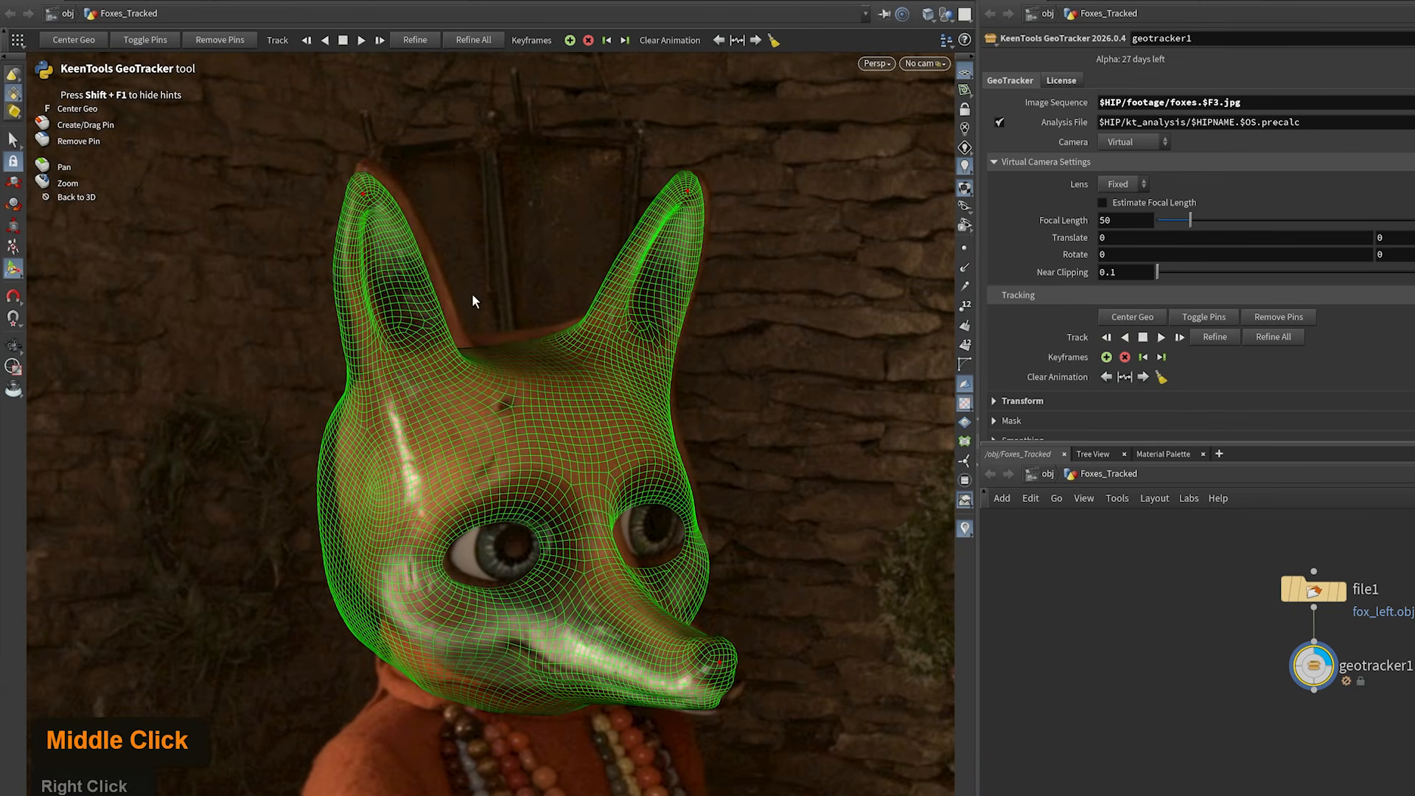
{"action": "right_click_drag", "start_coordinate": [569, 442], "coordinate": [566, 440]}
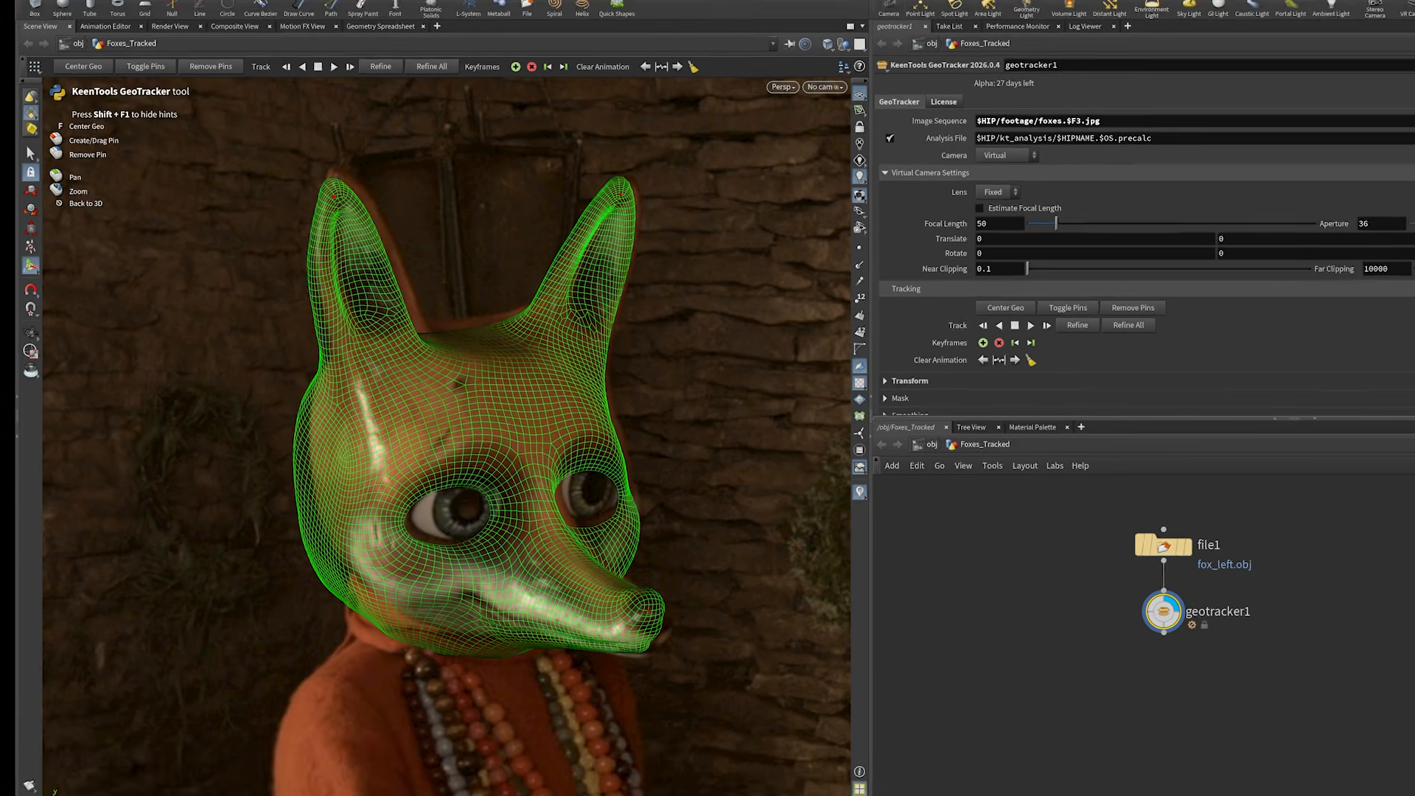
{"action": "scroll", "coordinate": [1410, 293], "scroll_direction": "down", "scroll_amount": 3}
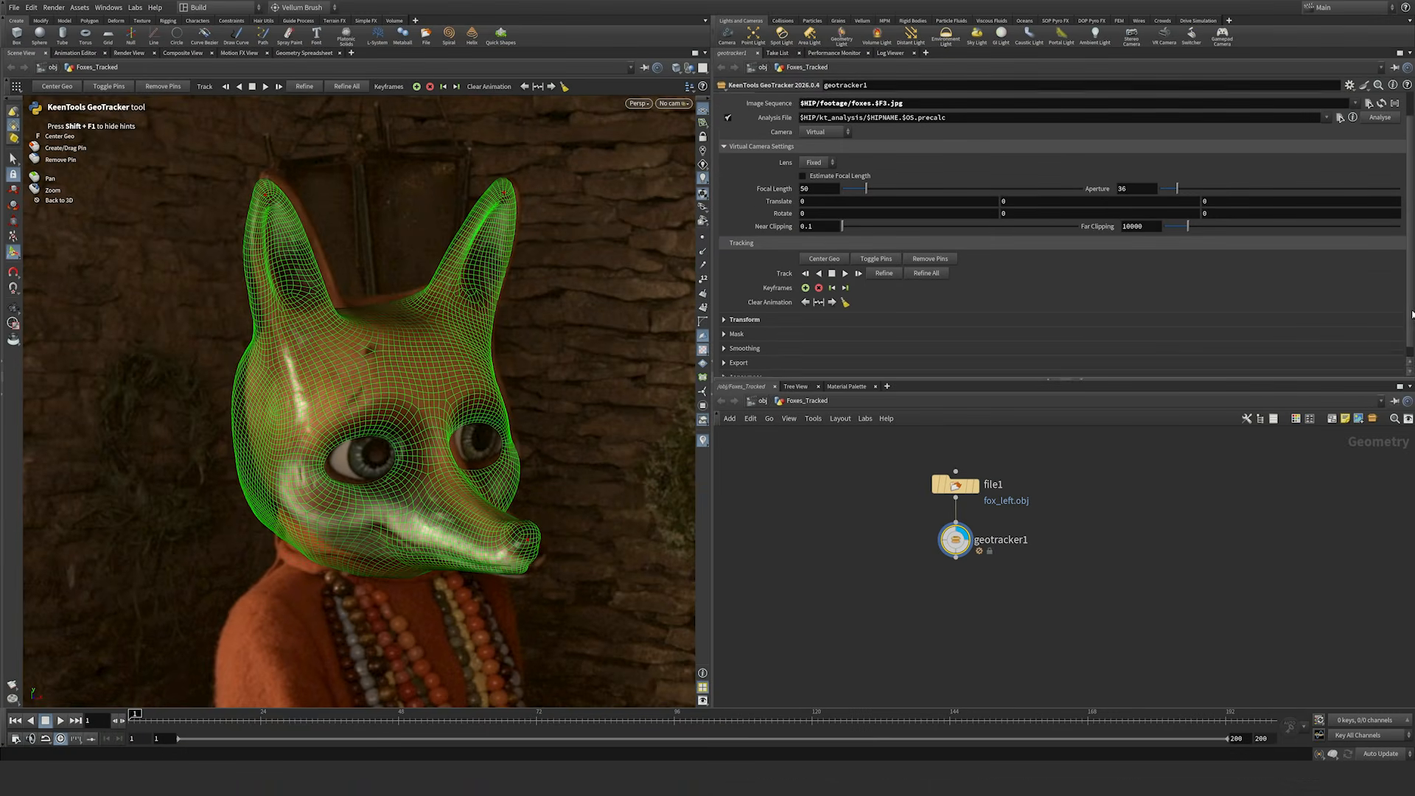
{"action": "left_click", "coordinate": [723, 365]}
{"action": "scroll", "coordinate": [1409, 272], "scroll_direction": "down", "scroll_amount": 5}
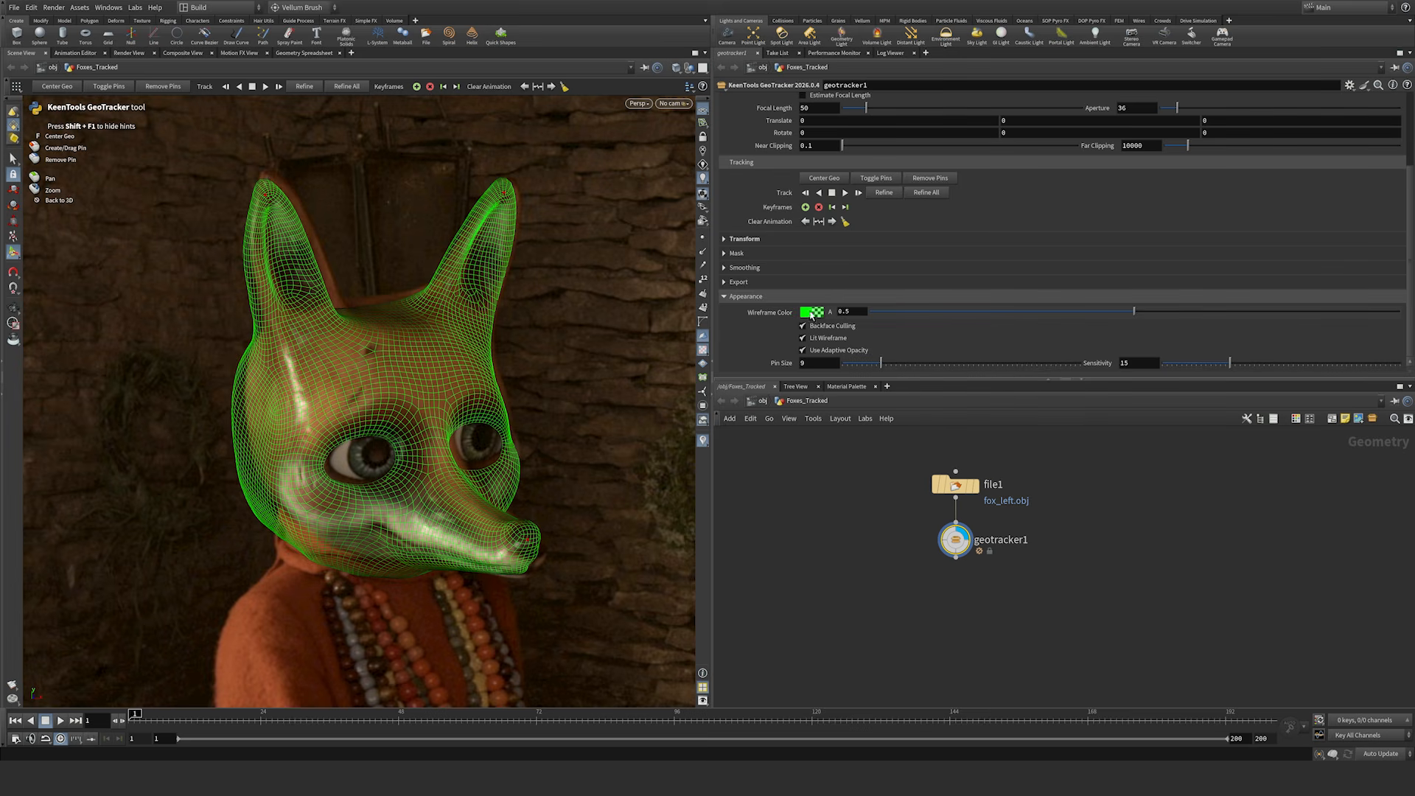
{"action": "left_click", "coordinate": [807, 314]}
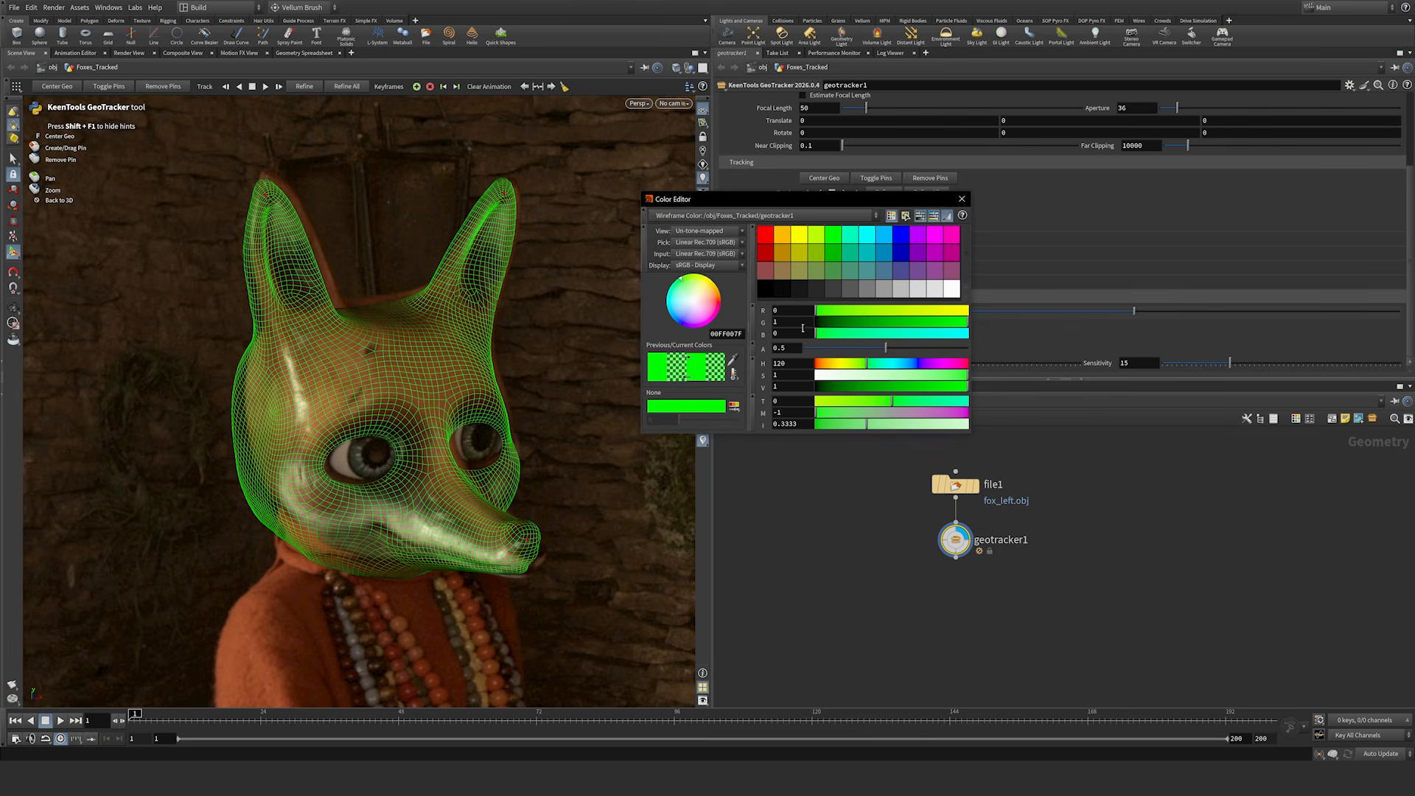
{"action": "left_click", "coordinate": [962, 199]}
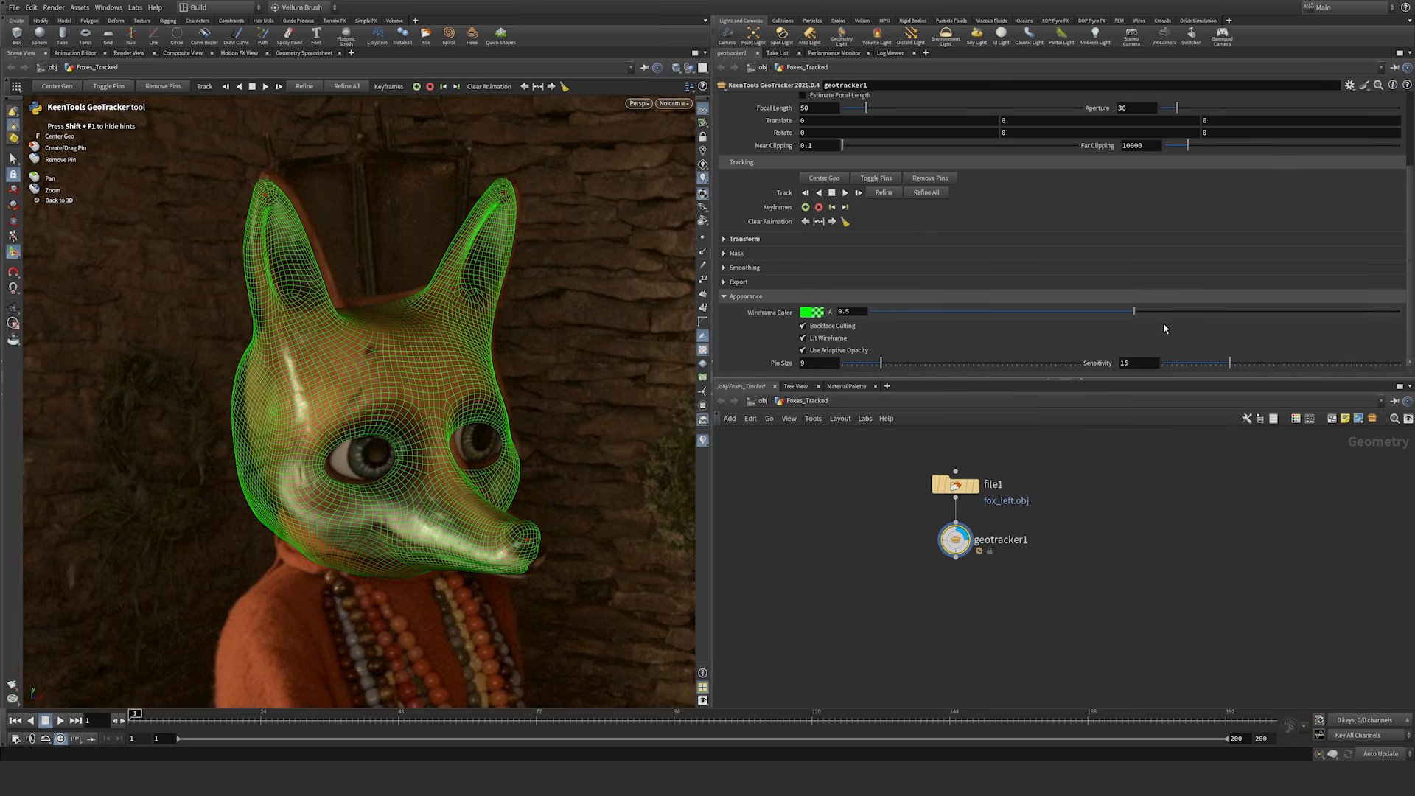
Step: Lower the wireframe colour's alpha to 0.096 to preview a fainter mesh, and raise it to 0.5675
{"action": "left_click_drag", "start_coordinate": [1134, 311], "coordinate": [923, 328]}
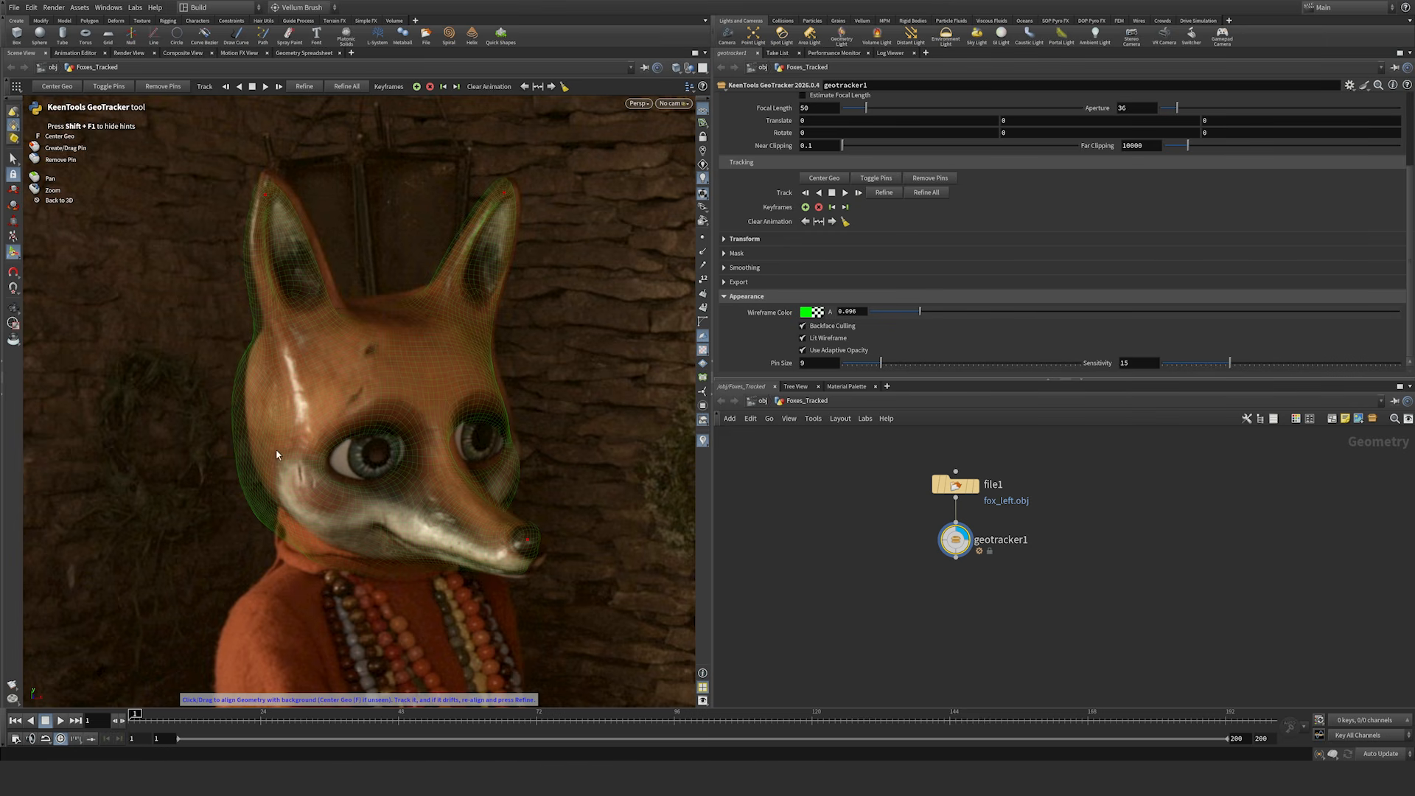
{"action": "left_click_drag", "start_coordinate": [921, 311], "coordinate": [1170, 313]}
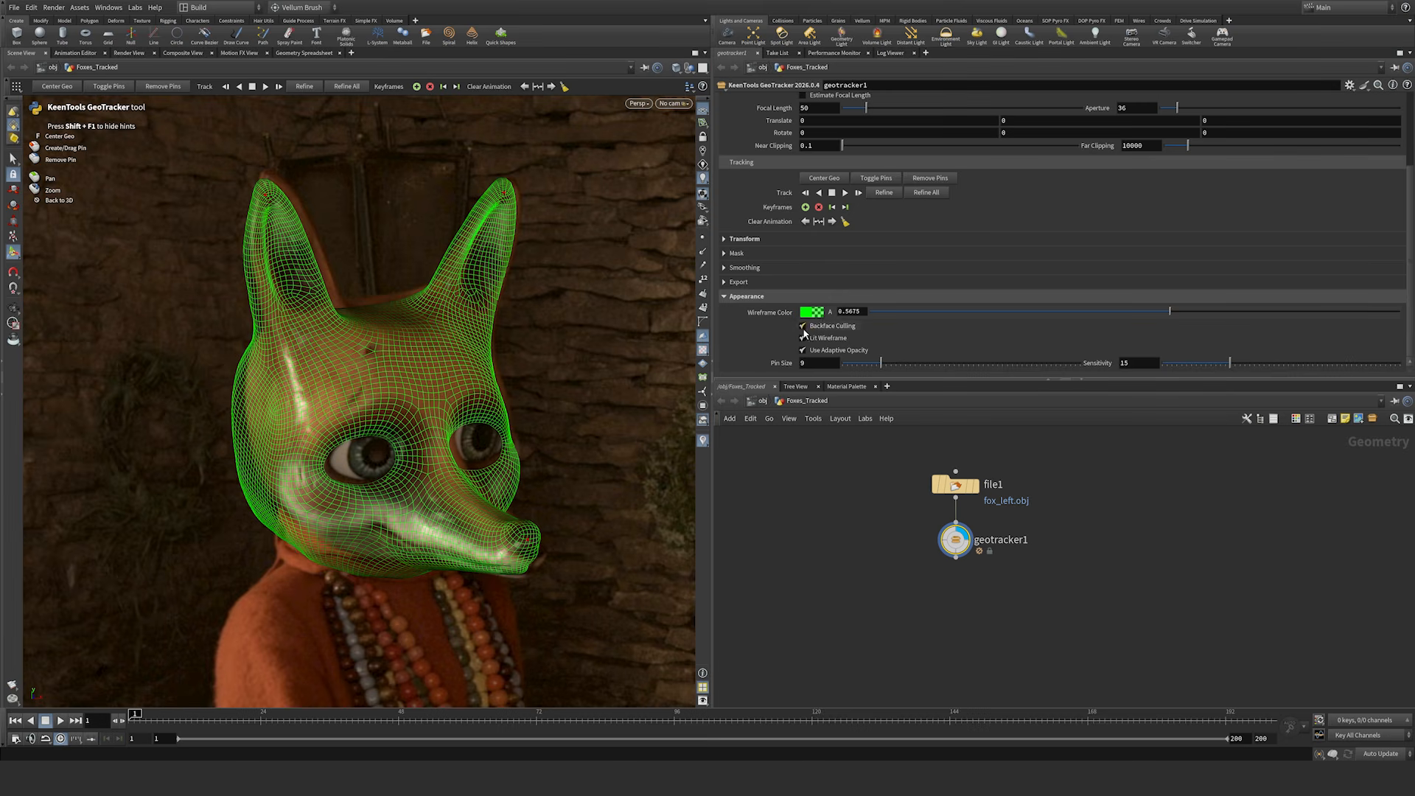
Step: Switch Backface Culling off and back on, and do the same with Lit Wireframe to compare the wireframe display
{"action": "left_click", "coordinate": [803, 326]}
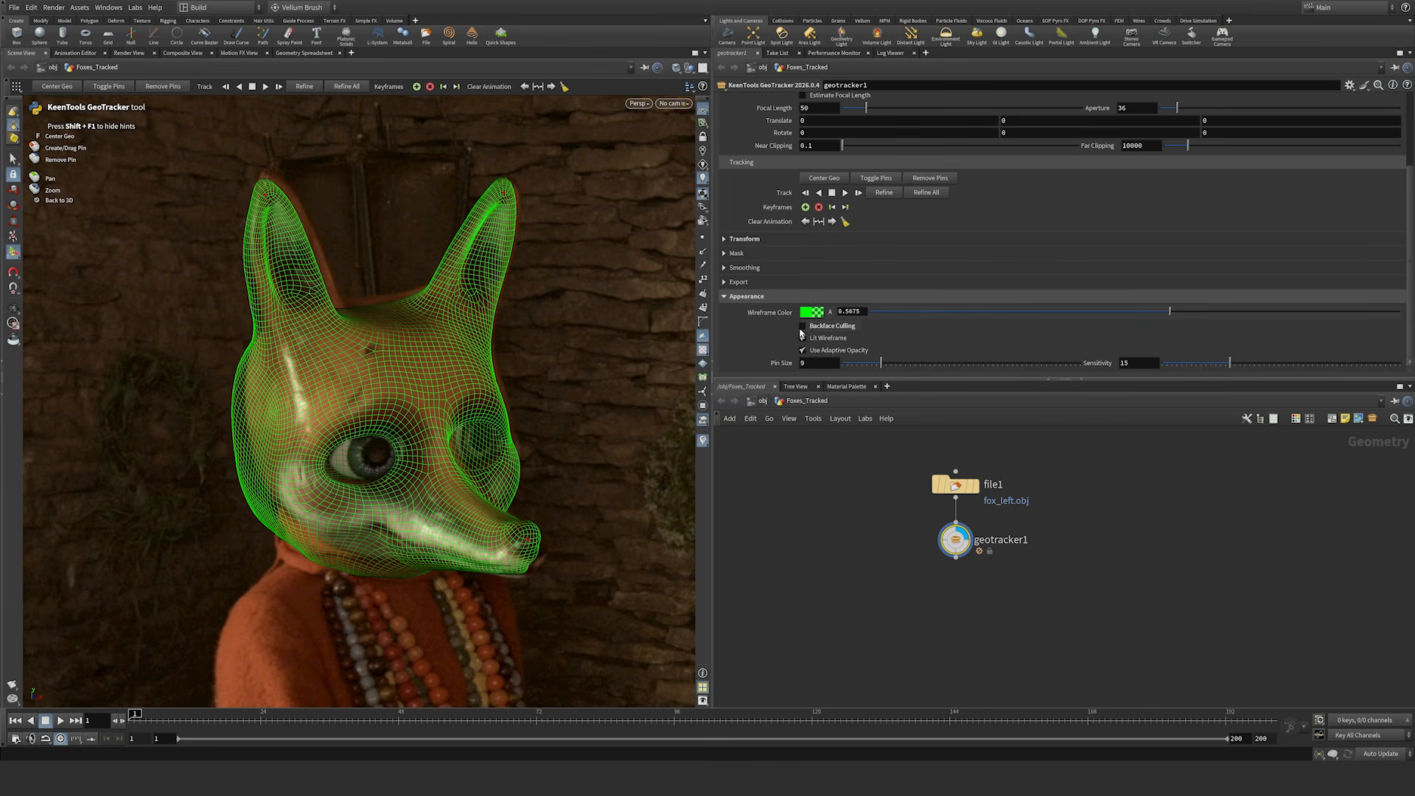
{"action": "left_click", "coordinate": [803, 326]}
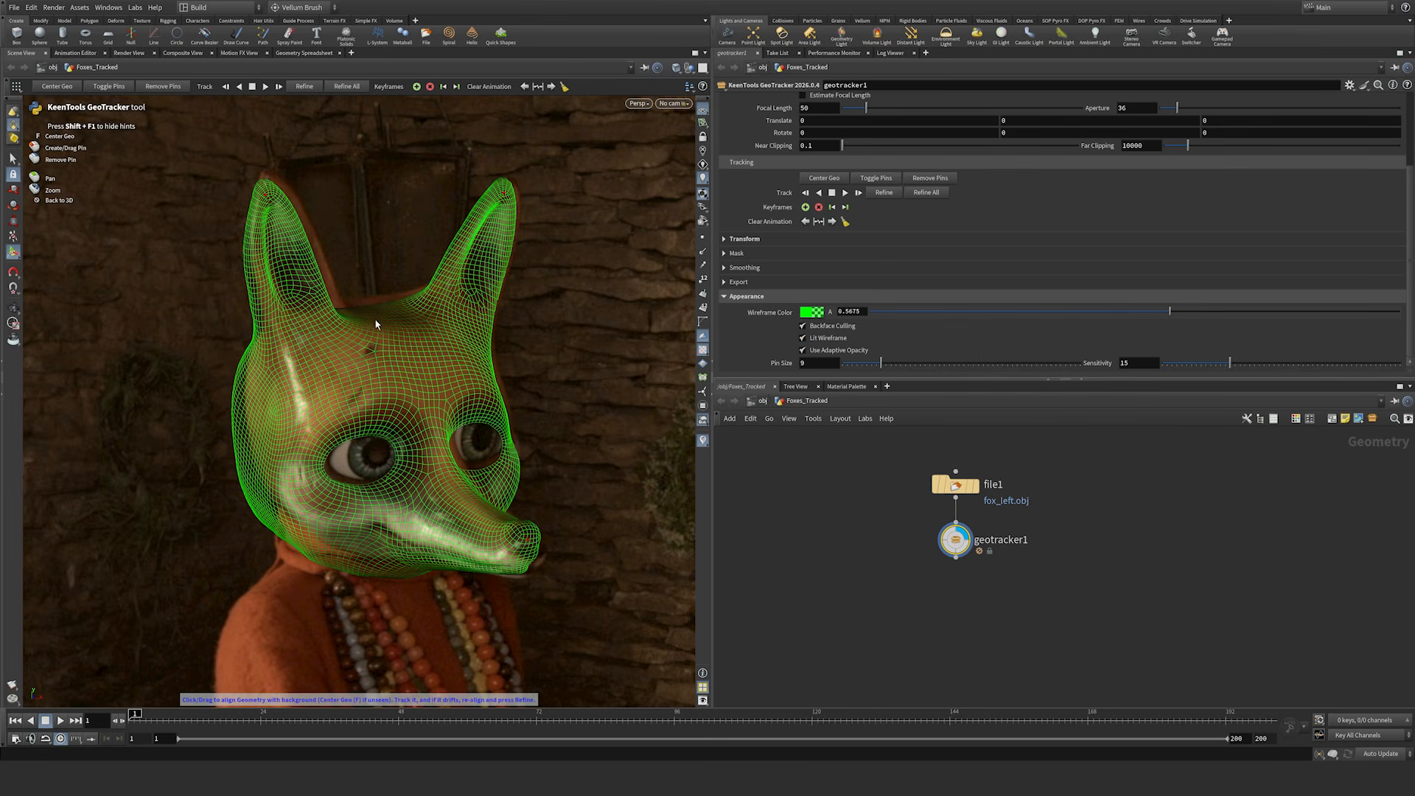
{"action": "left_click", "coordinate": [803, 338]}
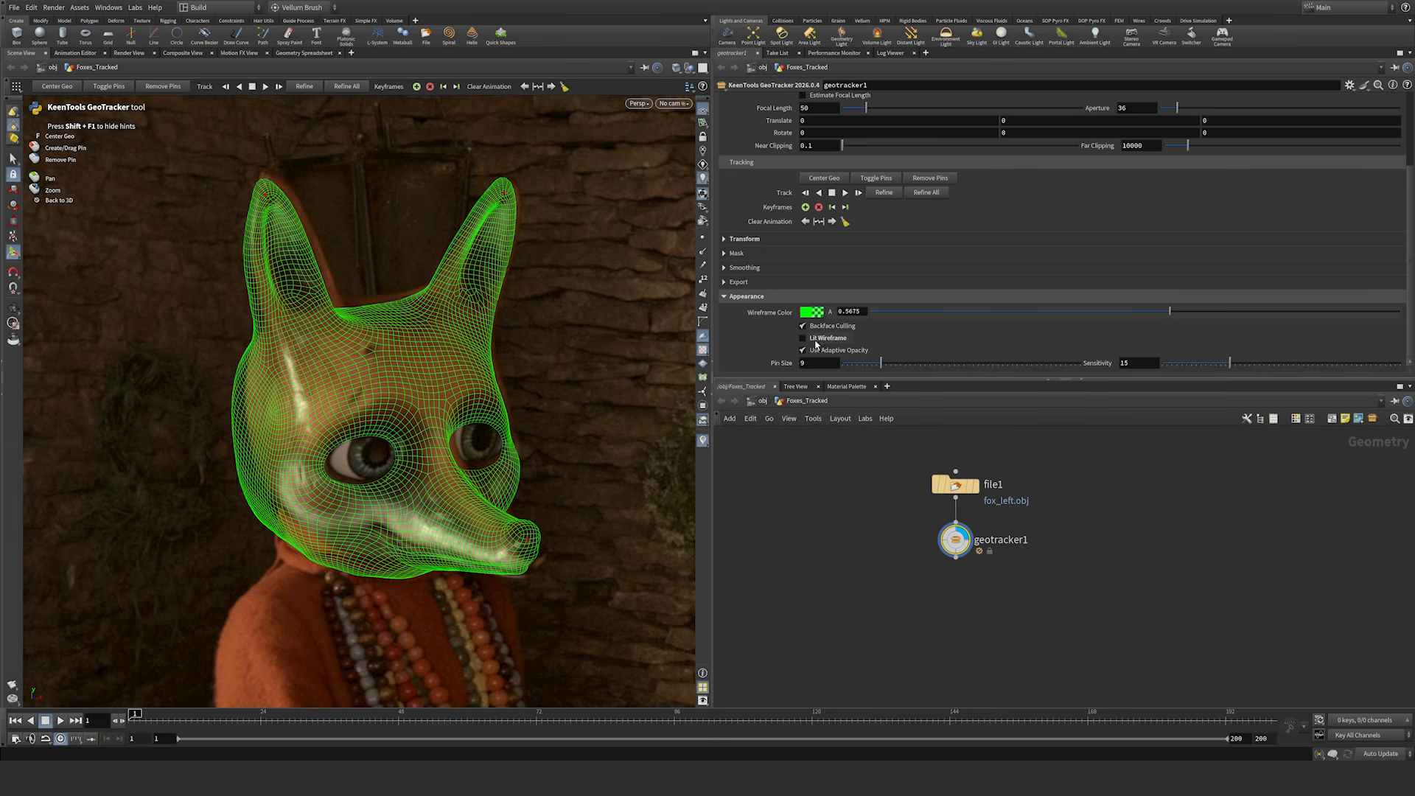
{"action": "left_click", "coordinate": [803, 339]}
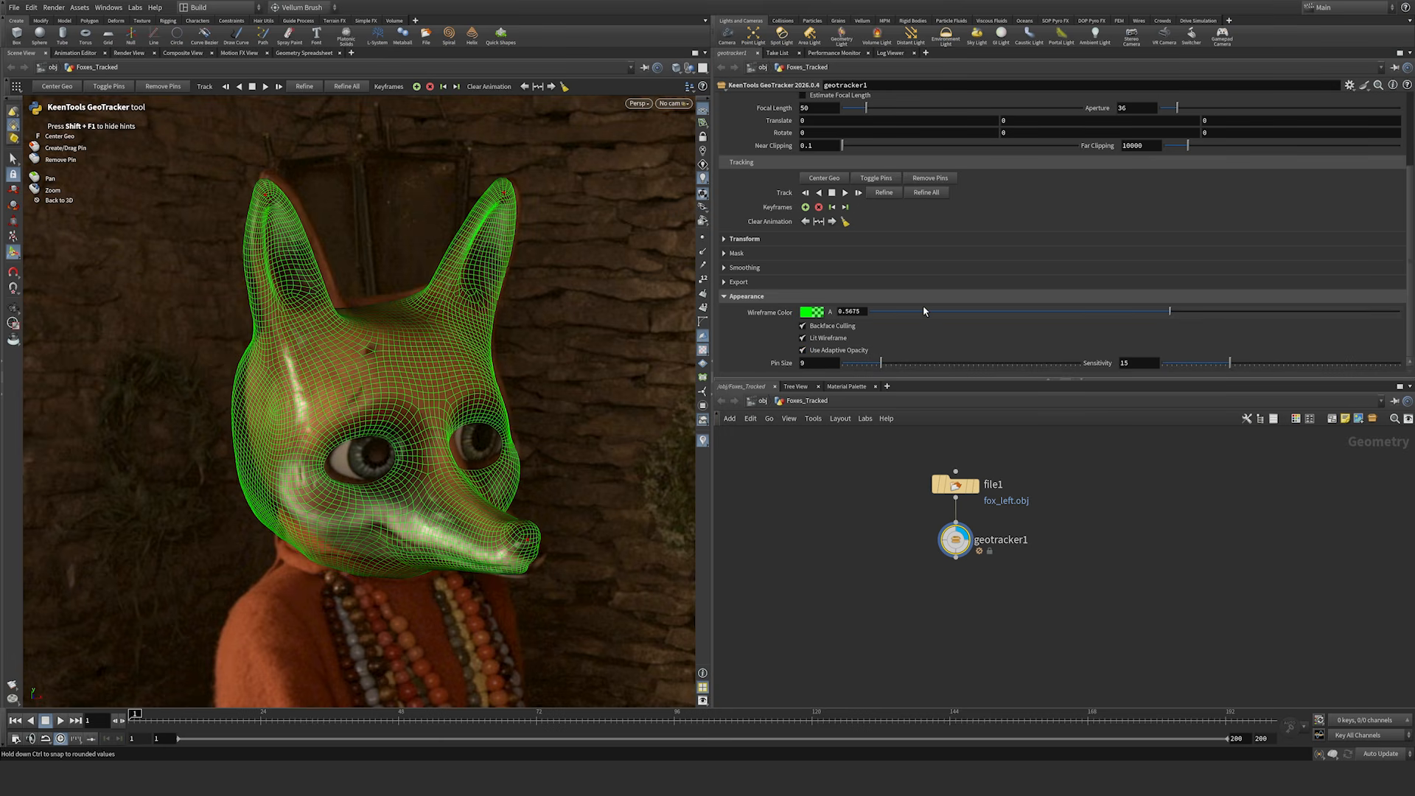
Step: Lower the wireframe colour's alpha to about 0.1
{"action": "left_click_drag", "start_coordinate": [1126, 322], "coordinate": [921, 317]}
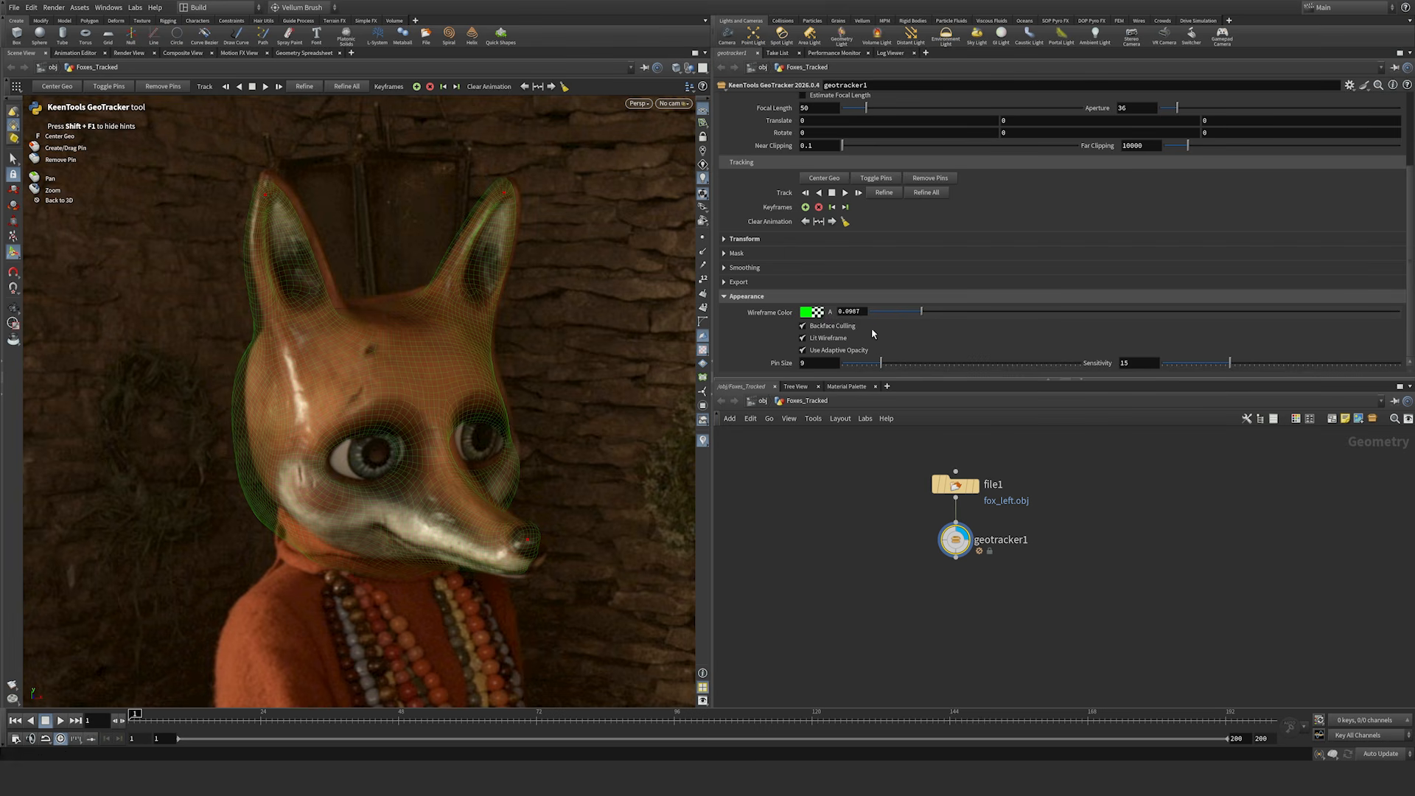
Step: Switch Use Adaptive Opacity off and back on to compare the wireframe on the small, distant fox head
{"action": "right_click_drag", "start_coordinate": [389, 317], "coordinate": [344, 505]}
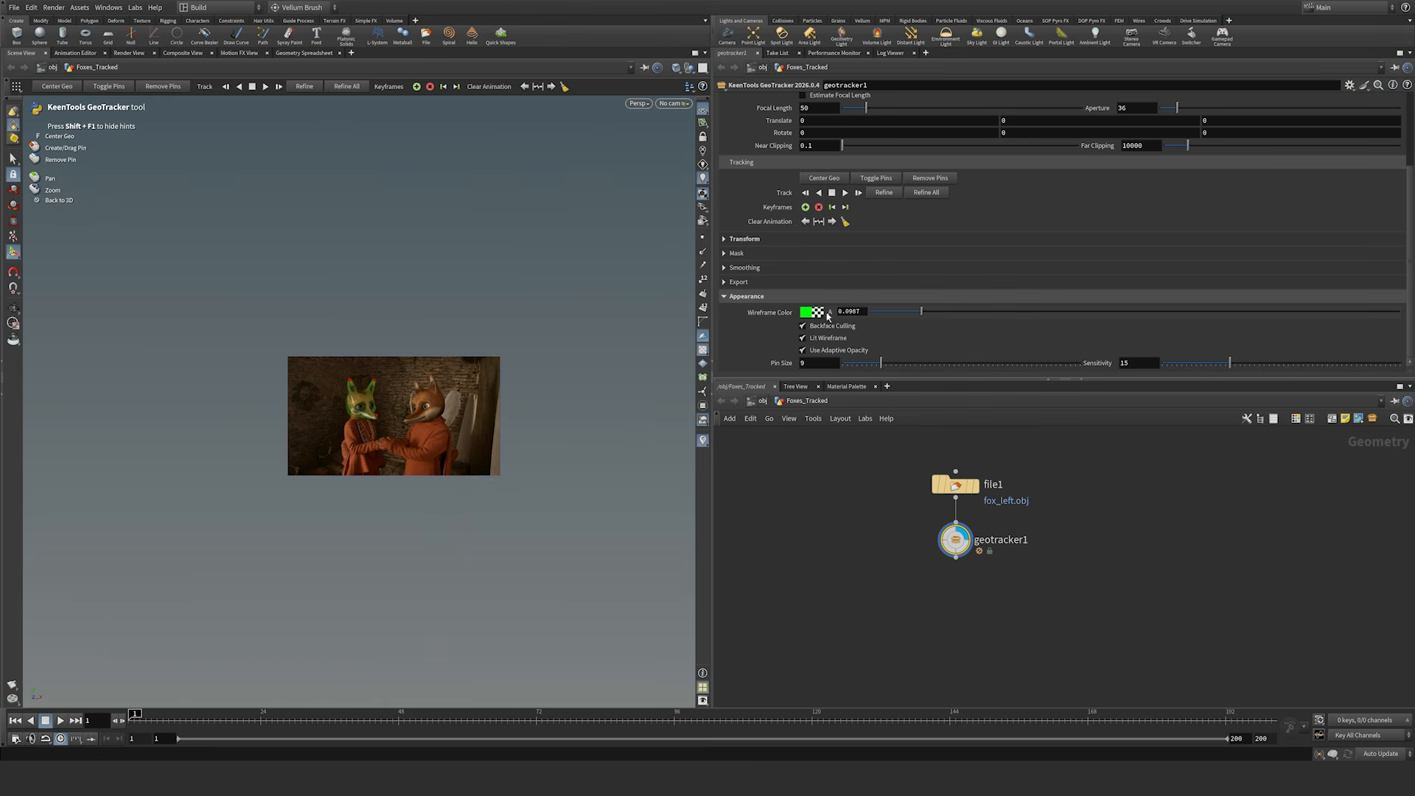
{"action": "mouse_move", "coordinate": [357, 408]}
{"action": "right_mouse_down"}
{"action": "mouse_move", "coordinate": [488, 229]}
{"action": "mouse_move", "coordinate": [361, 409]}
{"action": "right_mouse_up"}
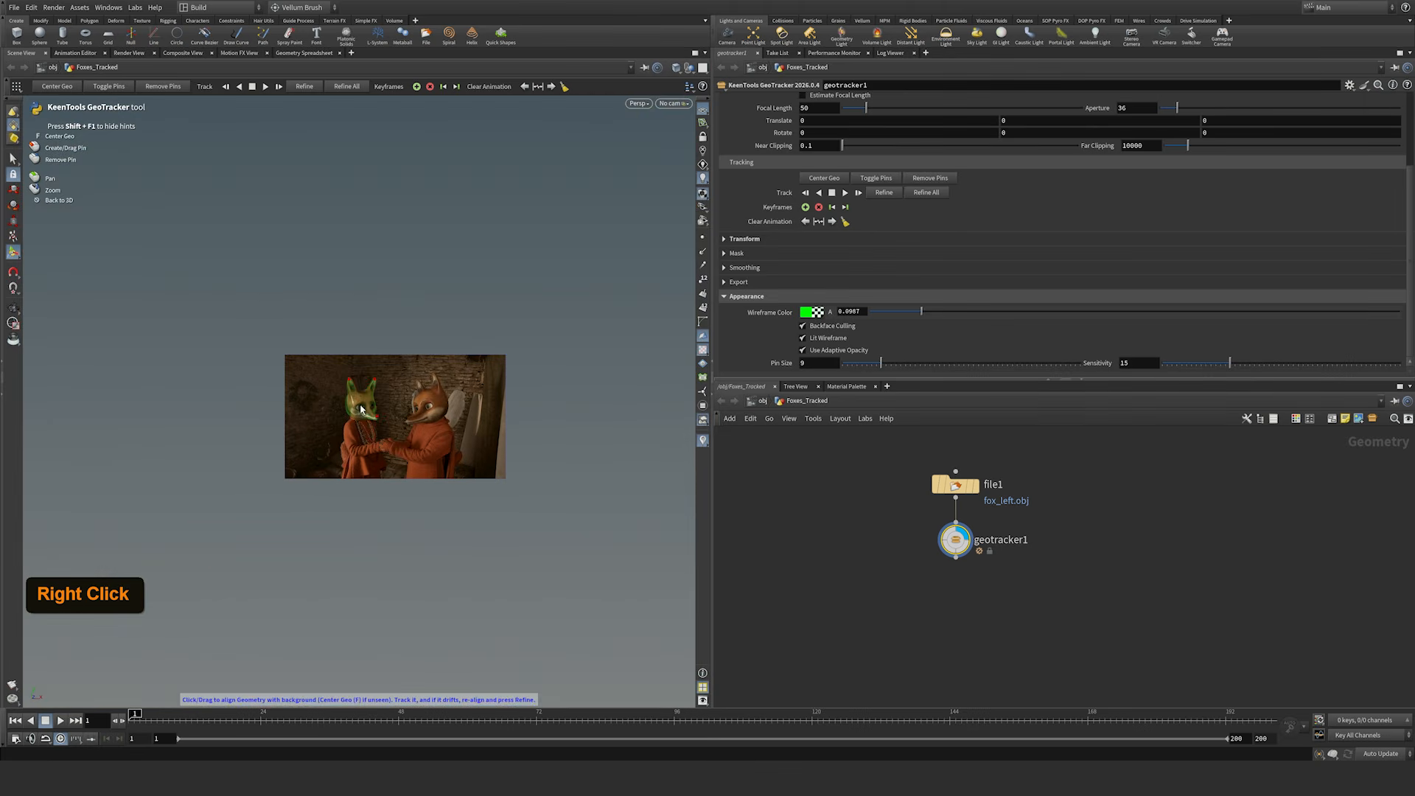
{"action": "left_click", "coordinate": [803, 350]}
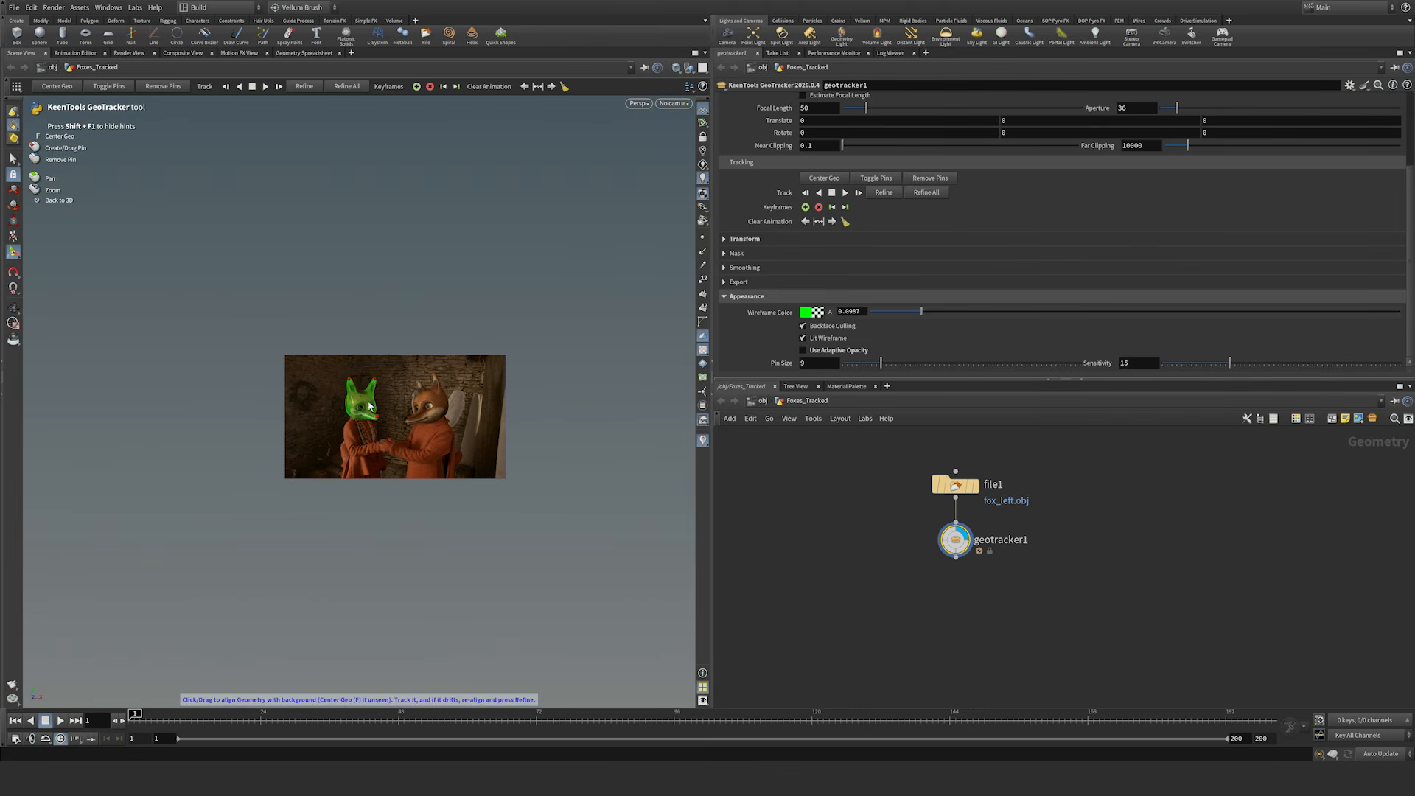
{"action": "mouse_move", "coordinate": [354, 413]}
{"action": "right_mouse_down"}
{"action": "mouse_move", "coordinate": [471, 255]}
{"action": "mouse_move", "coordinate": [357, 406]}
{"action": "right_mouse_up"}
{"action": "left_click", "coordinate": [803, 350]}
Step: Set geotracker1's Pin Size to 20
{"action": "right_click_drag", "start_coordinate": [357, 405], "coordinate": [492, 263]}
{"action": "middle_click_drag", "start_coordinate": [492, 263], "coordinate": [457, 298]}
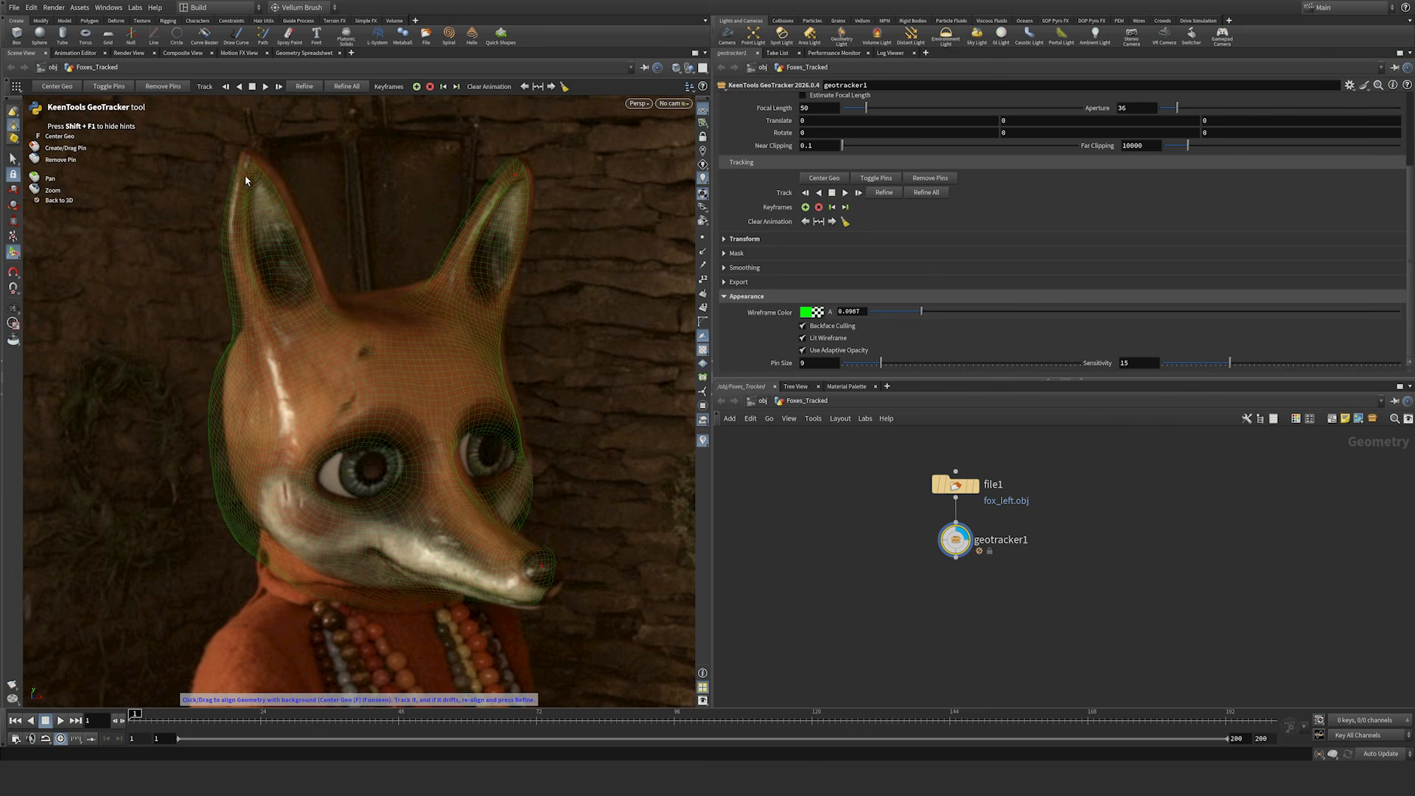
{"action": "left_click_drag", "start_coordinate": [881, 363], "coordinate": [946, 373]}
{"action": "left_click_drag", "start_coordinate": [1031, 363], "coordinate": [944, 368]}
Step: Pin the mesh at both ear tips, the nose, the back of the jaw and the far cheek to fit the left fox's head
{"action": "left_click_drag", "start_coordinate": [515, 176], "coordinate": [524, 179]}
{"action": "left_click_drag", "start_coordinate": [248, 180], "coordinate": [253, 173]}
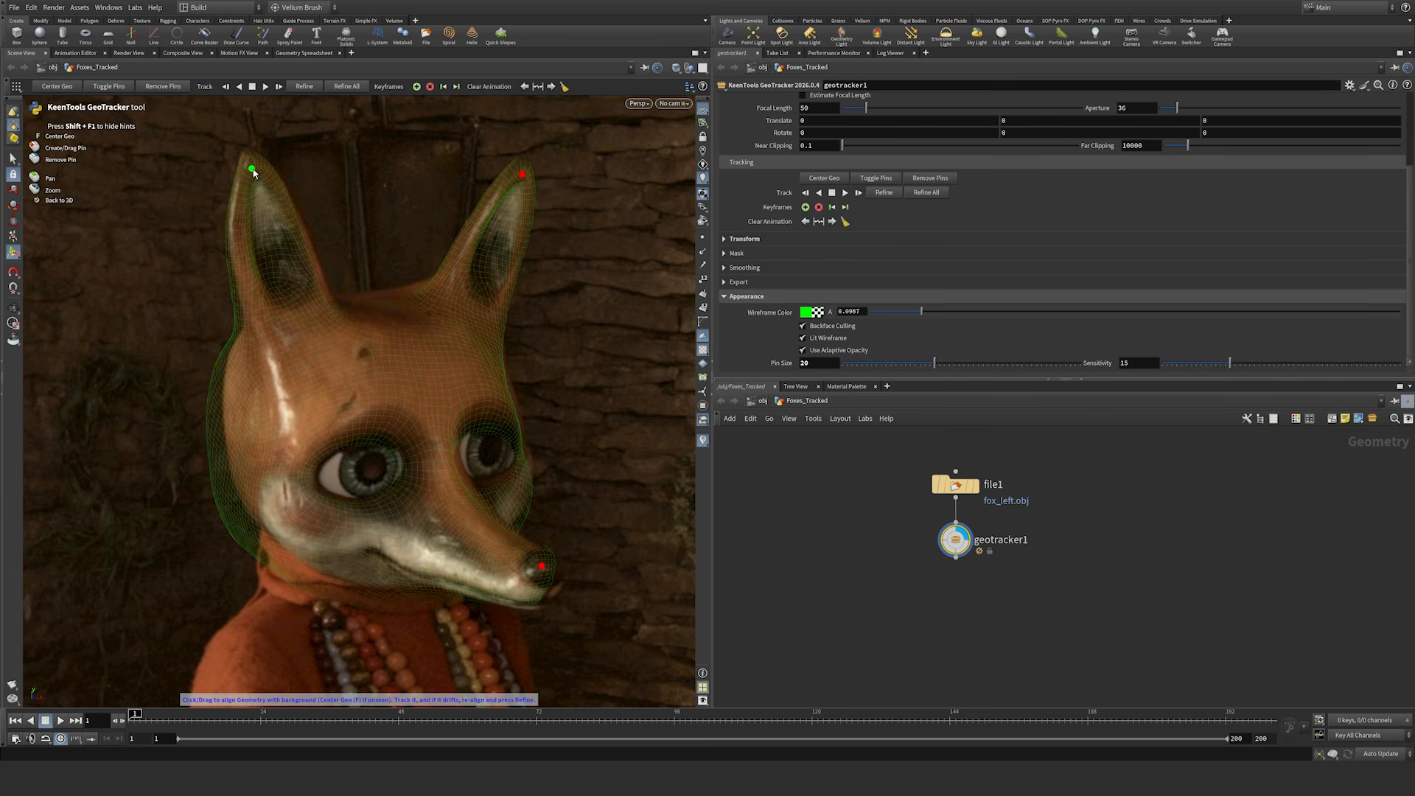
{"action": "left_click_drag", "start_coordinate": [541, 566], "coordinate": [552, 571]}
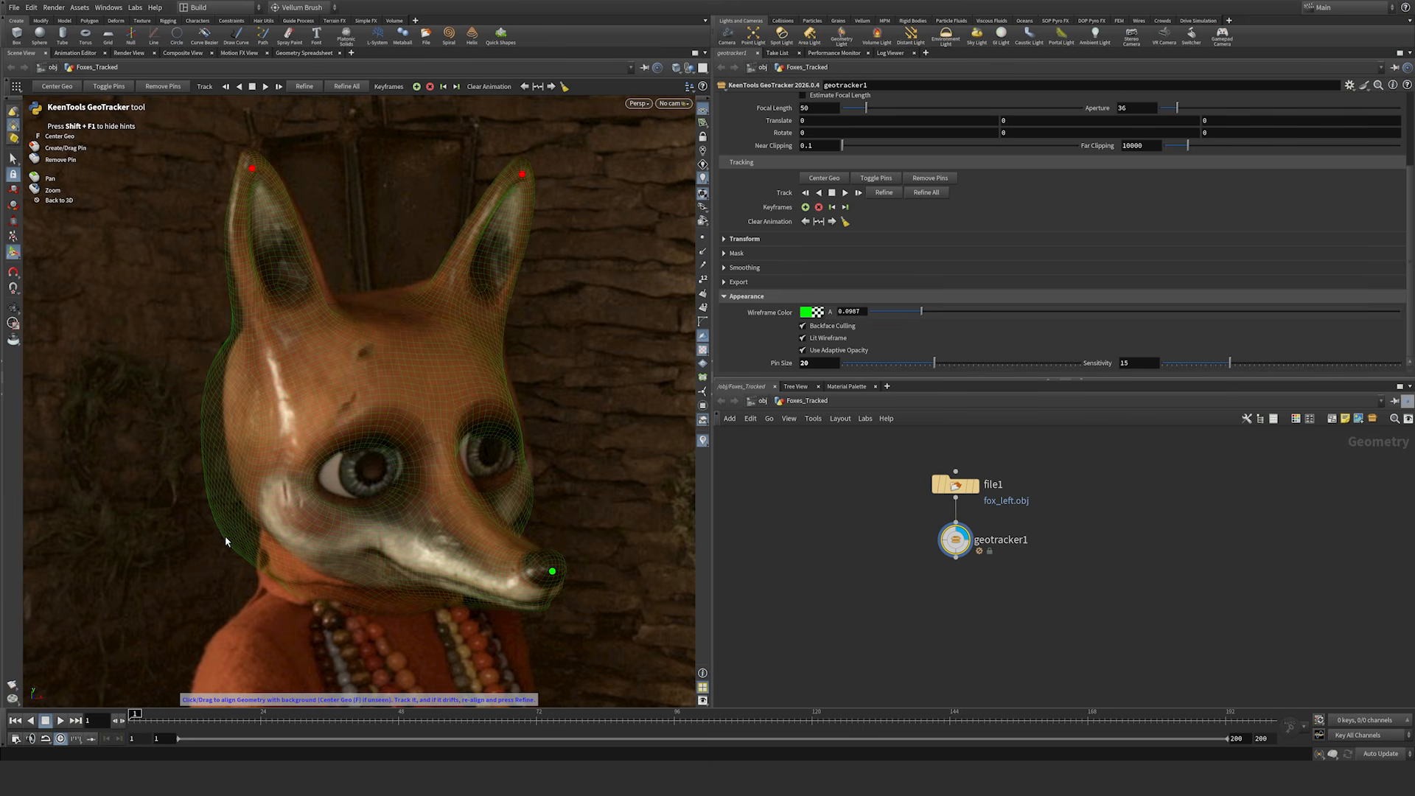
{"action": "left_click_drag", "start_coordinate": [205, 470], "coordinate": [254, 507]}
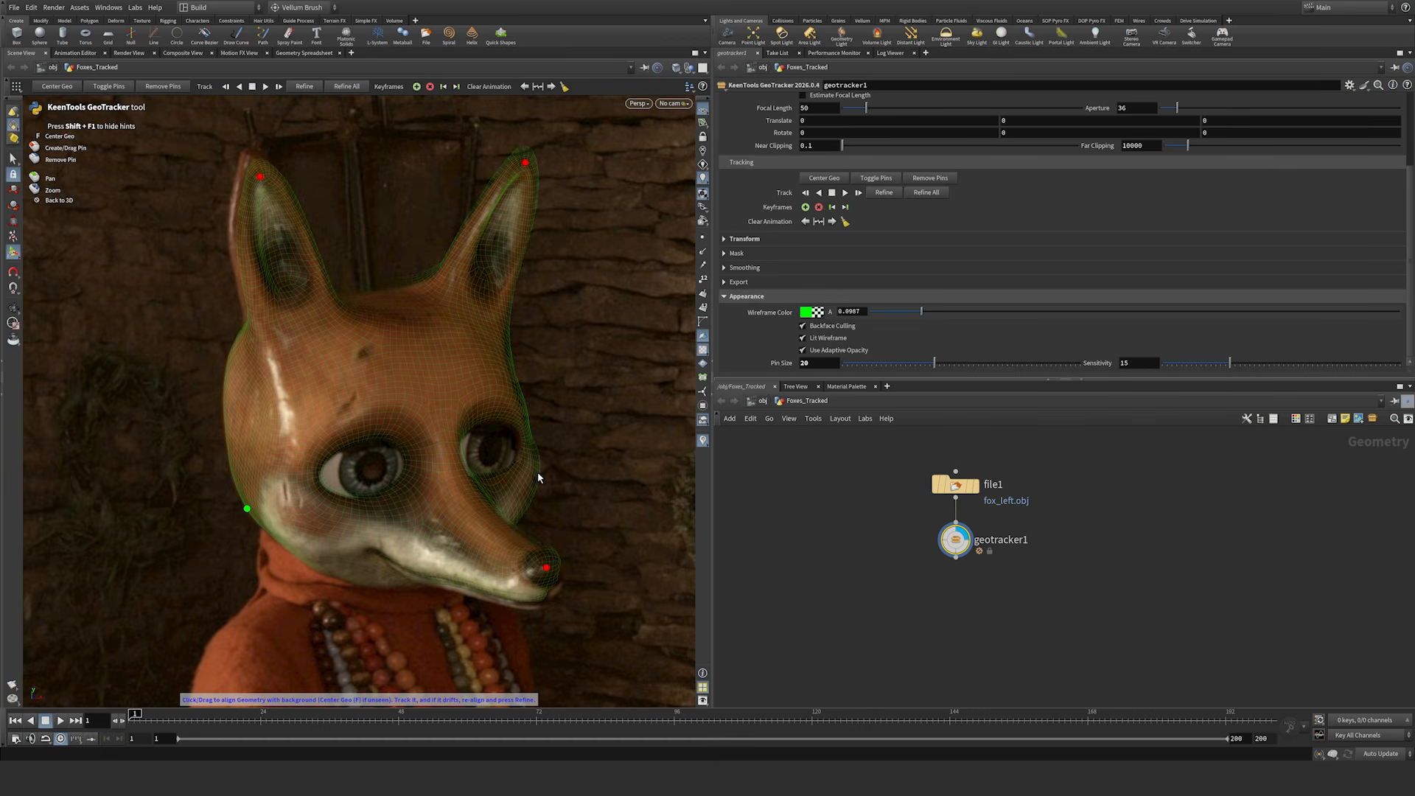
{"action": "mouse_move", "coordinate": [538, 466]}
{"action": "left_mouse_down"}
{"action": "mouse_move", "coordinate": [509, 470]}
{"action": "mouse_move", "coordinate": [527, 472]}
{"action": "mouse_move", "coordinate": [498, 502]}
{"action": "mouse_move", "coordinate": [524, 477]}
{"action": "left_mouse_up"}
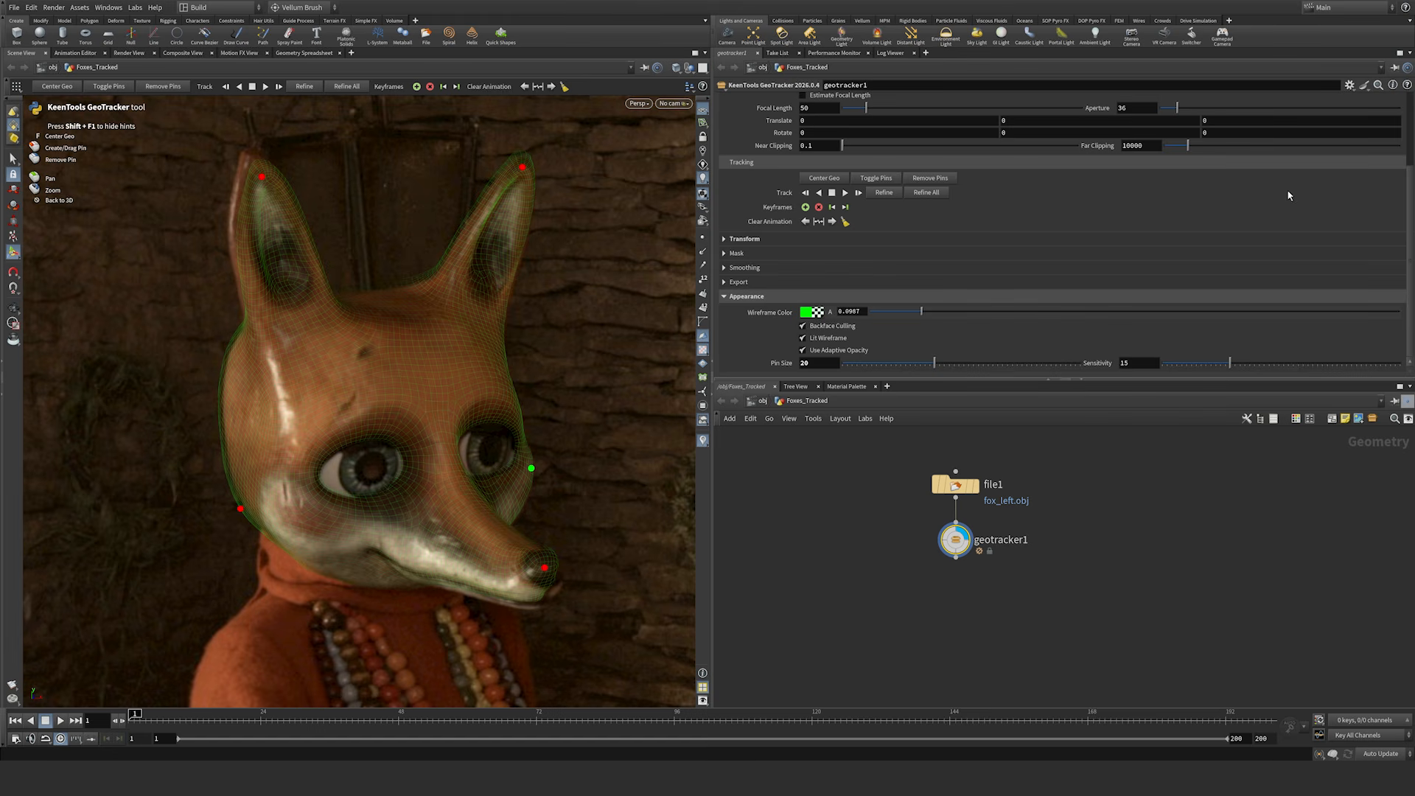
Step: Enable Estimate Focal Length for the virtual camera and readjust the jaw, cheek, ear and nose pins to refine the mesh fit
{"action": "scroll", "coordinate": [1259, 204], "scroll_direction": "up", "scroll_amount": 2}
{"action": "left_click_drag", "start_coordinate": [1411, 153], "coordinate": [1410, 88]}
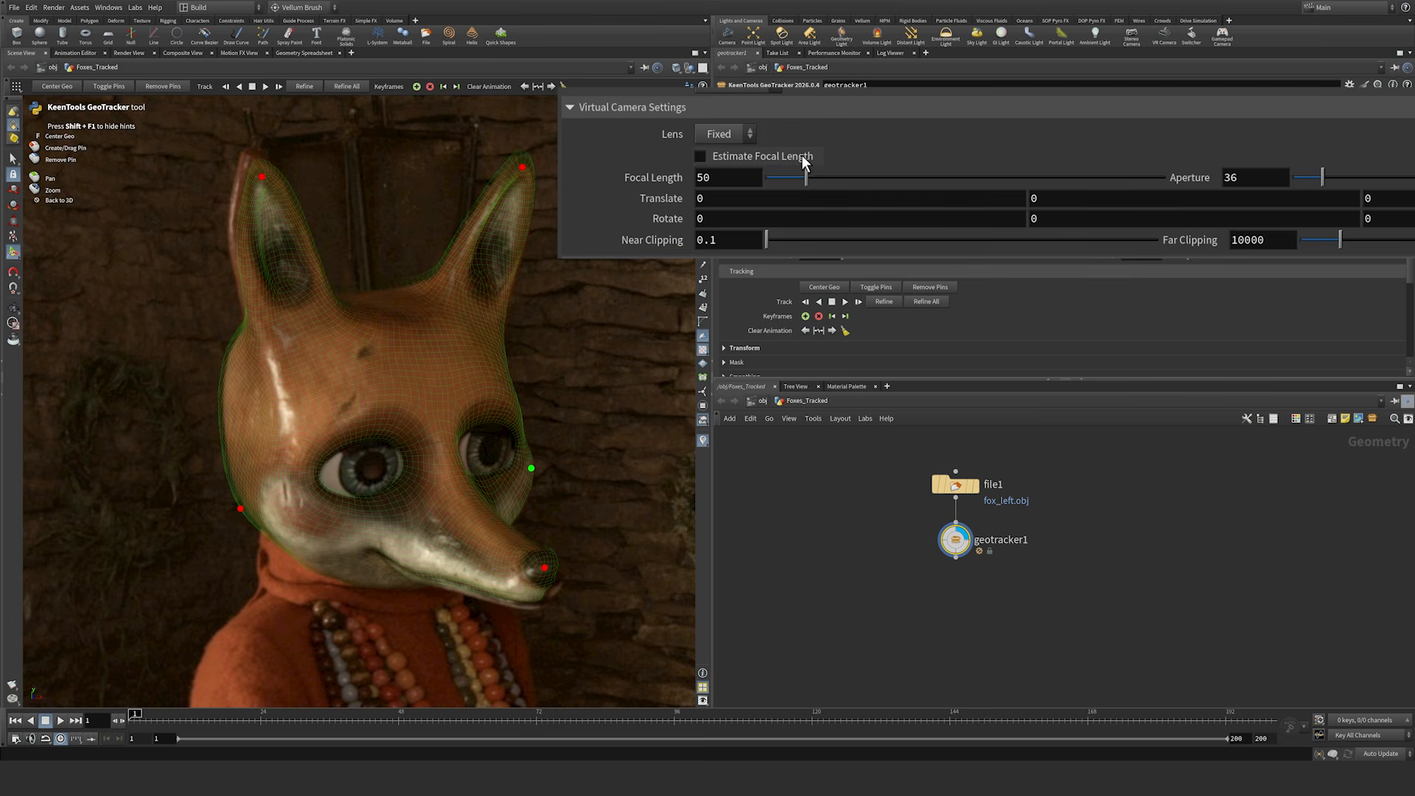
{"action": "left_click", "coordinate": [700, 157]}
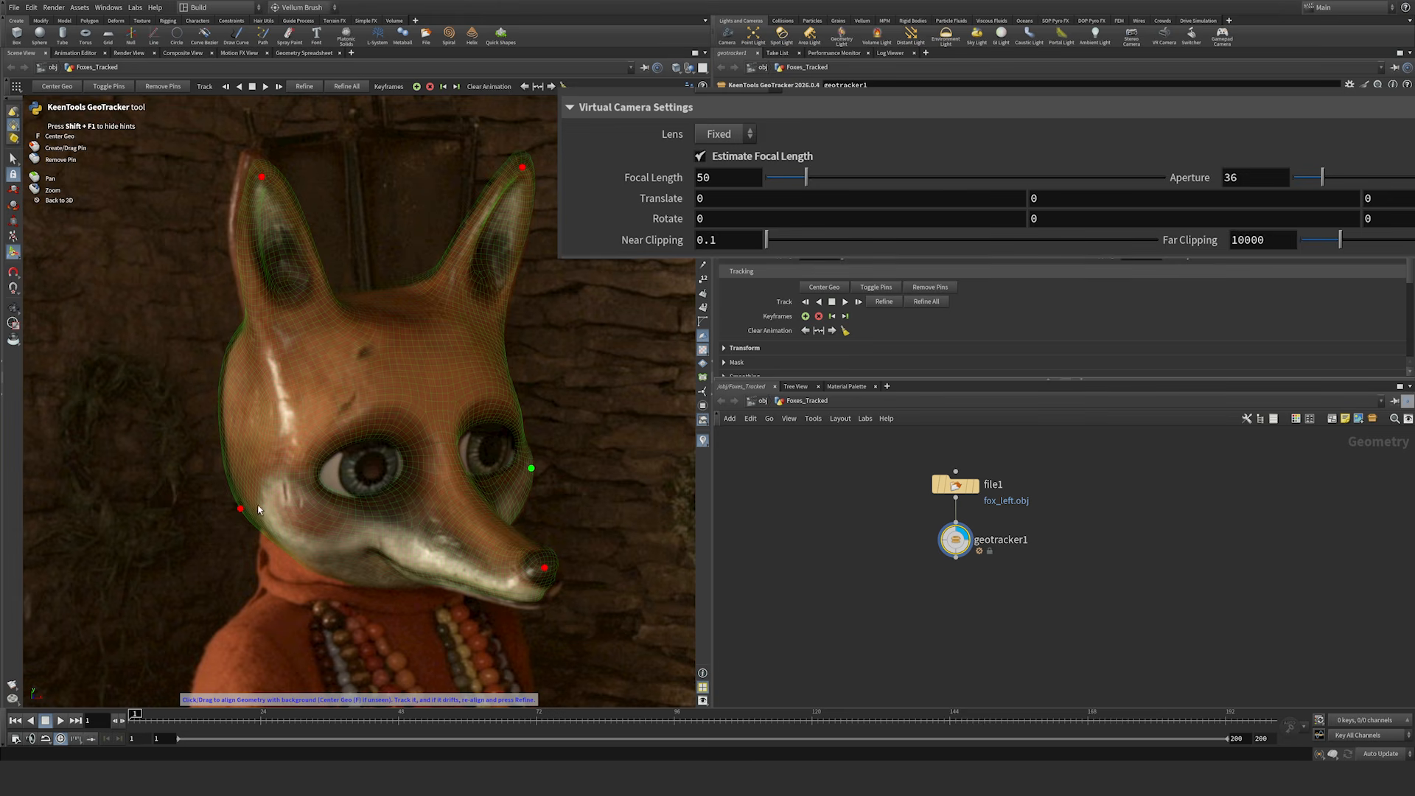
{"action": "mouse_move", "coordinate": [241, 509]}
{"action": "left_mouse_down"}
{"action": "mouse_move", "coordinate": [239, 497]}
{"action": "mouse_move", "coordinate": [246, 507]}
{"action": "left_mouse_up"}
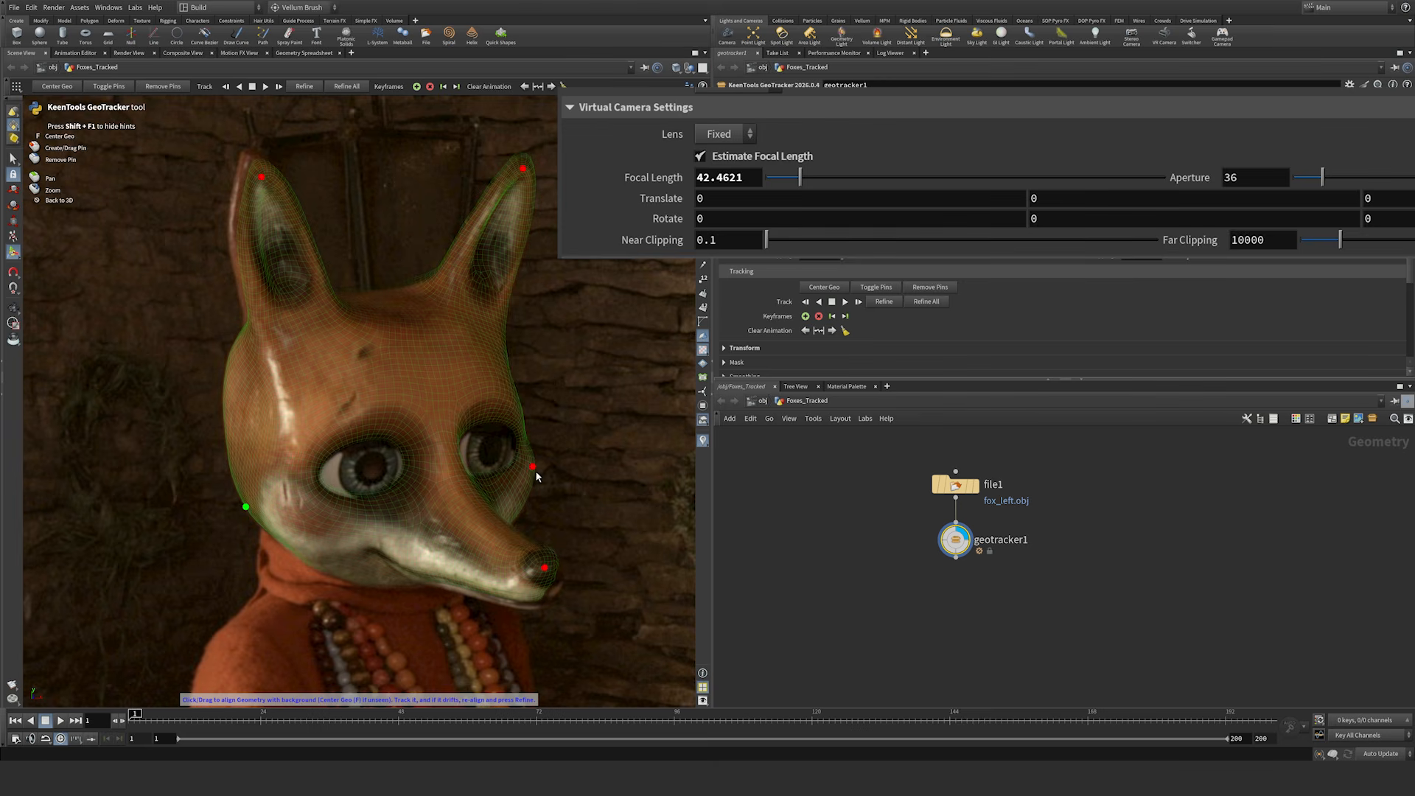
{"action": "left_click_drag", "start_coordinate": [533, 466], "coordinate": [531, 470]}
{"action": "left_click_drag", "start_coordinate": [523, 169], "coordinate": [522, 174]}
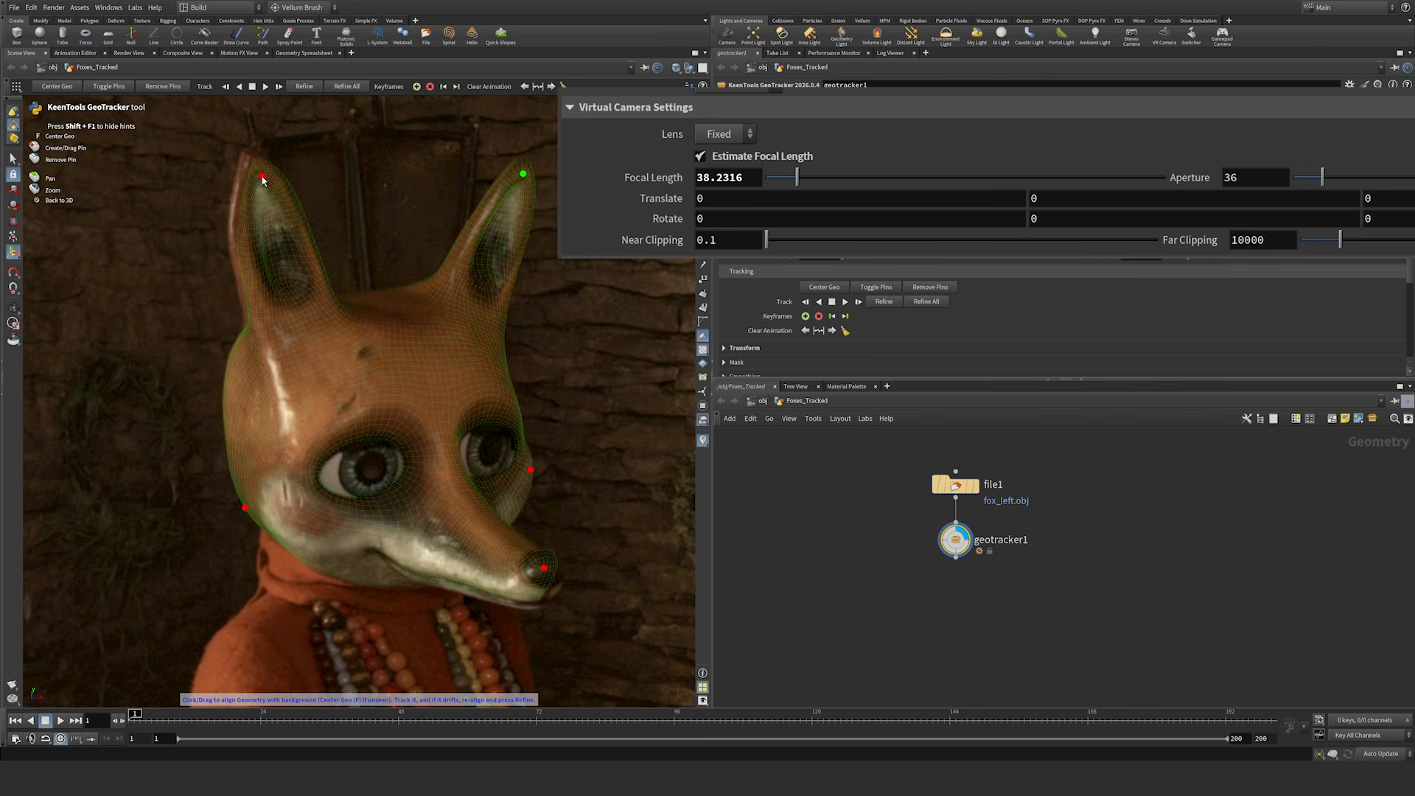
{"action": "left_click_drag", "start_coordinate": [263, 178], "coordinate": [252, 166]}
{"action": "left_click_drag", "start_coordinate": [544, 571], "coordinate": [555, 583]}
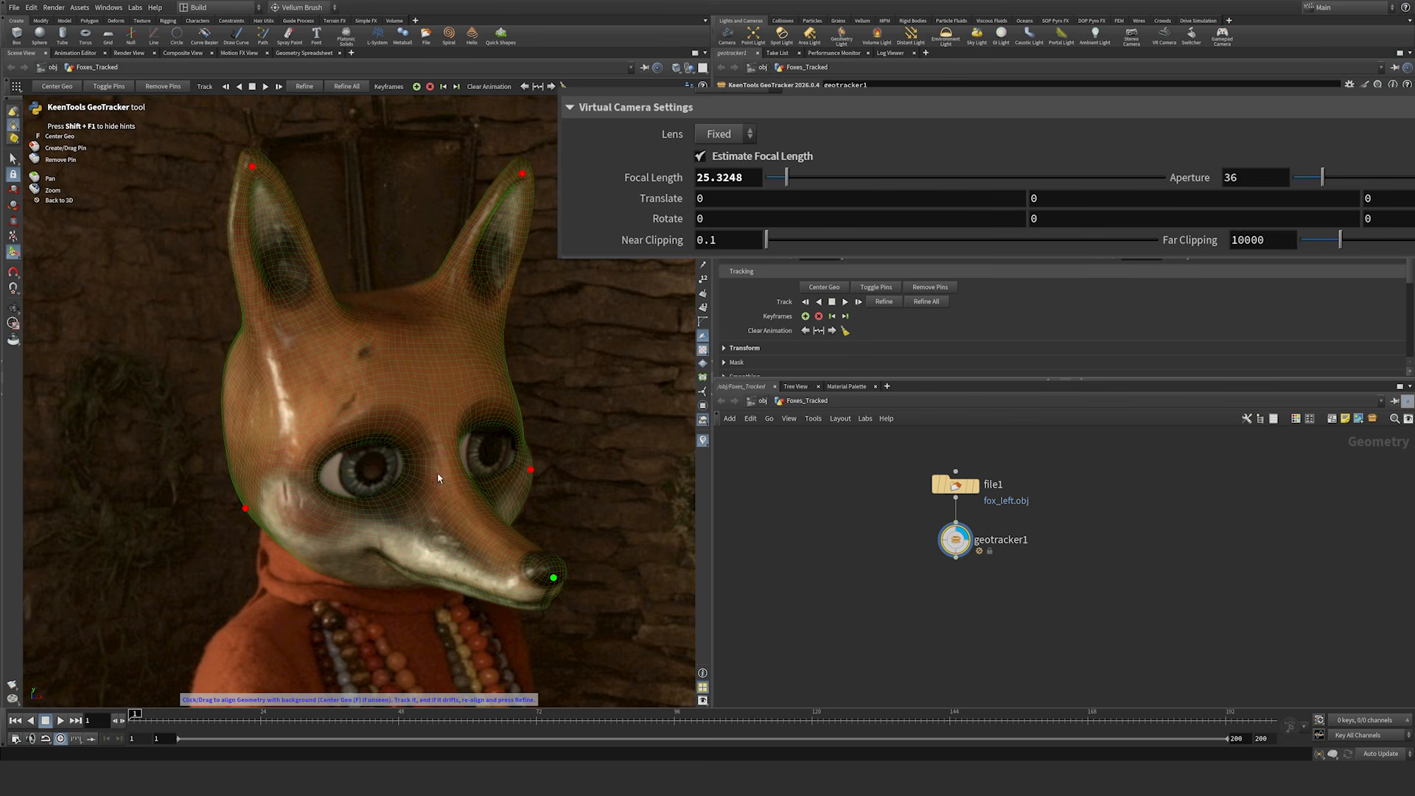
{"action": "left_click_drag", "start_coordinate": [246, 508], "coordinate": [249, 513]}
{"action": "left_click_drag", "start_coordinate": [521, 175], "coordinate": [524, 176]}
{"action": "left_click_drag", "start_coordinate": [253, 168], "coordinate": [256, 171]}
Step: Turn Estimate Focal Length off, and step to frame 2 and back to frame 1 to check the mesh fit
{"action": "left_click", "coordinate": [701, 157]}
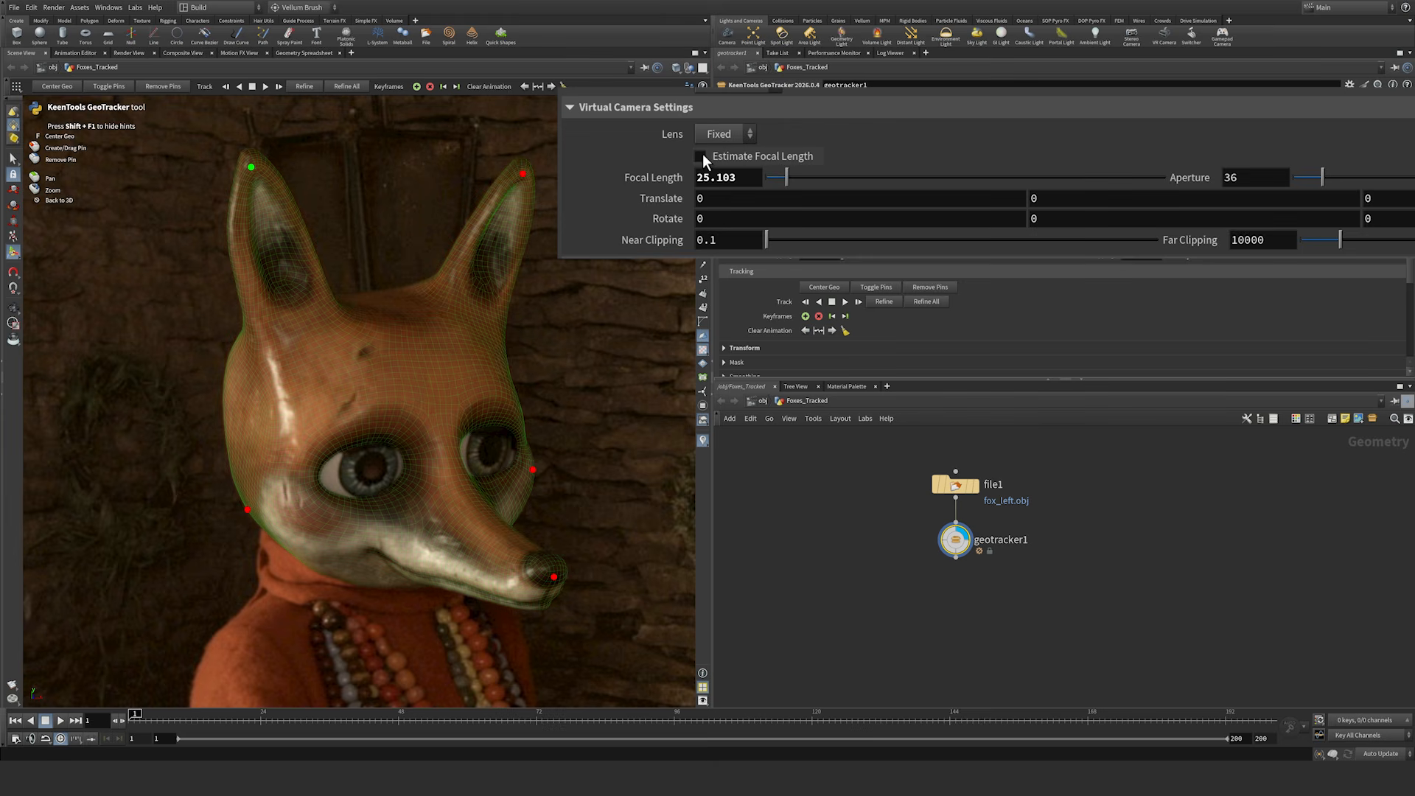
{"action": "left_click", "coordinate": [701, 155]}
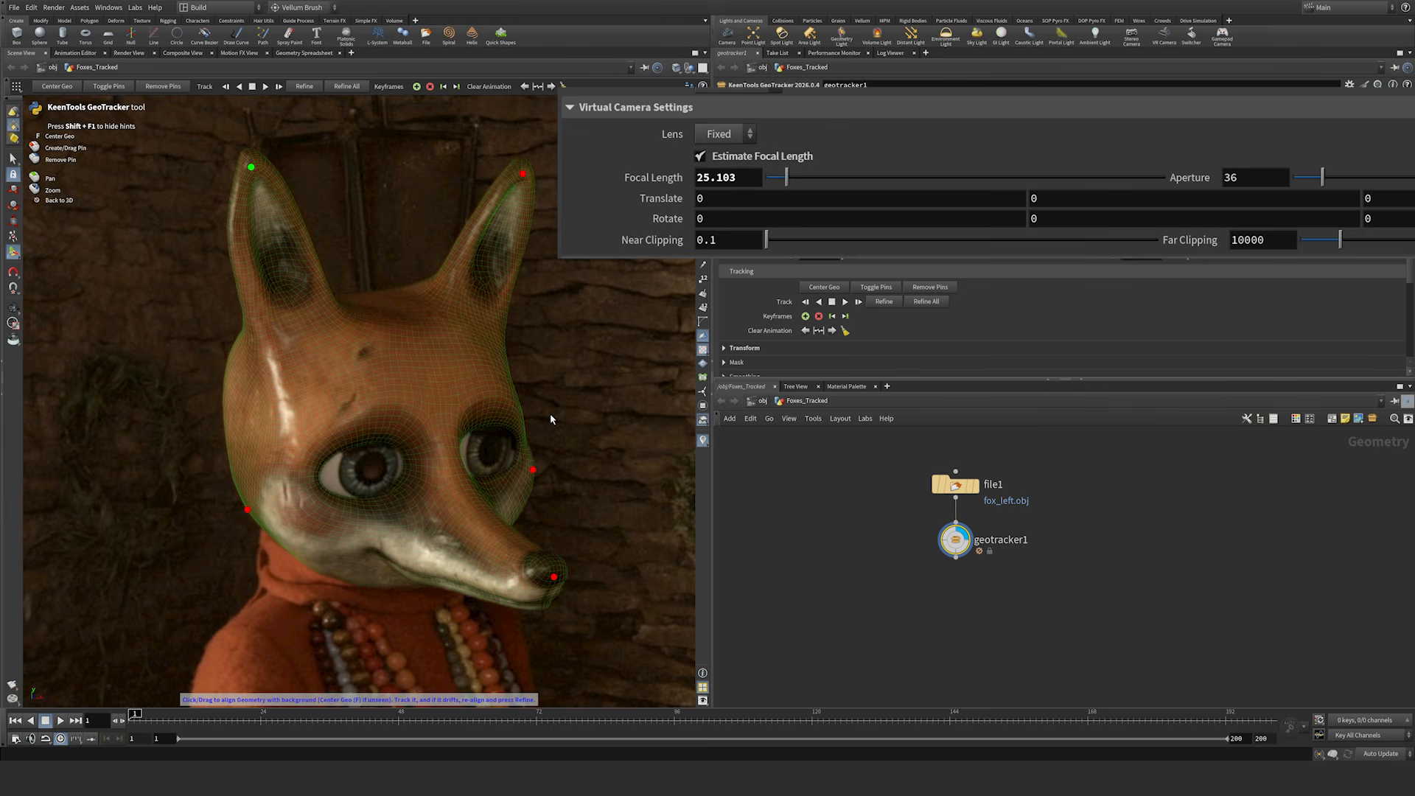
{"action": "key", "text": "Right"}
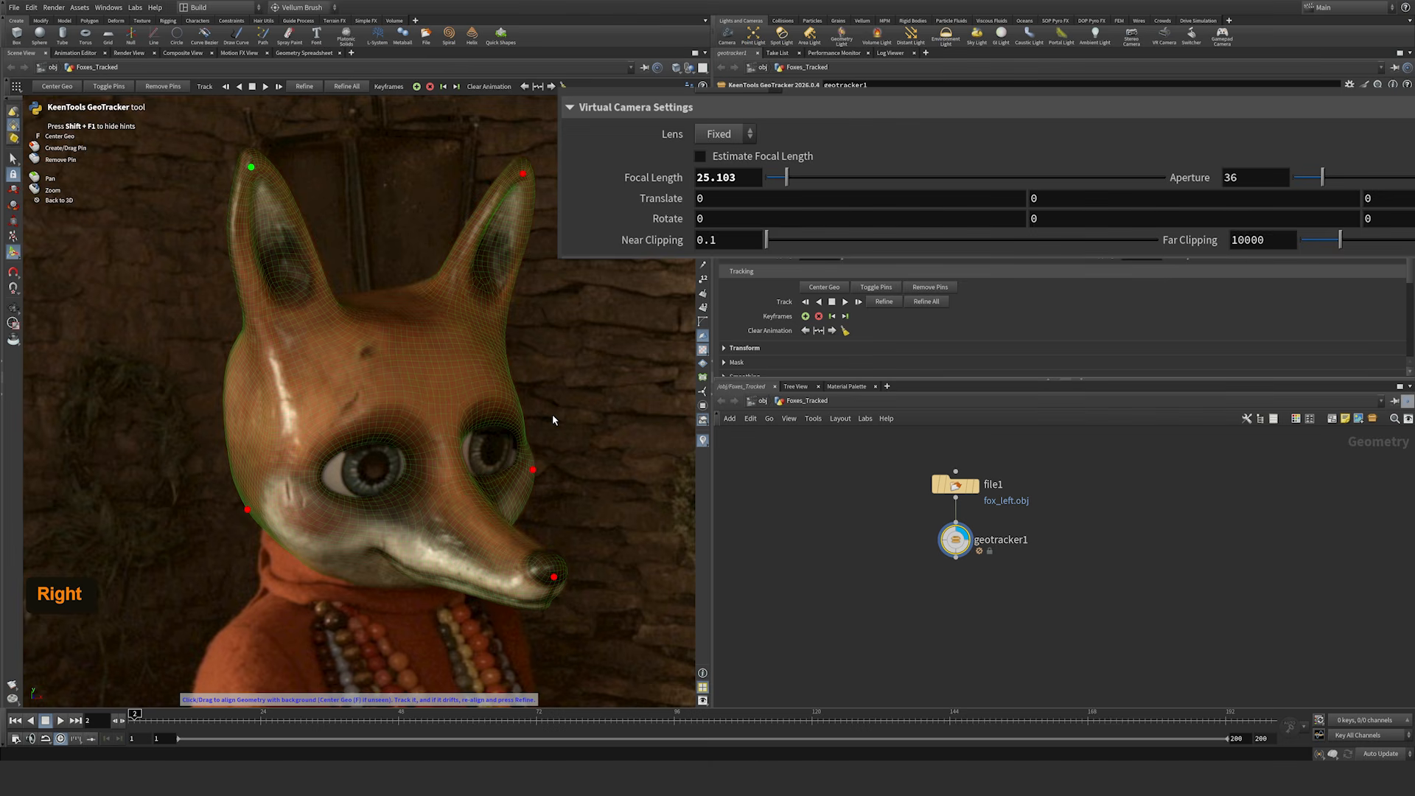
{"action": "key", "text": "Left"}
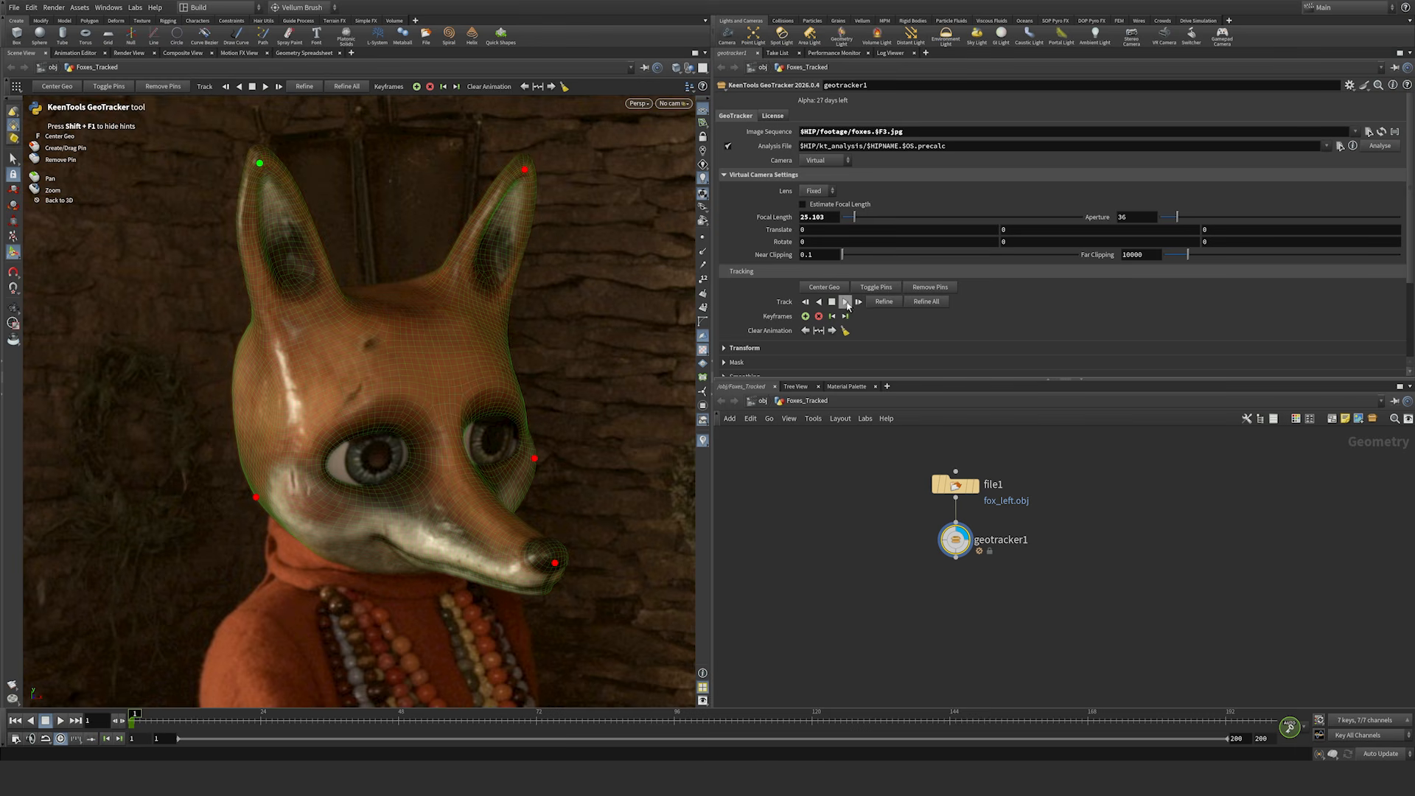
Step: Track the left fox's head forward from frame 1 to frame 200
{"action": "left_click", "coordinate": [845, 302]}
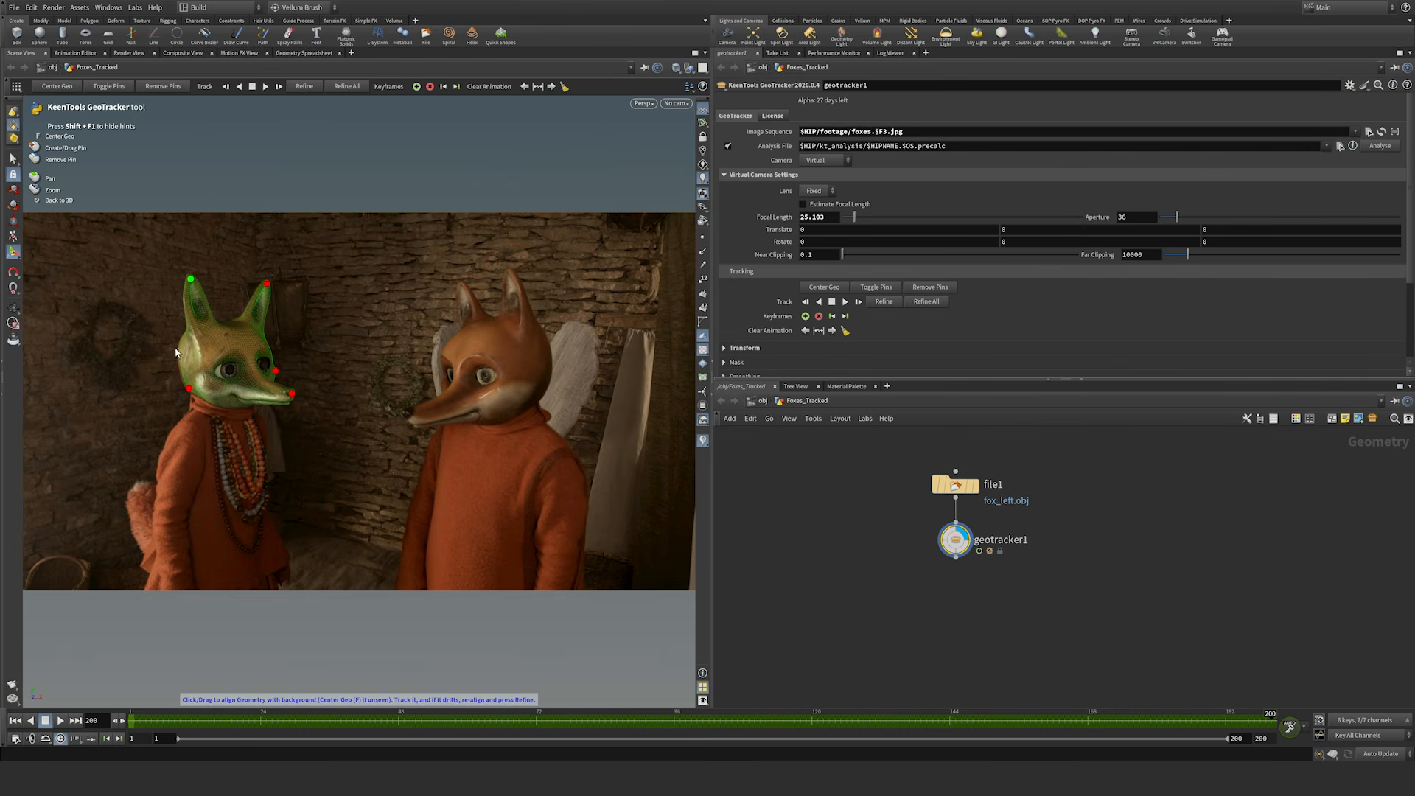
{"action": "right_click_drag", "start_coordinate": [173, 362], "coordinate": [190, 287]}
{"action": "middle_click_drag", "start_coordinate": [190, 288], "coordinate": [474, 305]}
{"action": "right_click_drag", "start_coordinate": [475, 305], "coordinate": [455, 245]}
{"action": "middle_click_drag", "start_coordinate": [455, 244], "coordinate": [395, 294]}
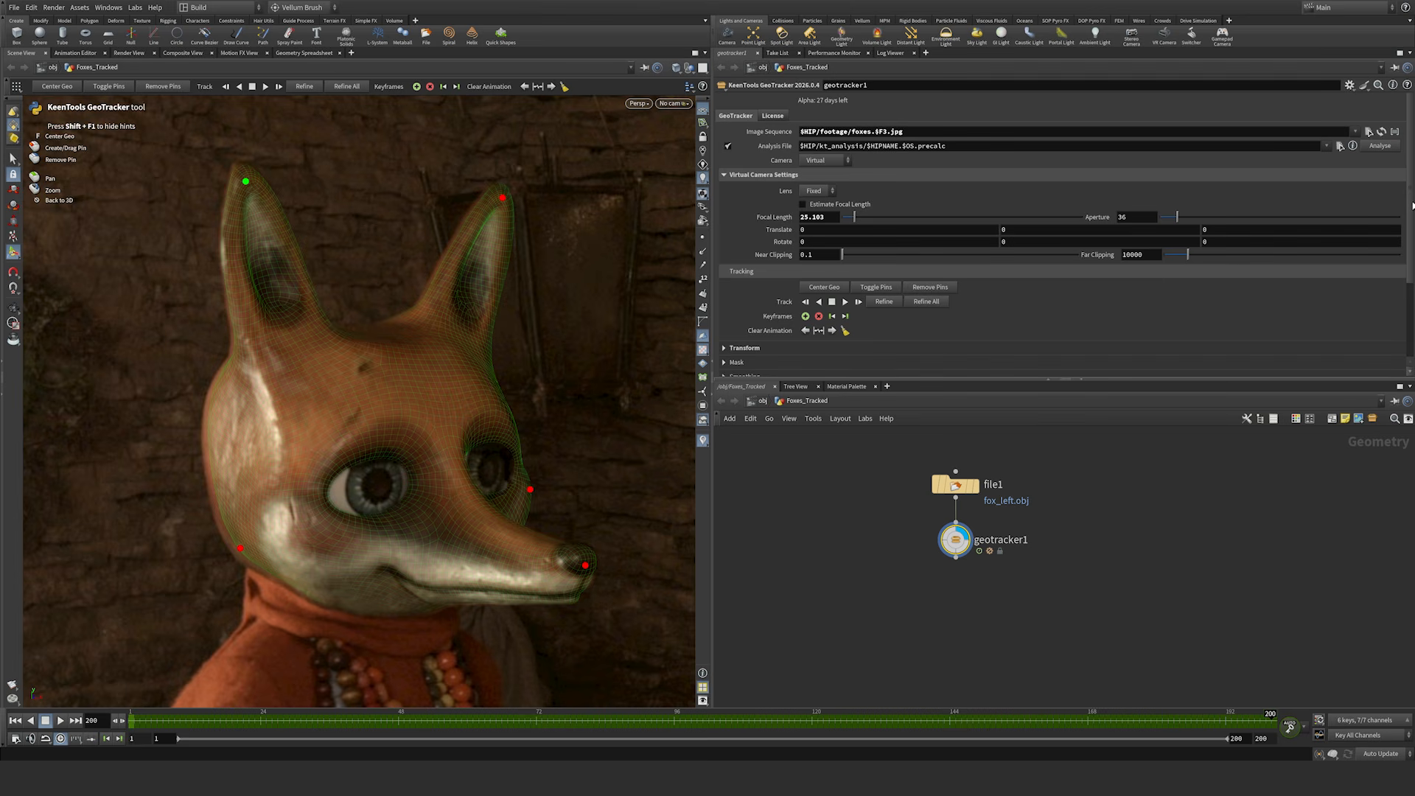
Step: Expand geotracker1's Transform settings and scrub the final frames to review the tracked animation, ending on frame 200
{"action": "scroll", "coordinate": [1411, 209], "scroll_direction": "down", "scroll_amount": 5}
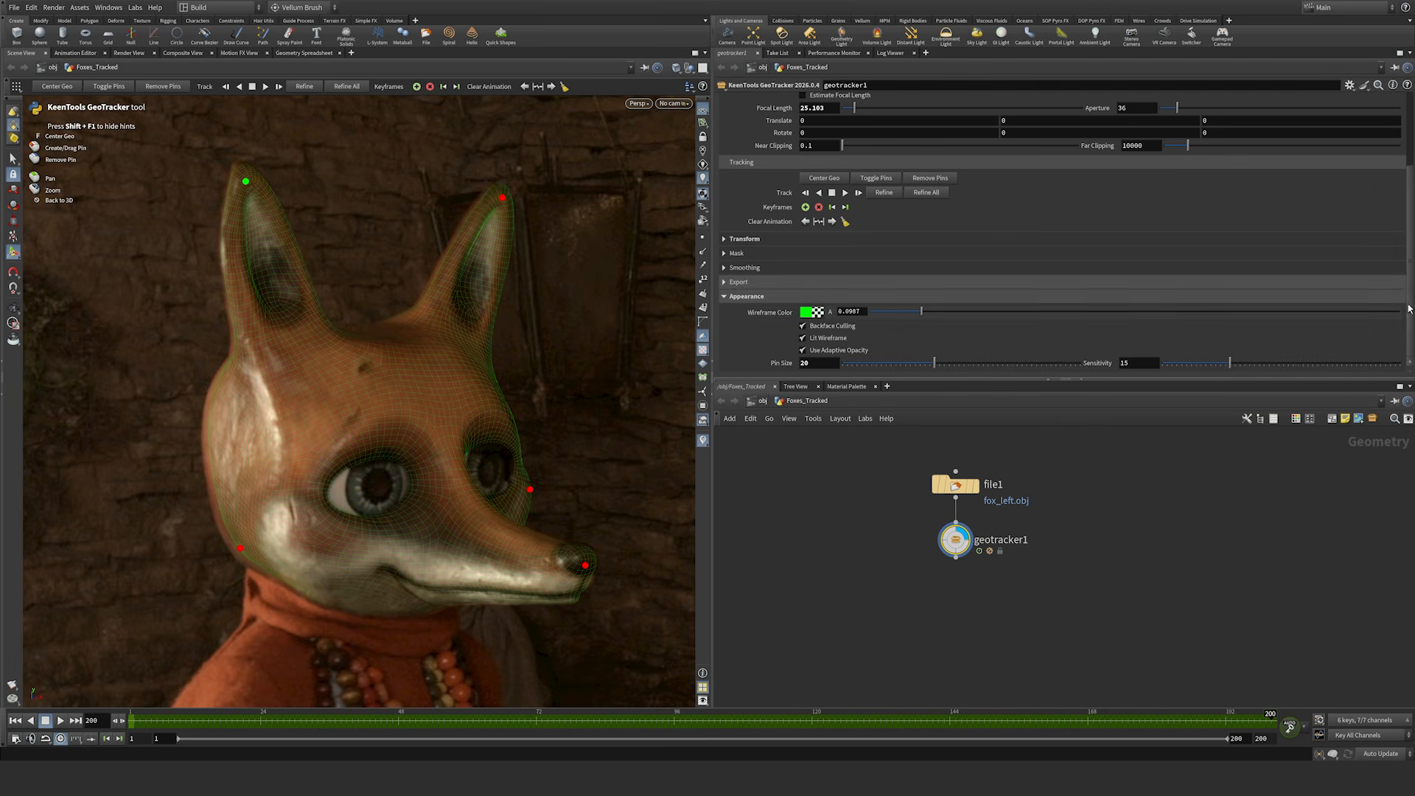
{"action": "left_click", "coordinate": [725, 239]}
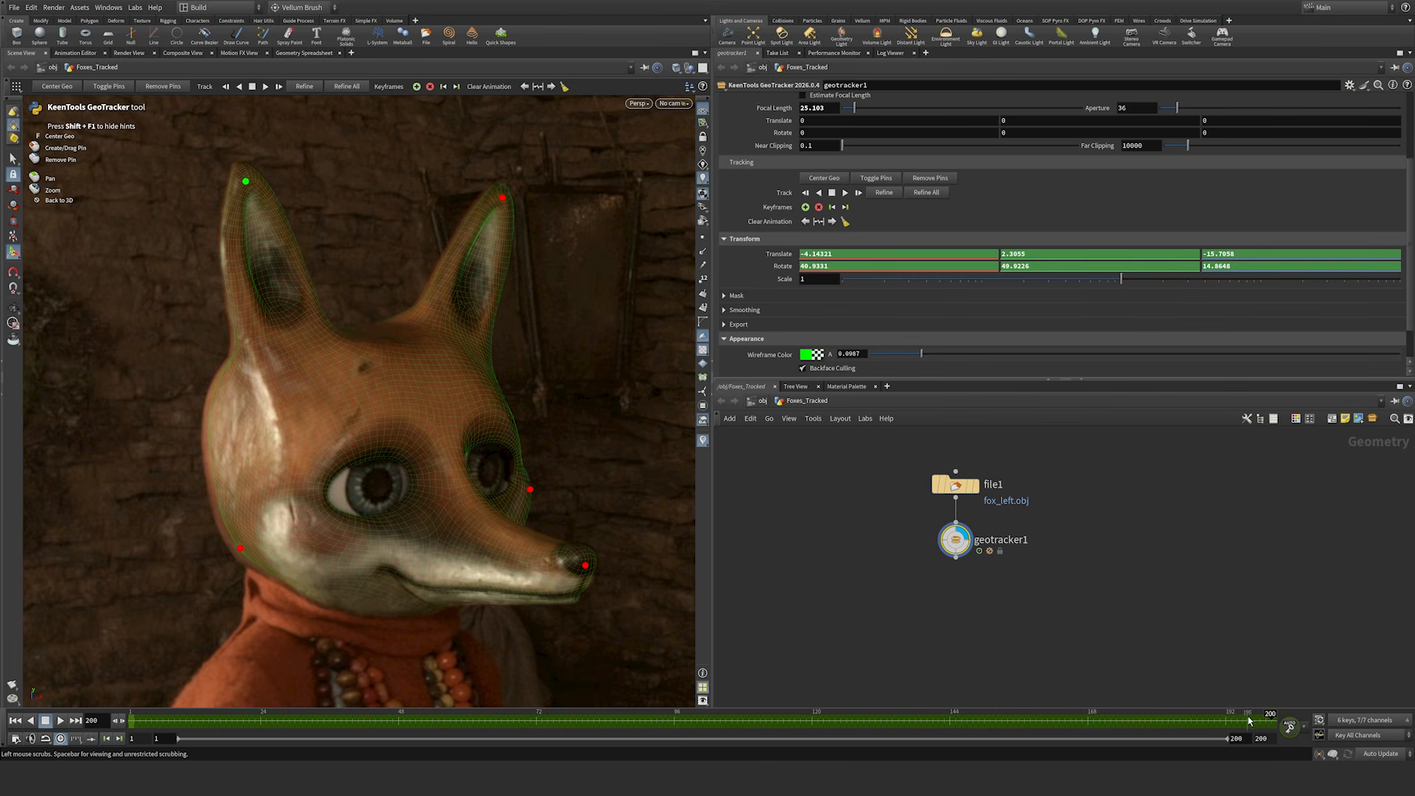
{"action": "left_click_drag", "start_coordinate": [1272, 720], "coordinate": [1324, 724]}
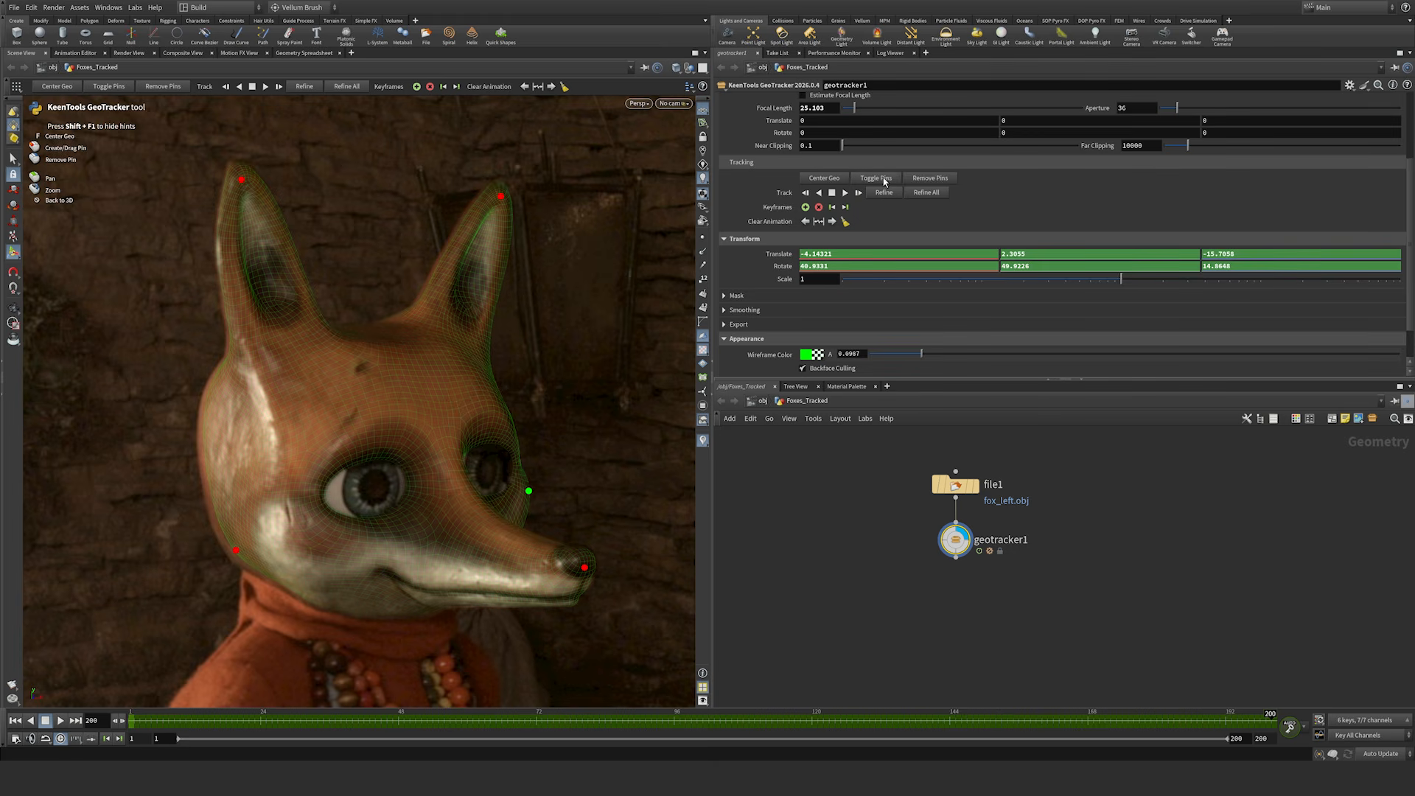
Step: Toggle off all pins on frame 200, try moving the nose and ear pins, and undo the test moves
{"action": "left_click", "coordinate": [109, 87]}
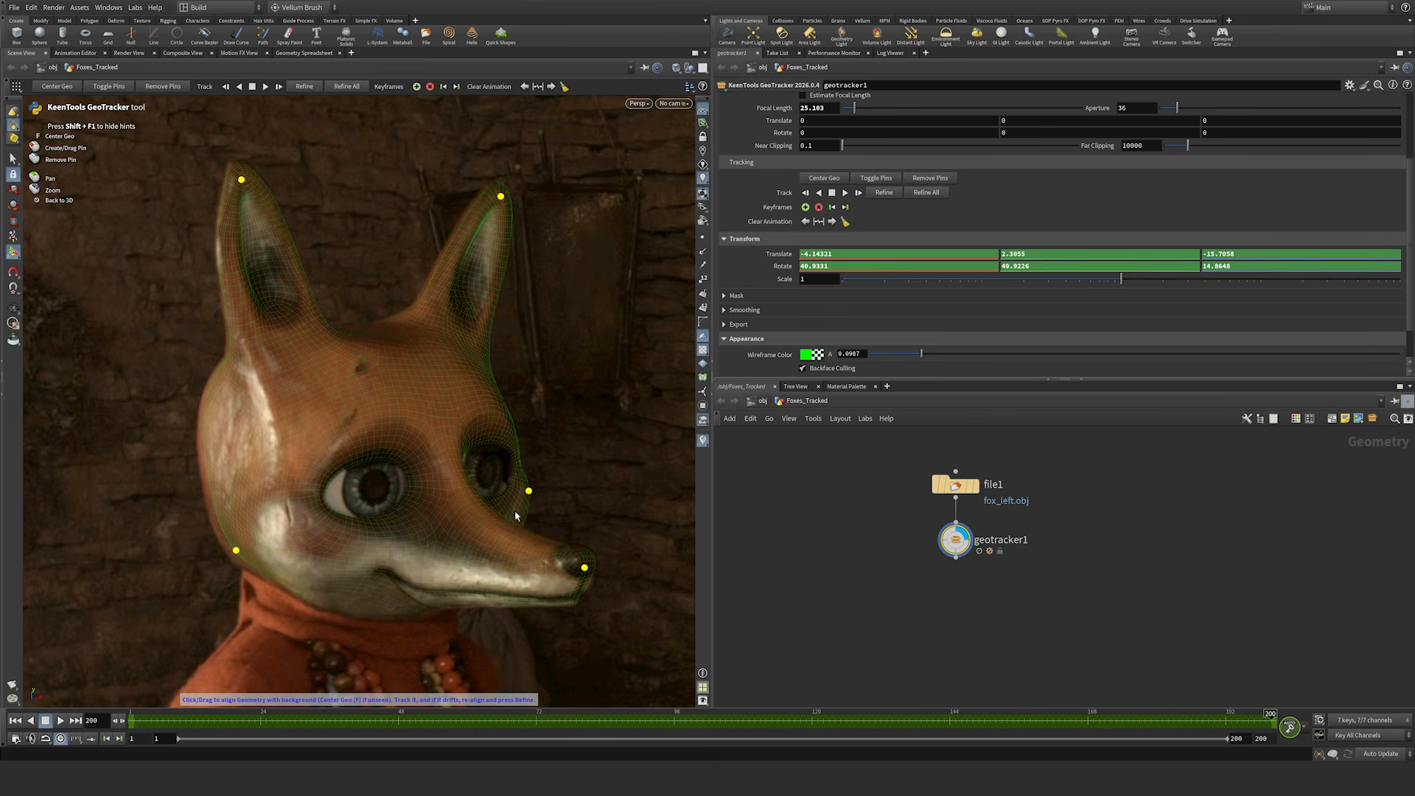
{"action": "mouse_move", "coordinate": [585, 574]}
{"action": "left_mouse_down"}
{"action": "mouse_move", "coordinate": [611, 572]}
{"action": "mouse_move", "coordinate": [556, 562]}
{"action": "mouse_move", "coordinate": [582, 577]}
{"action": "left_mouse_up"}
{"action": "key", "text": "ctrl+z"}
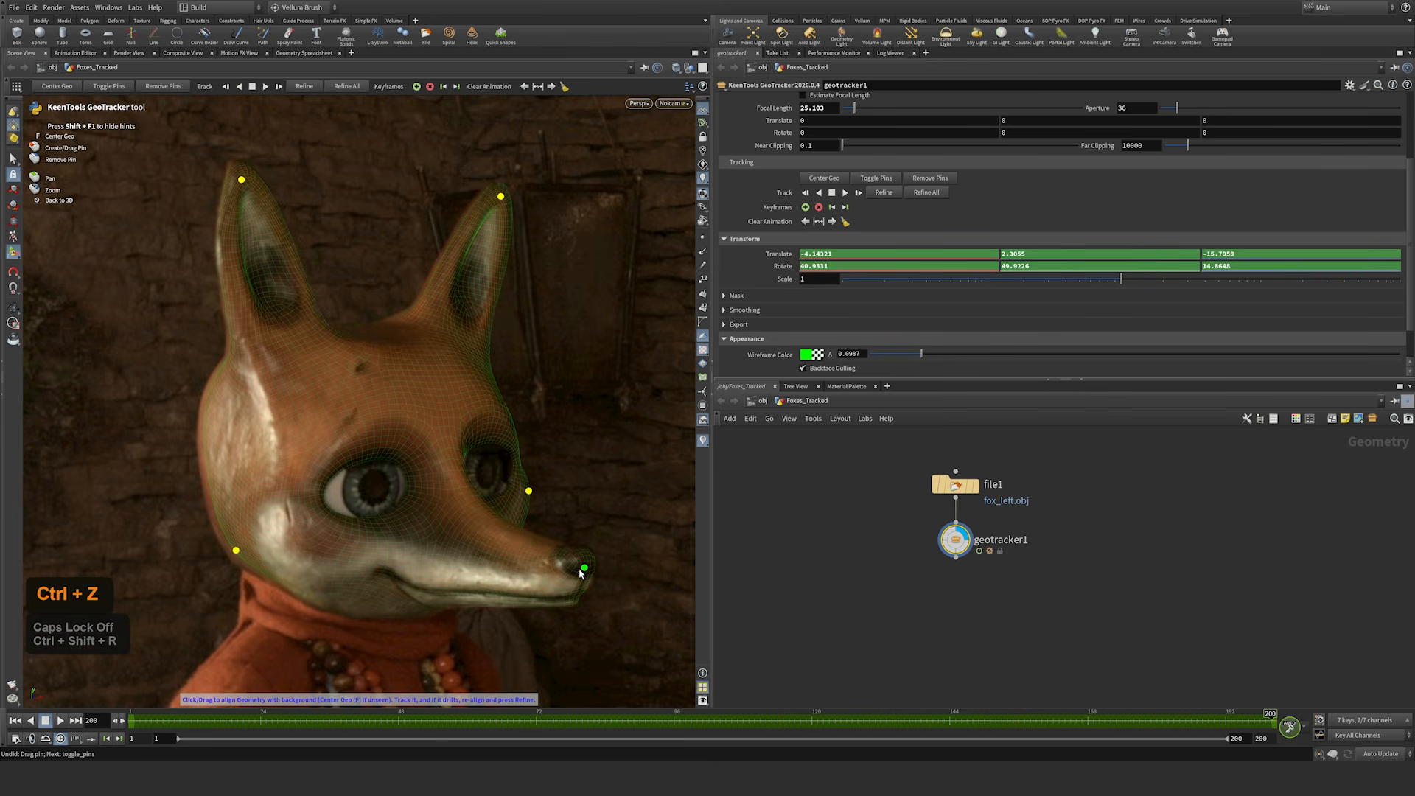
{"action": "left_click_drag", "start_coordinate": [584, 567], "coordinate": [584, 566]}
{"action": "left_click_drag", "start_coordinate": [240, 181], "coordinate": [249, 209]}
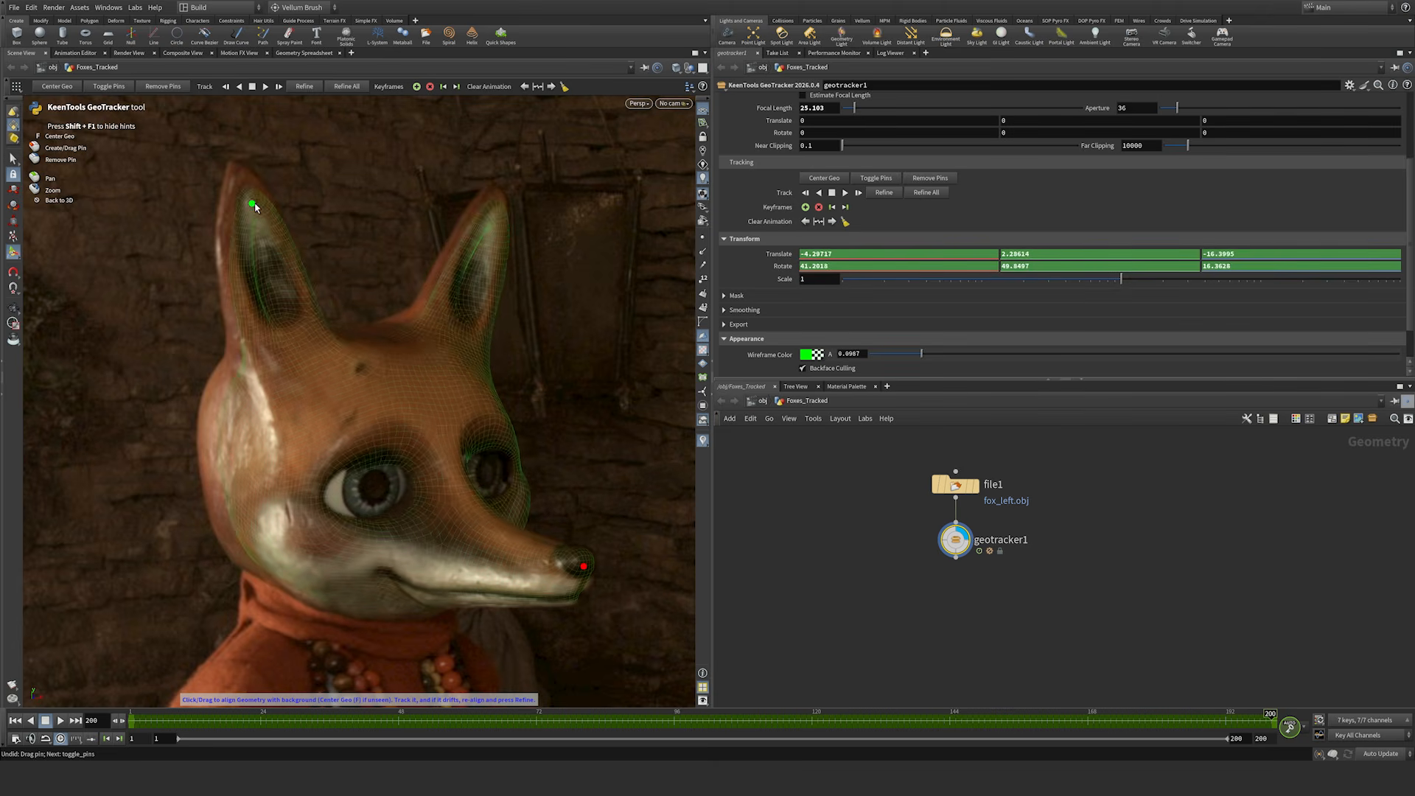
{"action": "key", "text": "ctrl+z"}
{"action": "key", "text": "ctrl+z"}
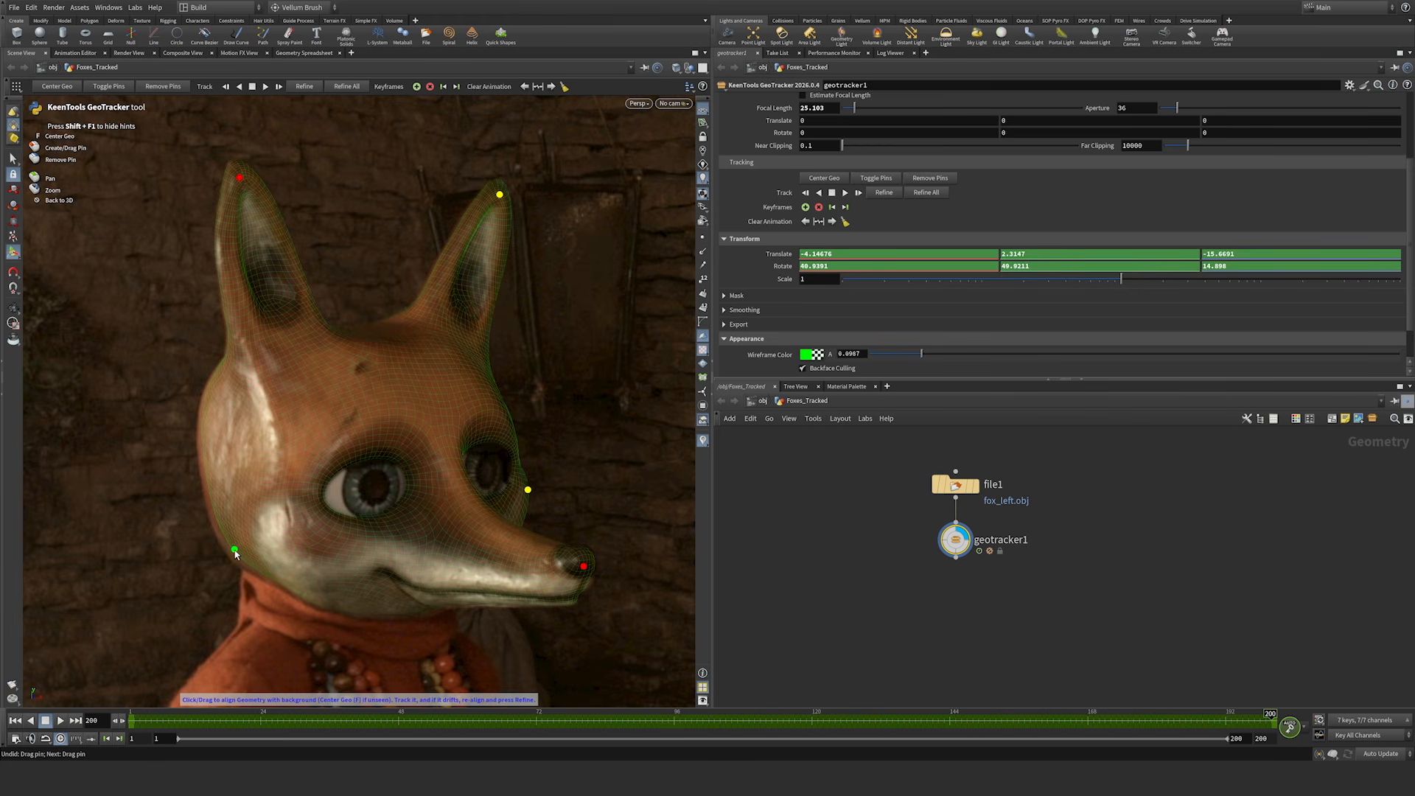
Step: Reposition the jaw, ear, nose and cheek pins on frame 200 to realign the mesh with the fox's head
{"action": "mouse_move", "coordinate": [235, 554]}
{"action": "left_mouse_down"}
{"action": "mouse_move", "coordinate": [196, 578]}
{"action": "mouse_move", "coordinate": [148, 572]}
{"action": "mouse_move", "coordinate": [245, 561]}
{"action": "mouse_move", "coordinate": [232, 561]}
{"action": "left_mouse_up"}
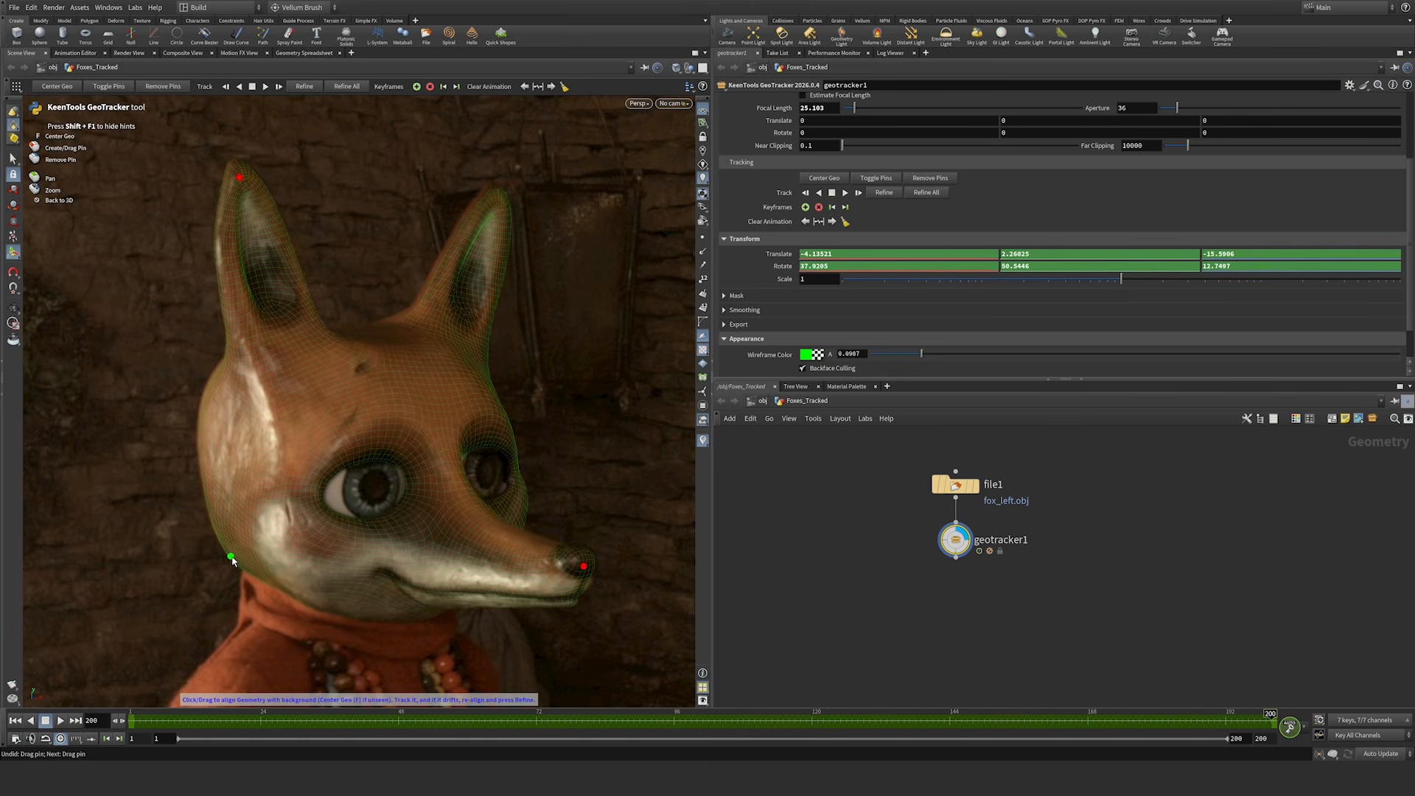
{"action": "left_click", "coordinate": [241, 182]}
{"action": "left_click_drag", "start_coordinate": [503, 203], "coordinate": [499, 197]}
{"action": "left_click_drag", "start_coordinate": [585, 567], "coordinate": [587, 566]}
{"action": "double_click", "coordinate": [525, 495]}
{"action": "left_click_drag", "start_coordinate": [527, 499], "coordinate": [528, 500]}
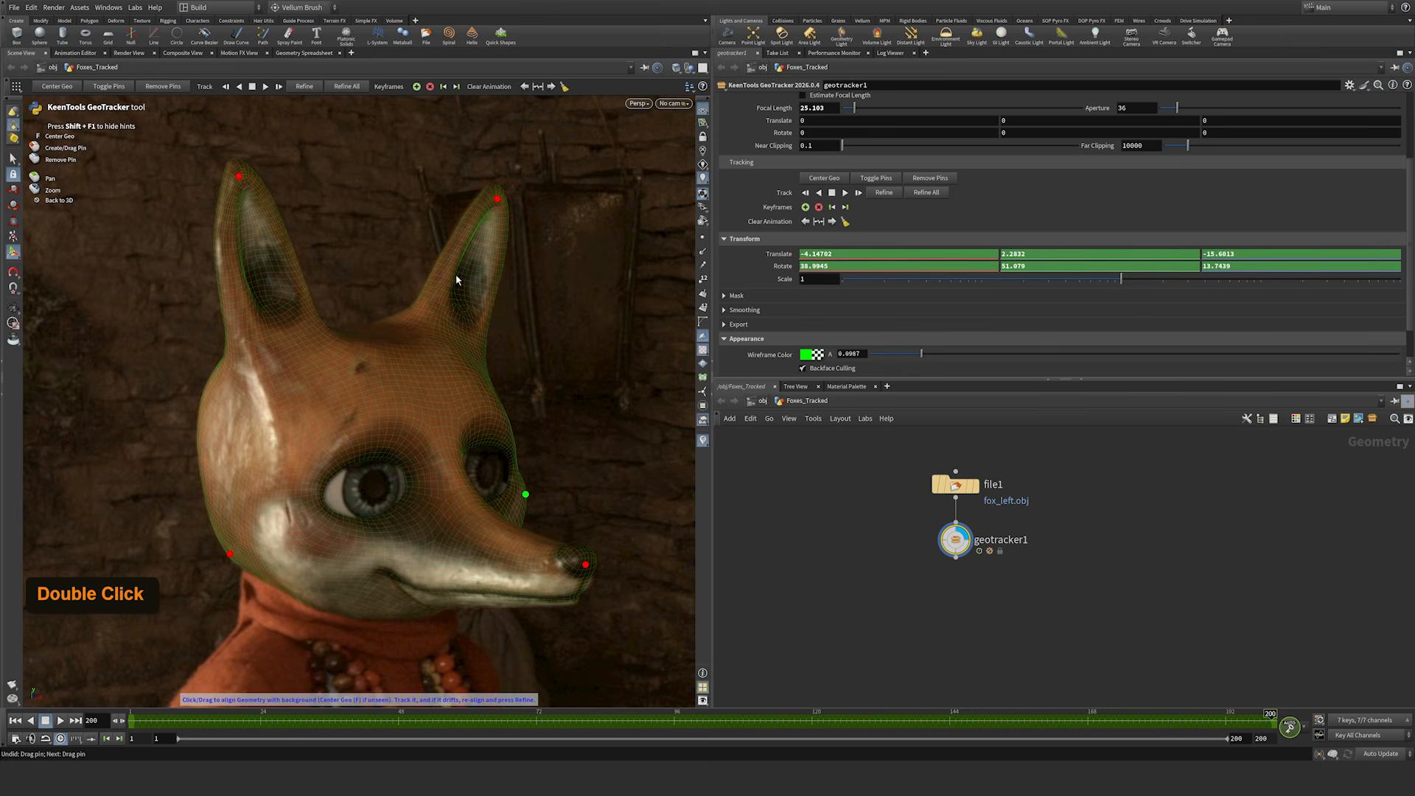
{"action": "left_click_drag", "start_coordinate": [497, 198], "coordinate": [499, 202]}
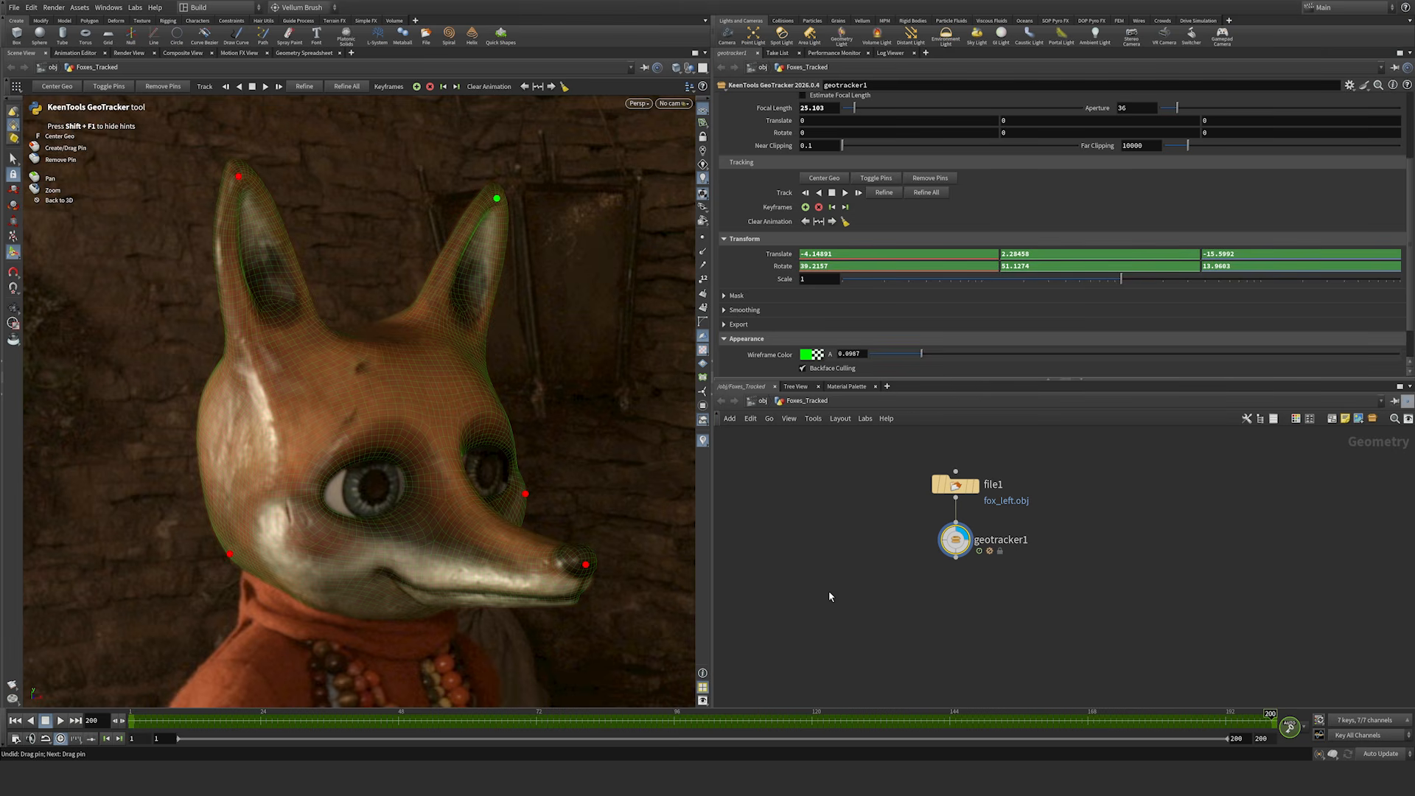
Step: Step back and forth between frames 199 and 200 to compare the mesh alignment
{"action": "key", "text": "Left"}
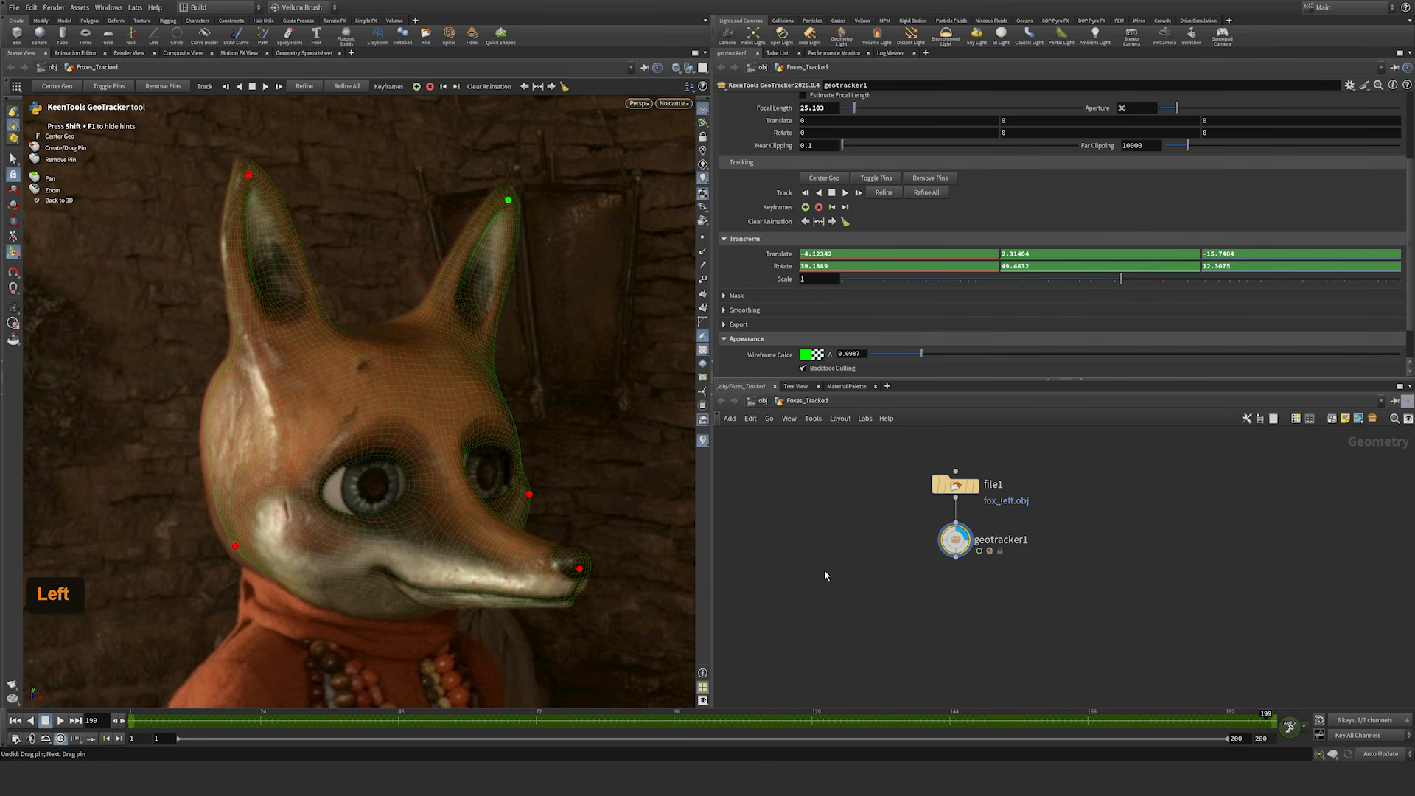
{"action": "key", "text": "Right"}
{"action": "key", "text": "Left"}
{"action": "key", "text": "Right"}
{"action": "key", "text": "Left"}
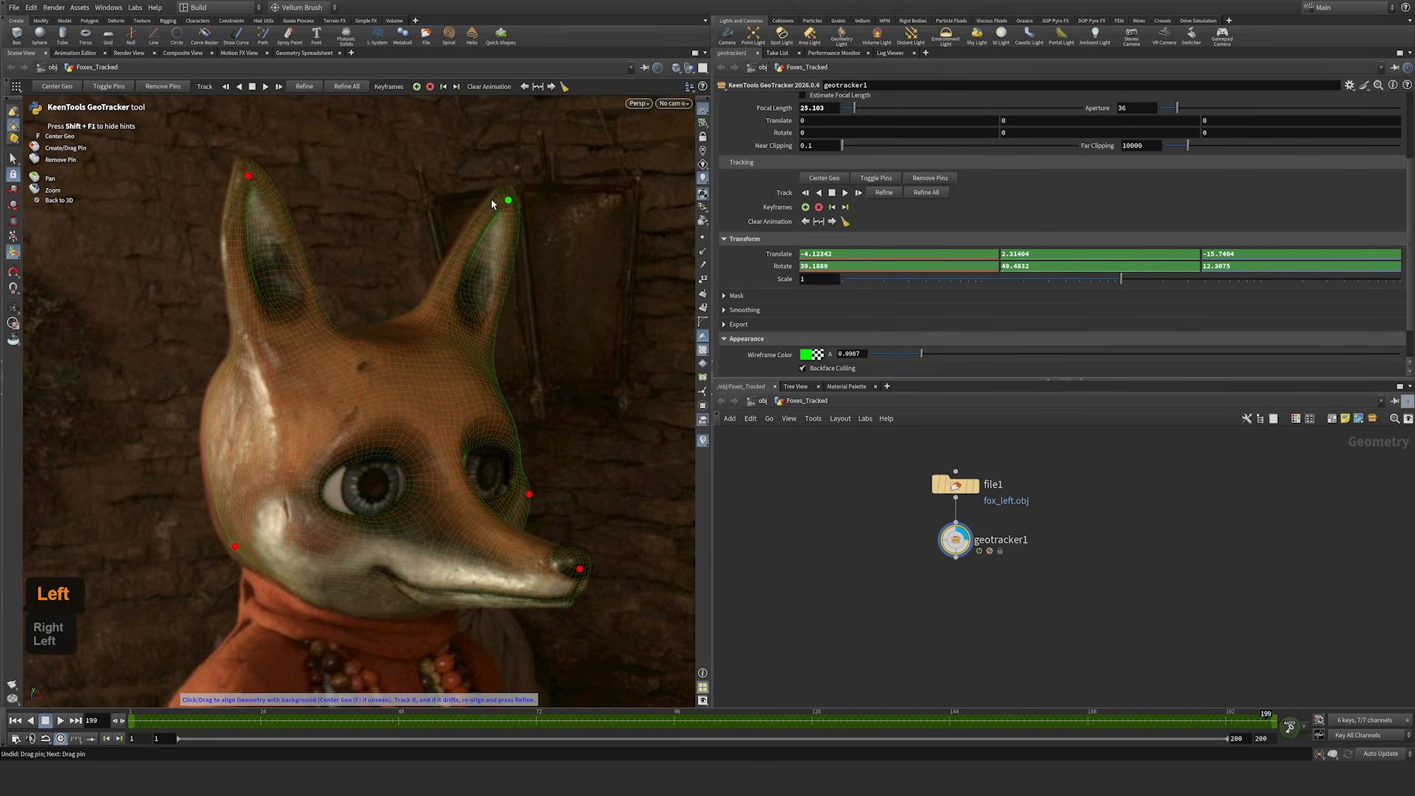
{"action": "key", "text": "Right"}
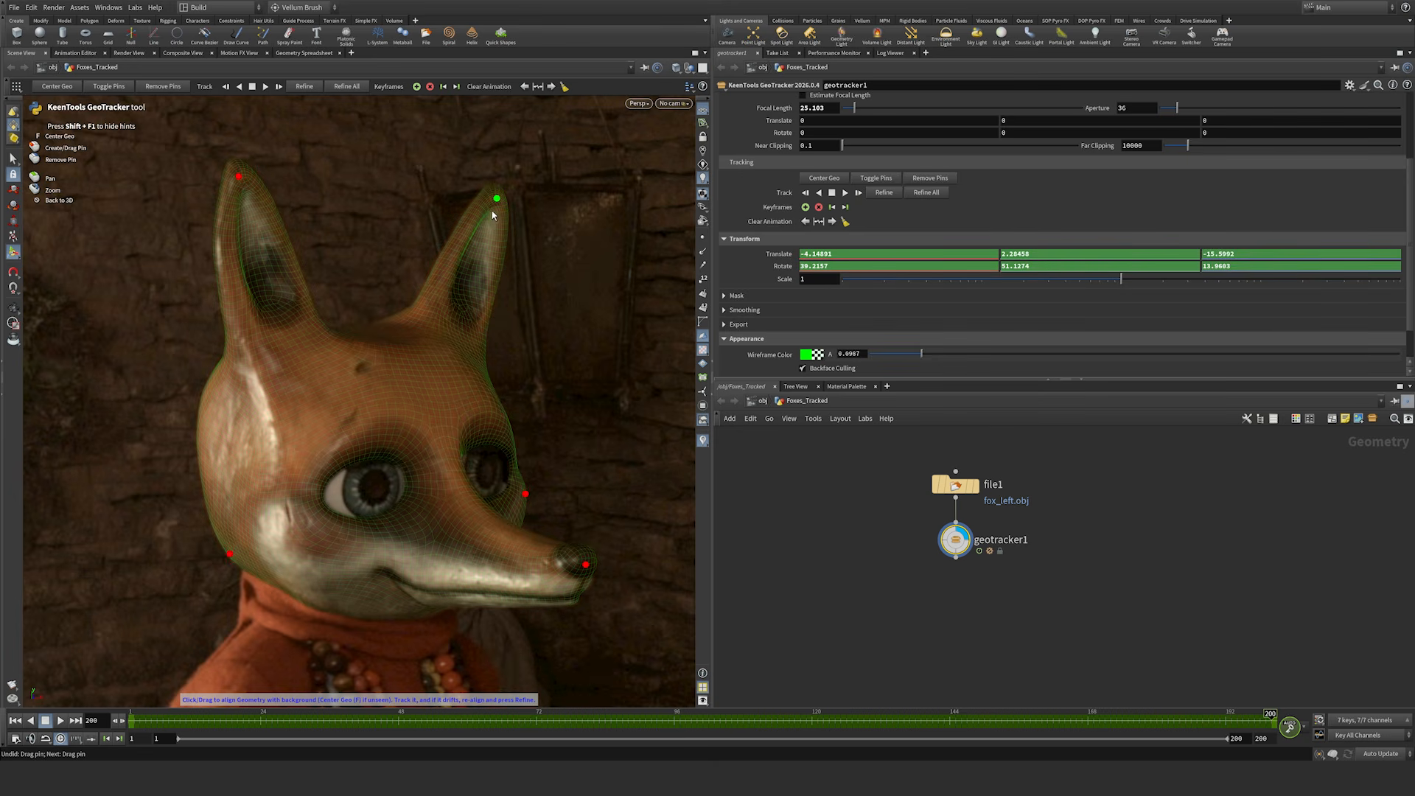
{"action": "key", "text": "Left"}
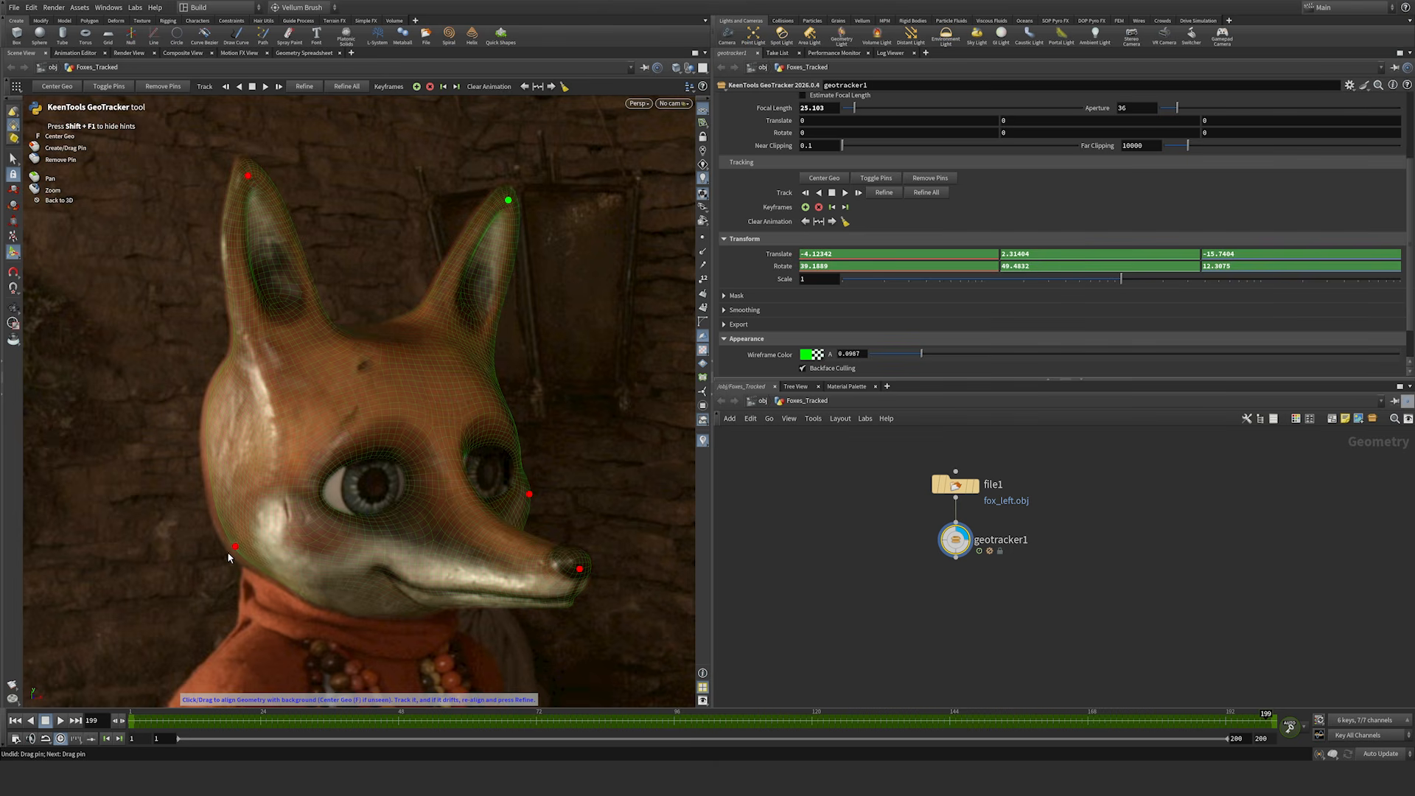
{"action": "key", "text": "Right"}
{"action": "key", "text": "Left"}
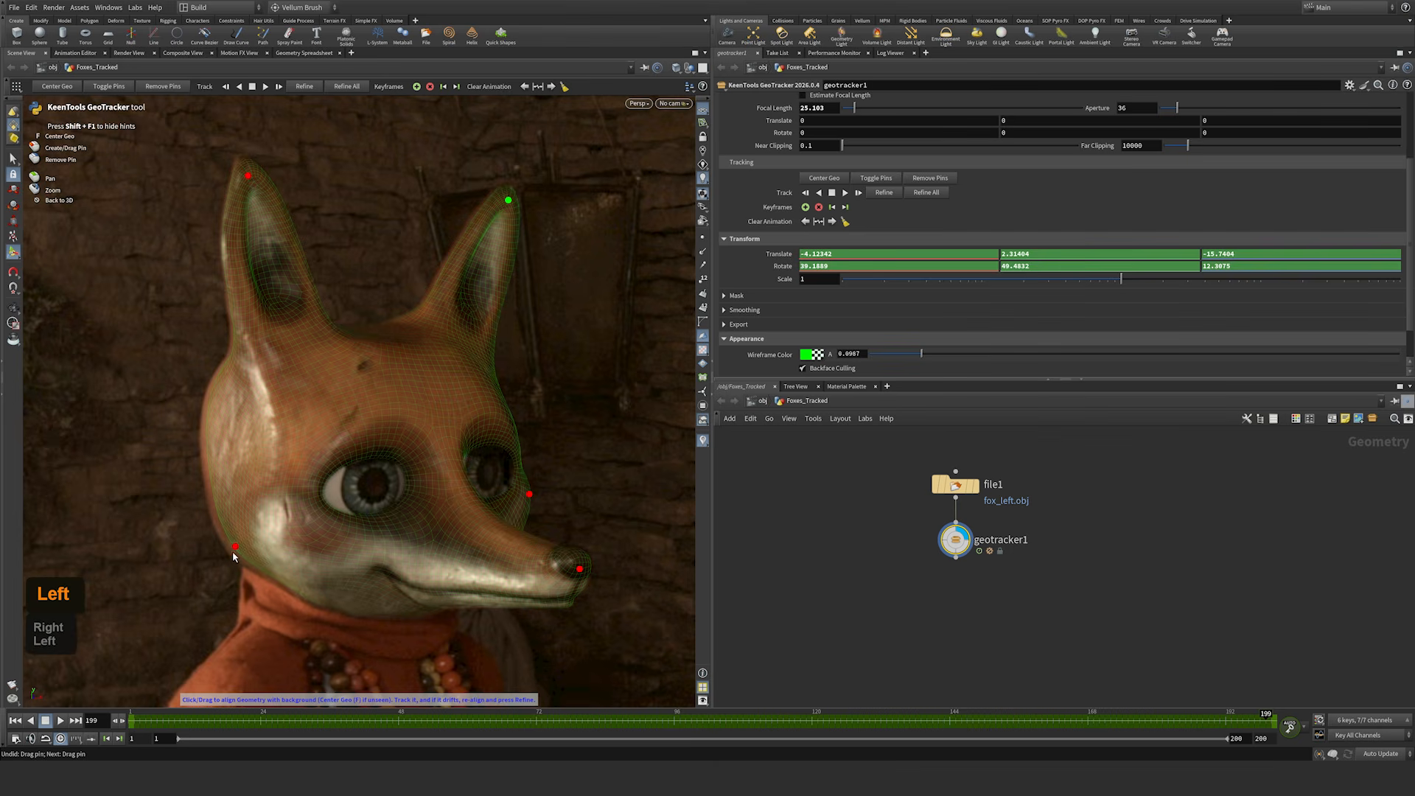
{"action": "key", "text": "Right"}
{"action": "key", "text": "Left"}
{"action": "key", "text": "Right"}
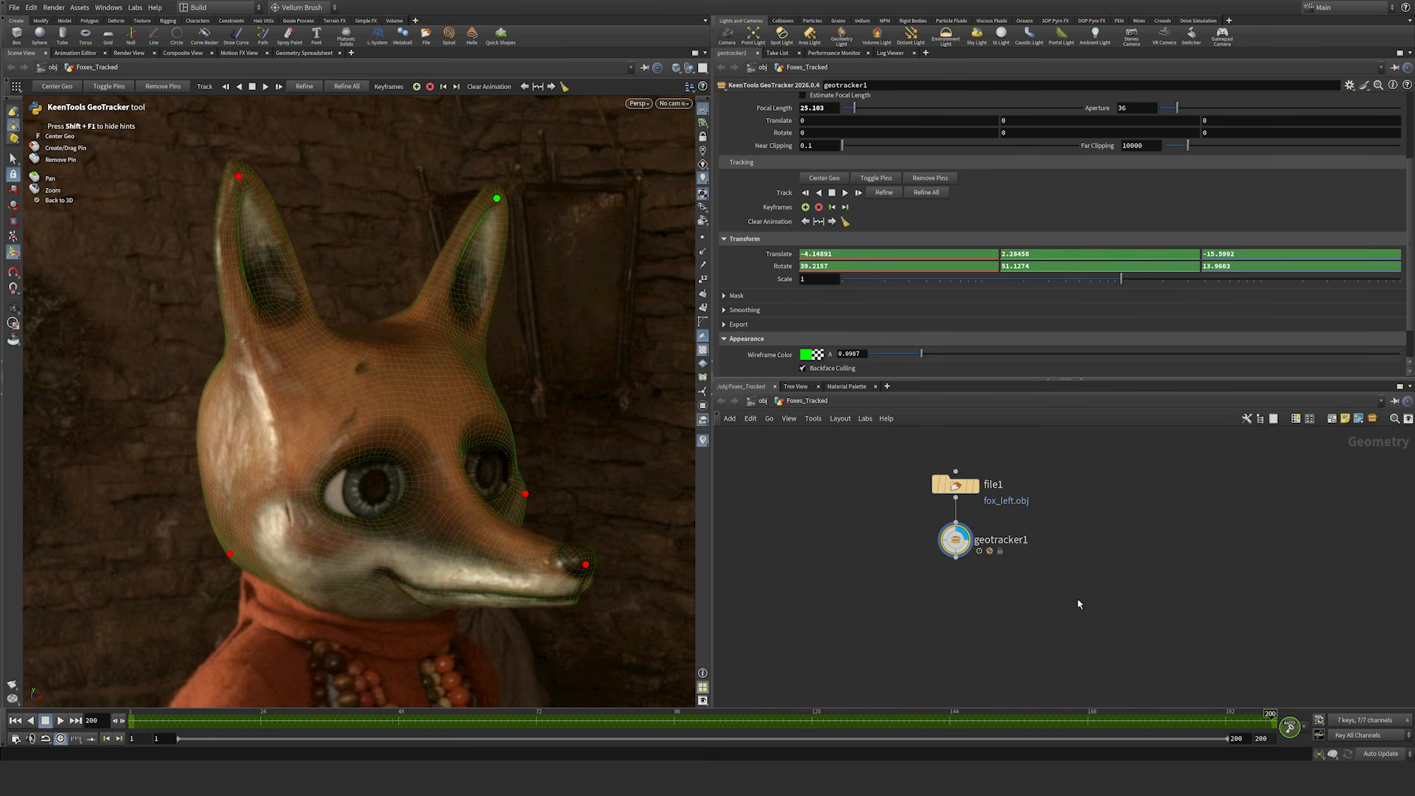
Step: Compare the mesh on frames 198 to 200 and refine the tracking from frame 199
{"action": "key", "text": "Left"}
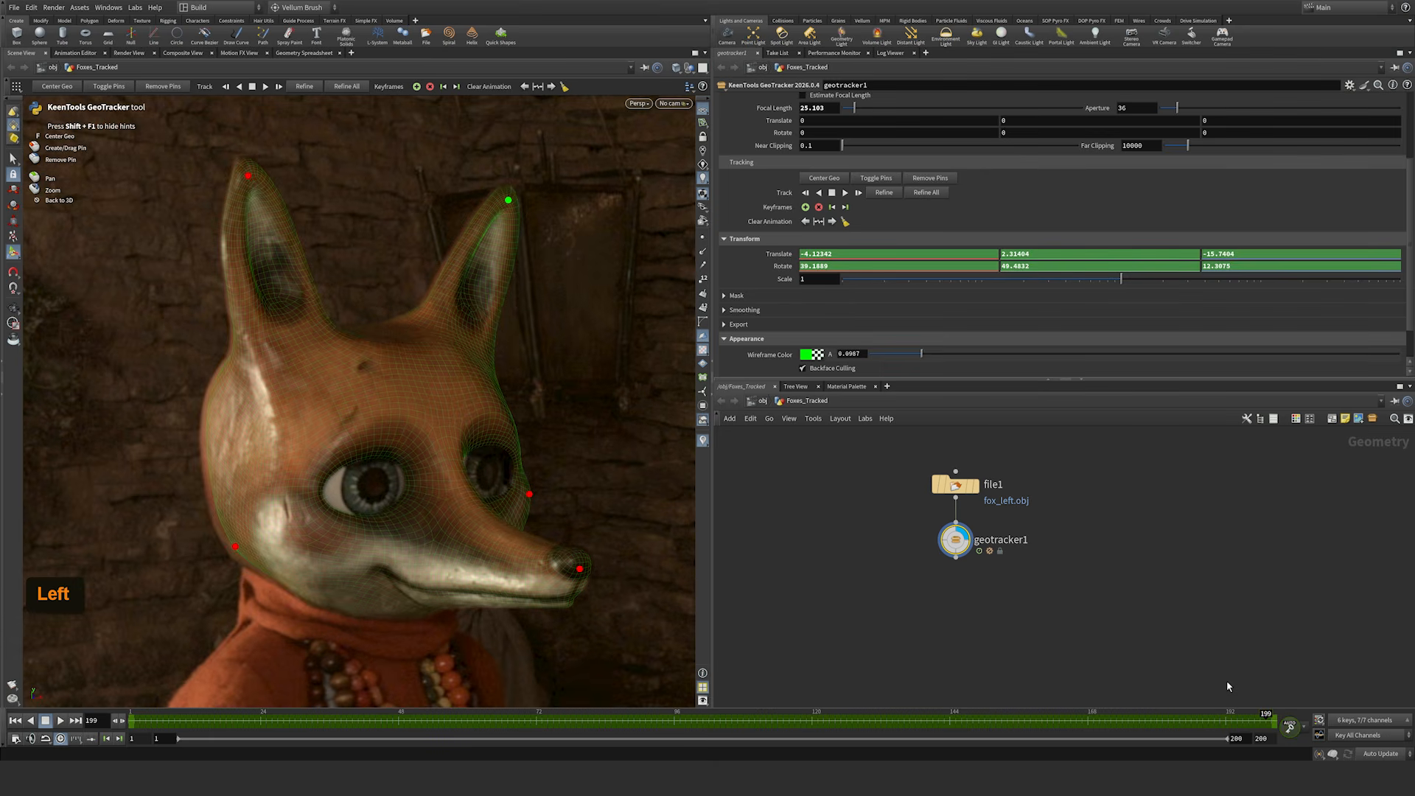
{"action": "key", "text": "Left"}
{"action": "key", "text": "Right"}
{"action": "key", "text": "Right"}
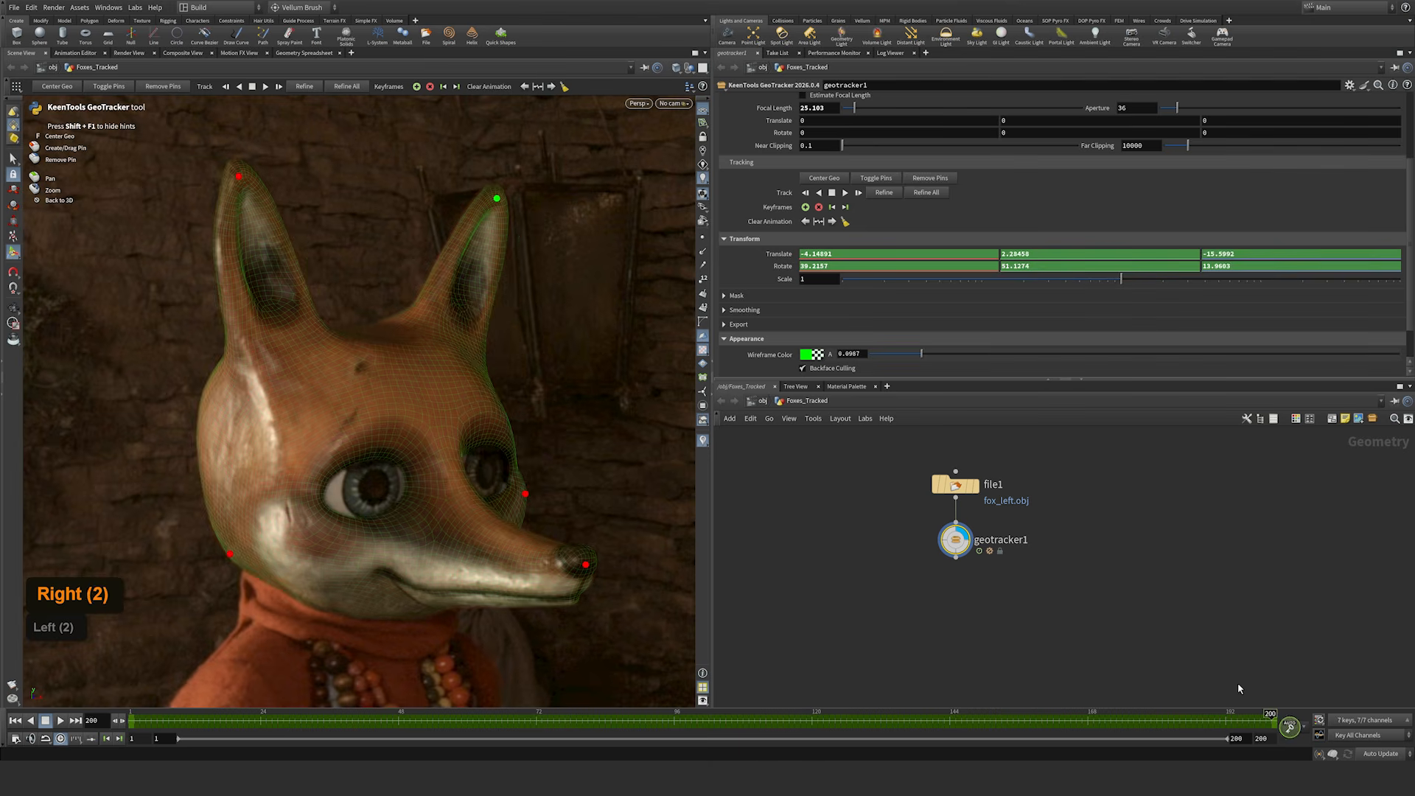
{"action": "key", "text": "Left"}
{"action": "left_click", "coordinate": [881, 193]}
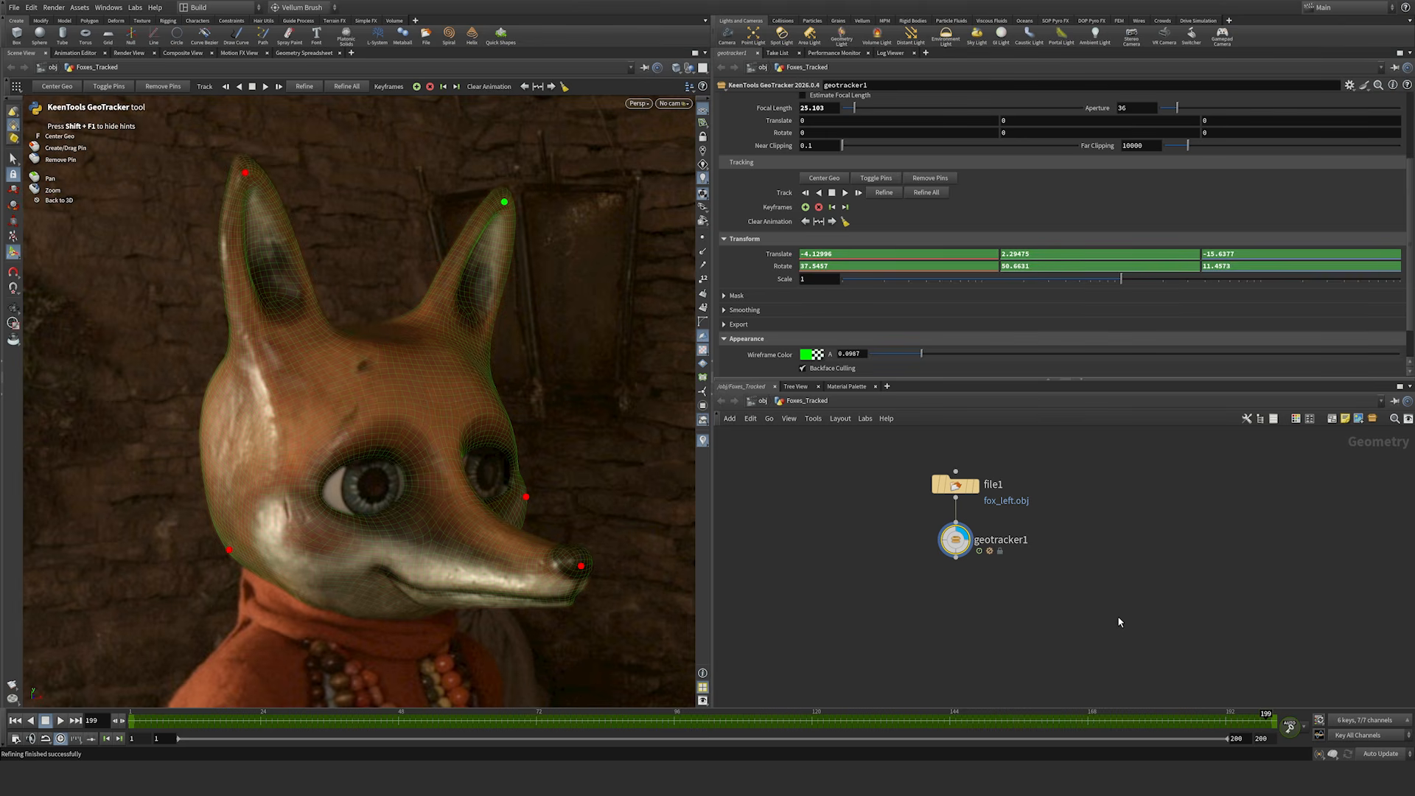
Step: Step back and forth through the frames around 199 and 200 to check the refined mesh alignment
{"action": "key", "text": "Right"}
{"action": "key", "text": "Left"}
{"action": "key", "text": "Right"}
{"action": "key", "text": "Left"}
{"action": "key", "text": "Left"}
{"action": "key", "text": "Left"}
{"action": "key", "text": "Right"}
{"action": "key", "text": "Right"}
{"action": "key", "text": "Right"}
{"action": "key", "text": "Left"}
{"action": "key", "text": "Right"}
{"action": "key", "text": "Left"}
Step: Go back to frame 154, toggle off the pins, and reposition the jaw and ear pins to realign the mesh
{"action": "left_click", "coordinate": [959, 720]}
{"action": "left_click_drag", "start_coordinate": [961, 720], "coordinate": [1014, 728]}
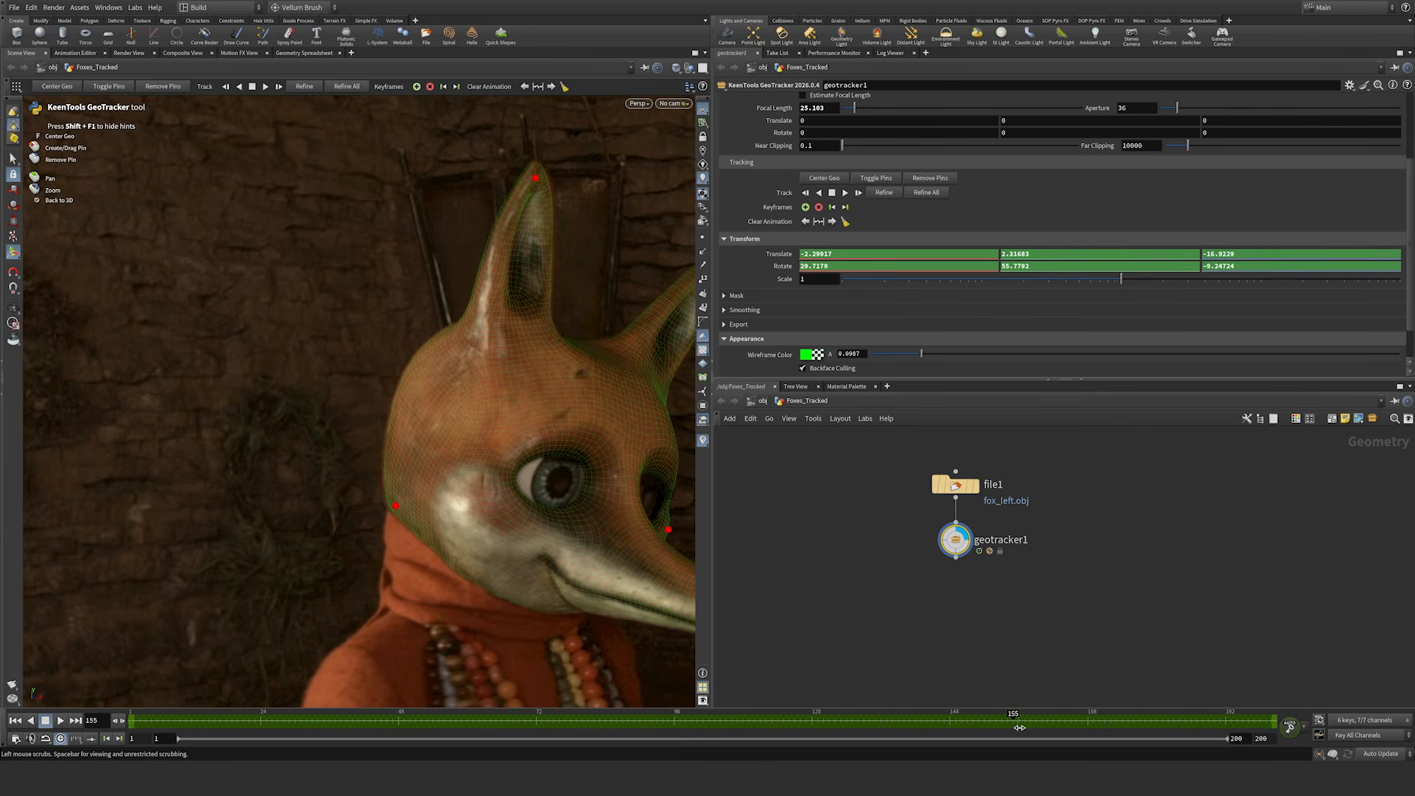
{"action": "middle_click_drag", "start_coordinate": [554, 452], "coordinate": [424, 433]}
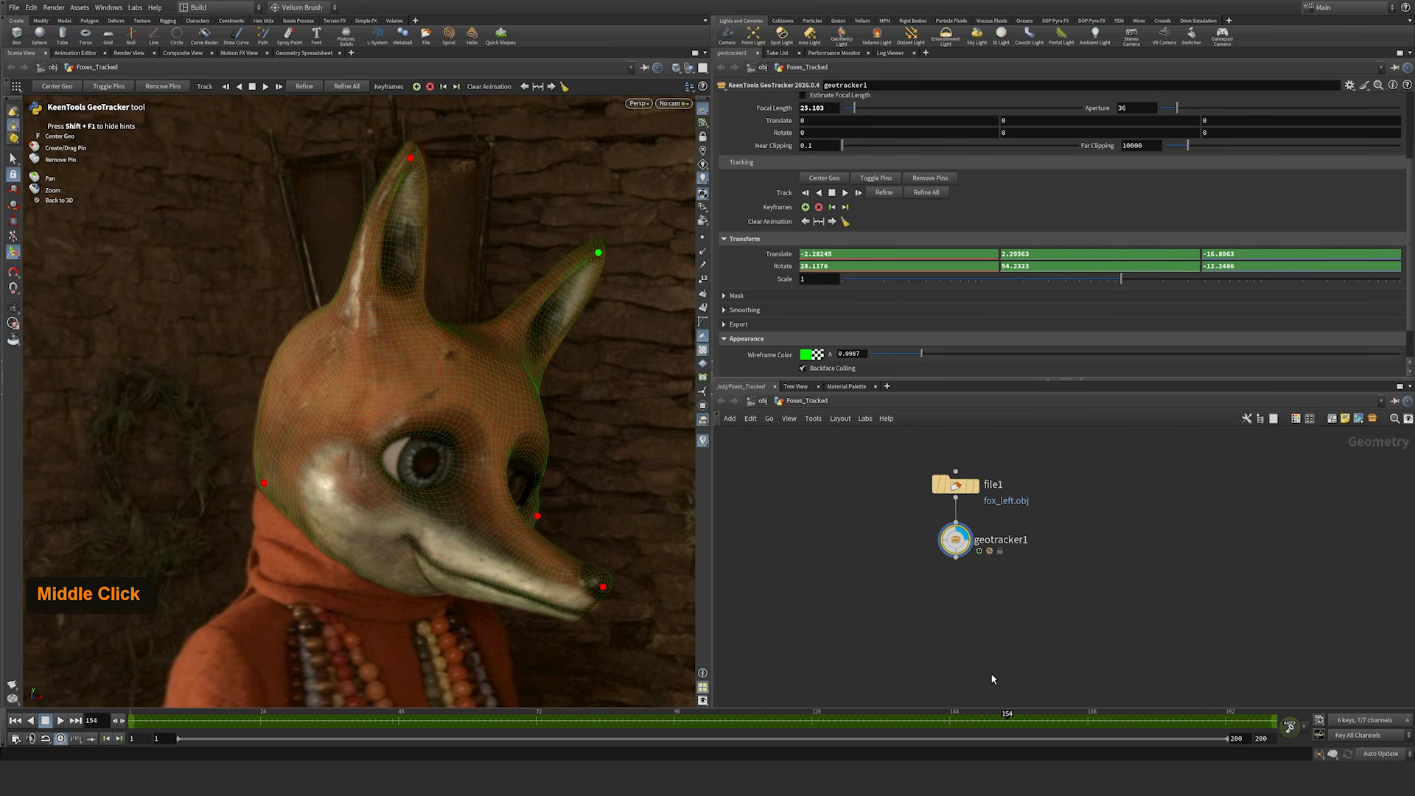
{"action": "left_click", "coordinate": [1017, 720]}
{"action": "mouse_move", "coordinate": [1018, 720]}
{"action": "left_mouse_down"}
{"action": "mouse_move", "coordinate": [999, 719]}
{"action": "mouse_move", "coordinate": [1011, 718]}
{"action": "left_mouse_up"}
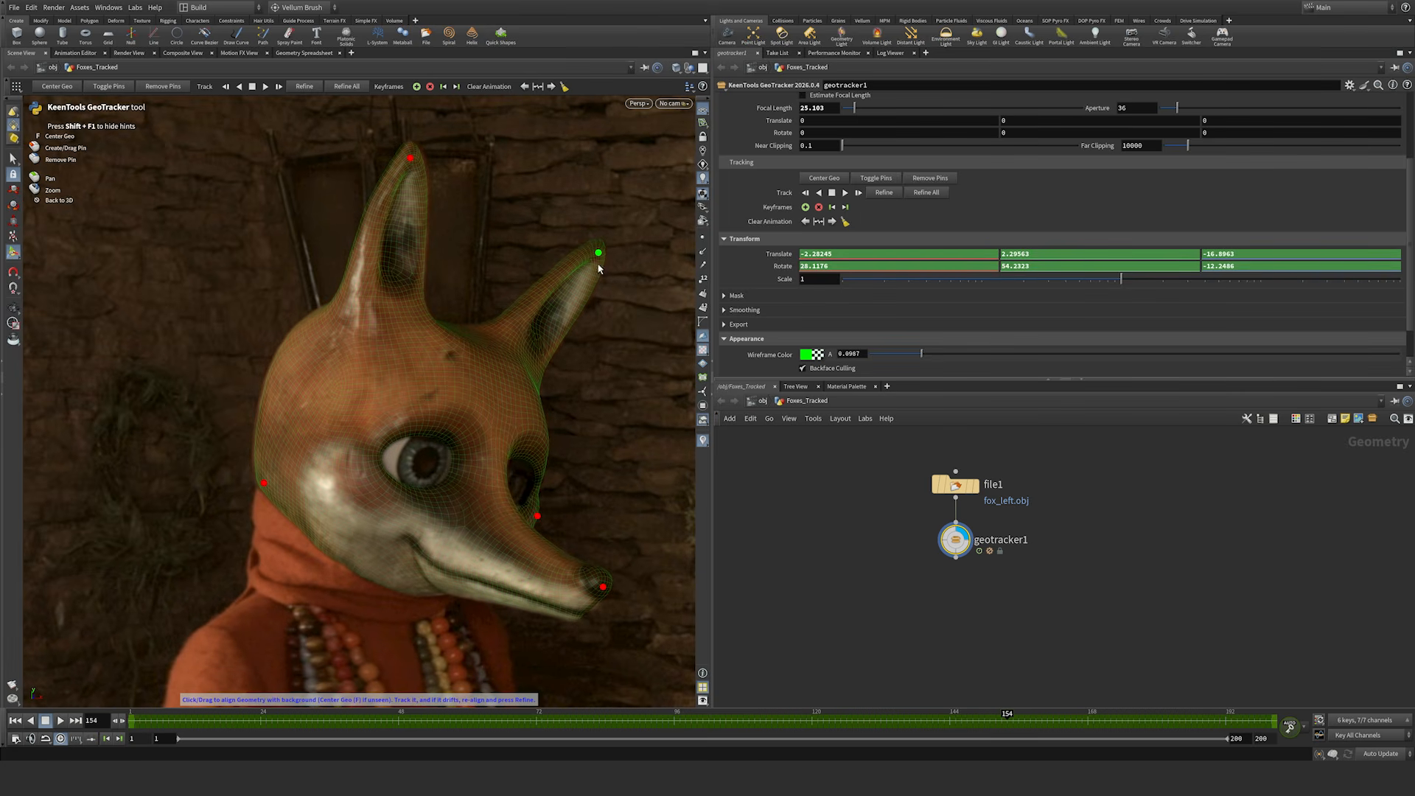
{"action": "left_click", "coordinate": [104, 86]}
{"action": "left_click_drag", "start_coordinate": [266, 487], "coordinate": [265, 488]}
{"action": "left_click_drag", "start_coordinate": [265, 485], "coordinate": [267, 486]}
{"action": "left_click_drag", "start_coordinate": [411, 158], "coordinate": [414, 160]}
{"action": "left_click_drag", "start_coordinate": [601, 260], "coordinate": [598, 256]}
{"action": "left_click_drag", "start_coordinate": [263, 484], "coordinate": [261, 482]}
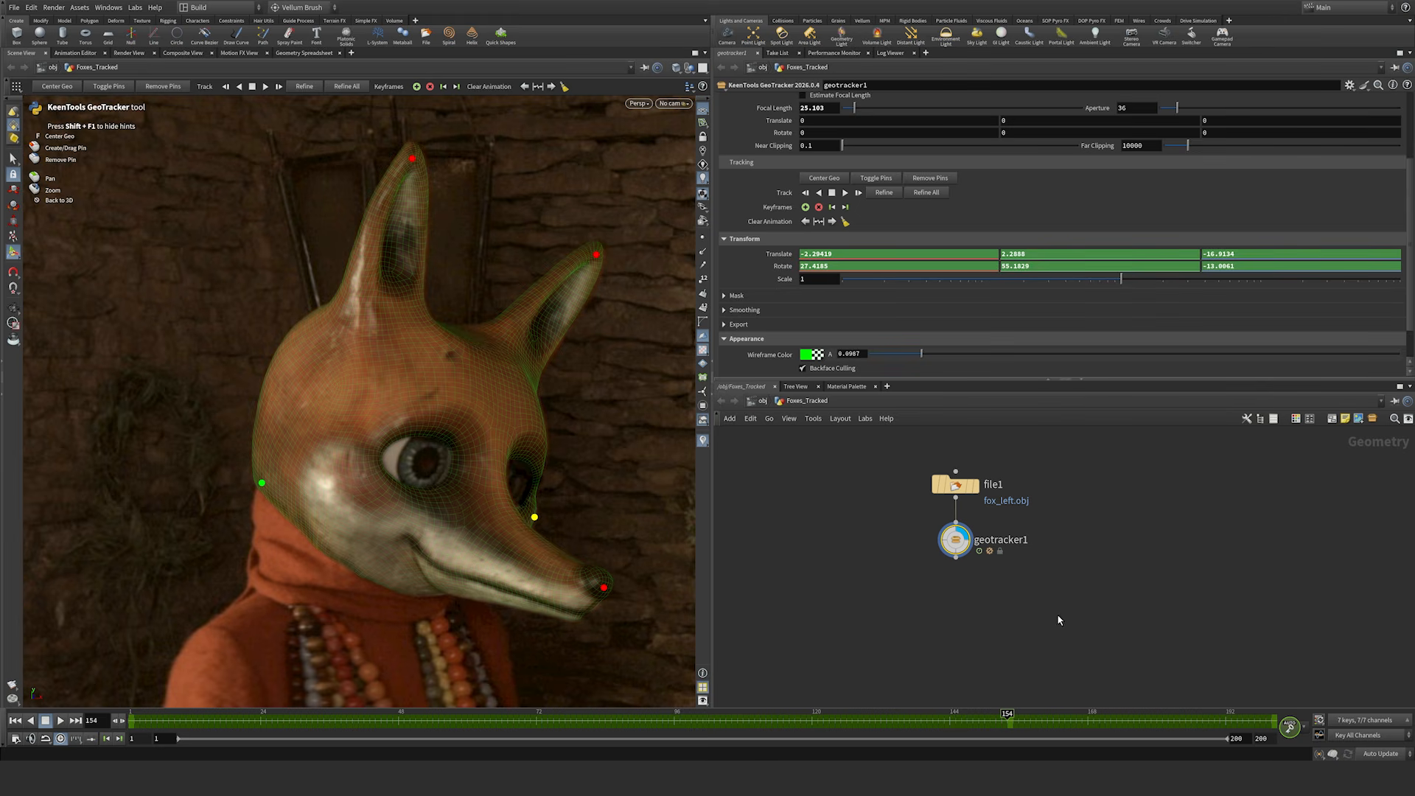
Step: Compare frame 154 with its neighbours and scrub between frames 144 and 168 to examine the tracking around the correction
{"action": "key", "text": "Left"}
{"action": "key", "text": "Right"}
{"action": "key", "text": "Right"}
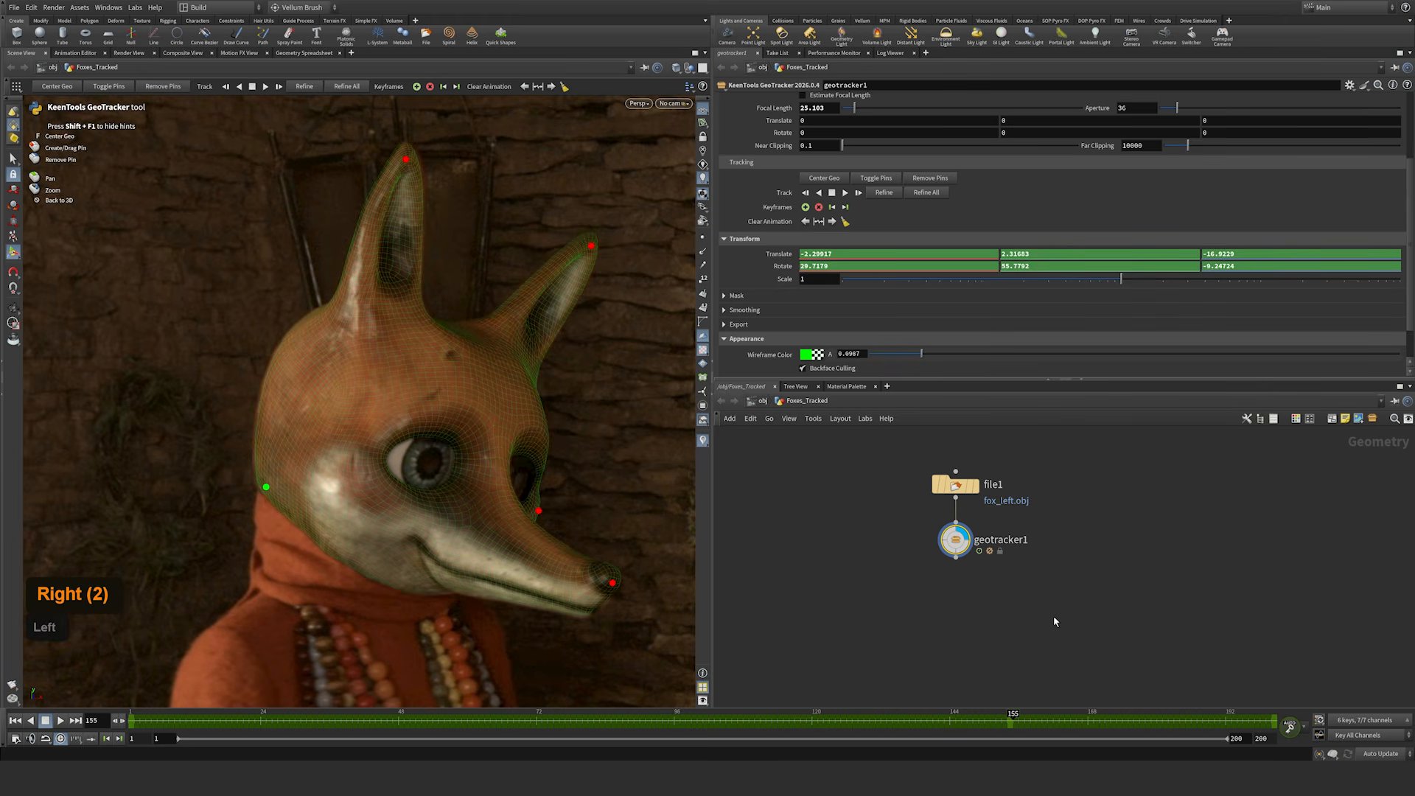
{"action": "key", "text": "Left"}
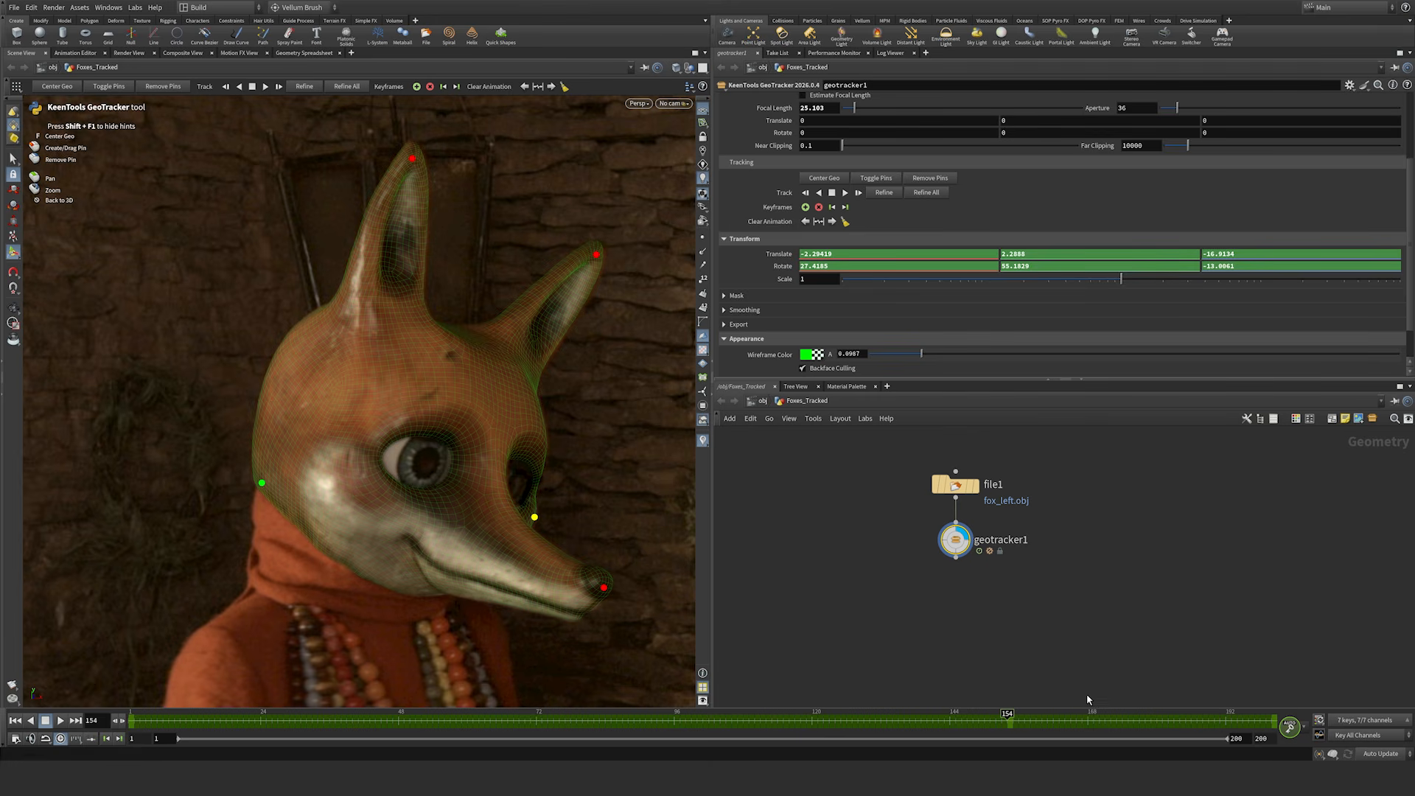
{"action": "left_click_drag", "start_coordinate": [1011, 714], "coordinate": [1087, 714]}
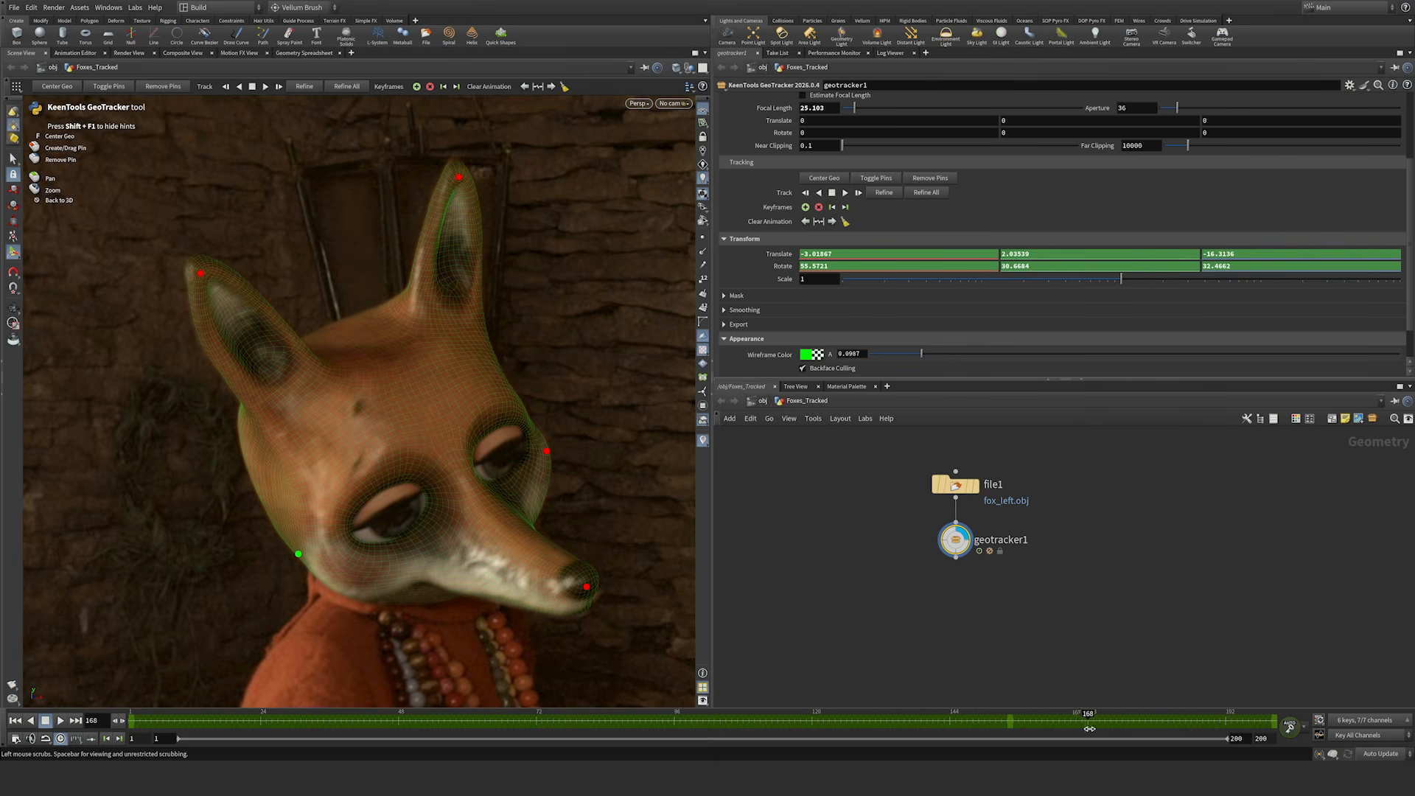
{"action": "left_click_drag", "start_coordinate": [1087, 722], "coordinate": [951, 715]}
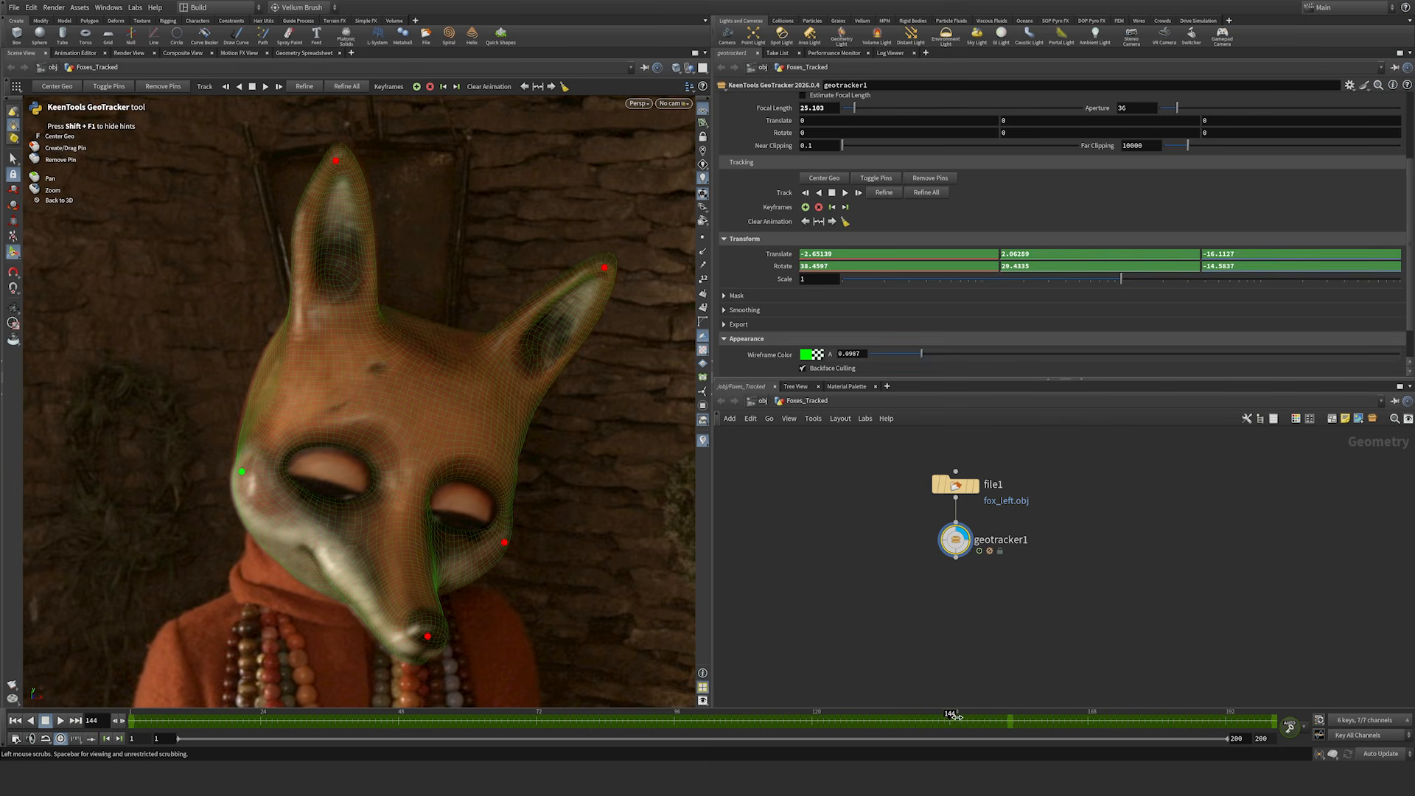
{"action": "left_click_drag", "start_coordinate": [951, 713], "coordinate": [1065, 714]}
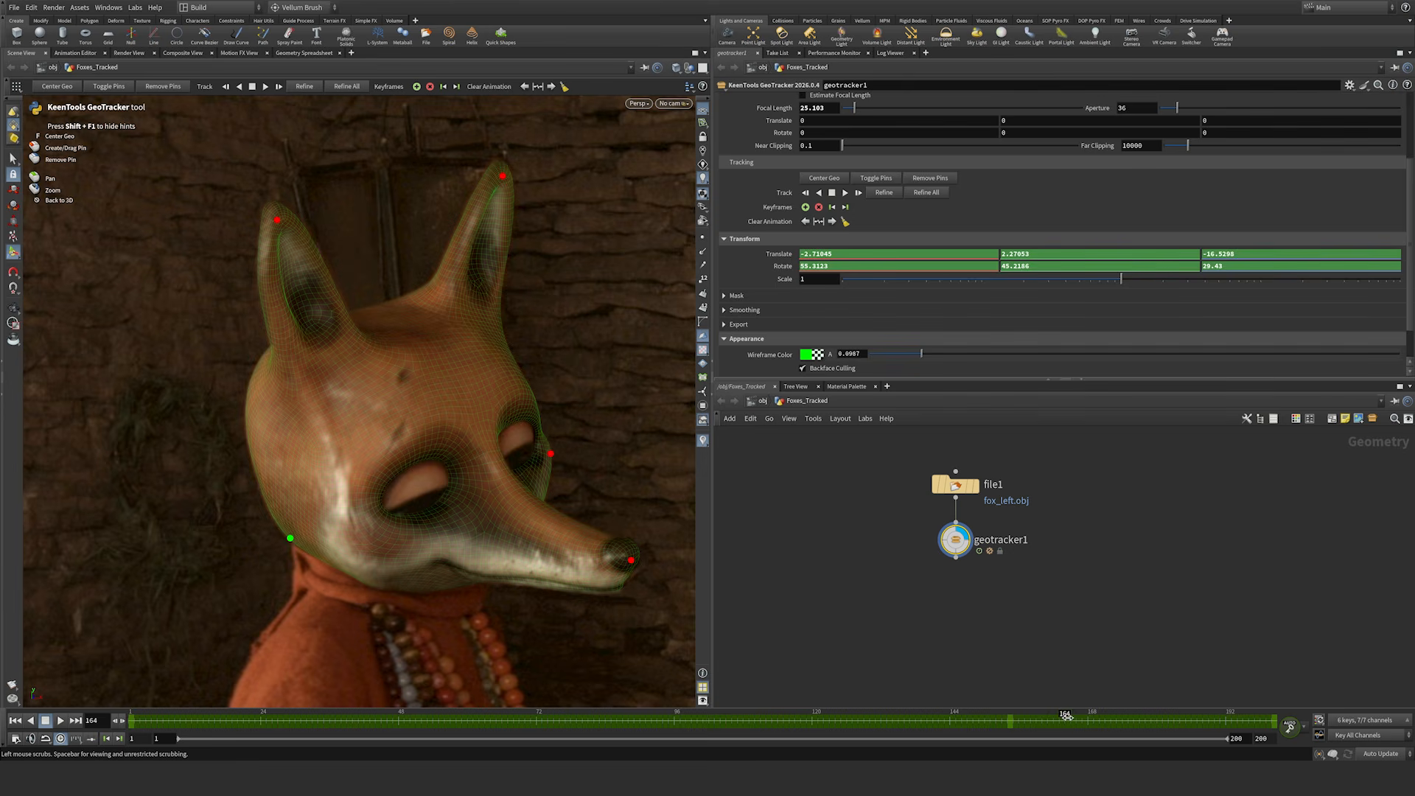
{"action": "left_click_drag", "start_coordinate": [1066, 715], "coordinate": [1009, 715]}
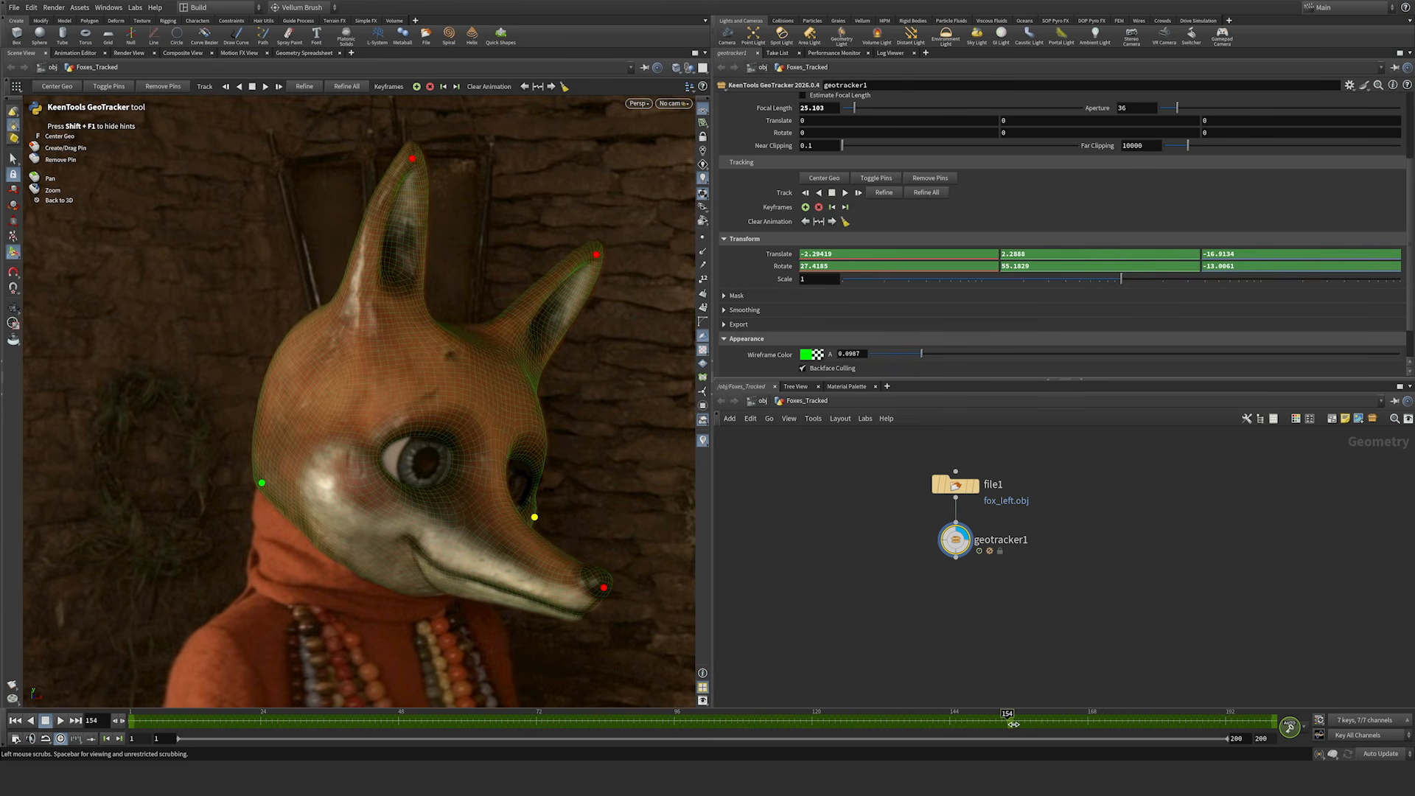
Step: Refine the tracking from frame 154 and compare the mesh with the adjacent frames
{"action": "left_click", "coordinate": [885, 193]}
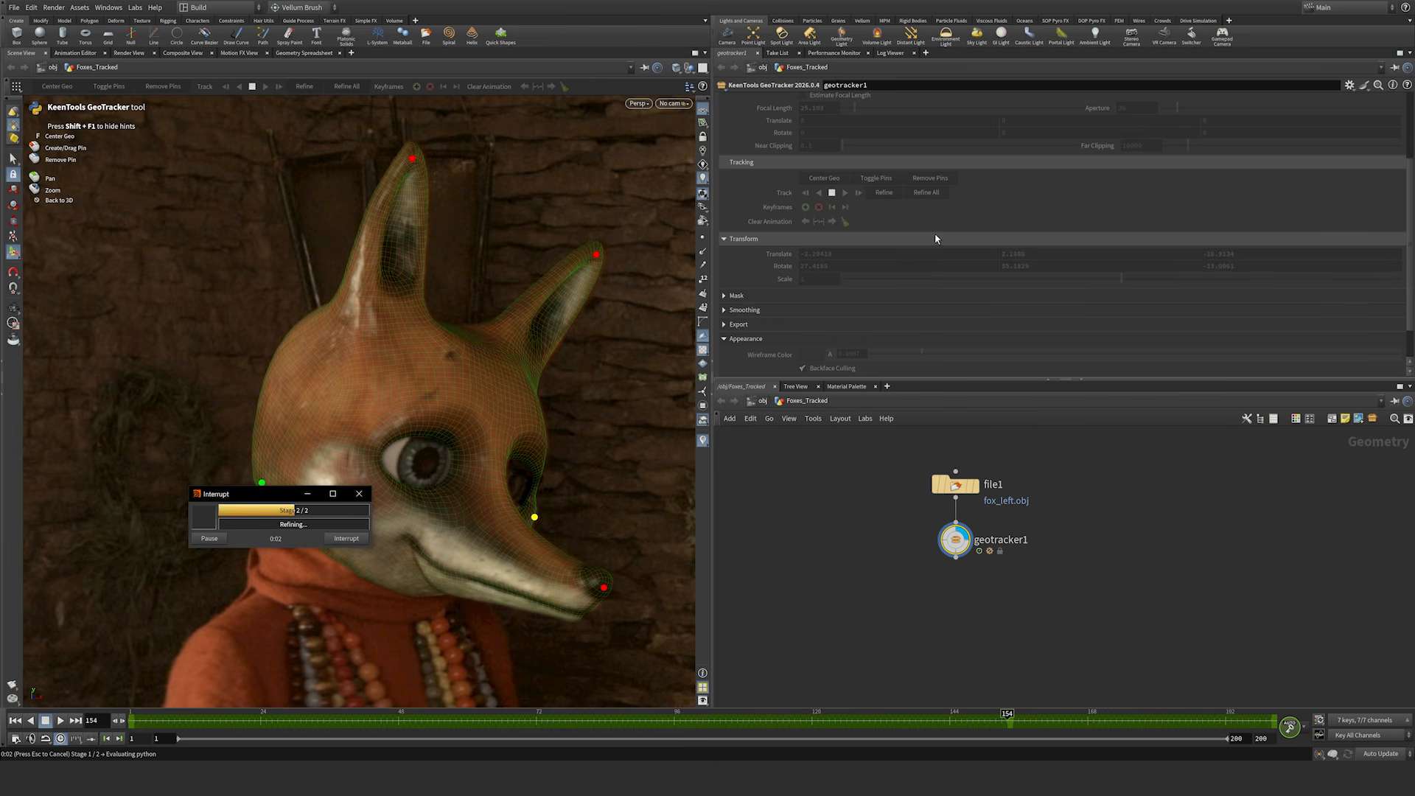
{"action": "key", "text": "Right"}
{"action": "key", "text": "Right"}
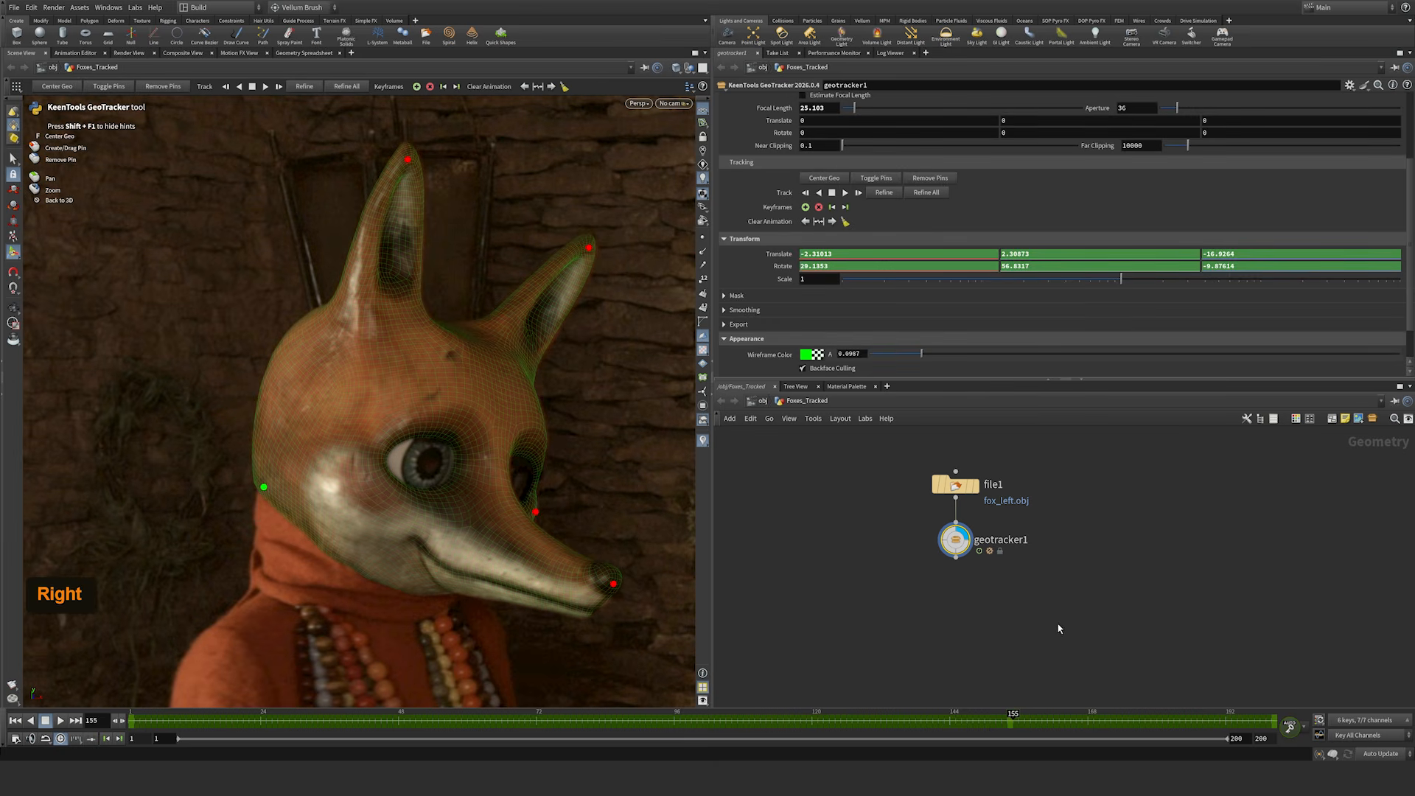
{"action": "key", "text": "Left"}
{"action": "key", "text": "Left"}
Step: Nudge the nose-side ear's tip pin outward on frame 154 and refine the tracking again
{"action": "mouse_move", "coordinate": [1013, 714]}
{"action": "left_mouse_down"}
{"action": "mouse_move", "coordinate": [754, 723]}
{"action": "mouse_move", "coordinate": [1019, 728]}
{"action": "left_mouse_up"}
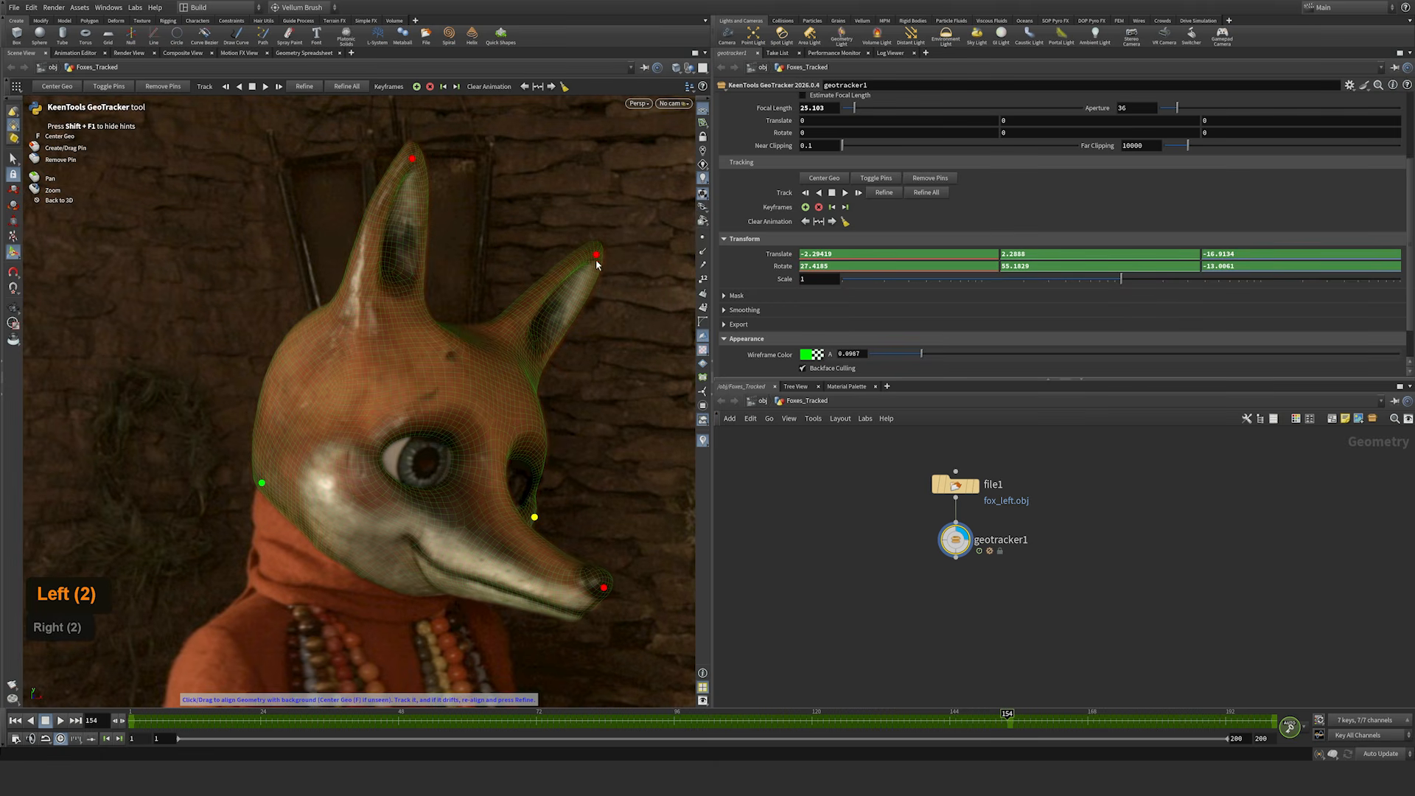
{"action": "left_click_drag", "start_coordinate": [597, 255], "coordinate": [603, 255]}
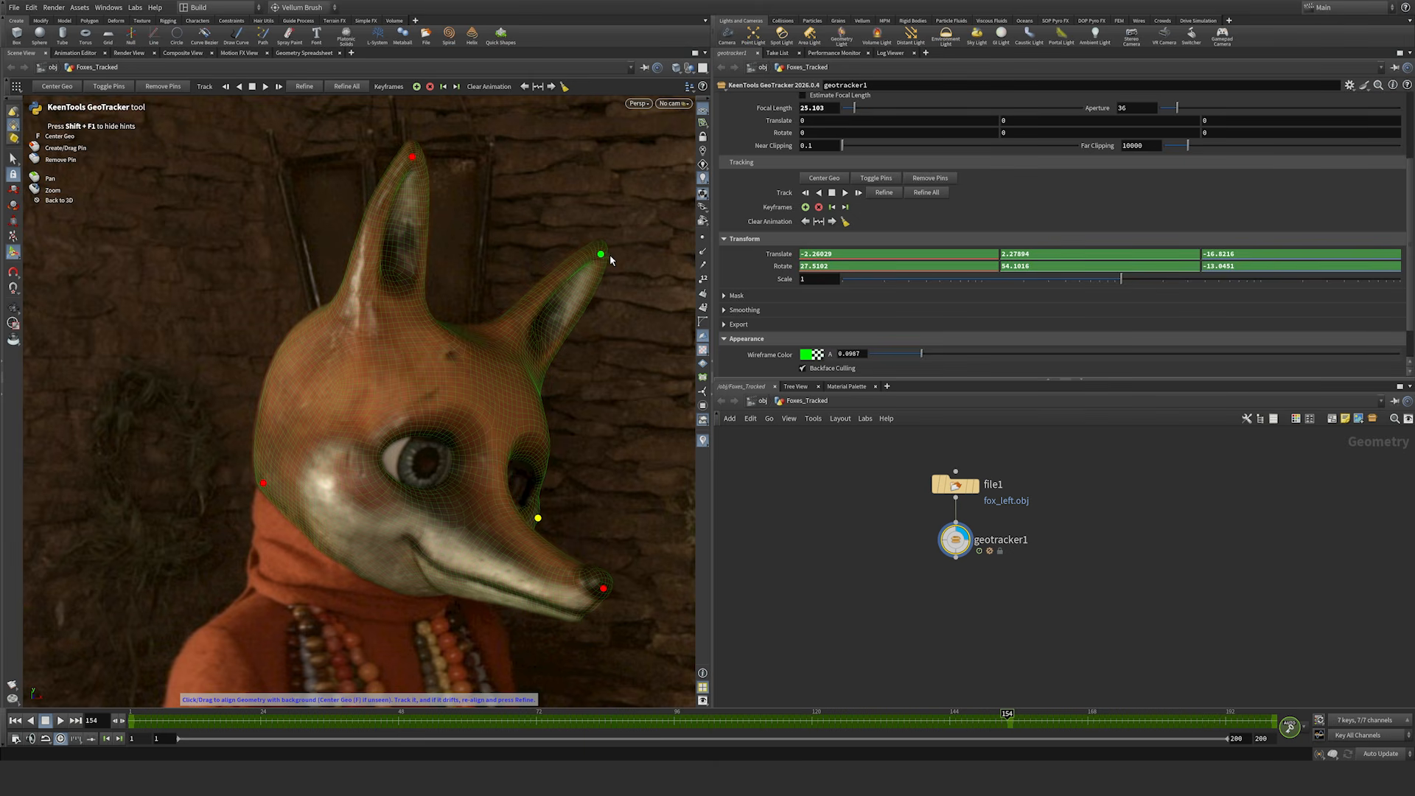
{"action": "left_click", "coordinate": [883, 193]}
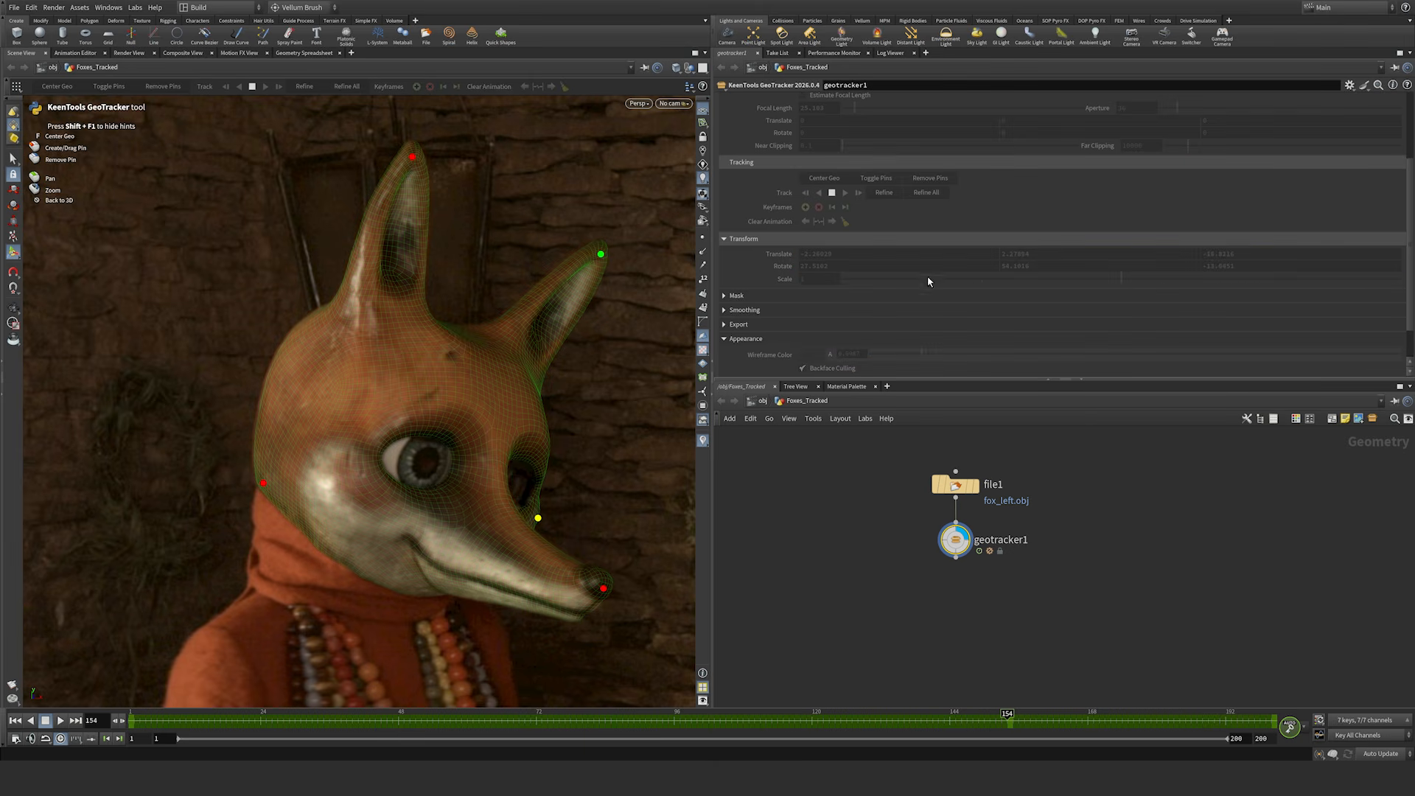
Step: Go to frame 79, adjust both ear pins to realign the mesh, and refine the tracking
{"action": "left_click", "coordinate": [1000, 716]}
{"action": "left_click_drag", "start_coordinate": [1001, 716], "coordinate": [576, 728]}
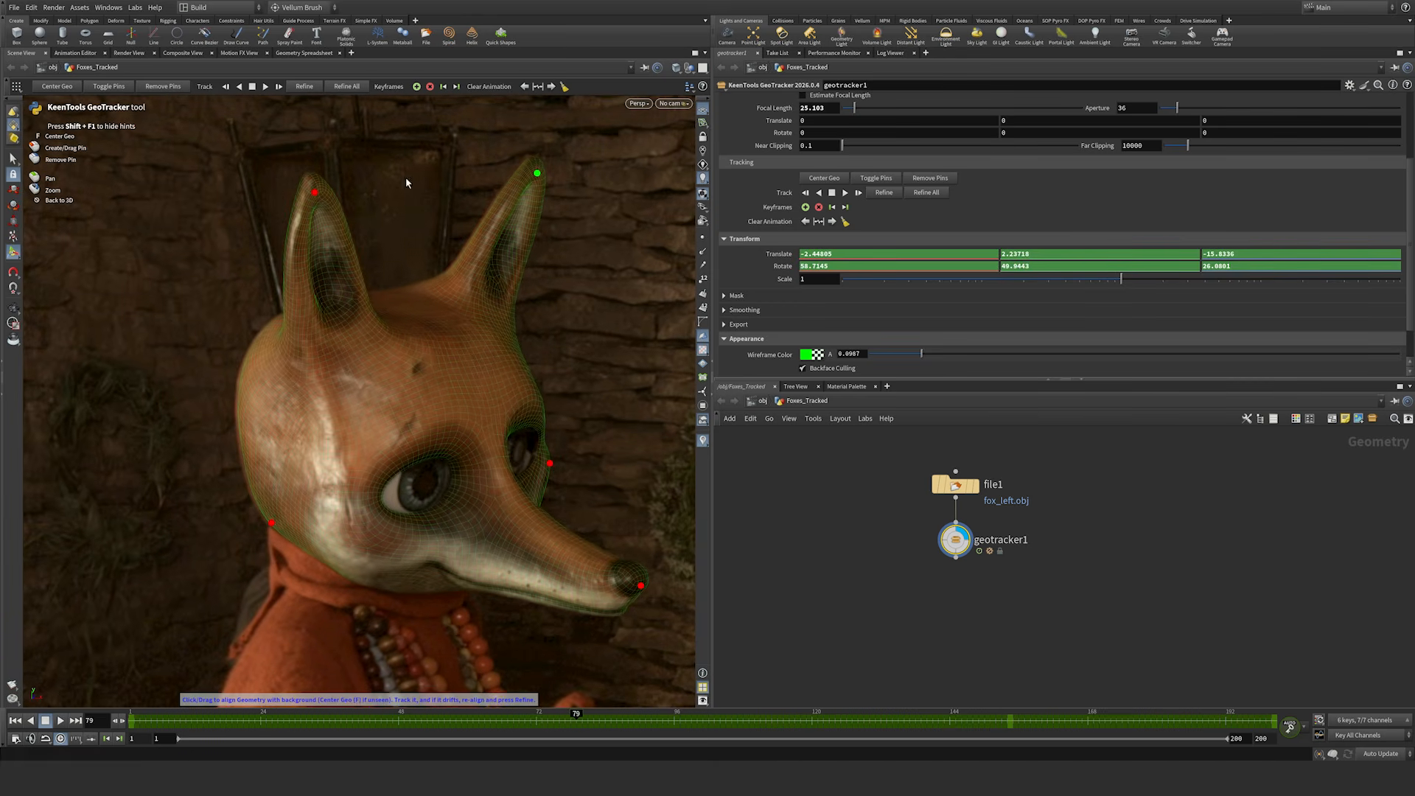
{"action": "left_click_drag", "start_coordinate": [318, 196], "coordinate": [321, 196]}
{"action": "left_click_drag", "start_coordinate": [537, 174], "coordinate": [538, 175]}
{"action": "left_click", "coordinate": [270, 523]}
{"action": "left_click", "coordinate": [887, 194]}
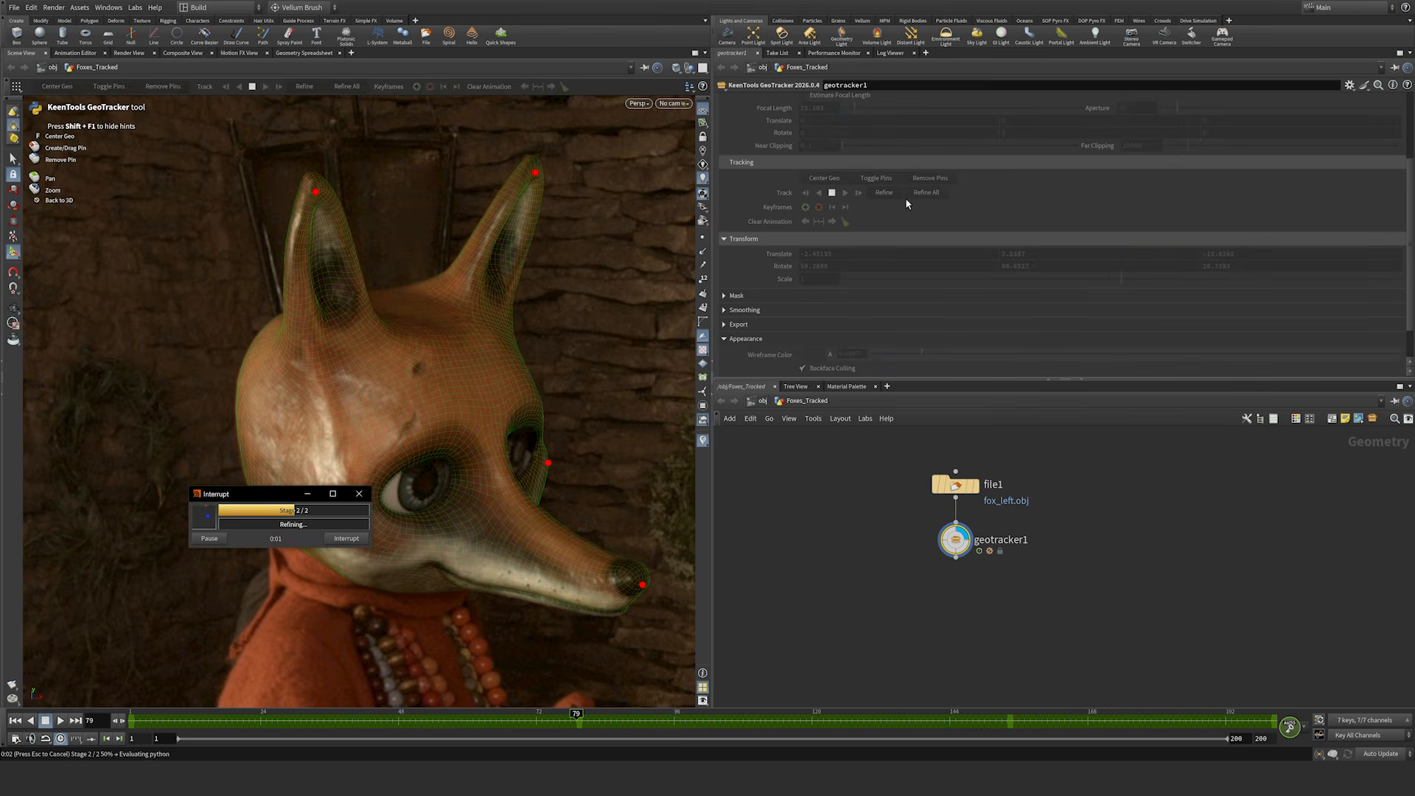
Step: Try adding and removing a GeoTracker keyframe on frame 98, undoing each change
{"action": "mouse_move", "coordinate": [578, 727]}
{"action": "left_mouse_down"}
{"action": "mouse_move", "coordinate": [394, 728]}
{"action": "mouse_move", "coordinate": [662, 716]}
{"action": "mouse_move", "coordinate": [1179, 739]}
{"action": "mouse_move", "coordinate": [581, 745]}
{"action": "left_mouse_up"}
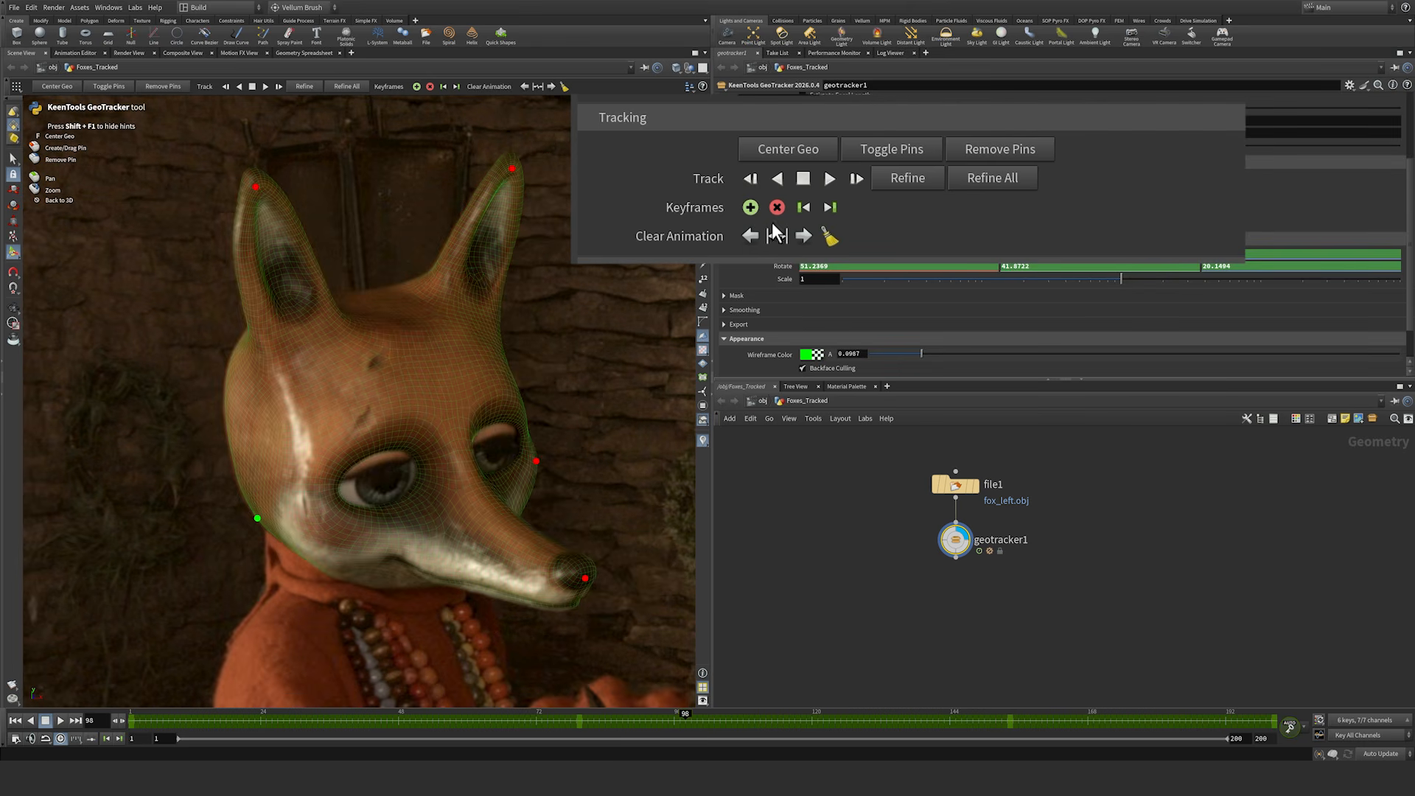
{"action": "left_click", "coordinate": [750, 207]}
{"action": "key", "text": "ctrl+z"}
{"action": "left_click", "coordinate": [778, 209]}
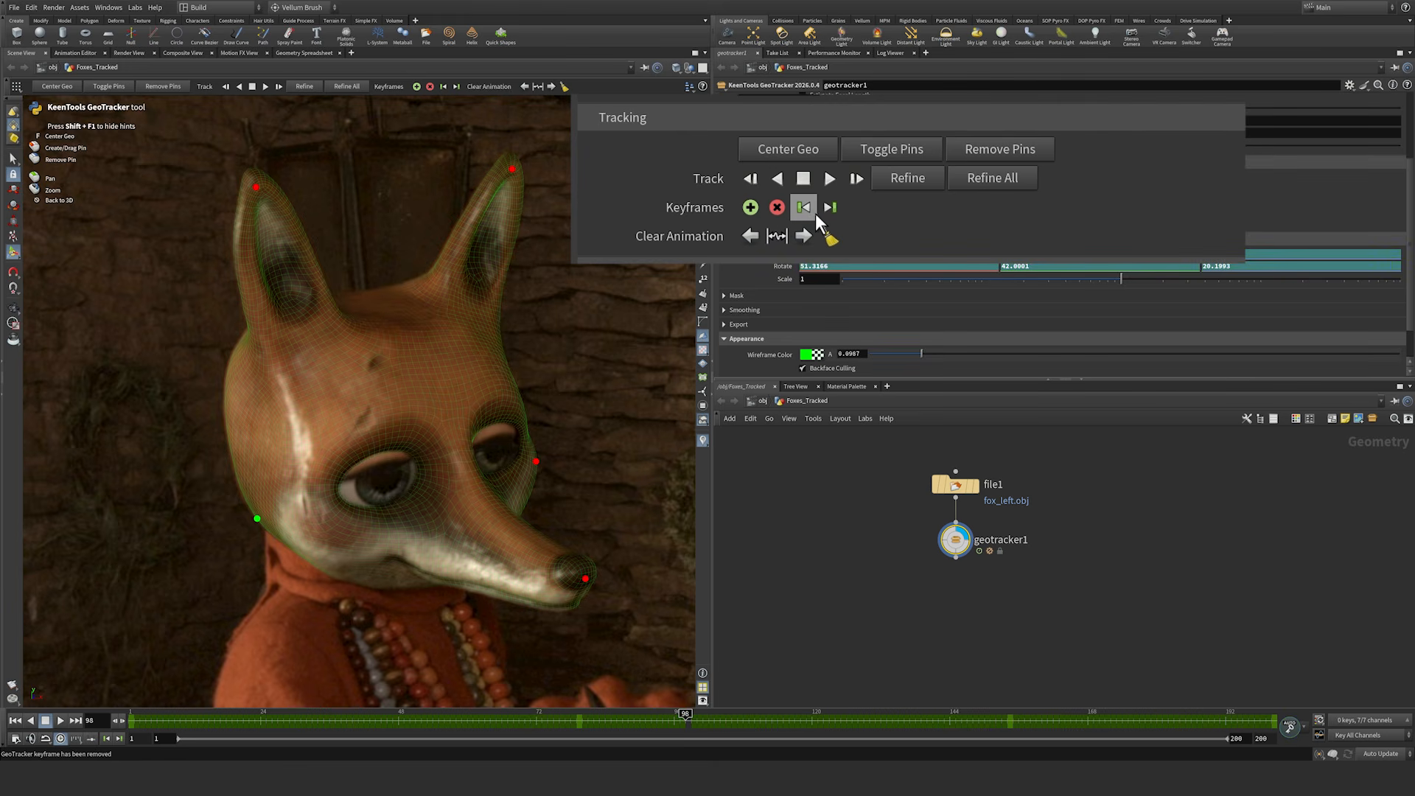
{"action": "key", "text": "ctrl+z"}
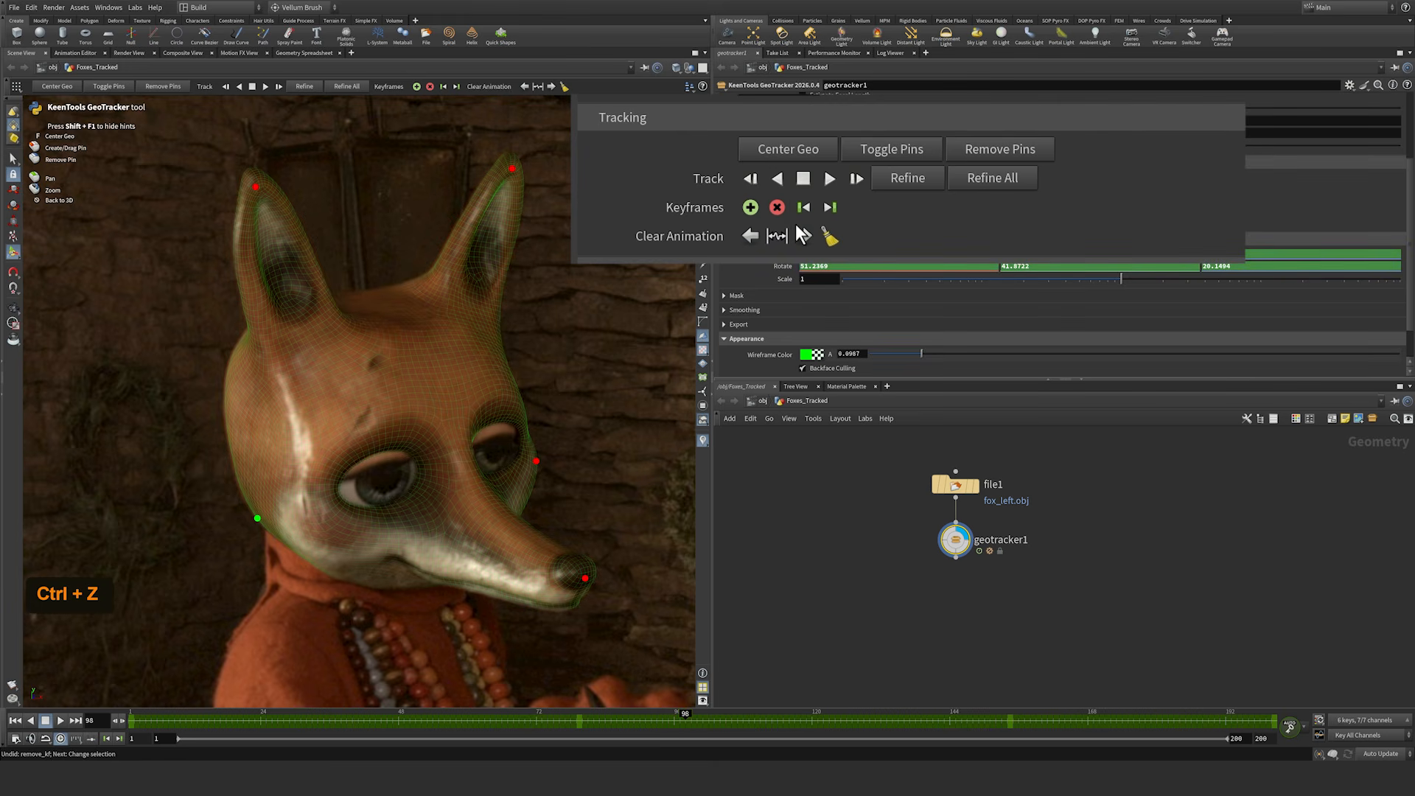
Step: Jump back and forth between the GeoTracker keyframes to review them, ending on frame 79
{"action": "left_click", "coordinate": [806, 208]}
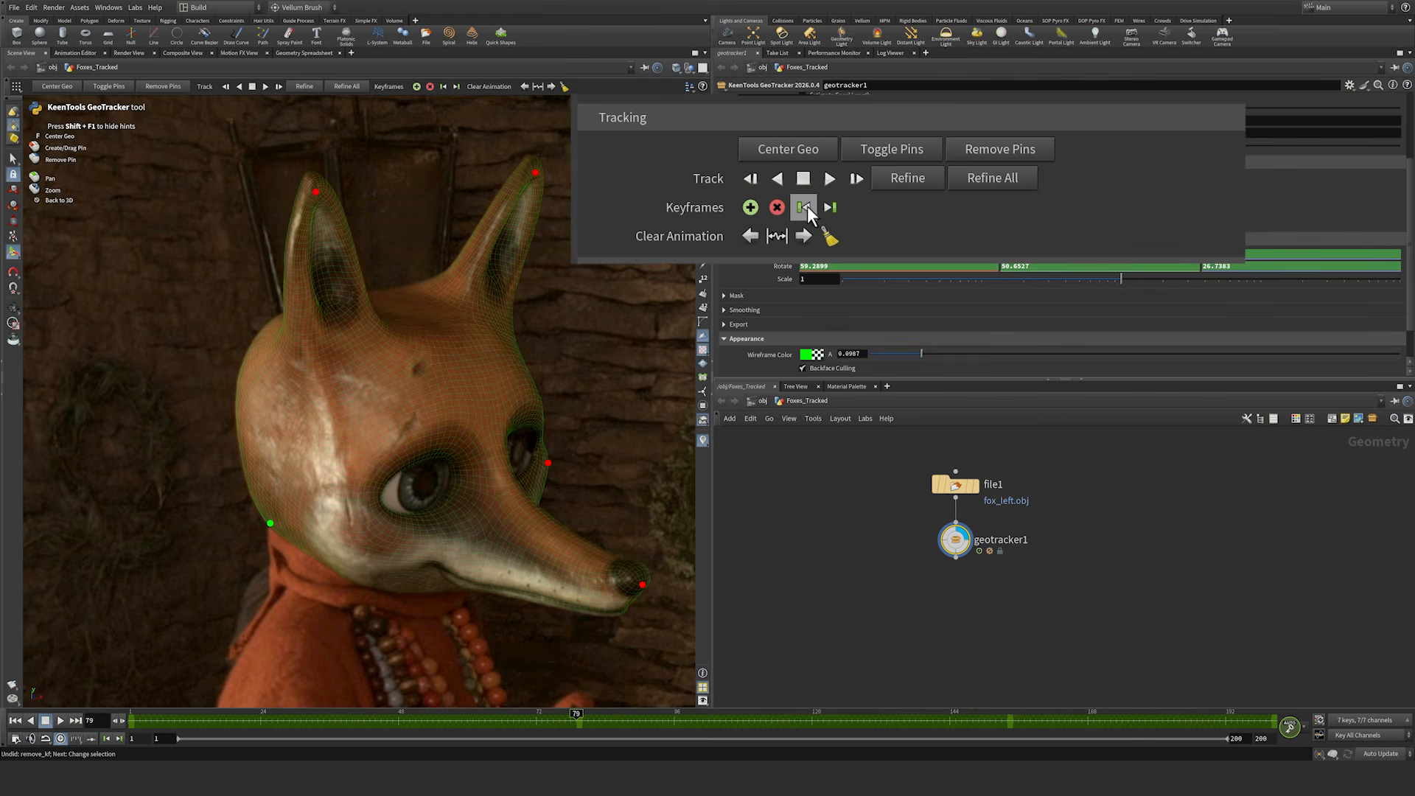
{"action": "left_click", "coordinate": [805, 208]}
{"action": "left_click", "coordinate": [831, 208]}
{"action": "left_click", "coordinate": [831, 206]}
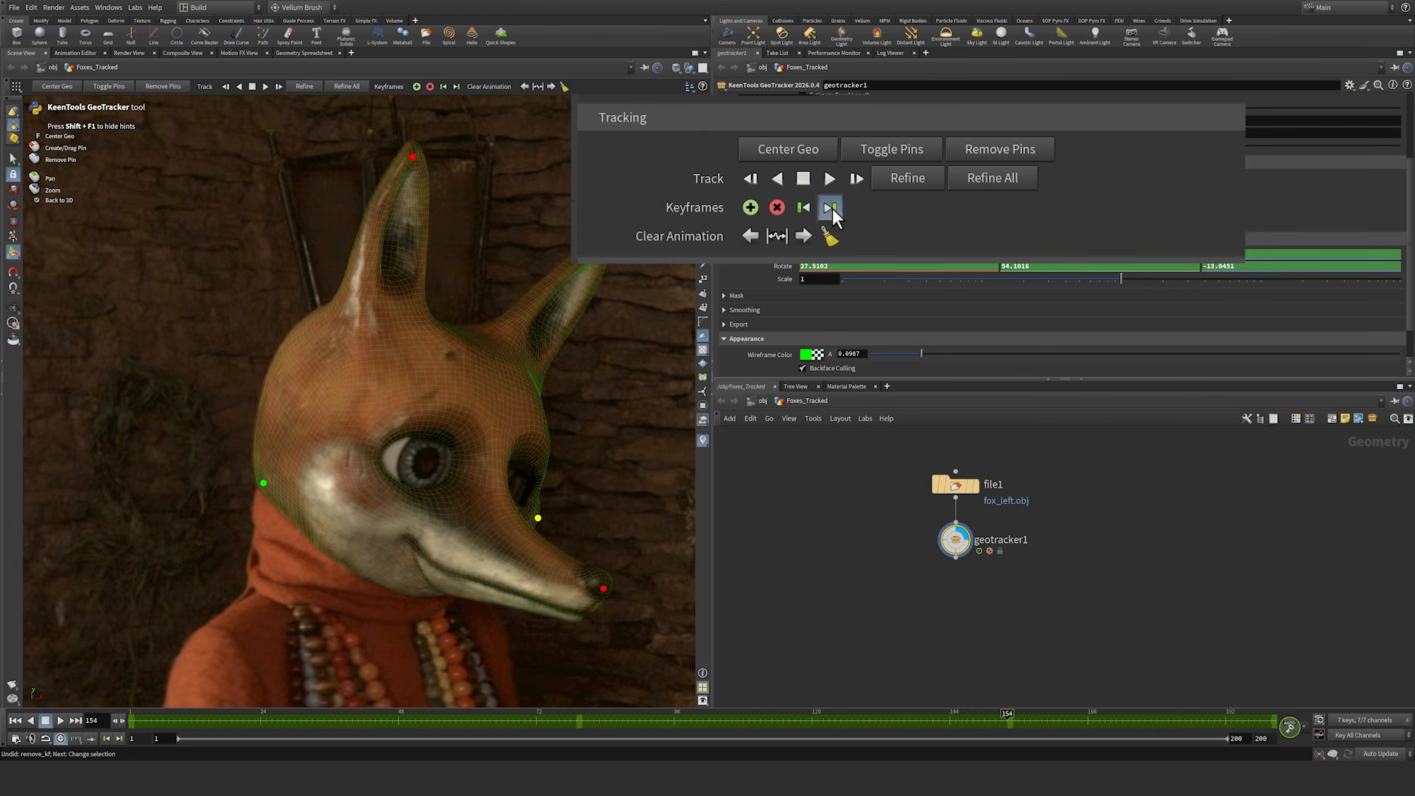
{"action": "left_click", "coordinate": [832, 207]}
{"action": "left_click", "coordinate": [804, 207]}
{"action": "left_click", "coordinate": [805, 208]}
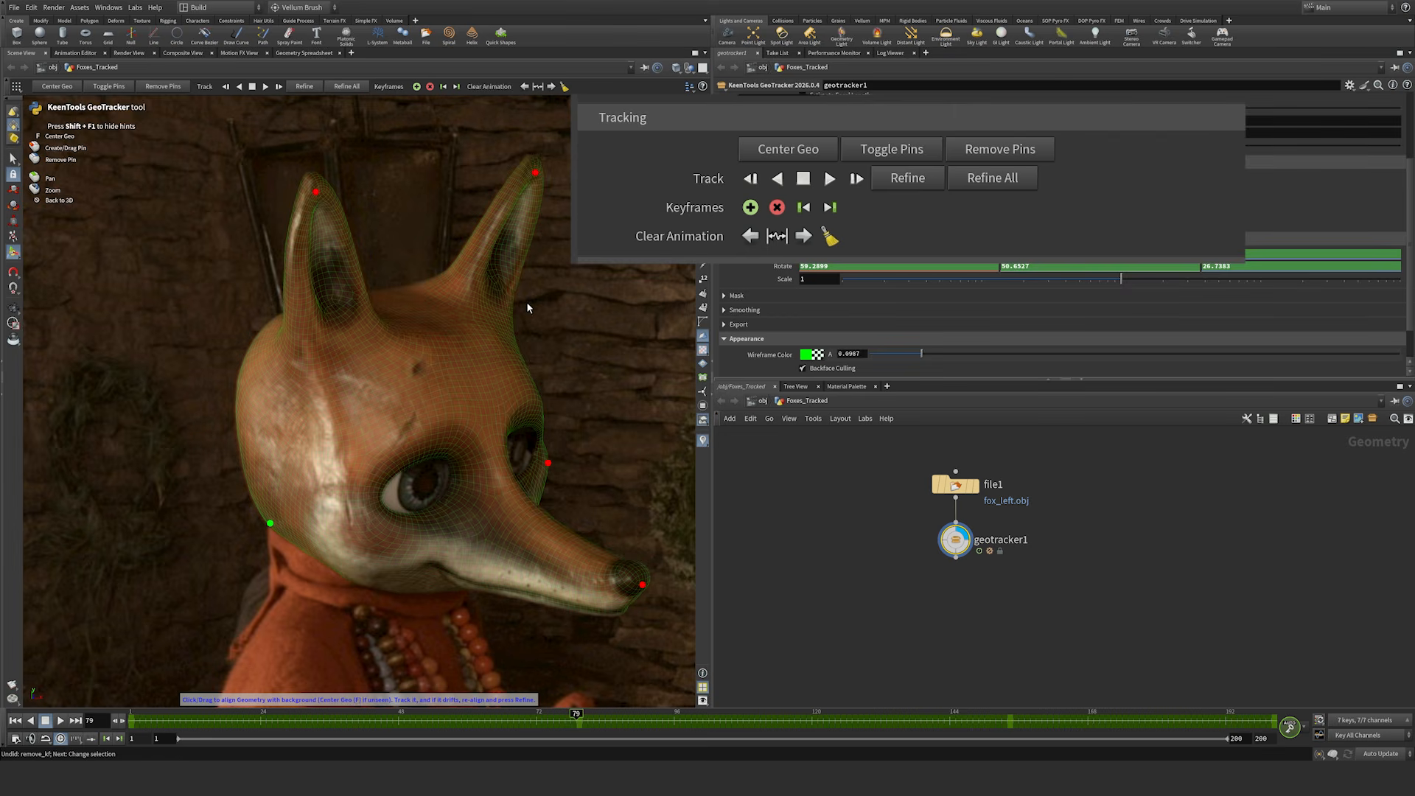
{"action": "key", "text": "shift+Left"}
{"action": "key", "text": "shift+Right"}
{"action": "key", "text": "shift+Right"}
{"action": "key", "text": "shift+Right"}
{"action": "key", "text": "shift+Left"}
{"action": "key", "text": "shift+Left"}
{"action": "key", "text": "shift+Left"}
{"action": "key", "text": "shift+Right"}
{"action": "key", "text": "shift+Right"}
{"action": "key", "text": "shift+Left"}
Step: Try clearing the animation before frame 79, after it, and across the whole shot, undoing each clear
{"action": "left_click", "coordinate": [750, 236]}
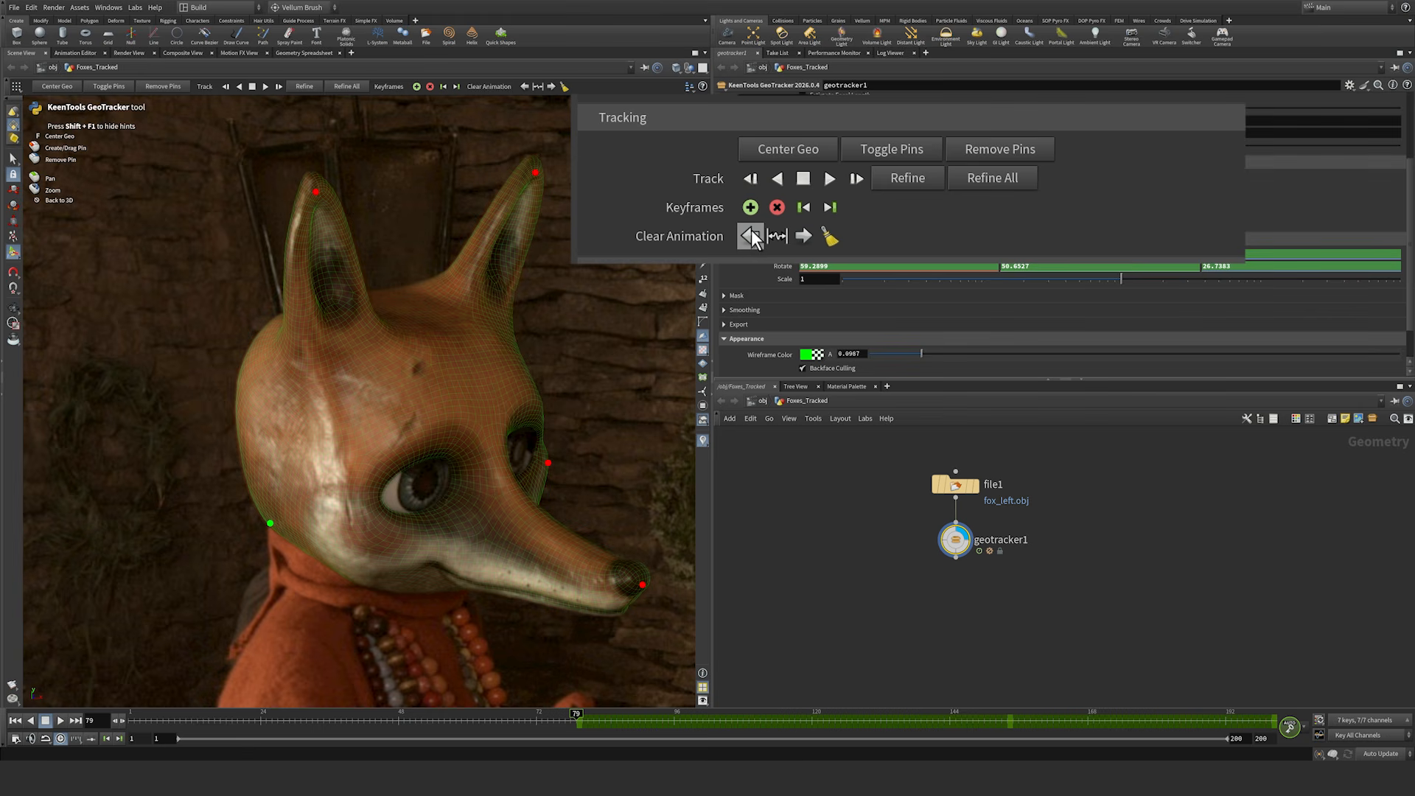
{"action": "key", "text": "ctrl+z"}
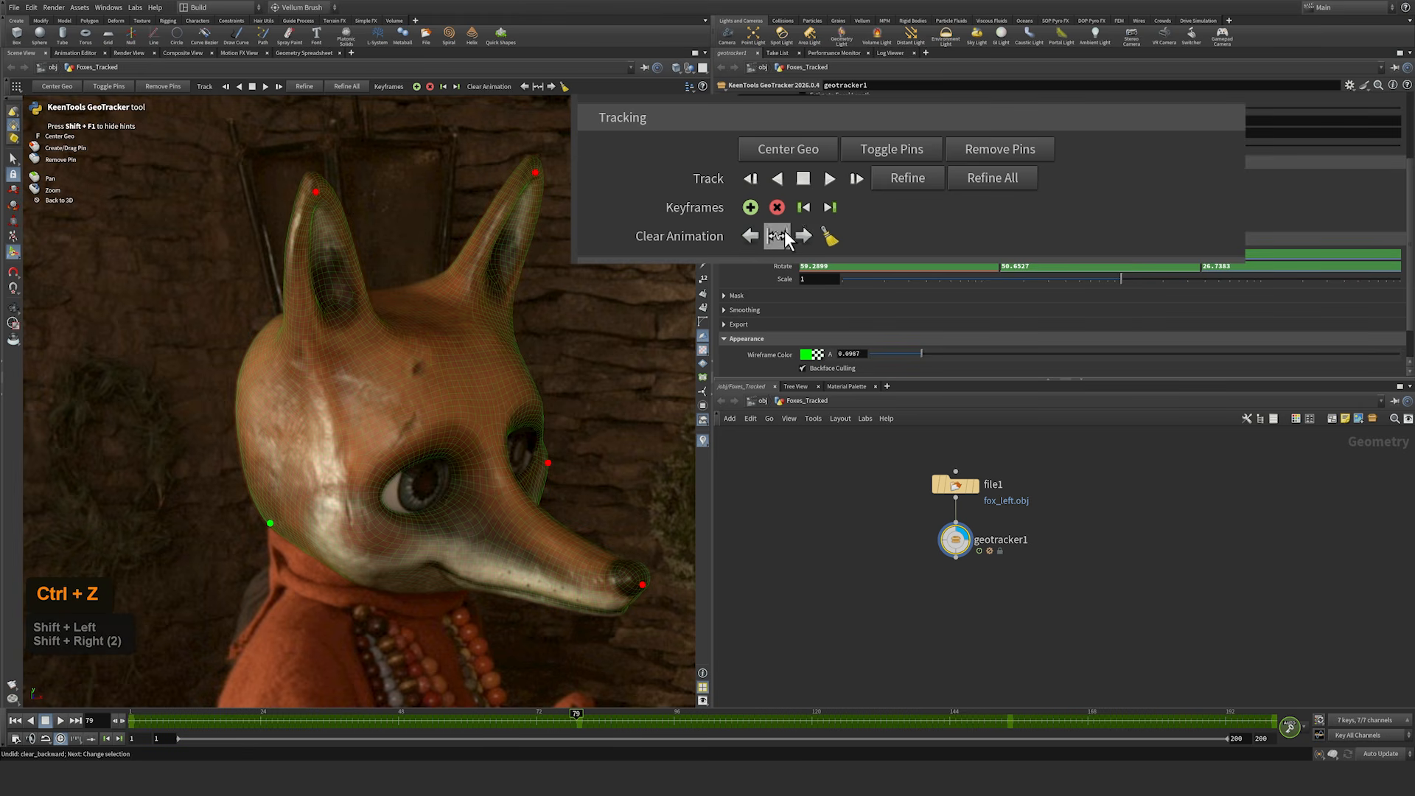
{"action": "left_click", "coordinate": [806, 237]}
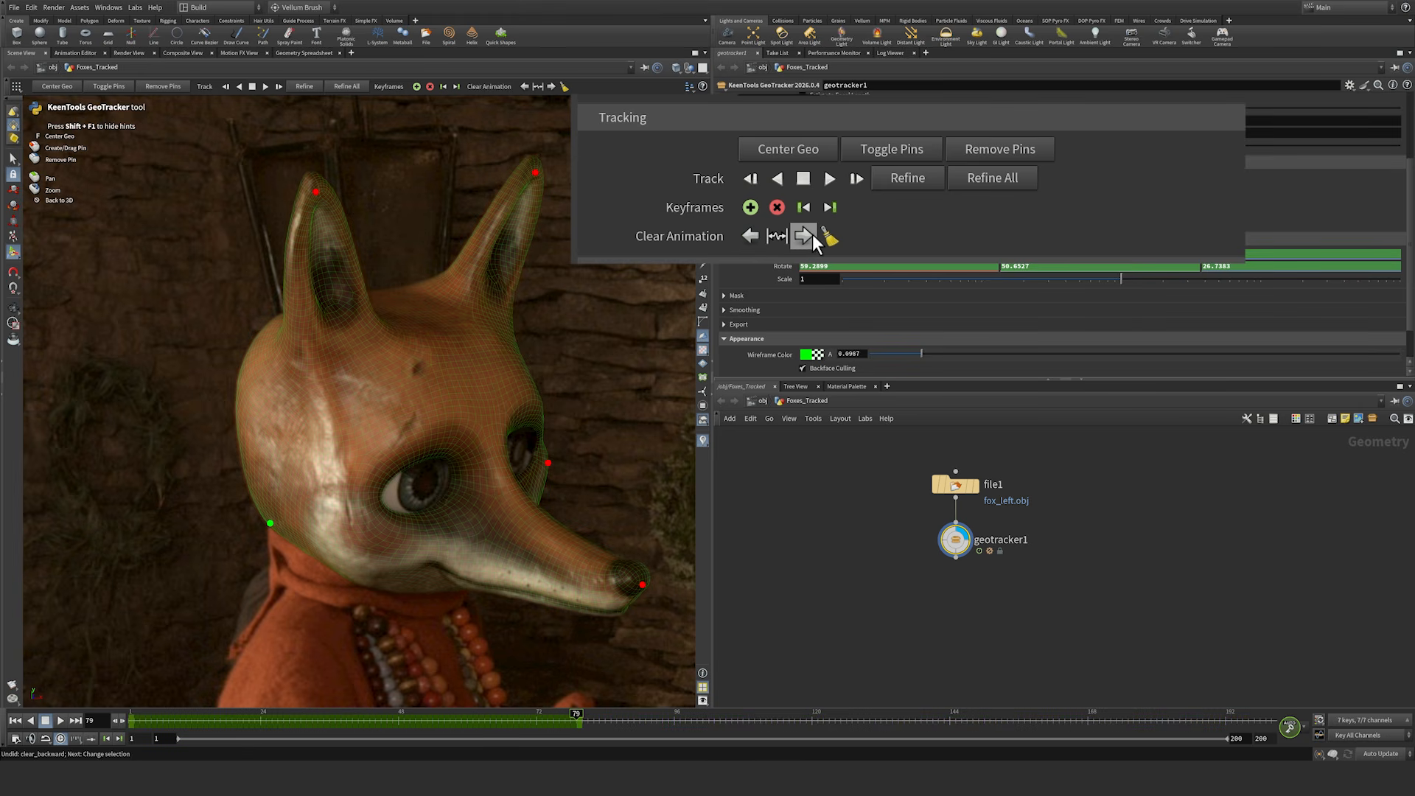
{"action": "key", "text": "ctrl+z"}
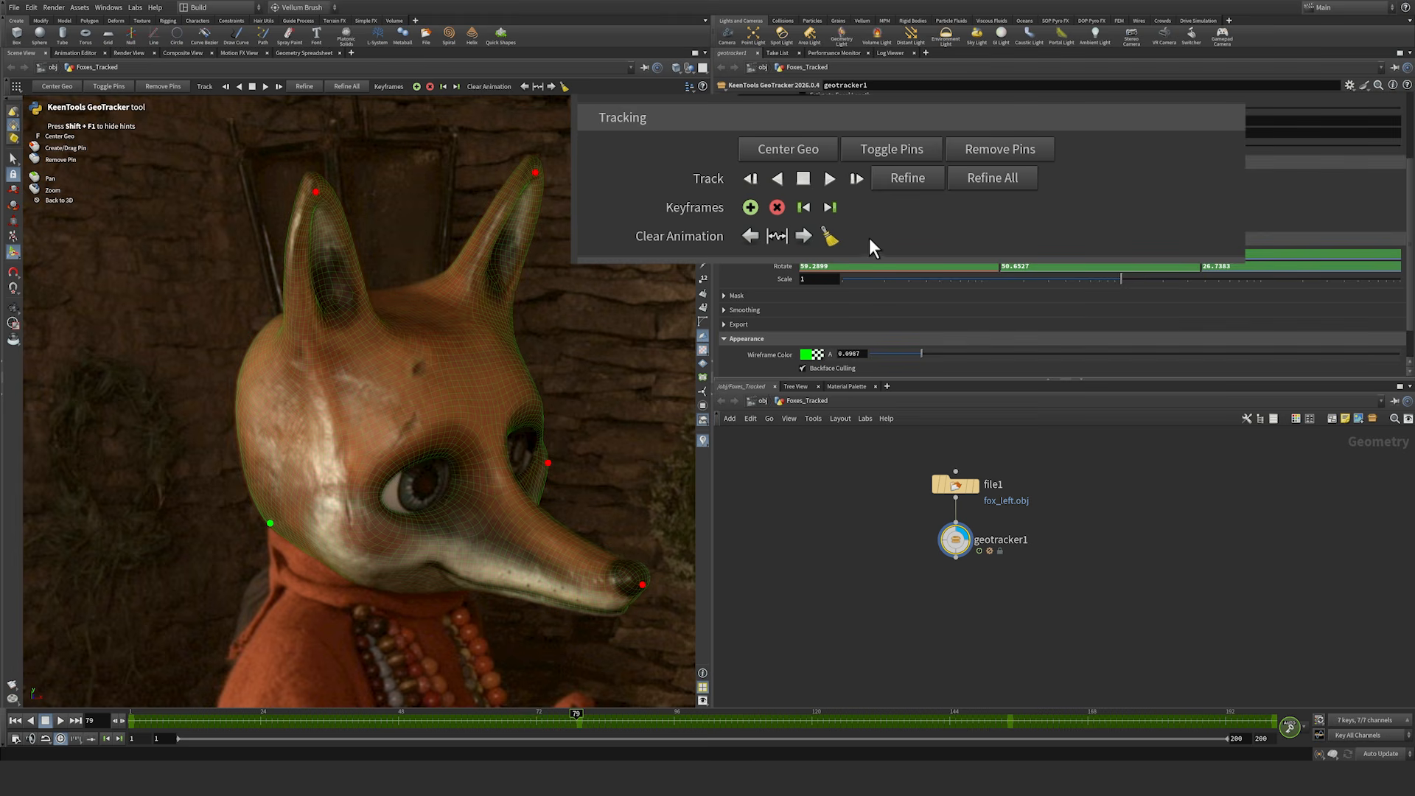
{"action": "left_click", "coordinate": [831, 235]}
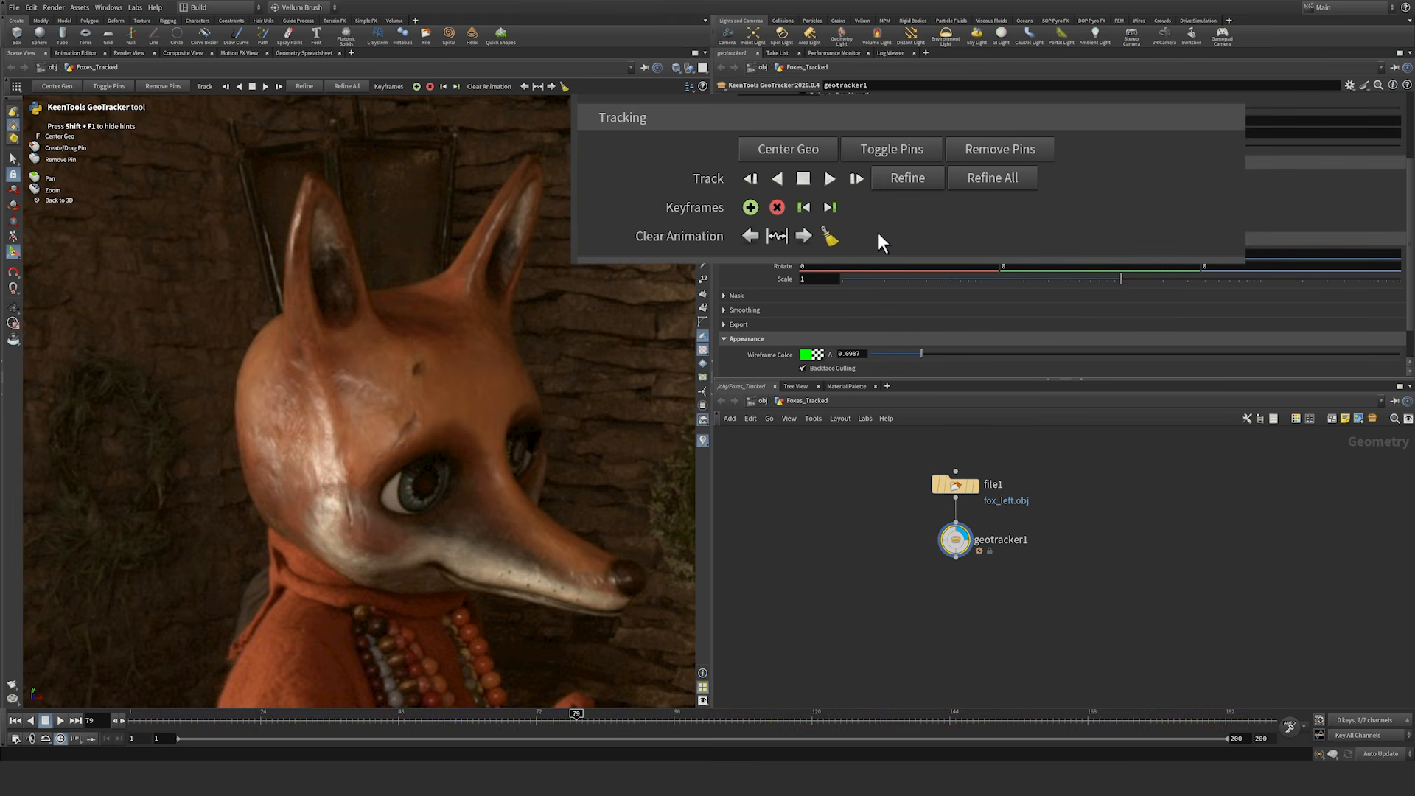
{"action": "key", "text": "ctrl+z"}
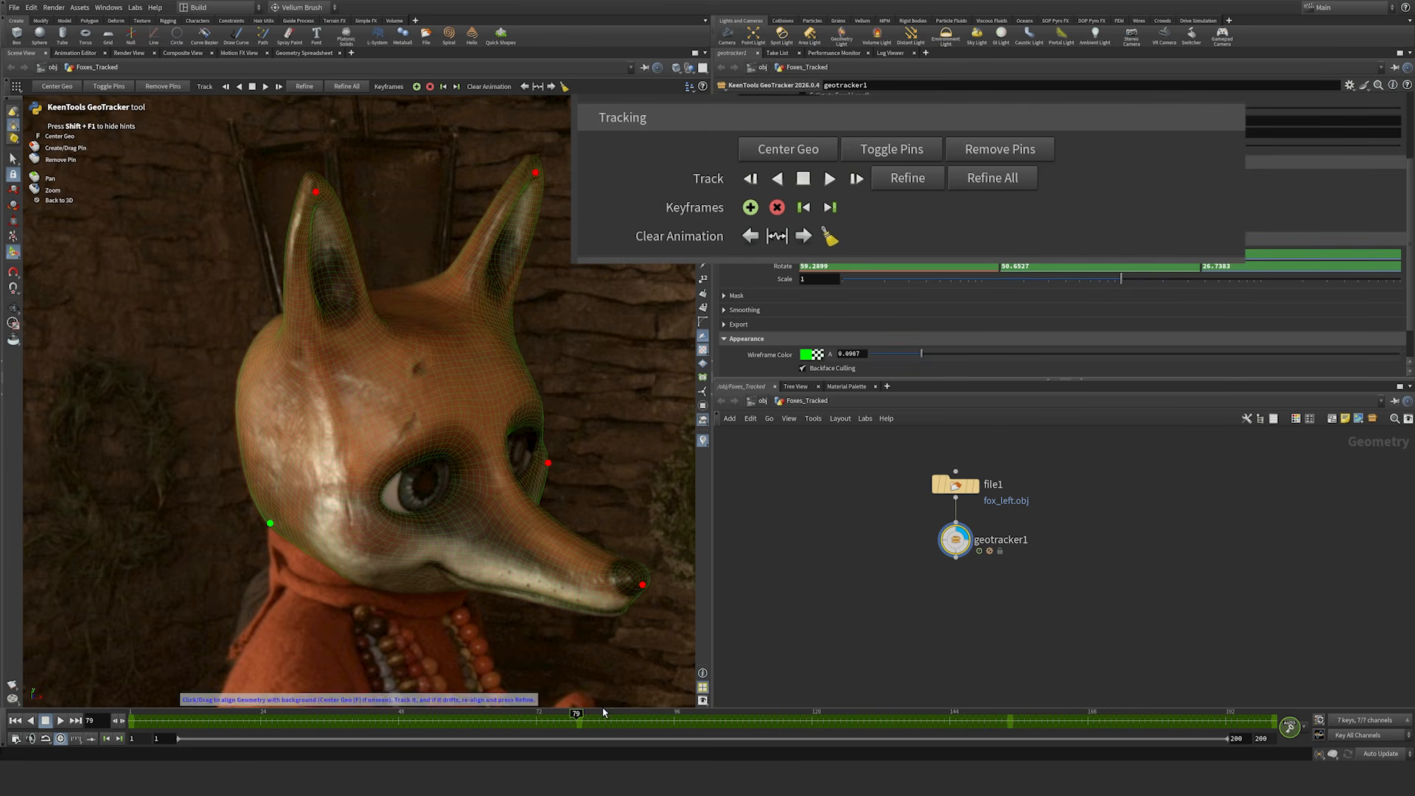
Step: Go to frame 121 and clear the tracked animation between the keyframes on frames 79 and 154
{"action": "left_click_drag", "start_coordinate": [582, 713], "coordinate": [818, 725]}
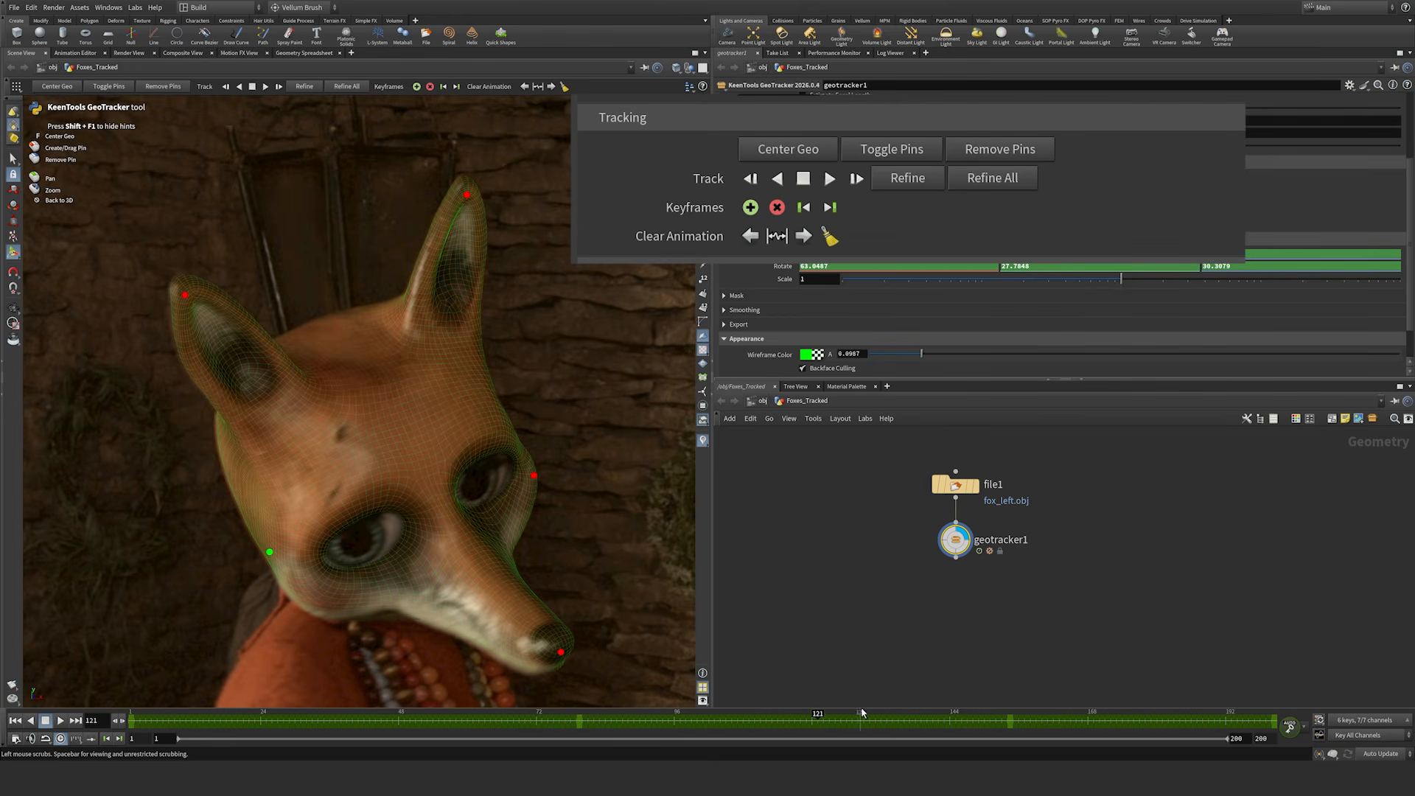
{"action": "left_click", "coordinate": [778, 234]}
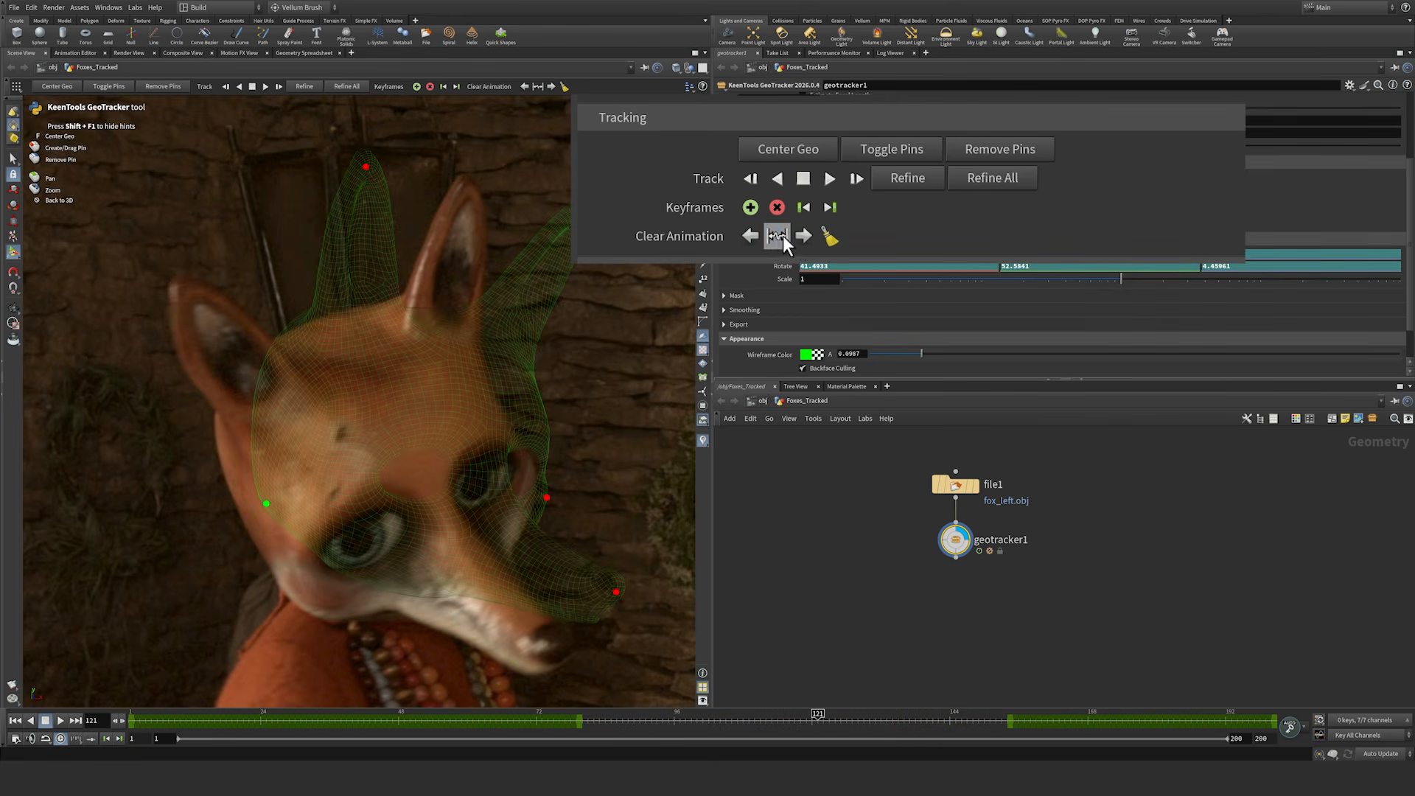
{"action": "left_click", "coordinate": [803, 236]}
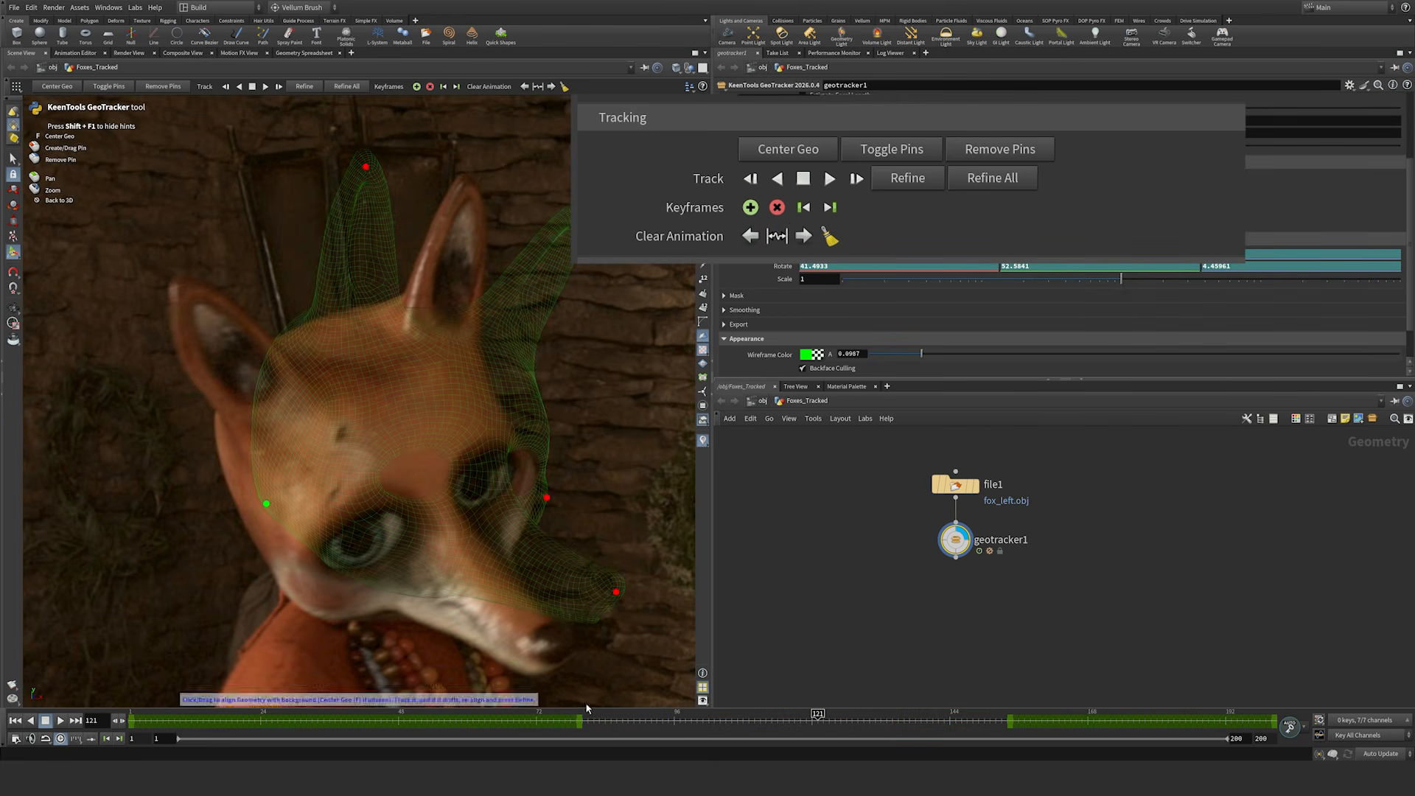
Step: Clear the tracked animation between the keyframes surrounding frame 165, and likewise between those surrounding frame 60
{"action": "left_click_drag", "start_coordinate": [1063, 725], "coordinate": [1070, 725]}
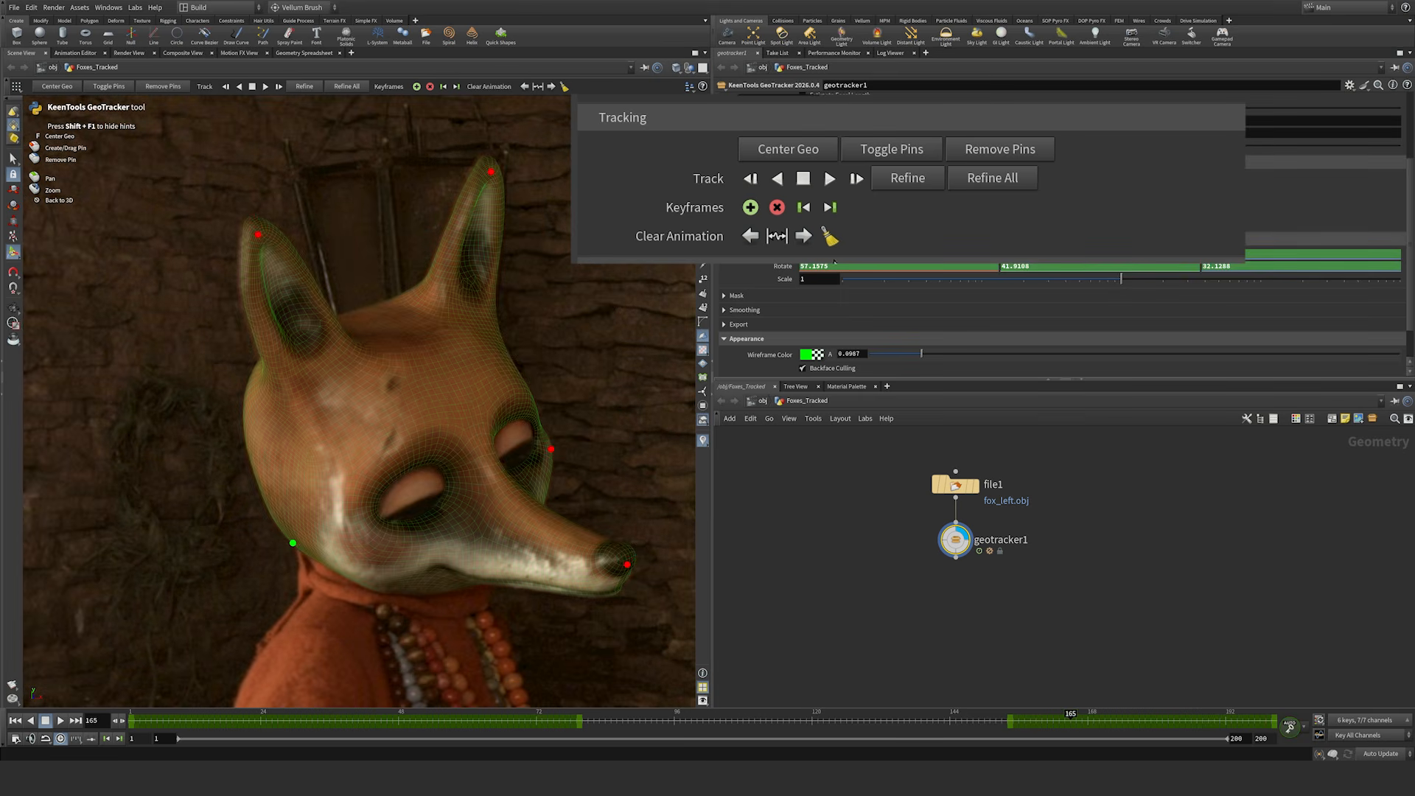
{"action": "left_click", "coordinate": [777, 236]}
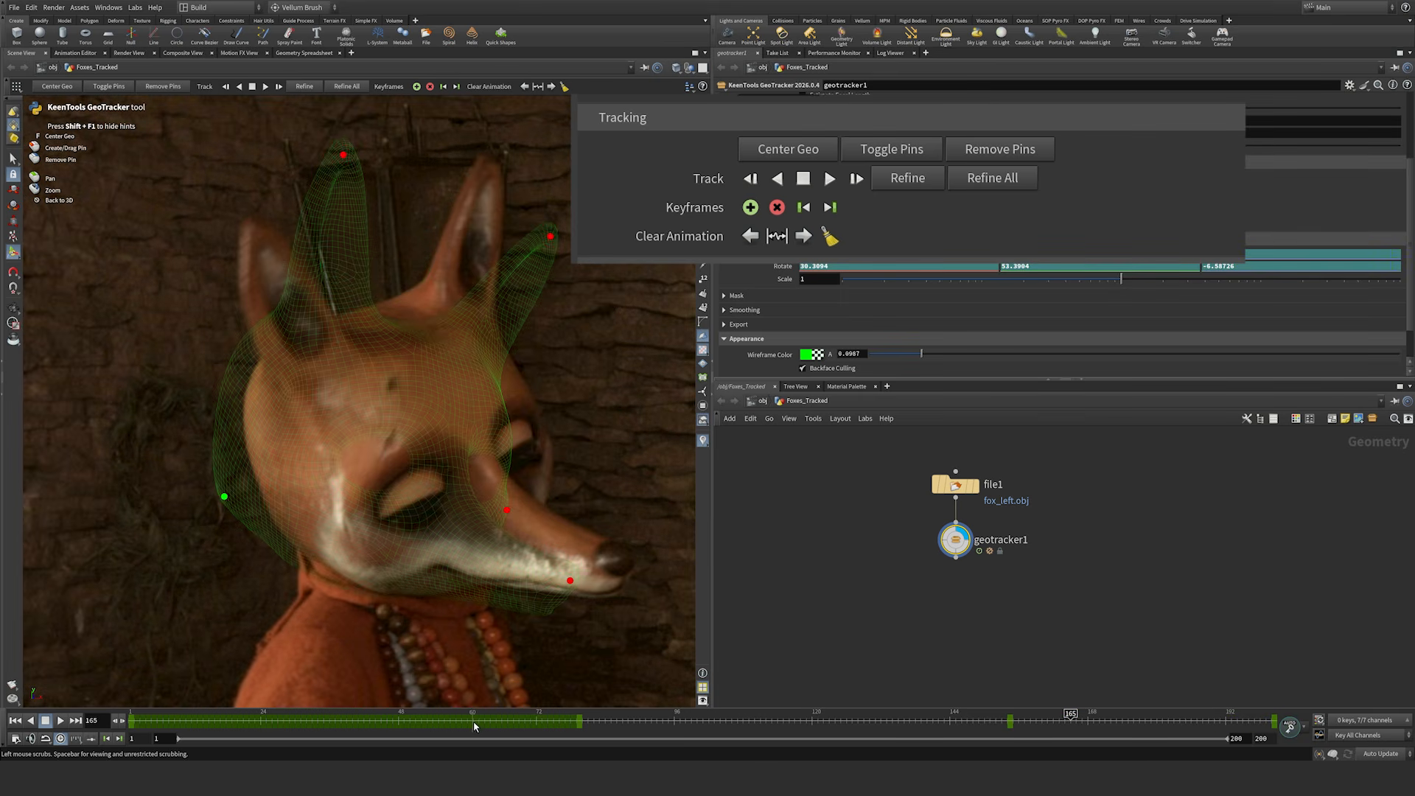
{"action": "left_click", "coordinate": [468, 718]}
{"action": "left_click", "coordinate": [776, 234]}
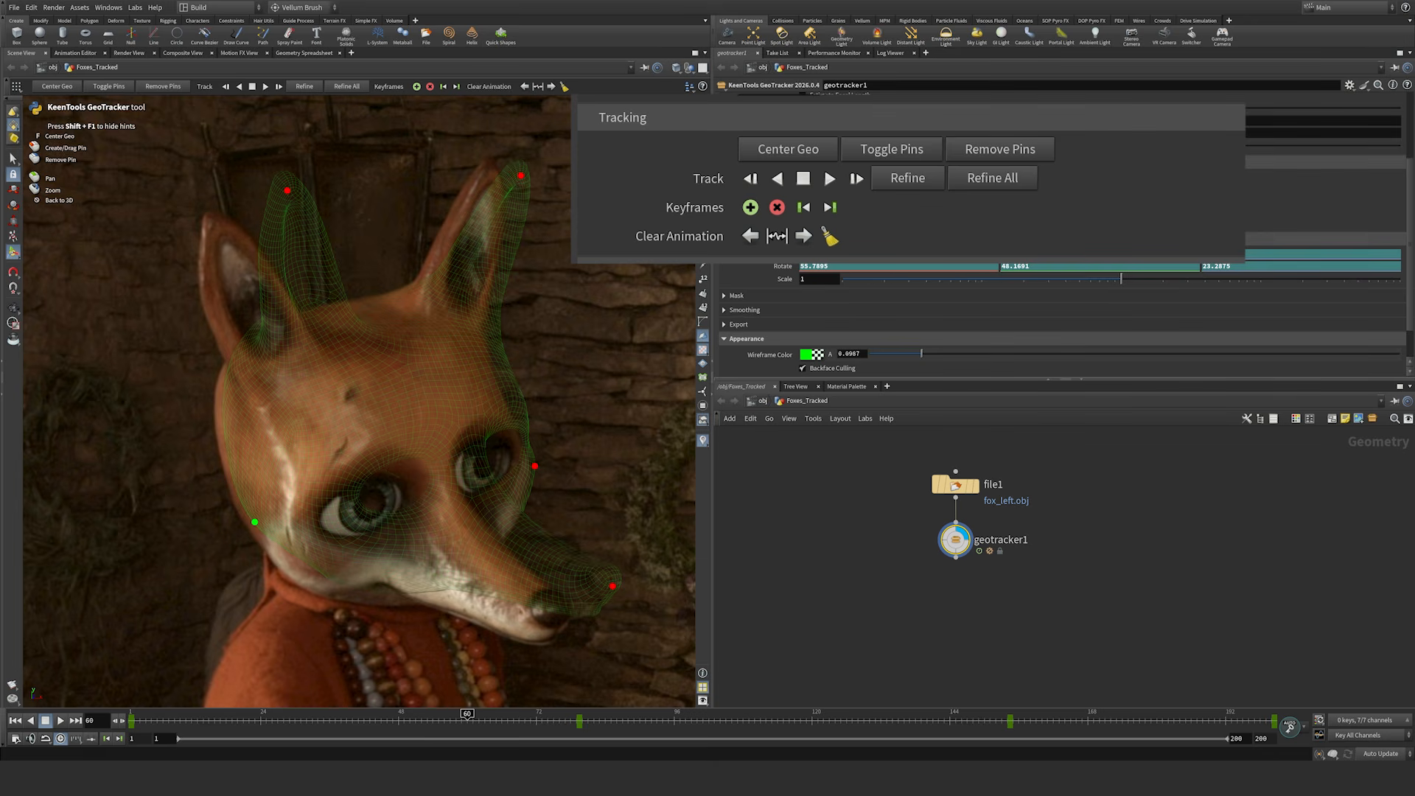
Step: Refine the track around frame 58 and around frame 173, and finish by refining all segments of the shot
{"action": "left_click", "coordinate": [456, 718]}
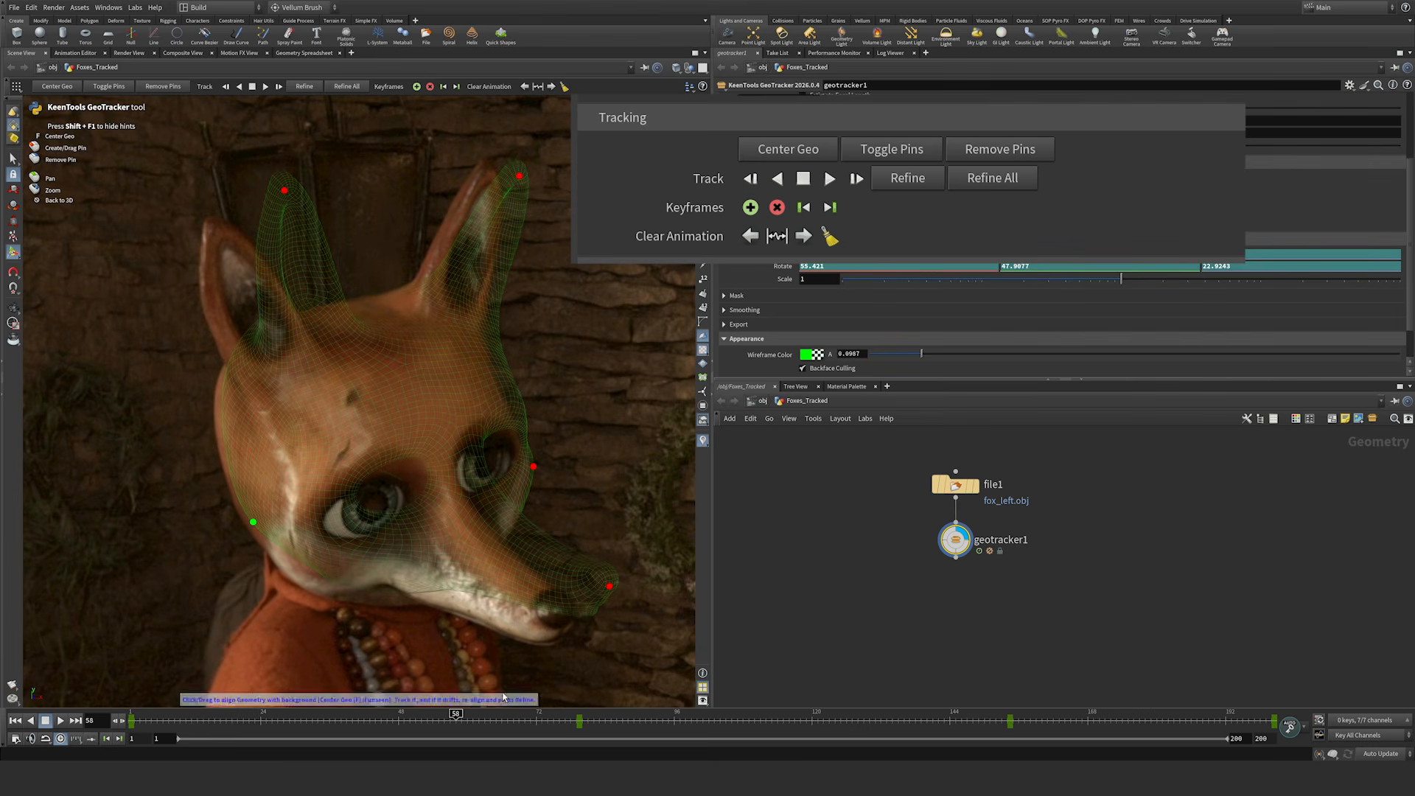
{"action": "left_click", "coordinate": [914, 178]}
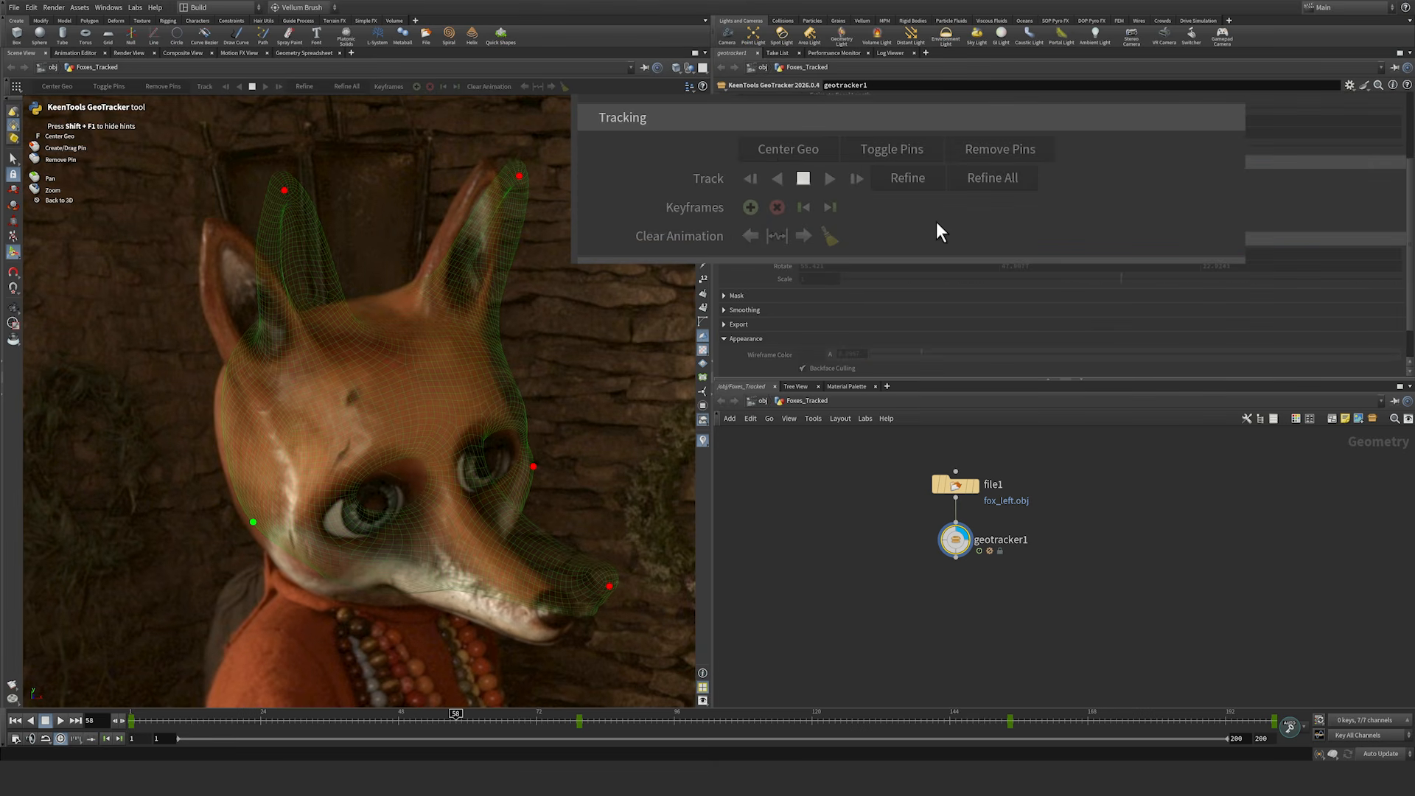
{"action": "left_click", "coordinate": [1116, 718]}
{"action": "left_click", "coordinate": [911, 180]}
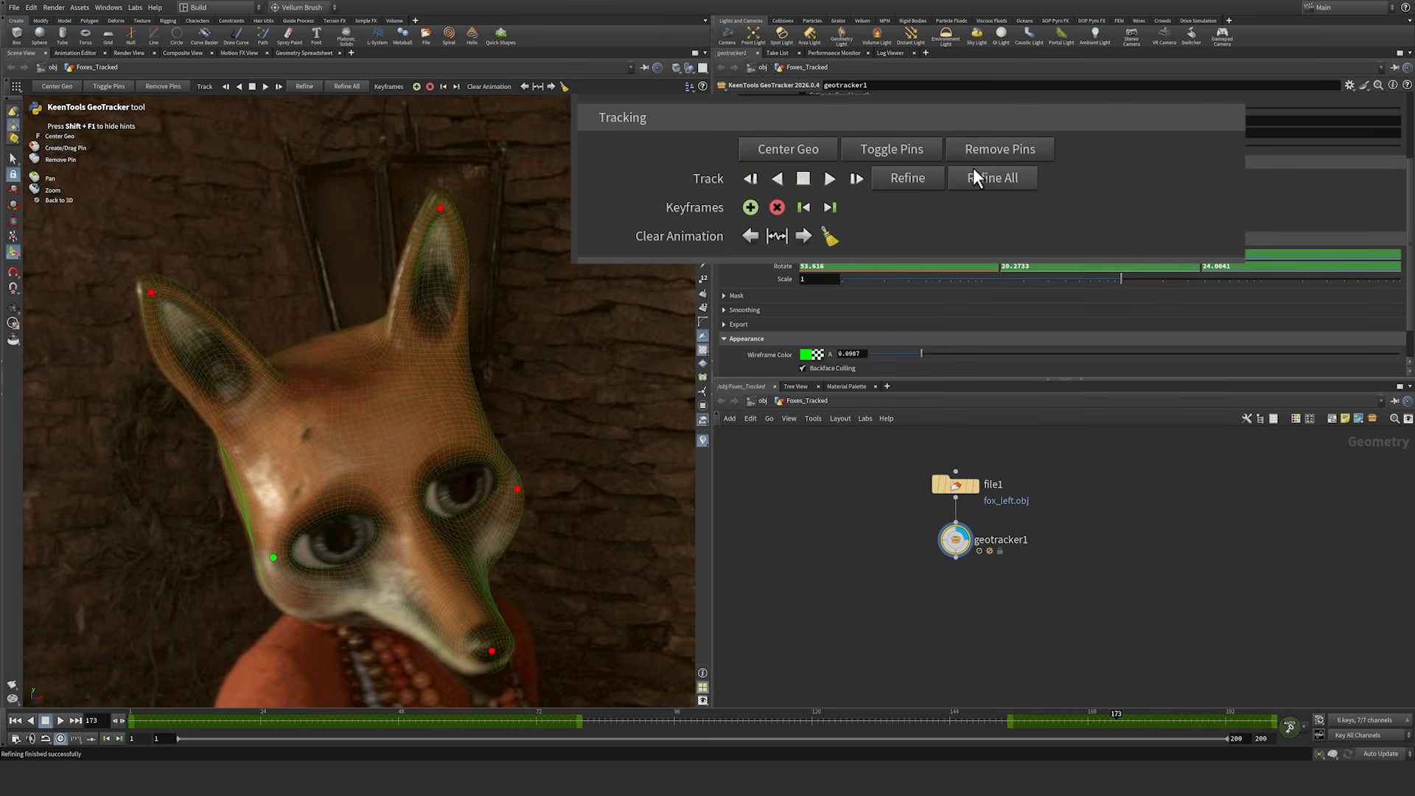
{"action": "left_click", "coordinate": [1005, 178]}
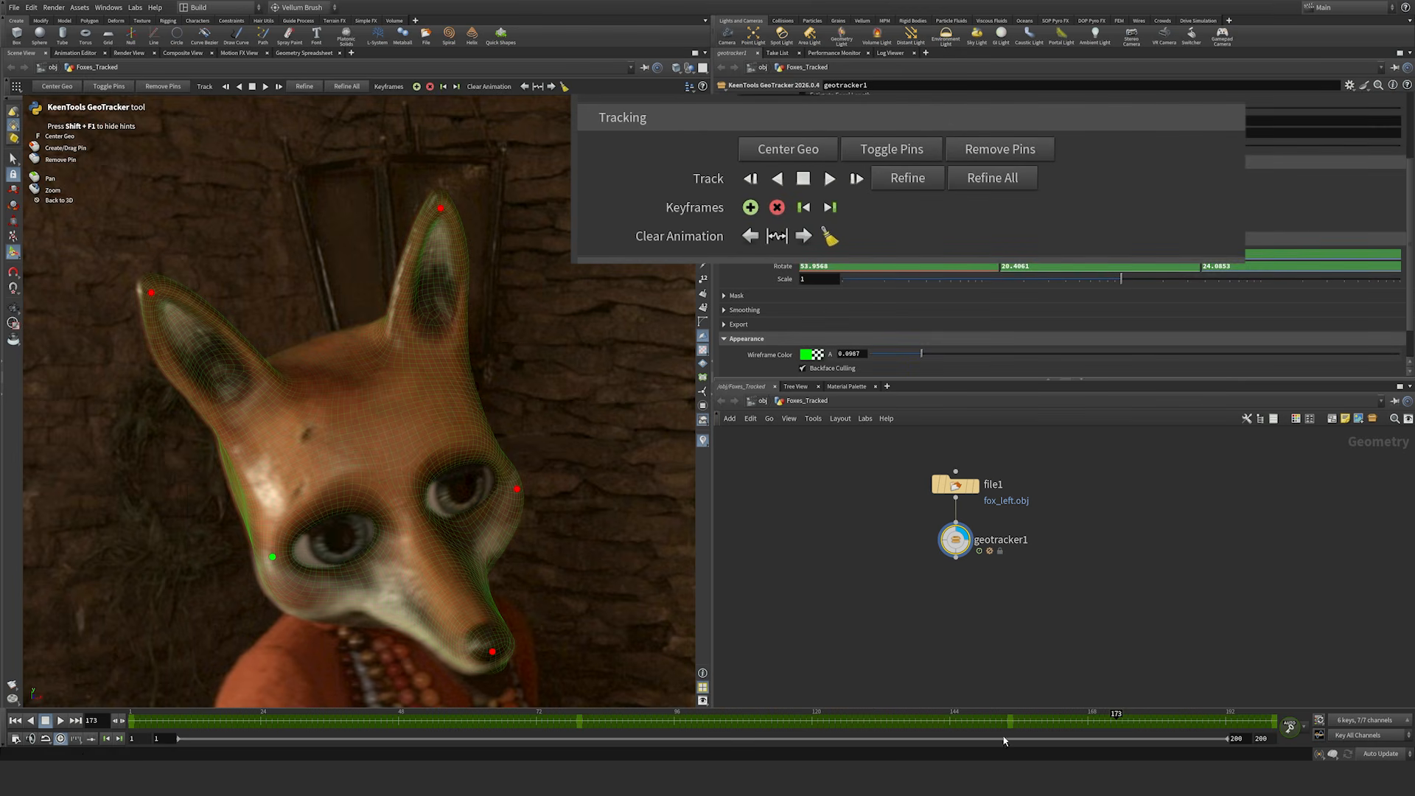
Step: Play the refined track from frame 1, and inspect the tracked fox head in the 3D view outside the tracker
{"action": "left_click_drag", "start_coordinate": [426, 726], "coordinate": [129, 723]}
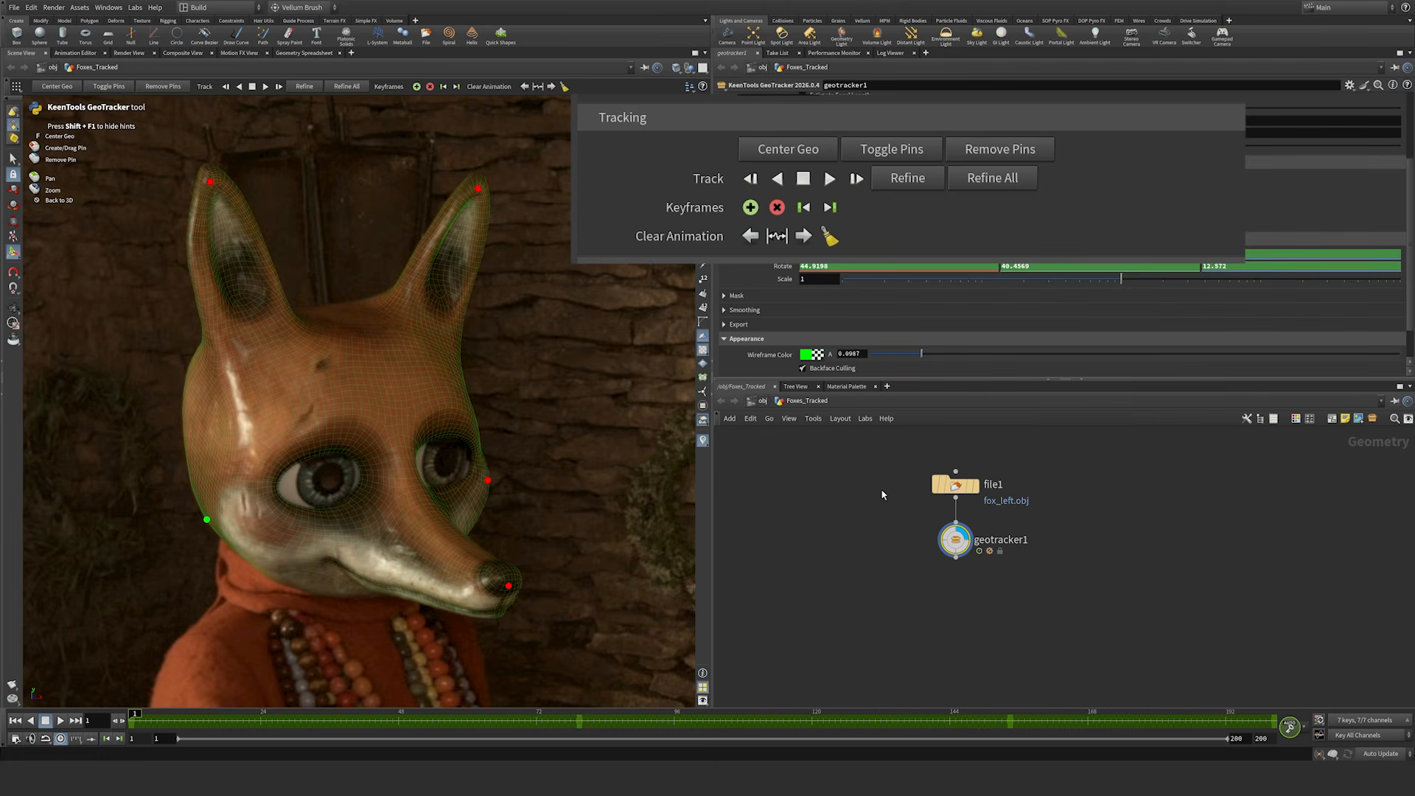
{"action": "key", "text": "Up"}
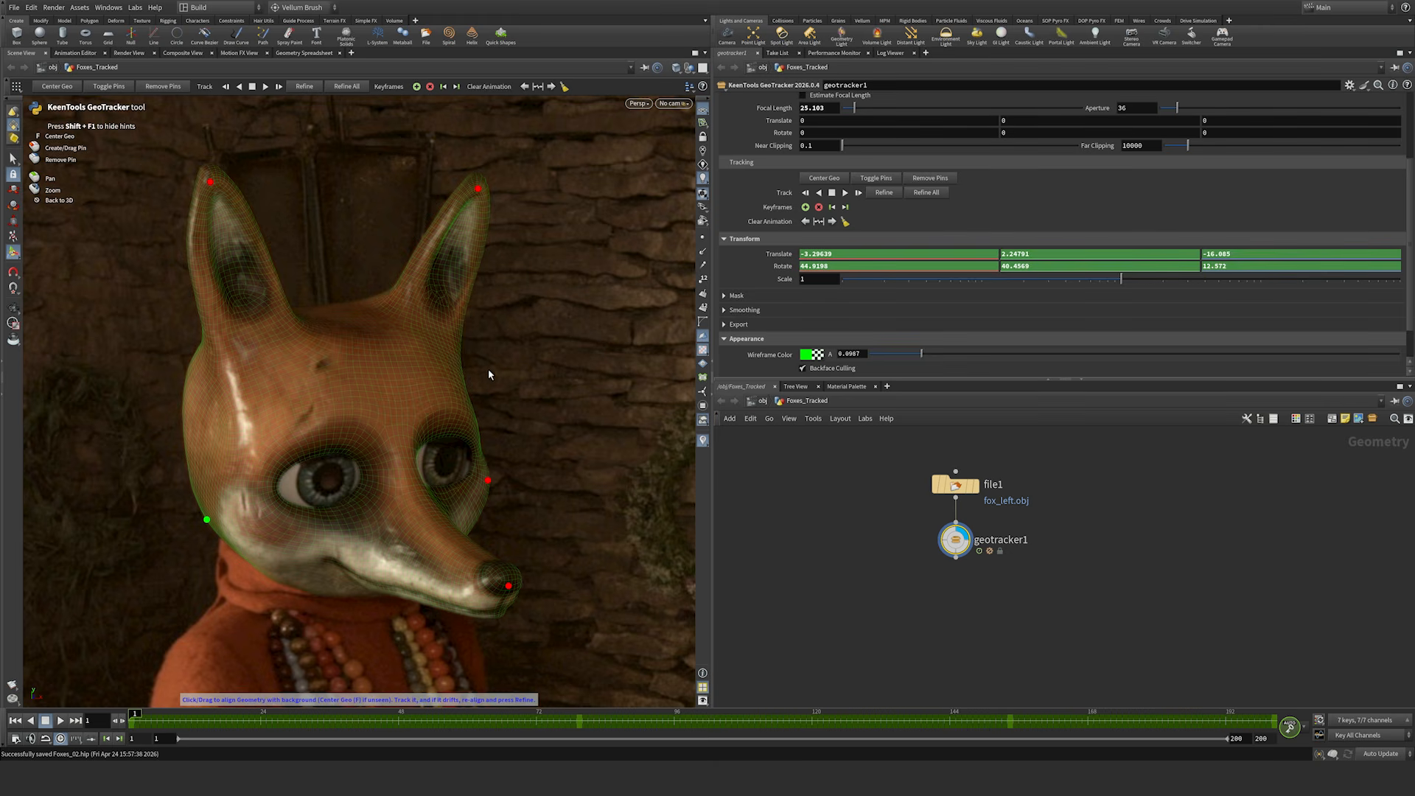
{"action": "key", "text": "Escape"}
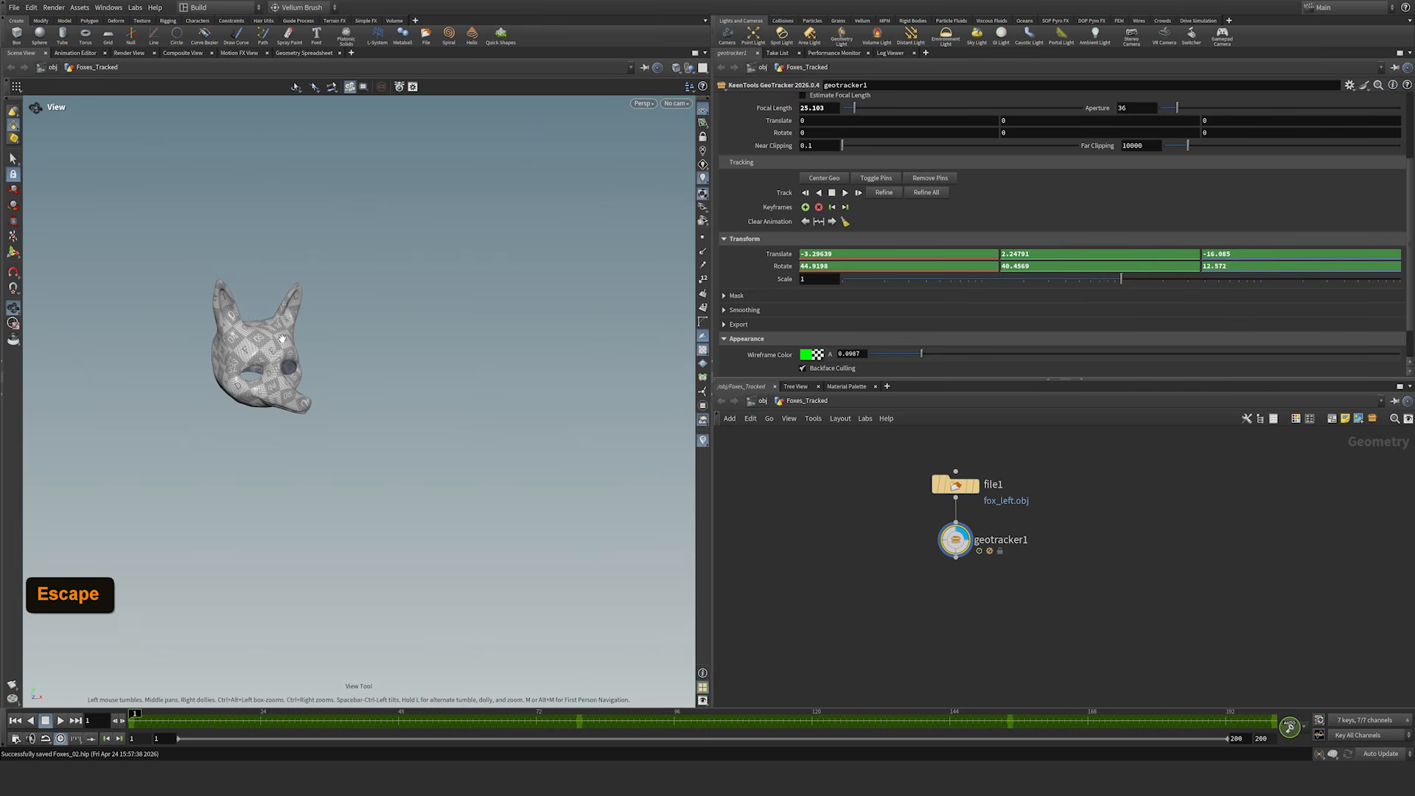
{"action": "left_click_drag", "start_coordinate": [282, 337], "coordinate": [239, 382]}
{"action": "middle_click_drag", "start_coordinate": [238, 382], "coordinate": [402, 324]}
{"action": "right_click_drag", "start_coordinate": [402, 324], "coordinate": [423, 324]}
{"action": "middle_click_drag", "start_coordinate": [423, 324], "coordinate": [446, 297]}
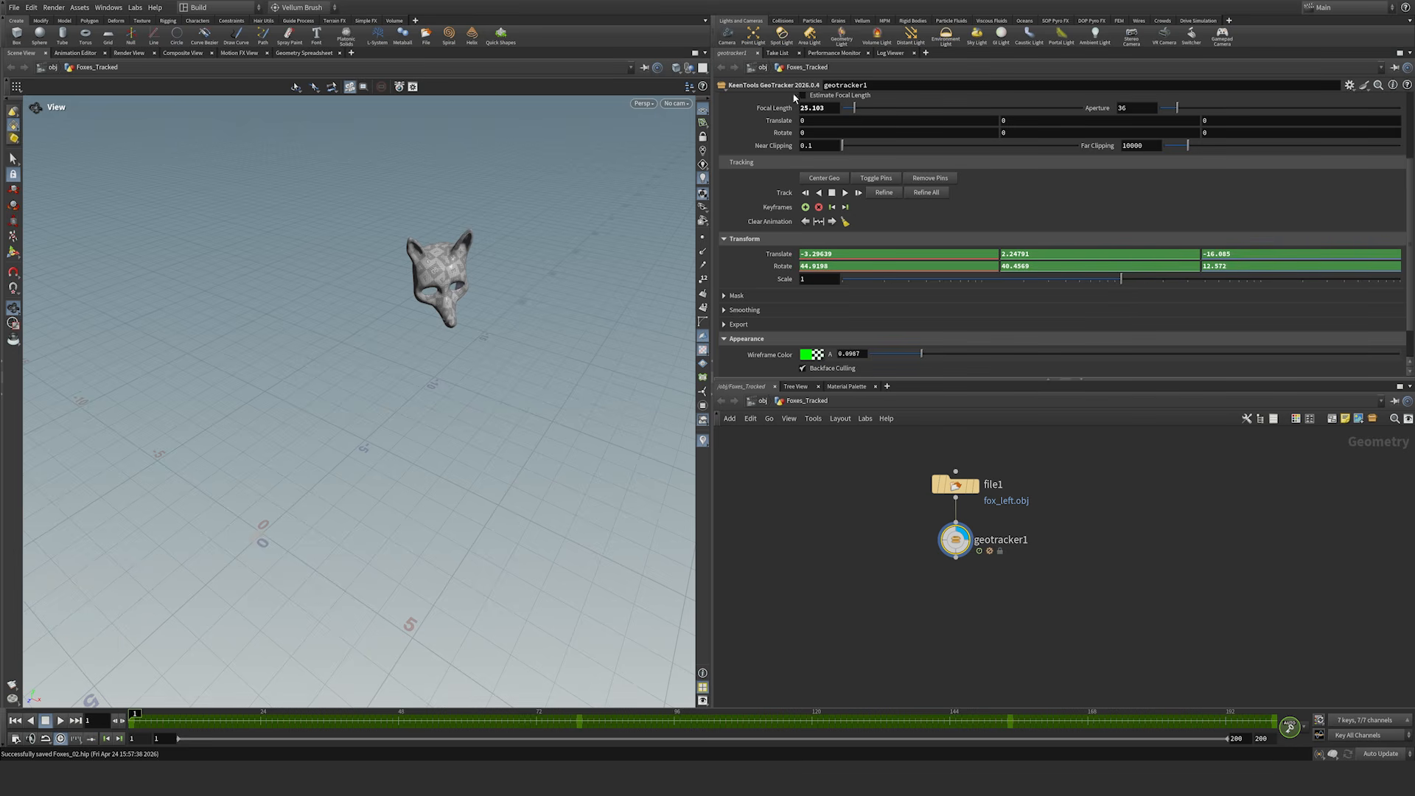
Step: Play the tracked head's animation in 3D while examining its motion from several angles, and return to frame 1
{"action": "key", "text": "Up"}
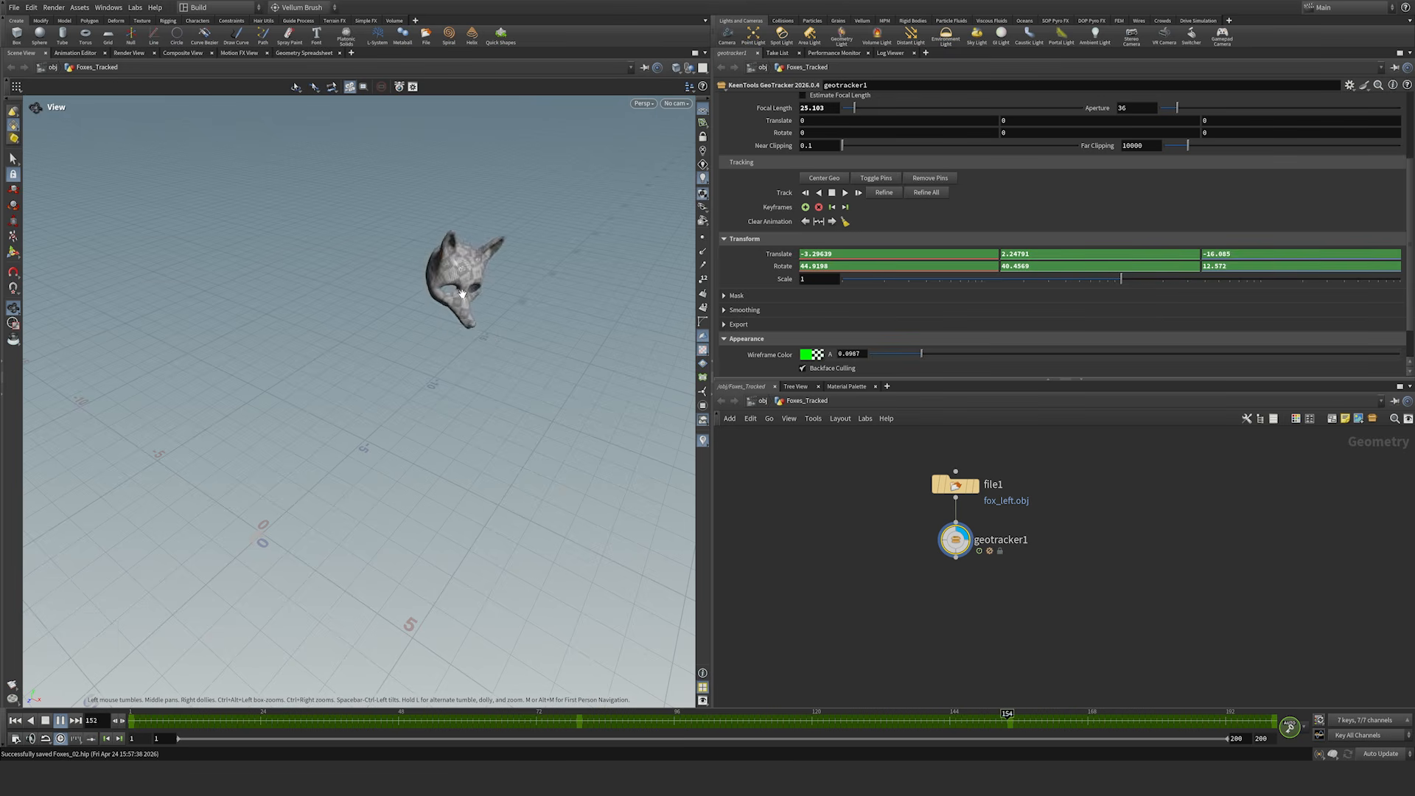
{"action": "left_click_drag", "start_coordinate": [454, 288], "coordinate": [443, 314]}
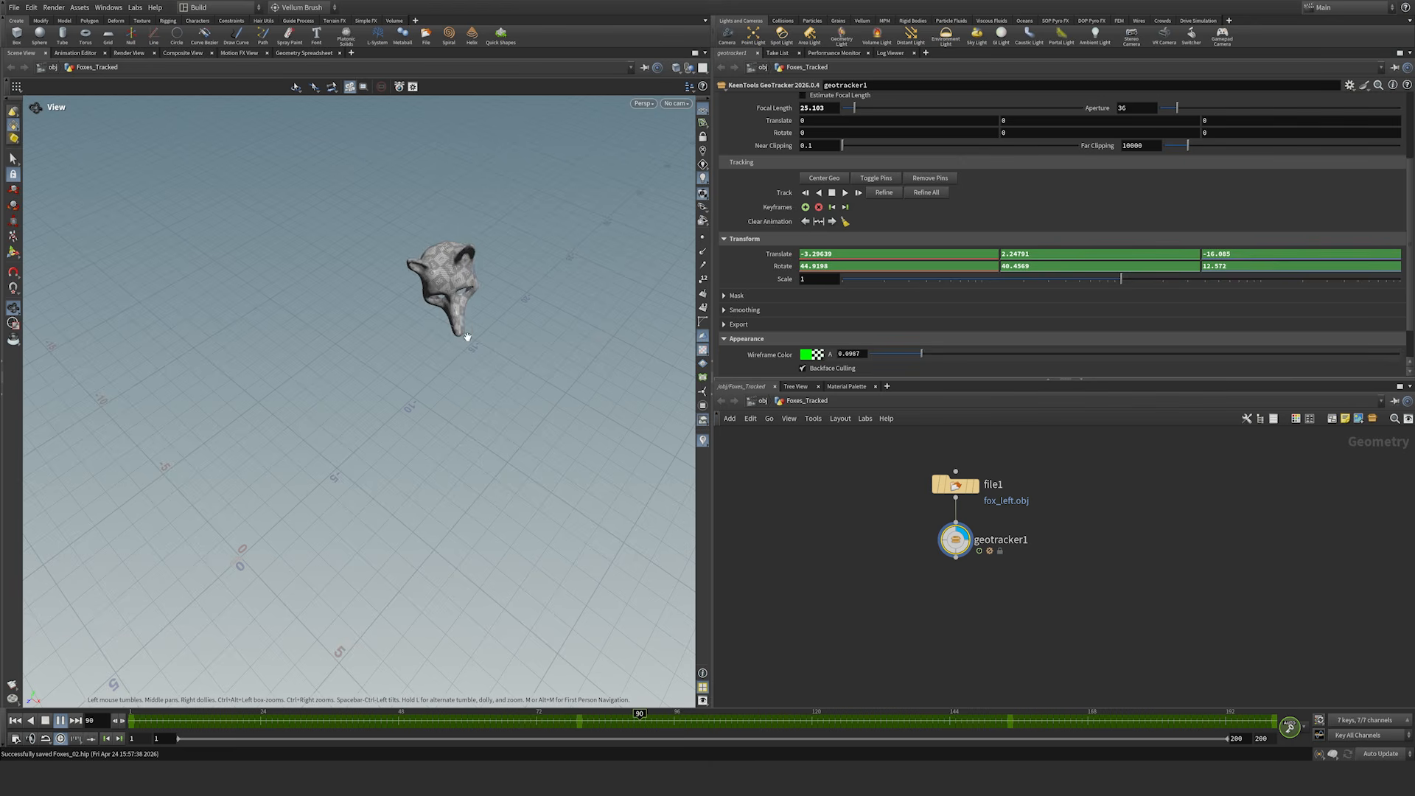
{"action": "left_click_drag", "start_coordinate": [467, 302], "coordinate": [415, 304]}
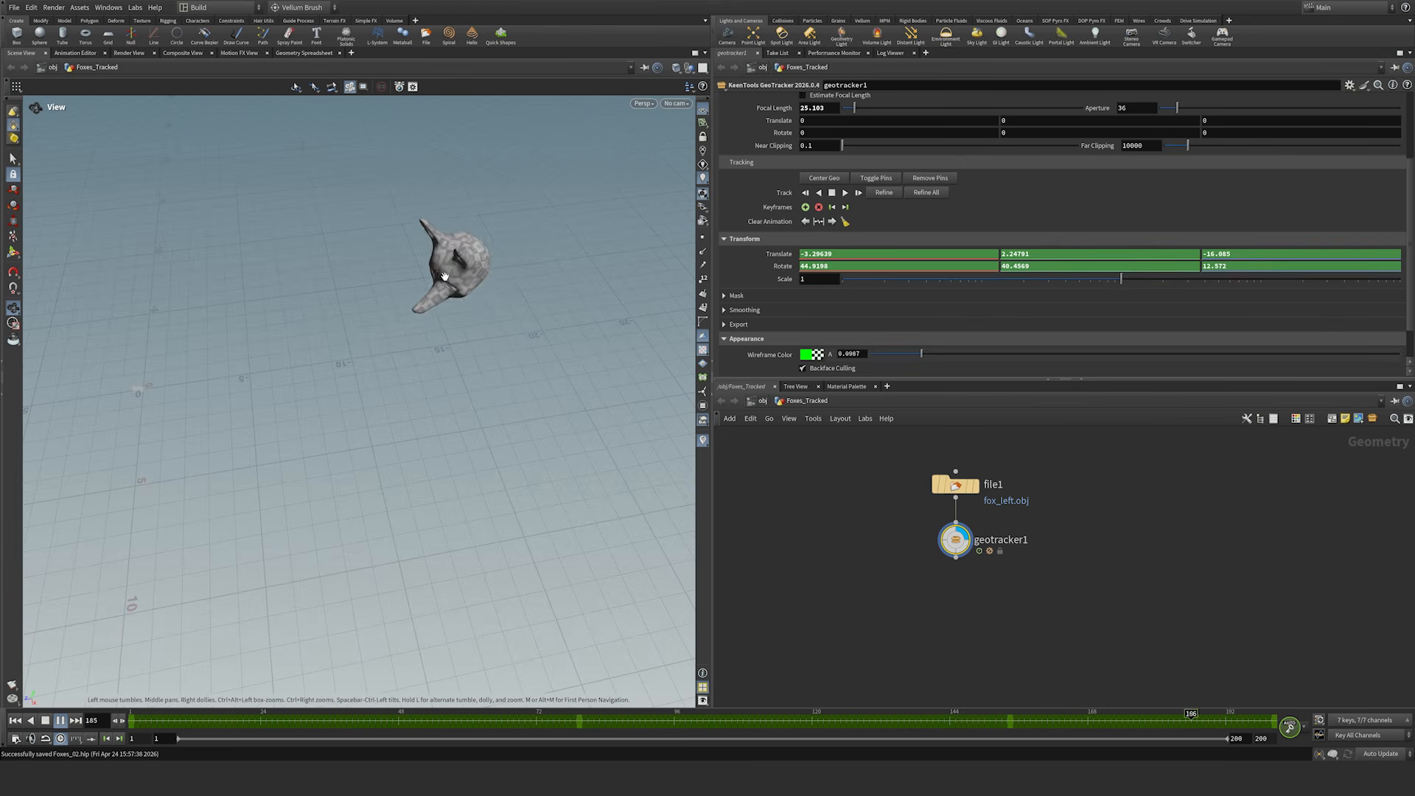
{"action": "left_click_drag", "start_coordinate": [445, 267], "coordinate": [498, 275]}
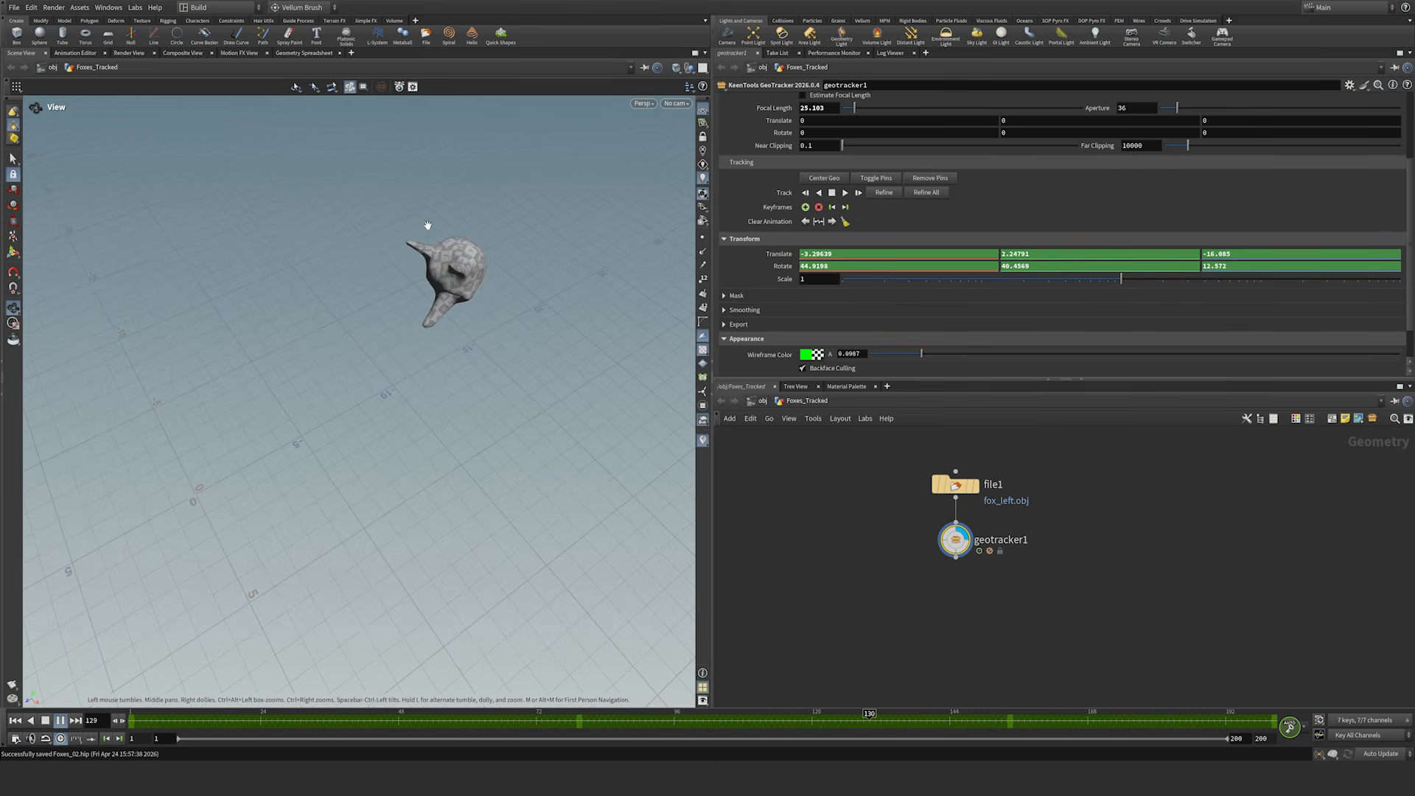
{"action": "mouse_move", "coordinate": [466, 279]}
{"action": "left_mouse_down"}
{"action": "mouse_move", "coordinate": [505, 262]}
{"action": "mouse_move", "coordinate": [474, 246]}
{"action": "mouse_move", "coordinate": [496, 297]}
{"action": "mouse_move", "coordinate": [461, 293]}
{"action": "left_mouse_up"}
{"action": "key", "text": "Up"}
{"action": "key", "text": "ctrl+Up"}
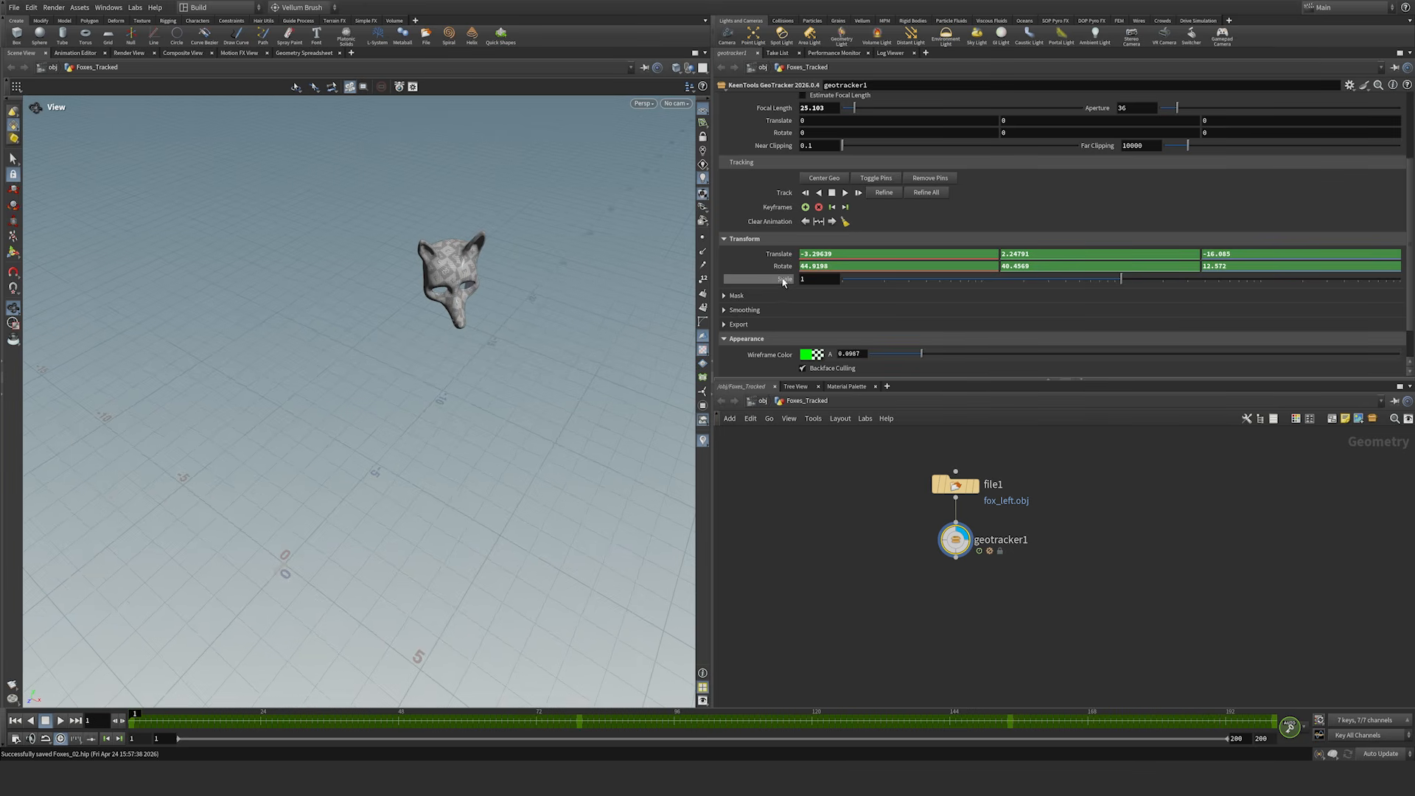
Step: Try GeoTracker scales of about 0.25 and 1.45, checking the head's alignment against the footage in the tracker view
{"action": "middle_click_drag", "start_coordinate": [451, 283], "coordinate": [466, 263]}
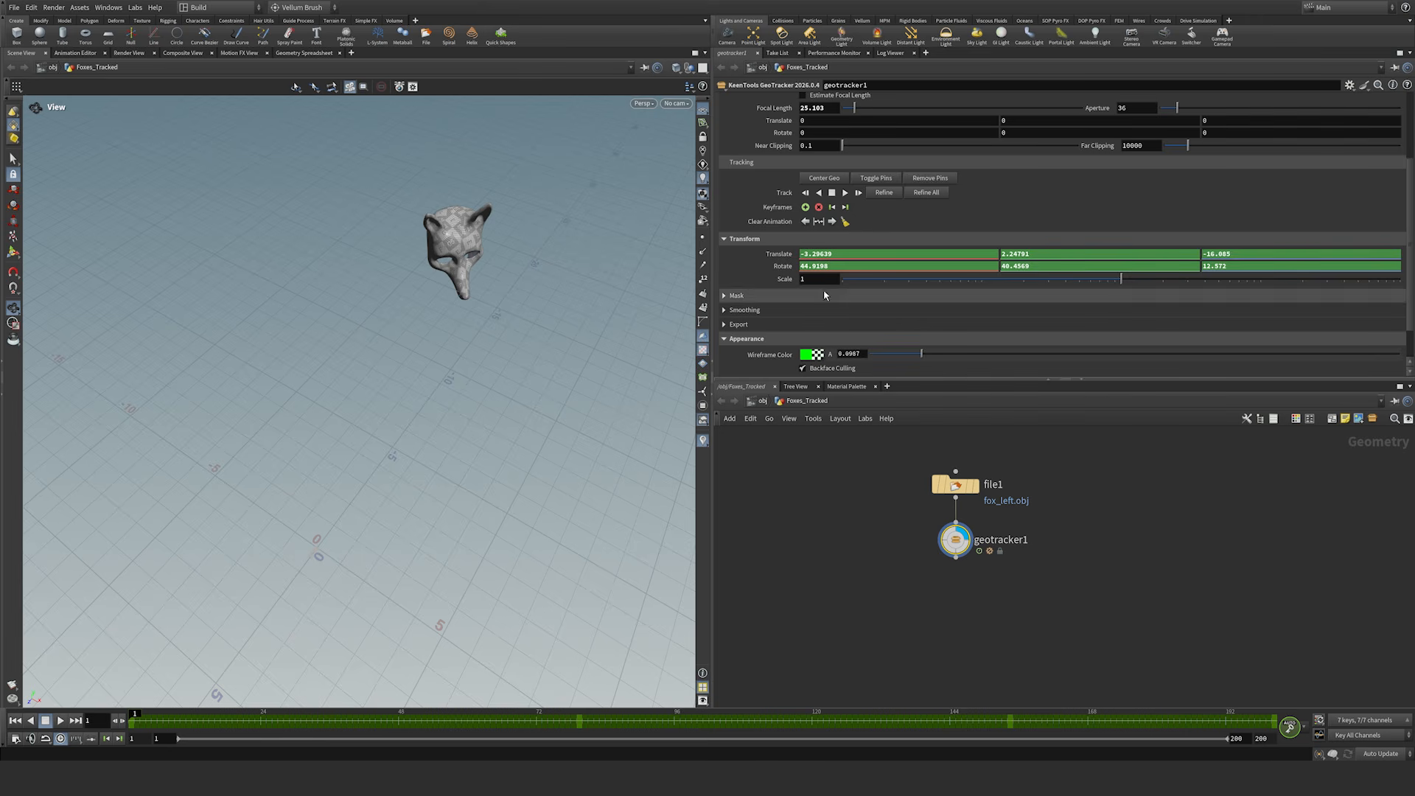
{"action": "left_click_drag", "start_coordinate": [1119, 281], "coordinate": [1038, 278]}
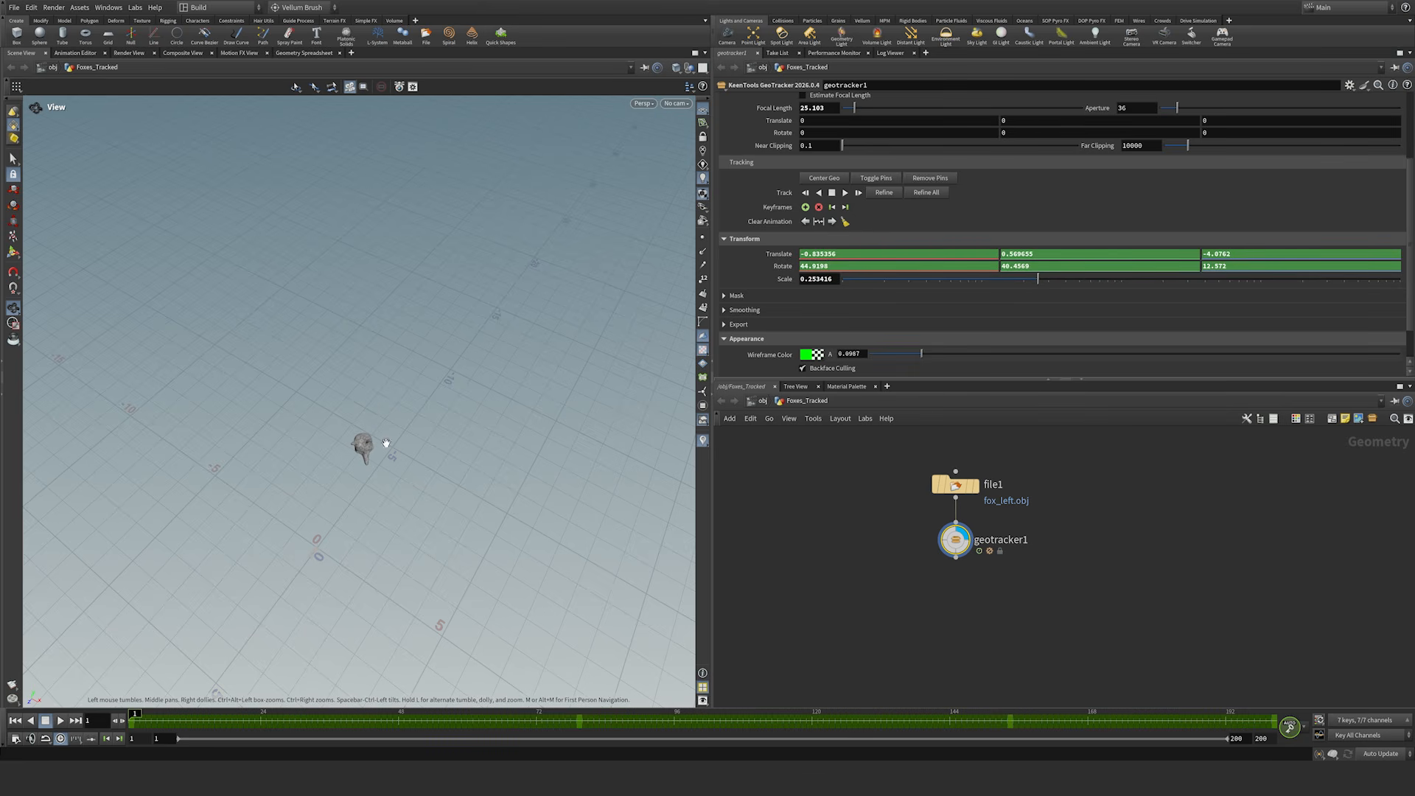
{"action": "left_click_drag", "start_coordinate": [1041, 283], "coordinate": [1152, 277]}
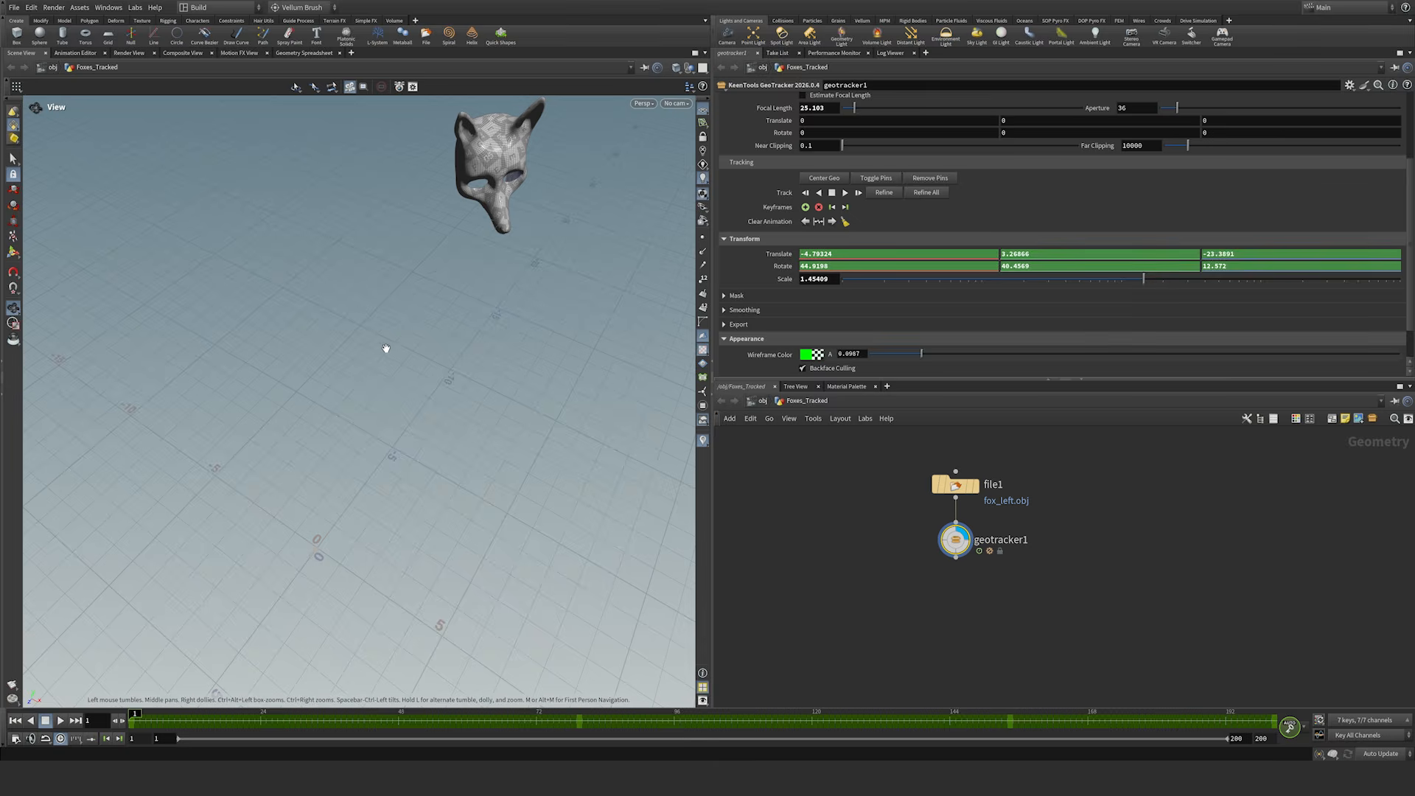
{"action": "key", "text": "Return"}
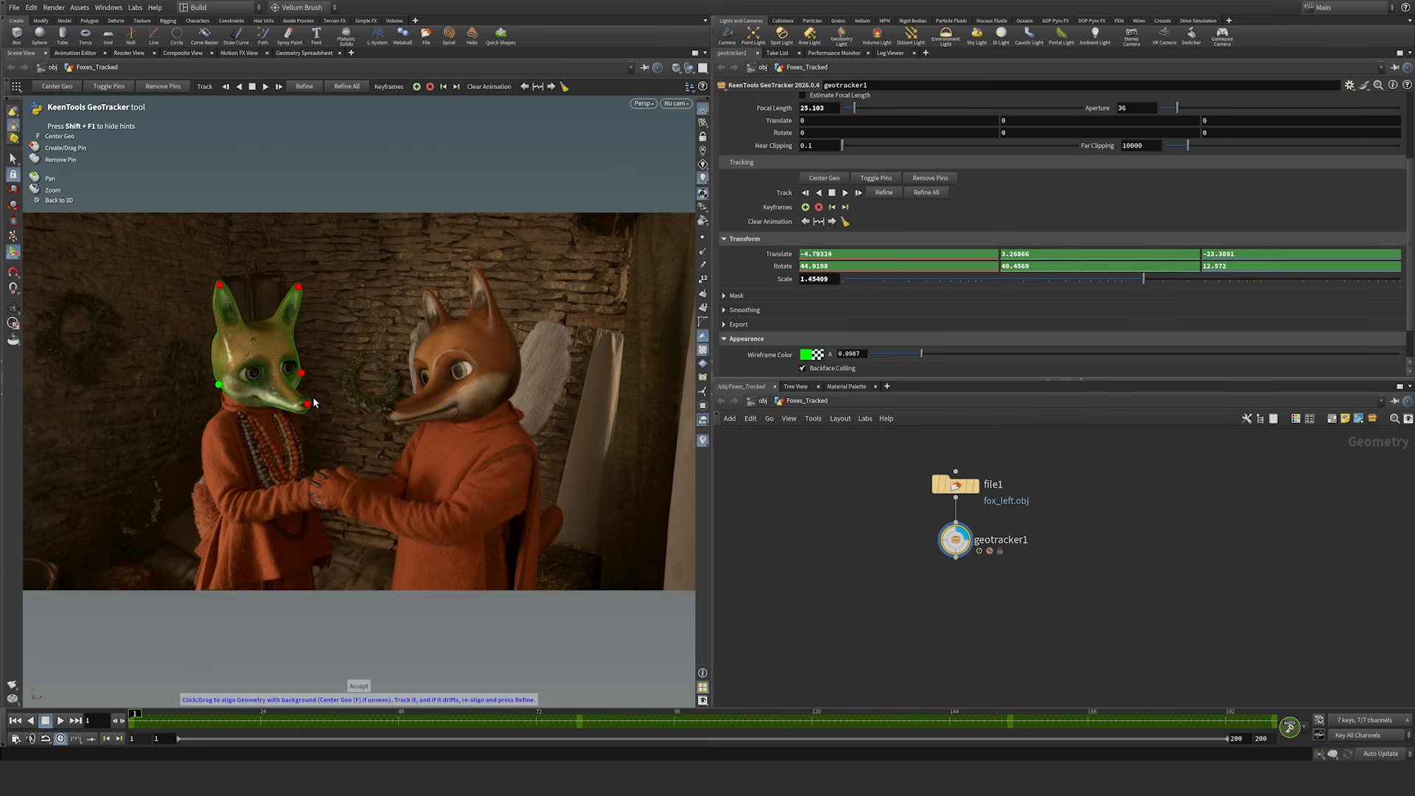
Step: Try a much smaller GeoTracker scale of about 0.019, inspecting the head in 3D and its alignment with the footage
{"action": "key", "text": "Escape"}
{"action": "left_click_drag", "start_coordinate": [959, 280], "coordinate": [882, 283]}
{"action": "left_click_drag", "start_coordinate": [322, 322], "coordinate": [244, 396]}
{"action": "middle_click_drag", "start_coordinate": [244, 396], "coordinate": [361, 329]}
{"action": "right_click_drag", "start_coordinate": [361, 329], "coordinate": [372, 373]}
{"action": "left_click_drag", "start_coordinate": [372, 373], "coordinate": [319, 398]}
{"action": "middle_click_drag", "start_coordinate": [319, 398], "coordinate": [327, 399]}
{"action": "mouse_move", "coordinate": [882, 281]}
{"action": "left_mouse_down"}
{"action": "mouse_move", "coordinate": [894, 280]}
{"action": "mouse_move", "coordinate": [881, 281]}
{"action": "left_mouse_up"}
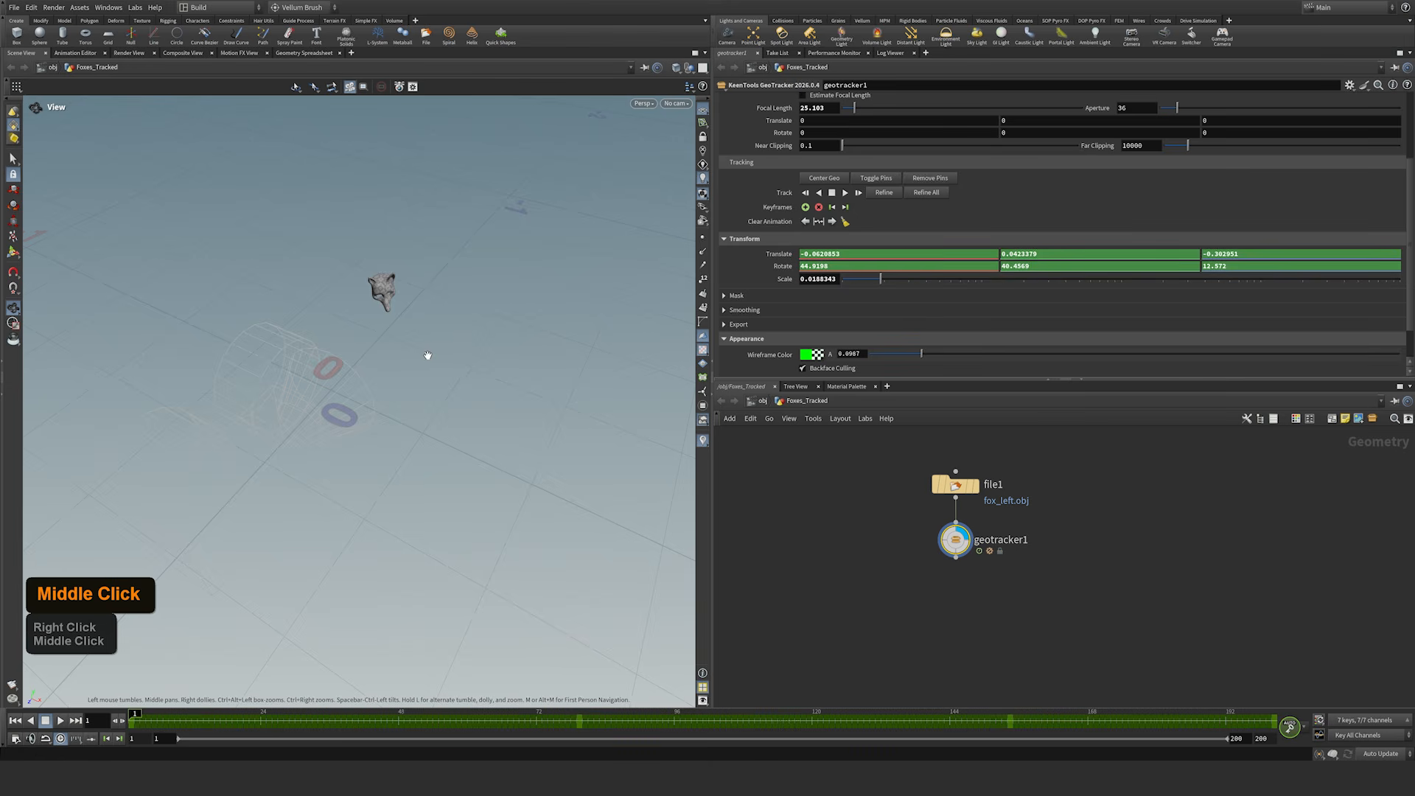
{"action": "key", "text": "Return"}
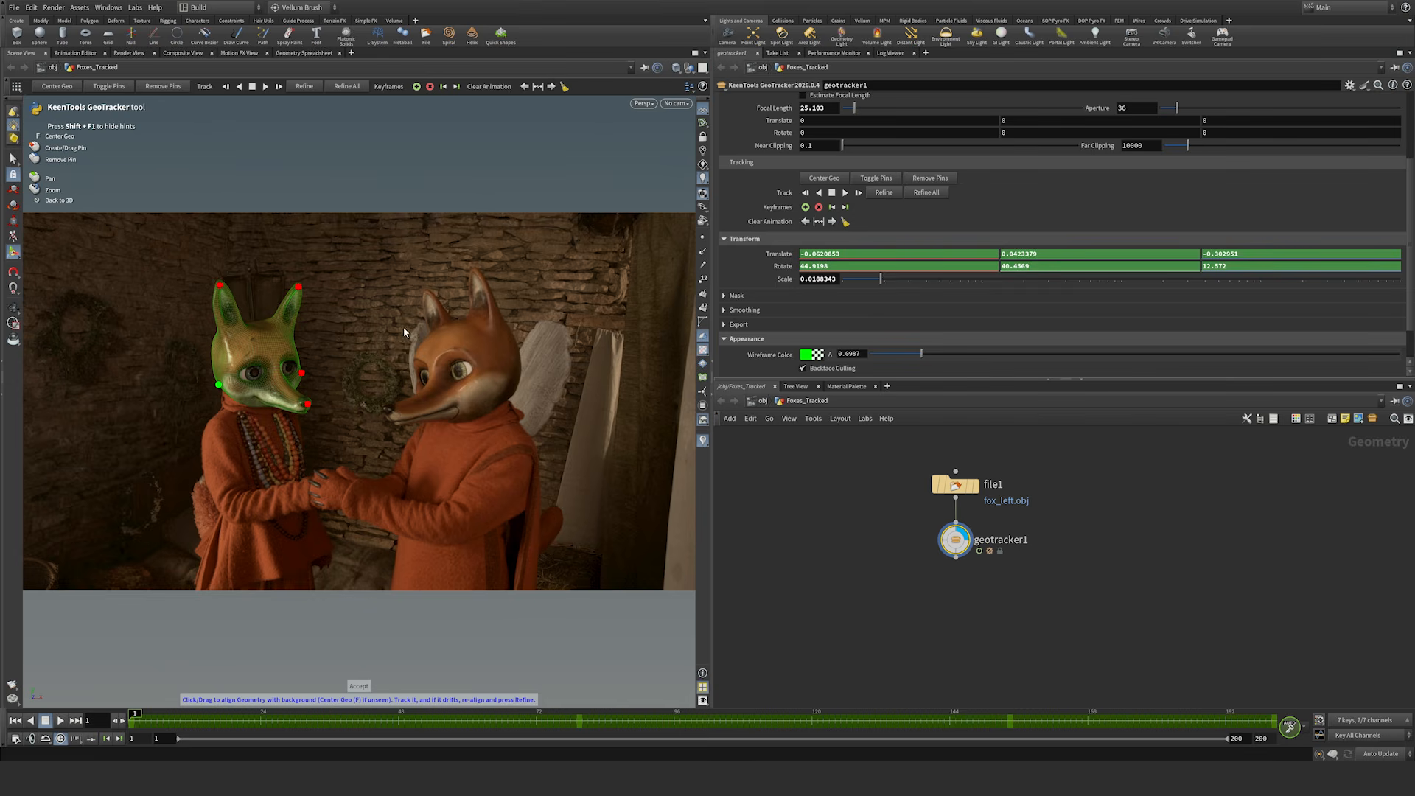
Step: Return to the 3D view and set the GeoTracker scale to 0.16, framing the rescaled fox head
{"action": "key", "text": "Escape"}
{"action": "left_click_drag", "start_coordinate": [269, 349], "coordinate": [241, 392]}
{"action": "middle_click_drag", "start_coordinate": [242, 392], "coordinate": [340, 355]}
{"action": "right_click_drag", "start_coordinate": [340, 355], "coordinate": [290, 360]}
{"action": "left_click_drag", "start_coordinate": [290, 360], "coordinate": [364, 310]}
{"action": "right_click_drag", "start_coordinate": [364, 311], "coordinate": [323, 344]}
{"action": "middle_click_drag", "start_coordinate": [364, 301], "coordinate": [327, 378]}
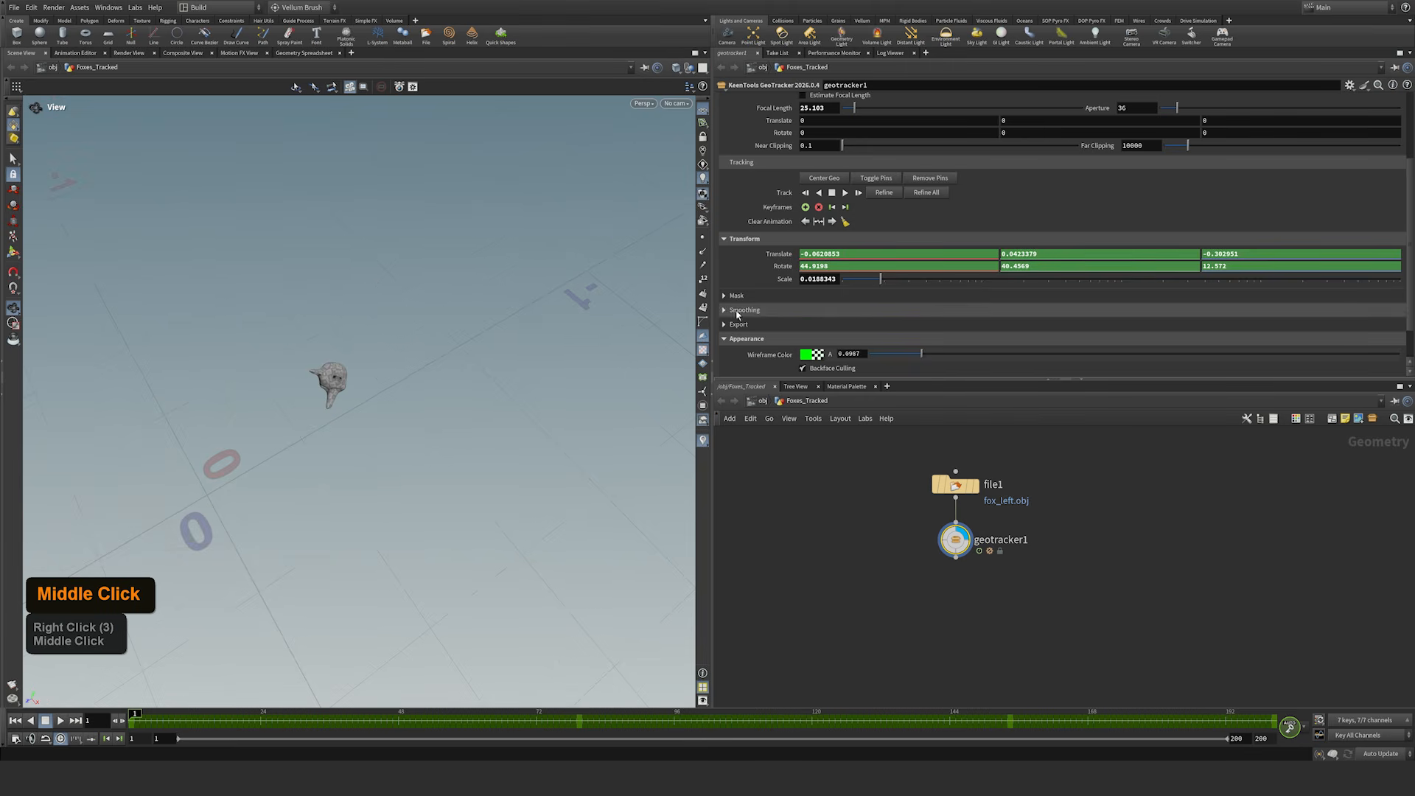
{"action": "left_click_drag", "start_coordinate": [808, 279], "coordinate": [819, 280]}
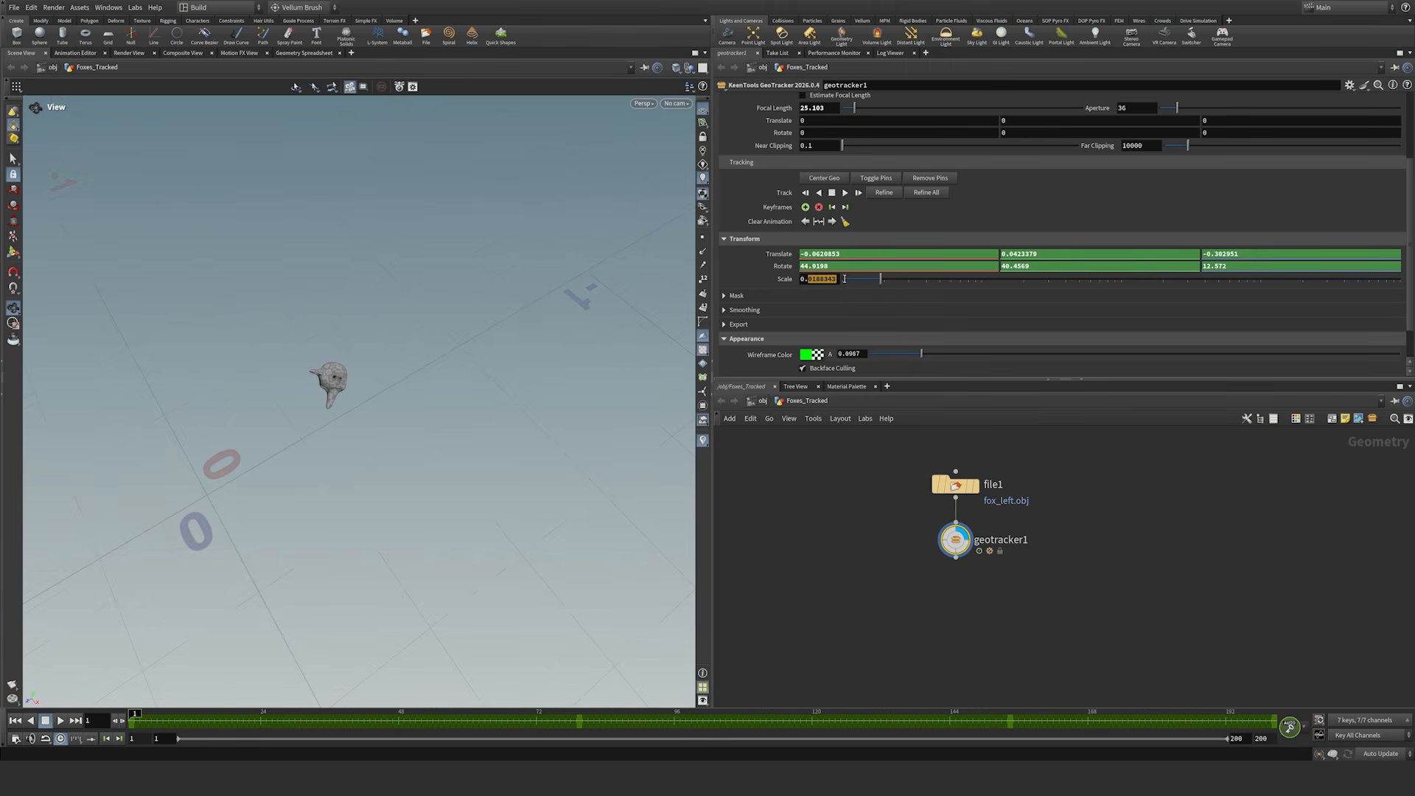
{"action": "type", "text": "1"}
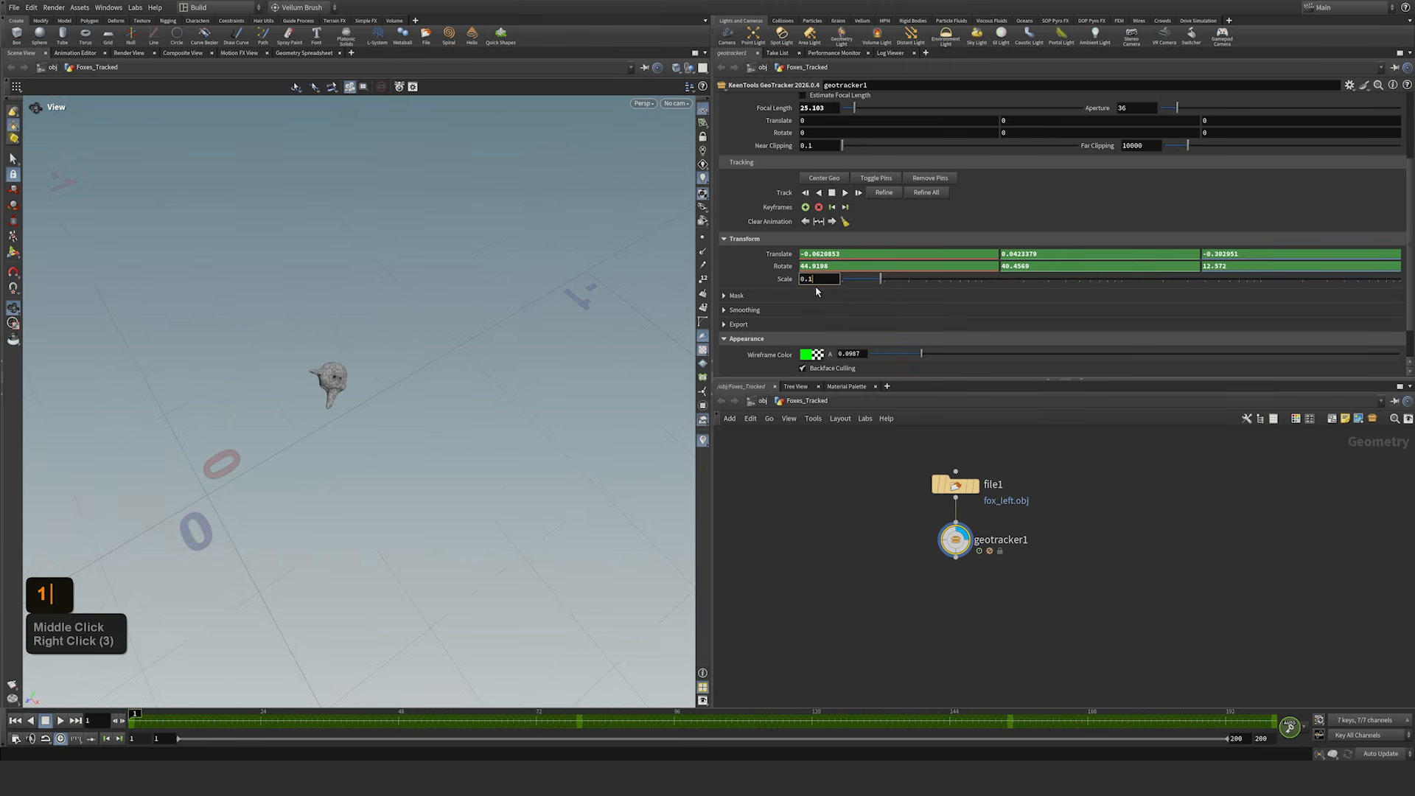
{"action": "type", "text": "6"}
{"action": "key", "text": "Return"}
{"action": "right_click_drag", "start_coordinate": [515, 329], "coordinate": [462, 307]}
{"action": "middle_click_drag", "start_coordinate": [462, 307], "coordinate": [396, 376]}
{"action": "middle_click_drag", "start_coordinate": [562, 217], "coordinate": [522, 301]}
{"action": "left_click_drag", "start_coordinate": [522, 302], "coordinate": [490, 318]}
Step: Go up to the object level and add a Null object above the Foxes_Tracked geometry
{"action": "left_click", "coordinate": [879, 533]}
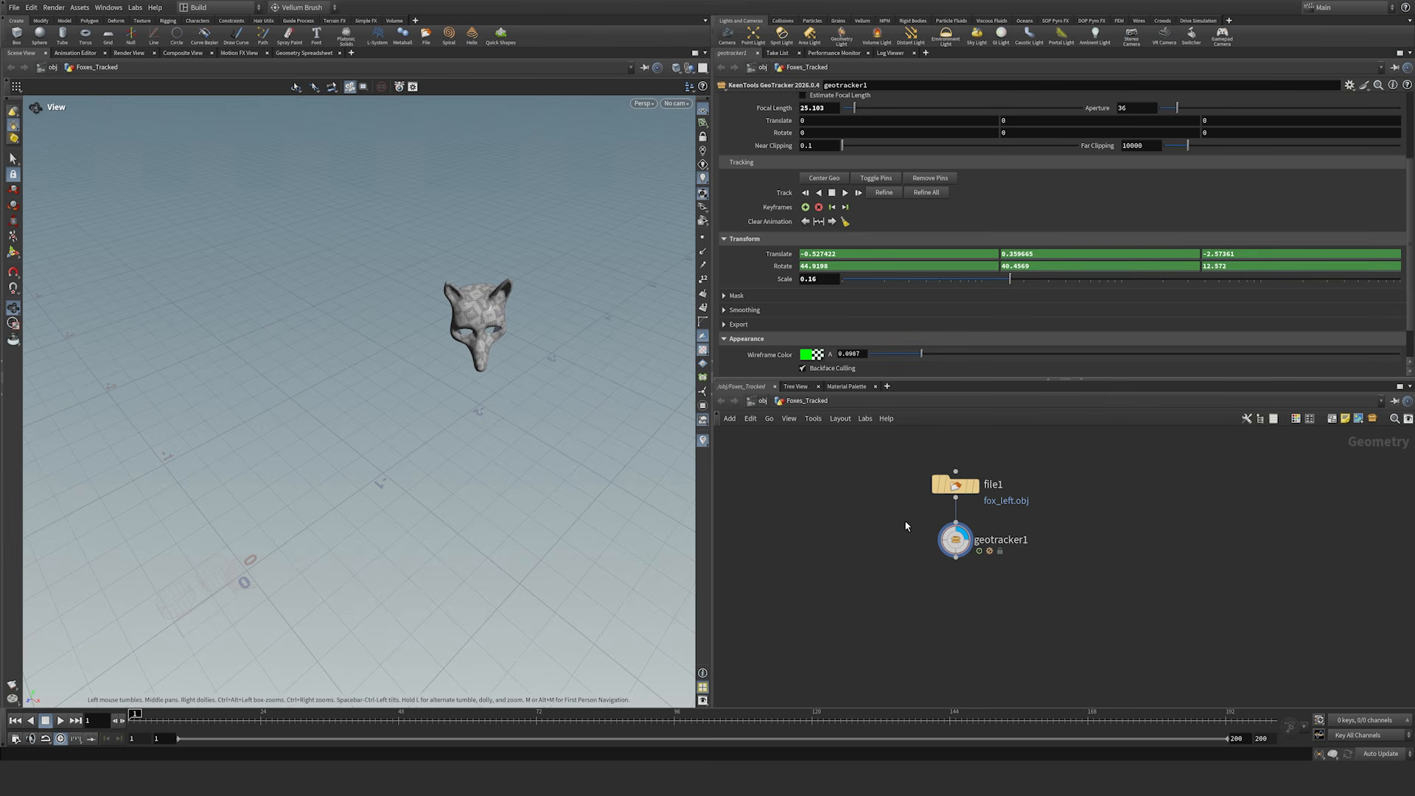
{"action": "key", "text": "u"}
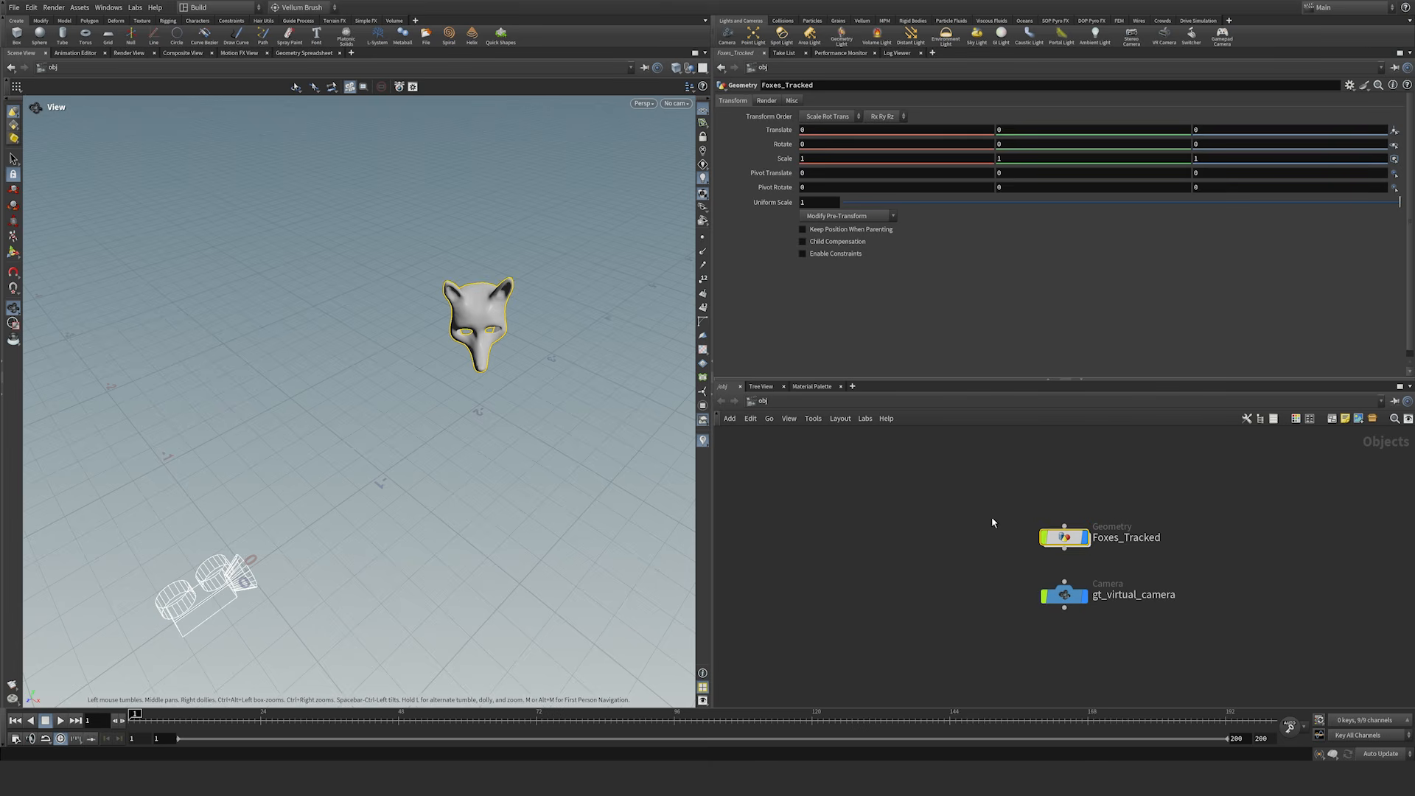
{"action": "left_click", "coordinate": [971, 509]}
{"action": "key", "text": "Tab"}
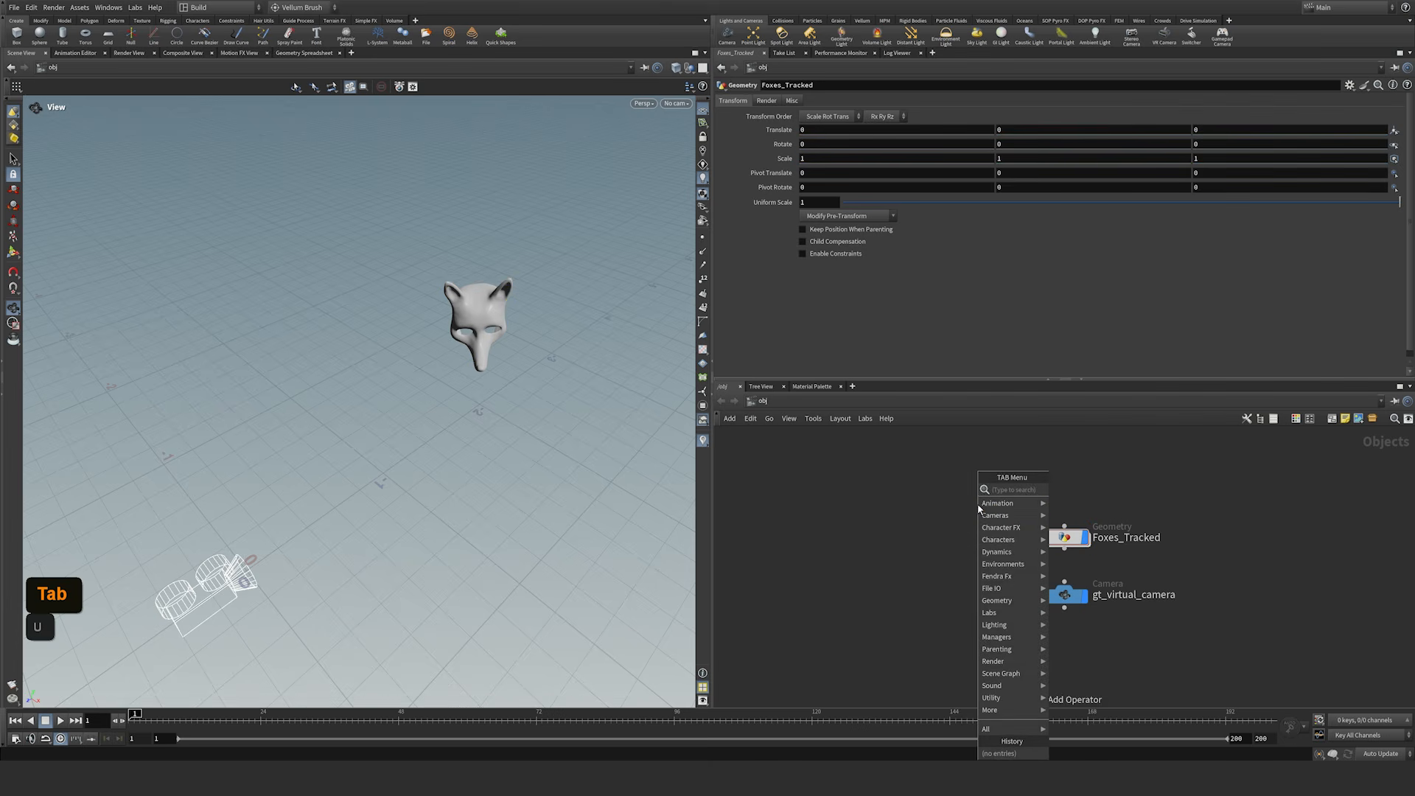
{"action": "type", "text": "un"}
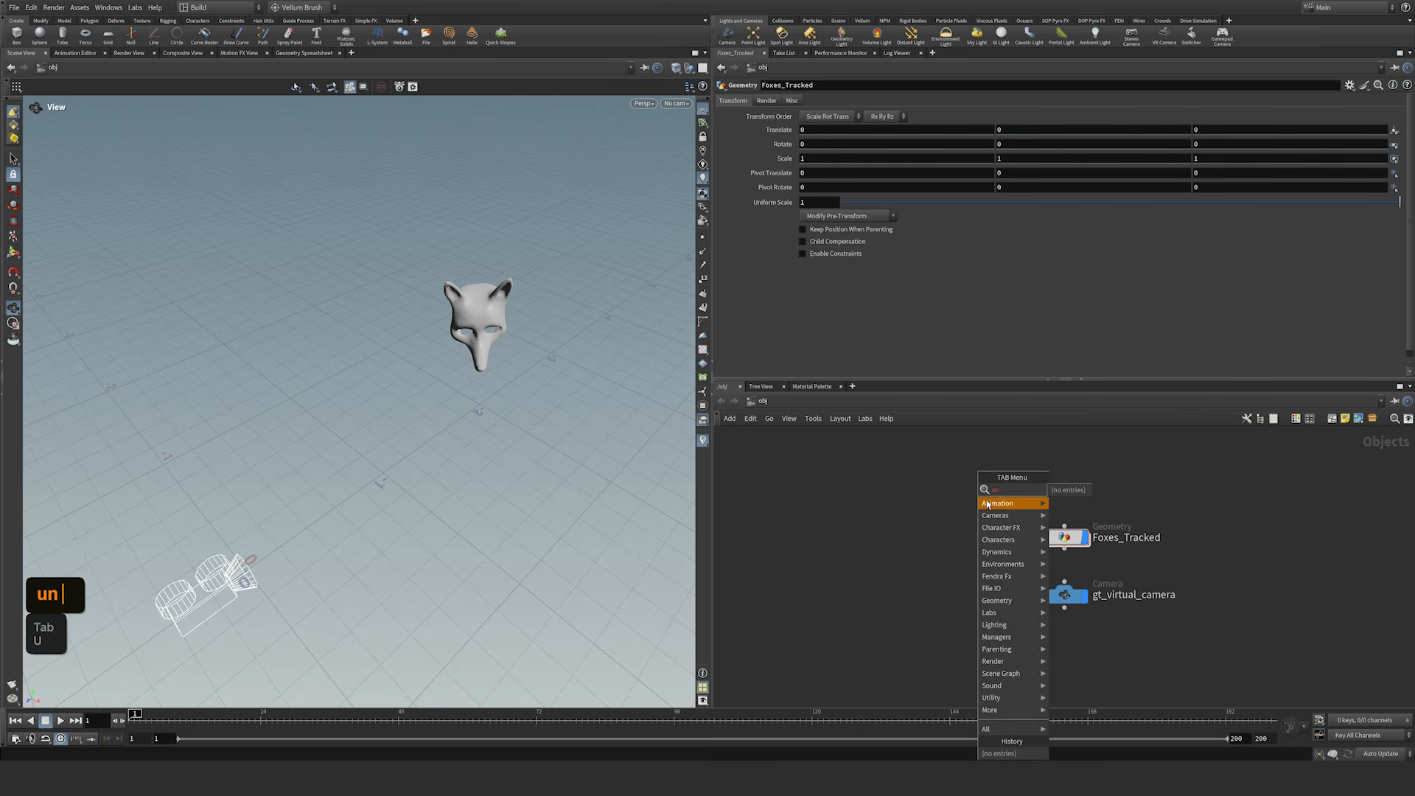
{"action": "key", "text": "BackSpace"}
{"action": "key", "text": "BackSpace"}
{"action": "type", "text": "nul"}
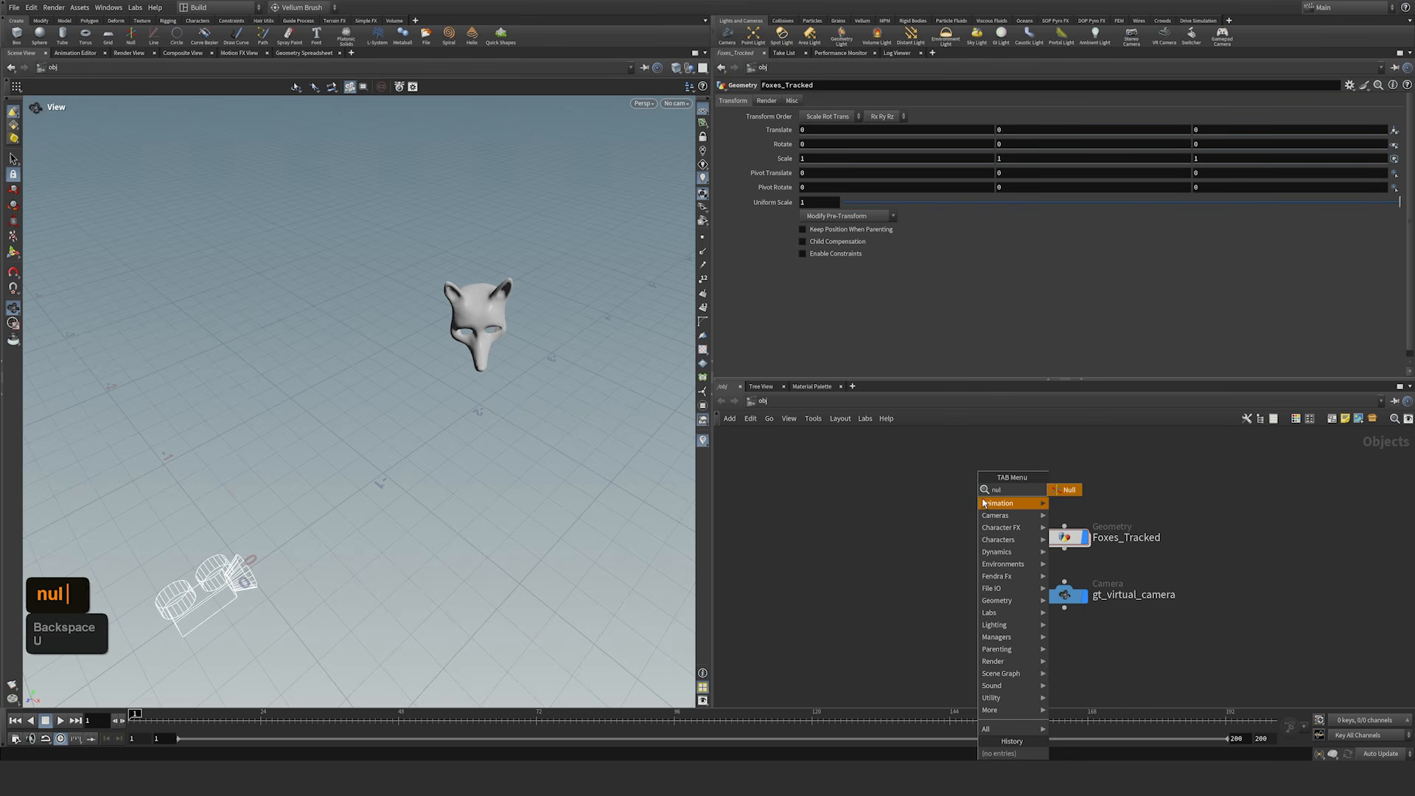
{"action": "key", "text": "Return"}
{"action": "left_click", "coordinate": [1064, 464]}
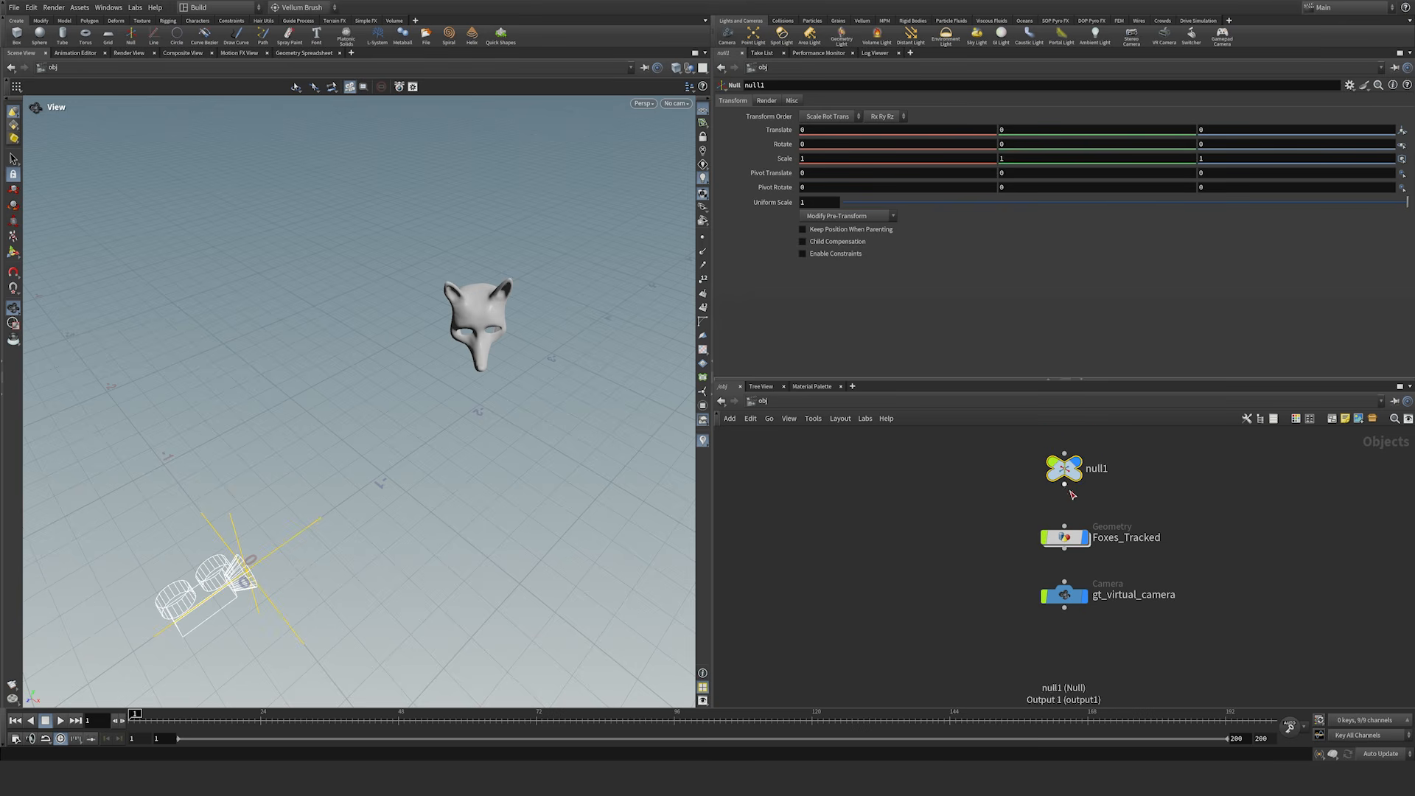
Step: Parent the Foxes_Tracked geometry to the new null
{"action": "left_click_drag", "start_coordinate": [1066, 490], "coordinate": [1088, 537]}
{"action": "left_click_drag", "start_coordinate": [1016, 485], "coordinate": [1112, 454]}
{"action": "left_click_drag", "start_coordinate": [1009, 557], "coordinate": [991, 475]}
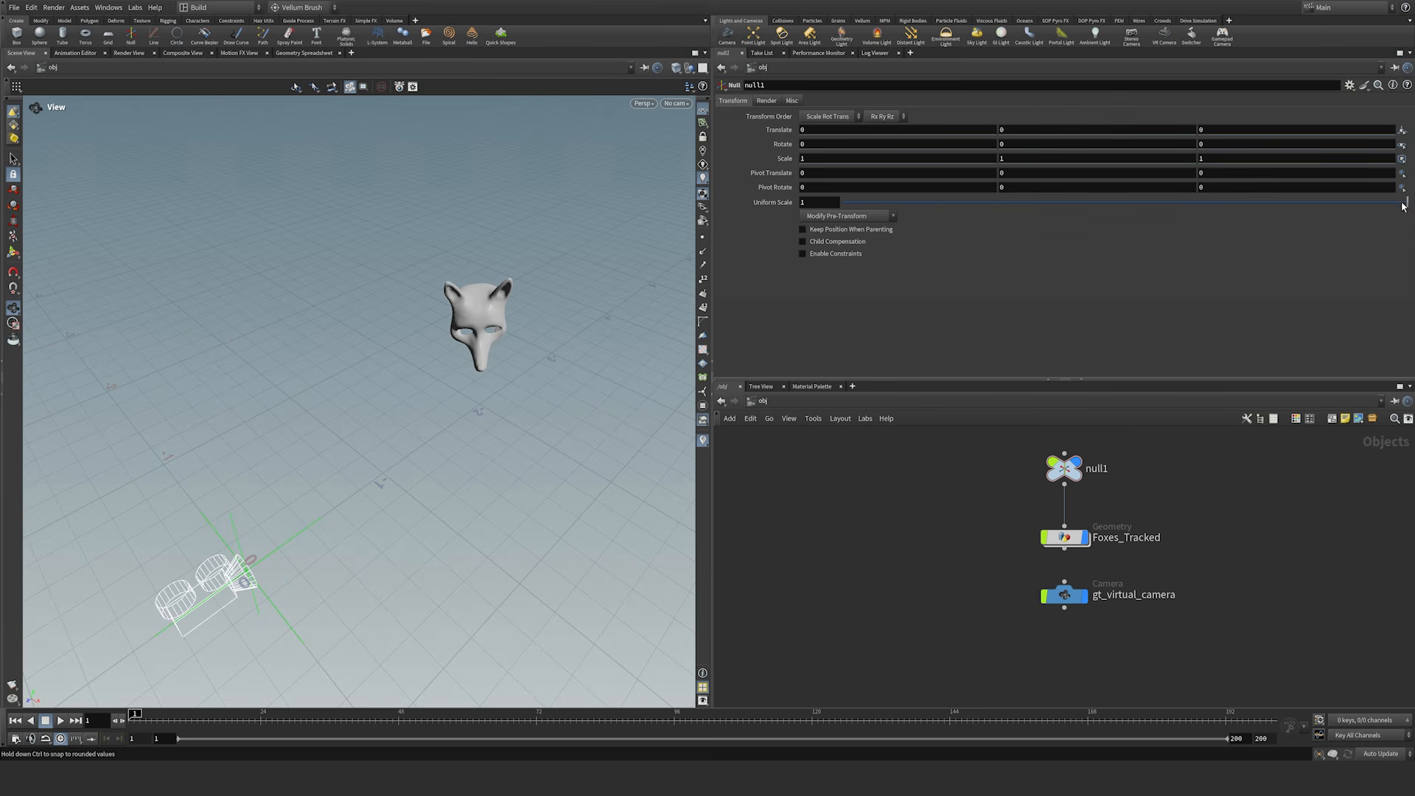
Step: Try rotating the null by -0.5 on all three axes, and reset its rotation to the default
{"action": "mouse_move", "coordinate": [1403, 207]}
{"action": "left_mouse_down"}
{"action": "mouse_move", "coordinate": [928, 212]}
{"action": "mouse_move", "coordinate": [1409, 197]}
{"action": "left_mouse_up"}
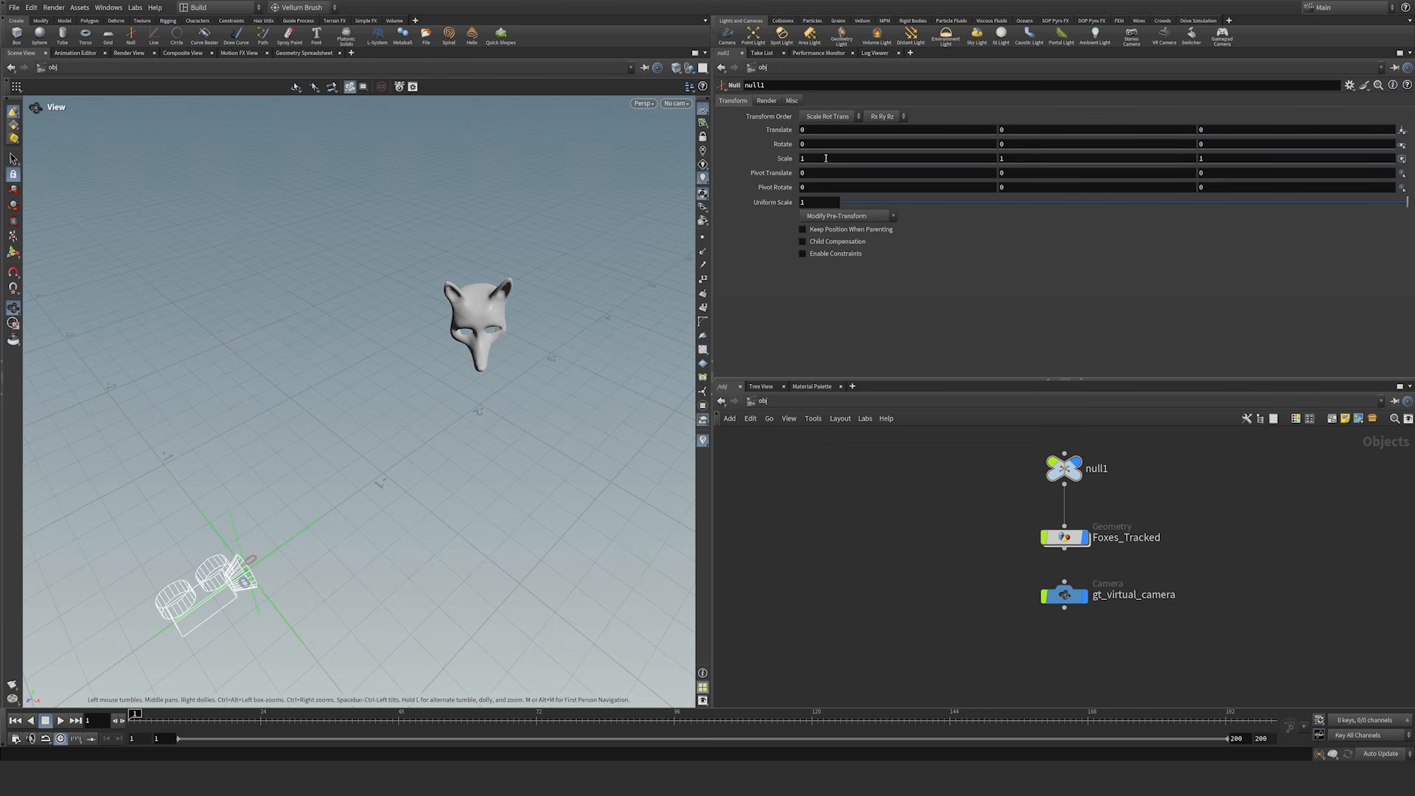
{"action": "middle_click_drag", "start_coordinate": [780, 148], "coordinate": [755, 131]}
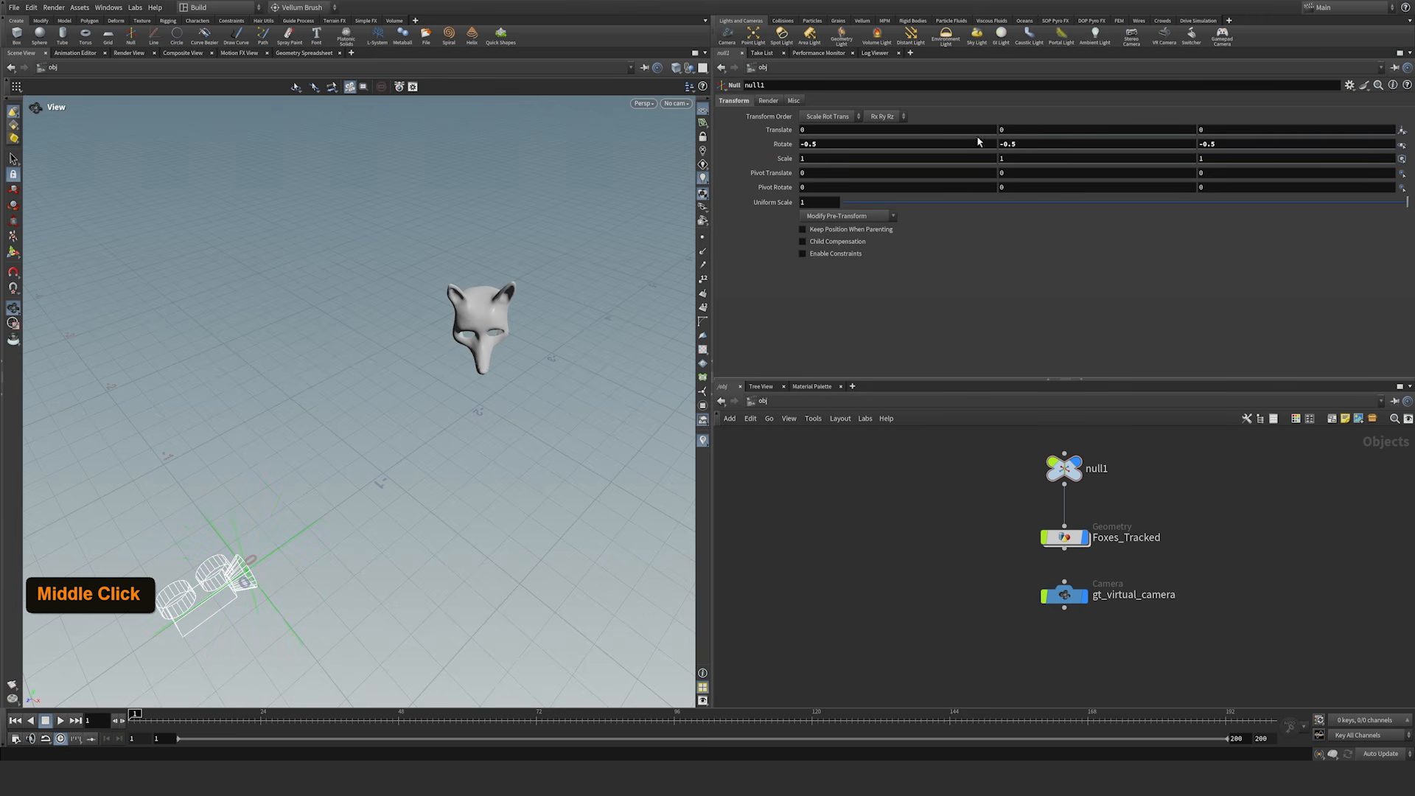
{"action": "middle_click", "coordinate": [888, 144], "text": "ctrl"}
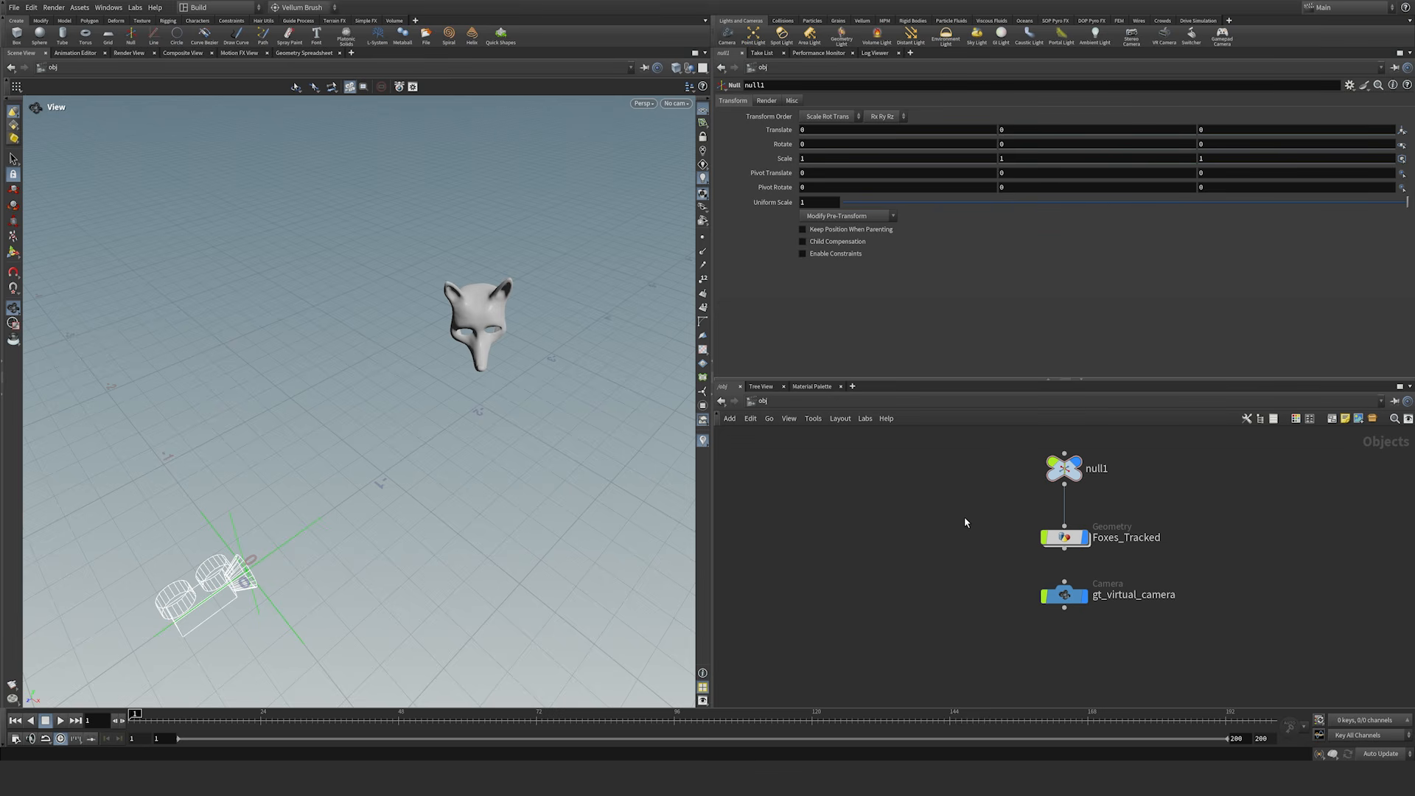
{"action": "left_click_drag", "start_coordinate": [1009, 558], "coordinate": [1176, 528]}
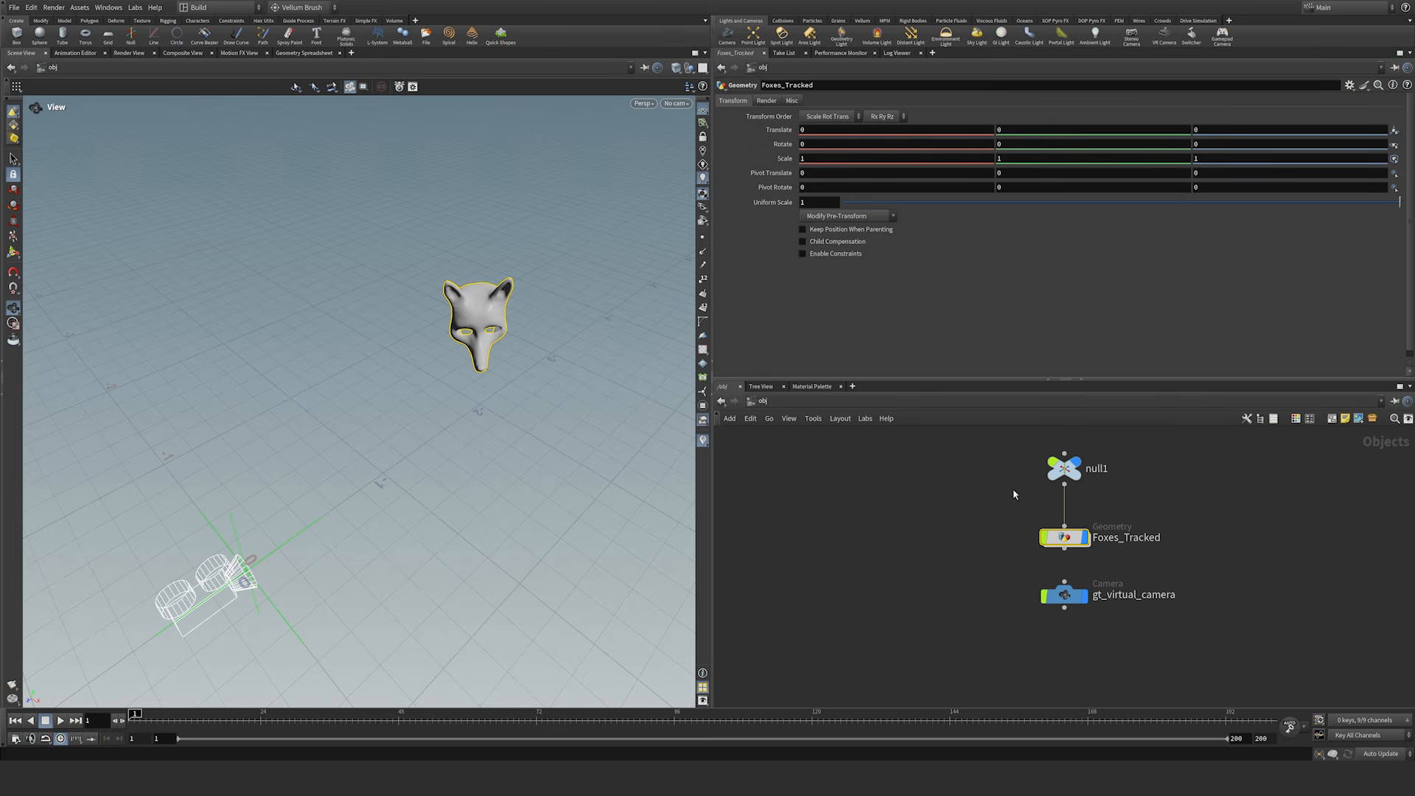
{"action": "mouse_move", "coordinate": [1004, 487]}
{"action": "left_mouse_down"}
{"action": "mouse_move", "coordinate": [1065, 465]}
{"action": "mouse_move", "coordinate": [993, 471]}
{"action": "left_mouse_up"}
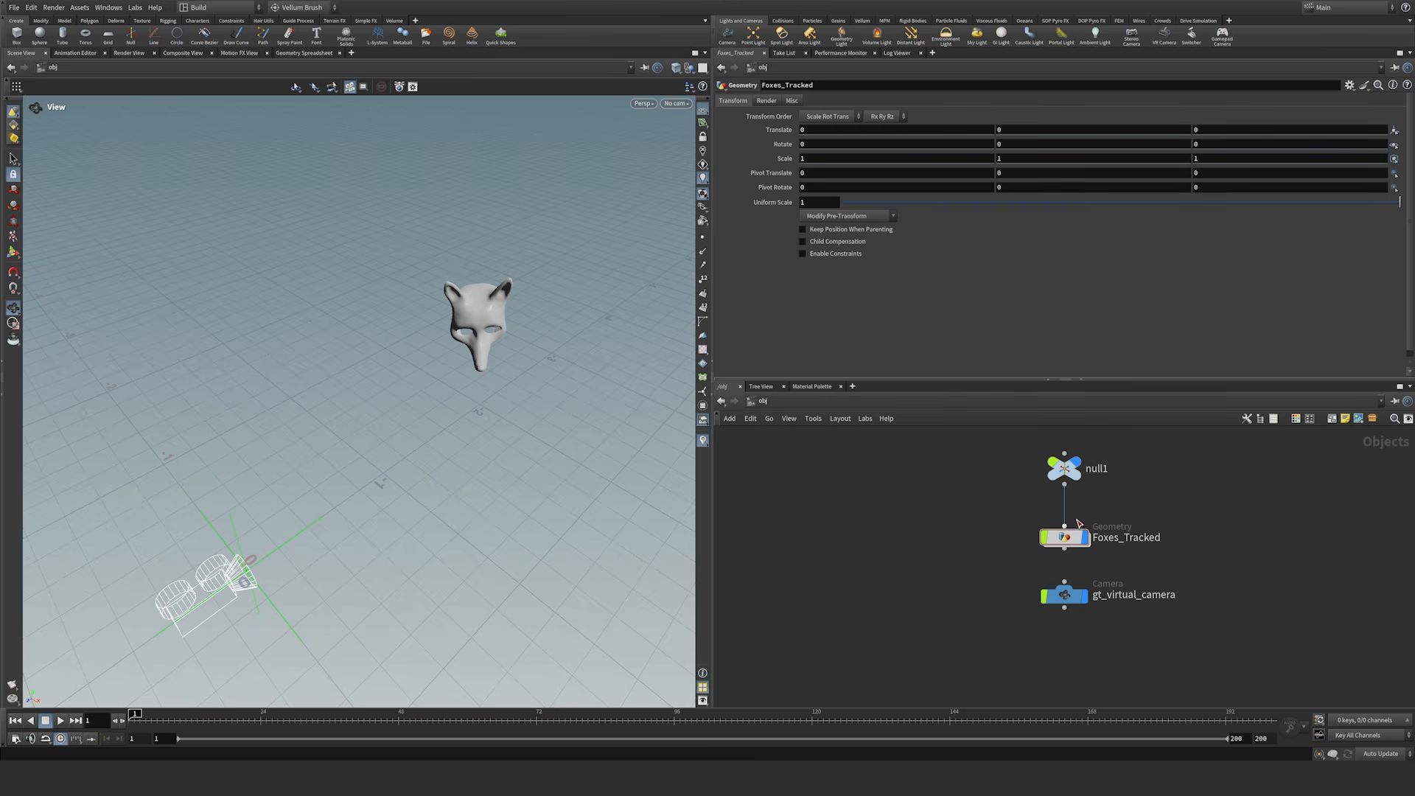
{"action": "mouse_move", "coordinate": [1076, 540]}
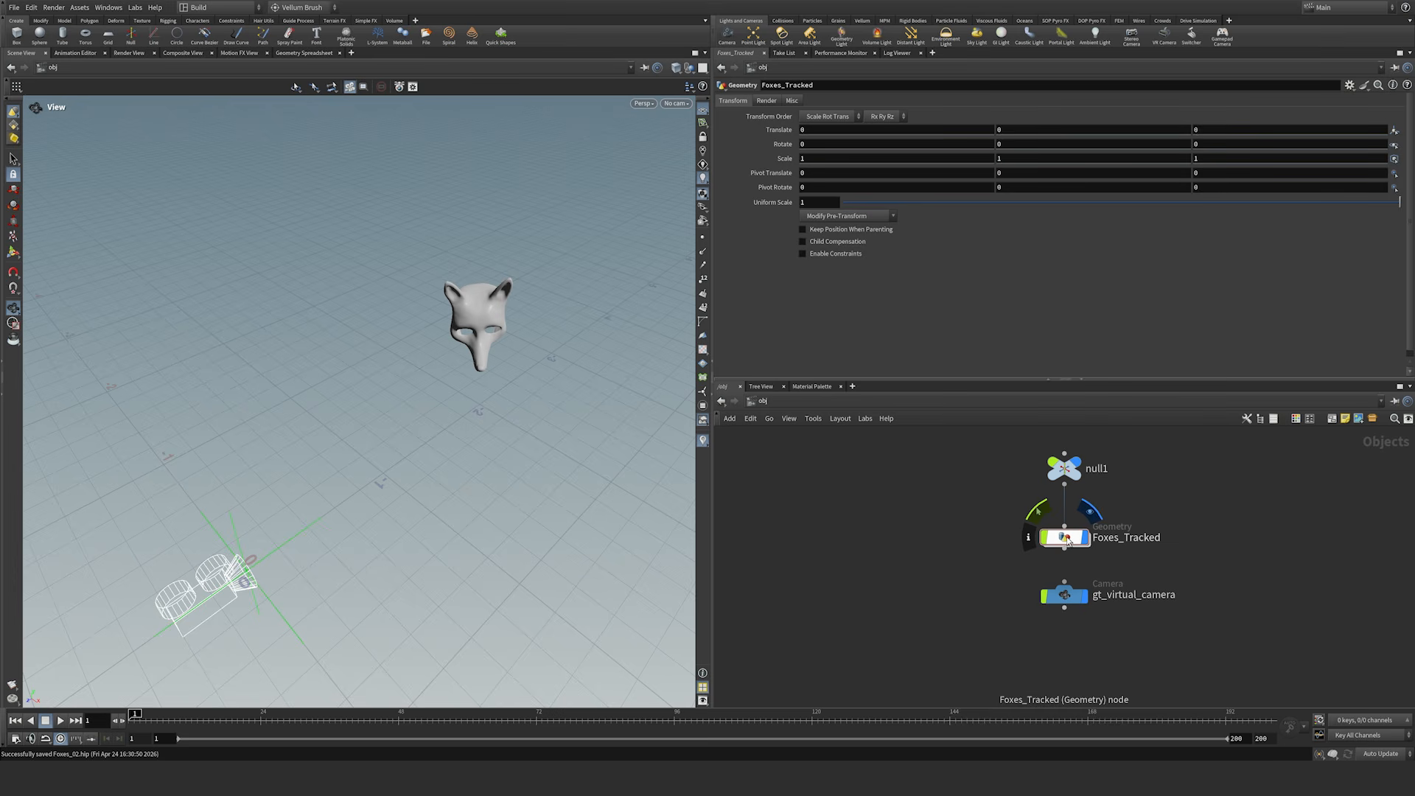
{"action": "double_click", "coordinate": [1066, 538]}
{"action": "key", "text": "u"}
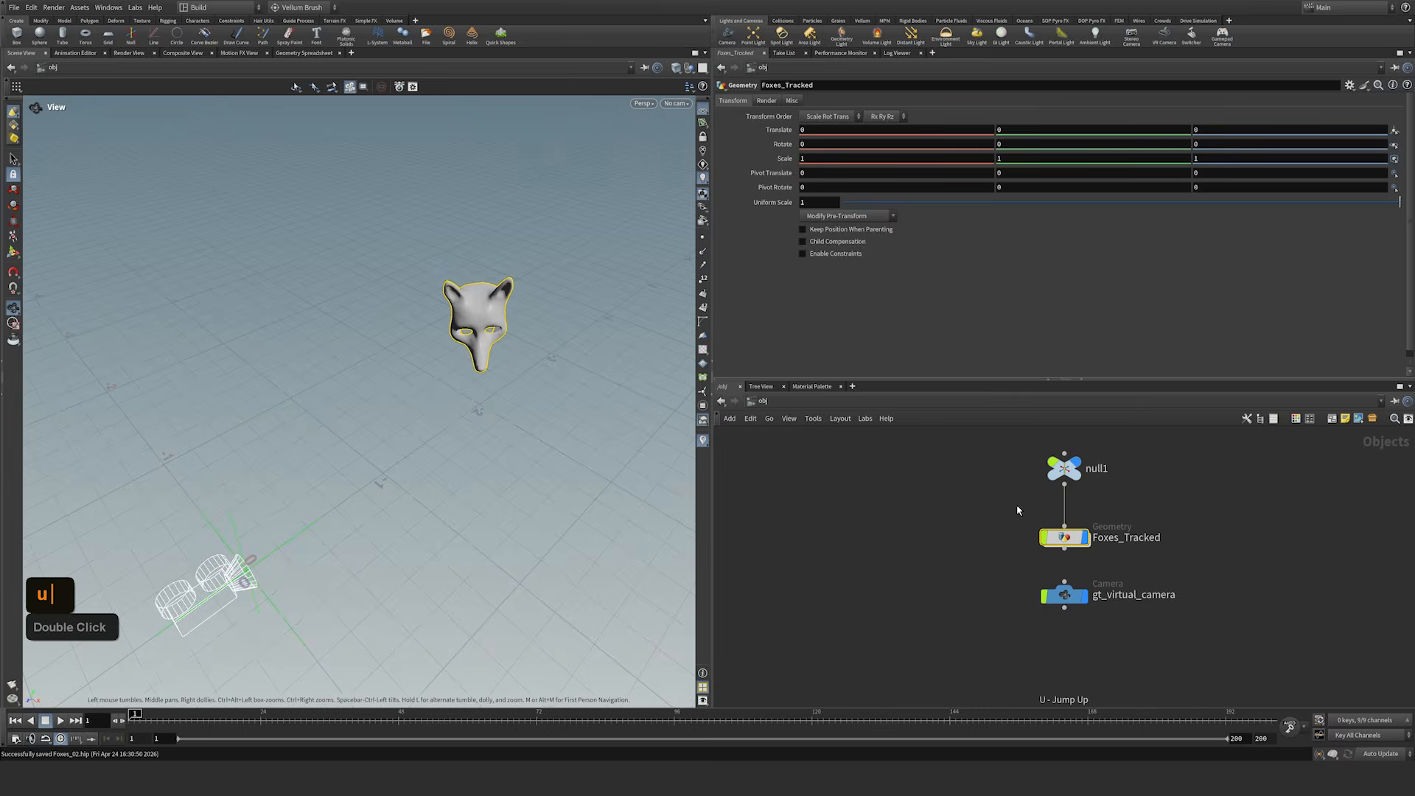
Step: Delete the gt_virtual_camera and the null at object level, and go inside the Foxes_Tracked geometry
{"action": "left_click", "coordinate": [1069, 594]}
{"action": "key", "text": "Delete"}
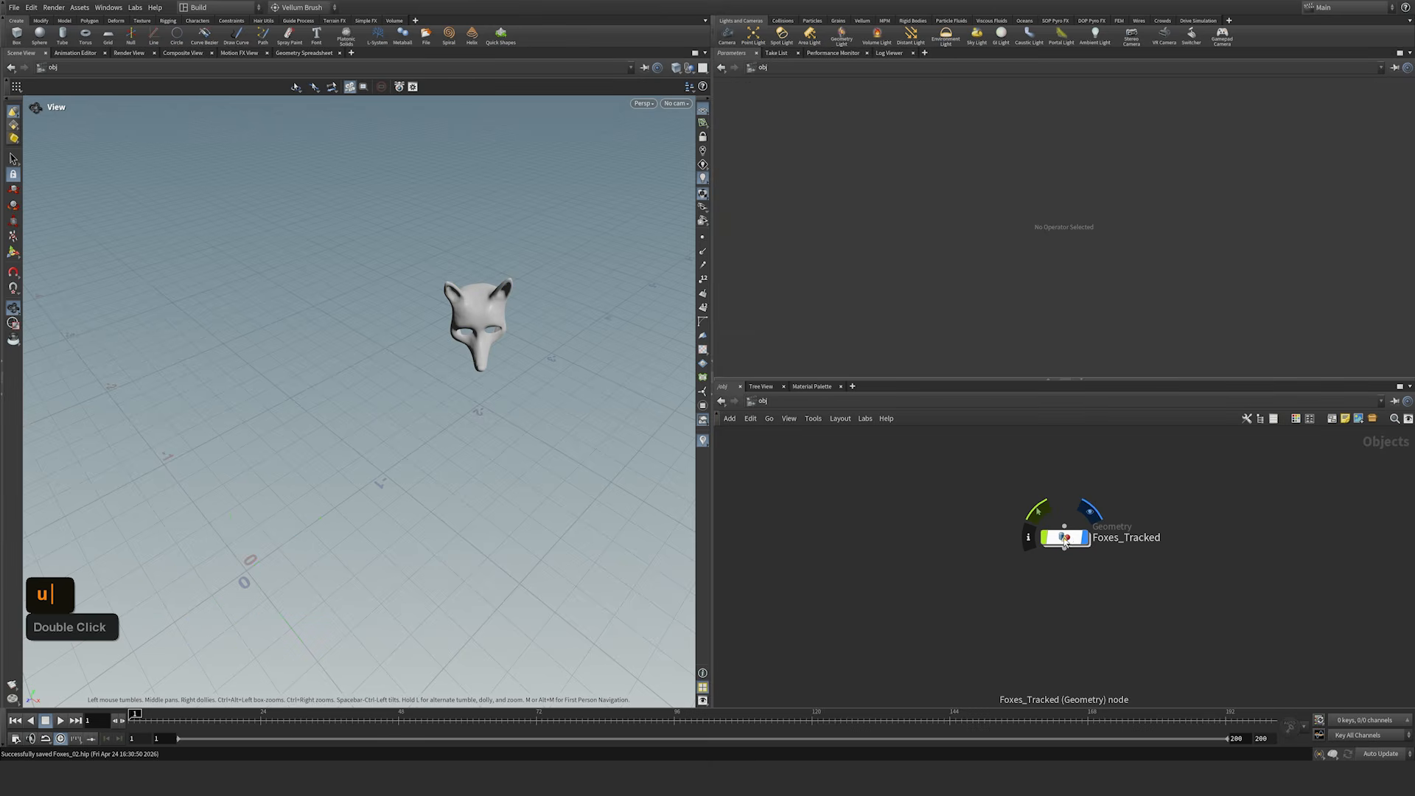
{"action": "double_click", "coordinate": [1069, 539]}
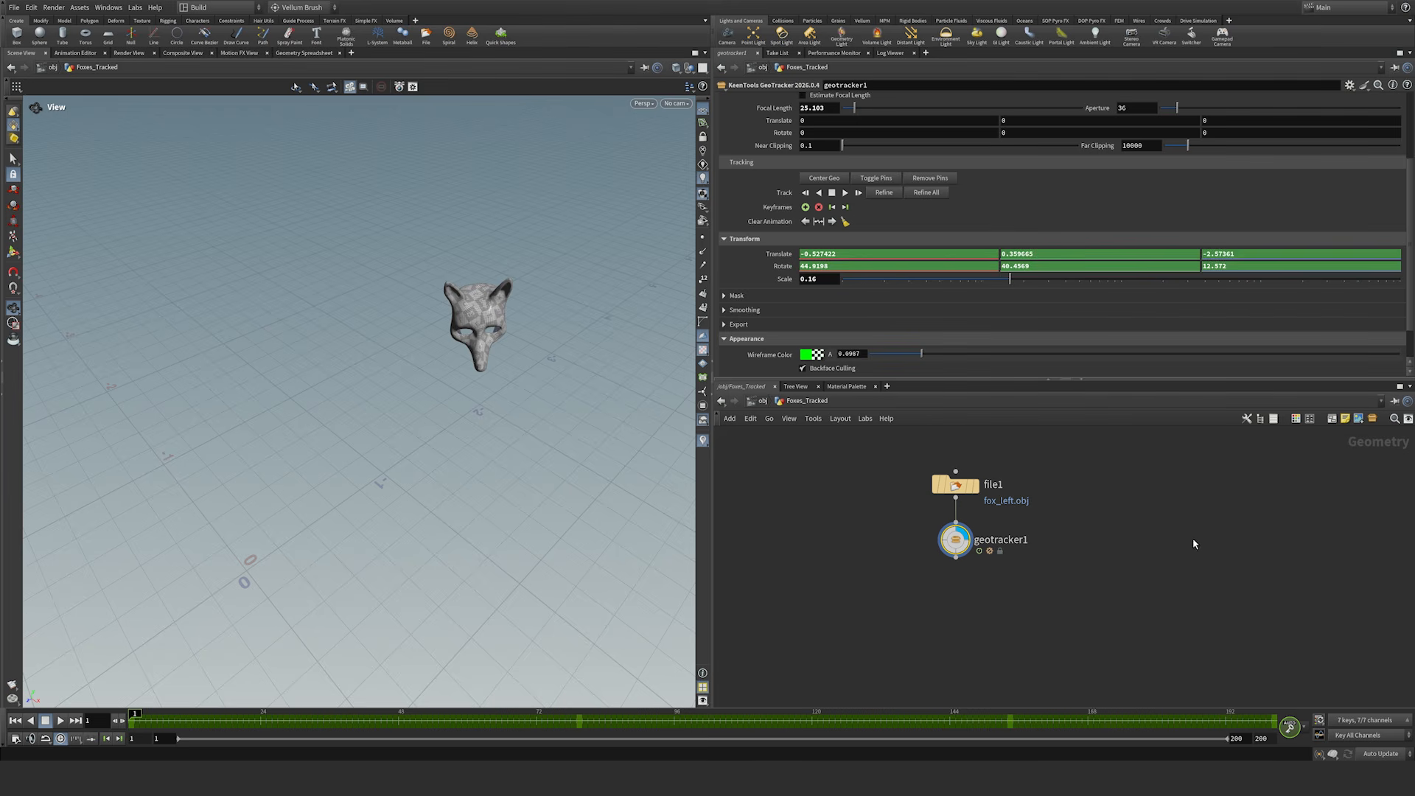
Step: Export the geotracker1 animation as a Transform node with Linked enabled, placed beside the tracker
{"action": "left_click", "coordinate": [725, 325]}
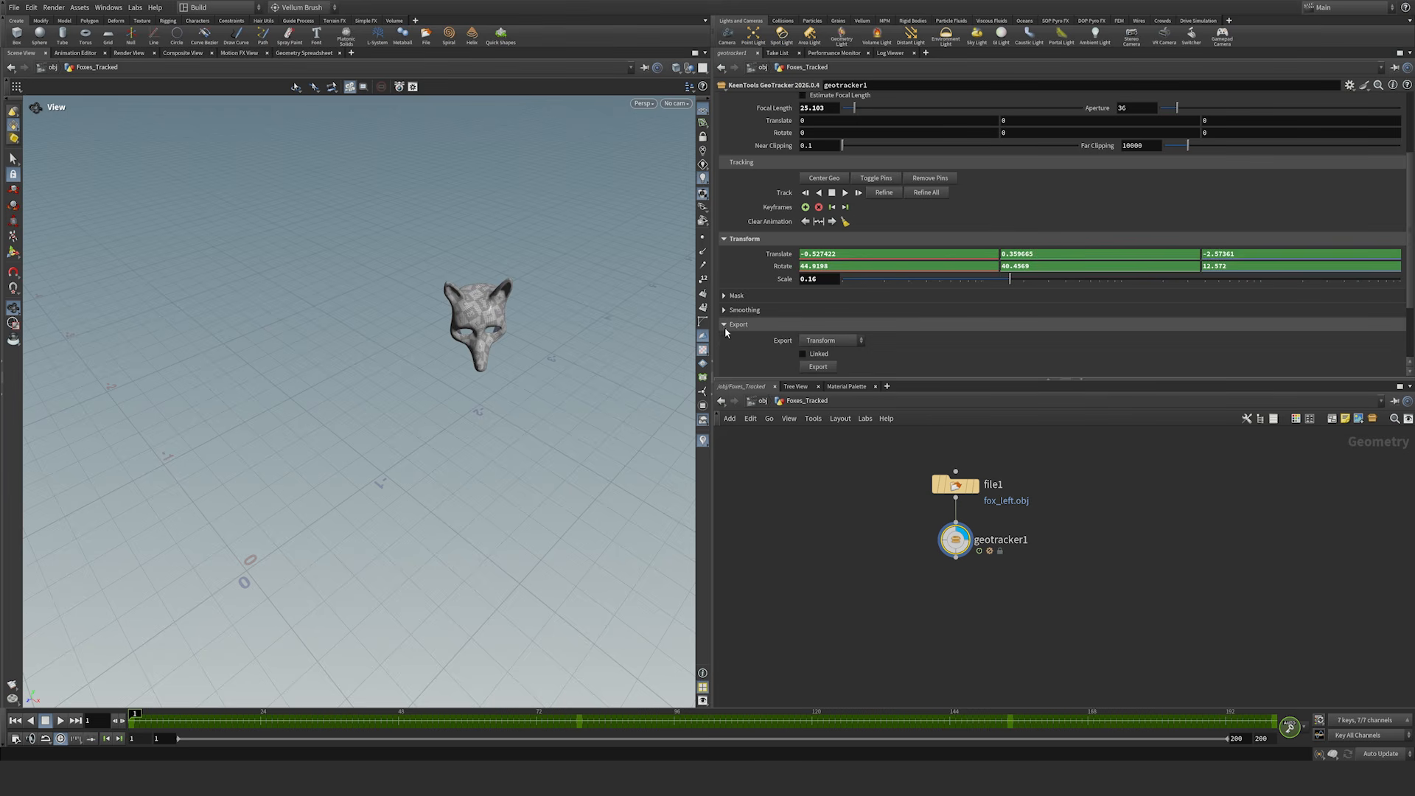
{"action": "left_click", "coordinate": [802, 354]}
{"action": "left_click", "coordinate": [818, 366]}
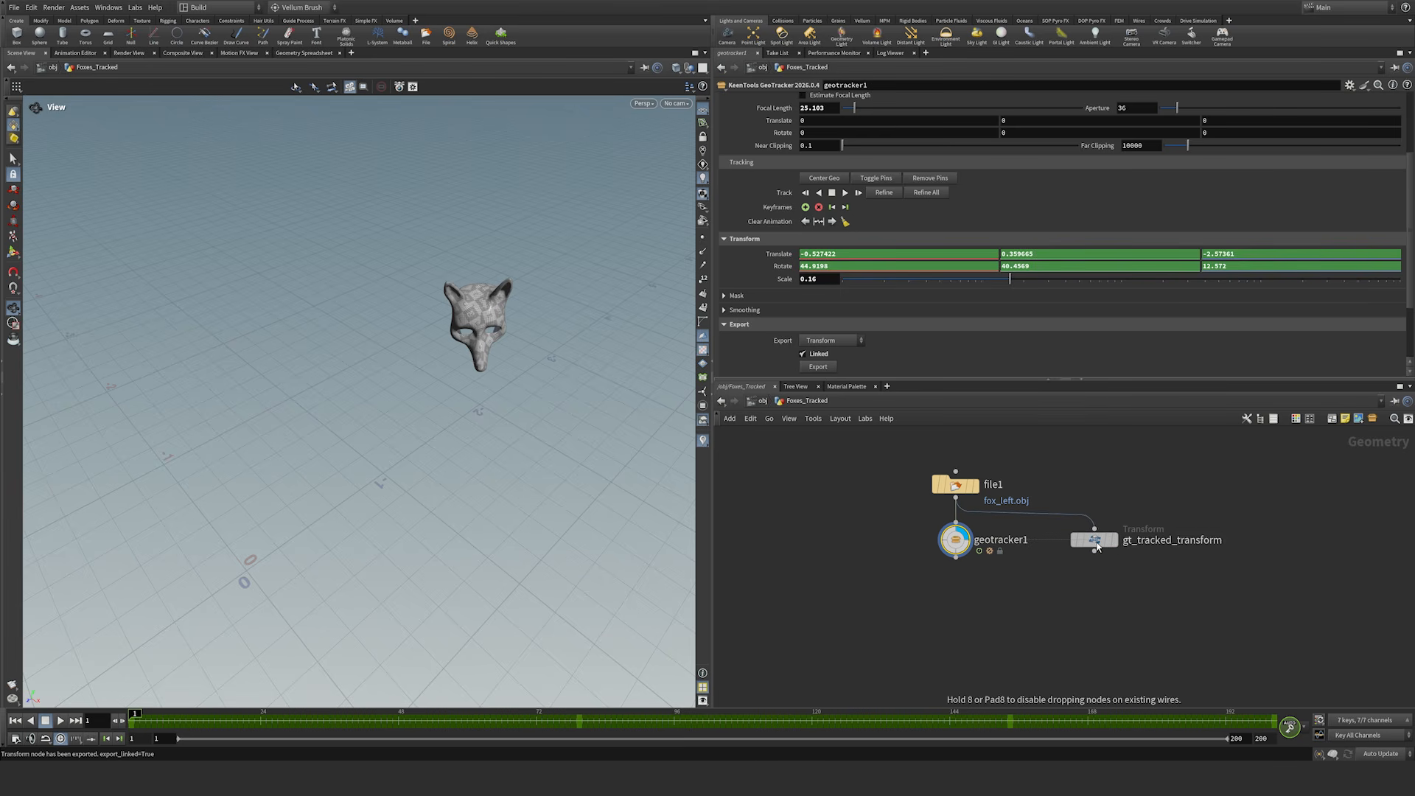
Step: Show the expressions behind the Uniform Scale, Rotate and Translate of the exported gt_tracked_transform
{"action": "left_click", "coordinate": [1095, 540]}
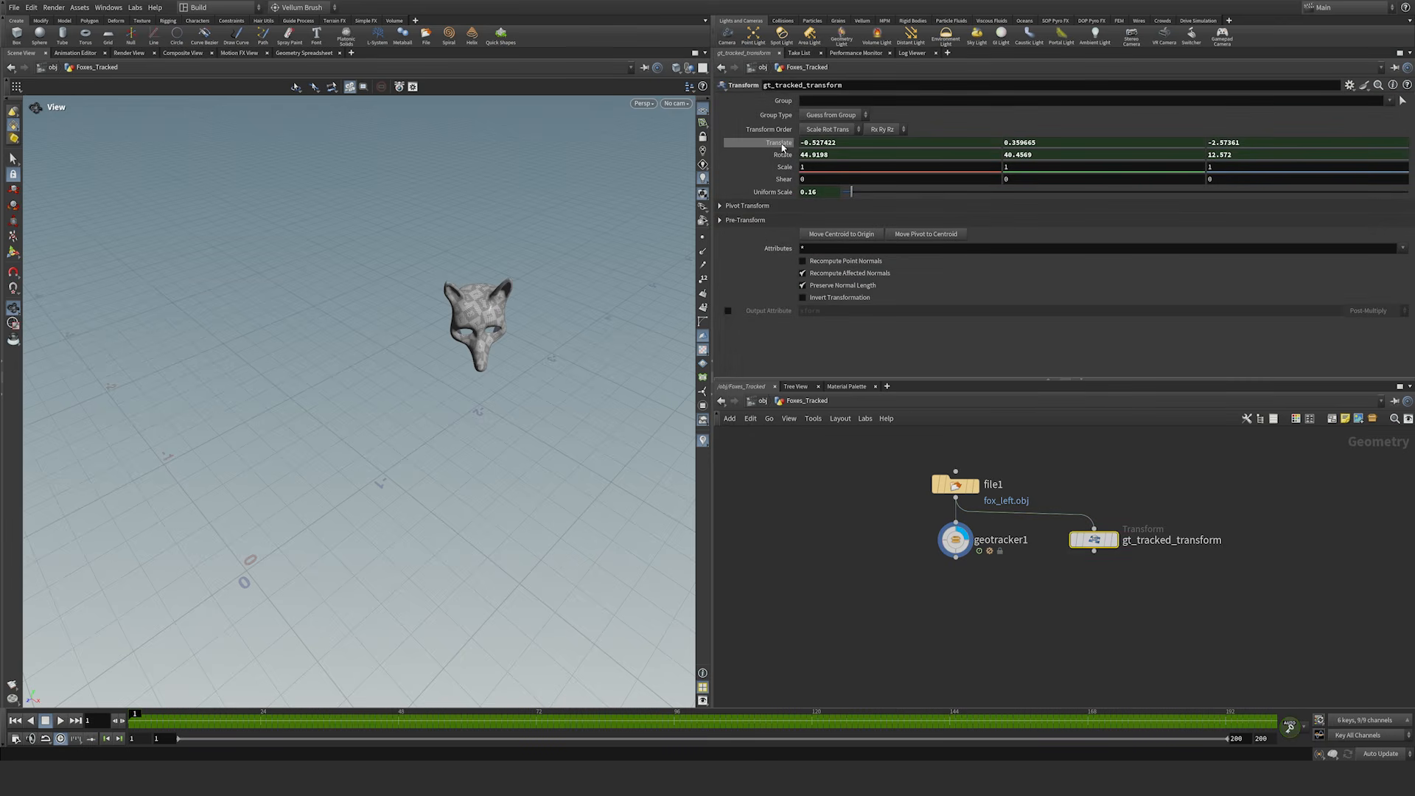
{"action": "left_click", "coordinate": [777, 192]}
{"action": "left_click", "coordinate": [782, 155]}
{"action": "left_click", "coordinate": [785, 145]}
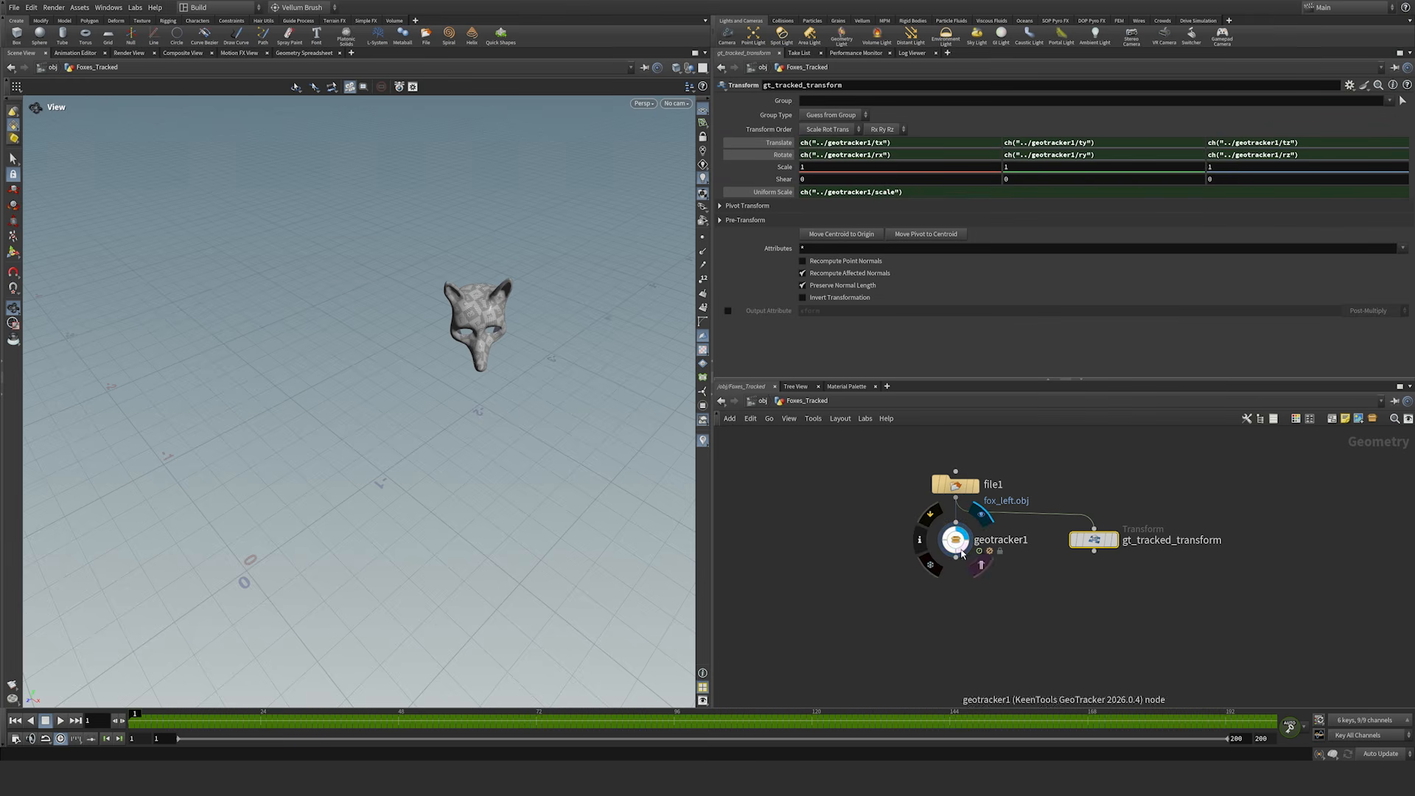
Step: Make gt_tracked_transform the displayed node instead of geotracker1, and start a wire from its input
{"action": "left_click_drag", "start_coordinate": [919, 568], "coordinate": [997, 523]}
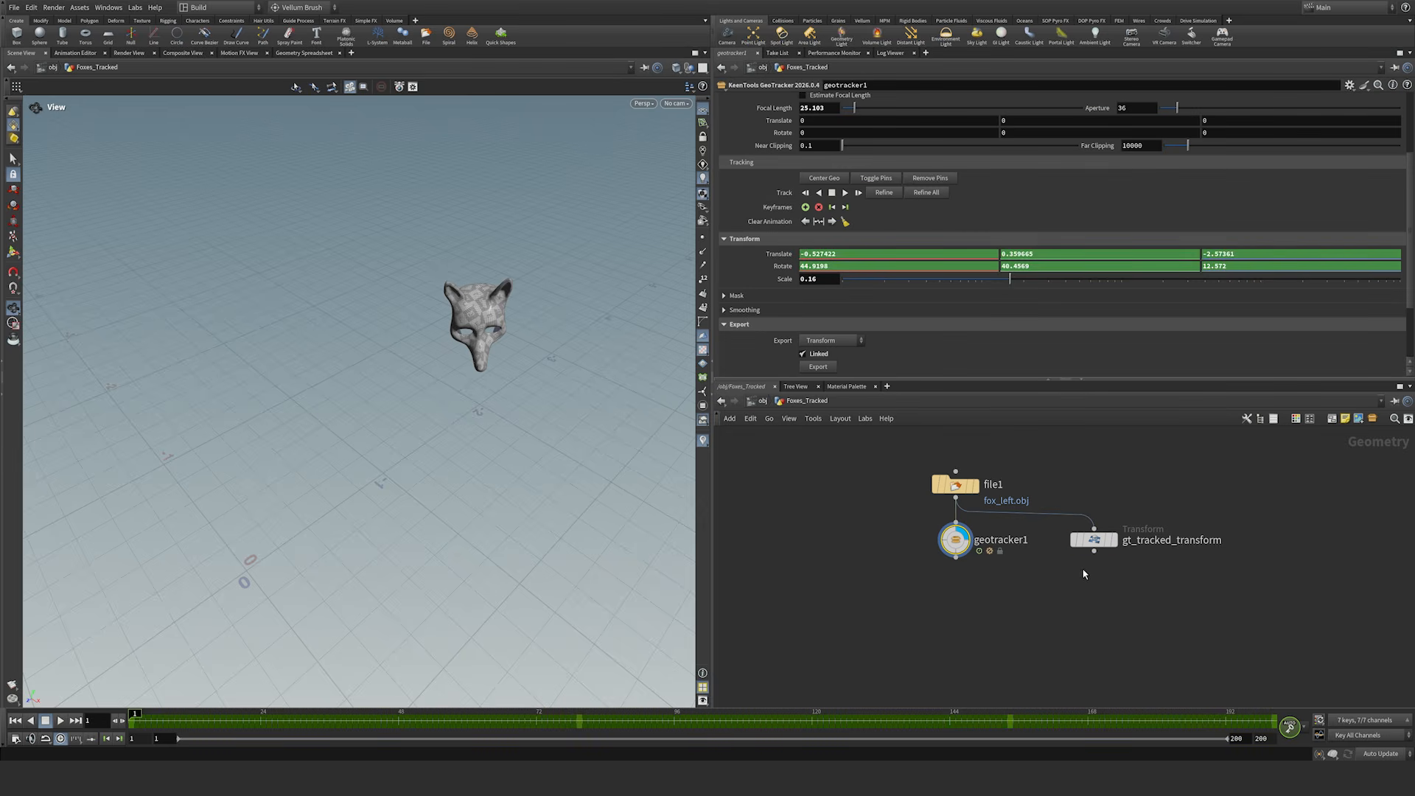
{"action": "left_click_drag", "start_coordinate": [1052, 571], "coordinate": [1160, 510]}
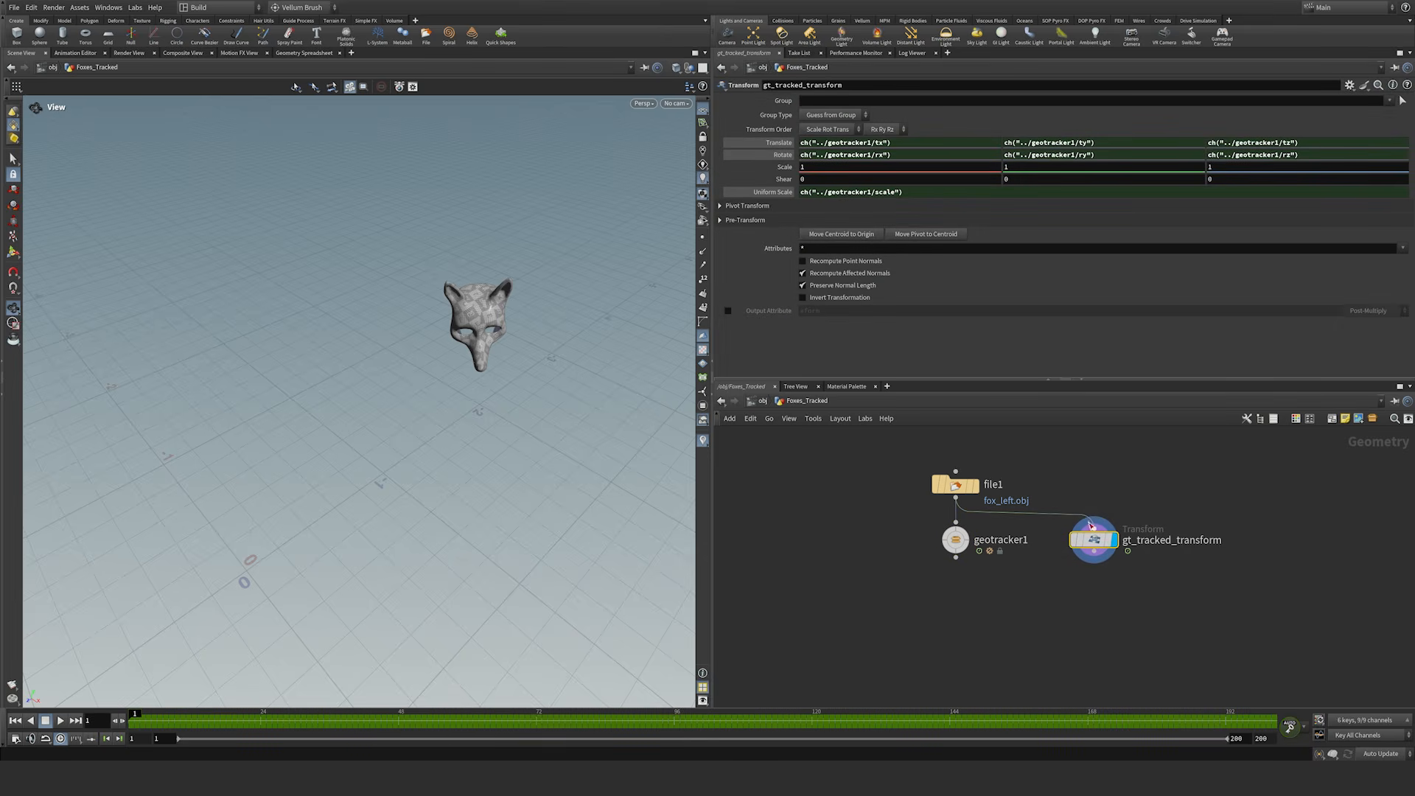
{"action": "mouse_move", "coordinate": [960, 475]}
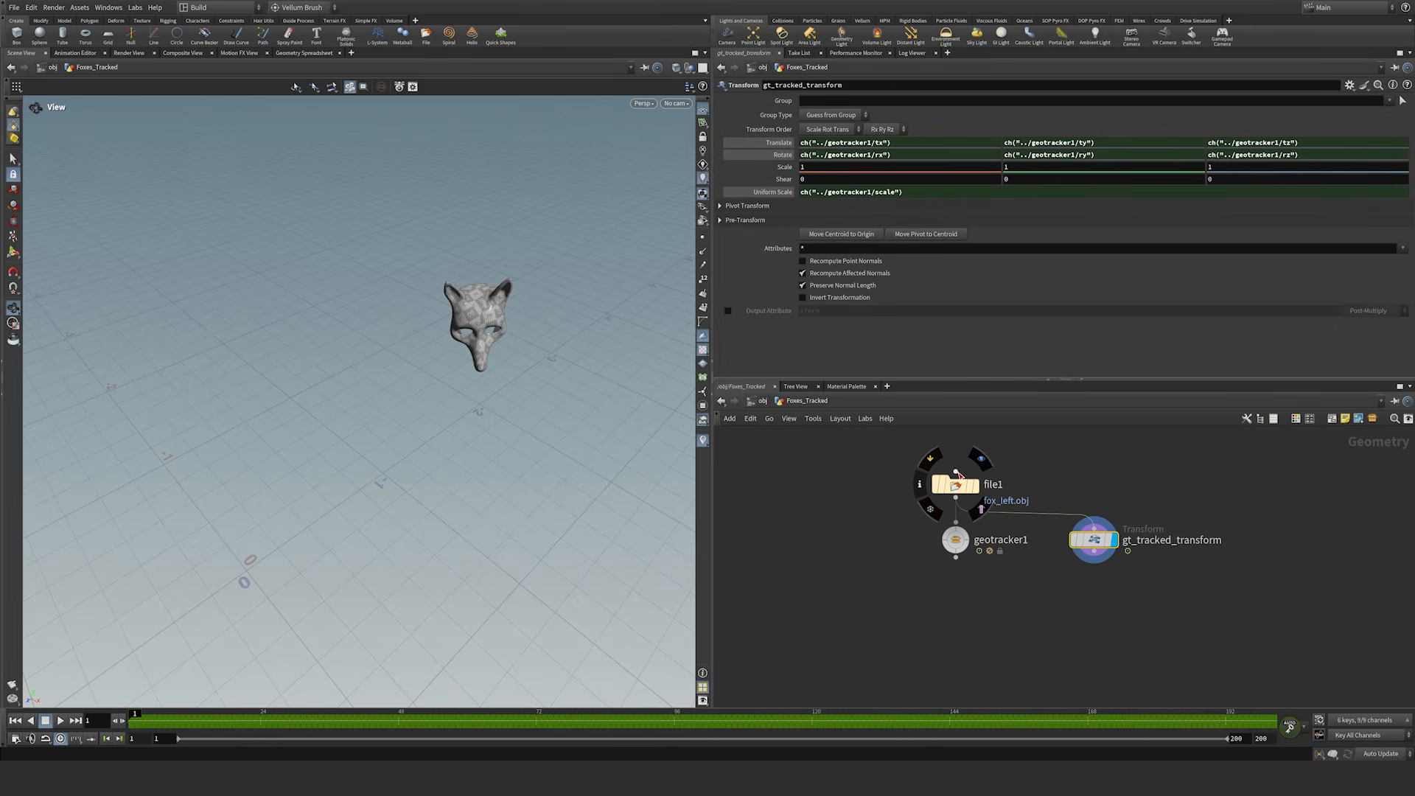
{"action": "left_click", "coordinate": [1097, 527]}
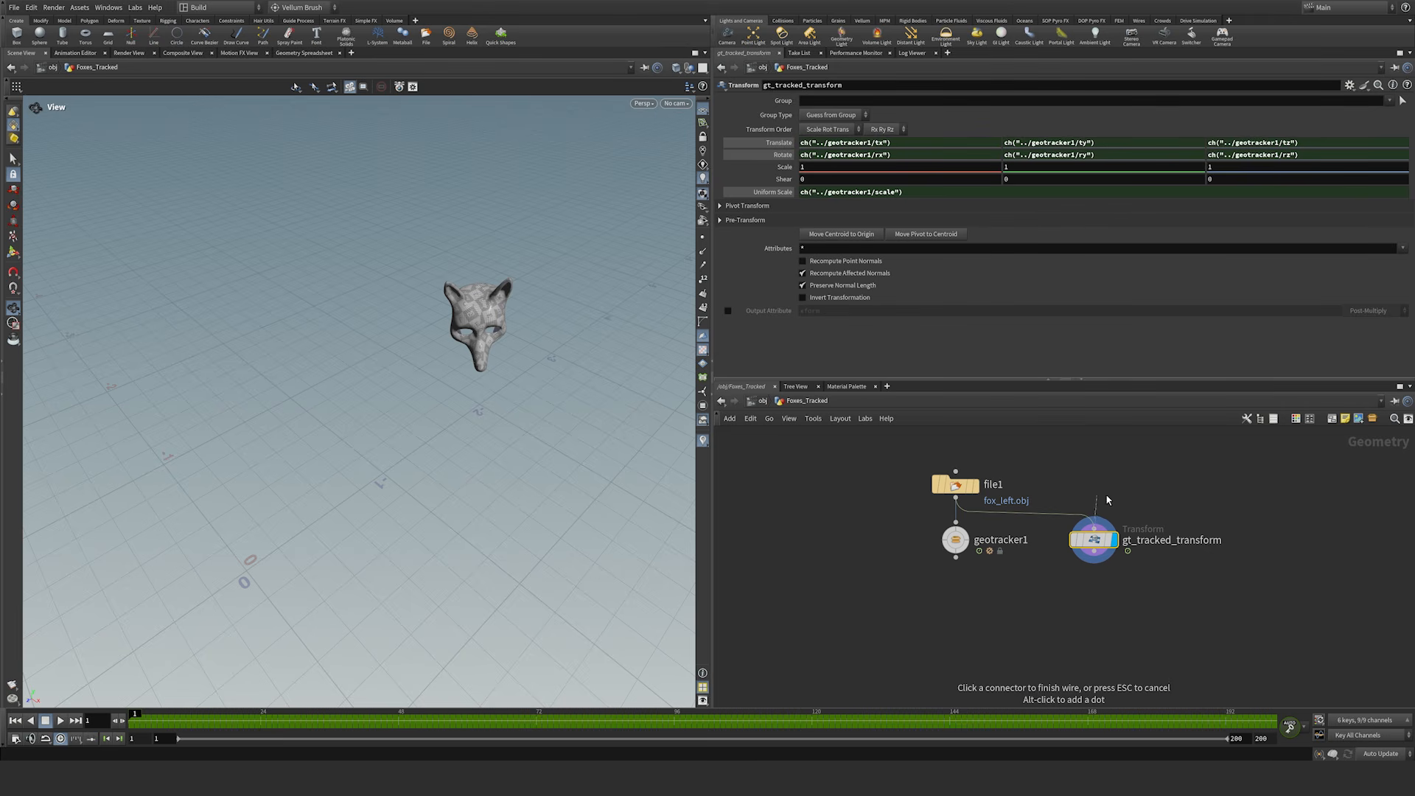
Step: Disconnect gt_tracked_transform from file1, then wire the file1 output back into its input
{"action": "left_click", "coordinate": [1111, 467]}
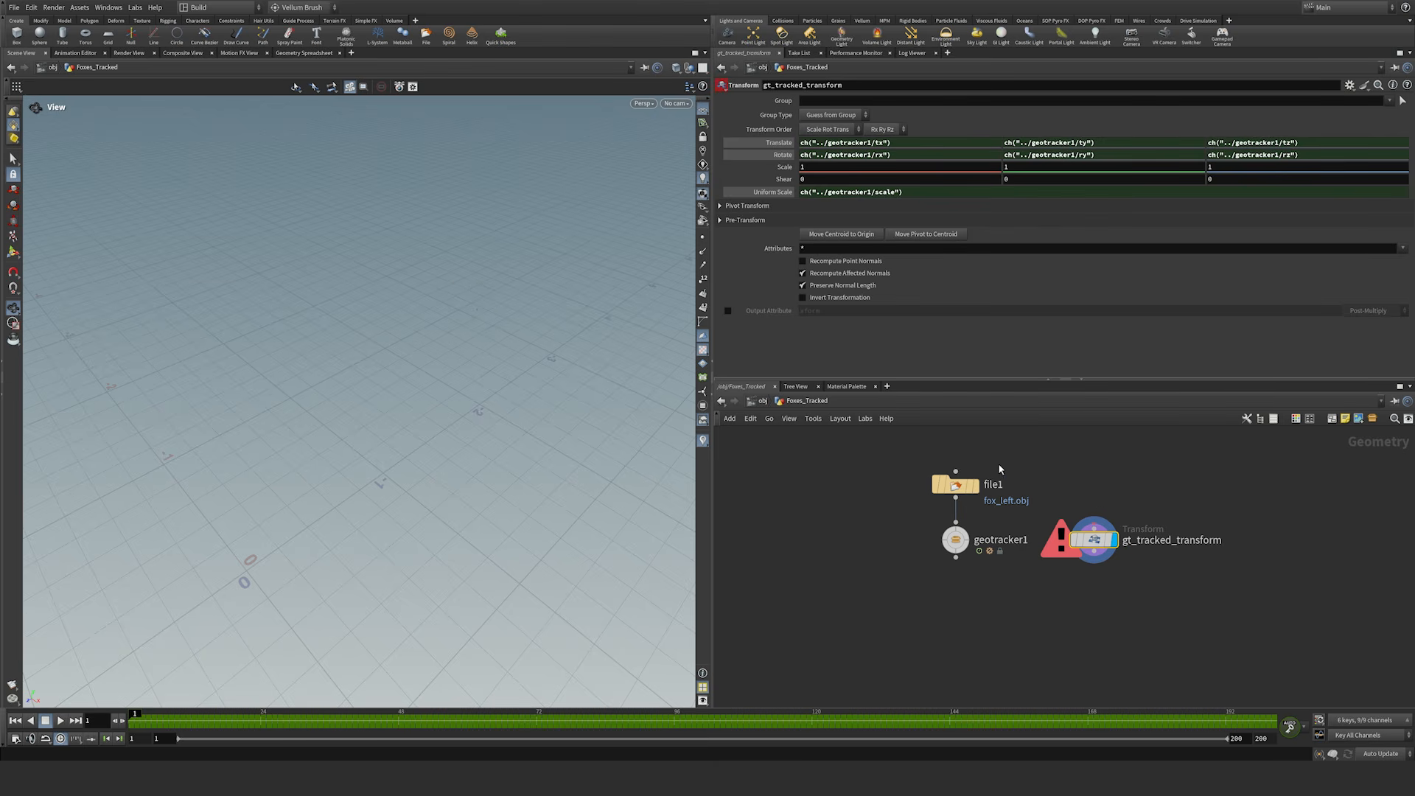
{"action": "left_click_drag", "start_coordinate": [913, 458], "coordinate": [909, 506]}
{"action": "left_click_drag", "start_coordinate": [1162, 464], "coordinate": [1041, 569]}
{"action": "left_click_drag", "start_coordinate": [956, 499], "coordinate": [1128, 521]}
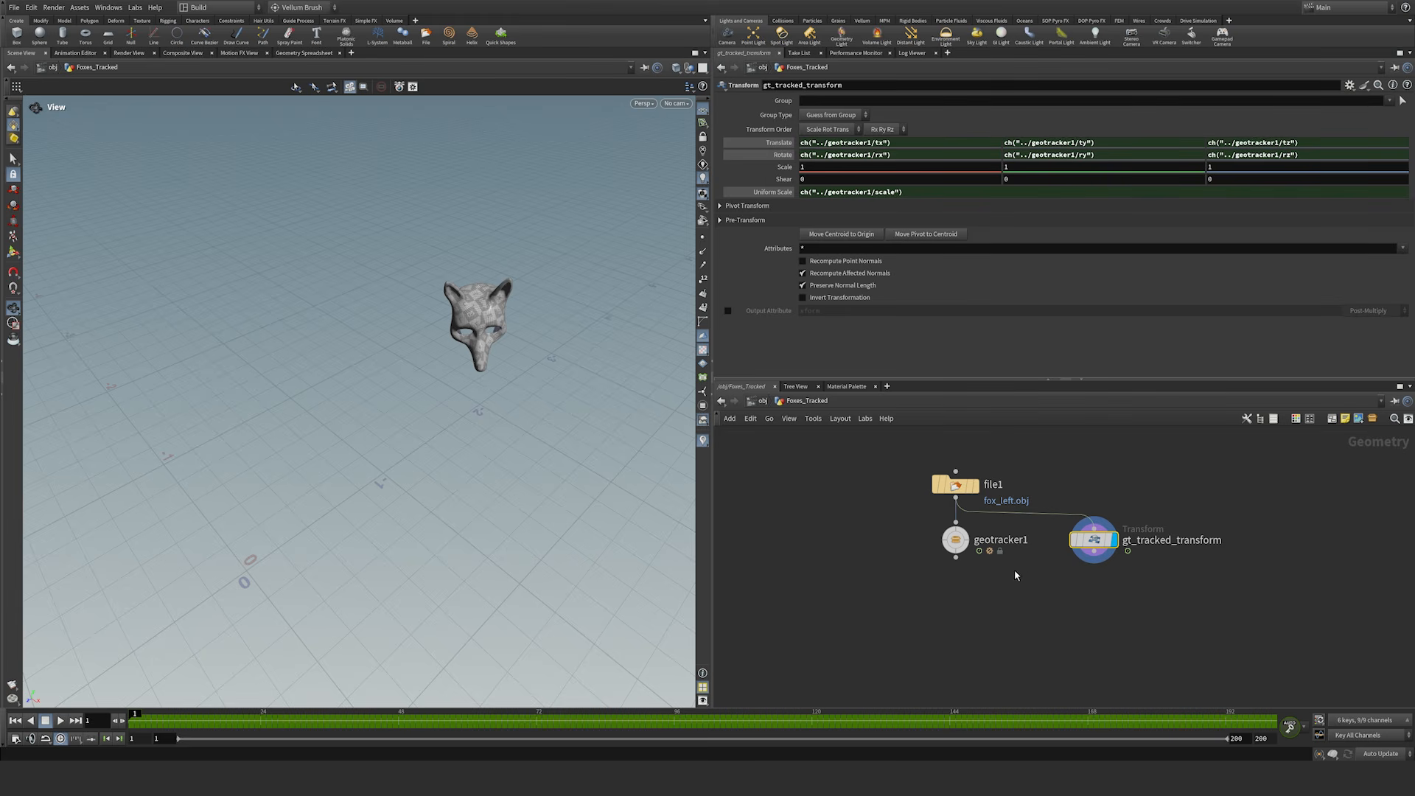
Step: Turn off Linked in geotracker1's export settings and export the tracked motion as a new transform node
{"action": "left_click_drag", "start_coordinate": [1010, 585], "coordinate": [915, 516]}
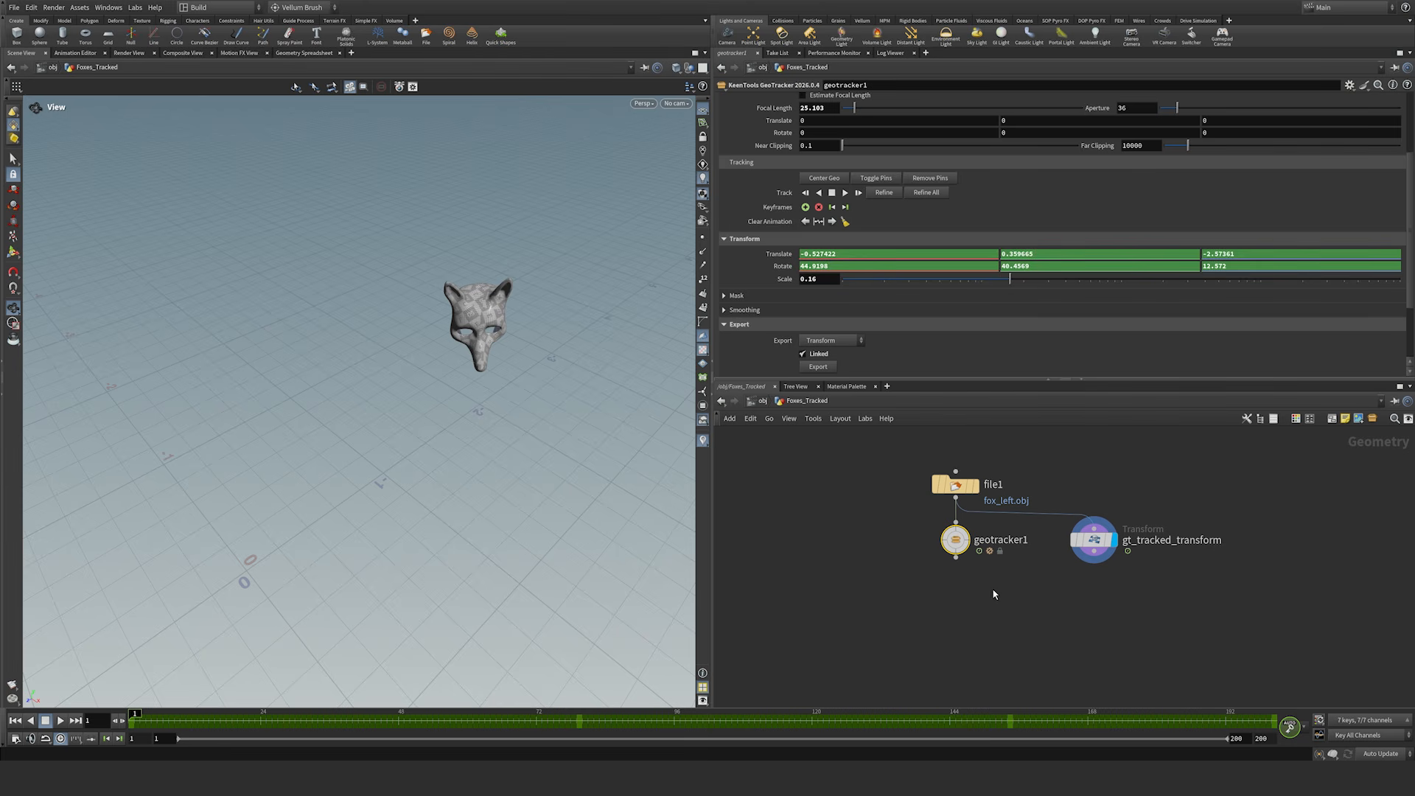
{"action": "left_click_drag", "start_coordinate": [1032, 579], "coordinate": [875, 479]}
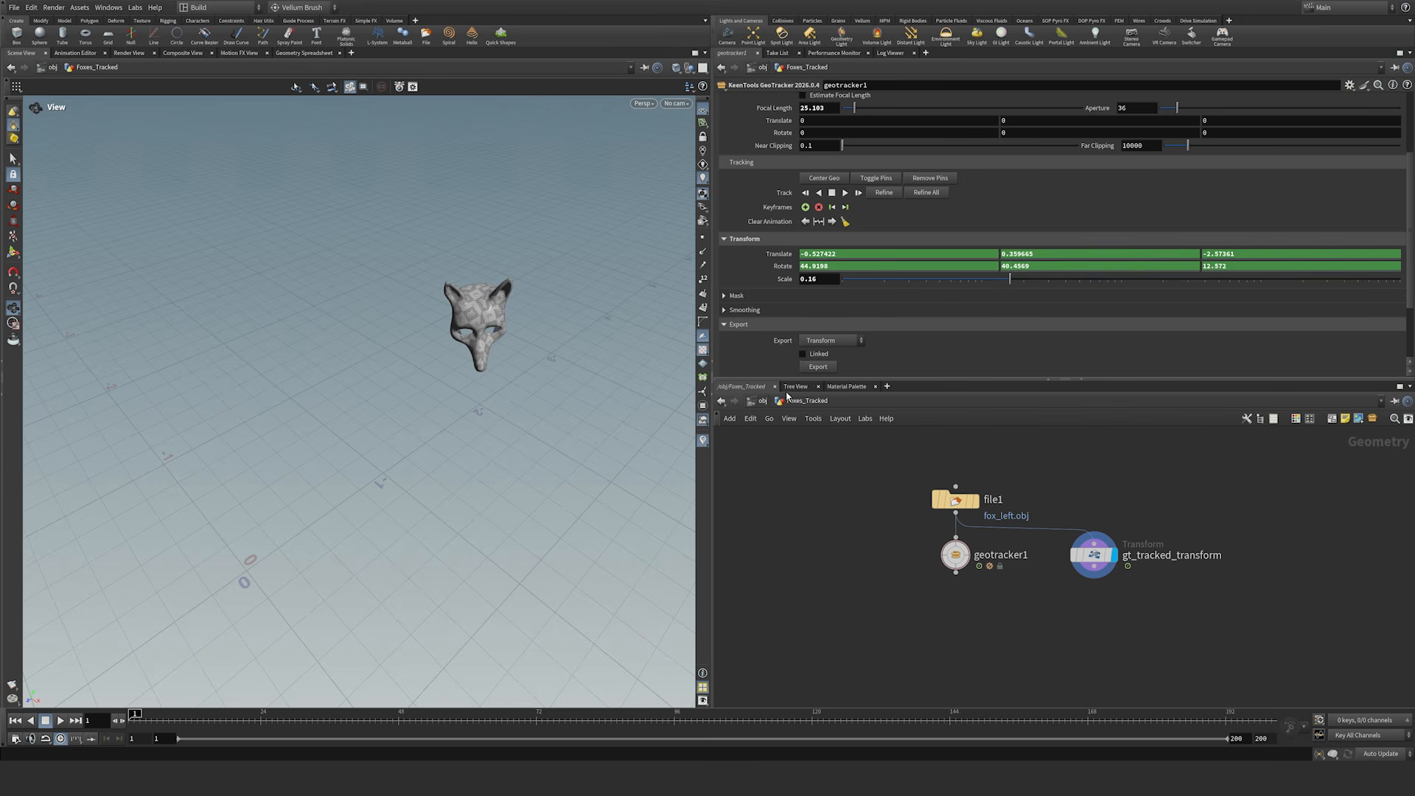
{"action": "left_click", "coordinate": [818, 367]}
{"action": "left_click_drag", "start_coordinate": [1055, 560], "coordinate": [1220, 523]}
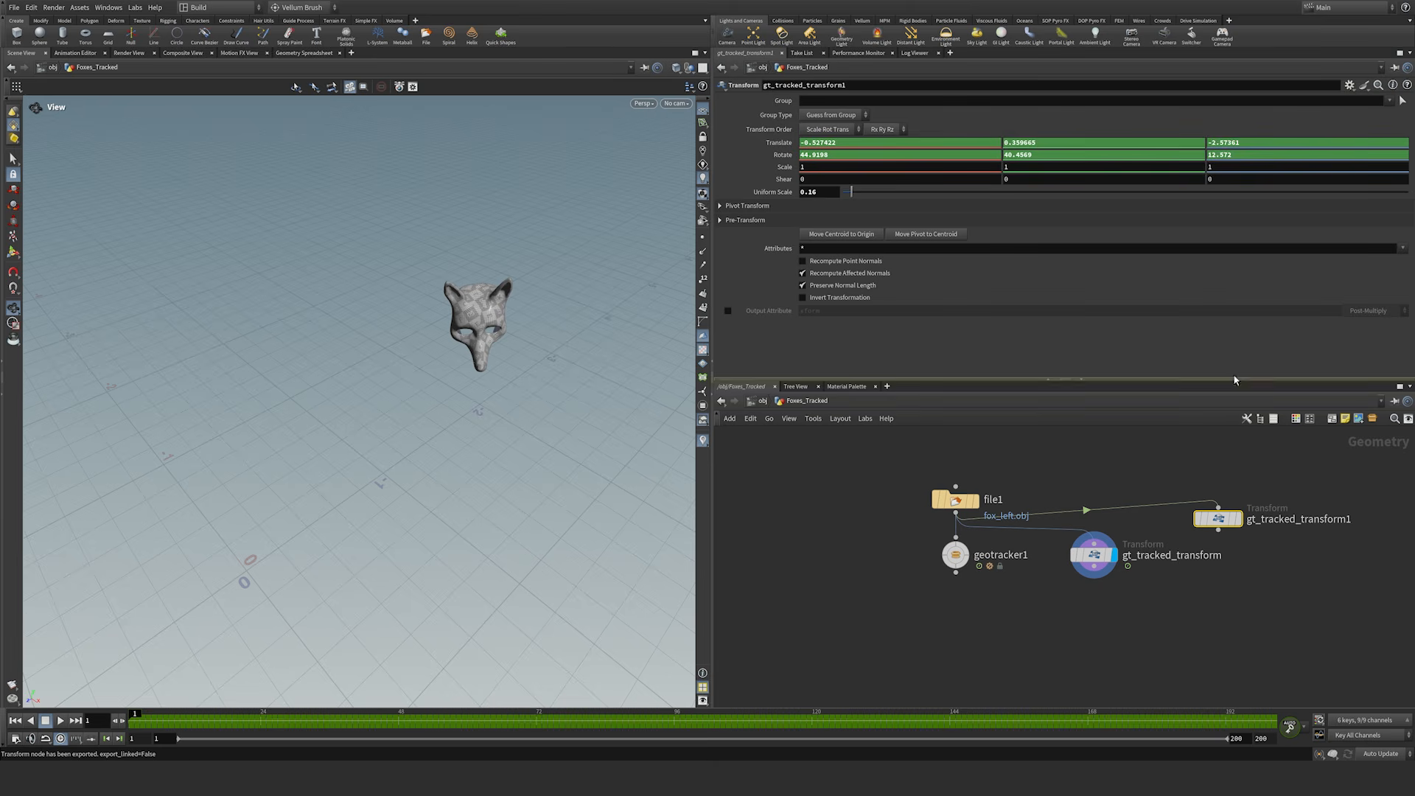
Step: Examine the Translate and Rotate channels of the newly exported transform as both expressions and values
{"action": "left_click", "coordinate": [785, 156]}
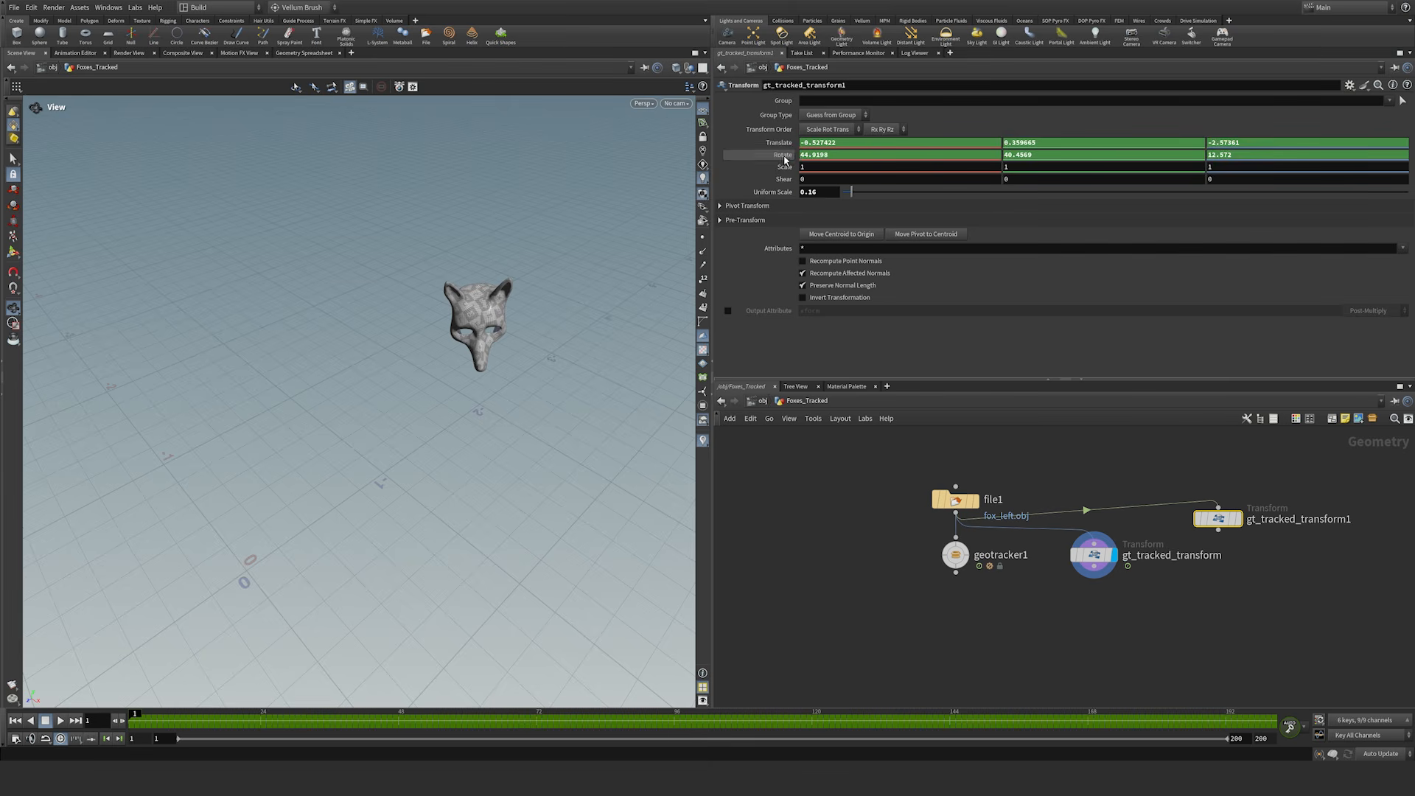
{"action": "left_click", "coordinate": [781, 143]}
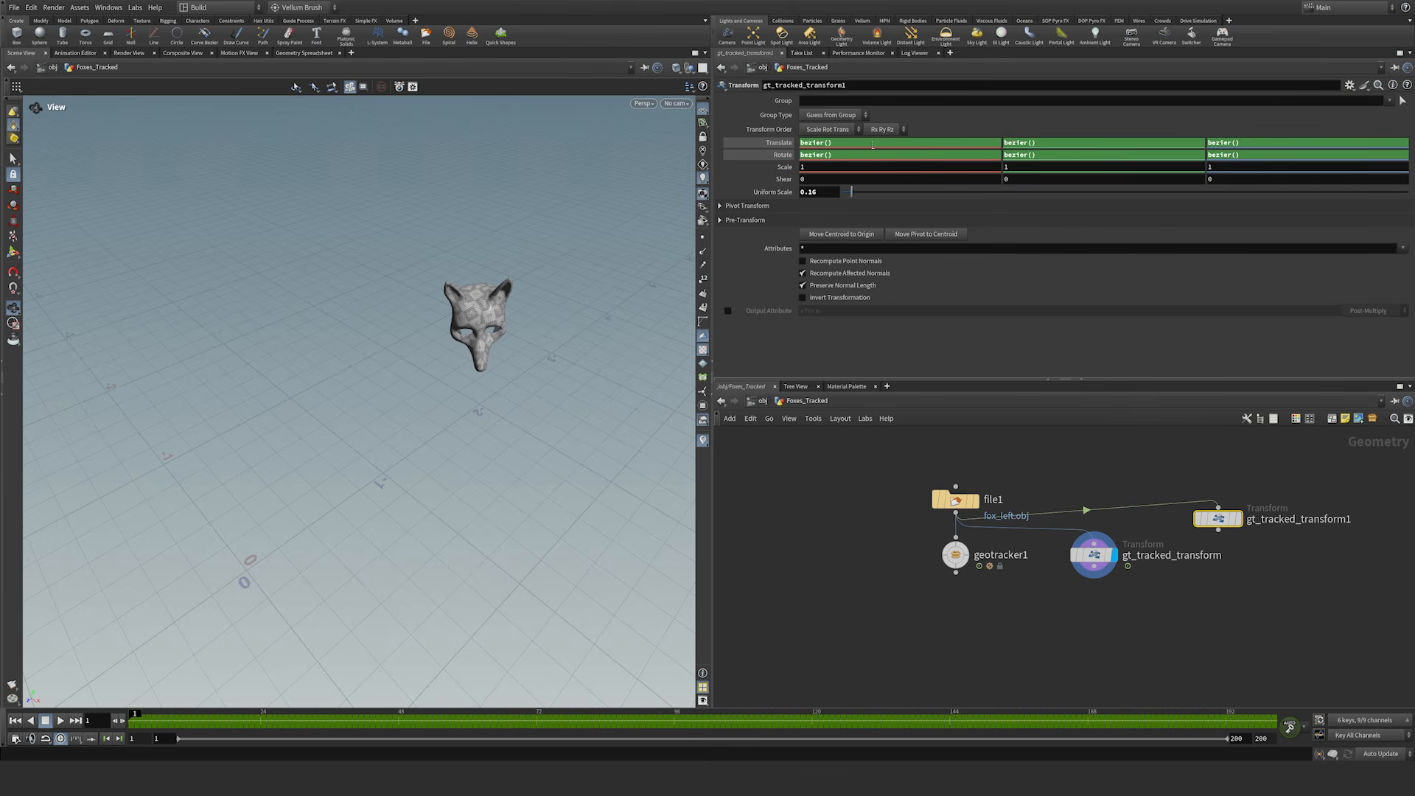
{"action": "left_click", "coordinate": [781, 143]}
{"action": "left_click", "coordinate": [783, 155]}
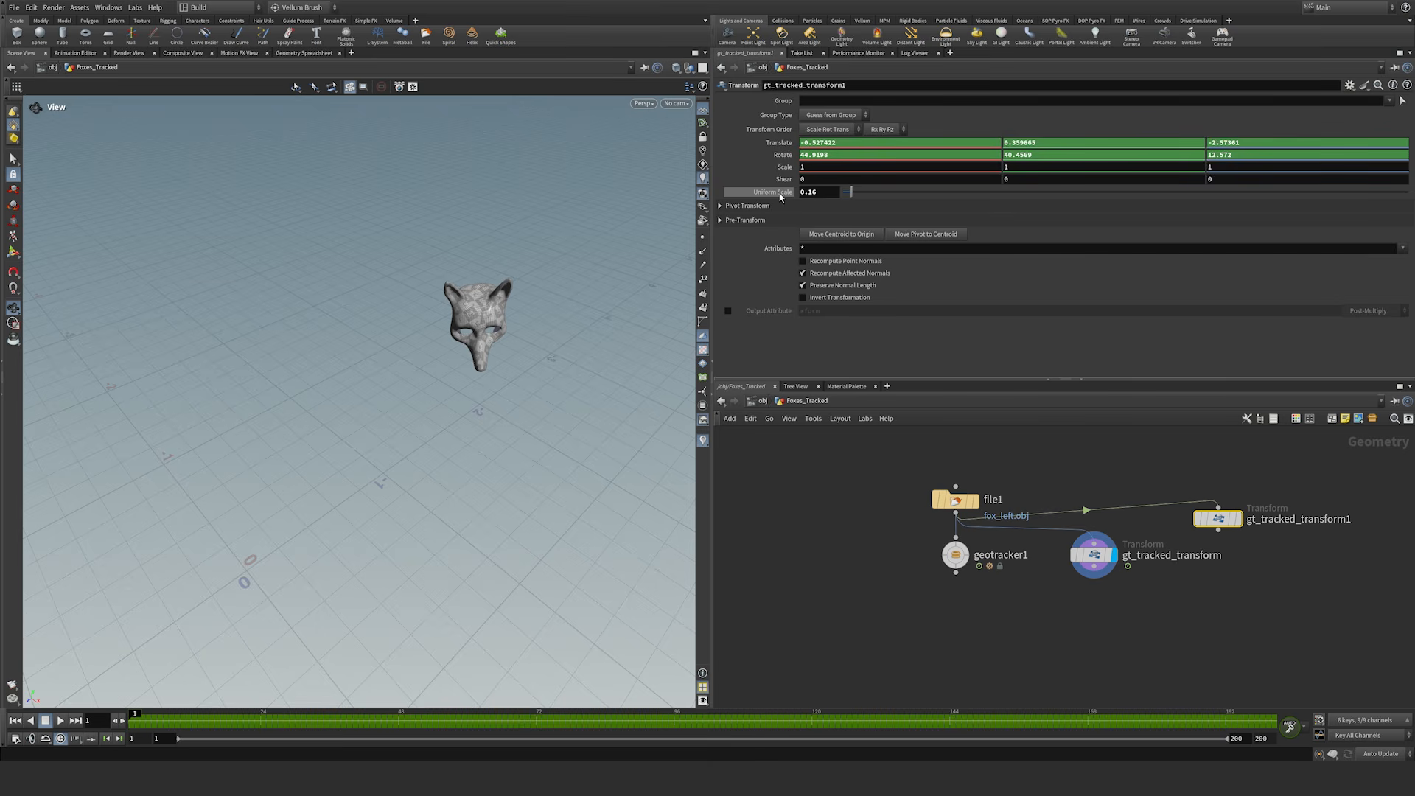
Step: Raise geotracker1's Scale to about 0.763 and inspect the parameters of the unlinked gt_tracked_transform1
{"action": "left_click", "coordinate": [955, 555]}
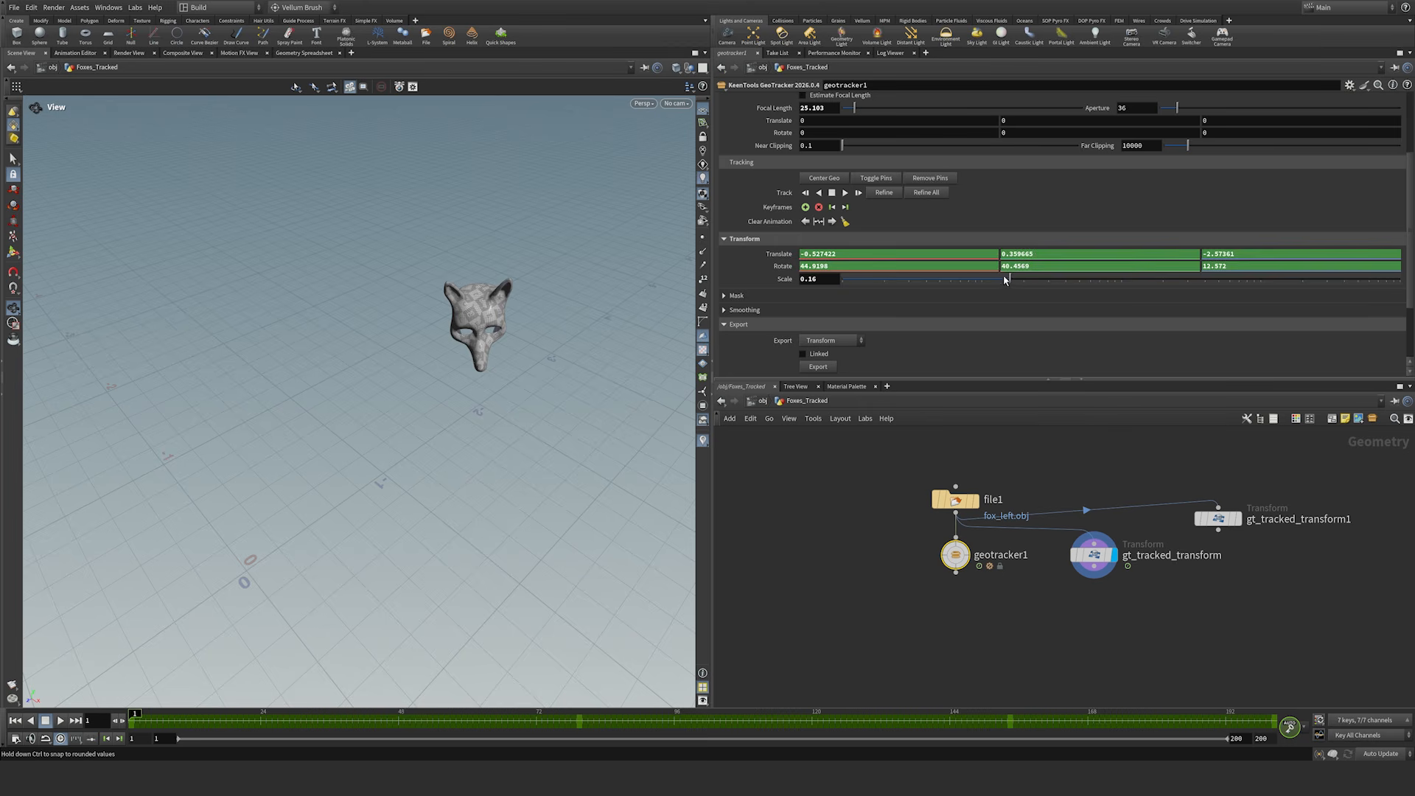
{"action": "left_click_drag", "start_coordinate": [1010, 280], "coordinate": [1105, 288]}
{"action": "left_click_drag", "start_coordinate": [1260, 547], "coordinate": [1203, 486]}
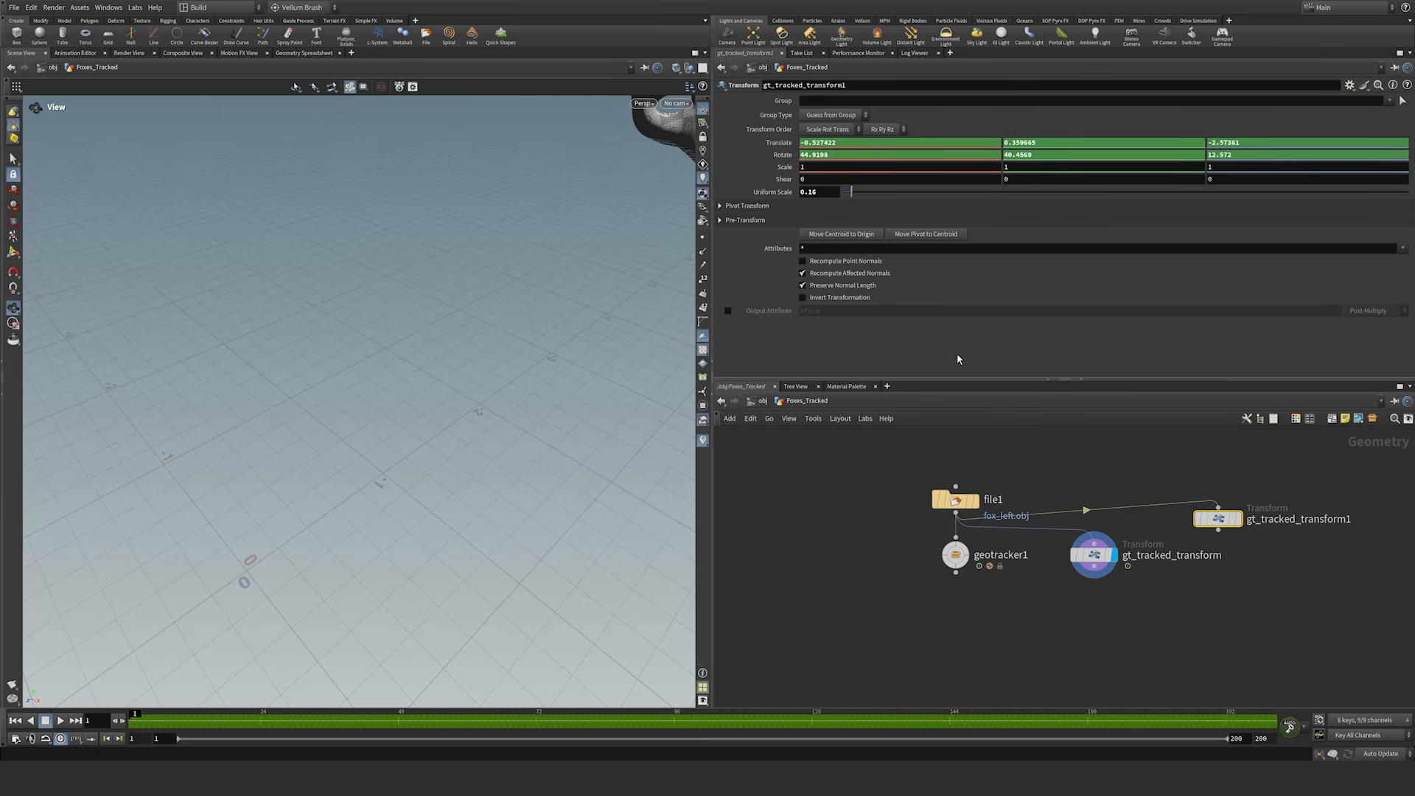
Step: Compare the Translate, Rotate and Uniform Scale values of the linked gt_tracked_transform with those of gt_tracked_transform1
{"action": "left_click_drag", "start_coordinate": [1119, 594], "coordinate": [1072, 527]}
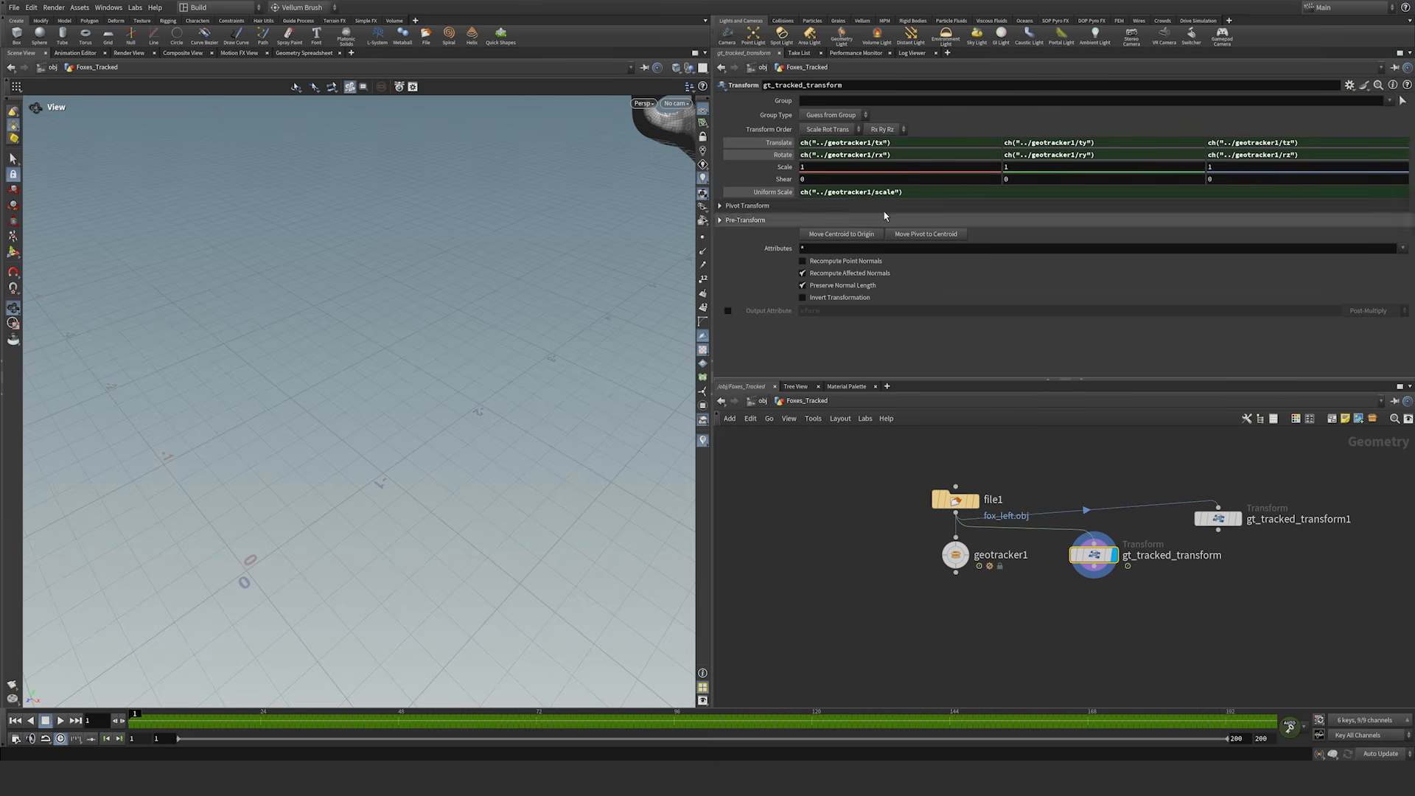
{"action": "left_click", "coordinate": [785, 194]}
{"action": "left_click", "coordinate": [782, 155]}
{"action": "left_click", "coordinate": [779, 142]}
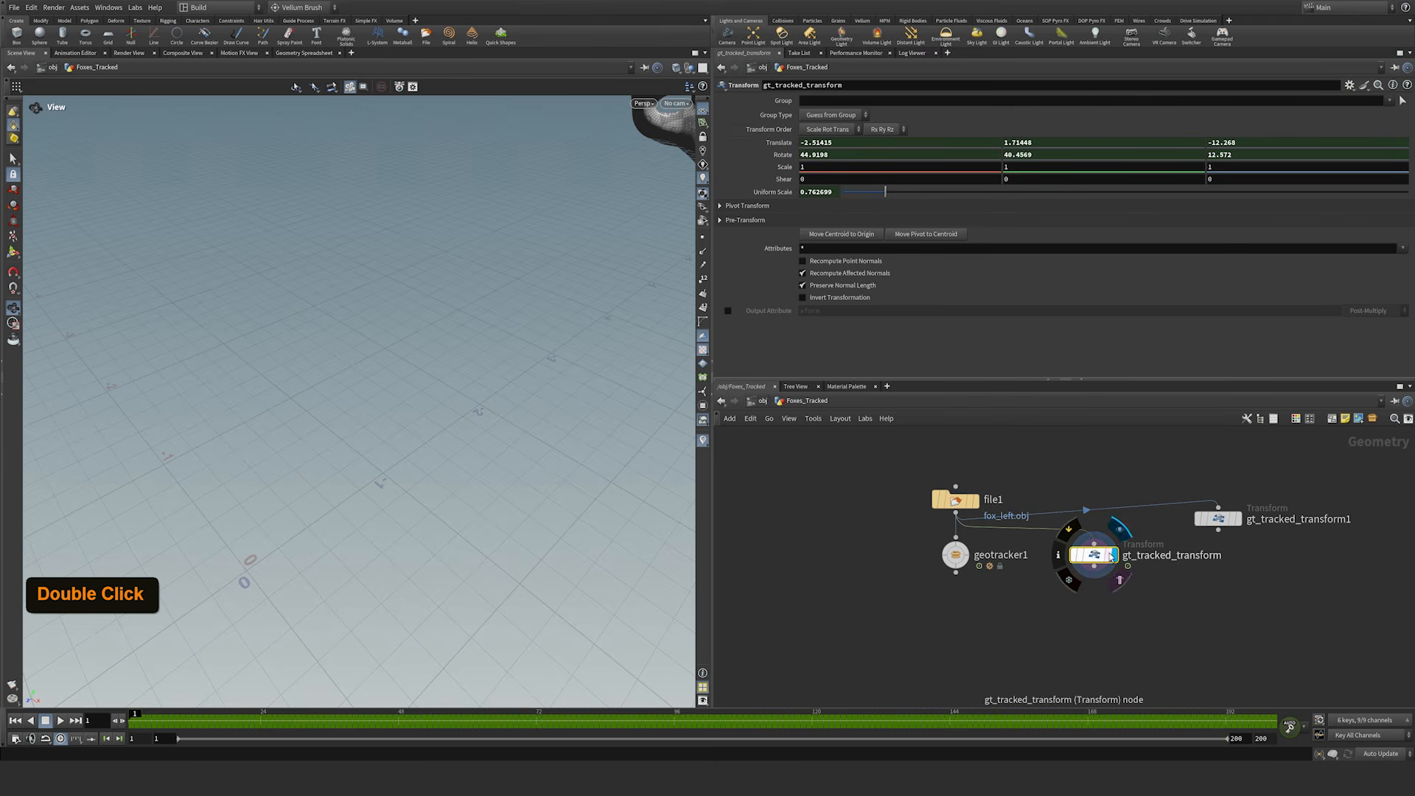
{"action": "left_click_drag", "start_coordinate": [1259, 555], "coordinate": [1195, 487]}
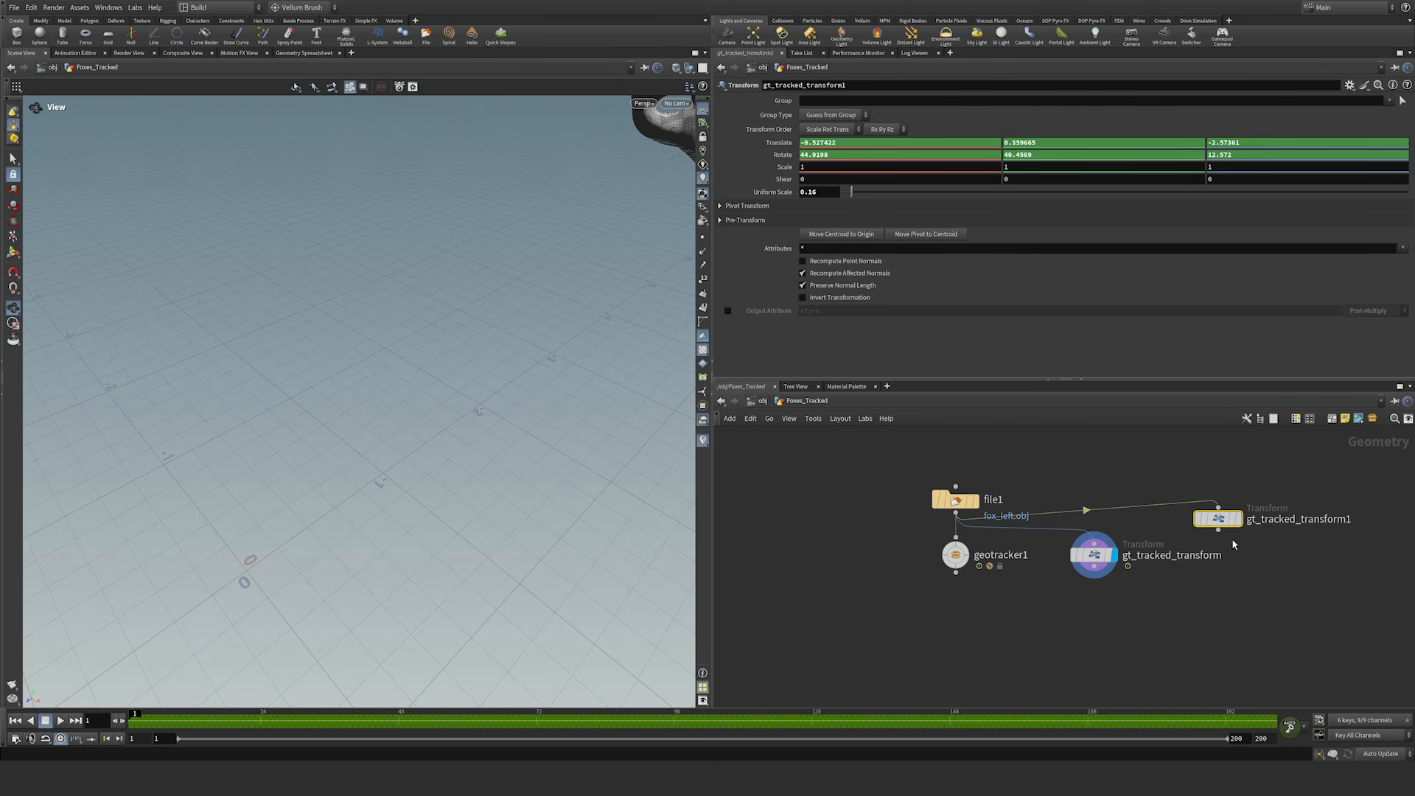
Step: Set geotracker1's Scale to 0.16
{"action": "left_click", "coordinate": [955, 554]}
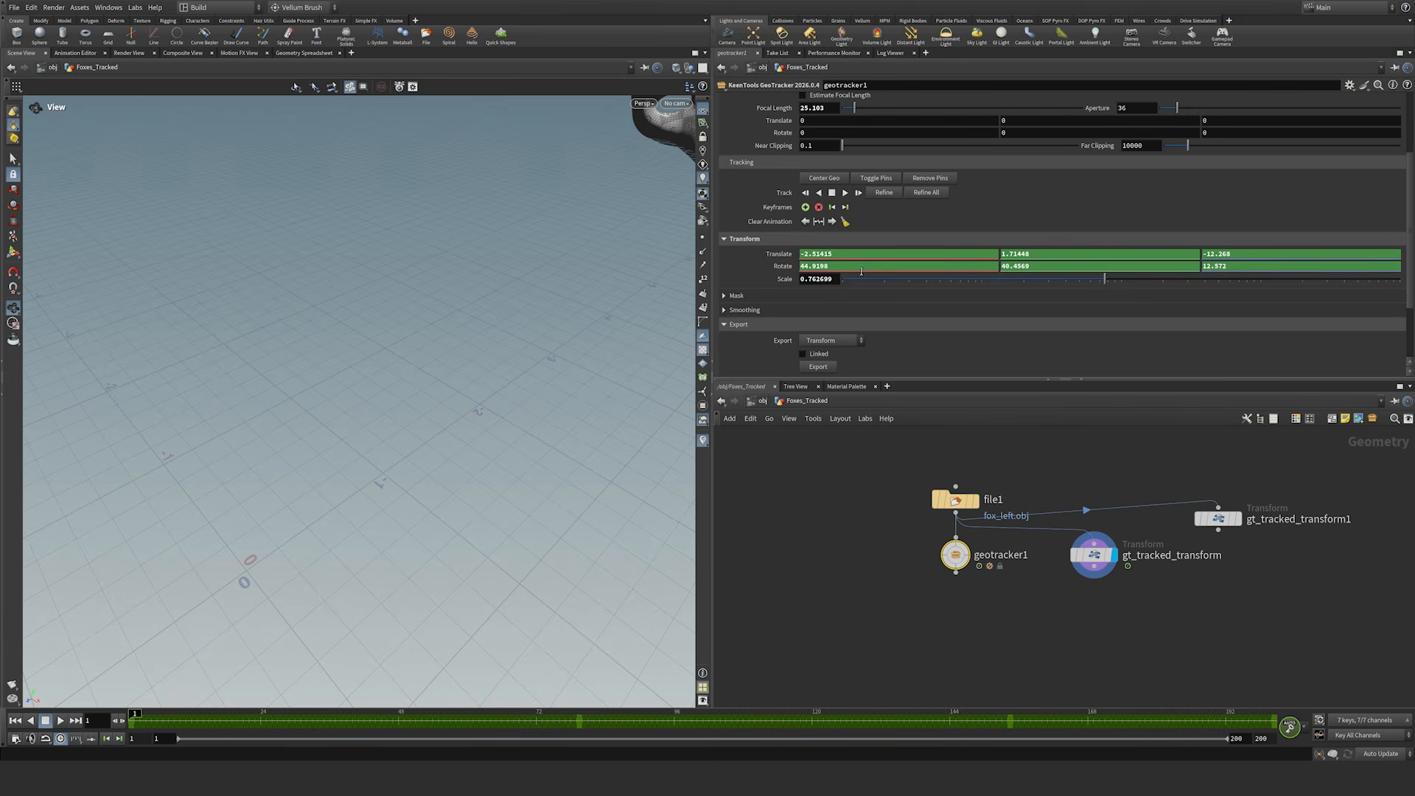
{"action": "left_click", "coordinate": [840, 279]}
{"action": "type", "text": "0.16"}
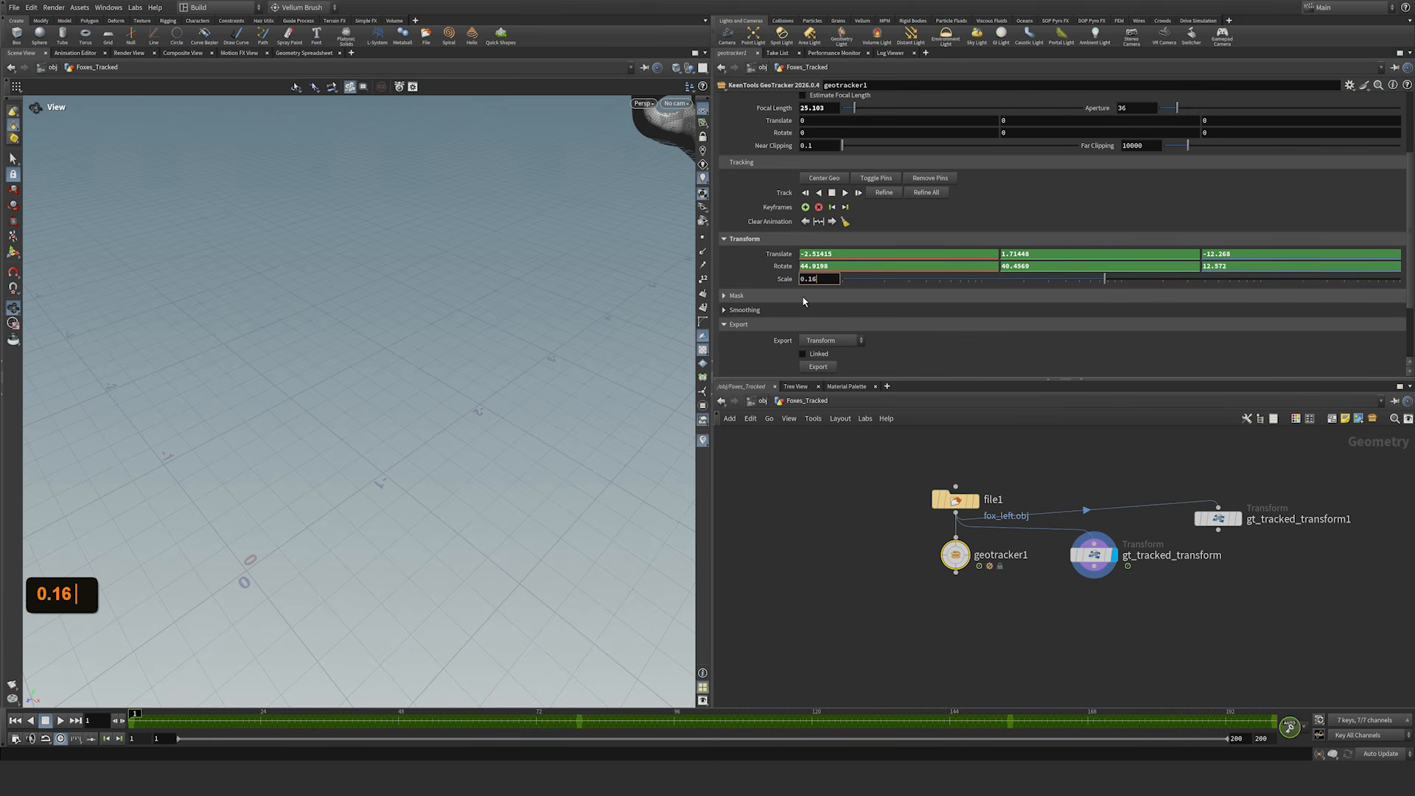
{"action": "key", "text": "Return"}
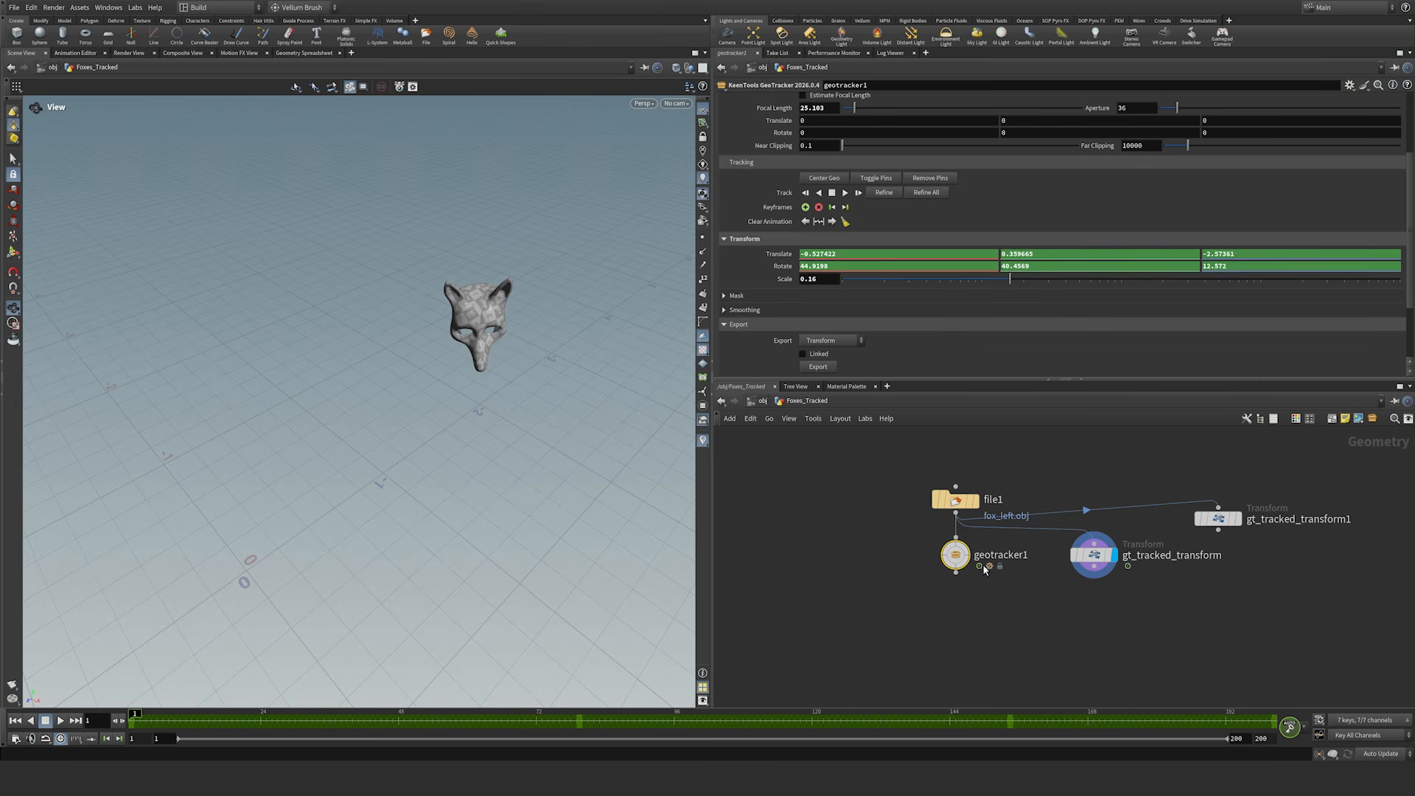
Step: Line up gt_tracked_transform1 beside the linked transform node and cut its wire from file1
{"action": "left_click_drag", "start_coordinate": [1219, 524], "coordinate": [1256, 562]}
{"action": "left_click_drag", "start_coordinate": [1127, 614], "coordinate": [930, 479]}
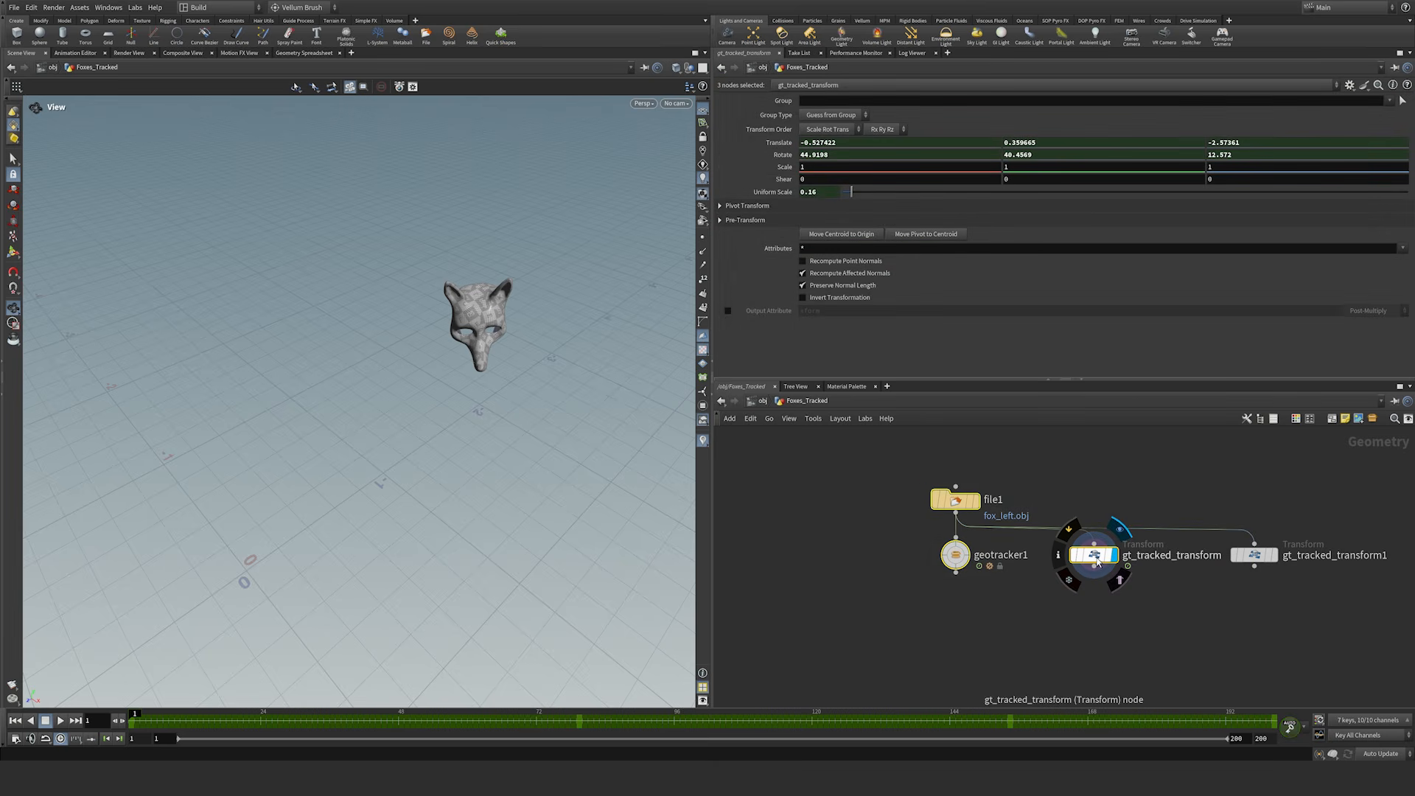
{"action": "left_click_drag", "start_coordinate": [1130, 614], "coordinate": [907, 465]}
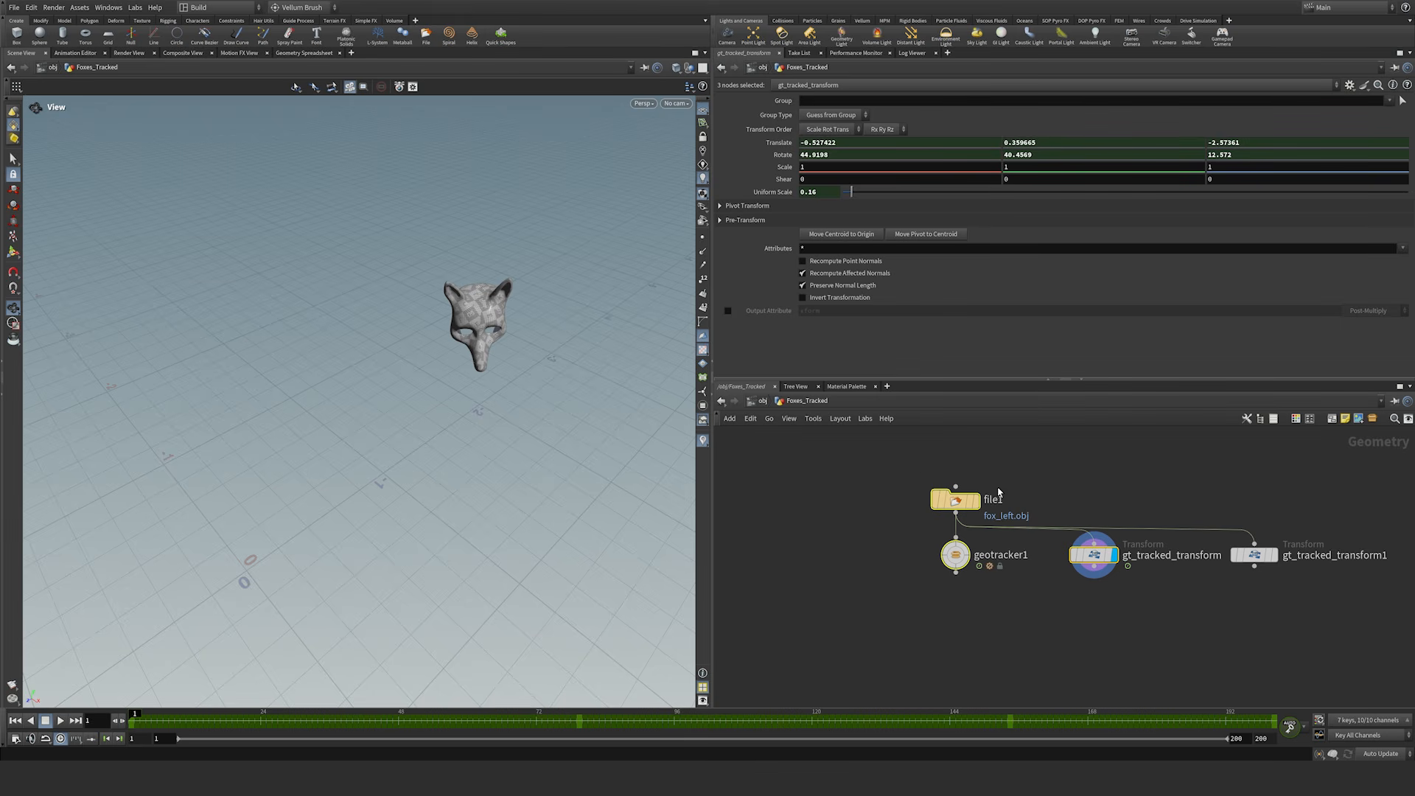
{"action": "left_click_drag", "start_coordinate": [1293, 609], "coordinate": [1229, 478]}
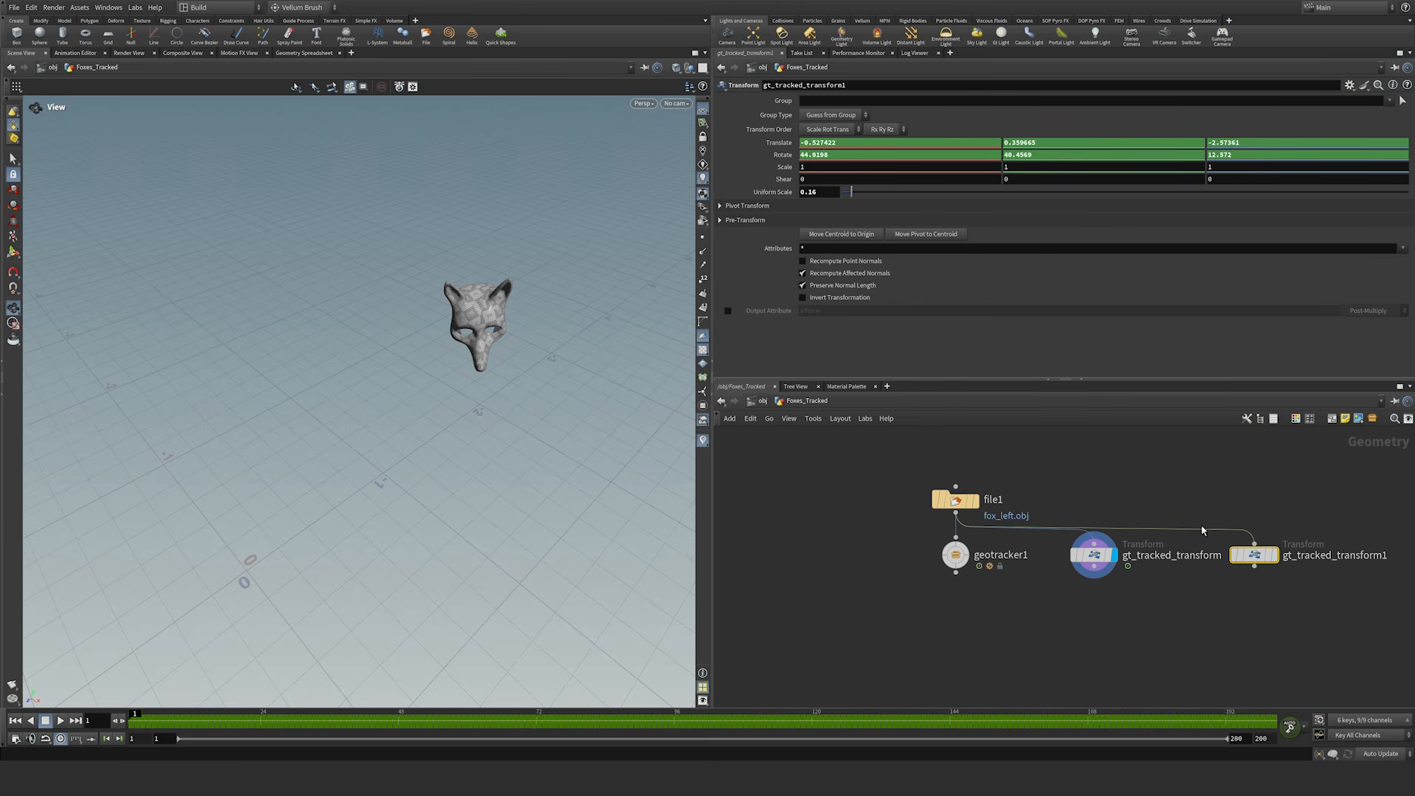
{"action": "key", "text": "y"}
{"action": "left_click_drag", "start_coordinate": [1199, 524], "coordinate": [1217, 538]}
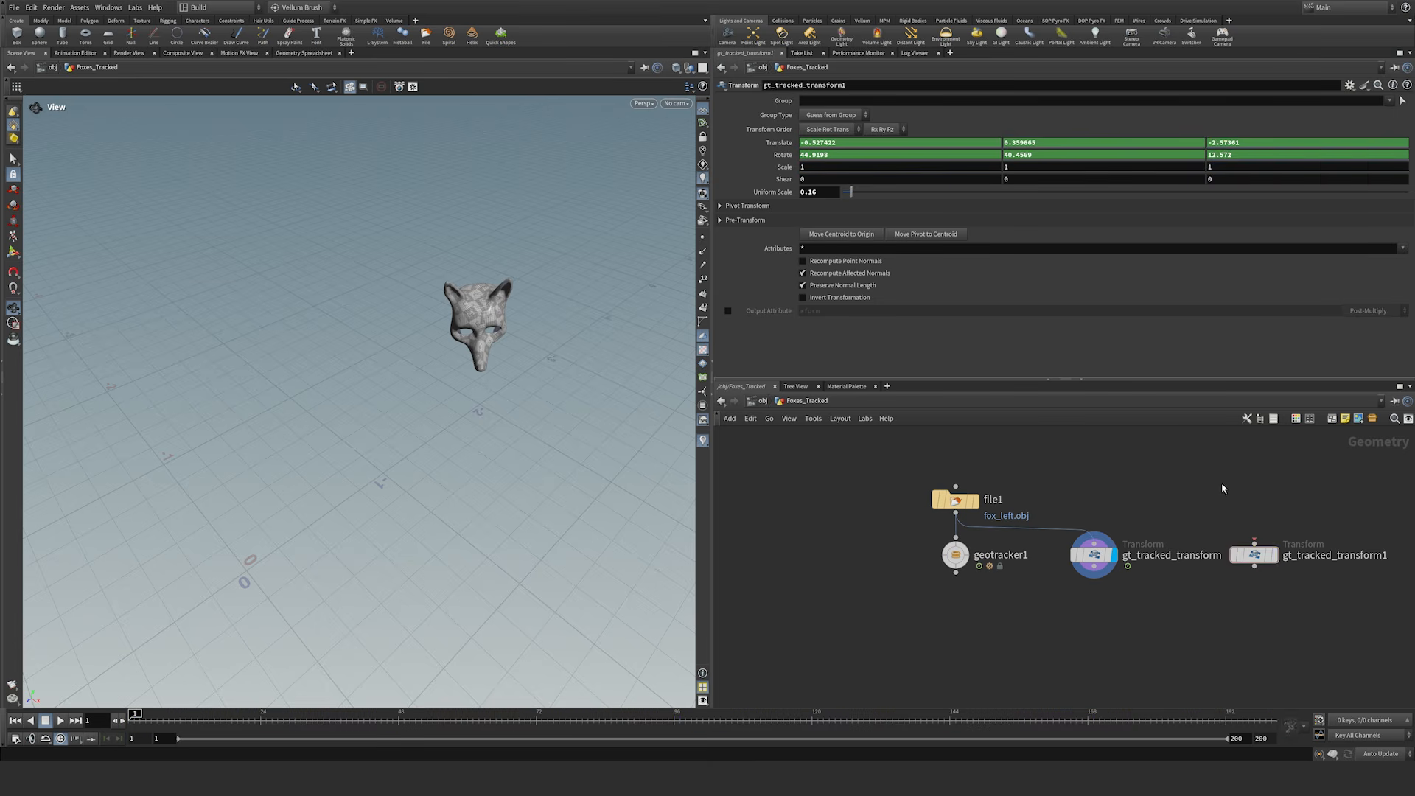
Step: Add a Box node above gt_tracked_transform1, wire it into the transform and turn on the transform's display
{"action": "key", "text": "Tab"}
{"action": "type", "text": "box"}
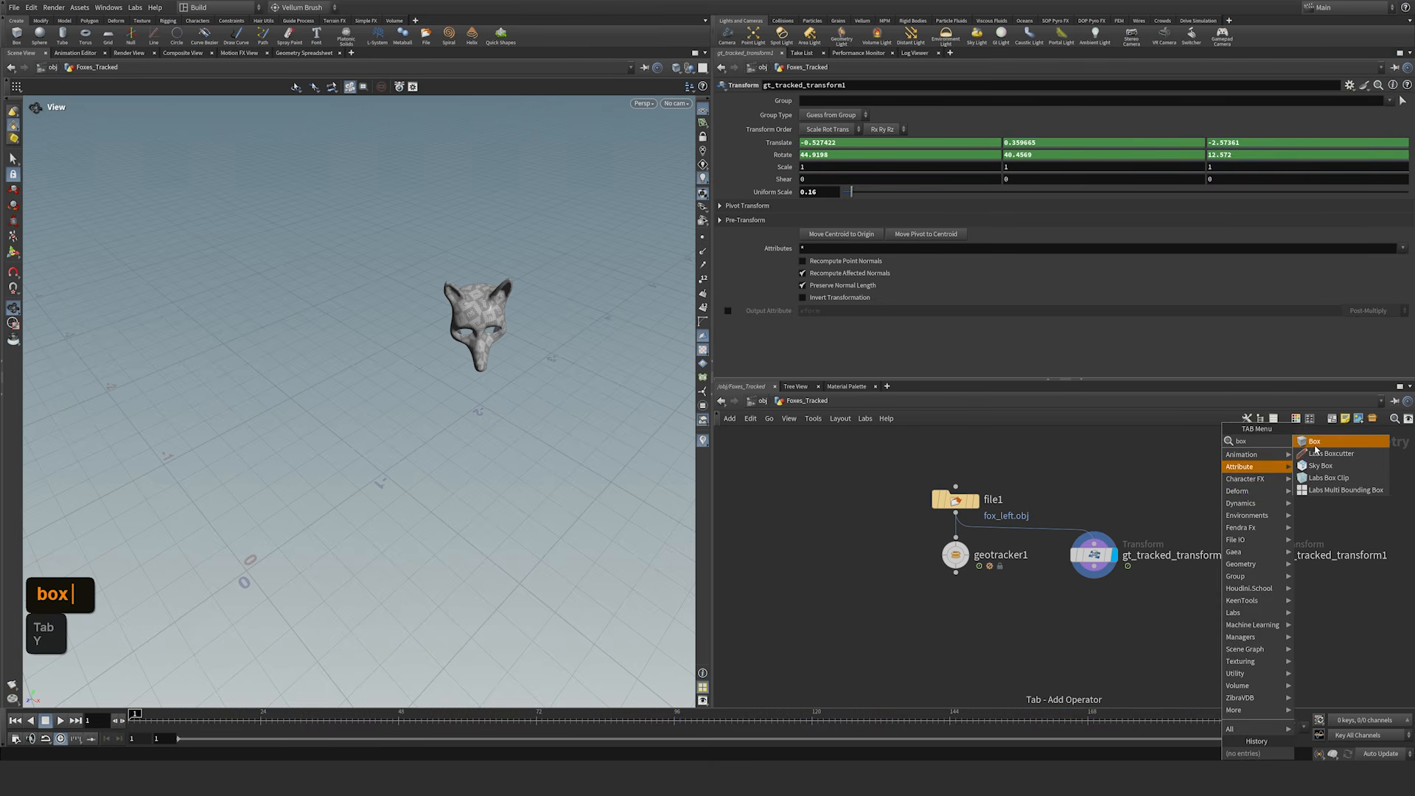
{"action": "left_click", "coordinate": [1314, 442]}
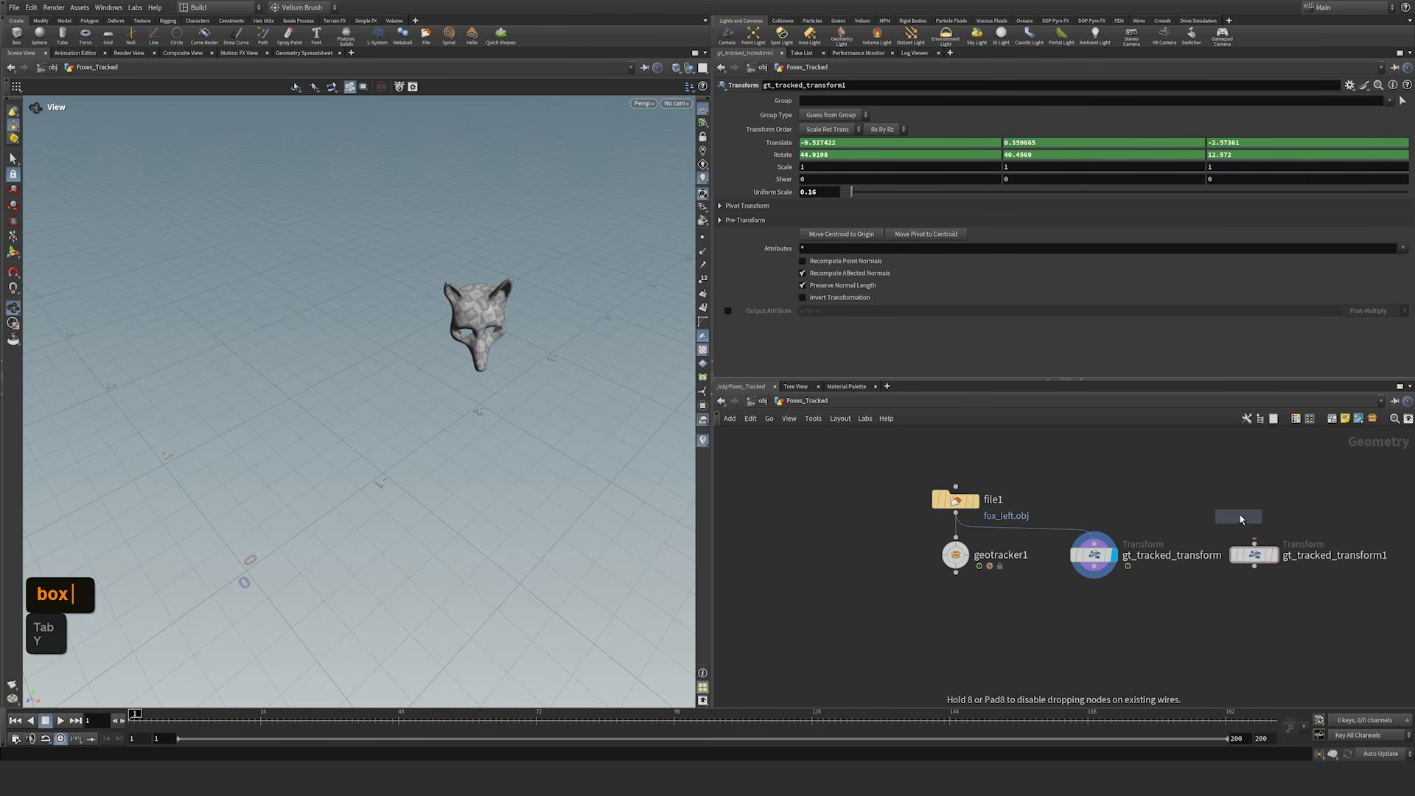
{"action": "left_click", "coordinate": [1254, 482]}
{"action": "left_click_drag", "start_coordinate": [1260, 496], "coordinate": [1259, 543]}
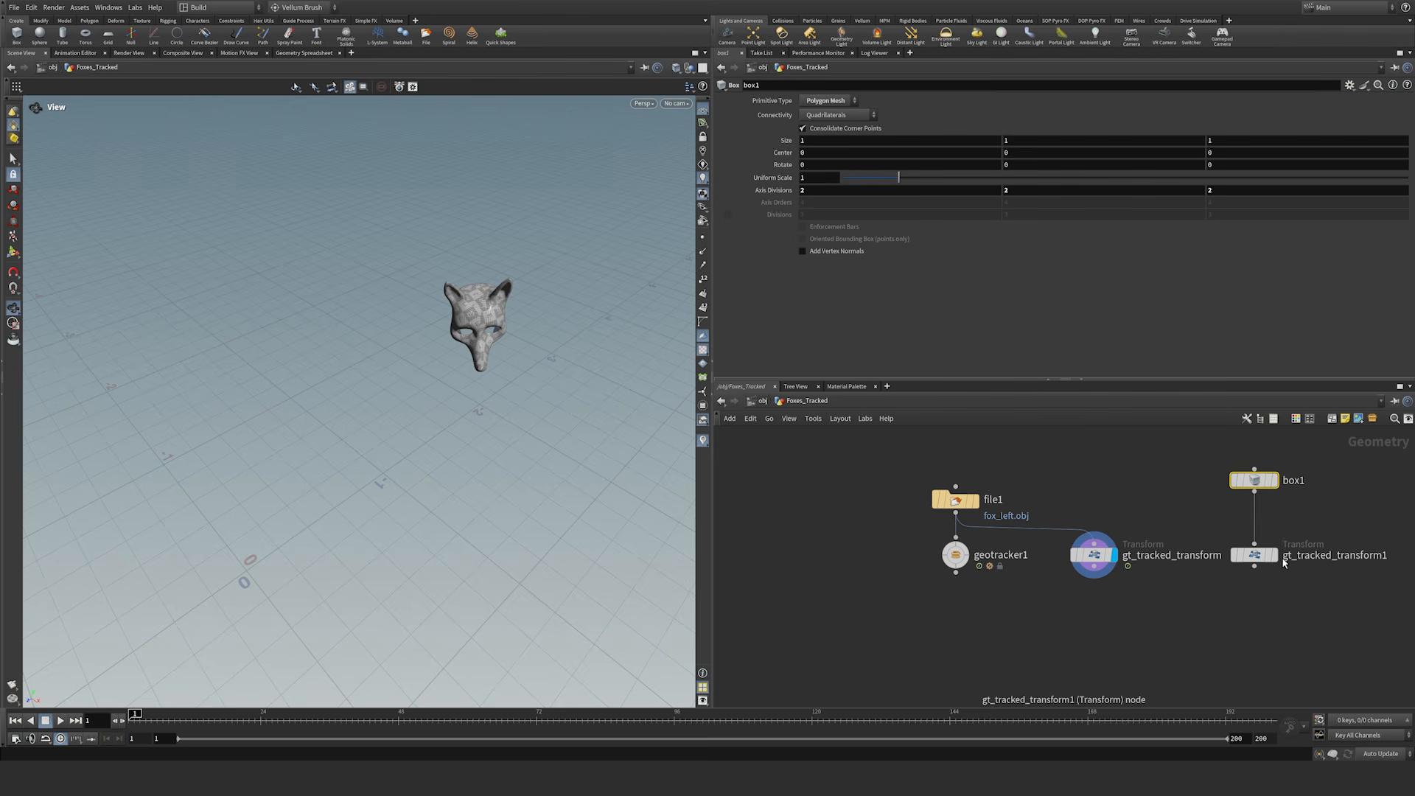
{"action": "left_click", "coordinate": [1273, 554]}
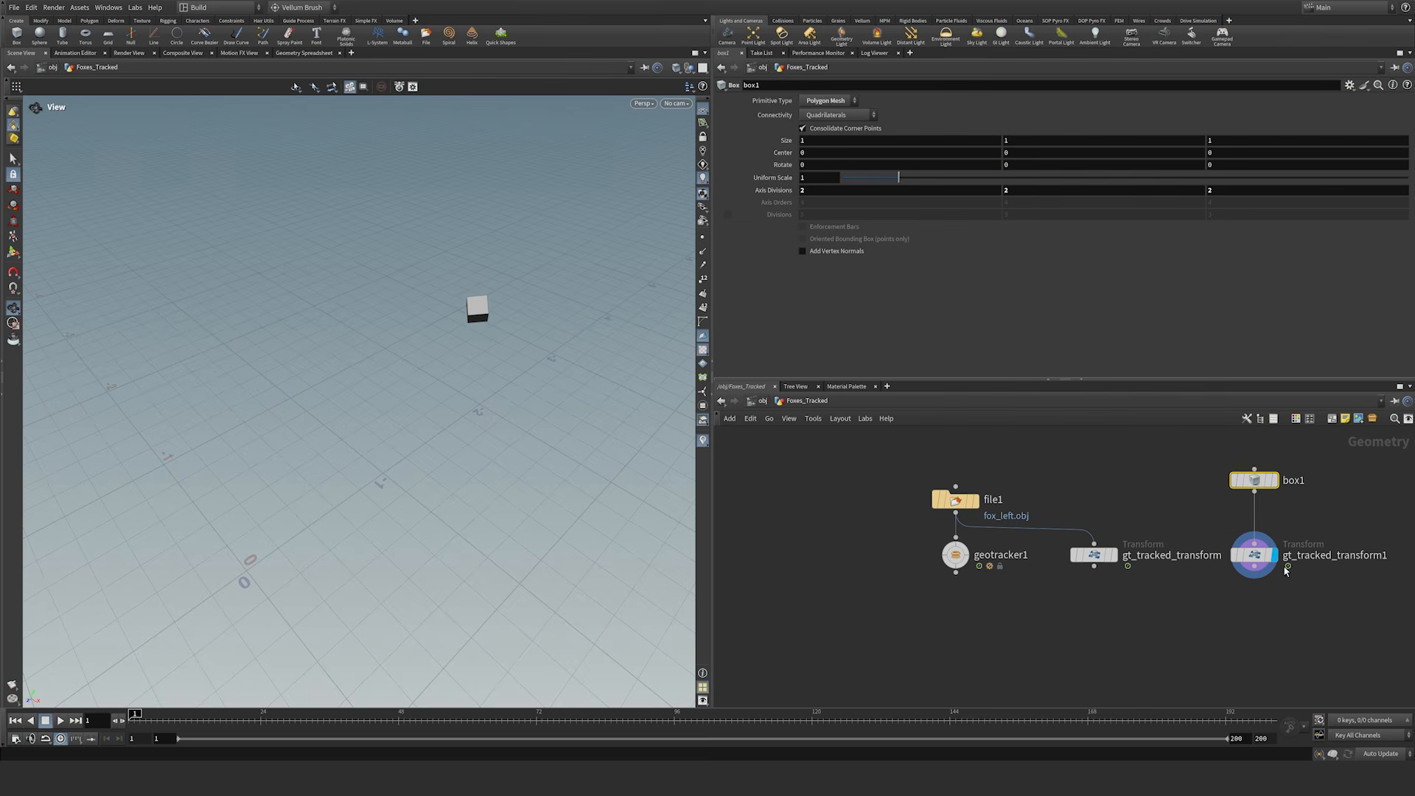
{"action": "left_click_drag", "start_coordinate": [1255, 480], "coordinate": [1254, 499]}
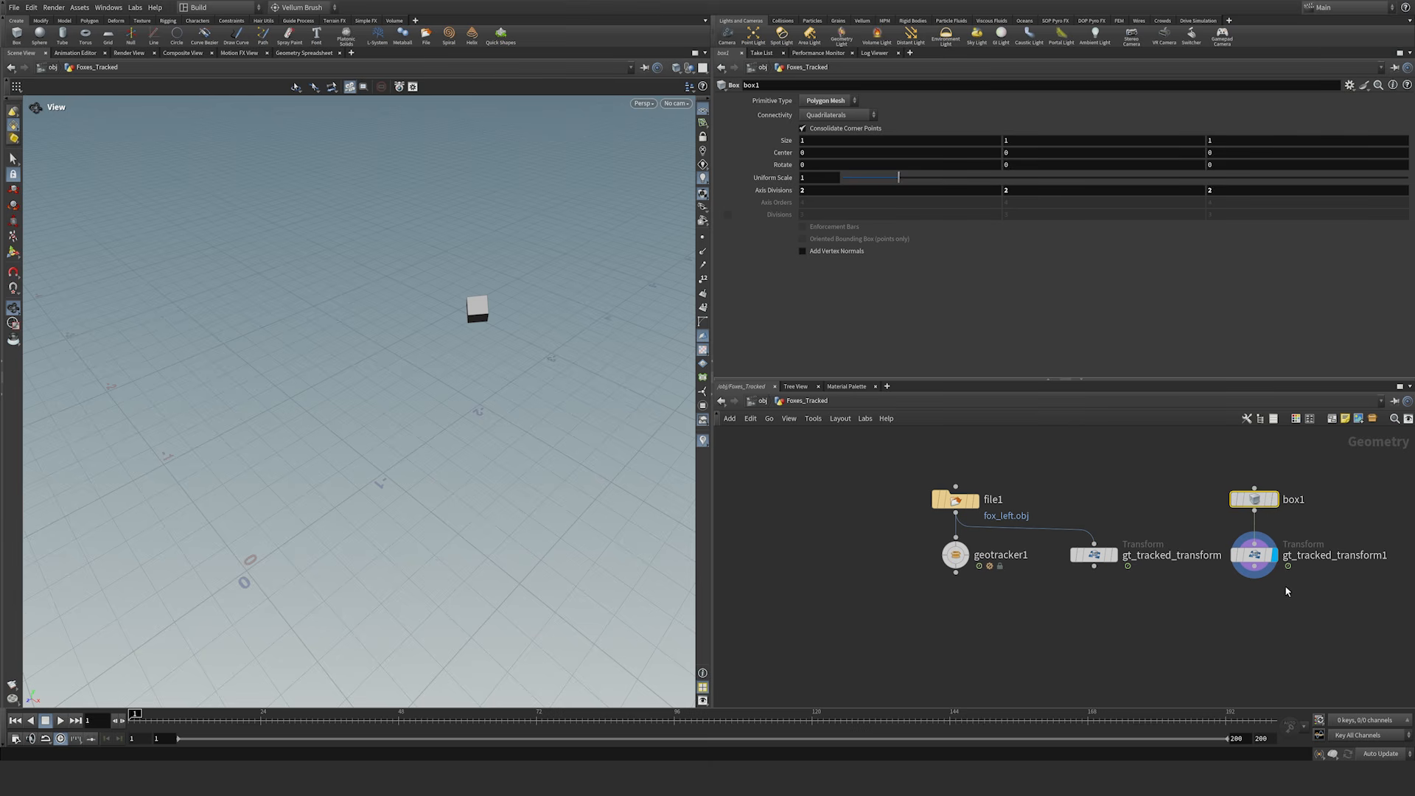
Step: Play the box's tracked animation and show gt_tracked_transform as a template for comparison
{"action": "left_click", "coordinate": [1256, 555]}
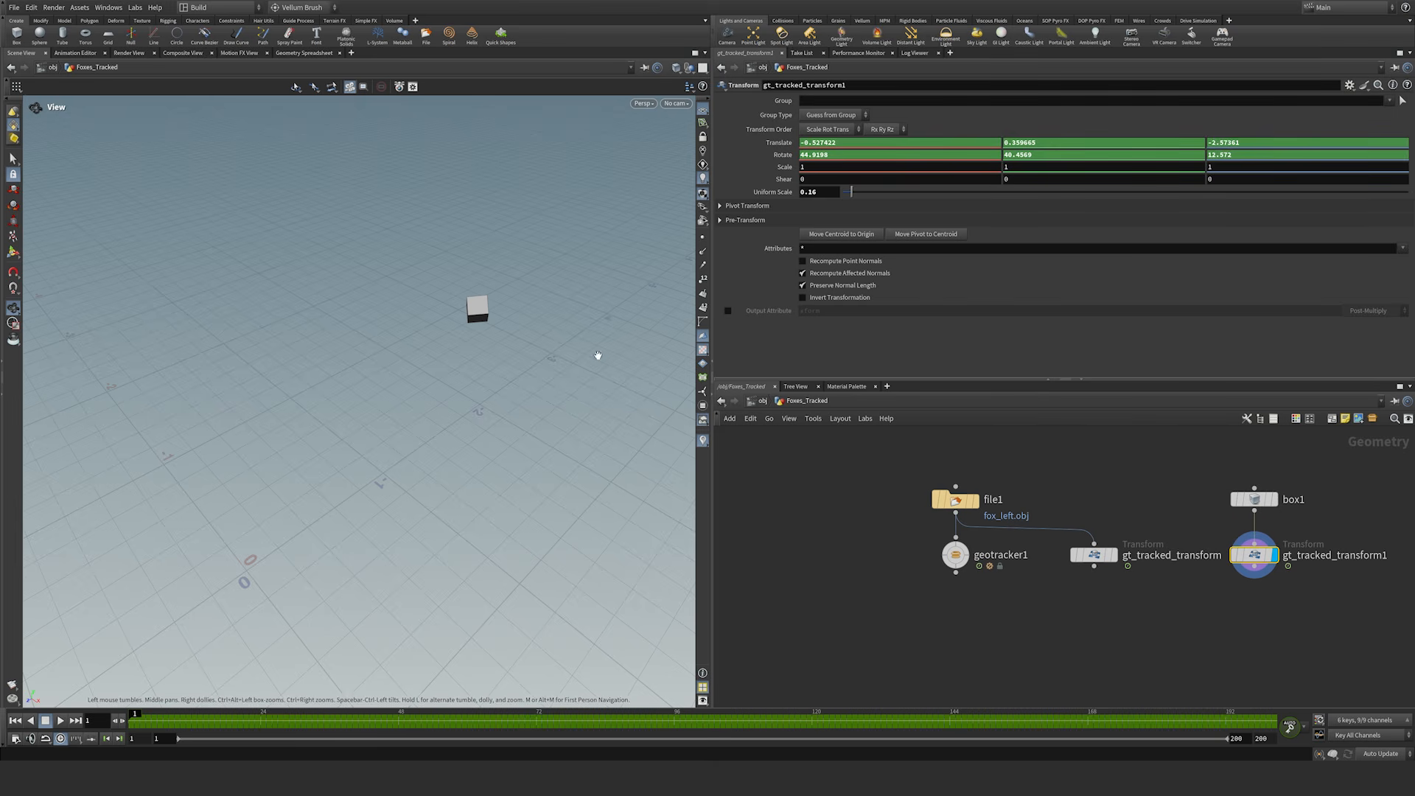
{"action": "key", "text": "Up"}
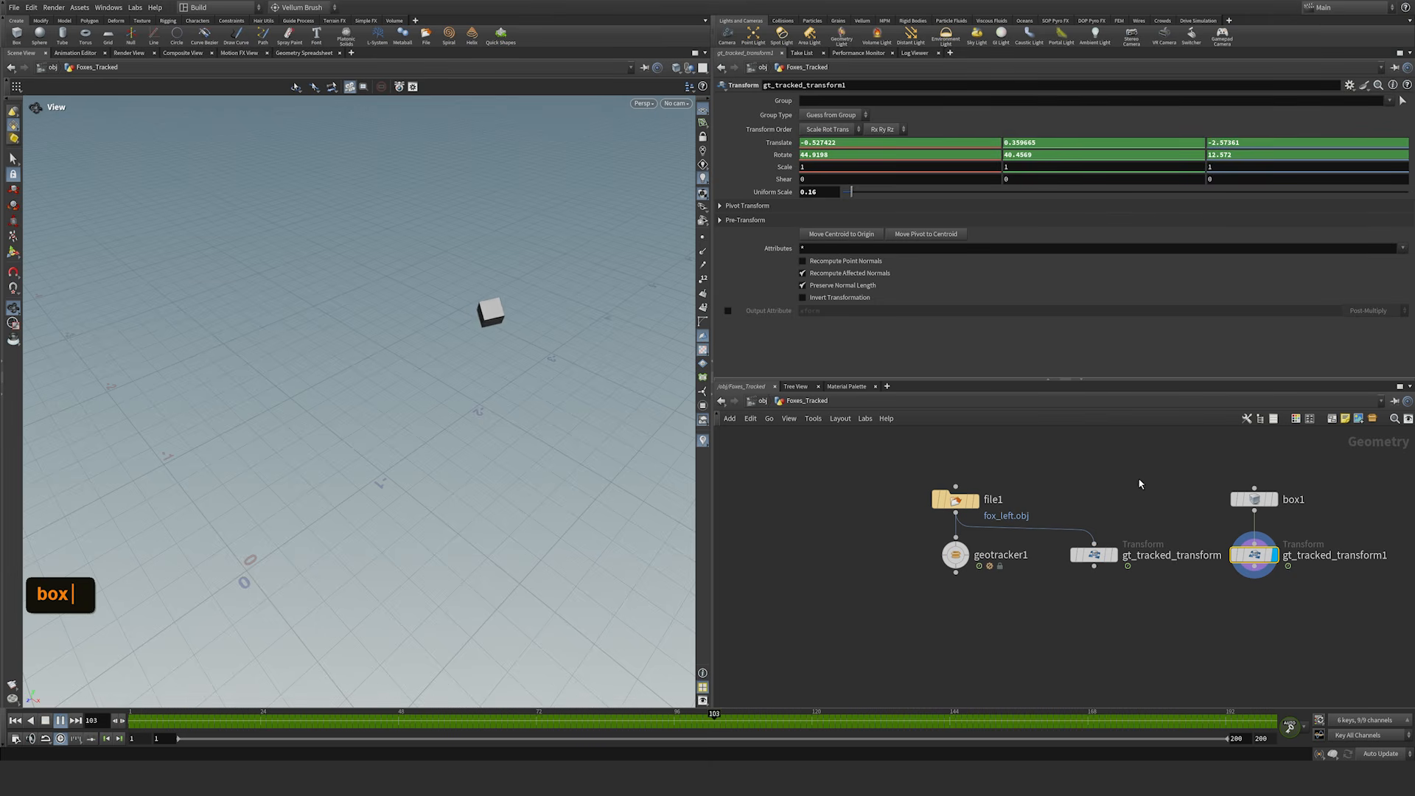
{"action": "mouse_move", "coordinate": [968, 549]}
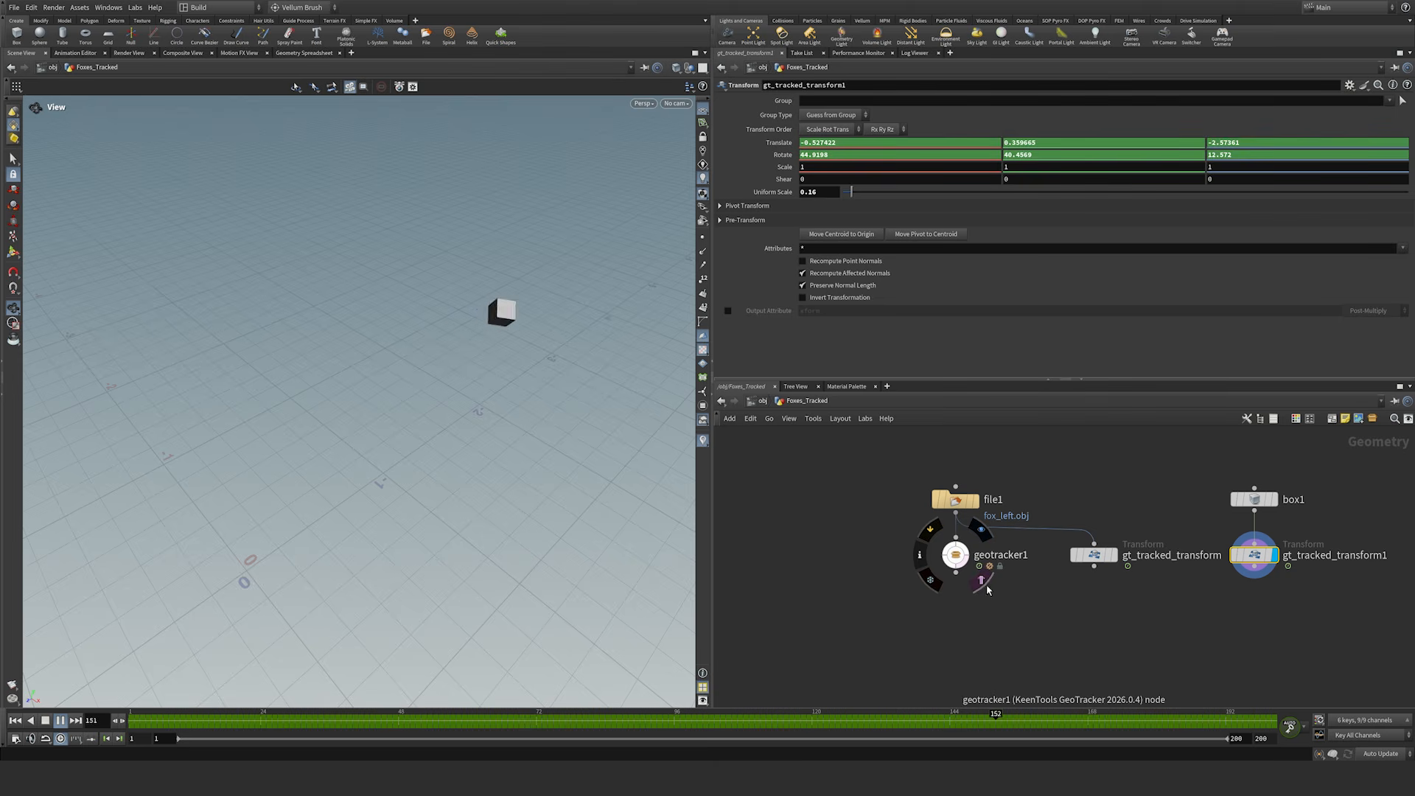
{"action": "mouse_move", "coordinate": [1094, 554]}
{"action": "left_click", "coordinate": [1120, 581]}
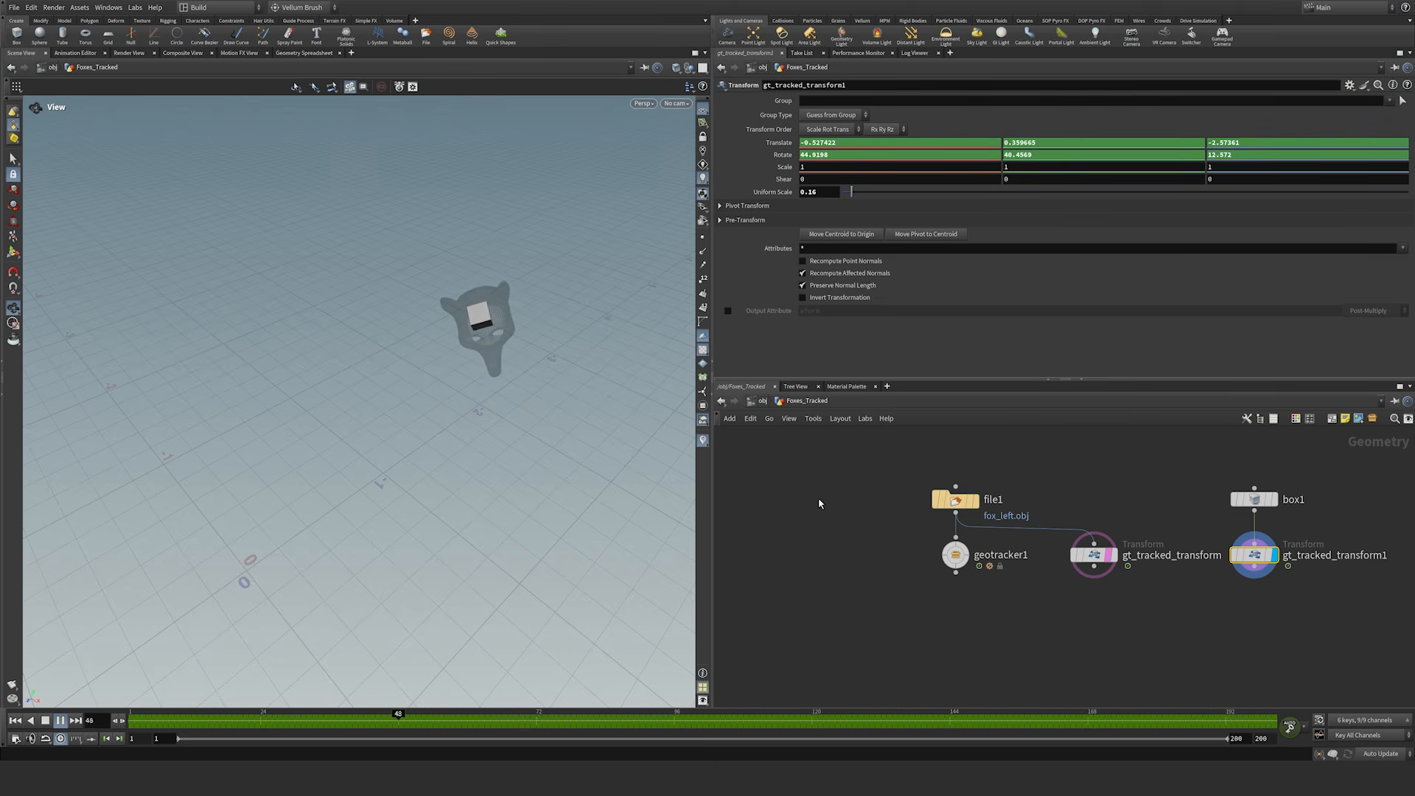
Step: Review the playback of the box and the templated fox mask from a closer, lower viewpoint
{"action": "key", "text": "Up"}
{"action": "left_click_drag", "start_coordinate": [478, 341], "coordinate": [483, 259]}
{"action": "right_click_drag", "start_coordinate": [484, 260], "coordinate": [685, 218]}
{"action": "middle_click_drag", "start_coordinate": [685, 218], "coordinate": [475, 337]}
{"action": "key", "text": "Up"}
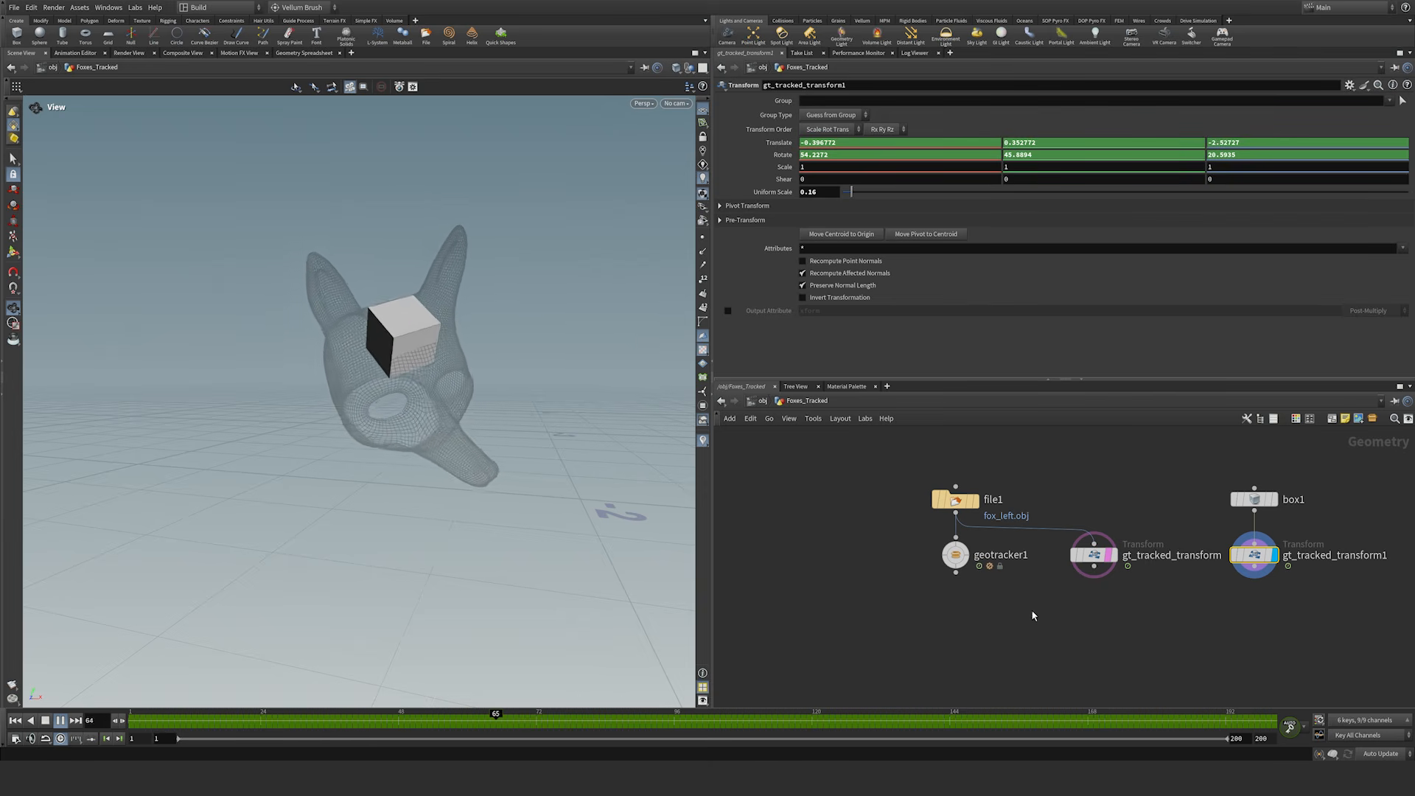
{"action": "key", "text": "Up"}
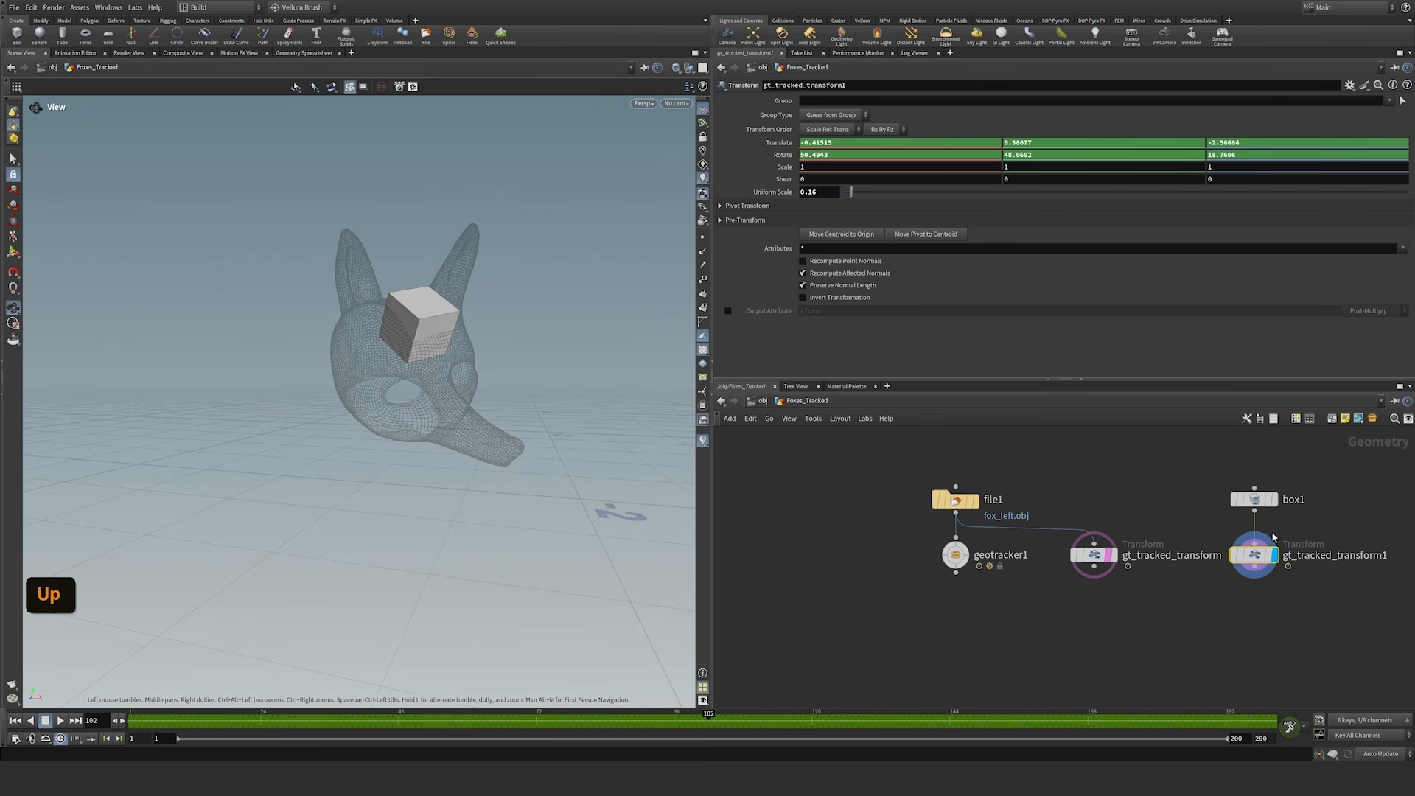
Step: Add a Test Geometry: Rubber Toy node, feed it into gt_tracked_transform1 in place of box1, and play the animation
{"action": "key", "text": "Tab"}
{"action": "type", "text": "ru"}
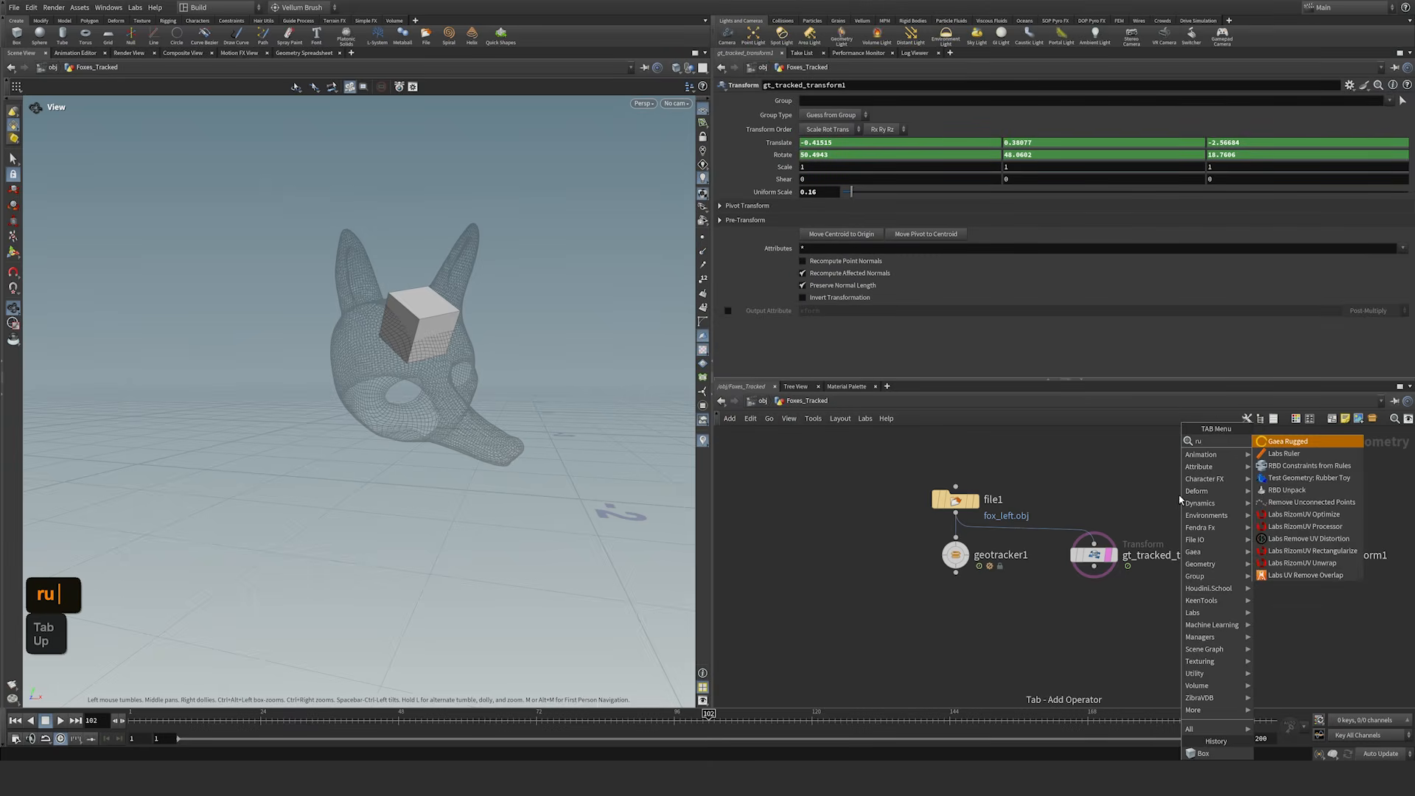
{"action": "type", "text": "bb"}
{"action": "left_click", "coordinate": [1208, 496]}
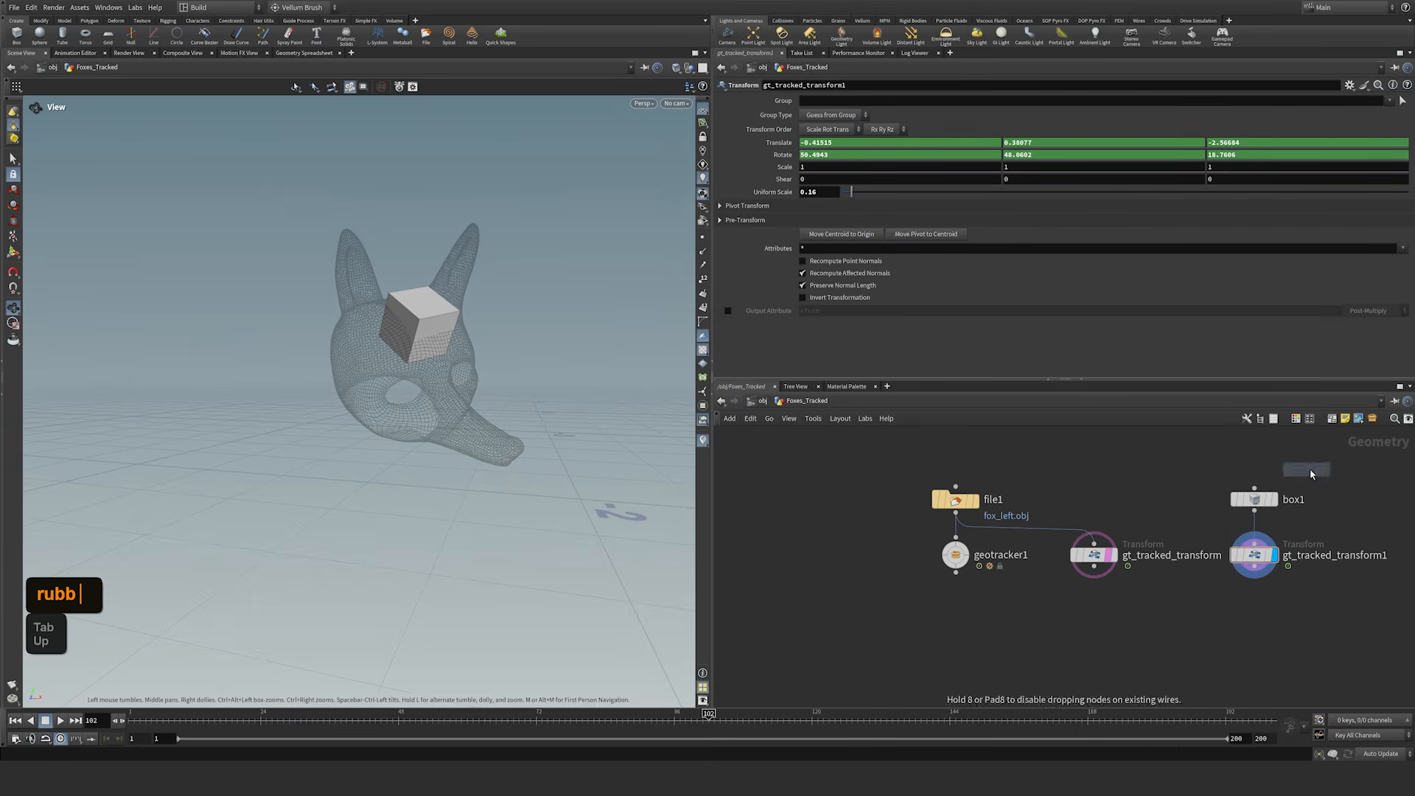
{"action": "left_click", "coordinate": [1314, 471]}
{"action": "left_click_drag", "start_coordinate": [1315, 480], "coordinate": [1172, 495]}
{"action": "key", "text": "Up"}
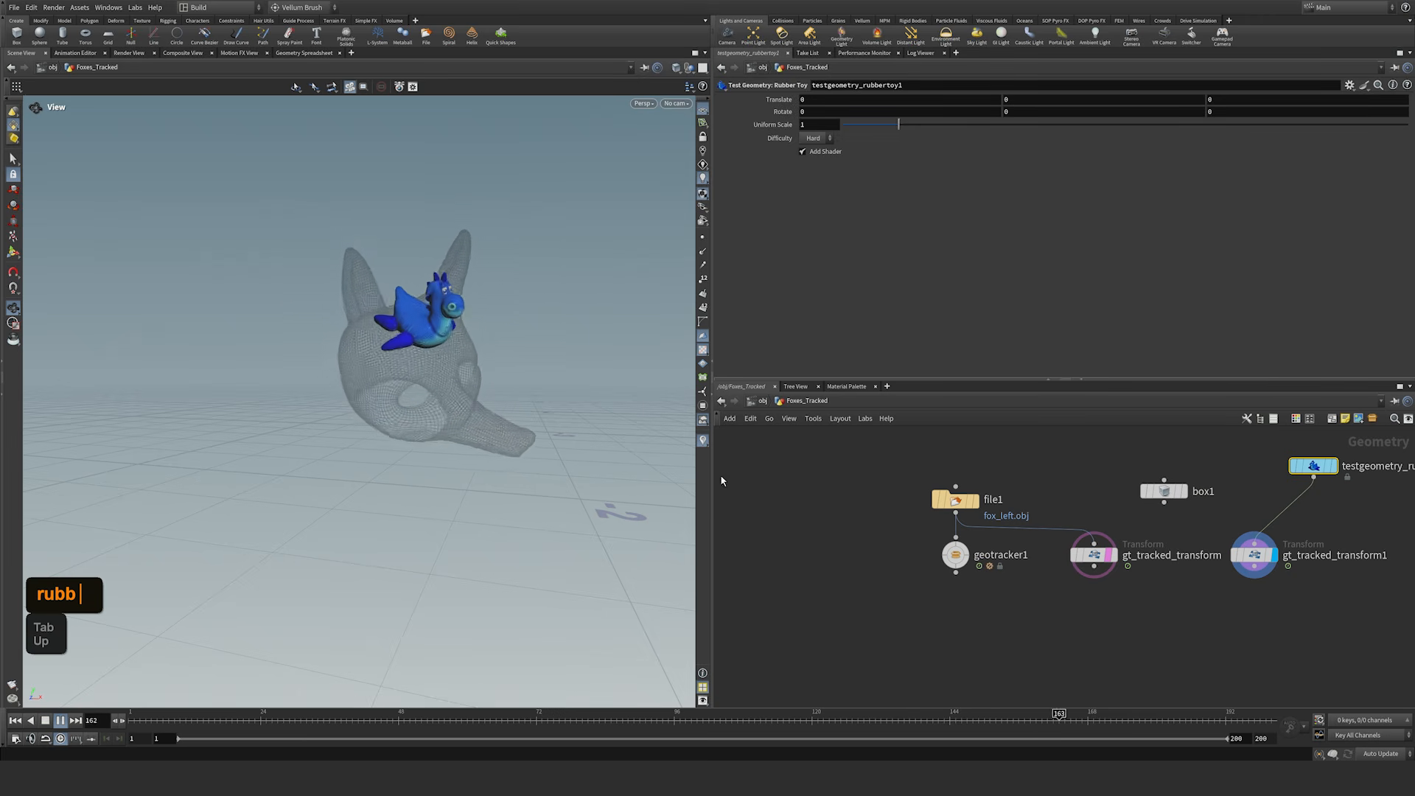
{"action": "key", "text": "Up"}
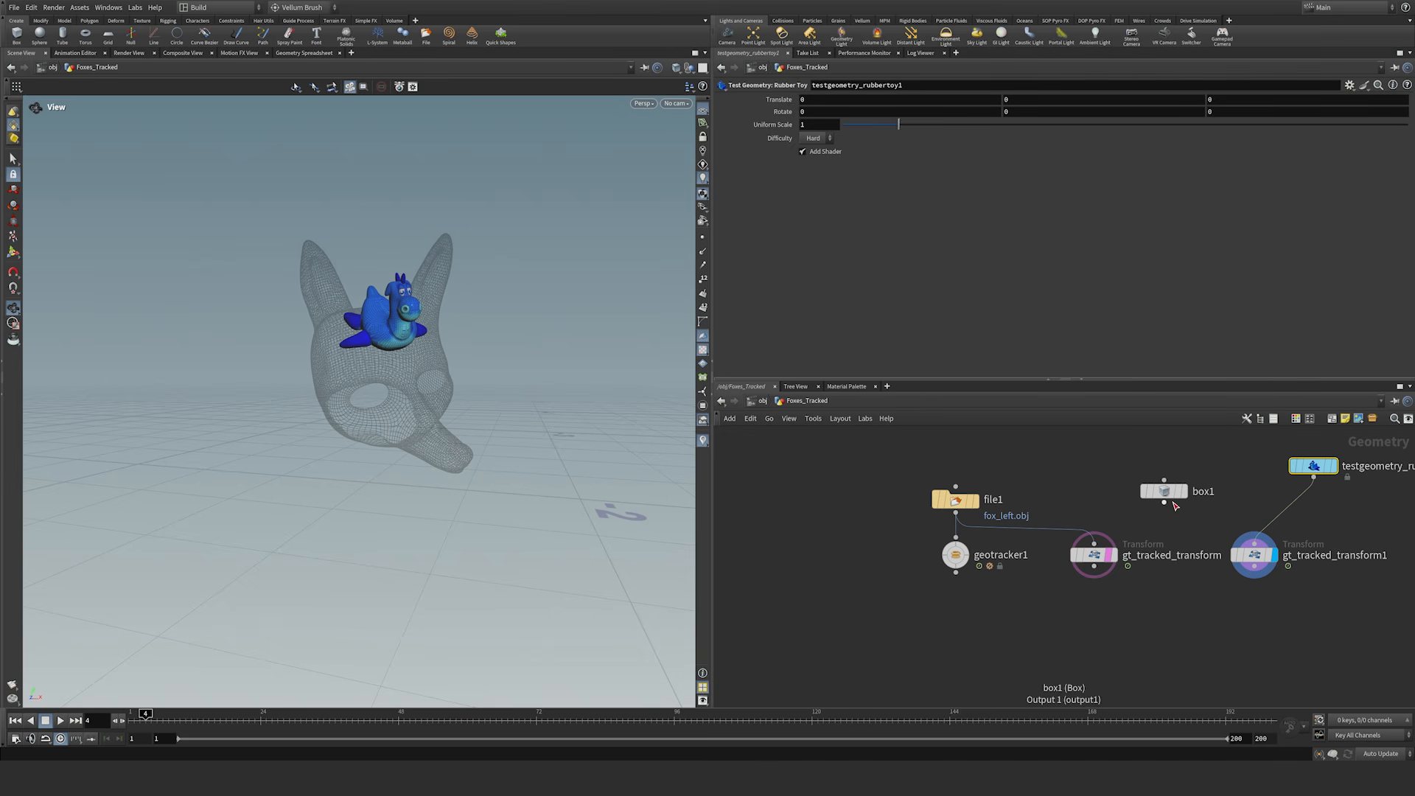
Step: Delete box1, the rubber toy and gt_tracked_transform1, and display gt_tracked_transform with its template display turned off
{"action": "left_click_drag", "start_coordinate": [1360, 610], "coordinate": [1161, 457]}
{"action": "key", "text": "Delete"}
{"action": "mouse_move", "coordinate": [1132, 558]}
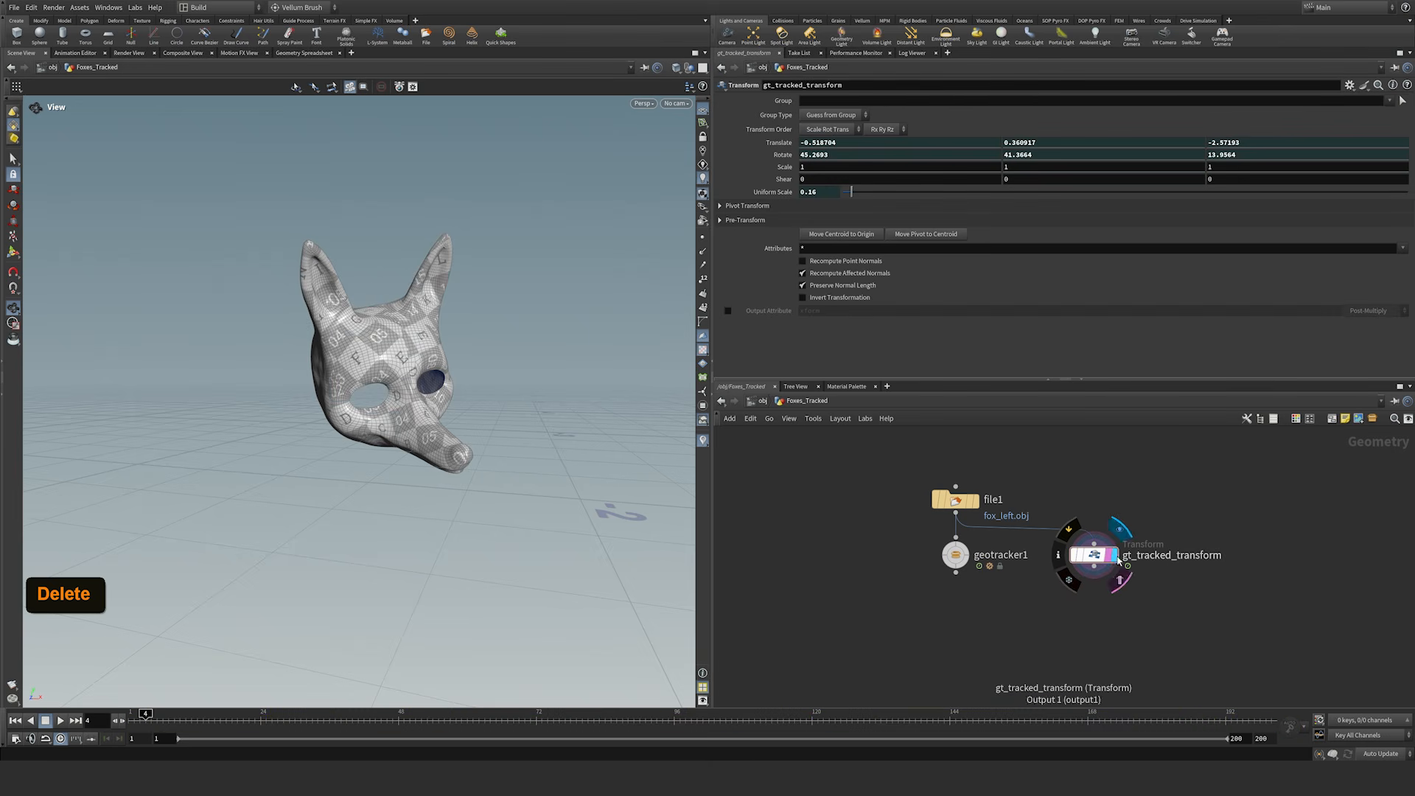
{"action": "left_click_drag", "start_coordinate": [1153, 594], "coordinate": [1068, 536]}
Step: Review geotracker1's virtual camera settings, the viewport's camera list and the GeoTracker view with the footage background
{"action": "left_click", "coordinate": [980, 565]}
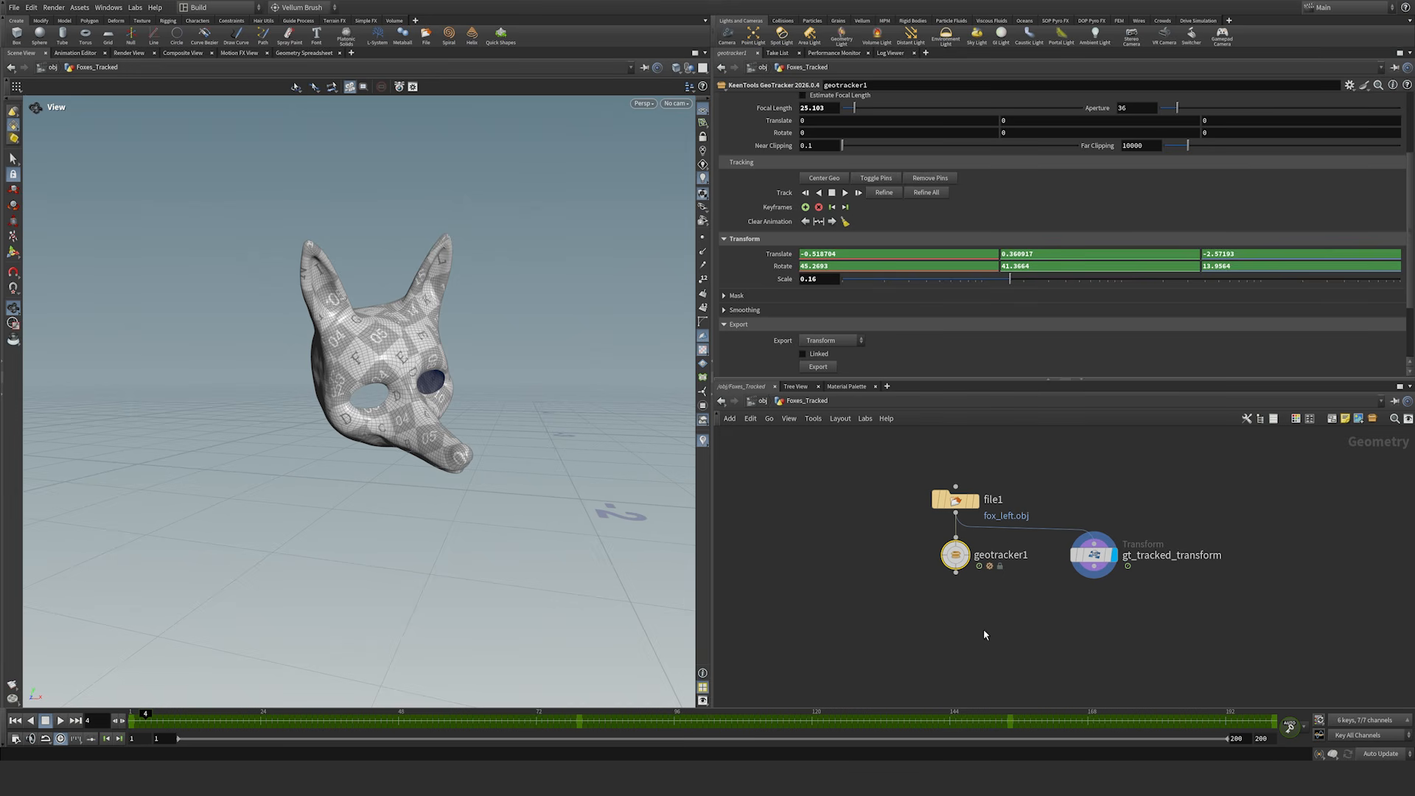
{"action": "scroll", "coordinate": [1032, 169], "scroll_direction": "up", "scroll_amount": 3}
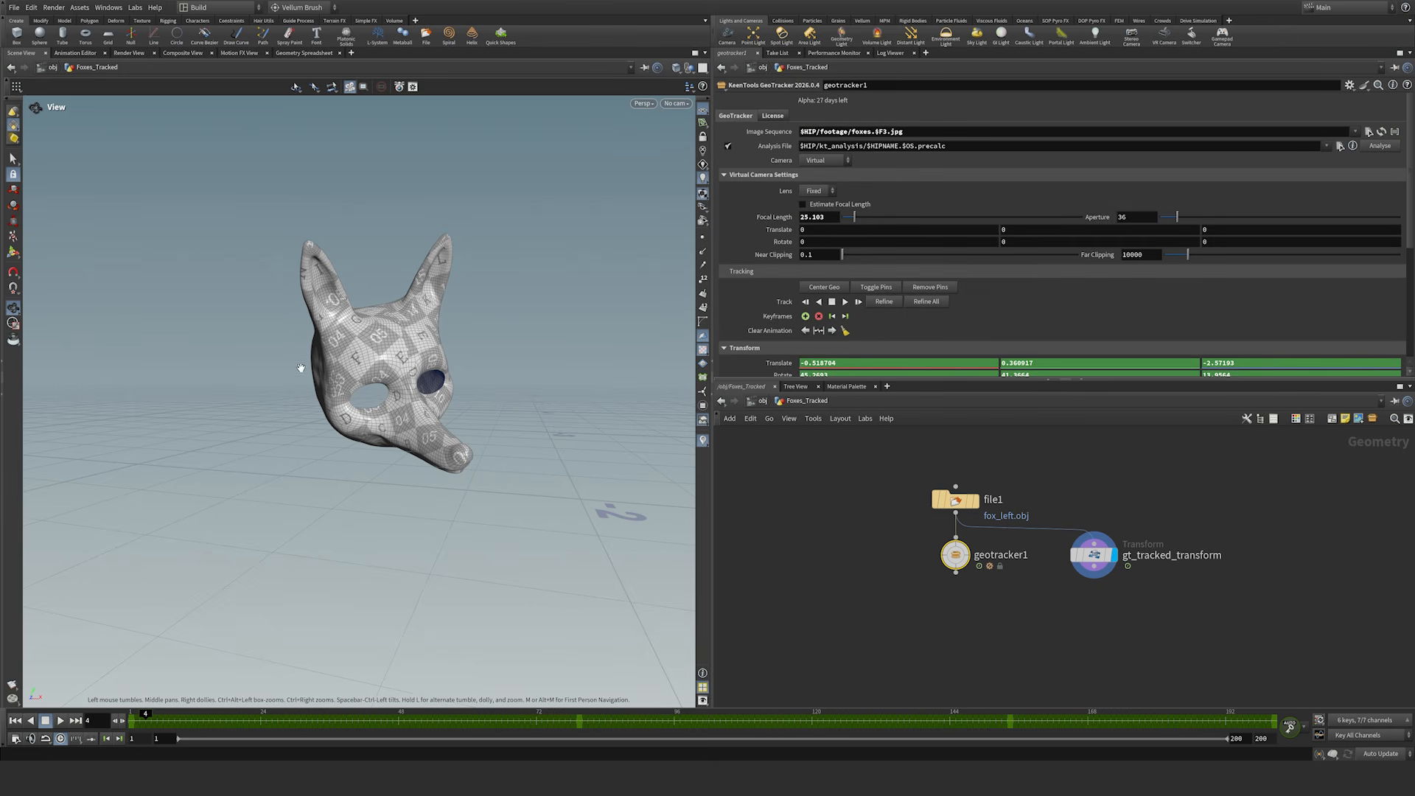
{"action": "left_click", "coordinate": [676, 103]}
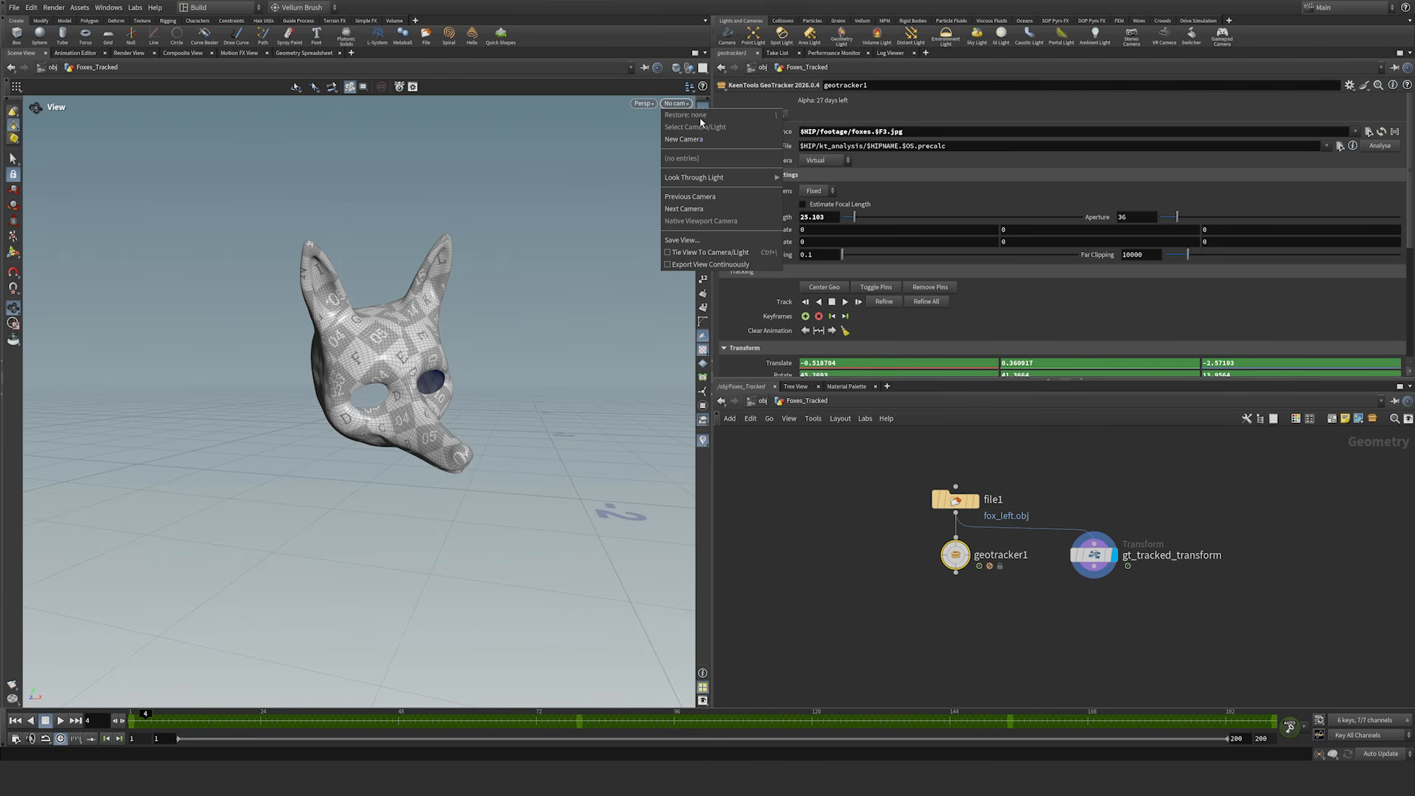
{"action": "left_click", "coordinate": [937, 201]}
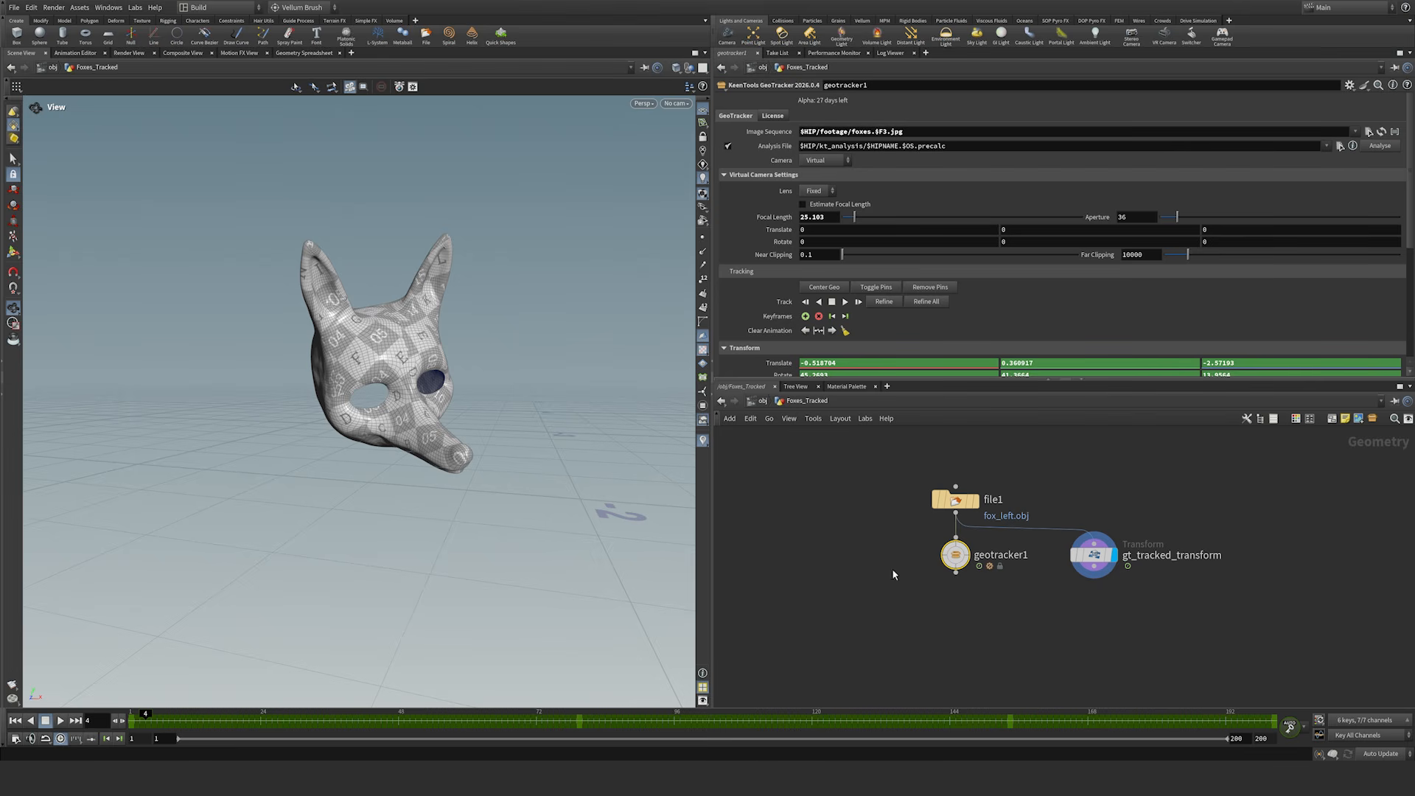
{"action": "key", "text": "Return"}
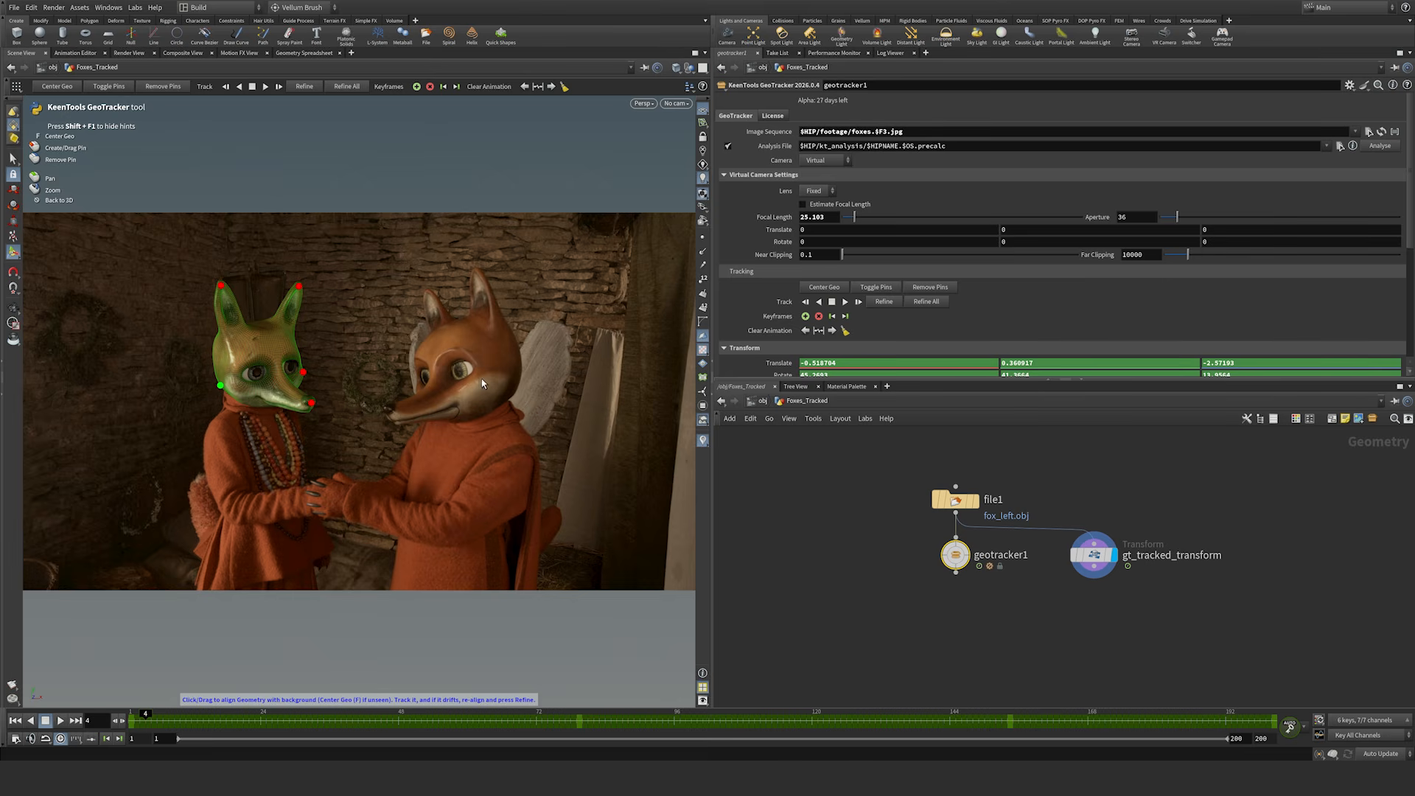
{"action": "key", "text": "Escape"}
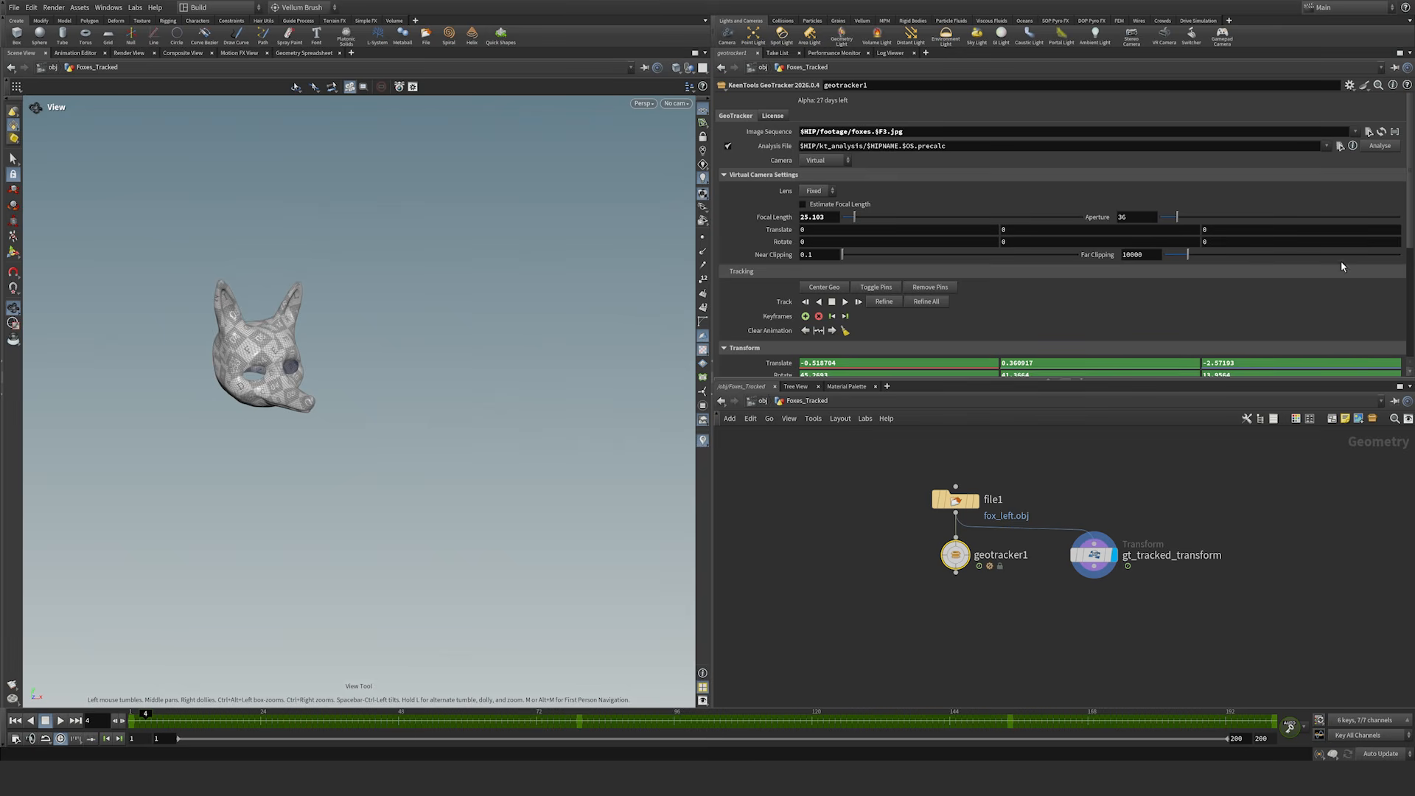
Step: Export a Virtual Camera from geotracker1 to the /obj network with Linked enabled
{"action": "scroll", "coordinate": [1341, 266], "scroll_direction": "down", "scroll_amount": 5}
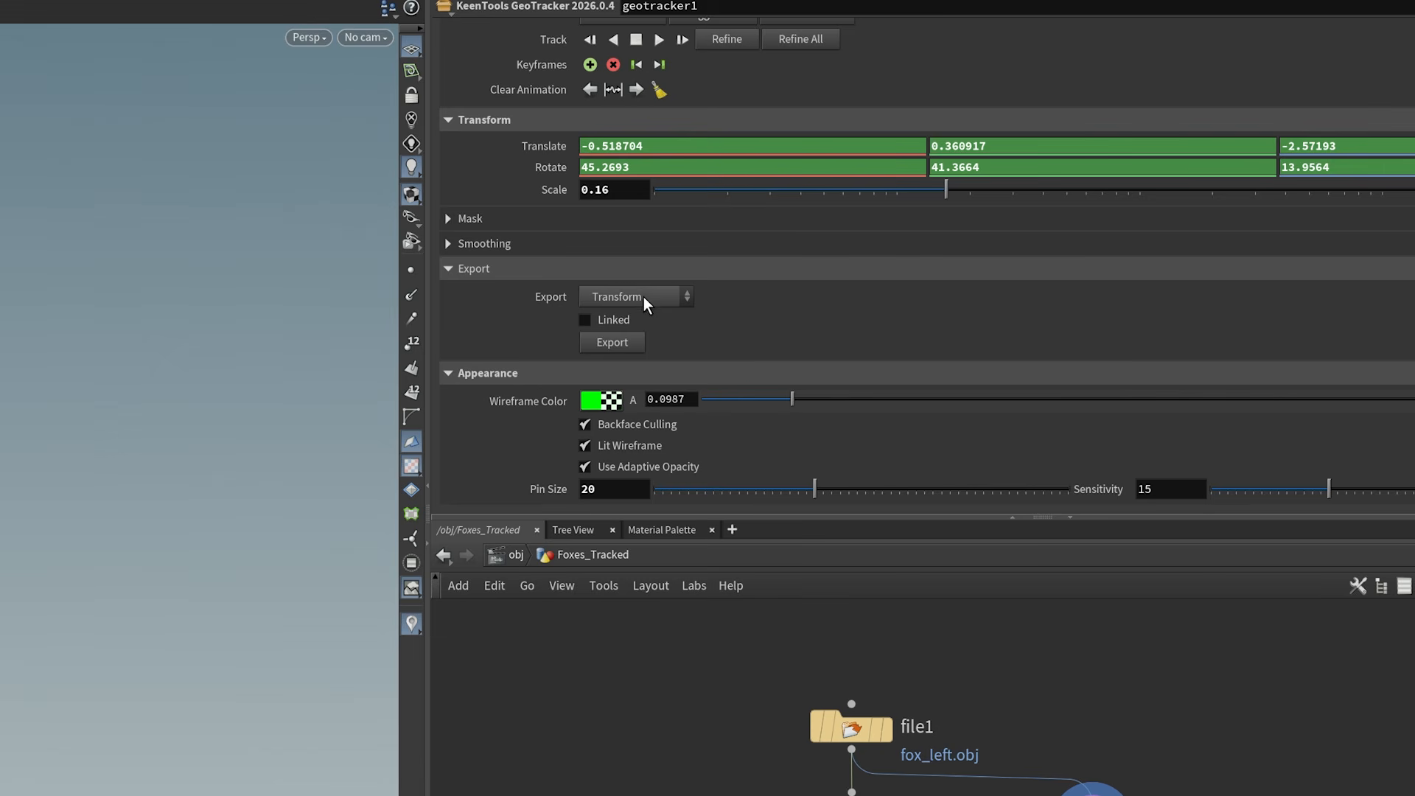
{"action": "left_click", "coordinate": [638, 298]}
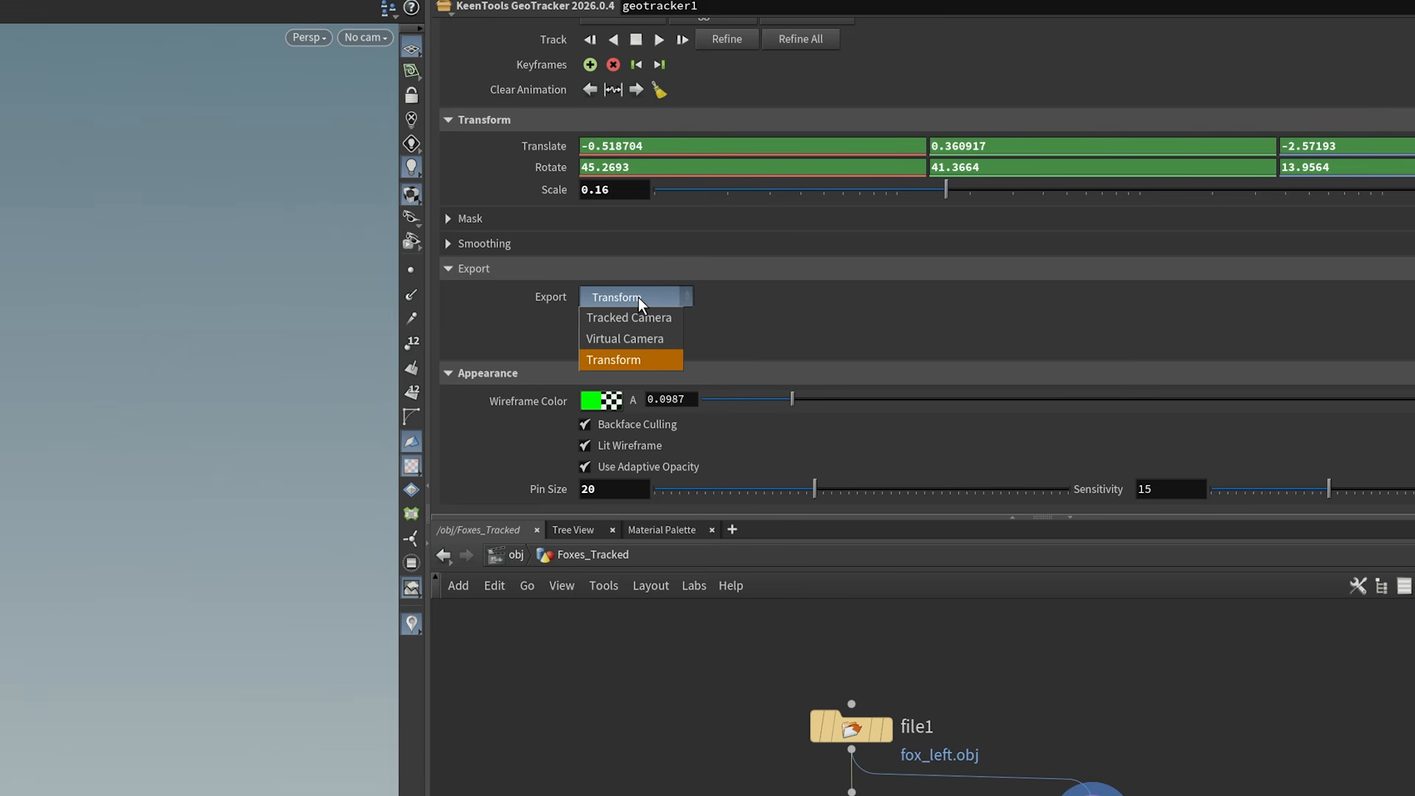
{"action": "left_click", "coordinate": [684, 342]}
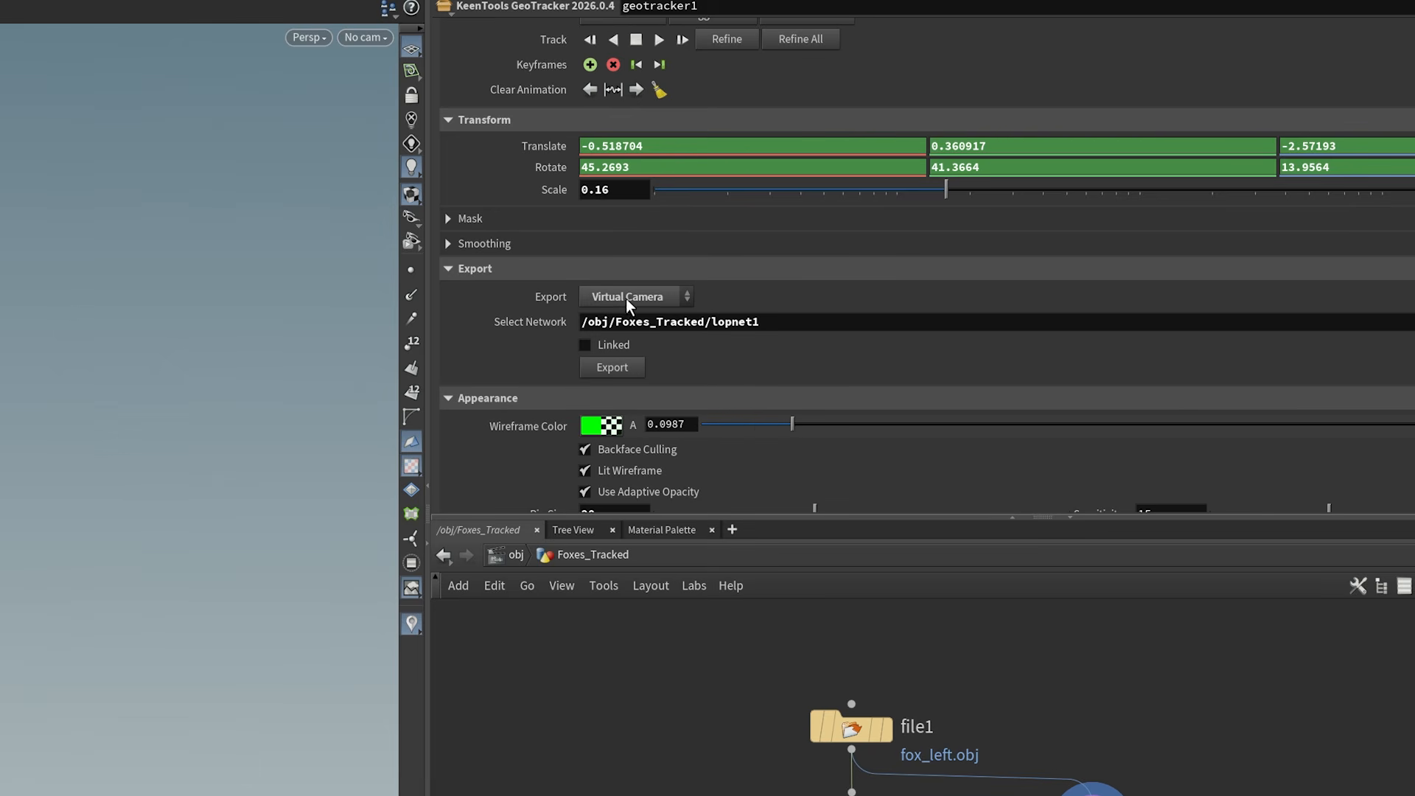
{"action": "left_click_drag", "start_coordinate": [770, 322], "coordinate": [504, 330]}
{"action": "key", "text": "BackSpace"}
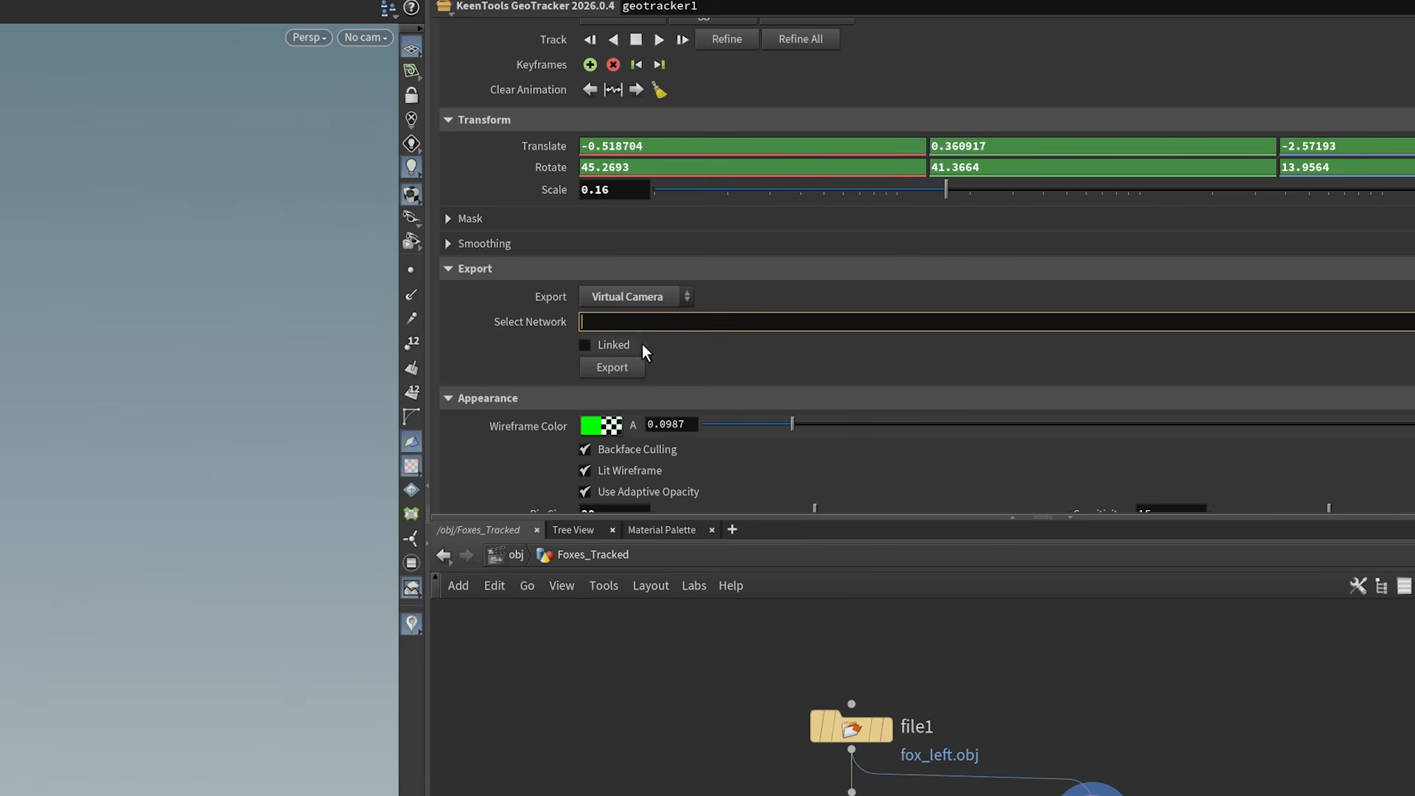
{"action": "left_click", "coordinate": [535, 323]}
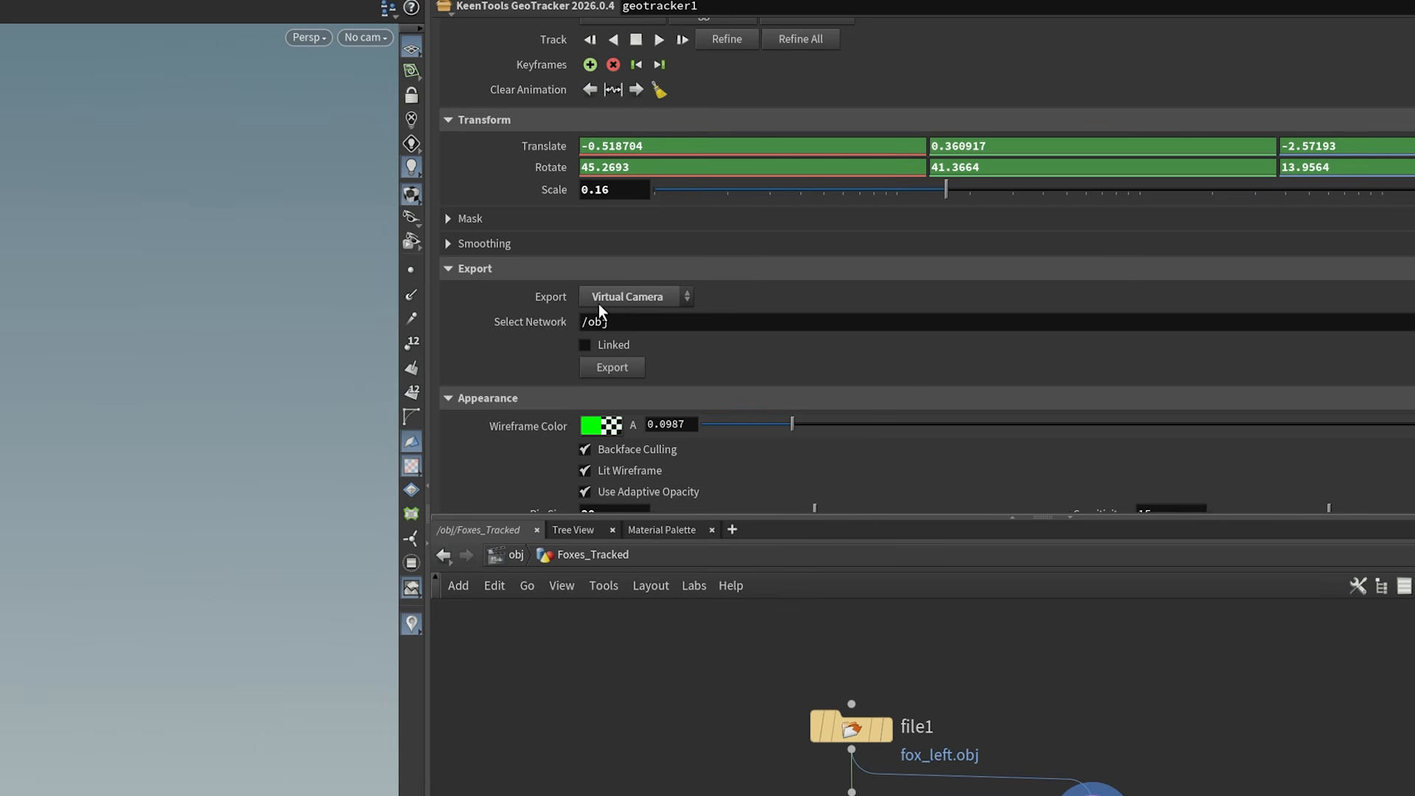
{"action": "left_click", "coordinate": [657, 324]}
{"action": "left_click_drag", "start_coordinate": [658, 325], "coordinate": [518, 322]}
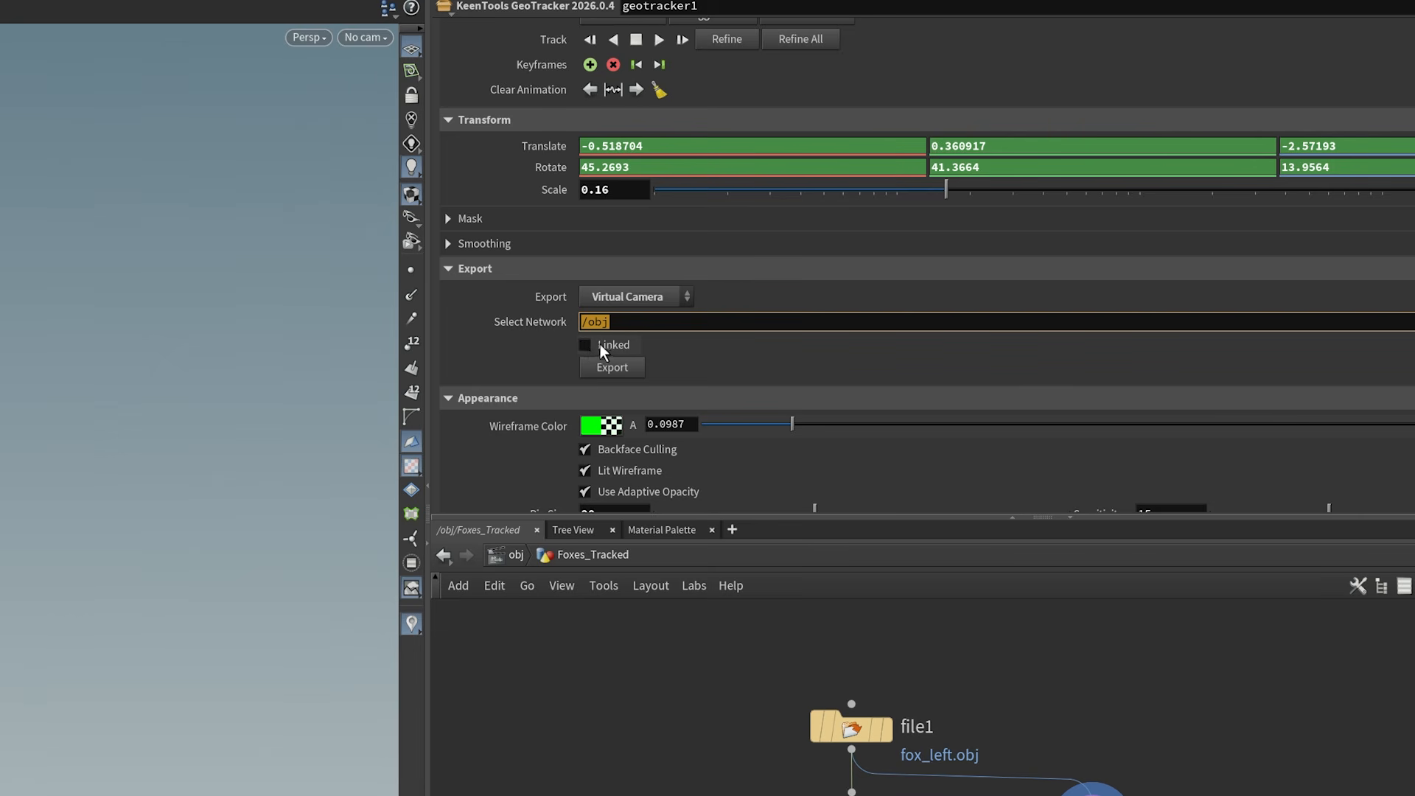
{"action": "left_click", "coordinate": [584, 346]}
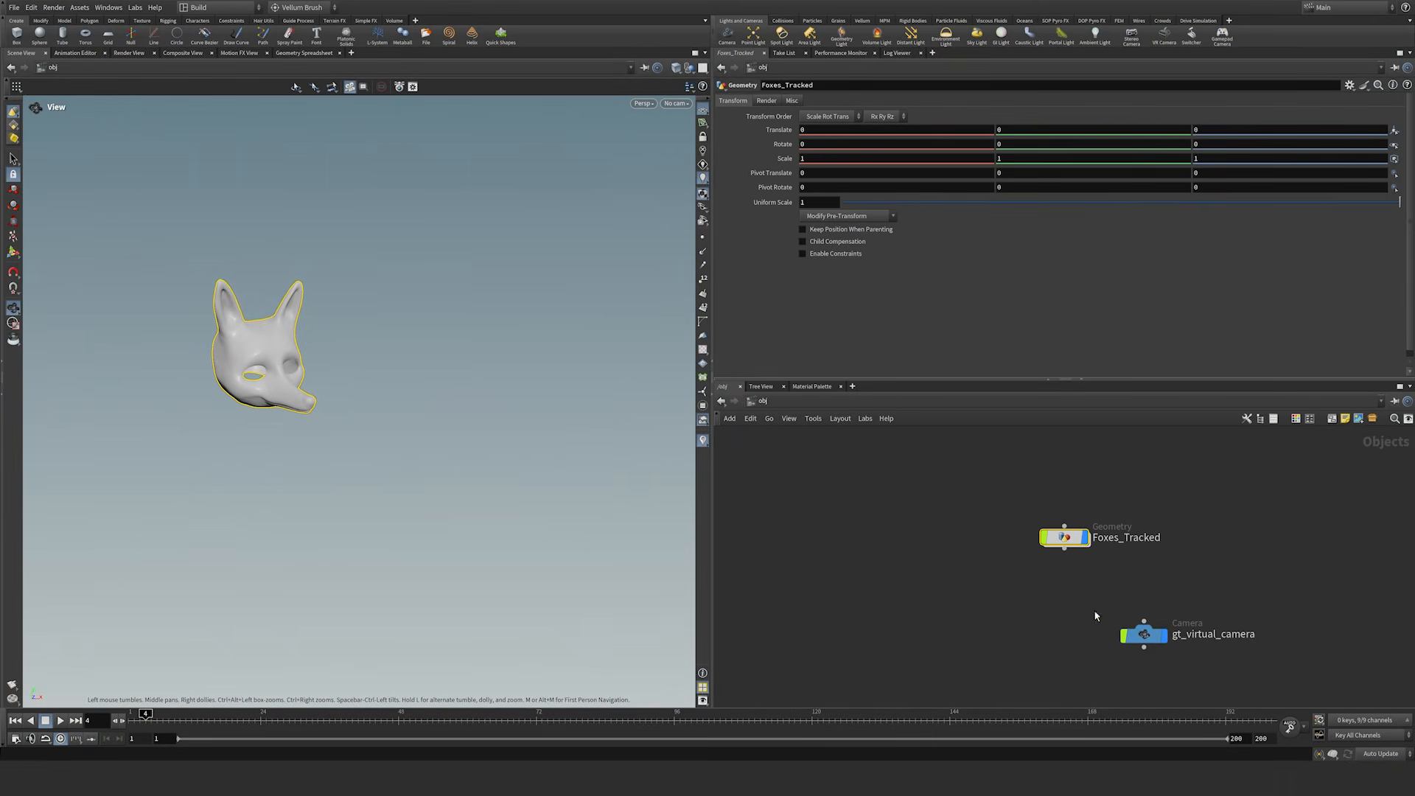
Step: Lay out the object-level nodes and show the expressions behind gt_virtual_camera's Translate and Rotate values
{"action": "key", "text": "l"}
{"action": "left_click_drag", "start_coordinate": [1098, 624], "coordinate": [1045, 584]}
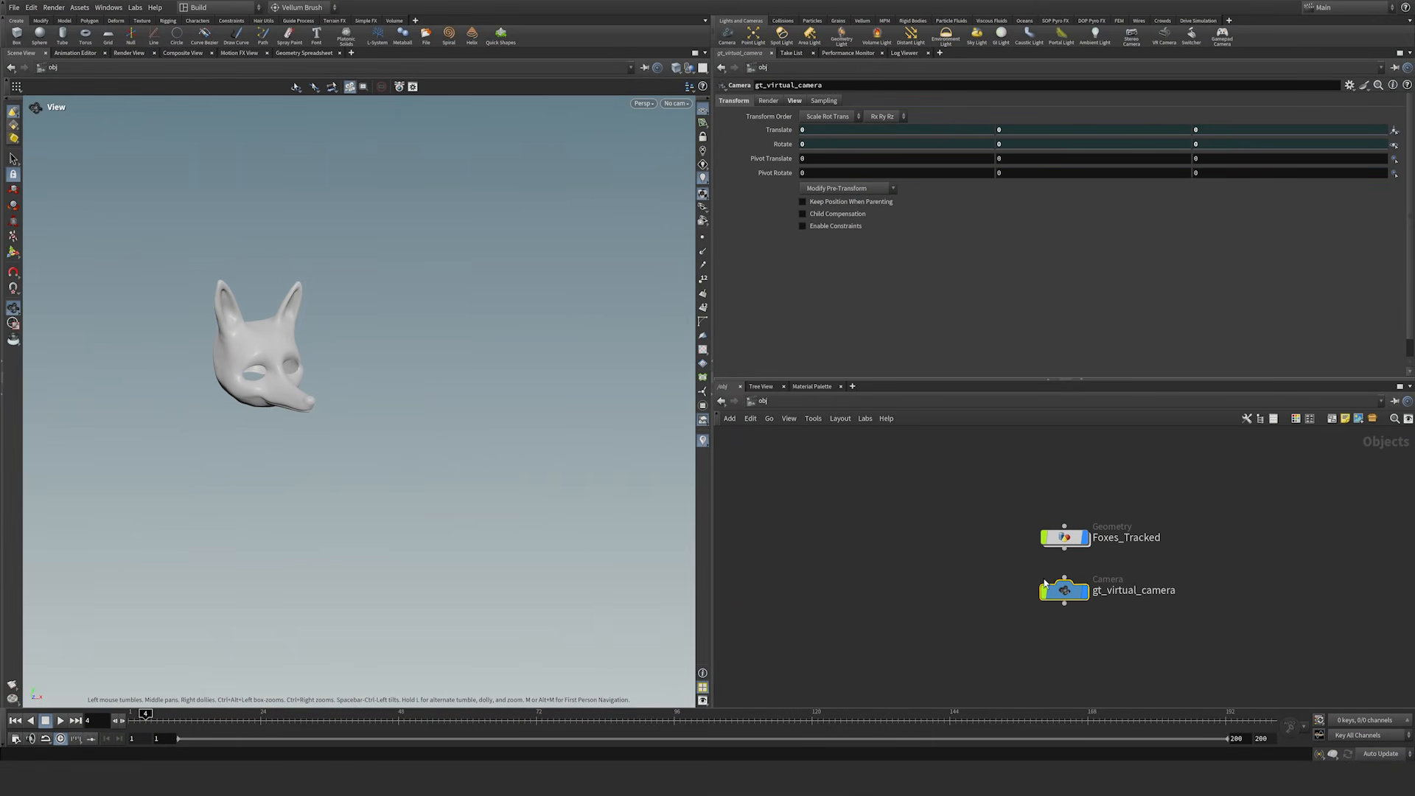
{"action": "left_click", "coordinate": [785, 144]}
{"action": "left_click", "coordinate": [785, 131]}
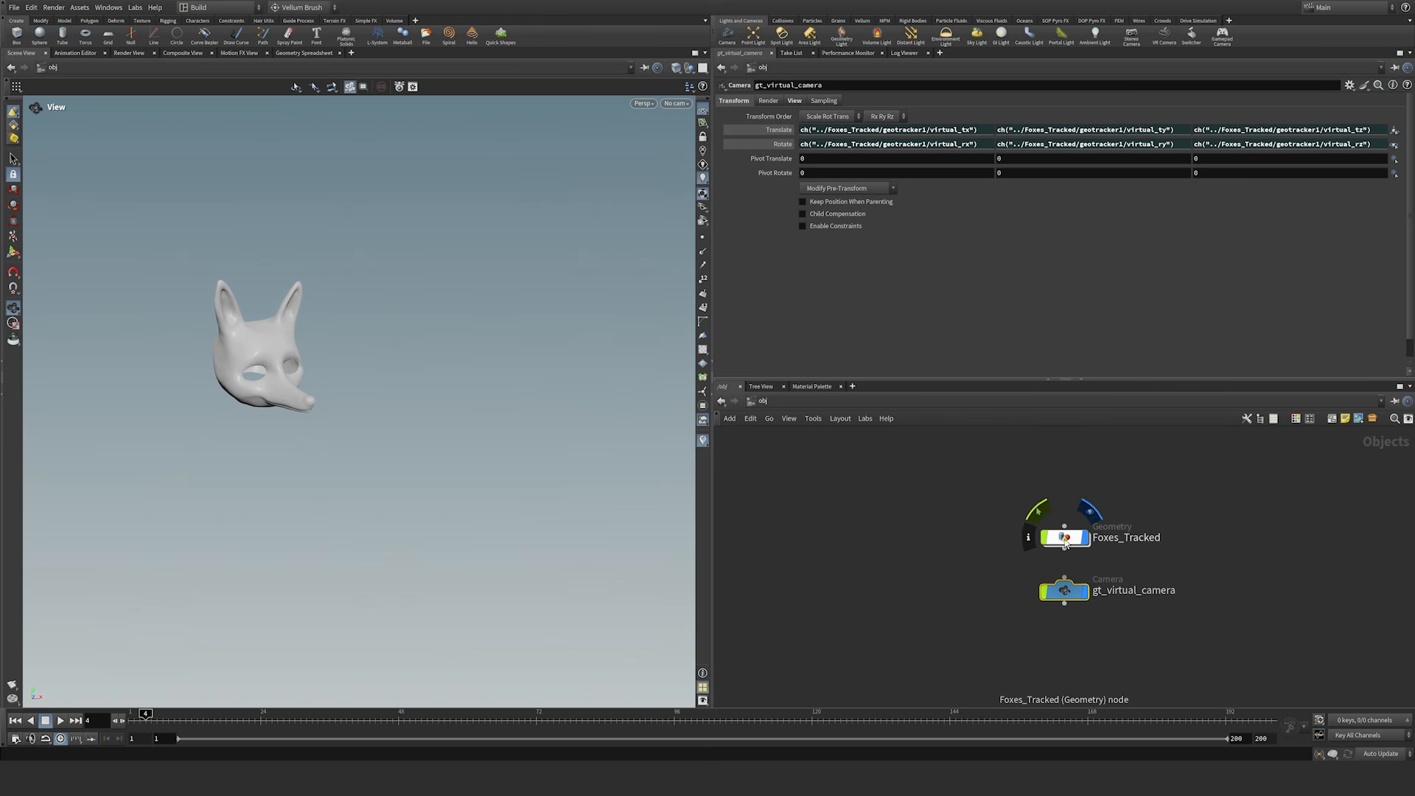
Step: Look through gt_virtual_camera in the viewport and display its View parameters
{"action": "left_click", "coordinate": [675, 104]}
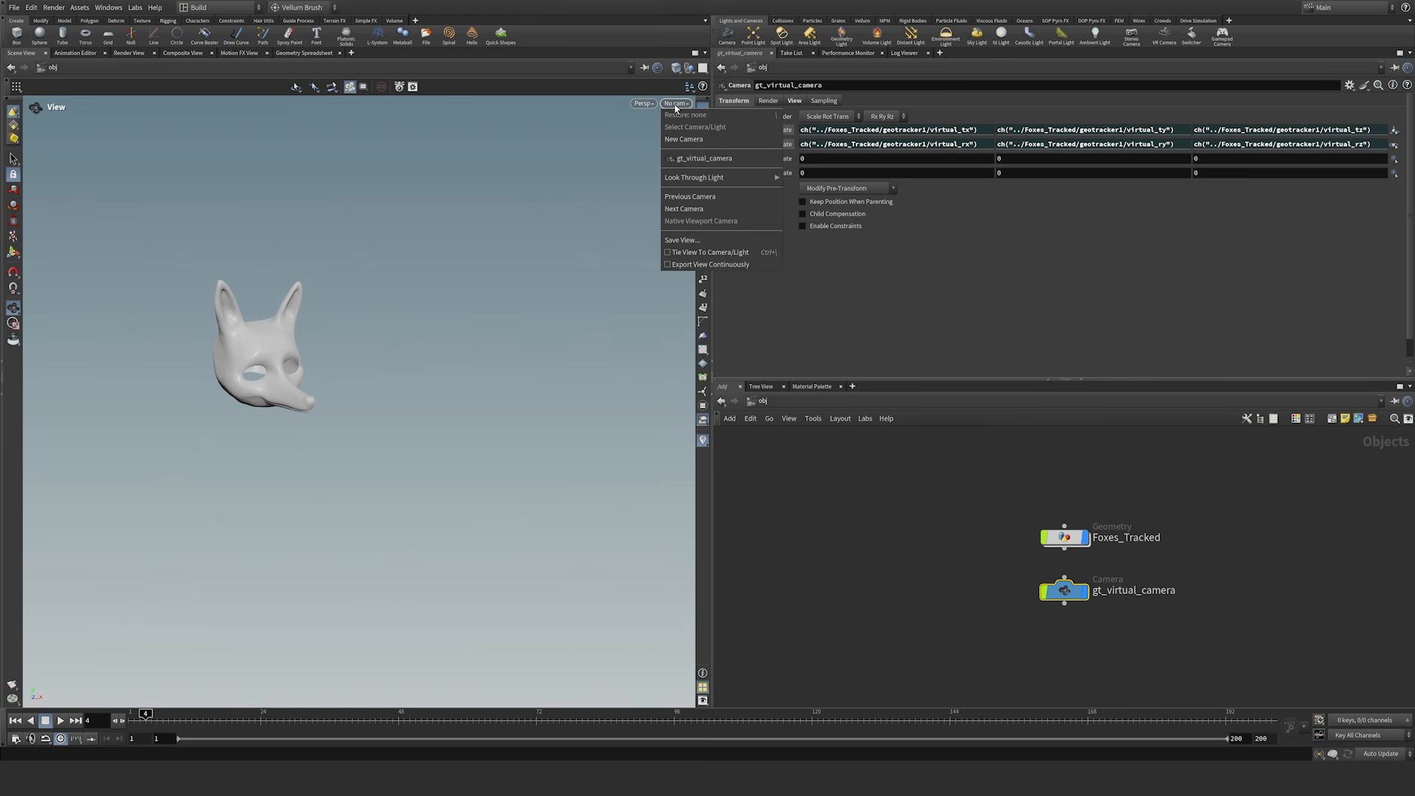
{"action": "left_click", "coordinate": [703, 161]}
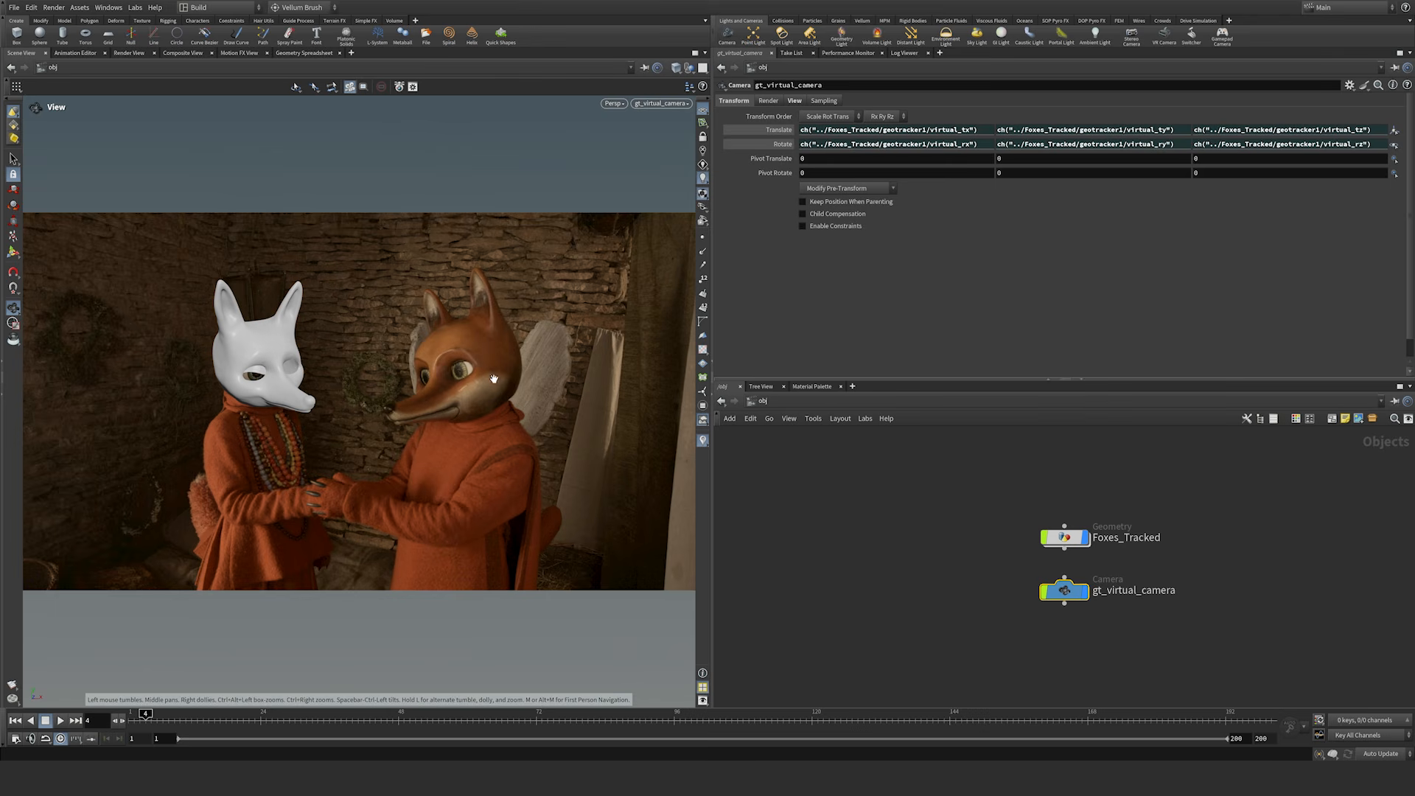
{"action": "left_click", "coordinate": [794, 101]}
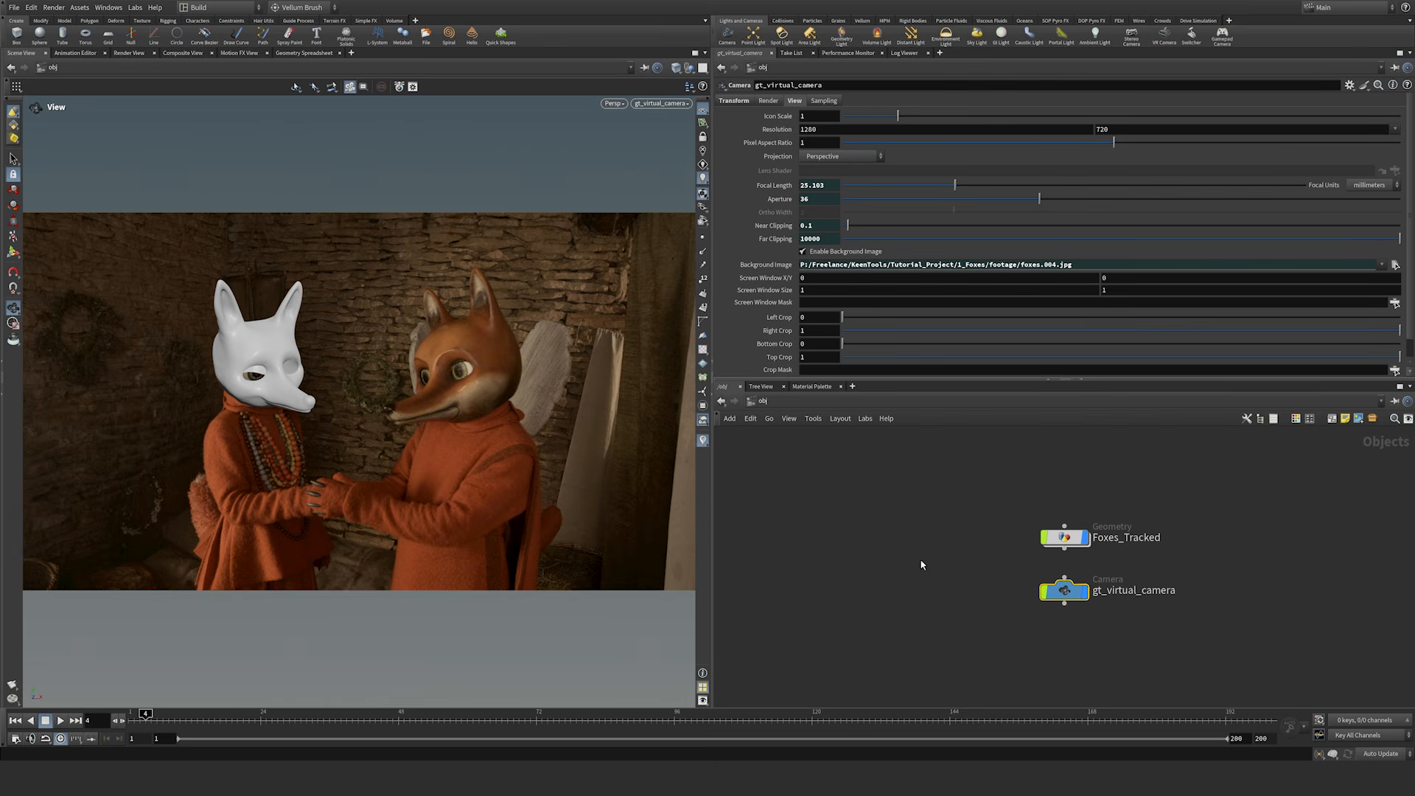
Step: Play the tracked mask over the footage through the camera and return to the first frame
{"action": "key", "text": "Up"}
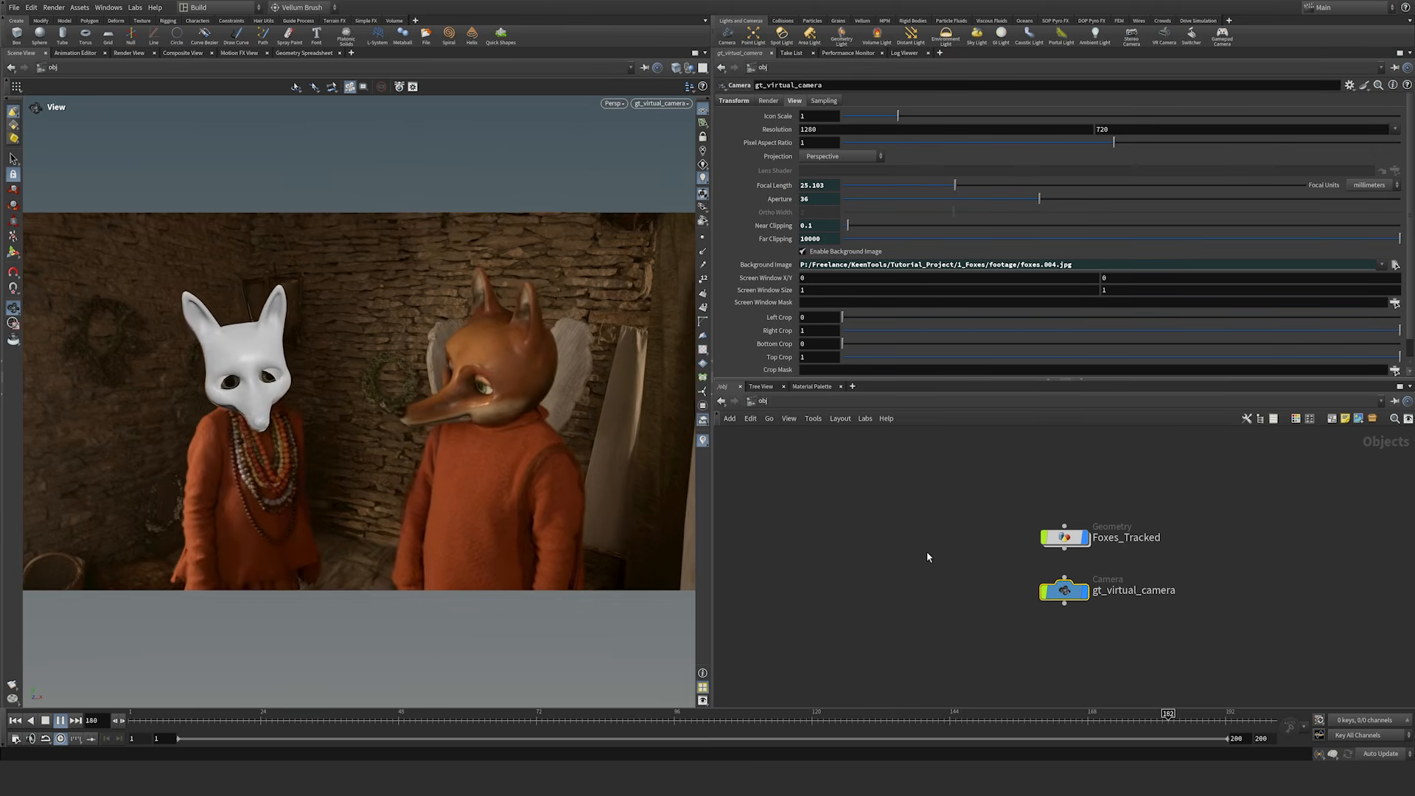
{"action": "key", "text": "Up"}
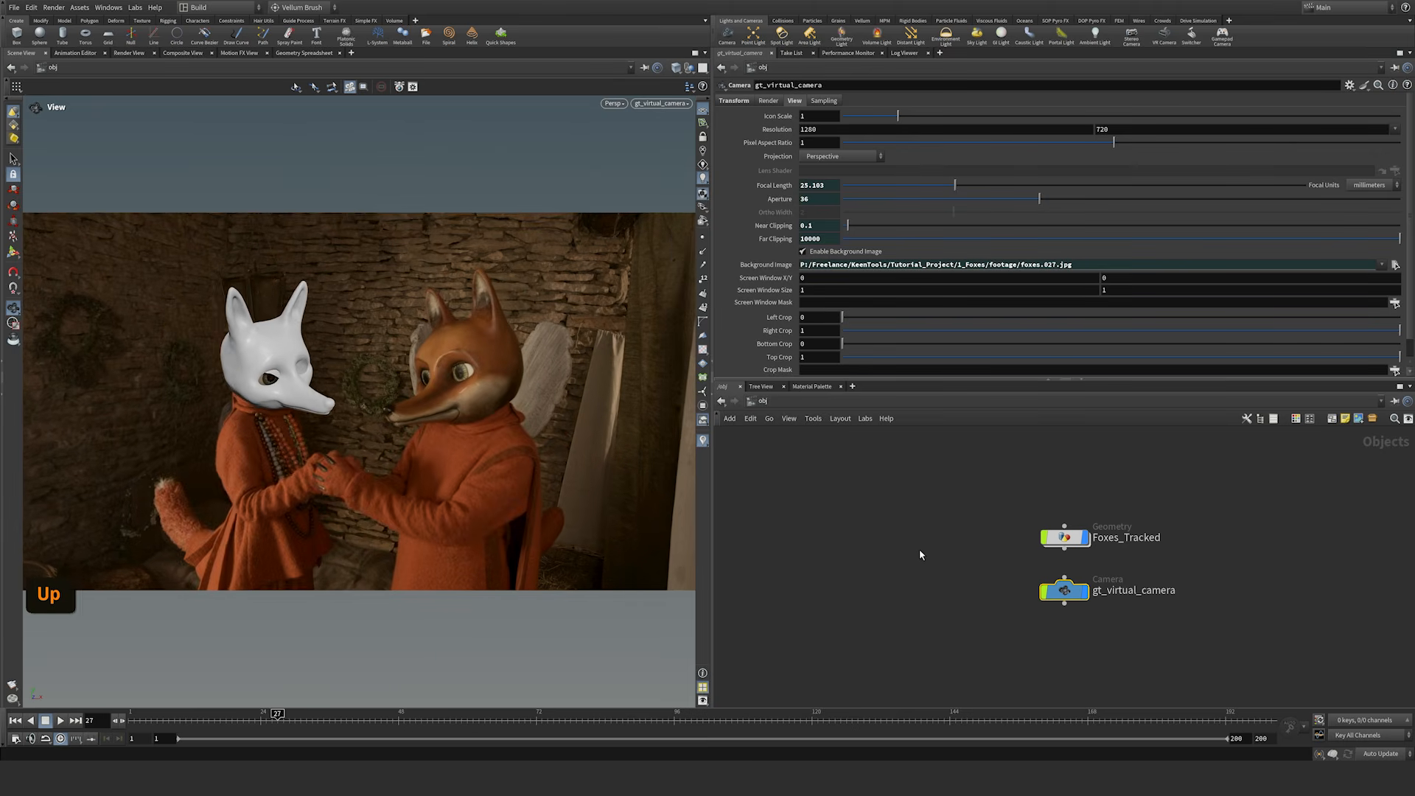
{"action": "key", "text": "ctrl+Up"}
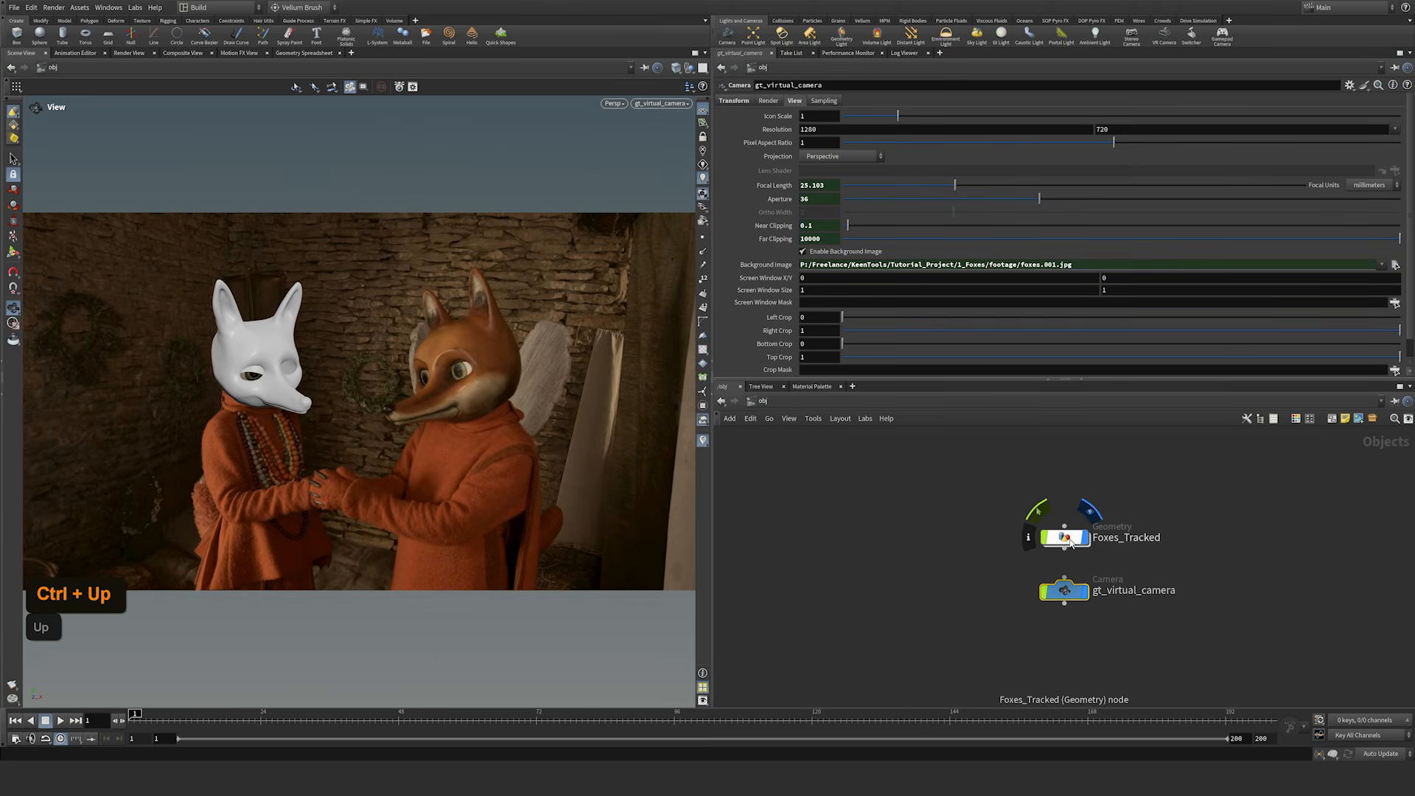
Step: Reopen Foxes_Tracked and export geotracker1's linked virtual camera to the /stage network
{"action": "left_click", "coordinate": [1068, 541]}
{"action": "double_click", "coordinate": [1066, 538]}
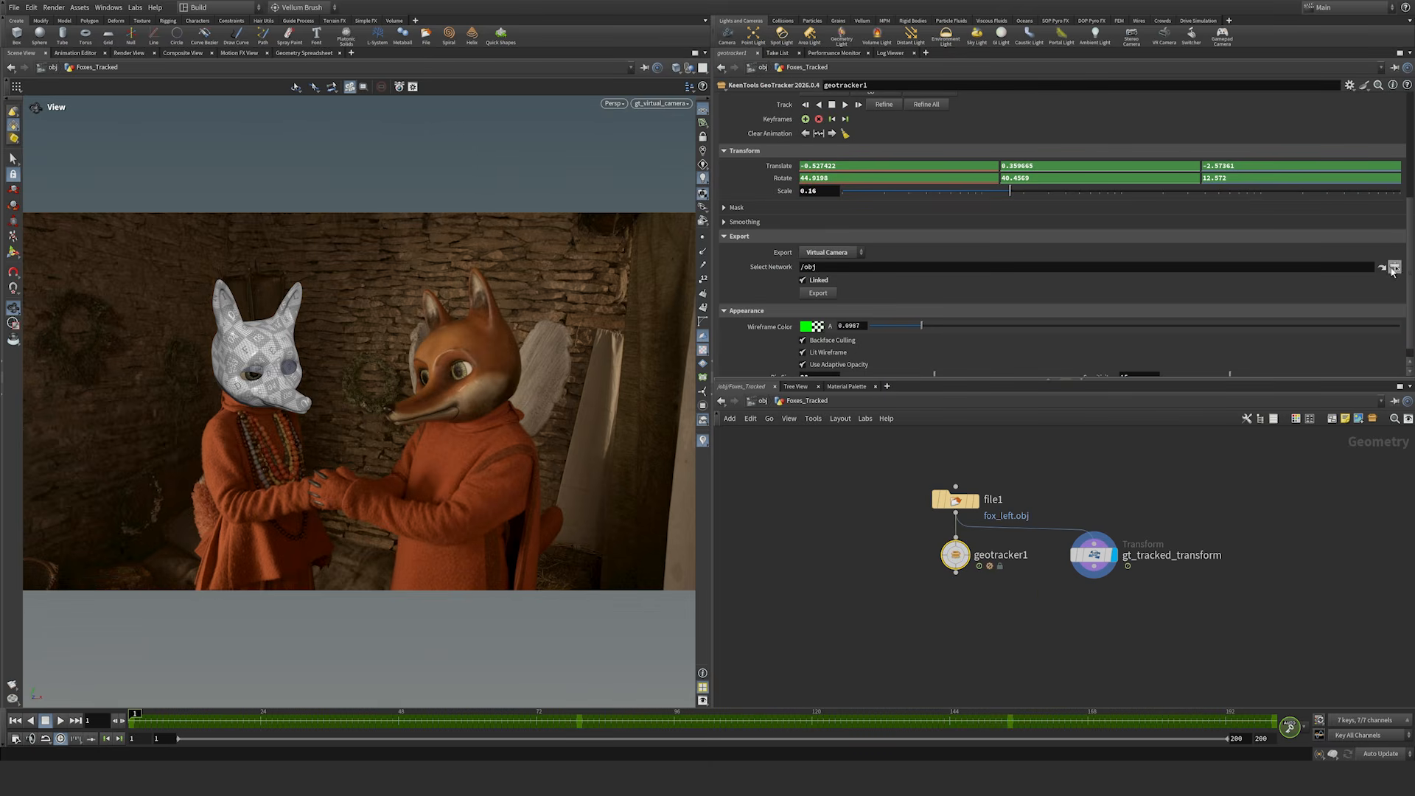
{"action": "left_click", "coordinate": [1395, 268]}
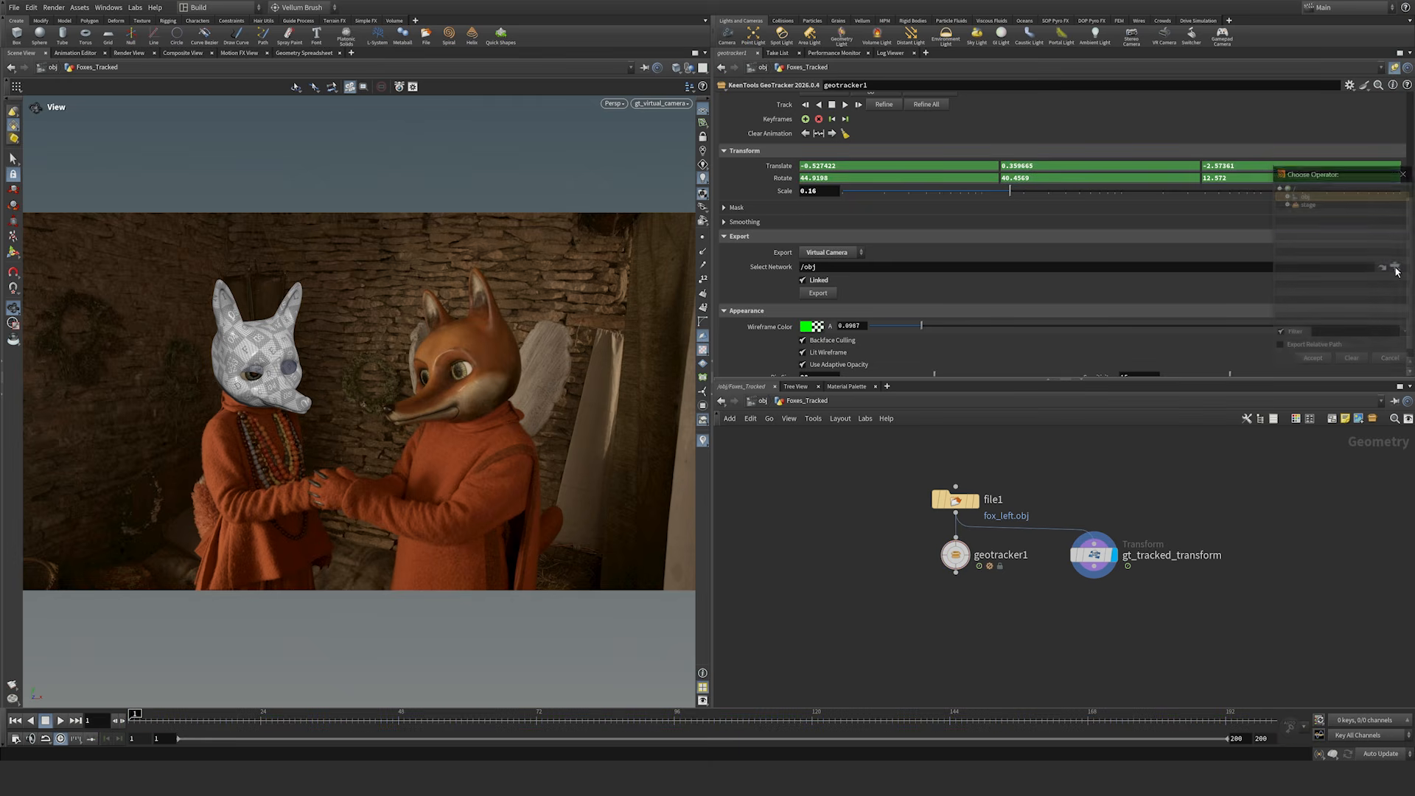
{"action": "left_click", "coordinate": [1306, 204]}
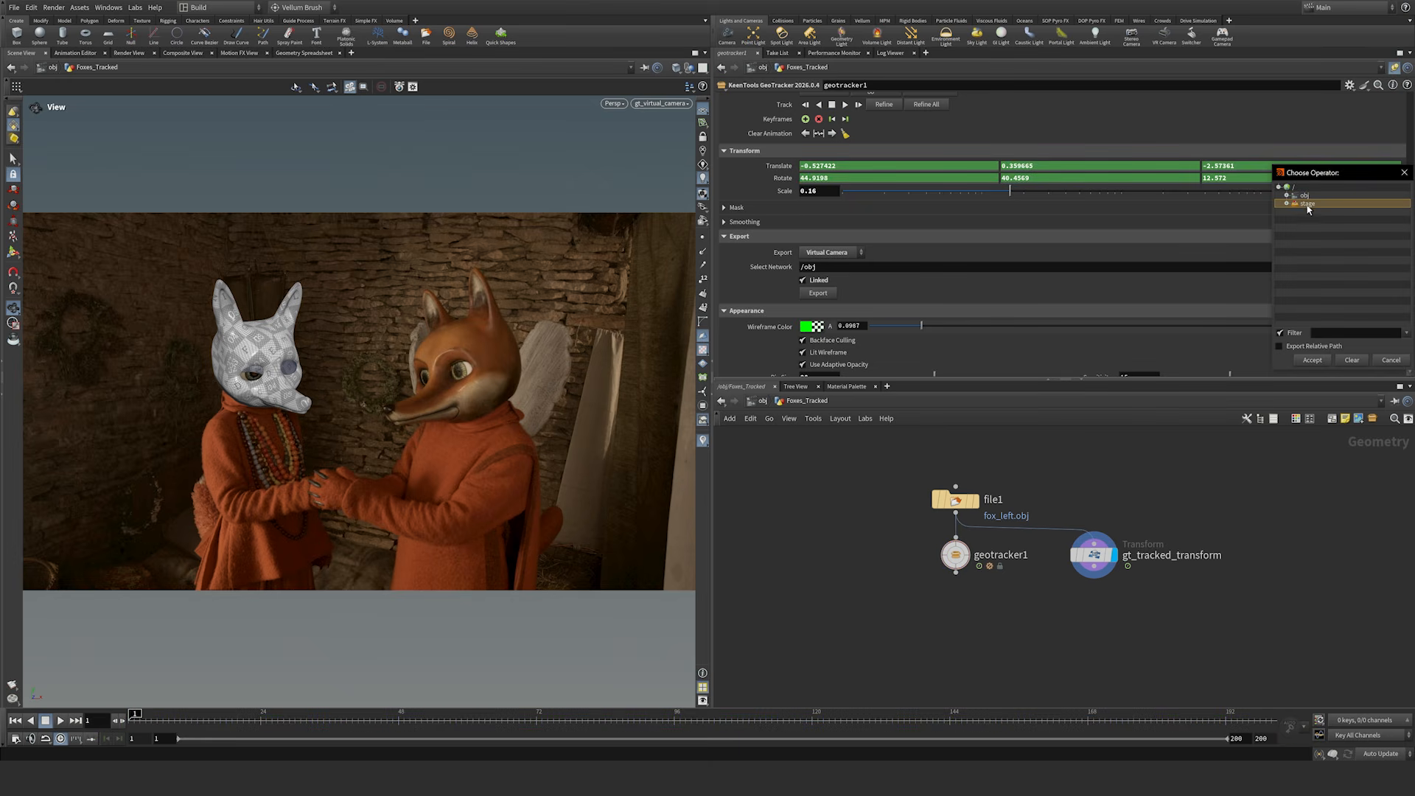
{"action": "left_click", "coordinate": [1312, 360]}
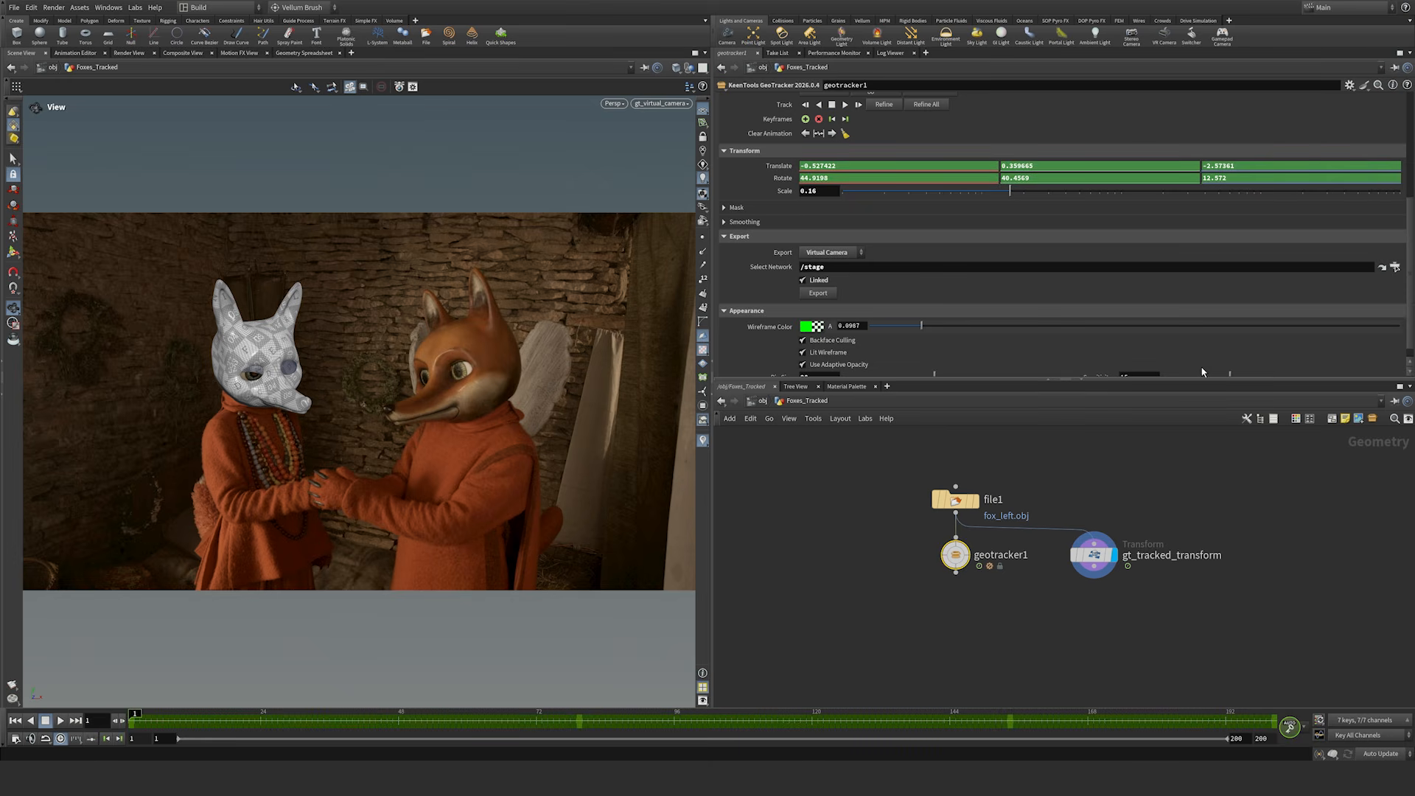
{"action": "left_click", "coordinate": [819, 295]}
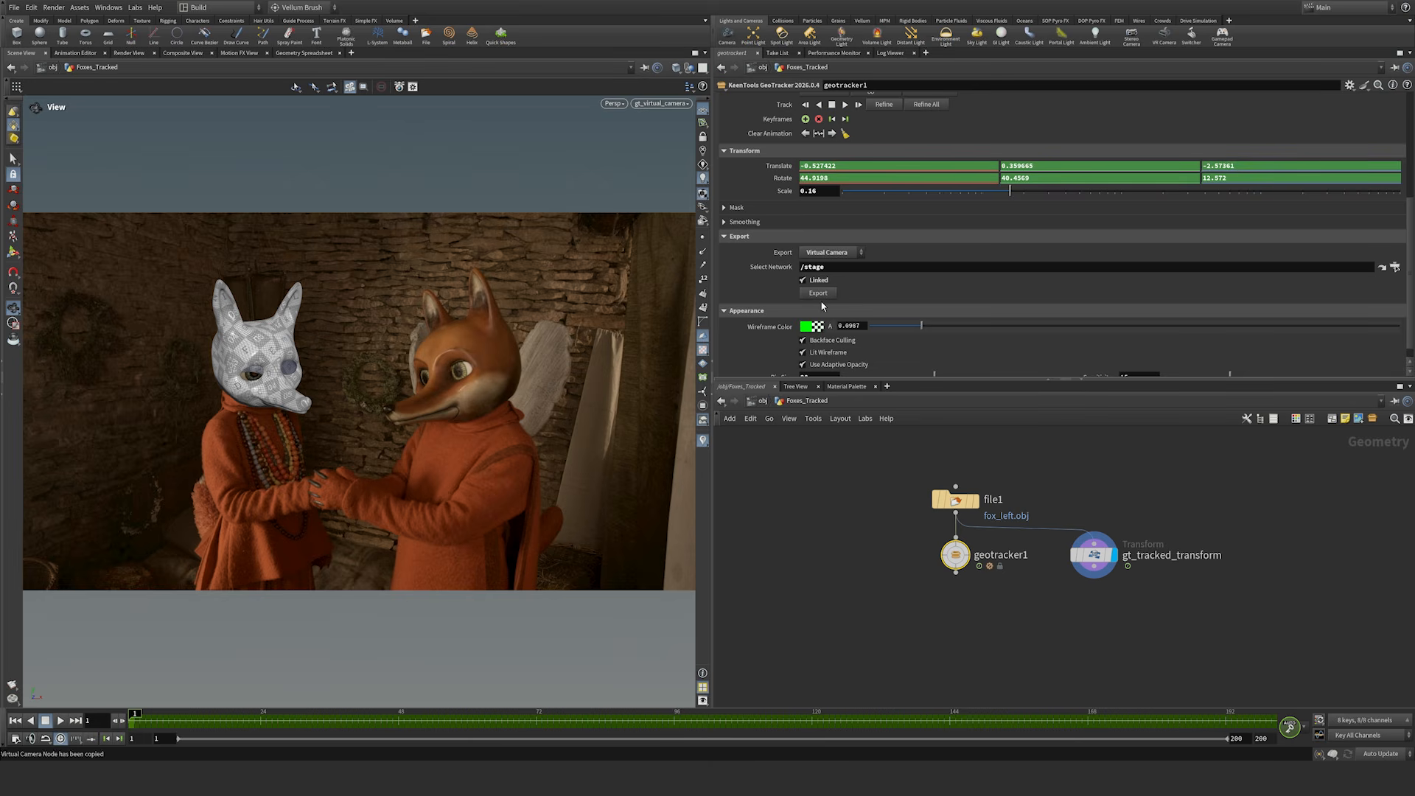
Step: Go to the stage network, select the exported cameras and examine their View and Transform parameters
{"action": "left_click", "coordinate": [754, 401]}
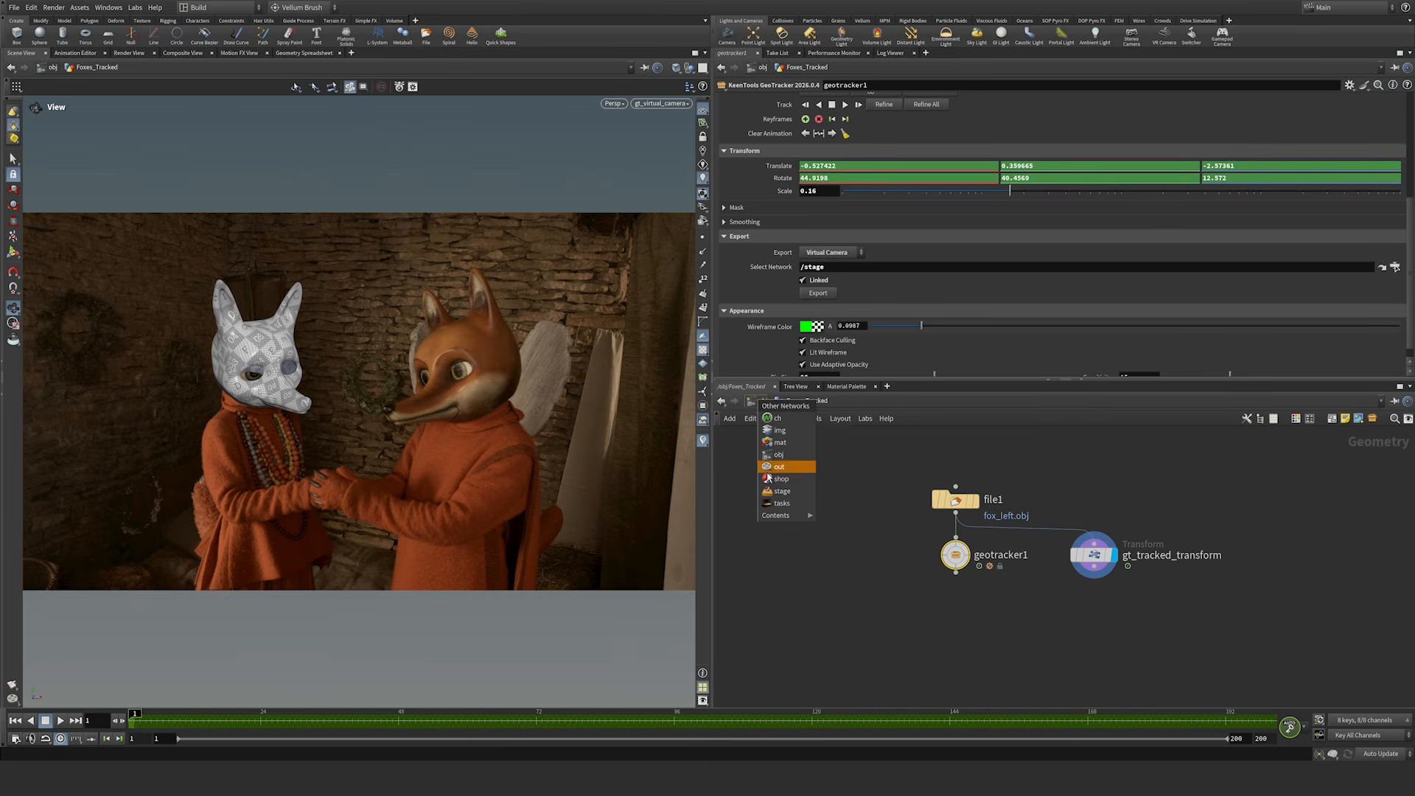
{"action": "left_click", "coordinate": [780, 491]}
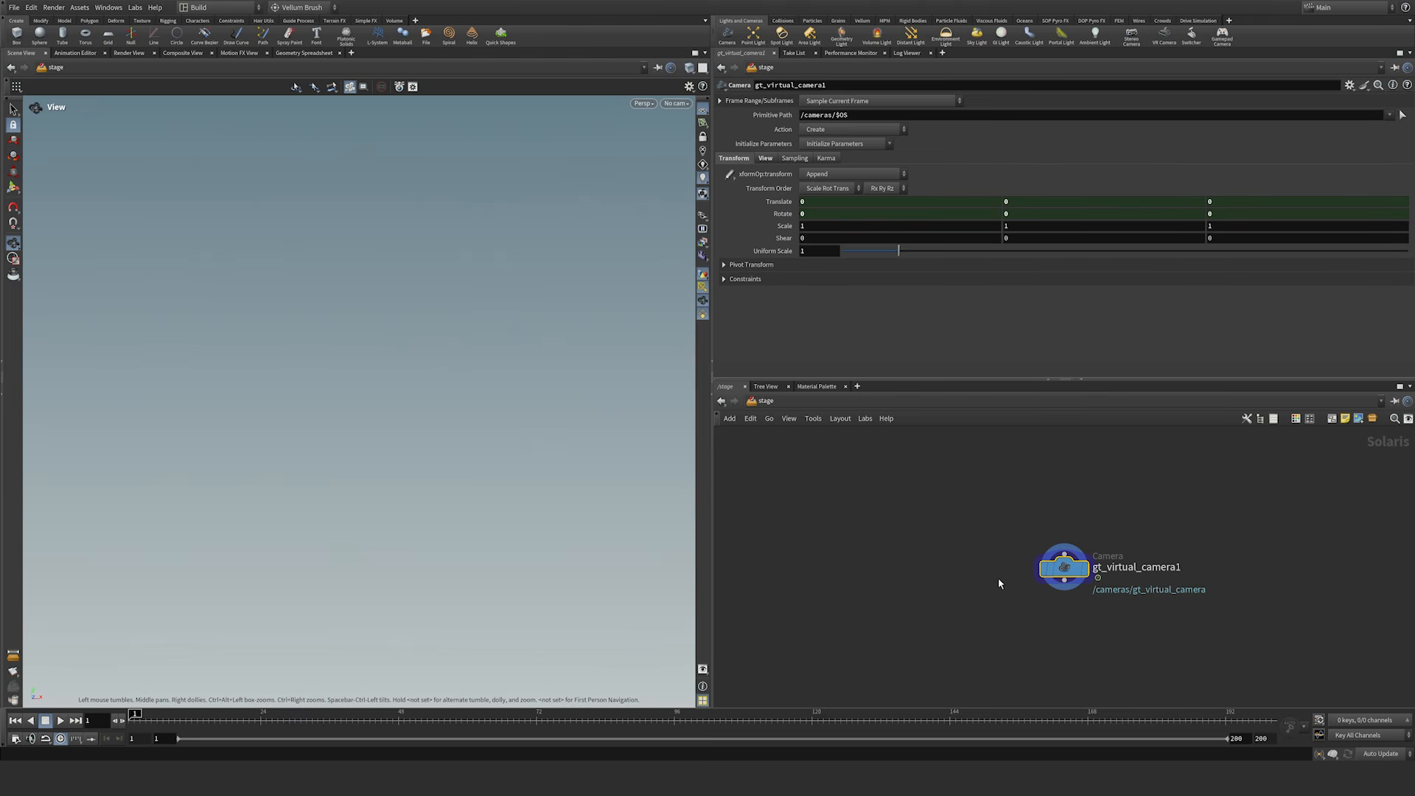
{"action": "left_click_drag", "start_coordinate": [951, 609], "coordinate": [1199, 538]}
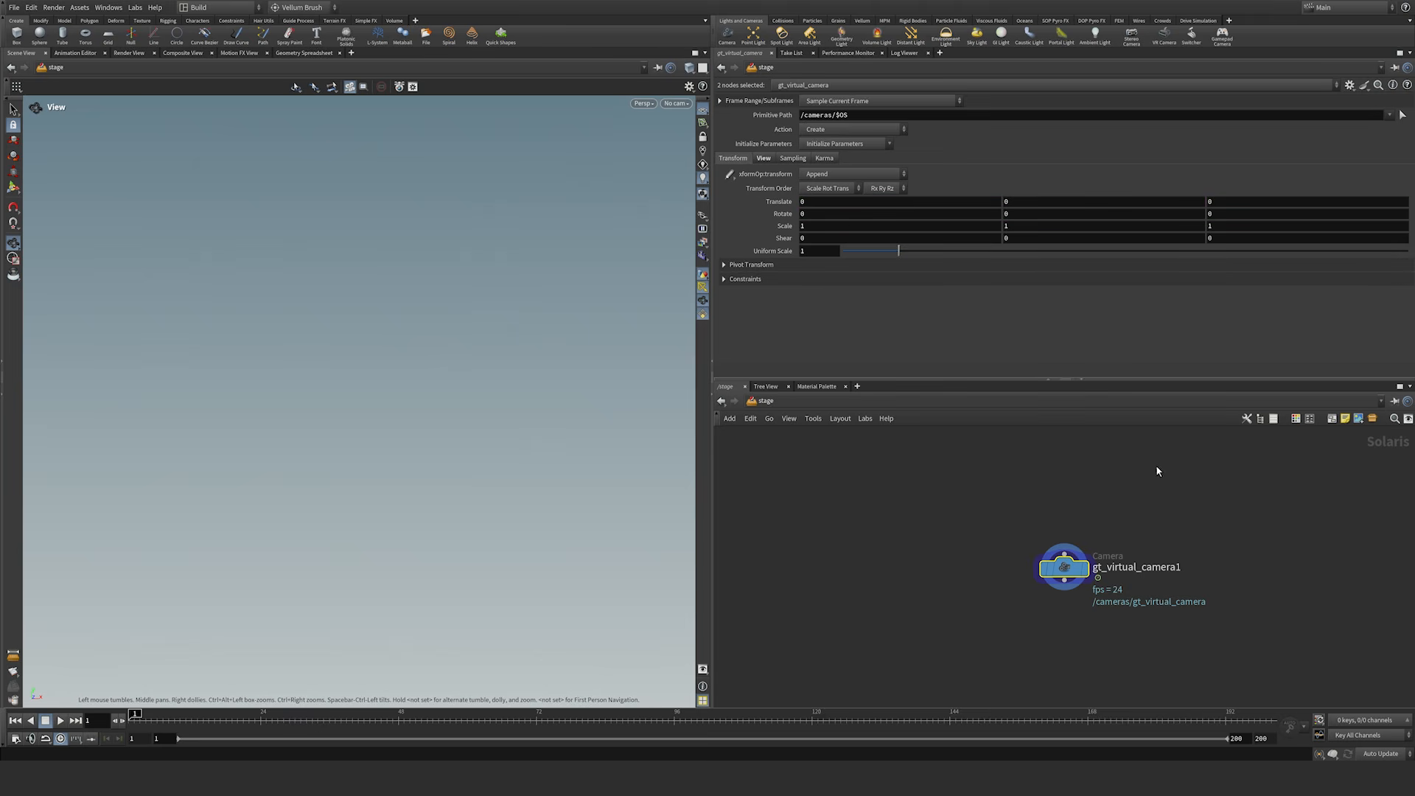
{"action": "left_click", "coordinate": [763, 159]}
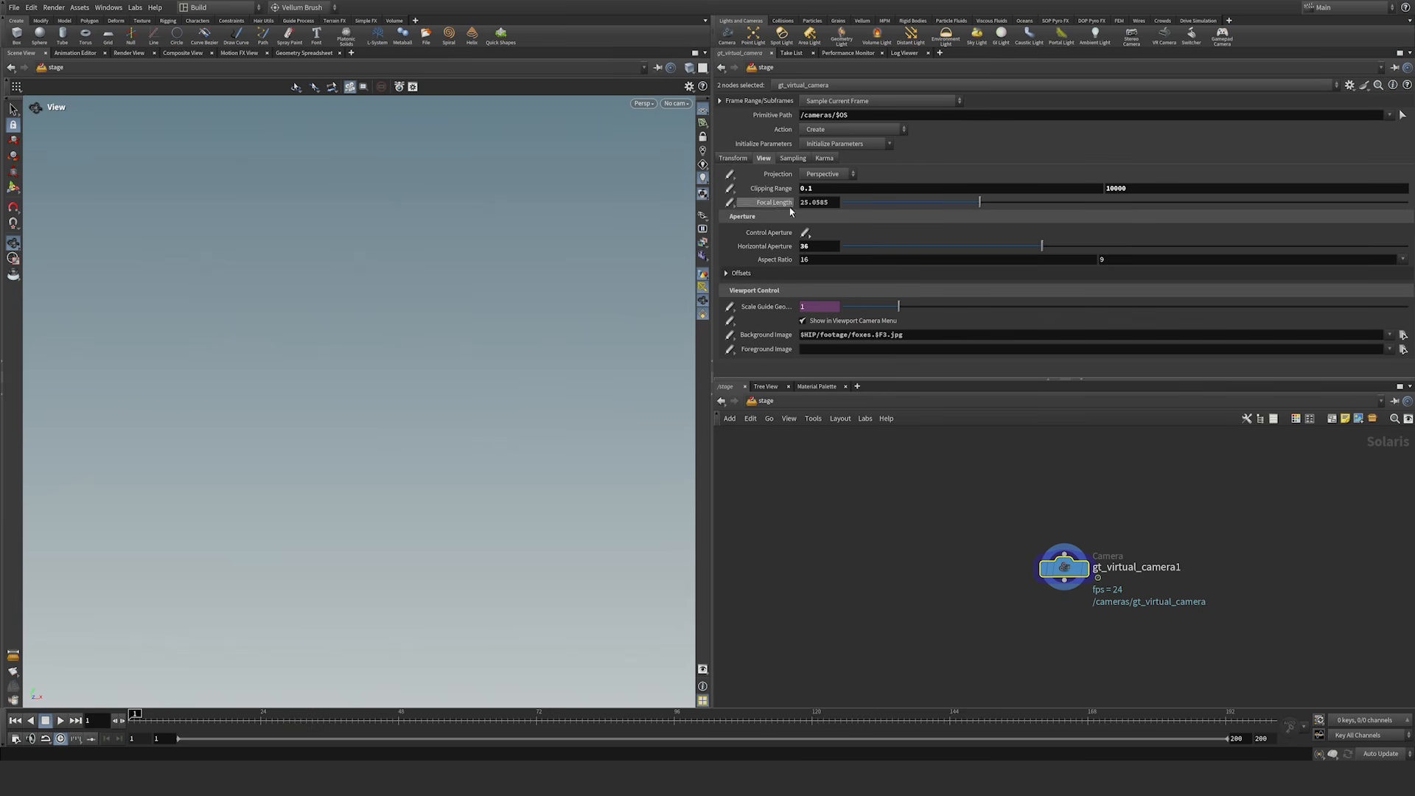
{"action": "left_click", "coordinate": [733, 158]}
Step: Return to the obj network, reopen Foxes_Tracked and clear the node selection
{"action": "left_click", "coordinate": [761, 404]}
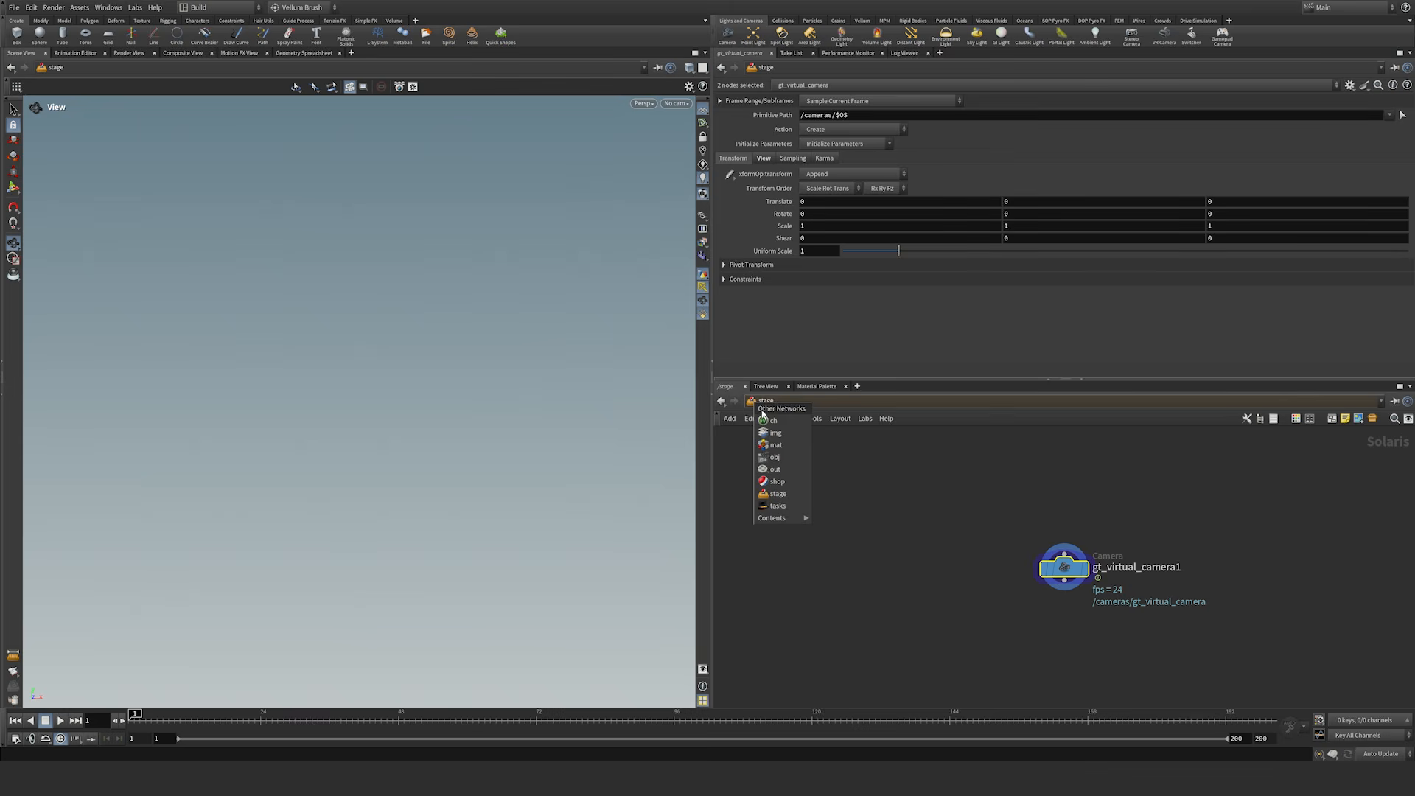
{"action": "left_click", "coordinate": [775, 458]}
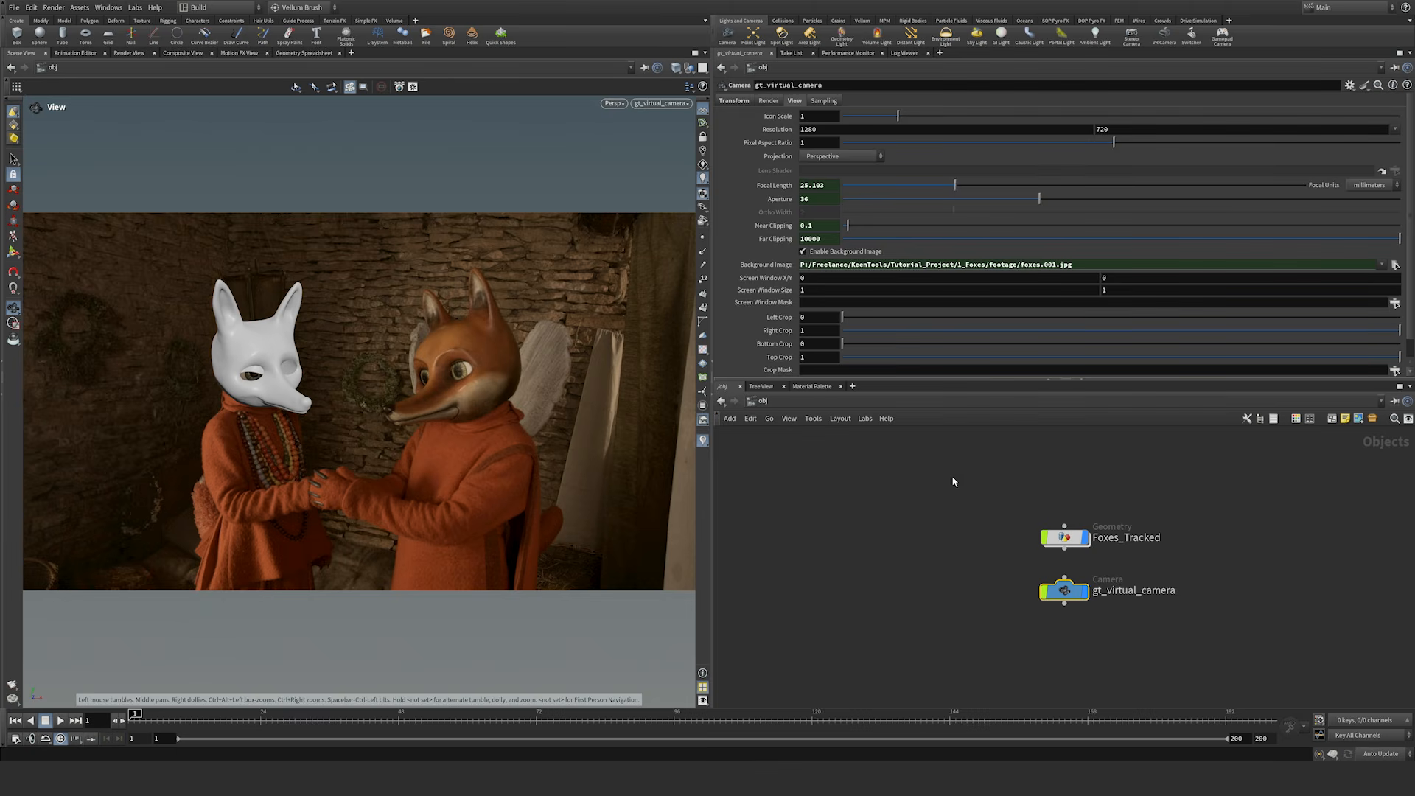
{"action": "double_click", "coordinate": [1066, 541]}
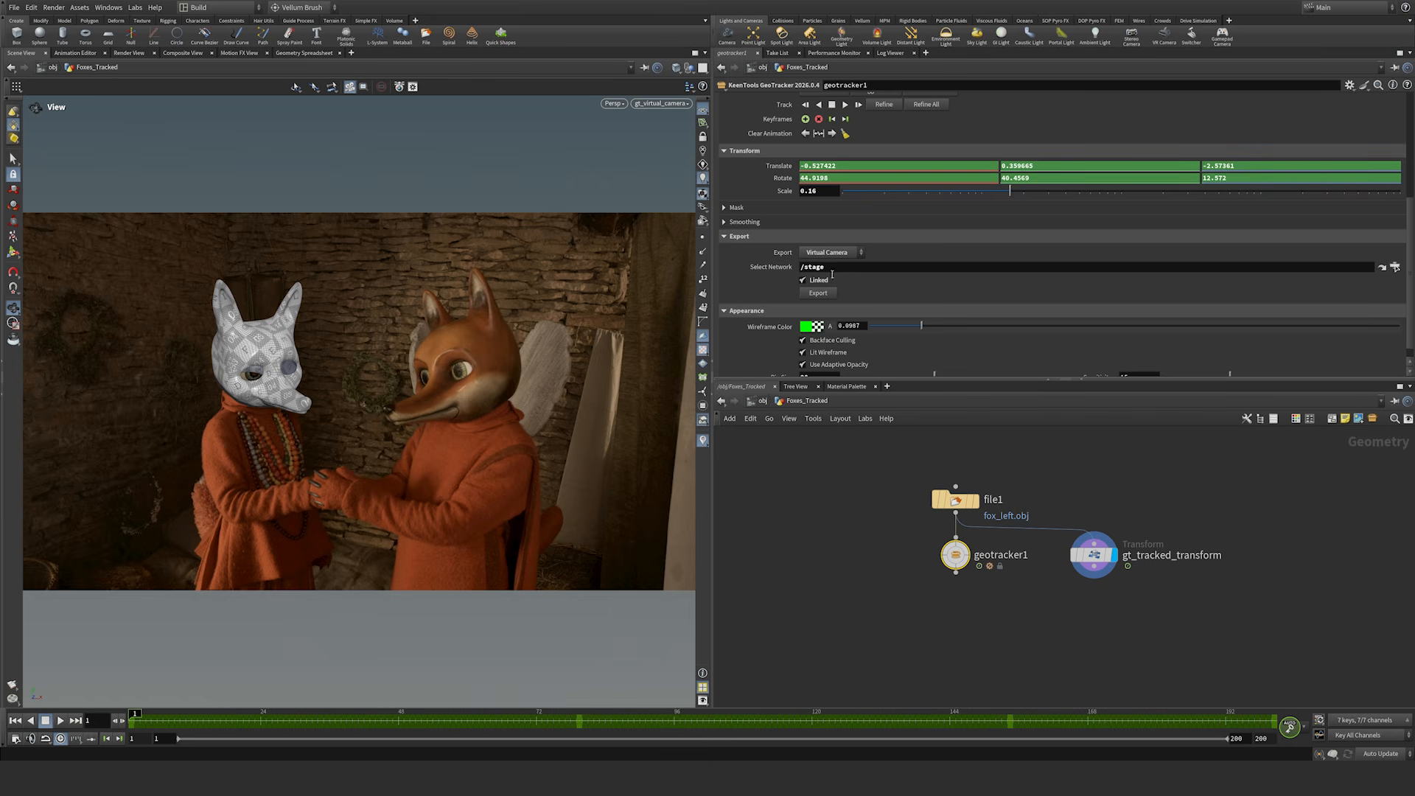
{"action": "left_click", "coordinate": [1259, 545]}
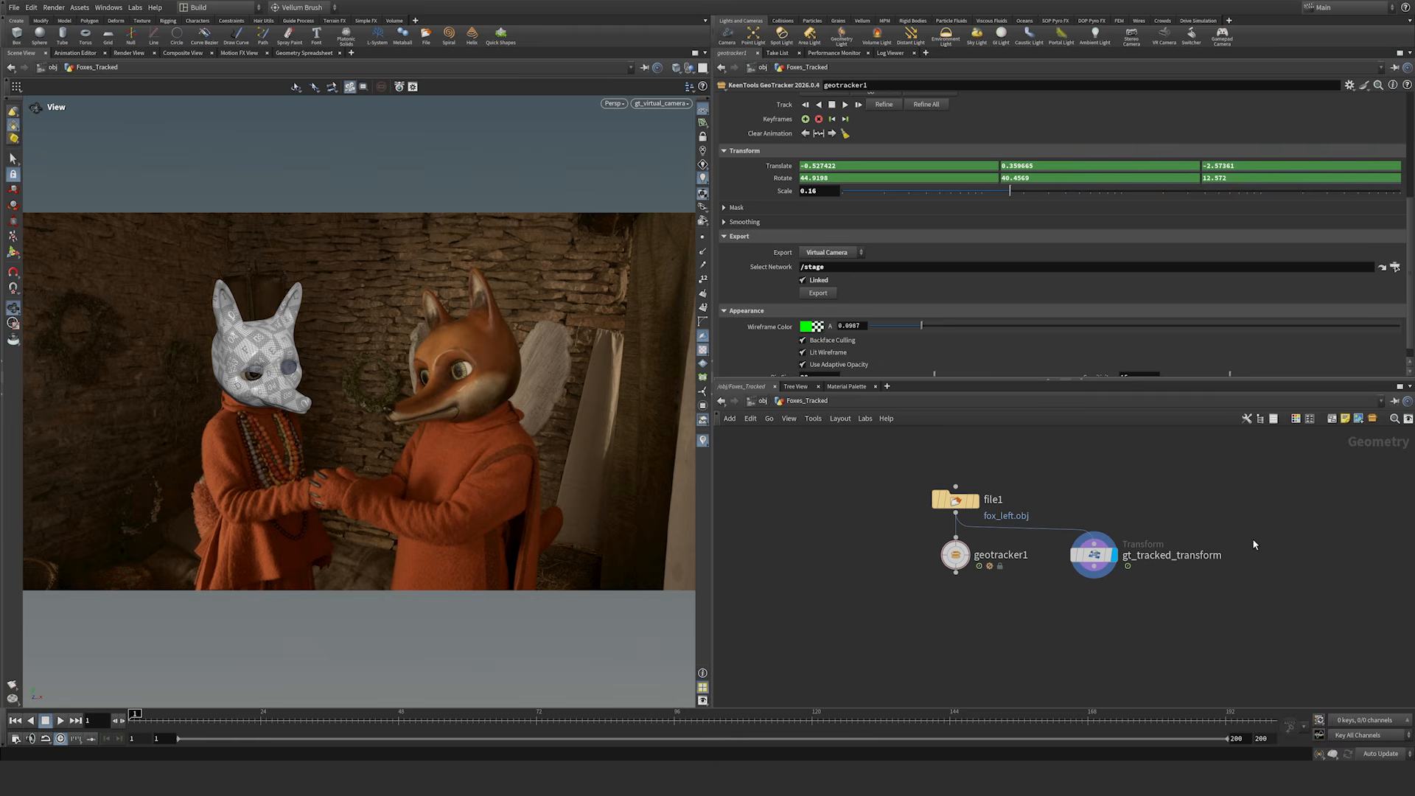
Step: Add a LOP Network node beside gt_tracked_transform in the Foxes_Tracked network
{"action": "key", "text": "Tab"}
{"action": "type", "text": "lopnet"}
{"action": "left_click", "coordinate": [1223, 429]}
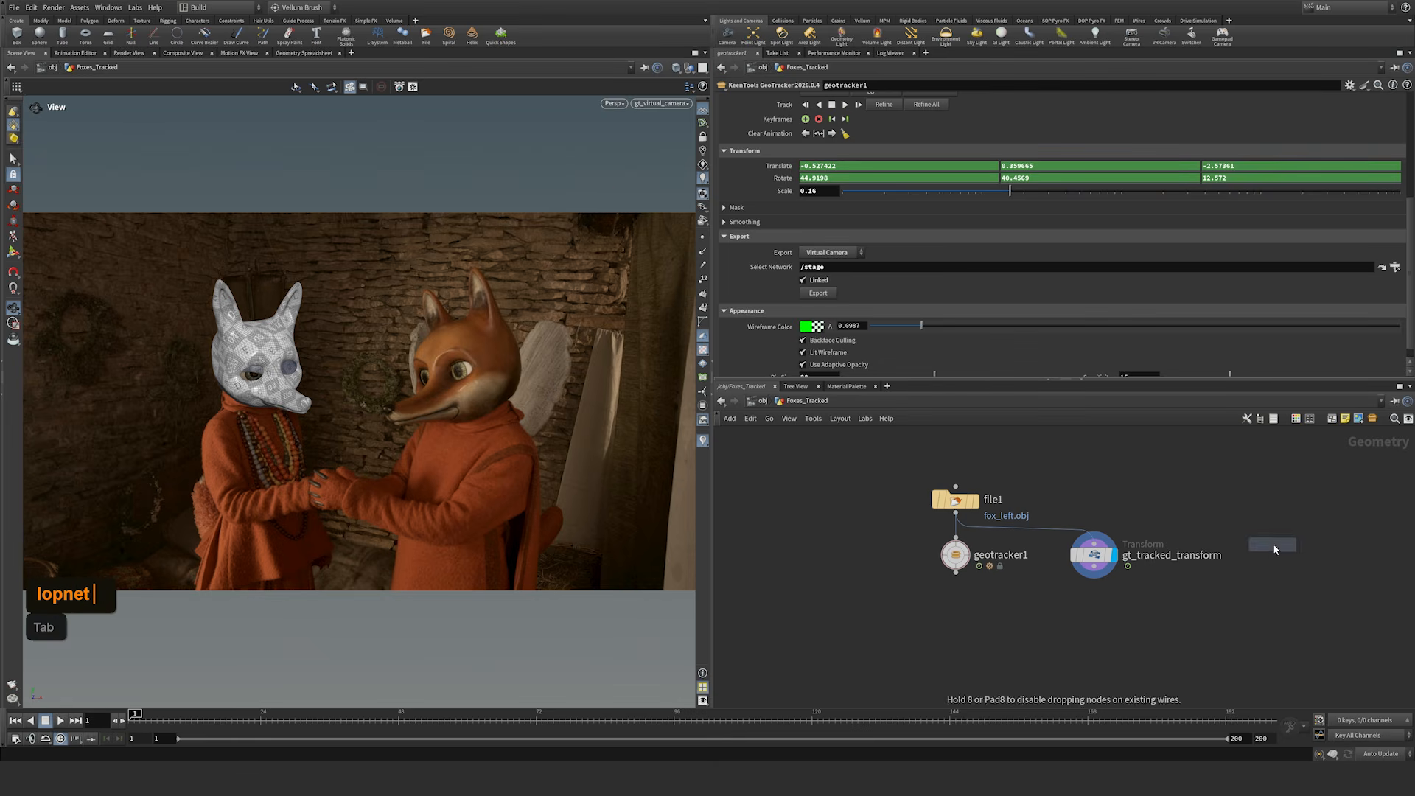
{"action": "left_click", "coordinate": [1276, 547]}
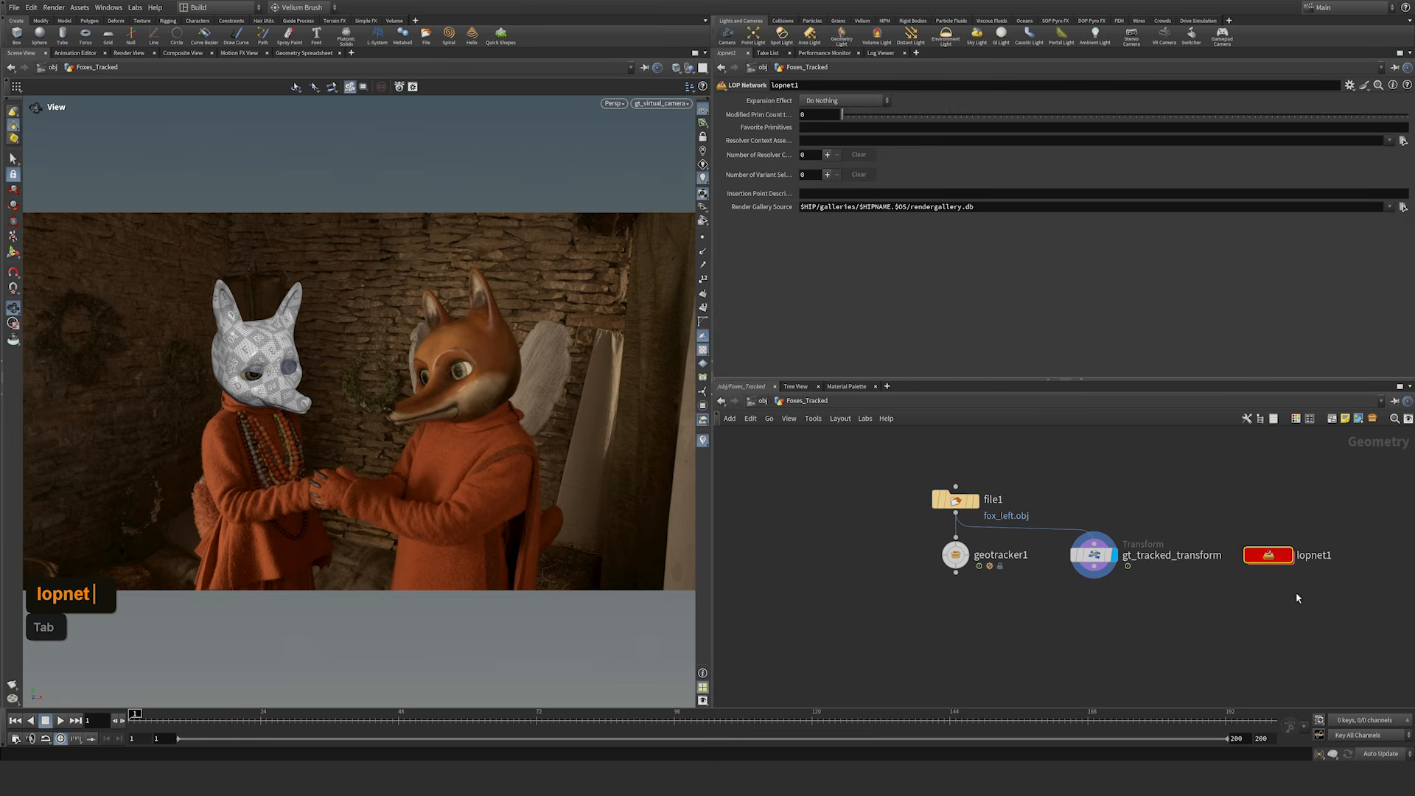
Step: Open lopnet1, look over the viewport's renderer options and return to Foxes_Tracked
{"action": "double_click", "coordinate": [1273, 559]}
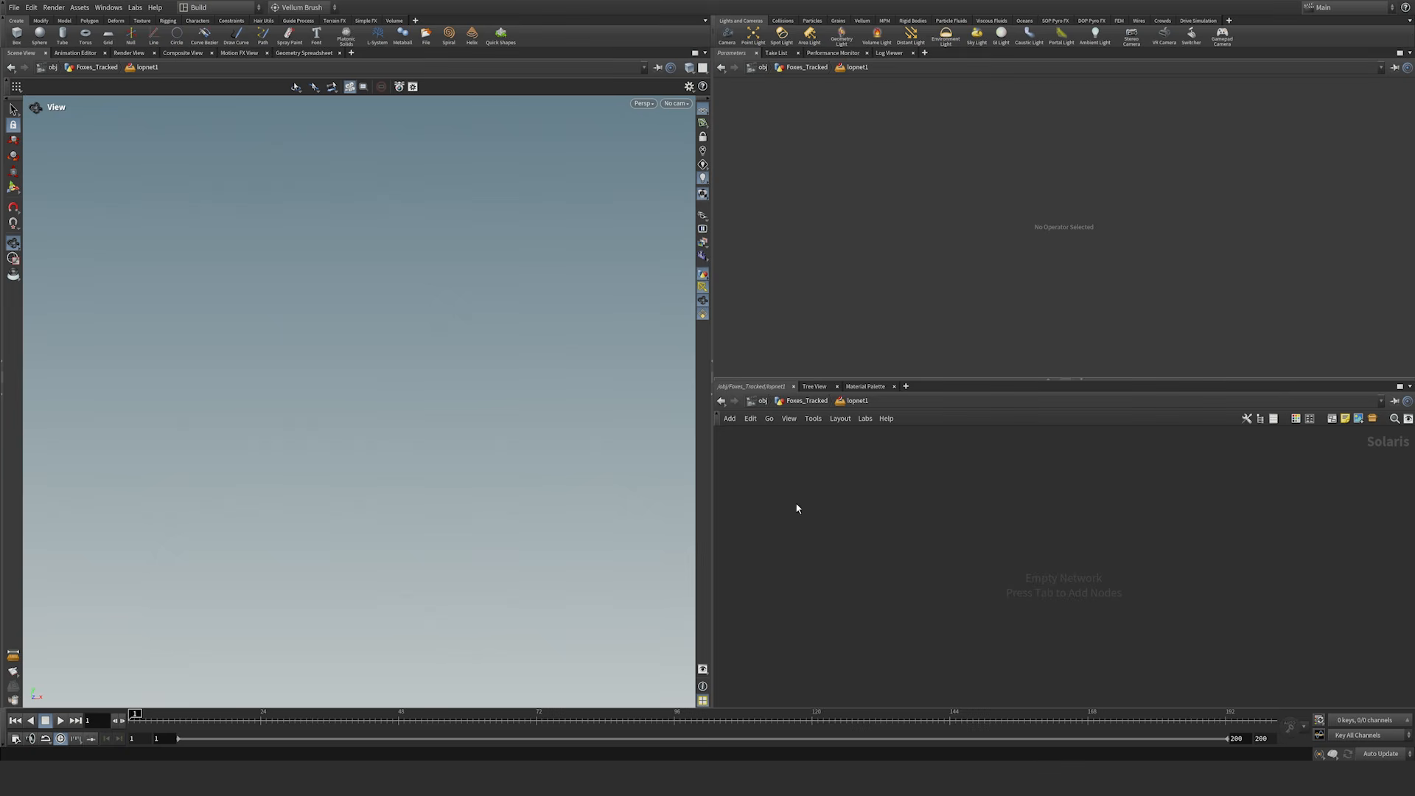
{"action": "left_click", "coordinate": [645, 104]}
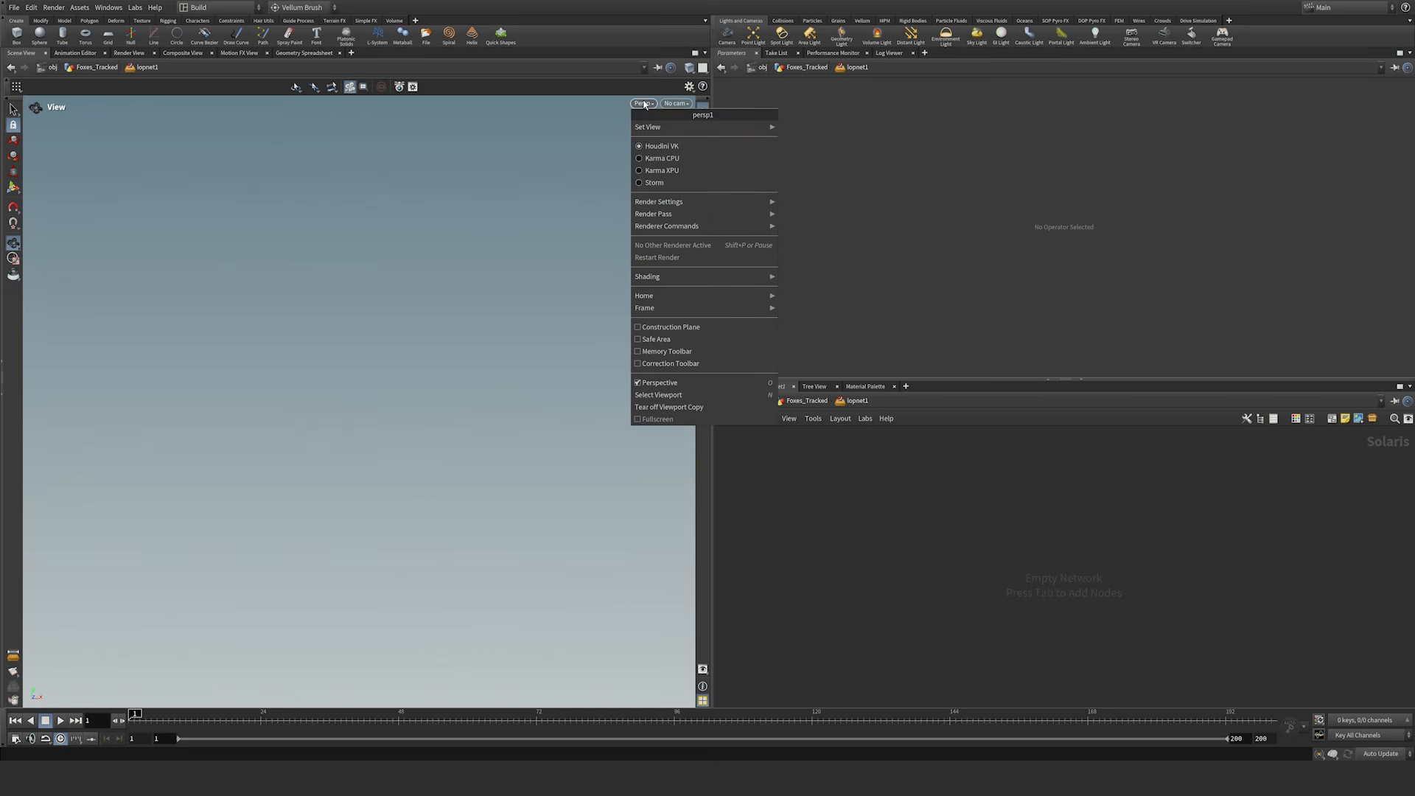
{"action": "left_click", "coordinate": [465, 201]}
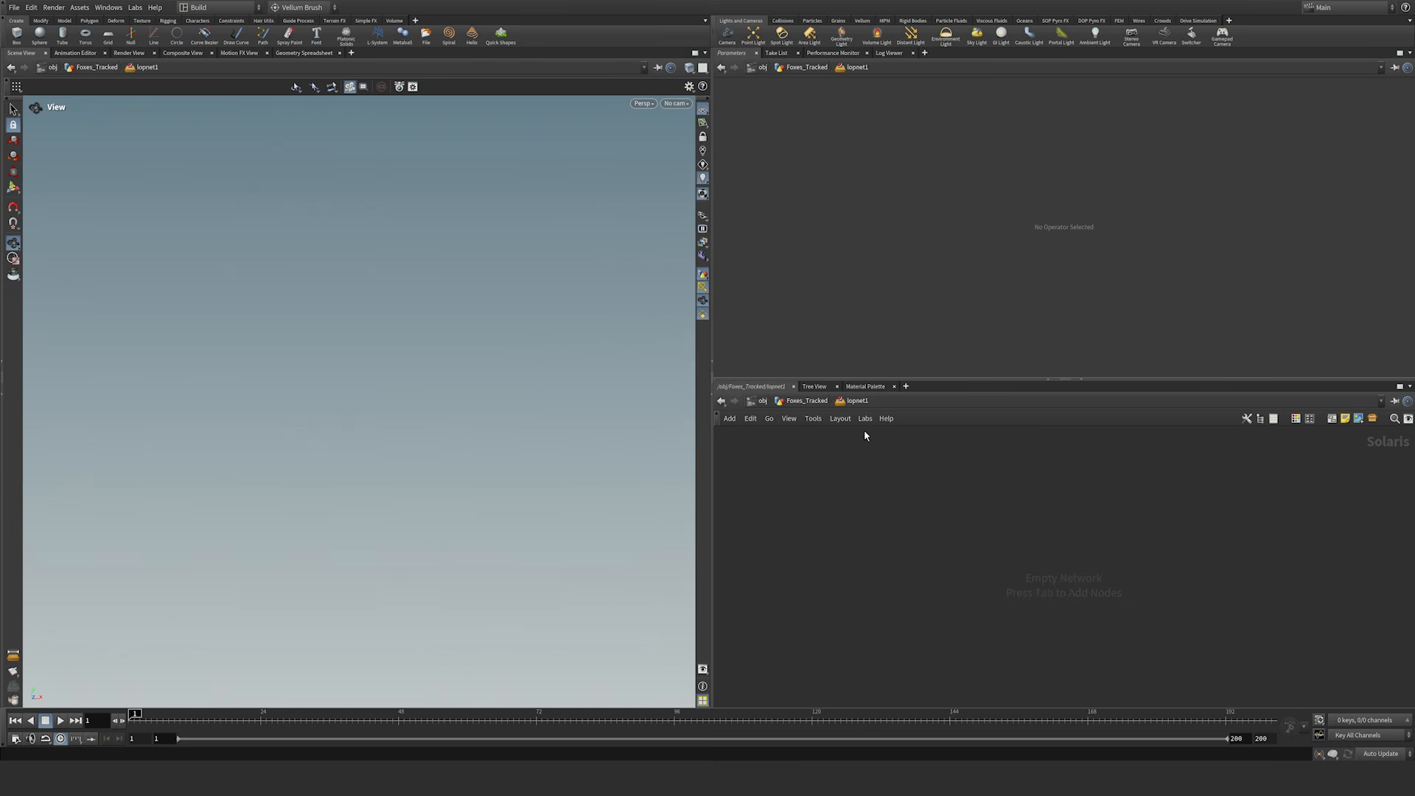
{"action": "left_click", "coordinate": [807, 400]}
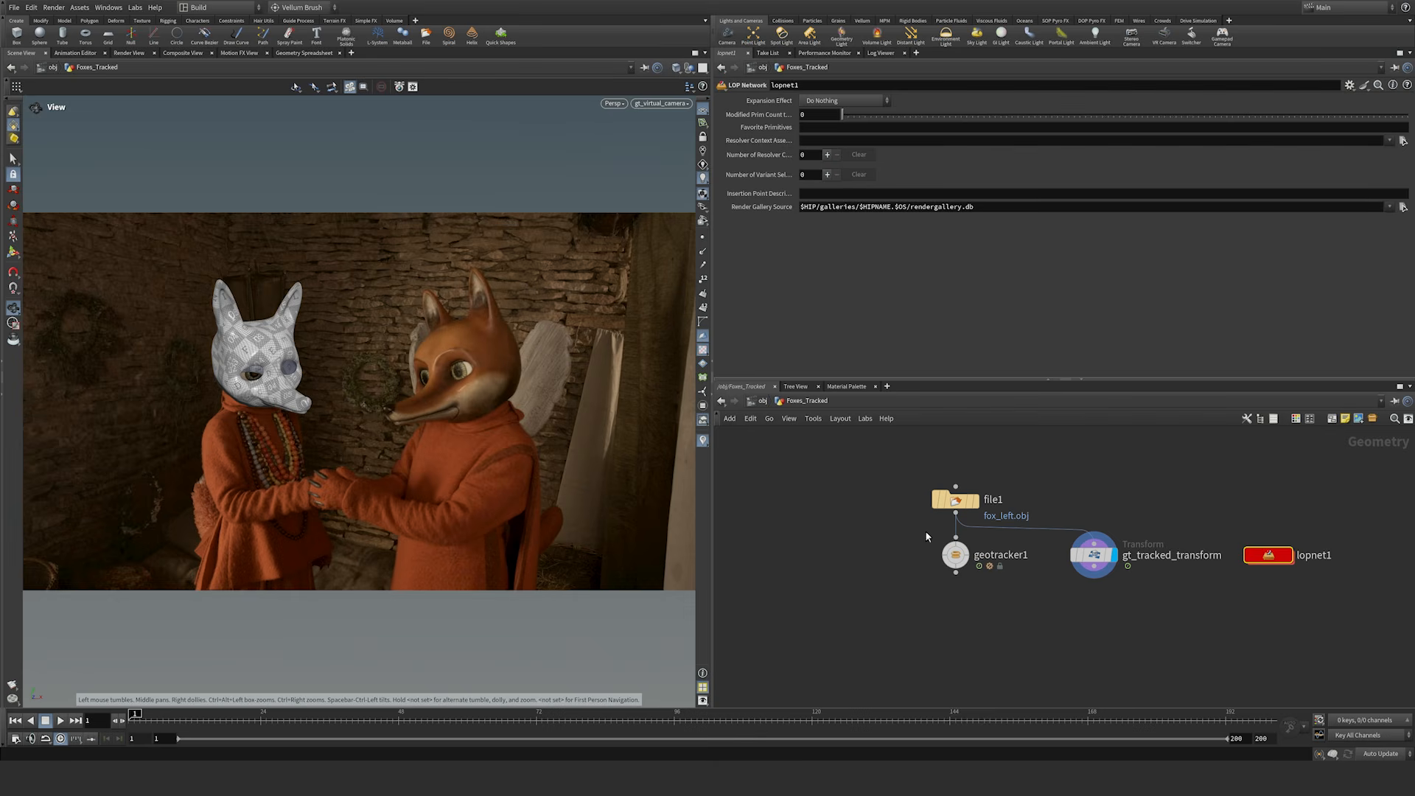
Step: Export geotracker1's linked virtual camera to /obj/Foxes_Tracked/lopnet1 and check the exported camera inside that network
{"action": "left_click", "coordinate": [1004, 551]}
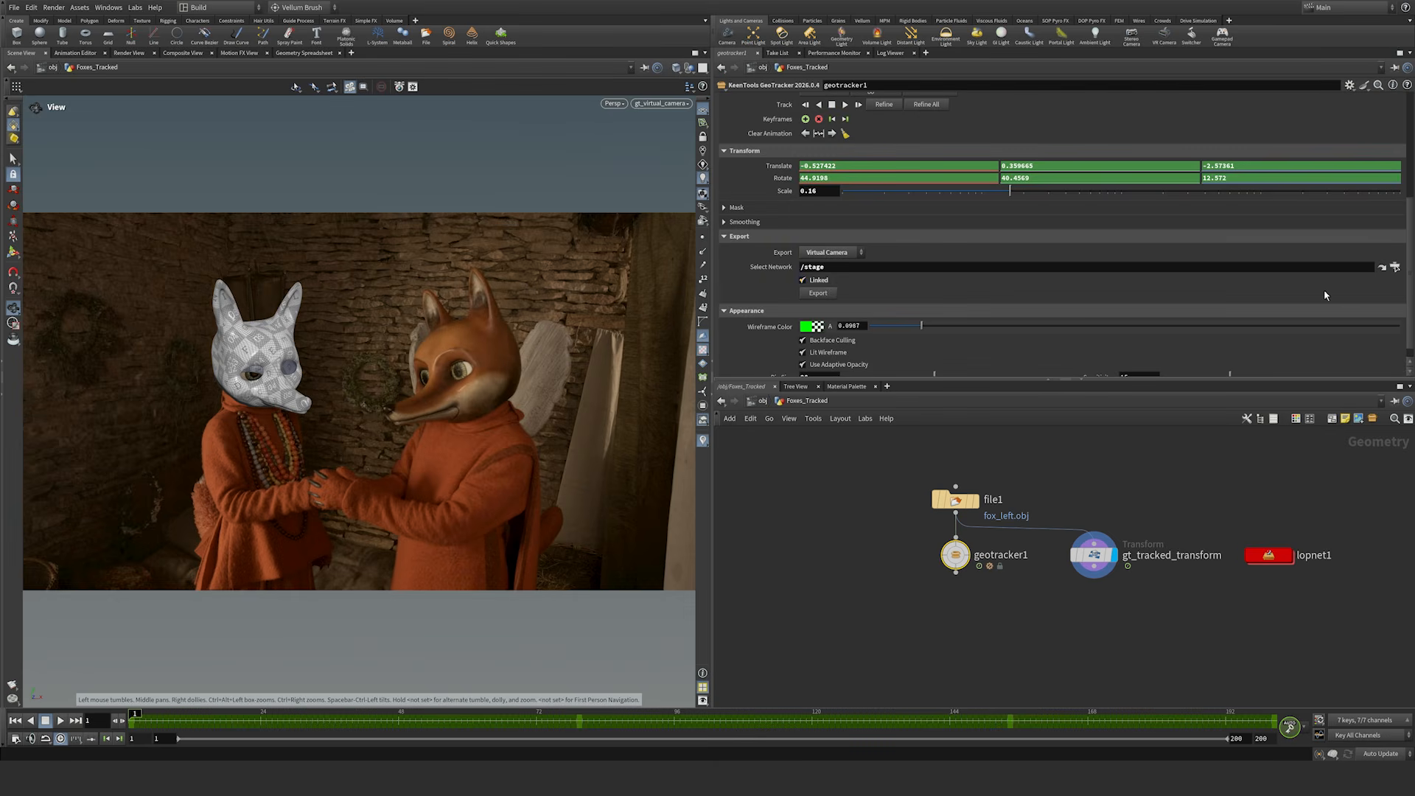
{"action": "left_click", "coordinate": [1395, 267]}
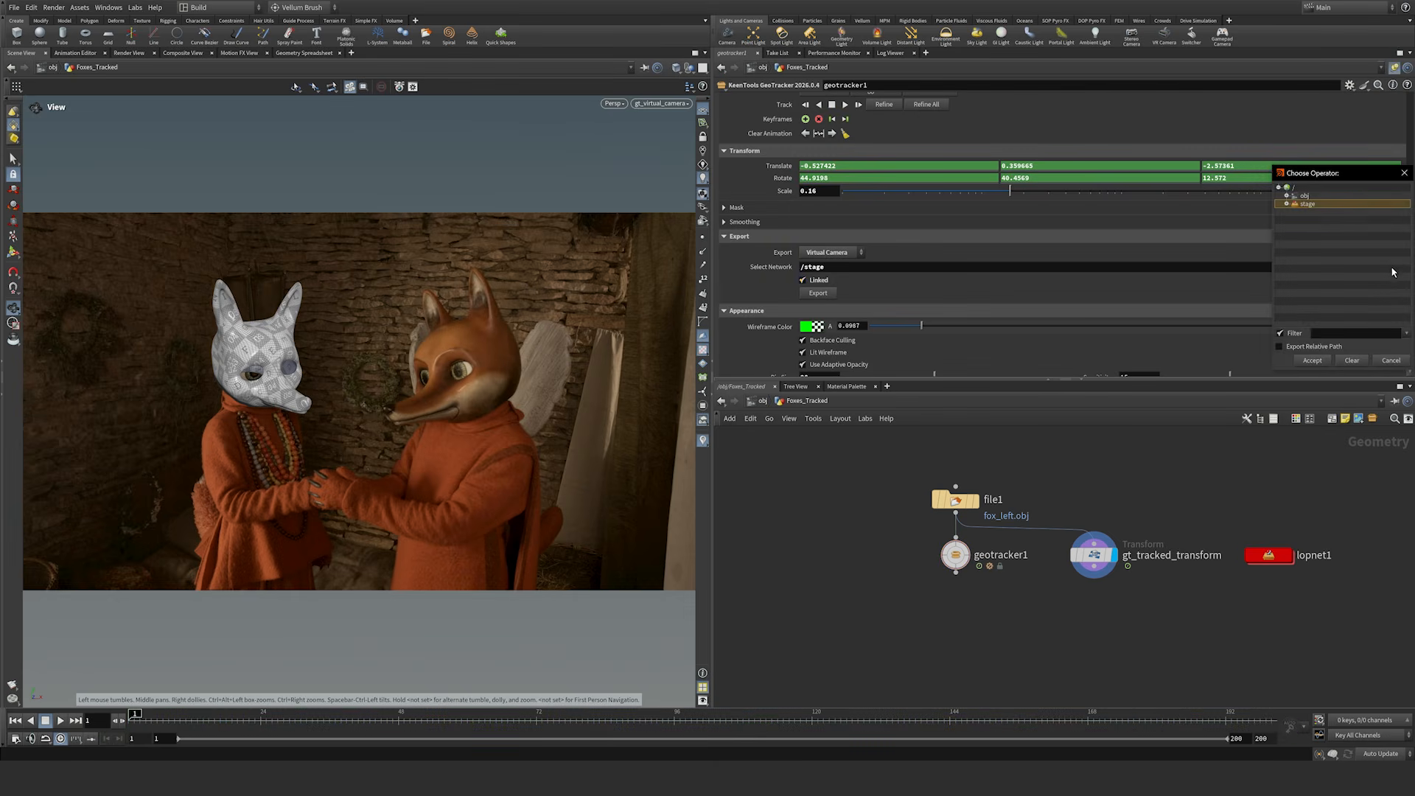
{"action": "left_click", "coordinate": [1286, 204]}
{"action": "left_click", "coordinate": [1287, 196]}
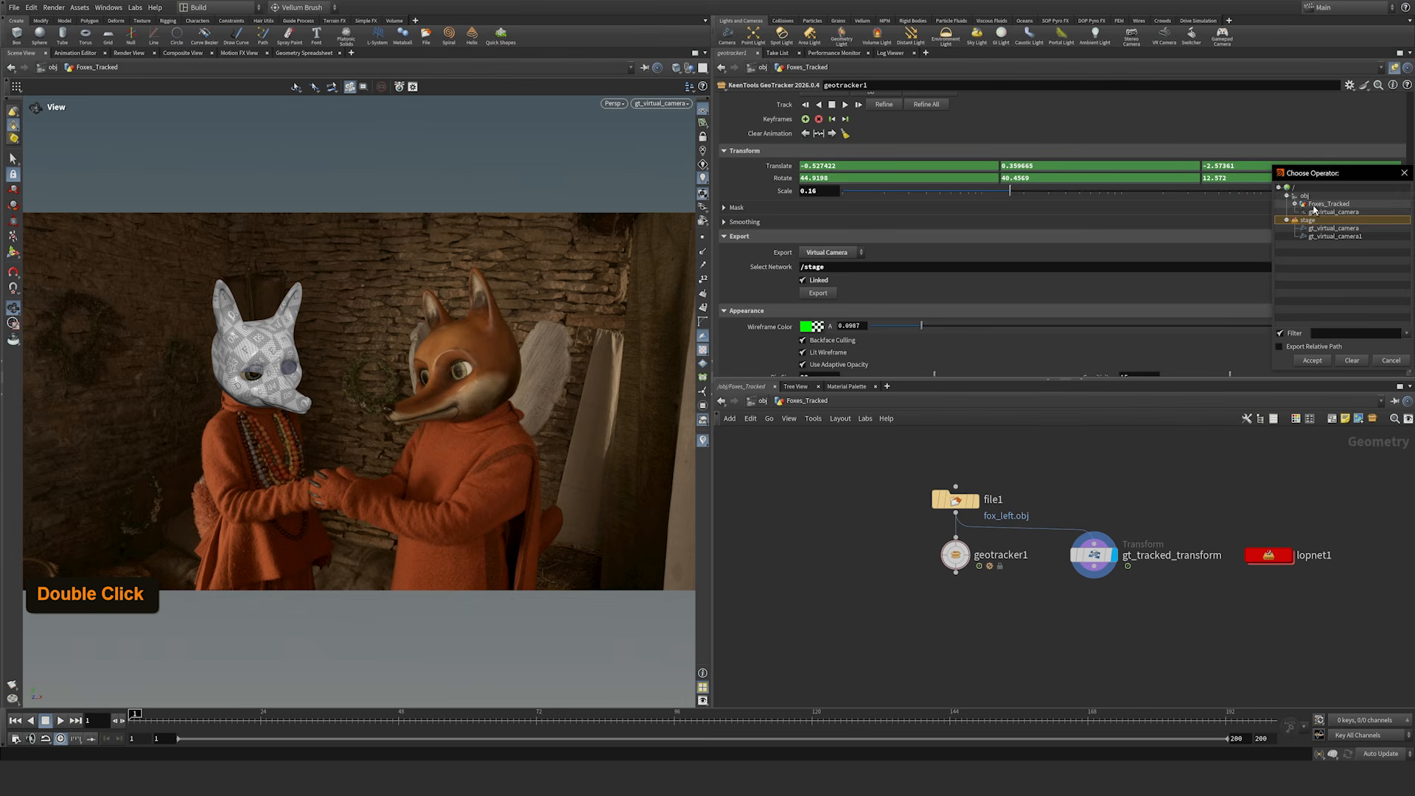
{"action": "left_click", "coordinate": [1303, 204]}
{"action": "left_click", "coordinate": [1295, 204]}
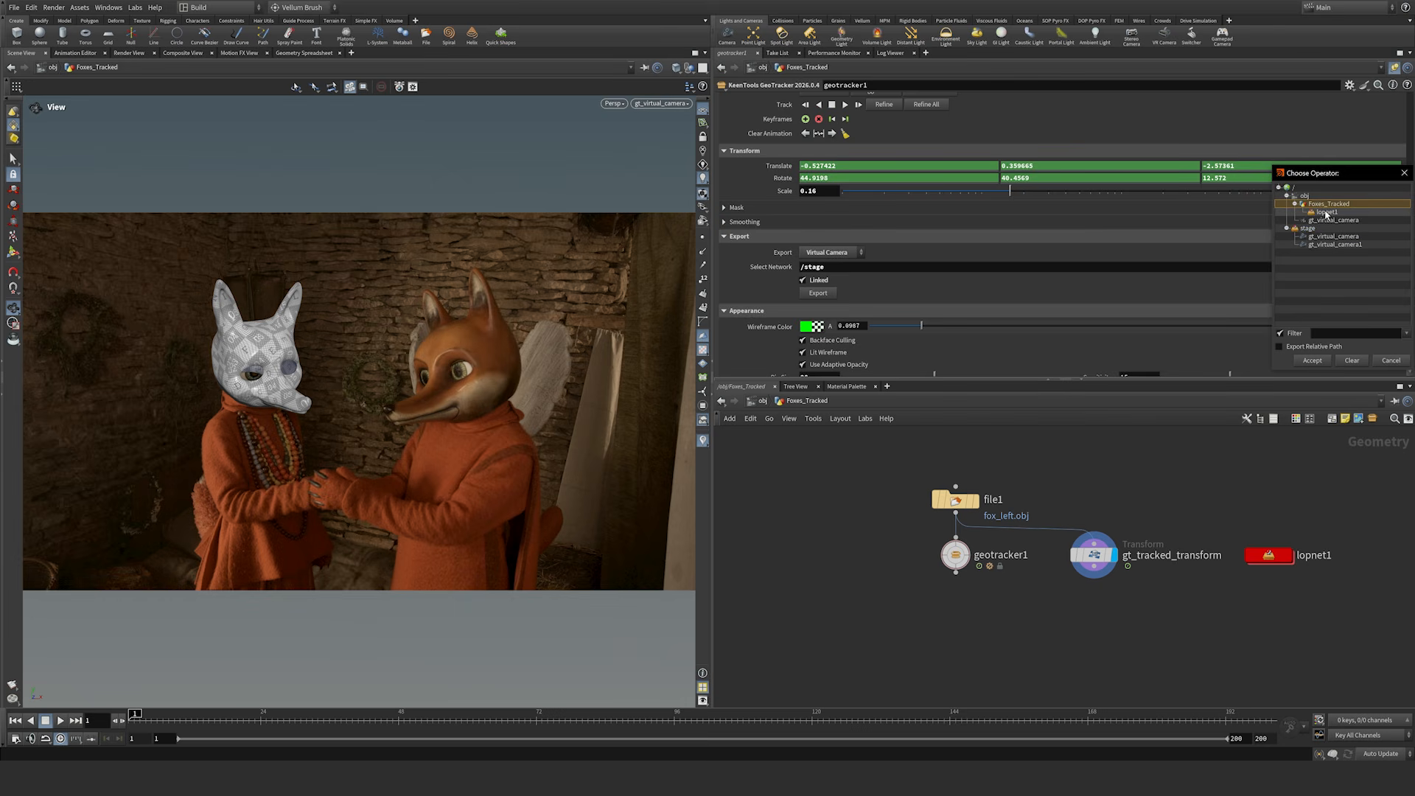
{"action": "left_click", "coordinate": [1324, 212]}
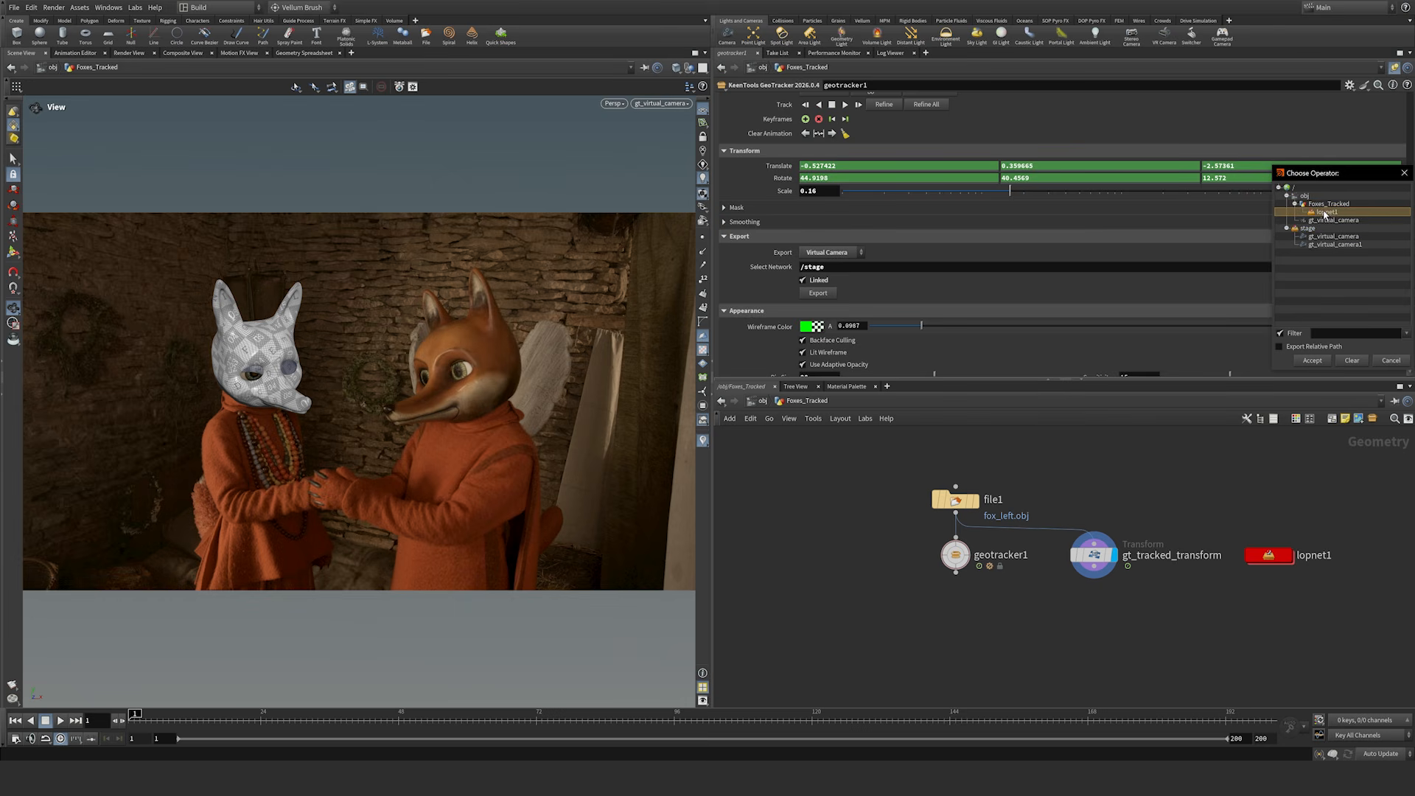
{"action": "left_click", "coordinate": [1320, 361]}
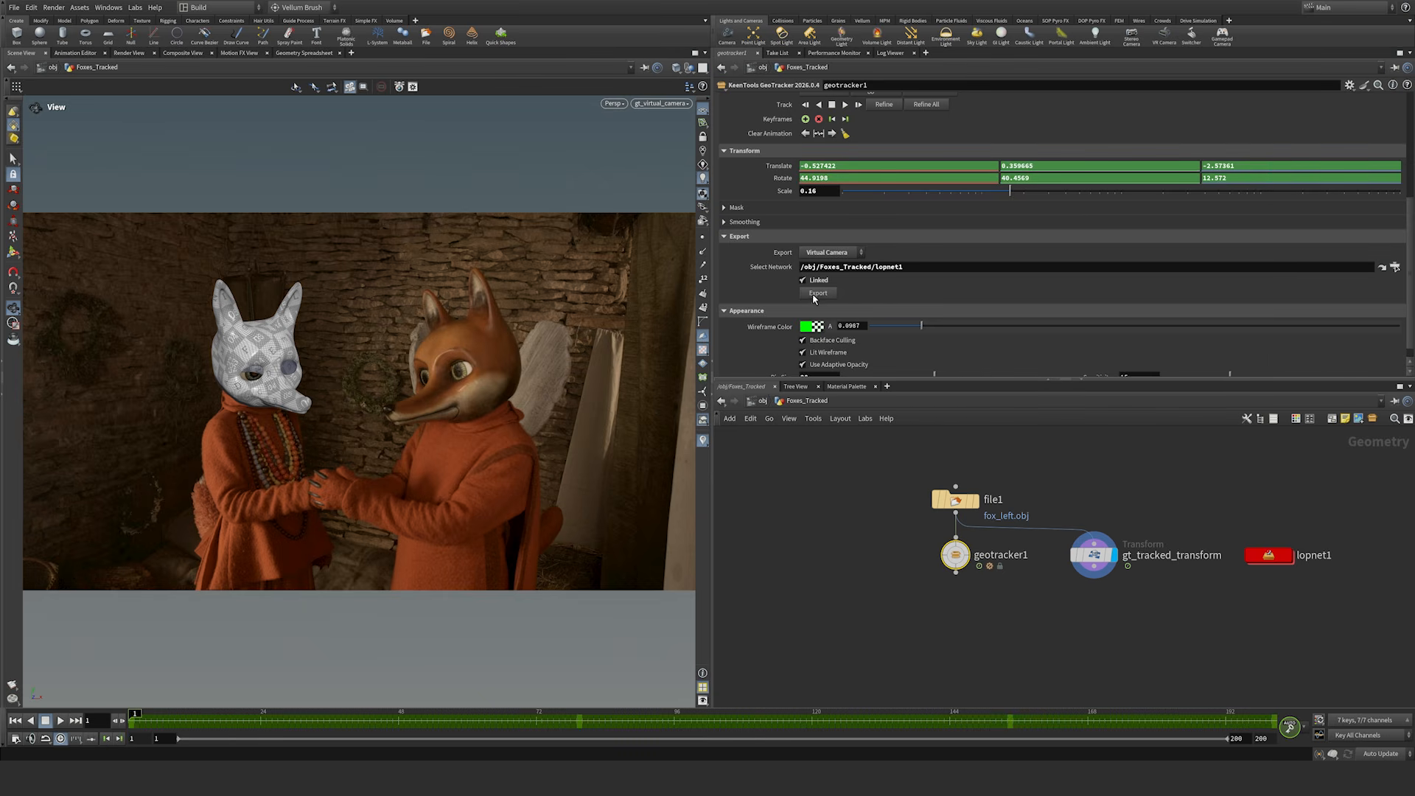
{"action": "left_click", "coordinate": [817, 294]}
{"action": "double_click", "coordinate": [1269, 558]}
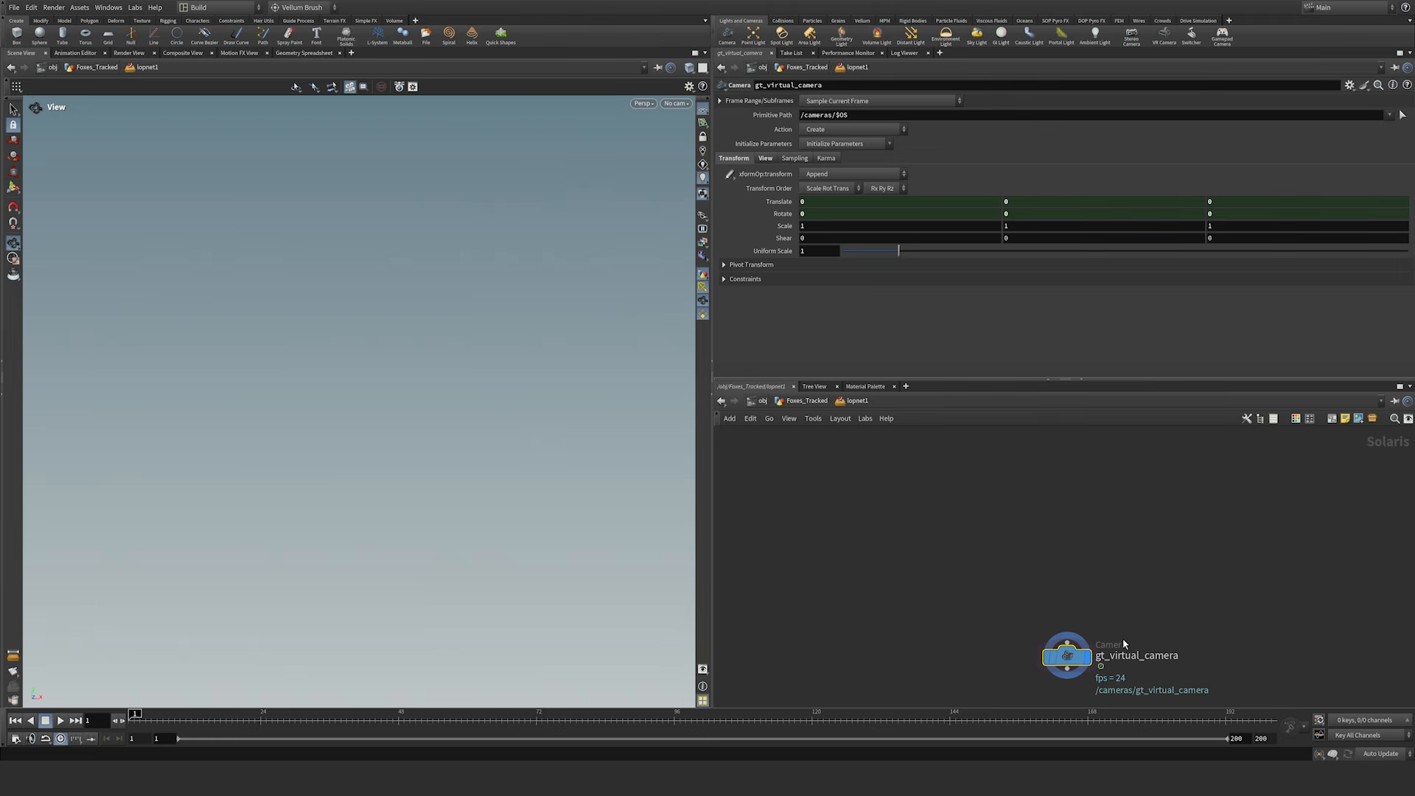
{"action": "left_click", "coordinate": [807, 401]}
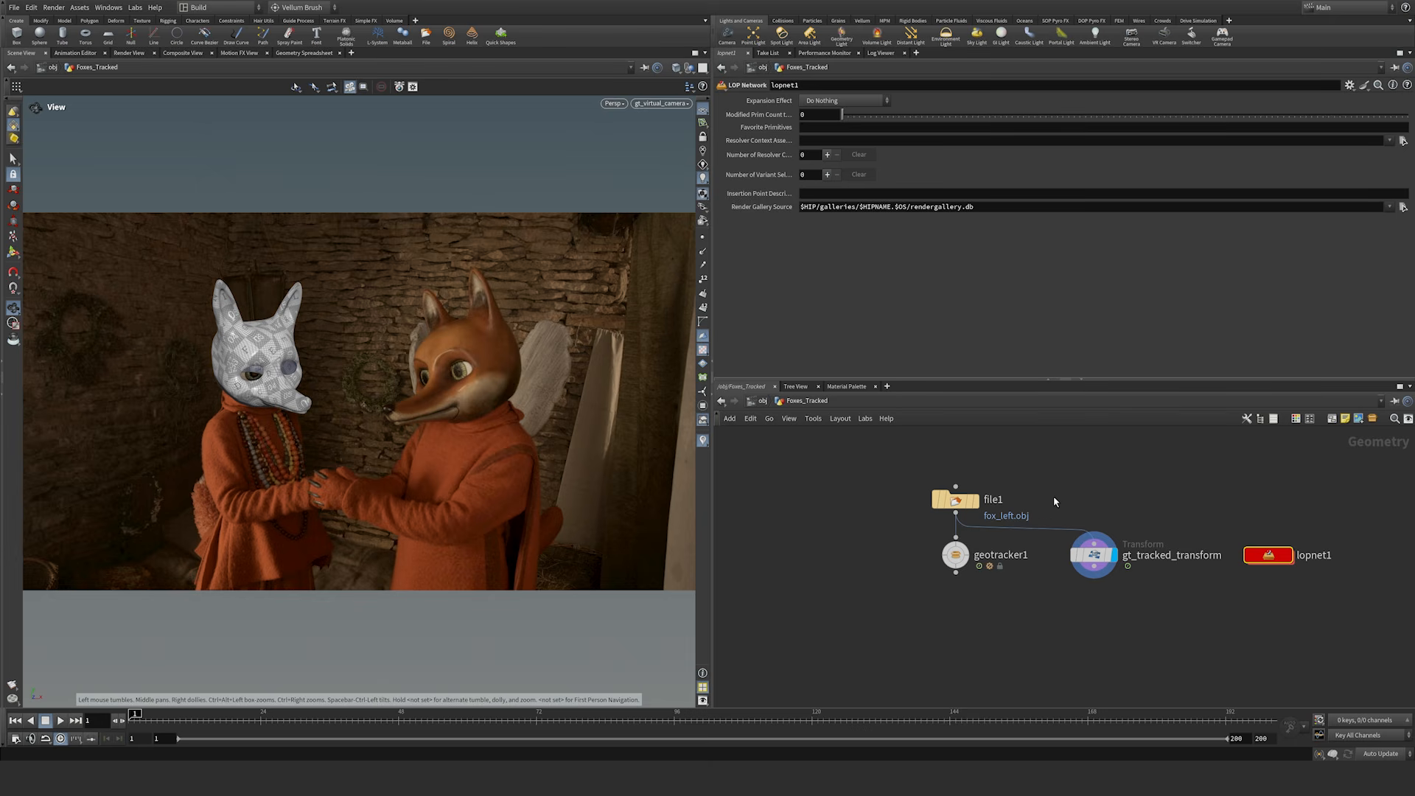
Step: Move gt_tracked_transform and lopnet1 together to the left side of geotracker1
{"action": "left_click", "coordinate": [955, 554]}
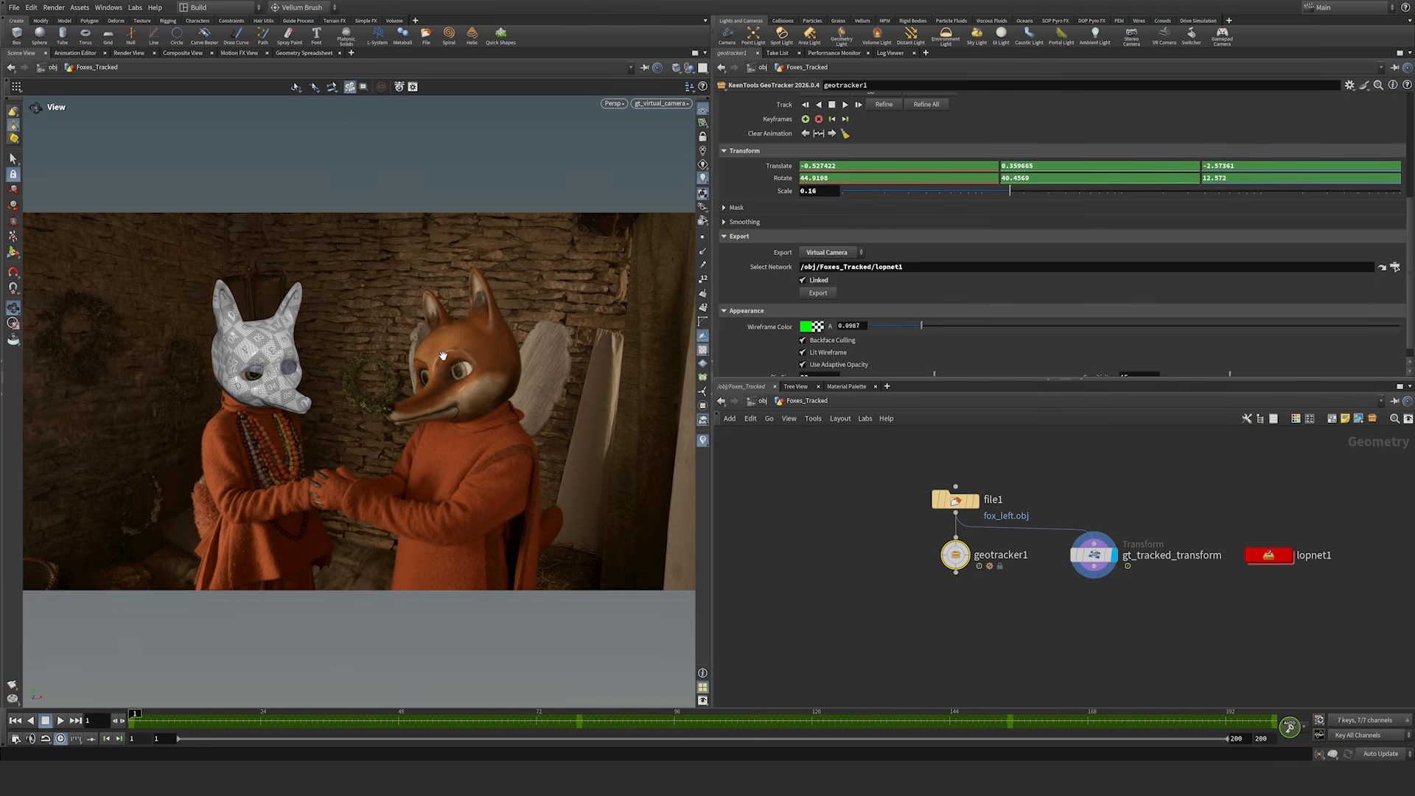
{"action": "left_click_drag", "start_coordinate": [1072, 588], "coordinate": [860, 562]}
{"action": "left_click", "coordinate": [1054, 546]}
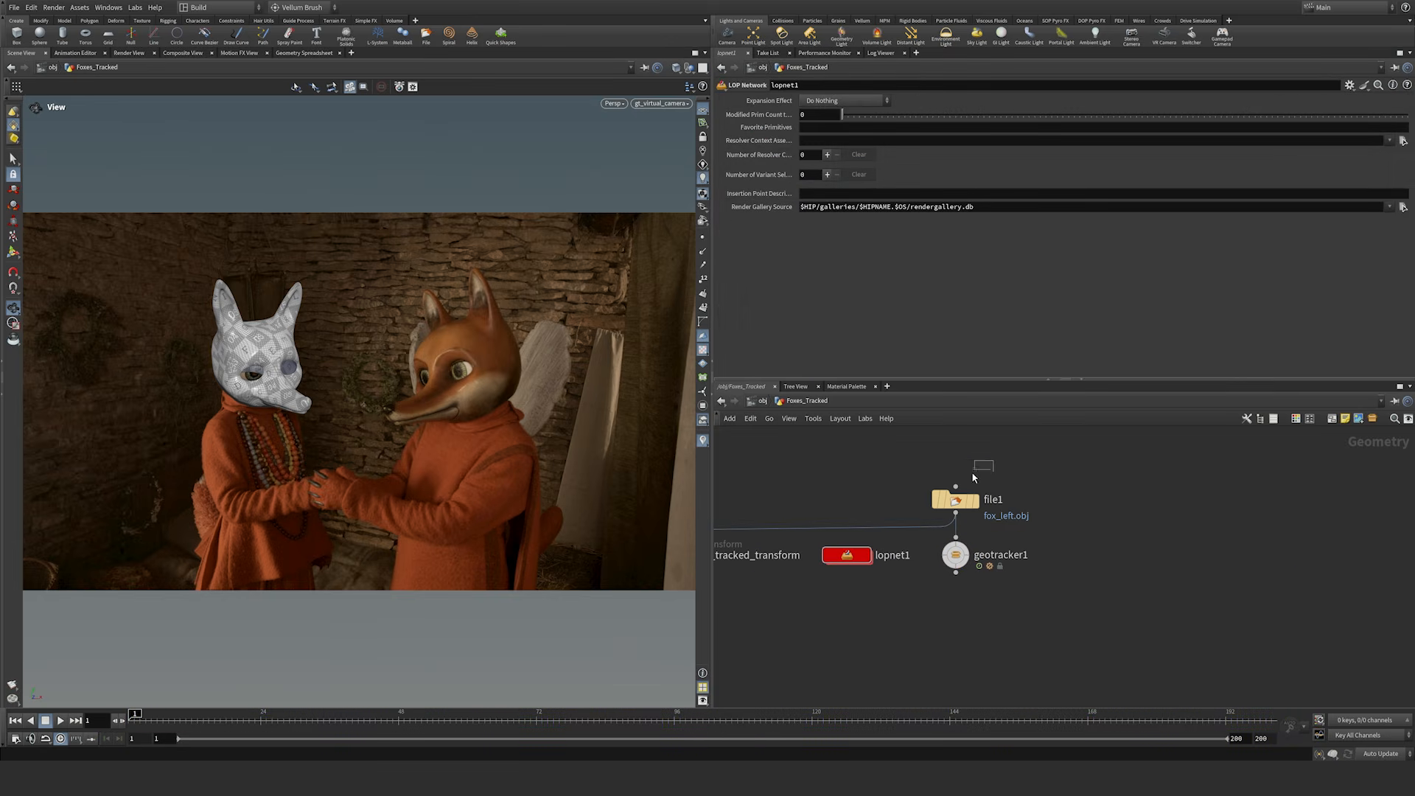
Step: Duplicate file1 to its right and load $HIP/geo/fox_right.obj as the copy's geometry file
{"action": "left_click", "coordinate": [958, 501]}
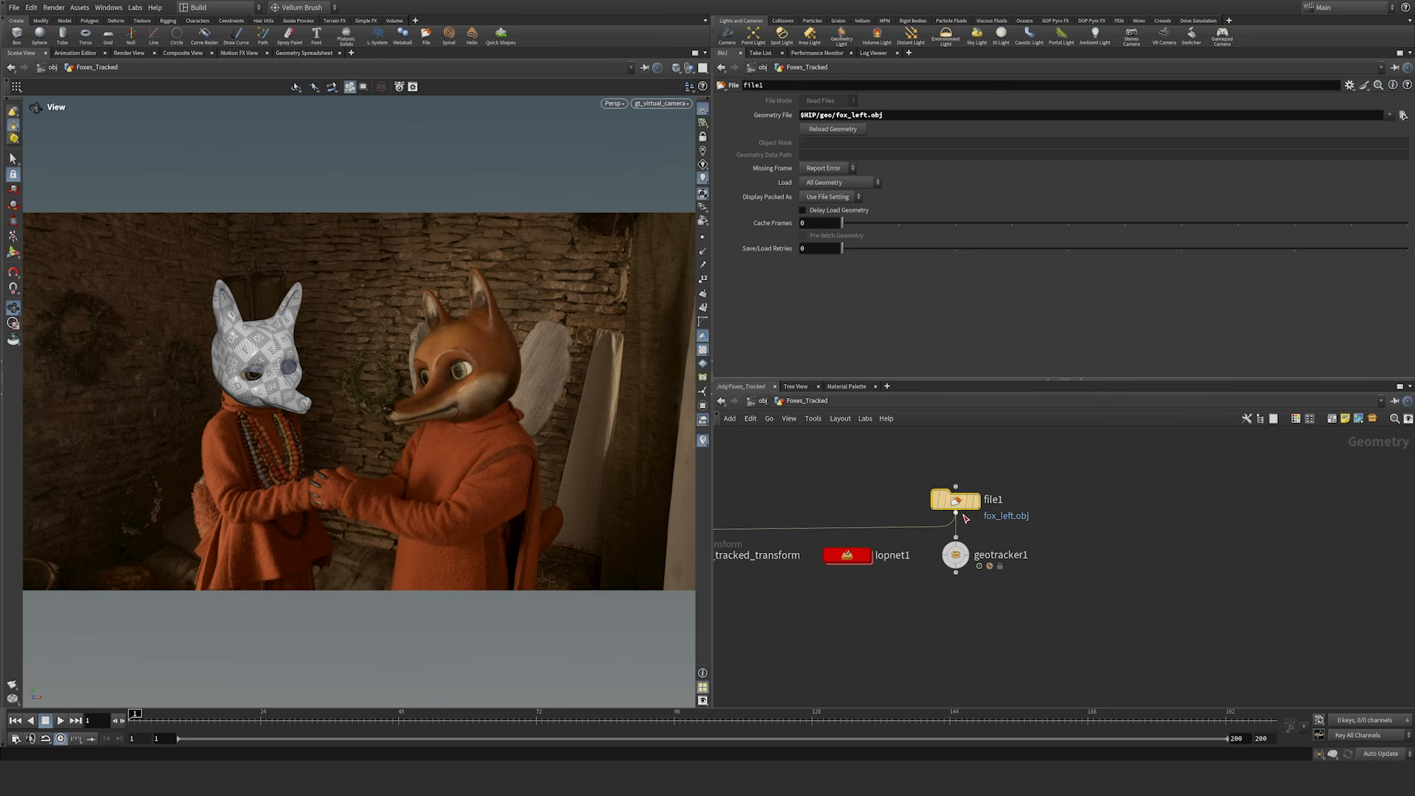
{"action": "left_click", "coordinate": [961, 509], "text": "alt"}
{"action": "left_click_drag", "start_coordinate": [979, 506], "coordinate": [1132, 507], "text": "alt"}
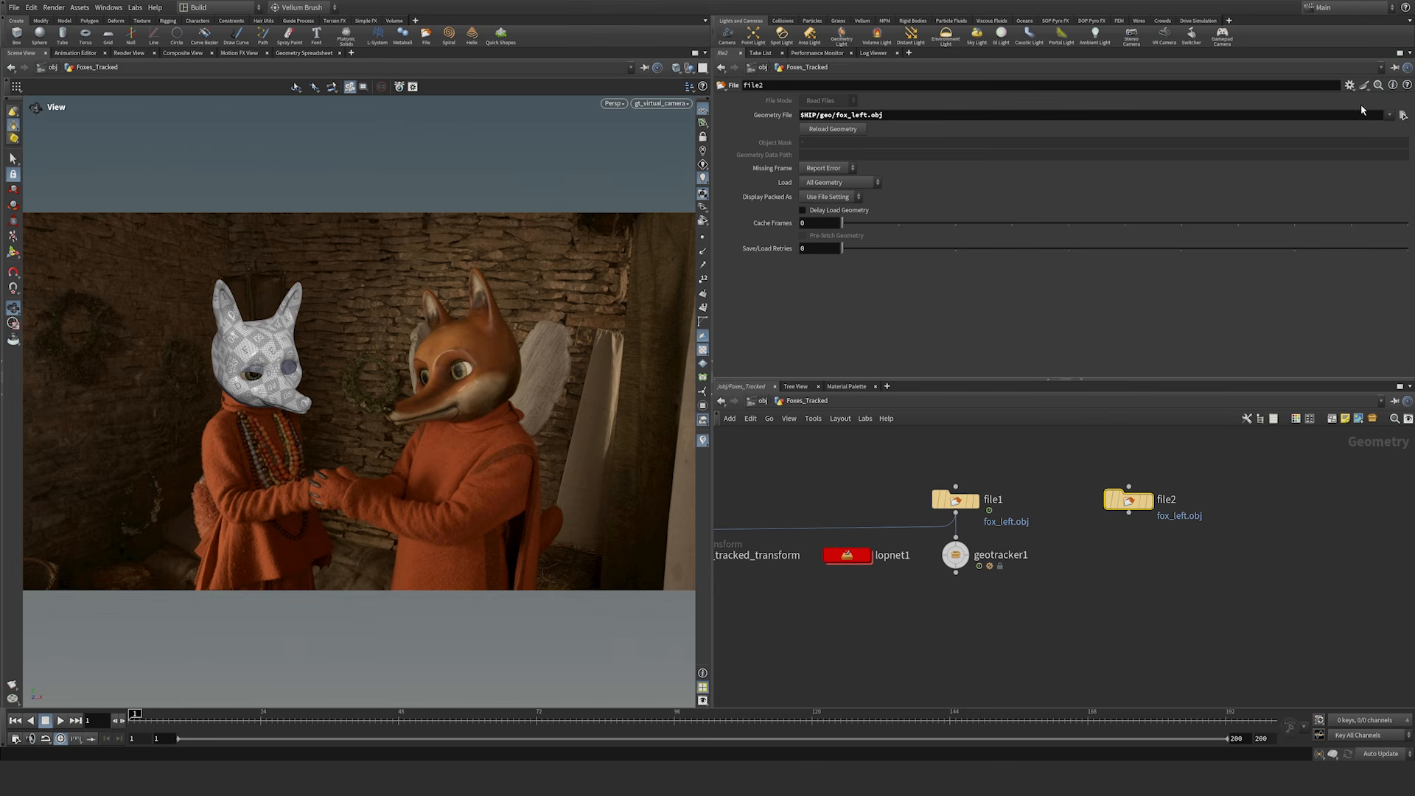
{"action": "left_click", "coordinate": [1402, 115]}
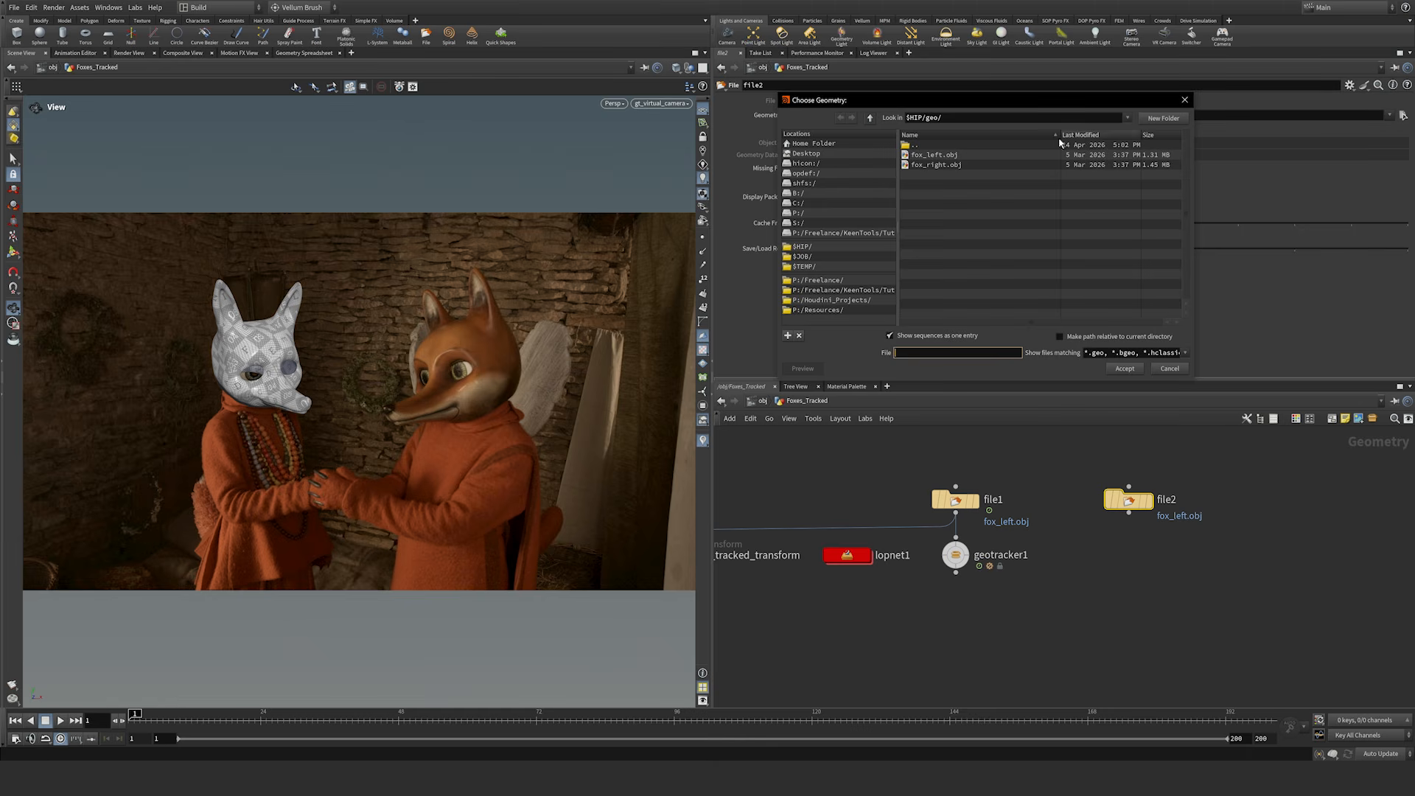
{"action": "left_click", "coordinate": [934, 165]}
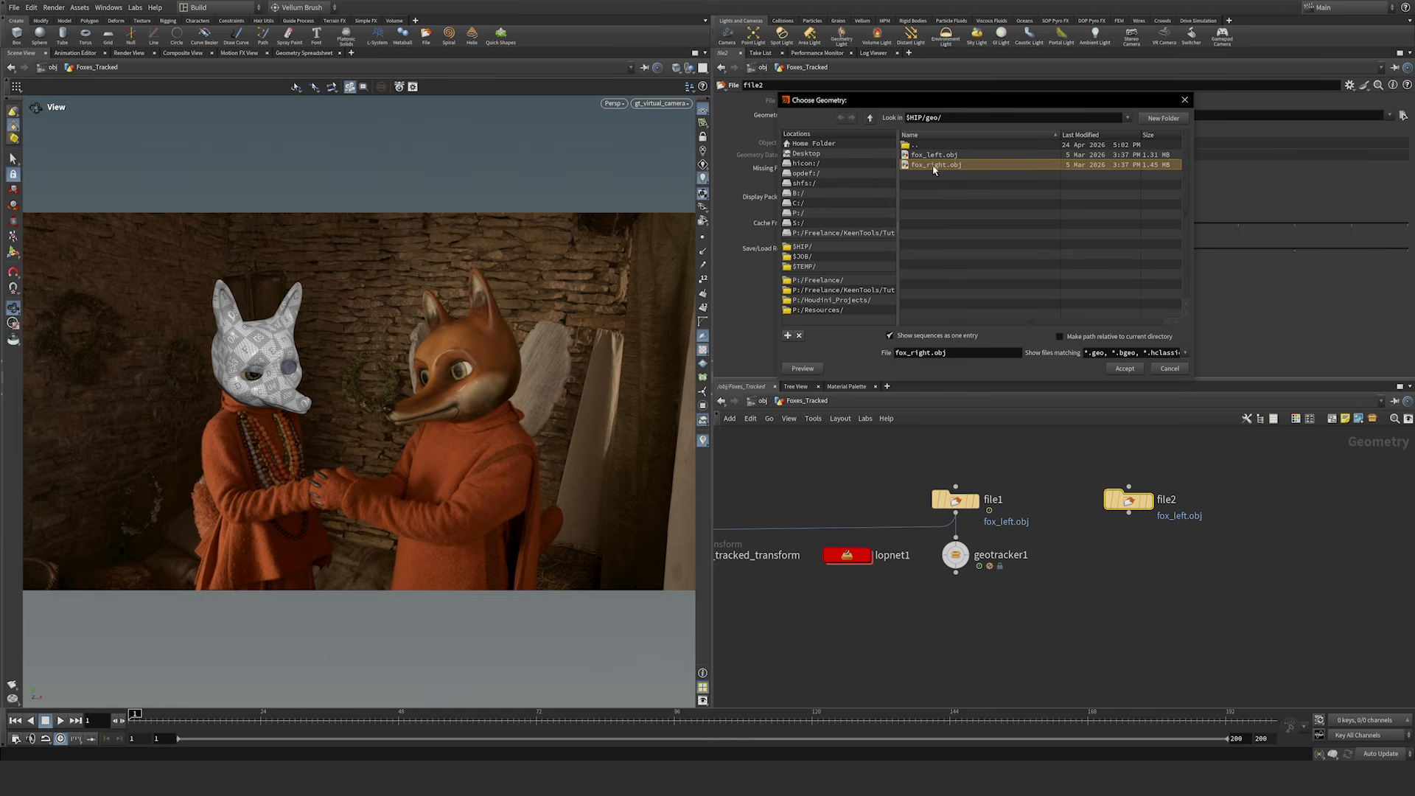
{"action": "left_click", "coordinate": [1123, 368]}
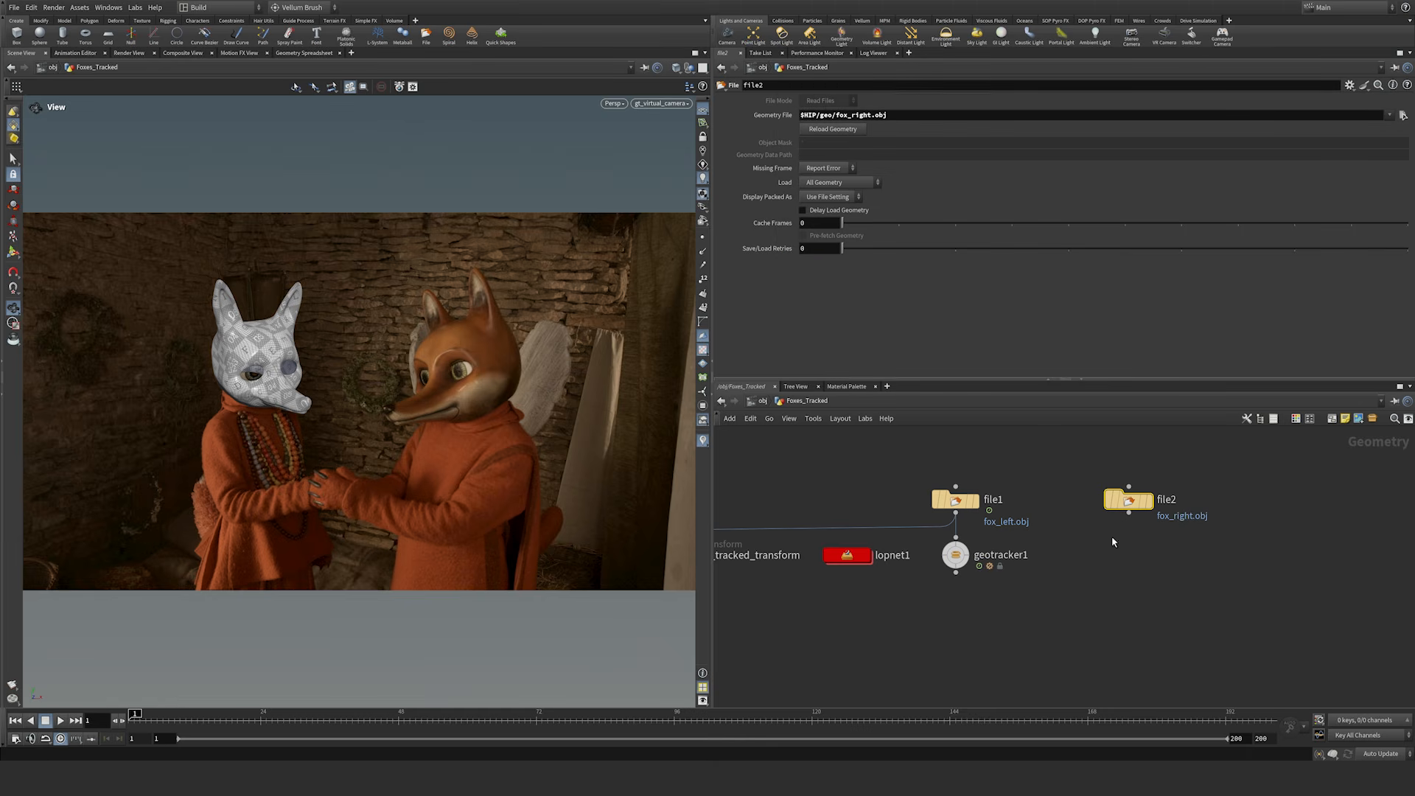
Step: Duplicate geotracker1 and connect the copy below the fox_right.obj file node
{"action": "left_click", "coordinate": [956, 556], "text": "alt"}
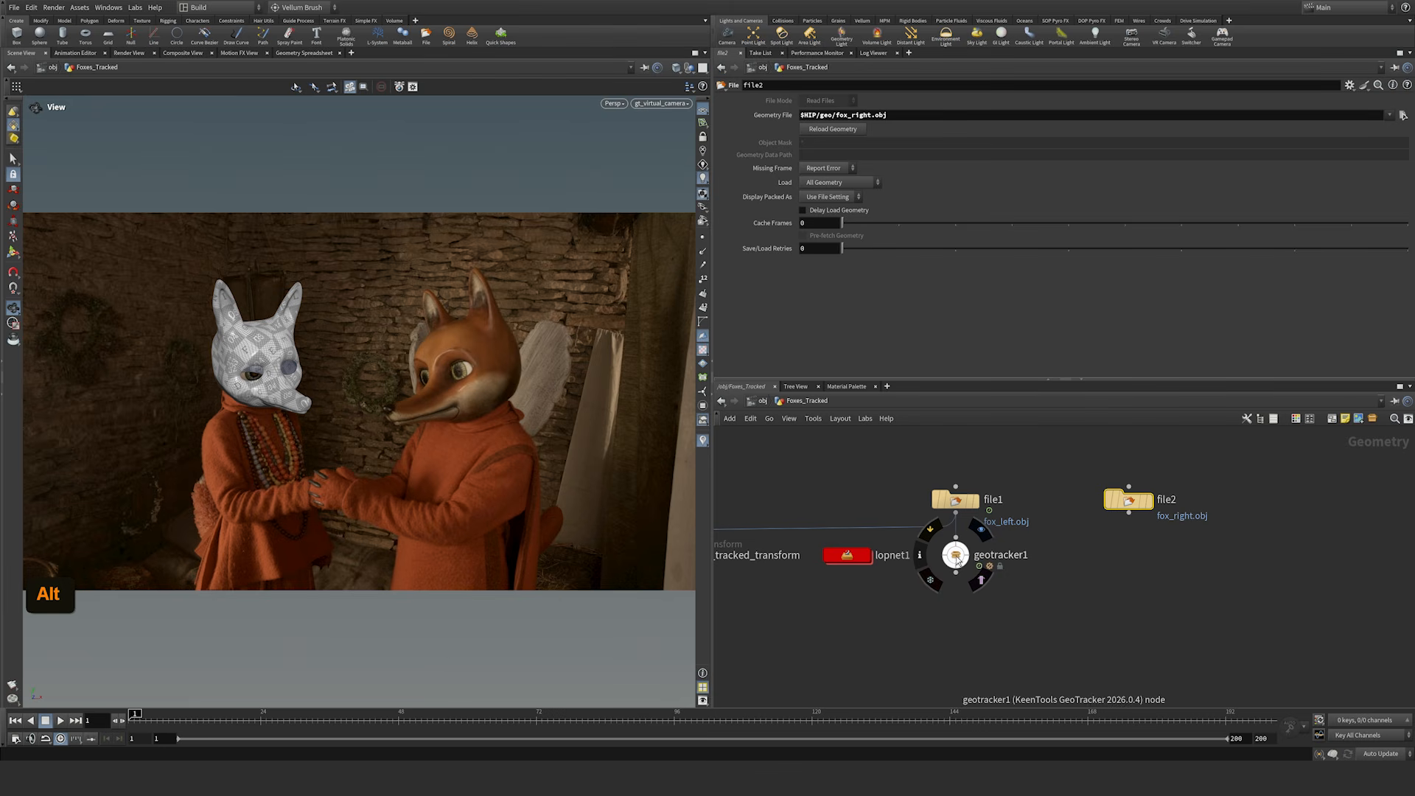
{"action": "left_click_drag", "start_coordinate": [956, 555], "coordinate": [1129, 513], "text": "alt"}
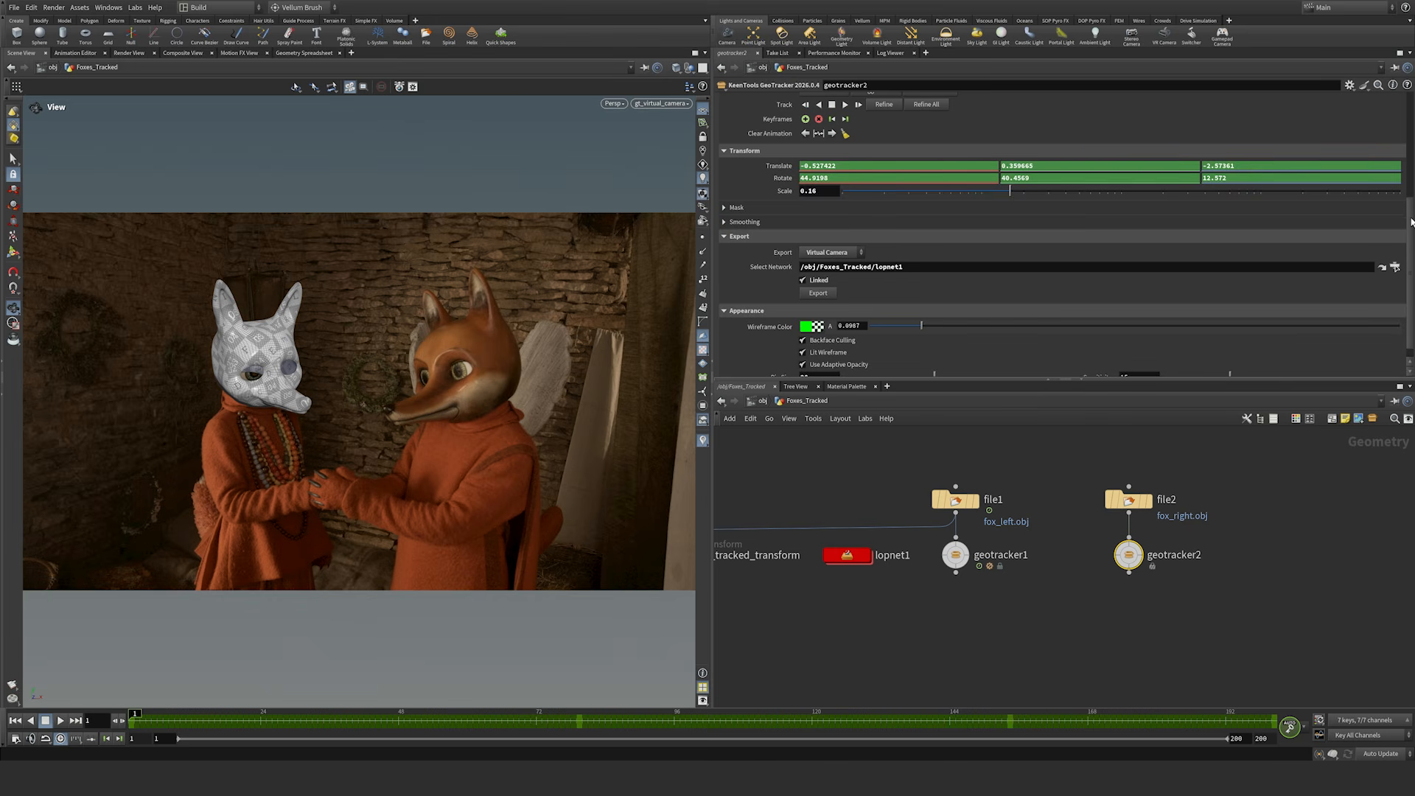
Step: Set geotracker2's analysis file to the existing Foxes_02.geotracker1.precalc in $HIP/kt_analysis
{"action": "left_click_drag", "start_coordinate": [1411, 221], "coordinate": [1403, 100]}
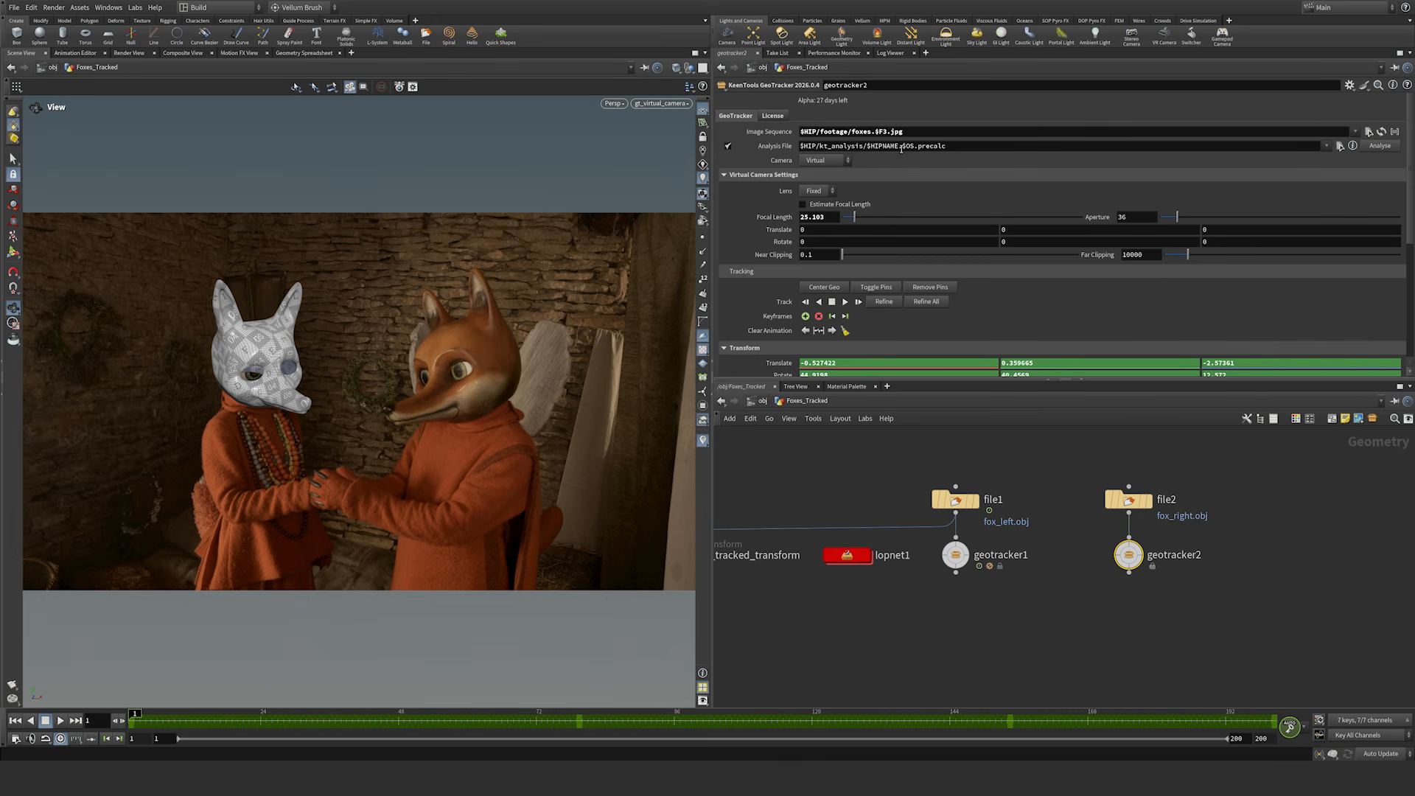
{"action": "left_click_drag", "start_coordinate": [901, 147], "coordinate": [921, 149]}
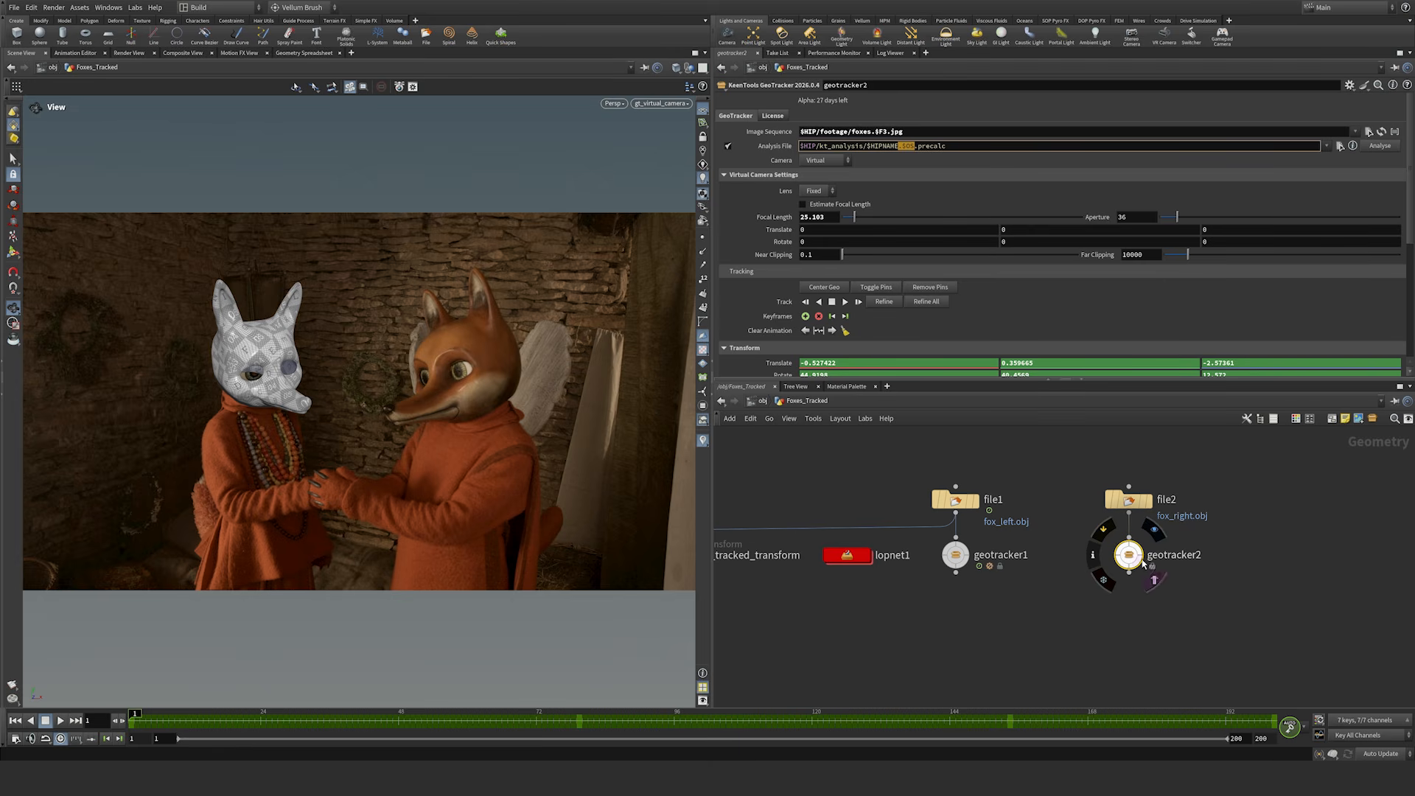
{"action": "mouse_move", "coordinate": [1133, 557]}
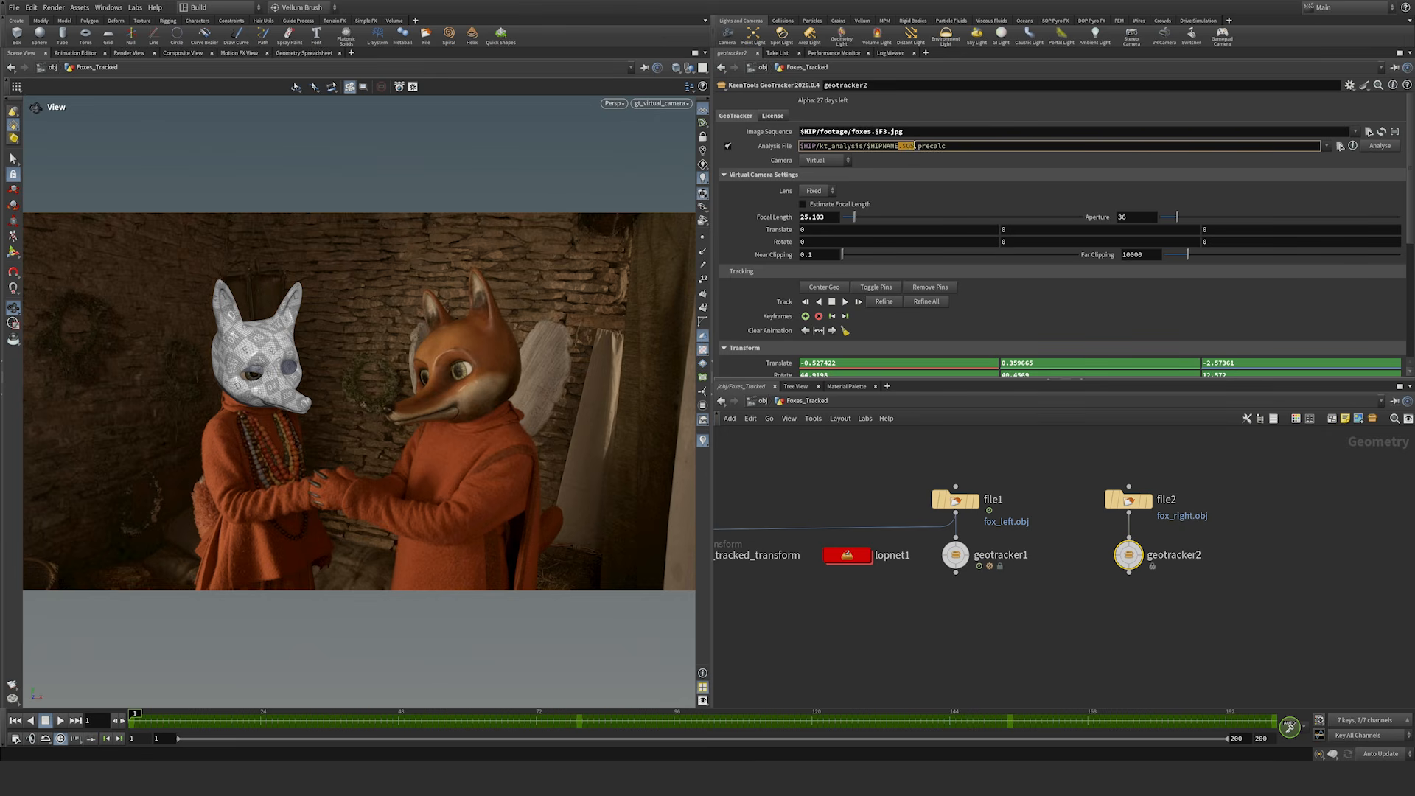
{"action": "left_click", "coordinate": [1340, 146]}
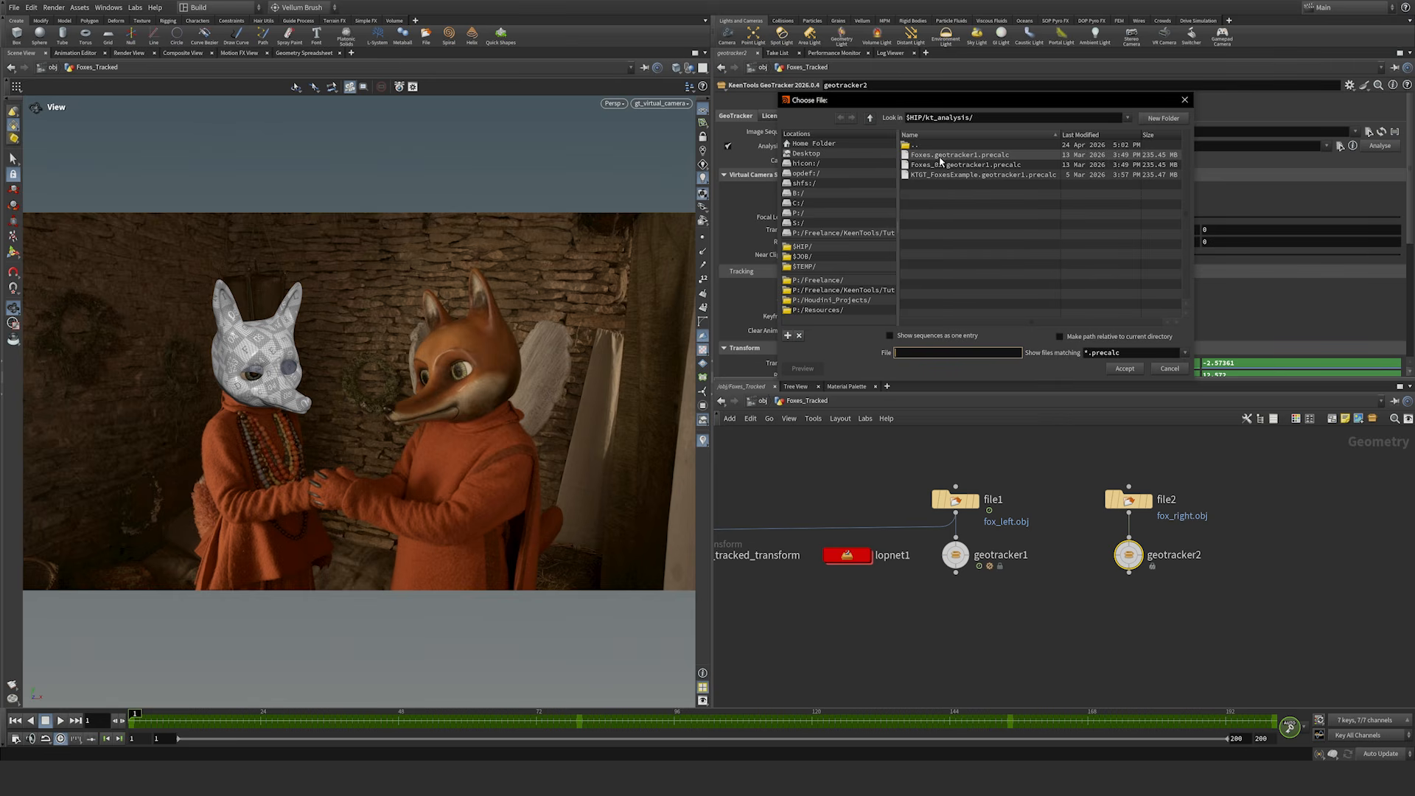
{"action": "left_click_drag", "start_coordinate": [974, 104], "coordinate": [1011, 120]}
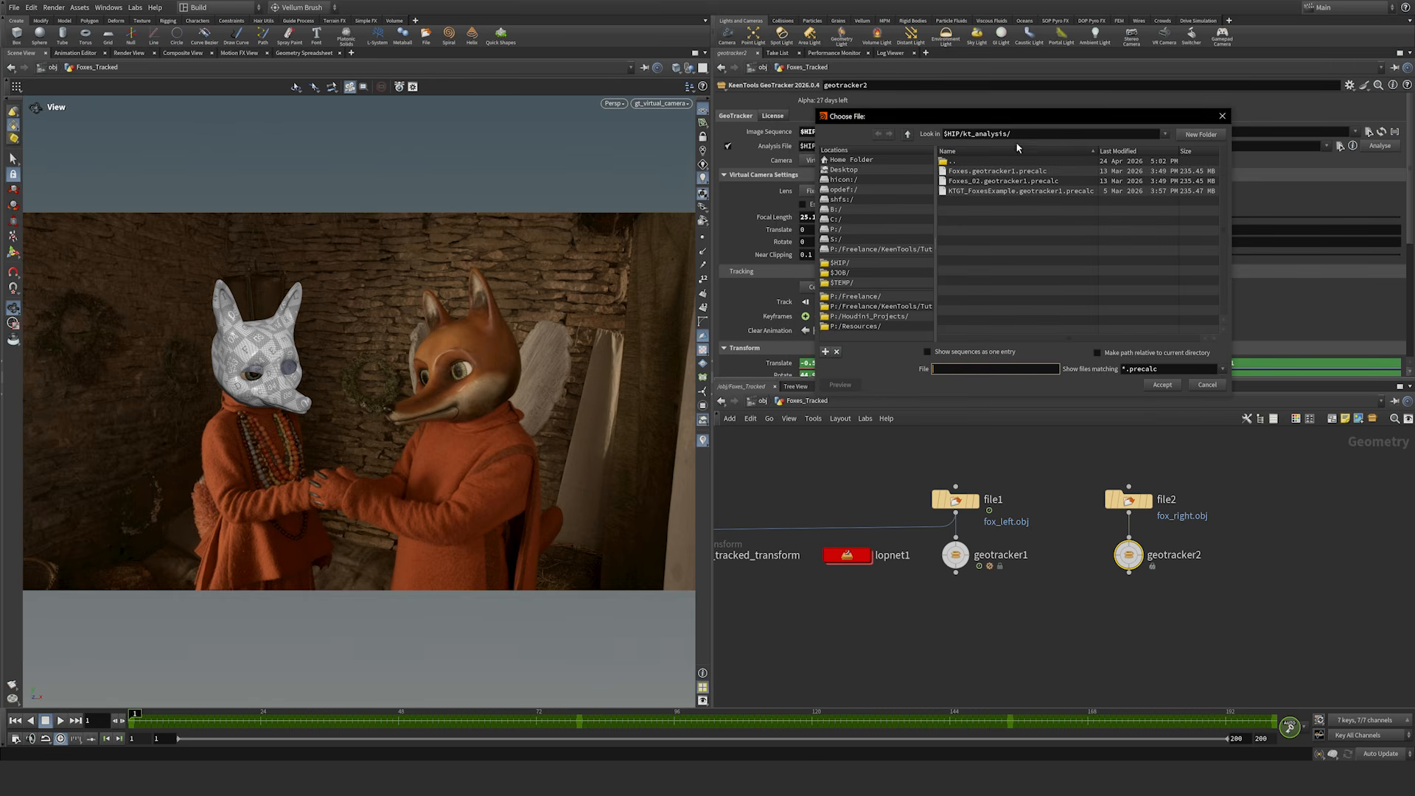
{"action": "left_click", "coordinate": [983, 182]}
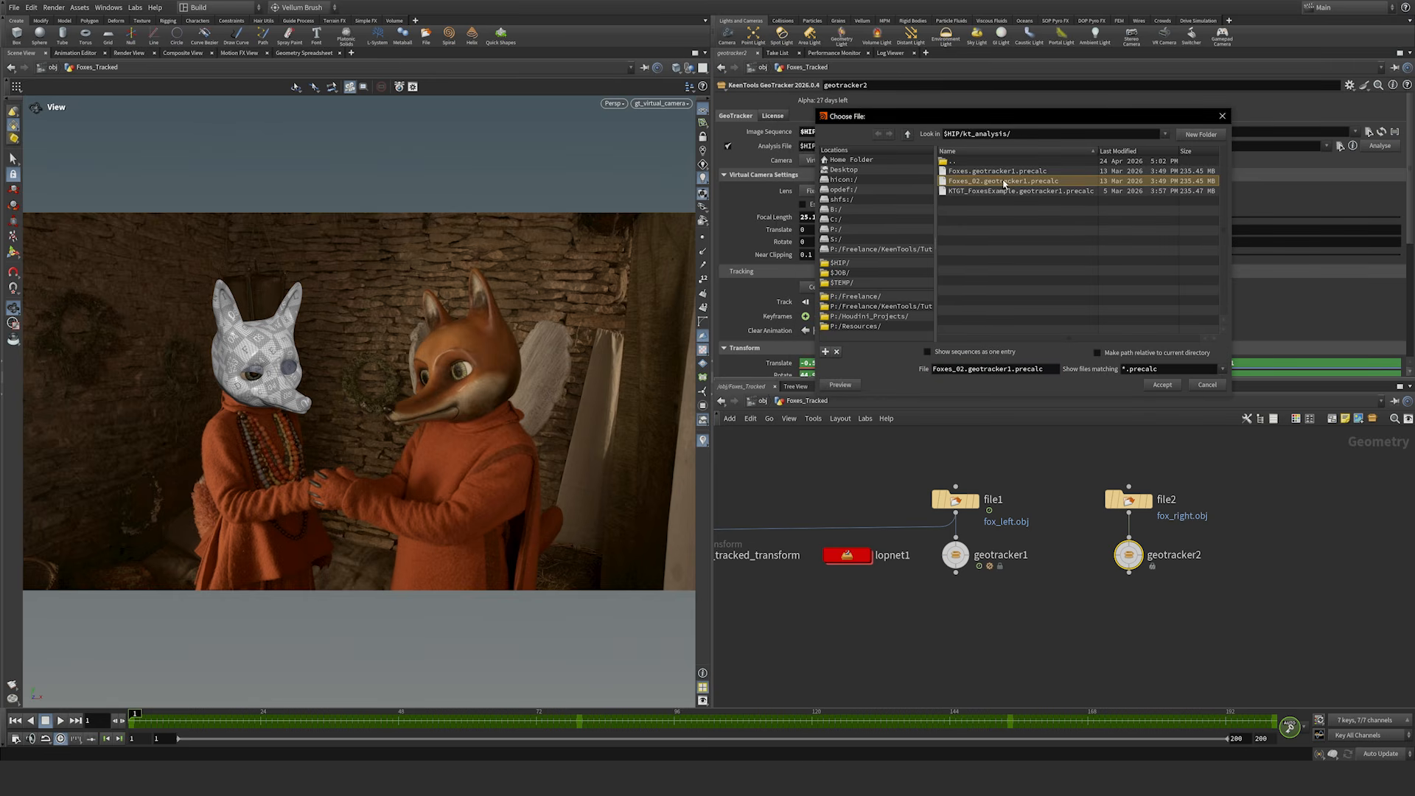
{"action": "left_click", "coordinate": [1162, 385]}
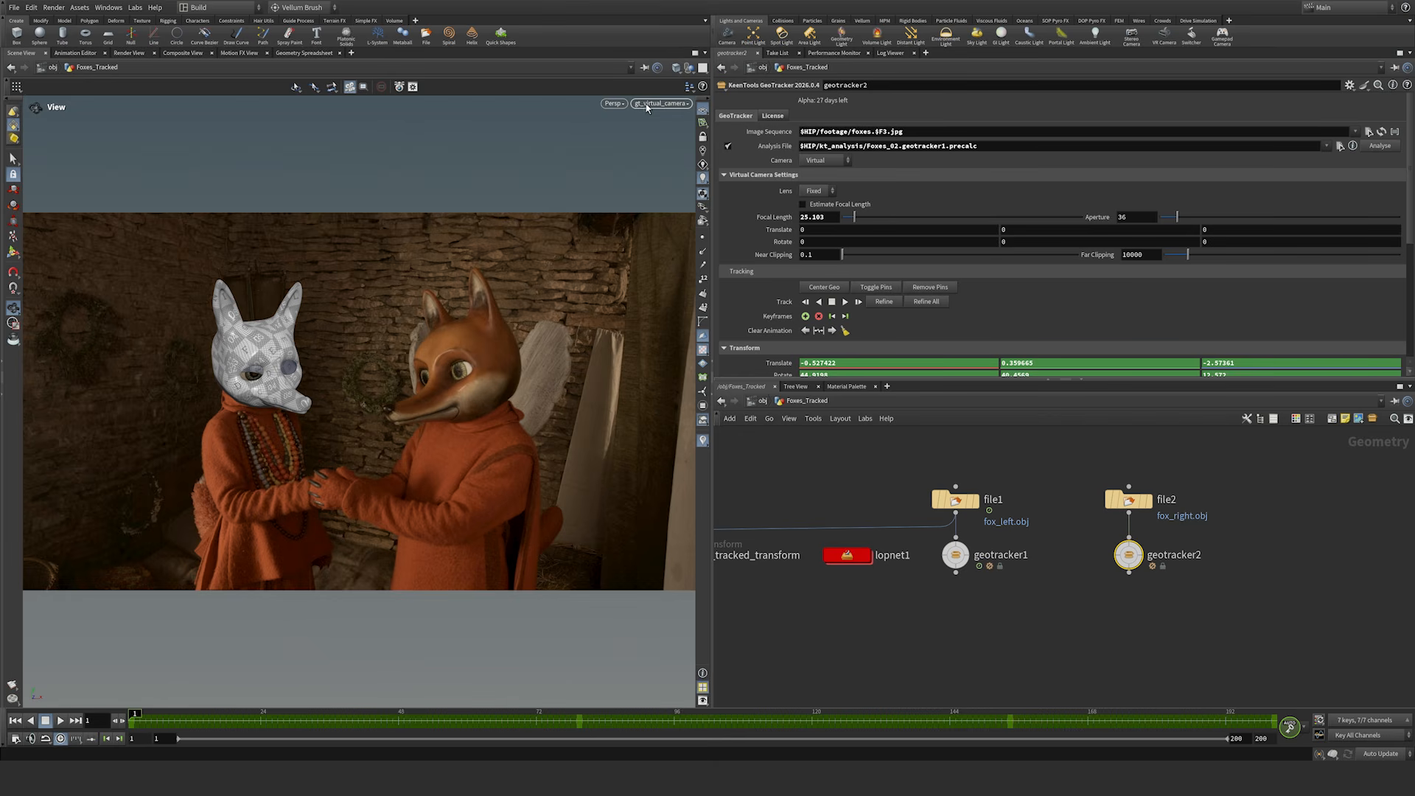
Step: Switch geotracker2's camera source to Object/LOP and assign /obj/gt_virtual_camera as its camera
{"action": "left_click", "coordinate": [819, 160]}
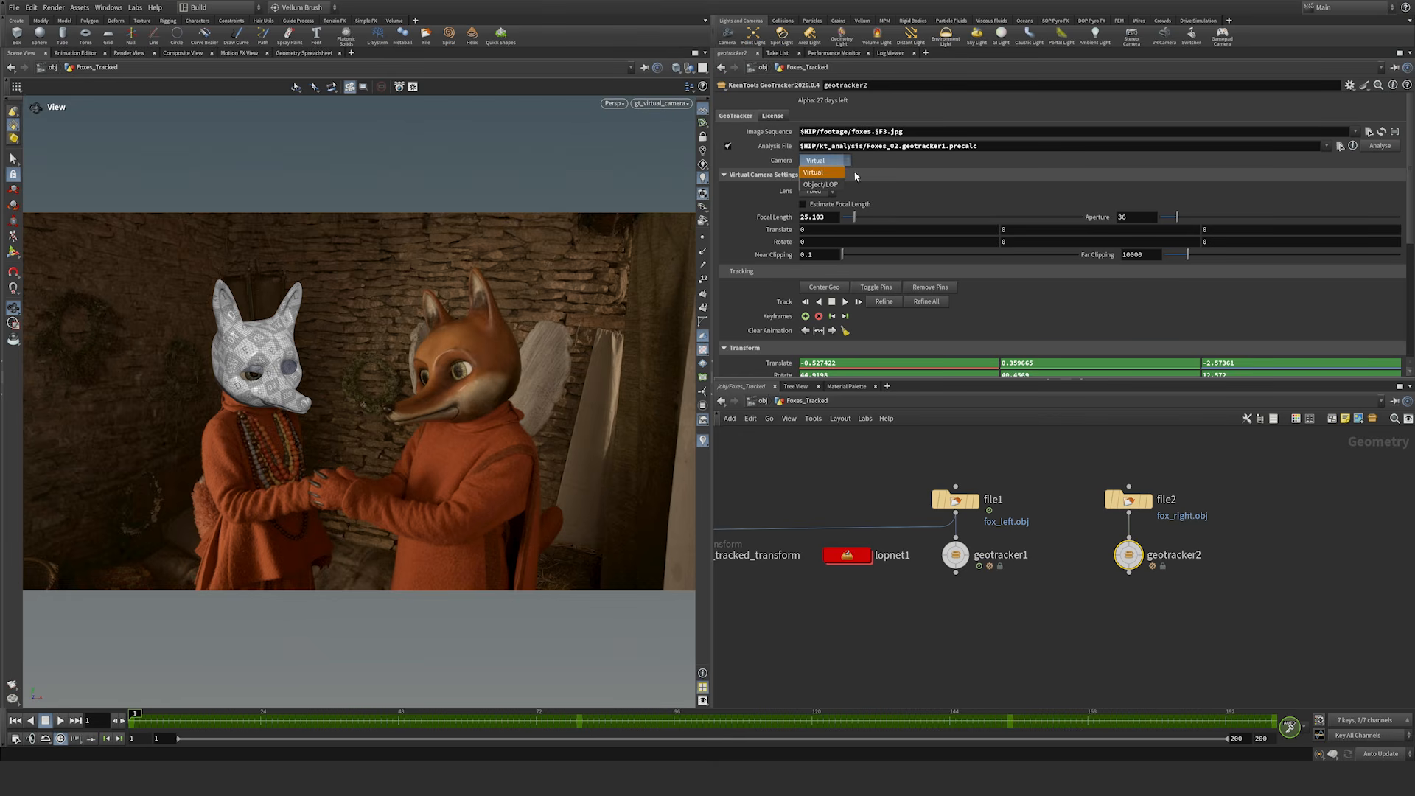
{"action": "left_click", "coordinate": [823, 186]}
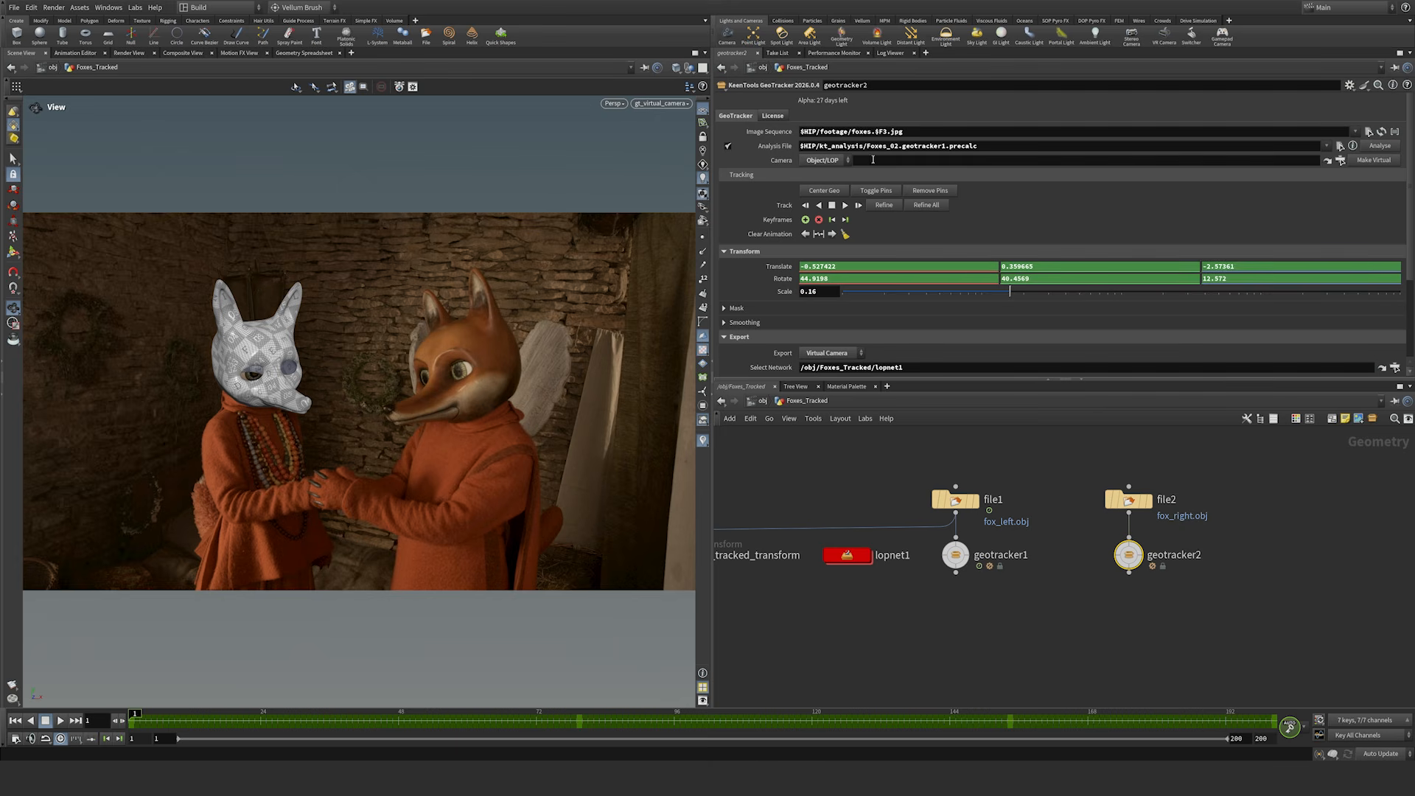
{"action": "left_click", "coordinate": [1341, 160]}
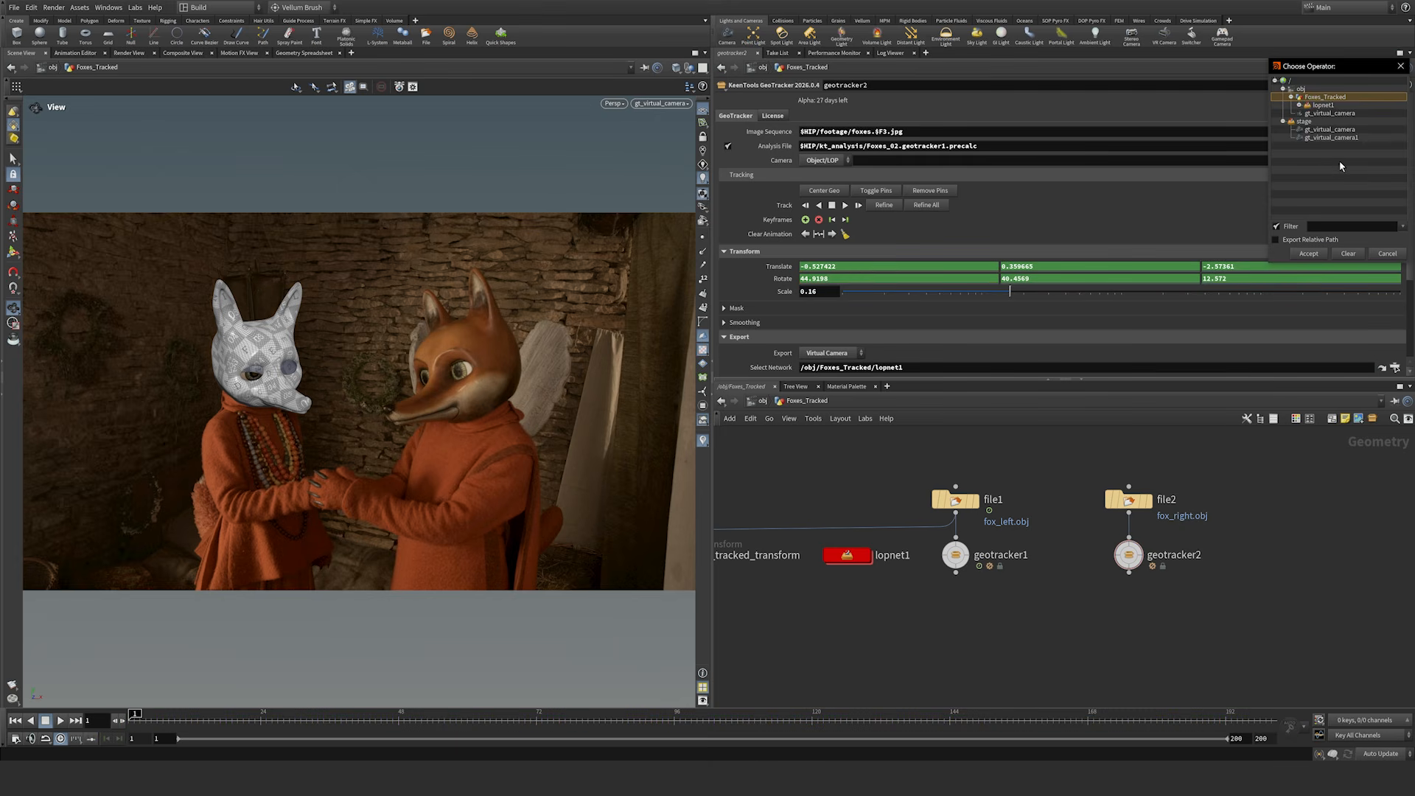
{"action": "left_click_drag", "start_coordinate": [1324, 67], "coordinate": [1253, 71]}
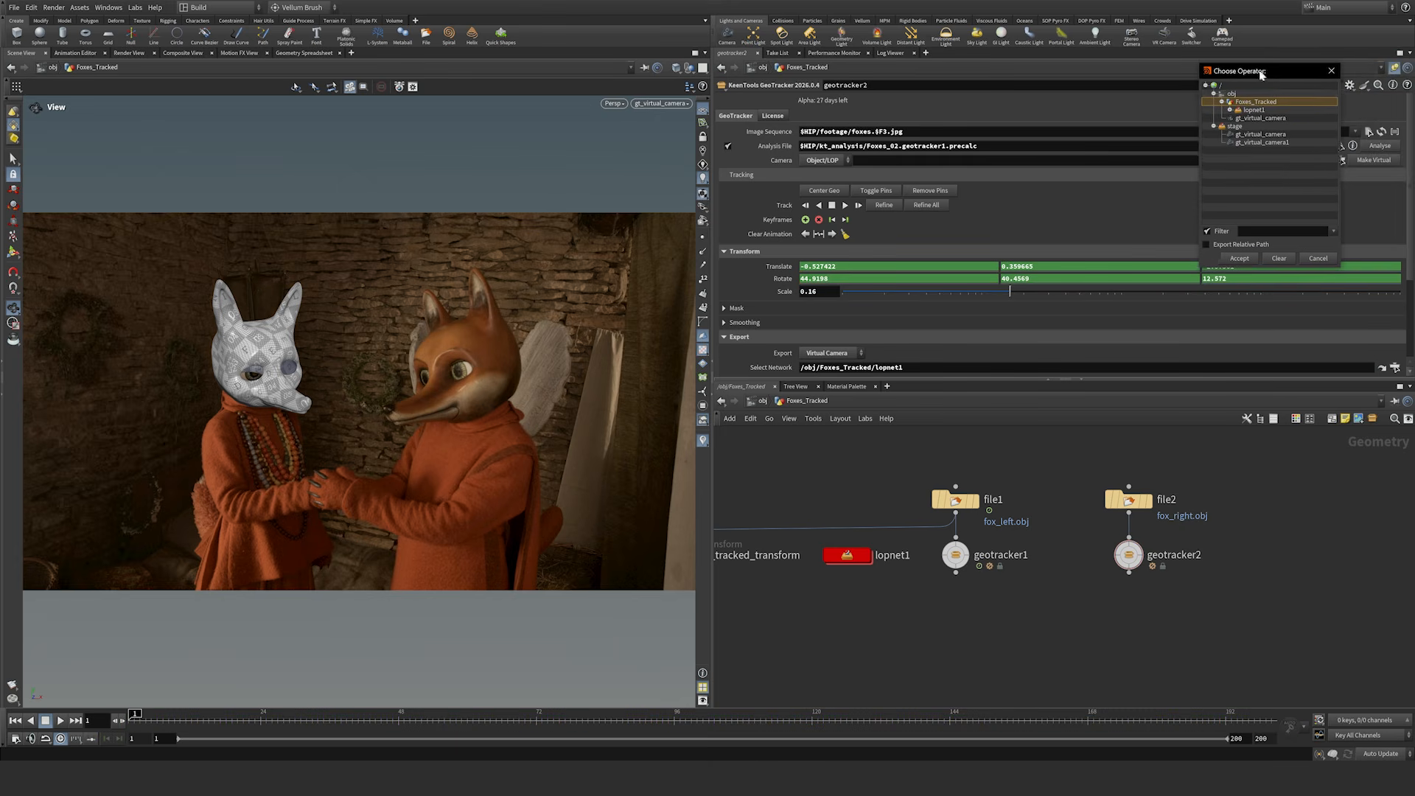
{"action": "left_click", "coordinate": [1244, 119]}
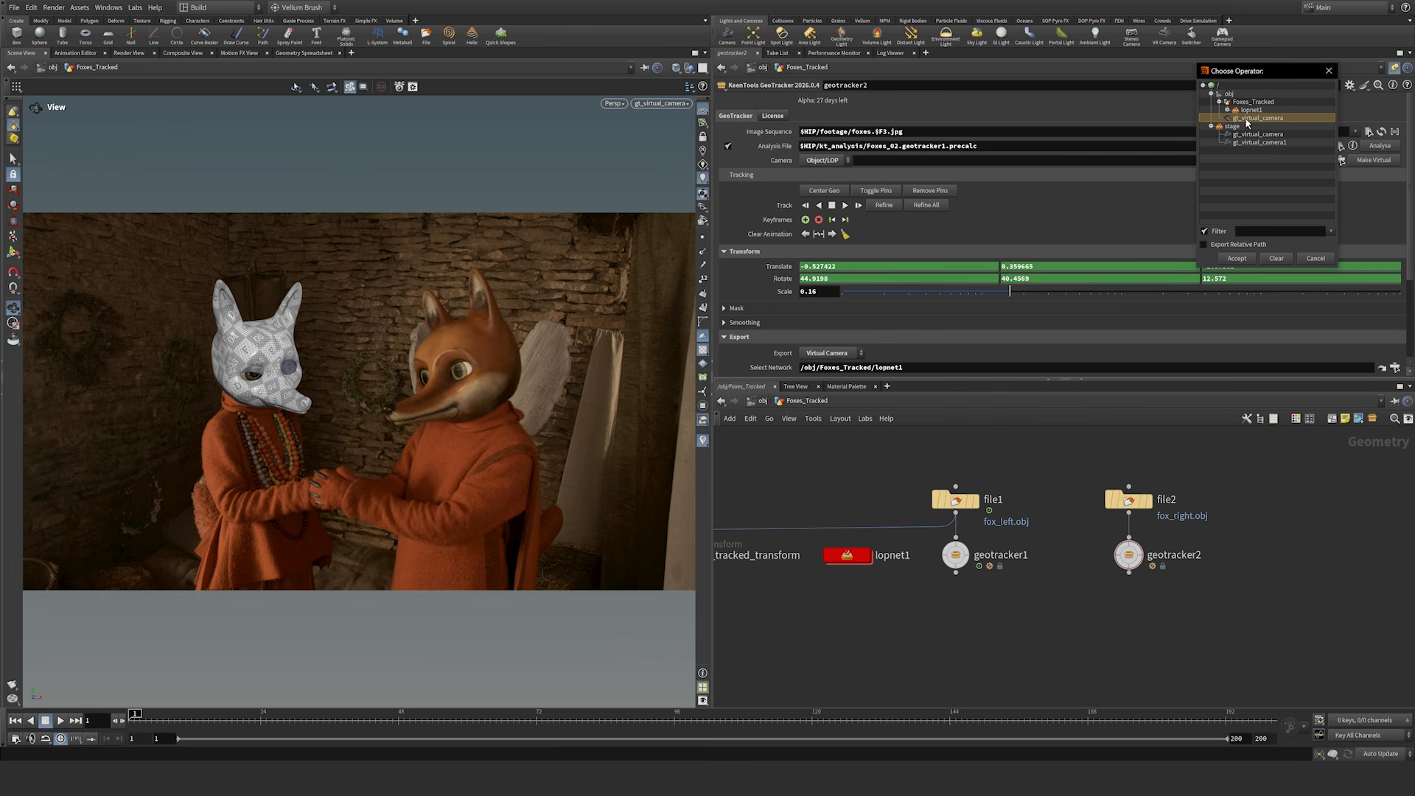
{"action": "left_click", "coordinate": [1236, 260]}
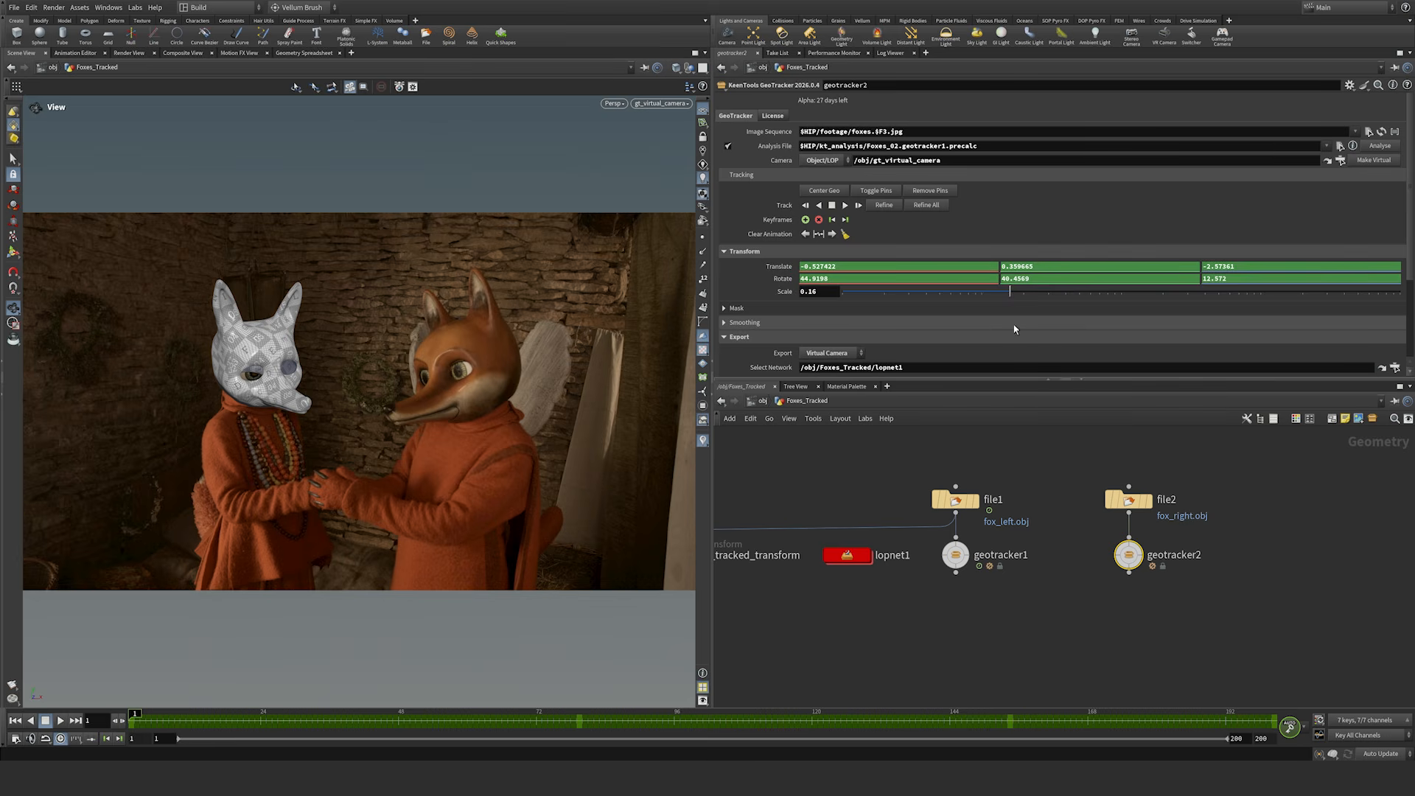
Step: Clear all of the tracking animation that geotracker2 carried over from the copied node
{"action": "mouse_move", "coordinate": [974, 504]}
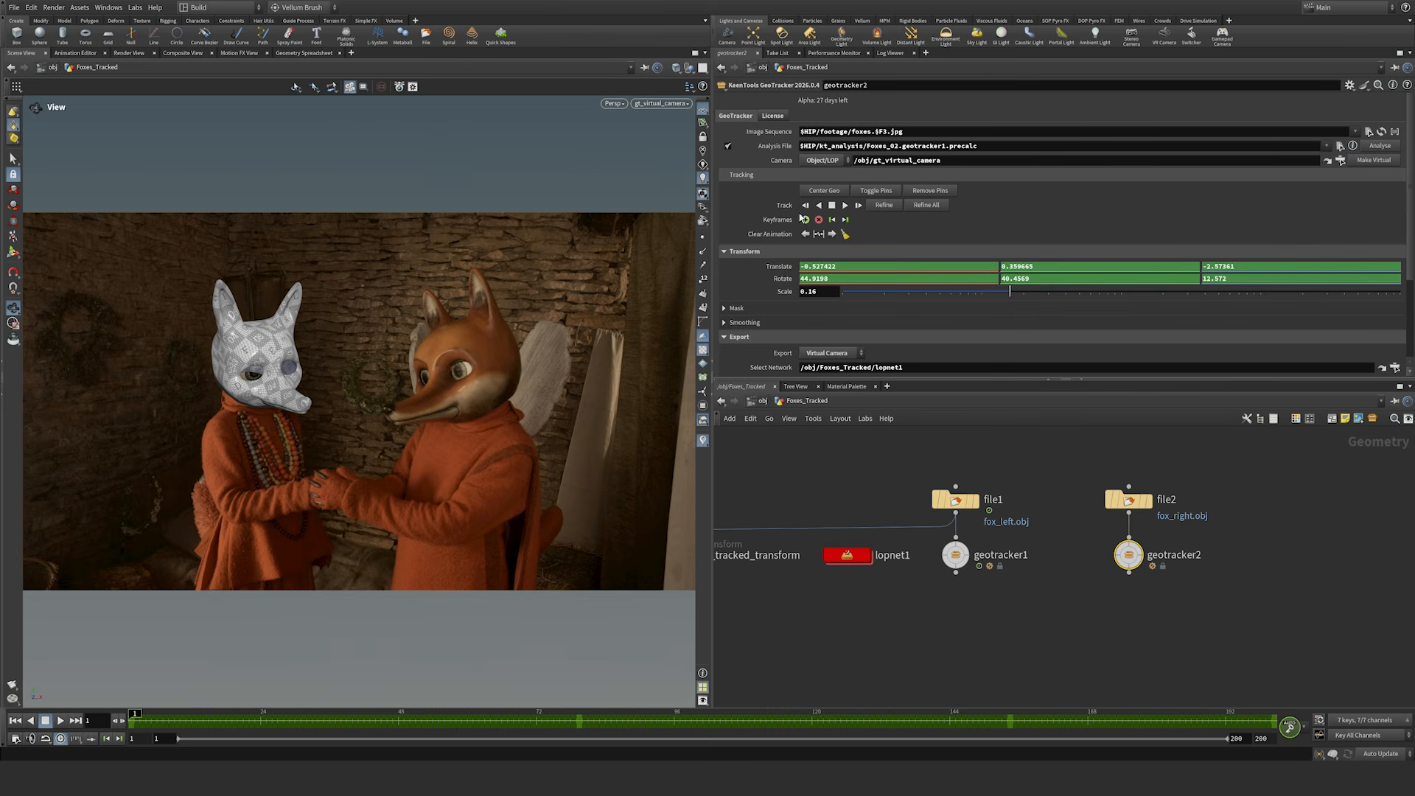
{"action": "left_click", "coordinate": [845, 234]}
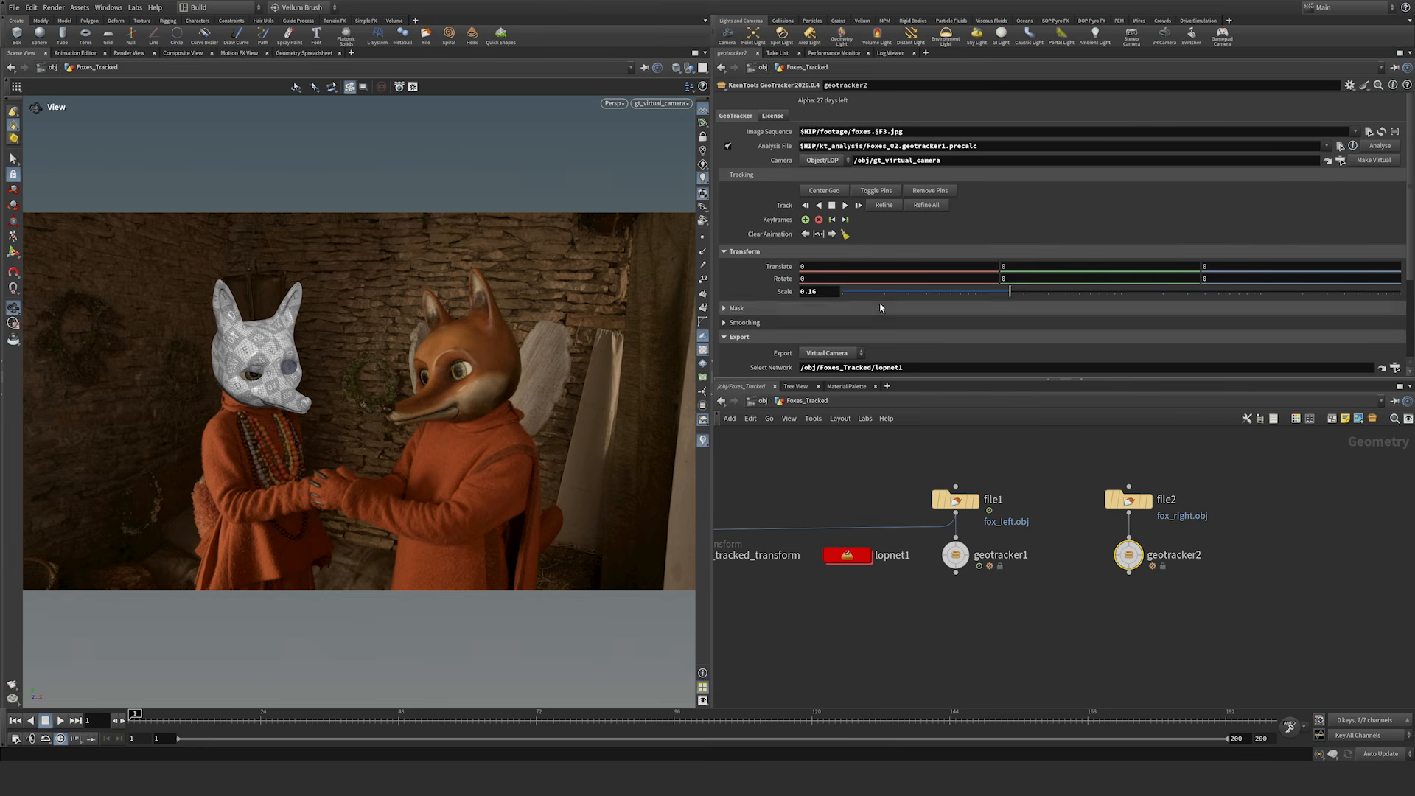
{"action": "left_click", "coordinate": [822, 293]}
{"action": "left_click_drag", "start_coordinate": [1410, 236], "coordinate": [1411, 326]}
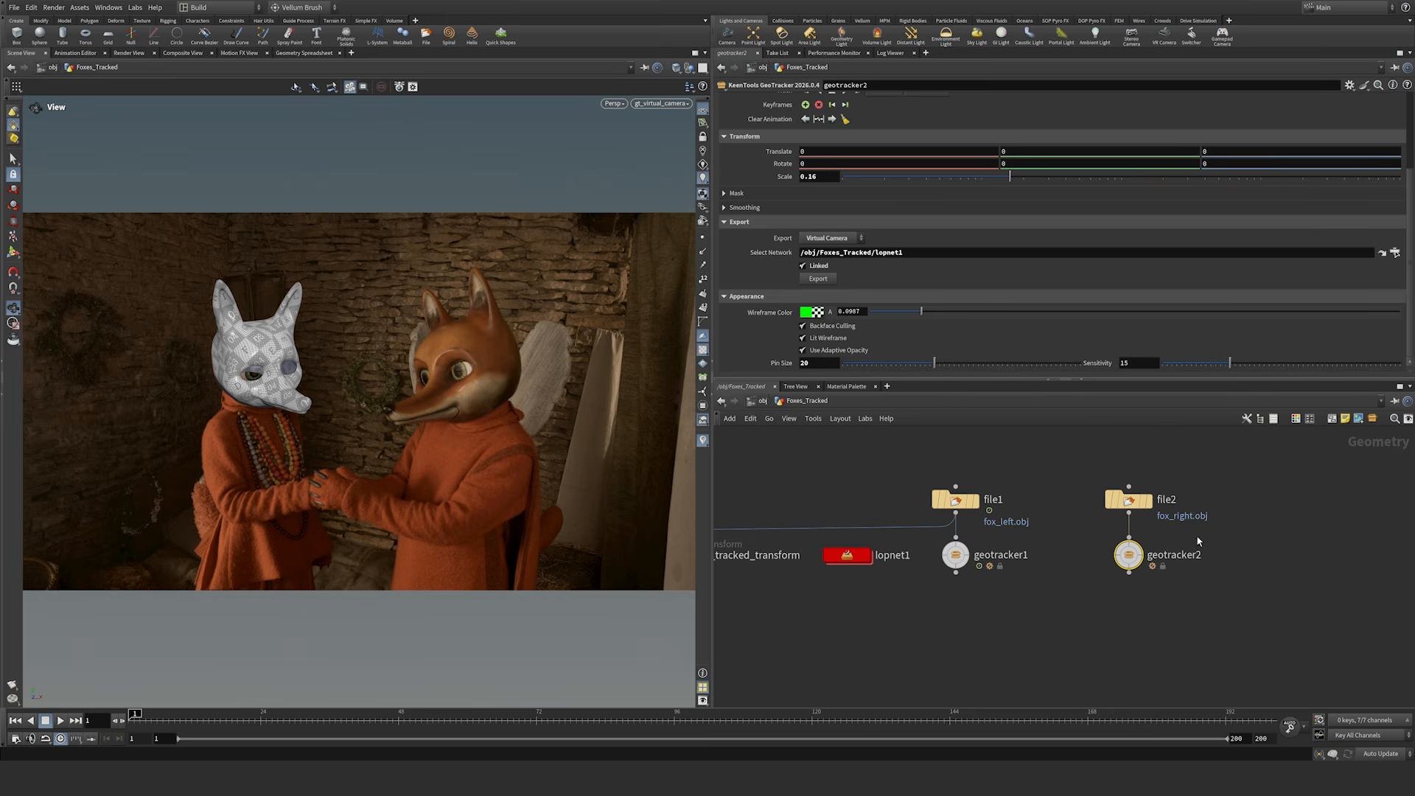
Step: Display geotracker2, enter its GeoTracker viewport tool, and center the geometry over the footage
{"action": "left_click", "coordinate": [1141, 554]}
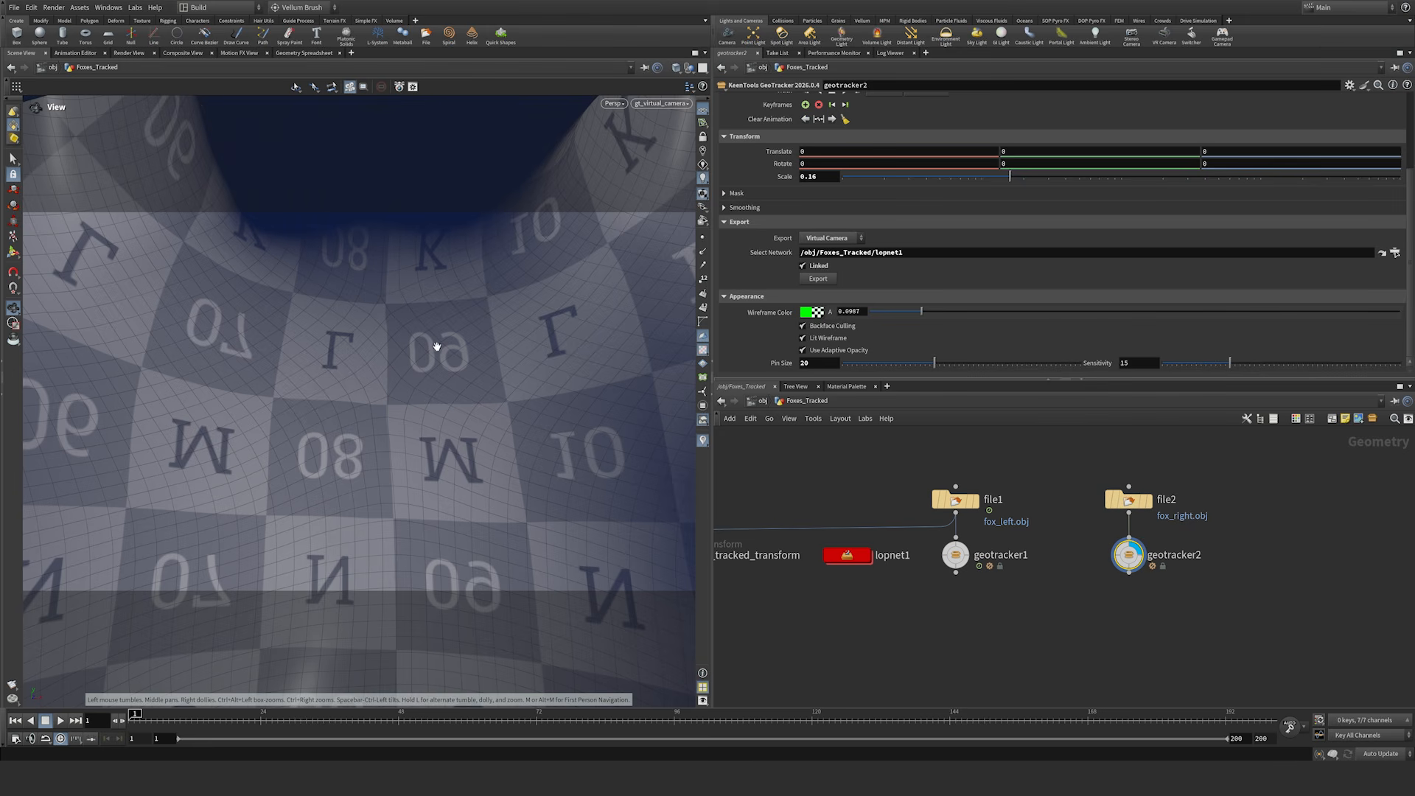
{"action": "key", "text": "Return"}
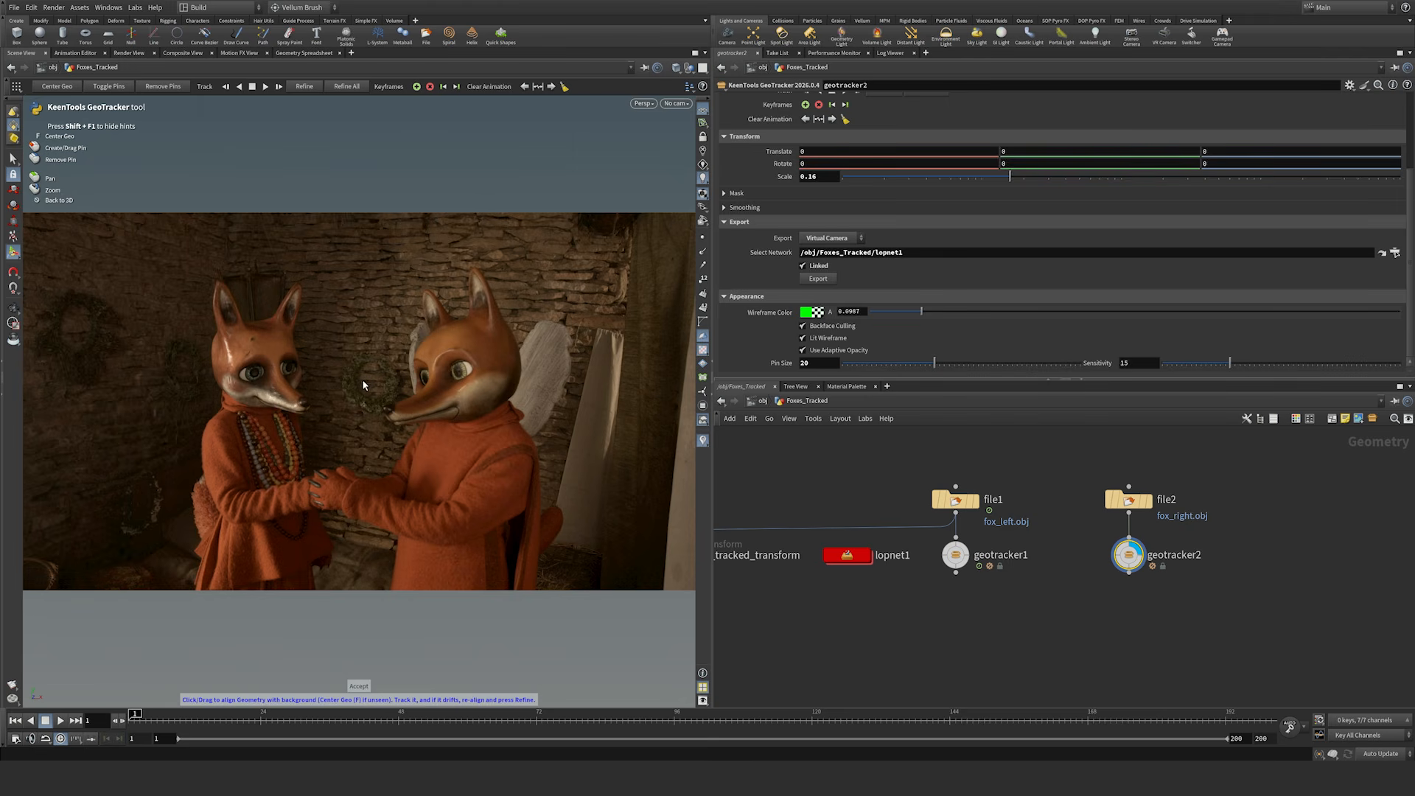
{"action": "key", "text": "f"}
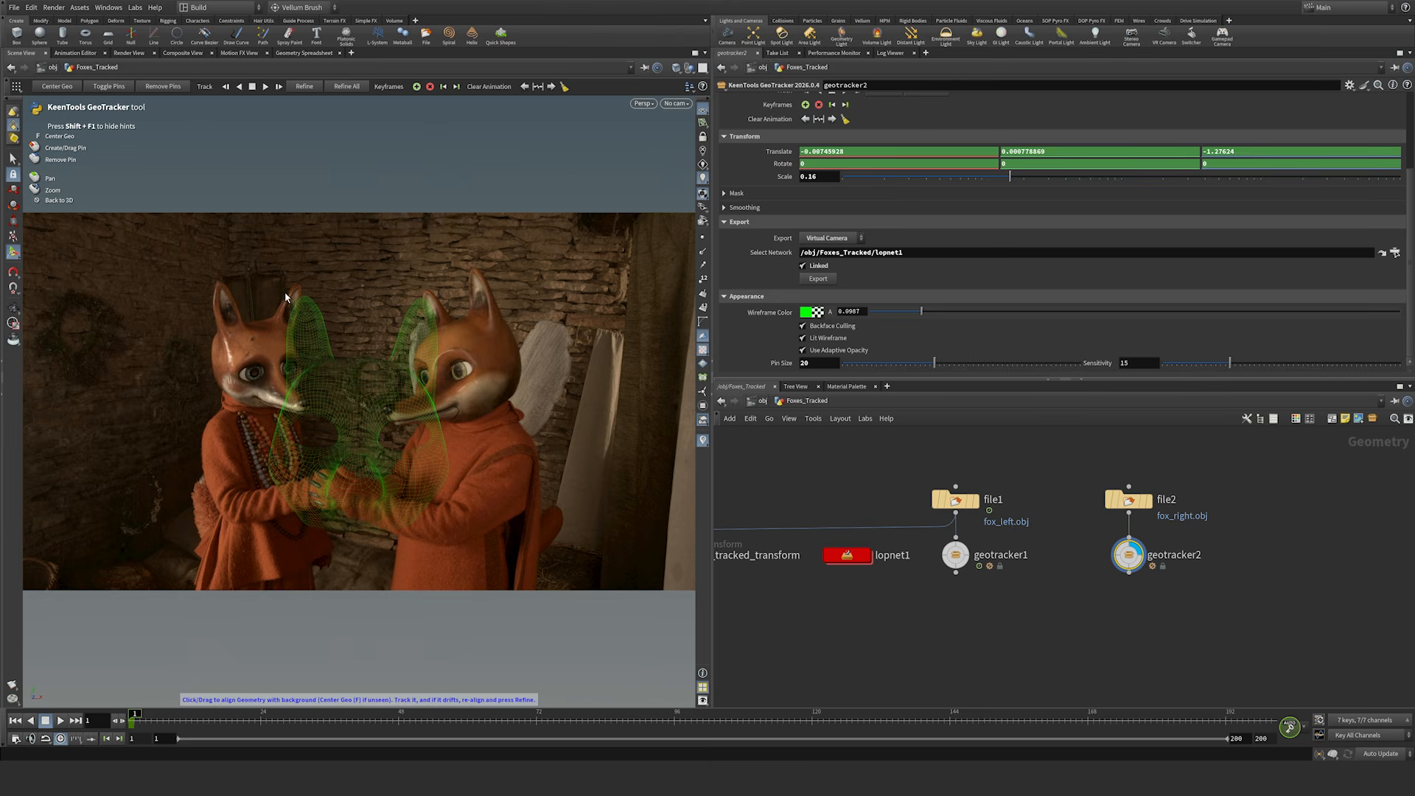
Step: Pin the mesh's two ear tips and its nose onto the right fox's head at frame 1
{"action": "left_click", "coordinate": [304, 301]}
{"action": "left_click_drag", "start_coordinate": [306, 305], "coordinate": [429, 299]}
{"action": "right_click_drag", "start_coordinate": [428, 298], "coordinate": [537, 246]}
{"action": "middle_click_drag", "start_coordinate": [536, 251], "coordinate": [514, 273]}
{"action": "left_click_drag", "start_coordinate": [545, 262], "coordinate": [417, 217]}
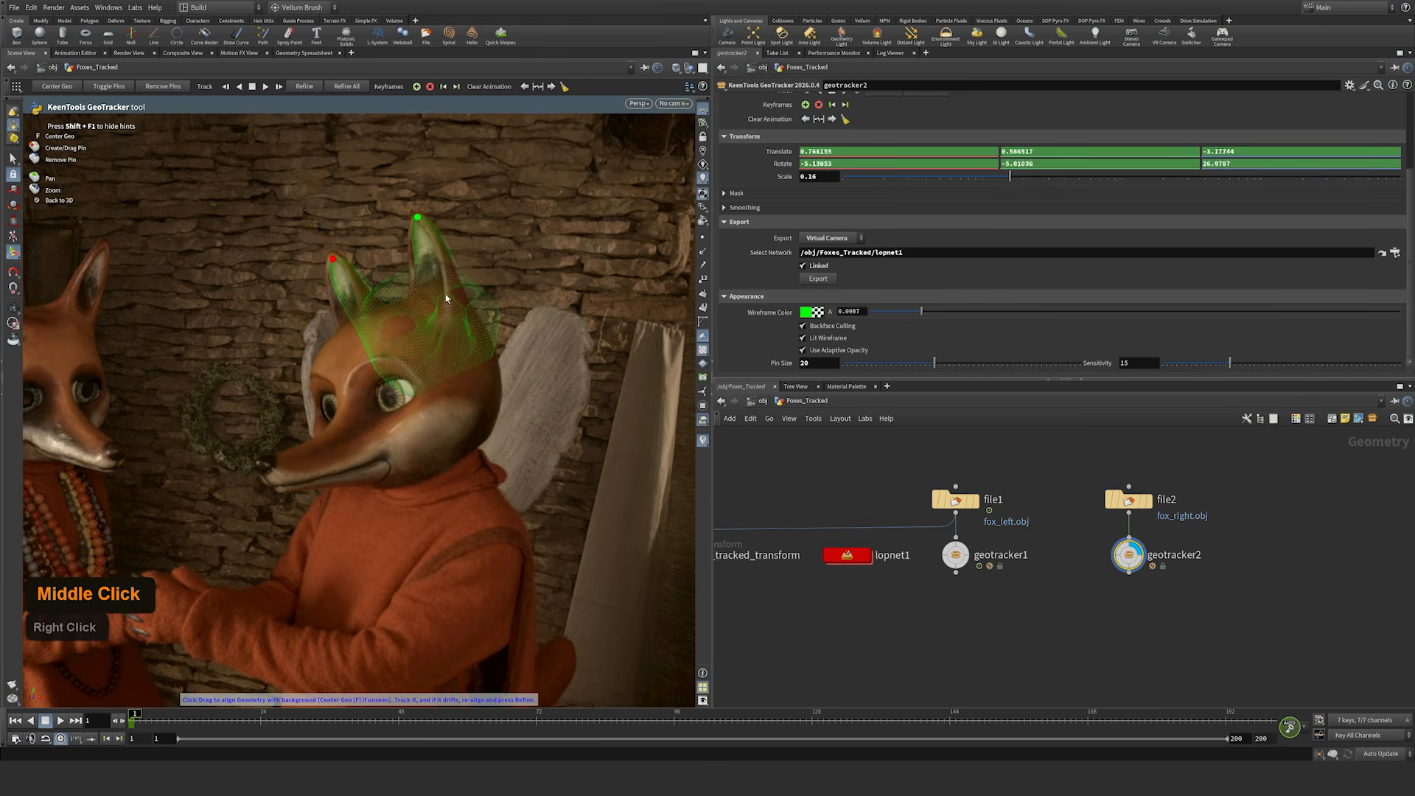
{"action": "left_click_drag", "start_coordinate": [447, 302], "coordinate": [259, 470]}
Step: Fine-tune the ear and nose pins up close and add a fourth pin at the back of the head near the collar
{"action": "right_click_drag", "start_coordinate": [350, 310], "coordinate": [403, 253]}
{"action": "middle_click_drag", "start_coordinate": [404, 253], "coordinate": [386, 319]}
{"action": "left_click_drag", "start_coordinate": [371, 301], "coordinate": [368, 299]}
{"action": "left_click_drag", "start_coordinate": [486, 239], "coordinate": [486, 246]}
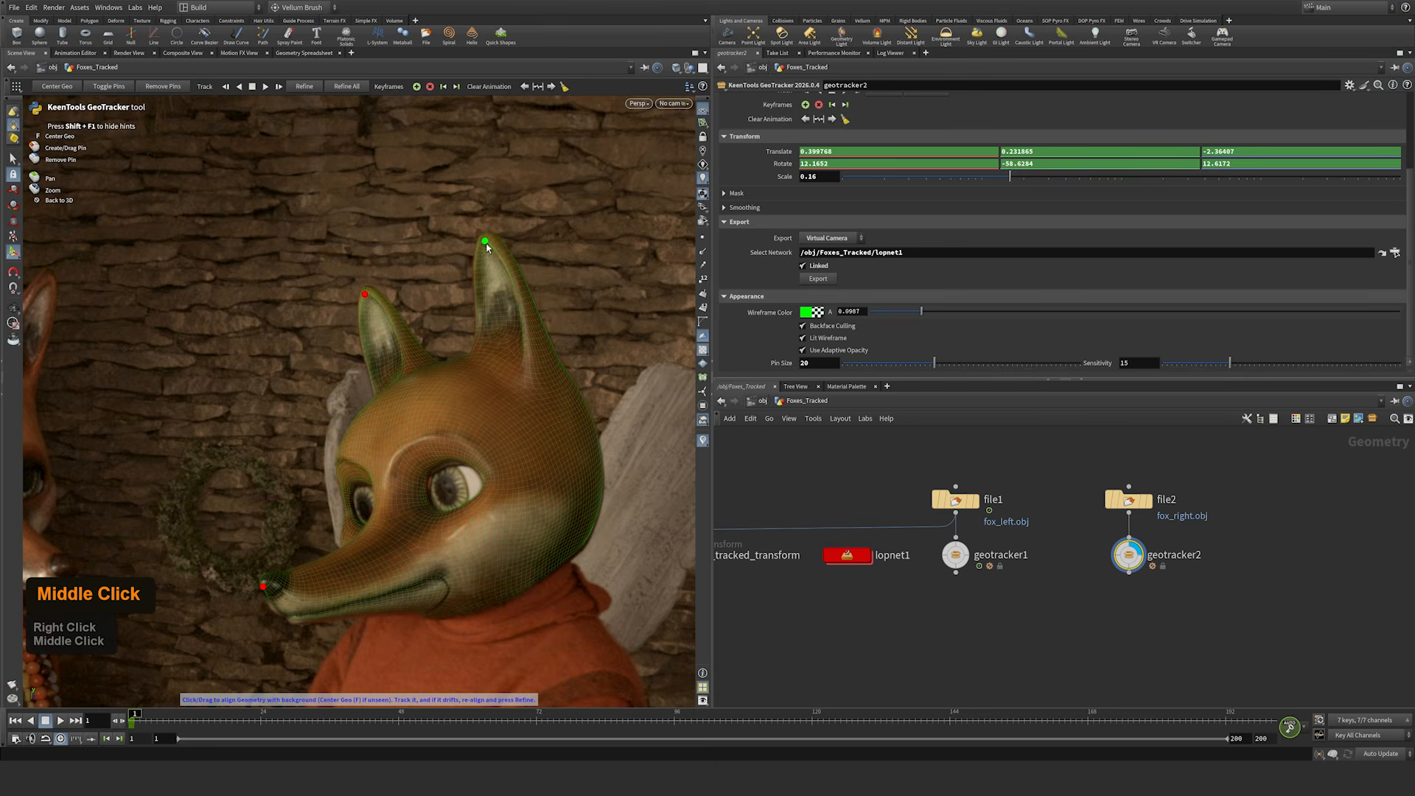
{"action": "left_click_drag", "start_coordinate": [264, 588], "coordinate": [270, 593]}
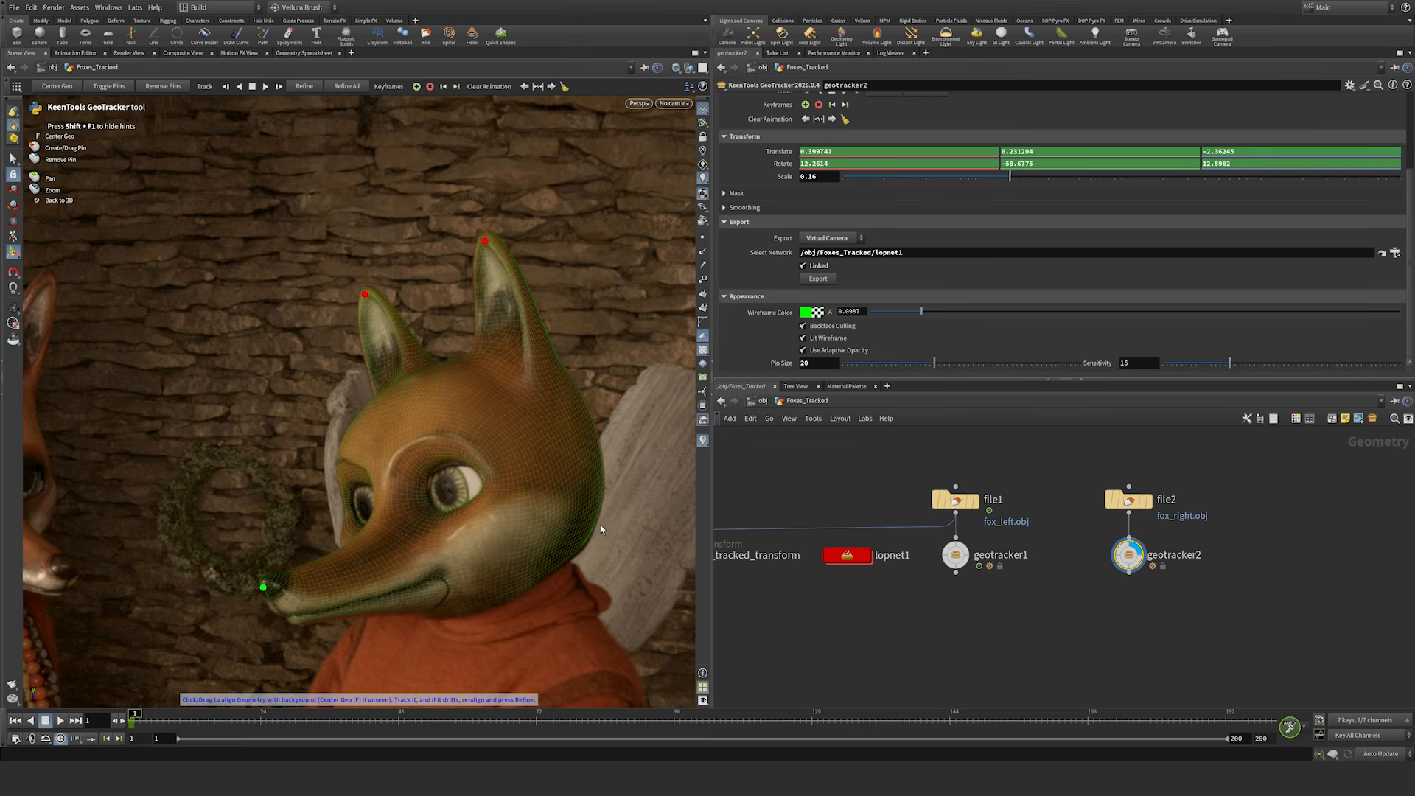
{"action": "left_click", "coordinate": [584, 545]}
{"action": "left_click_drag", "start_coordinate": [487, 241], "coordinate": [486, 247]}
{"action": "left_click_drag", "start_coordinate": [364, 296], "coordinate": [367, 296]}
{"action": "left_click_drag", "start_coordinate": [584, 543], "coordinate": [587, 548]}
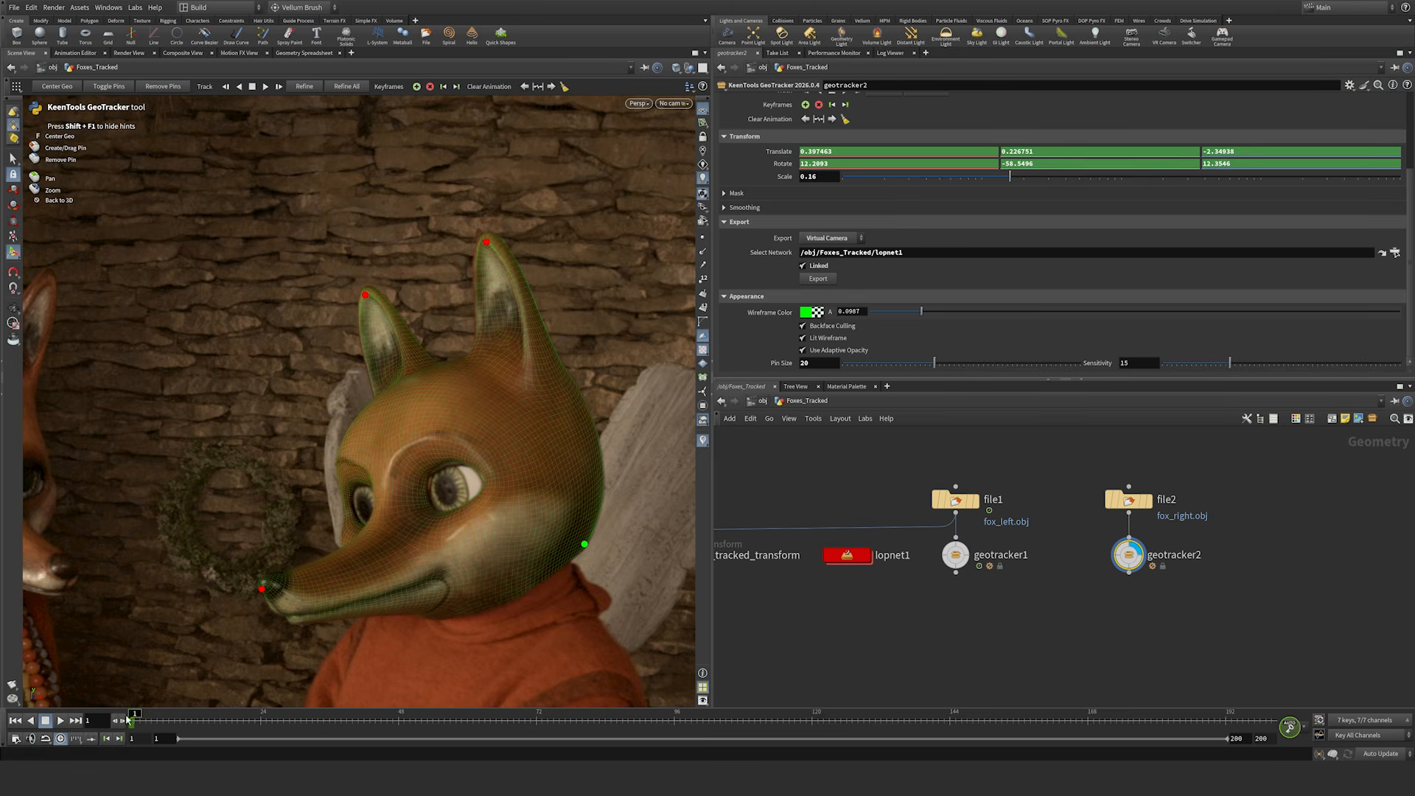
Step: Track the right fox's head forward from frame 1 to 200 and inspect the mesh alignment up close on the last frame
{"action": "left_click", "coordinate": [266, 86]}
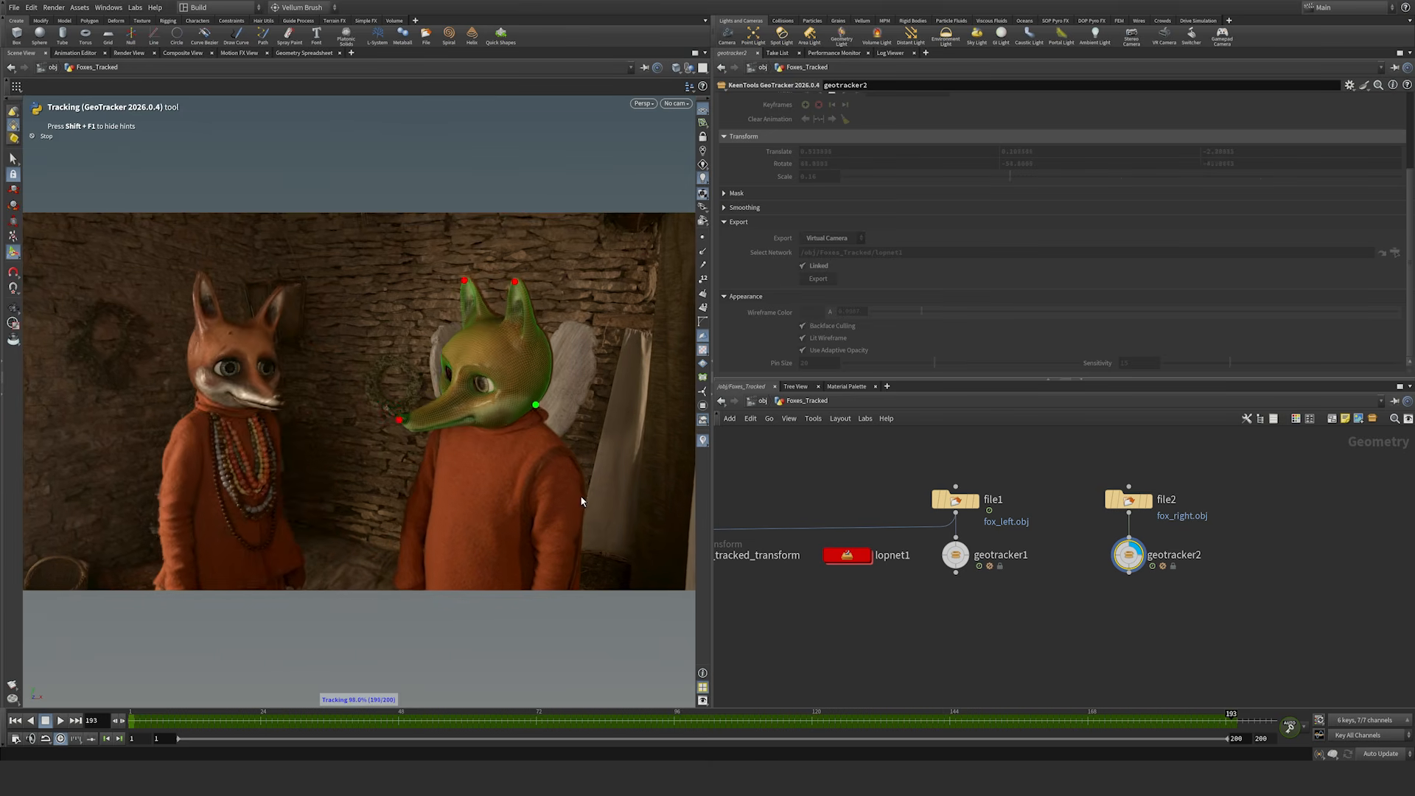
{"action": "right_click_drag", "start_coordinate": [570, 349], "coordinate": [627, 280]}
{"action": "middle_click_drag", "start_coordinate": [626, 280], "coordinate": [527, 330]}
{"action": "right_click_drag", "start_coordinate": [566, 315], "coordinate": [584, 289]}
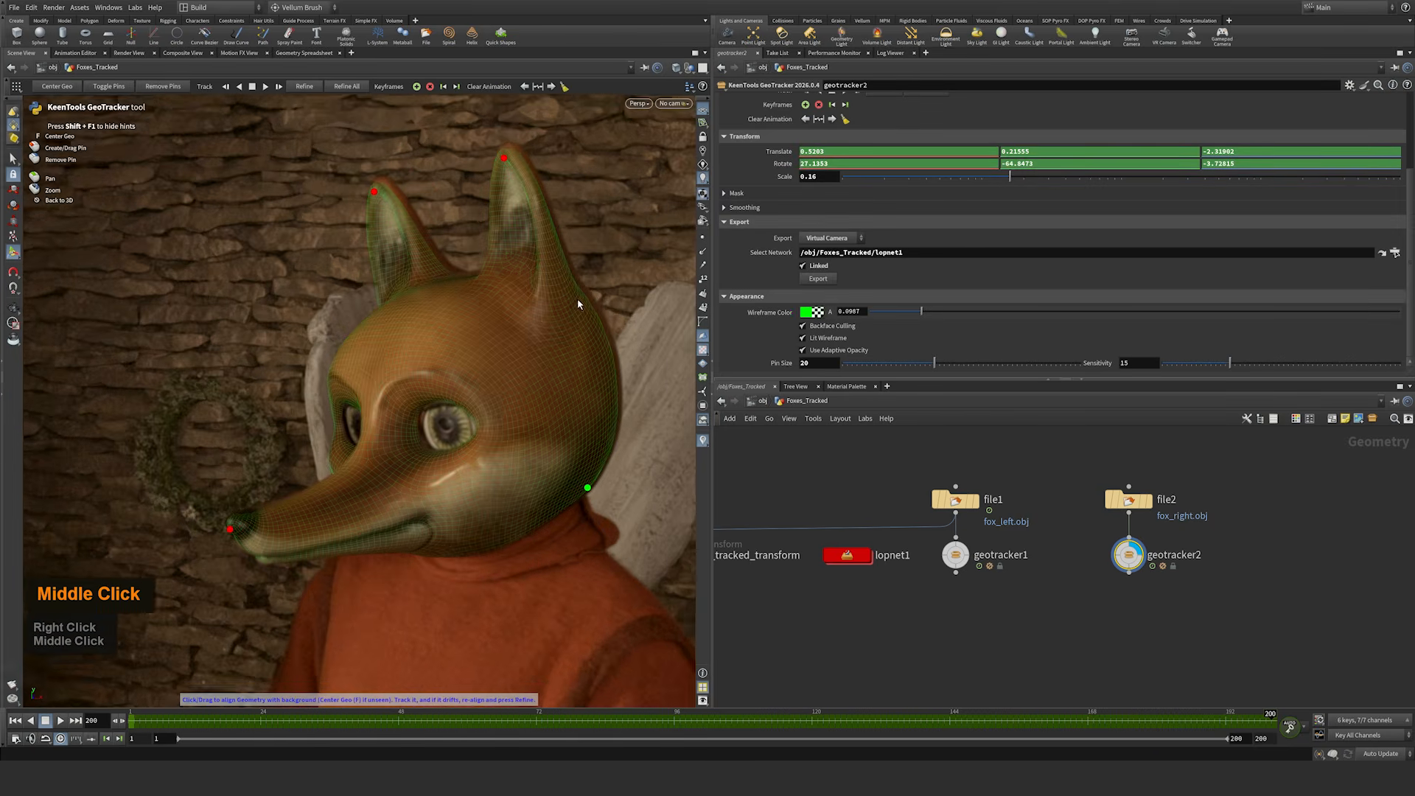
{"action": "middle_click_drag", "start_coordinate": [584, 289], "coordinate": [529, 326]}
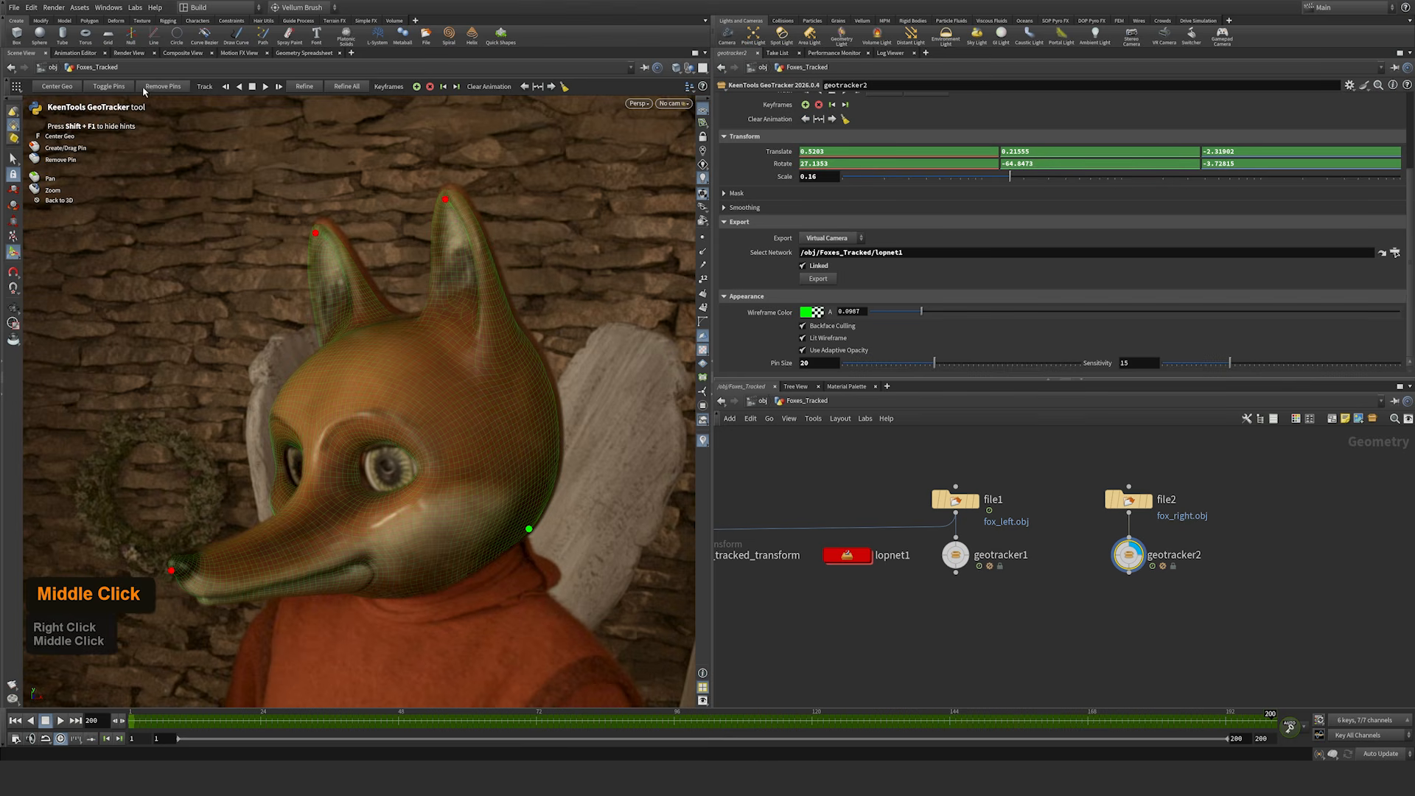
Step: Correct the drift at frame 200 by moving the whole mesh, then adjusting the ear, neck and nose pins individually
{"action": "left_click", "coordinate": [109, 87]}
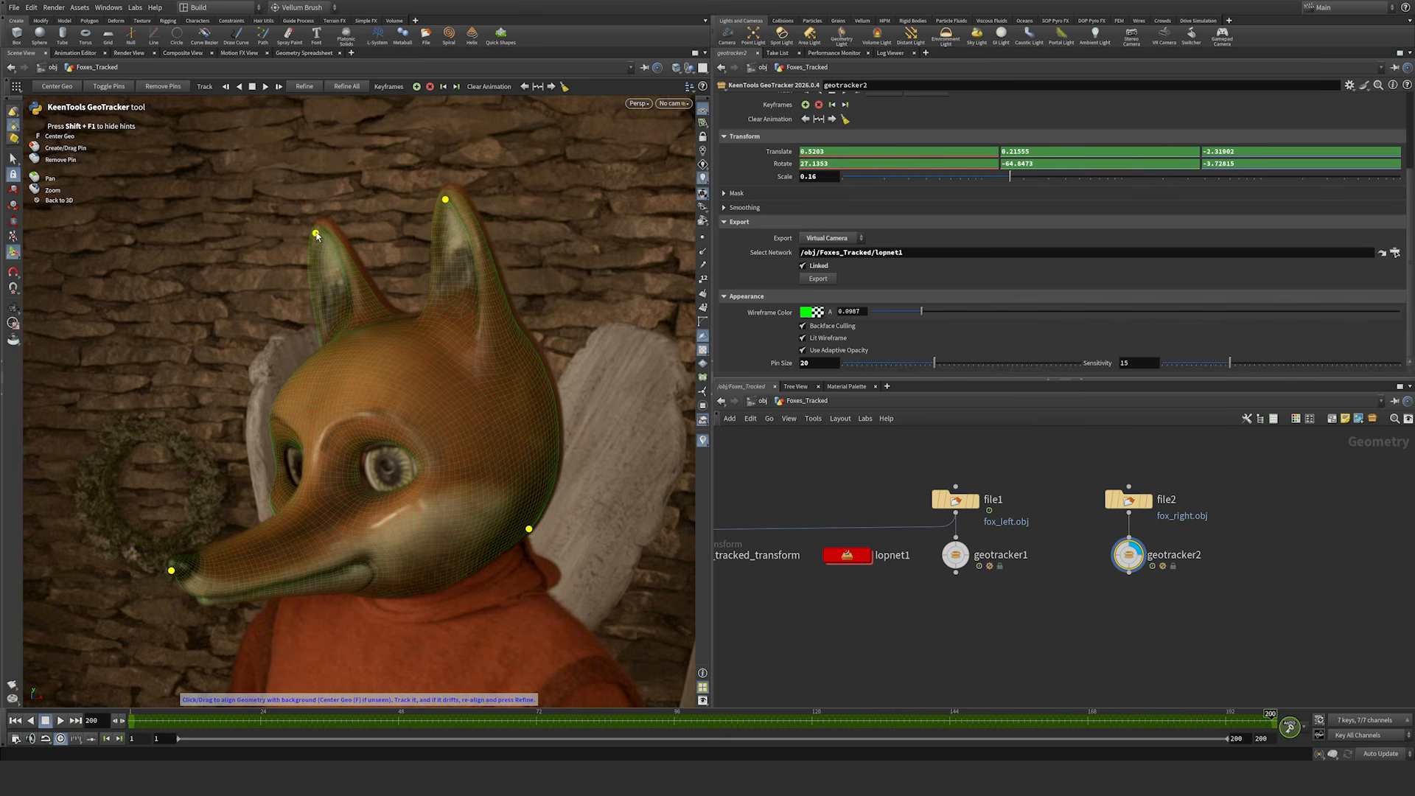
{"action": "left_click_drag", "start_coordinate": [315, 235], "coordinate": [321, 226]}
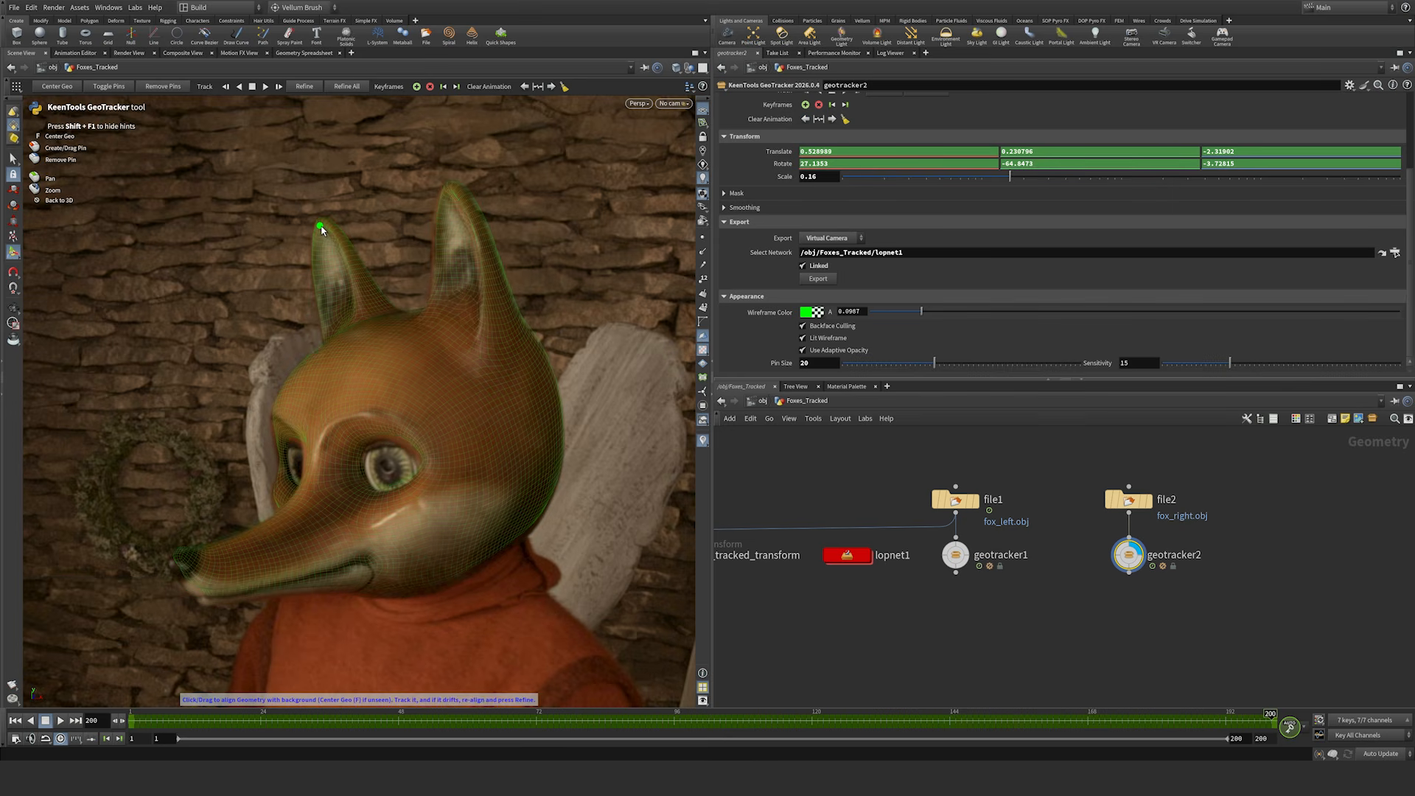
{"action": "left_click_drag", "start_coordinate": [450, 192], "coordinate": [448, 195]}
{"action": "left_click_drag", "start_coordinate": [526, 518], "coordinate": [533, 535]}
{"action": "left_click_drag", "start_coordinate": [163, 571], "coordinate": [165, 575]}
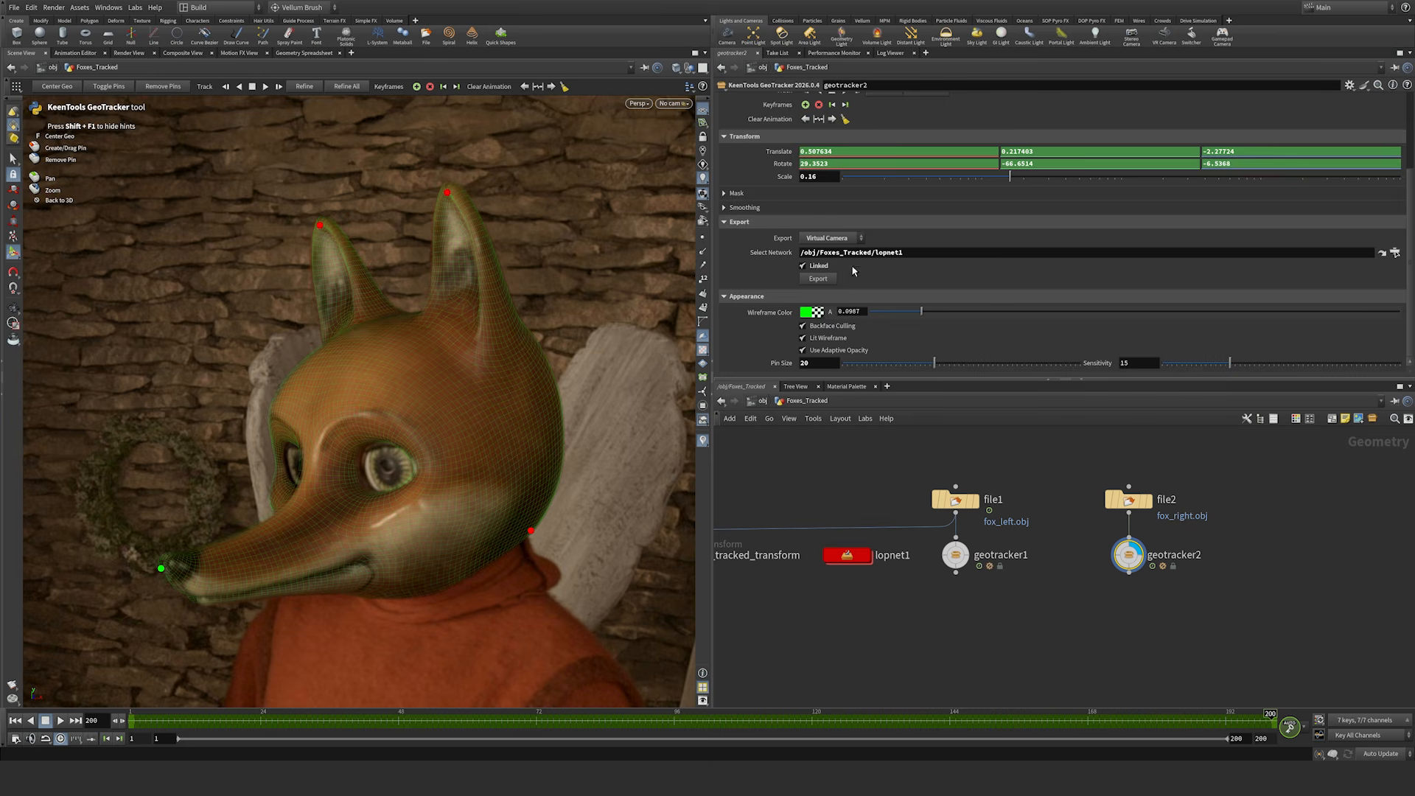
Step: Refine geotracker2's track from the corrected last frame and scrub back to frame 186 to check the fit
{"action": "scroll", "coordinate": [1409, 142], "scroll_direction": "up", "scroll_amount": 2}
{"action": "scroll", "coordinate": [1409, 142], "scroll_direction": "up", "scroll_amount": 2}
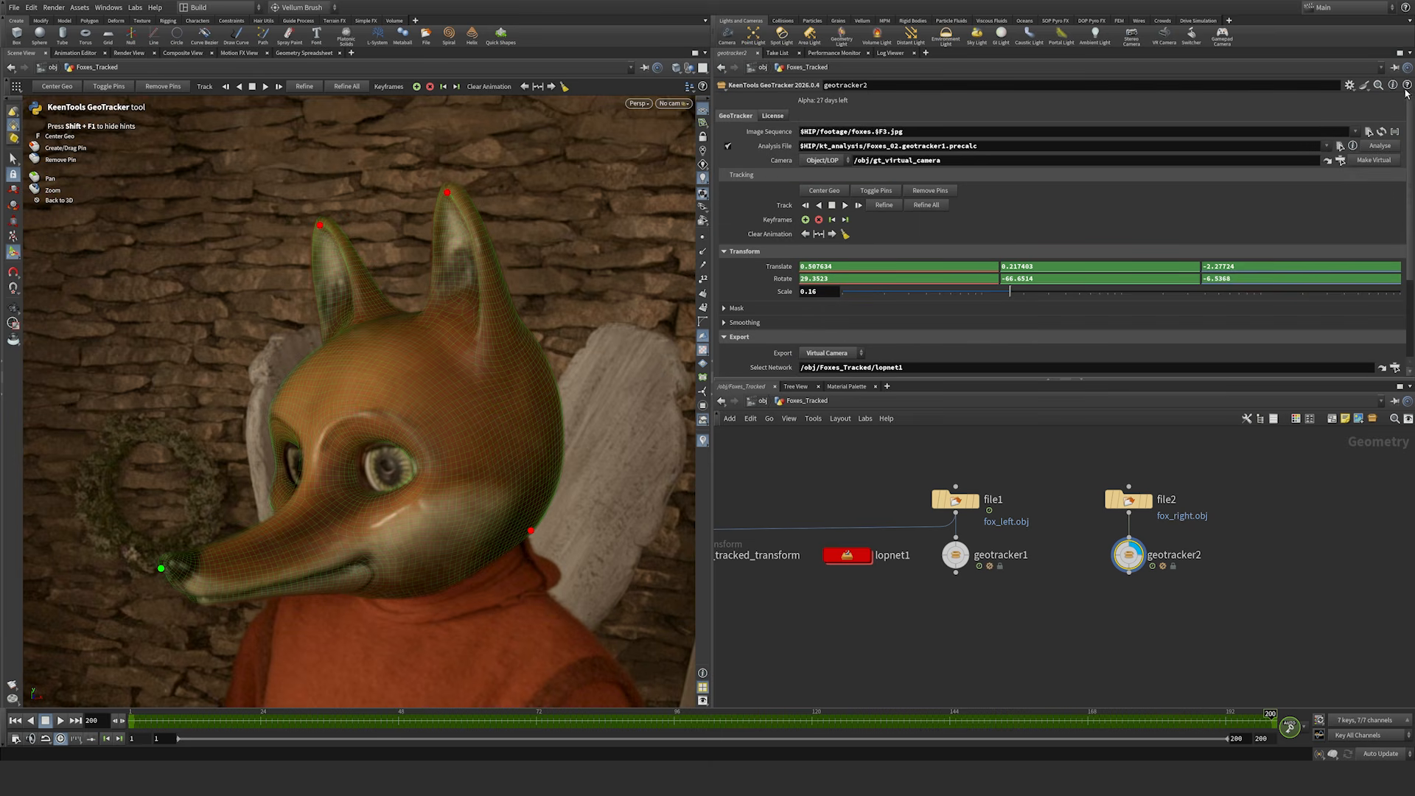
{"action": "left_click", "coordinate": [883, 205]}
{"action": "left_click_drag", "start_coordinate": [1268, 720], "coordinate": [1192, 720]}
{"action": "right_click_drag", "start_coordinate": [455, 354], "coordinate": [395, 382]}
{"action": "middle_click_drag", "start_coordinate": [395, 382], "coordinate": [470, 308]}
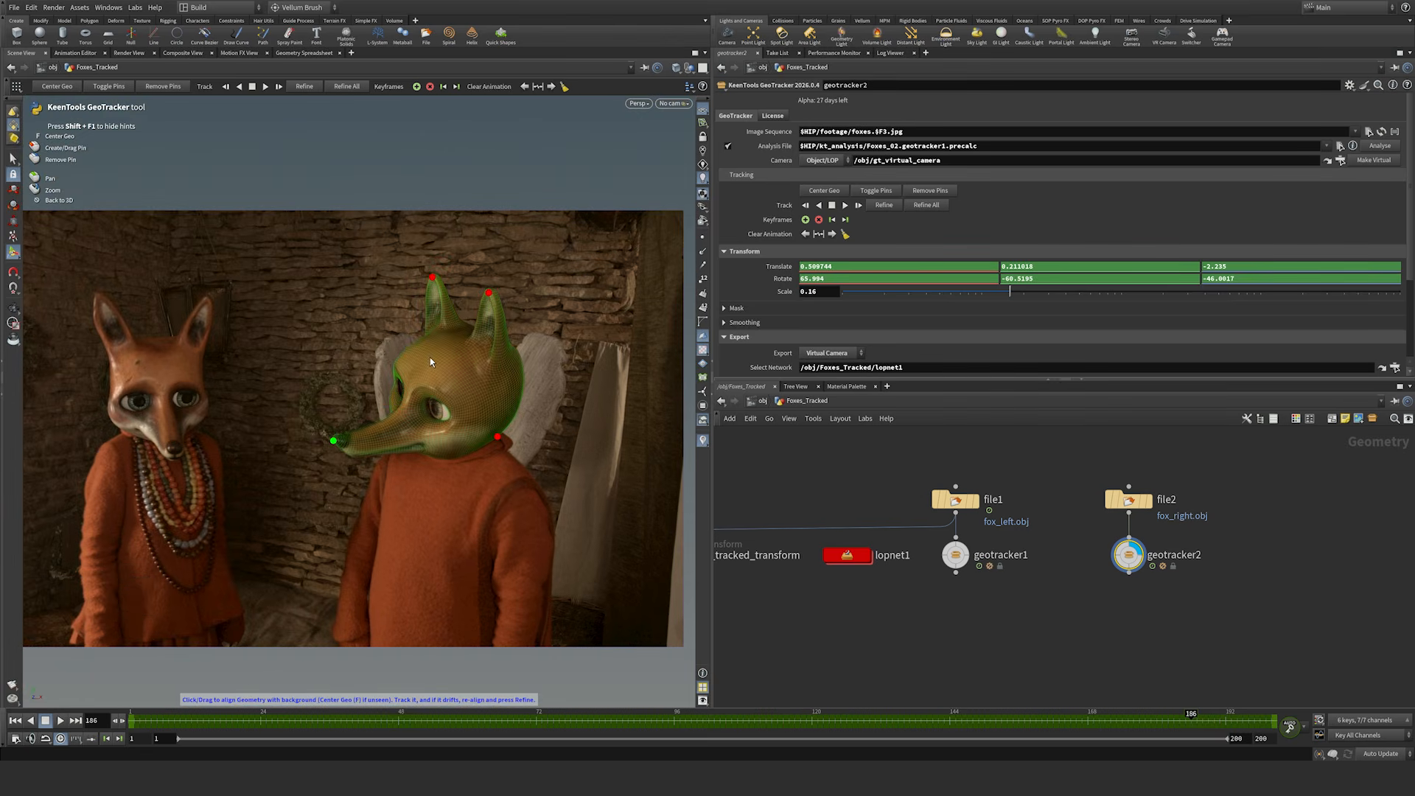
Step: Leave the tracking tool and play back the tracked fox head in the 3D view, examining its motion from different angles
{"action": "key", "text": "Escape"}
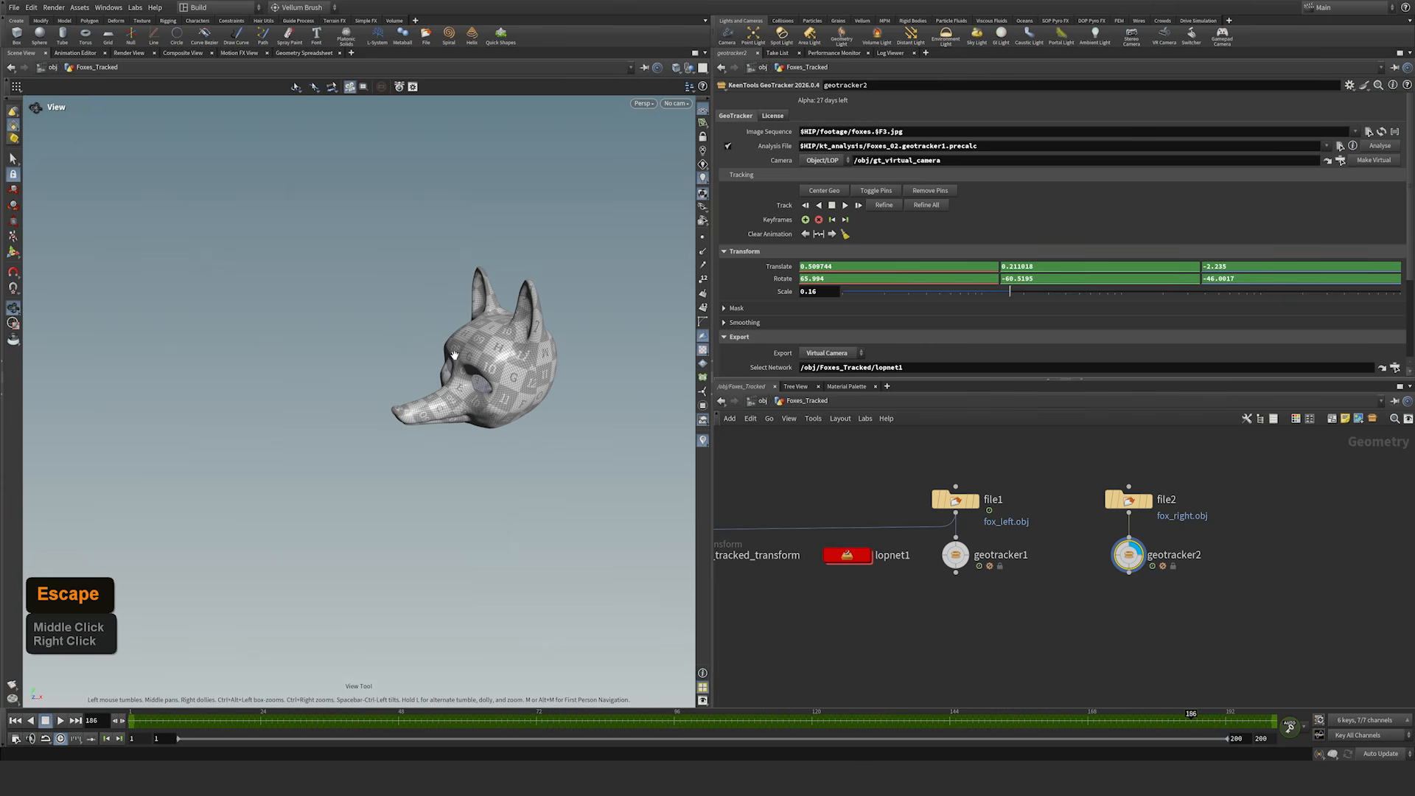
{"action": "left_click_drag", "start_coordinate": [408, 349], "coordinate": [429, 368]}
{"action": "middle_click_drag", "start_coordinate": [429, 369], "coordinate": [477, 380]}
{"action": "right_click_drag", "start_coordinate": [477, 380], "coordinate": [446, 408]}
{"action": "key", "text": "Up"}
{"action": "key", "text": "Up"}
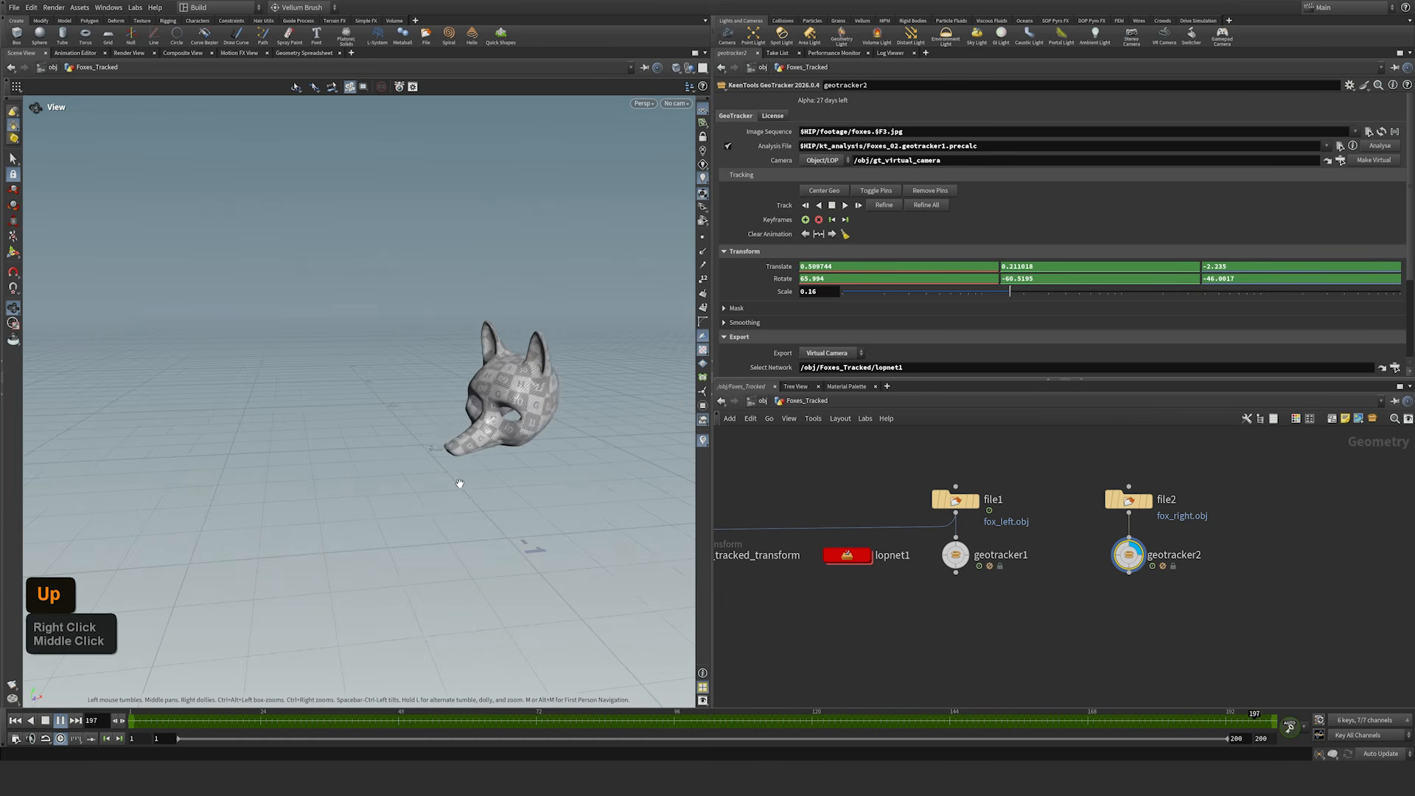
{"action": "key", "text": "Up"}
{"action": "key", "text": "Up"}
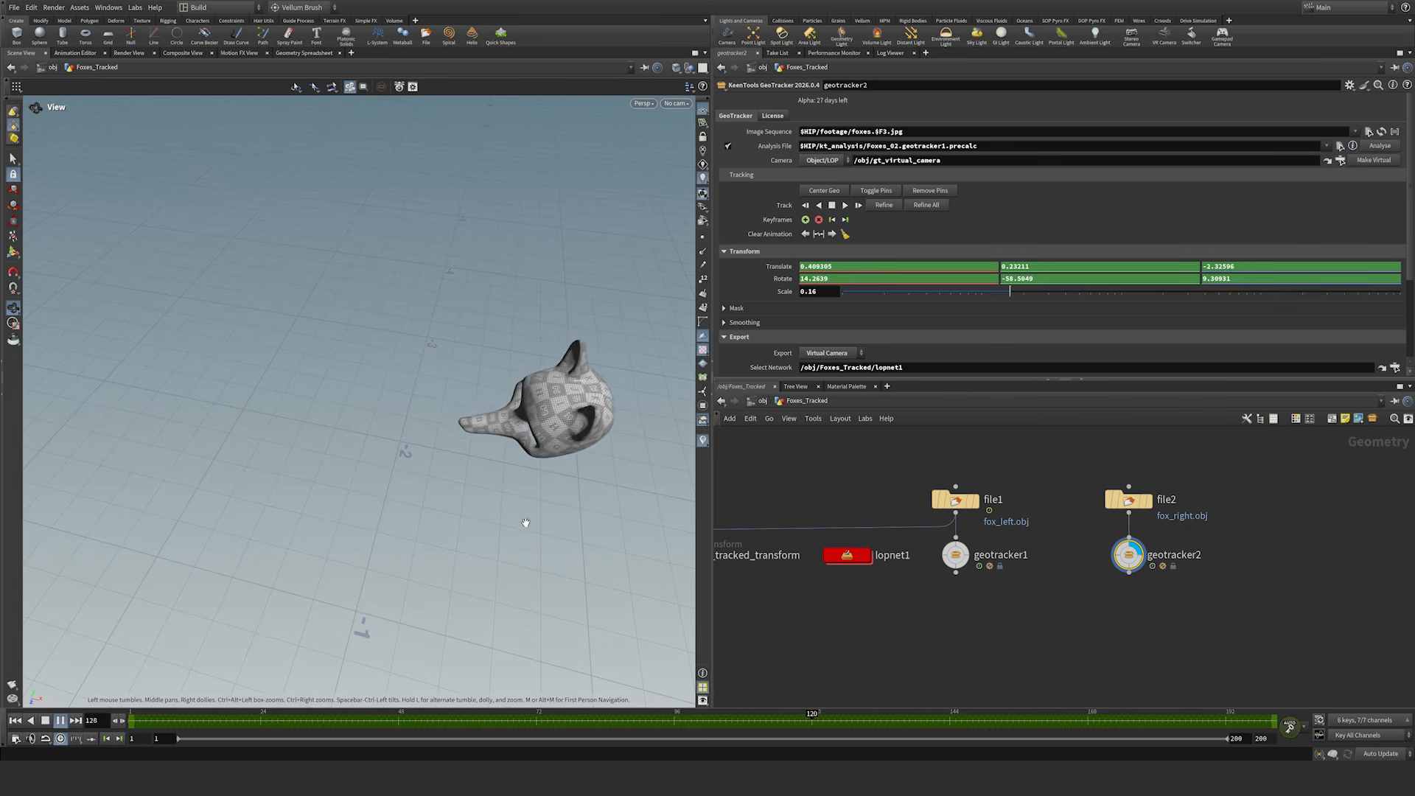
{"action": "key", "text": "Up"}
{"action": "middle_click_drag", "start_coordinate": [535, 504], "coordinate": [510, 405]}
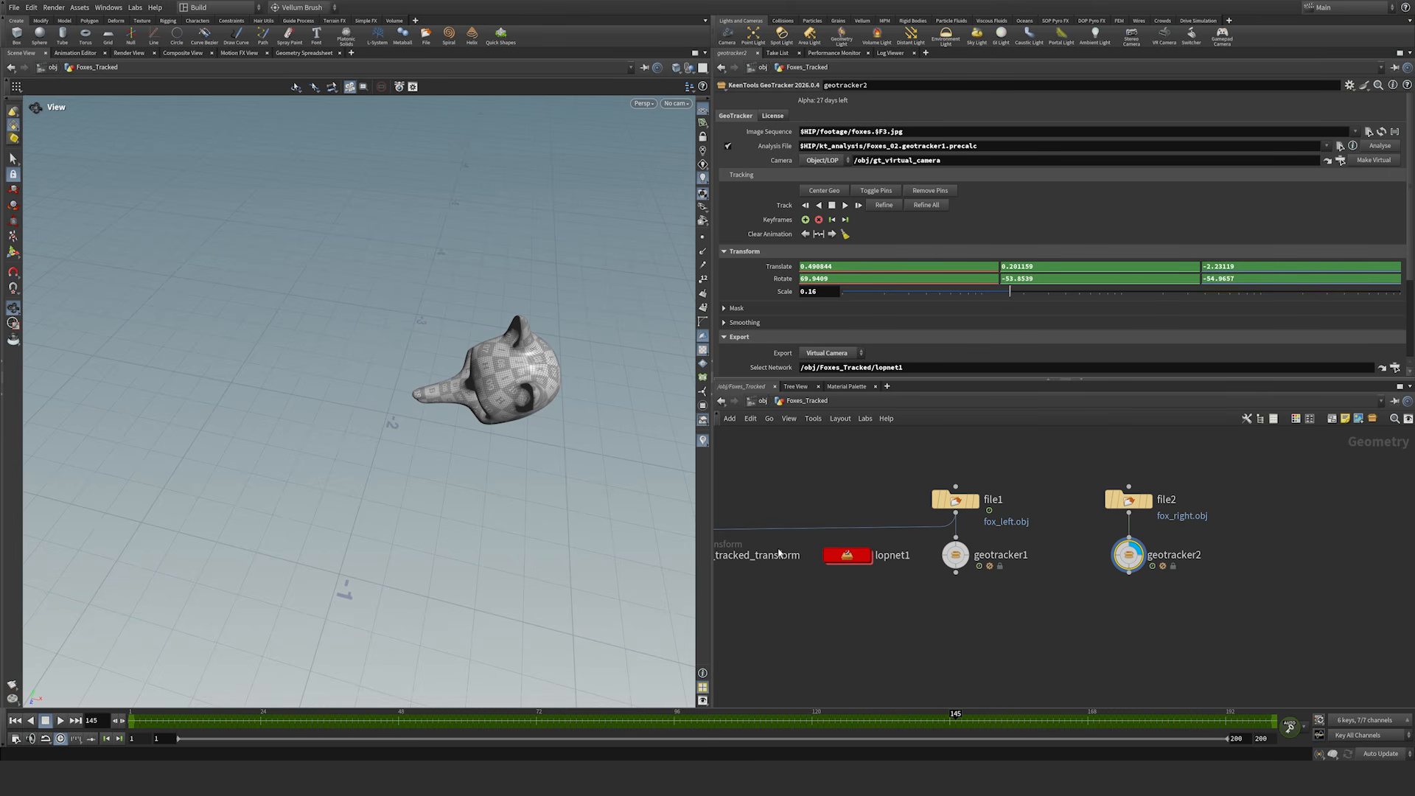
Step: Export geotracker1's tracking as a linked Transform node and place it below the two trackers
{"action": "mouse_move", "coordinate": [954, 557]}
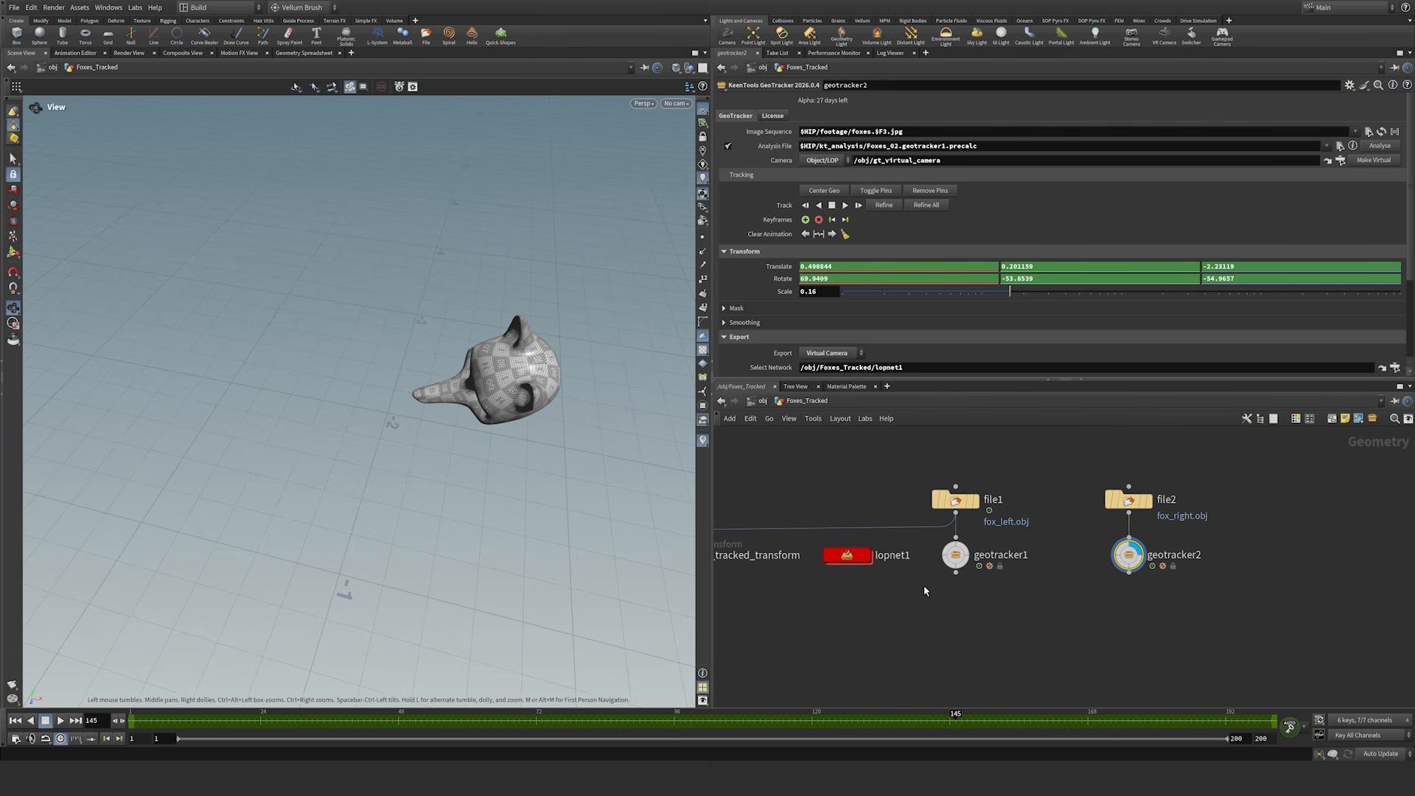
{"action": "left_click", "coordinate": [956, 554]}
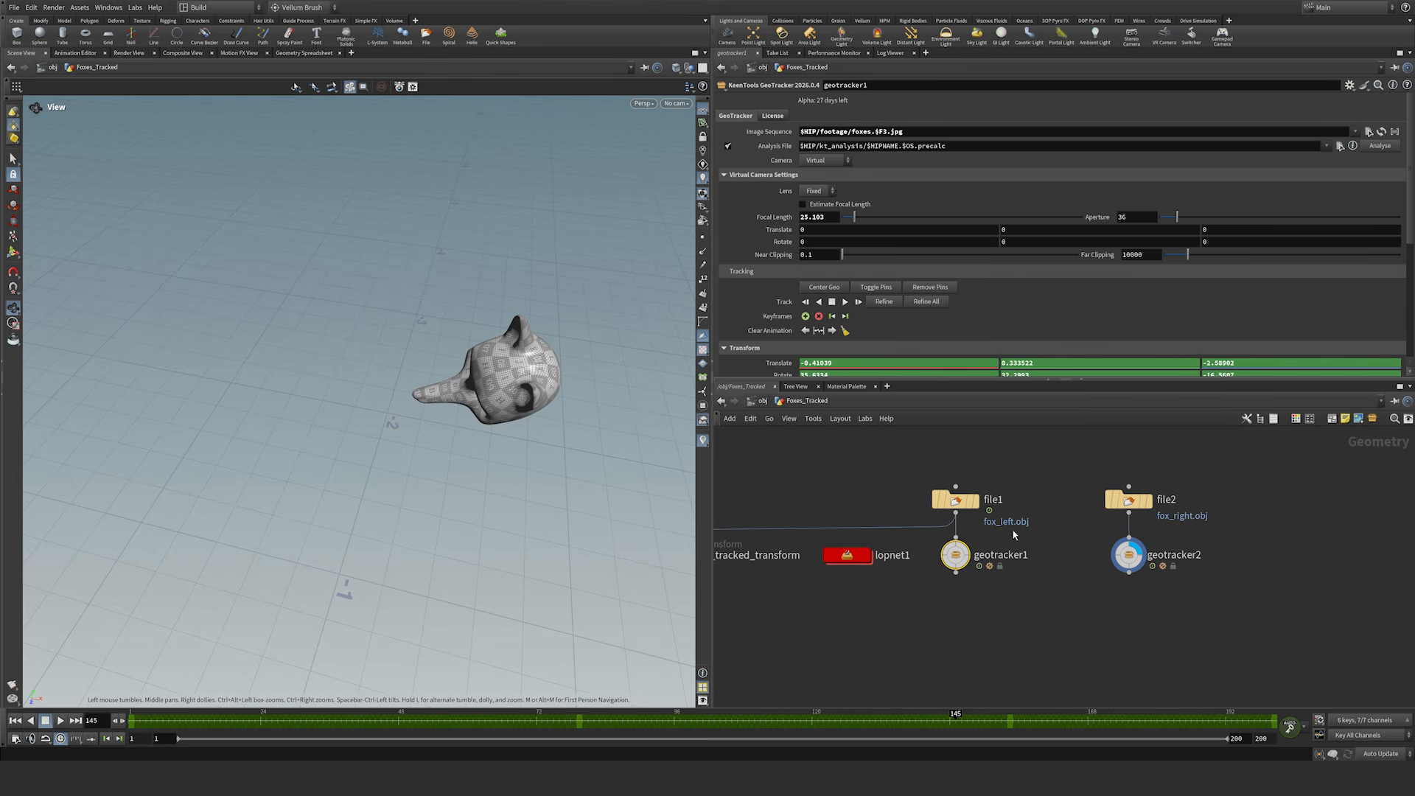
{"action": "left_click_drag", "start_coordinate": [1411, 218], "coordinate": [1412, 346]}
{"action": "left_click", "coordinate": [829, 238]}
{"action": "left_click", "coordinate": [819, 274]}
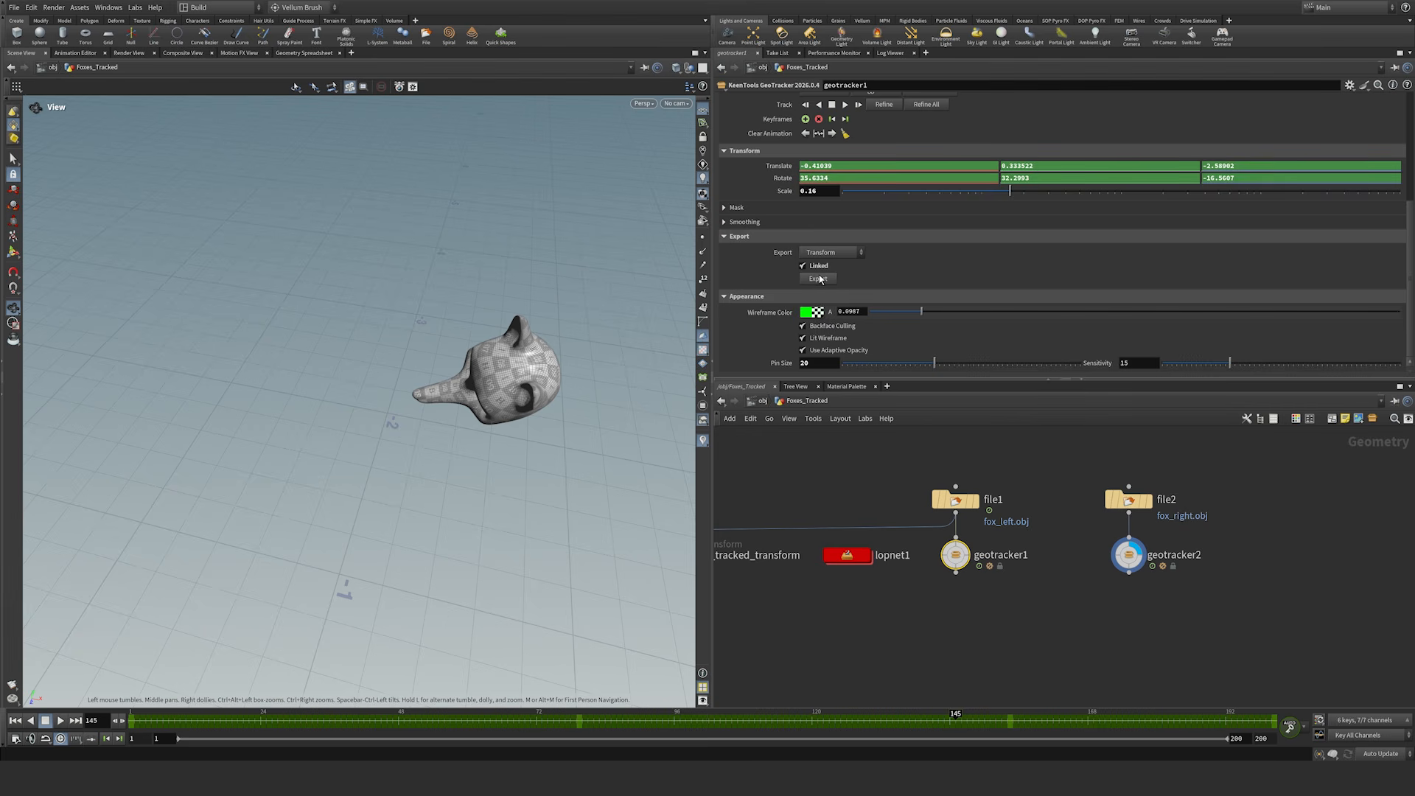
{"action": "left_click", "coordinate": [820, 280]}
{"action": "left_click", "coordinate": [1038, 622]}
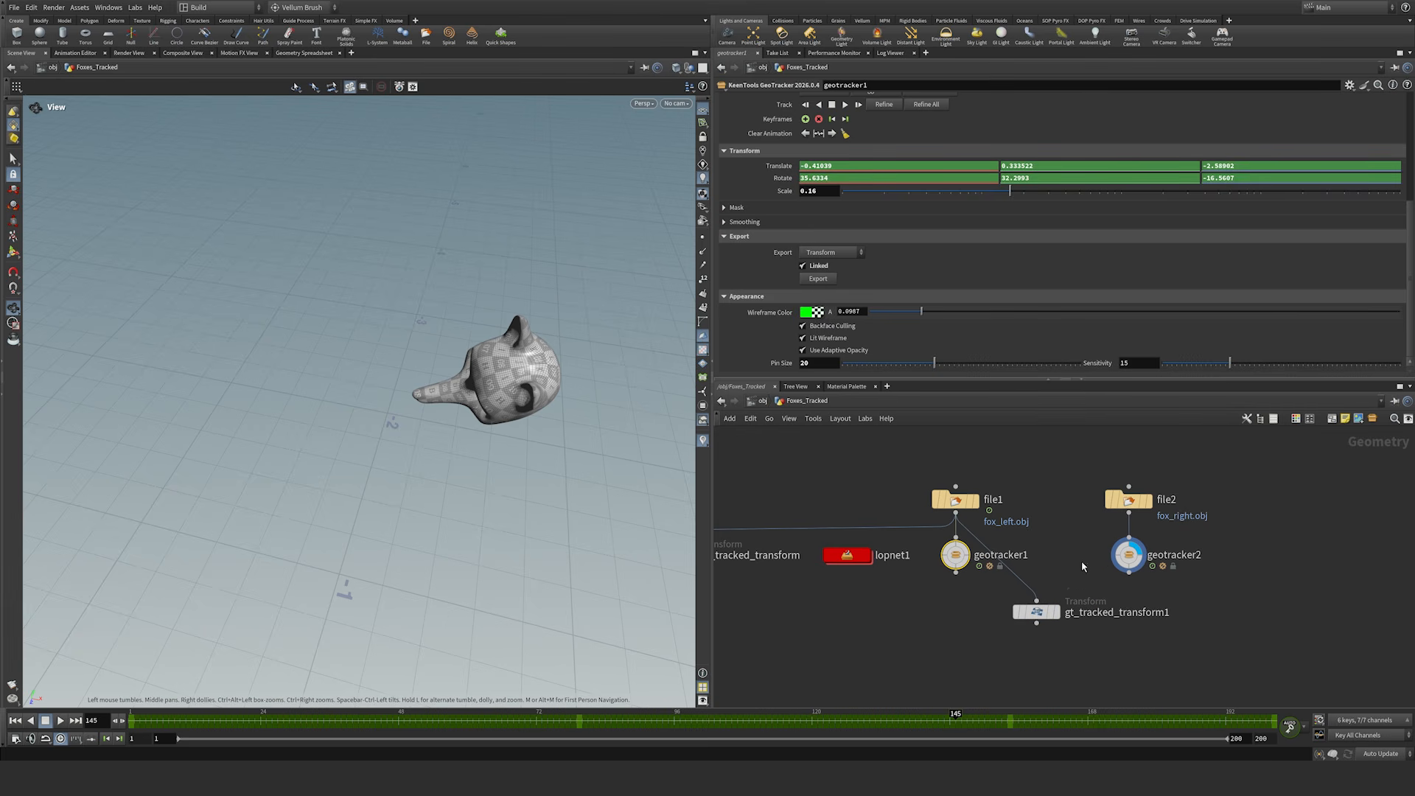
Step: Export geotracker2's tracking as a linked Transform node and place it beside the first exported transform
{"action": "left_click_drag", "start_coordinate": [1095, 578], "coordinate": [1189, 539]}
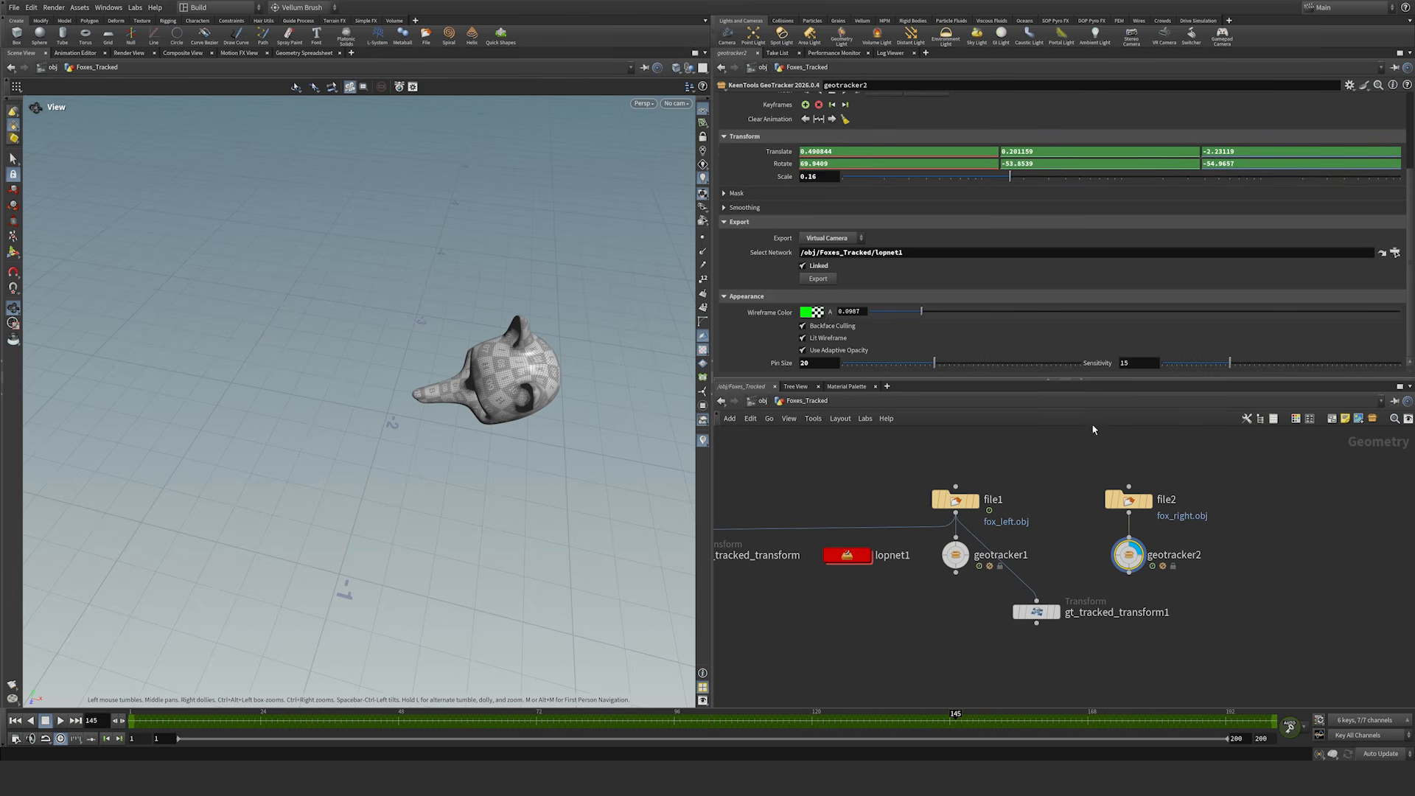
{"action": "left_click", "coordinate": [829, 238]}
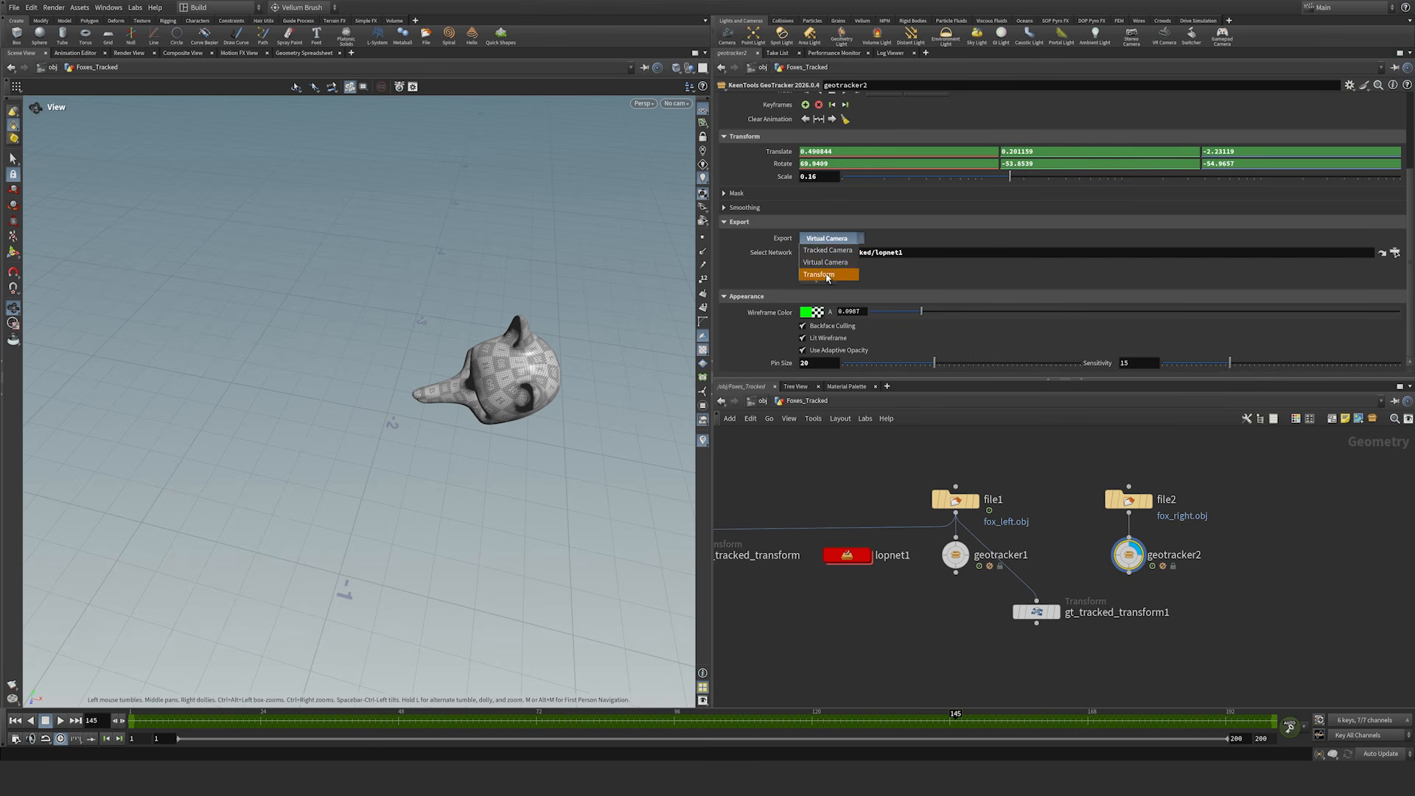
{"action": "left_click", "coordinate": [827, 275]}
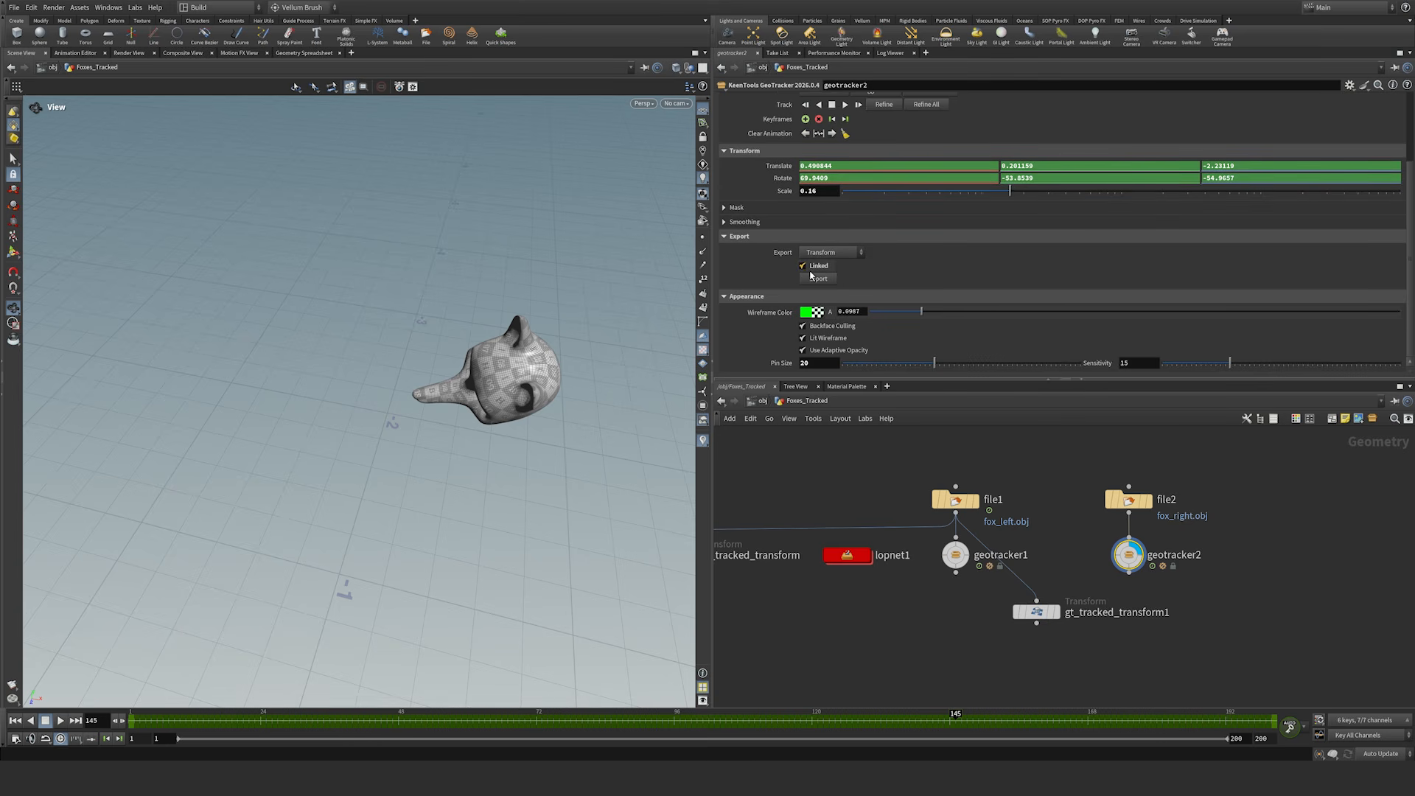
{"action": "left_click", "coordinate": [818, 279]}
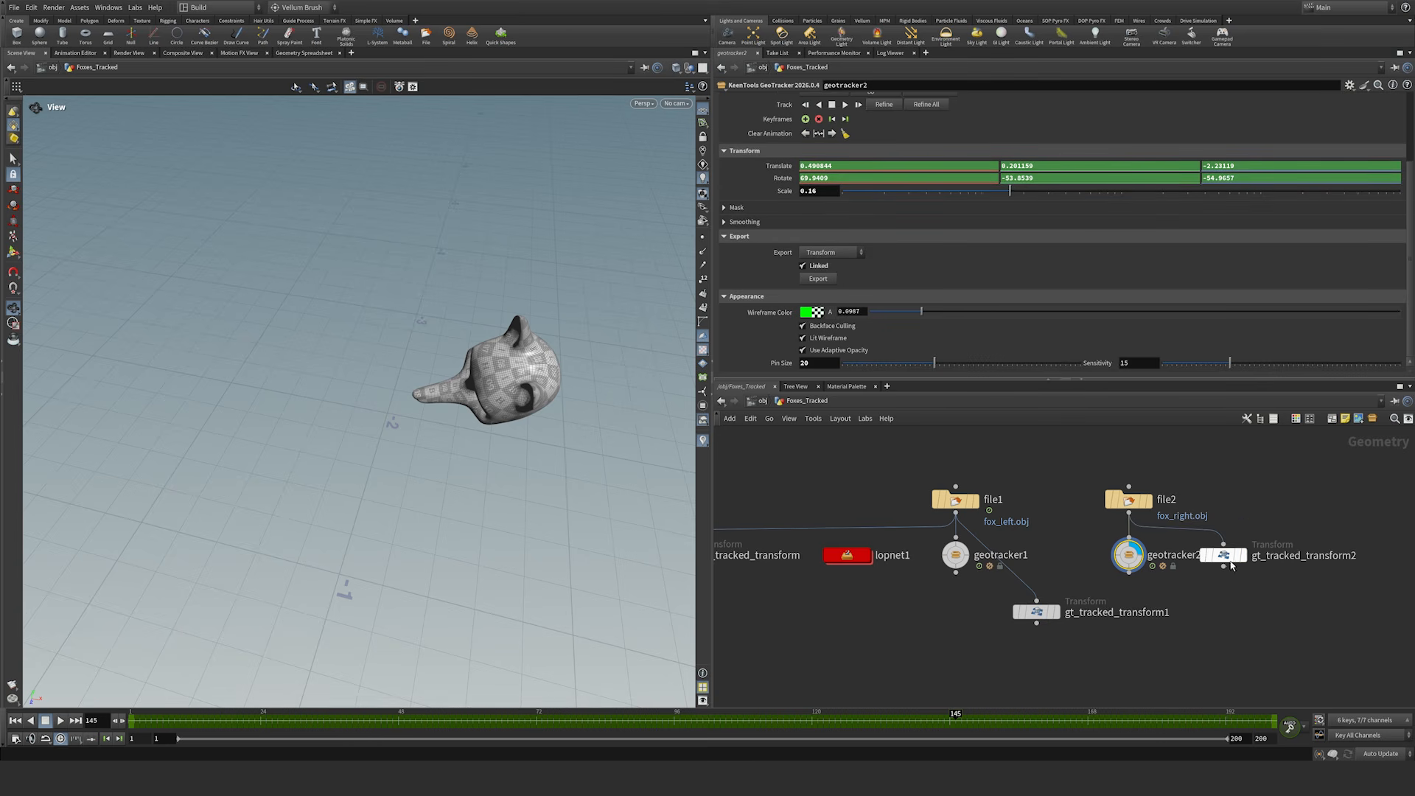
{"action": "left_click", "coordinate": [1228, 614]}
Step: Merge gt_tracked_transform1 and gt_tracked_transform2 below them and display the merge result
{"action": "middle_click_drag", "start_coordinate": [1268, 580], "coordinate": [1222, 590]}
{"action": "left_click_drag", "start_coordinate": [1226, 593], "coordinate": [992, 538]}
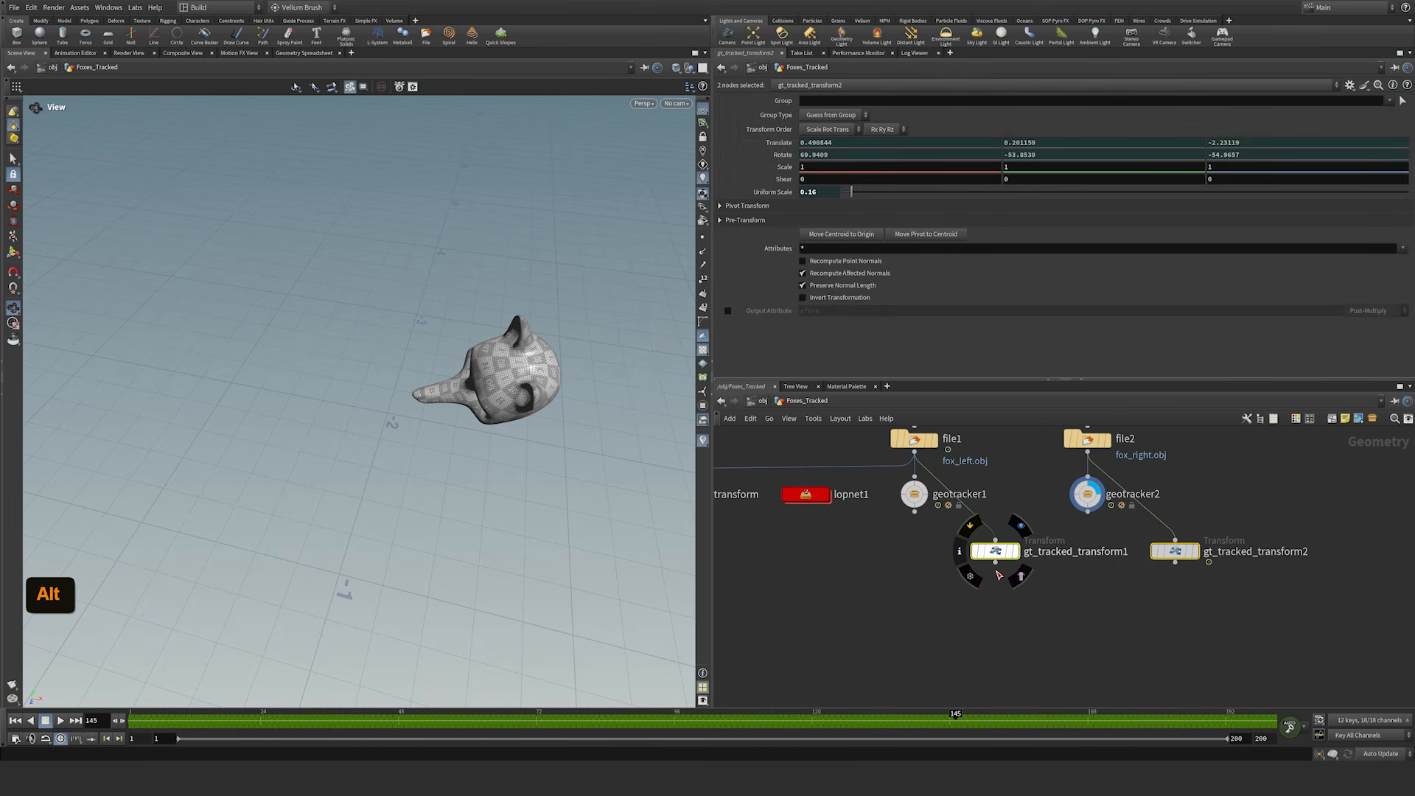
{"action": "left_click", "coordinate": [995, 563], "text": "alt"}
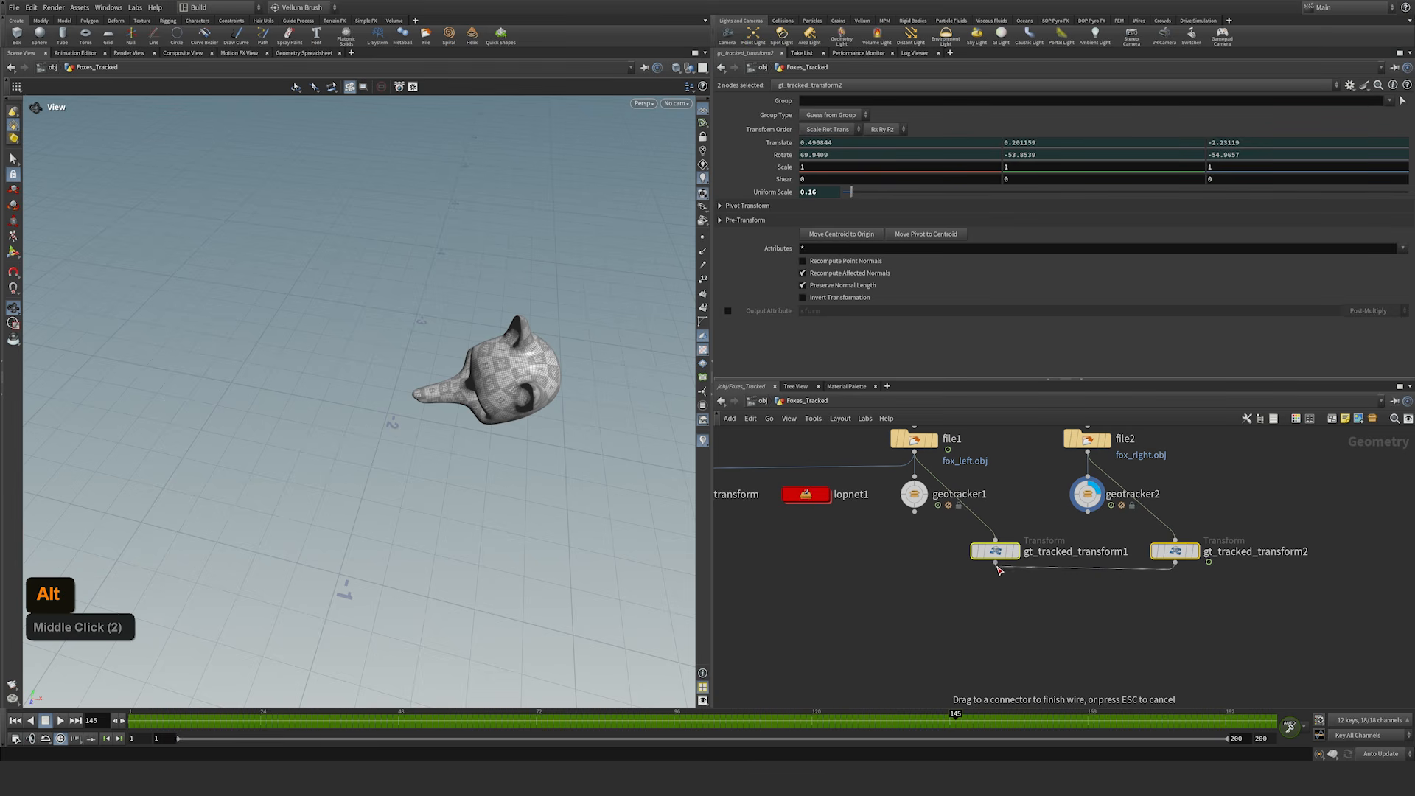
{"action": "left_click", "coordinate": [1089, 623]}
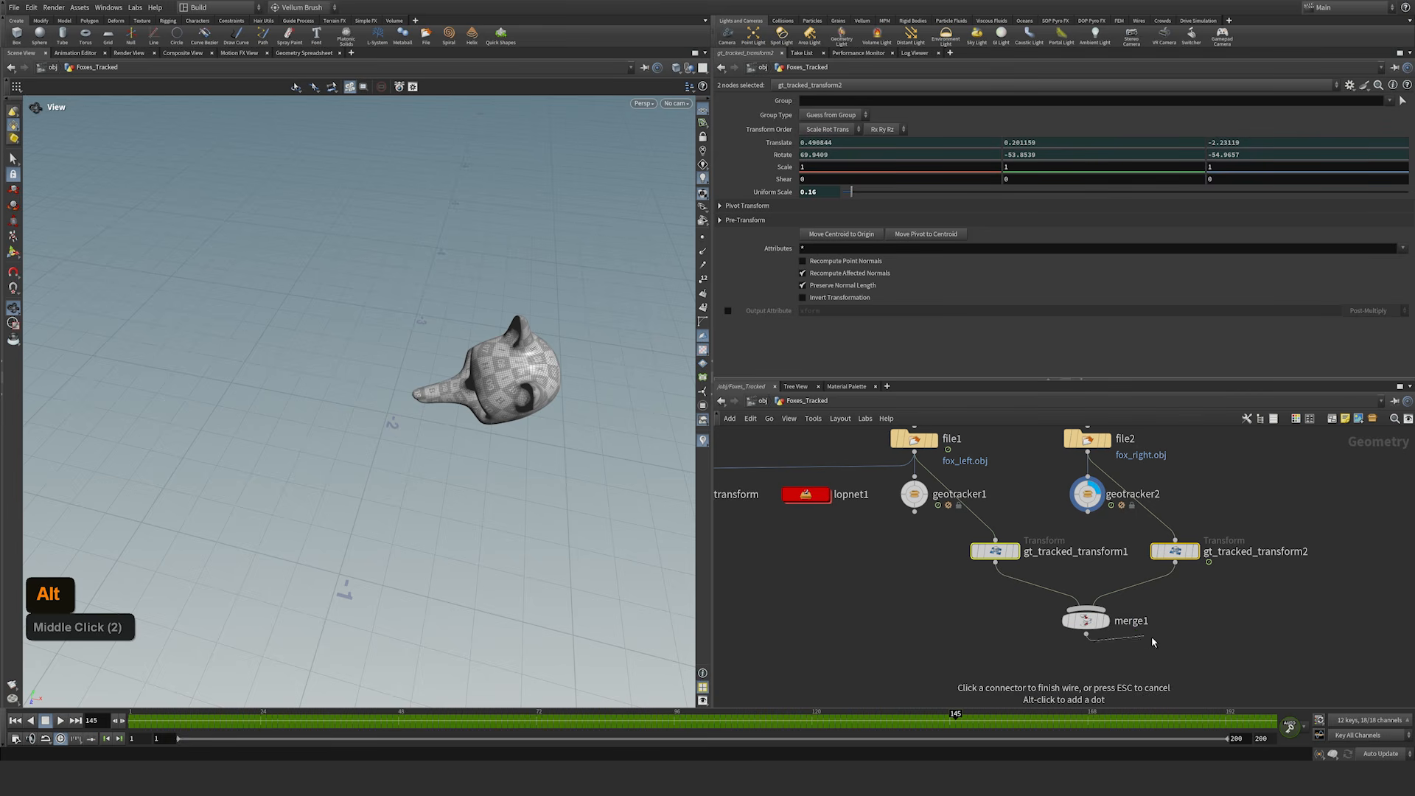
{"action": "key", "text": "Escape"}
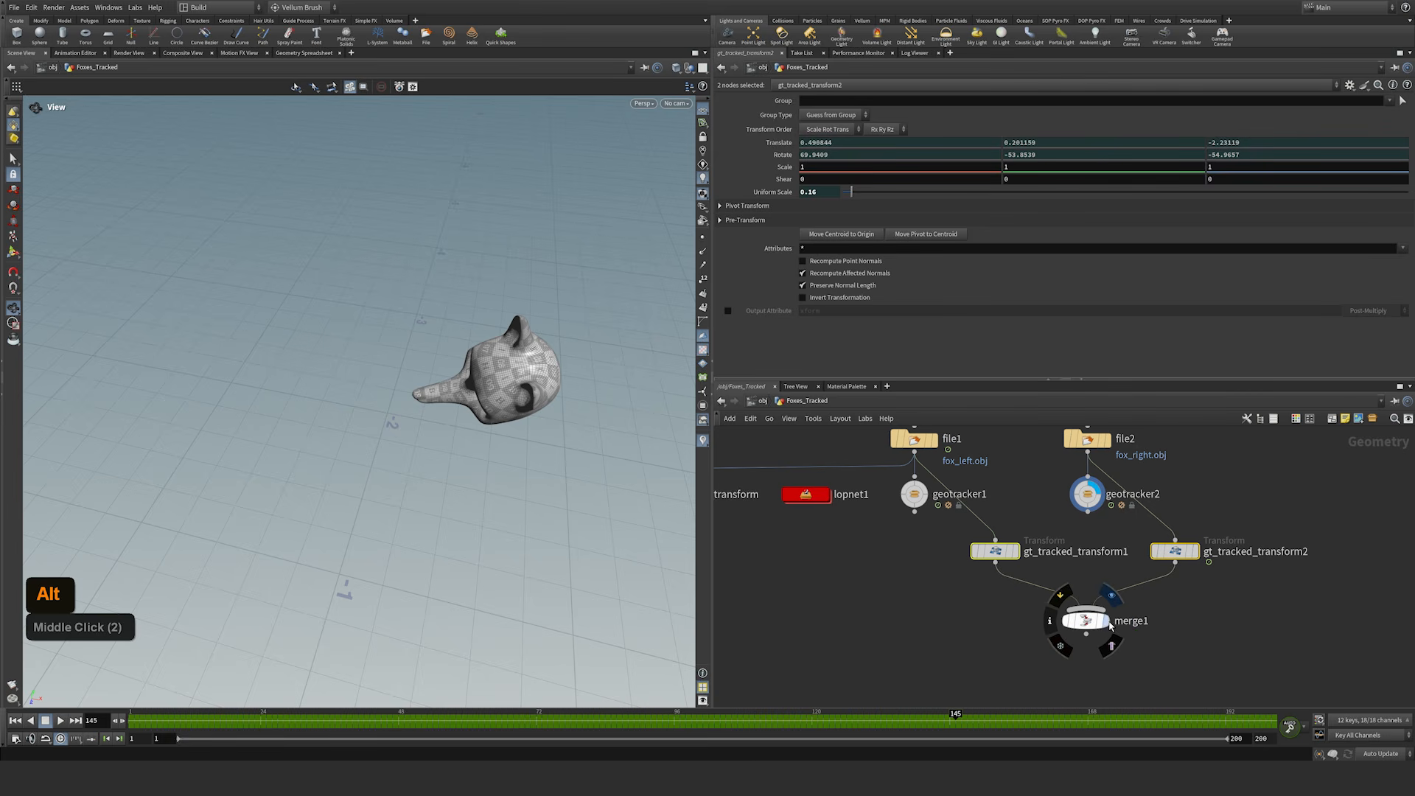
{"action": "left_click", "coordinate": [1113, 624]}
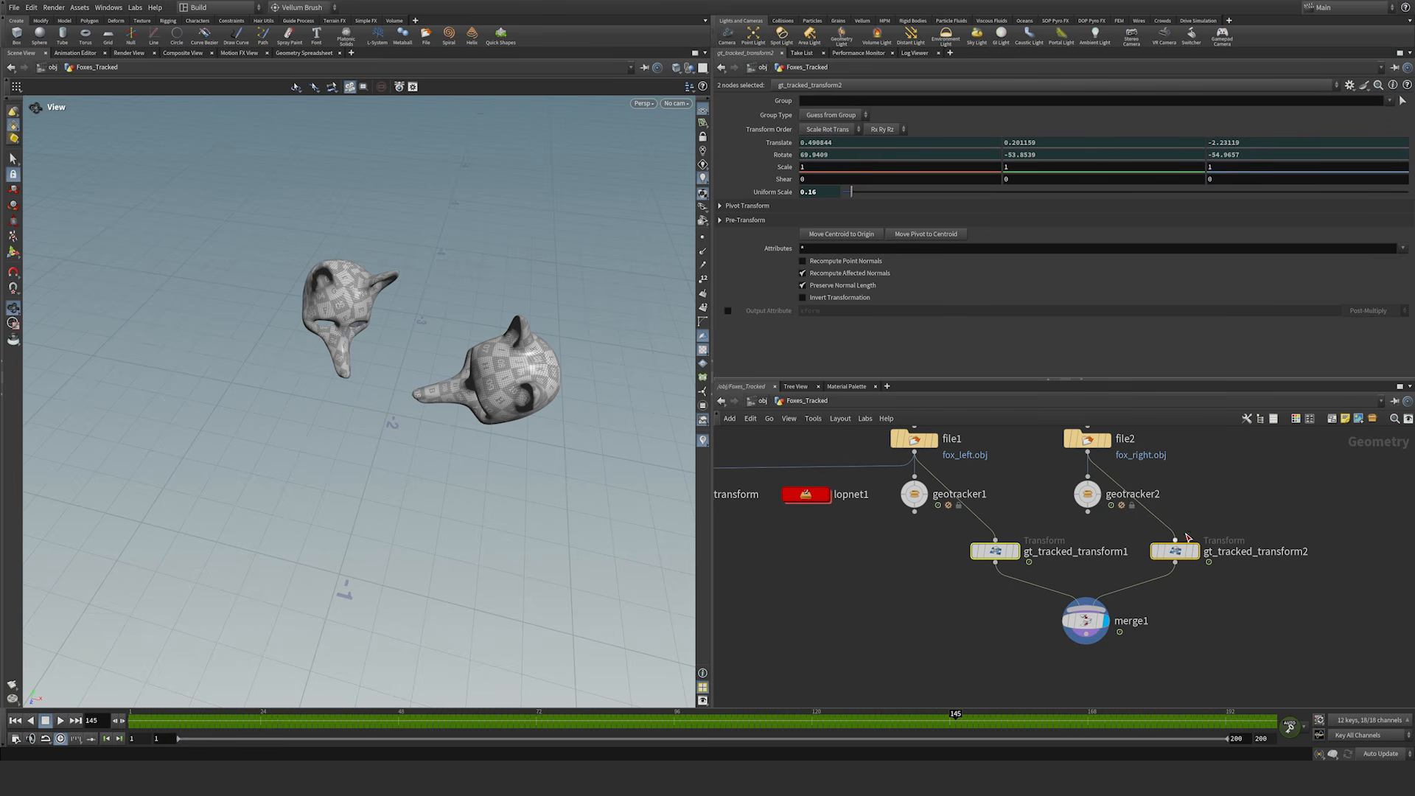
Step: Play back both tracked fox heads in the 3D view, examining their relative motion from different angles
{"action": "right_click_drag", "start_coordinate": [479, 383], "coordinate": [487, 399]}
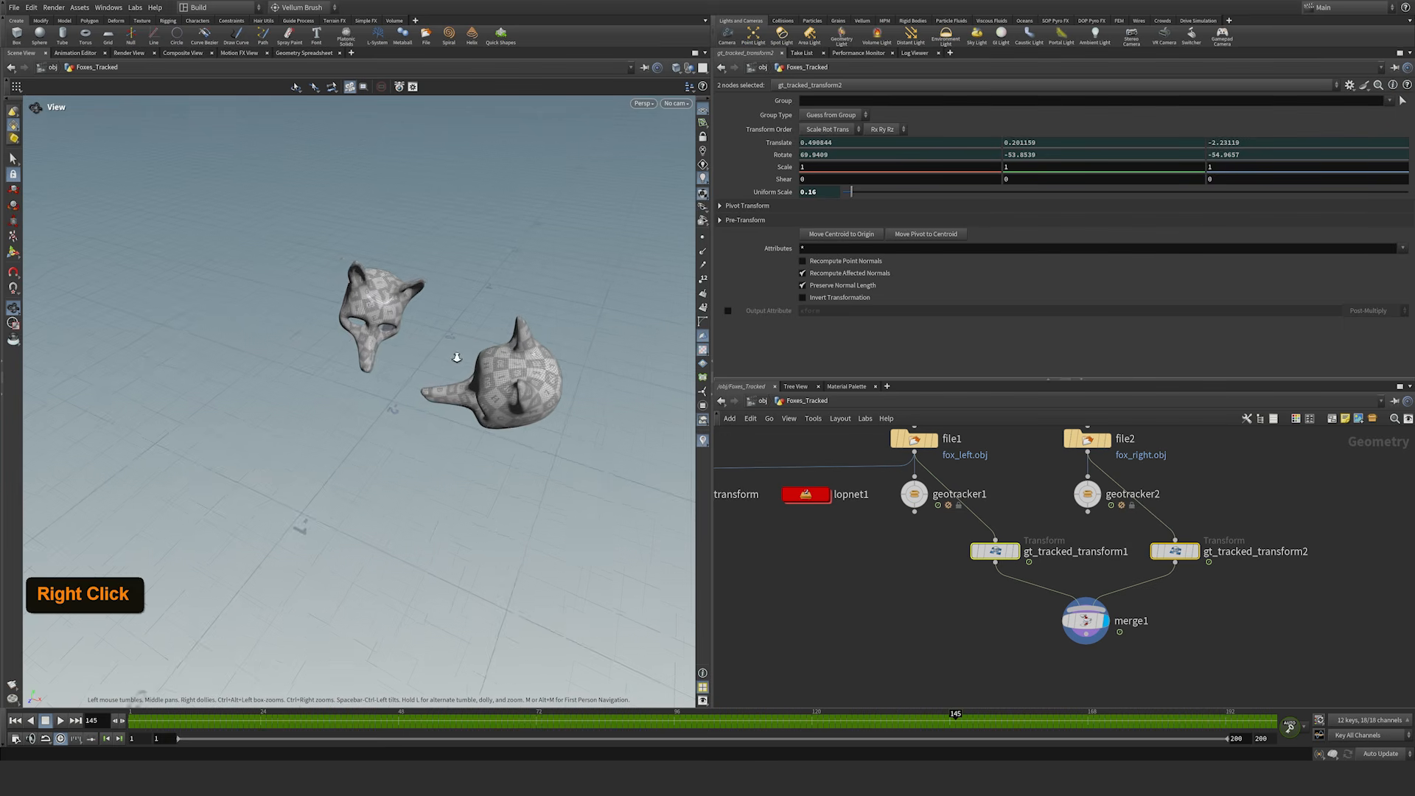
{"action": "key", "text": "Up"}
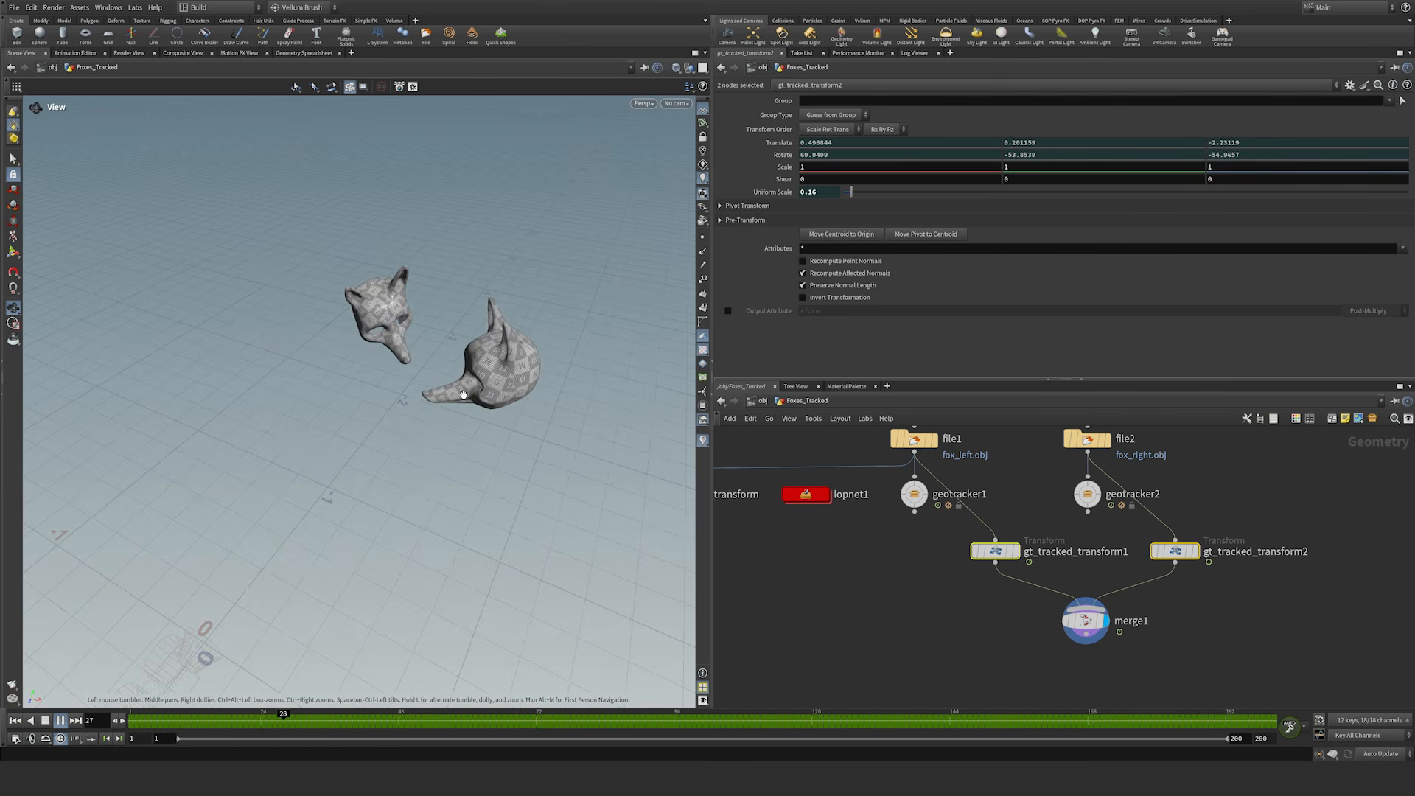
{"action": "key", "text": "Up"}
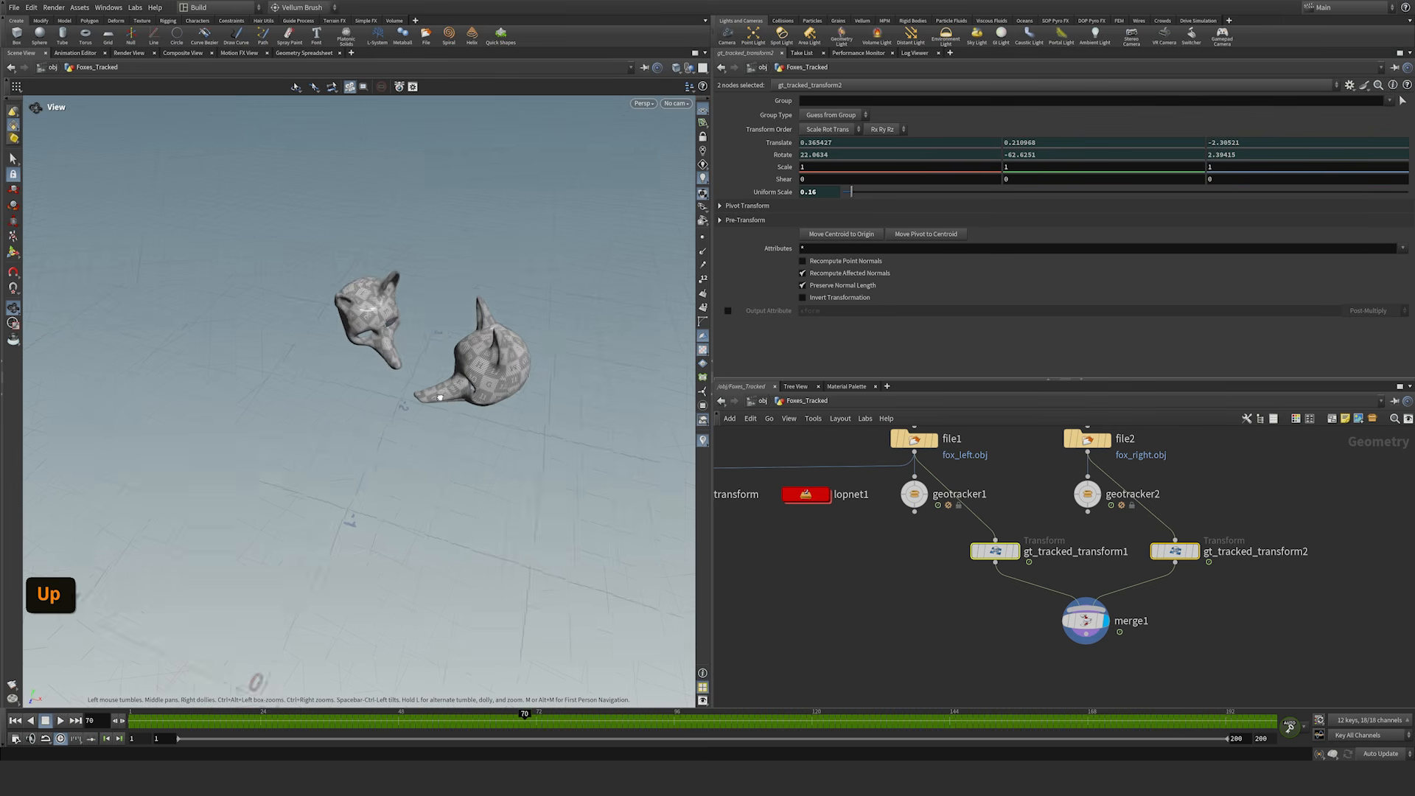
{"action": "key", "text": "Up"}
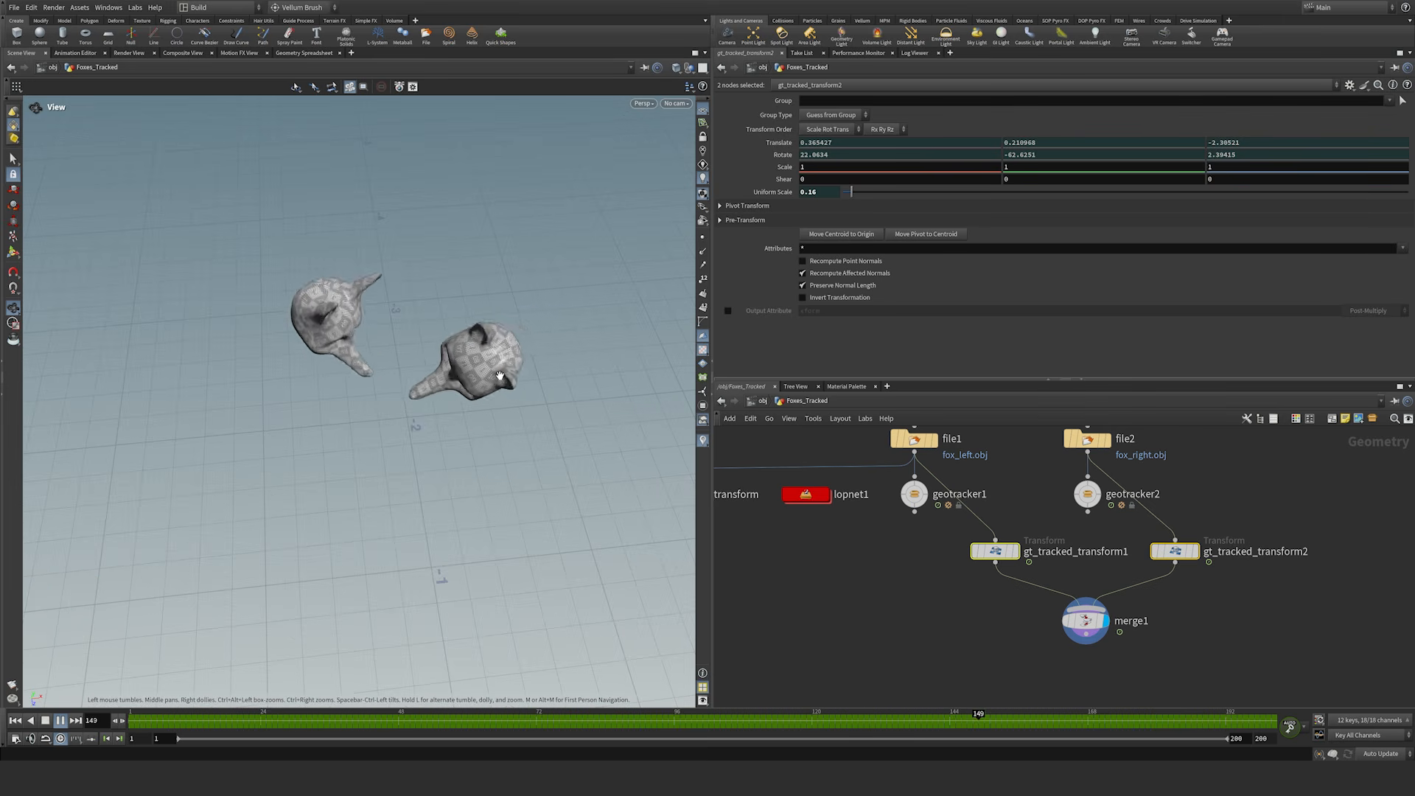
{"action": "key", "text": "Up"}
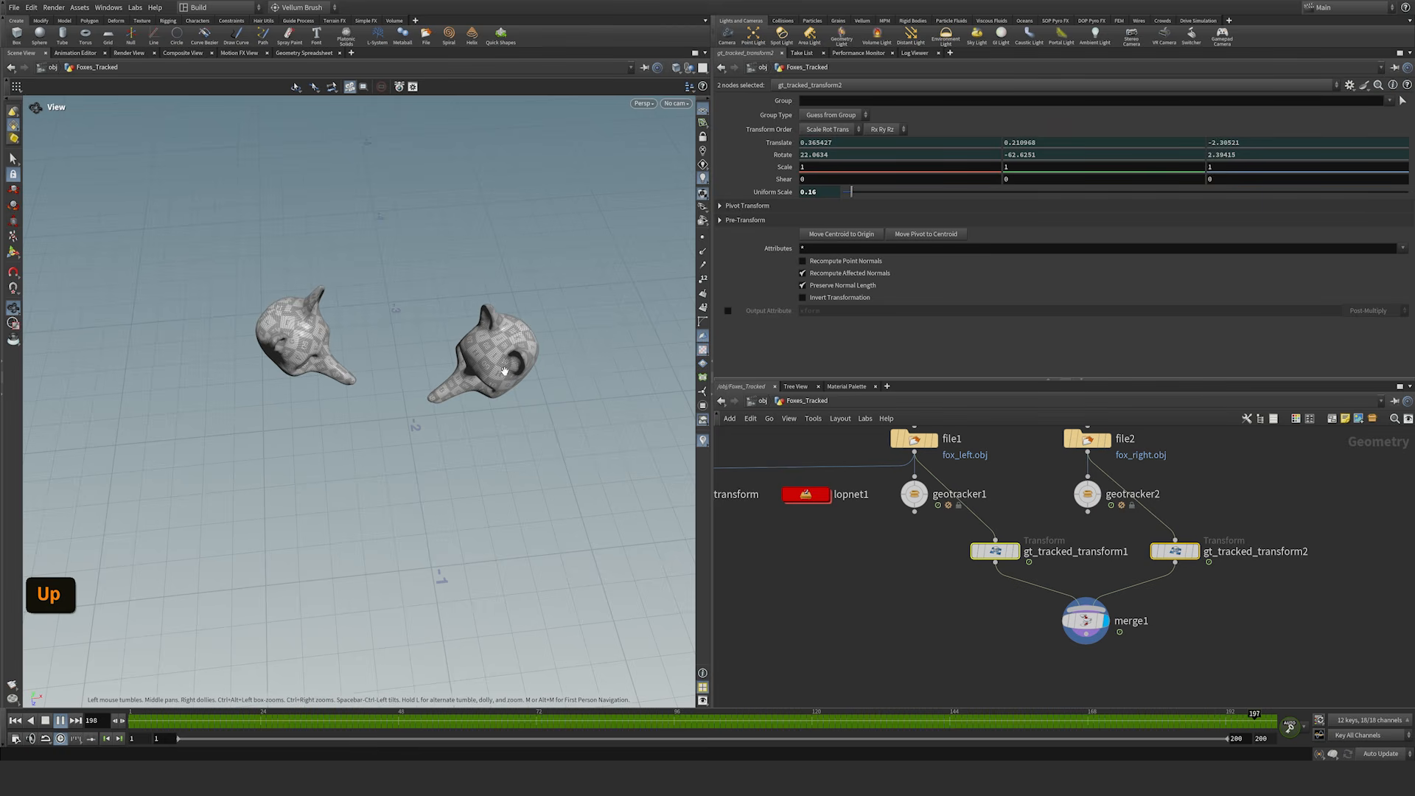
Step: Try a slightly larger scale on geotracker2, then set the scale back to 0.16
{"action": "left_click", "coordinate": [1088, 494]}
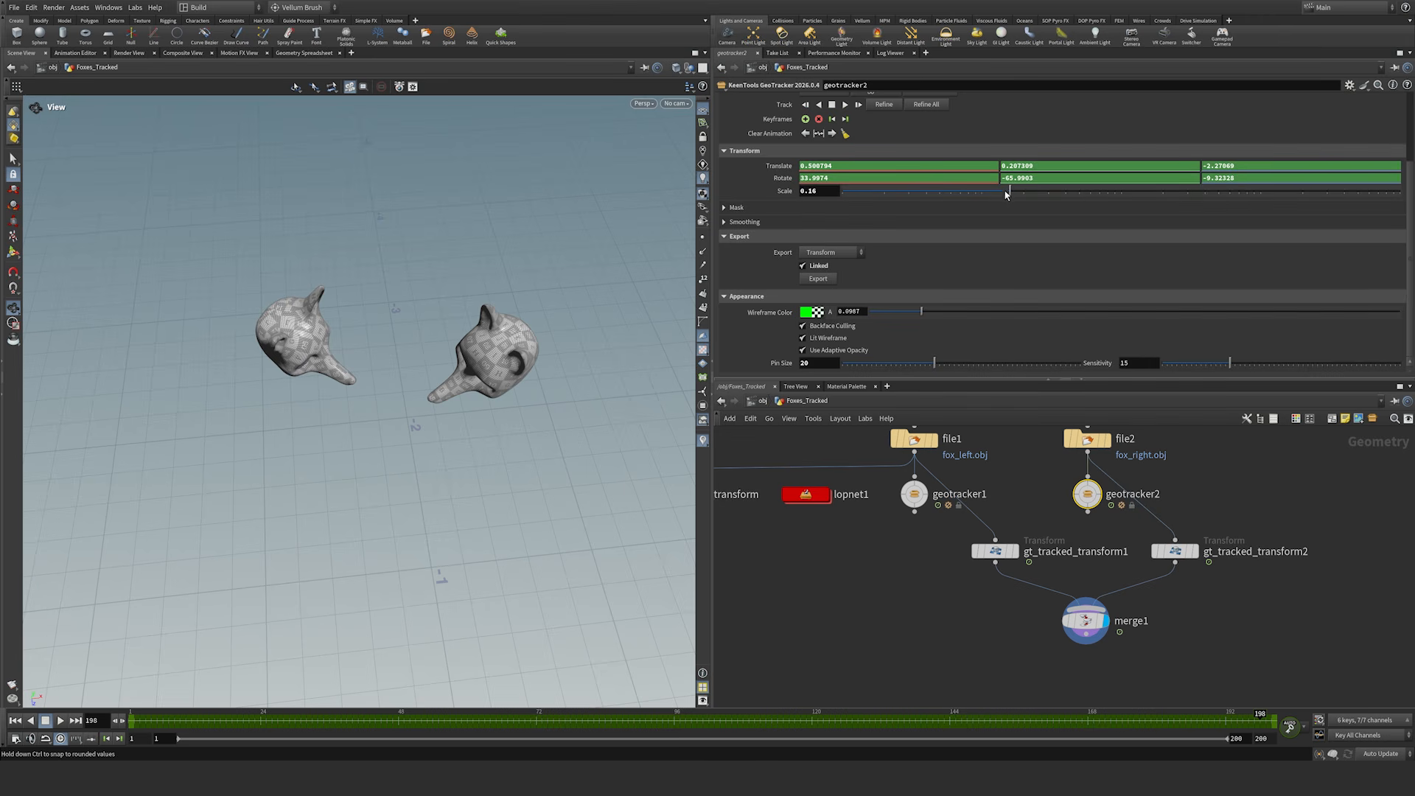
{"action": "left_click_drag", "start_coordinate": [1011, 194], "coordinate": [1013, 197]}
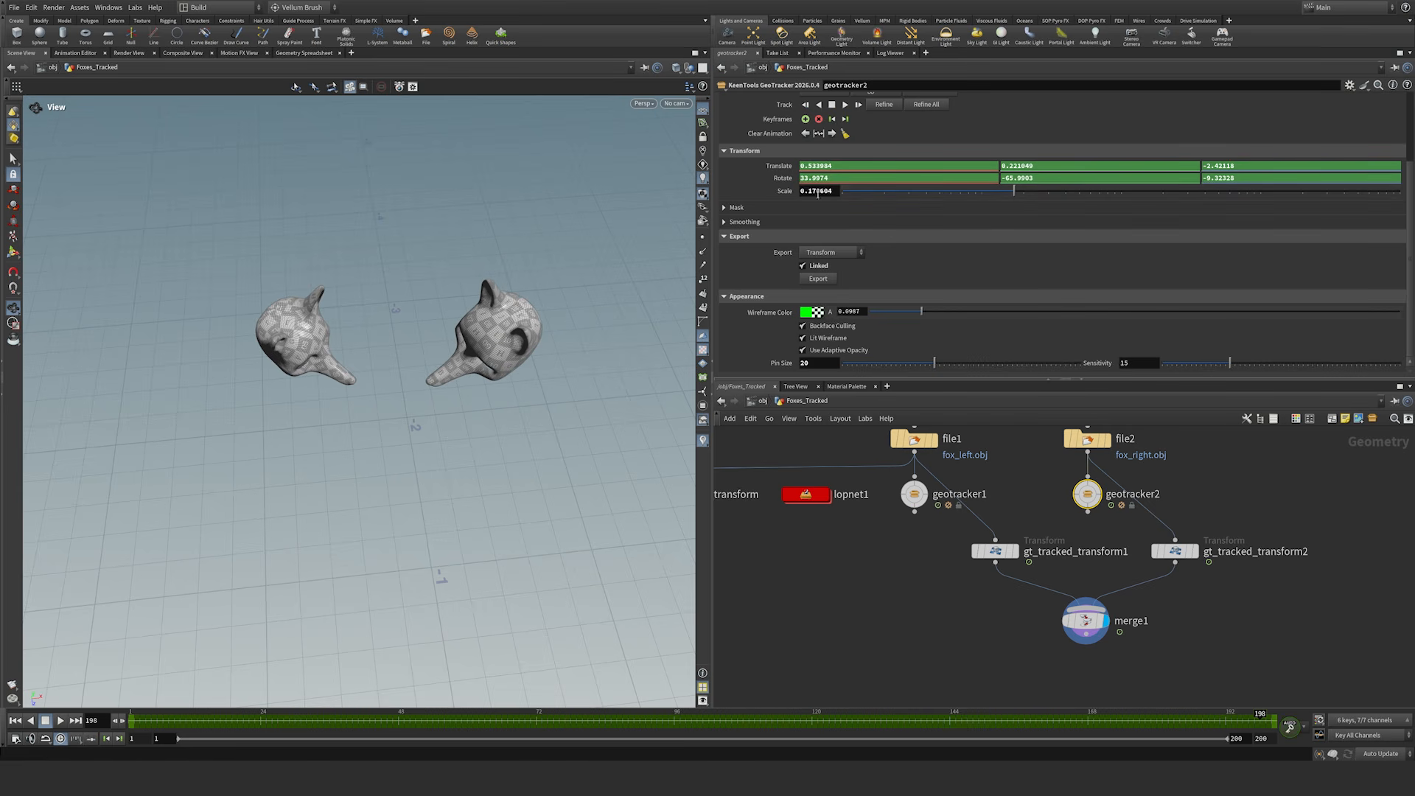
{"action": "type", "text": "6"}
{"action": "key", "text": "Return"}
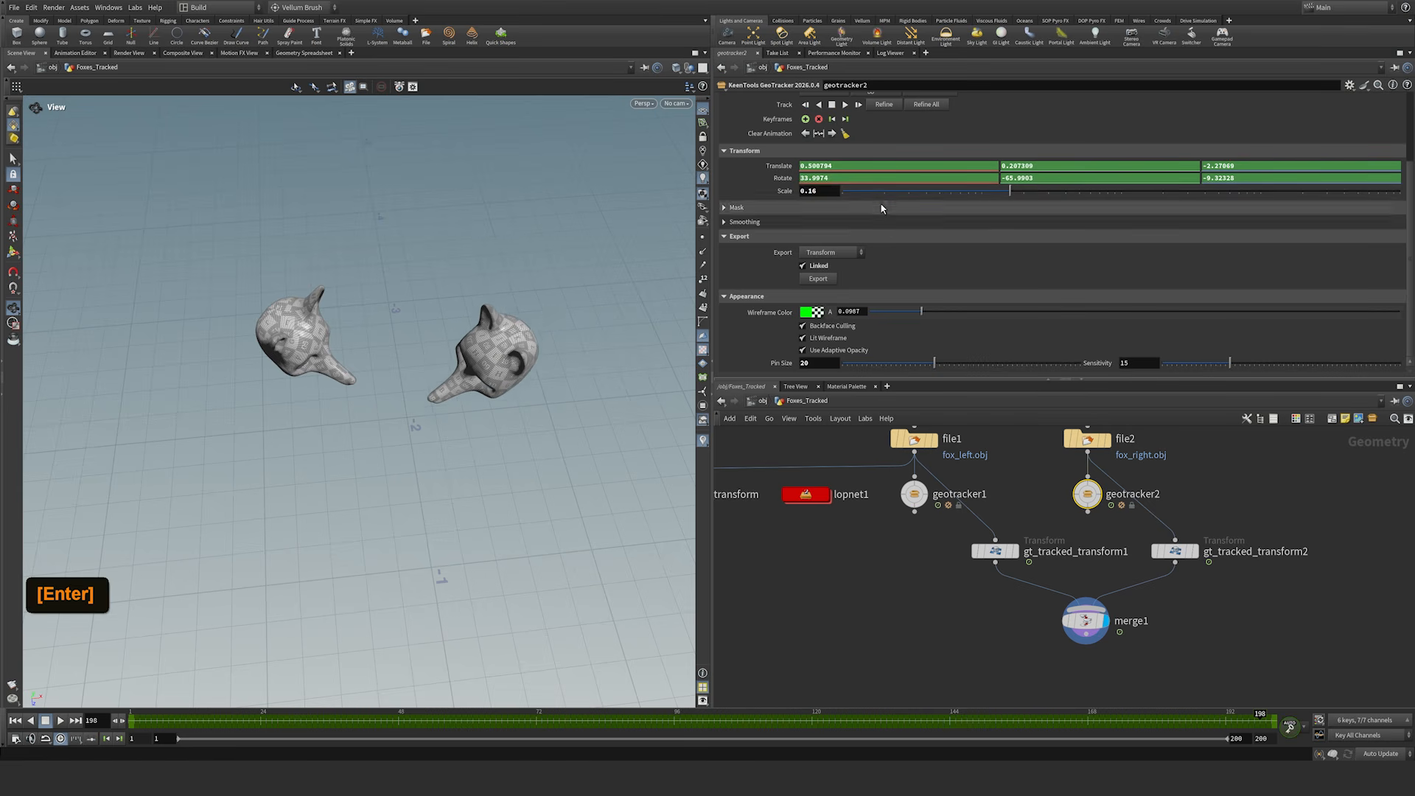
Step: Check the merged foxes' spacing and motion from a low viewing angle during playback
{"action": "left_click_drag", "start_coordinate": [465, 375], "coordinate": [437, 291]}
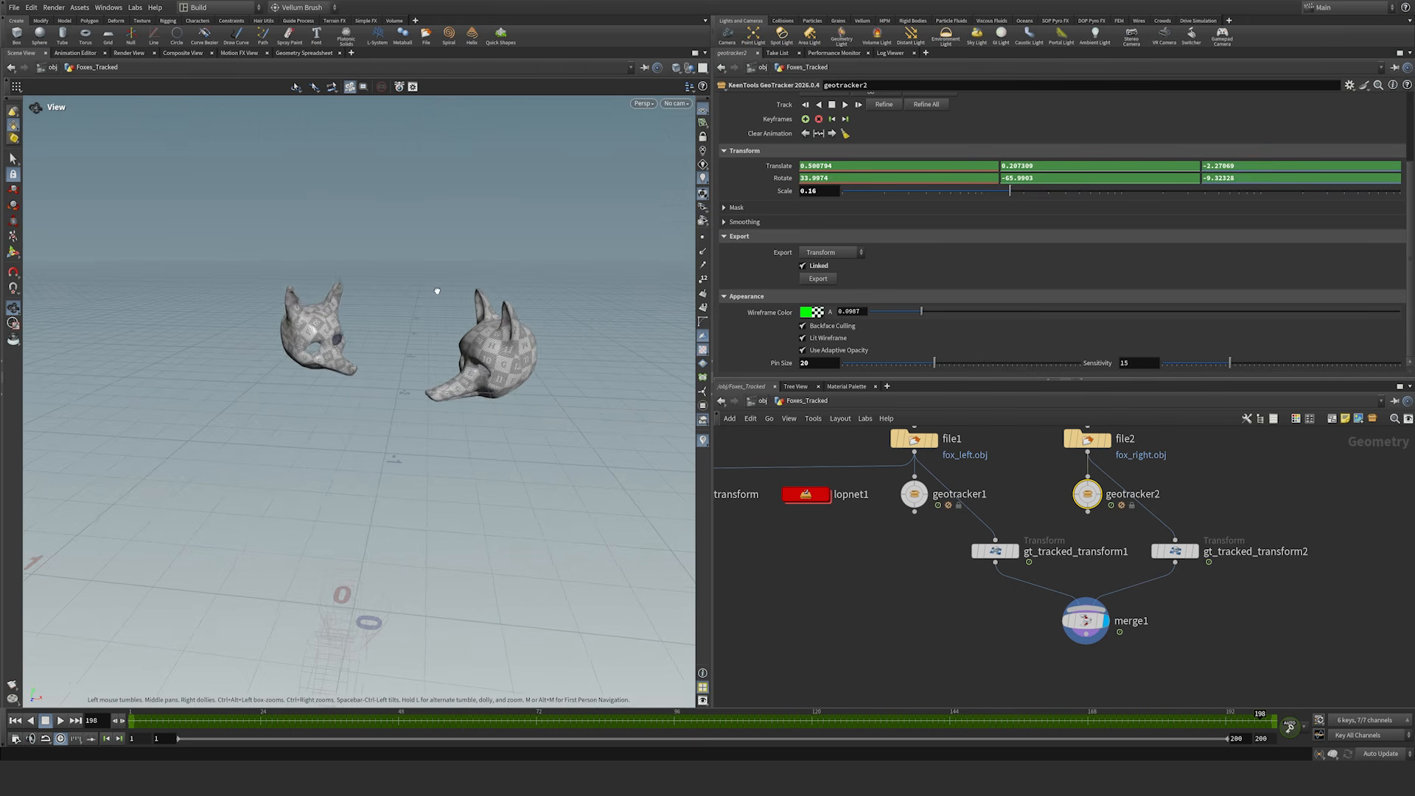
{"action": "key", "text": "Up"}
{"action": "key", "text": "Up"}
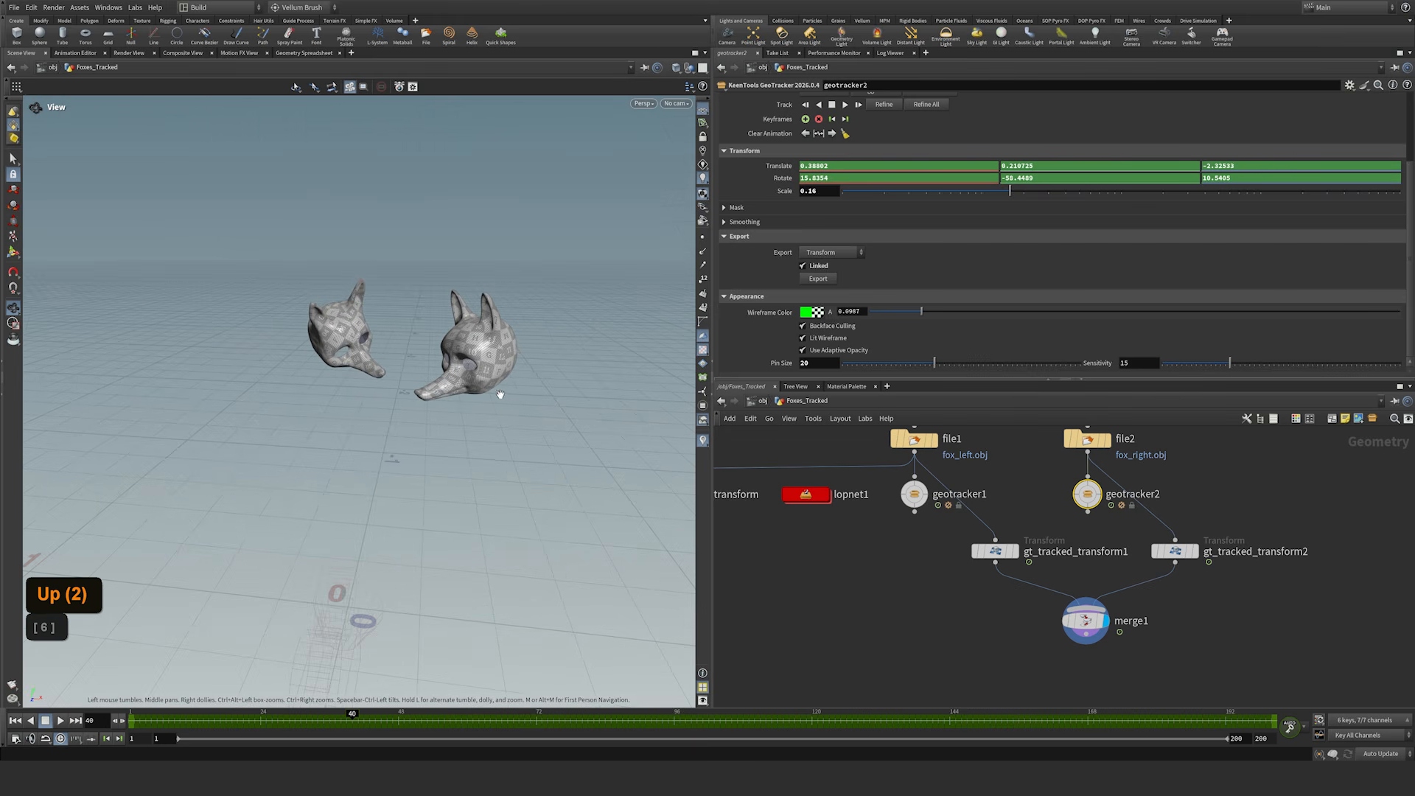
Step: Look through gt_virtual_camera to check both foxes against the footage during playback, then save the scene
{"action": "left_click", "coordinate": [677, 104]}
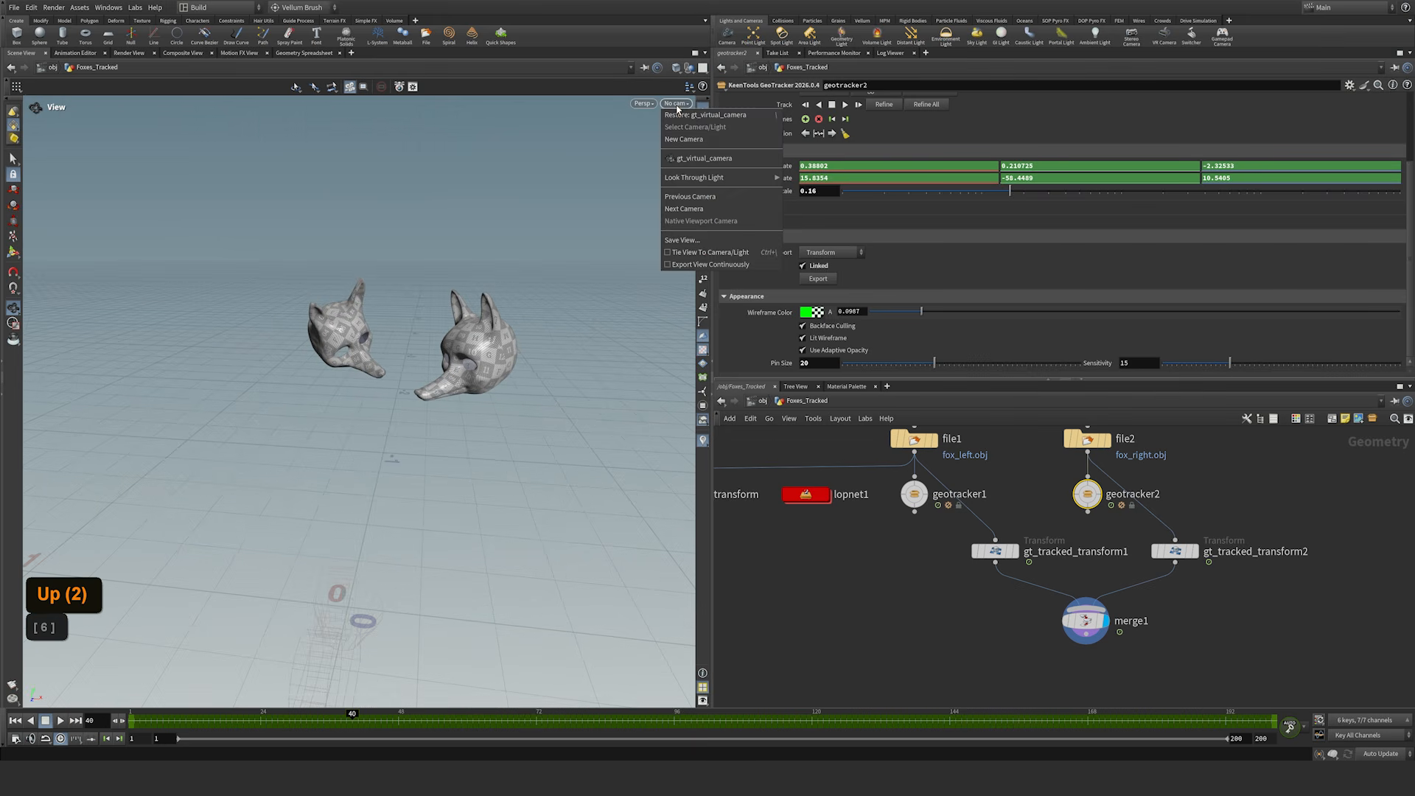
{"action": "left_click", "coordinate": [685, 159]}
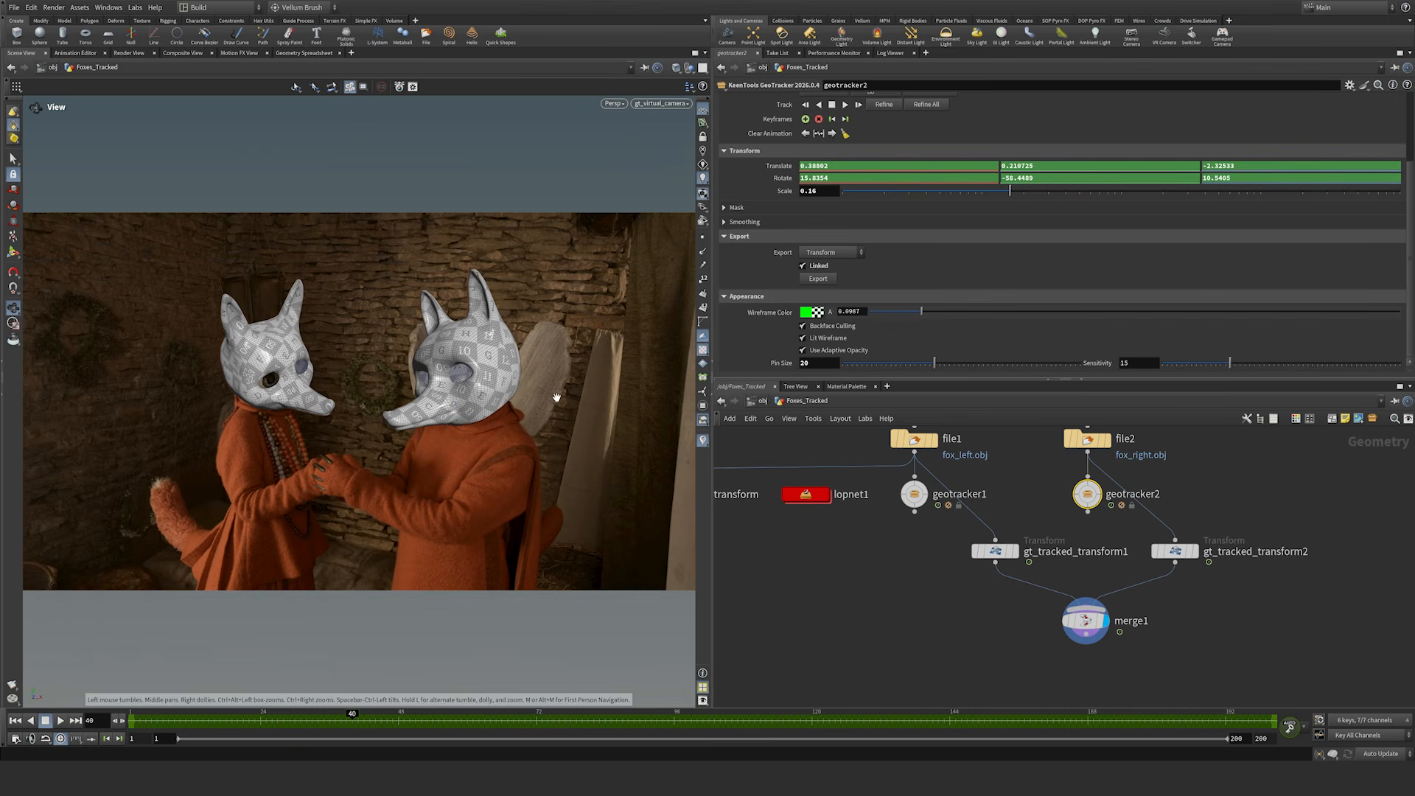
{"action": "key", "text": "ctrl+Up"}
{"action": "key", "text": "Up"}
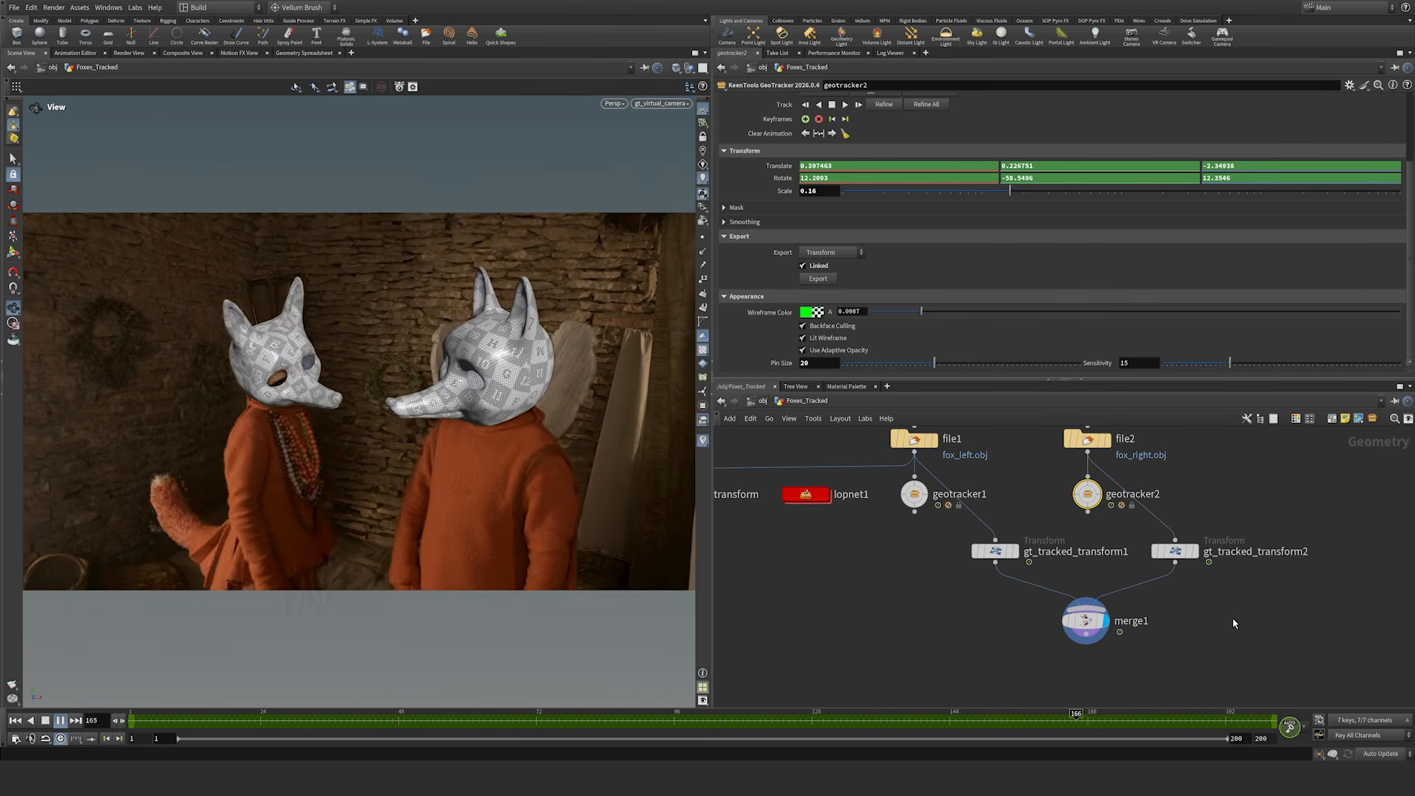
{"action": "key", "text": "ctrl+s"}
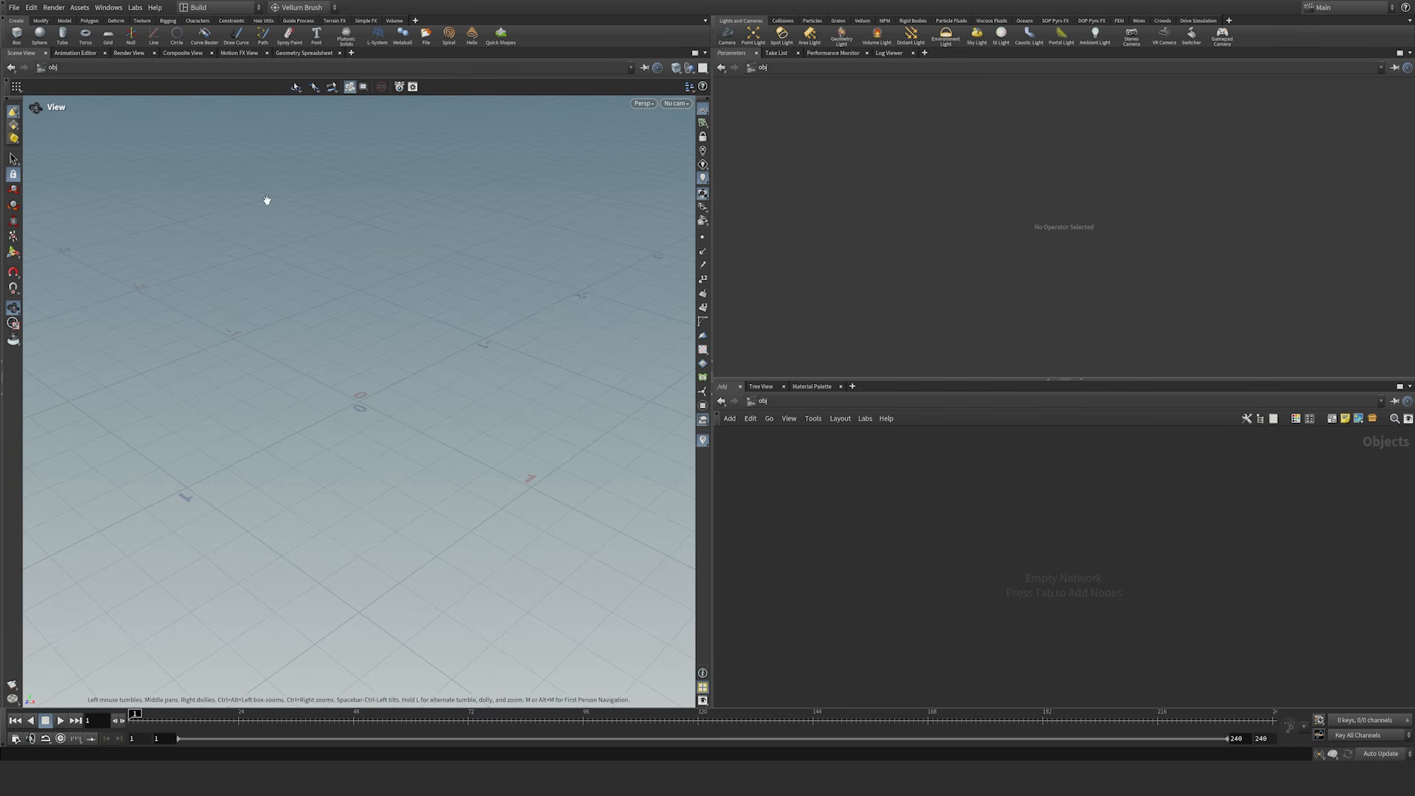
Step: Save the new empty scene over RoofTrackCamera.hip in its project folder and check the global animation options
{"action": "left_click", "coordinate": [13, 8]}
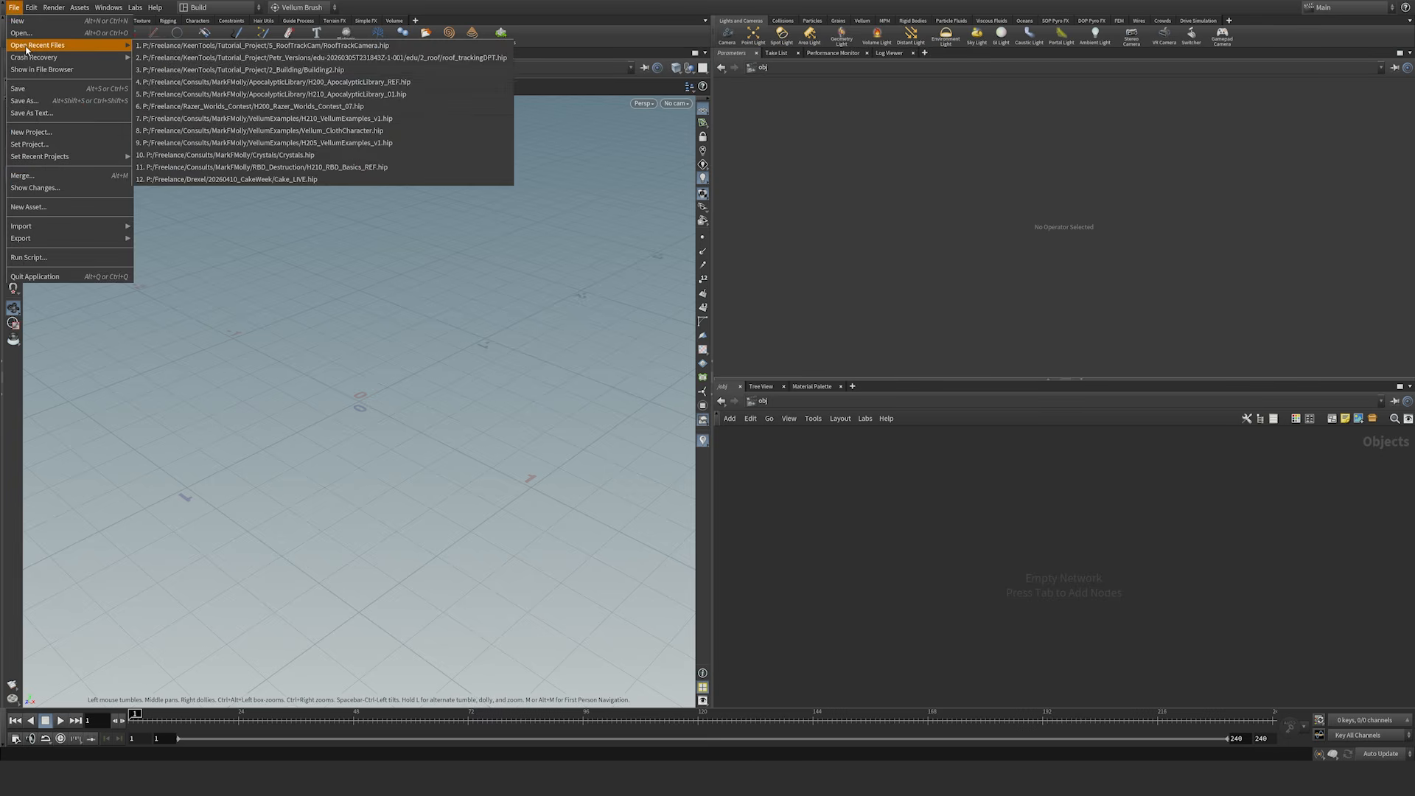
{"action": "left_click", "coordinate": [24, 101]}
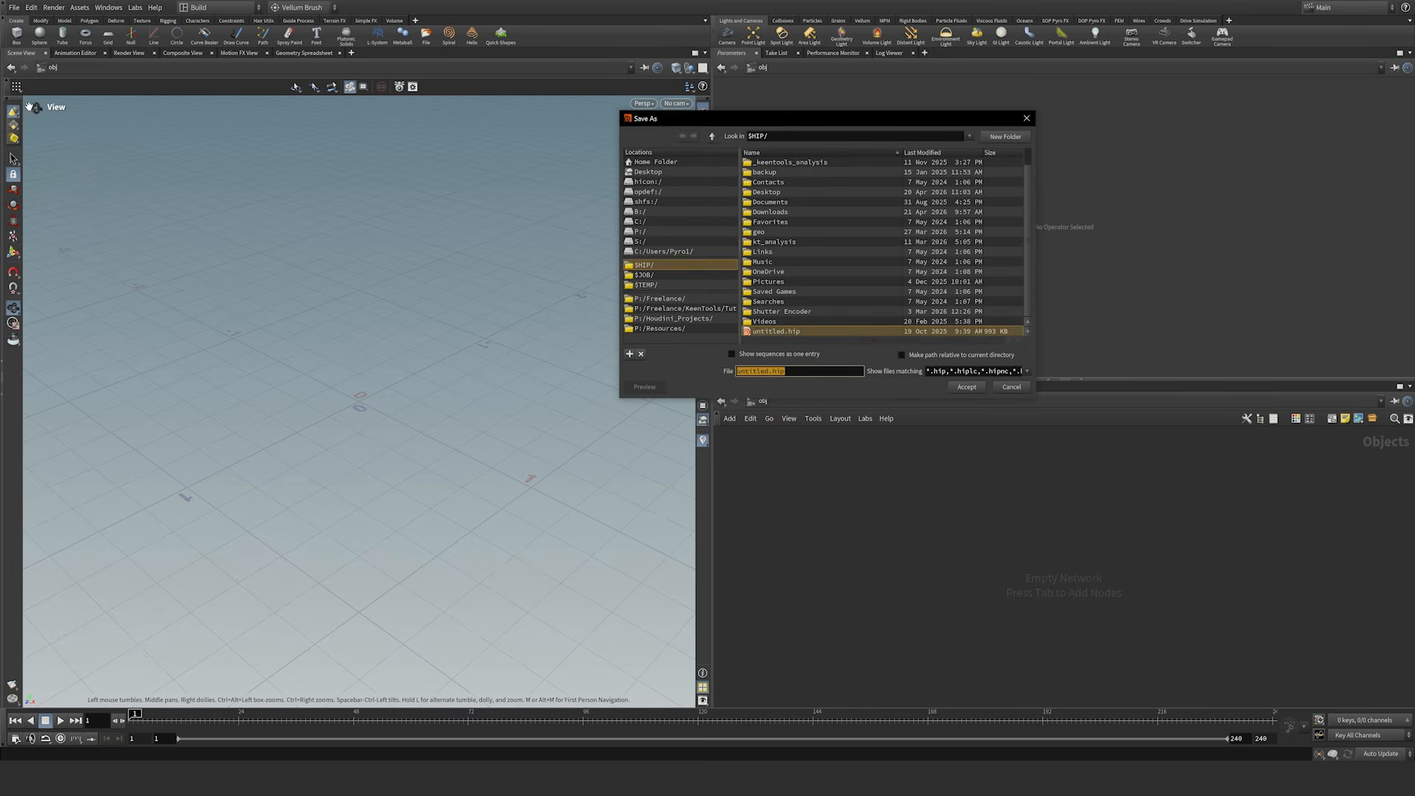
{"action": "left_click", "coordinate": [721, 311]}
{"action": "left_click", "coordinate": [785, 185]}
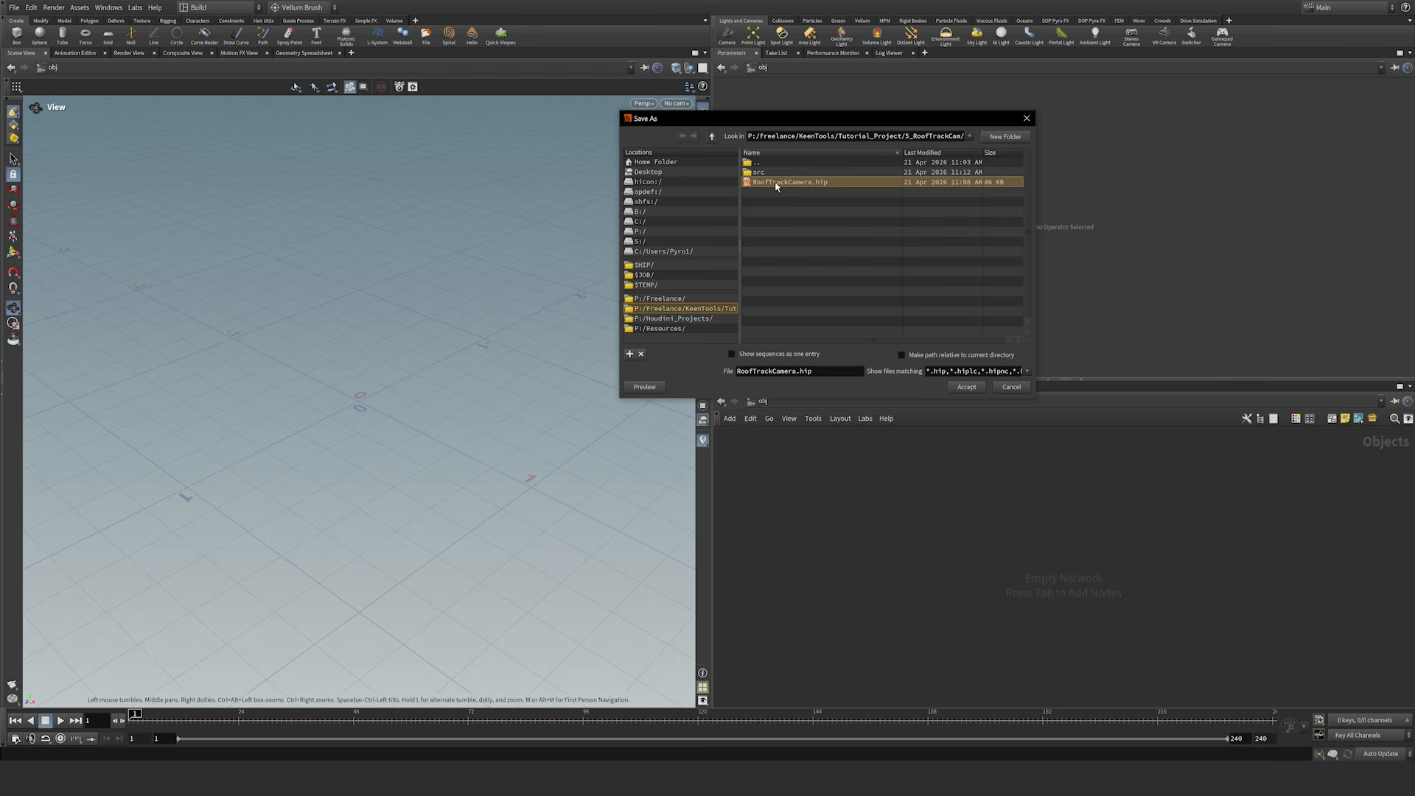
{"action": "left_click", "coordinate": [970, 389]}
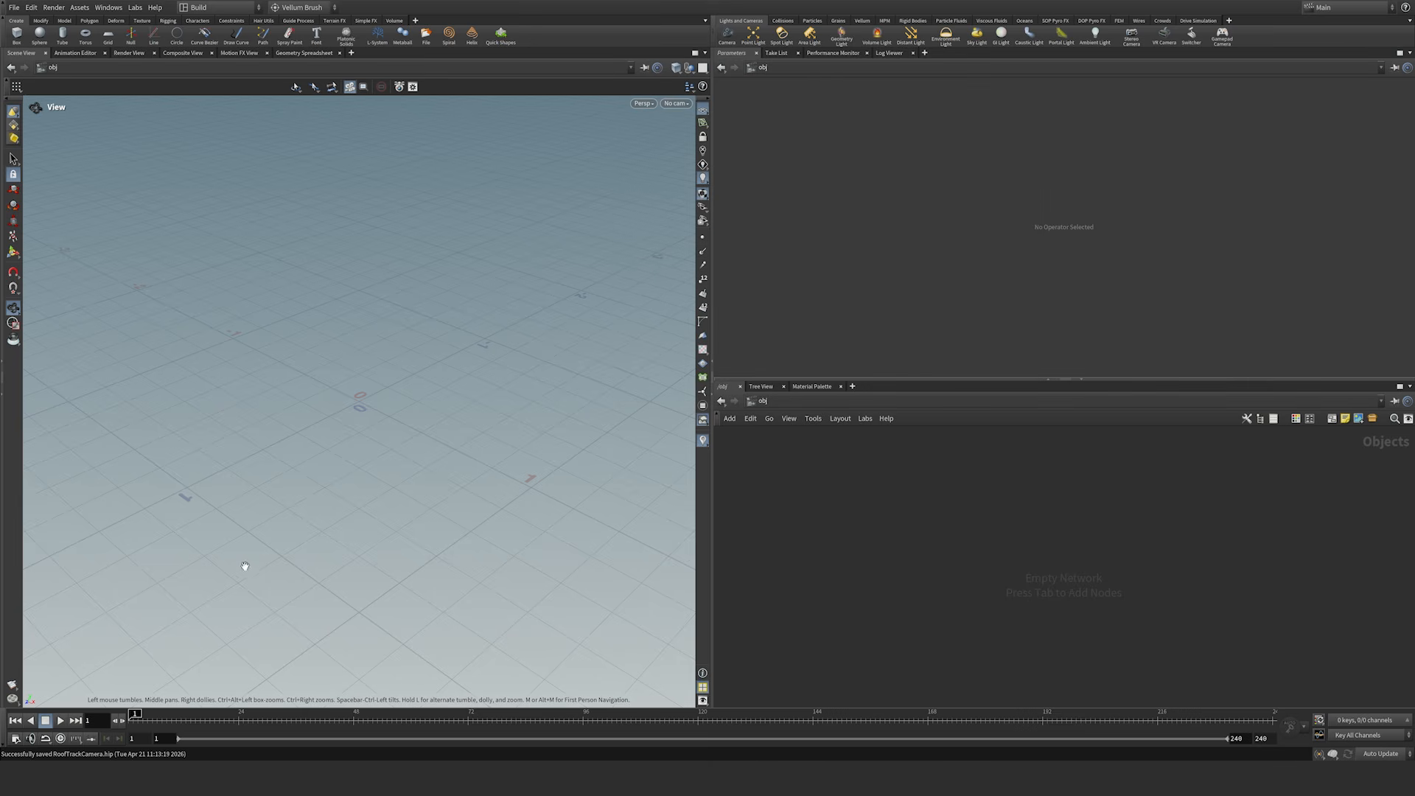
{"action": "left_click", "coordinate": [15, 739]}
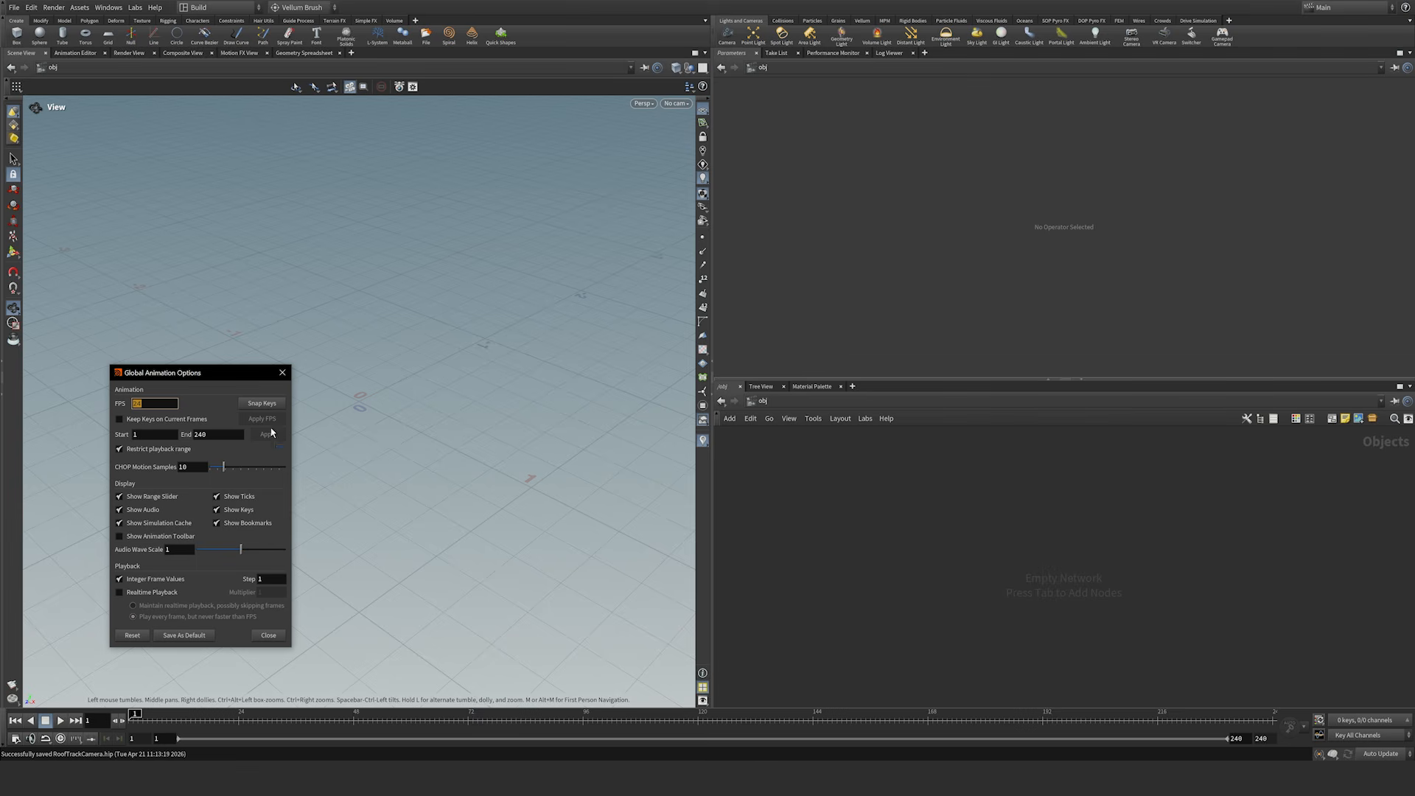
{"action": "left_click", "coordinate": [269, 635]}
Step: Create a Geometry object in the empty scene and name it Roof_Track
{"action": "key", "text": "Tab"}
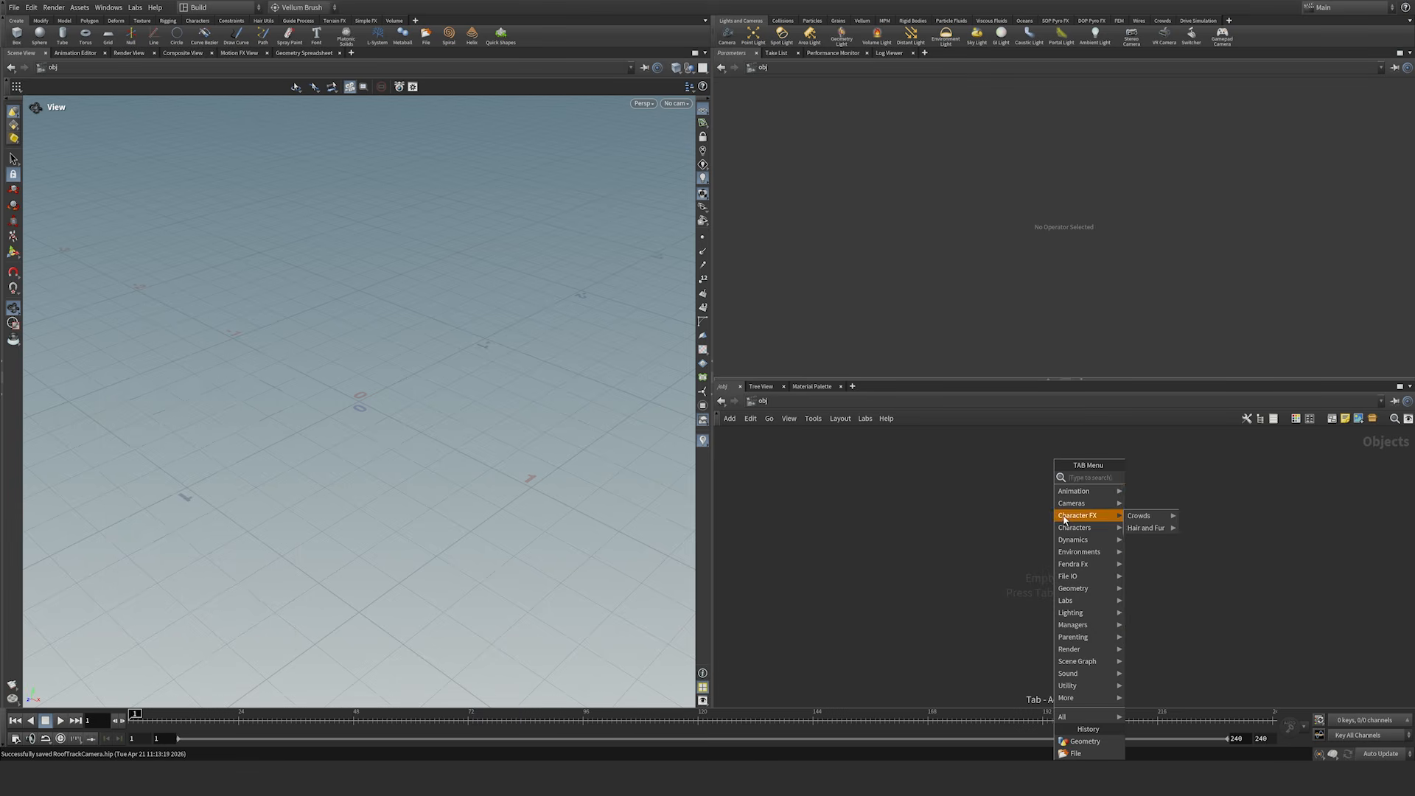
{"action": "type", "text": "geo"}
{"action": "left_click", "coordinate": [1153, 482]}
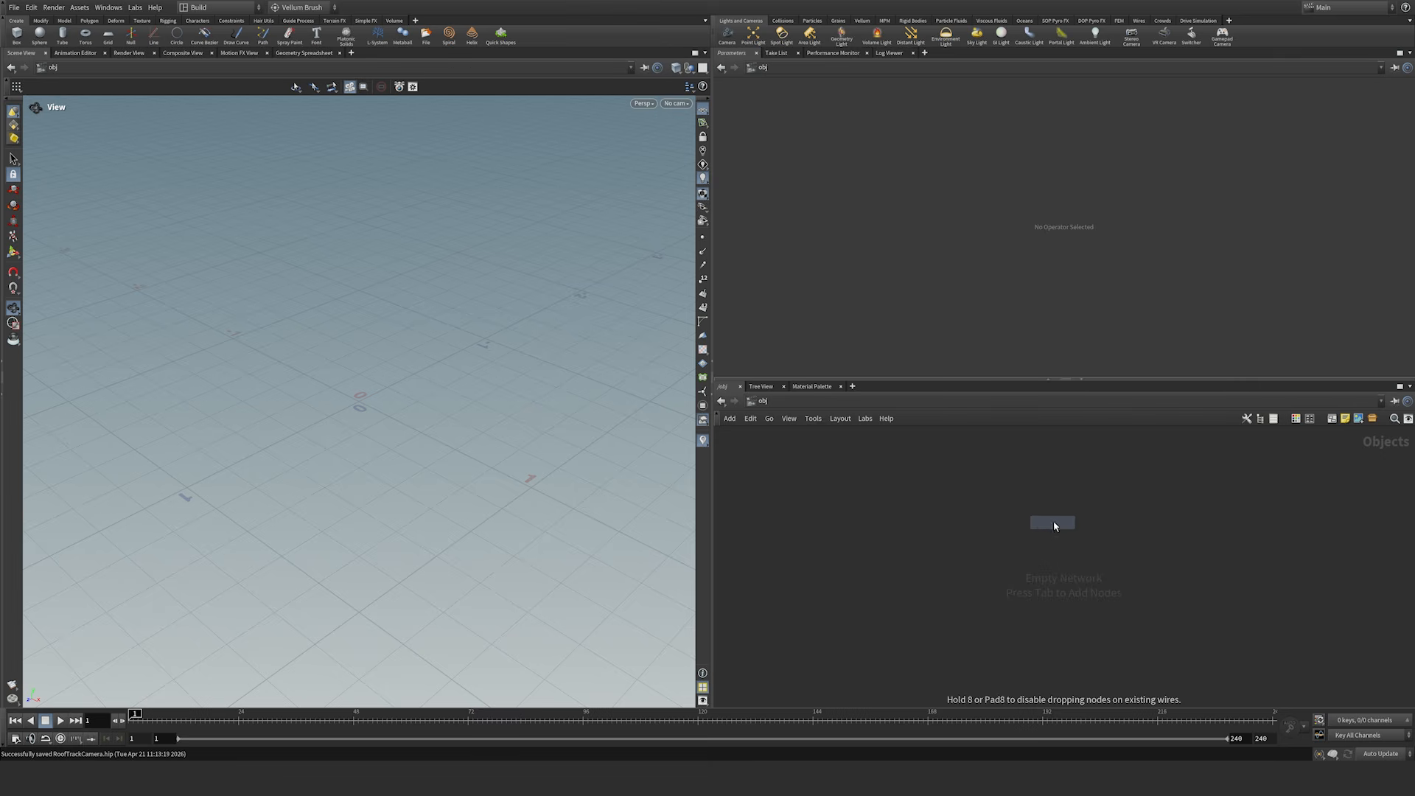
{"action": "left_click", "coordinate": [1052, 520]}
{"action": "double_click", "coordinate": [1081, 512]}
{"action": "type", "text": "R"}
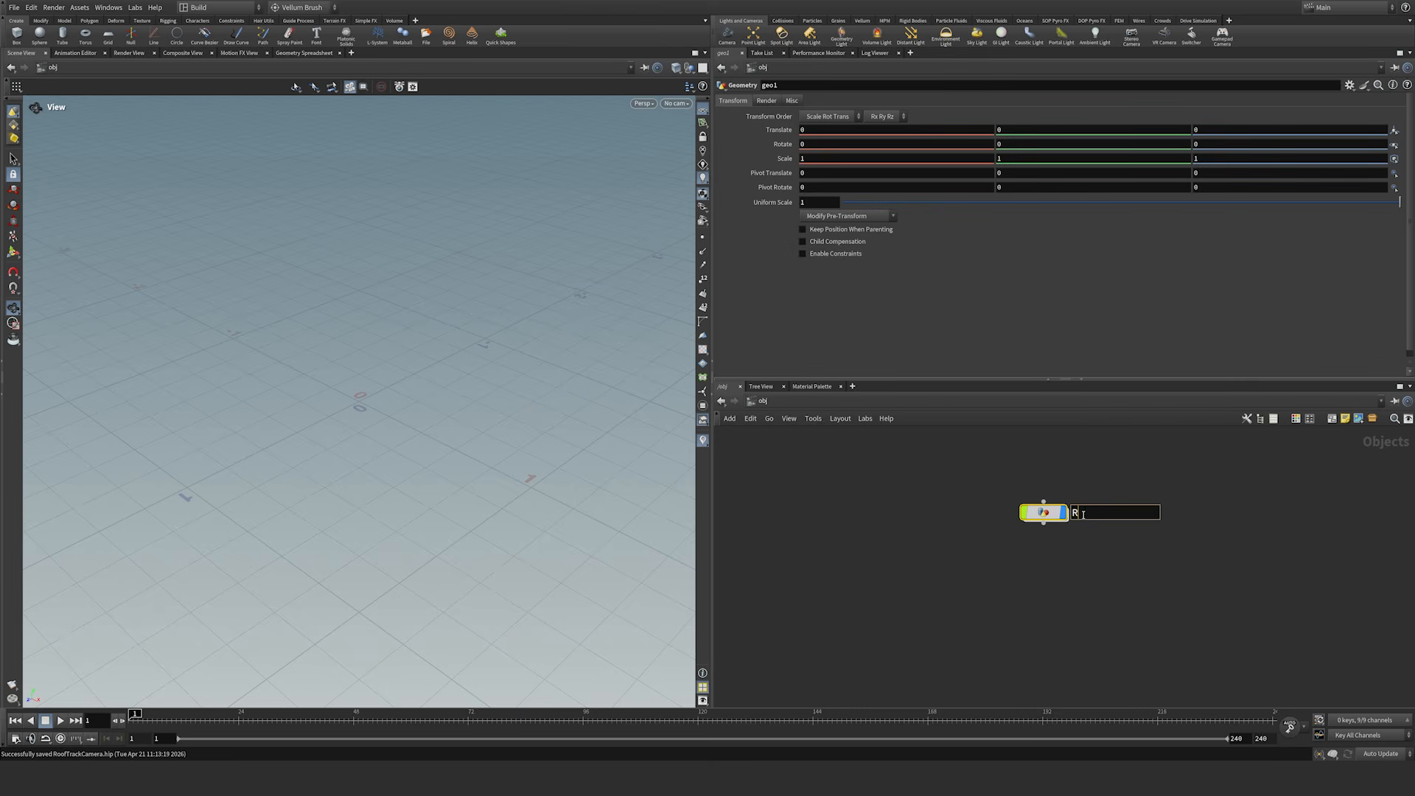
{"action": "type", "text": "oof_Track"}
{"action": "key", "text": "Return"}
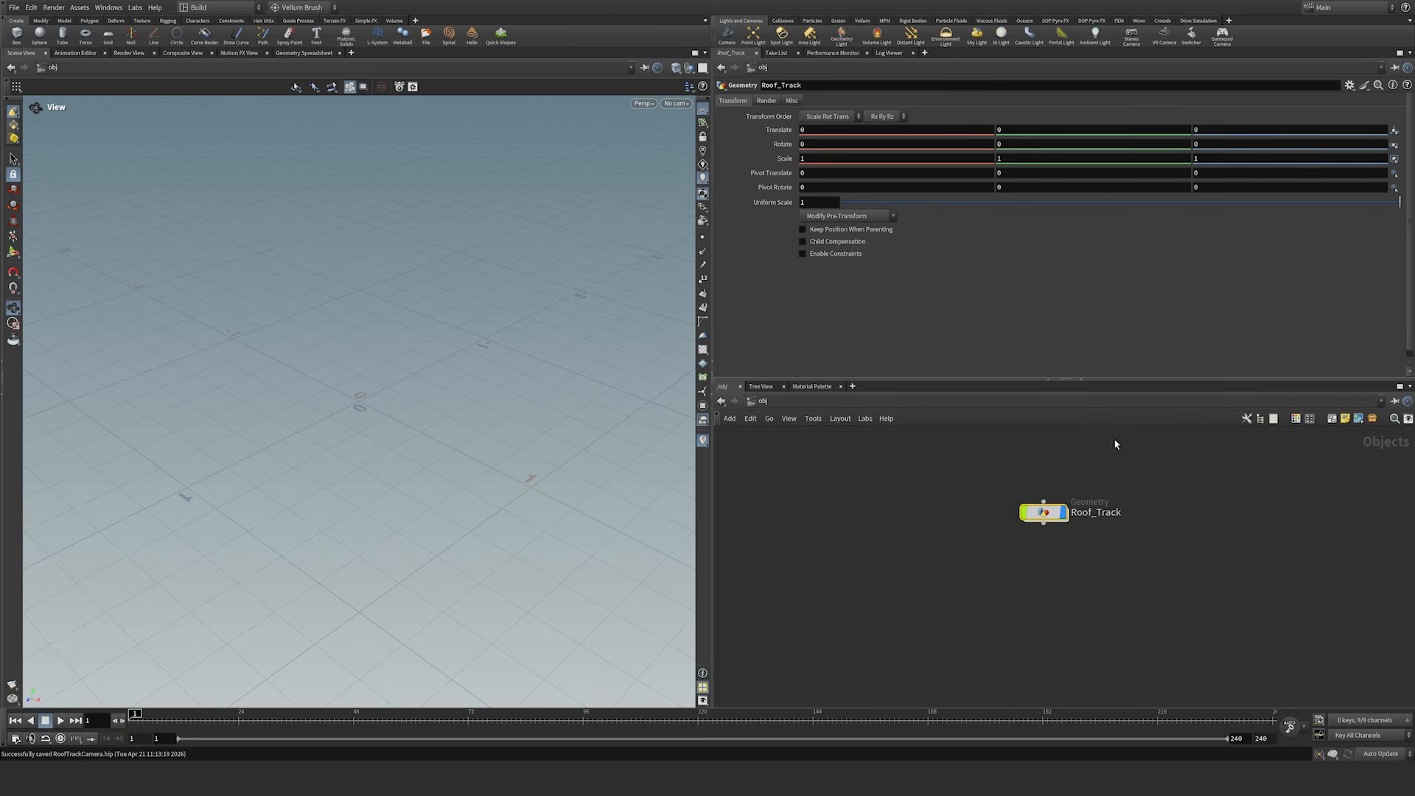
Step: Enter the Roof_Track network and add a File node
{"action": "key", "text": "i"}
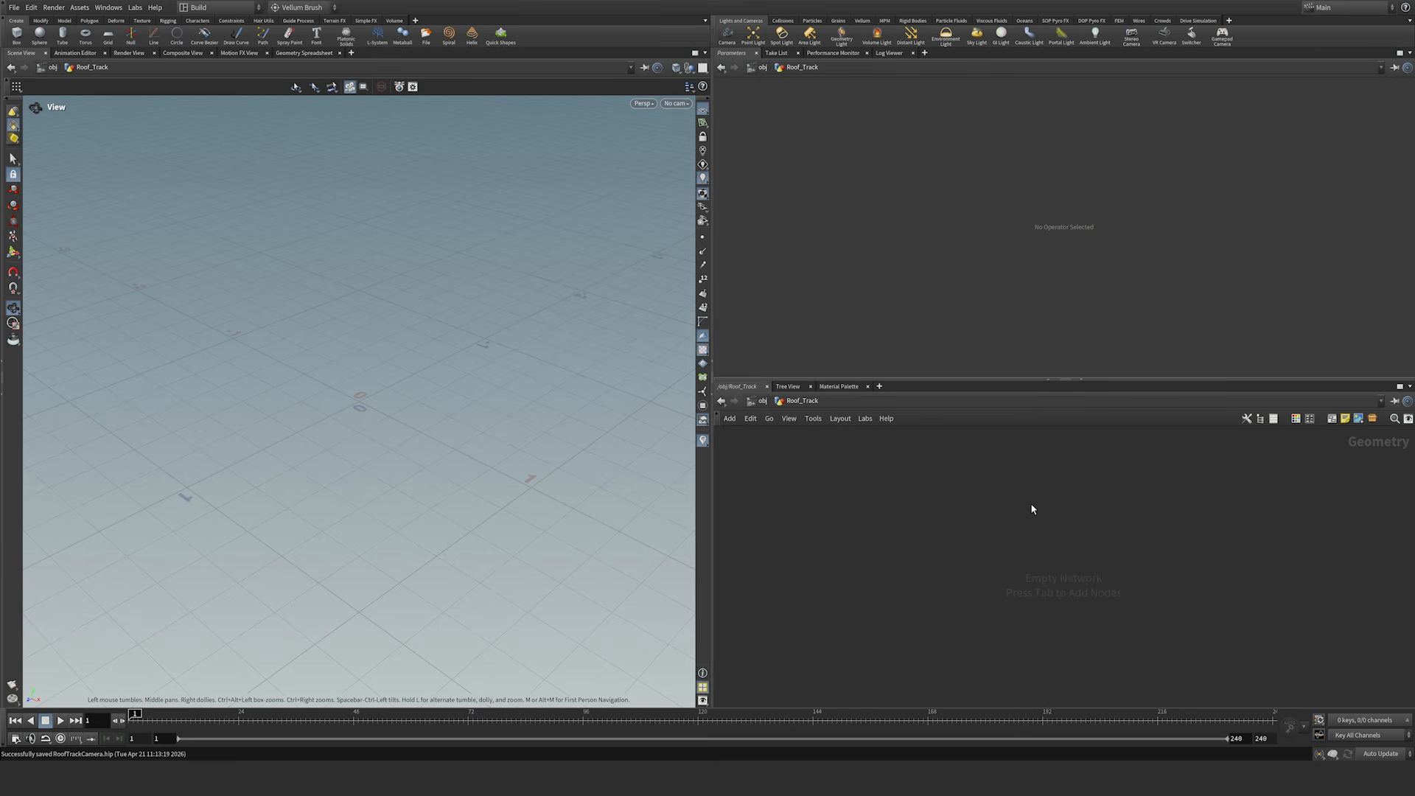
{"action": "key", "text": "Tab"}
{"action": "type", "text": "file"}
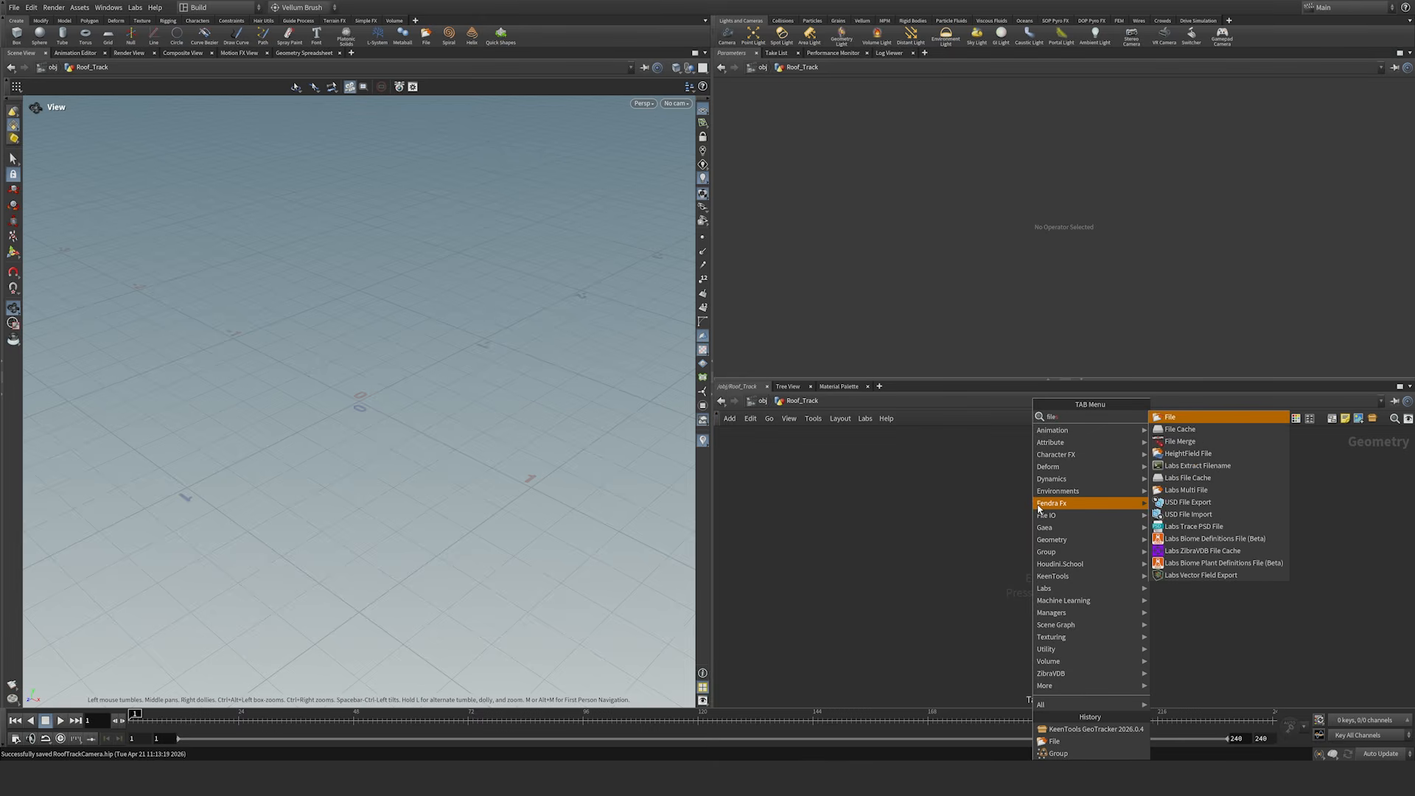
{"action": "key", "text": "Return"}
{"action": "left_click", "coordinate": [1061, 510]}
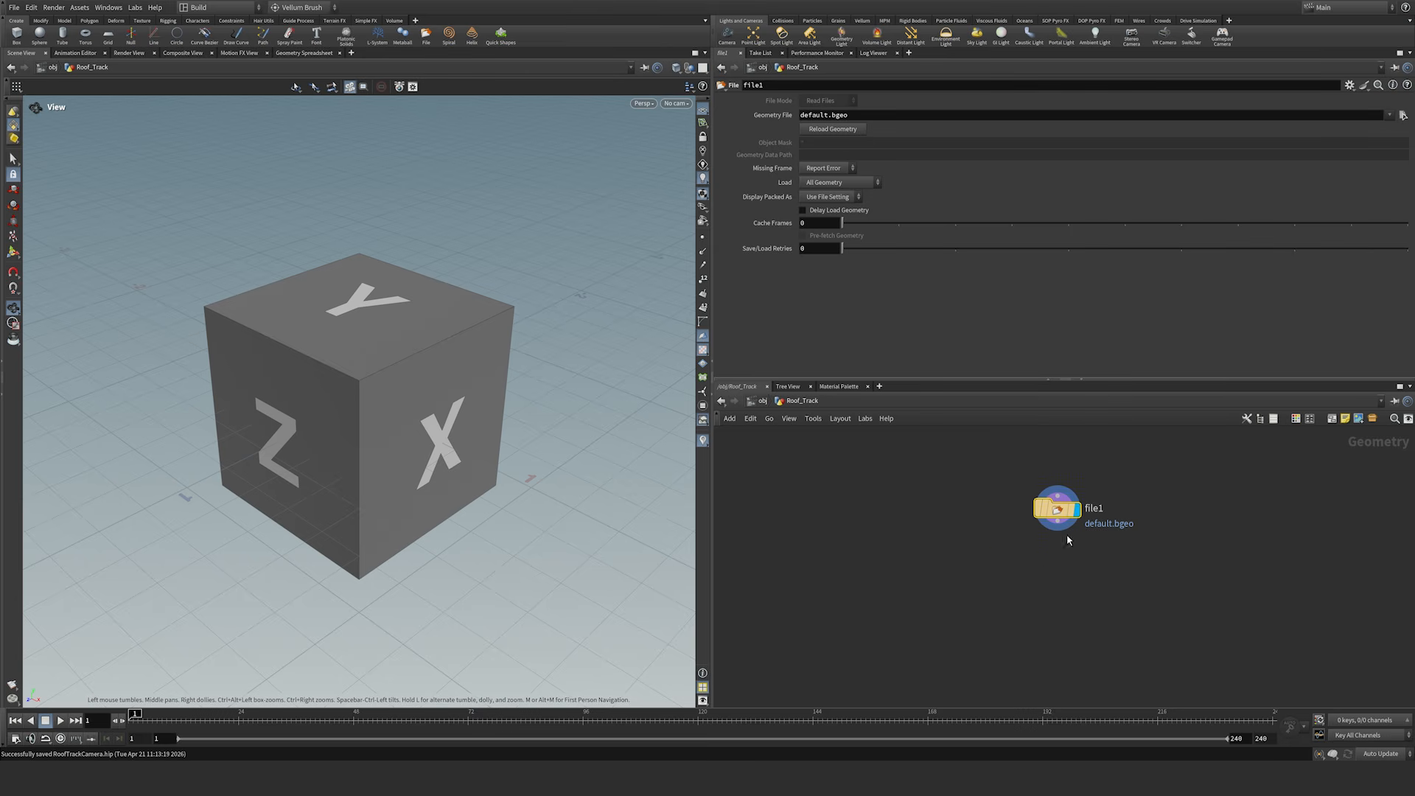
Step: Load $HIP/roof.obj as the File node's geometry
{"action": "left_click", "coordinate": [1403, 116]}
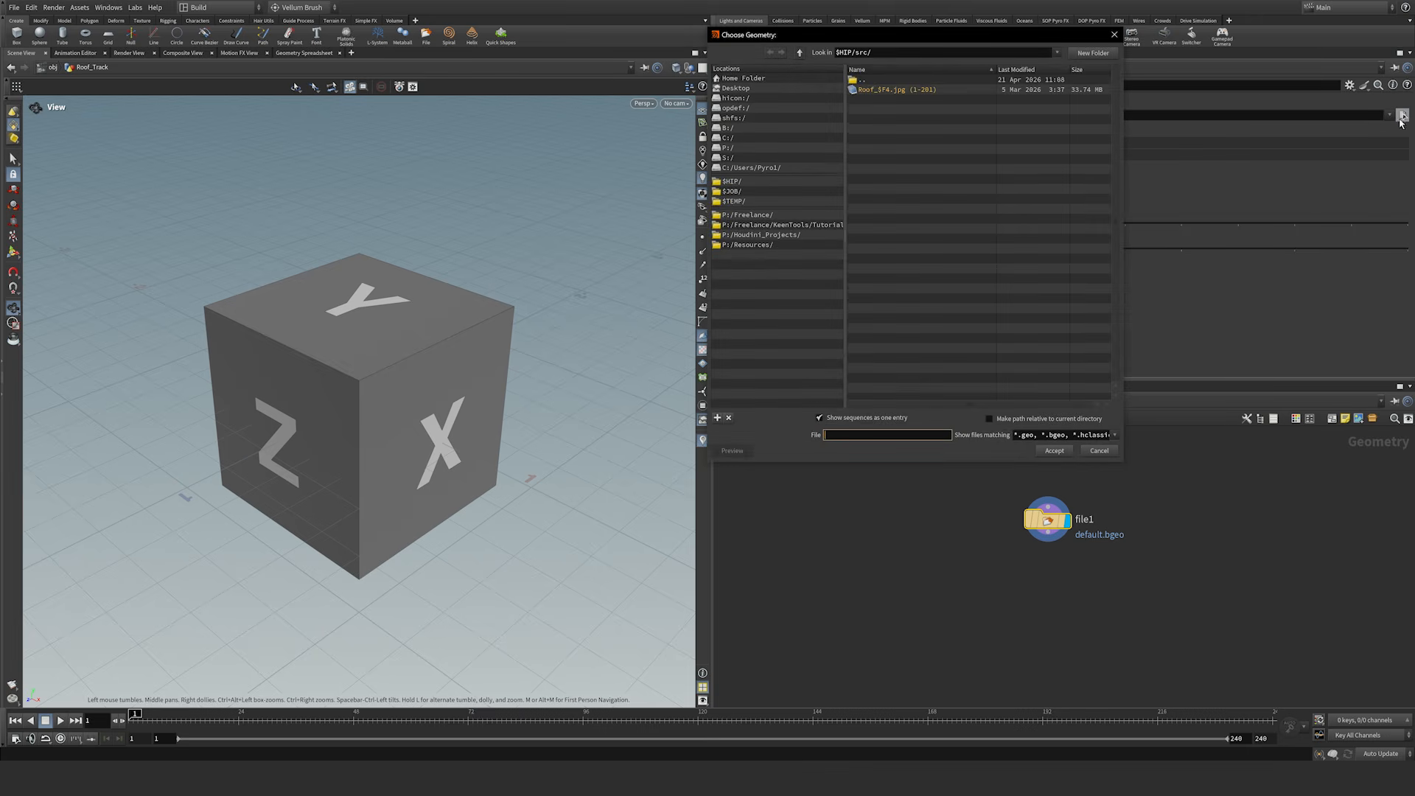
{"action": "double_click", "coordinate": [851, 79]}
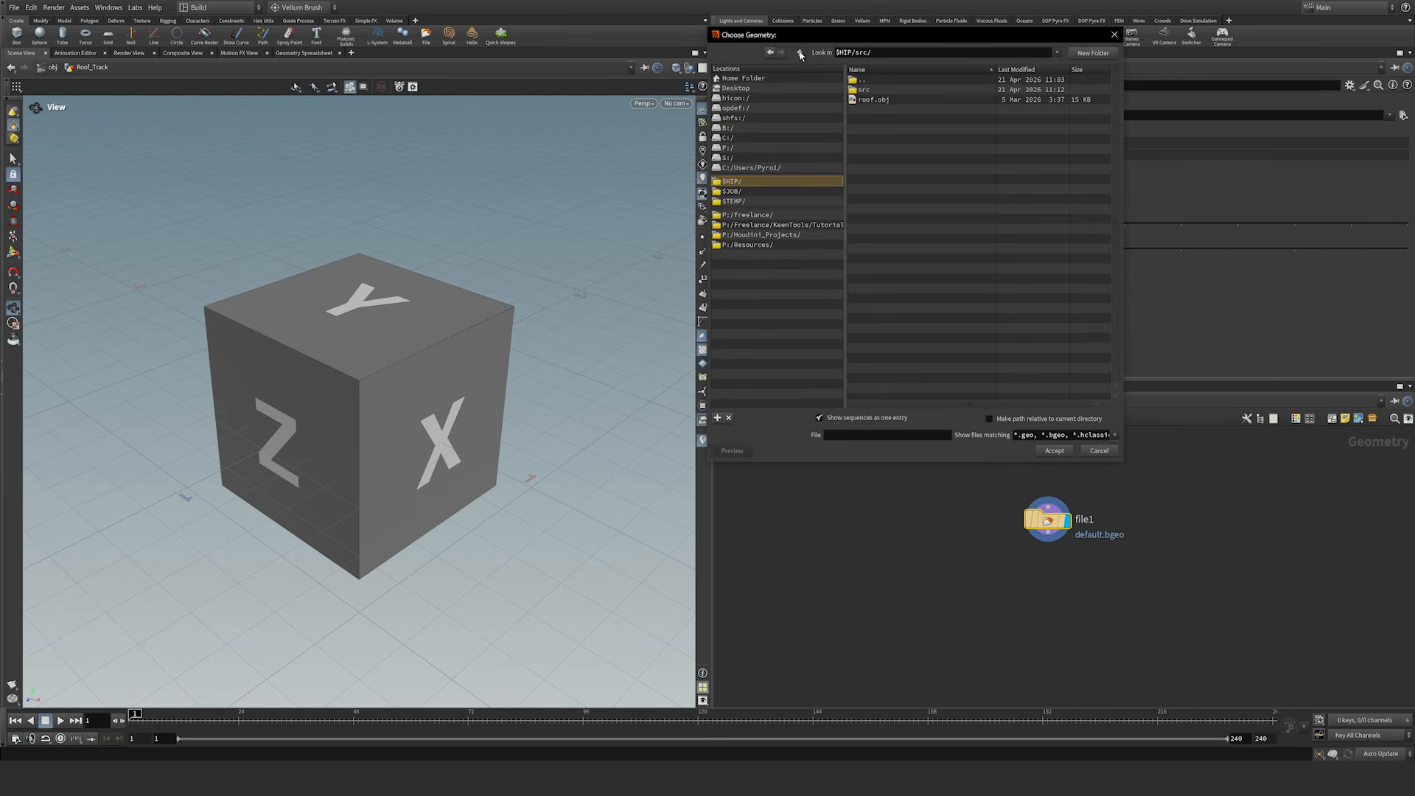
{"action": "left_click", "coordinate": [870, 102]}
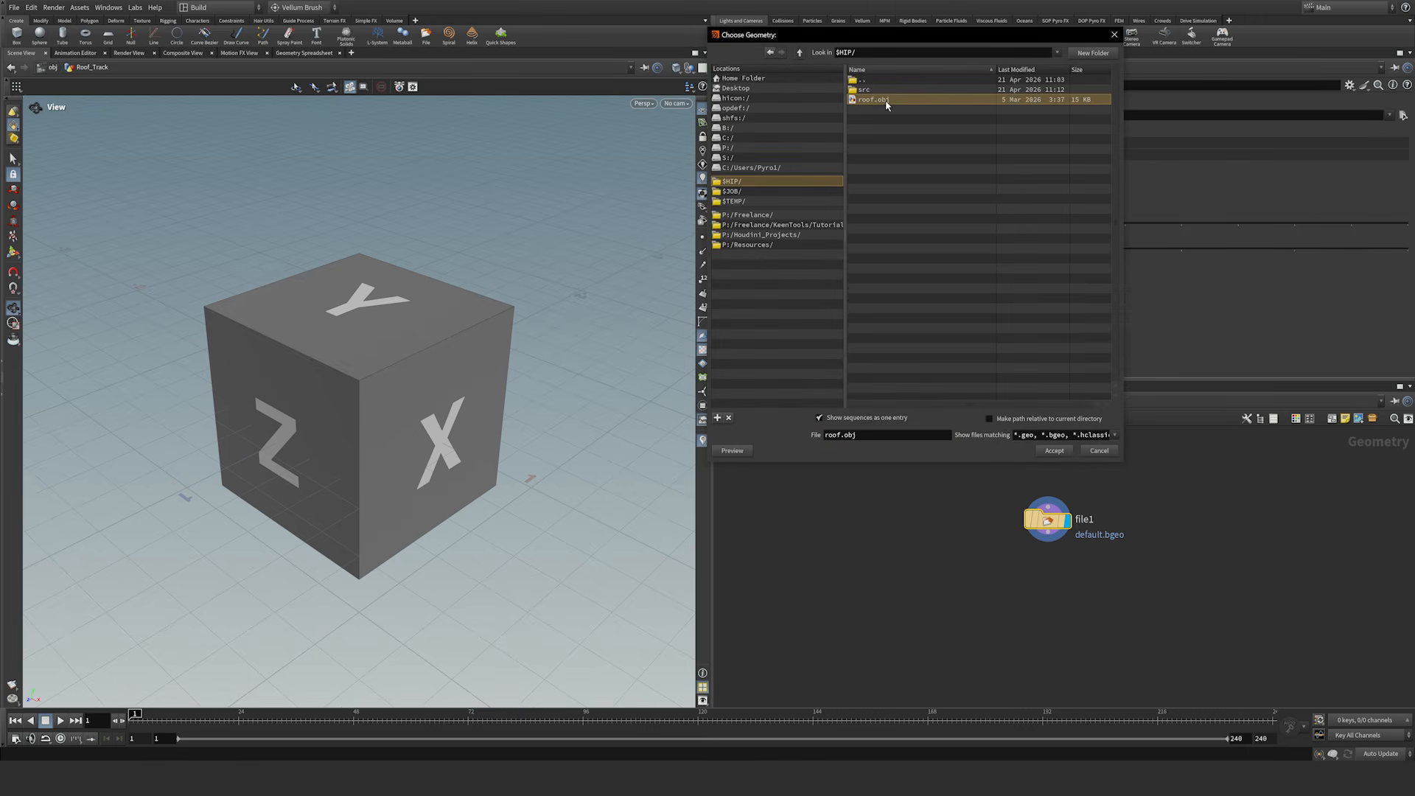
{"action": "left_click", "coordinate": [1054, 451]}
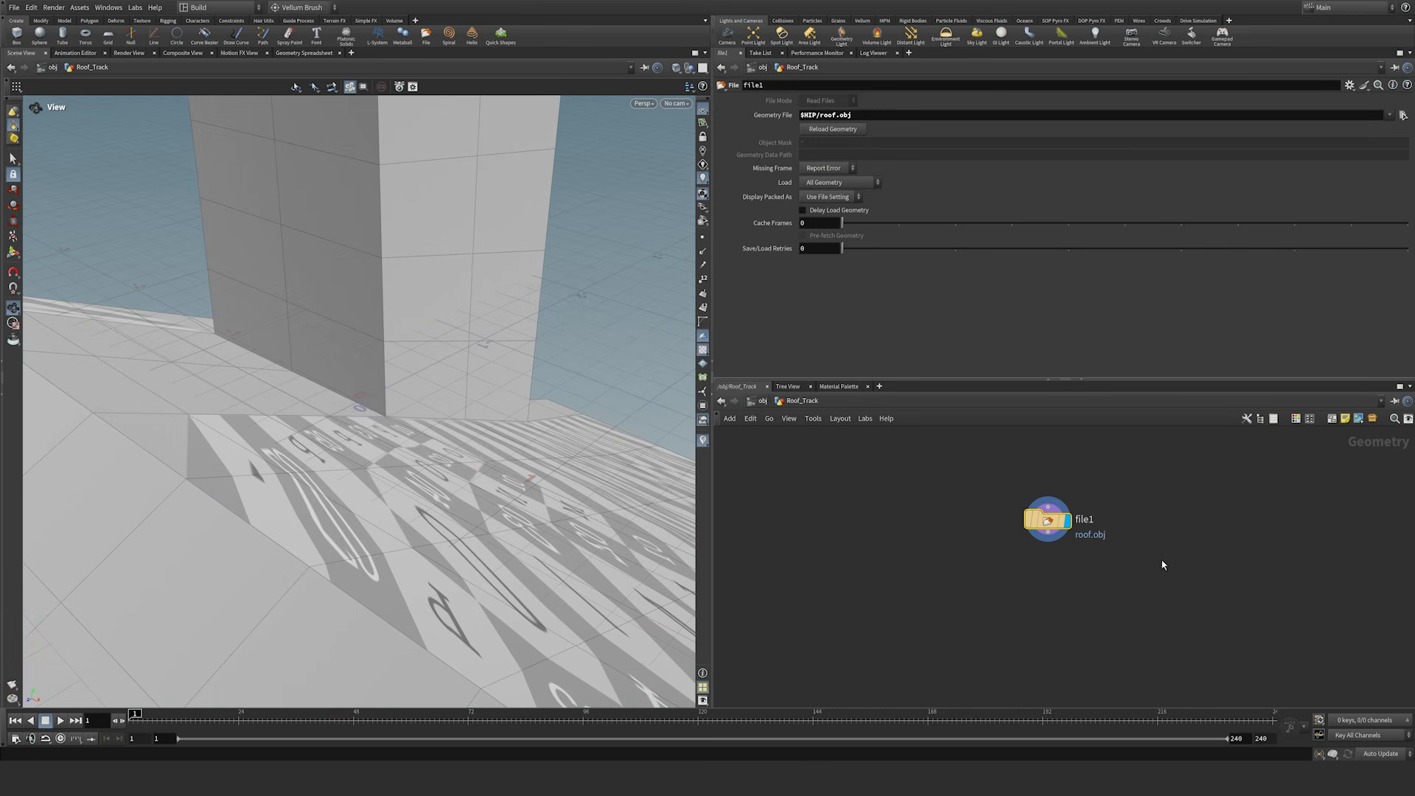
Step: Turn off the UV grid texture display in the viewport and frame the whole roof model
{"action": "left_click", "coordinate": [703, 350]}
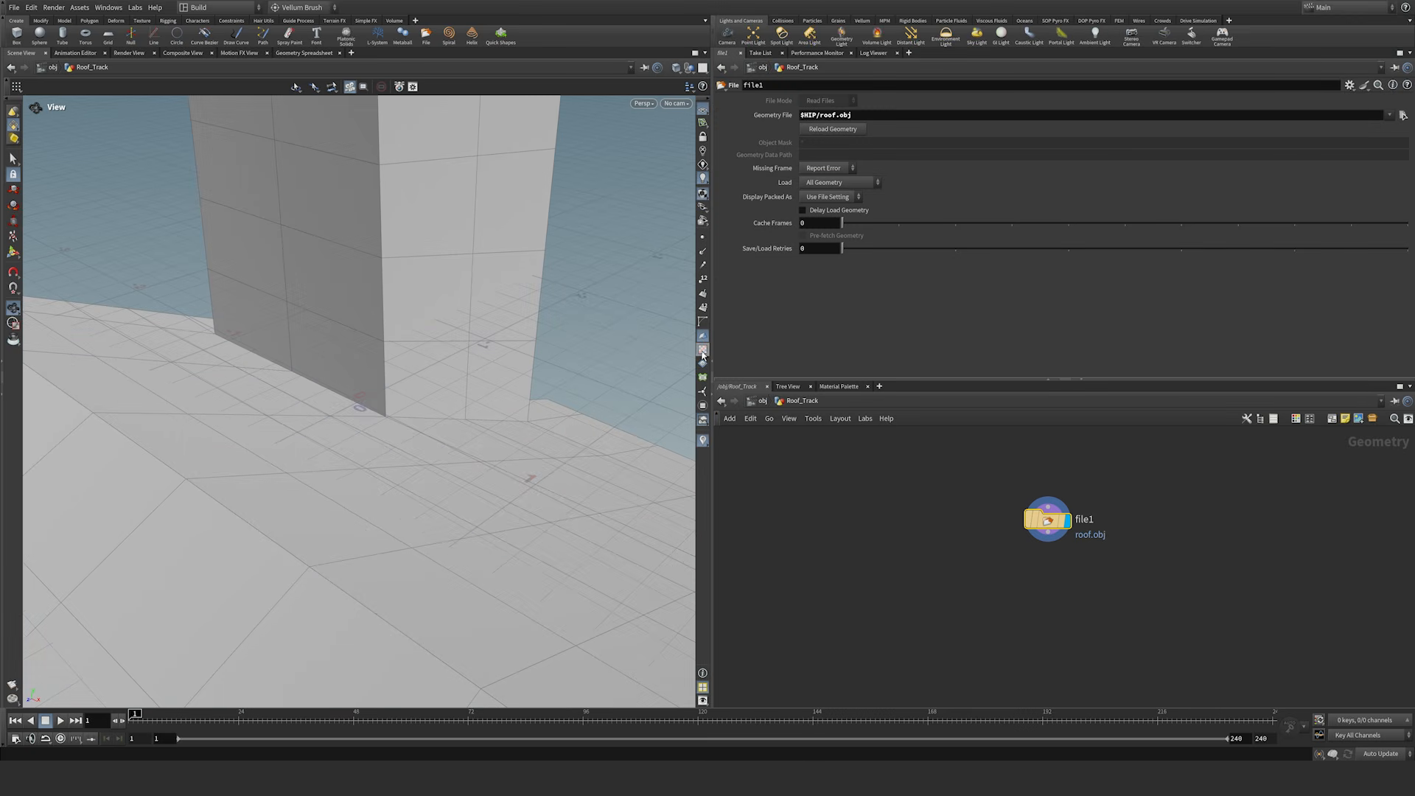
{"action": "right_click_drag", "start_coordinate": [467, 310], "coordinate": [465, 437]}
{"action": "left_click_drag", "start_coordinate": [465, 437], "coordinate": [569, 244]}
{"action": "left_click_drag", "start_coordinate": [531, 295], "coordinate": [381, 198]}
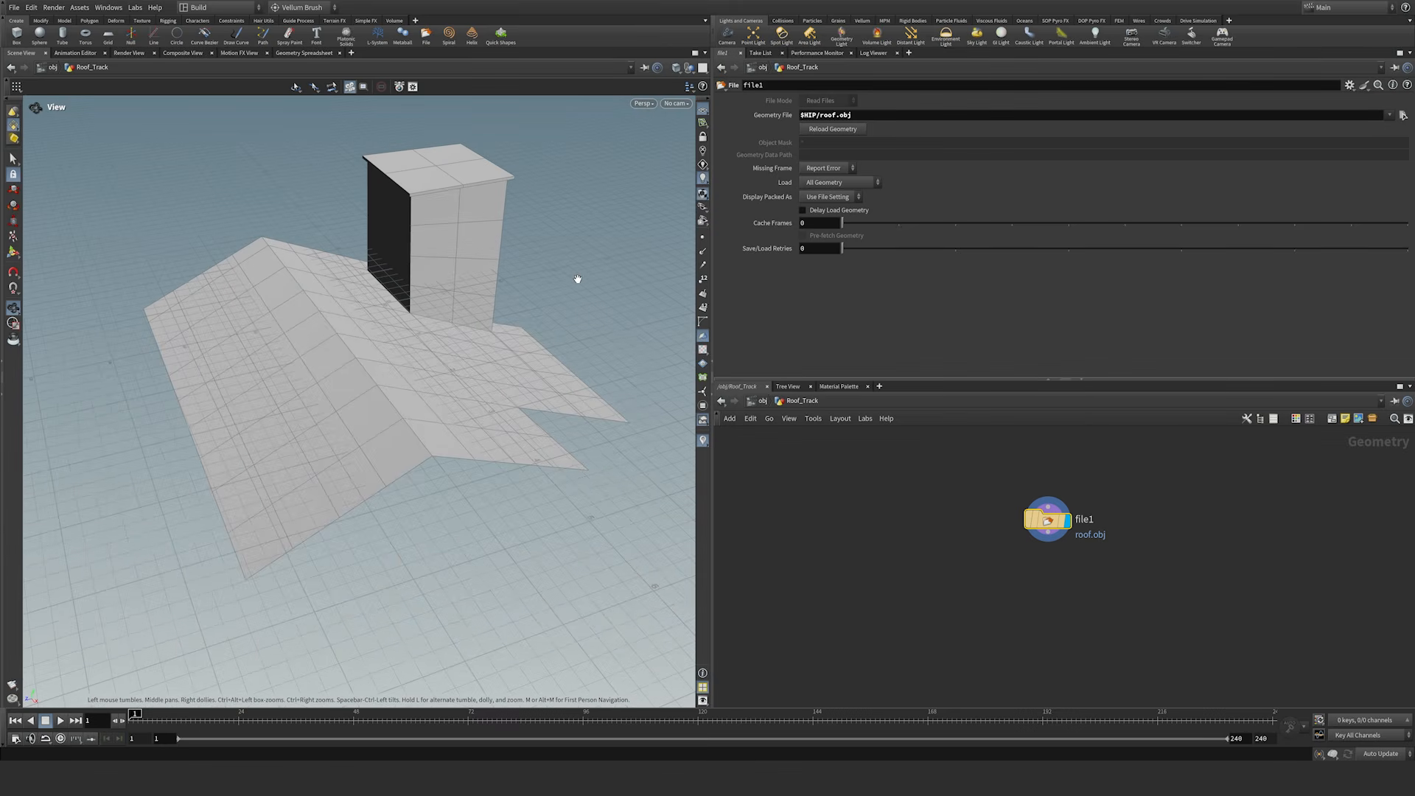
Step: Set the viewport background color scheme to Dark and hide the reference grid
{"action": "key", "text": "d"}
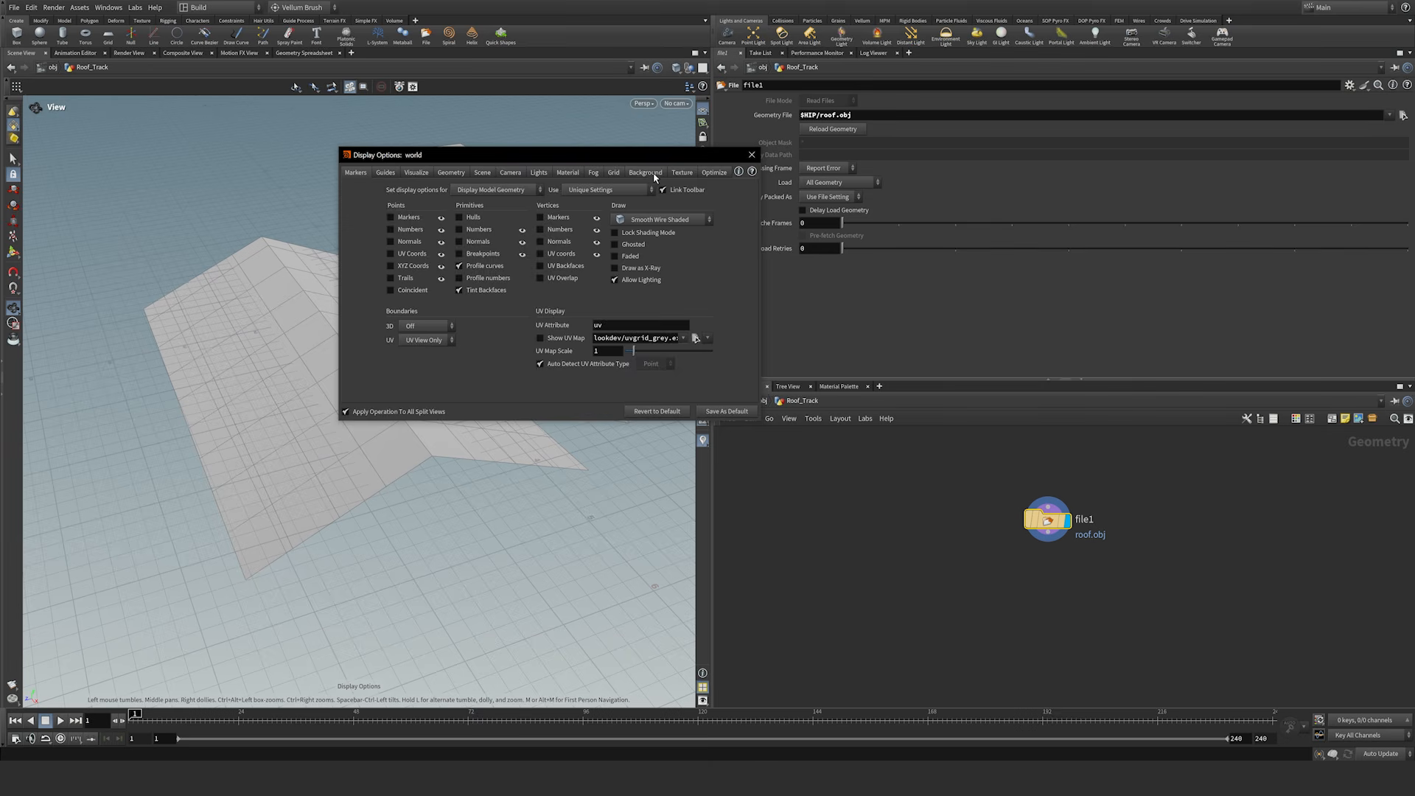
{"action": "left_click", "coordinate": [645, 173]}
{"action": "left_click", "coordinate": [432, 190]}
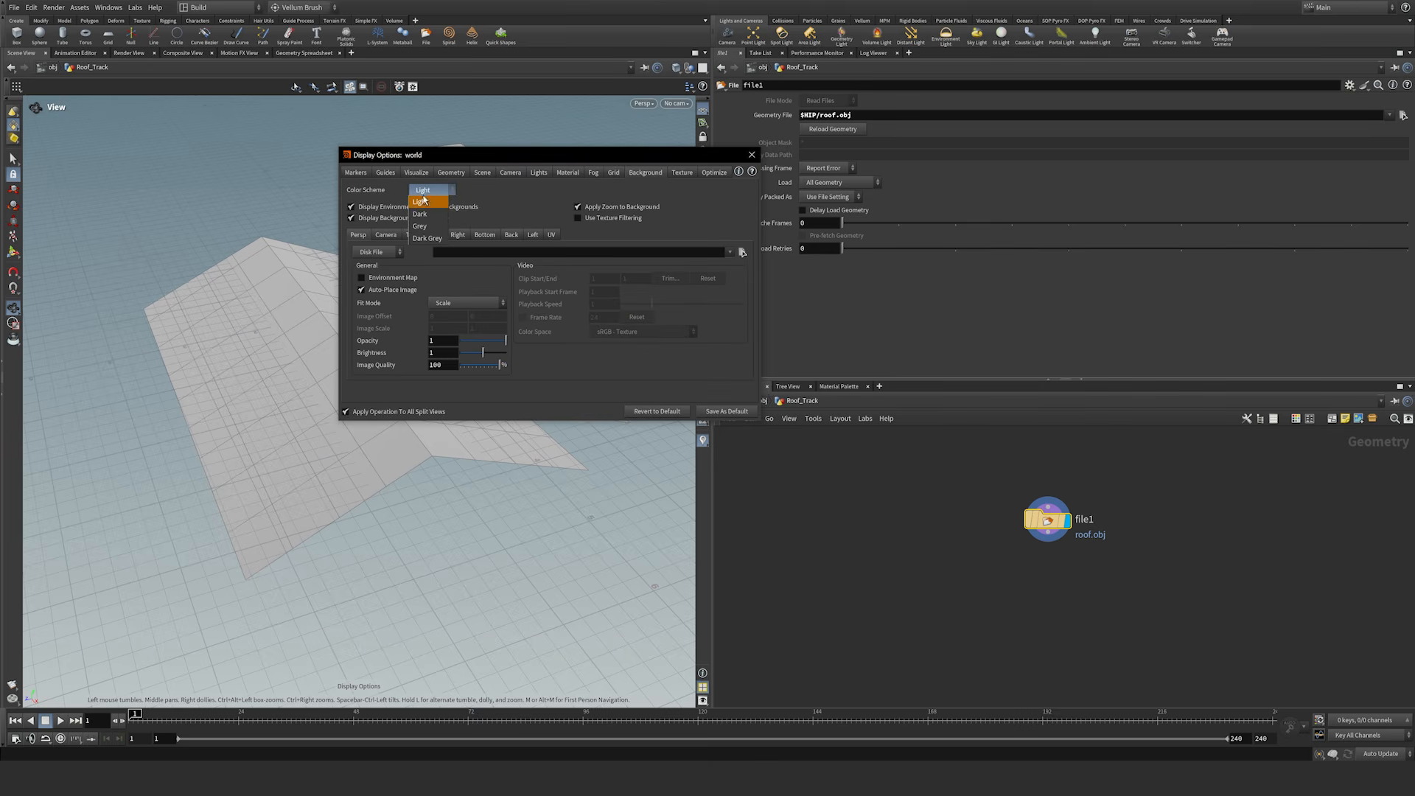
{"action": "left_click", "coordinate": [419, 214]}
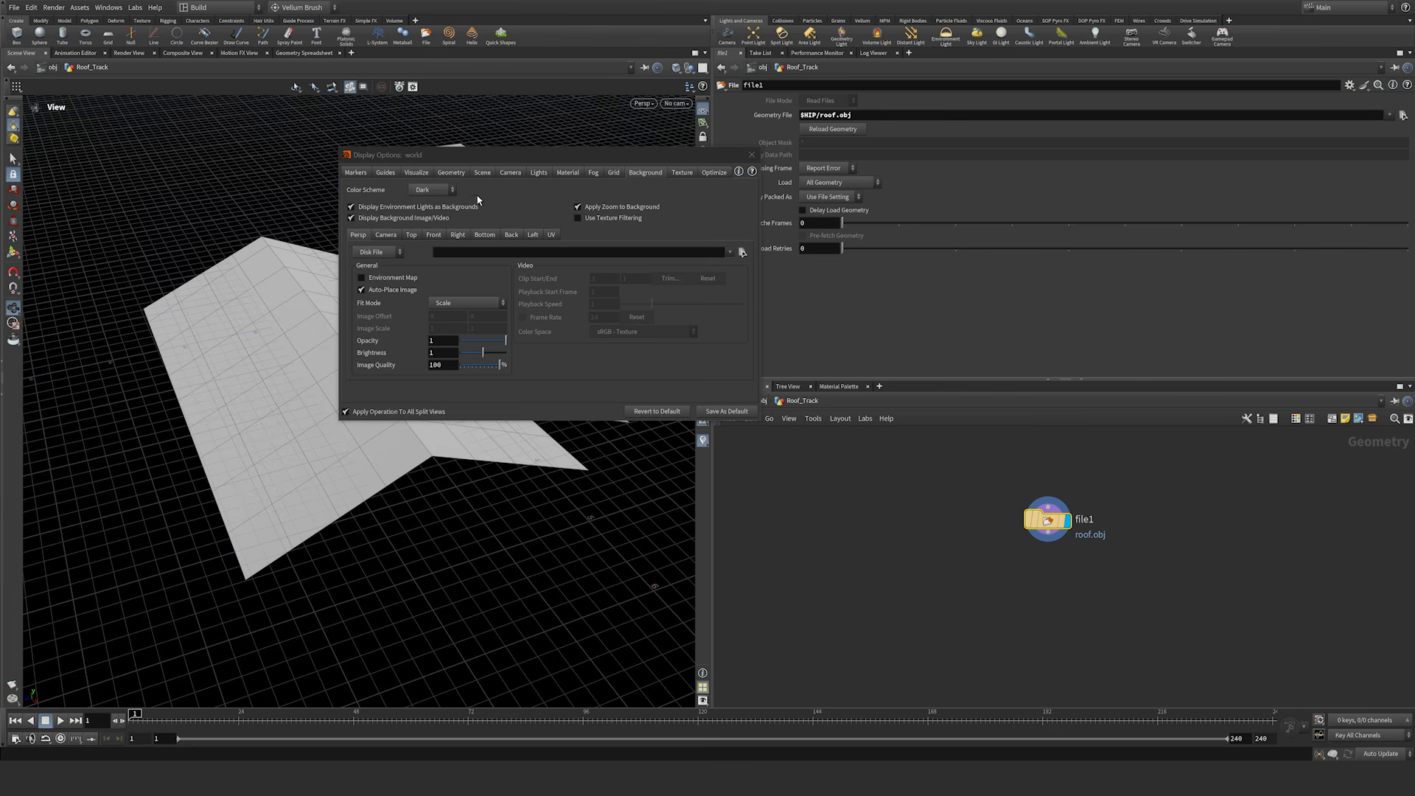
{"action": "left_click", "coordinate": [751, 155]}
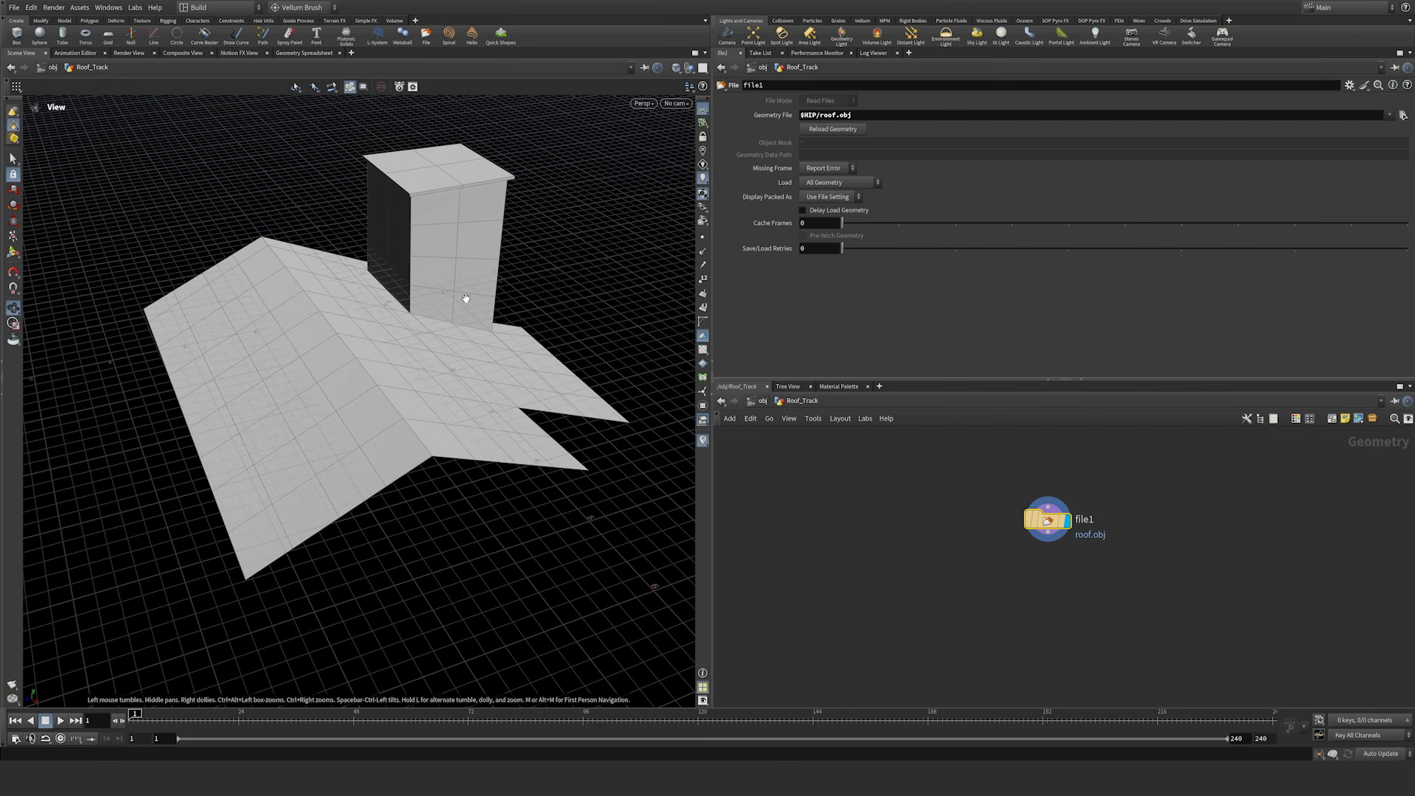
{"action": "left_click", "coordinate": [703, 111]}
{"action": "left_click_drag", "start_coordinate": [447, 394], "coordinate": [409, 355]}
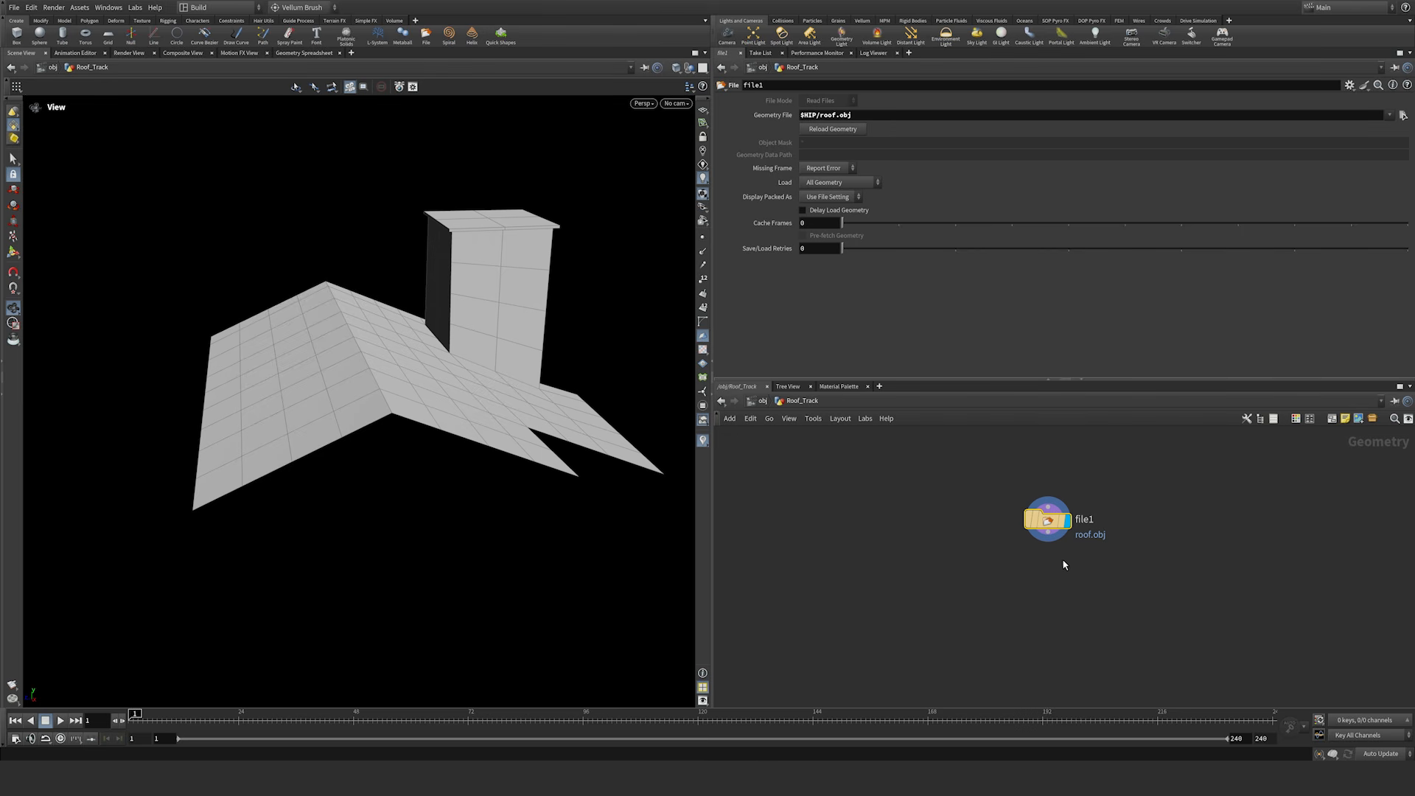
Step: Add a KeenTools GeoTracker node connected below the roof File node
{"action": "middle_click_drag", "start_coordinate": [1057, 563], "coordinate": [1050, 555]}
{"action": "key", "text": "Tab"}
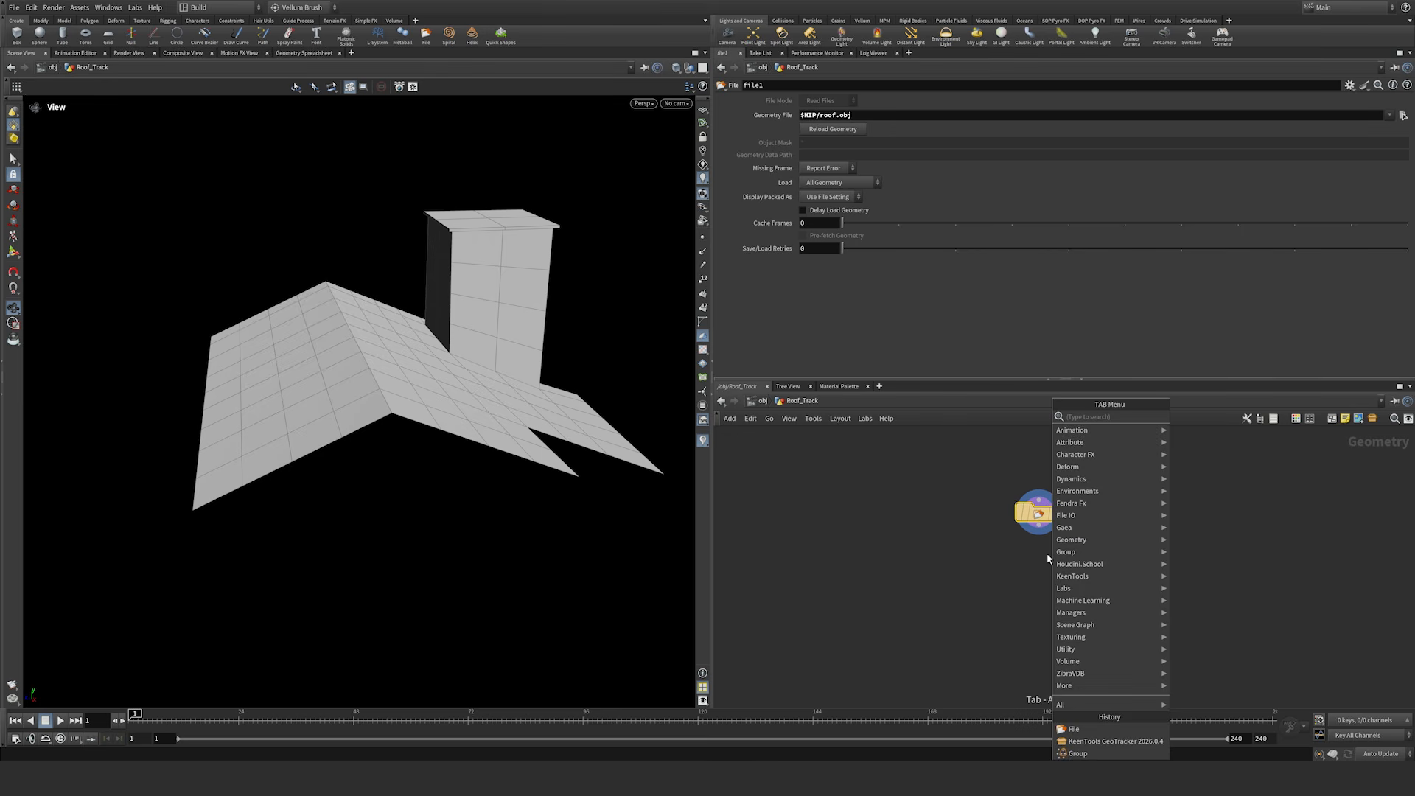
{"action": "type", "text": "geotrac"}
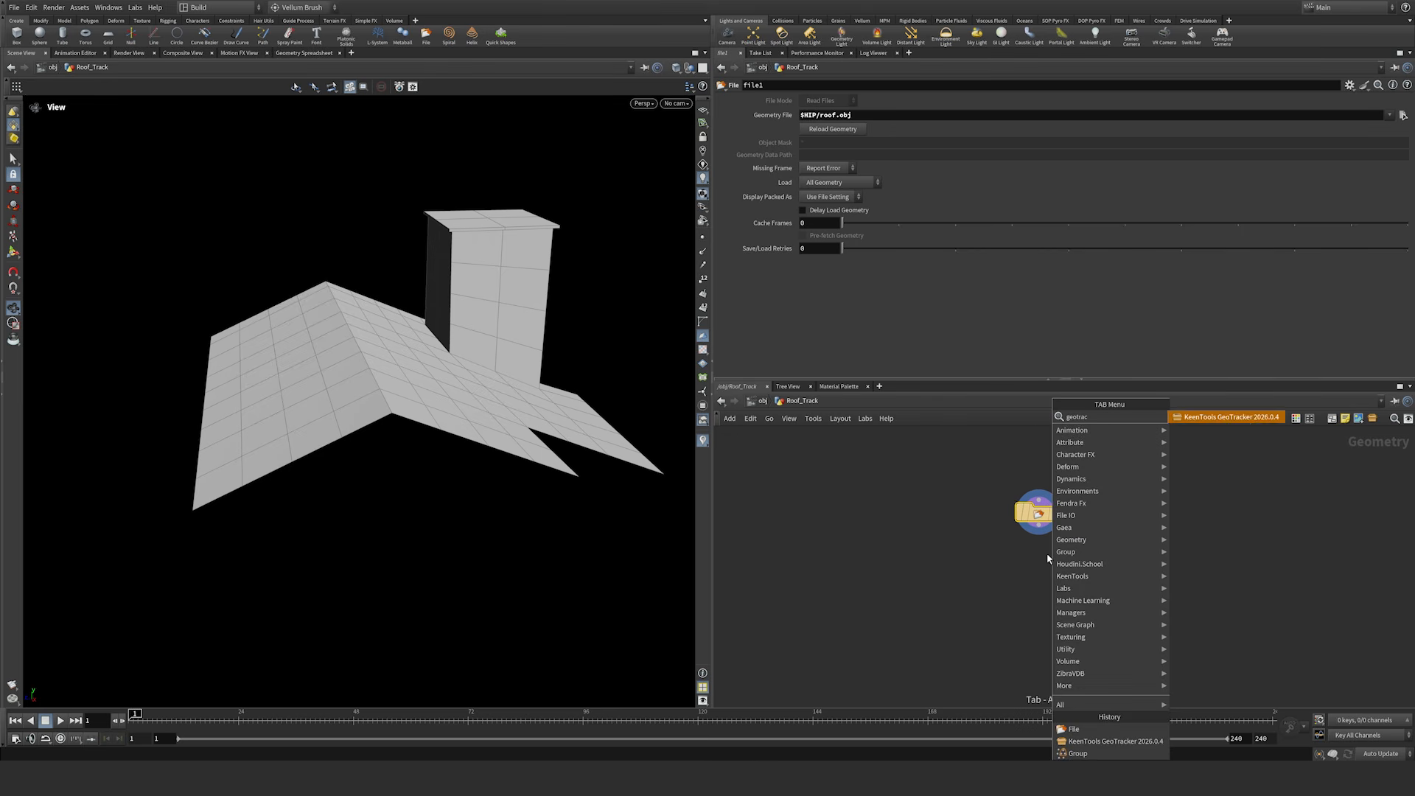
{"action": "key", "text": "shift+Return"}
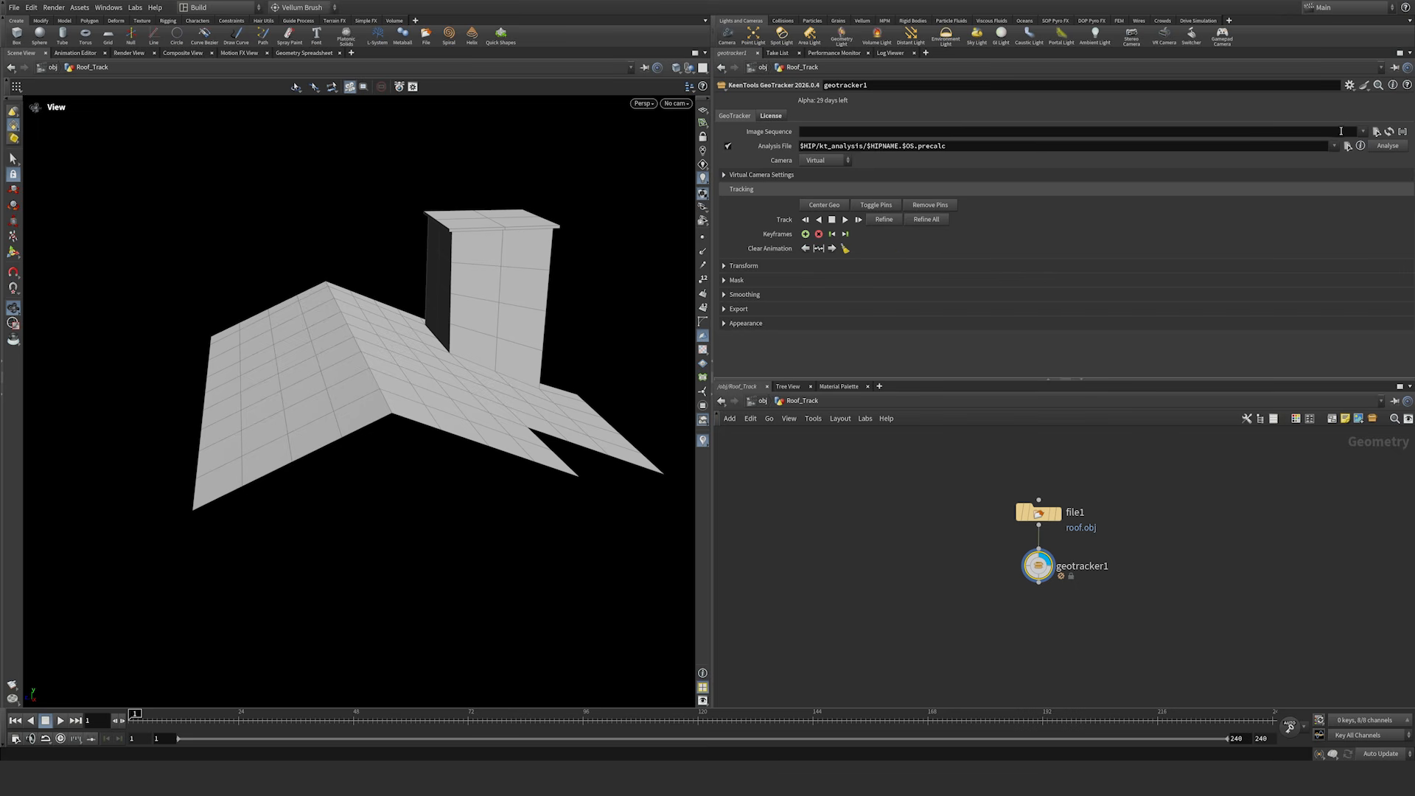
Step: Load the Roof_$F4.jpg sequence from $HIP/src as the GeoTracker node's image sequence
{"action": "left_click", "coordinate": [1377, 133]}
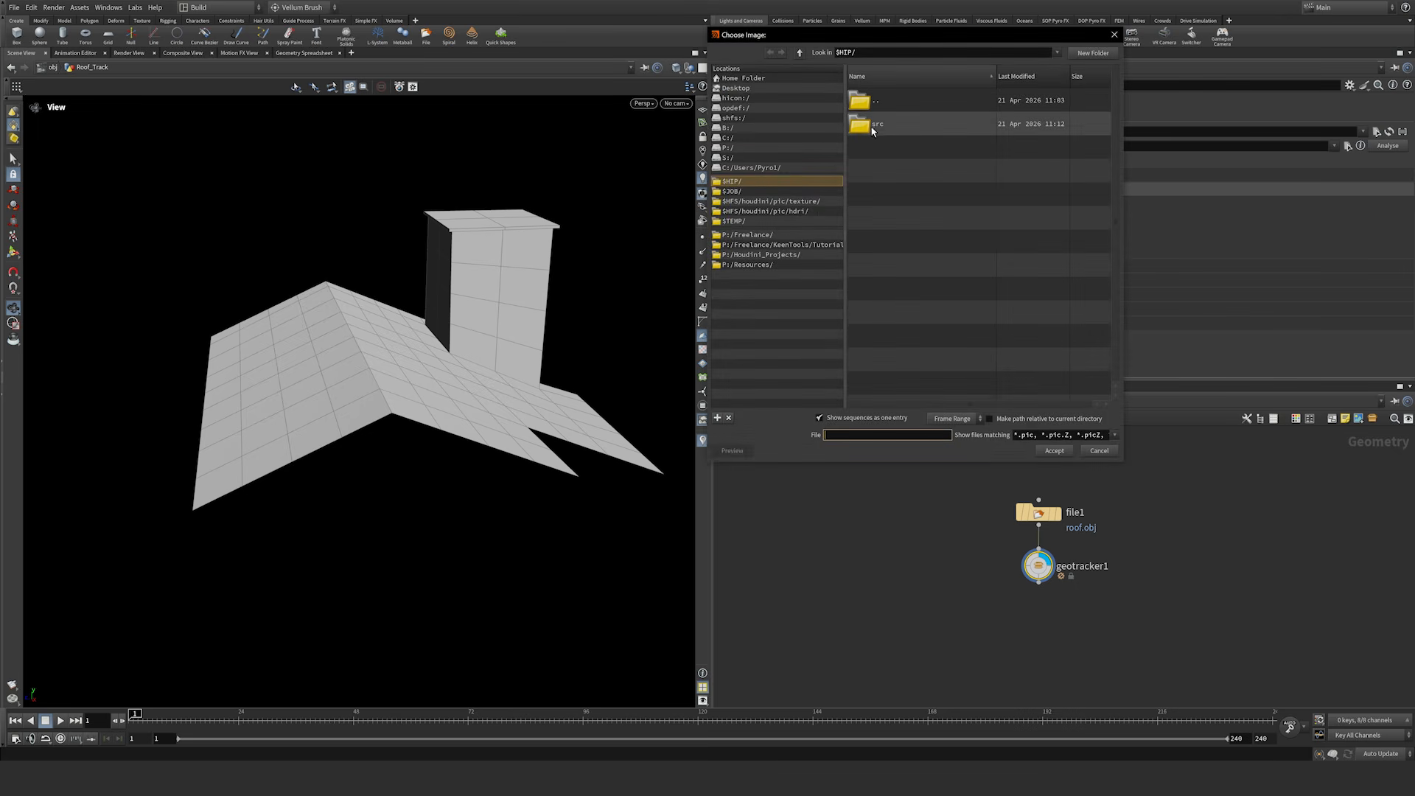
{"action": "double_click", "coordinate": [865, 126]}
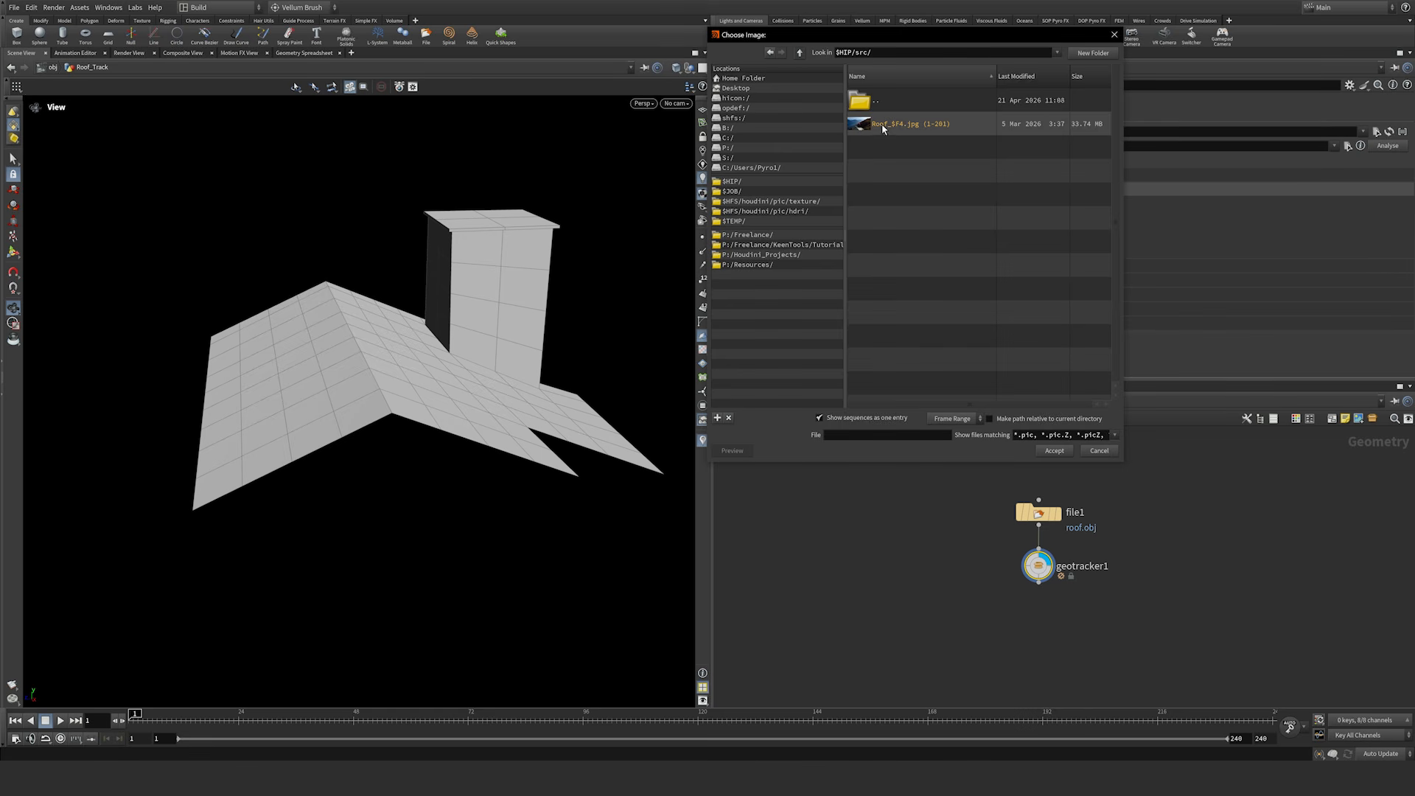
{"action": "left_click", "coordinate": [910, 127]}
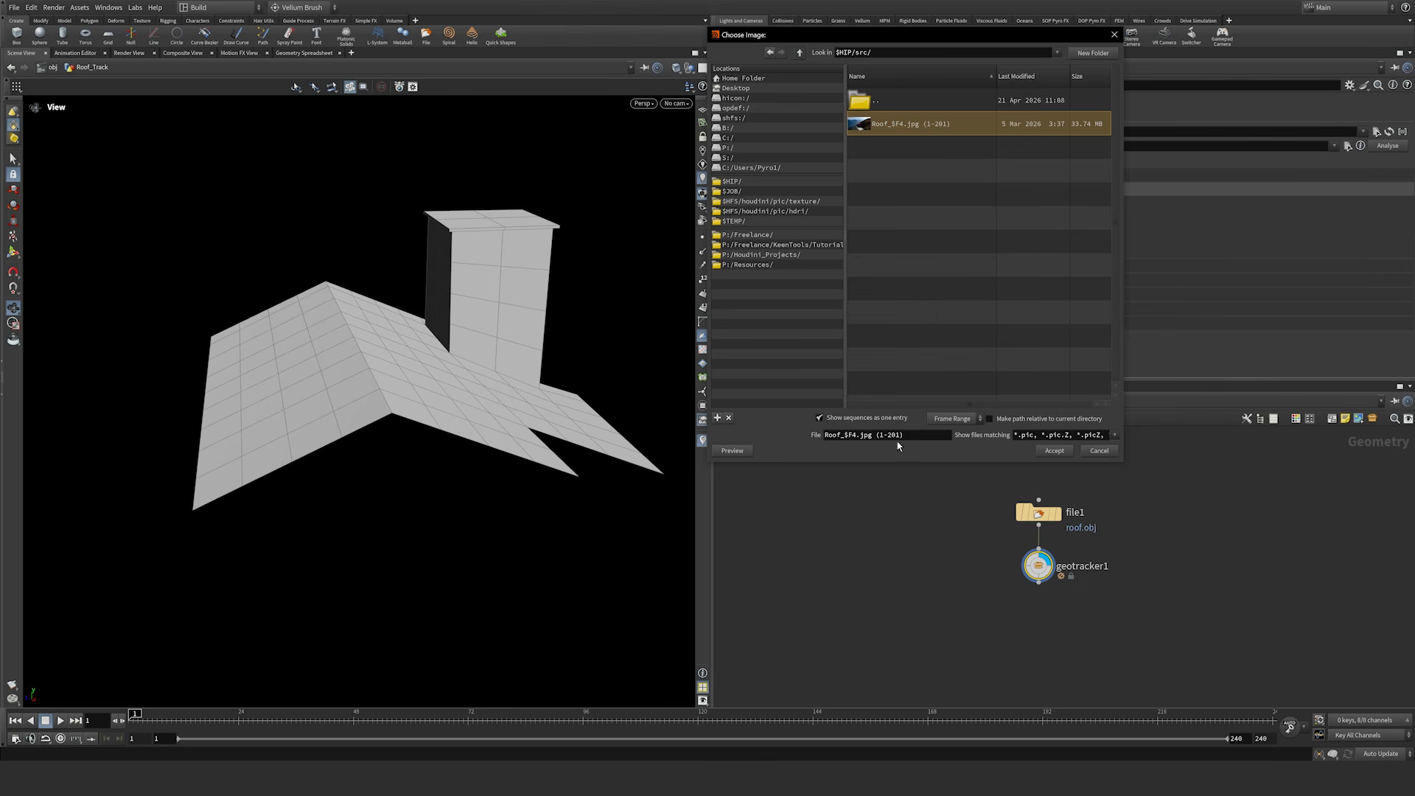
{"action": "left_click", "coordinate": [1055, 451]}
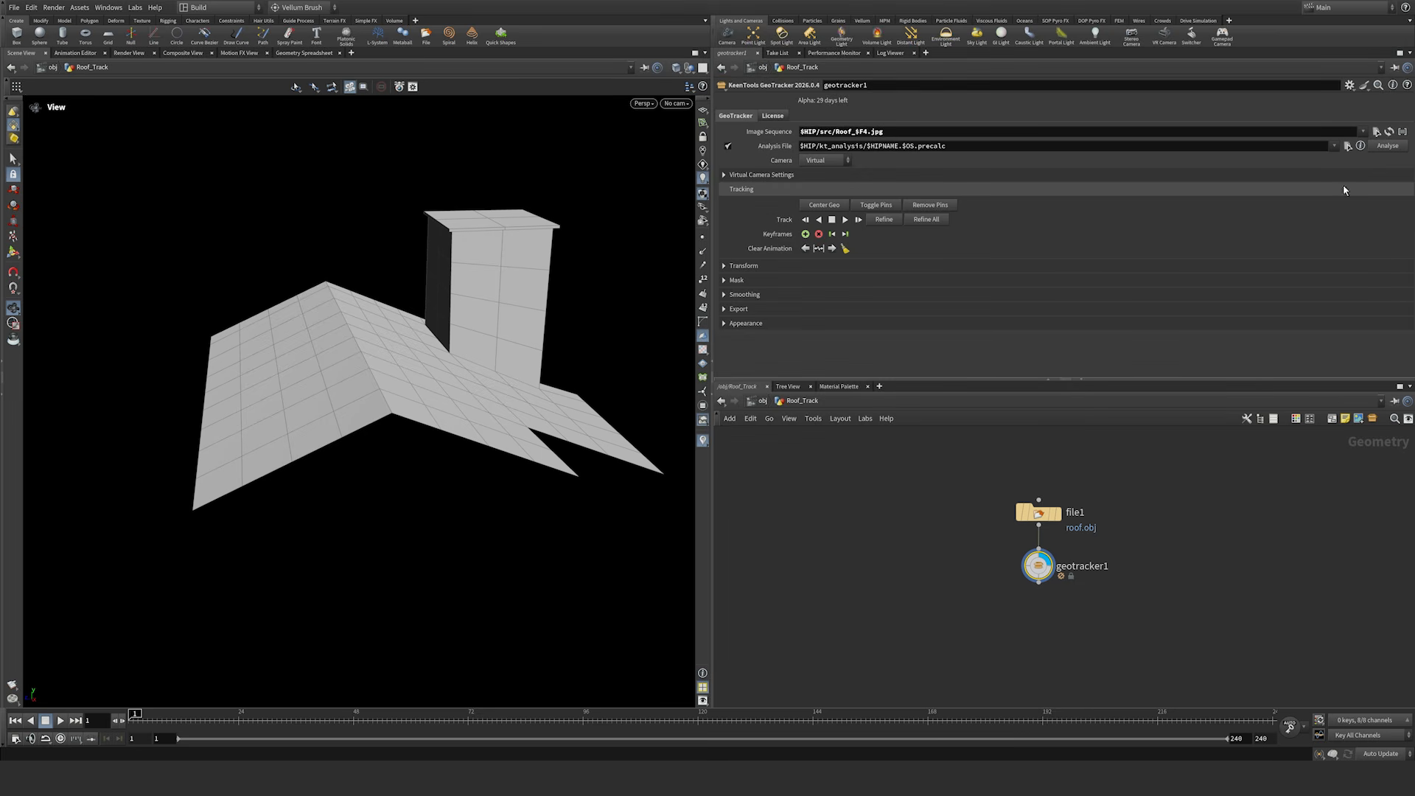
Step: Match the timeline range to the footage and create the GeoTracker analysis file for frames 1 to 201
{"action": "left_click", "coordinate": [1403, 133]}
{"action": "left_click_drag", "start_coordinate": [365, 345], "coordinate": [450, 388]}
{"action": "left_click", "coordinate": [1389, 145]}
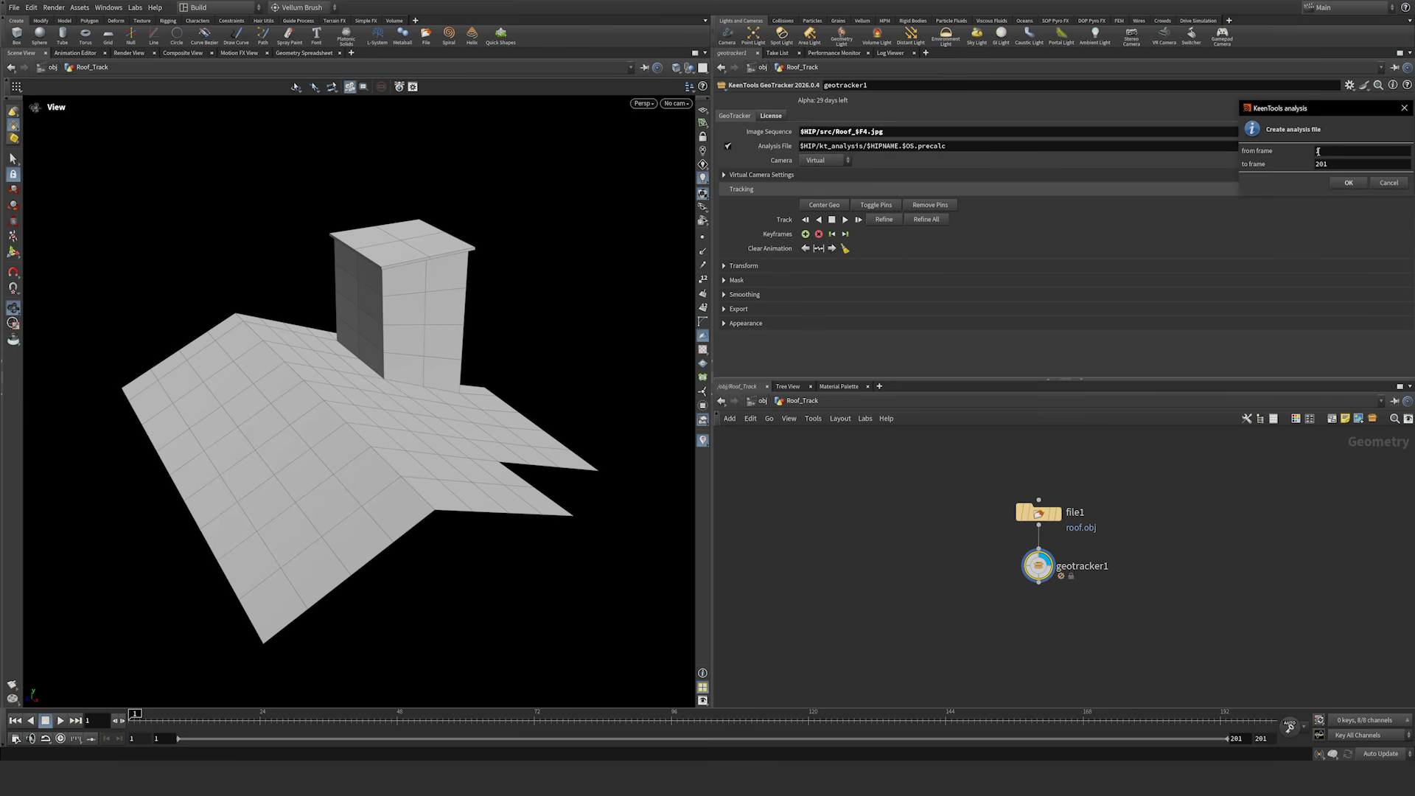
{"action": "key", "text": "Tab"}
{"action": "left_click", "coordinate": [1348, 182]}
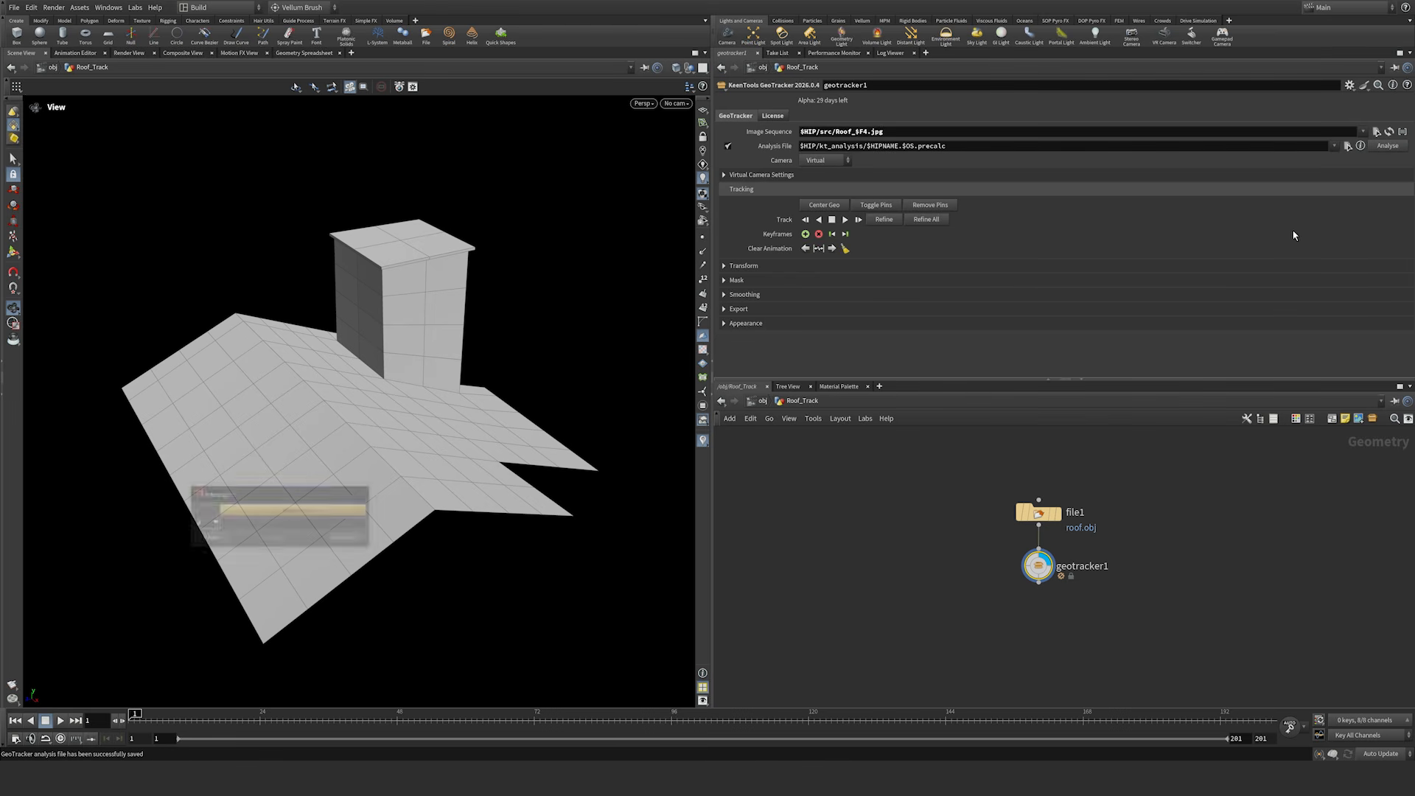
{"action": "left_click_drag", "start_coordinate": [985, 601], "coordinate": [1142, 545]}
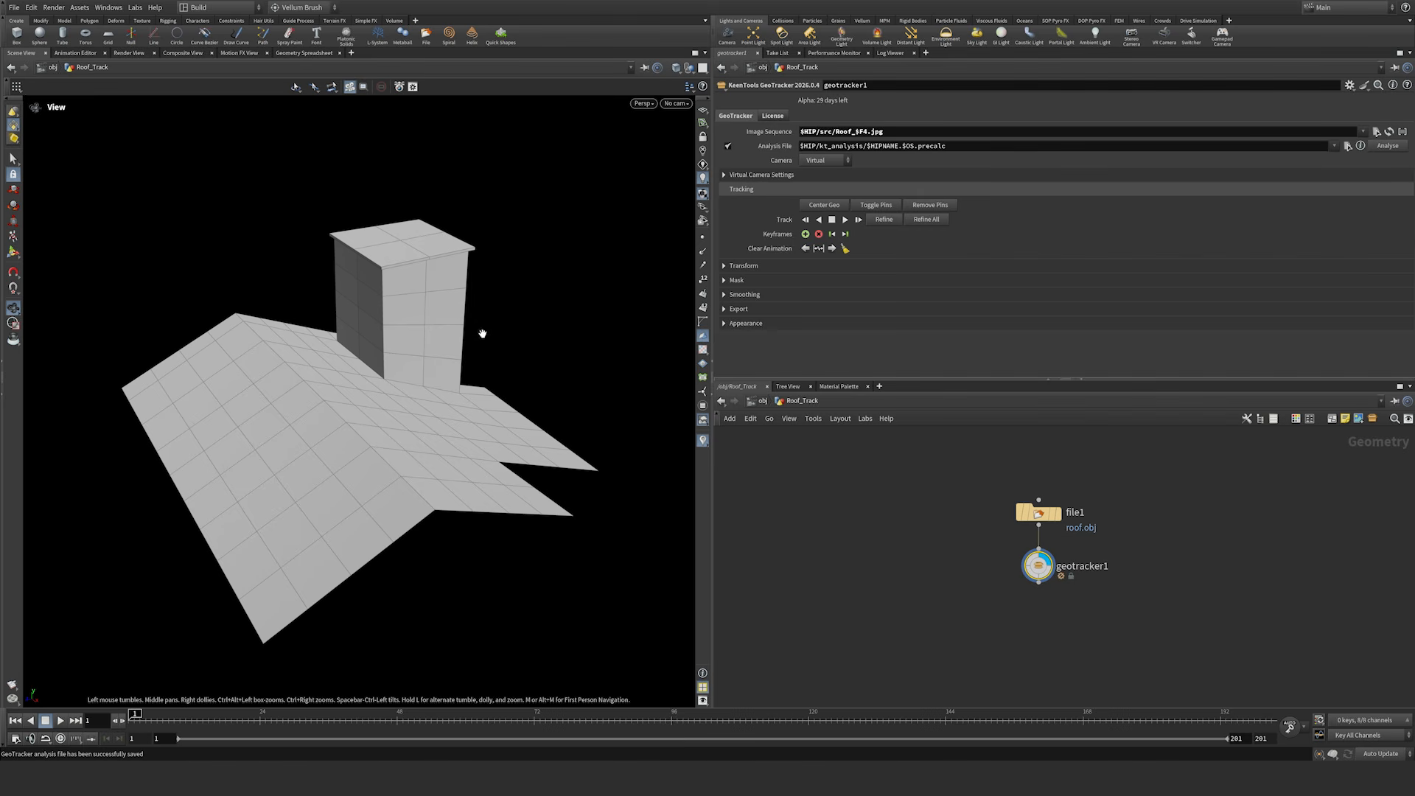
Step: Activate the GeoTracker viewport tool, go to frame 201 and center the roof geometry over the footage
{"action": "key", "text": "Return"}
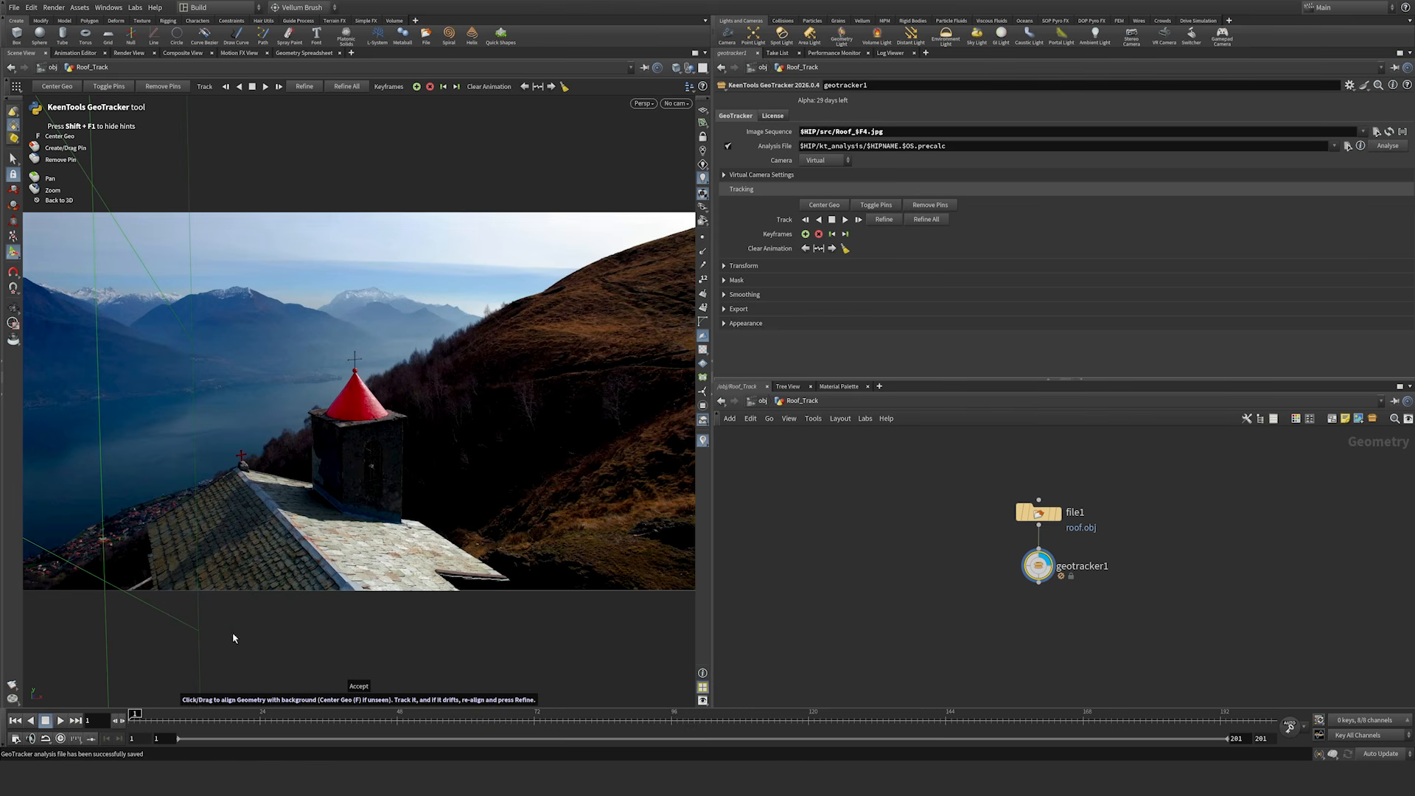
{"action": "left_click_drag", "start_coordinate": [129, 721], "coordinate": [1291, 722]}
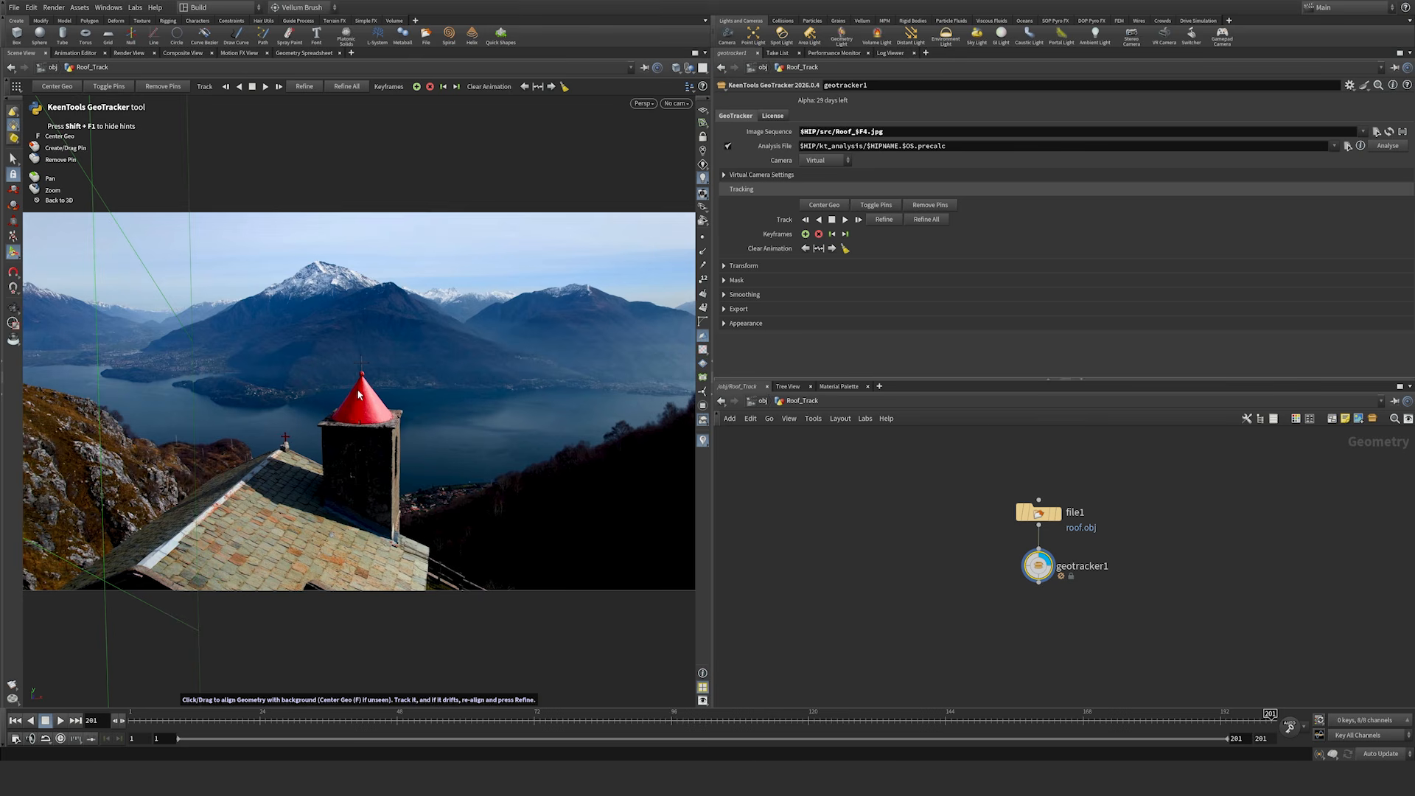
{"action": "key", "text": "f"}
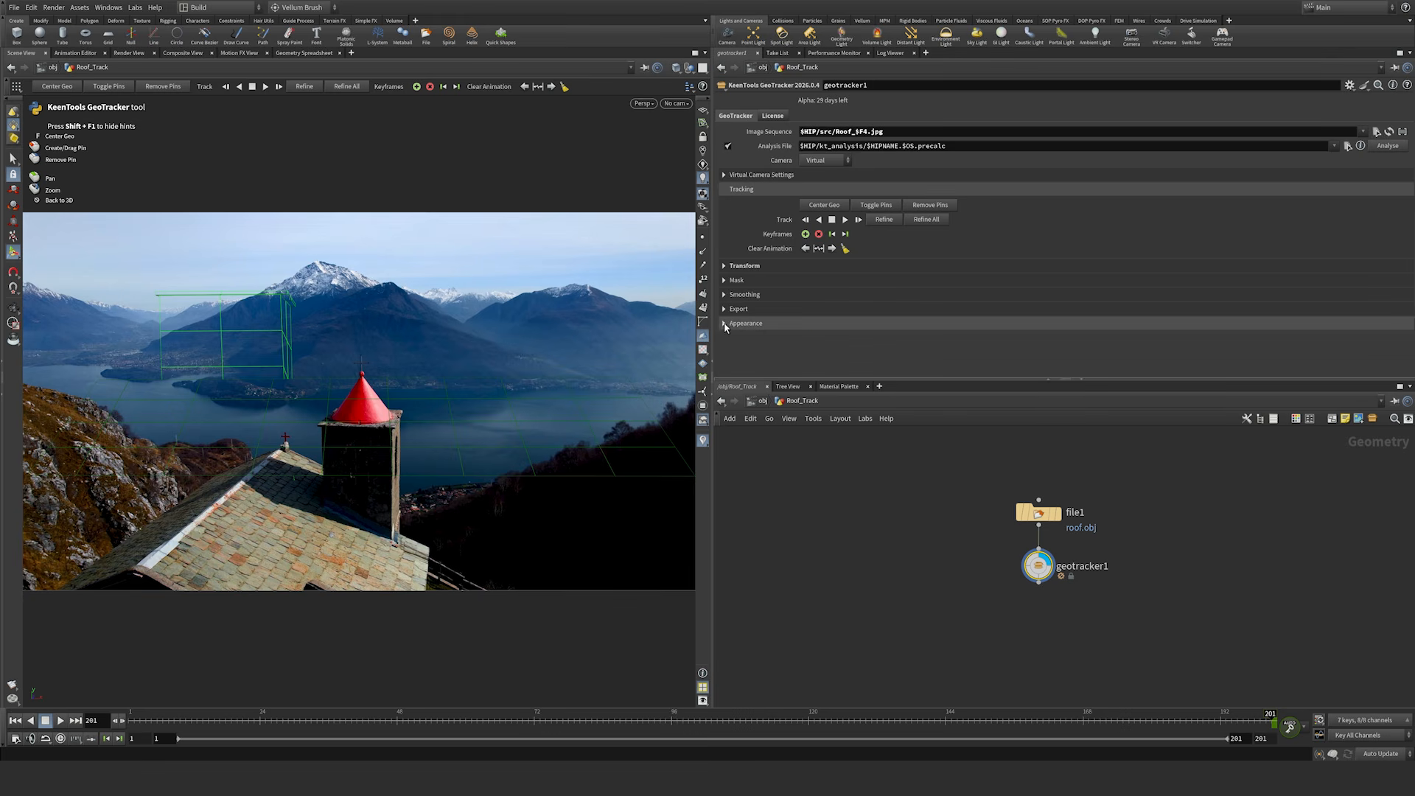
Step: Set the GeoTracker wireframe opacity to 1, disable Lit Wireframe and set the pin size to 12
{"action": "left_click", "coordinate": [725, 325]}
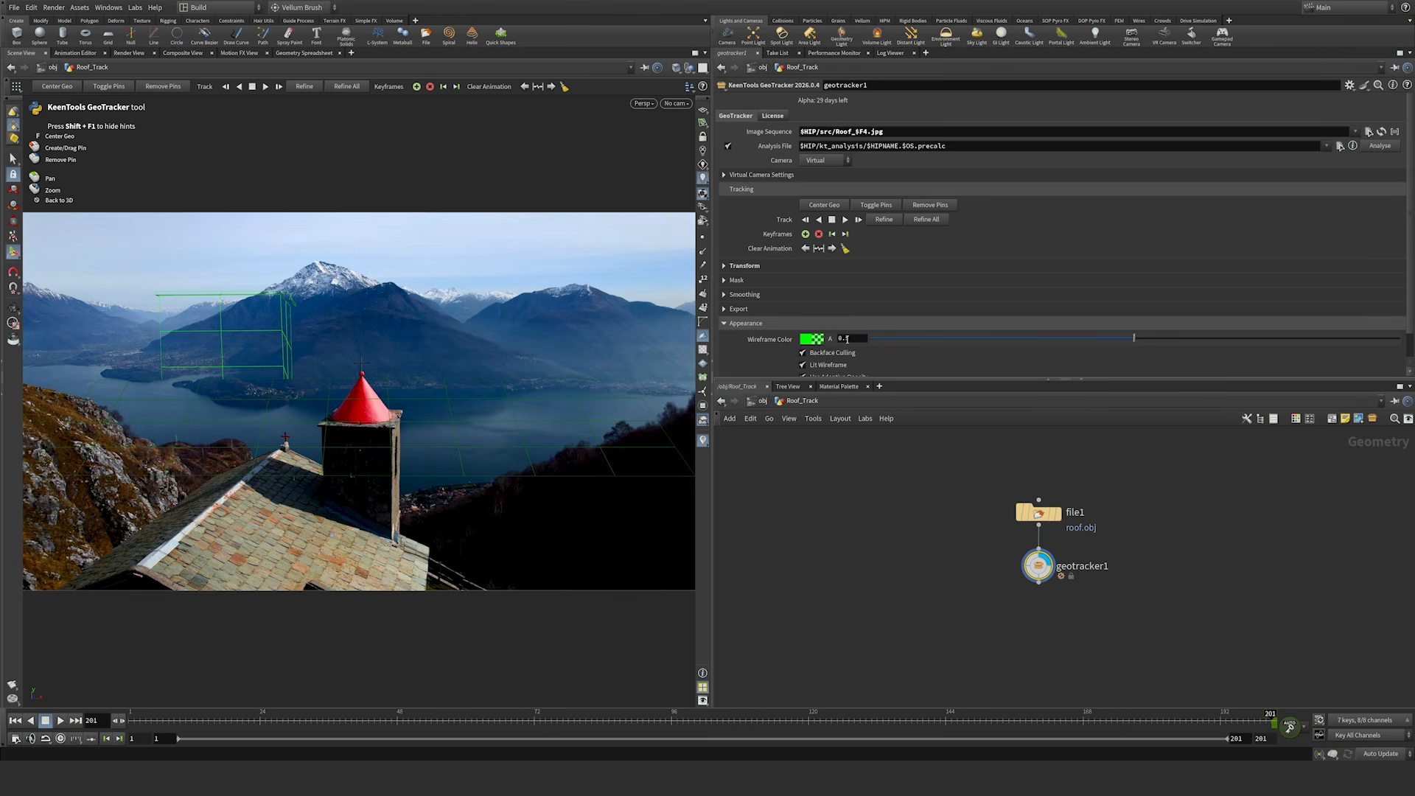
{"action": "left_click_drag", "start_coordinate": [1134, 338], "coordinate": [1400, 339]}
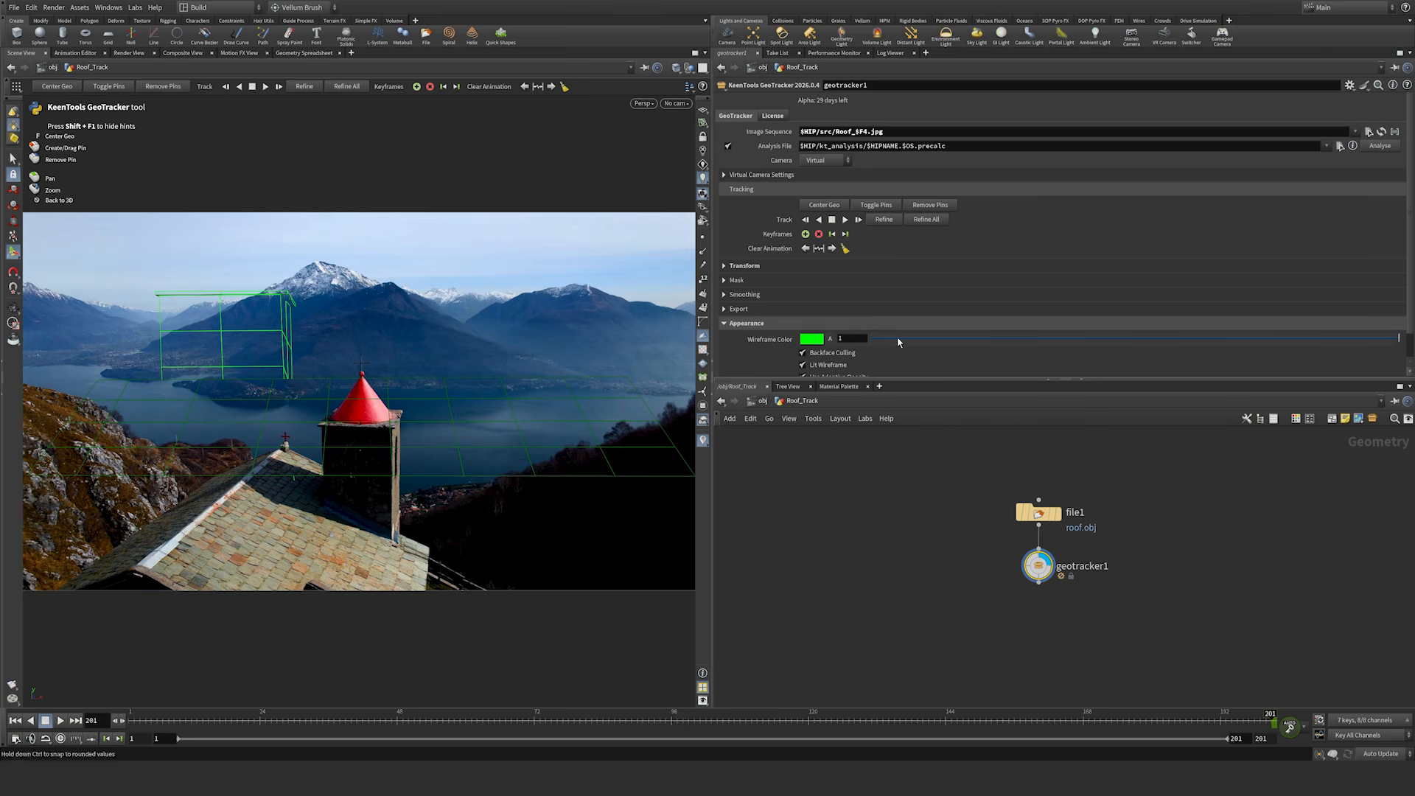
{"action": "scroll", "coordinate": [1407, 343], "scroll_direction": "down", "scroll_amount": 1}
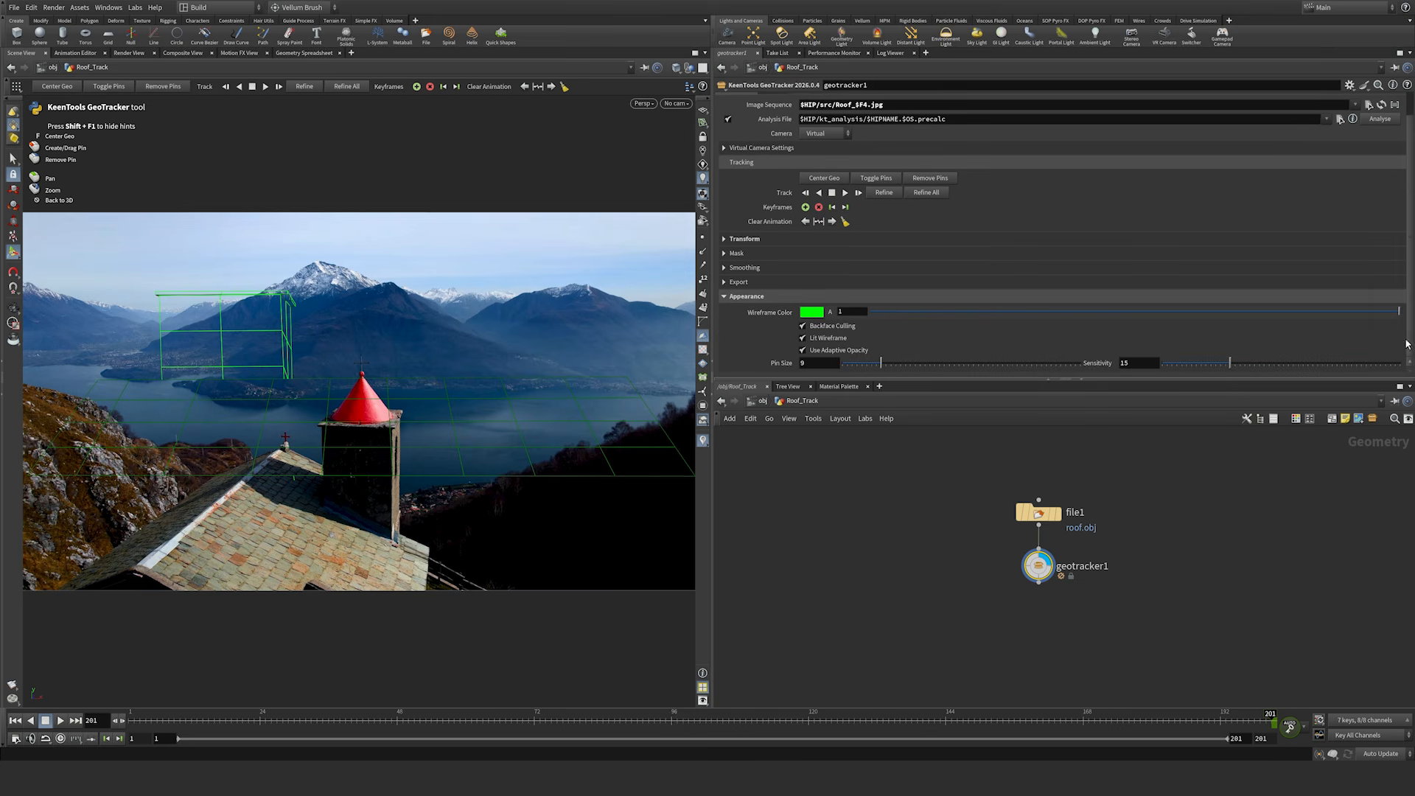
{"action": "left_click", "coordinate": [803, 337]}
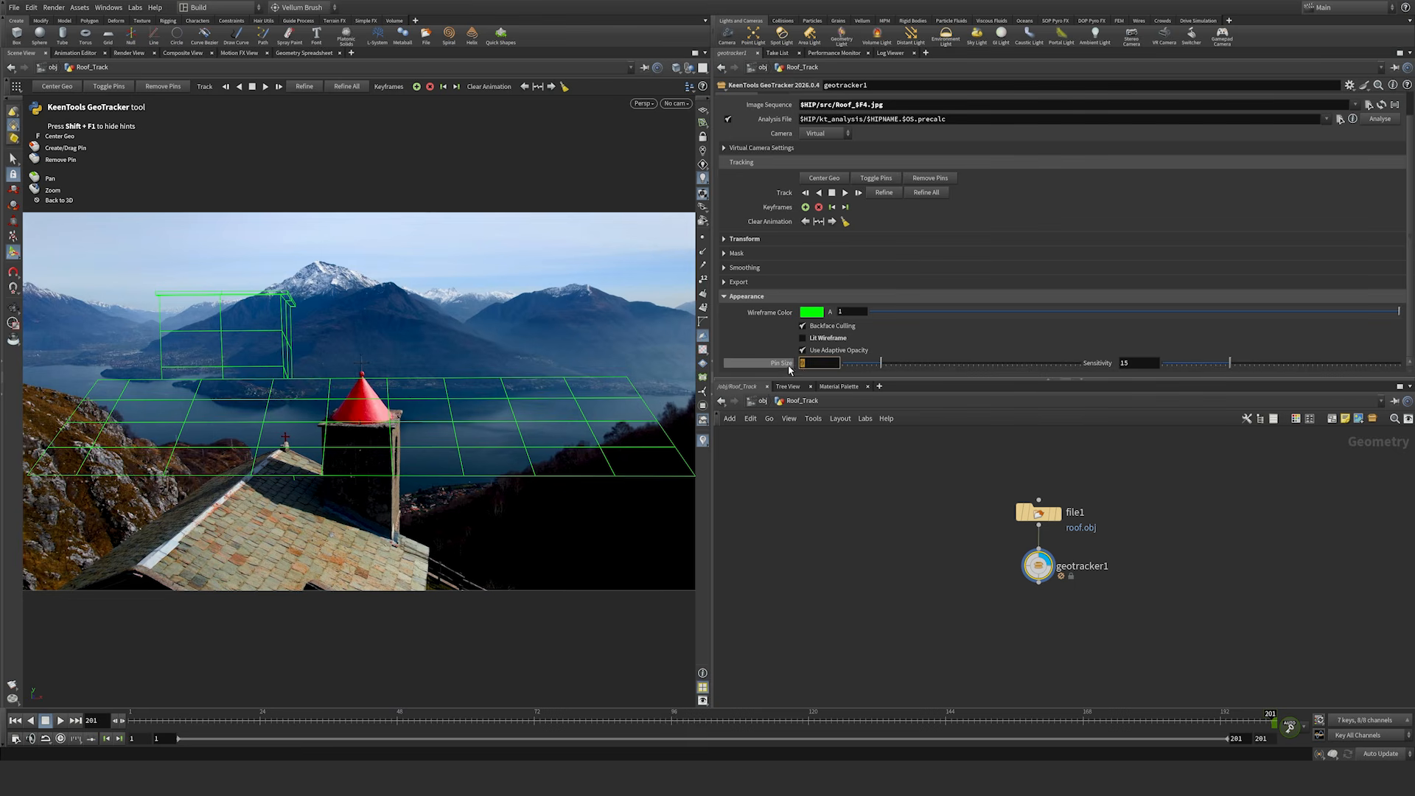
{"action": "left_click", "coordinate": [813, 365]}
{"action": "key", "text": "Tab"}
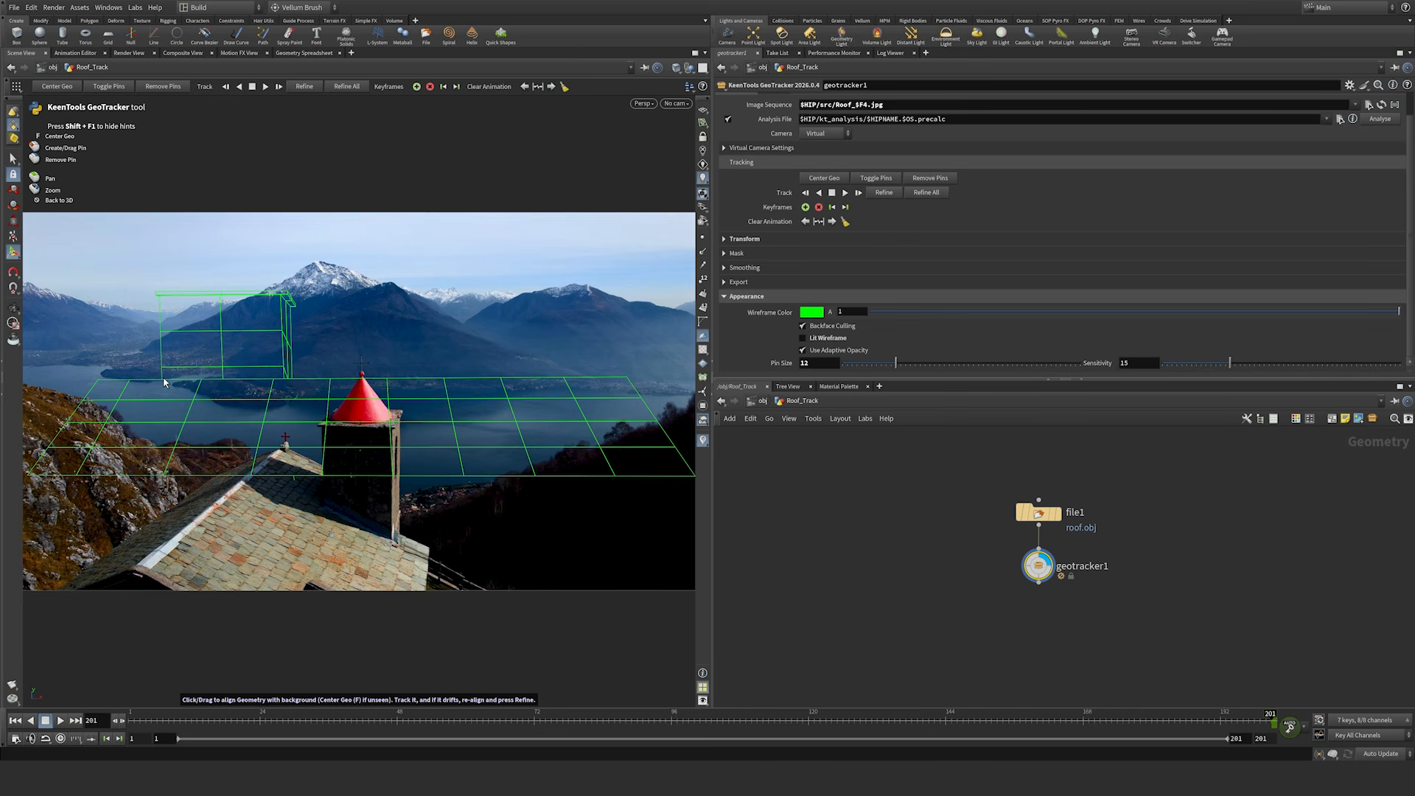
Step: Pin the roof geometry to the chapel at frame 201, matching the bell tower corners, roof ridge and eave corners to the footage
{"action": "left_click_drag", "start_coordinate": [164, 382], "coordinate": [324, 496]}
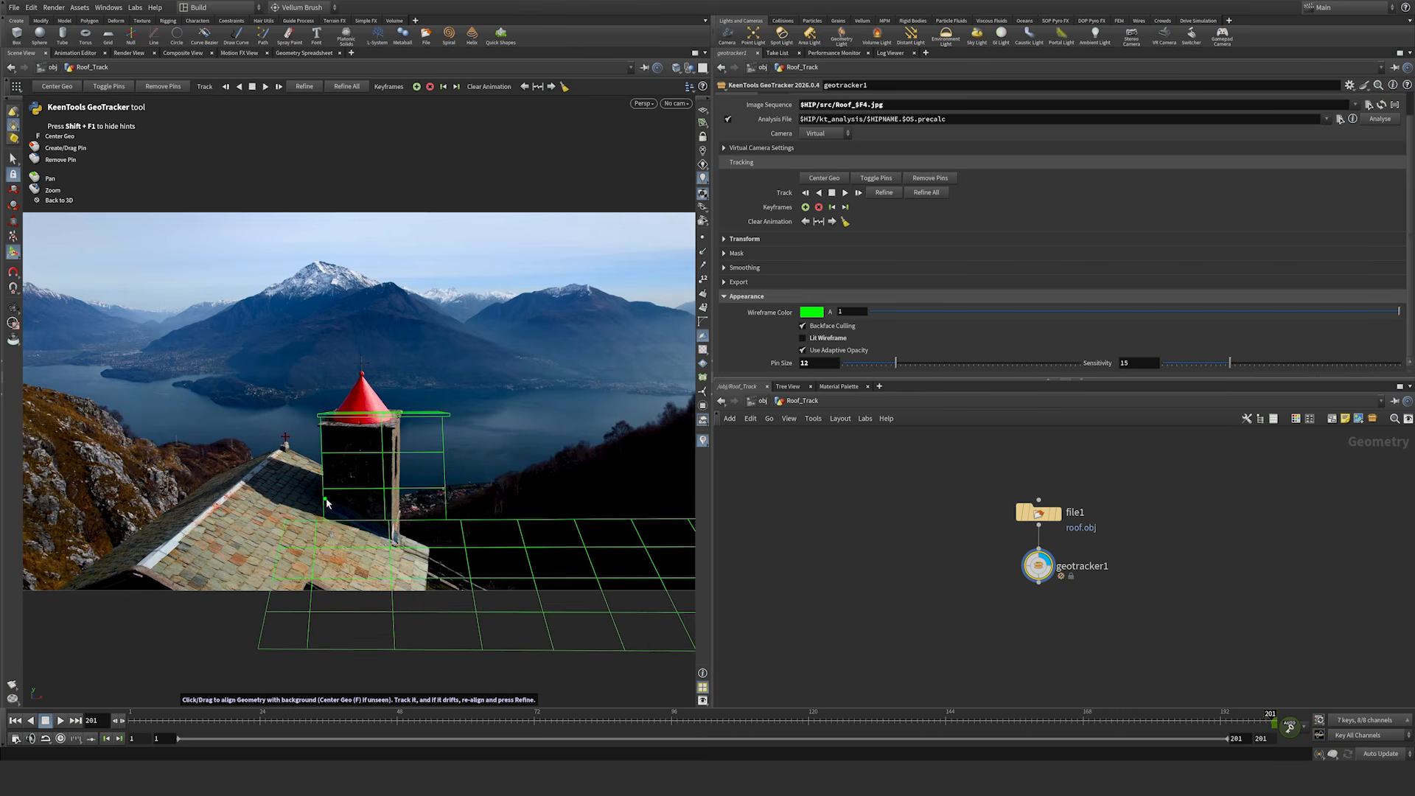
{"action": "left_click_drag", "start_coordinate": [449, 519], "coordinate": [243, 594]}
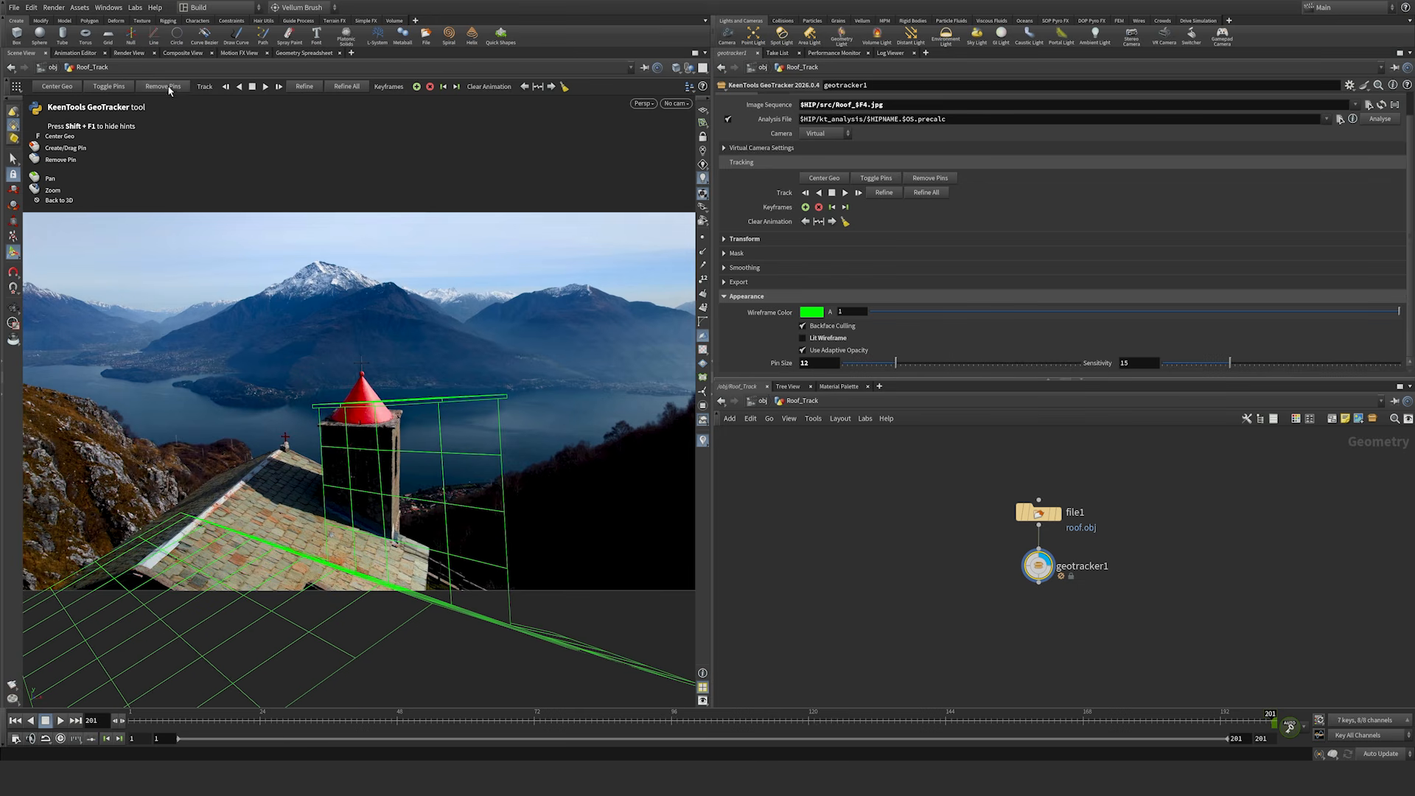
{"action": "left_click_drag", "start_coordinate": [315, 410], "coordinate": [319, 424]}
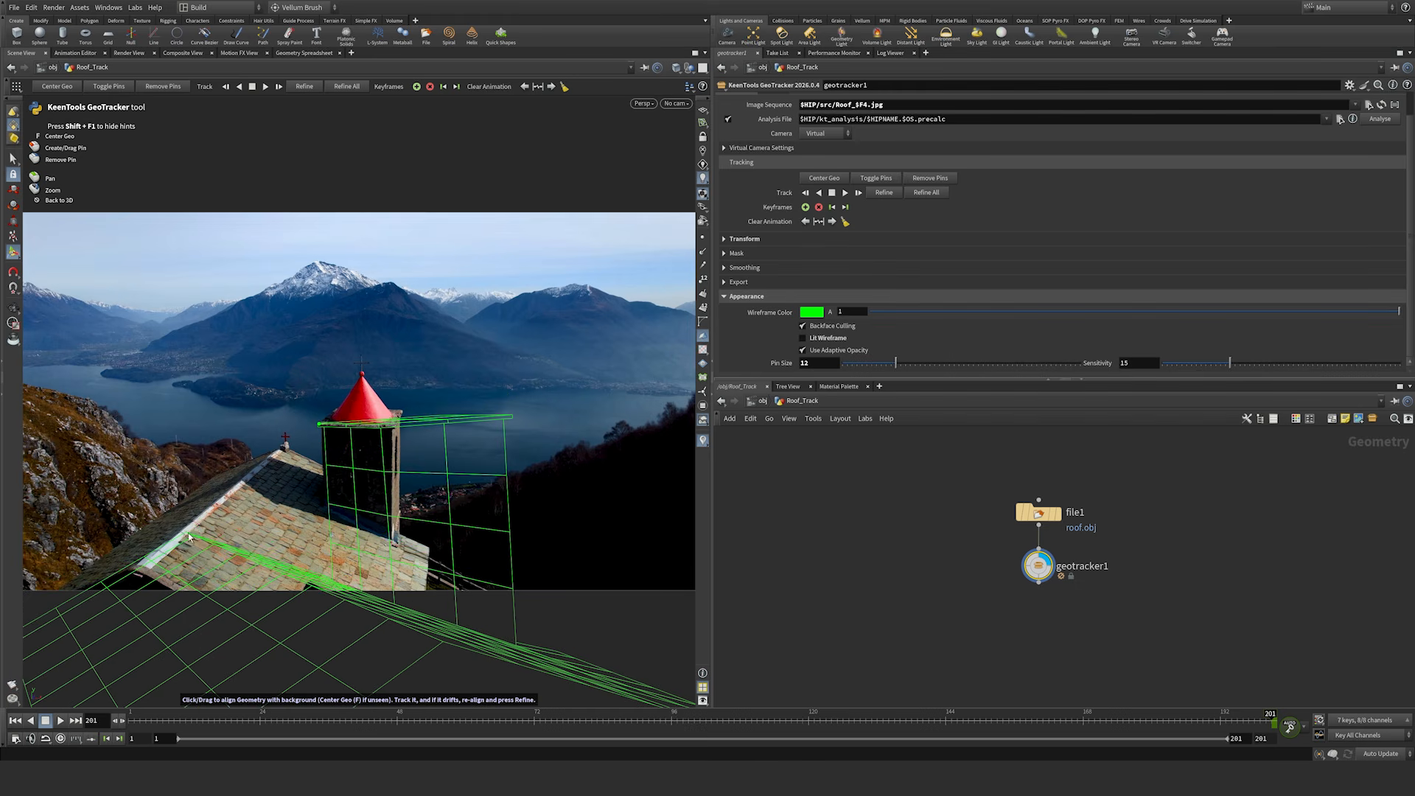
{"action": "left_click_drag", "start_coordinate": [189, 535], "coordinate": [263, 470]}
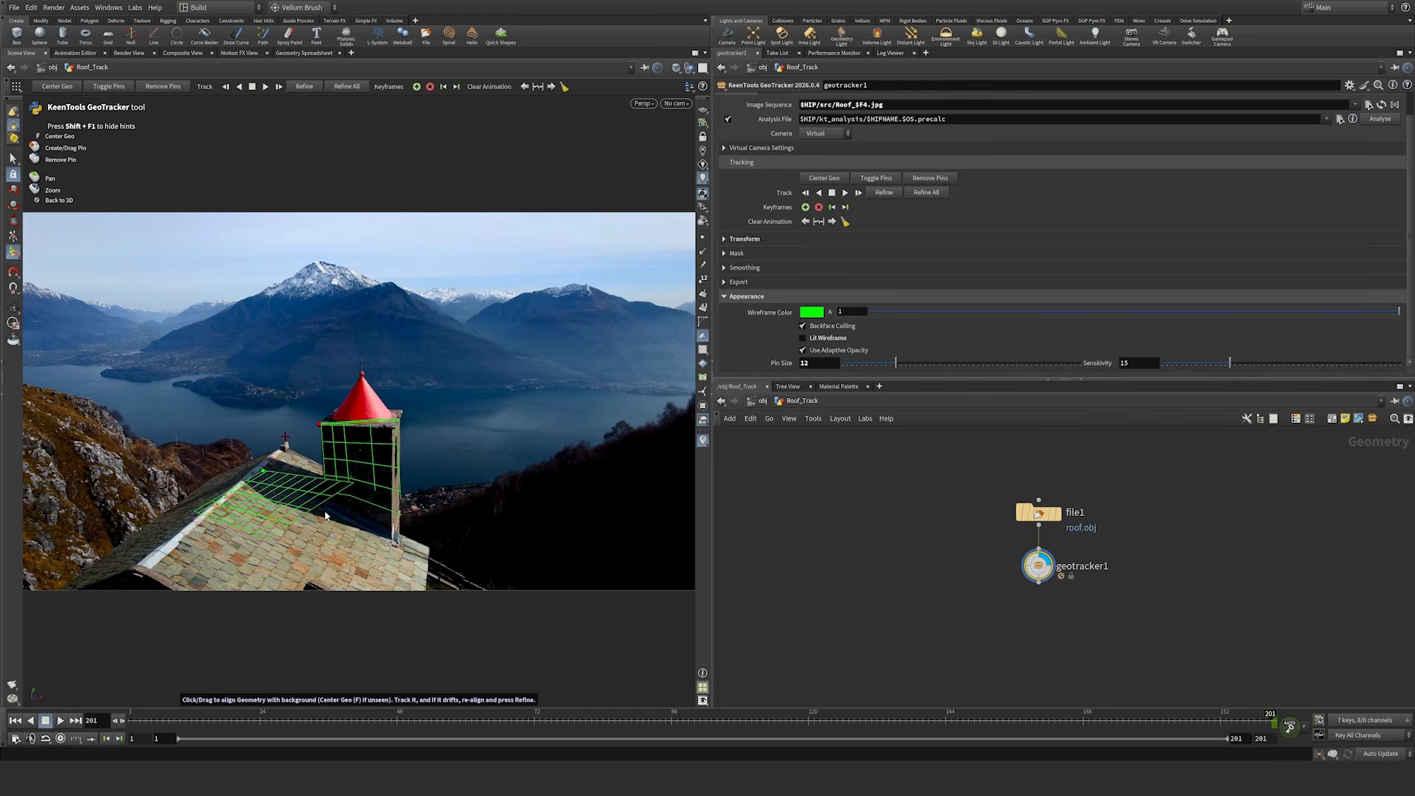
{"action": "left_click_drag", "start_coordinate": [352, 484], "coordinate": [139, 569]}
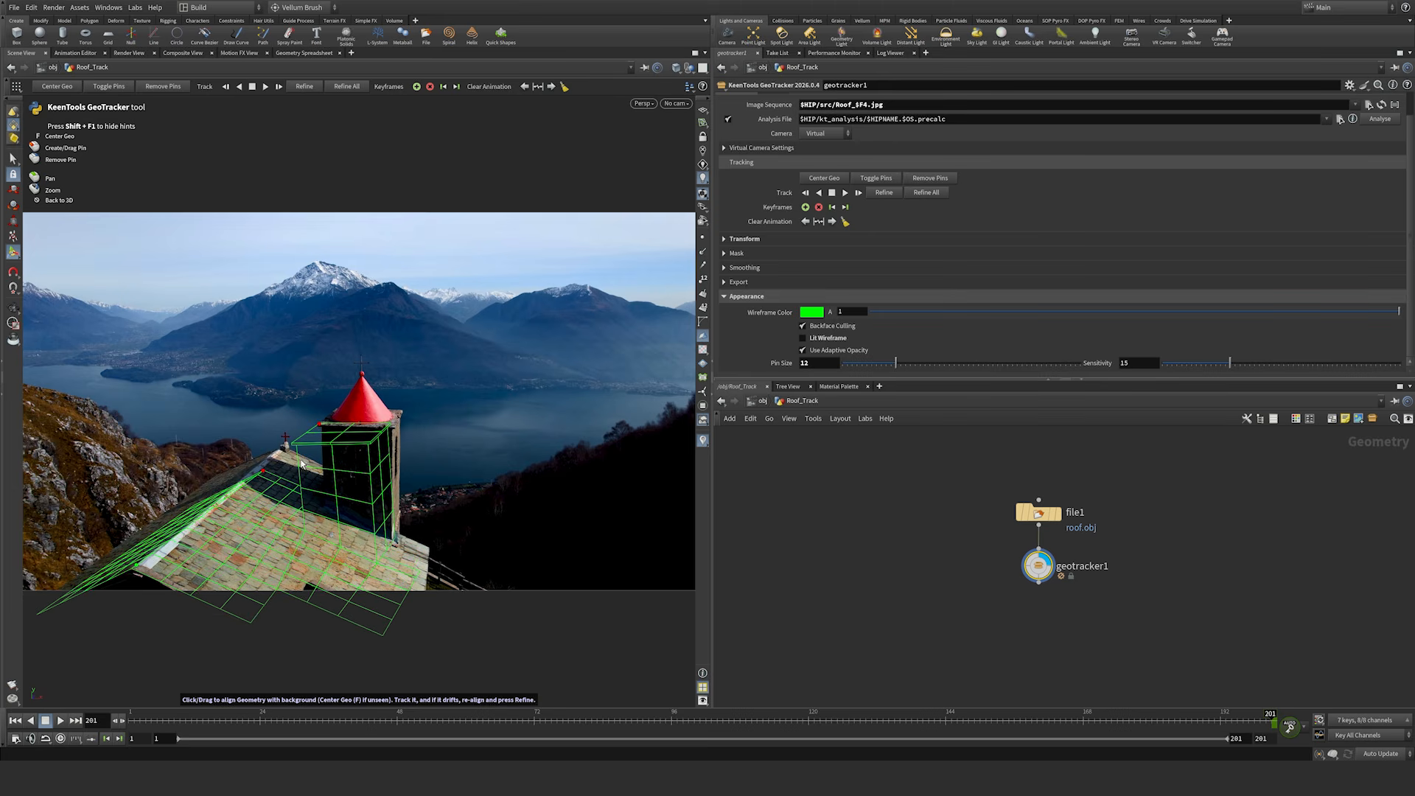
{"action": "left_click_drag", "start_coordinate": [263, 470], "coordinate": [342, 410]}
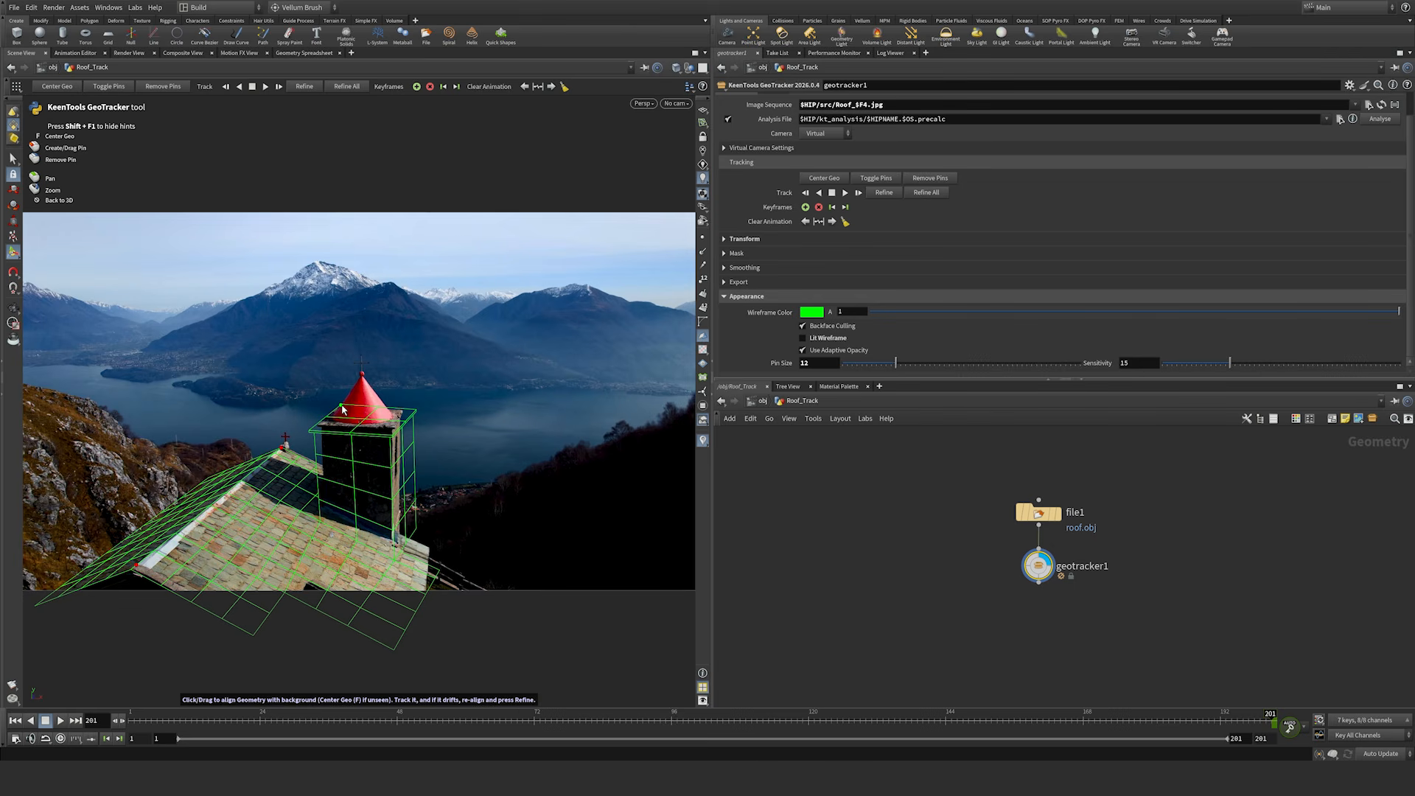
{"action": "left_click_drag", "start_coordinate": [394, 439], "coordinate": [397, 434]}
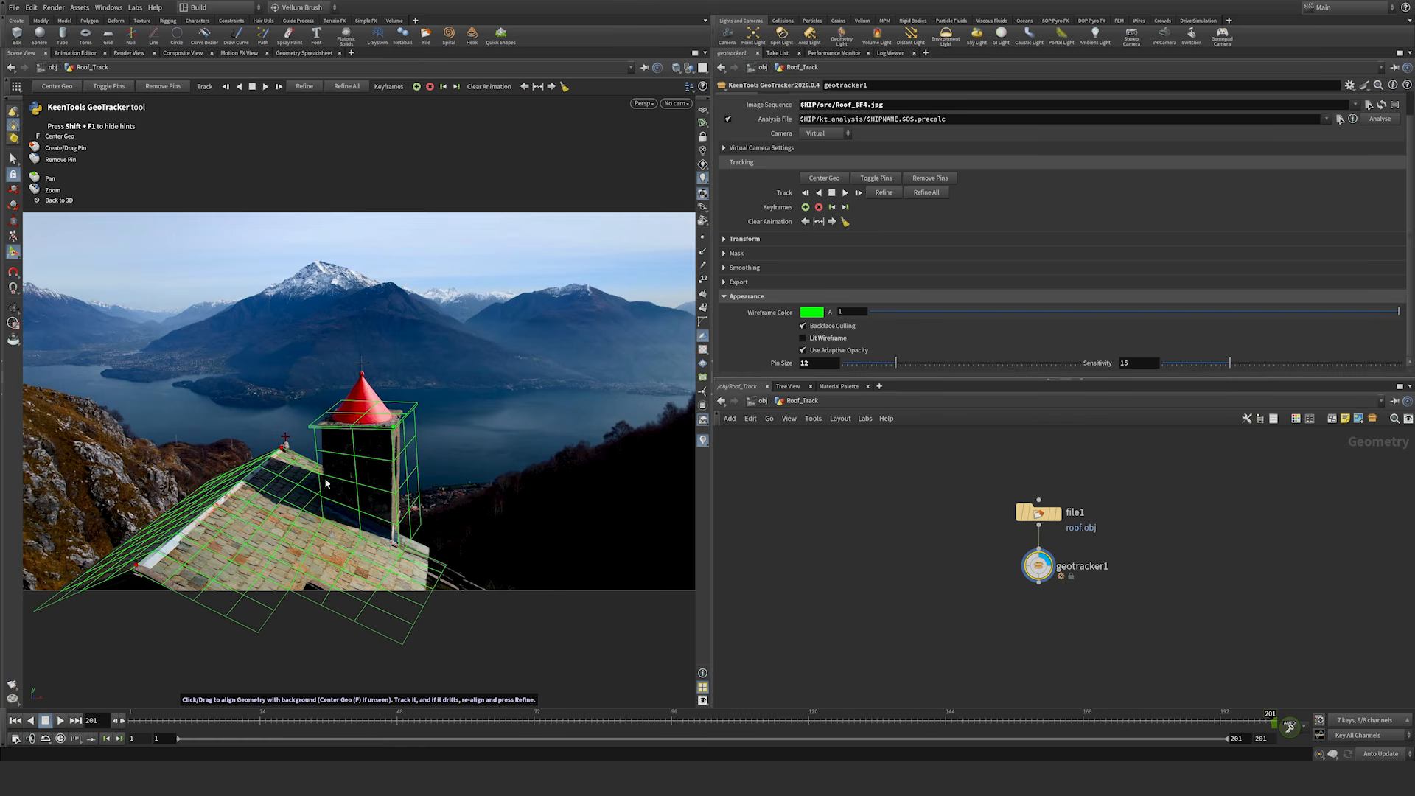
{"action": "left_click_drag", "start_coordinate": [136, 566], "coordinate": [139, 564]}
{"action": "left_click_drag", "start_coordinate": [281, 447], "coordinate": [283, 446]}
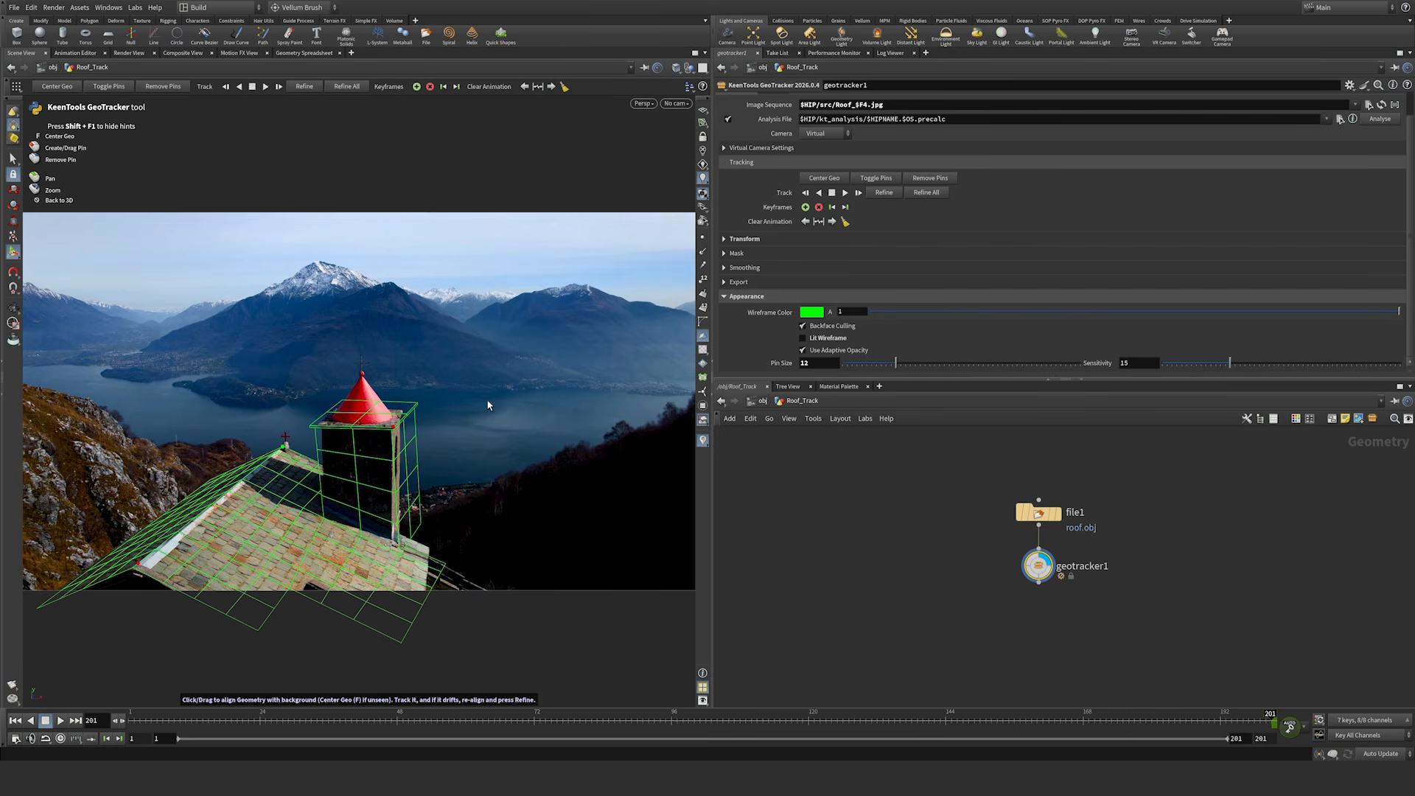
Step: Enable Estimate Focal Length in the virtual camera settings and adjust the roof's ridge and eave pins to fit the footage
{"action": "left_click", "coordinate": [725, 148]}
{"action": "left_click", "coordinate": [803, 177]}
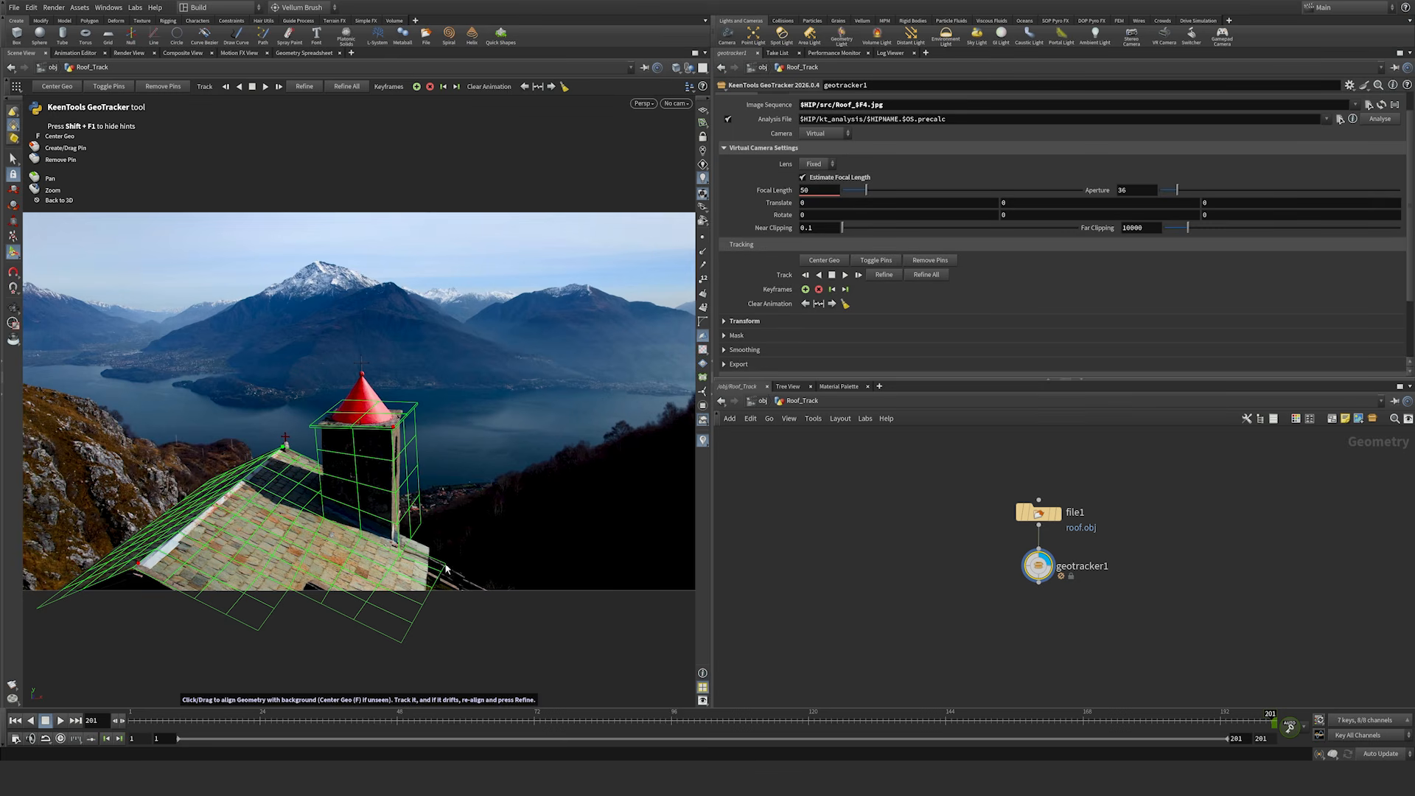
{"action": "left_click_drag", "start_coordinate": [445, 568], "coordinate": [430, 551]}
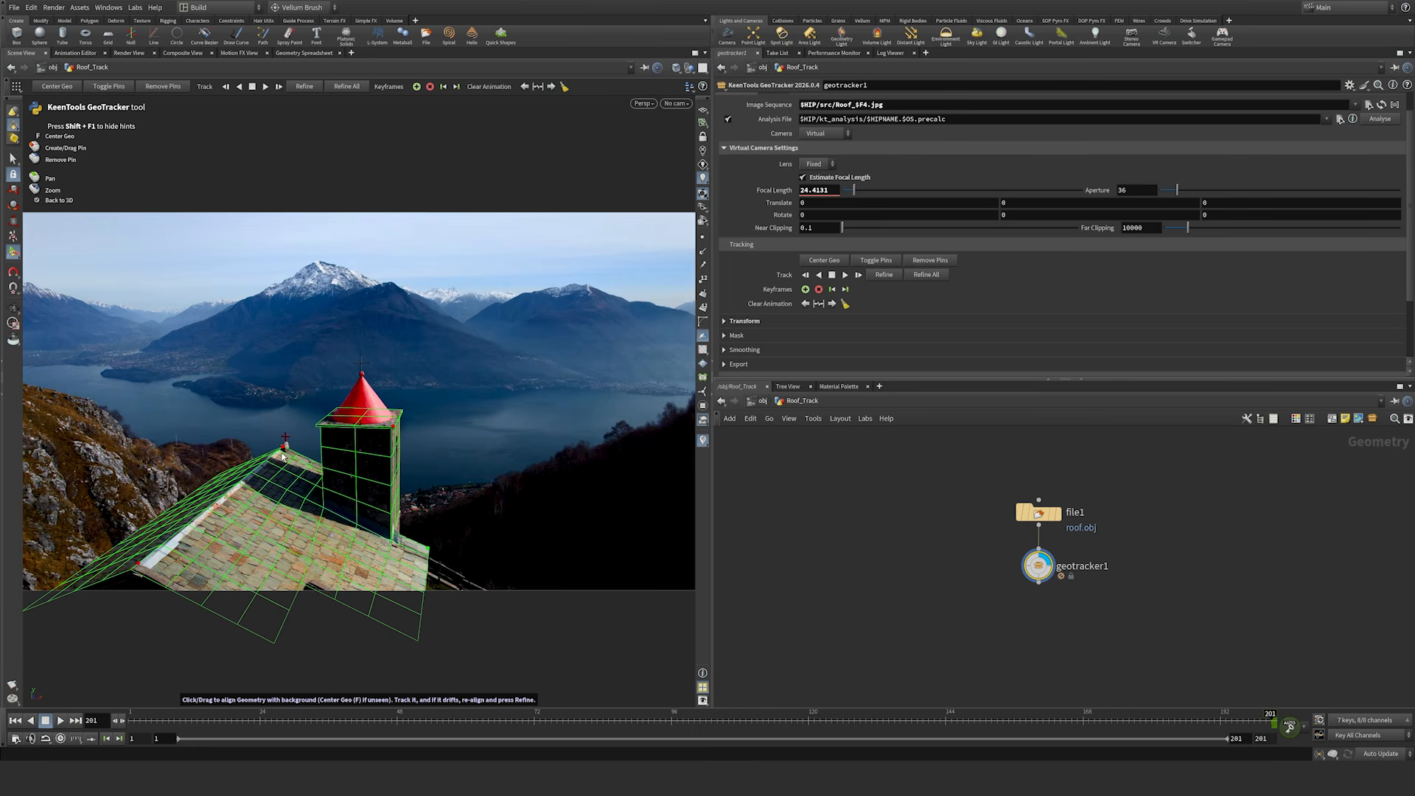
{"action": "left_click_drag", "start_coordinate": [283, 451], "coordinate": [285, 452]}
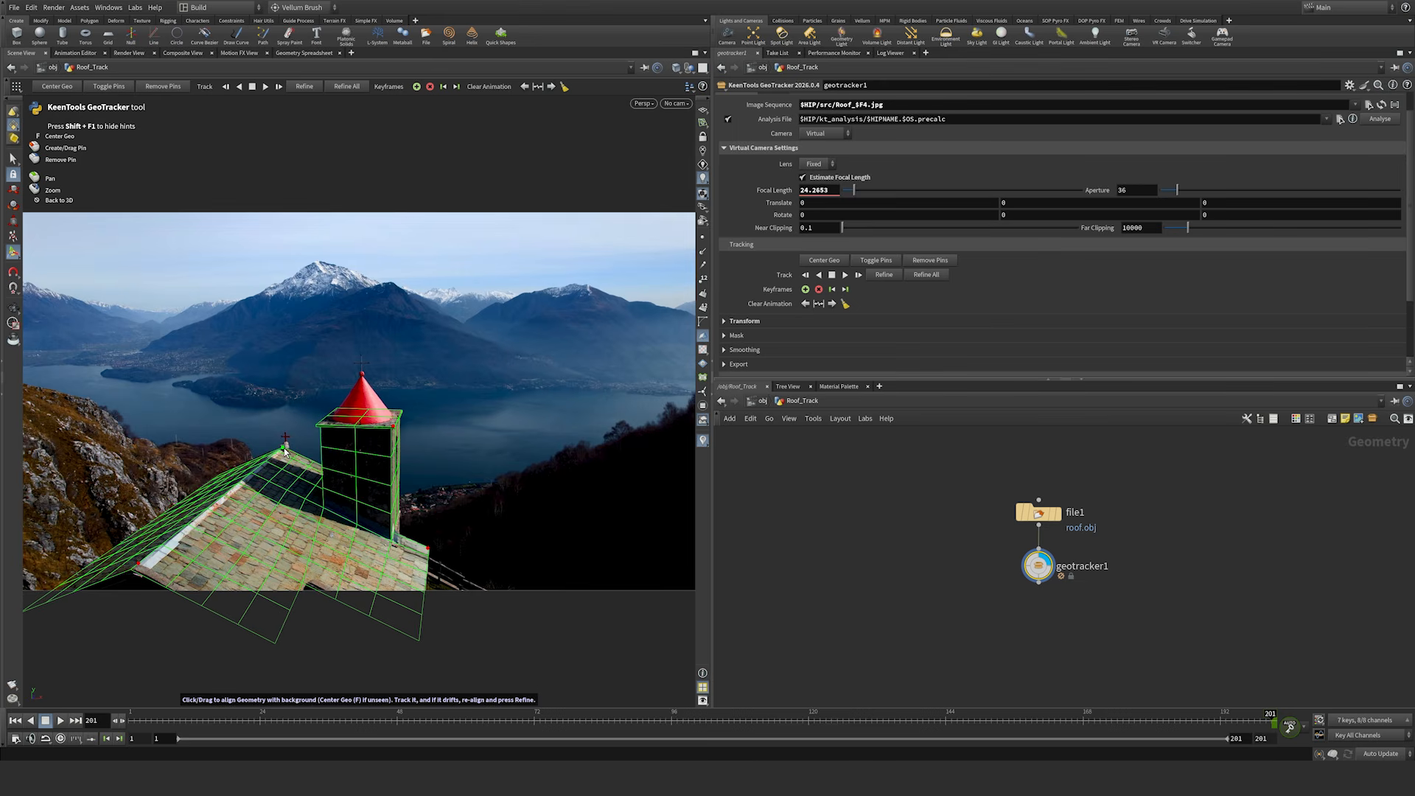
{"action": "left_click_drag", "start_coordinate": [138, 563], "coordinate": [139, 563]}
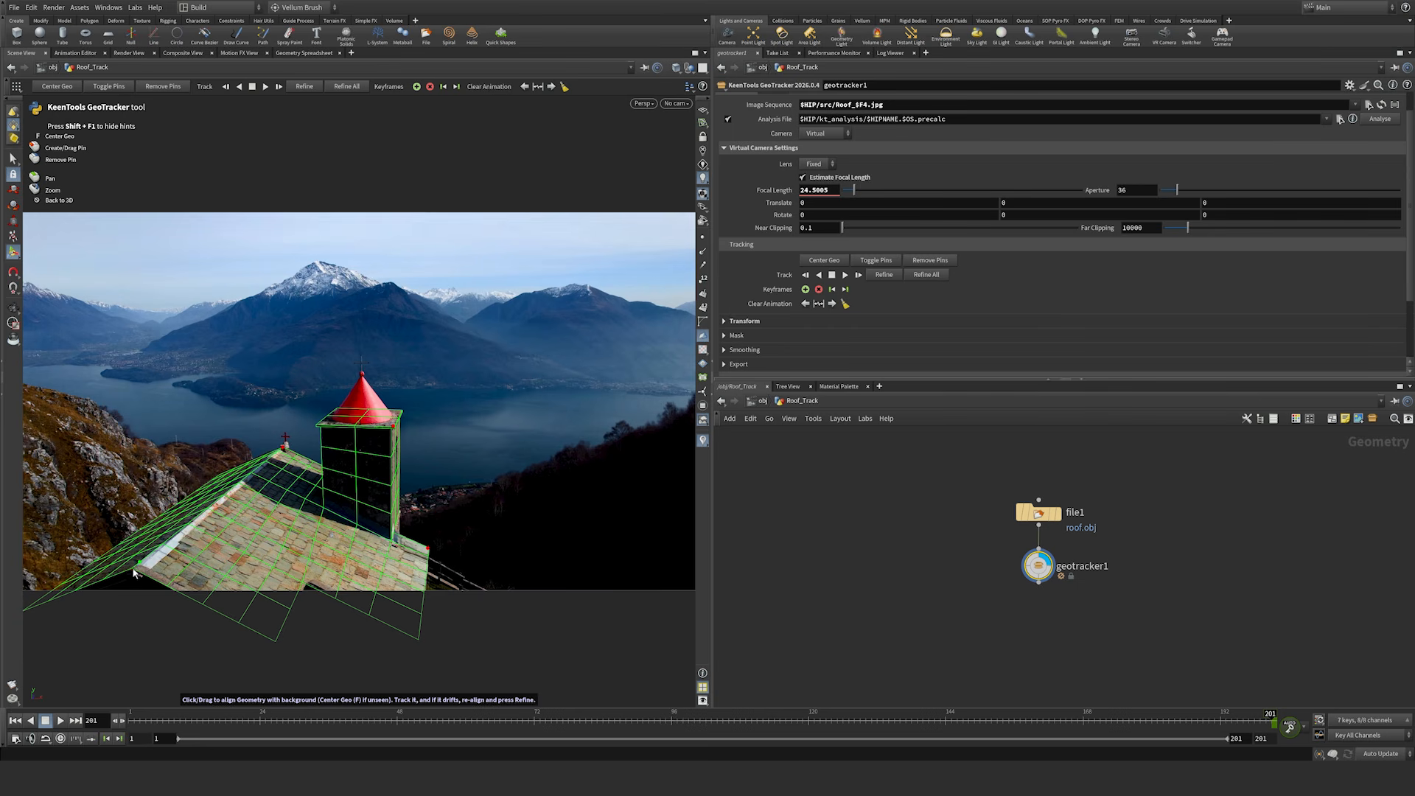
{"action": "left_click_drag", "start_coordinate": [302, 586], "coordinate": [309, 583]}
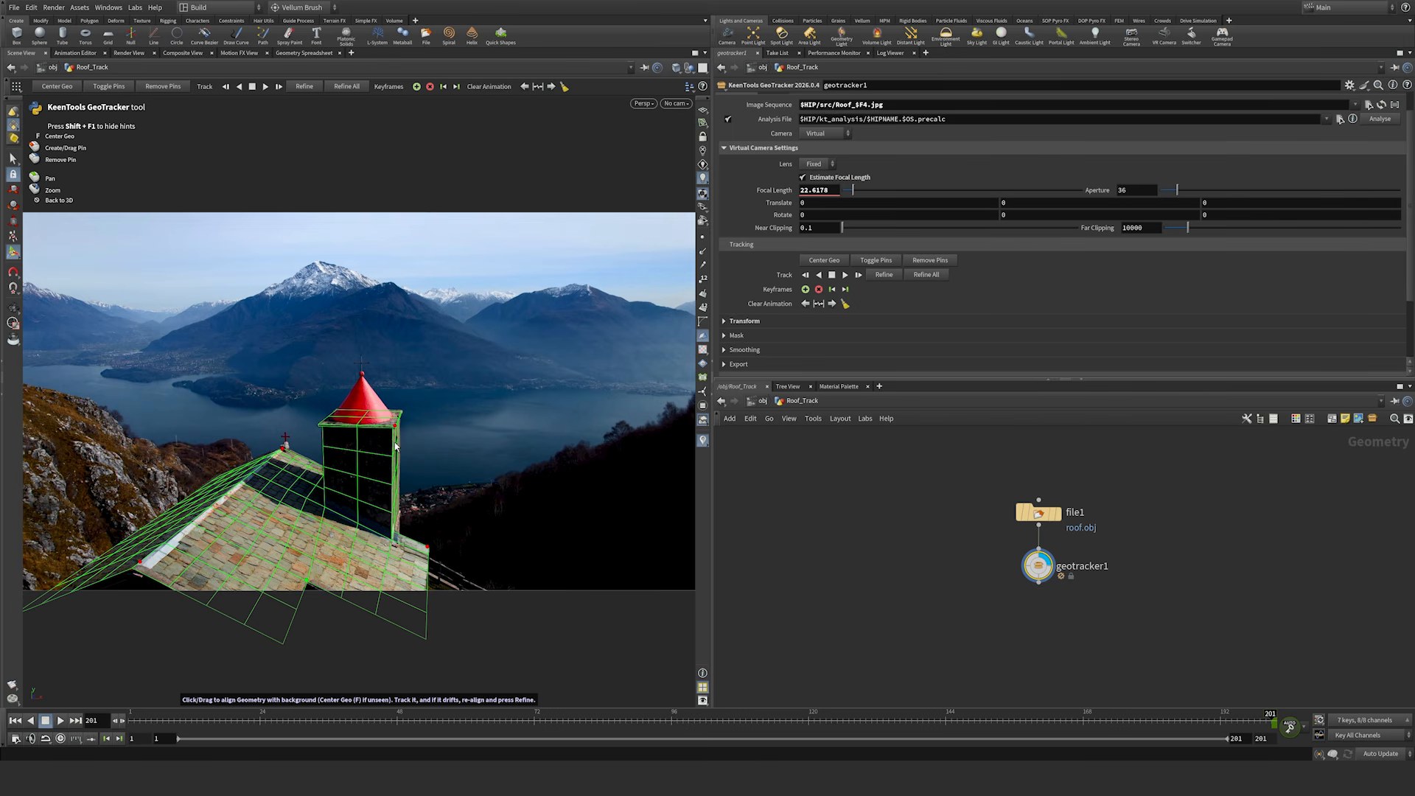
Step: Fine-tune the alignment with pins on the bell tower's upper corners and base and on the tip of the roof ridge
{"action": "left_click_drag", "start_coordinate": [397, 431], "coordinate": [401, 430]}
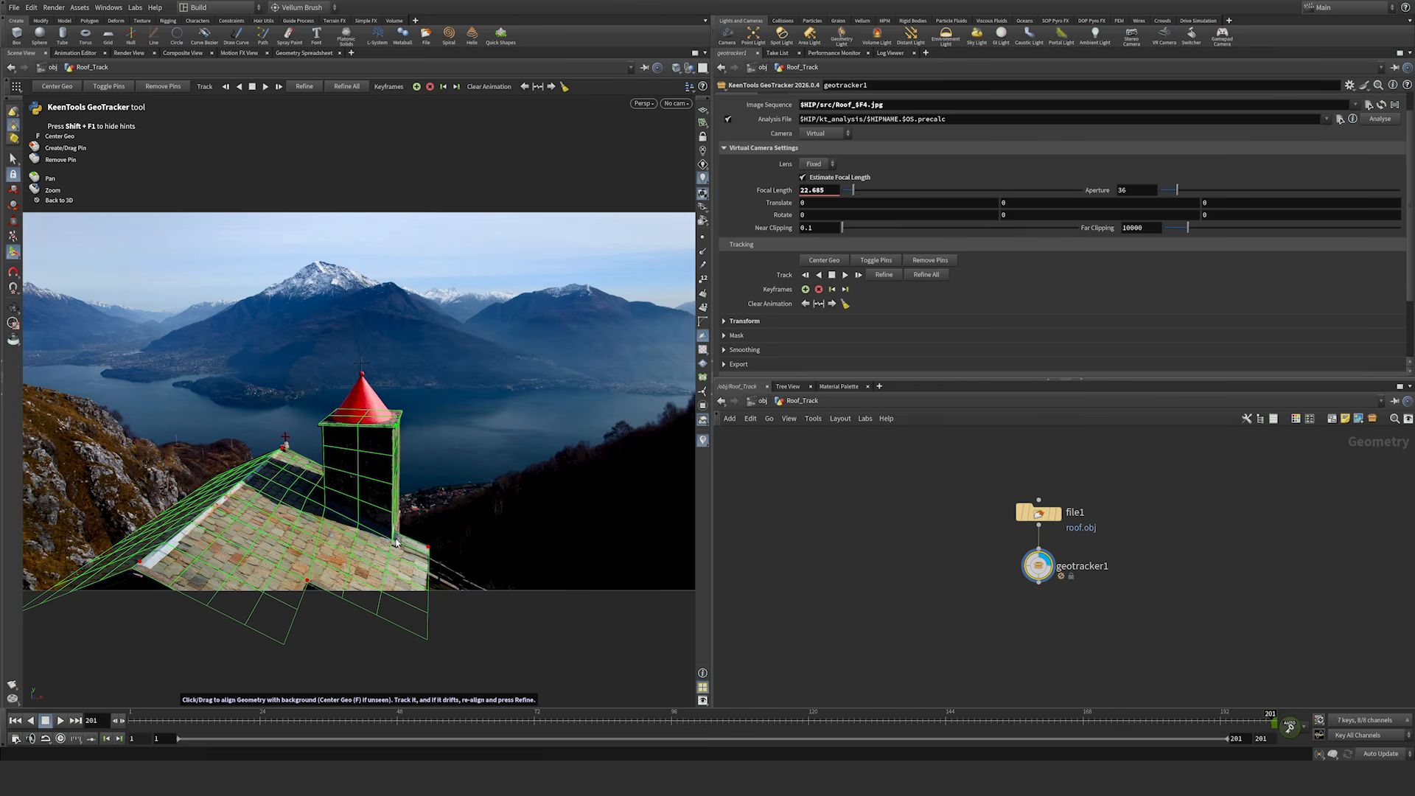
{"action": "left_click_drag", "start_coordinate": [391, 541], "coordinate": [392, 543]}
{"action": "left_click", "coordinate": [319, 425]}
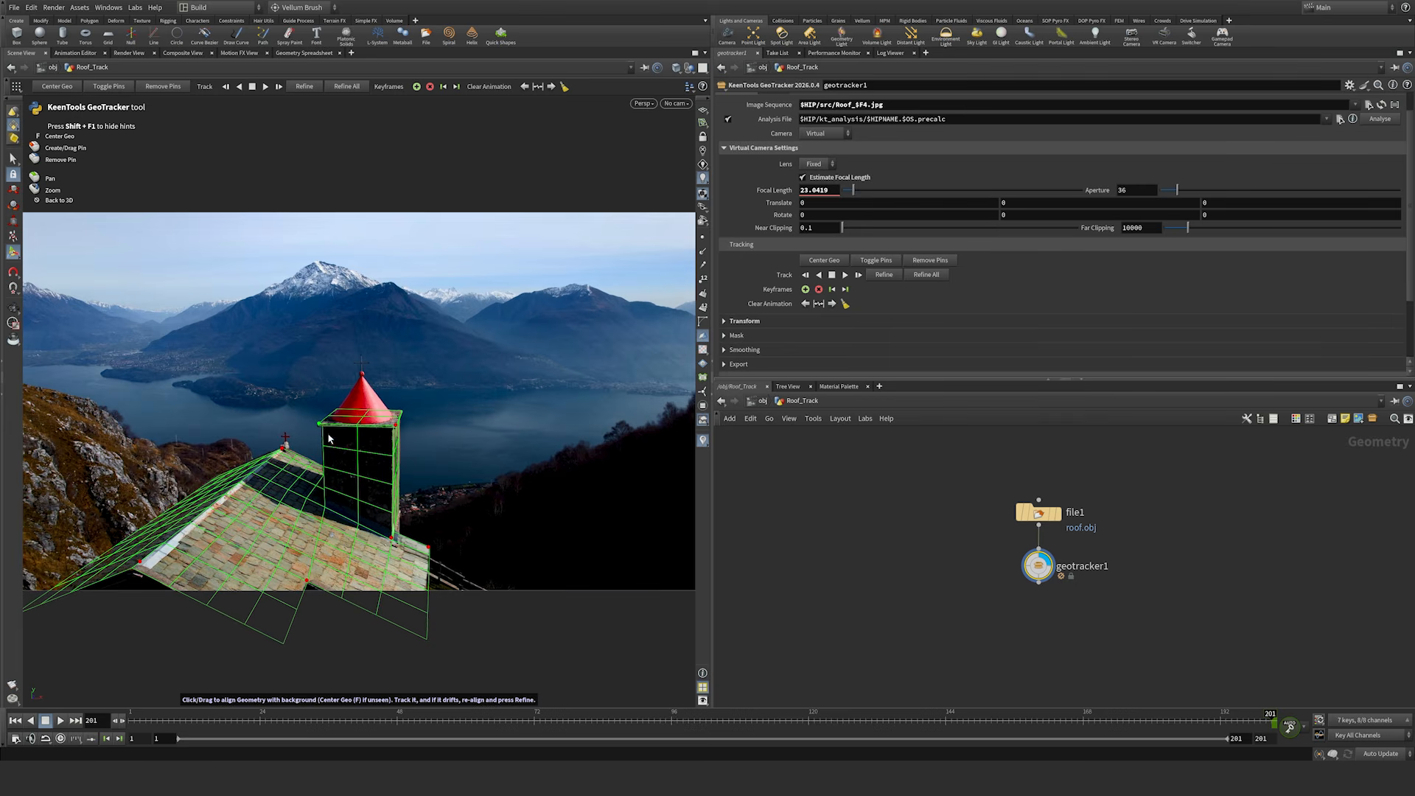
{"action": "left_click", "coordinate": [285, 448]}
{"action": "left_click_drag", "start_coordinate": [284, 449], "coordinate": [286, 447]}
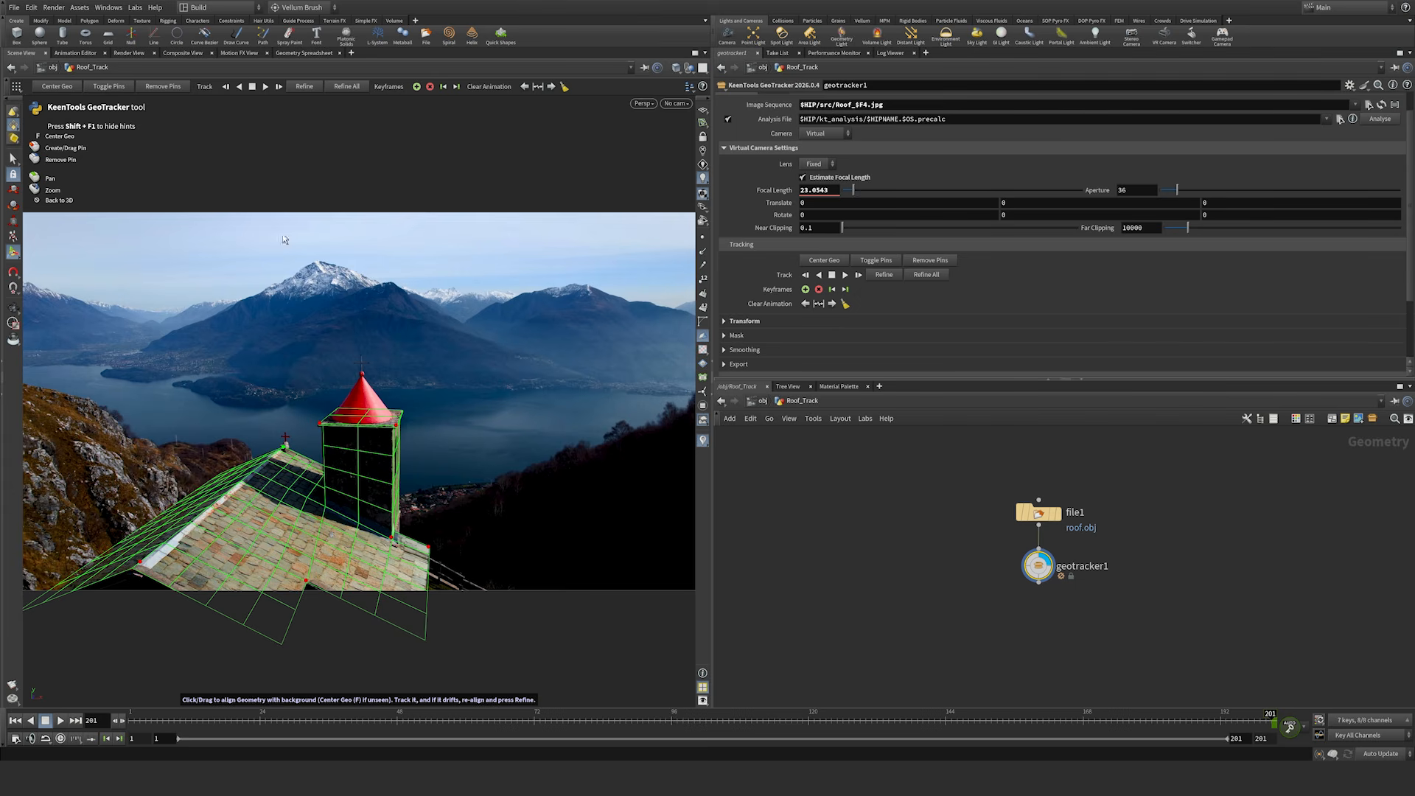
Step: Toggle the pins, disable Estimate Focal Length and track the roof backward from frame 201 to frame 1
{"action": "left_click", "coordinate": [109, 87]}
{"action": "left_click", "coordinate": [803, 179]}
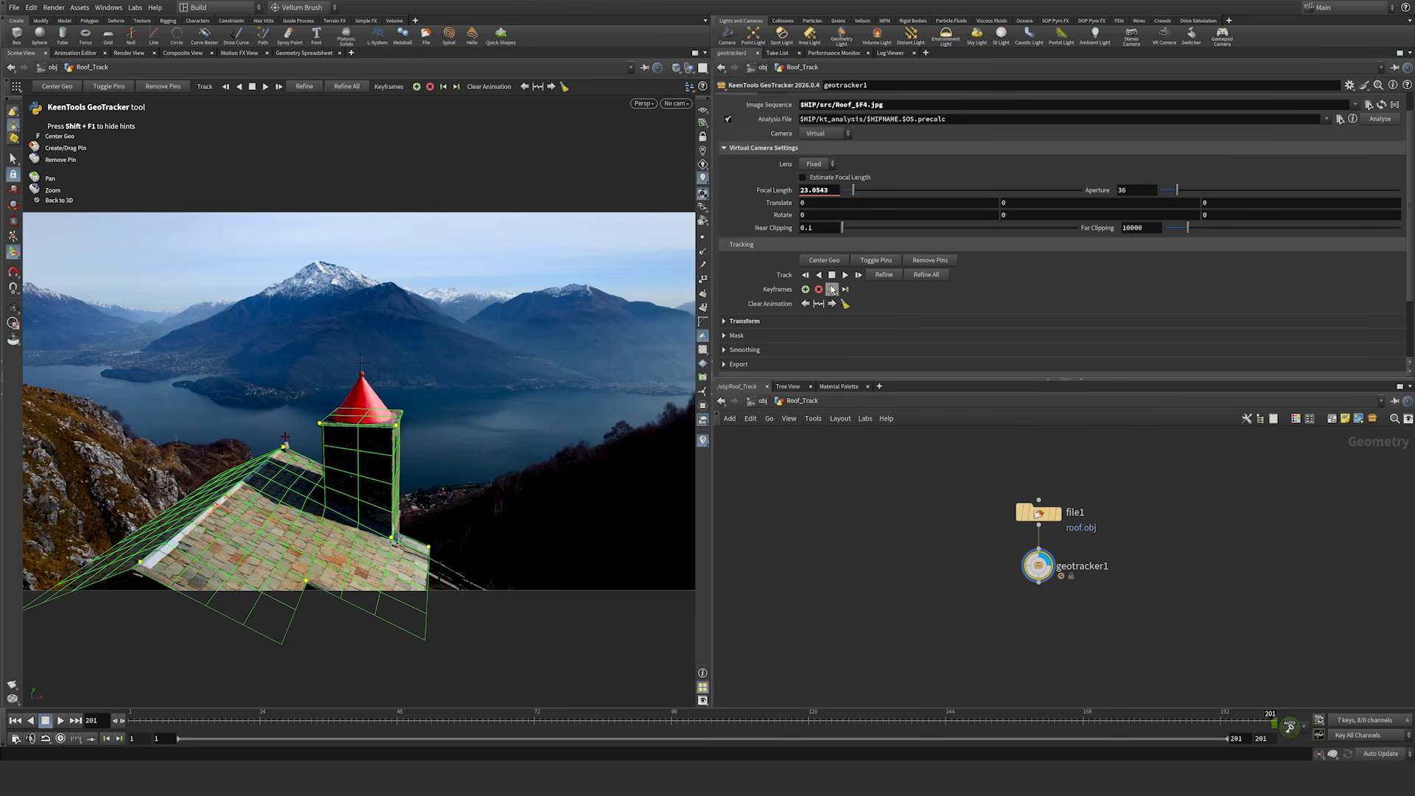
{"action": "left_click", "coordinate": [819, 275]}
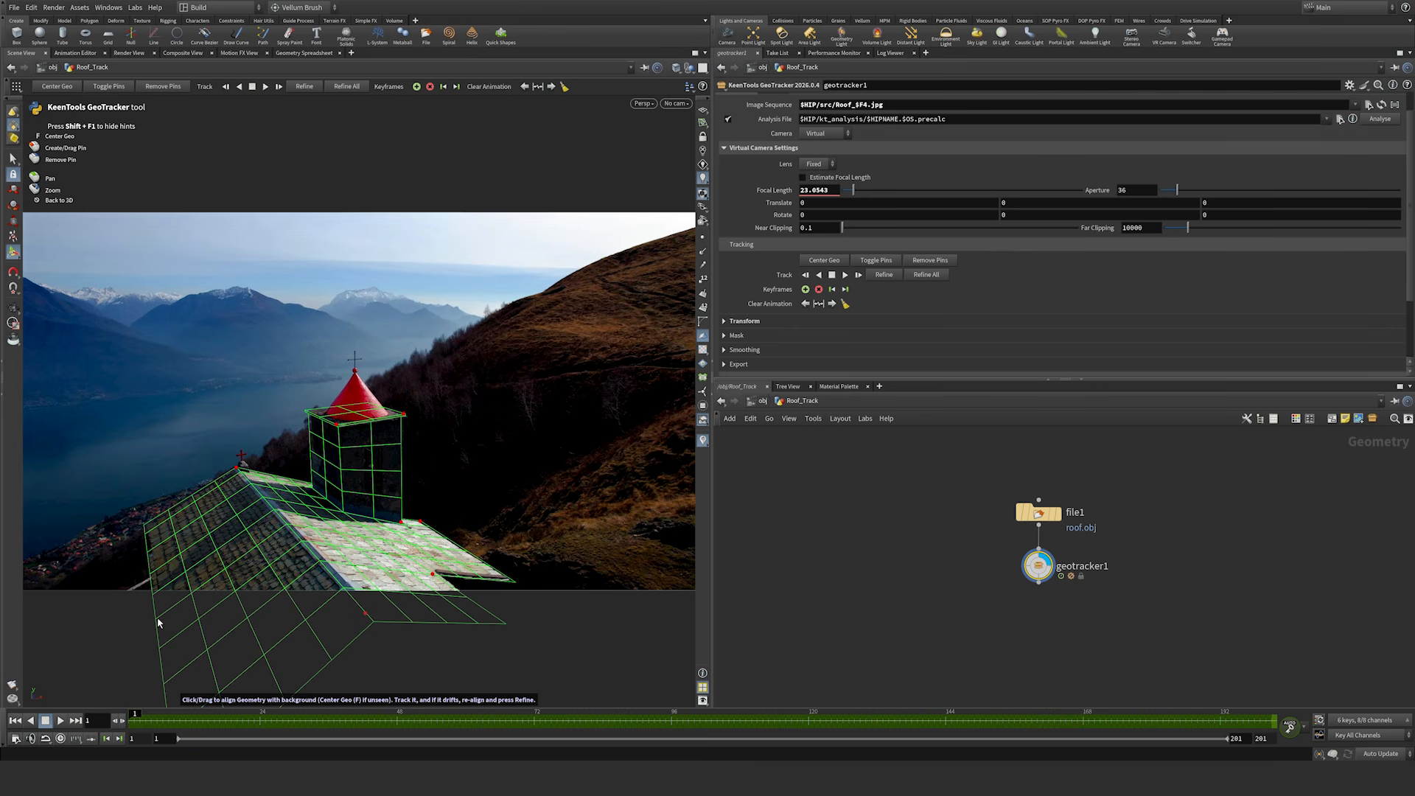
Step: Correct the roof's drifted eave and corner pins at frame 1 and refine the track
{"action": "left_click_drag", "start_coordinate": [160, 621], "coordinate": [165, 615]}
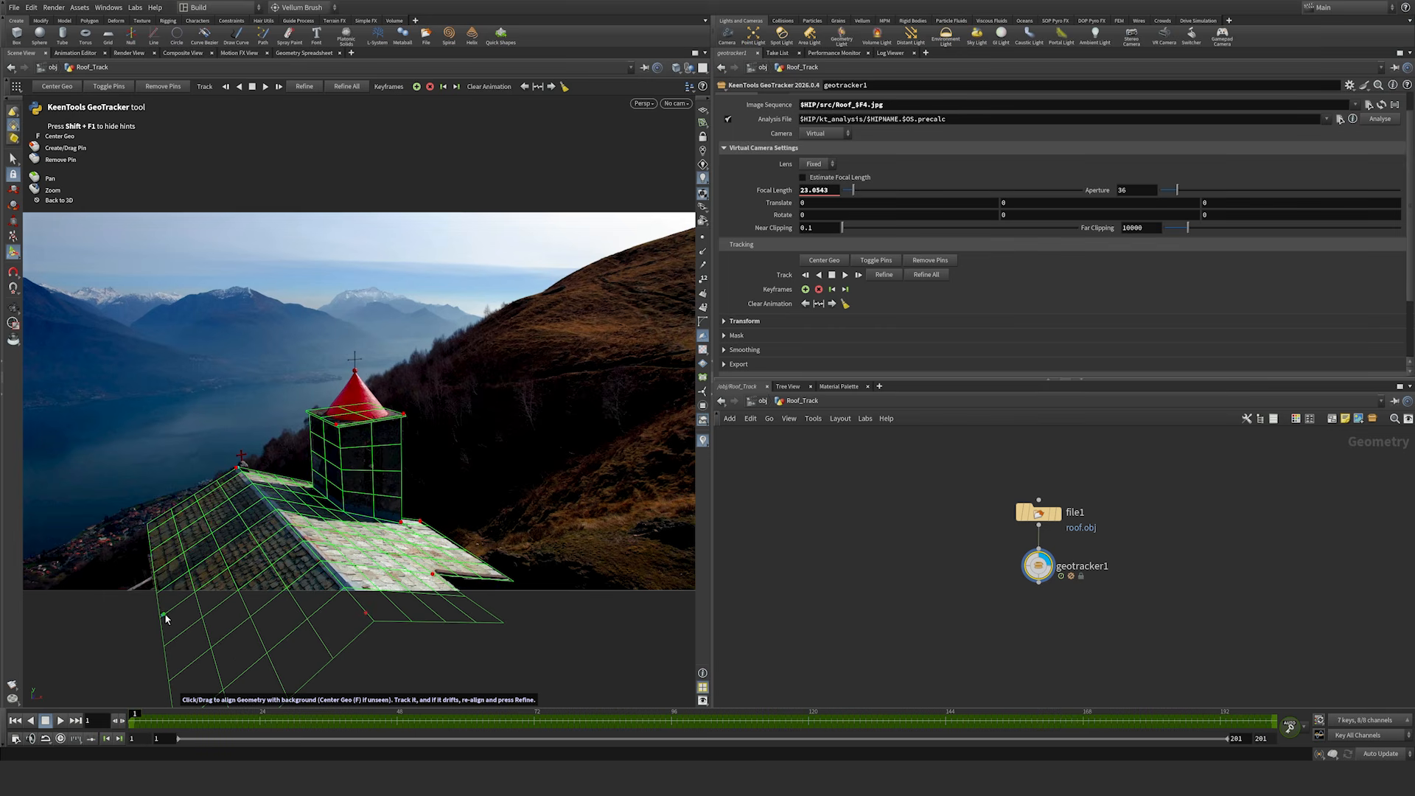
{"action": "left_click_drag", "start_coordinate": [432, 573], "coordinate": [436, 571]}
{"action": "left_click_drag", "start_coordinate": [367, 615], "coordinate": [373, 611]}
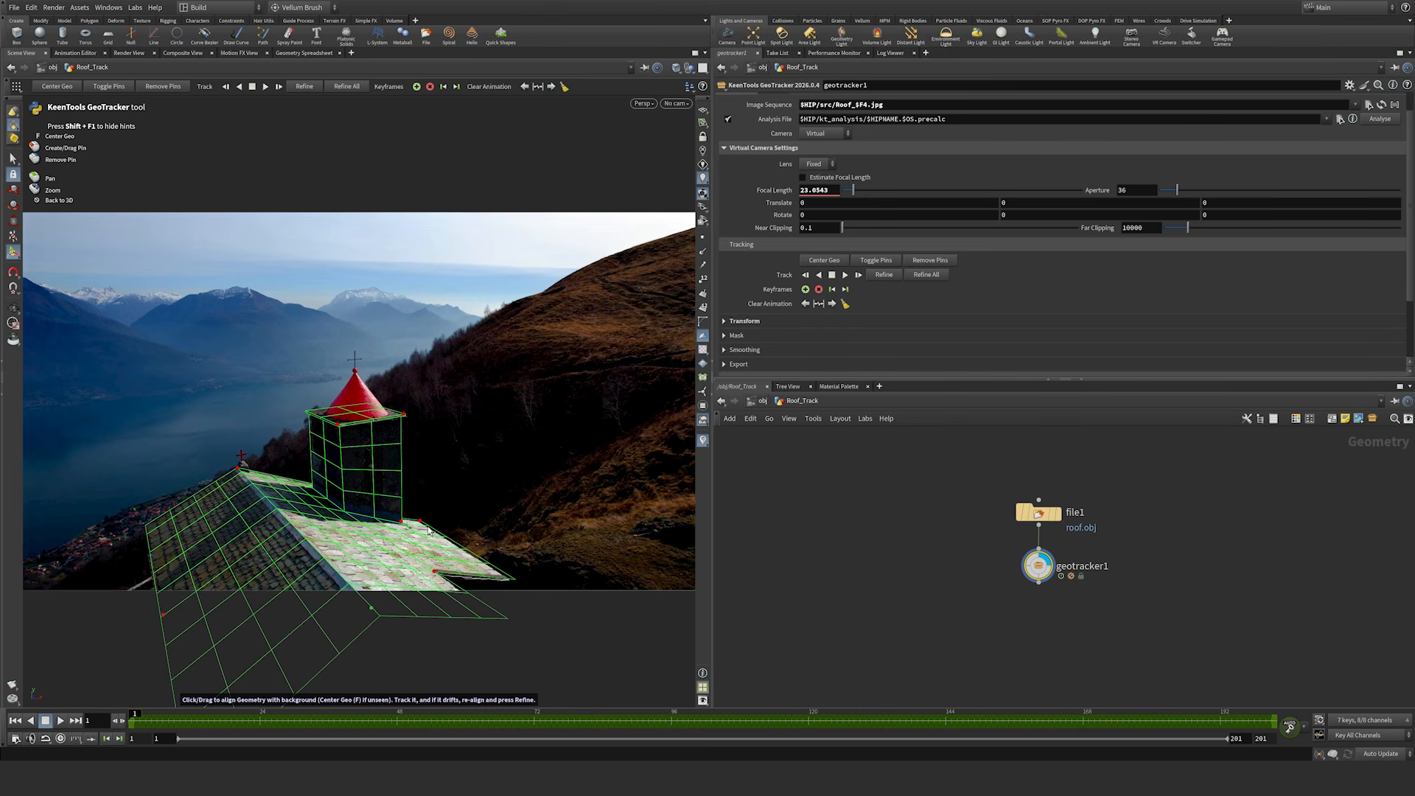
{"action": "left_click_drag", "start_coordinate": [421, 522], "coordinate": [417, 527]}
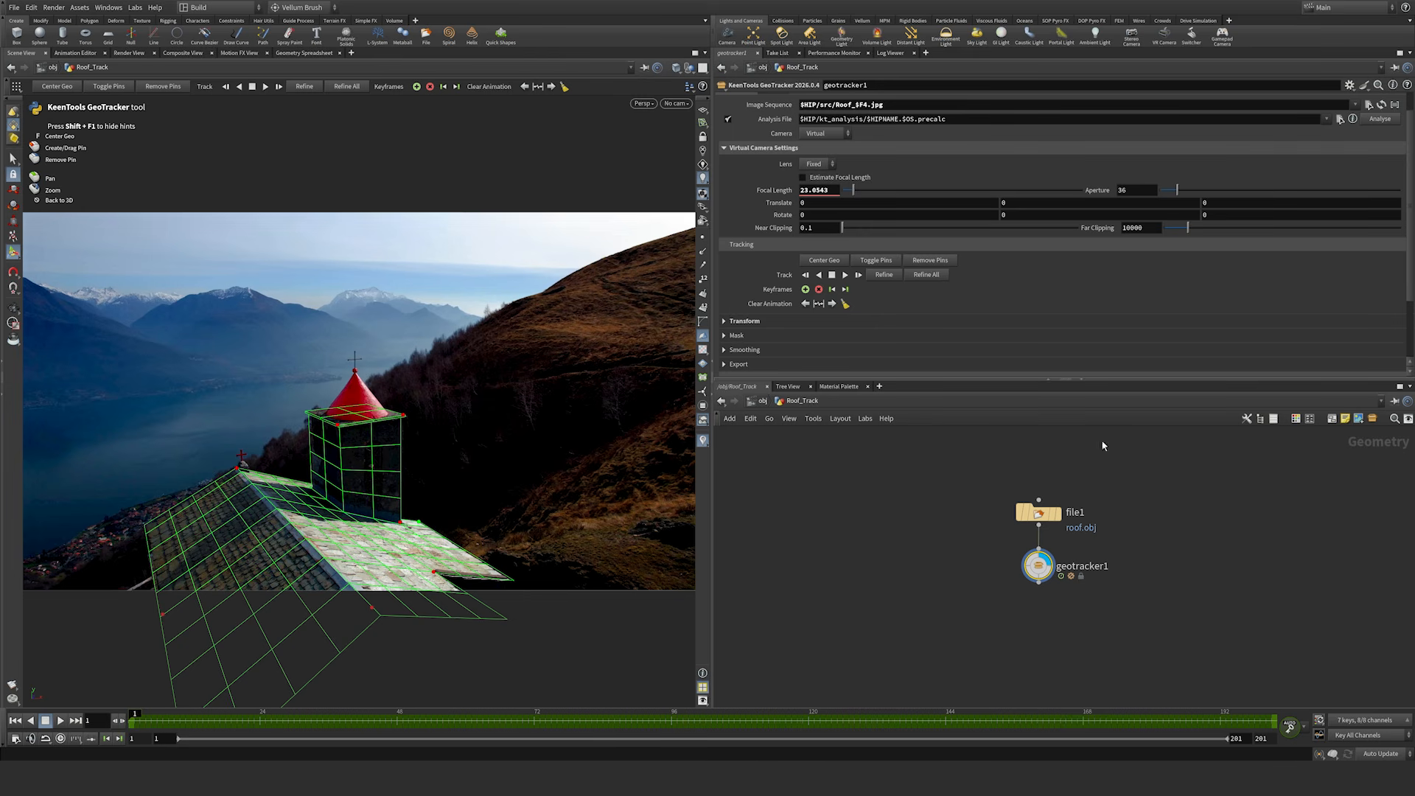
{"action": "left_click", "coordinate": [883, 275]}
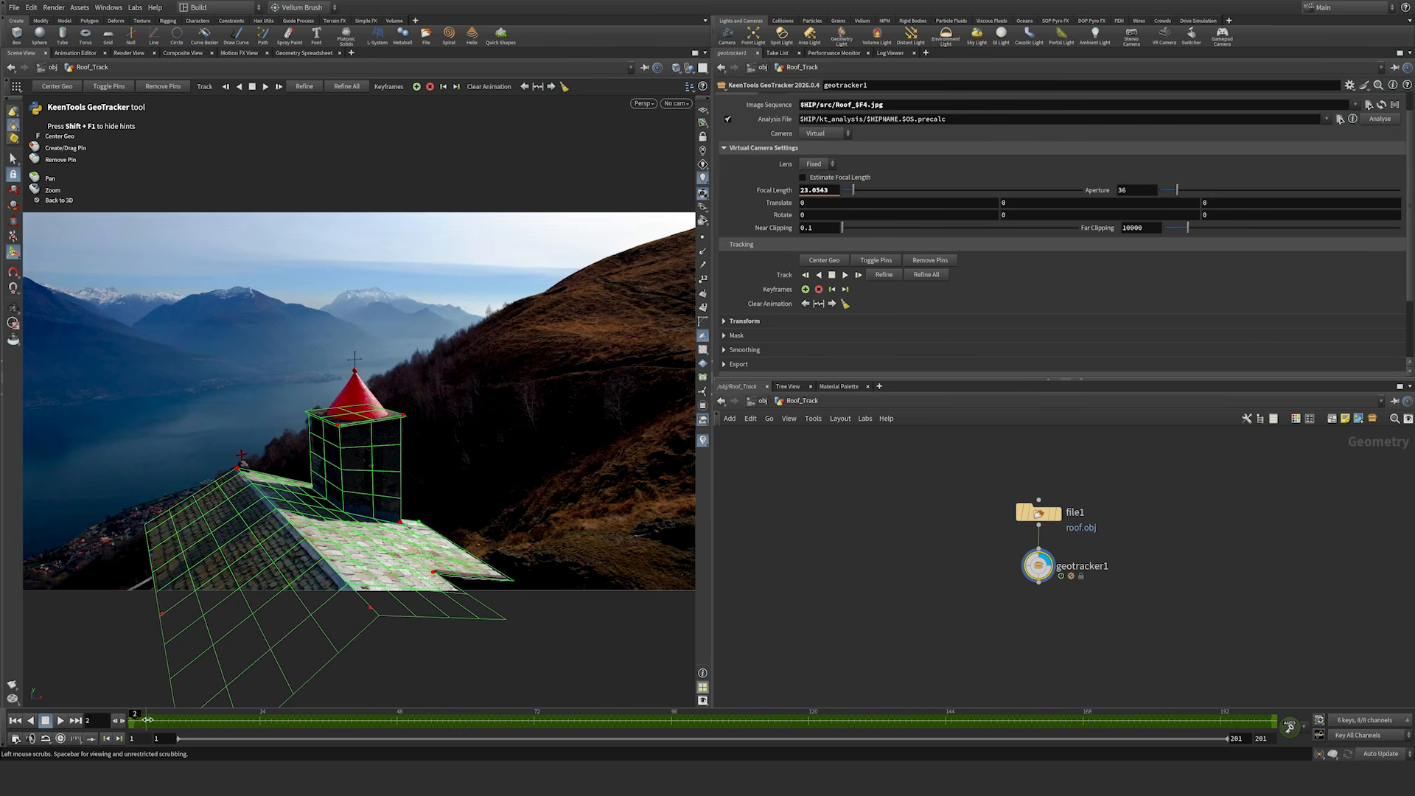
Step: Play the refined track over the footage to check the wireframe alignment, and return to frame 1
{"action": "key", "text": "Up"}
{"action": "key", "text": "Up"}
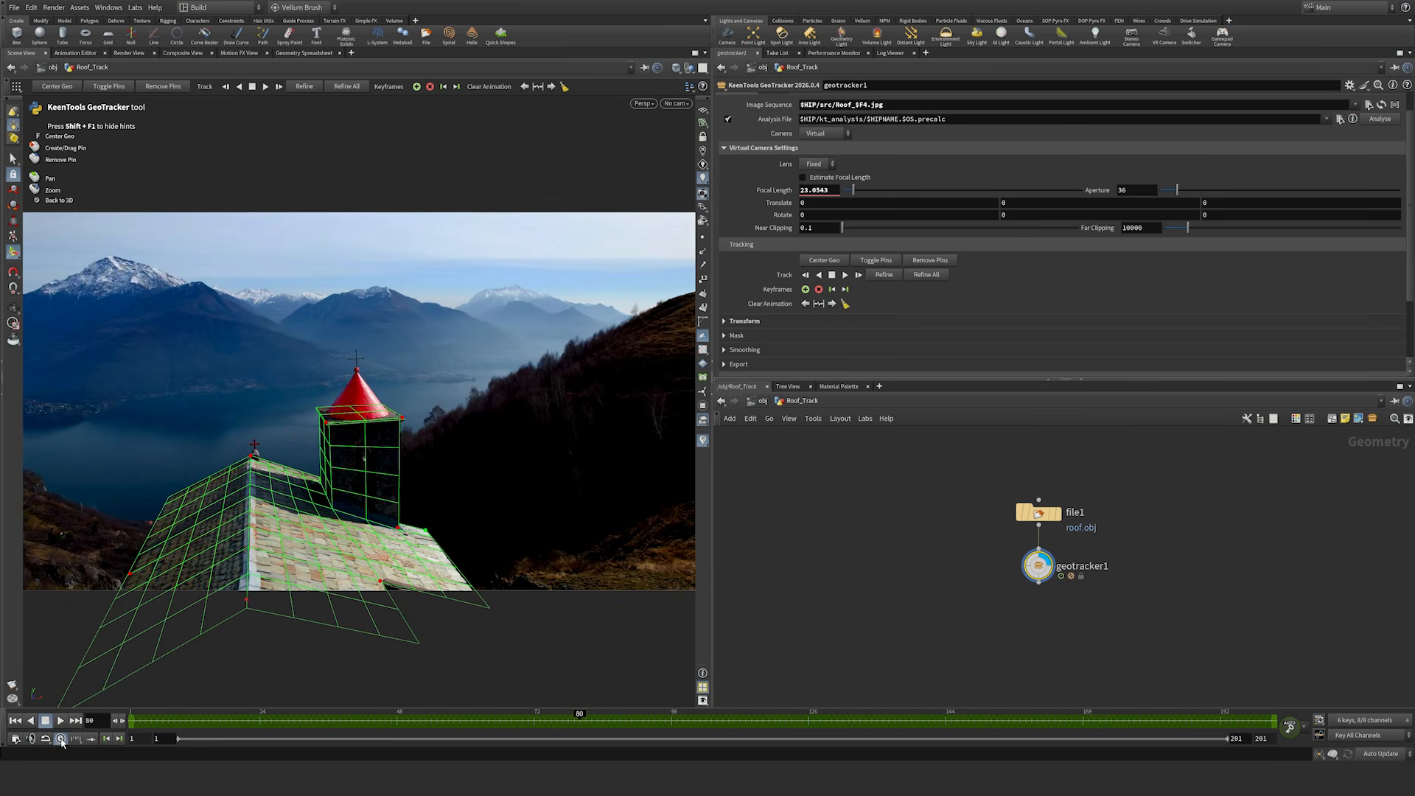
{"action": "left_click", "coordinate": [136, 723]}
{"action": "key", "text": "Up"}
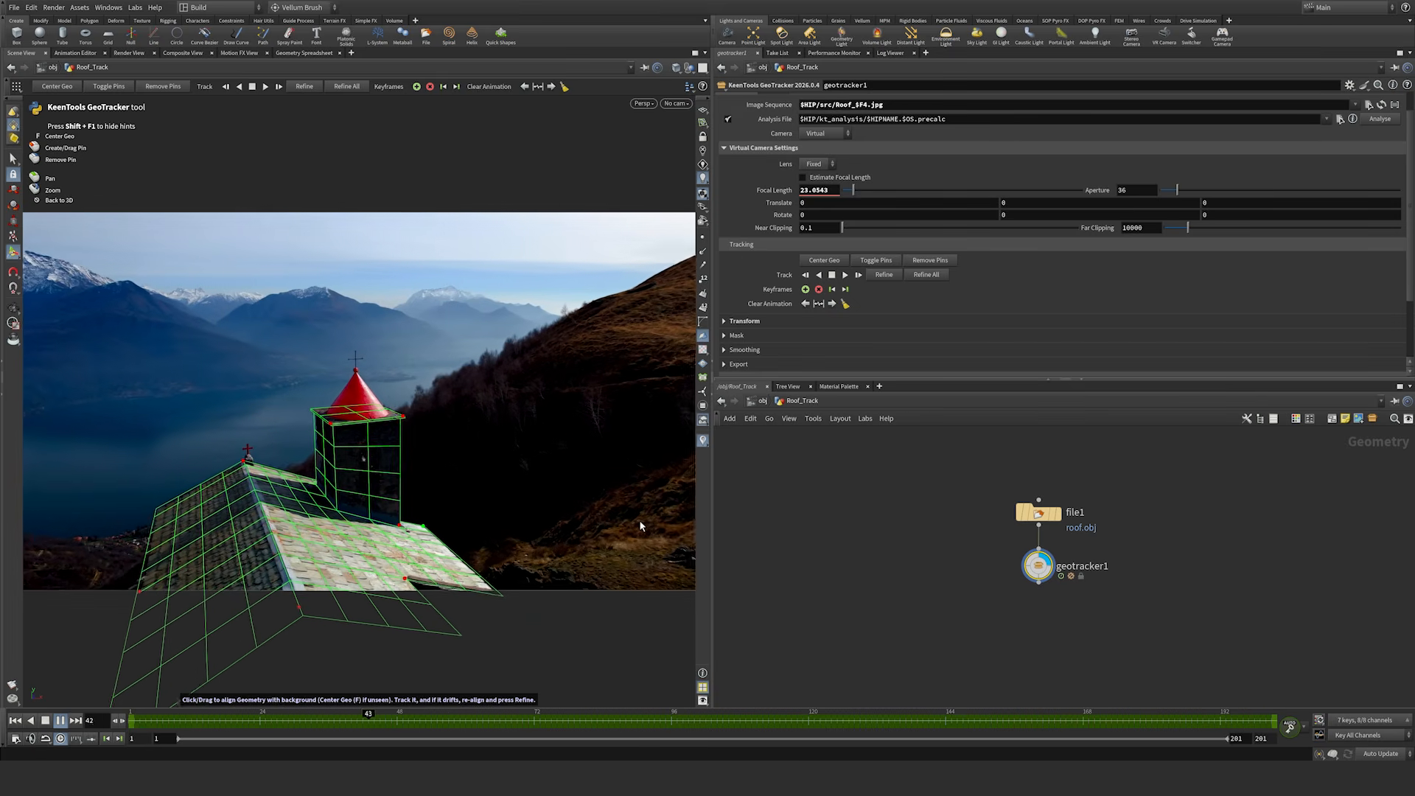
{"action": "key", "text": "ctrl+Up"}
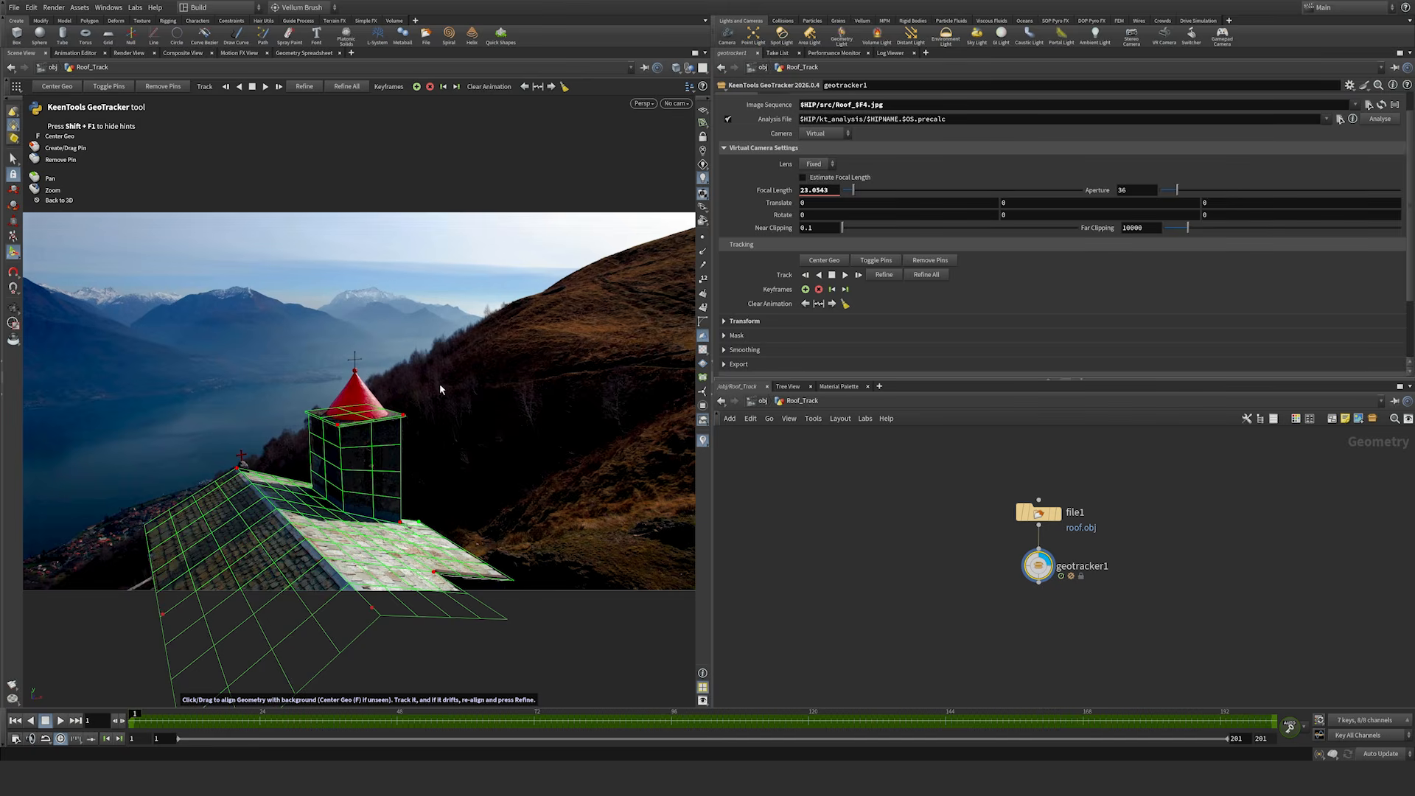
Step: Leave the GeoTracker viewport tool and play the tracked roof's motion in the 3D perspective view
{"action": "key", "text": "Escape"}
{"action": "mouse_move", "coordinate": [369, 437]}
{"action": "left_mouse_down"}
{"action": "mouse_move", "coordinate": [338, 472]}
{"action": "mouse_move", "coordinate": [369, 423]}
{"action": "left_mouse_up"}
{"action": "right_click_drag", "start_coordinate": [369, 423], "coordinate": [256, 511]}
{"action": "middle_click_drag", "start_coordinate": [371, 466], "coordinate": [357, 409]}
{"action": "left_click_drag", "start_coordinate": [357, 409], "coordinate": [359, 400]}
{"action": "key", "text": "Up"}
{"action": "key", "text": "Up"}
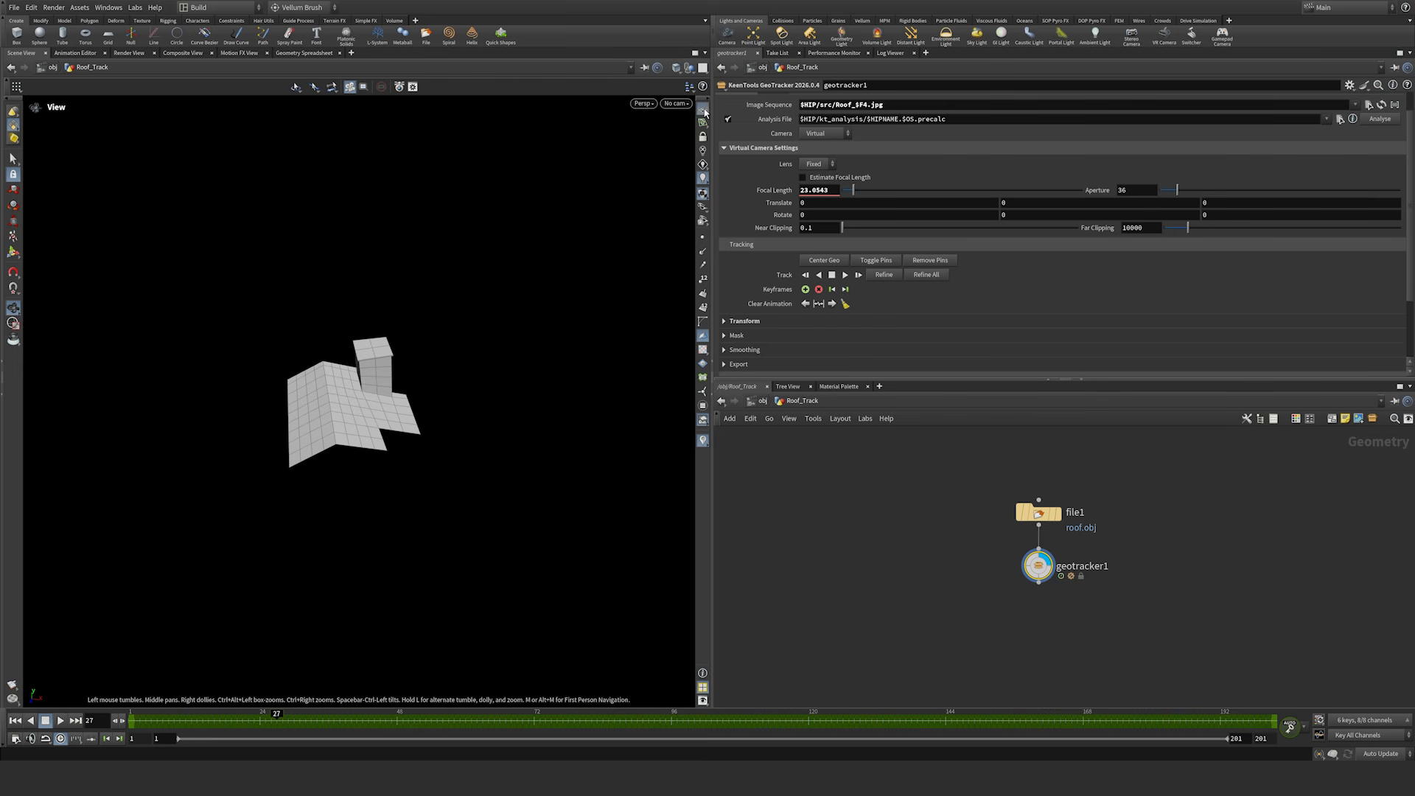
Step: Show the reference grid, inspect the roof's animated motion from several angles during playback, and return to frame 1
{"action": "left_click", "coordinate": [702, 109]}
{"action": "key", "text": "Up"}
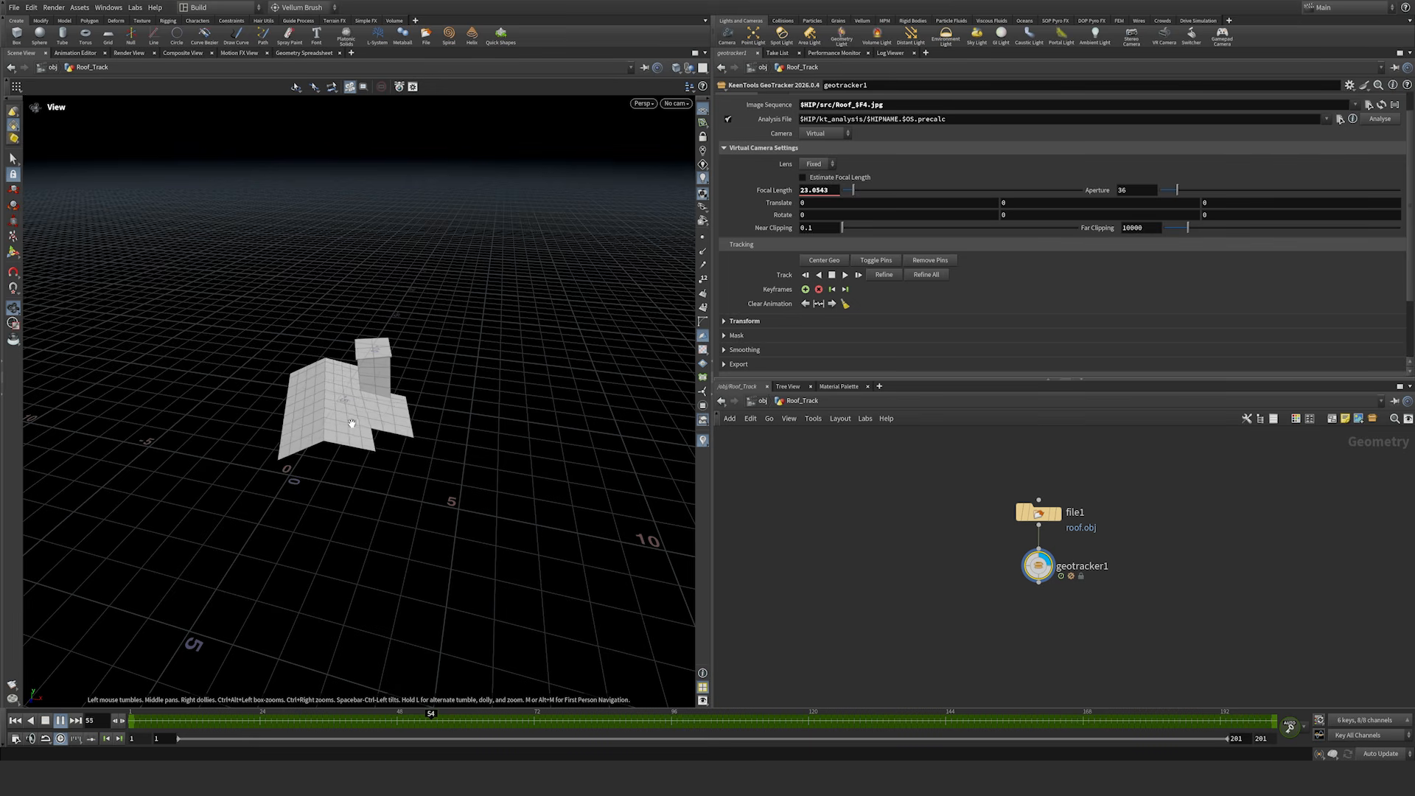
{"action": "key", "text": "Up"}
{"action": "mouse_move", "coordinate": [352, 413]}
{"action": "left_mouse_down"}
{"action": "mouse_move", "coordinate": [344, 398]}
{"action": "mouse_move", "coordinate": [376, 405]}
{"action": "left_mouse_up"}
{"action": "key", "text": "Up"}
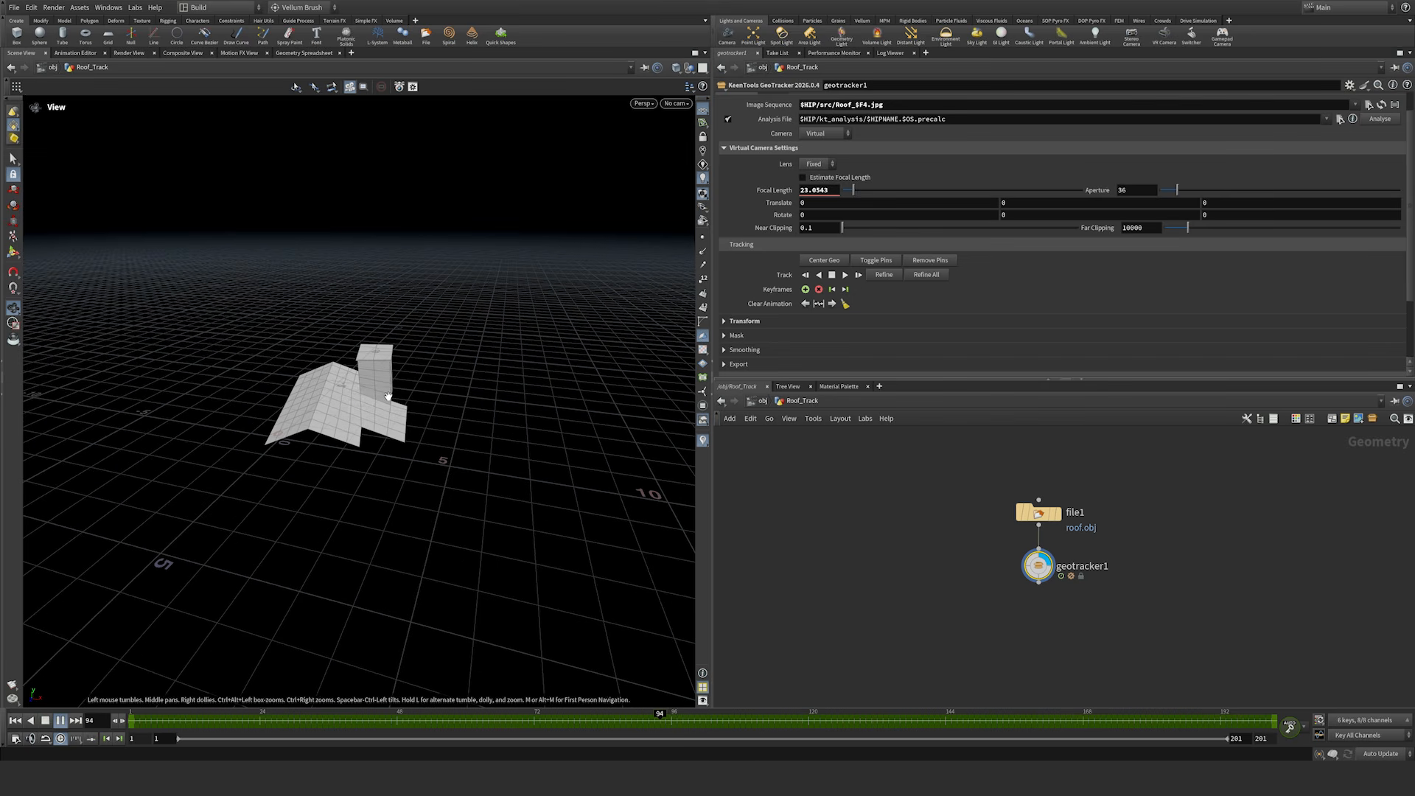
{"action": "key", "text": "Up"}
{"action": "left_click_drag", "start_coordinate": [376, 405], "coordinate": [387, 427]}
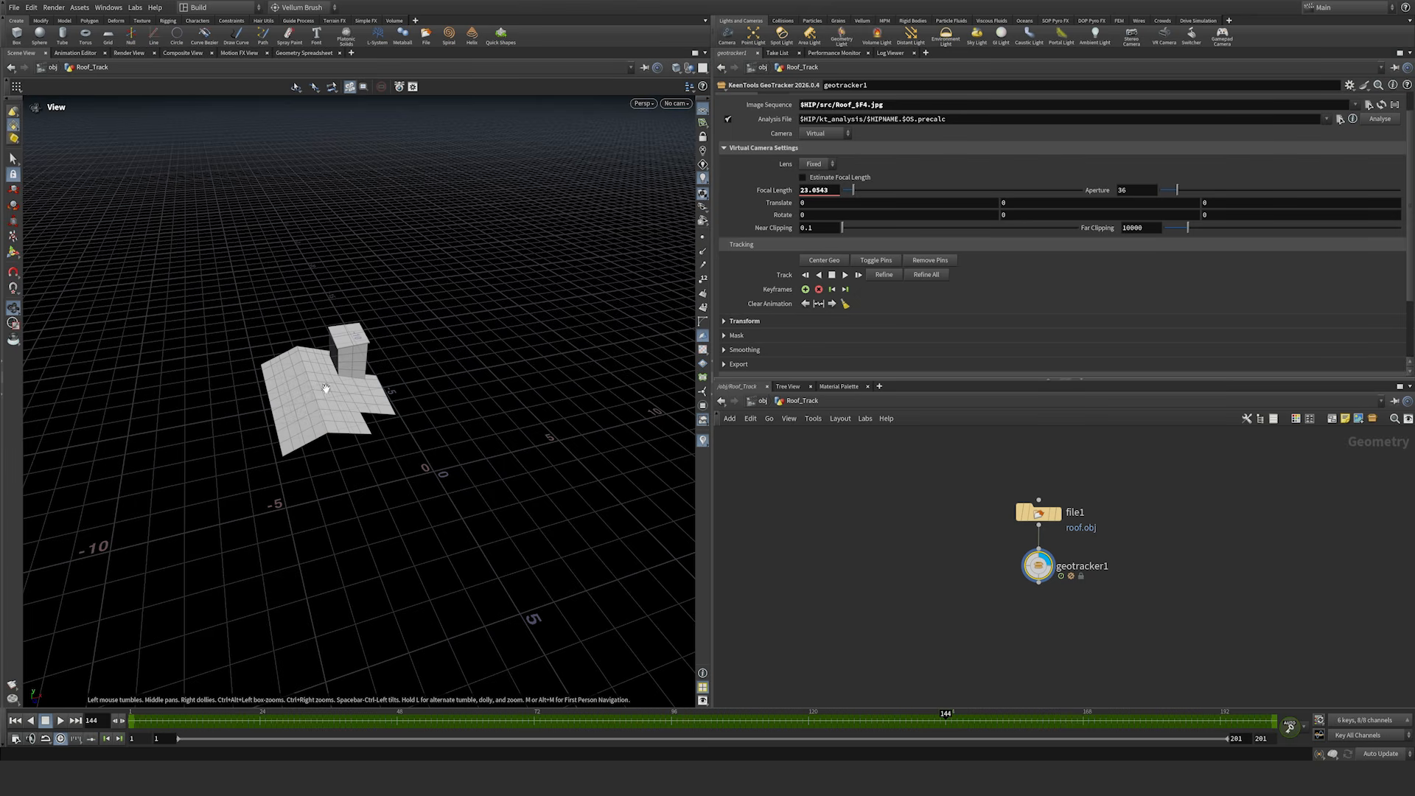
{"action": "key", "text": "Up"}
{"action": "key", "text": "Up"}
{"action": "key", "text": "ctrl+Up"}
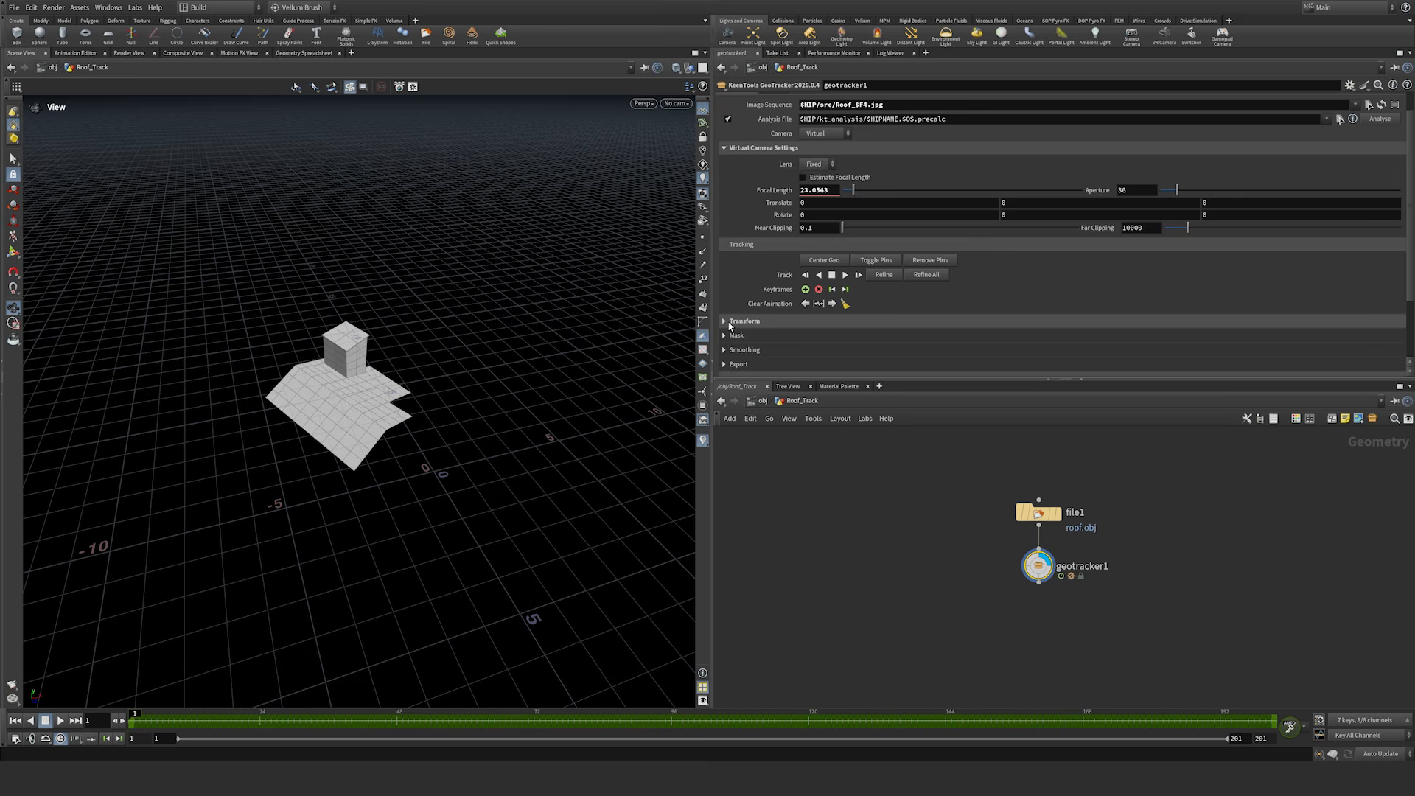
Step: Set geotracker1's export type to Tracked Camera
{"action": "scroll", "coordinate": [1412, 243], "scroll_direction": "down", "scroll_amount": 2}
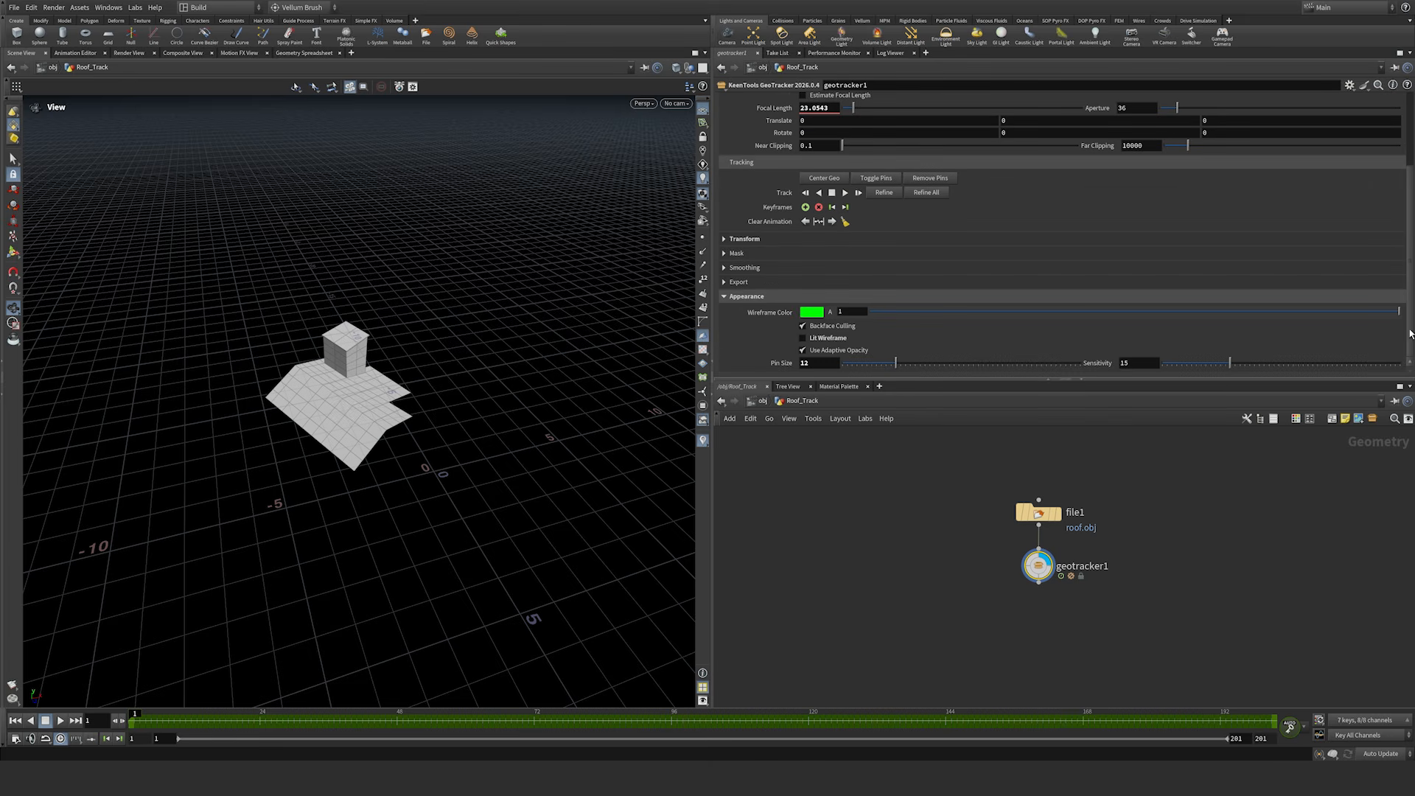
{"action": "left_click", "coordinate": [725, 283]}
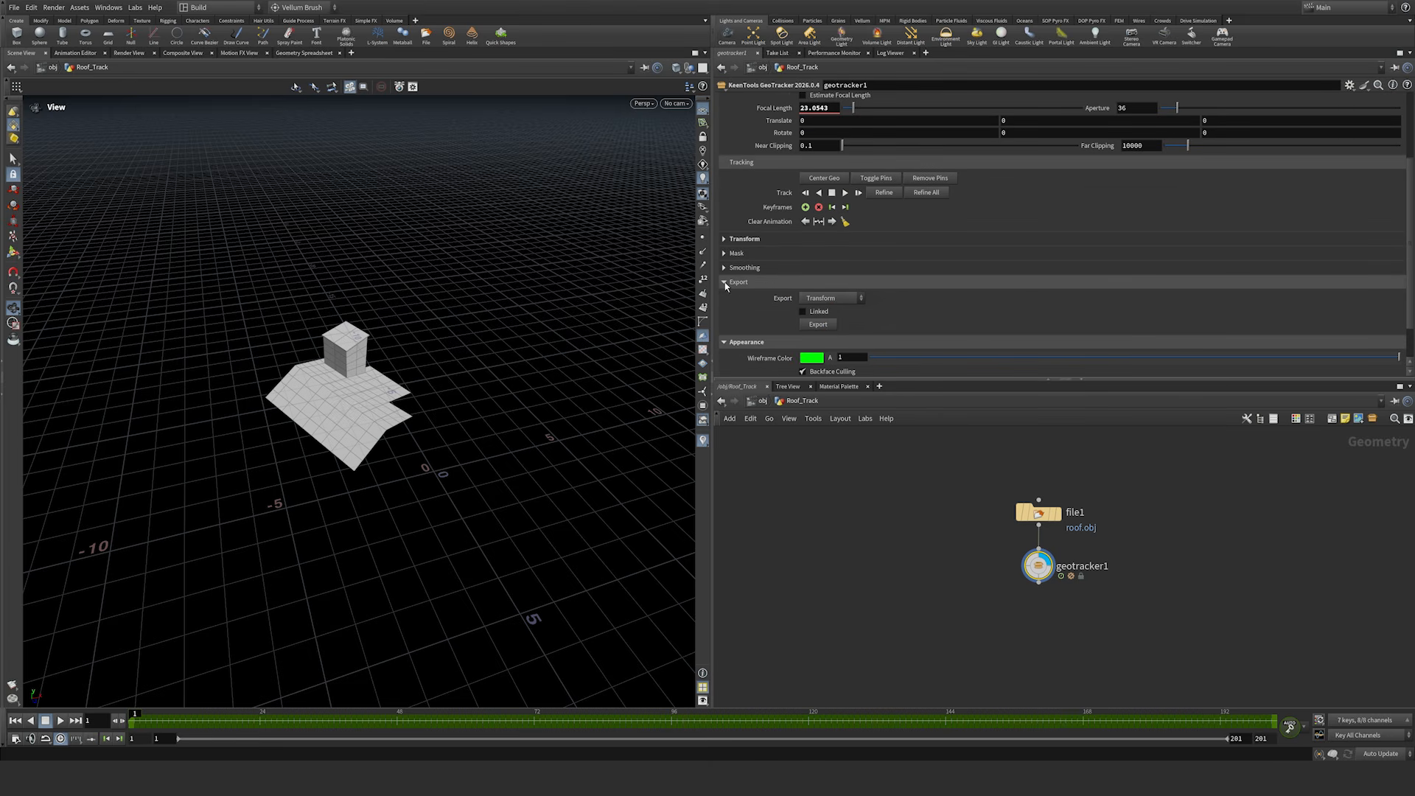
{"action": "left_click", "coordinate": [835, 301]}
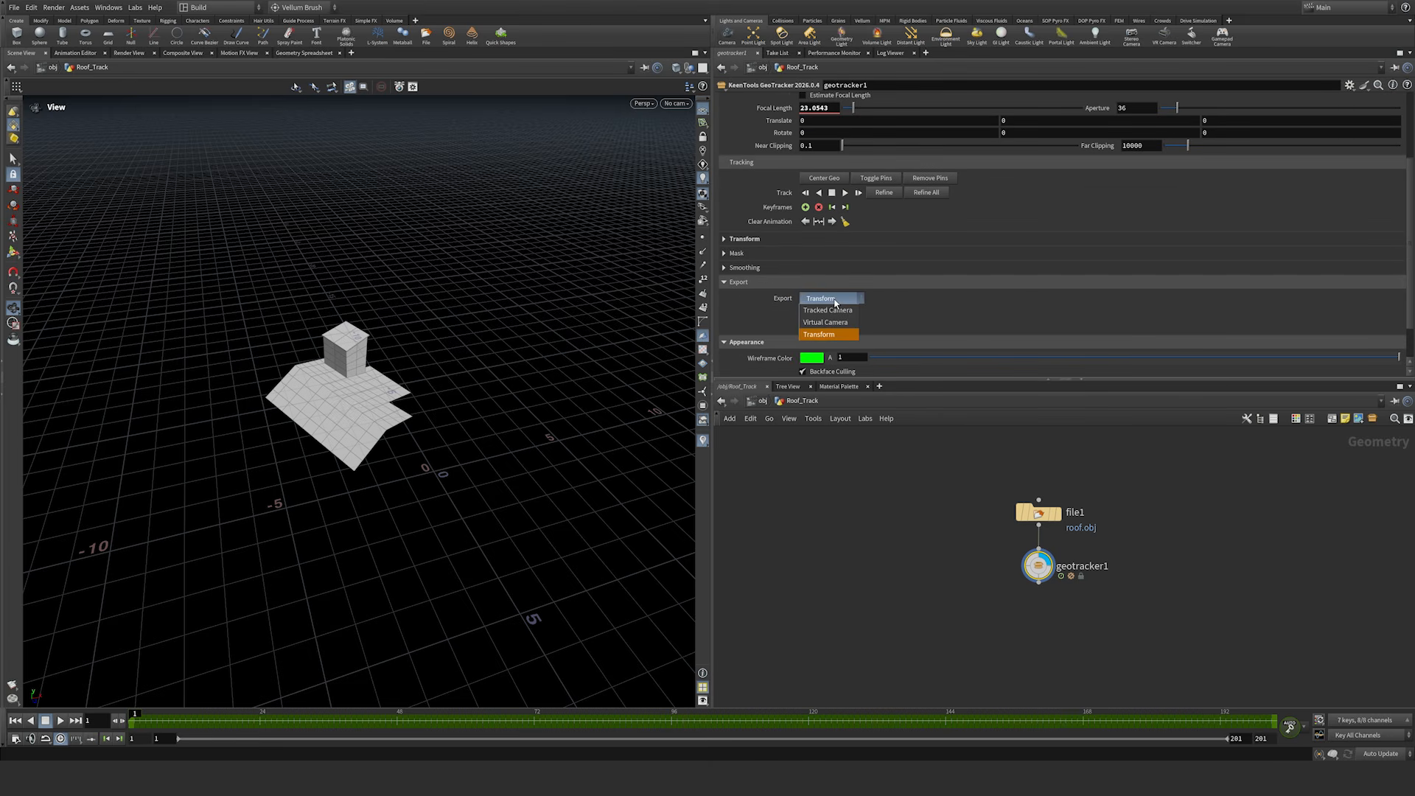
{"action": "left_click", "coordinate": [849, 313]}
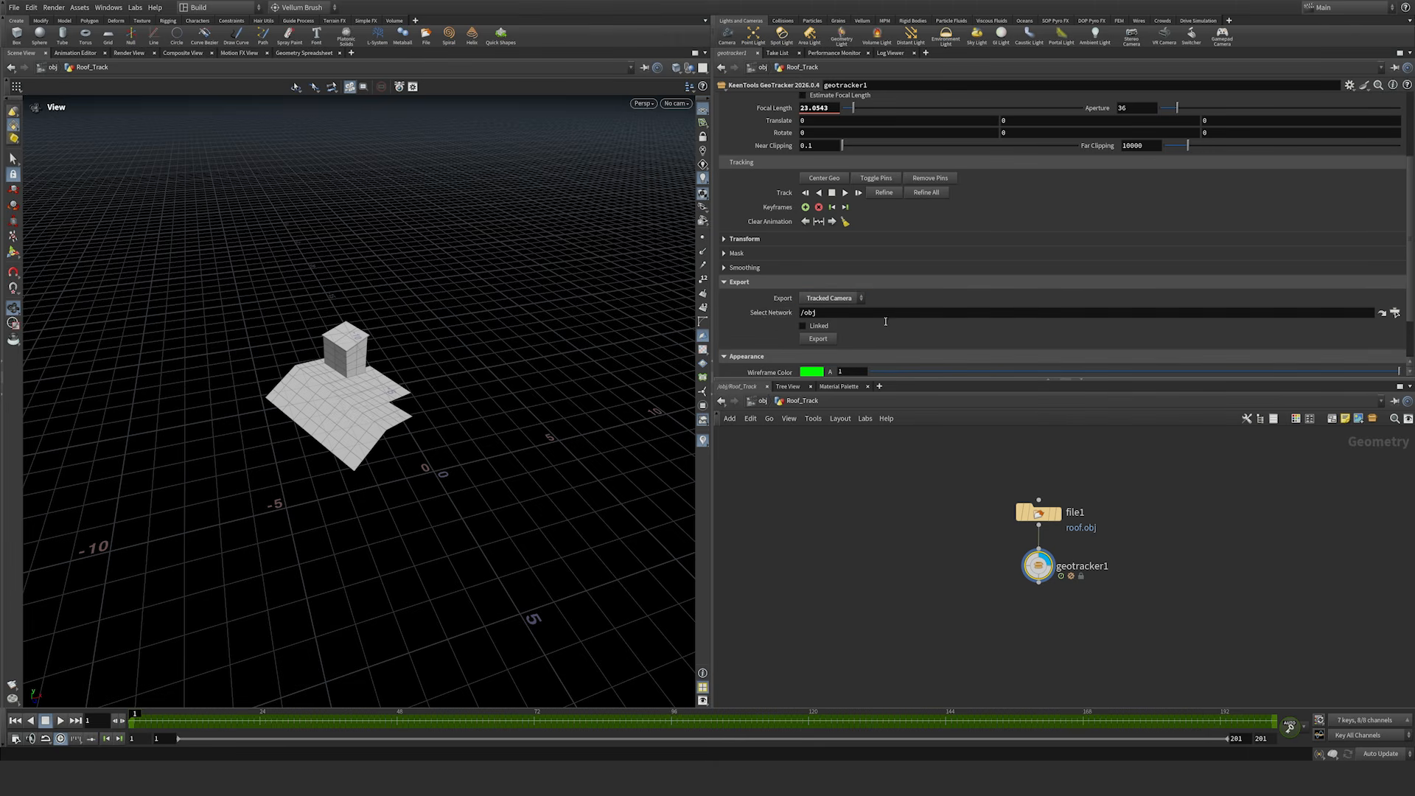
{"action": "left_click", "coordinate": [821, 315]}
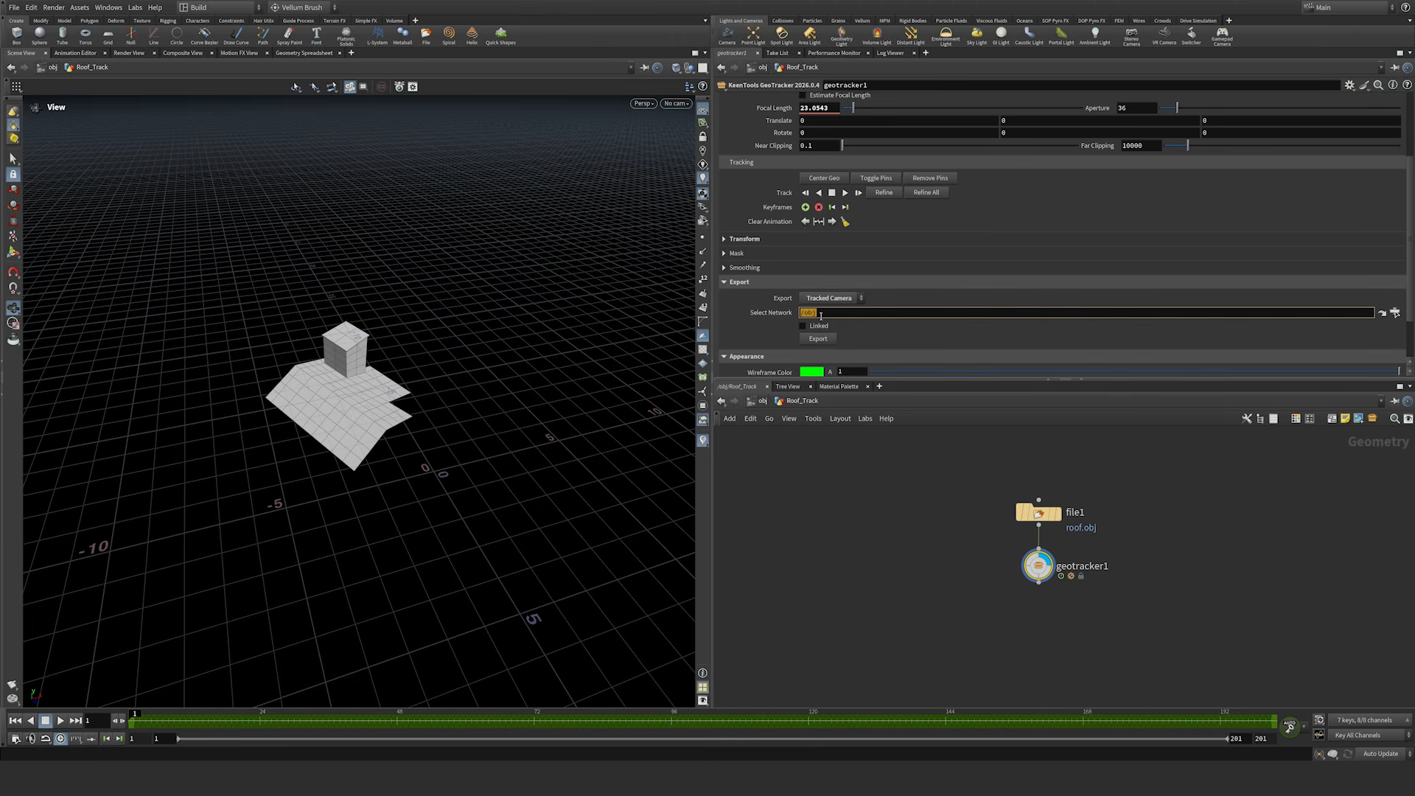
{"action": "left_click", "coordinate": [1395, 313]}
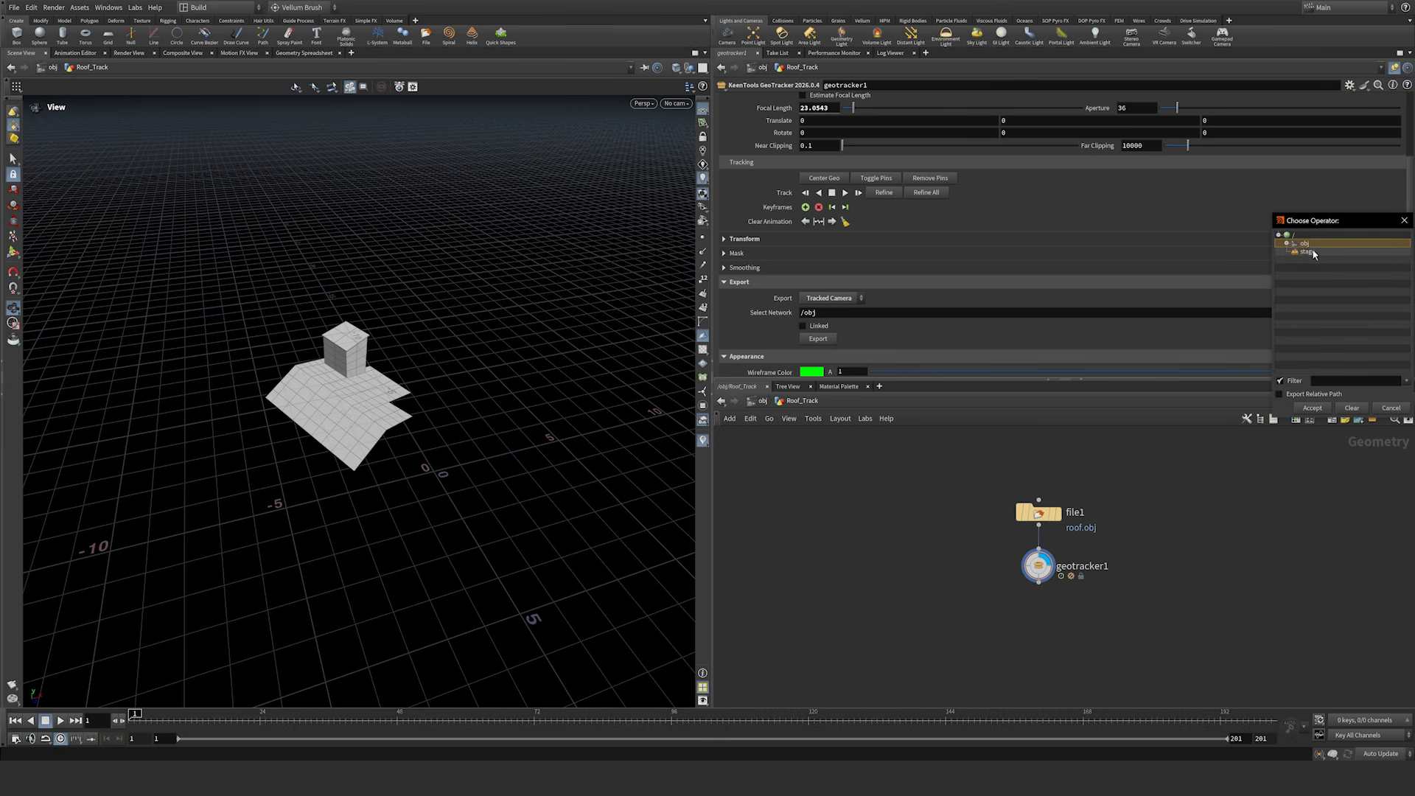
{"action": "left_click", "coordinate": [1306, 251]}
{"action": "left_click", "coordinate": [1305, 245]}
{"action": "left_click", "coordinate": [1391, 409]}
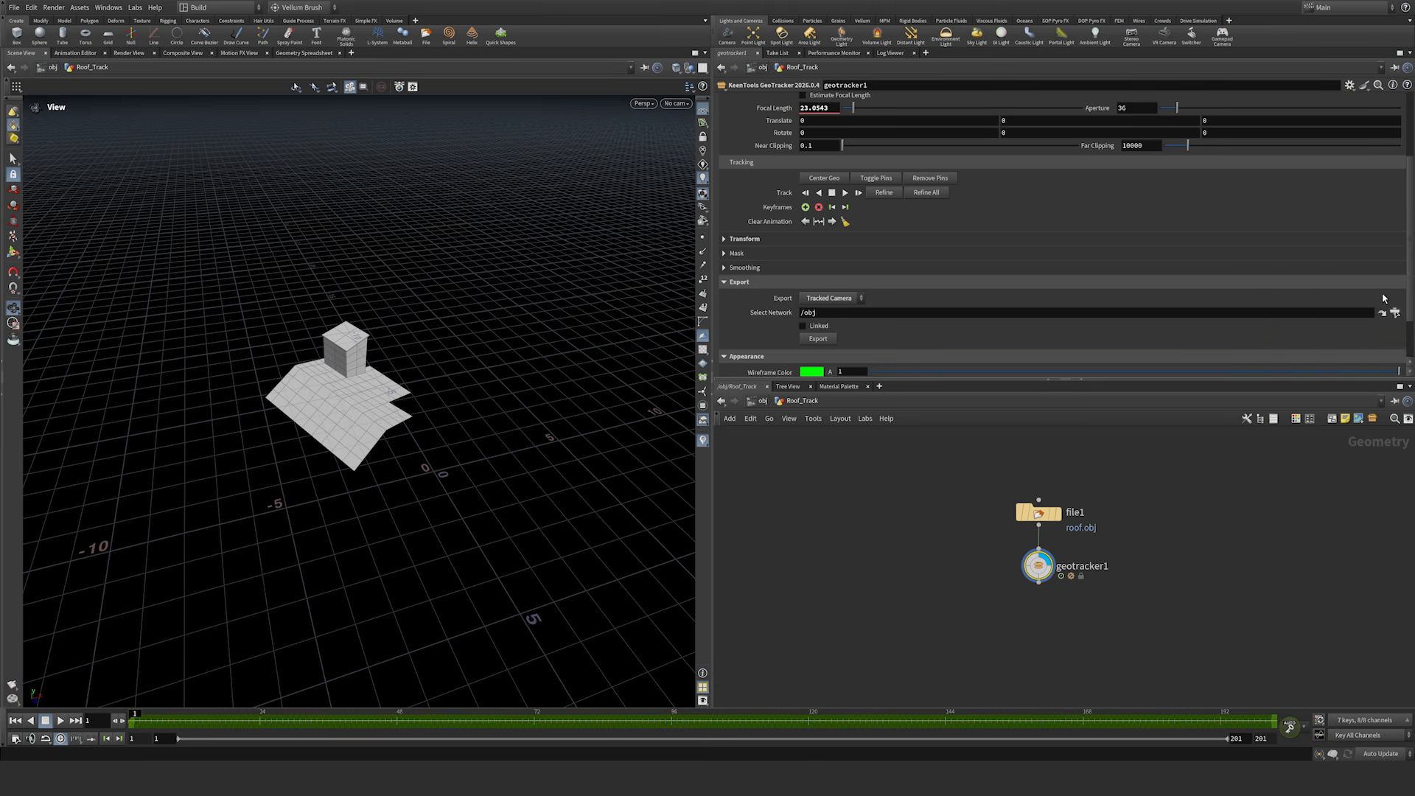
Step: Enable the Linked option and export the tracked camera to the /obj network
{"action": "left_click", "coordinate": [802, 326]}
{"action": "left_click", "coordinate": [818, 339]}
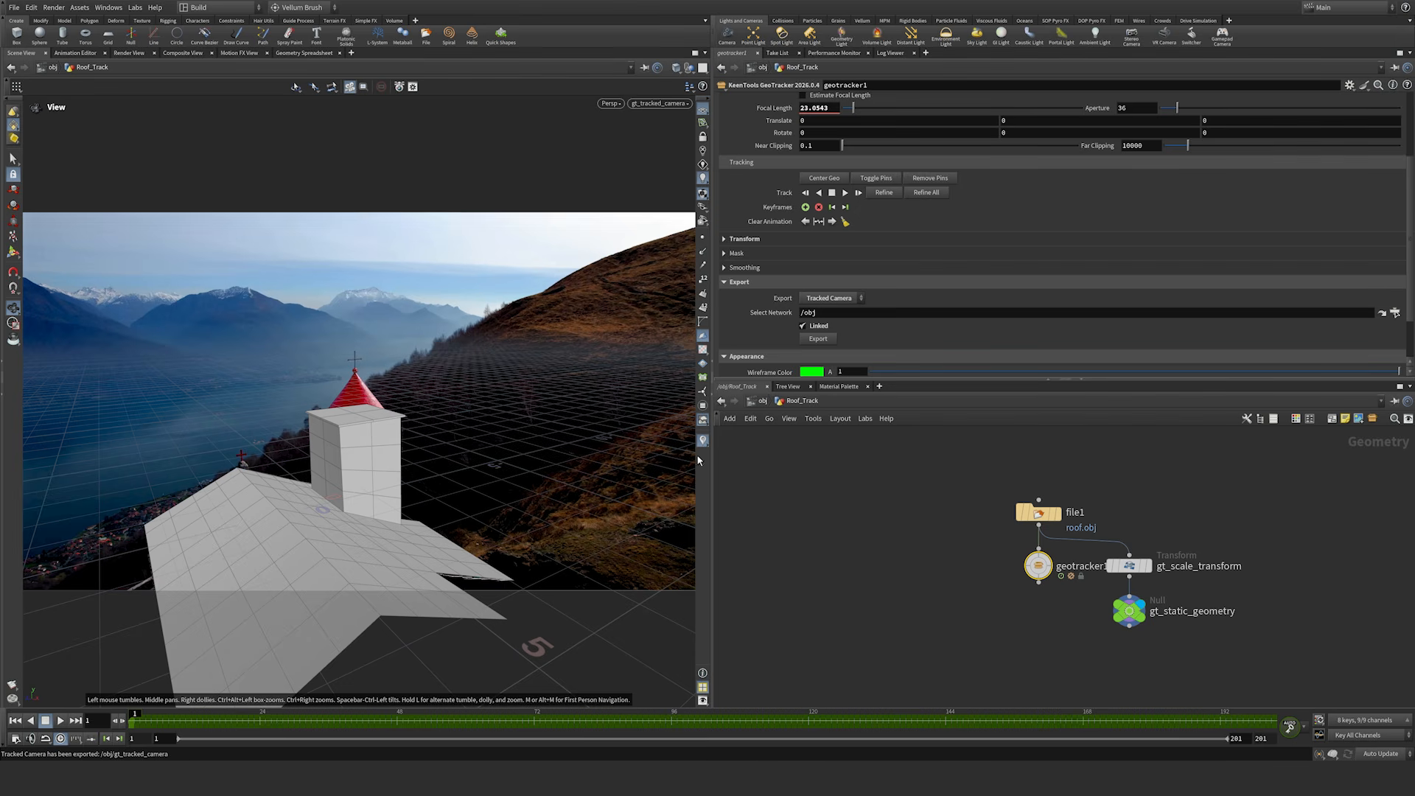
Step: Move the exported nodes away from geotracker1, and compare gt_scale_transform's parameters with geotracker1's Transform values
{"action": "left_click_drag", "start_coordinate": [1160, 642], "coordinate": [1173, 565]}
{"action": "left_click", "coordinate": [1163, 573]}
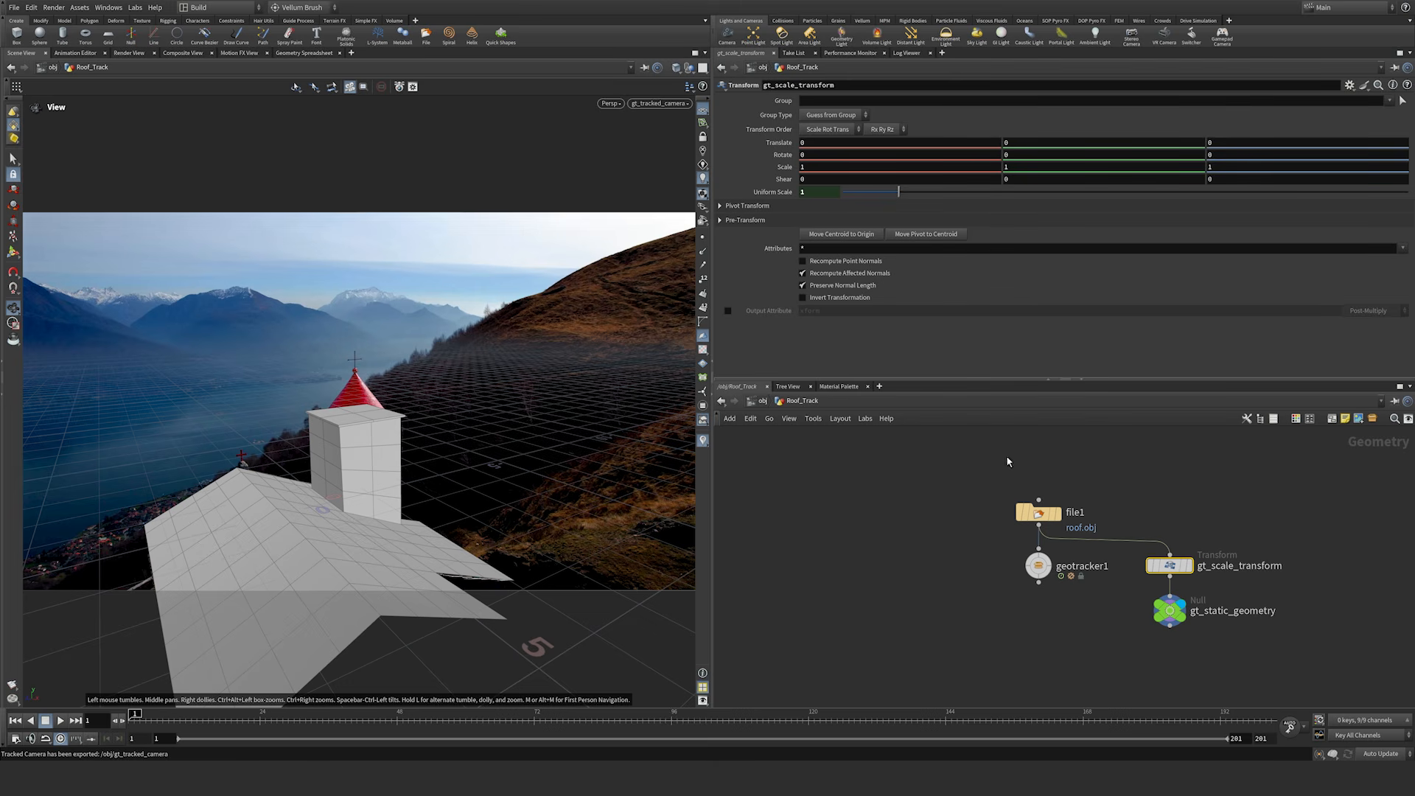
{"action": "left_click", "coordinate": [1032, 565]}
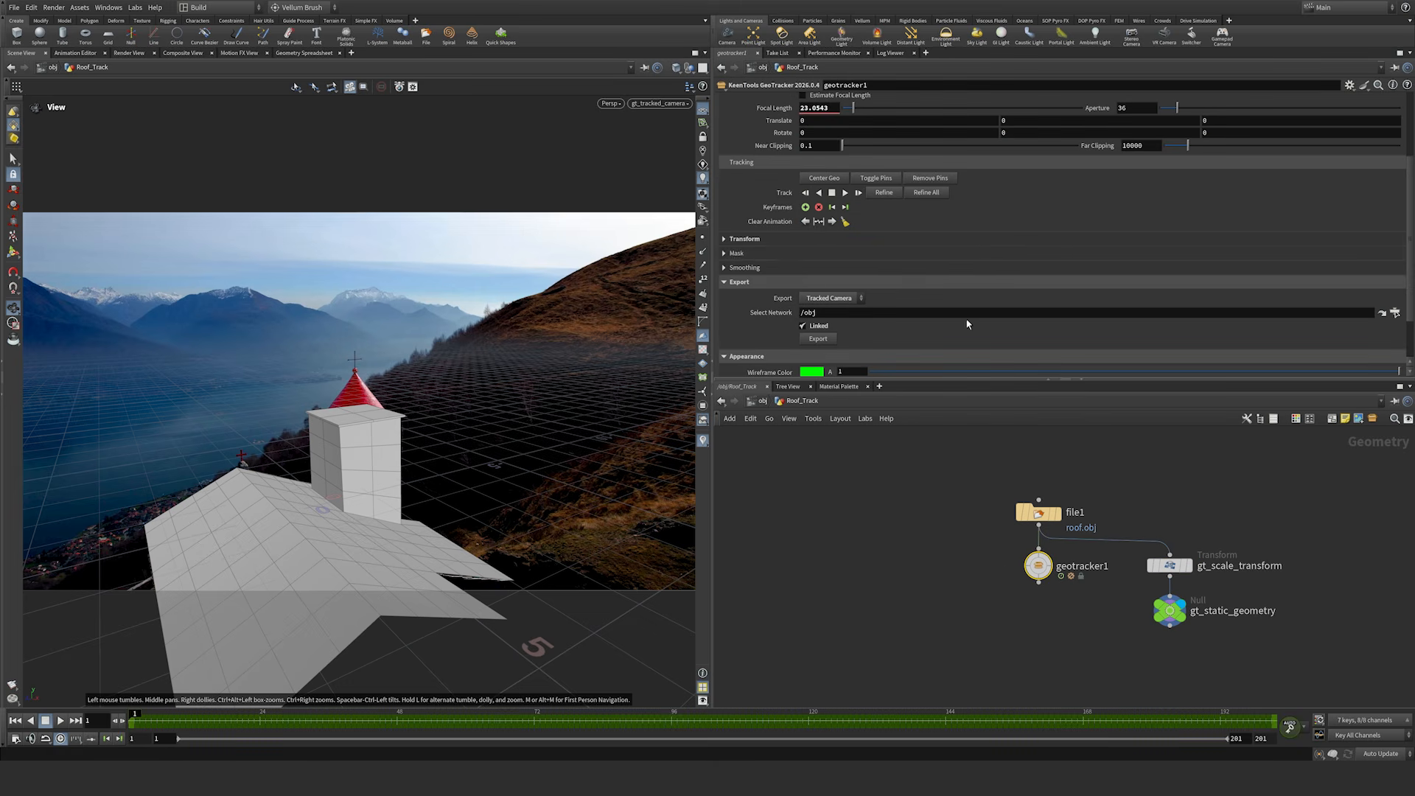
{"action": "left_click", "coordinate": [724, 240]}
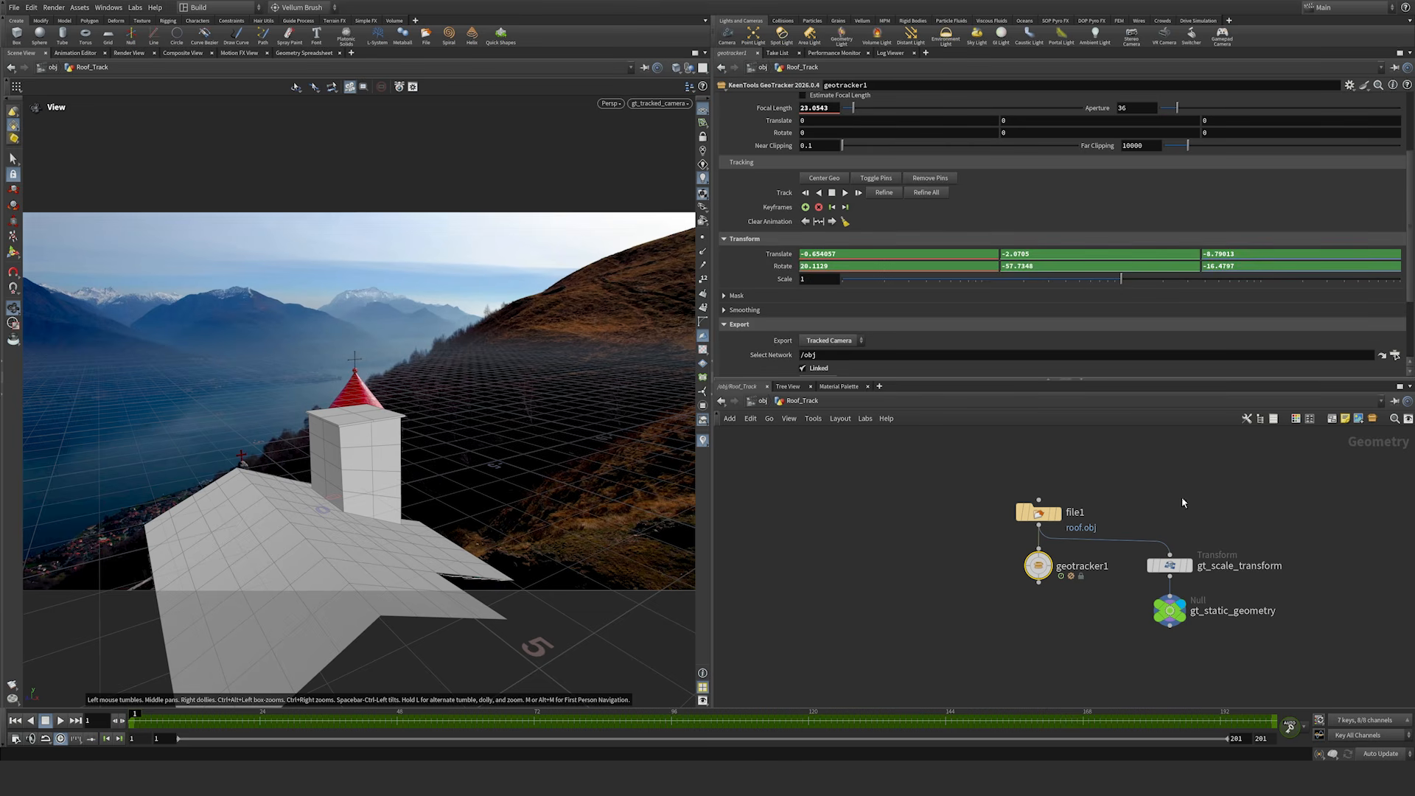
{"action": "left_click", "coordinate": [1169, 565]}
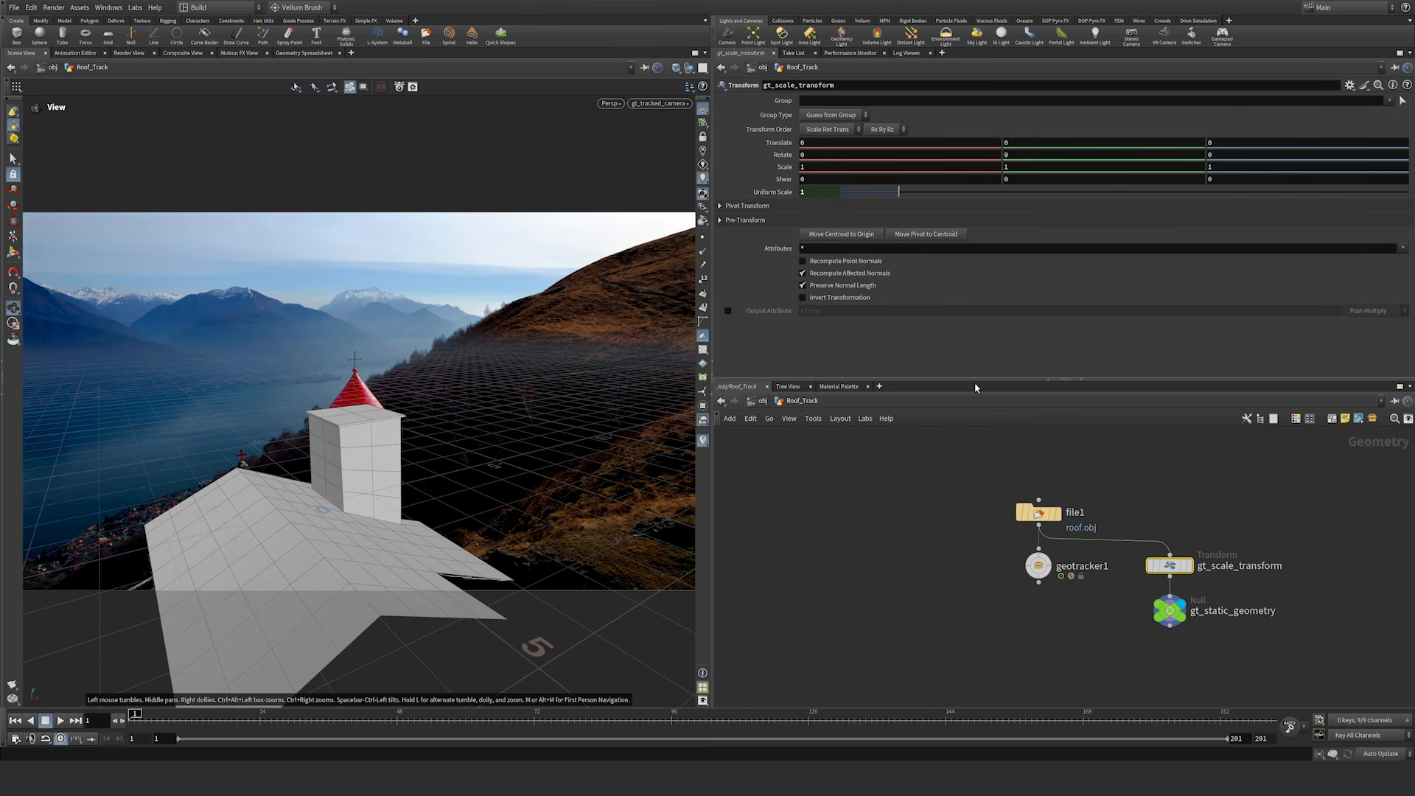
{"action": "left_click", "coordinate": [949, 503]}
Step: Place gt_tracked_camera directly below Roof_Track at object level, and go back inside Roof_Track
{"action": "left_click", "coordinate": [762, 402]}
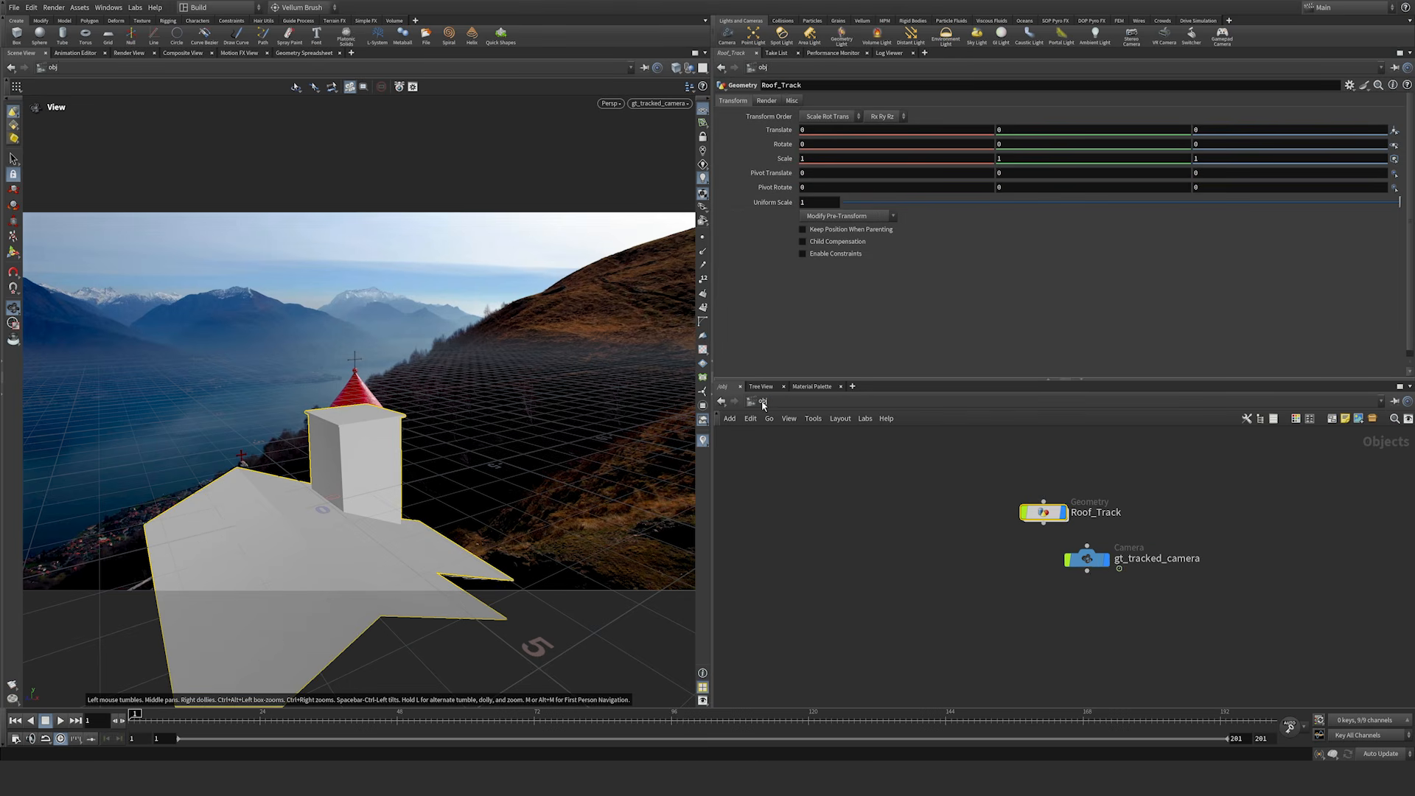
{"action": "left_click_drag", "start_coordinate": [1089, 559], "coordinate": [1050, 562]}
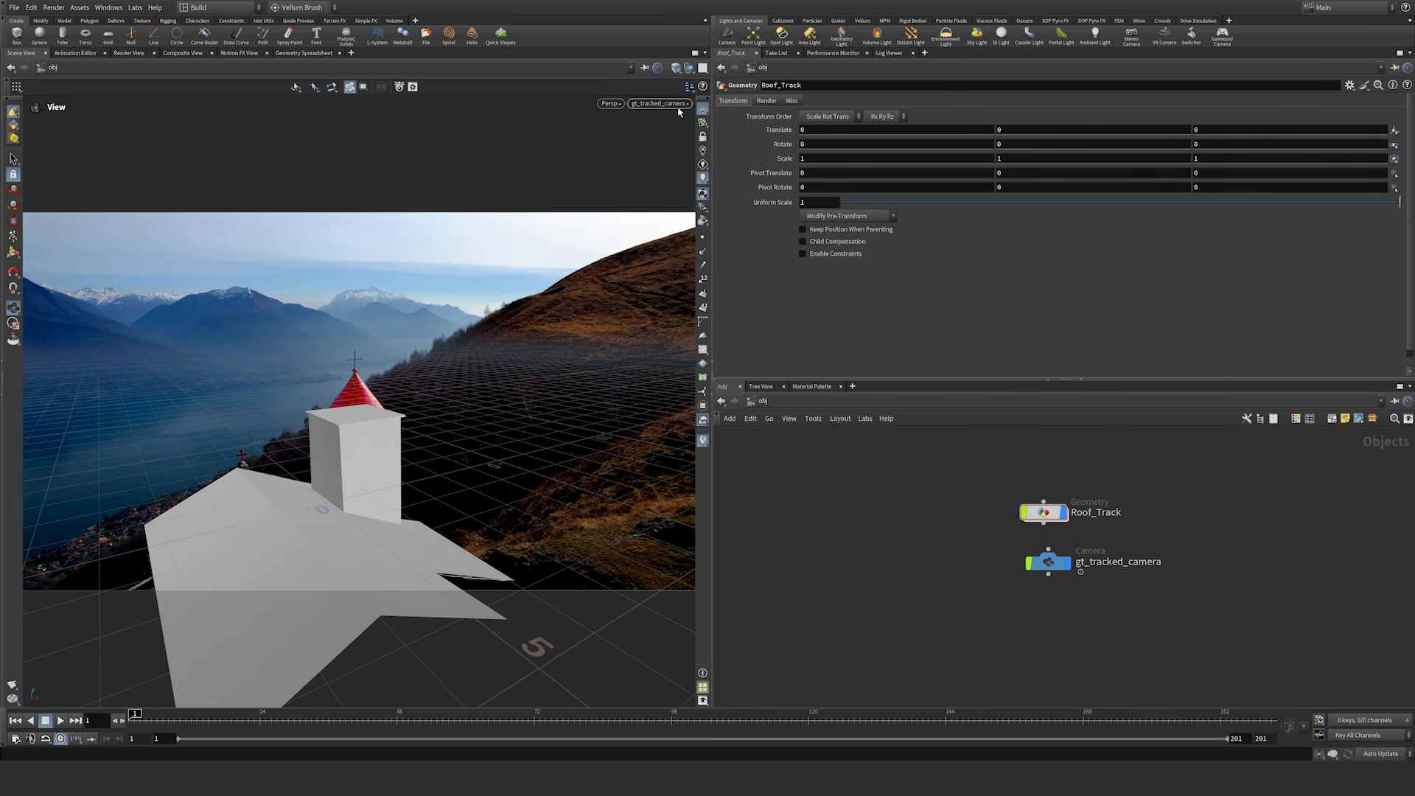
{"action": "left_click_drag", "start_coordinate": [1049, 563], "coordinate": [1045, 561]}
{"action": "double_click", "coordinate": [1044, 514]}
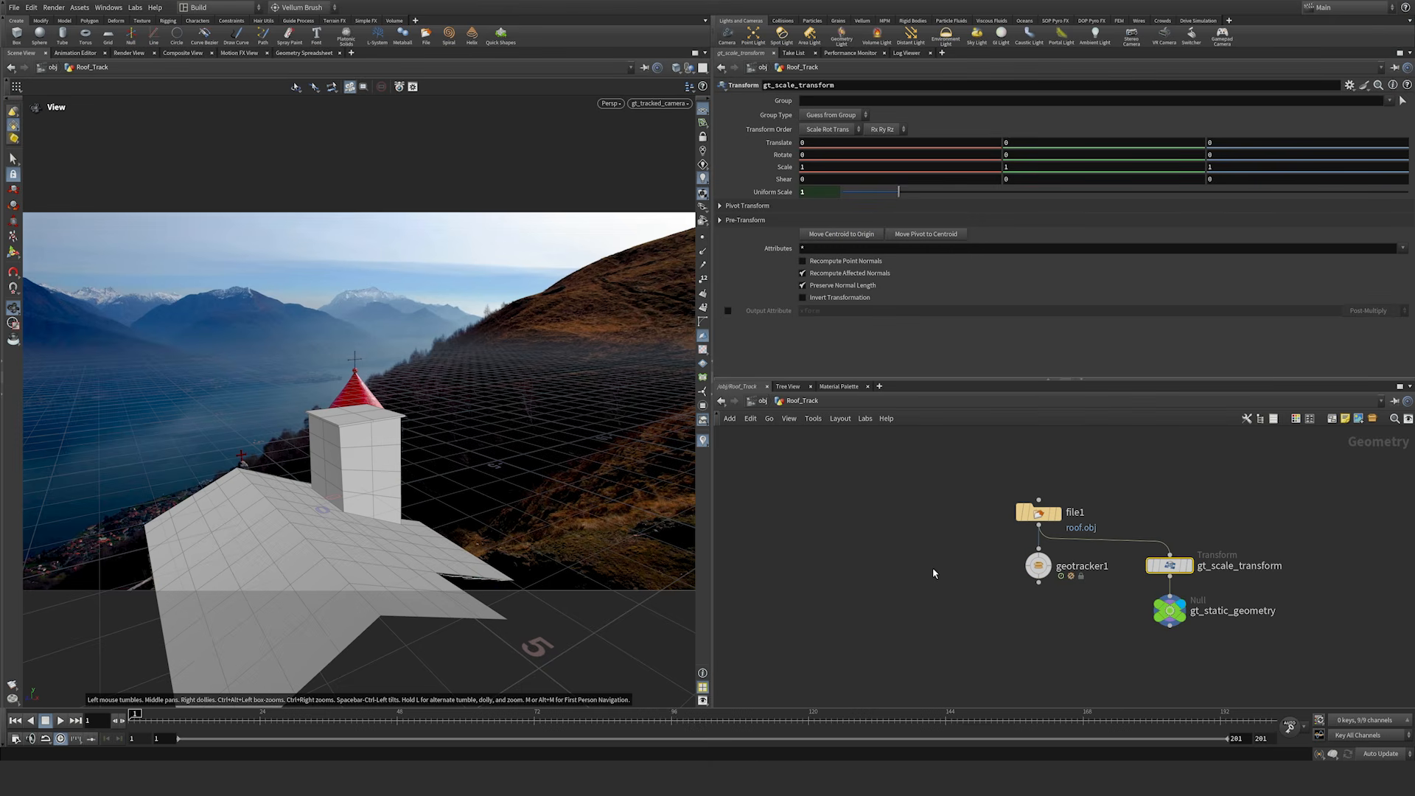
Step: Play the shot through gt_tracked_camera, and leave the camera view to see the roof and camera in perspective
{"action": "key", "text": "Up"}
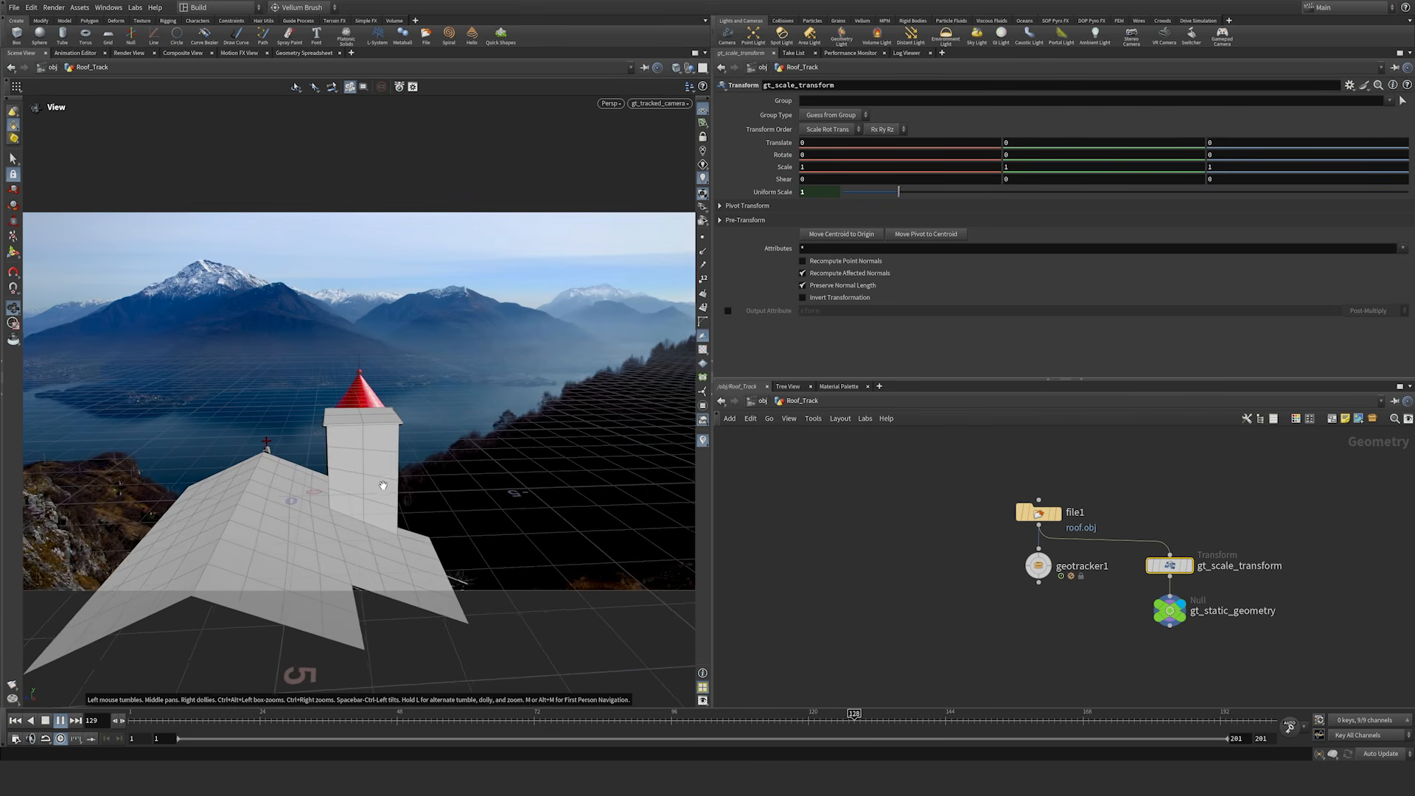
{"action": "key", "text": "Up"}
{"action": "left_click_drag", "start_coordinate": [417, 463], "coordinate": [355, 434]}
{"action": "right_click_drag", "start_coordinate": [355, 434], "coordinate": [320, 483]}
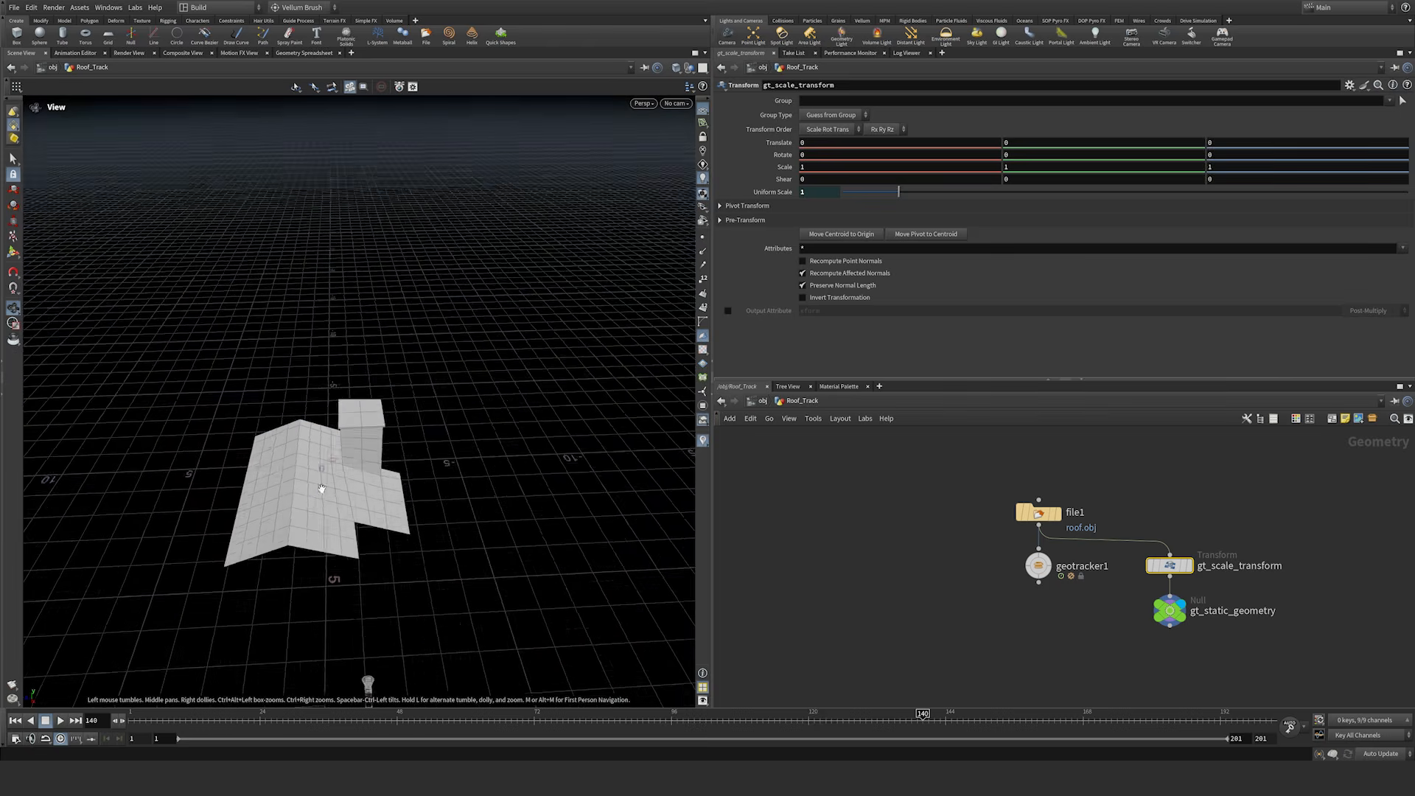
{"action": "middle_click_drag", "start_coordinate": [321, 483], "coordinate": [351, 385]}
{"action": "left_click_drag", "start_coordinate": [351, 385], "coordinate": [390, 571]}
{"action": "middle_click_drag", "start_coordinate": [391, 571], "coordinate": [396, 556]}
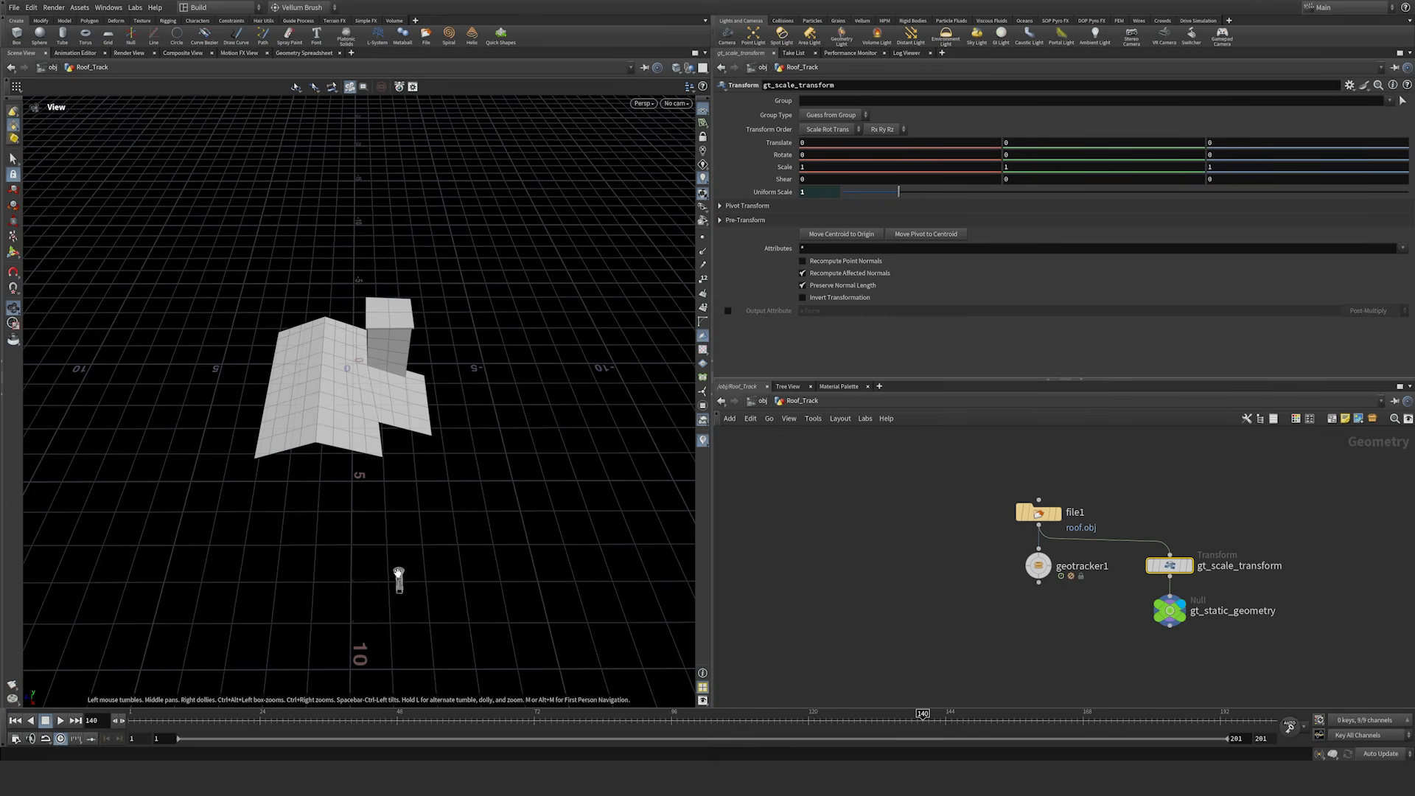
Step: Hide the other objects in the viewport, and switch the display to Ghost Other Objects
{"action": "left_click", "coordinate": [690, 68]}
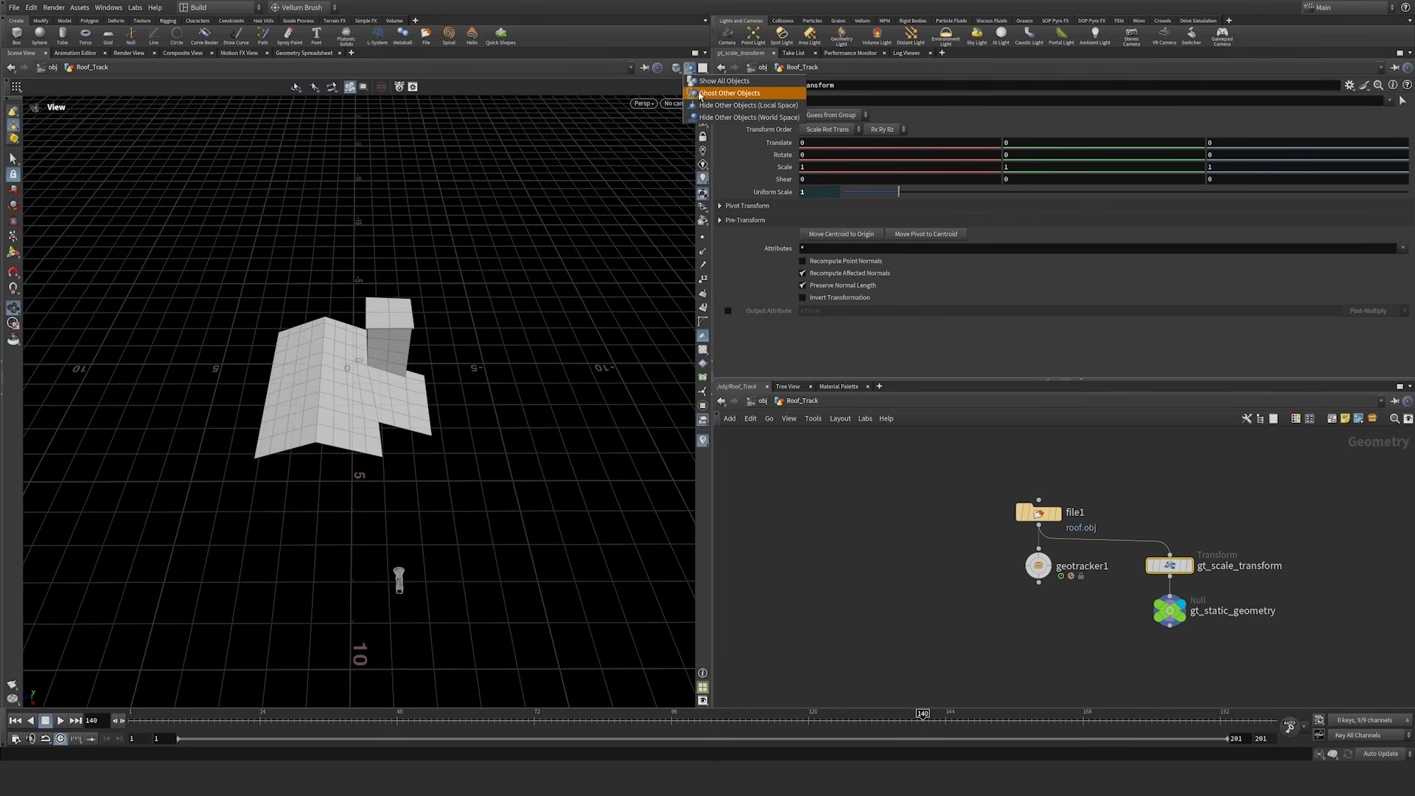
{"action": "left_click", "coordinate": [736, 104]}
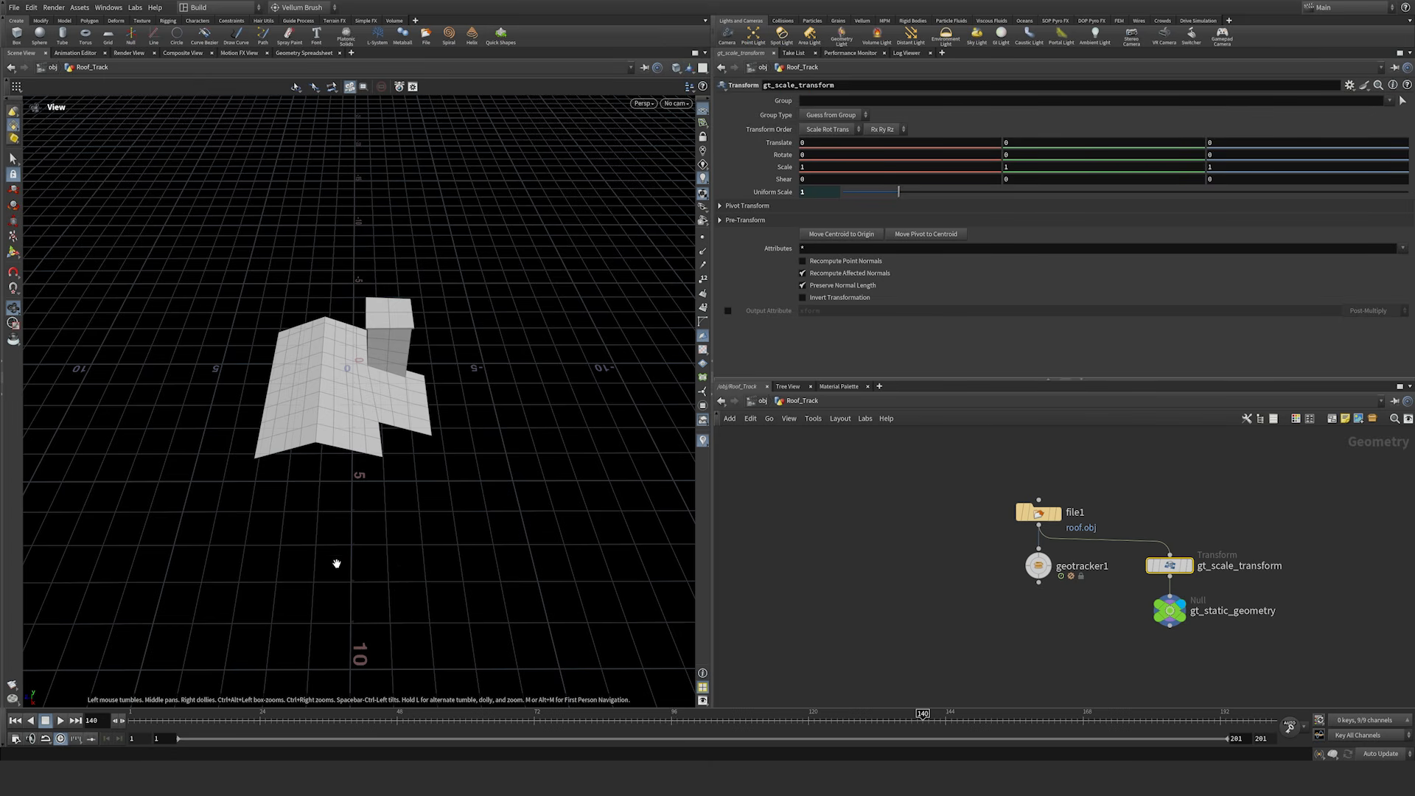
{"action": "left_click", "coordinate": [691, 70]}
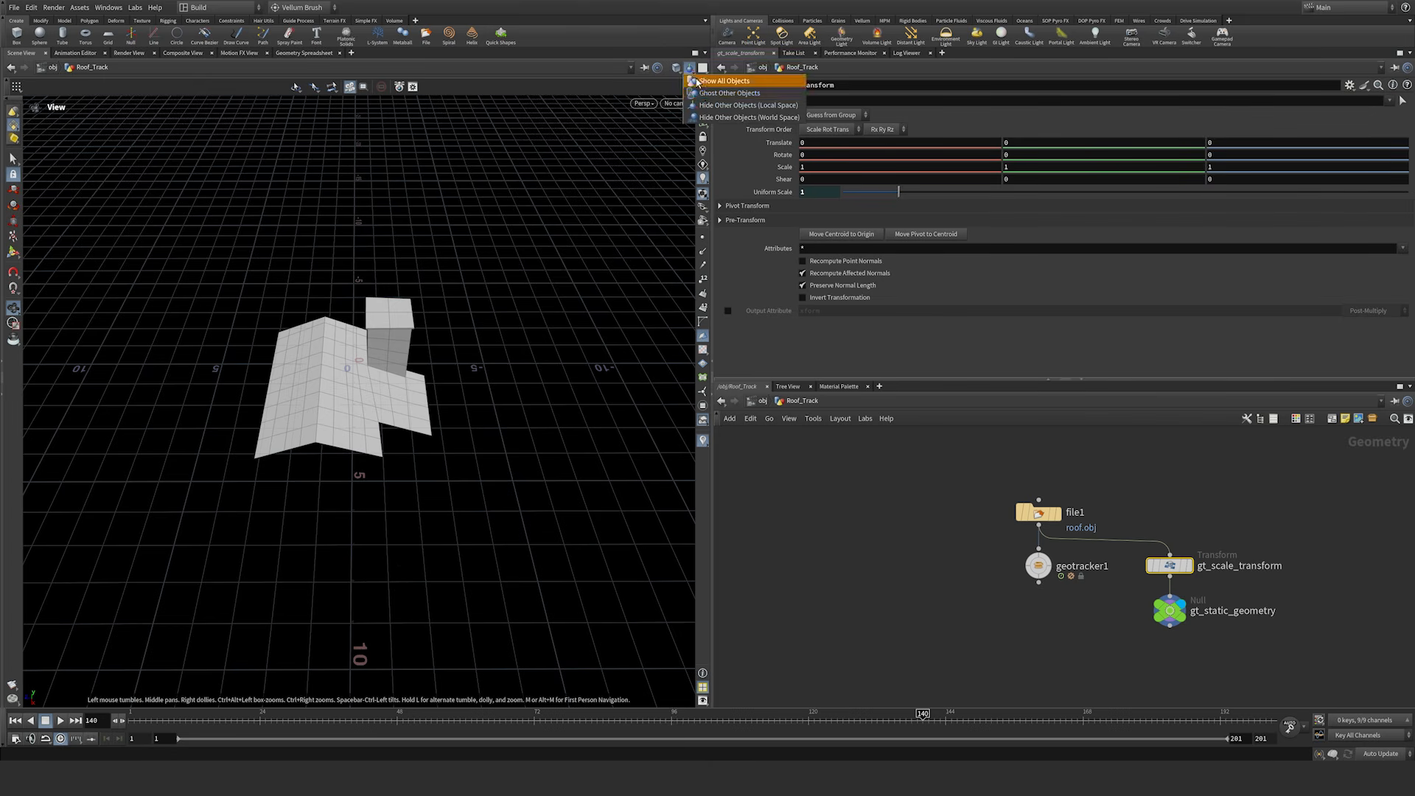
{"action": "left_click", "coordinate": [725, 94]}
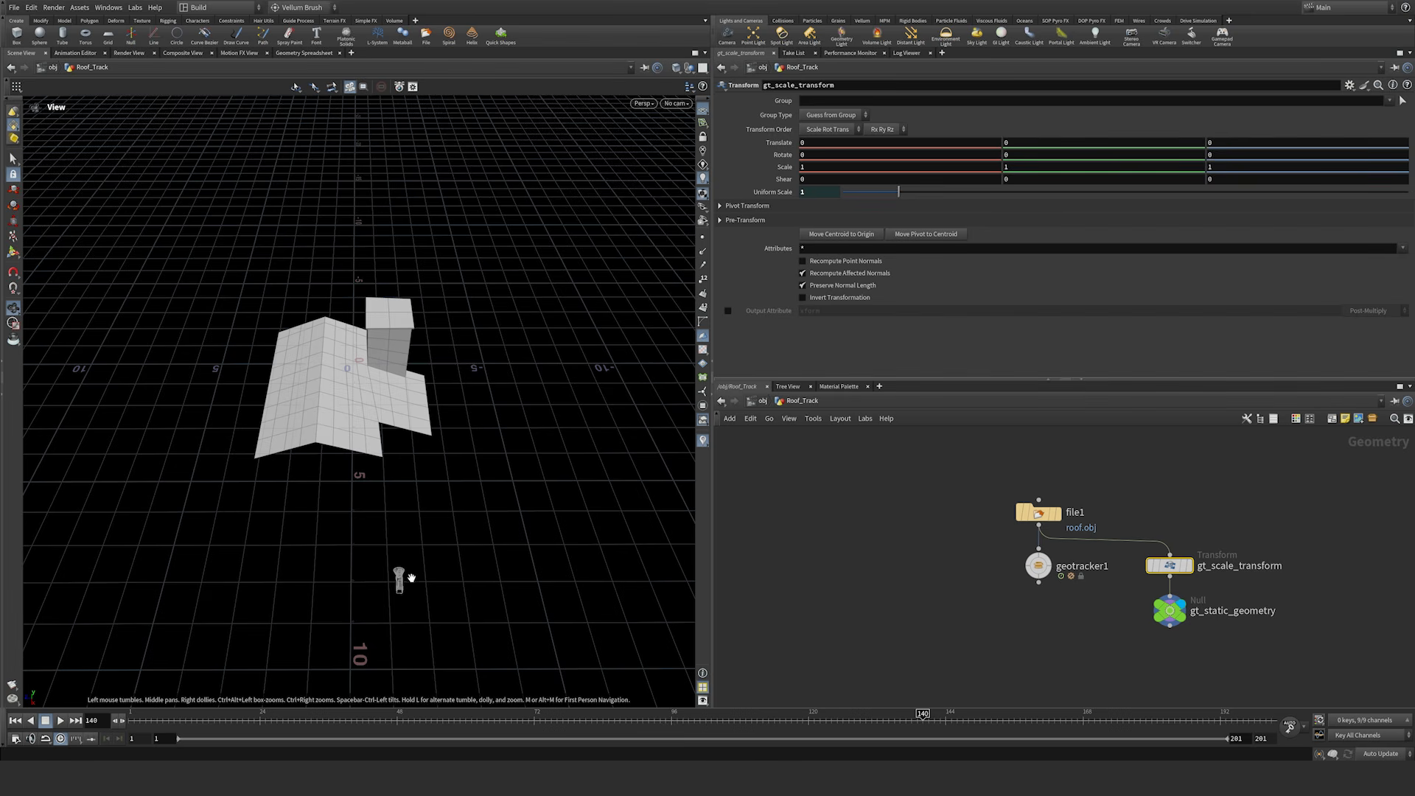
Step: Play the tracked camera's motion around the static roof from the first frame, and inspect it from another angle
{"action": "key", "text": "ctrl+Up"}
{"action": "key", "text": "Up"}
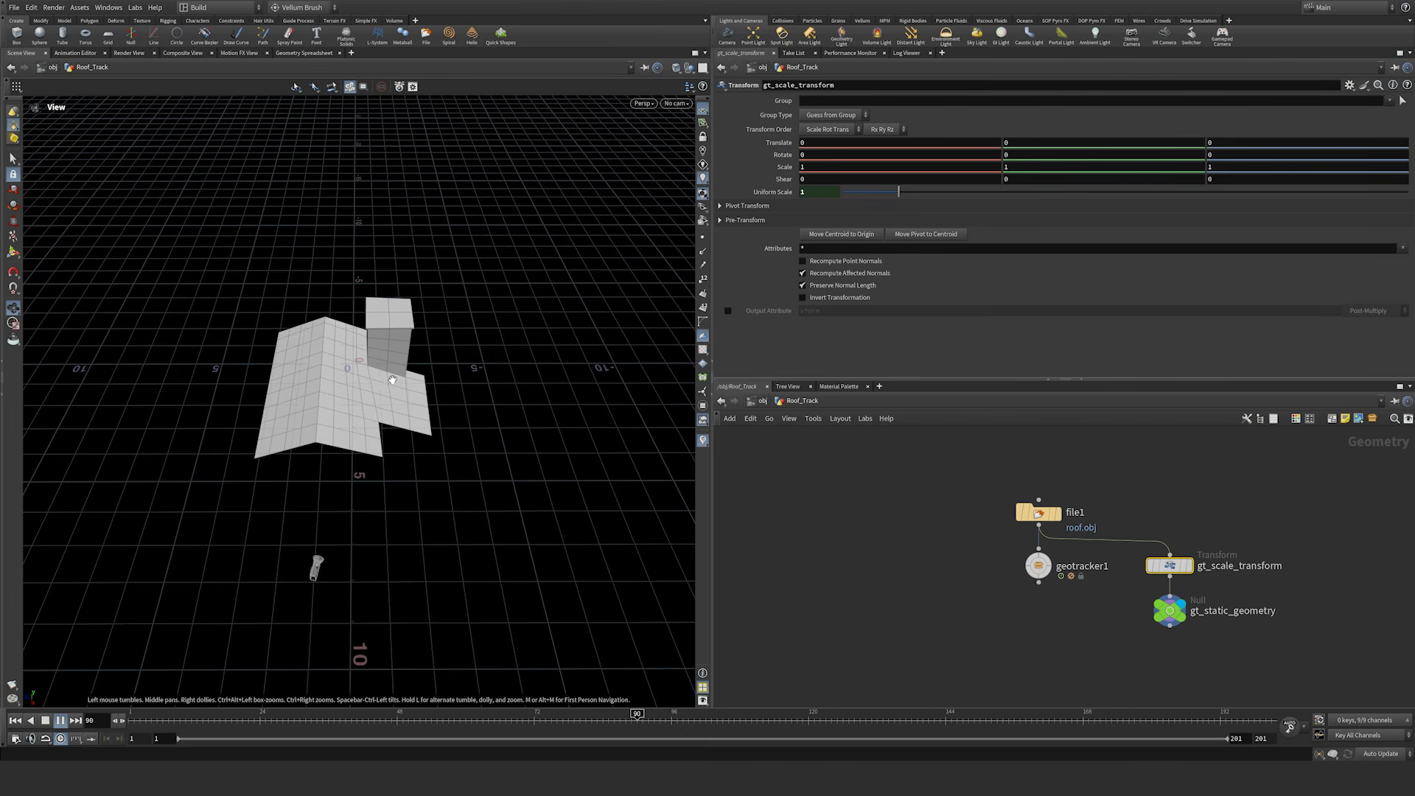
{"action": "key", "text": "Up"}
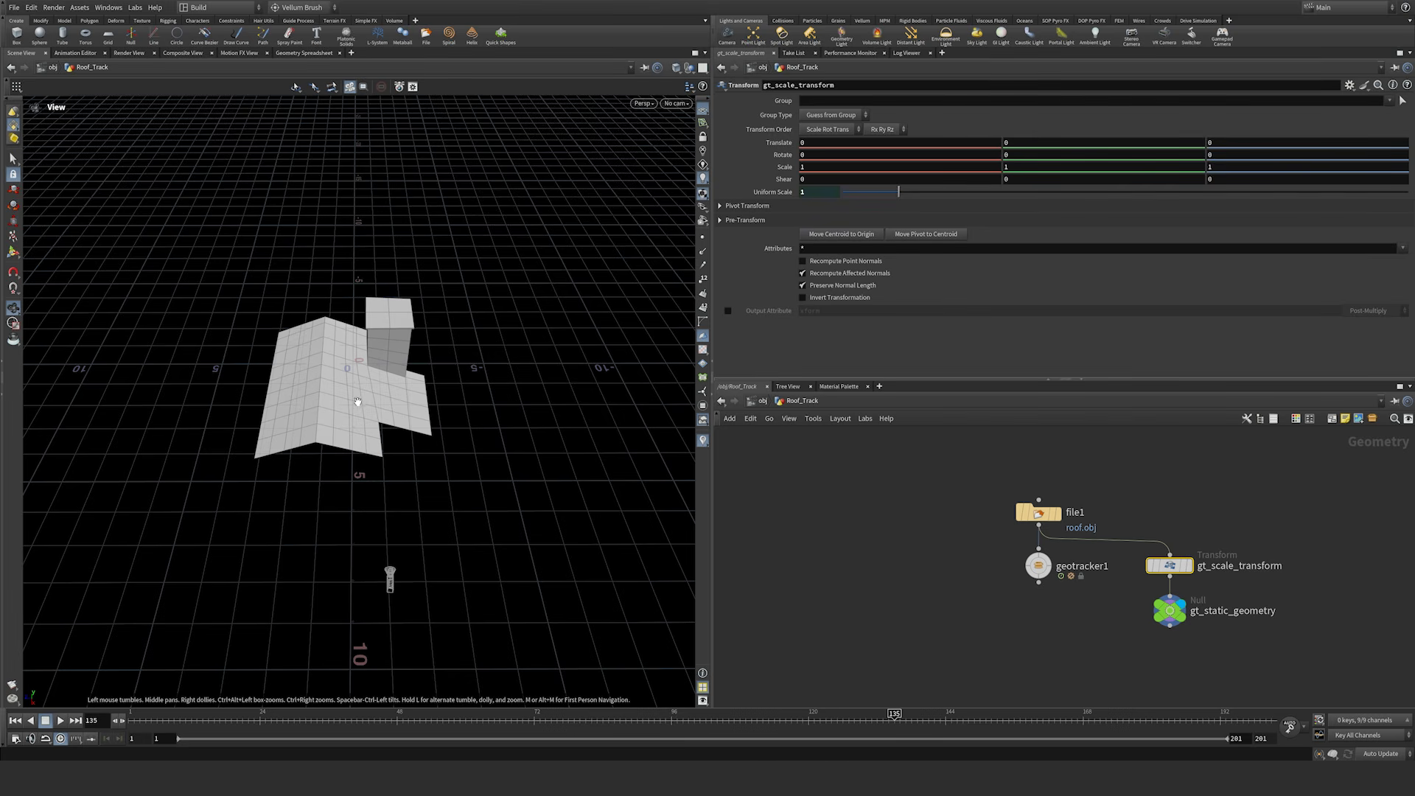
{"action": "mouse_move", "coordinate": [340, 396]}
{"action": "left_mouse_down"}
{"action": "mouse_move", "coordinate": [546, 549]}
{"action": "mouse_move", "coordinate": [464, 319]}
{"action": "mouse_move", "coordinate": [326, 381]}
{"action": "left_mouse_up"}
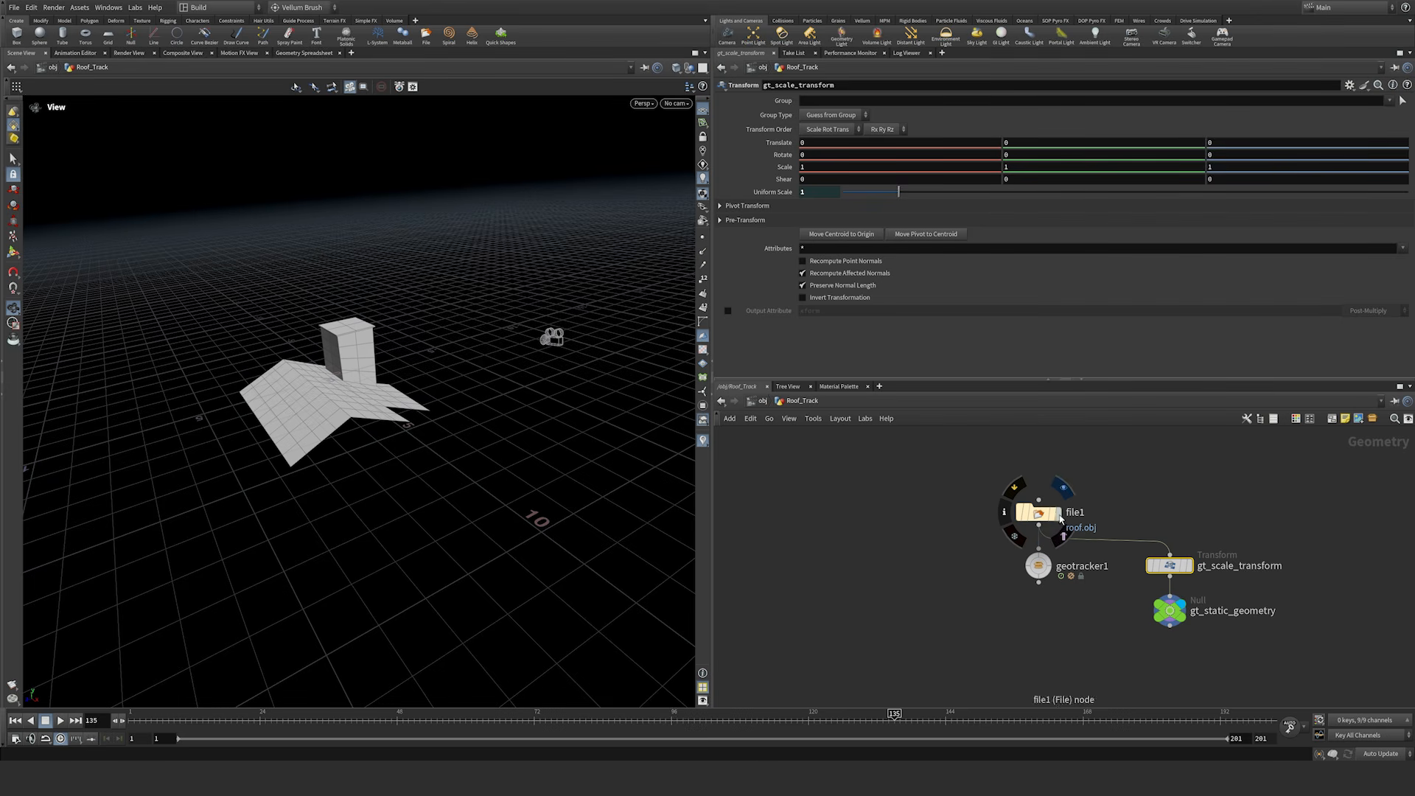
Step: Compare file1's displayed geometry with gt_static_geometry, restore the latter's display, and scrub the timeline to check the camera's motion
{"action": "left_click", "coordinate": [1031, 510]}
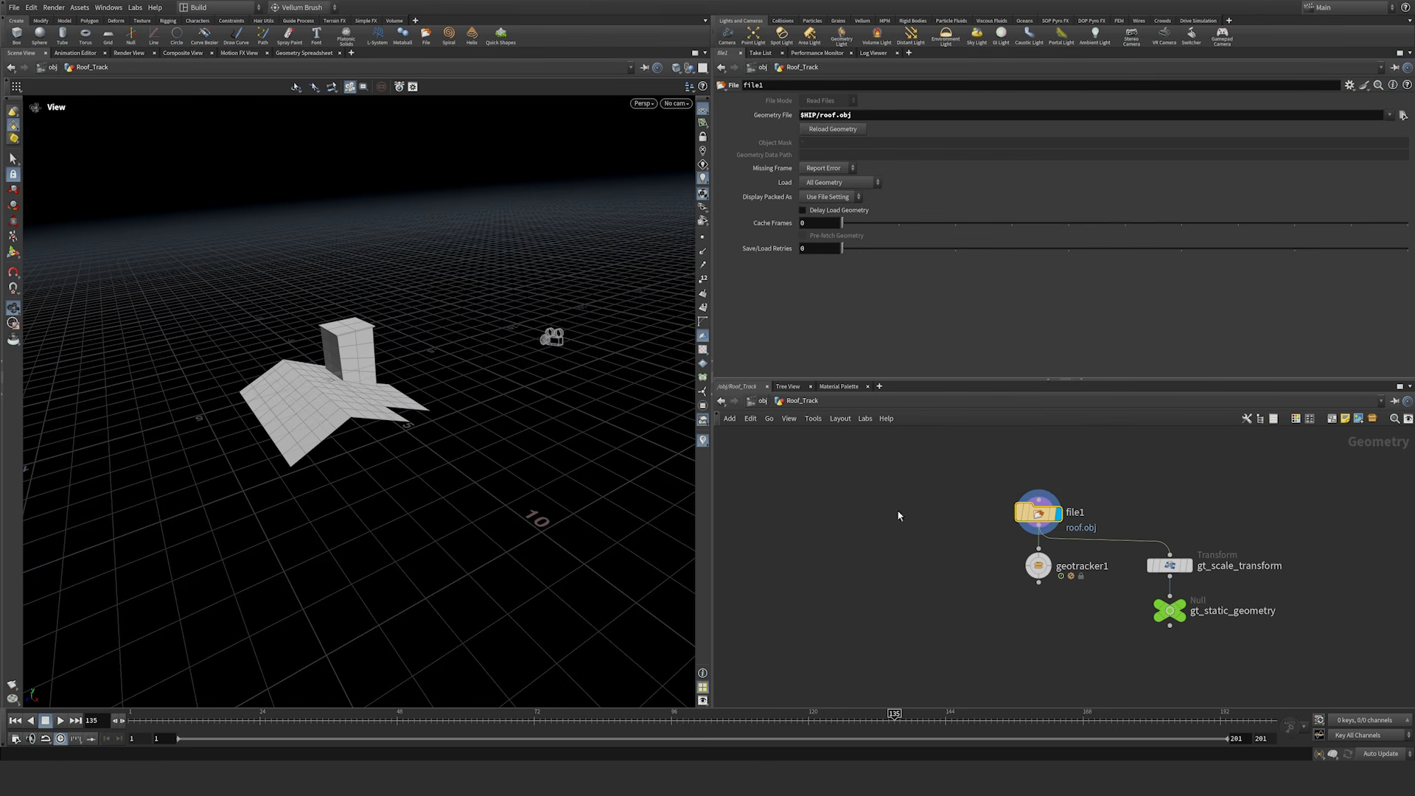
{"action": "left_click", "coordinate": [1194, 612]}
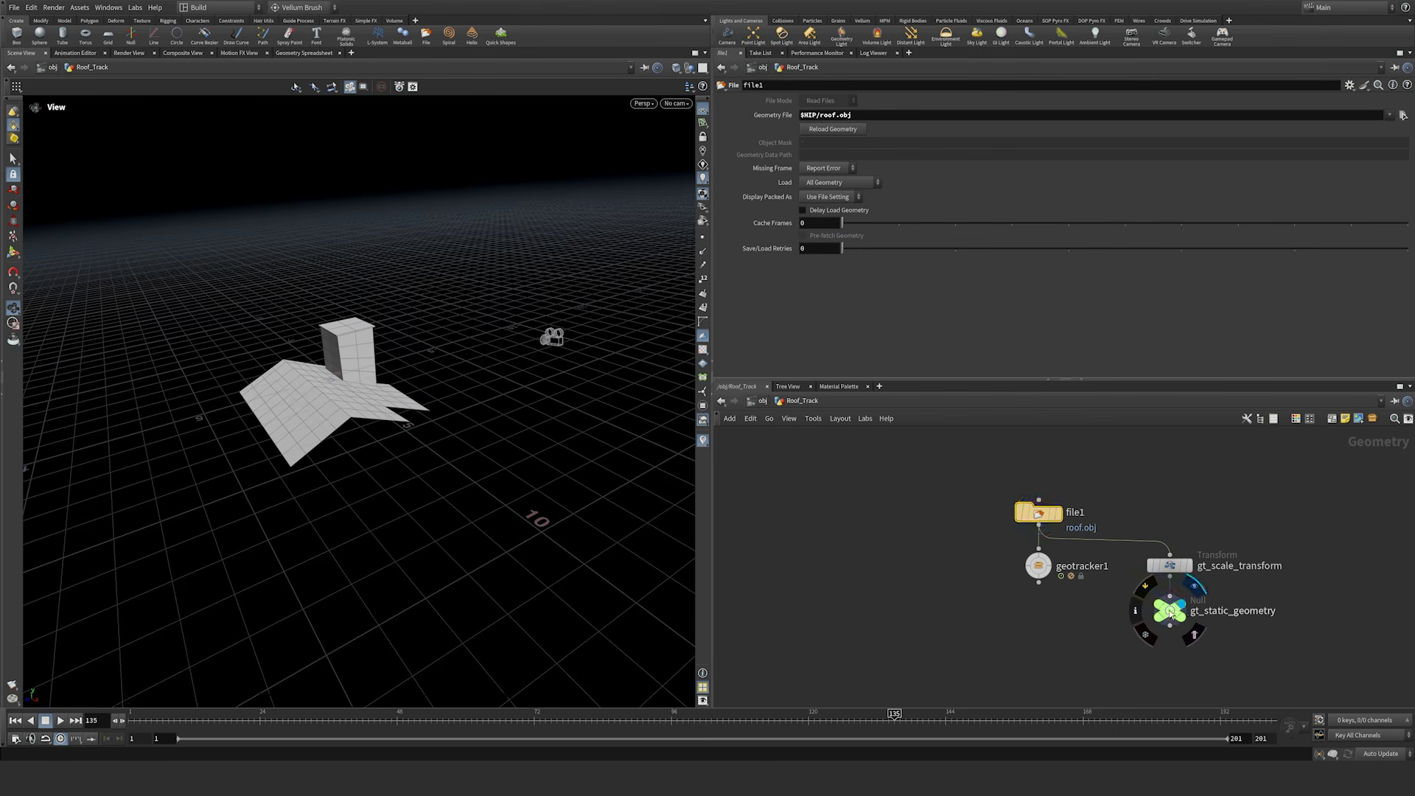
{"action": "left_click_drag", "start_coordinate": [369, 392], "coordinate": [502, 431]}
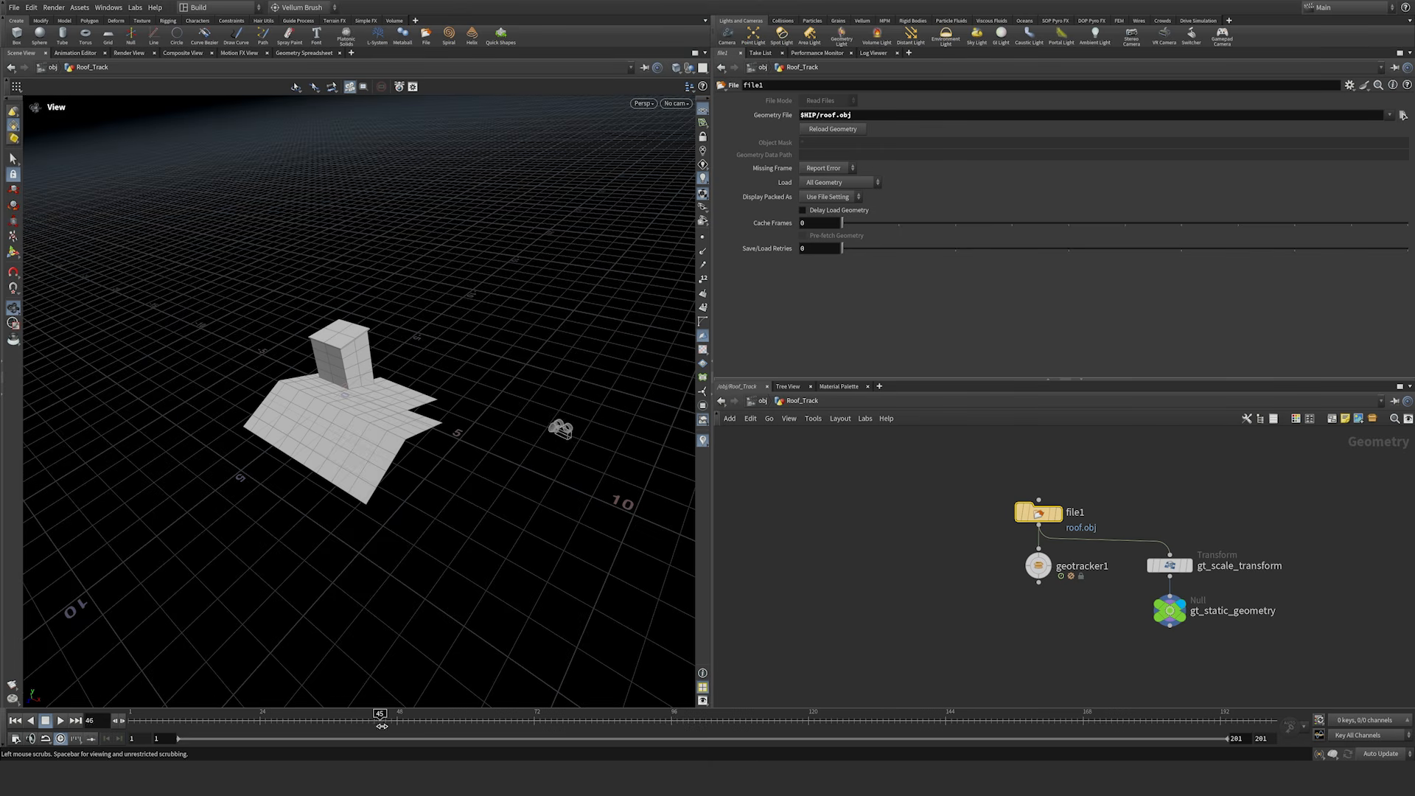
{"action": "left_click_drag", "start_coordinate": [523, 726], "coordinate": [551, 726]}
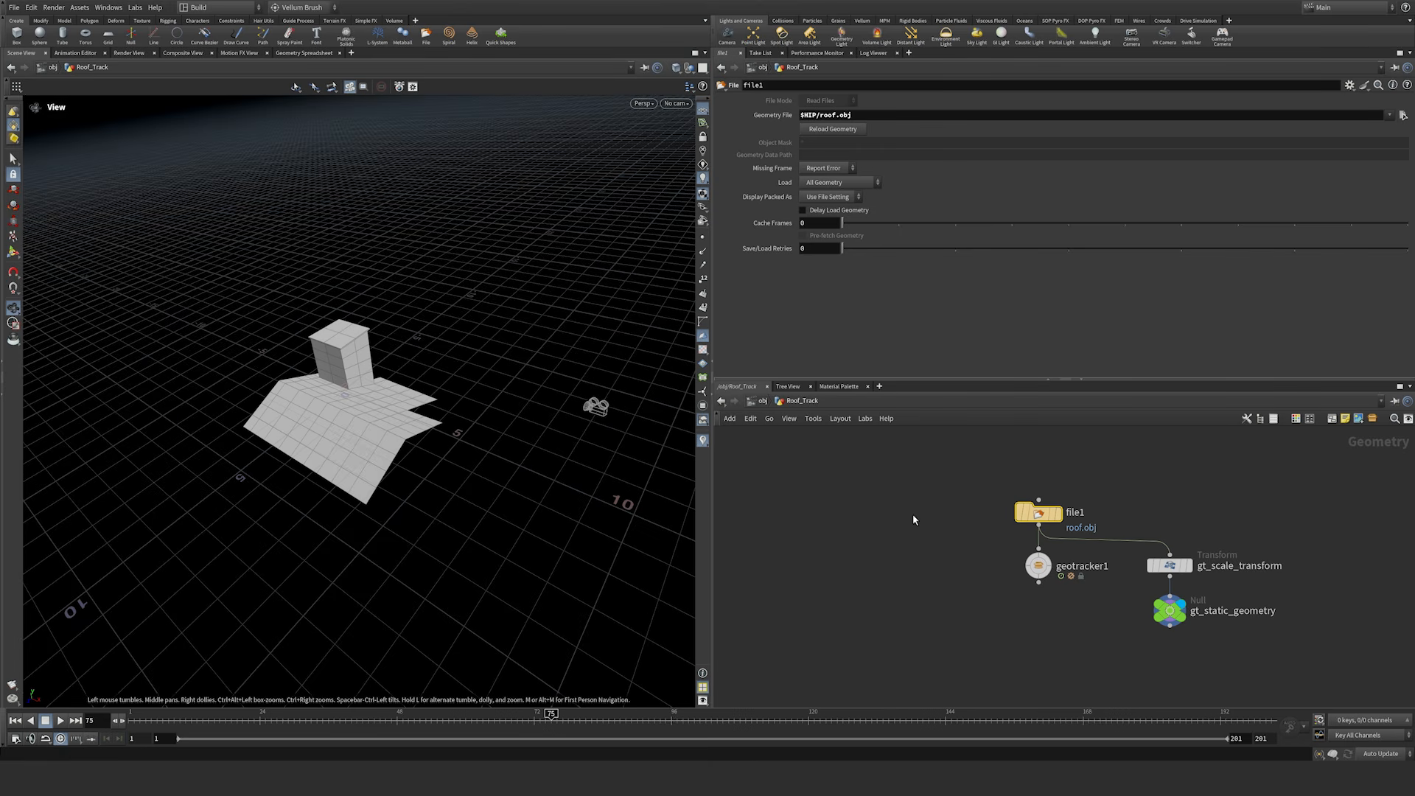
Step: Examine gt_tracked_camera's transform and View parameters at object level, and look through this camera in the viewport
{"action": "key", "text": "u"}
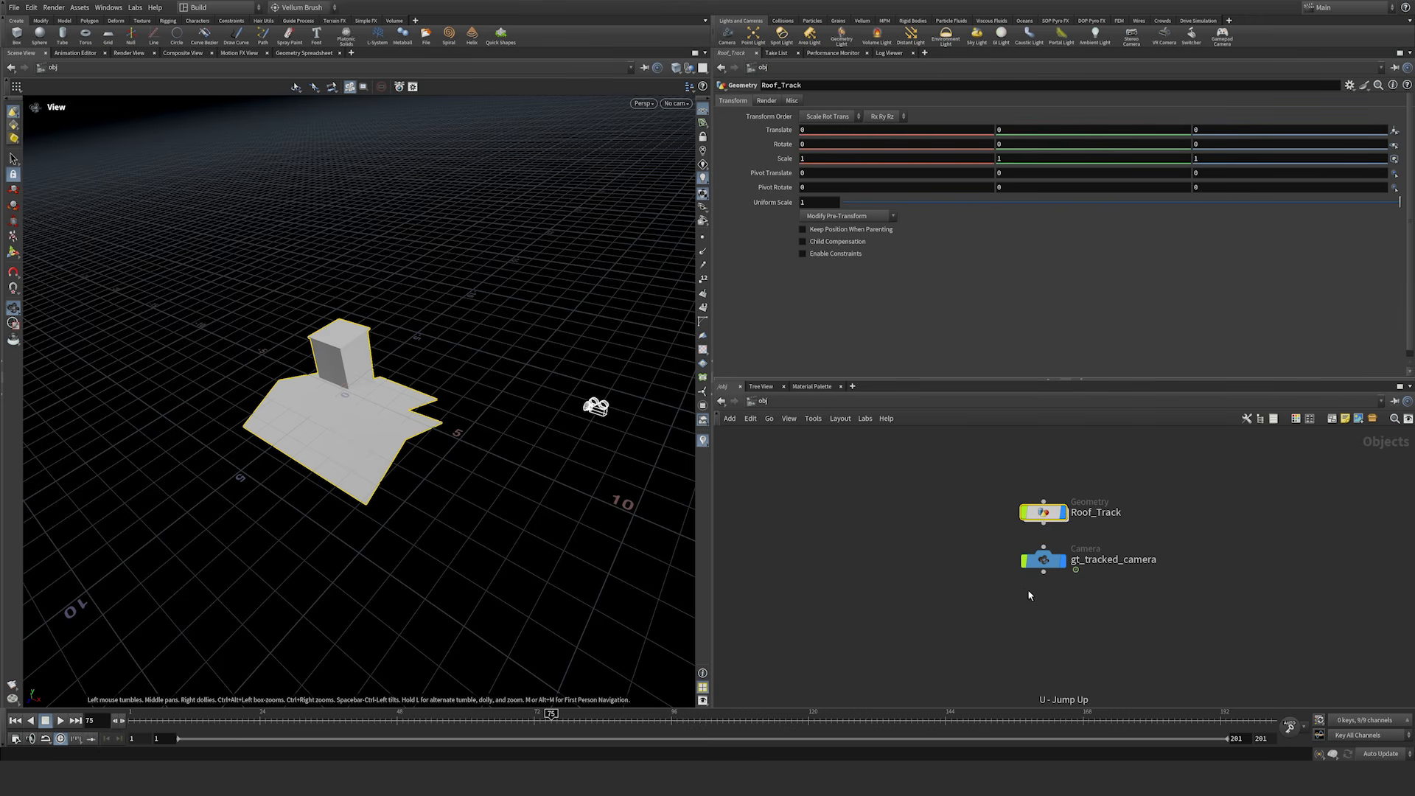
{"action": "left_click_drag", "start_coordinate": [1108, 552], "coordinate": [1108, 553]}
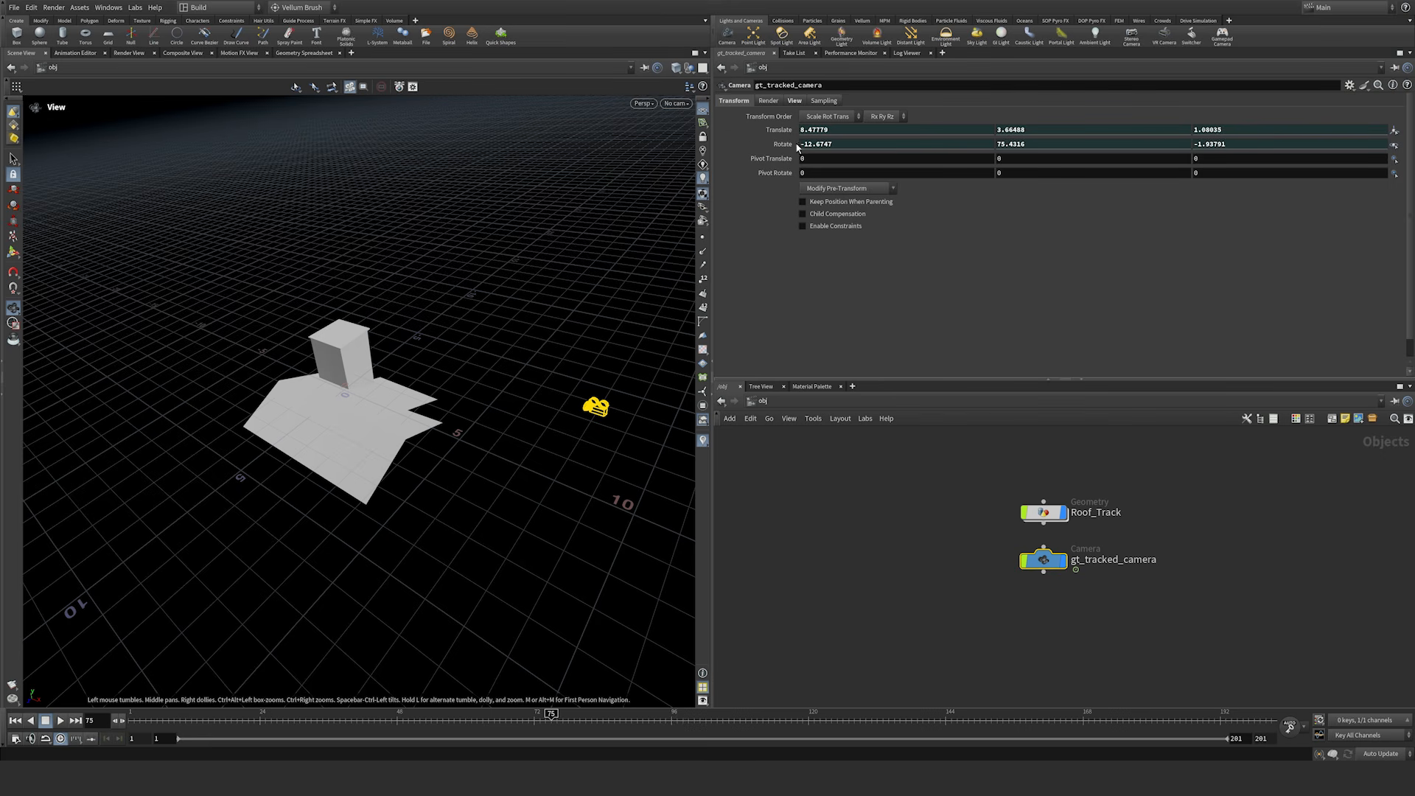
{"action": "left_click", "coordinate": [795, 101]}
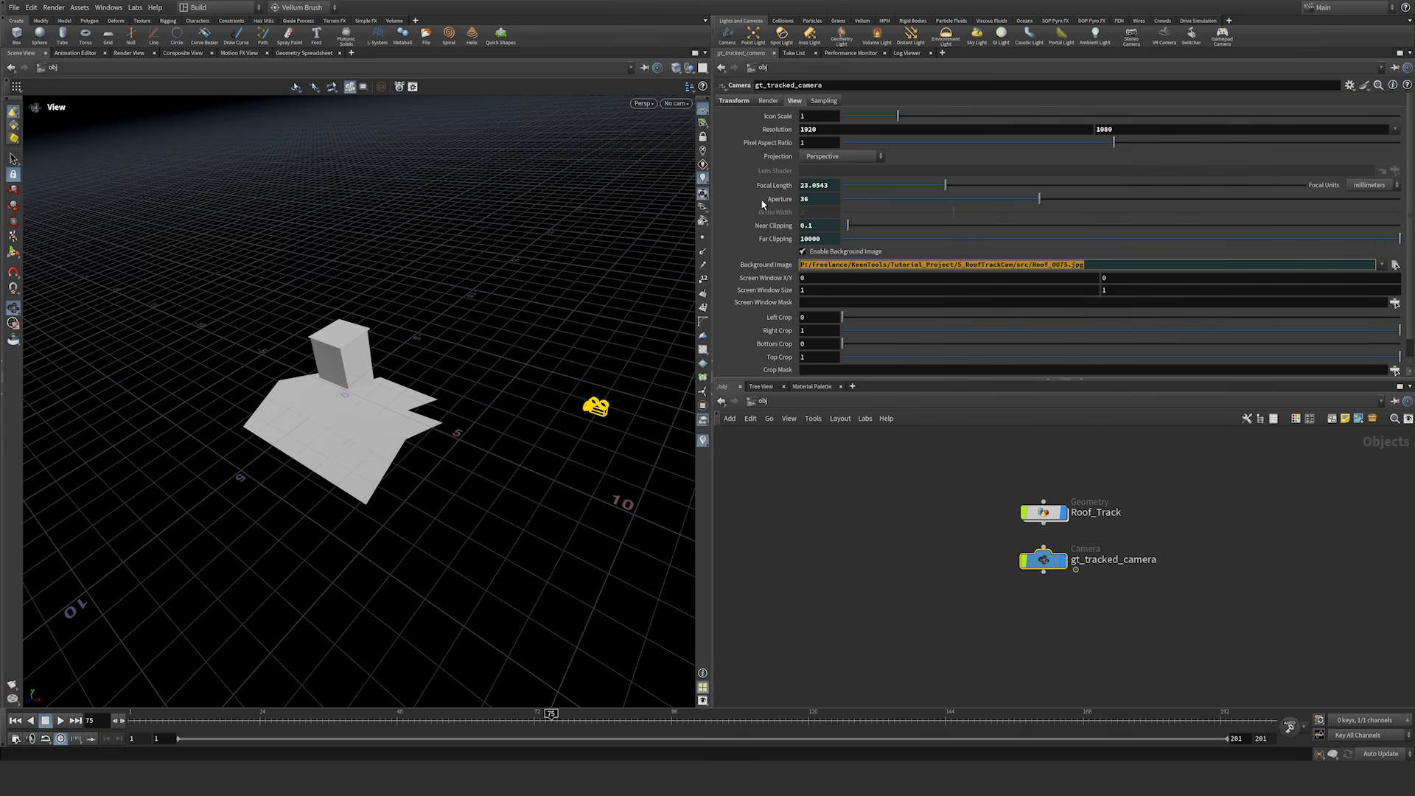
{"action": "left_click", "coordinate": [676, 103]}
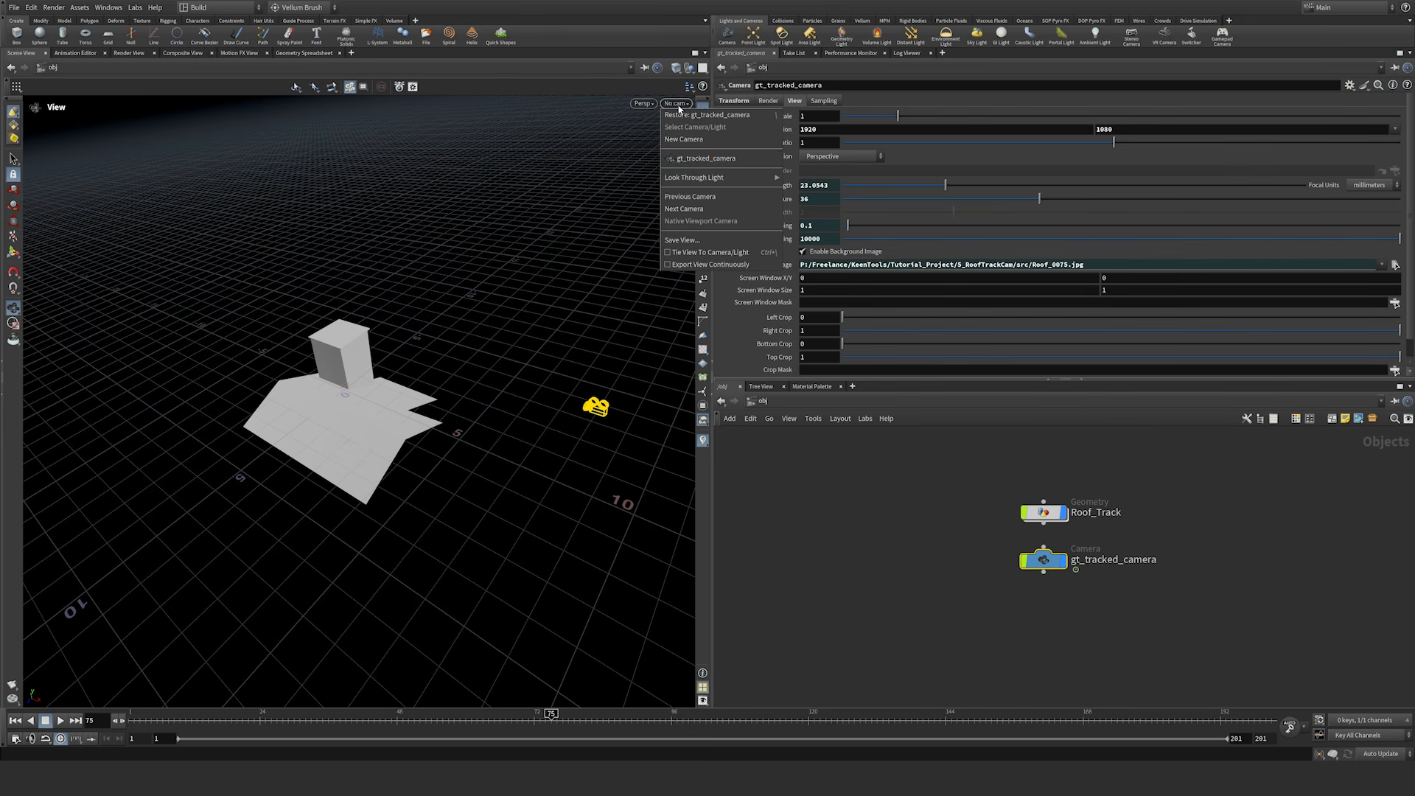
{"action": "left_click", "coordinate": [706, 160]}
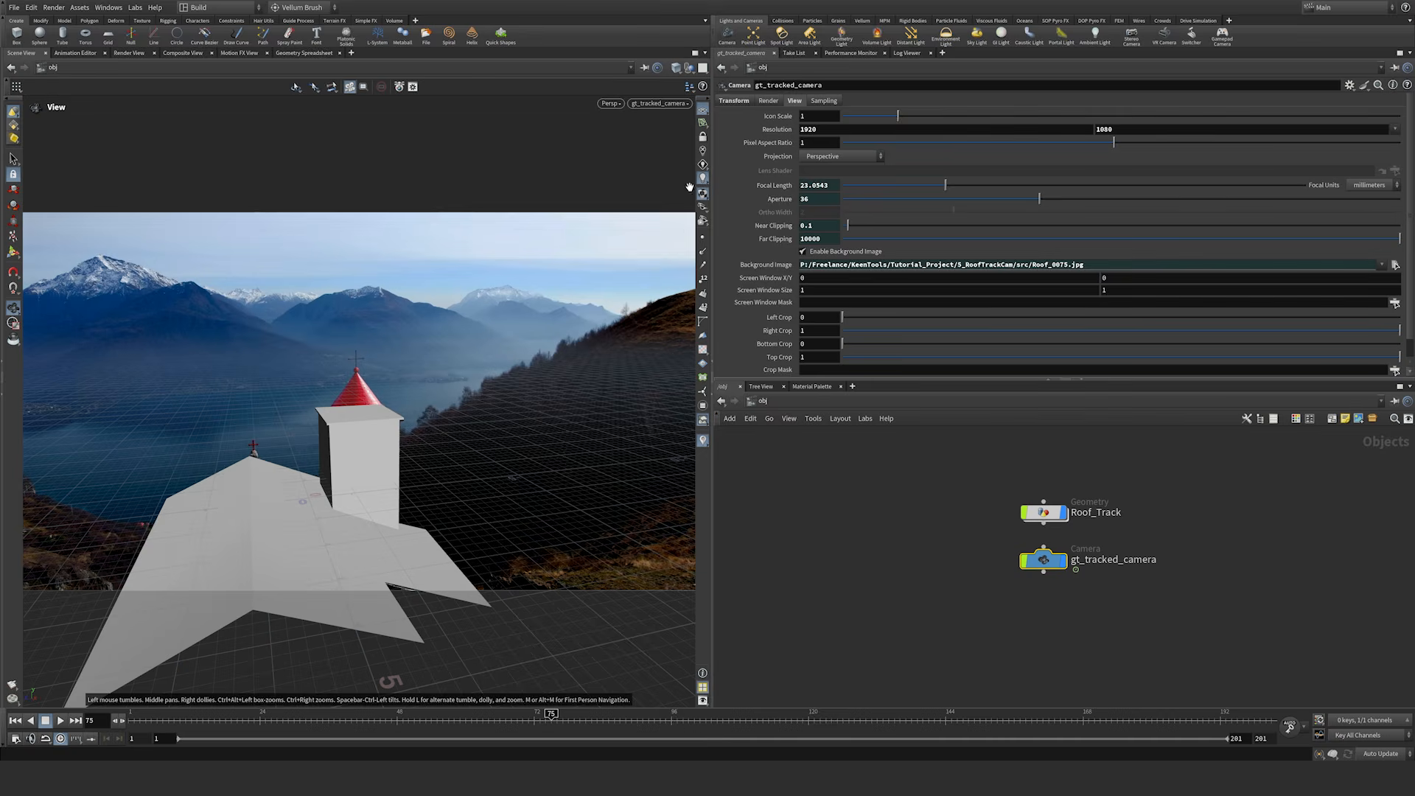
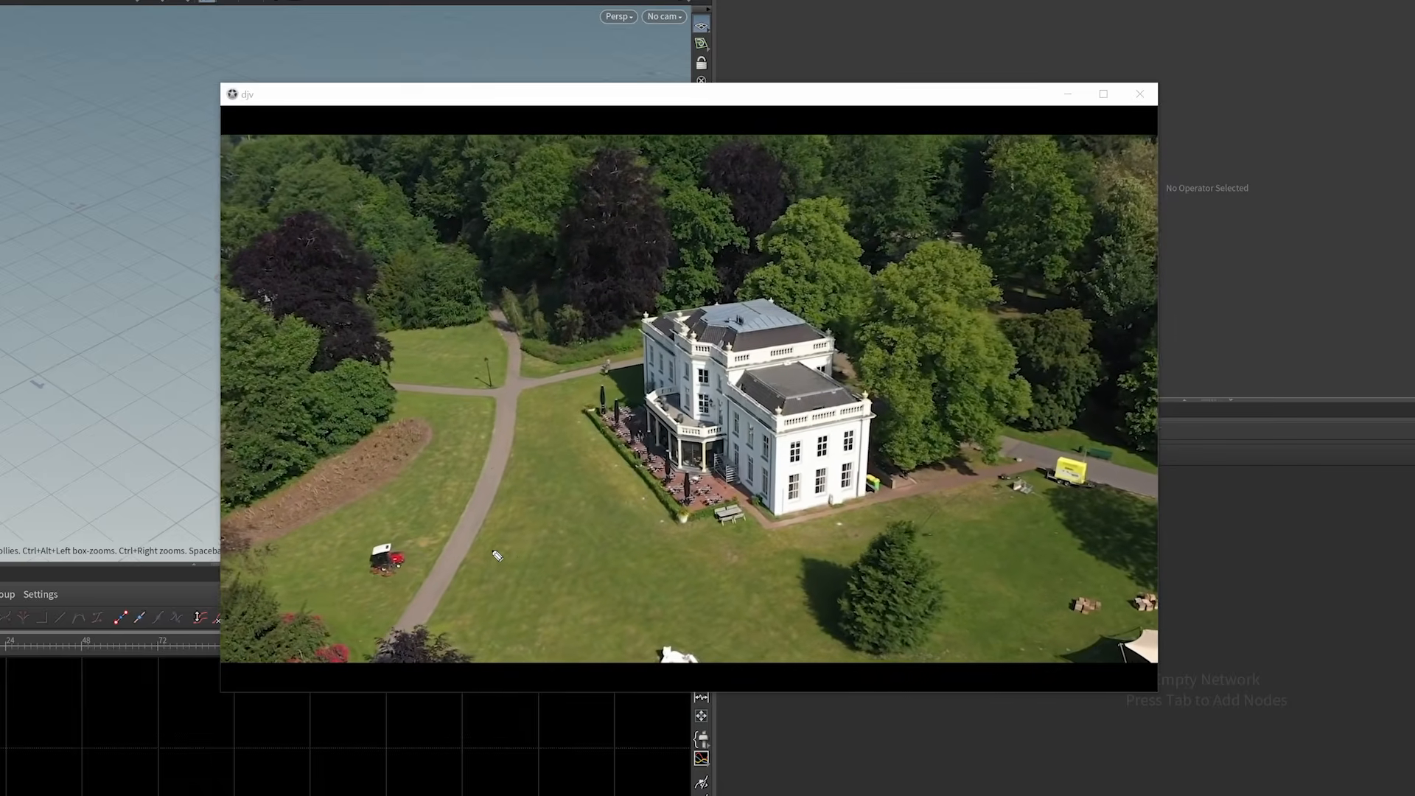
Step: Review the building footage in djv, examining the vehicle, moving people, terrace tables and trees around the house
{"action": "mouse_move", "coordinate": [328, 516]}
{"action": "left_mouse_down"}
{"action": "mouse_move", "coordinate": [304, 558]}
{"action": "mouse_move", "coordinate": [369, 527]}
{"action": "left_mouse_up"}
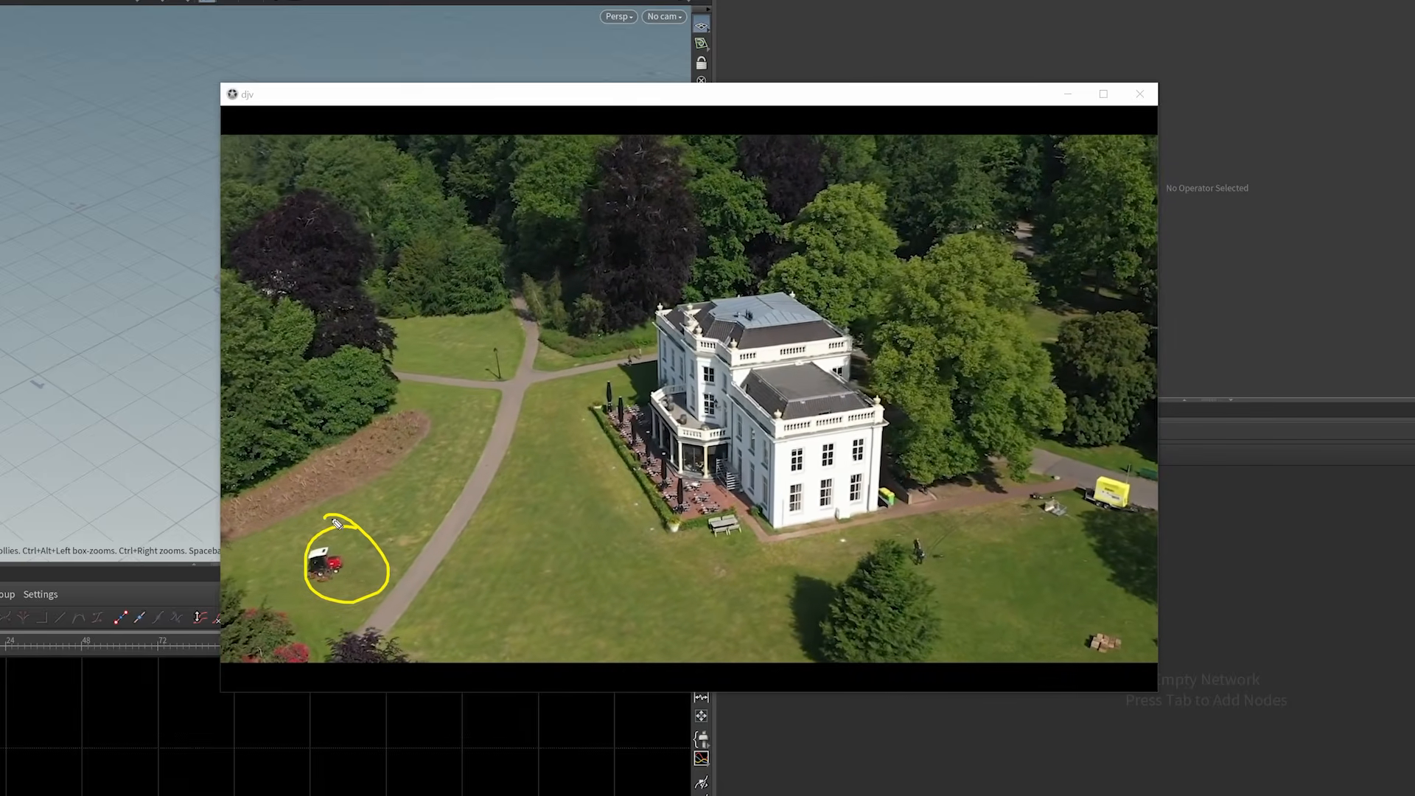
{"action": "left_click_drag", "start_coordinate": [938, 545], "coordinate": [930, 541]}
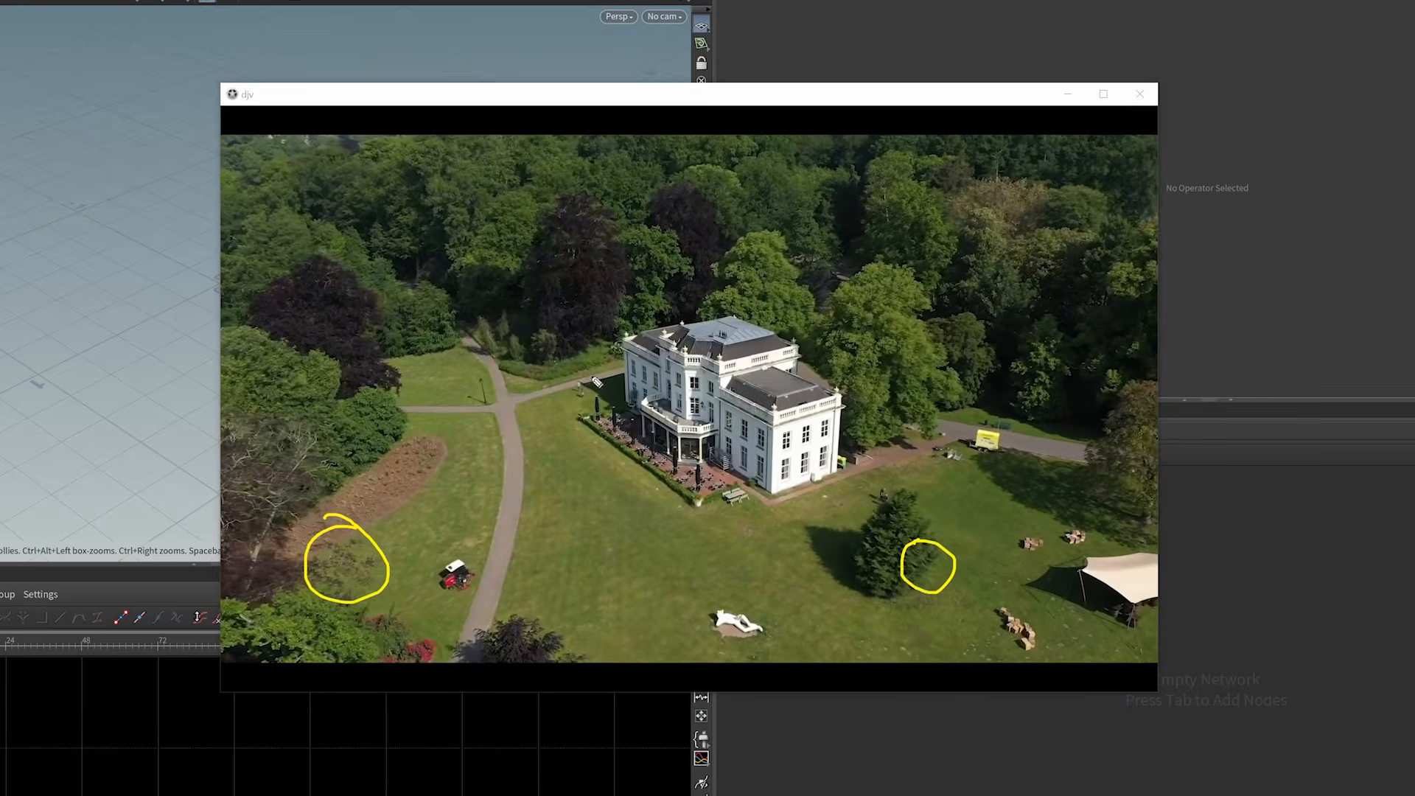
{"action": "left_click_drag", "start_coordinate": [594, 367], "coordinate": [582, 373]}
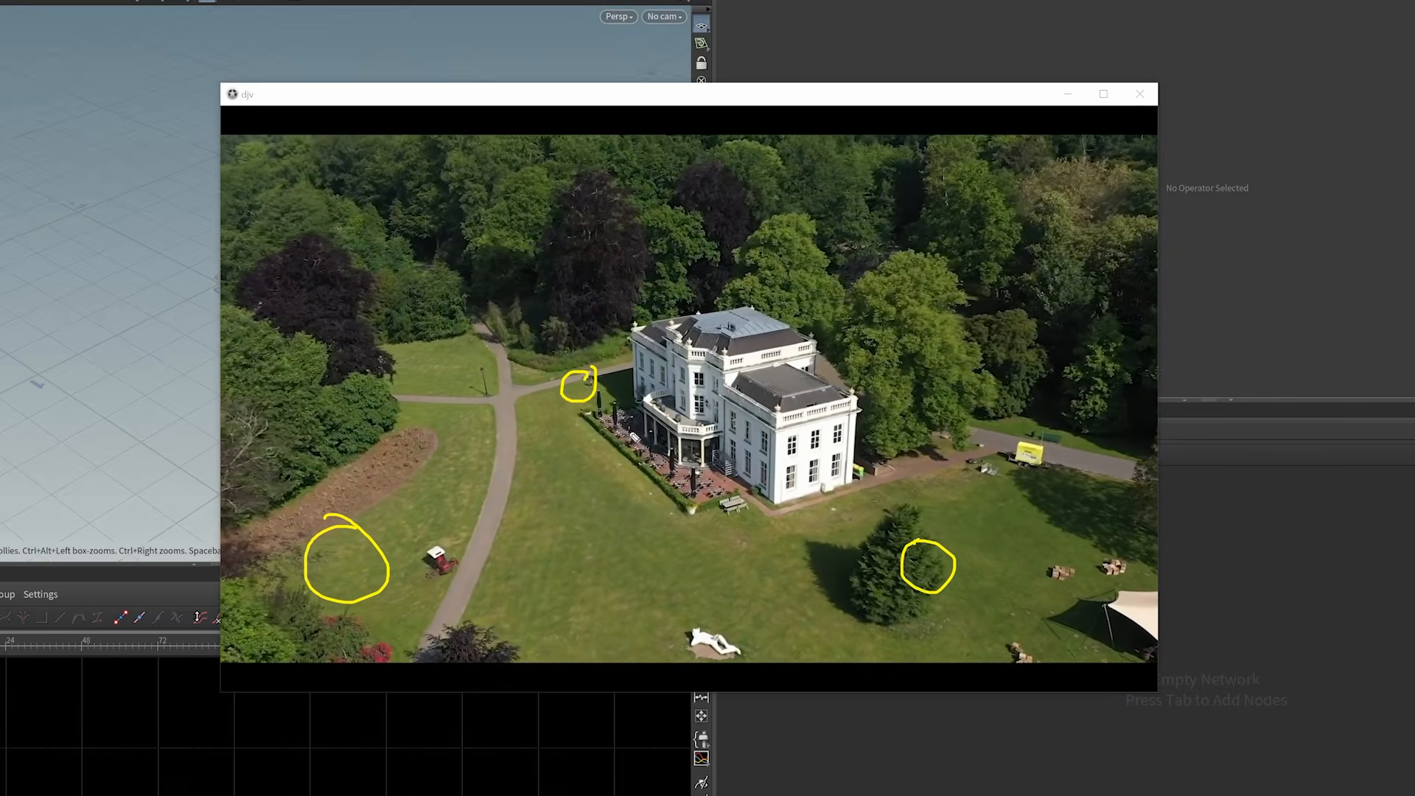
{"action": "left_click_drag", "start_coordinate": [640, 422], "coordinate": [646, 428]}
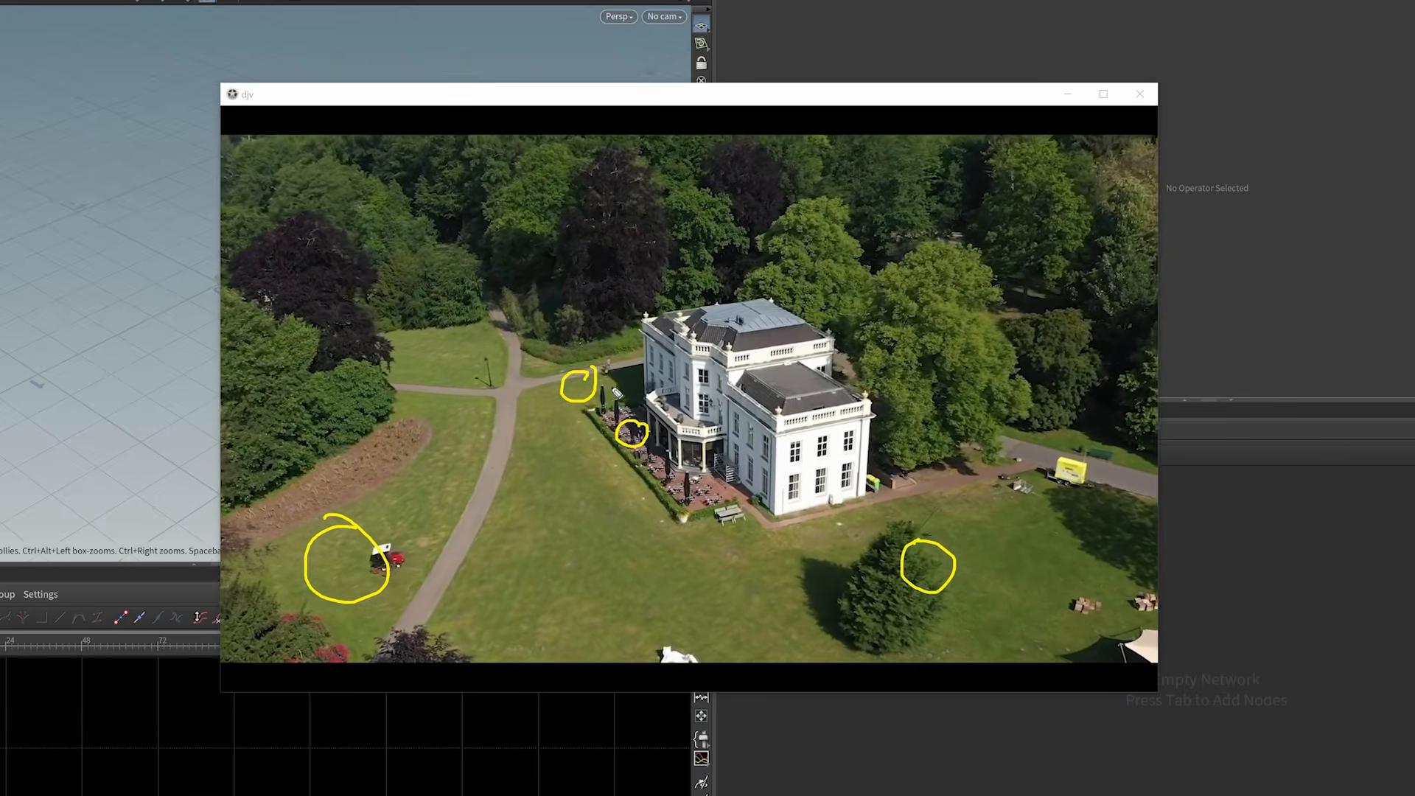
{"action": "mouse_move", "coordinate": [614, 382]}
{"action": "left_mouse_down"}
{"action": "mouse_move", "coordinate": [591, 424]}
{"action": "mouse_move", "coordinate": [670, 520]}
{"action": "mouse_move", "coordinate": [615, 383]}
{"action": "left_mouse_up"}
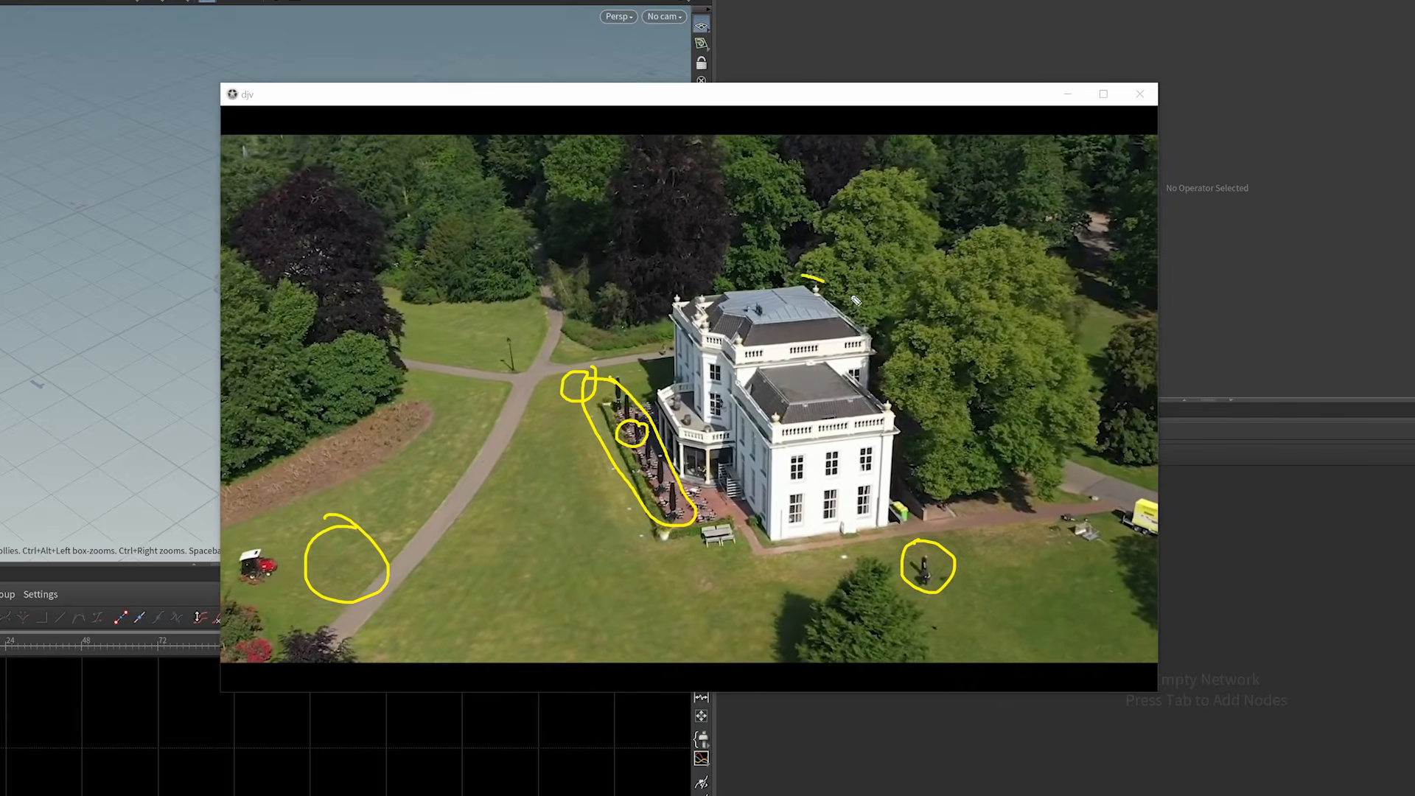
{"action": "mouse_move", "coordinate": [801, 276]}
{"action": "left_mouse_down"}
{"action": "mouse_move", "coordinate": [917, 503]}
{"action": "mouse_move", "coordinate": [1053, 297]}
{"action": "mouse_move", "coordinate": [821, 227]}
{"action": "left_mouse_up"}
{"action": "mouse_move", "coordinate": [896, 485]}
{"action": "left_mouse_down"}
{"action": "mouse_move", "coordinate": [958, 568]}
{"action": "mouse_move", "coordinate": [884, 496]}
{"action": "left_mouse_up"}
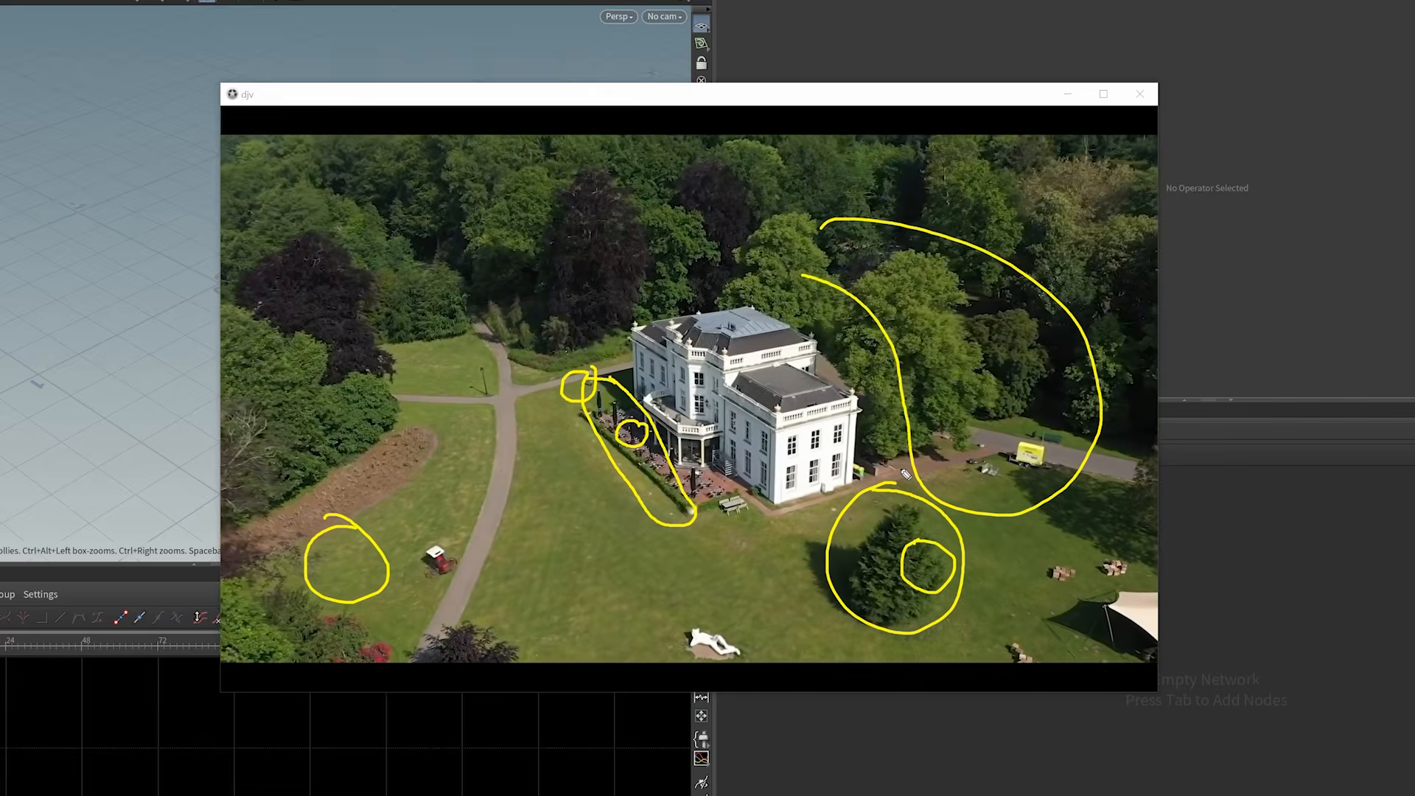
{"action": "key", "text": "ctrl+shift+6"}
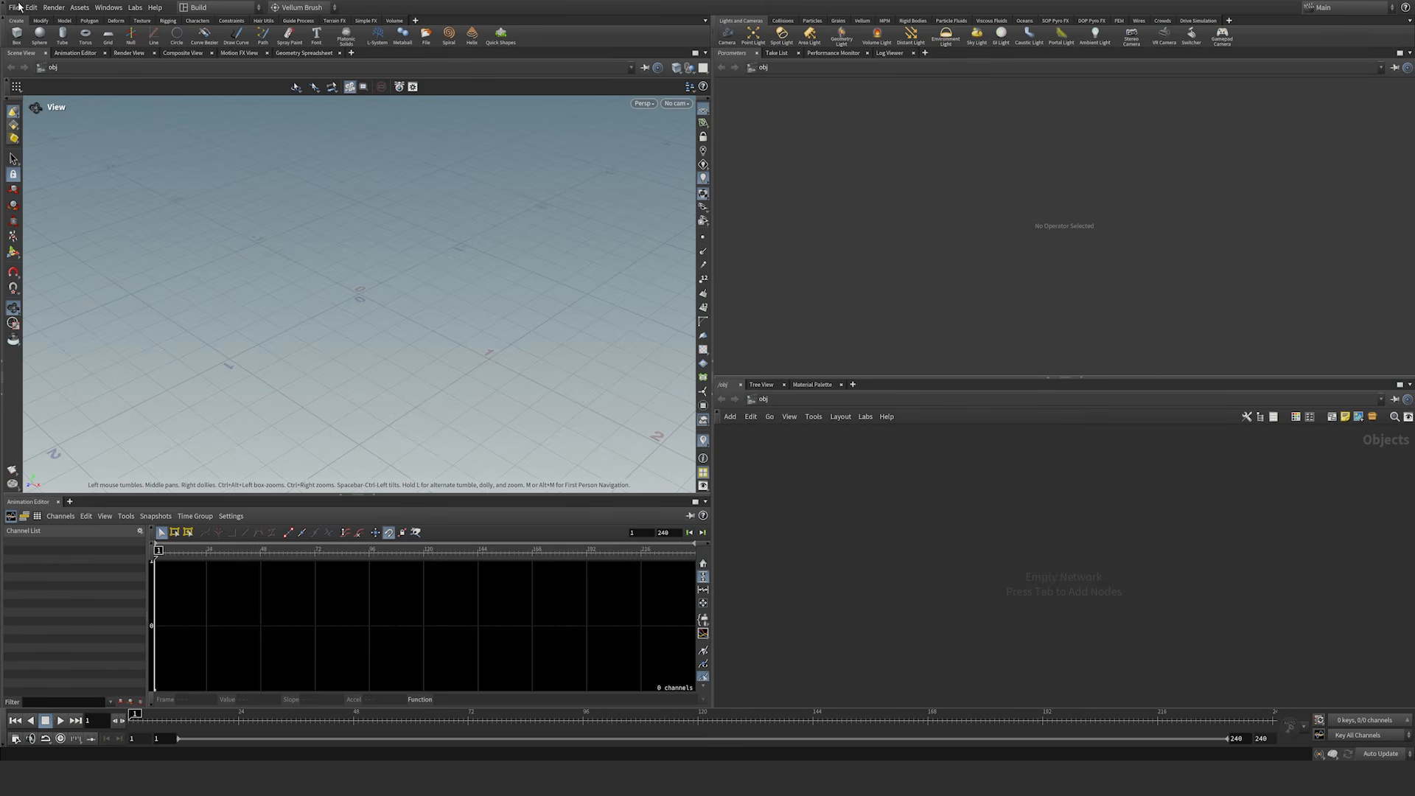
Step: Save the new Houdini scene as Building6.hip in the 2_Building project folder
{"action": "left_click", "coordinate": [15, 8]}
{"action": "mouse_move", "coordinate": [33, 47]}
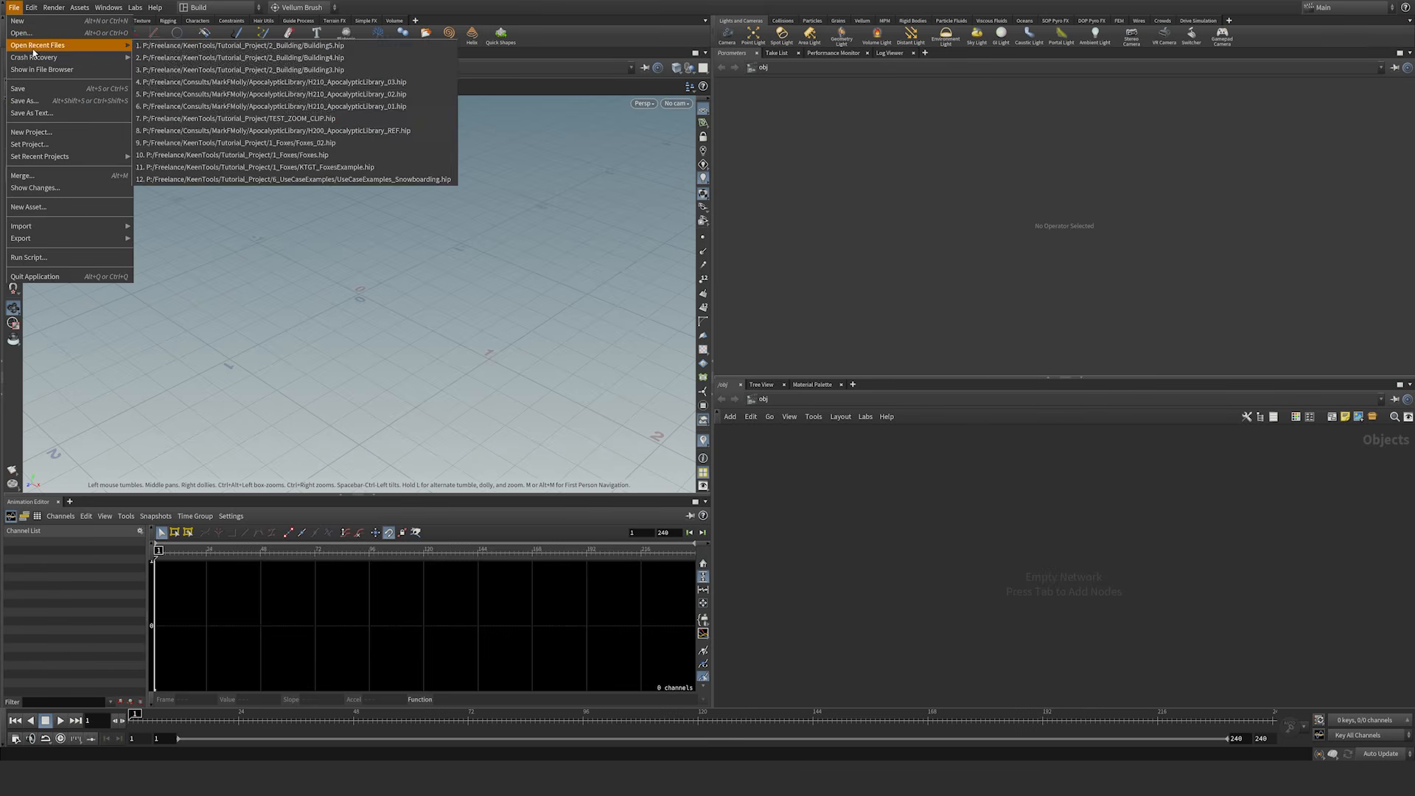
{"action": "left_click", "coordinate": [29, 102]}
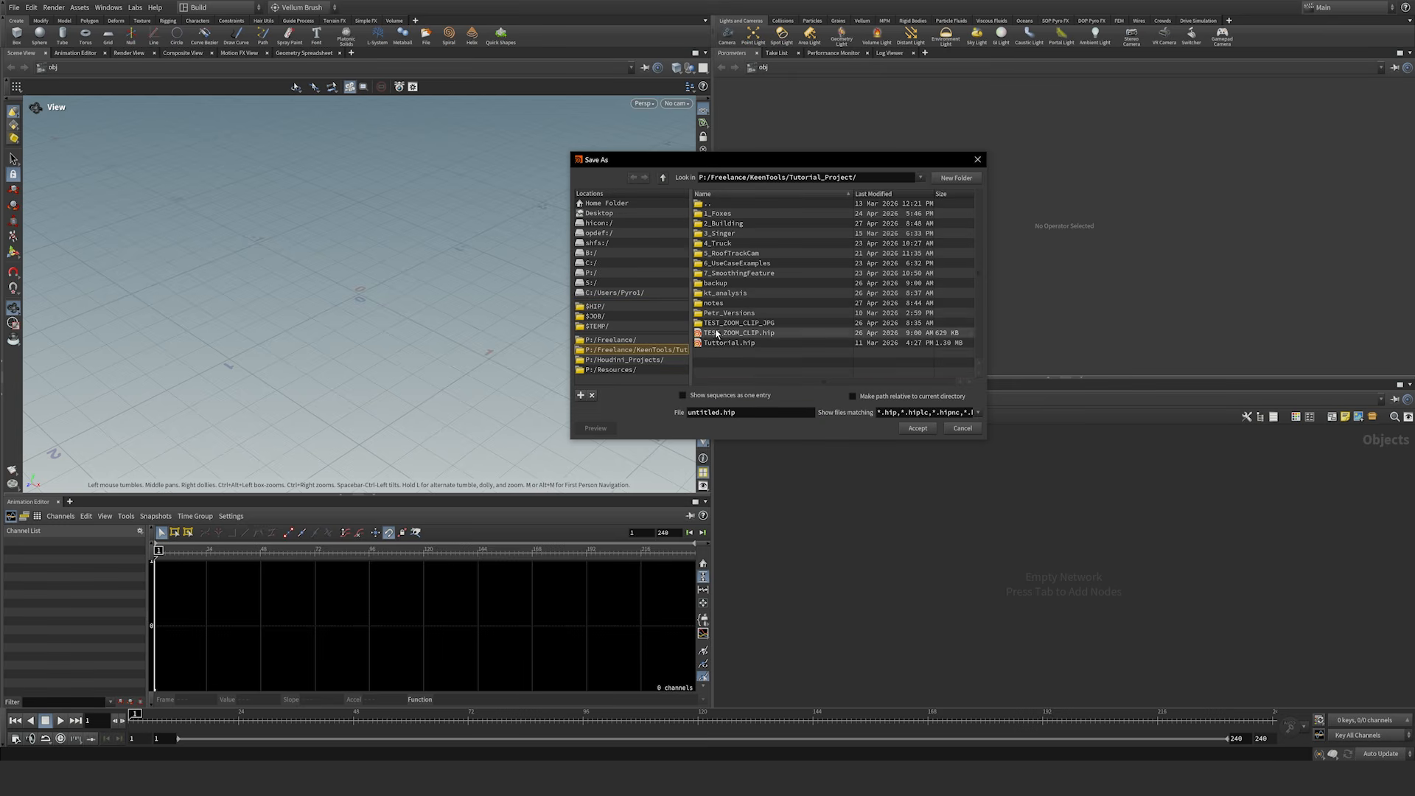
{"action": "double_click", "coordinate": [723, 224]}
{"action": "left_click", "coordinate": [740, 293]}
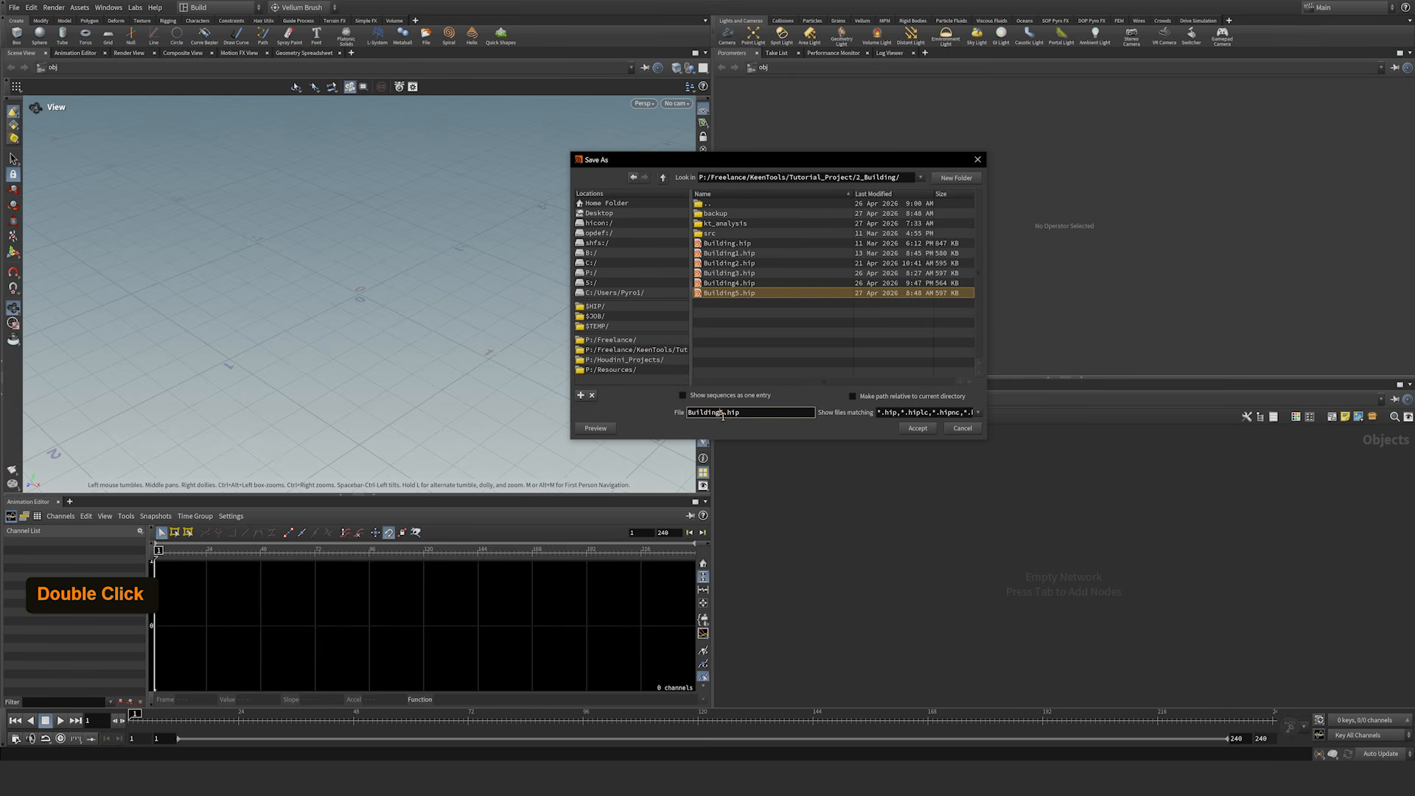
{"action": "key", "text": "Delete"}
{"action": "type", "text": "6"}
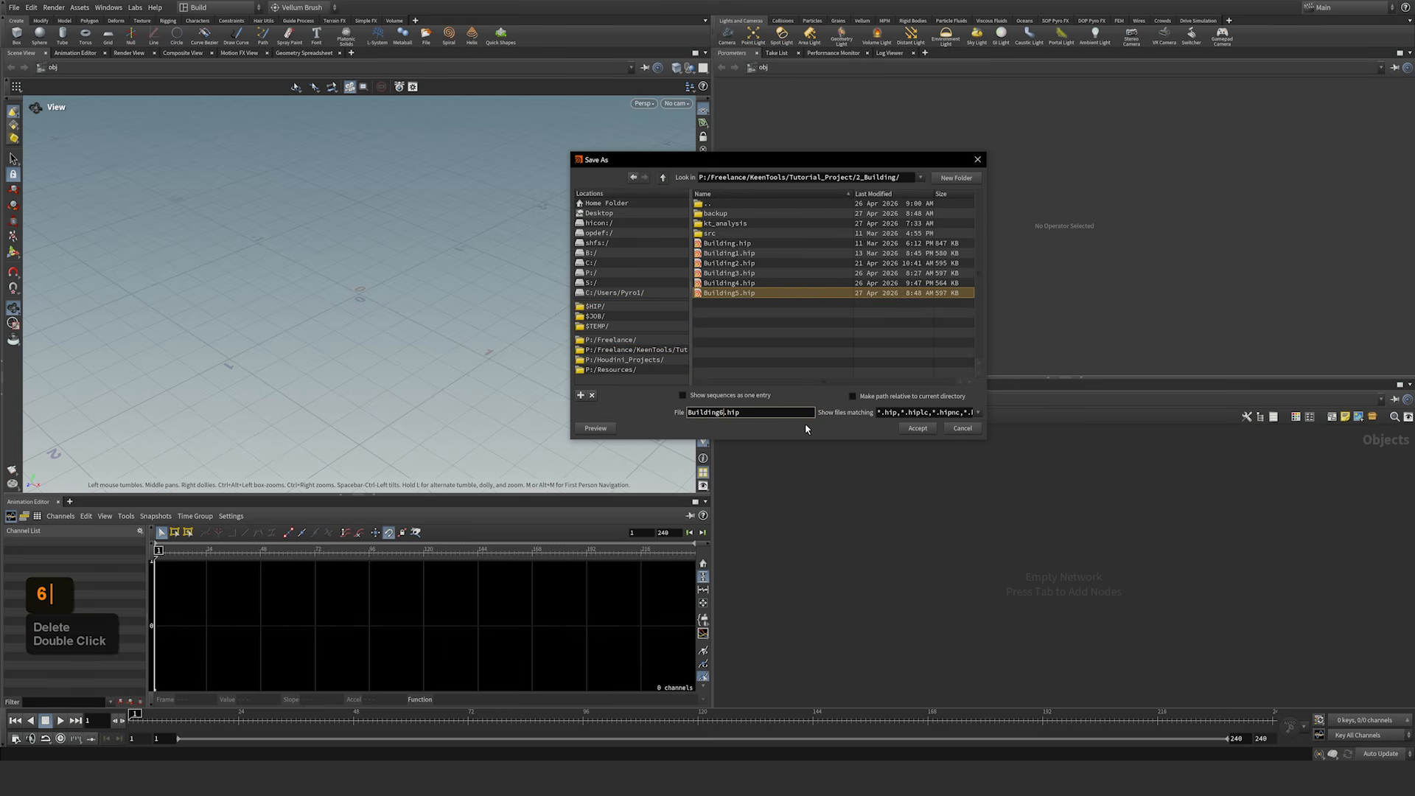
{"action": "key", "text": "Return"}
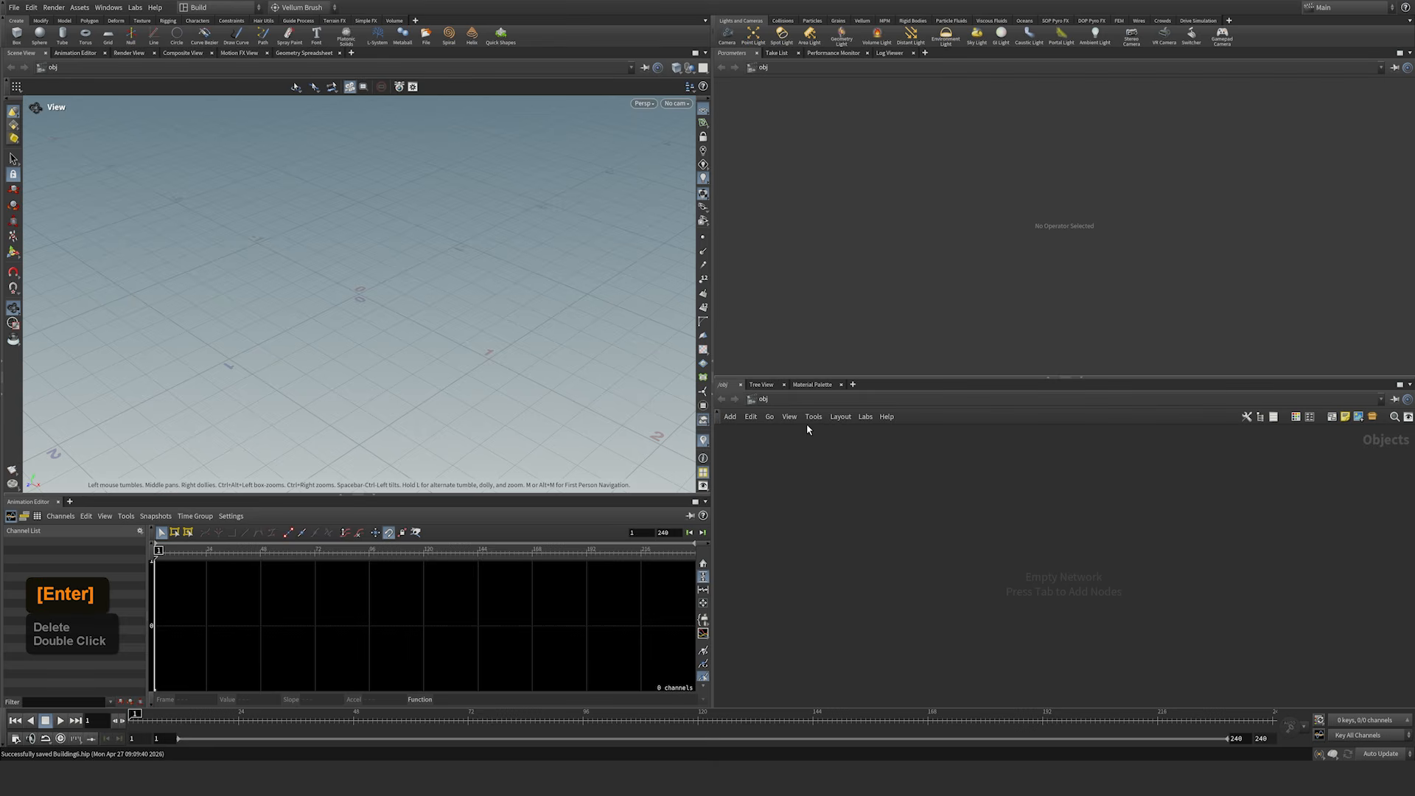
Step: Examine the scene's FPS and frame range in the Global Animation Options
{"action": "left_click", "coordinate": [21, 740]}
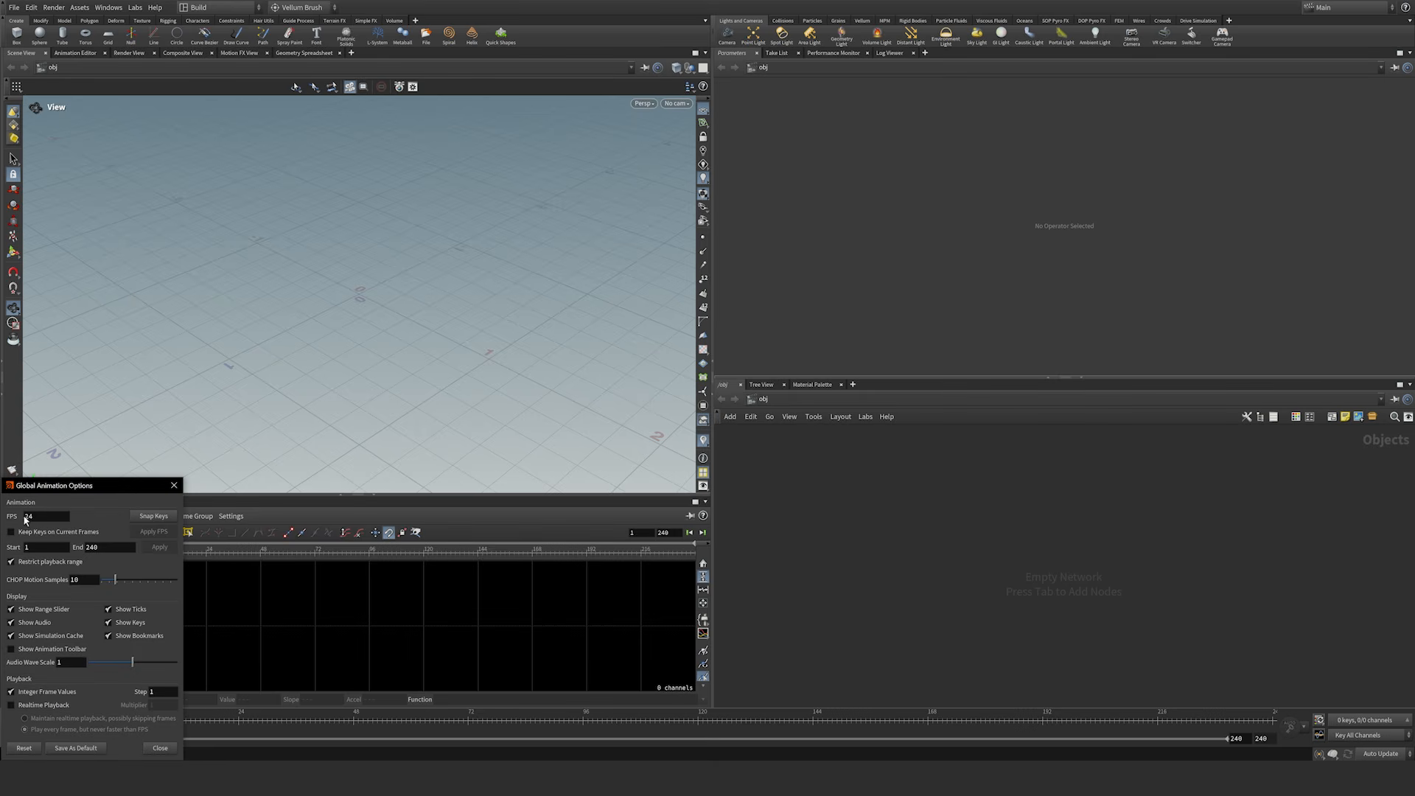
{"action": "left_click_drag", "start_coordinate": [72, 489], "coordinate": [172, 420]}
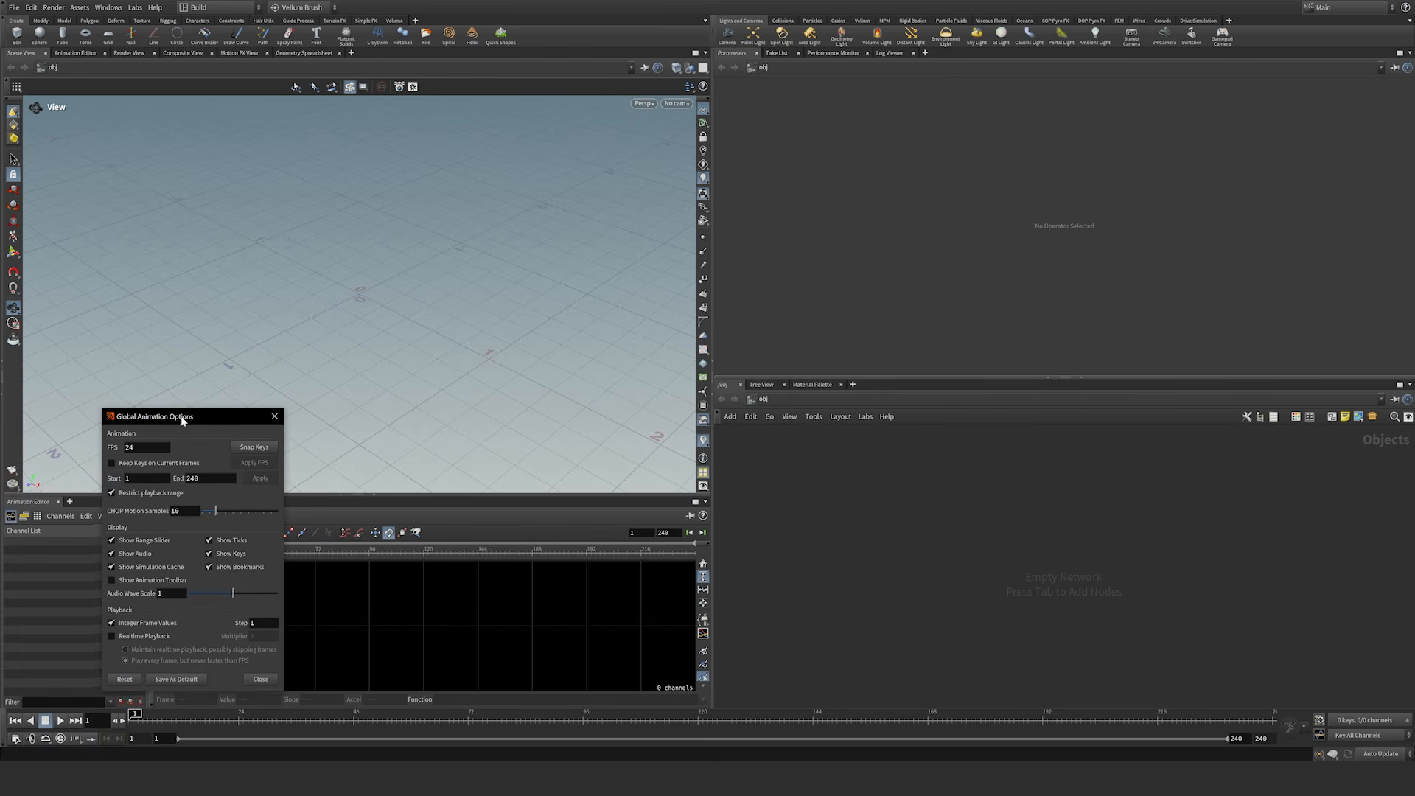
{"action": "left_click", "coordinate": [261, 680]}
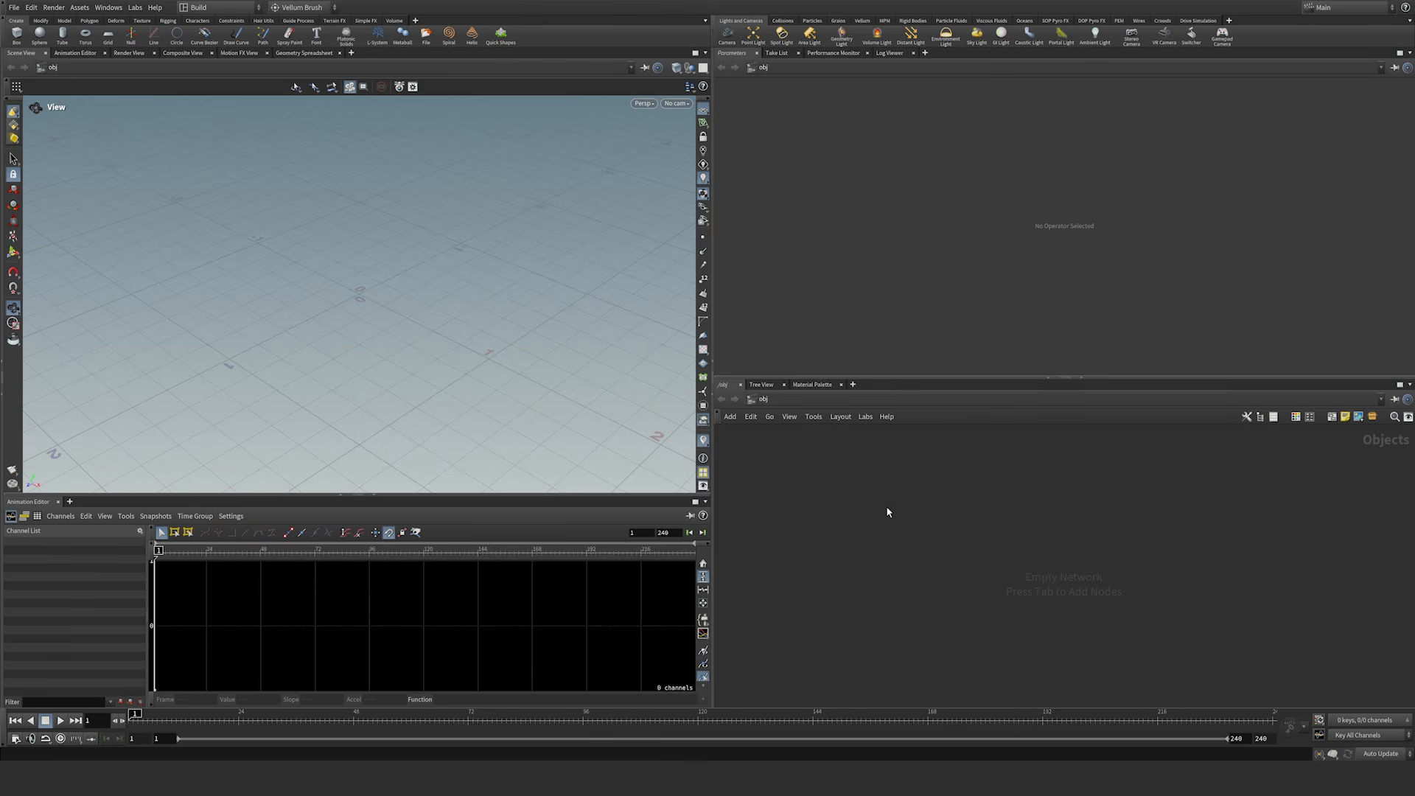
Step: Create a Geometry object at object level and name it Building
{"action": "key", "text": "Tab"}
{"action": "type", "text": "geo"}
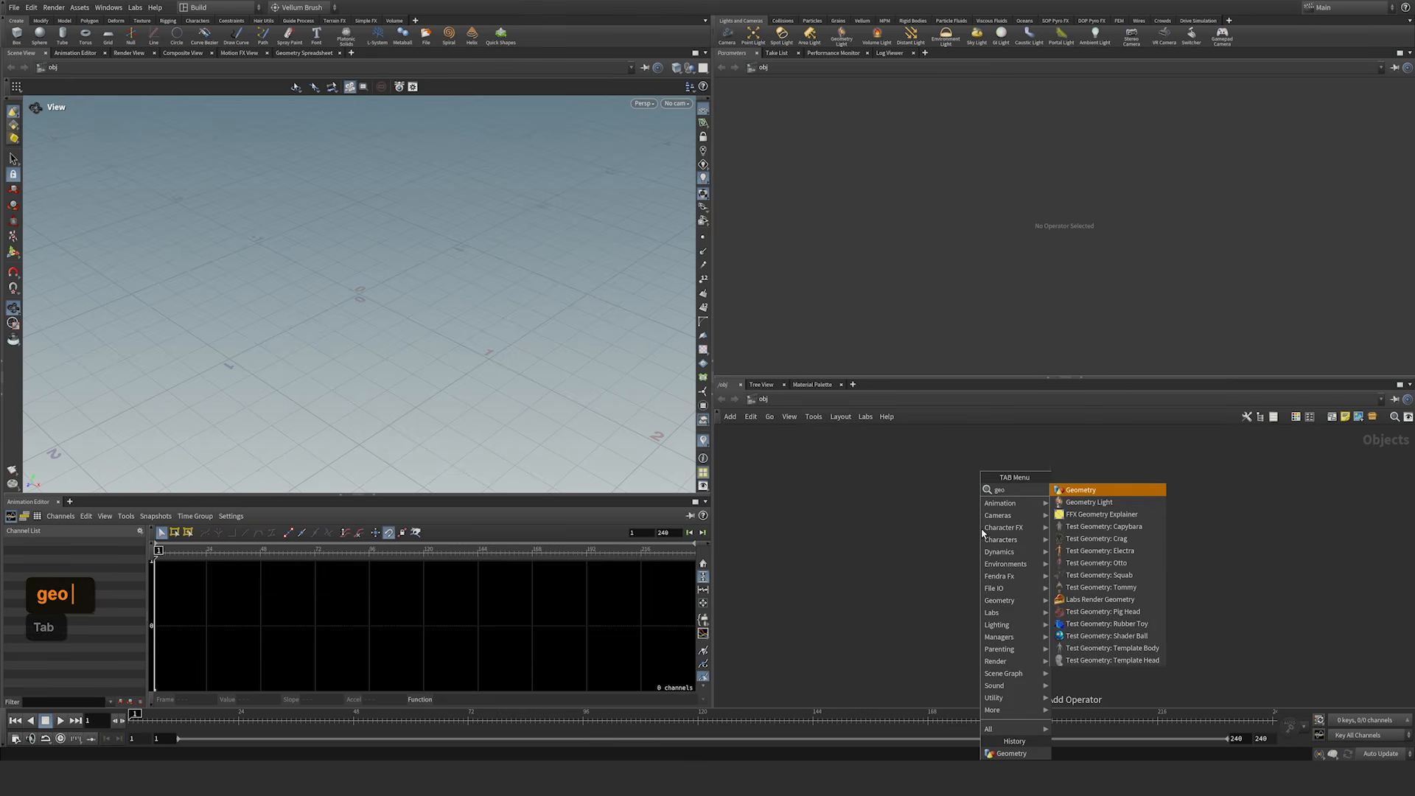
{"action": "key", "text": "shift+Return"}
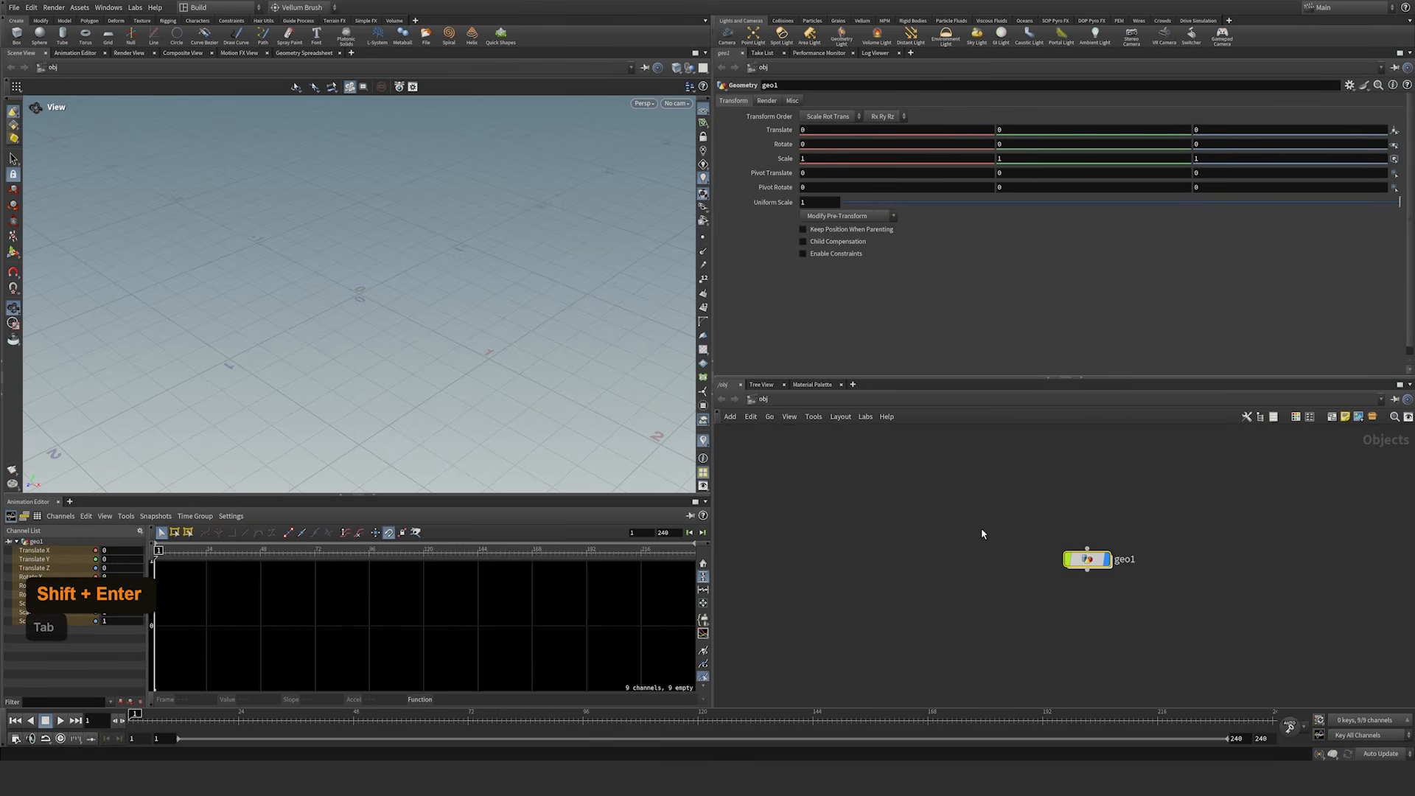
{"action": "double_click", "coordinate": [1126, 562]}
{"action": "key", "text": "ctrl+a"}
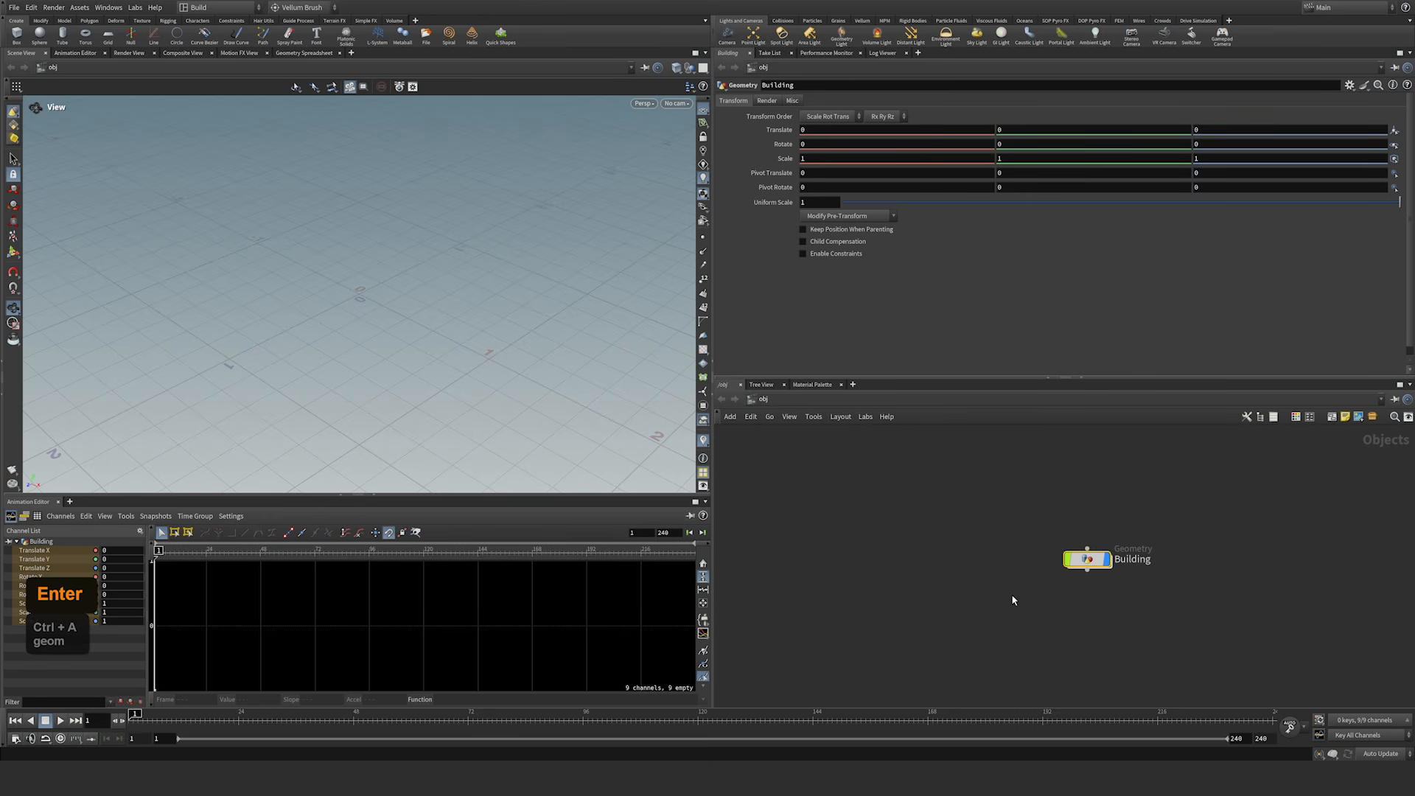
Step: Add a File node inside the Building object and load building.obj from the $HIP folder
{"action": "key", "text": "i"}
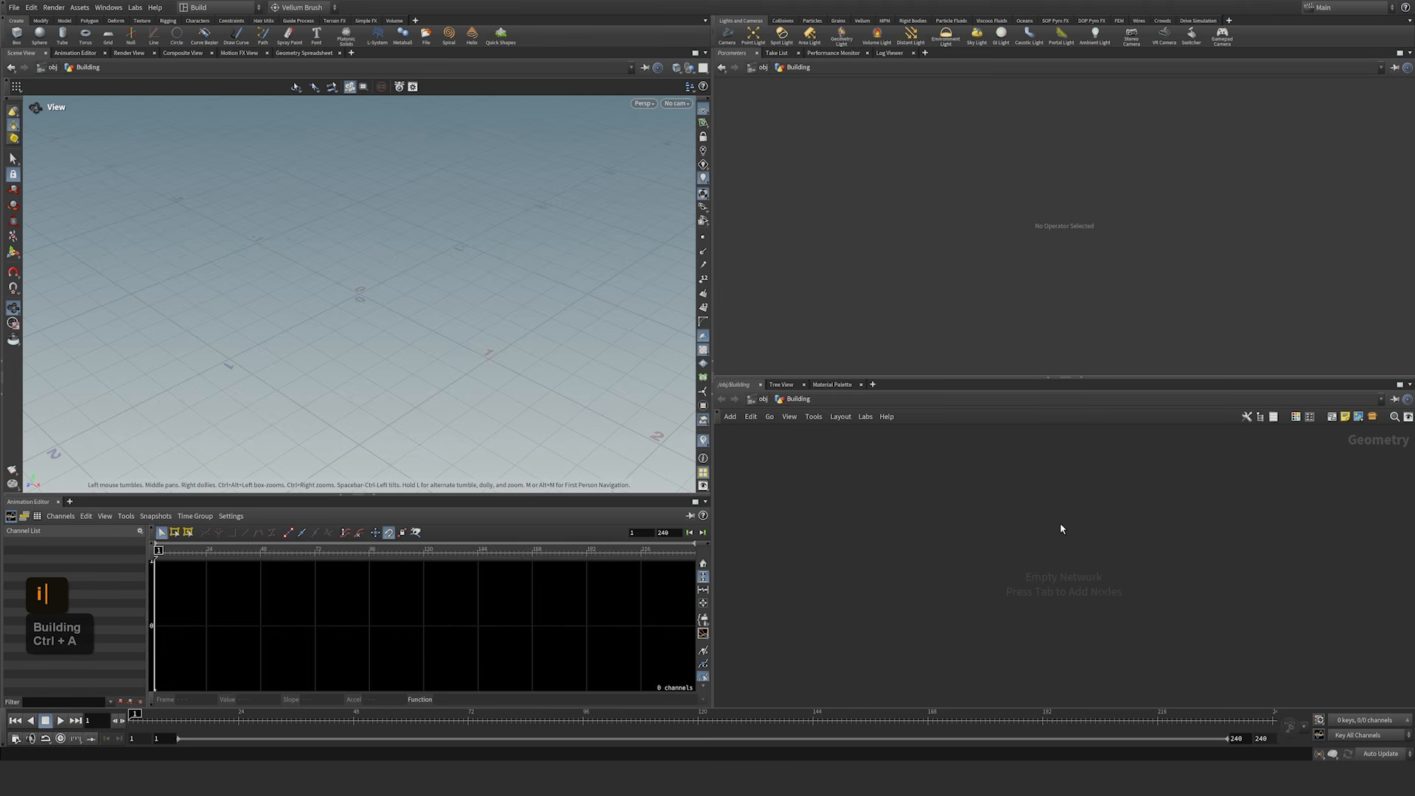
{"action": "key", "text": "Tab"}
{"action": "type", "text": "file"}
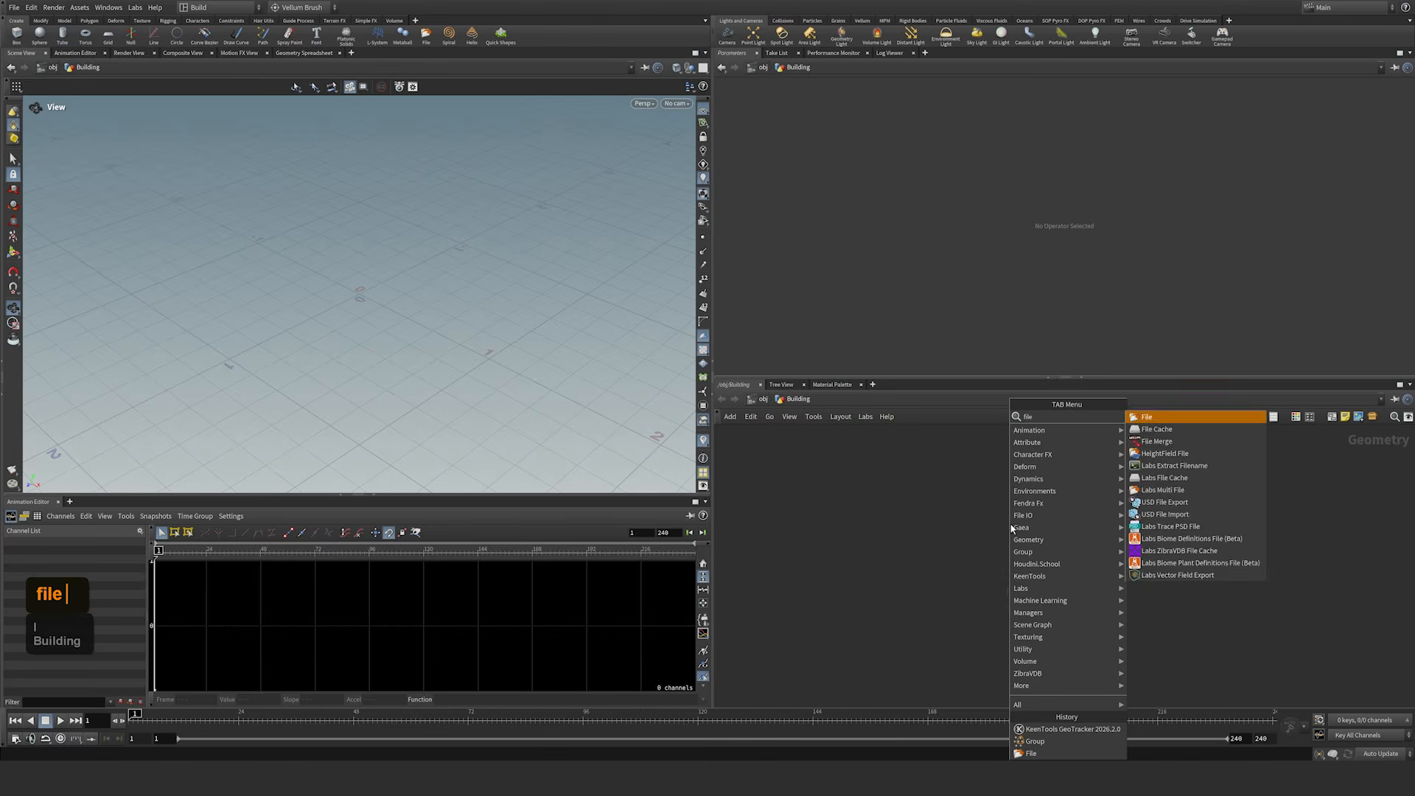
{"action": "key", "text": "Return"}
{"action": "key", "text": "Return"}
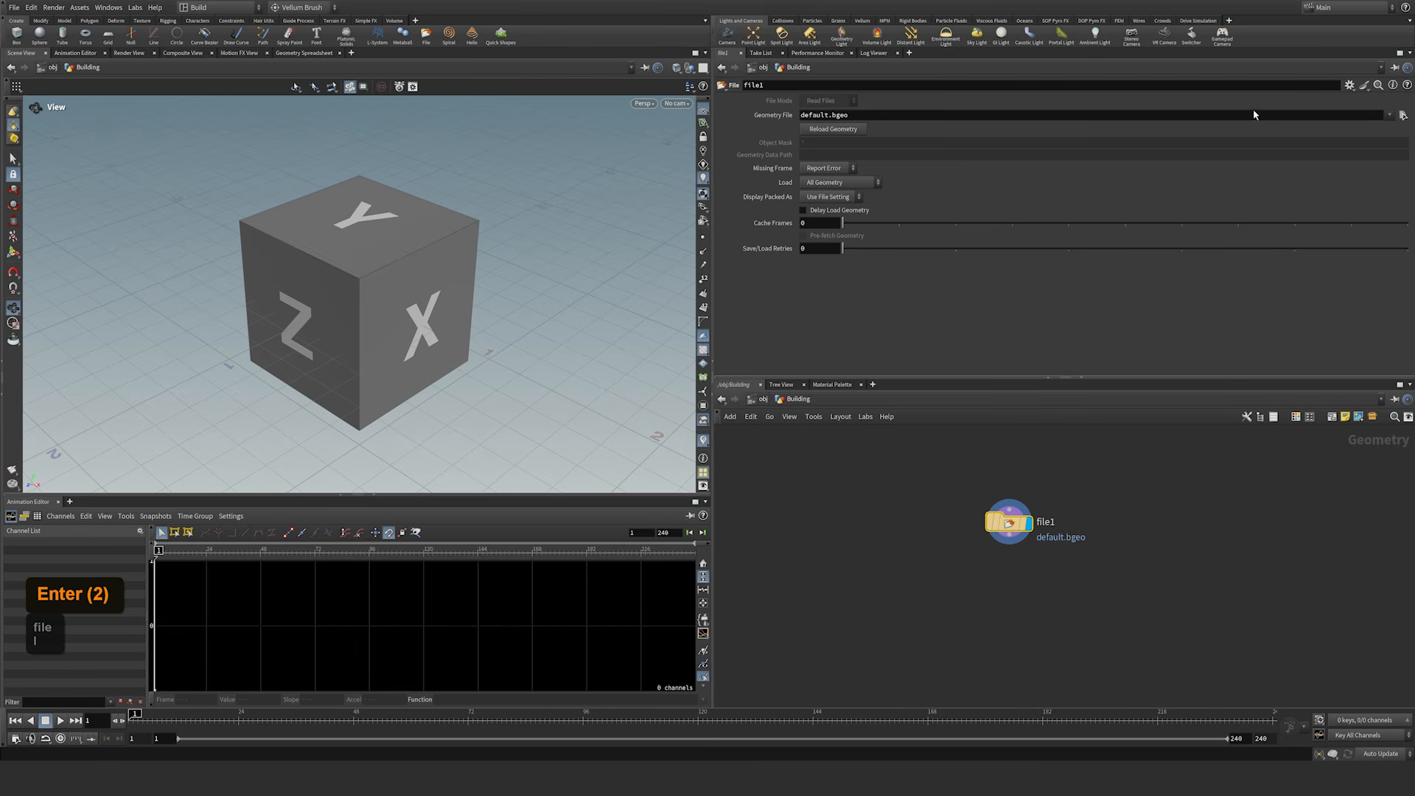
{"action": "left_click", "coordinate": [1403, 116]}
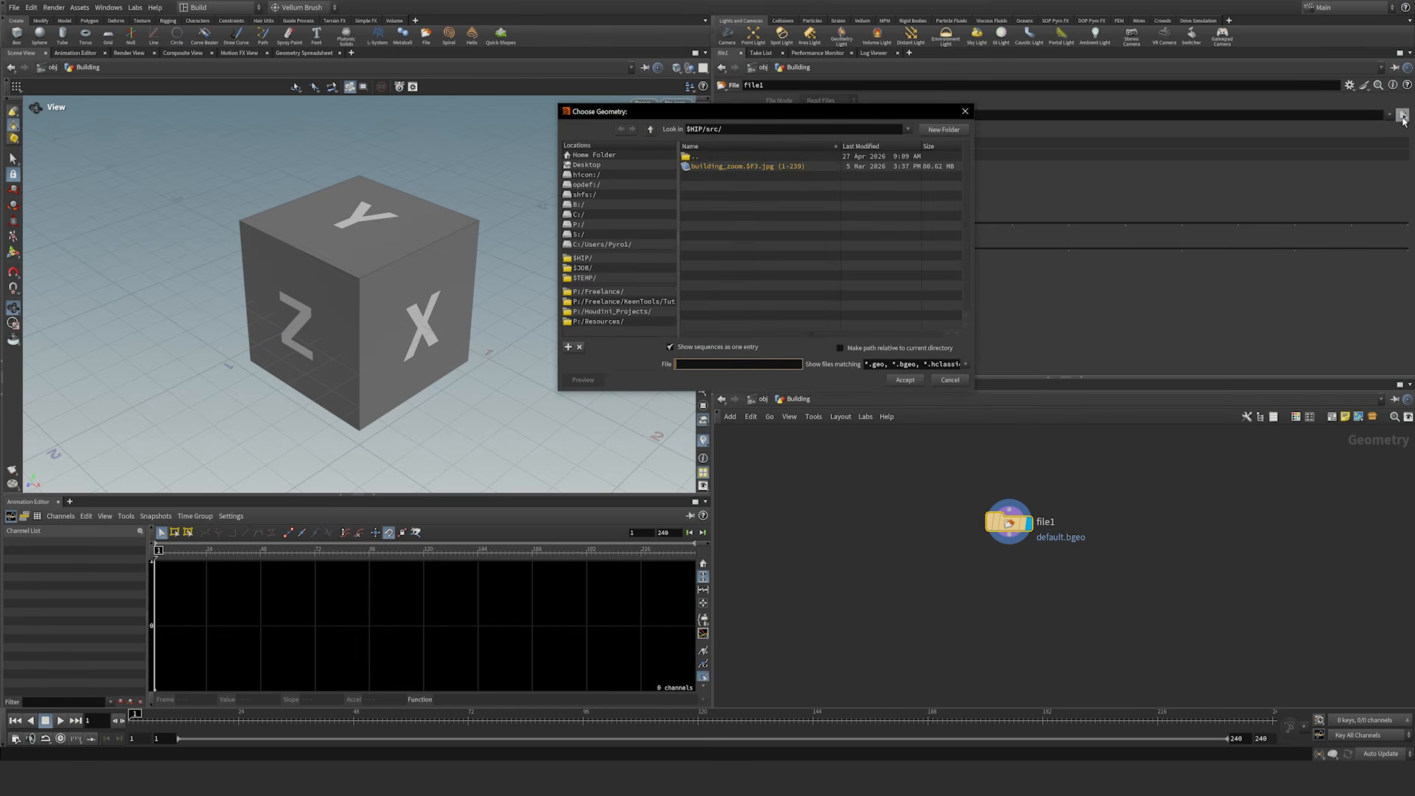
{"action": "left_click", "coordinate": [653, 129]}
{"action": "left_click", "coordinate": [711, 196]}
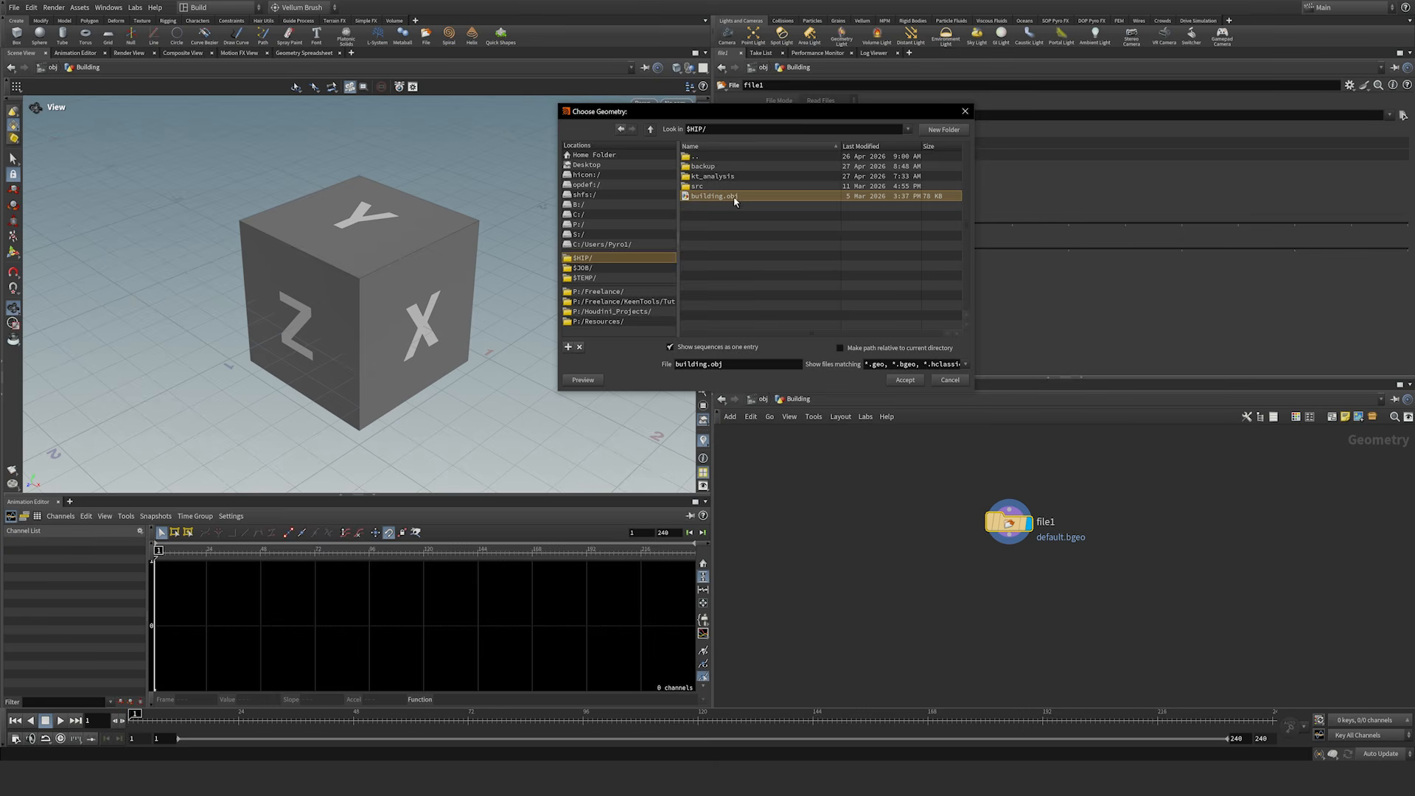
{"action": "left_click", "coordinate": [905, 380]}
Step: Inspect the imported building model from several angles, with and without the UV checker texture displayed
{"action": "right_click_drag", "start_coordinate": [391, 209], "coordinate": [309, 361]}
{"action": "right_click_drag", "start_coordinate": [402, 210], "coordinate": [313, 346]}
{"action": "right_click_drag", "start_coordinate": [416, 224], "coordinate": [359, 319]}
{"action": "left_click_drag", "start_coordinate": [417, 228], "coordinate": [451, 227]}
{"action": "middle_click_drag", "start_coordinate": [451, 227], "coordinate": [443, 243]}
{"action": "left_click_drag", "start_coordinate": [444, 243], "coordinate": [403, 304]}
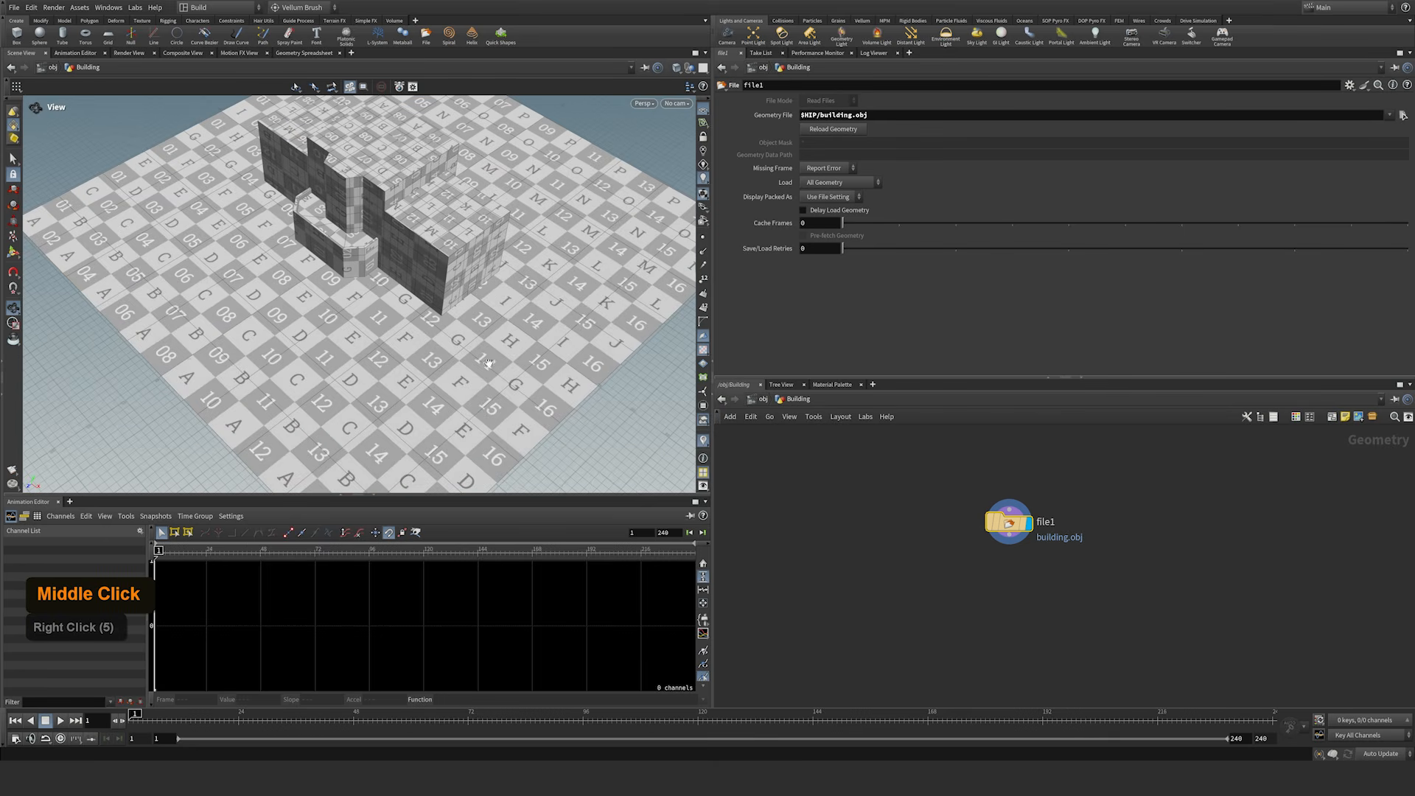
{"action": "mouse_move", "coordinate": [571, 322]}
{"action": "left_mouse_down"}
{"action": "mouse_move", "coordinate": [507, 380]}
{"action": "mouse_move", "coordinate": [529, 318]}
{"action": "left_mouse_up"}
{"action": "left_click", "coordinate": [703, 350]}
{"action": "middle_click_drag", "start_coordinate": [529, 319], "coordinate": [480, 309]}
{"action": "left_click_drag", "start_coordinate": [479, 310], "coordinate": [218, 255]}
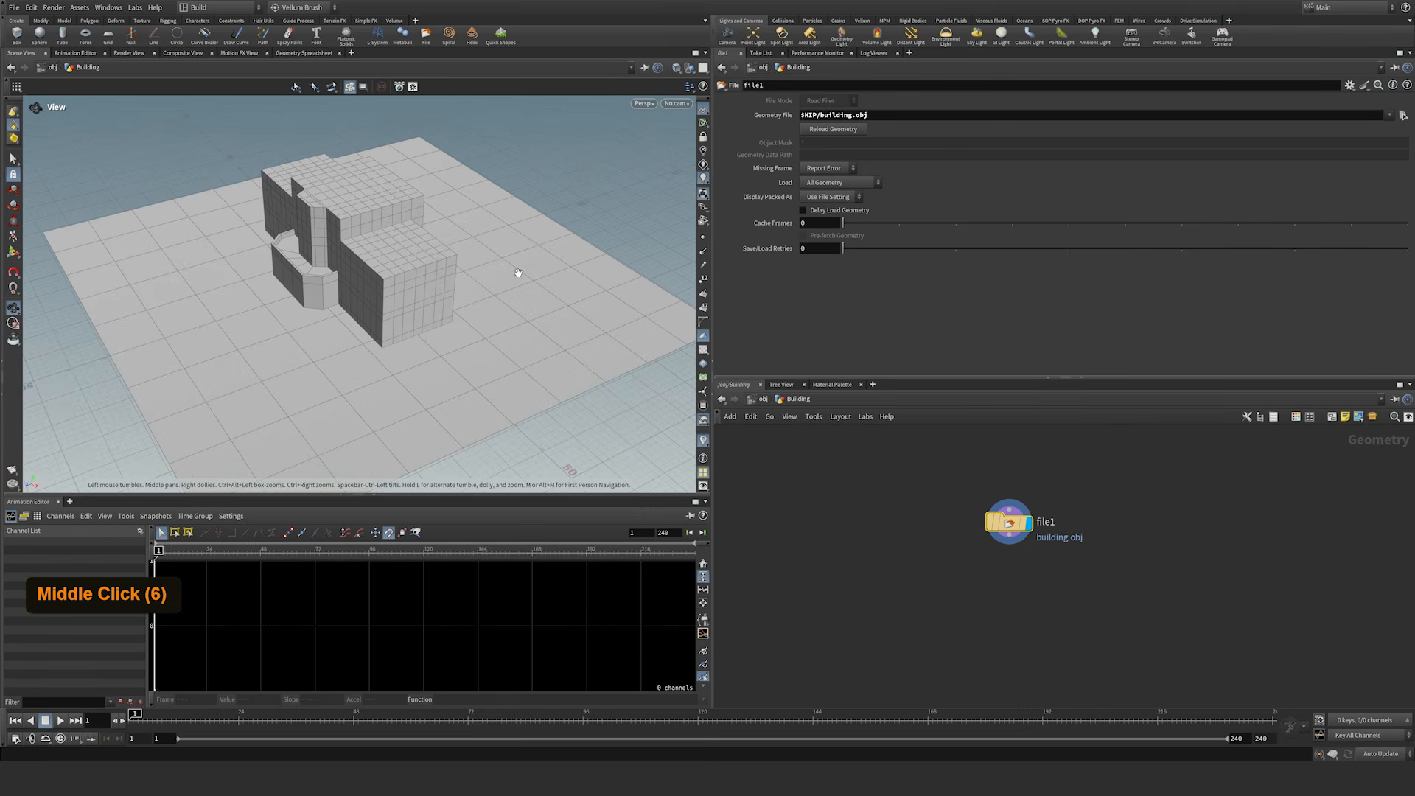
{"action": "left_click_drag", "start_coordinate": [481, 336], "coordinate": [302, 292]}
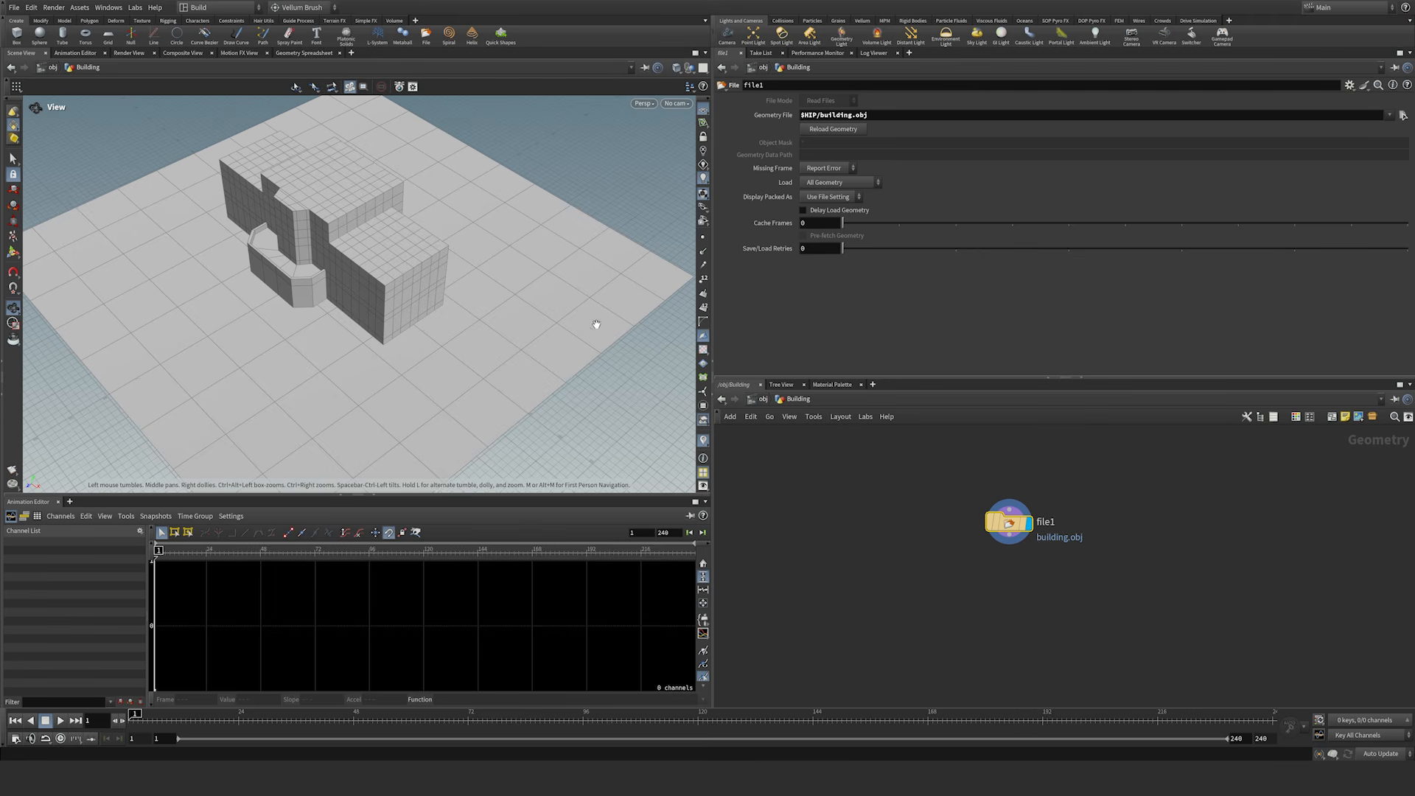
{"action": "right_click_drag", "start_coordinate": [483, 301], "coordinate": [458, 320]}
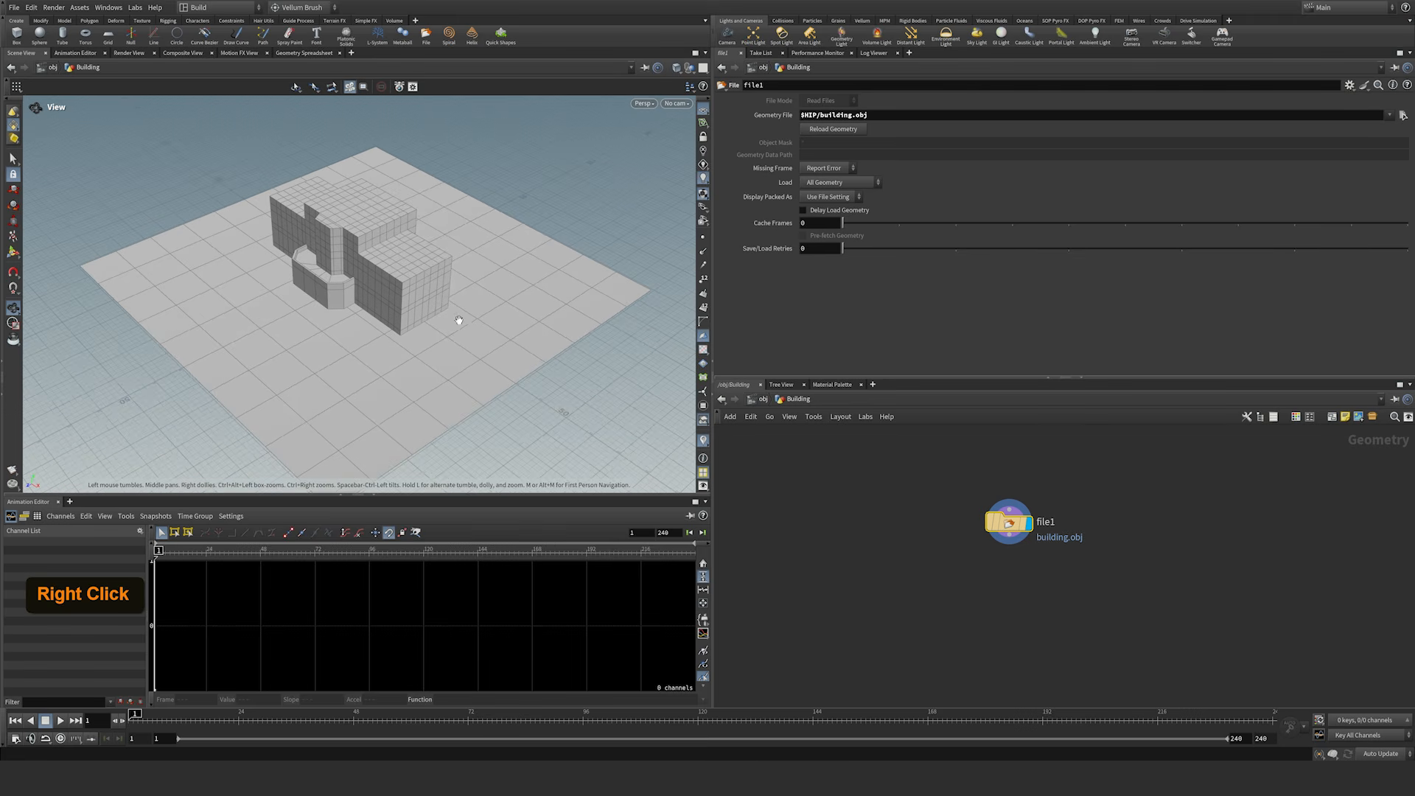
{"action": "left_click", "coordinate": [705, 351]}
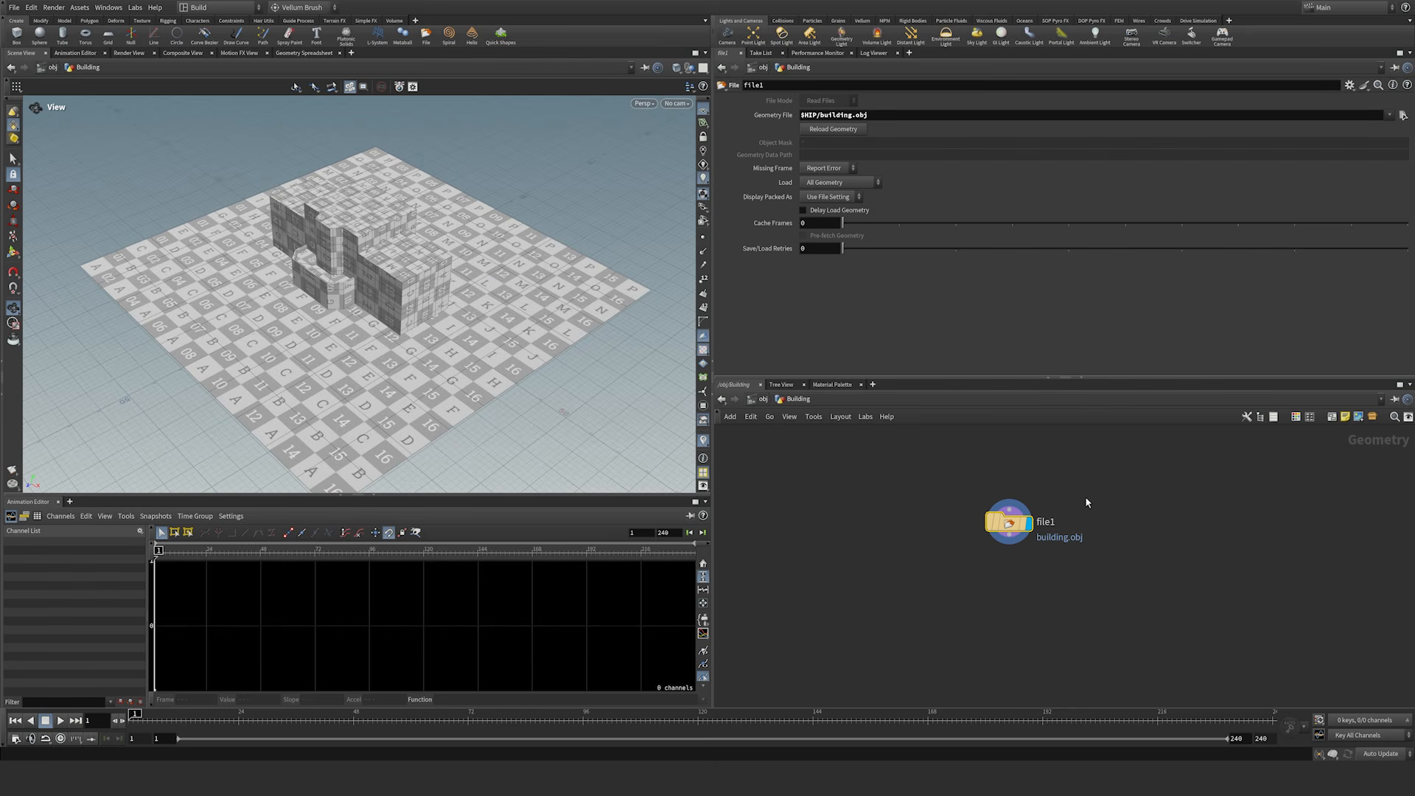
Step: Add a KeenTools GeoTracker 2026.2.0 node connected below file1
{"action": "key", "text": "Tab"}
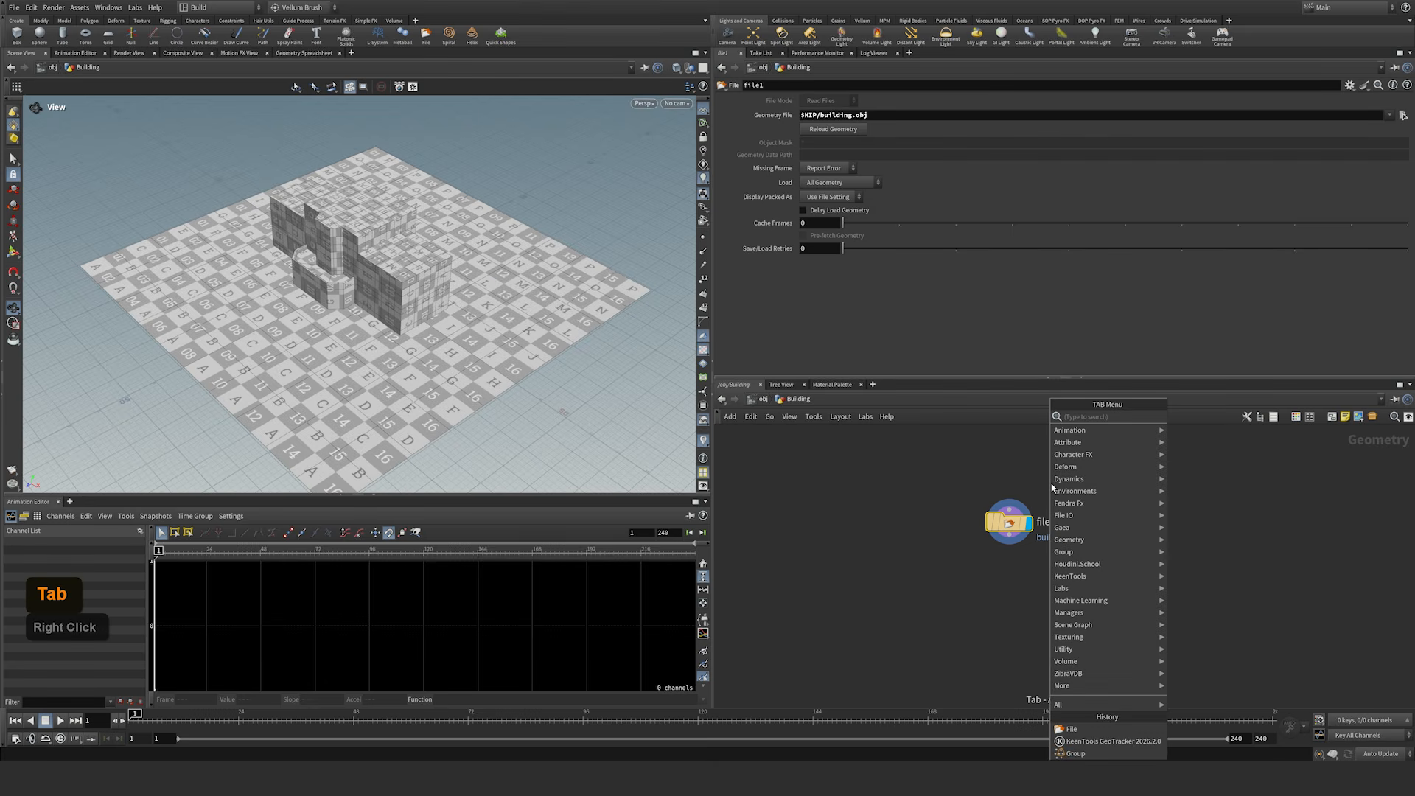
{"action": "type", "text": "ke"}
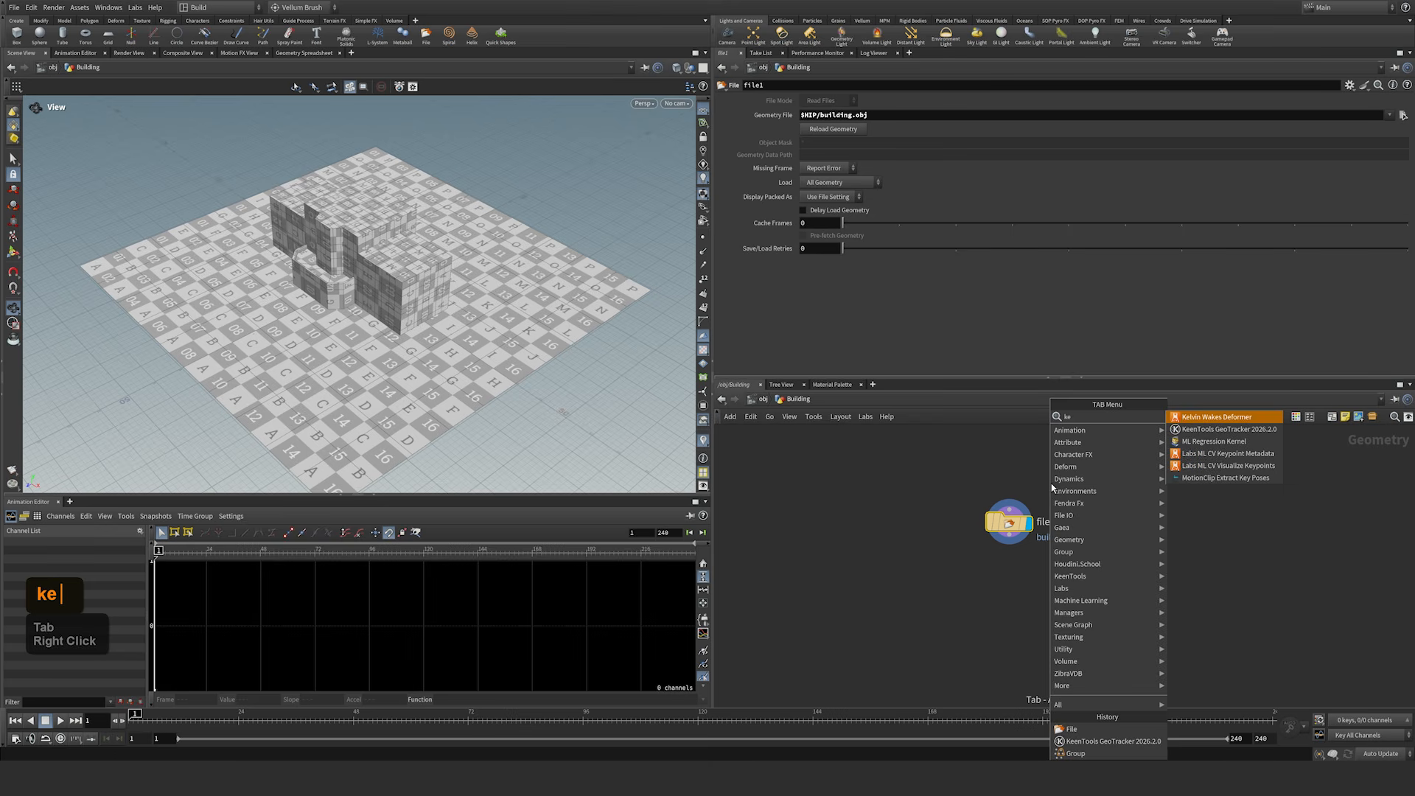
{"action": "key", "text": "Down"}
{"action": "key", "text": "shift+Return"}
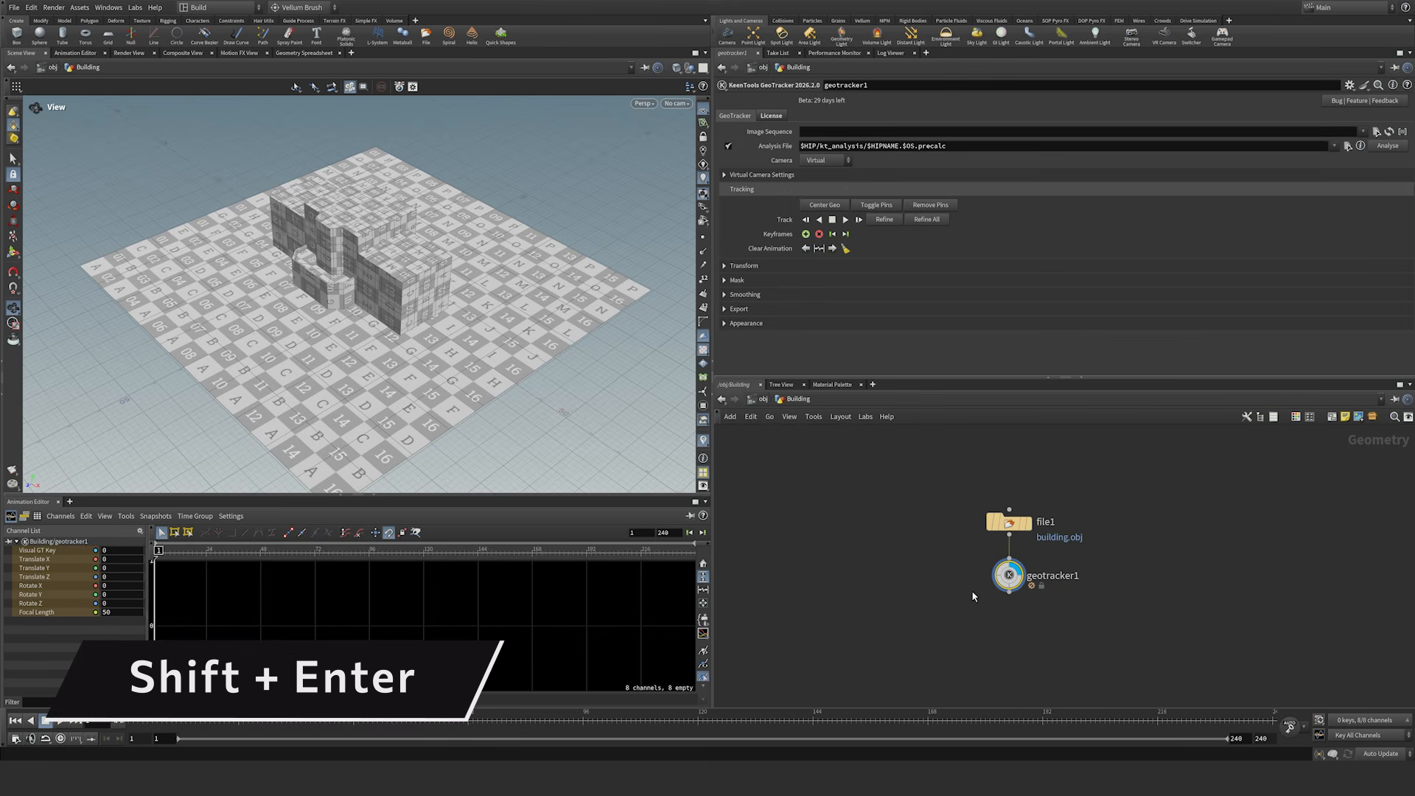
{"action": "left_click_drag", "start_coordinate": [1062, 499], "coordinate": [993, 507]}
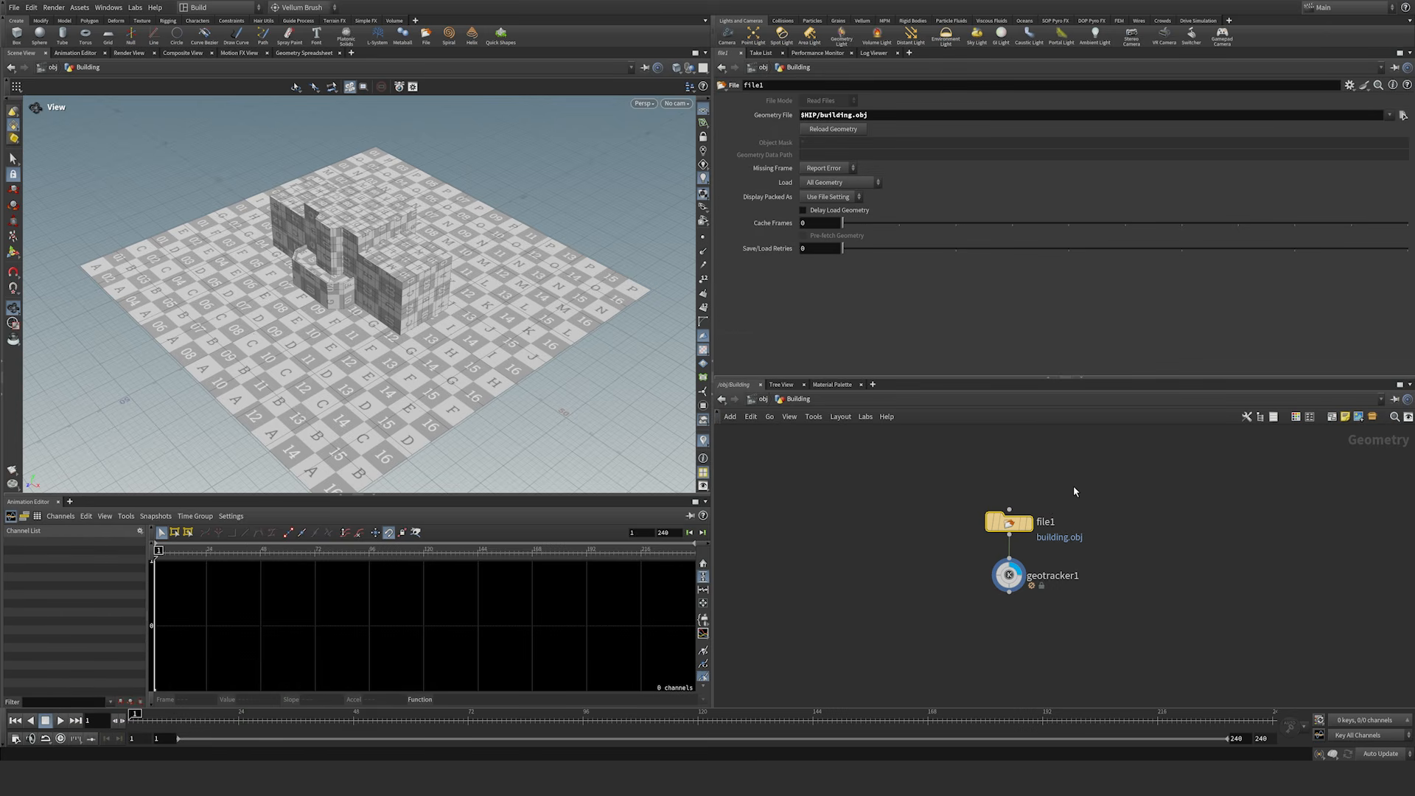
{"action": "key", "text": "Tab"}
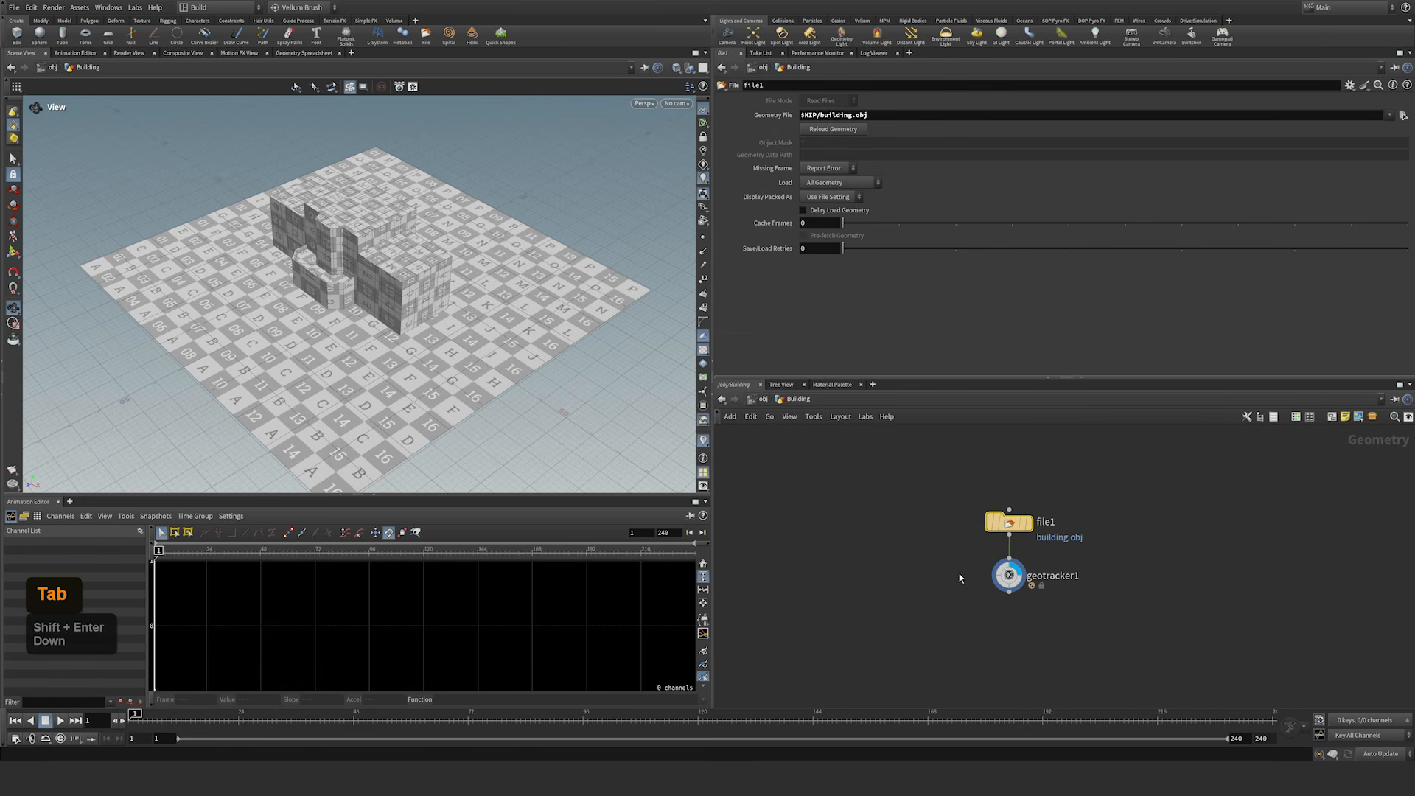
Step: Load the building_zoom.$F3.jpg sequence from $HIP/src into geotracker1 and match the scene's frame range to it
{"action": "double_click", "coordinate": [1008, 575]}
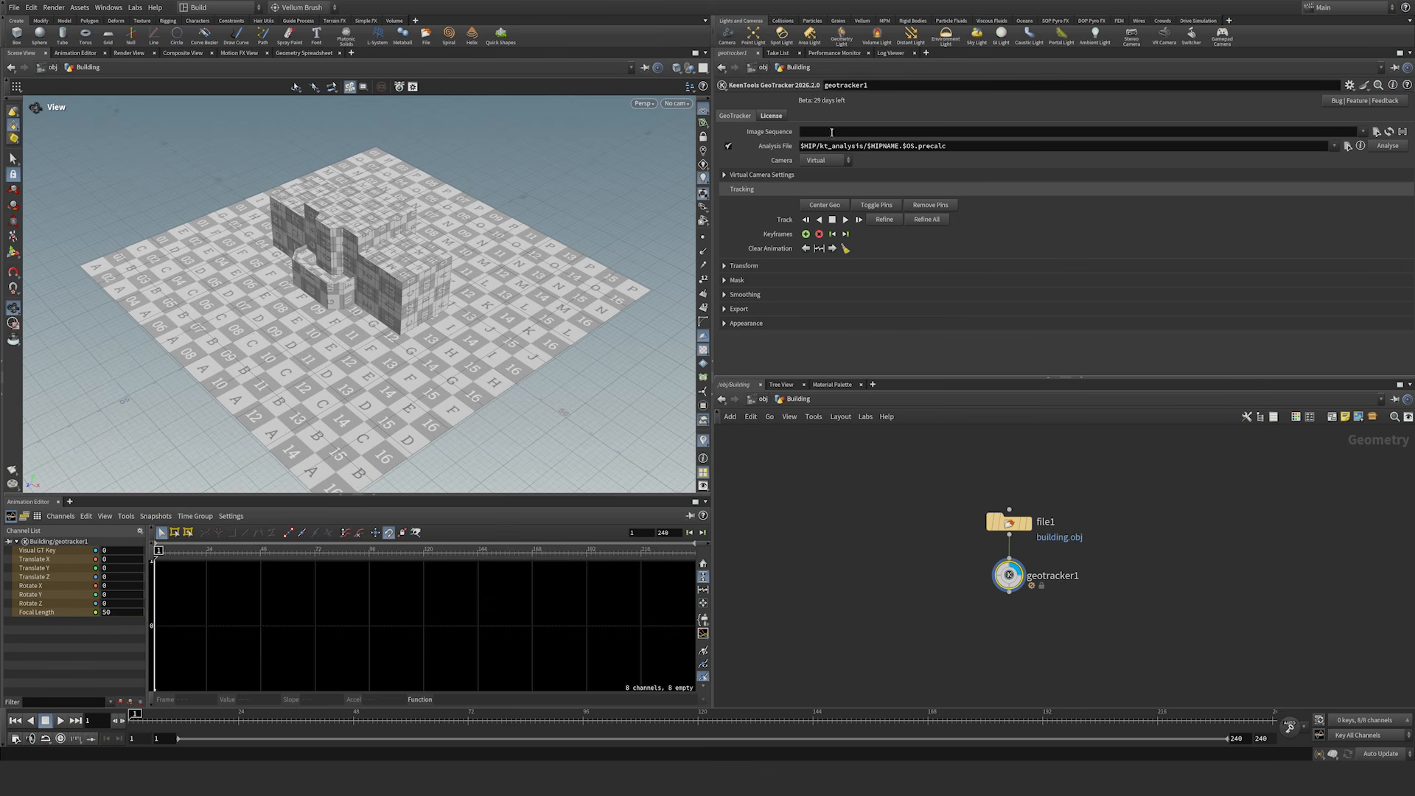
{"action": "left_click", "coordinate": [1375, 134]}
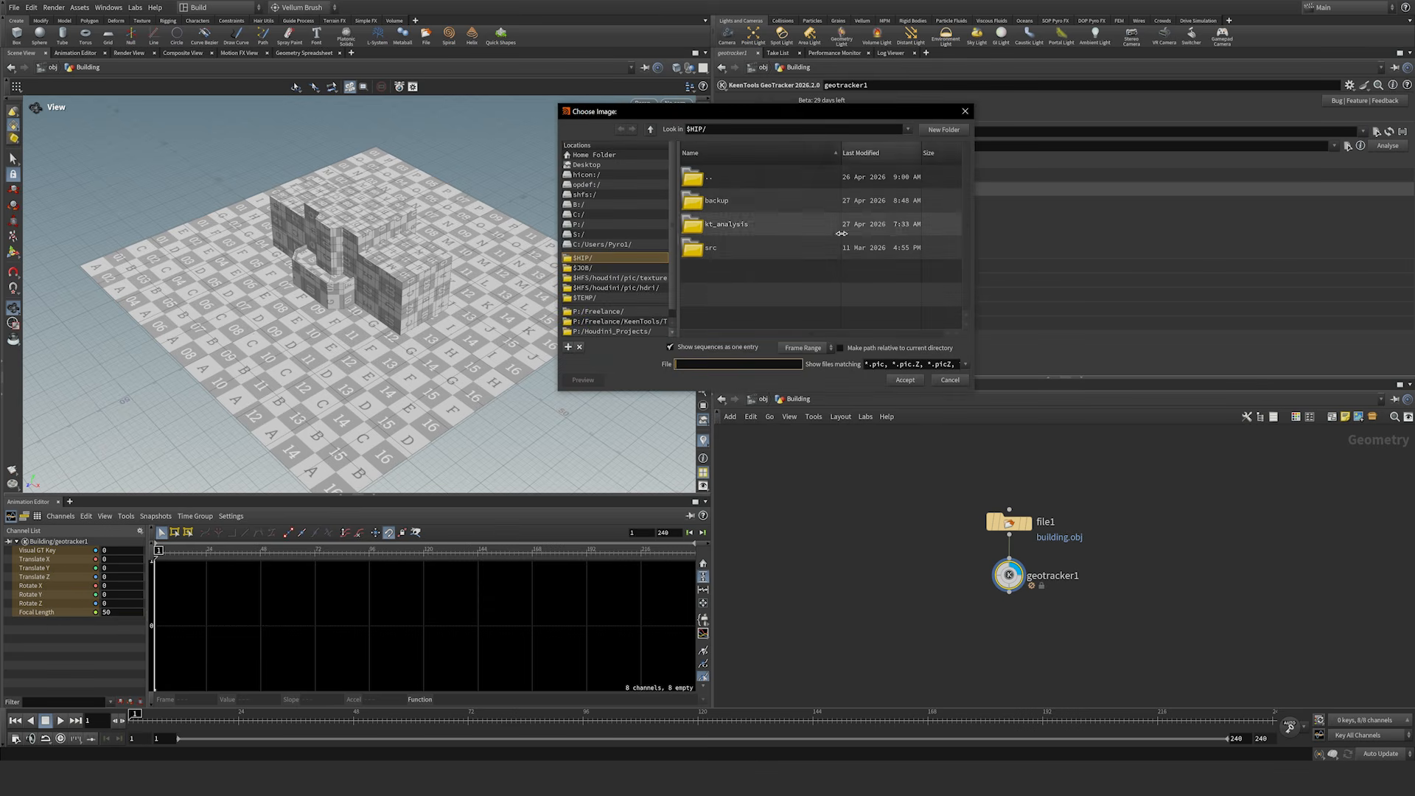
{"action": "left_click", "coordinate": [711, 250]}
{"action": "double_click", "coordinate": [711, 251]}
{"action": "left_click", "coordinate": [745, 207]}
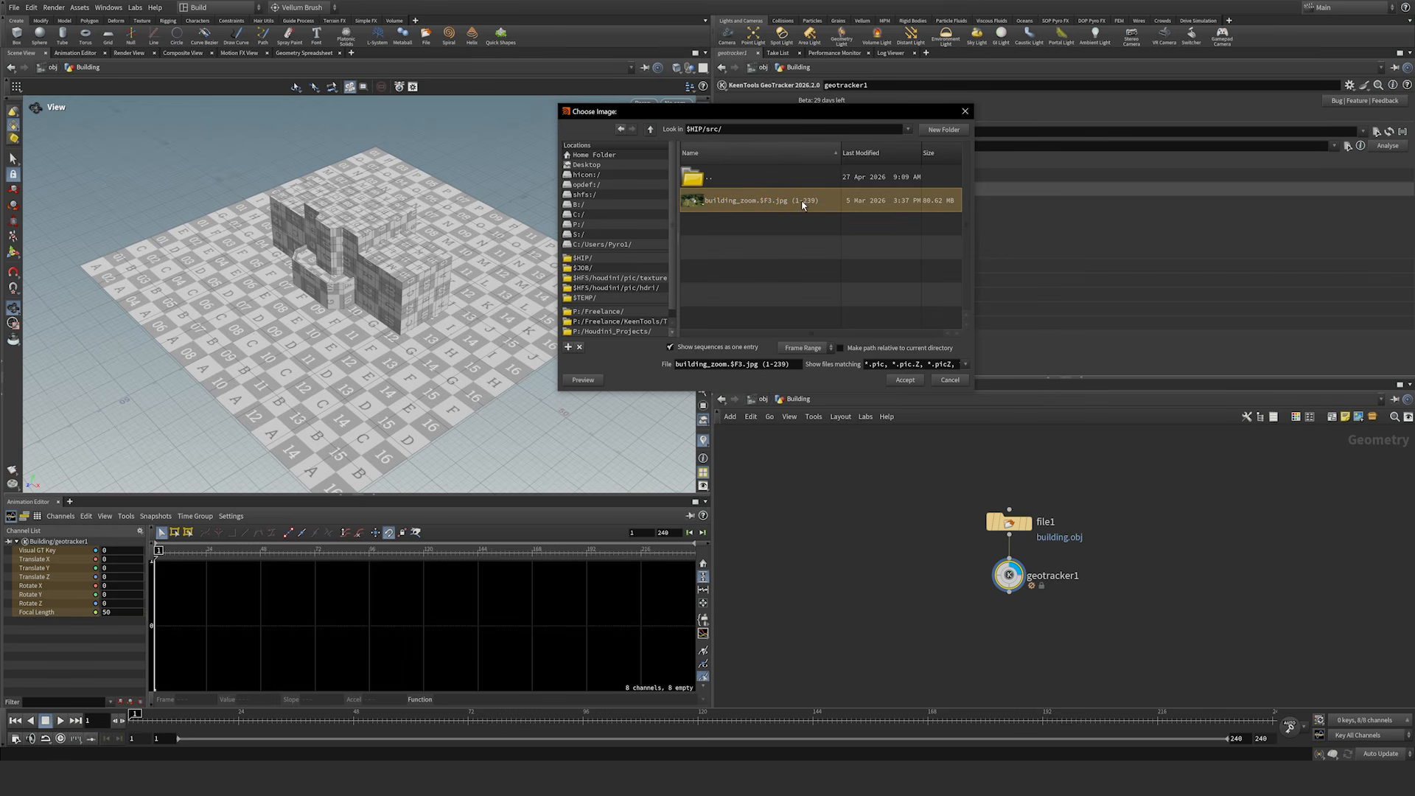
{"action": "left_click", "coordinate": [906, 381]}
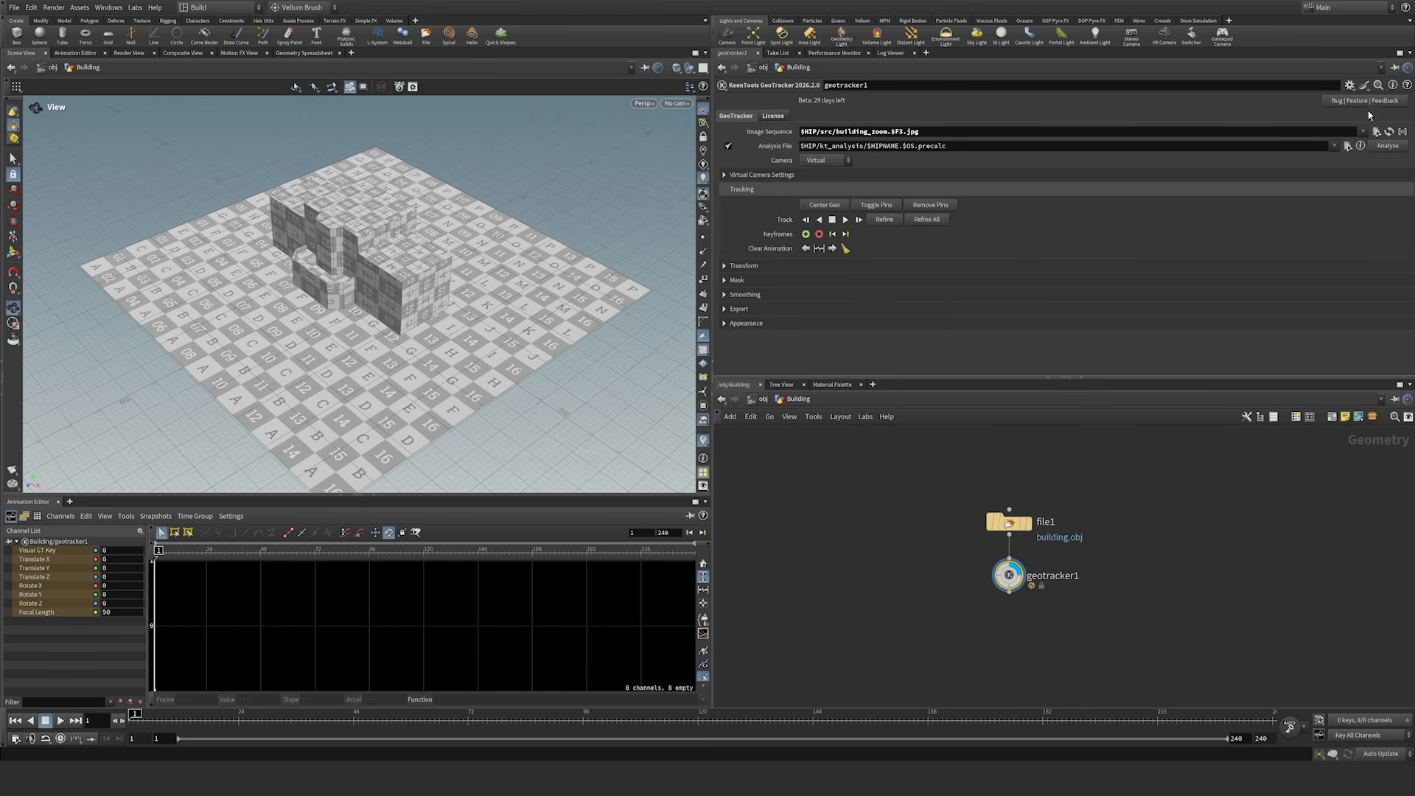
{"action": "left_click", "coordinate": [1404, 136]}
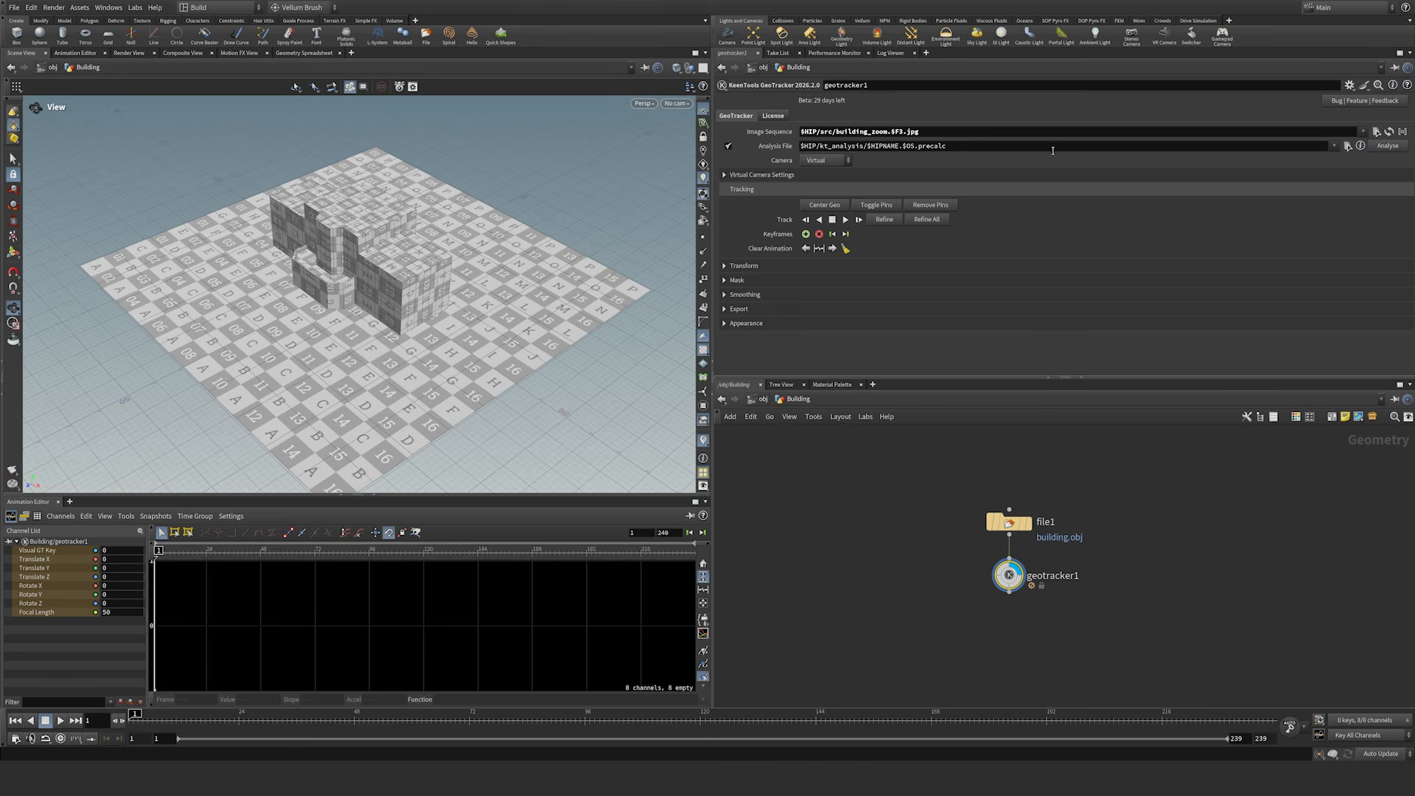
Step: Create the GeoTracker analysis file for frames 1 to 239, keep the Virtual camera and expand its settings
{"action": "left_click", "coordinate": [1388, 146]}
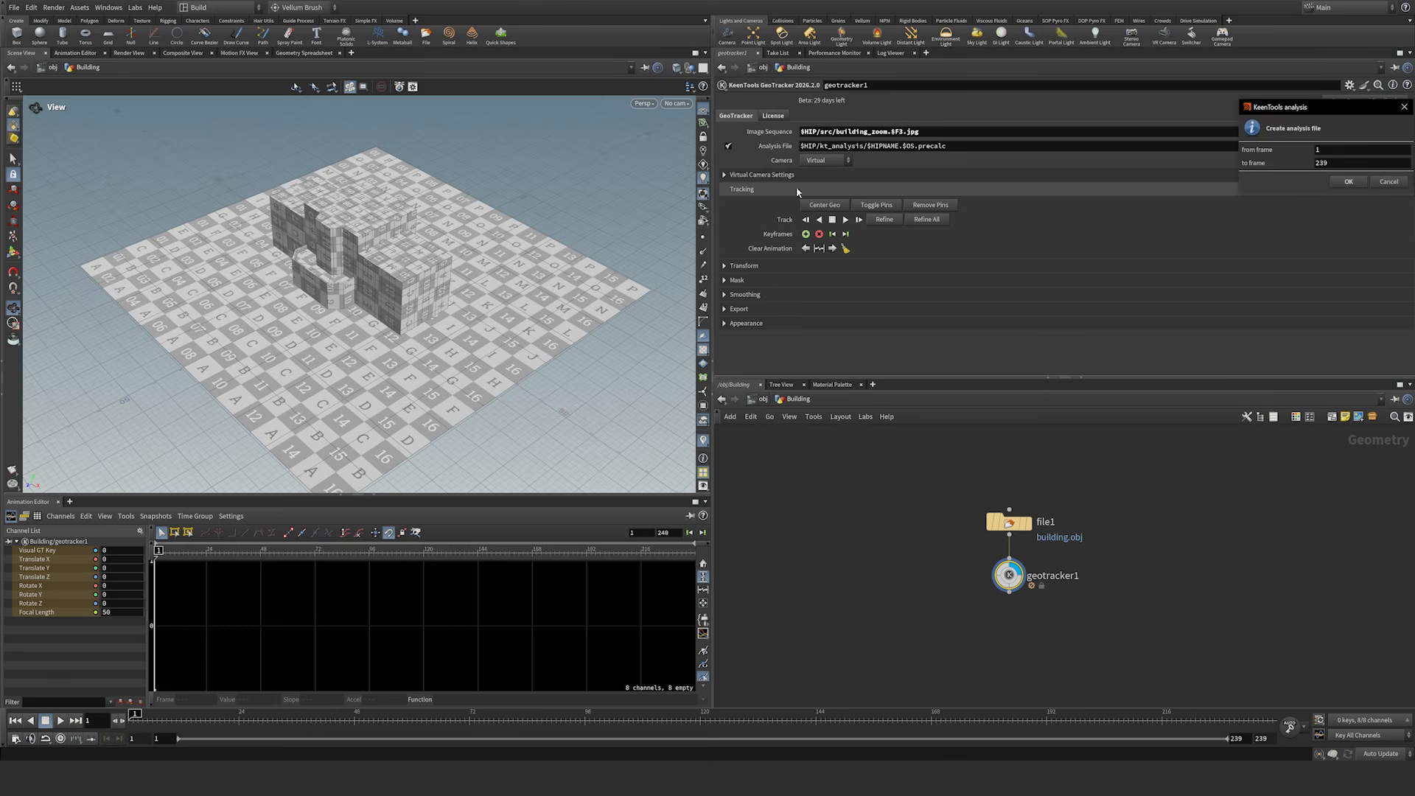
{"action": "left_click", "coordinate": [1349, 182]}
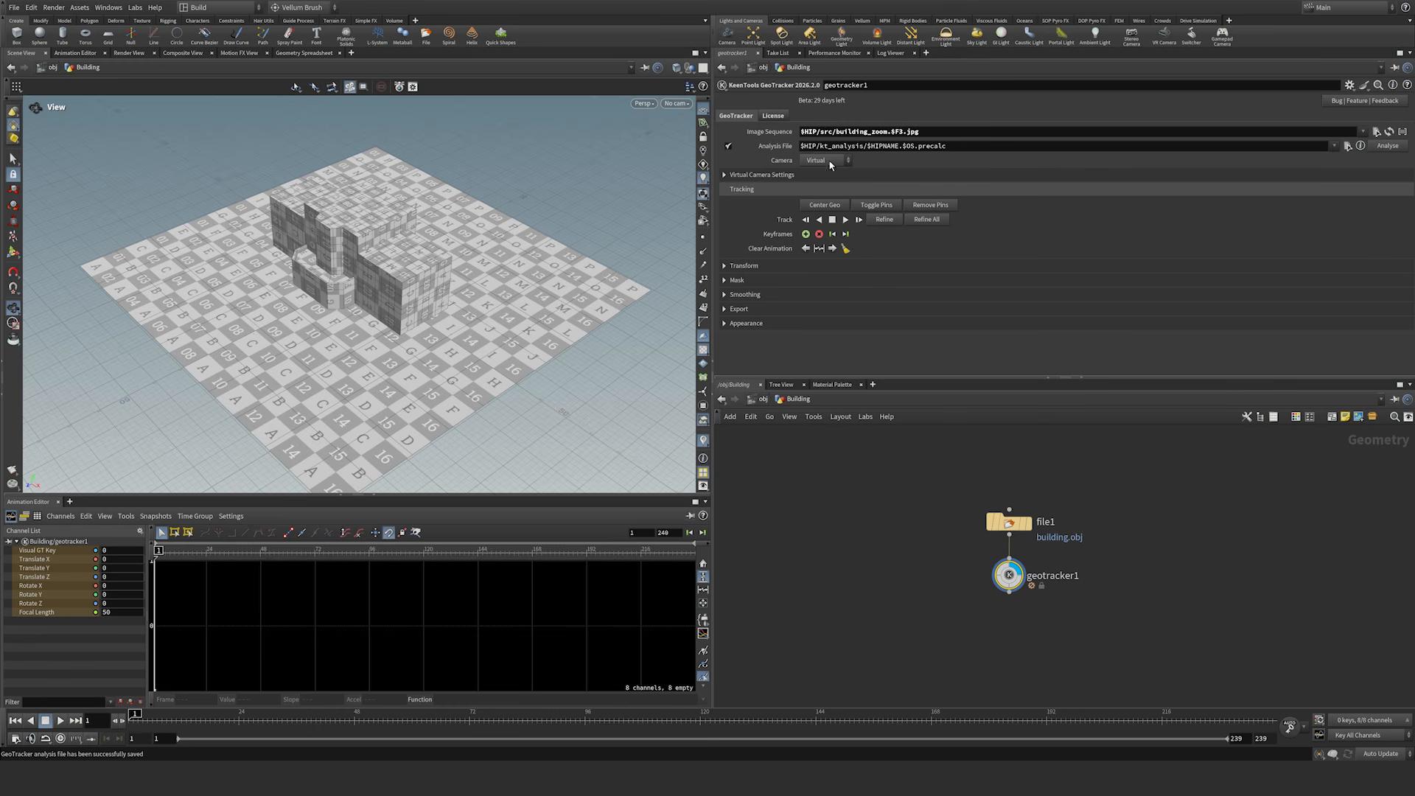
{"action": "left_click", "coordinate": [828, 159]}
{"action": "left_click", "coordinate": [813, 172]}
{"action": "left_click", "coordinate": [725, 175]}
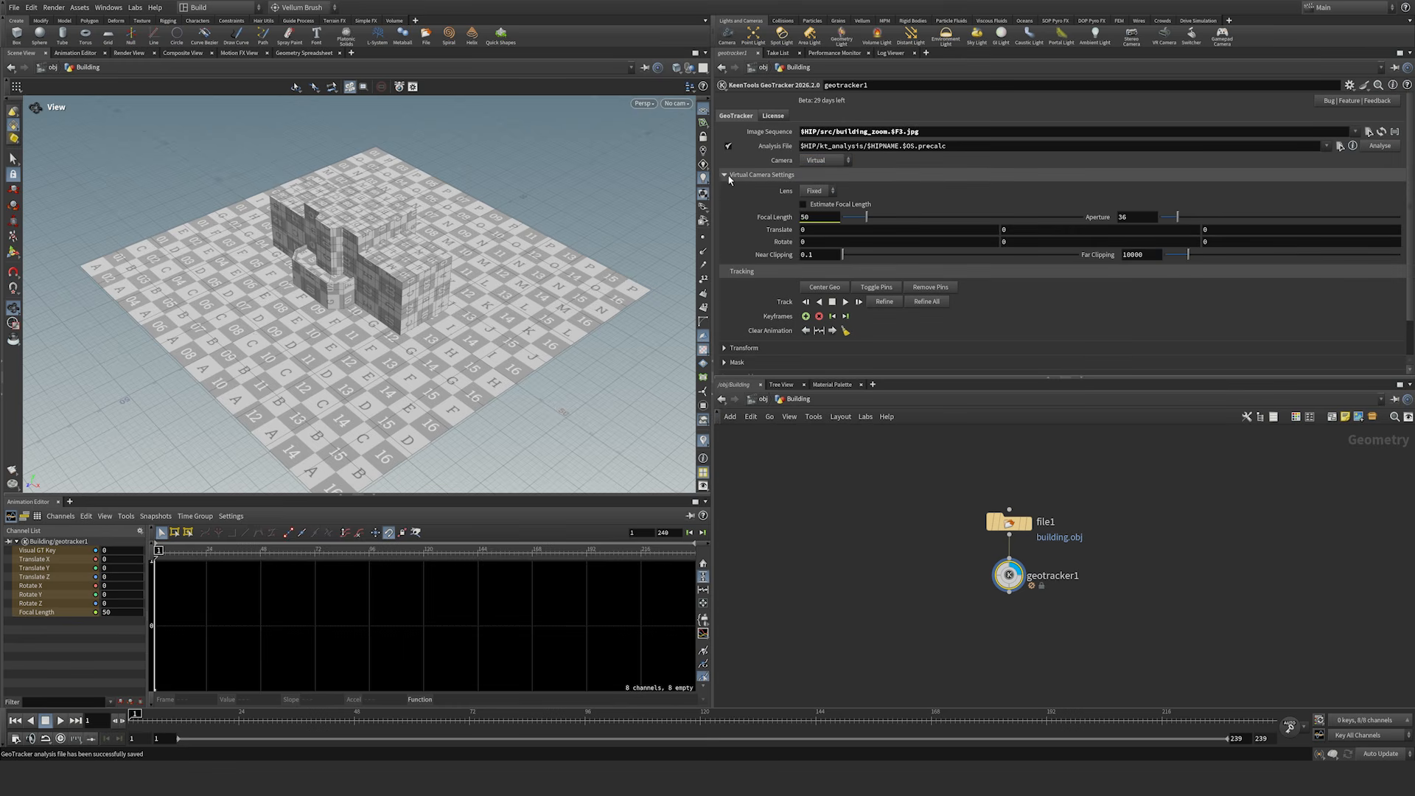
Step: Activate the GeoTracker viewport tool and center the building geometry over the footage
{"action": "left_click_drag", "start_coordinate": [946, 619], "coordinate": [1078, 560]}
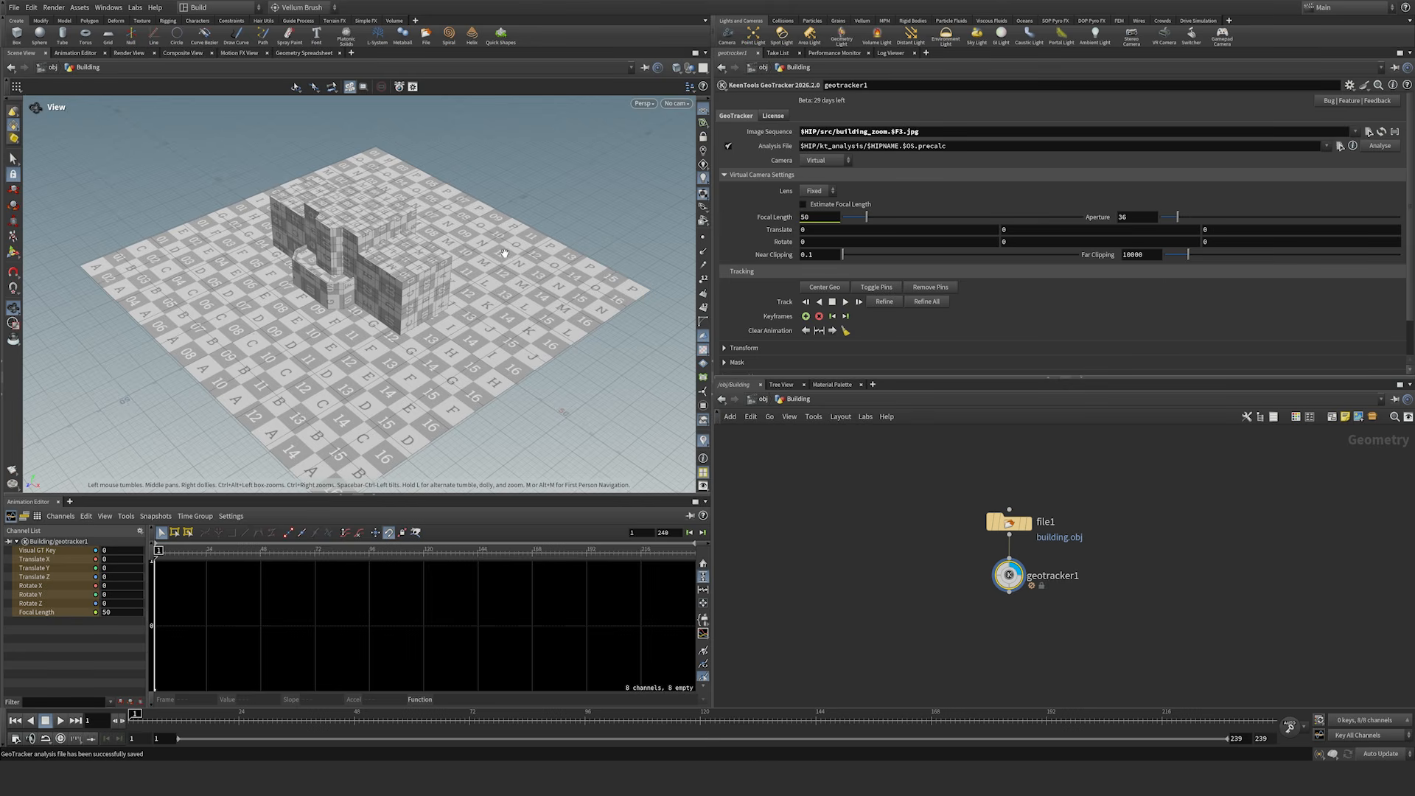
{"action": "key", "text": "Return"}
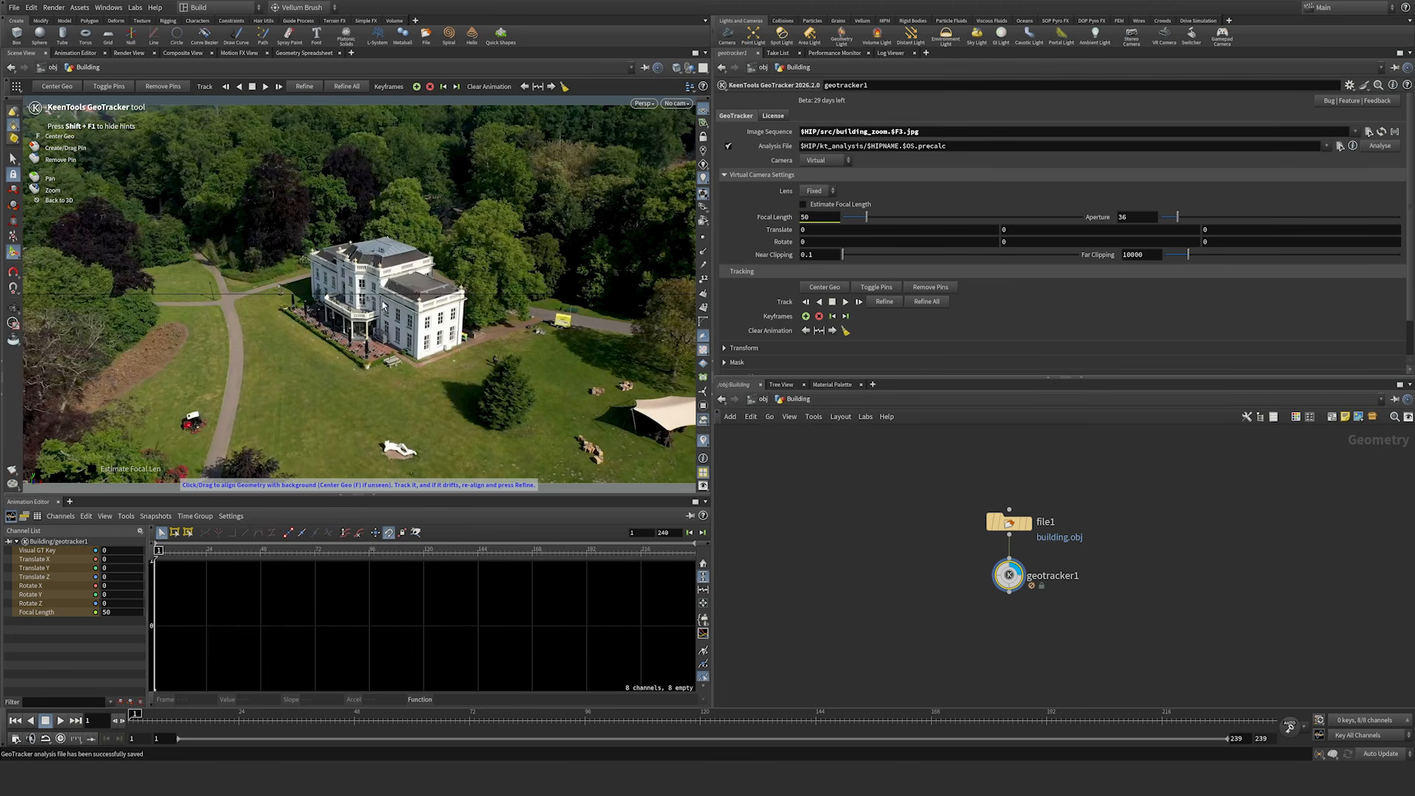
{"action": "key", "text": "f"}
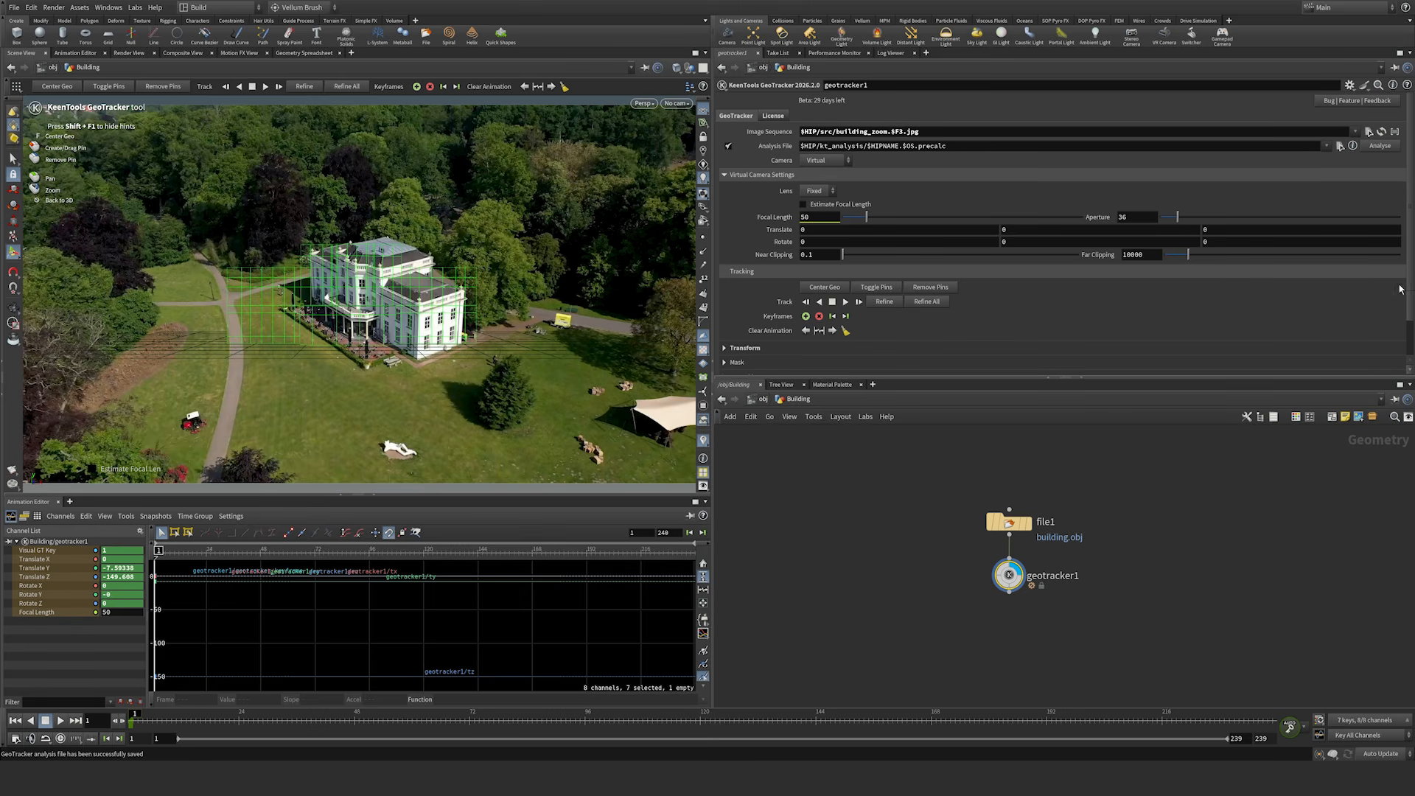
Step: Set the wireframe color's opacity to 1 and disable Lit Wireframe in the tracker's appearance settings
{"action": "scroll", "coordinate": [1411, 287], "scroll_direction": "down", "scroll_amount": 3}
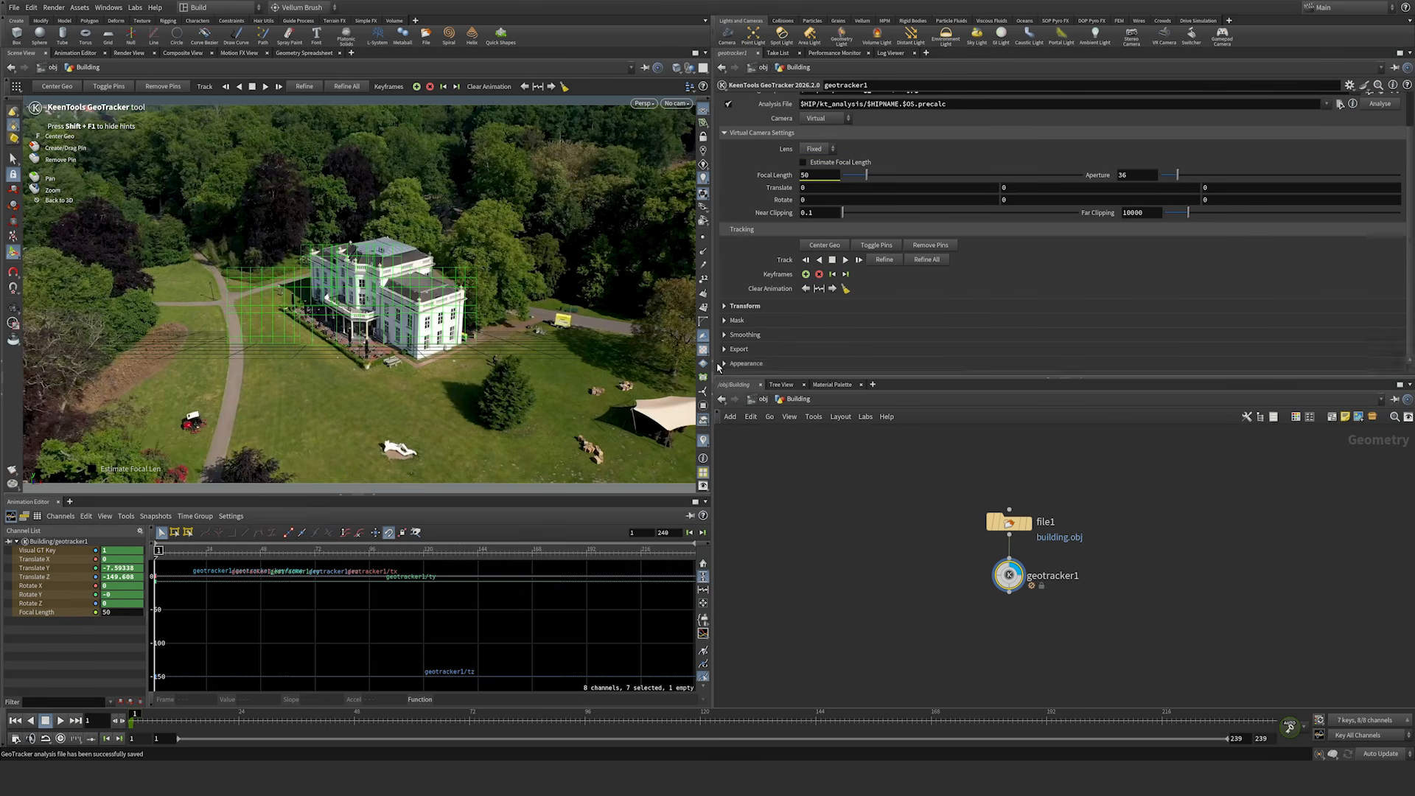
{"action": "left_click", "coordinate": [735, 364]}
{"action": "scroll", "coordinate": [1397, 246], "scroll_direction": "down", "scroll_amount": 3}
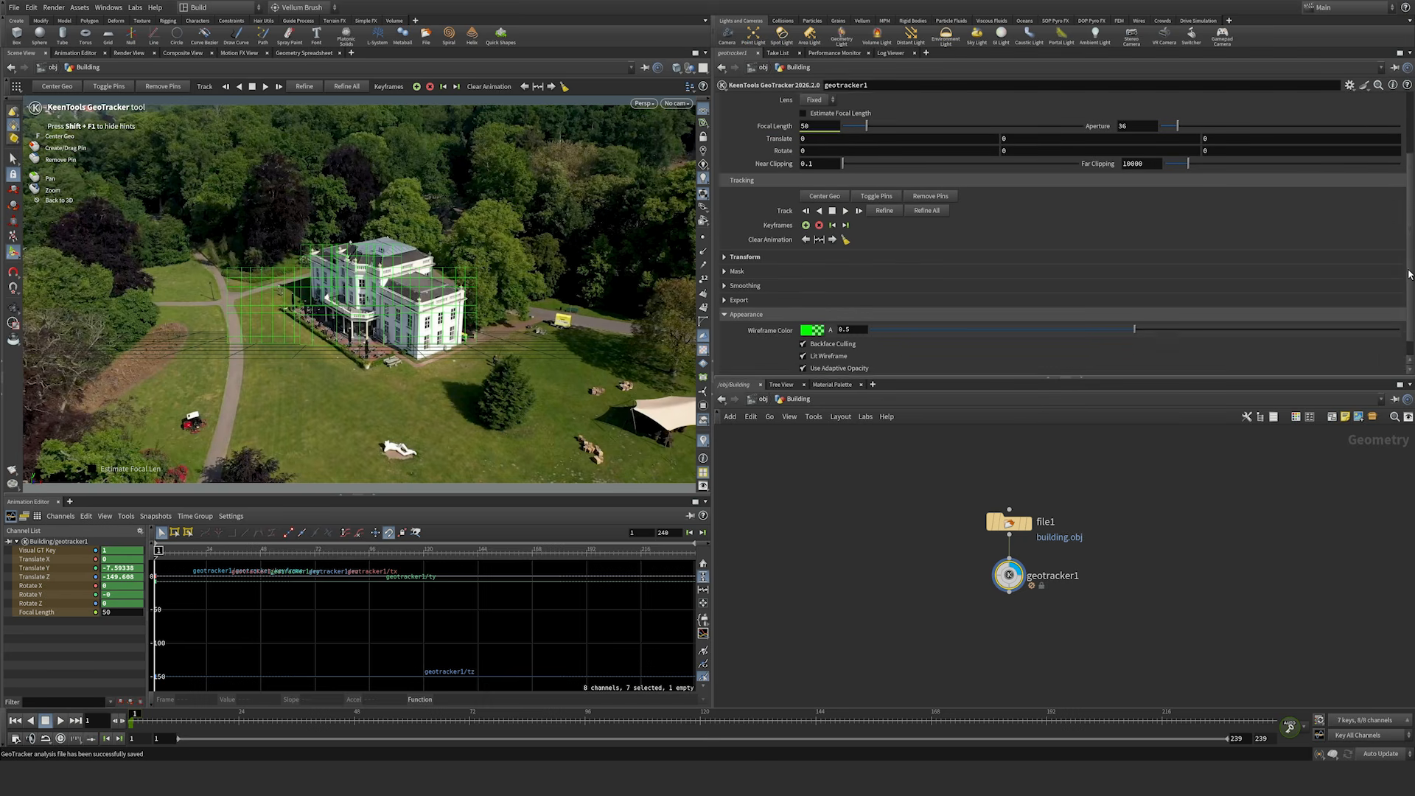
{"action": "left_click_drag", "start_coordinate": [1135, 307], "coordinate": [1349, 311]}
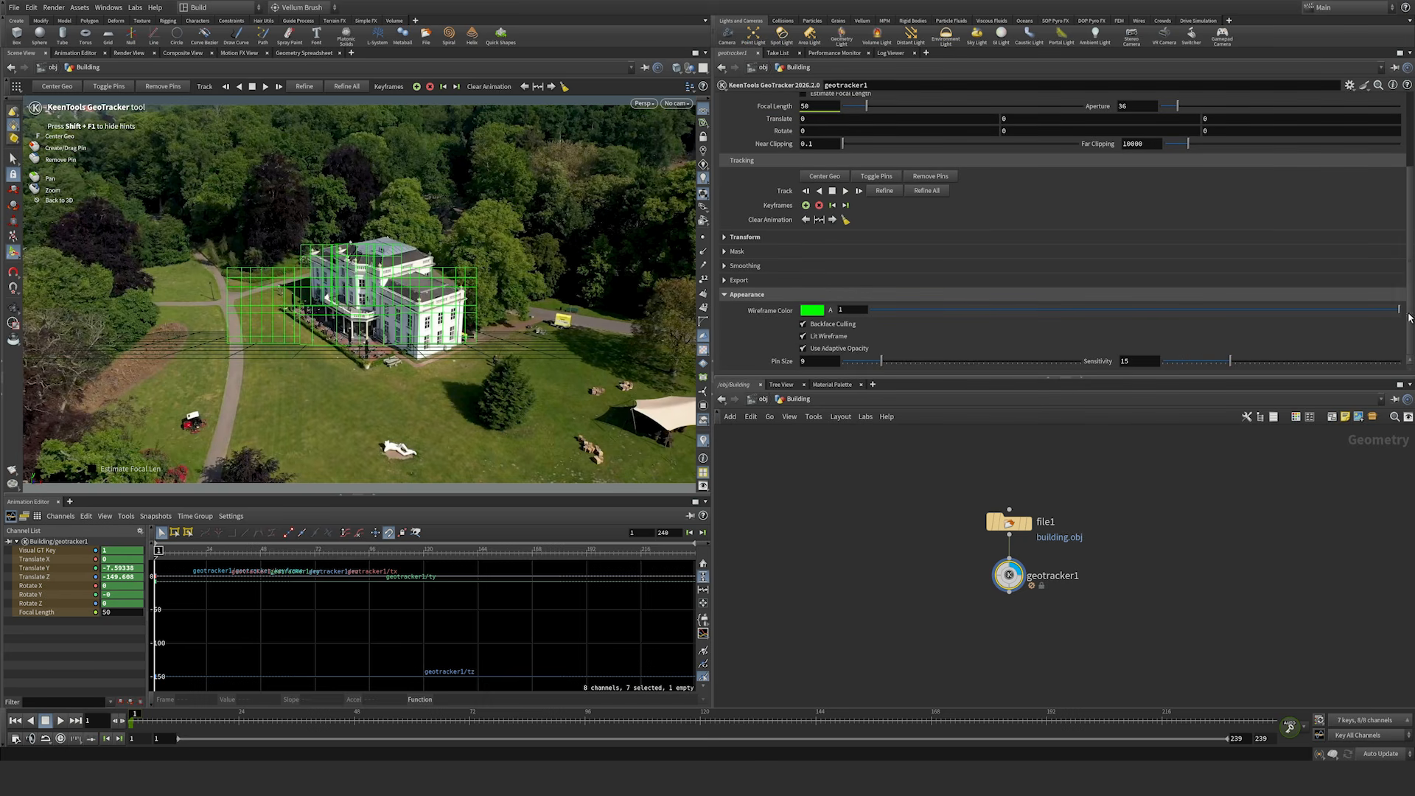
{"action": "left_click", "coordinate": [803, 337]}
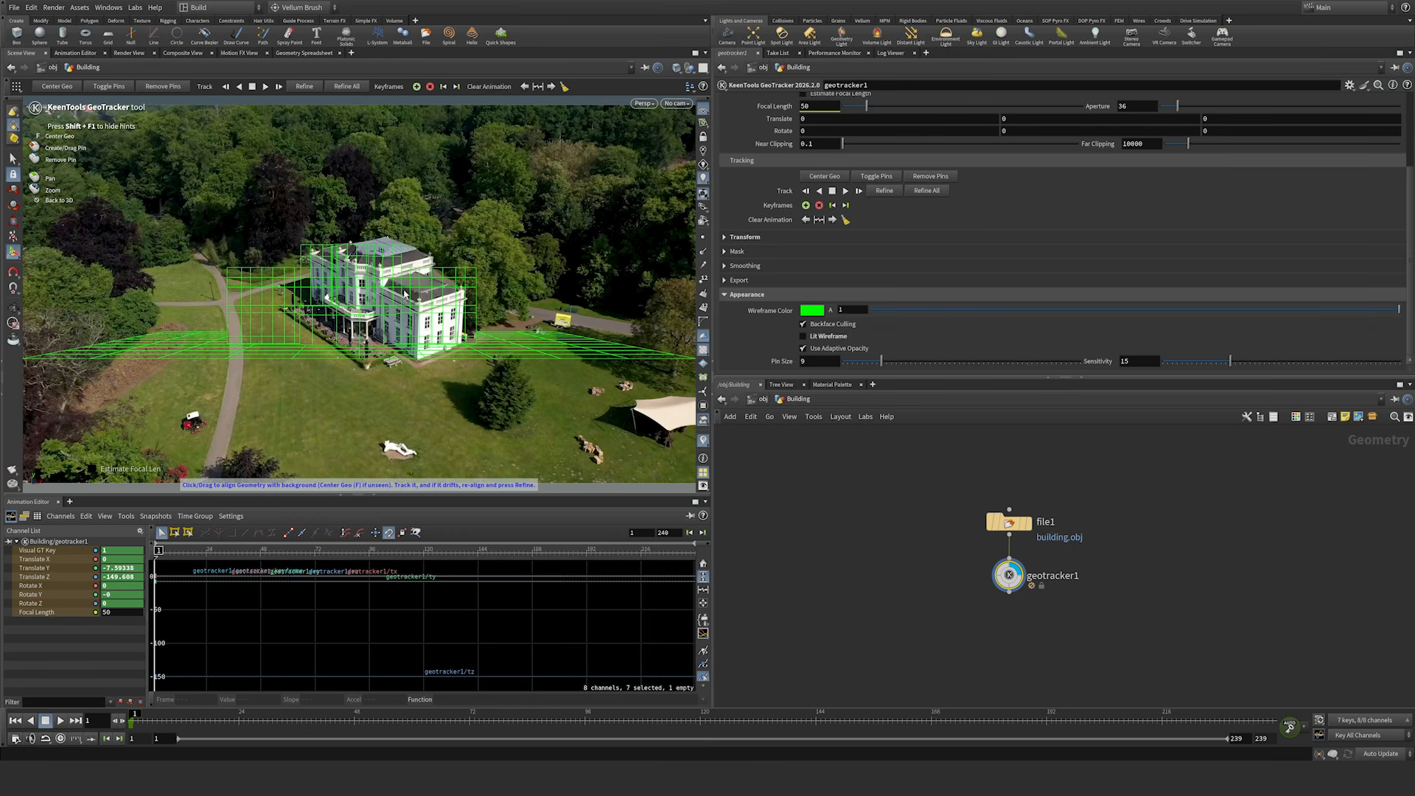
Step: Pin the building wireframe's wall, roof and terrace corners to the matching corners of the house at frame 1
{"action": "right_click_drag", "start_coordinate": [445, 305], "coordinate": [584, 273]}
{"action": "middle_click_drag", "start_coordinate": [585, 274], "coordinate": [450, 327]}
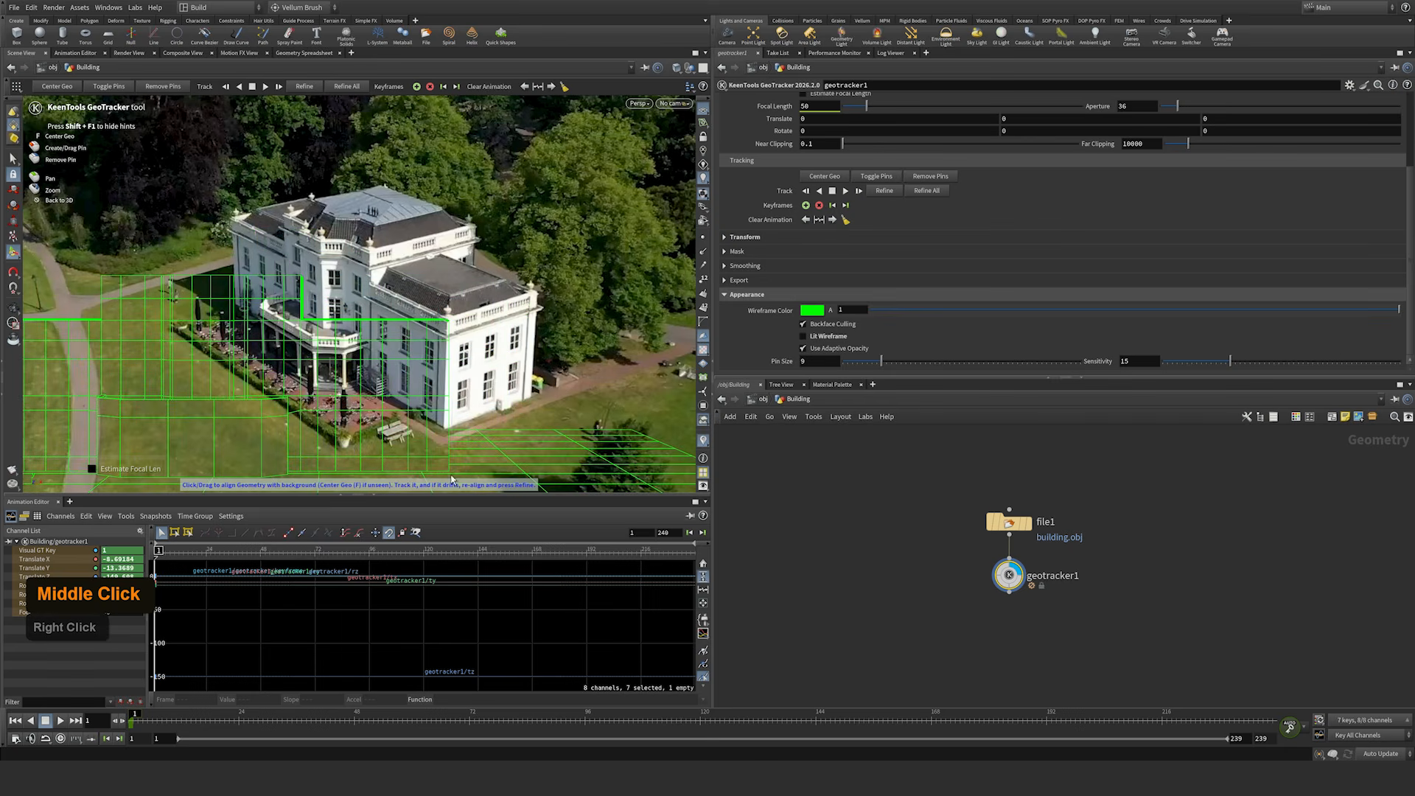
{"action": "middle_click_drag", "start_coordinate": [449, 471], "coordinate": [447, 432]}
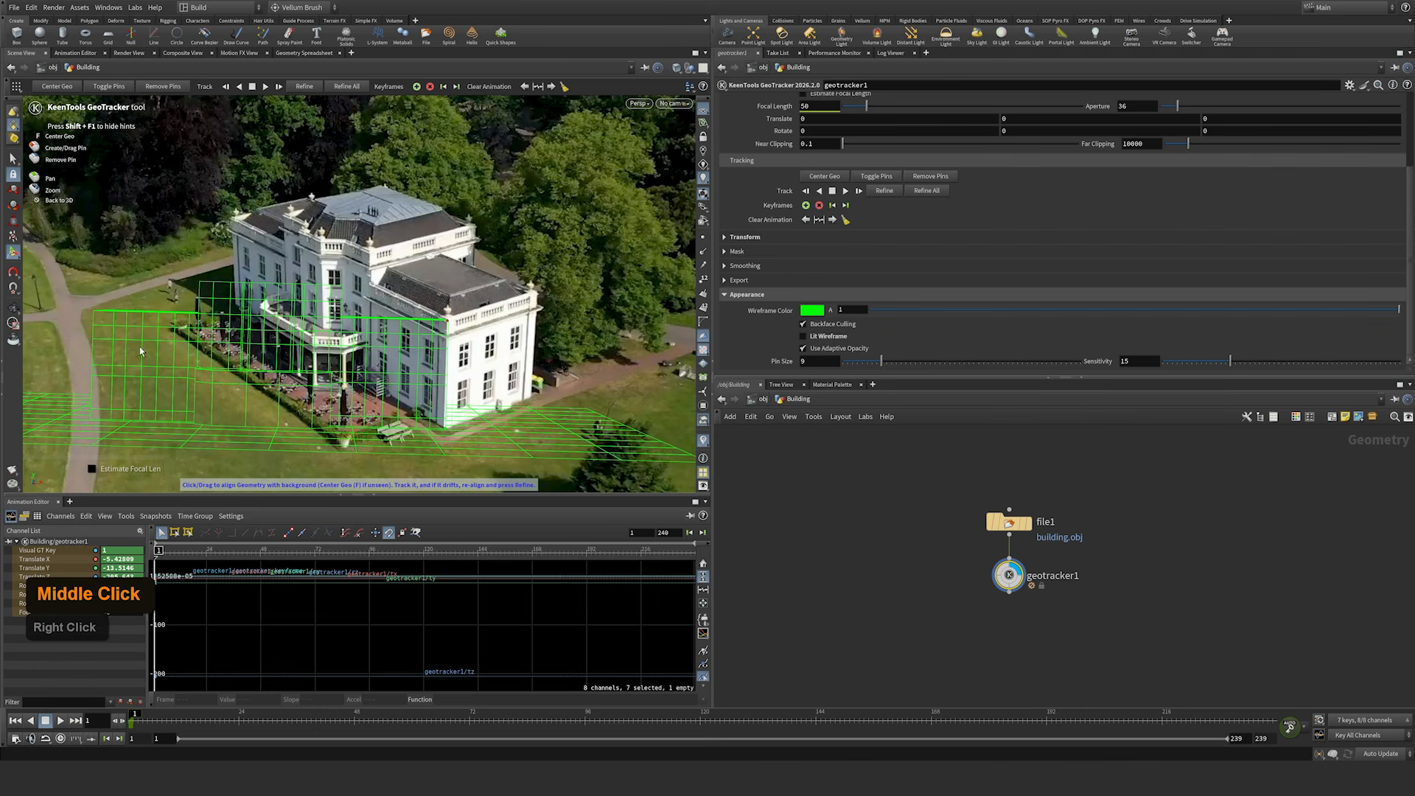
{"action": "left_click_drag", "start_coordinate": [95, 316], "coordinate": [234, 223]}
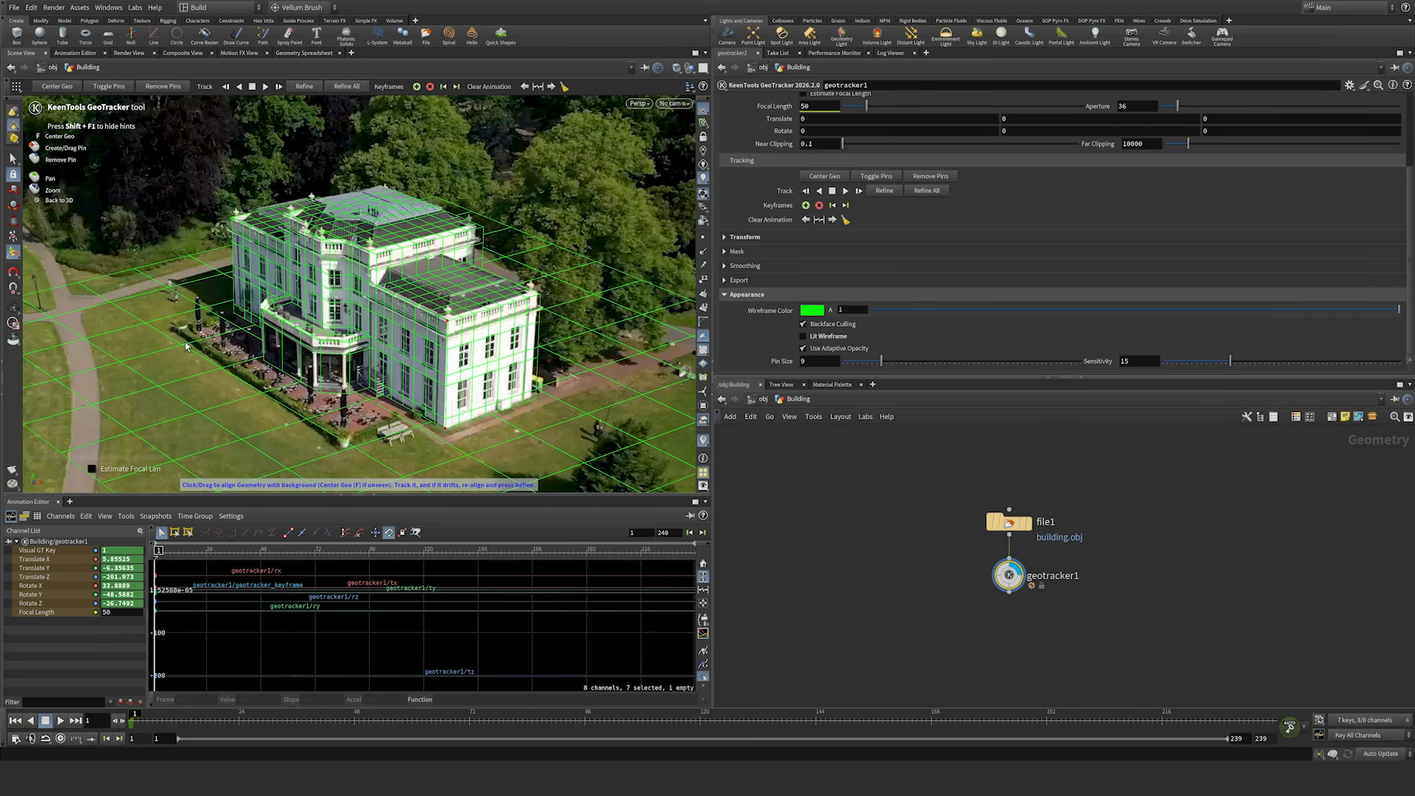
{"action": "left_click_drag", "start_coordinate": [171, 333], "coordinate": [198, 334]}
{"action": "left_click_drag", "start_coordinate": [344, 443], "coordinate": [340, 447]}
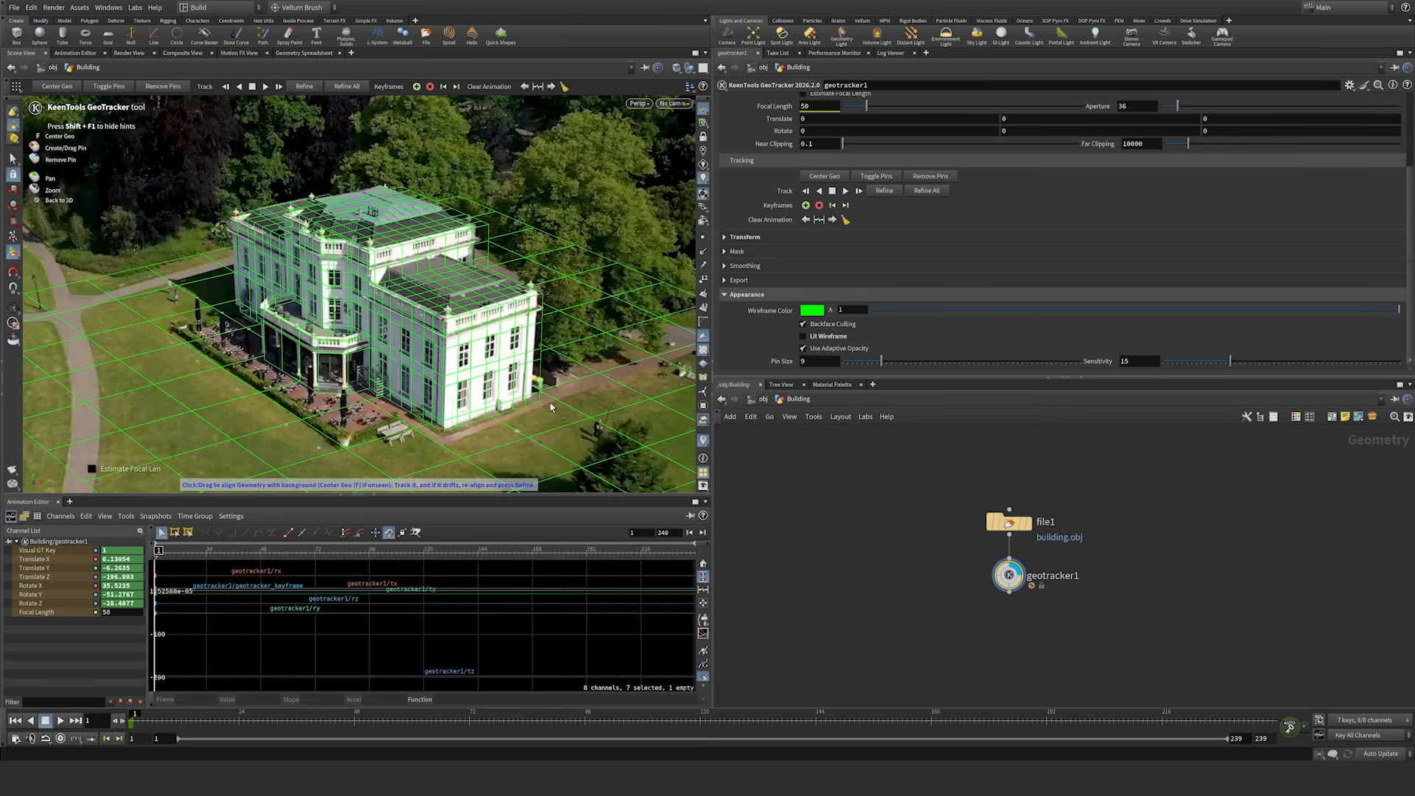
{"action": "left_click_drag", "start_coordinate": [543, 407], "coordinate": [529, 399]}
{"action": "mouse_move", "coordinate": [535, 299]}
{"action": "left_mouse_down"}
{"action": "mouse_move", "coordinate": [555, 295]}
{"action": "mouse_move", "coordinate": [542, 297]}
{"action": "left_mouse_up"}
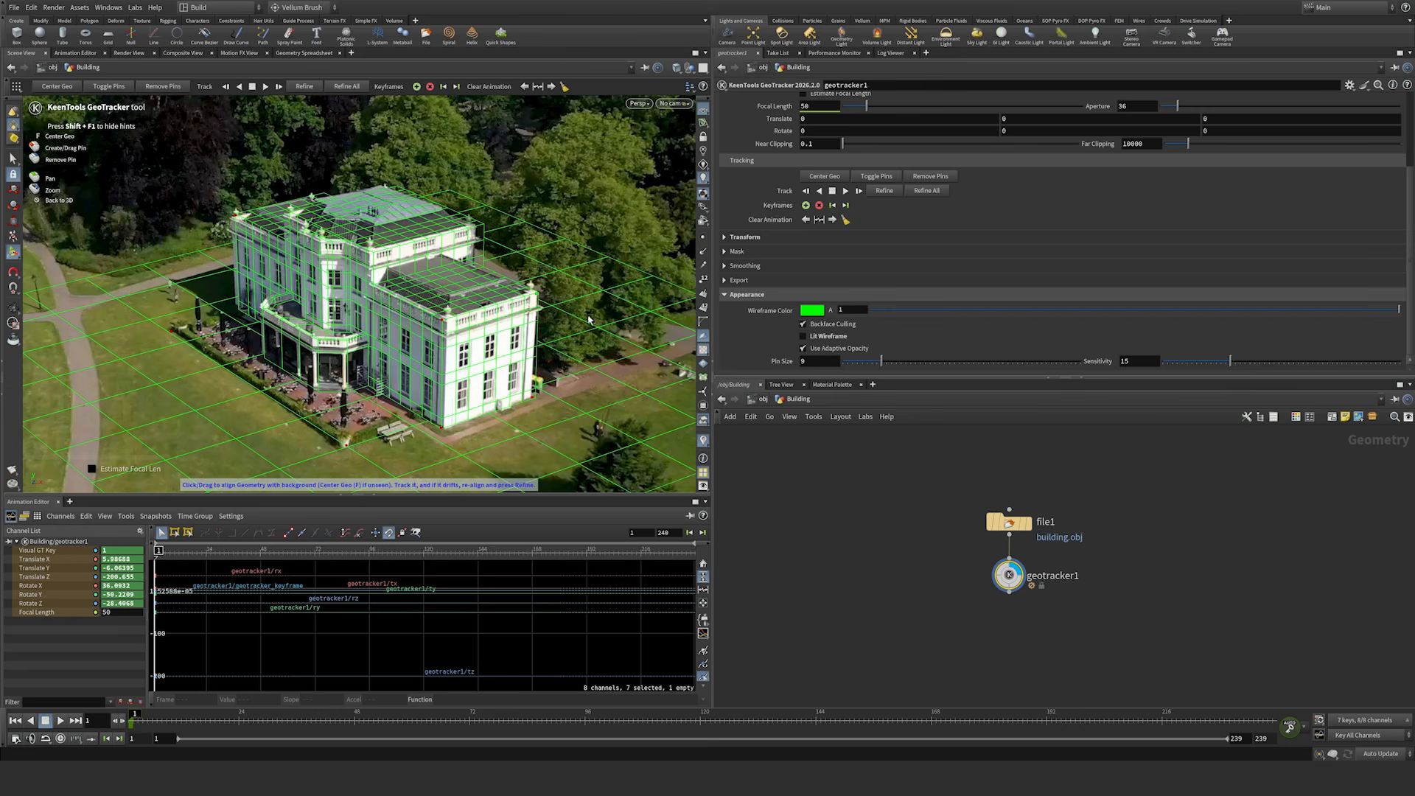
Step: Enable Estimate Focal Length, fine-tune the pins on the house's base, roof and terrace corners, and return to the 3D view
{"action": "scroll", "coordinate": [1340, 104], "scroll_direction": "up", "scroll_amount": 3}
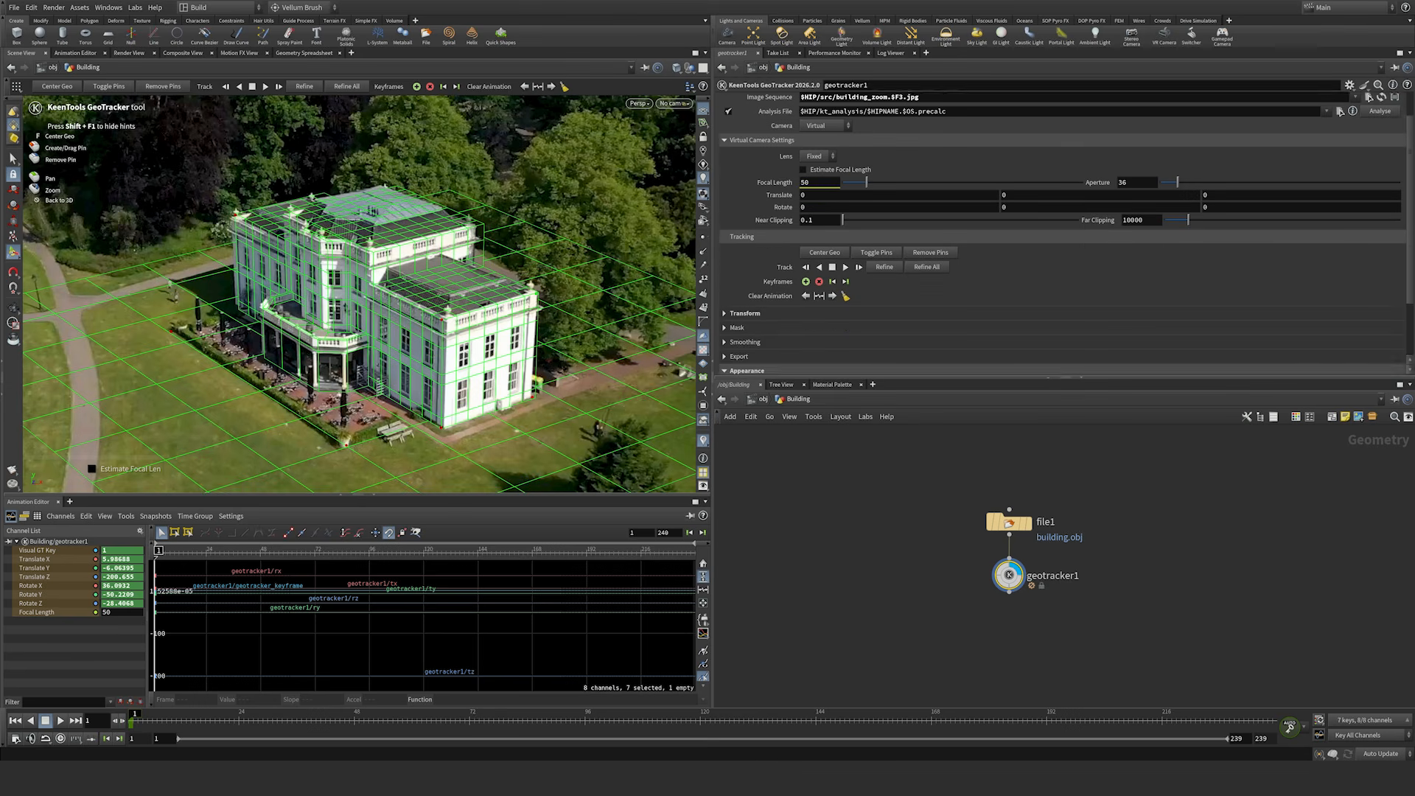
{"action": "scroll", "coordinate": [1339, 104], "scroll_direction": "up", "scroll_amount": 2}
{"action": "left_click", "coordinate": [804, 206]}
{"action": "left_click_drag", "start_coordinate": [538, 406], "coordinate": [452, 426]}
{"action": "left_click_drag", "start_coordinate": [174, 332], "coordinate": [172, 329]}
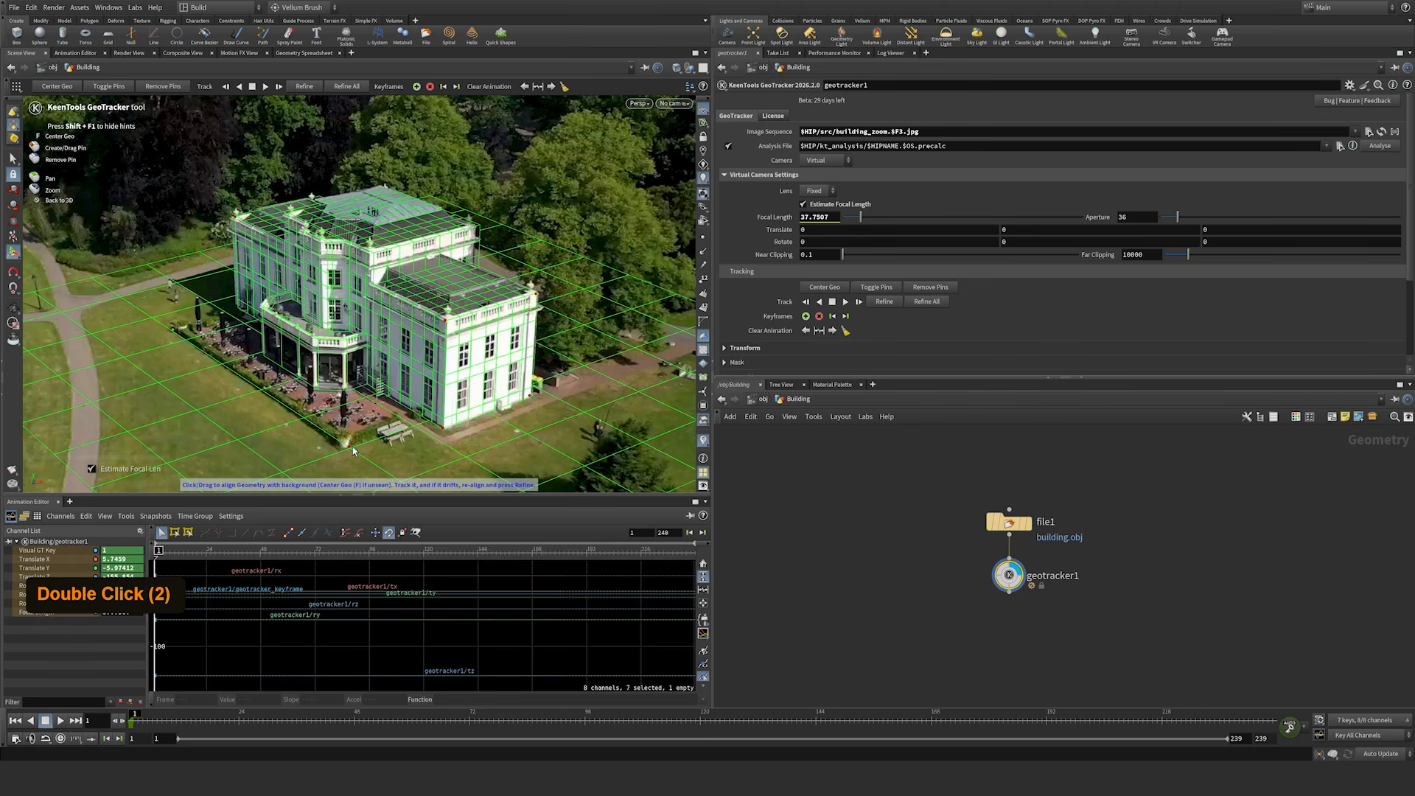
{"action": "left_click_drag", "start_coordinate": [350, 451], "coordinate": [341, 456]}
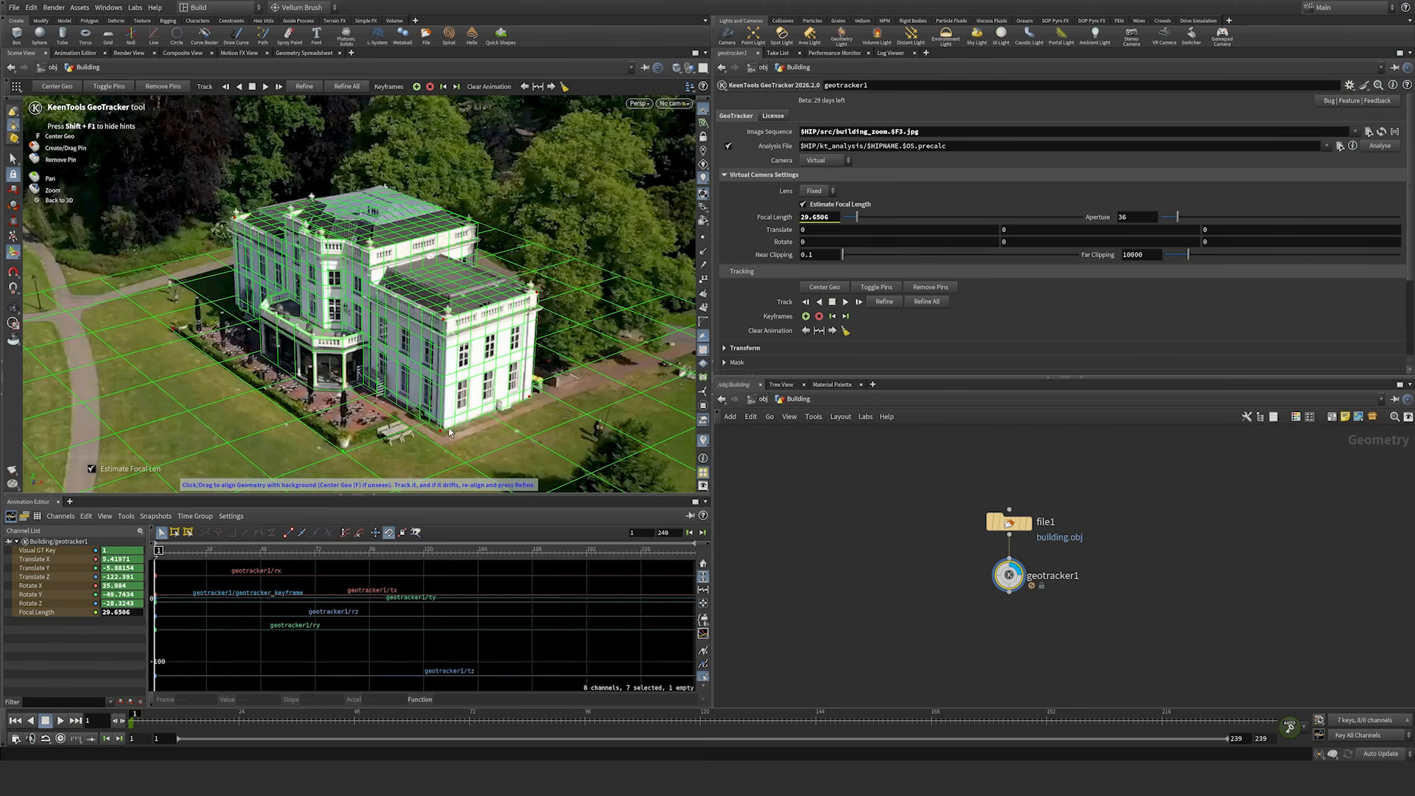
{"action": "left_click_drag", "start_coordinate": [526, 402], "coordinate": [529, 399]}
{"action": "left_click_drag", "start_coordinate": [537, 295], "coordinate": [538, 295]}
{"action": "left_click_drag", "start_coordinate": [236, 222], "coordinate": [233, 221]}
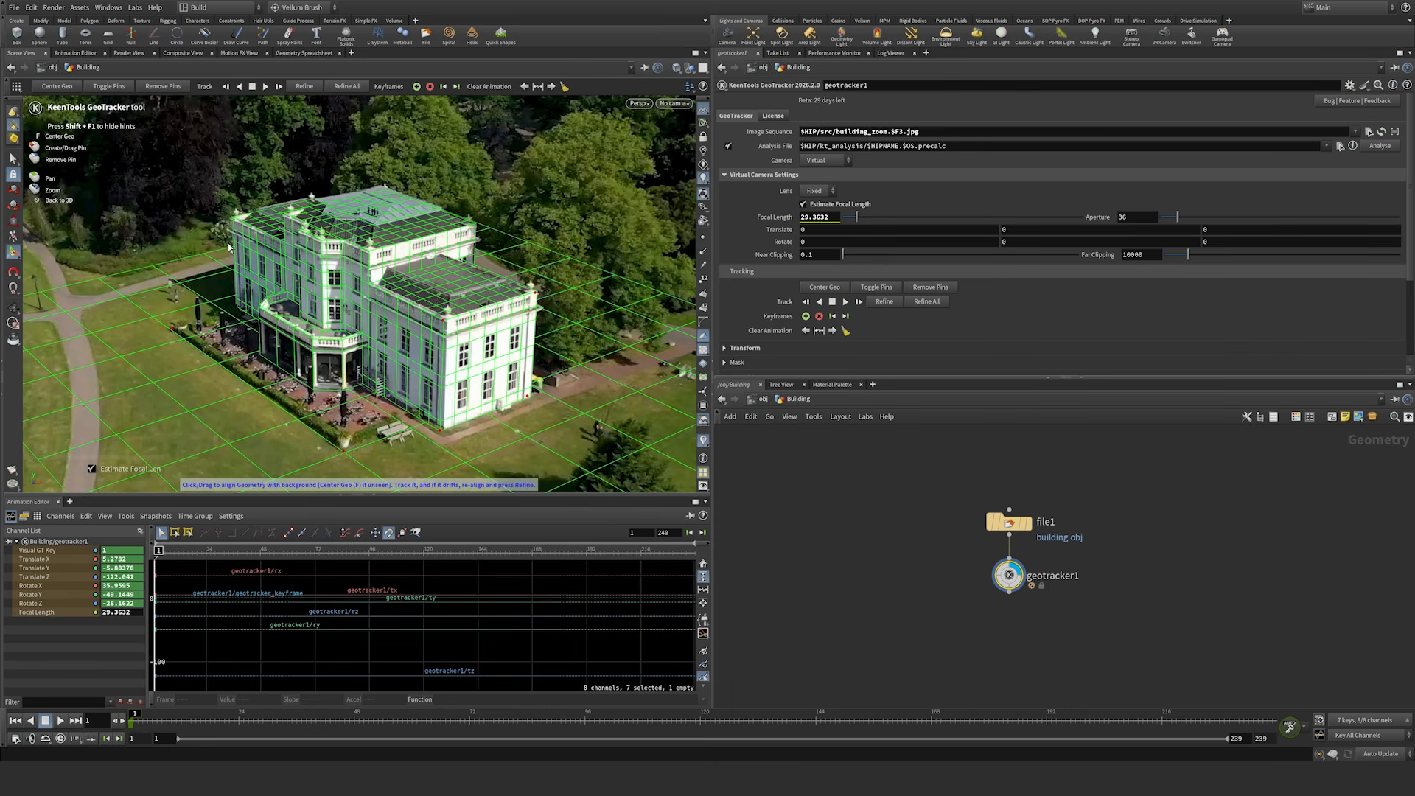
{"action": "left_click_drag", "start_coordinate": [173, 327], "coordinate": [171, 331]}
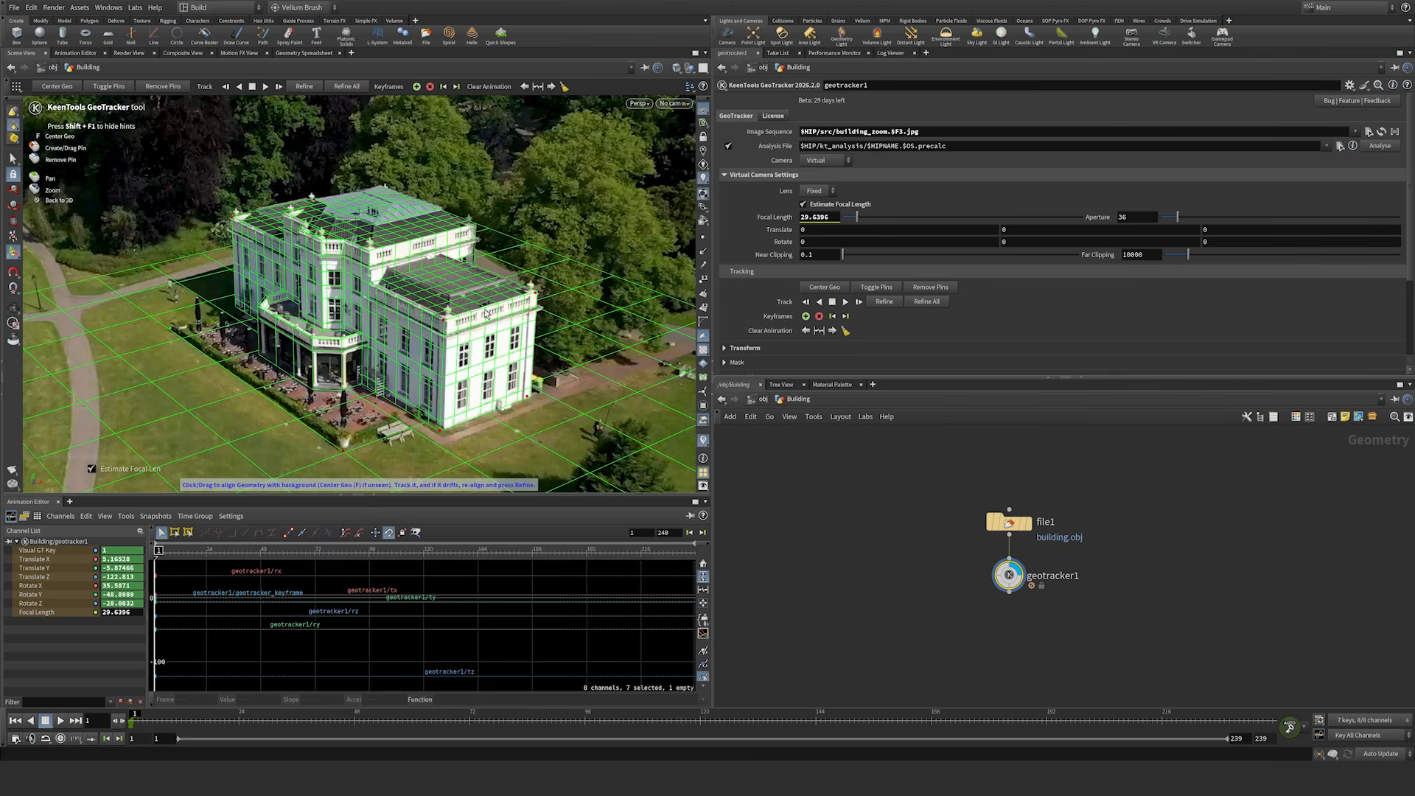
{"action": "right_click_drag", "start_coordinate": [548, 289], "coordinate": [506, 325]}
{"action": "middle_click_drag", "start_coordinate": [508, 346], "coordinate": [507, 292]}
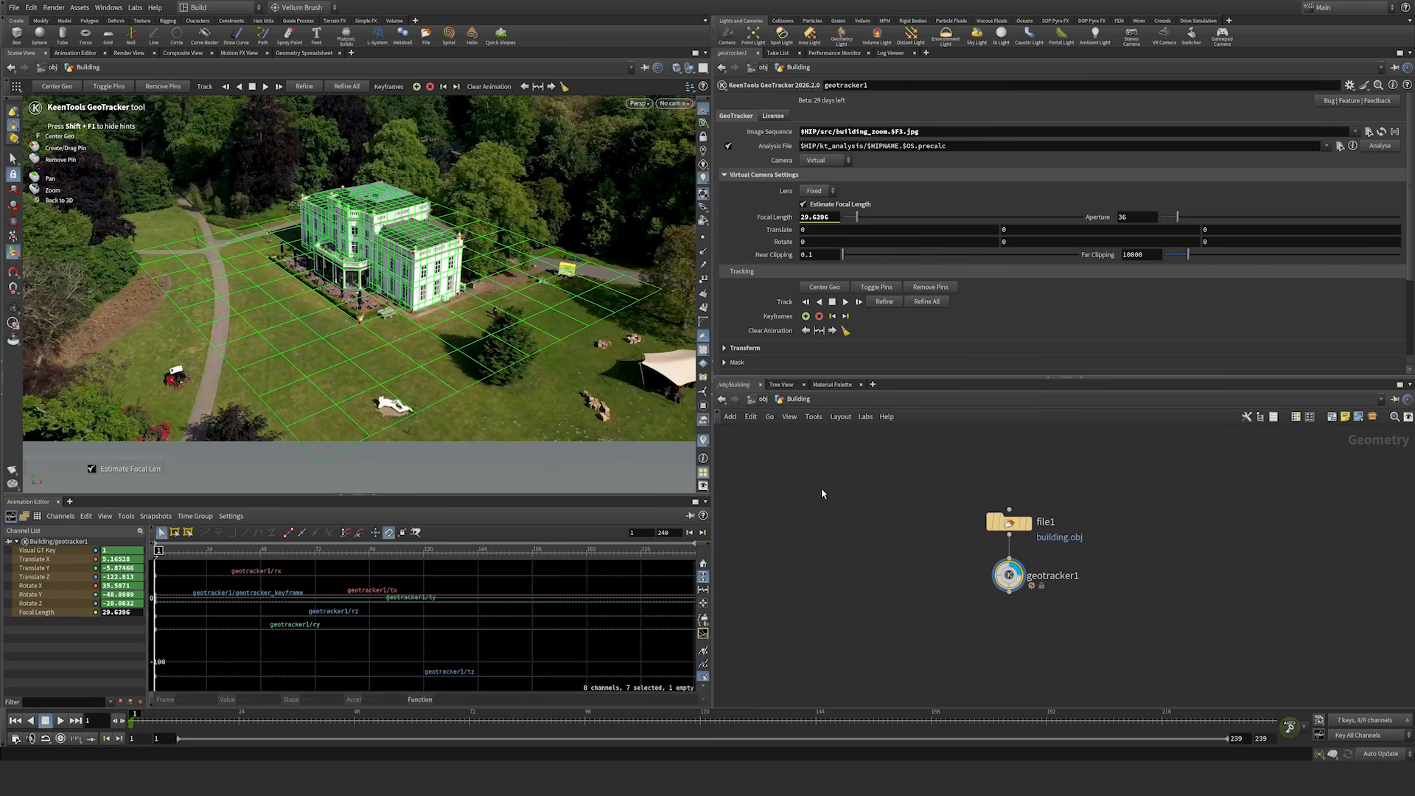
{"action": "key", "text": "Escape"}
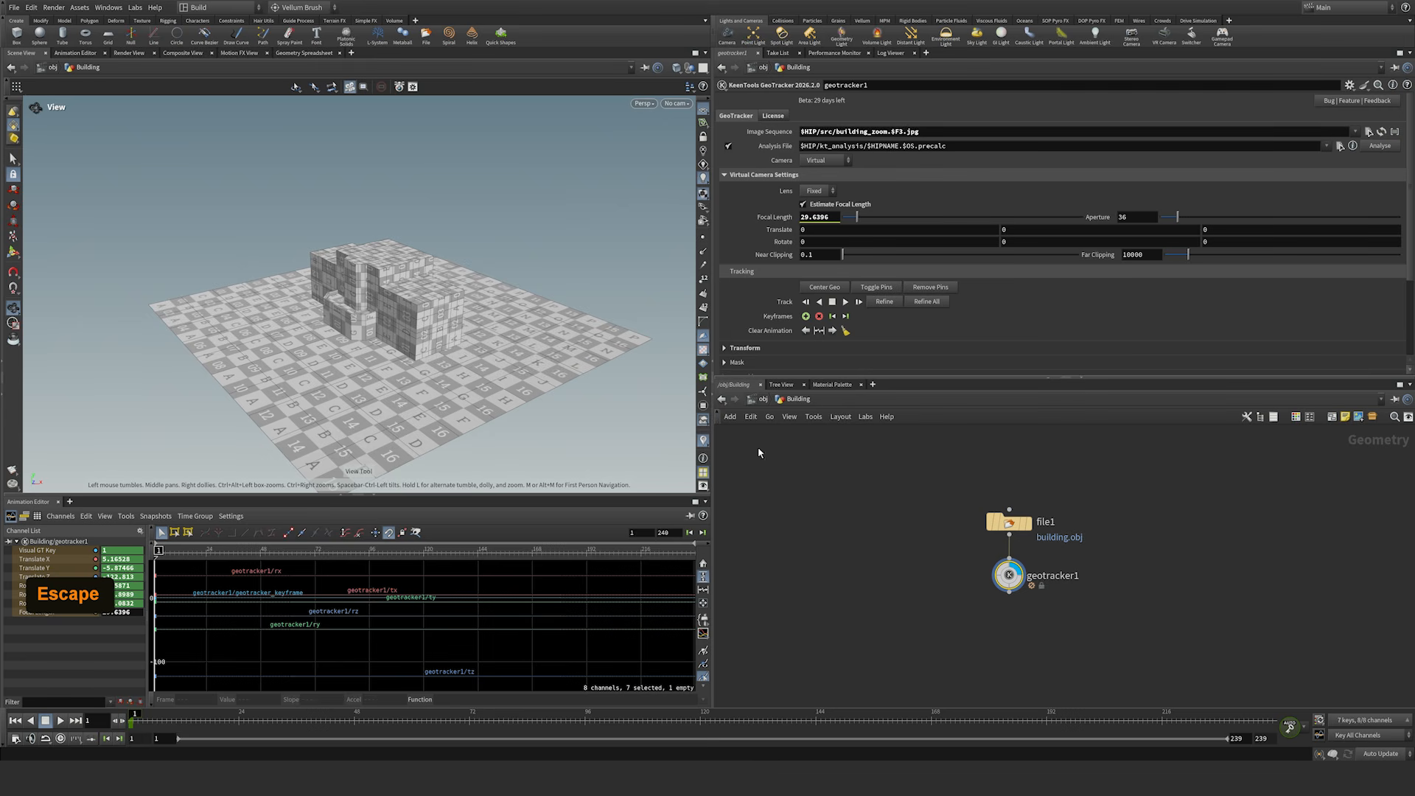
Step: Insert a Group Create node between file1 and geotracker1 and make it the displayed node
{"action": "left_click_drag", "start_coordinate": [991, 527], "coordinate": [996, 475]}
{"action": "left_click", "coordinate": [1008, 471]}
{"action": "key", "text": "Tab"}
{"action": "type", "text": "grou"}
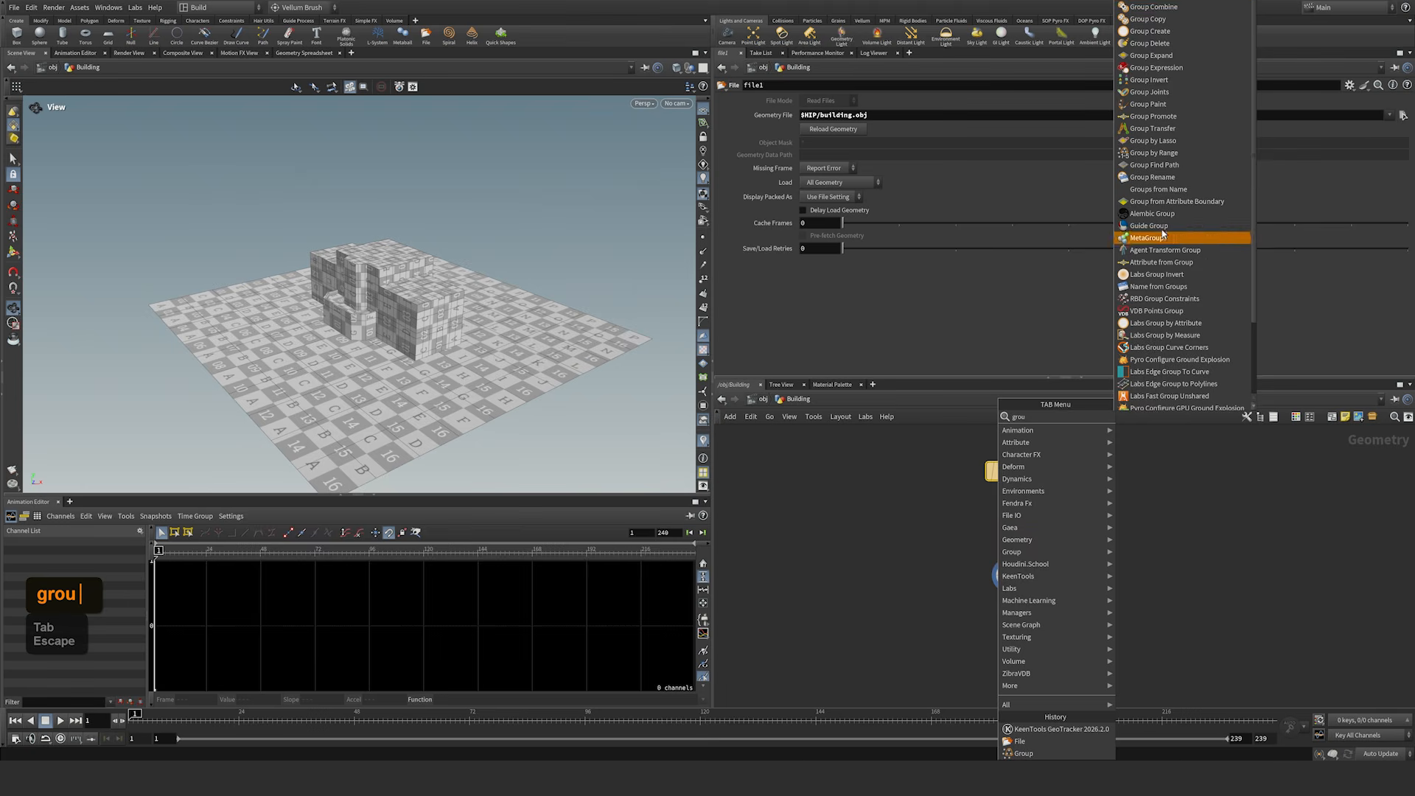
{"action": "left_click", "coordinate": [1150, 31]}
{"action": "left_click", "coordinate": [1015, 522]}
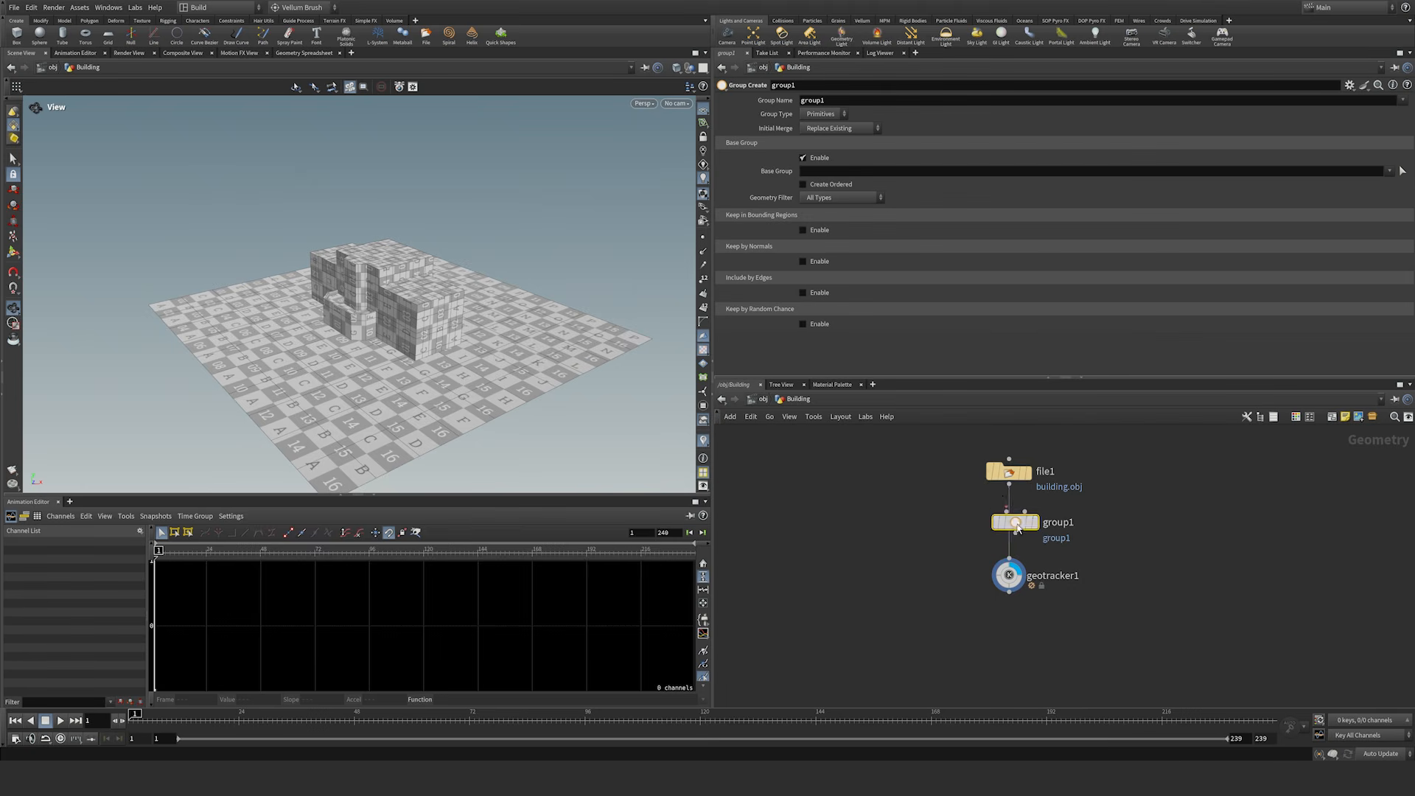
{"action": "left_click", "coordinate": [1027, 520]}
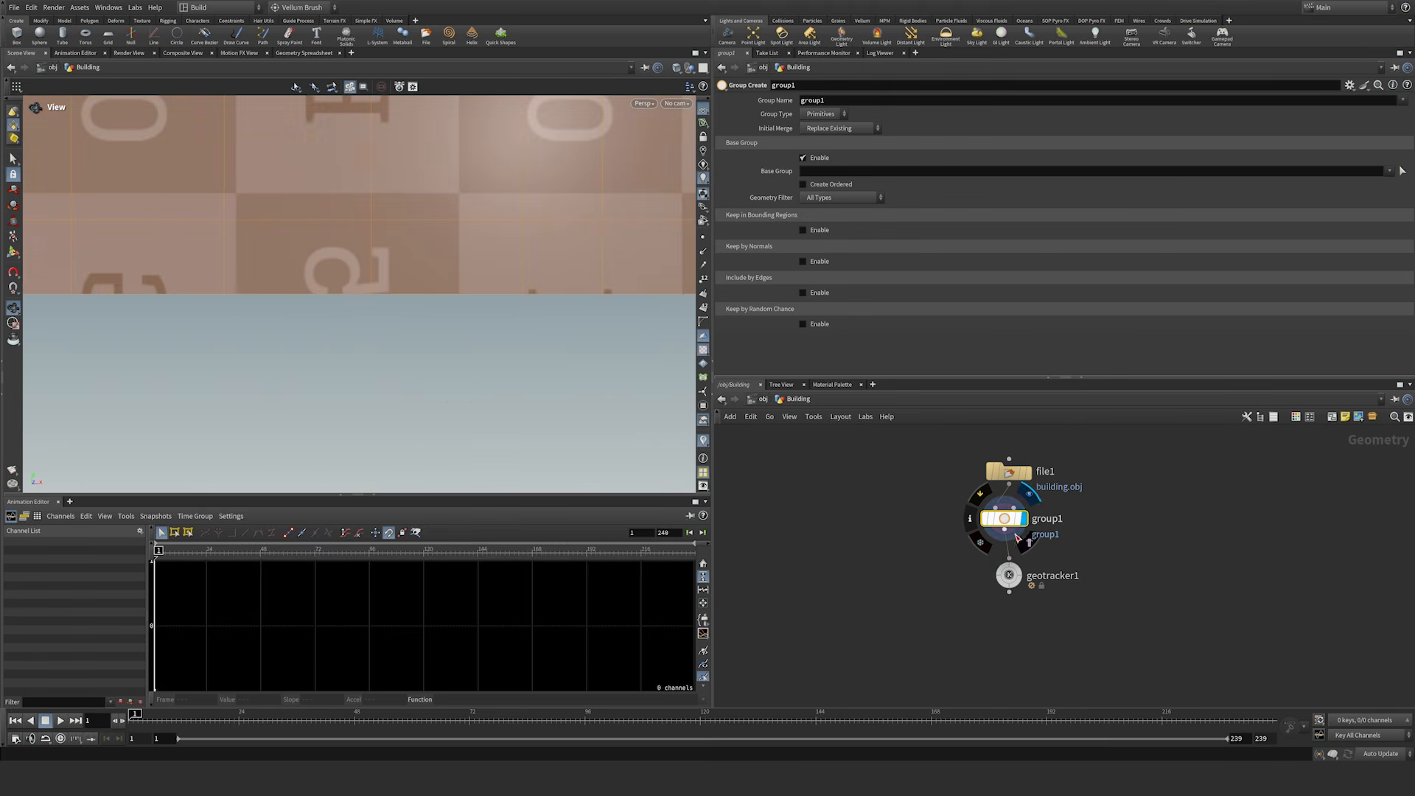
Step: Frame the building model in the viewport and hide its UV checker texture
{"action": "mouse_move", "coordinate": [470, 253]}
{"action": "right_mouse_down"}
{"action": "mouse_move", "coordinate": [382, 357]}
{"action": "mouse_move", "coordinate": [328, 391]}
{"action": "mouse_move", "coordinate": [469, 225]}
{"action": "right_mouse_up"}
{"action": "middle_click_drag", "start_coordinate": [469, 225], "coordinate": [254, 331]}
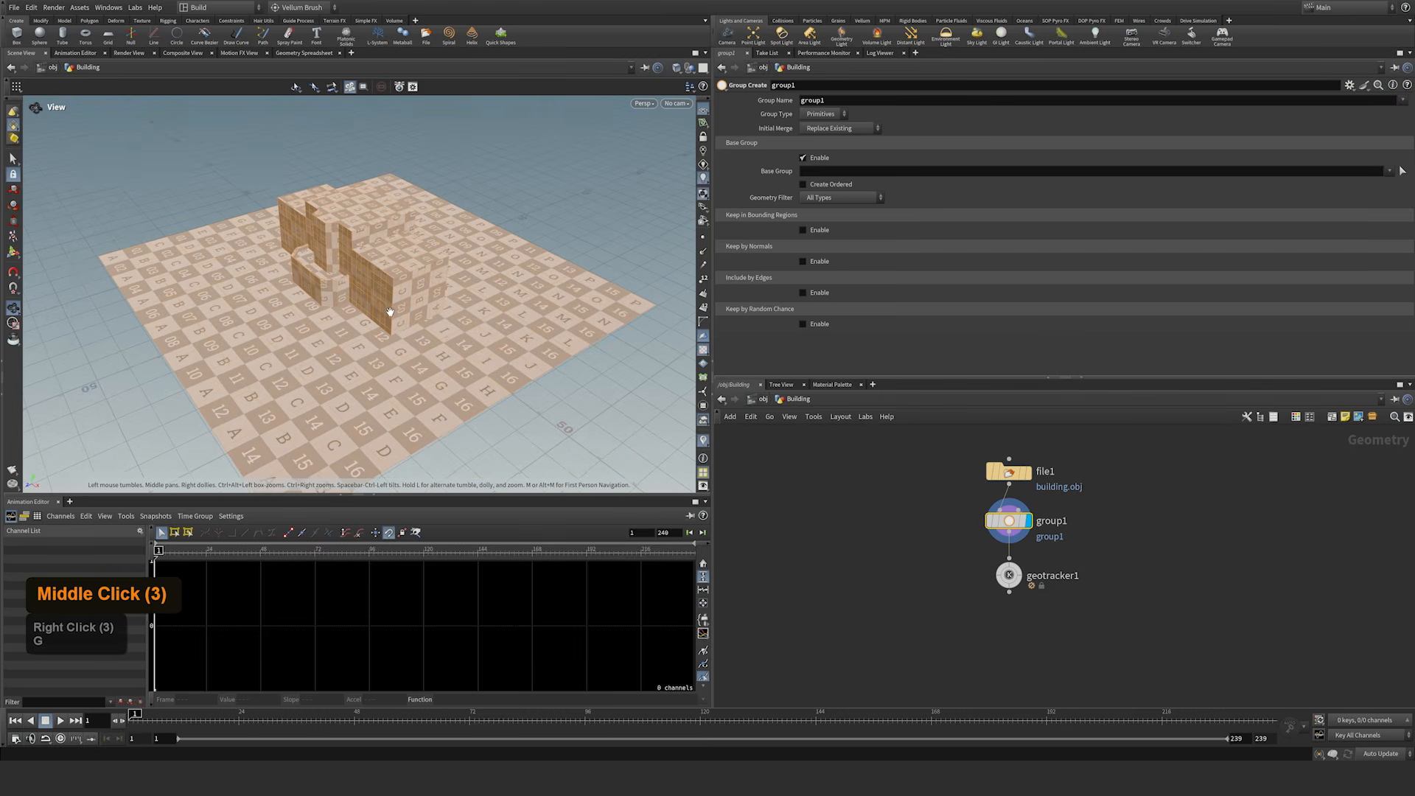
{"action": "left_click", "coordinate": [703, 352]}
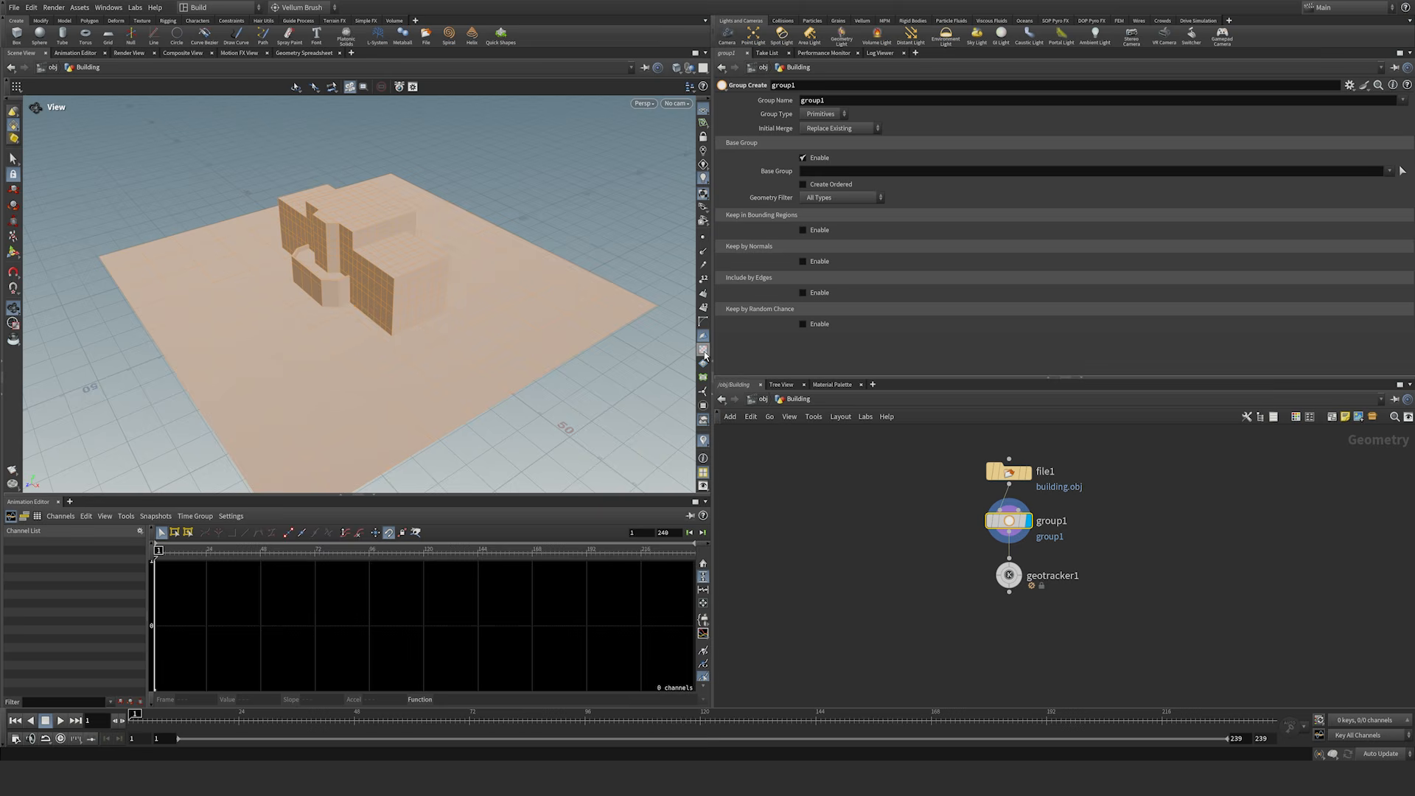
{"action": "middle_click_drag", "start_coordinate": [464, 316], "coordinate": [495, 283]}
{"action": "right_click_drag", "start_coordinate": [495, 282], "coordinate": [515, 278]}
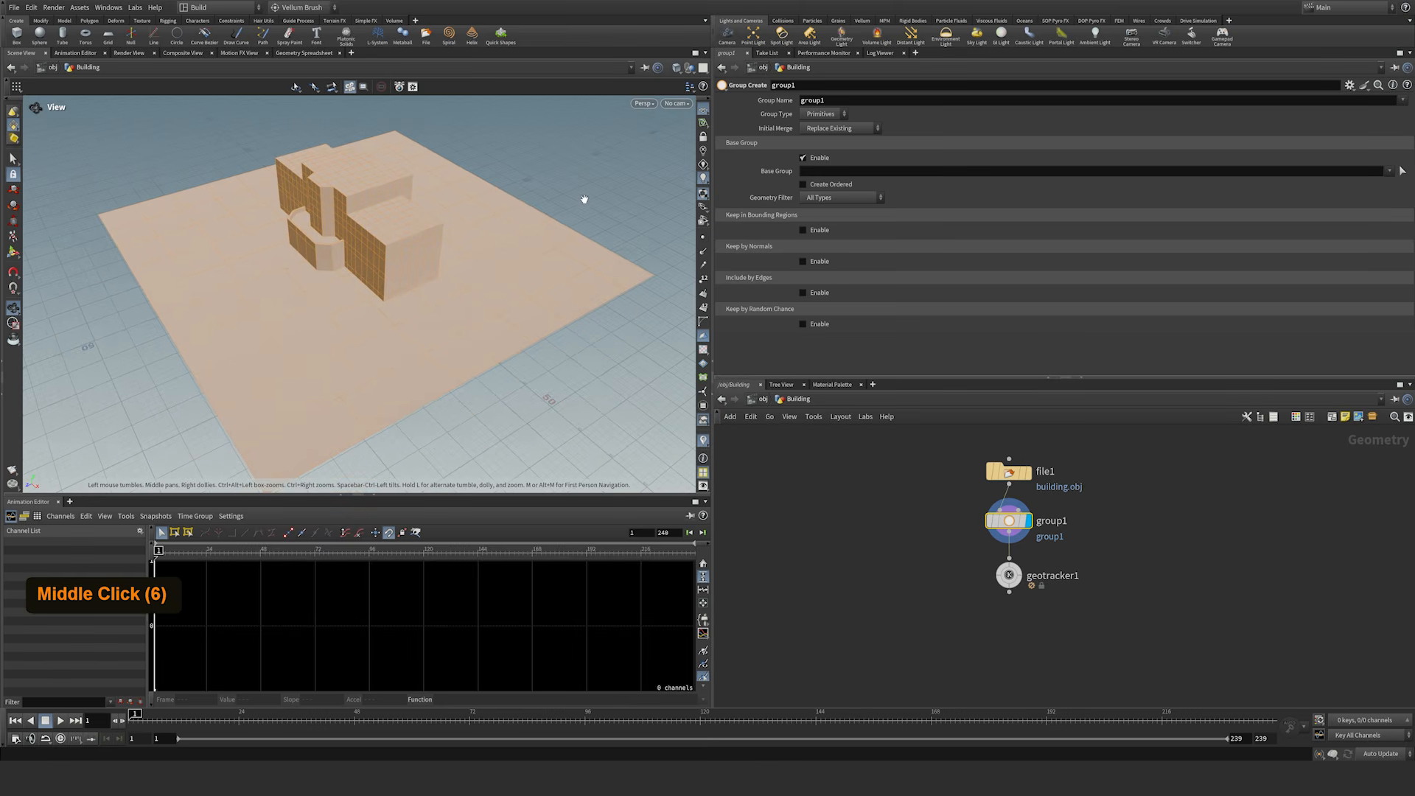
Step: Change the viewport's display options to a dark background
{"action": "key", "text": "d"}
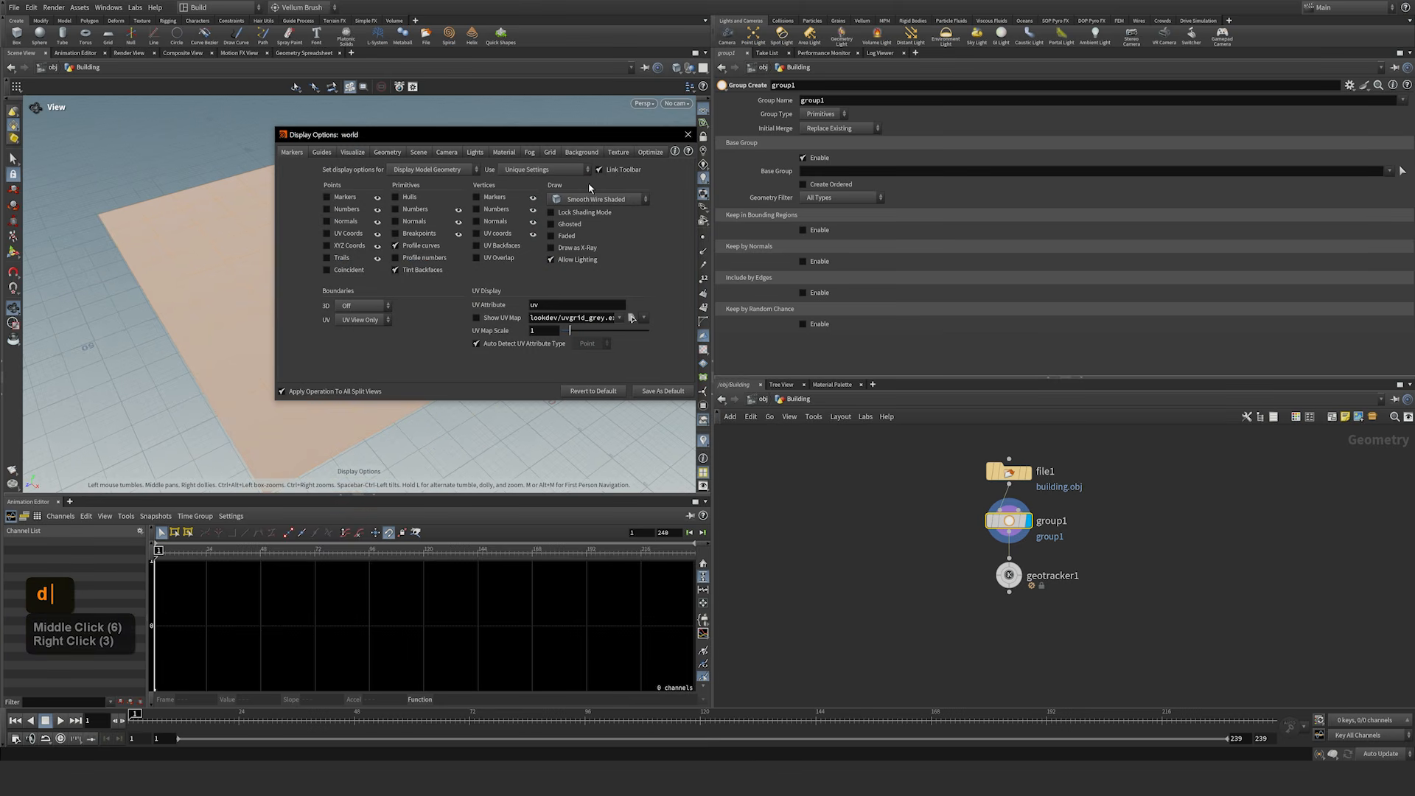
{"action": "left_click", "coordinate": [582, 152]}
{"action": "left_click", "coordinate": [367, 170]}
{"action": "left_click", "coordinate": [687, 134]}
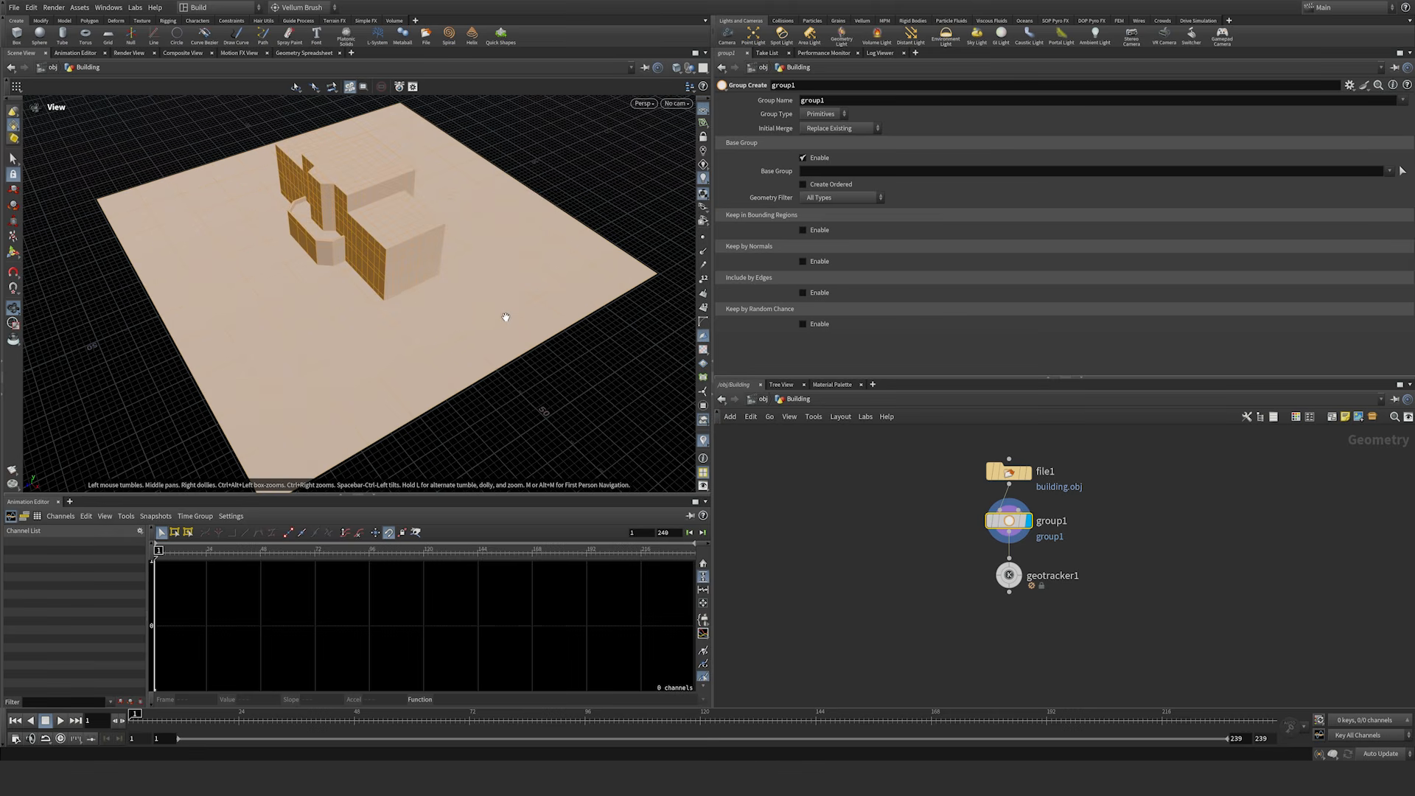
Step: Rename the group created by the Group Create node to mask
{"action": "right_click_drag", "start_coordinate": [420, 307], "coordinate": [489, 272]}
{"action": "middle_click_drag", "start_coordinate": [490, 272], "coordinate": [490, 303]}
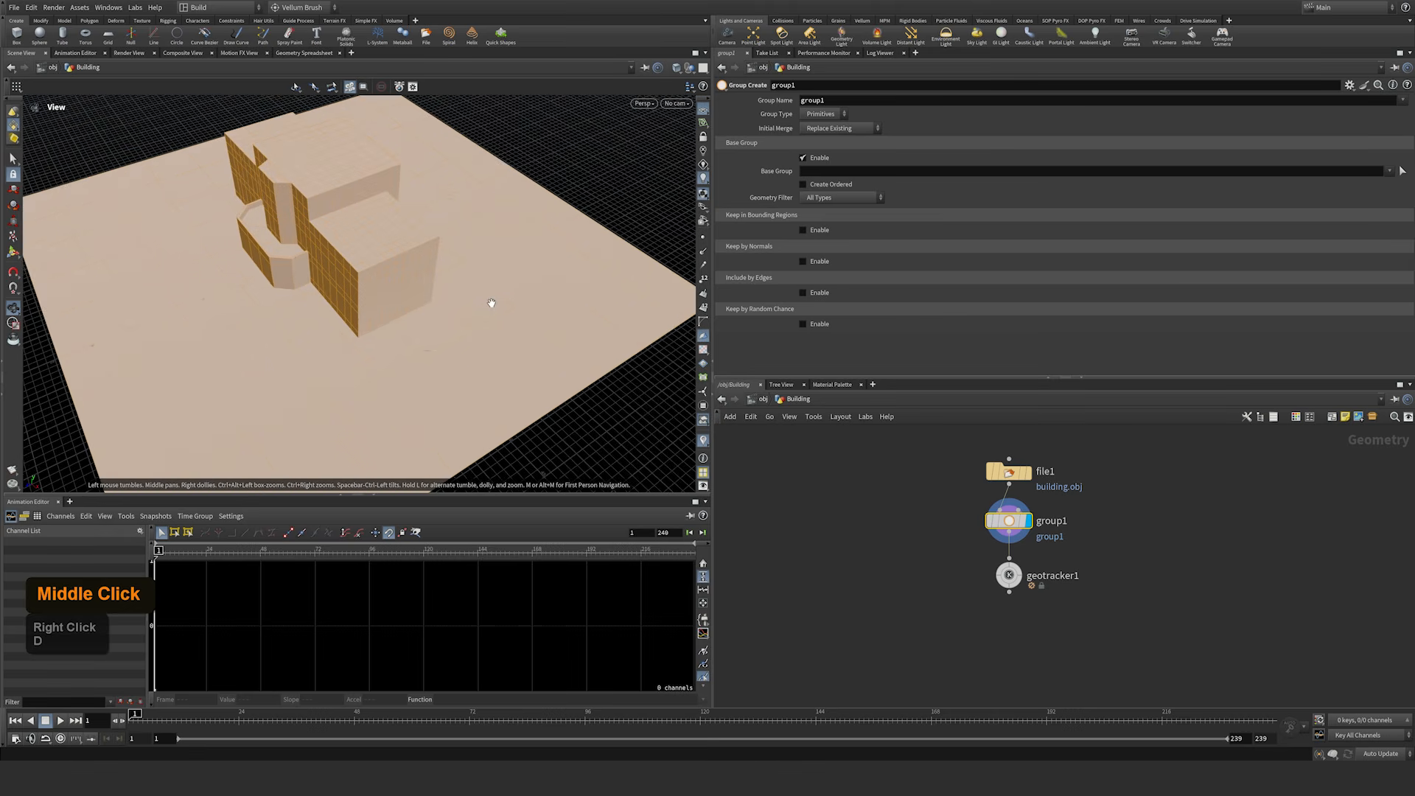
{"action": "left_click_drag", "start_coordinate": [489, 303], "coordinate": [493, 307]}
{"action": "right_click_drag", "start_coordinate": [493, 307], "coordinate": [436, 334]}
{"action": "left_click_drag", "start_coordinate": [435, 334], "coordinate": [444, 355]}
{"action": "middle_click_drag", "start_coordinate": [444, 355], "coordinate": [448, 354]}
{"action": "right_click_drag", "start_coordinate": [448, 354], "coordinate": [445, 341]}
{"action": "middle_click_drag", "start_coordinate": [445, 341], "coordinate": [462, 357]}
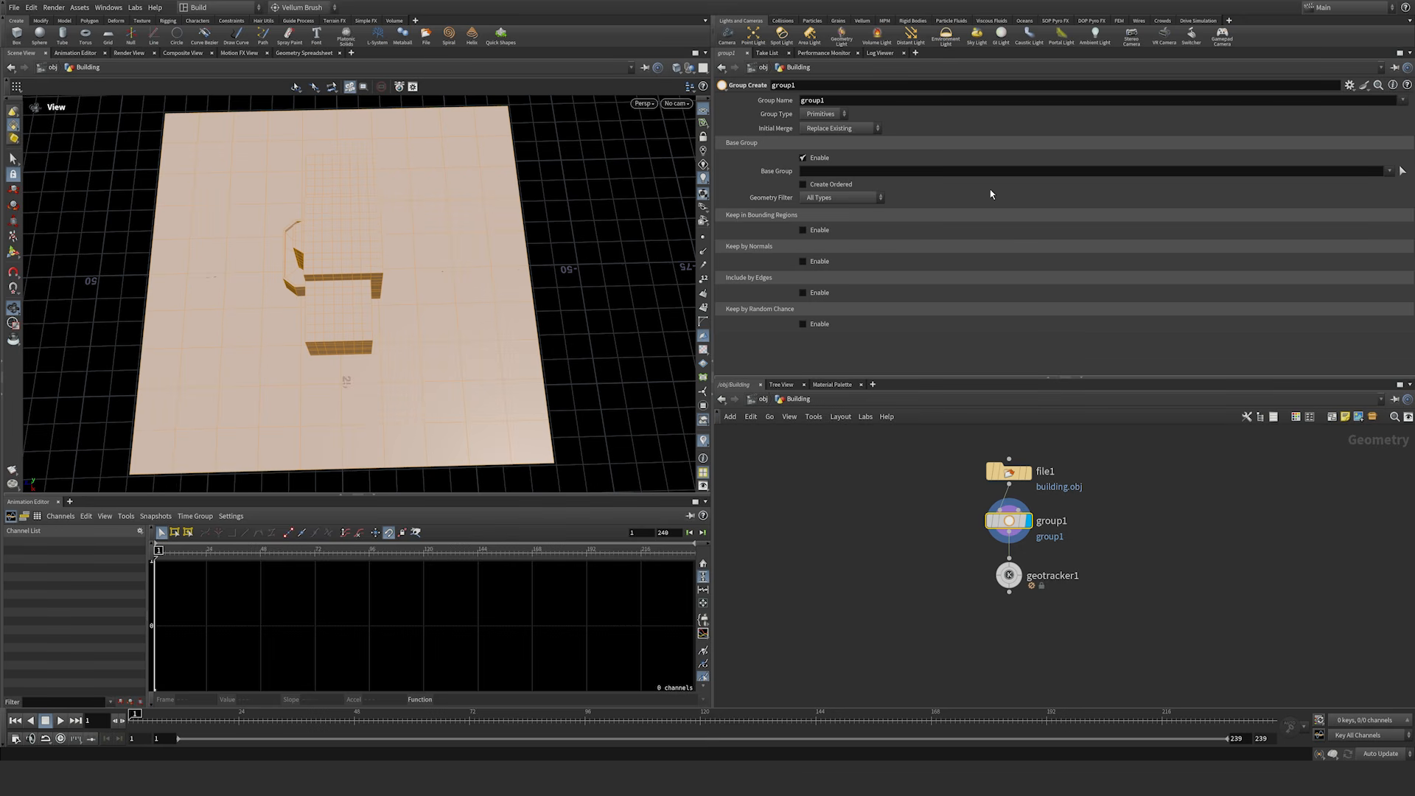
{"action": "double_click", "coordinate": [812, 100]}
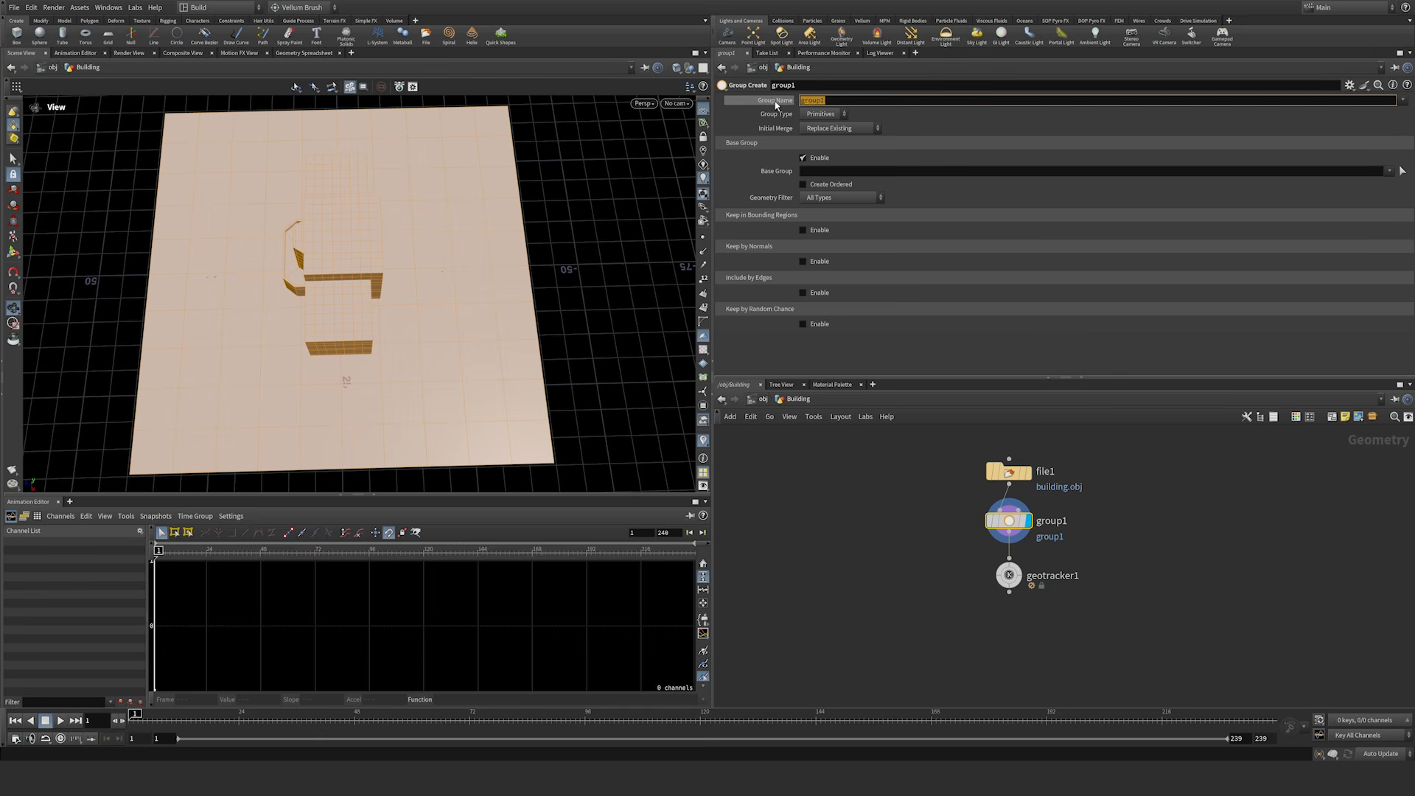
{"action": "type", "text": "mask"}
{"action": "key", "text": "Return"}
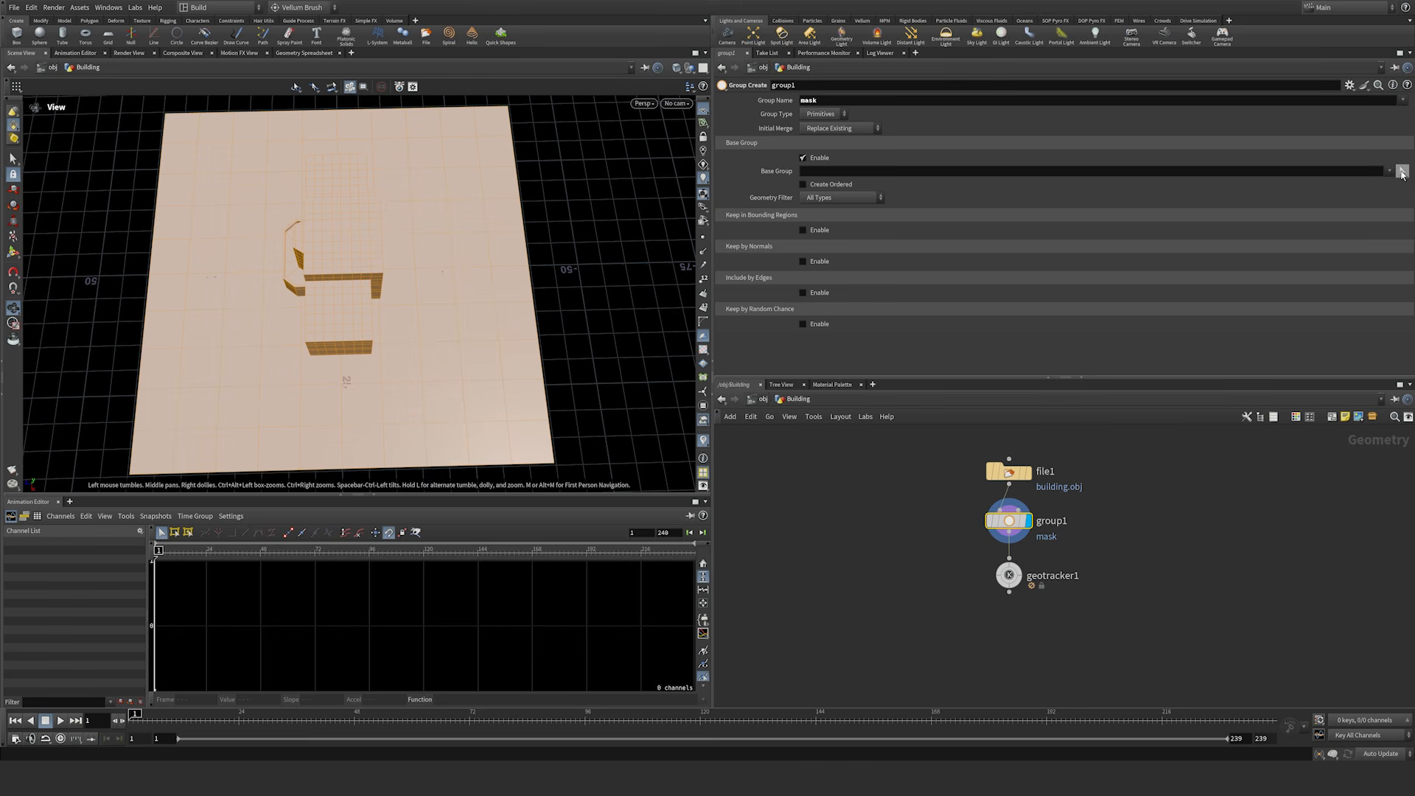
Step: Start picking primitives for the Base Group and brush-select the full-length strip of ground on the building's side without the bay
{"action": "left_click", "coordinate": [1402, 172]}
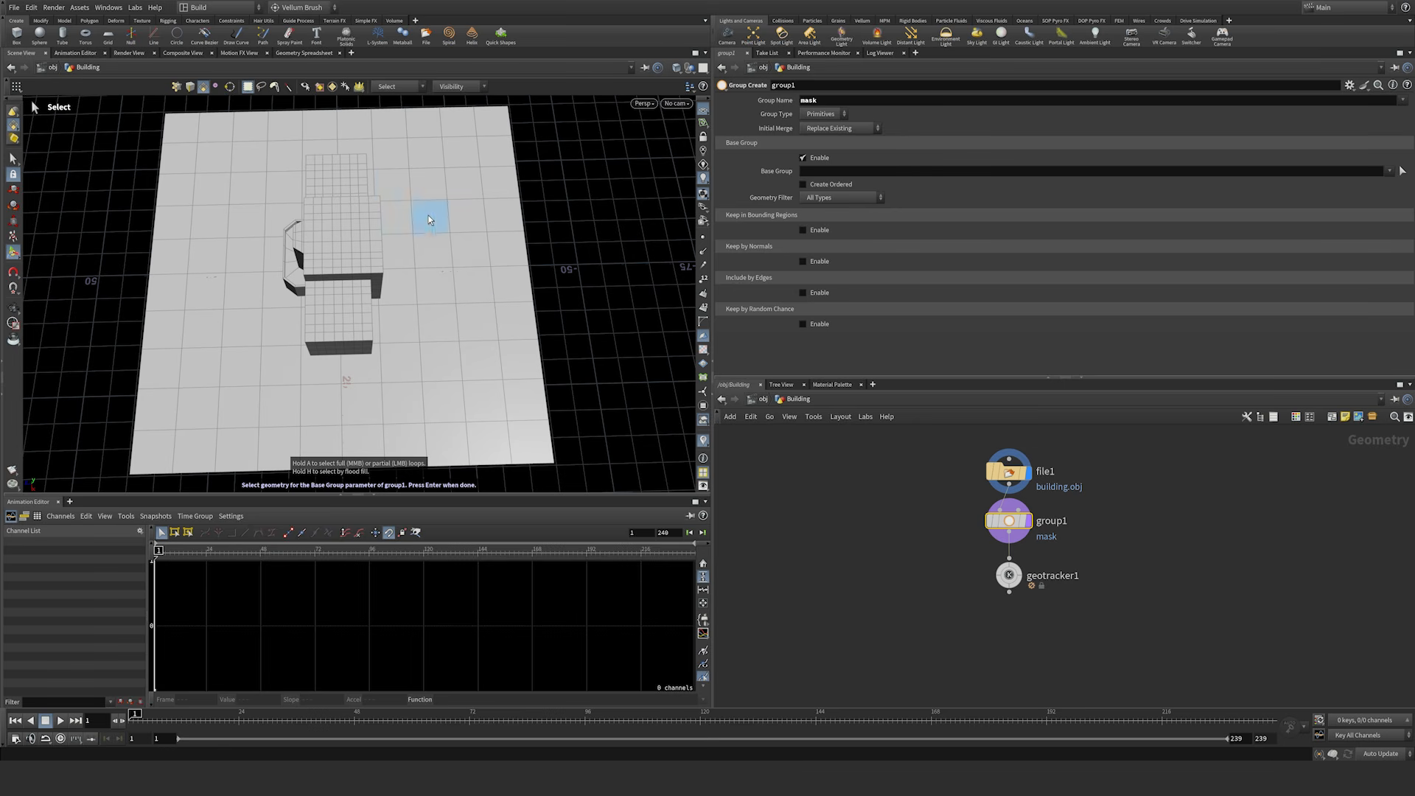
{"action": "left_click_drag", "start_coordinate": [566, 131], "coordinate": [430, 258]}
{"action": "left_click", "coordinate": [261, 86]}
{"action": "mouse_move", "coordinate": [274, 145]}
{"action": "left_mouse_down"}
{"action": "mouse_move", "coordinate": [216, 147]}
{"action": "mouse_move", "coordinate": [271, 154]}
{"action": "left_mouse_up"}
{"action": "left_click", "coordinate": [273, 86]}
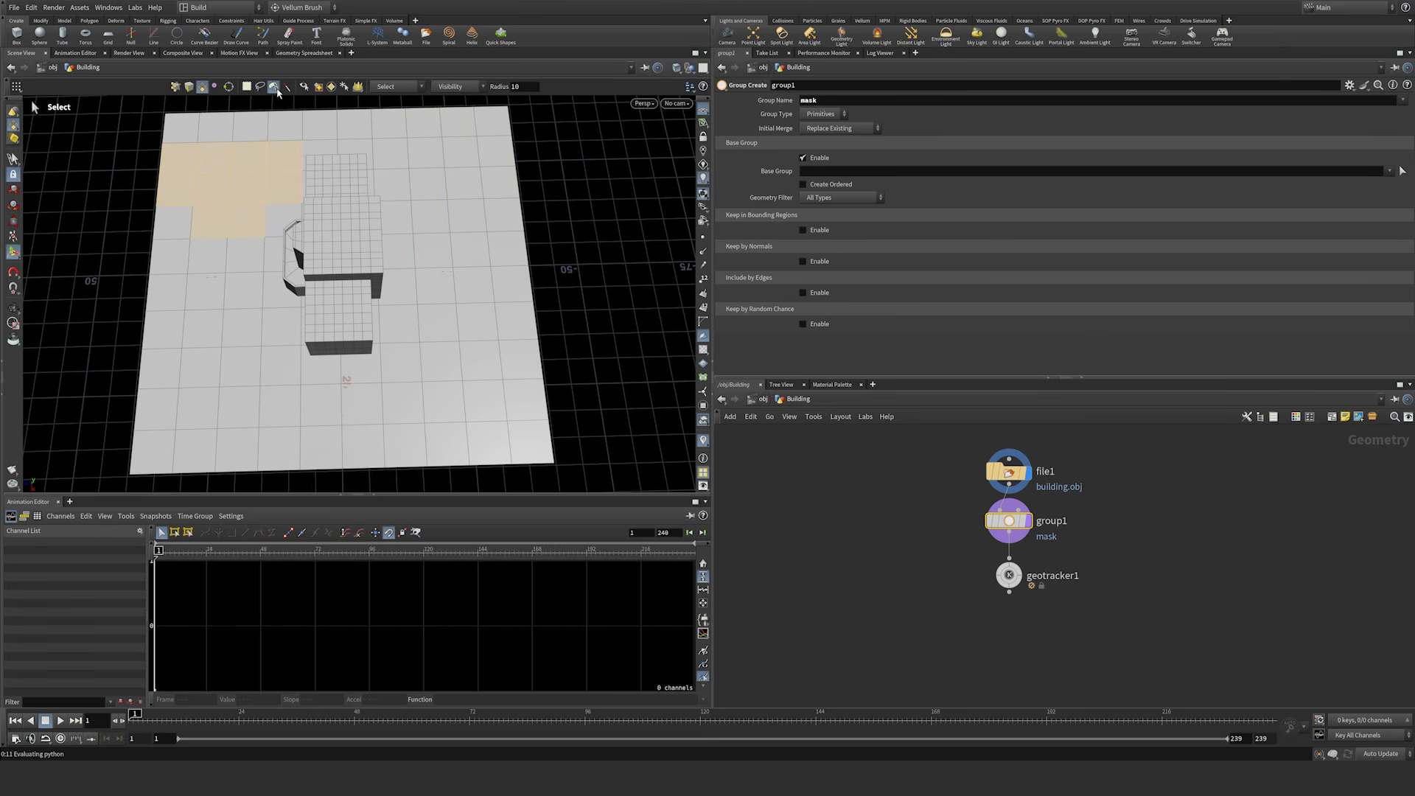
{"action": "mouse_move", "coordinate": [513, 137]}
{"action": "left_mouse_down"}
{"action": "mouse_move", "coordinate": [420, 139]}
{"action": "mouse_move", "coordinate": [443, 313]}
{"action": "left_mouse_up"}
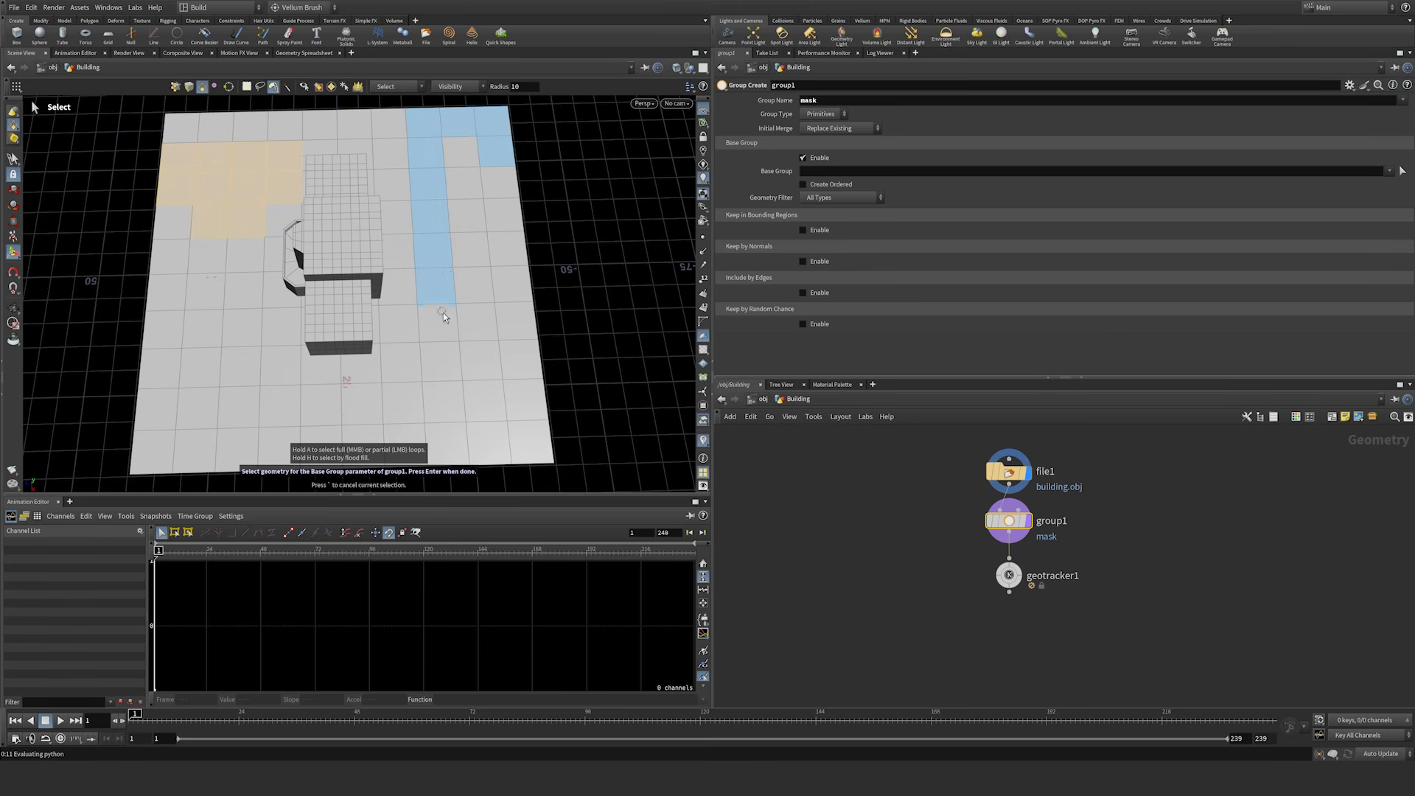
{"action": "mouse_move", "coordinate": [448, 422]}
{"action": "left_mouse_down"}
{"action": "mouse_move", "coordinate": [461, 443]}
{"action": "mouse_move", "coordinate": [517, 401]}
{"action": "mouse_move", "coordinate": [466, 167]}
{"action": "mouse_move", "coordinate": [513, 389]}
{"action": "left_mouse_up"}
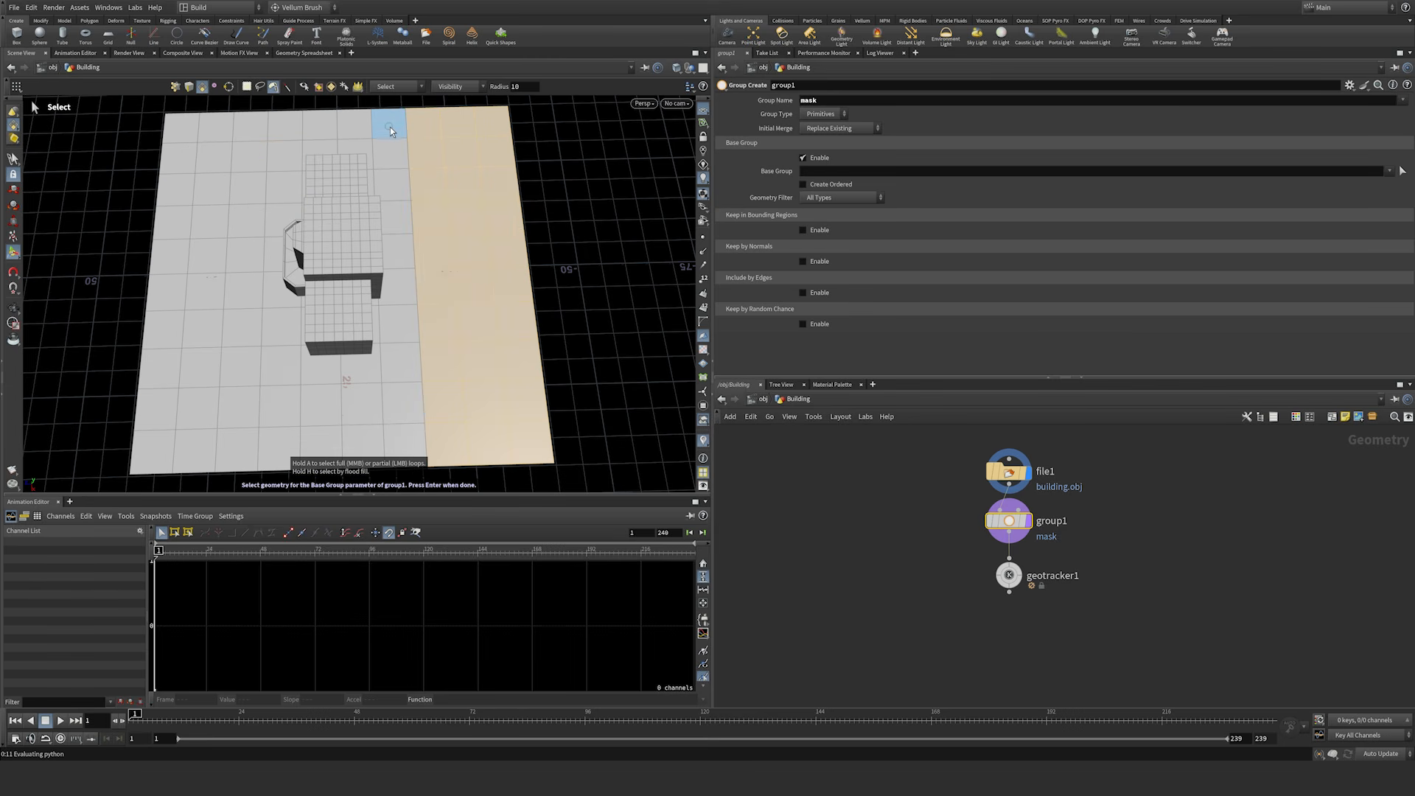
Step: Add the ground tiles around the building to the selection and remove the patch at one ground corner
{"action": "left_click_drag", "start_coordinate": [379, 130], "coordinate": [173, 137], "text": "shift"}
{"action": "mouse_move", "coordinate": [301, 143]}
{"action": "left_mouse_down", "text": "shift"}
{"action": "mouse_move", "coordinate": [183, 149]}
{"action": "mouse_move", "coordinate": [380, 151]}
{"action": "mouse_move", "coordinate": [413, 267]}
{"action": "mouse_move", "coordinate": [405, 463]}
{"action": "left_mouse_up", "text": "shift"}
{"action": "mouse_move", "coordinate": [539, 451]}
{"action": "left_mouse_down", "text": "ctrl"}
{"action": "mouse_move", "coordinate": [527, 403]}
{"action": "mouse_move", "coordinate": [481, 377]}
{"action": "mouse_move", "coordinate": [505, 435]}
{"action": "left_mouse_up", "text": "ctrl"}
{"action": "mouse_move", "coordinate": [366, 432]}
{"action": "left_mouse_down", "text": "shift"}
{"action": "mouse_move", "coordinate": [355, 408]}
{"action": "mouse_move", "coordinate": [281, 413]}
{"action": "left_mouse_up", "text": "shift"}
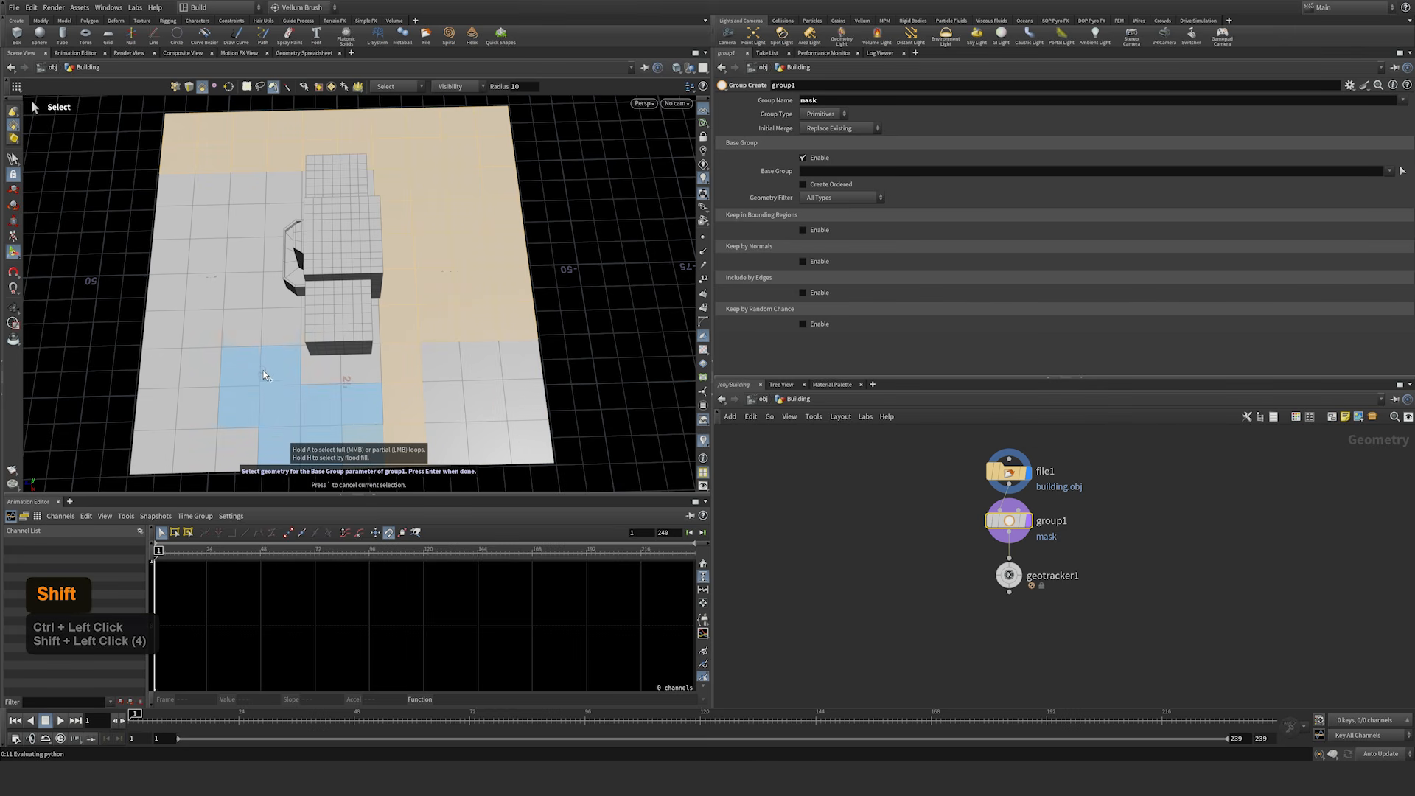
{"action": "left_click_drag", "start_coordinate": [273, 213], "coordinate": [284, 199], "text": "shift"}
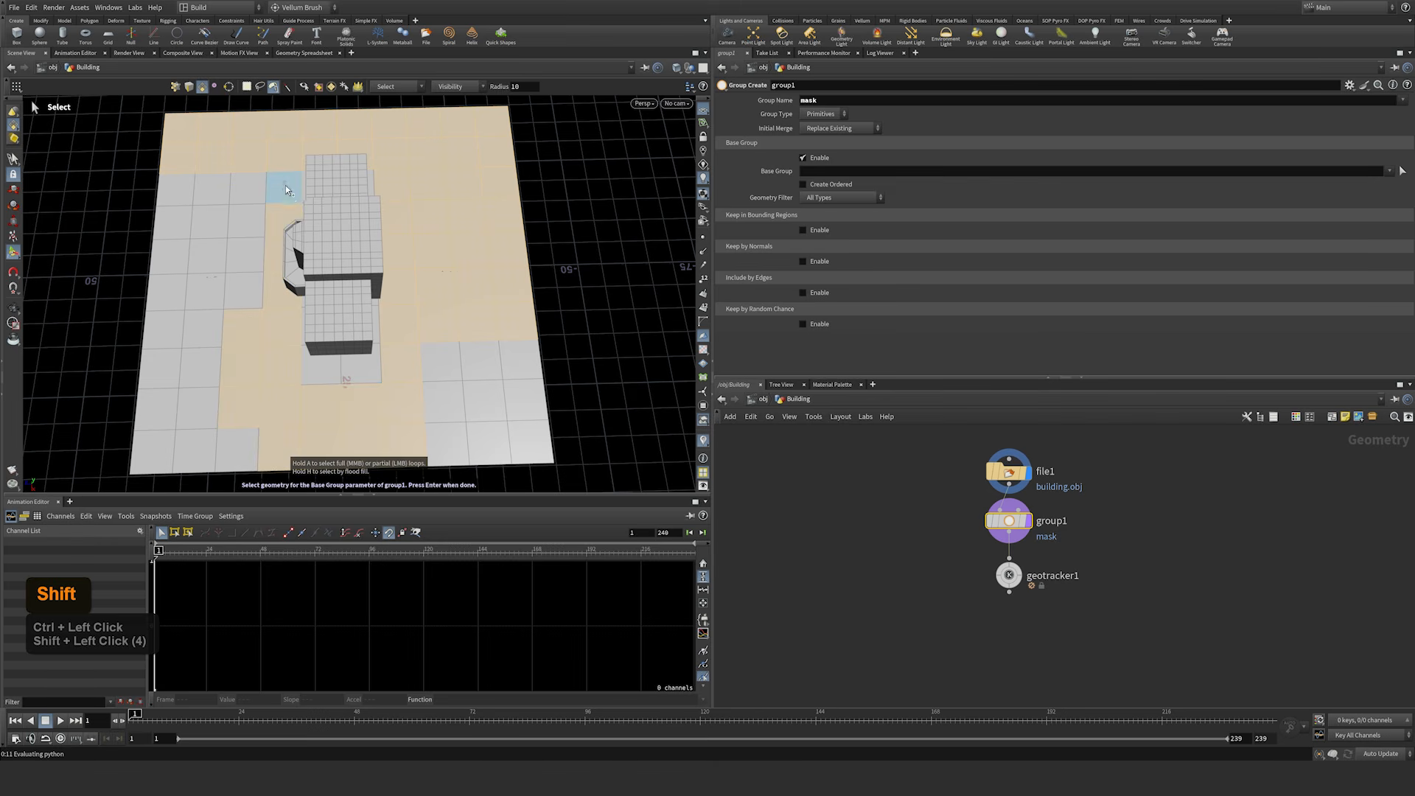
Step: Add the missed ground tiles around the building's bay side and front wall to the selection
{"action": "left_click_drag", "start_coordinate": [325, 241], "coordinate": [260, 231], "text": "alt"}
{"action": "left_click", "coordinate": [254, 228], "text": "shift"}
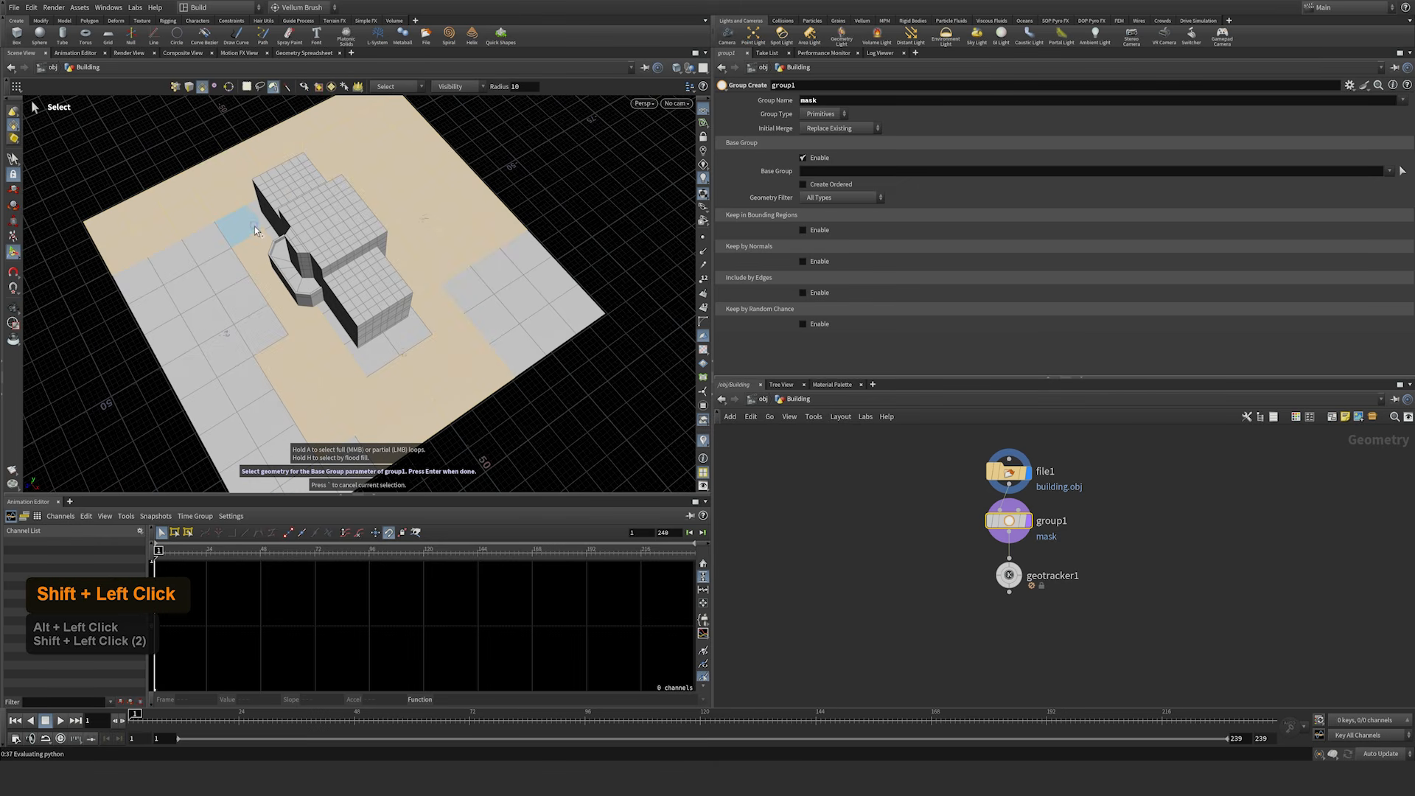
{"action": "left_click_drag", "start_coordinate": [334, 361], "coordinate": [322, 316], "text": "shift"}
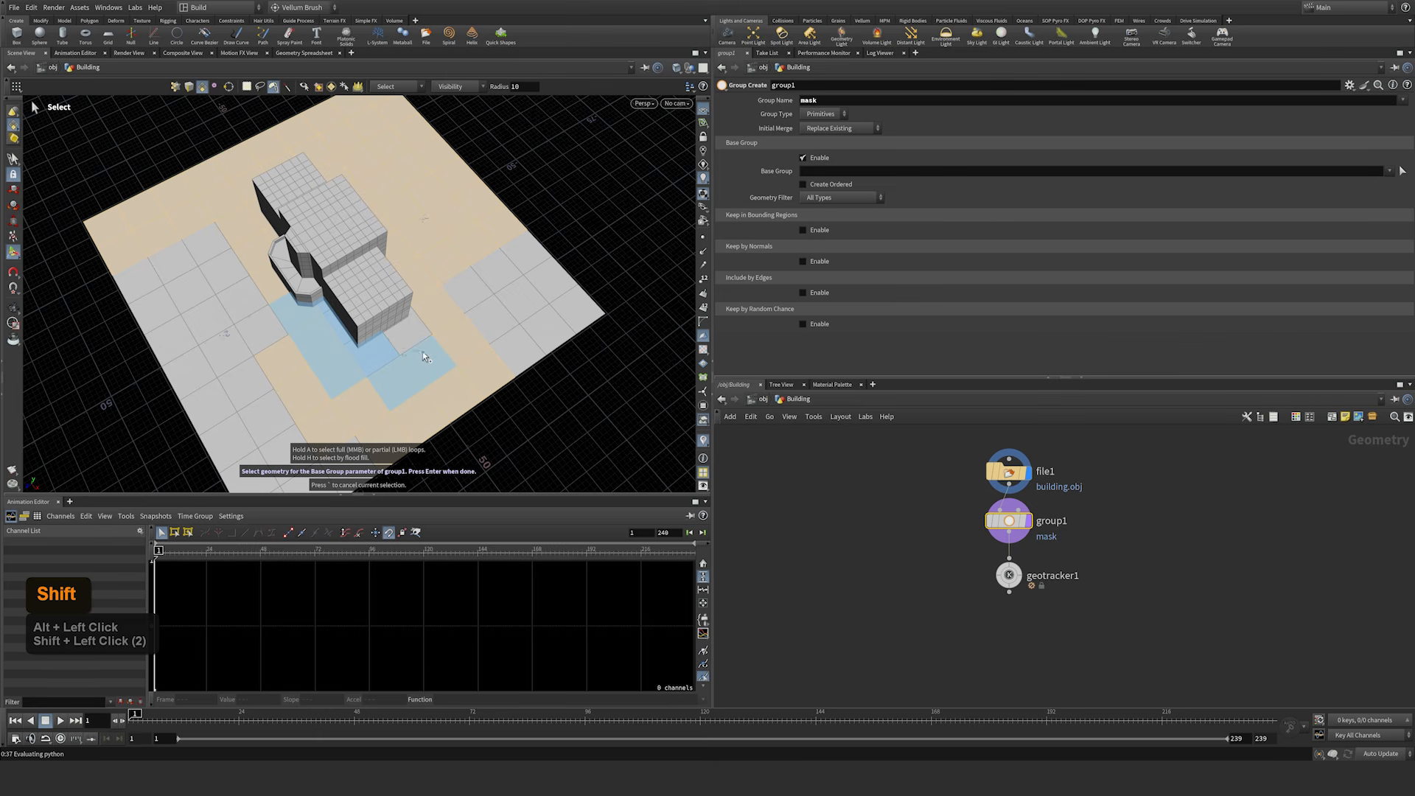
{"action": "left_click_drag", "start_coordinate": [428, 339], "coordinate": [422, 339], "text": "shift"}
{"action": "left_click", "coordinate": [266, 369], "text": "shift"}
Step: Add the tiles along the ground's front edge and part of the deselected corner patch, and accept the Base Group selection
{"action": "left_click_drag", "start_coordinate": [341, 380], "coordinate": [250, 339], "text": "alt"}
{"action": "middle_click_drag", "start_coordinate": [250, 339], "coordinate": [271, 289], "text": "alt"}
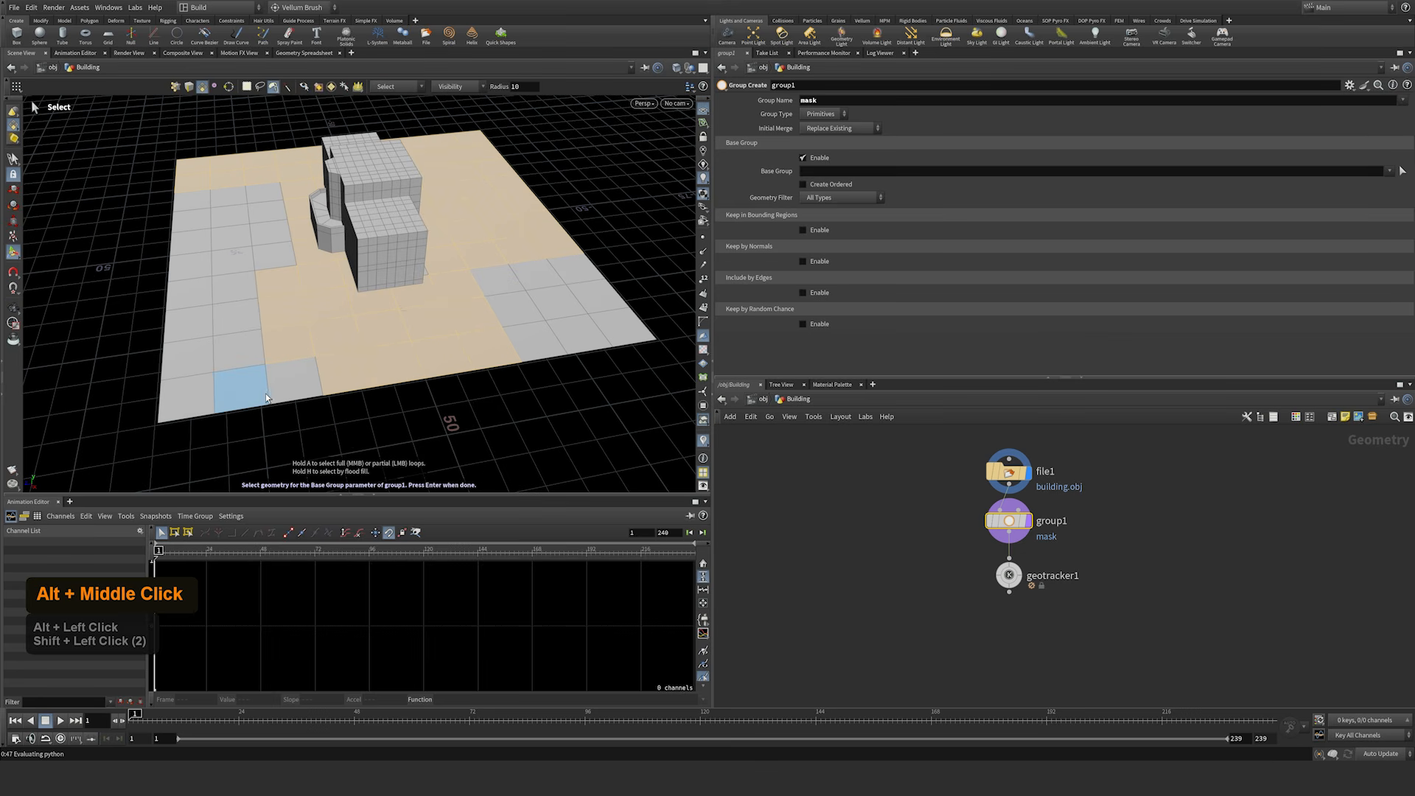
{"action": "mouse_move", "coordinate": [281, 376]}
{"action": "left_mouse_down", "text": "shift"}
{"action": "mouse_move", "coordinate": [299, 376]}
{"action": "mouse_move", "coordinate": [226, 393]}
{"action": "left_mouse_up", "text": "shift"}
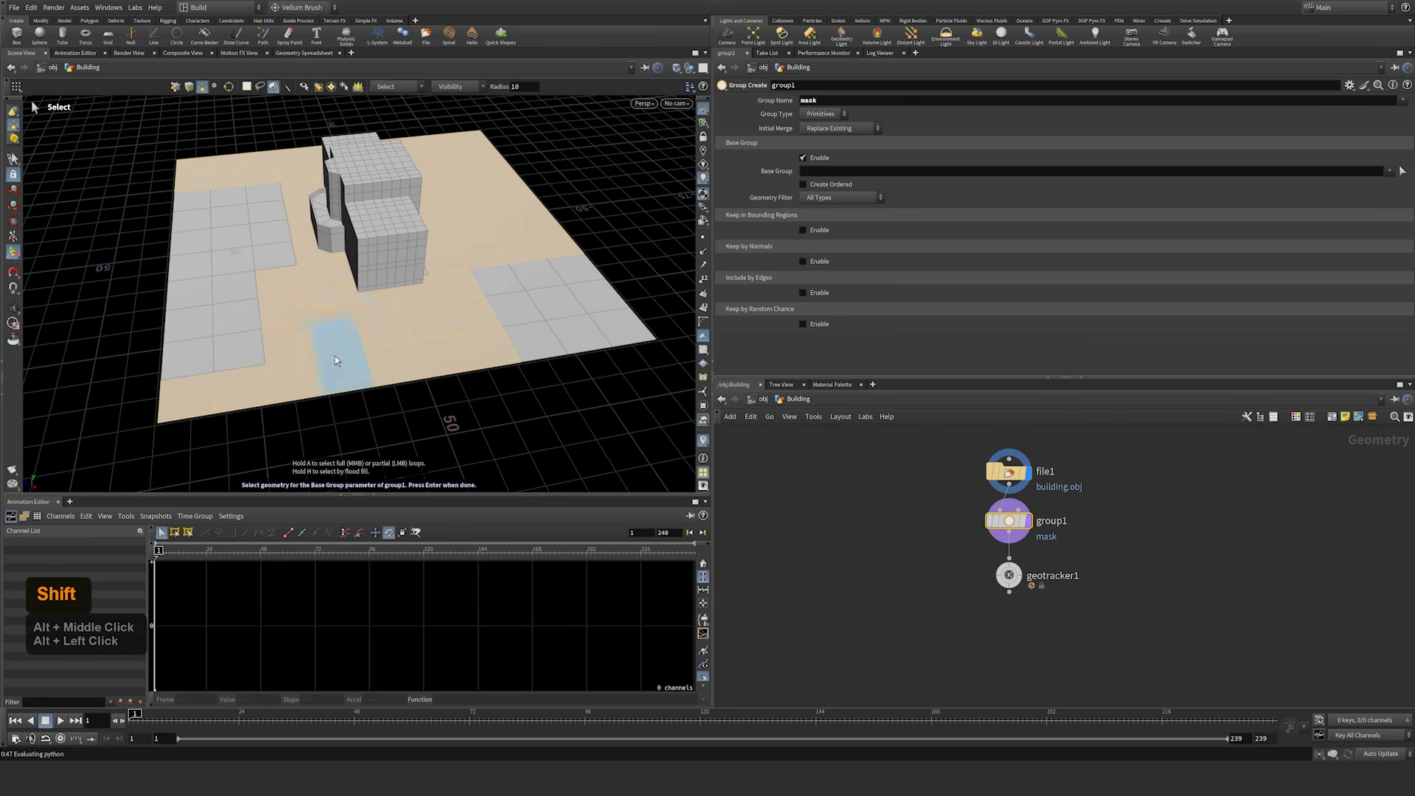
{"action": "left_click", "coordinate": [176, 401], "text": "shift"}
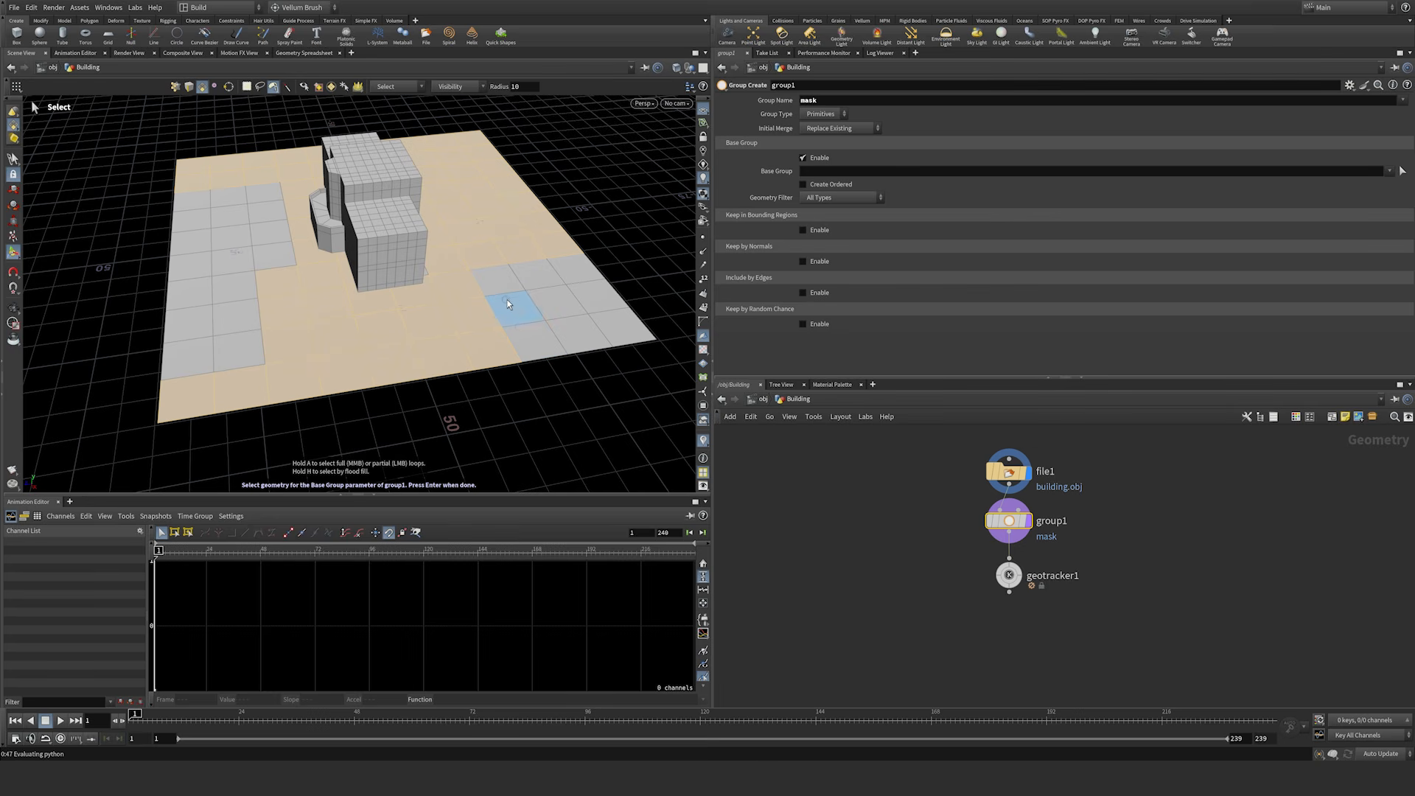
{"action": "mouse_move", "coordinate": [470, 284]}
{"action": "left_mouse_down", "text": "shift"}
{"action": "mouse_move", "coordinate": [582, 278]}
{"action": "mouse_move", "coordinate": [630, 295]}
{"action": "left_mouse_up", "text": "shift"}
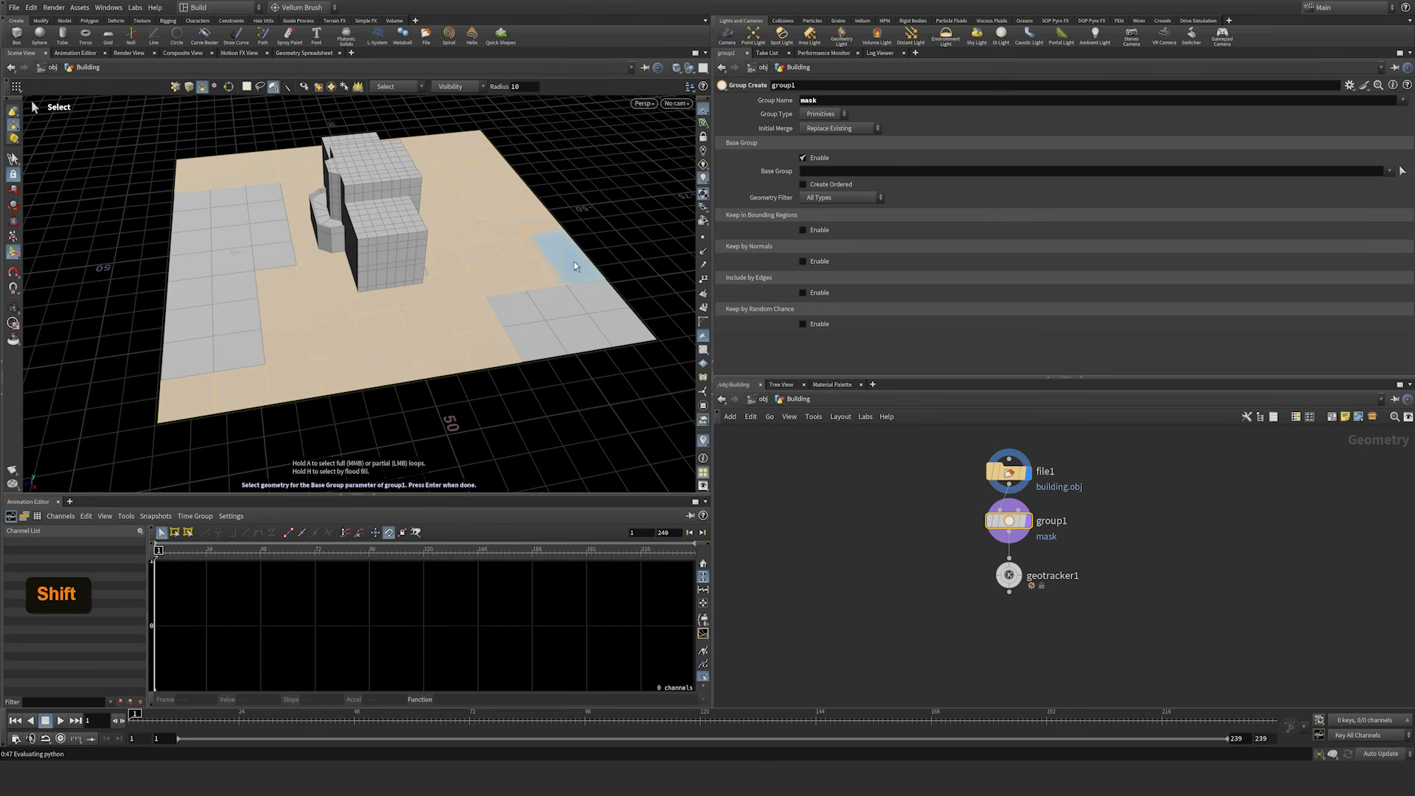
{"action": "left_click_drag", "start_coordinate": [352, 304], "coordinate": [363, 351], "text": "alt"}
{"action": "key", "text": "Return"}
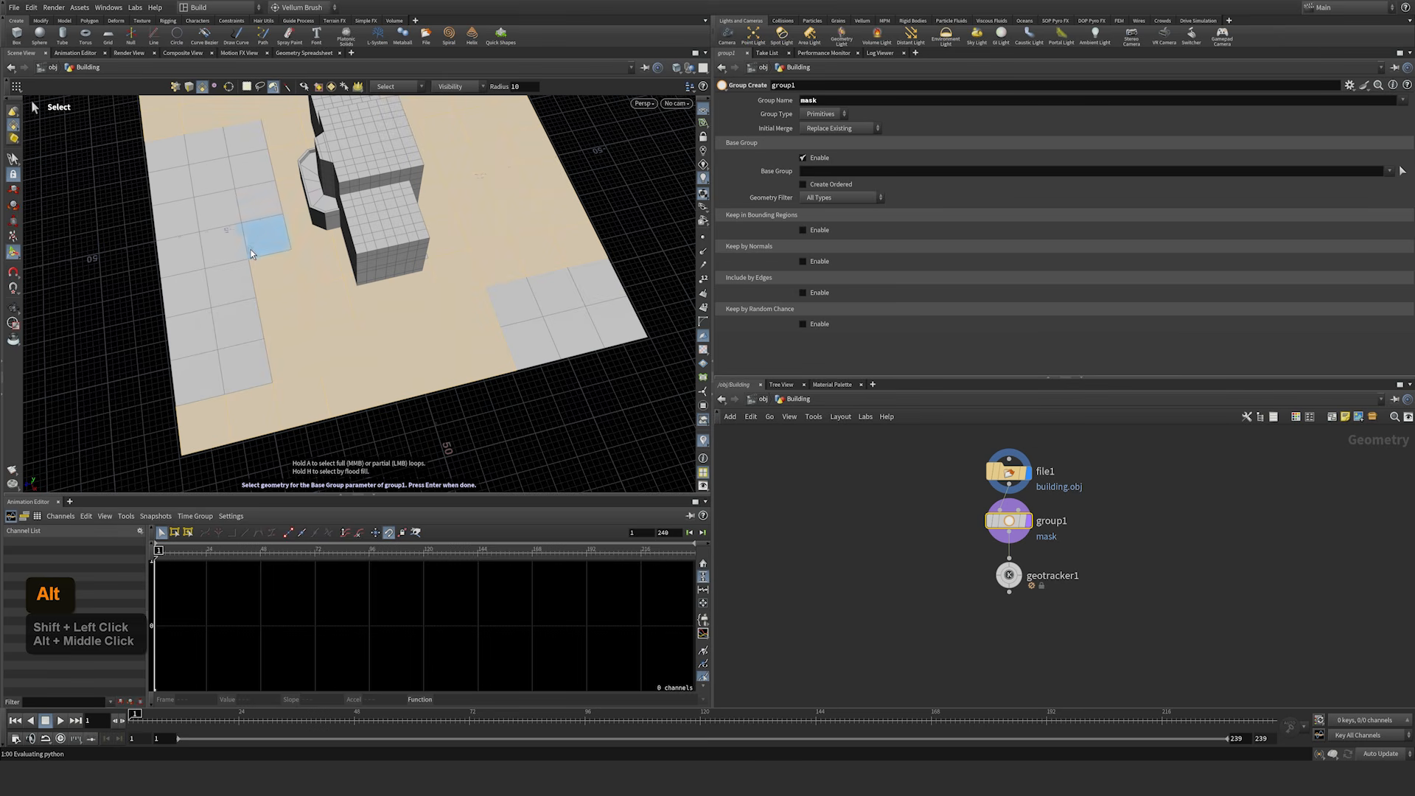
{"action": "left_click_drag", "start_coordinate": [256, 247], "coordinate": [386, 324], "text": "alt"}
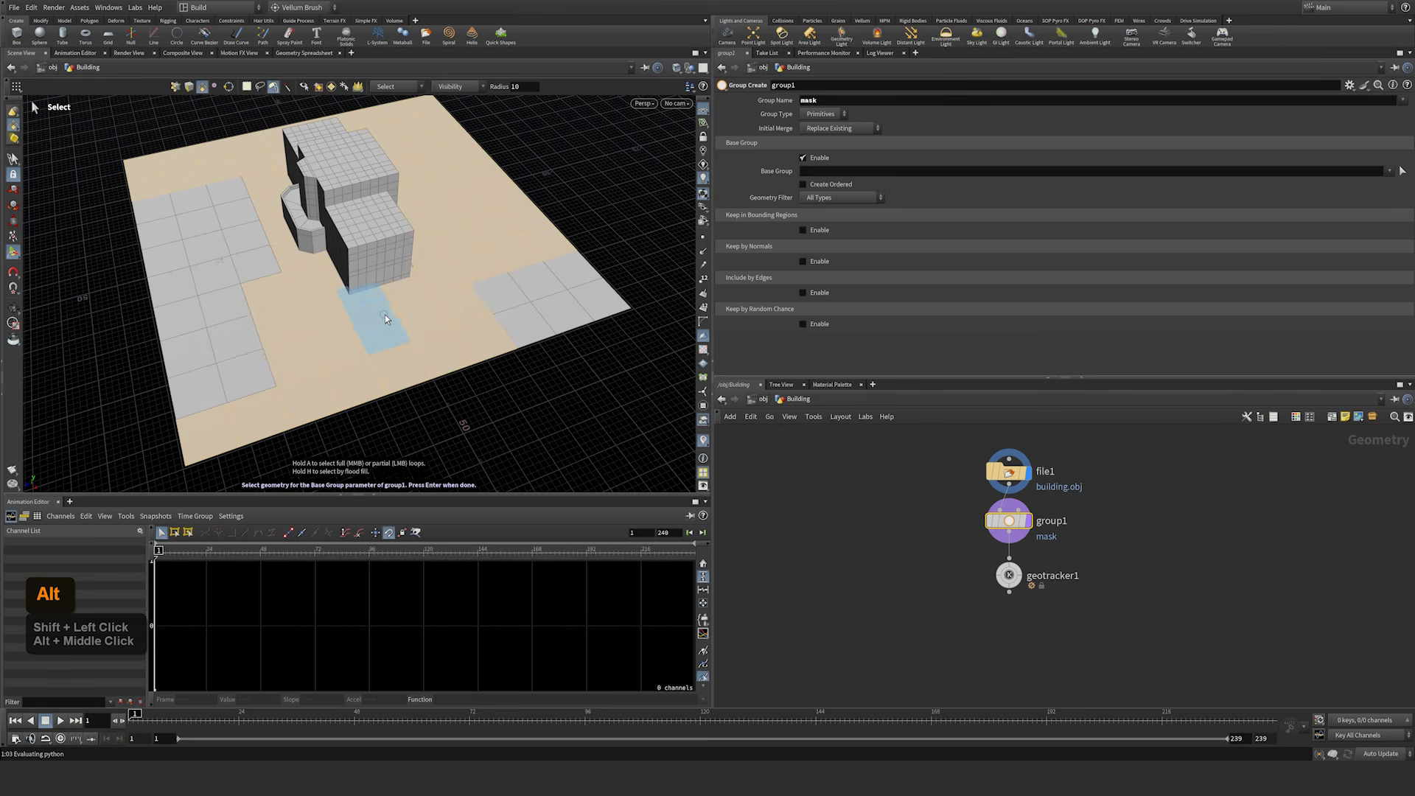
{"action": "key", "text": "Return"}
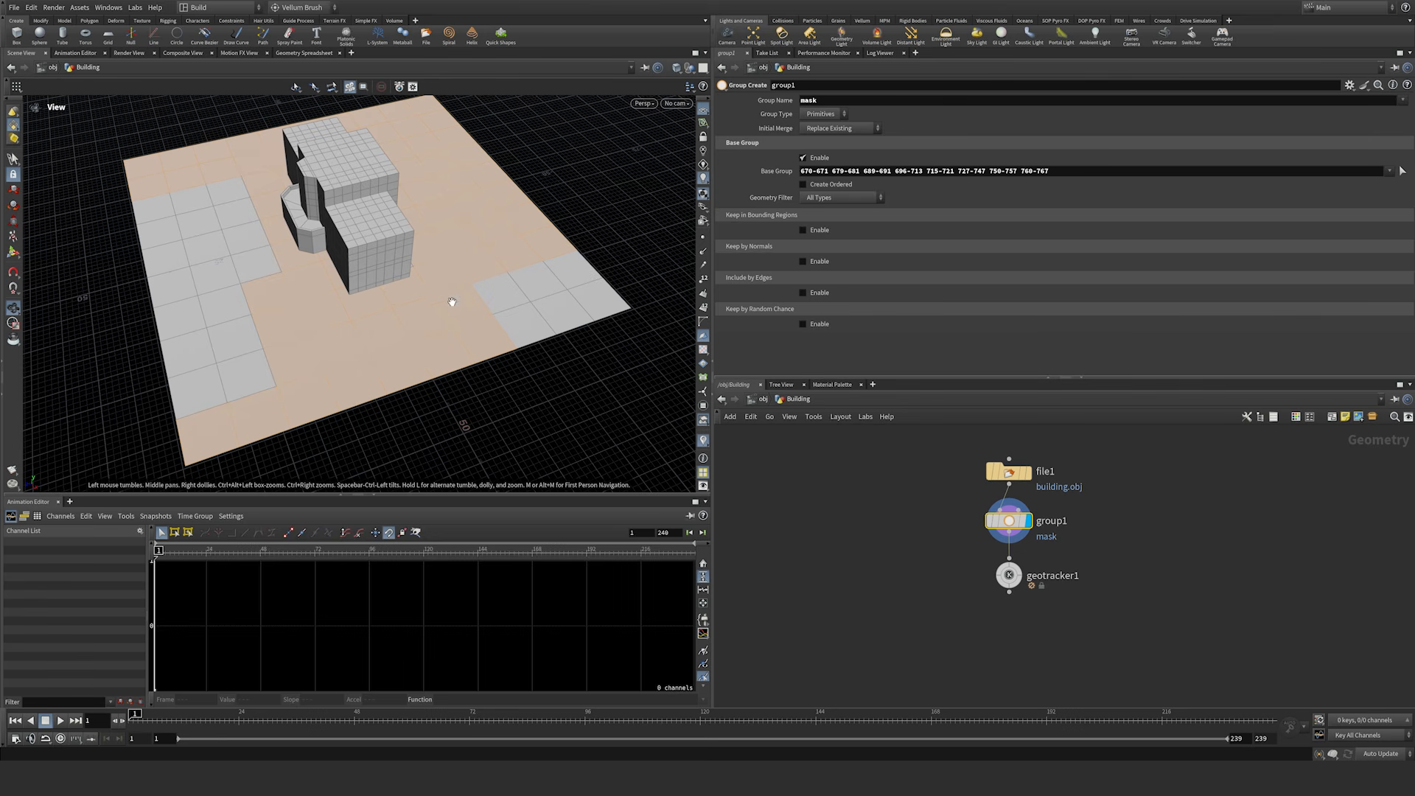
Step: Reopen the Base Group selection, add the missed ground tiles against the building's walls, and accept it
{"action": "left_click_drag", "start_coordinate": [347, 250], "coordinate": [320, 308], "text": "alt"}
{"action": "middle_click_drag", "start_coordinate": [319, 309], "coordinate": [395, 241], "text": "alt"}
{"action": "left_click_drag", "start_coordinate": [395, 240], "coordinate": [300, 272], "text": "alt"}
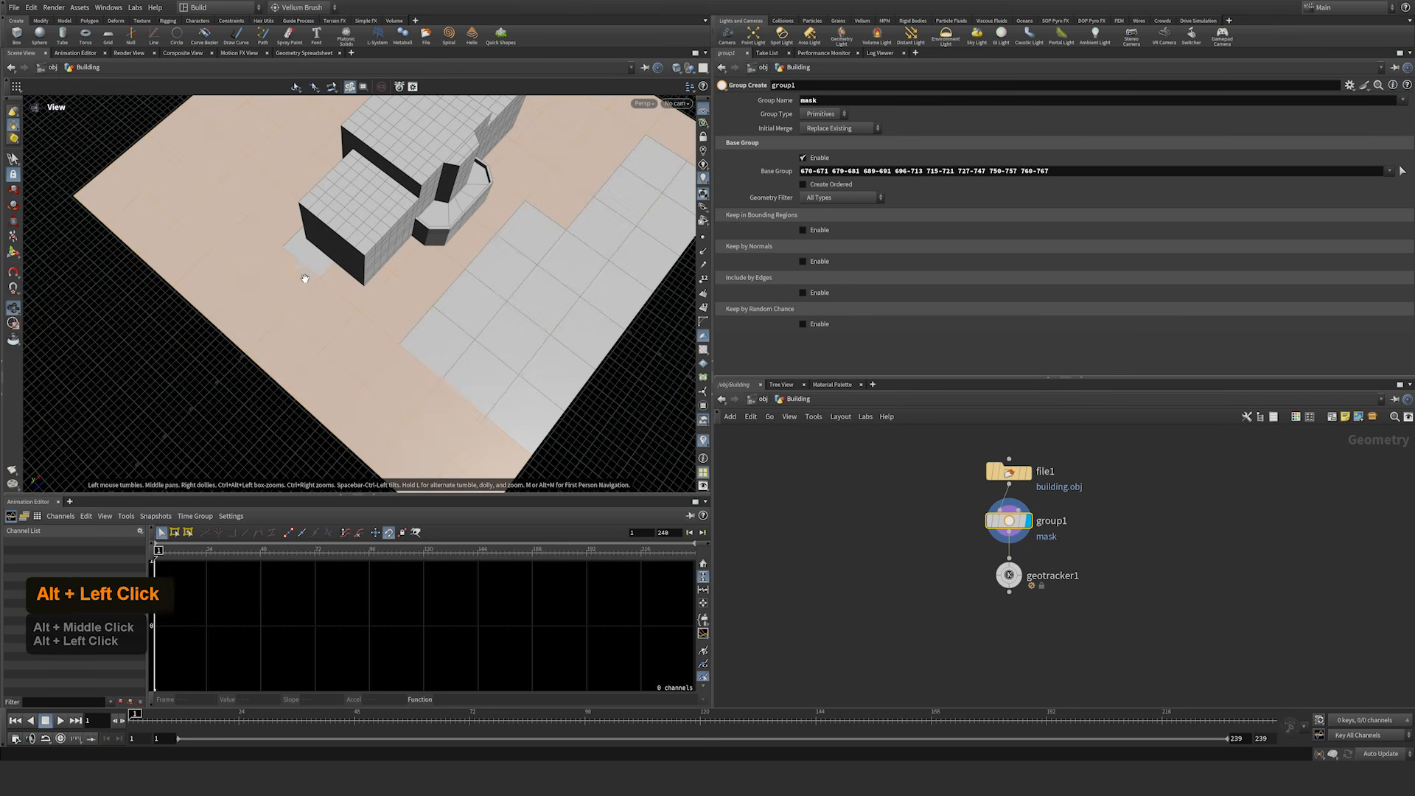
{"action": "left_click", "coordinate": [1401, 170]}
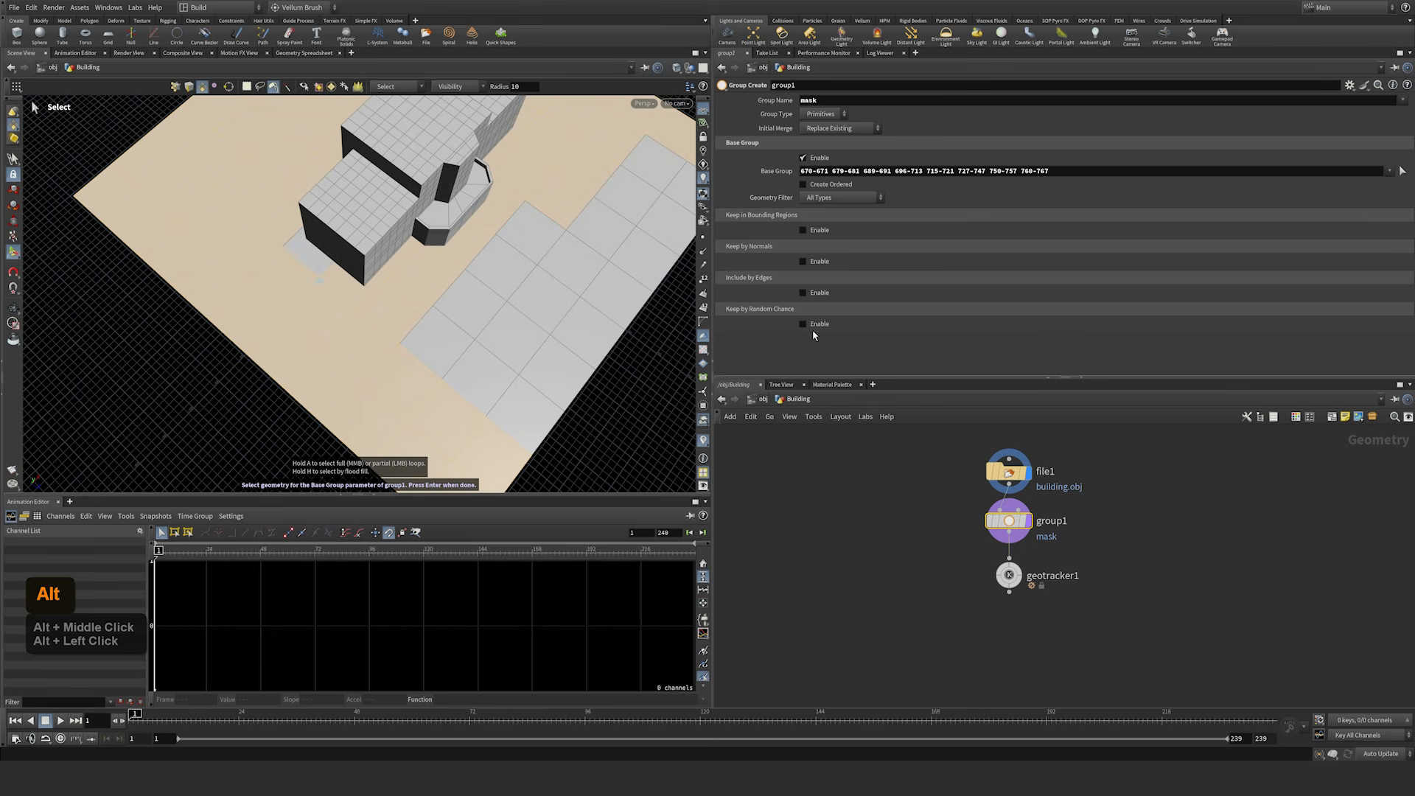
{"action": "left_click", "coordinate": [299, 267], "text": "shift"}
{"action": "left_click_drag", "start_coordinate": [306, 307], "coordinate": [419, 237], "text": "alt"}
{"action": "left_click", "coordinate": [220, 245], "text": "shift"}
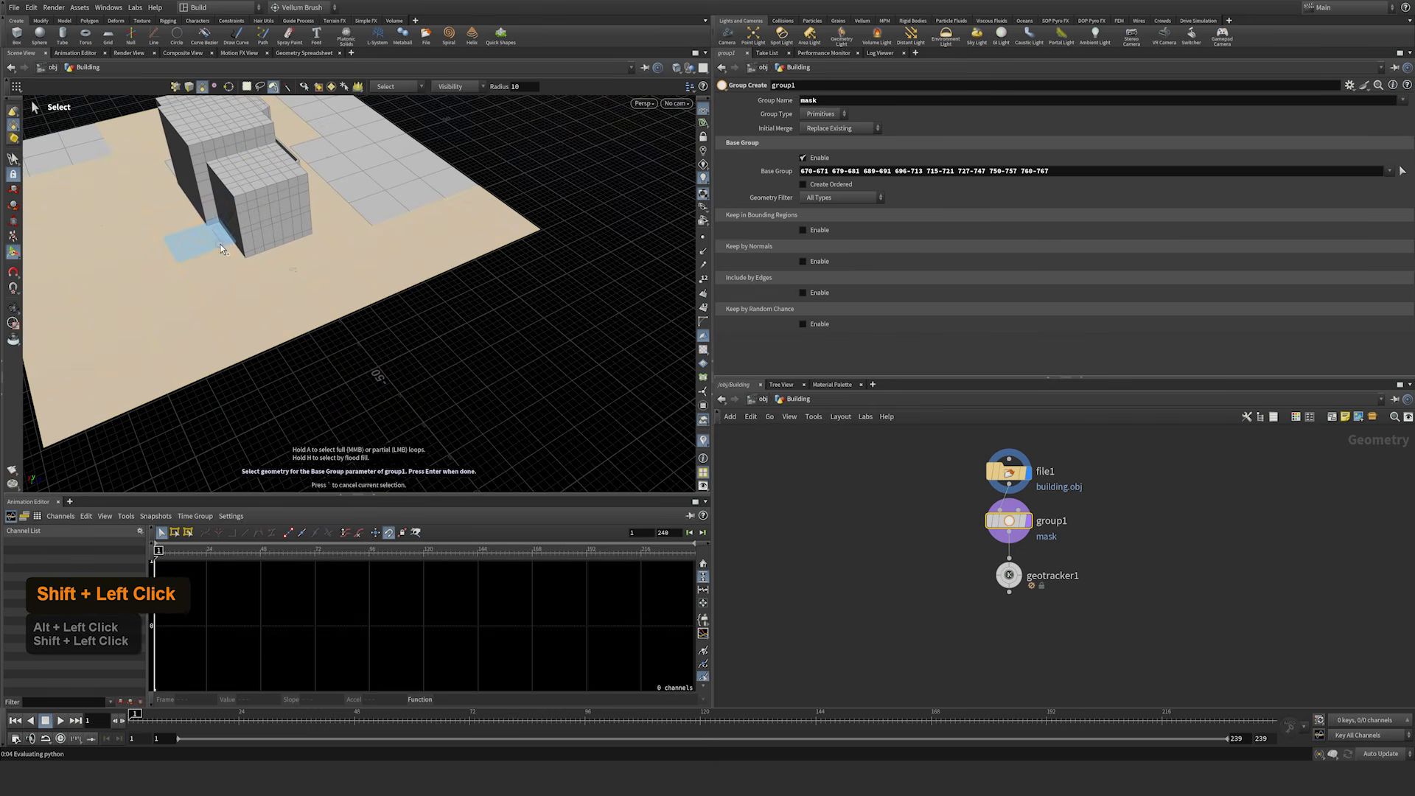
{"action": "middle_click_drag", "start_coordinate": [196, 263], "coordinate": [193, 280], "text": "alt"}
{"action": "left_click_drag", "start_coordinate": [193, 280], "coordinate": [366, 316], "text": "alt"}
{"action": "left_click", "coordinate": [261, 276], "text": "shift"}
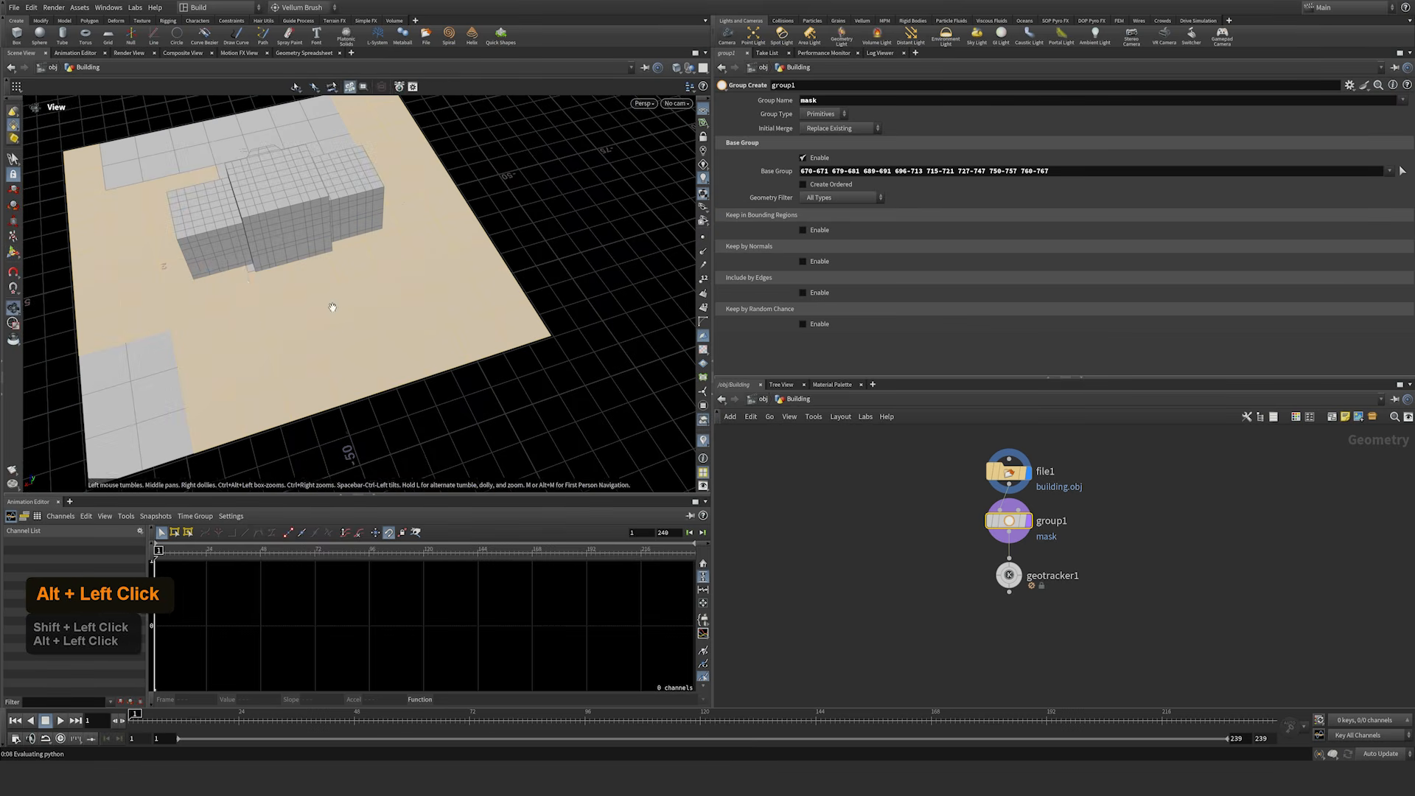
{"action": "left_click", "coordinate": [246, 276], "text": "shift"}
{"action": "left_click", "coordinate": [269, 327], "text": "shift"}
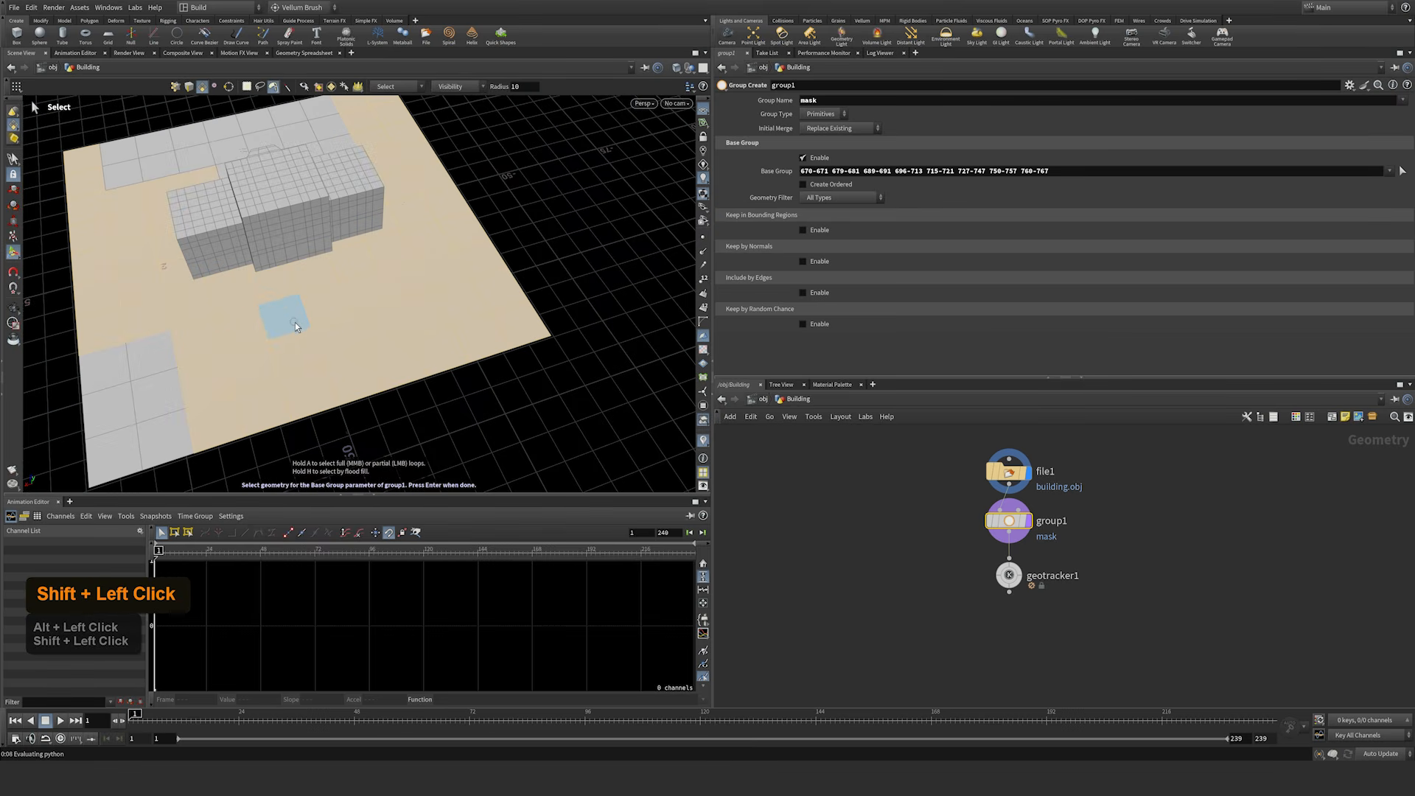
{"action": "key", "text": "Return"}
Step: Make geotracker1 the selected and displayed node and return to its tracking view over the footage
{"action": "mouse_move", "coordinate": [423, 217]}
{"action": "left_mouse_down", "text": "alt"}
{"action": "mouse_move", "coordinate": [329, 228]}
{"action": "mouse_move", "coordinate": [420, 193]}
{"action": "left_mouse_up", "text": "alt"}
{"action": "middle_click_drag", "start_coordinate": [420, 193], "coordinate": [392, 317], "text": "alt"}
{"action": "left_click_drag", "start_coordinate": [392, 318], "coordinate": [332, 316], "text": "alt"}
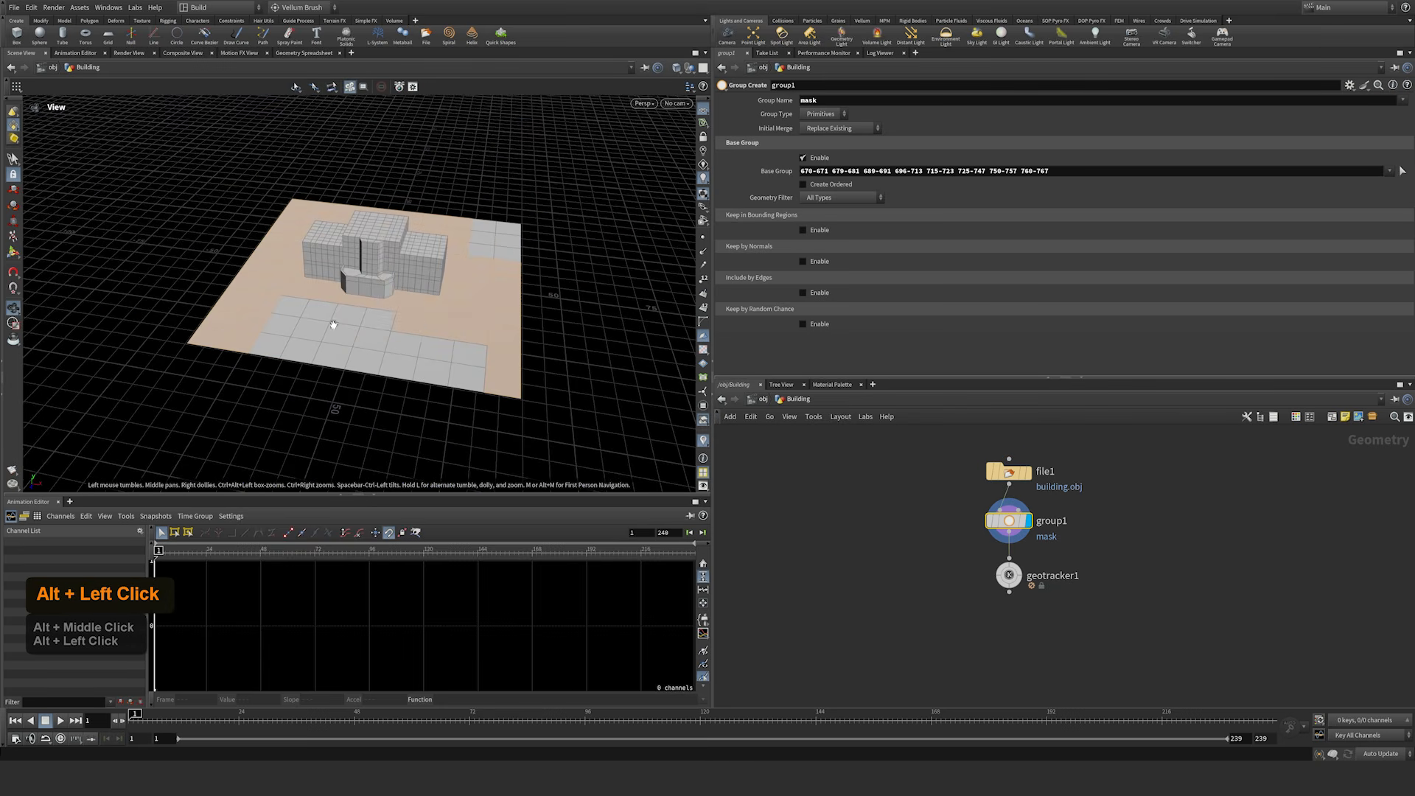
{"action": "middle_click_drag", "start_coordinate": [331, 316], "coordinate": [629, 357], "text": "alt"}
{"action": "left_click", "coordinate": [1008, 575]}
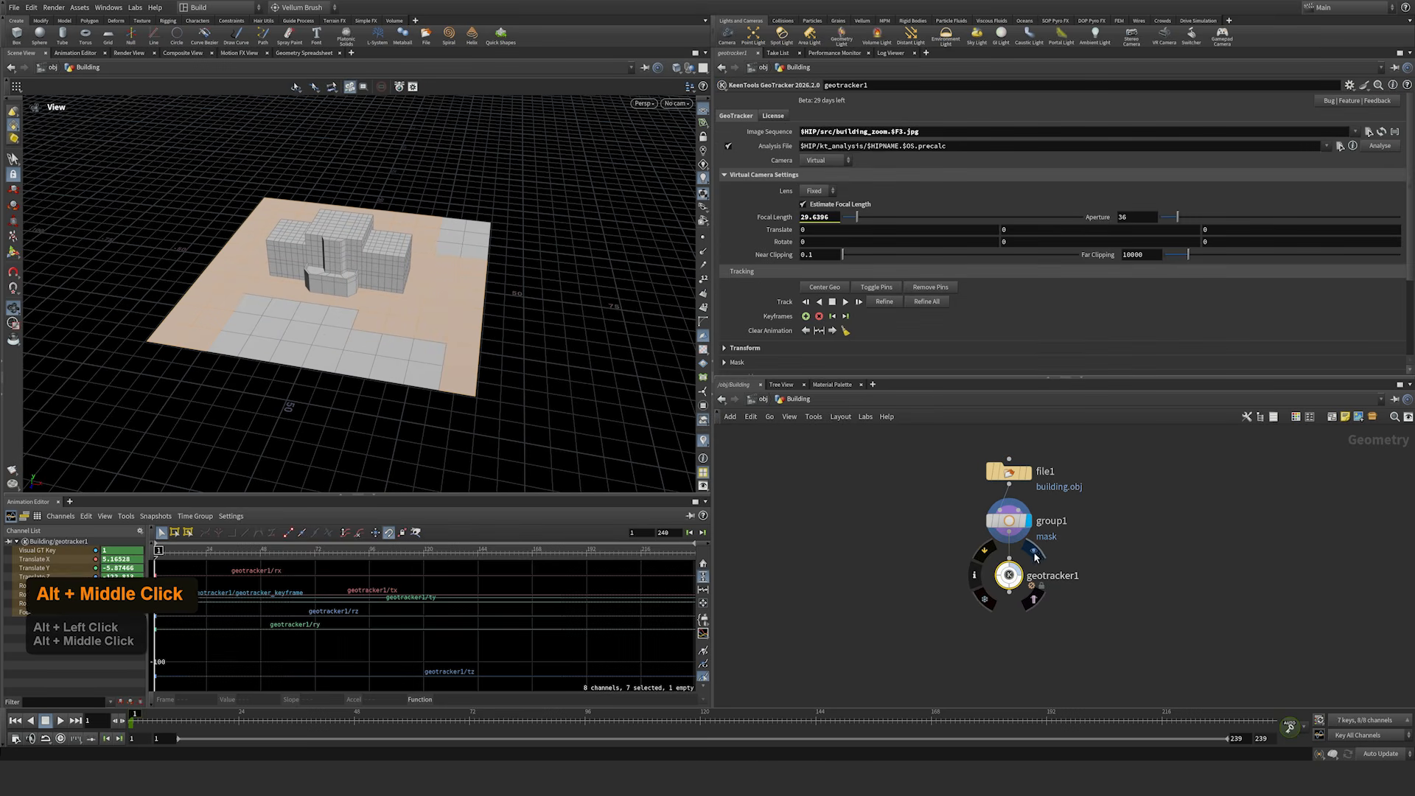
{"action": "left_click", "coordinate": [1035, 554]}
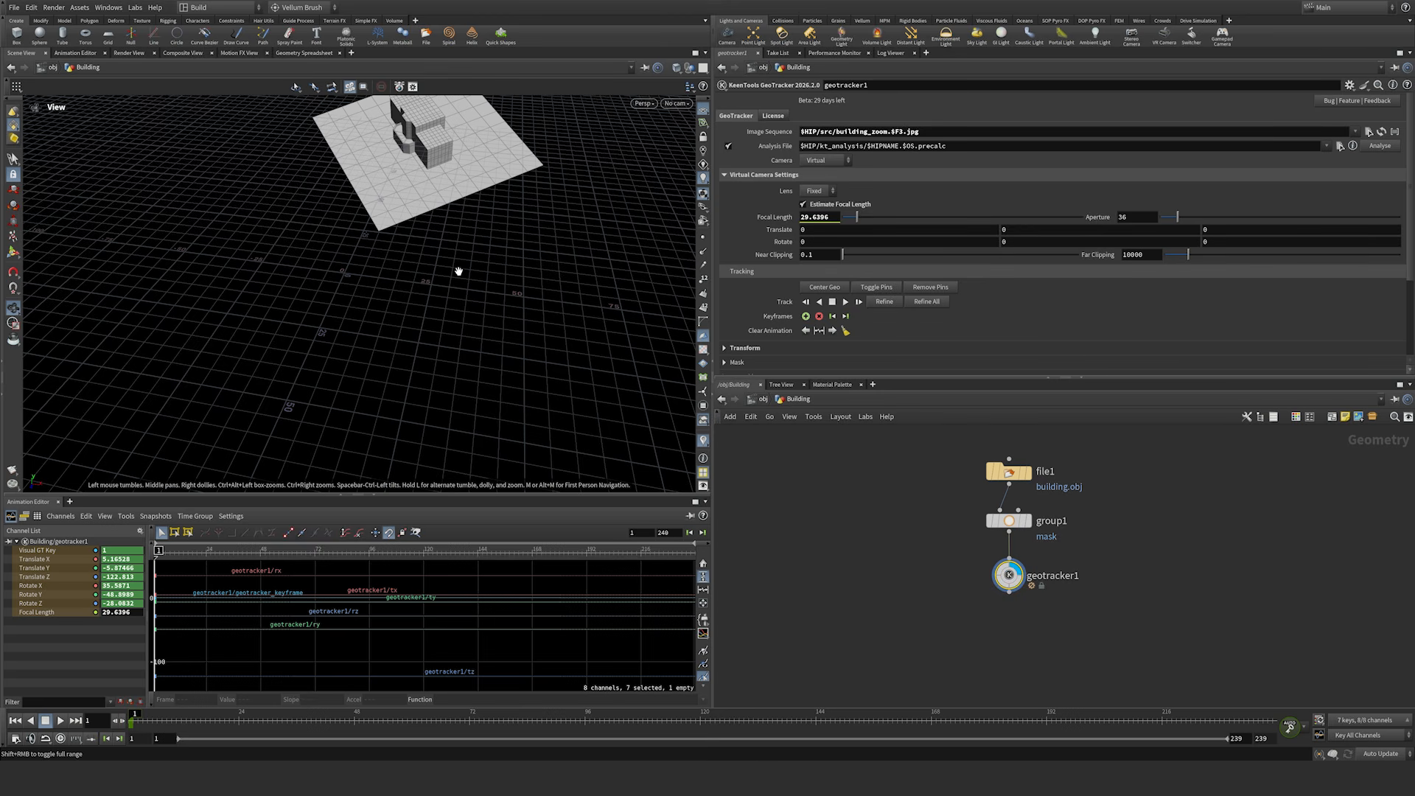
{"action": "key", "text": "Return"}
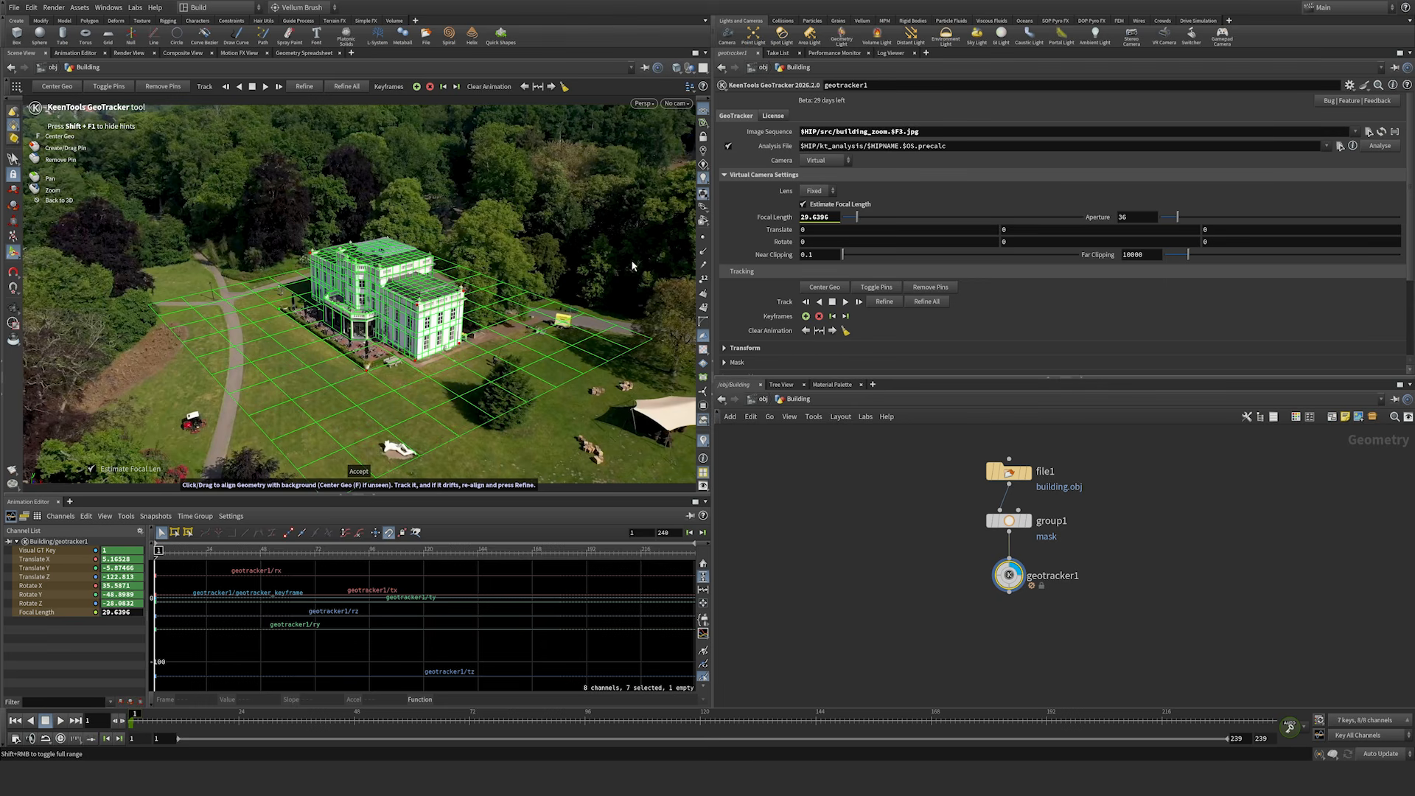
Step: Set geotracker1's Surface Mask Group to mask
{"action": "scroll", "coordinate": [1411, 170], "scroll_direction": "down", "scroll_amount": 3}
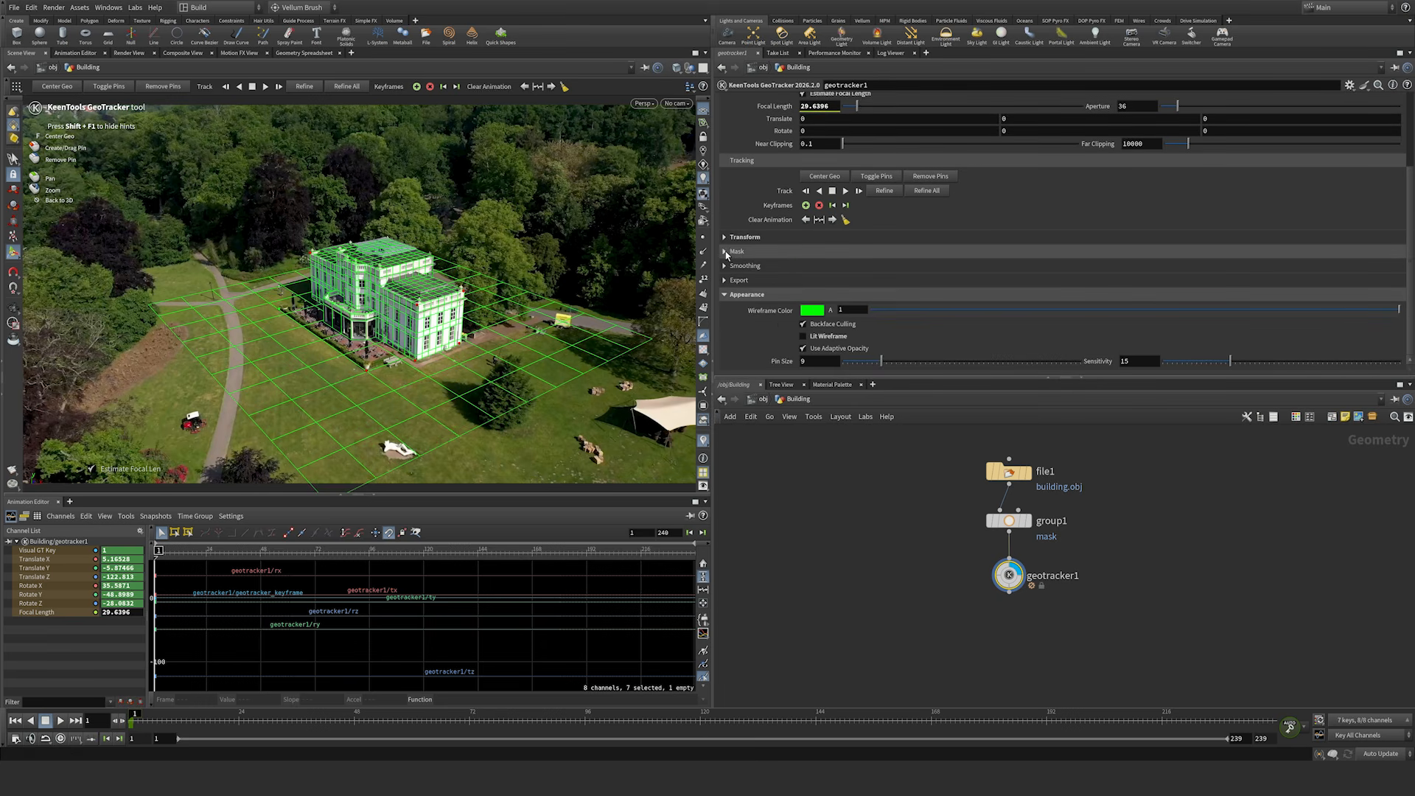
{"action": "left_click", "coordinate": [725, 253]}
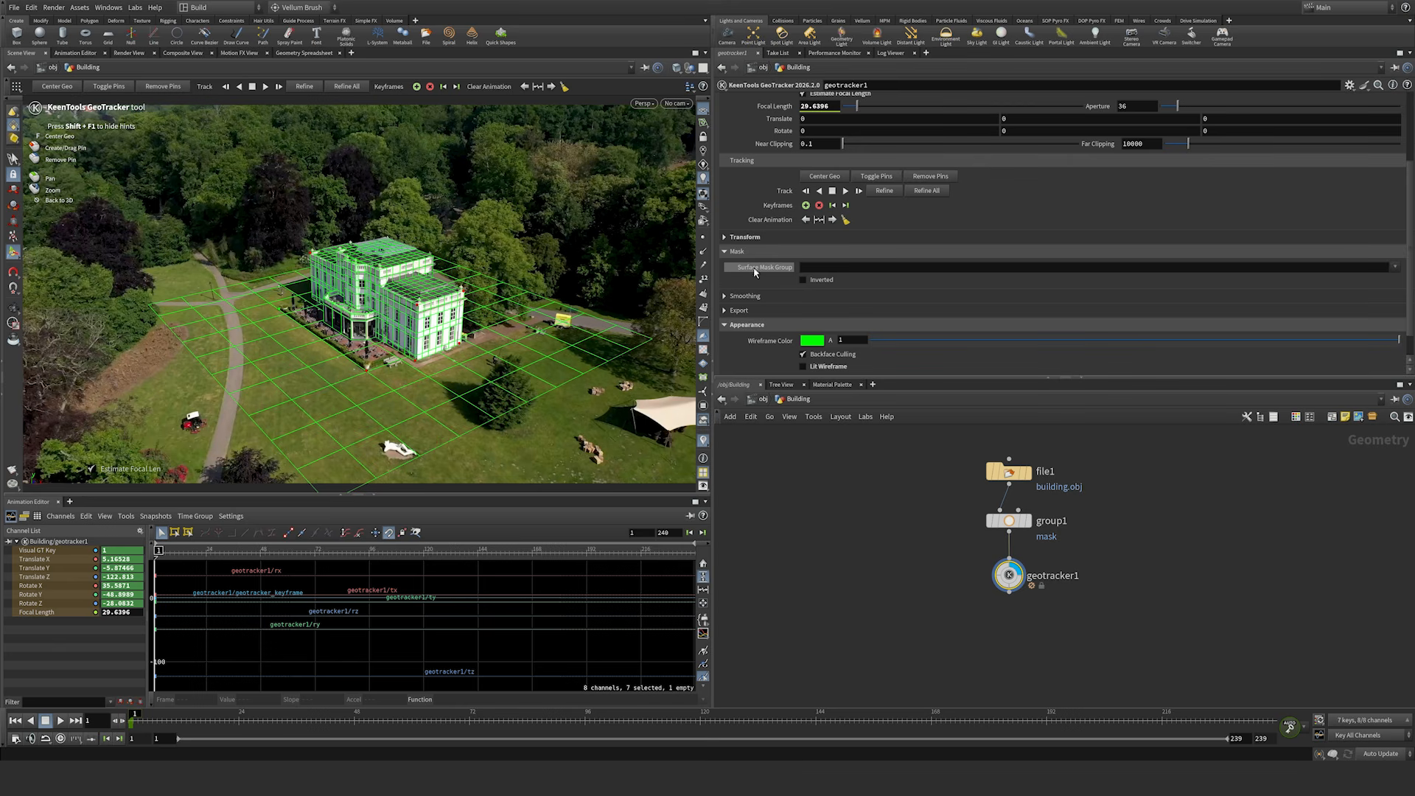
{"action": "left_click", "coordinate": [1398, 270]}
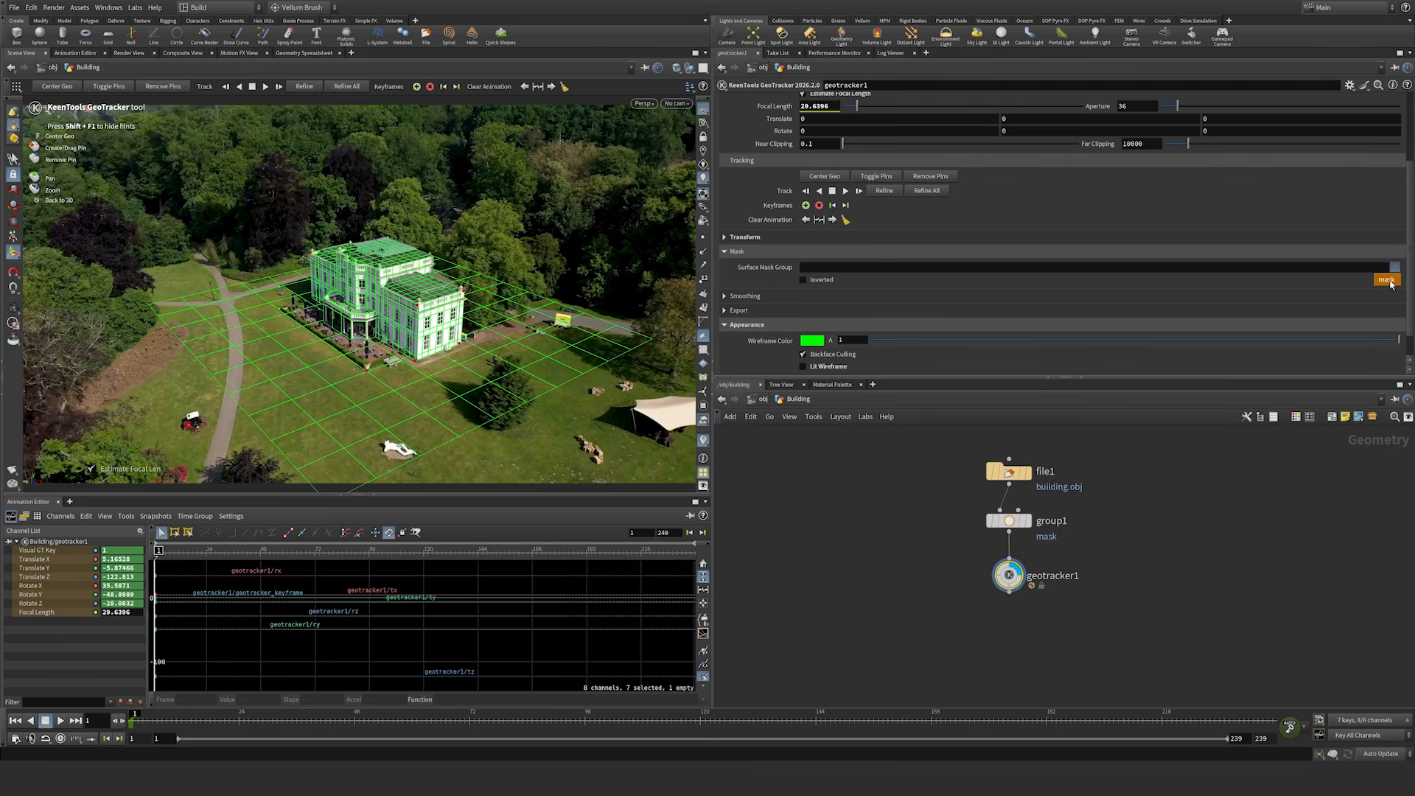
{"action": "left_click", "coordinate": [1386, 281]}
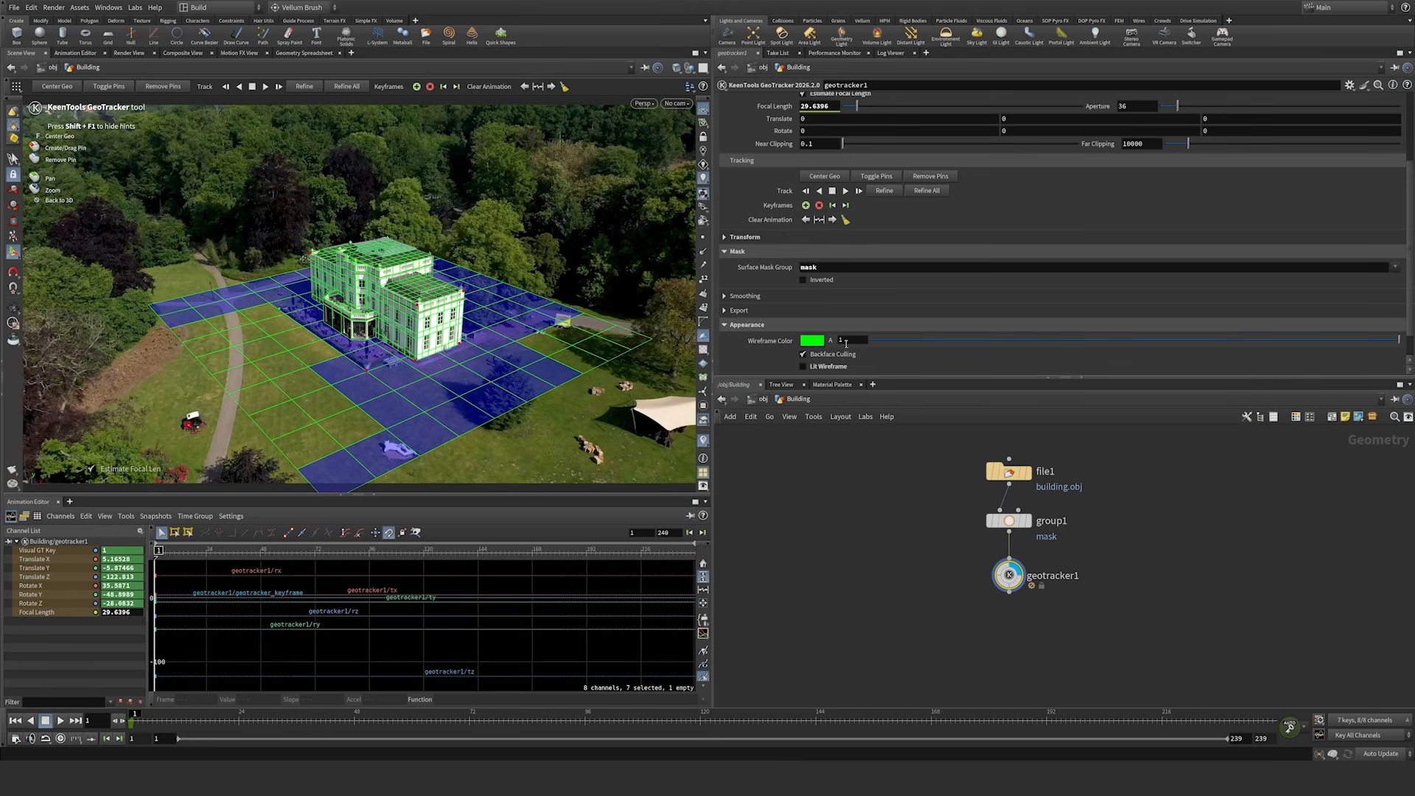
Step: Try the Inverted option on the surface mask, turn it back off, and collapse the mask settings
{"action": "left_click", "coordinate": [802, 281]}
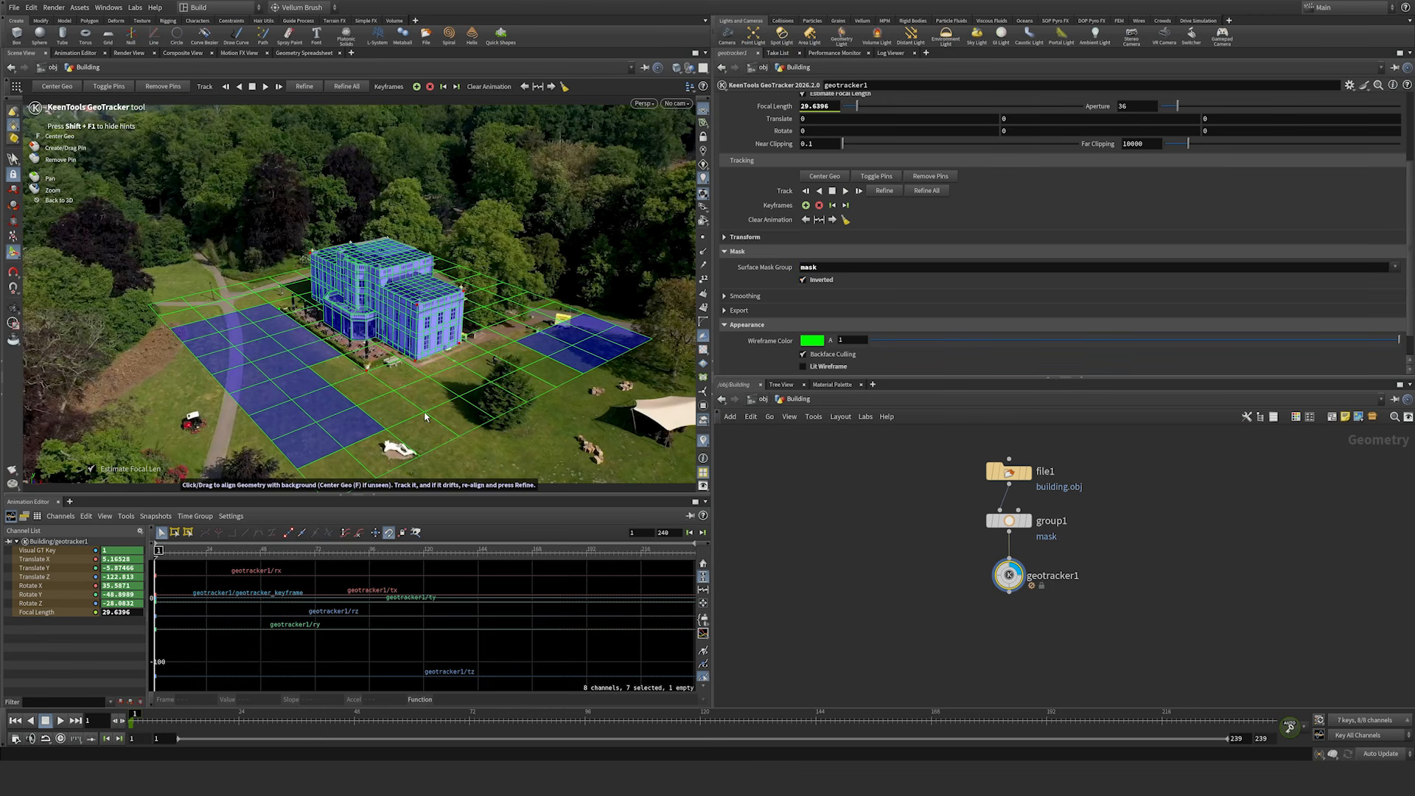
{"action": "left_click", "coordinate": [803, 281]}
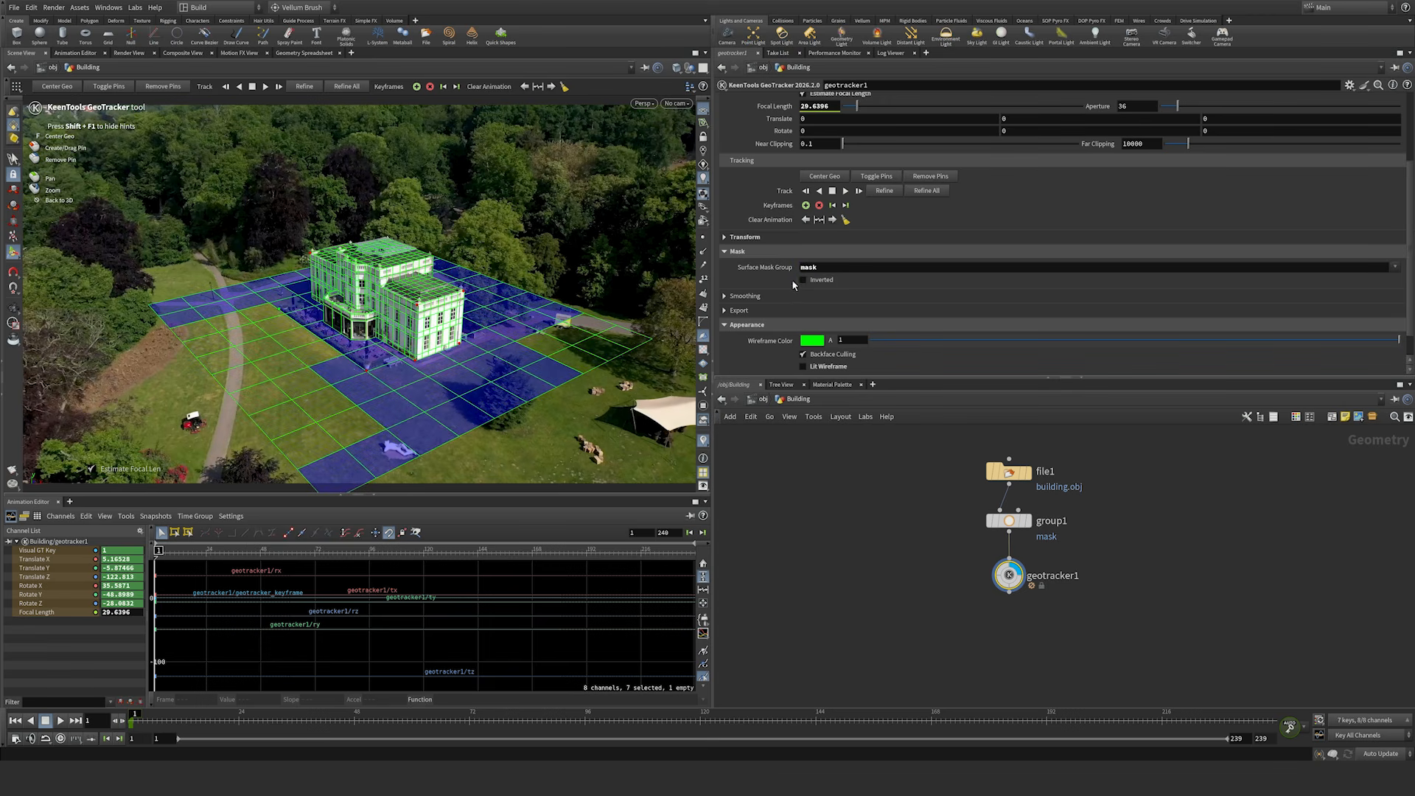
{"action": "left_click", "coordinate": [725, 251]}
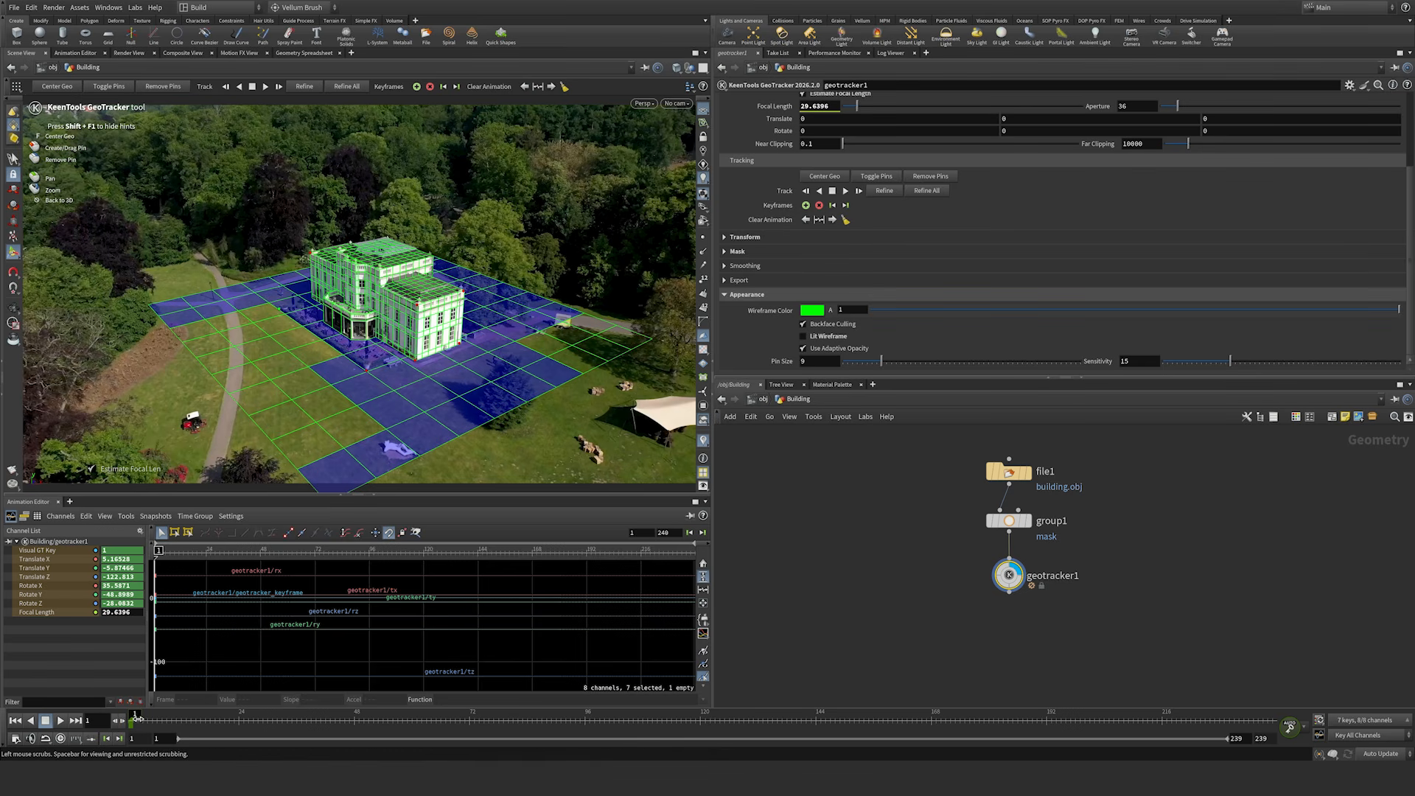
Step: Set the virtual camera's lens to Zoom and isolate the Focal Length curve in the animation editor
{"action": "mouse_move", "coordinate": [139, 715]}
{"action": "left_mouse_down"}
{"action": "mouse_move", "coordinate": [910, 735]}
{"action": "mouse_move", "coordinate": [417, 700]}
{"action": "mouse_move", "coordinate": [134, 715]}
{"action": "left_mouse_up"}
{"action": "scroll", "coordinate": [1411, 176], "scroll_direction": "up", "scroll_amount": 5}
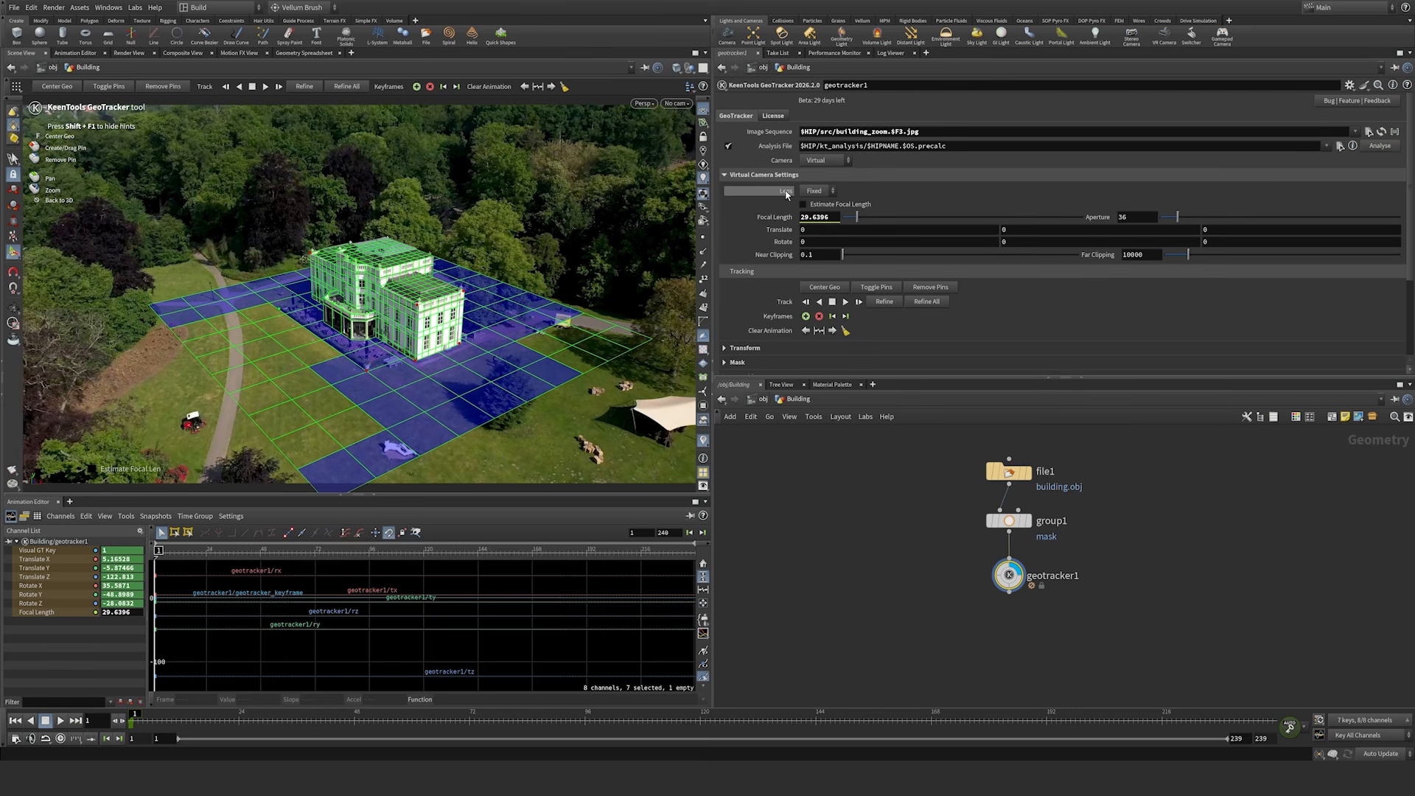
{"action": "left_click", "coordinate": [818, 192]}
{"action": "left_click", "coordinate": [818, 214]}
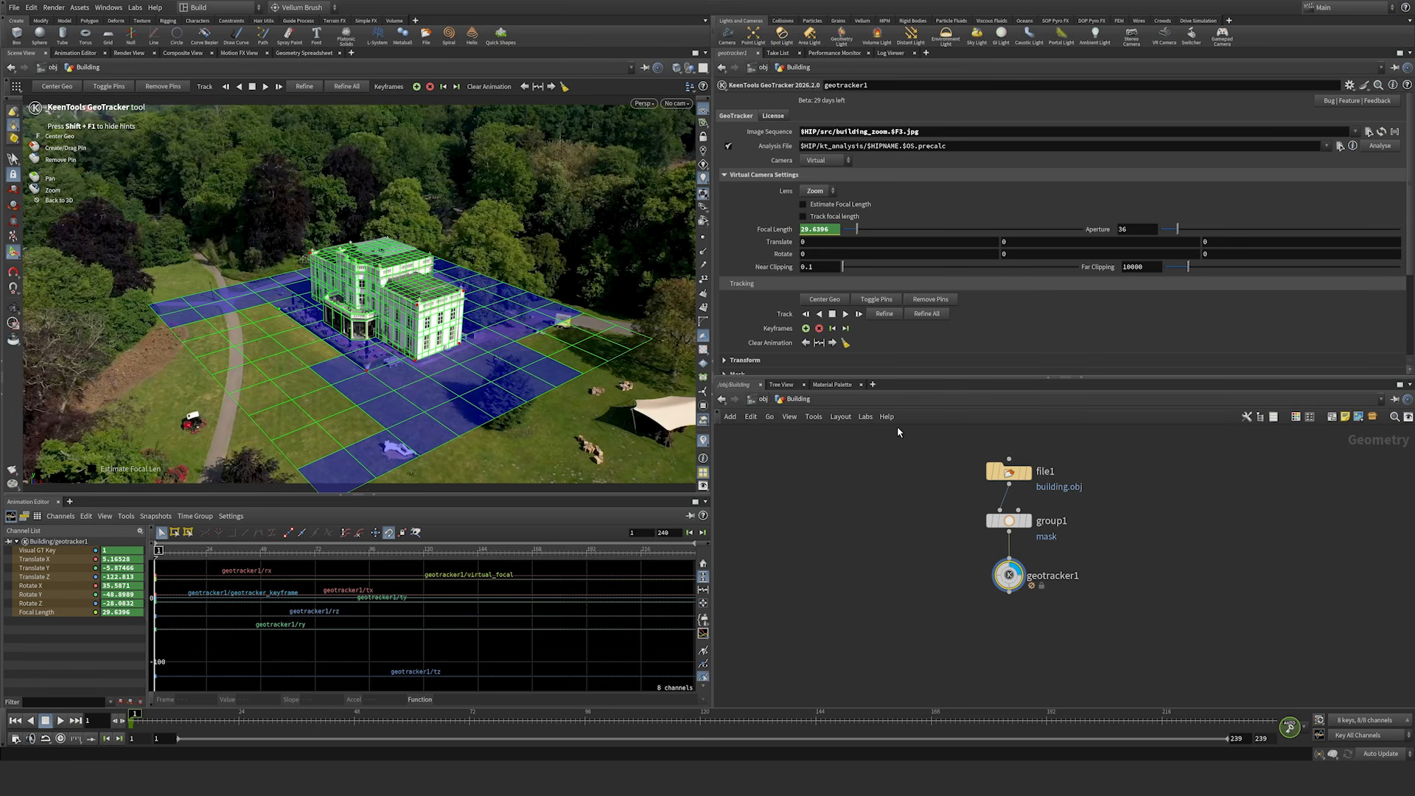
{"action": "left_click", "coordinate": [50, 613]}
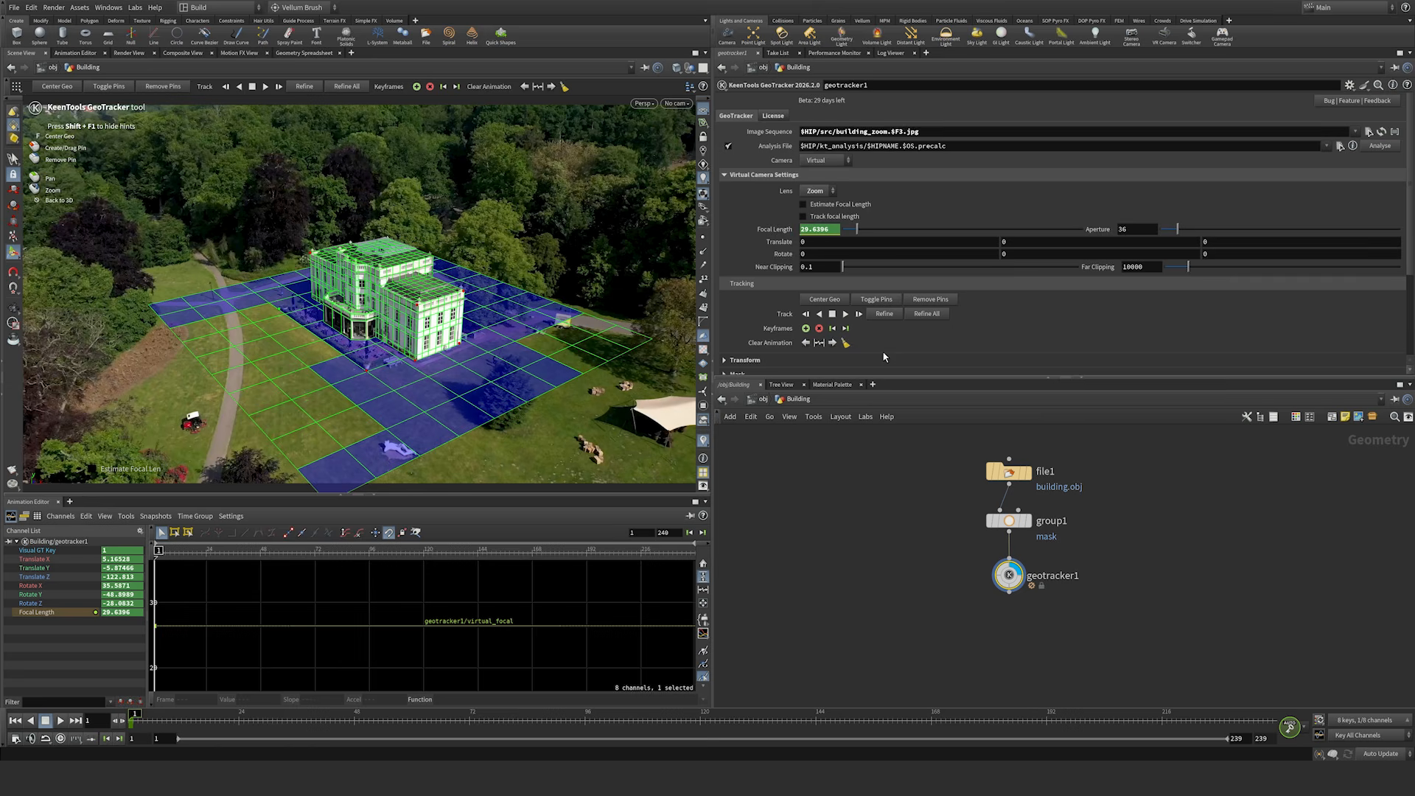
Step: Try tracking forward from frame 1 with Track focal length off, stop partway, and return to the first frame
{"action": "left_click", "coordinate": [845, 314]}
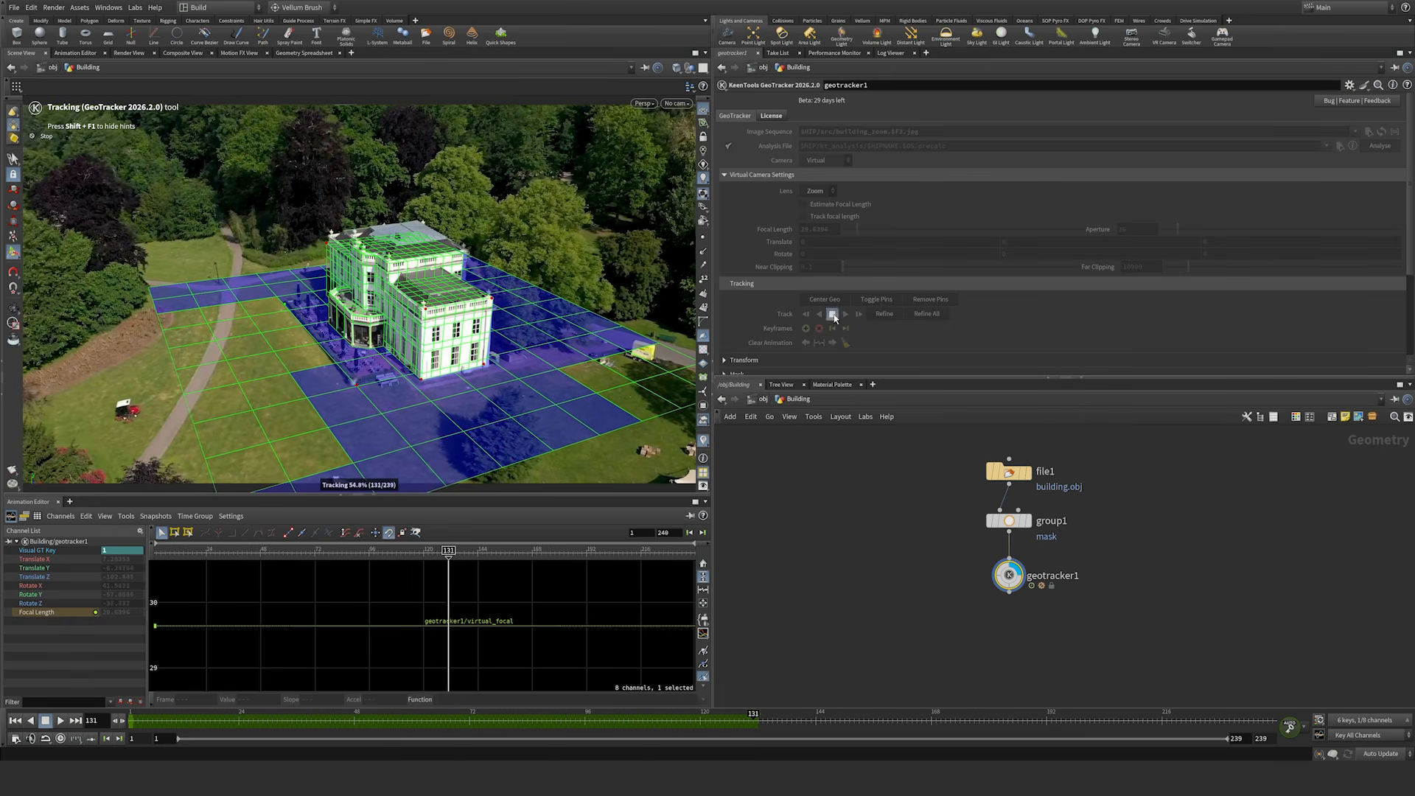
{"action": "left_click", "coordinate": [833, 315]}
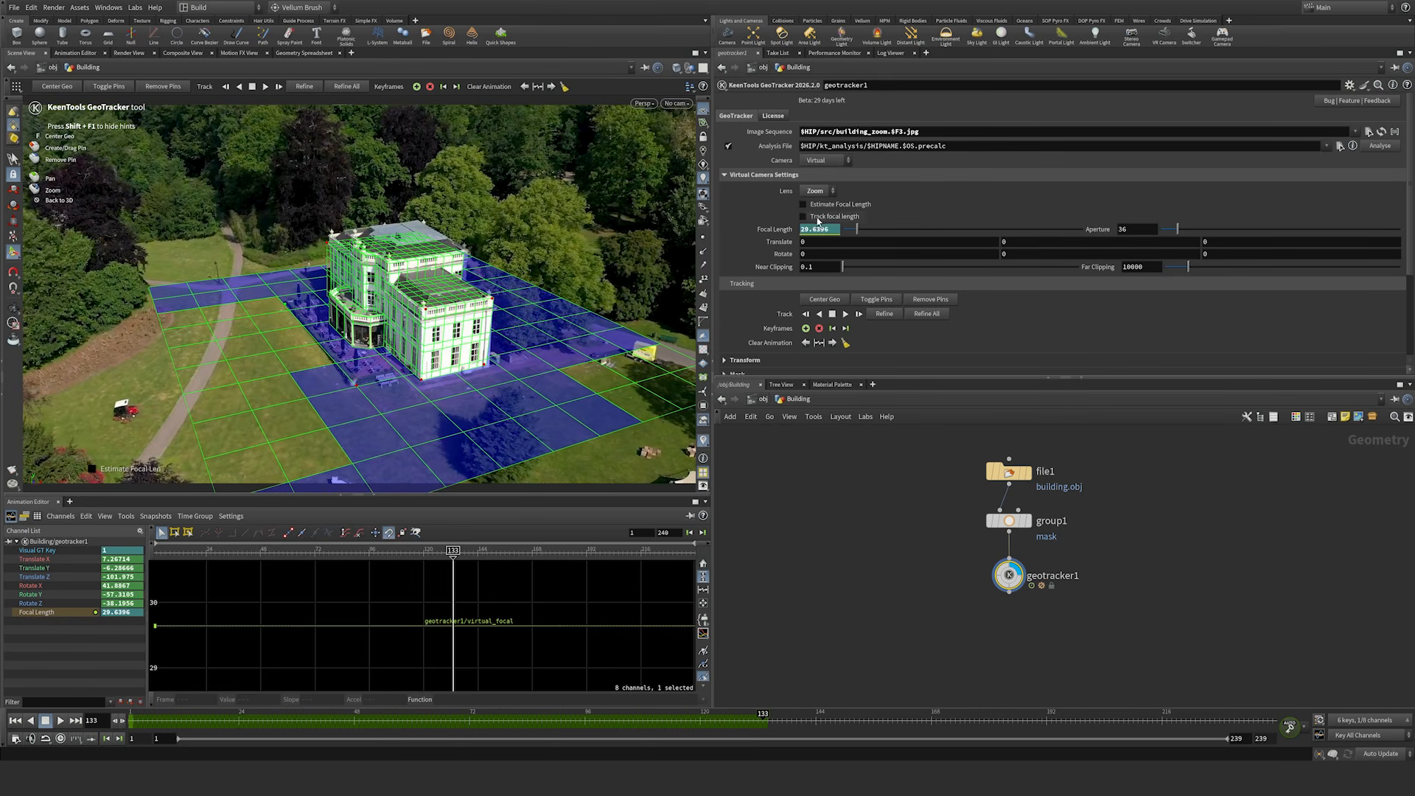
{"action": "key", "text": "ctrl+Up"}
Step: Enable Track focal length, clear the animation ahead of frame 1, and track the building forward to frame 239
{"action": "left_click", "coordinate": [803, 216]}
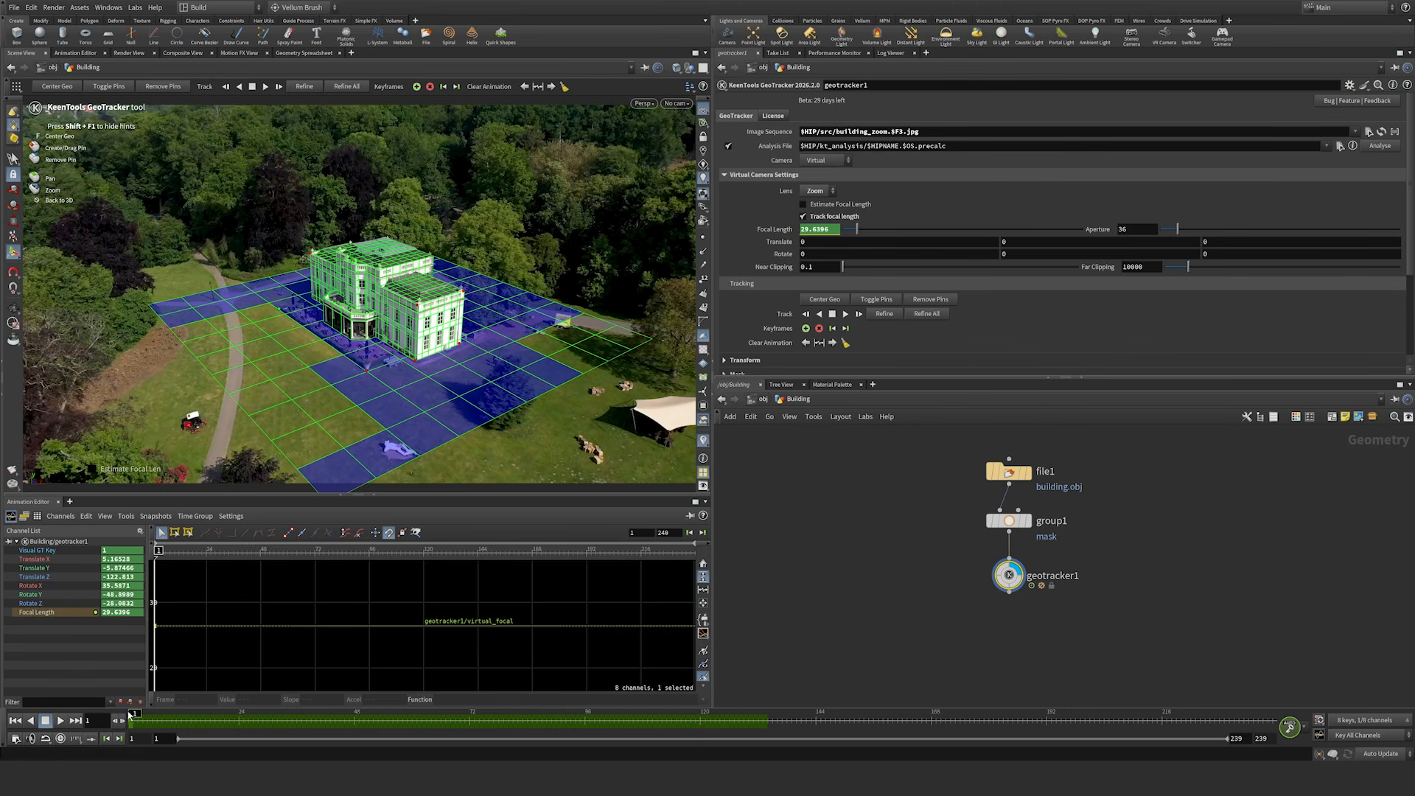
{"action": "left_click", "coordinate": [832, 344]}
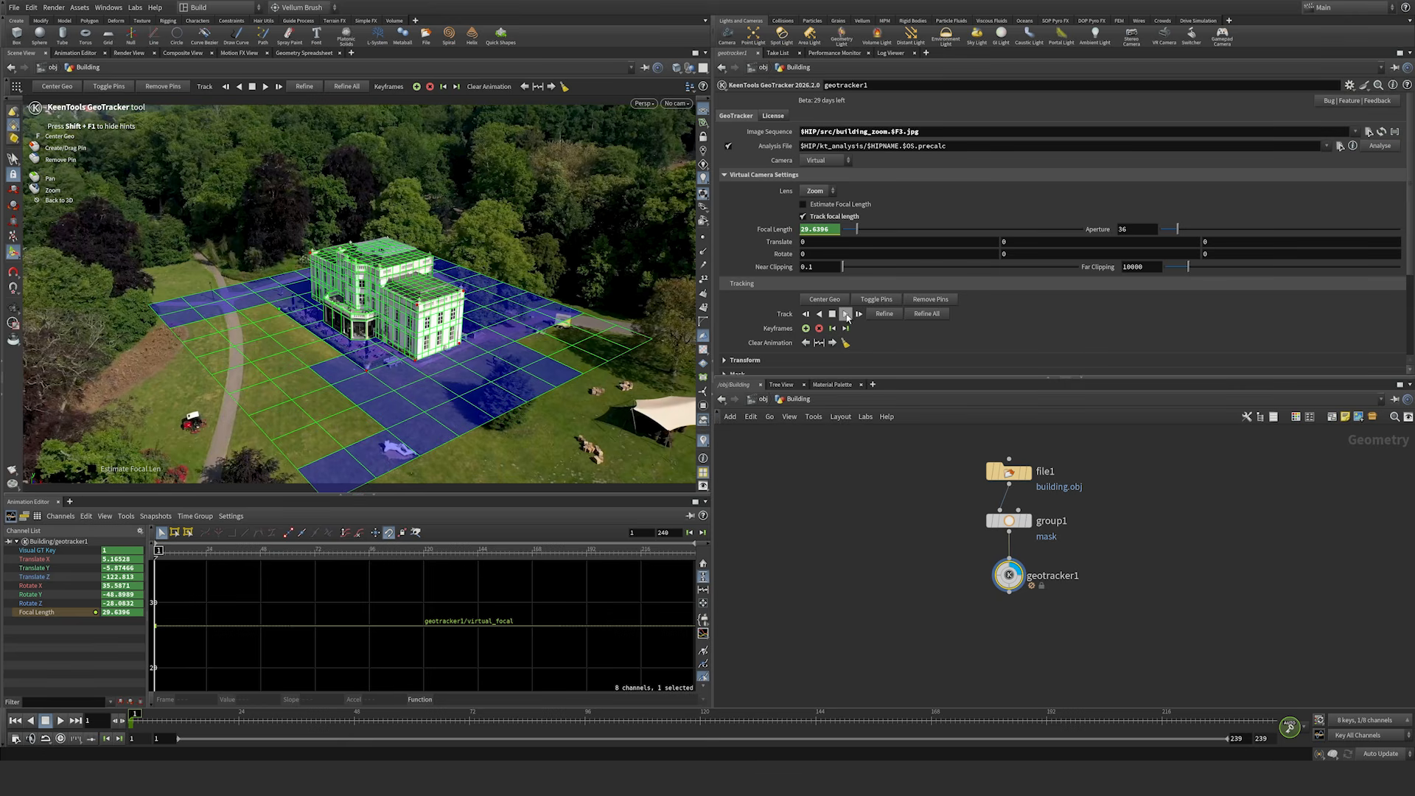
{"action": "left_click", "coordinate": [845, 314]}
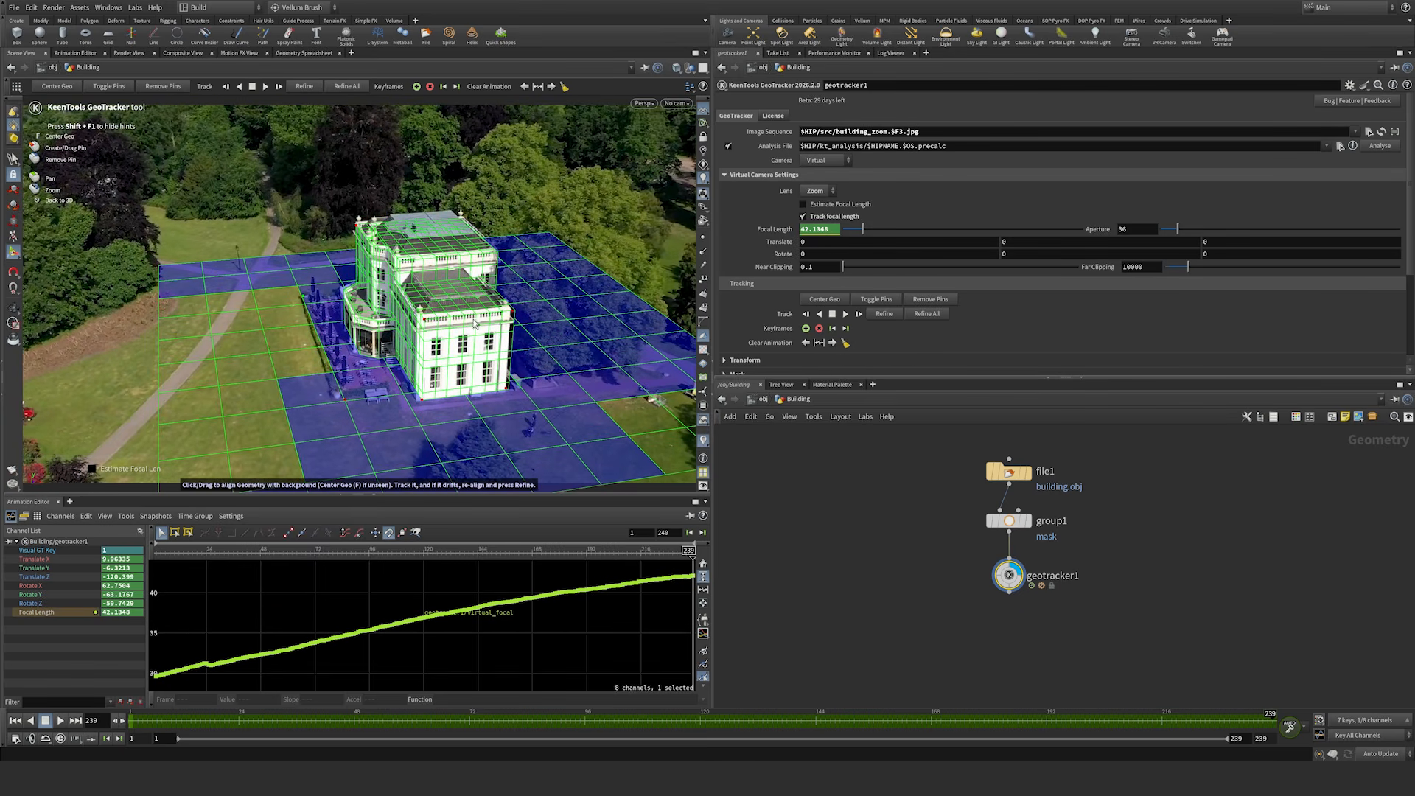
Step: Toggle the pins at frame 239 and realign the model by pinning its ground edge, wall base corner and roof corner
{"action": "right_click_drag", "start_coordinate": [498, 376], "coordinate": [599, 329]}
{"action": "middle_click_drag", "start_coordinate": [599, 329], "coordinate": [547, 283]}
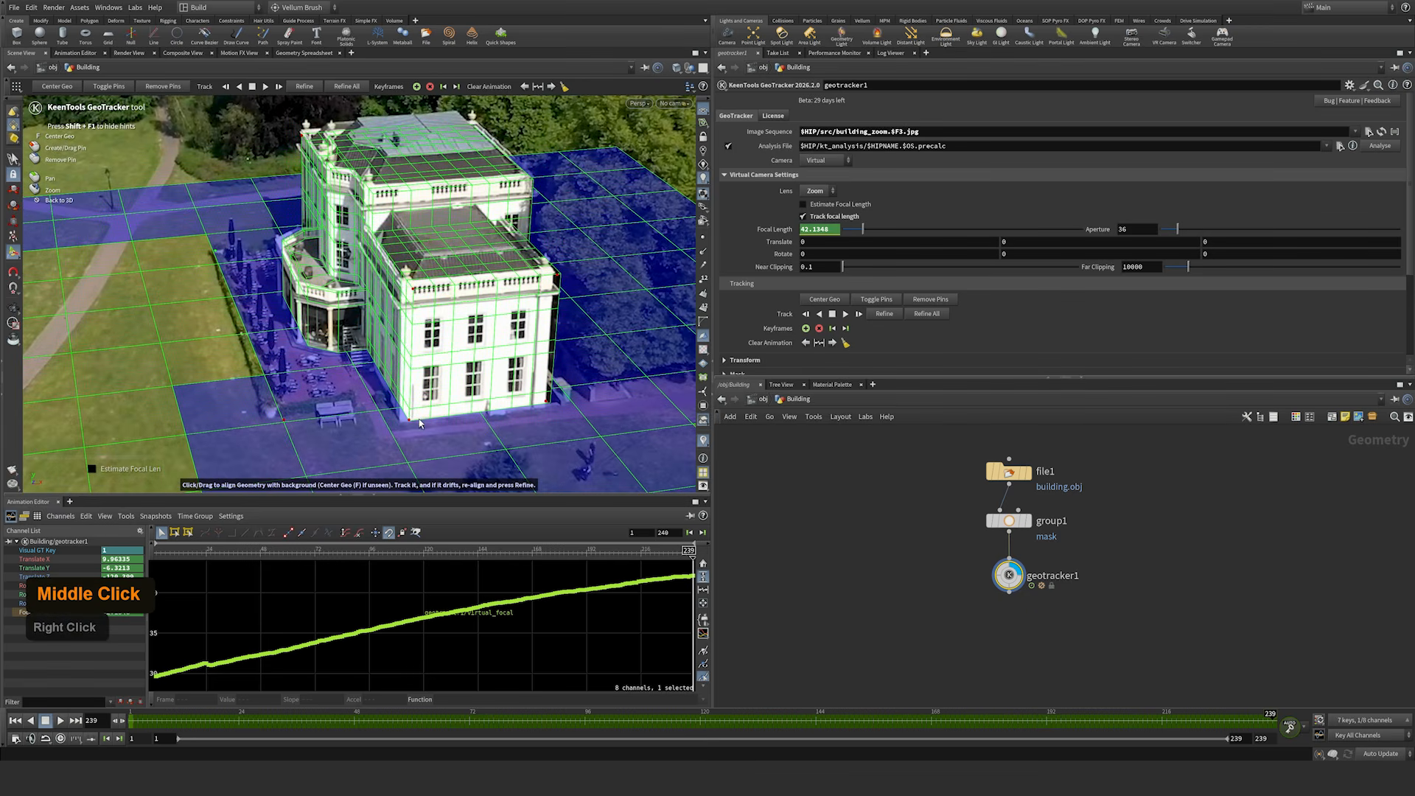
{"action": "left_click", "coordinate": [109, 89]}
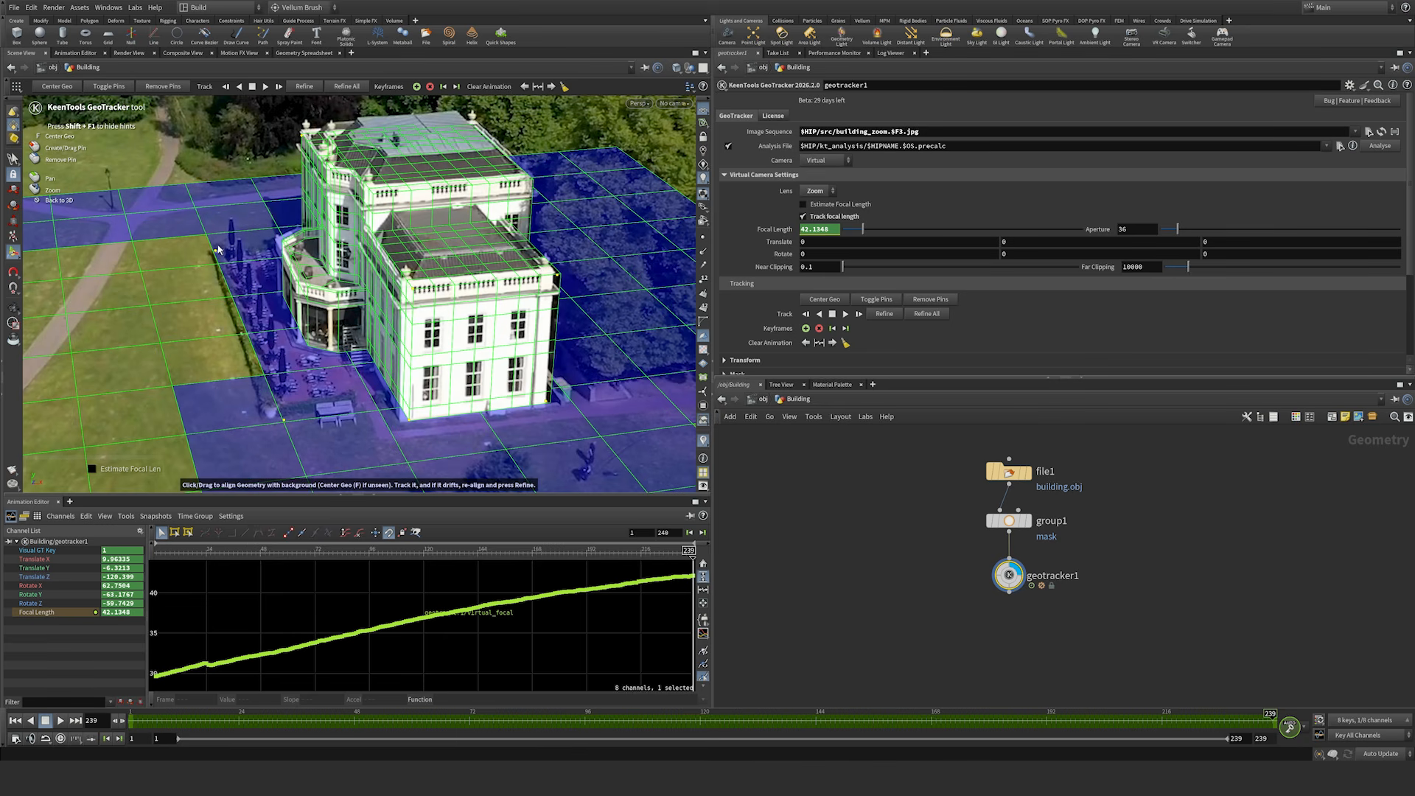
{"action": "left_click_drag", "start_coordinate": [216, 252], "coordinate": [215, 253]}
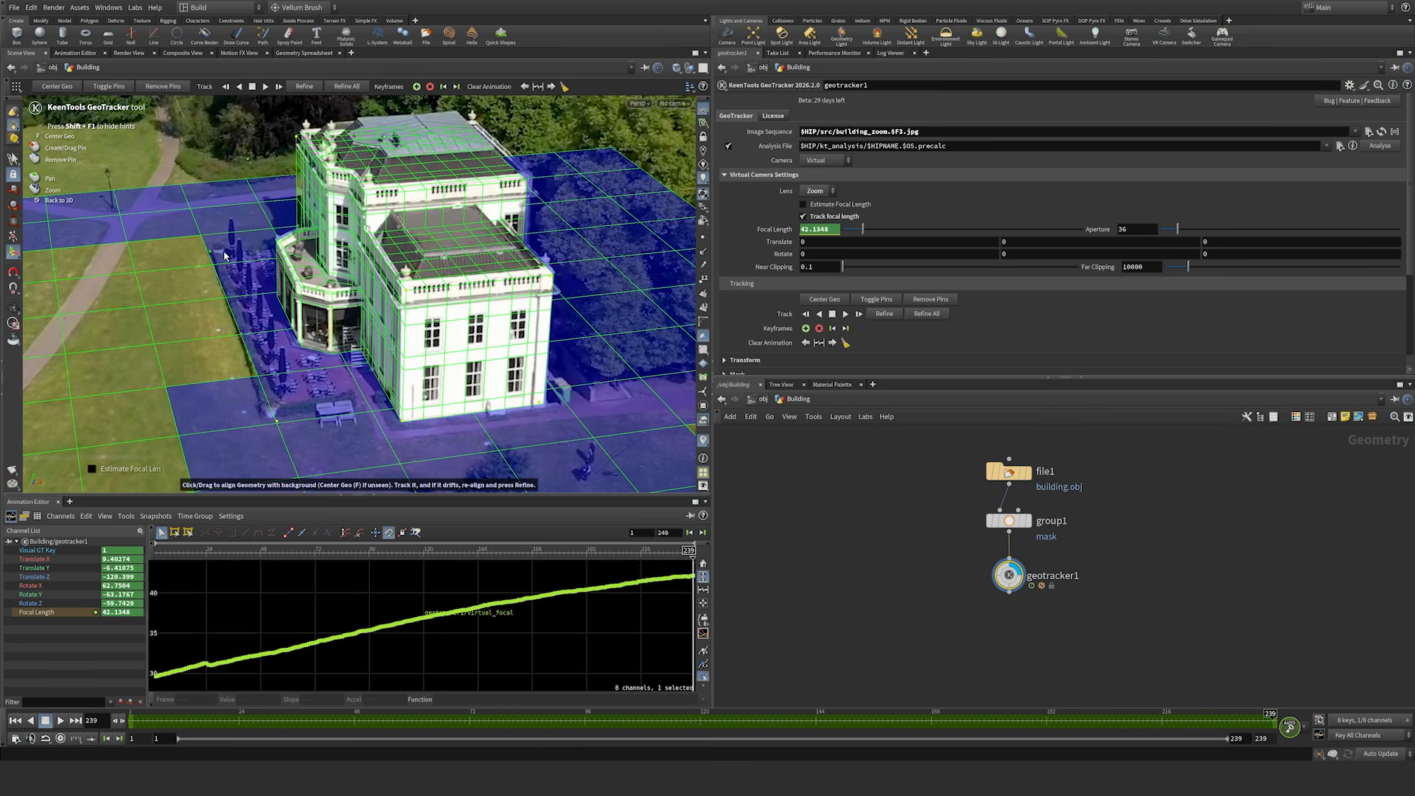
{"action": "left_click_drag", "start_coordinate": [541, 405], "coordinate": [543, 409]}
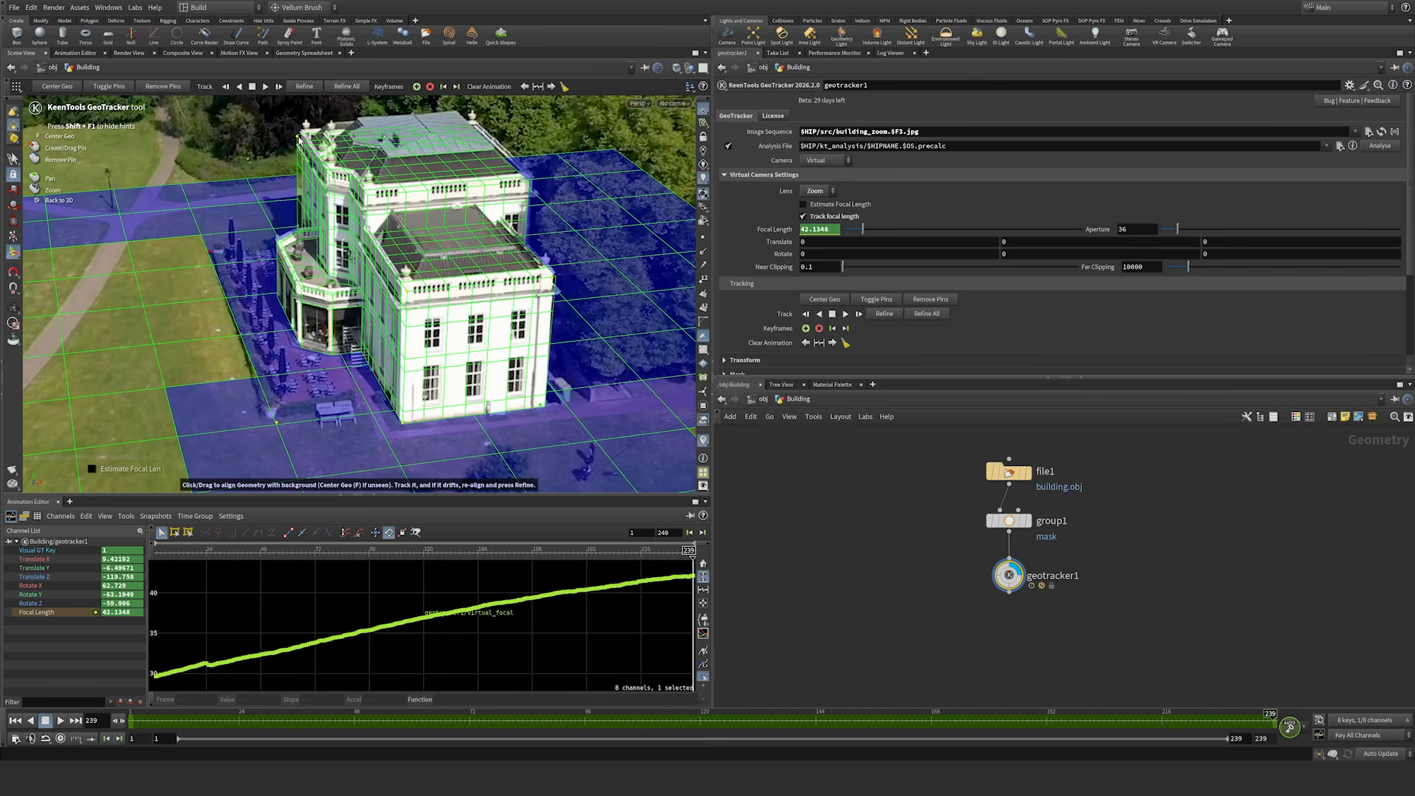
{"action": "left_click_drag", "start_coordinate": [302, 137], "coordinate": [304, 134]}
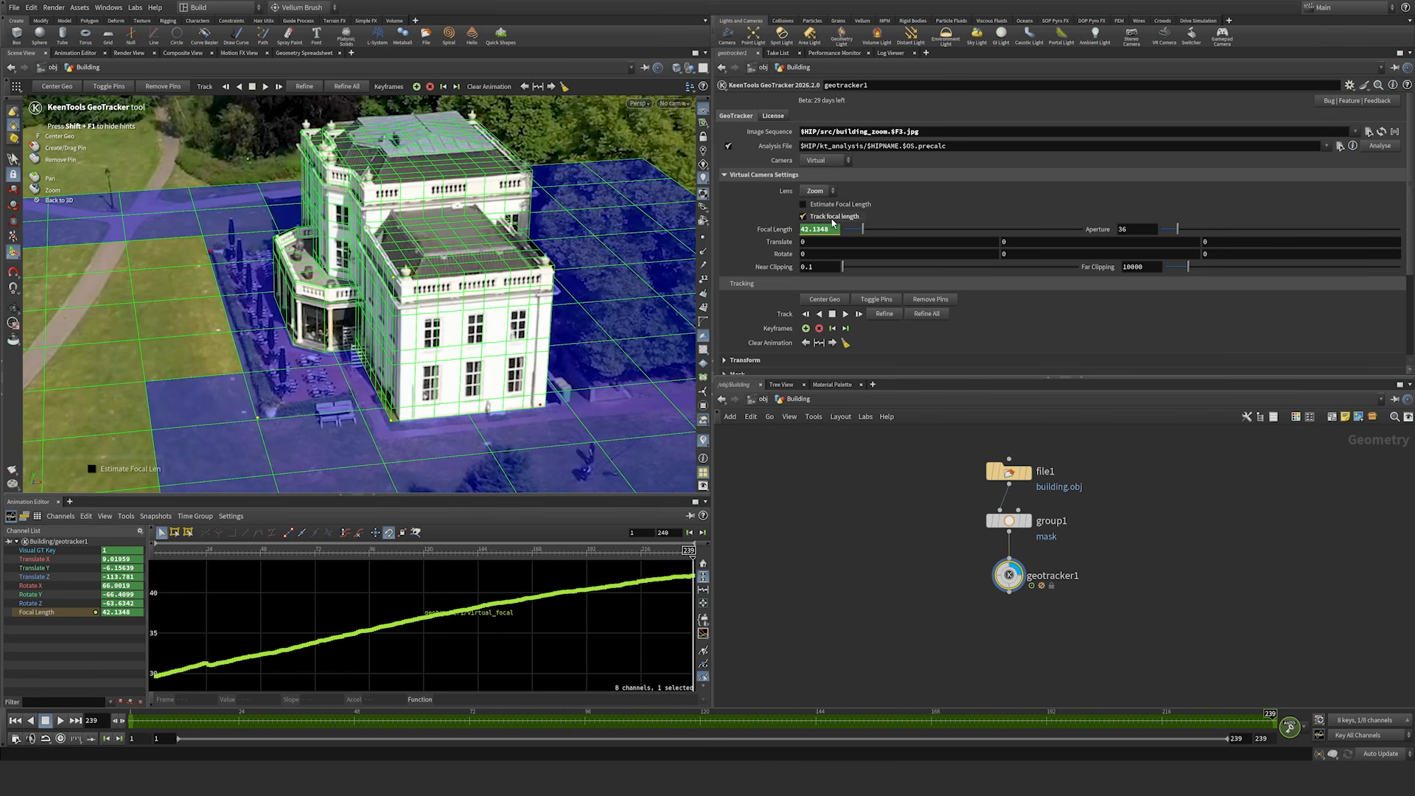
Step: Enable Estimate Focal Length and fine-tune the roof, wall-base and ground pins at frame 239 until the model fits the footage
{"action": "left_click", "coordinate": [804, 204]}
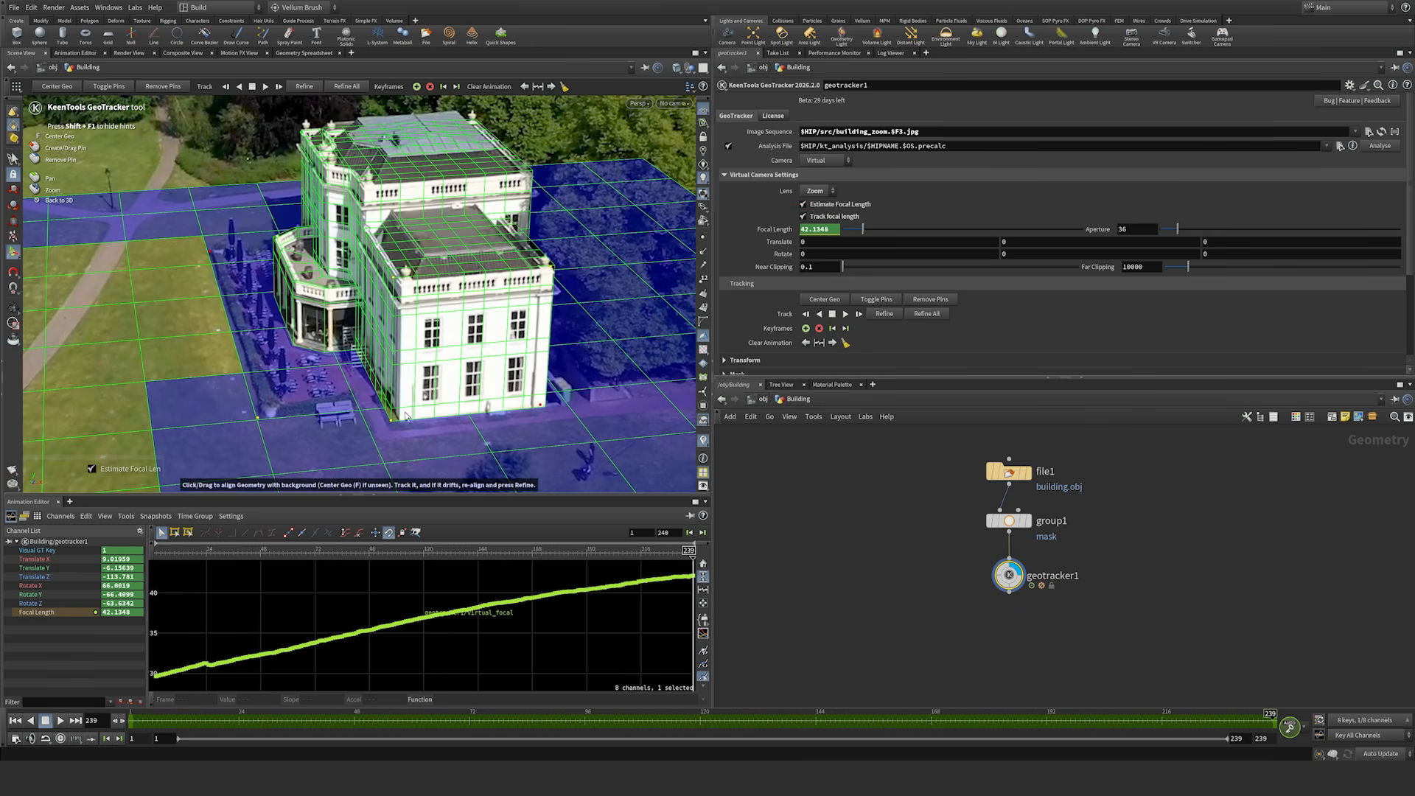
{"action": "left_click_drag", "start_coordinate": [396, 281], "coordinate": [405, 288]}
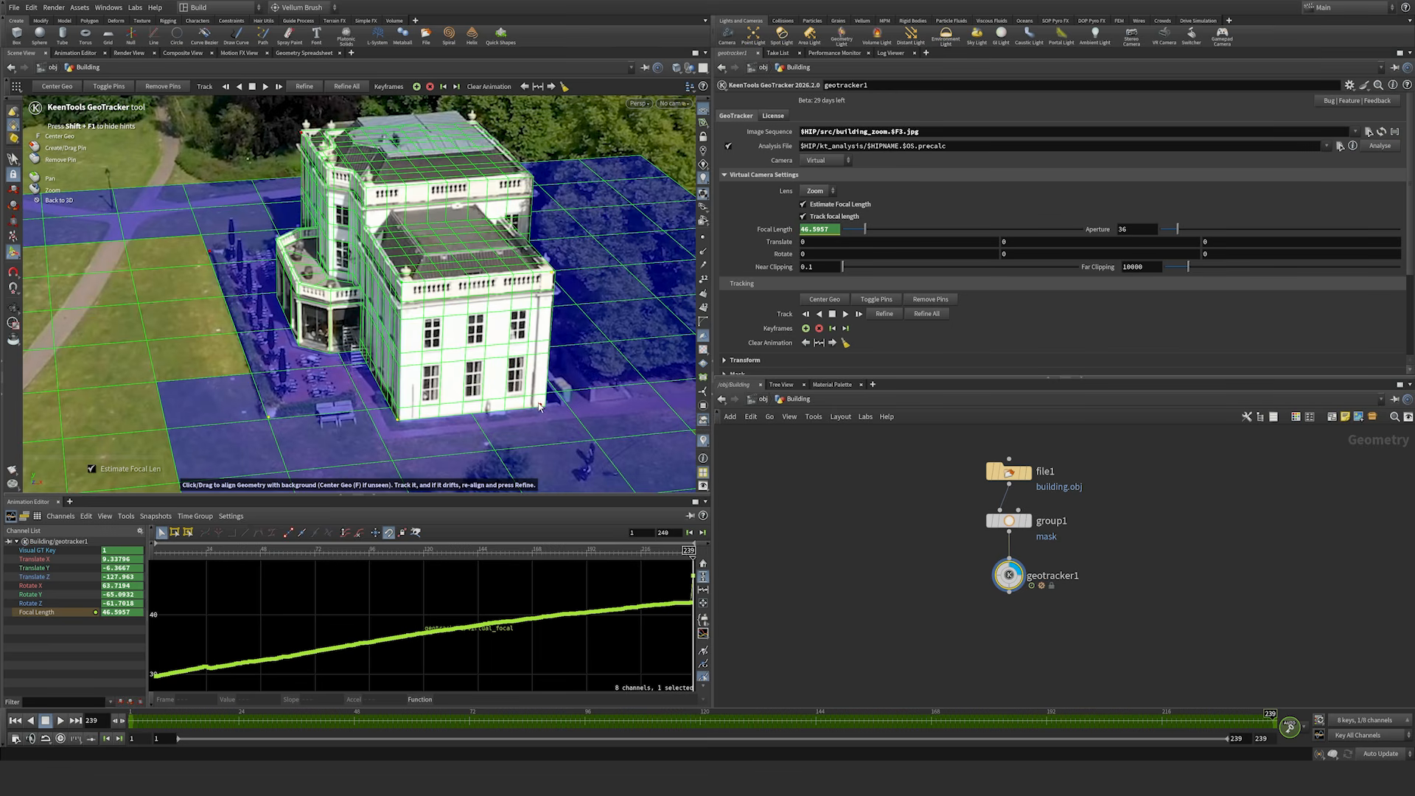
{"action": "left_click_drag", "start_coordinate": [541, 409], "coordinate": [542, 409]}
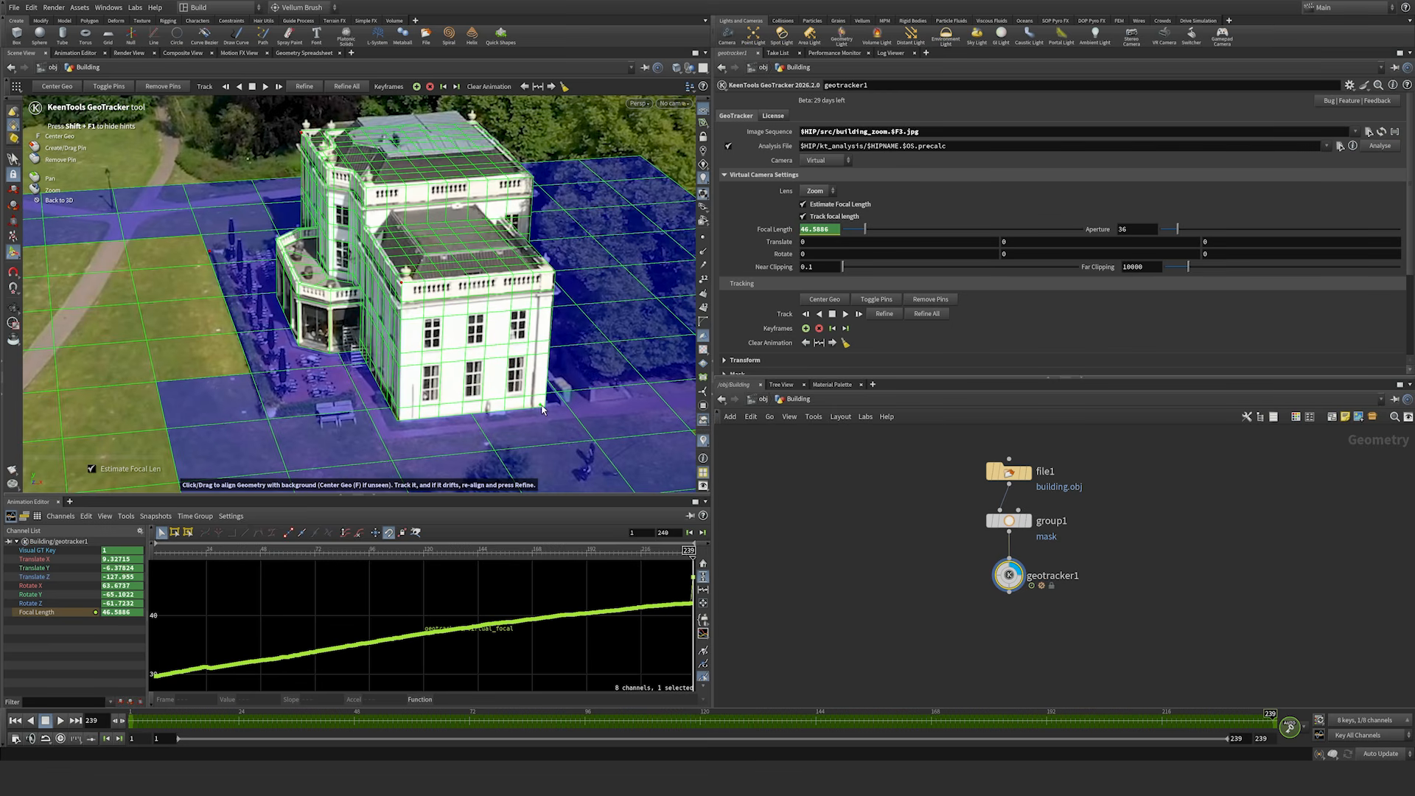
{"action": "left_click_drag", "start_coordinate": [270, 421], "coordinate": [262, 423]}
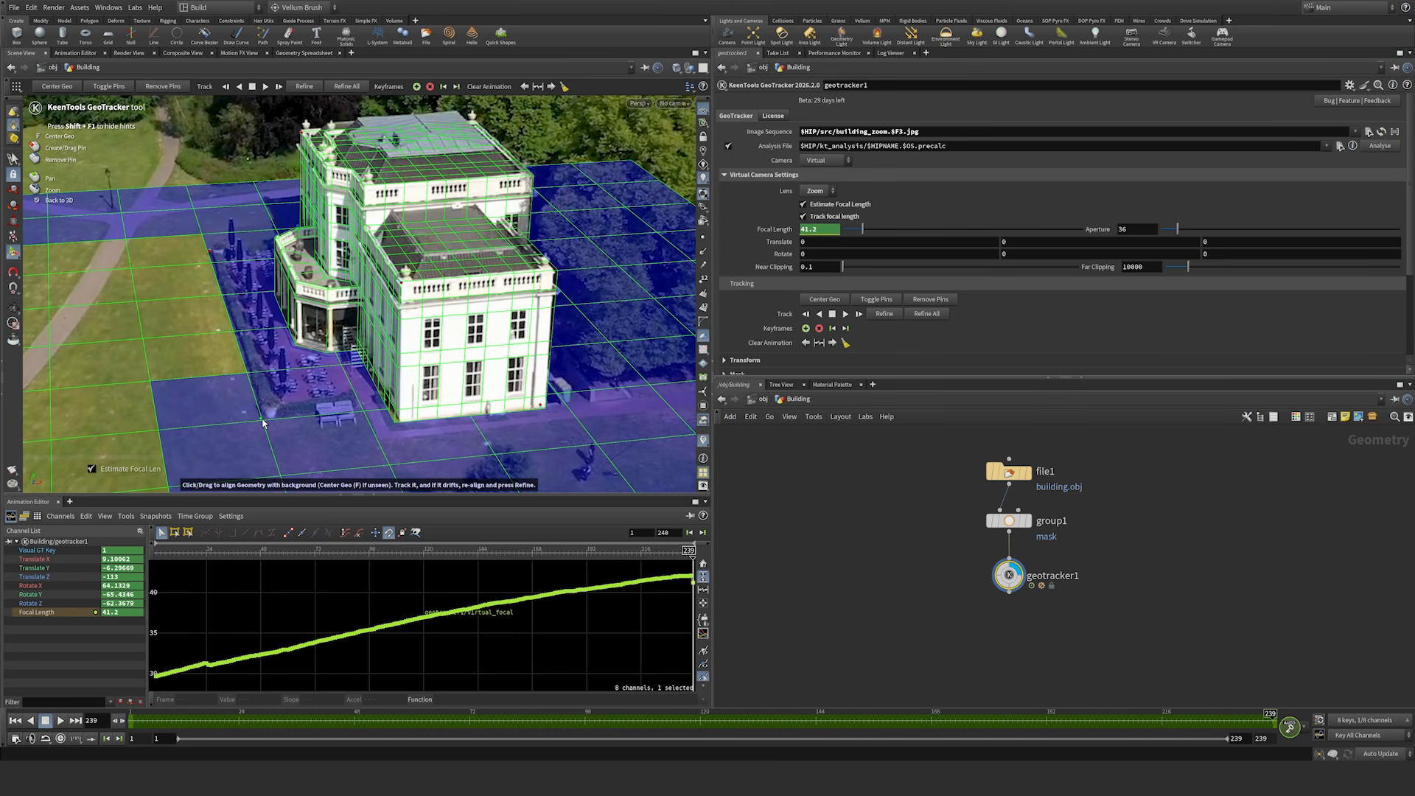
{"action": "left_click_drag", "start_coordinate": [262, 422], "coordinate": [262, 423]}
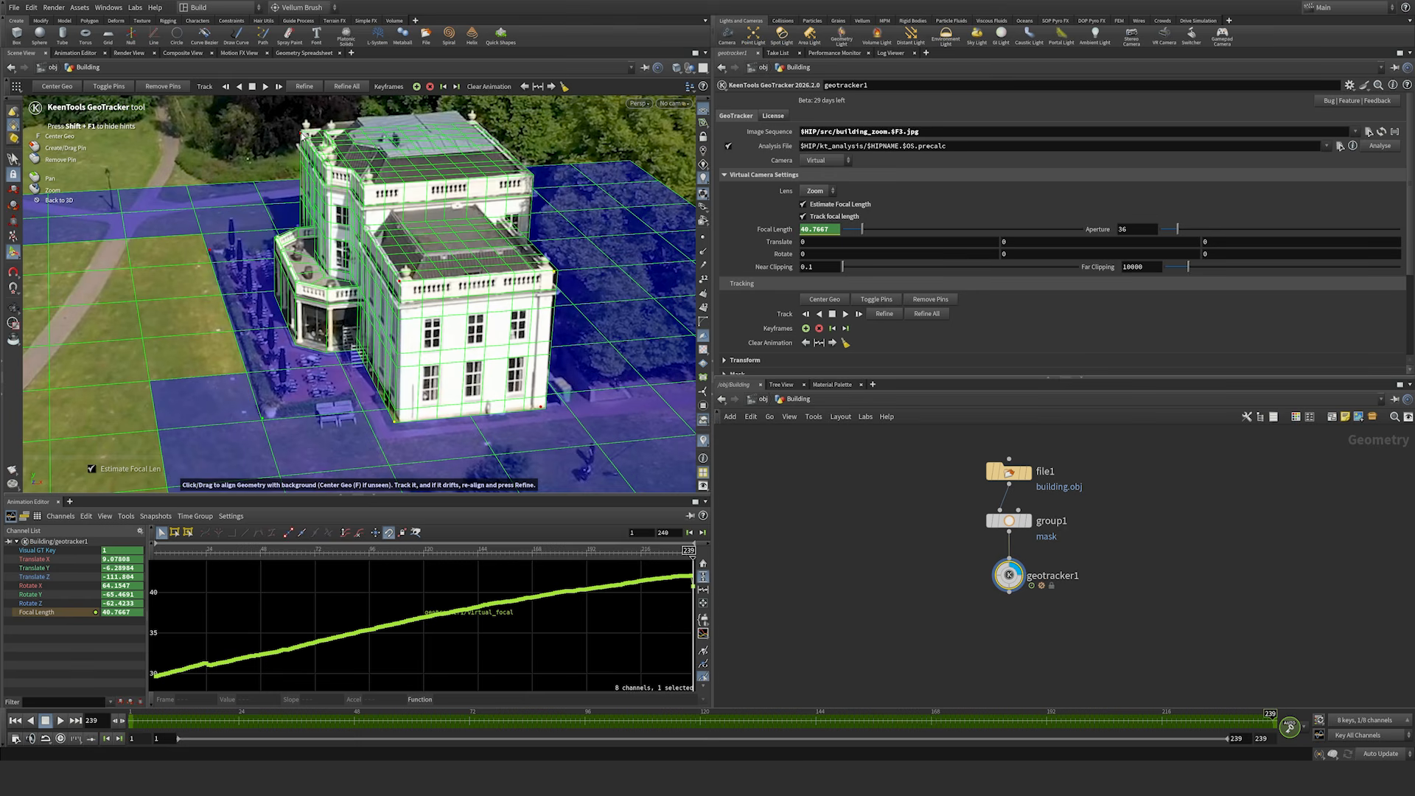
{"action": "left_click_drag", "start_coordinate": [303, 136], "coordinate": [304, 137]}
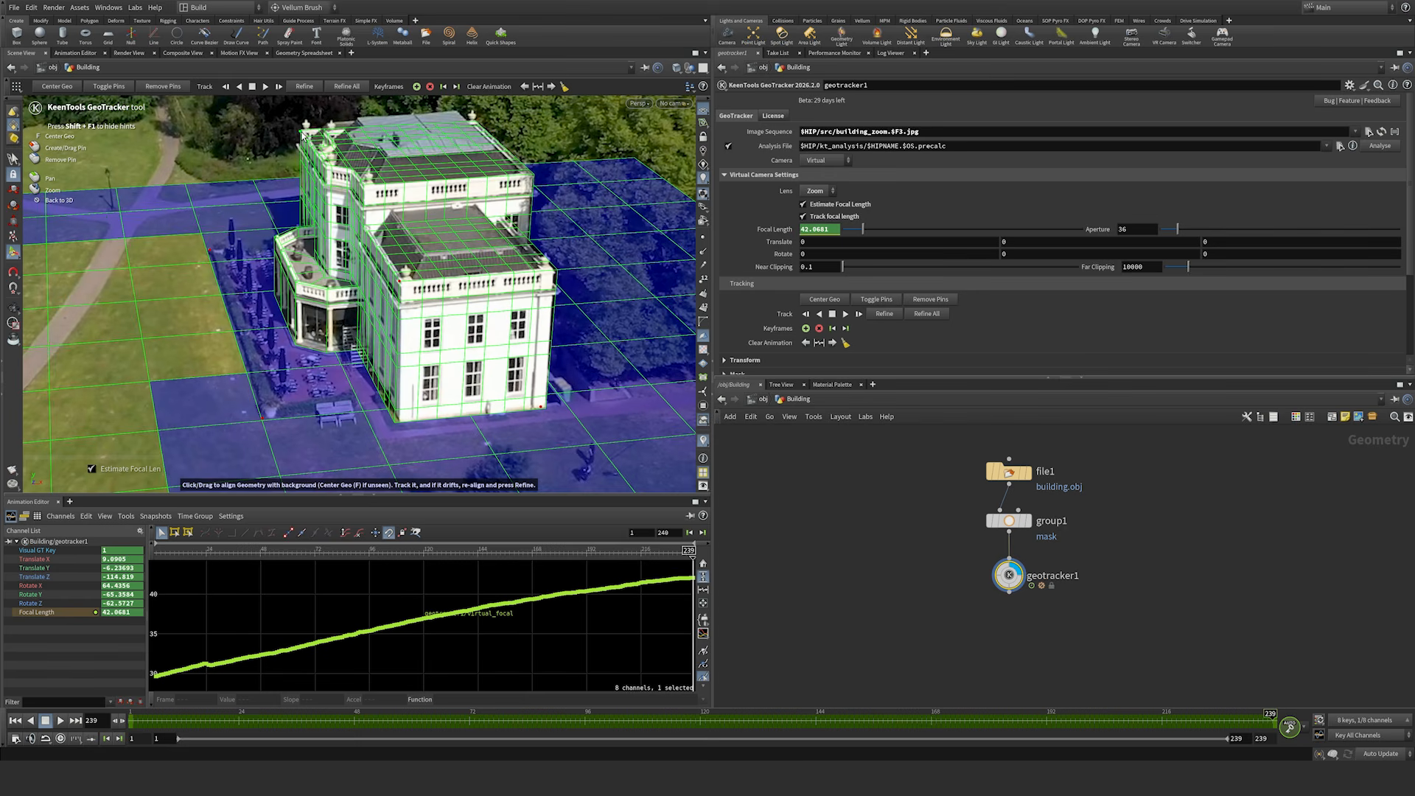
{"action": "left_click_drag", "start_coordinate": [555, 274], "coordinate": [552, 274]}
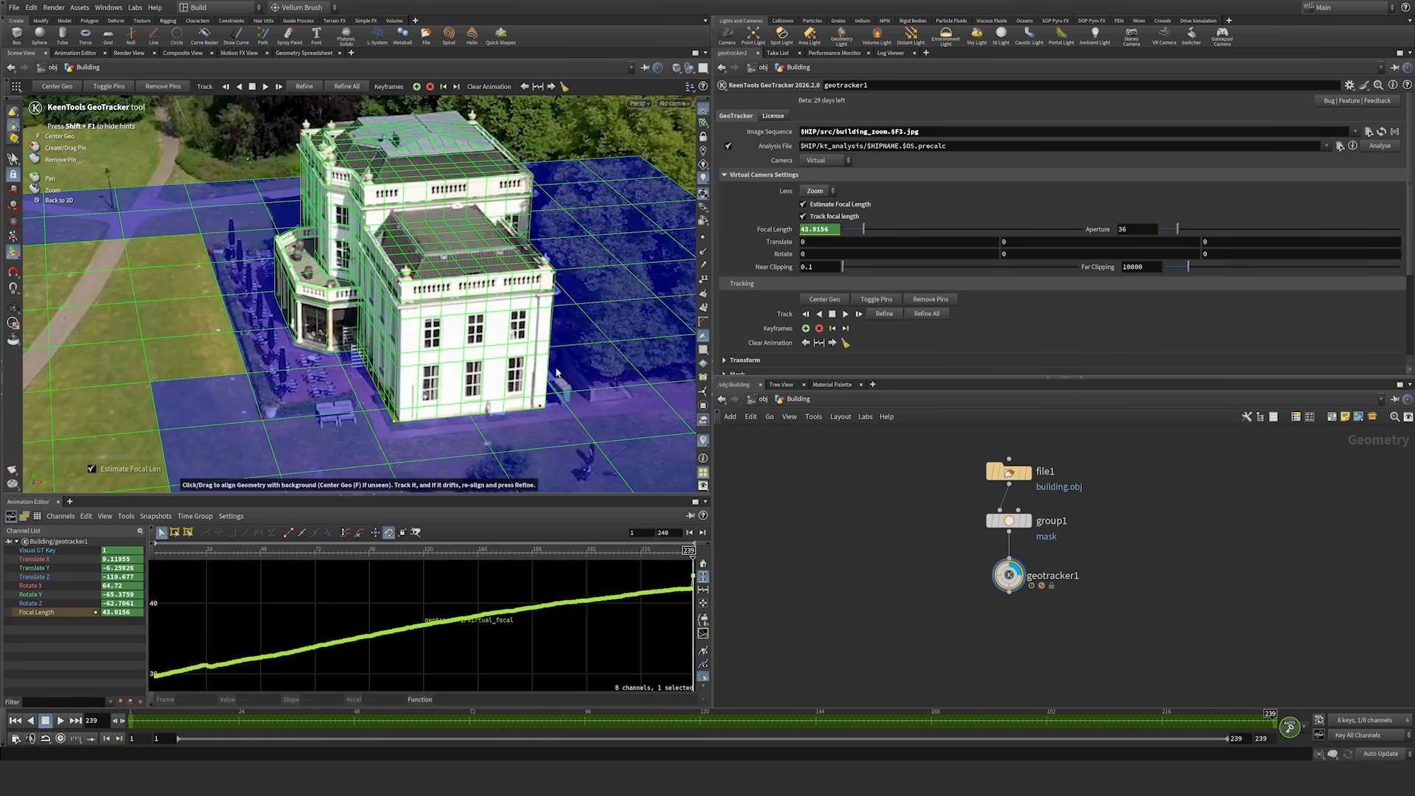
{"action": "left_click_drag", "start_coordinate": [538, 409], "coordinate": [543, 411]}
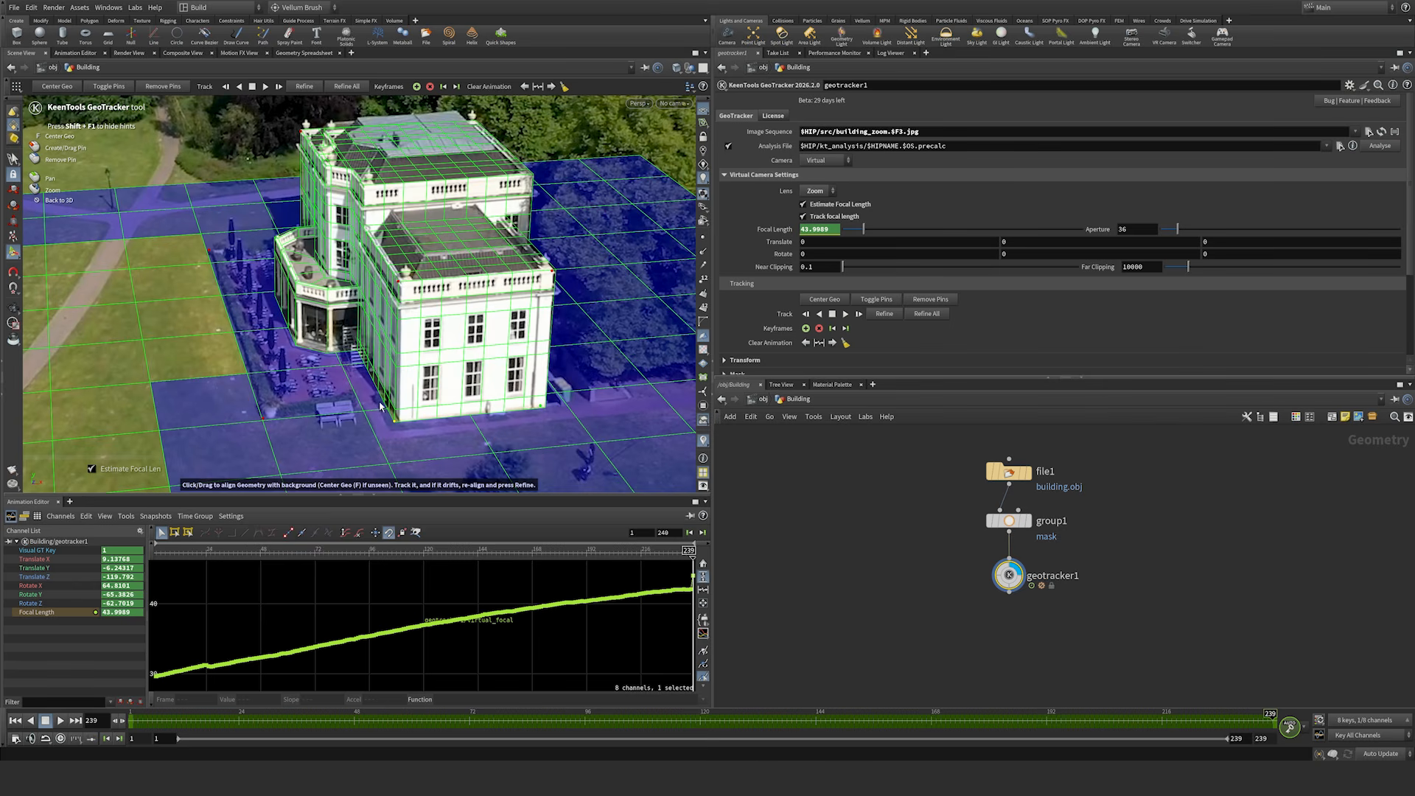
{"action": "left_click", "coordinate": [262, 421]}
{"action": "left_click_drag", "start_coordinate": [262, 423], "coordinate": [264, 422]}
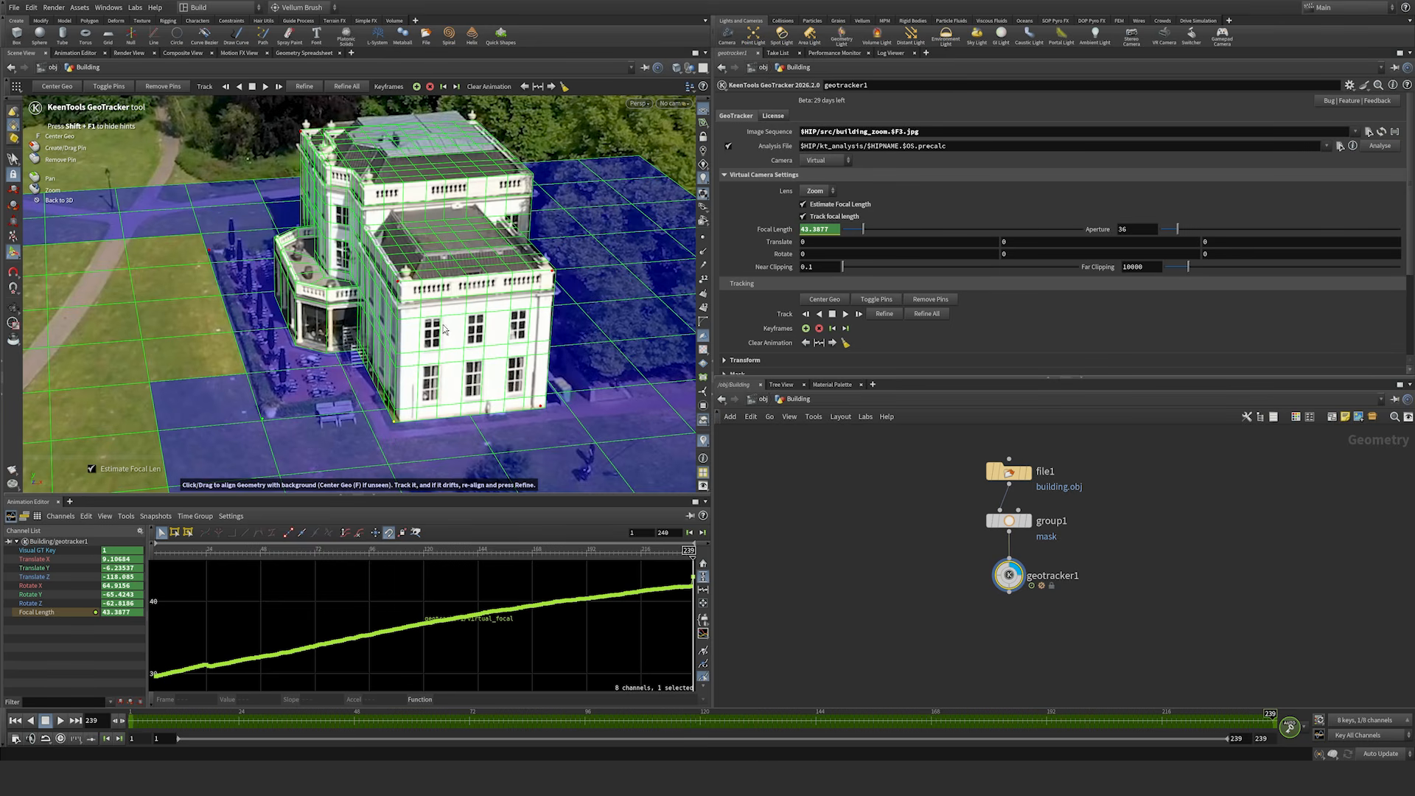
Step: Refine the track from the realigned keyframe at frame 239
{"action": "middle_click_drag", "start_coordinate": [686, 629], "coordinate": [632, 620]}
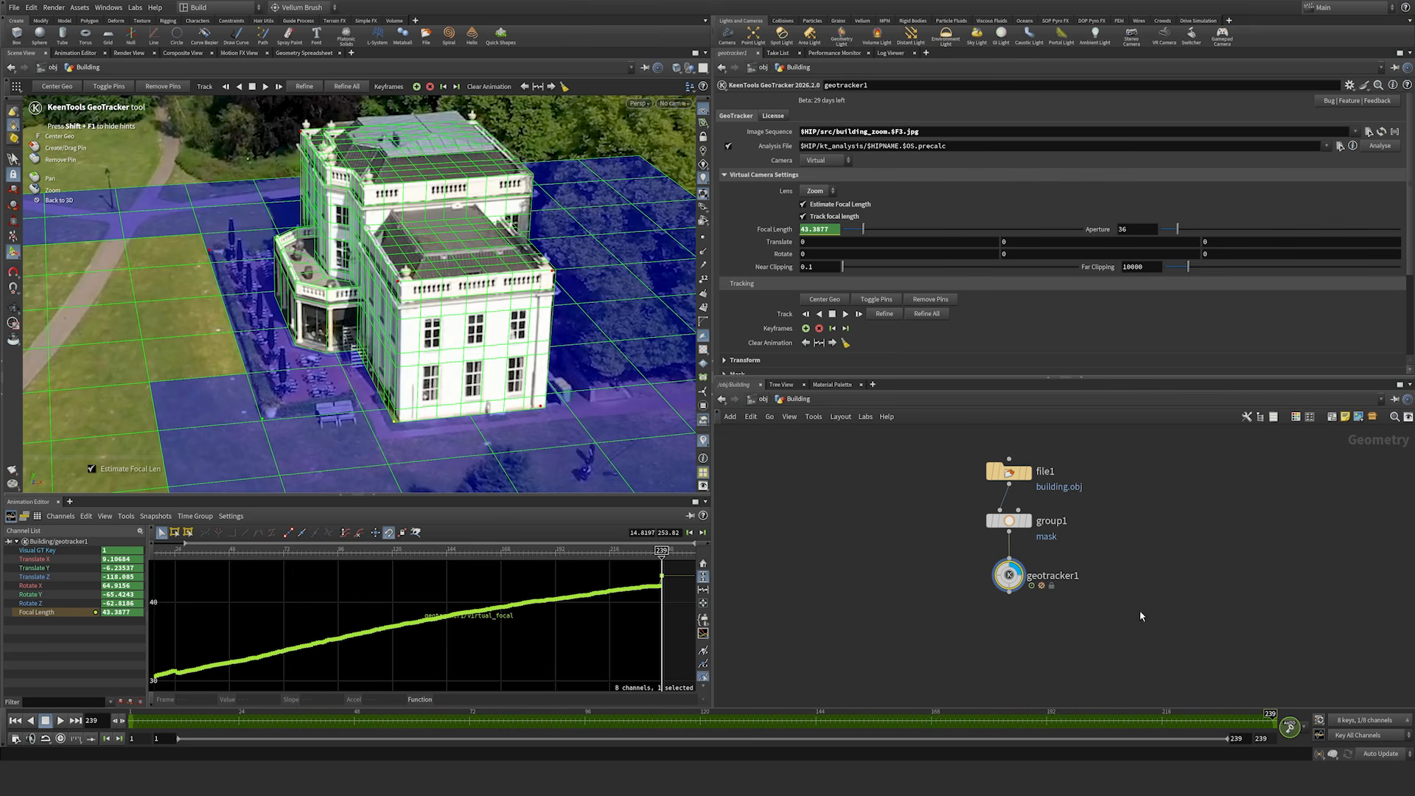
{"action": "left_click", "coordinate": [885, 315]}
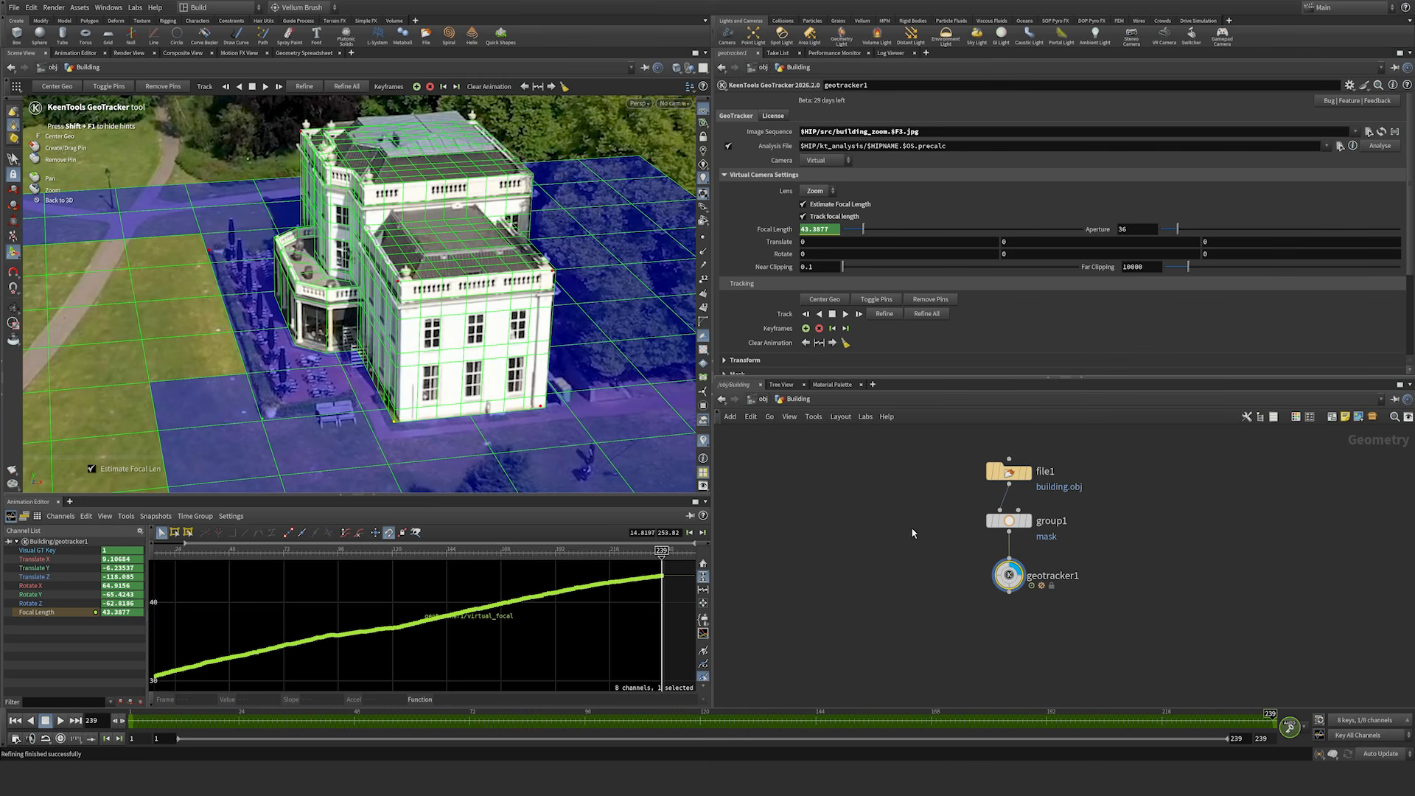
{"action": "mouse_move", "coordinate": [529, 288]}
{"action": "right_mouse_down"}
{"action": "mouse_move", "coordinate": [480, 260]}
{"action": "mouse_move", "coordinate": [511, 297]}
{"action": "right_mouse_up"}
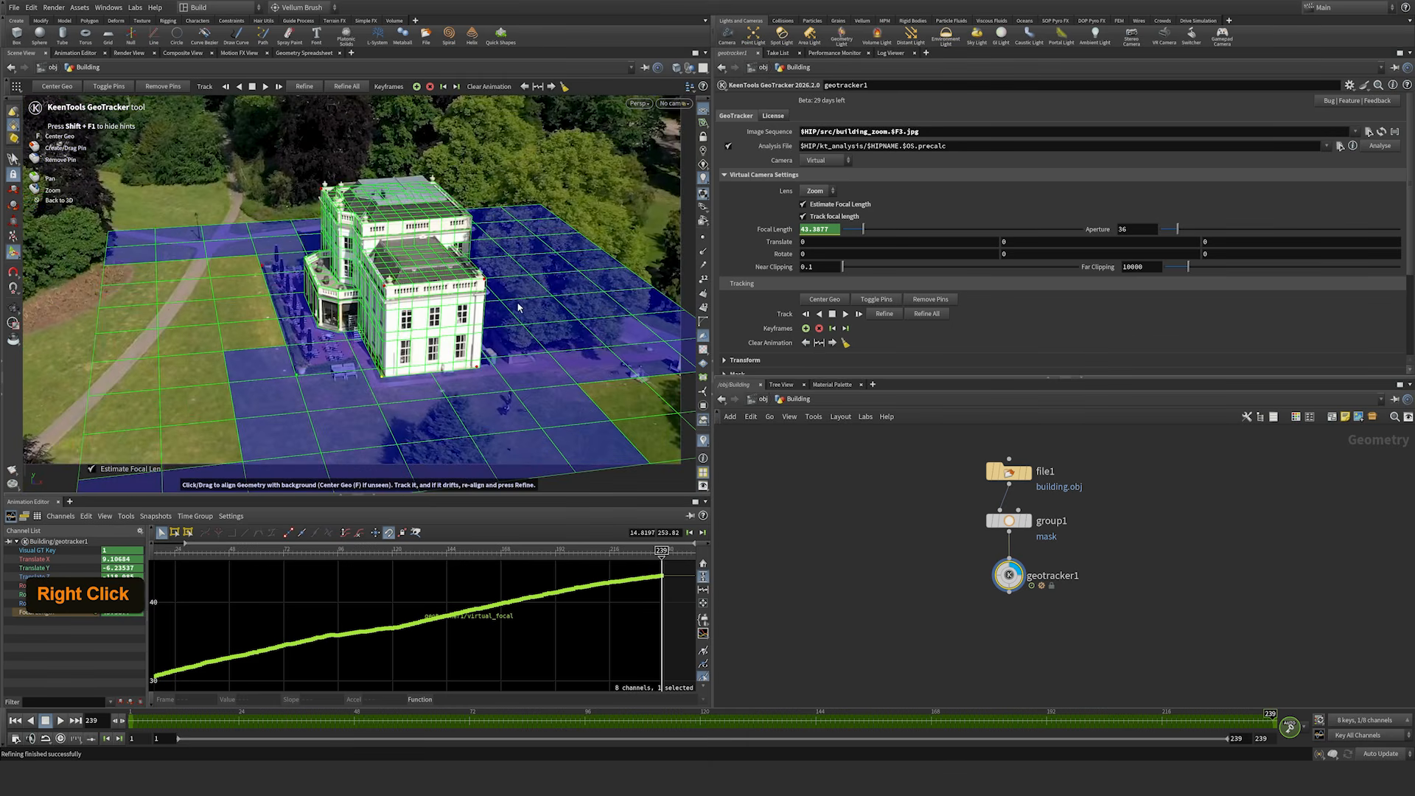
Step: Move the playhead to frame 27 and display geotracker1's Translate Z curve
{"action": "middle_click_drag", "start_coordinate": [519, 301], "coordinate": [512, 283]}
{"action": "left_click_drag", "start_coordinate": [1268, 723], "coordinate": [252, 719]}
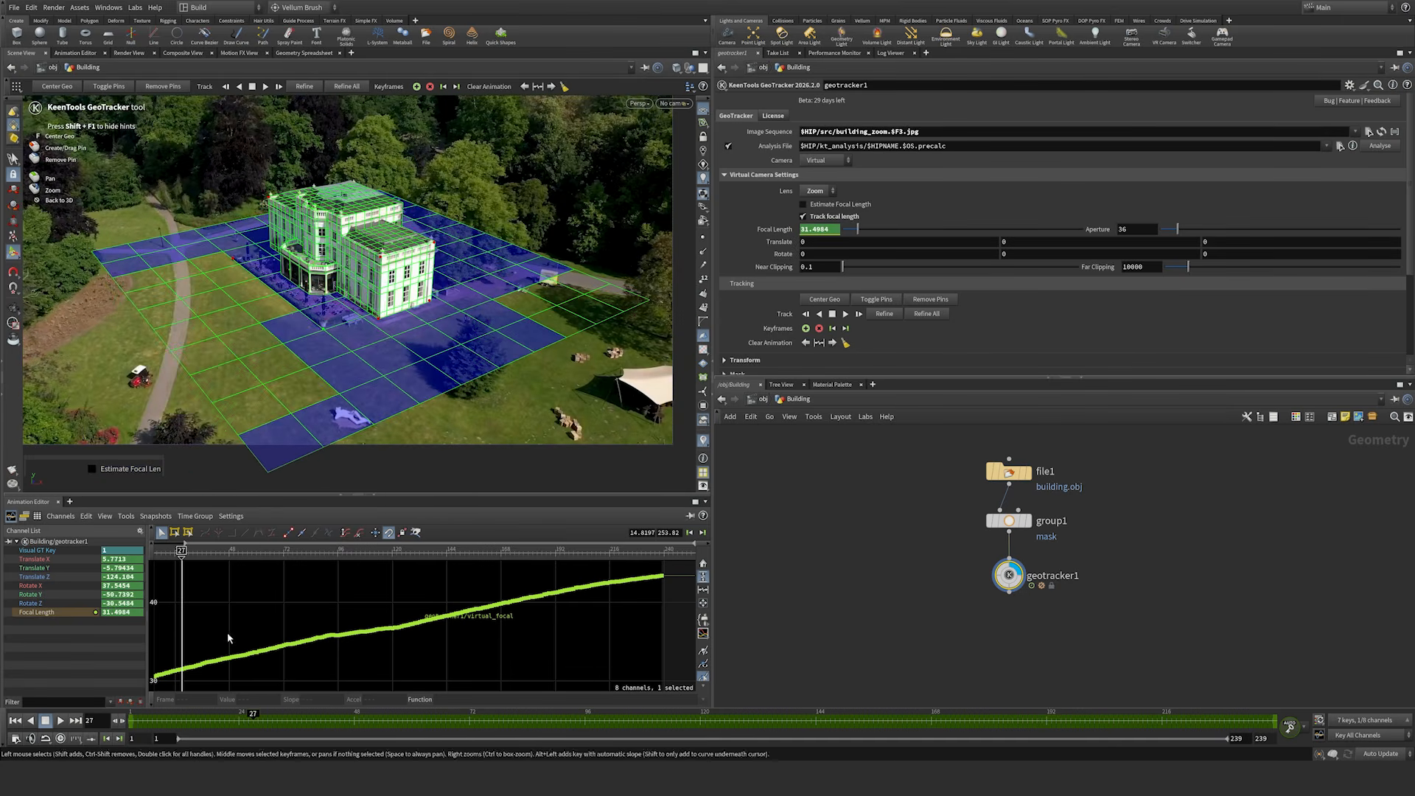
{"action": "left_click", "coordinate": [50, 575]}
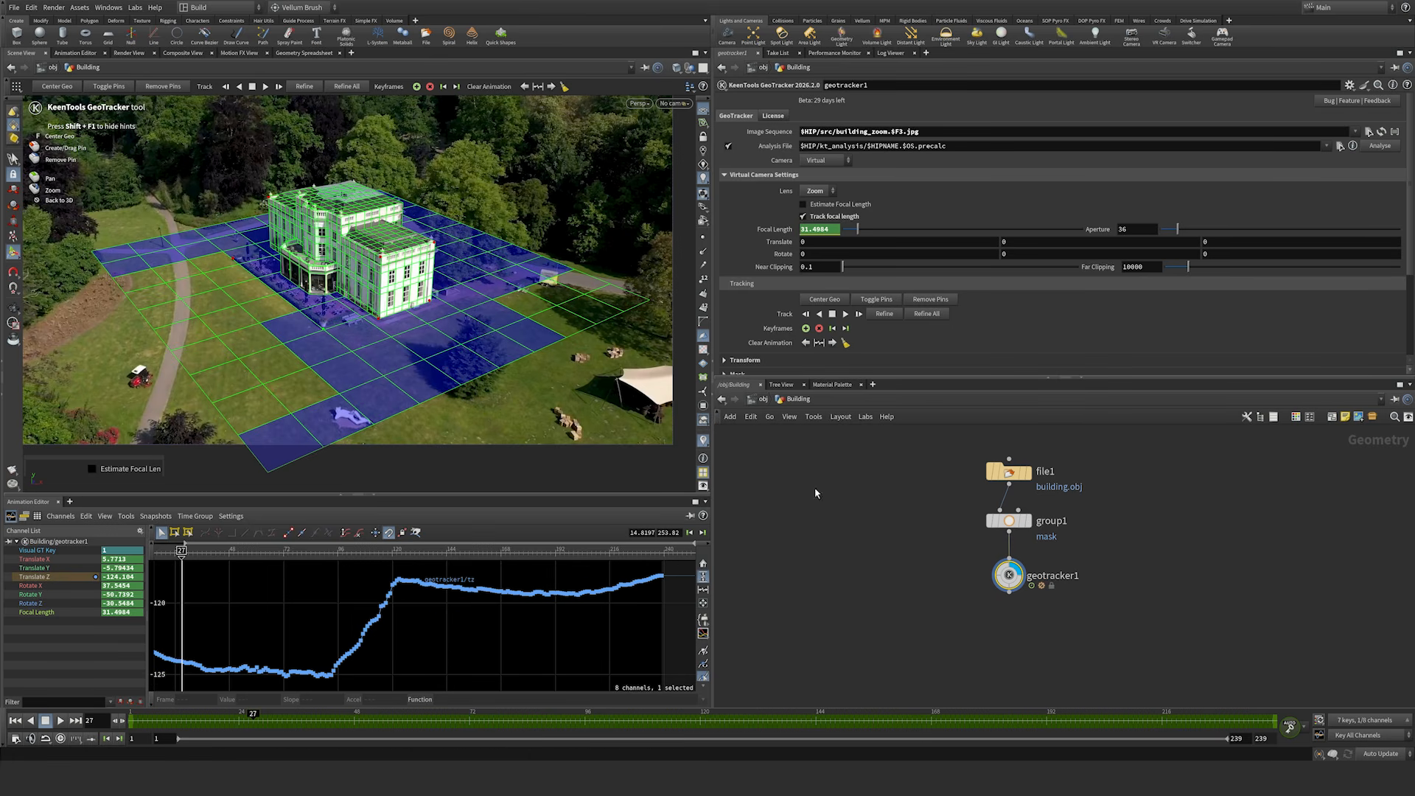
Step: Expand the Smoothing settings of geotracker1 and examine the translation smoothing values
{"action": "scroll", "coordinate": [1410, 230], "scroll_direction": "down", "scroll_amount": 5}
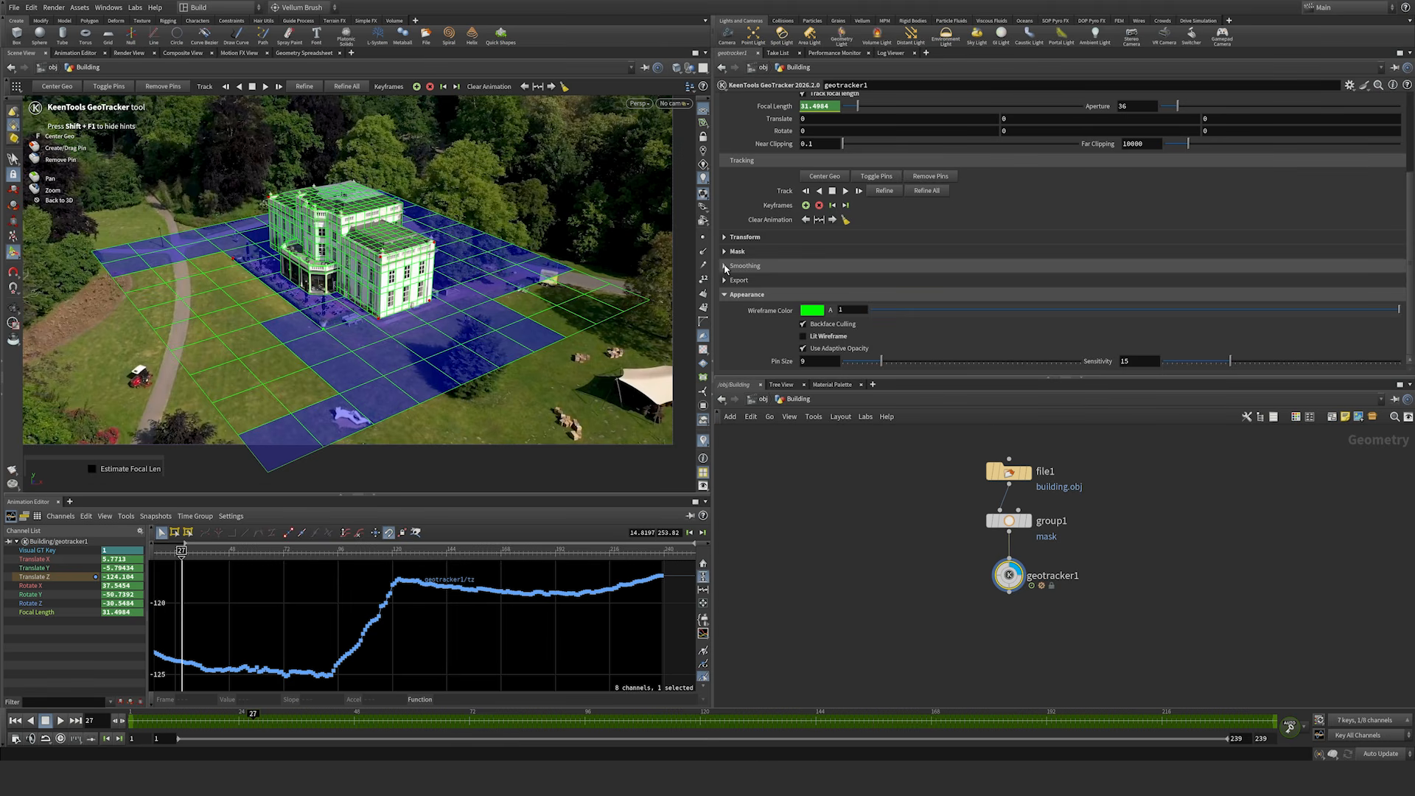
{"action": "left_click", "coordinate": [725, 267]}
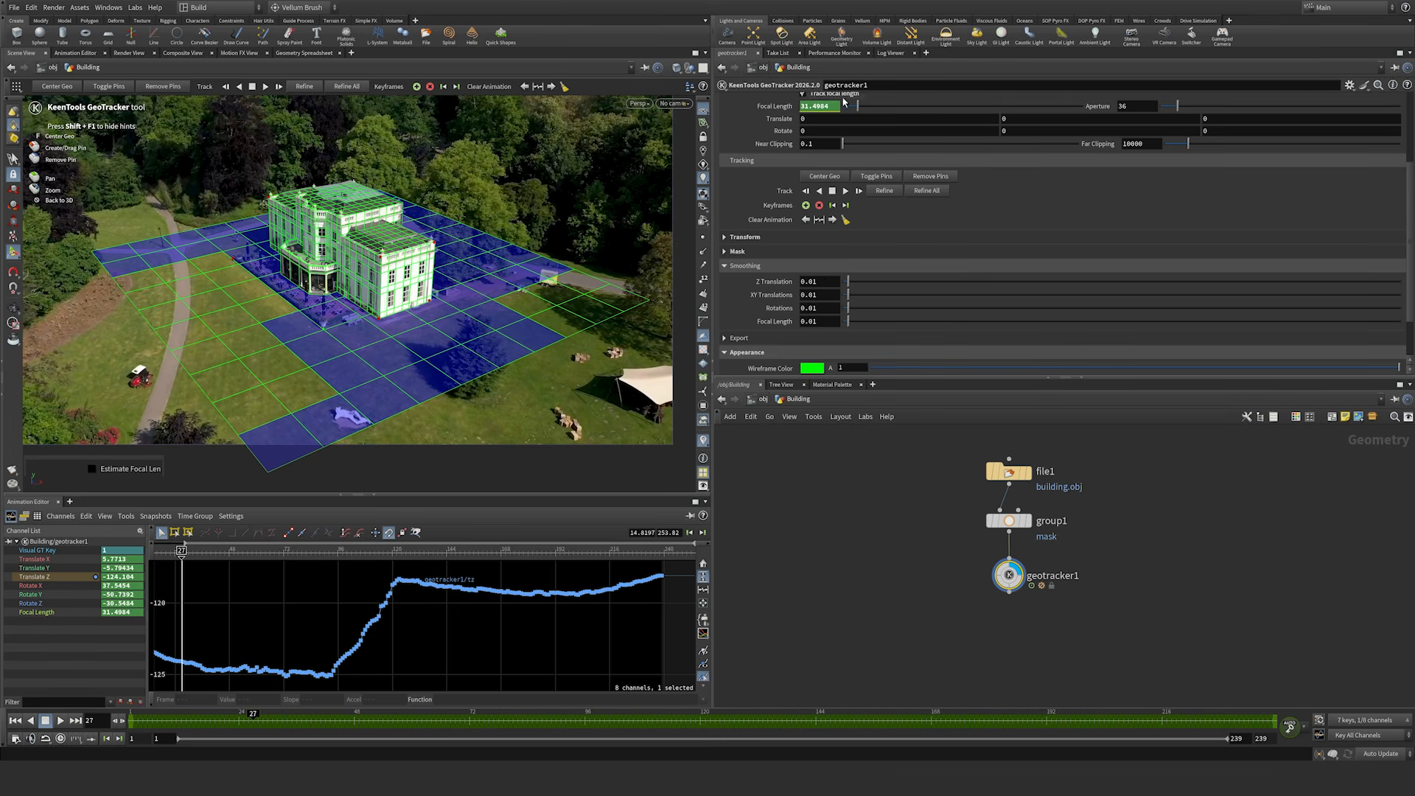
{"action": "left_click", "coordinate": [829, 283]}
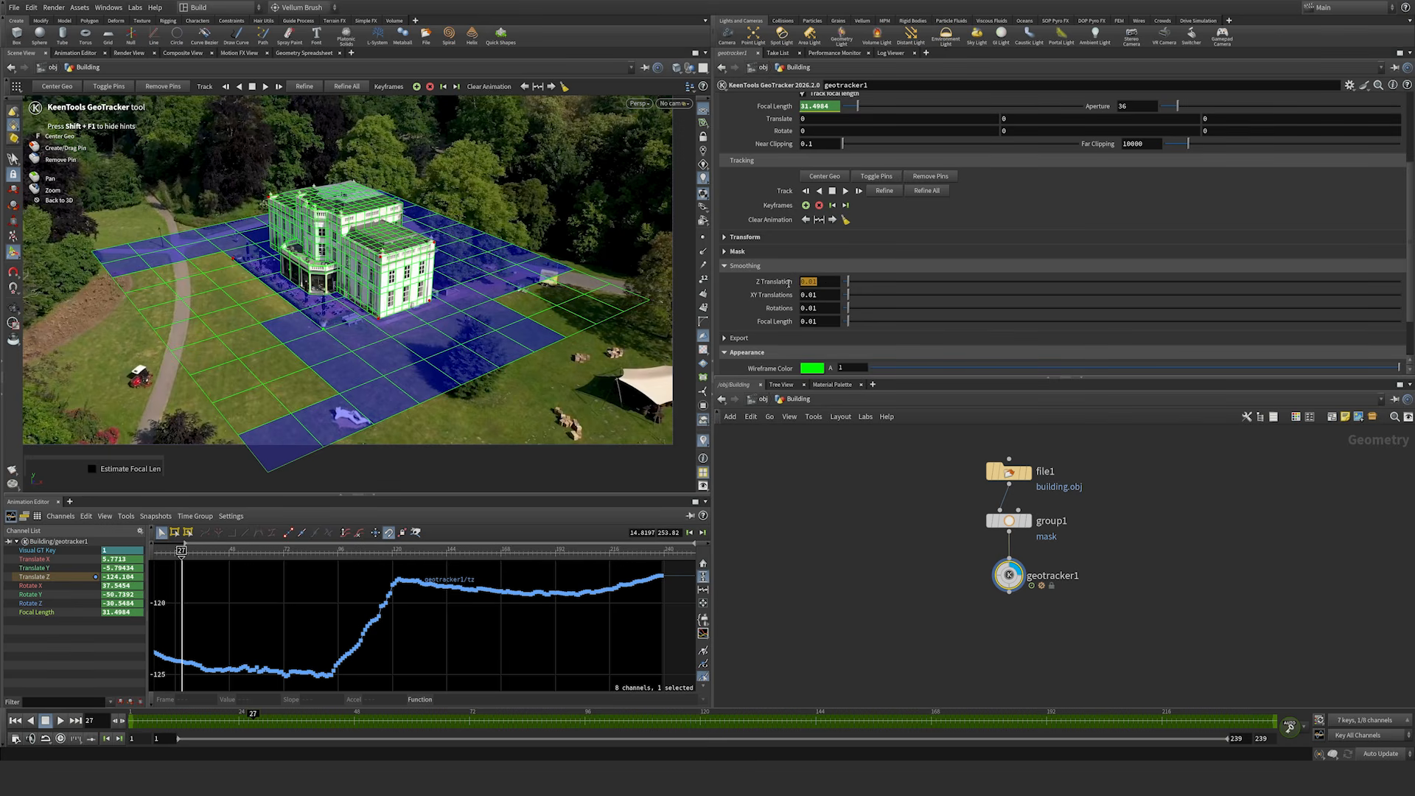
{"action": "left_click", "coordinate": [829, 296]}
{"action": "left_click_drag", "start_coordinate": [814, 282], "coordinate": [842, 288]}
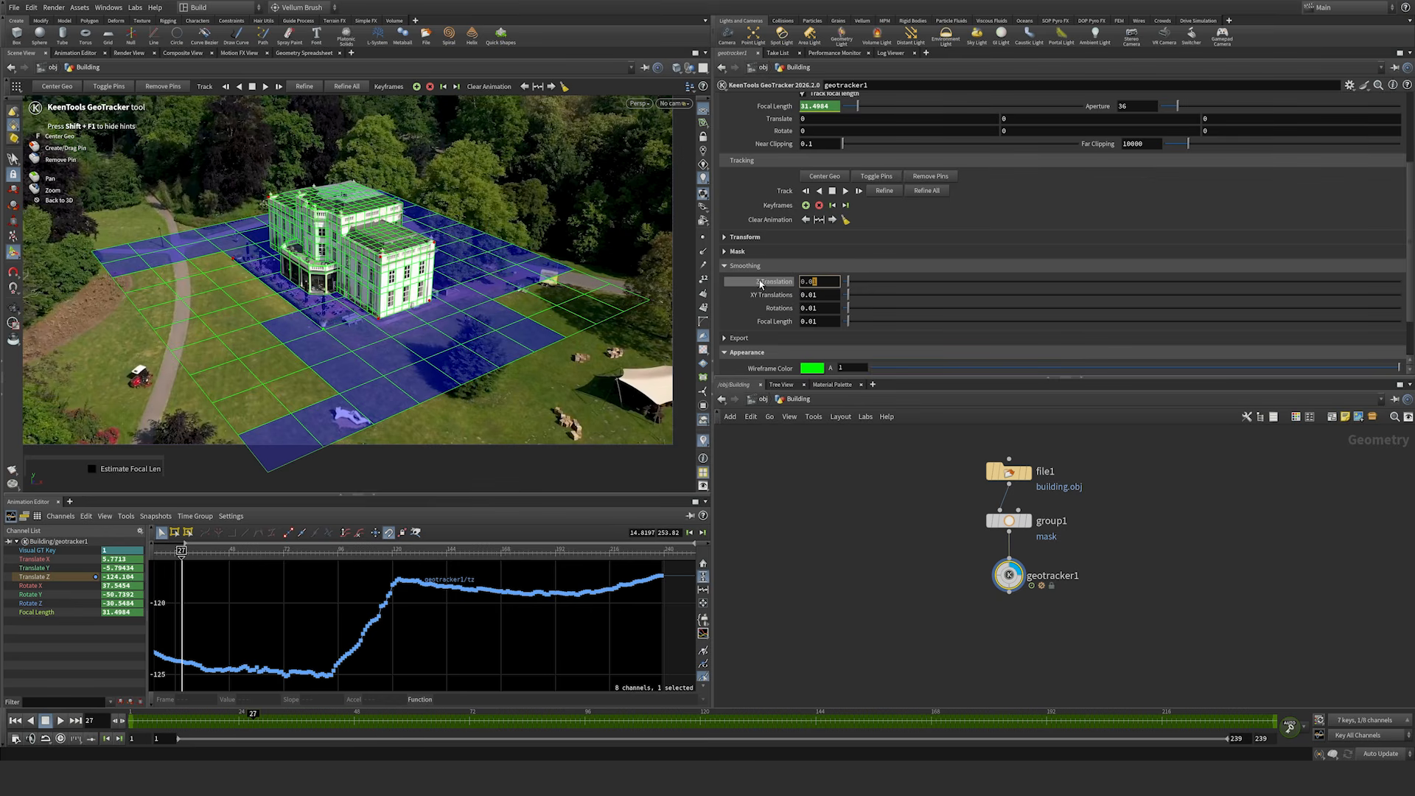
Step: Compare geotracker1's translation, rotation and focal length curves one by one, ending on Translate Z
{"action": "left_click", "coordinate": [52, 568]}
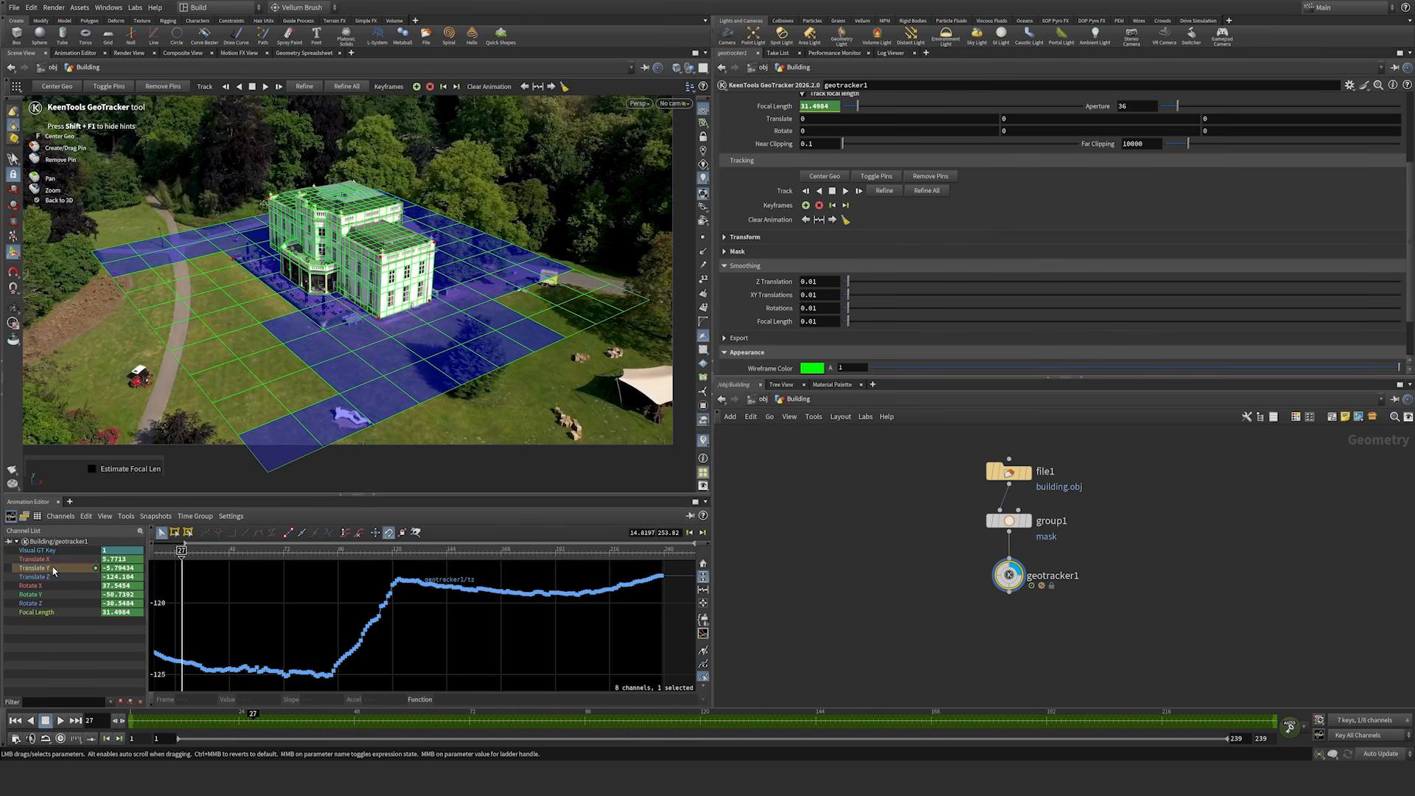
{"action": "left_click", "coordinate": [49, 559]}
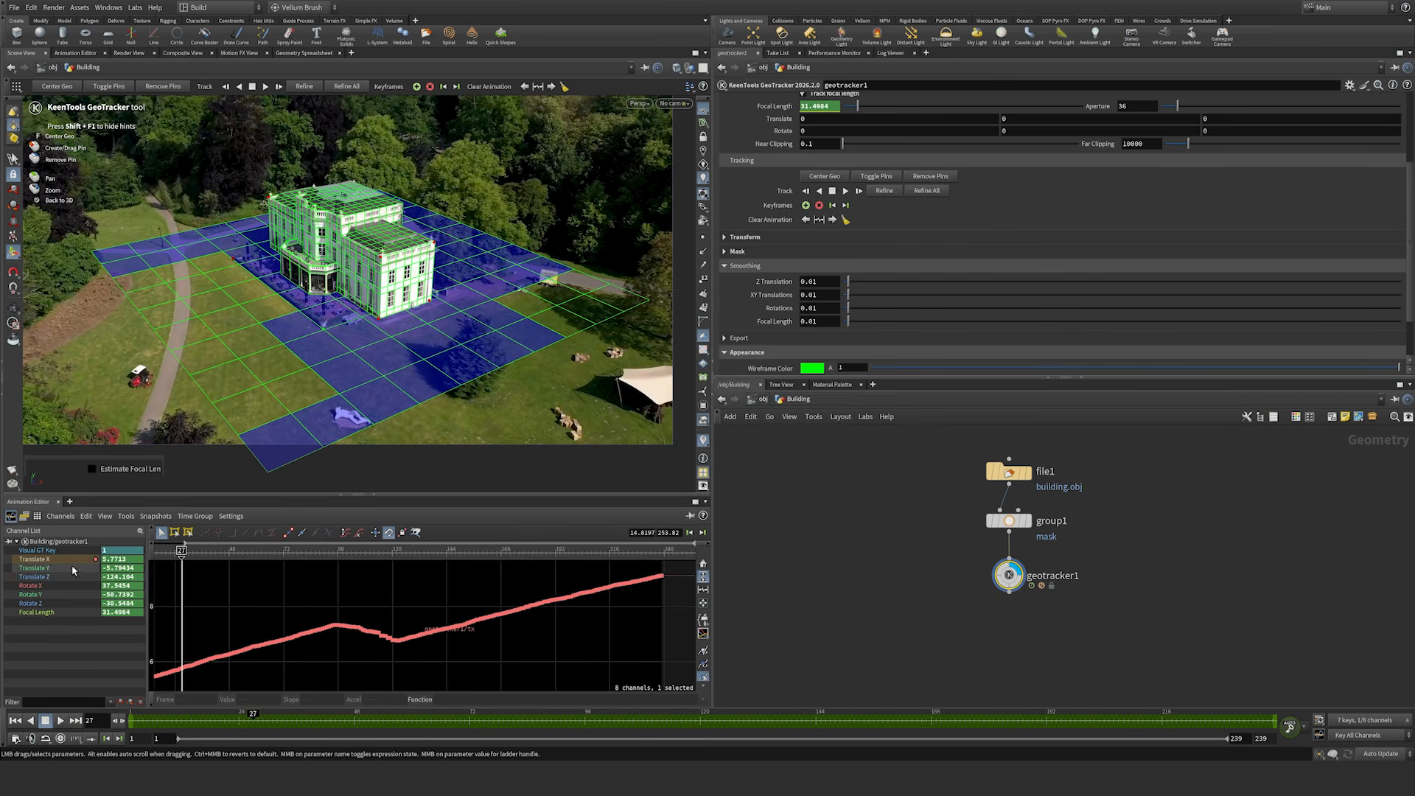
{"action": "left_click", "coordinate": [49, 568]}
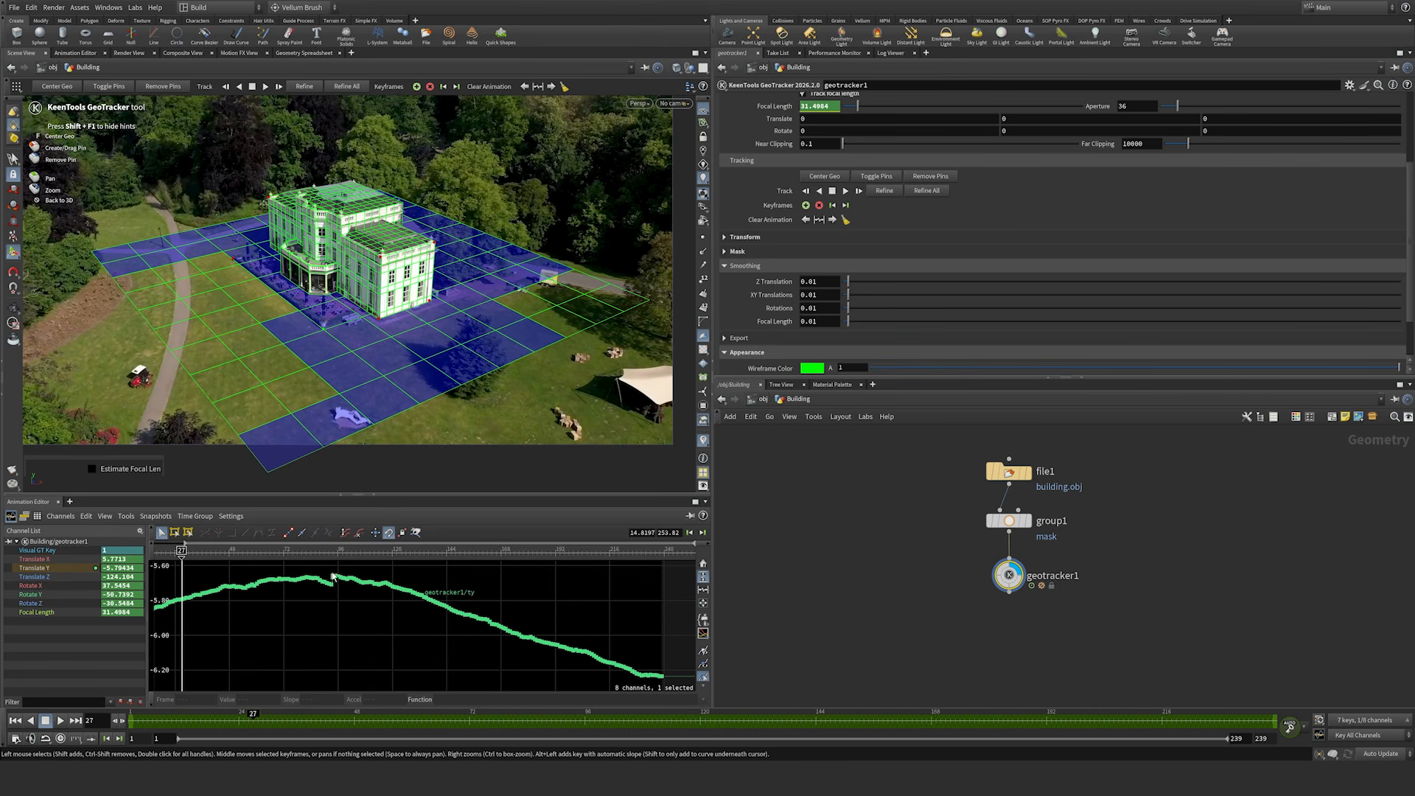
{"action": "left_click", "coordinate": [35, 577]}
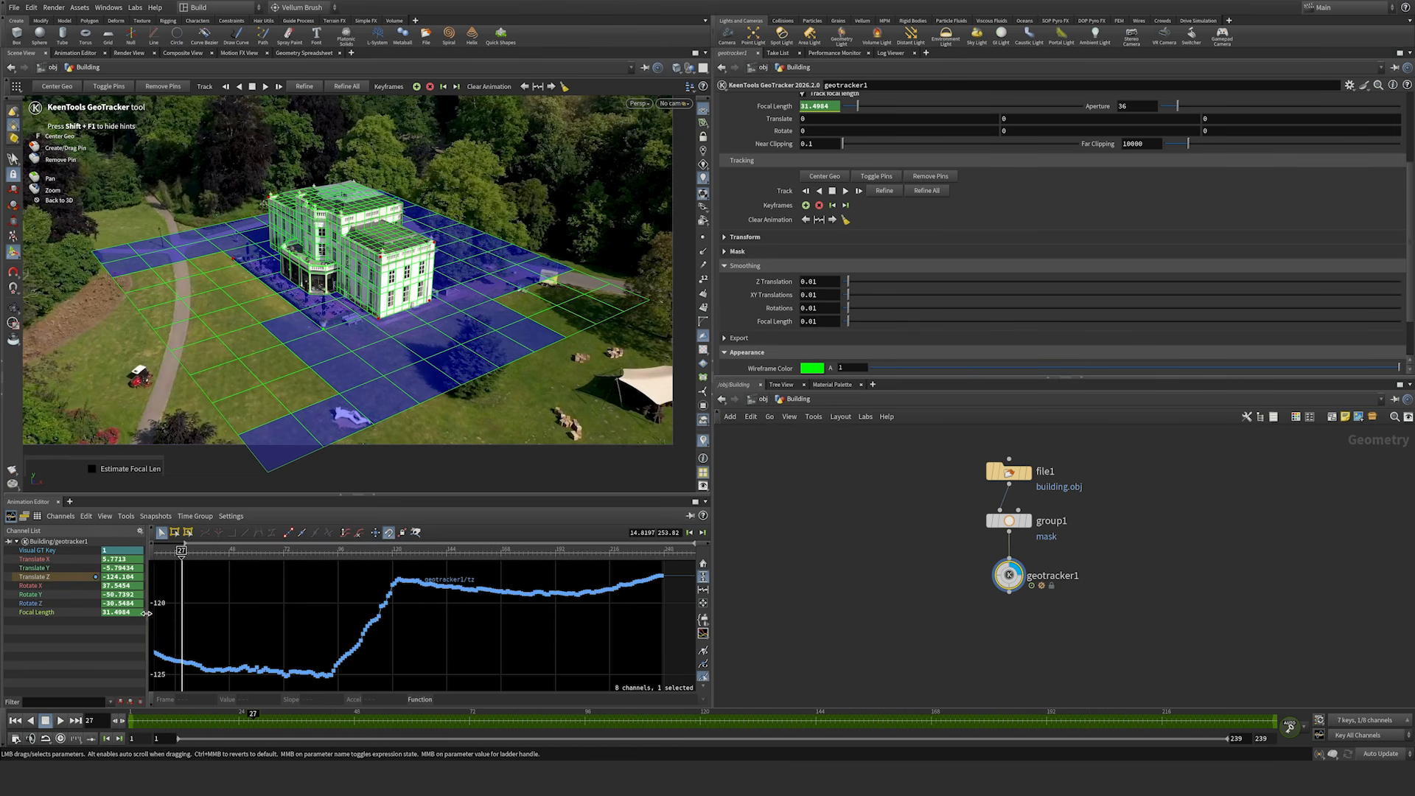
{"action": "left_click", "coordinate": [42, 585]}
{"action": "left_click", "coordinate": [44, 595]}
{"action": "left_click", "coordinate": [46, 603]}
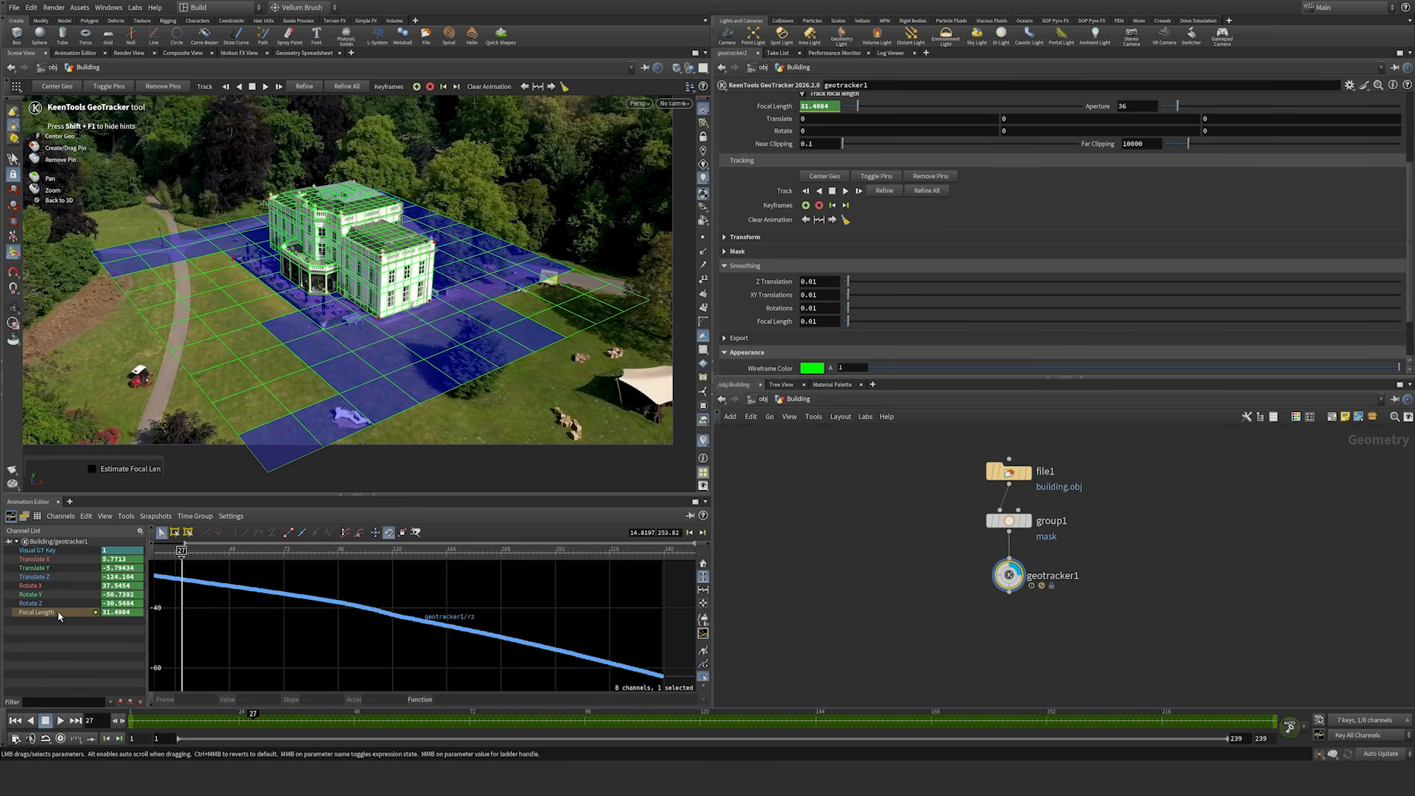
{"action": "left_click", "coordinate": [57, 613]}
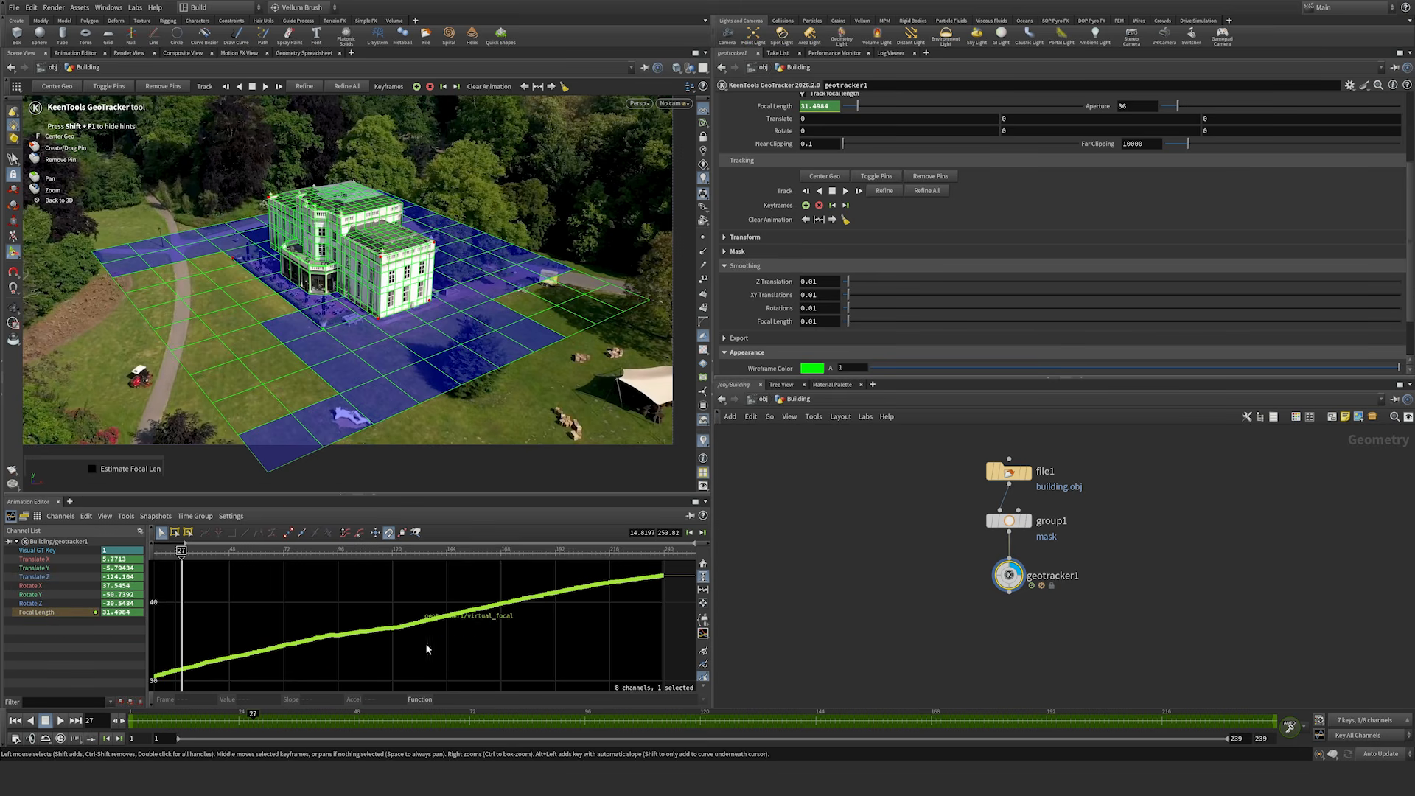
{"action": "left_click", "coordinate": [49, 578]}
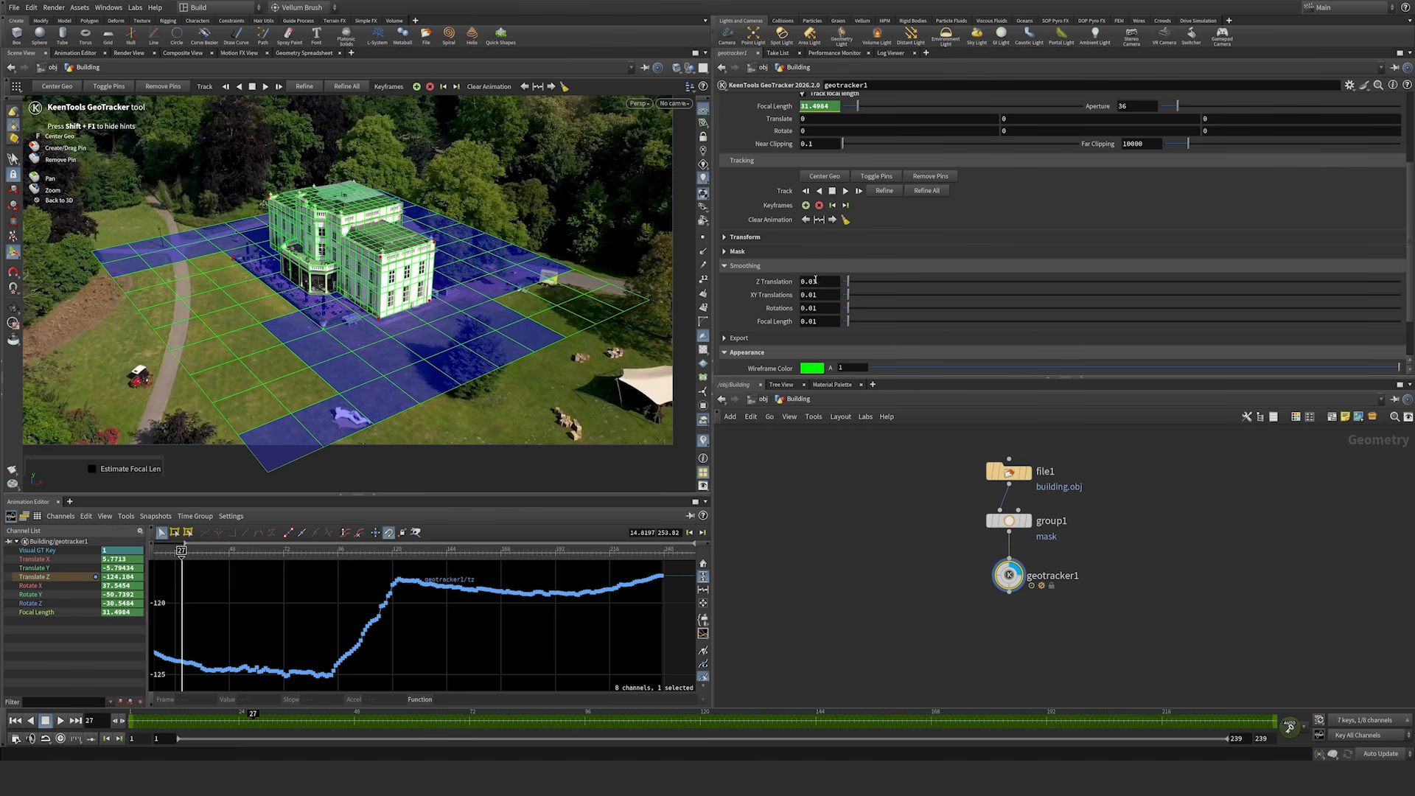
Step: Inspect the individual keys of the Focal Length curve up close for jitter
{"action": "left_click", "coordinate": [64, 612]}
{"action": "right_click_drag", "start_coordinate": [398, 646], "coordinate": [665, 623]}
{"action": "middle_click_drag", "start_coordinate": [305, 656], "coordinate": [534, 605]}
{"action": "middle_click_drag", "start_coordinate": [427, 618], "coordinate": [542, 596]}
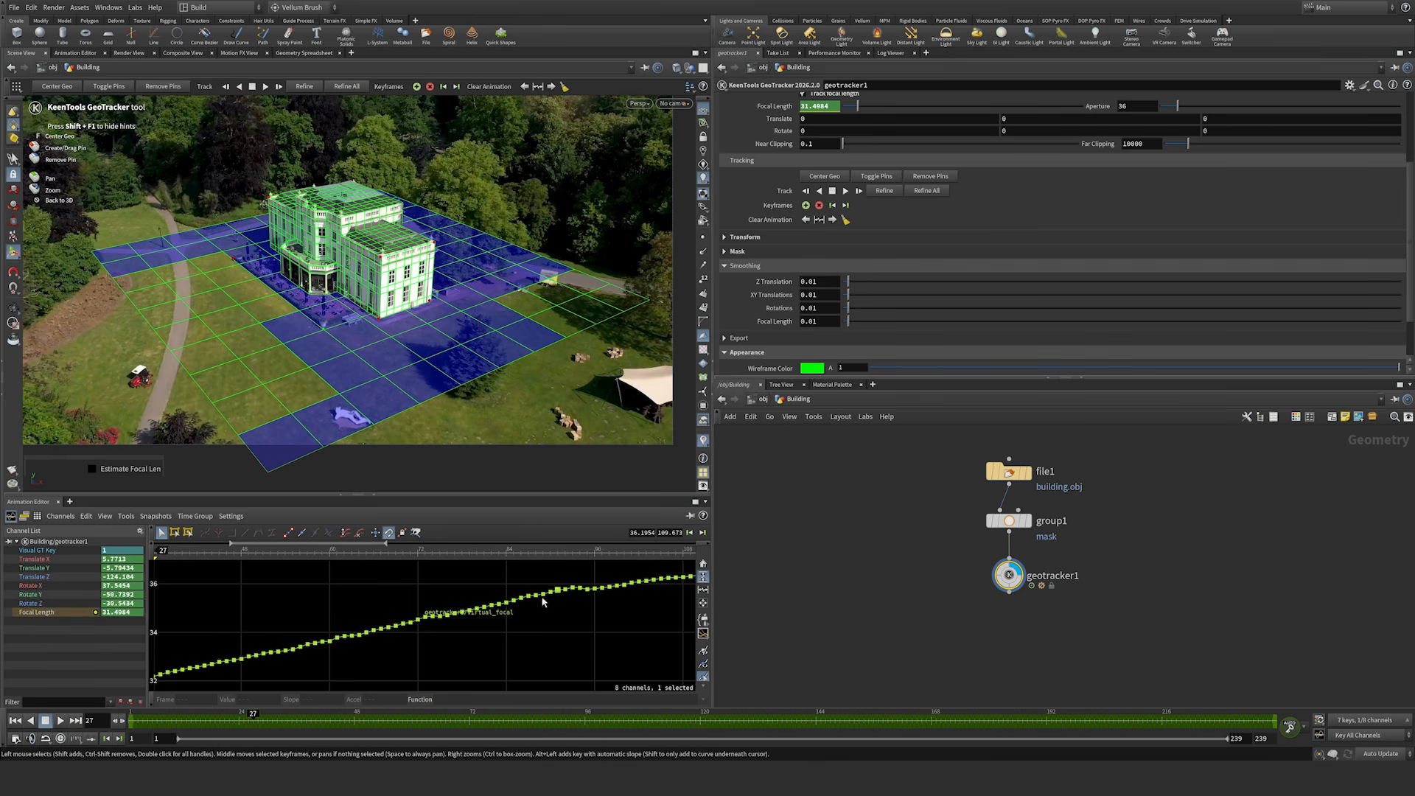
{"action": "middle_click_drag", "start_coordinate": [370, 616], "coordinate": [408, 617]}
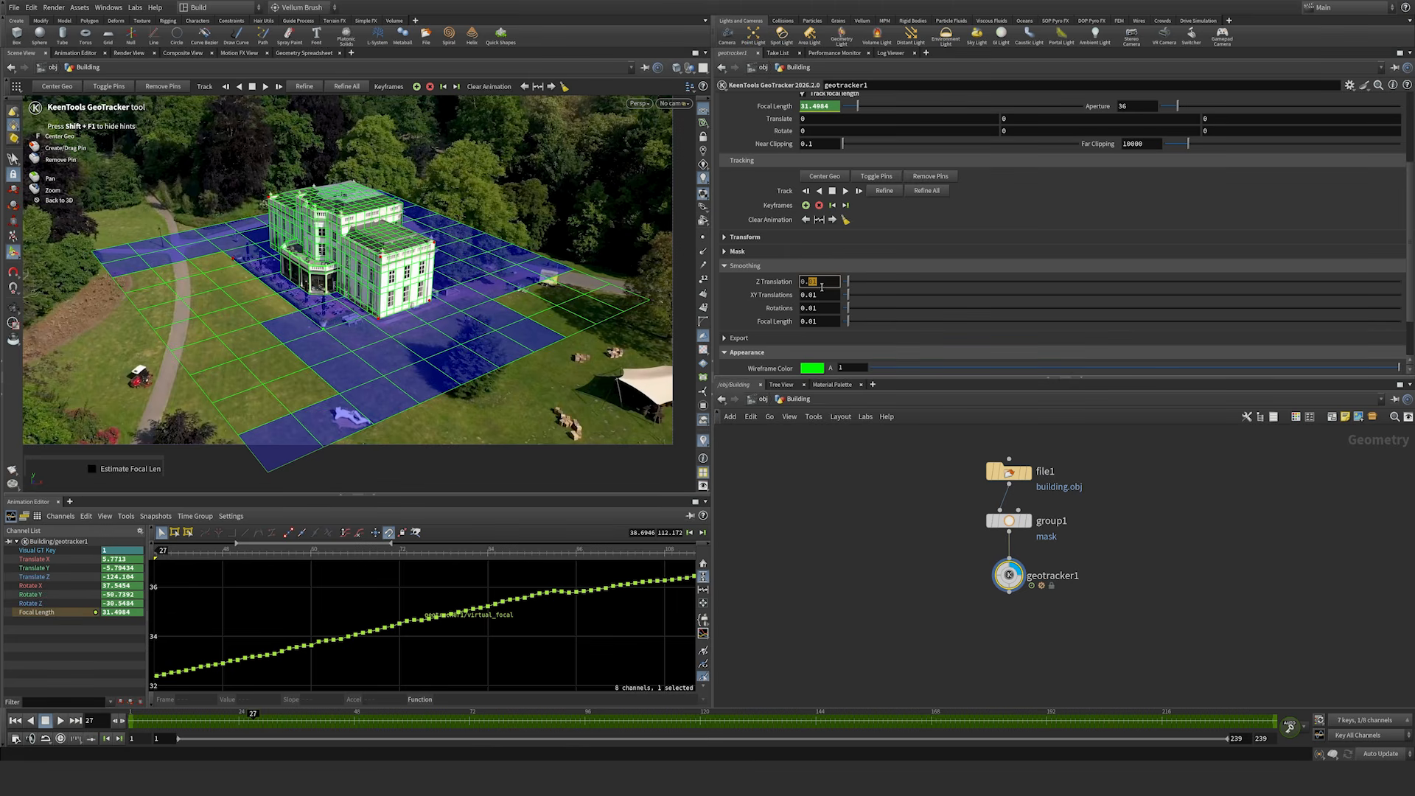
Step: Set the smoothing to 0.022 for Z Translation, 0.015 for XY Translations, 0.022 for Rotations and 0.02 for Focal Length
{"action": "type", "text": "0"}
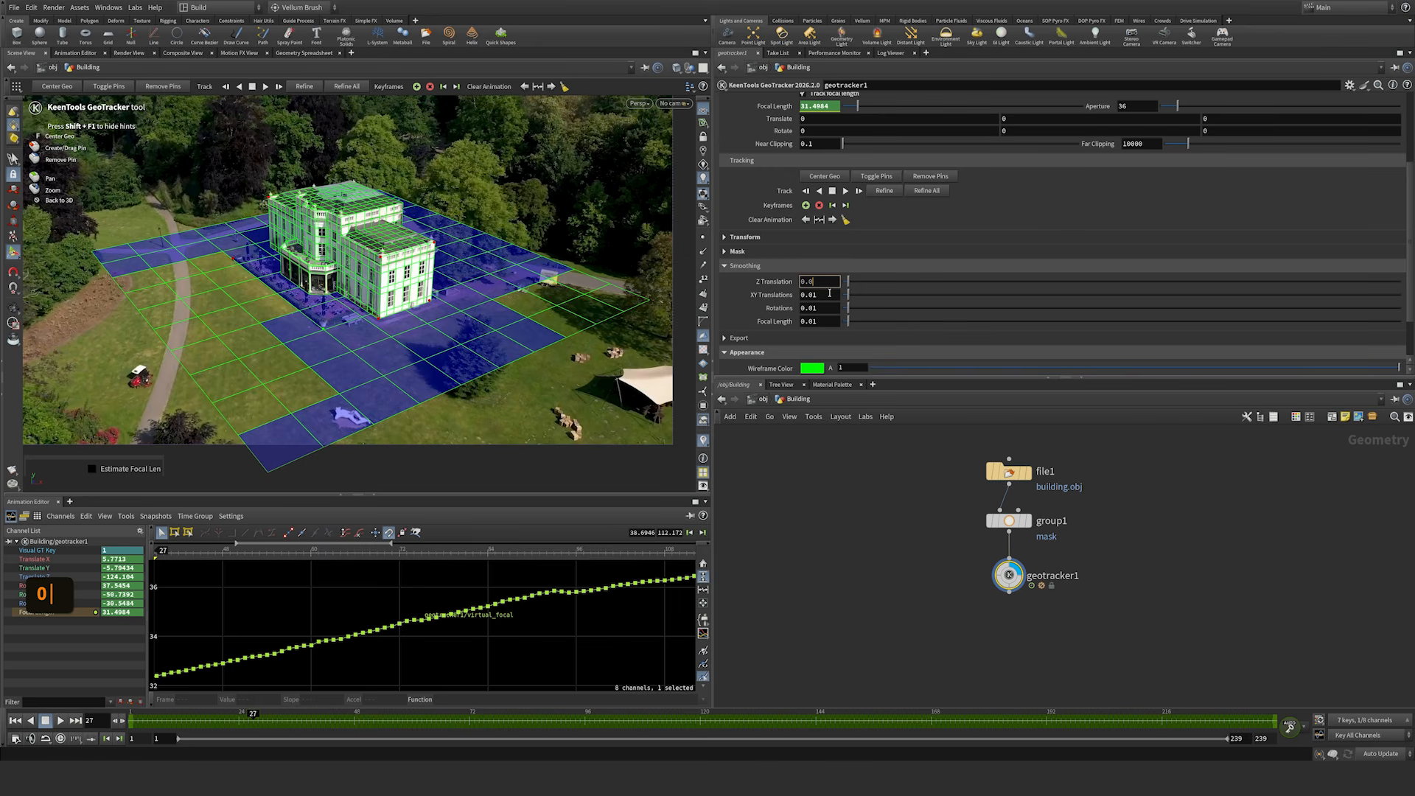
{"action": "type", "text": "22"}
{"action": "left_click_drag", "start_coordinate": [815, 296], "coordinate": [834, 297]}
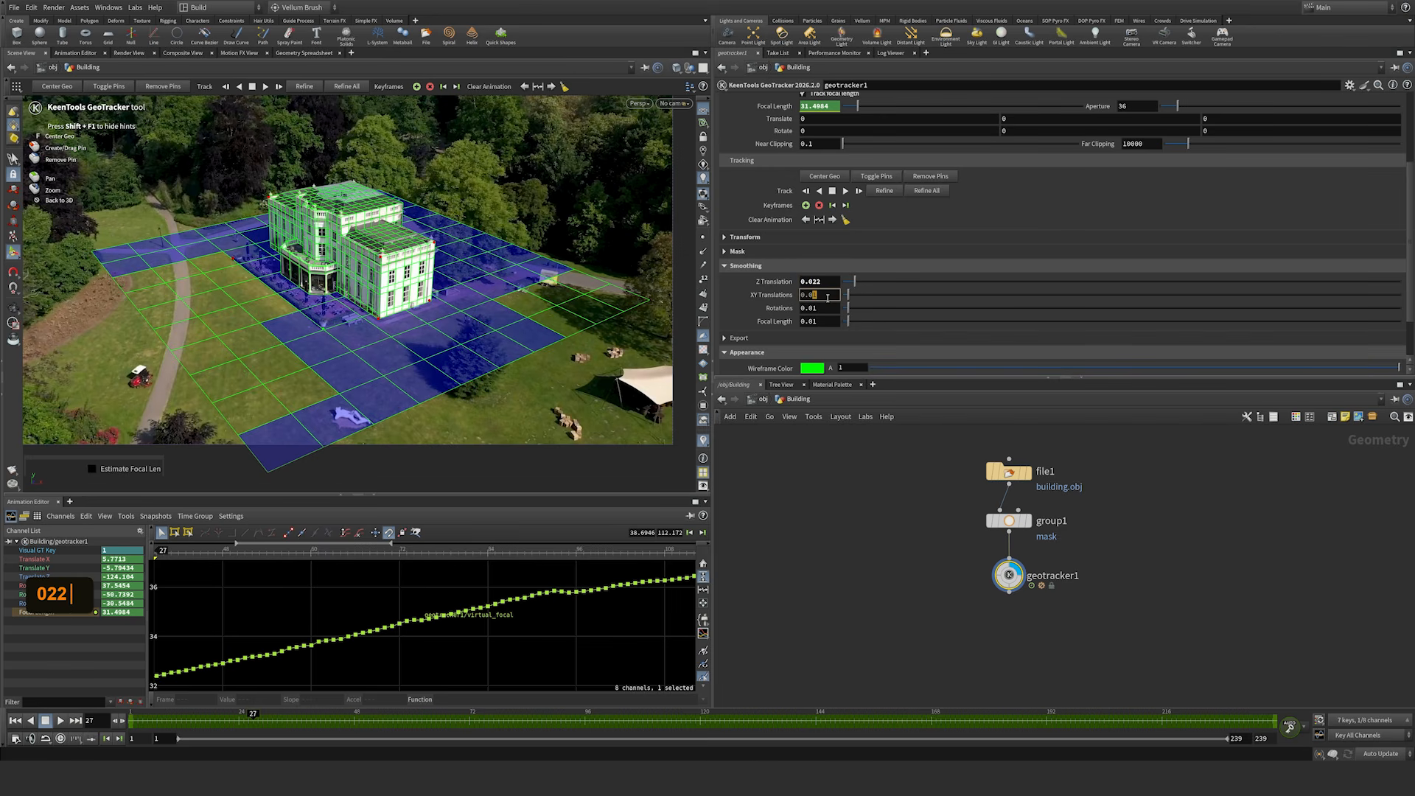
{"action": "type", "text": "15"}
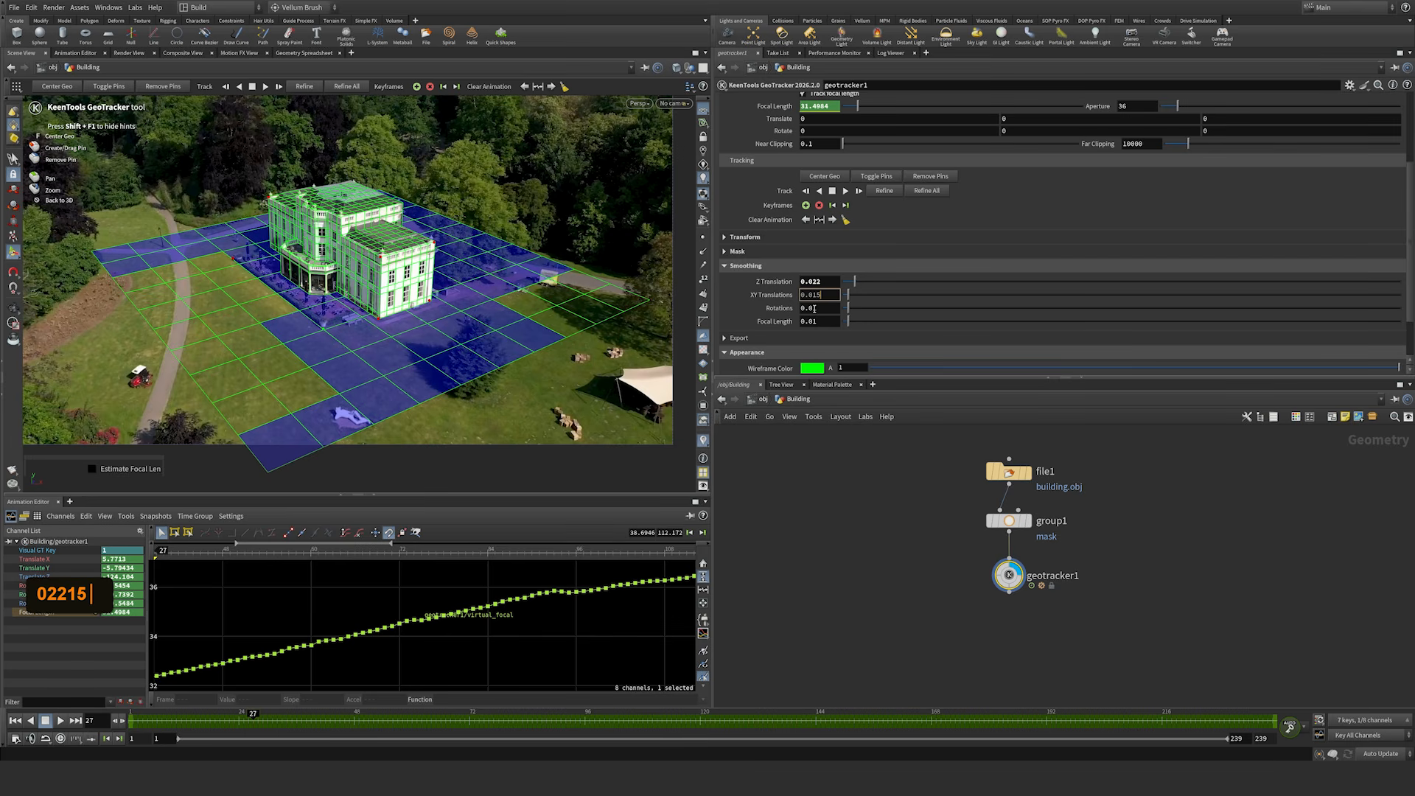
{"action": "left_click_drag", "start_coordinate": [813, 309], "coordinate": [831, 308]}
{"action": "type", "text": "22"}
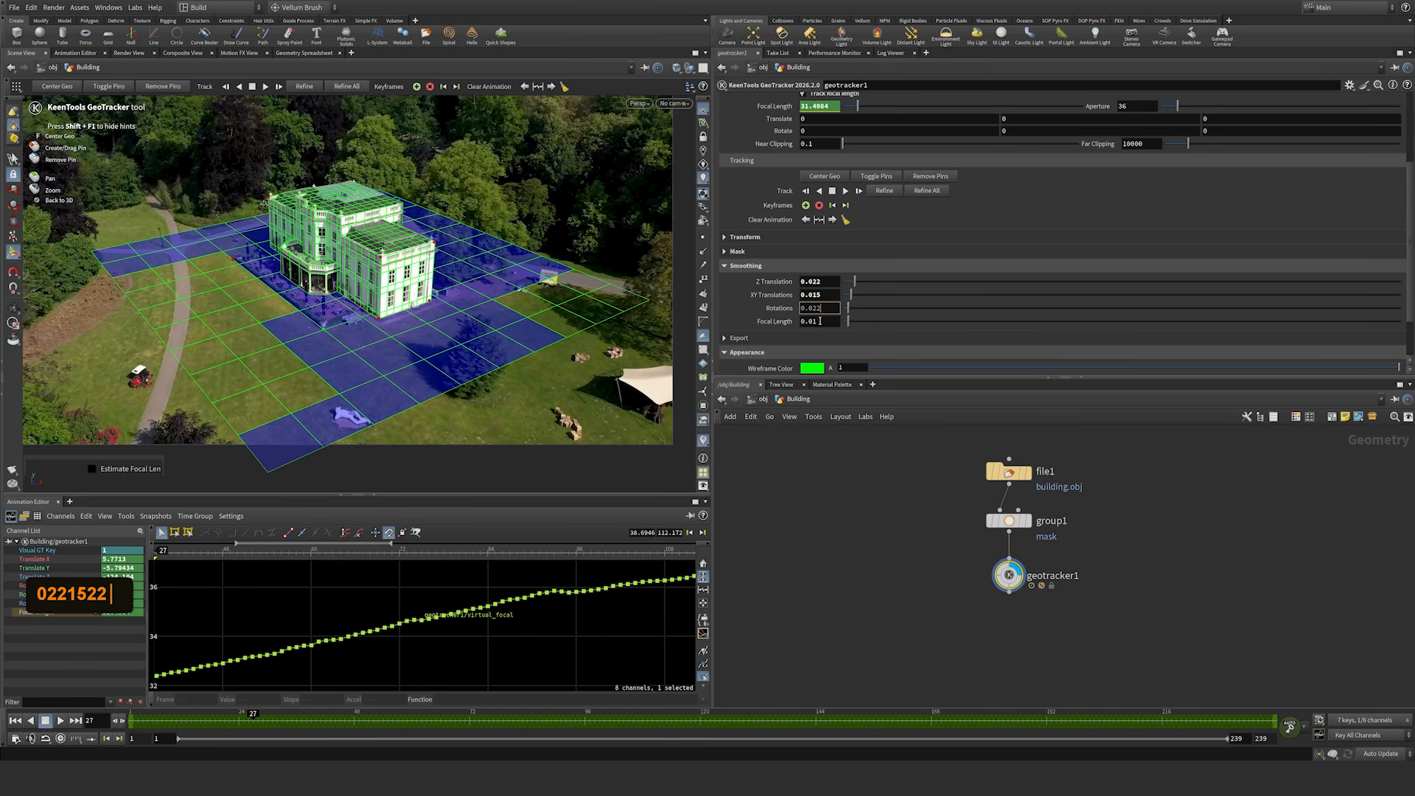
{"action": "left_click_drag", "start_coordinate": [813, 322], "coordinate": [829, 322]}
{"action": "type", "text": "2"}
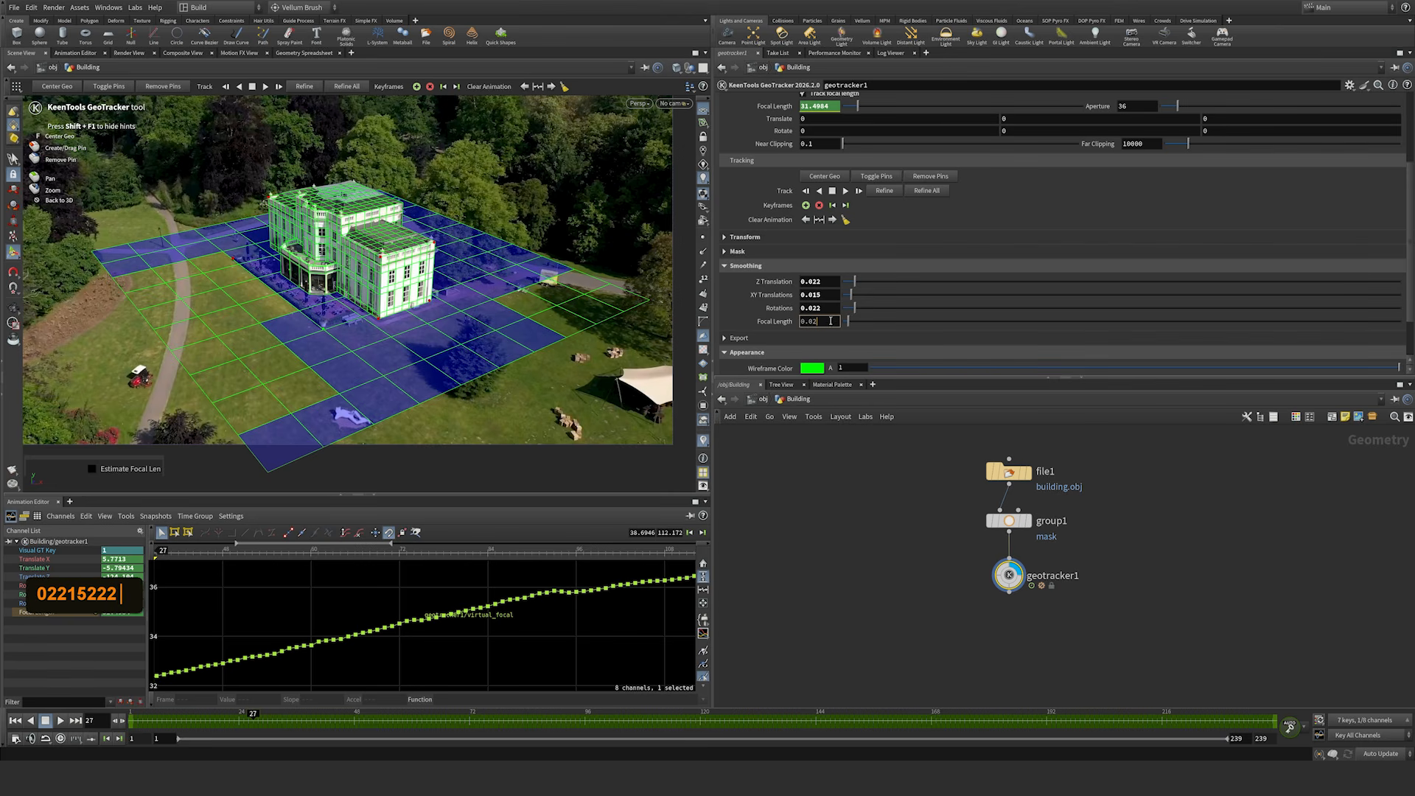
{"action": "left_click", "coordinate": [830, 310]}
{"action": "left_click", "coordinate": [824, 294]}
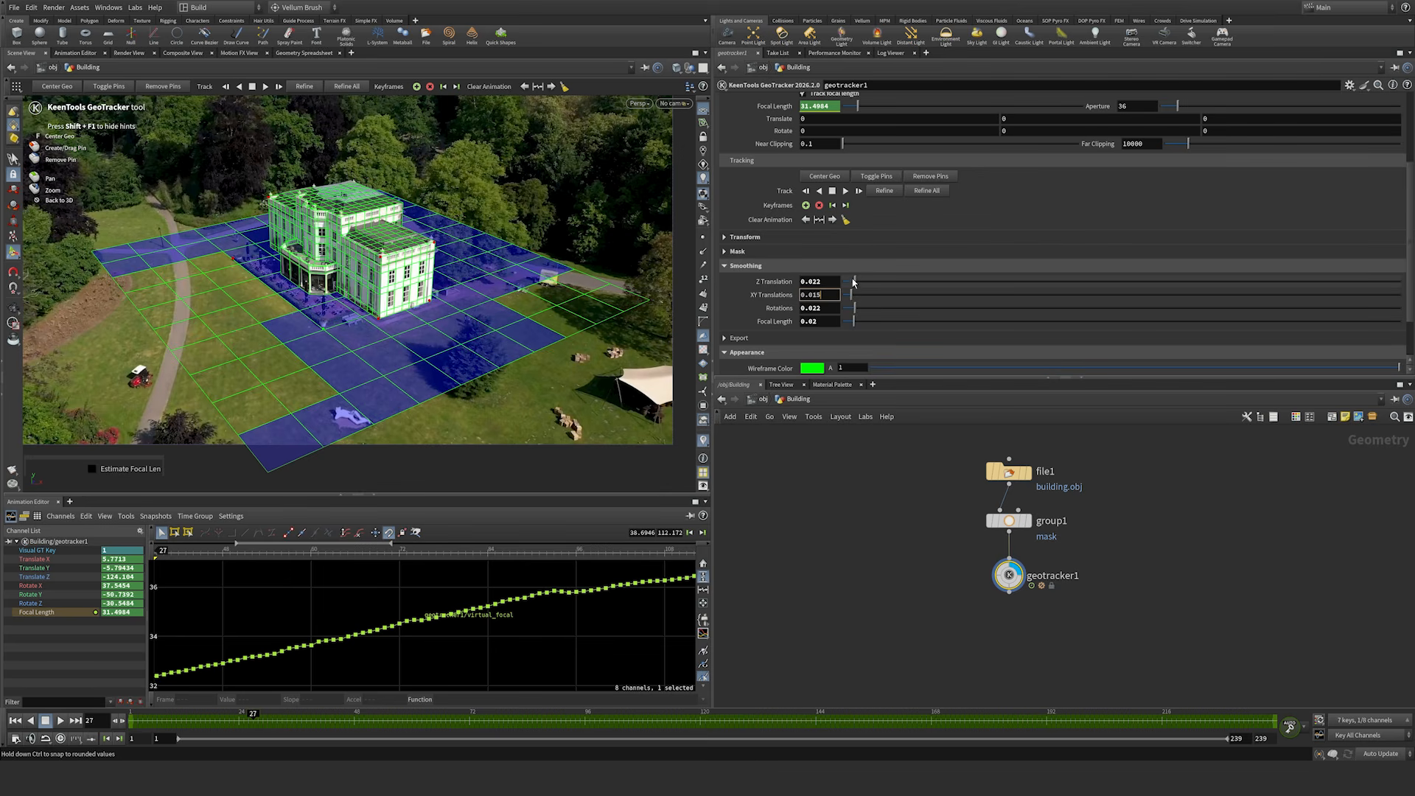
Step: Try the Z Translation smoothing at its maximum of 1 and set it back to 0.022
{"action": "left_click_drag", "start_coordinate": [856, 281], "coordinate": [1402, 284]}
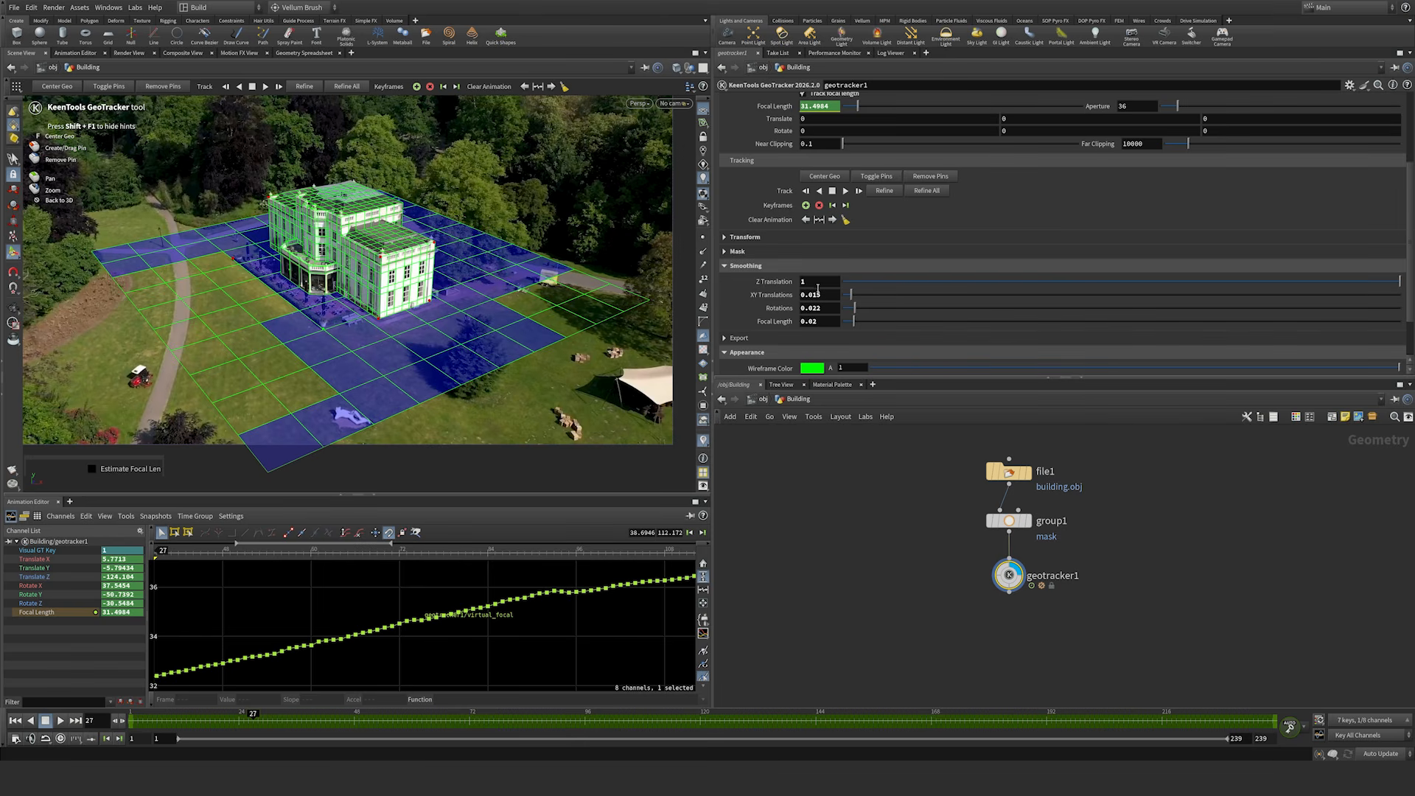
{"action": "left_click", "coordinate": [820, 285]}
{"action": "type", "text": "0.022"}
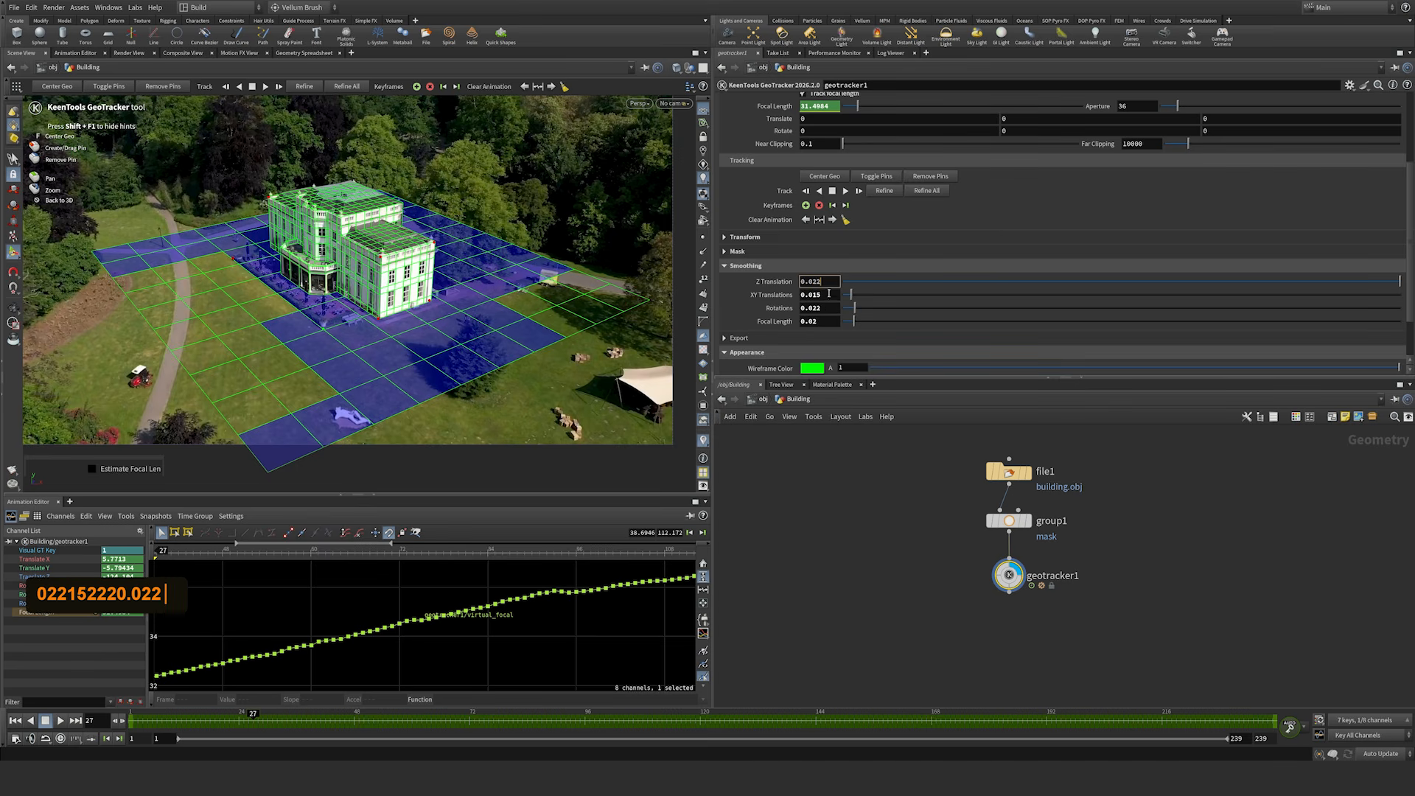
{"action": "left_click", "coordinate": [827, 295]}
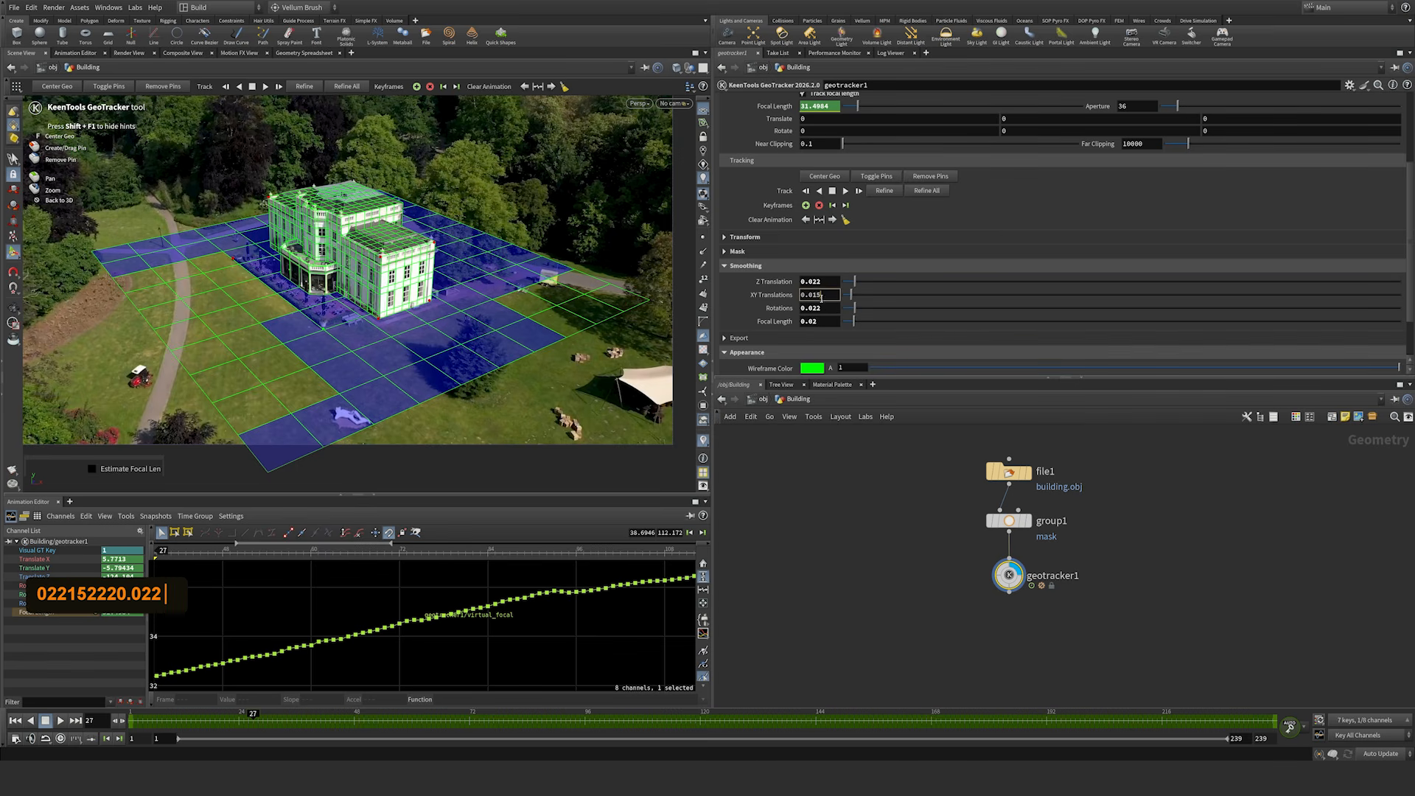
Step: Reselect the geotracker1 node and refine the track at frame 27 with the new smoothing values
{"action": "left_click", "coordinate": [865, 521]}
{"action": "left_click", "coordinate": [1006, 577]}
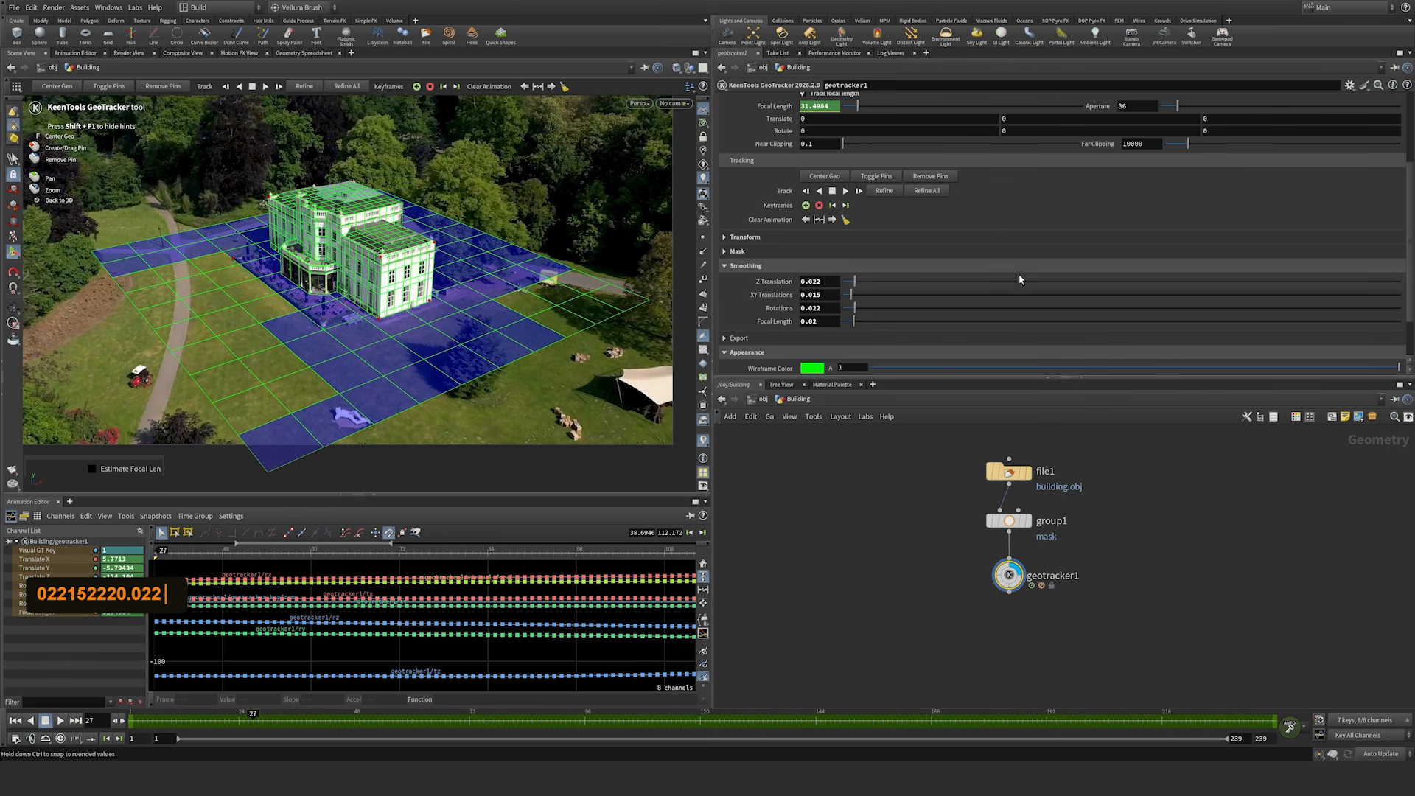
{"action": "left_click", "coordinate": [884, 191]}
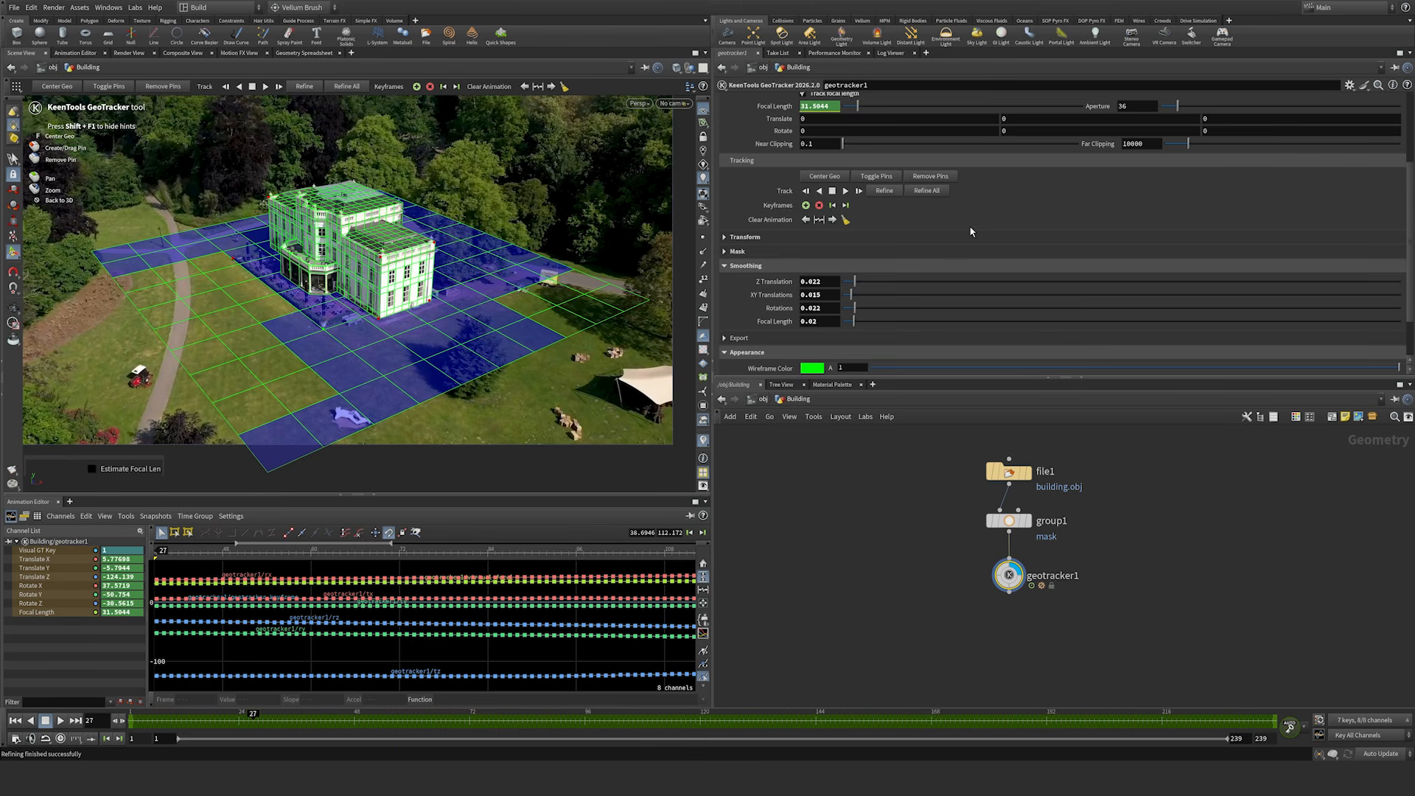
Step: Go to frame 1 and examine the refined Translate Z, Translate Y, Translate X and Focal Length curves
{"action": "left_click_drag", "start_coordinate": [163, 726], "coordinate": [131, 720]}
{"action": "left_click", "coordinate": [40, 577]}
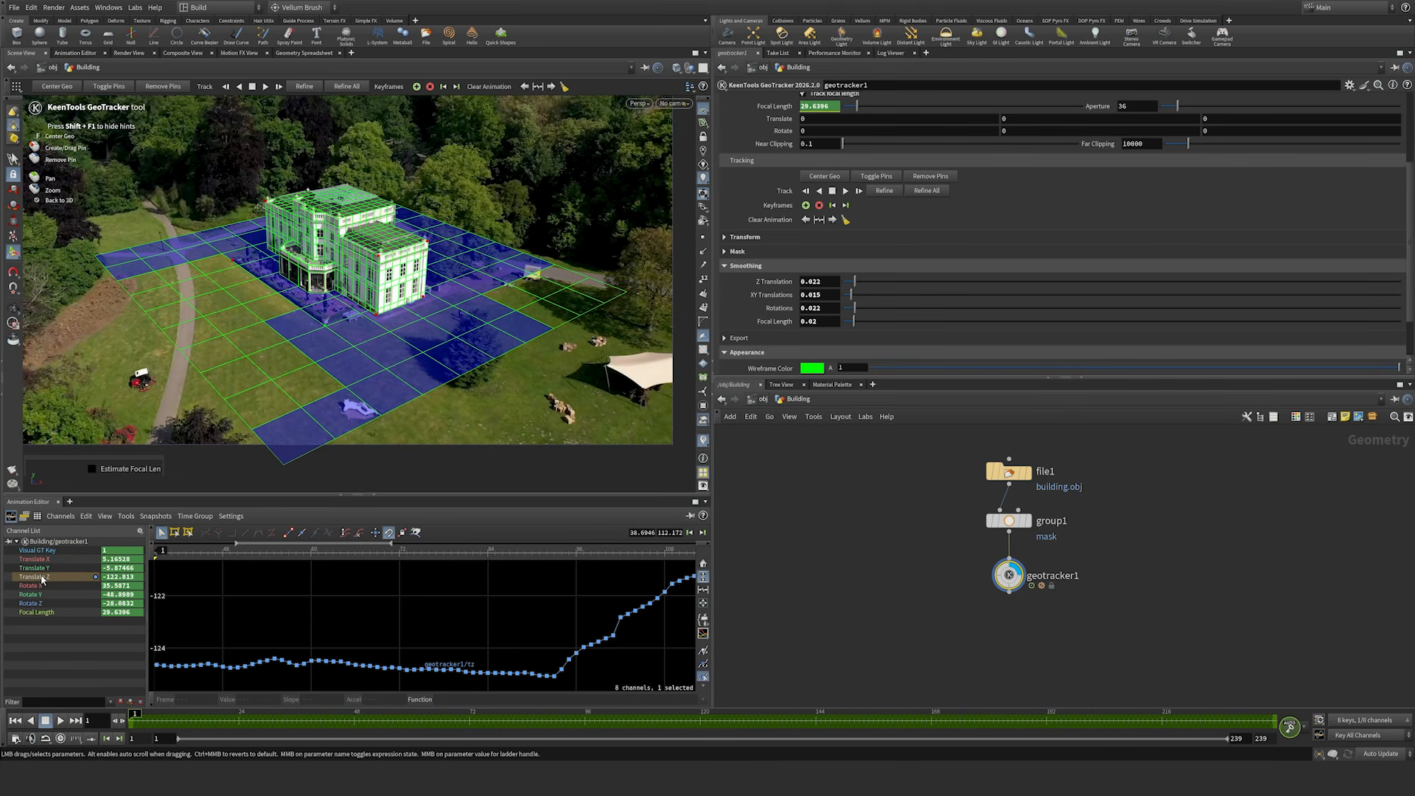
{"action": "right_click_drag", "start_coordinate": [274, 609], "coordinate": [236, 627]}
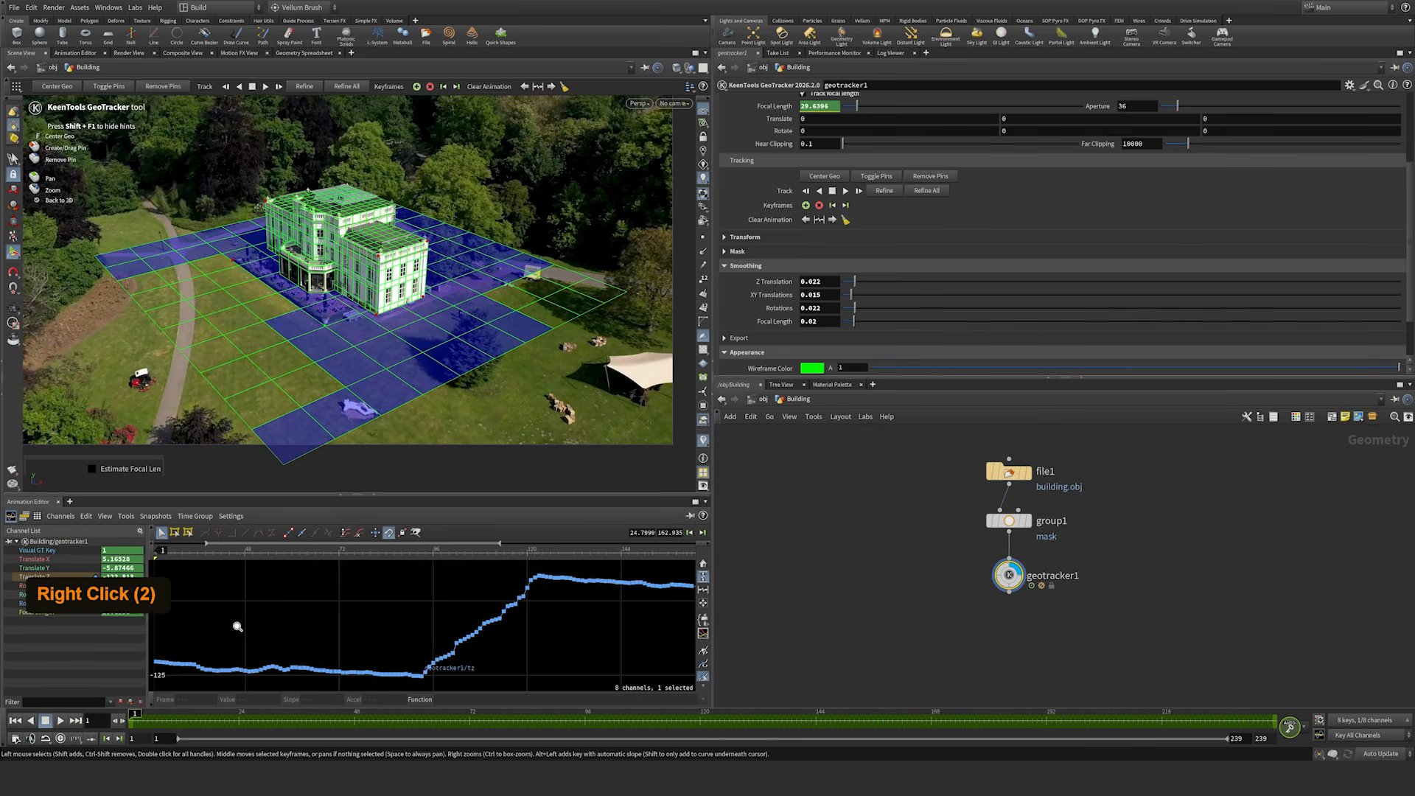
{"action": "left_click", "coordinate": [45, 569]}
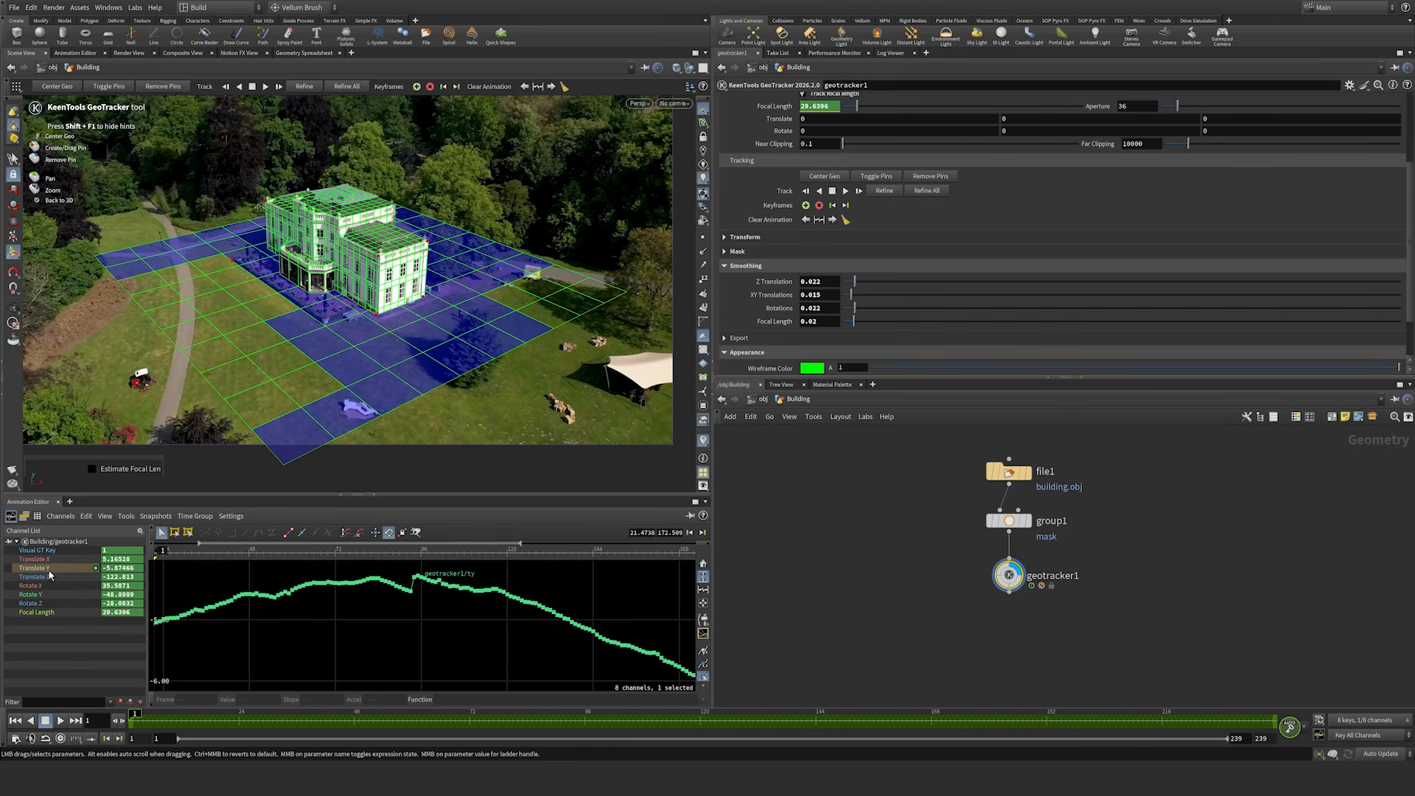
{"action": "left_click", "coordinate": [45, 559]}
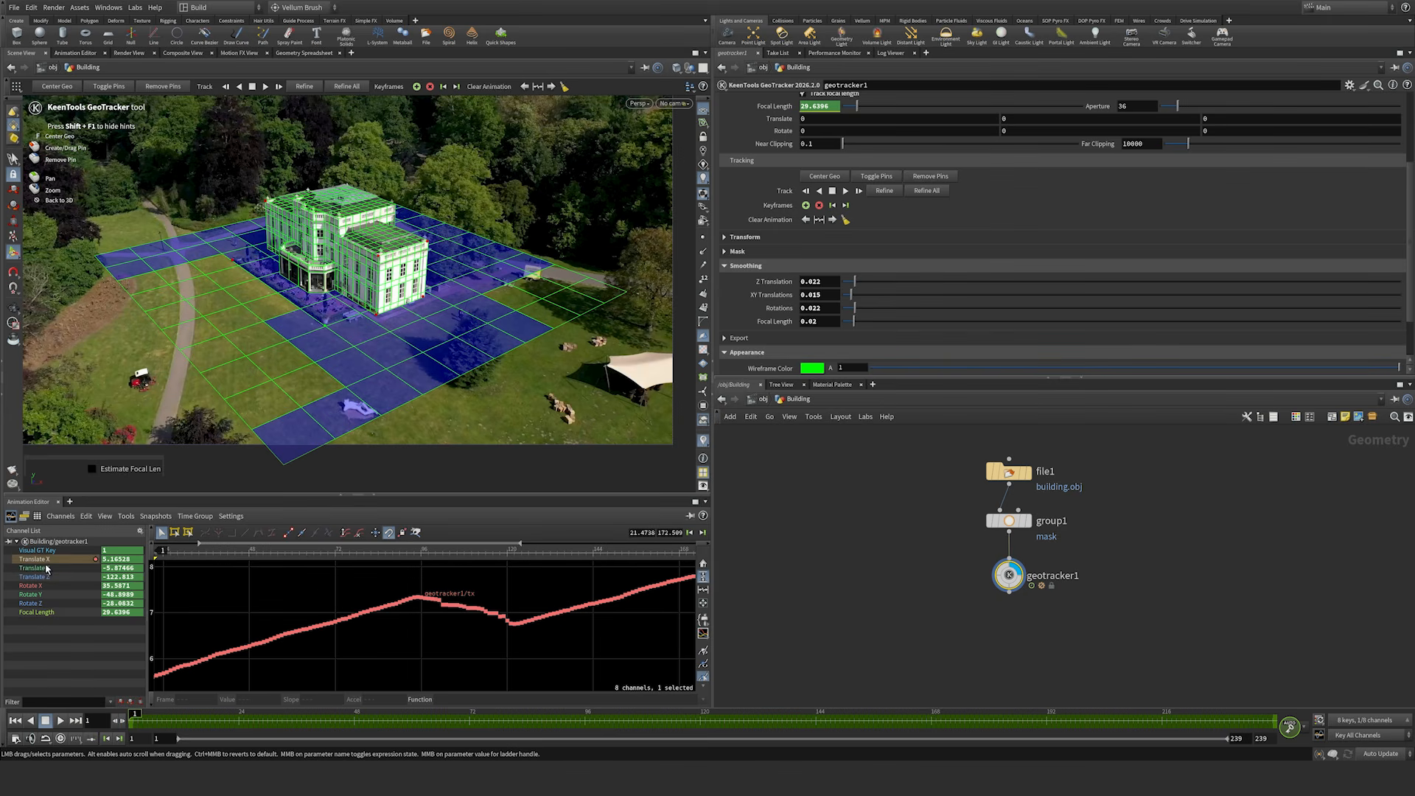
{"action": "left_click", "coordinate": [56, 612]}
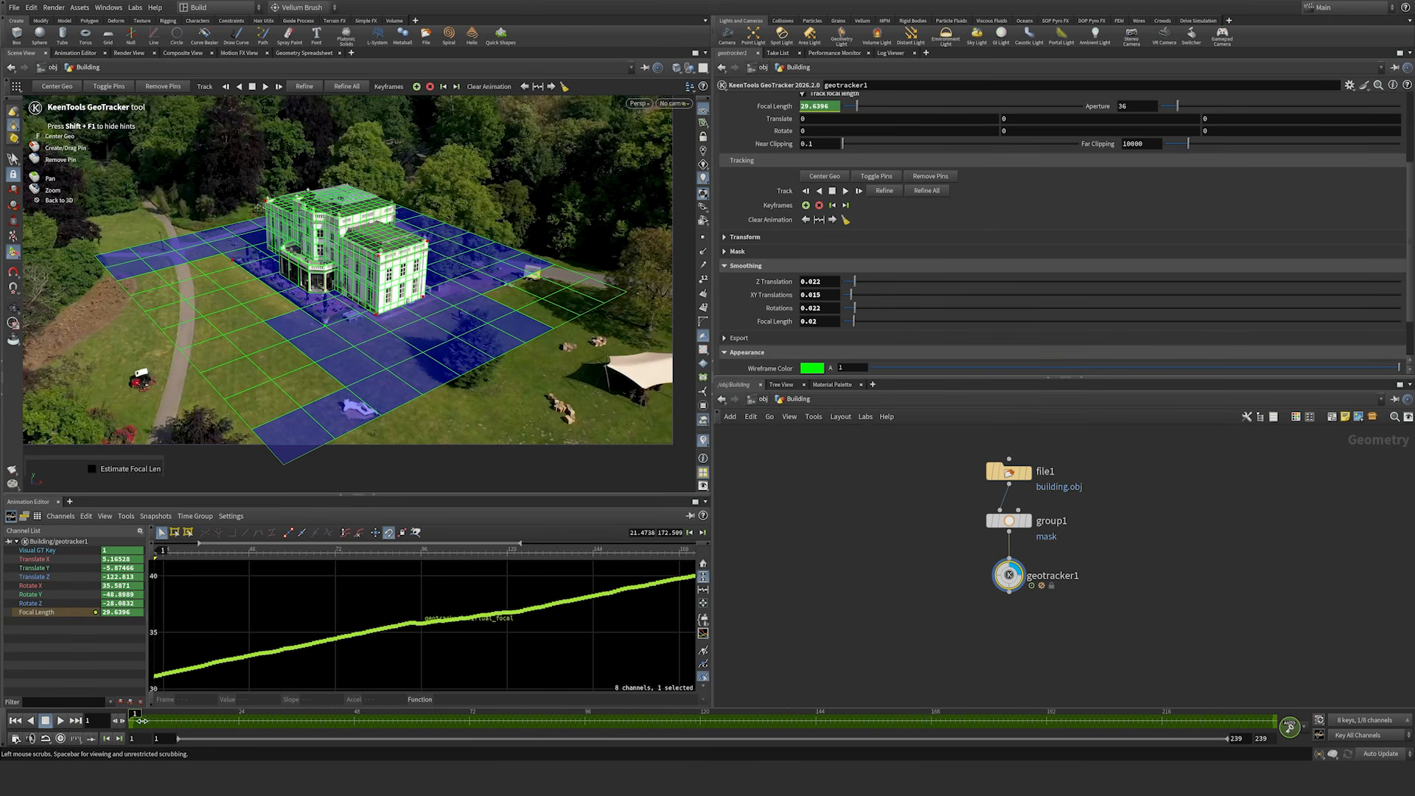
Step: Play the refined track from frame 1 and scrub back to frame 89 to check the building's alignment
{"action": "left_click_drag", "start_coordinate": [135, 720], "coordinate": [204, 720]}
{"action": "key", "text": "Up"}
{"action": "key", "text": "Up"}
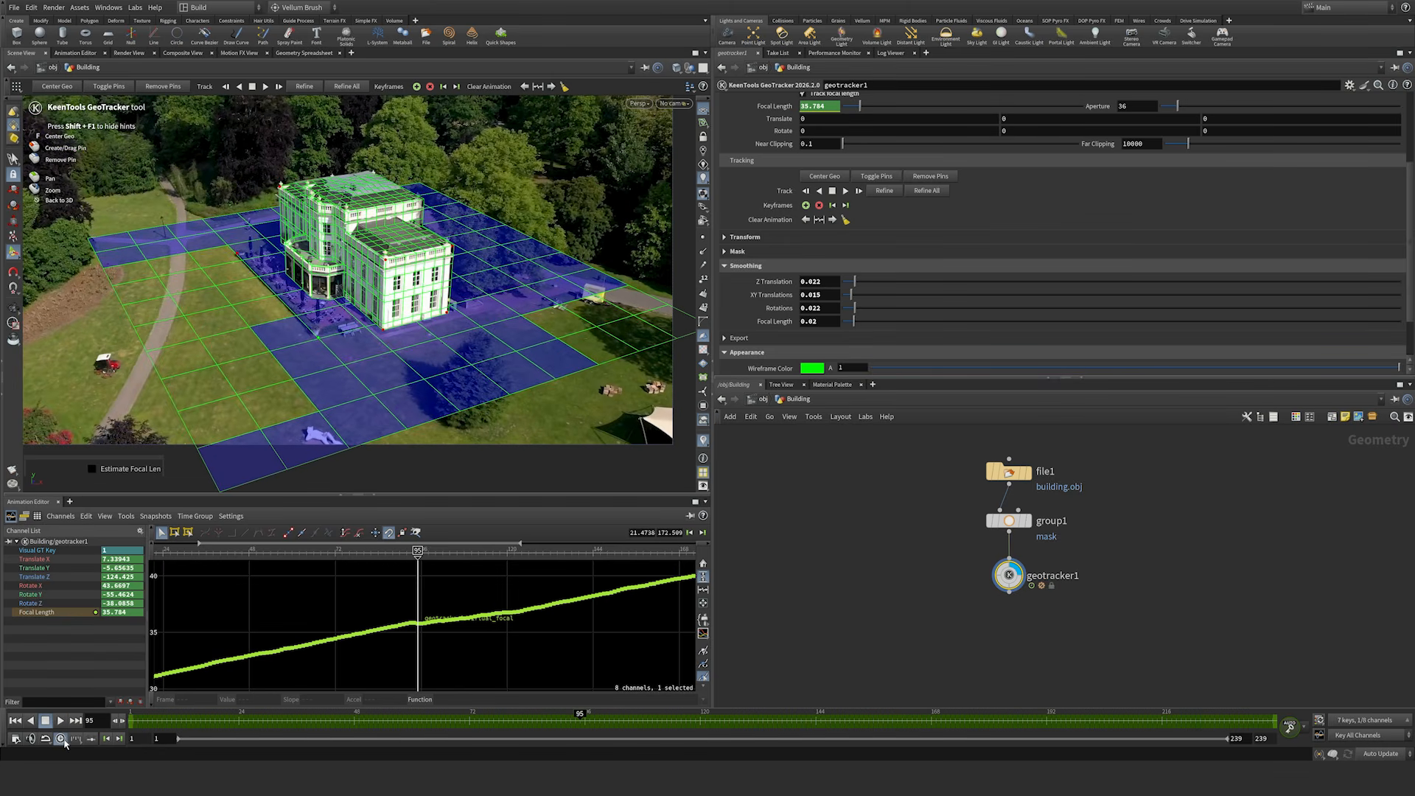
{"action": "left_click_drag", "start_coordinate": [173, 722], "coordinate": [121, 721]}
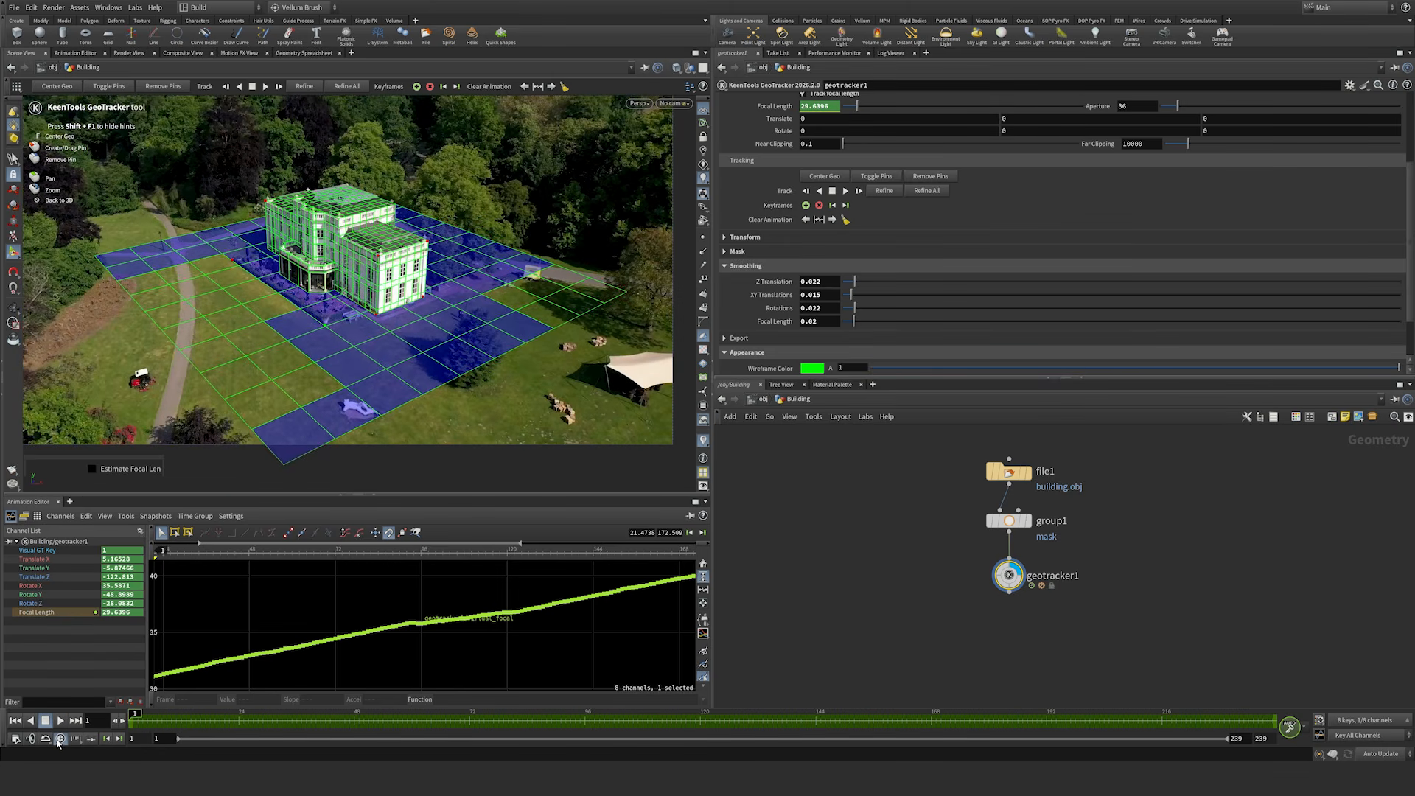
{"action": "key", "text": "Up"}
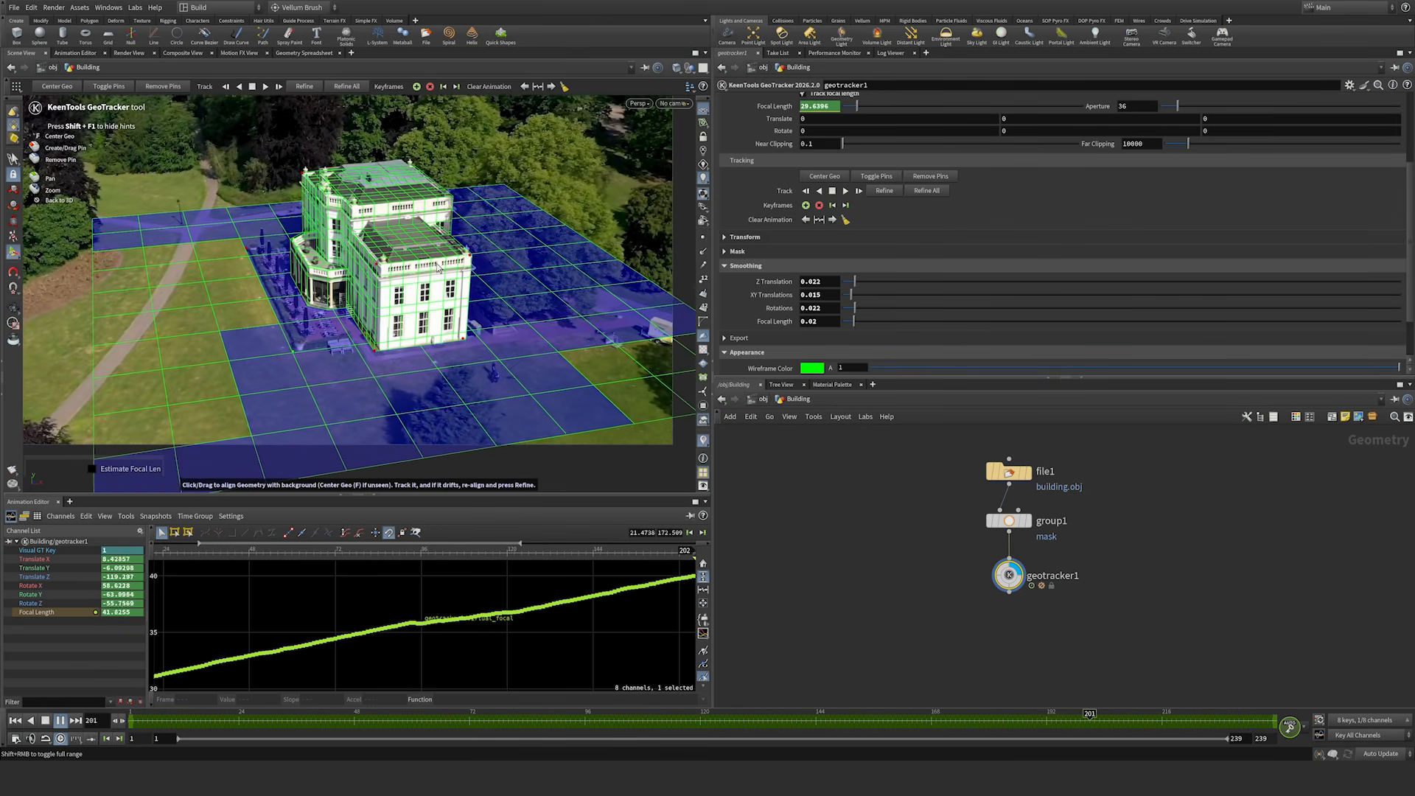
{"action": "key", "text": "Up"}
{"action": "left_click_drag", "start_coordinate": [1133, 728], "coordinate": [553, 744]}
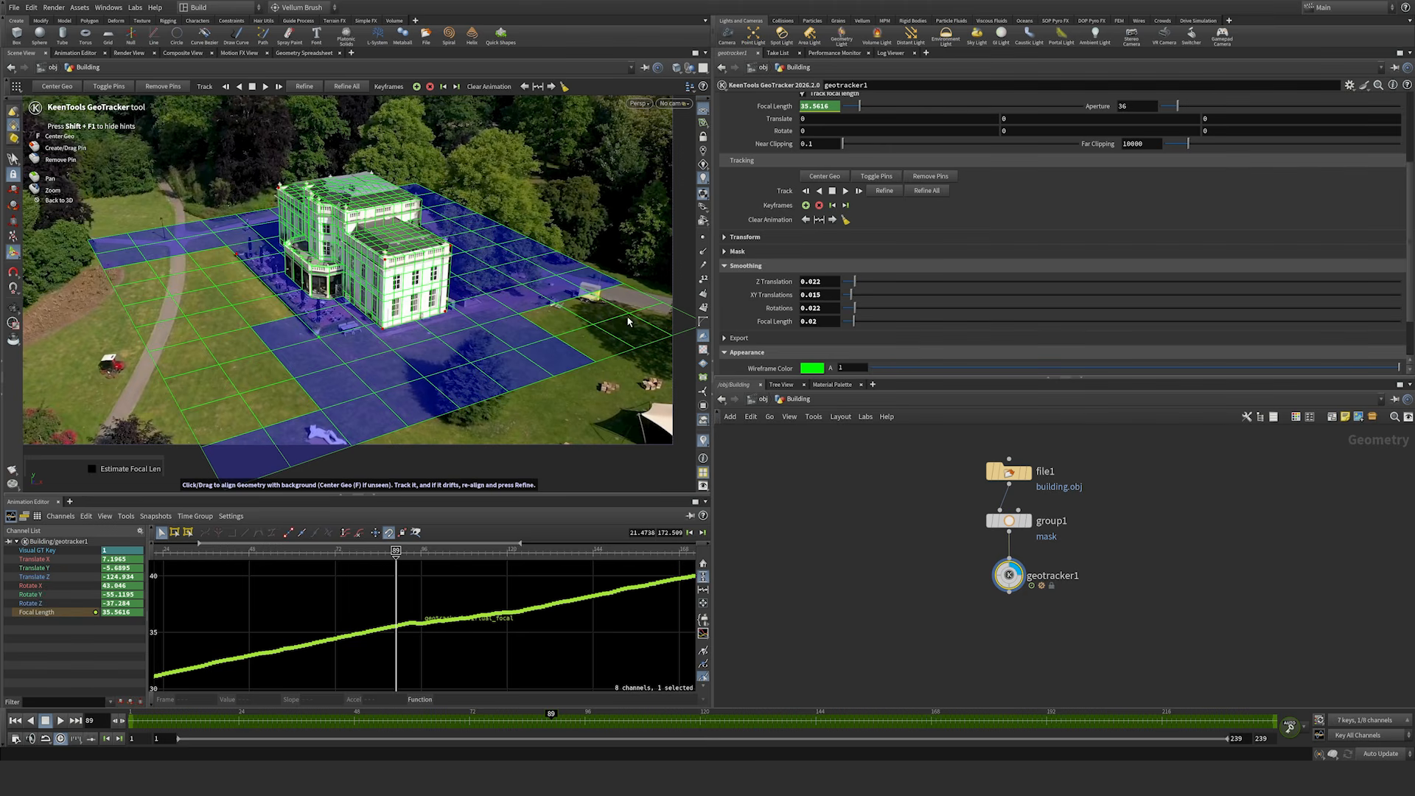
Step: Scrub to frame 96, leave the tracker view and start reselecting the Base Group primitives of the group1 mask node
{"action": "left_click", "coordinate": [569, 719]}
{"action": "mouse_move", "coordinate": [571, 718]}
{"action": "left_mouse_down"}
{"action": "mouse_move", "coordinate": [514, 720]}
{"action": "mouse_move", "coordinate": [680, 725]}
{"action": "mouse_move", "coordinate": [585, 721]}
{"action": "left_mouse_up"}
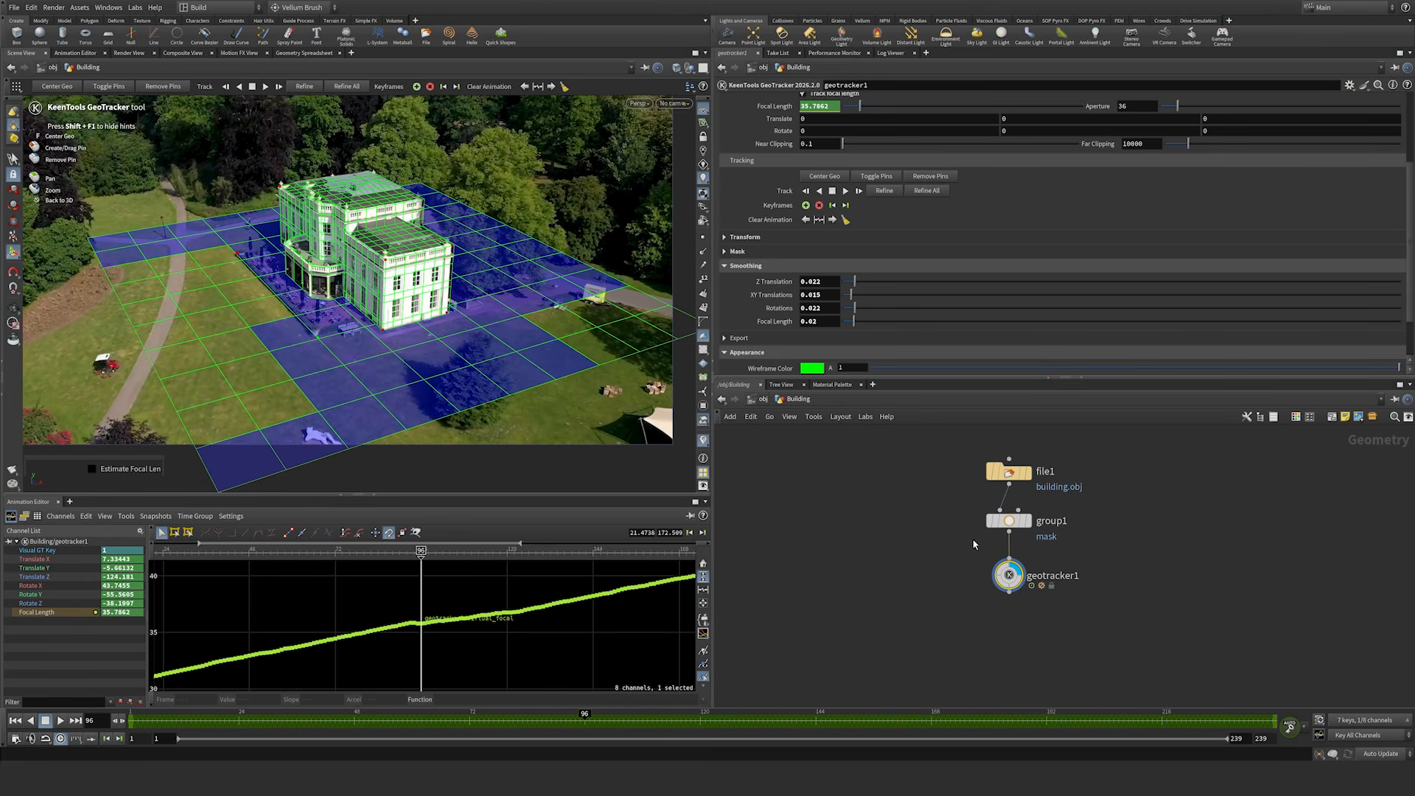
{"action": "key", "text": "Escape"}
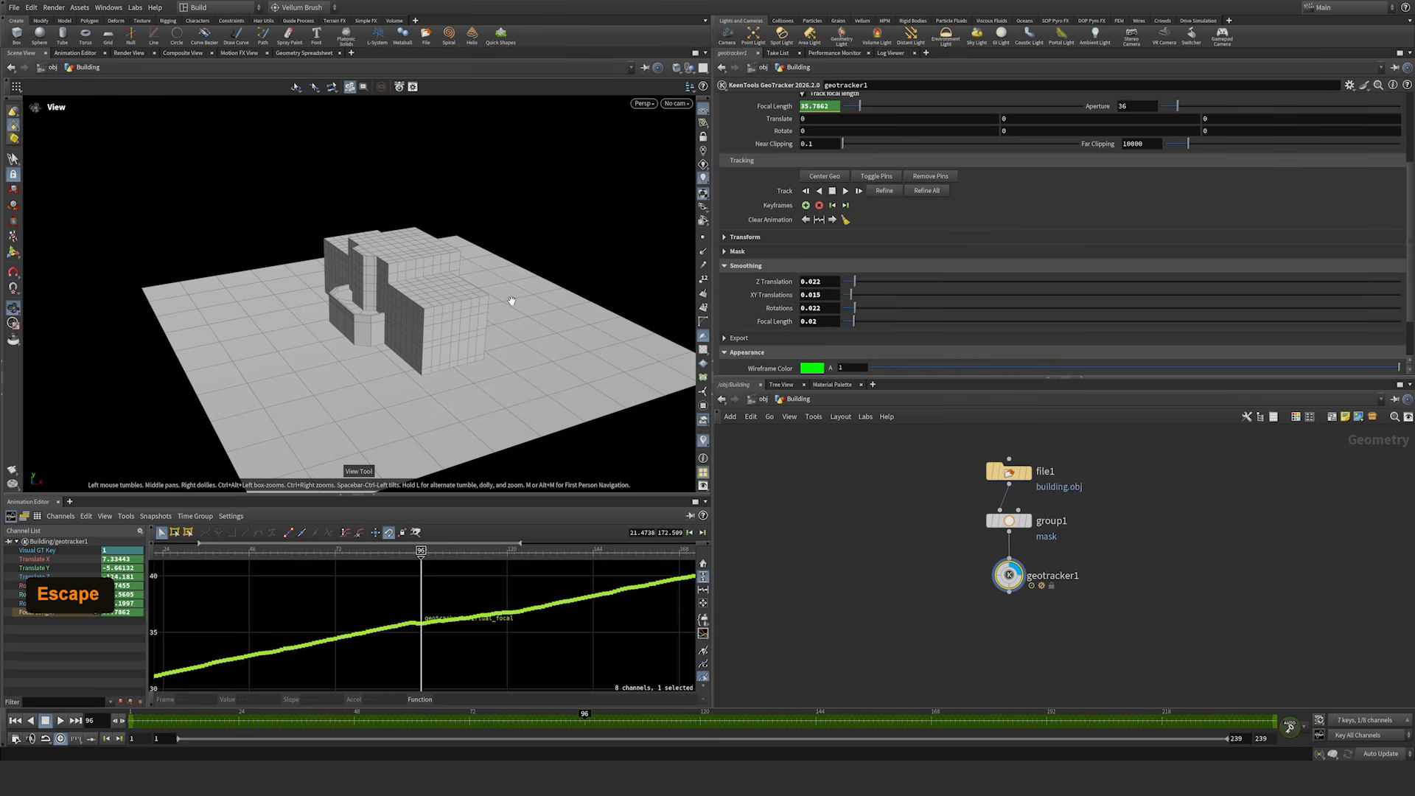
{"action": "left_click", "coordinate": [1020, 521]}
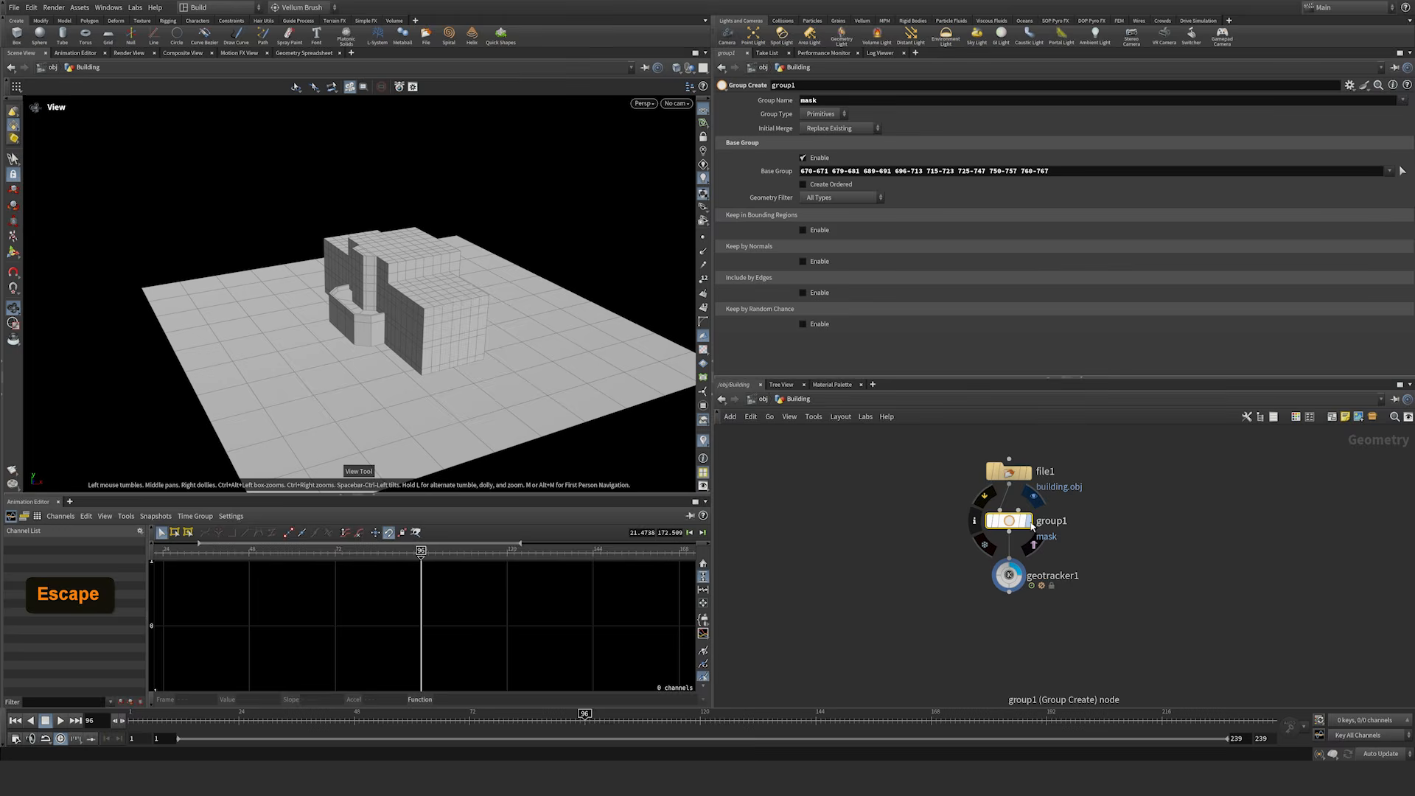
{"action": "left_click", "coordinate": [1402, 170]}
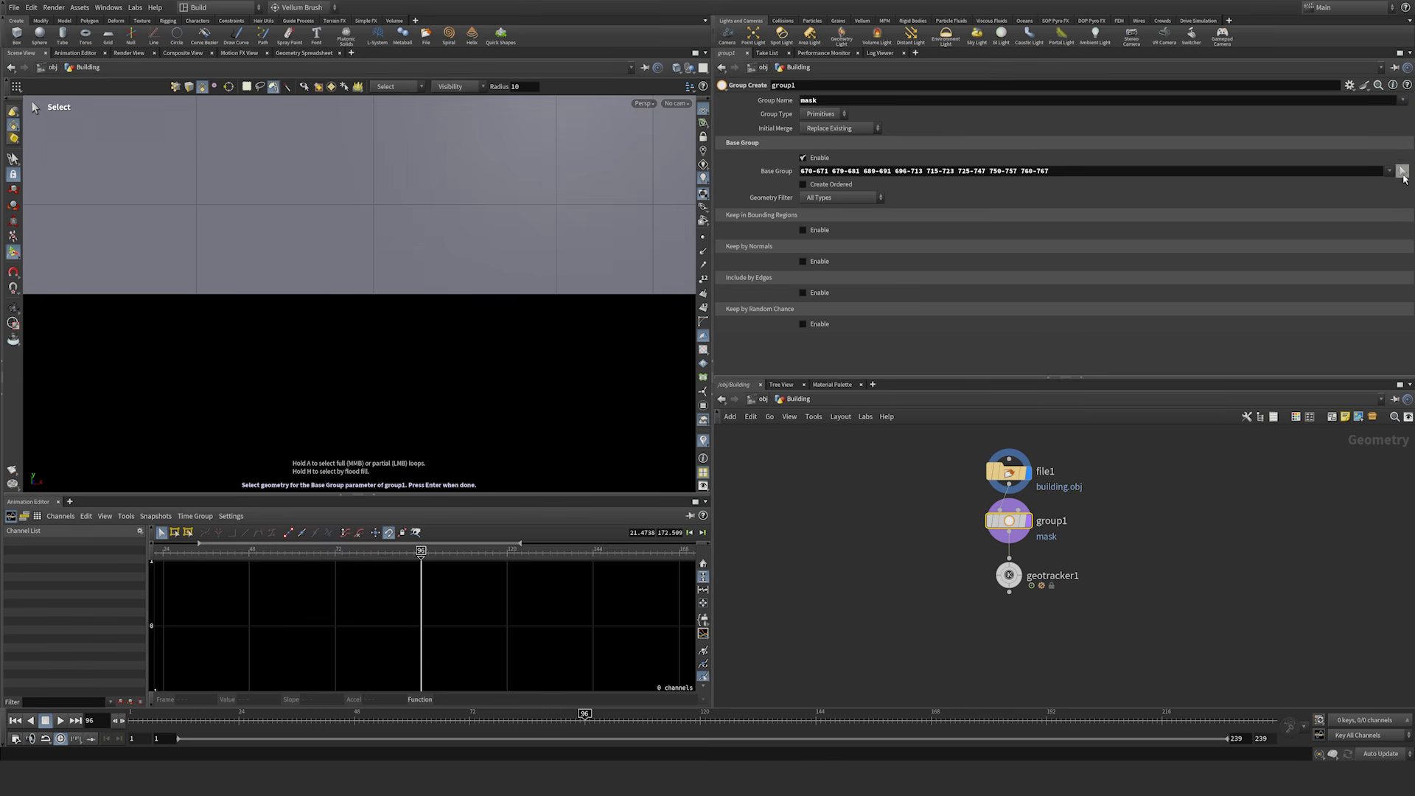
{"action": "mouse_move", "coordinate": [376, 211]}
{"action": "right_mouse_down", "text": "alt"}
{"action": "mouse_move", "coordinate": [391, 211]}
{"action": "mouse_move", "coordinate": [339, 269]}
{"action": "right_mouse_up", "text": "alt"}
{"action": "right_click_drag", "start_coordinate": [339, 269], "coordinate": [288, 327], "text": "alt"}
{"action": "left_click_drag", "start_coordinate": [287, 326], "coordinate": [359, 258], "text": "alt"}
{"action": "mouse_move", "coordinate": [360, 258]}
{"action": "right_mouse_down", "text": "alt"}
{"action": "mouse_move", "coordinate": [353, 290]}
{"action": "mouse_move", "coordinate": [258, 347]}
{"action": "mouse_move", "coordinate": [325, 309]}
{"action": "right_mouse_up", "text": "alt"}
{"action": "mouse_move", "coordinate": [325, 309]}
{"action": "left_mouse_down", "text": "alt"}
{"action": "mouse_move", "coordinate": [411, 307]}
{"action": "mouse_move", "coordinate": [316, 363]}
{"action": "left_mouse_up", "text": "alt"}
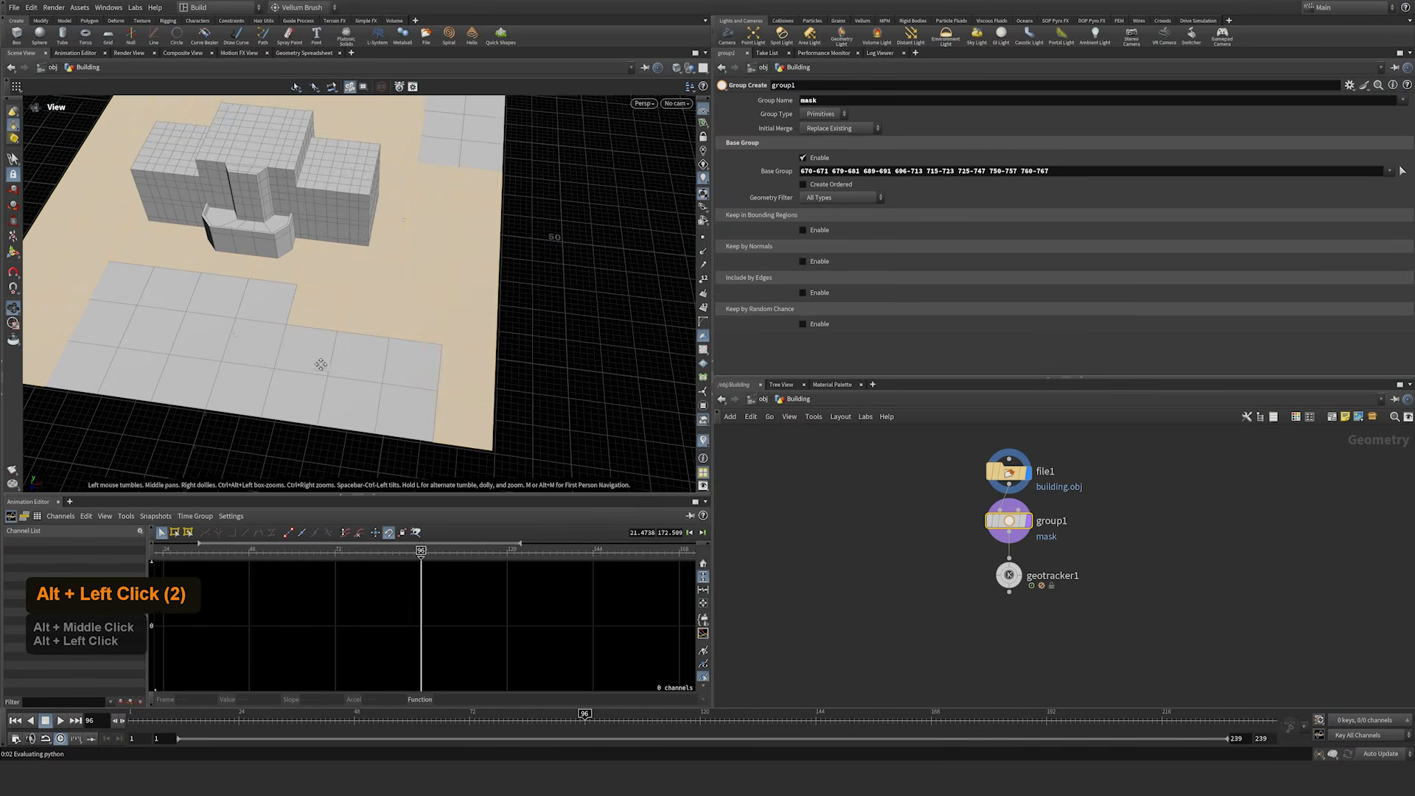
{"action": "middle_click_drag", "start_coordinate": [458, 285], "coordinate": [451, 372], "text": "alt"}
{"action": "mouse_move", "coordinate": [451, 373]}
{"action": "left_mouse_down", "text": "alt"}
{"action": "mouse_move", "coordinate": [490, 306]}
{"action": "mouse_move", "coordinate": [501, 211]}
{"action": "mouse_move", "coordinate": [485, 214]}
{"action": "left_mouse_up", "text": "alt"}
{"action": "middle_click_drag", "start_coordinate": [438, 403], "coordinate": [497, 296], "text": "alt"}
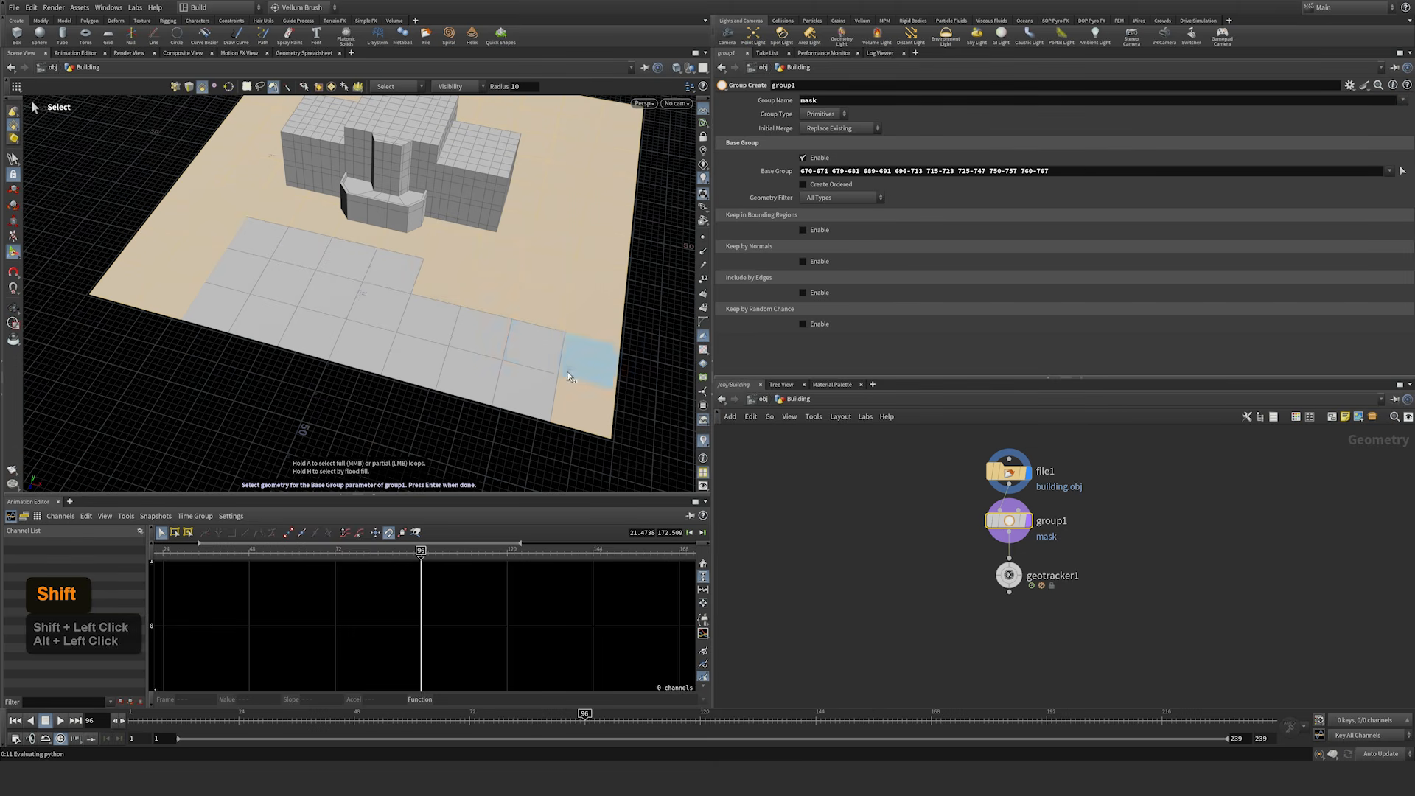
{"action": "mouse_move", "coordinate": [568, 375]}
{"action": "left_mouse_down", "text": "shift"}
{"action": "mouse_move", "coordinate": [442, 306]}
{"action": "mouse_move", "coordinate": [339, 272]}
{"action": "left_mouse_up", "text": "shift"}
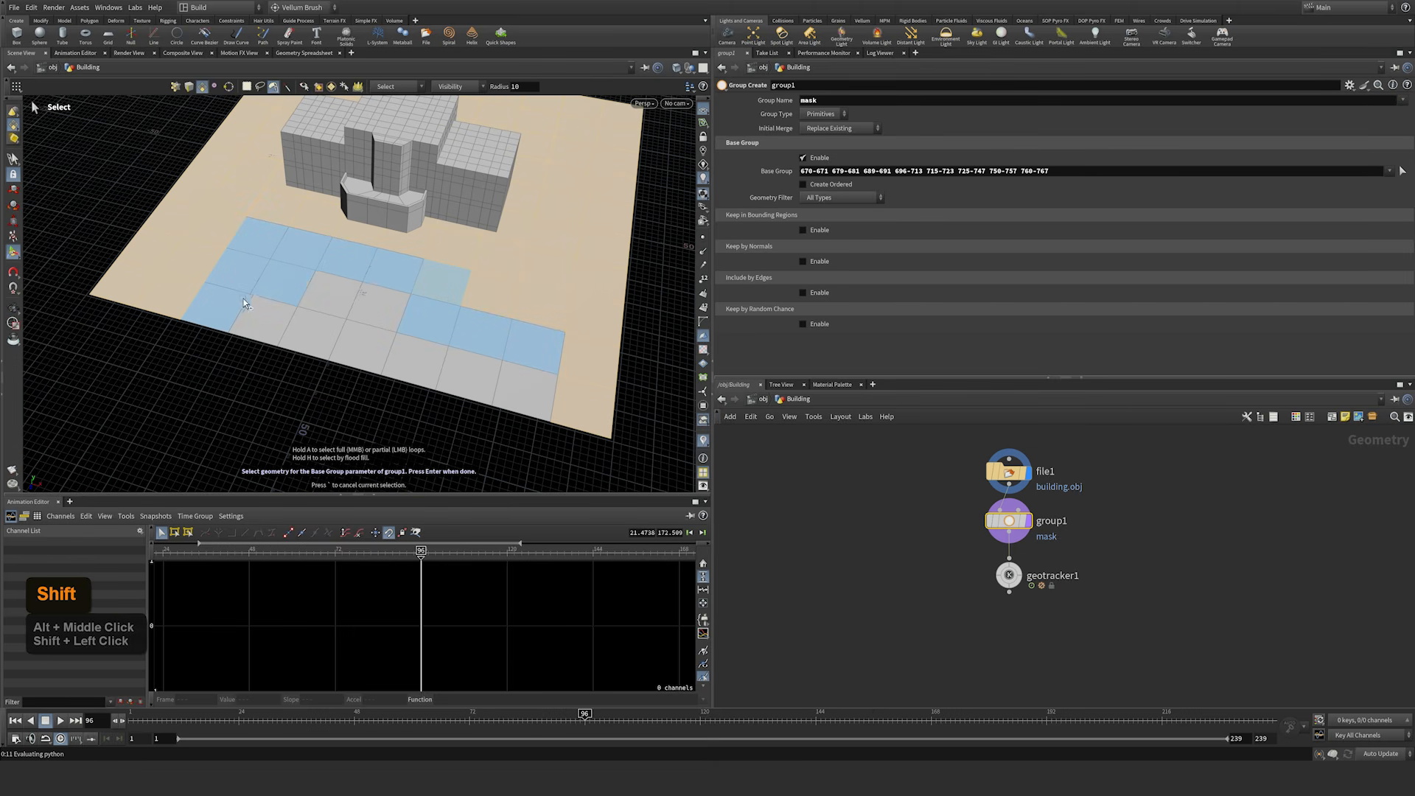
{"action": "left_click_drag", "start_coordinate": [517, 387], "coordinate": [561, 353], "text": "shift"}
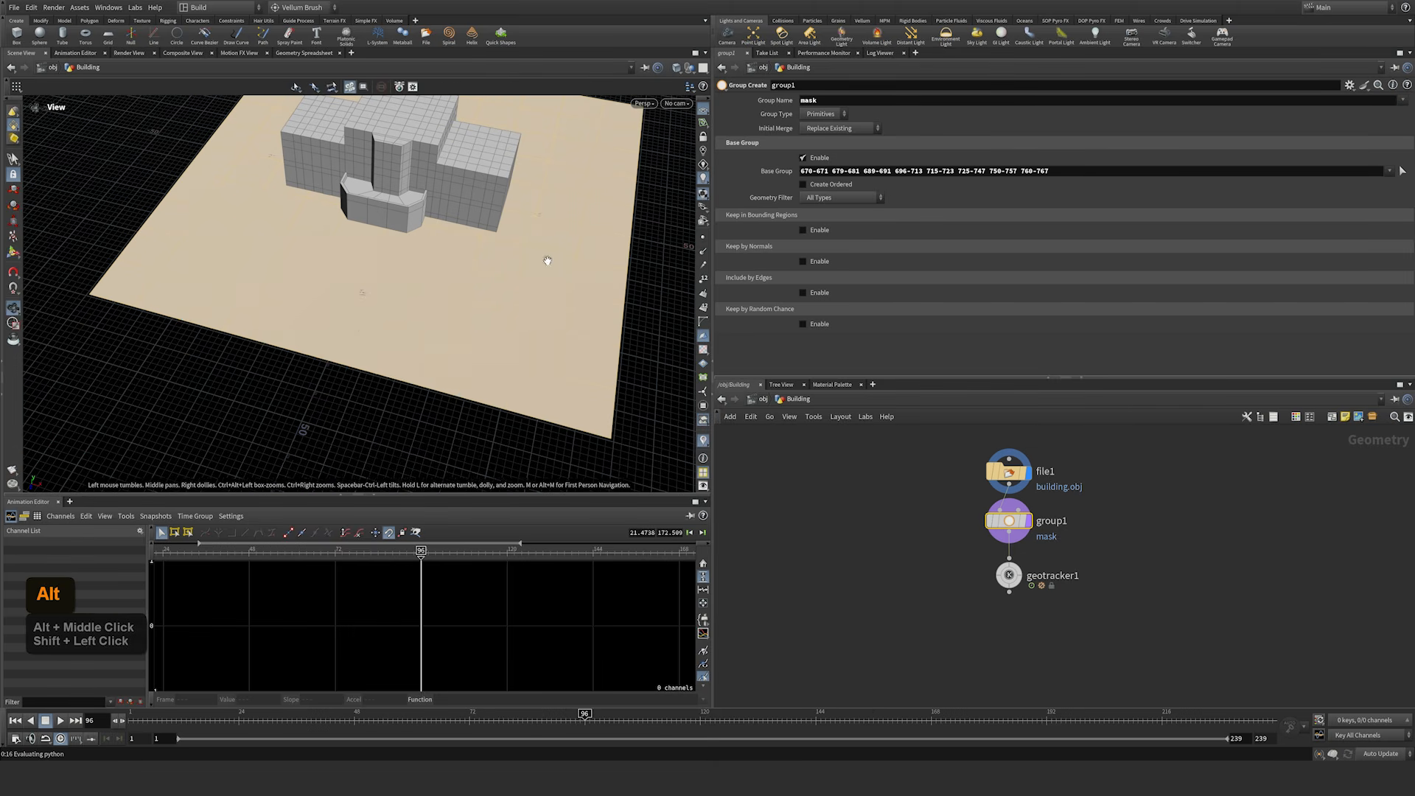
{"action": "middle_click_drag", "start_coordinate": [550, 262], "coordinate": [548, 355], "text": "alt"}
{"action": "left_click_drag", "start_coordinate": [548, 355], "coordinate": [469, 342], "text": "alt"}
{"action": "middle_click_drag", "start_coordinate": [530, 372], "coordinate": [496, 335], "text": "alt"}
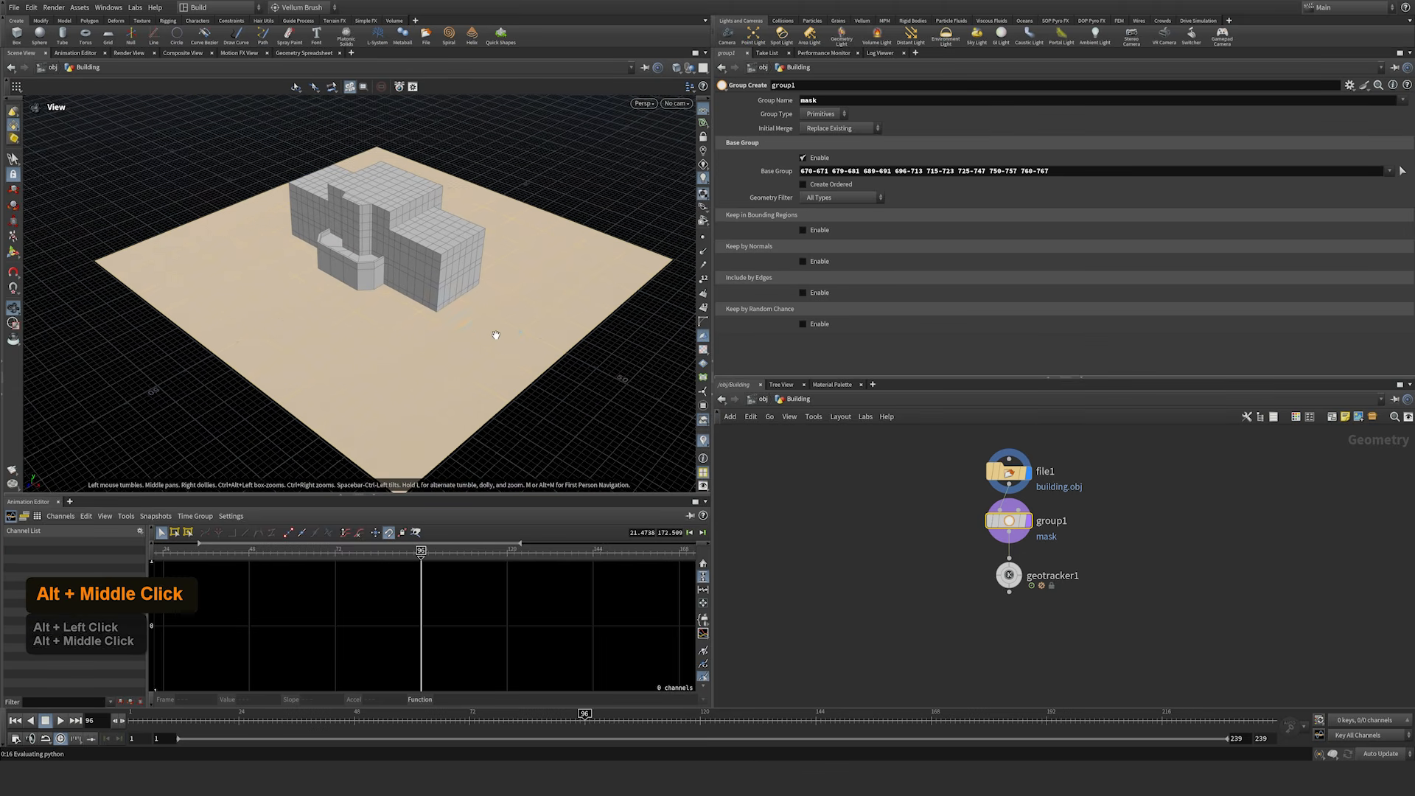
{"action": "key", "text": "Return"}
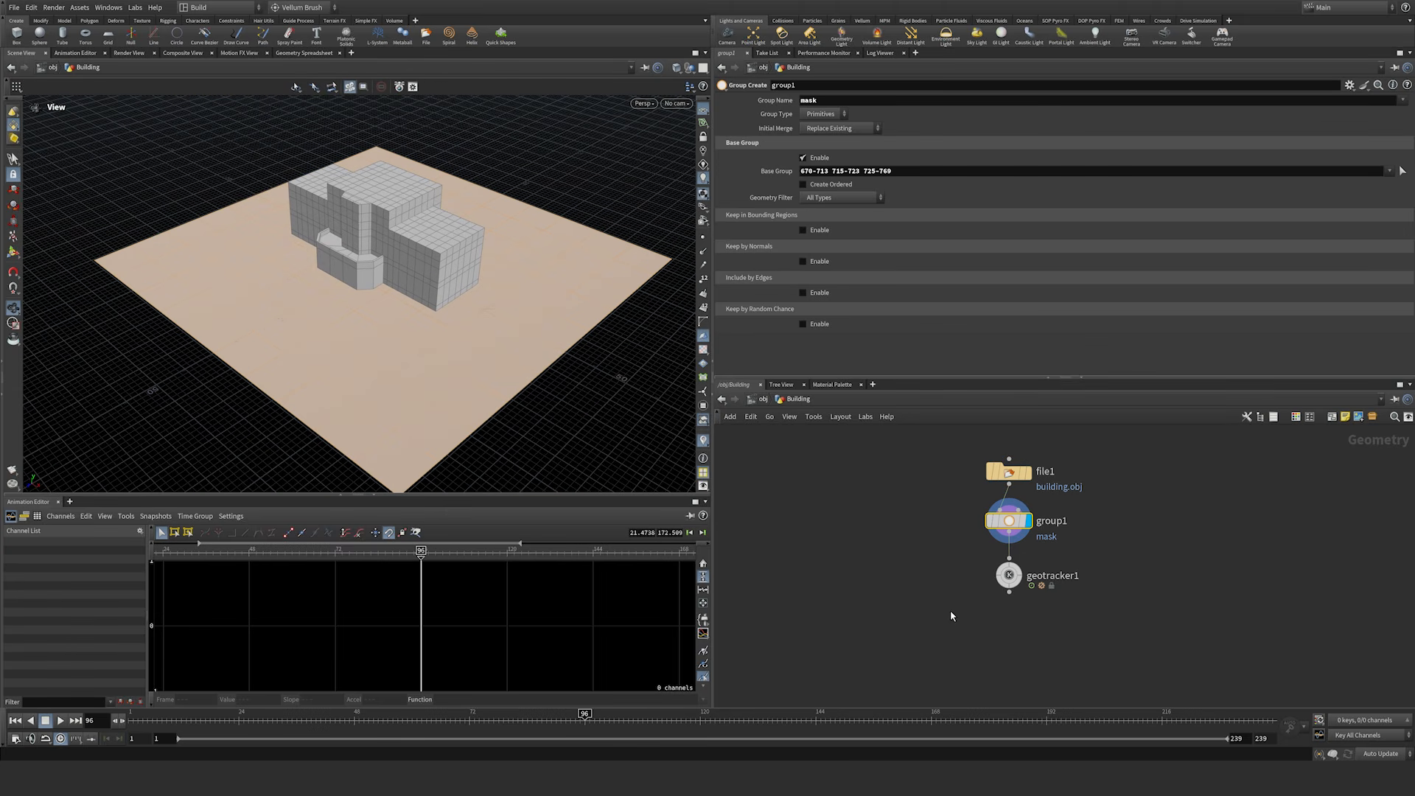
Step: Display geotracker1 in its tracking view again, isolate the Translate Z curve and refine the track at frame 96 with the full ground masked
{"action": "left_click", "coordinate": [1009, 575]}
{"action": "left_click", "coordinate": [1034, 553]}
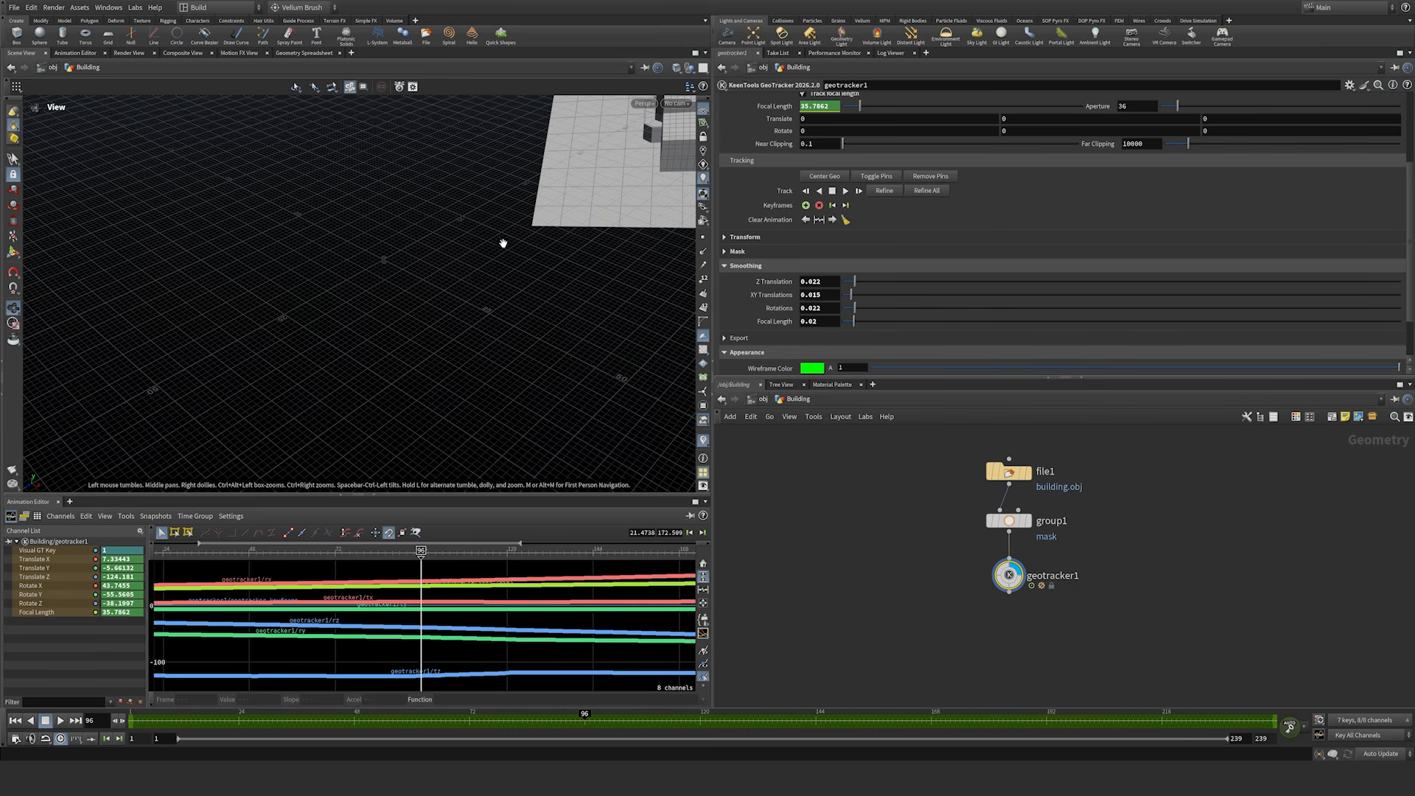
{"action": "key", "text": "Return"}
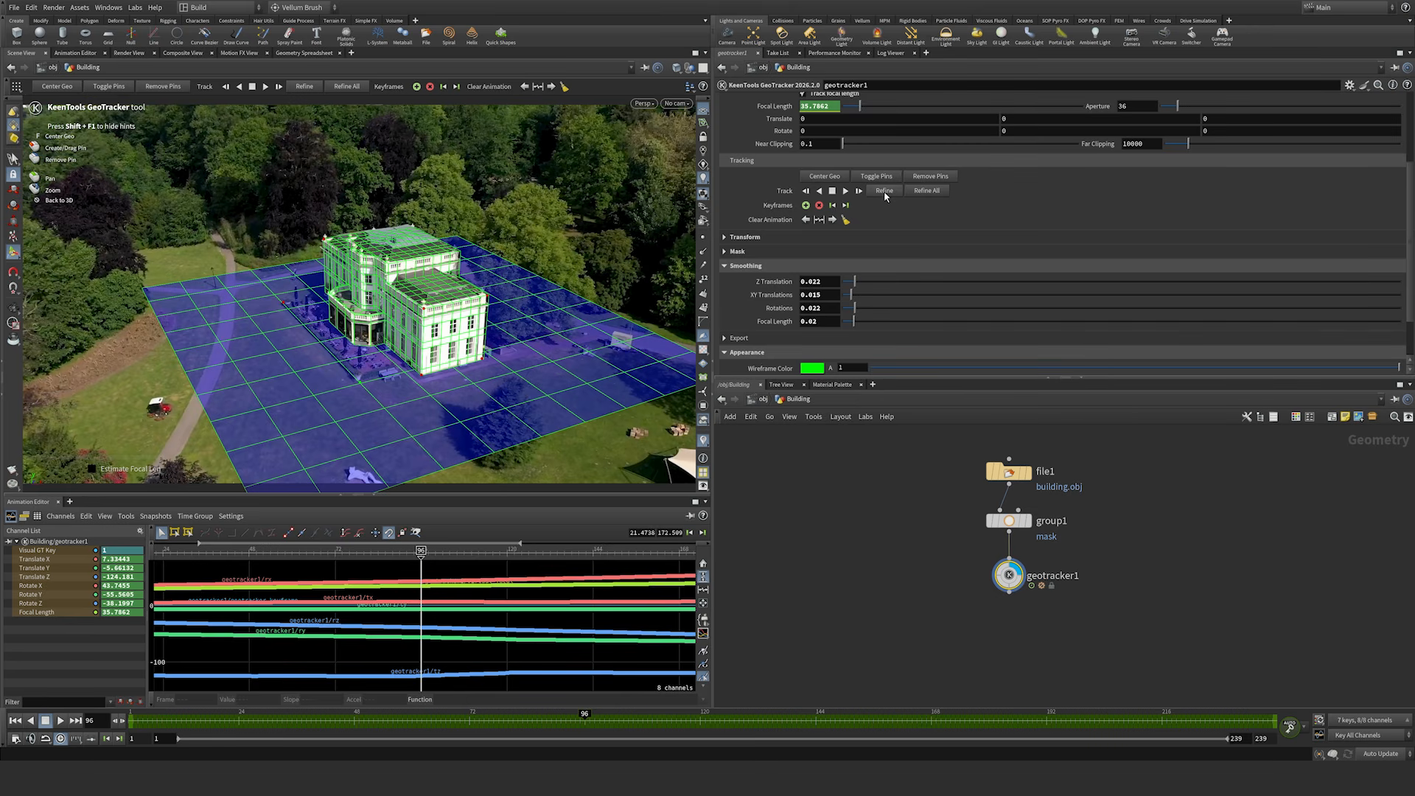
{"action": "left_click", "coordinate": [49, 577]}
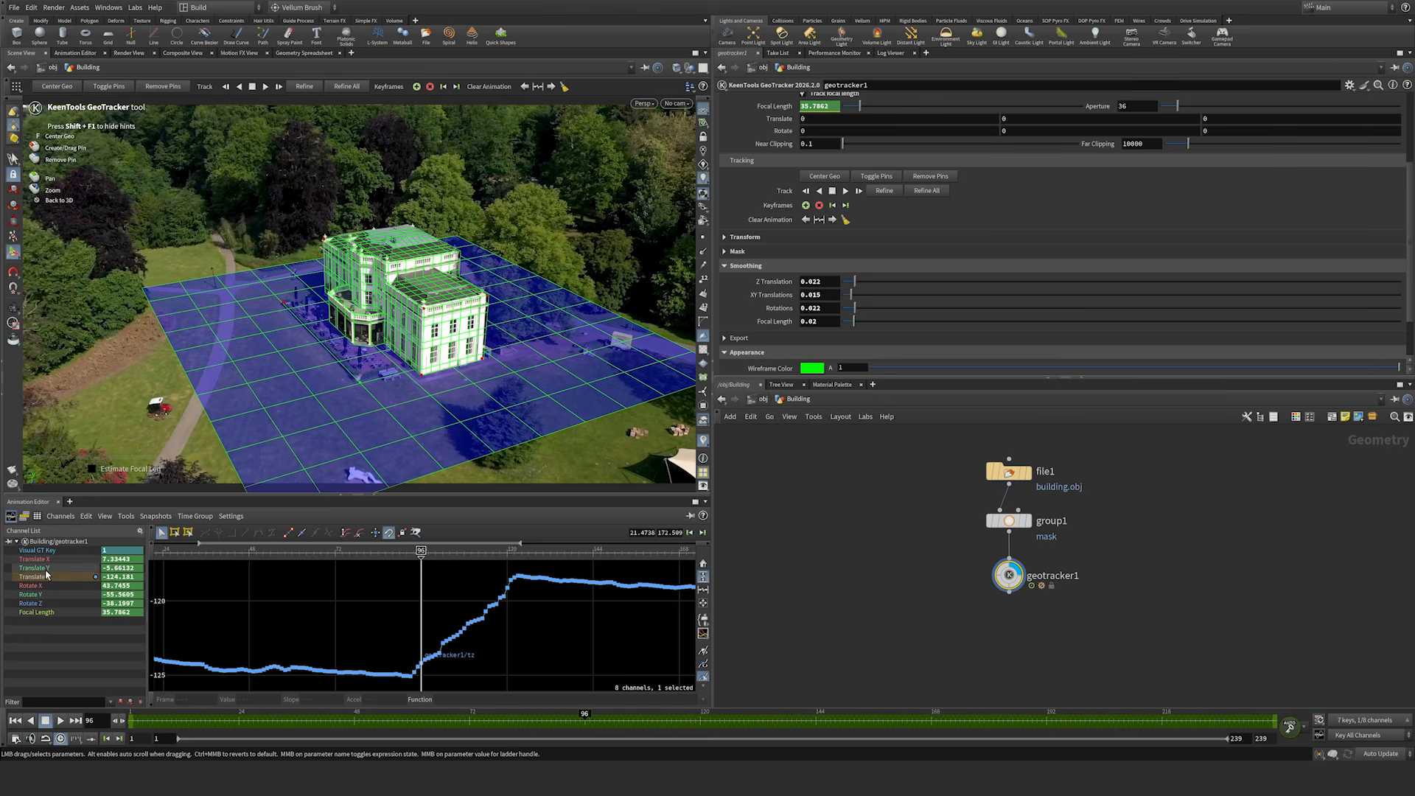
{"action": "left_click", "coordinate": [885, 192]}
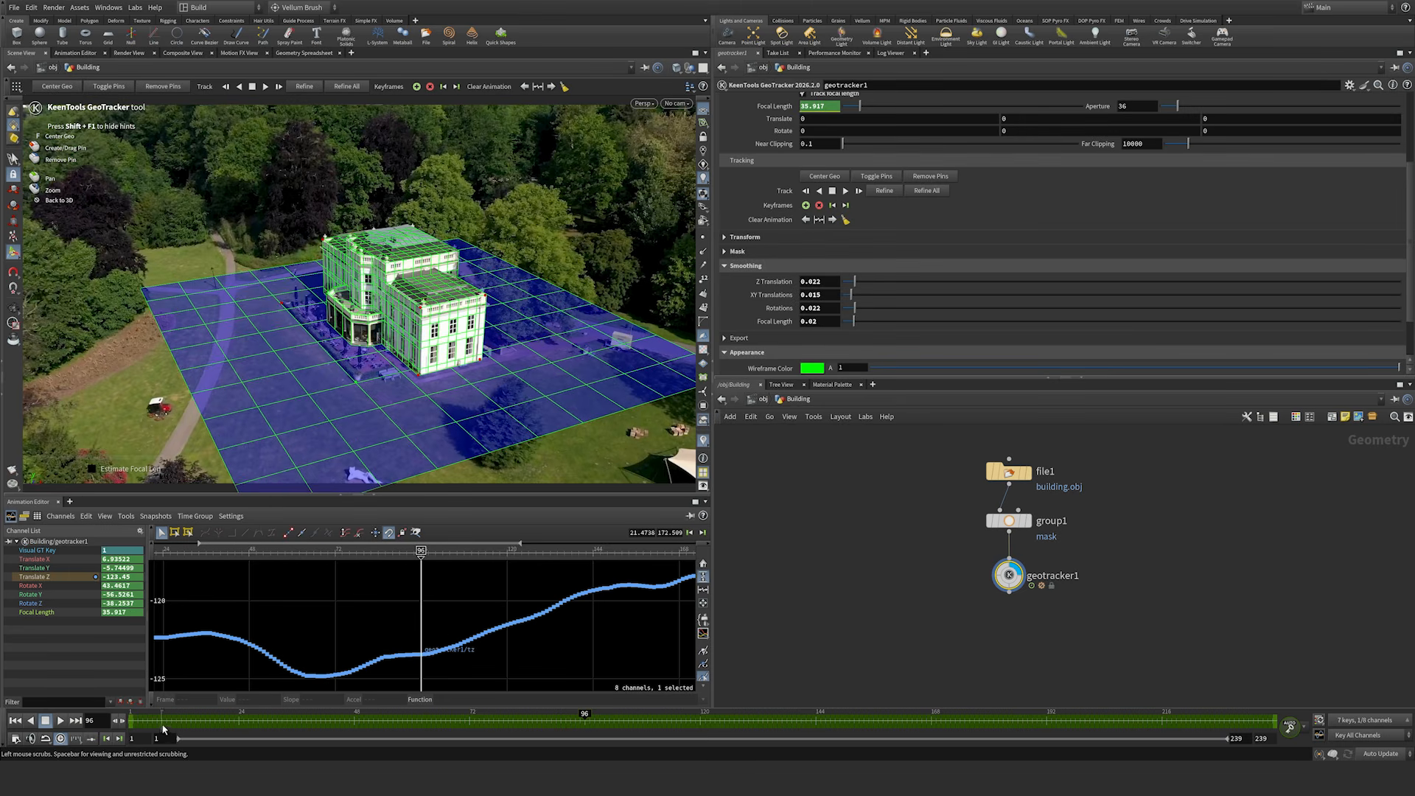
Step: Go back to frame 1 and play the refined building track to check its alignment
{"action": "left_click_drag", "start_coordinate": [161, 724], "coordinate": [116, 721]}
{"action": "key", "text": "Up"}
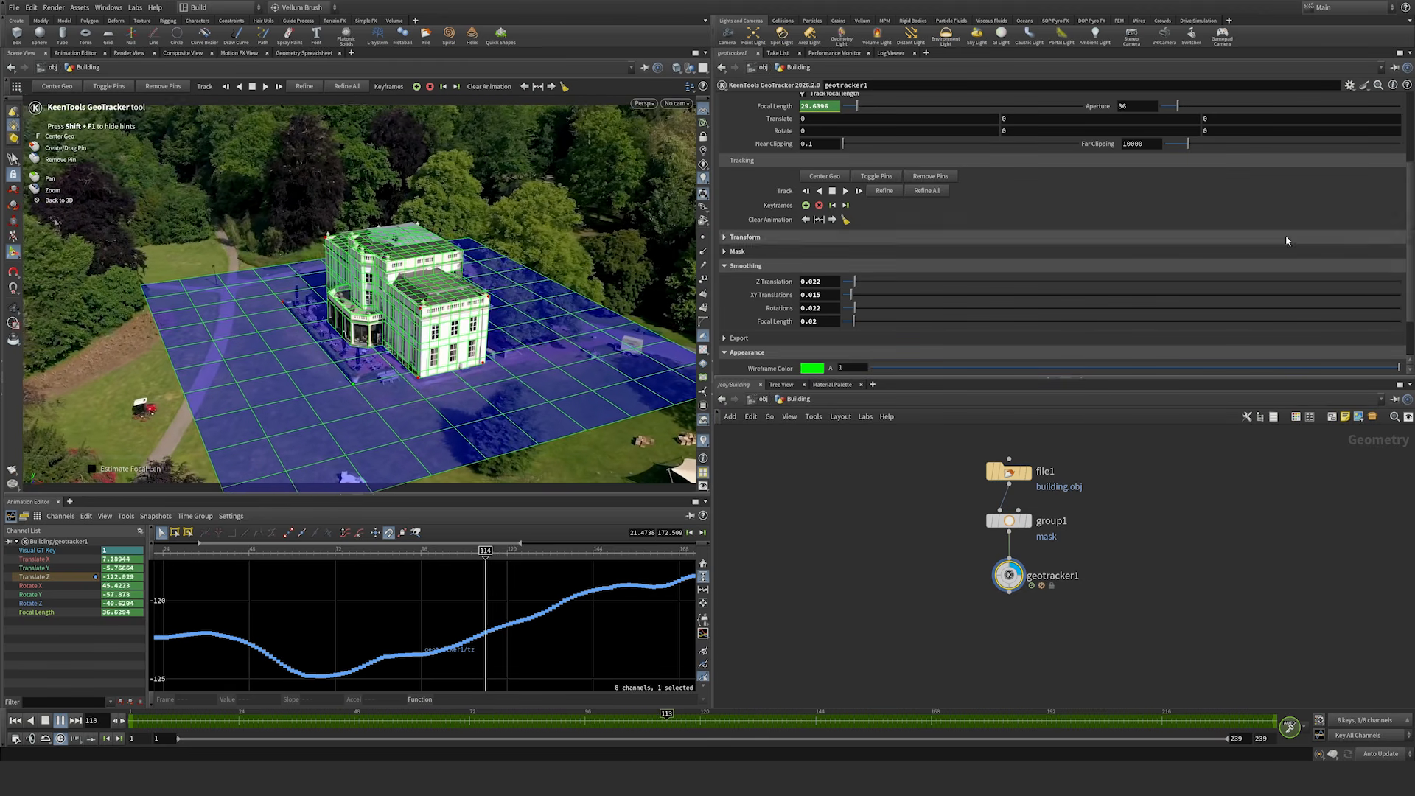
{"action": "scroll", "coordinate": [1349, 132], "scroll_direction": "up", "scroll_amount": 3}
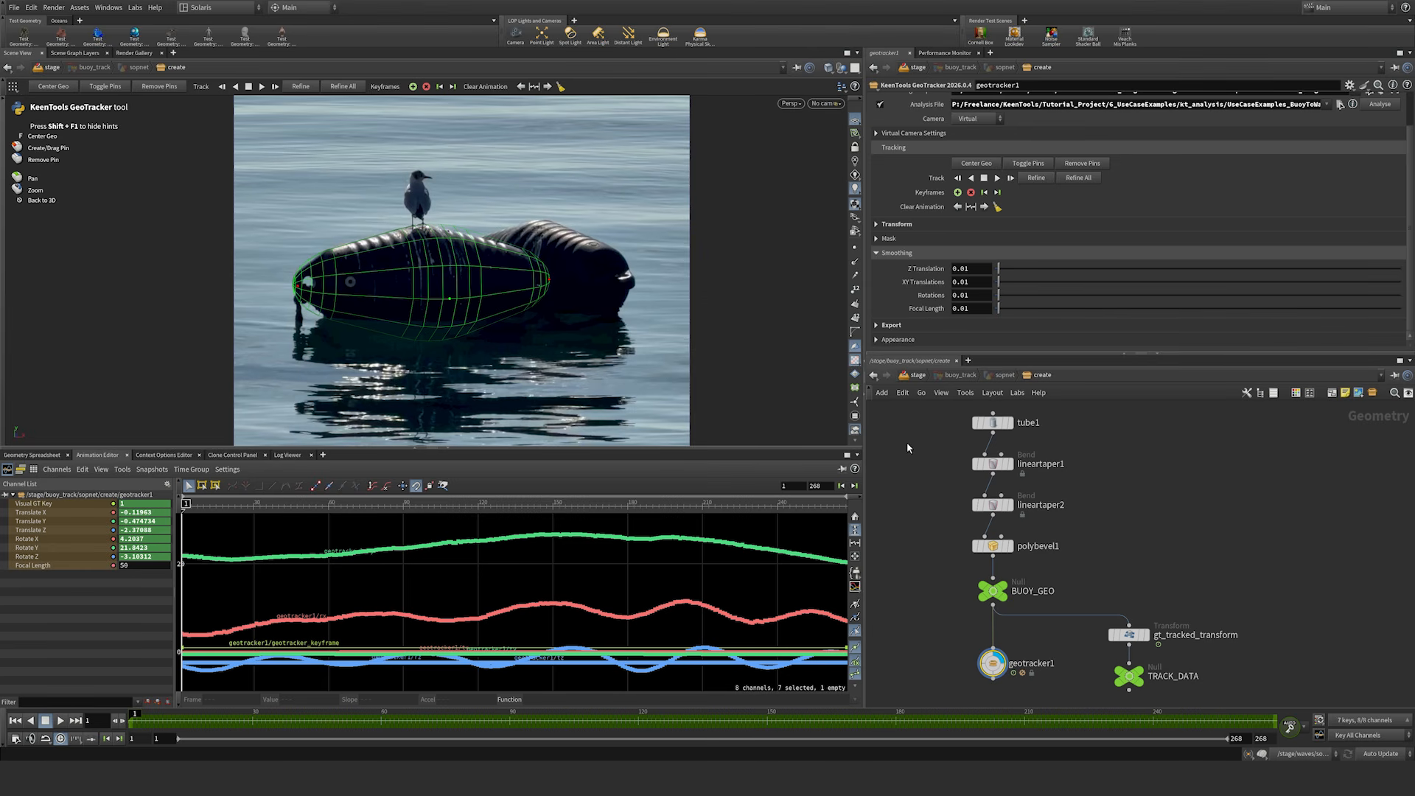
Step: Play the buoy track over the footage and return to frame 1
{"action": "key", "text": "Up"}
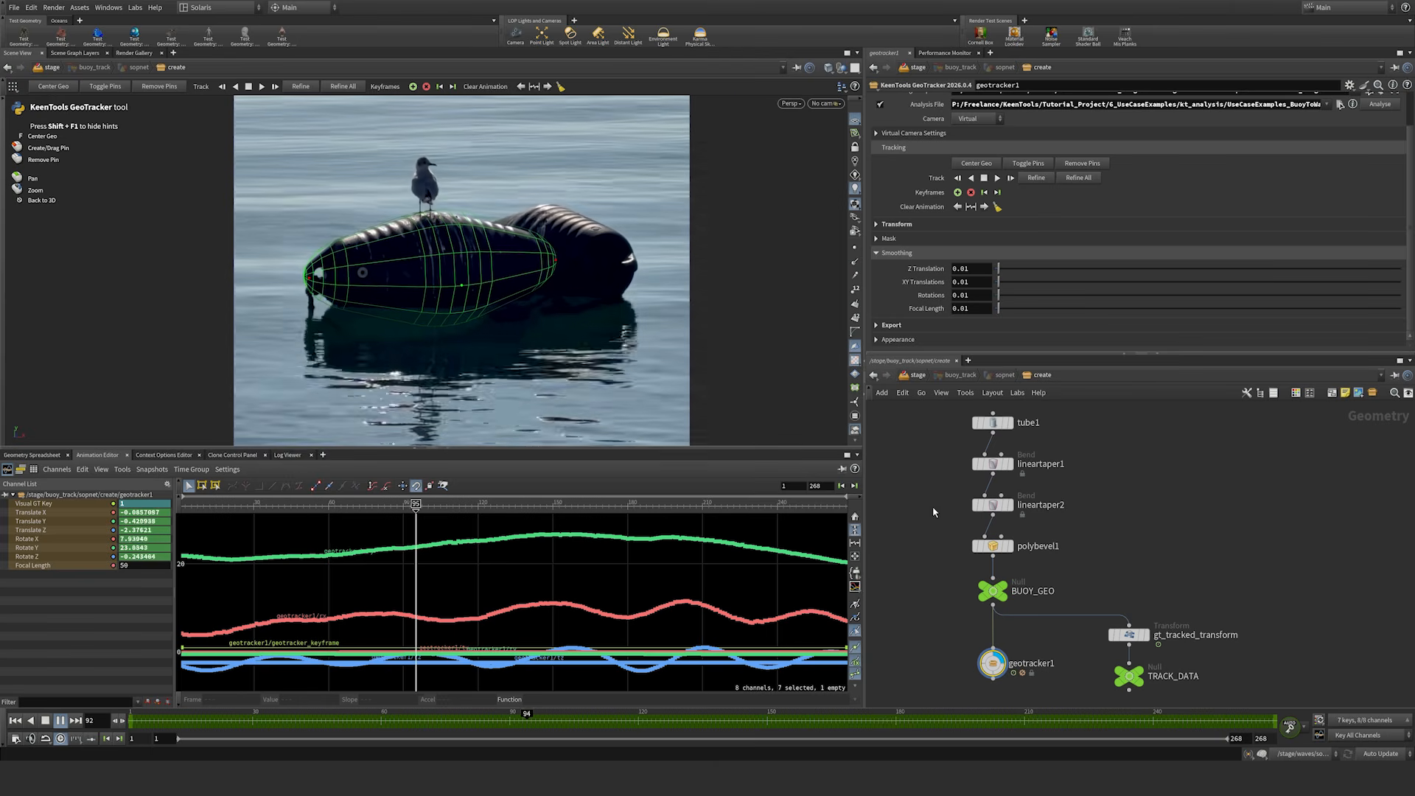
{"action": "key", "text": "Up"}
{"action": "key", "text": "ctrl+Up"}
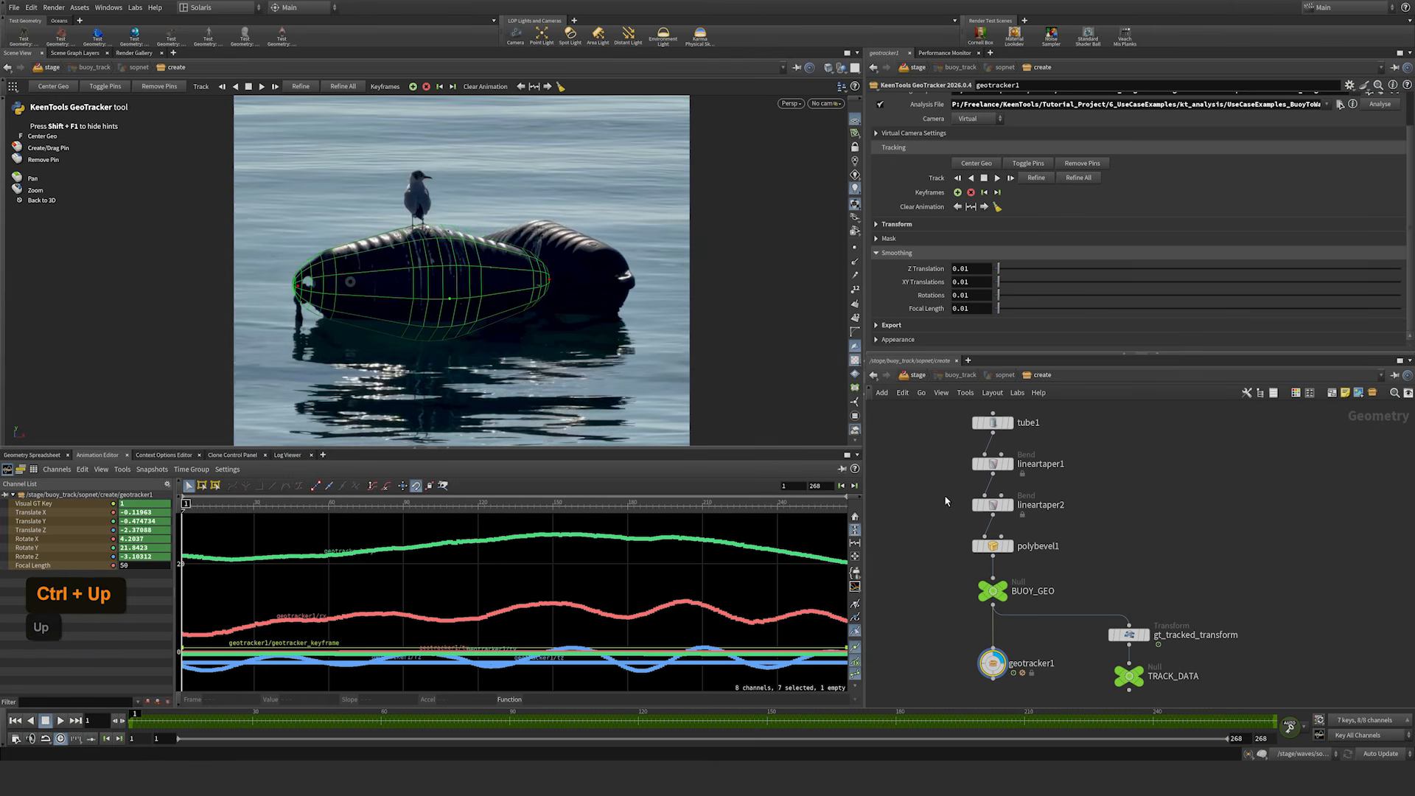
Step: Leave the tracker view, view the buoy geometry end-on and play its tracked motion, stopping at frame 195
{"action": "key", "text": "Escape"}
{"action": "middle_click_drag", "start_coordinate": [404, 381], "coordinate": [511, 197]}
{"action": "left_click_drag", "start_coordinate": [375, 275], "coordinate": [517, 301]}
{"action": "middle_click_drag", "start_coordinate": [416, 287], "coordinate": [544, 266]}
{"action": "key", "text": "Up"}
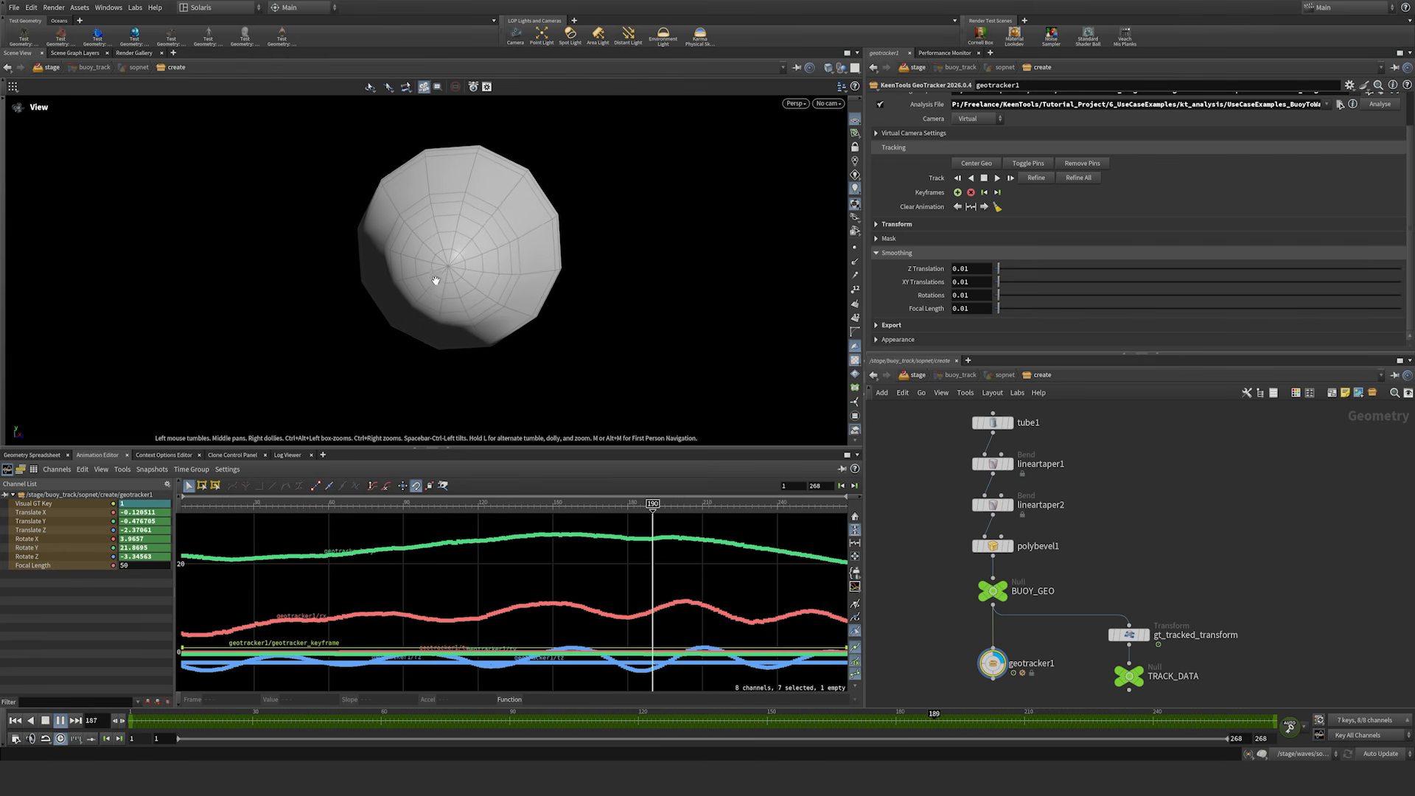
{"action": "key", "text": "Up"}
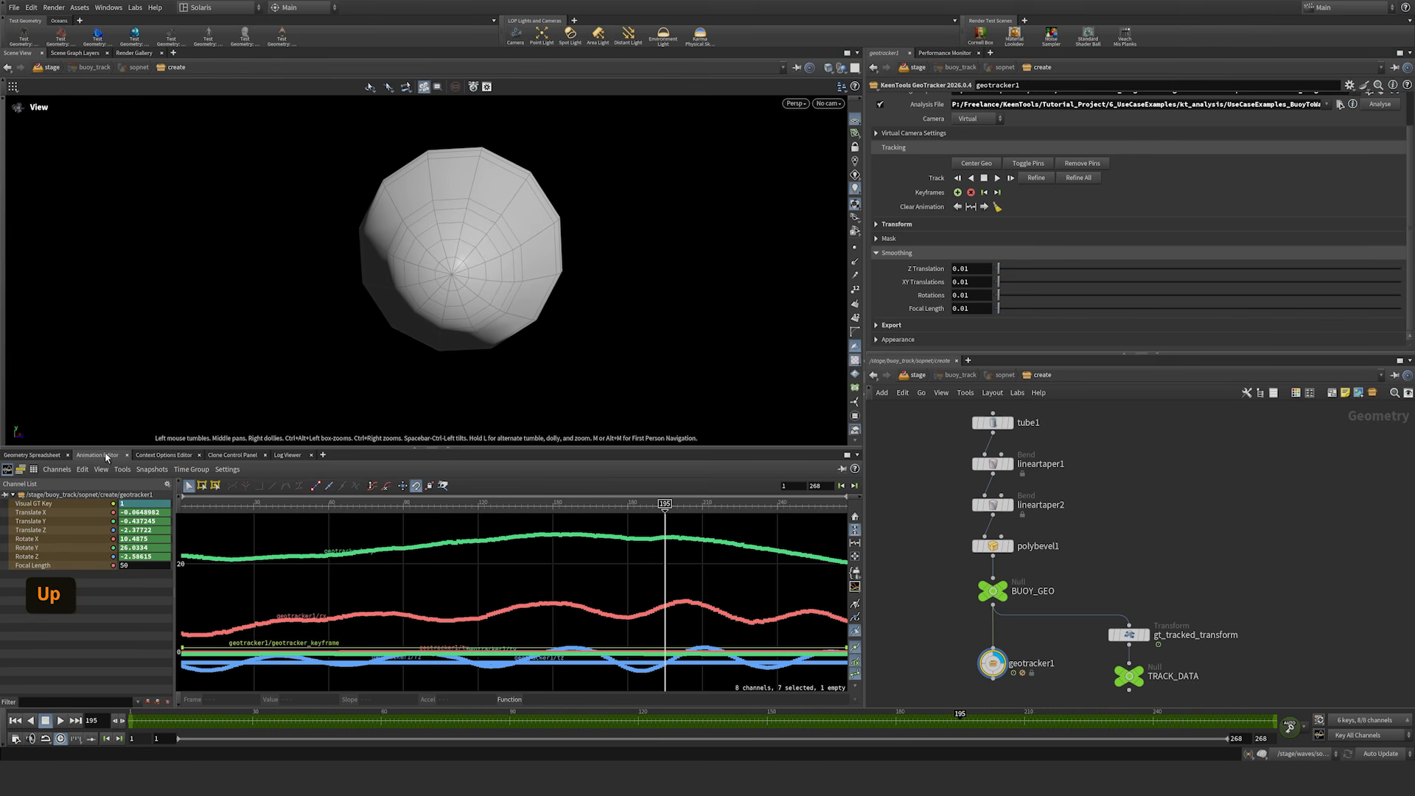
Step: Compare the individual Translate X, Translate Y and Translate Z curves of the buoy track for jitter
{"action": "left_click", "coordinate": [50, 512]}
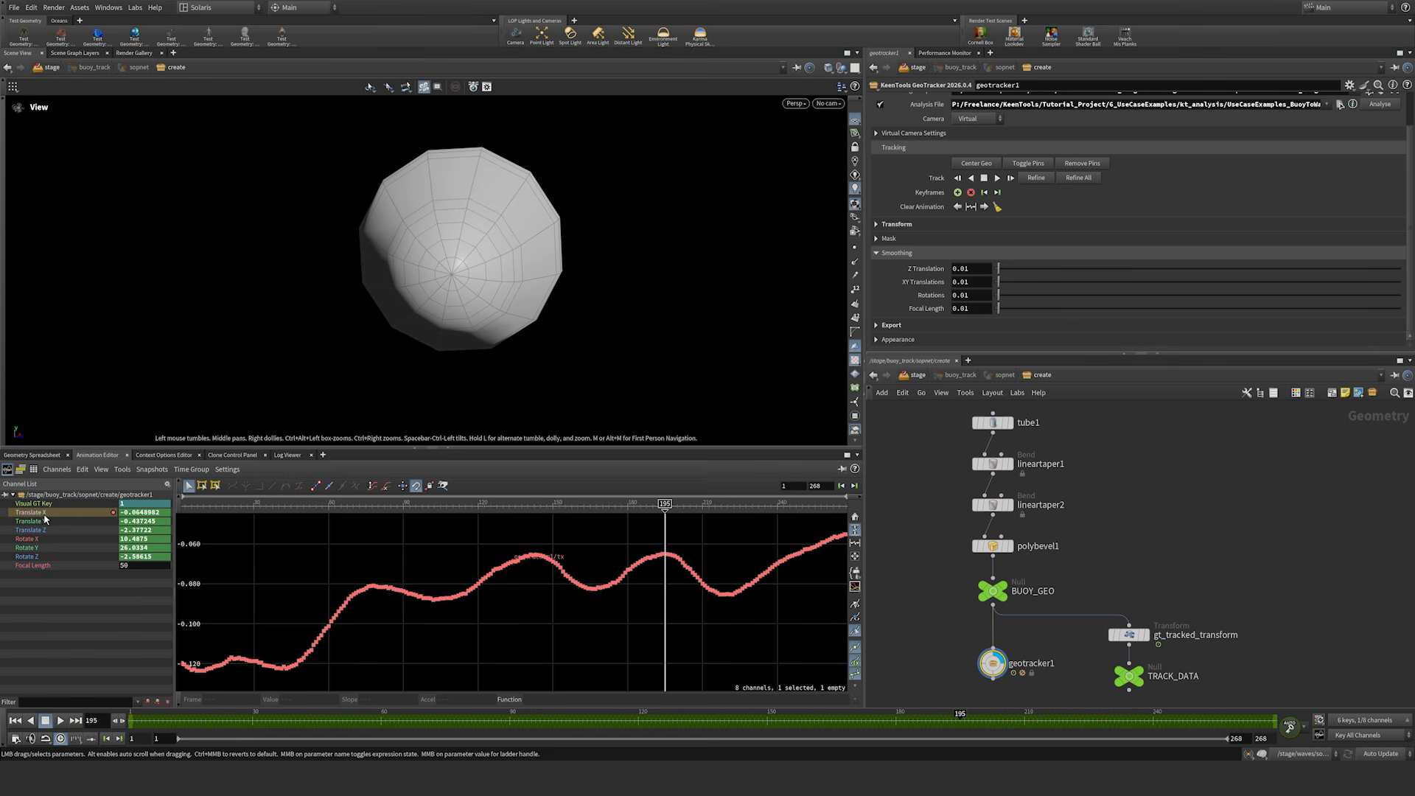
{"action": "left_click", "coordinate": [48, 520]}
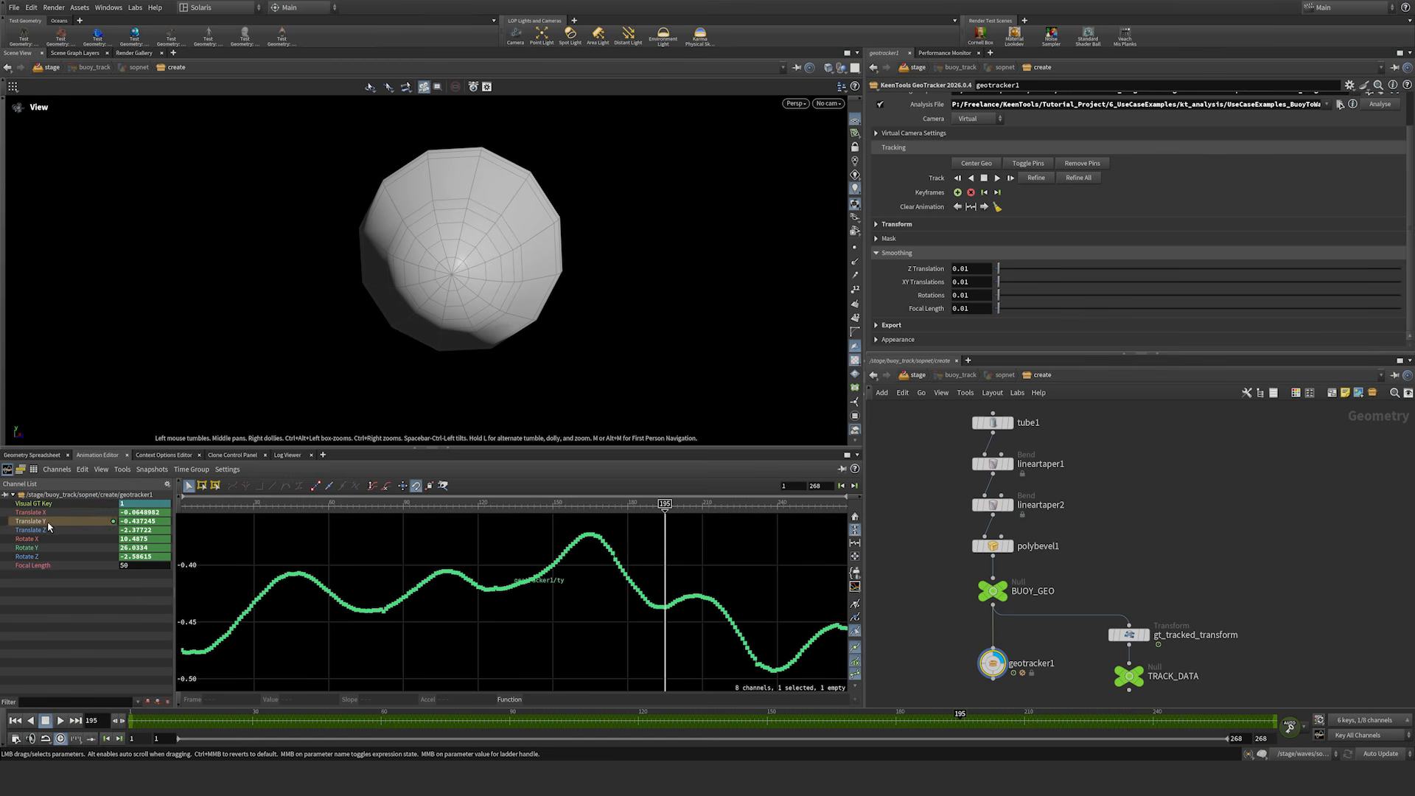
{"action": "left_click", "coordinate": [49, 530]}
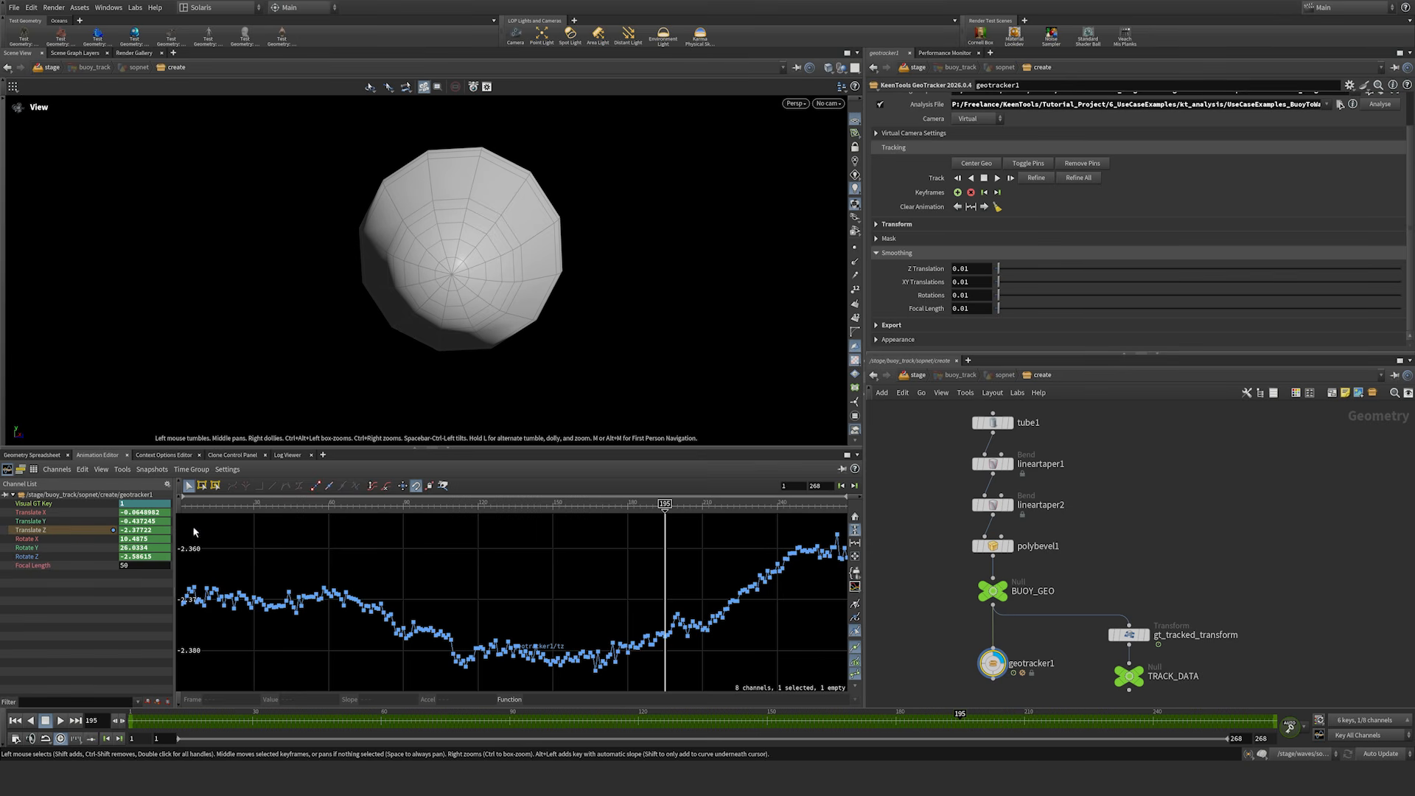
{"action": "left_click", "coordinate": [45, 521]}
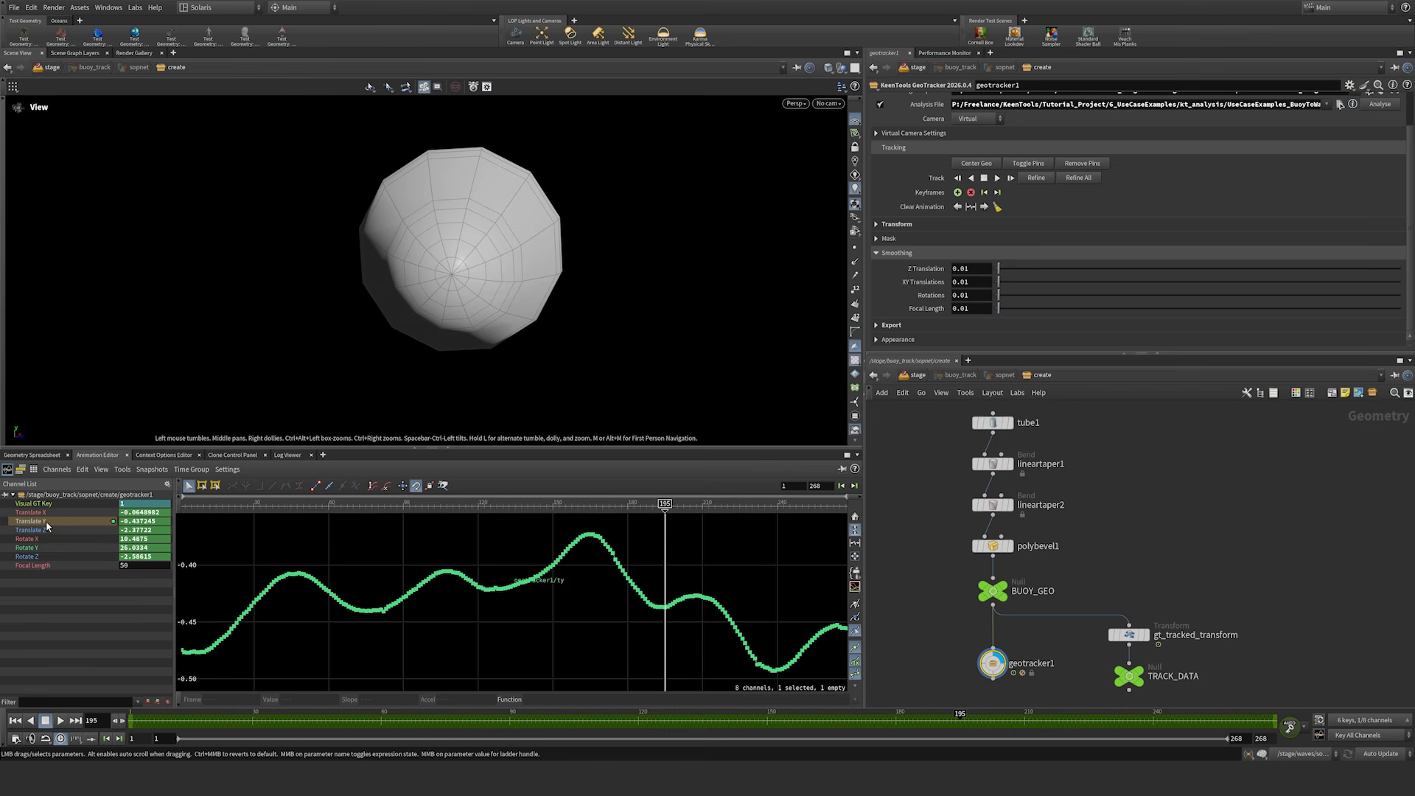
{"action": "left_click", "coordinate": [33, 512]}
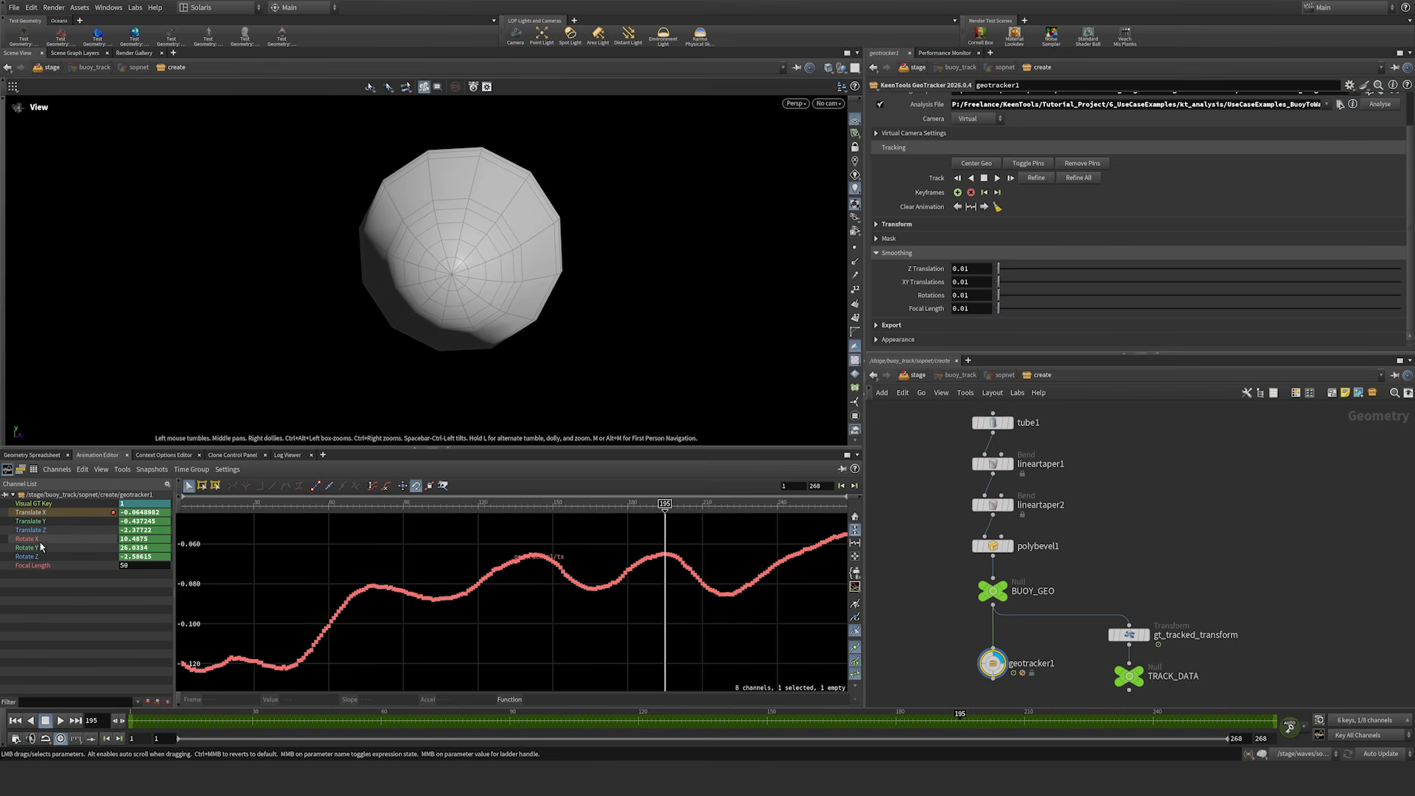
Step: Examine the Rotate X, Rotate Y and Rotate Z curves of the buoy track and return to Translate Z
{"action": "left_click", "coordinate": [38, 539]}
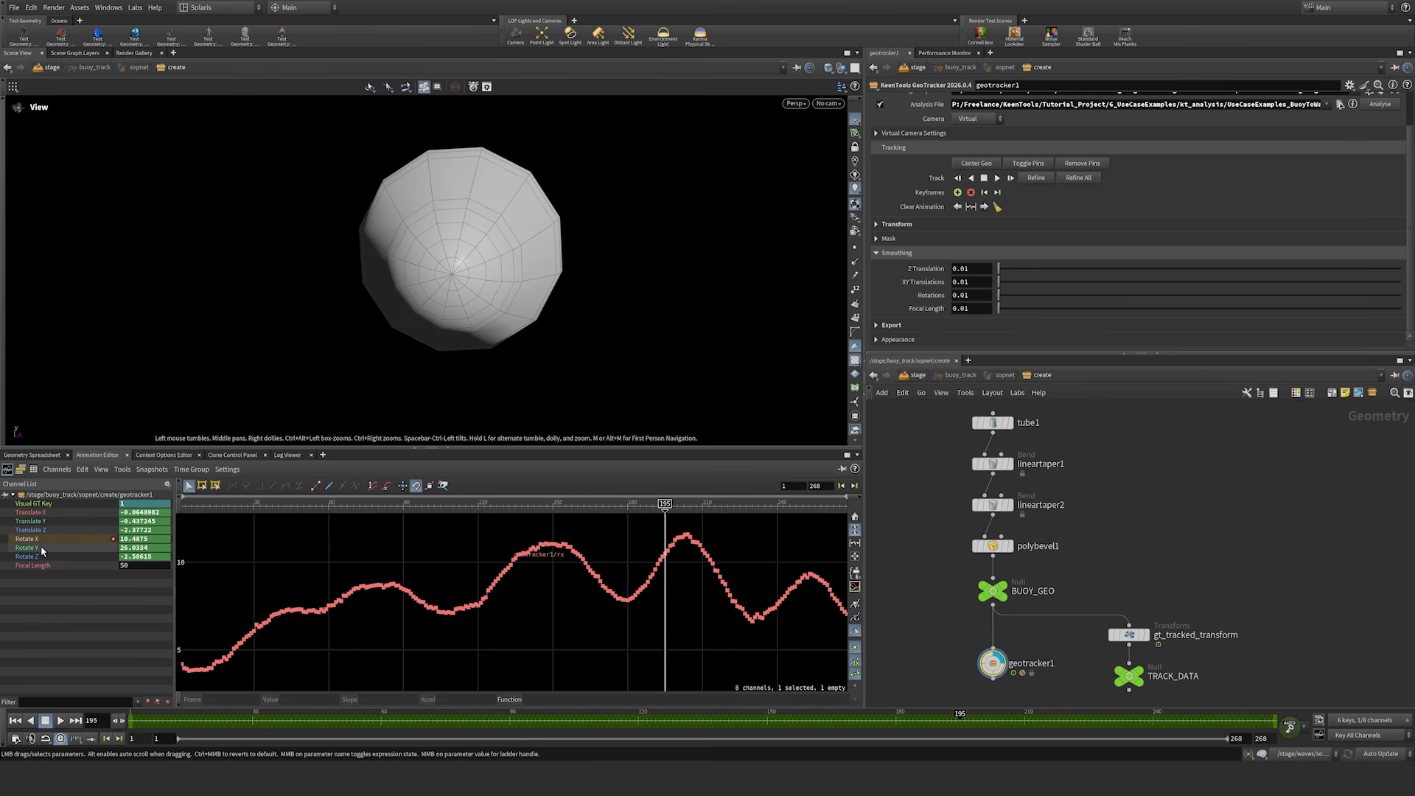
{"action": "left_click", "coordinate": [42, 548]}
{"action": "left_click", "coordinate": [47, 557]}
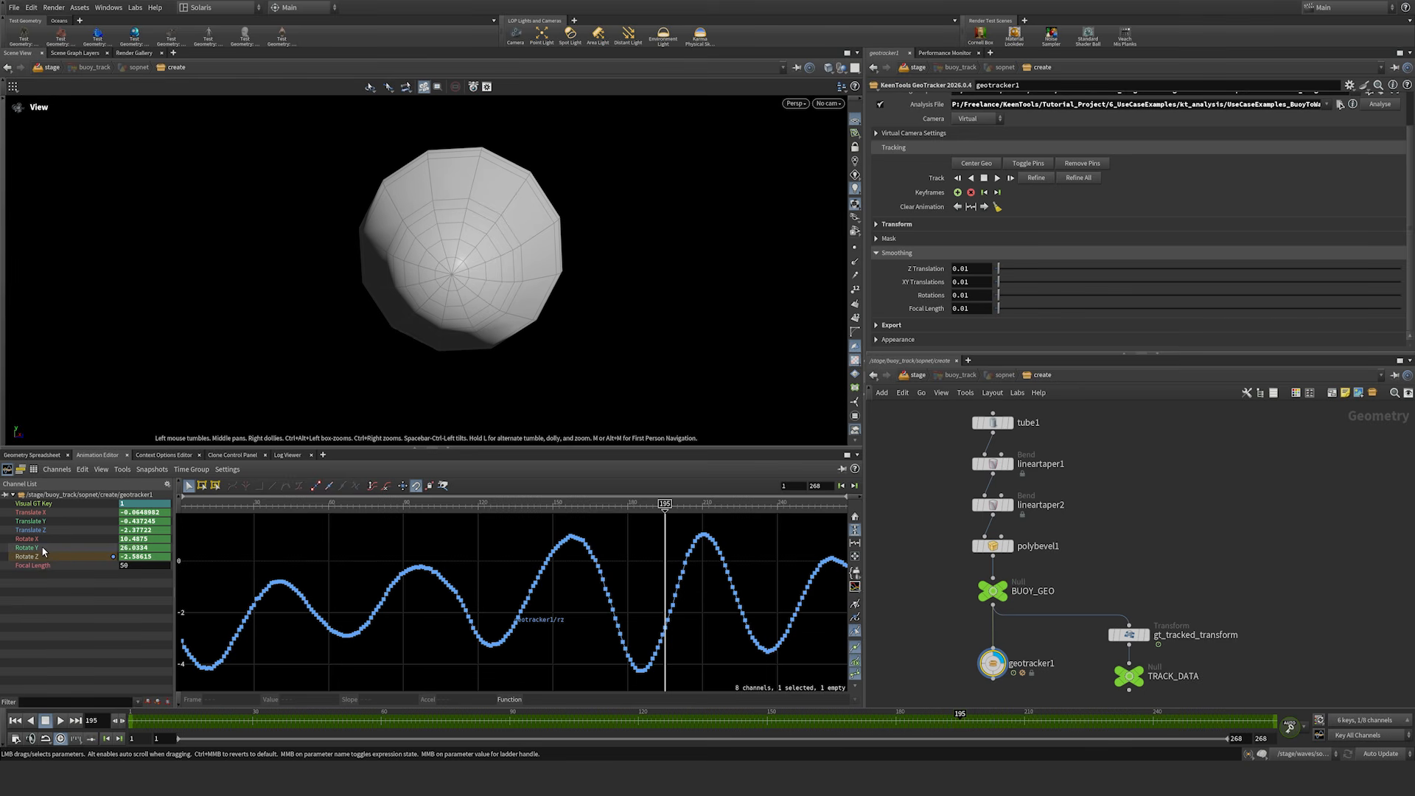
{"action": "left_click", "coordinate": [42, 549]}
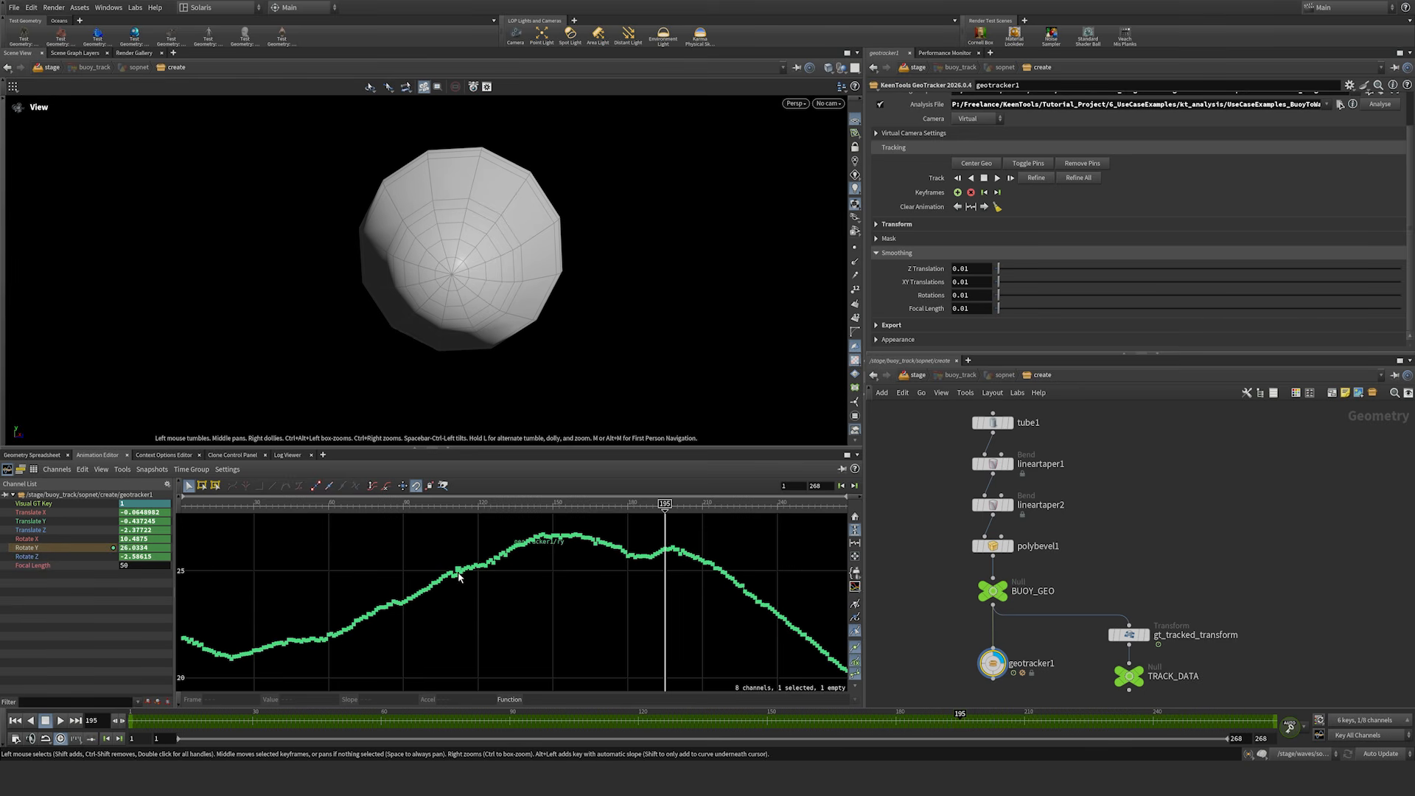
{"action": "left_click", "coordinate": [44, 531]}
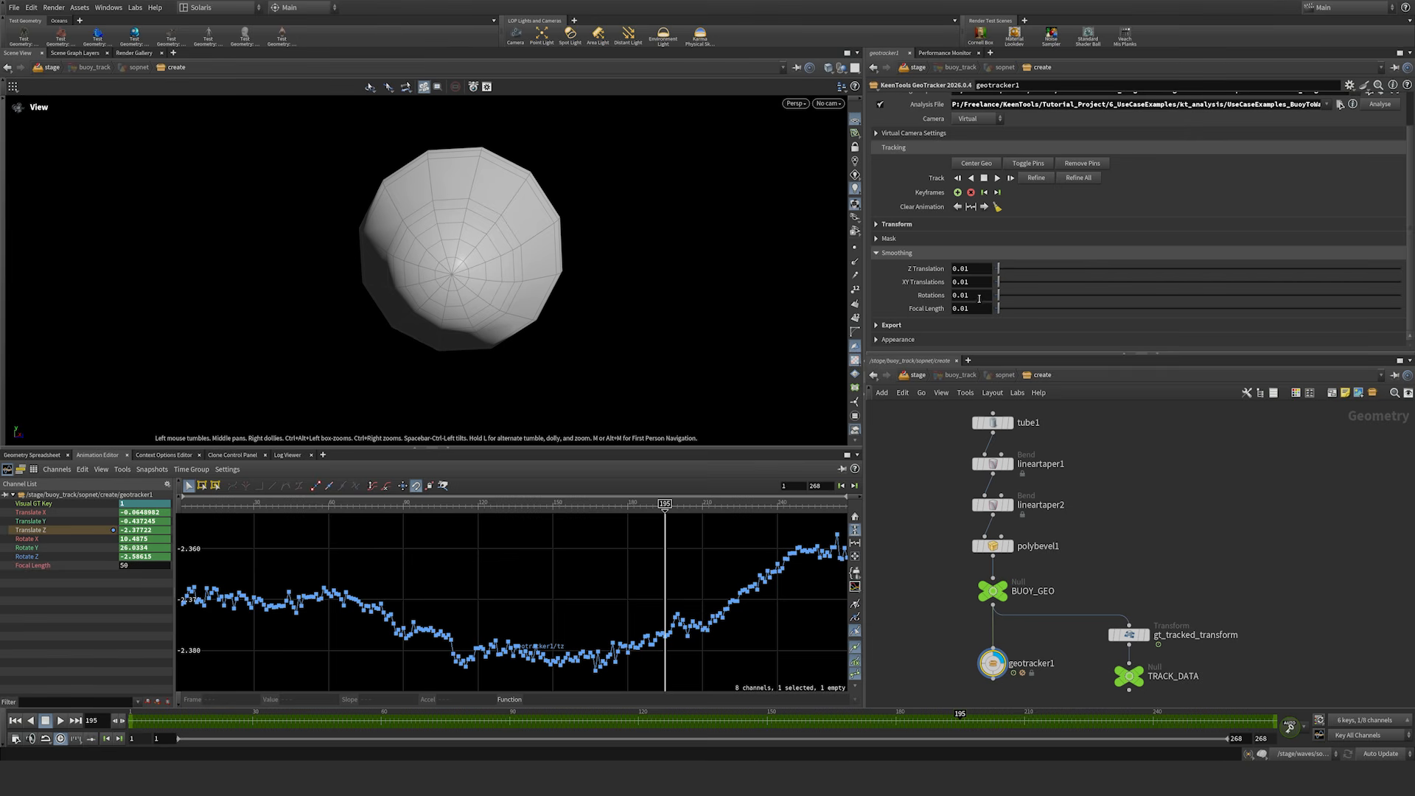
Step: Try Z Translation and XY Translations smoothing at 1 and reset both to their default of 0.01
{"action": "left_click_drag", "start_coordinate": [1001, 269], "coordinate": [1401, 271]}
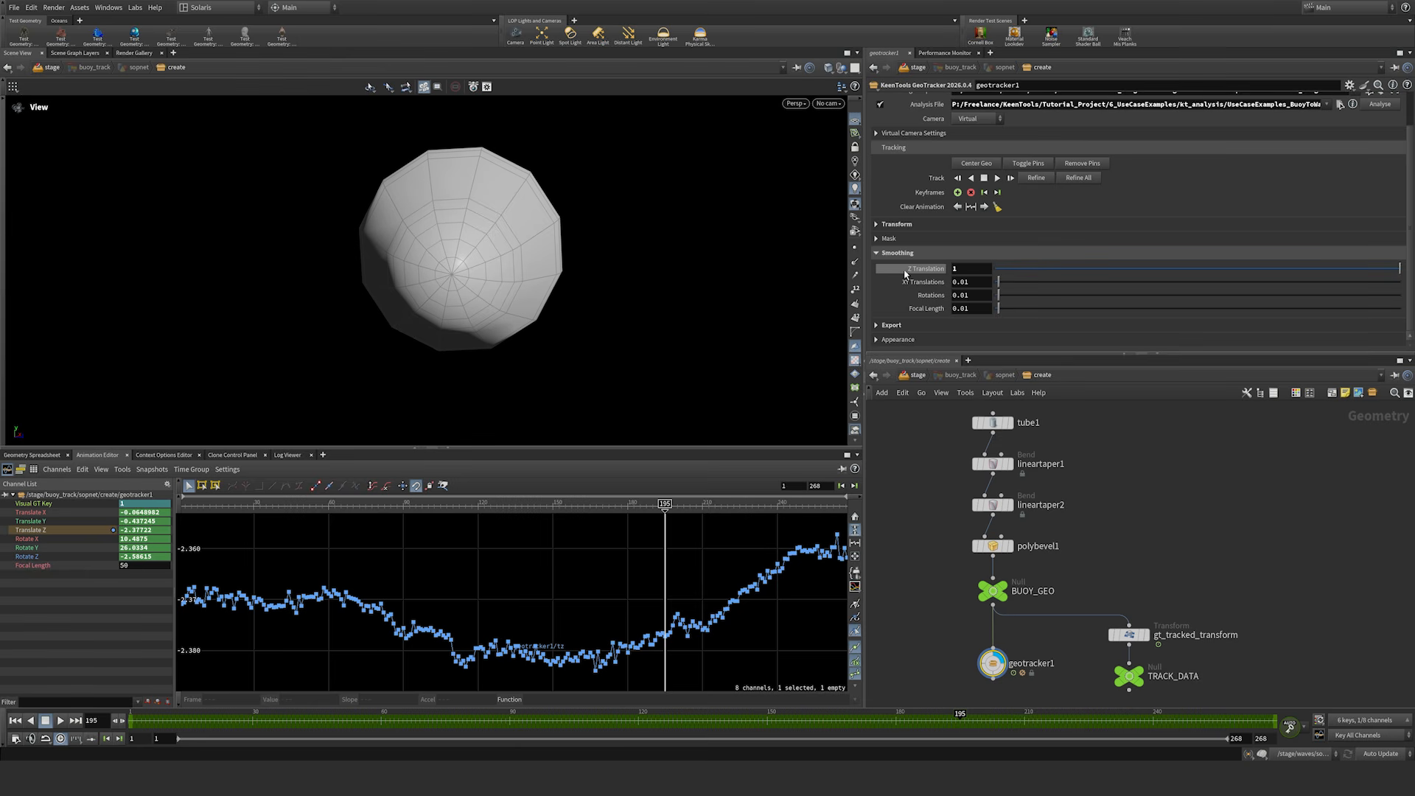
{"action": "left_click_drag", "start_coordinate": [1174, 282], "coordinate": [1400, 282]}
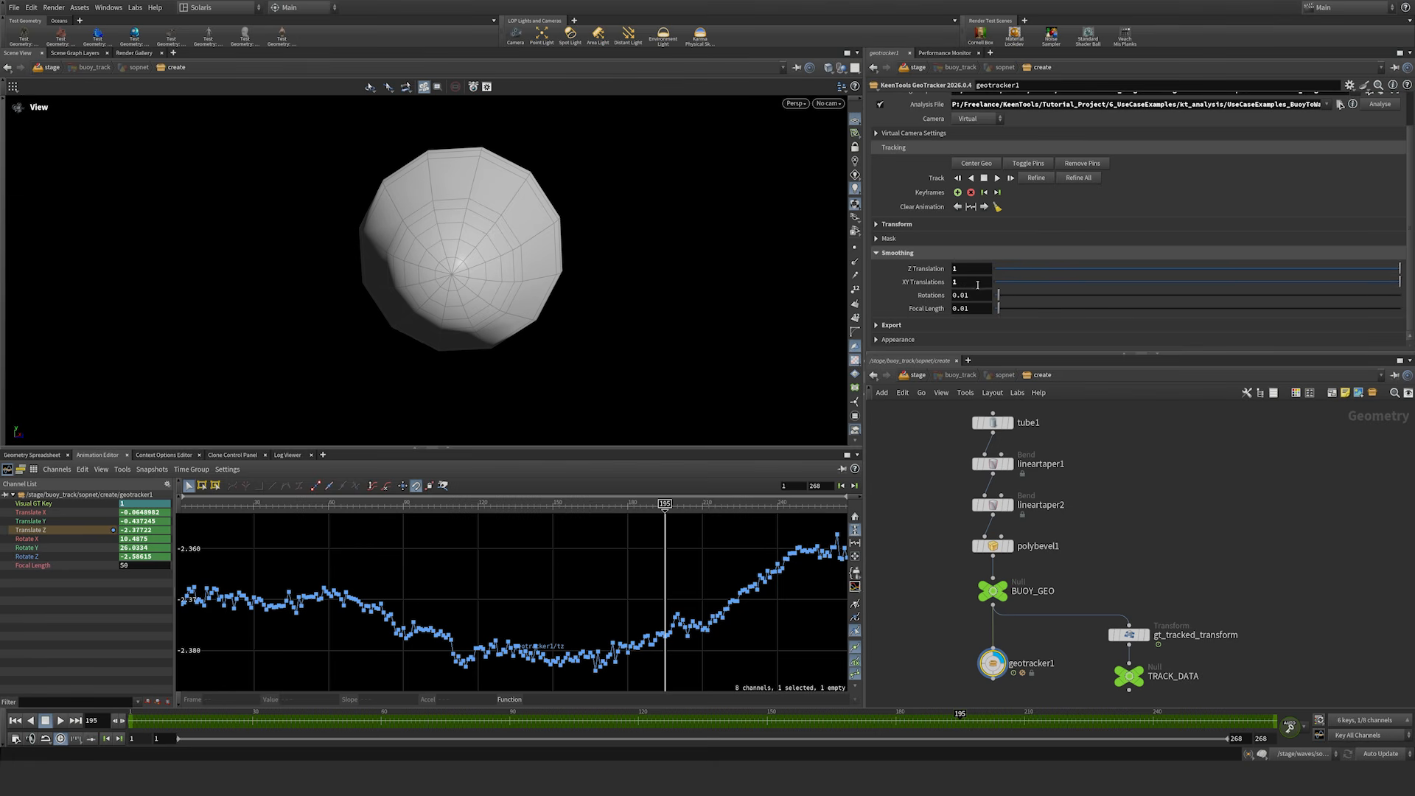
{"action": "middle_click", "coordinate": [1002, 285], "text": "ctrl"}
{"action": "middle_click", "coordinate": [973, 270], "text": "ctrl"}
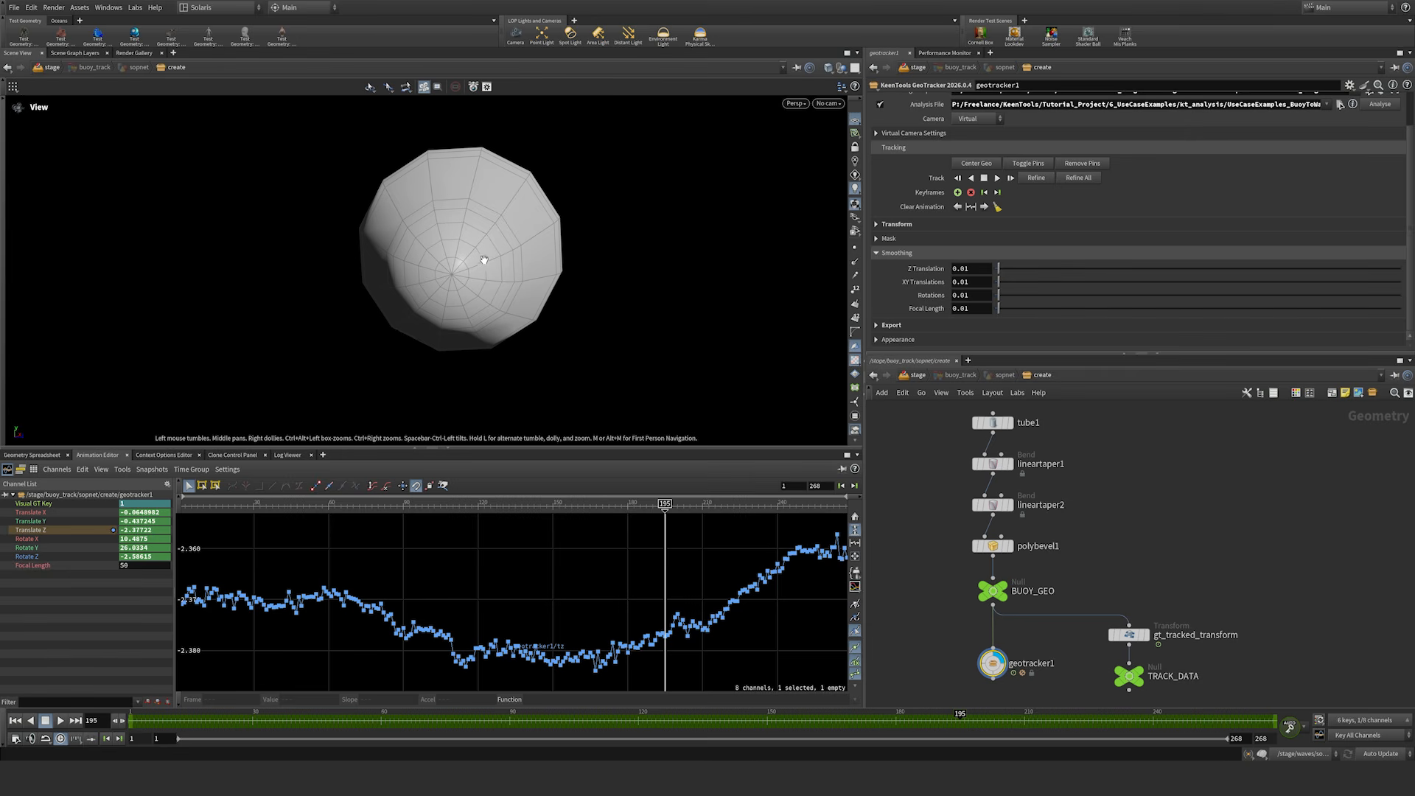
Step: Turn the buoy geometry slightly and play its motion again, stopping at frame 77
{"action": "left_click_drag", "start_coordinate": [462, 267], "coordinate": [449, 266]}
{"action": "key", "text": "Up"}
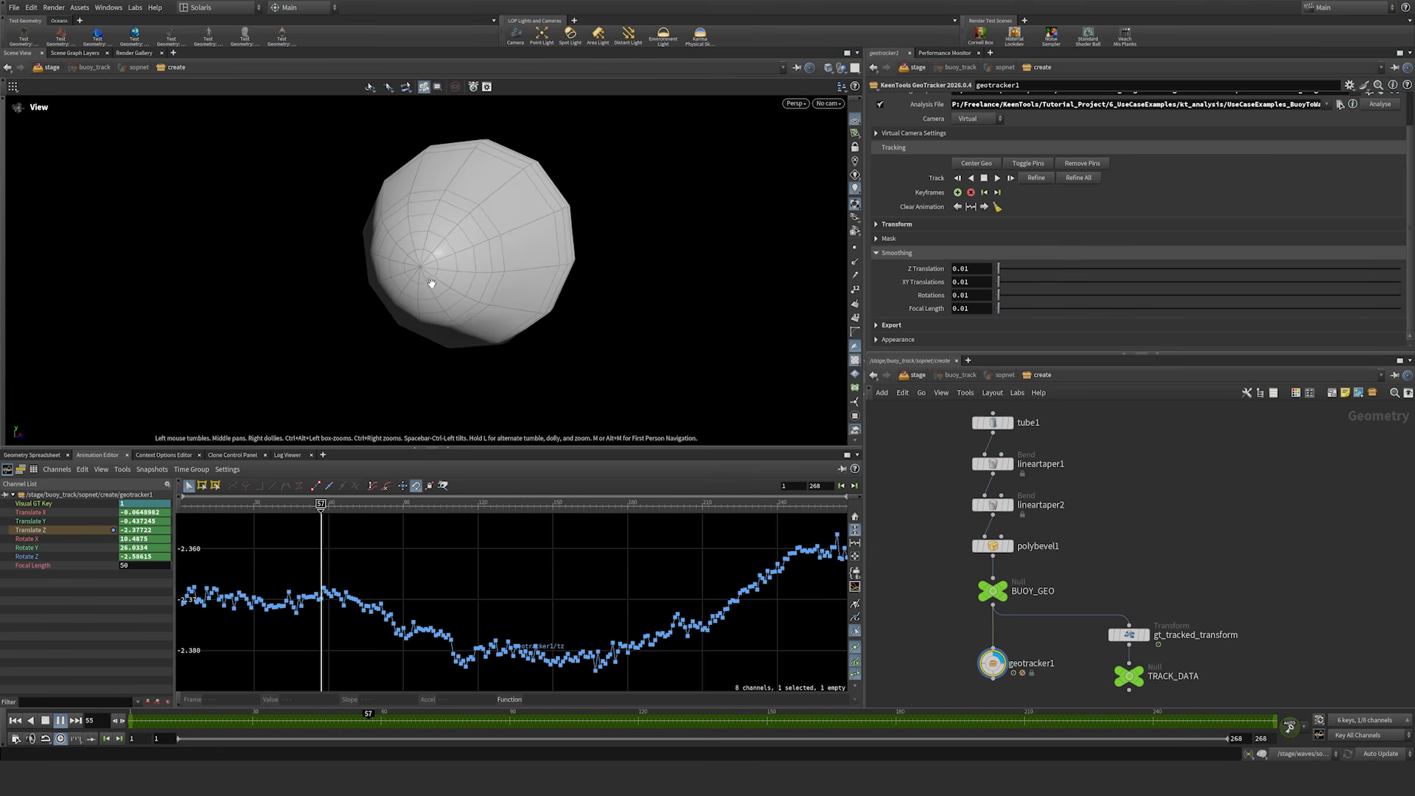
{"action": "key", "text": "Up"}
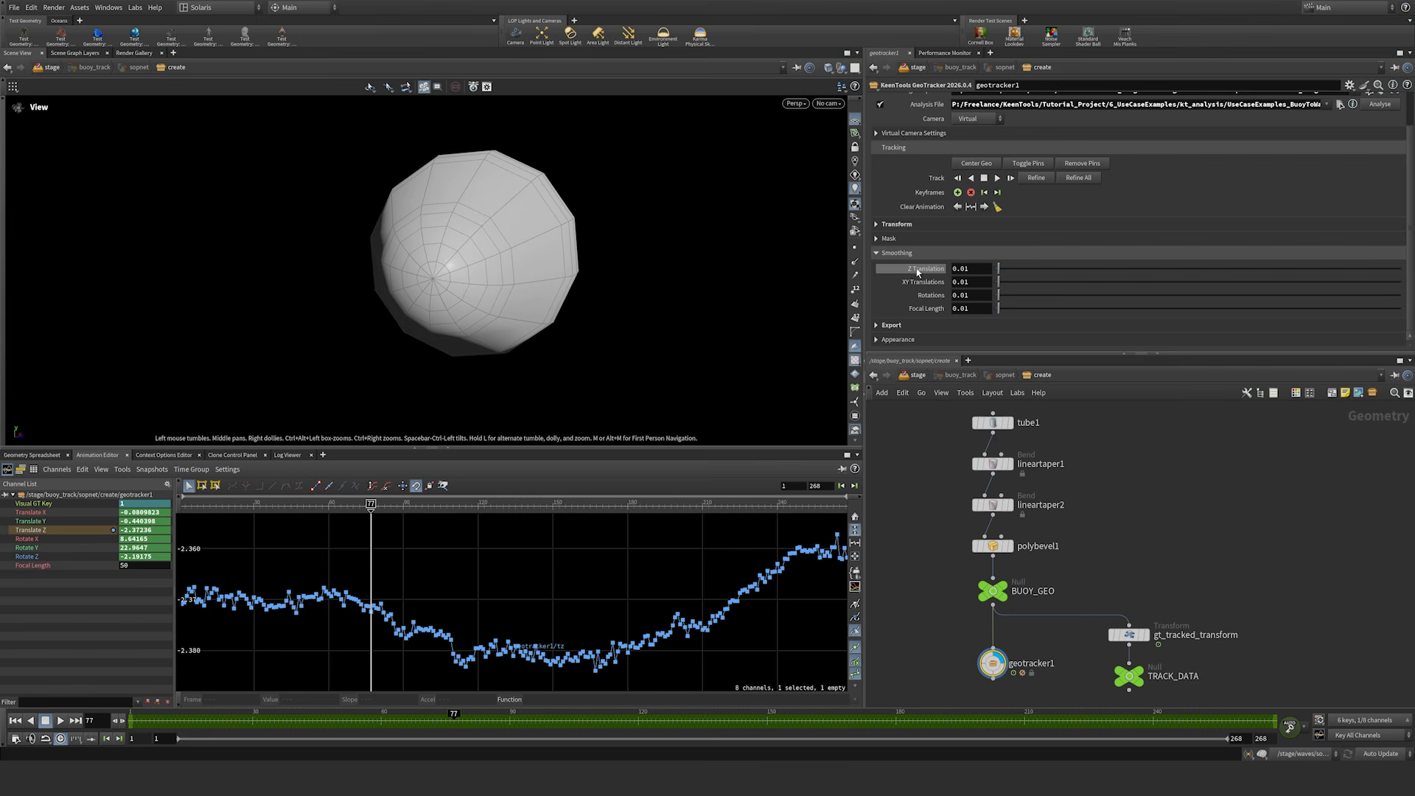
Step: Set the Z Translation smoothing to 0.30 and refine the buoy track
{"action": "left_click_drag", "start_coordinate": [960, 269], "coordinate": [981, 270]}
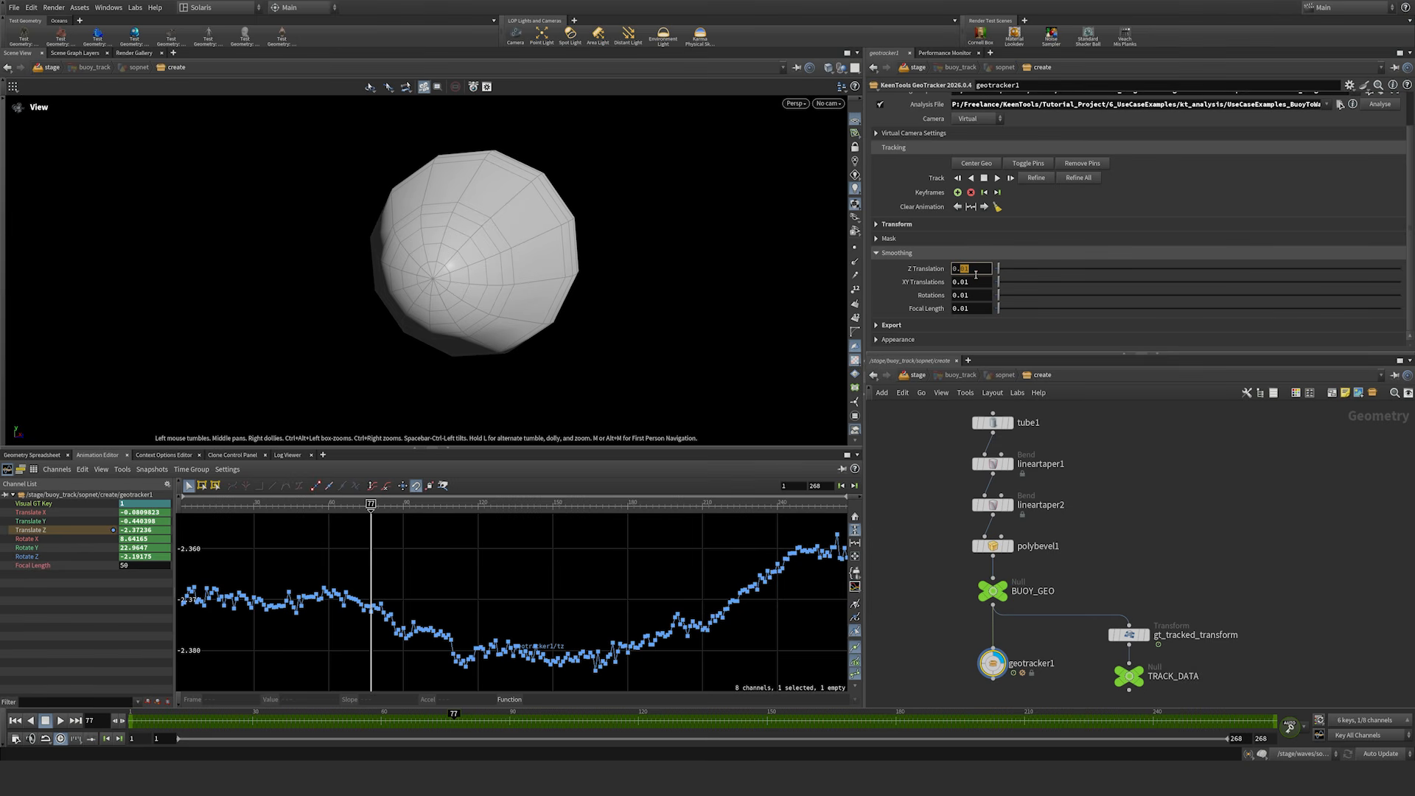
{"action": "type", "text": "30"}
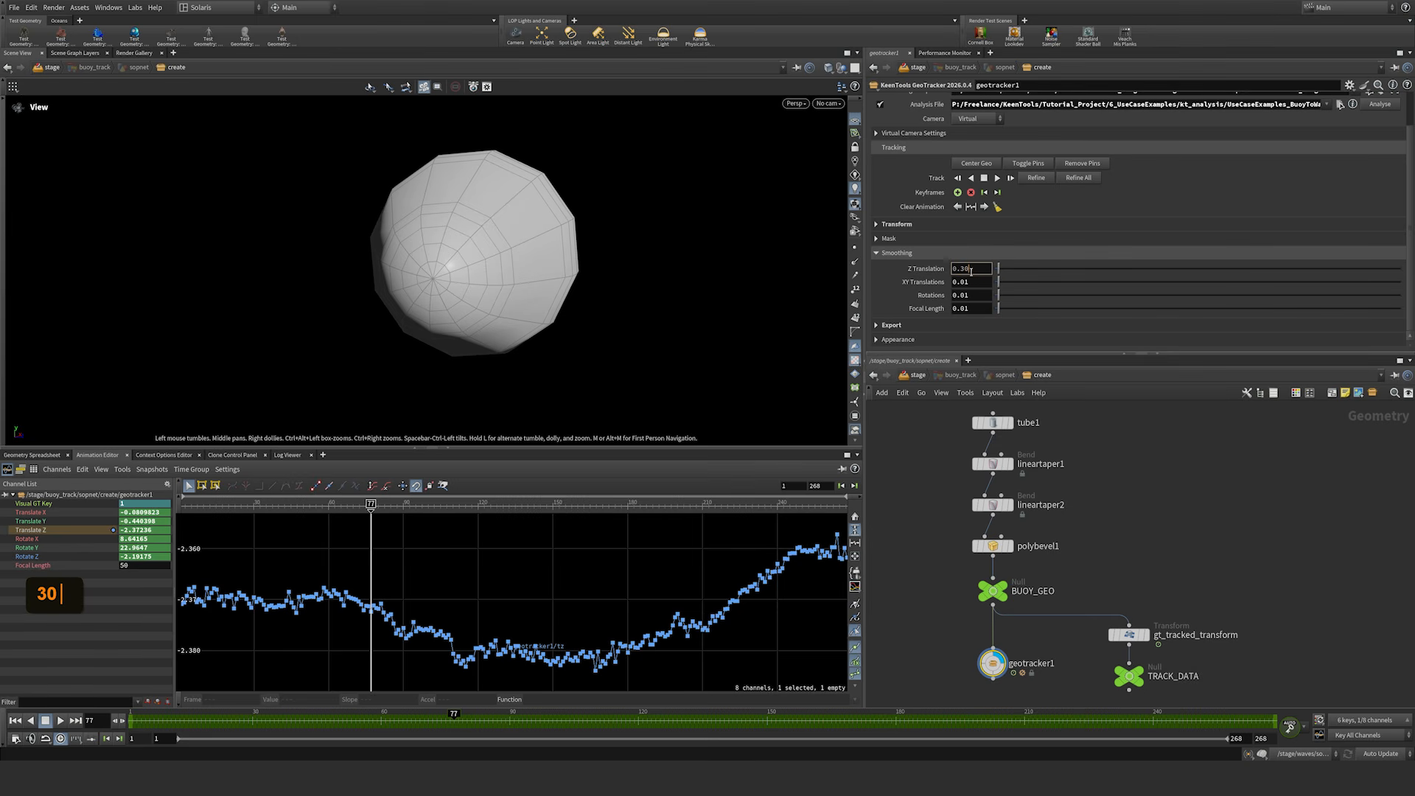
{"action": "key", "text": "Return"}
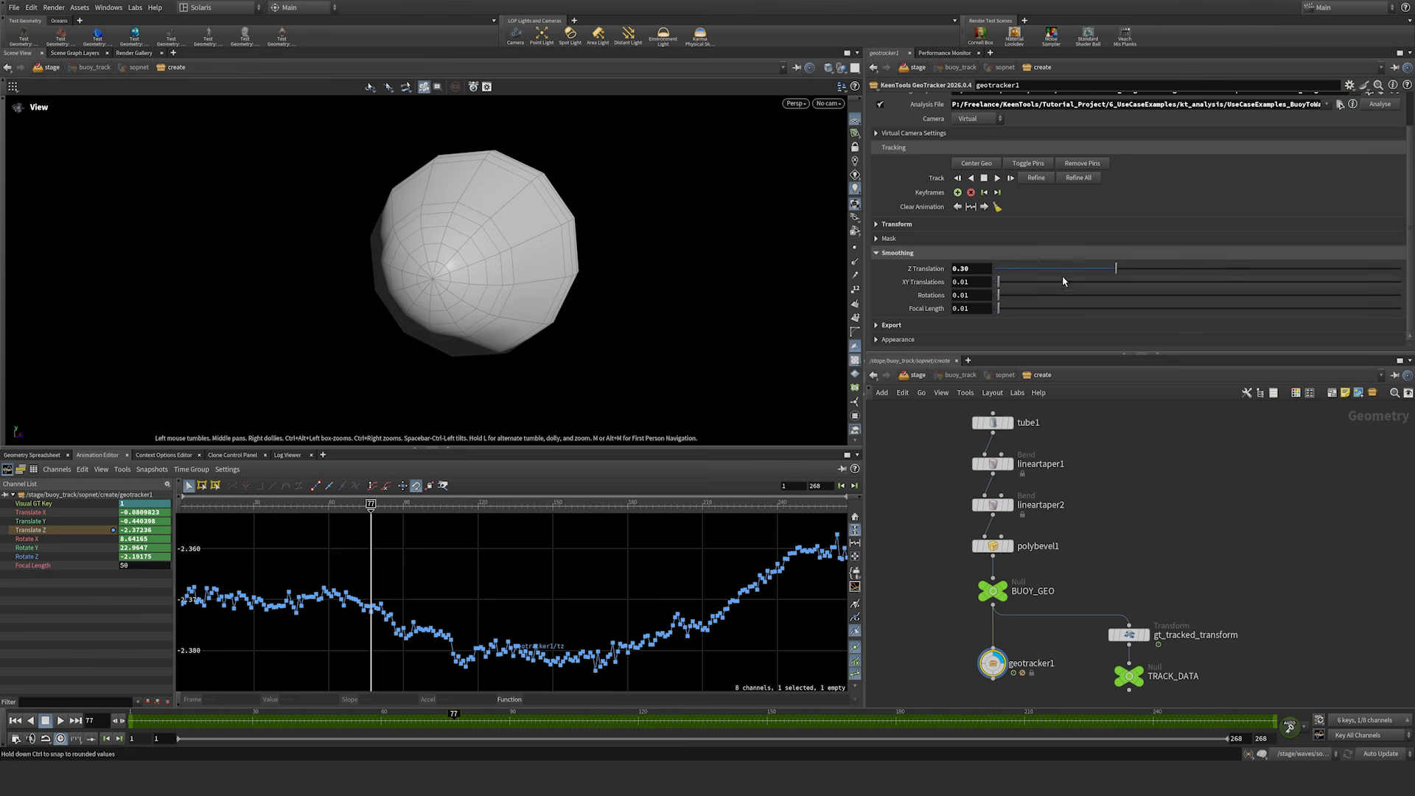
{"action": "left_click", "coordinate": [1040, 180]}
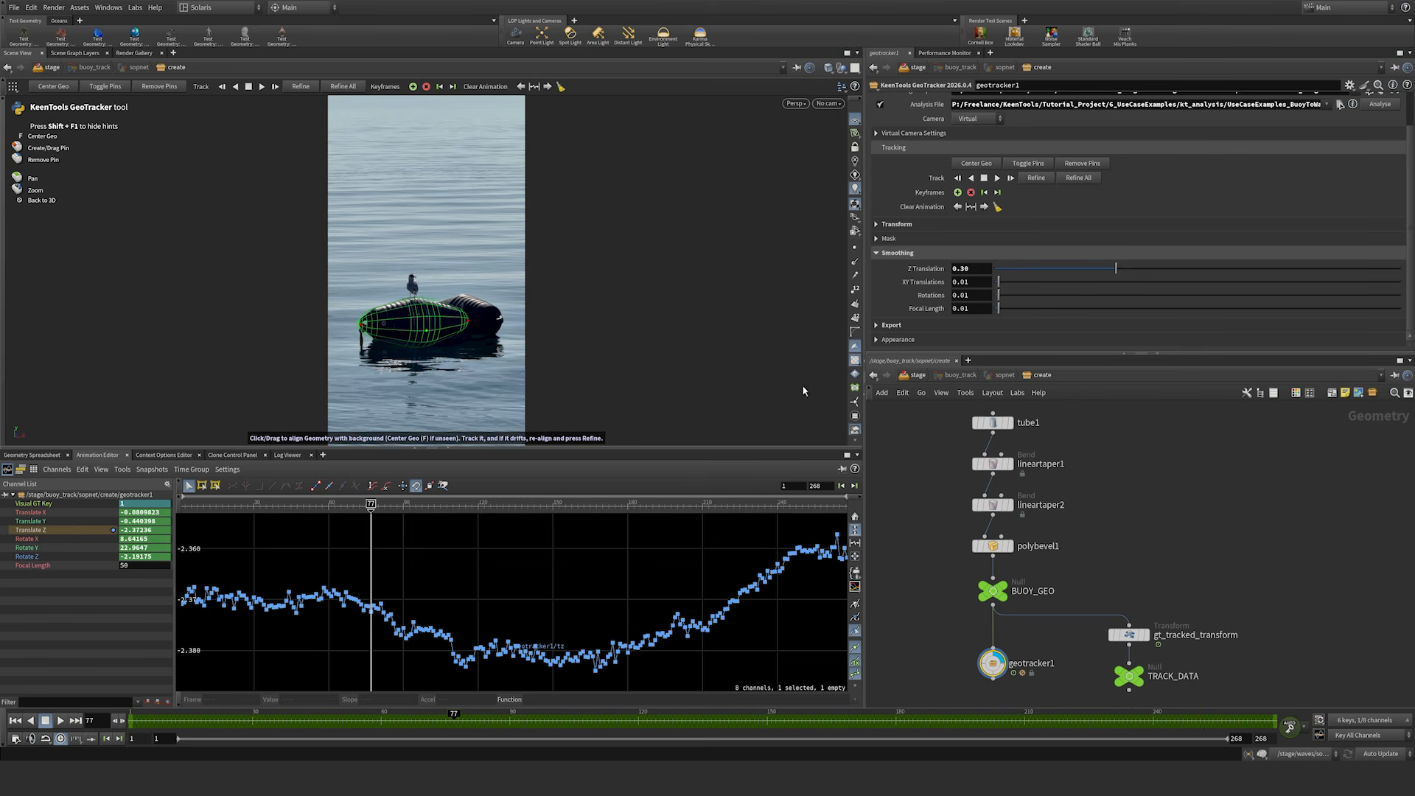
{"action": "left_click", "coordinate": [1036, 178]}
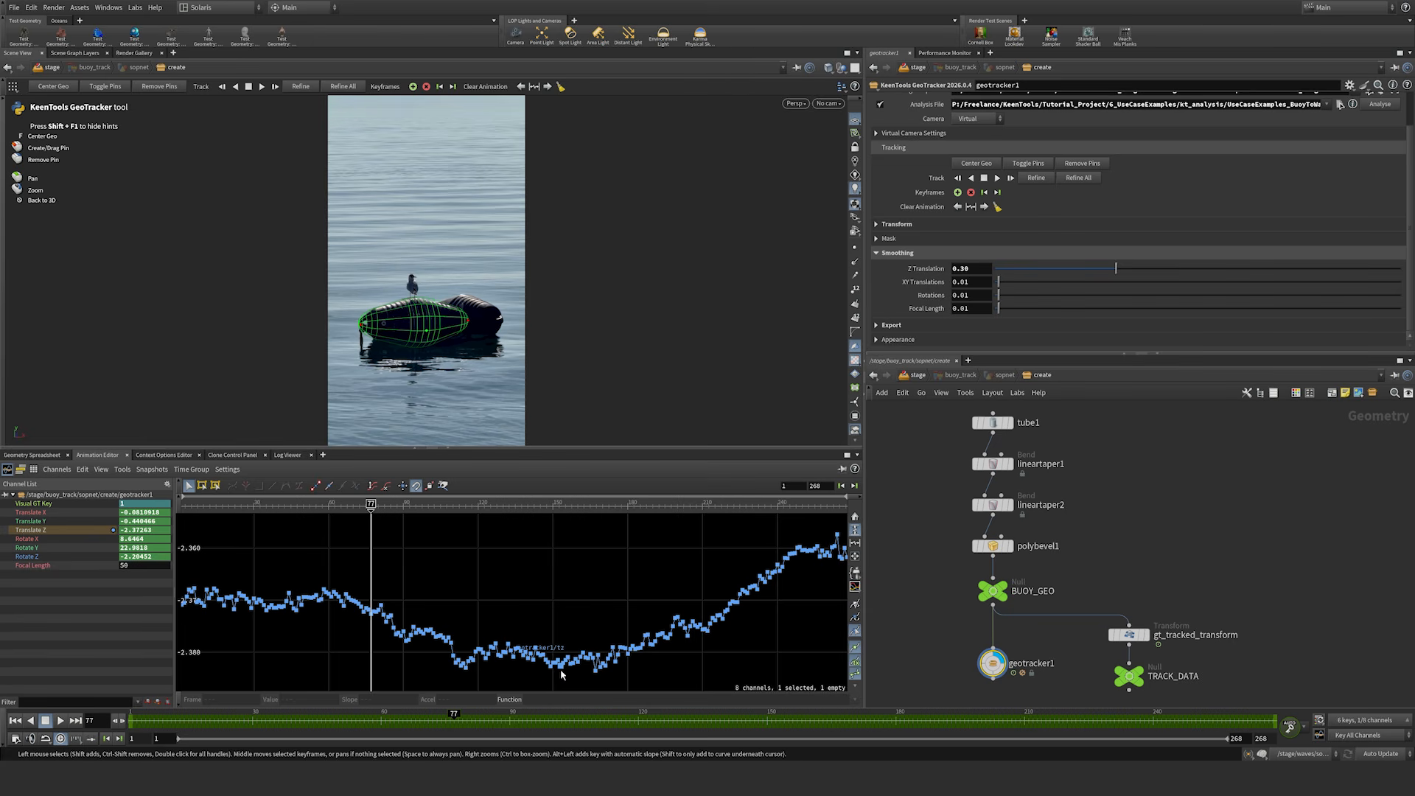
Step: Set the Z Translation smoothing to 0.38 and refine the buoy track again
{"action": "left_click", "coordinate": [985, 268]}
{"action": "key", "text": "BackSpace"}
{"action": "type", "text": "8"}
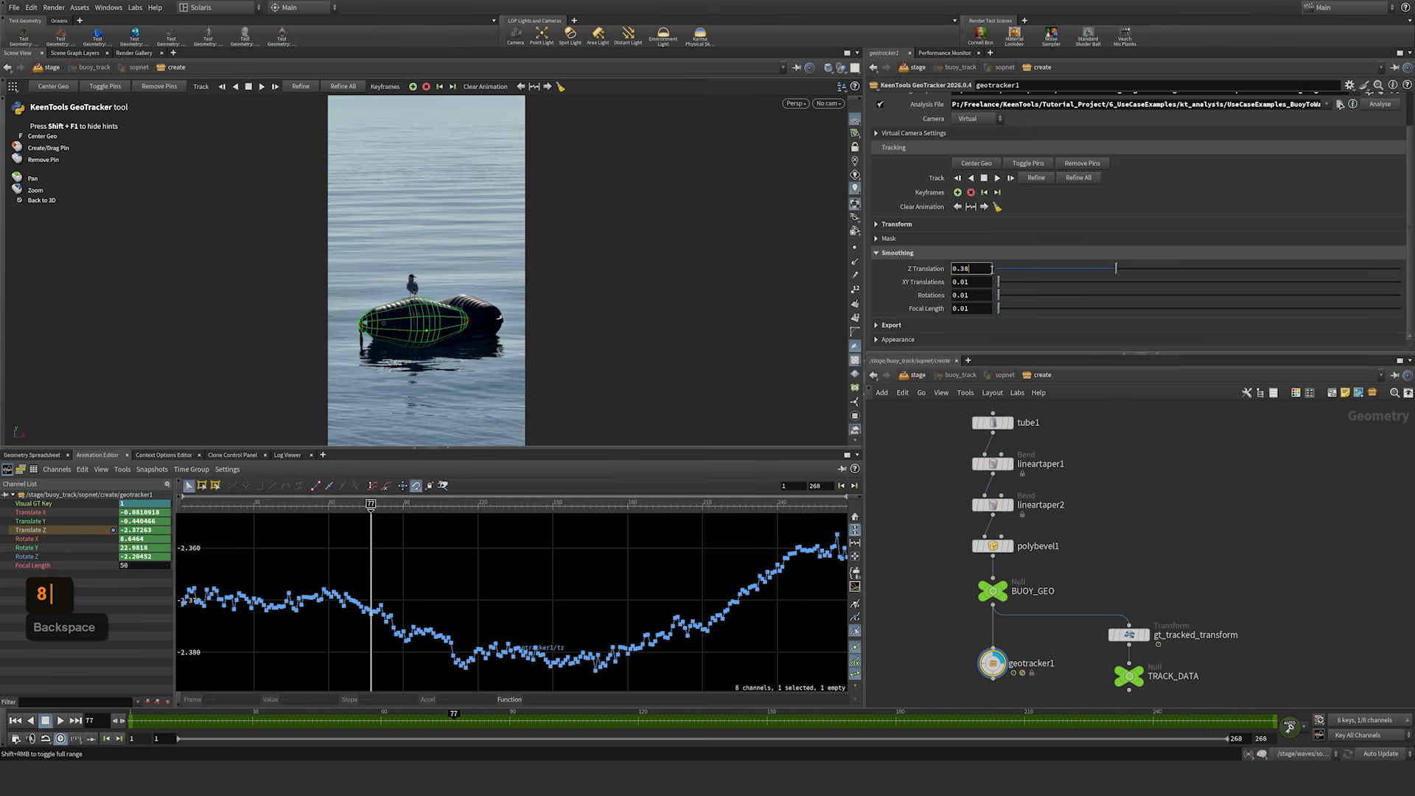
{"action": "left_click", "coordinate": [979, 282]}
{"action": "left_click", "coordinate": [1035, 178]}
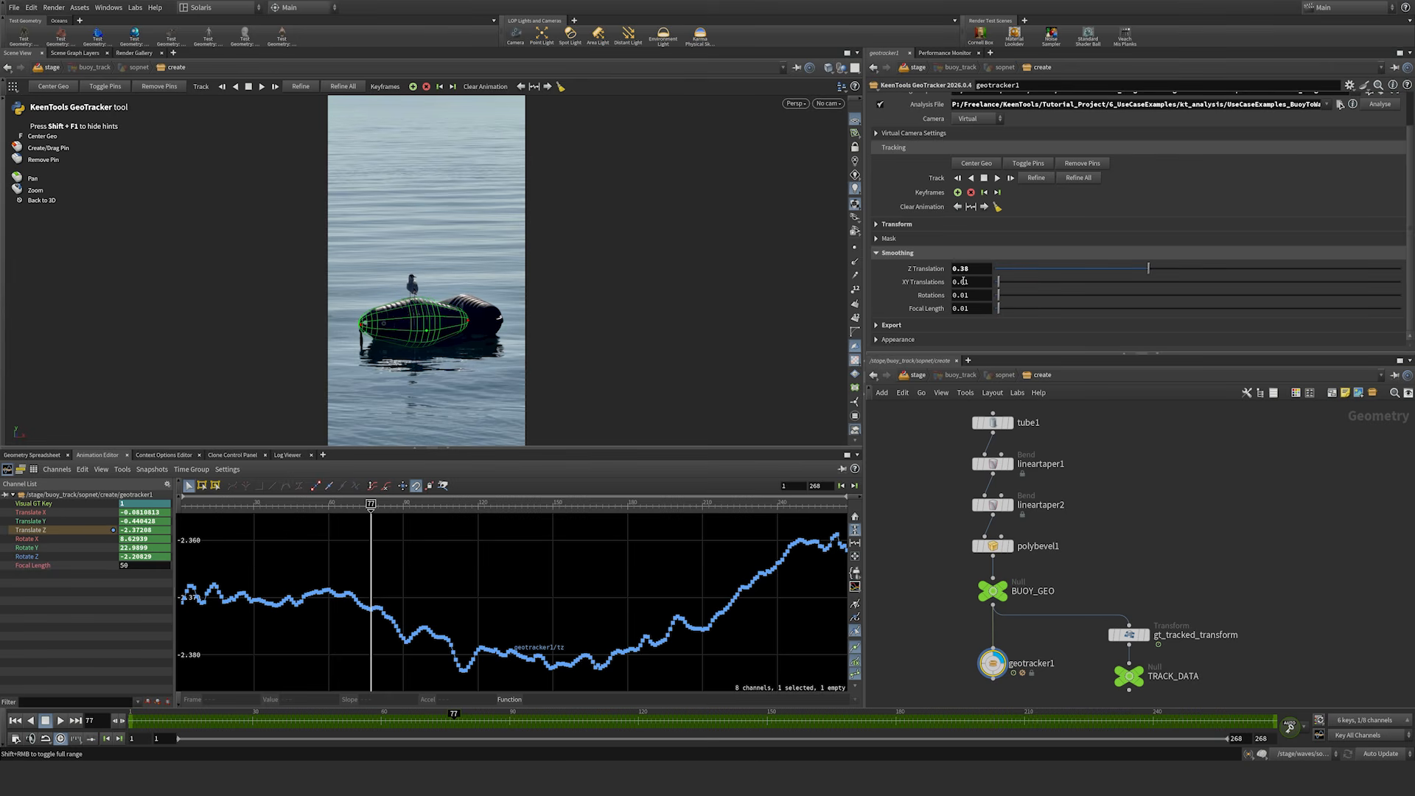
Step: With the Rotate X curve shown, set XY Translations smoothing to 0.3 and Rotations smoothing to 0.38, and refine the buoy track
{"action": "left_click", "coordinate": [39, 540]}
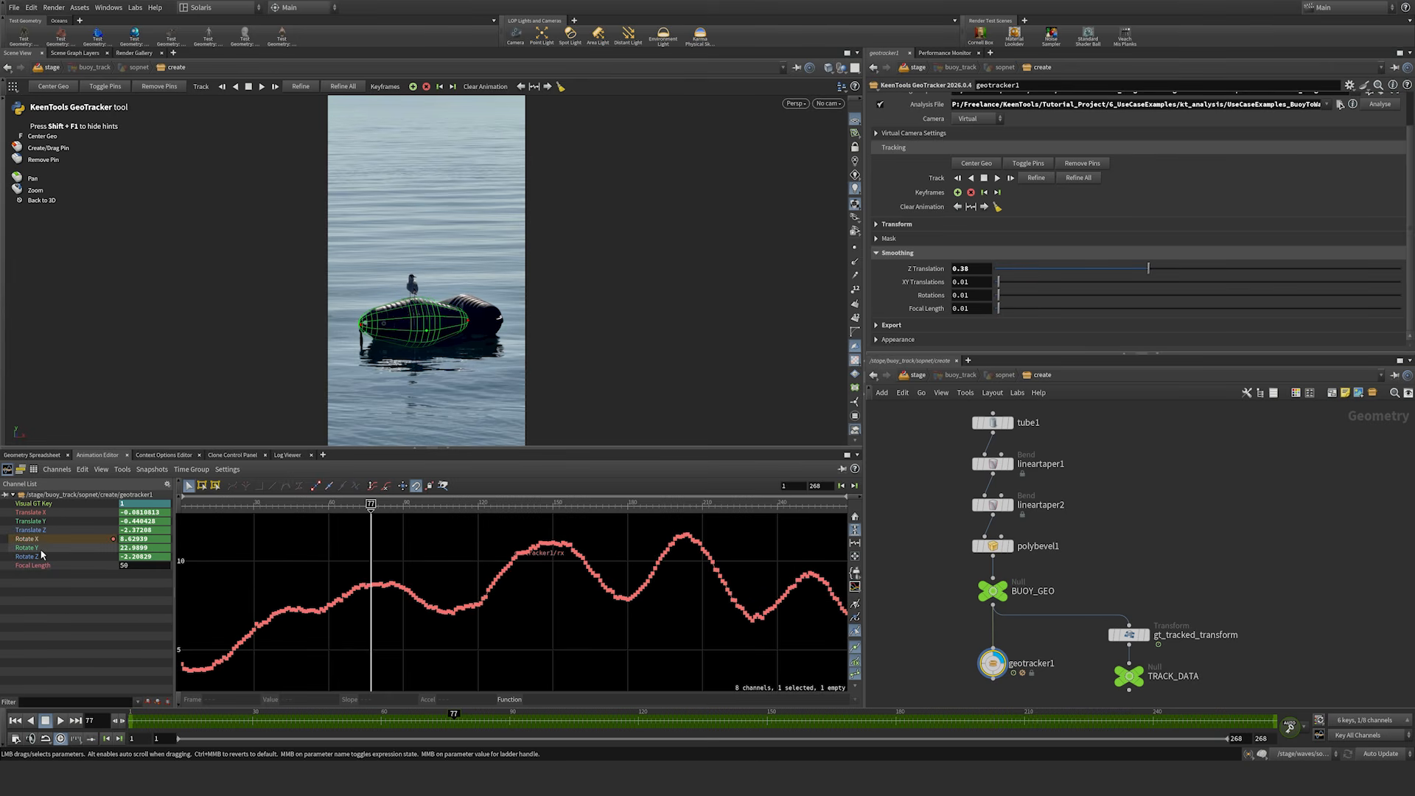
{"action": "double_click", "coordinate": [964, 283]}
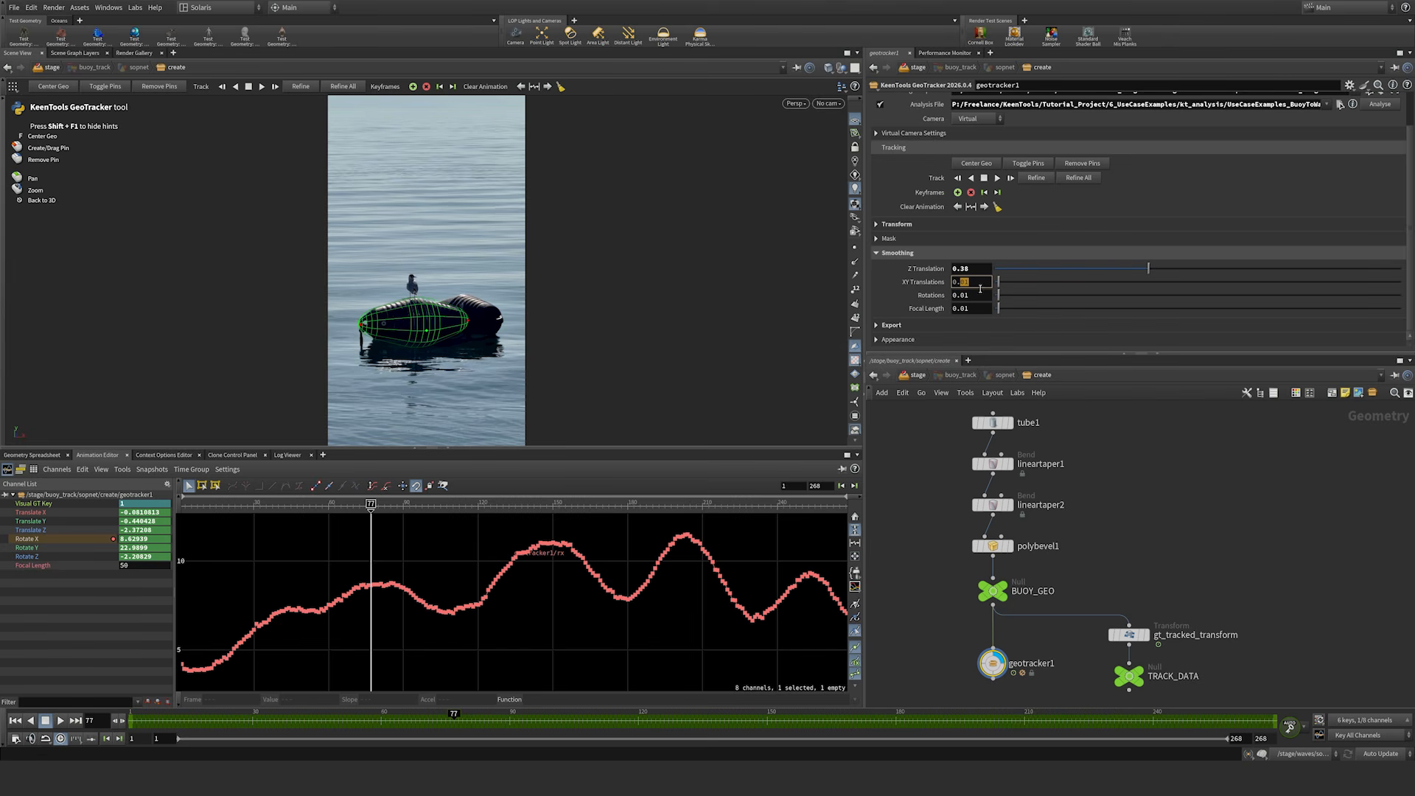
{"action": "type", "text": "3"}
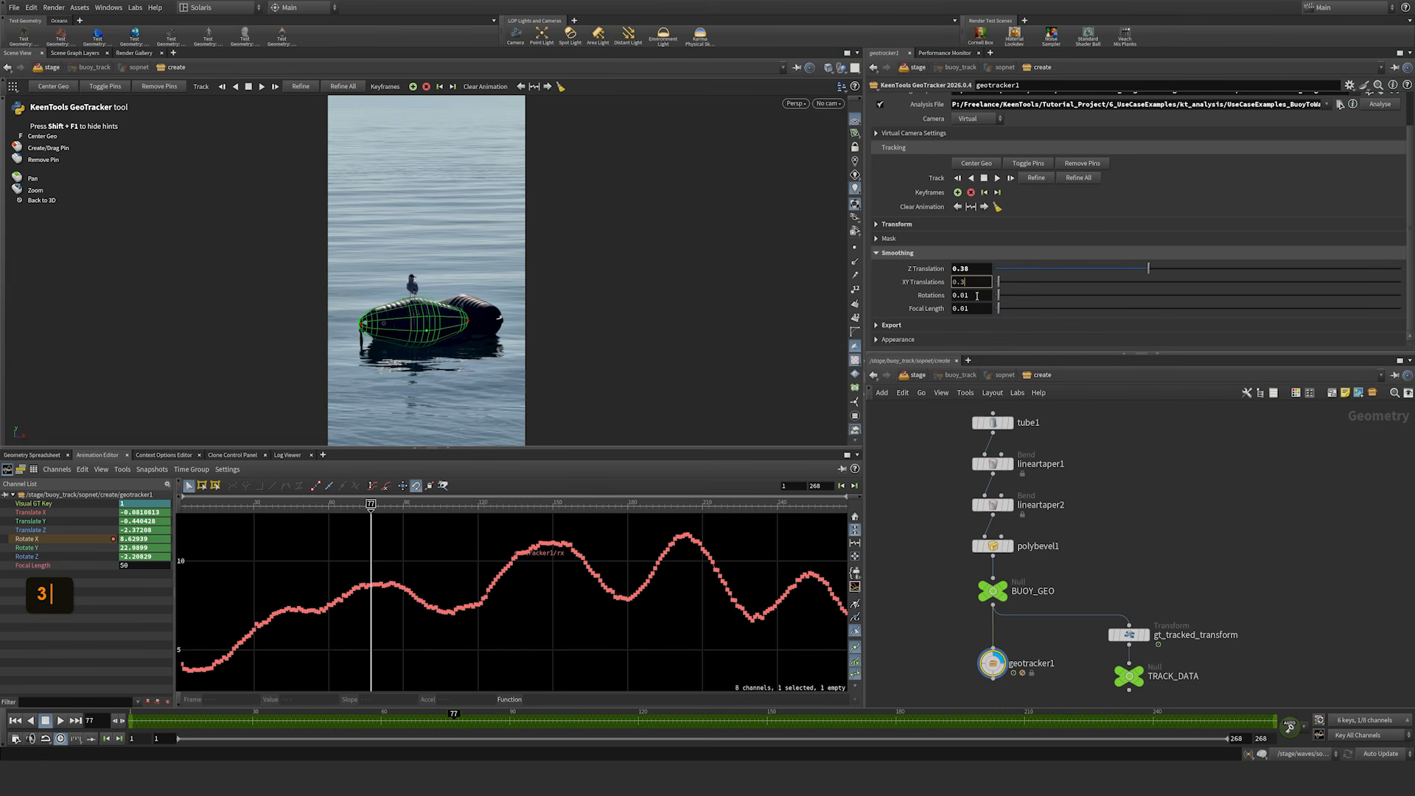
{"action": "left_click", "coordinate": [974, 294]}
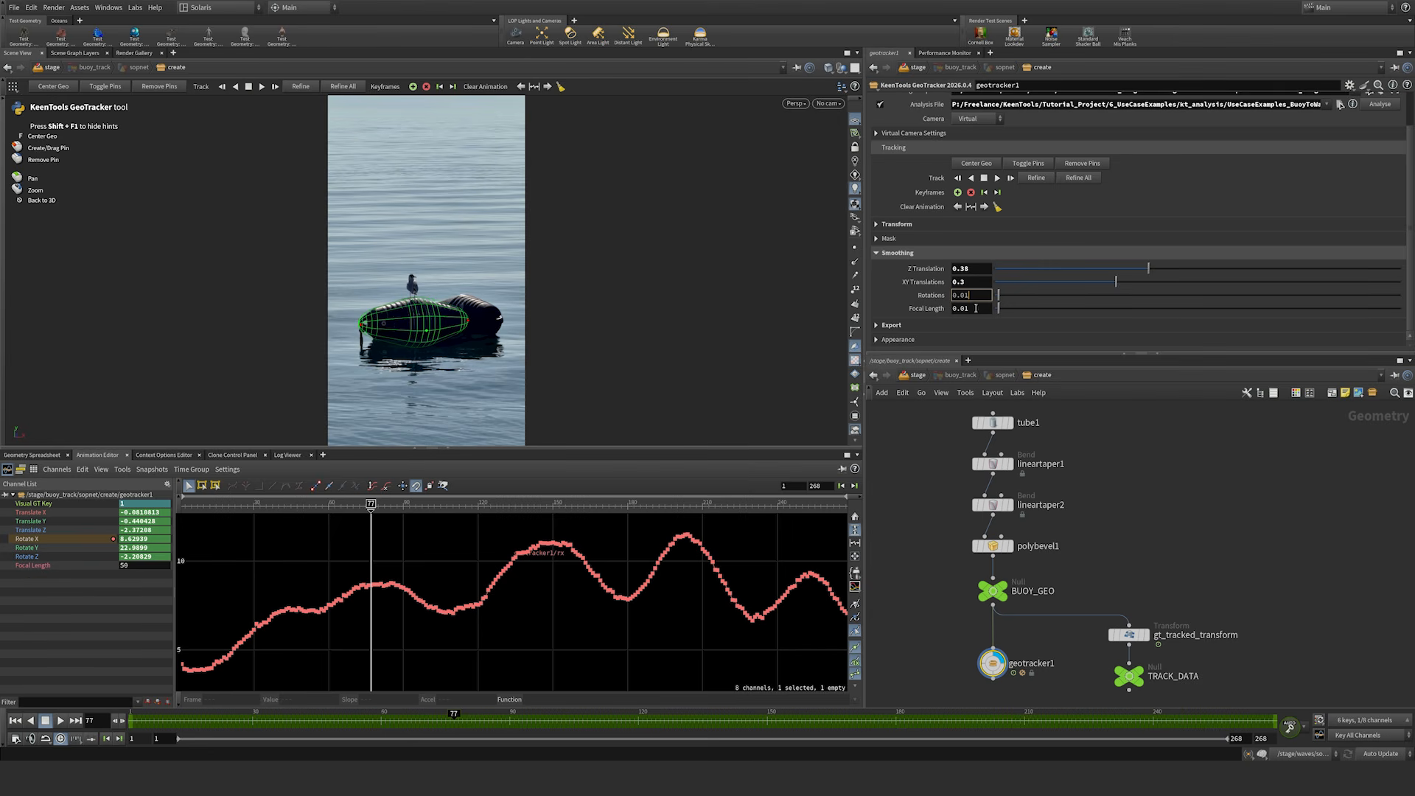
{"action": "double_click", "coordinate": [965, 295]}
{"action": "type", "text": "38"}
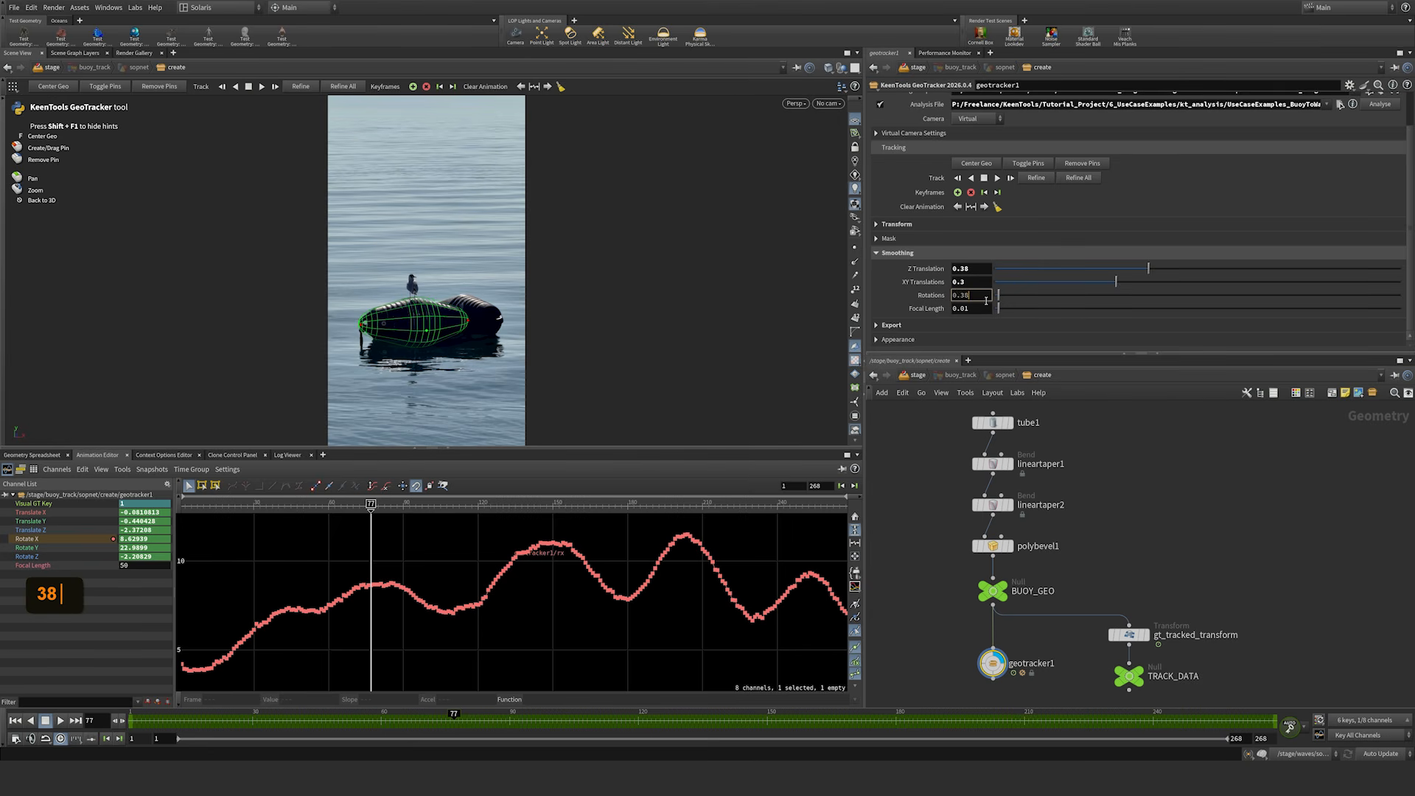
{"action": "left_click", "coordinate": [980, 283]}
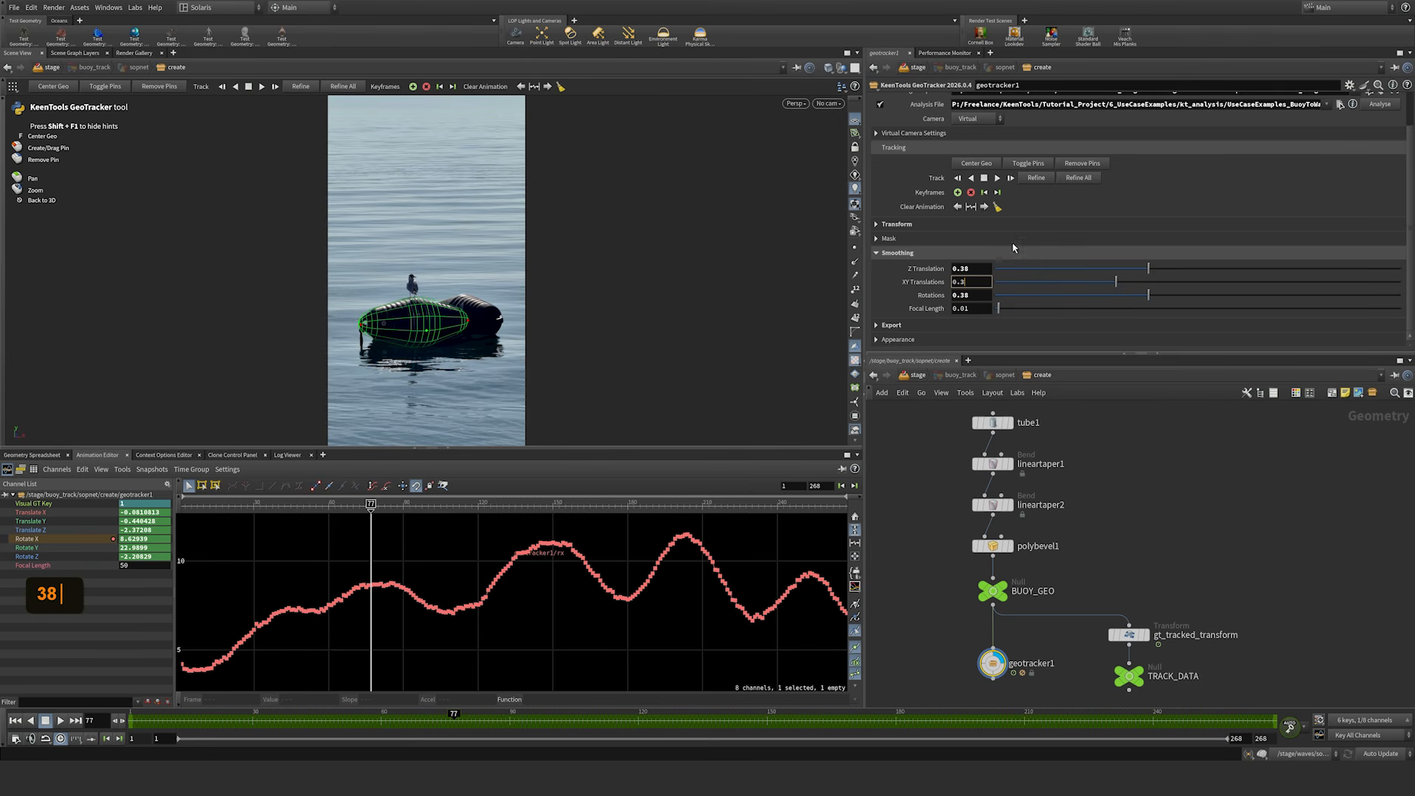
{"action": "left_click", "coordinate": [1036, 178]}
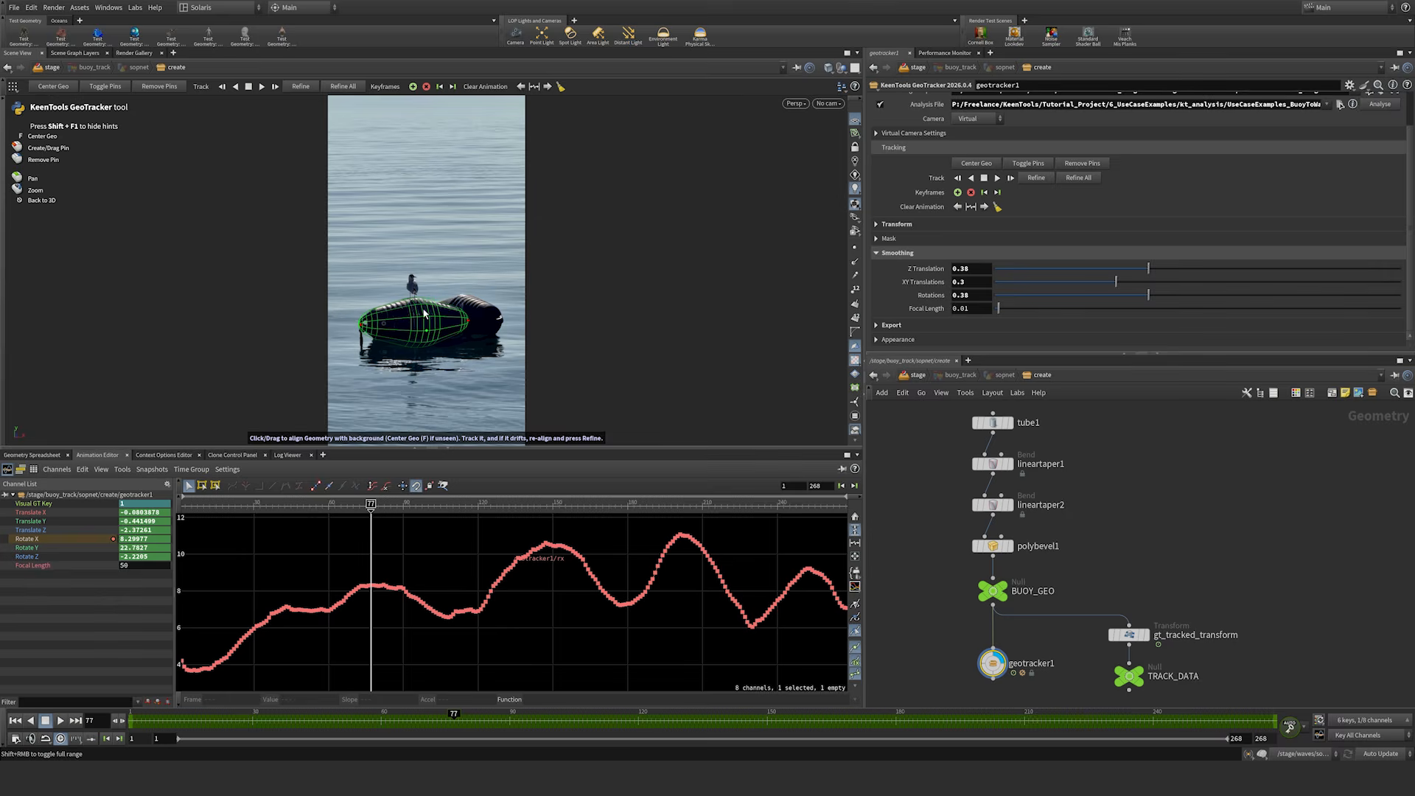
Step: Leave the tracking view, play the buoy's motion in 3D, stop at frame 21 and inspect the geometry from the side
{"action": "key", "text": "Escape"}
{"action": "middle_click_drag", "start_coordinate": [427, 318], "coordinate": [509, 285]}
{"action": "key", "text": "Up"}
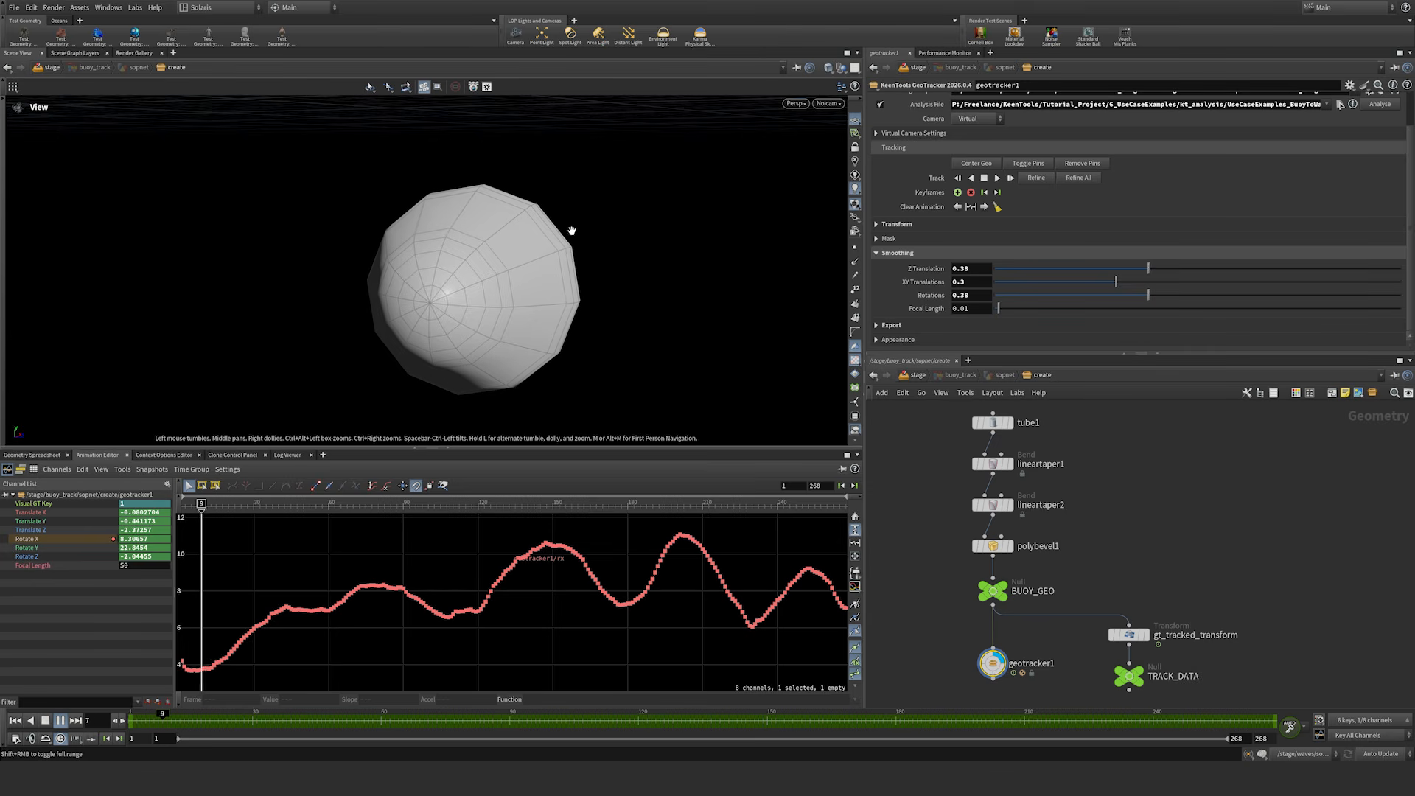
{"action": "key", "text": "Up"}
{"action": "left_click_drag", "start_coordinate": [517, 271], "coordinate": [415, 282]}
{"action": "middle_click_drag", "start_coordinate": [584, 273], "coordinate": [394, 294]}
{"action": "right_click_drag", "start_coordinate": [493, 268], "coordinate": [387, 321]}
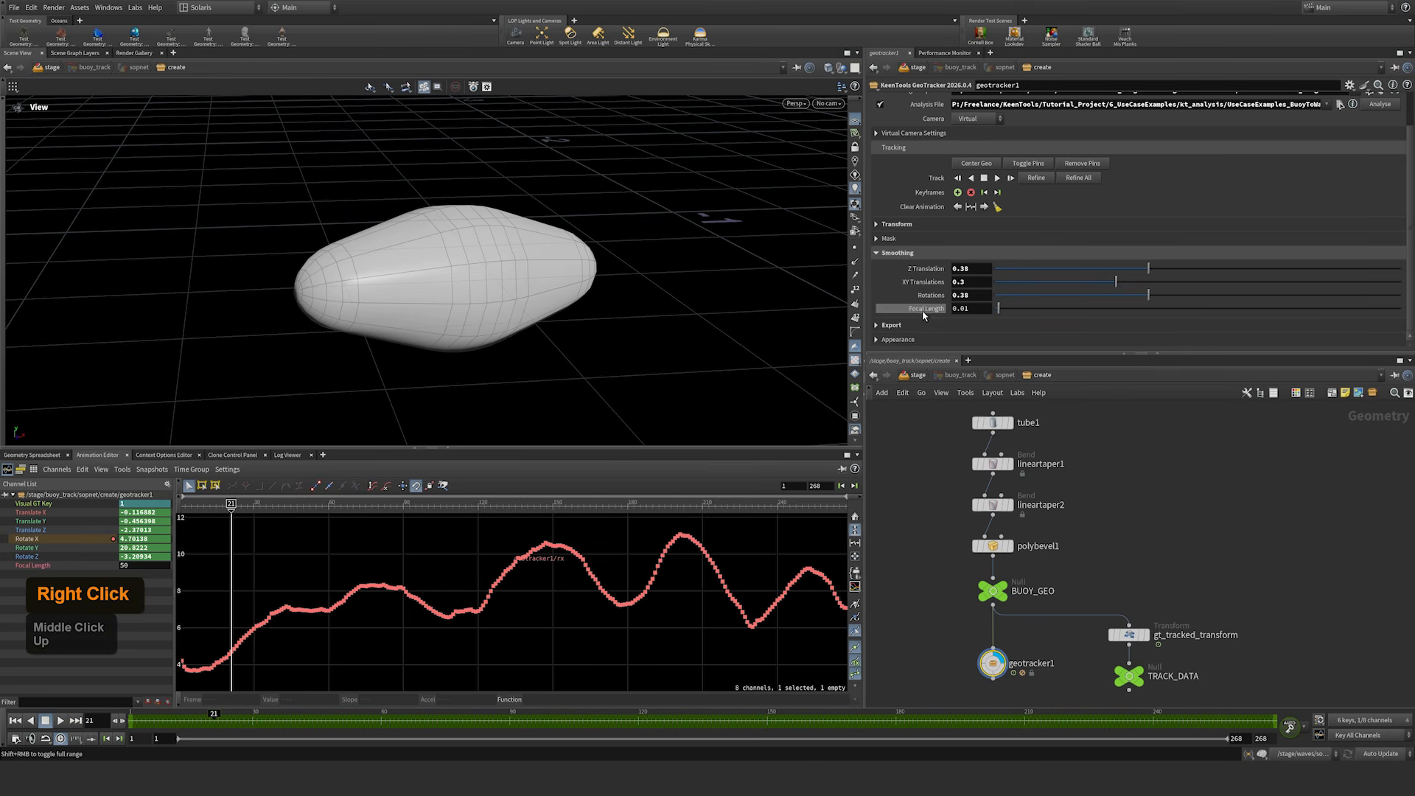
Step: Try the Zoom lens in the virtual camera settings and return it to Fixed, removing all focal length animation keys
{"action": "left_click_drag", "start_coordinate": [985, 309], "coordinate": [905, 313]}
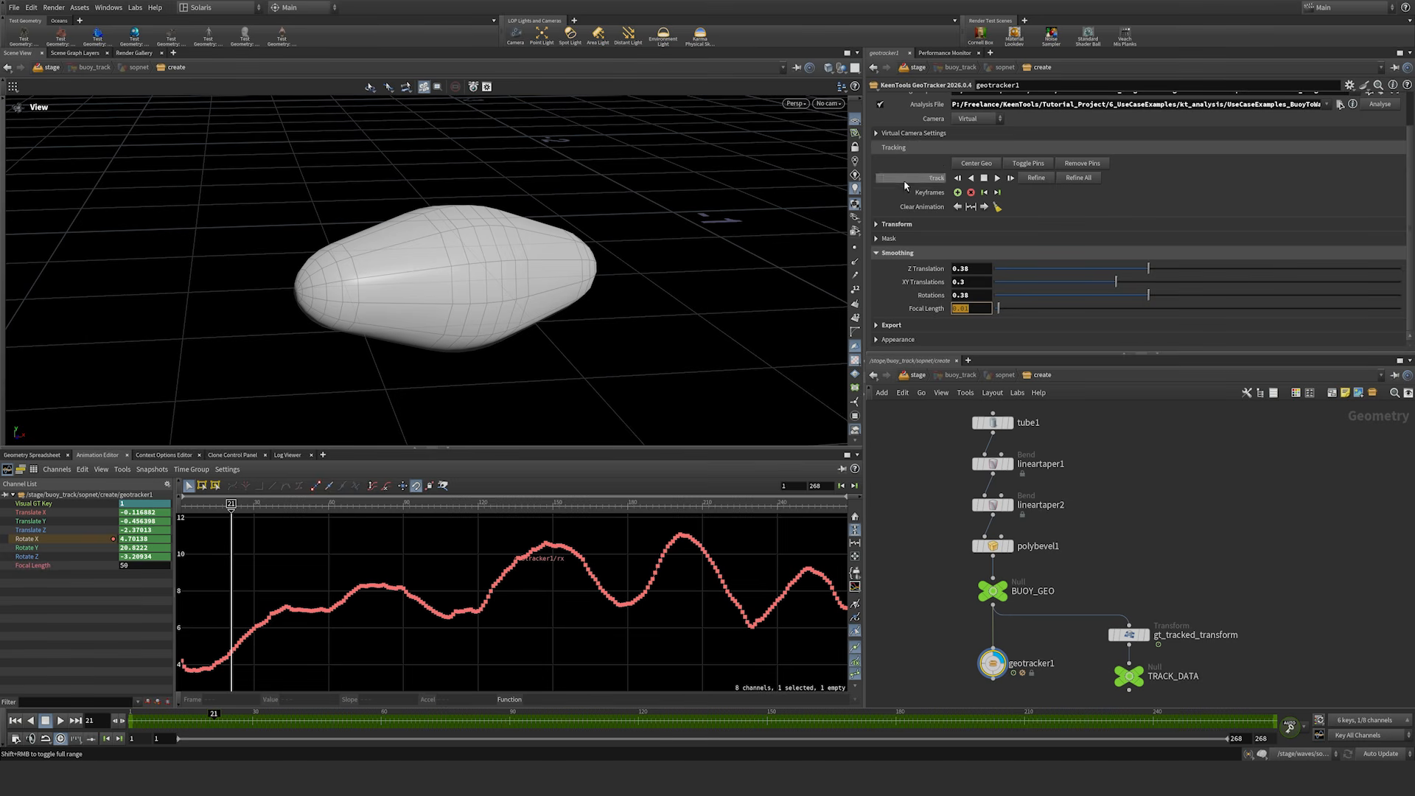
{"action": "left_click", "coordinate": [875, 132]}
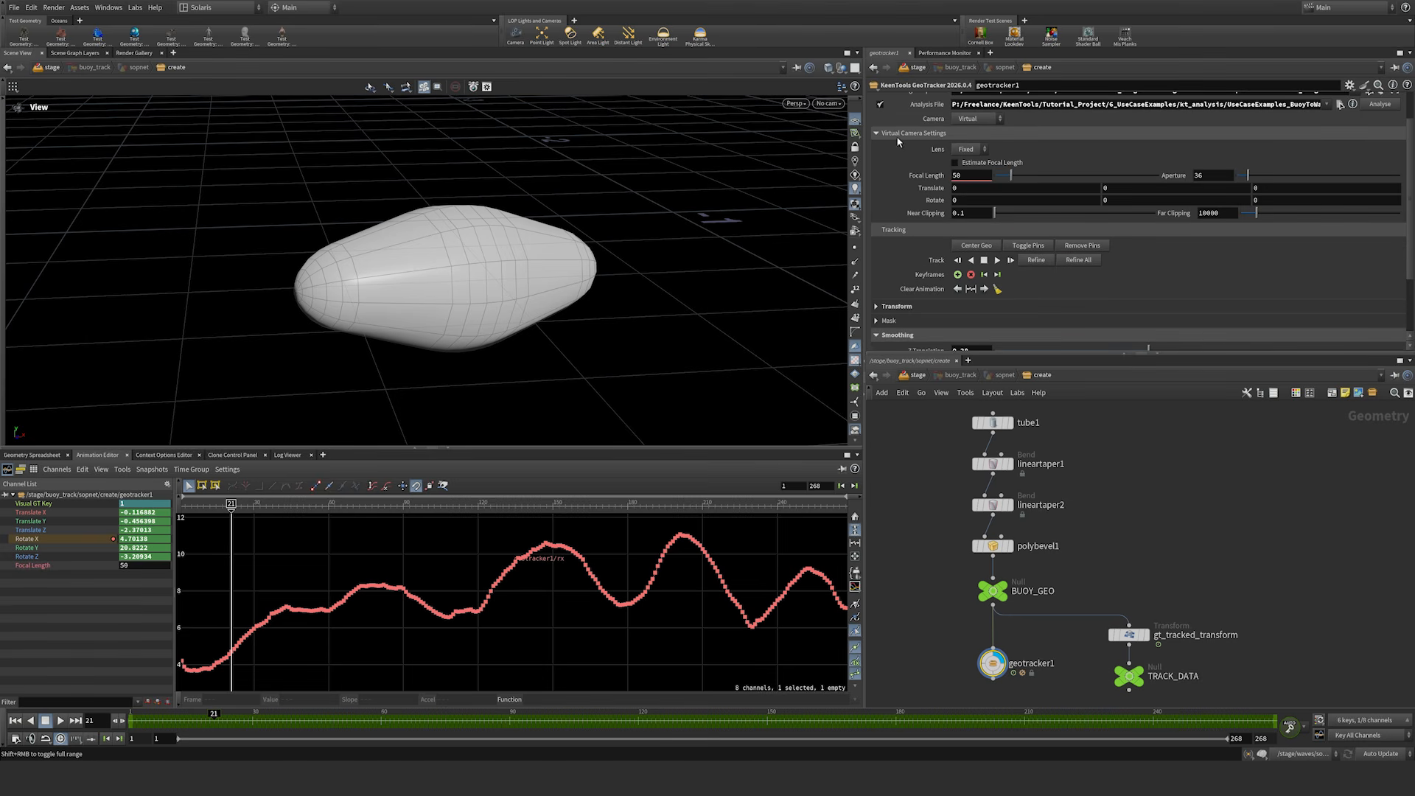
{"action": "left_click", "coordinate": [967, 148]}
{"action": "left_click", "coordinate": [965, 174]}
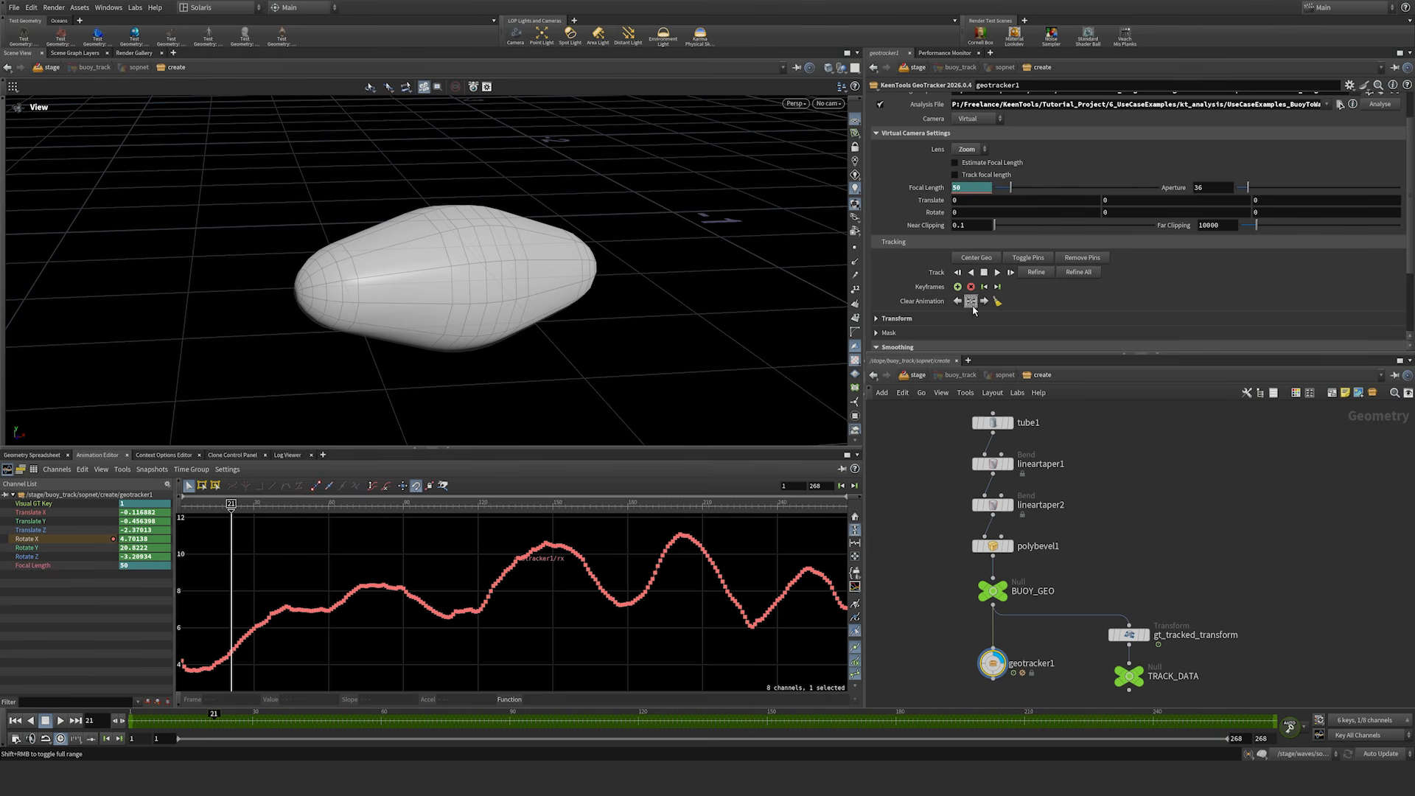
{"action": "left_click", "coordinate": [956, 177]}
{"action": "left_click", "coordinate": [966, 149]}
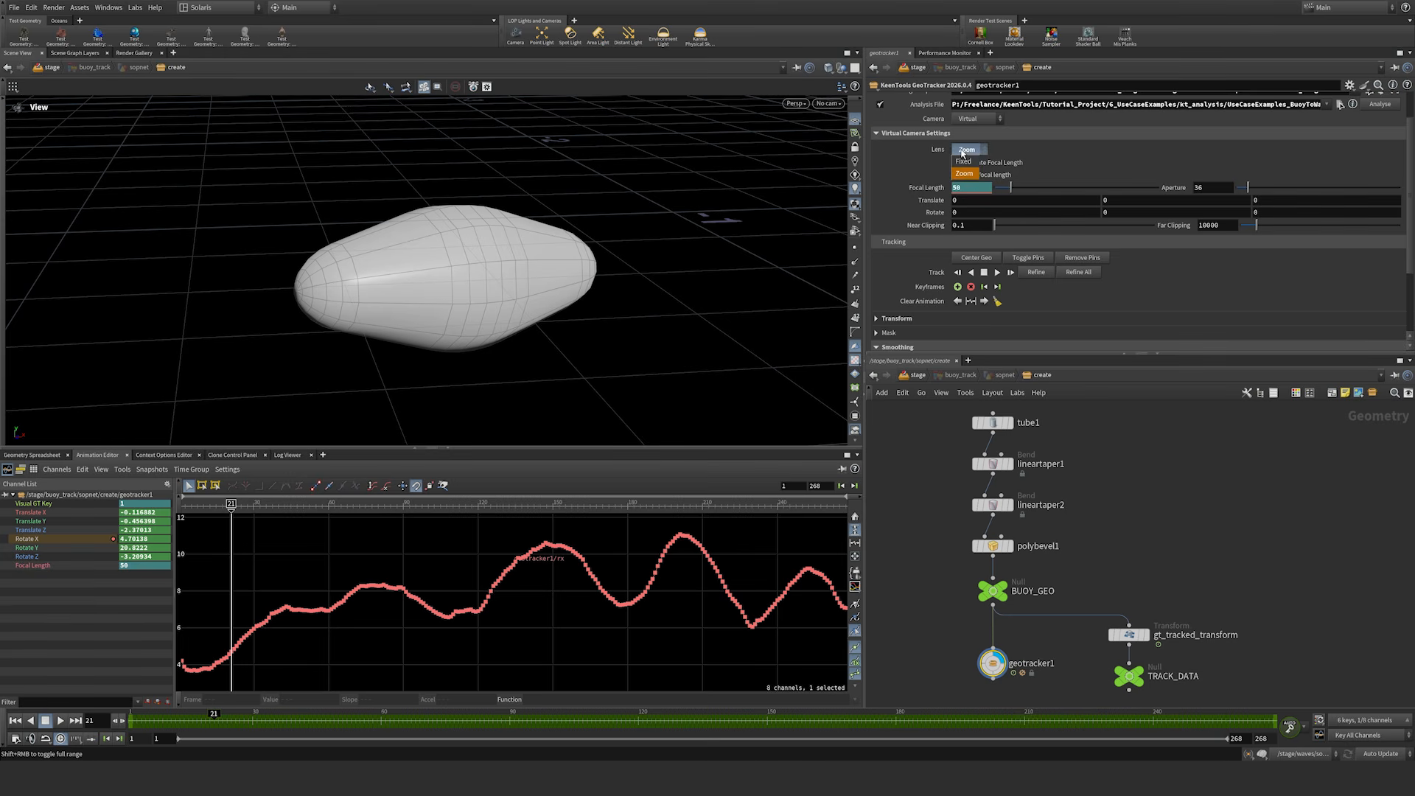
{"action": "left_click", "coordinate": [963, 162]}
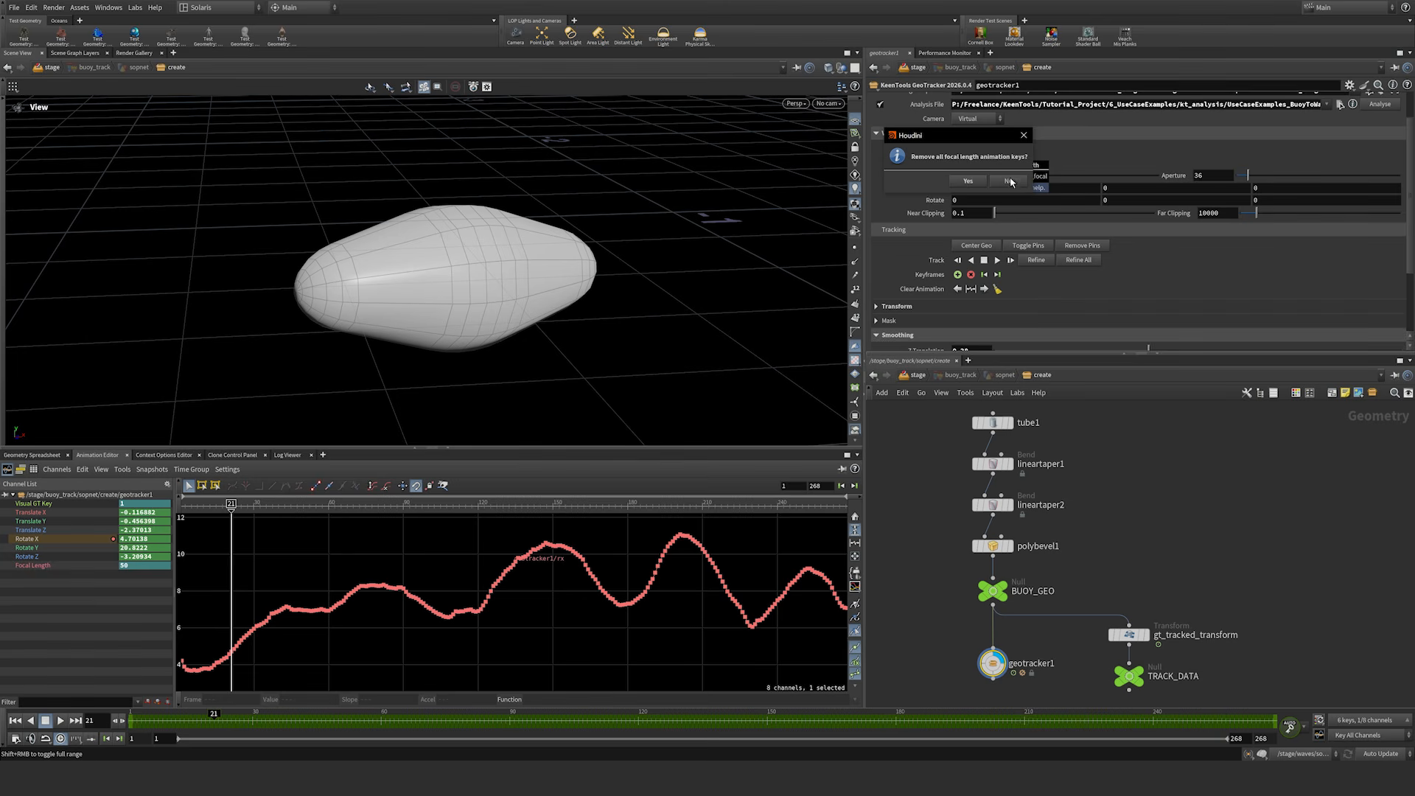
{"action": "left_click", "coordinate": [967, 181]}
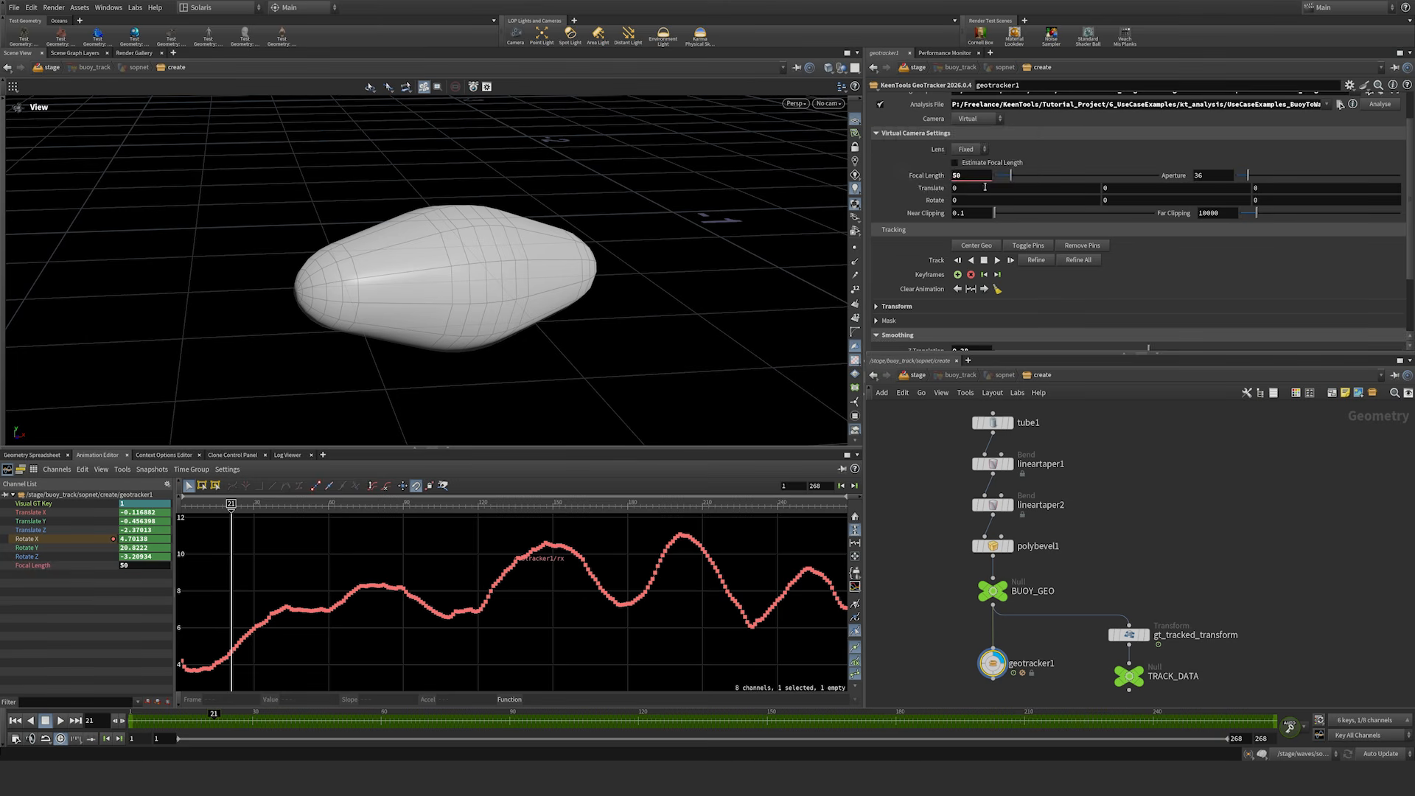
{"action": "left_click", "coordinate": [878, 135]}
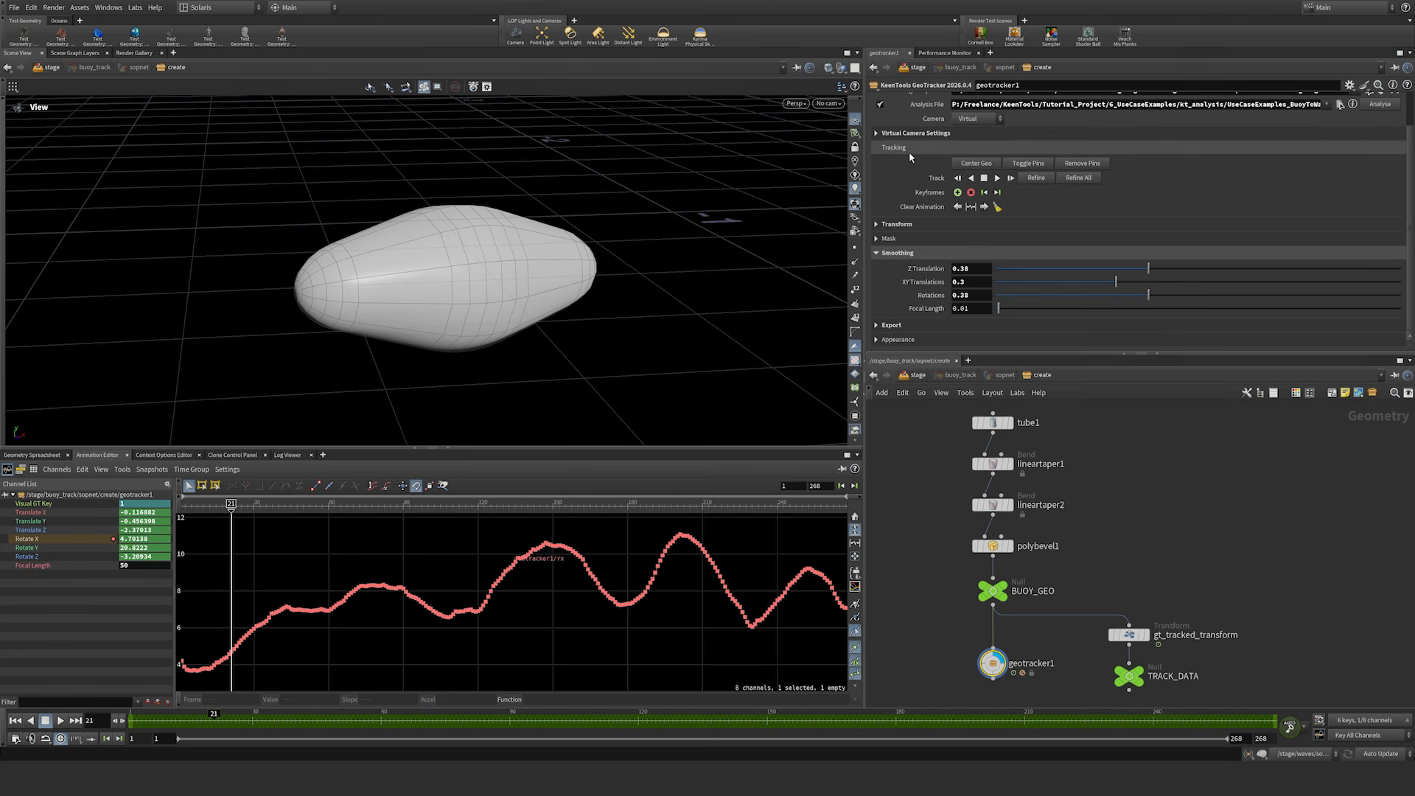
Step: Set the Focal Length smoothing to 0.1
{"action": "left_click", "coordinate": [982, 310]}
{"action": "left_click_drag", "start_coordinate": [982, 313], "coordinate": [950, 313]}
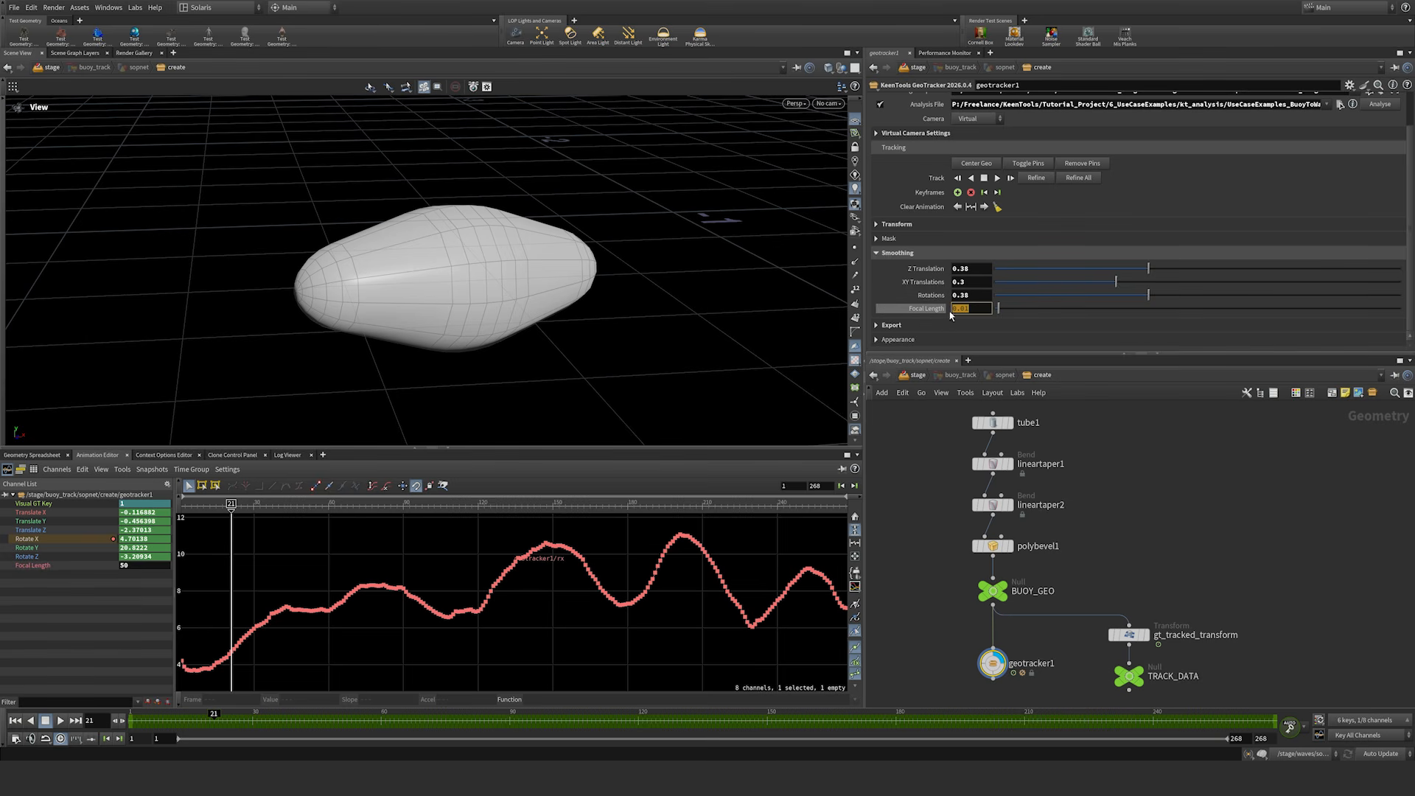
{"action": "left_click_drag", "start_coordinate": [999, 309], "coordinate": [1231, 313]}
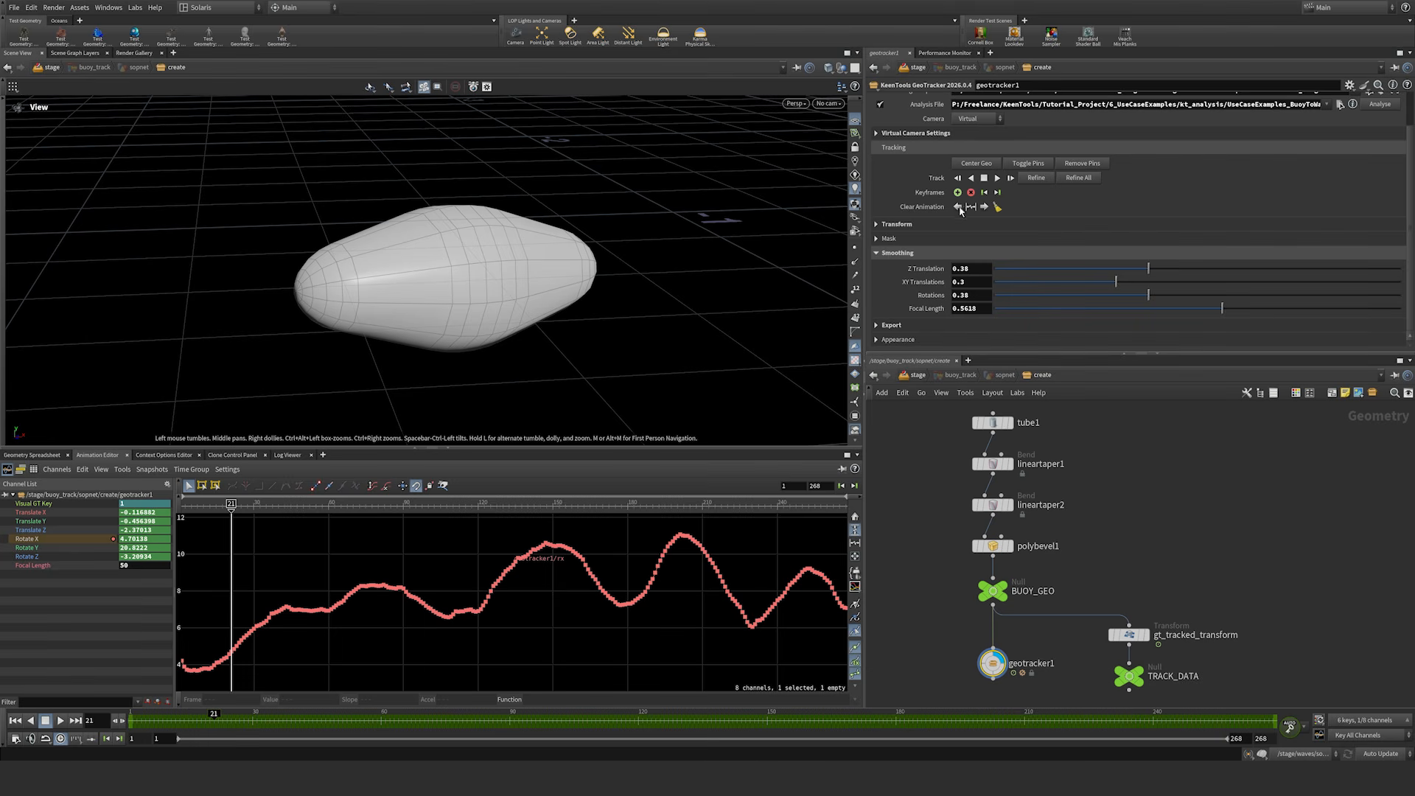
{"action": "double_click", "coordinate": [985, 309]}
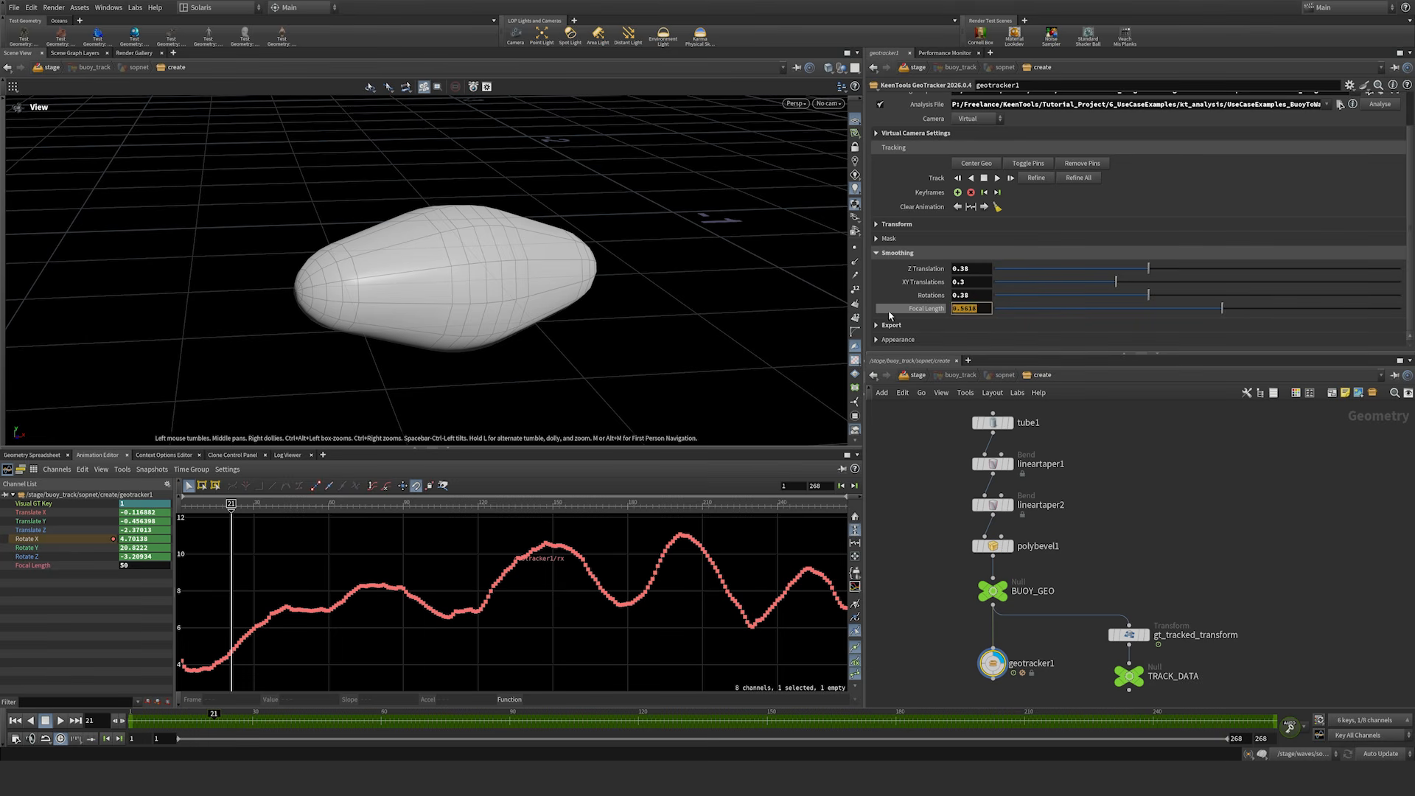
{"action": "type", "text": "0.1"}
{"action": "key", "text": "Return"}
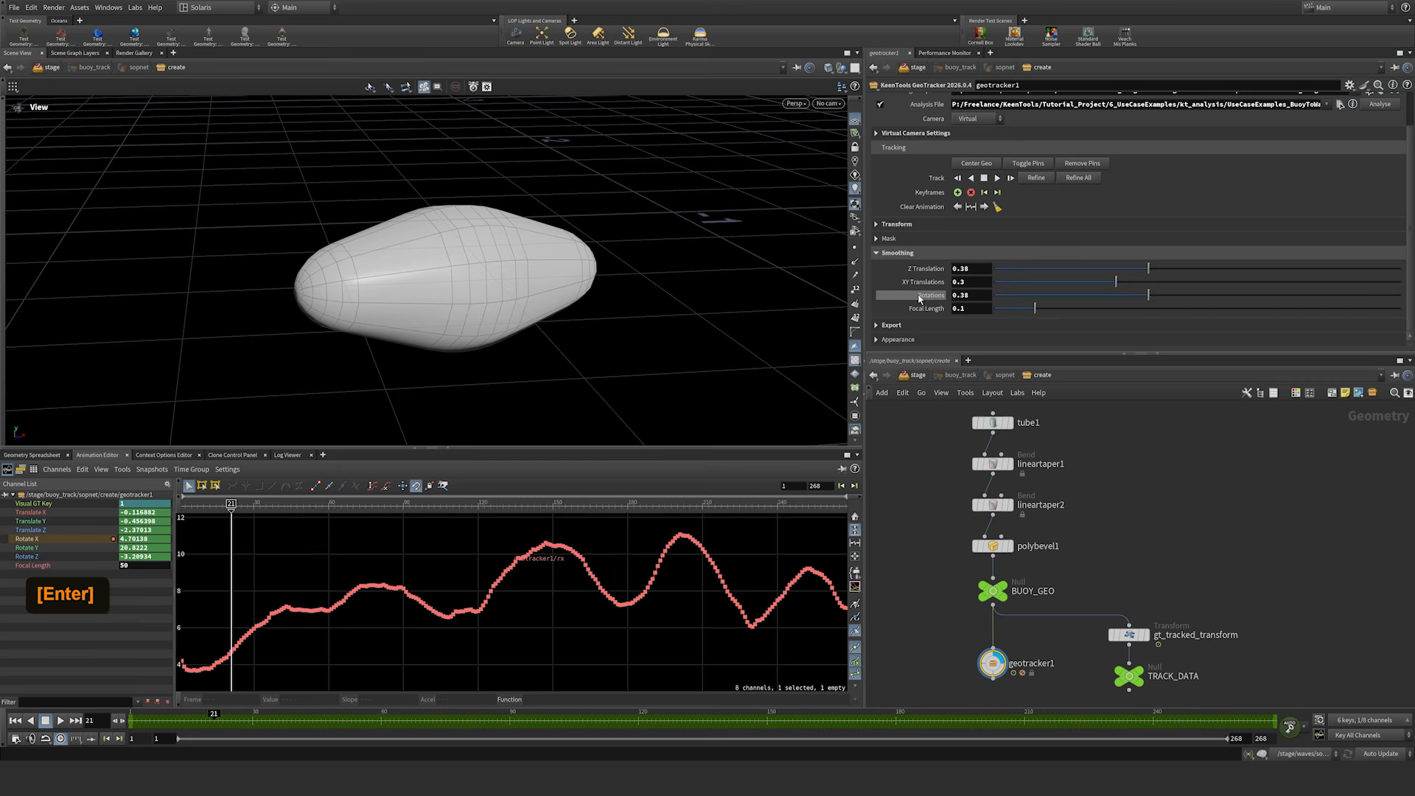
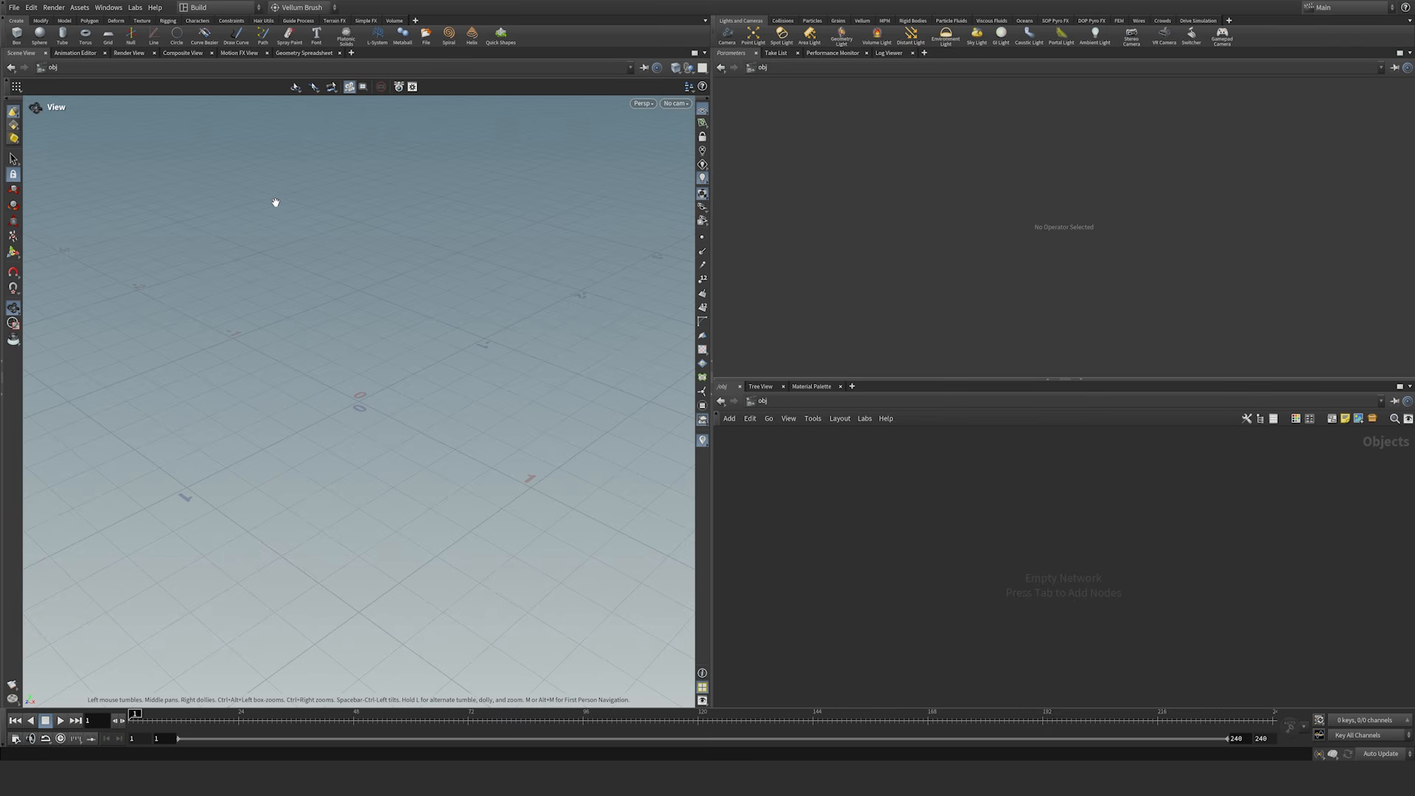
Step: Save the new empty scene as Truck2.hip in the 4_Truck folder of Tutorial_Project
{"action": "left_click", "coordinate": [13, 7]}
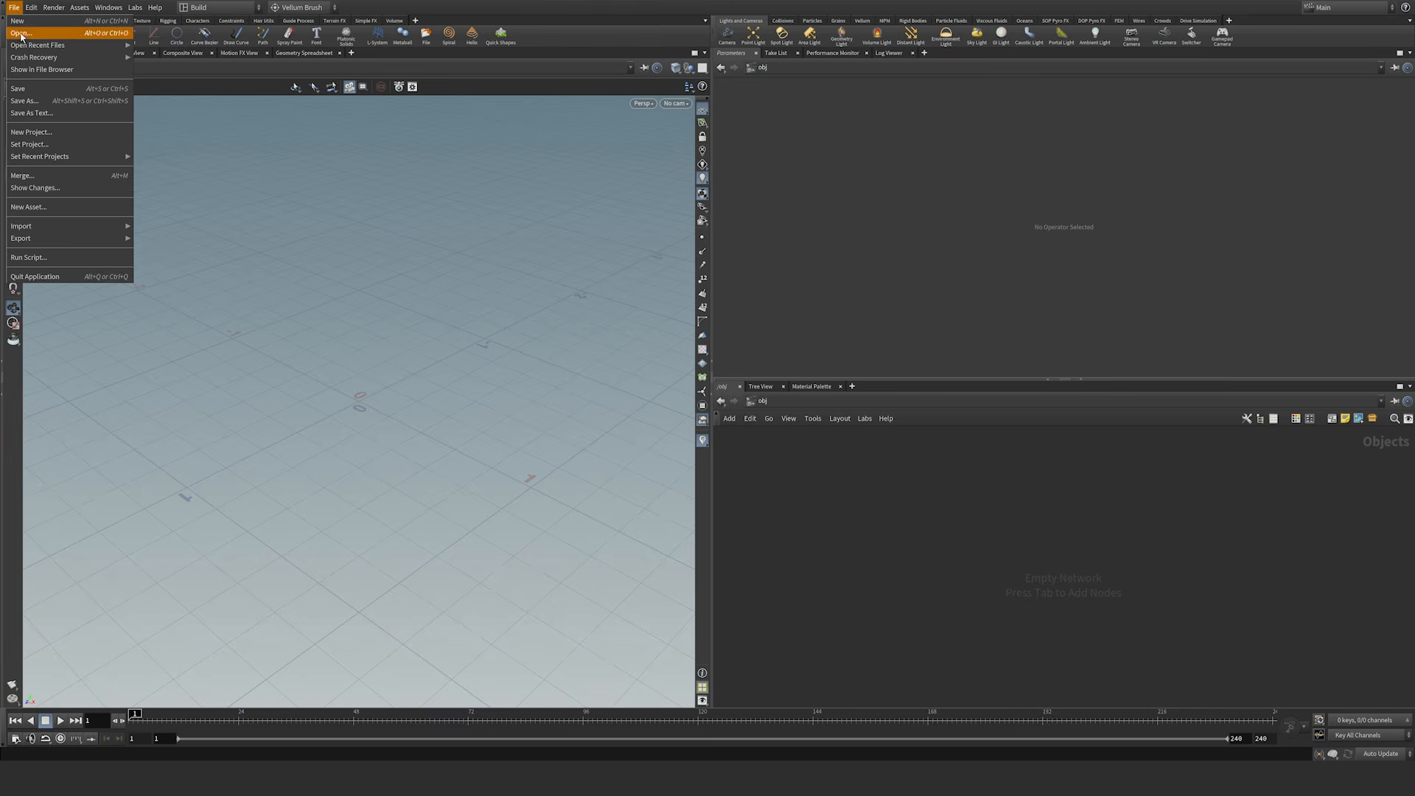
{"action": "left_click", "coordinate": [28, 102]}
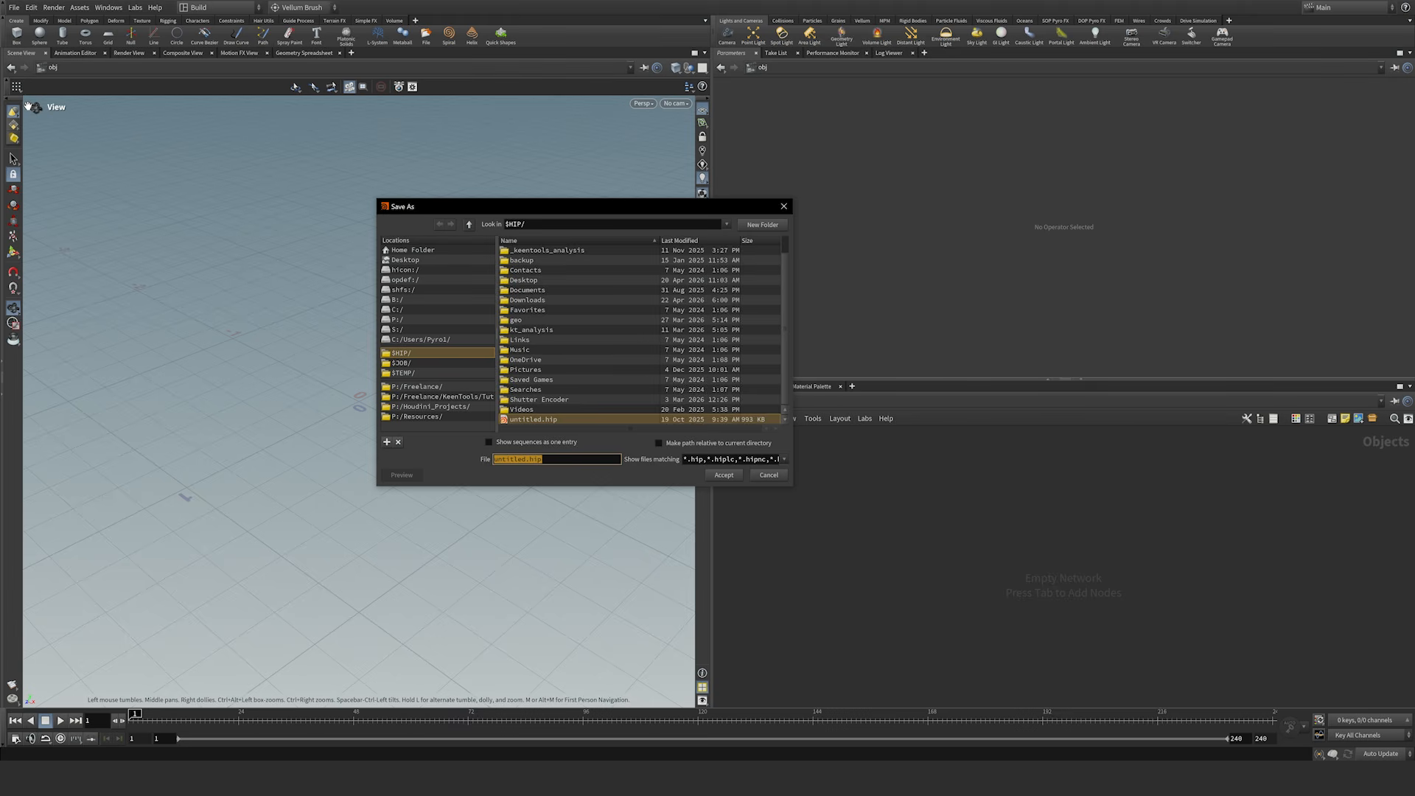
{"action": "left_click", "coordinate": [442, 397]}
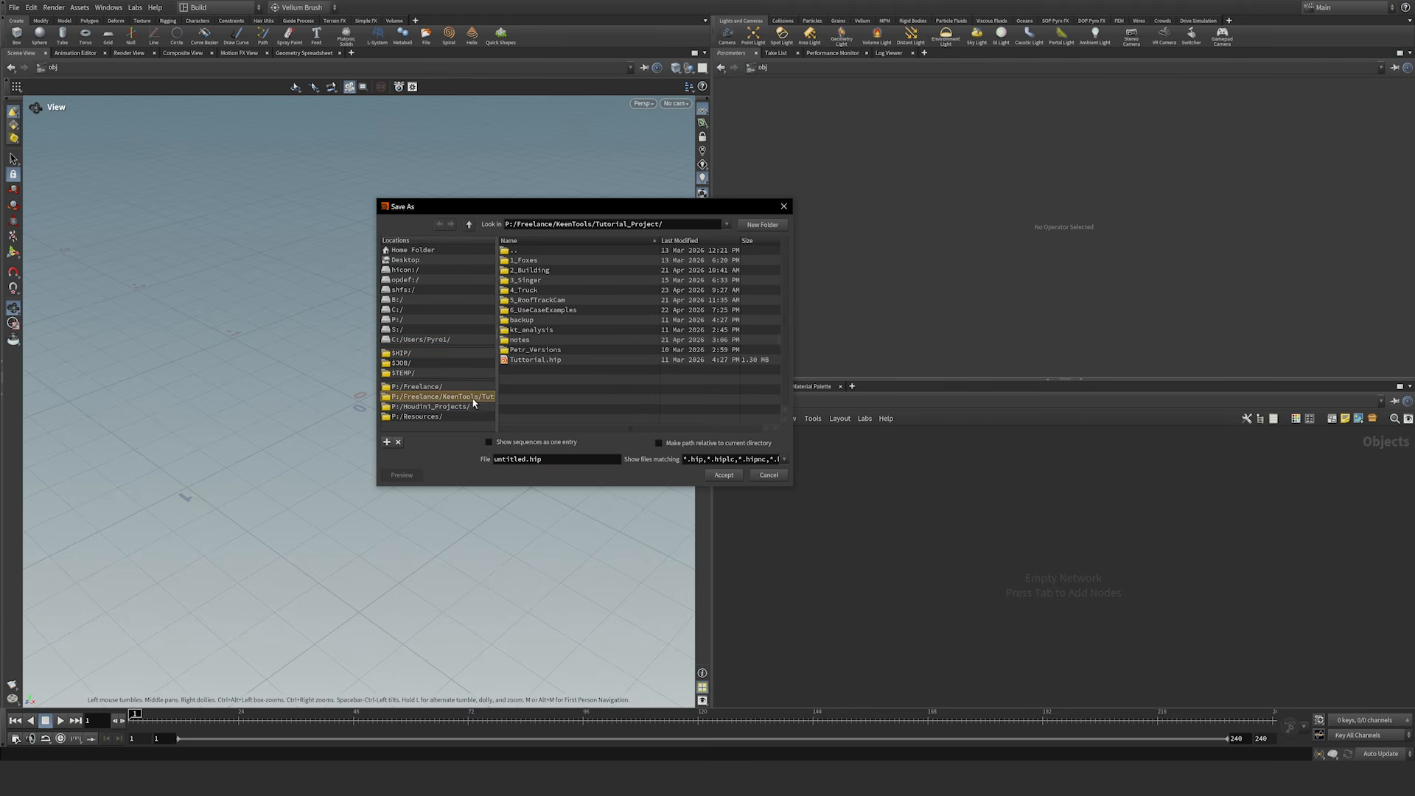
{"action": "double_click", "coordinate": [530, 339]}
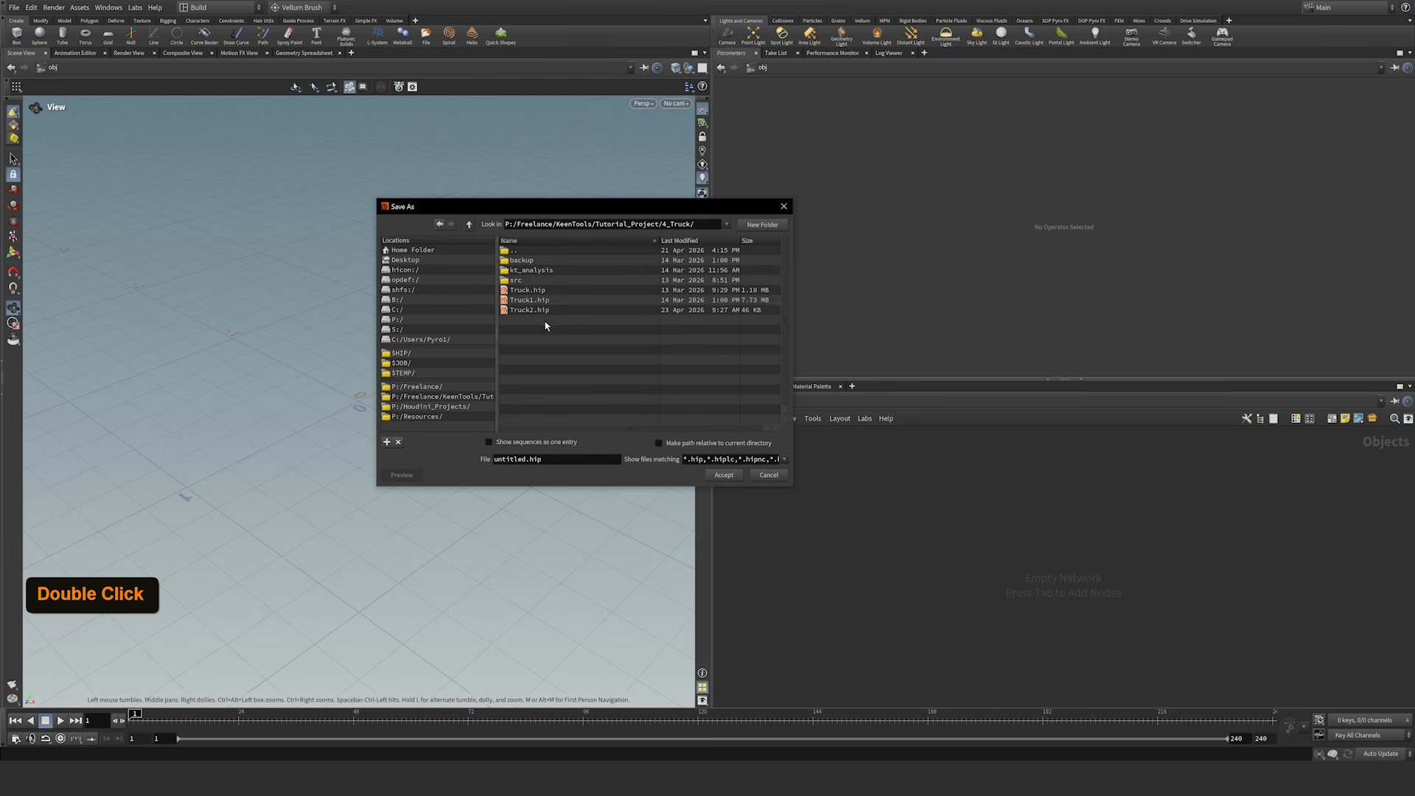
{"action": "left_click", "coordinate": [532, 310]}
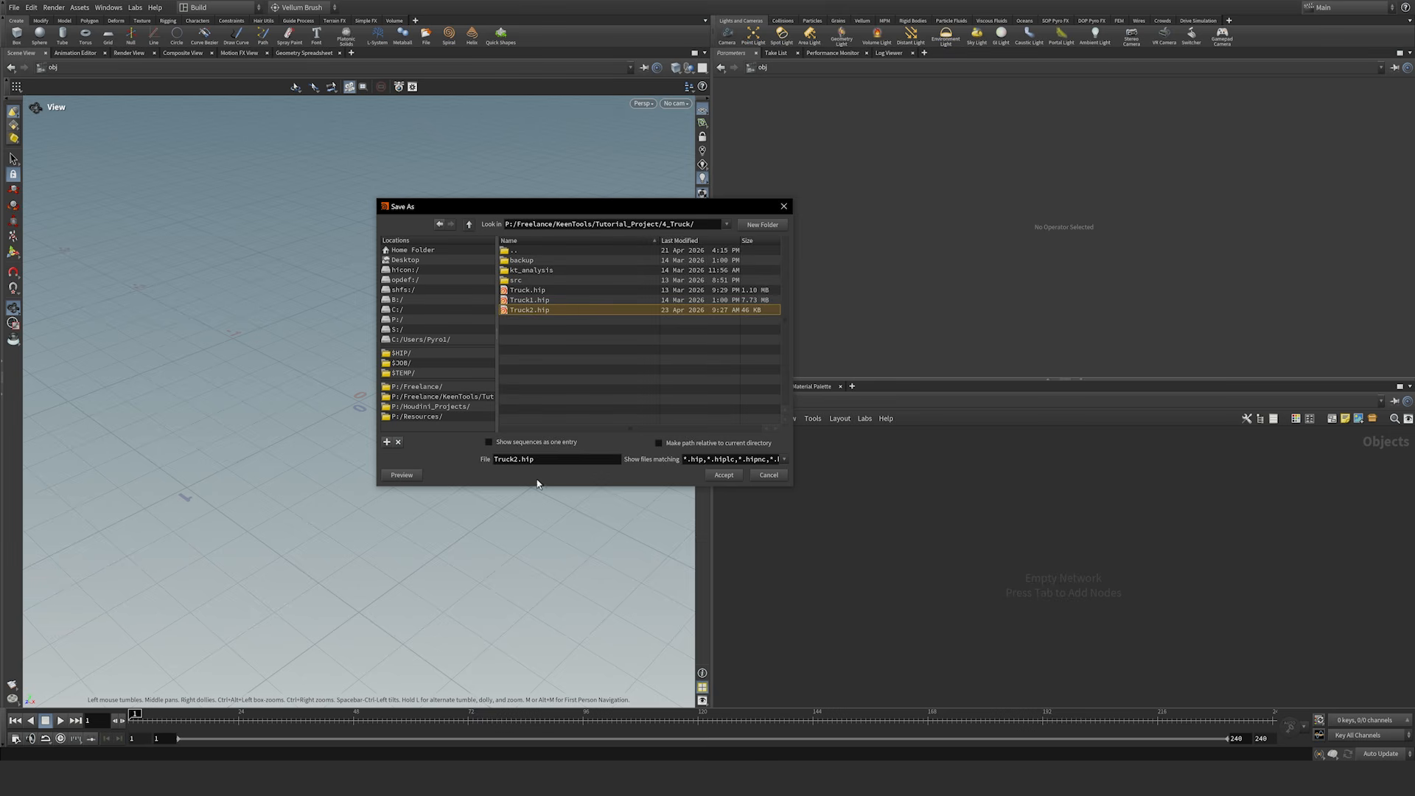
{"action": "left_click", "coordinate": [725, 477]}
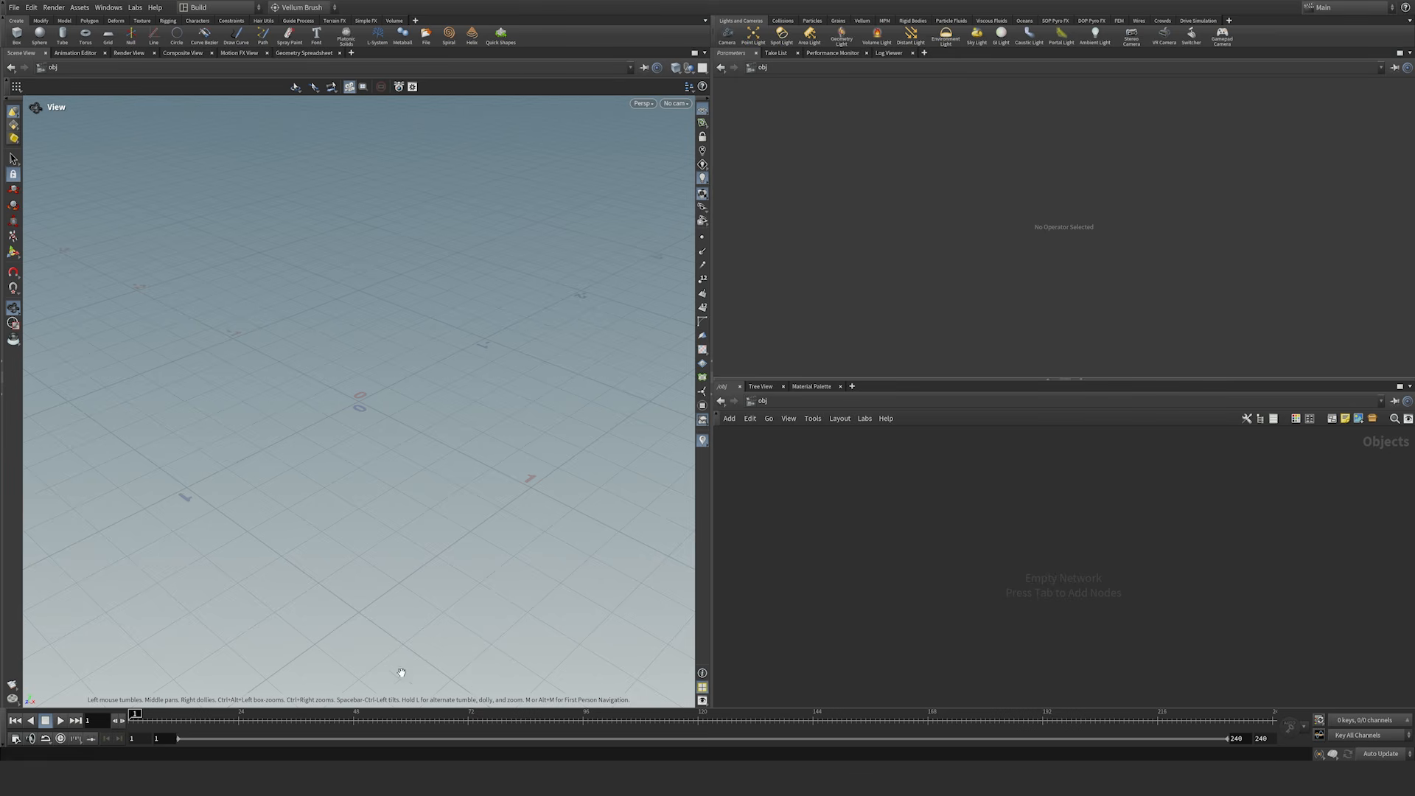
Step: Set the scene's frame rate to 30 FPS in the global animation options and apply it
{"action": "left_click", "coordinate": [17, 737]}
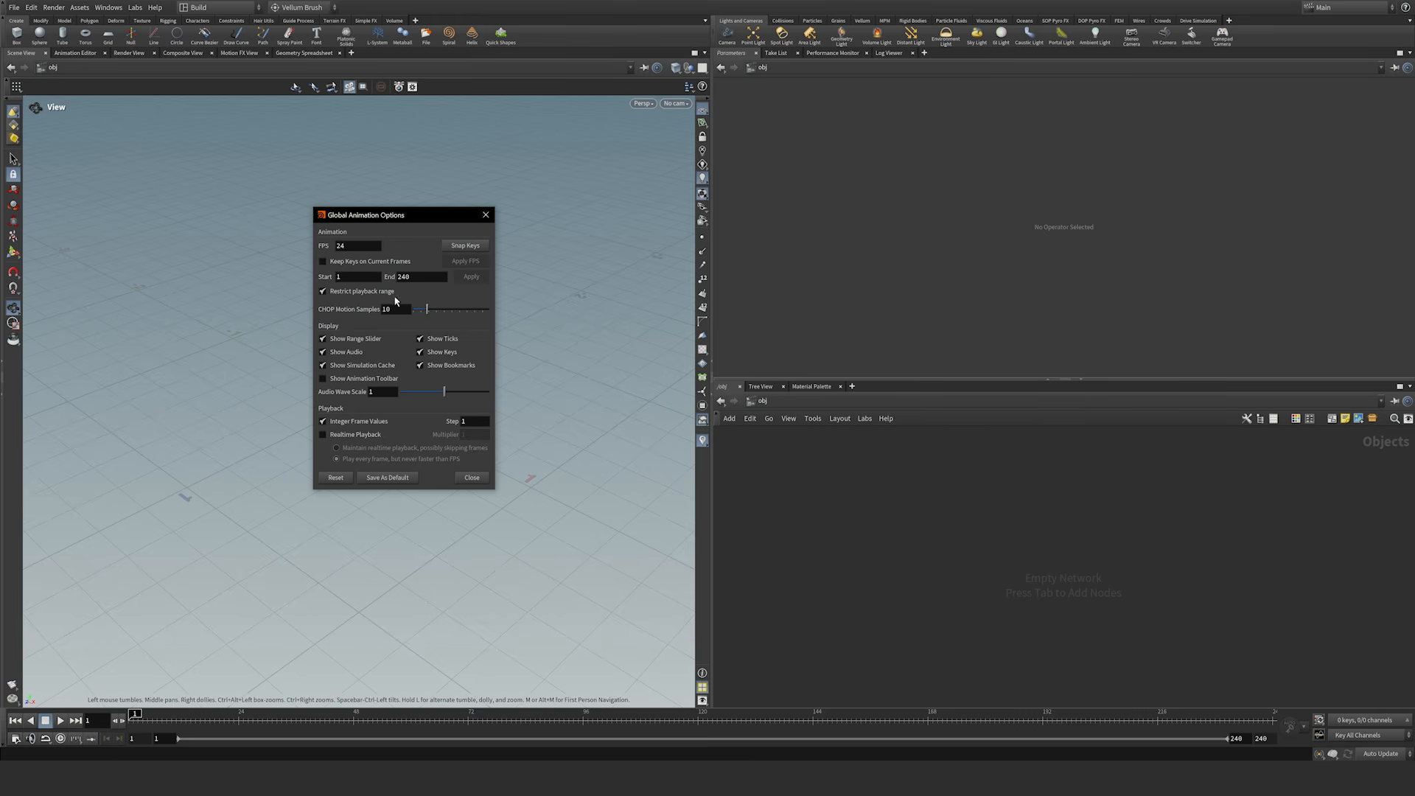
{"action": "double_click", "coordinate": [348, 245]}
{"action": "type", "text": "30"}
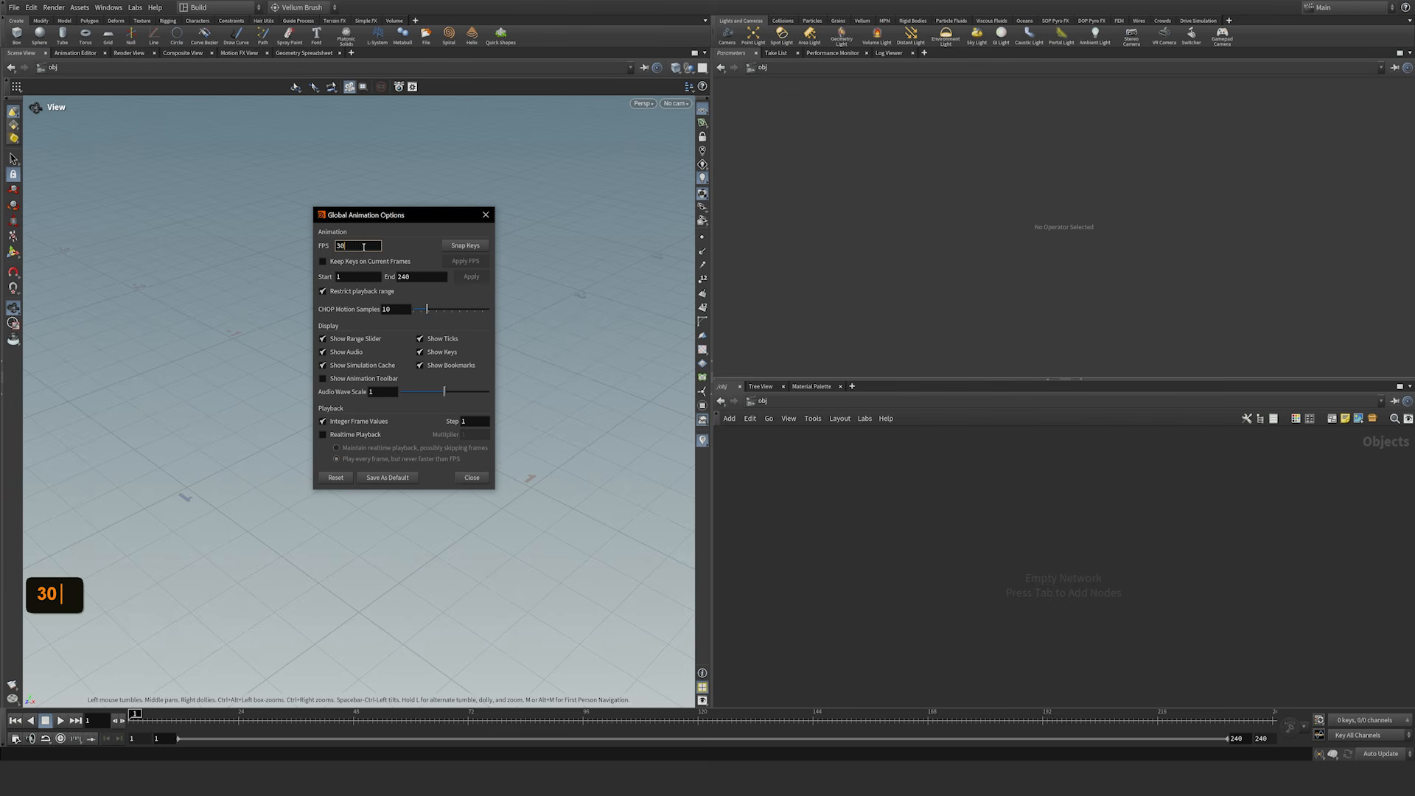
{"action": "left_click", "coordinate": [408, 247]}
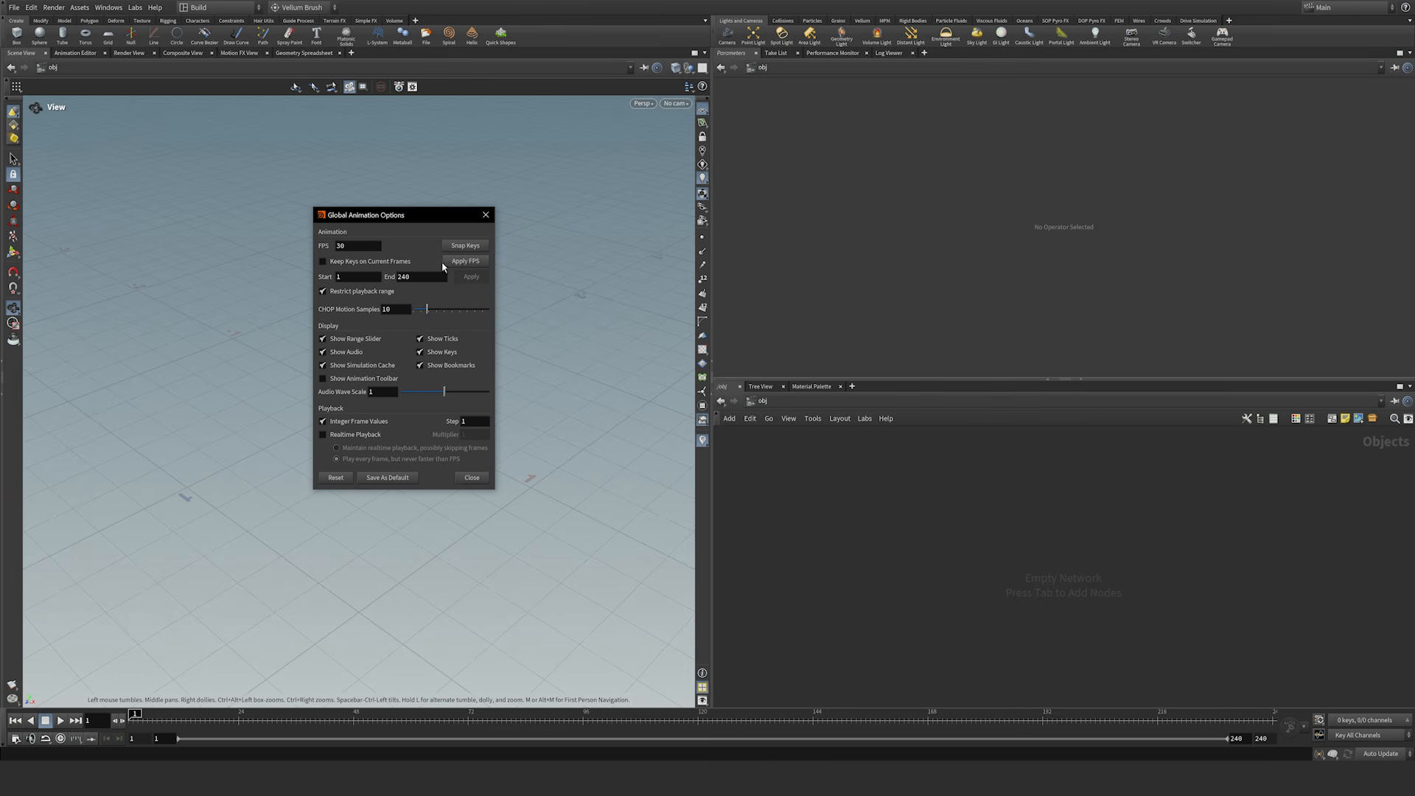
{"action": "left_click", "coordinate": [467, 263]}
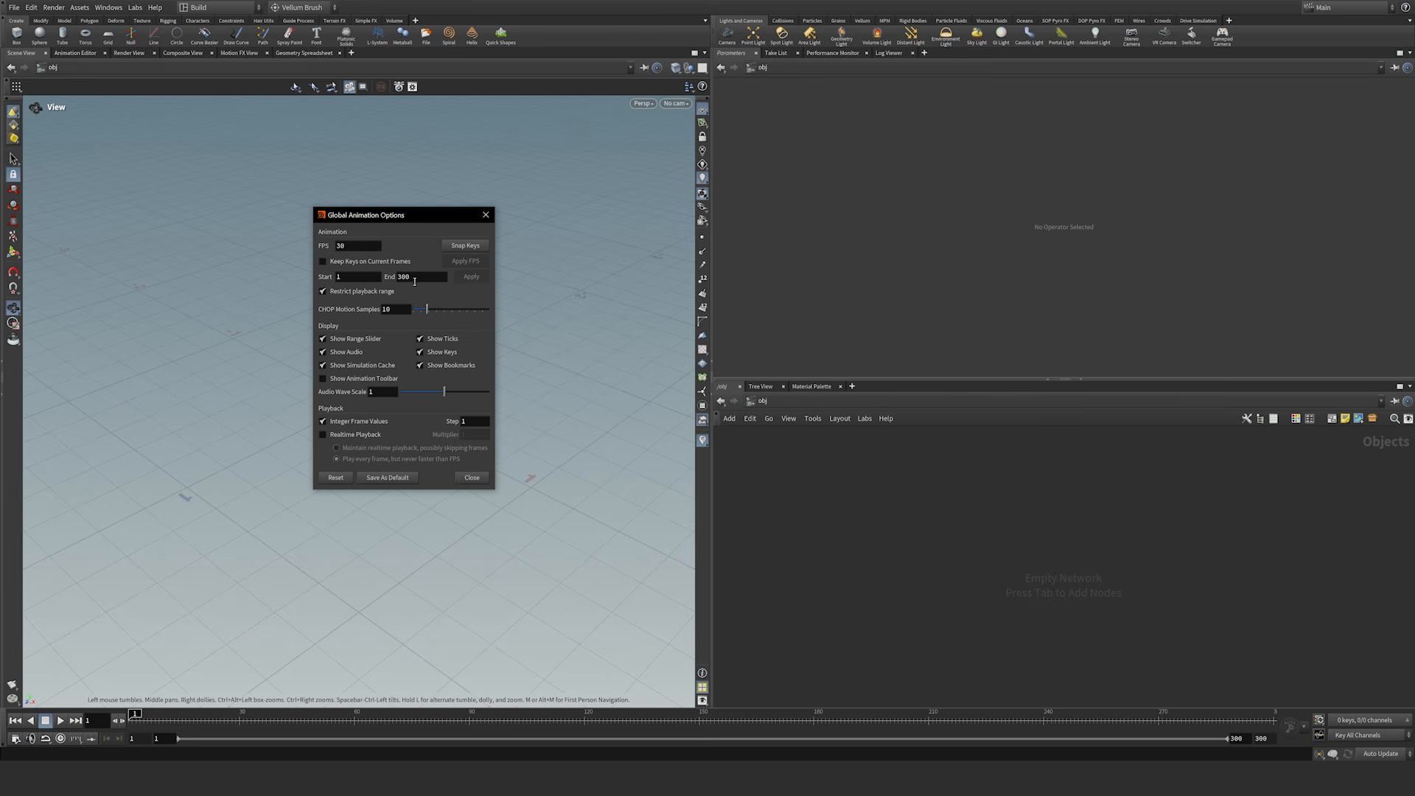
{"action": "left_click", "coordinate": [472, 477]}
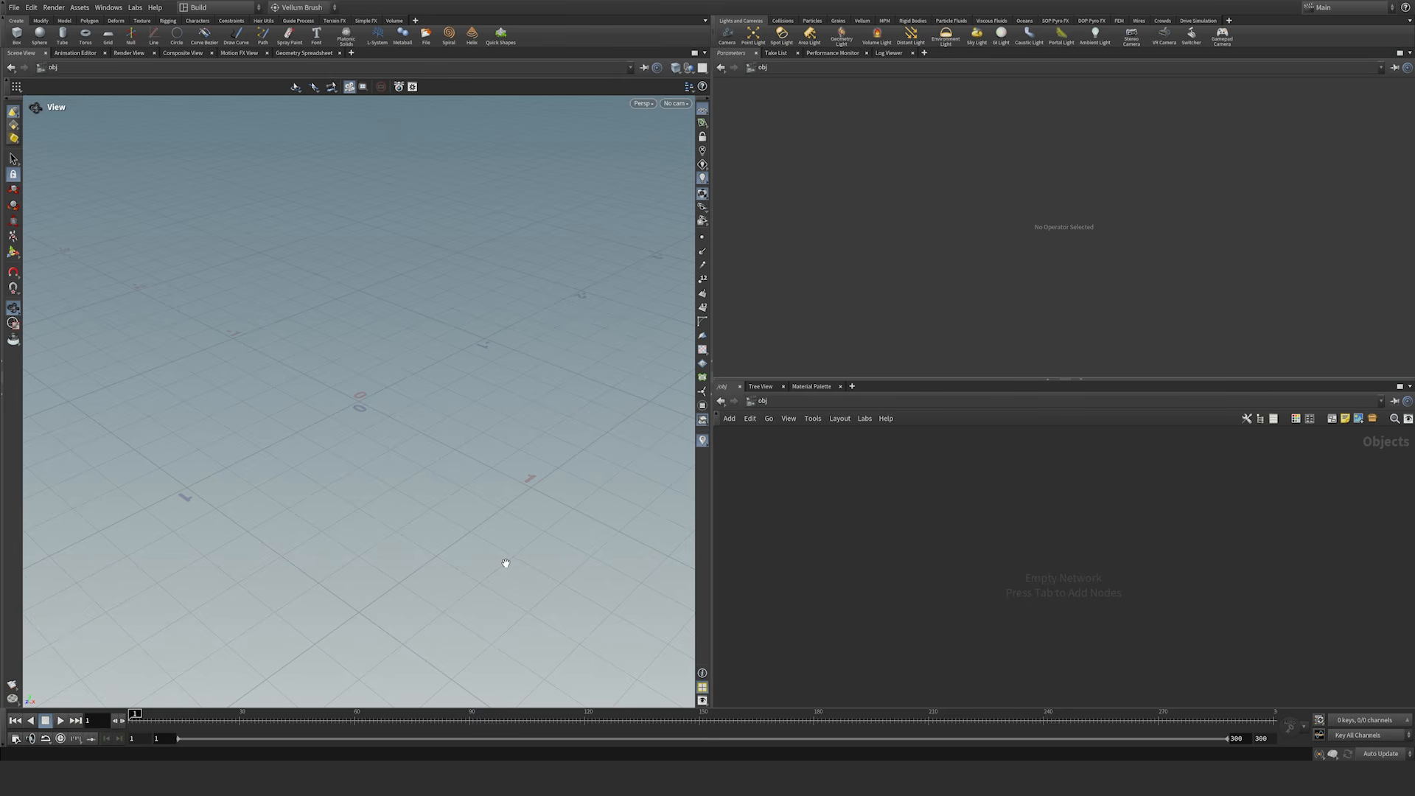
Step: Import RangerDesert_Houdini_1M.fbx from the 4_Truck folder with the existing FBX import options
{"action": "left_click", "coordinate": [15, 8]}
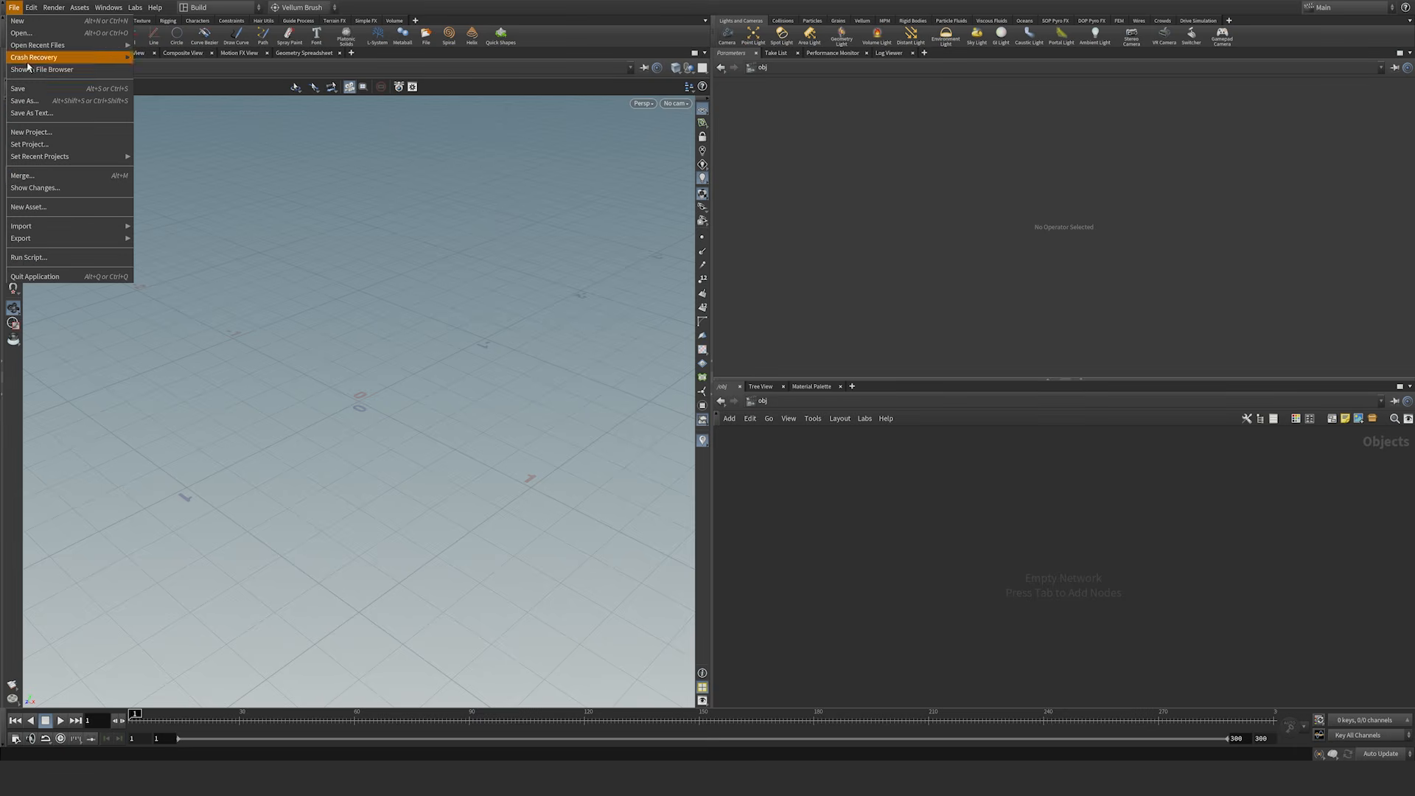
{"action": "mouse_move", "coordinate": [79, 229]}
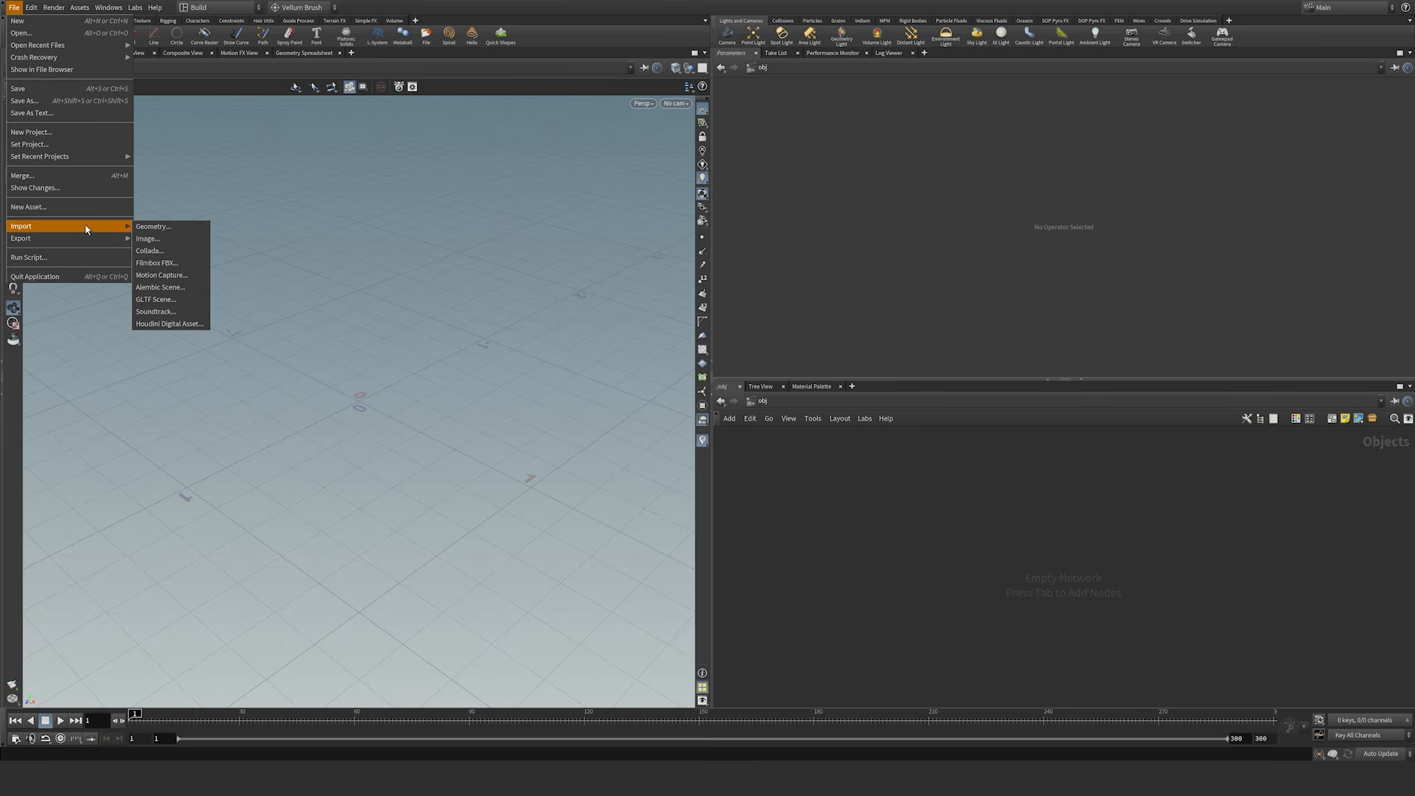
{"action": "left_click", "coordinate": [185, 264]}
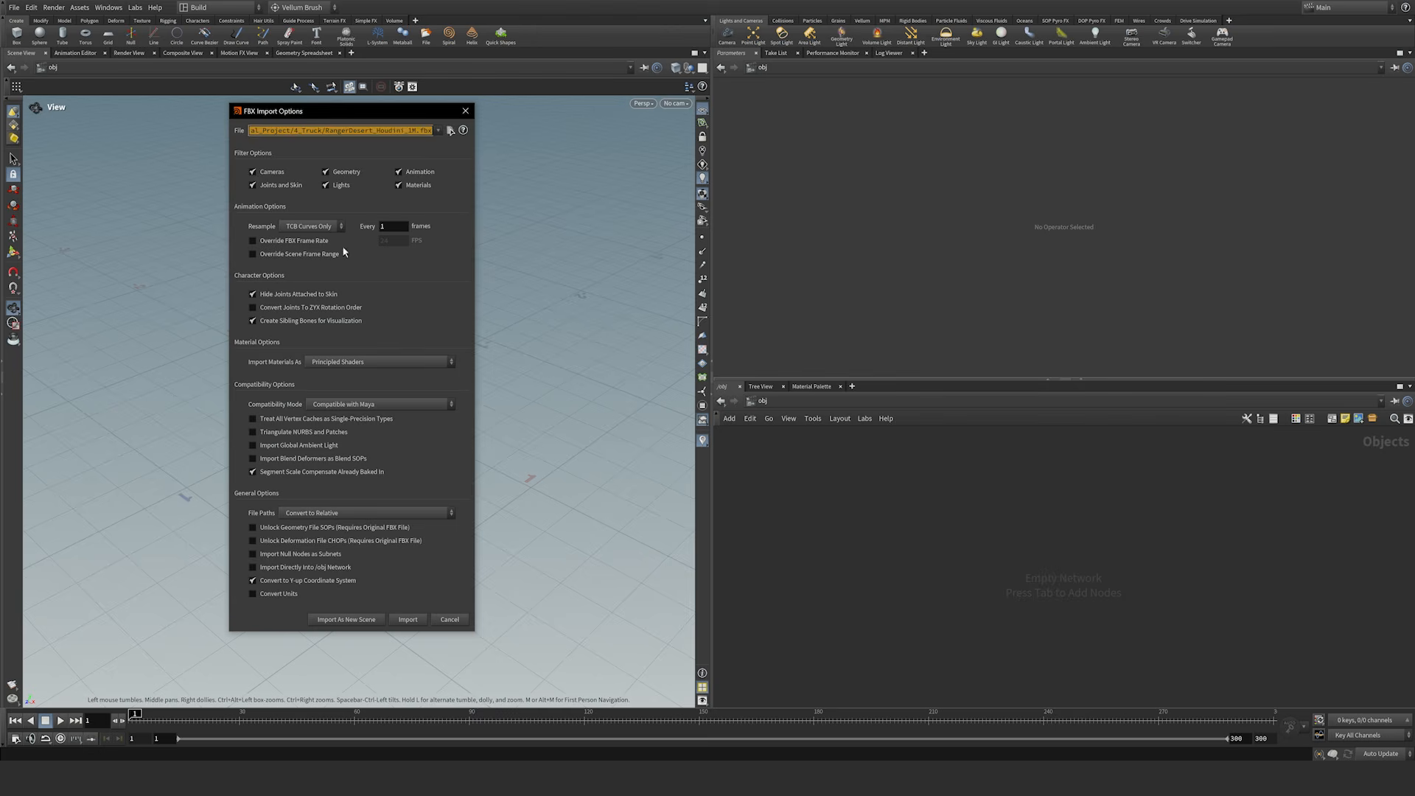
{"action": "left_click", "coordinate": [450, 131]}
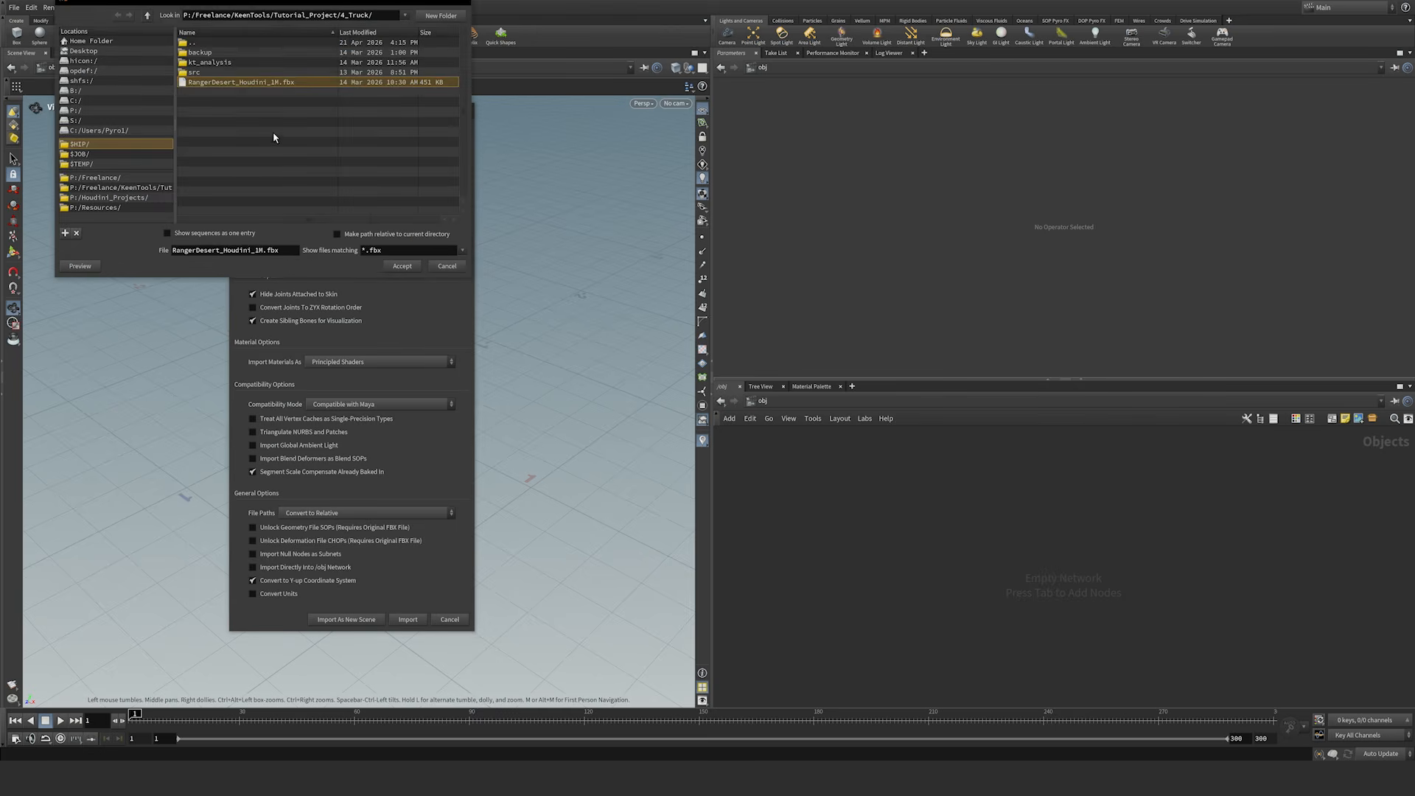
{"action": "left_click", "coordinate": [292, 83]}
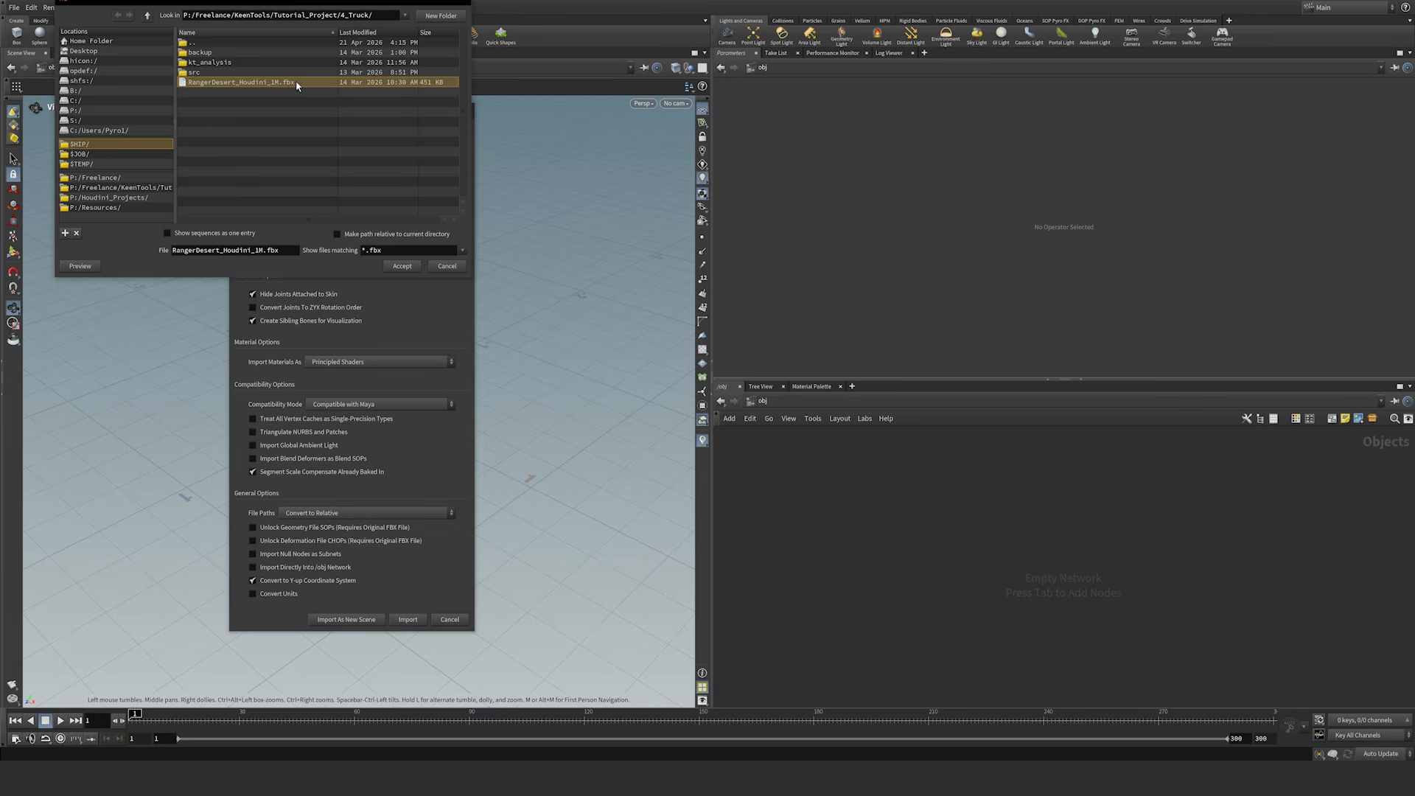
{"action": "left_click", "coordinate": [403, 266]}
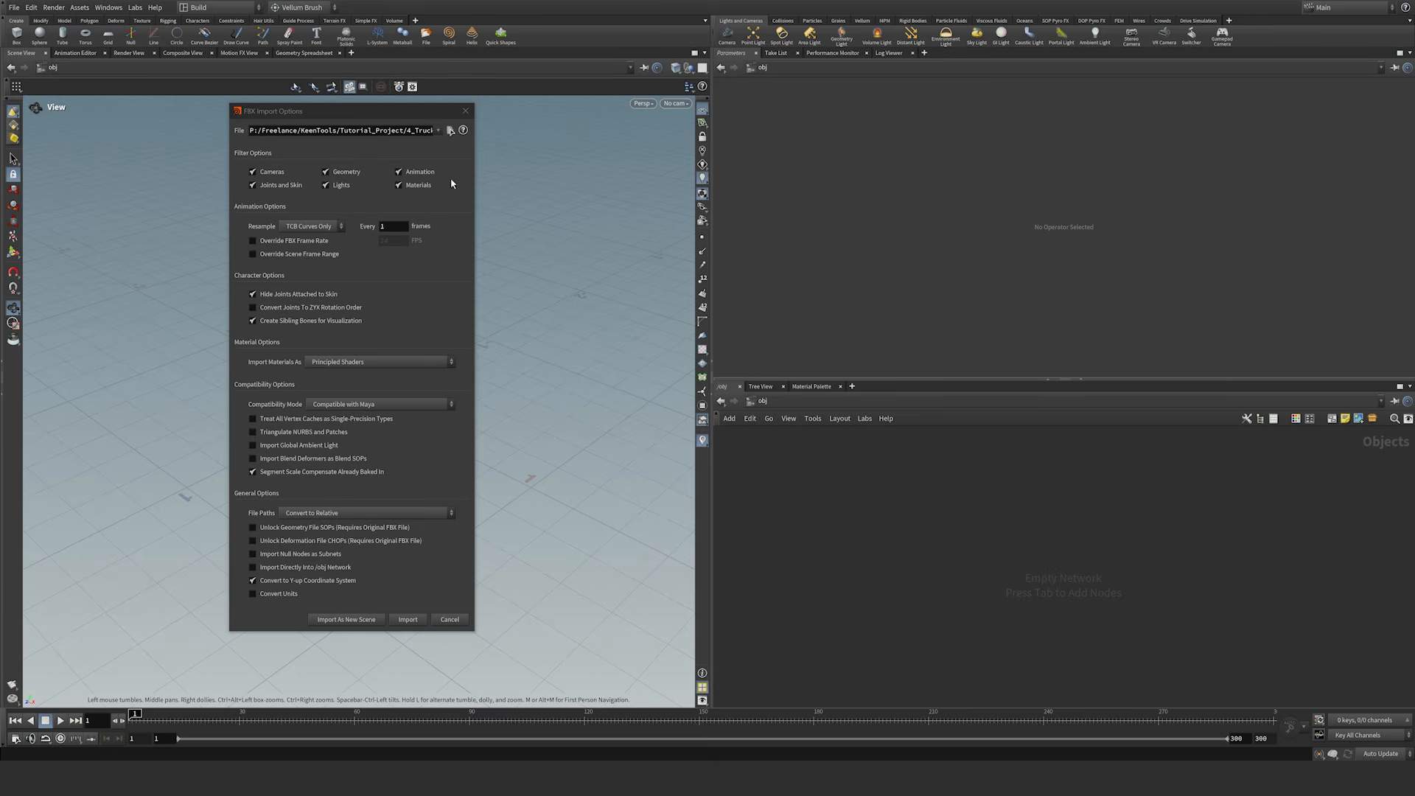
{"action": "left_click", "coordinate": [407, 619]}
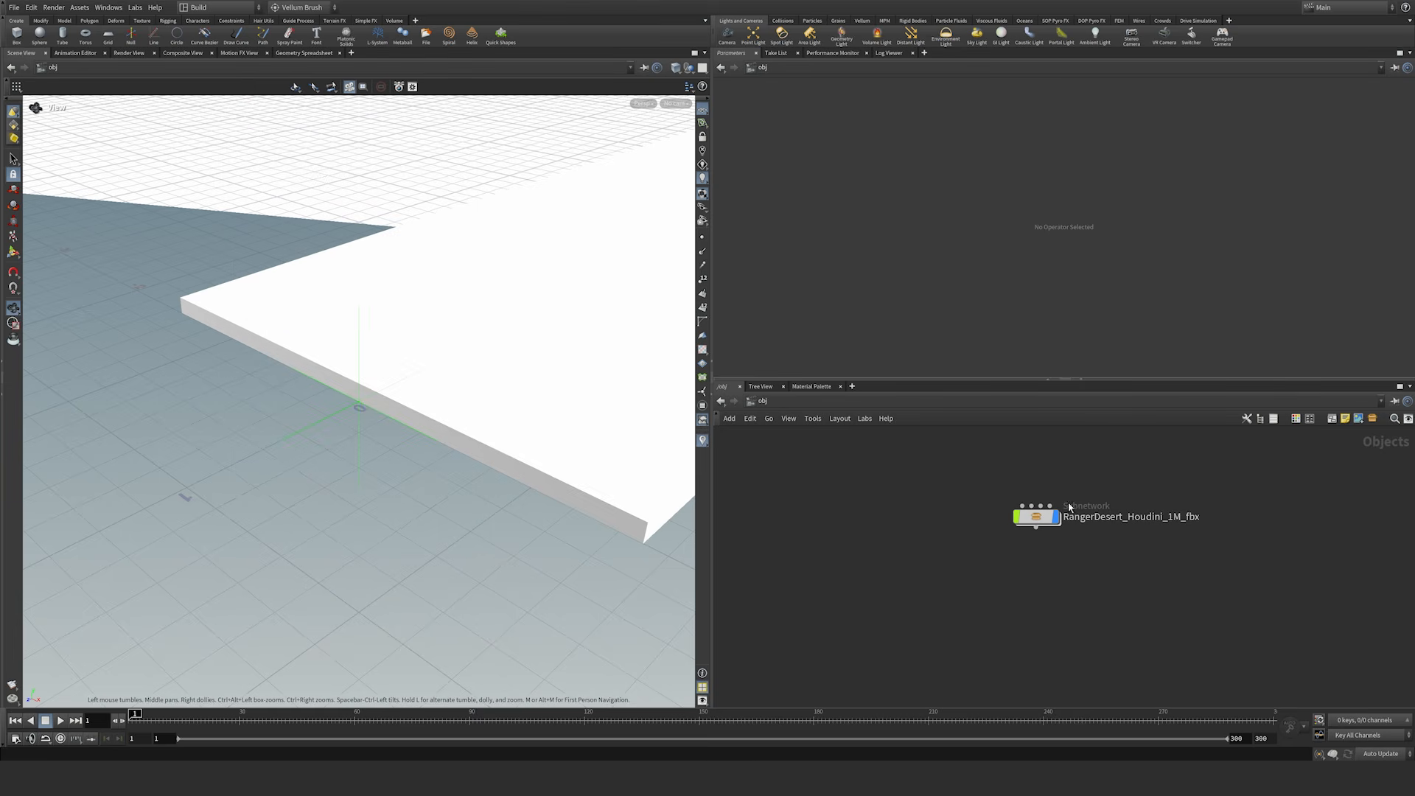
Step: Enter the imported FBX subnetwork and examine its truck, road, figure and tracker markers from several angles
{"action": "left_click", "coordinate": [1037, 518]}
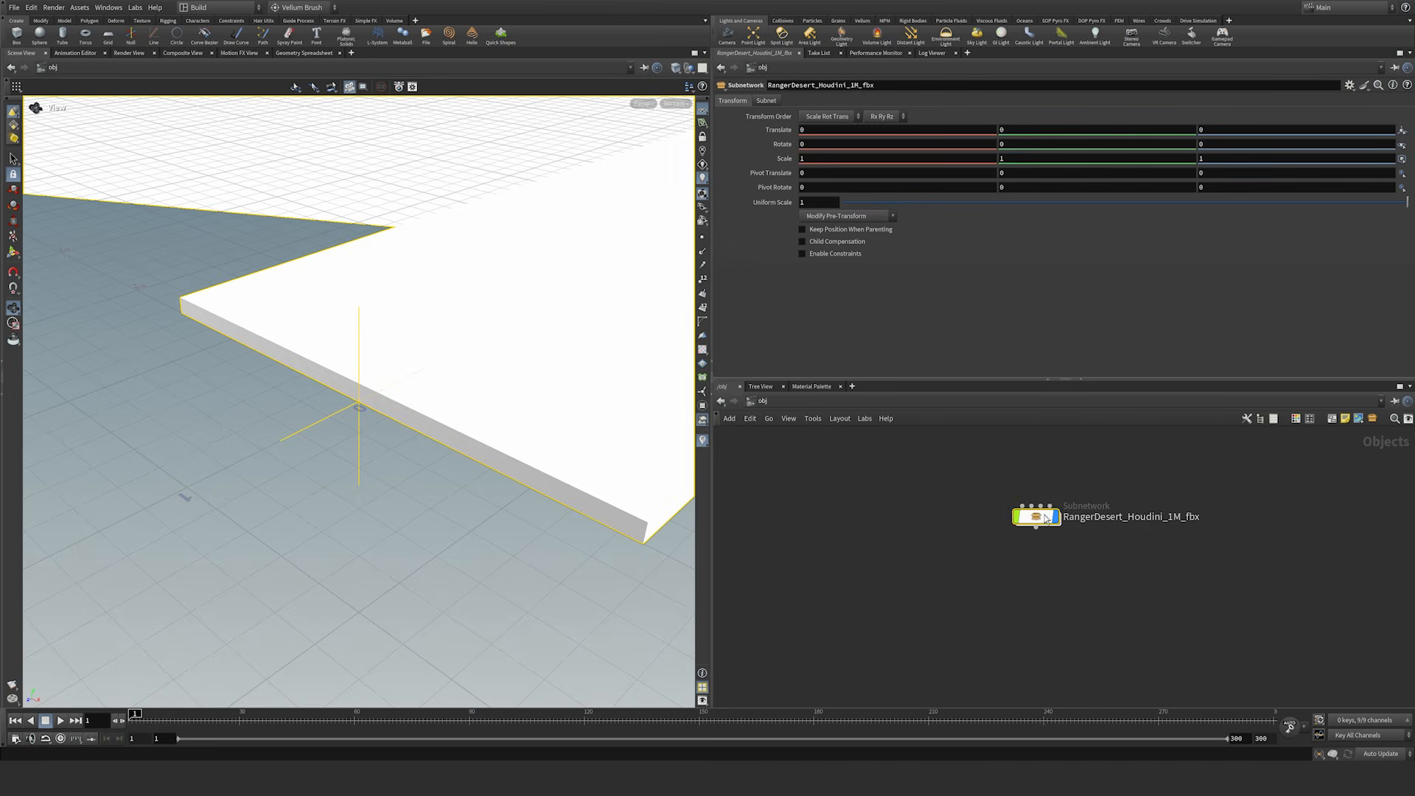
{"action": "double_click", "coordinate": [1037, 518]}
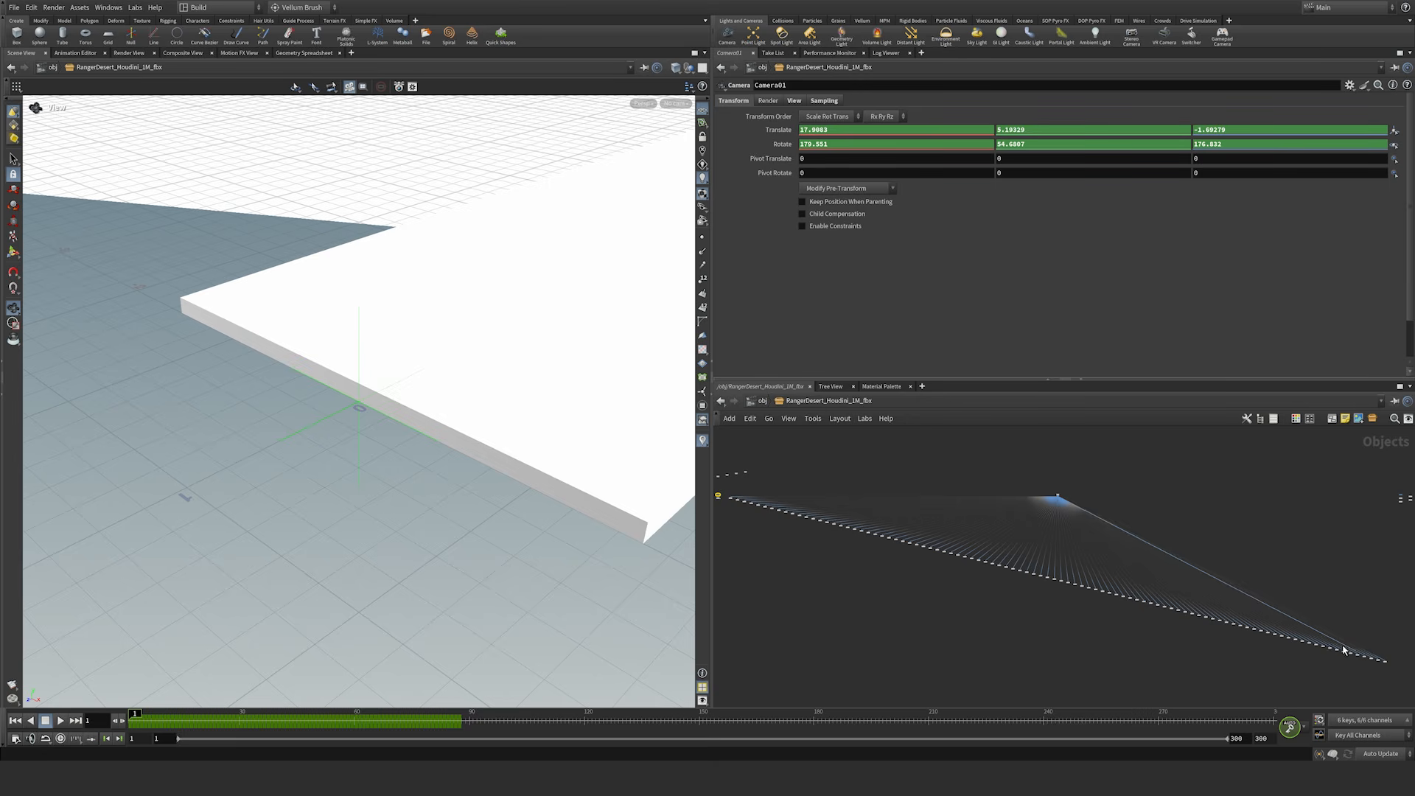
{"action": "middle_click_drag", "start_coordinate": [533, 292], "coordinate": [484, 305]}
{"action": "right_click_drag", "start_coordinate": [484, 305], "coordinate": [306, 433]}
{"action": "middle_click_drag", "start_coordinate": [464, 258], "coordinate": [423, 467]}
{"action": "left_click_drag", "start_coordinate": [422, 369], "coordinate": [469, 359]}
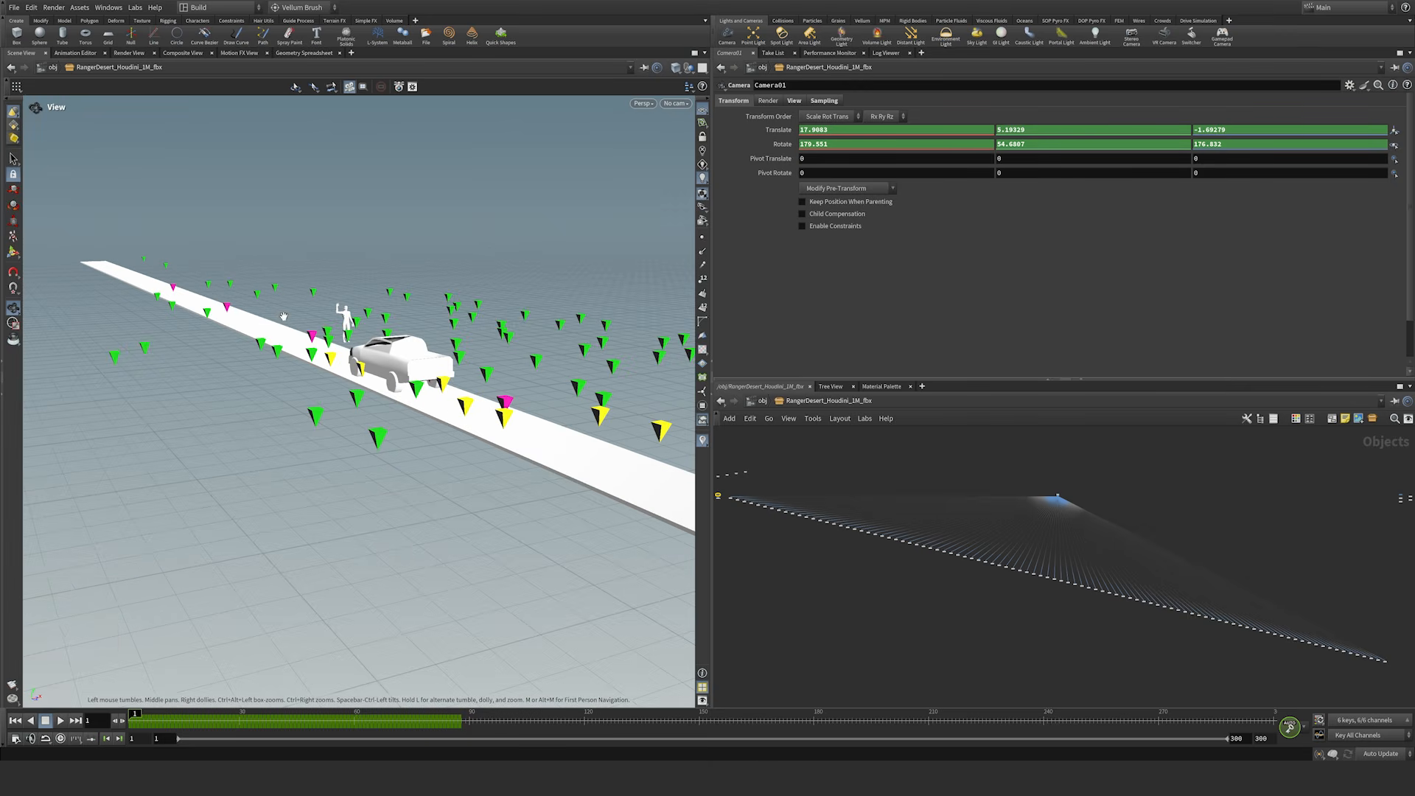
{"action": "left_click_drag", "start_coordinate": [394, 352], "coordinate": [572, 215]}
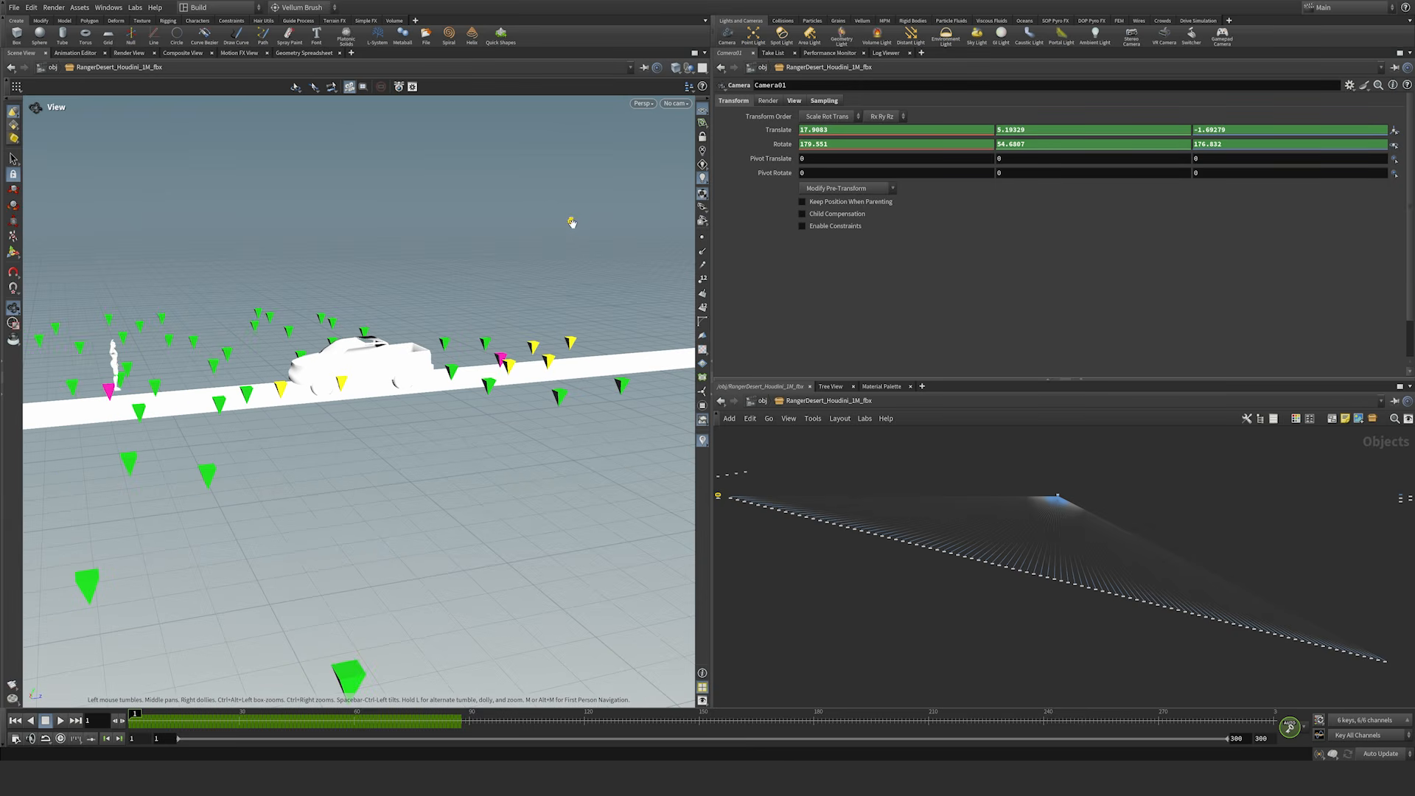
{"action": "left_click_drag", "start_coordinate": [572, 218], "coordinate": [246, 266]}
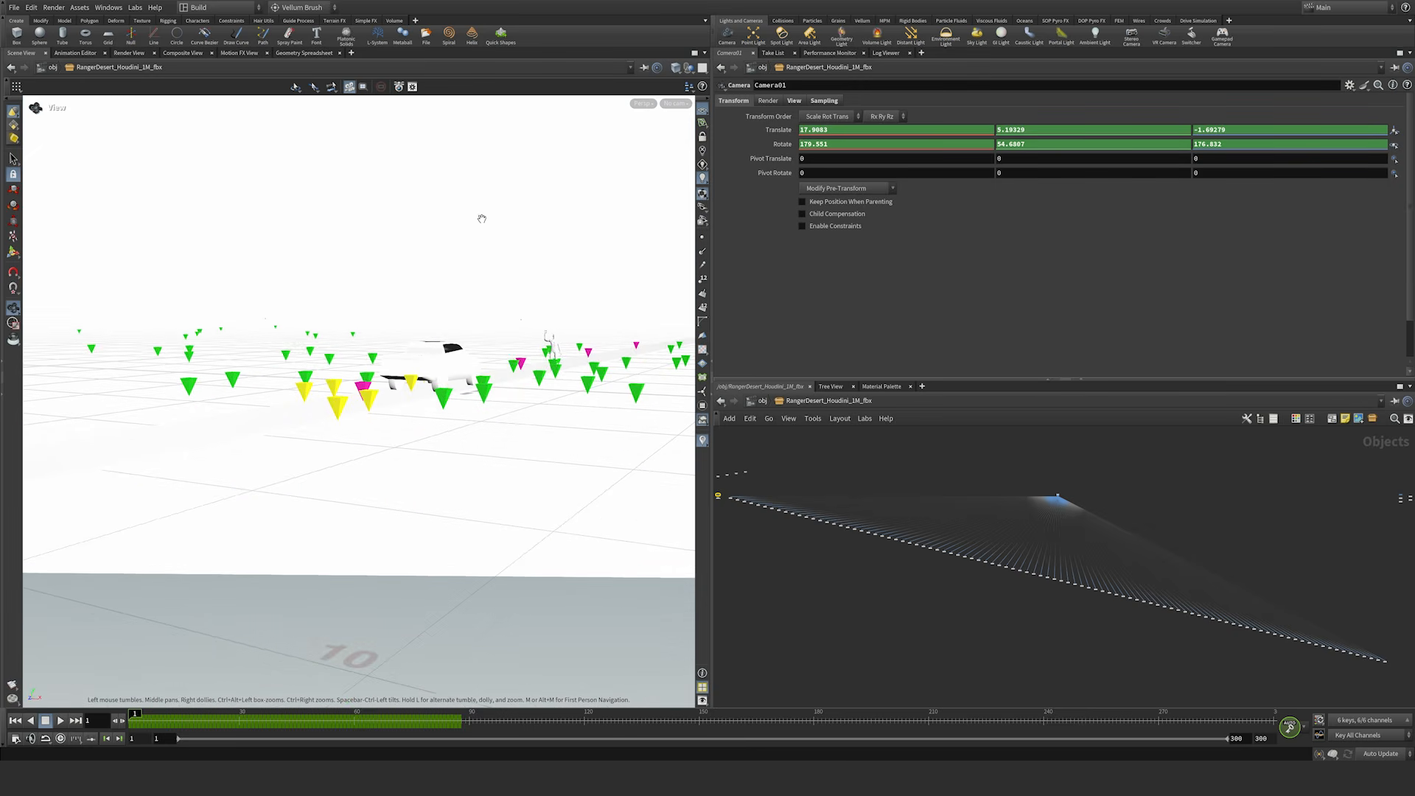
{"action": "left_click_drag", "start_coordinate": [423, 366], "coordinate": [440, 273]}
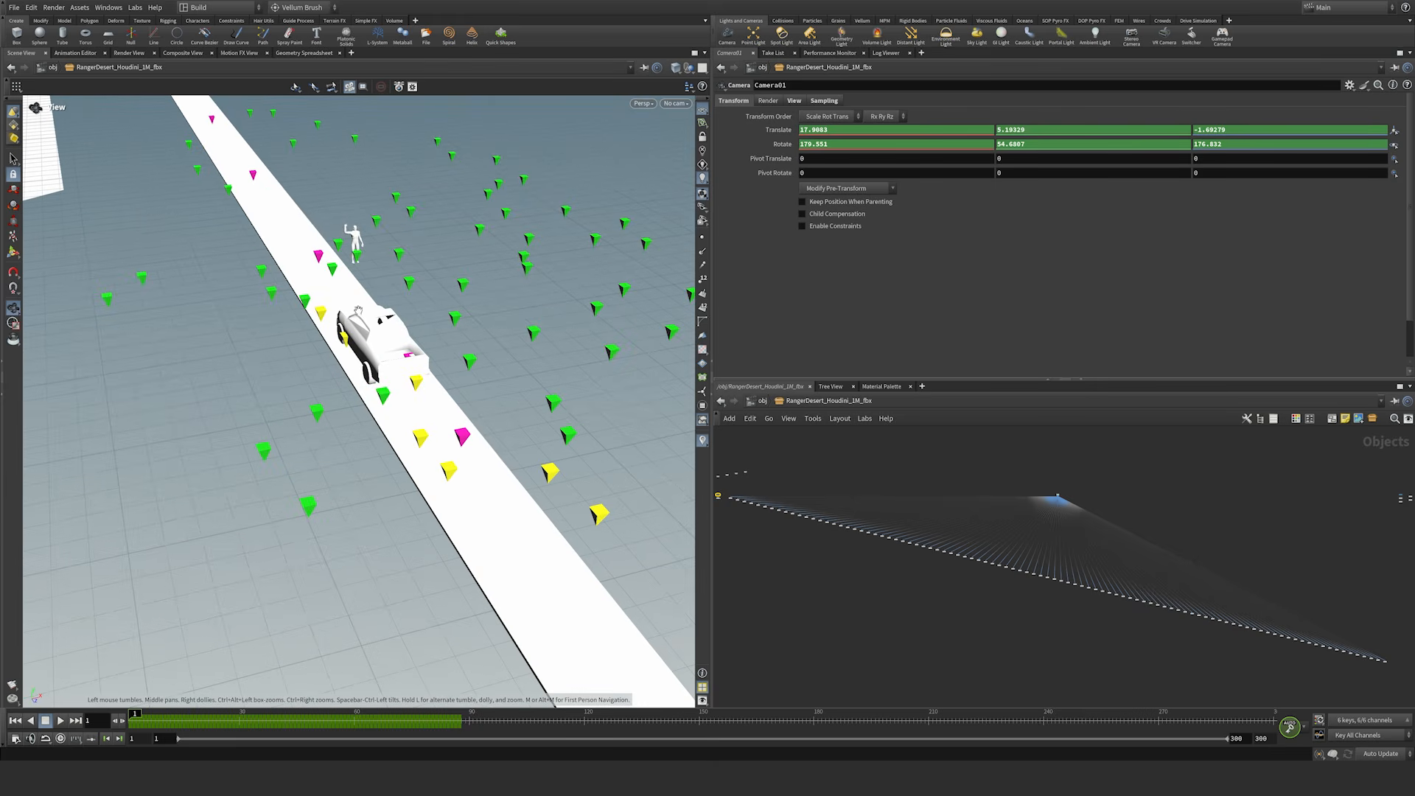
Step: Set the viewport background's color scheme to Dark
{"action": "key", "text": "d"}
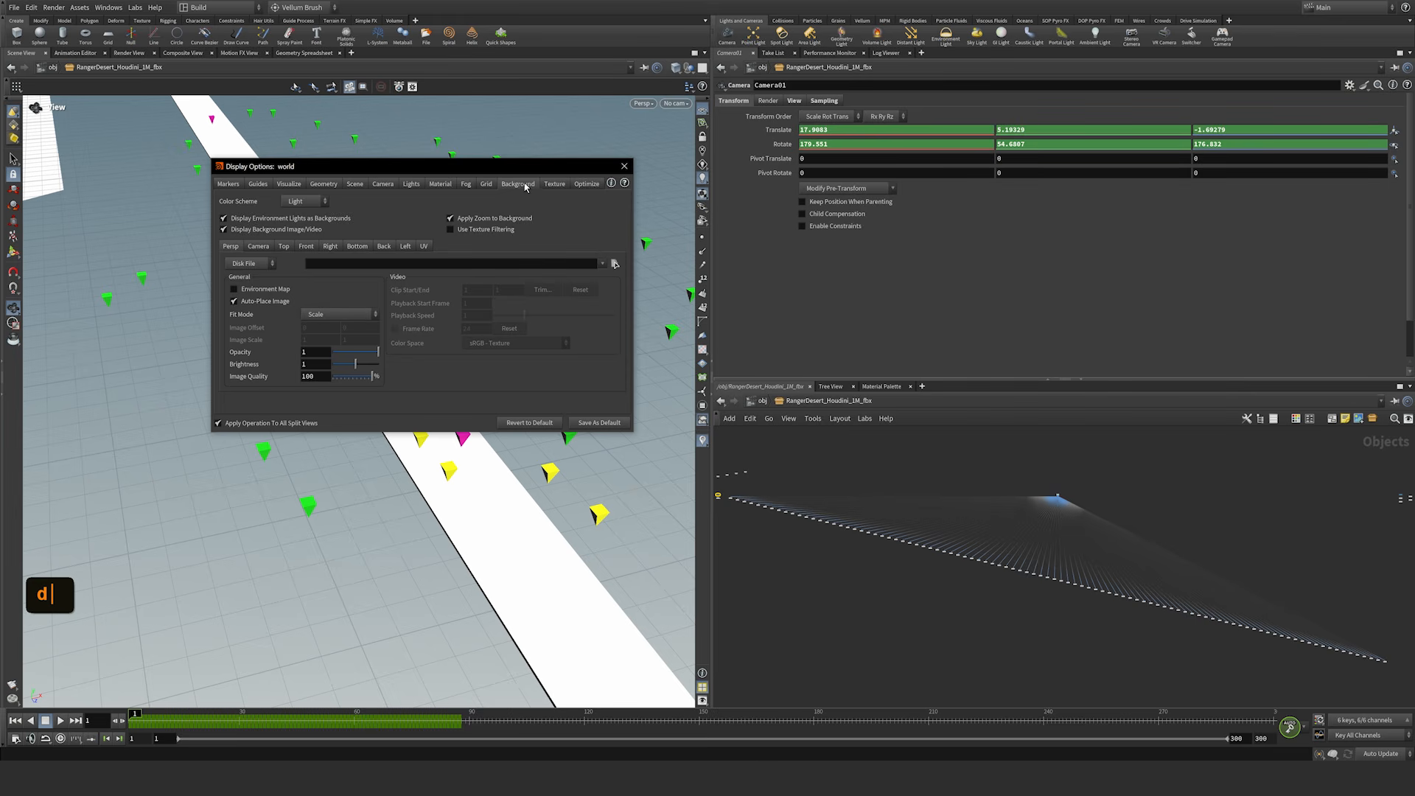
{"action": "left_click", "coordinate": [296, 201]}
{"action": "left_click", "coordinate": [294, 225]}
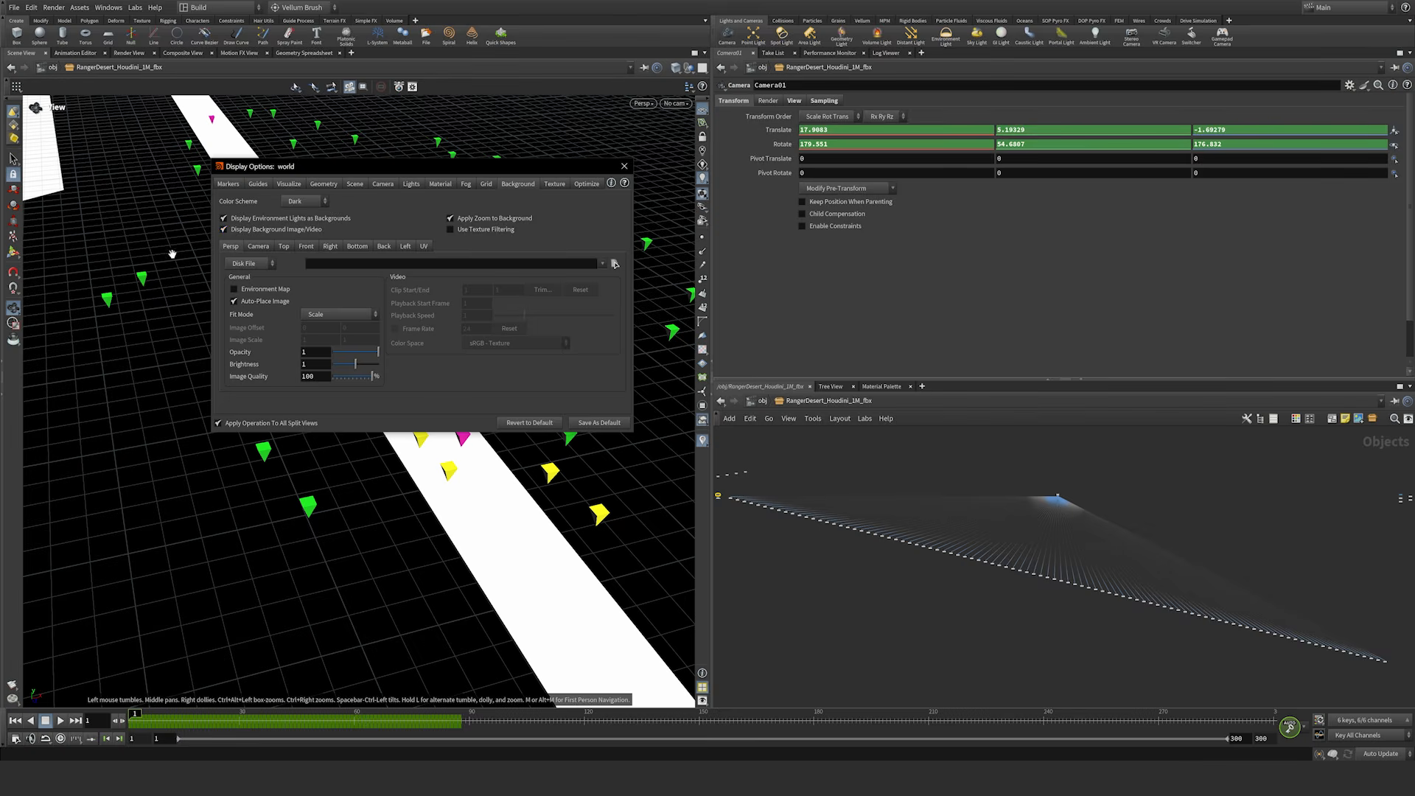
{"action": "left_click", "coordinate": [626, 172]}
Step: Return to the object level and turn off the display of the RangerDesert_Houdini_1M_fbx subnetwork
{"action": "left_click_drag", "start_coordinate": [375, 343], "coordinate": [402, 311]}
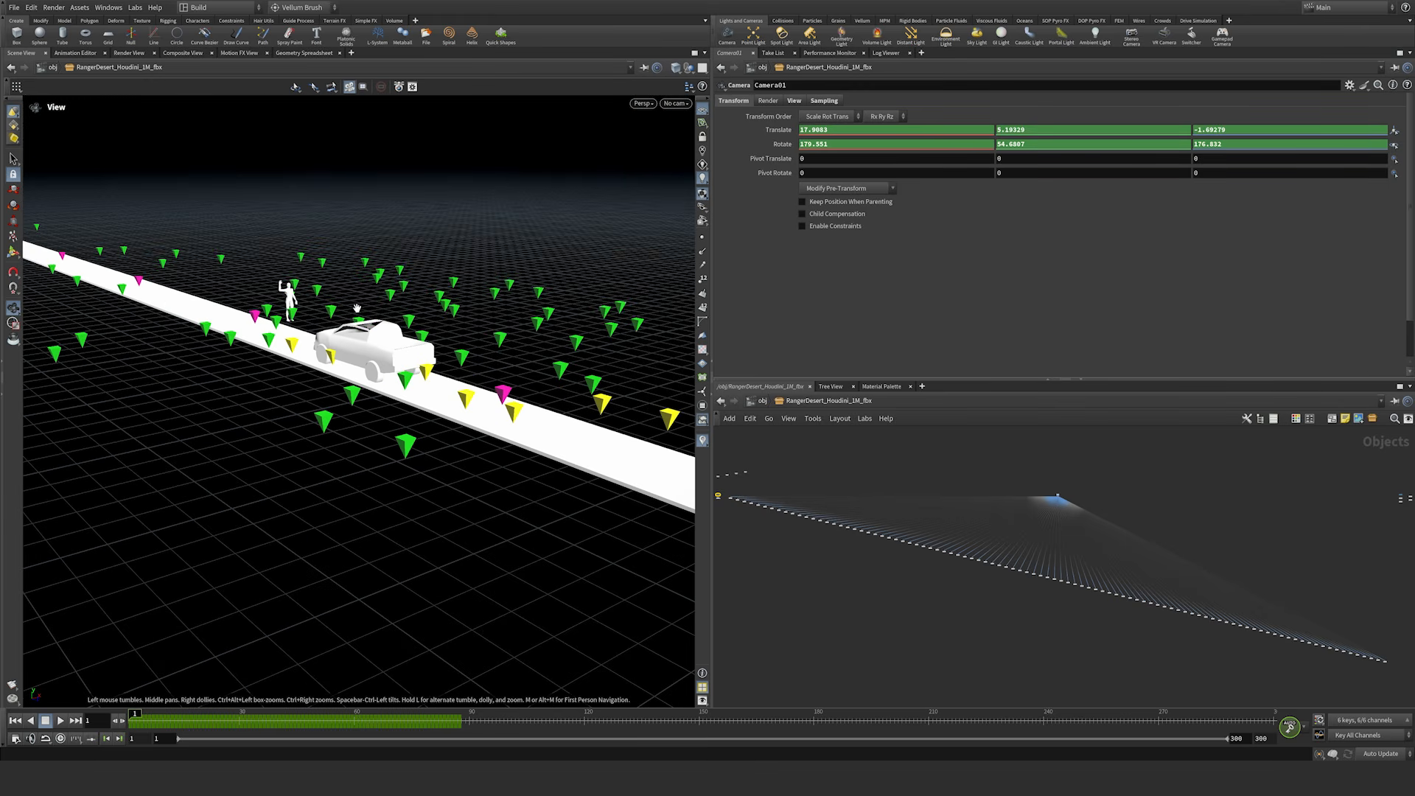
{"action": "left_click_drag", "start_coordinate": [364, 347], "coordinate": [367, 336]}
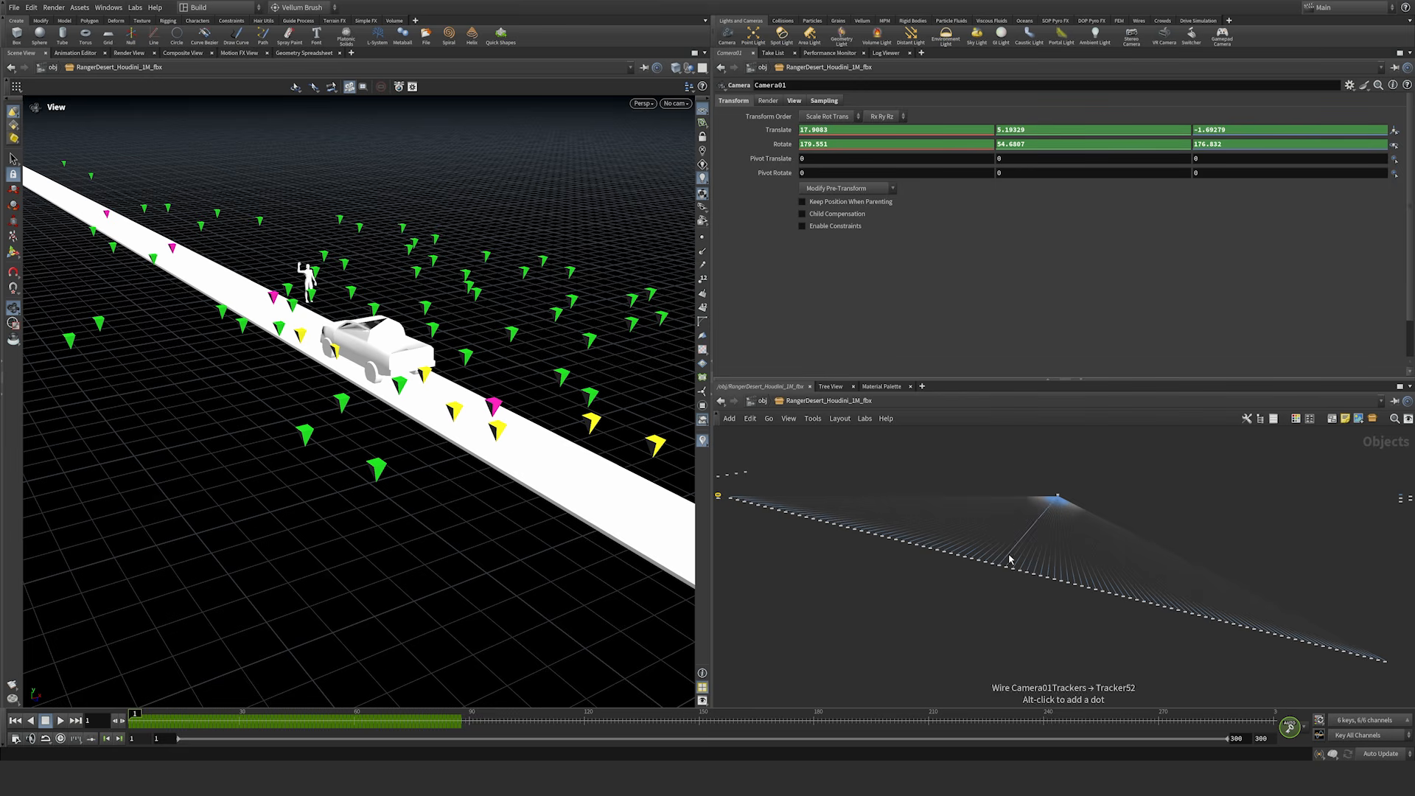
{"action": "key", "text": "u"}
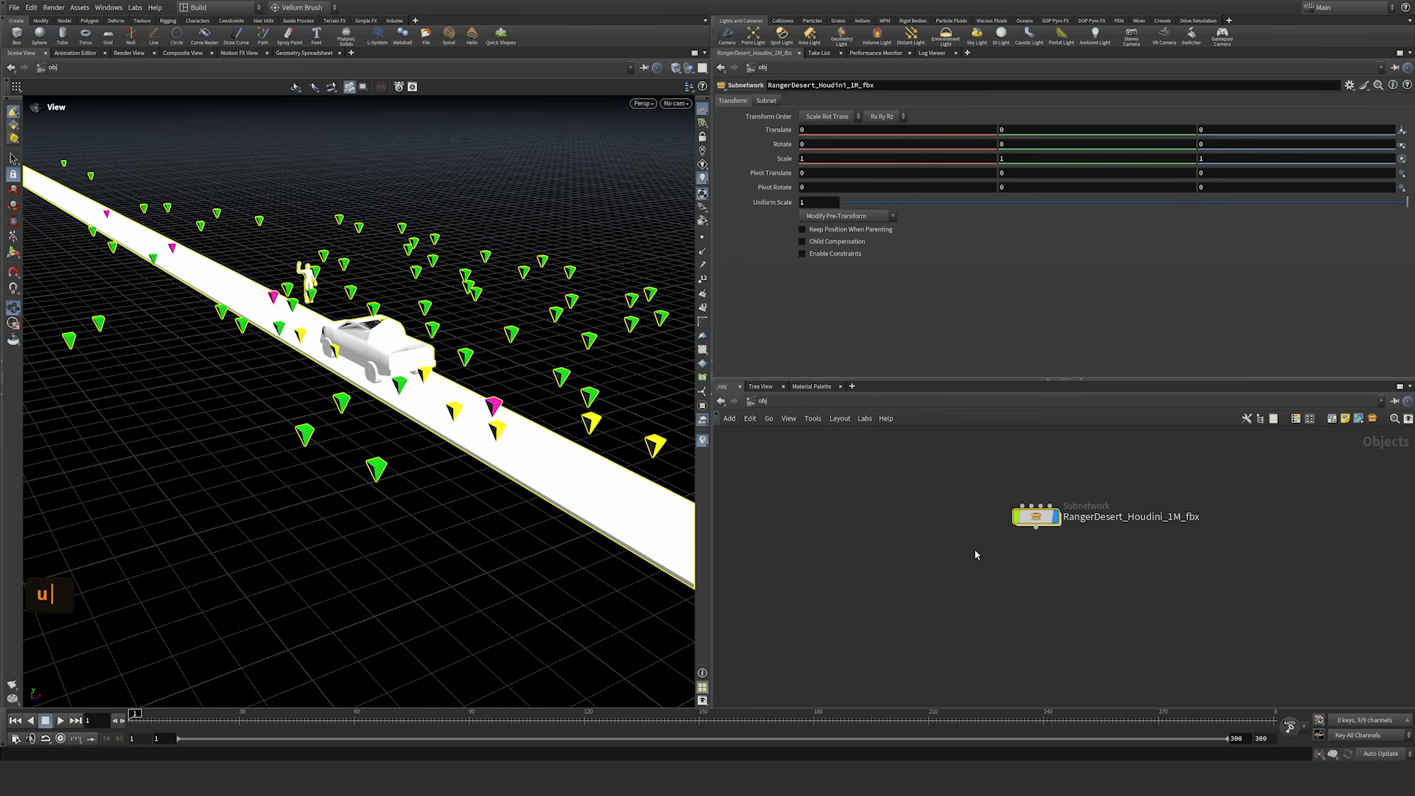
{"action": "mouse_move", "coordinate": [1047, 516]}
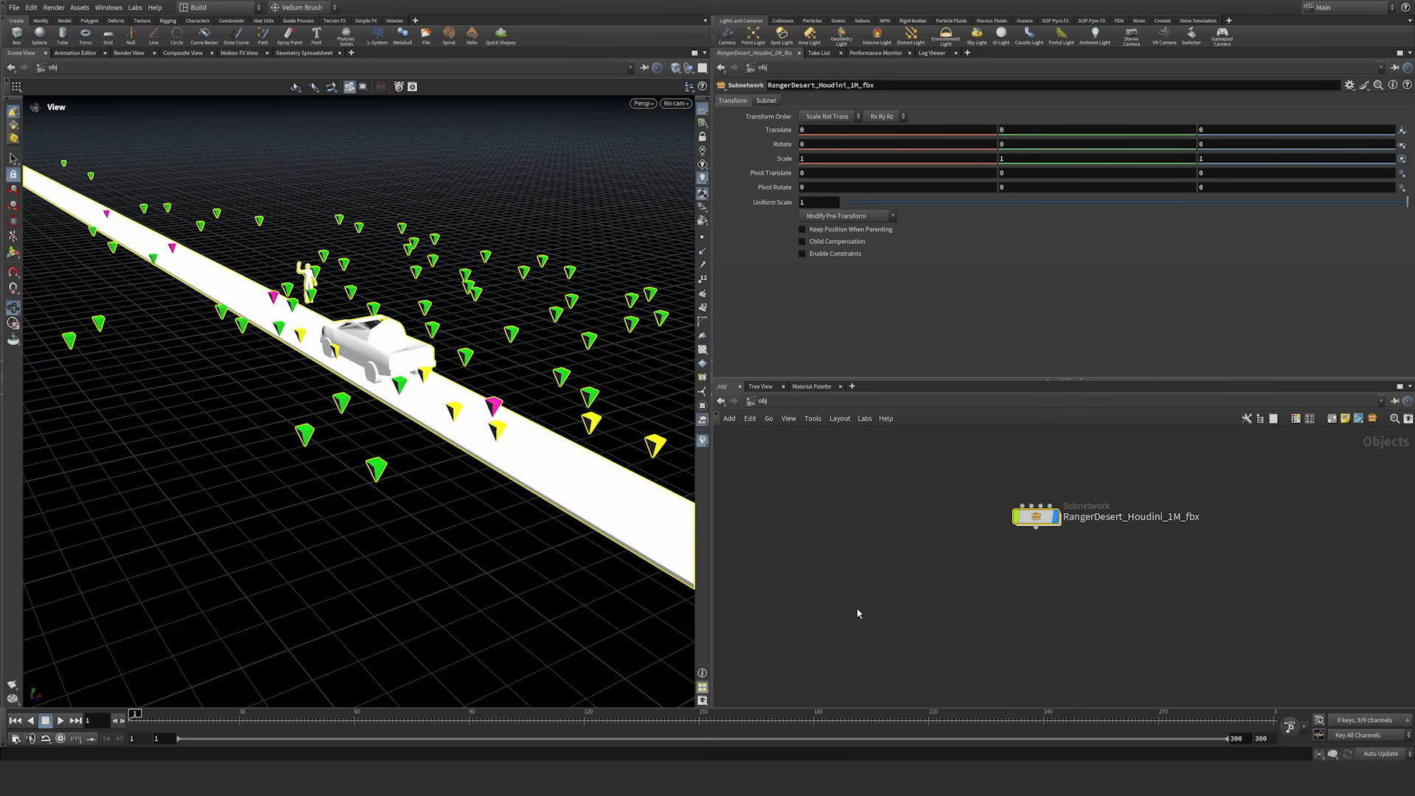
{"action": "left_click", "coordinate": [1056, 517]}
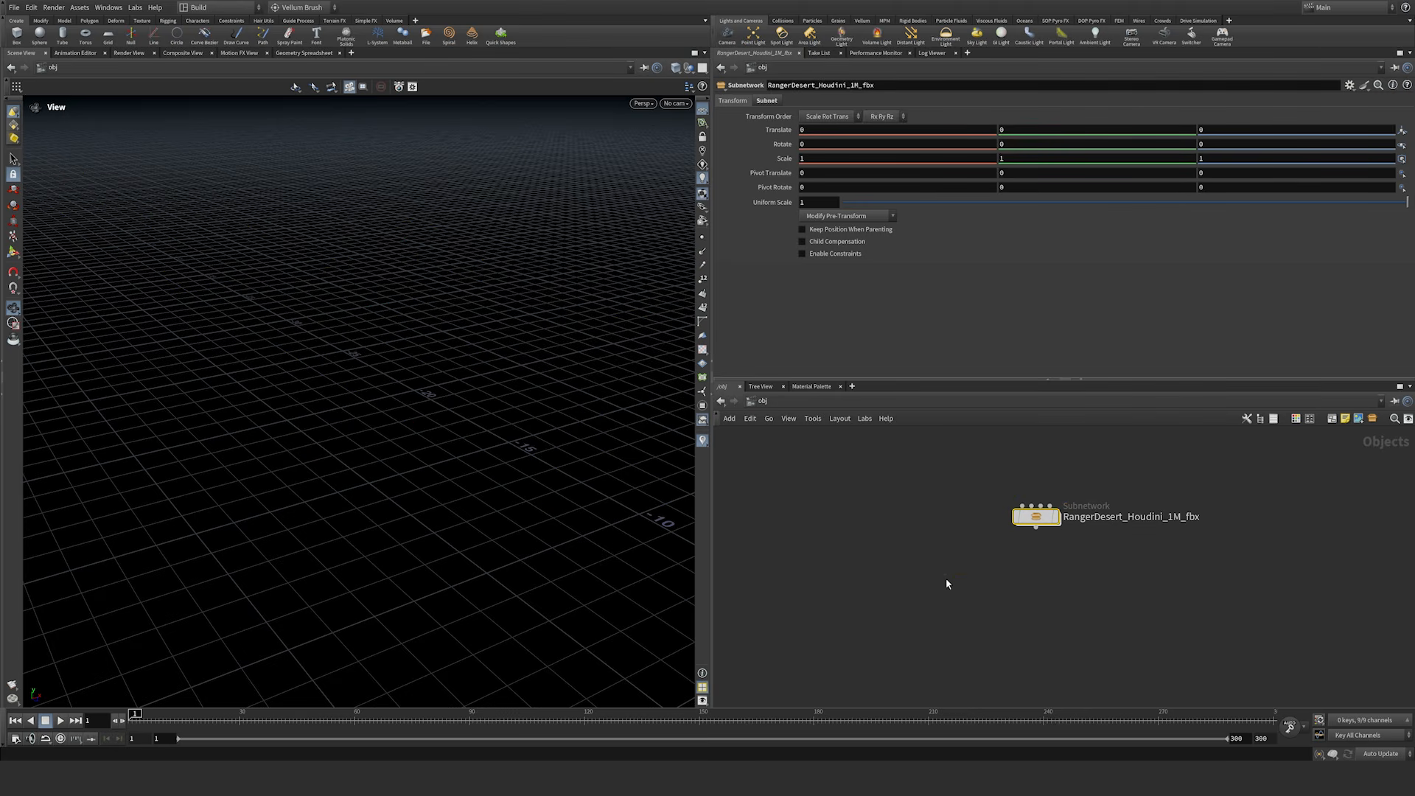
{"action": "left_click_drag", "start_coordinate": [941, 551], "coordinate": [1043, 582]}
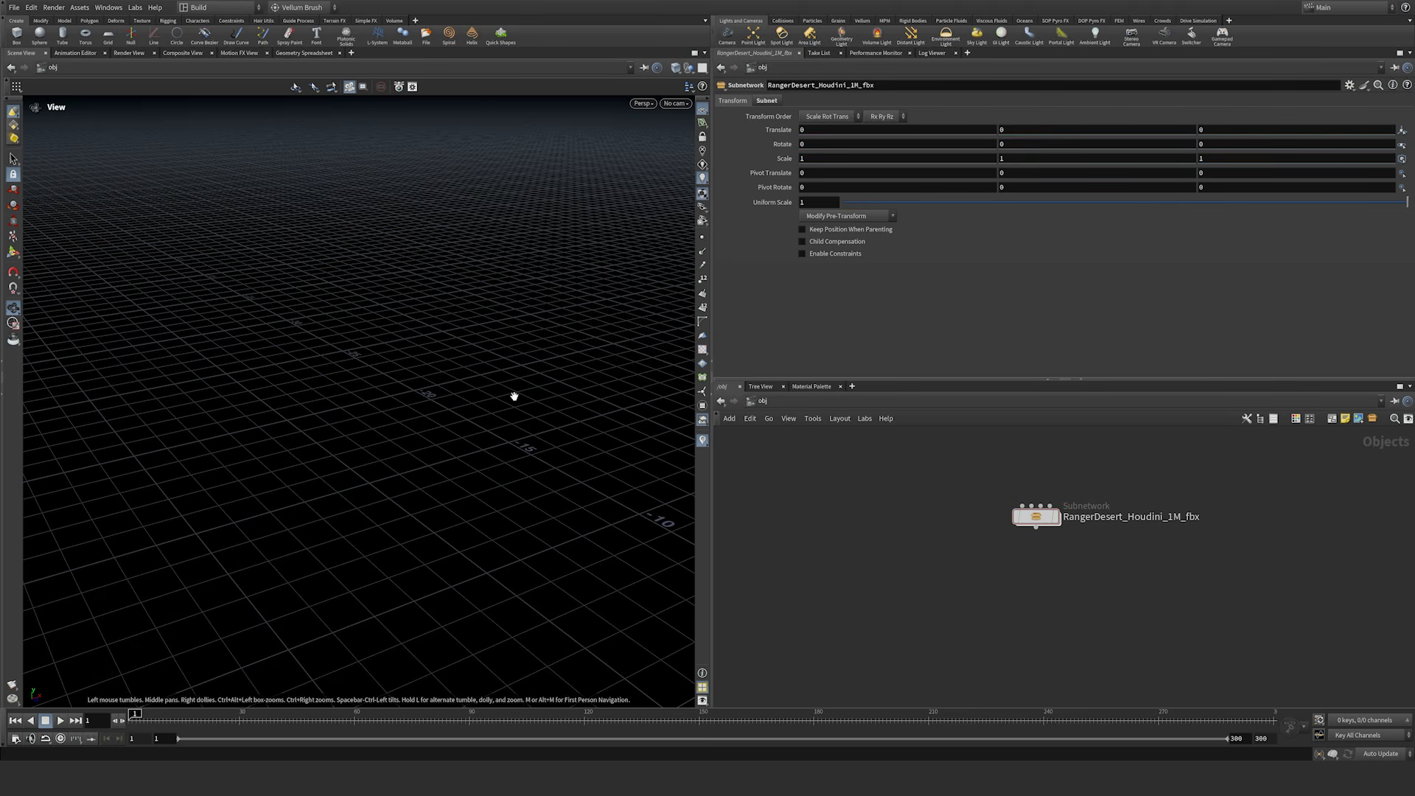
Step: Import RangerDesert_Houdini_1M_RefGeo.abc from the 4_Truck folder as an Alembic scene at 30 frames per second
{"action": "left_click", "coordinate": [14, 8]}
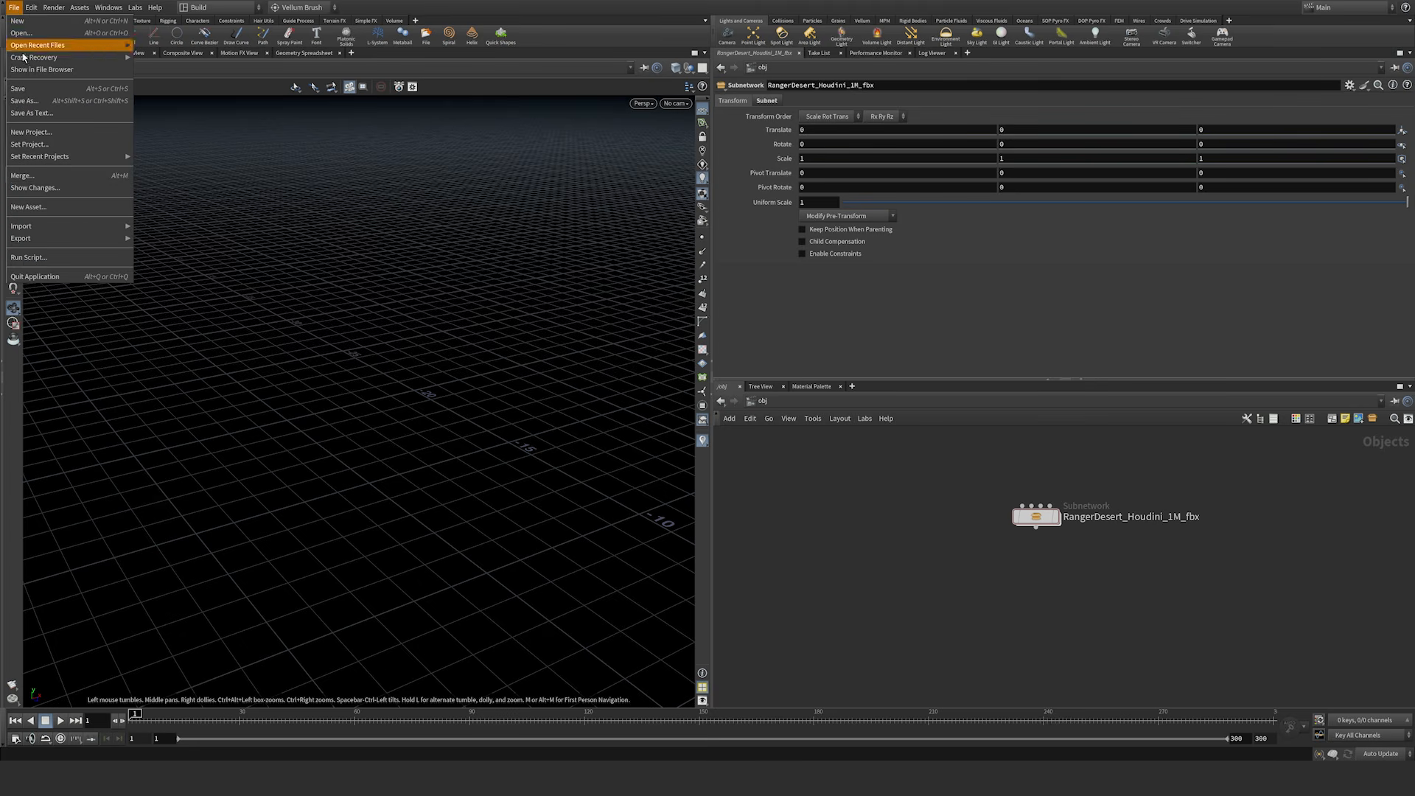
{"action": "mouse_move", "coordinate": [45, 227]}
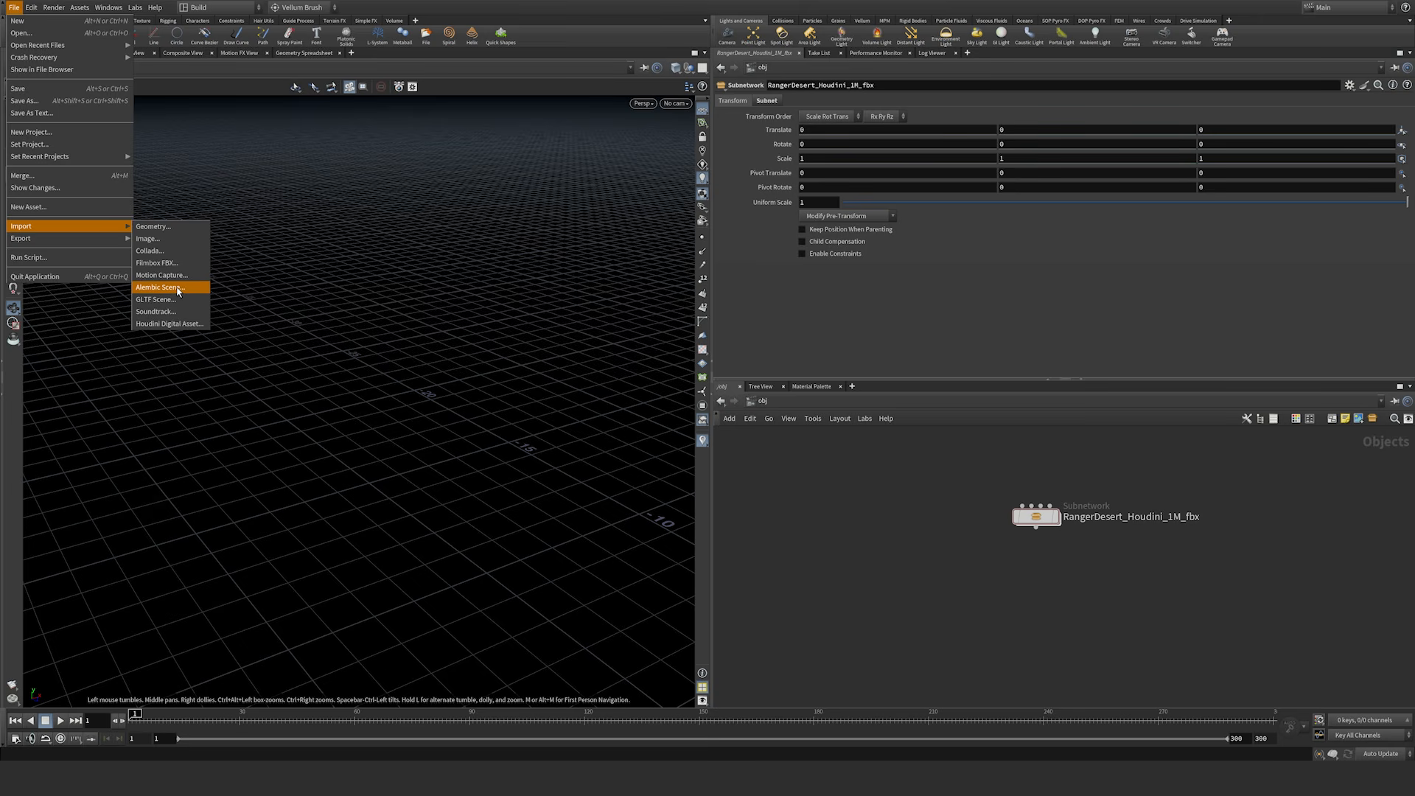
{"action": "left_click", "coordinate": [178, 289]}
{"action": "left_click_drag", "start_coordinate": [233, 219], "coordinate": [302, 219]}
{"action": "left_click", "coordinate": [341, 231]}
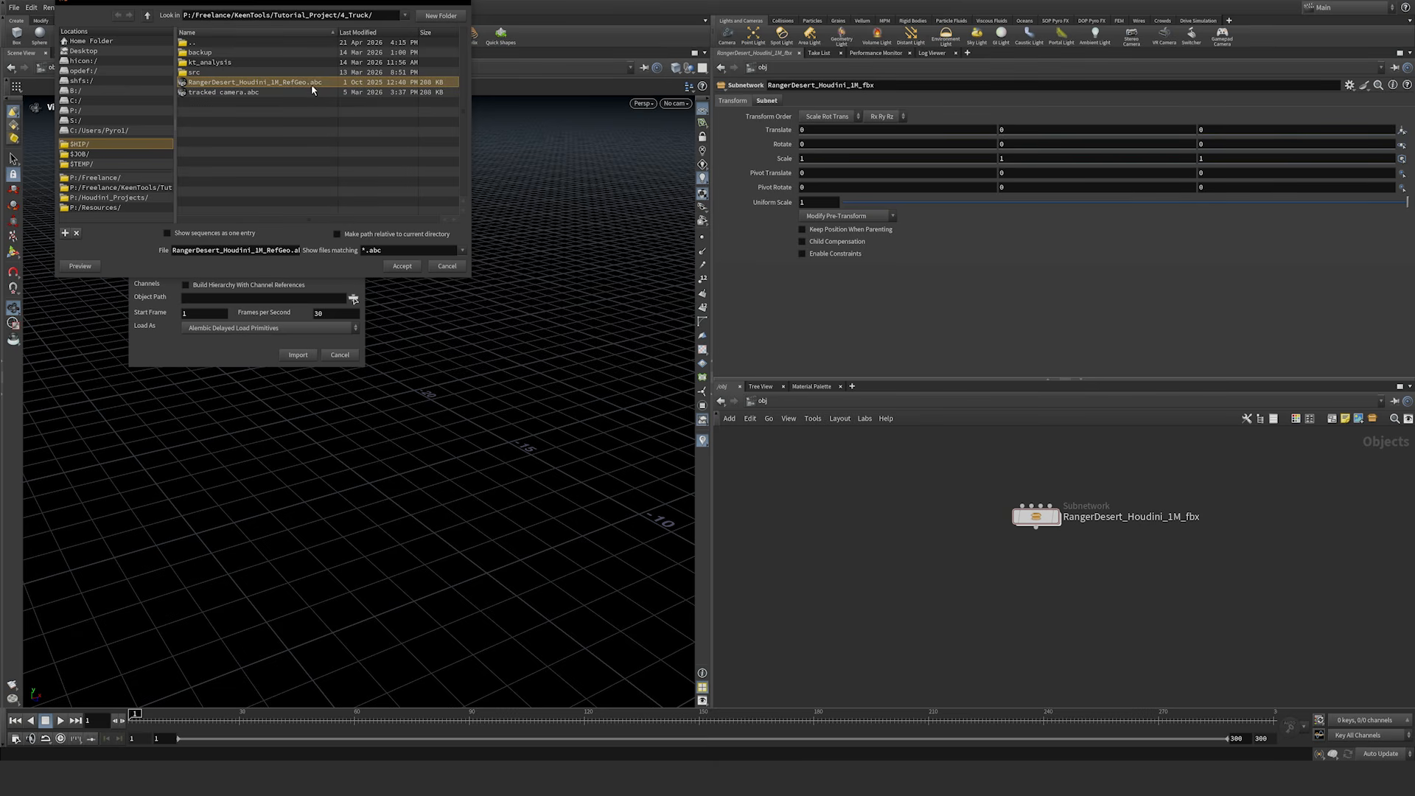
{"action": "left_click", "coordinate": [401, 266]}
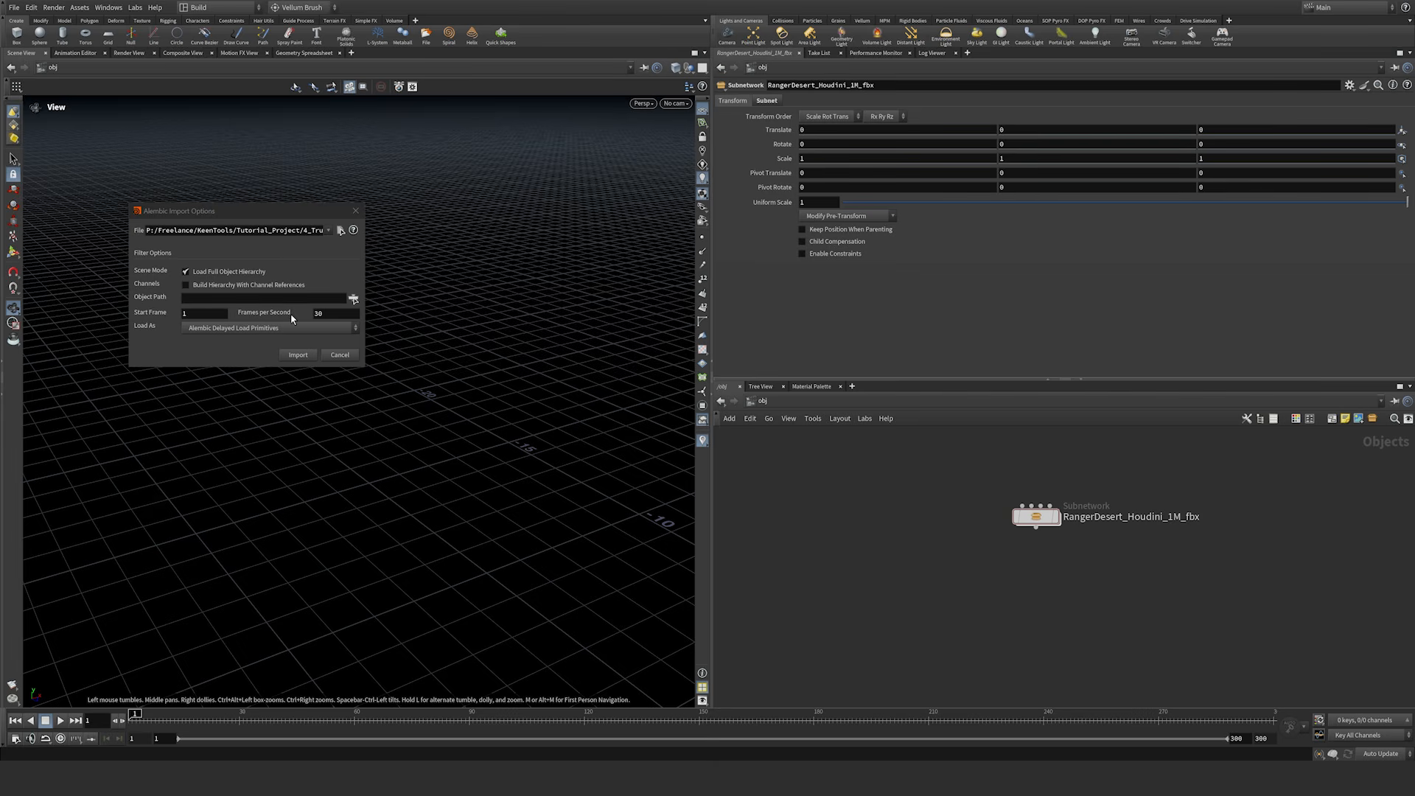
{"action": "double_click", "coordinate": [332, 317]}
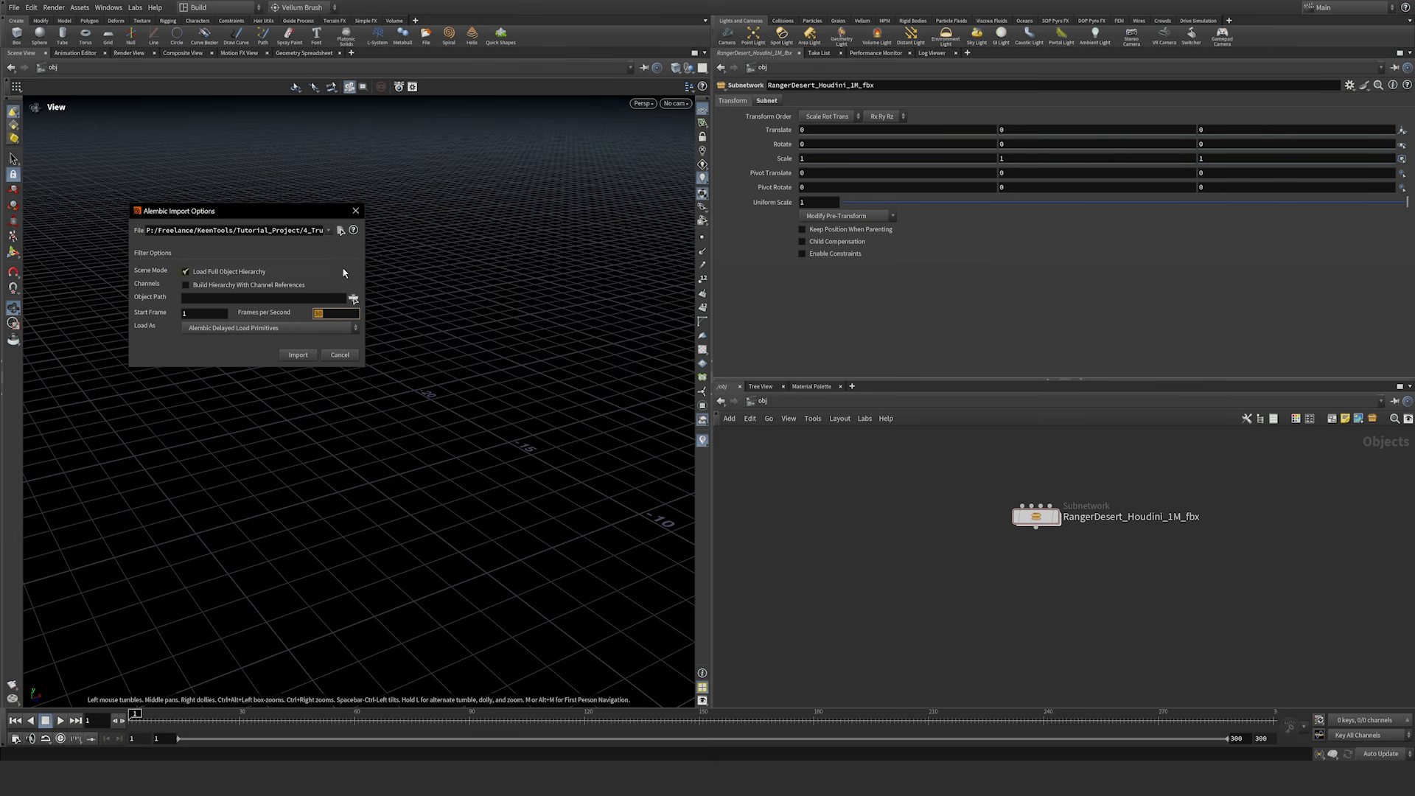
{"action": "left_click", "coordinate": [298, 356]}
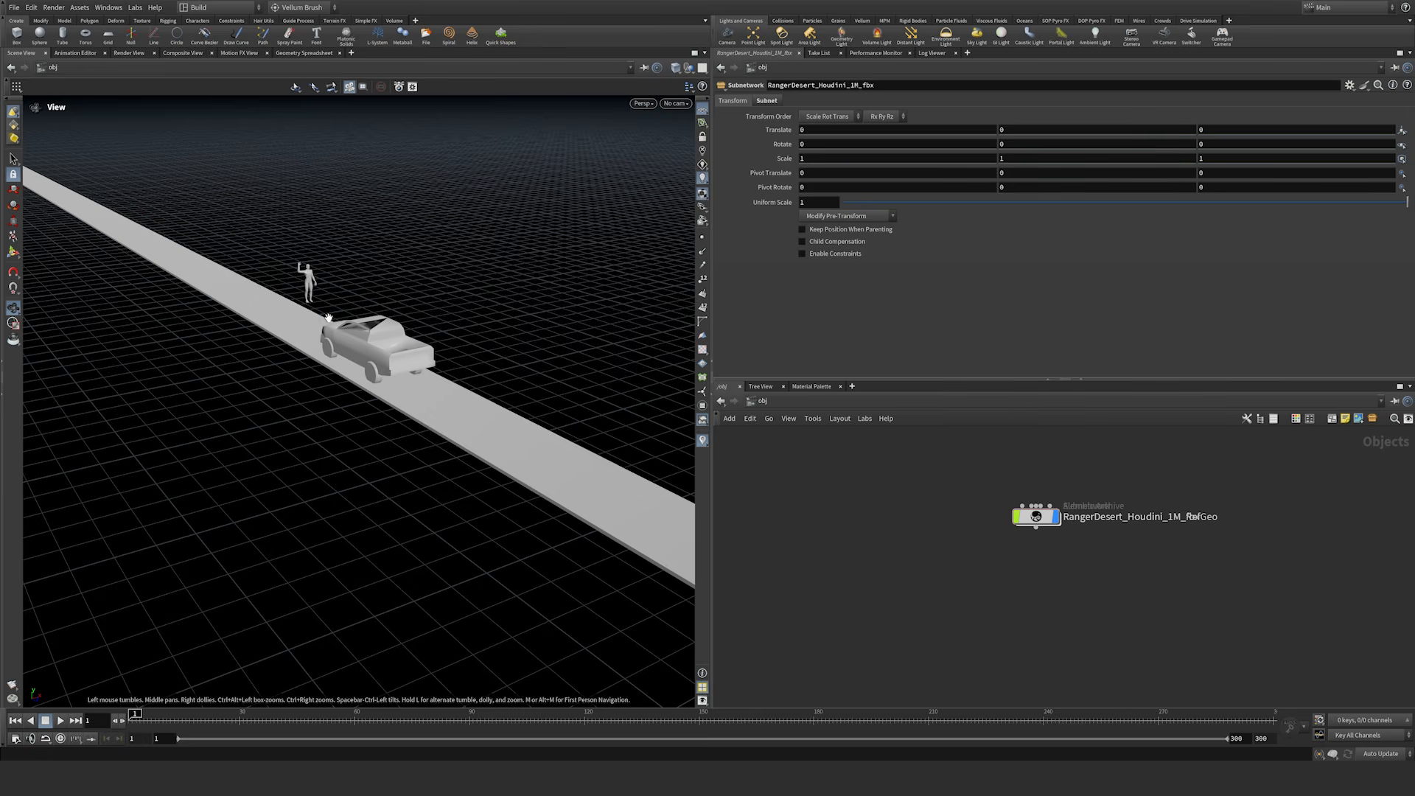
Step: Check the scene's FPS setting in the global animation options
{"action": "left_click", "coordinate": [15, 738]}
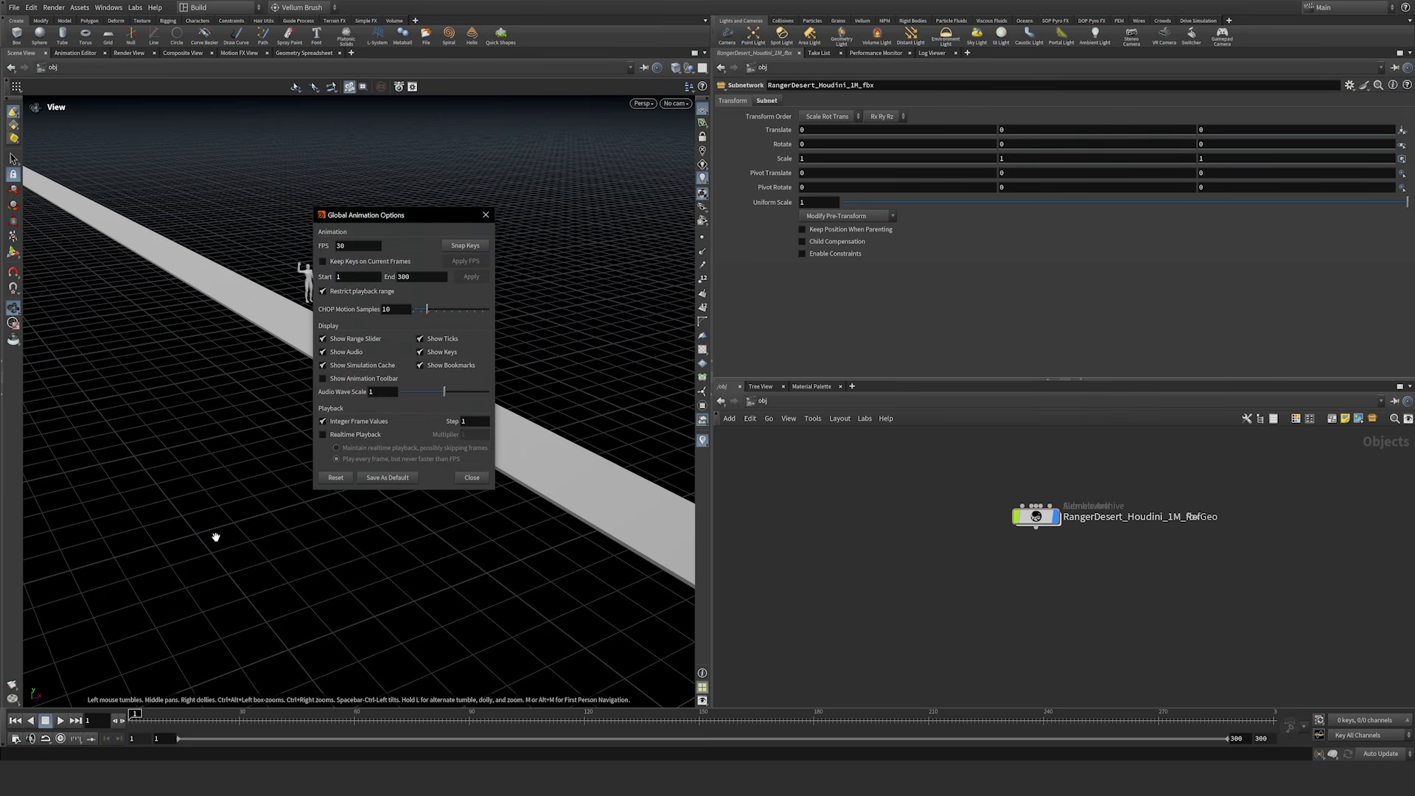
{"action": "left_click_drag", "start_coordinate": [345, 245], "coordinate": [320, 252]}
{"action": "left_click", "coordinate": [471, 477]}
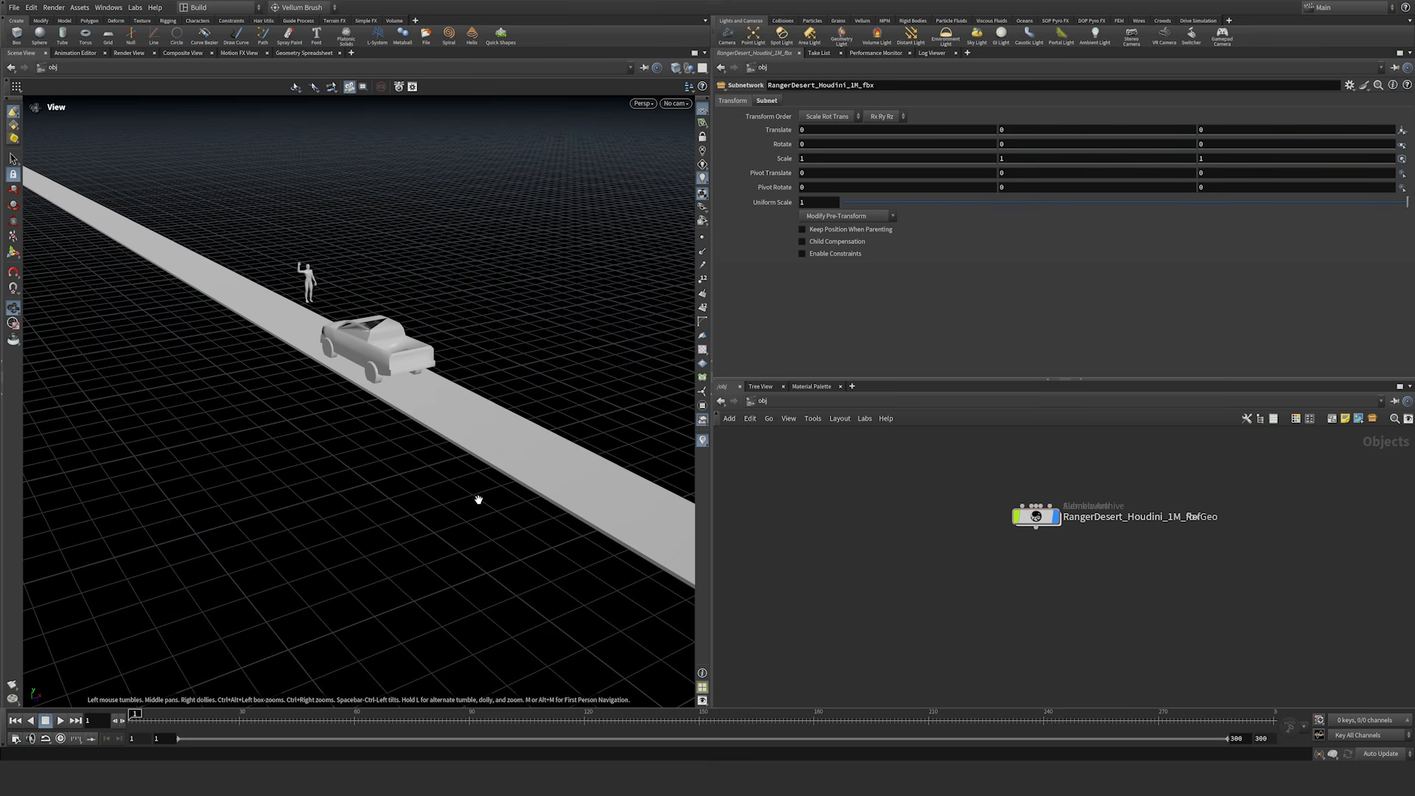
Step: Place the RefGeo Alembic node below the FBX subnetwork and view the truck geometry from the side
{"action": "left_click_drag", "start_coordinate": [1040, 520], "coordinate": [1040, 566]}
{"action": "left_click_drag", "start_coordinate": [366, 348], "coordinate": [501, 309]}
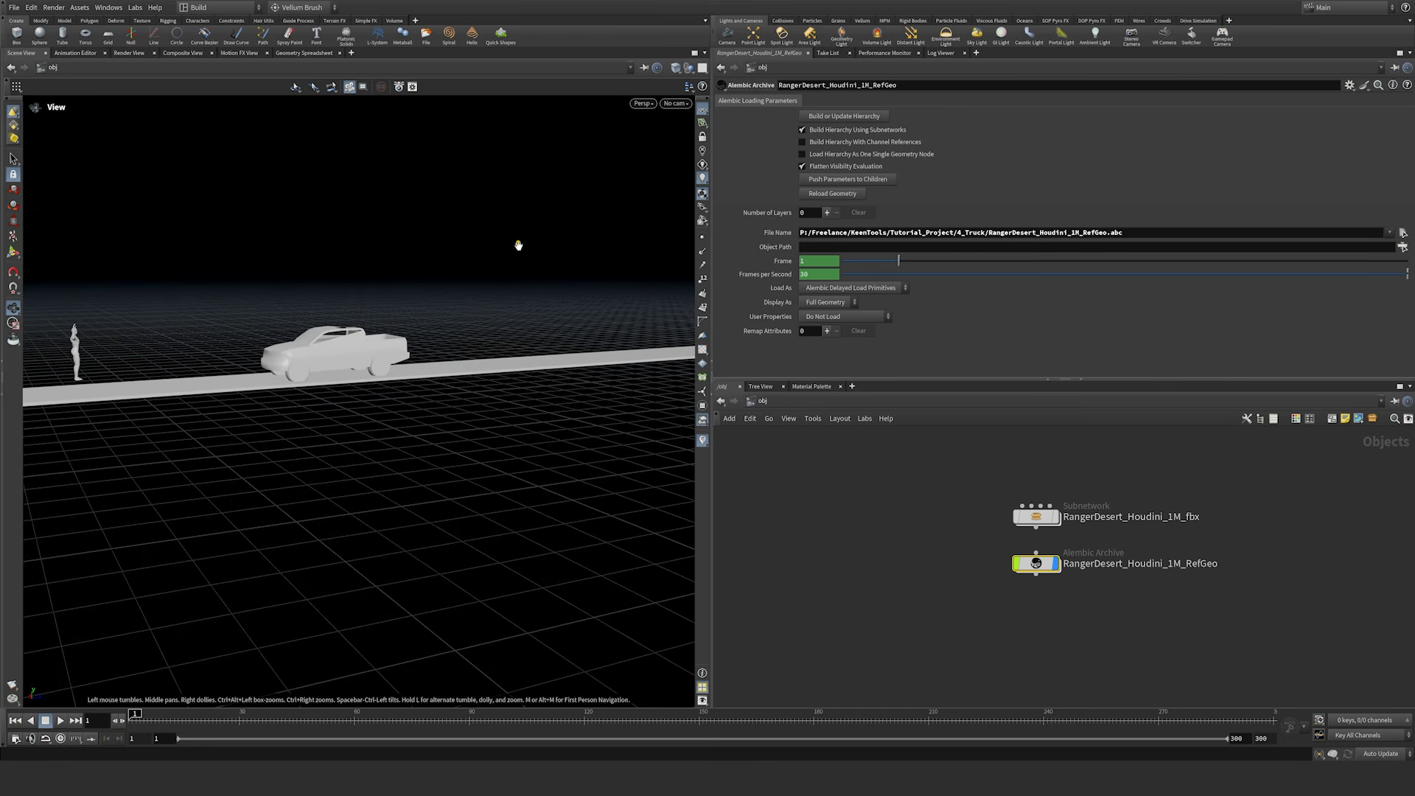
Step: Turn off the display of the RefGeo Alembic node and move both imported nodes to an empty area of the network
{"action": "left_click_drag", "start_coordinate": [378, 334], "coordinate": [140, 346]}
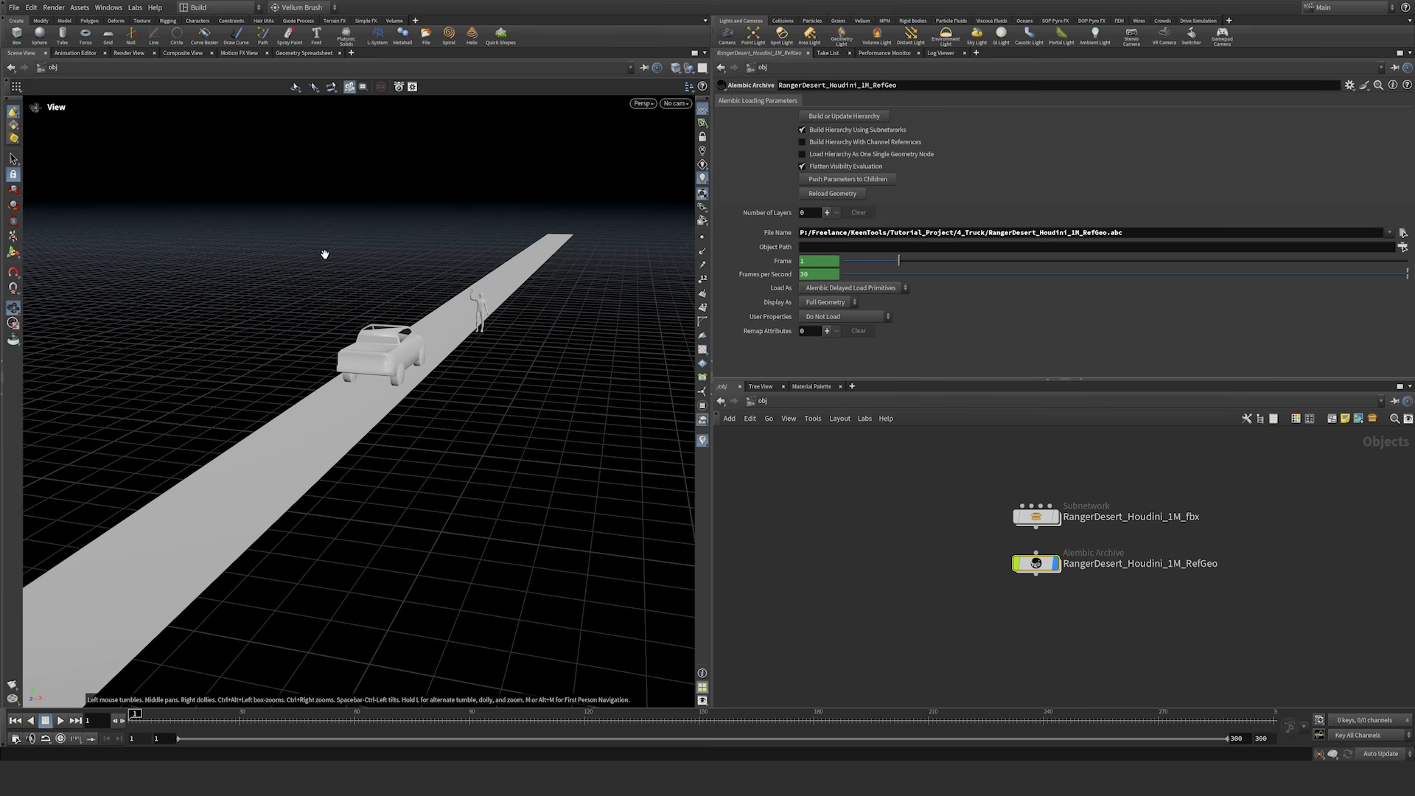
{"action": "left_click_drag", "start_coordinate": [377, 352], "coordinate": [500, 371]}
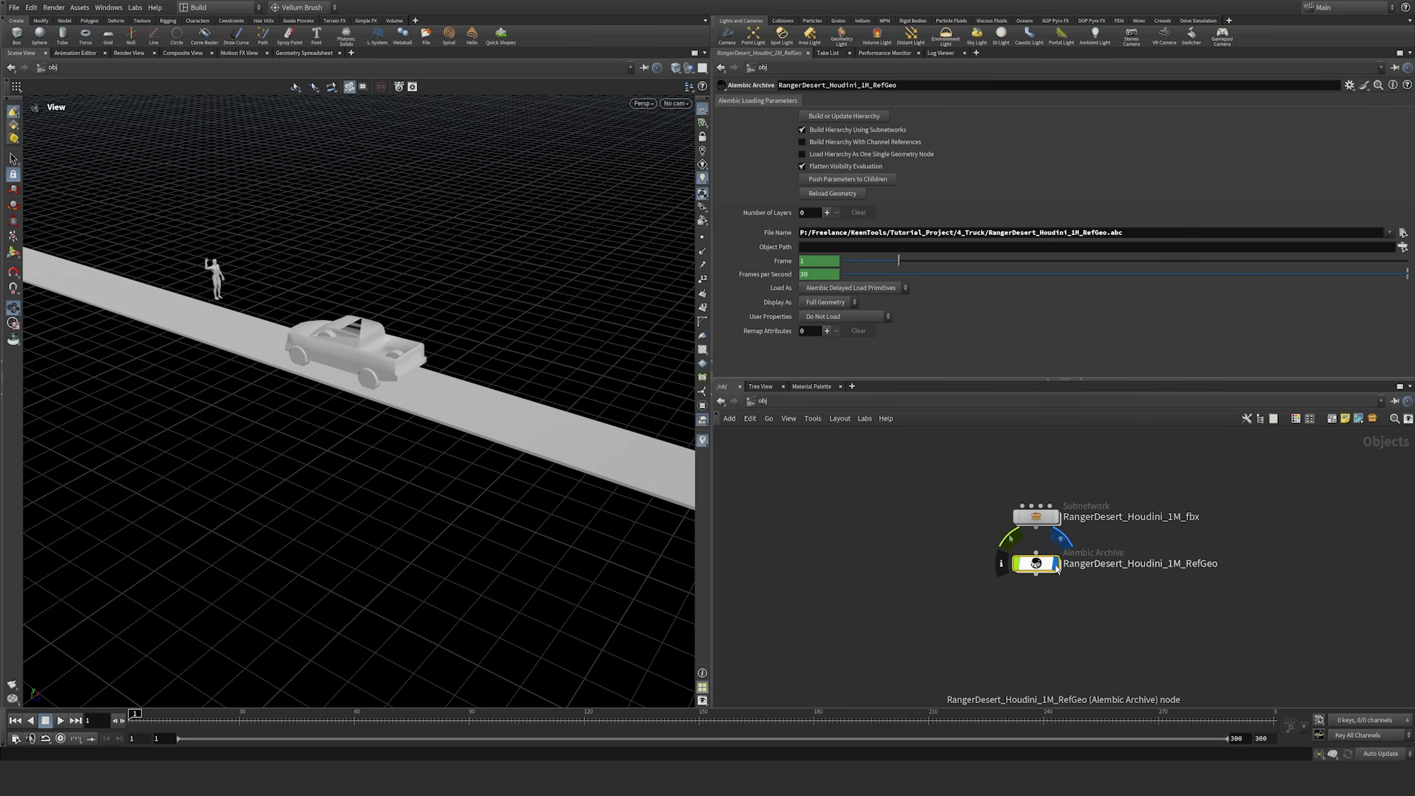
{"action": "left_click", "coordinate": [1057, 564]}
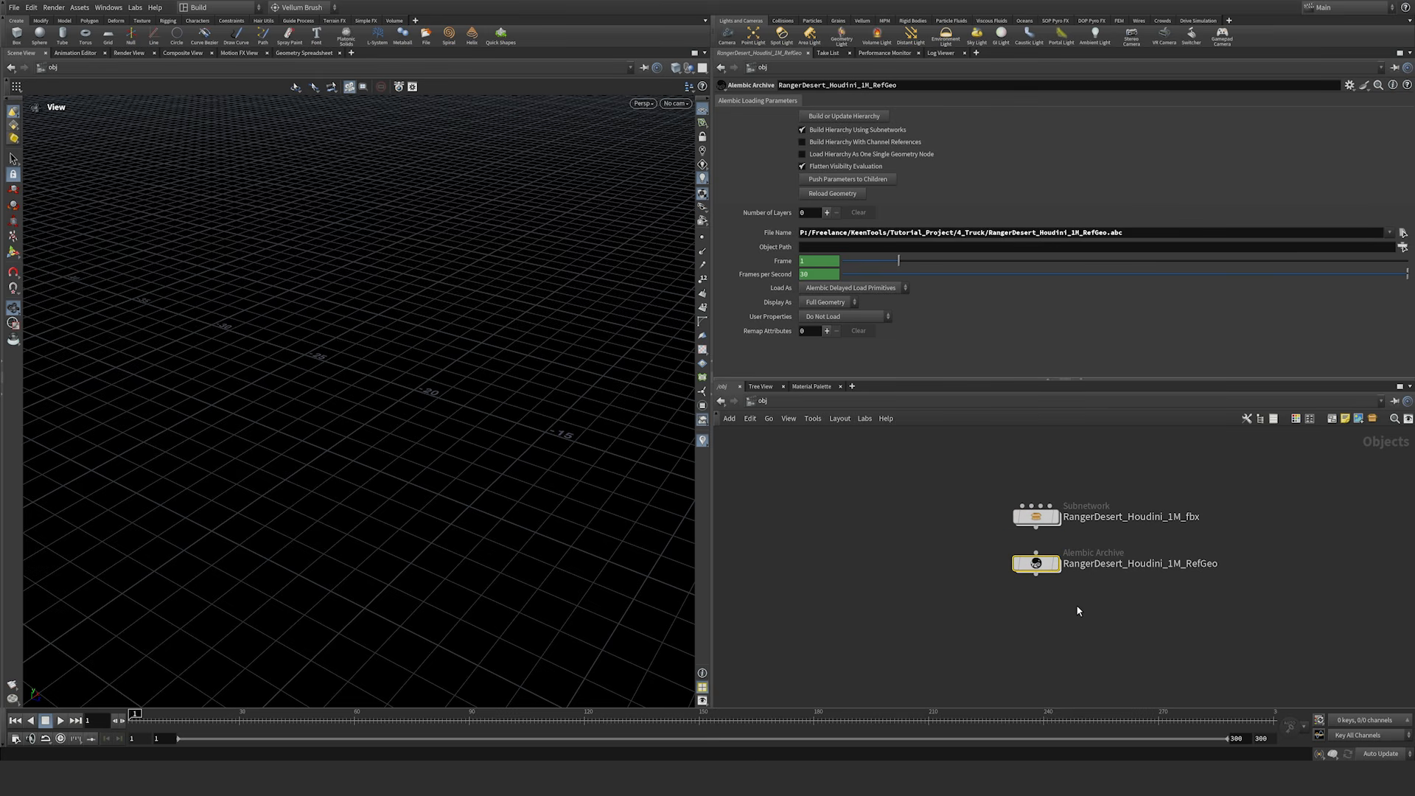
{"action": "left_click", "coordinate": [1039, 518], "text": "shift"}
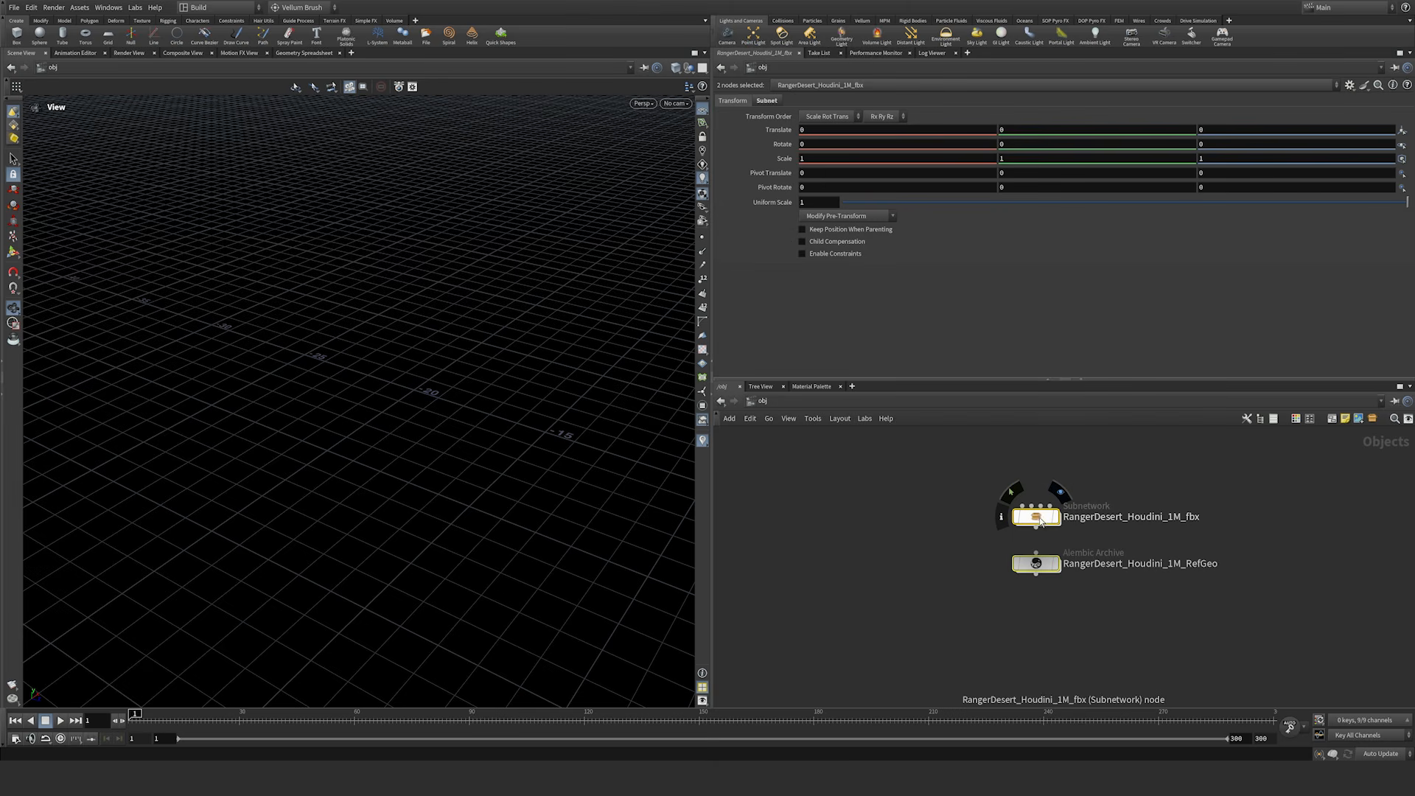
{"action": "left_click_drag", "start_coordinate": [1041, 520], "coordinate": [761, 512]}
{"action": "left_click", "coordinate": [1110, 533]}
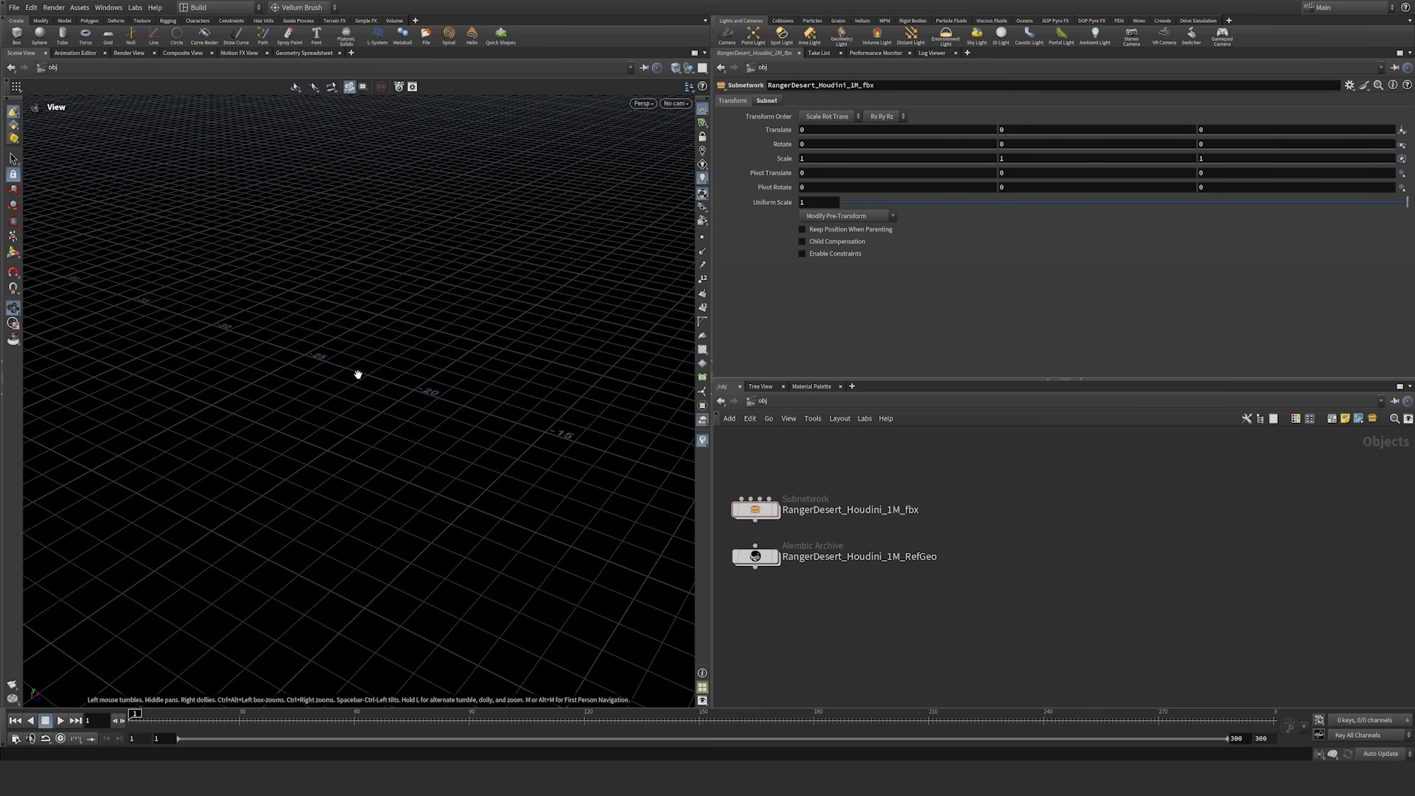
Step: Run the RangerDesert_Houdini_1M.cmd script from the 4_Truck folder and move the Camera01 node clear of the tracker nulls
{"action": "left_click", "coordinate": [14, 7]}
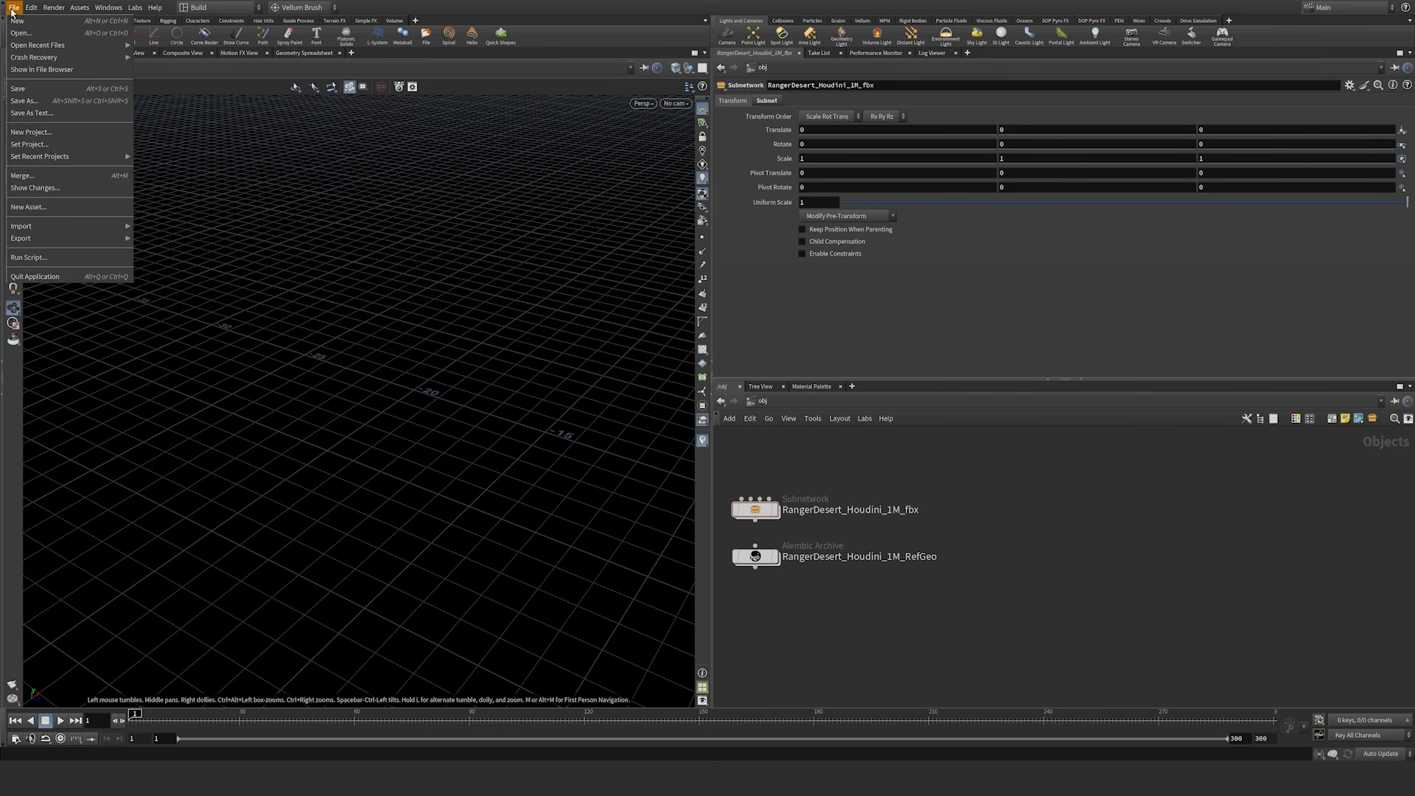
{"action": "mouse_move", "coordinate": [65, 230]}
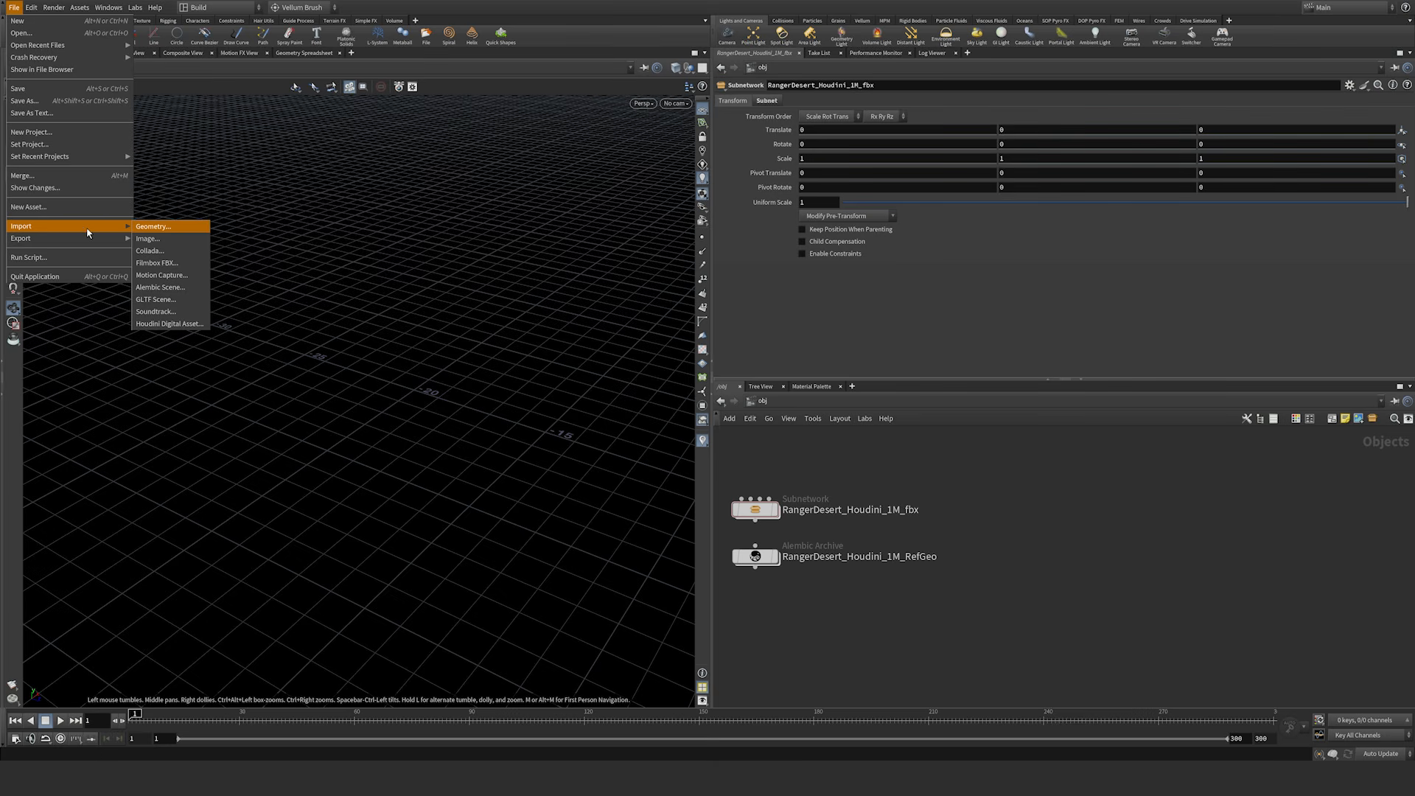
{"action": "left_click", "coordinate": [44, 258]}
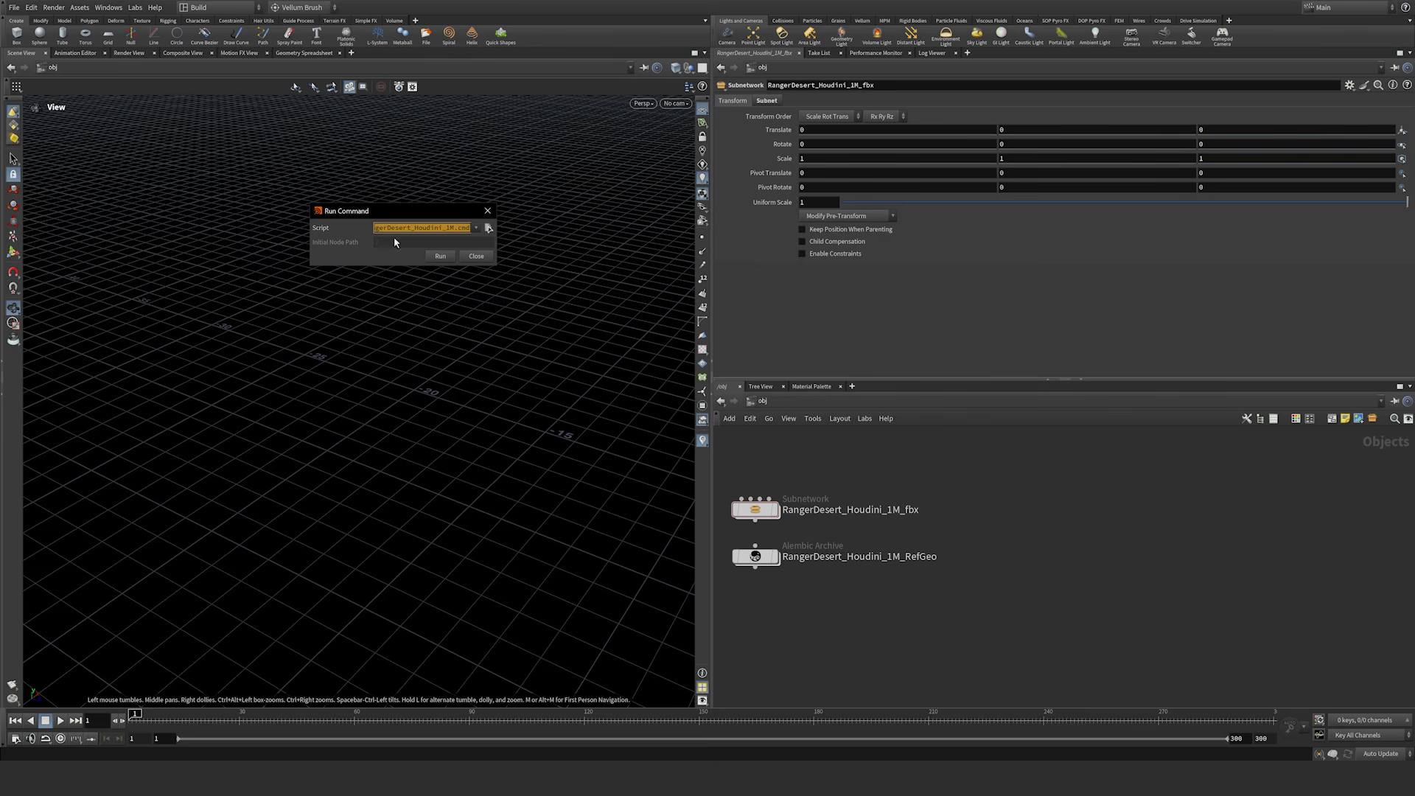
{"action": "left_click", "coordinate": [489, 228]}
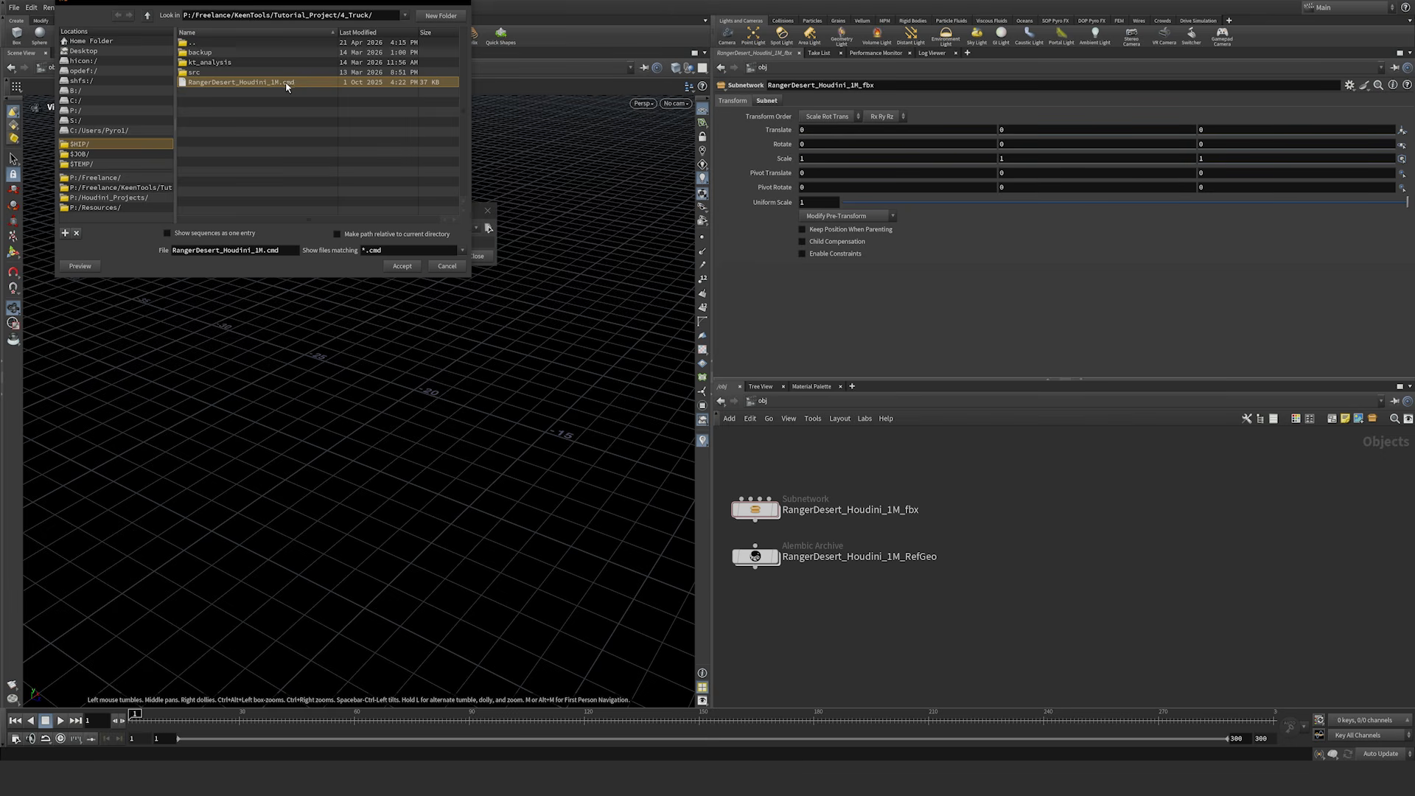
{"action": "left_click", "coordinate": [402, 266]}
{"action": "left_click", "coordinate": [439, 256]}
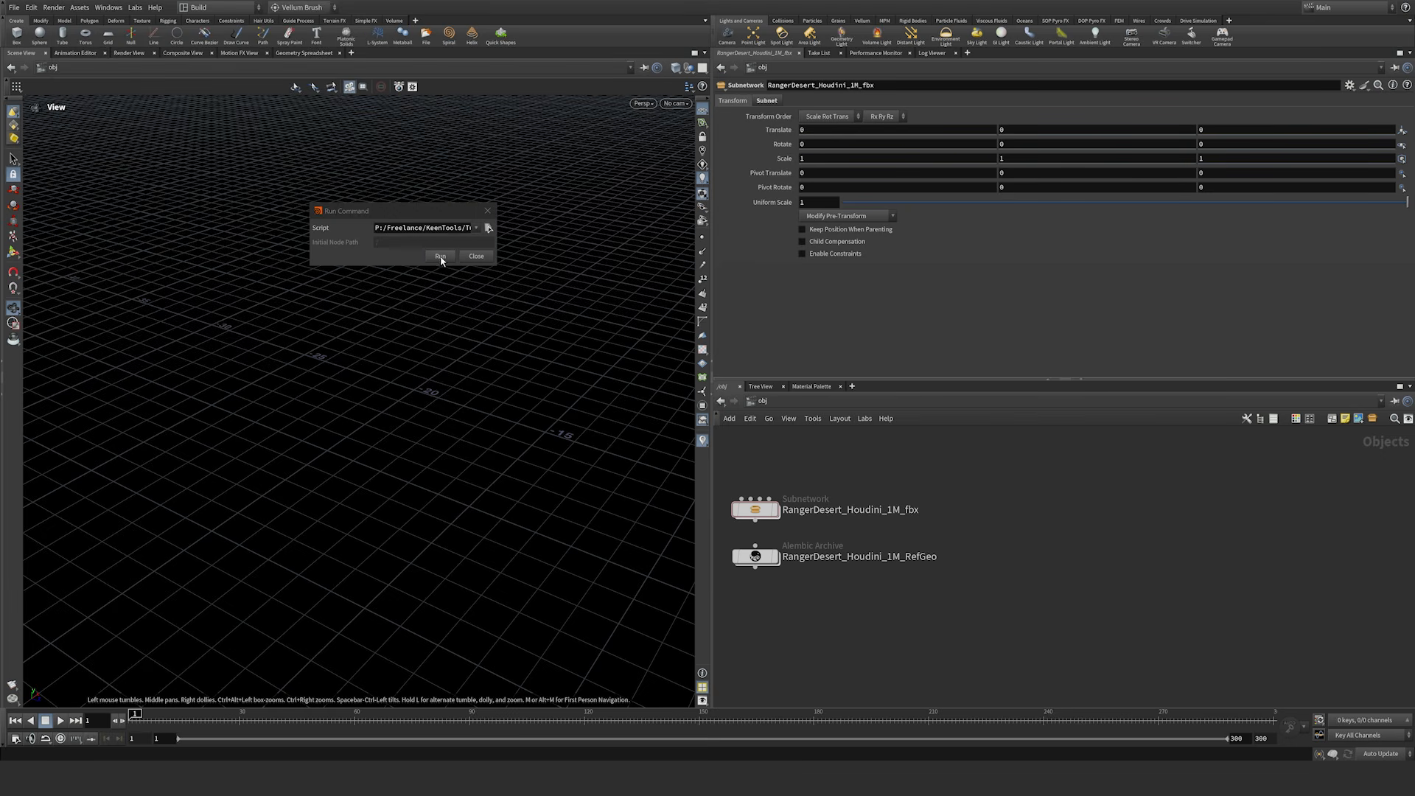
{"action": "middle_click_drag", "start_coordinate": [987, 595], "coordinate": [936, 514]}
{"action": "left_click_drag", "start_coordinate": [986, 487], "coordinate": [922, 486]}
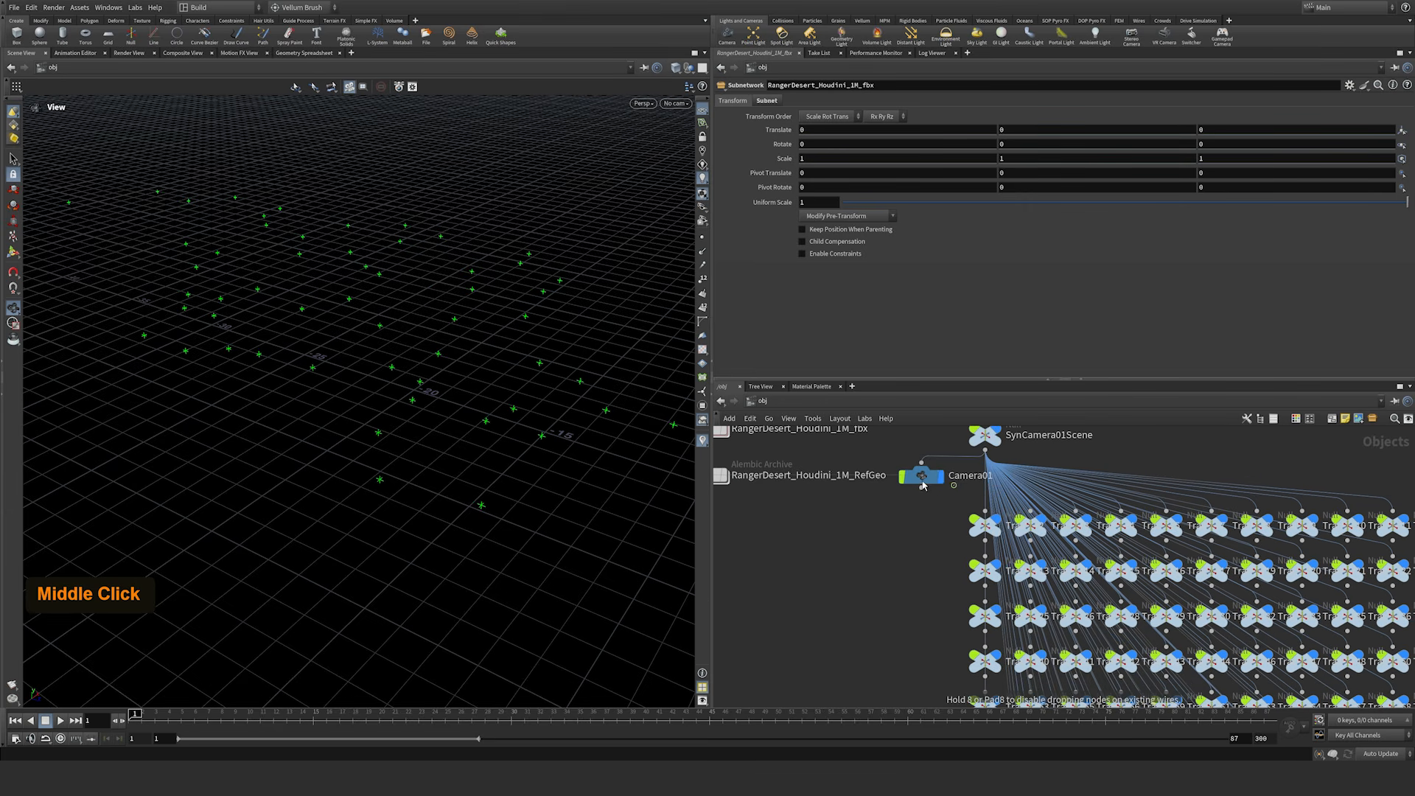
Step: Examine the imported tracker nulls in the network and their distribution in the 3D scene
{"action": "middle_click_drag", "start_coordinate": [943, 587], "coordinate": [856, 479]}
{"action": "middle_click_drag", "start_coordinate": [853, 605], "coordinate": [852, 495]}
{"action": "middle_click_drag", "start_coordinate": [851, 566], "coordinate": [847, 521]}
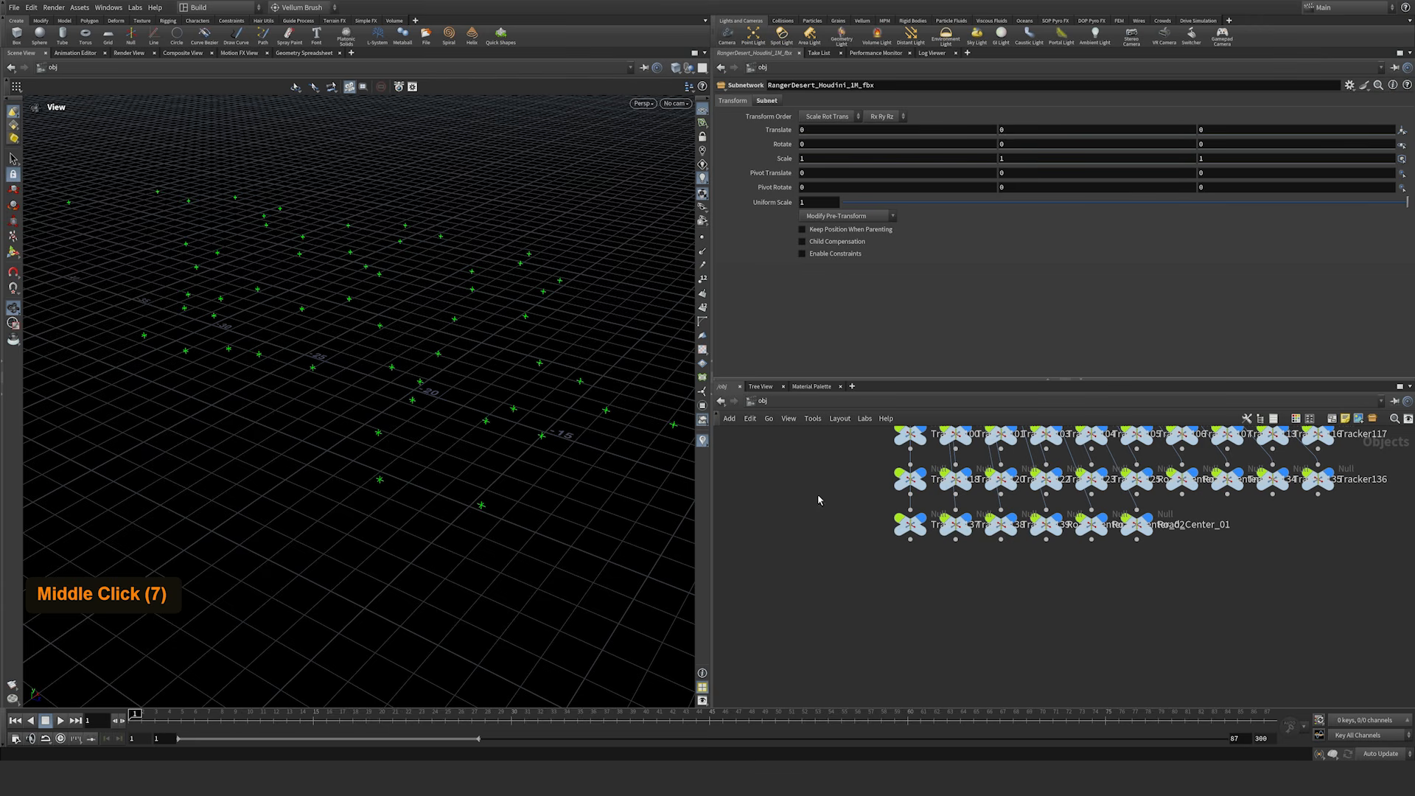
{"action": "left_click_drag", "start_coordinate": [530, 407], "coordinate": [436, 259]}
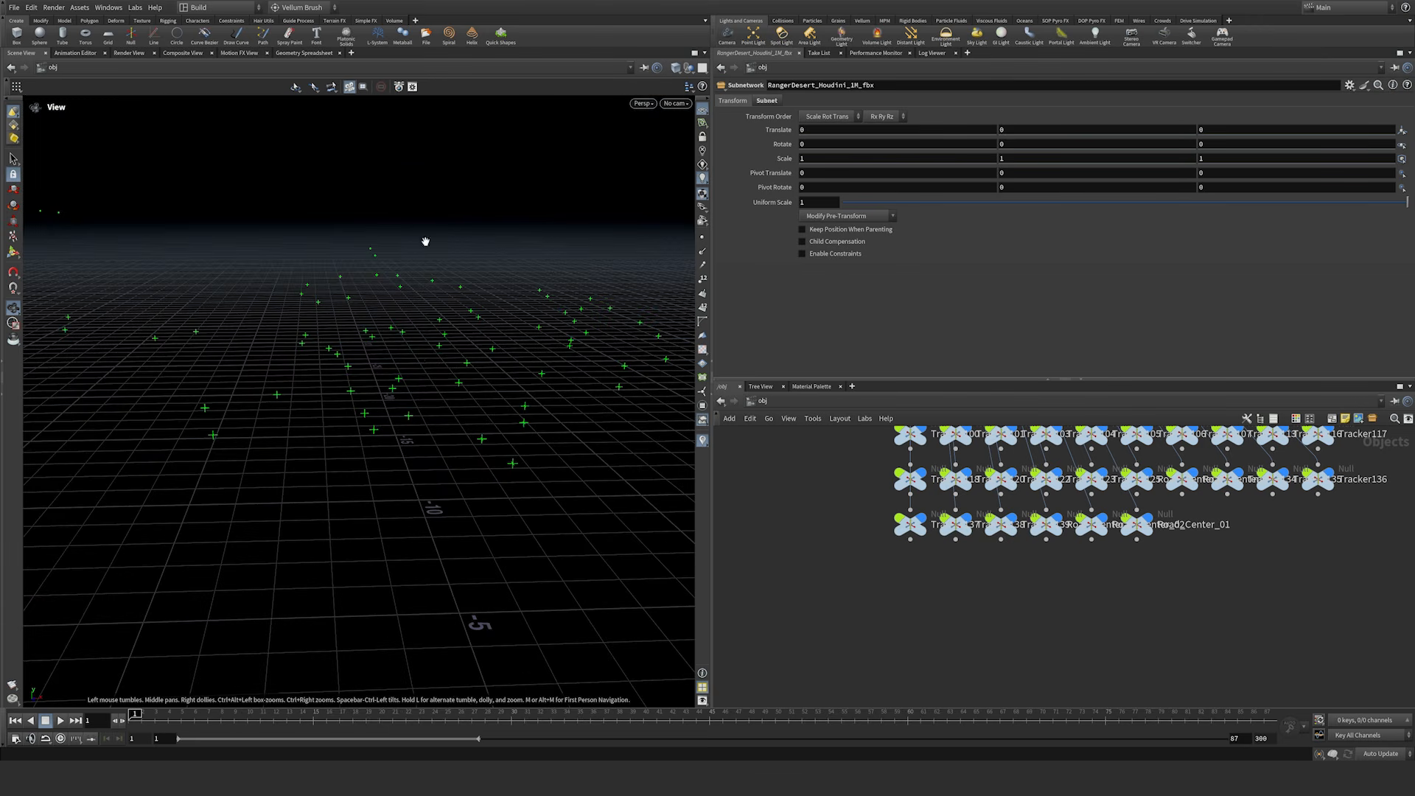
{"action": "left_click_drag", "start_coordinate": [435, 338], "coordinate": [640, 347]}
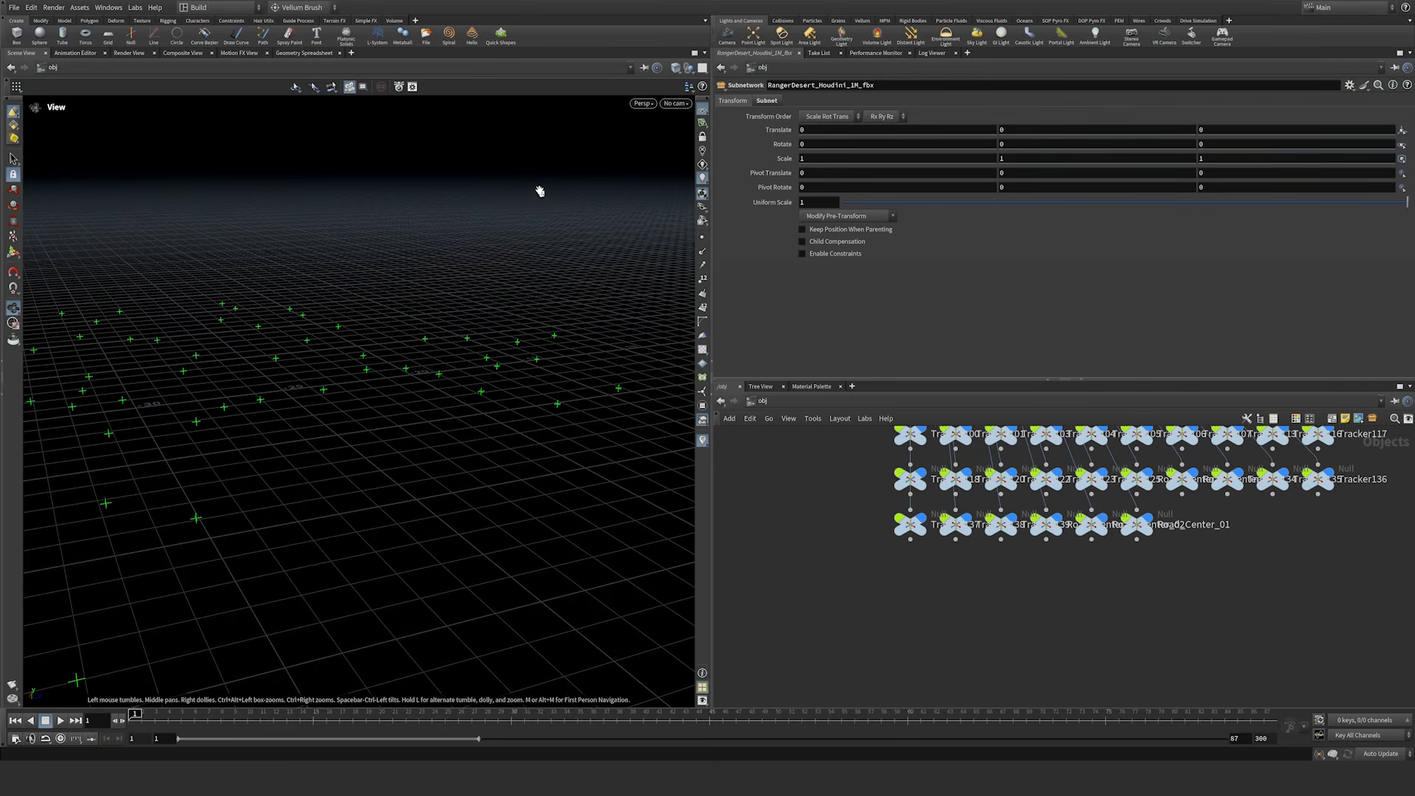
{"action": "left_click_drag", "start_coordinate": [479, 350], "coordinate": [530, 328]}
{"action": "middle_click_drag", "start_coordinate": [874, 507], "coordinate": [937, 493]}
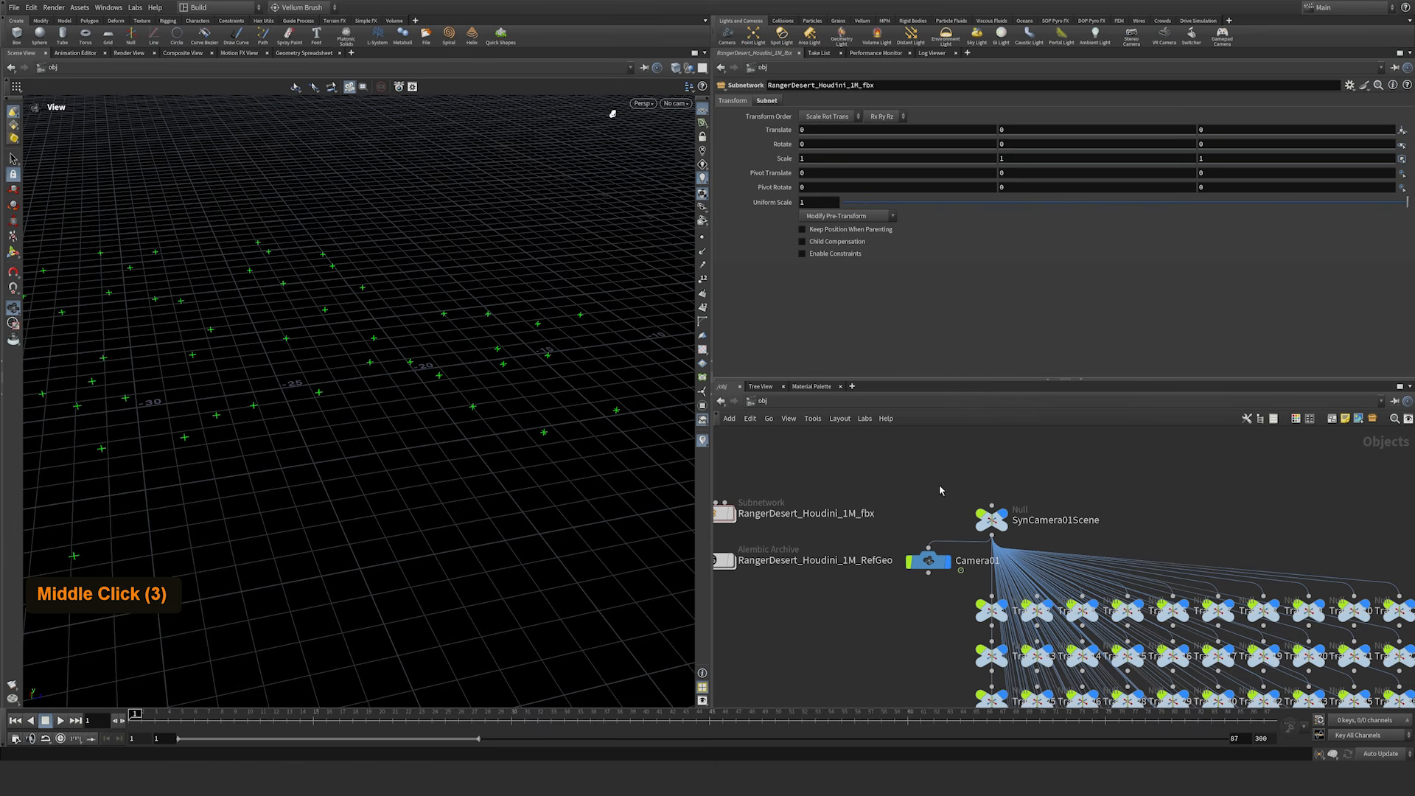
Step: Turn off the display and selectable flags of all nodes at the object level
{"action": "key", "text": "ctrl+a"}
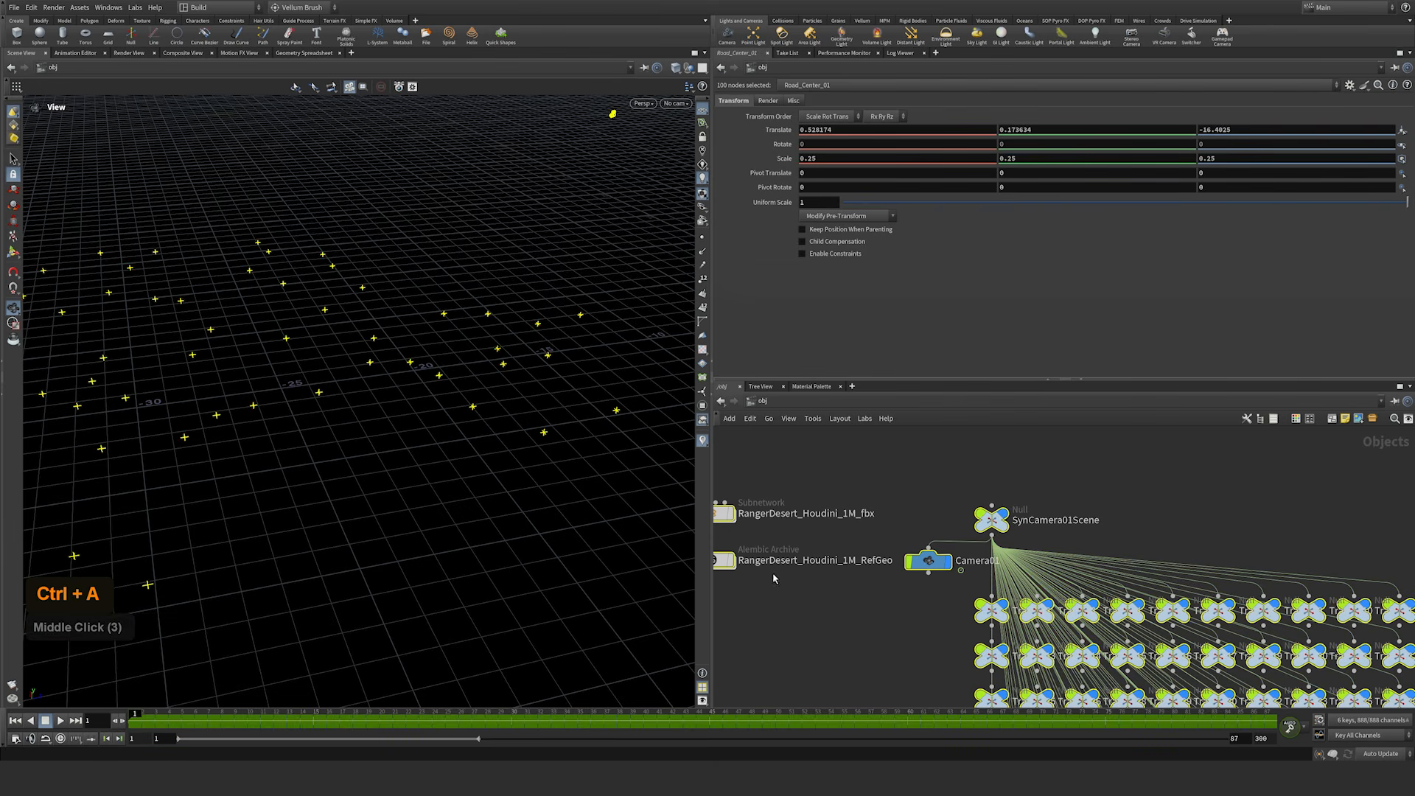
{"action": "mouse_move", "coordinate": [1004, 518]}
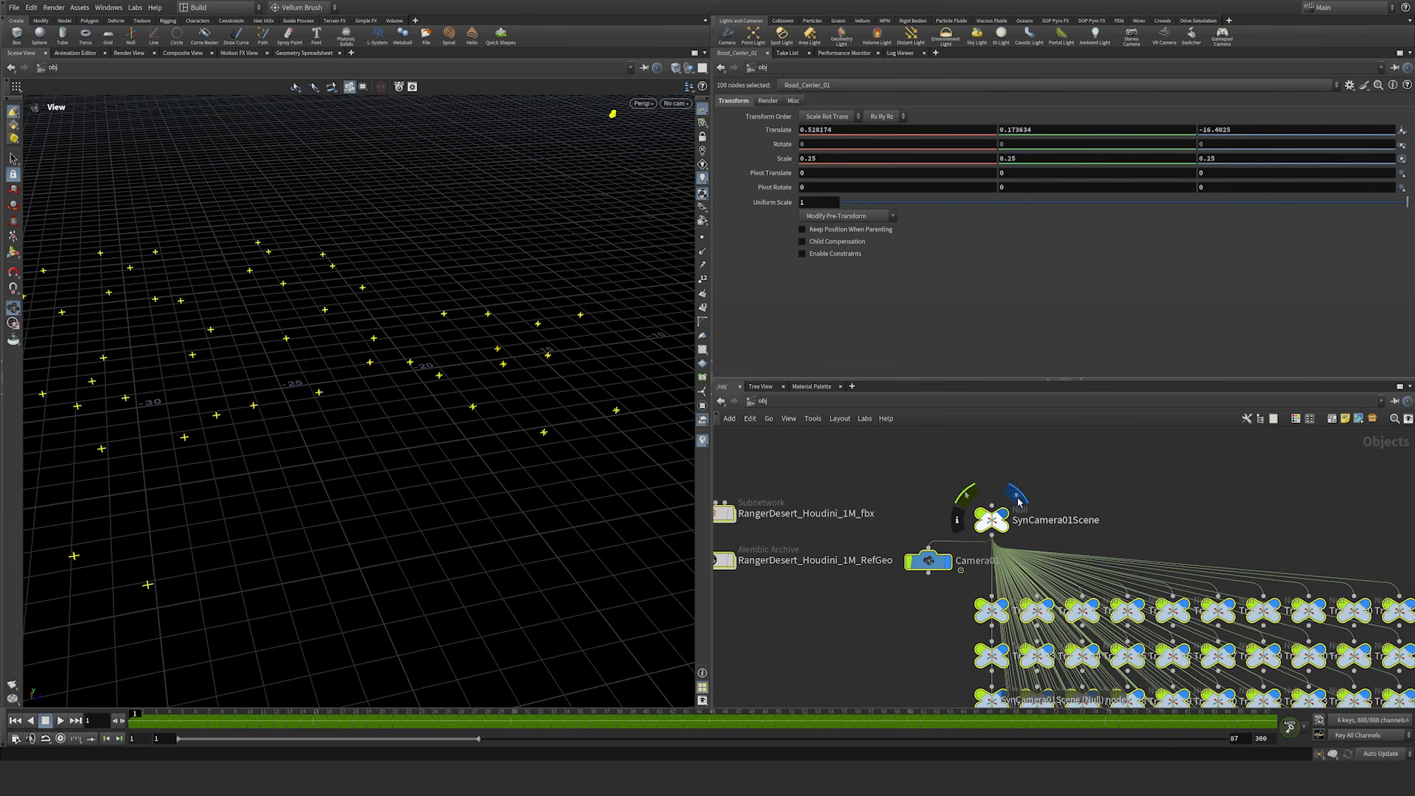
{"action": "left_click", "coordinate": [1017, 501]}
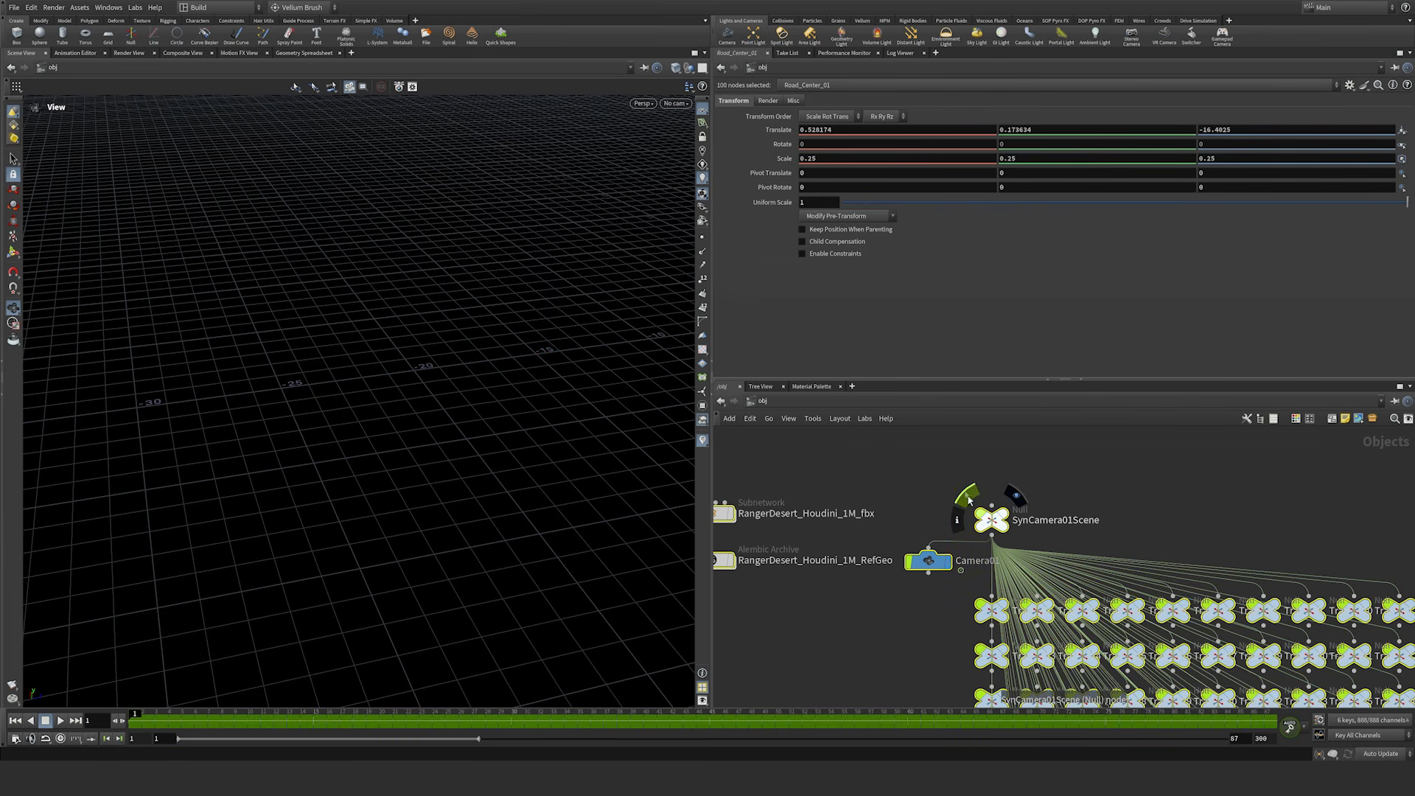
{"action": "left_click", "coordinate": [968, 500]}
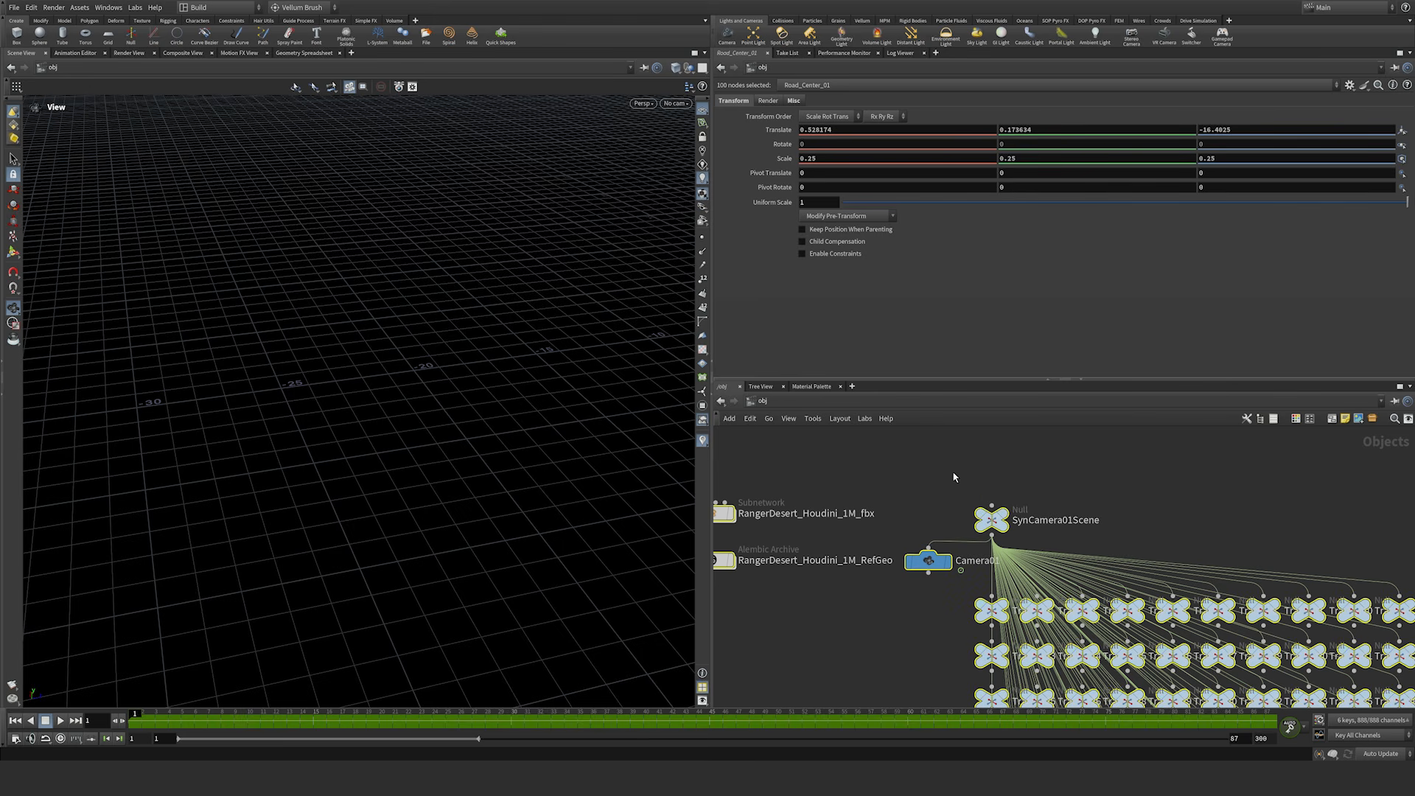
{"action": "left_click", "coordinate": [904, 481]}
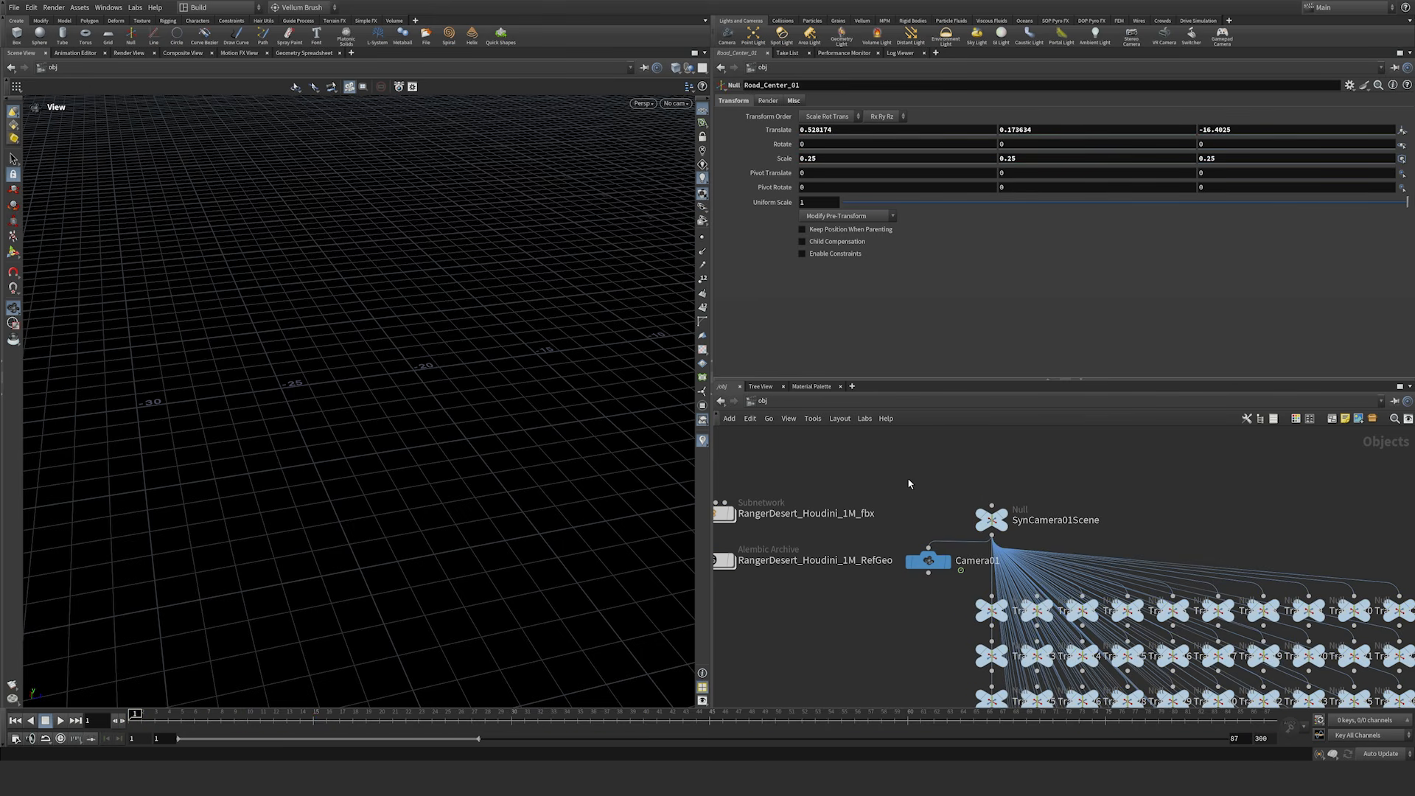
{"action": "right_click_drag", "start_coordinate": [904, 469], "coordinate": [894, 507]}
{"action": "middle_click_drag", "start_coordinate": [862, 588], "coordinate": [883, 574]}
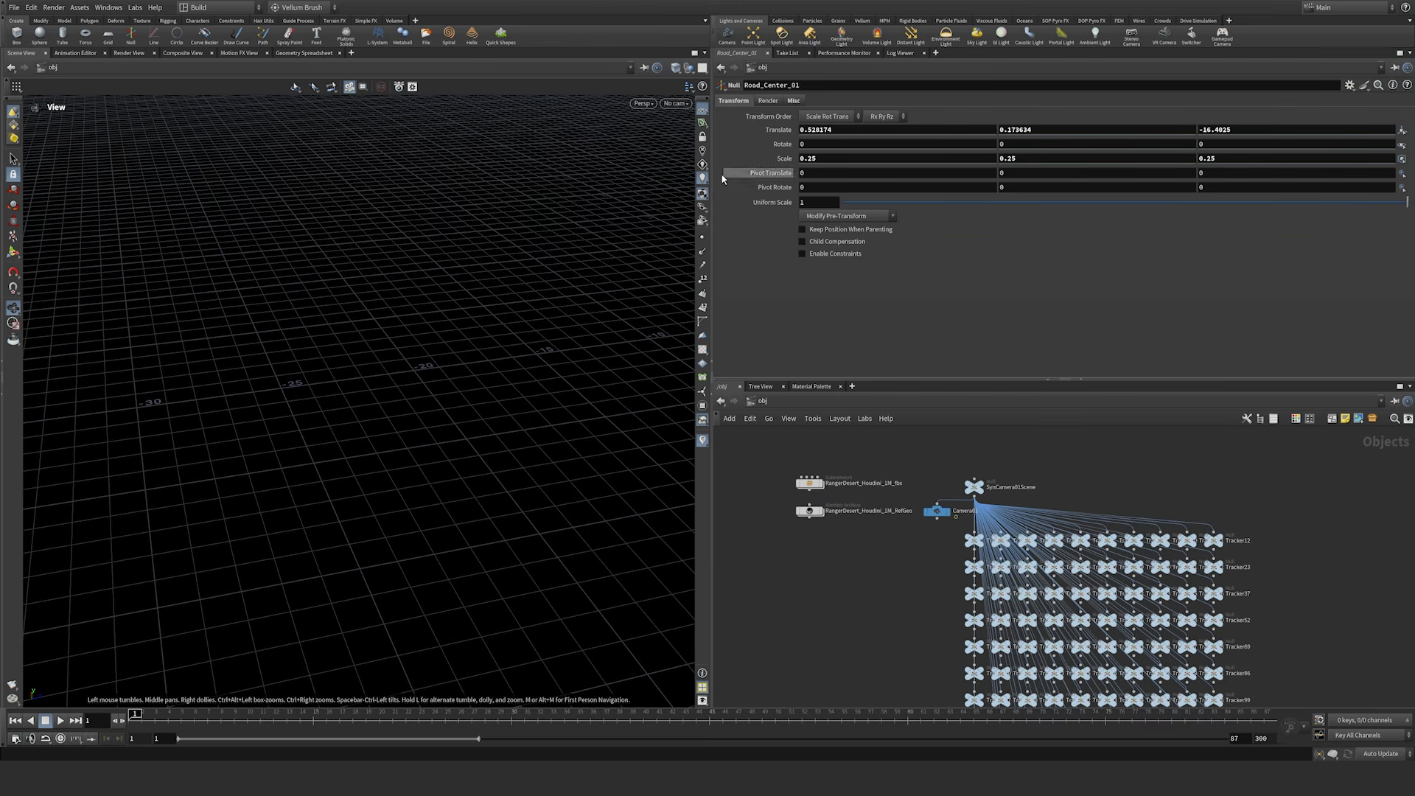
Step: Compare the views through Camera01, the RefGeo Camera01Data and the FBX subnetwork's Camera01, ending on the FBX camera
{"action": "left_click", "coordinate": [671, 107]}
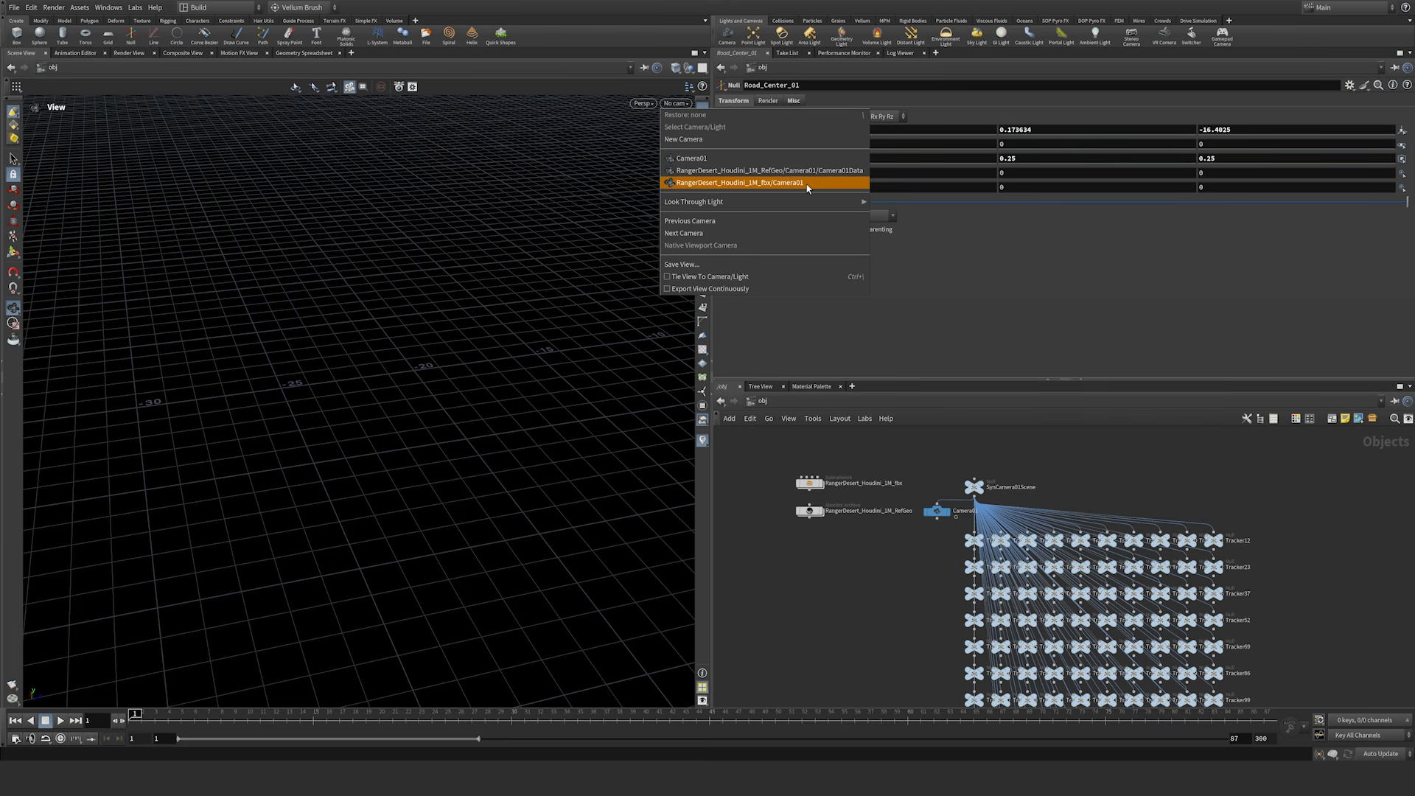
{"action": "left_click", "coordinate": [703, 160]}
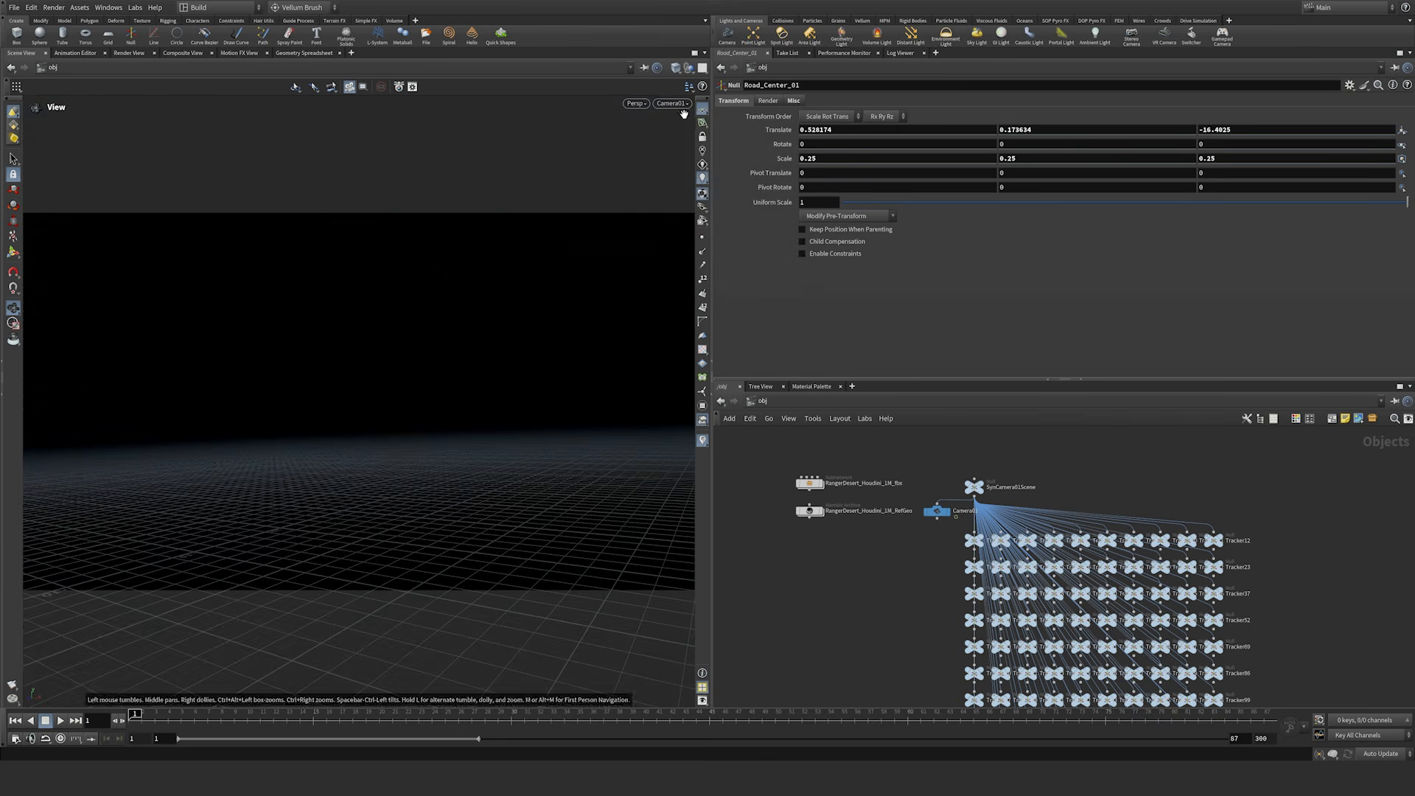
{"action": "left_click", "coordinate": [671, 104]}
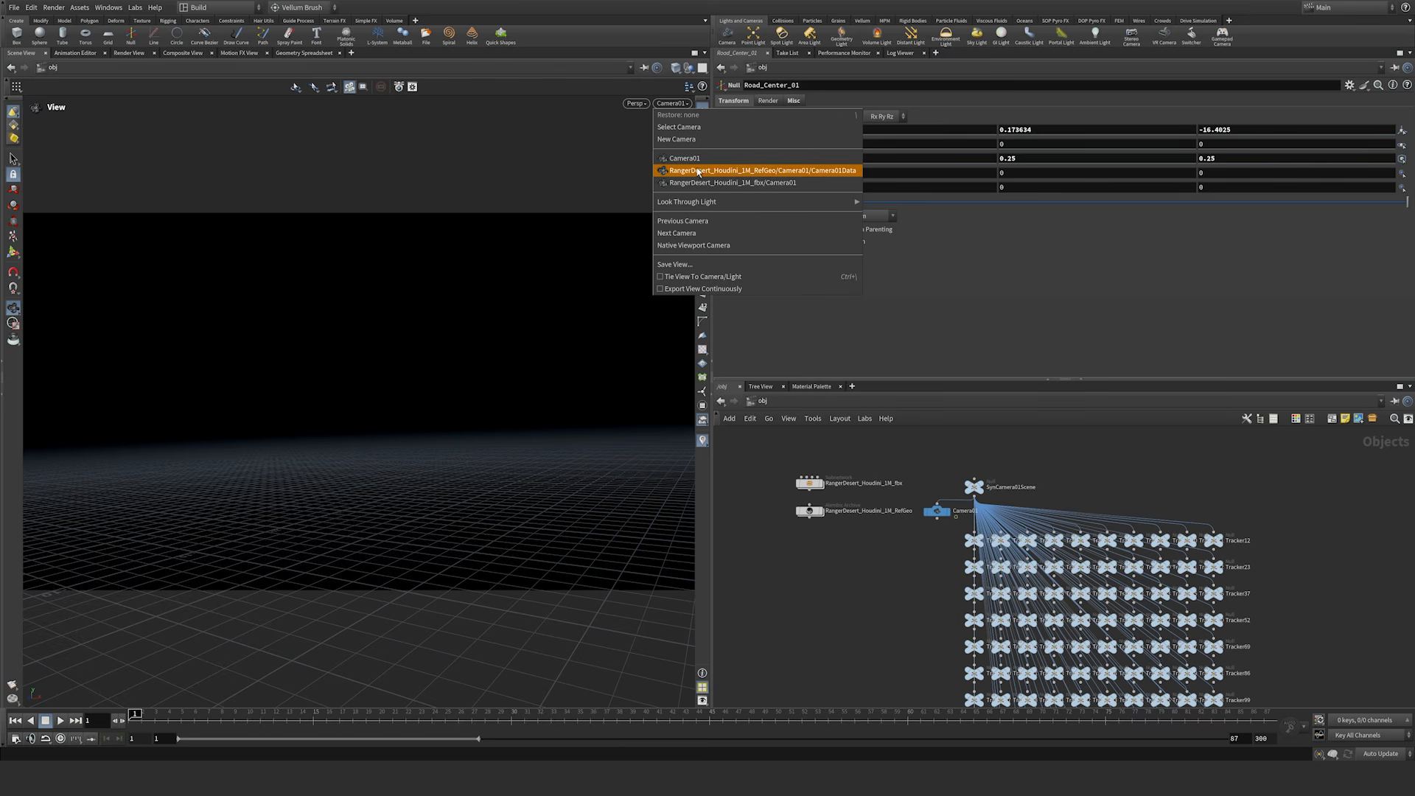
{"action": "left_click", "coordinate": [830, 176]}
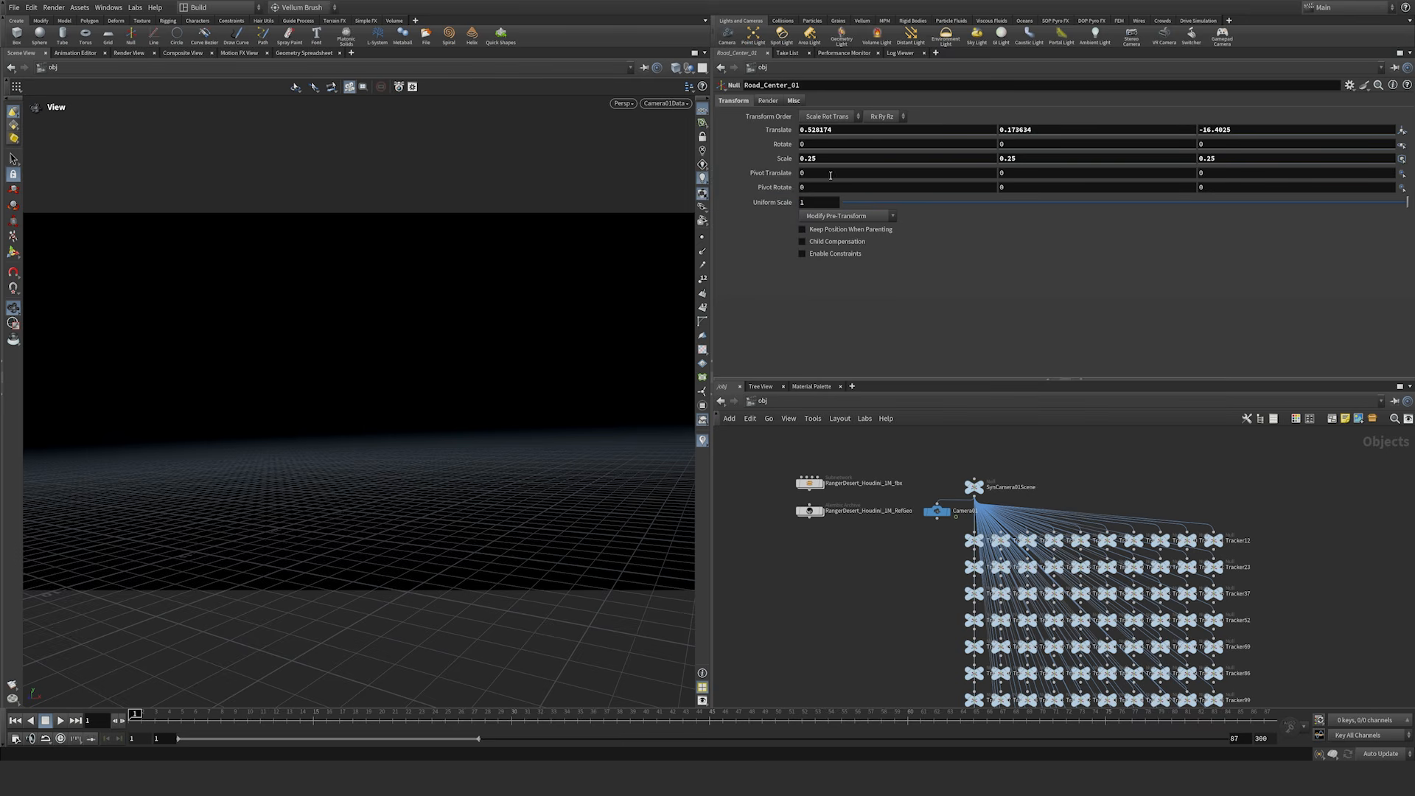
{"action": "left_click", "coordinate": [666, 103]}
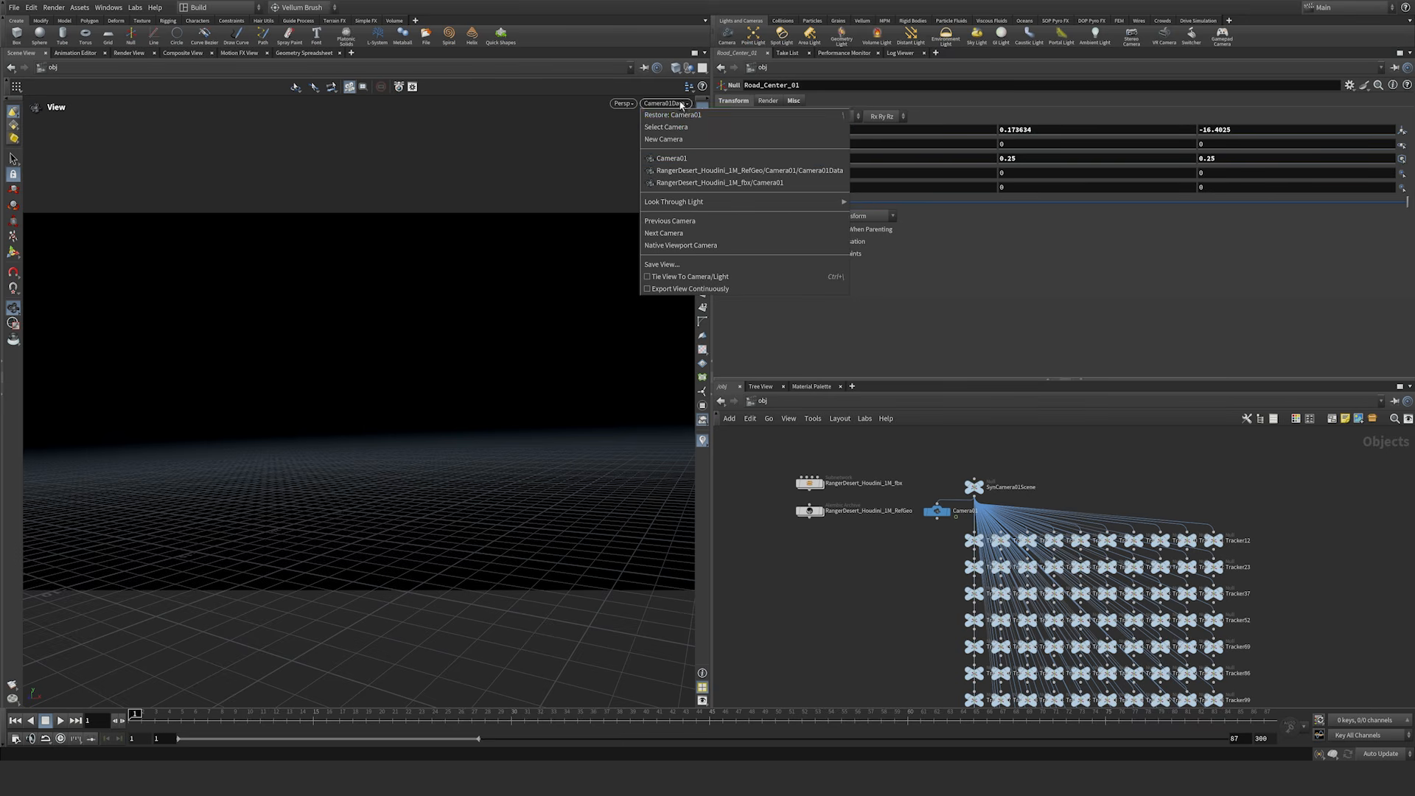
{"action": "left_click", "coordinate": [765, 184]}
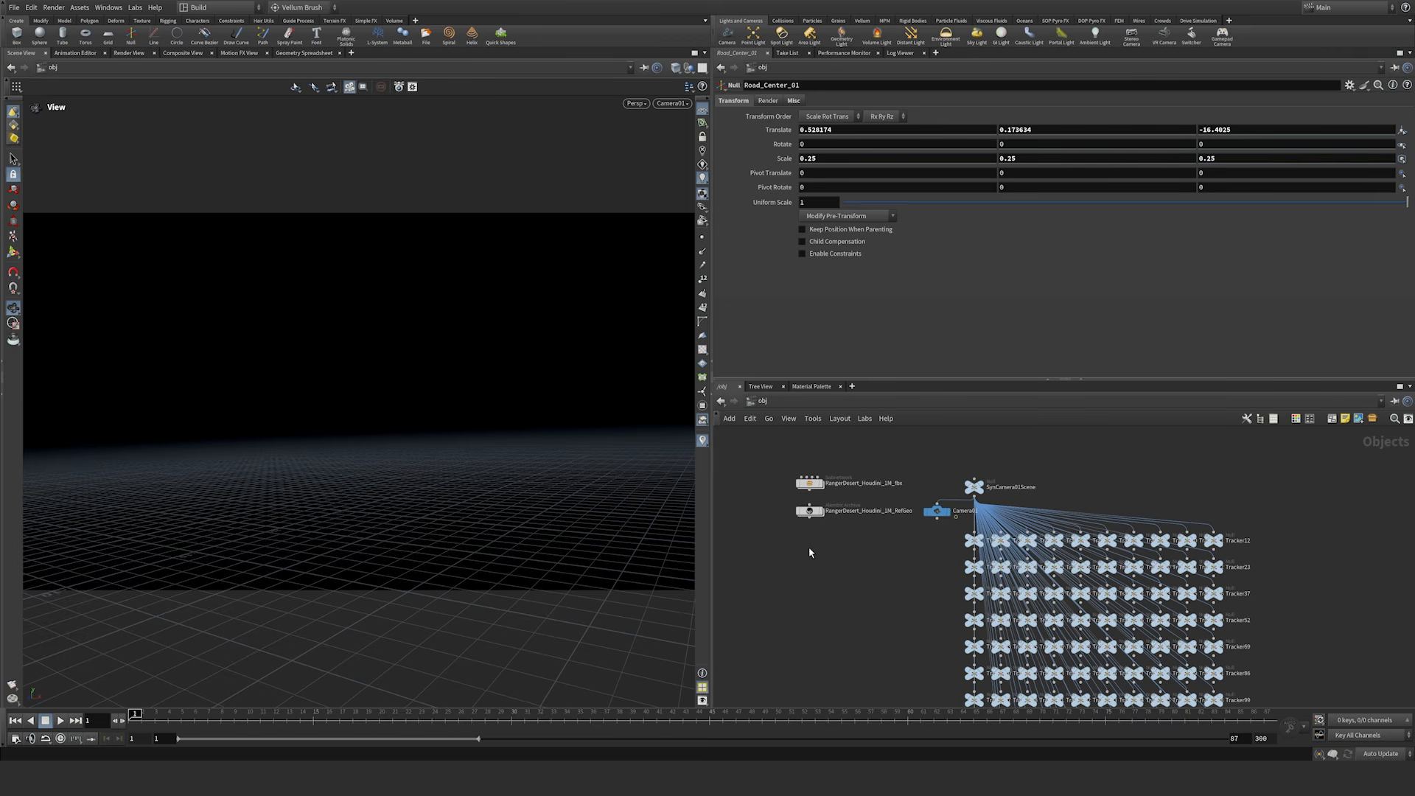
Step: Add a Geometry node below the RefGeo Alembic node and rename it Truck
{"action": "key", "text": "Tab"}
{"action": "type", "text": "geo"}
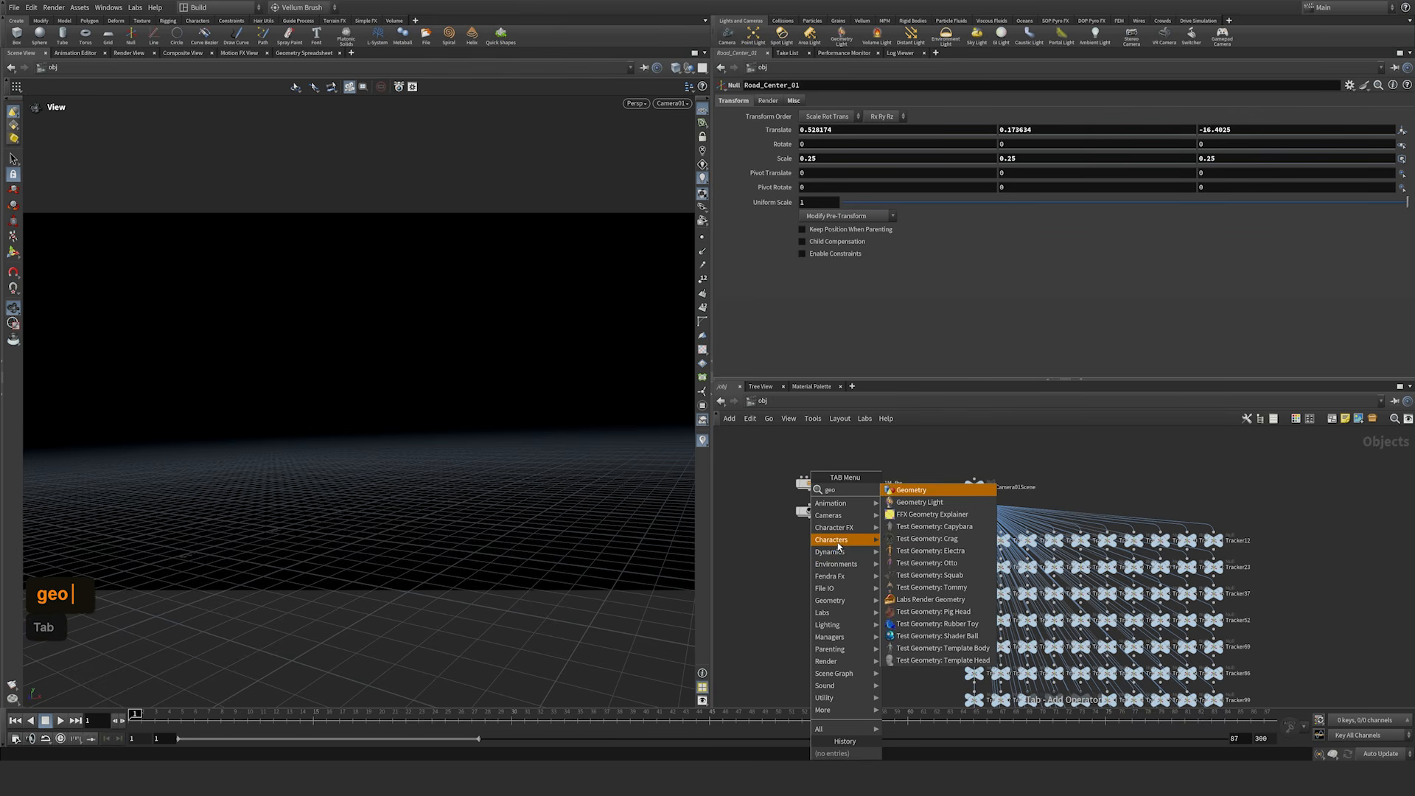
{"action": "left_click", "coordinate": [911, 489]}
{"action": "left_click", "coordinate": [821, 558]}
{"action": "left_click_drag", "start_coordinate": [822, 559], "coordinate": [818, 552]}
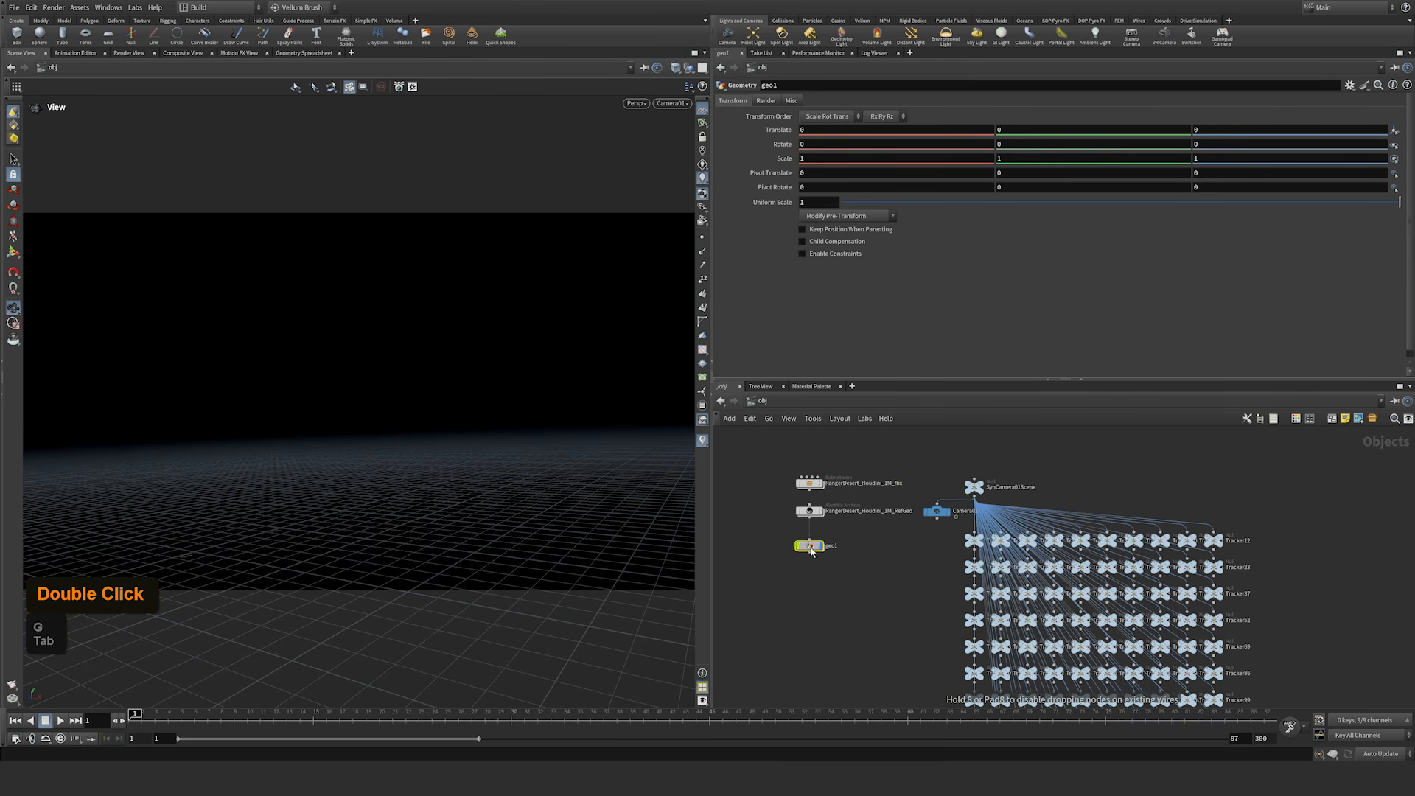
{"action": "right_click_drag", "start_coordinate": [800, 572], "coordinate": [810, 559]}
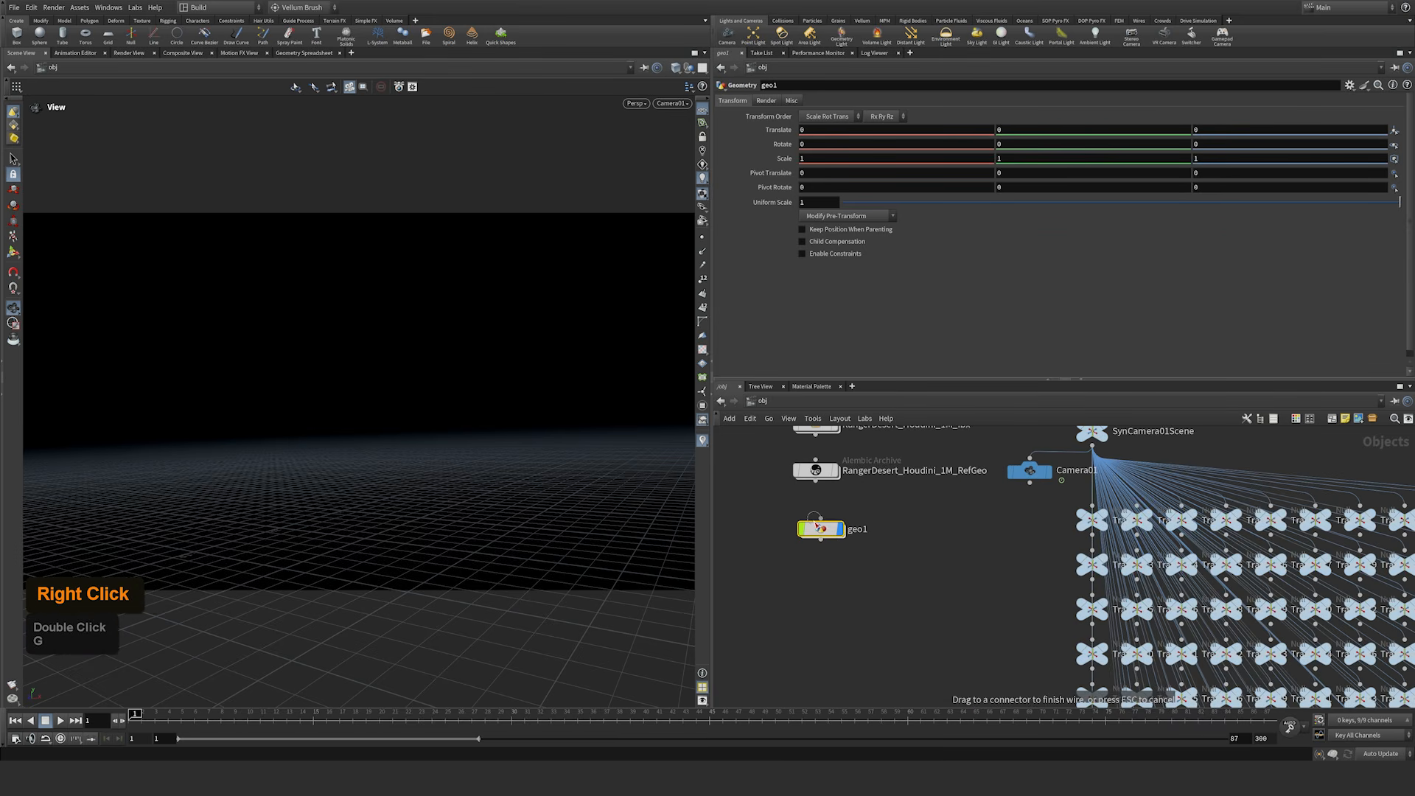
{"action": "left_click", "coordinate": [837, 593]}
{"action": "double_click", "coordinate": [857, 529]}
{"action": "key", "text": "ctrl+a"}
{"action": "type", "text": "Tru"}
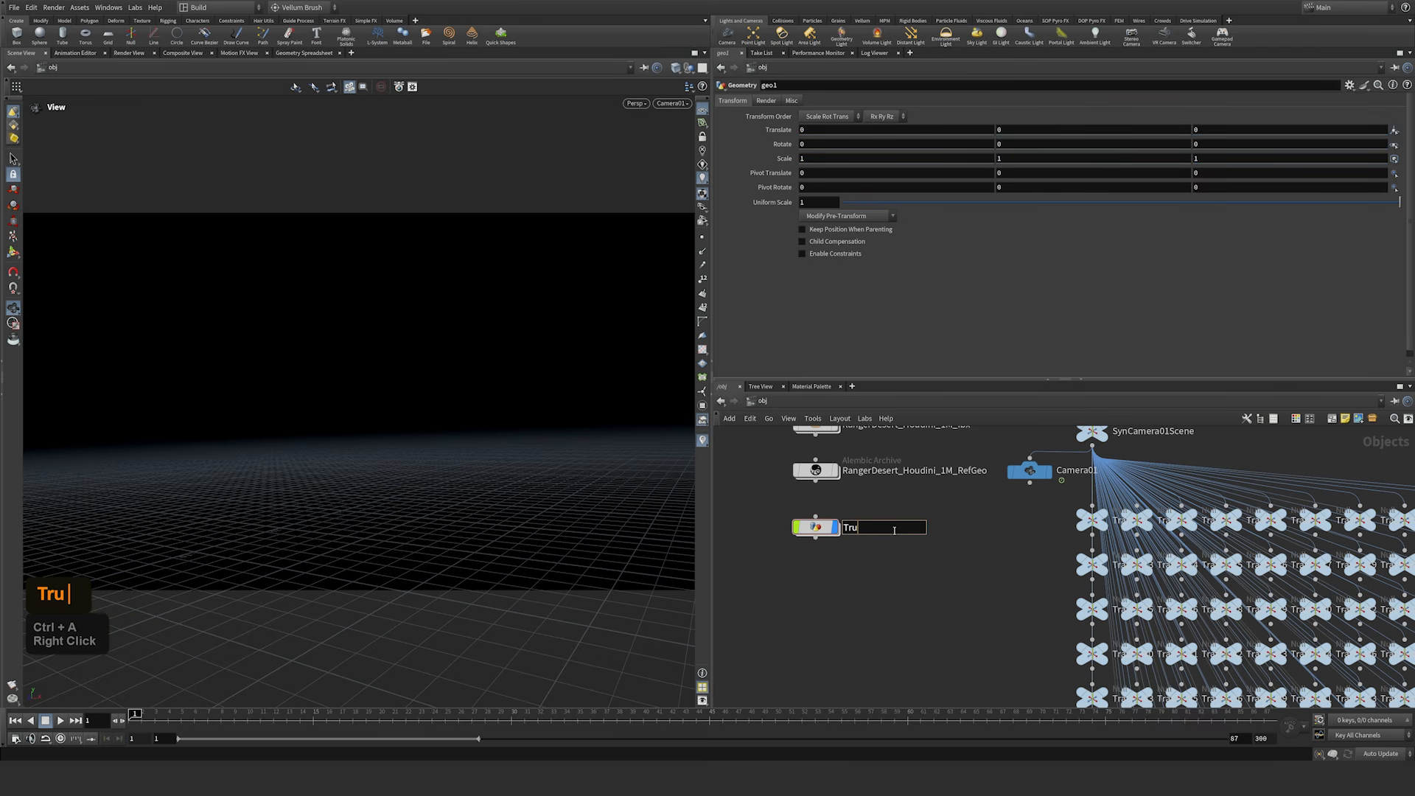
{"action": "type", "text": "ck"}
{"action": "key", "text": "Return"}
Step: Add a File node inside the Truck geometry network
{"action": "double_click", "coordinate": [816, 527]}
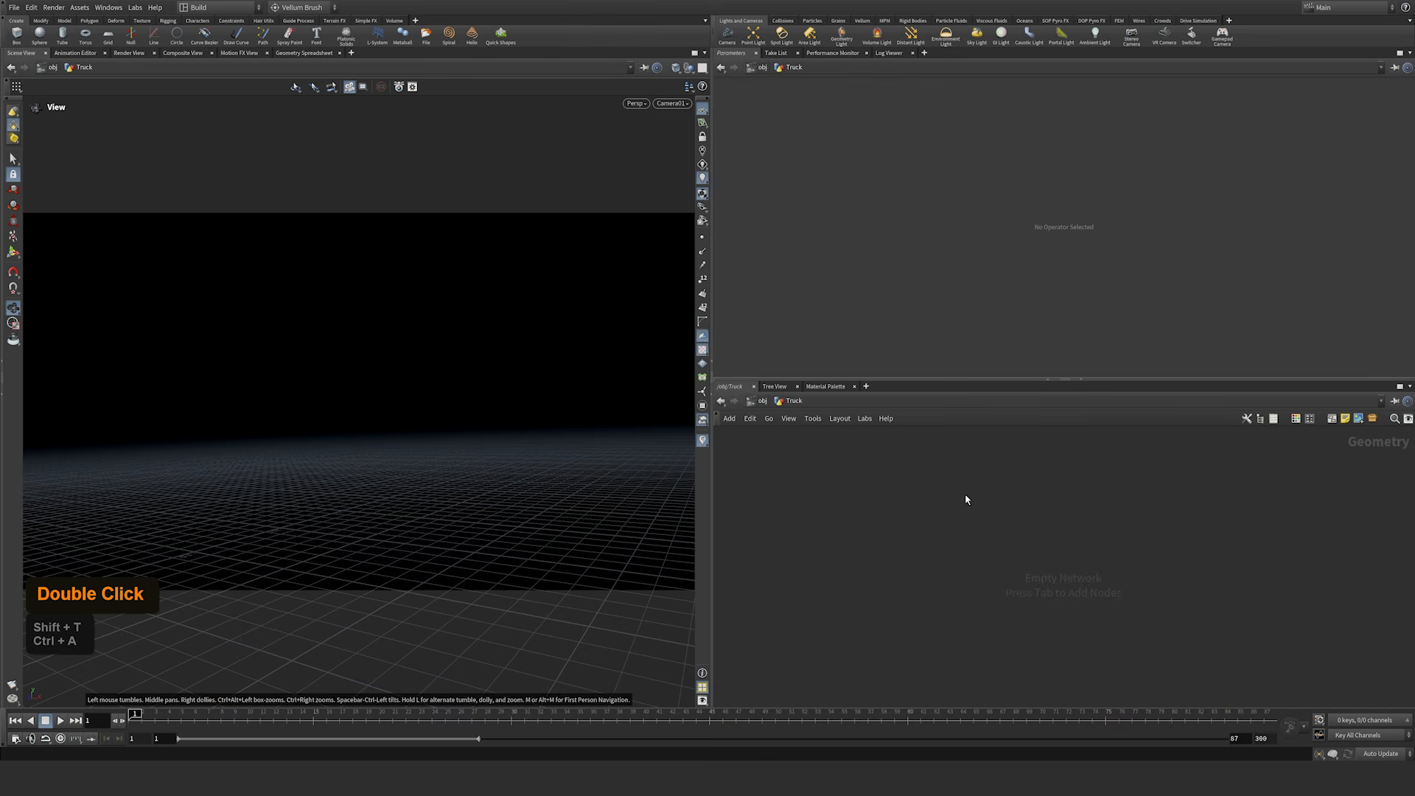
{"action": "key", "text": "Tab"}
{"action": "type", "text": "file"}
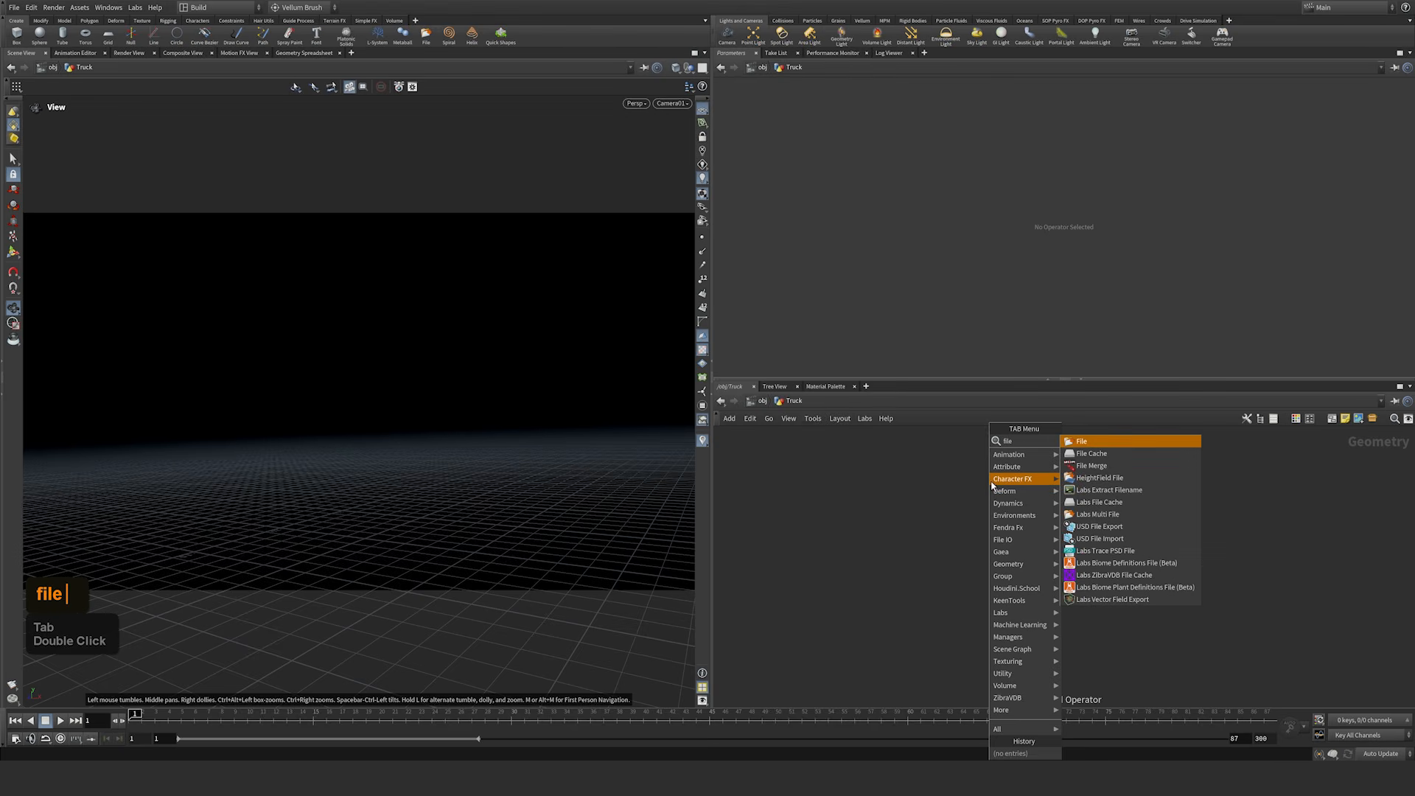
{"action": "left_click", "coordinate": [1081, 441]}
{"action": "left_click", "coordinate": [988, 502]}
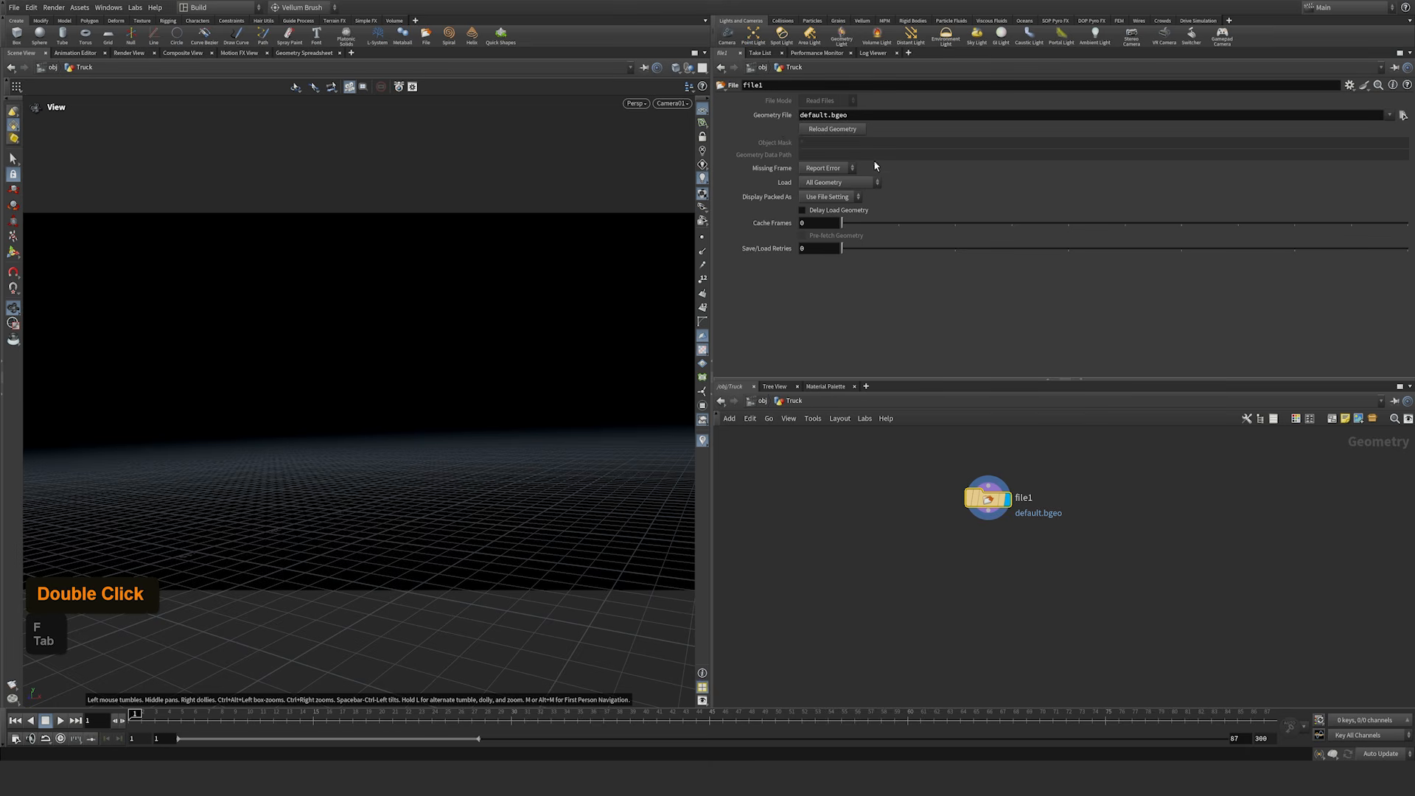
Step: Load ford_ranger_small.obj from the 4_Truck project folder as the File node's geometry
{"action": "left_click", "coordinate": [1403, 116]}
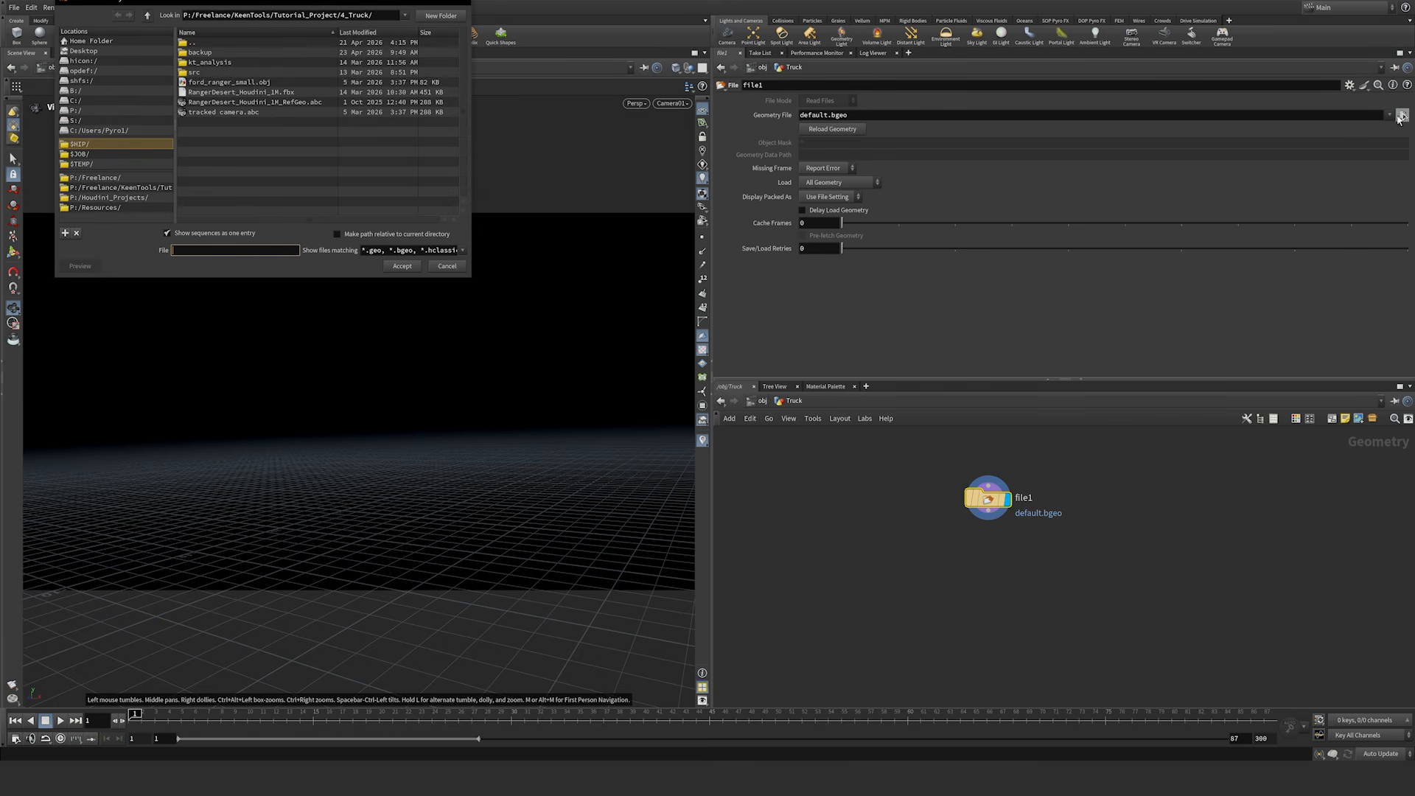
{"action": "left_click_drag", "start_coordinate": [376, 4], "coordinate": [1039, 140]}
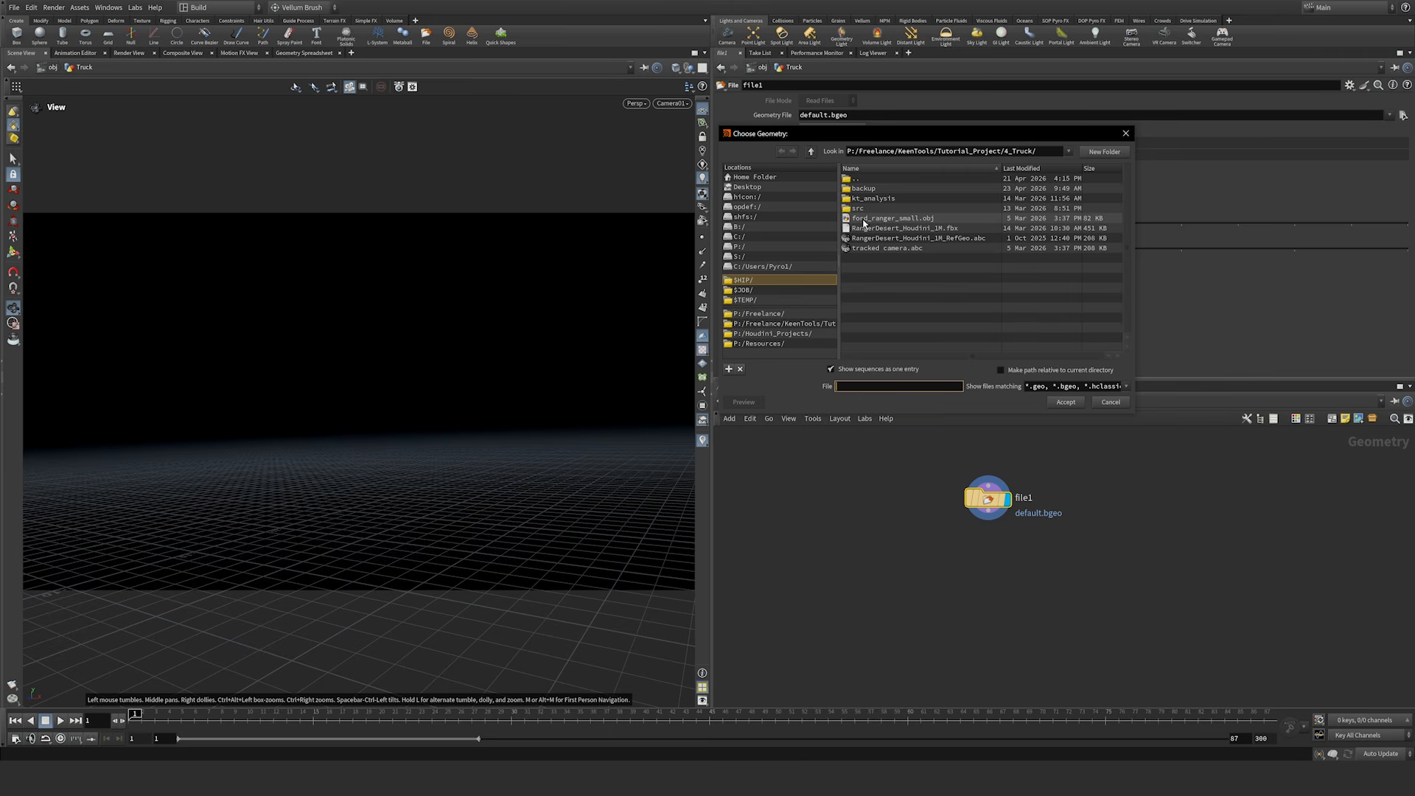
{"action": "left_click", "coordinate": [903, 221]}
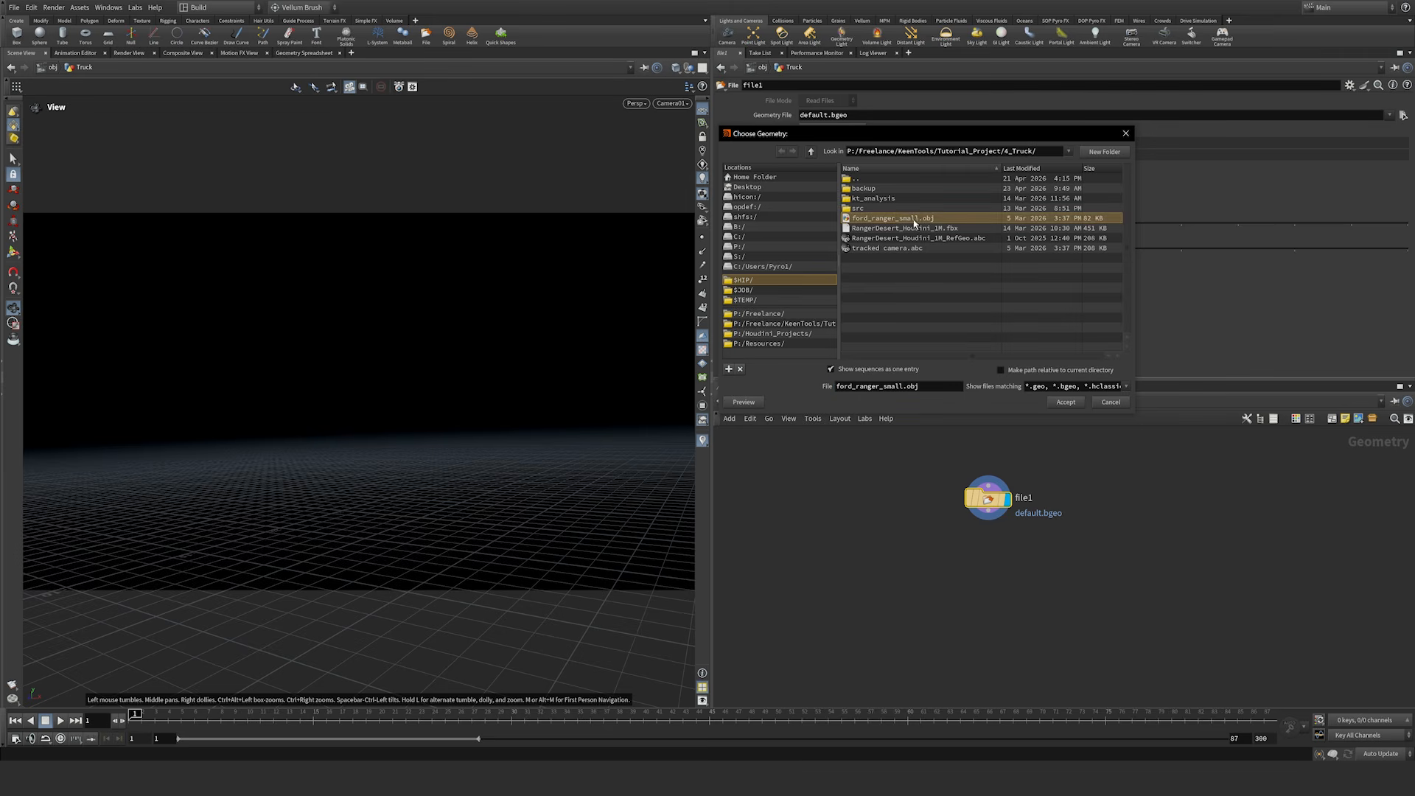
{"action": "left_click", "coordinate": [1065, 402]}
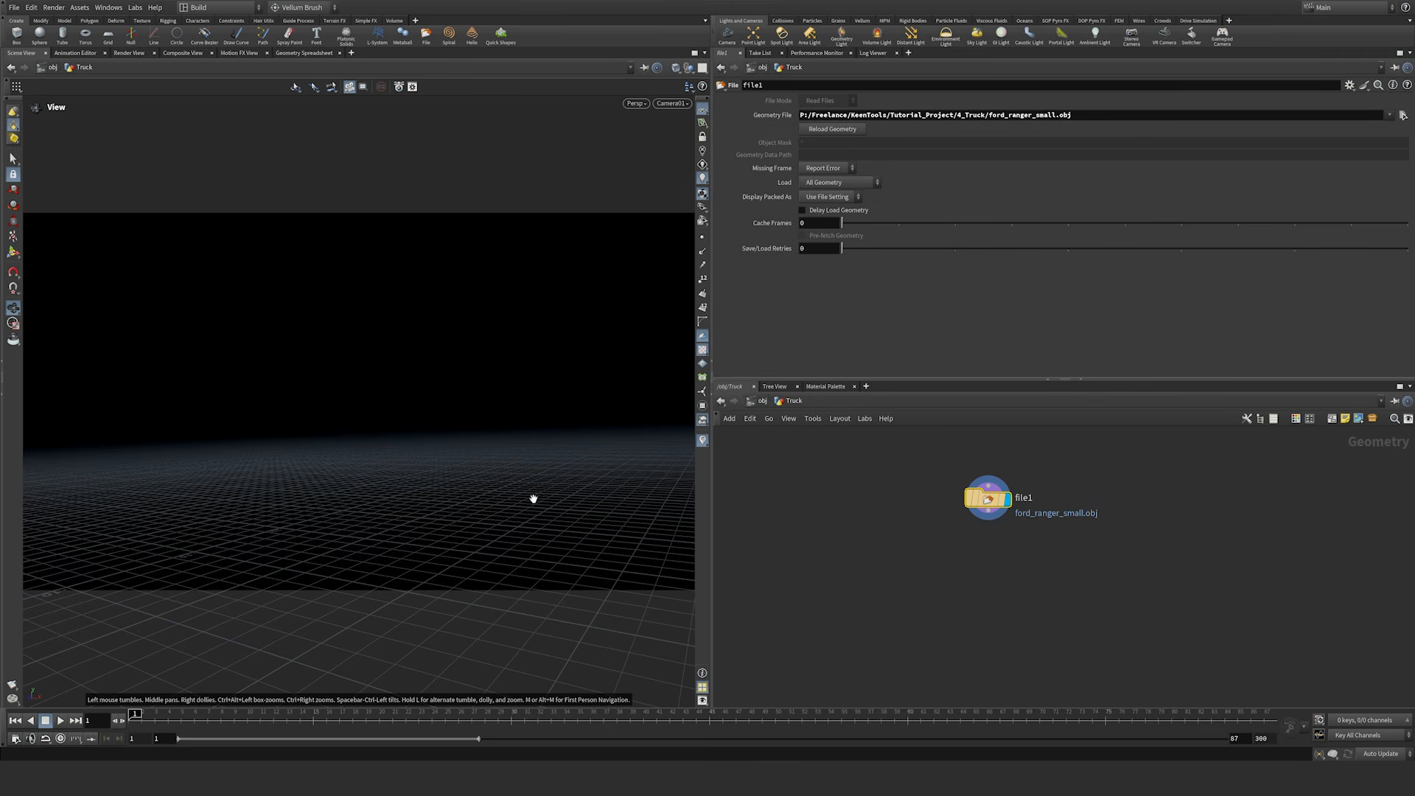
Step: Frame the truck model in the free perspective view and turn off its UV checker texture display
{"action": "key", "text": "h"}
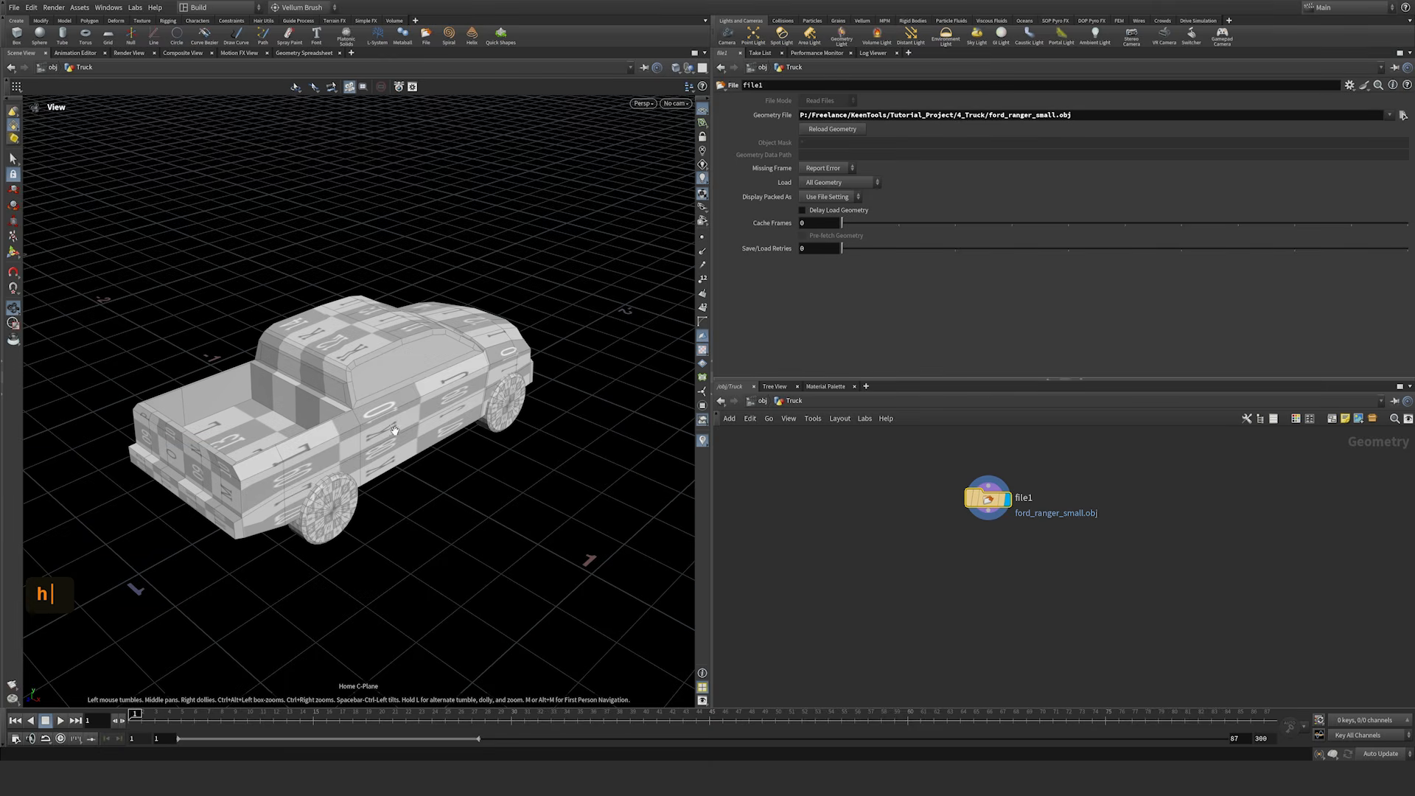
{"action": "left_click_drag", "start_coordinate": [359, 420], "coordinate": [523, 417]}
{"action": "middle_click_drag", "start_coordinate": [522, 417], "coordinate": [506, 393]}
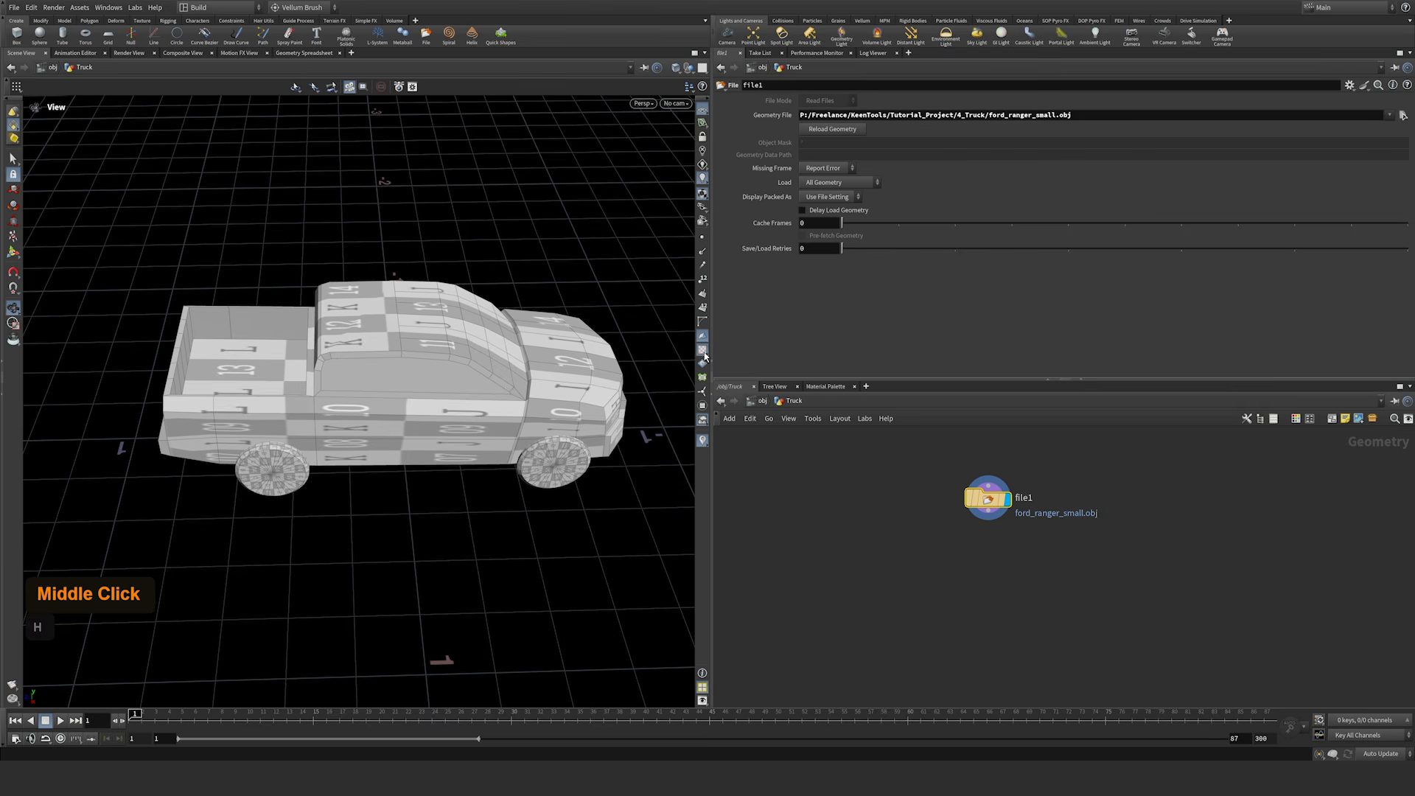
{"action": "left_click", "coordinate": [703, 351]}
{"action": "left_click", "coordinate": [704, 352]}
{"action": "left_click", "coordinate": [704, 352]}
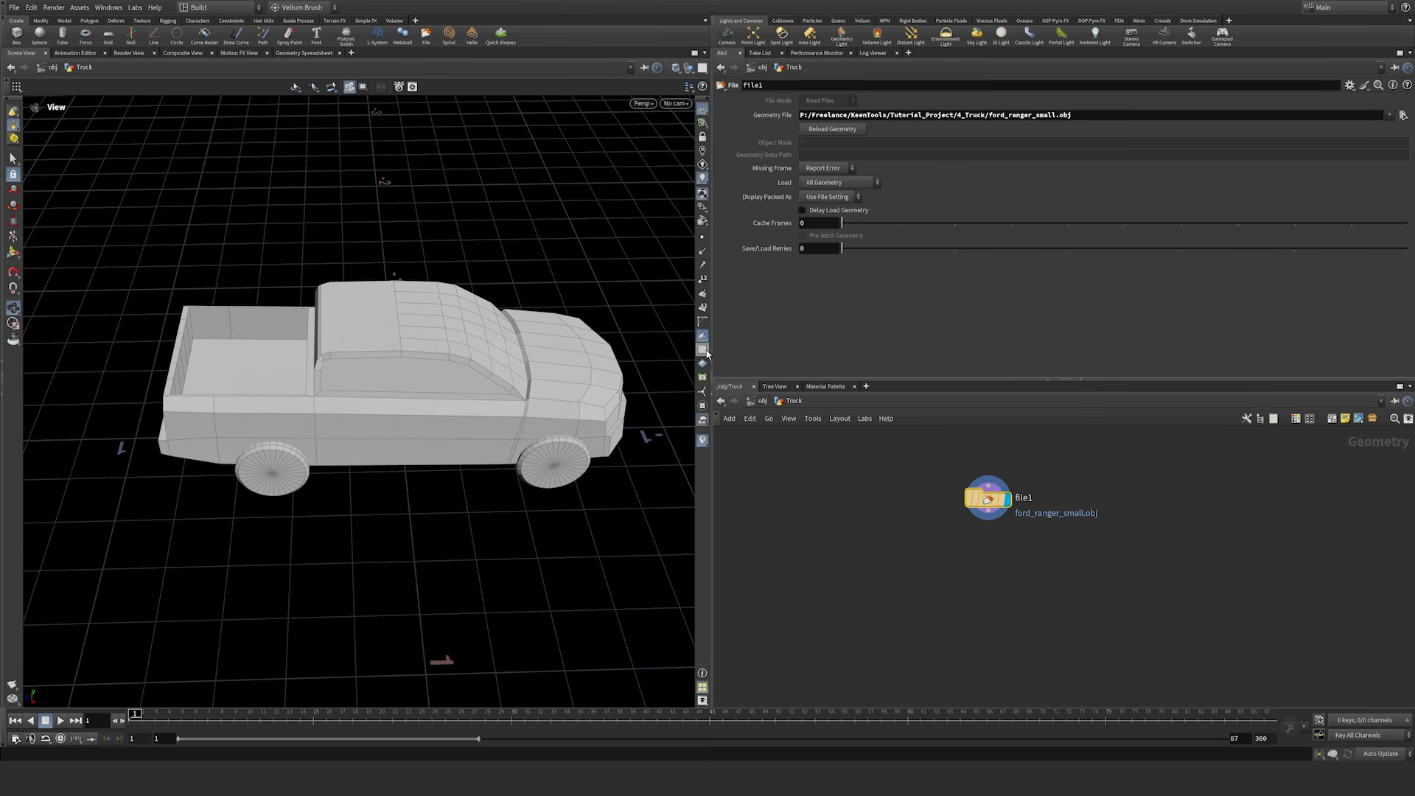
{"action": "left_click_drag", "start_coordinate": [575, 413], "coordinate": [619, 341]}
Step: Append a KeenTools GeoTracker node to the output of the truck's File node
{"action": "left_click_drag", "start_coordinate": [927, 549], "coordinate": [1070, 483]}
{"action": "key", "text": "Tab"}
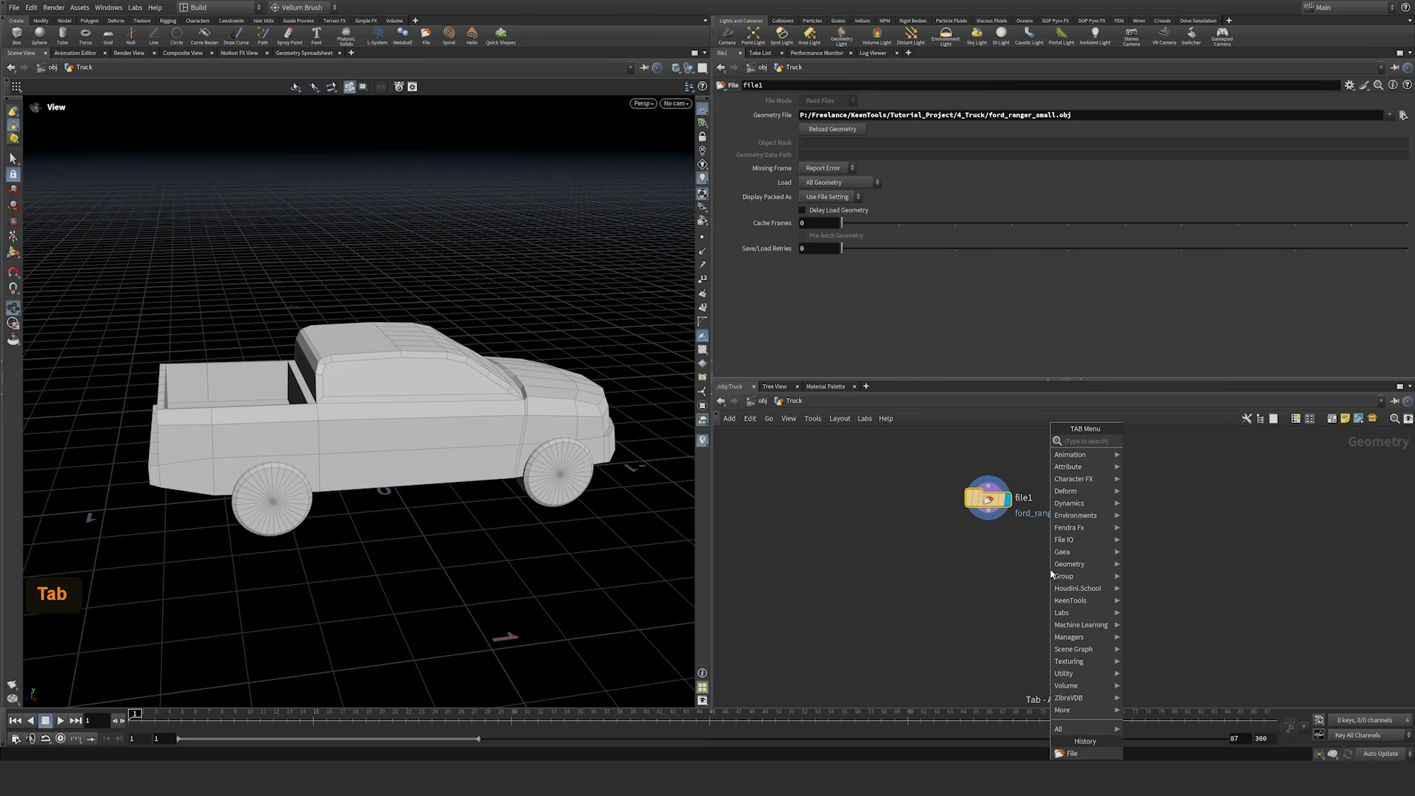
{"action": "type", "text": "keen"}
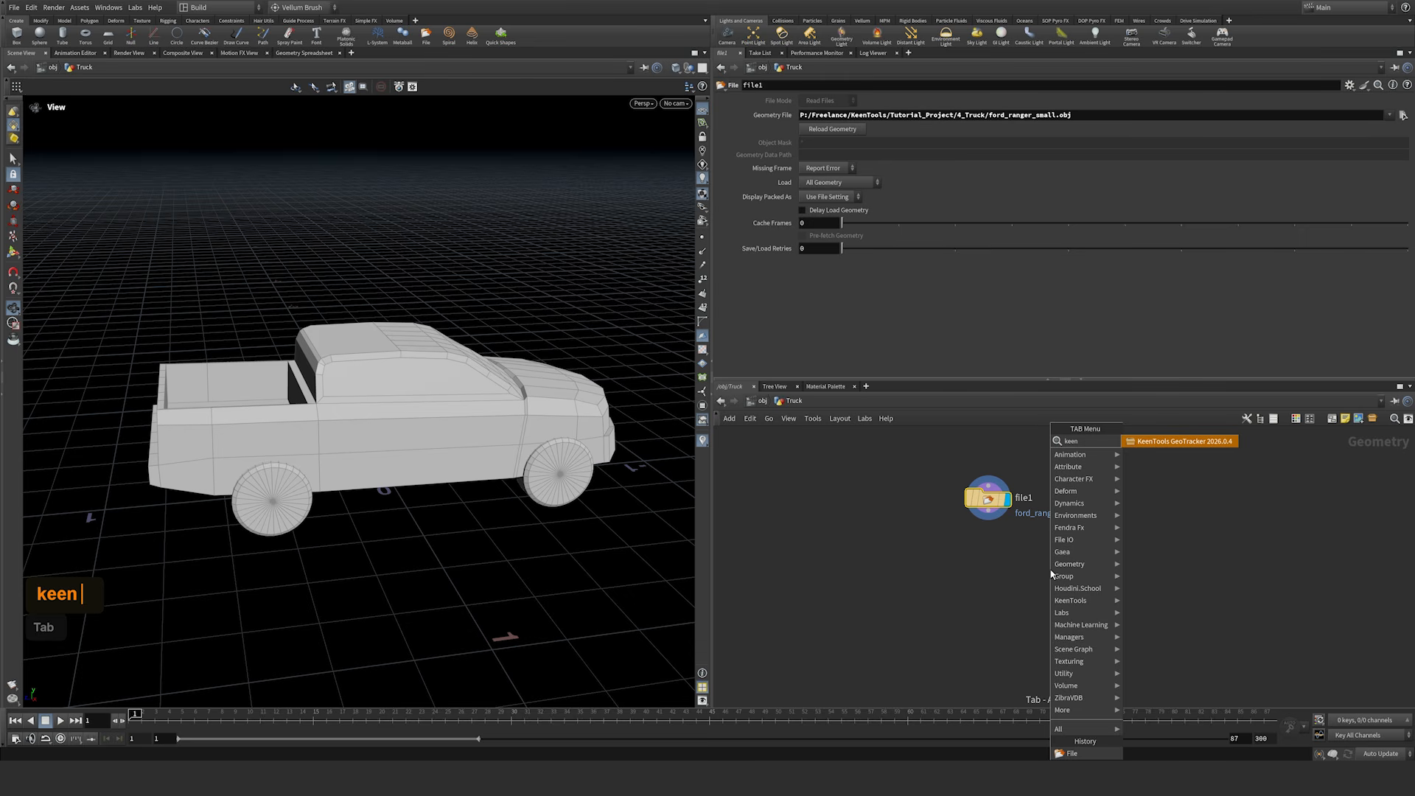
{"action": "key", "text": "shift+Return"}
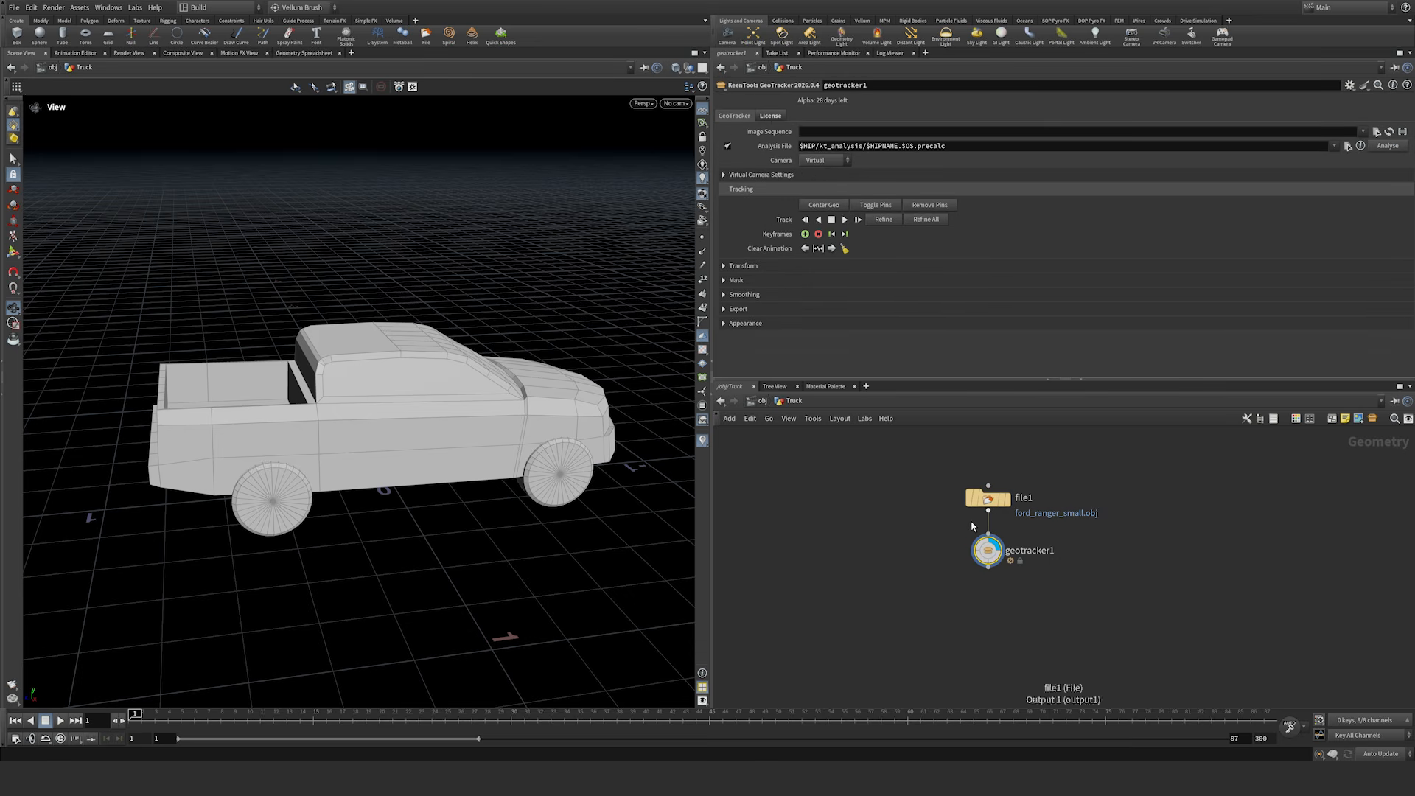
{"action": "left_click_drag", "start_coordinate": [940, 566], "coordinate": [1011, 545]}
Step: Load $HIP/src/$F4.png as the GeoTracker image sequence and match the scene frame range to it
{"action": "left_click", "coordinate": [1376, 132]}
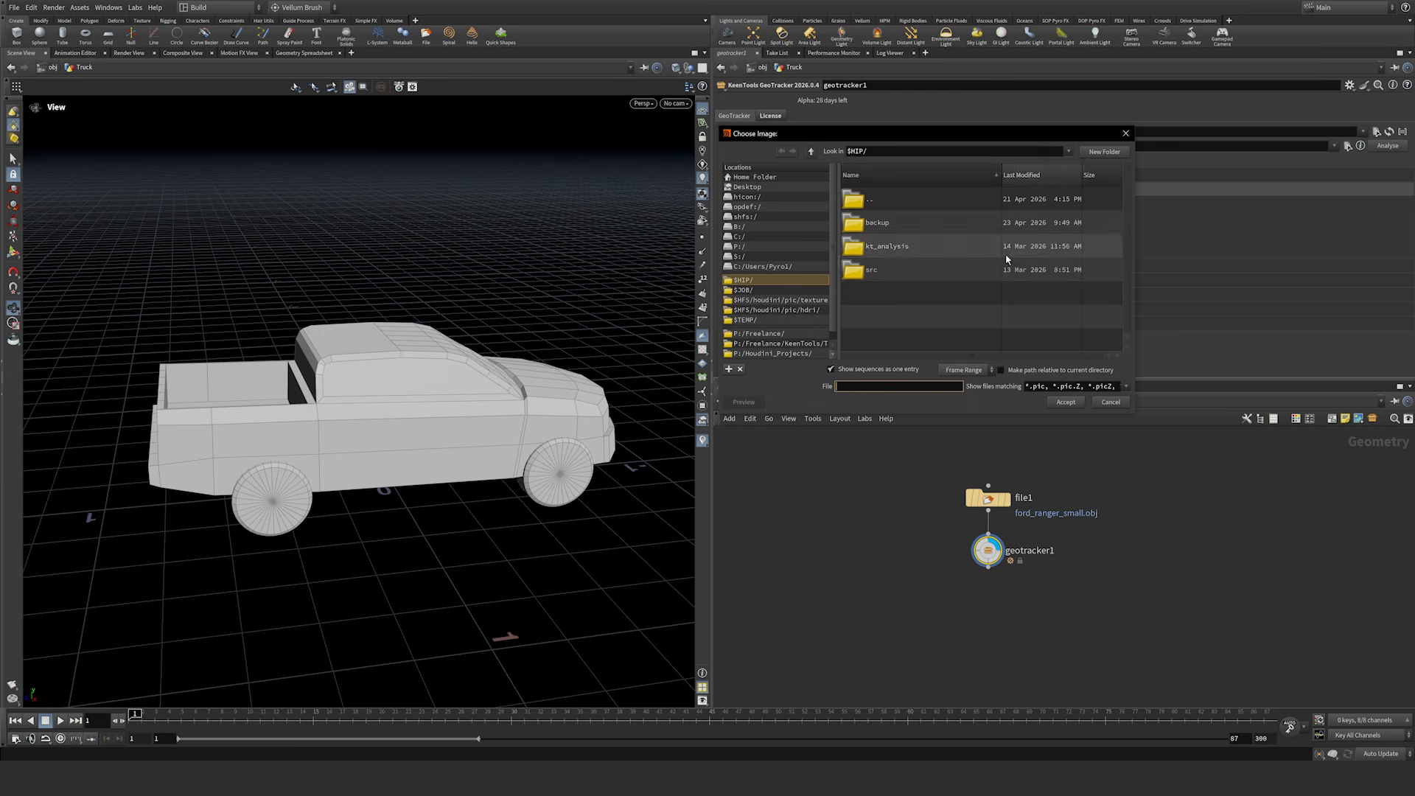
{"action": "double_click", "coordinate": [872, 270]}
{"action": "left_click", "coordinate": [884, 224]}
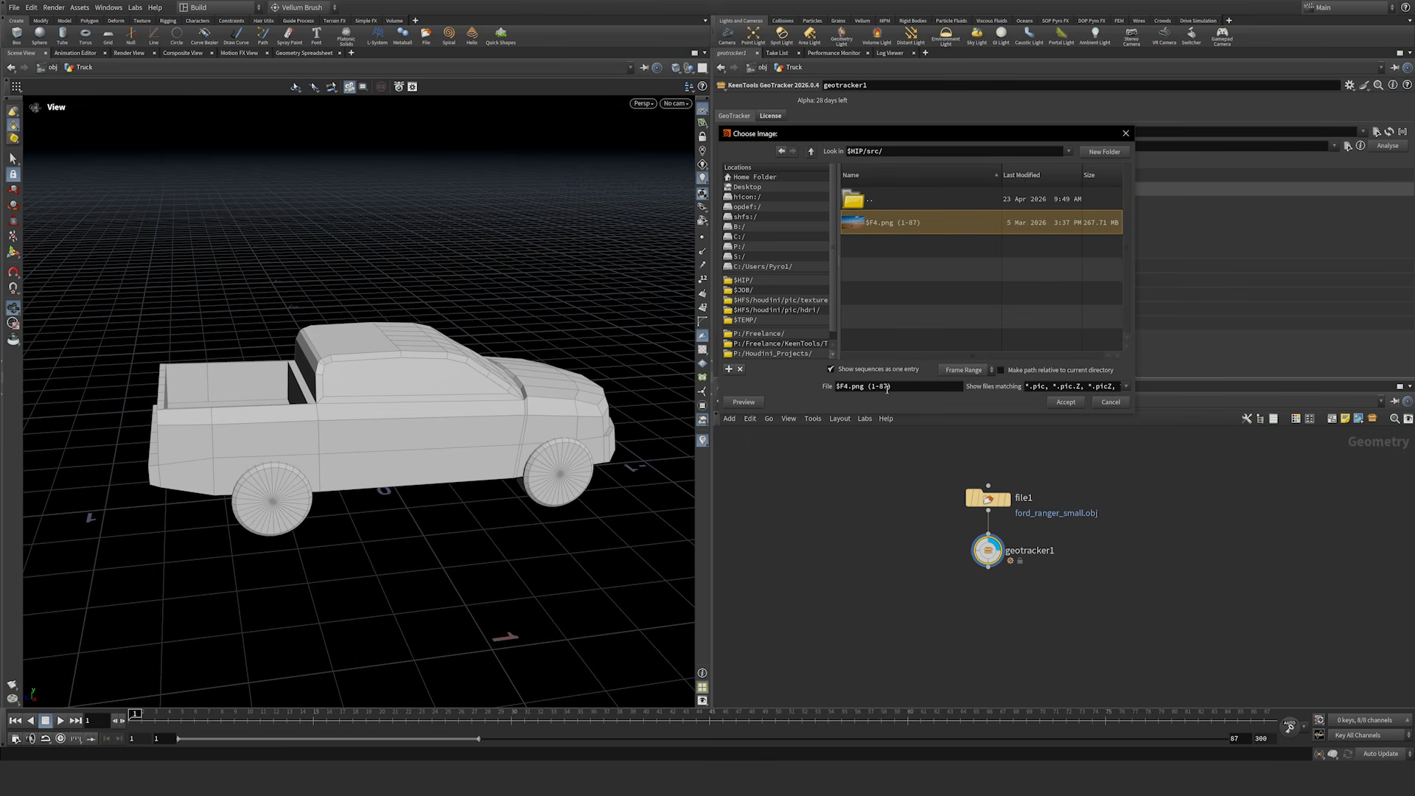
{"action": "left_click", "coordinate": [1066, 403]}
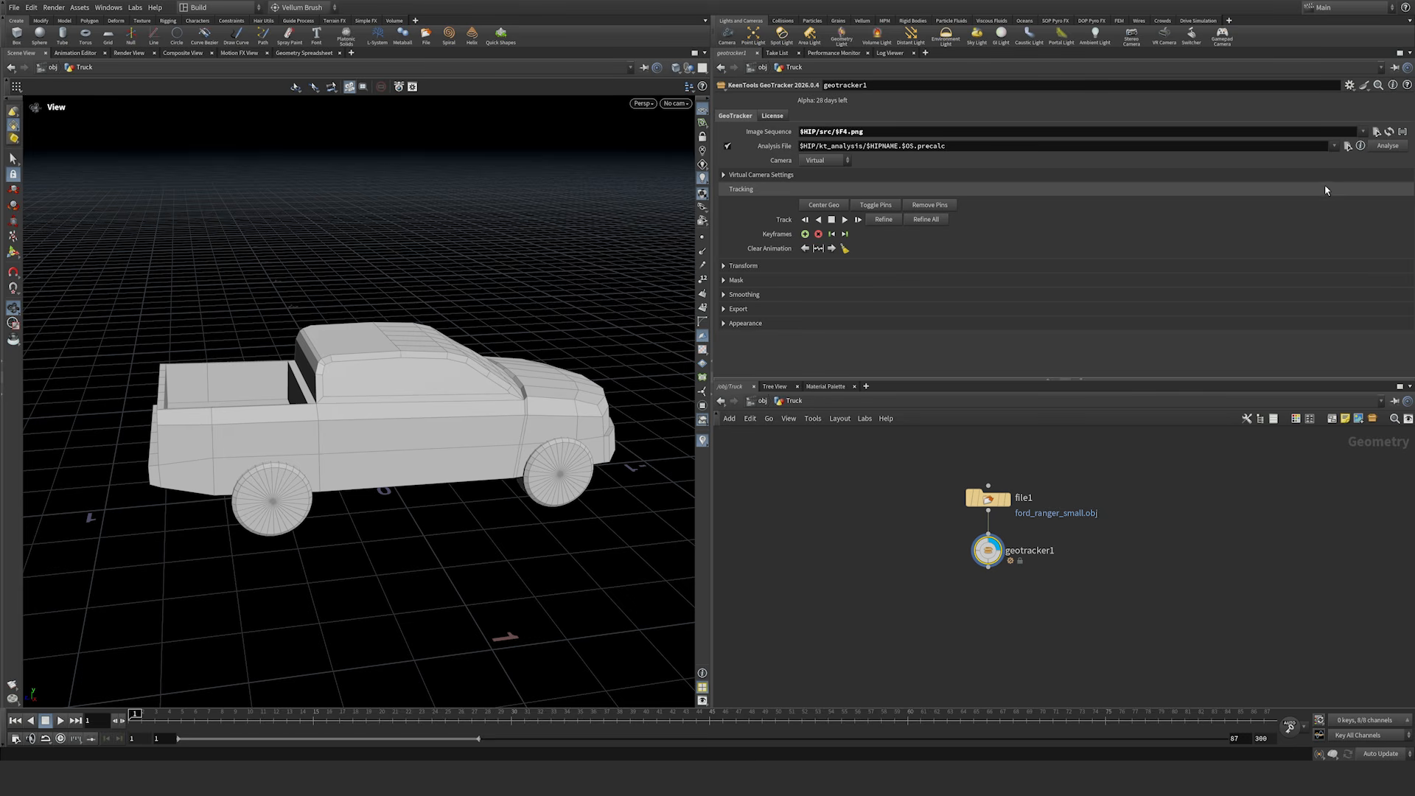
{"action": "left_click", "coordinate": [1404, 135]}
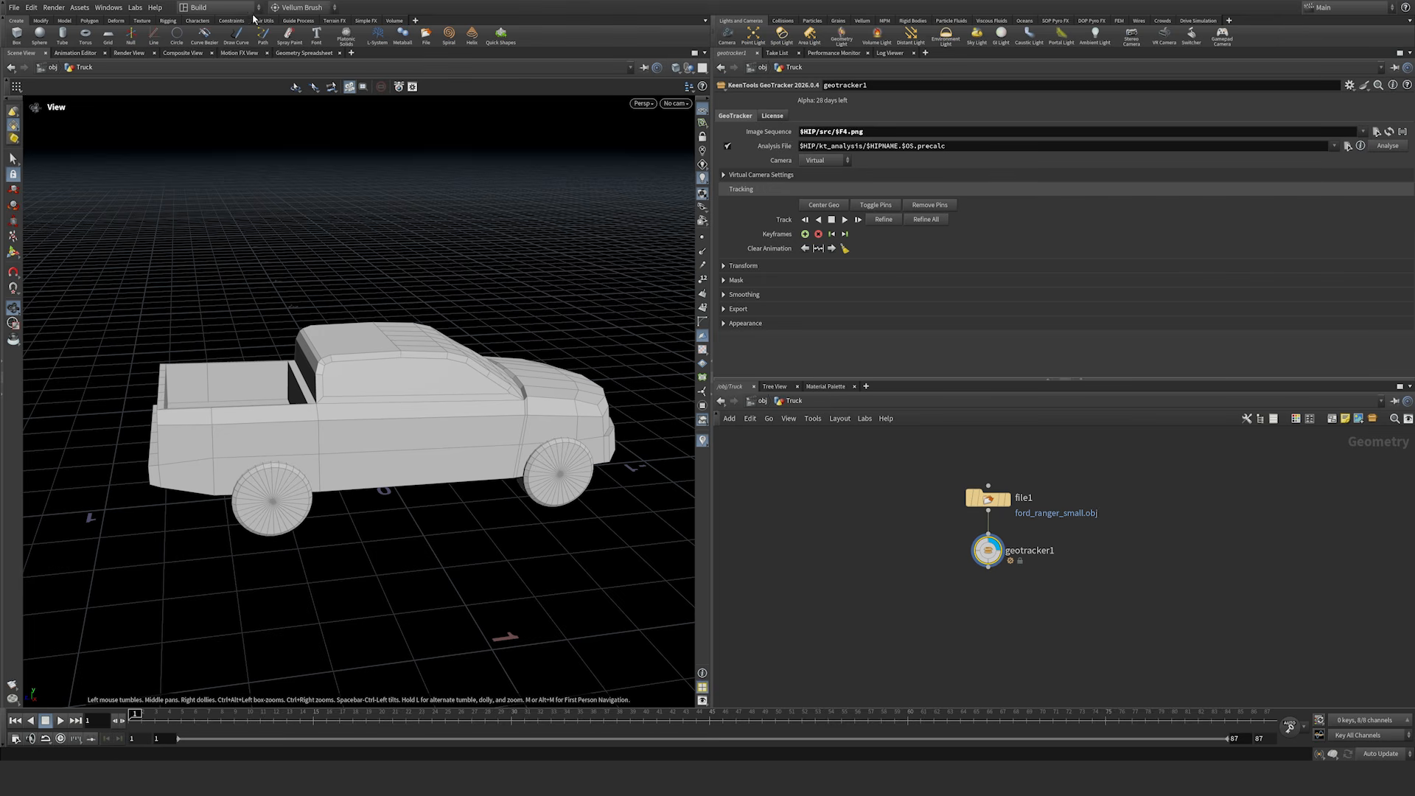
Step: Save the scene and create the GeoTracker analysis file for frames 1 to 87
{"action": "key", "text": "ctrl+s"}
{"action": "double_click", "coordinate": [994, 387]}
{"action": "left_click", "coordinate": [1388, 146]}
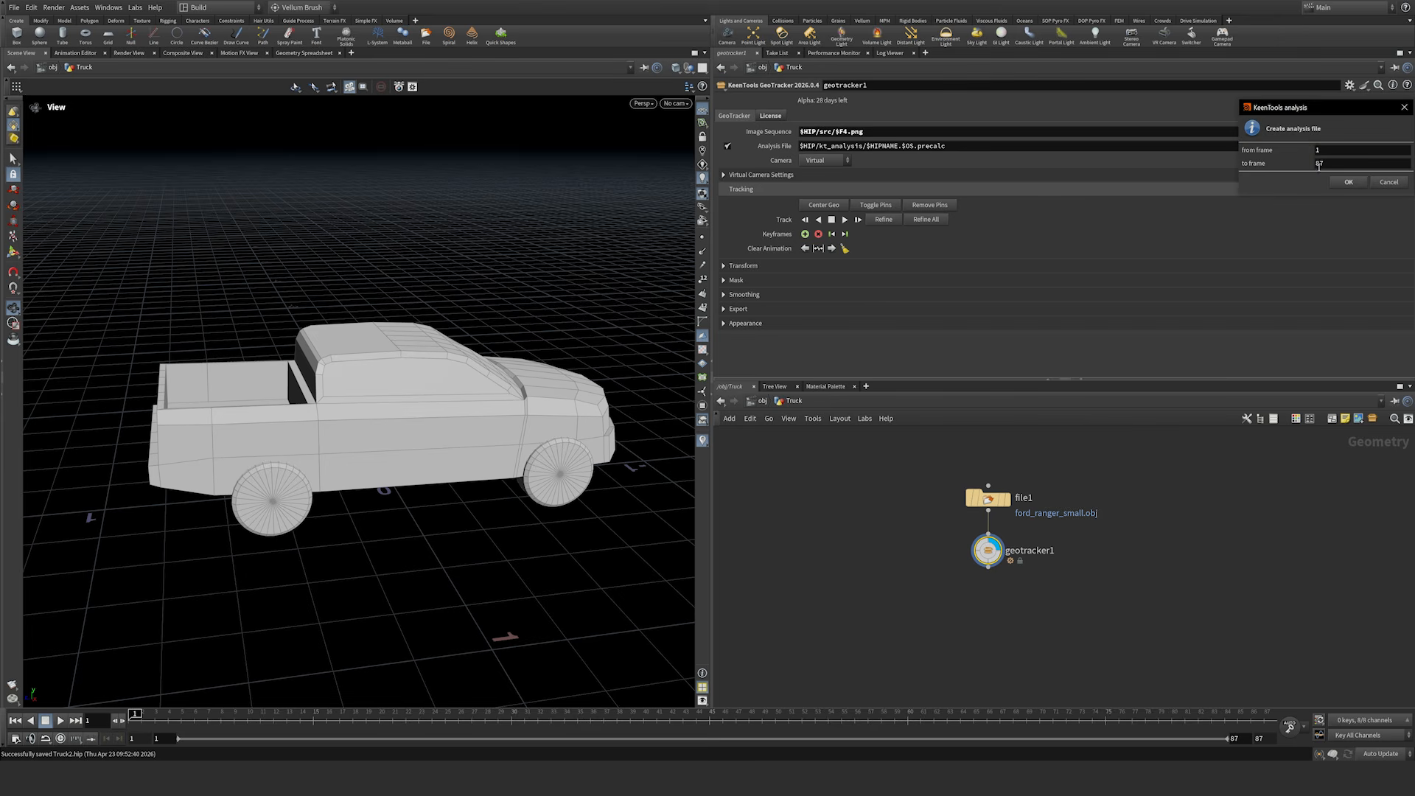
{"action": "left_click", "coordinate": [1348, 182]}
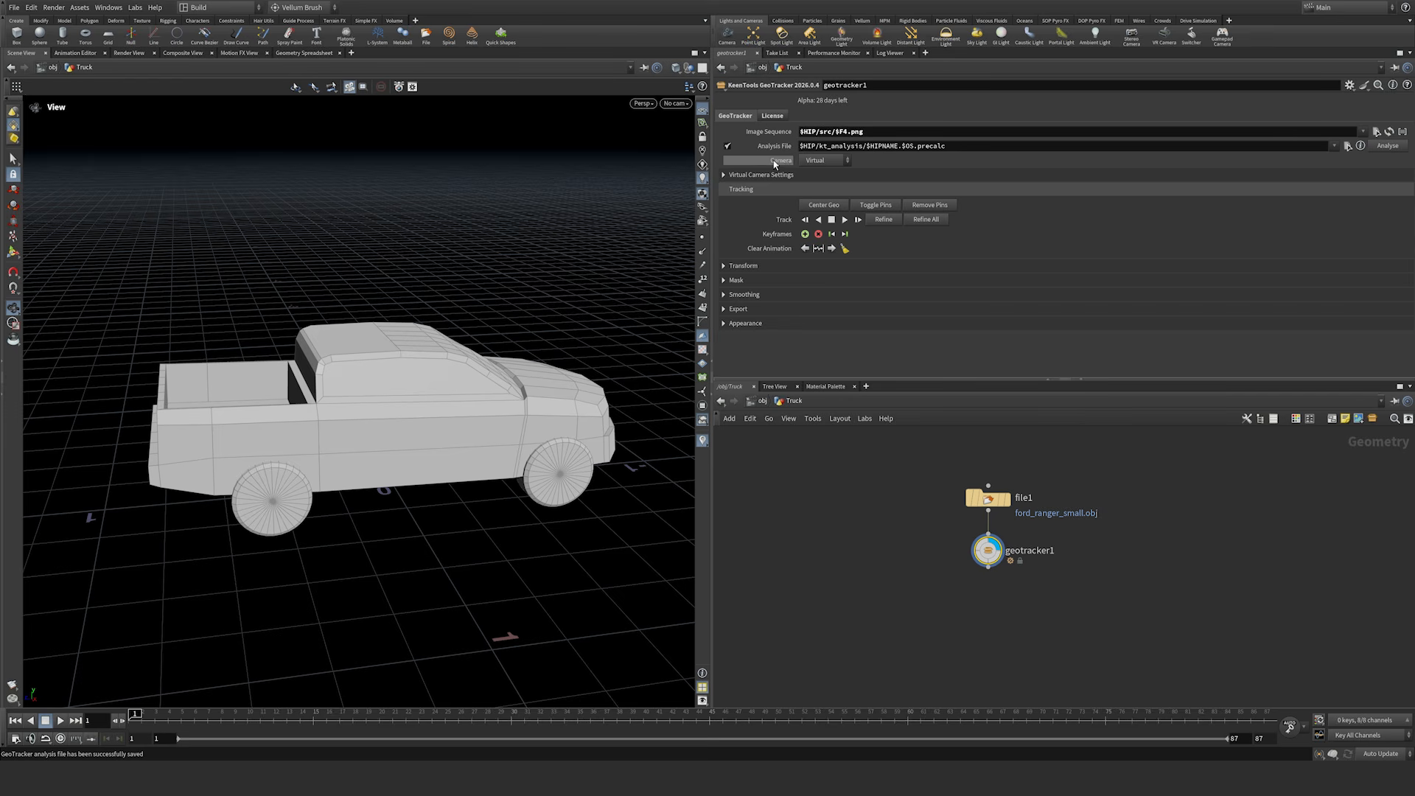
Step: Switch the GeoTracker camera source to Object/LOP and open a widened camera operator chooser with the top-level Camera01 selected
{"action": "left_click", "coordinate": [838, 162]}
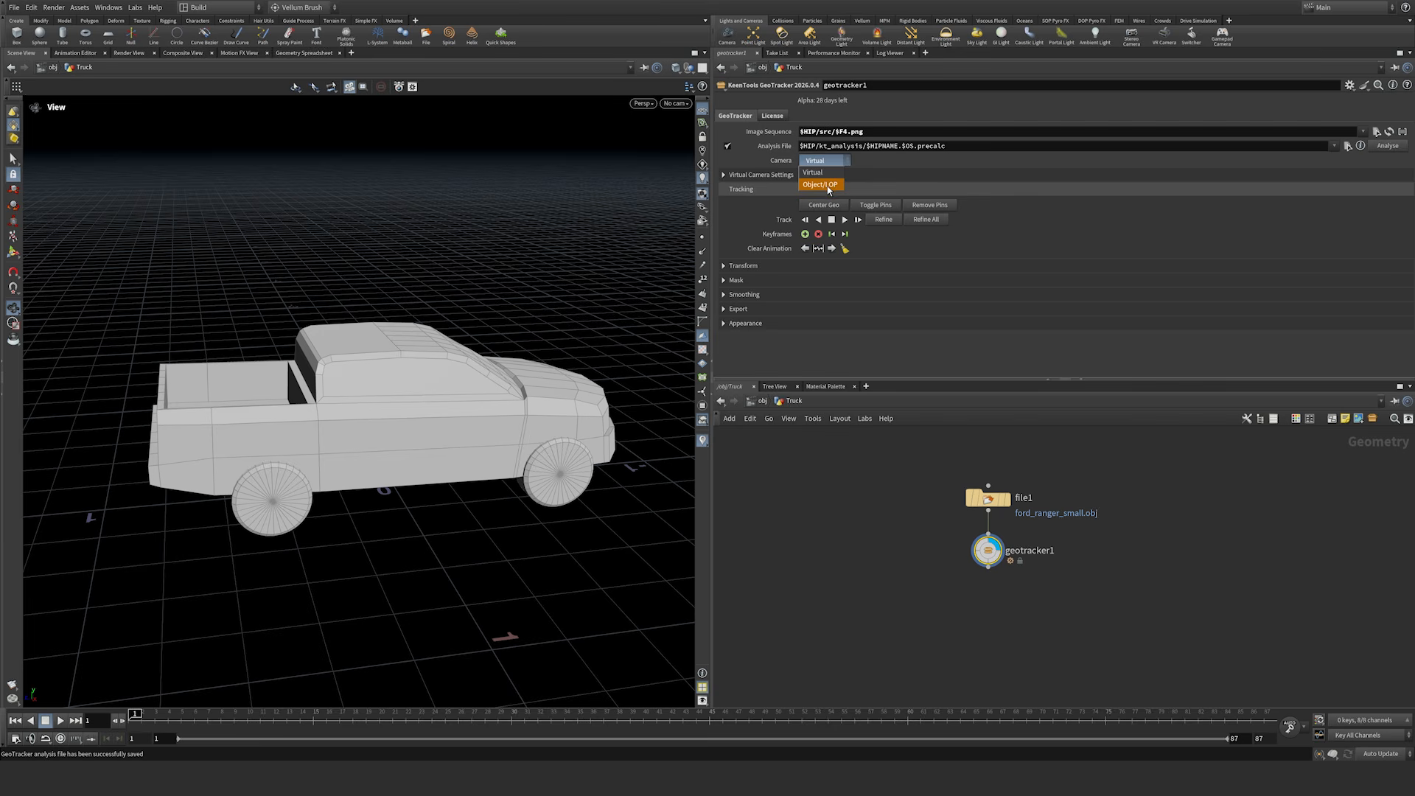
{"action": "left_click", "coordinate": [835, 186]}
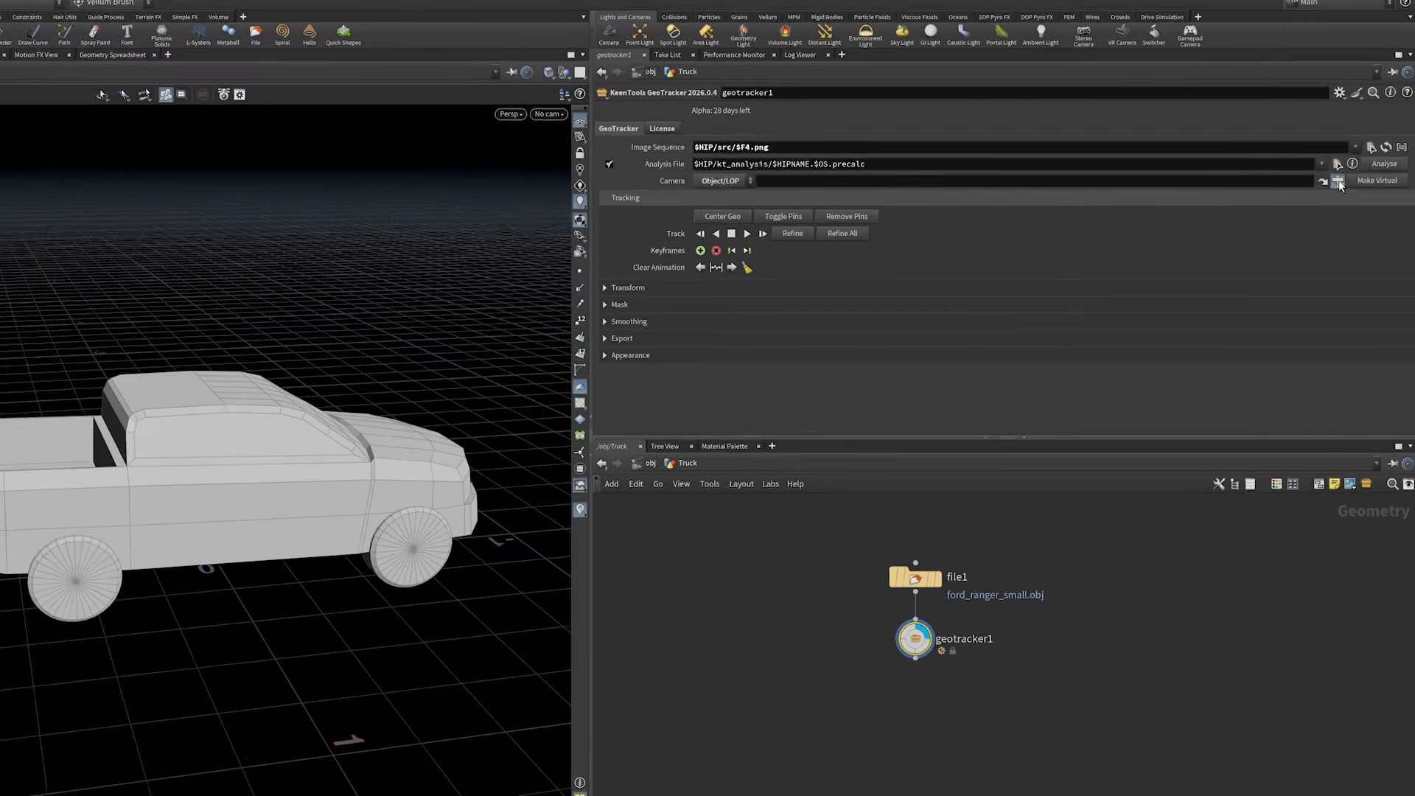
{"action": "left_click", "coordinate": [1338, 181]}
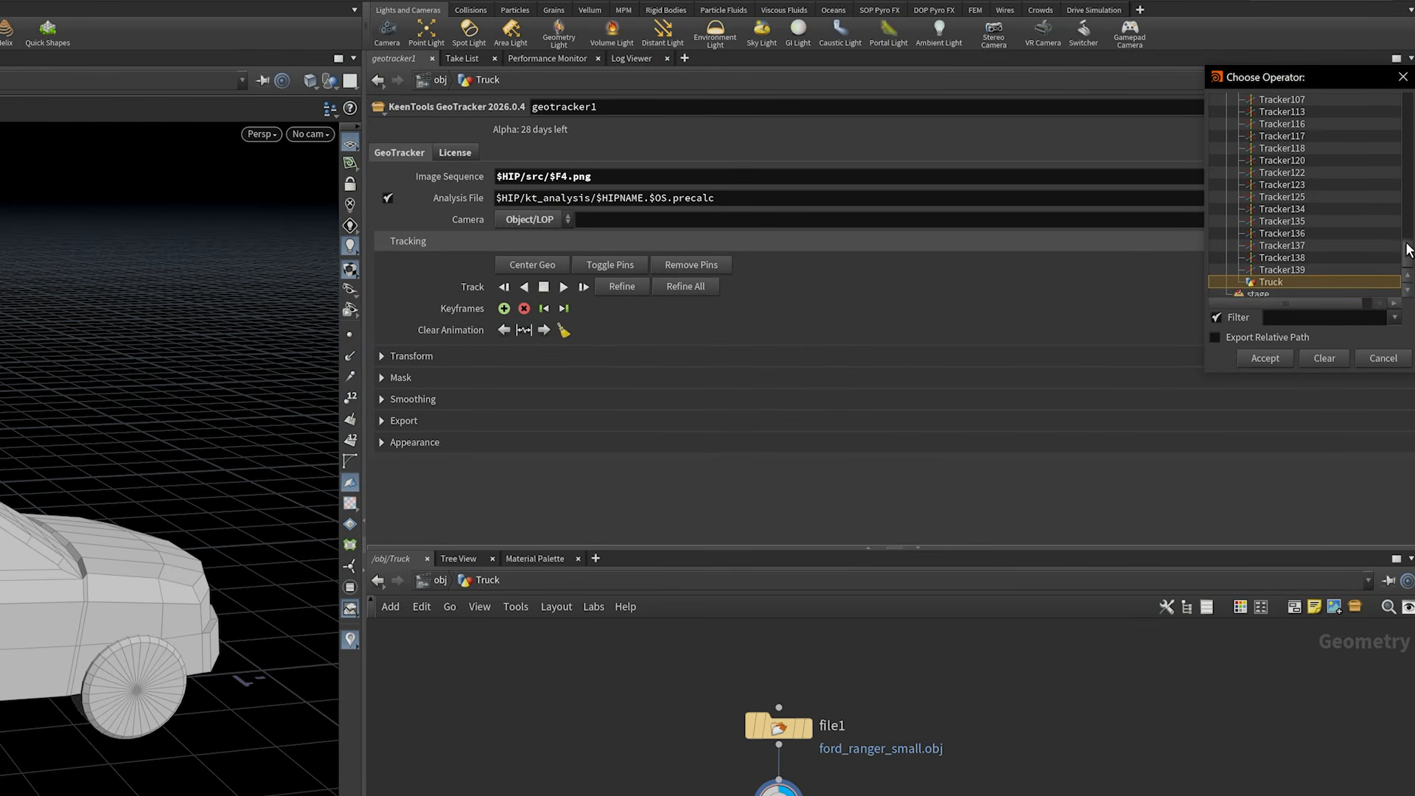
{"action": "left_click_drag", "start_coordinate": [1407, 247], "coordinate": [1413, 96]}
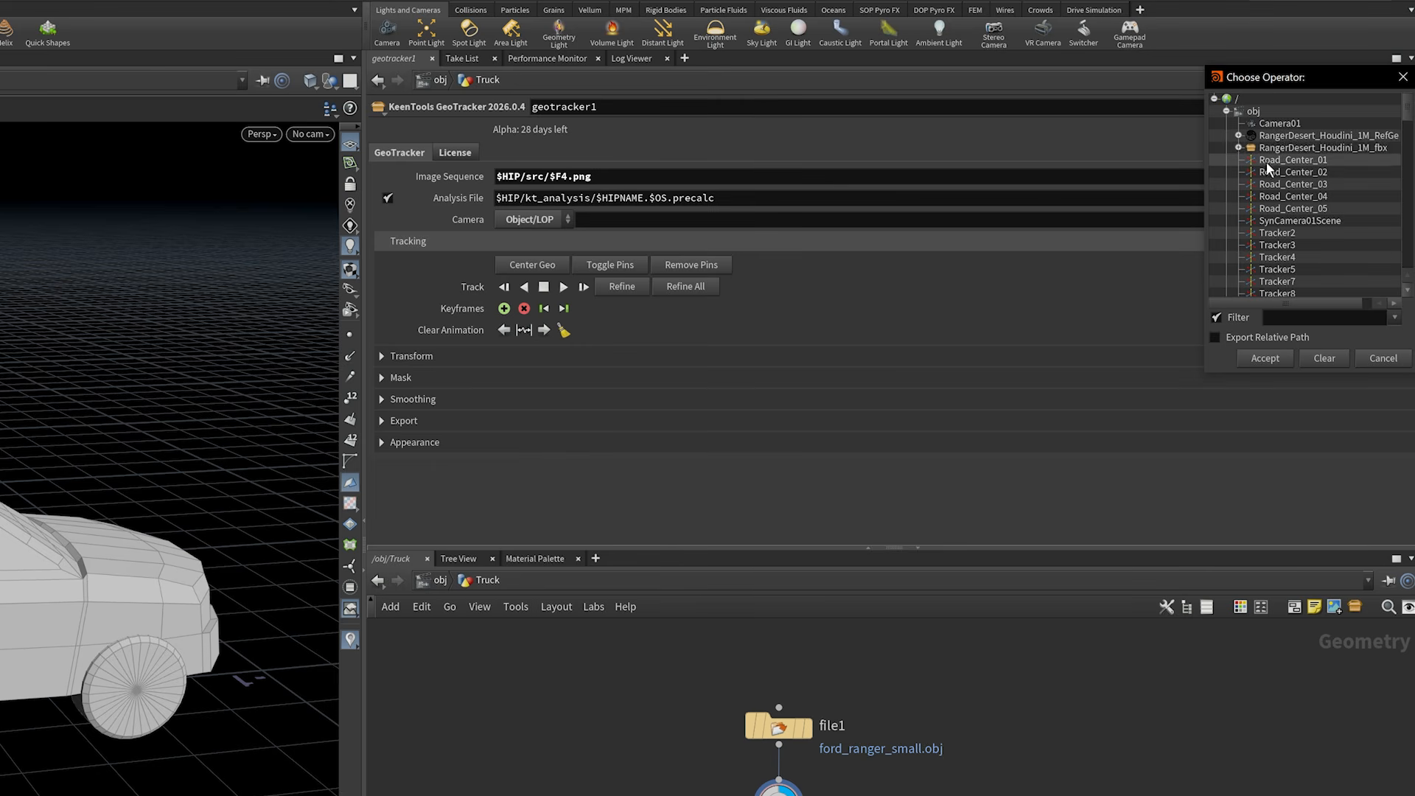
{"action": "left_click", "coordinate": [1282, 126]}
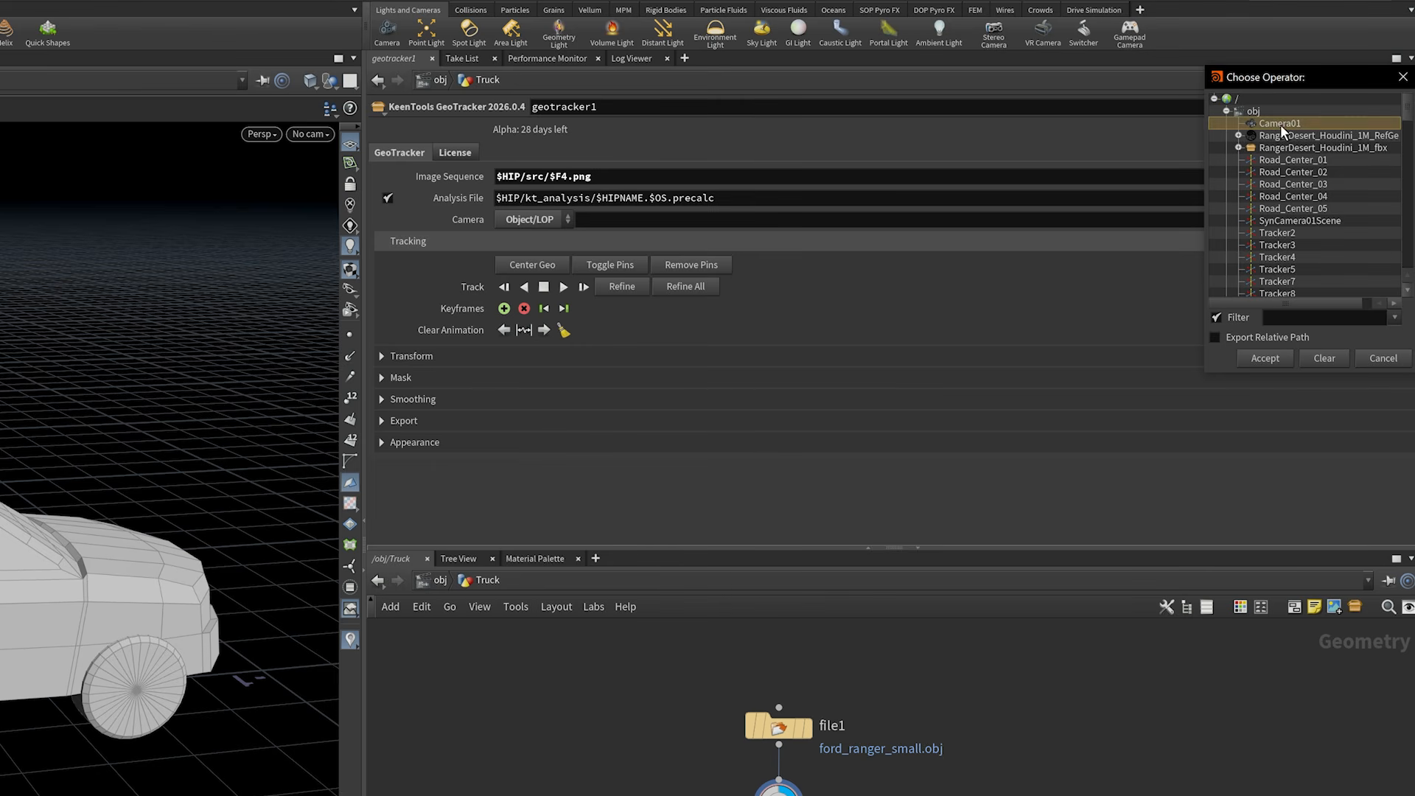
{"action": "left_click_drag", "start_coordinate": [1291, 81], "coordinate": [884, 139]}
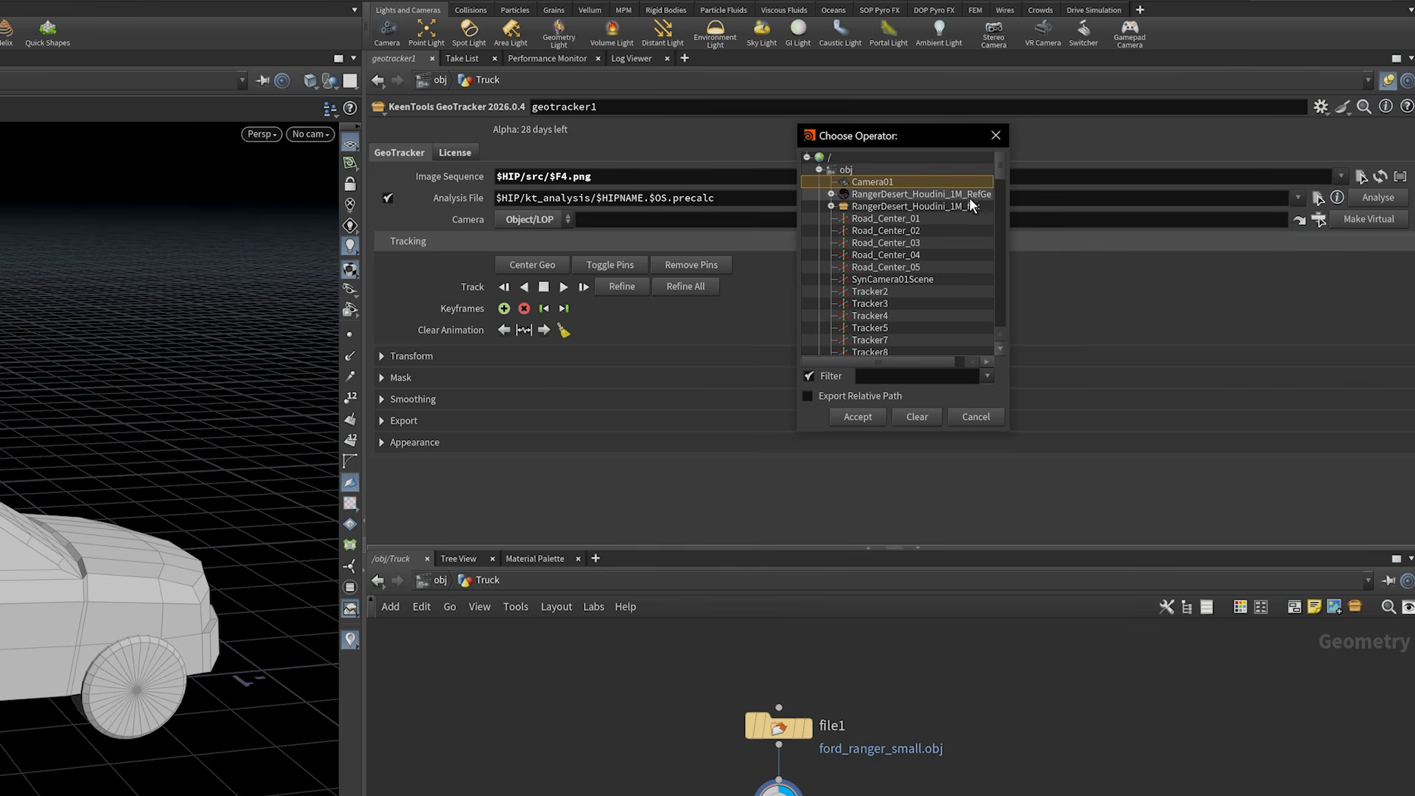
{"action": "left_click_drag", "start_coordinate": [1007, 196], "coordinate": [1099, 196]}
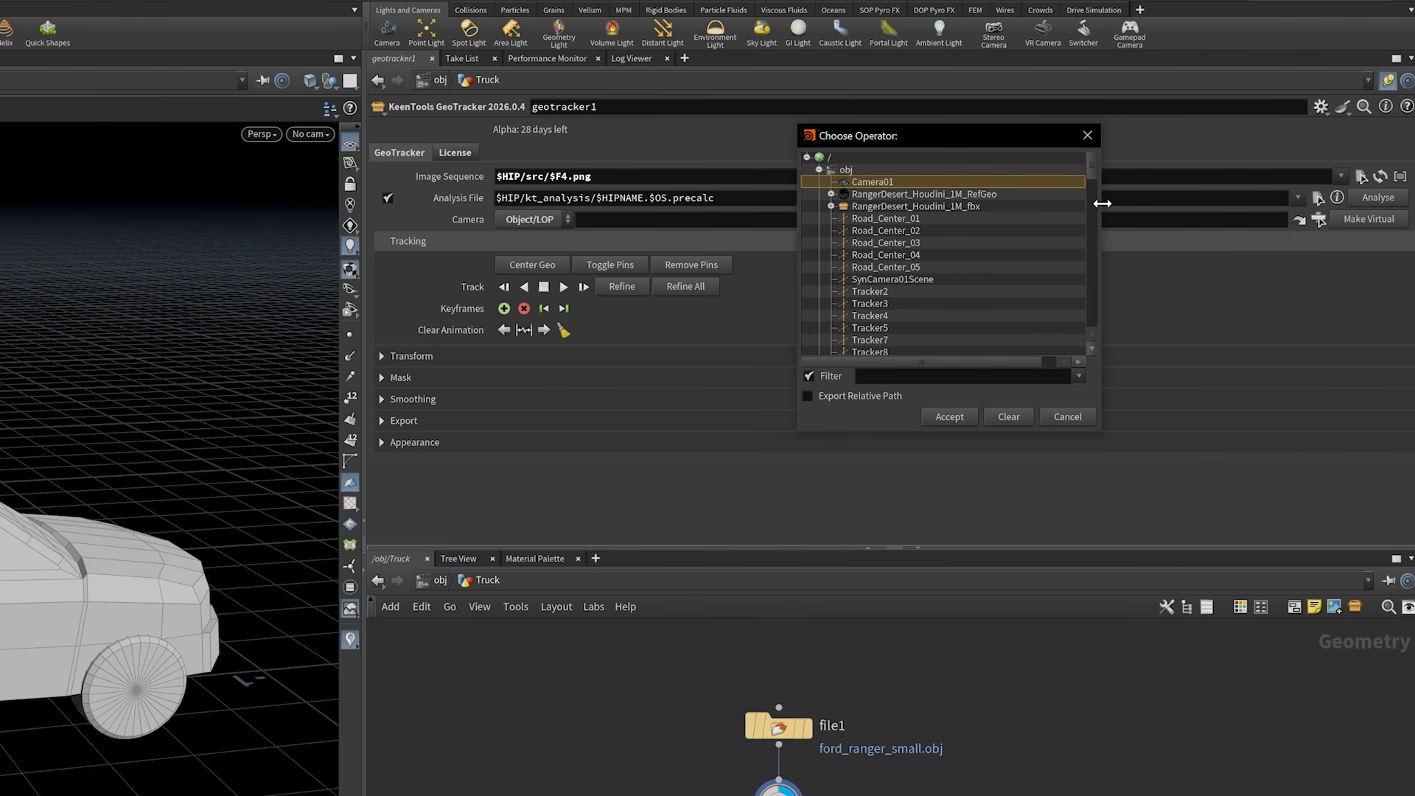
Step: Look through the cameras inside the RefGeo and FBX nodes, and assign /obj/Camera01 as the GeoTracker camera
{"action": "left_click", "coordinate": [830, 194]}
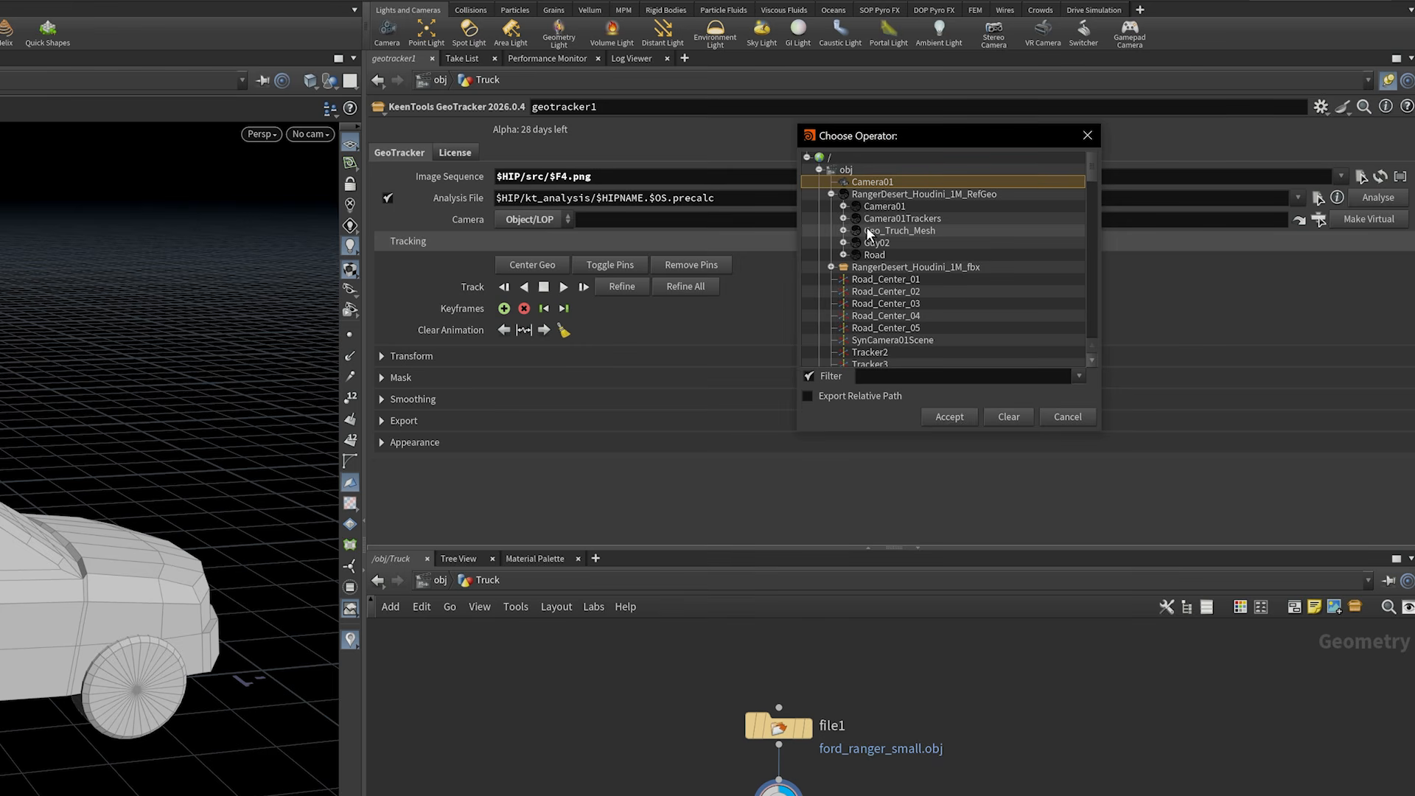
{"action": "left_click", "coordinate": [844, 207]}
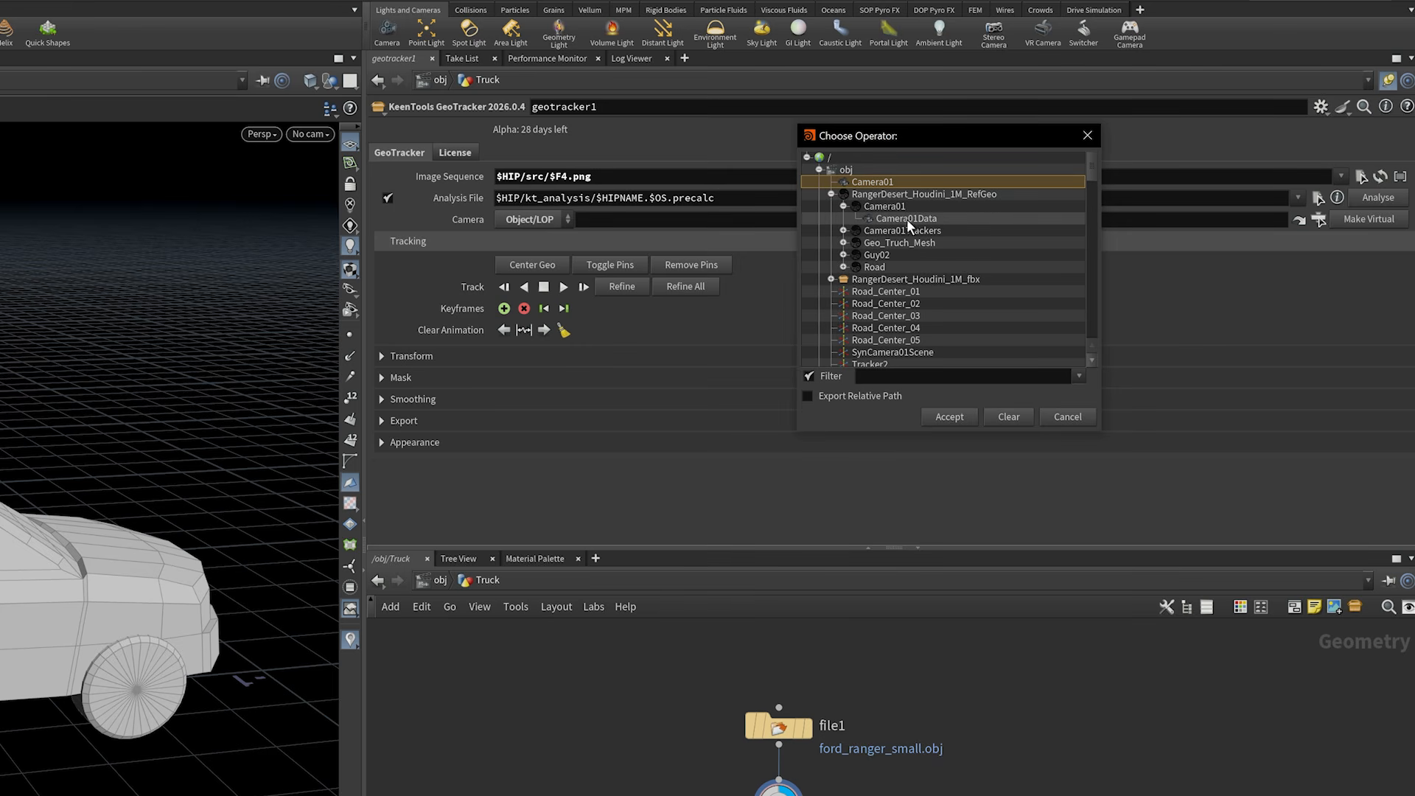
{"action": "left_click", "coordinate": [873, 220]}
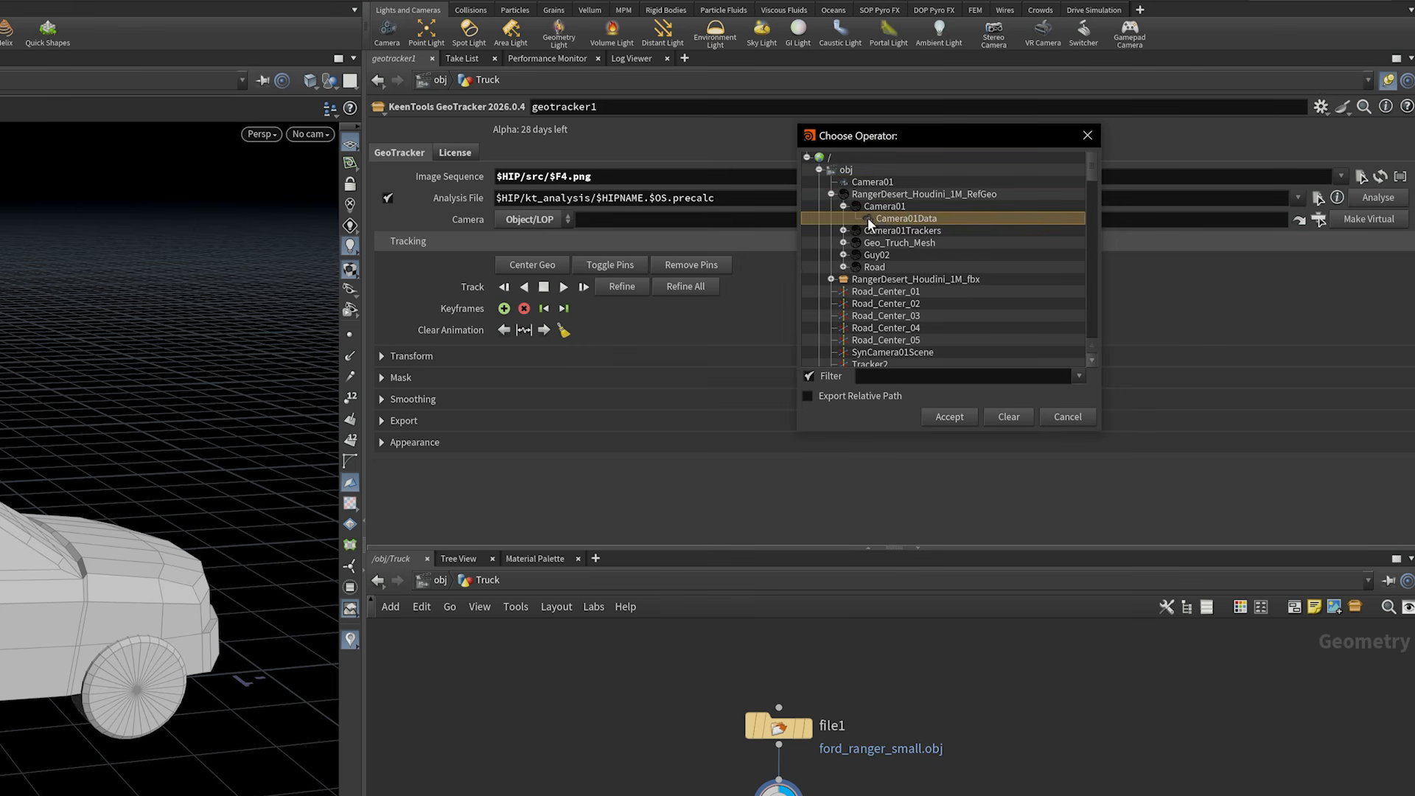
{"action": "left_click", "coordinate": [877, 182]}
{"action": "left_click", "coordinate": [871, 222]}
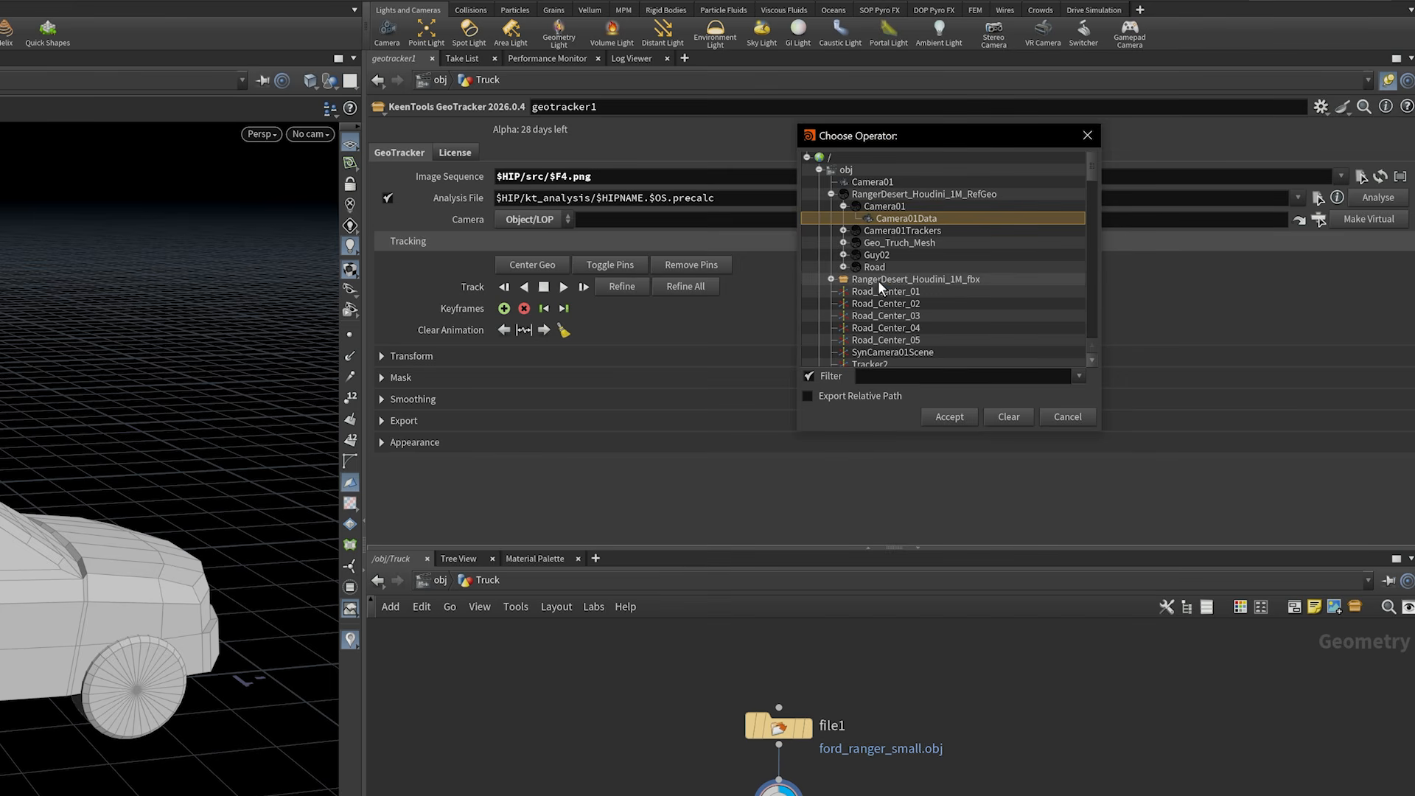
{"action": "left_click", "coordinate": [831, 280]}
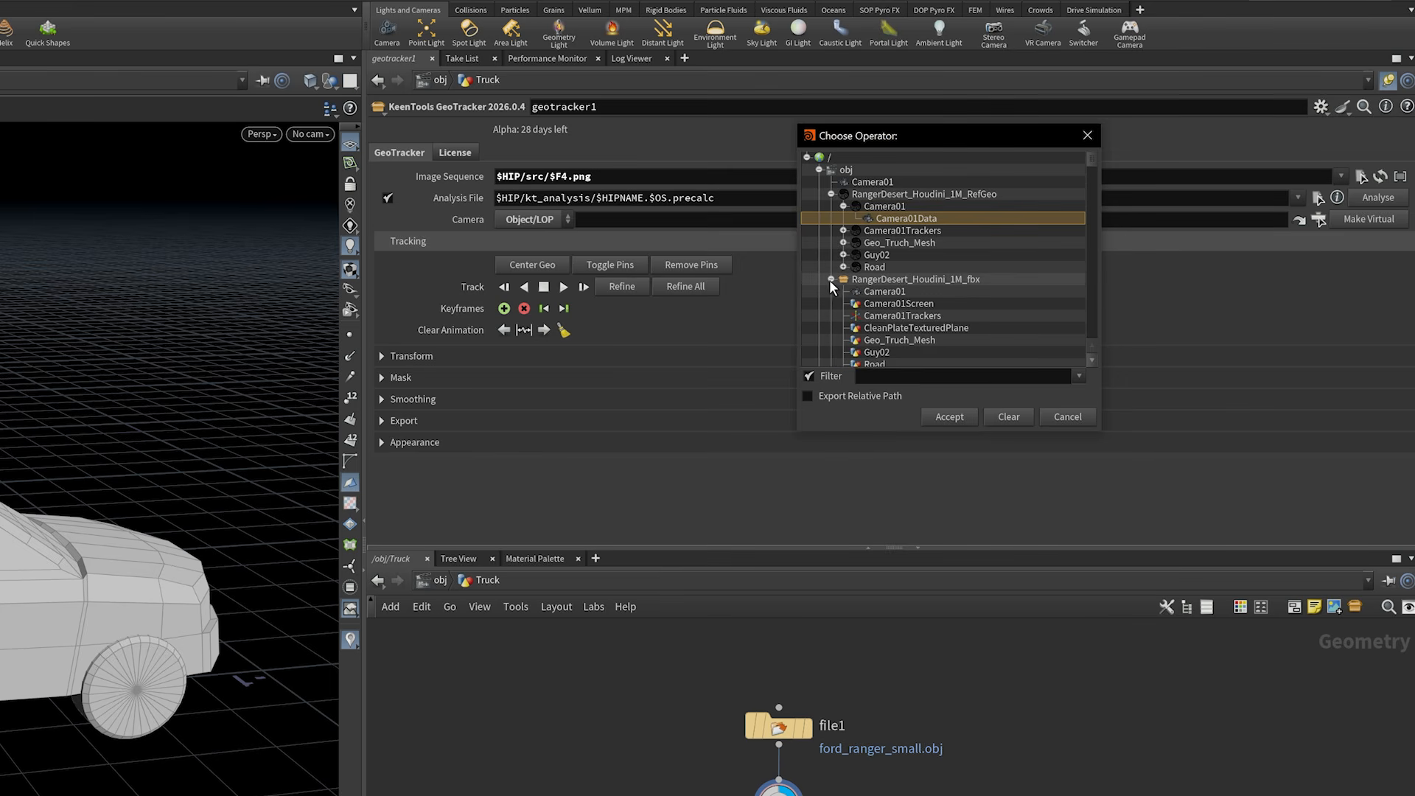
{"action": "left_click", "coordinate": [874, 293]}
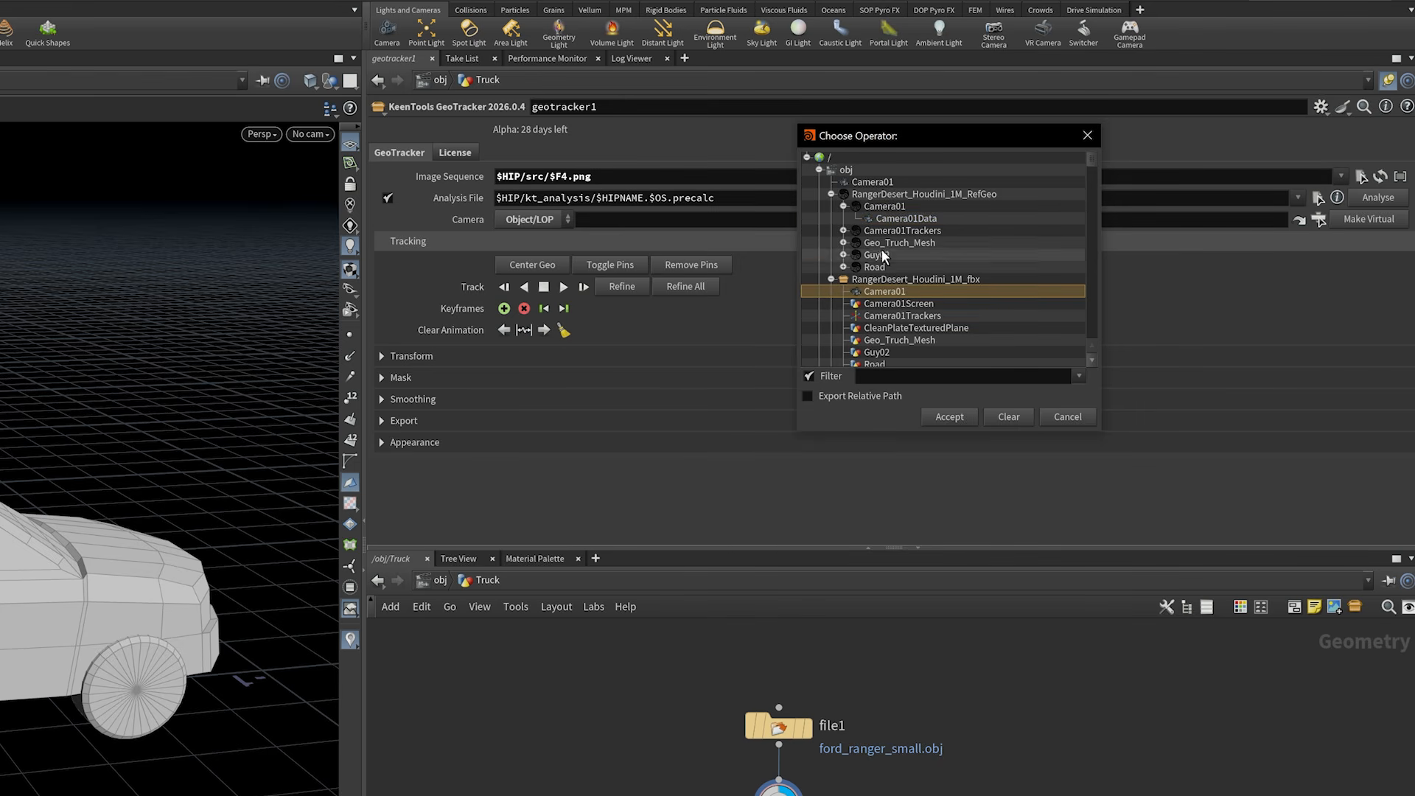
{"action": "left_click", "coordinate": [888, 220]}
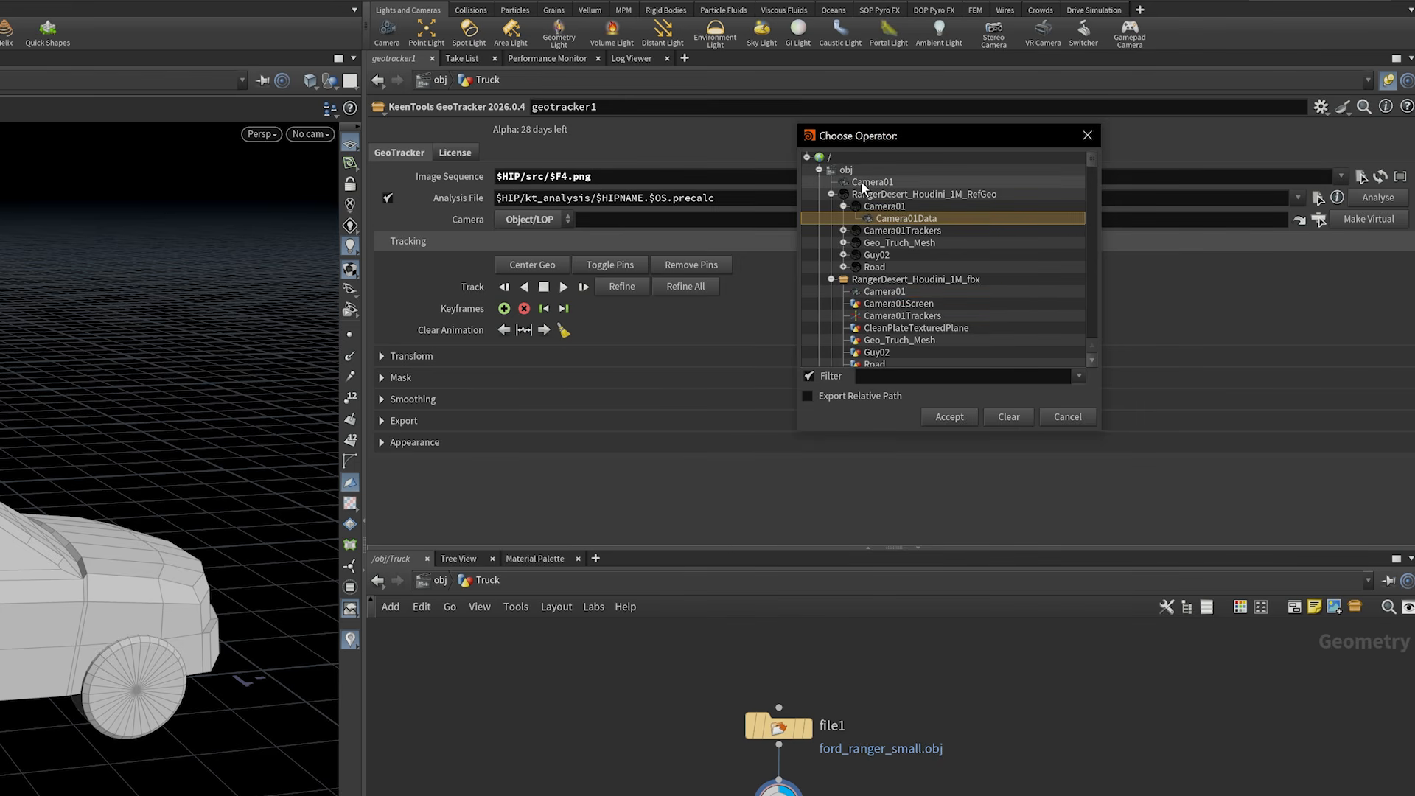
{"action": "left_click", "coordinate": [868, 184]}
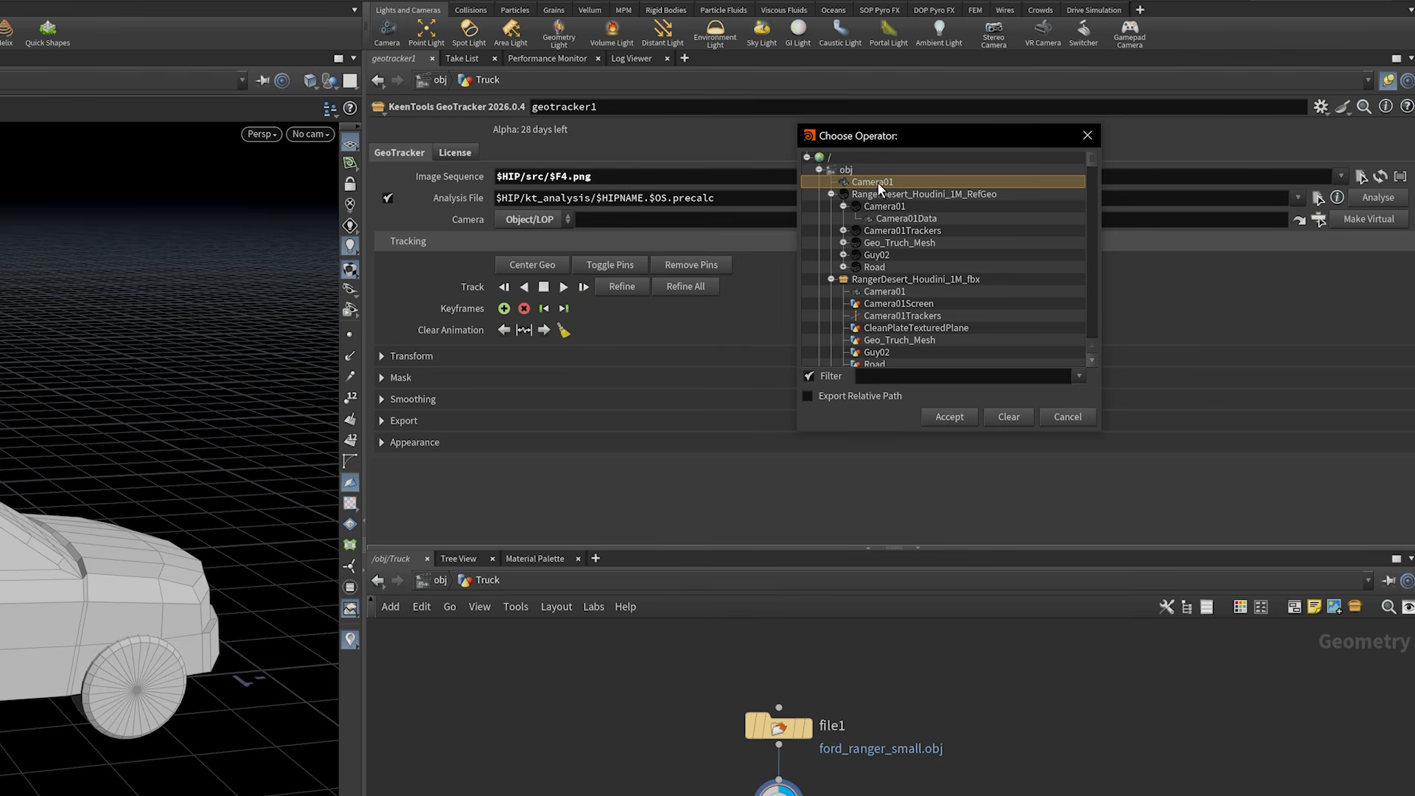
{"action": "left_click", "coordinate": [949, 417]}
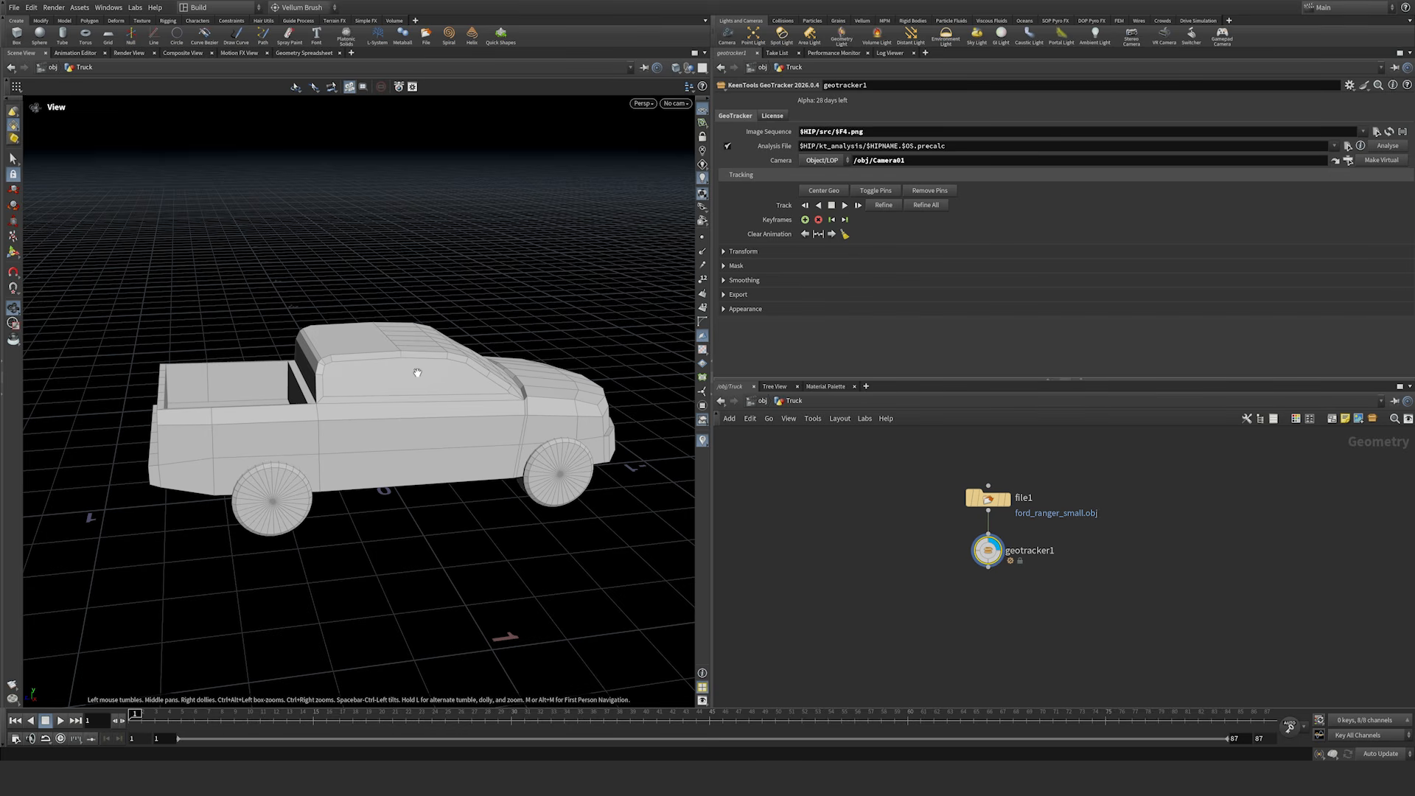
Step: Activate the GeoTracker tool in the viewport, play through the truck footage and return to frame 1
{"action": "key", "text": "Return"}
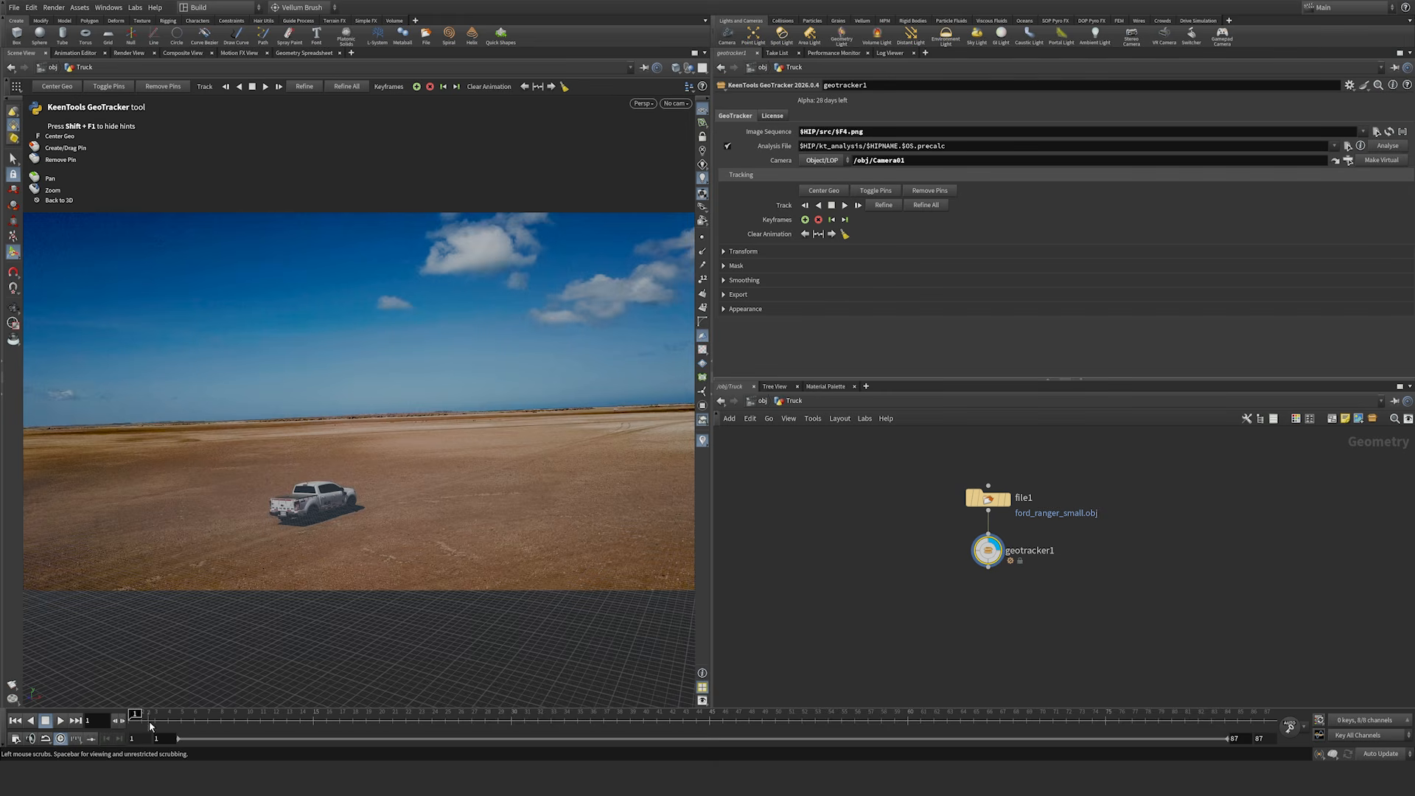
{"action": "key", "text": "Up"}
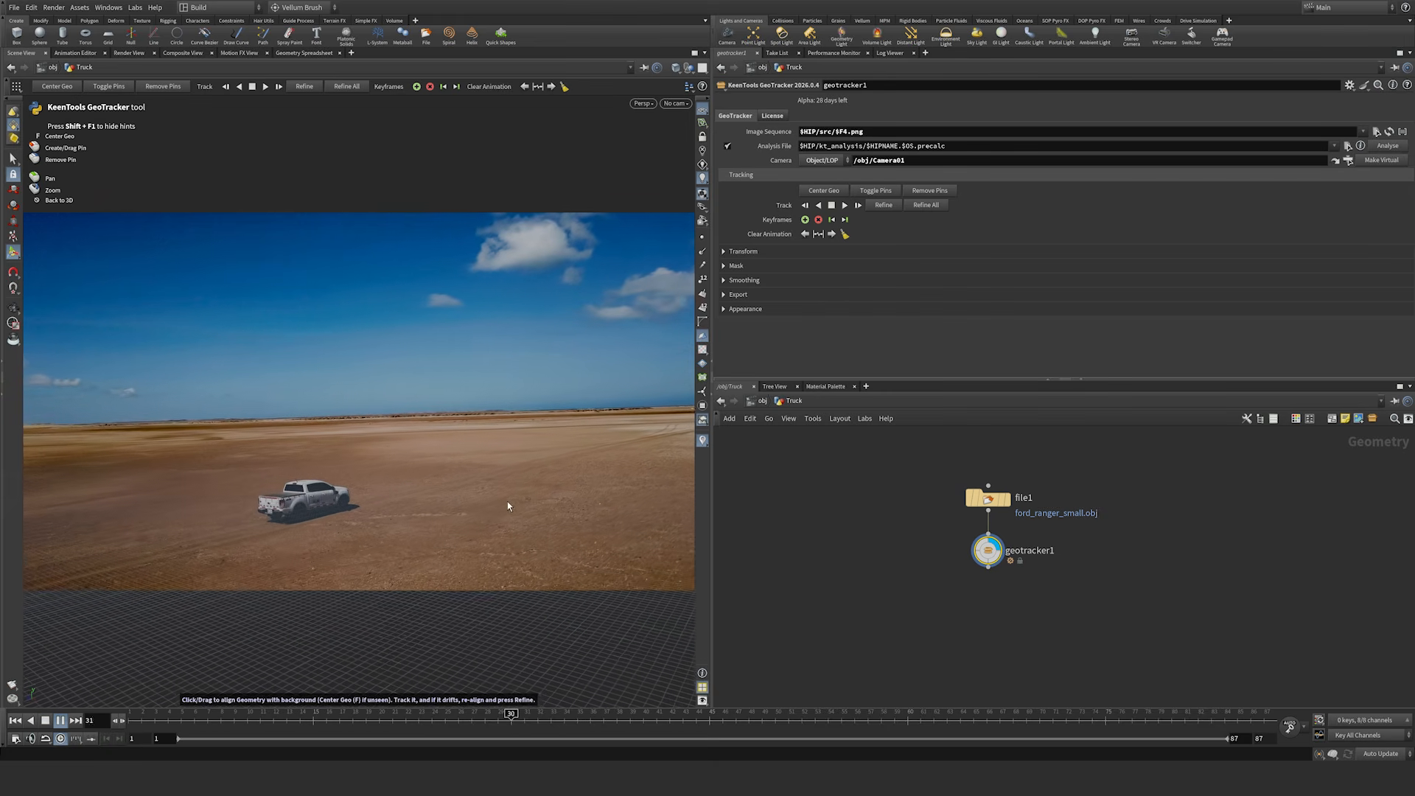
{"action": "key", "text": "Up"}
{"action": "key", "text": "Up"}
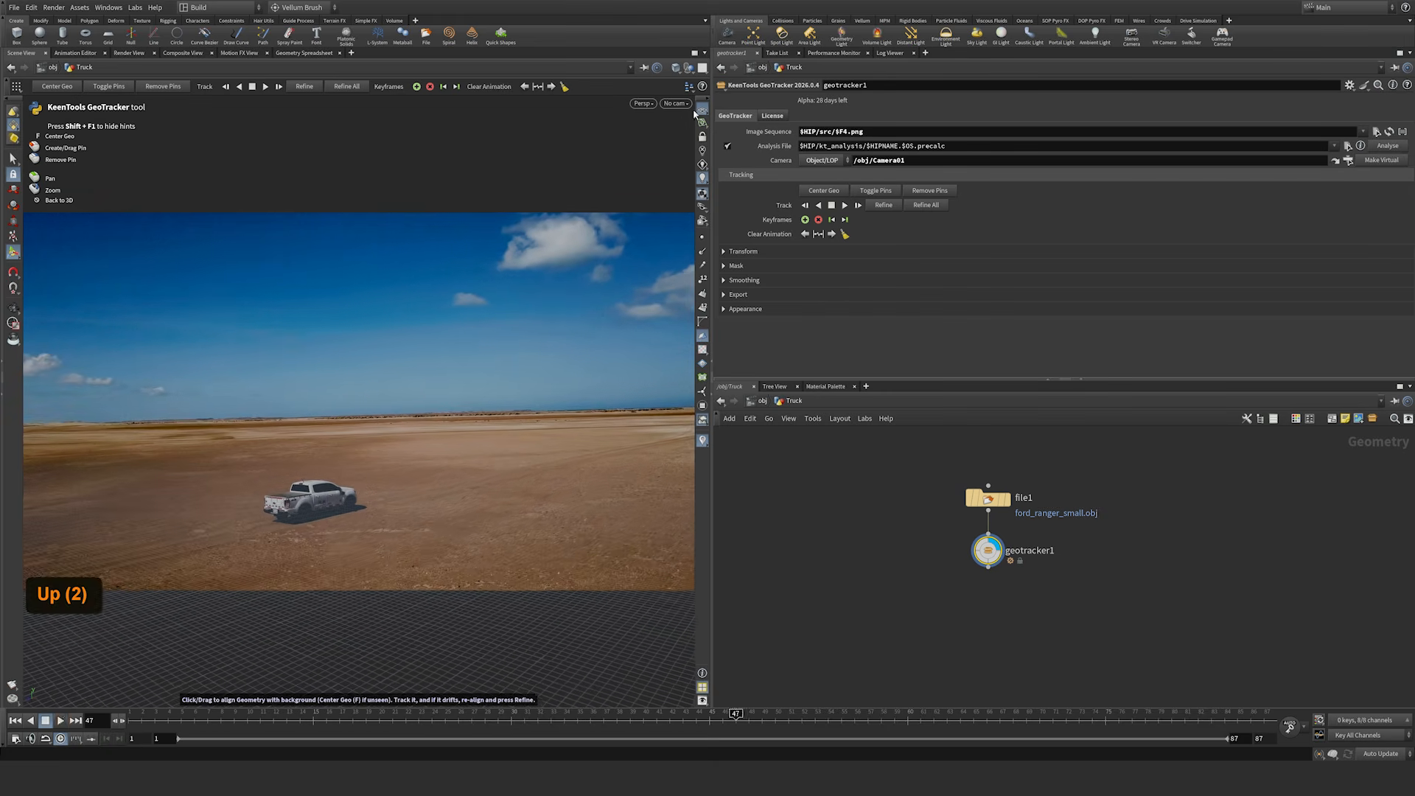
{"action": "key", "text": "Up"}
{"action": "key", "text": "Up"}
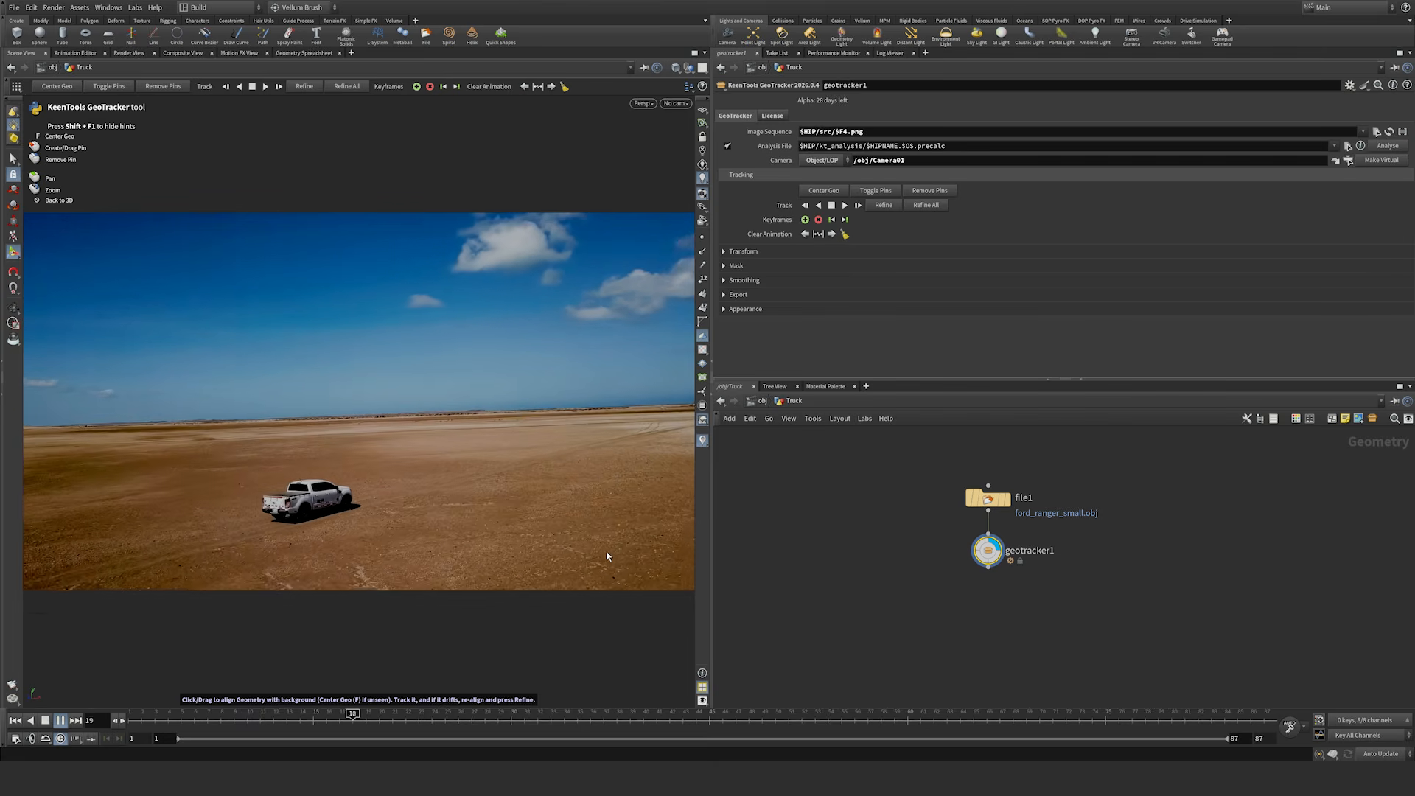
{"action": "key", "text": "ctrl+Up"}
{"action": "key", "text": "Up"}
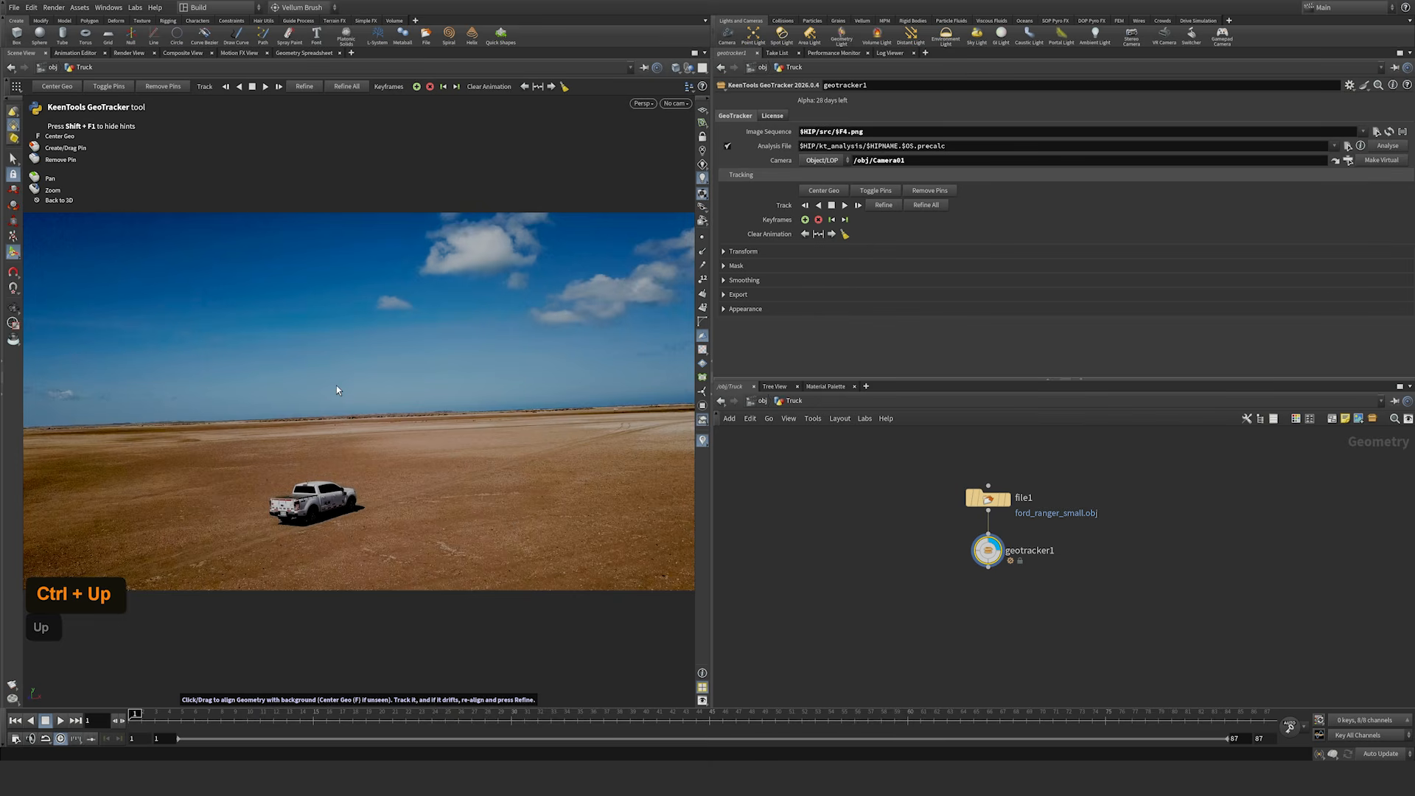
Step: Center the truck geometry in the shot, set the wireframe opacity to 0.6199, and disable Lit Wireframe and Backface Culling
{"action": "key", "text": "f"}
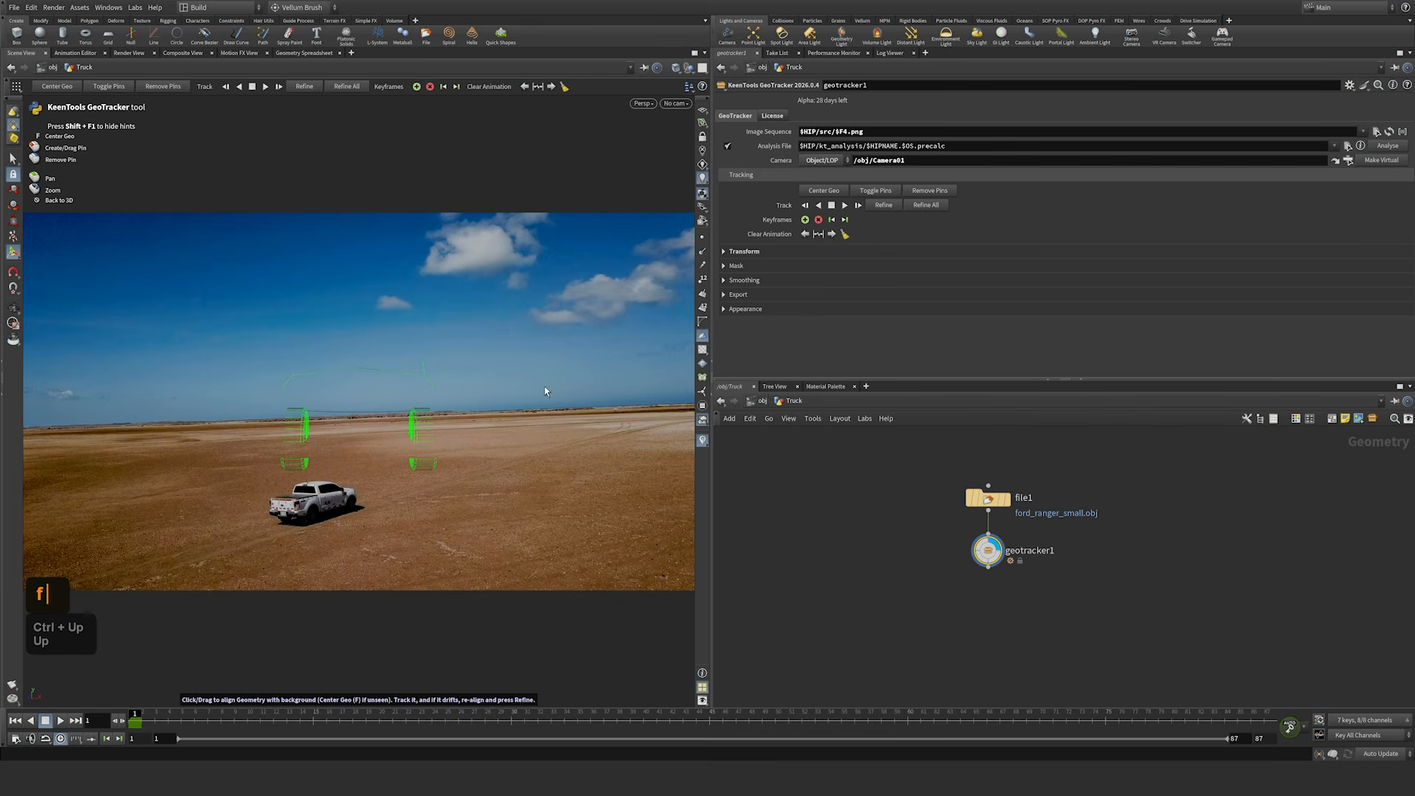
{"action": "left_click", "coordinate": [724, 310]}
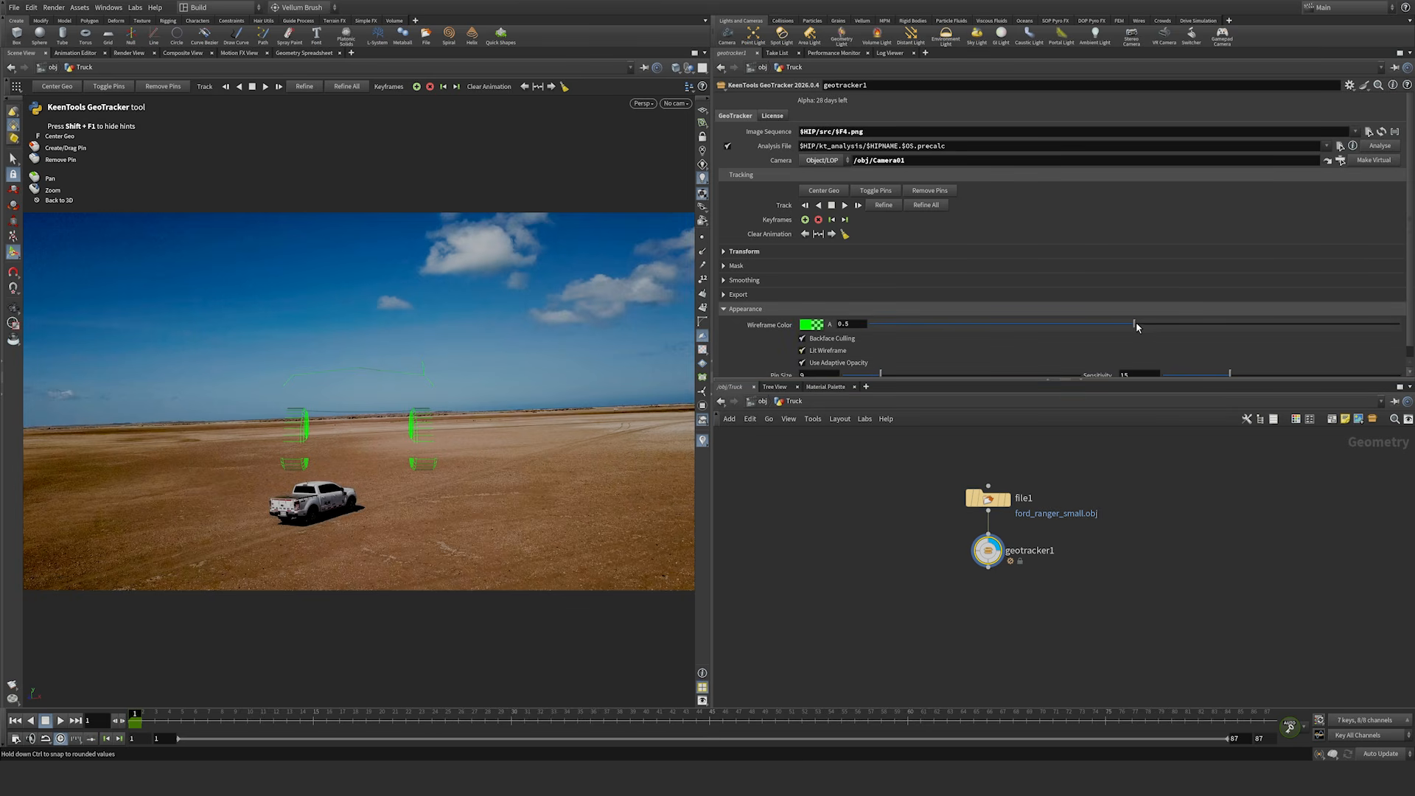
{"action": "left_click_drag", "start_coordinate": [1171, 327], "coordinate": [1197, 325]}
{"action": "left_click", "coordinate": [802, 352]}
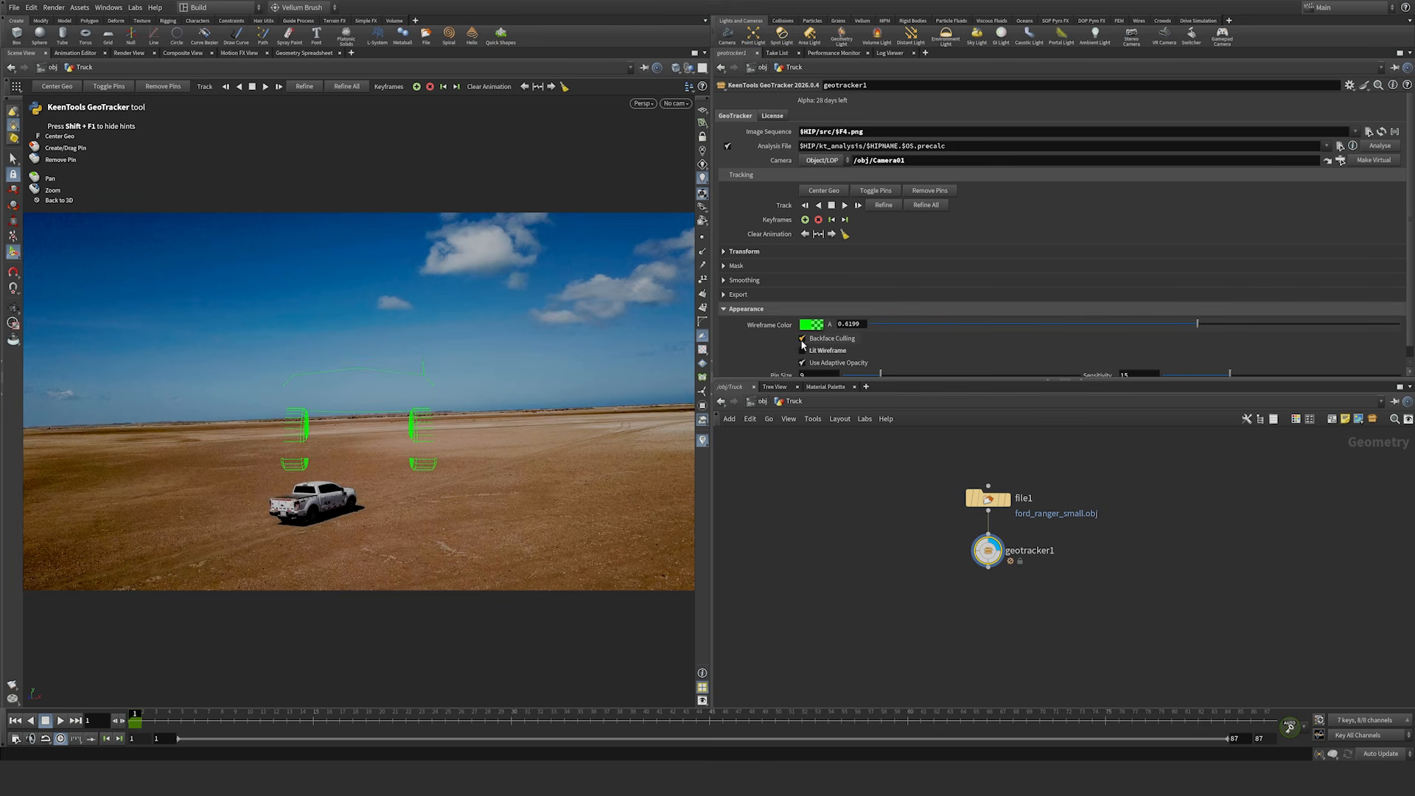
{"action": "left_click", "coordinate": [803, 340]}
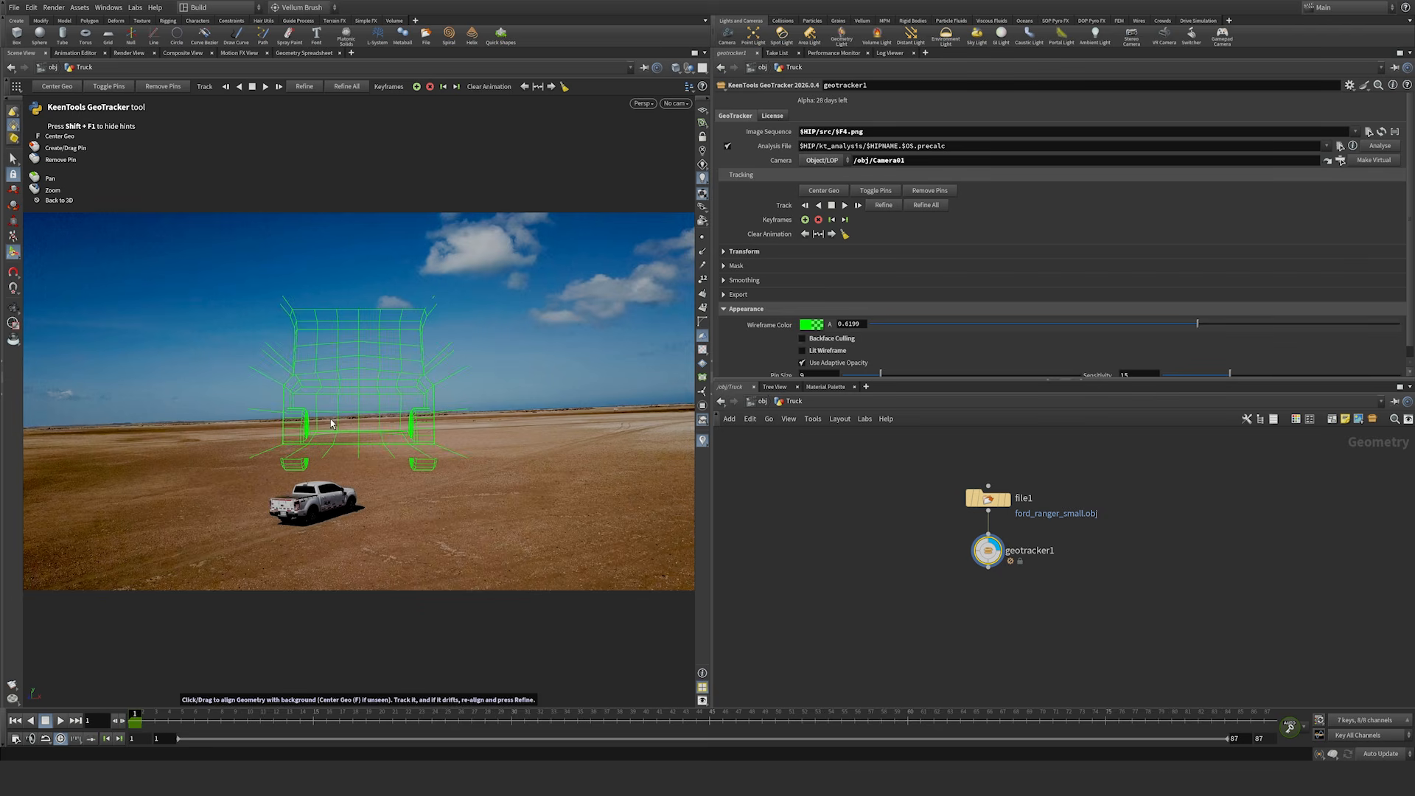
Step: Rotate the truck wireframe with temporary pins to roughly a rear three-quarter view, and remove those pins
{"action": "left_click_drag", "start_coordinate": [328, 409], "coordinate": [473, 400]}
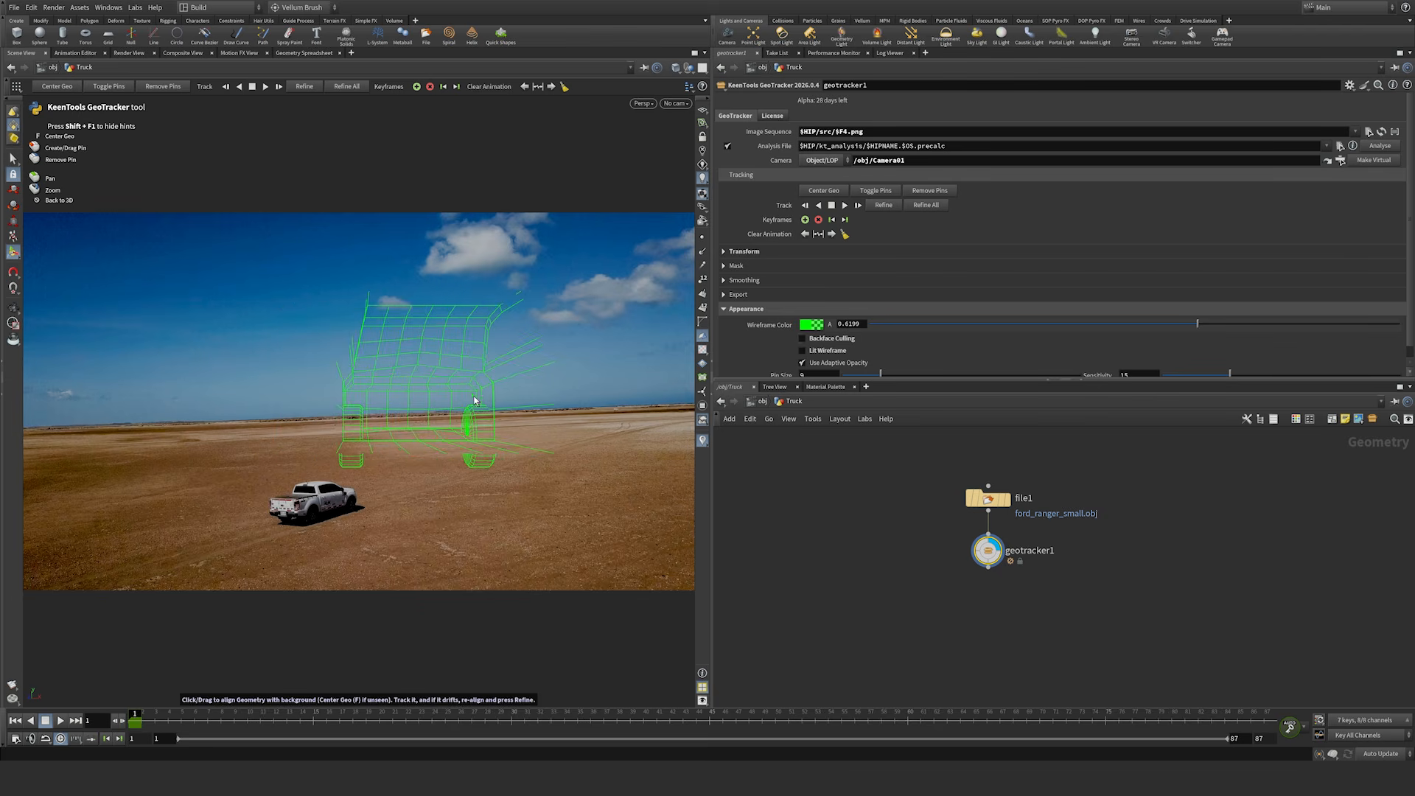
{"action": "left_click_drag", "start_coordinate": [390, 359], "coordinate": [471, 402]}
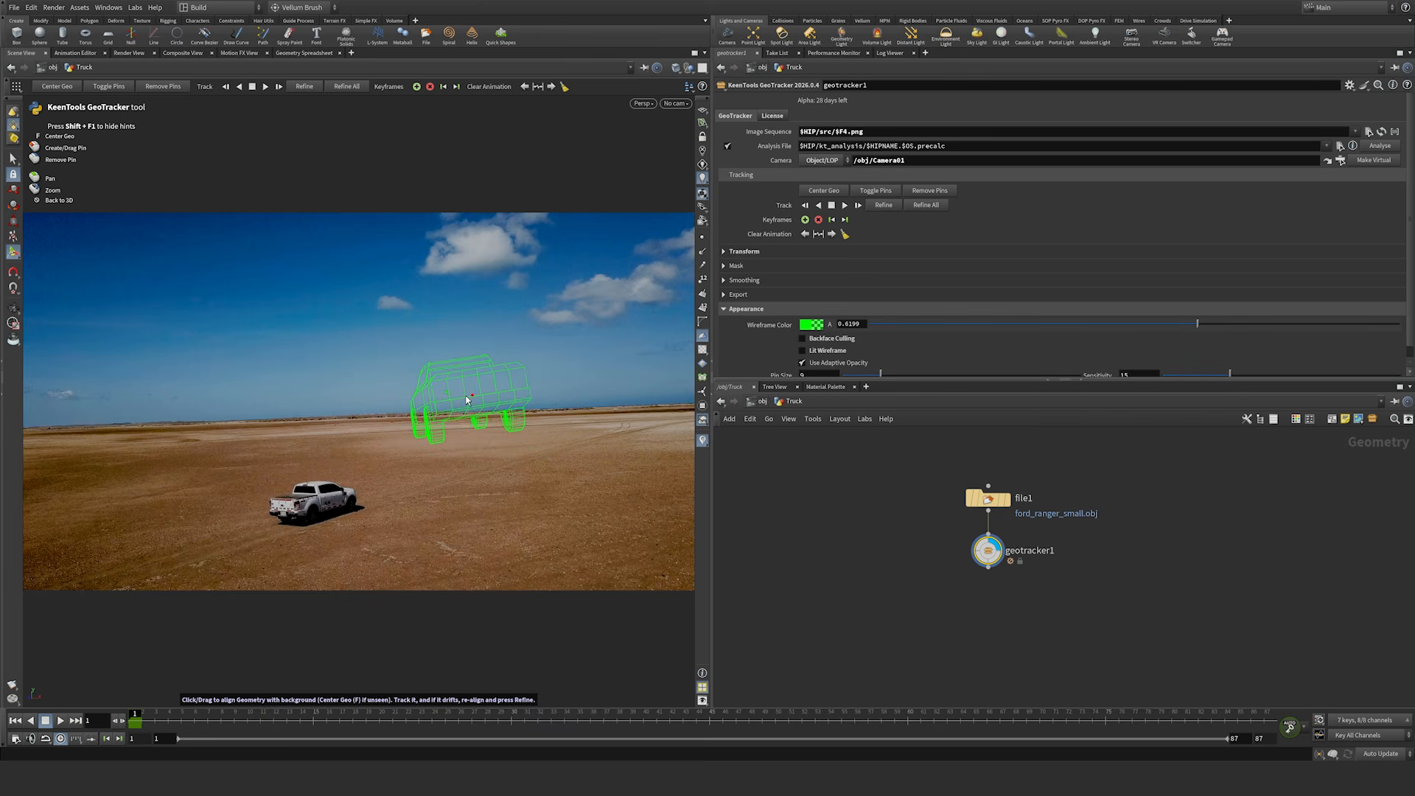
{"action": "left_click_drag", "start_coordinate": [446, 392], "coordinate": [442, 431]}
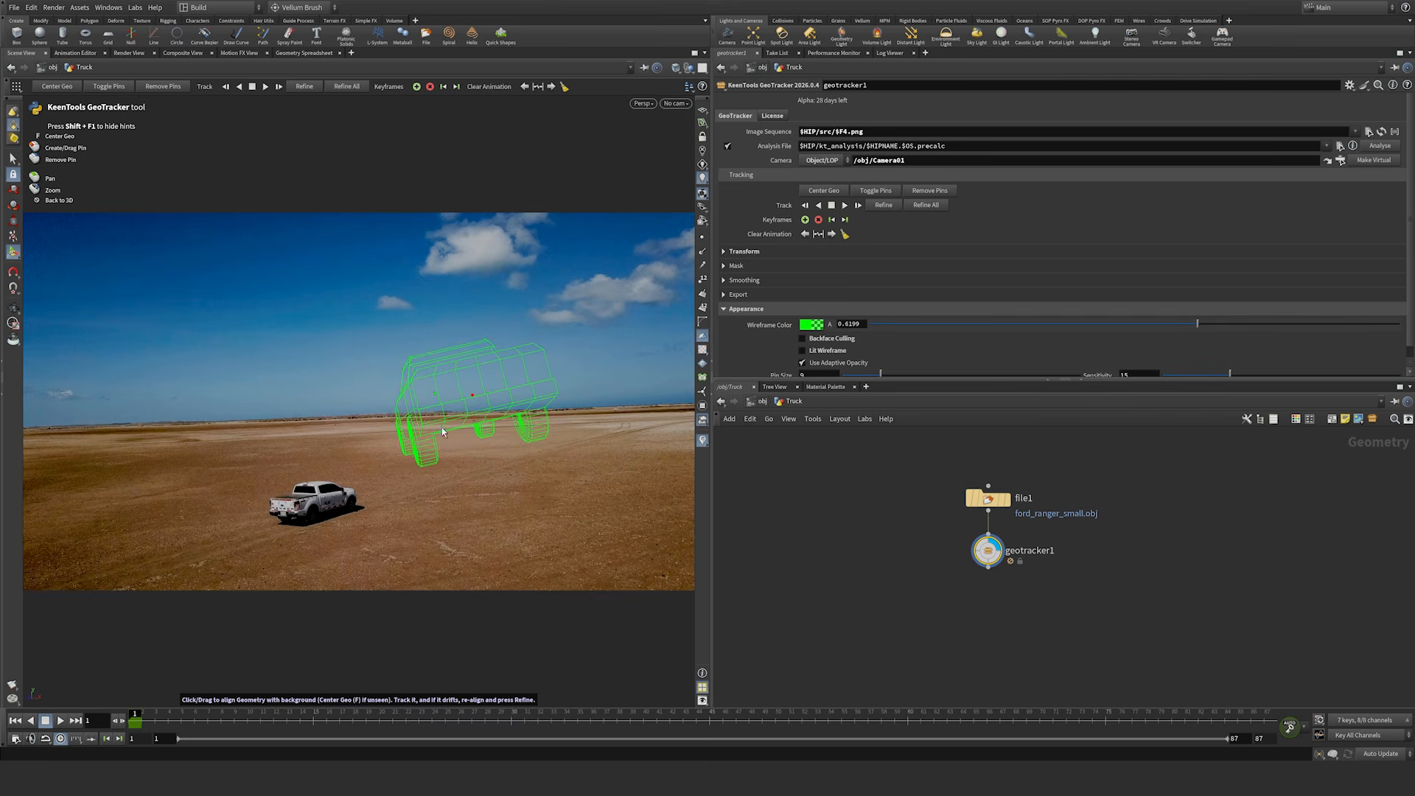
{"action": "right_click", "coordinate": [473, 399]}
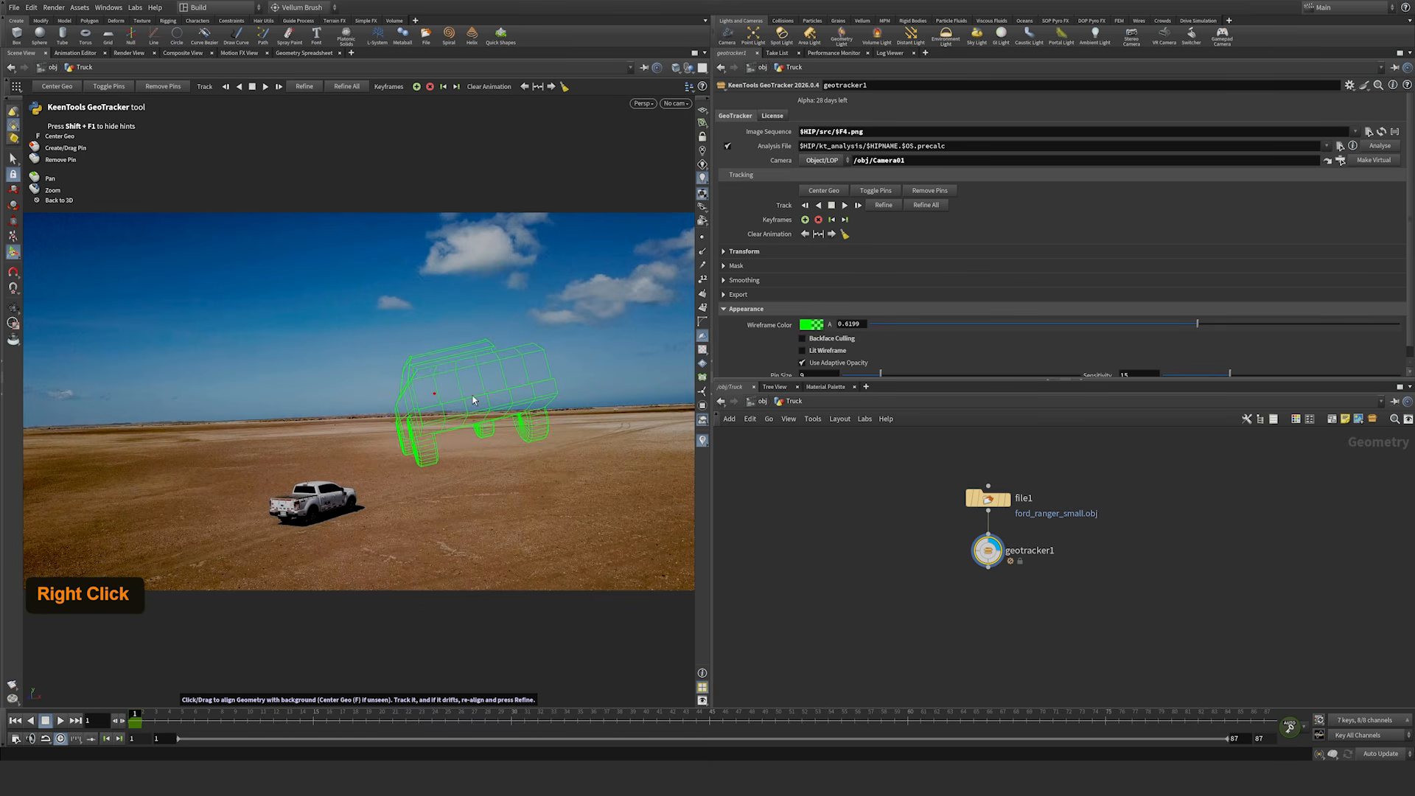
{"action": "right_click", "coordinate": [434, 392]}
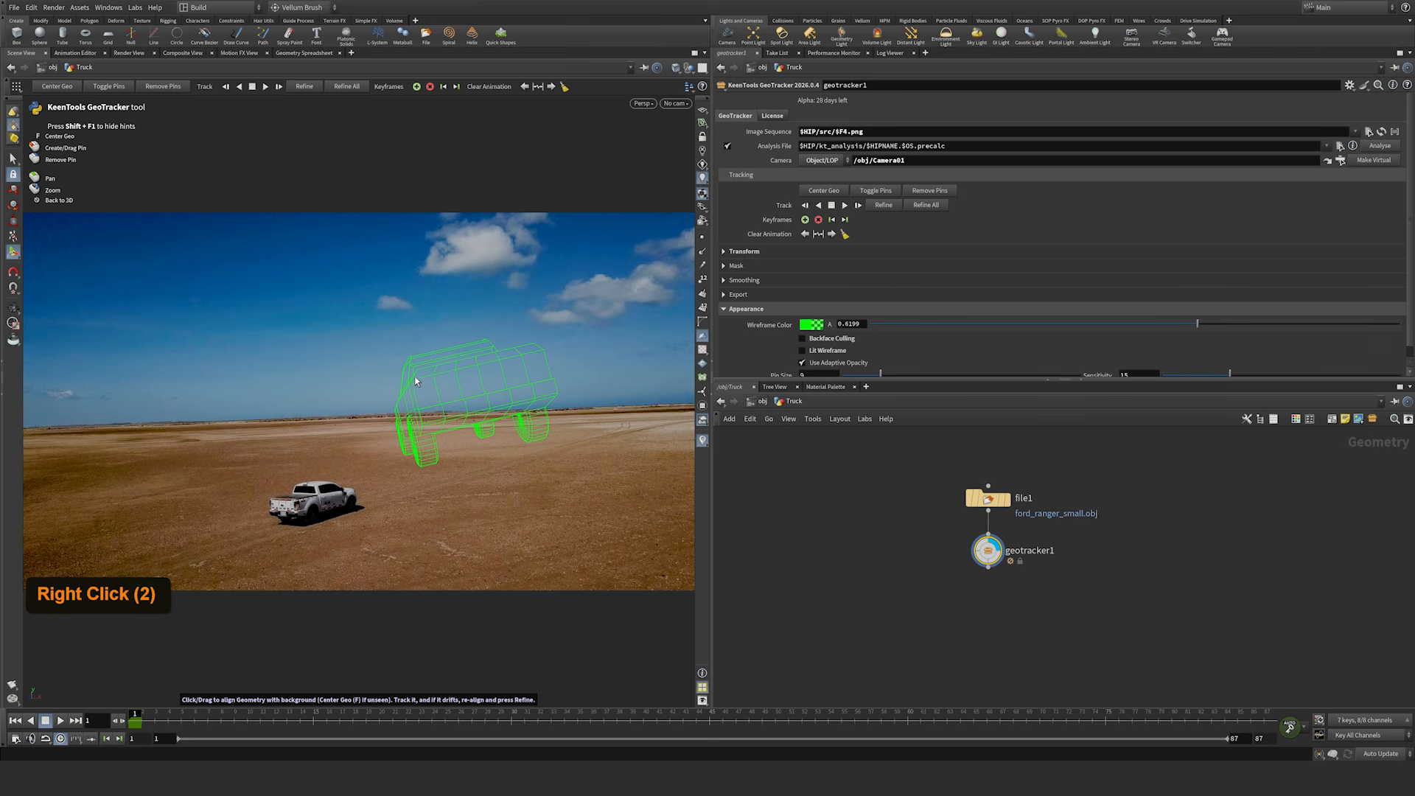
Step: Move the wireframe onto the filmed truck and pin its tailgate and front end to match the truck's size and angle
{"action": "left_click_drag", "start_coordinate": [415, 382], "coordinate": [272, 504]}
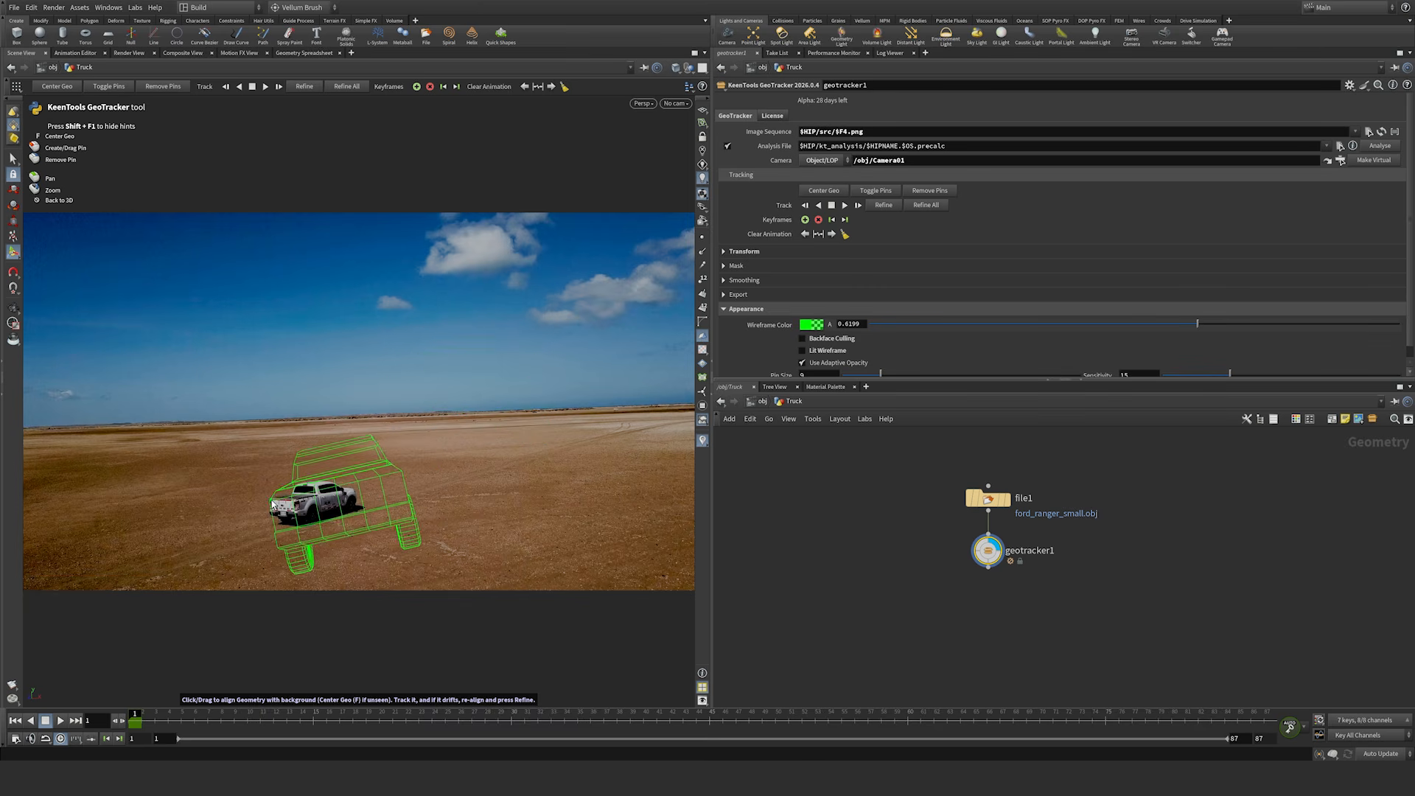
{"action": "mouse_move", "coordinate": [302, 471]}
{"action": "right_mouse_down"}
{"action": "mouse_move", "coordinate": [305, 453]}
{"action": "mouse_move", "coordinate": [309, 490]}
{"action": "right_mouse_up"}
{"action": "middle_click_drag", "start_coordinate": [310, 490], "coordinate": [457, 279]}
{"action": "right_click_drag", "start_coordinate": [439, 379], "coordinate": [499, 354]}
{"action": "mouse_move", "coordinate": [499, 354]}
{"action": "middle_mouse_down"}
{"action": "mouse_move", "coordinate": [653, 269]}
{"action": "mouse_move", "coordinate": [333, 361]}
{"action": "mouse_move", "coordinate": [475, 341]}
{"action": "middle_mouse_up"}
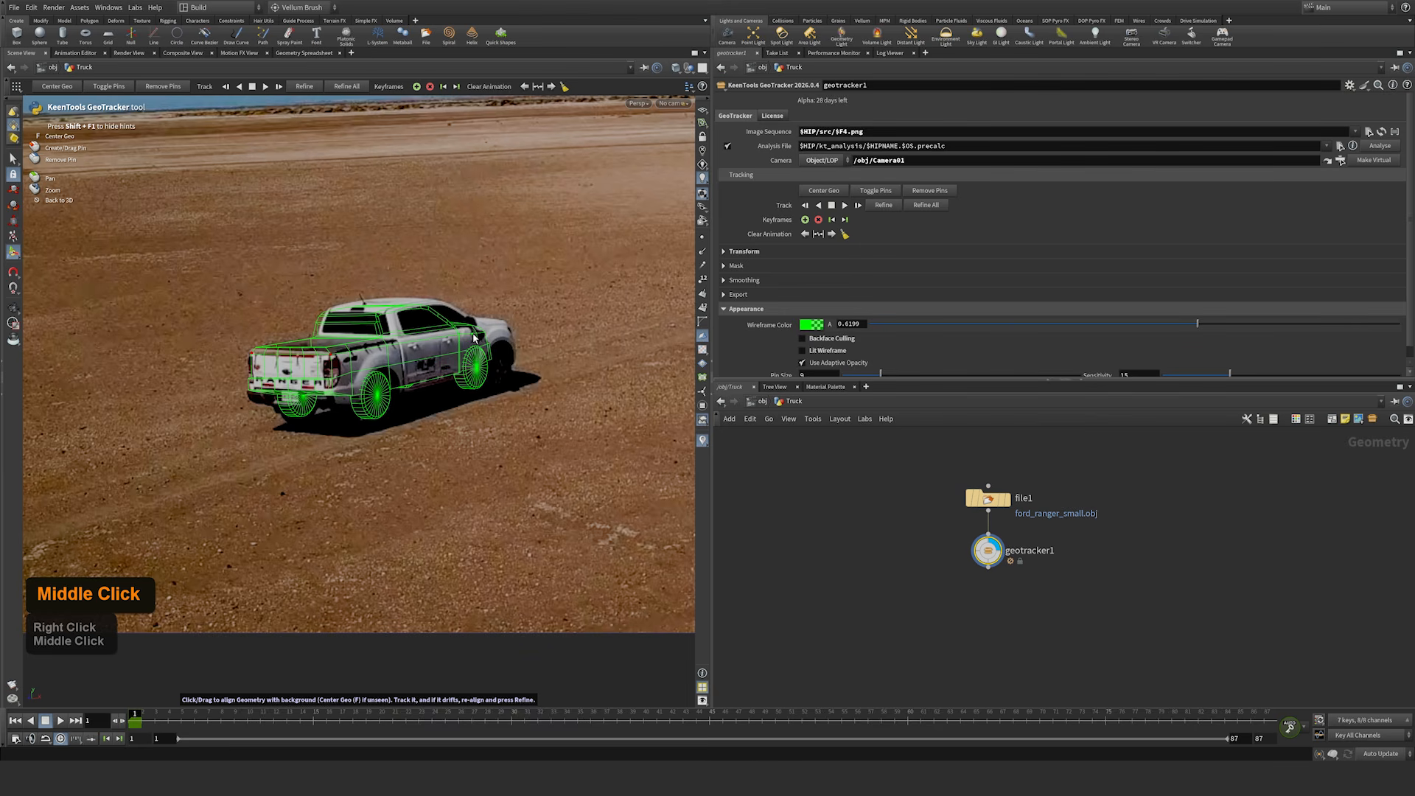
{"action": "right_click", "coordinate": [474, 338]}
{"action": "left_click_drag", "start_coordinate": [484, 338], "coordinate": [508, 330]}
{"action": "left_click_drag", "start_coordinate": [333, 358], "coordinate": [331, 360]}
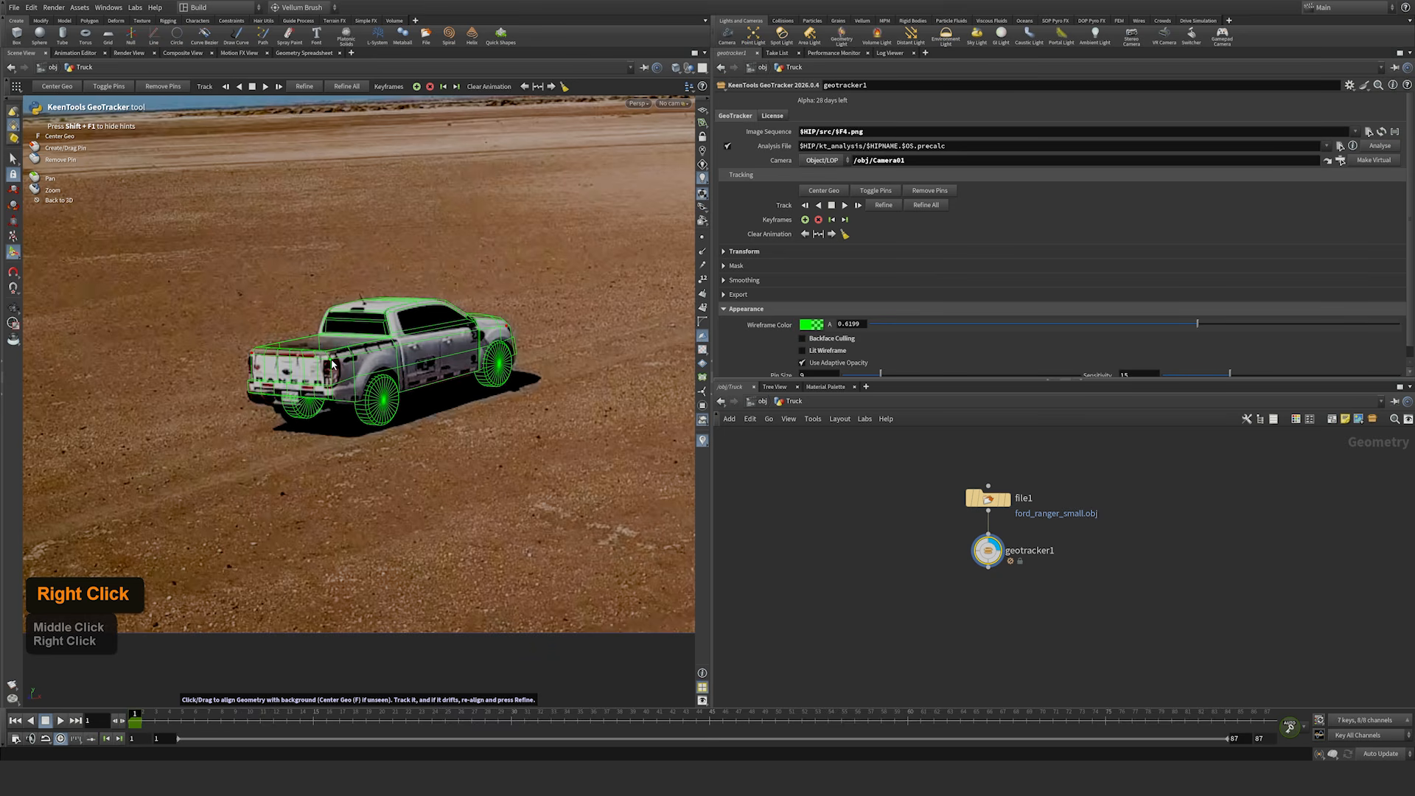
Step: Fine-tune the pins at the tailgate corner, rear wheel and front end to fit the wireframe to the truck at frame 1
{"action": "double_click", "coordinate": [250, 359]}
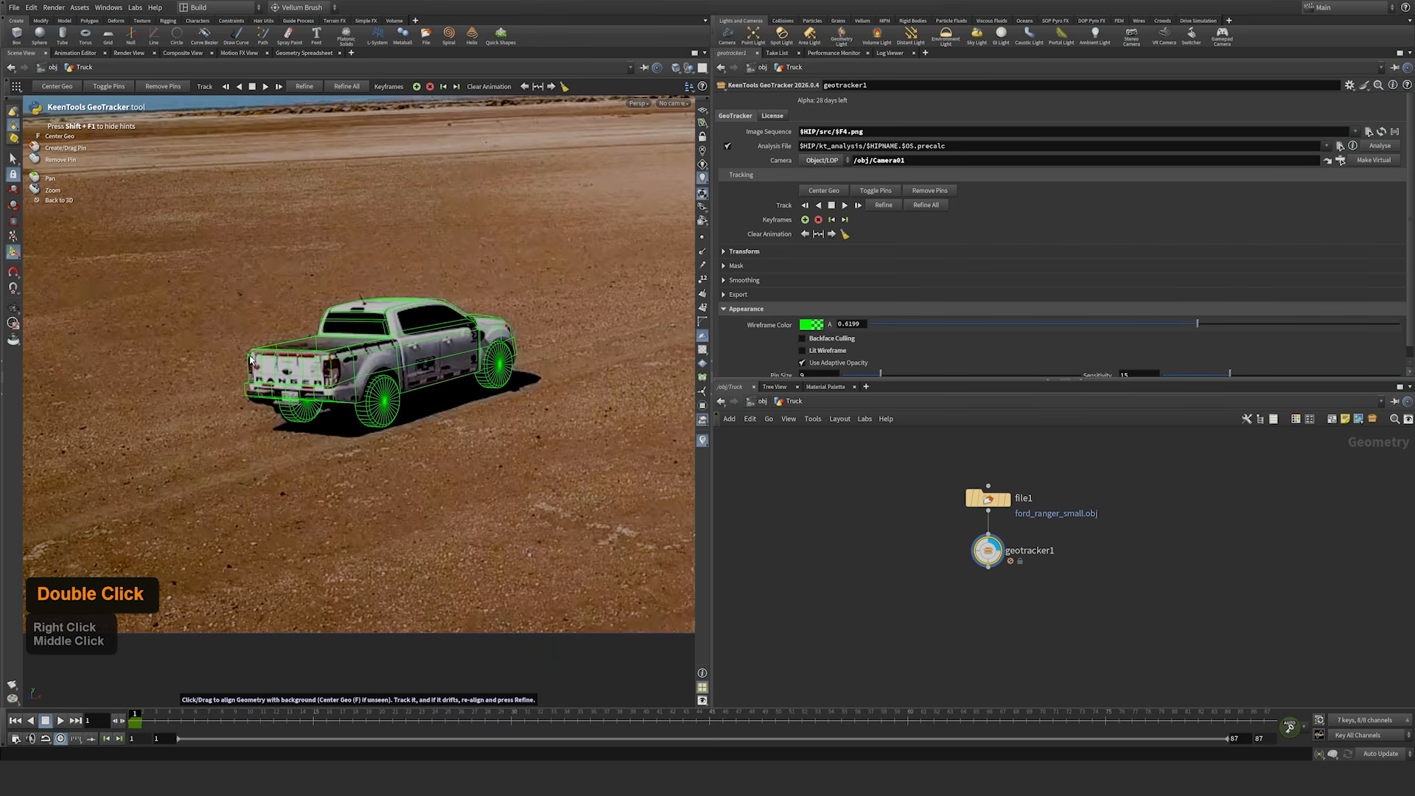
{"action": "left_click_drag", "start_coordinate": [250, 359], "coordinate": [252, 359]}
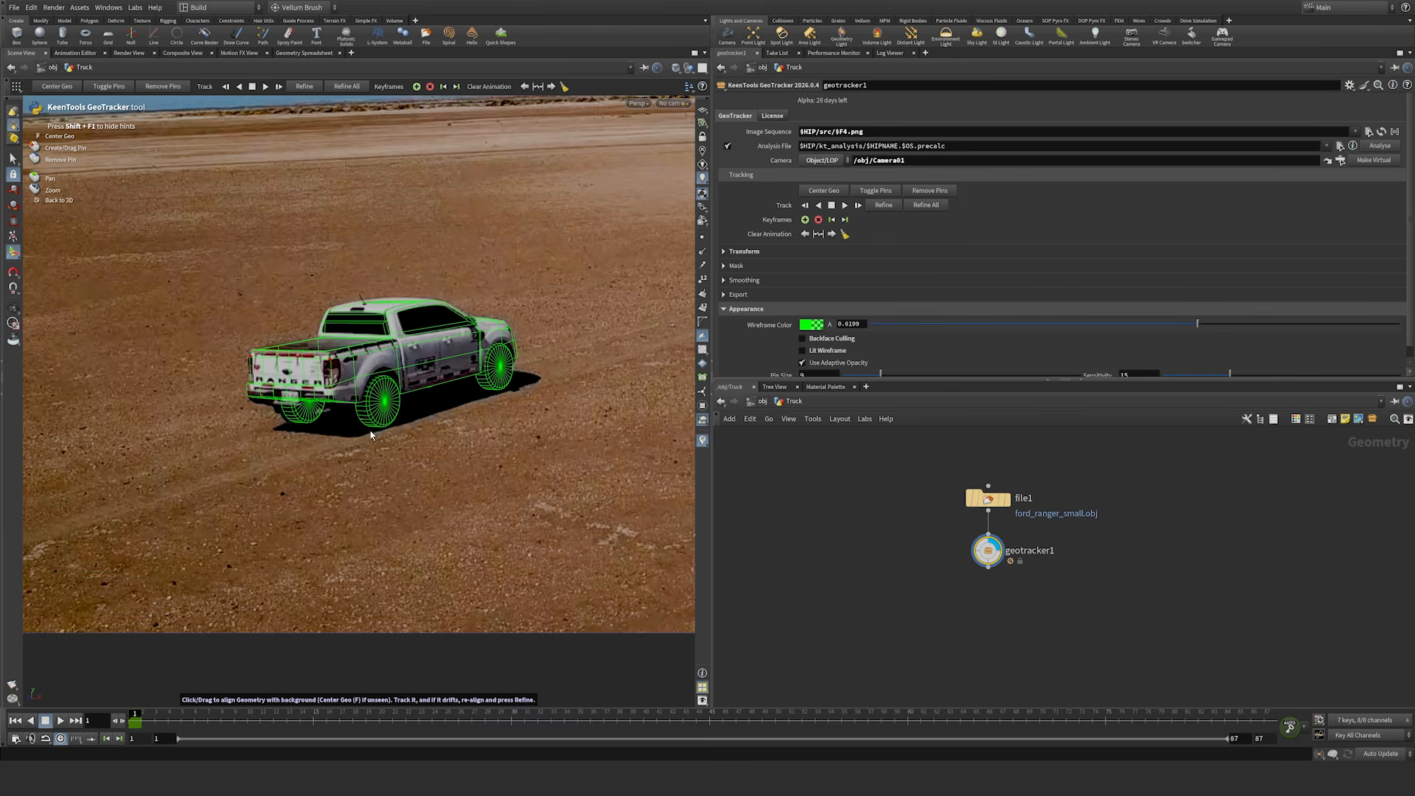
{"action": "left_click_drag", "start_coordinate": [383, 427], "coordinate": [378, 431]}
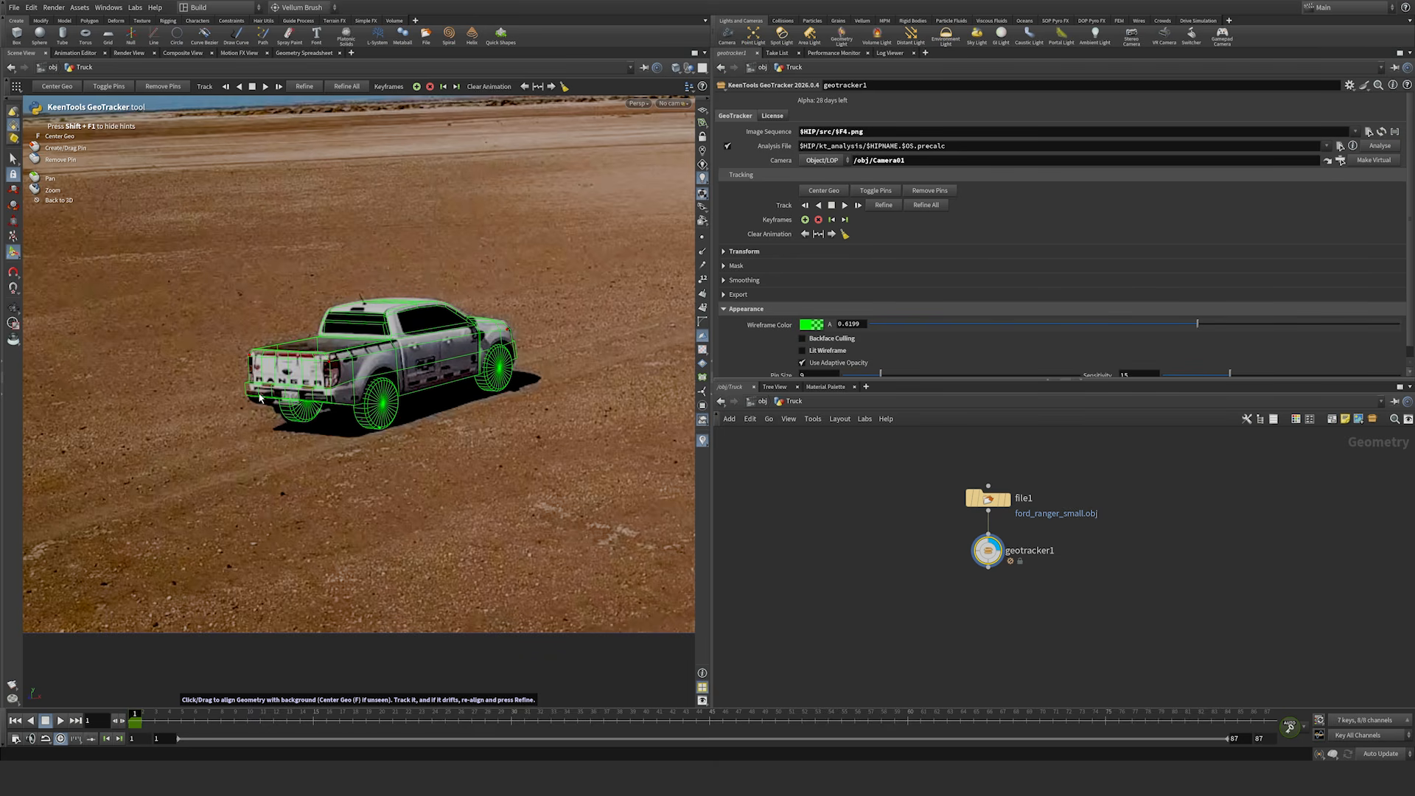
{"action": "left_click_drag", "start_coordinate": [249, 359], "coordinate": [252, 362]}
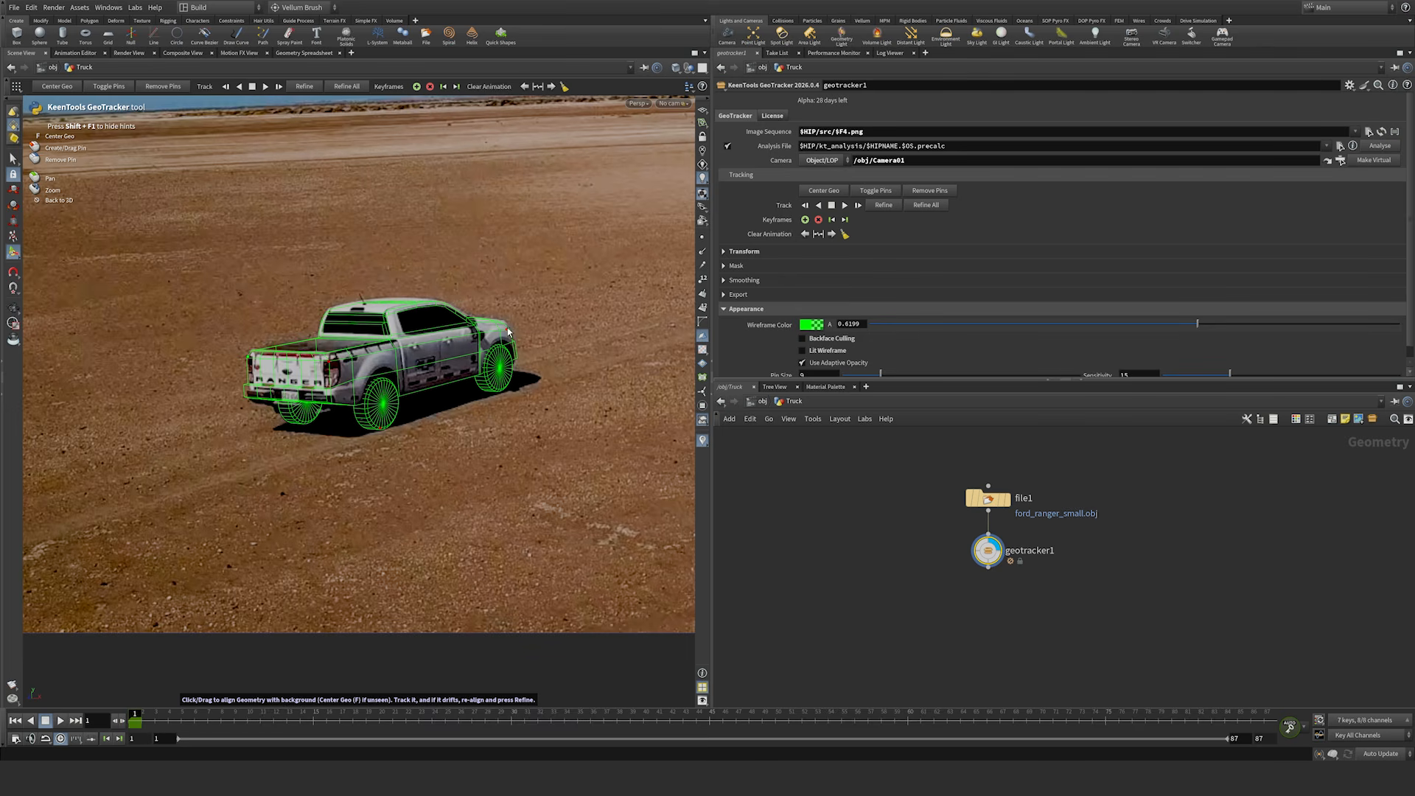
{"action": "left_click_drag", "start_coordinate": [508, 334], "coordinate": [510, 333]}
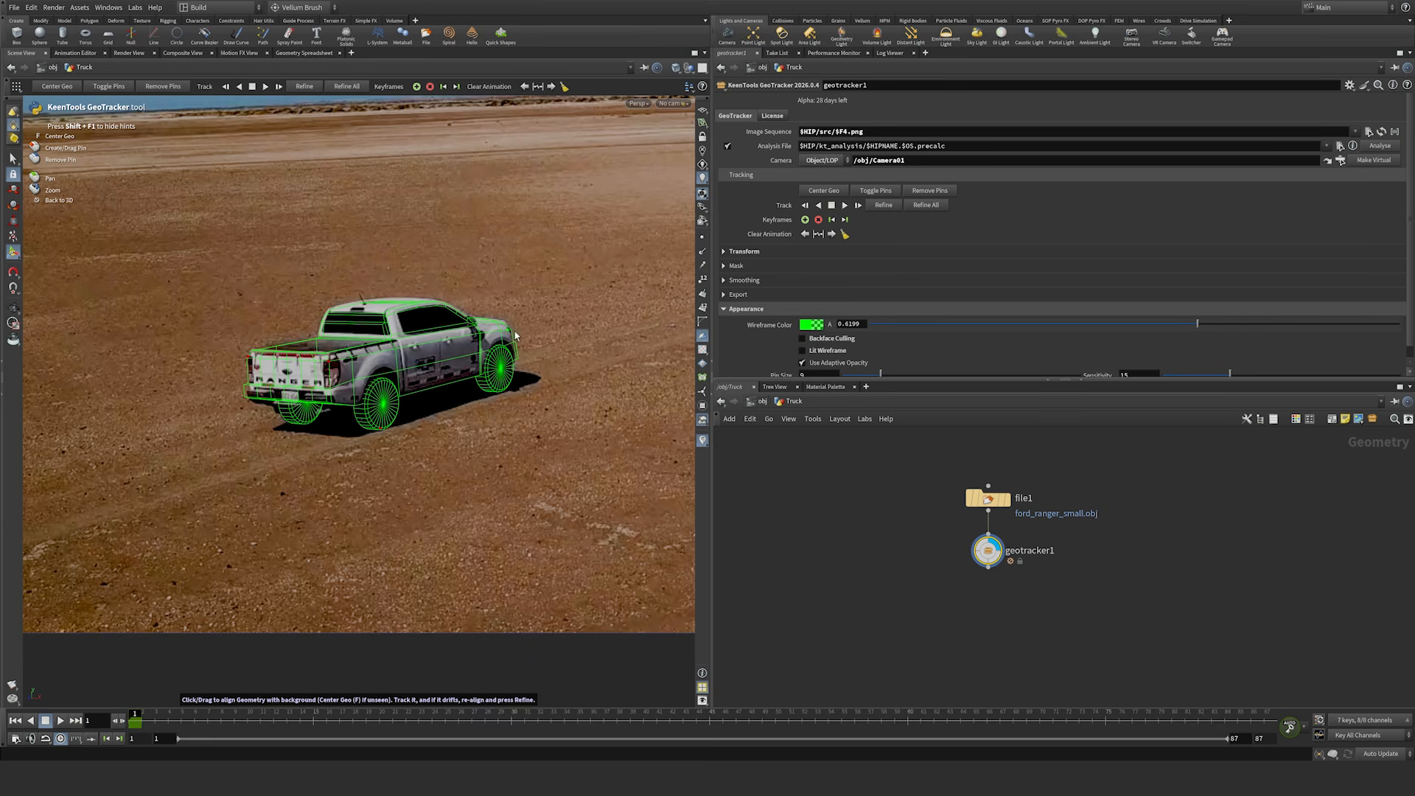
{"action": "left_click_drag", "start_coordinate": [509, 335], "coordinate": [510, 334]}
{"action": "left_click_drag", "start_coordinate": [249, 359], "coordinate": [251, 358]}
Step: Save the scene and track the truck forward from frame 1 to frame 87
{"action": "middle_click_drag", "start_coordinate": [461, 376], "coordinate": [371, 383]}
{"action": "key", "text": "ctrl+s"}
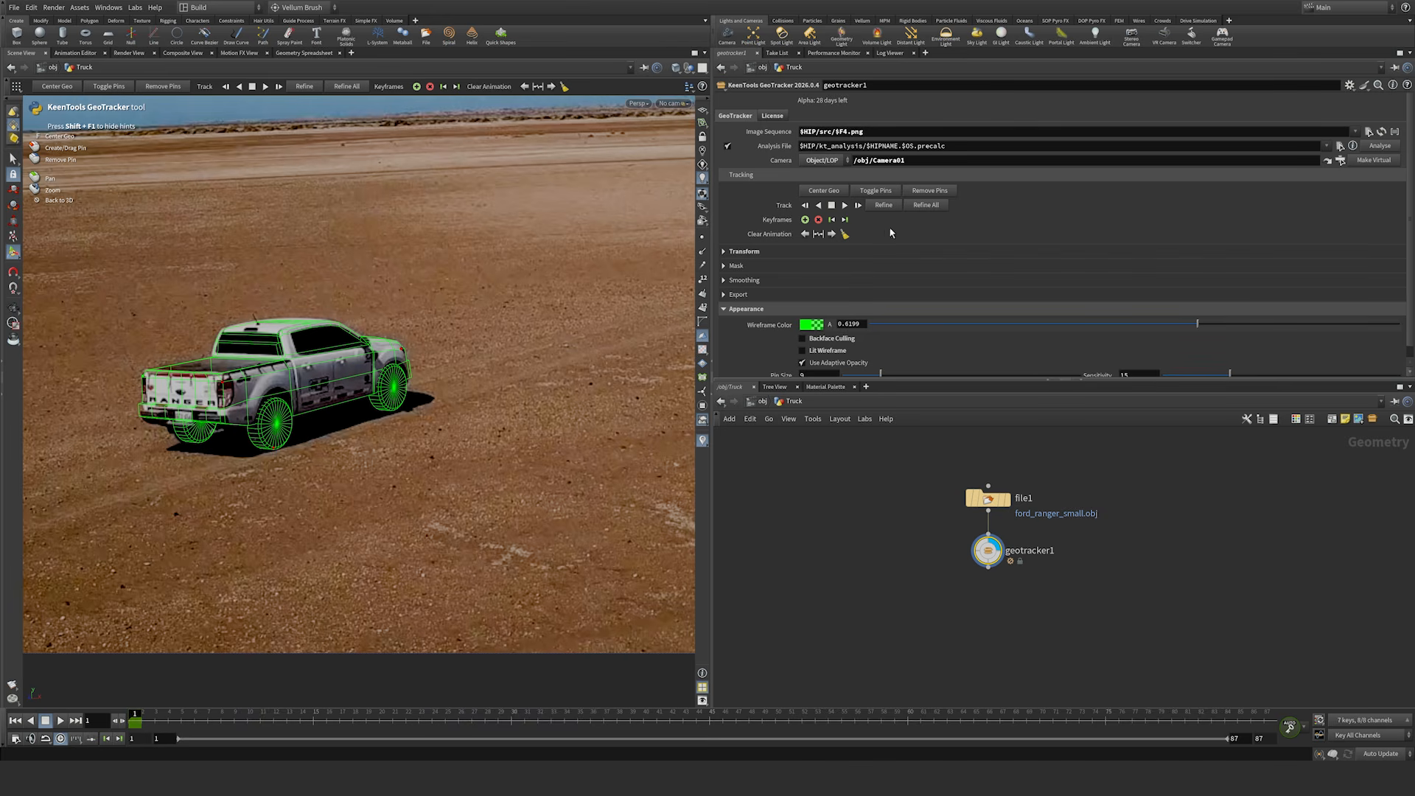
{"action": "left_click", "coordinate": [846, 206]}
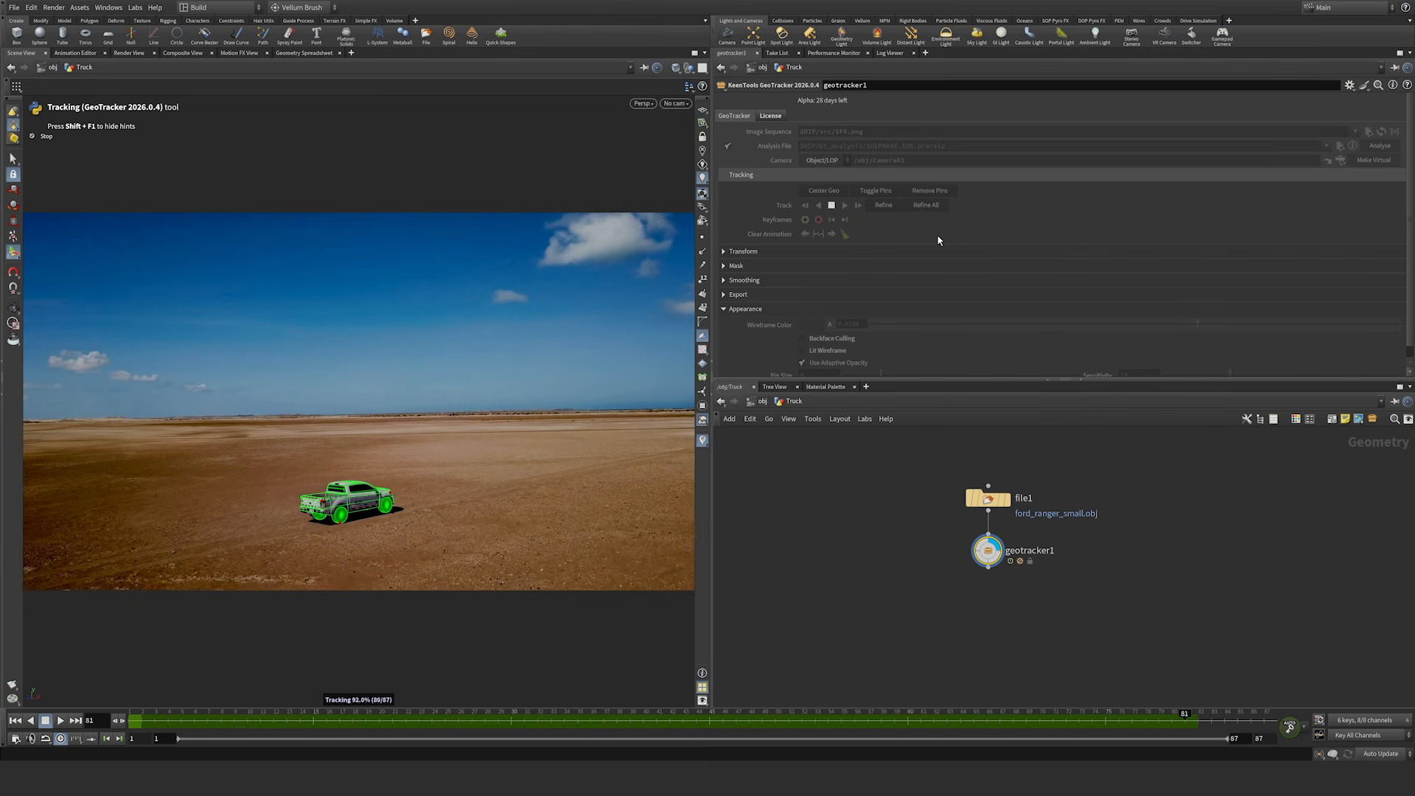
Step: Toggle the pins at frame 87, realign the tailgate and front-end pins to the truck, and refine the track
{"action": "right_click_drag", "start_coordinate": [368, 535], "coordinate": [436, 627]}
{"action": "middle_click_drag", "start_coordinate": [436, 627], "coordinate": [388, 333]}
{"action": "right_click_drag", "start_coordinate": [380, 408], "coordinate": [411, 388]}
{"action": "middle_click_drag", "start_coordinate": [400, 408], "coordinate": [433, 406]}
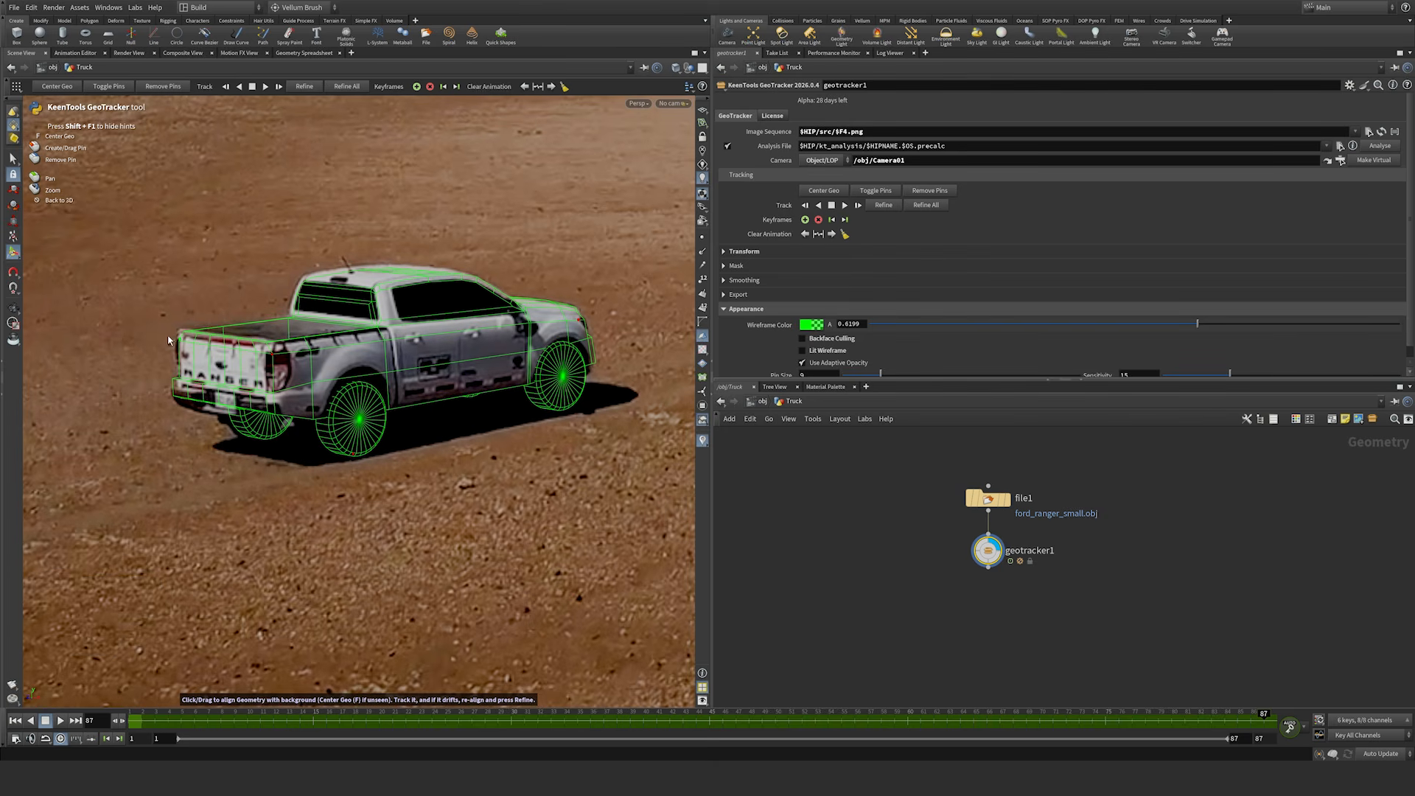
{"action": "left_click", "coordinate": [108, 87]}
{"action": "mouse_move", "coordinate": [273, 358]}
{"action": "left_mouse_down"}
{"action": "mouse_move", "coordinate": [287, 376]}
{"action": "mouse_move", "coordinate": [273, 360]}
{"action": "left_mouse_up"}
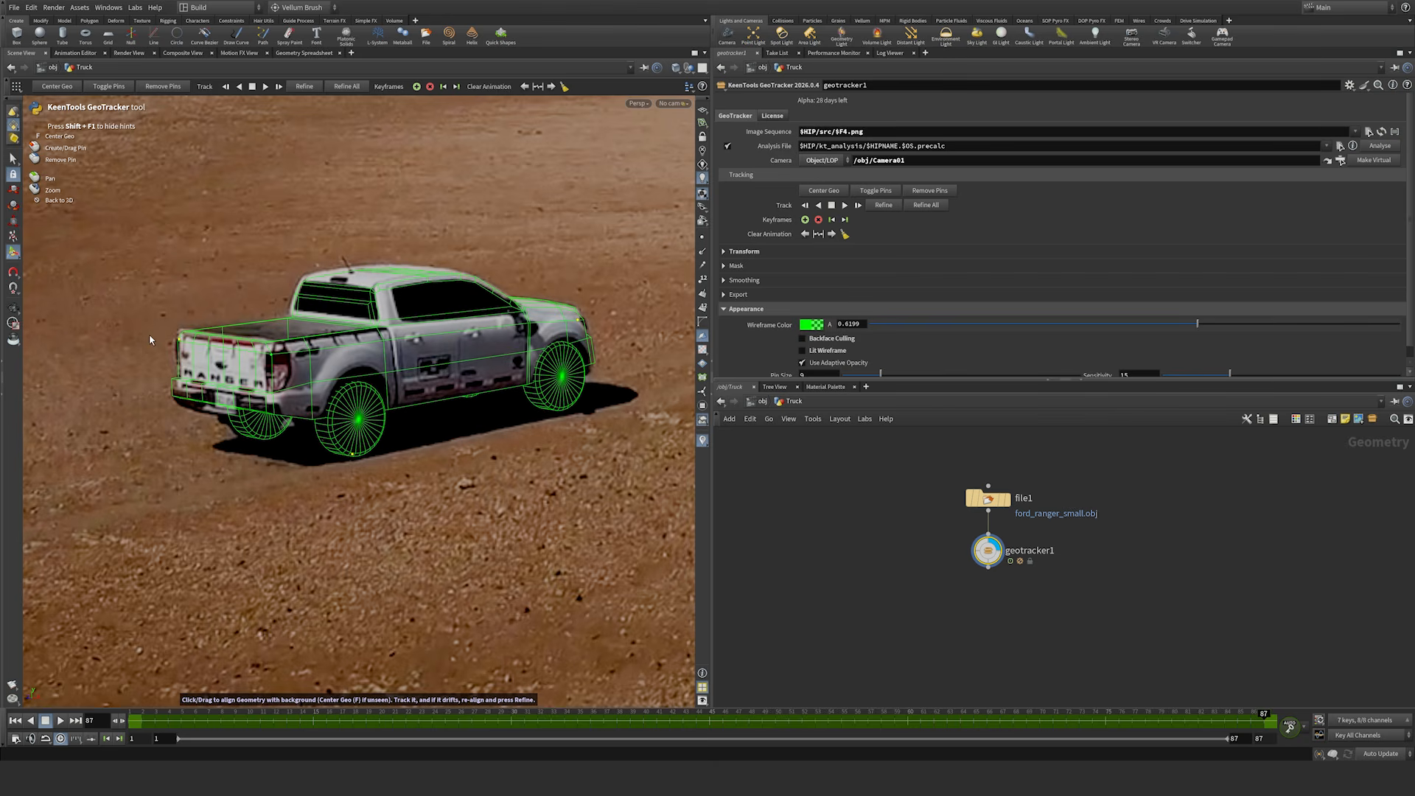
{"action": "left_click_drag", "start_coordinate": [178, 339], "coordinate": [177, 340]}
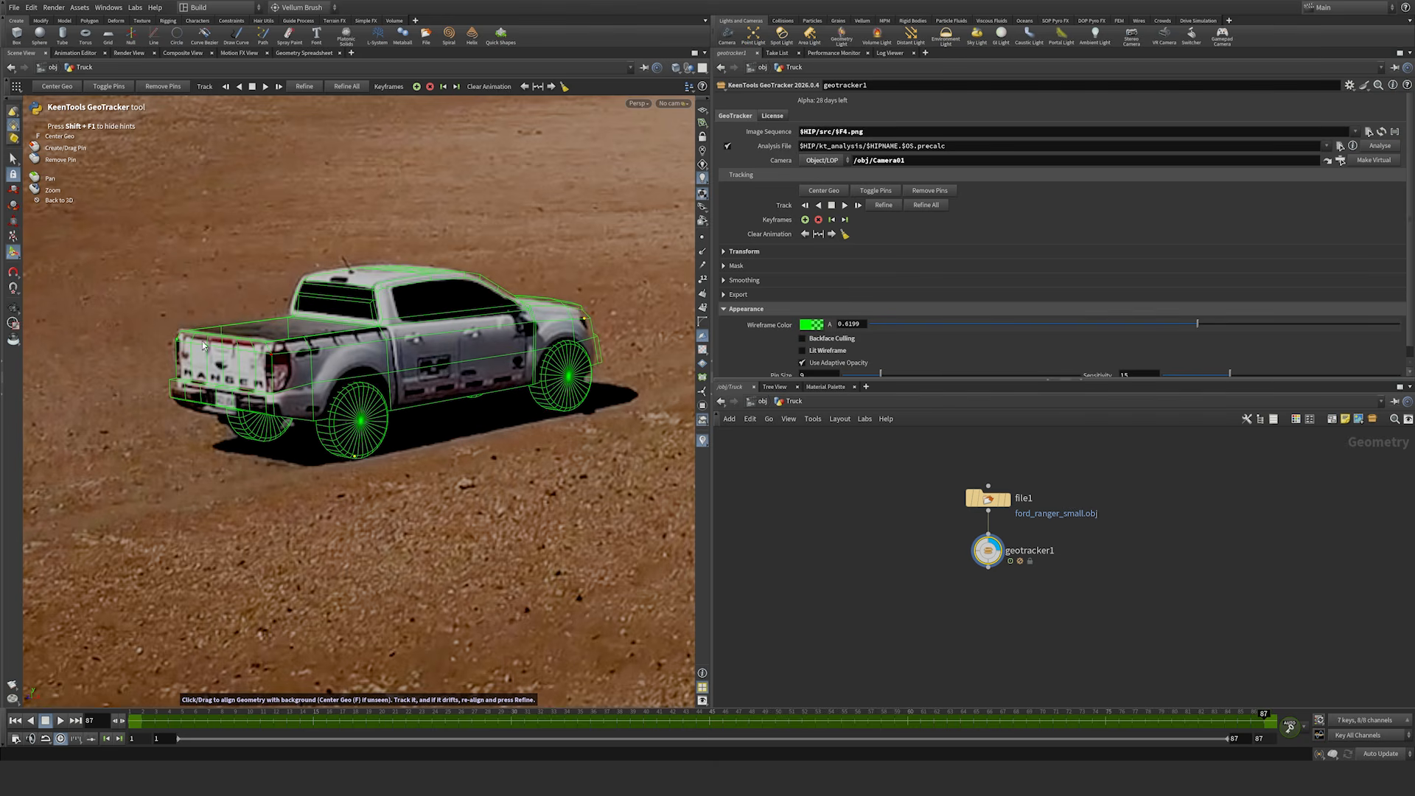
{"action": "left_click_drag", "start_coordinate": [584, 322], "coordinate": [581, 324]}
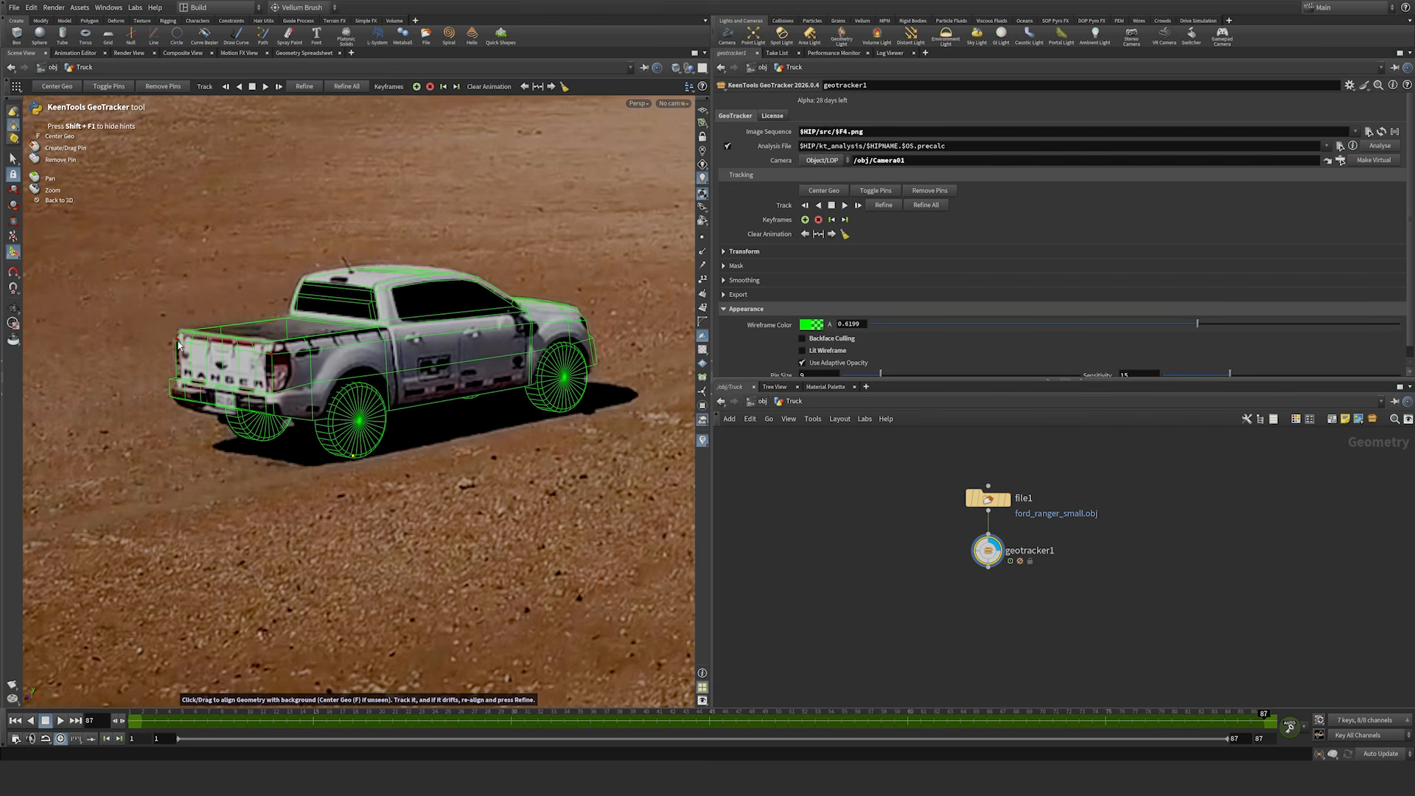
{"action": "left_click_drag", "start_coordinate": [176, 340], "coordinate": [179, 340]}
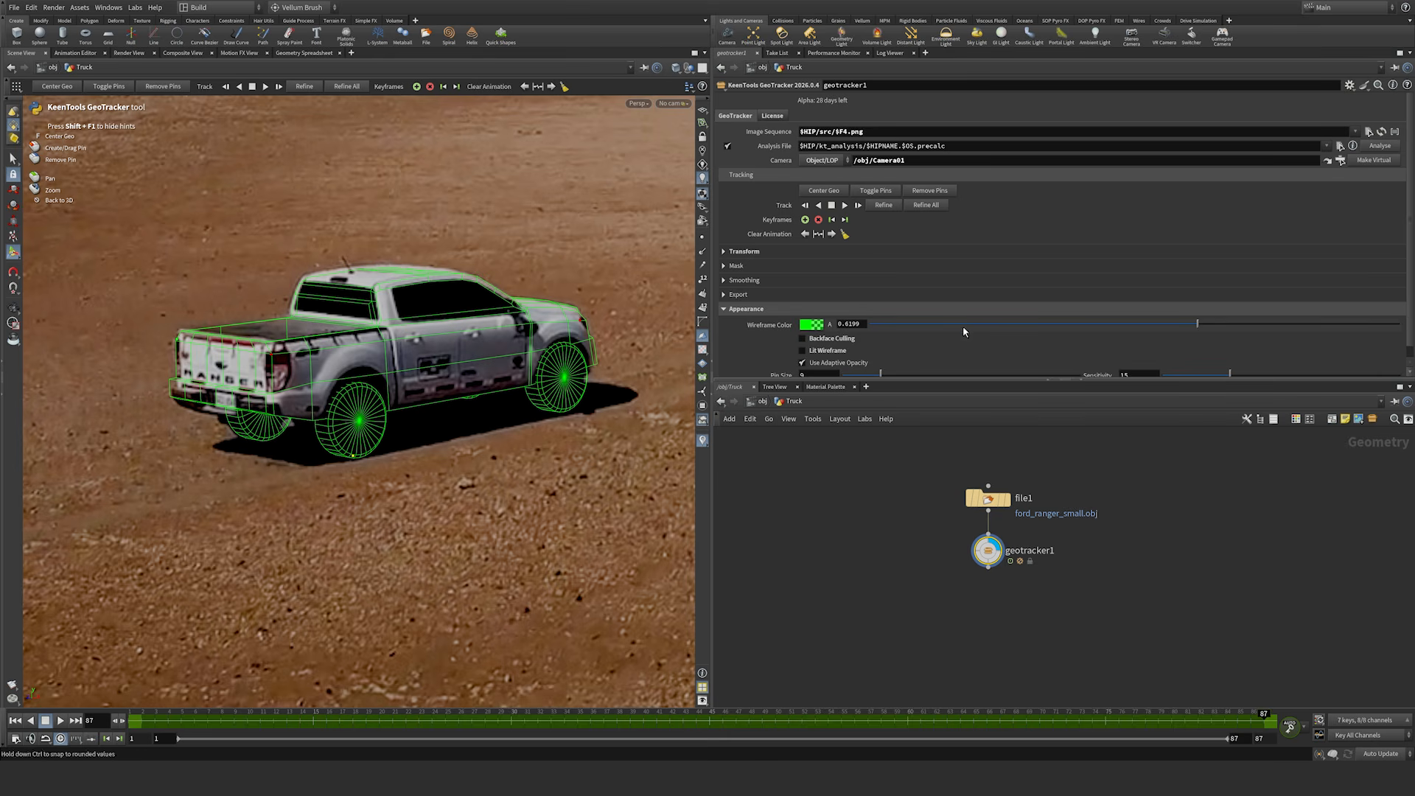
{"action": "left_click", "coordinate": [885, 206]}
Step: Step back frame by frame from frame 87 to frame 79 to check the wireframe's fit on the truck
{"action": "key", "text": "Left"}
{"action": "key", "text": "Left"}
{"action": "key", "text": "Left"}
{"action": "key", "text": "Left"}
{"action": "key", "text": "Left"}
{"action": "key", "text": "Left"}
{"action": "key", "text": "Left"}
{"action": "key", "text": "Left"}
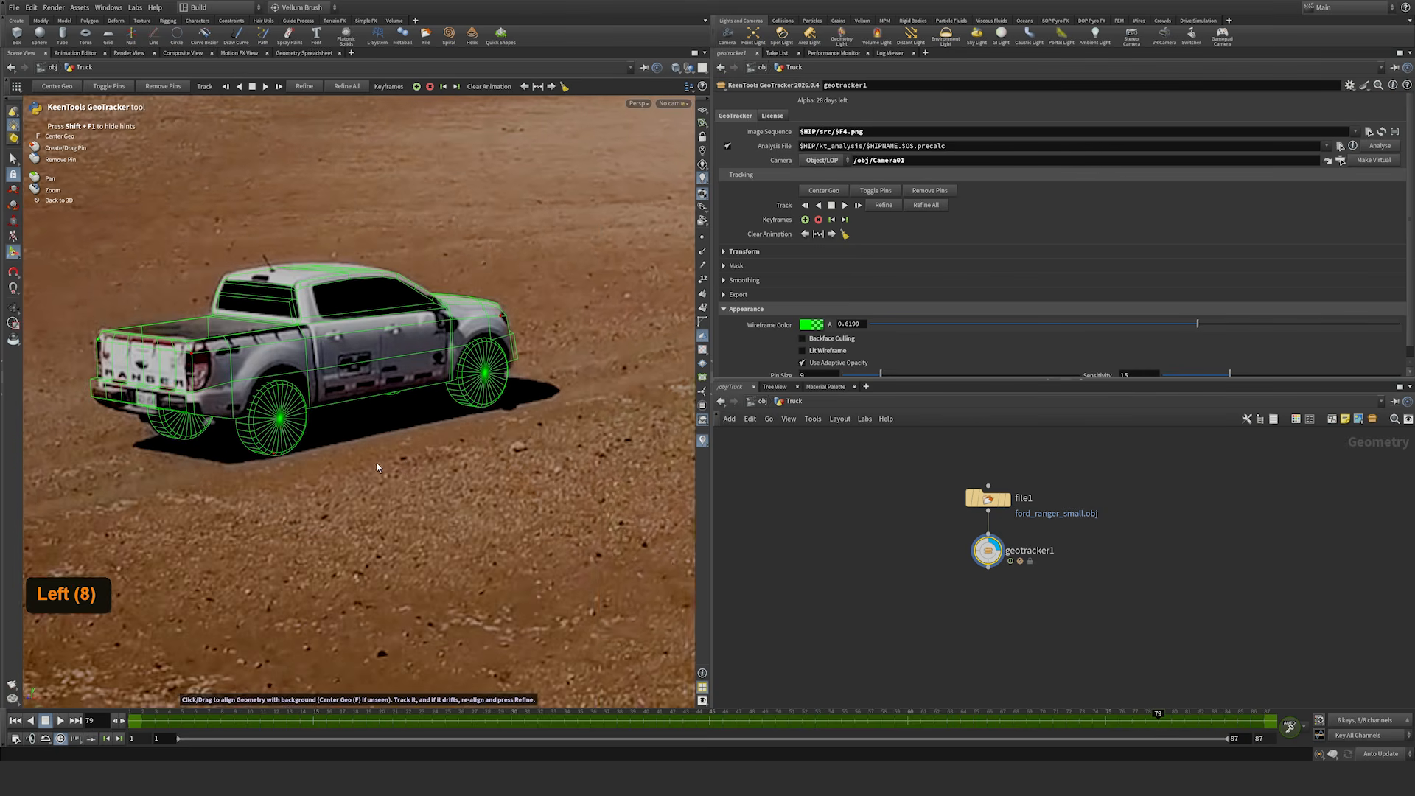
Step: Play the tracked shot from frame 1 to check the whole track, return to frame 1 and exit the GeoTracker tool
{"action": "middle_click_drag", "start_coordinate": [376, 467], "coordinate": [520, 464]}
{"action": "right_click_drag", "start_coordinate": [520, 464], "coordinate": [487, 440]}
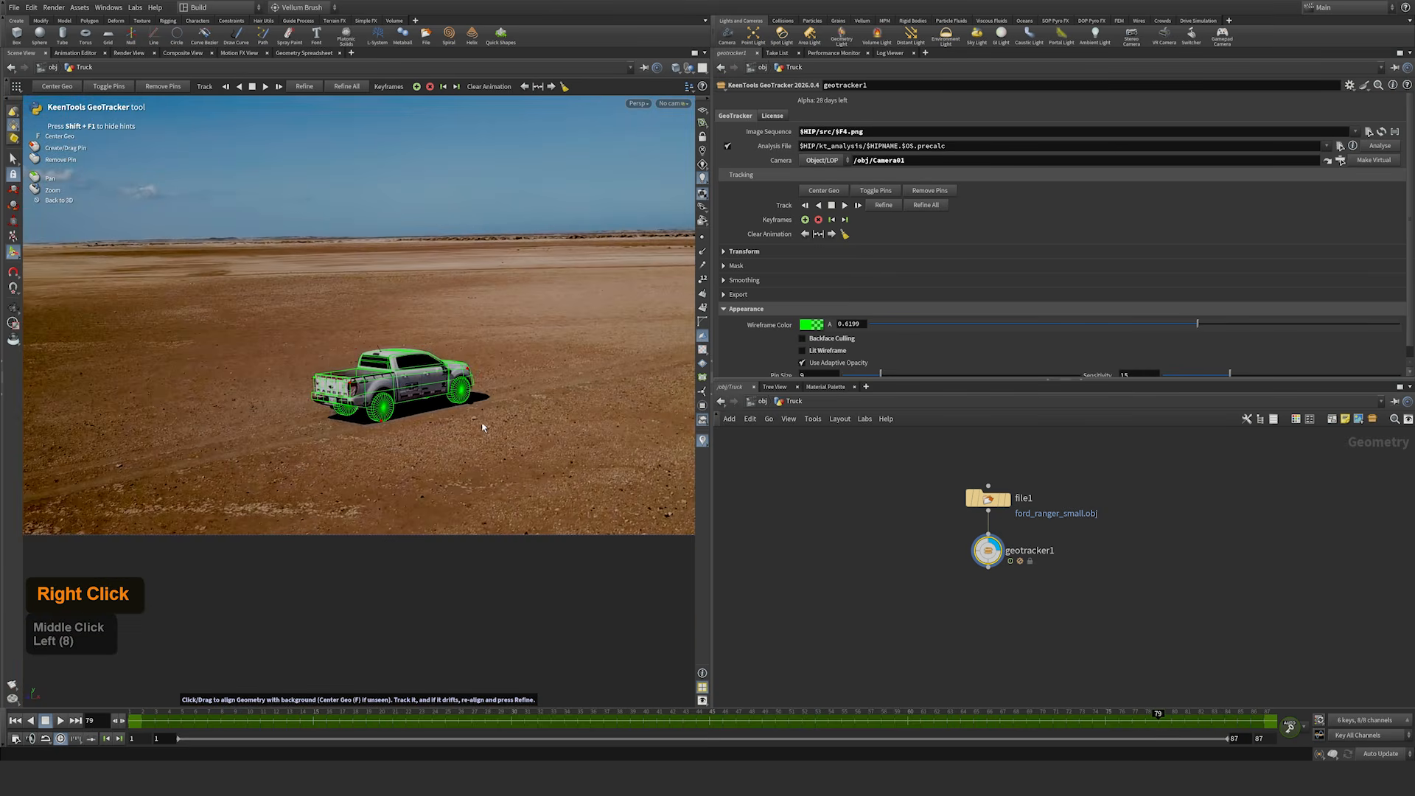
{"action": "middle_click_drag", "start_coordinate": [483, 426], "coordinate": [521, 430]}
{"action": "right_click_drag", "start_coordinate": [521, 429], "coordinate": [532, 417]}
{"action": "key", "text": "ctrl+Up"}
{"action": "key", "text": "Up"}
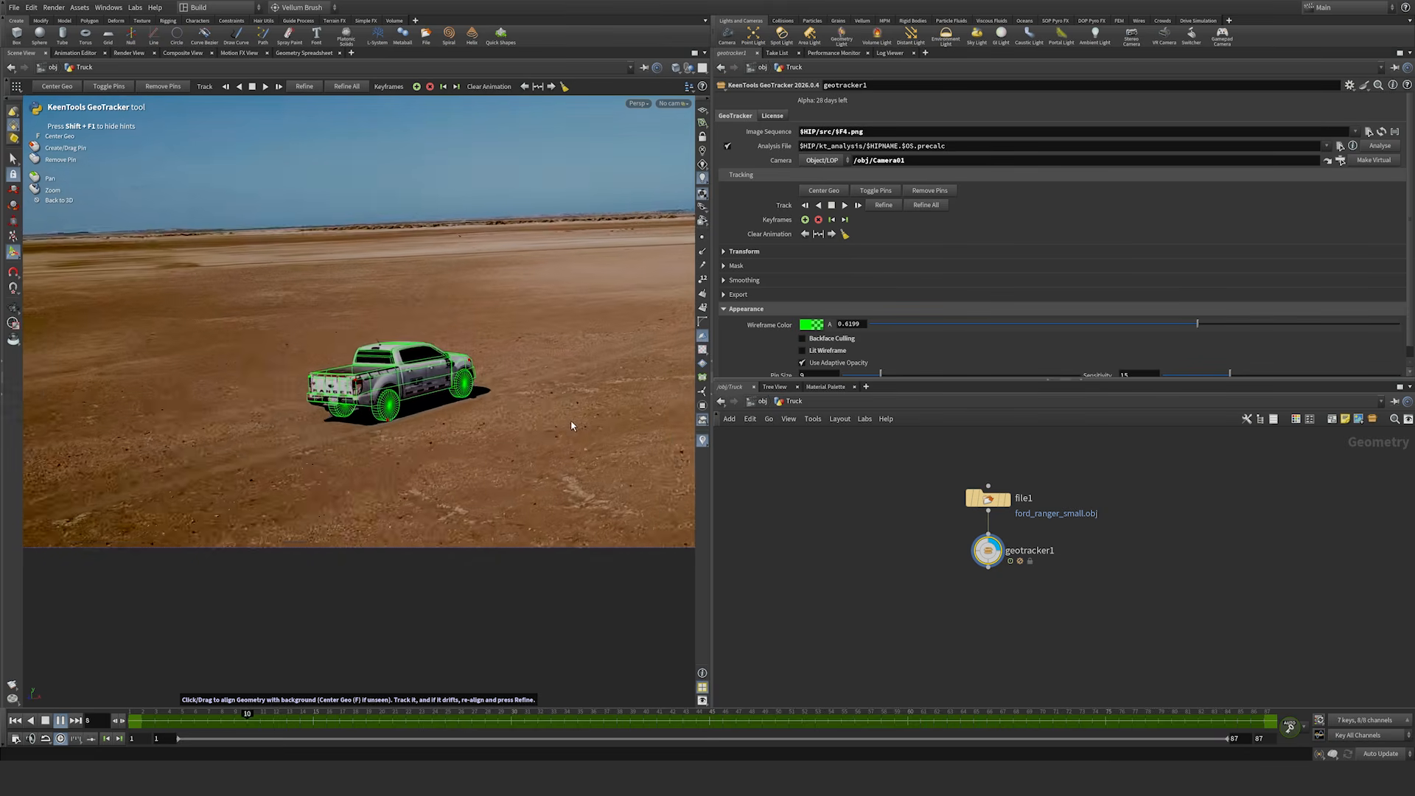
{"action": "key", "text": "Up"}
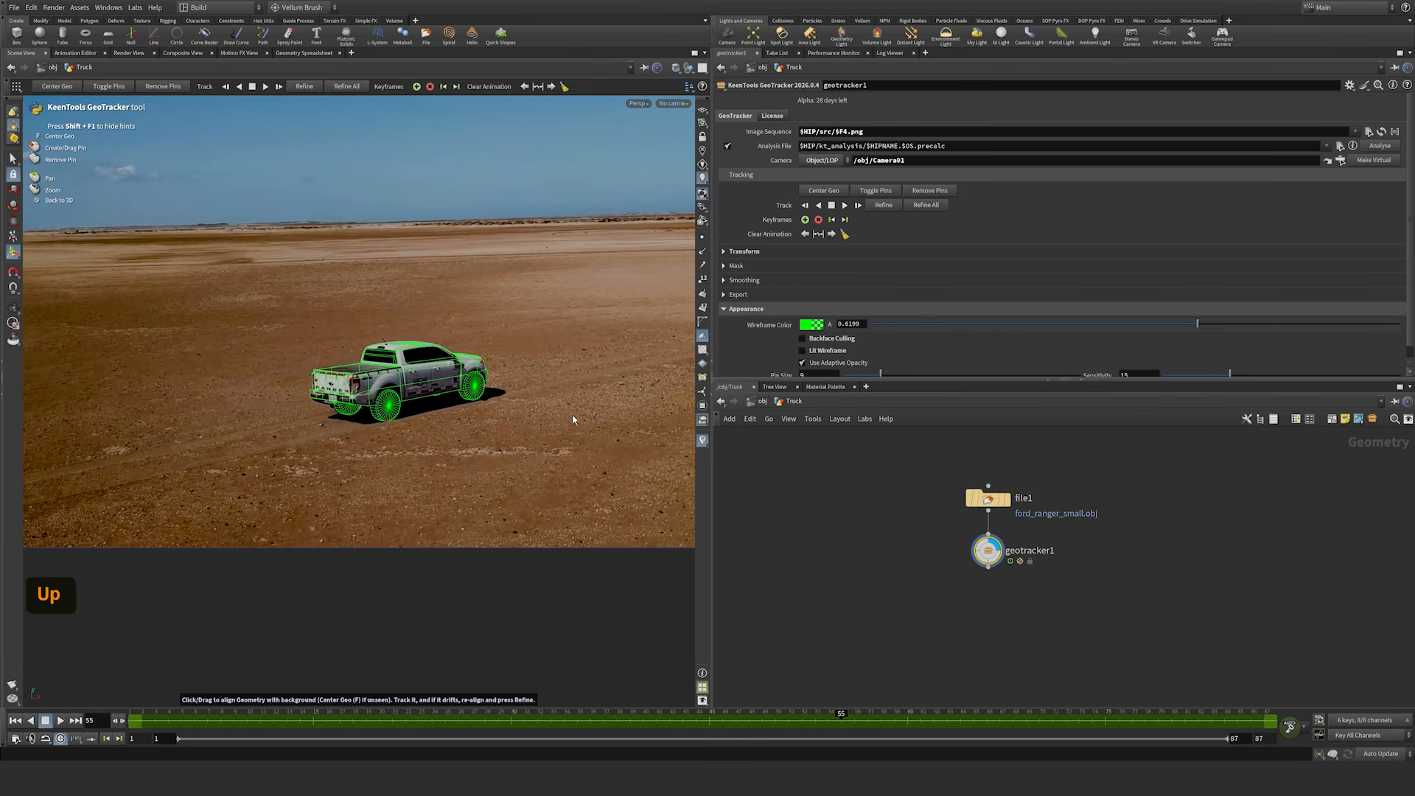
{"action": "key", "text": "ctrl+Up"}
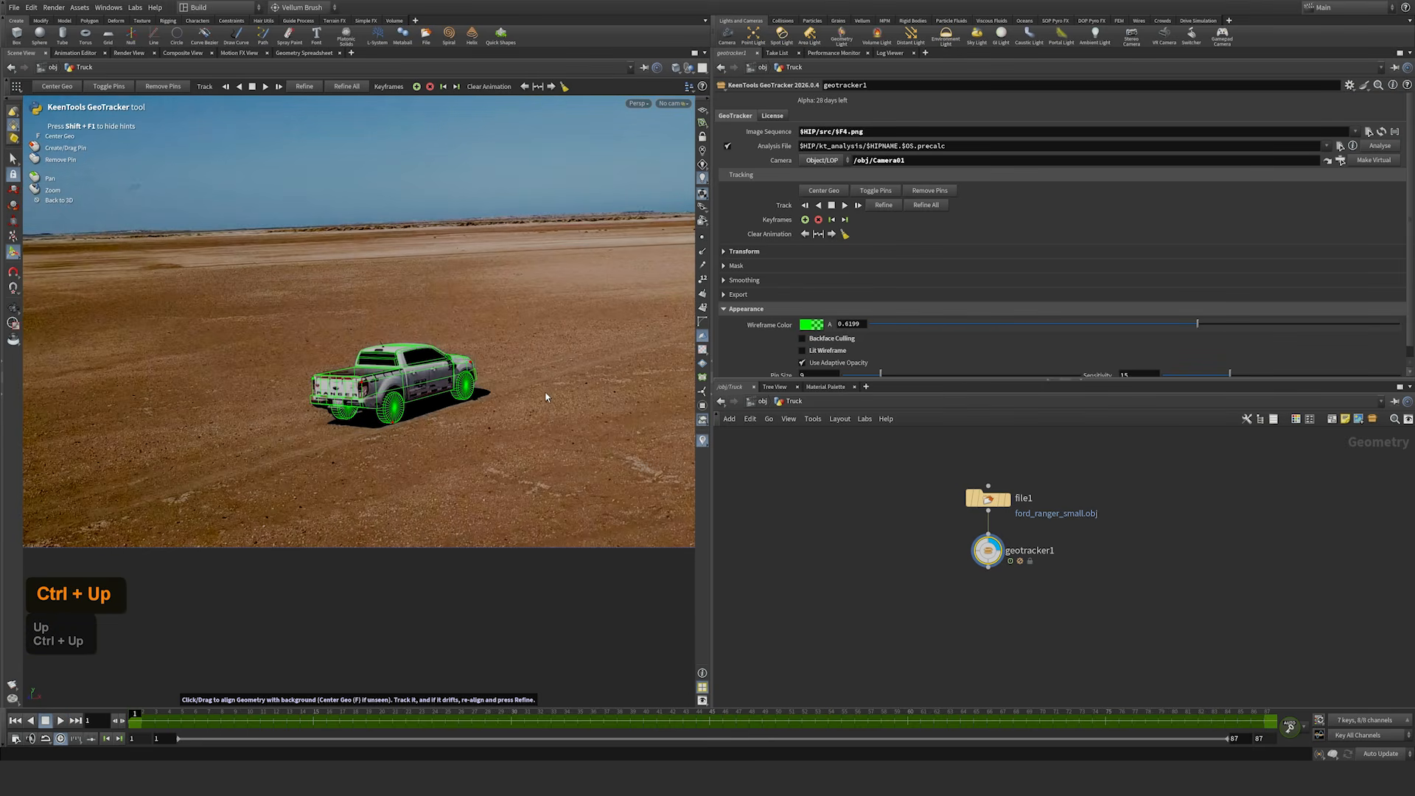
{"action": "key", "text": "Escape"}
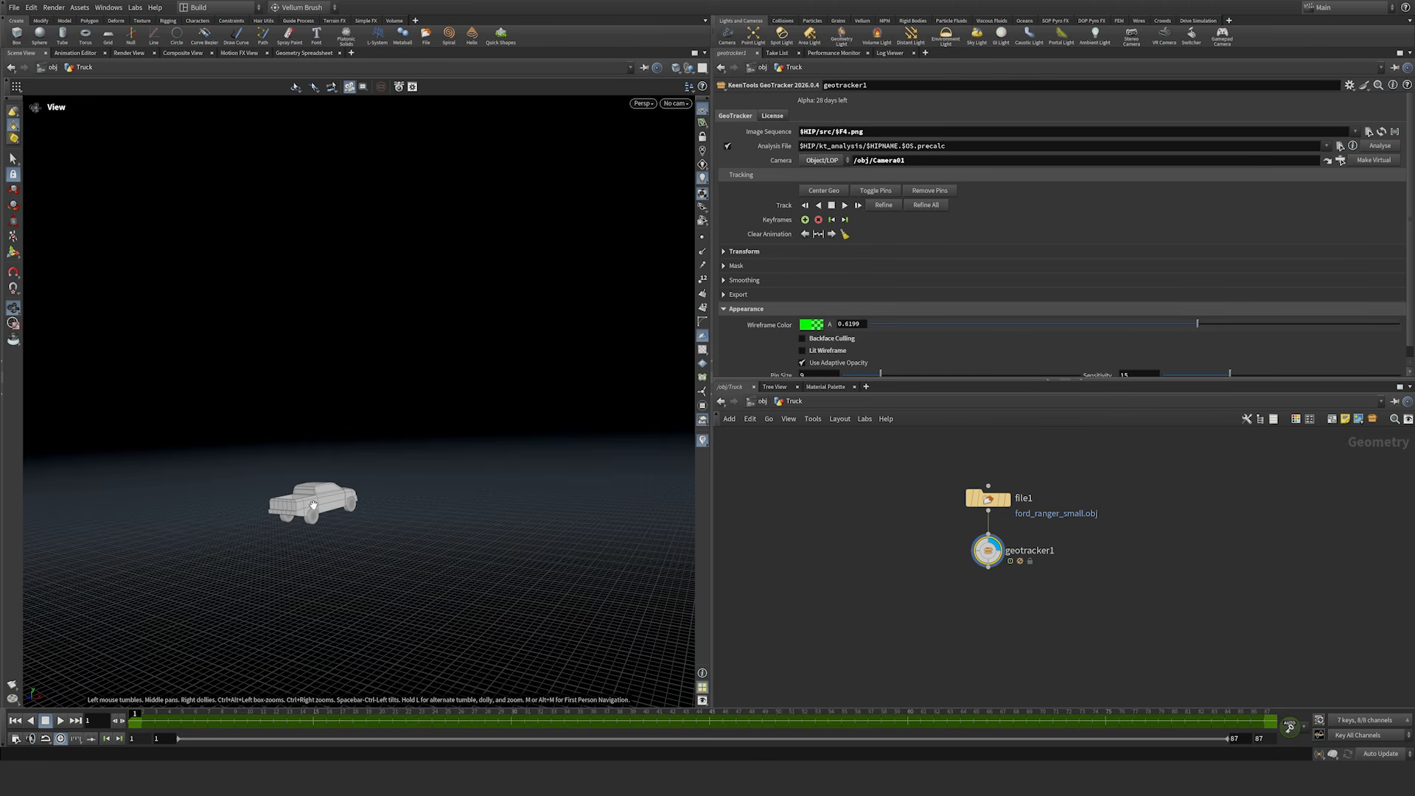
Step: Examine the tracked truck's position above the ground grid from several angles
{"action": "middle_click_drag", "start_coordinate": [313, 501], "coordinate": [420, 352]}
{"action": "left_click_drag", "start_coordinate": [417, 358], "coordinate": [358, 362]}
{"action": "middle_click_drag", "start_coordinate": [358, 362], "coordinate": [495, 322]}
{"action": "left_click_drag", "start_coordinate": [501, 325], "coordinate": [312, 321]}
{"action": "middle_click_drag", "start_coordinate": [311, 321], "coordinate": [276, 327]}
{"action": "middle_click_drag", "start_coordinate": [537, 320], "coordinate": [639, 306]}
{"action": "right_click_drag", "start_coordinate": [639, 306], "coordinate": [461, 338]}
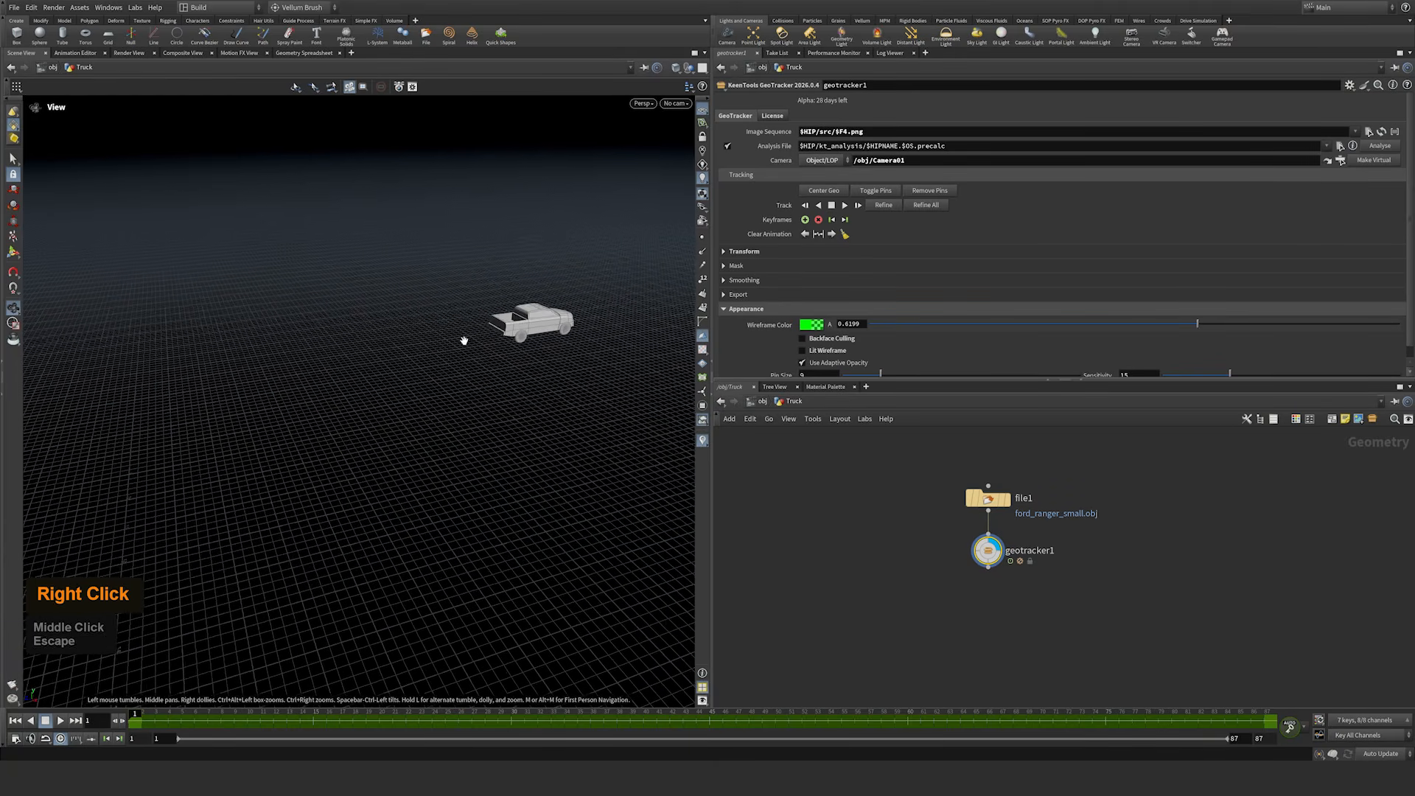
{"action": "middle_click_drag", "start_coordinate": [613, 321], "coordinate": [457, 365]}
{"action": "left_click_drag", "start_coordinate": [459, 367], "coordinate": [513, 363]}
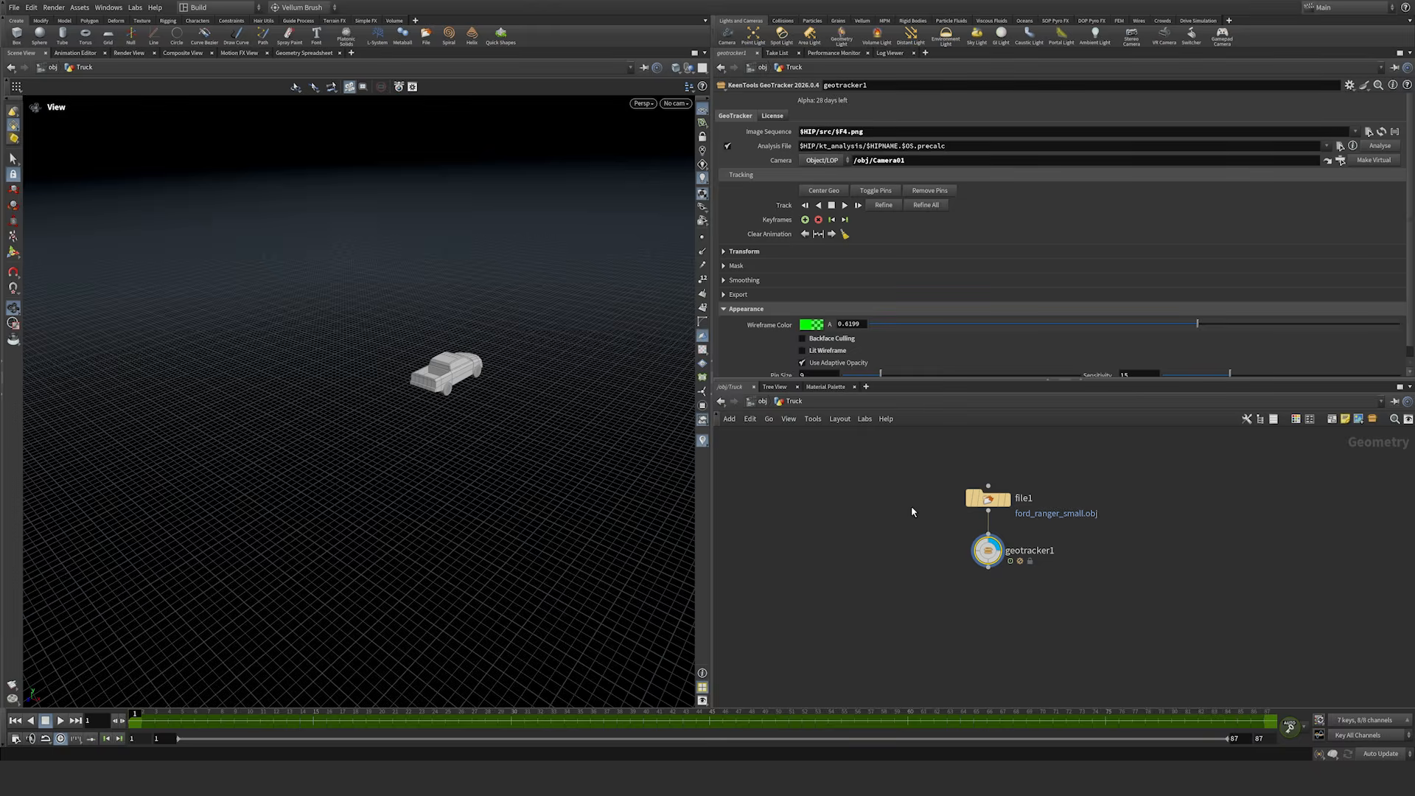
Step: Ghost the other objects in the viewport while inside the Truck network and inspect the truck's placement relative to the camera
{"action": "key", "text": "u"}
{"action": "mouse_move", "coordinate": [1041, 500]}
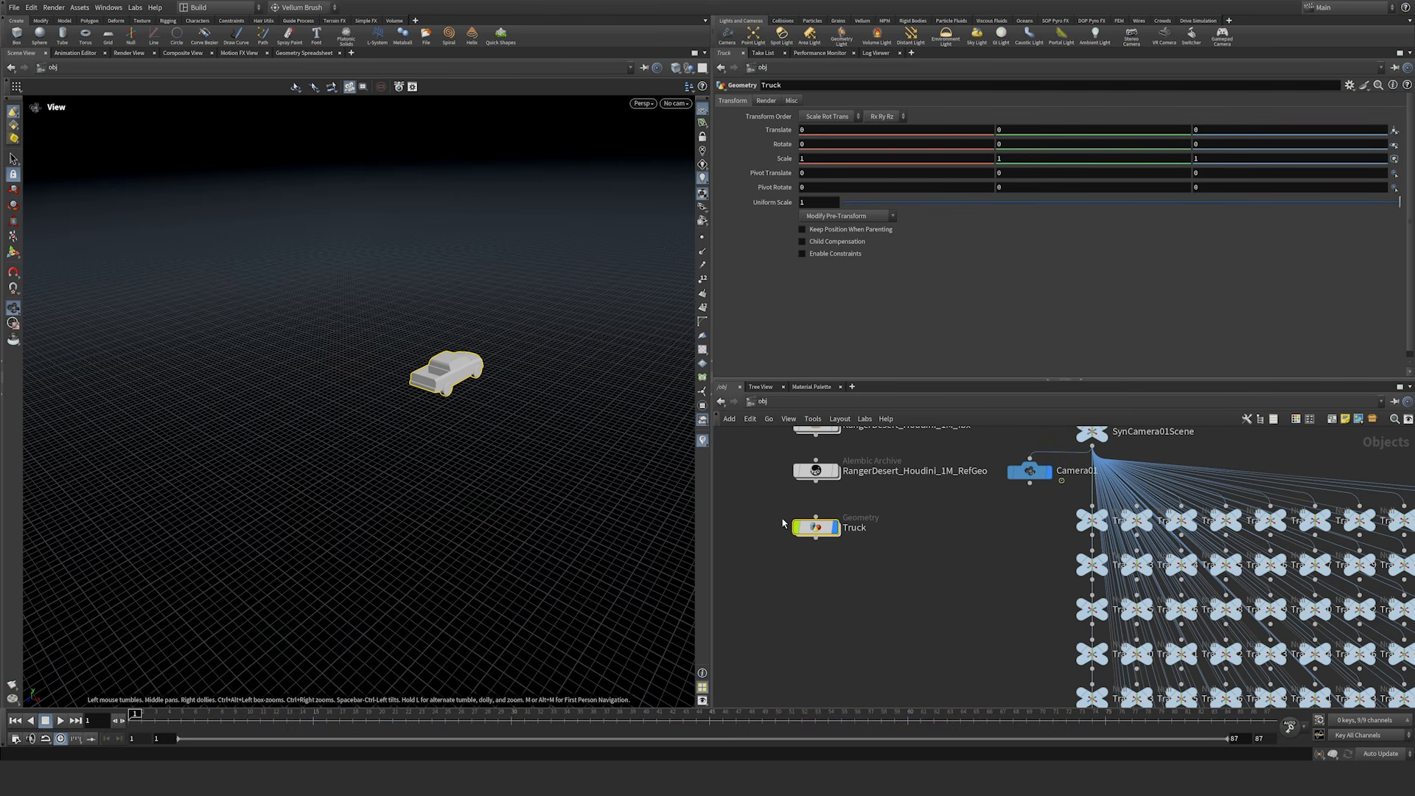
{"action": "key", "text": "i"}
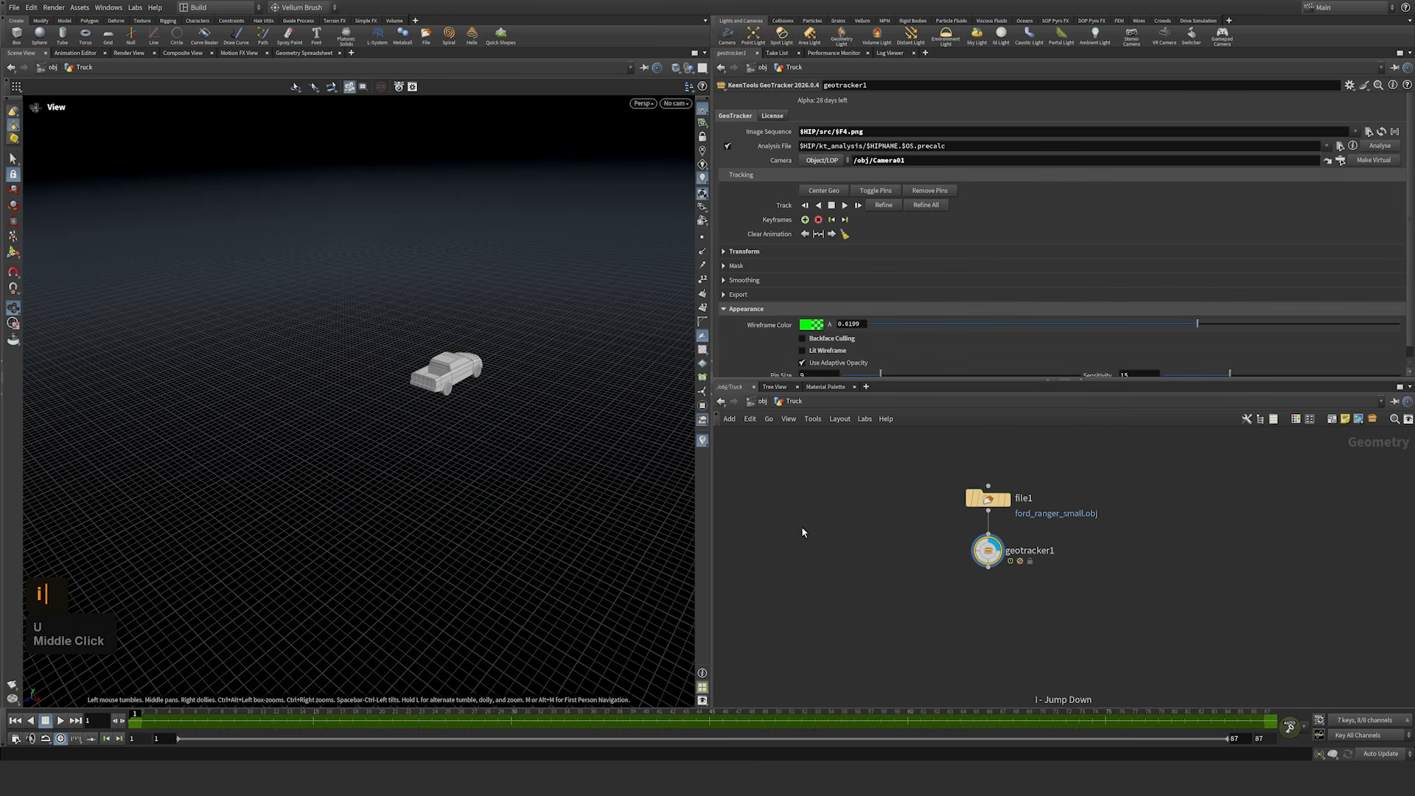
{"action": "left_click", "coordinate": [688, 69]}
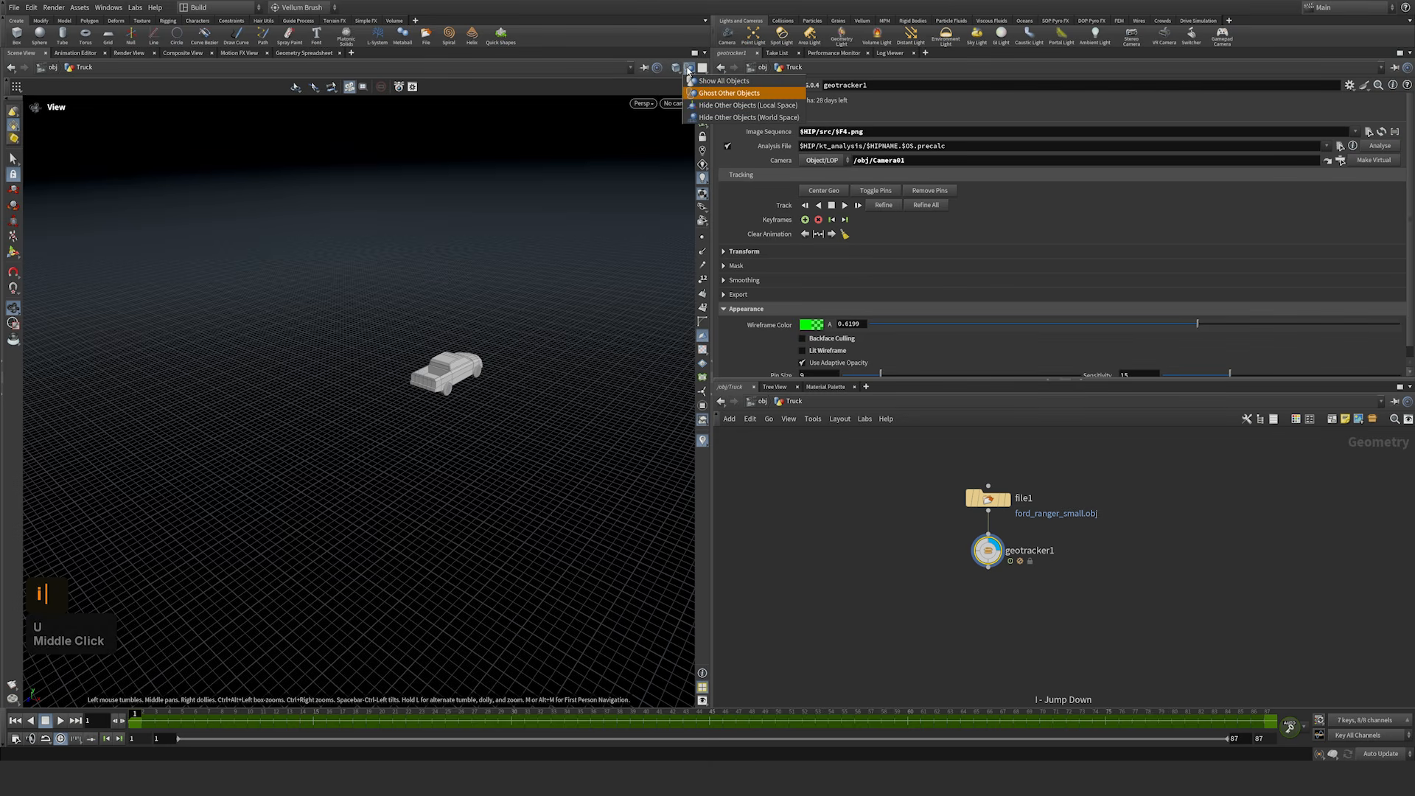
{"action": "left_click", "coordinate": [718, 93]}
{"action": "left_click_drag", "start_coordinate": [431, 366], "coordinate": [599, 158]}
{"action": "middle_click_drag", "start_coordinate": [439, 370], "coordinate": [382, 458]}
{"action": "left_click_drag", "start_coordinate": [583, 239], "coordinate": [512, 224]}
{"action": "middle_click_drag", "start_coordinate": [479, 313], "coordinate": [148, 277]}
{"action": "left_click_drag", "start_coordinate": [592, 302], "coordinate": [414, 275]}
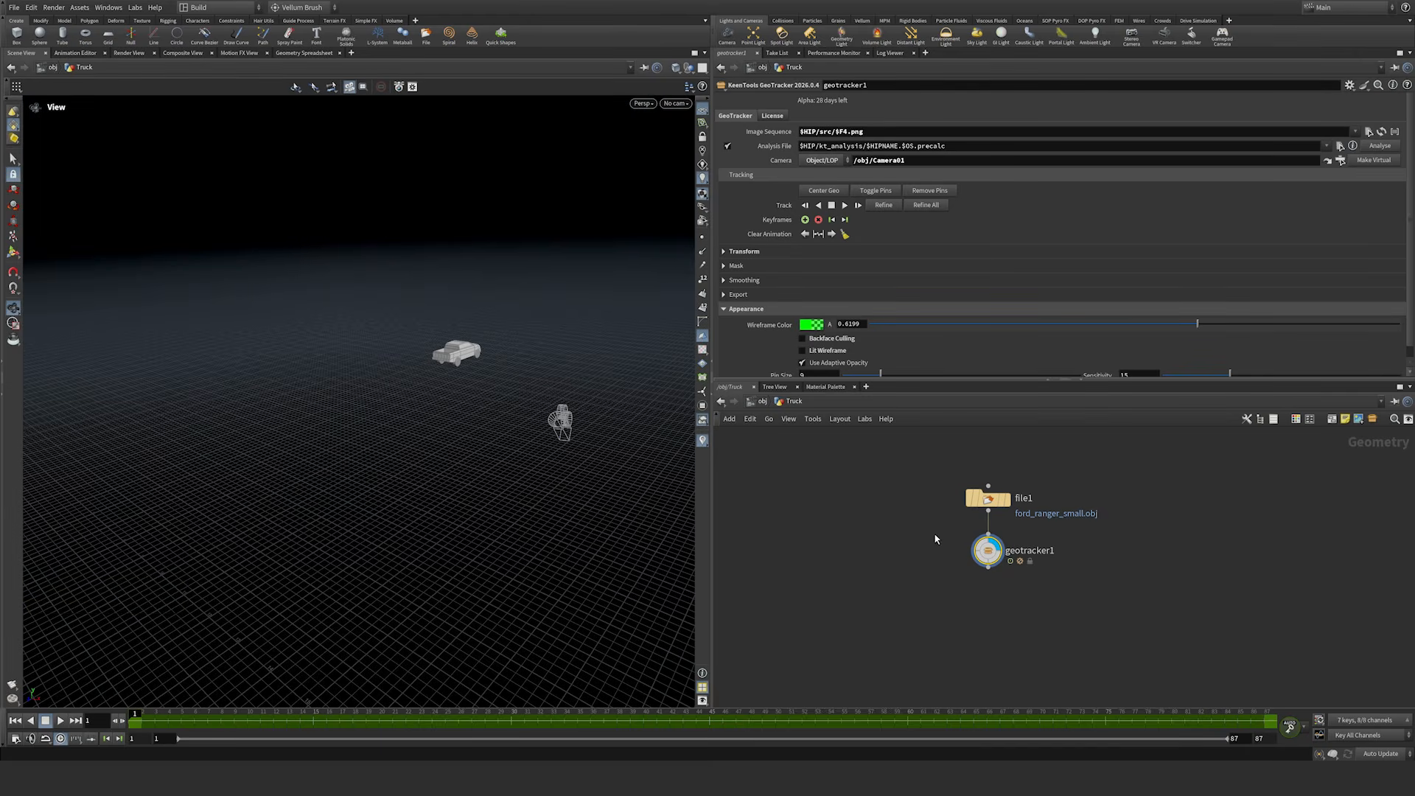
Step: Display the RangerDesert_Houdini_1M_RefGeo object in the scene and go back inside the Truck network
{"action": "key", "text": "u"}
{"action": "left_click", "coordinate": [837, 472]}
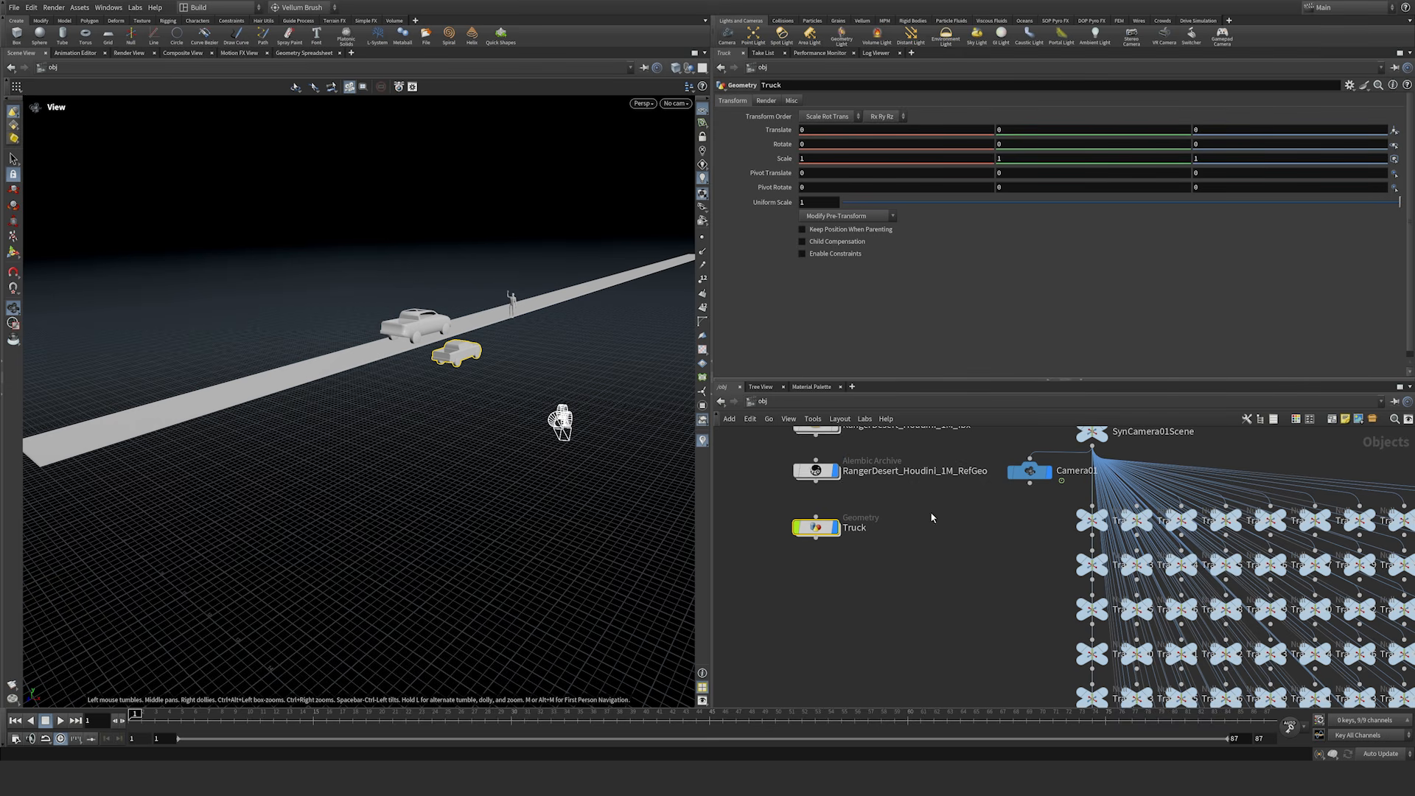
{"action": "key", "text": "i"}
Step: Compare the tracked truck's size and position with the reference truck, road strip and camera from several angles
{"action": "middle_click_drag", "start_coordinate": [418, 321], "coordinate": [434, 364]}
{"action": "left_click_drag", "start_coordinate": [319, 346], "coordinate": [432, 363]}
{"action": "middle_click_drag", "start_coordinate": [433, 364], "coordinate": [607, 381]}
{"action": "mouse_move", "coordinate": [609, 381]}
{"action": "left_mouse_down"}
{"action": "mouse_move", "coordinate": [663, 384]}
{"action": "mouse_move", "coordinate": [622, 361]}
{"action": "mouse_move", "coordinate": [714, 345]}
{"action": "mouse_move", "coordinate": [617, 367]}
{"action": "left_mouse_up"}
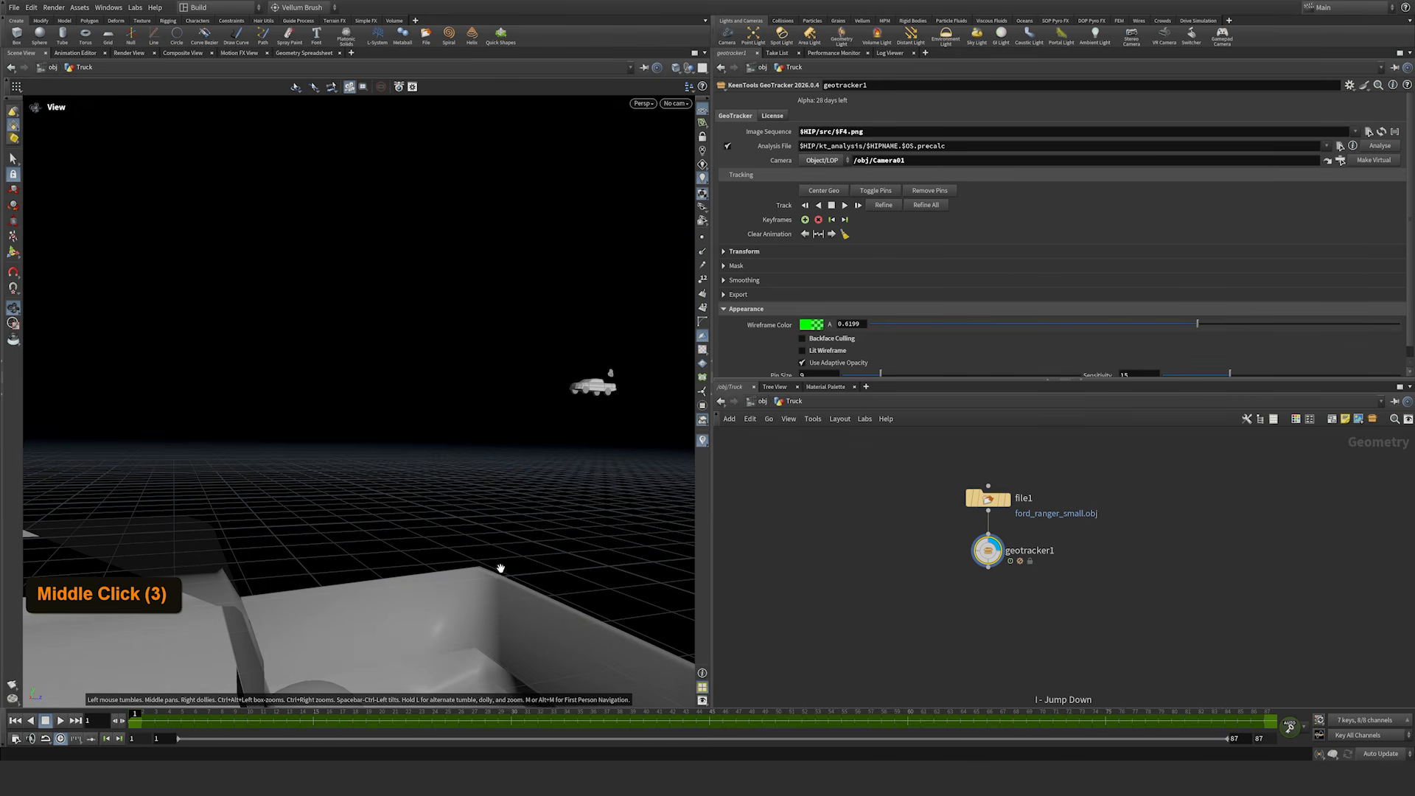
{"action": "left_click_drag", "start_coordinate": [534, 508], "coordinate": [404, 445]}
{"action": "middle_click_drag", "start_coordinate": [595, 377], "coordinate": [509, 368]}
{"action": "right_click_drag", "start_coordinate": [510, 367], "coordinate": [512, 369]}
{"action": "middle_click_drag", "start_coordinate": [511, 369], "coordinate": [483, 368]}
{"action": "left_click_drag", "start_coordinate": [483, 368], "coordinate": [530, 373]}
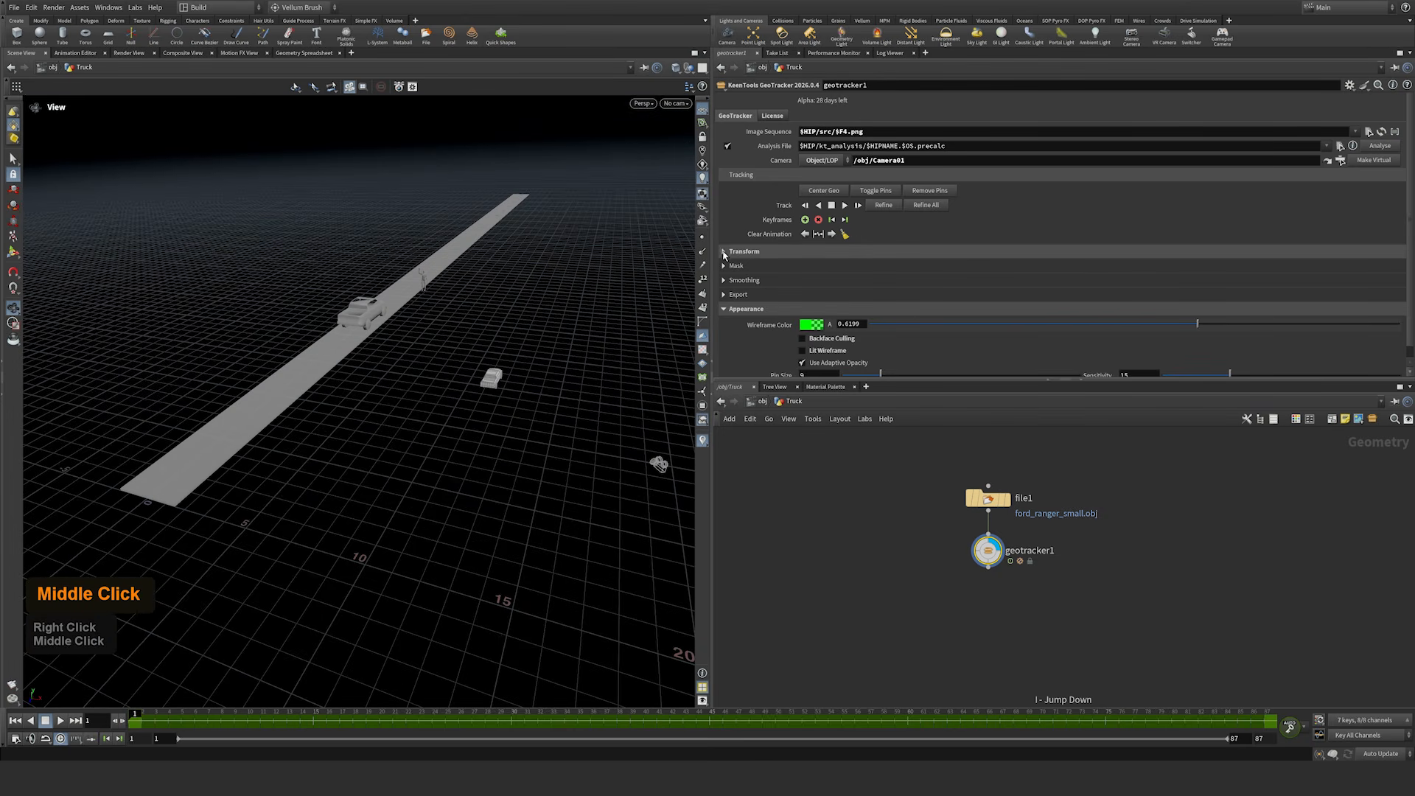
Step: Raise the GeoTracker transform Scale to 3.23525 to bring the tracked truck onto the reference road
{"action": "left_click", "coordinate": [725, 251]}
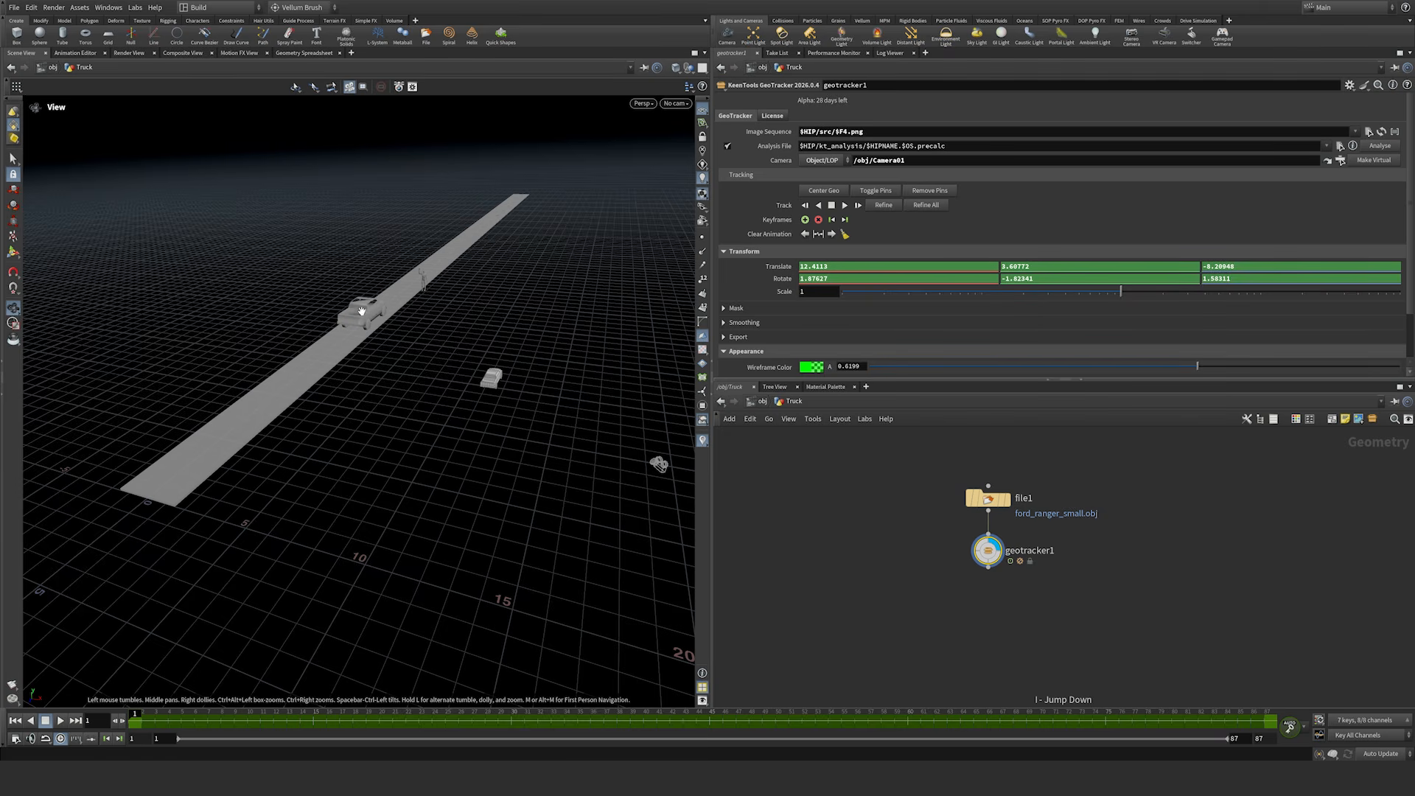
{"action": "middle_click_drag", "start_coordinate": [362, 310], "coordinate": [331, 318]}
{"action": "left_click_drag", "start_coordinate": [1121, 294], "coordinate": [1194, 294]}
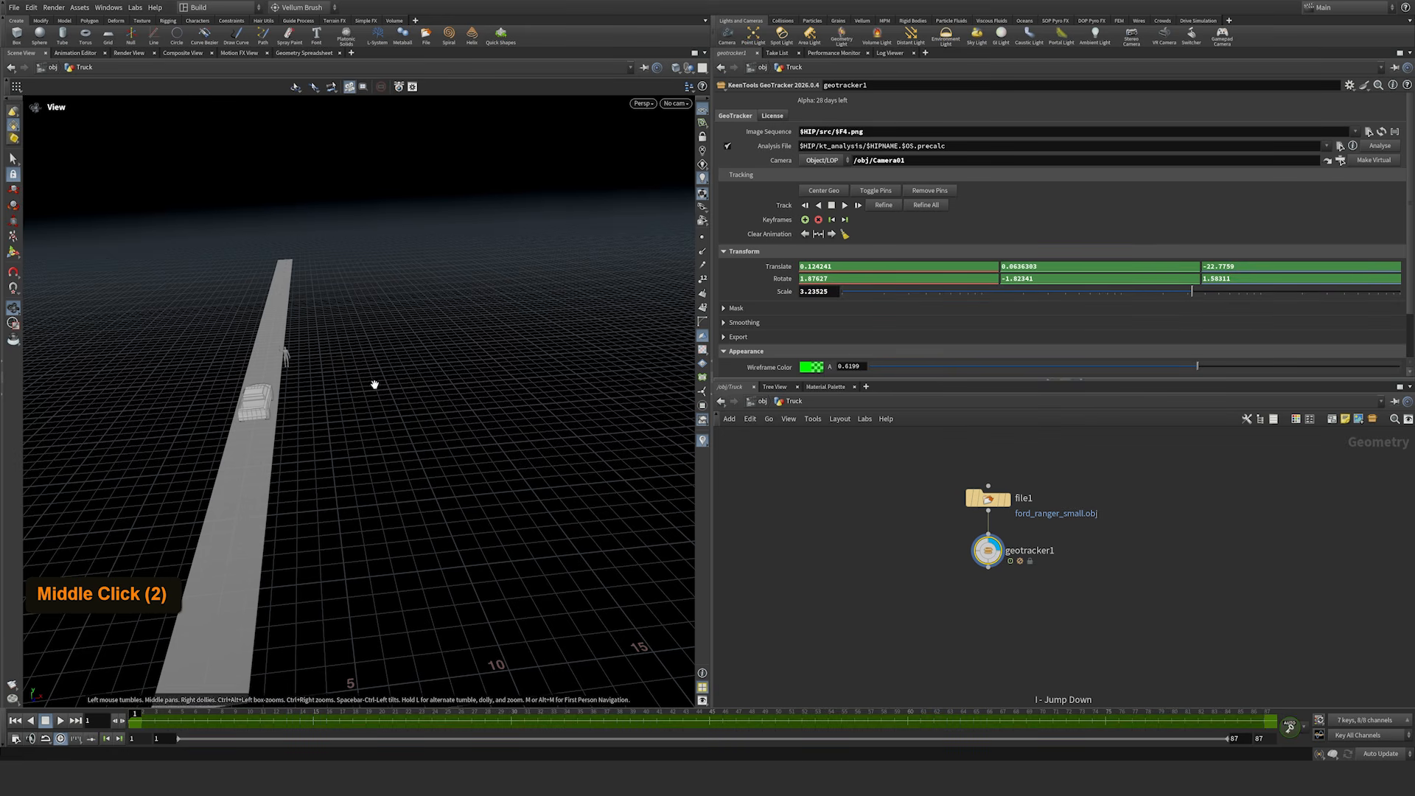
{"action": "left_click_drag", "start_coordinate": [260, 402], "coordinate": [347, 401]}
{"action": "middle_click_drag", "start_coordinate": [348, 401], "coordinate": [330, 399]}
{"action": "left_click_drag", "start_coordinate": [1189, 292], "coordinate": [1038, 295]}
{"action": "left_click_drag", "start_coordinate": [1169, 293], "coordinate": [1192, 293]}
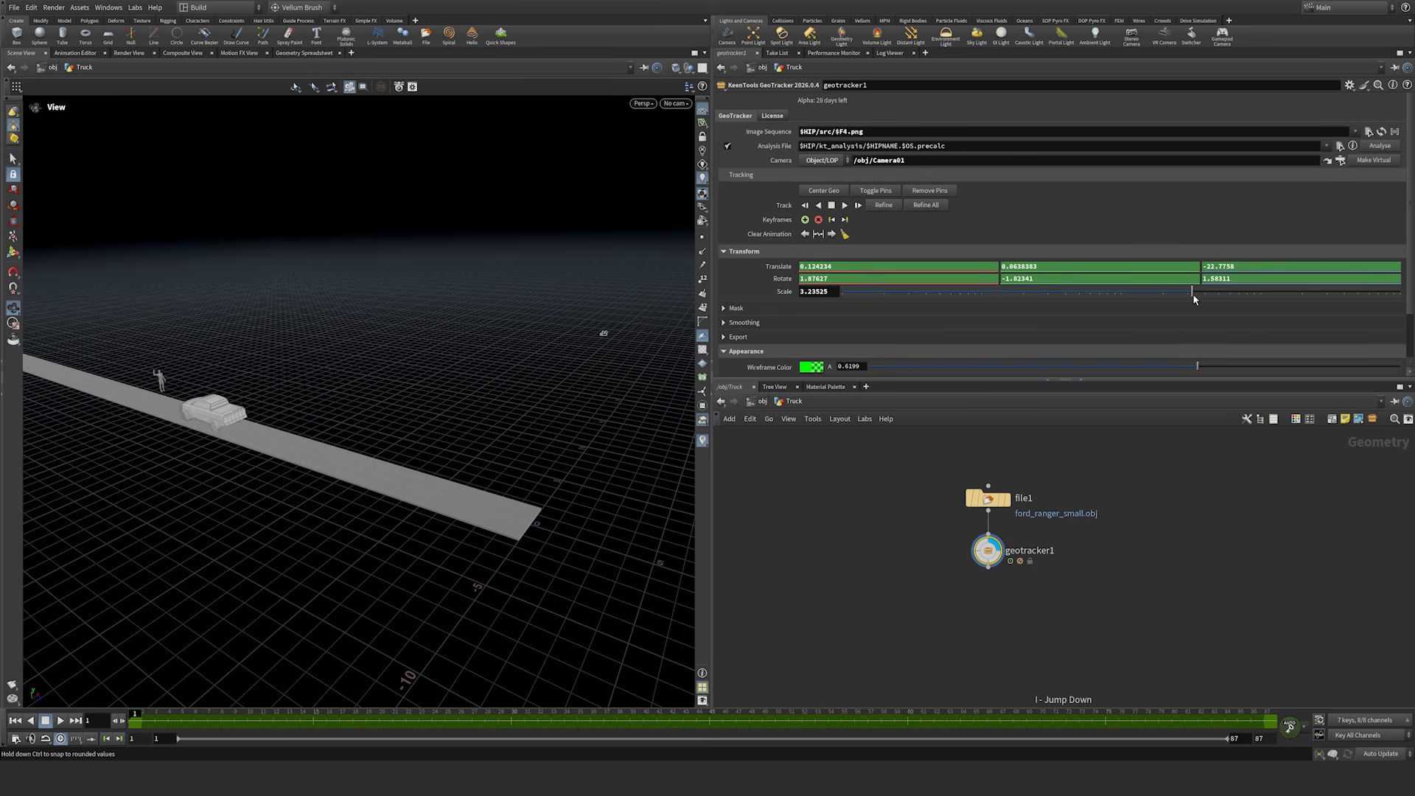
Step: Fine-tune the GeoTracker transform Scale to 3.24625 and check how the truck sits on the road
{"action": "right_click_drag", "start_coordinate": [343, 338], "coordinate": [536, 284]}
{"action": "left_click_drag", "start_coordinate": [536, 284], "coordinate": [224, 385]}
{"action": "middle_click", "coordinate": [824, 291]}
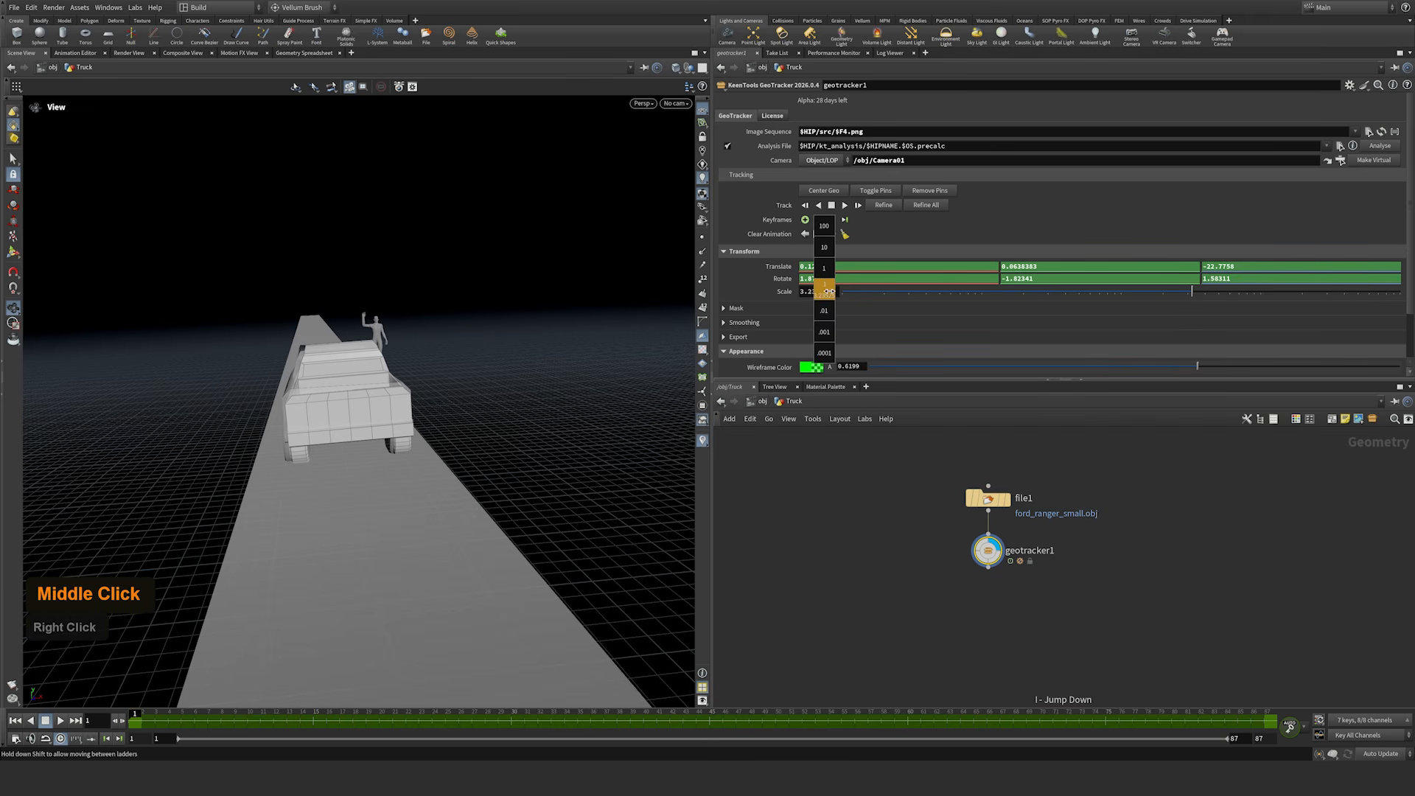
{"action": "middle_click_drag", "start_coordinate": [839, 332], "coordinate": [888, 332]}
{"action": "left_click_drag", "start_coordinate": [354, 355], "coordinate": [299, 400]}
{"action": "right_click_drag", "start_coordinate": [489, 319], "coordinate": [221, 439]}
{"action": "middle_click_drag", "start_coordinate": [457, 324], "coordinate": [322, 433]}
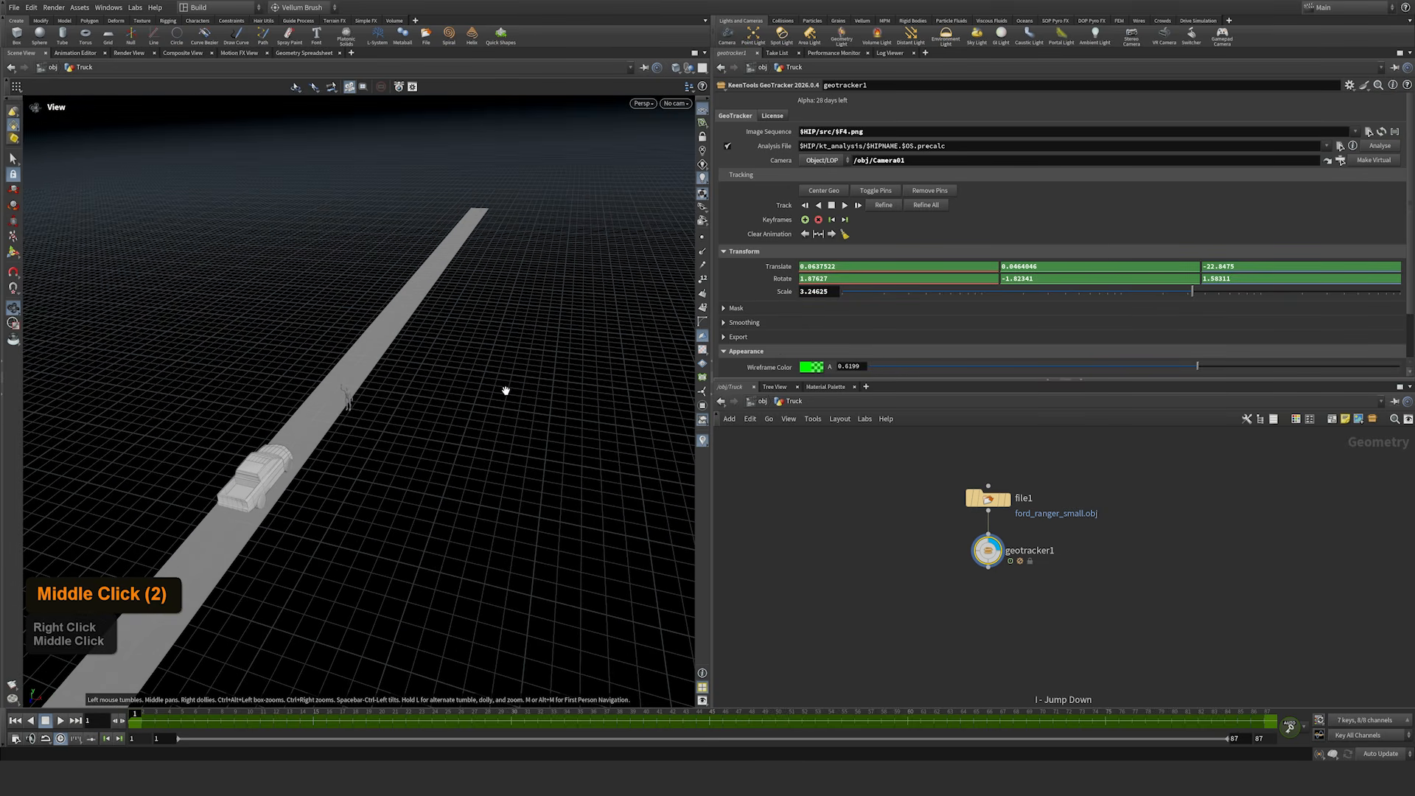
Step: Play the shot in the free view, pausing at frame 26 and stopping at frame 83, to check the truck's motion along the road
{"action": "key", "text": "Up"}
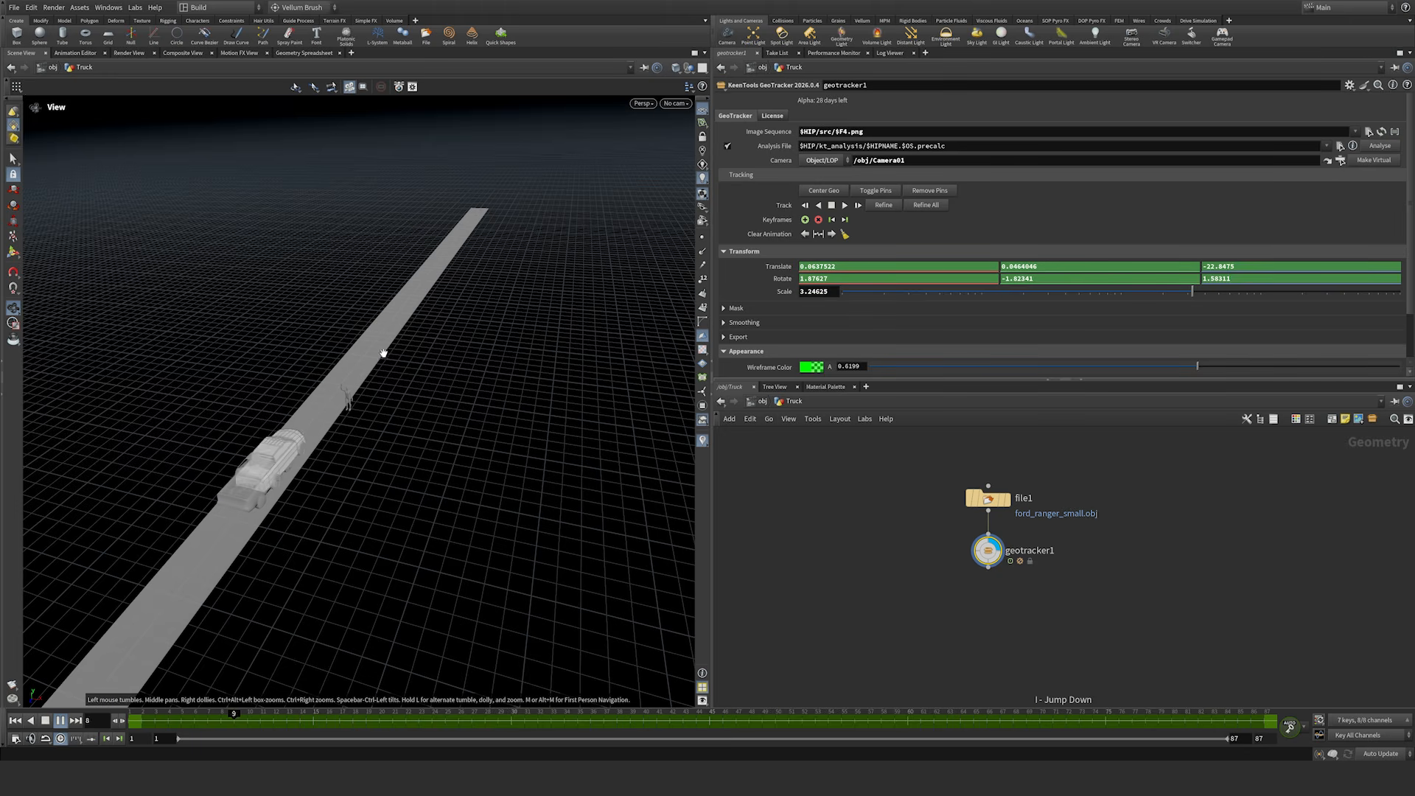
{"action": "key", "text": "Up"}
{"action": "right_click_drag", "start_coordinate": [375, 335], "coordinate": [578, 644]}
{"action": "middle_click_drag", "start_coordinate": [578, 644], "coordinate": [363, 627]}
{"action": "middle_click_drag", "start_coordinate": [283, 385], "coordinate": [375, 513]}
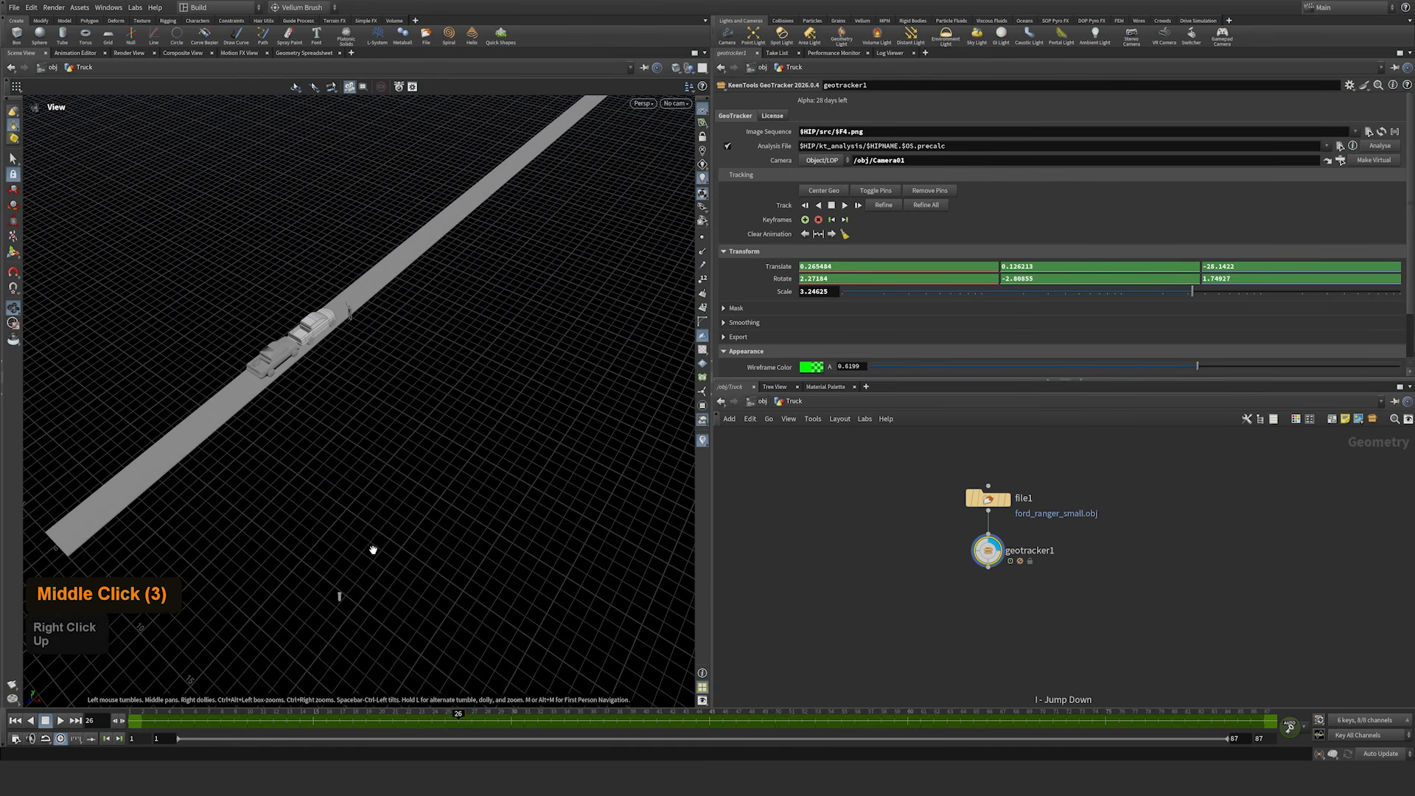
{"action": "key", "text": "Up"}
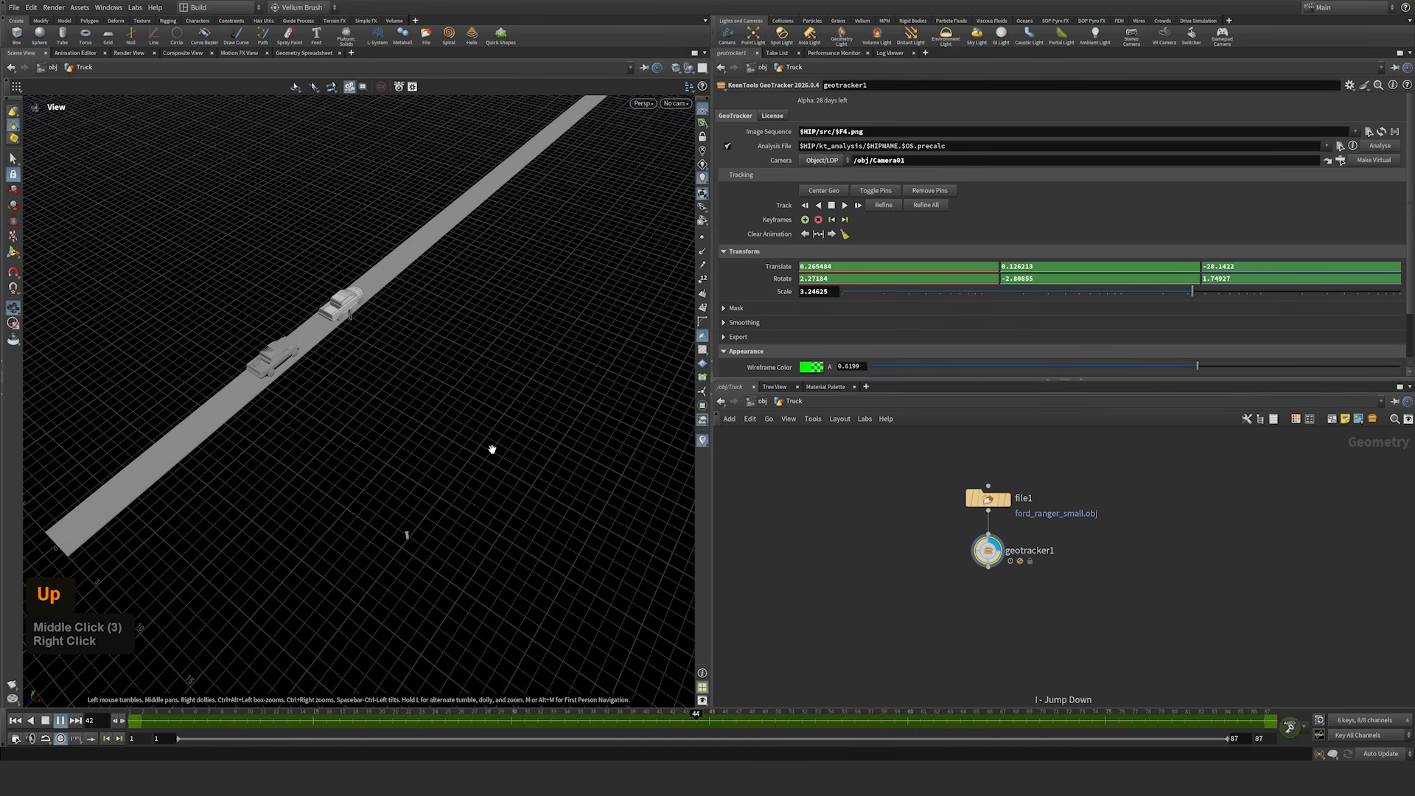
{"action": "key", "text": "Up"}
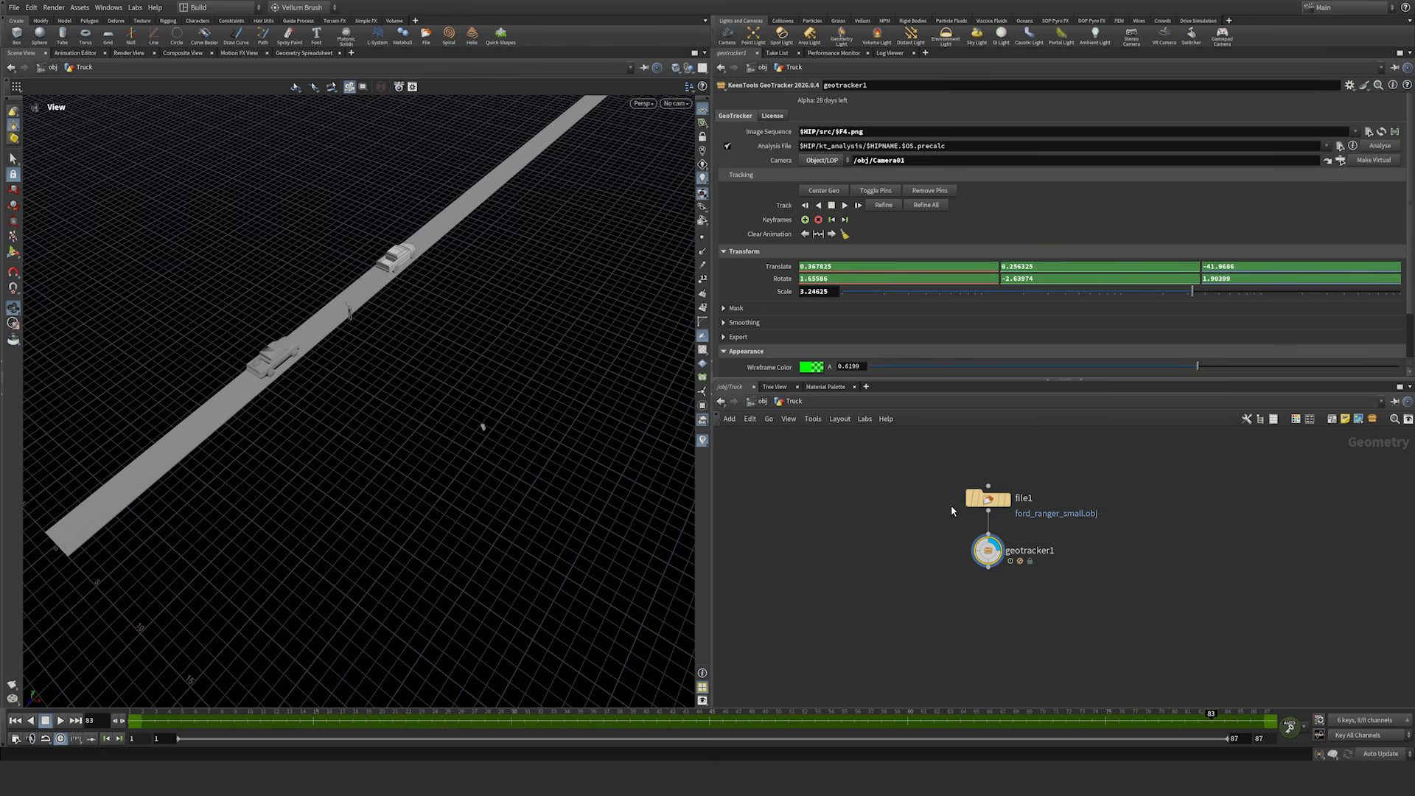
Step: Set Camera01's Icon Scale to 10 and go back inside the Truck network
{"action": "key", "text": "u"}
{"action": "left_click_drag", "start_coordinate": [1005, 514], "coordinate": [1055, 452]}
{"action": "left_click", "coordinate": [798, 102]}
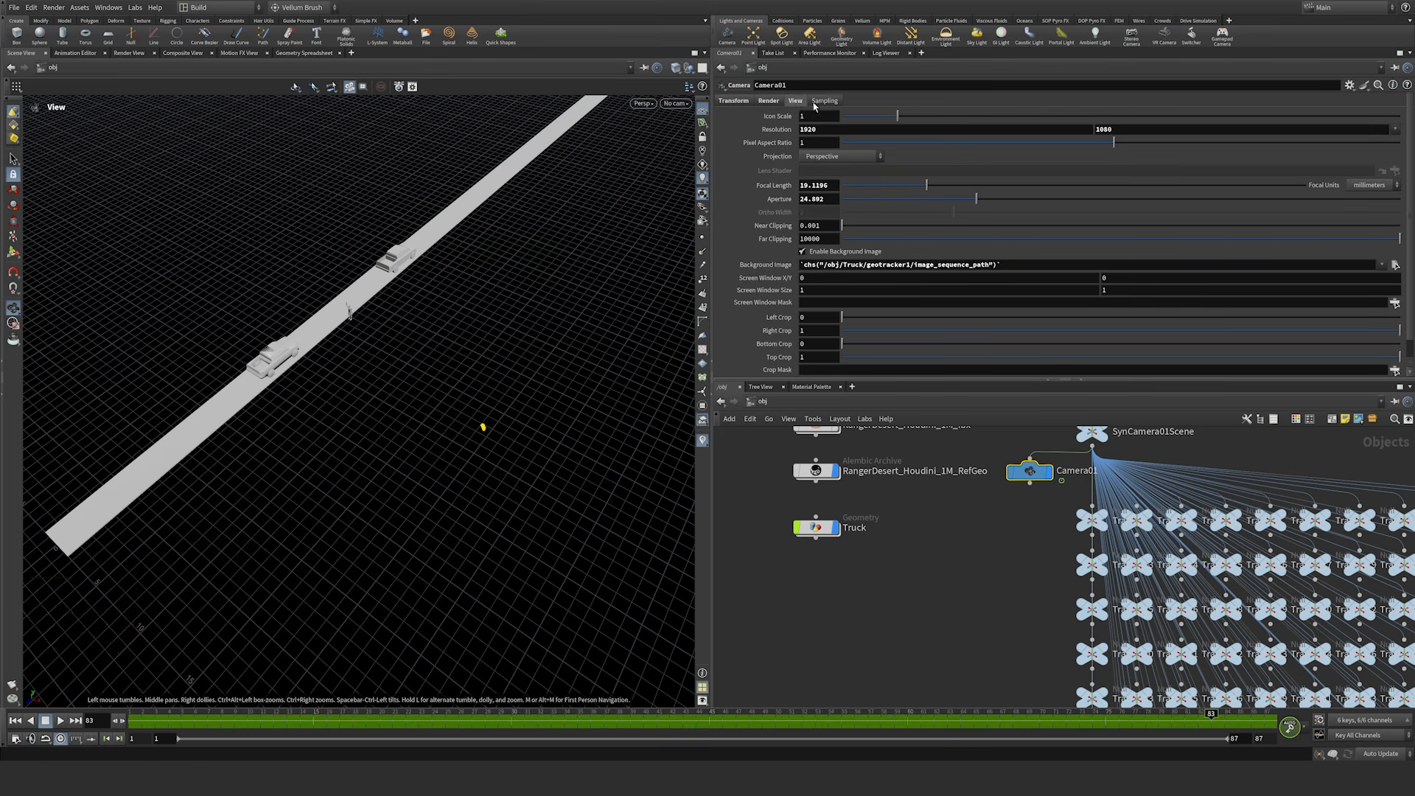
{"action": "left_click_drag", "start_coordinate": [1182, 132], "coordinate": [1399, 116]}
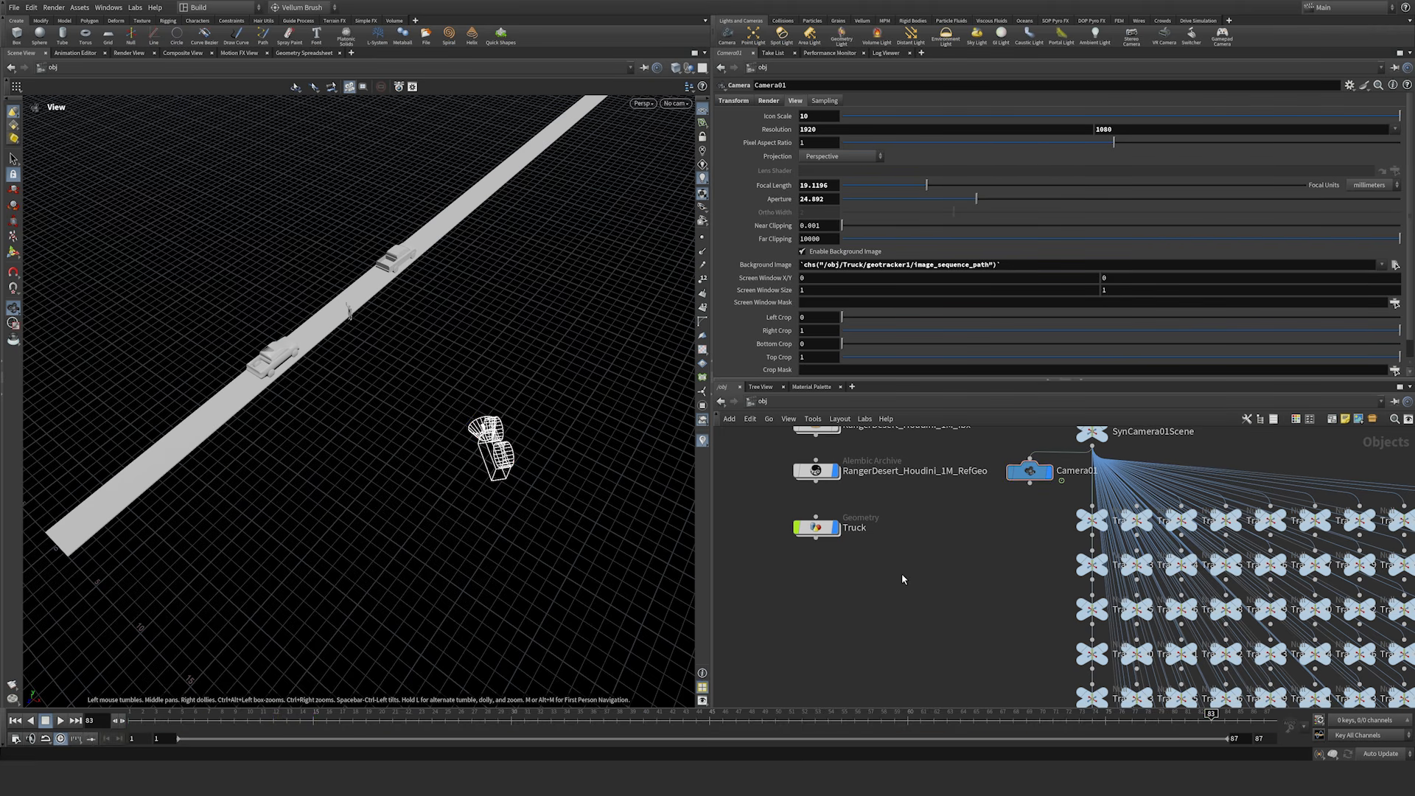
{"action": "double_click", "coordinate": [811, 529]}
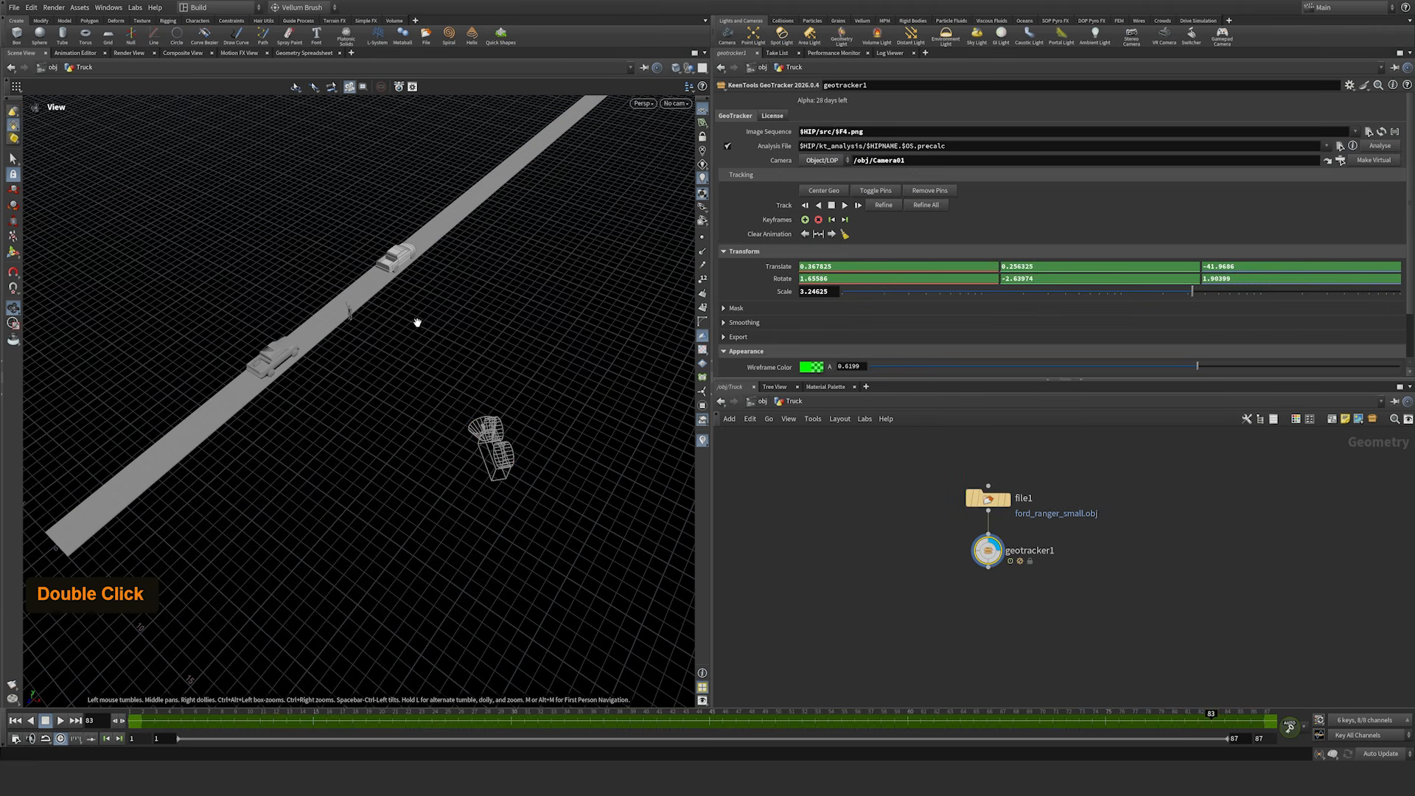
Step: Play the shot from above, stopping at frame 57, to check the truck's and camera's paths
{"action": "middle_click_drag", "start_coordinate": [391, 257], "coordinate": [422, 344]}
{"action": "right_click_drag", "start_coordinate": [423, 343], "coordinate": [414, 374]}
{"action": "middle_click_drag", "start_coordinate": [451, 335], "coordinate": [437, 342]}
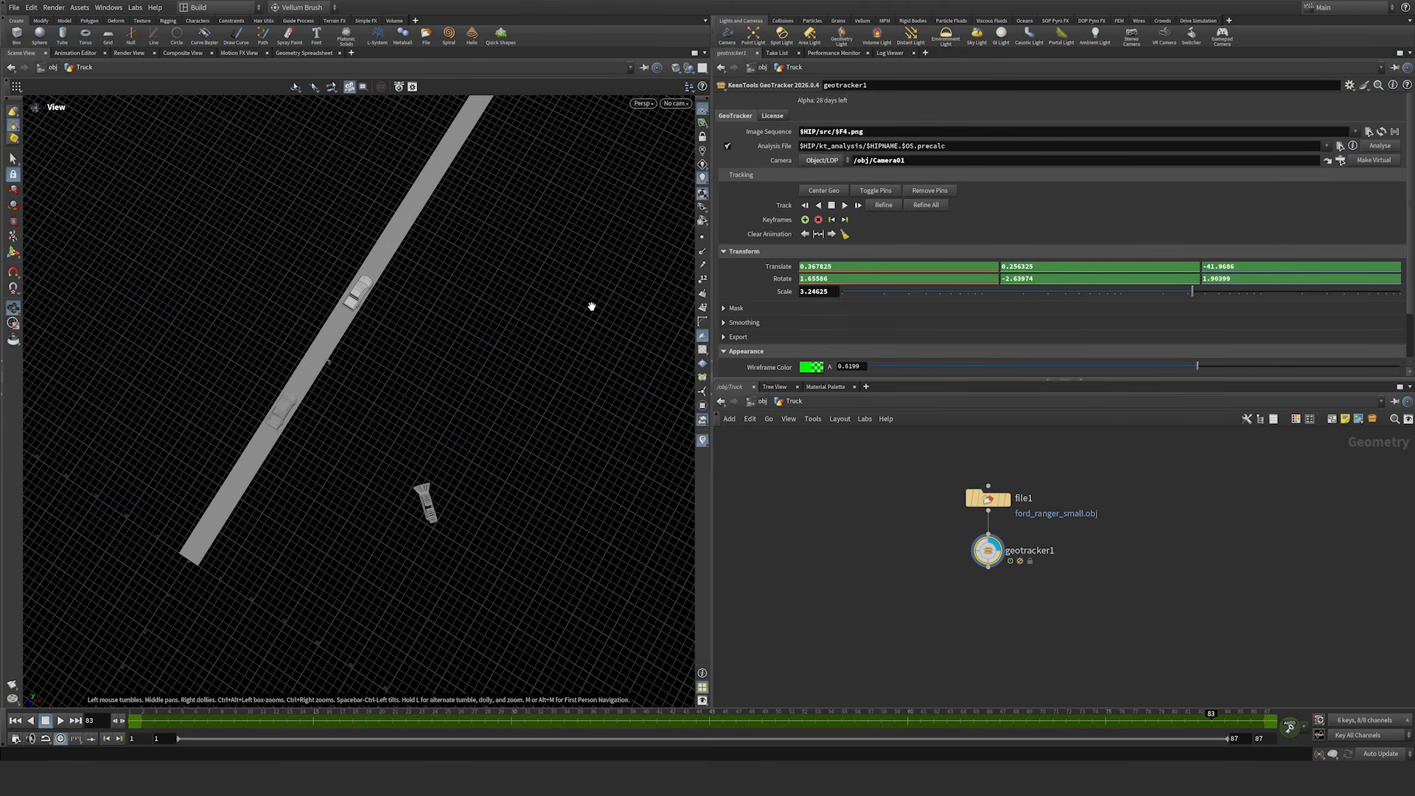
{"action": "key", "text": "Up"}
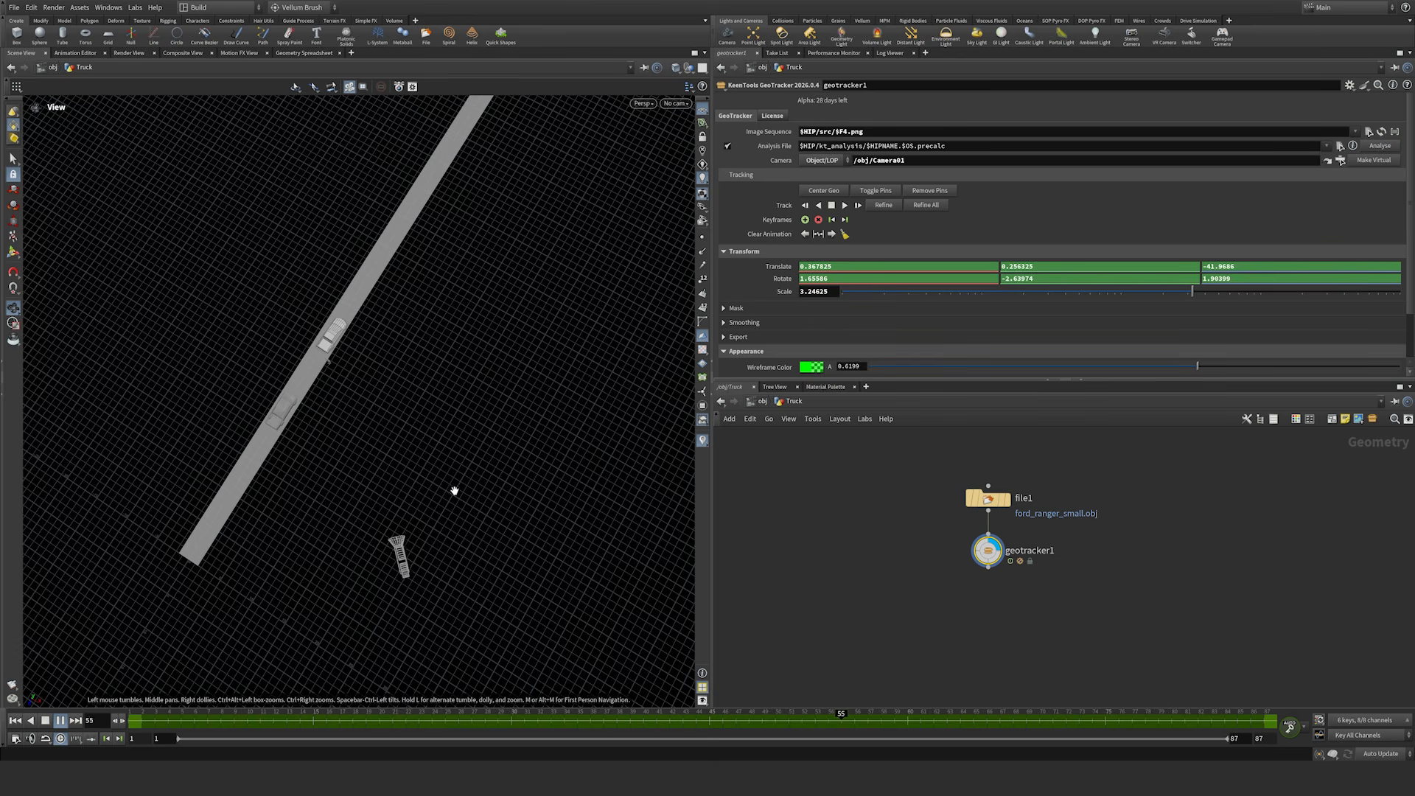
{"action": "middle_click", "coordinate": [417, 549]}
{"action": "middle_click_drag", "start_coordinate": [418, 549], "coordinate": [411, 512]}
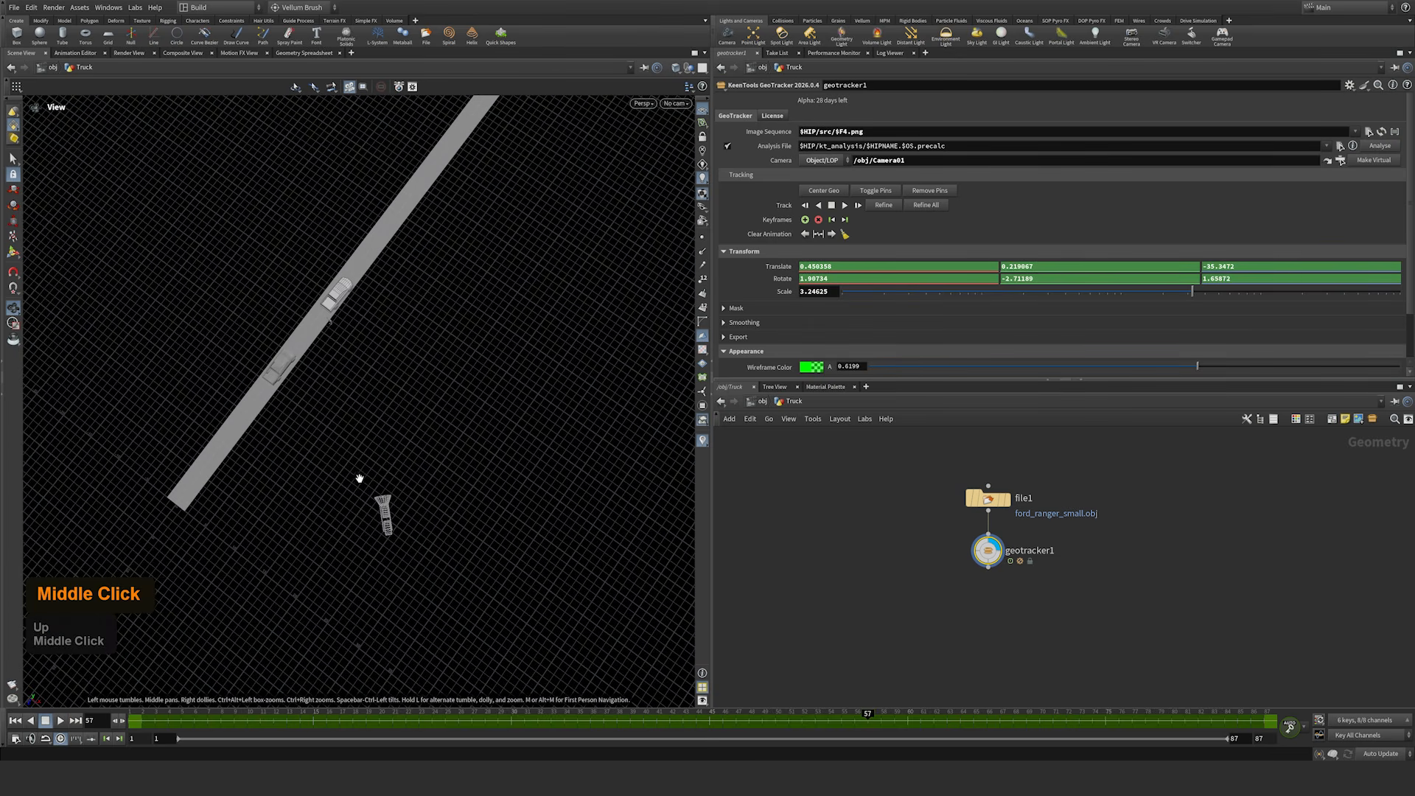
{"action": "key", "text": "ctrl+alt+shift+2"}
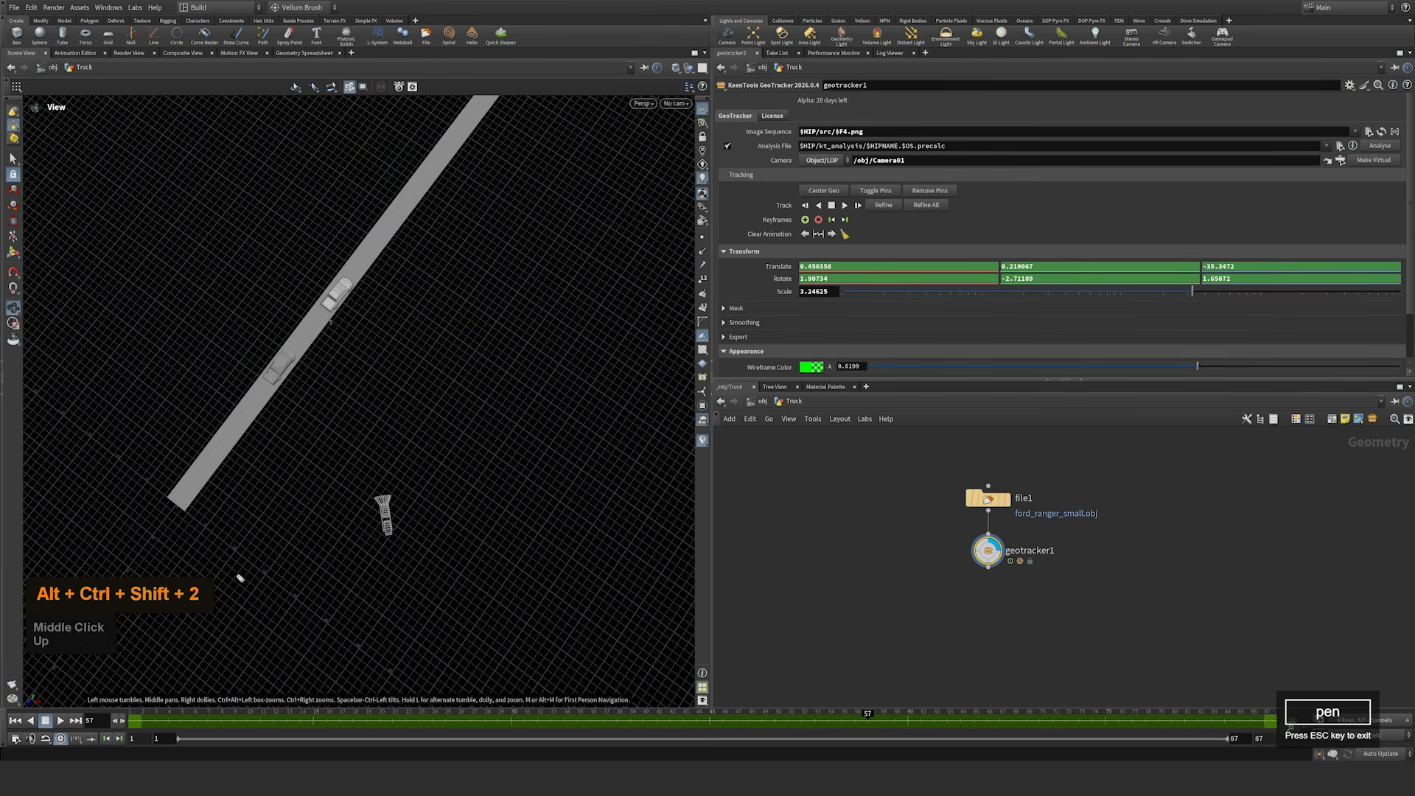
{"action": "left_click_drag", "start_coordinate": [225, 569], "coordinate": [306, 541]}
{"action": "left_click_drag", "start_coordinate": [384, 507], "coordinate": [467, 426]}
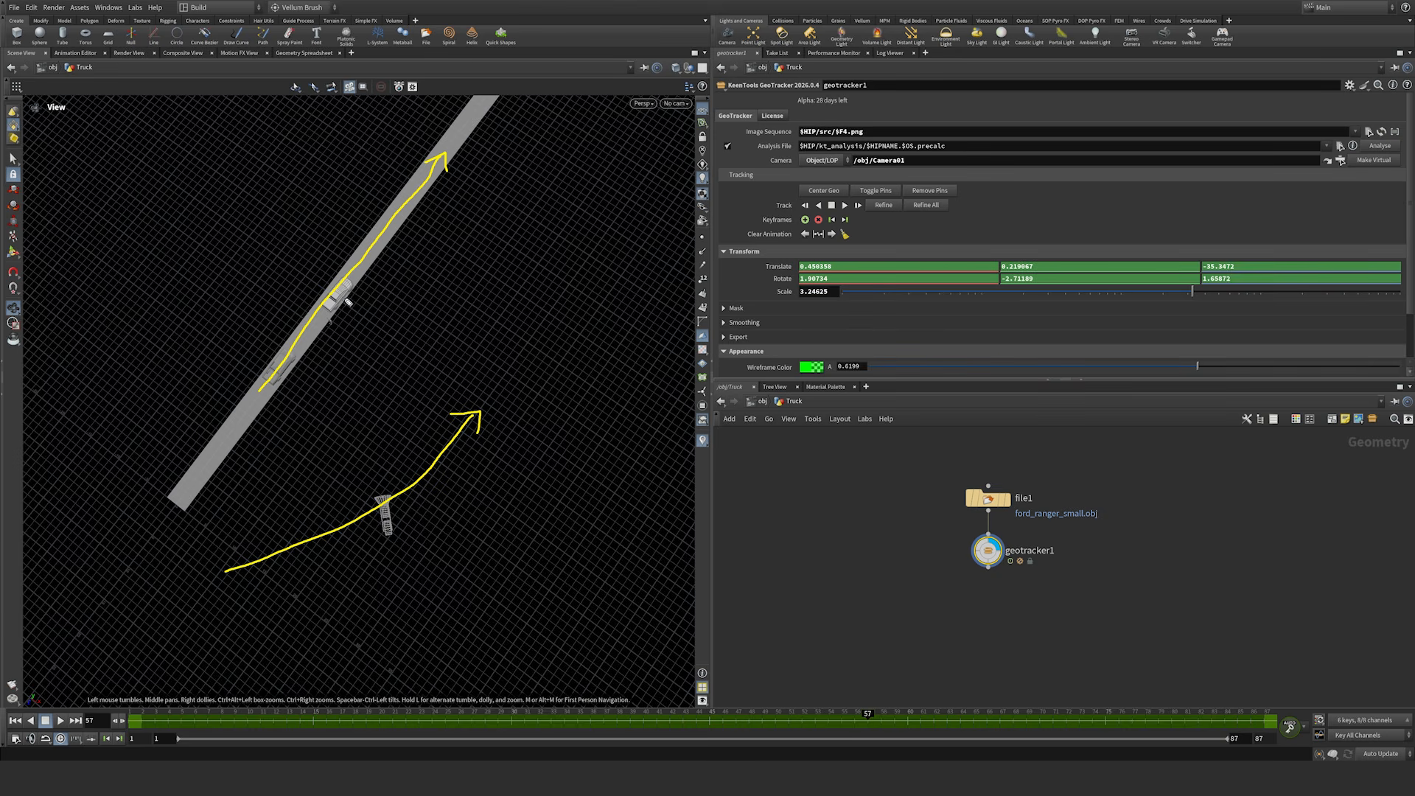
{"action": "mouse_move", "coordinate": [343, 266]}
{"action": "left_mouse_down"}
{"action": "mouse_move", "coordinate": [345, 324]}
{"action": "mouse_move", "coordinate": [371, 274]}
{"action": "left_mouse_up"}
{"action": "key", "text": "Escape"}
{"action": "key", "text": "ctrl+alt+shift+4"}
Step: Replay the shot from another angle to check the truck's motion along the road
{"action": "mouse_move", "coordinate": [343, 317]}
{"action": "left_mouse_down"}
{"action": "mouse_move", "coordinate": [352, 237]}
{"action": "mouse_move", "coordinate": [334, 255]}
{"action": "left_mouse_up"}
{"action": "mouse_move", "coordinate": [334, 271]}
{"action": "middle_mouse_down"}
{"action": "mouse_move", "coordinate": [328, 343]}
{"action": "mouse_move", "coordinate": [537, 318]}
{"action": "middle_mouse_up"}
{"action": "key", "text": "Up"}
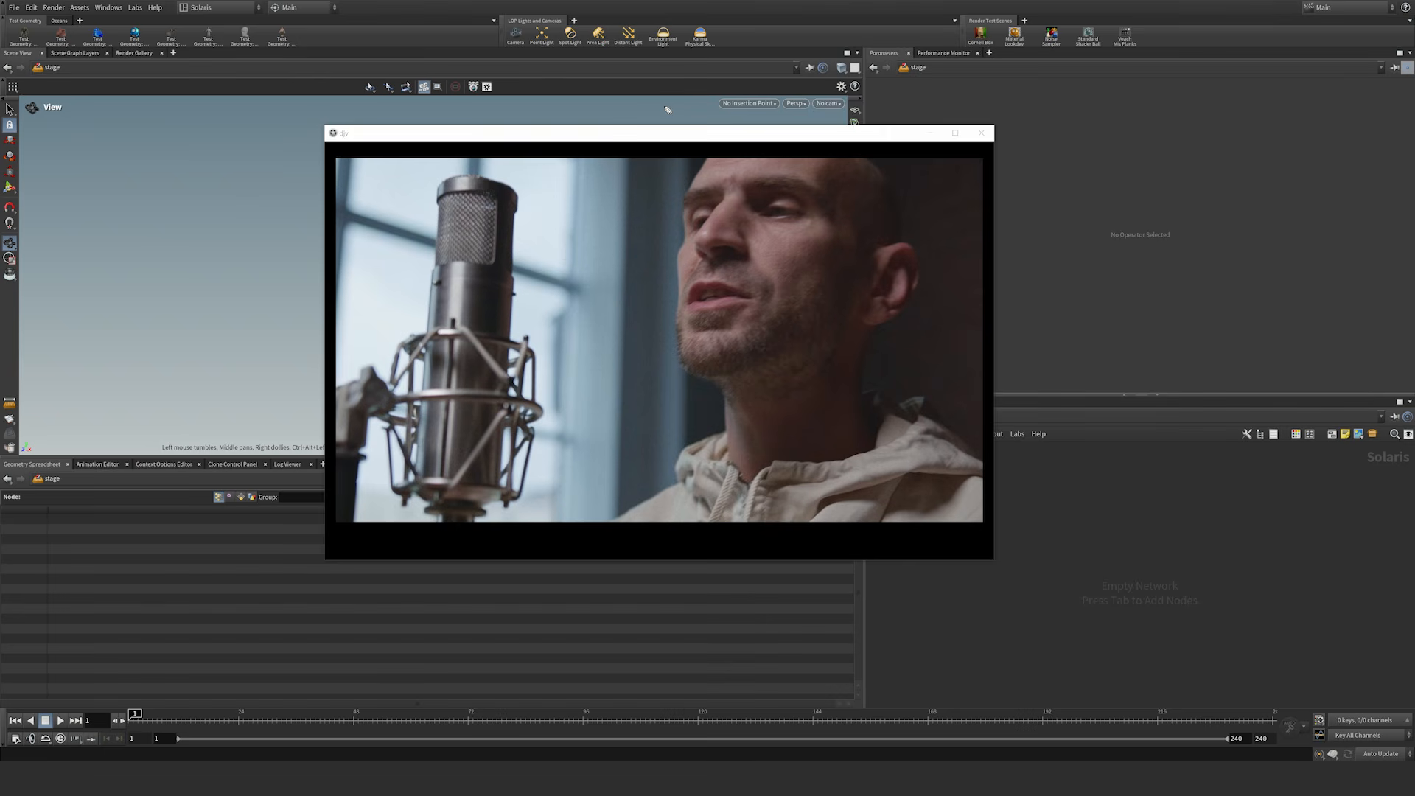
{"action": "mouse_move", "coordinate": [717, 151]}
{"action": "left_mouse_down"}
{"action": "mouse_move", "coordinate": [674, 252]}
{"action": "mouse_move", "coordinate": [817, 363]}
{"action": "mouse_move", "coordinate": [890, 326]}
{"action": "mouse_move", "coordinate": [921, 258]}
{"action": "mouse_move", "coordinate": [879, 235]}
{"action": "mouse_move", "coordinate": [869, 181]}
{"action": "mouse_move", "coordinate": [763, 146]}
{"action": "mouse_move", "coordinate": [717, 147]}
{"action": "left_mouse_up"}
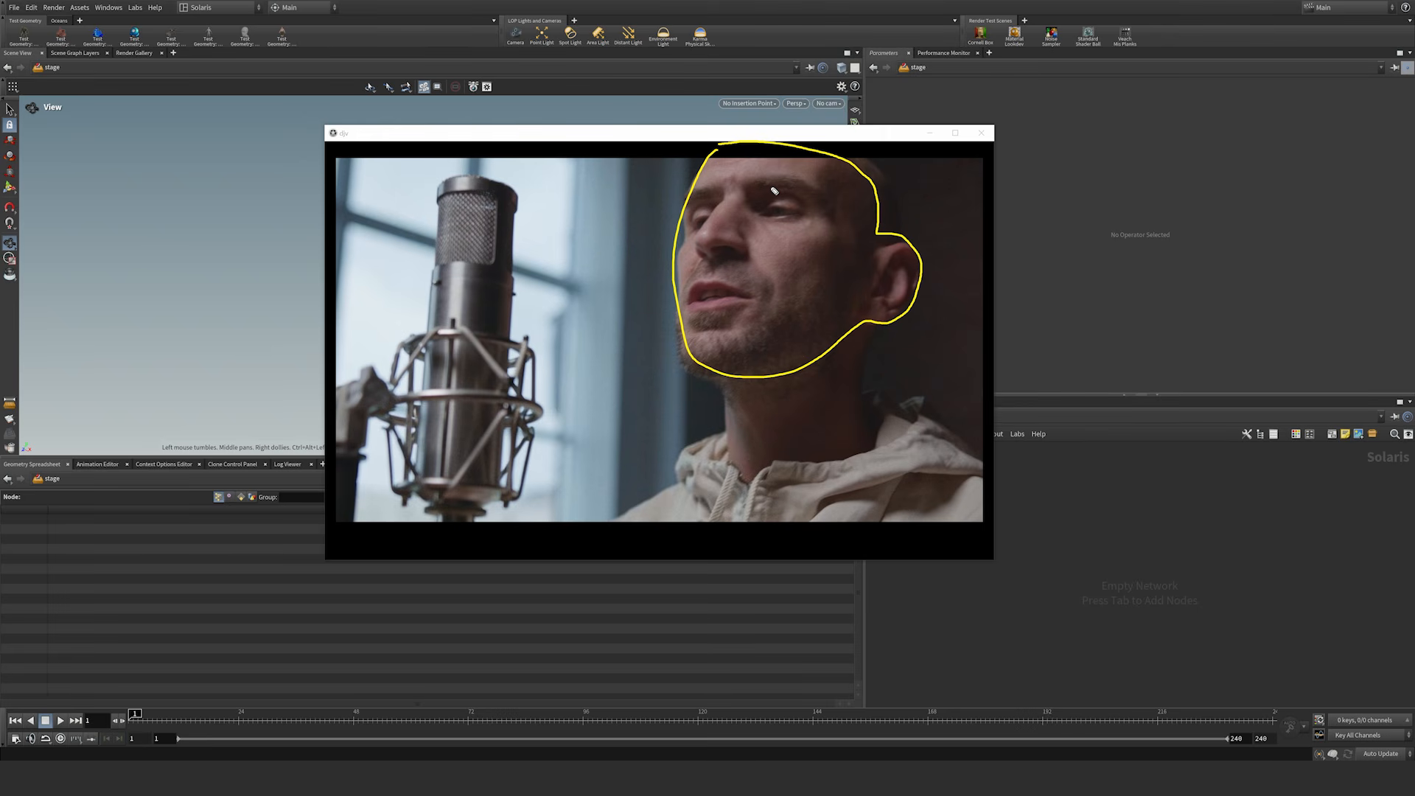
{"action": "mouse_move", "coordinate": [504, 189]}
{"action": "left_mouse_down"}
{"action": "mouse_move", "coordinate": [482, 176]}
{"action": "mouse_move", "coordinate": [439, 218]}
{"action": "mouse_move", "coordinate": [429, 354]}
{"action": "mouse_move", "coordinate": [502, 414]}
{"action": "mouse_move", "coordinate": [526, 265]}
{"action": "mouse_move", "coordinate": [508, 189]}
{"action": "left_mouse_up"}
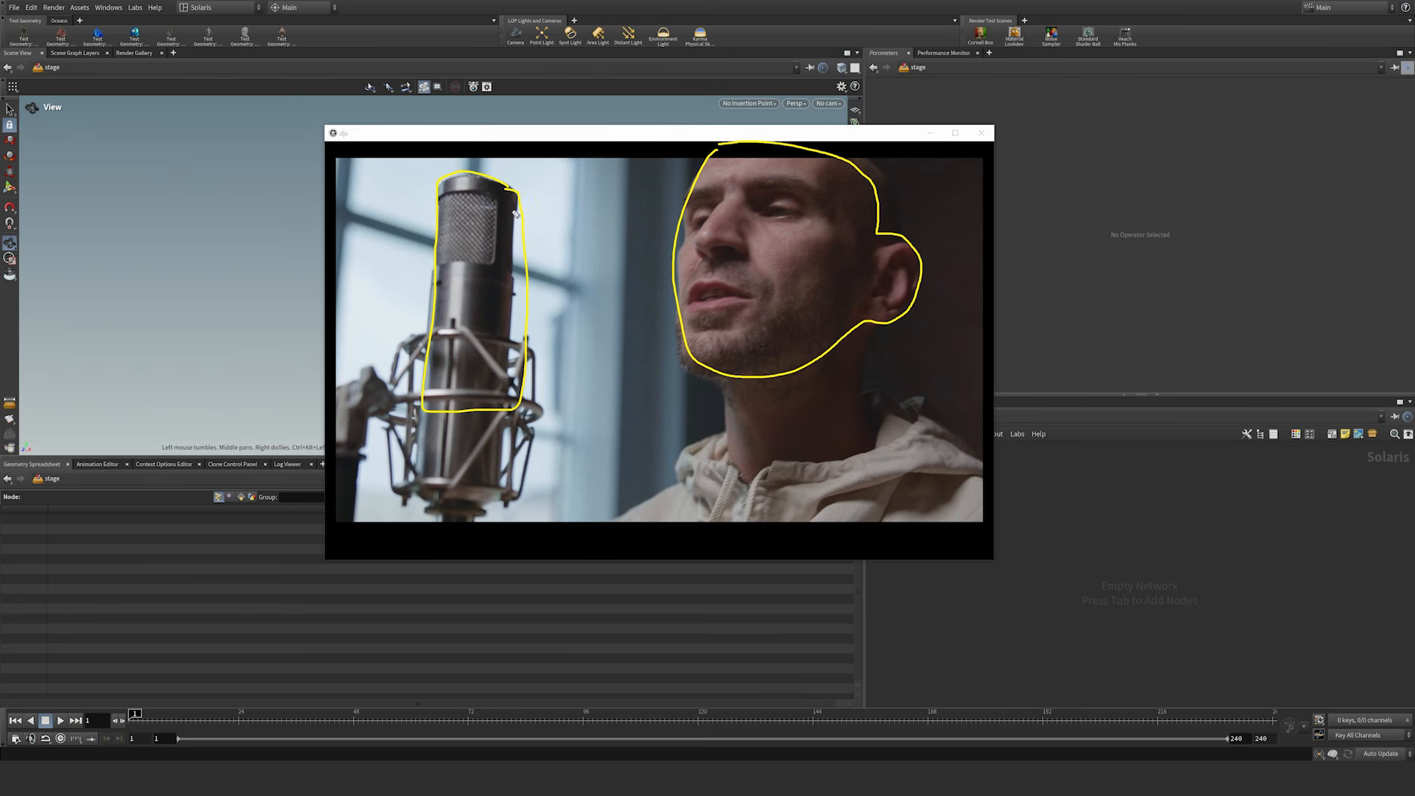
{"action": "left_click_drag", "start_coordinate": [510, 216], "coordinate": [684, 215]}
{"action": "key", "text": "Escape"}
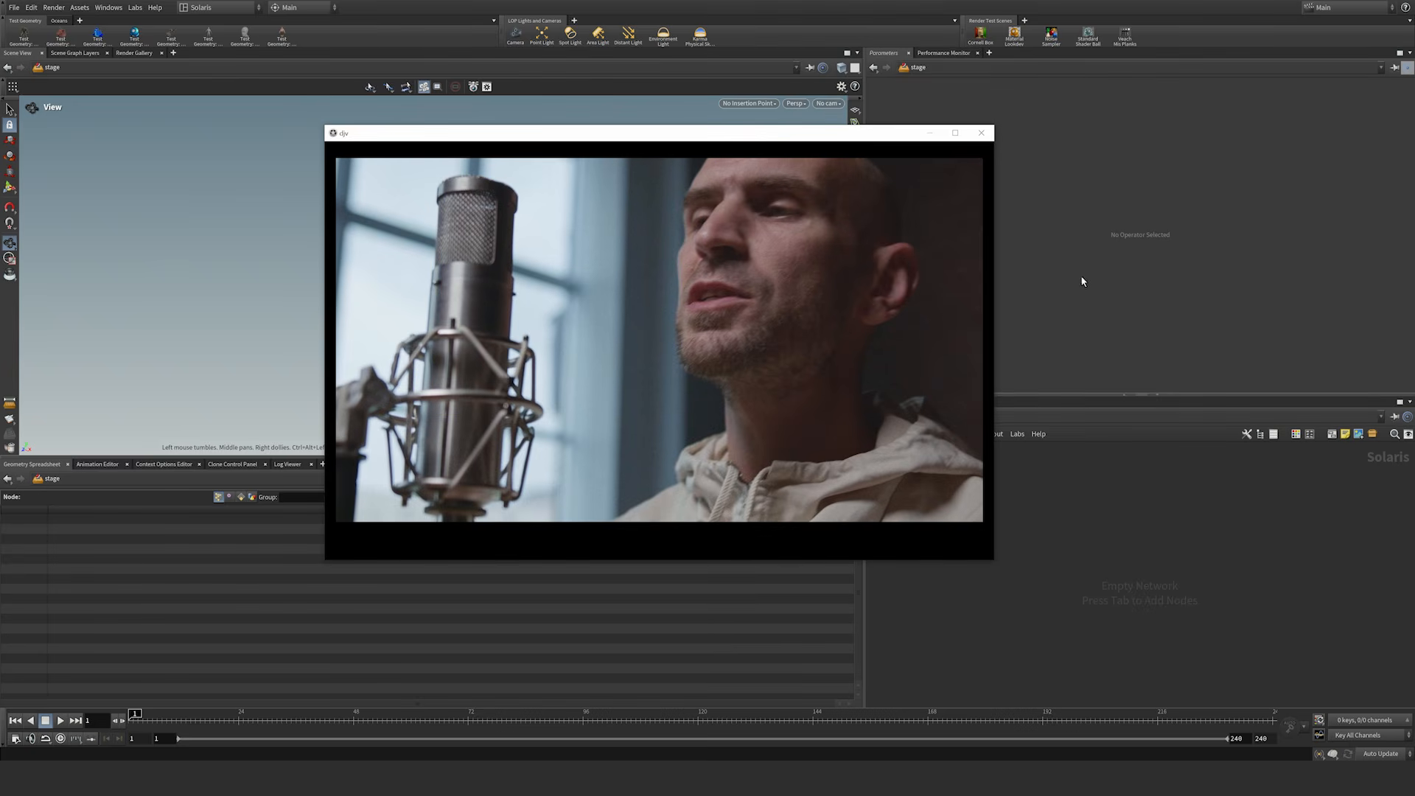
Step: Save the empty Solaris scene as Singer2.hip in the Tutorial_Project/3_Singer folder
{"action": "left_click", "coordinate": [1064, 525]}
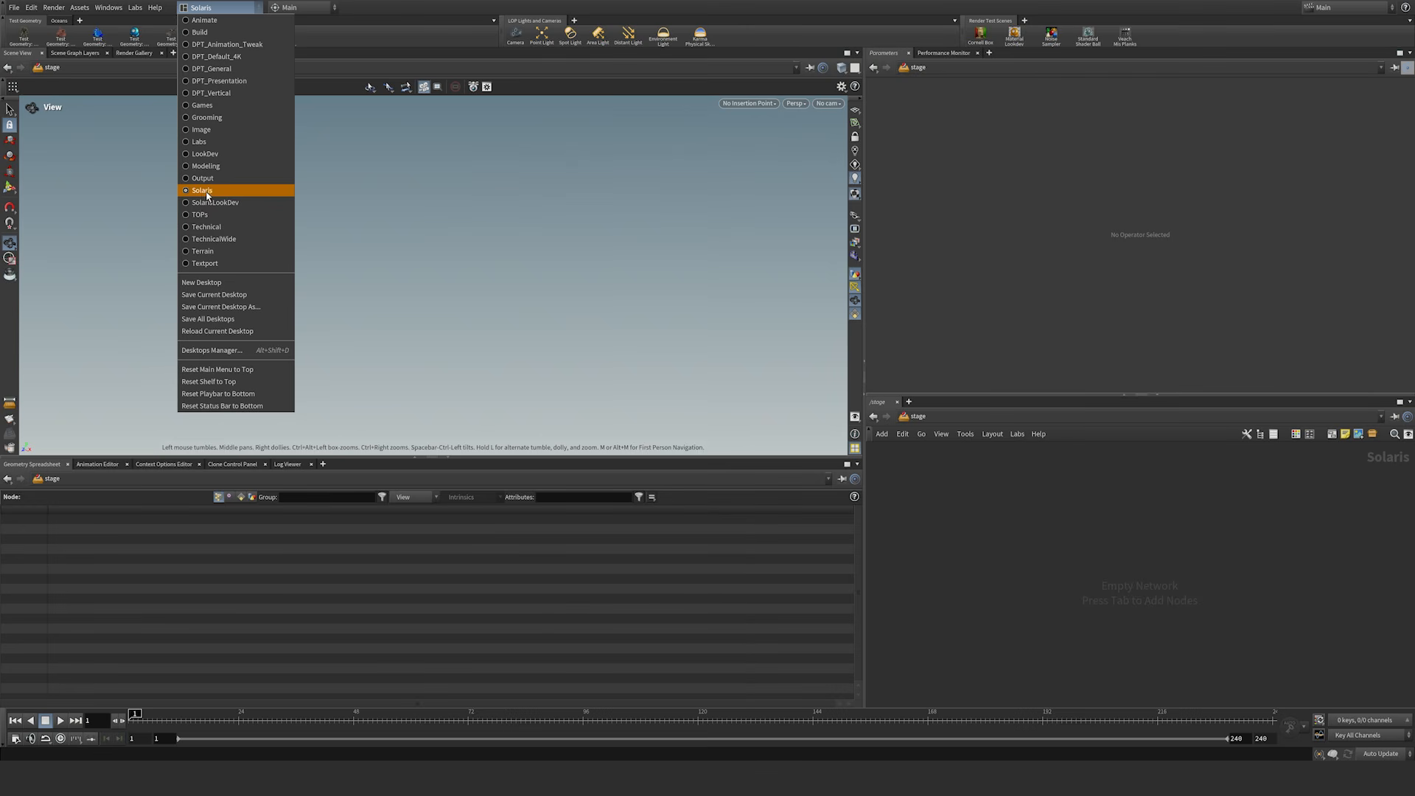
{"action": "left_click", "coordinate": [441, 208]}
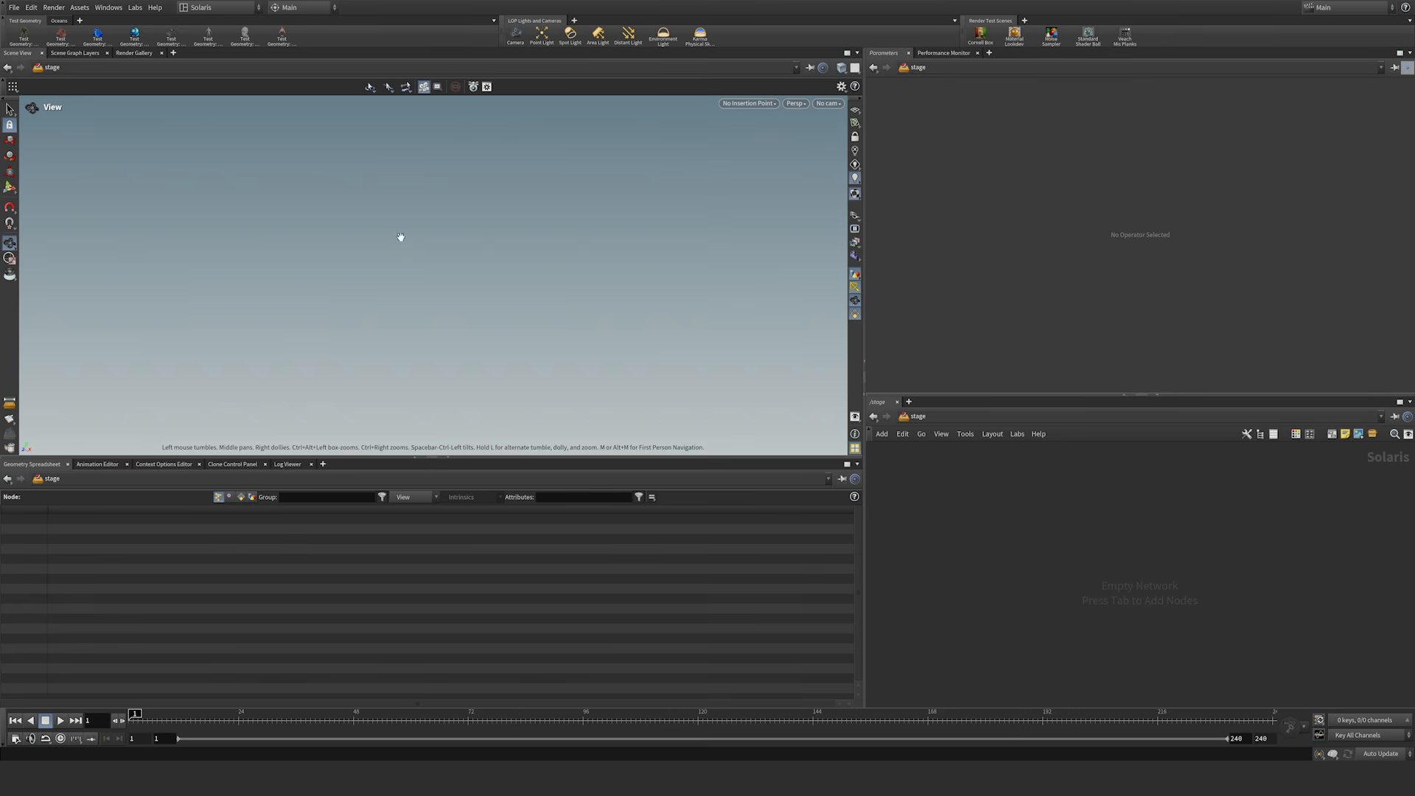
{"action": "left_click", "coordinate": [18, 9]}
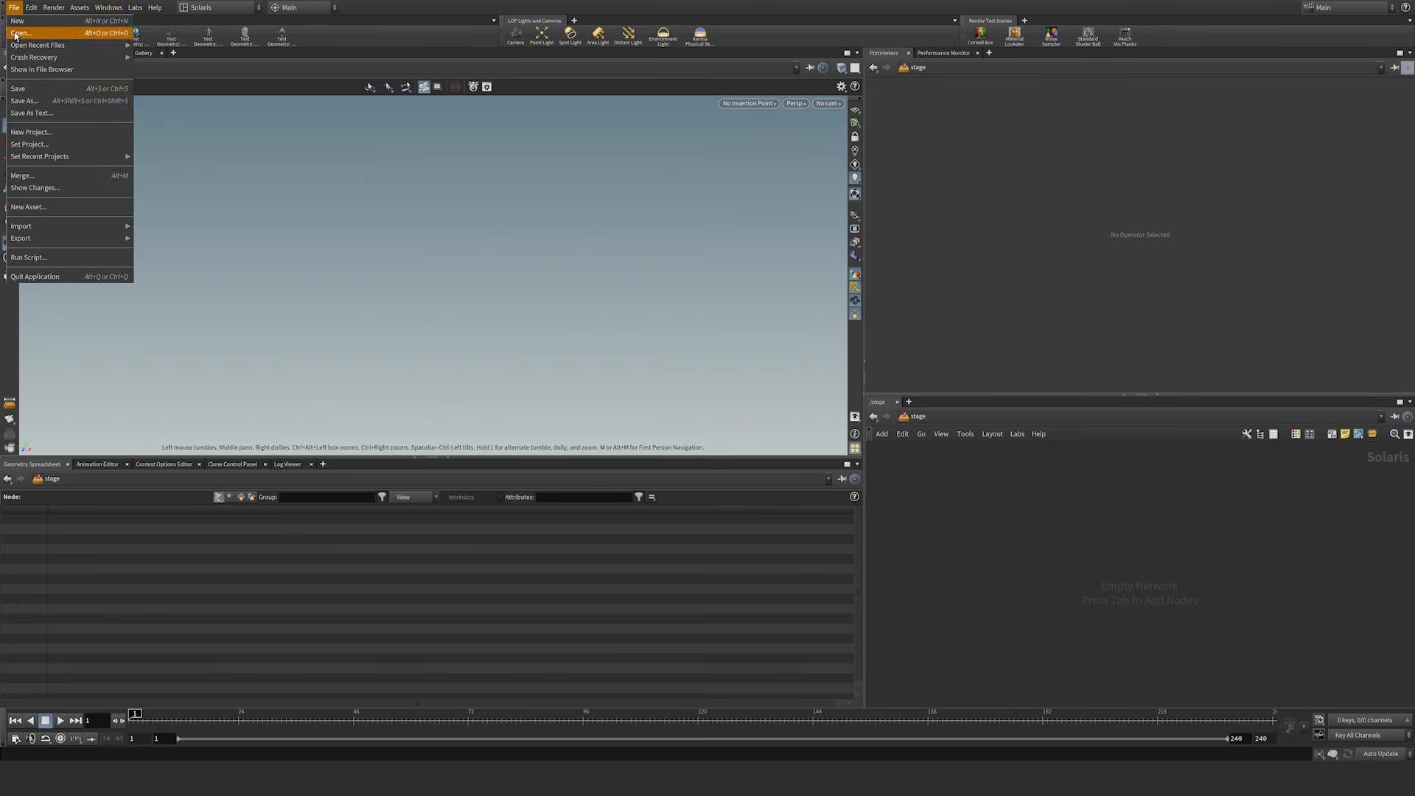
{"action": "left_click", "coordinate": [33, 105]}
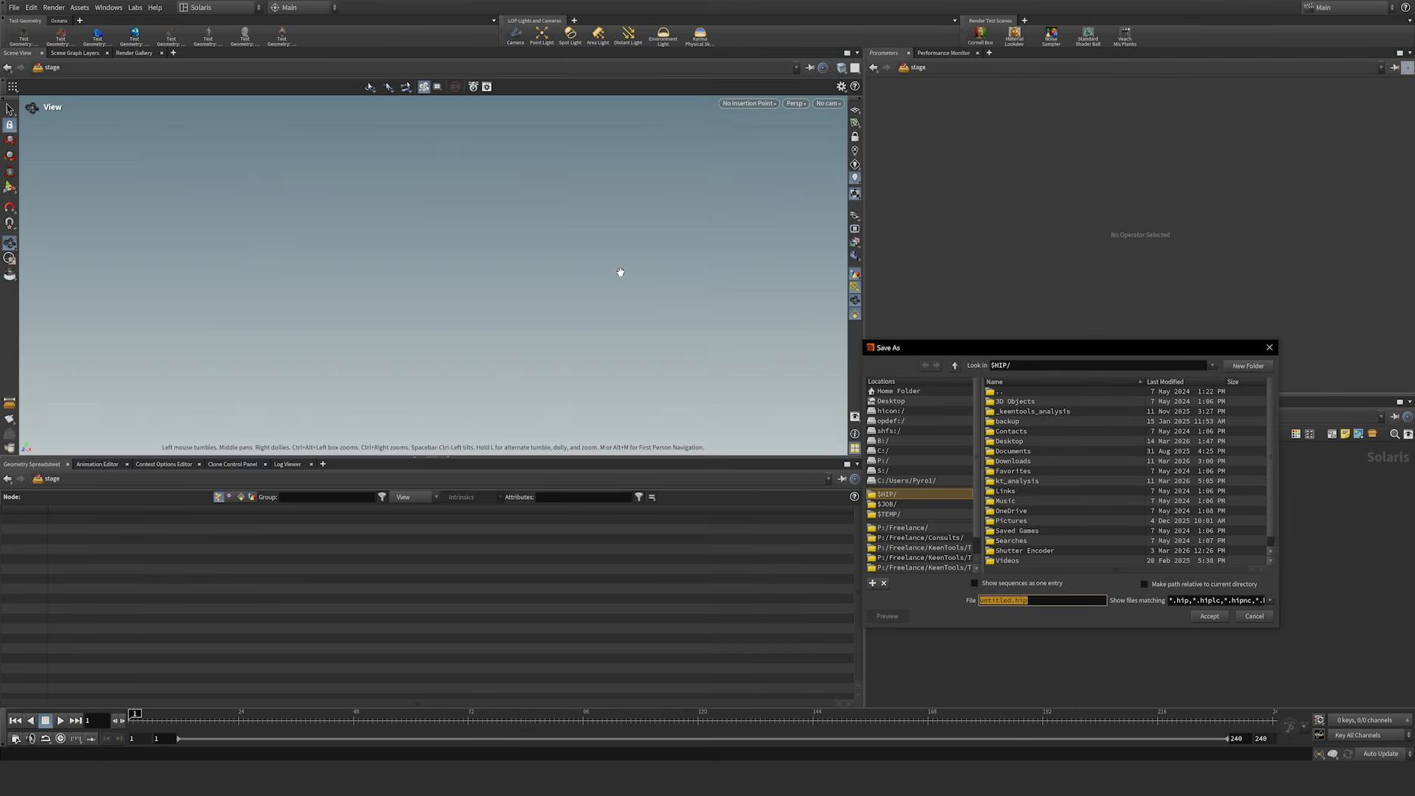
{"action": "left_click", "coordinate": [953, 558]}
{"action": "left_click", "coordinate": [1017, 440]}
{"action": "left_click", "coordinate": [1011, 601]}
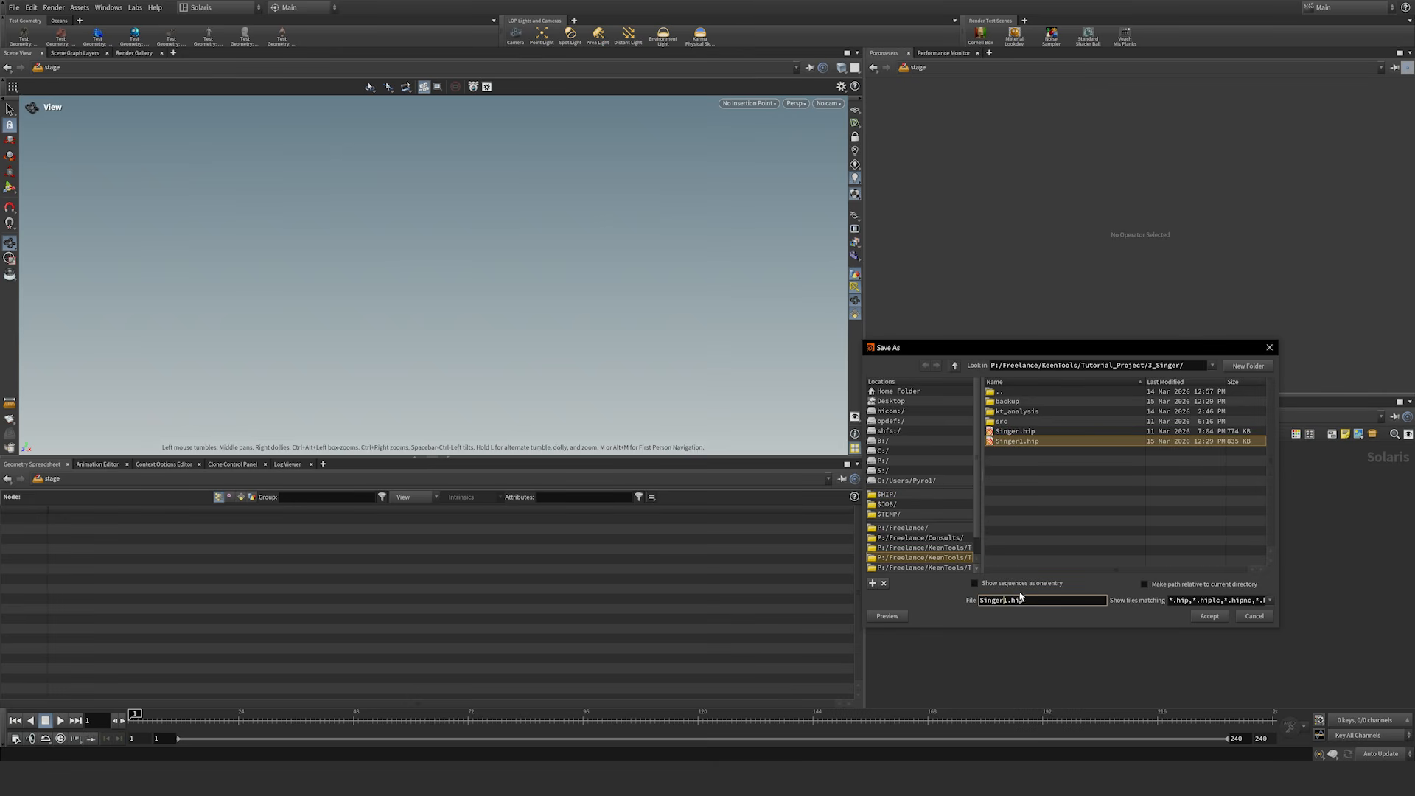
{"action": "key", "text": "Delete"}
{"action": "type", "text": "2"}
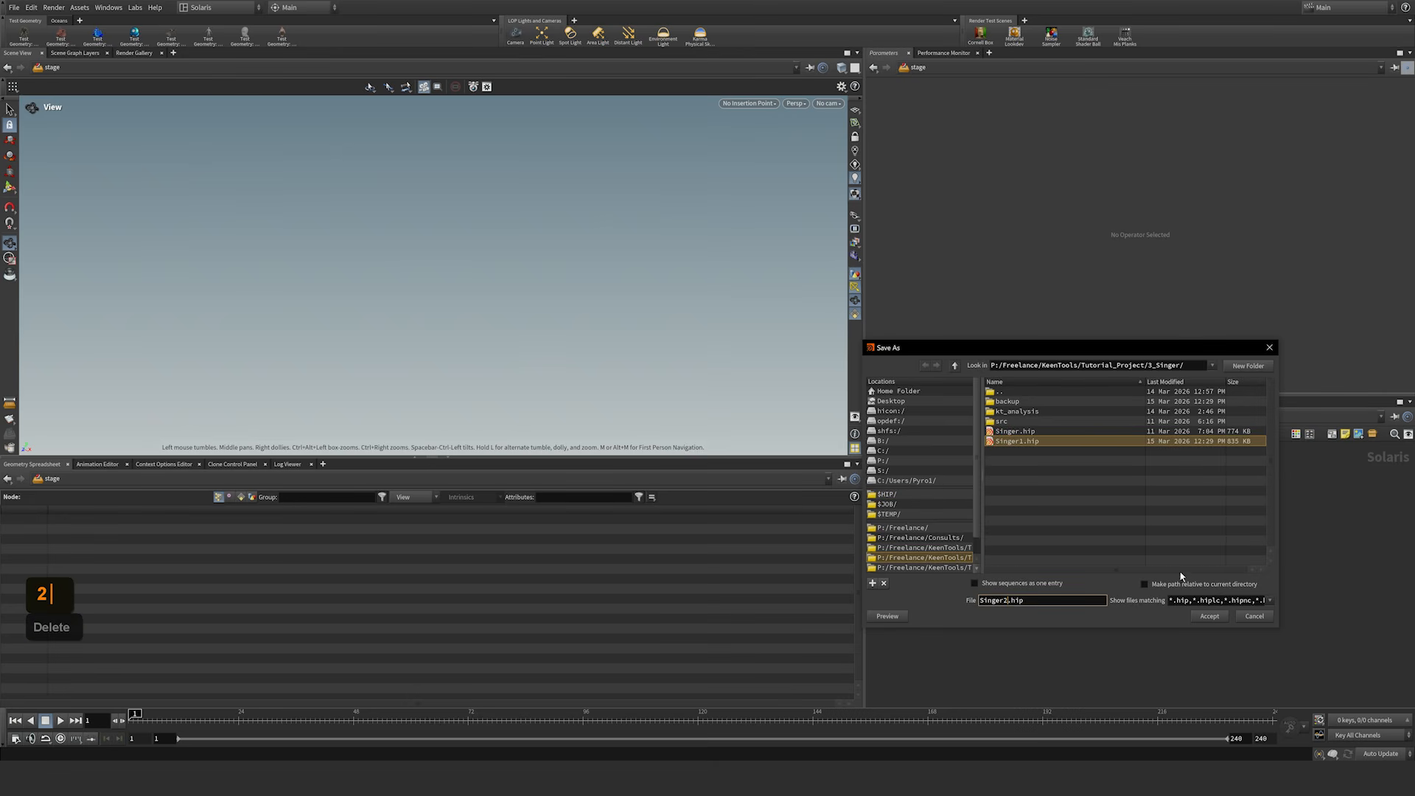
{"action": "left_click", "coordinate": [1209, 616]}
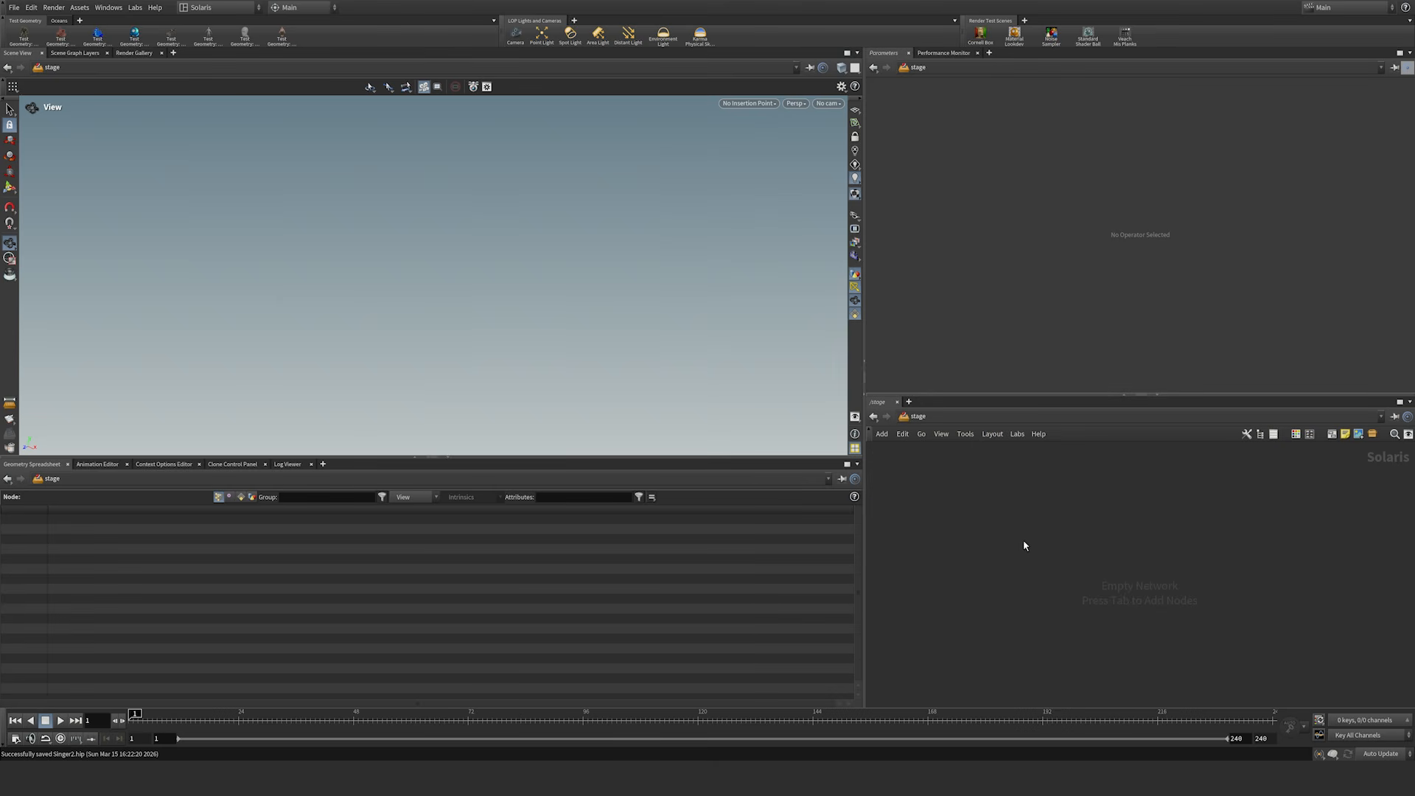
Step: Add a SOP Create node to the empty stage network
{"action": "key", "text": "Tab"}
{"action": "type", "text": "s"}
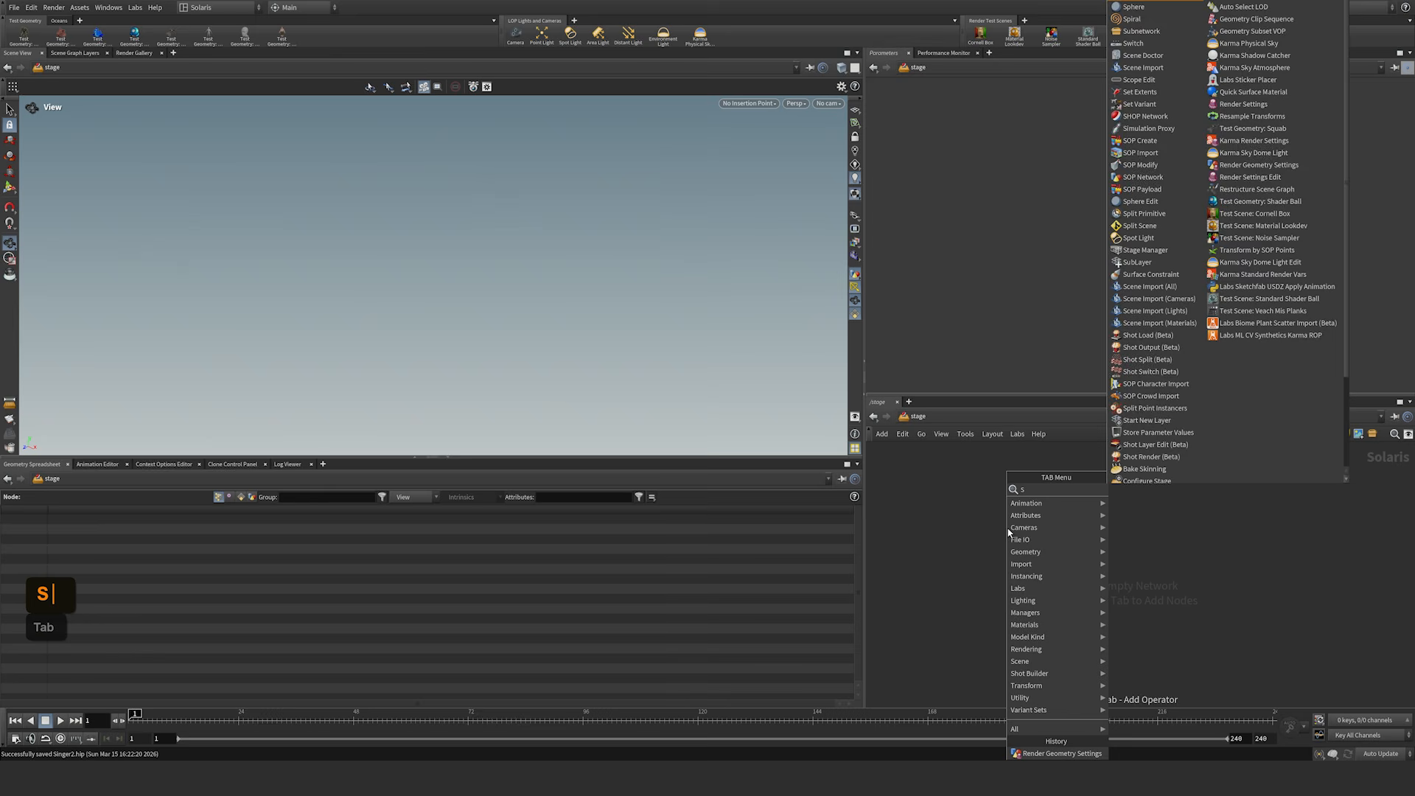
{"action": "type", "text": "OP"}
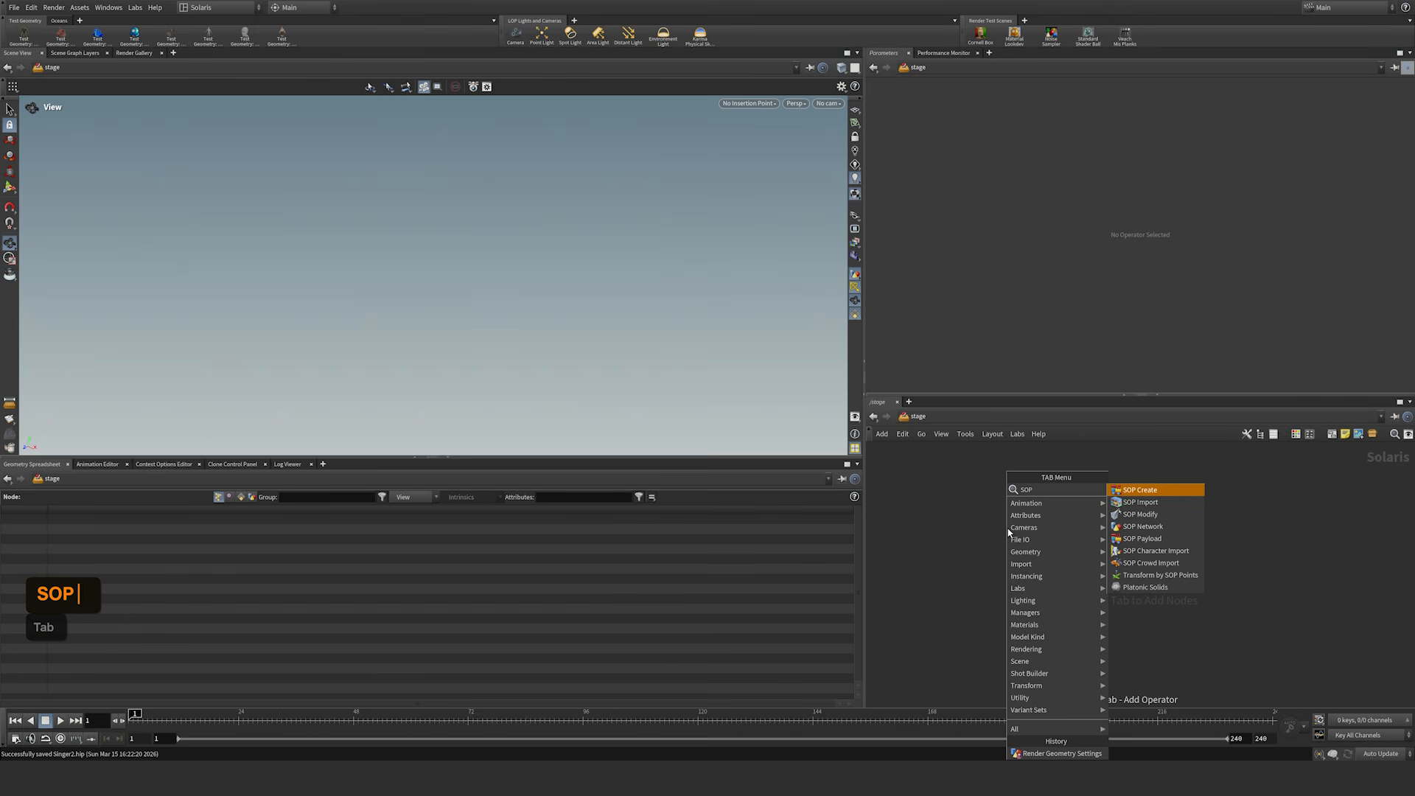
{"action": "double_click", "coordinate": [1128, 492]}
{"action": "right_click_drag", "start_coordinate": [1132, 552], "coordinate": [1159, 531]}
{"action": "middle_click_drag", "start_coordinate": [1144, 506], "coordinate": [1095, 646]}
{"action": "right_click_drag", "start_coordinate": [1117, 526], "coordinate": [1124, 504]}
{"action": "middle_click_drag", "start_coordinate": [1121, 503], "coordinate": [1157, 469]}
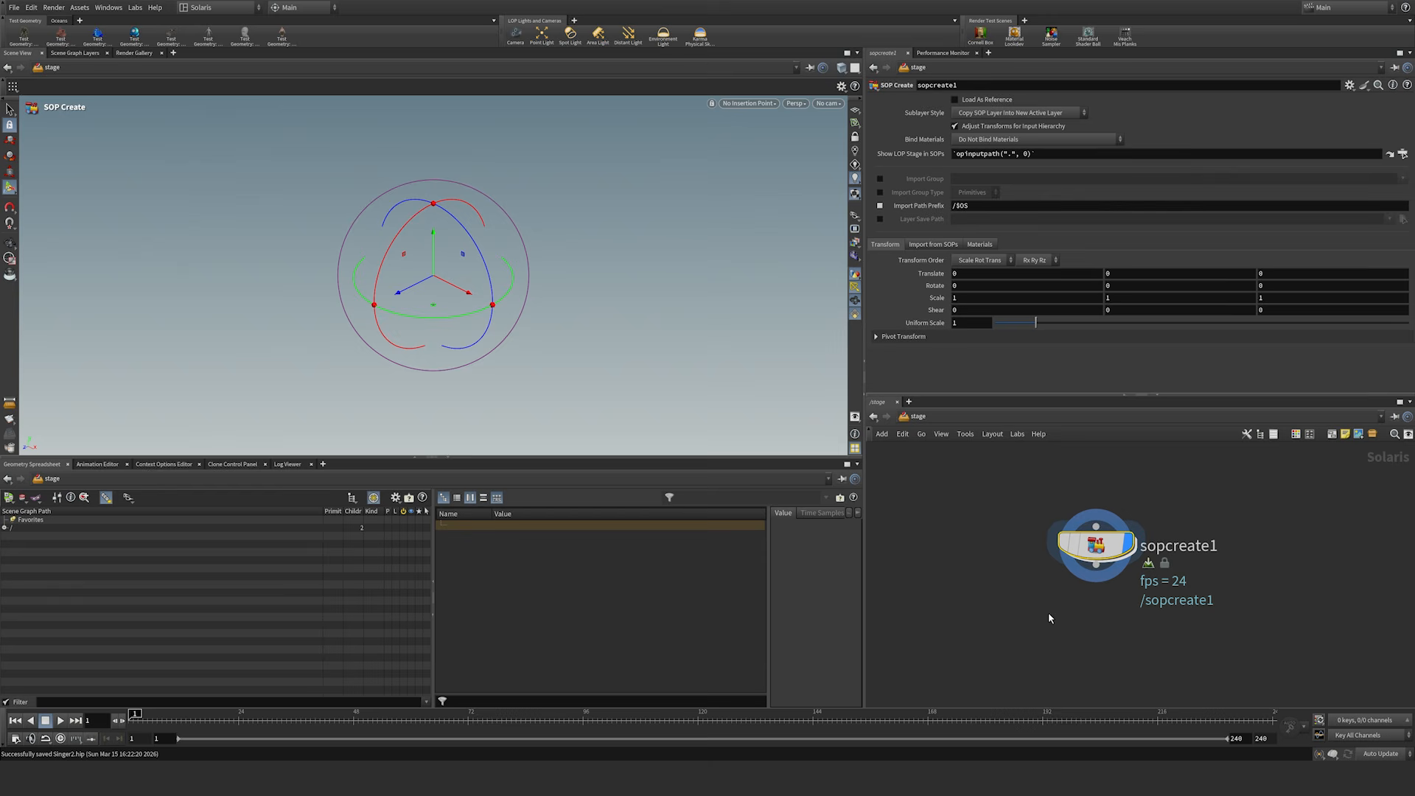
Step: Rename the SOP Create node to face
{"action": "left_click_drag", "start_coordinate": [1030, 593], "coordinate": [1054, 526]}
{"action": "double_click", "coordinate": [1175, 545]}
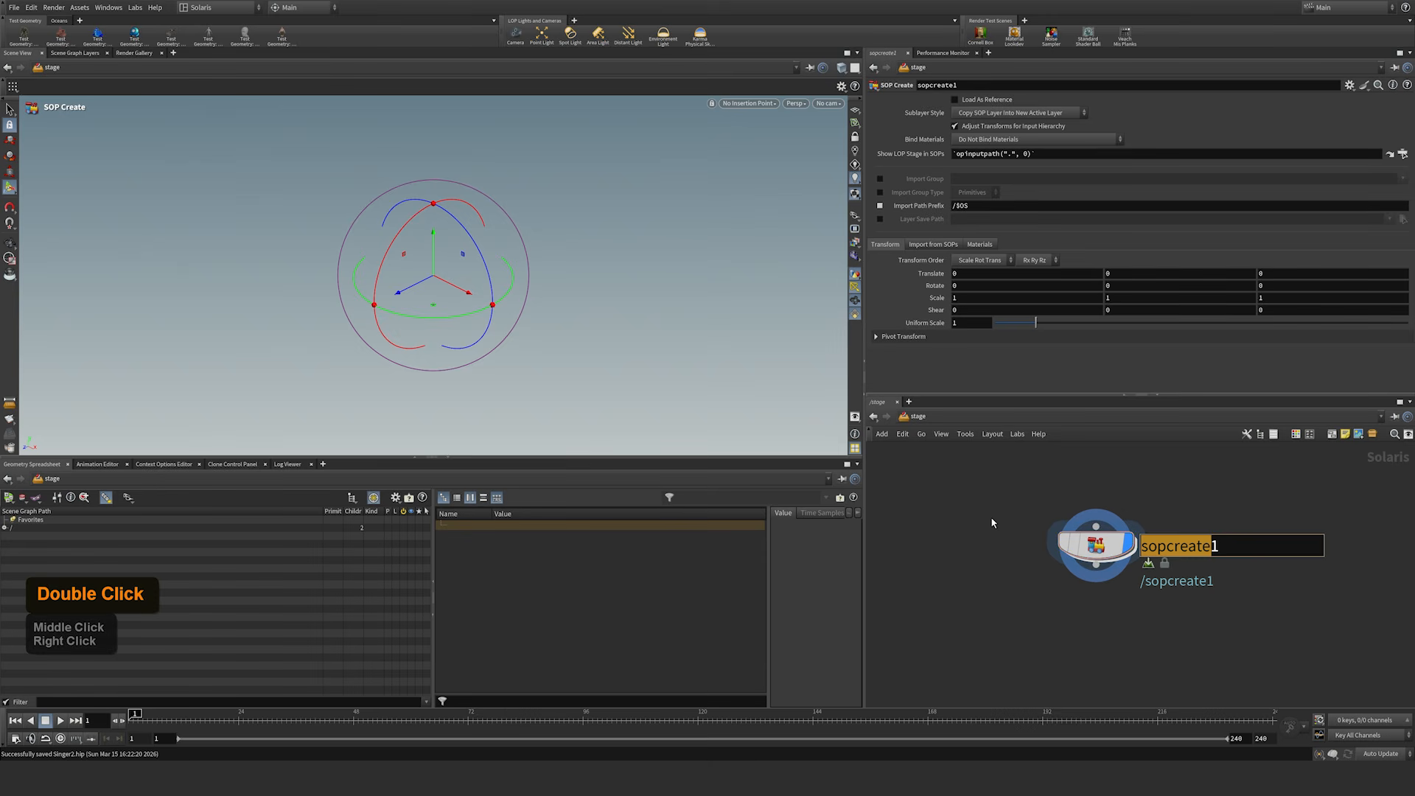
{"action": "key", "text": "ctrl+a"}
{"action": "type", "text": "face"}
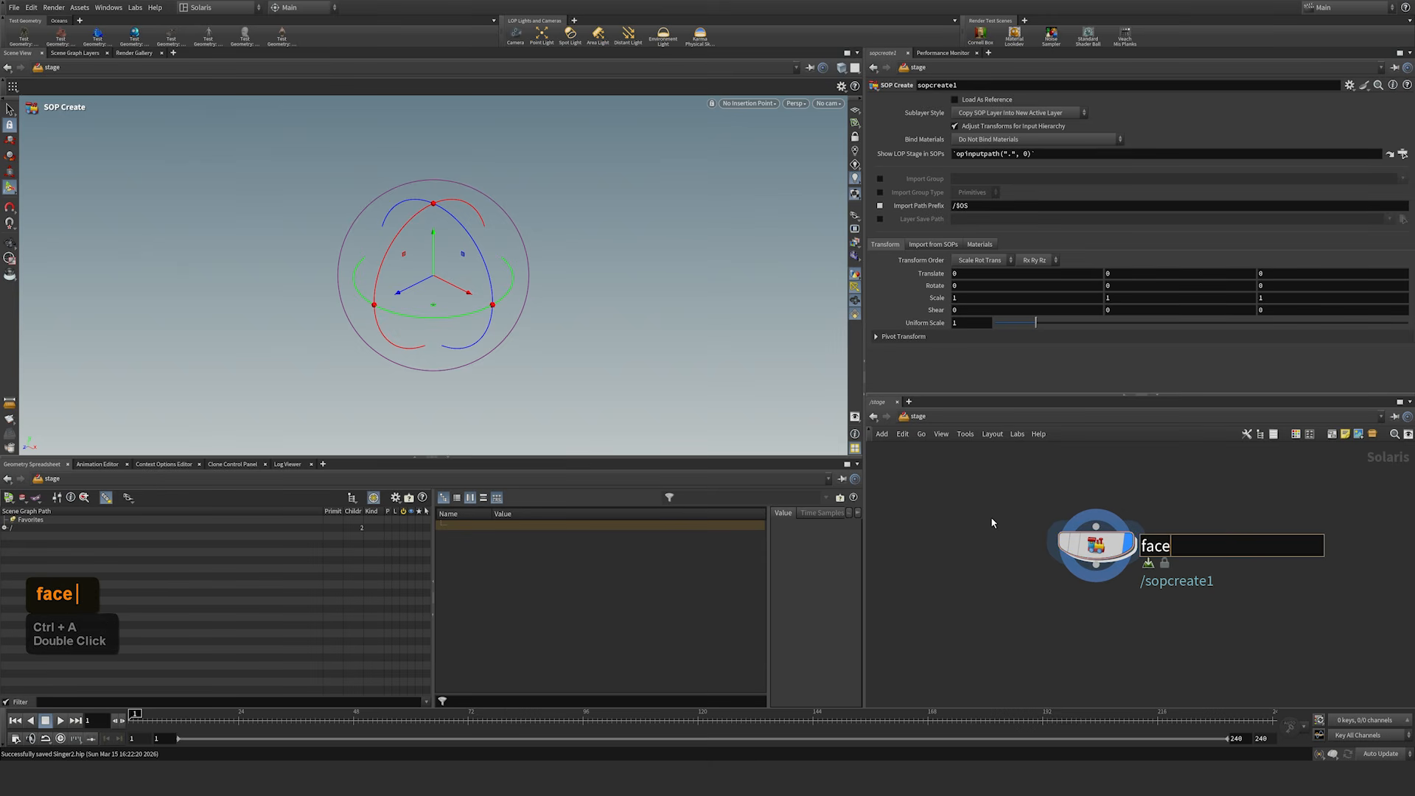
{"action": "key", "text": "Return"}
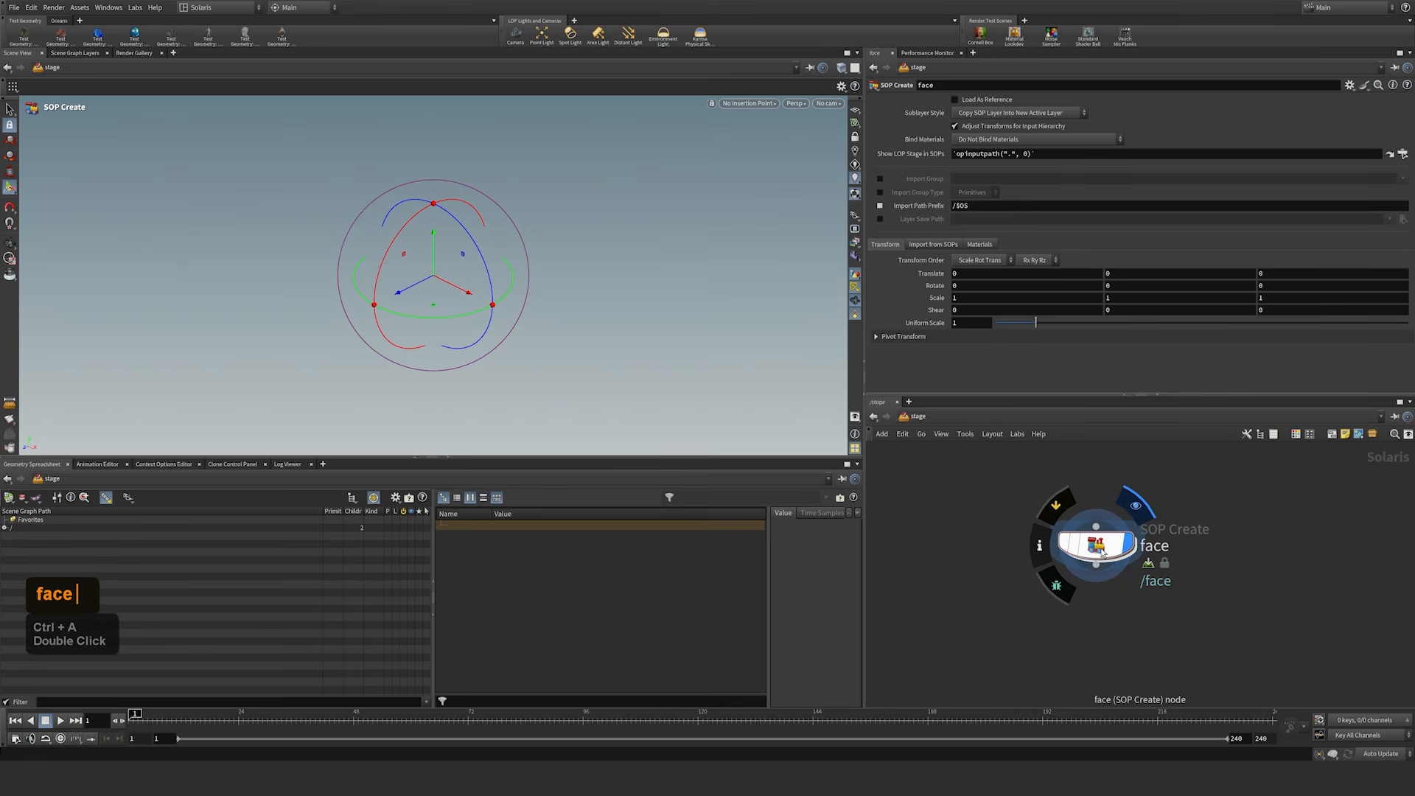
Step: Go inside the face node and place a File node in its geometry network
{"action": "double_click", "coordinate": [1103, 546]}
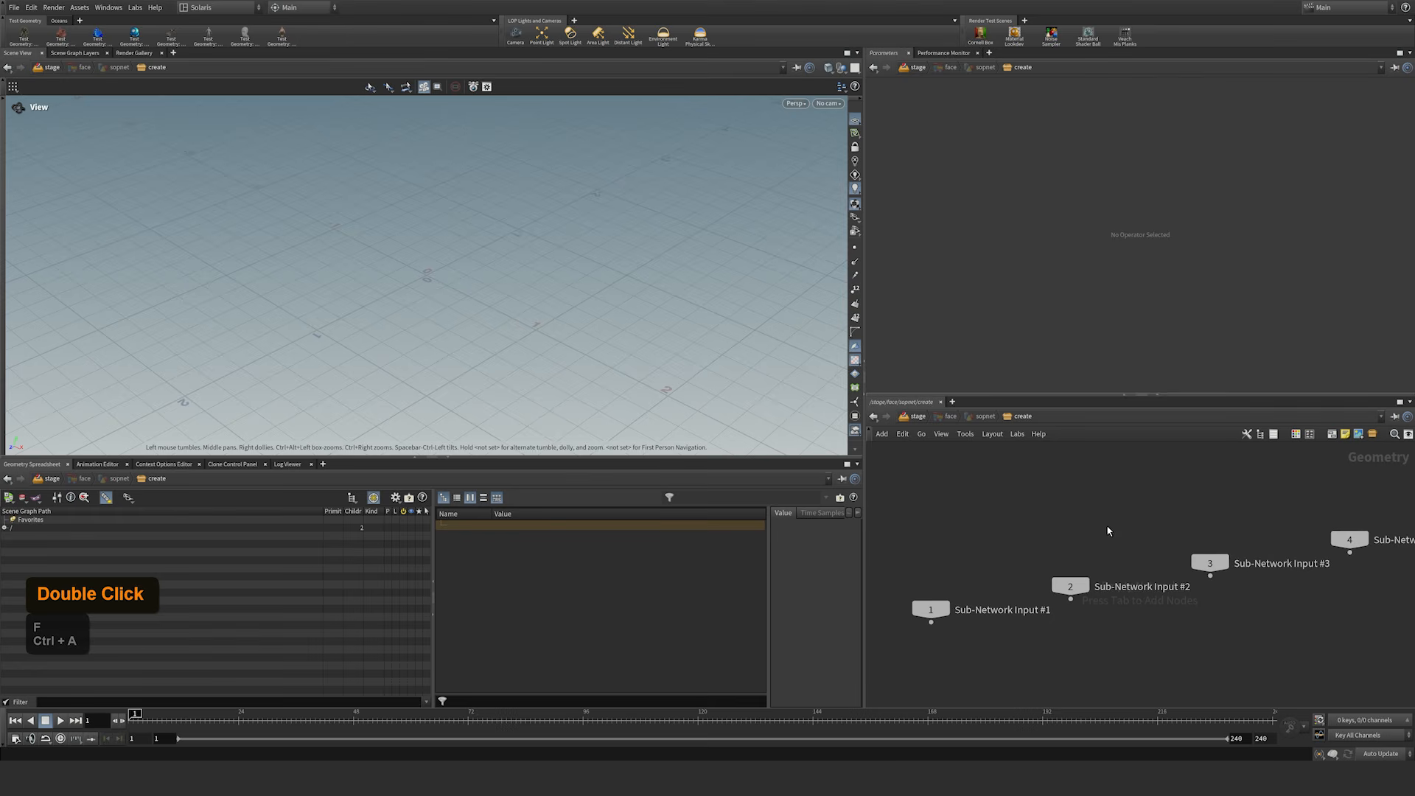
{"action": "middle_click_drag", "start_coordinate": [1096, 652], "coordinate": [1089, 521]}
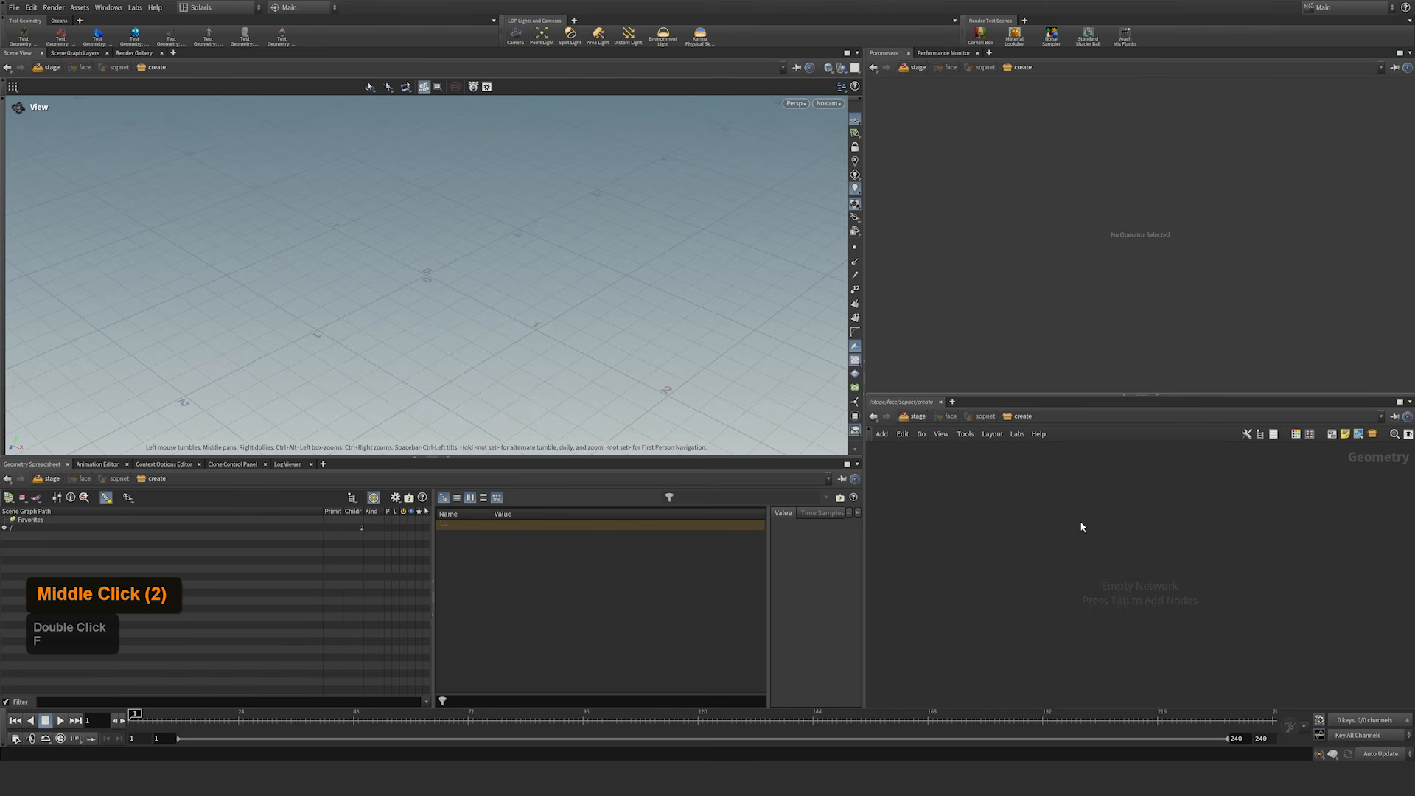
{"action": "key", "text": "Tab"}
{"action": "type", "text": "file"}
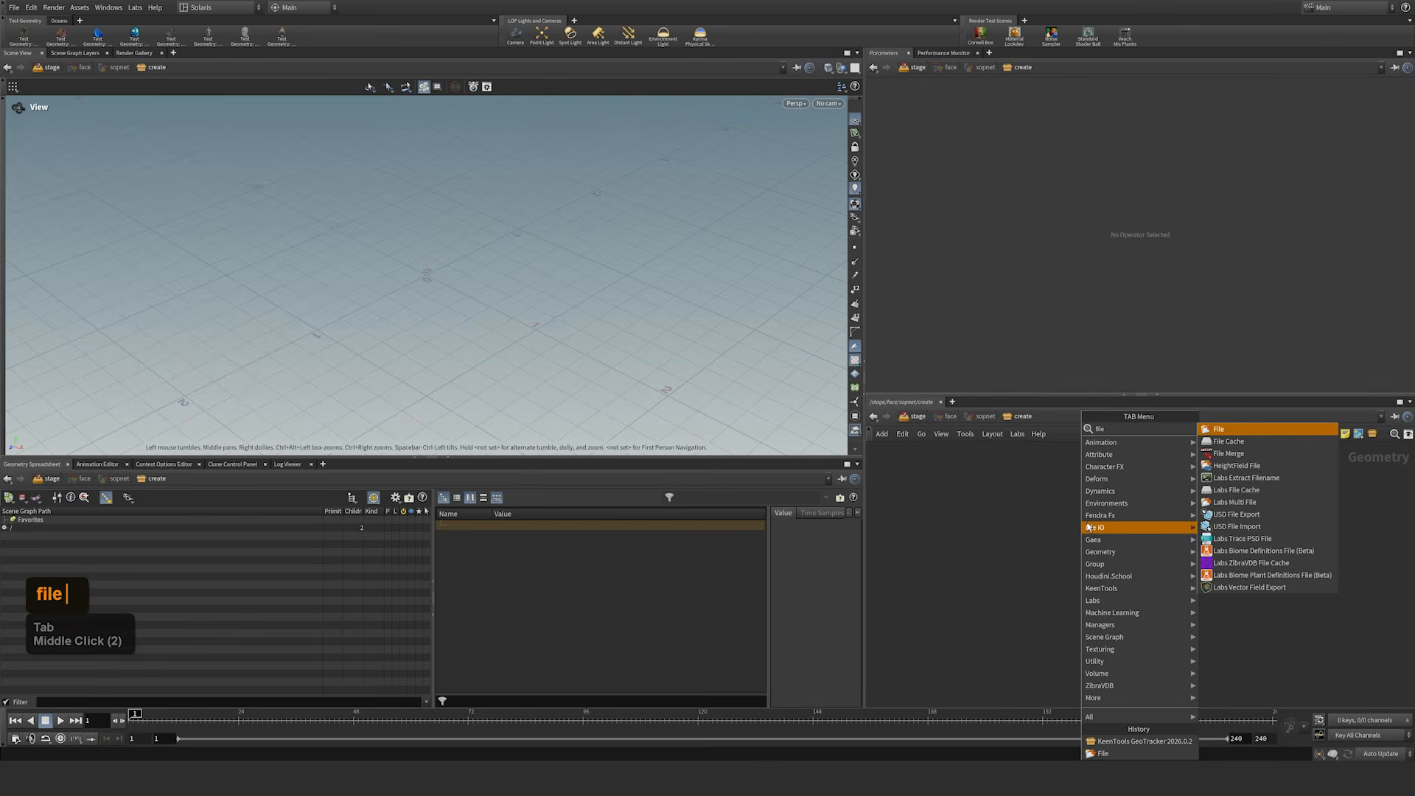
{"action": "left_click", "coordinate": [1222, 435]}
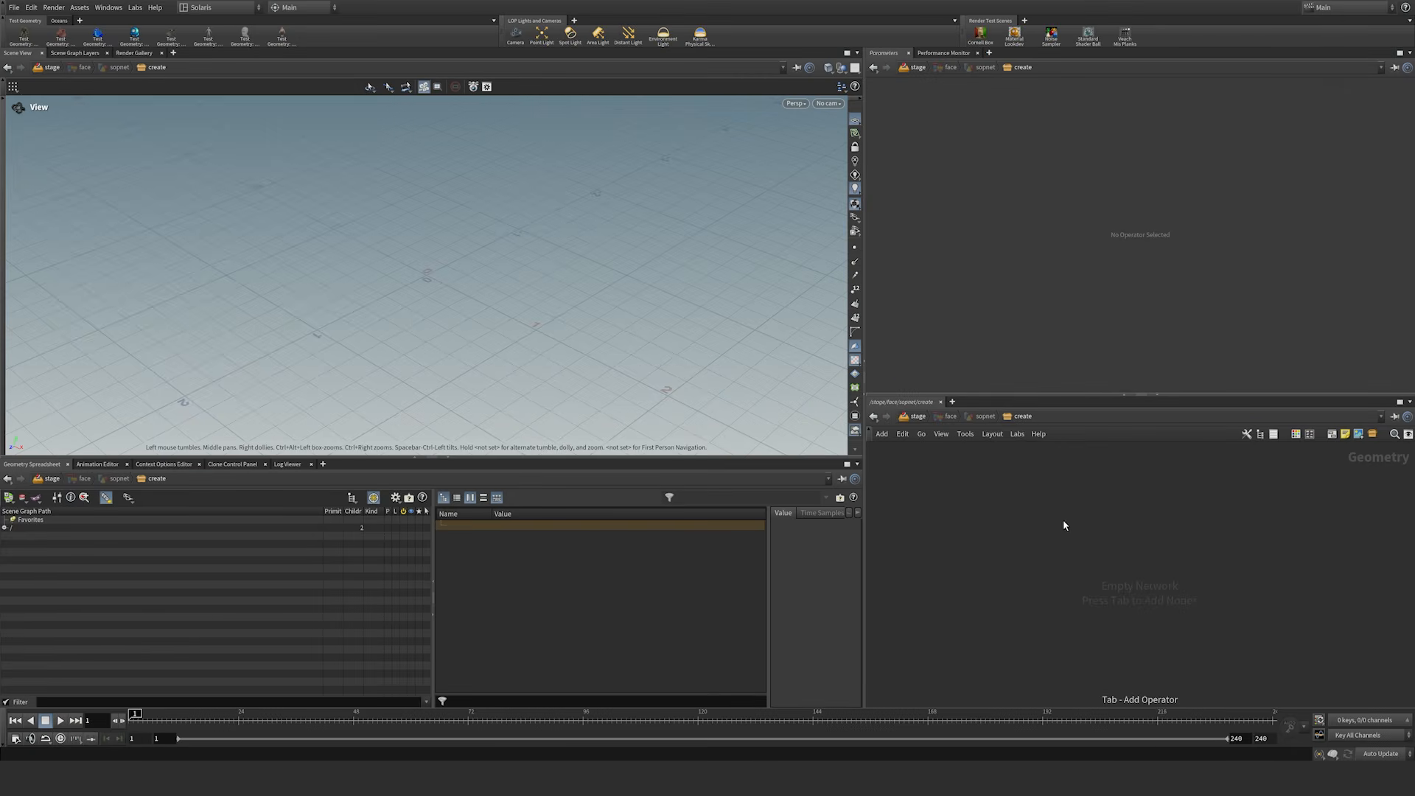
{"action": "left_click", "coordinate": [1062, 519]}
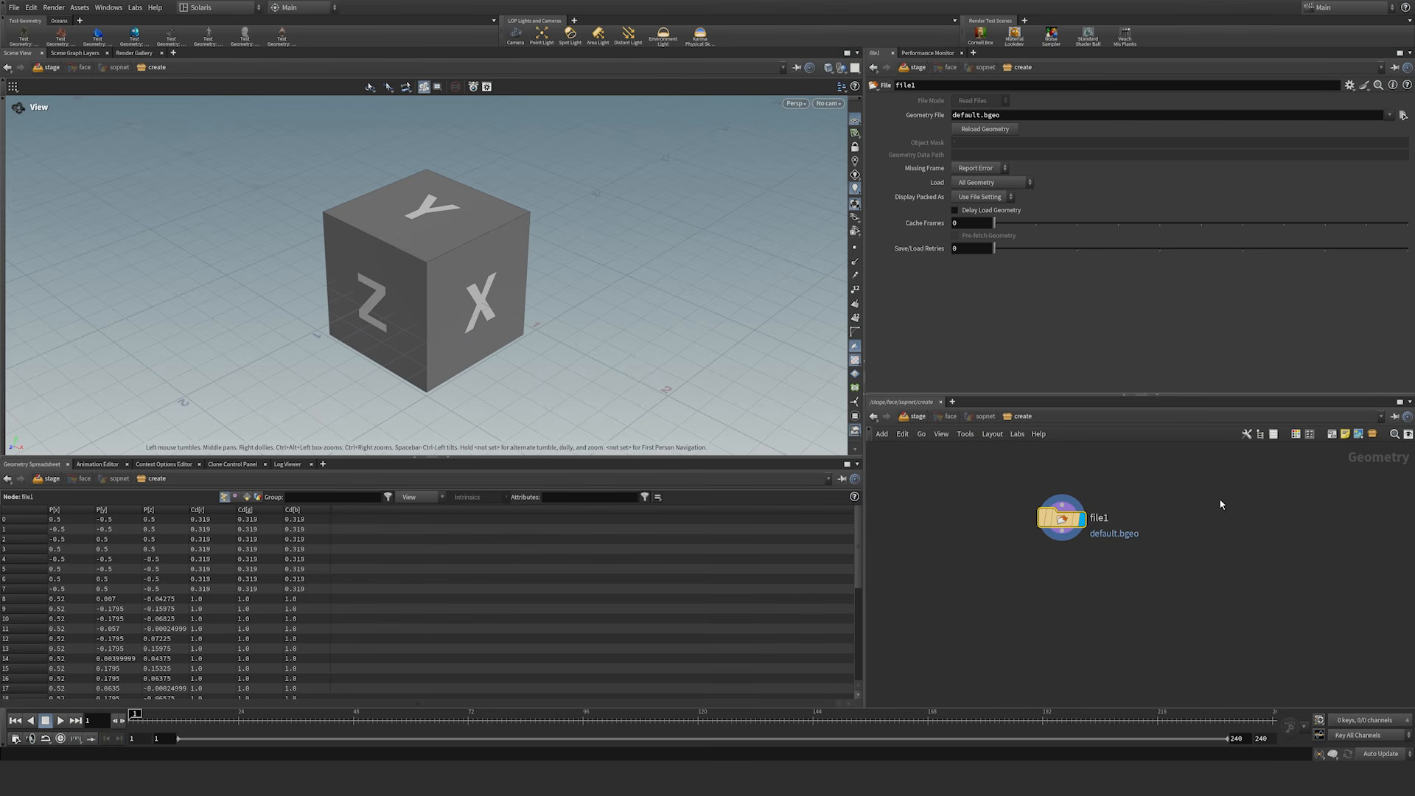
{"action": "mouse_move", "coordinate": [1062, 525]}
{"action": "left_click_drag", "start_coordinate": [1065, 525], "coordinate": [1062, 511]}
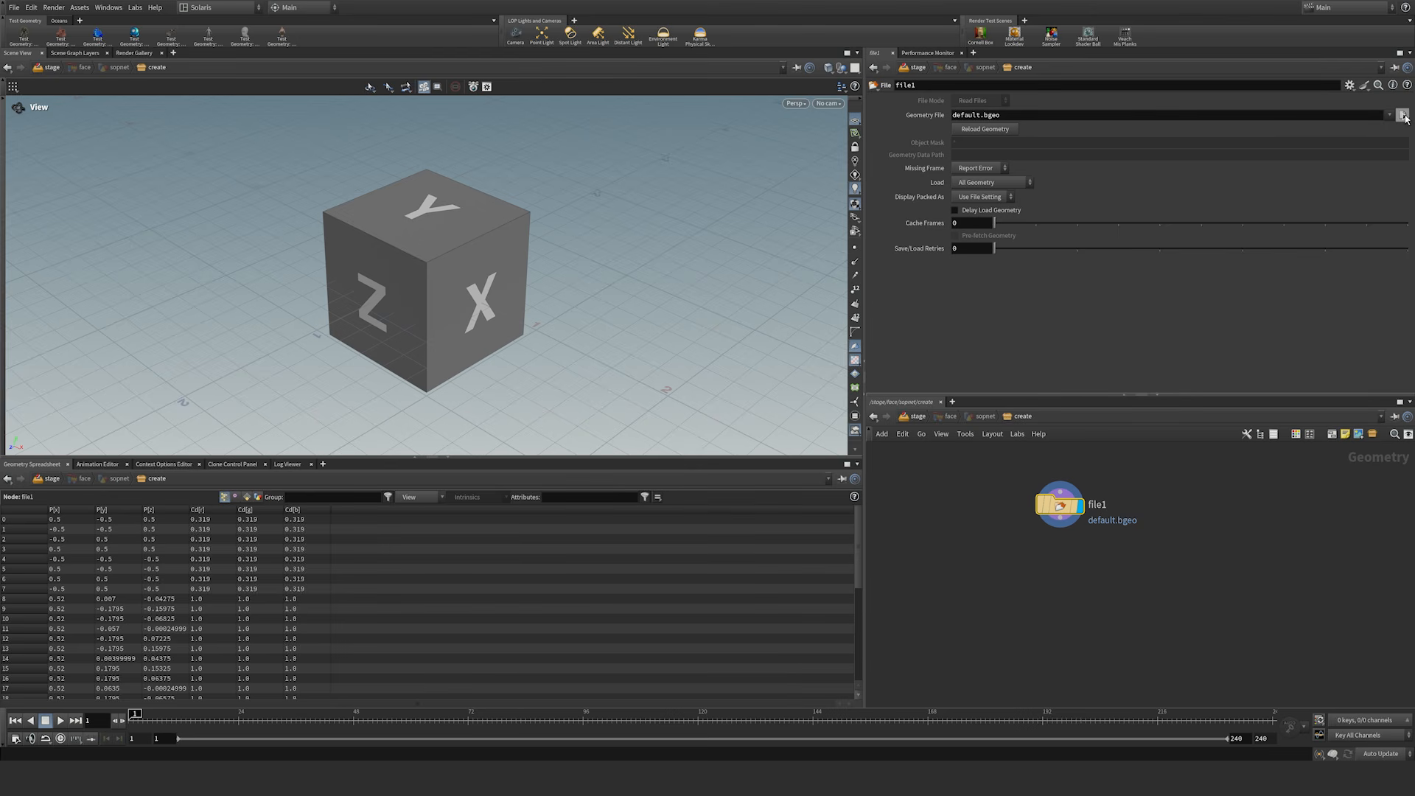
Step: Load singer_head.obj from the $HIP folder into the File node
{"action": "left_click", "coordinate": [1402, 116]}
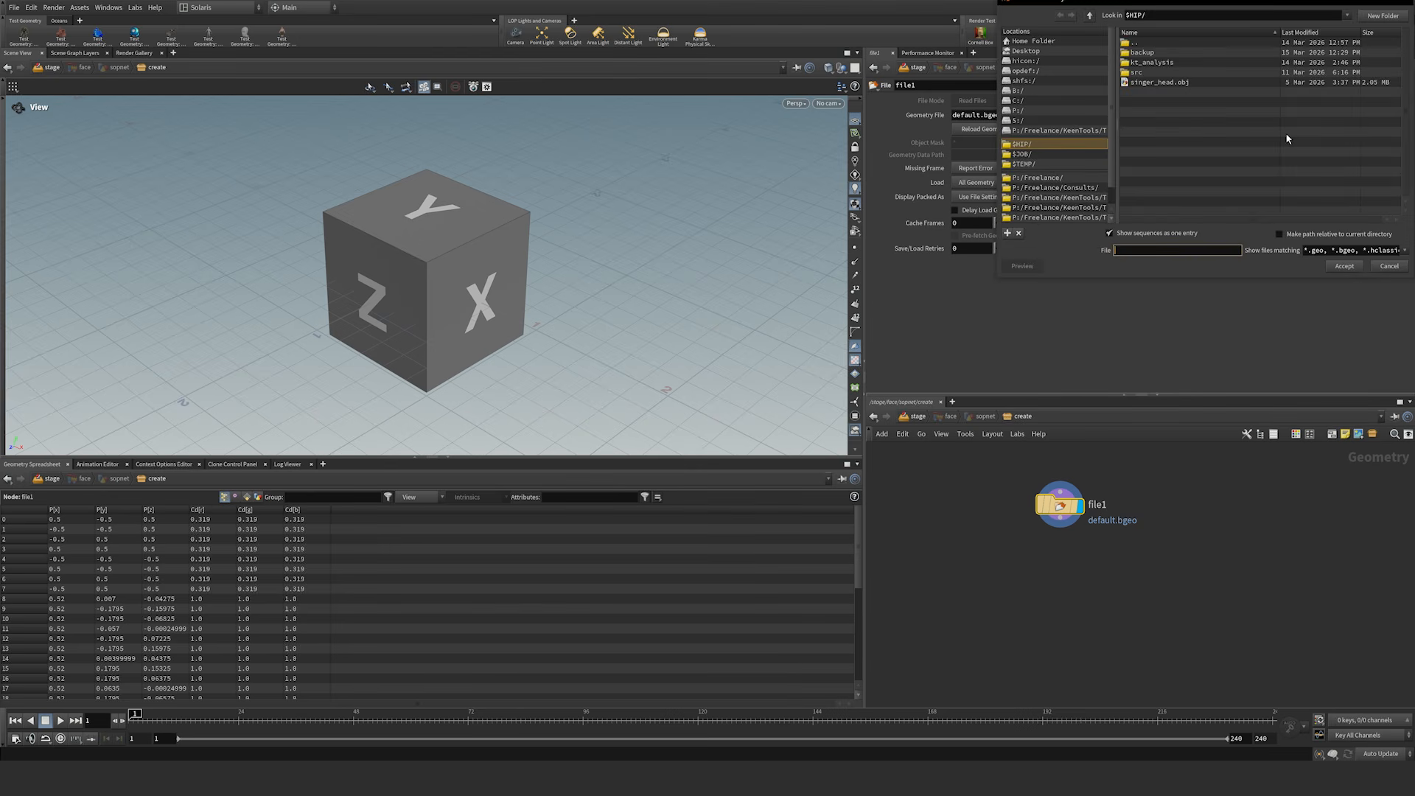
{"action": "left_click", "coordinate": [1170, 83]}
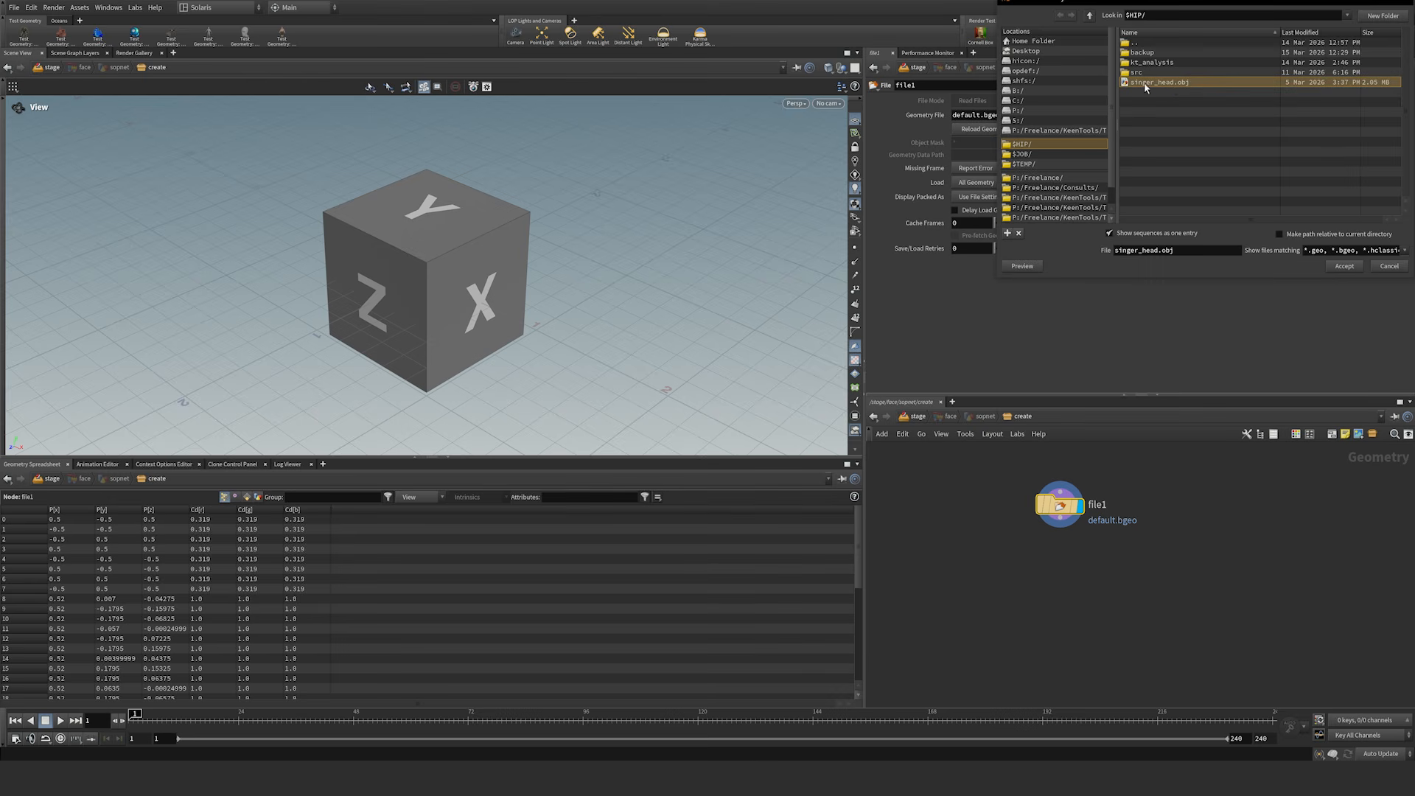
{"action": "left_click", "coordinate": [1347, 267]}
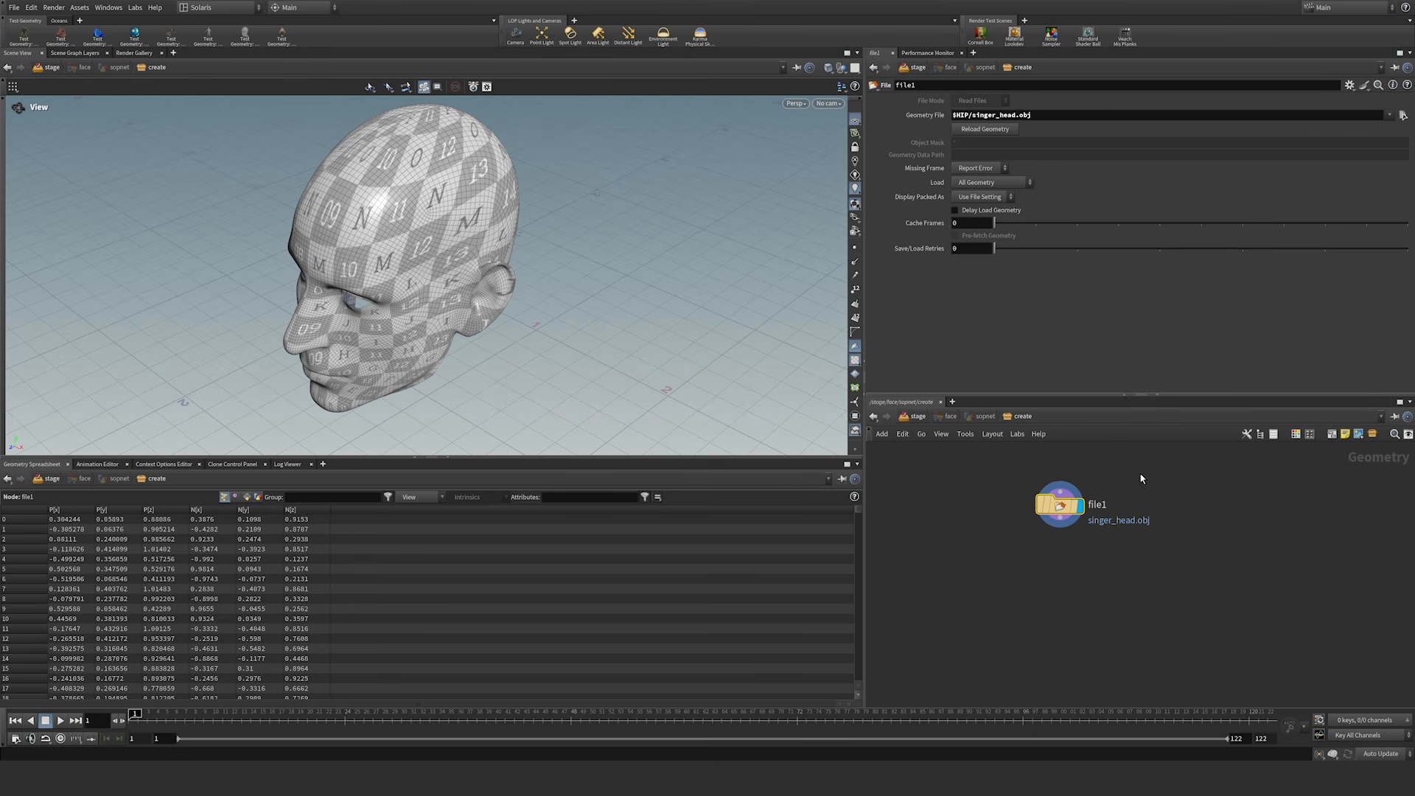
Step: Add a KeenTools GeoTracker node connected below the File node
{"action": "key", "text": "Tab"}
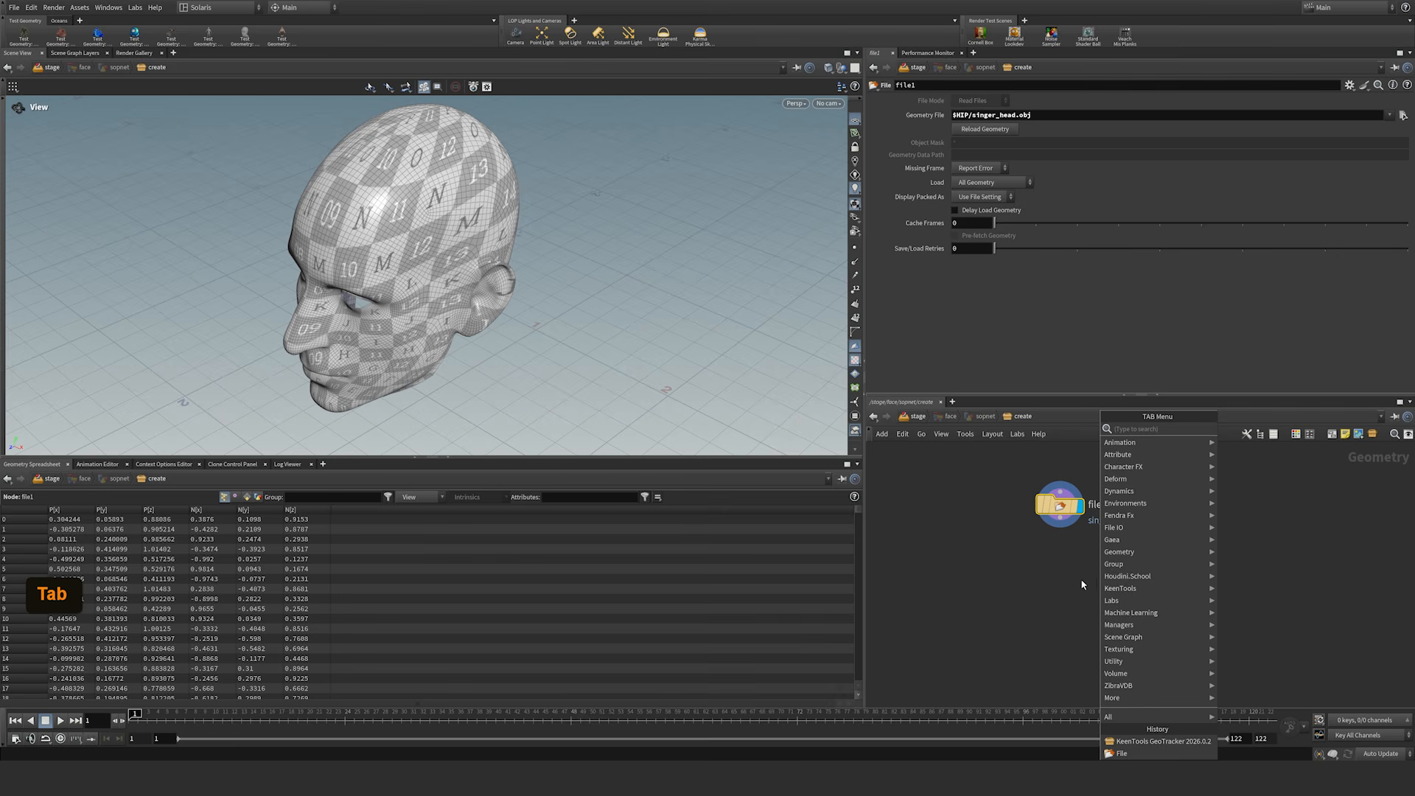
{"action": "mouse_move", "coordinate": [1124, 588]}
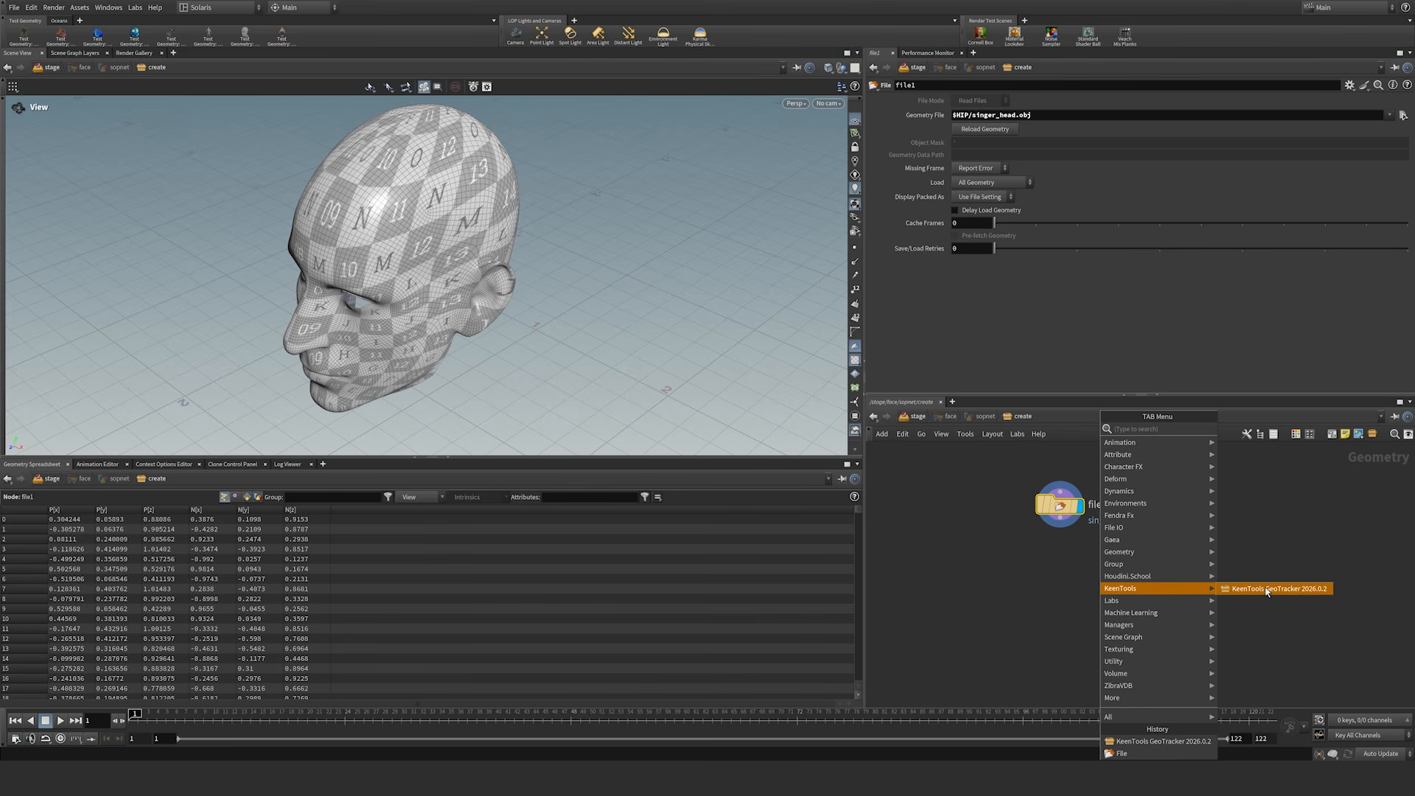
{"action": "key", "text": "shift+Return"}
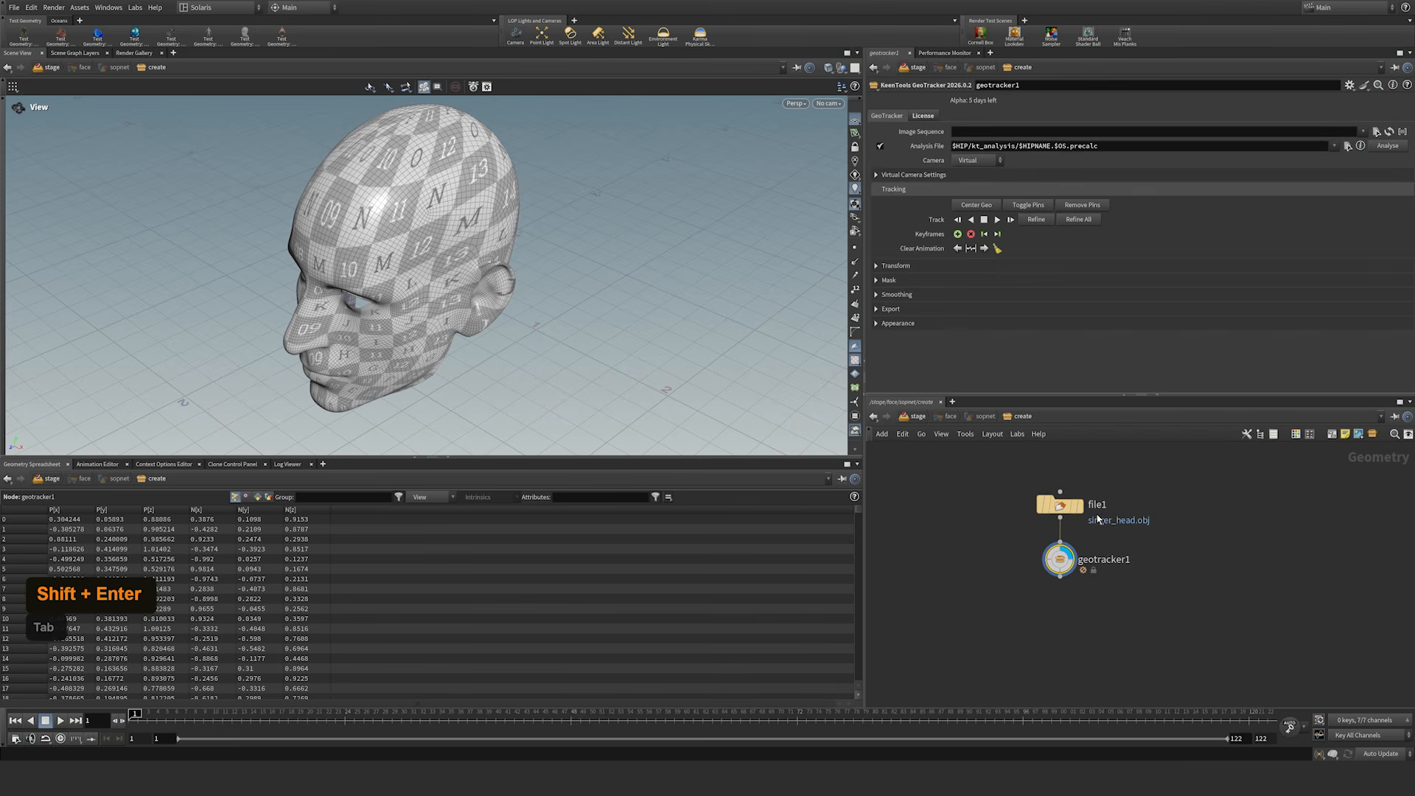
{"action": "mouse_move", "coordinate": [1061, 544]}
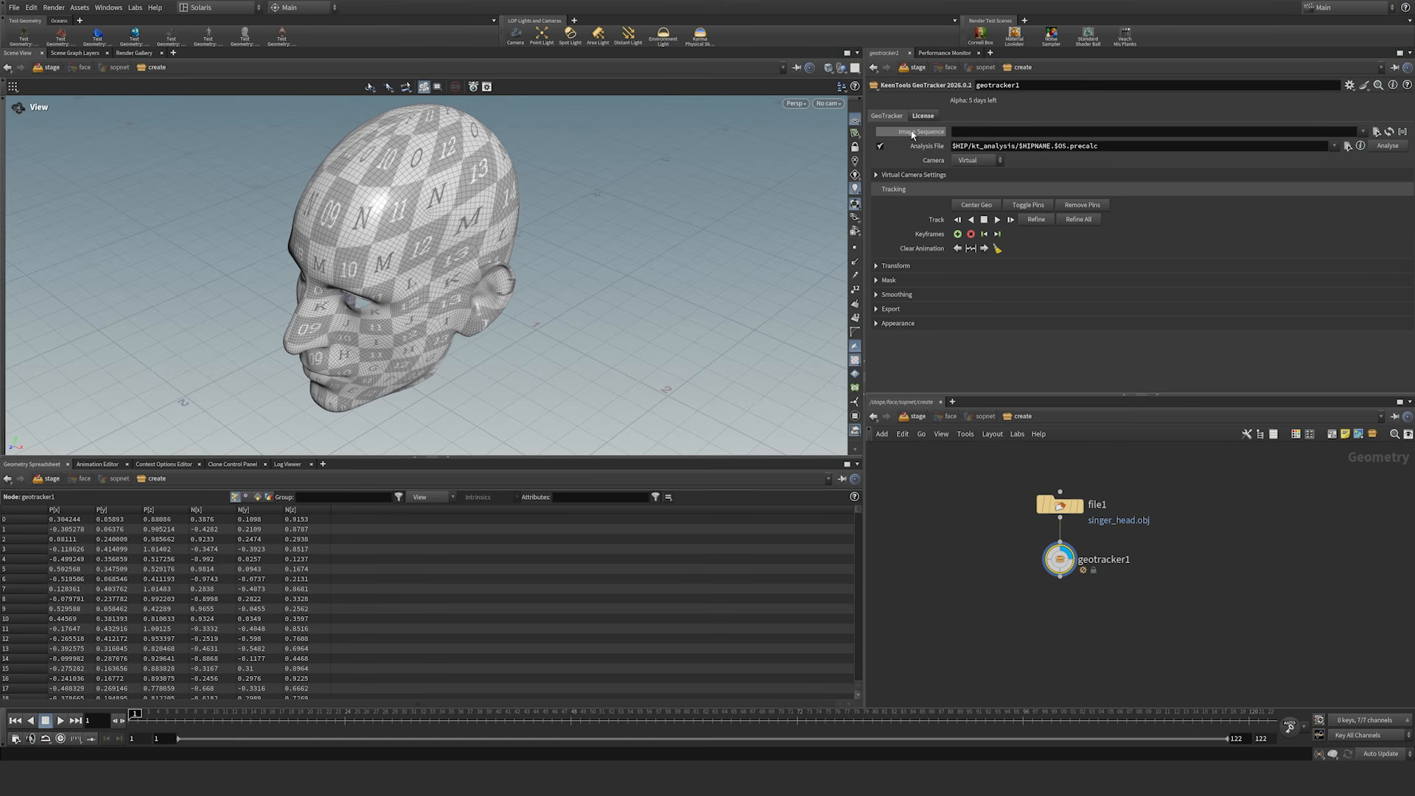
Step: Load the singer_$F3.jpg image sequence from $HIP/src into the GeoTracker and match the scene's frame range to it
{"action": "left_click", "coordinate": [1375, 131]}
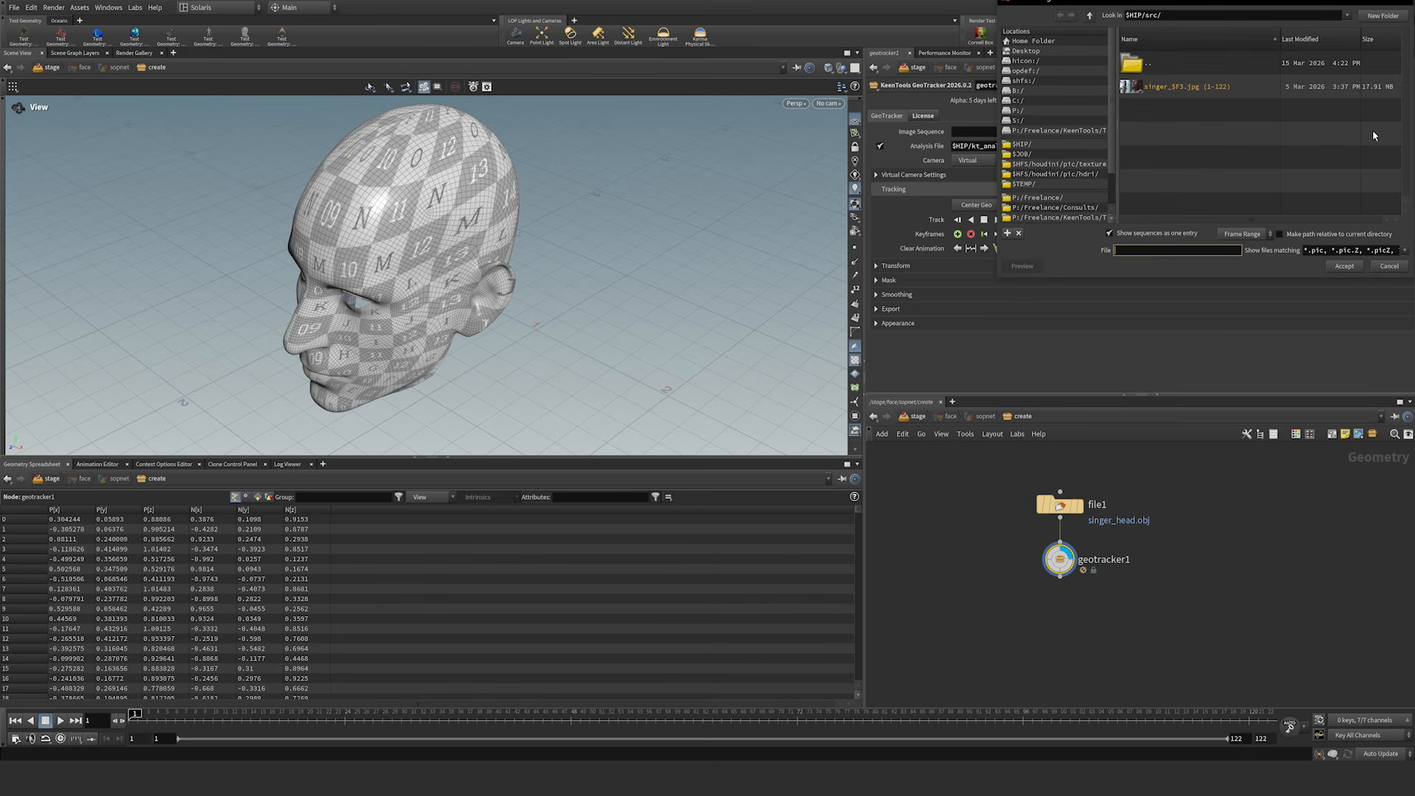
{"action": "left_click", "coordinate": [1147, 88]}
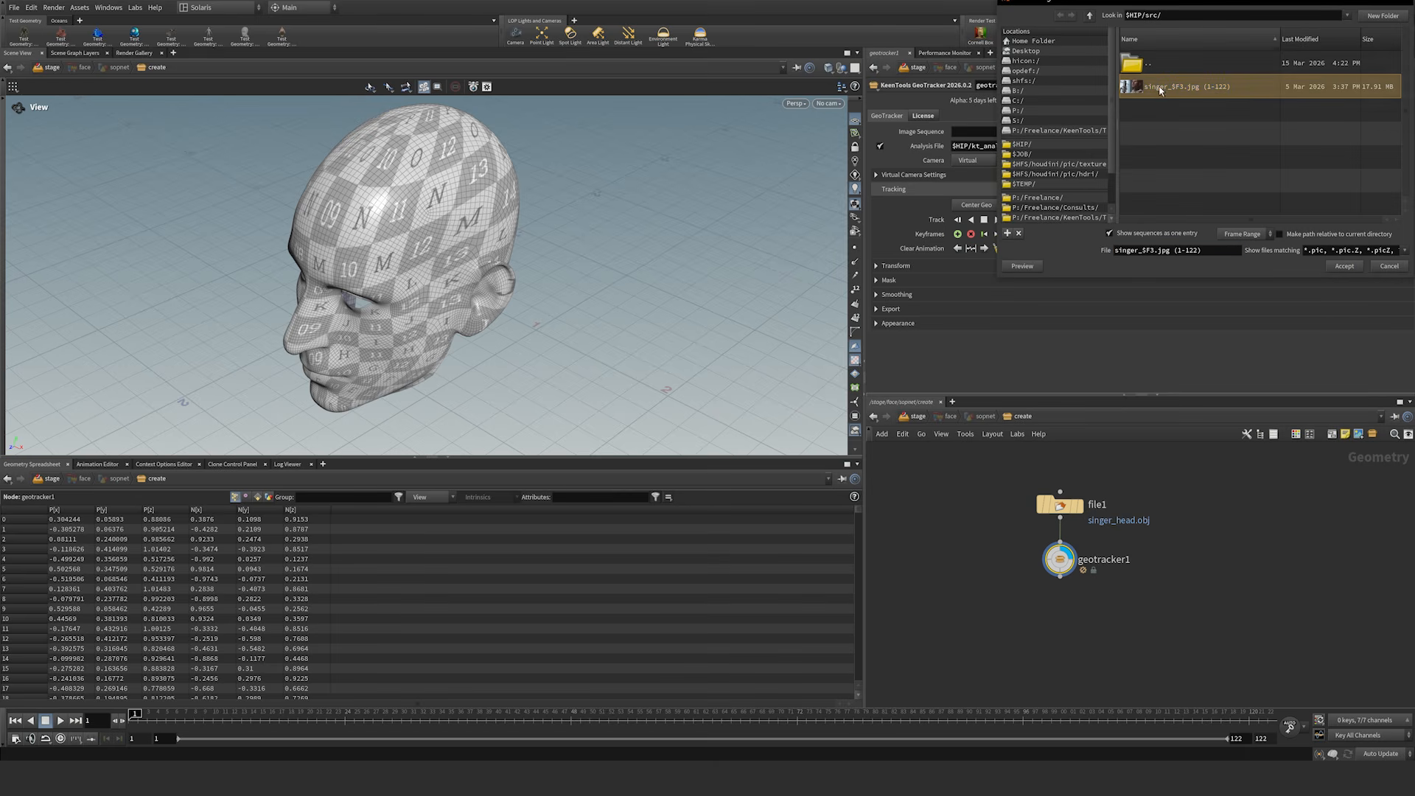
{"action": "left_click", "coordinate": [1345, 266]}
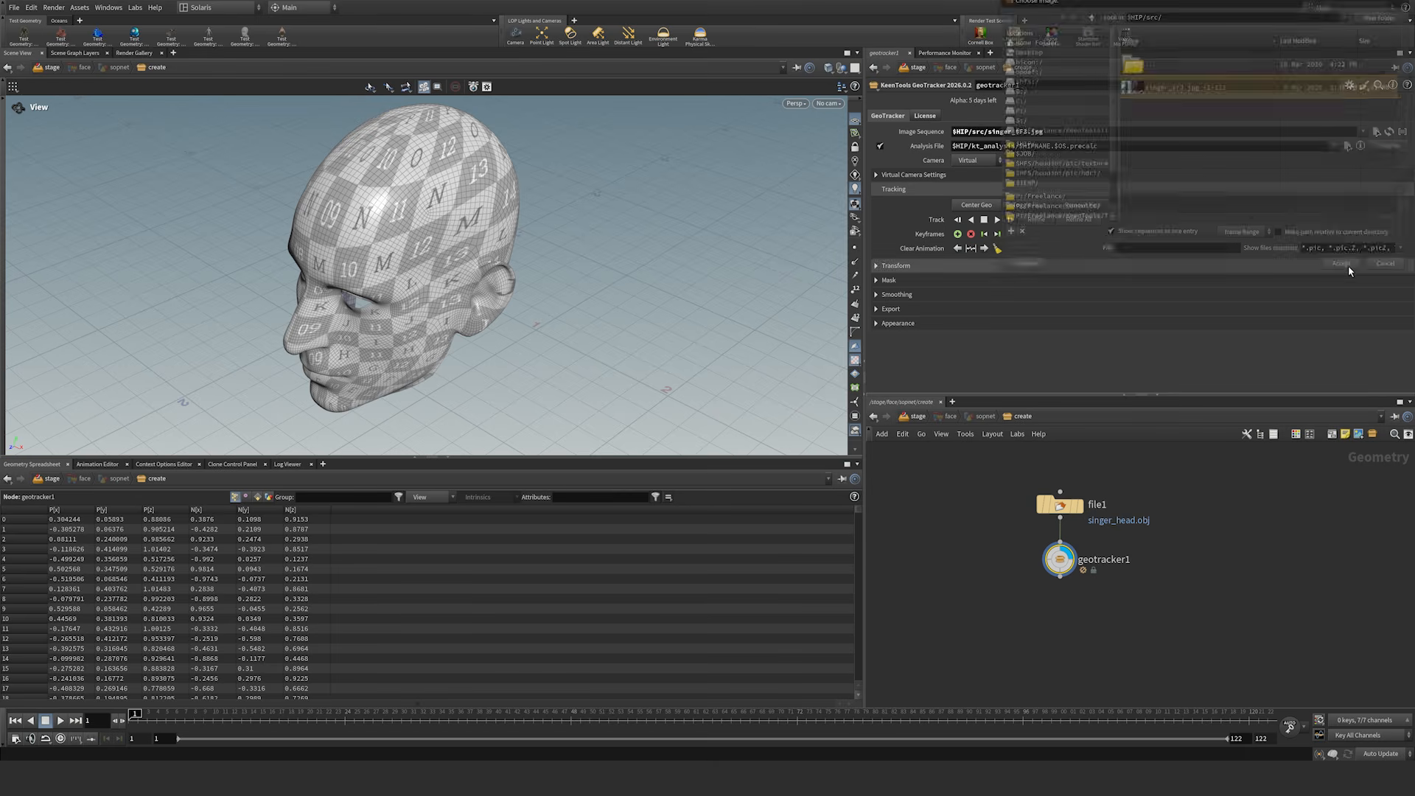
{"action": "left_click", "coordinate": [1401, 133]}
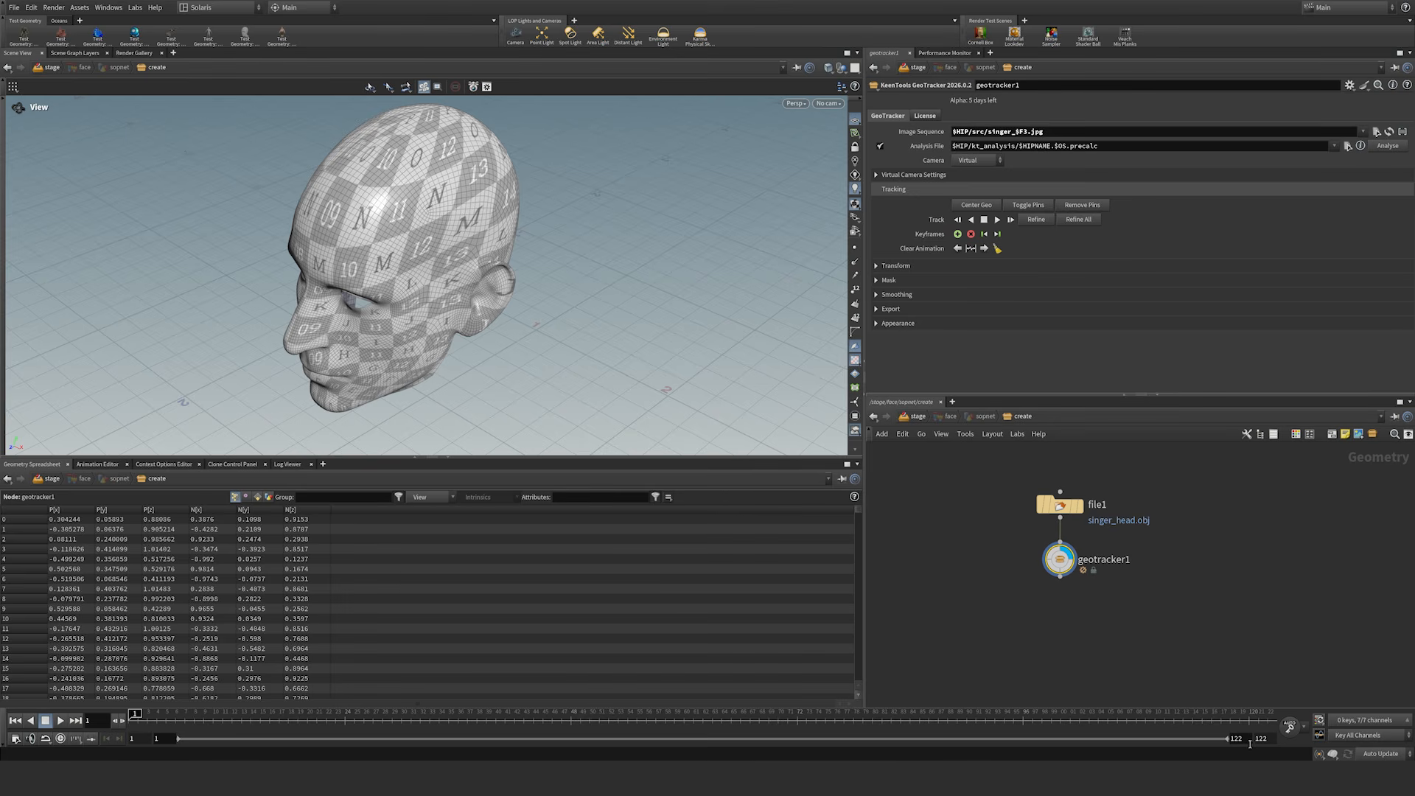
Step: Check the scene's FPS setting in the global animation options
{"action": "left_click", "coordinate": [15, 740]}
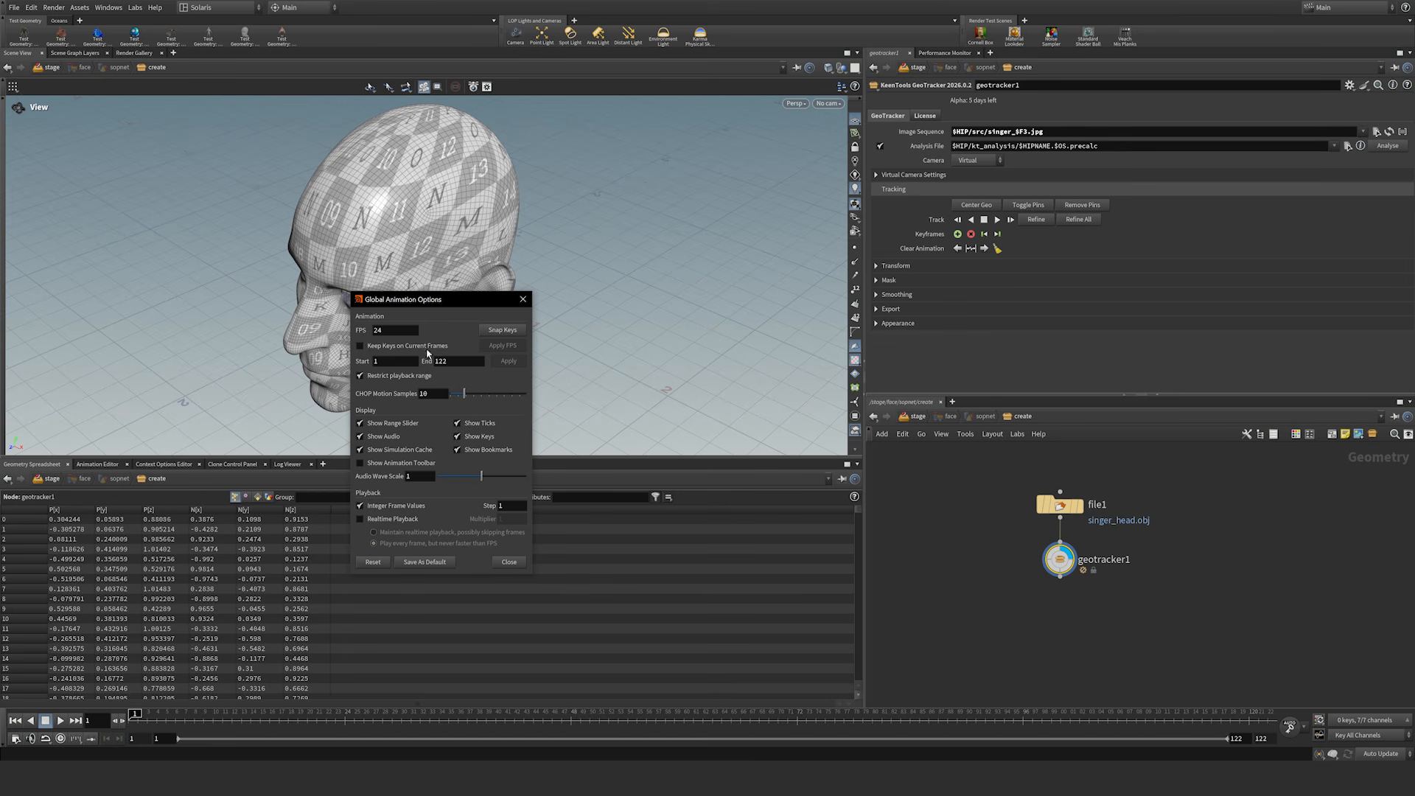
{"action": "left_click_drag", "start_coordinate": [417, 301], "coordinate": [372, 303]}
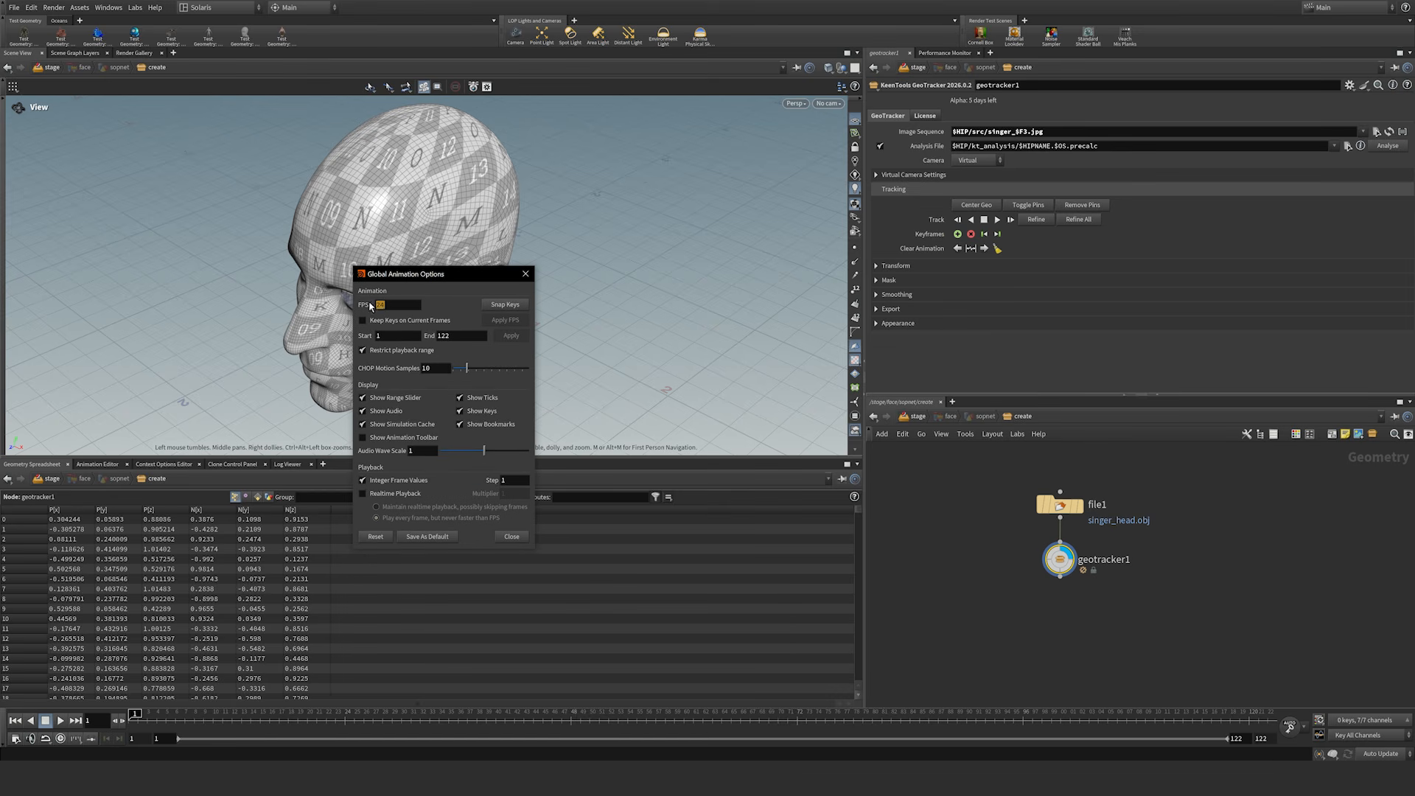
{"action": "left_click", "coordinate": [515, 536]}
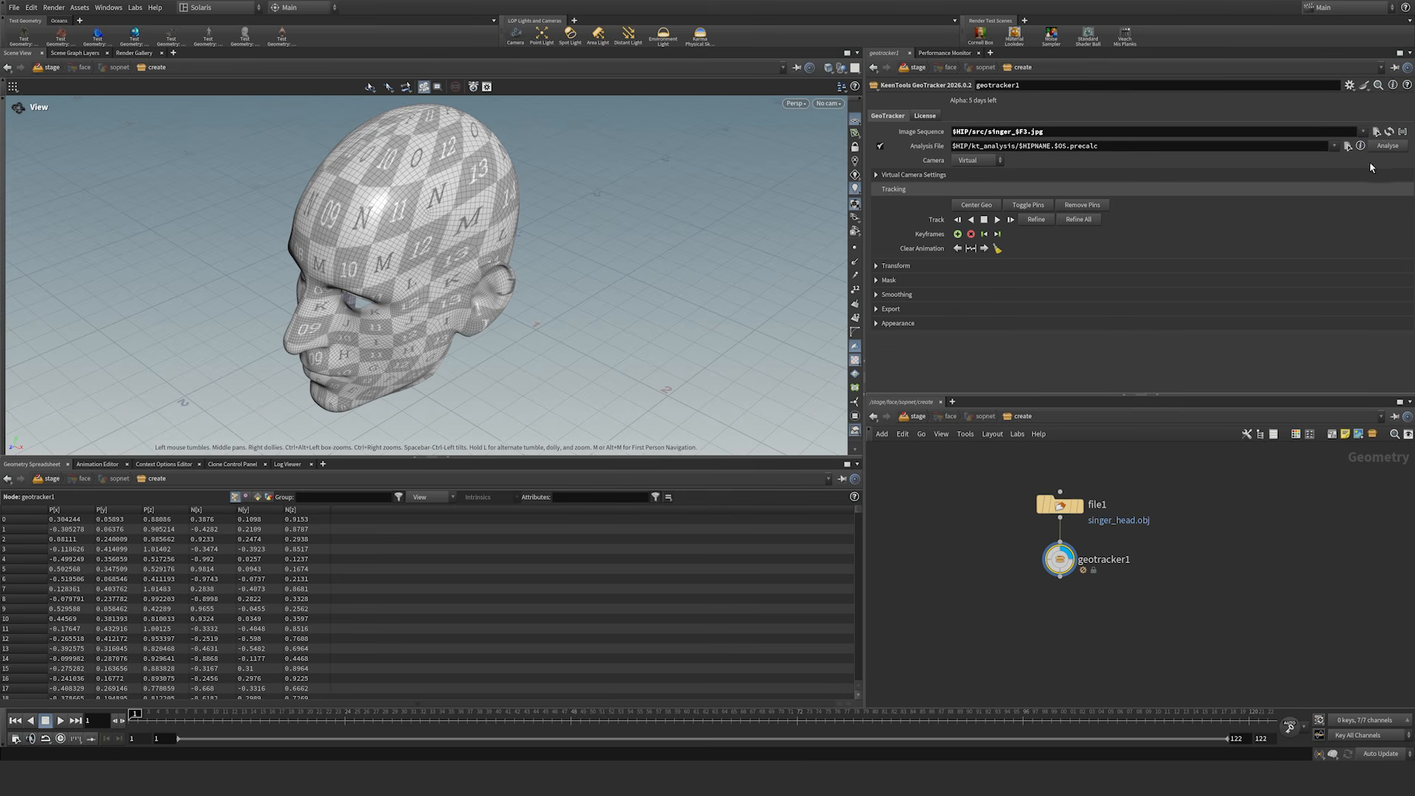
Step: Create the GeoTracker analysis file for frames 1 to 122 of the singer footage
{"action": "left_click", "coordinate": [1388, 147]}
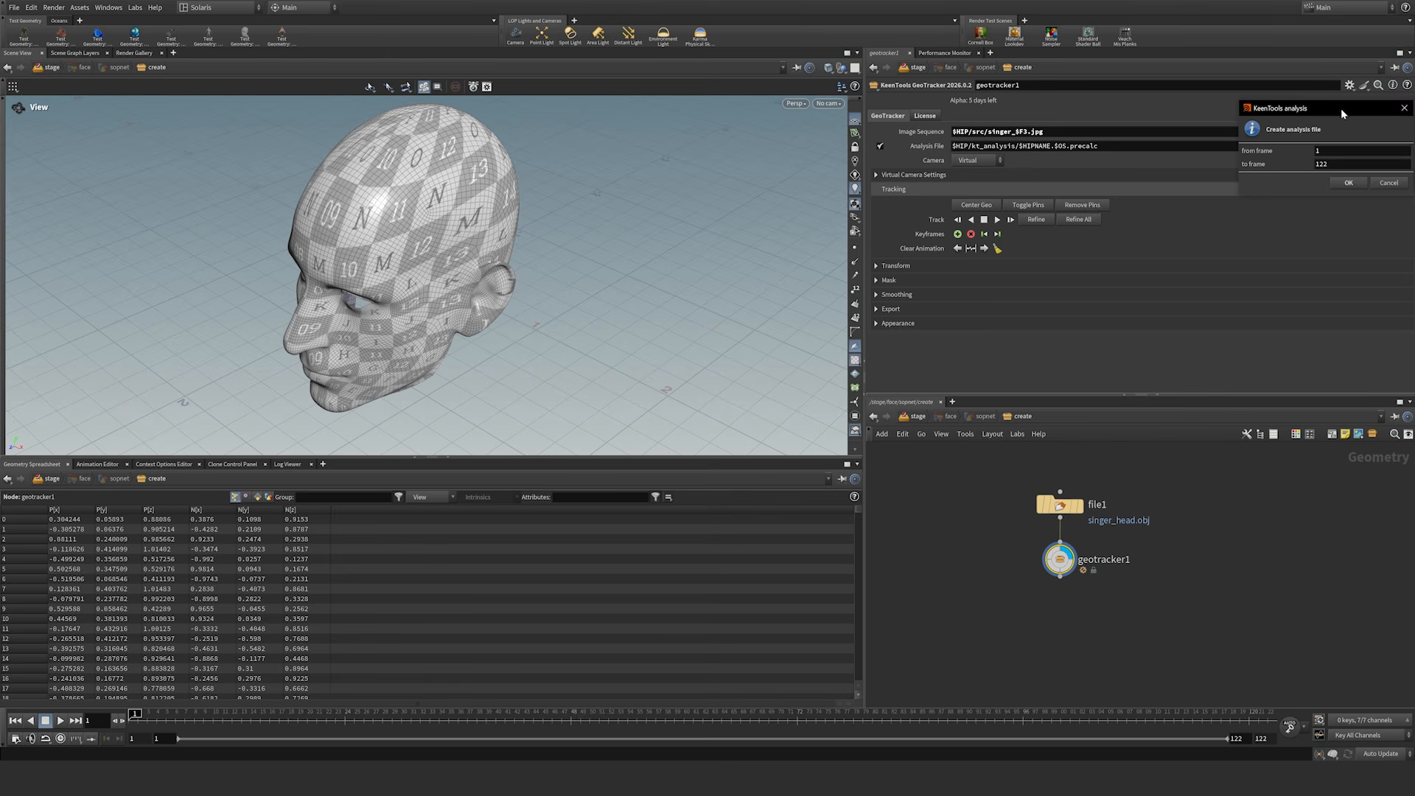
{"action": "left_click_drag", "start_coordinate": [1342, 108], "coordinate": [1204, 109]}
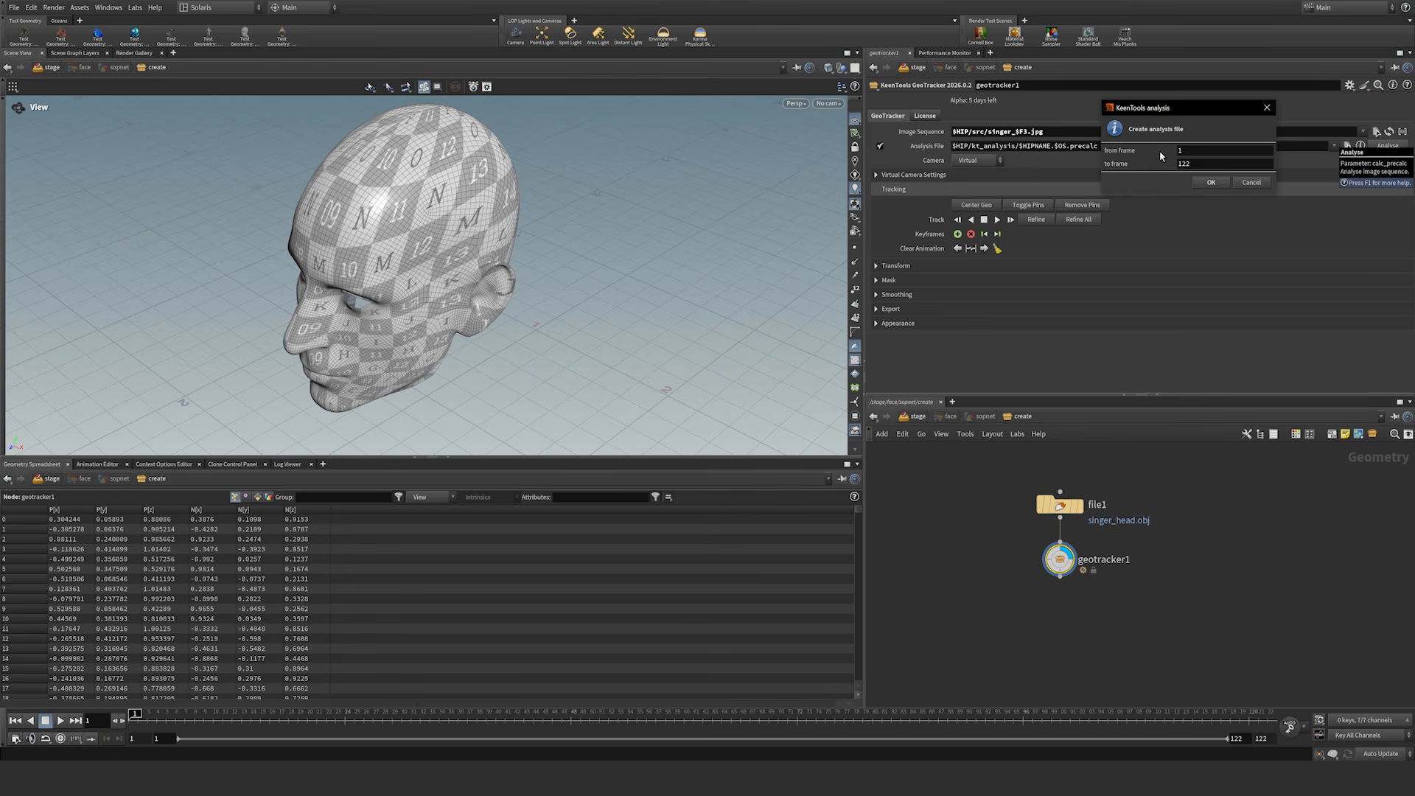
{"action": "left_click", "coordinate": [1211, 183]}
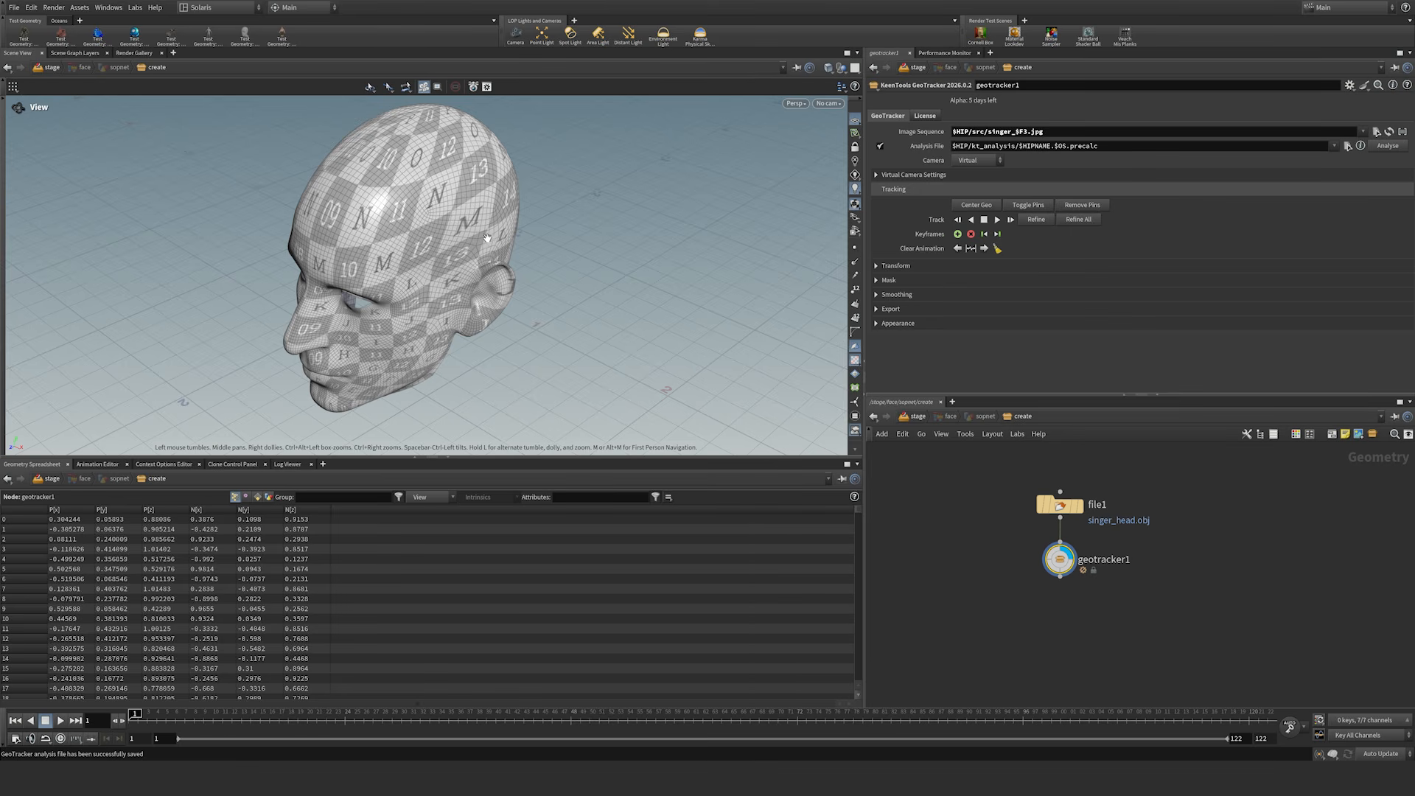
Step: Go to frame 41 in the GeoTracker footage view and center the head geometry there
{"action": "key", "text": "Return"}
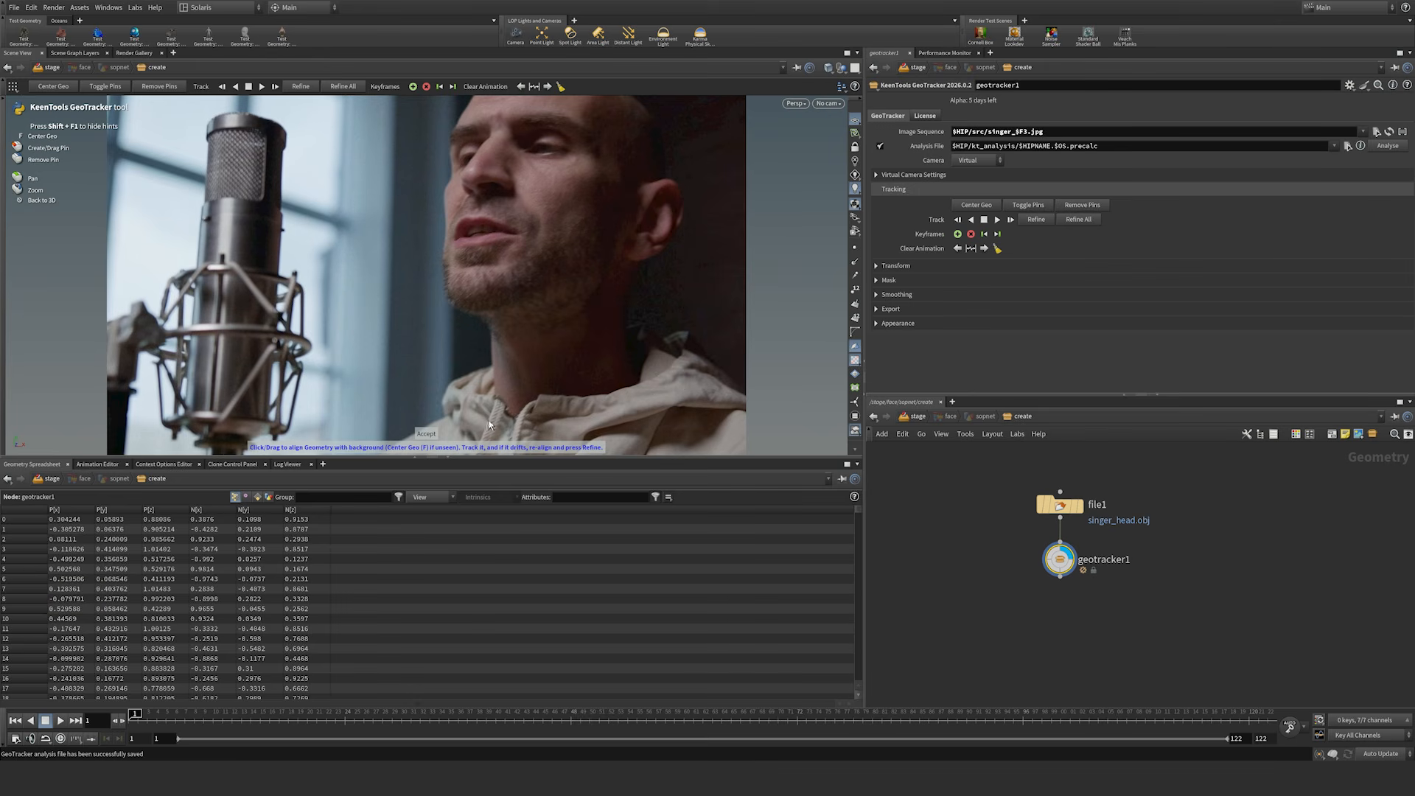
{"action": "mouse_move", "coordinate": [146, 716]}
{"action": "left_mouse_down"}
{"action": "mouse_move", "coordinate": [1157, 701]}
{"action": "mouse_move", "coordinate": [879, 685]}
{"action": "mouse_move", "coordinate": [274, 694]}
{"action": "mouse_move", "coordinate": [452, 667]}
{"action": "mouse_move", "coordinate": [486, 672]}
{"action": "mouse_move", "coordinate": [496, 723]}
{"action": "mouse_move", "coordinate": [528, 716]}
{"action": "mouse_move", "coordinate": [512, 717]}
{"action": "left_mouse_up"}
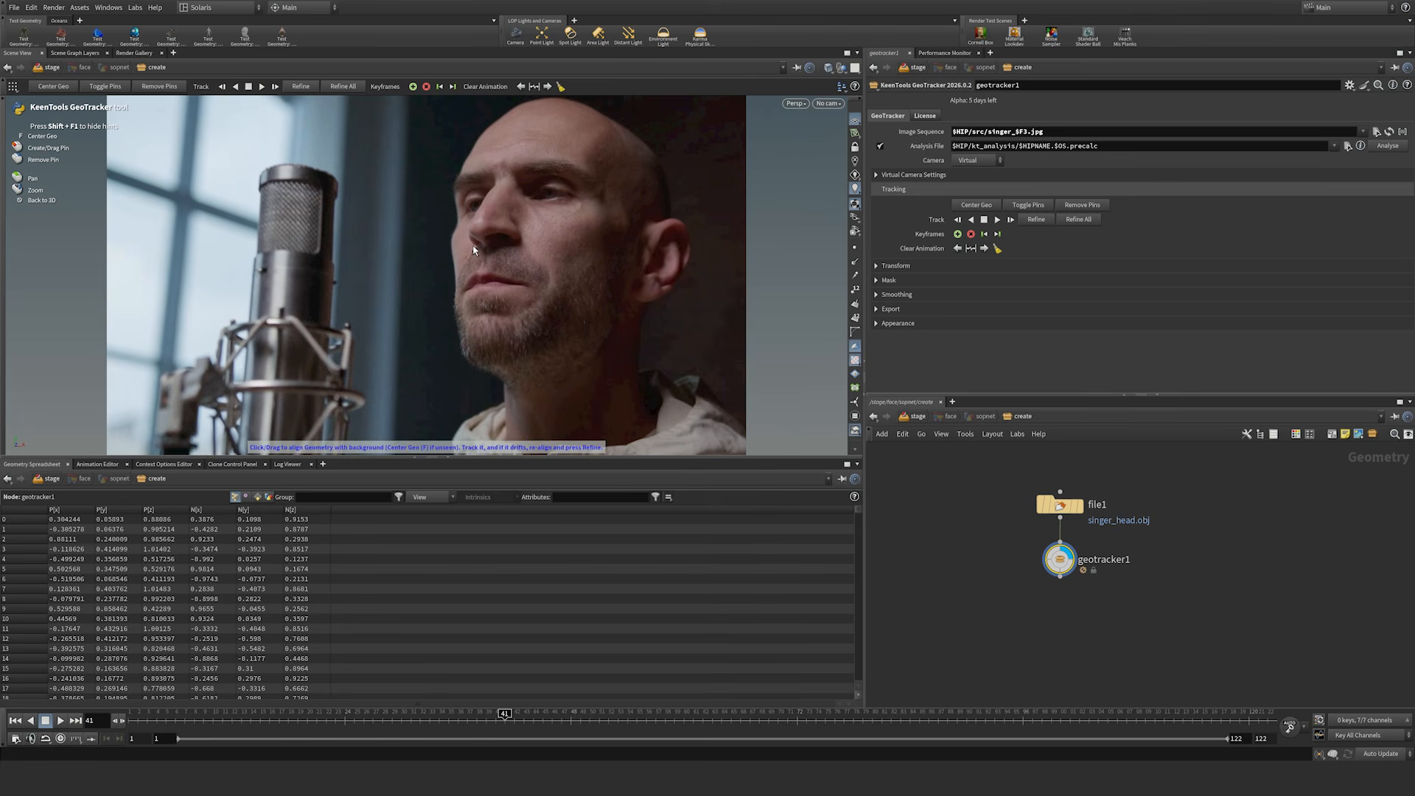
{"action": "key", "text": "f"}
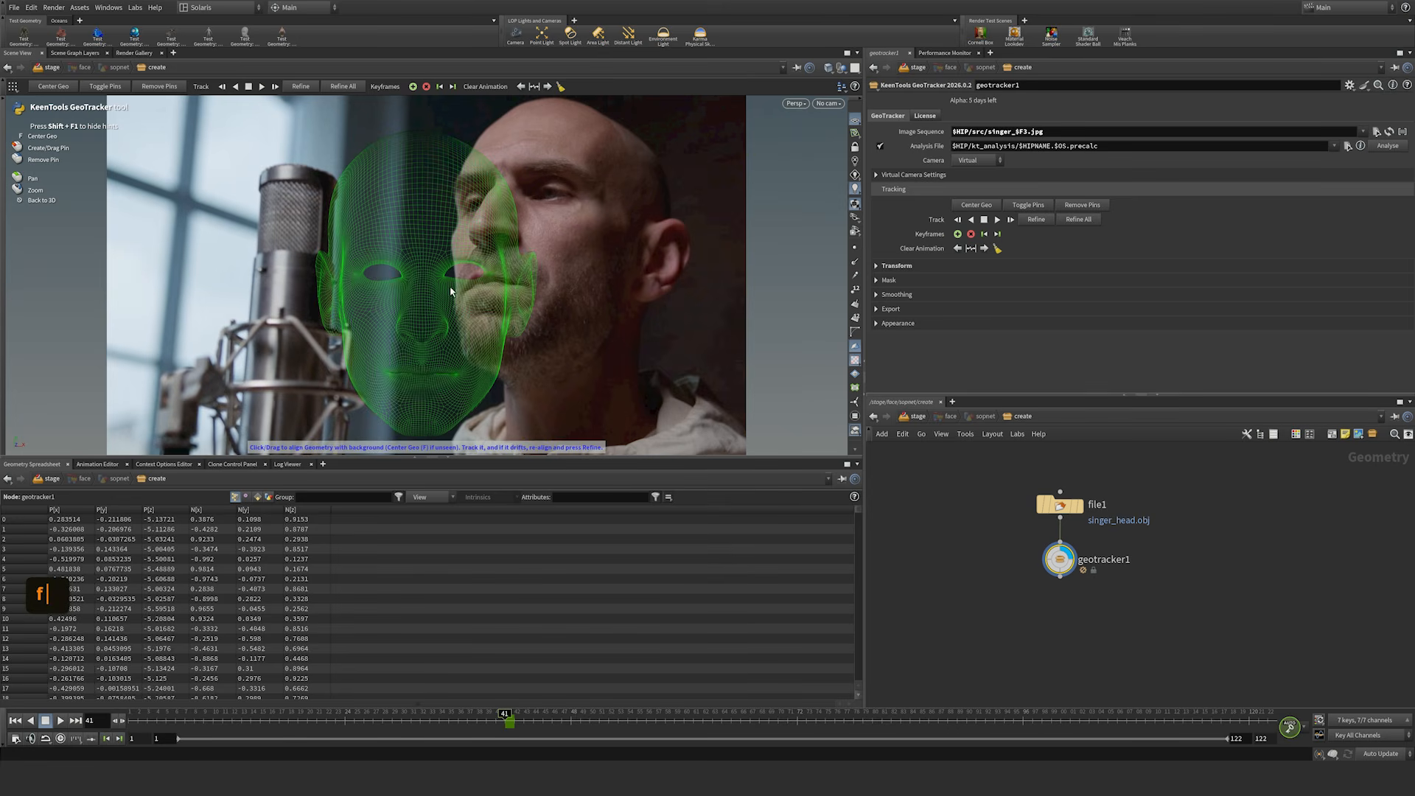
Step: Align the head mesh with the singer's head at frame 41 using pins on the nose, ear, both eyes and crown
{"action": "left_click", "coordinate": [421, 330]}
{"action": "left_click_drag", "start_coordinate": [422, 334], "coordinate": [492, 226]}
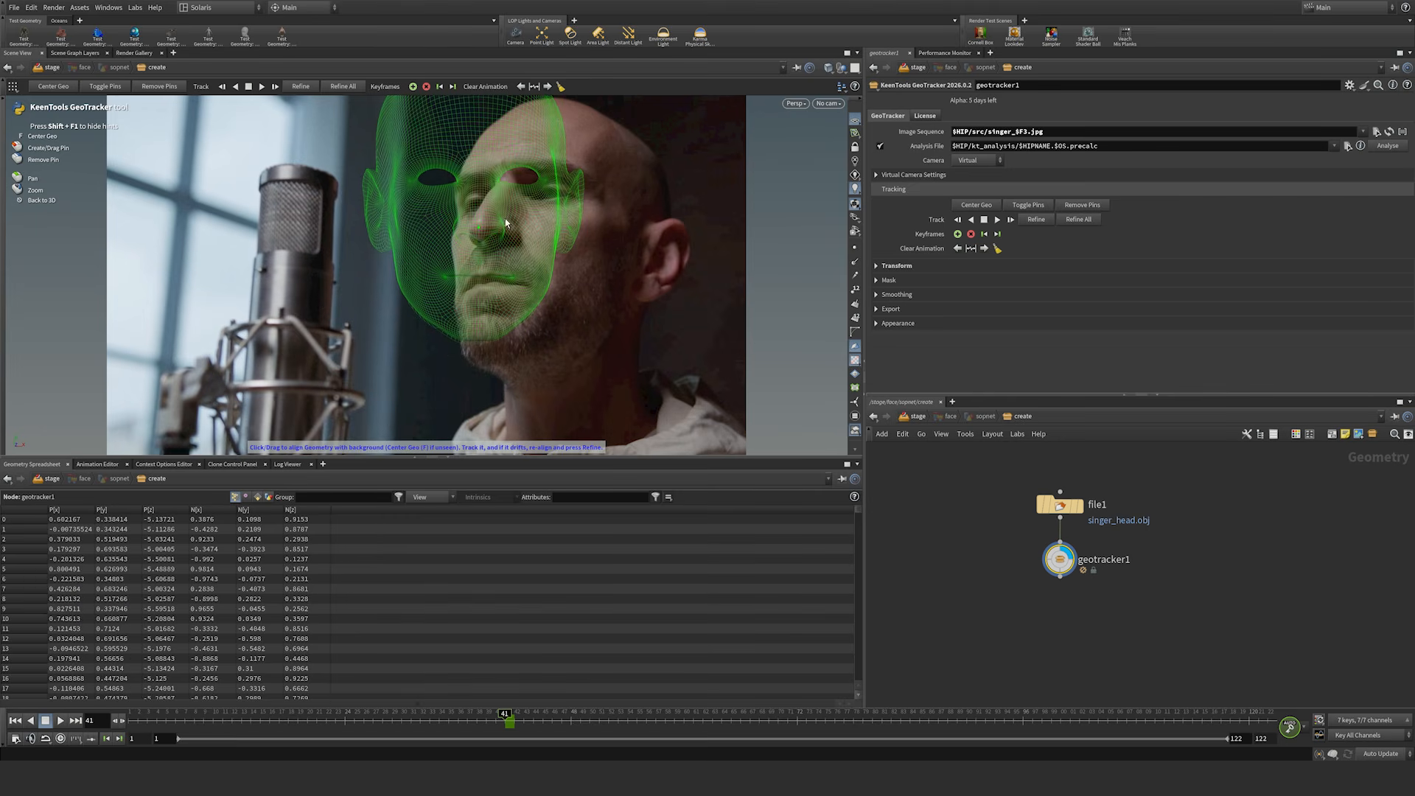
{"action": "left_click_drag", "start_coordinate": [582, 177], "coordinate": [672, 227]}
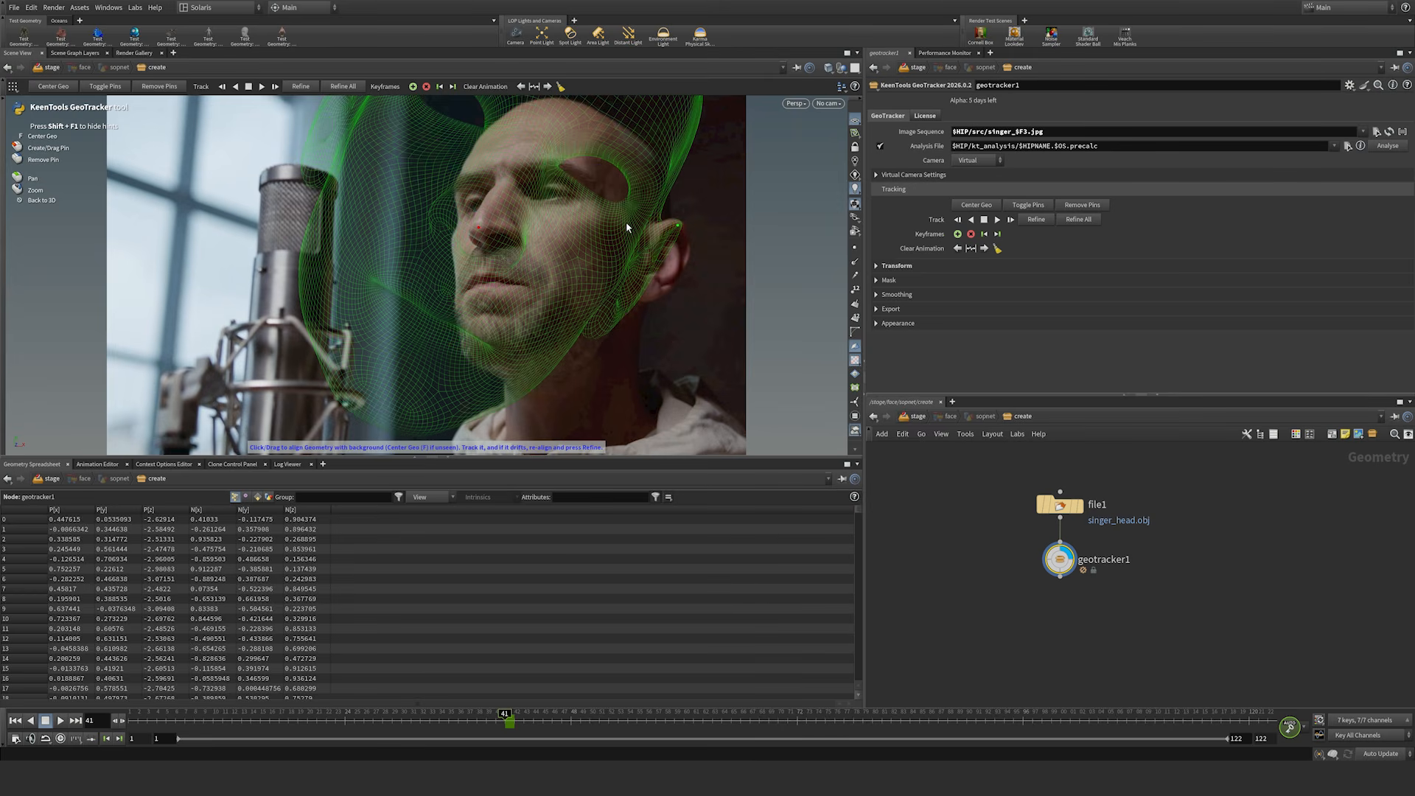
{"action": "left_click_drag", "start_coordinate": [627, 199], "coordinate": [576, 195]}
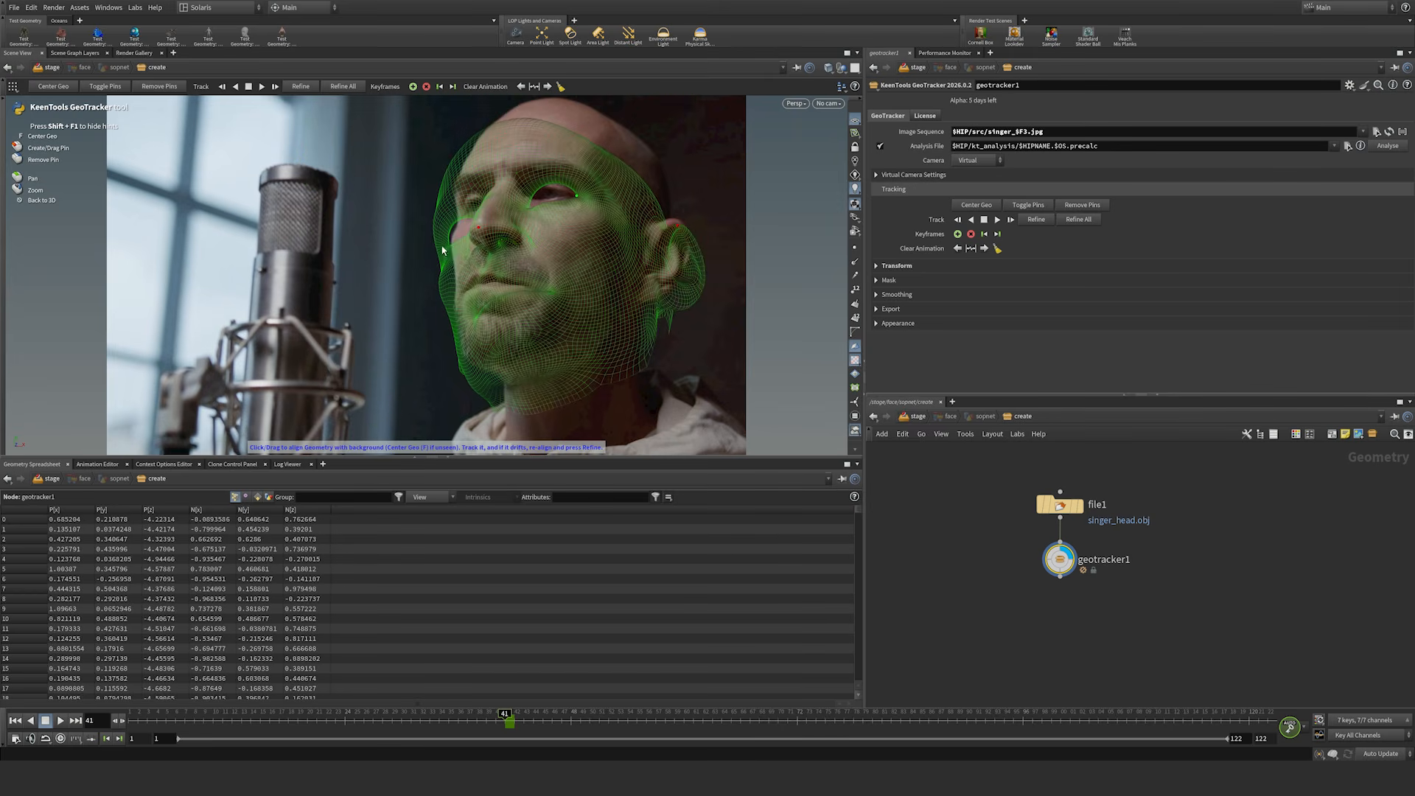
{"action": "left_click_drag", "start_coordinate": [448, 249], "coordinate": [463, 213]}
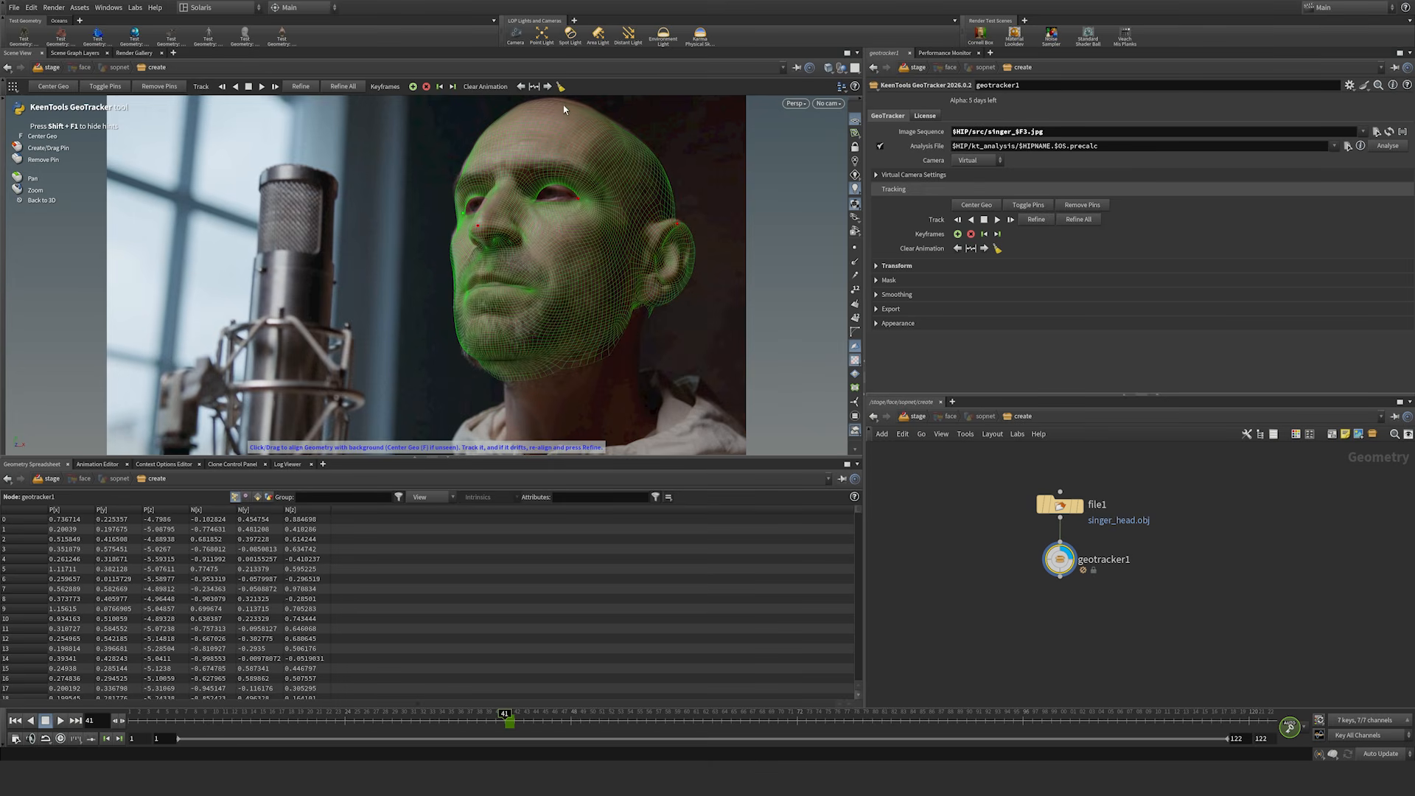
{"action": "left_click_drag", "start_coordinate": [567, 106], "coordinate": [568, 104]}
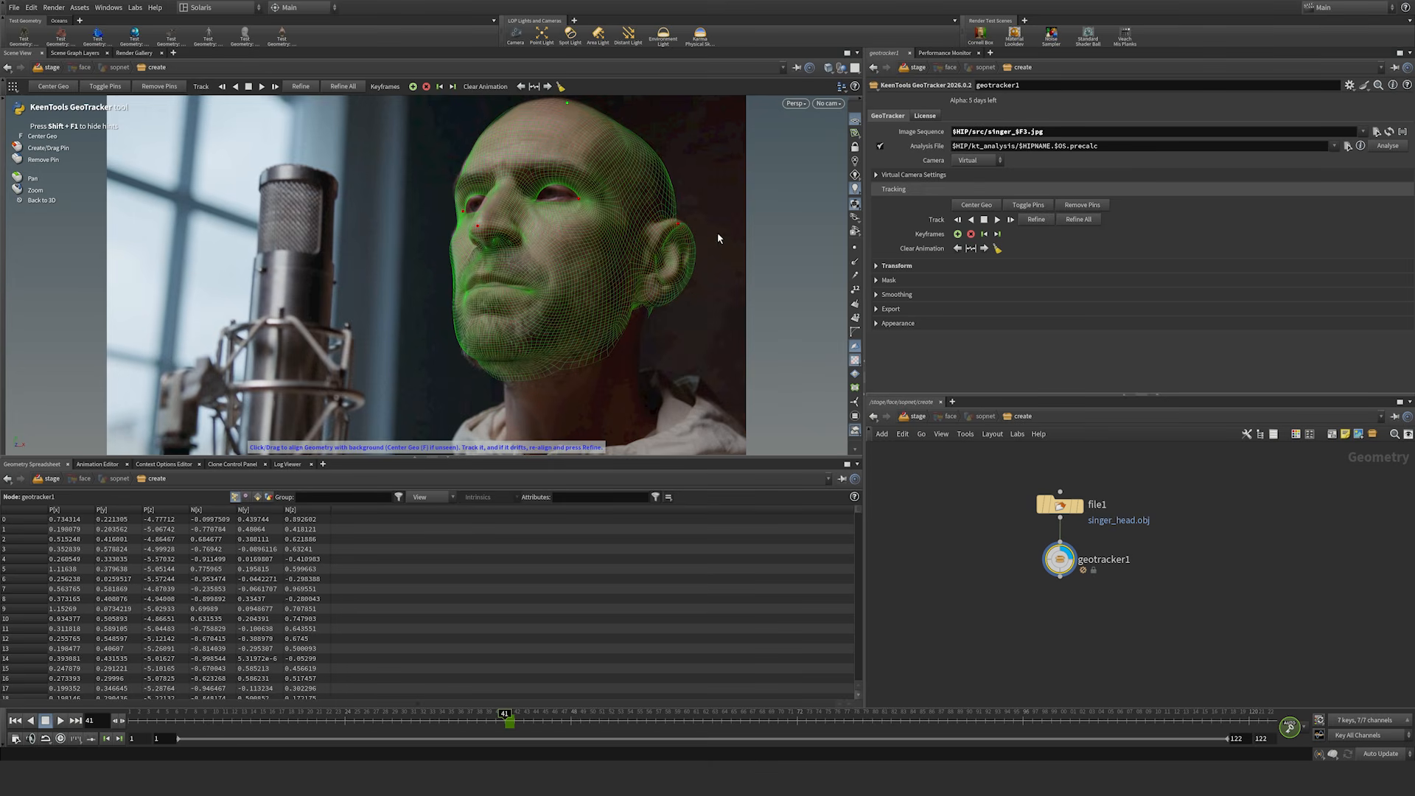
{"action": "left_click_drag", "start_coordinate": [677, 223], "coordinate": [675, 222]}
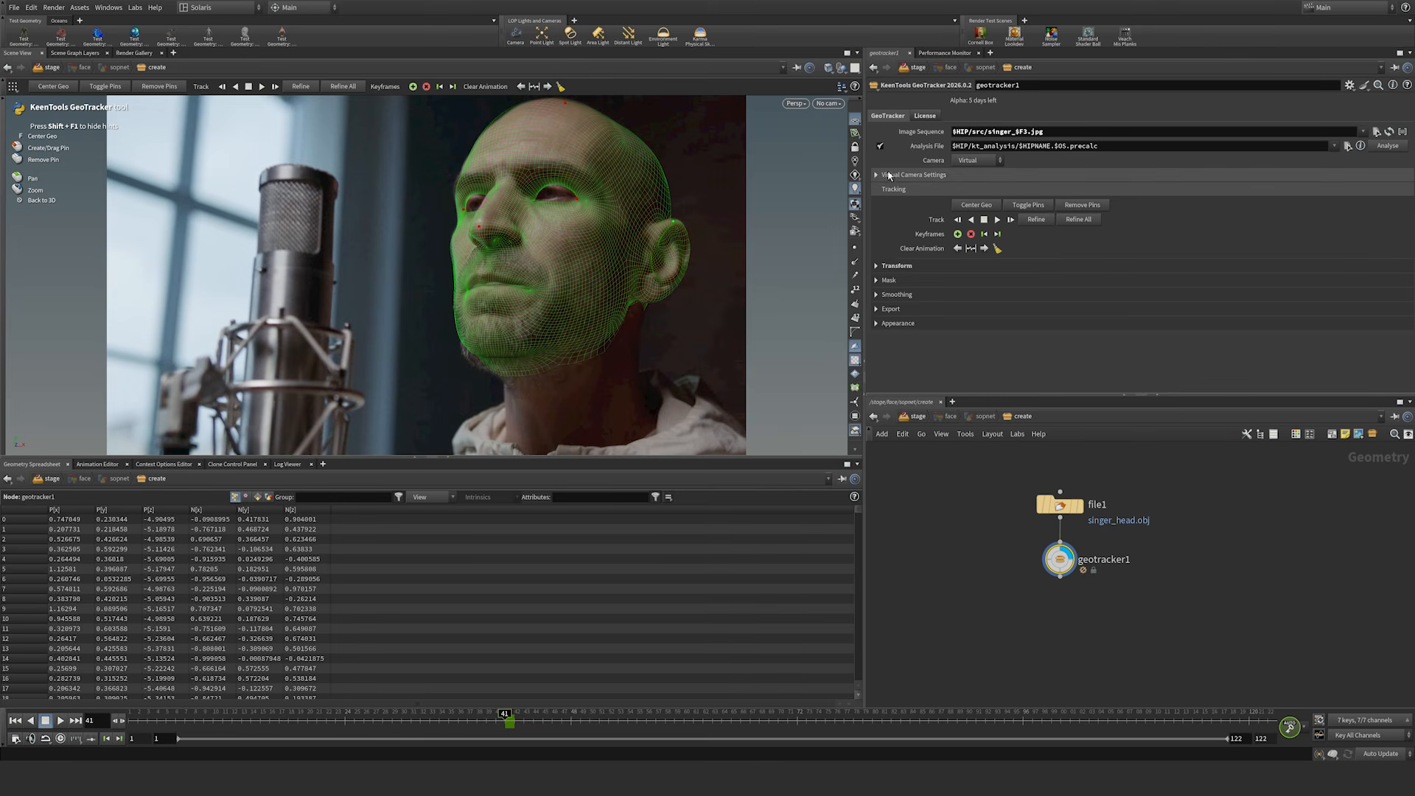
Step: Enable Estimate Focal Length for the virtual camera and readjust the nose, eye, ear and crown pins to match the footage
{"action": "left_click", "coordinate": [877, 177]}
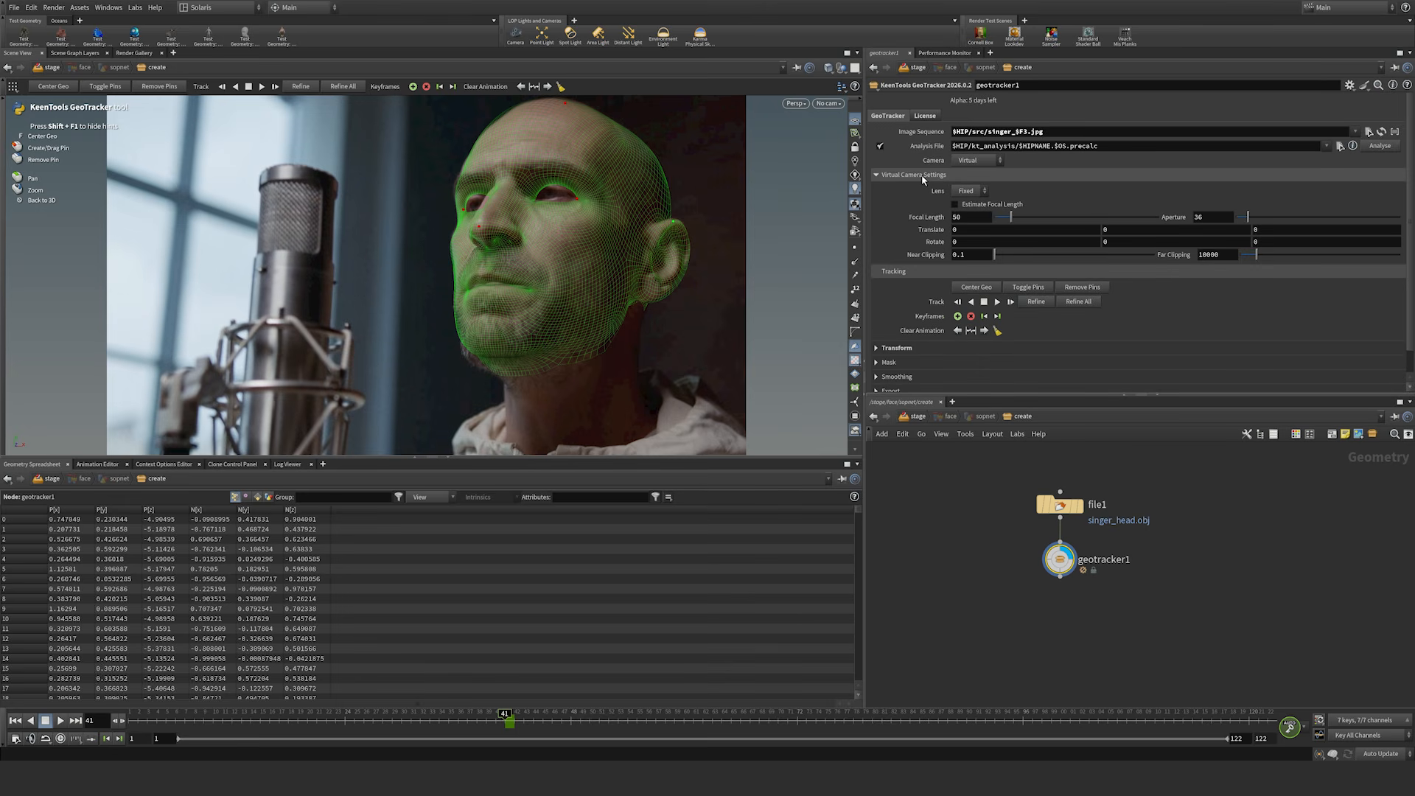
{"action": "left_click", "coordinate": [956, 204]}
{"action": "left_click_drag", "start_coordinate": [479, 225], "coordinate": [479, 224]}
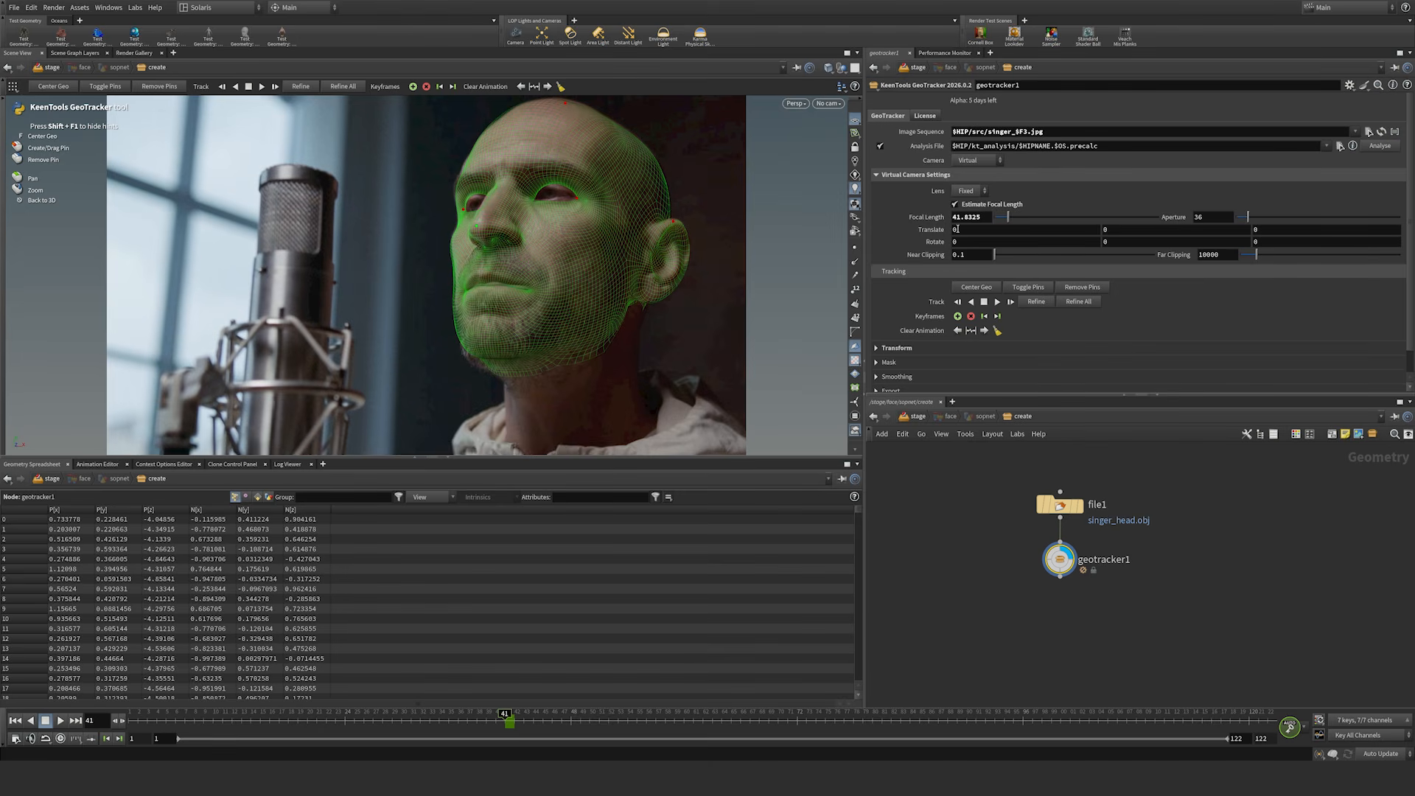
{"action": "left_click_drag", "start_coordinate": [464, 210], "coordinate": [465, 213]}
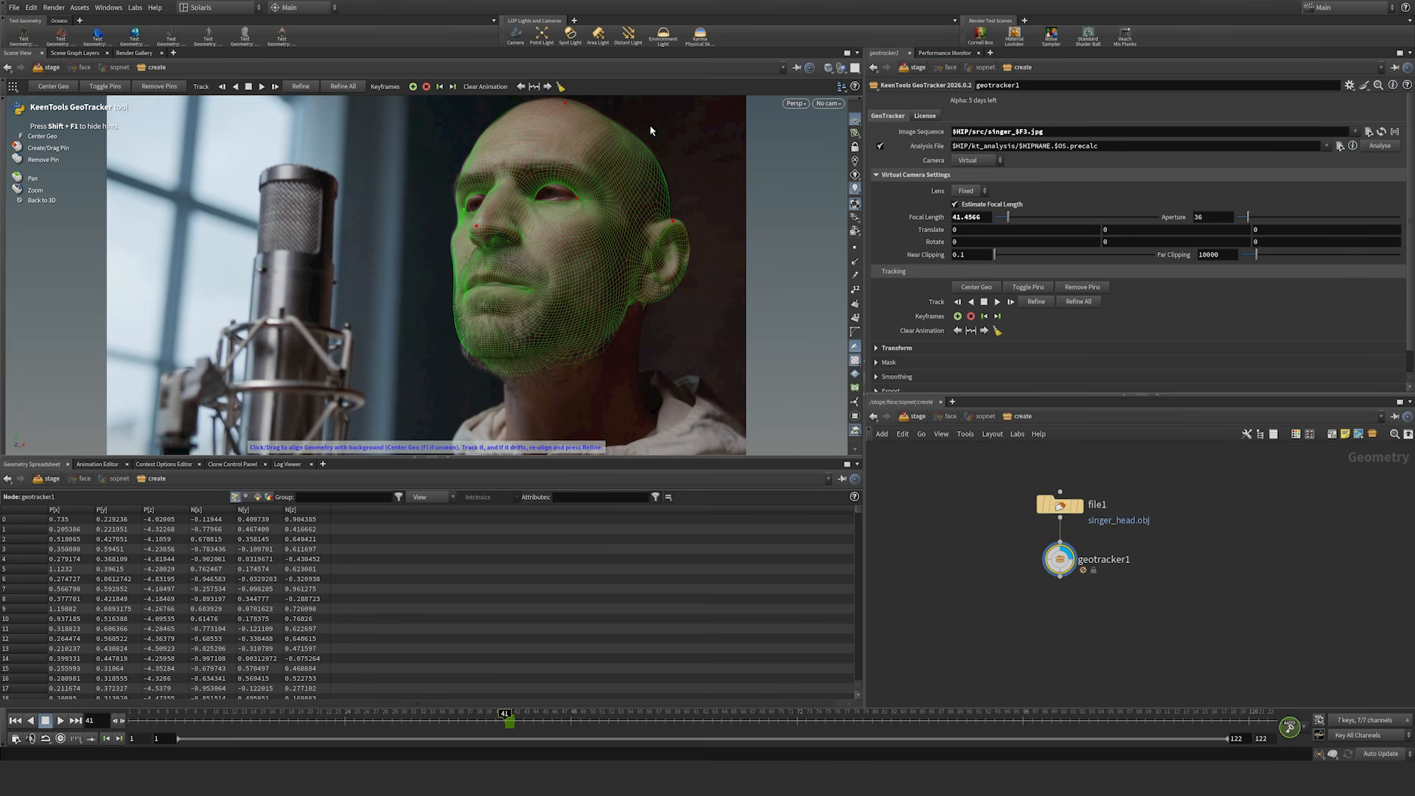
{"action": "left_click_drag", "start_coordinate": [567, 104], "coordinate": [568, 103]}
{"action": "left_click_drag", "start_coordinate": [671, 225], "coordinate": [677, 221]}
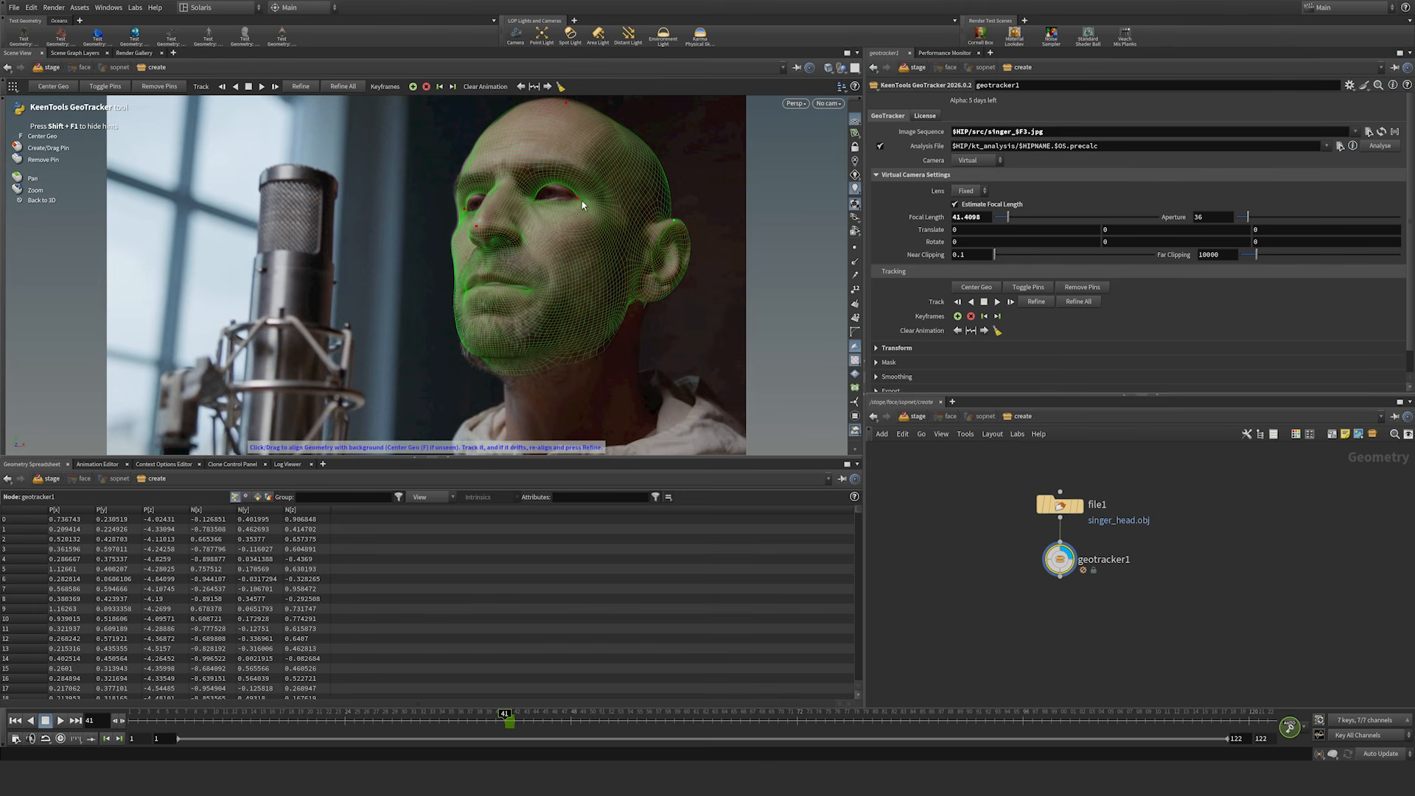
{"action": "left_click_drag", "start_coordinate": [579, 203], "coordinate": [577, 204]}
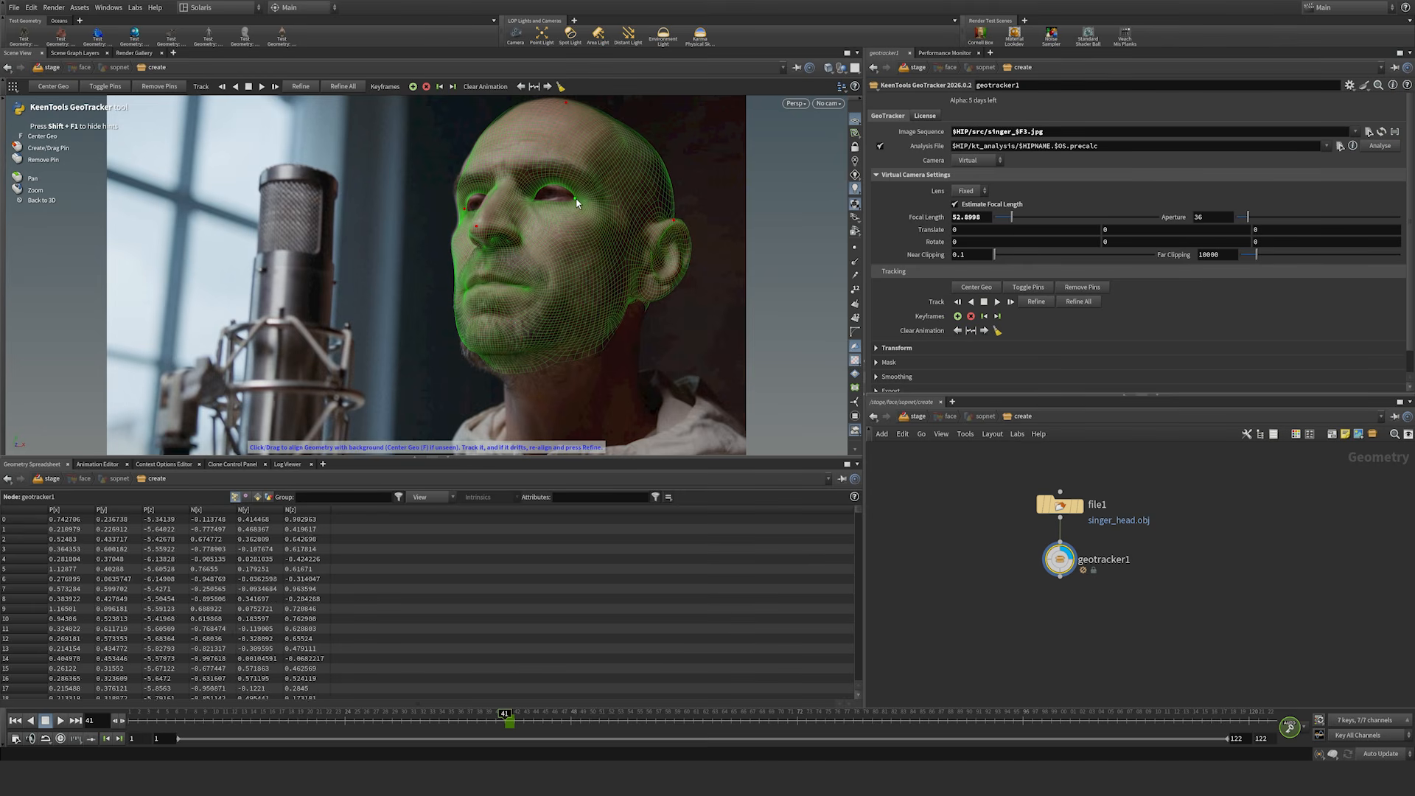
{"action": "left_click_drag", "start_coordinate": [577, 203], "coordinate": [577, 204]}
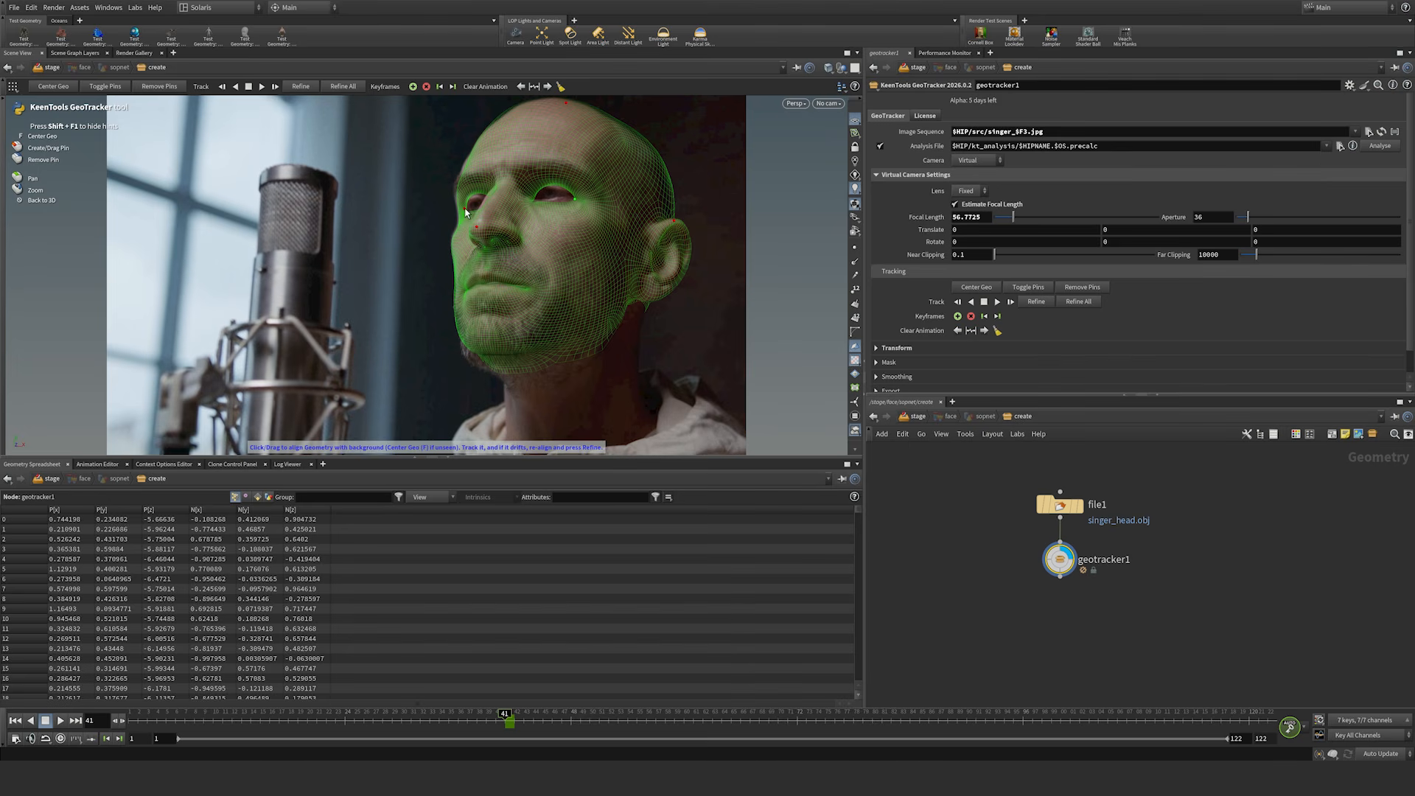
{"action": "left_click_drag", "start_coordinate": [567, 108], "coordinate": [566, 108]}
{"action": "left_click_drag", "start_coordinate": [461, 217], "coordinate": [465, 214]}
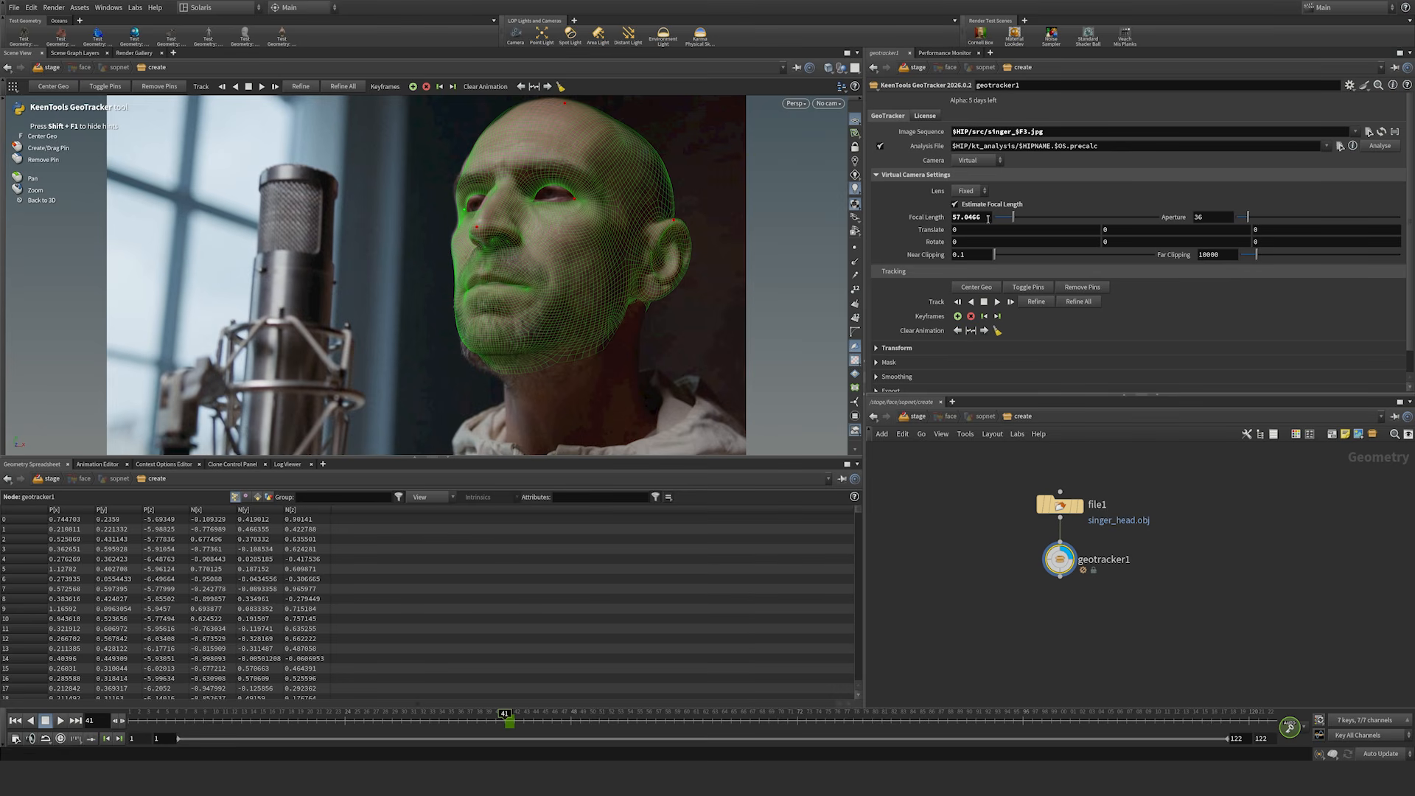
{"action": "left_click_drag", "start_coordinate": [987, 218], "coordinate": [907, 218]}
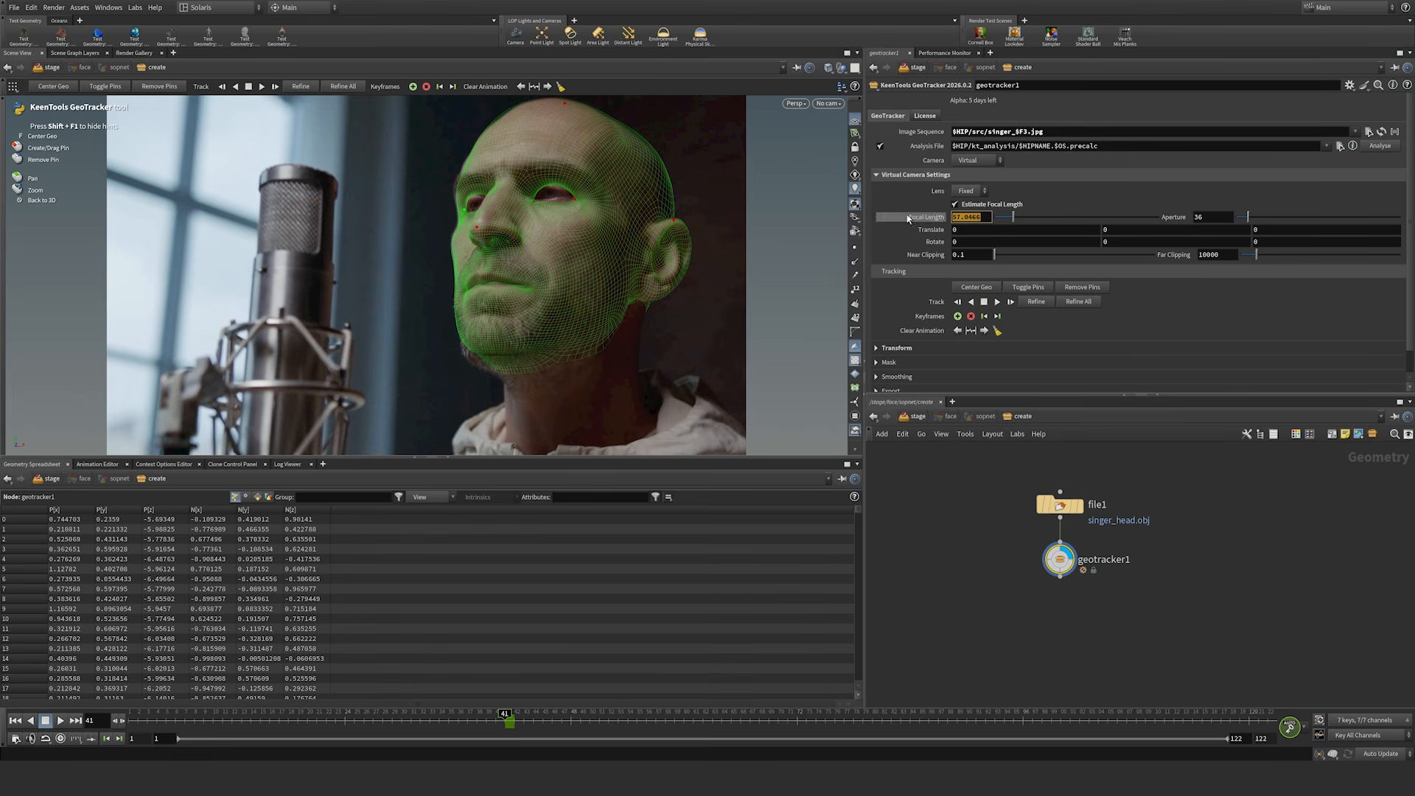
{"action": "left_click", "coordinate": [929, 289]}
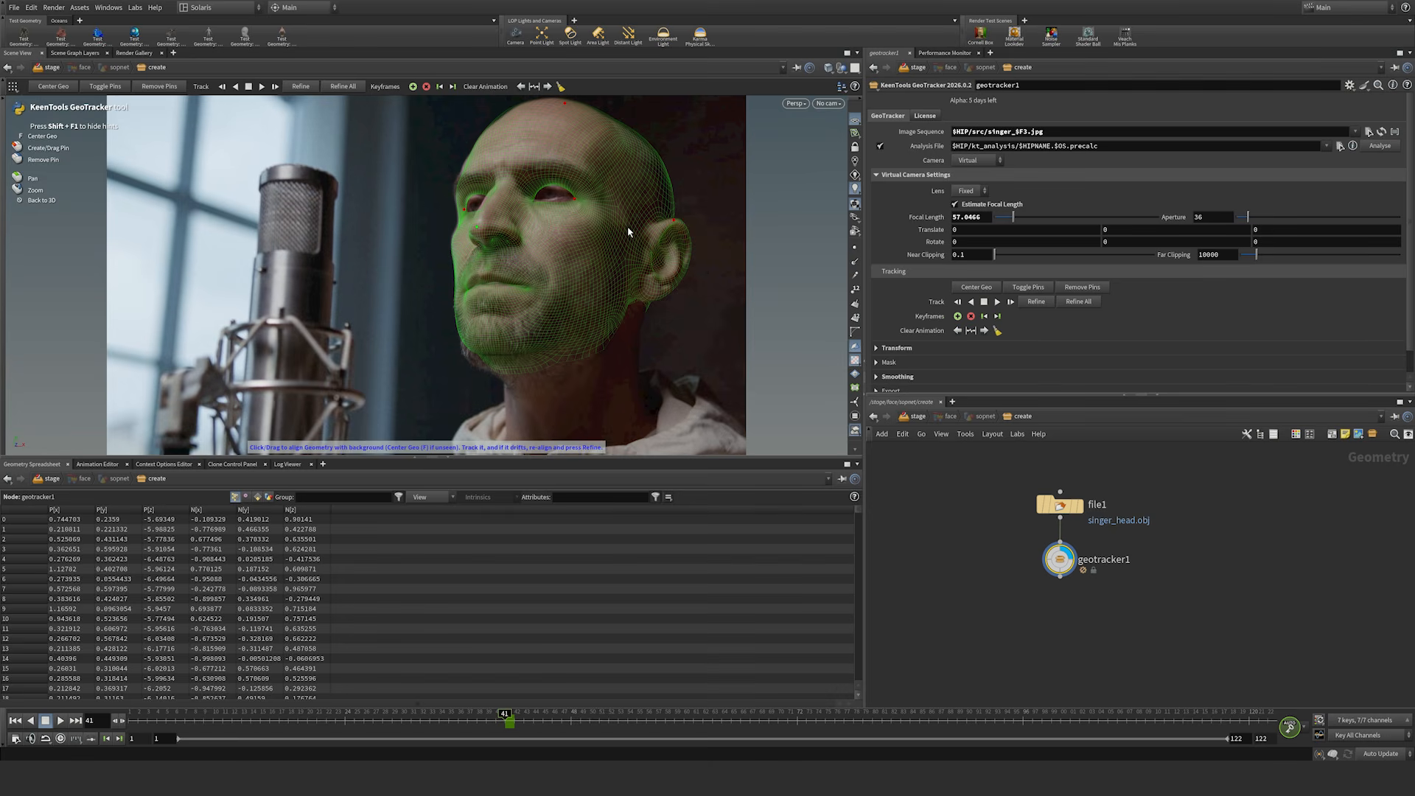
Step: Leave the tracking view, return to the stage network and add a SOP Create node named microphone beside the face node
{"action": "key", "text": "Escape"}
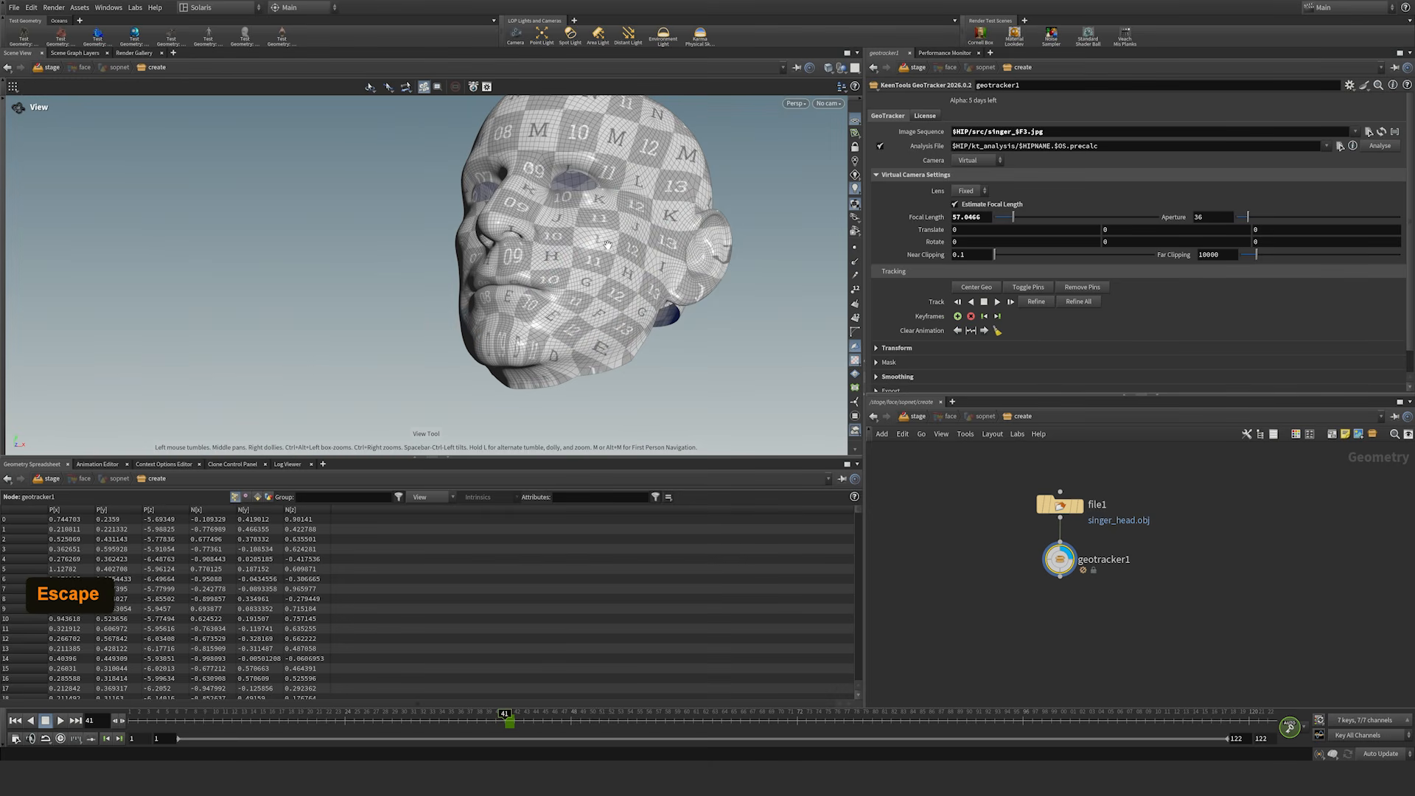
{"action": "left_click", "coordinate": [916, 417]}
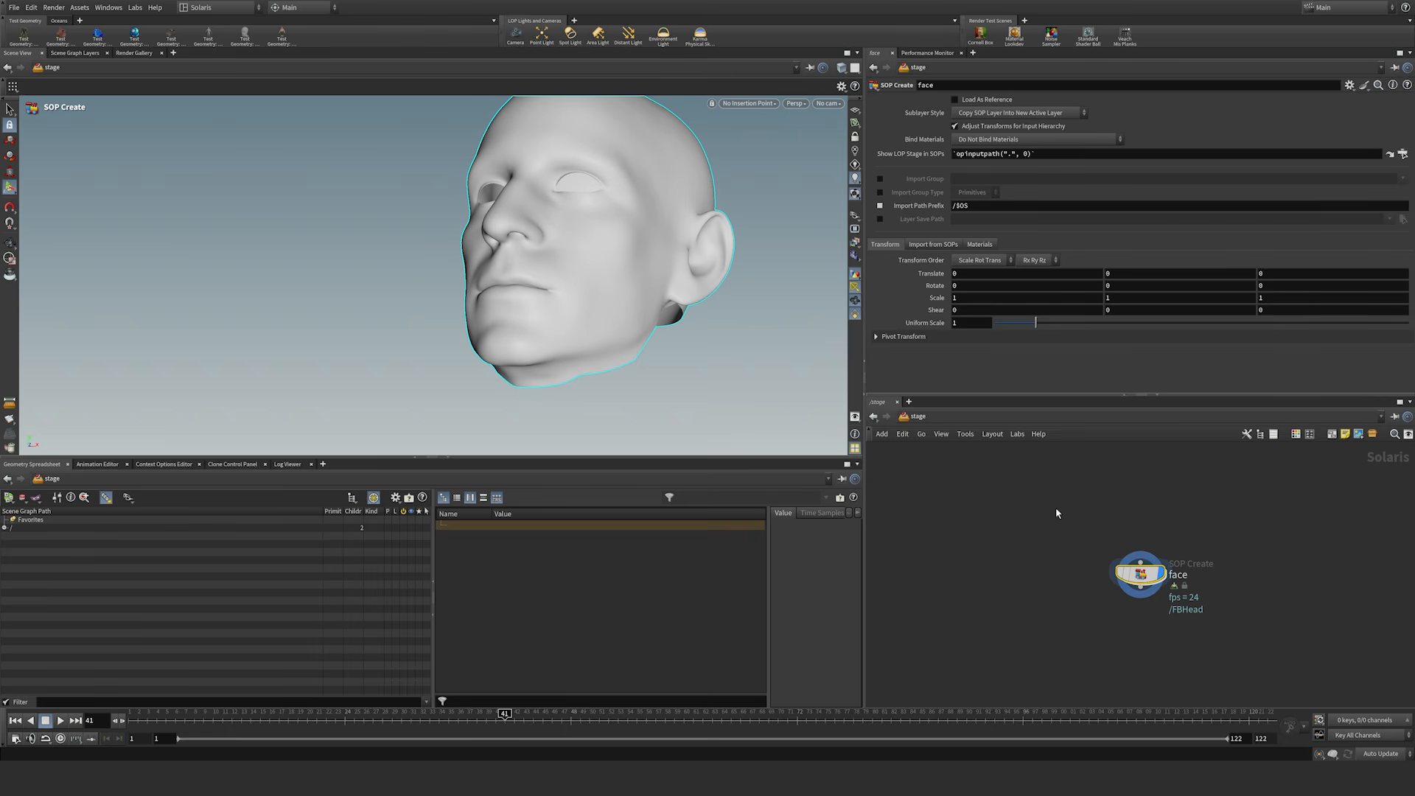
{"action": "key", "text": "Tab"}
{"action": "type", "text": "s"}
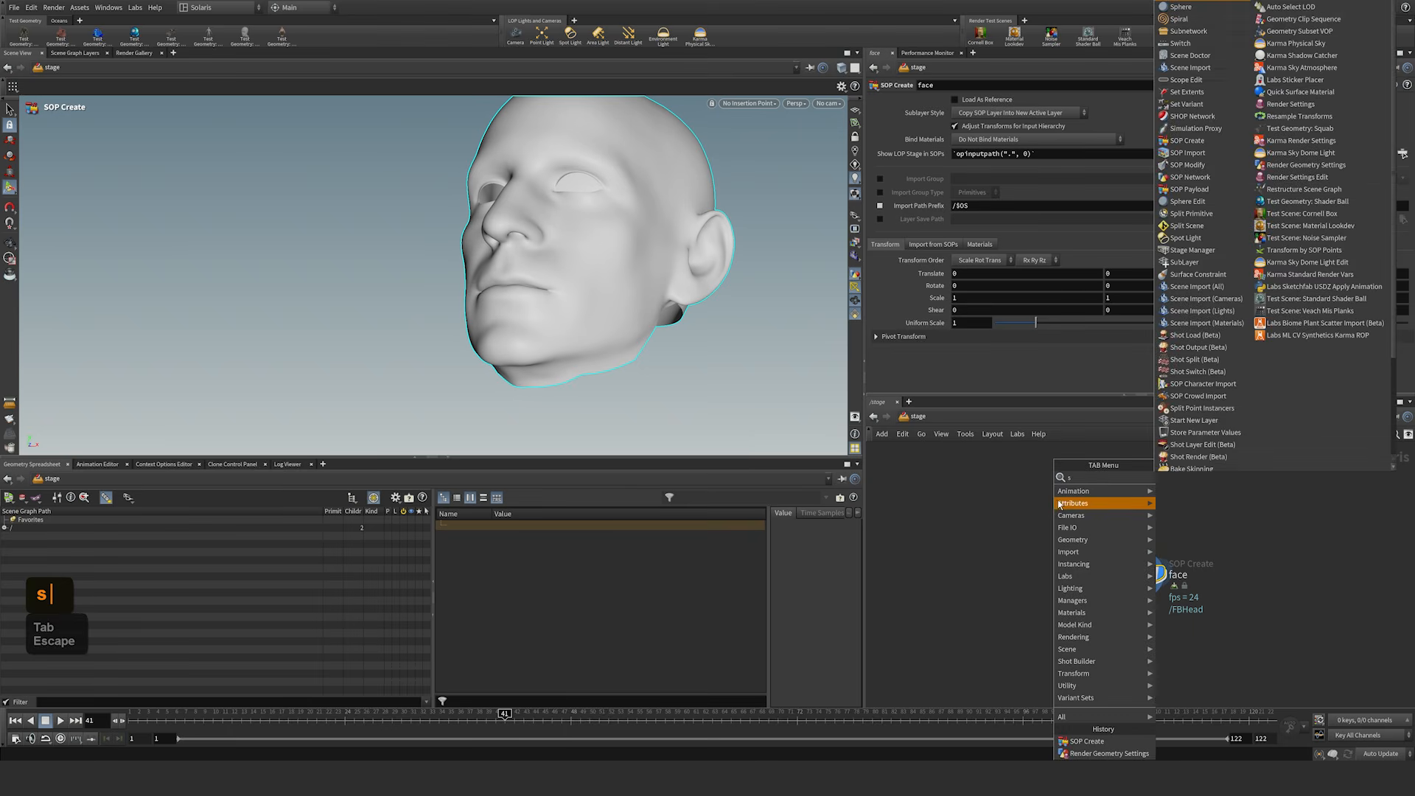
{"action": "type", "text": "op"}
{"action": "left_click", "coordinate": [1186, 479]}
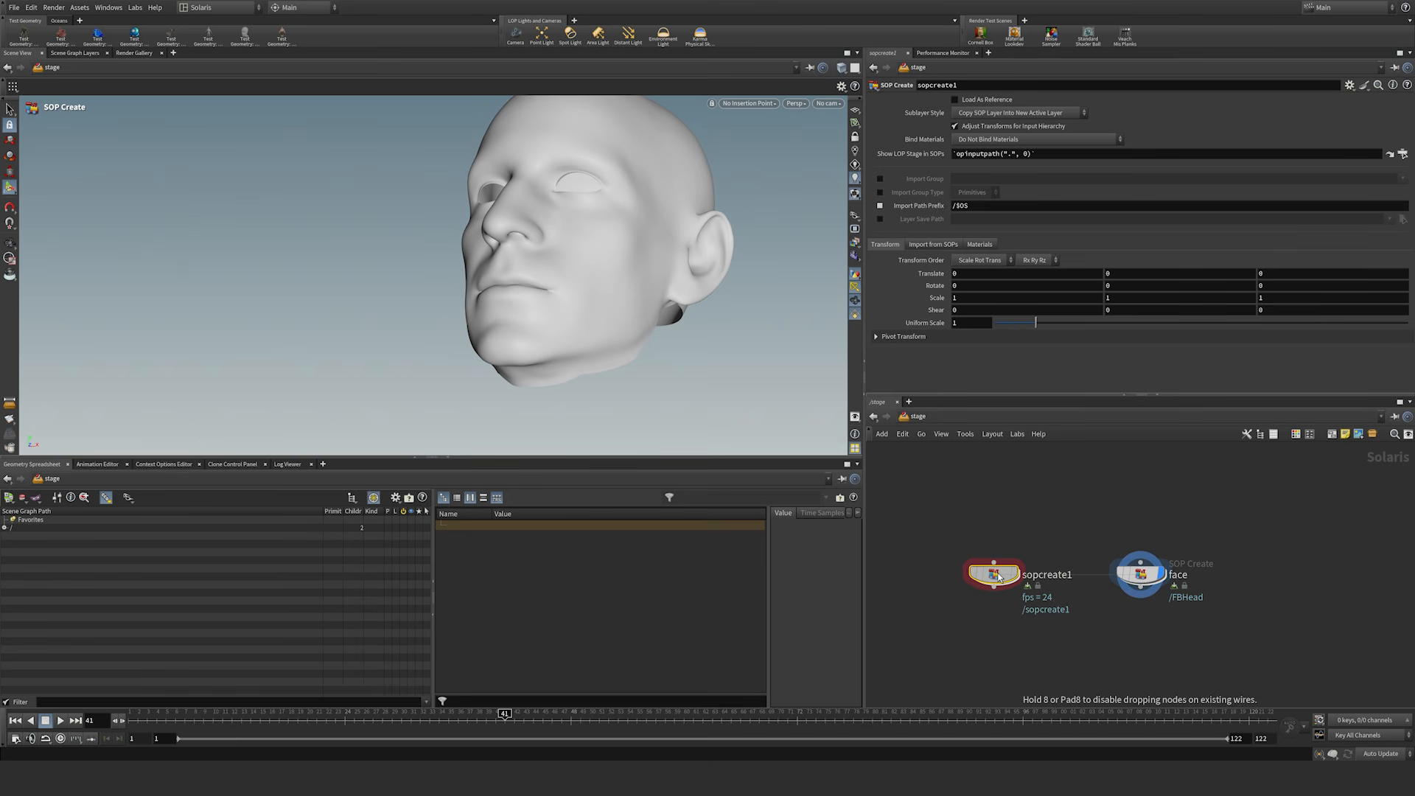
{"action": "left_click", "coordinate": [989, 575]}
{"action": "double_click", "coordinate": [1057, 575]}
{"action": "key", "text": "ctrl+a"}
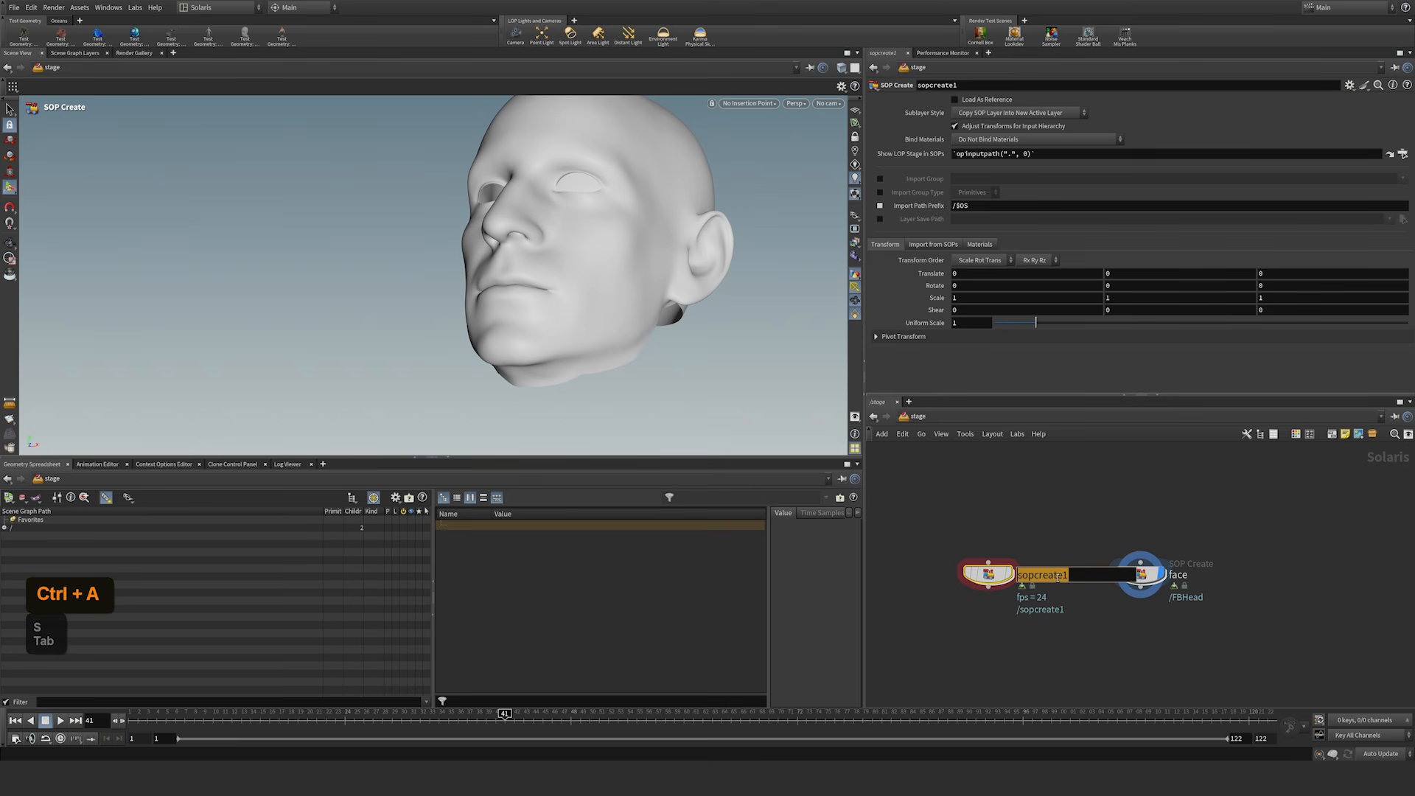
{"action": "type", "text": "microph"}
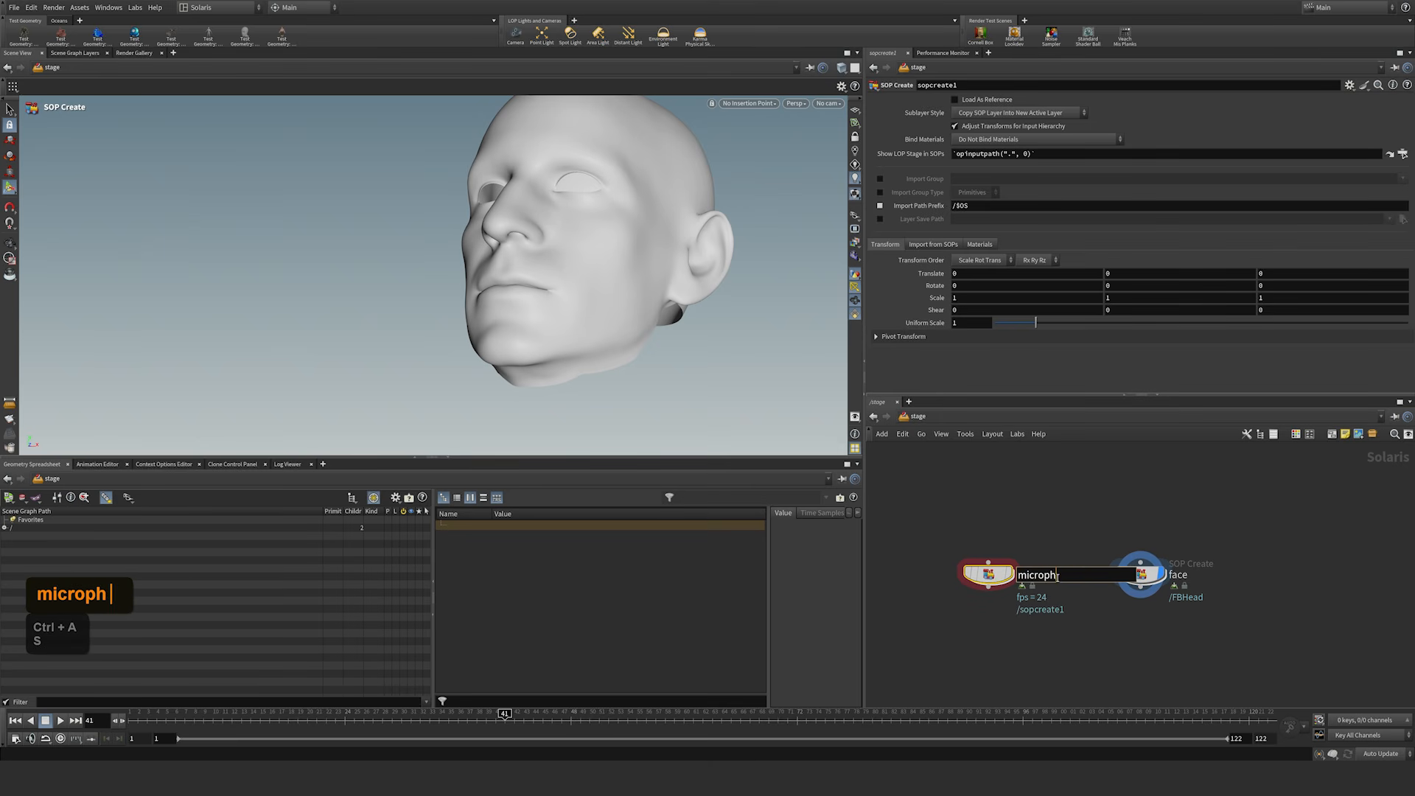
{"action": "type", "text": "one"}
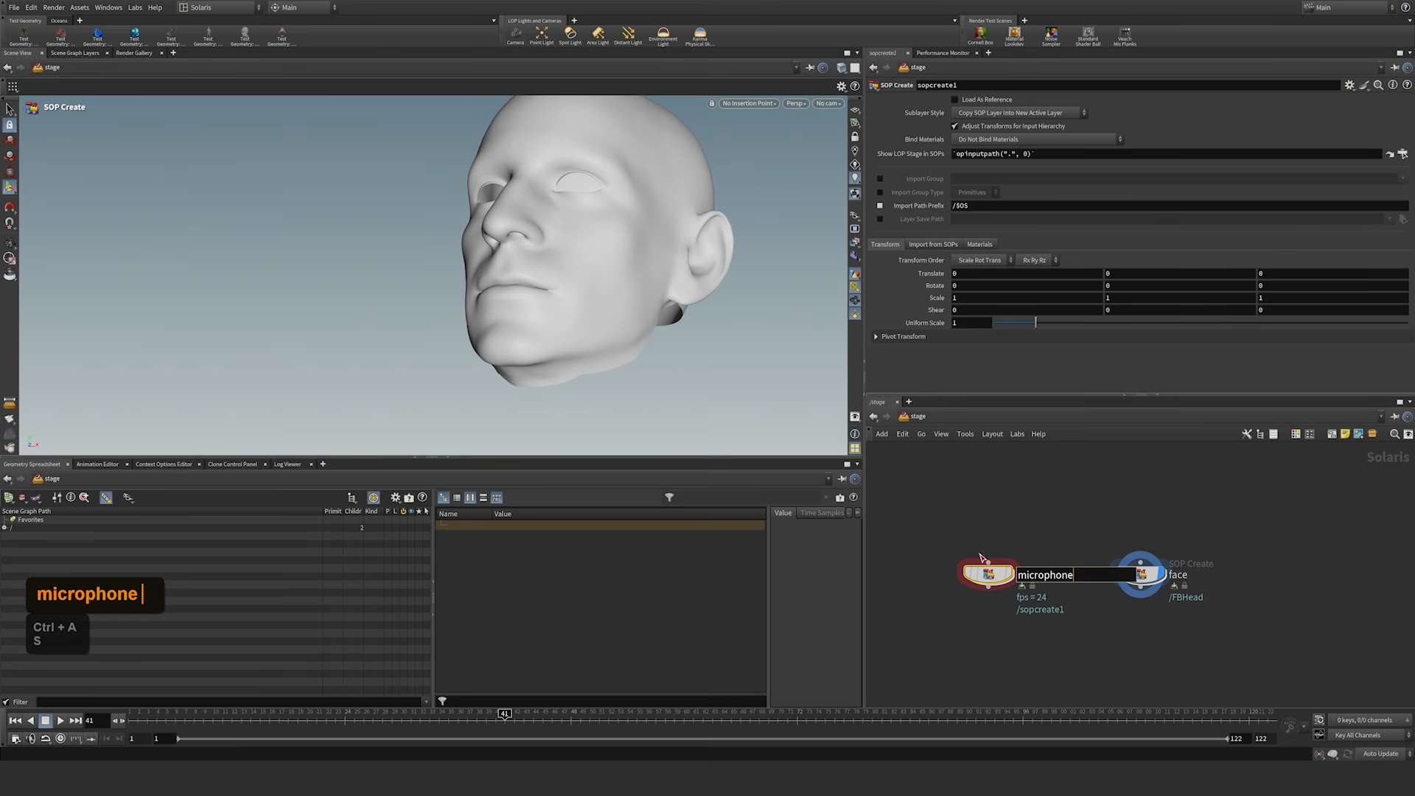
Step: Add a polygon Tube node inside the microphone node's geometry network
{"action": "mouse_move", "coordinate": [988, 582]}
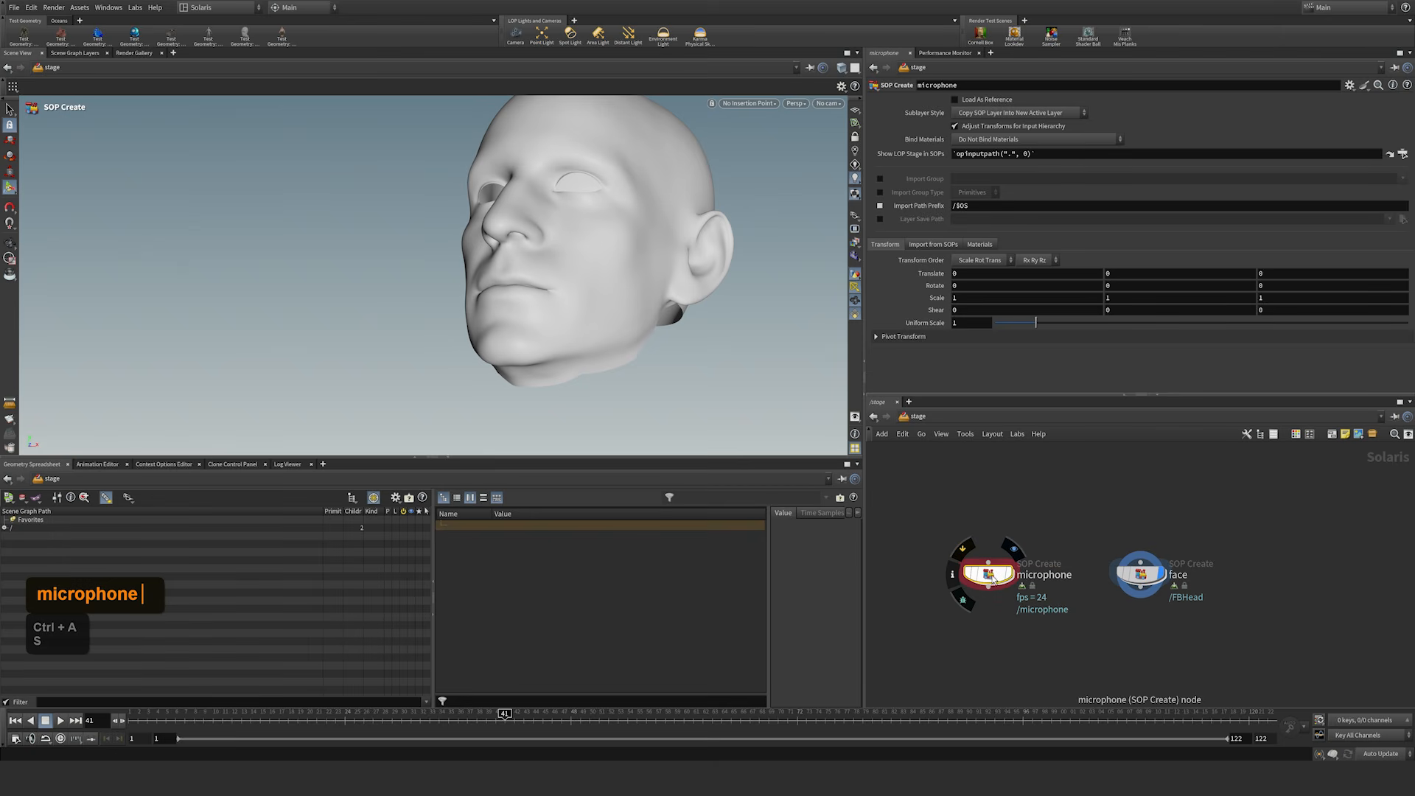
{"action": "double_click", "coordinate": [990, 578]}
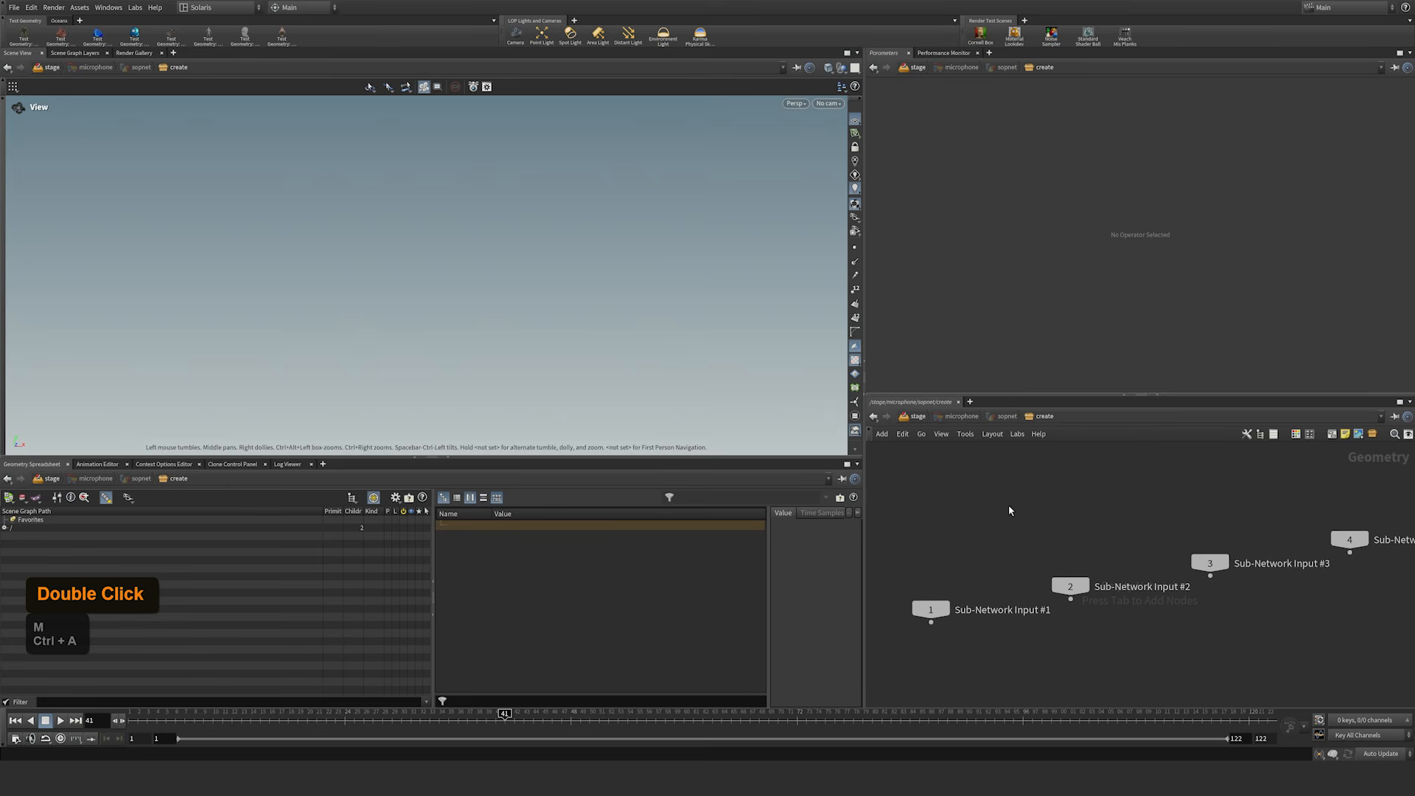
{"action": "middle_click_drag", "start_coordinate": [1133, 664], "coordinate": [1109, 502]}
{"action": "middle_click_drag", "start_coordinate": [1075, 598], "coordinate": [1070, 562]}
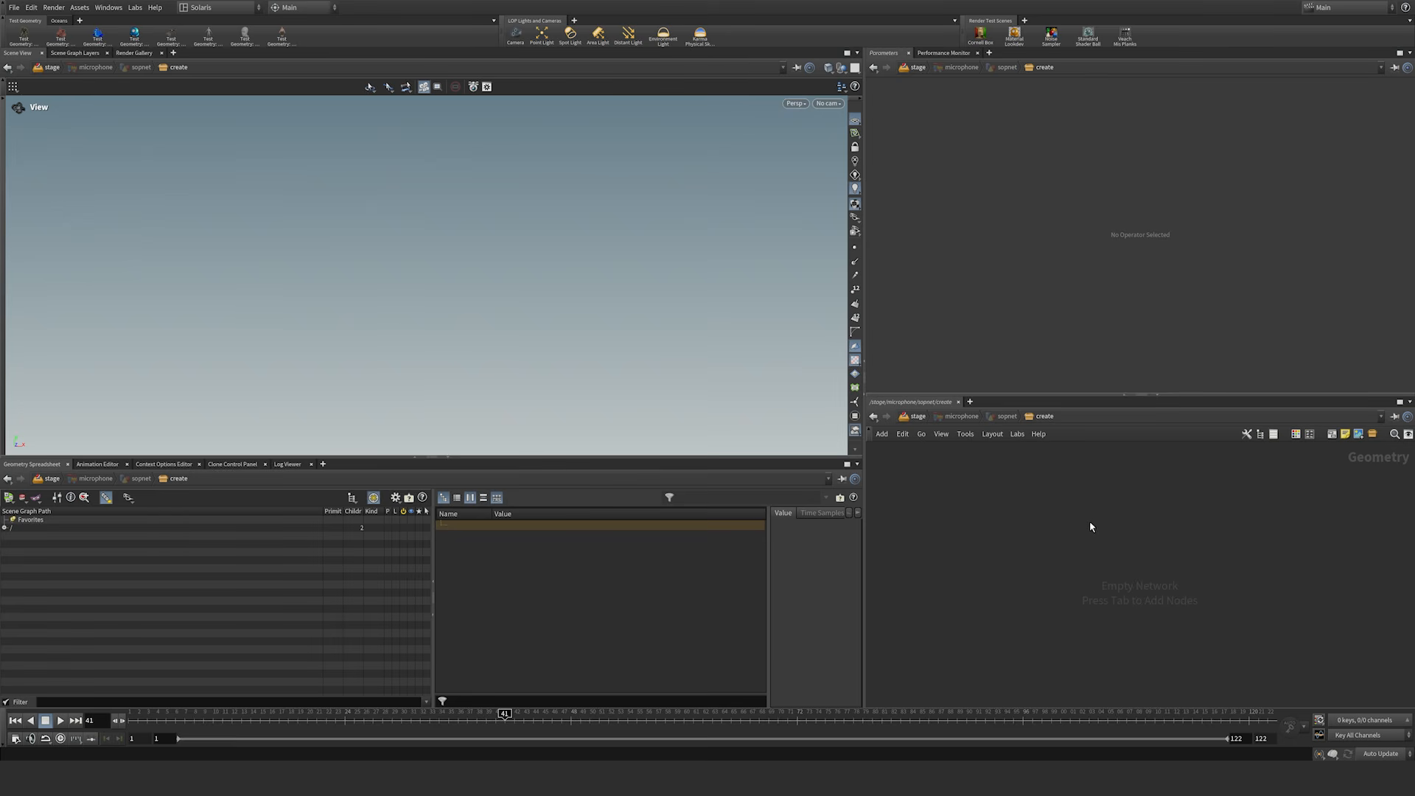
{"action": "key", "text": "Tab"}
{"action": "type", "text": "t"}
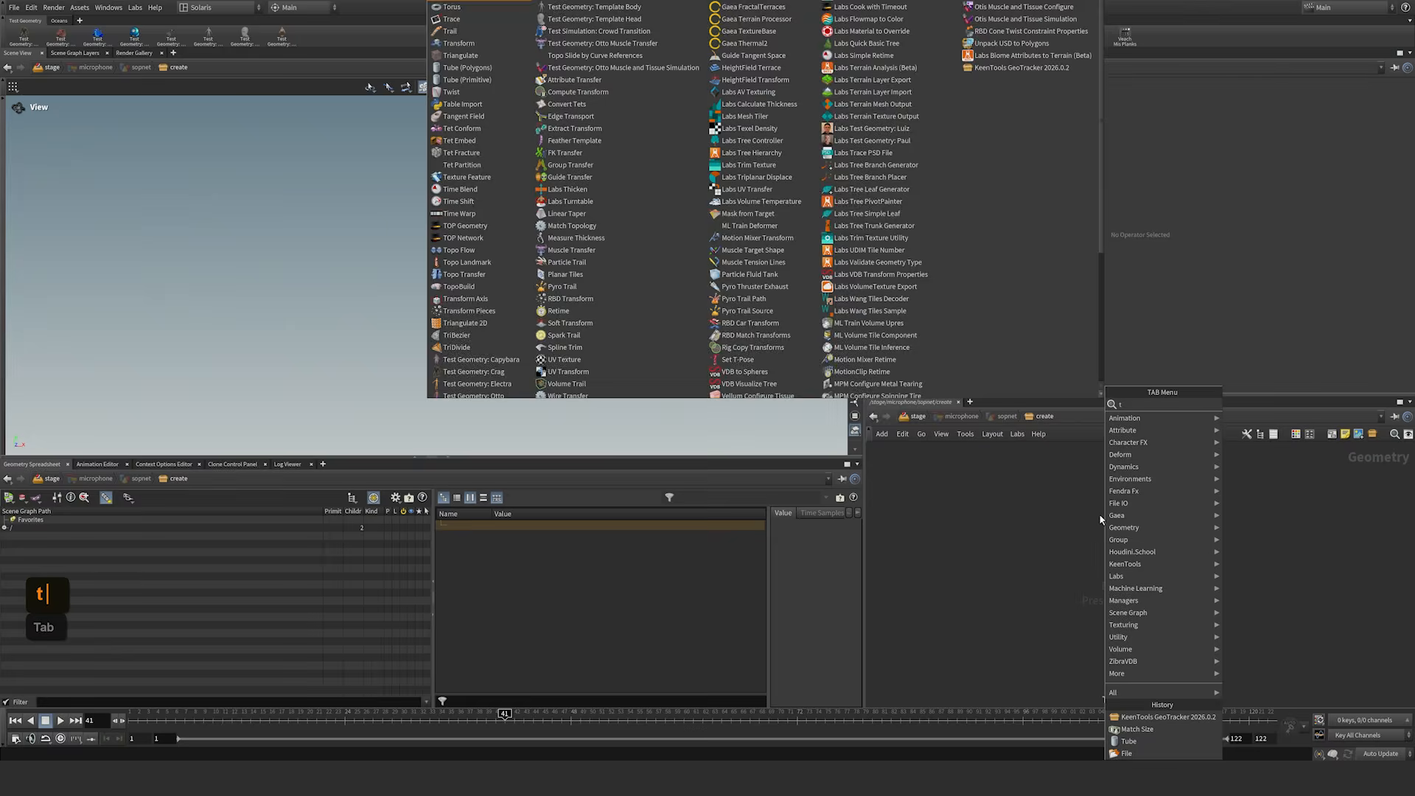
{"action": "type", "text": "ube"}
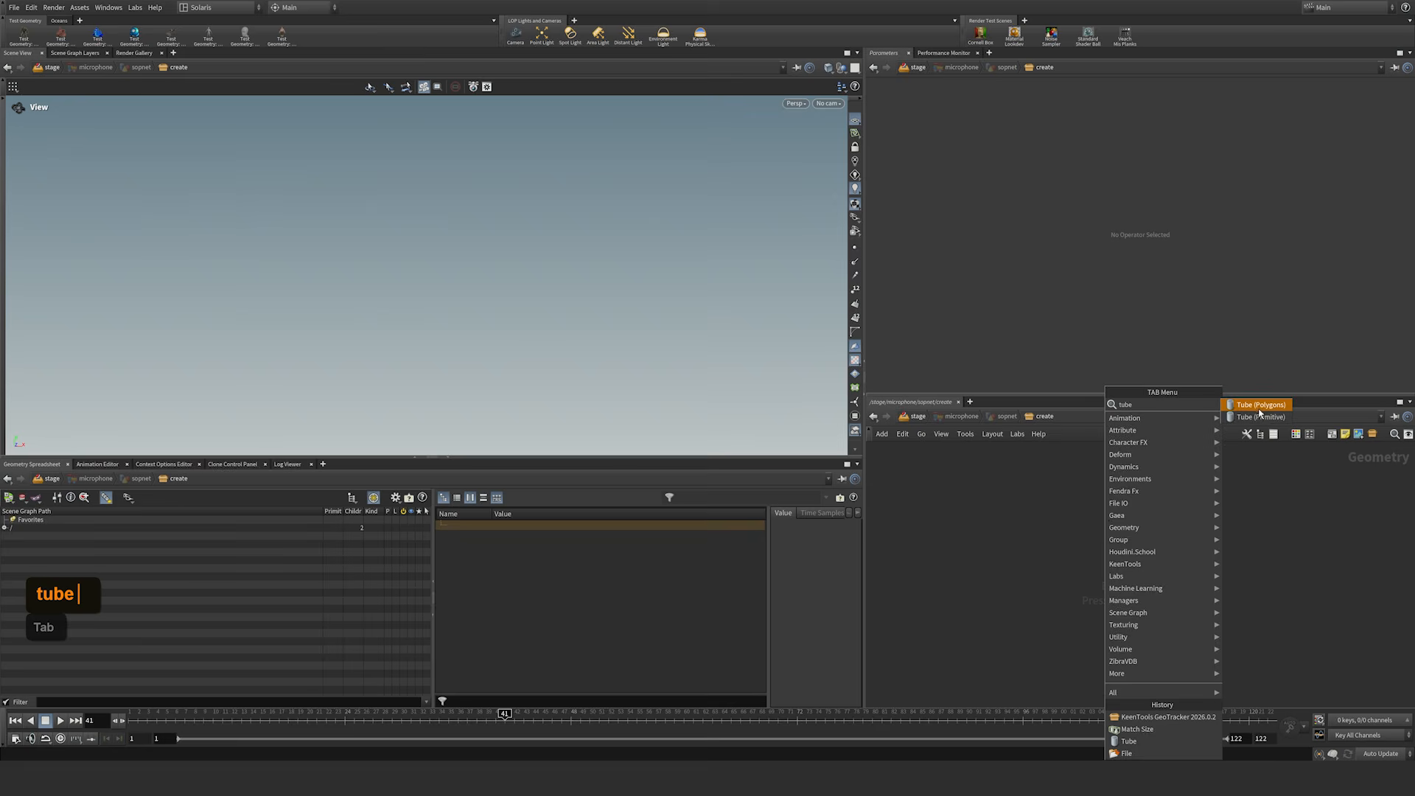
{"action": "key", "text": "Return"}
{"action": "key", "text": "Return"}
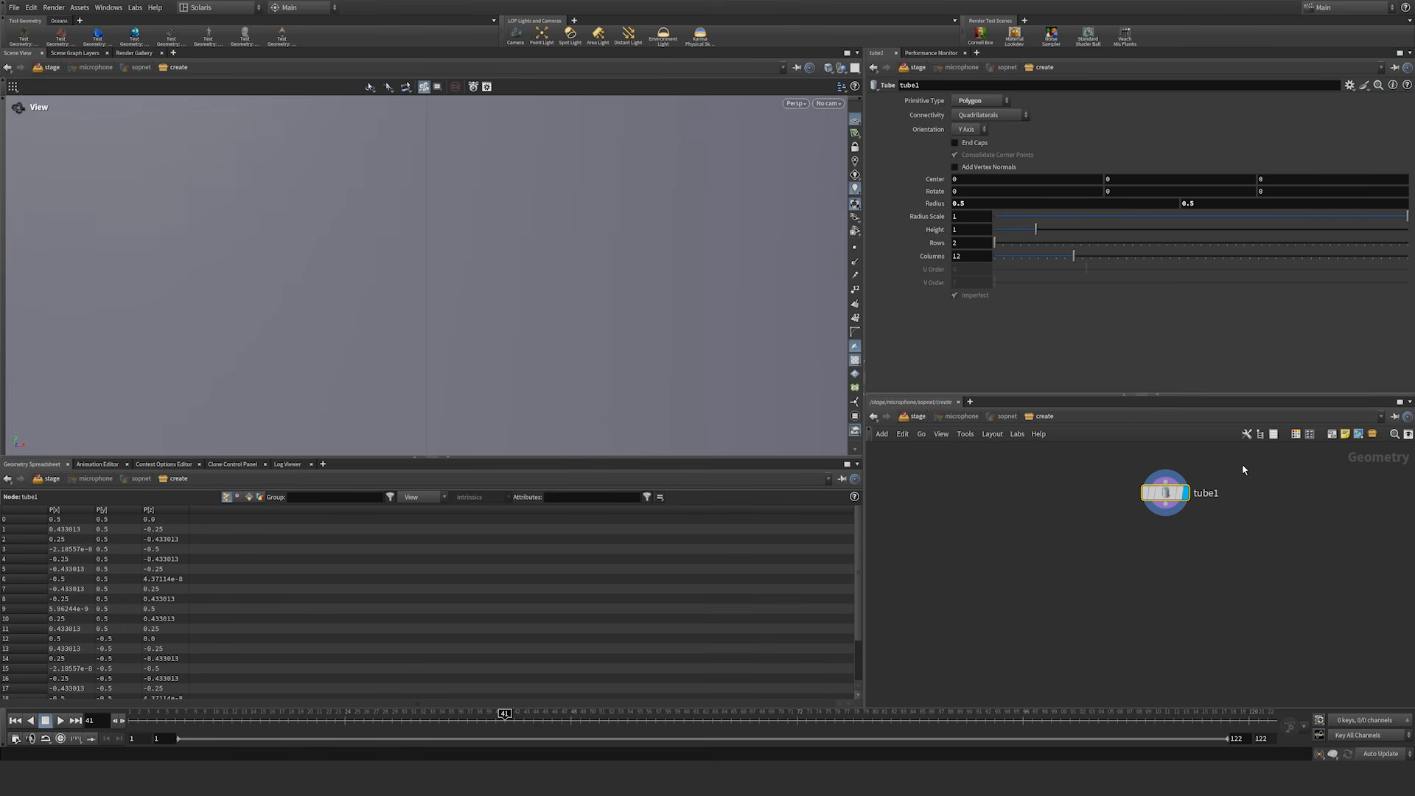
Step: Add a Match Size node, wire the tube into it and display its output
{"action": "key", "text": "Tab"}
{"action": "type", "text": "ma"}
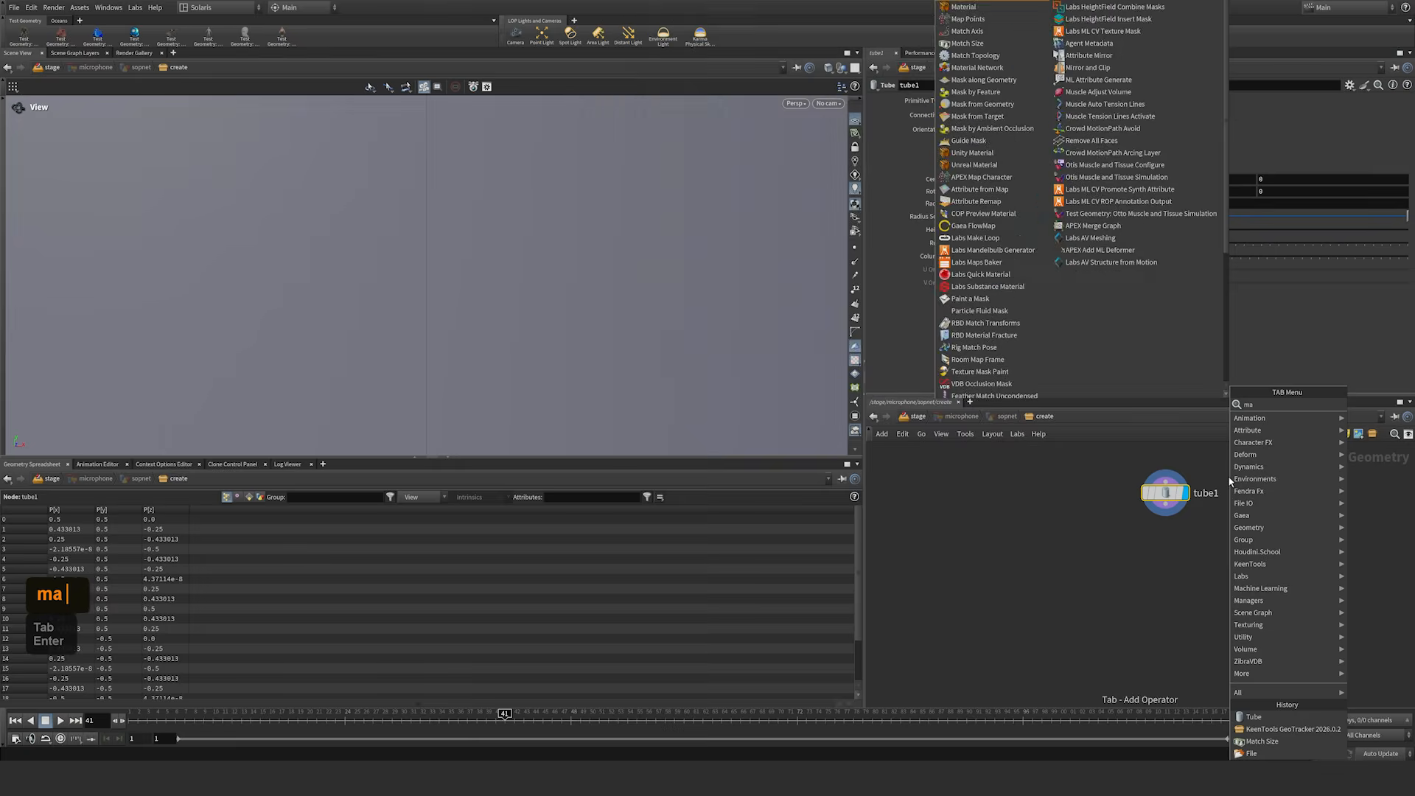
{"action": "type", "text": "tch"}
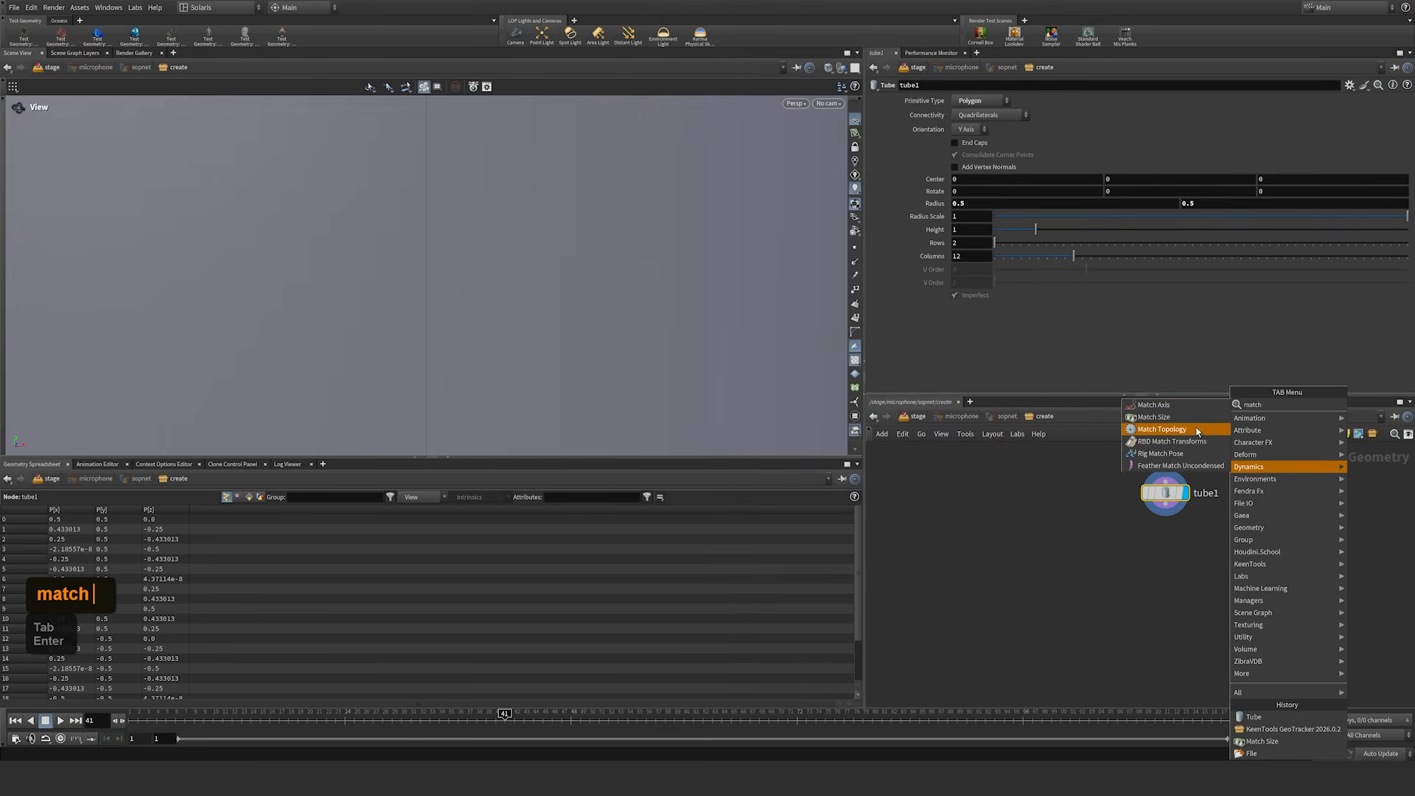
{"action": "double_click", "coordinate": [1178, 417]}
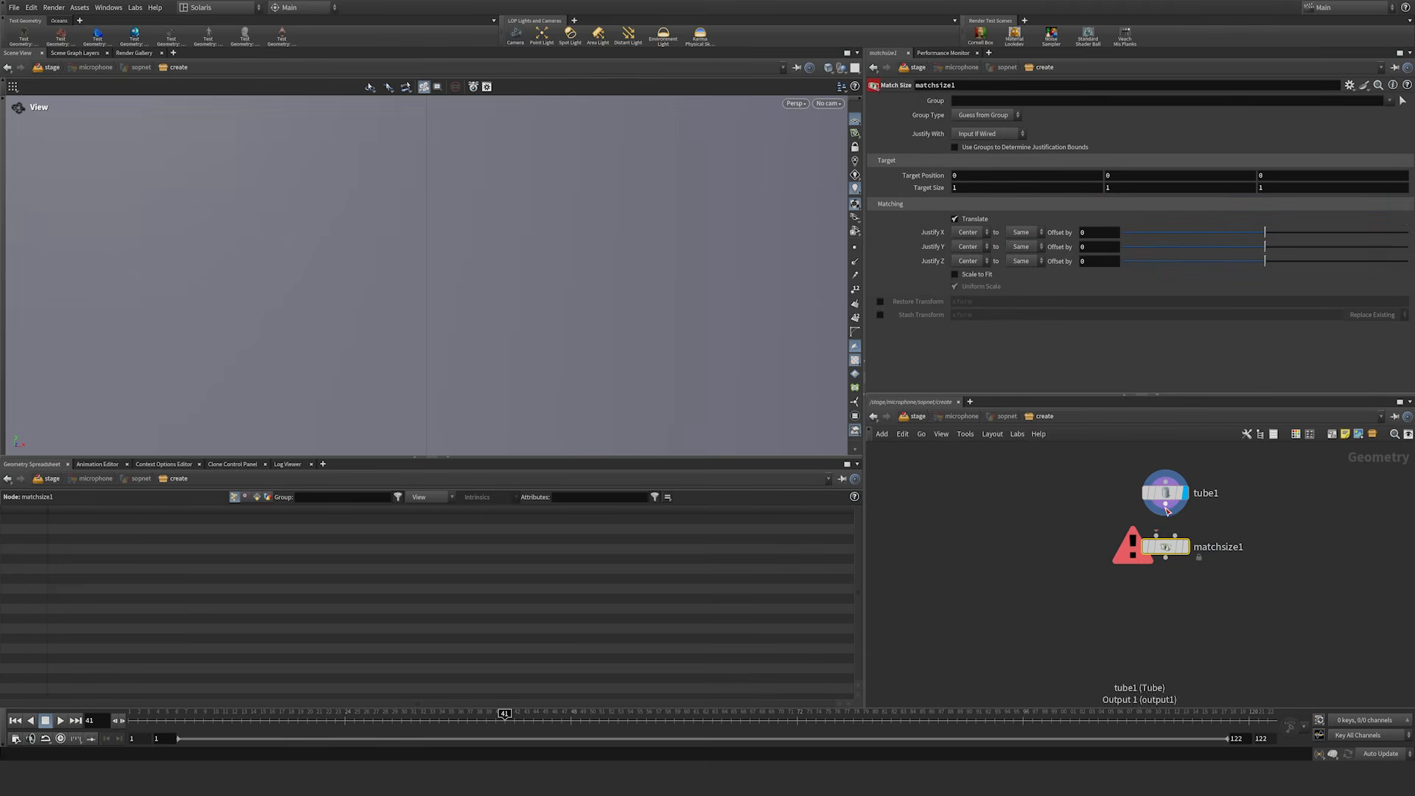
{"action": "left_click", "coordinate": [1160, 527]}
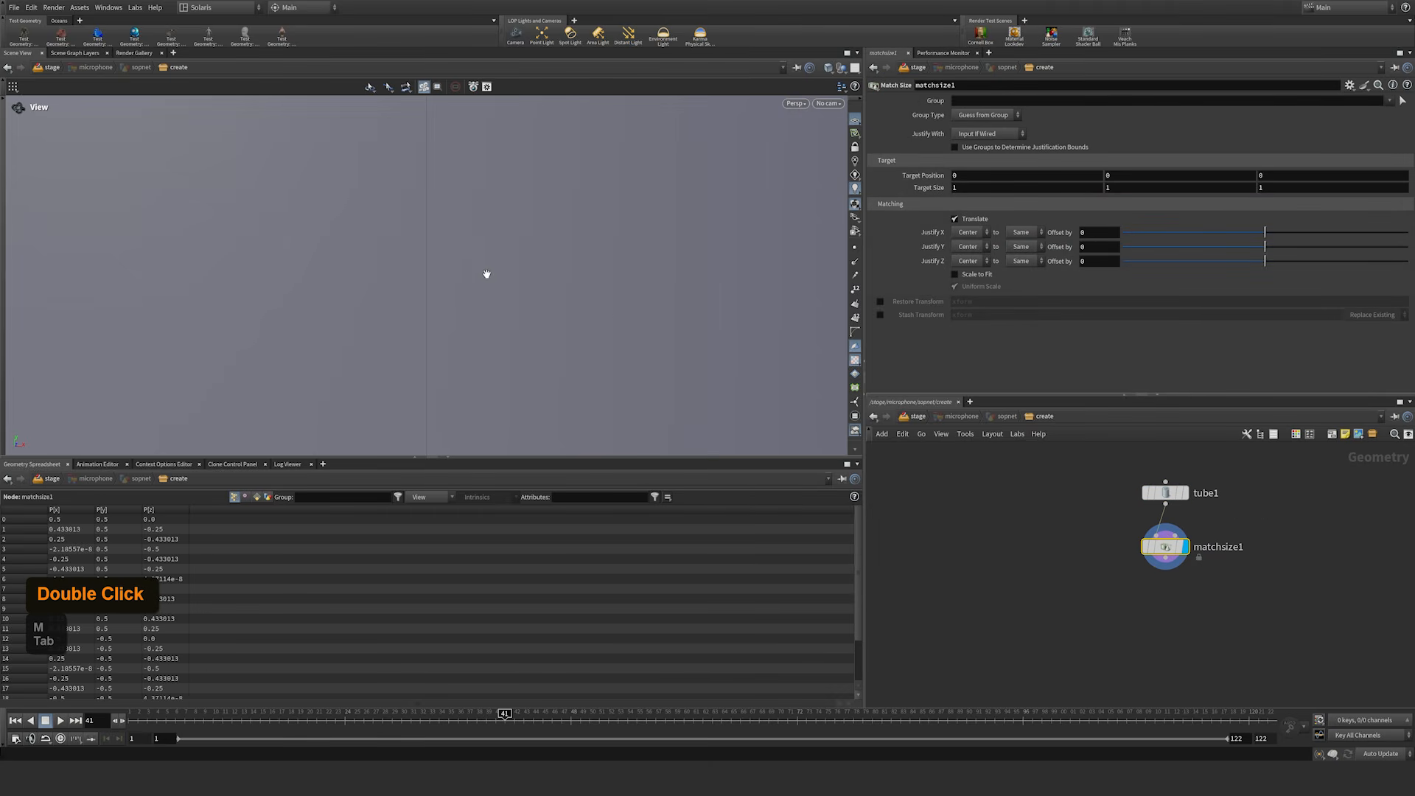
{"action": "key", "text": "h"}
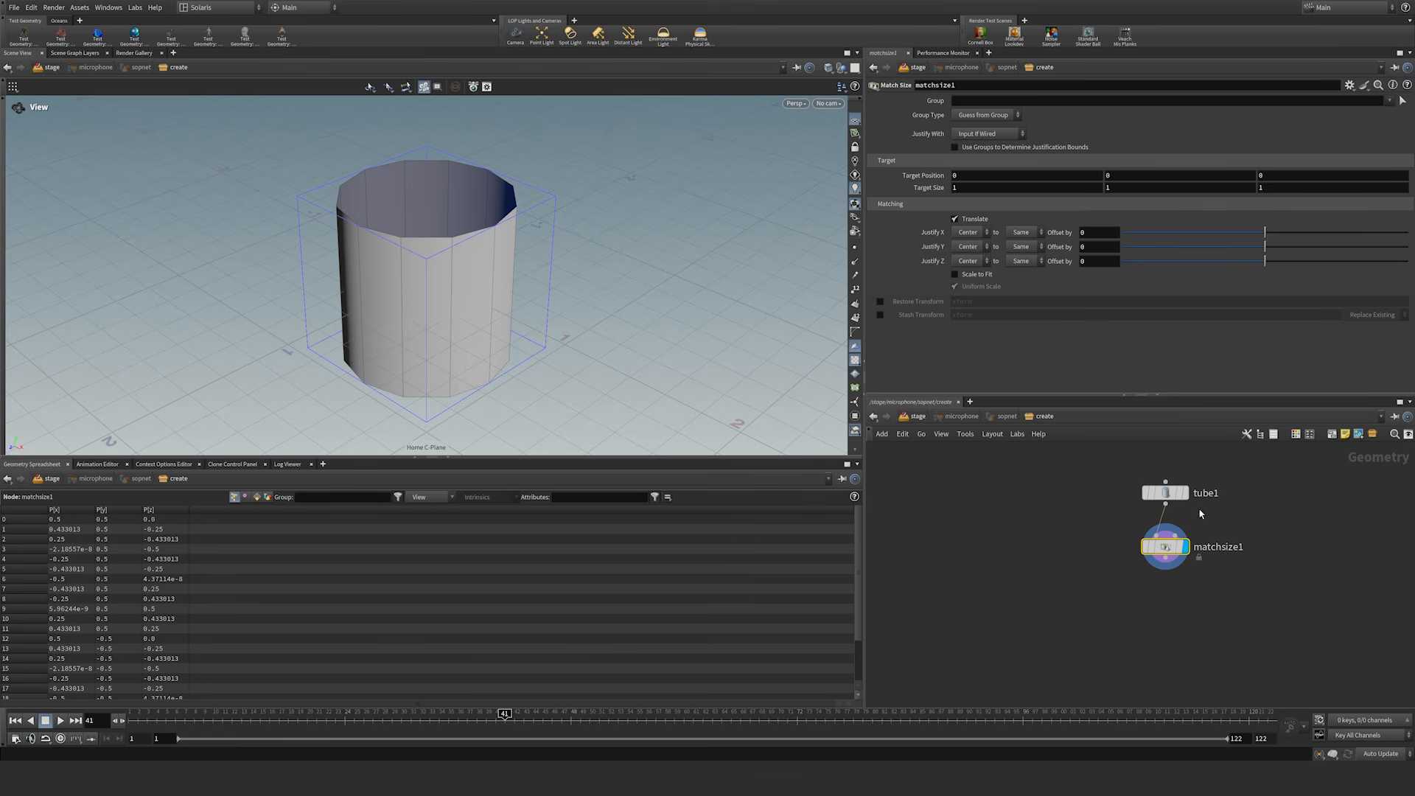
Step: Set the Match Size node's Justify Y to Min so the tube stands on the ground plane
{"action": "left_click_drag", "start_coordinate": [1129, 553], "coordinate": [1128, 553]}
{"action": "left_click", "coordinate": [957, 247]}
{"action": "left_click", "coordinate": [963, 271]}
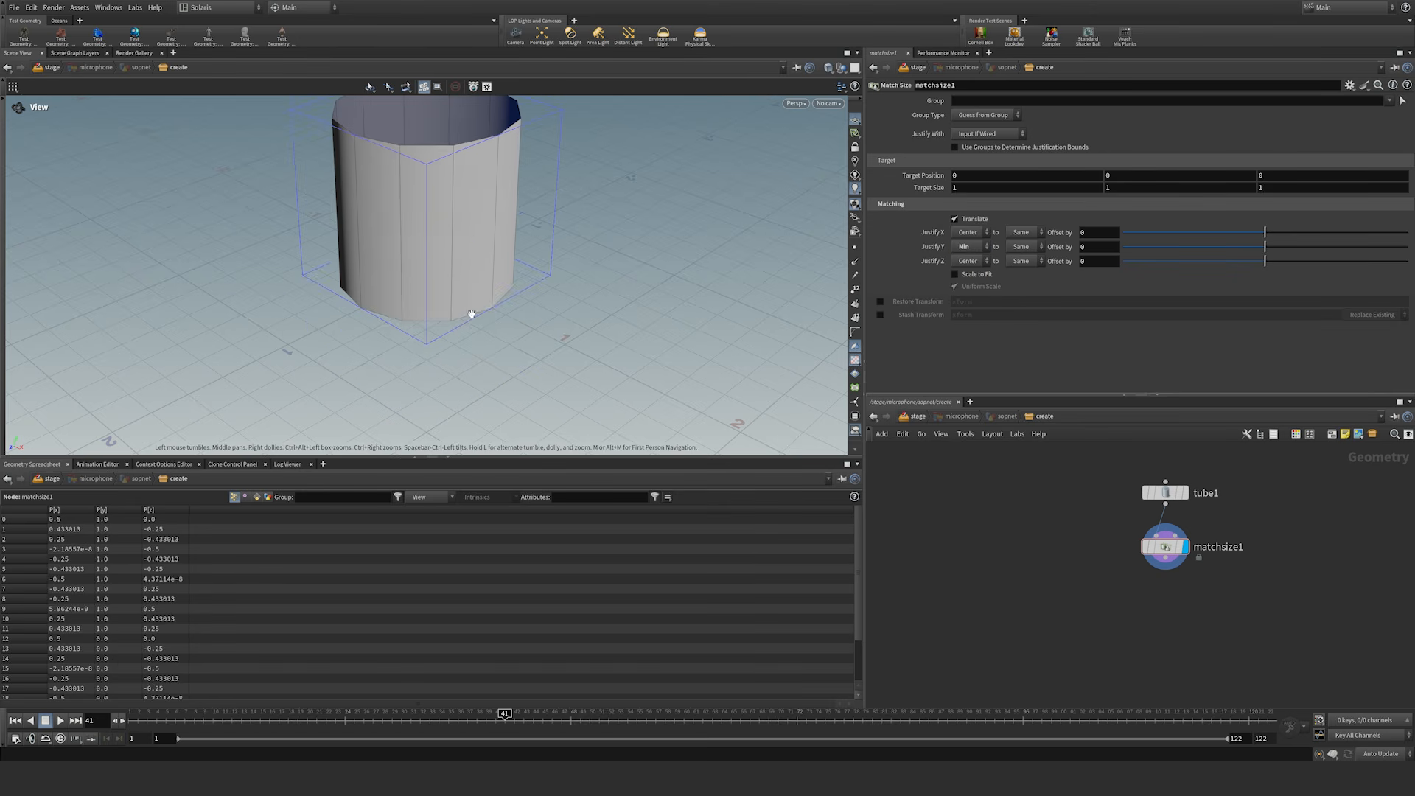
Step: Try tube heights of about 0.553 and 2.016 with the base held on the ground plane
{"action": "left_click", "coordinate": [1170, 496]}
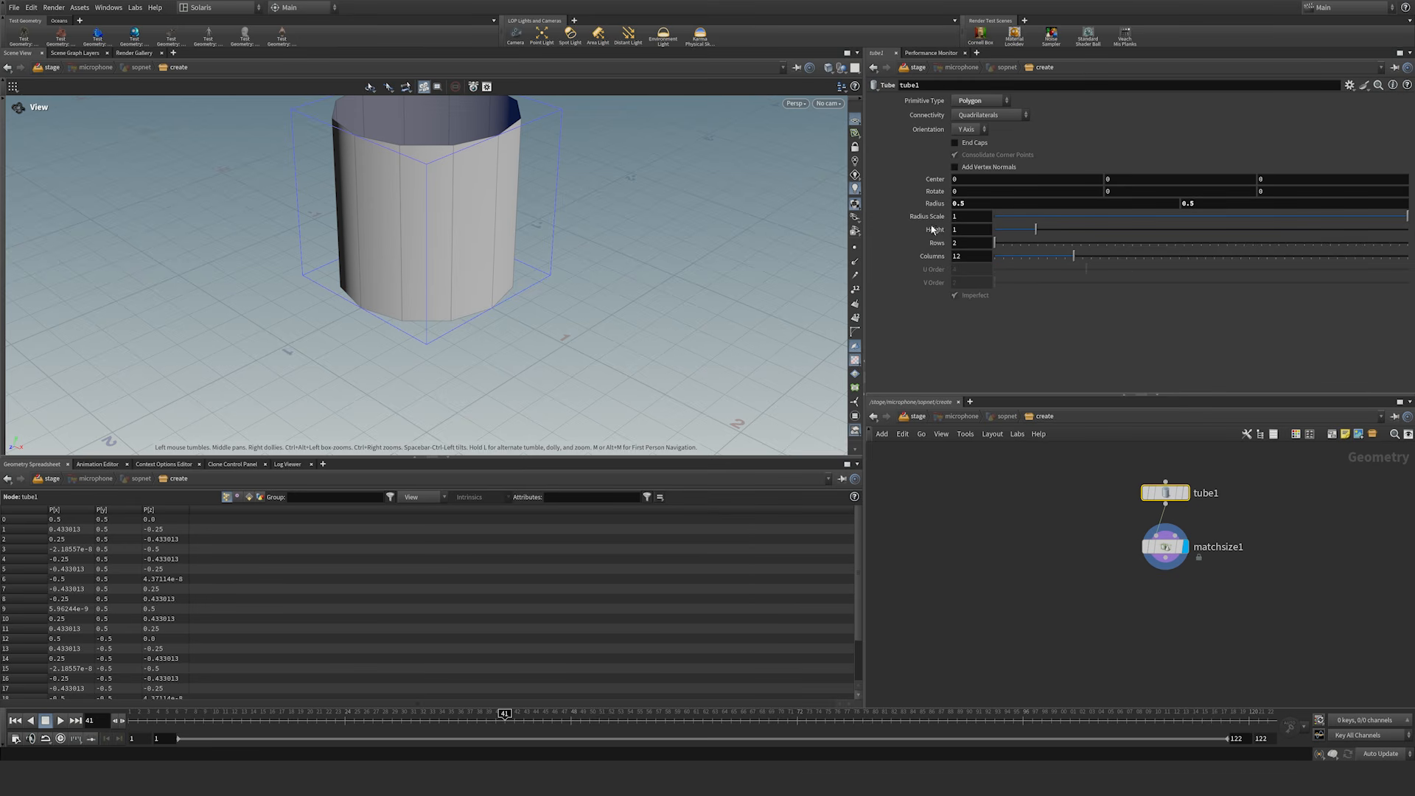
{"action": "mouse_move", "coordinate": [1036, 232]}
{"action": "left_mouse_down"}
{"action": "mouse_move", "coordinate": [1084, 230]}
{"action": "mouse_move", "coordinate": [1007, 232]}
{"action": "mouse_move", "coordinate": [1109, 236]}
{"action": "mouse_move", "coordinate": [1017, 239]}
{"action": "left_mouse_up"}
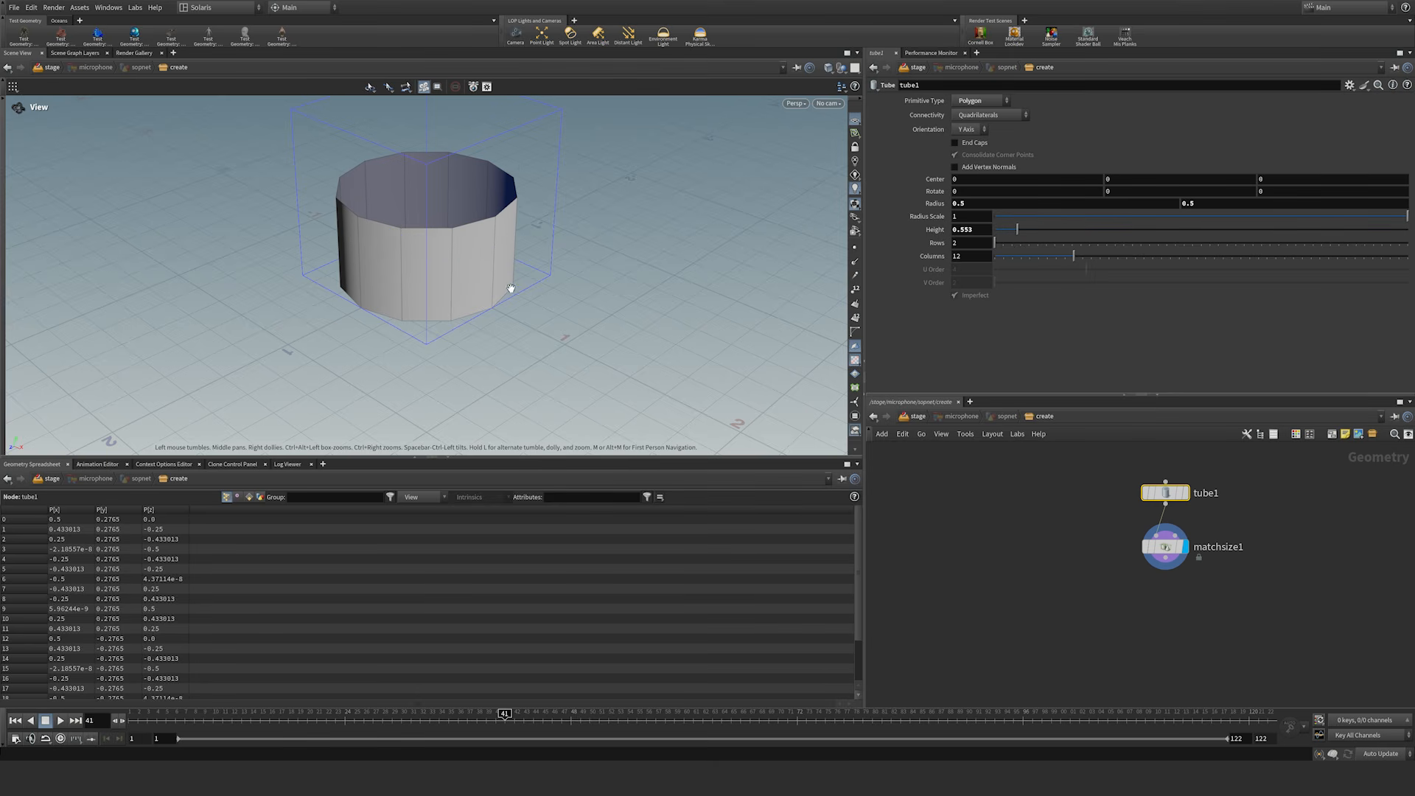
{"action": "left_click_drag", "start_coordinate": [1018, 230], "coordinate": [1078, 233]}
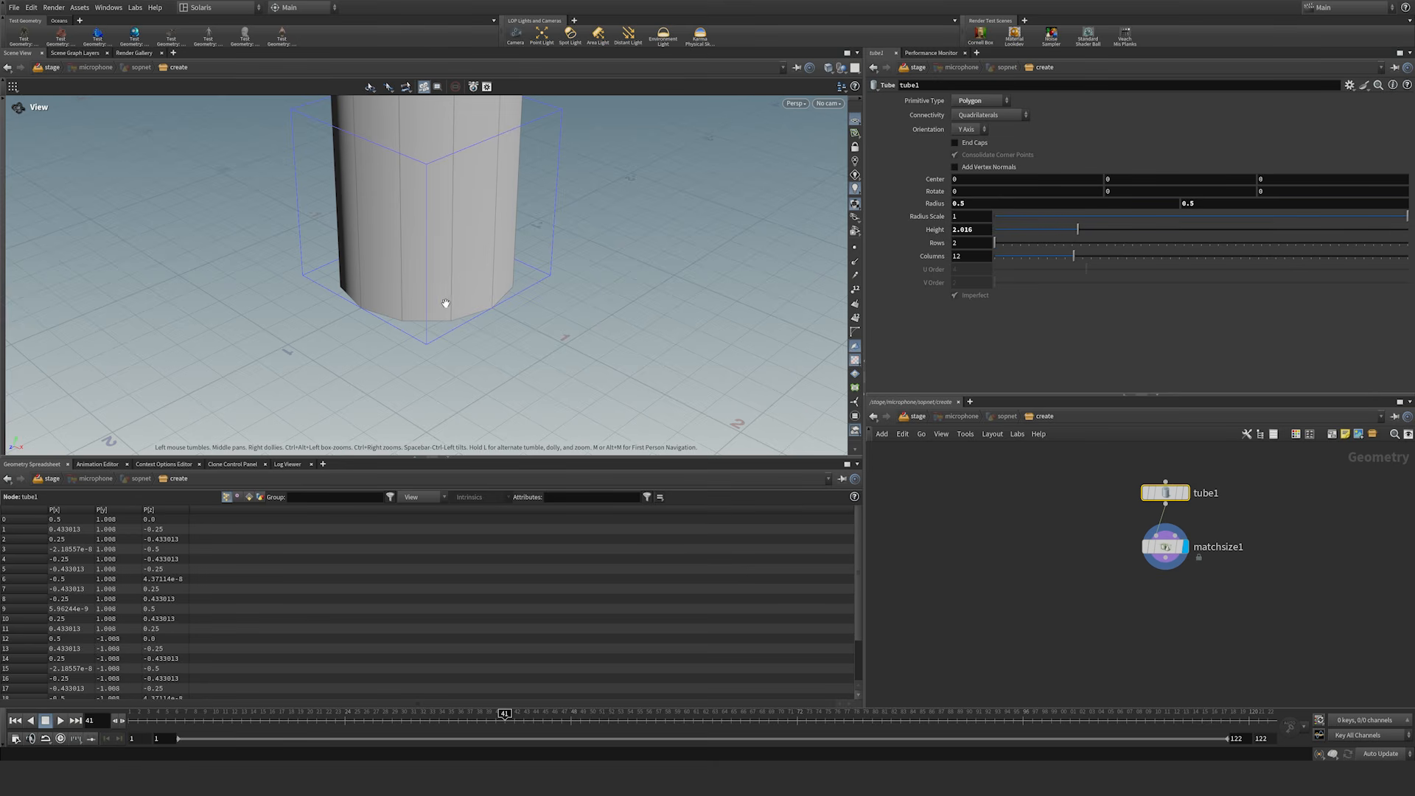
Step: Revert the tube's height to its default and remove the height parameter from the channel list
{"action": "middle_click", "coordinate": [985, 233], "text": "shift"}
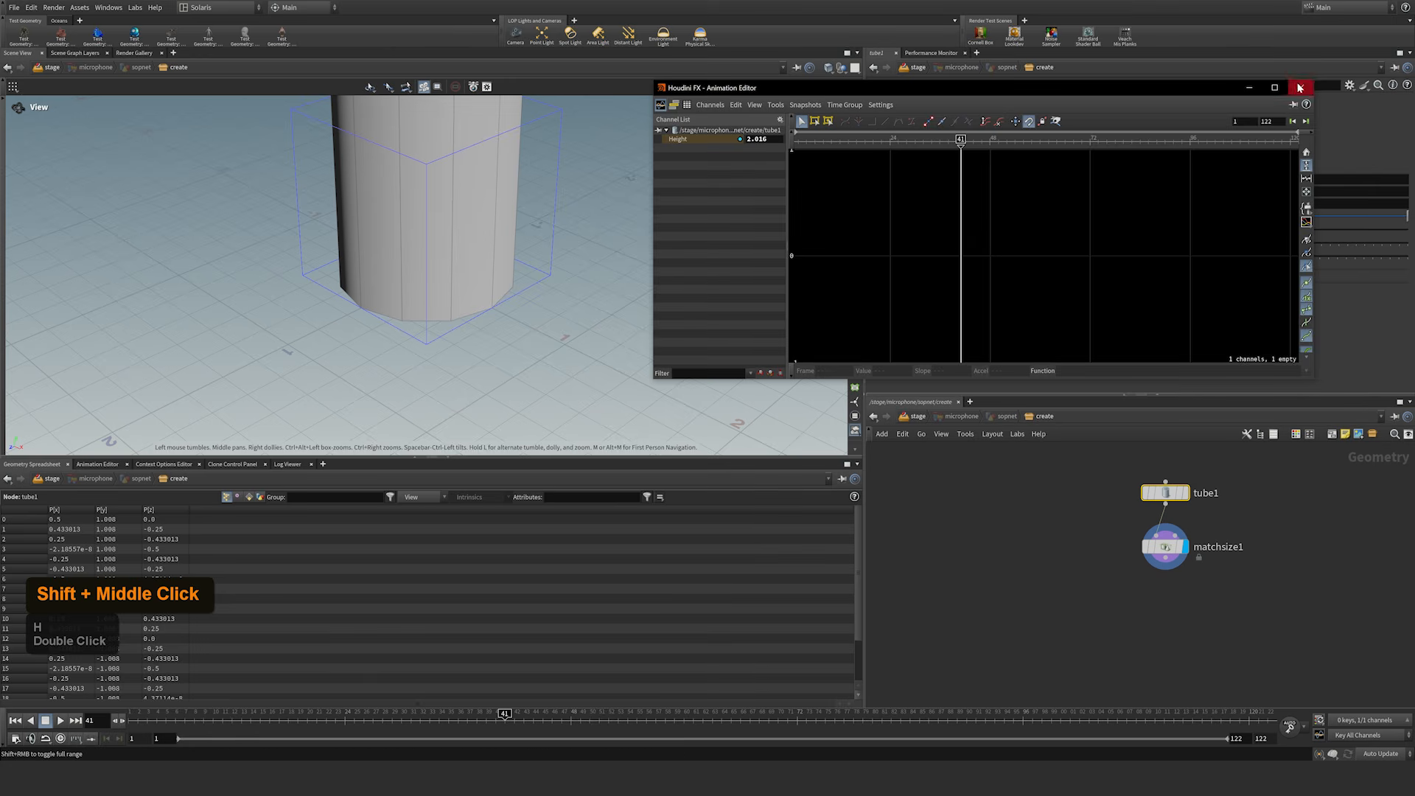
{"action": "left_click", "coordinate": [1301, 87]}
{"action": "middle_click", "coordinate": [986, 233], "text": "ctrl"}
{"action": "right_click", "coordinate": [963, 230]}
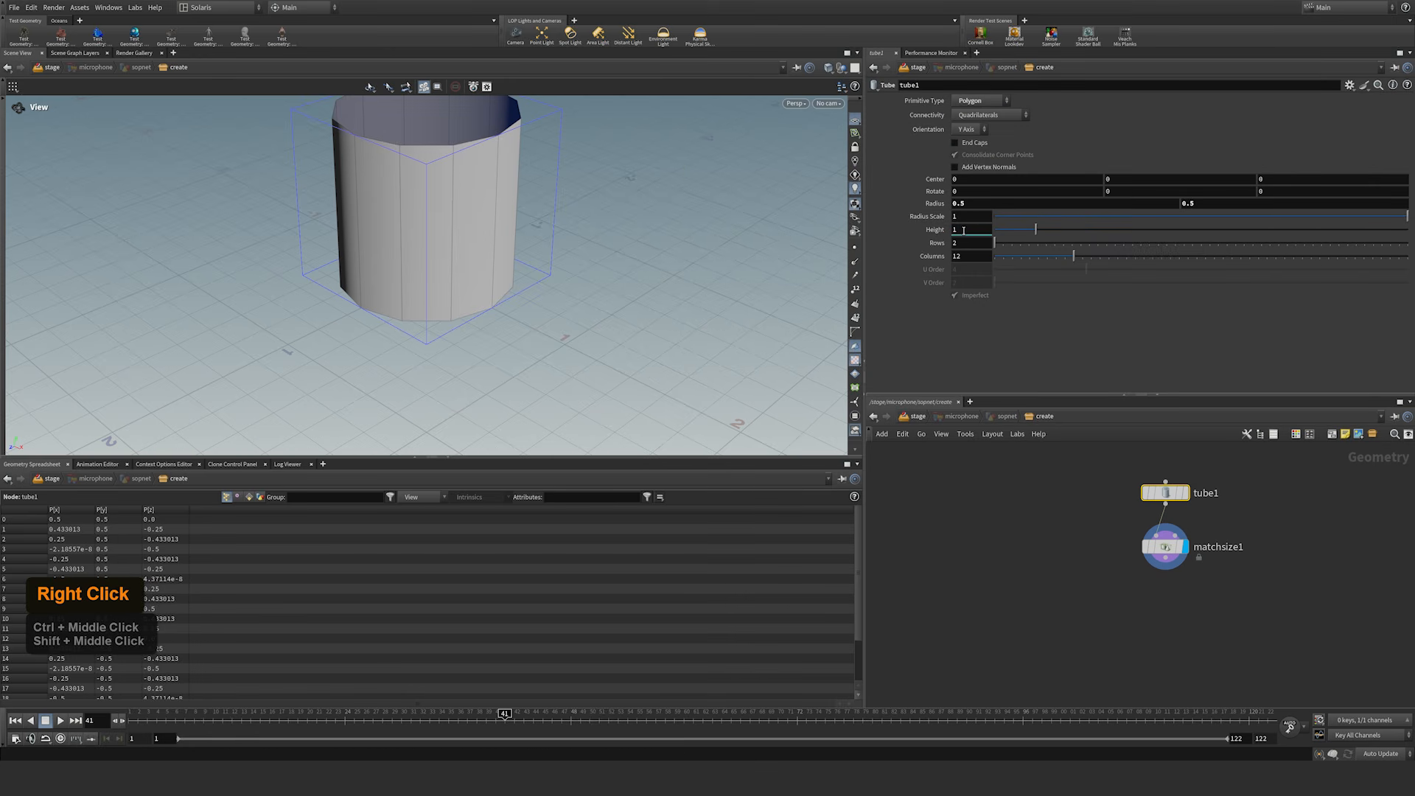
{"action": "right_click", "coordinate": [960, 230]}
{"action": "mouse_move", "coordinate": [983, 253]}
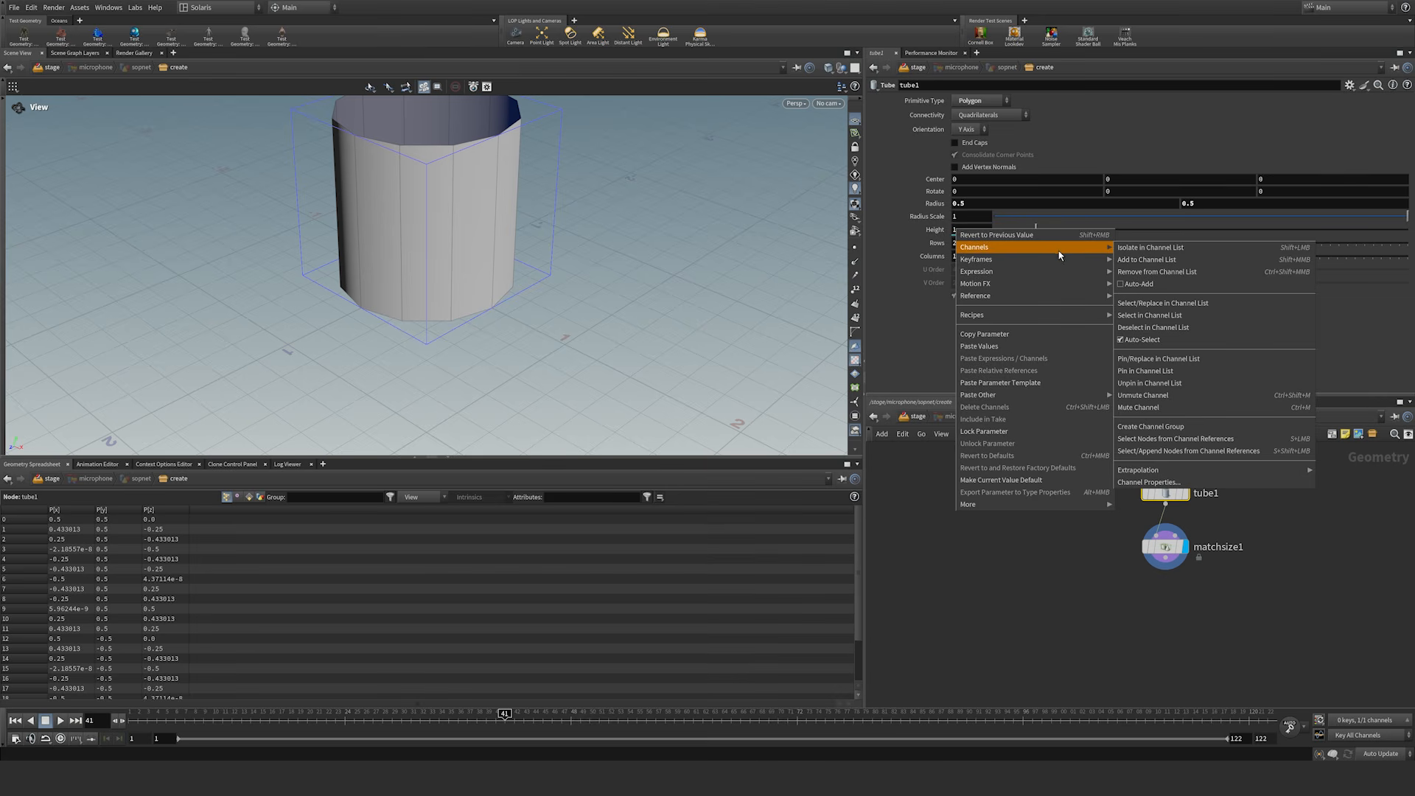
{"action": "left_click", "coordinate": [1148, 272]}
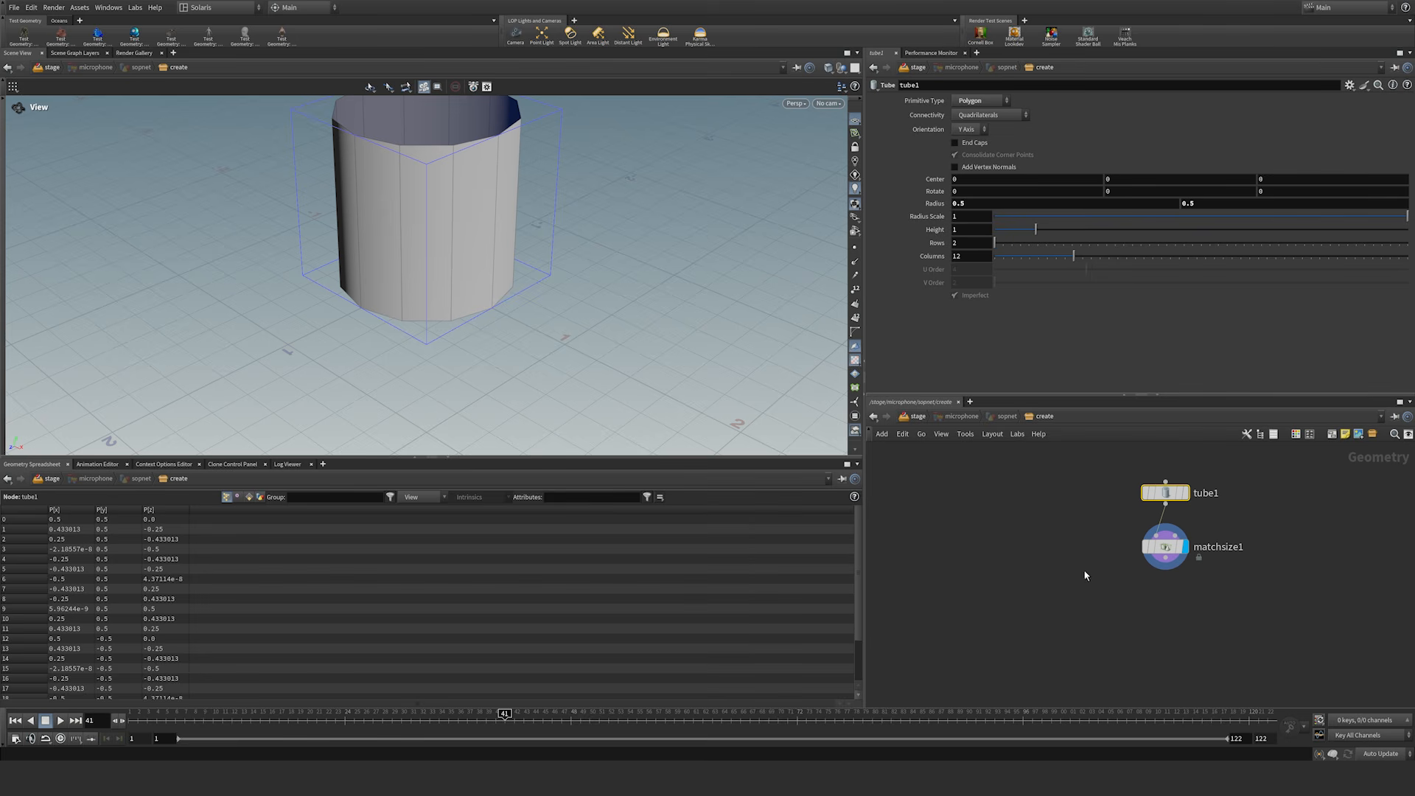
Step: Add a KeenTools GeoTracker node after the Match Size node and display it
{"action": "left_click", "coordinate": [1164, 547]}
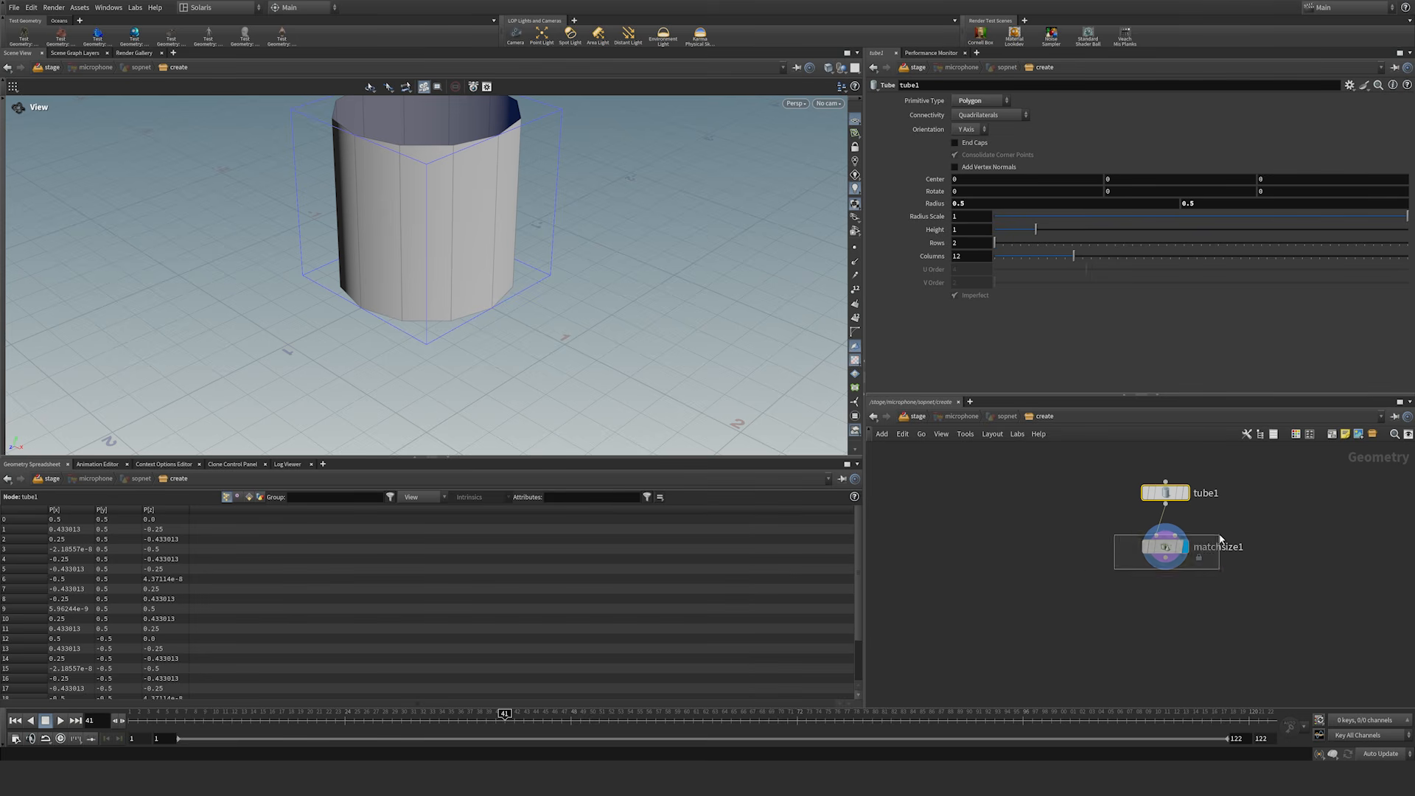
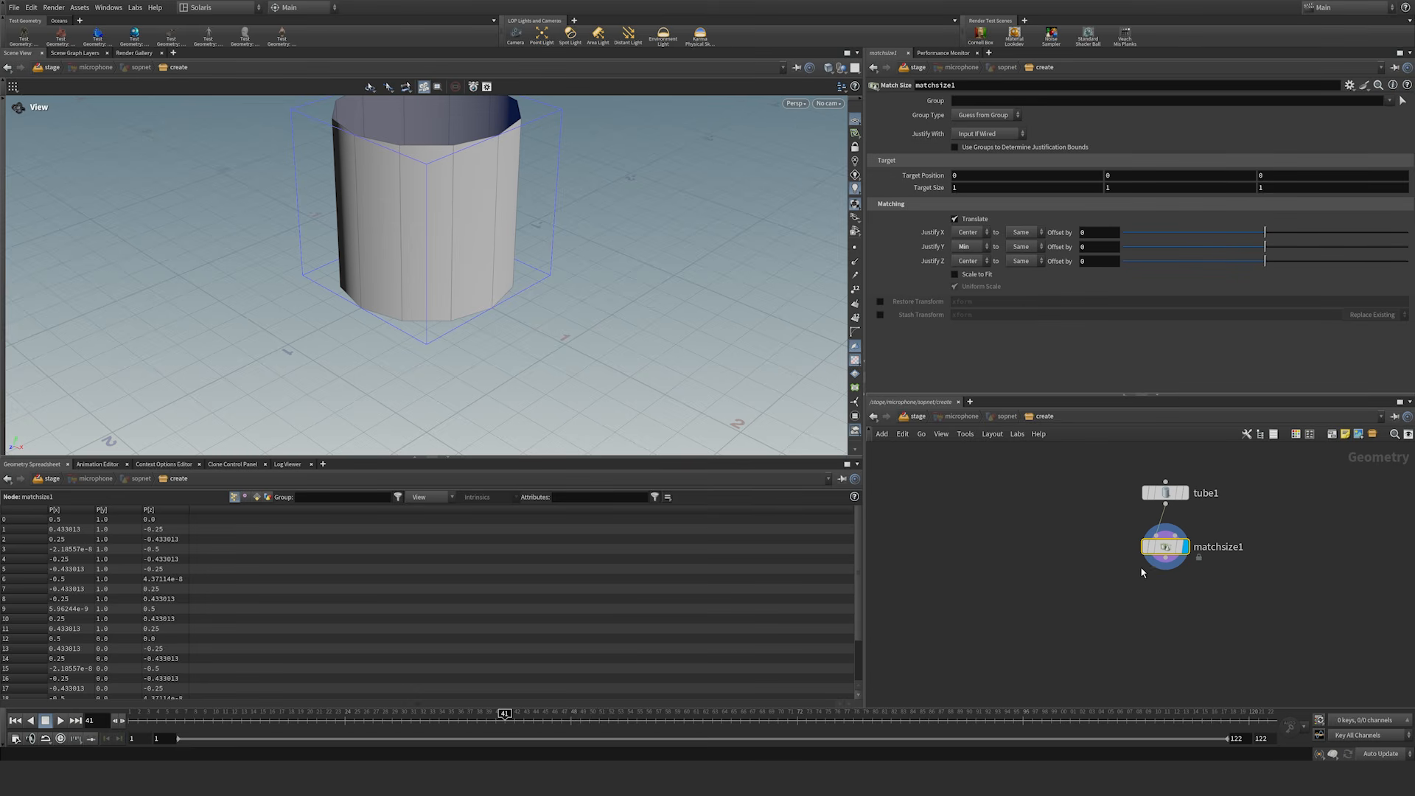
{"action": "key", "text": "Tab"}
{"action": "mouse_move", "coordinate": [1151, 571]}
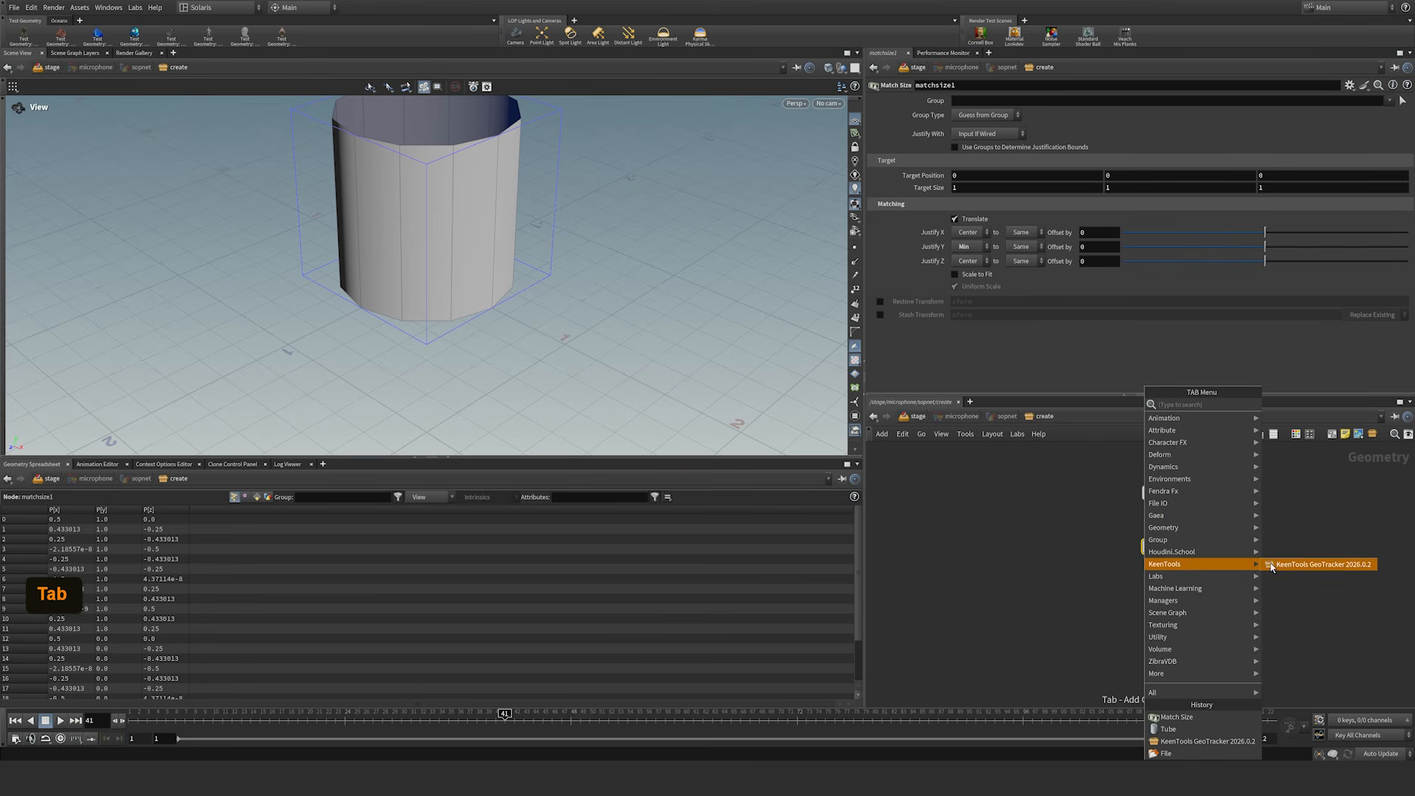
{"action": "key", "text": "shift+Return"}
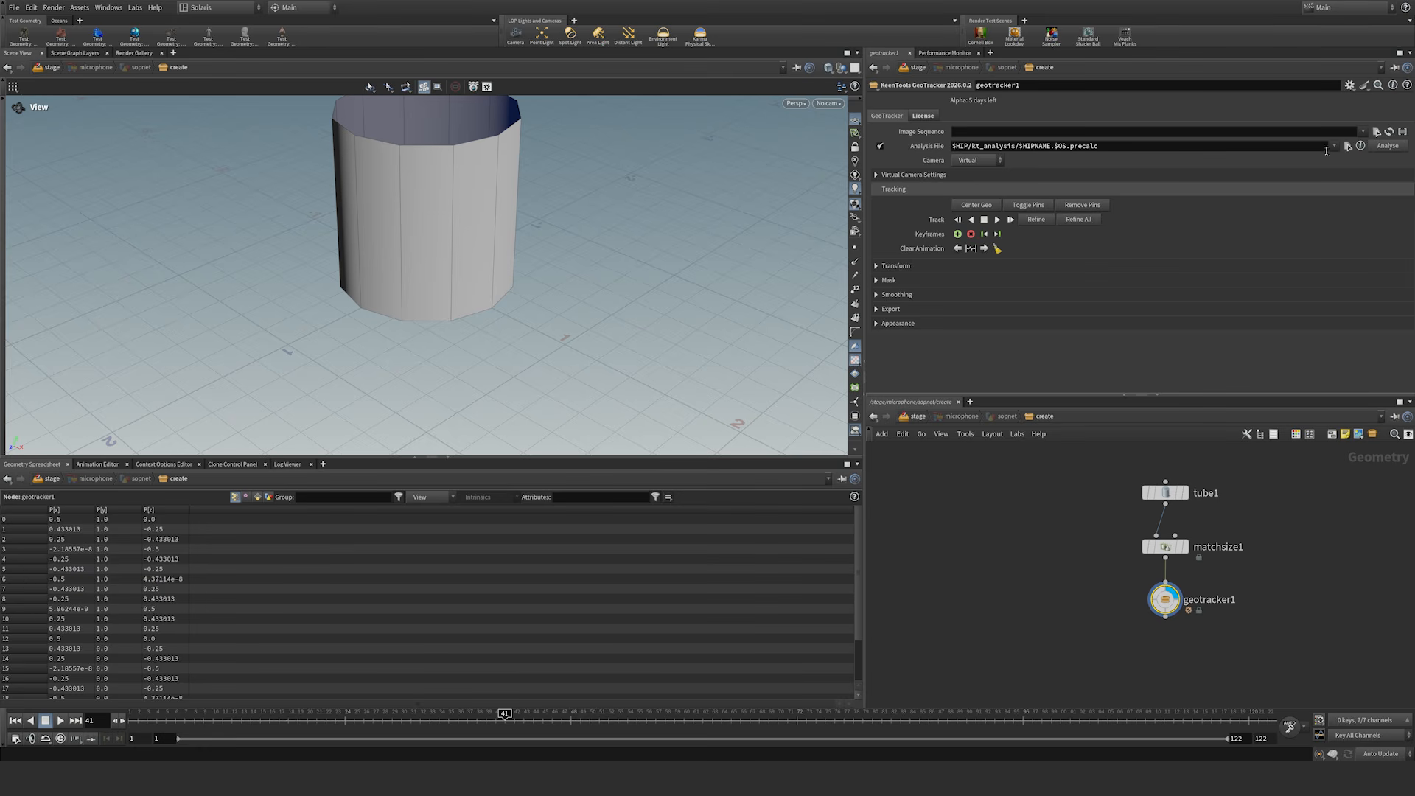
Step: Load the singer_$F3.jpg sequence from $HIP/src as the GeoTracker's image sequence
{"action": "left_click", "coordinate": [1375, 132]}
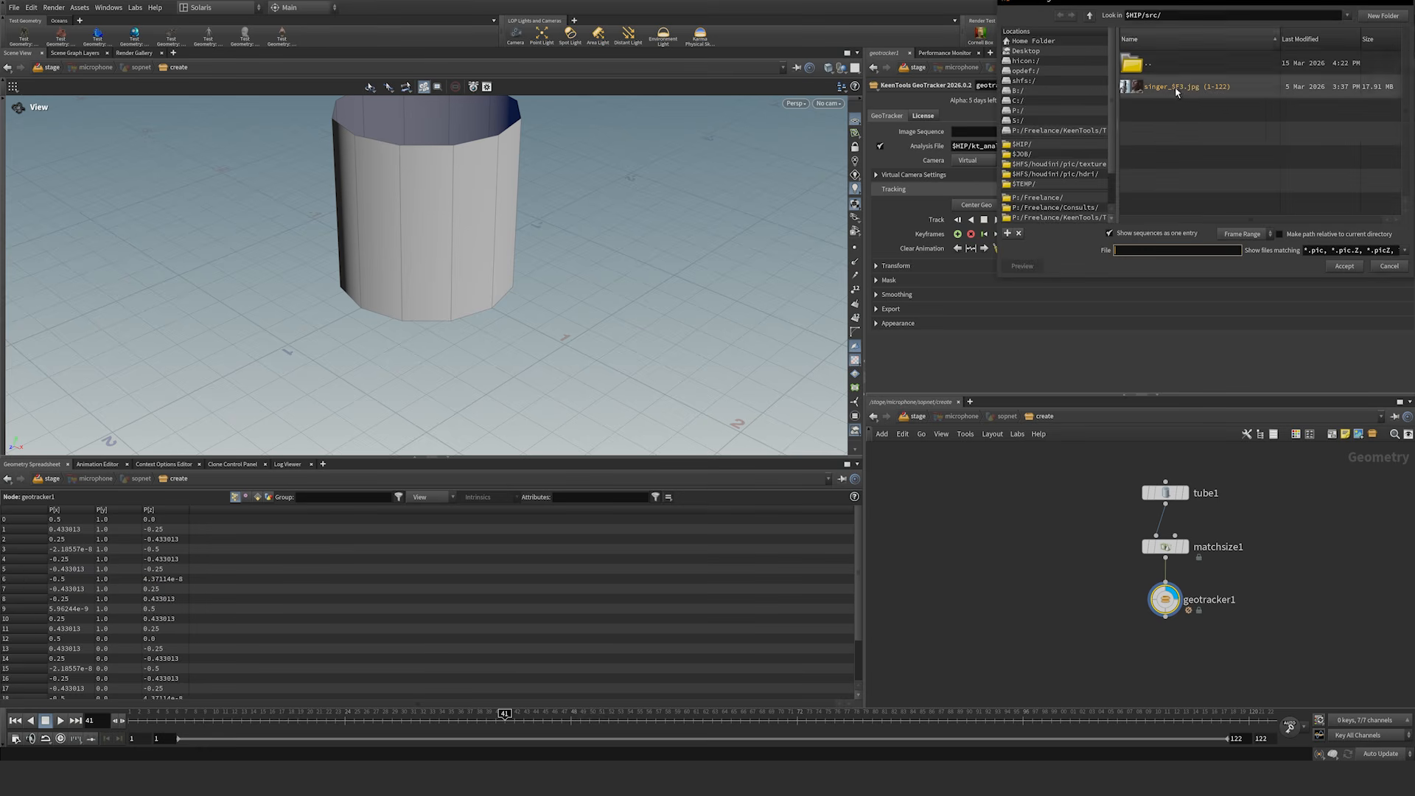
{"action": "left_click", "coordinate": [1179, 86]}
{"action": "left_click", "coordinate": [1346, 268]}
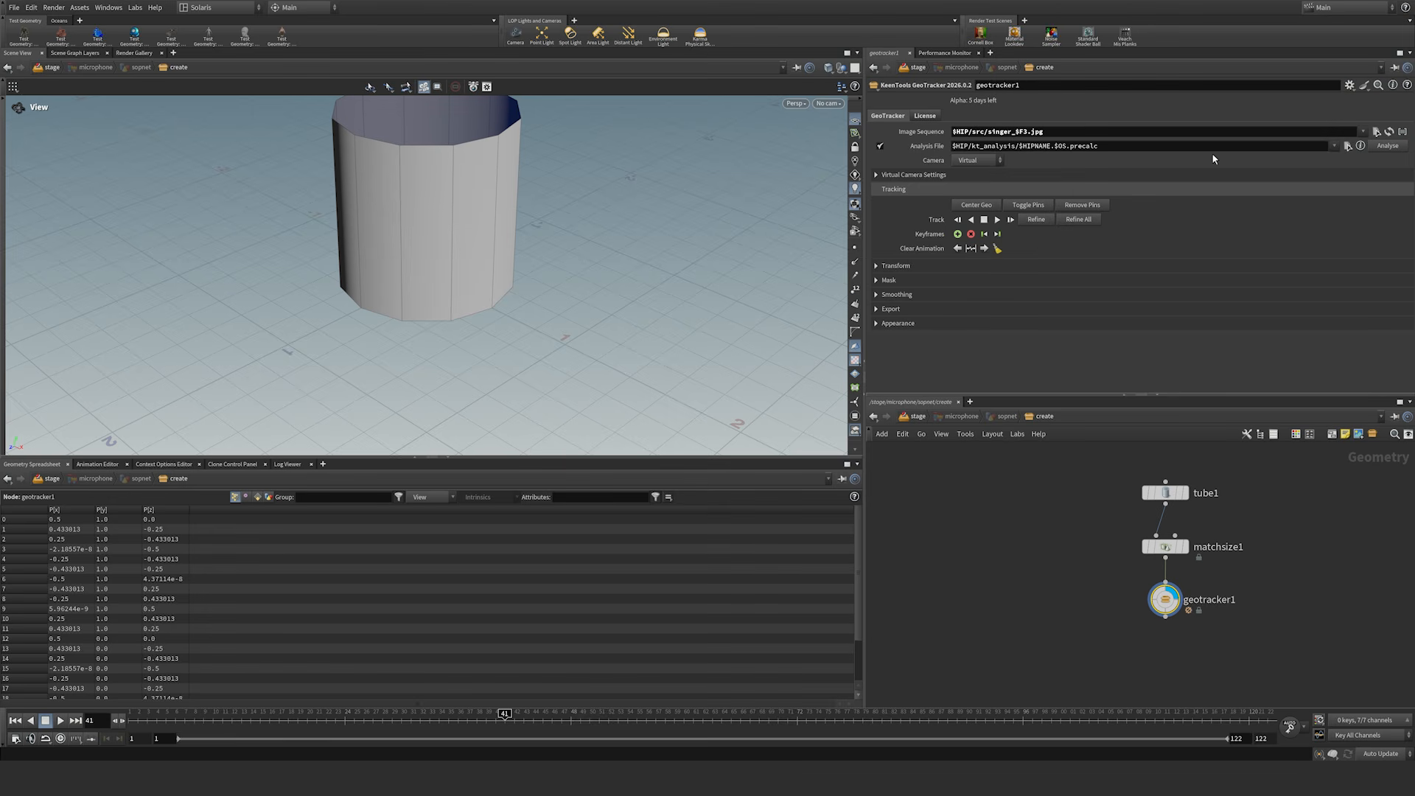
Step: Enter the GeoTracker view, center the tube over the footage and raise its wireframe opacity to 1
{"action": "left_click", "coordinate": [1169, 598]}
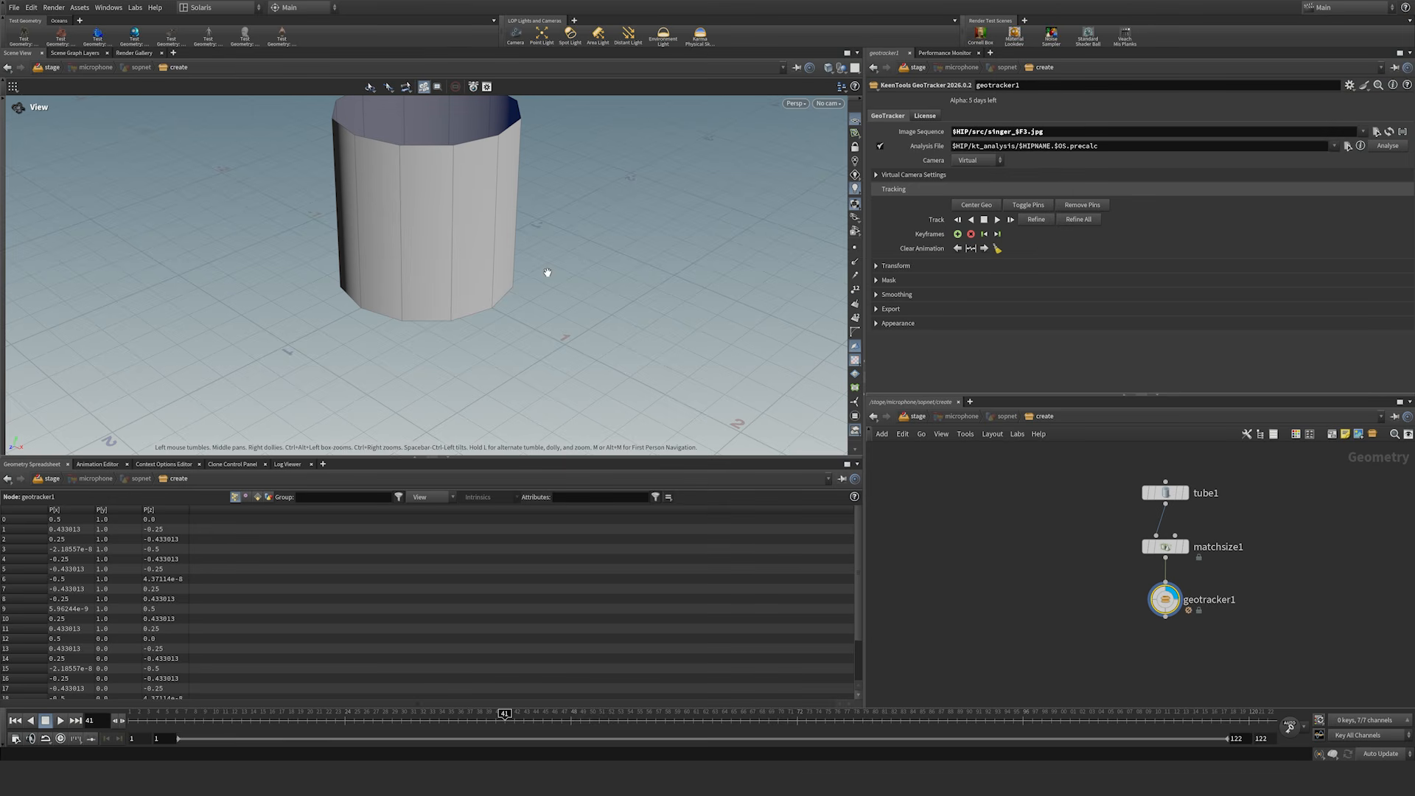
{"action": "key", "text": "Return"}
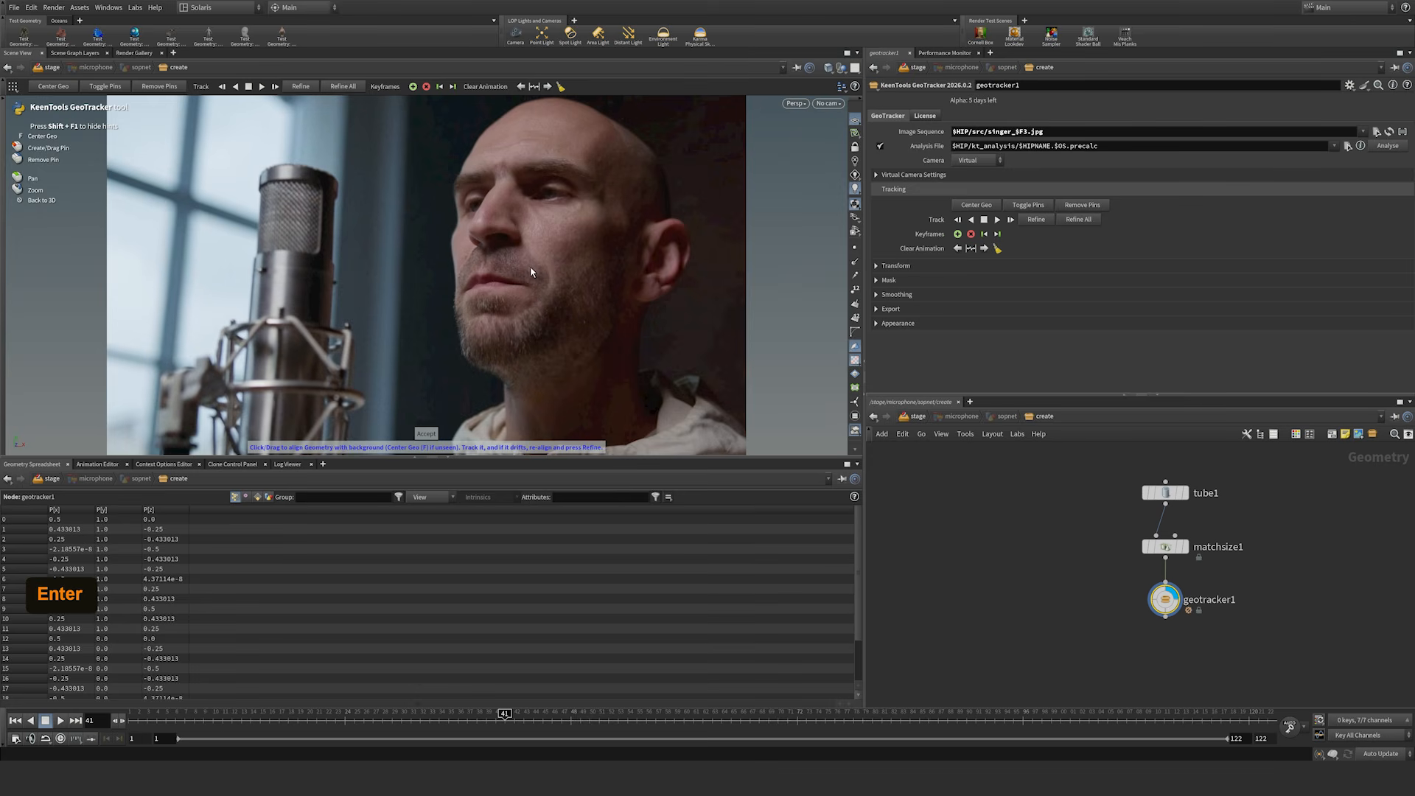
{"action": "key", "text": "f"}
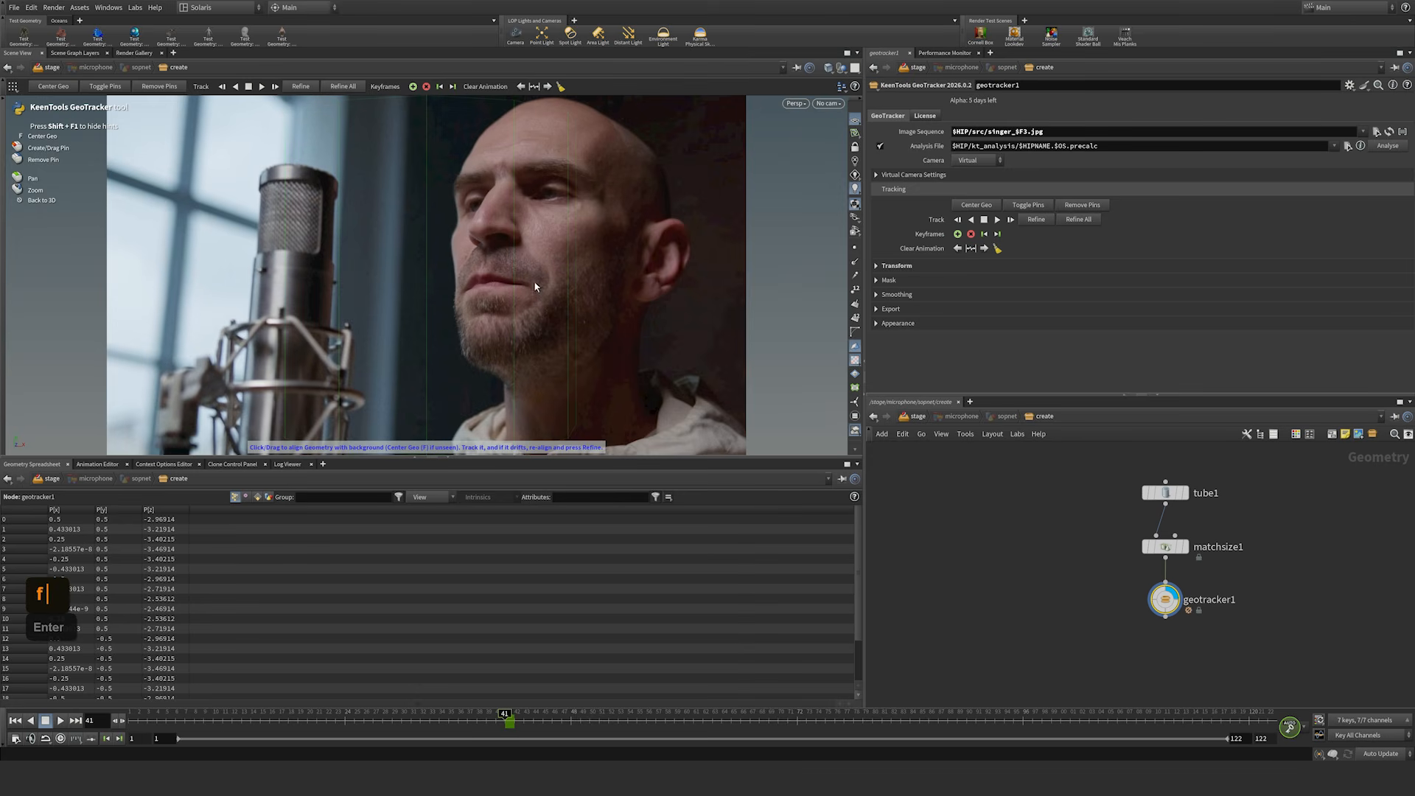
{"action": "left_click", "coordinate": [897, 323]}
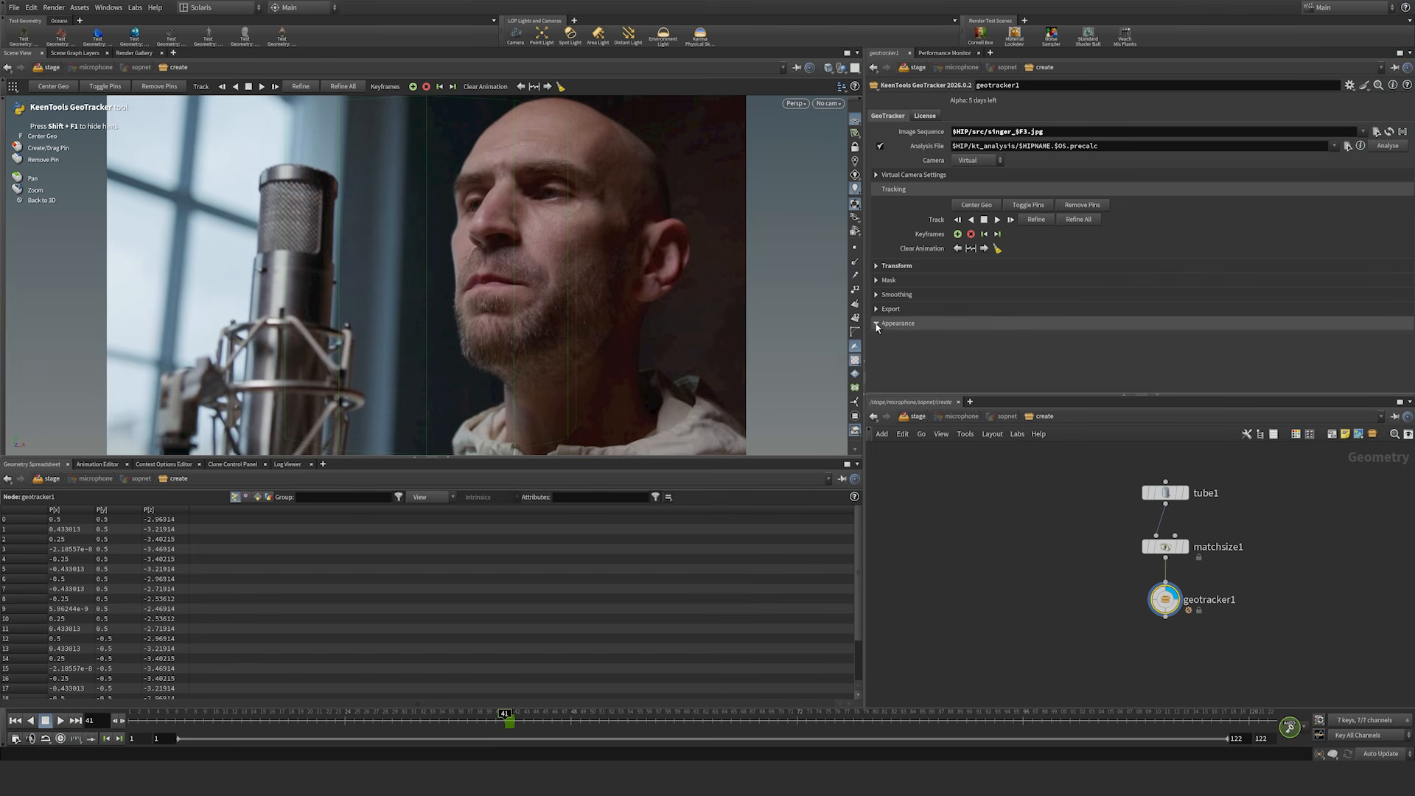
{"action": "left_click_drag", "start_coordinate": [1211, 338], "coordinate": [1407, 346]}
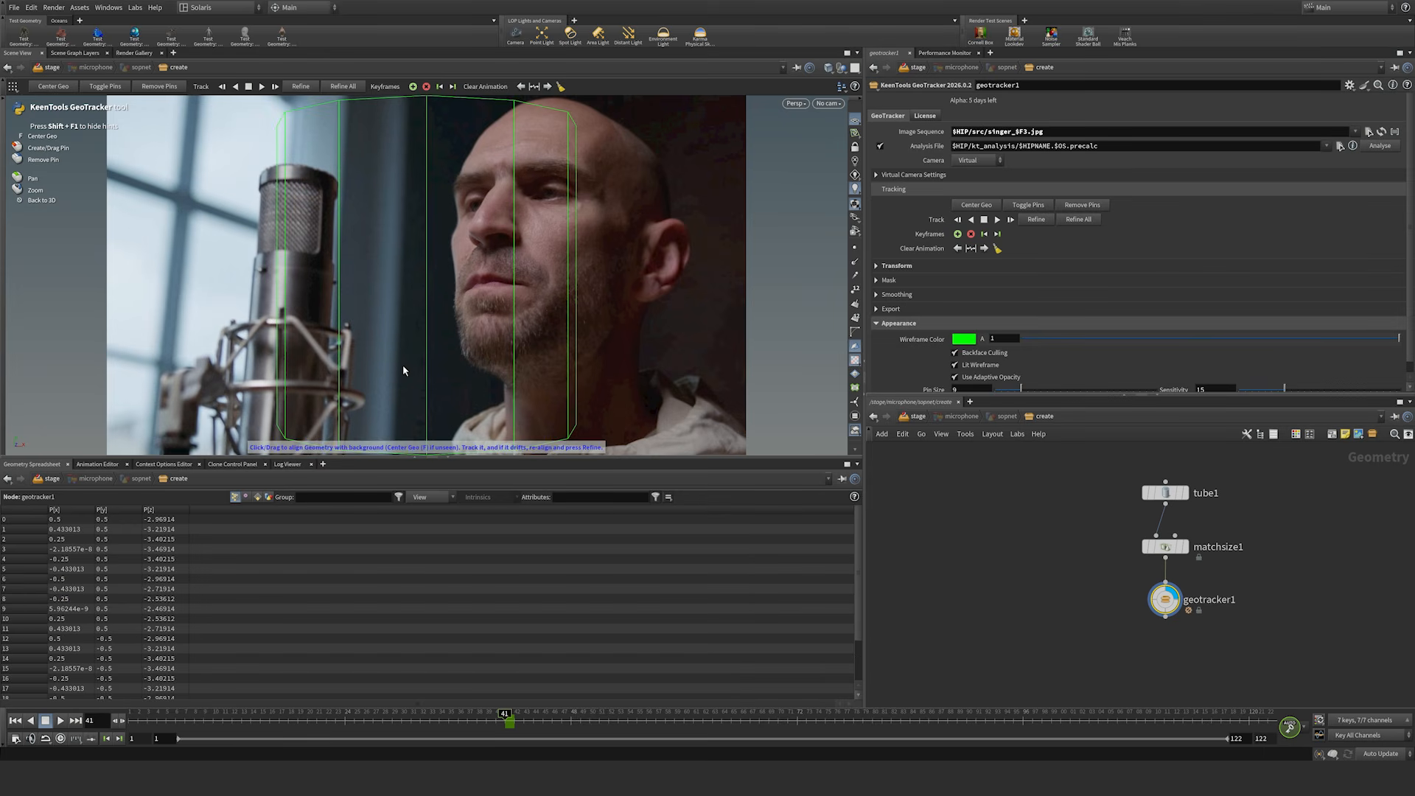
Step: Align the tube with the lower microphone body using pins on its base and sides, removing the surplus middle pin
{"action": "left_click_drag", "start_coordinate": [427, 389], "coordinate": [281, 361]}
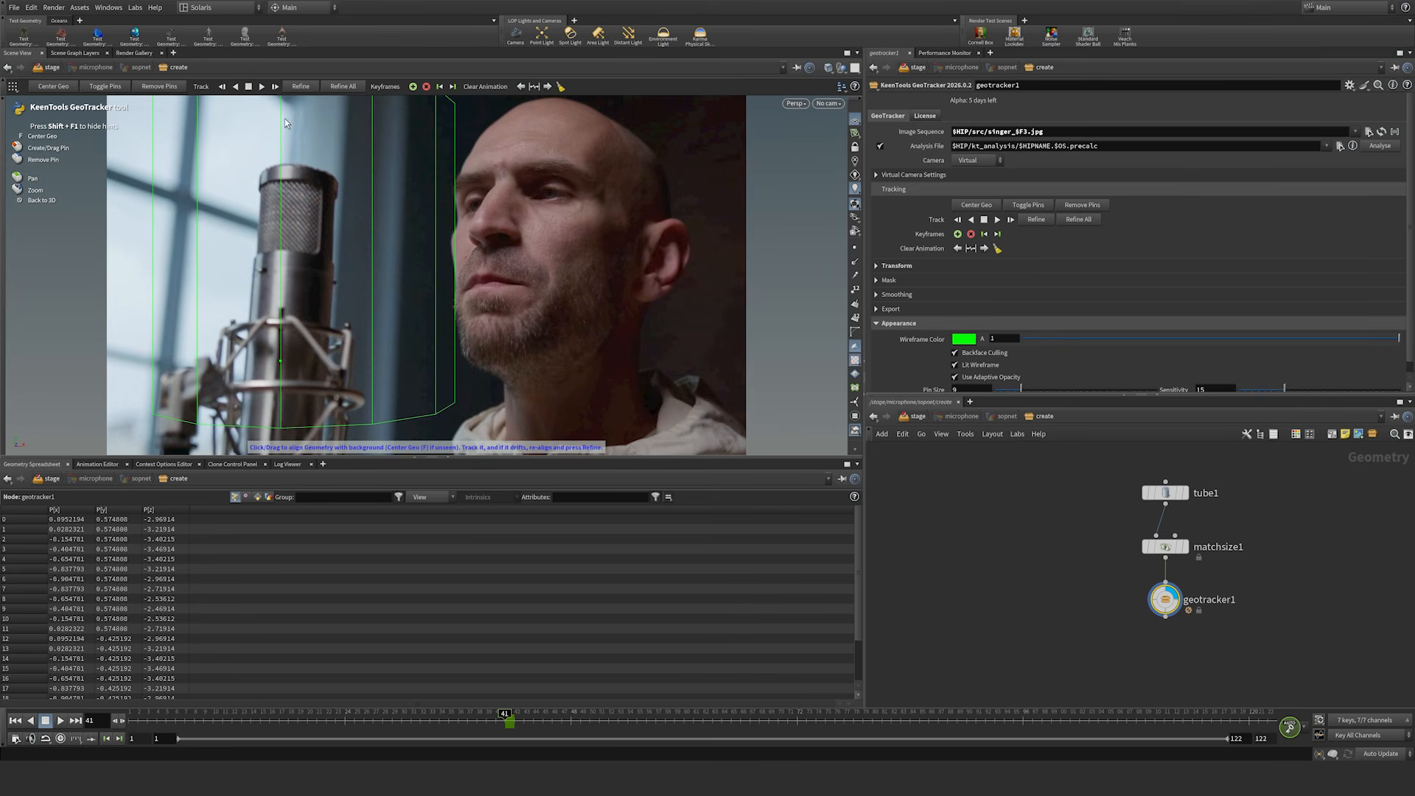
{"action": "left_click_drag", "start_coordinate": [285, 118], "coordinate": [310, 383]}
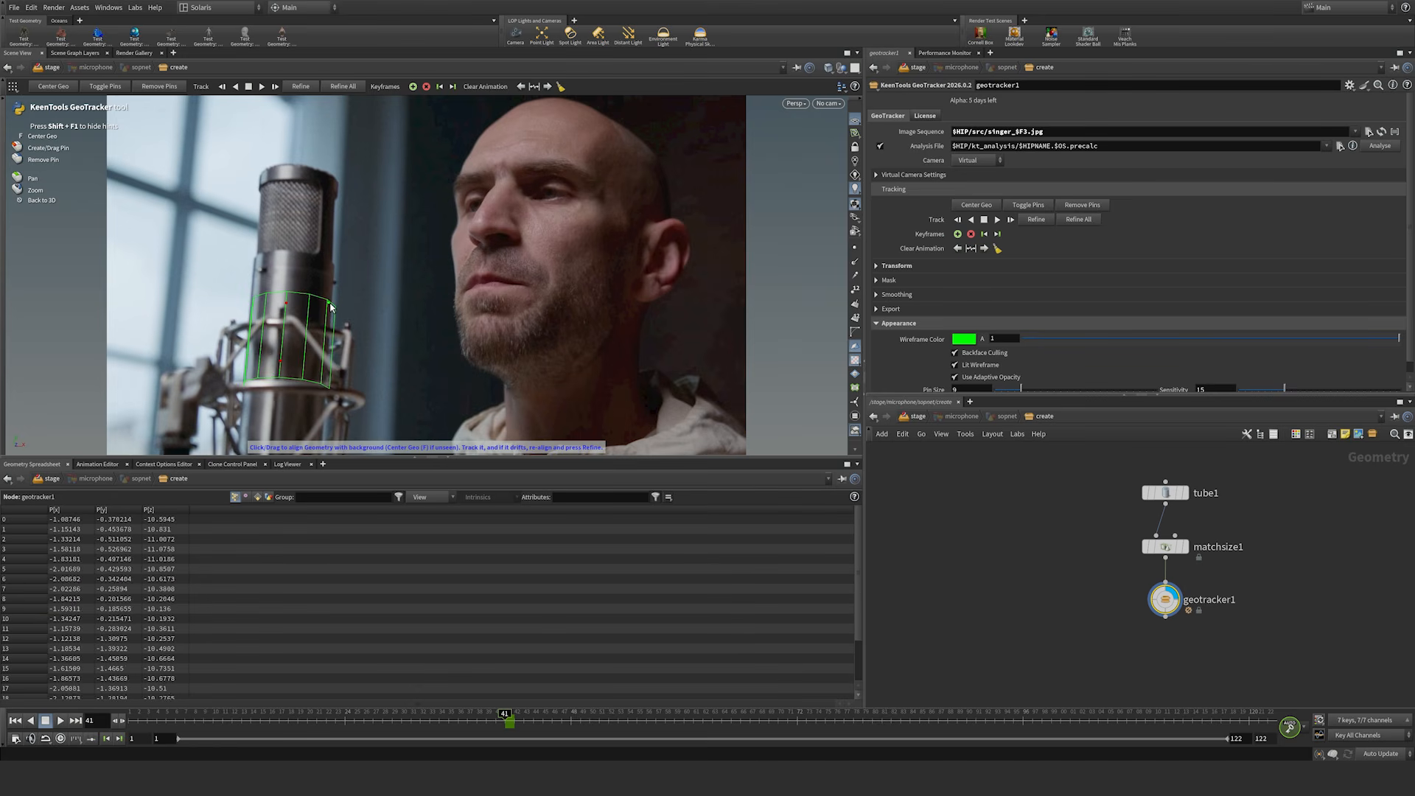
{"action": "left_click_drag", "start_coordinate": [330, 308], "coordinate": [330, 302]}
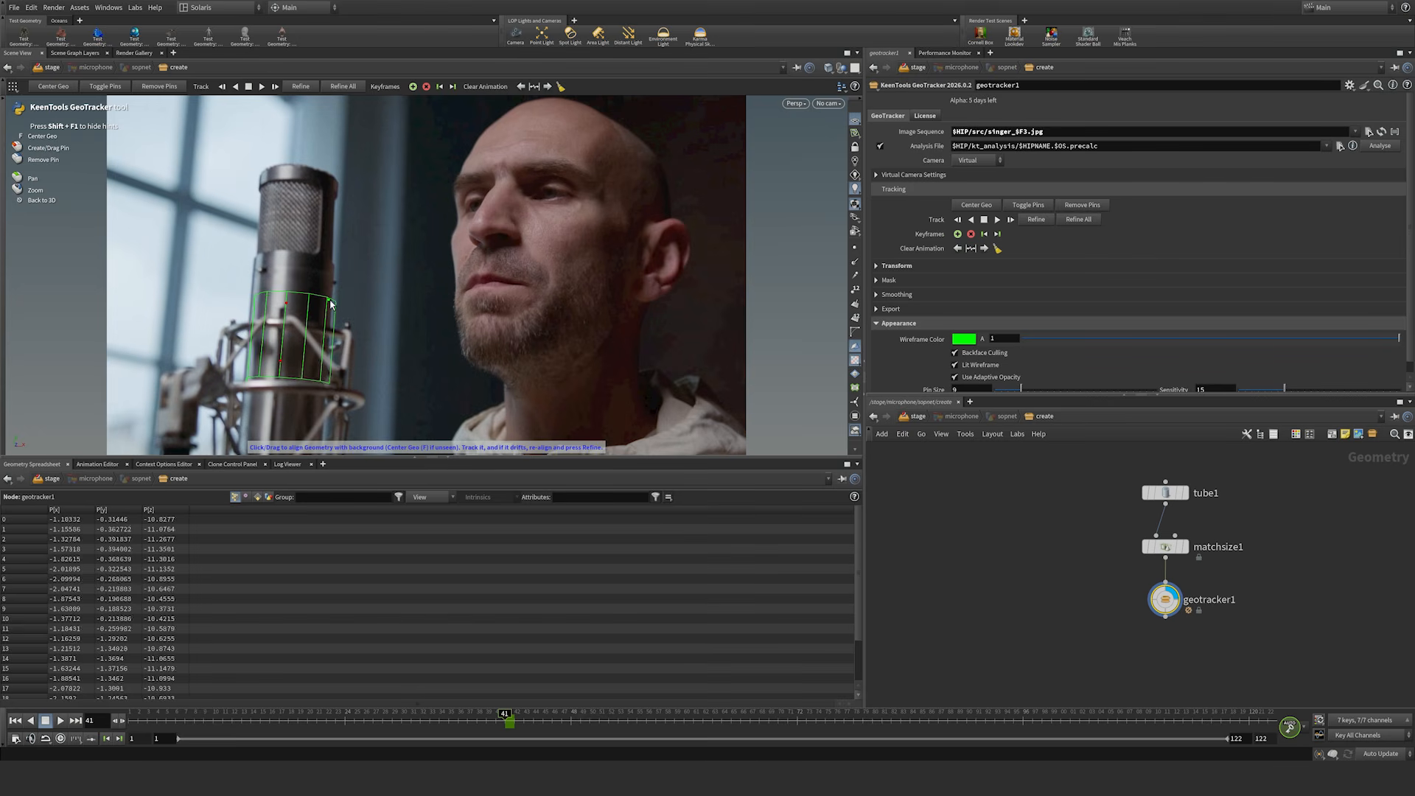
{"action": "left_click_drag", "start_coordinate": [330, 305], "coordinate": [255, 300]}
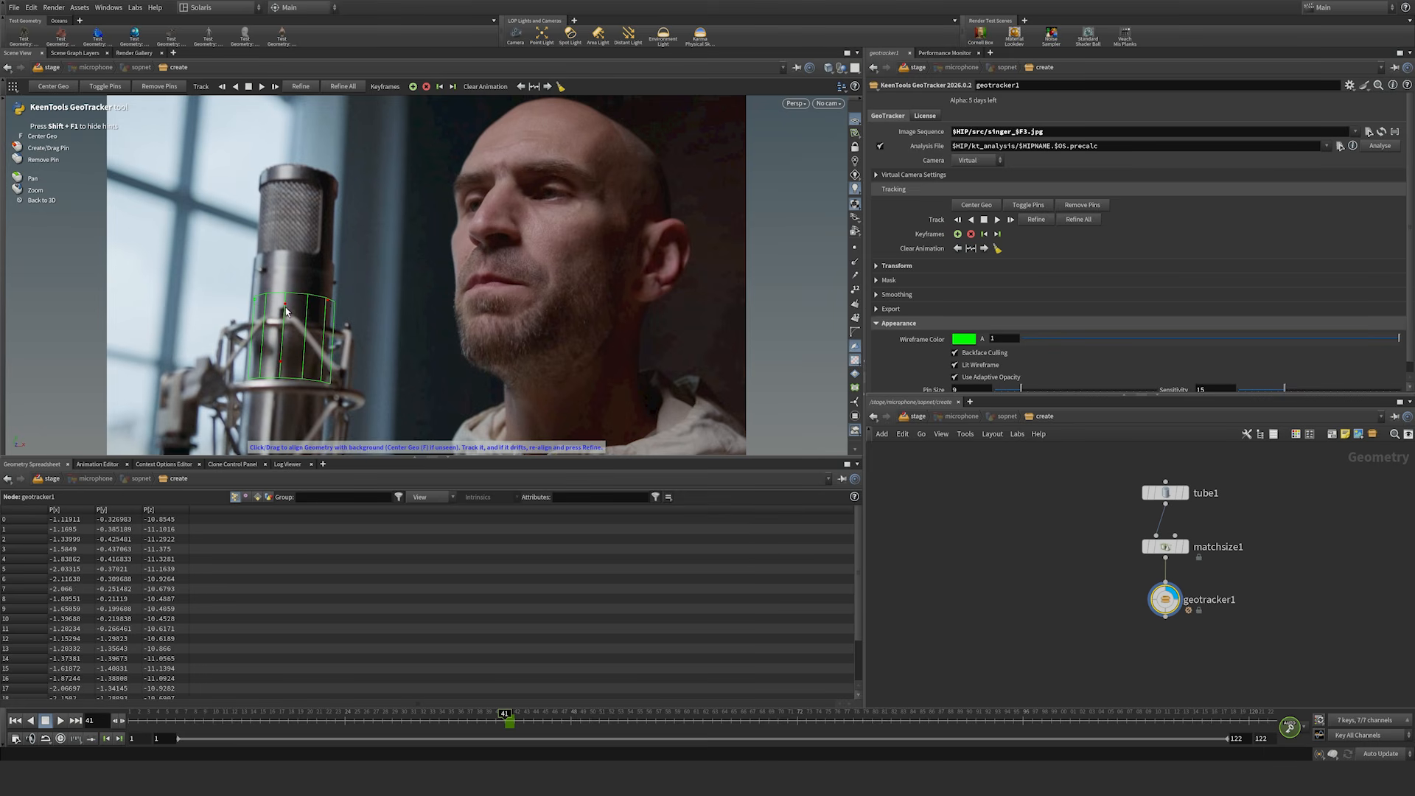
{"action": "right_click", "coordinate": [327, 303]}
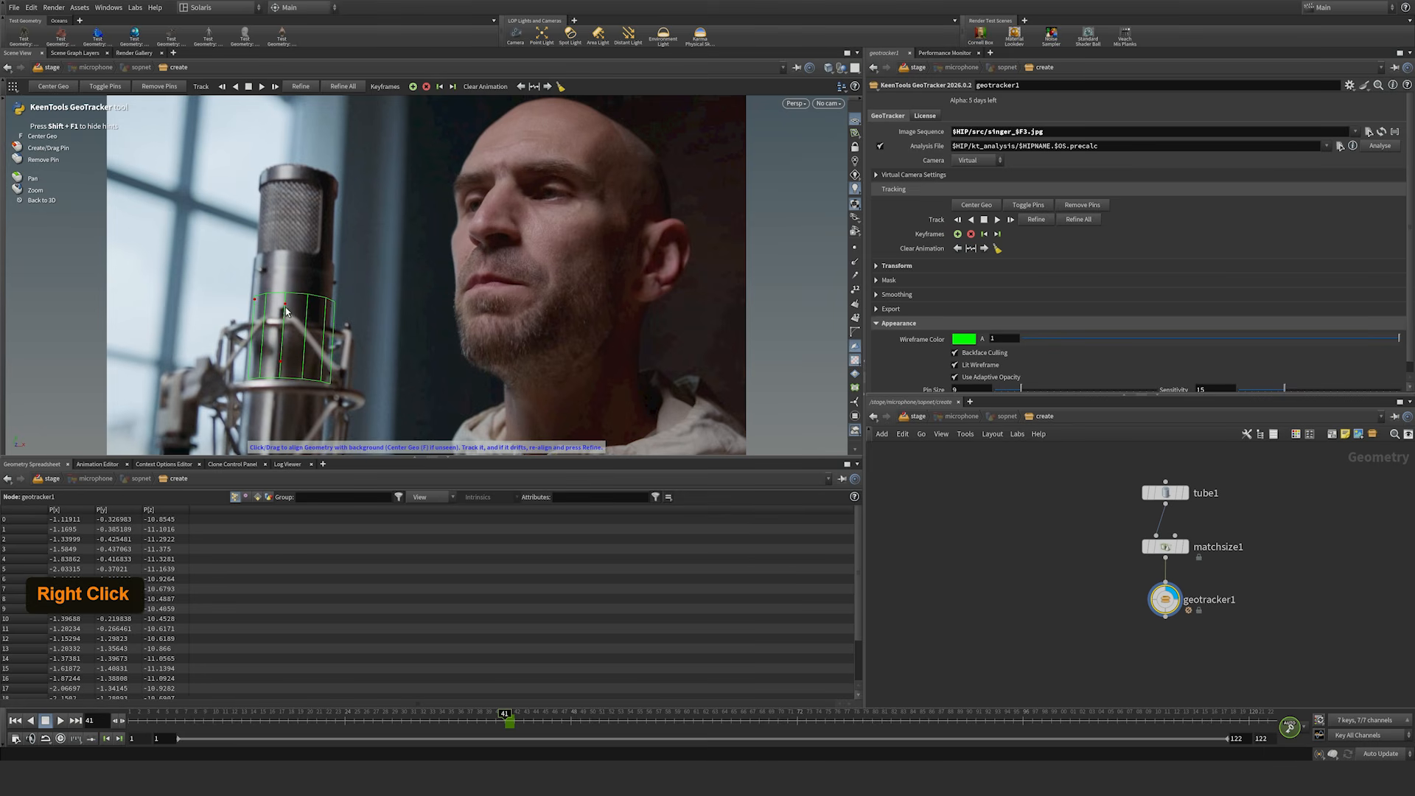
{"action": "right_click", "coordinate": [287, 303]}
{"action": "left_click_drag", "start_coordinate": [334, 303], "coordinate": [330, 303]}
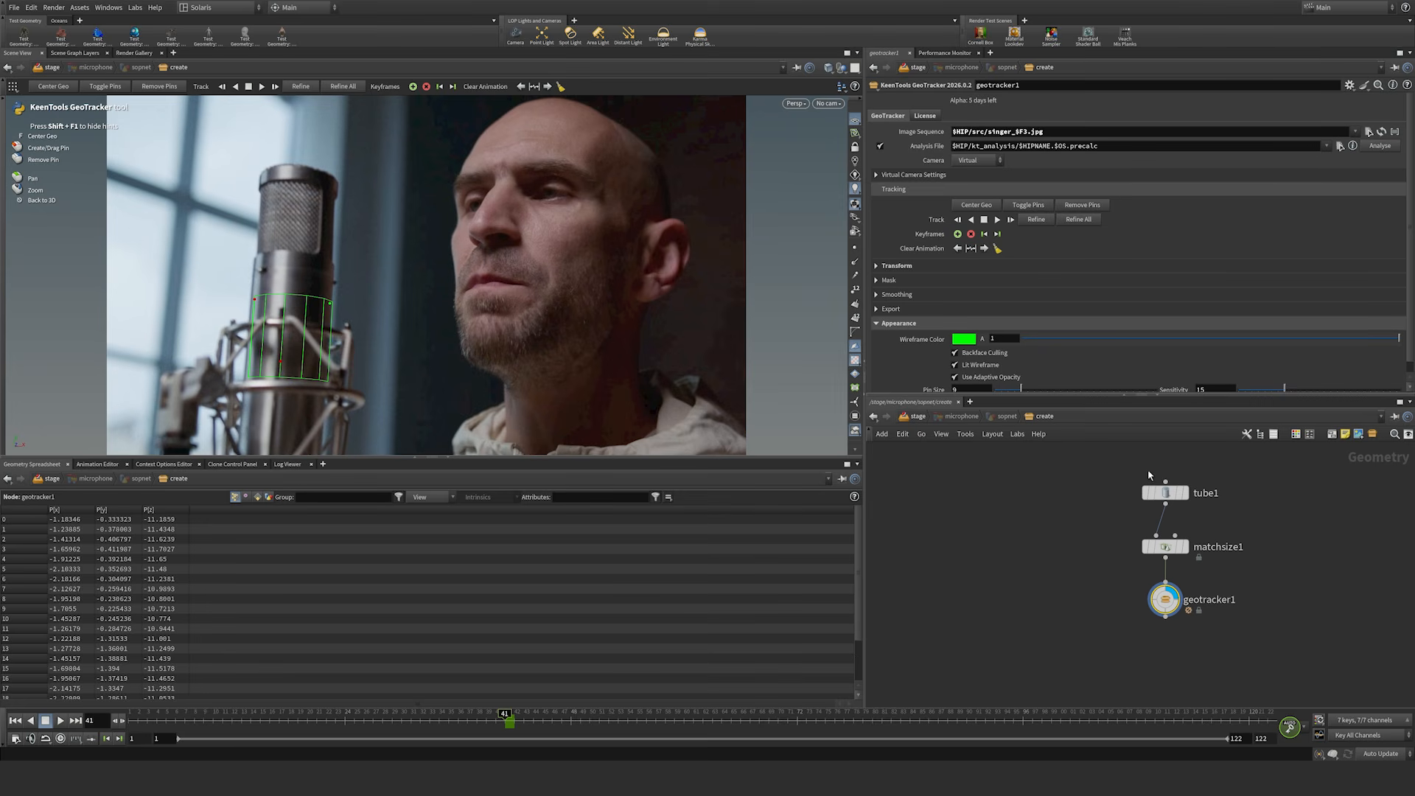
Step: Set the tube's height to about 2.516 so its wireframe reaches the microphone's top in the tracking view
{"action": "left_click", "coordinate": [1165, 501]}
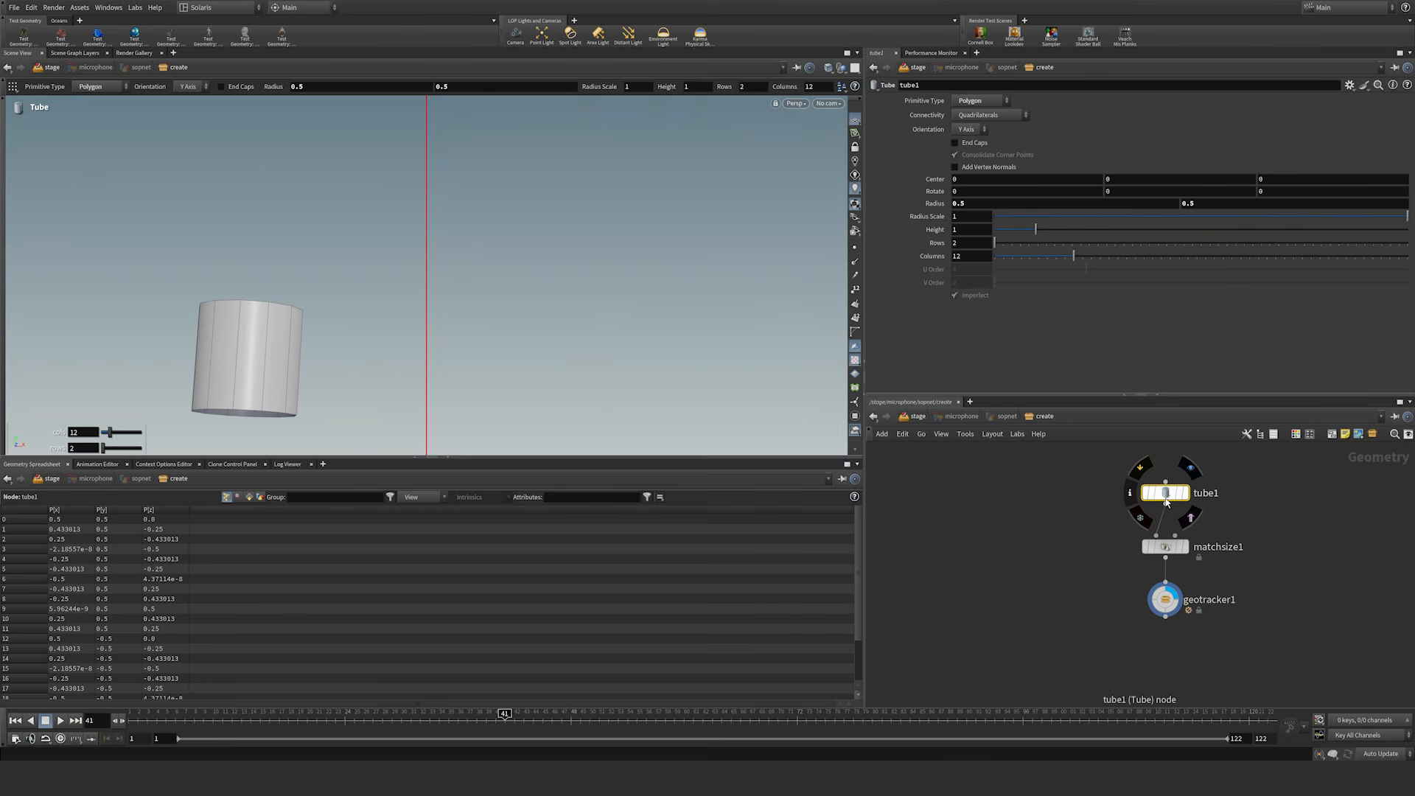
{"action": "left_click", "coordinate": [1169, 600]}
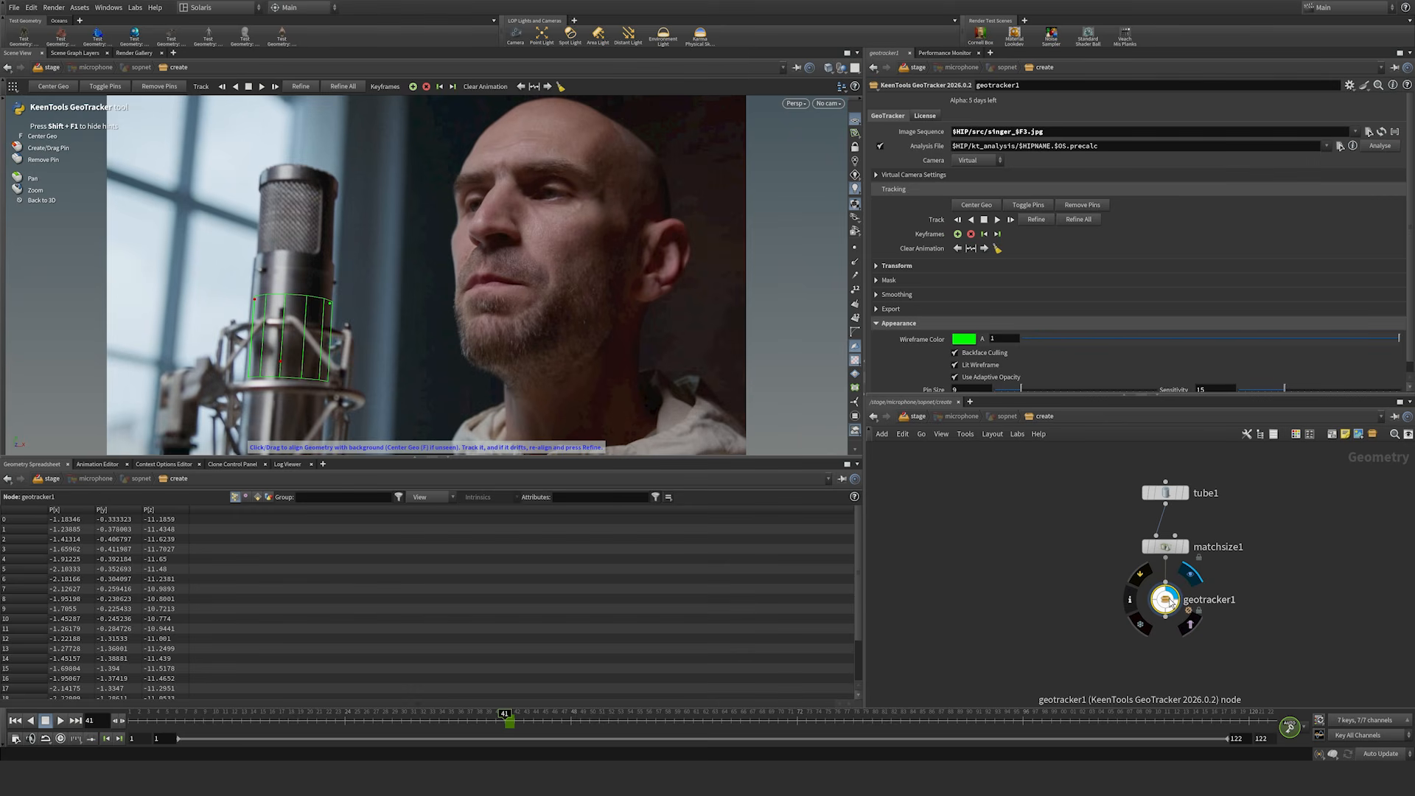
{"action": "left_click", "coordinate": [1165, 493]}
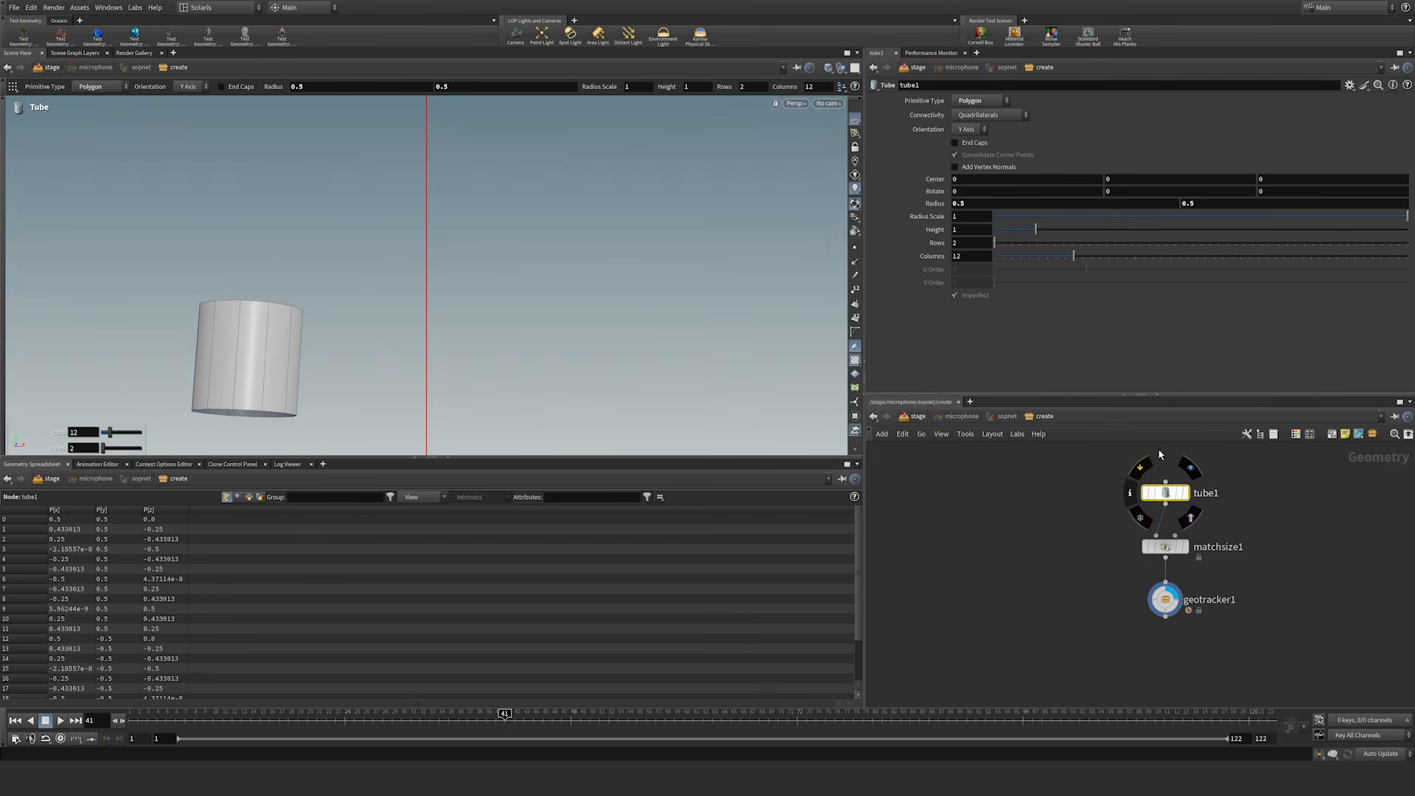
{"action": "left_click_drag", "start_coordinate": [1036, 230], "coordinate": [1099, 230]}
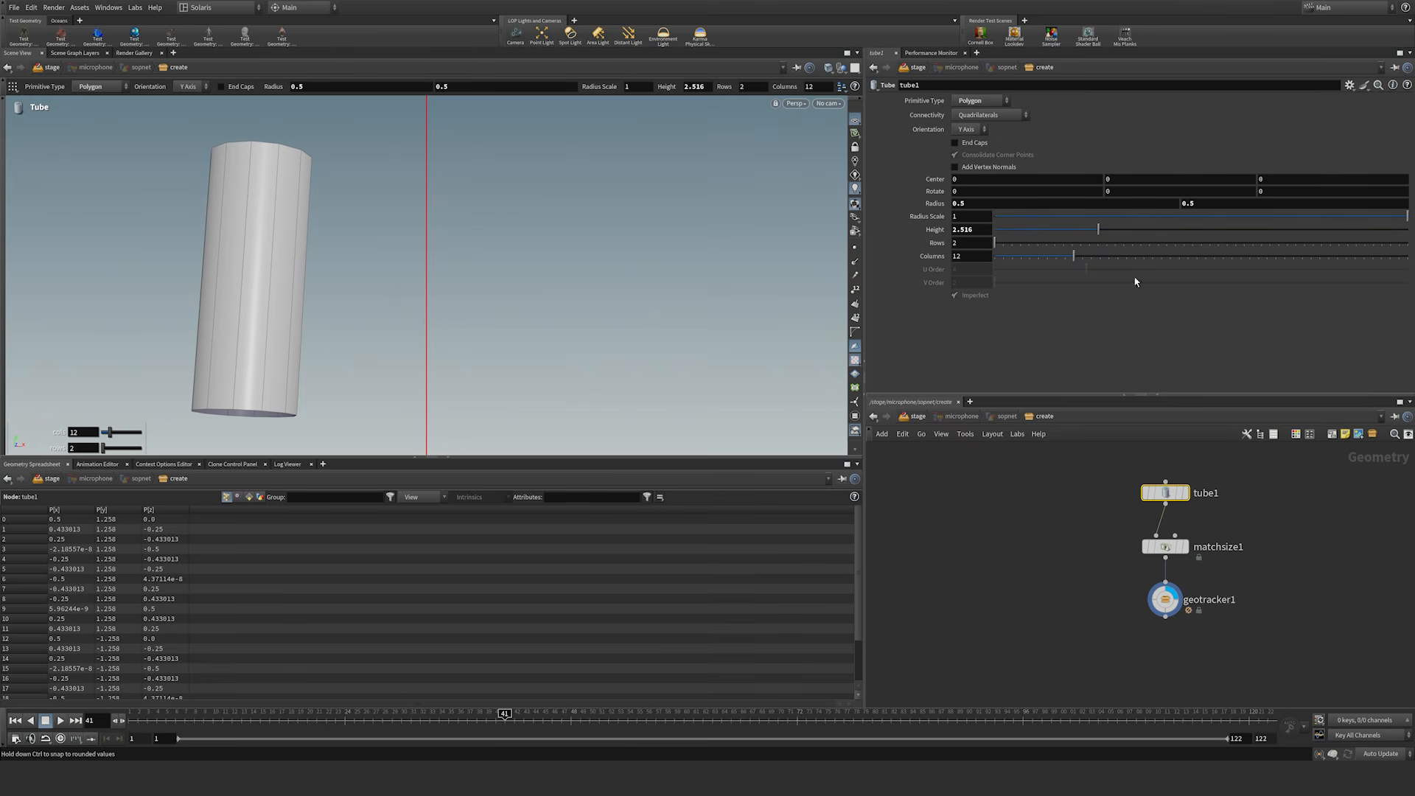
{"action": "left_click", "coordinate": [1171, 601]}
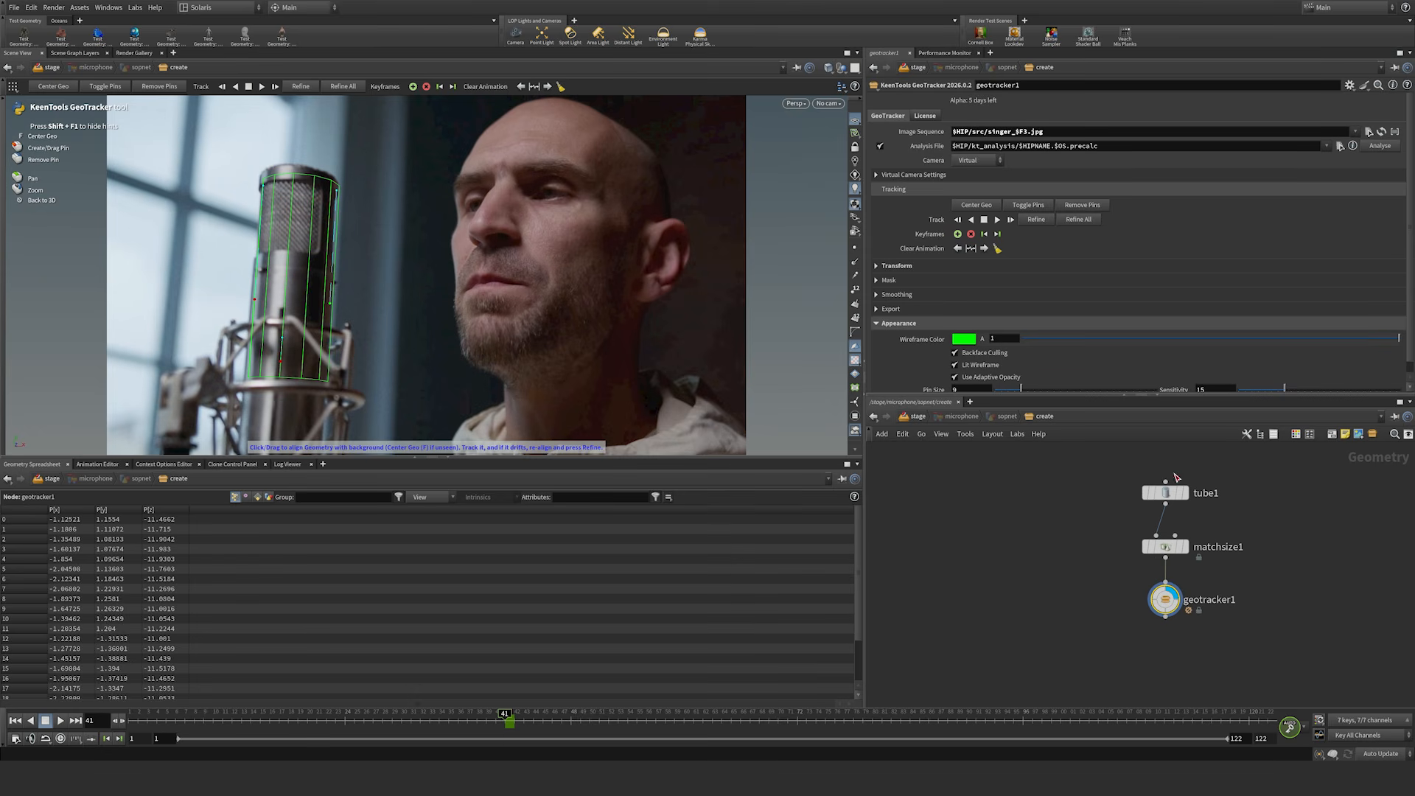
Step: Pin tube1's parameters beside the GeoTracker view, set the tube's height to about 4.371, and re-enter the tracking view to refresh its wireframe
{"action": "left_click", "coordinate": [1165, 492]}
{"action": "left_click", "coordinate": [1393, 67]}
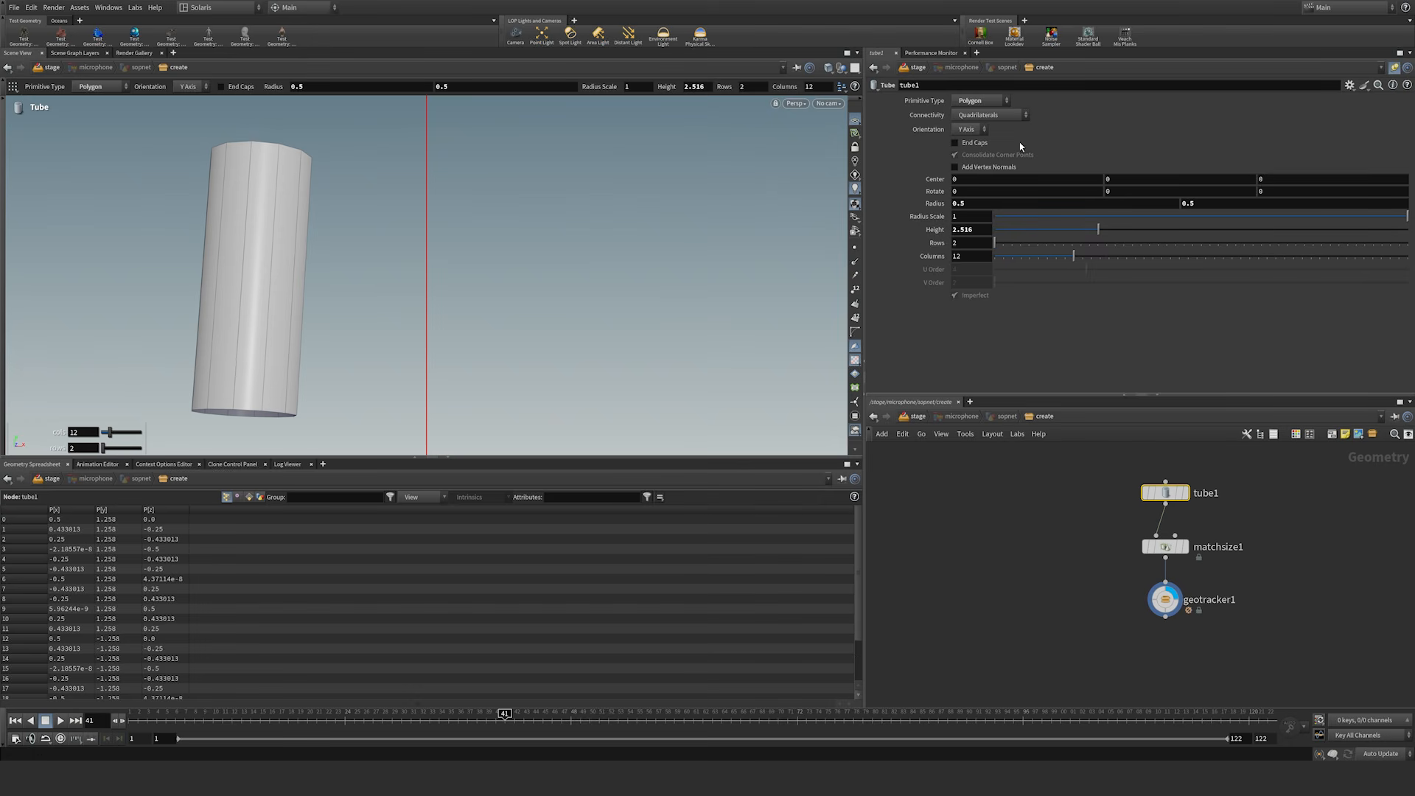
{"action": "left_click", "coordinate": [1169, 604]}
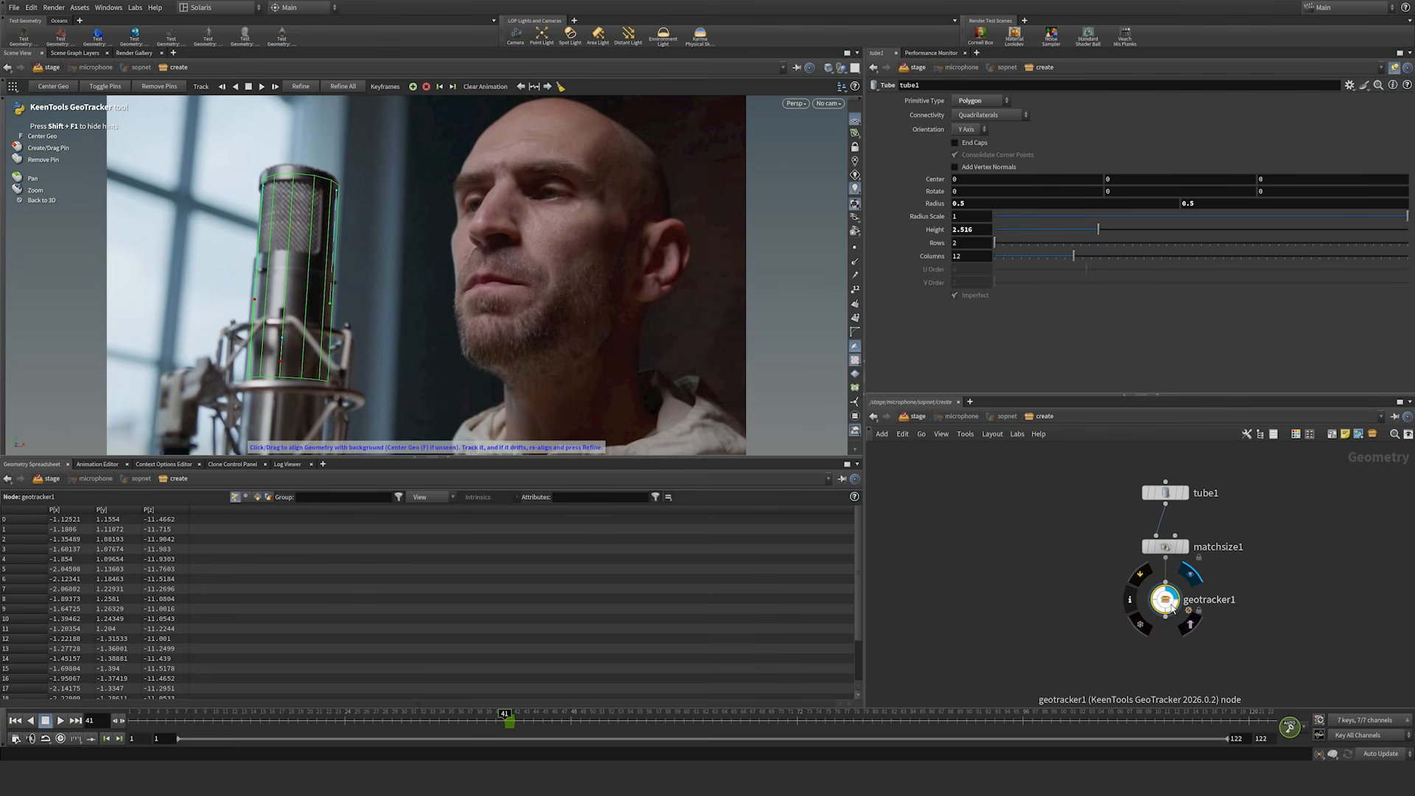
{"action": "left_click_drag", "start_coordinate": [1096, 231], "coordinate": [1186, 236]}
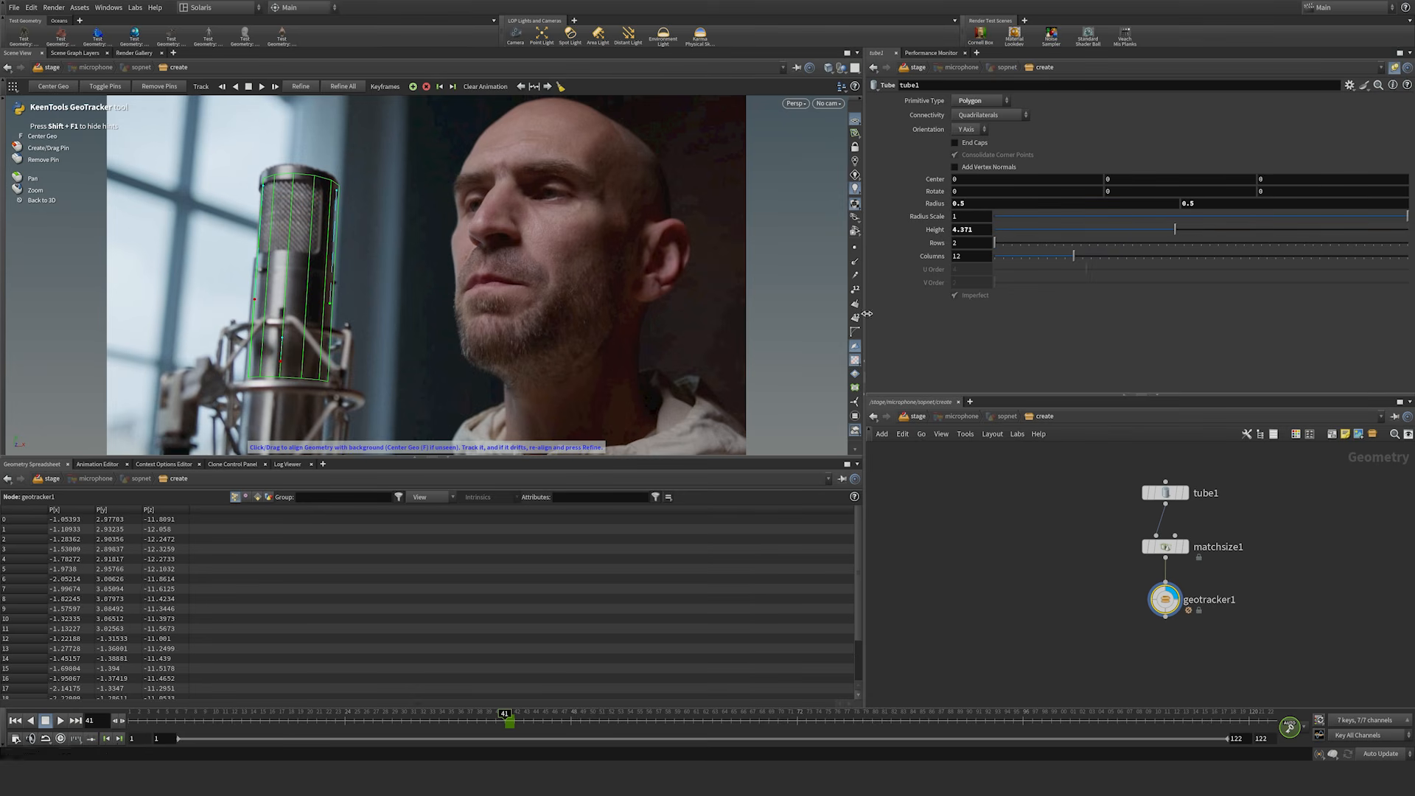
{"action": "key", "text": "Escape"}
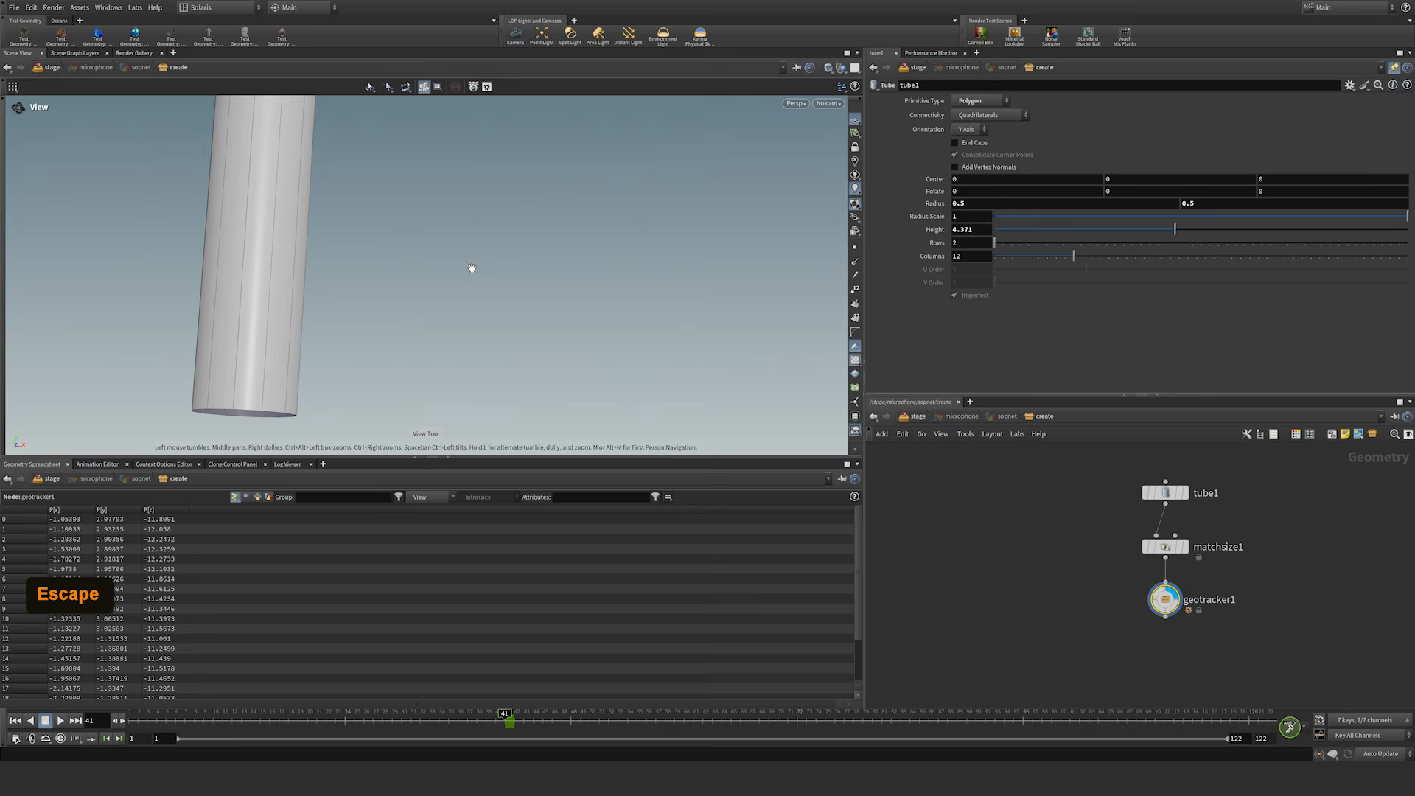
{"action": "key", "text": "Return"}
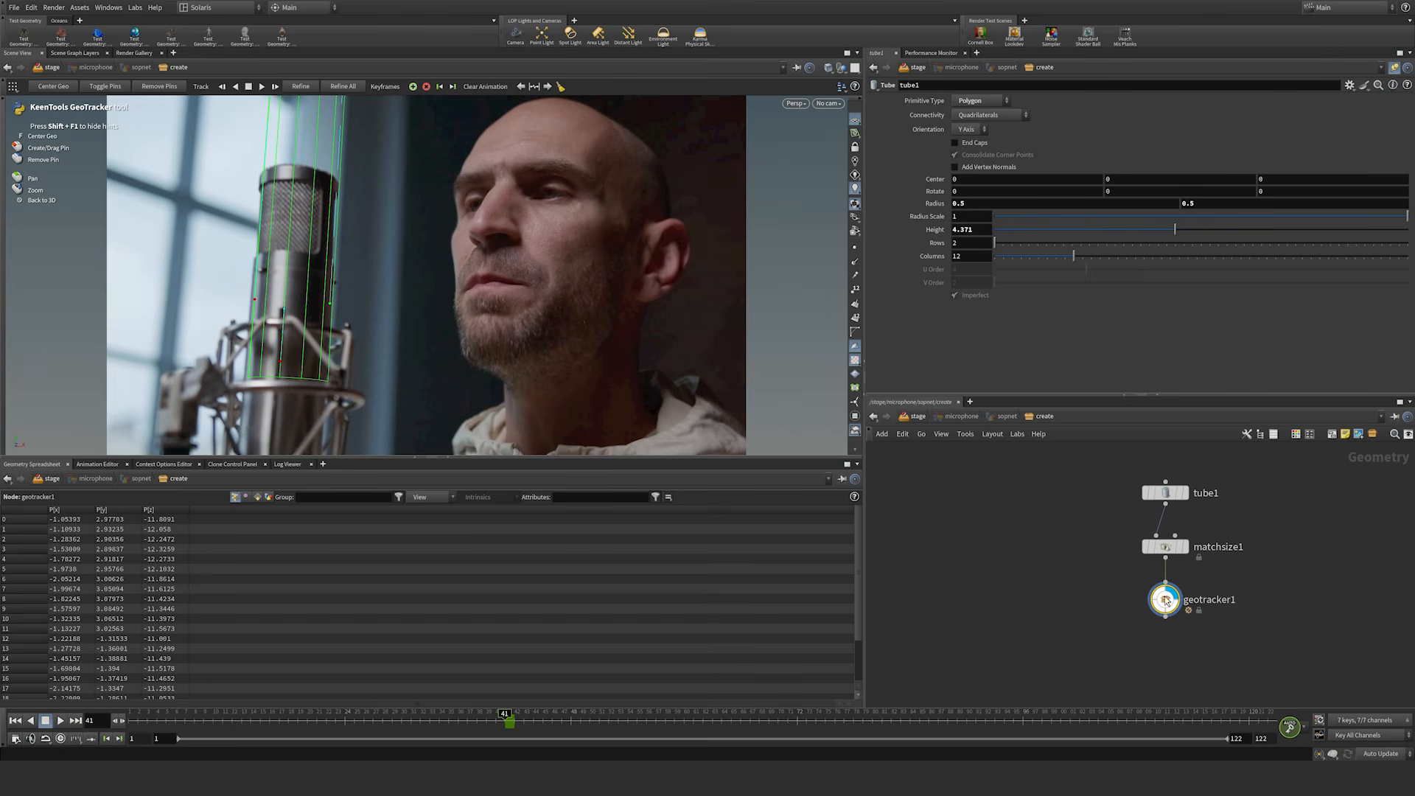
{"action": "mouse_move", "coordinate": [1173, 608]}
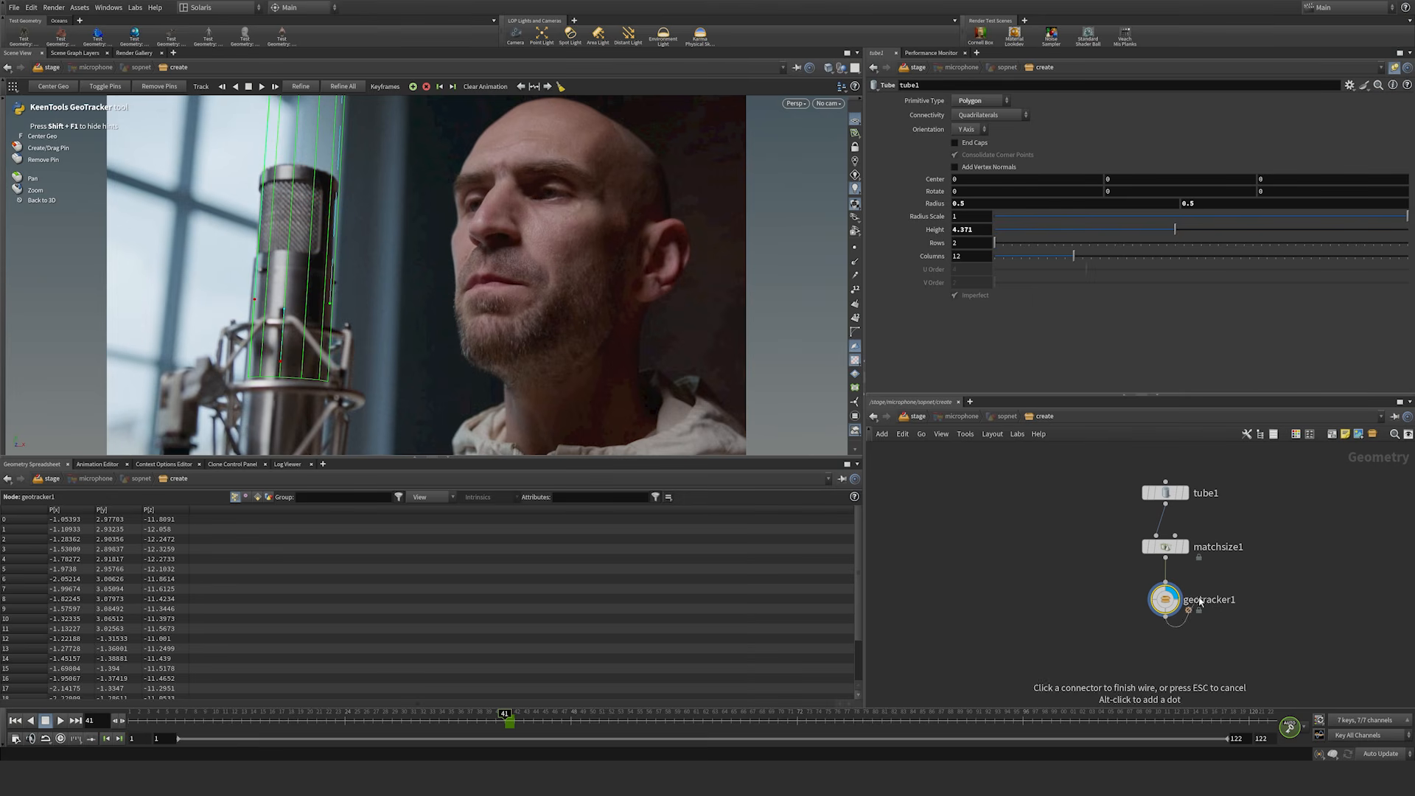
{"action": "key", "text": "Escape"}
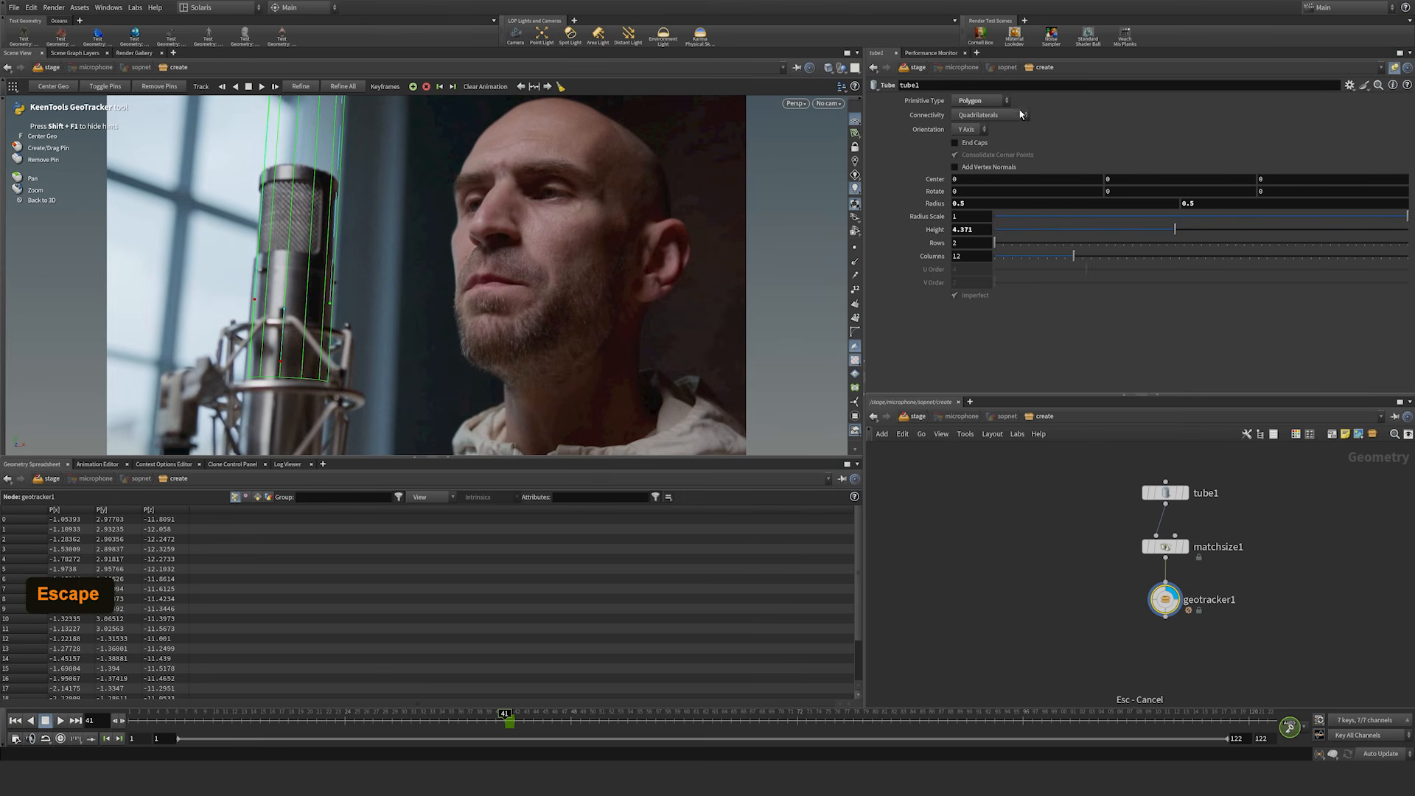
Step: Unpin the parameters to return to geotracker1 and copy the expanded file path of its image sequence
{"action": "left_click", "coordinate": [1394, 68]}
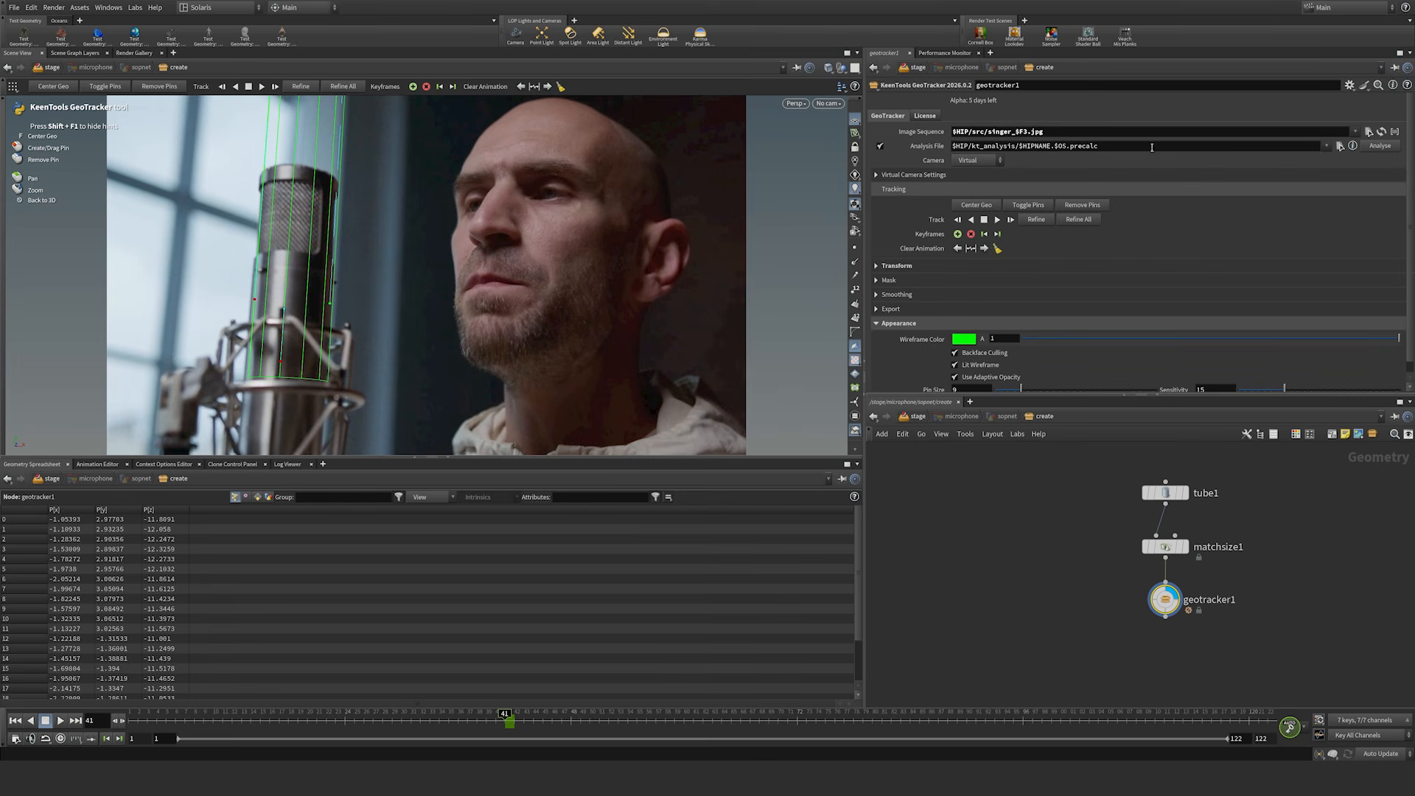
{"action": "left_click_drag", "start_coordinate": [1067, 132], "coordinate": [937, 131]}
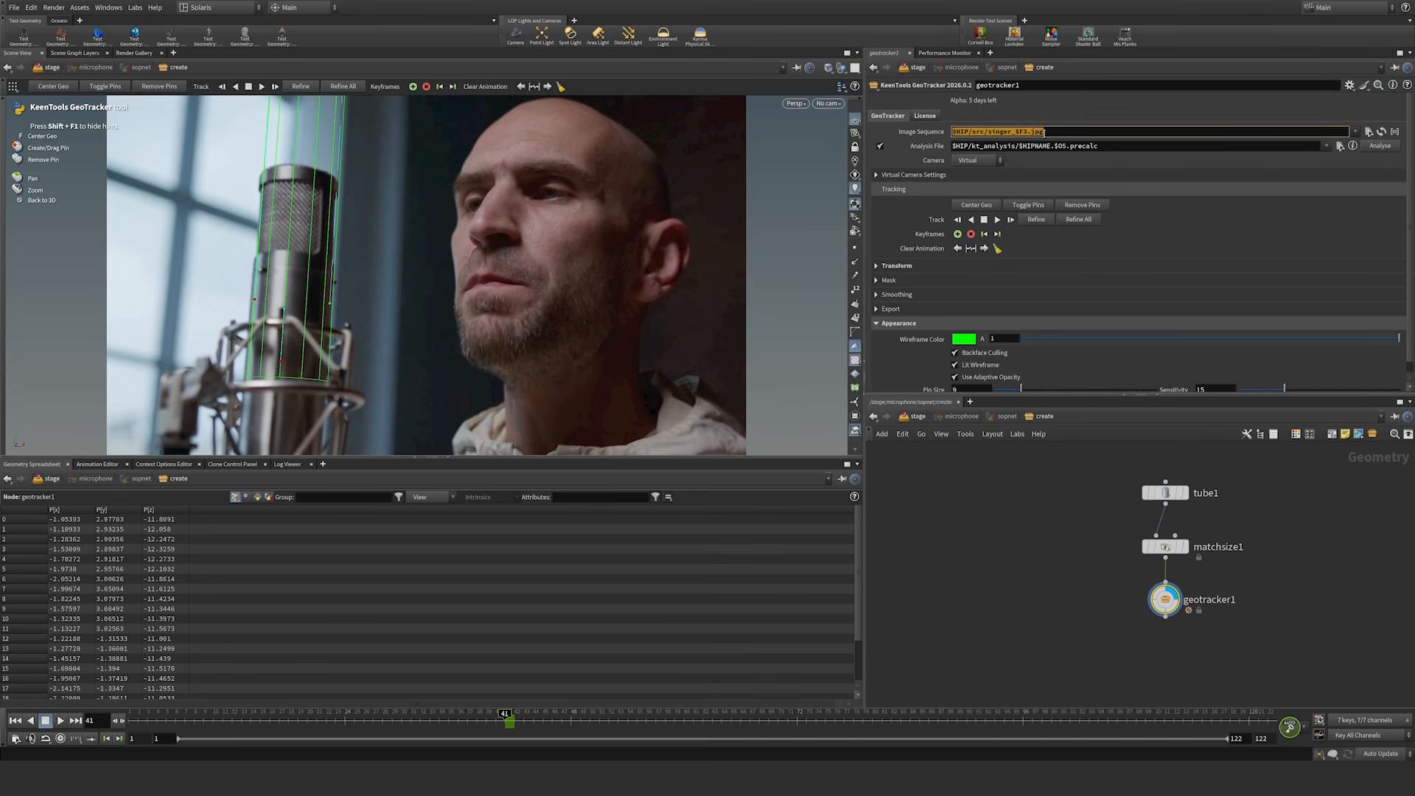
{"action": "key", "text": "Escape"}
{"action": "middle_click", "coordinate": [923, 138]}
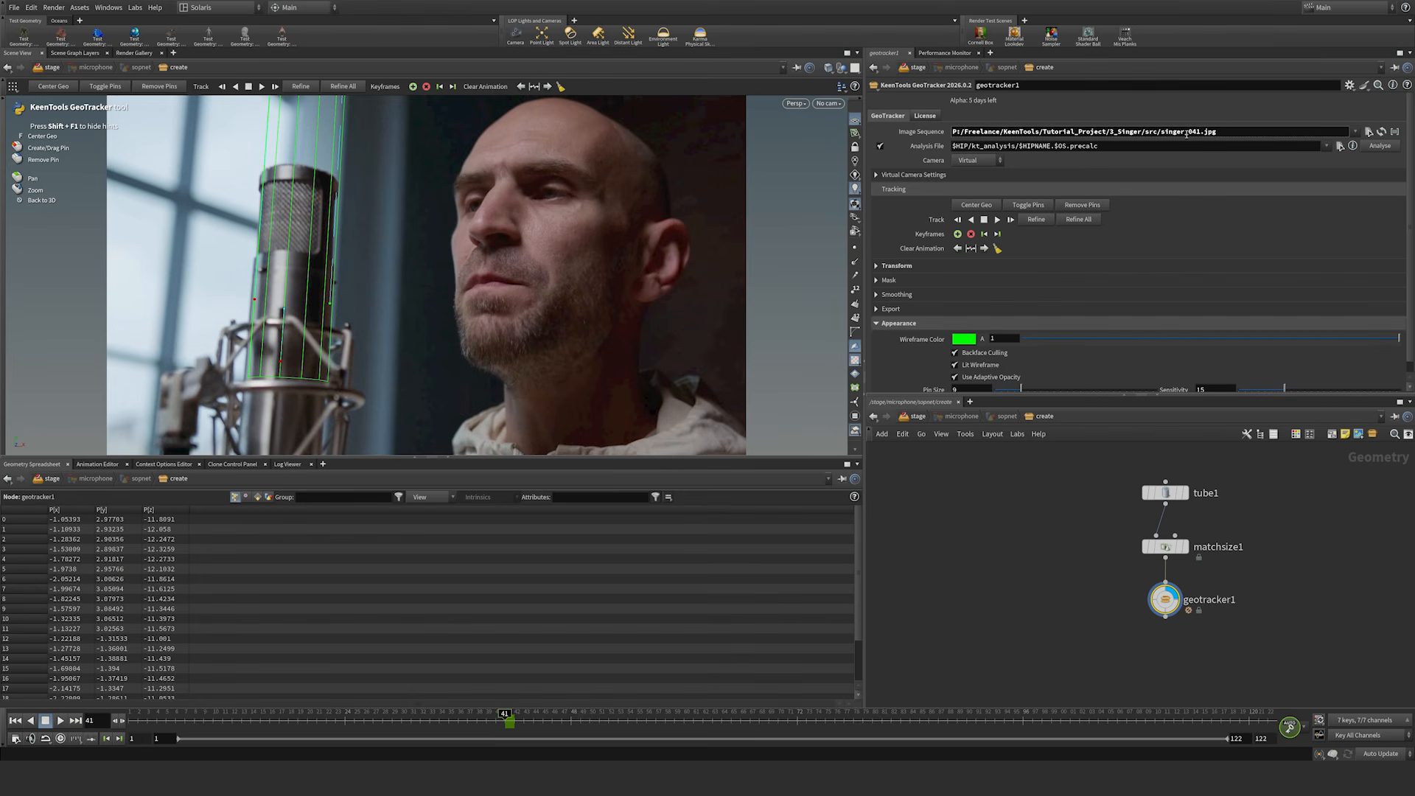
{"action": "left_click_drag", "start_coordinate": [1241, 133], "coordinate": [942, 131]}
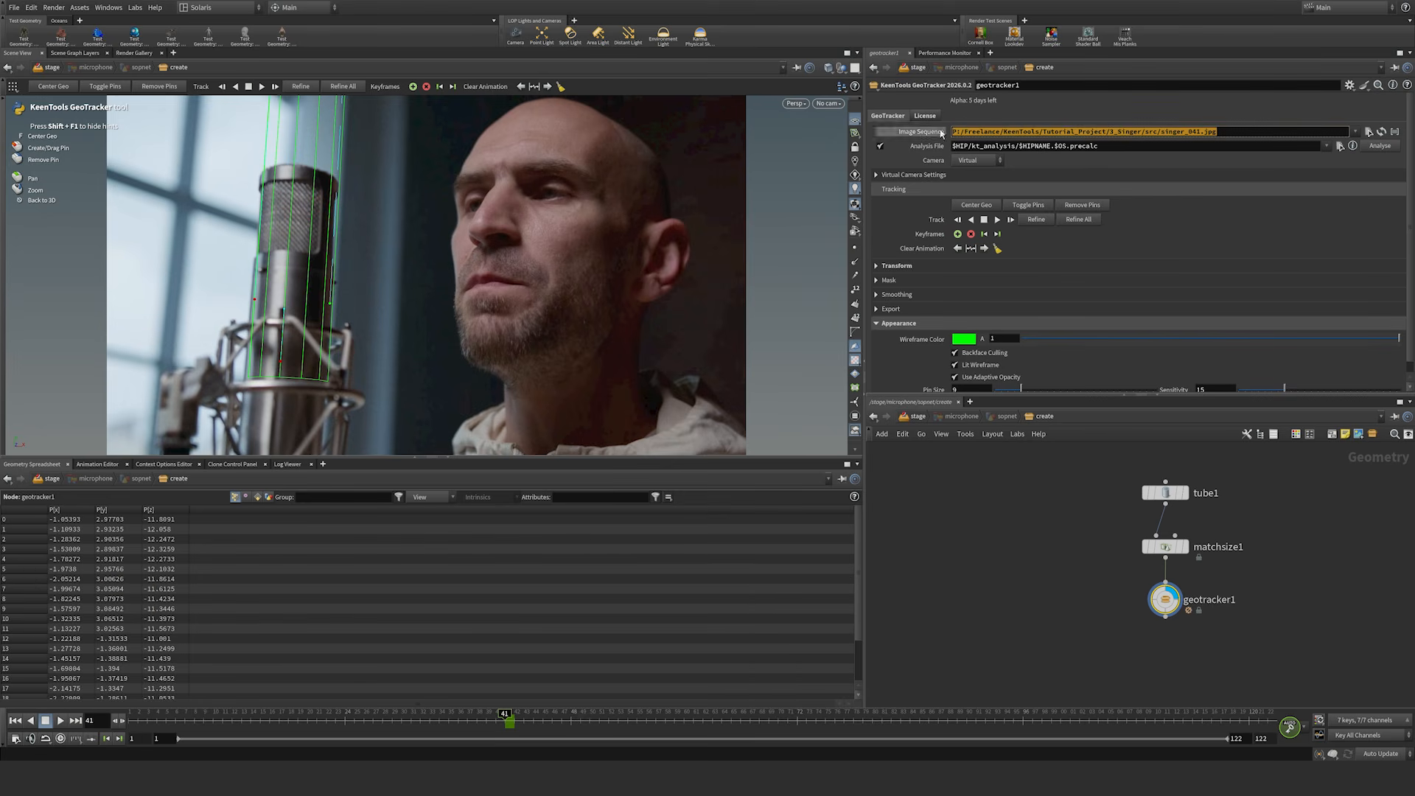
{"action": "key", "text": "ctrl+c"}
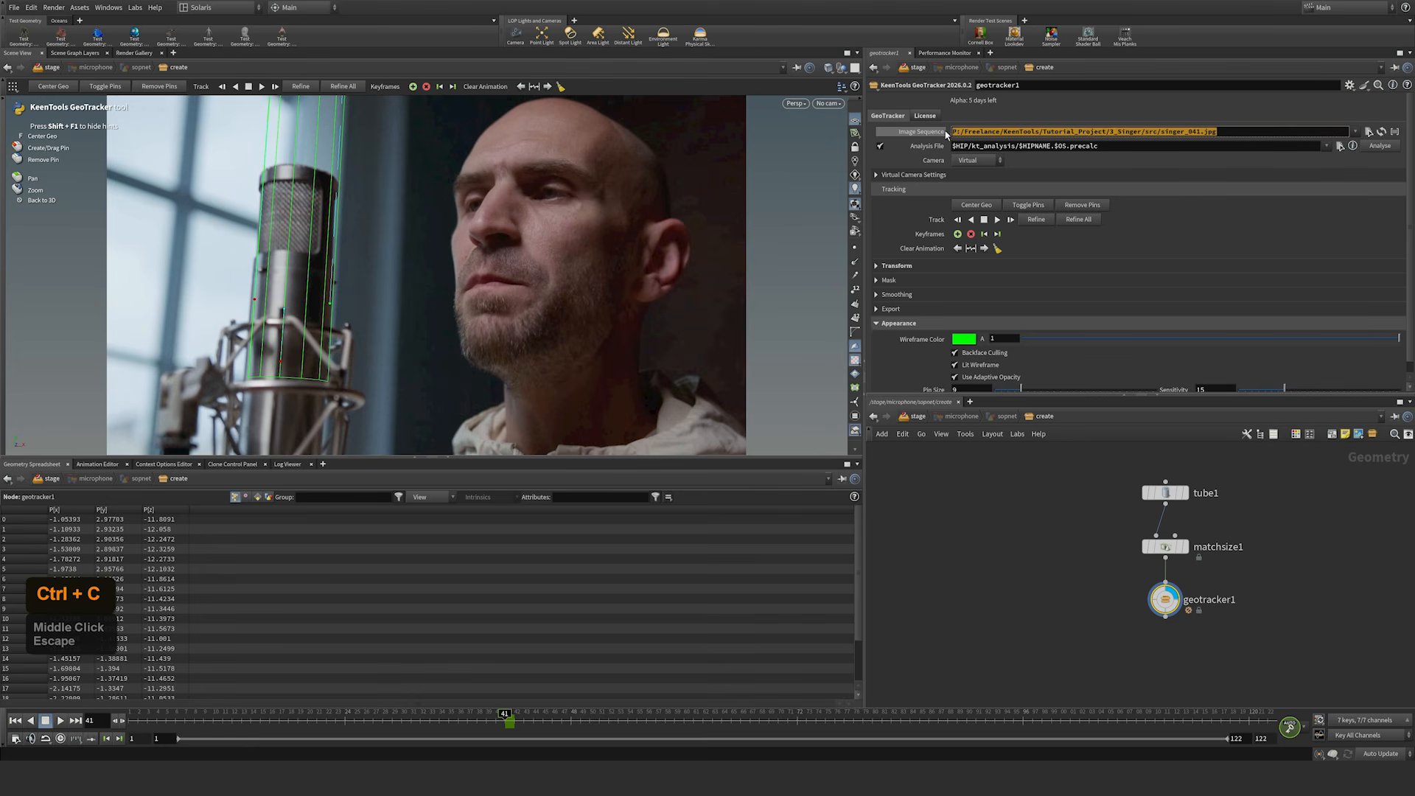
{"action": "middle_click", "coordinate": [927, 135]}
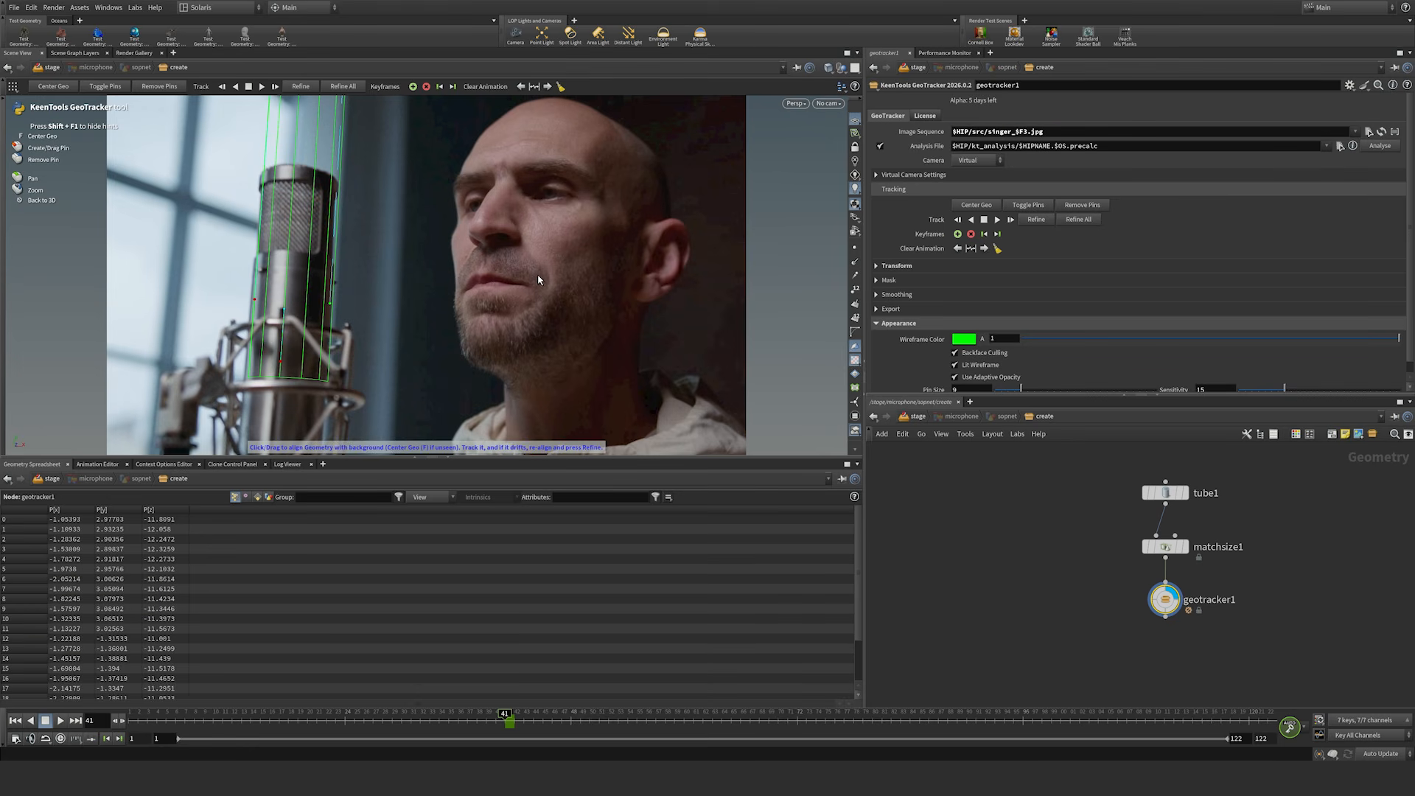
Step: Leave the tracking view and enter the copied singer_041.jpg path as the perspective view's background image in the display options
{"action": "key", "text": "Escape"}
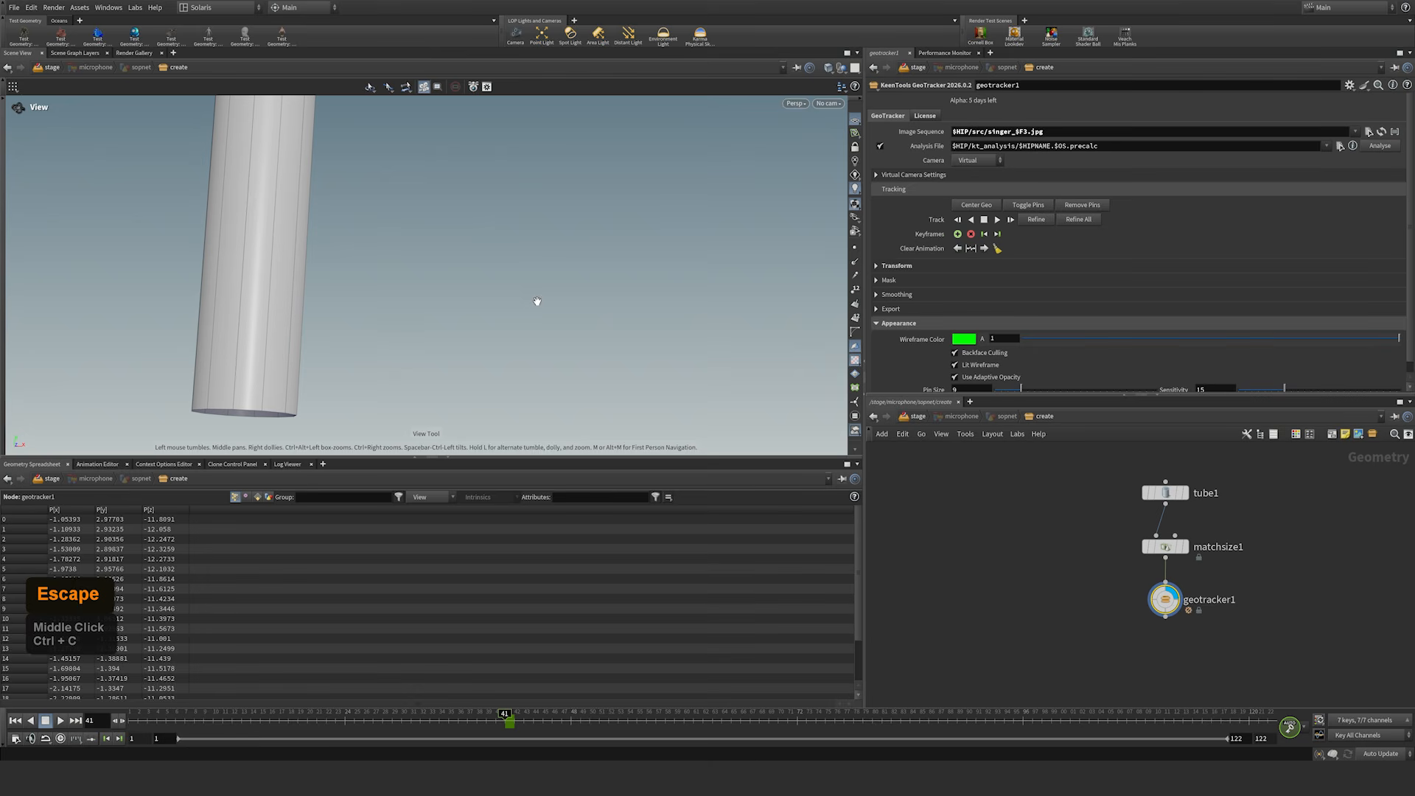
{"action": "key", "text": "d"}
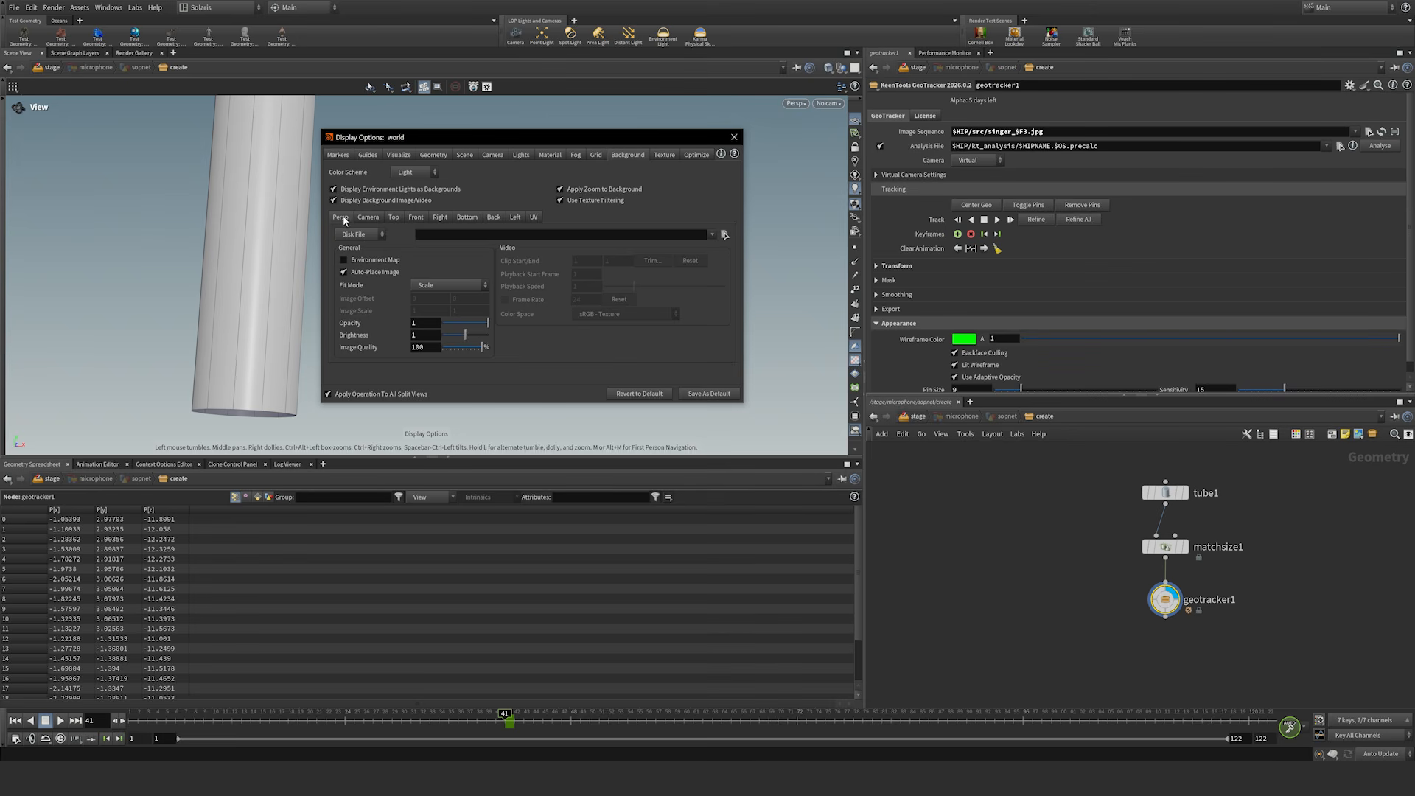
{"action": "left_click", "coordinate": [446, 234]}
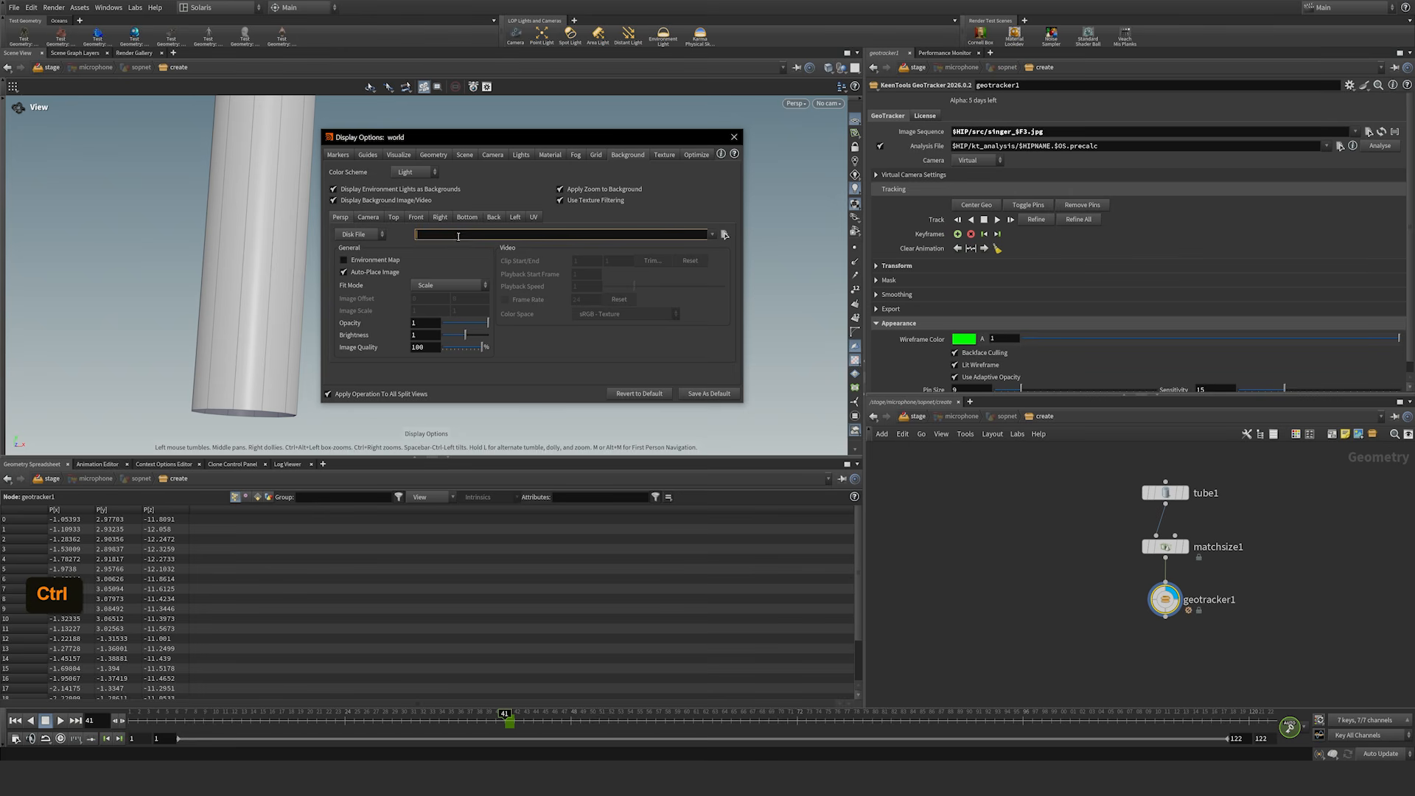
{"action": "key", "text": "ctrl+v"}
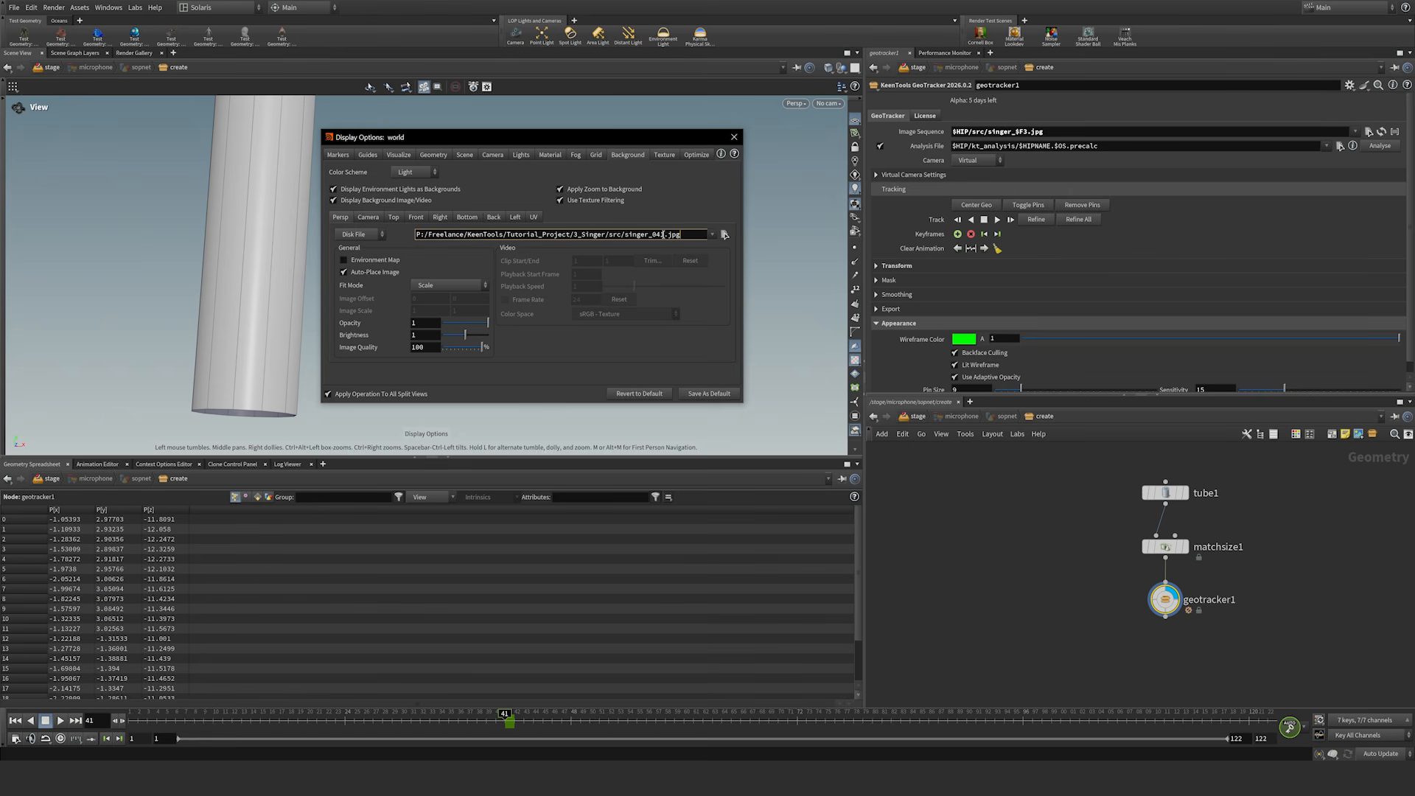
Step: Set the perspective view's background image to singer_041.jpg and close the display options
{"action": "left_click_drag", "start_coordinate": [667, 234], "coordinate": [651, 235]}
{"action": "key", "text": "Return"}
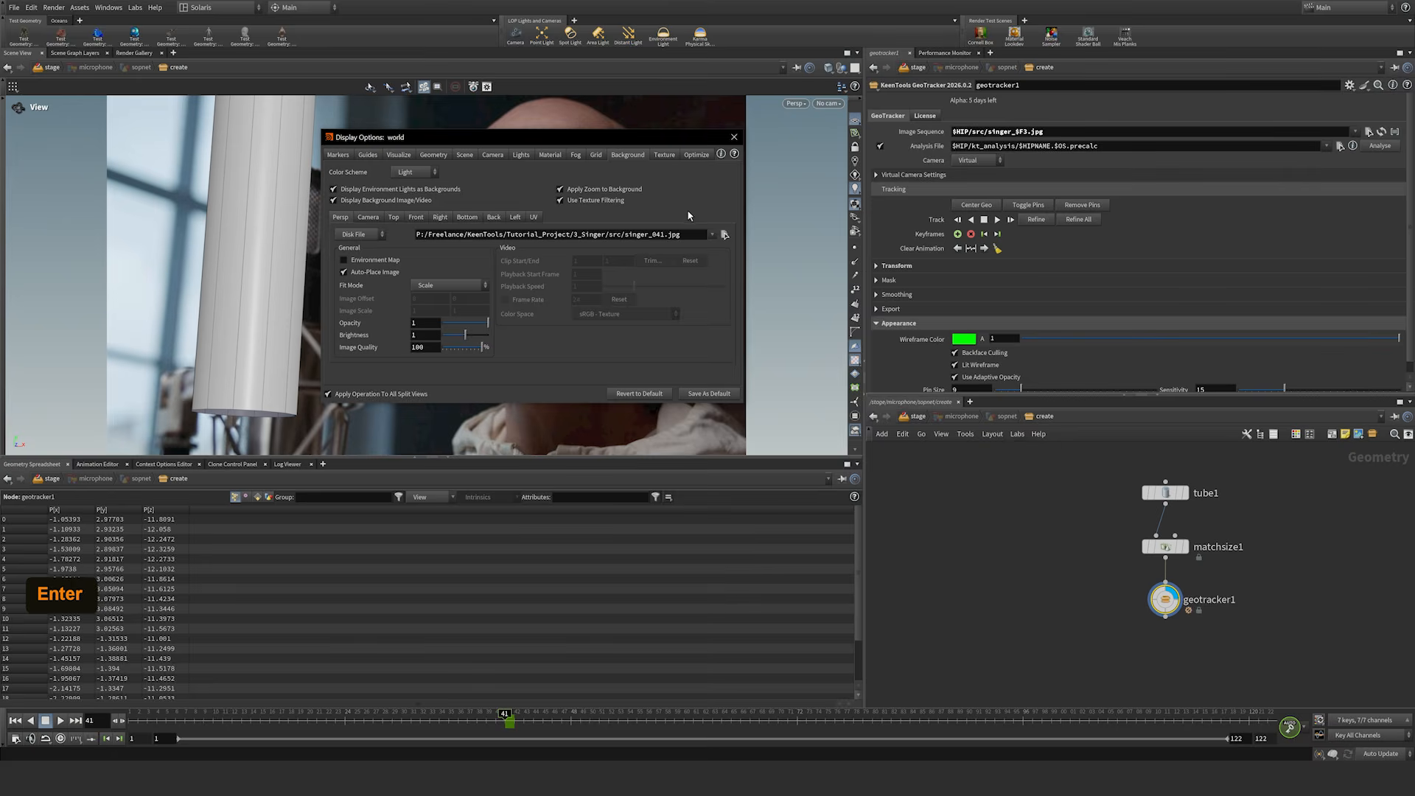
{"action": "left_click", "coordinate": [734, 137]}
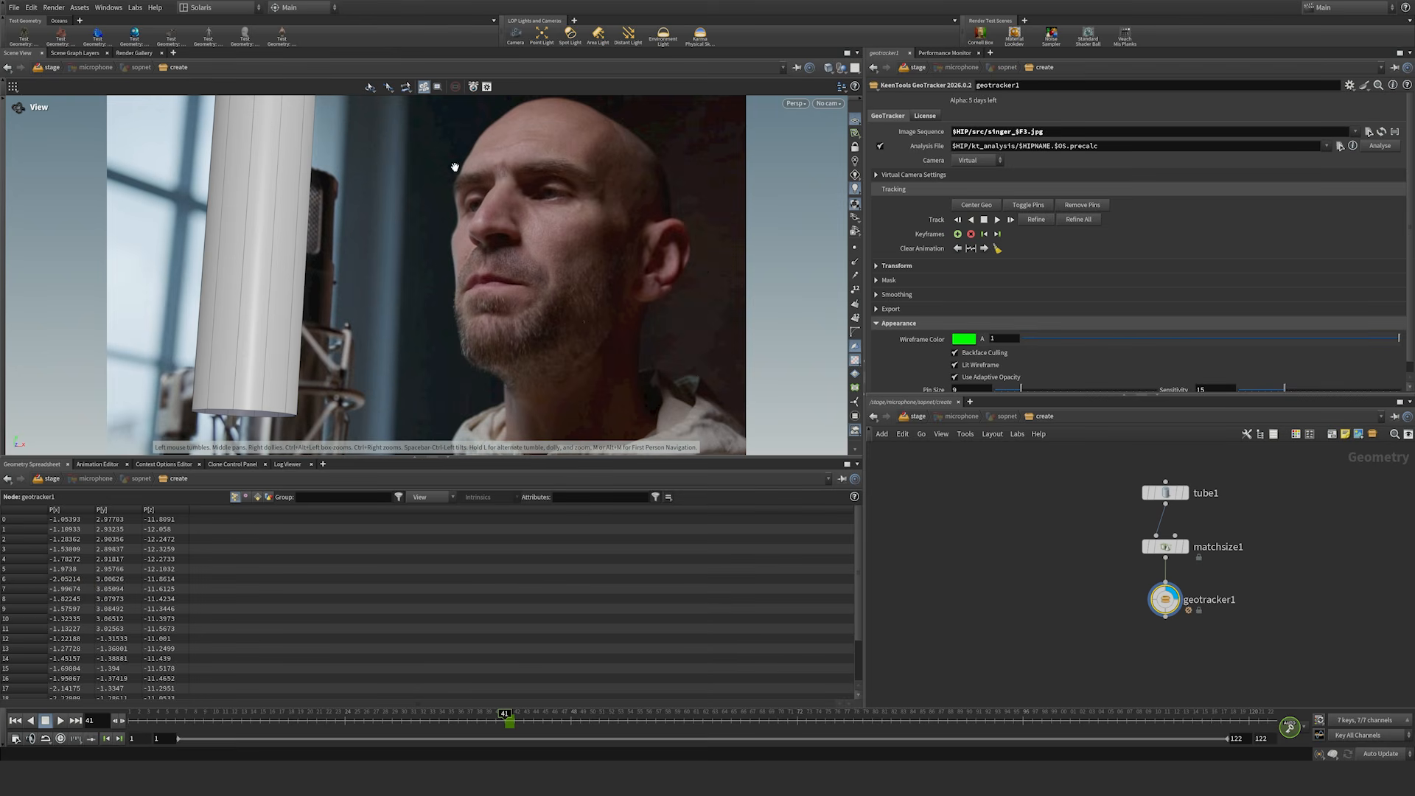
Step: Set both radii of the tube1 node to 0.3
{"action": "left_click", "coordinate": [1167, 492]}
{"action": "left_click_drag", "start_coordinate": [1174, 233], "coordinate": [1078, 230]}
{"action": "key", "text": "ctrl+z"}
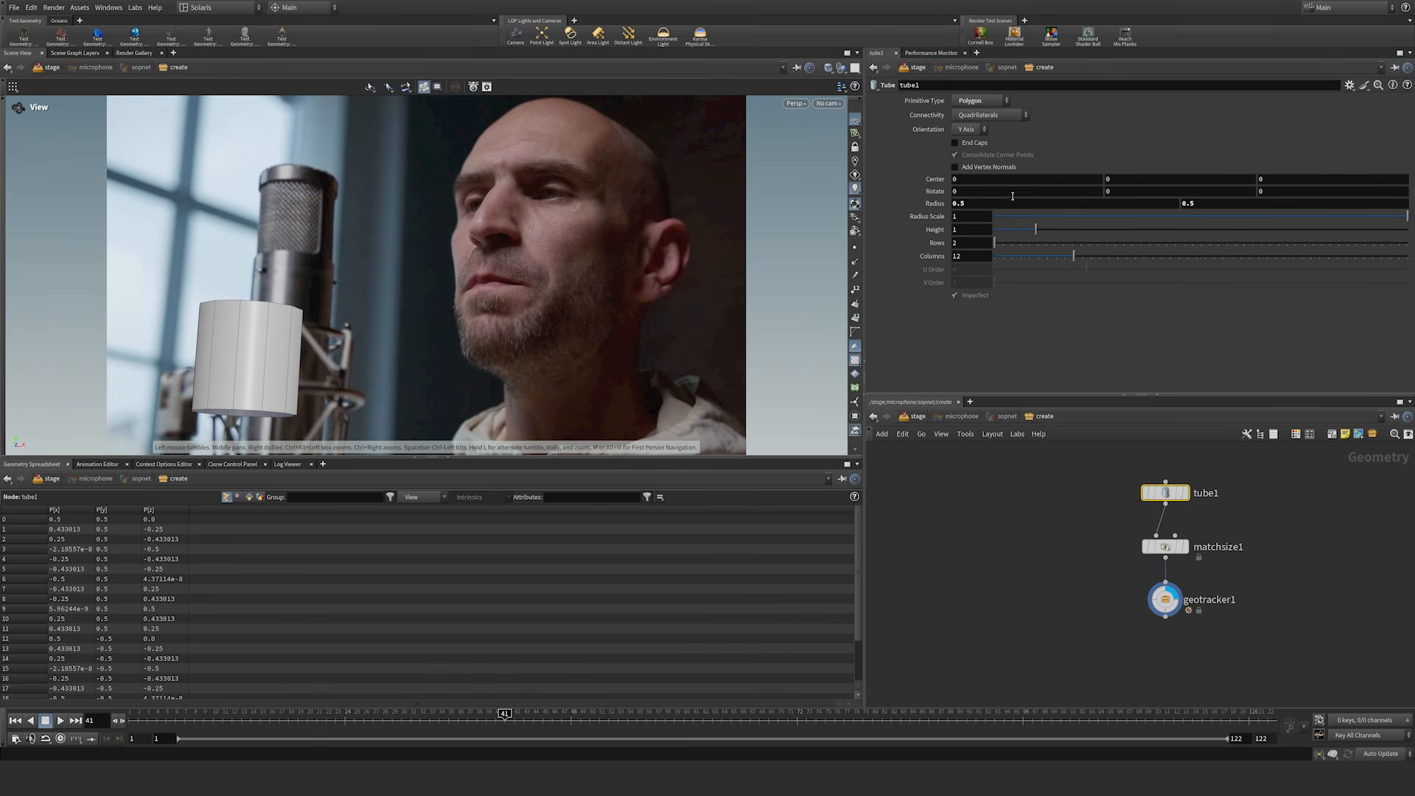
{"action": "double_click", "coordinate": [964, 201]}
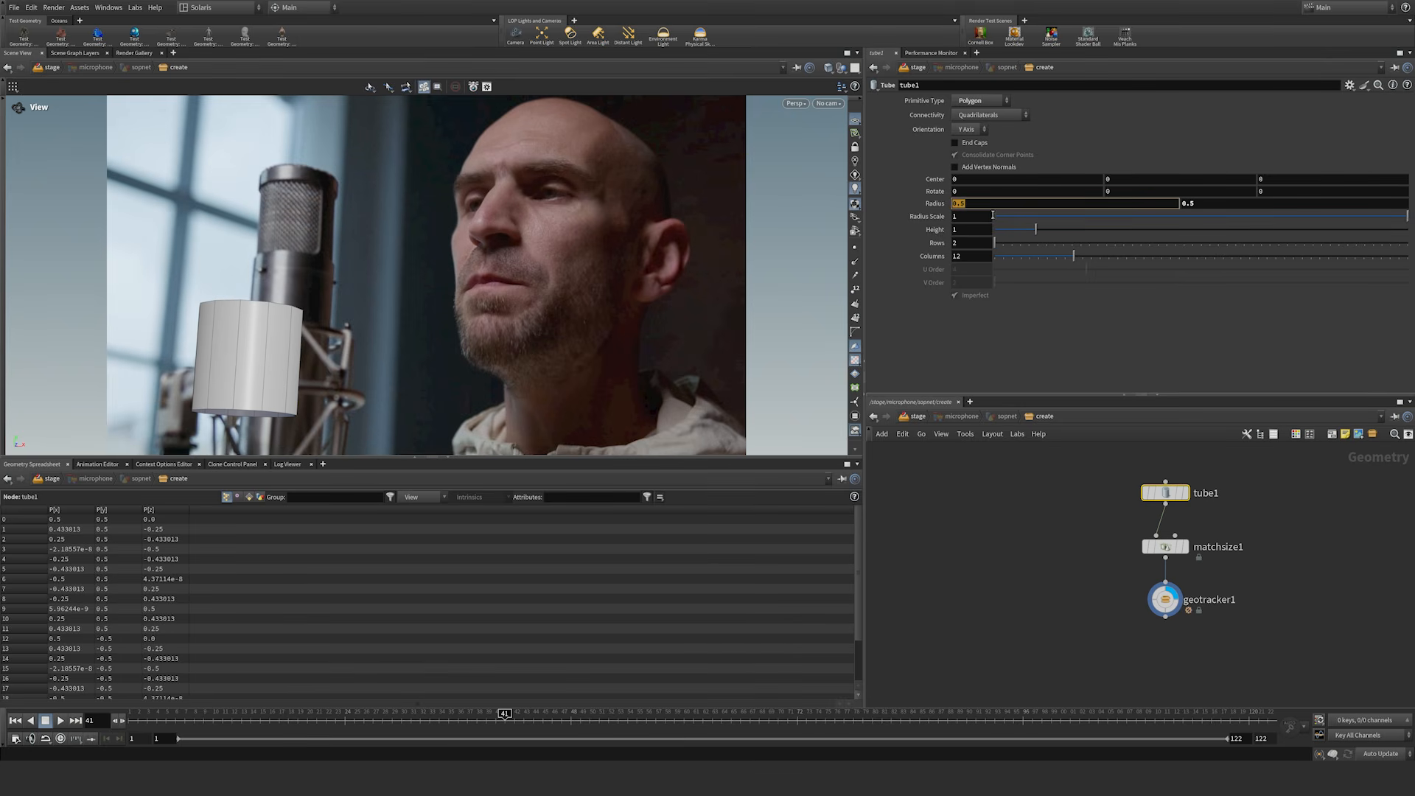
{"action": "type", "text": "0.3"}
{"action": "double_click", "coordinate": [1184, 203]}
{"action": "type", "text": "0.3"}
{"action": "left_click", "coordinate": [1019, 204]}
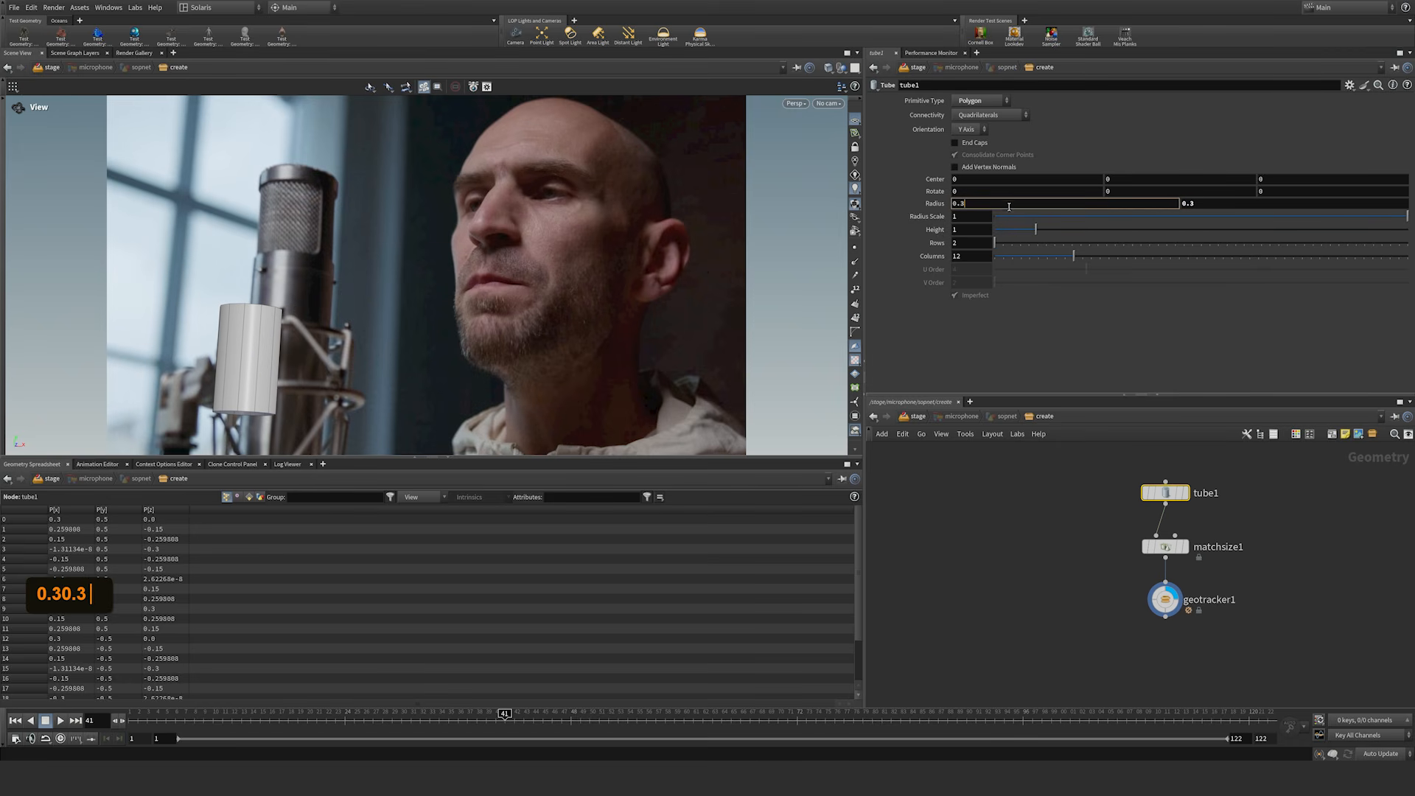
{"action": "left_click", "coordinate": [958, 216]}
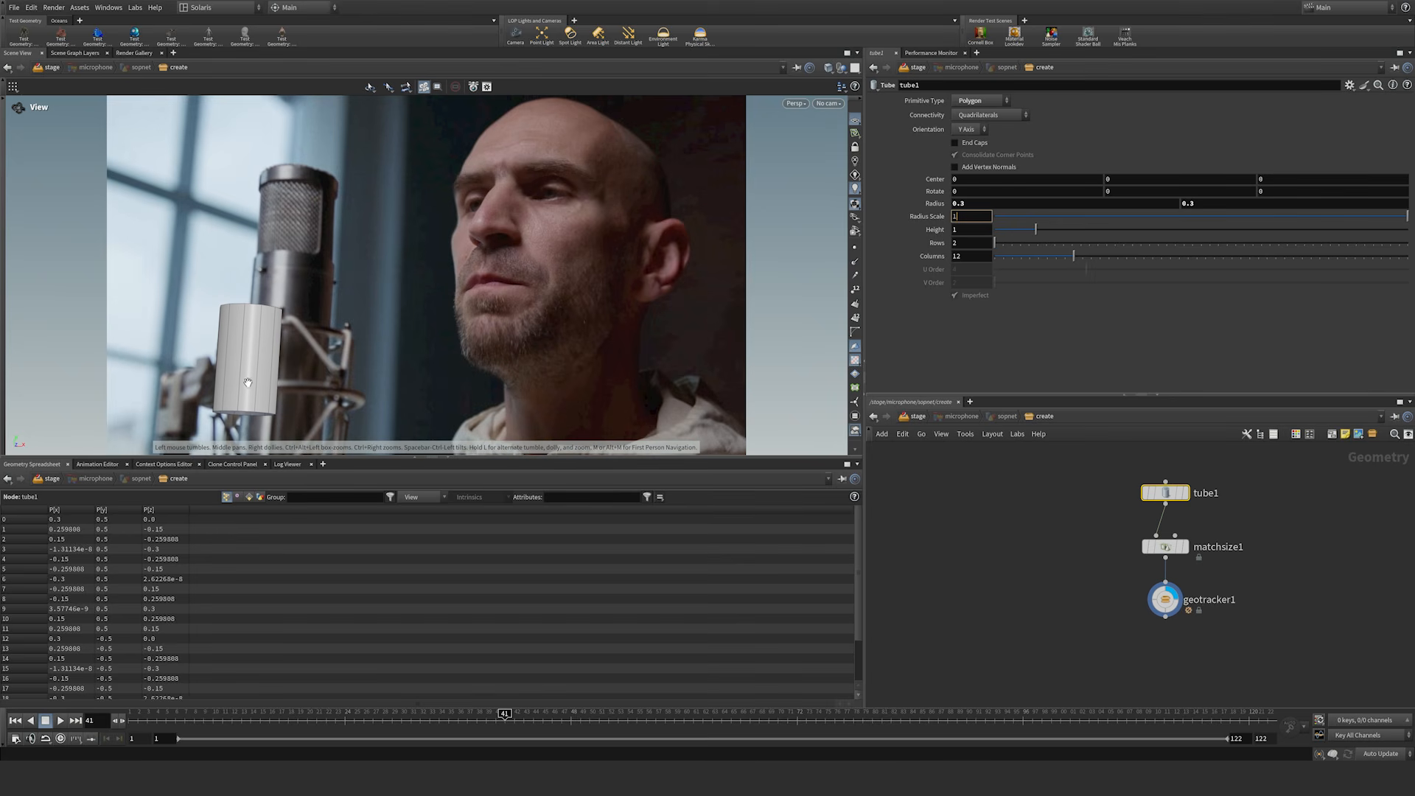
Step: Overlay the tube on the microphone in wireframe shading to compare its proportions with the background image
{"action": "middle_click_drag", "start_coordinate": [251, 383], "coordinate": [287, 383]}
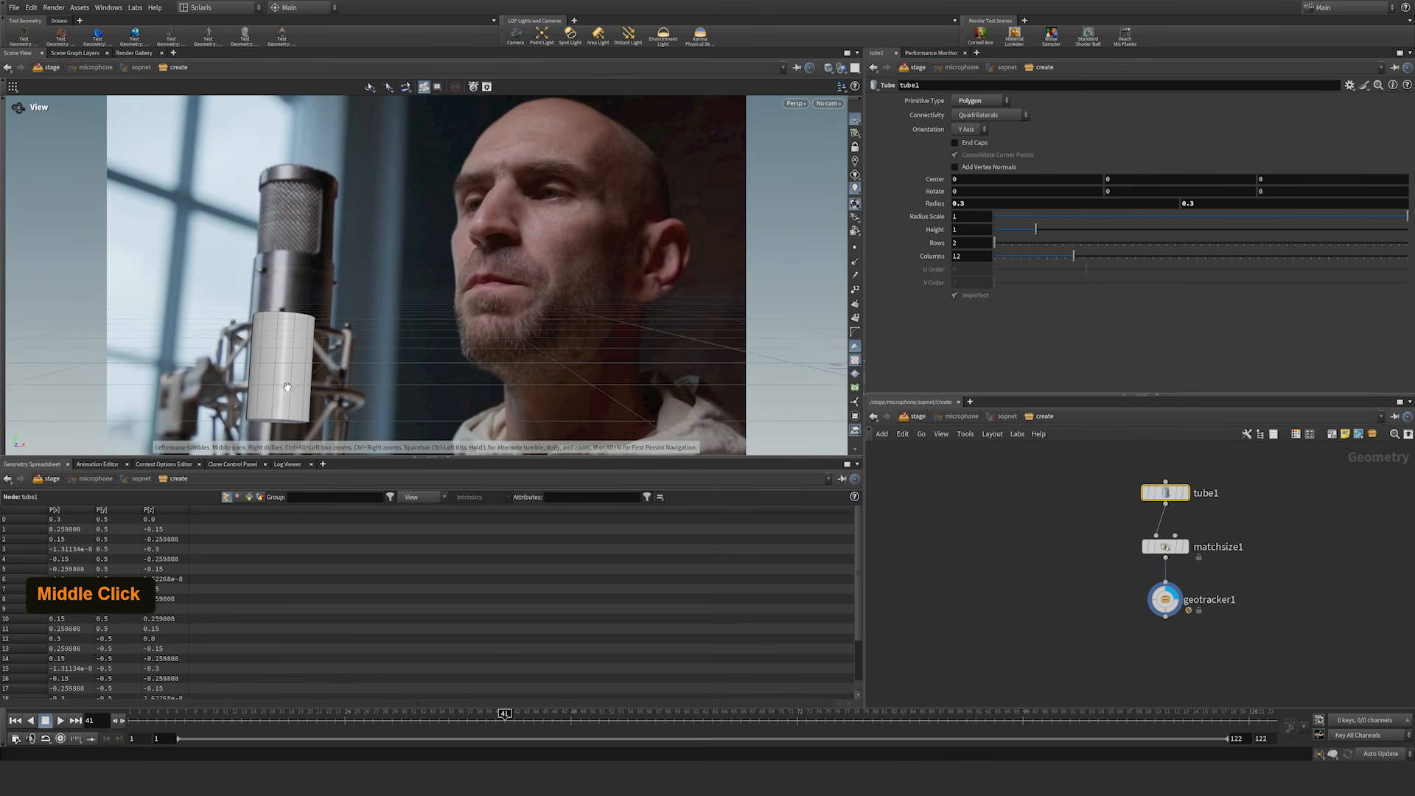
{"action": "mouse_move", "coordinate": [288, 375]}
{"action": "right_mouse_down"}
{"action": "mouse_move", "coordinate": [388, 296]}
{"action": "mouse_move", "coordinate": [302, 384]}
{"action": "right_mouse_up"}
{"action": "middle_click_drag", "start_coordinate": [292, 393], "coordinate": [301, 295]}
{"action": "right_click_drag", "start_coordinate": [302, 298], "coordinate": [410, 210]}
{"action": "mouse_move", "coordinate": [295, 279]}
{"action": "middle_mouse_down"}
{"action": "mouse_move", "coordinate": [308, 266]}
{"action": "mouse_move", "coordinate": [298, 274]}
{"action": "middle_mouse_up"}
{"action": "key", "text": "w"}
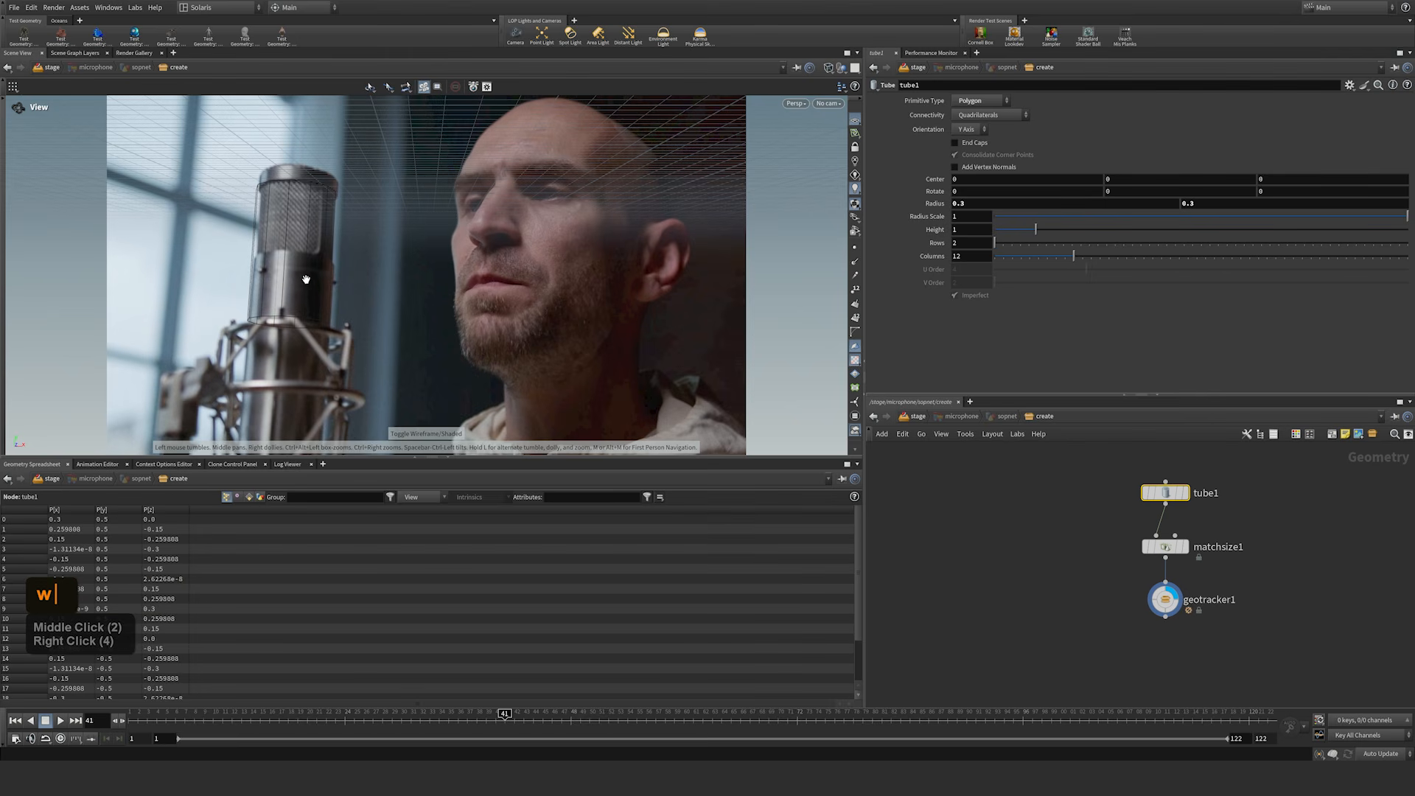
{"action": "middle_click_drag", "start_coordinate": [302, 303], "coordinate": [302, 299]}
{"action": "left_click_drag", "start_coordinate": [291, 317], "coordinate": [289, 325]}
{"action": "middle_click_drag", "start_coordinate": [289, 325], "coordinate": [291, 320]}
{"action": "middle_click_drag", "start_coordinate": [291, 320], "coordinate": [291, 321]}
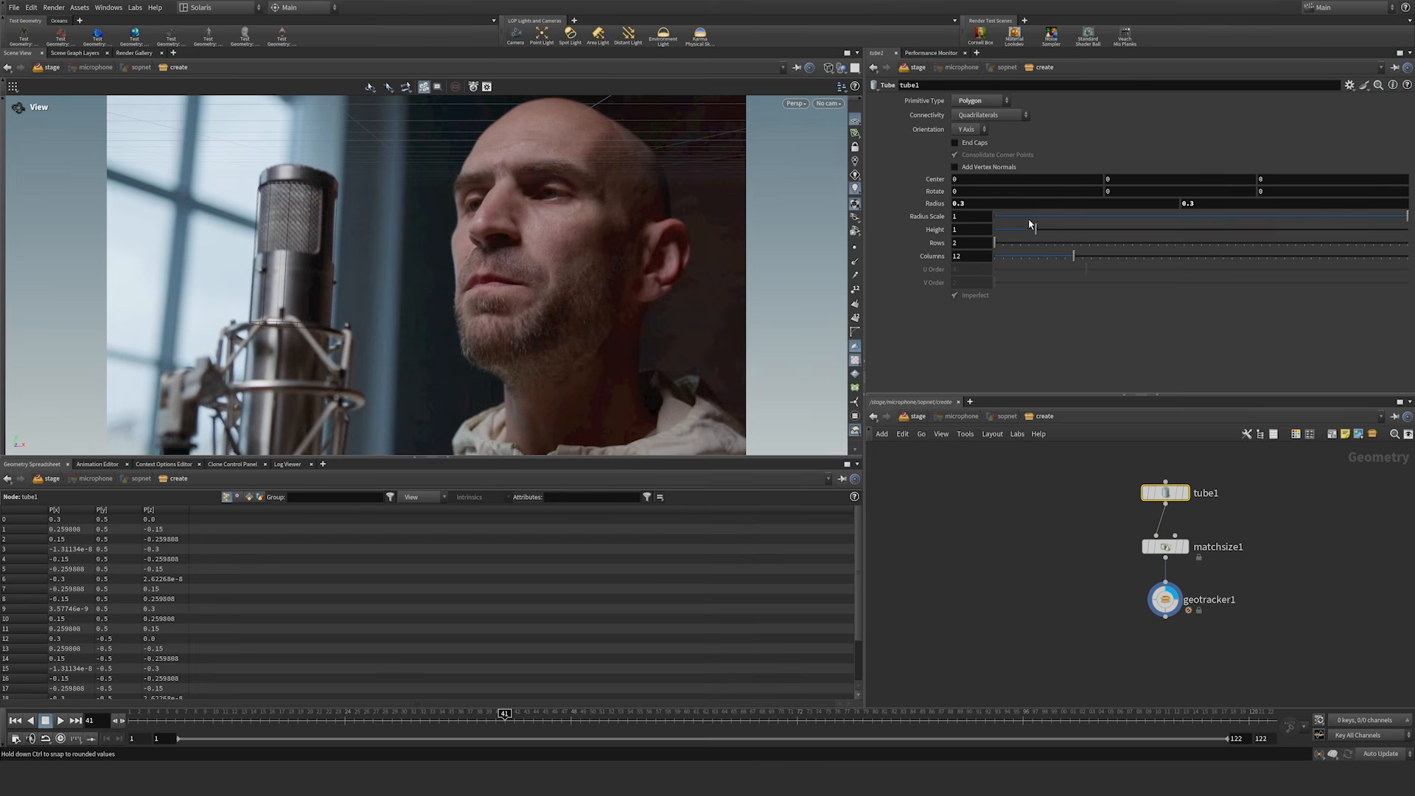
Step: Set the tube's height to 1.24 and check its fit against the microphone body in the background image
{"action": "left_click_drag", "start_coordinate": [1038, 231], "coordinate": [870, 231]}
{"action": "type", "text": "1.224"}
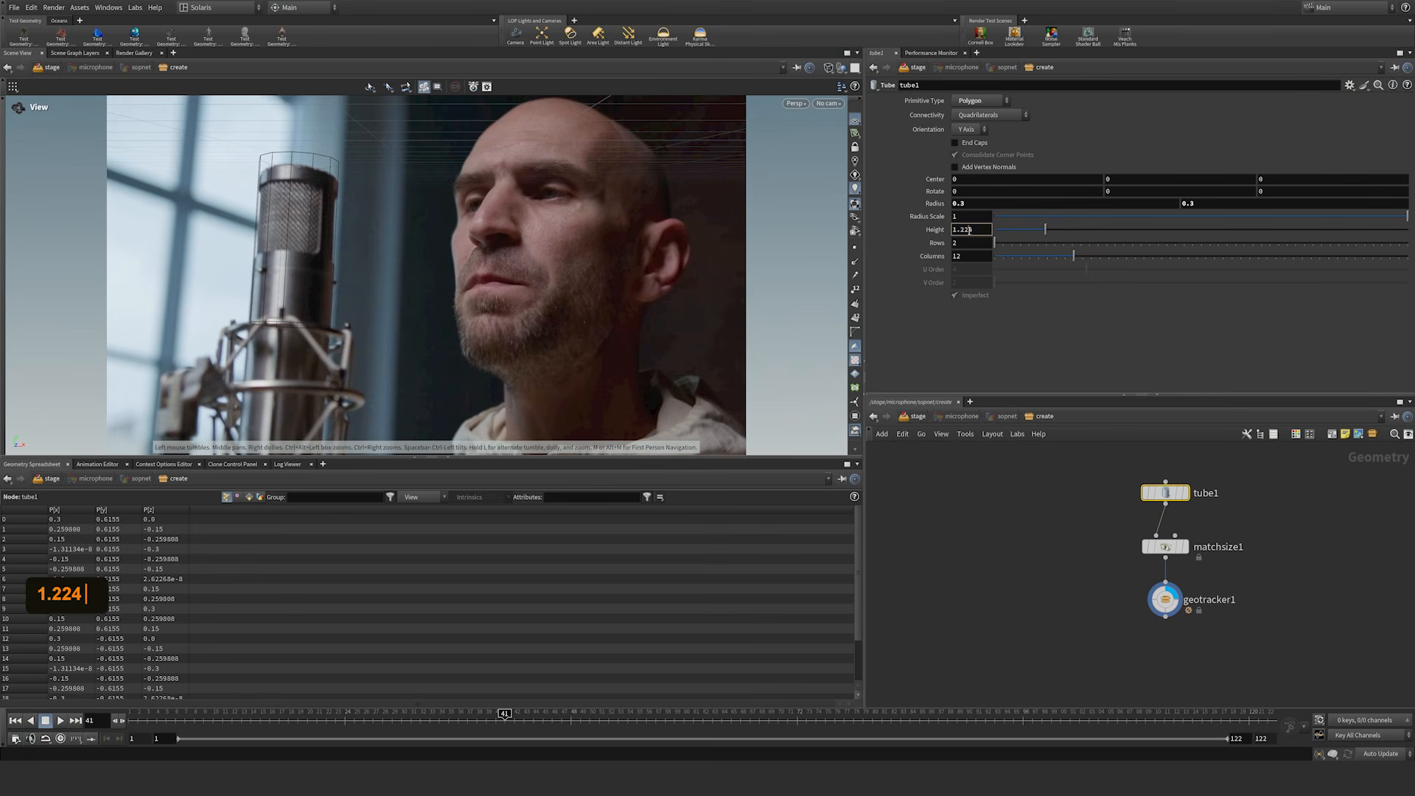
{"action": "key", "text": "BackSpace"}
{"action": "key", "text": "Return"}
{"action": "middle_click", "coordinate": [296, 275]}
{"action": "middle_click_drag", "start_coordinate": [296, 275], "coordinate": [295, 269]}
{"action": "left_click_drag", "start_coordinate": [297, 267], "coordinate": [297, 263]}
{"action": "middle_click_drag", "start_coordinate": [297, 264], "coordinate": [300, 265]}
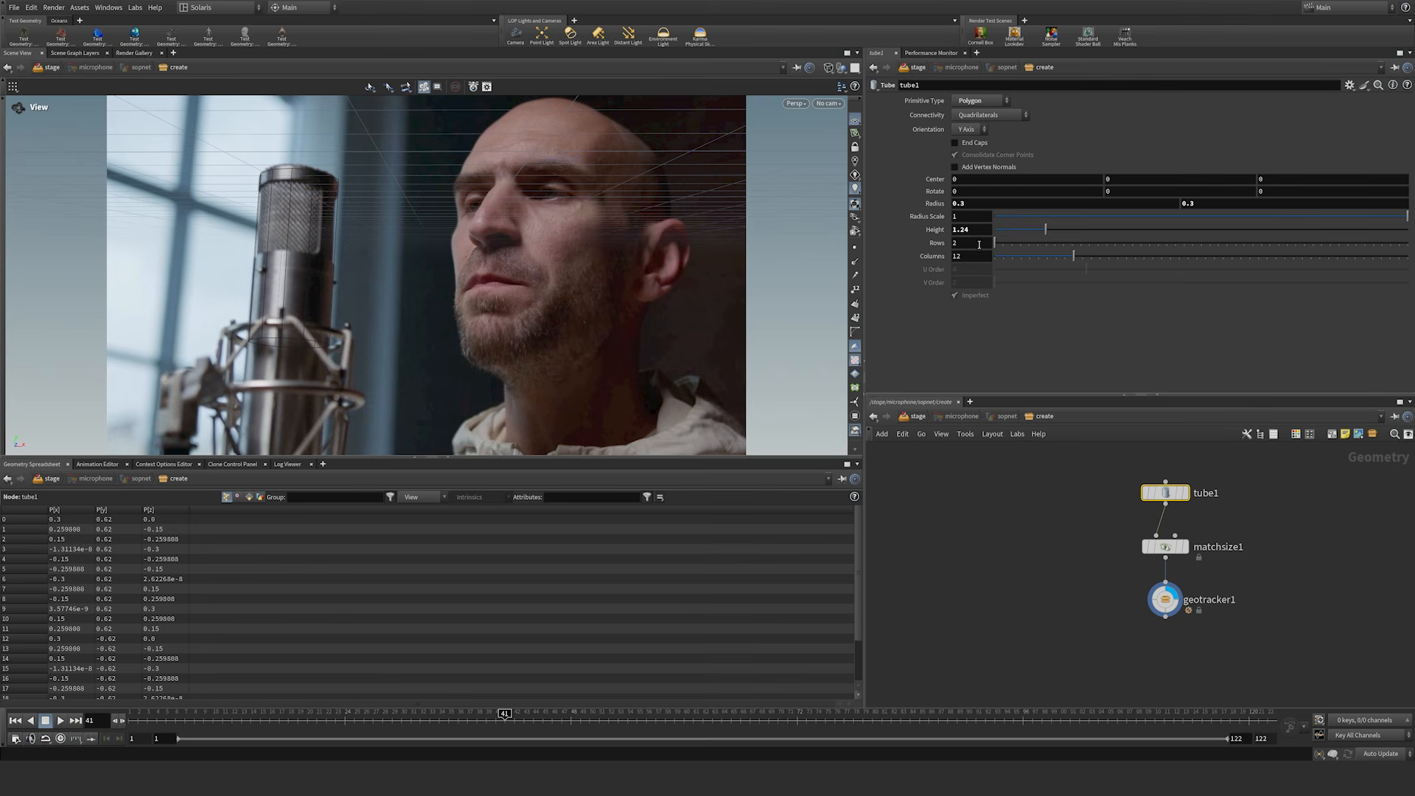
Step: Subdivide the tube into 10 rows and 20 columns
{"action": "left_click_drag", "start_coordinate": [971, 243], "coordinate": [951, 247]}
{"action": "type", "text": "10"}
{"action": "left_click_drag", "start_coordinate": [977, 257], "coordinate": [959, 259]}
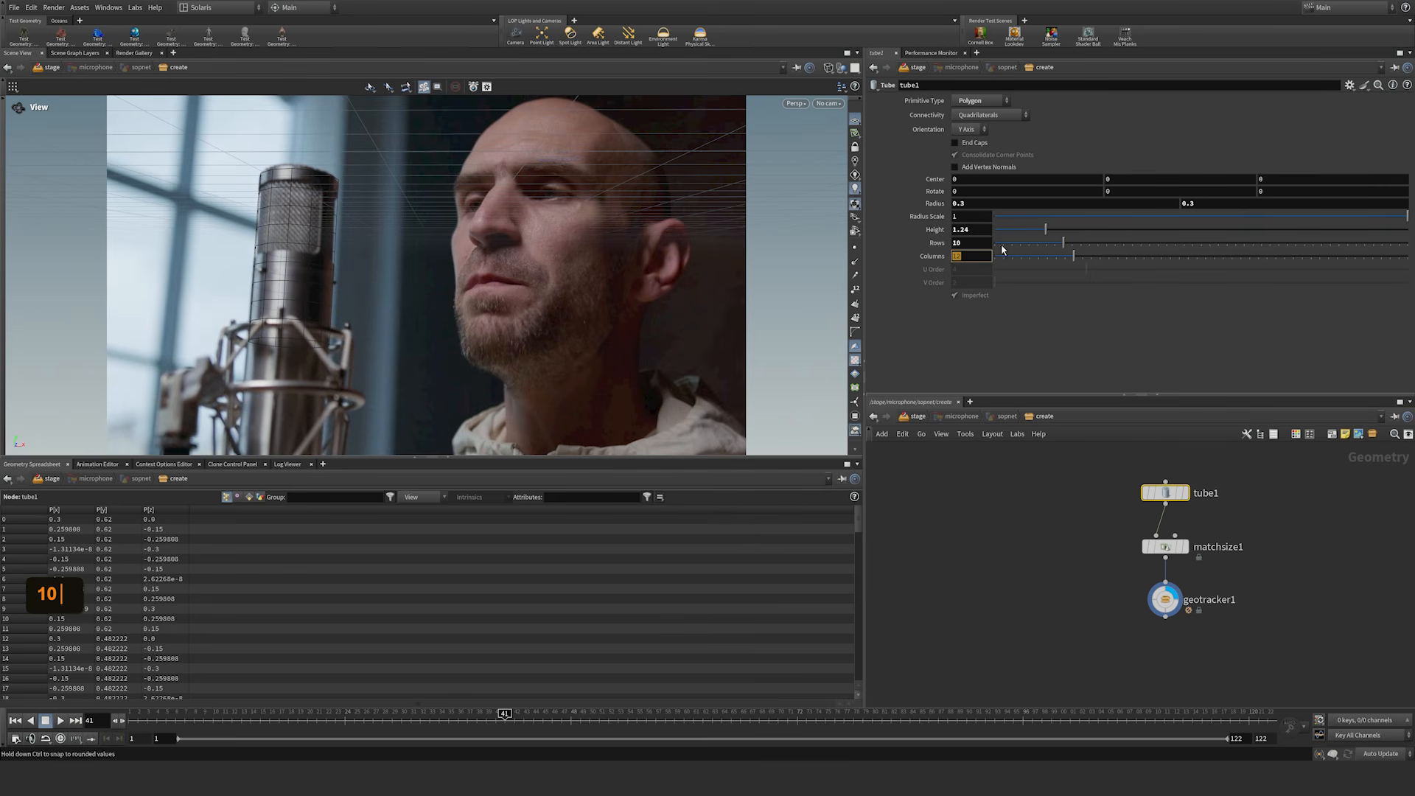
{"action": "type", "text": "20"}
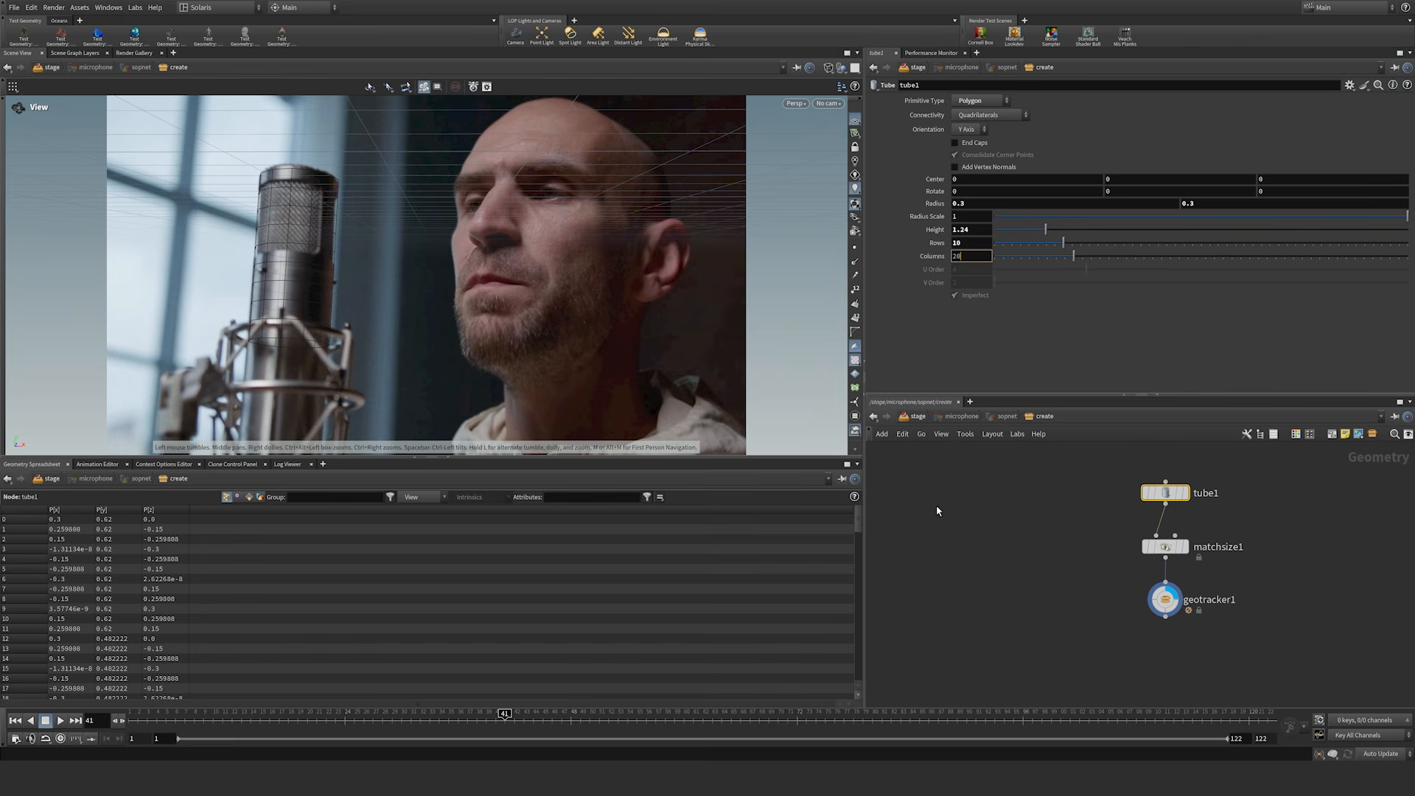
Step: Activate the geotracker1 viewport tool, try pinning the tube to the microphone, and center the geometry in the frame
{"action": "left_click", "coordinate": [1165, 598]}
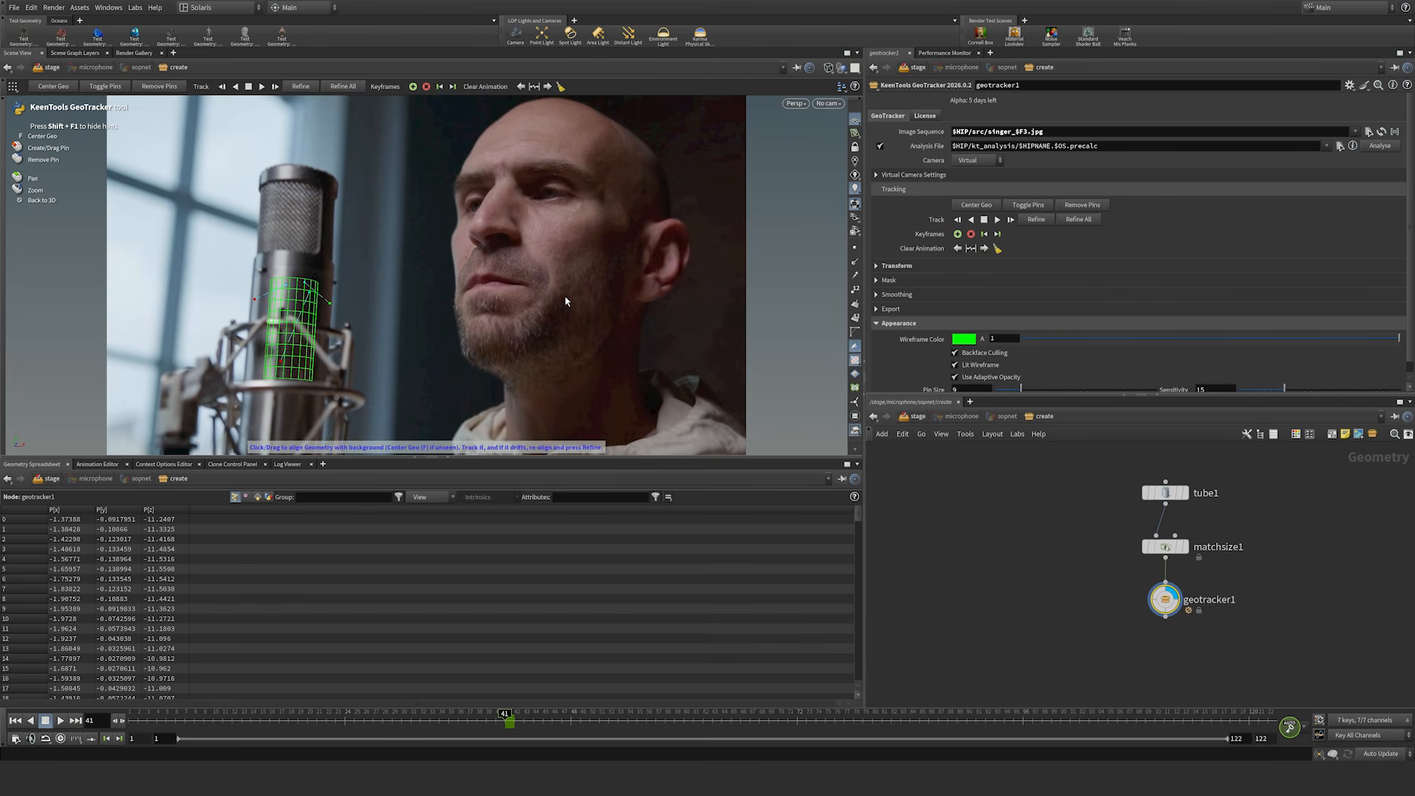
{"action": "key", "text": "Escape"}
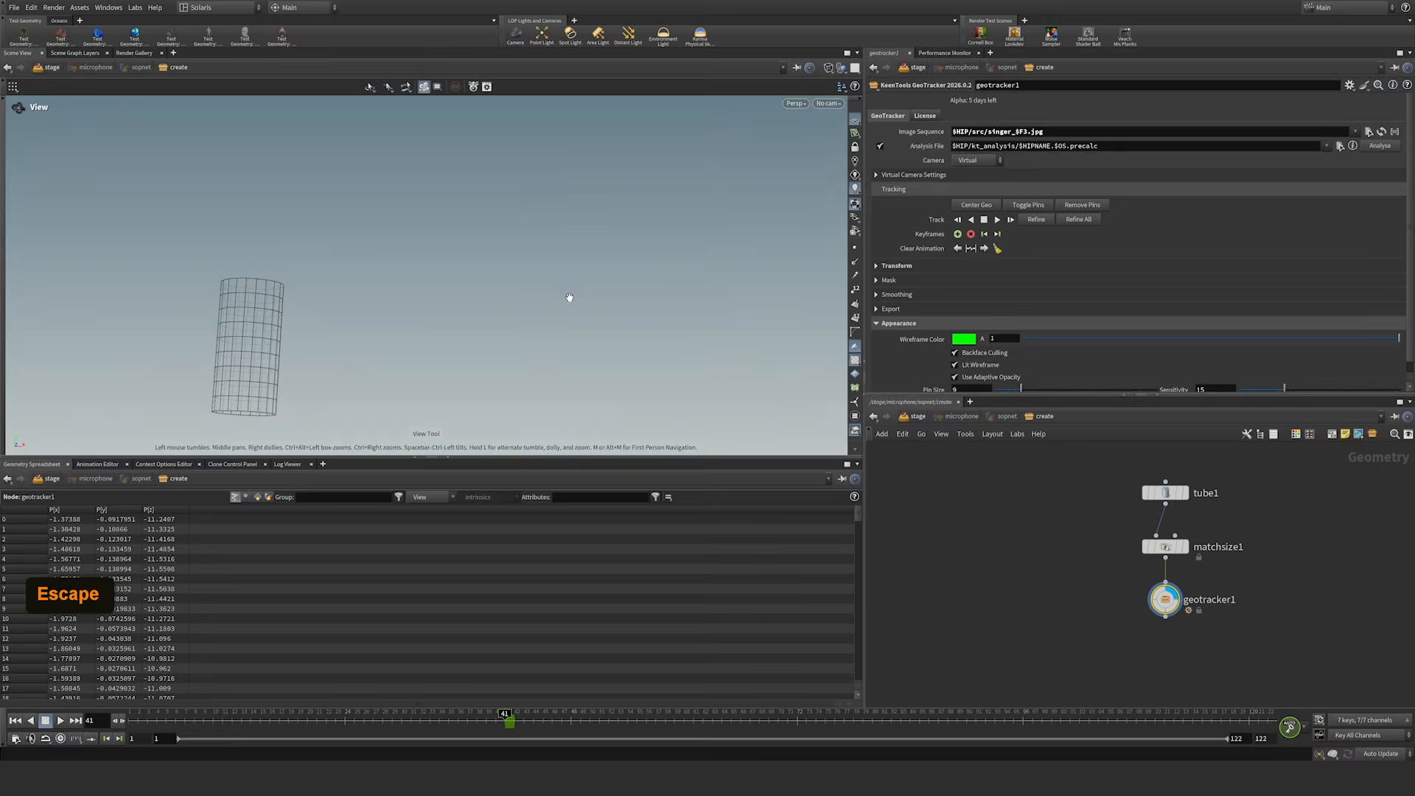
{"action": "key", "text": "Return"}
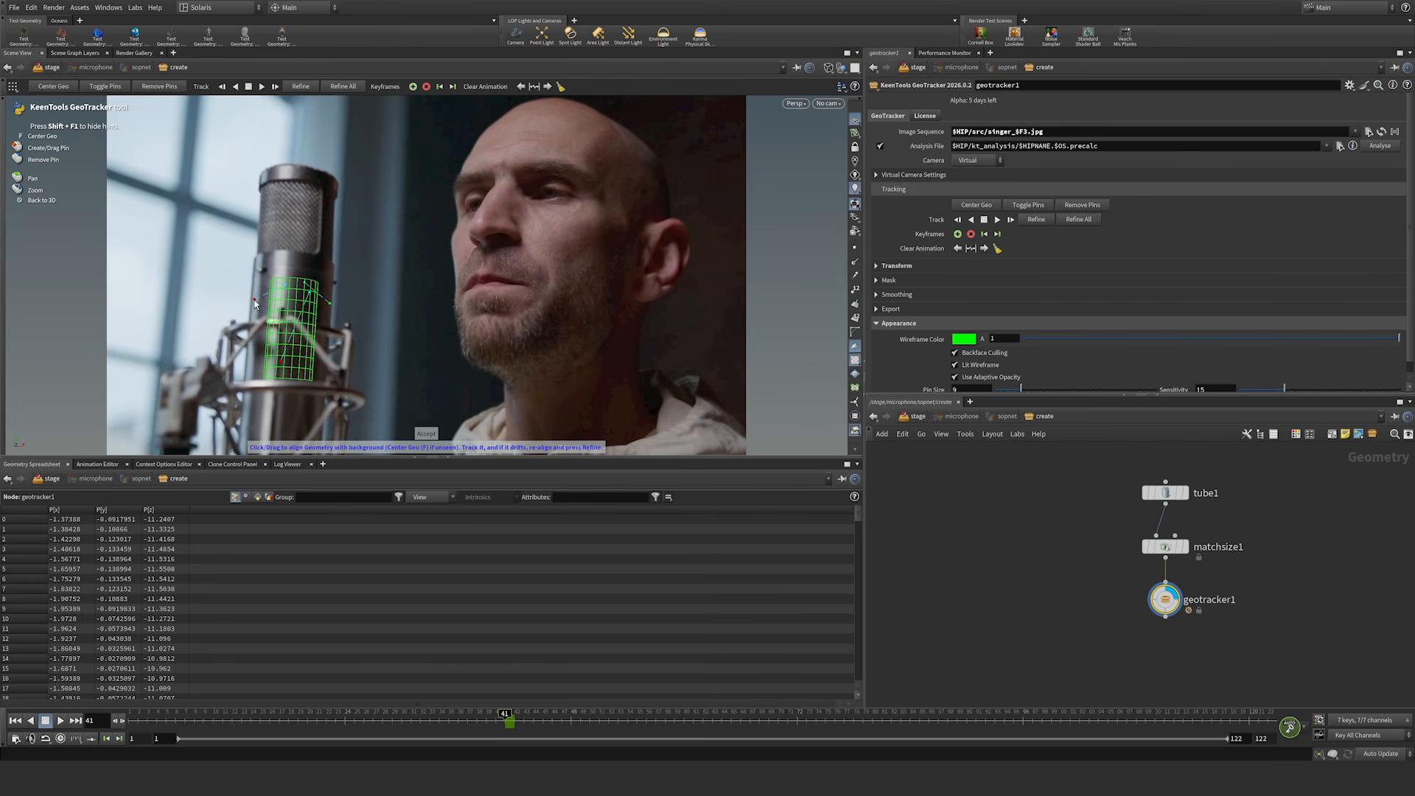
{"action": "left_click_drag", "start_coordinate": [255, 299], "coordinate": [266, 286]}
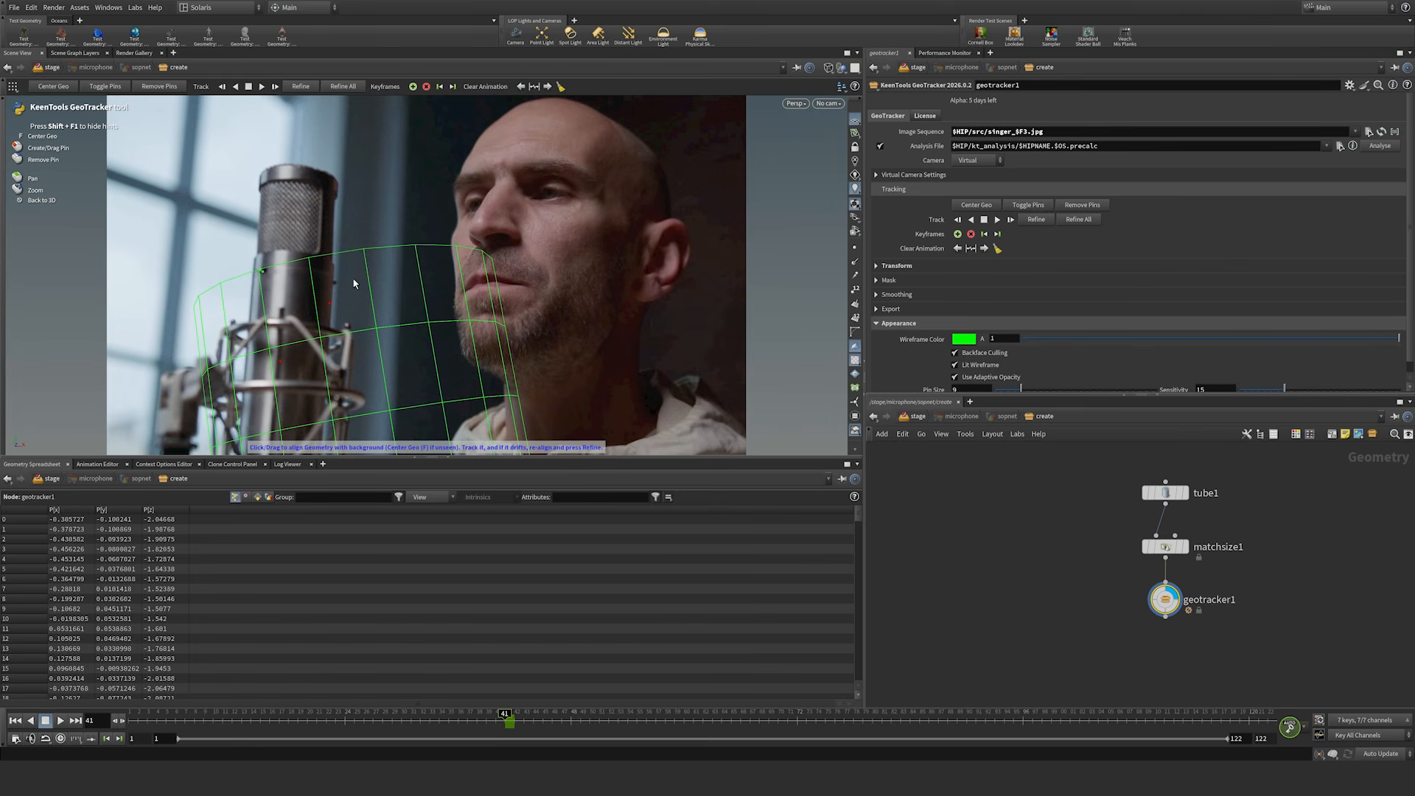
{"action": "key", "text": "f"}
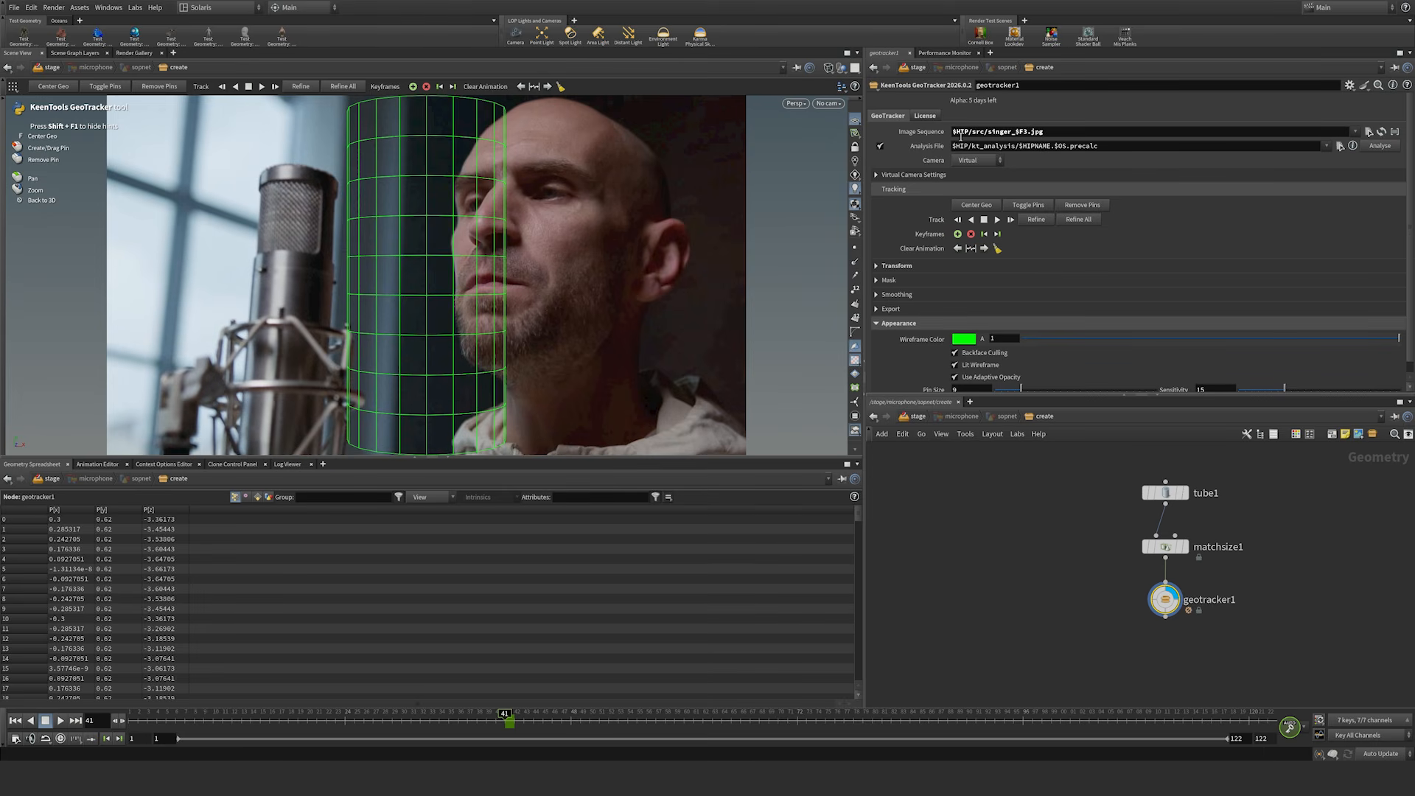
Step: Set the microphone tracker's analysis file to the existing Singer2.geotracker1.precalc in $HIP/kt_analysis
{"action": "left_click_drag", "start_coordinate": [1052, 133], "coordinate": [957, 131]}
{"action": "left_click", "coordinate": [1121, 148]}
{"action": "left_click", "coordinate": [1112, 147]}
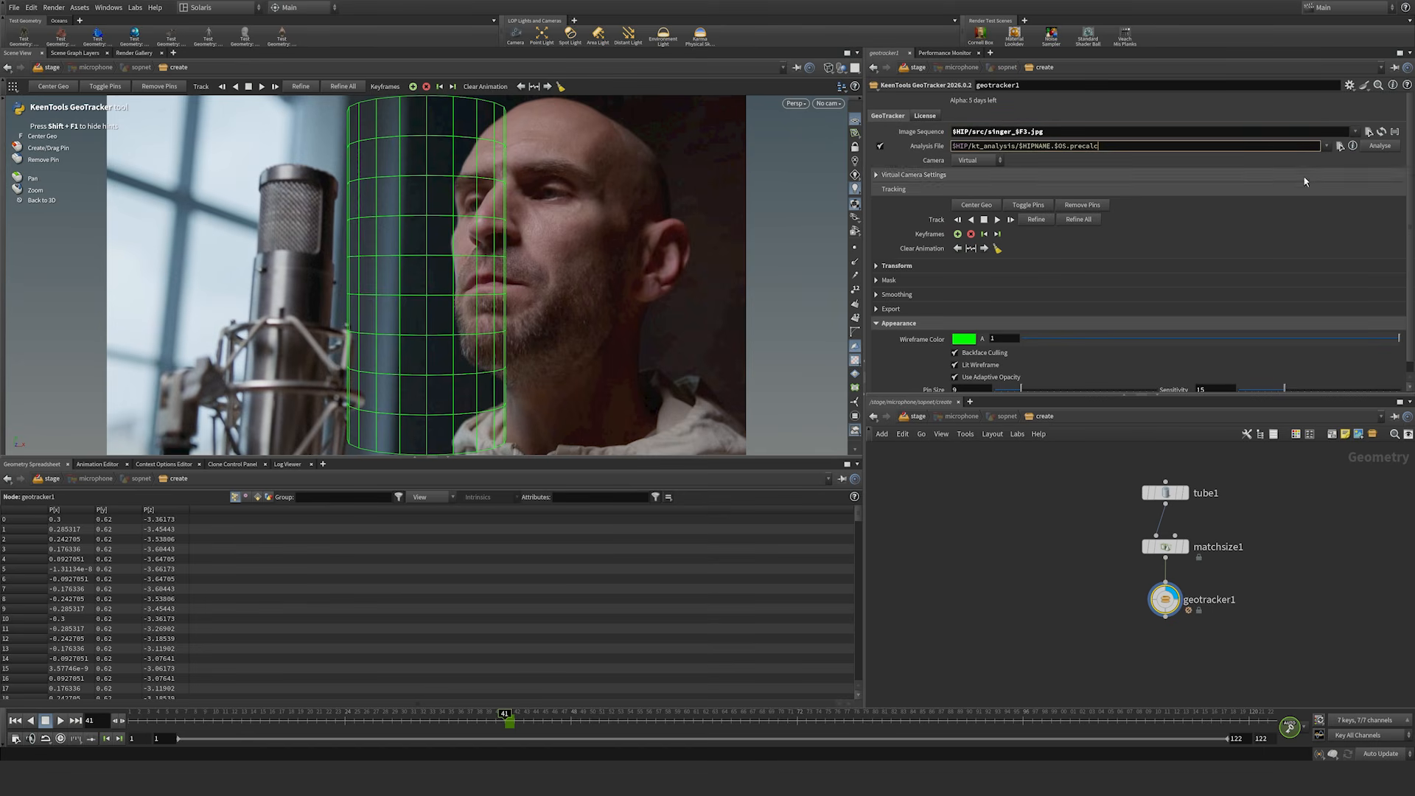
{"action": "left_click", "coordinate": [1340, 146]}
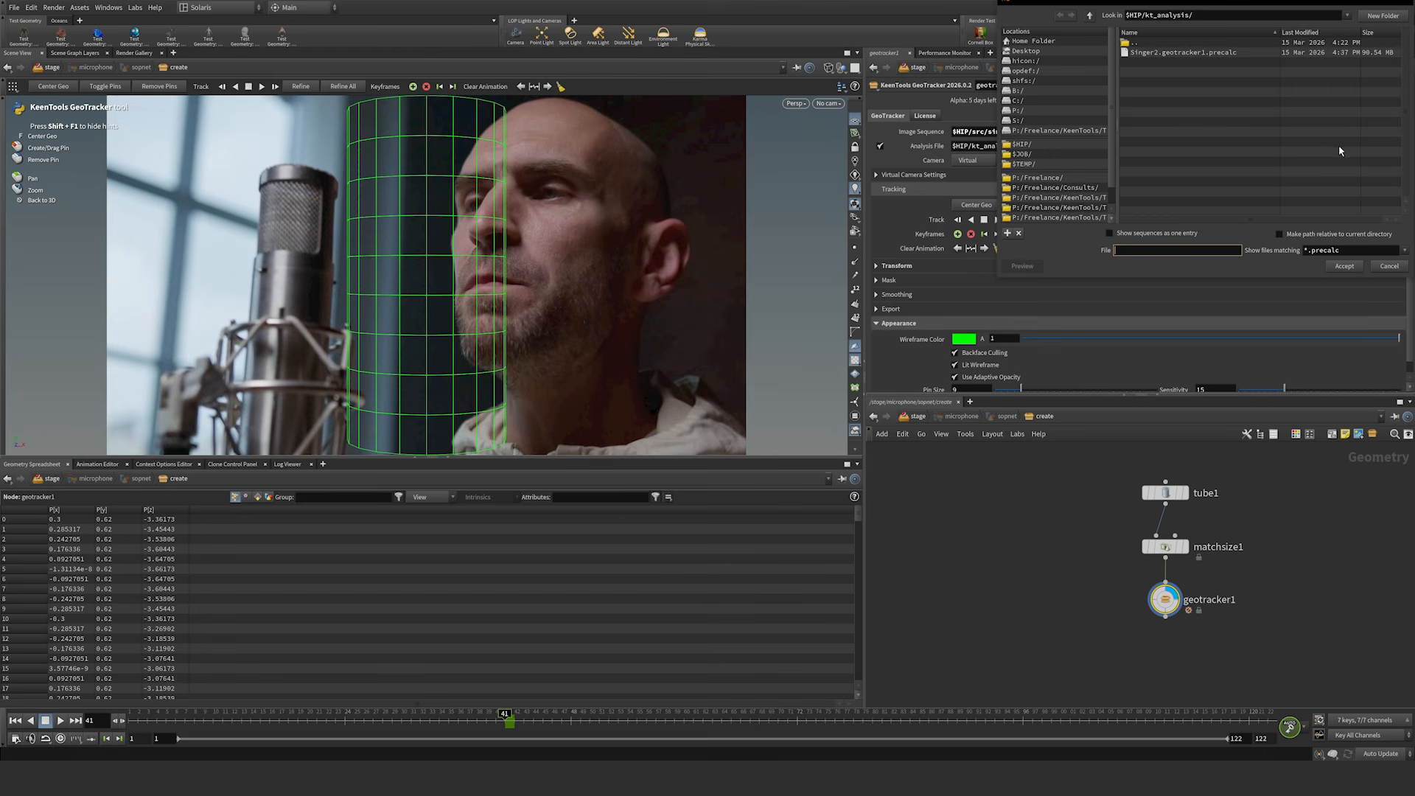
{"action": "left_click", "coordinate": [1153, 53]}
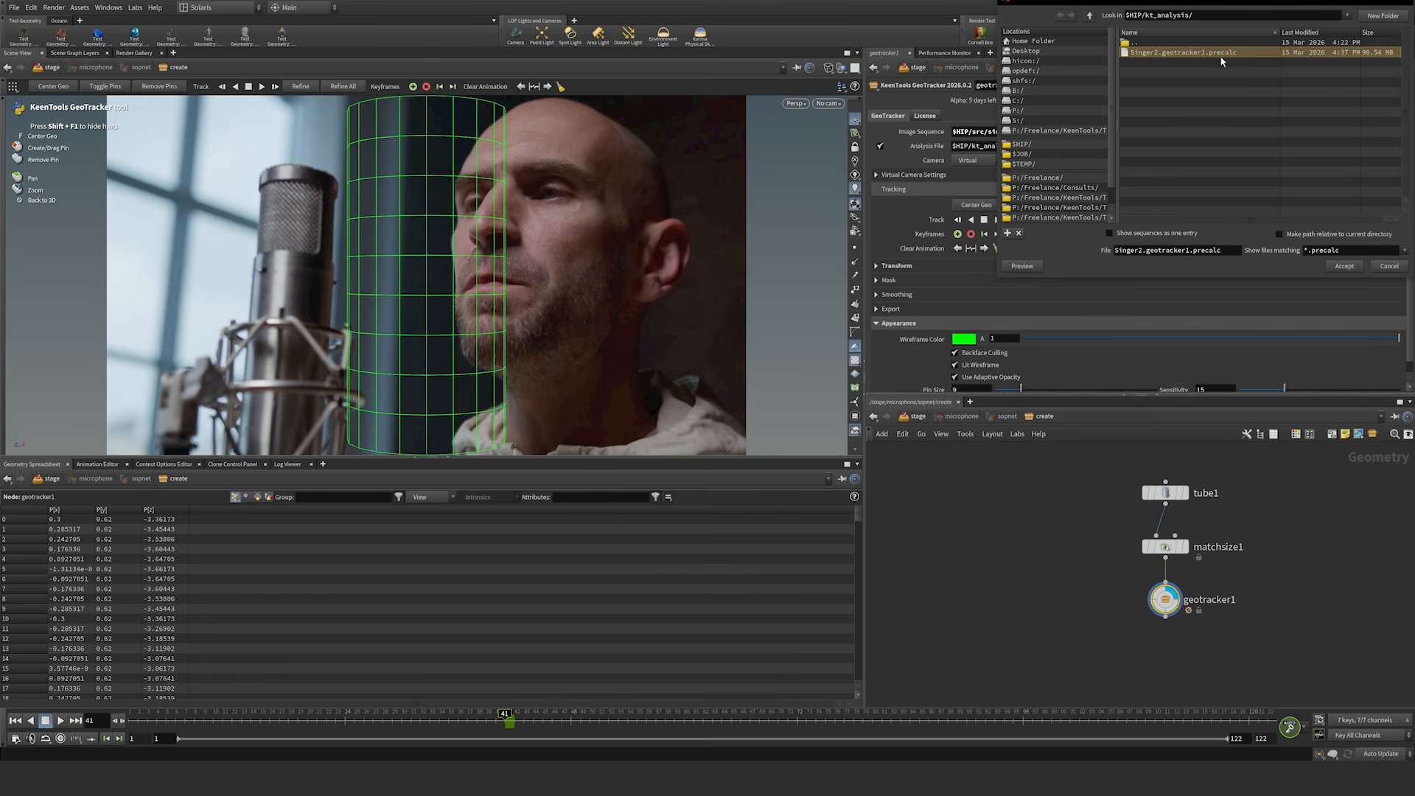
{"action": "left_click", "coordinate": [1345, 266]}
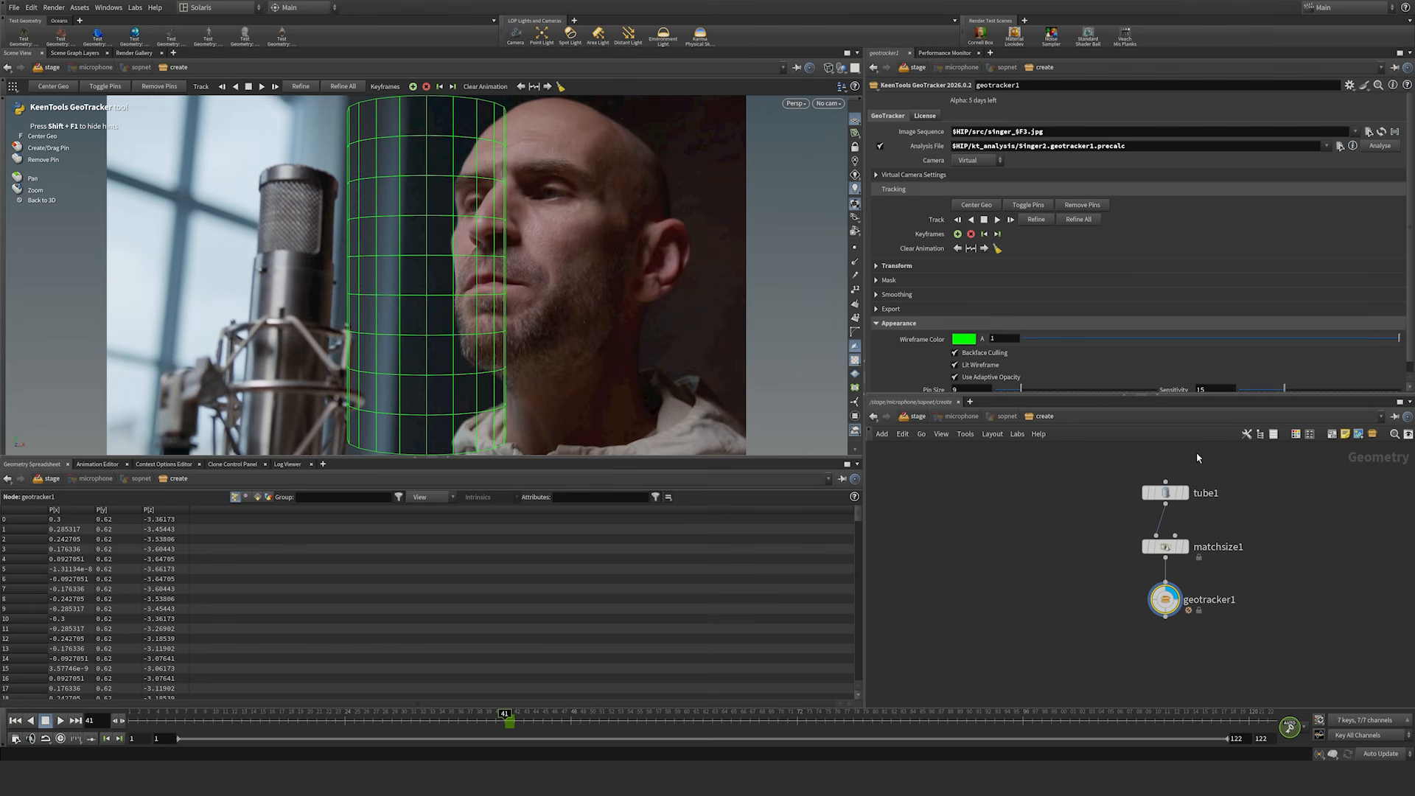
Step: Copy the focal length from the face network's geotracker1 and turn off its focal length estimation
{"action": "left_click", "coordinate": [876, 175]}
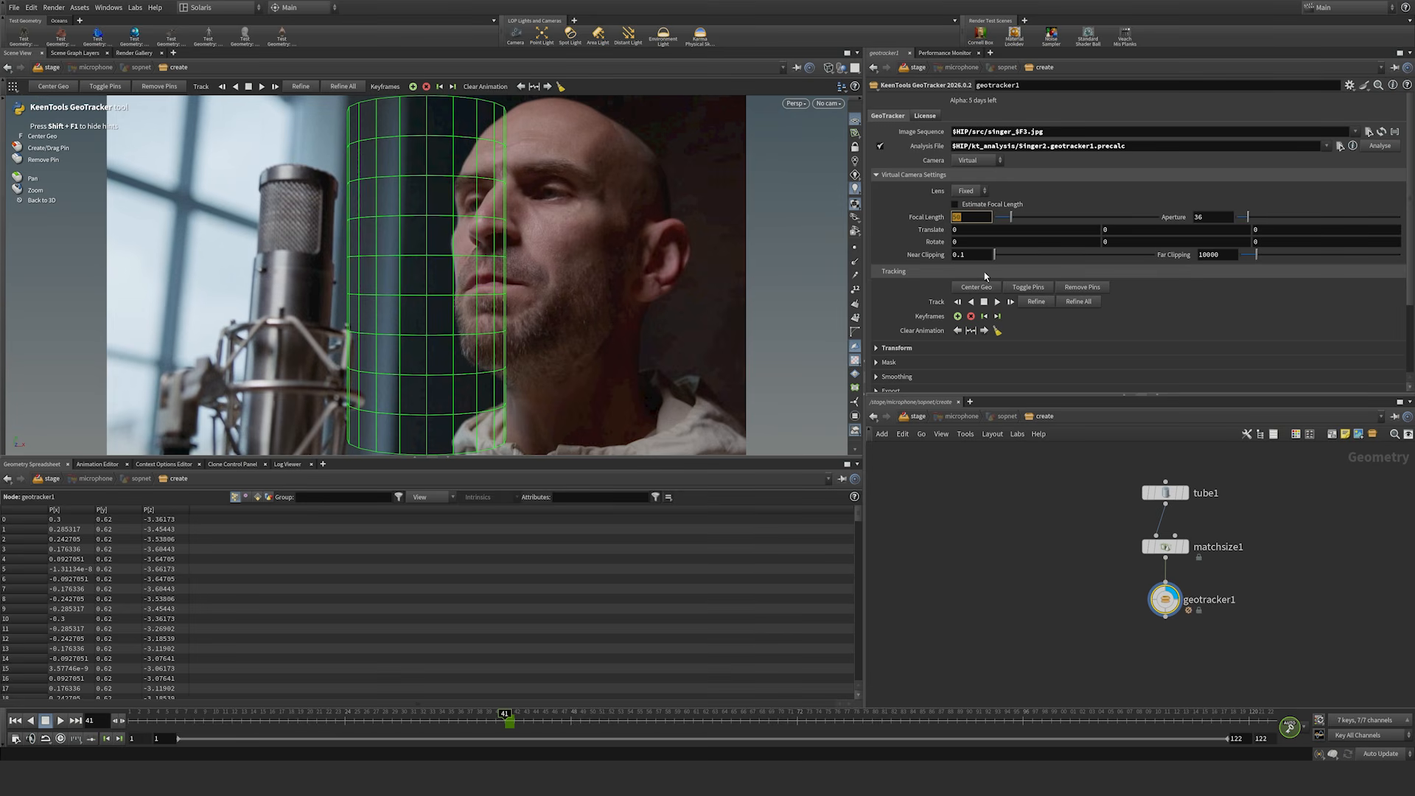
{"action": "left_click", "coordinate": [1063, 514]}
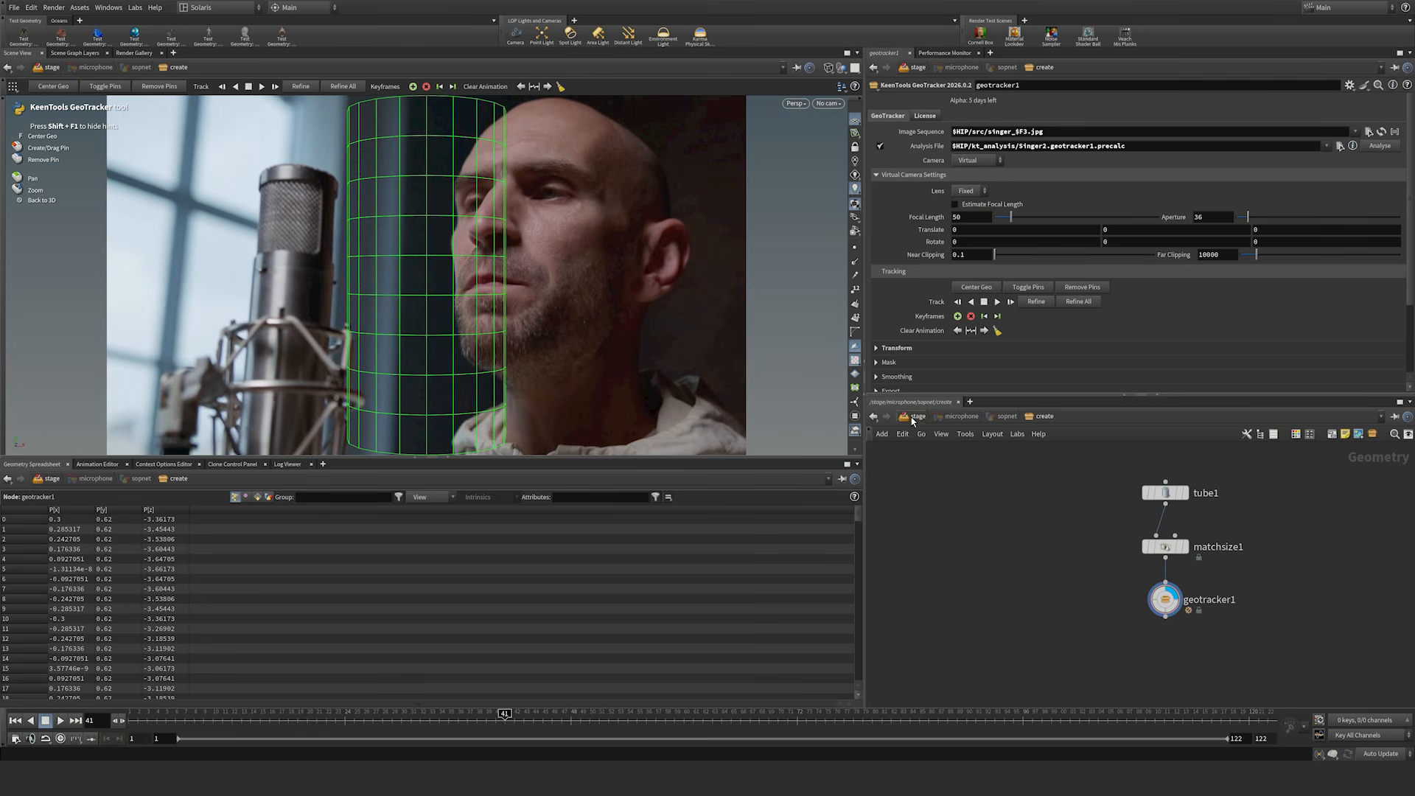
{"action": "double_click", "coordinate": [1165, 599]}
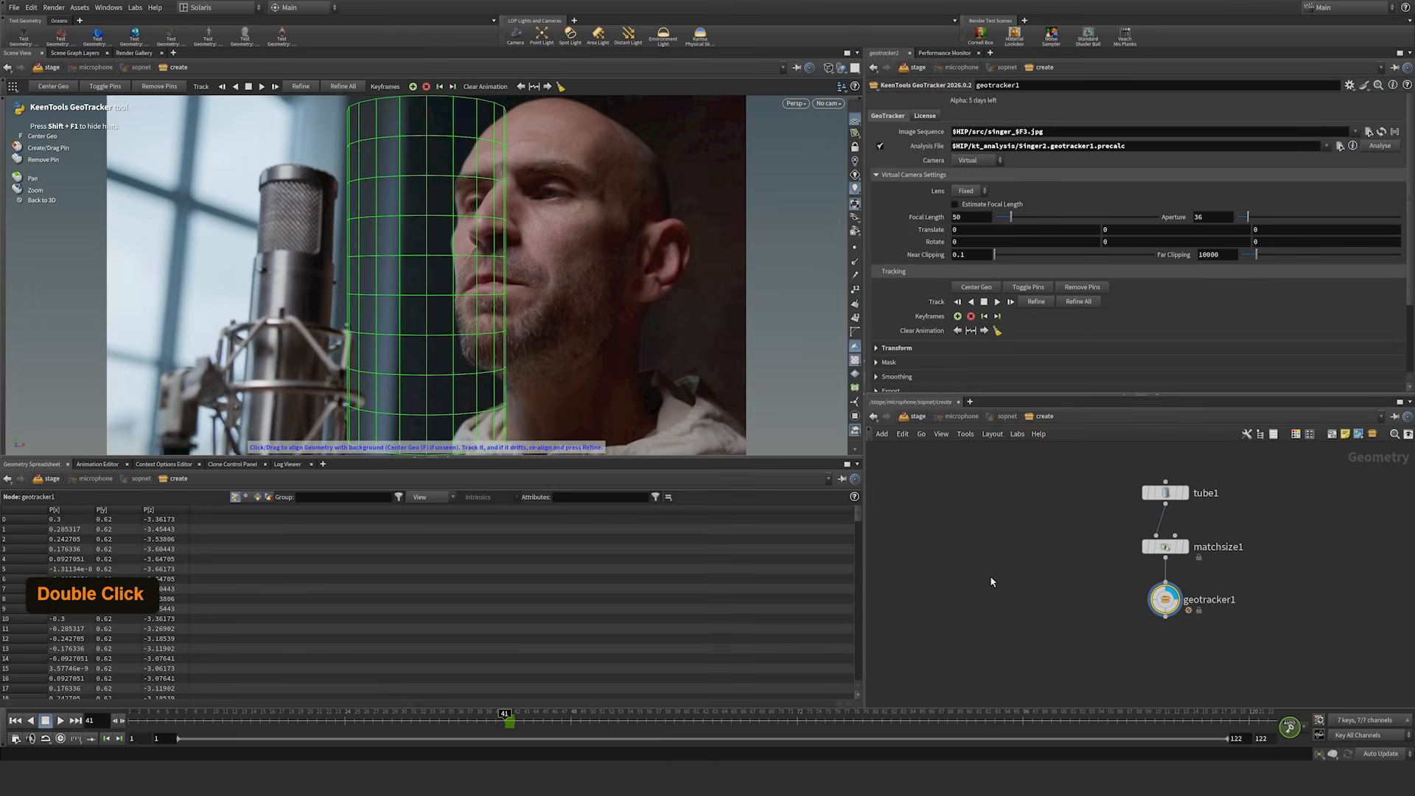
{"action": "left_click", "coordinate": [915, 416]}
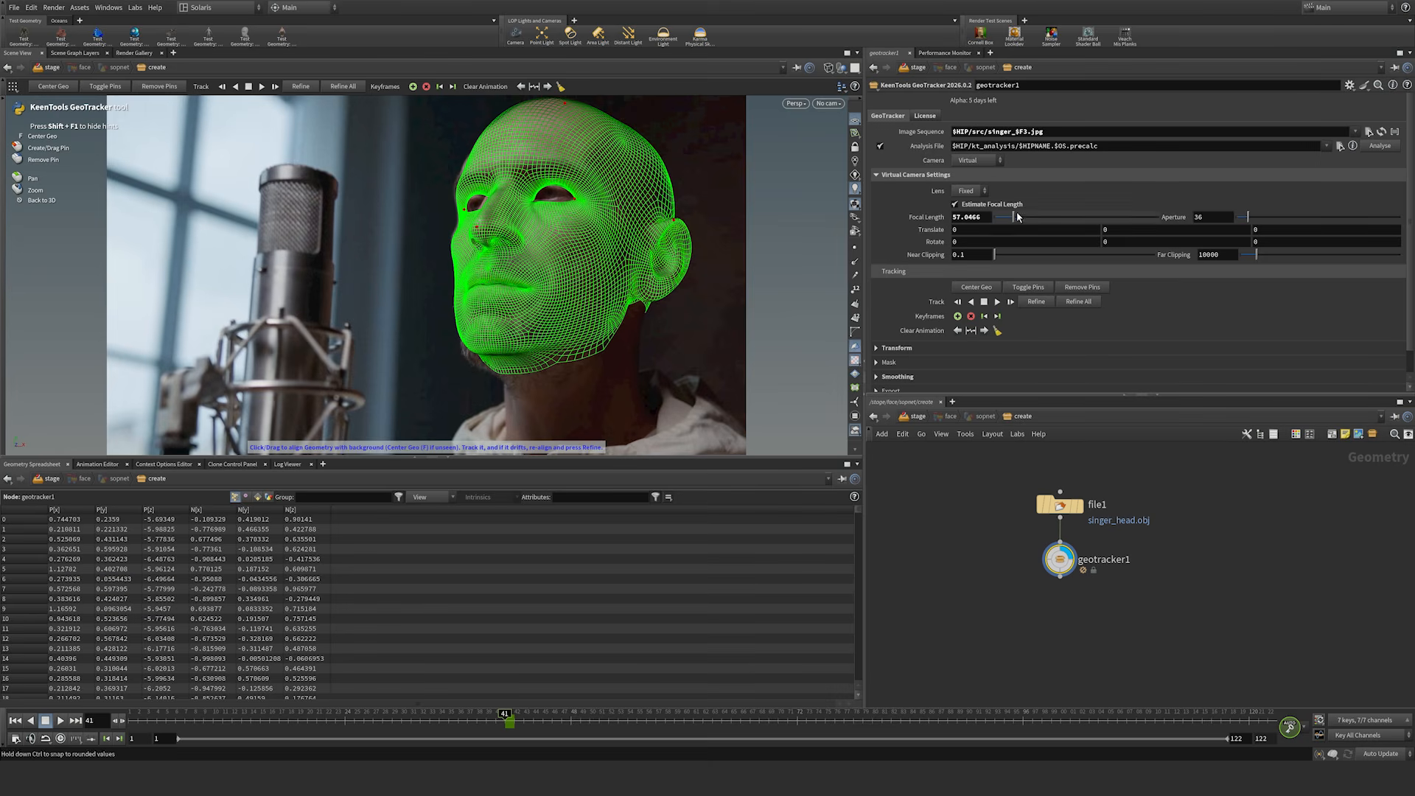
{"action": "double_click", "coordinate": [985, 217]}
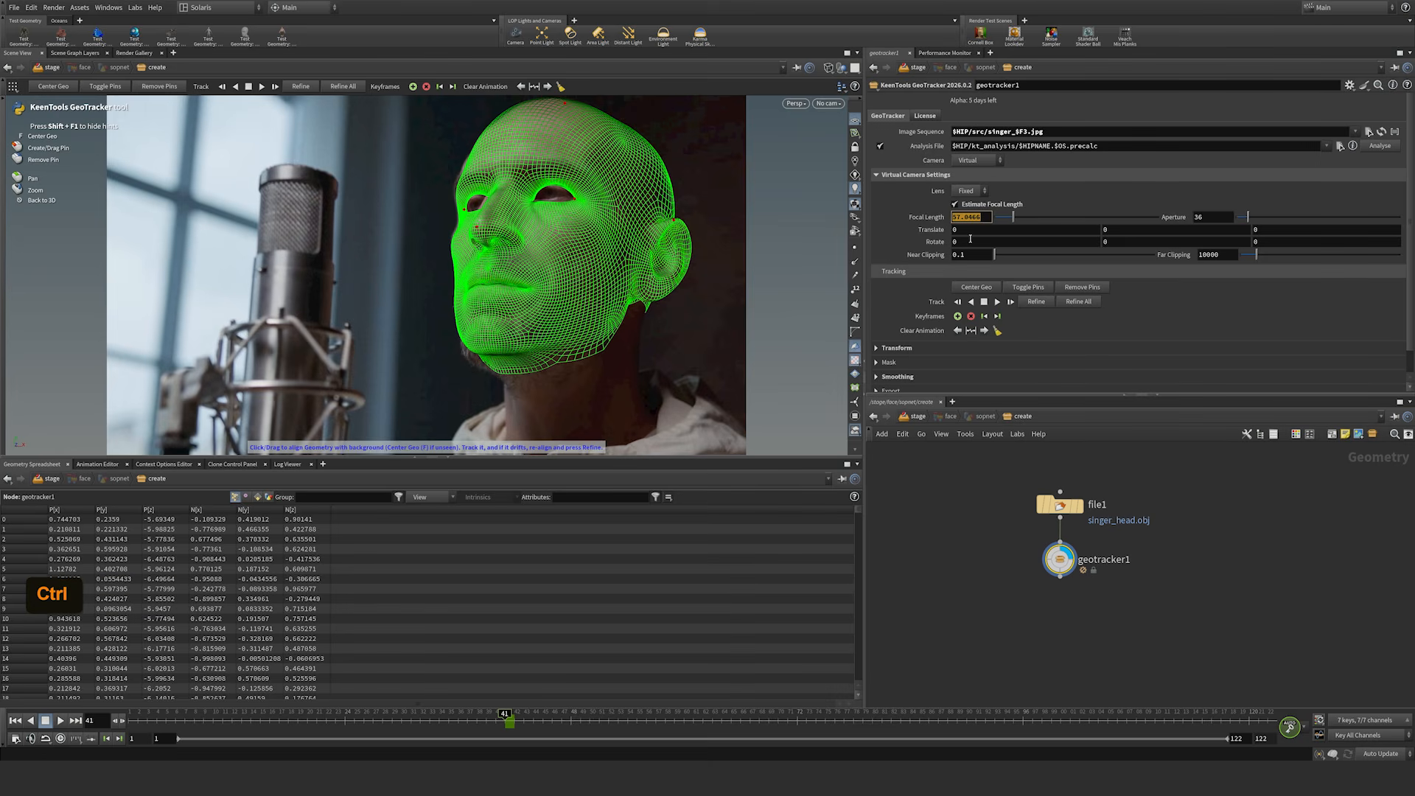
{"action": "key", "text": "ctrl+c"}
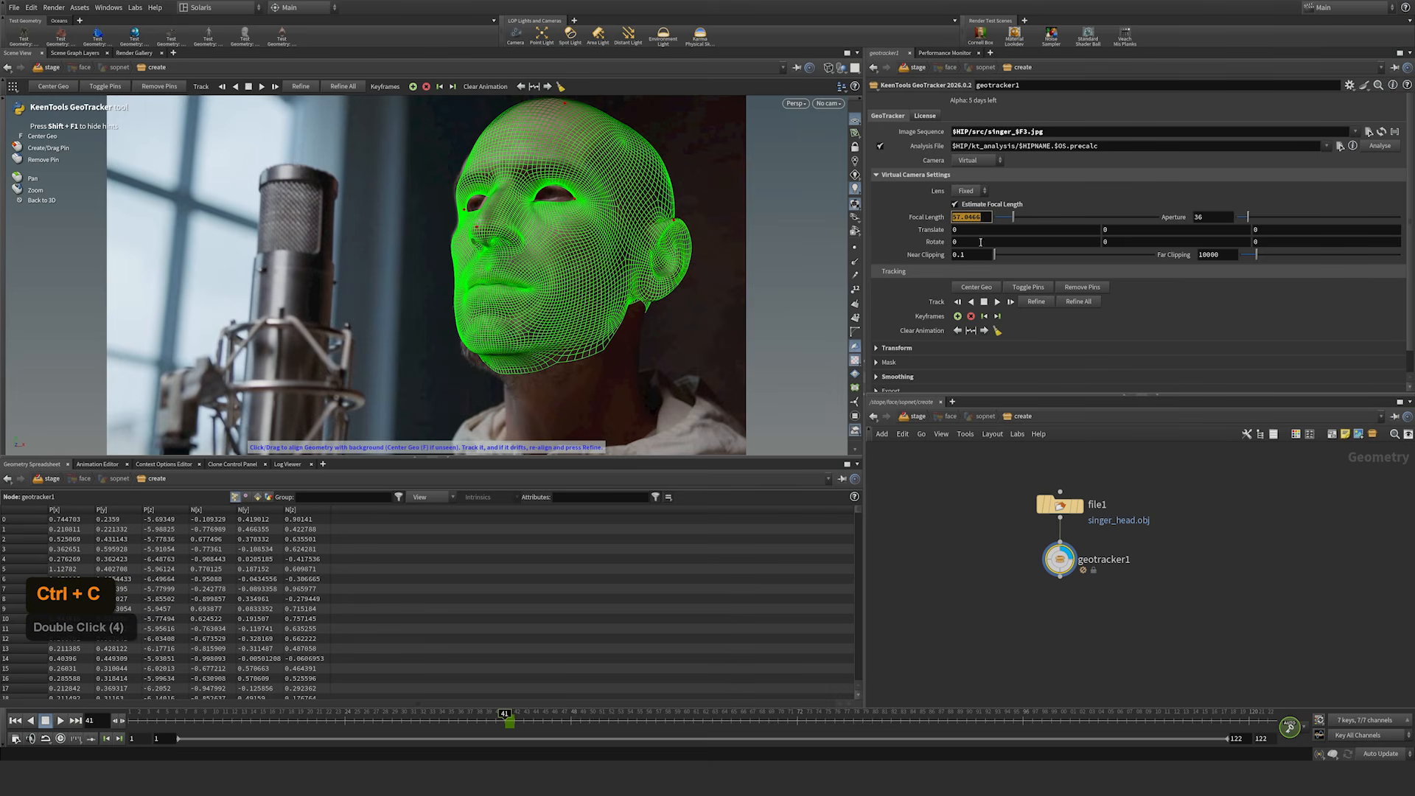
{"action": "left_click", "coordinate": [956, 205]}
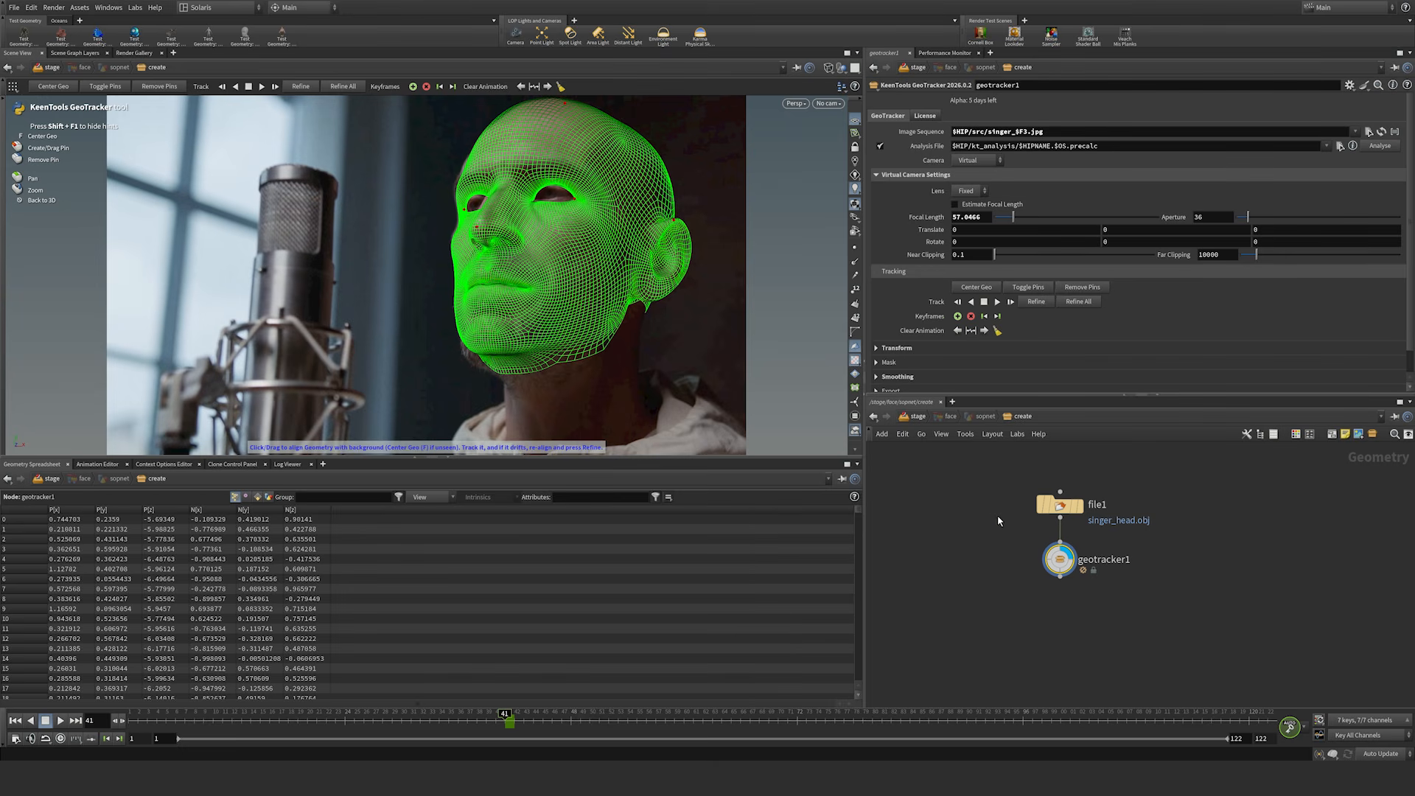
Step: Return to the microphone network and set the virtual camera's focal length in its geotracker1 to 57.0466
{"action": "left_click", "coordinate": [914, 416]}
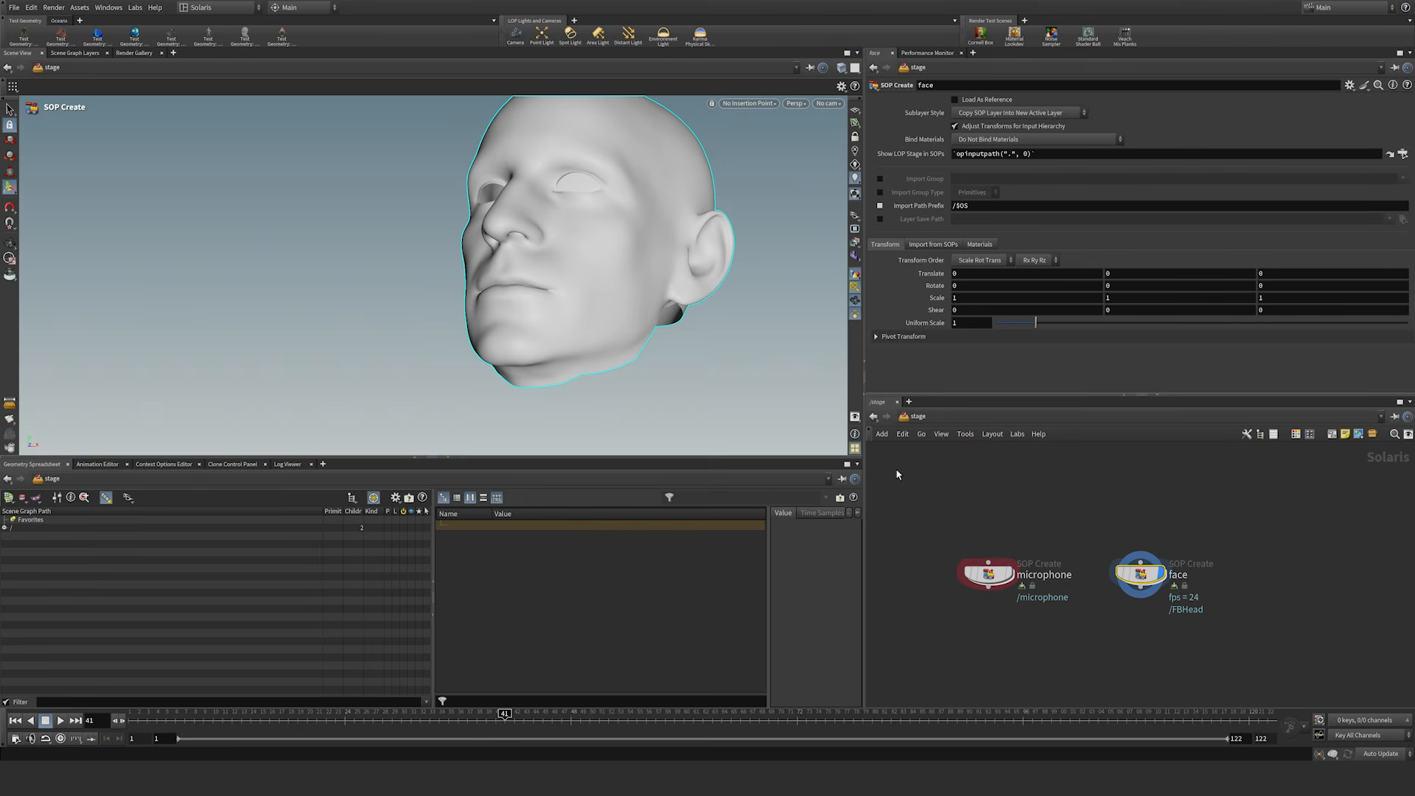
{"action": "double_click", "coordinate": [988, 575]}
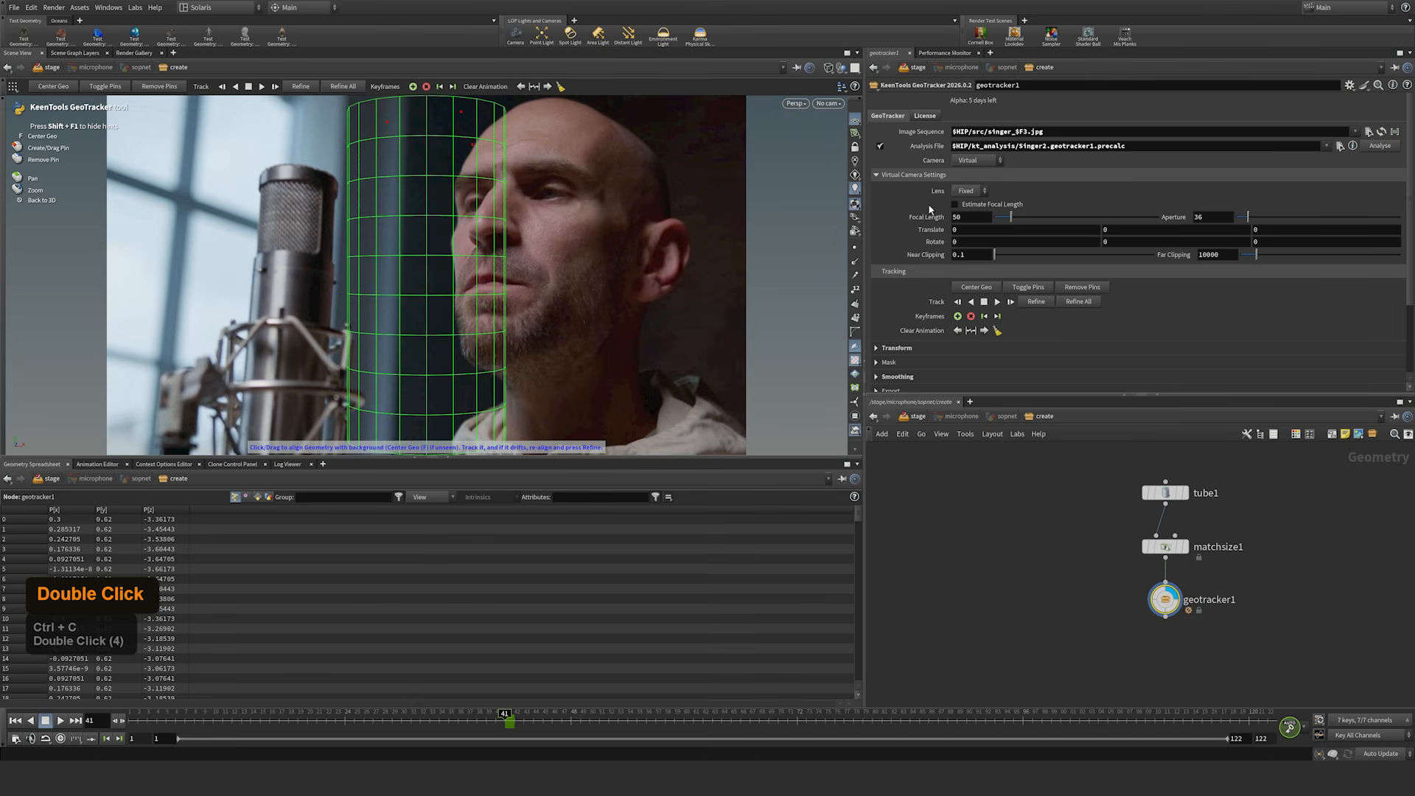
{"action": "left_click", "coordinate": [970, 216]}
{"action": "key", "text": "ctrl+v"}
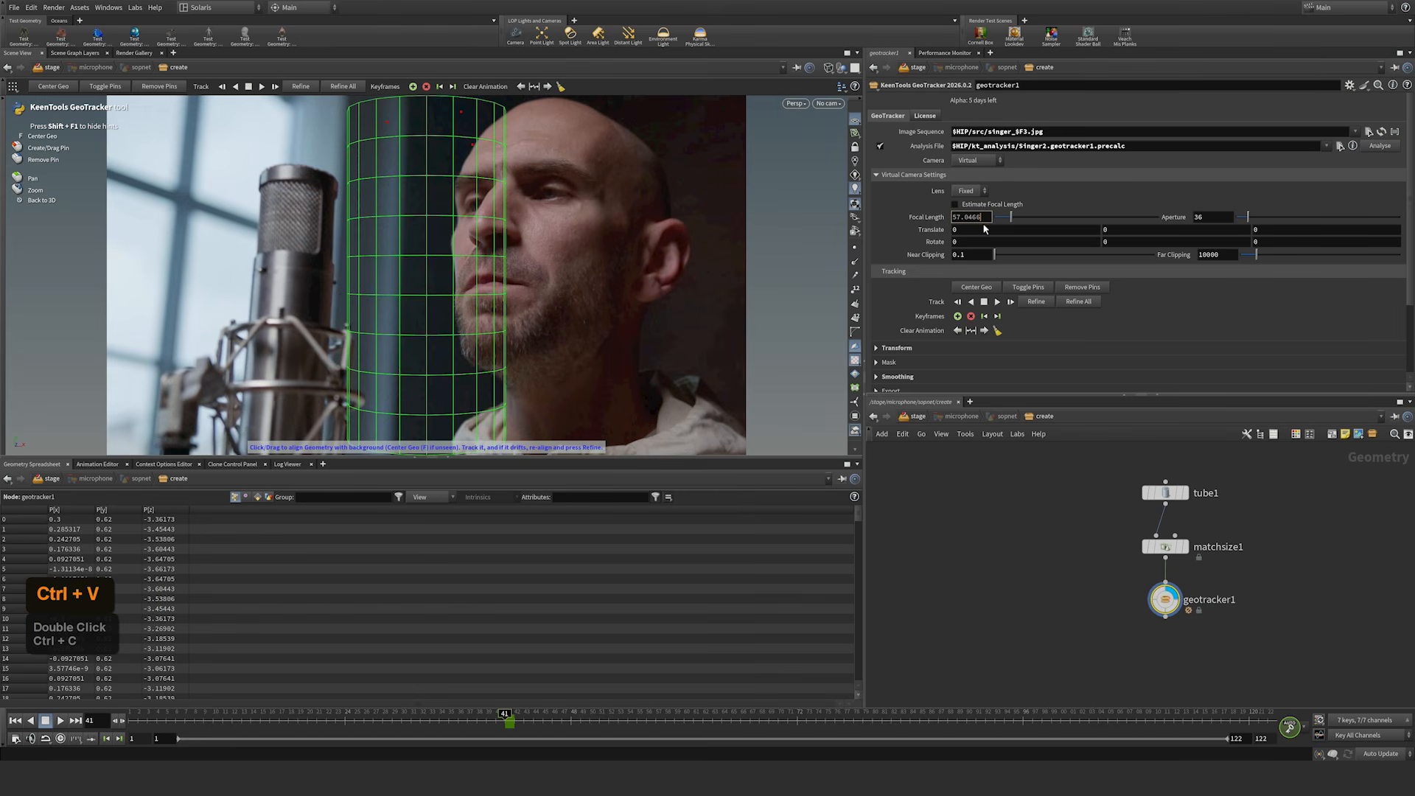
{"action": "key", "text": "Return"}
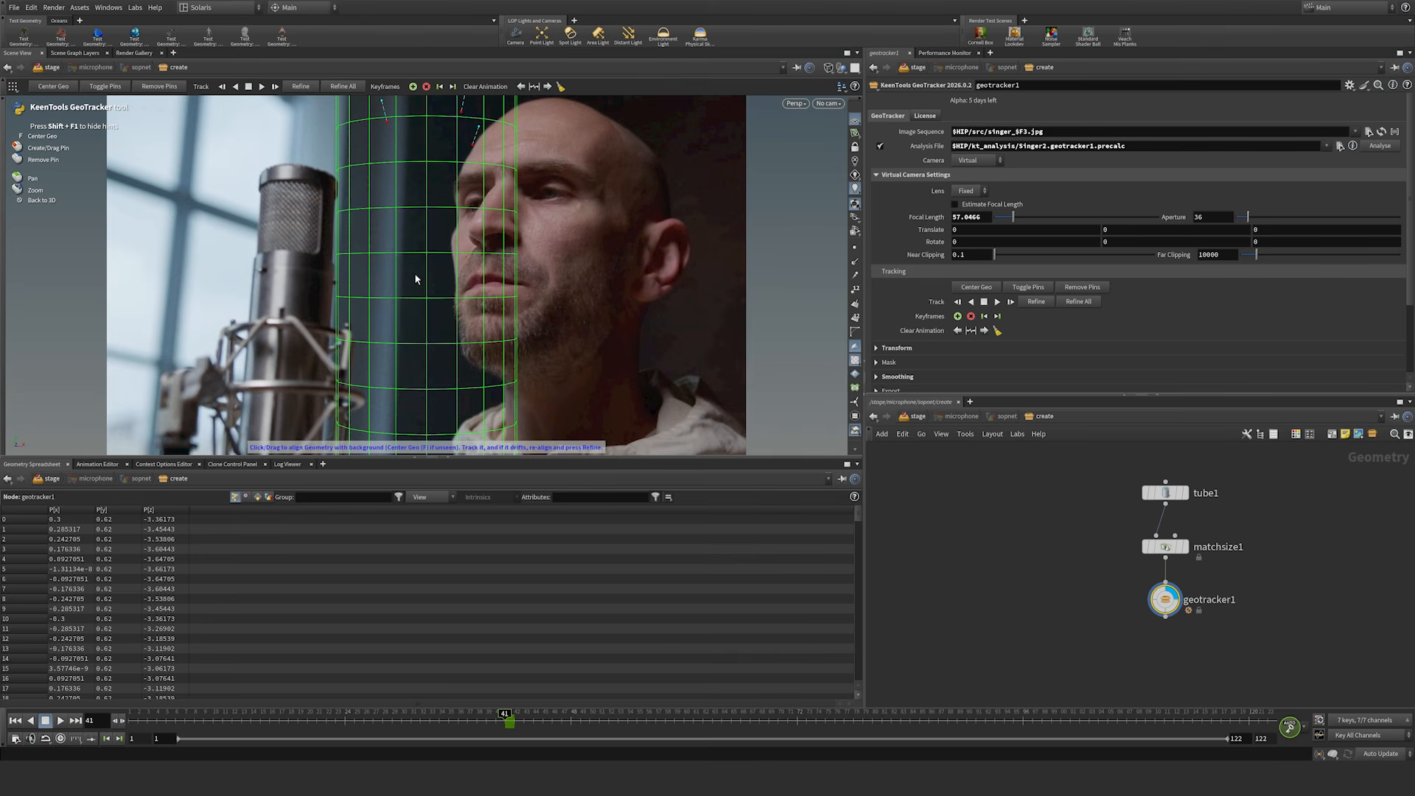
Step: Center the tube in the frame and pin its top and base edges onto the microphone body at frame 41
{"action": "key", "text": "f"}
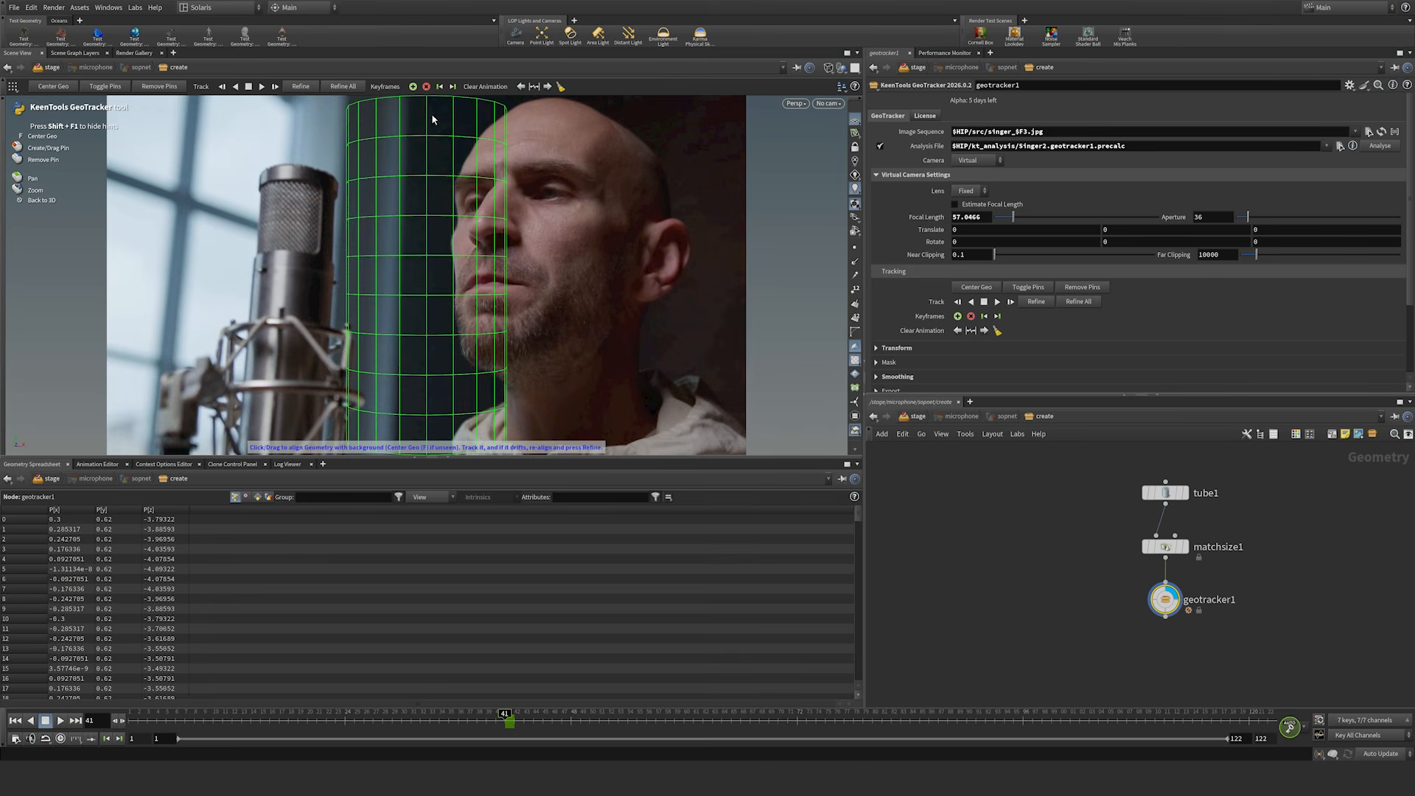
{"action": "left_click_drag", "start_coordinate": [426, 138], "coordinate": [292, 325]}
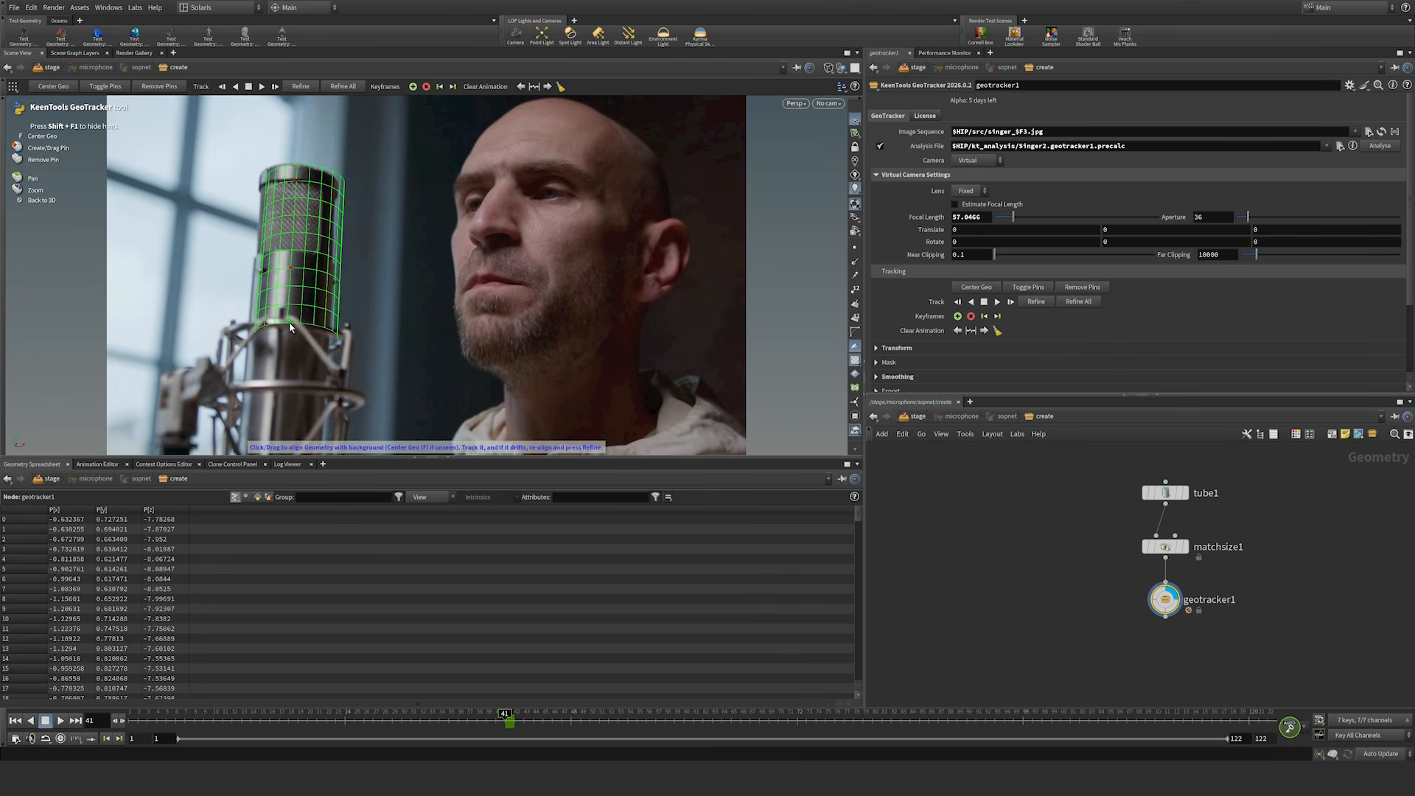
{"action": "right_click", "coordinate": [288, 324]}
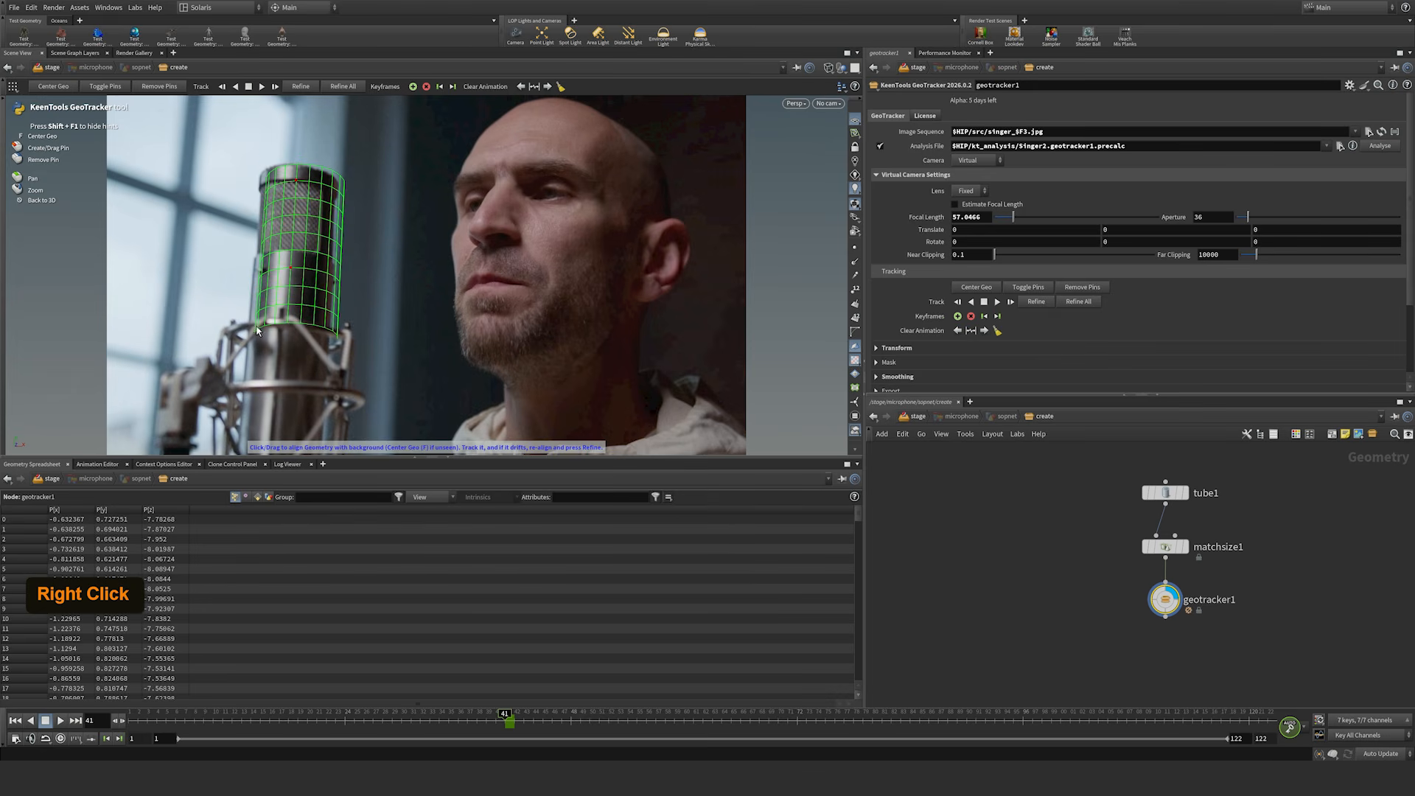
{"action": "left_click_drag", "start_coordinate": [258, 325], "coordinate": [331, 323]}
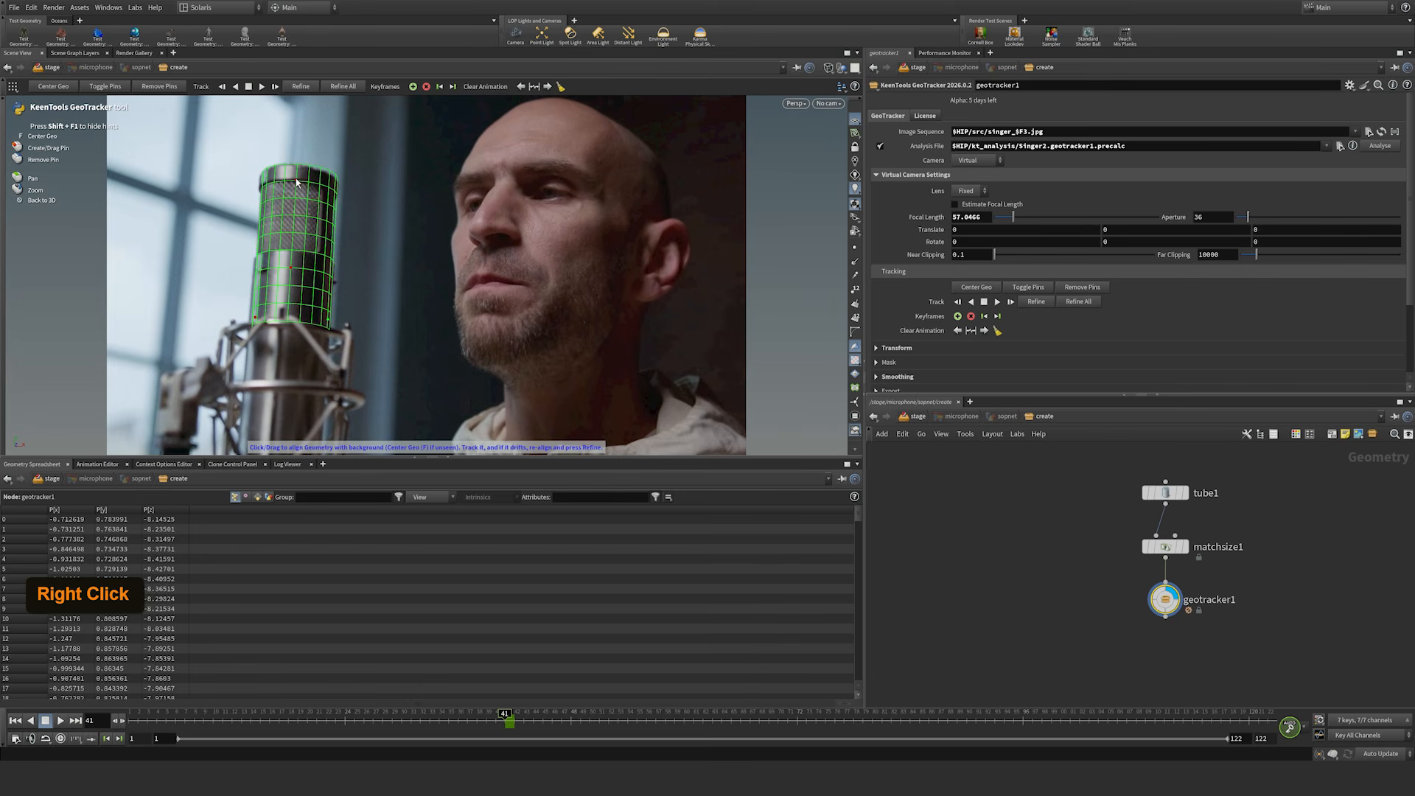
{"action": "left_click_drag", "start_coordinate": [297, 185], "coordinate": [298, 184]}
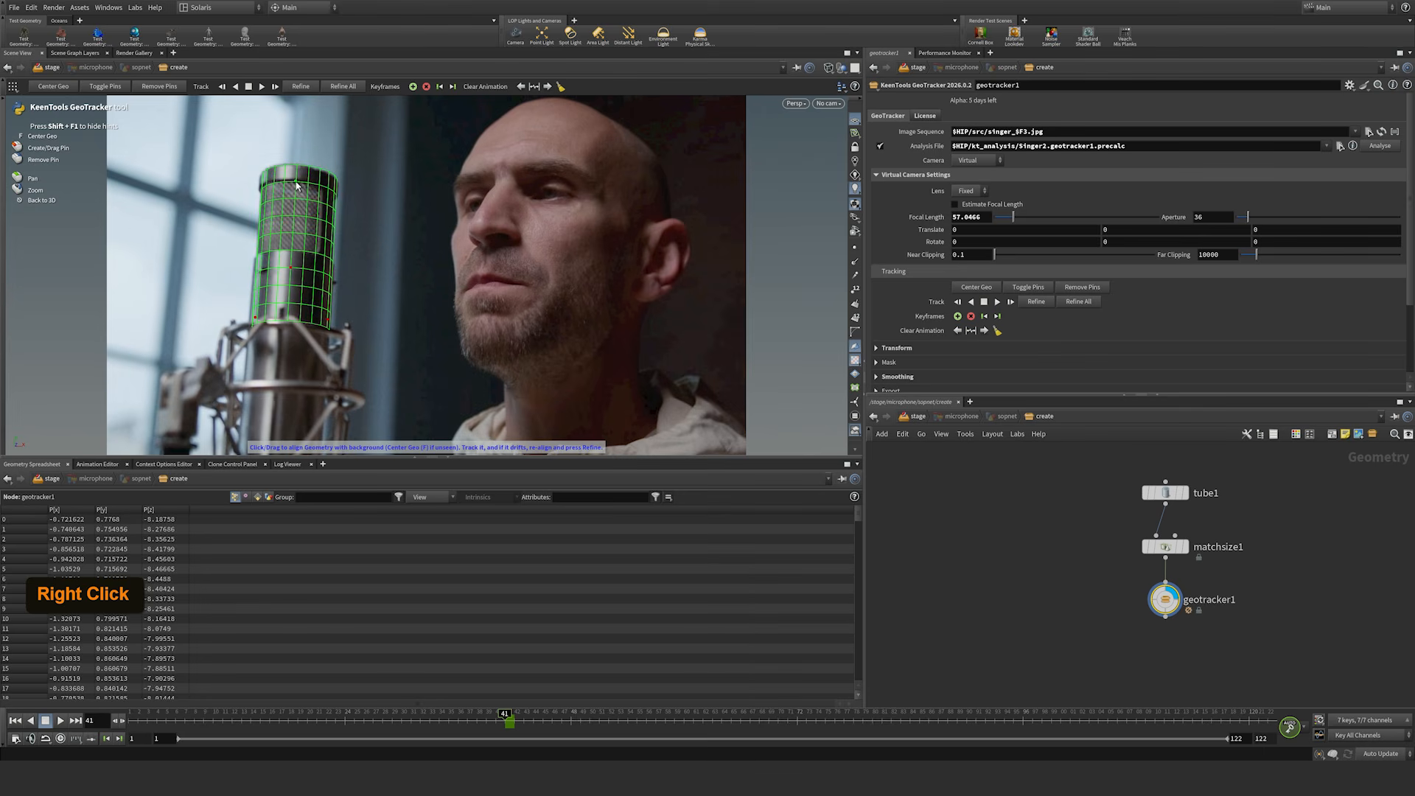
{"action": "left_click_drag", "start_coordinate": [256, 318], "coordinate": [329, 325]}
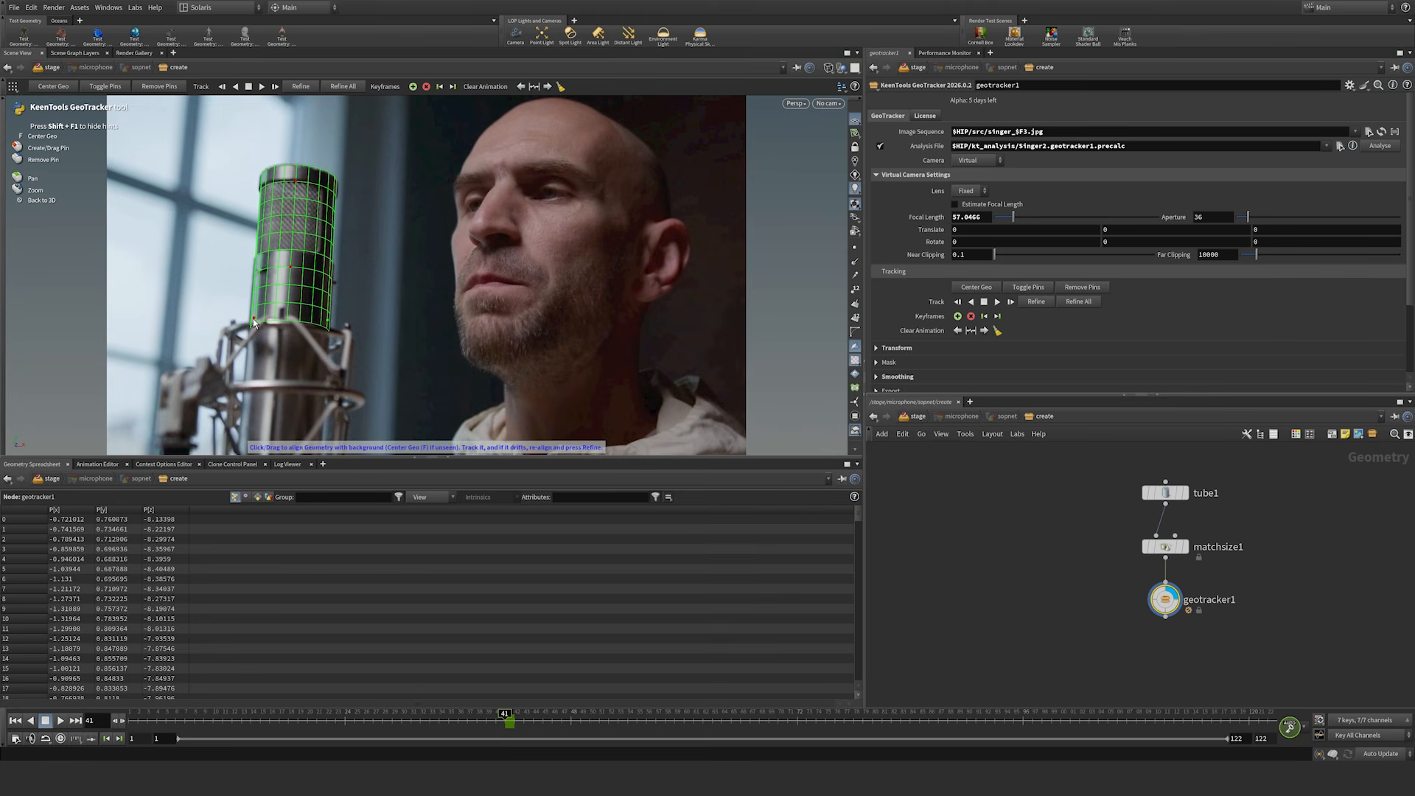
{"action": "left_click_drag", "start_coordinate": [253, 320], "coordinate": [255, 316]}
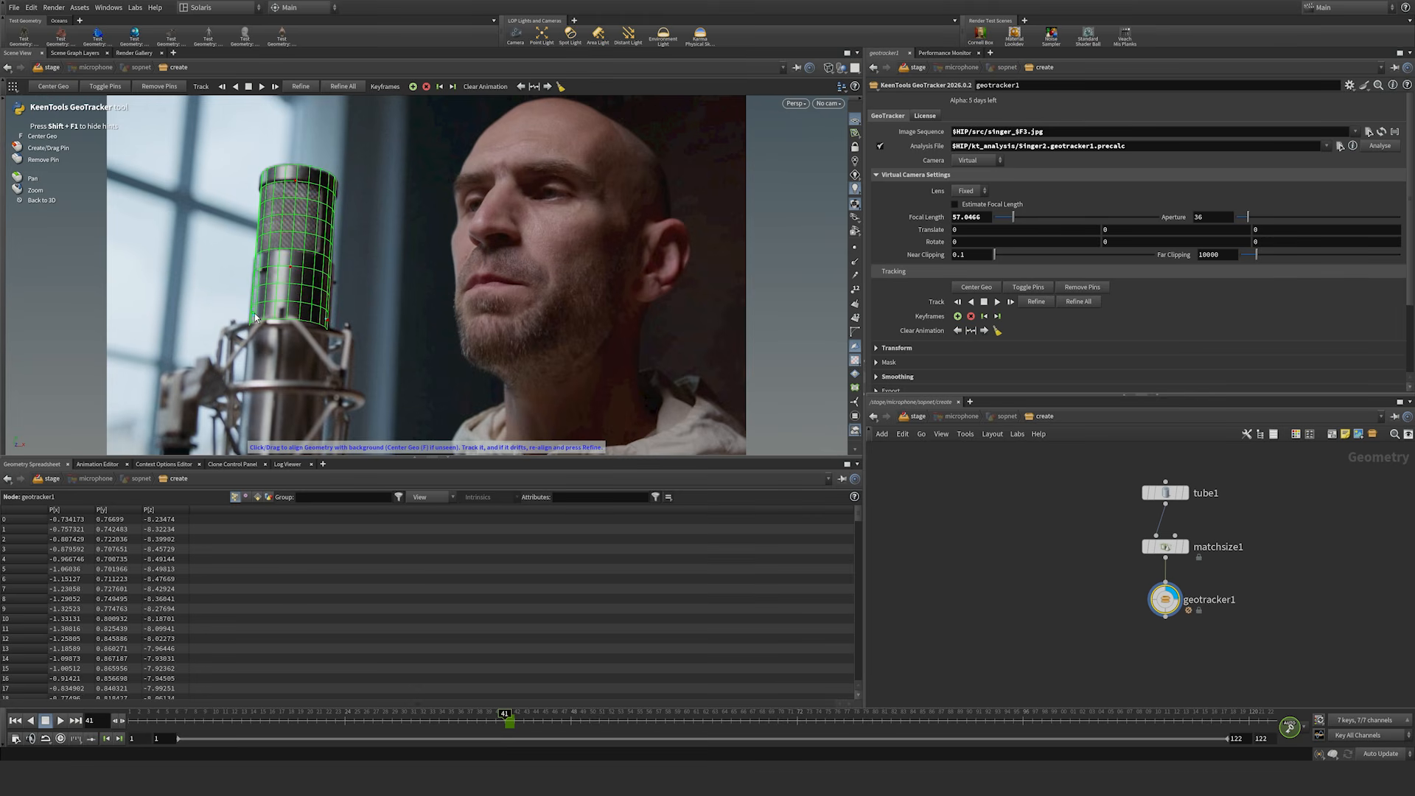
Step: Refine the tube's fit on the microphone at frame 41 by removing surplus pins and adjusting its upper rim and base
{"action": "right_click", "coordinate": [291, 270]}
{"action": "left_click_drag", "start_coordinate": [296, 181], "coordinate": [259, 178]}
{"action": "right_click", "coordinate": [298, 181]}
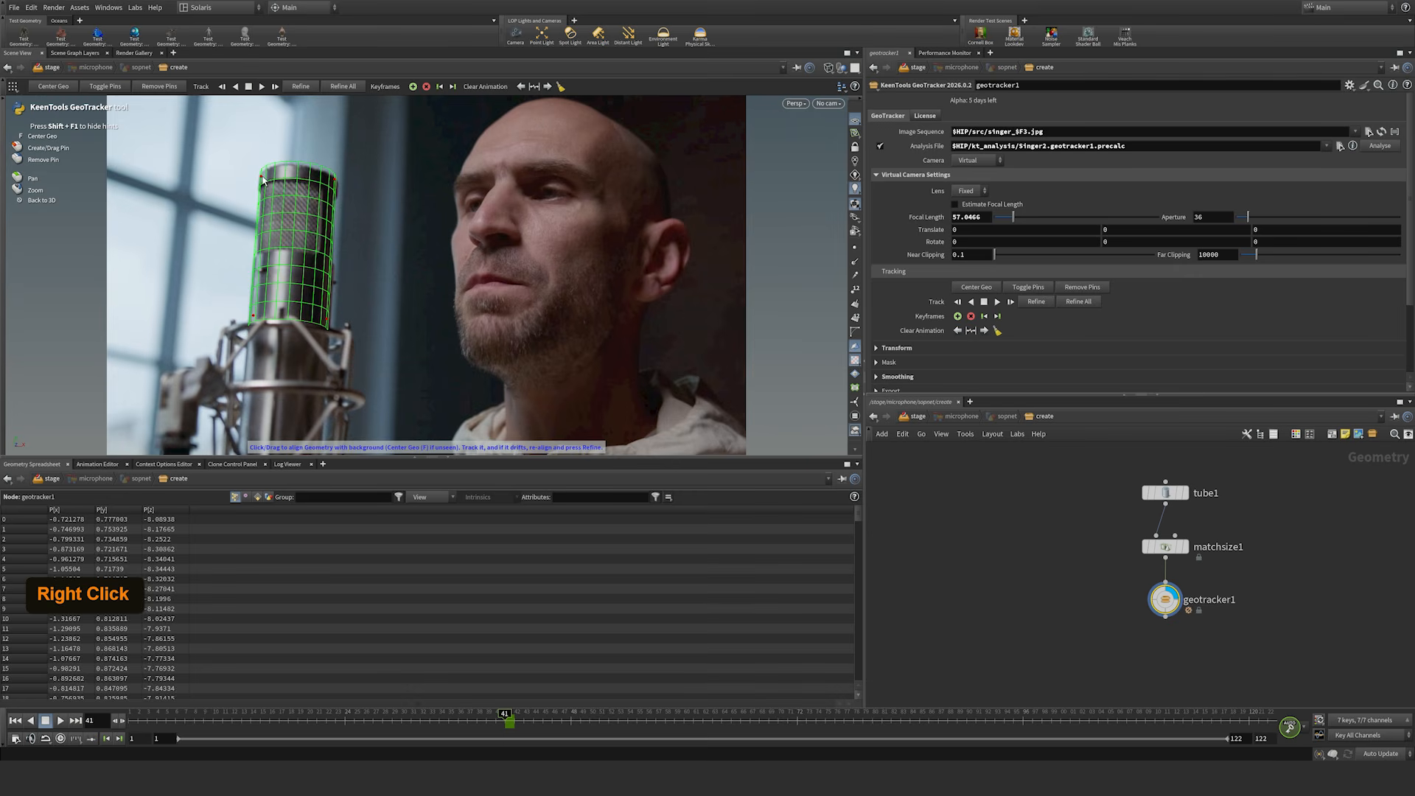
{"action": "right_click", "coordinate": [335, 184]}
{"action": "right_click", "coordinate": [329, 324]}
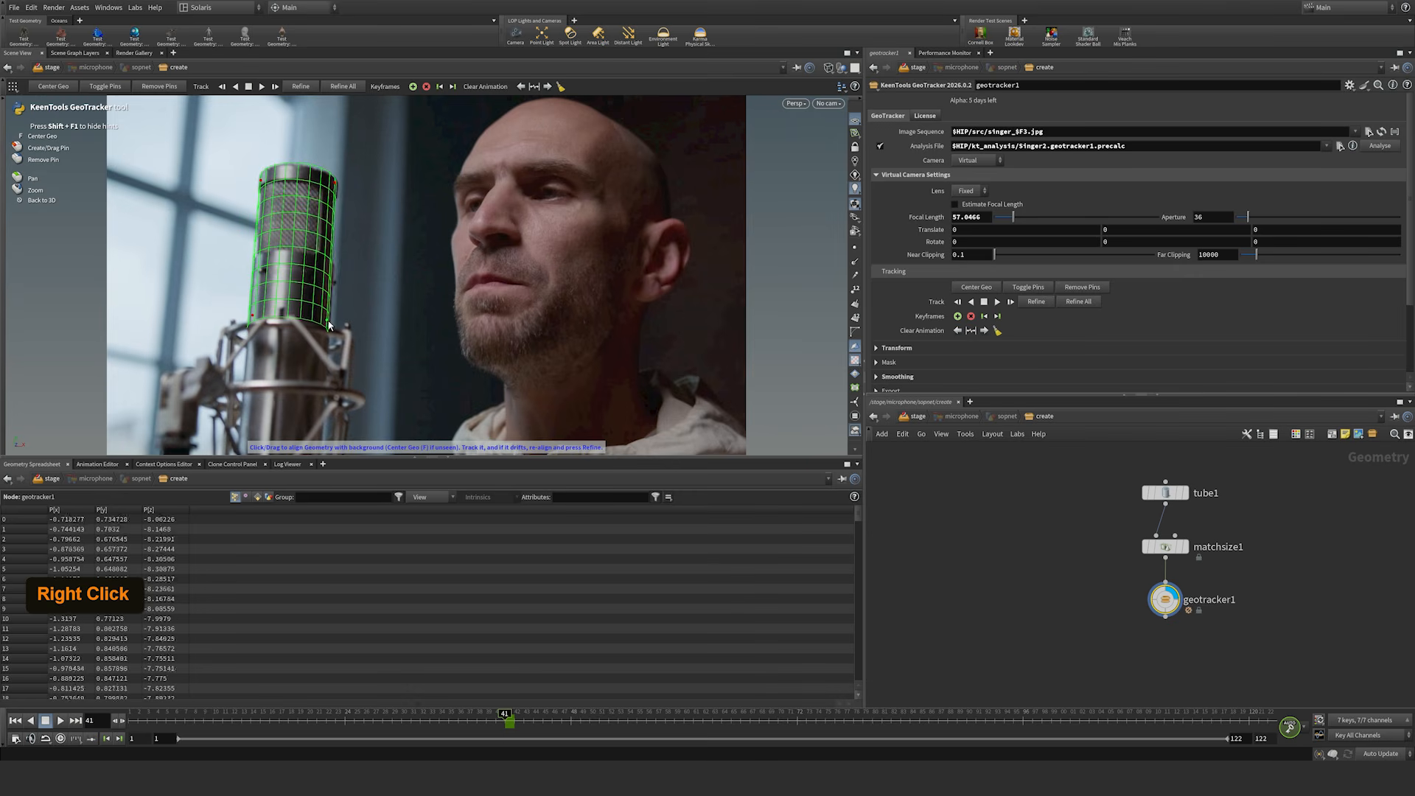
{"action": "right_click", "coordinate": [252, 320]}
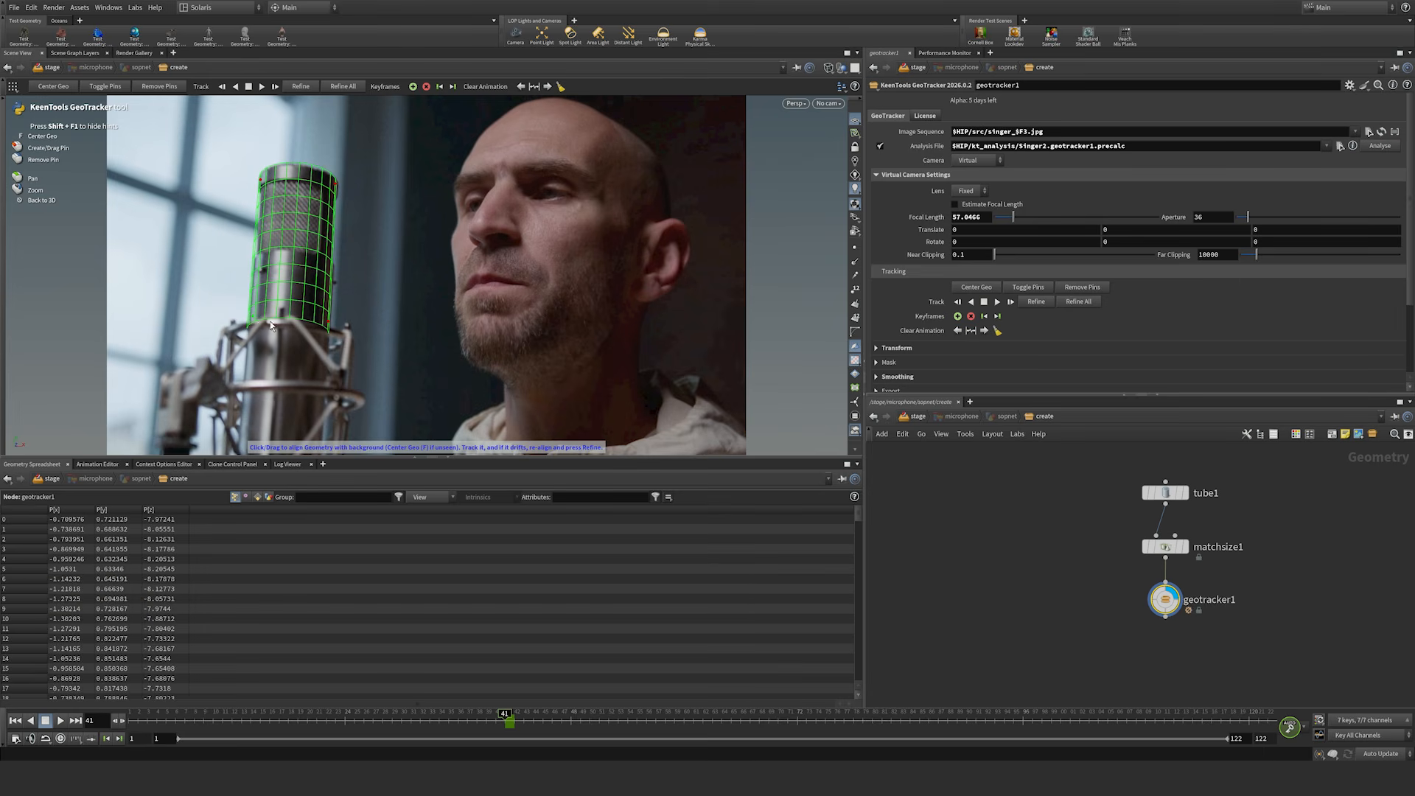
{"action": "left_click_drag", "start_coordinate": [293, 311], "coordinate": [293, 328]}
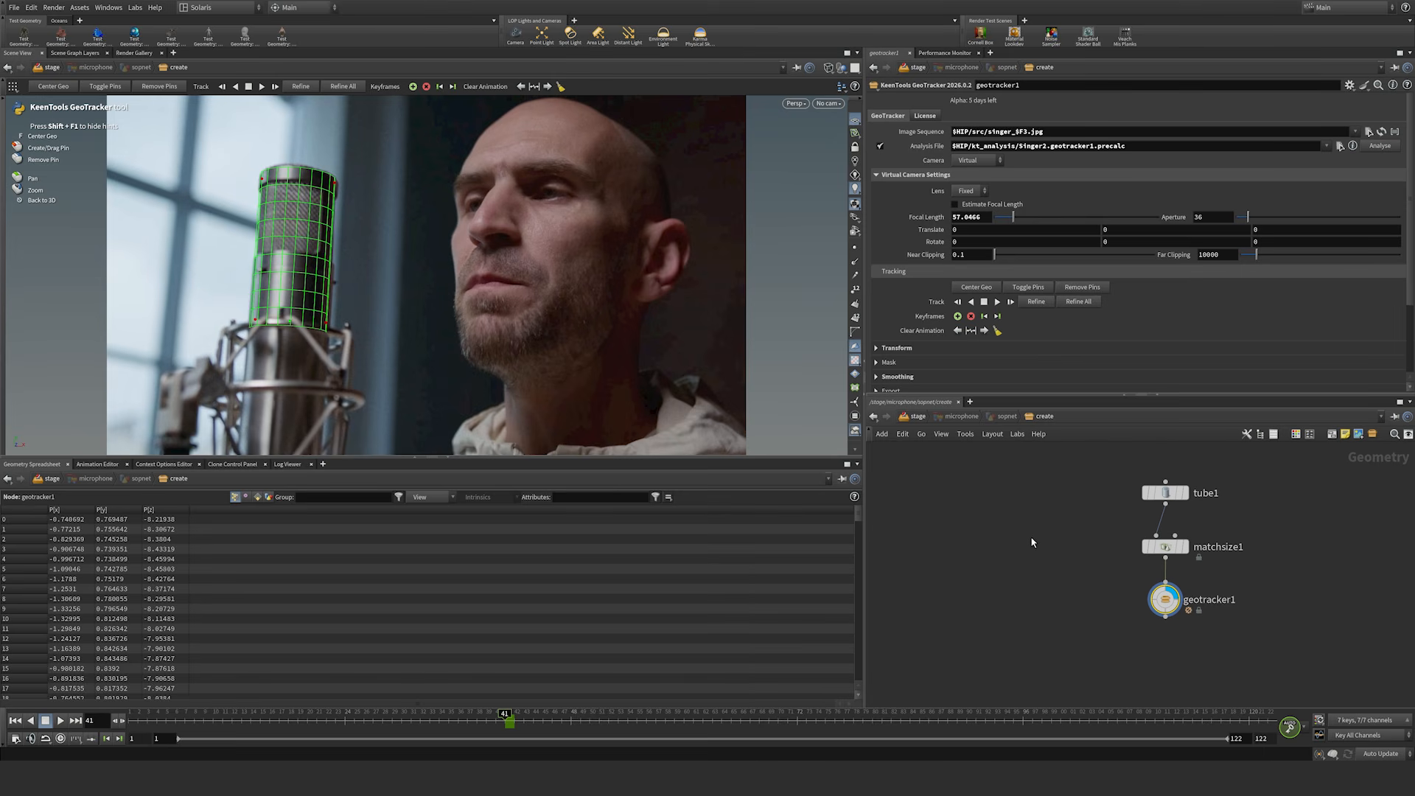
Step: Track the microphone backward from frame 41 to frame 1, add a keyframe there, and track forward from frame 41 to frame 122
{"action": "left_click", "coordinate": [971, 302]}
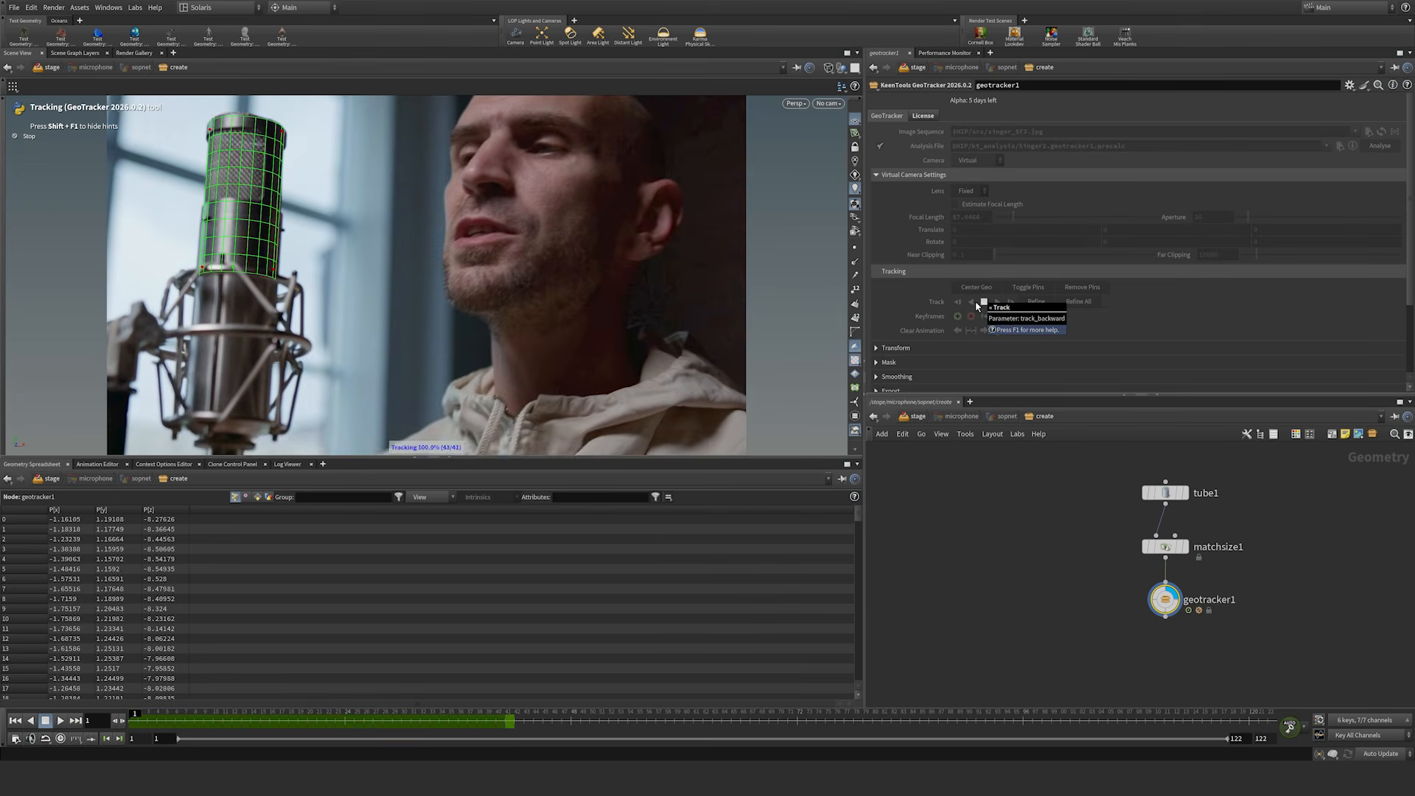
{"action": "left_click", "coordinate": [958, 316]}
{"action": "left_click", "coordinate": [508, 723]}
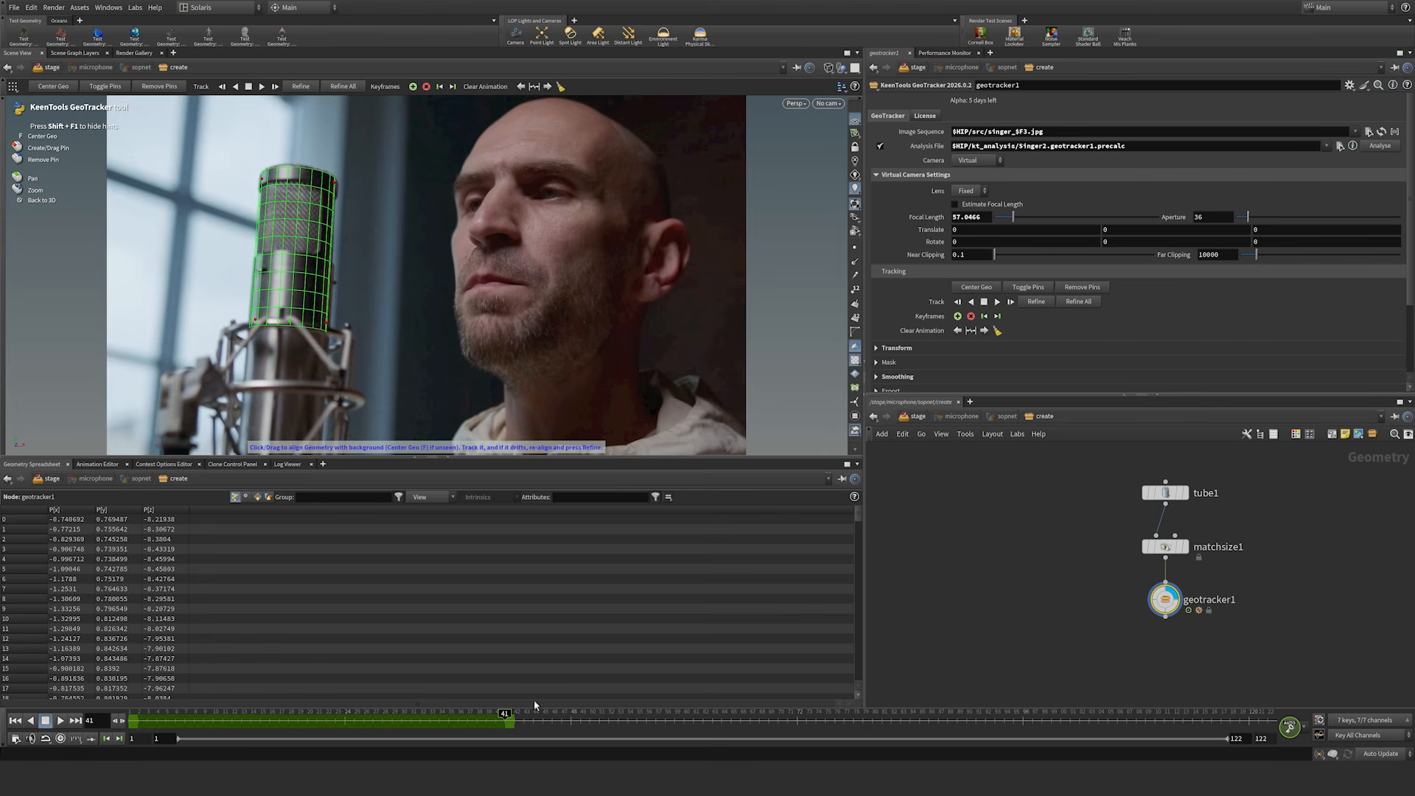
{"action": "left_click", "coordinate": [997, 301]}
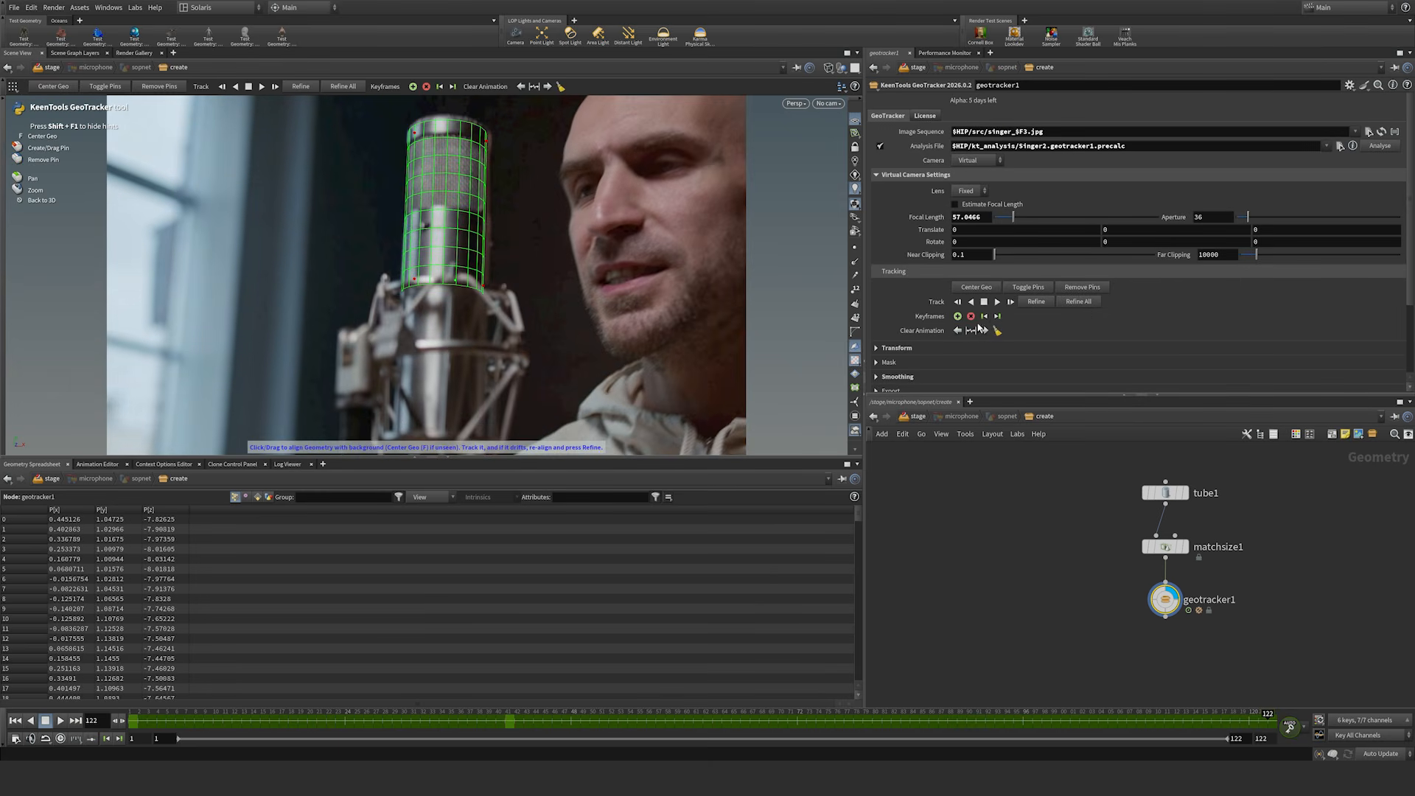
Step: Add a tracker keyframe at frame 122, correct the tube's pins against the microphone edges, and refine the track
{"action": "left_click", "coordinate": [957, 316]}
{"action": "left_click_drag", "start_coordinate": [487, 144], "coordinate": [413, 134]}
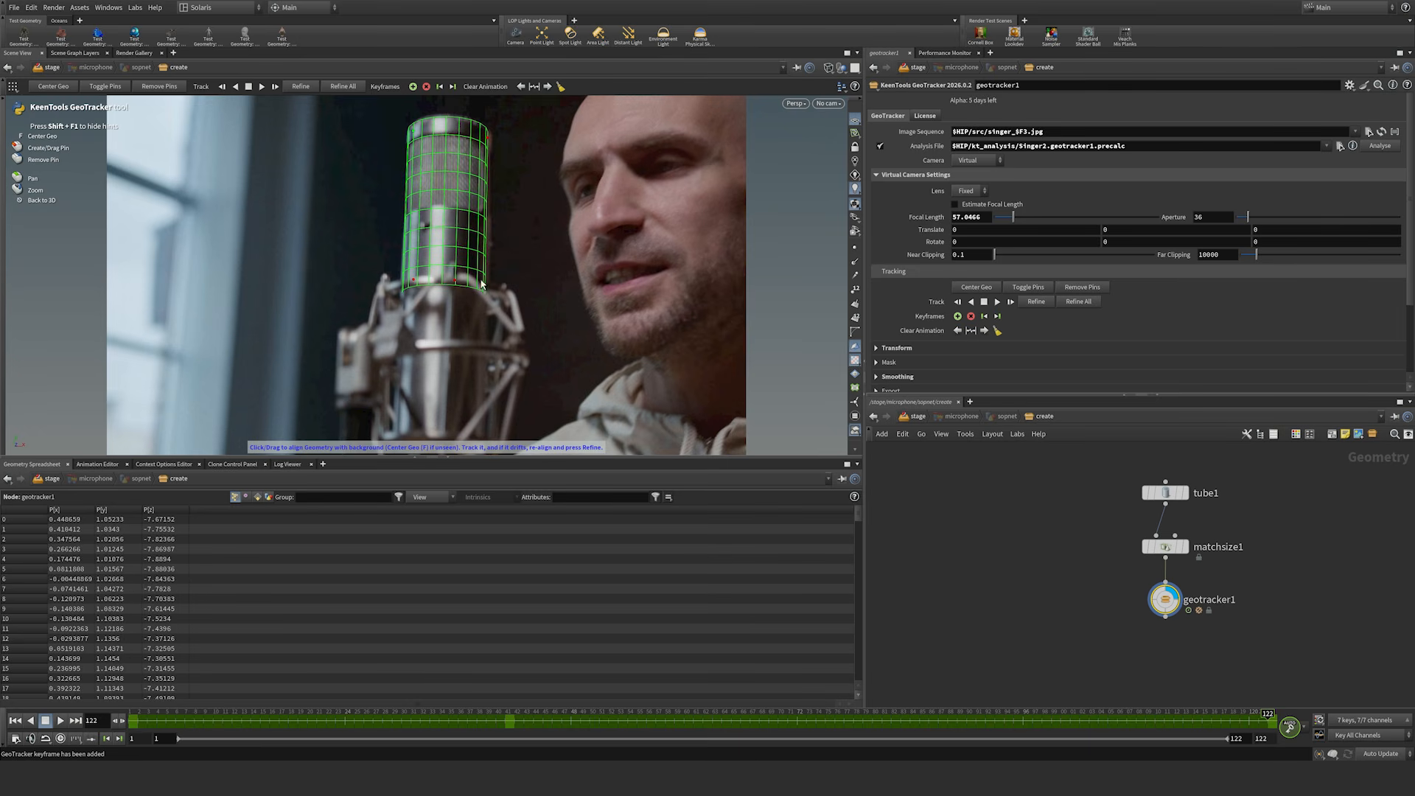
{"action": "mouse_move", "coordinate": [486, 289]}
{"action": "left_mouse_down"}
{"action": "mouse_move", "coordinate": [411, 282]}
{"action": "mouse_move", "coordinate": [484, 282]}
{"action": "left_mouse_up"}
{"action": "left_click_drag", "start_coordinate": [489, 137], "coordinate": [491, 140]}
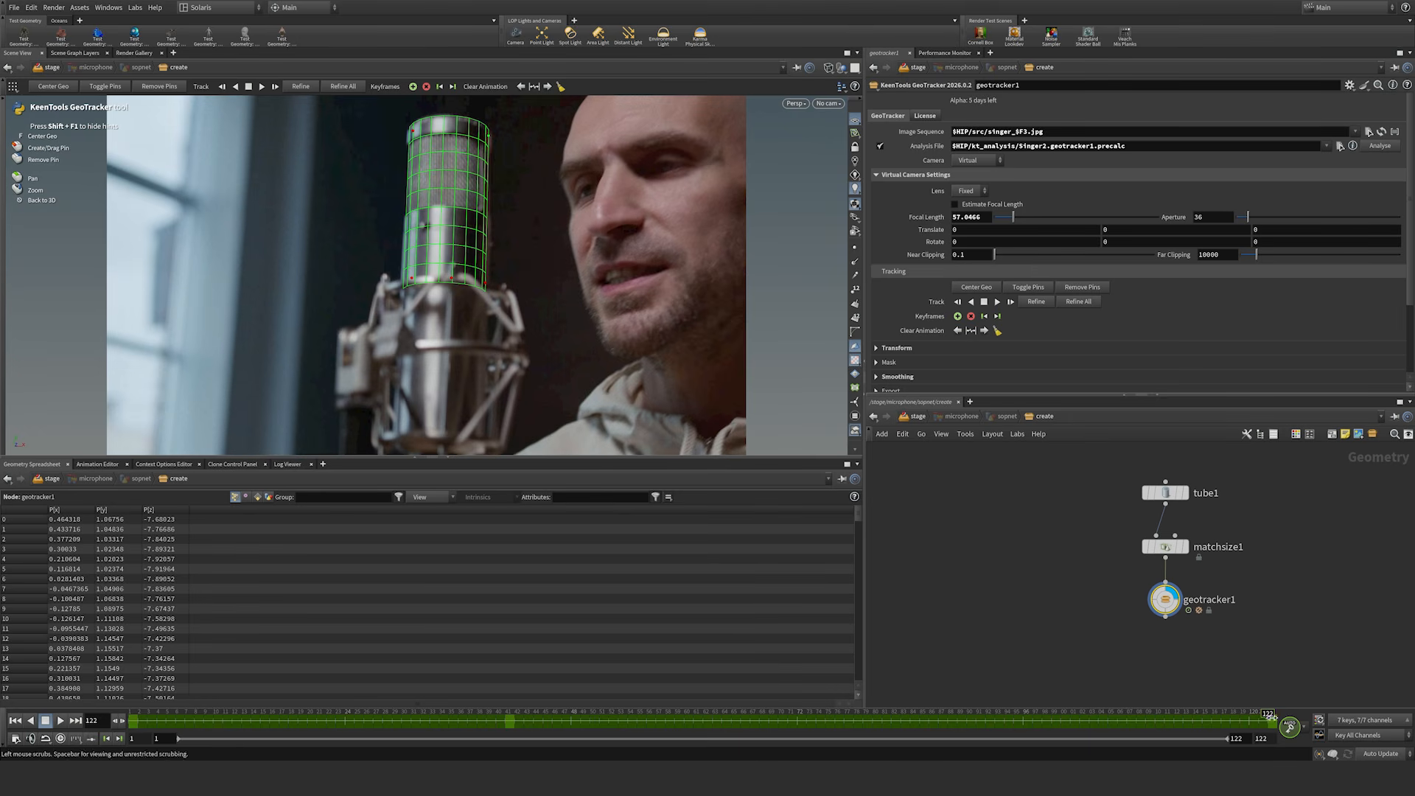
{"action": "left_click", "coordinate": [1036, 304]}
Step: Review the refined microphone track across the frame range, checking how the tube follows the microphone
{"action": "key", "text": "Left"}
{"action": "key", "text": "Left"}
{"action": "key", "text": "Left"}
{"action": "key", "text": "Left"}
{"action": "key", "text": "Left"}
{"action": "key", "text": "Left"}
{"action": "key", "text": "Left"}
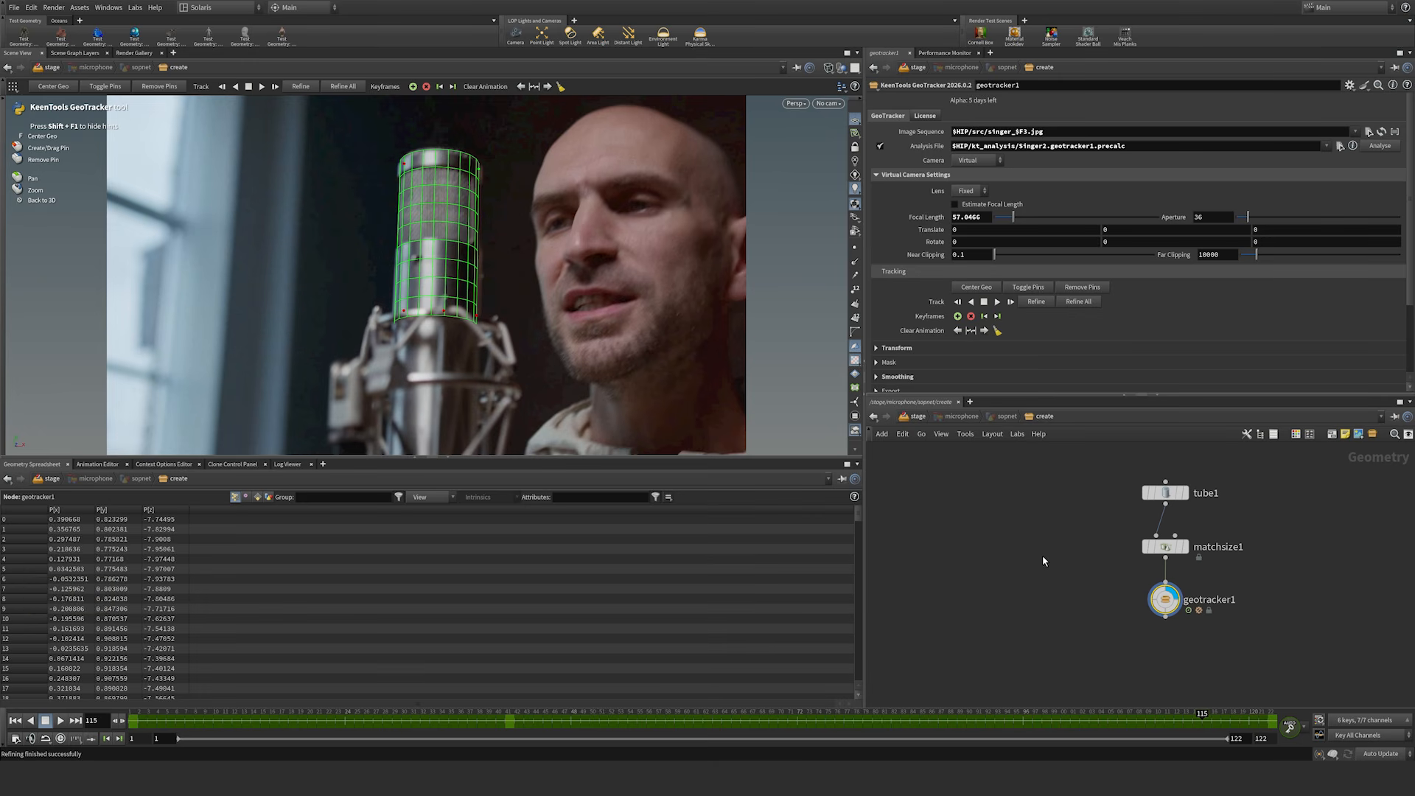
{"action": "left_click_drag", "start_coordinate": [271, 715], "coordinate": [1331, 733]}
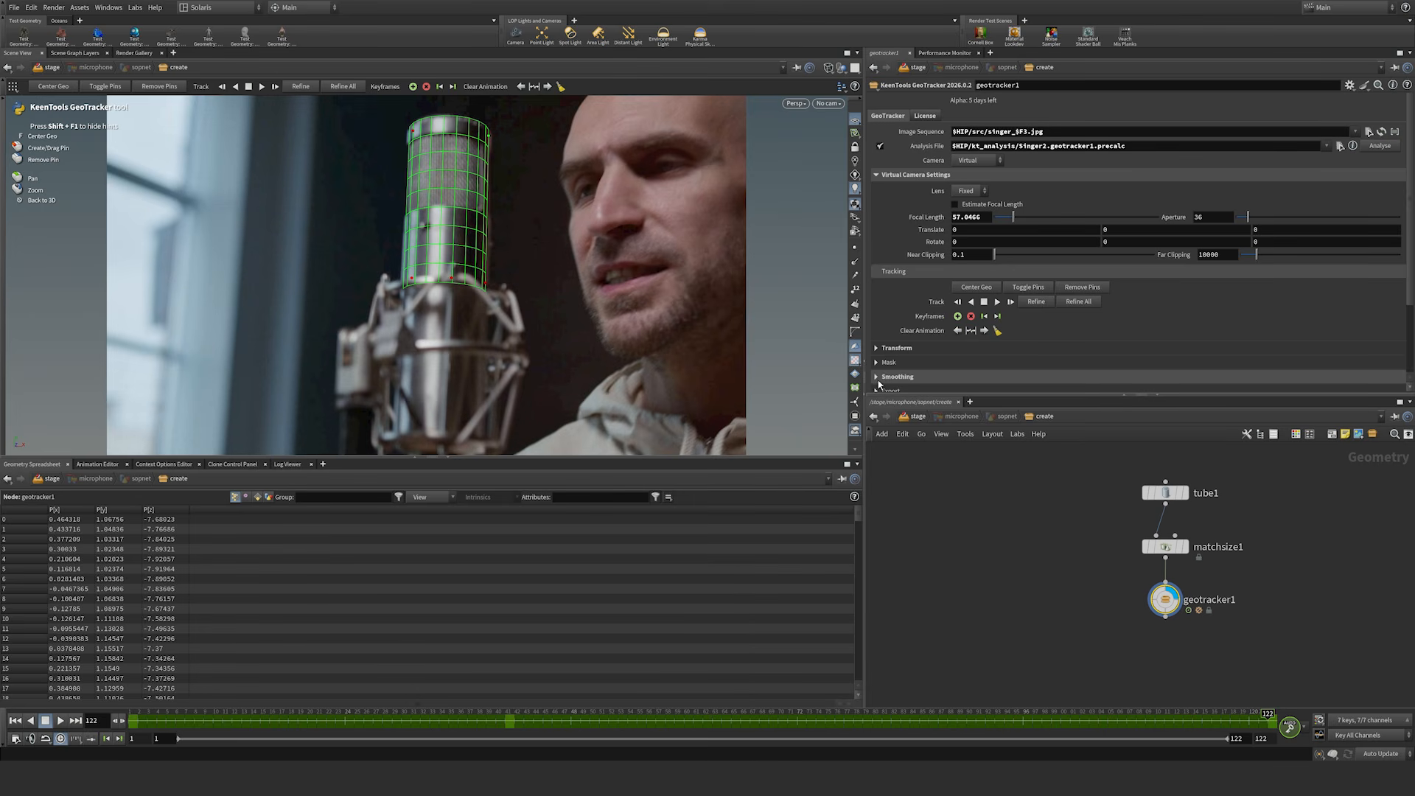
Step: Export a linked Tracked Camera from geotracker1 to the /stage network
{"action": "left_click_drag", "start_coordinate": [1411, 290], "coordinate": [1406, 361]}
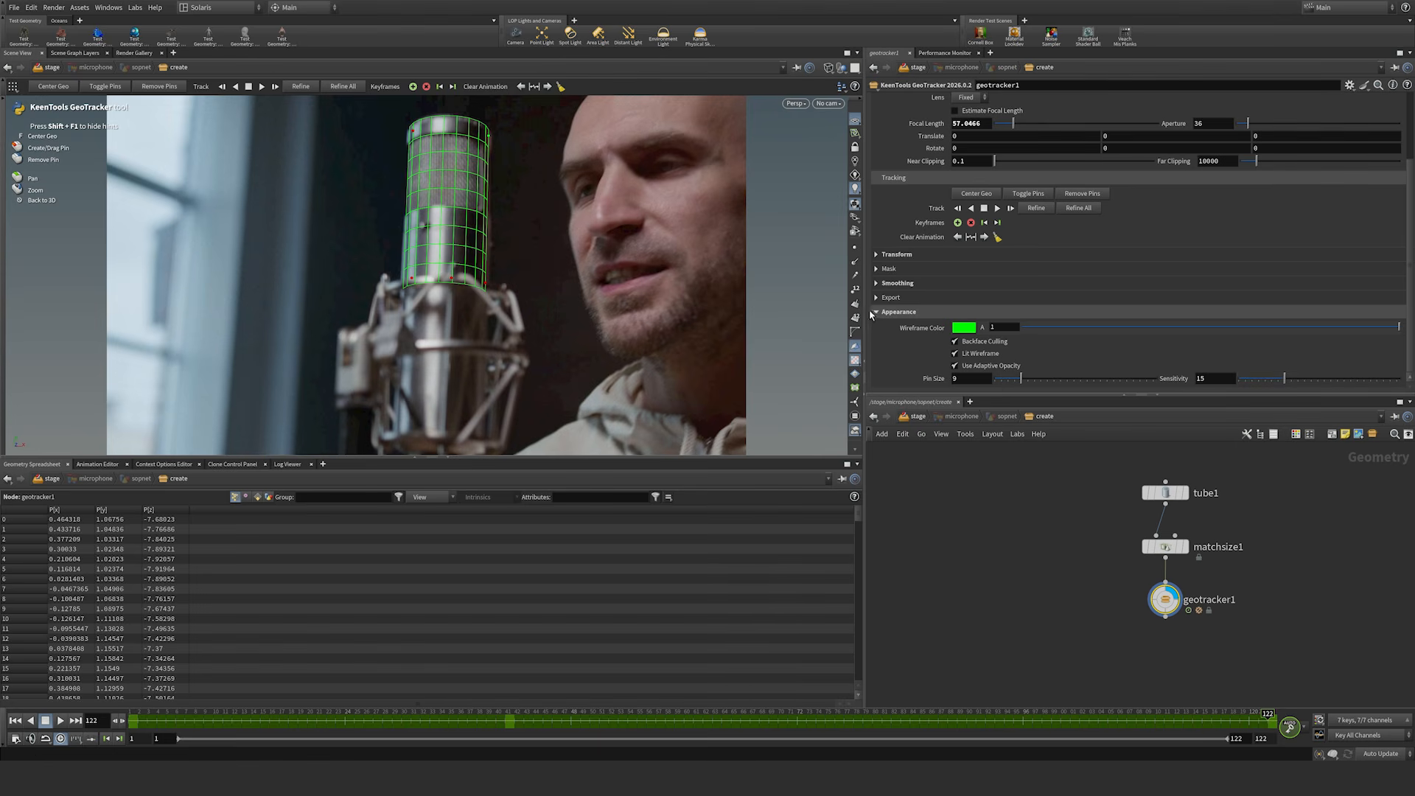
{"action": "left_click", "coordinate": [876, 298]}
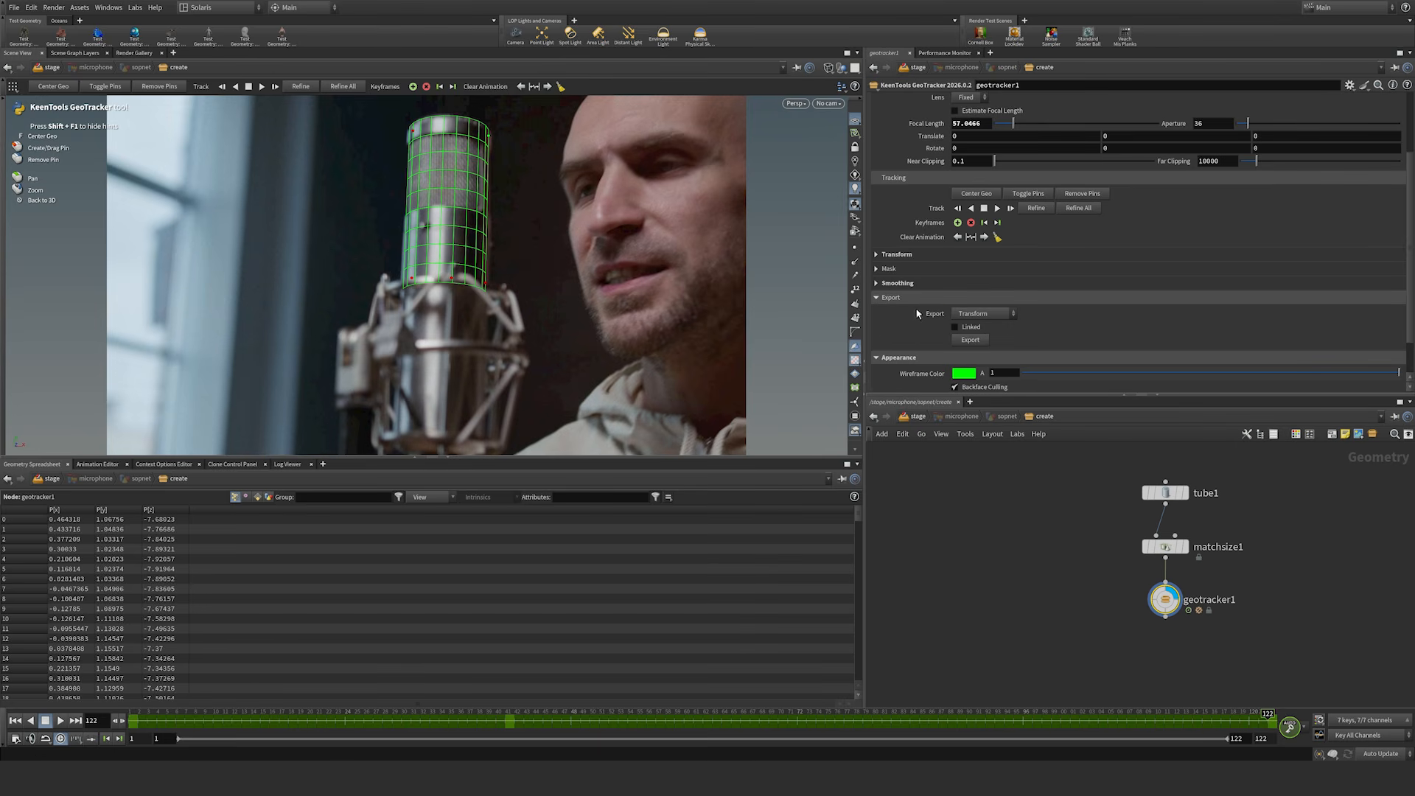
{"action": "left_click", "coordinate": [981, 317]}
{"action": "left_click", "coordinate": [980, 326]}
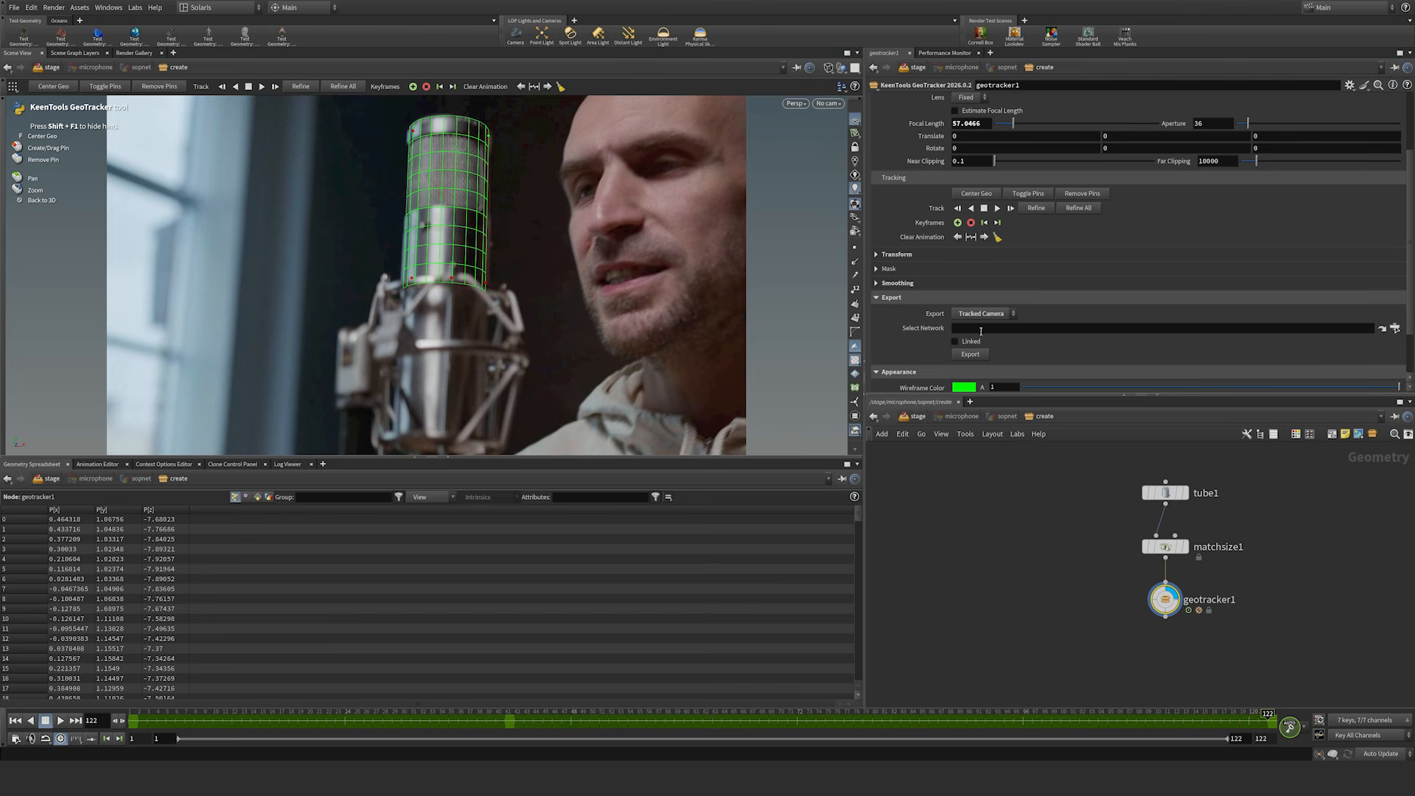
{"action": "left_click", "coordinate": [1394, 328]}
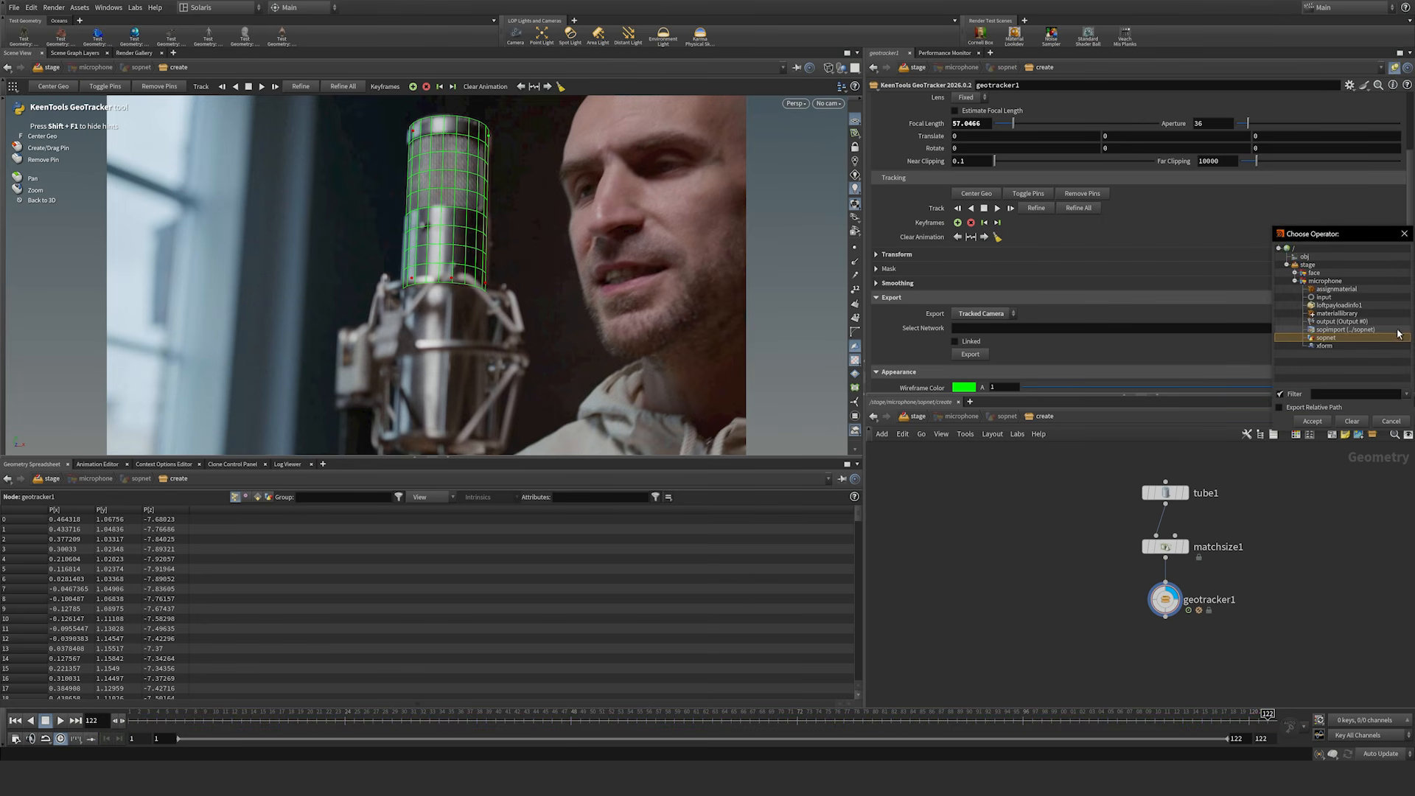
{"action": "left_click", "coordinate": [1299, 264]}
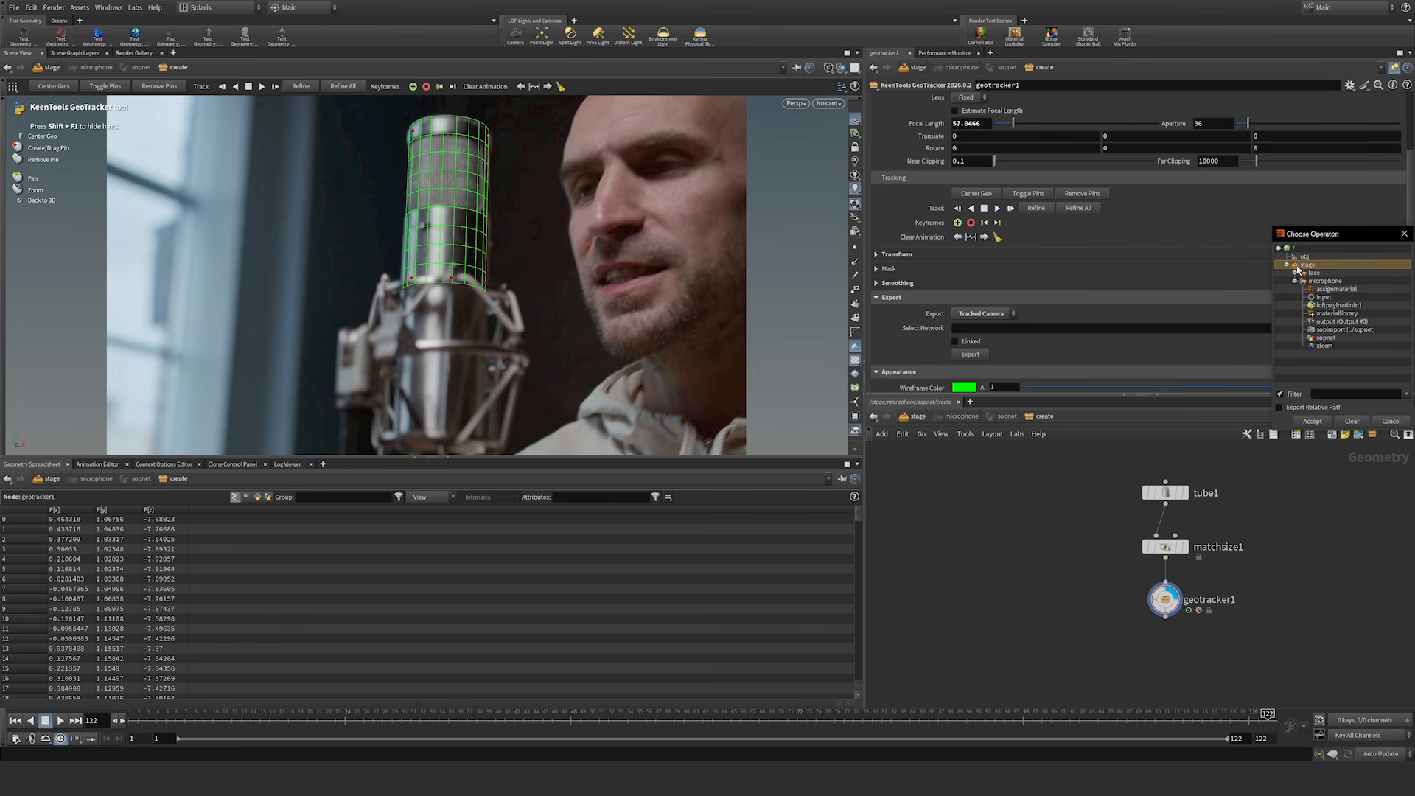
{"action": "left_click", "coordinate": [1312, 421]}
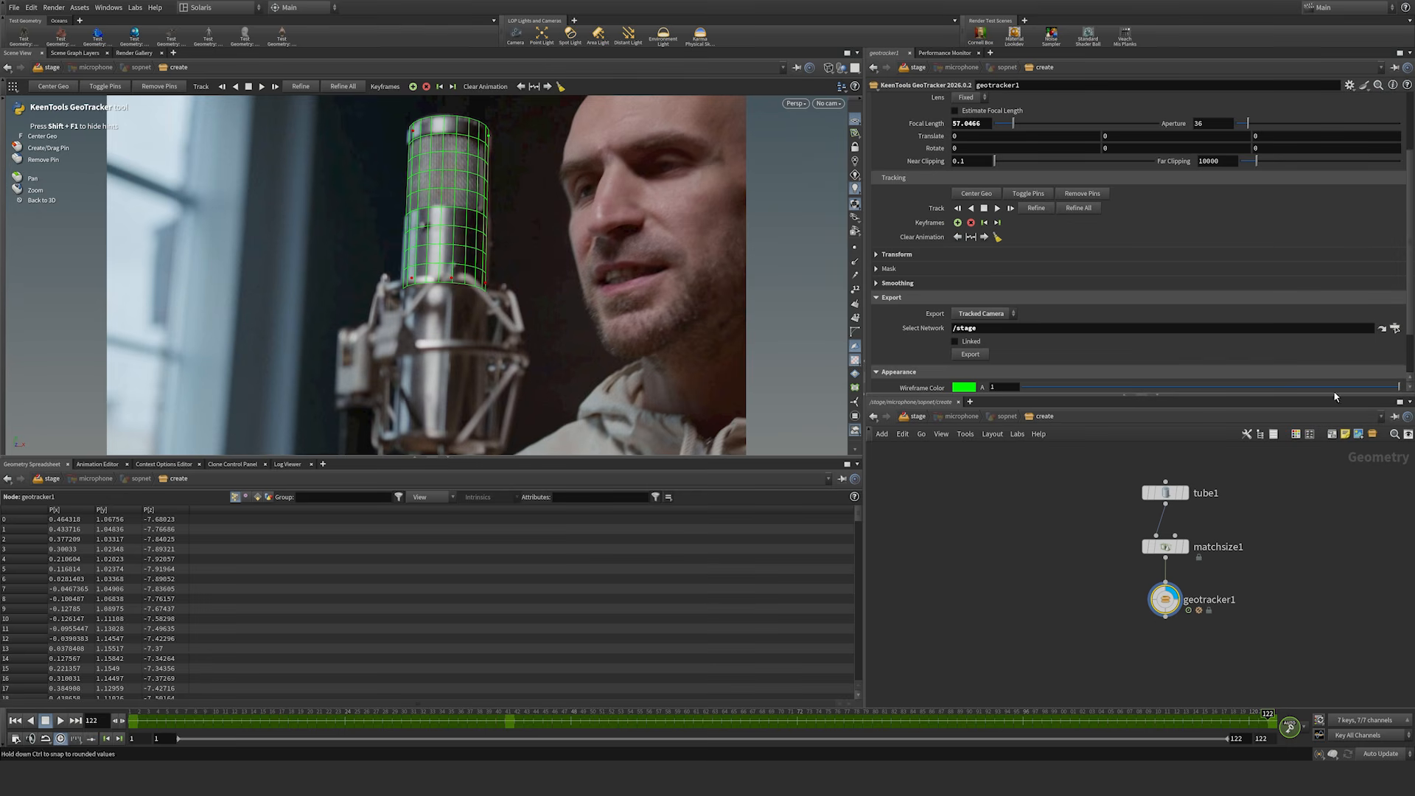
{"action": "left_click", "coordinate": [955, 342]}
{"action": "left_click", "coordinate": [970, 354]}
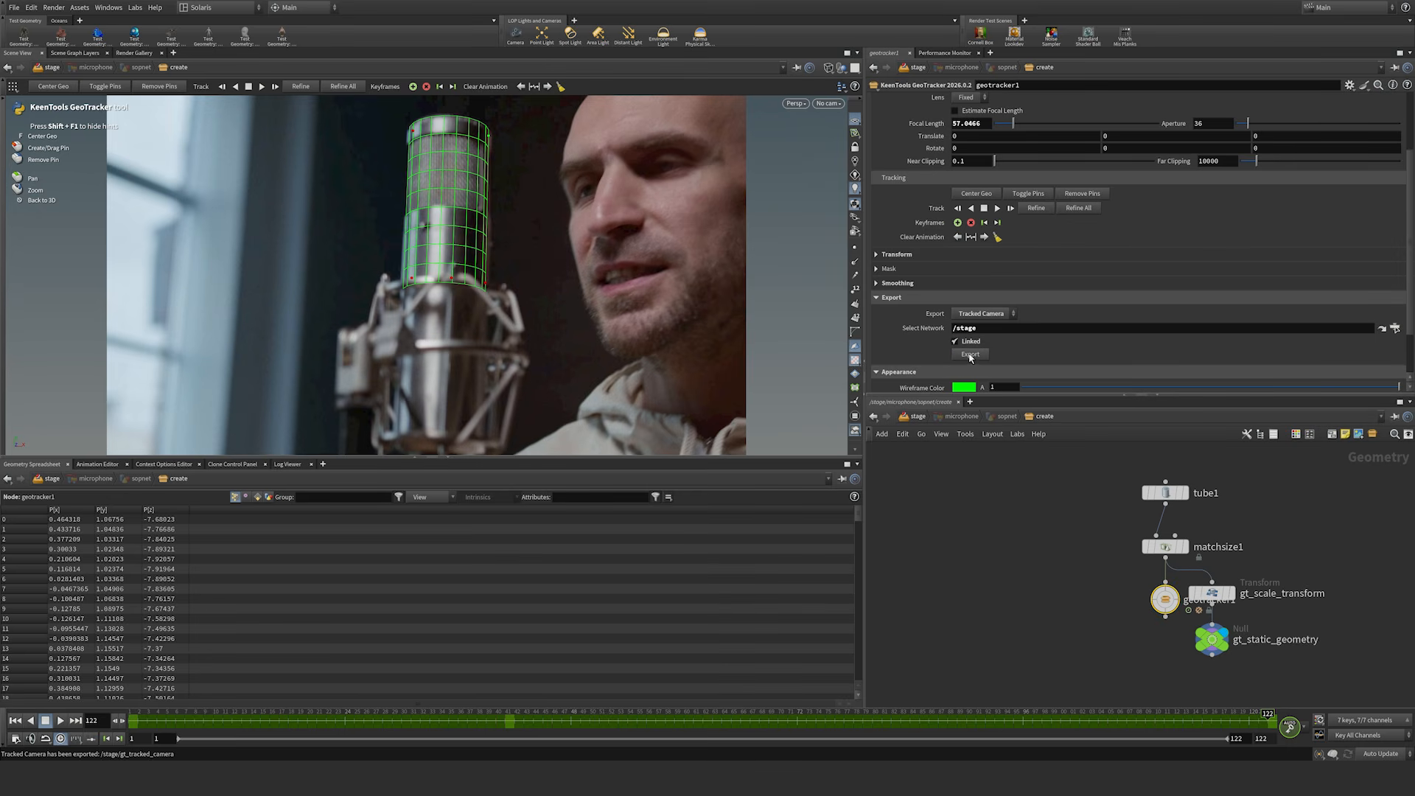
Step: Move gt_scale_transform and gt_static_geometry beside geotracker1, and place gt_tracked_camera below the microphone and face nodes in the stage network
{"action": "left_click_drag", "start_coordinate": [1241, 666], "coordinate": [1283, 552]}
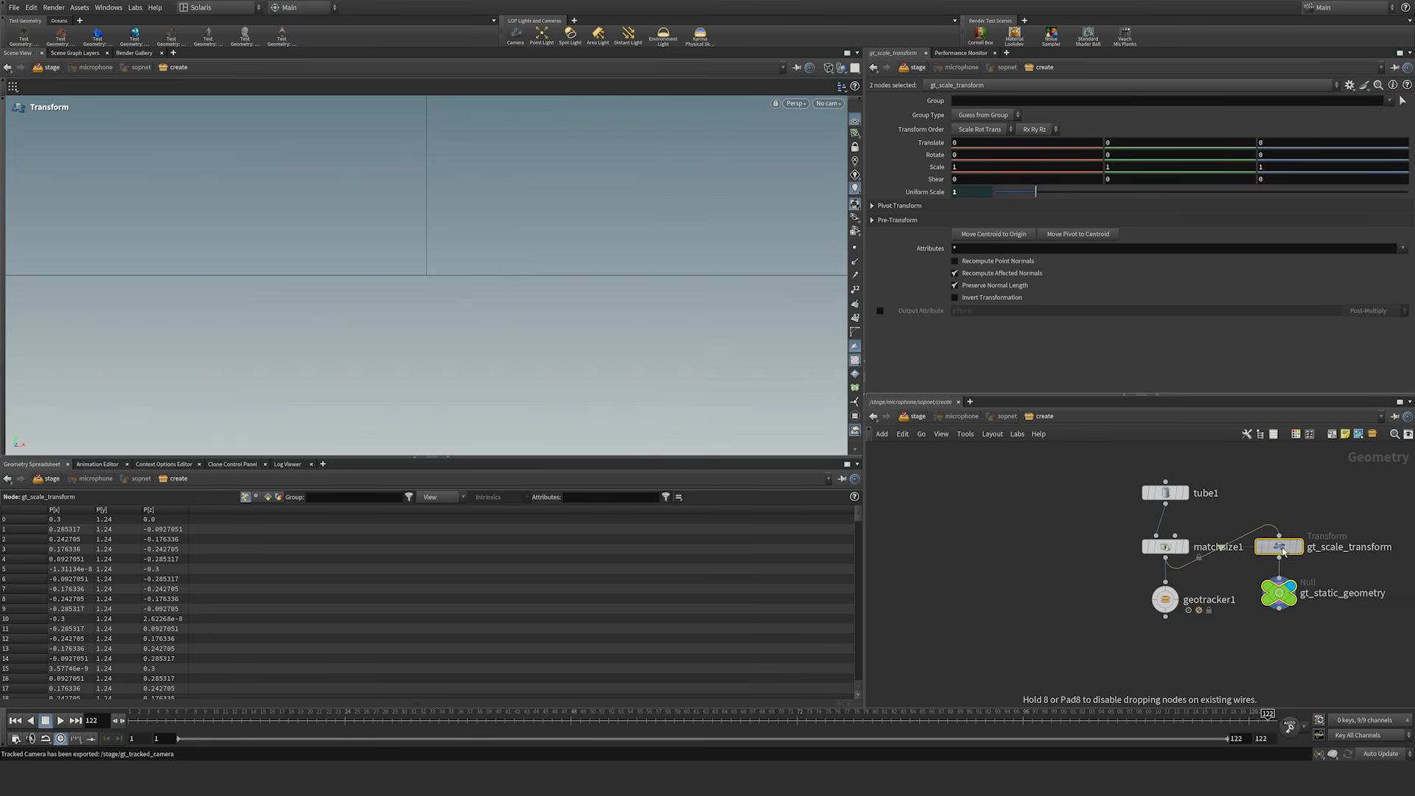
{"action": "mouse_move", "coordinate": [1285, 594]}
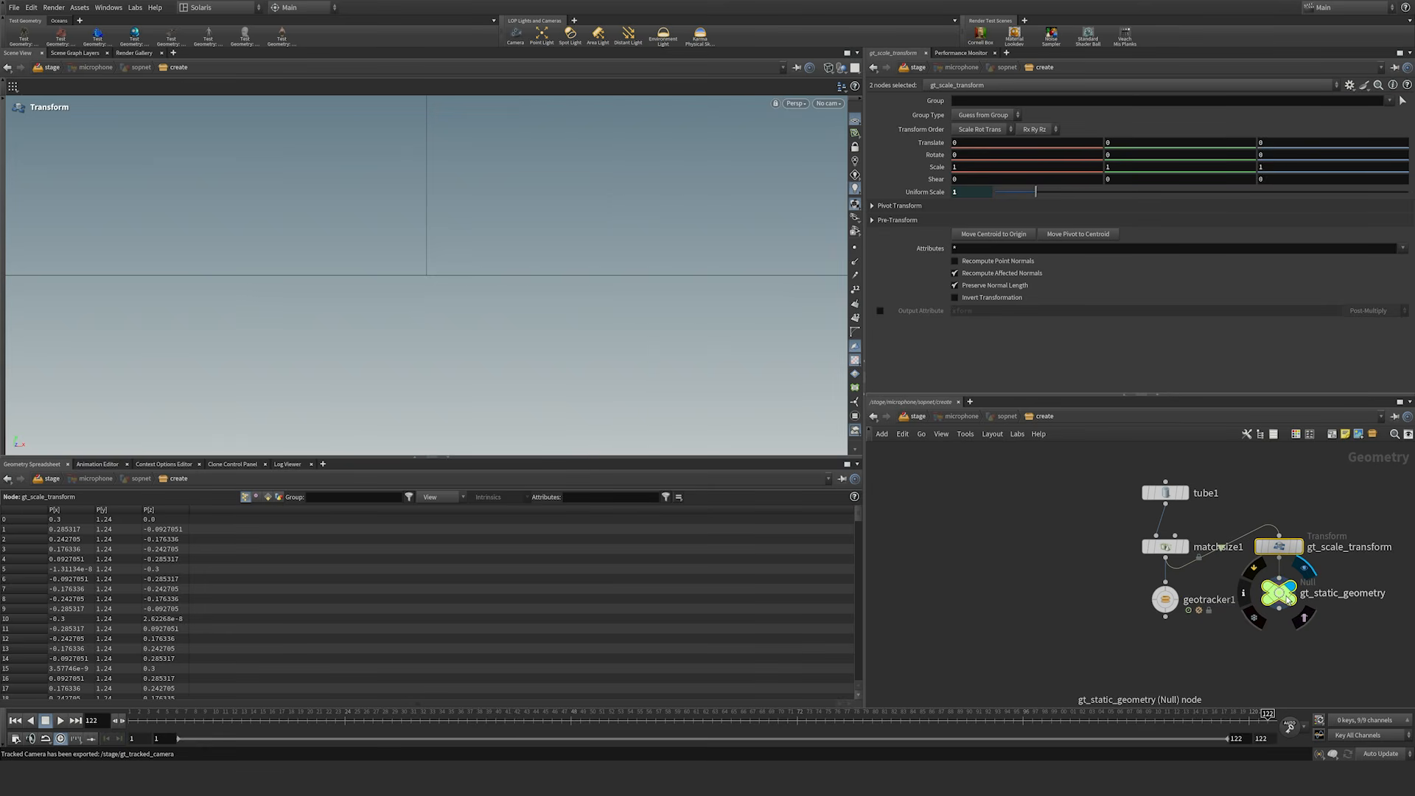
{"action": "left_click", "coordinate": [914, 419]}
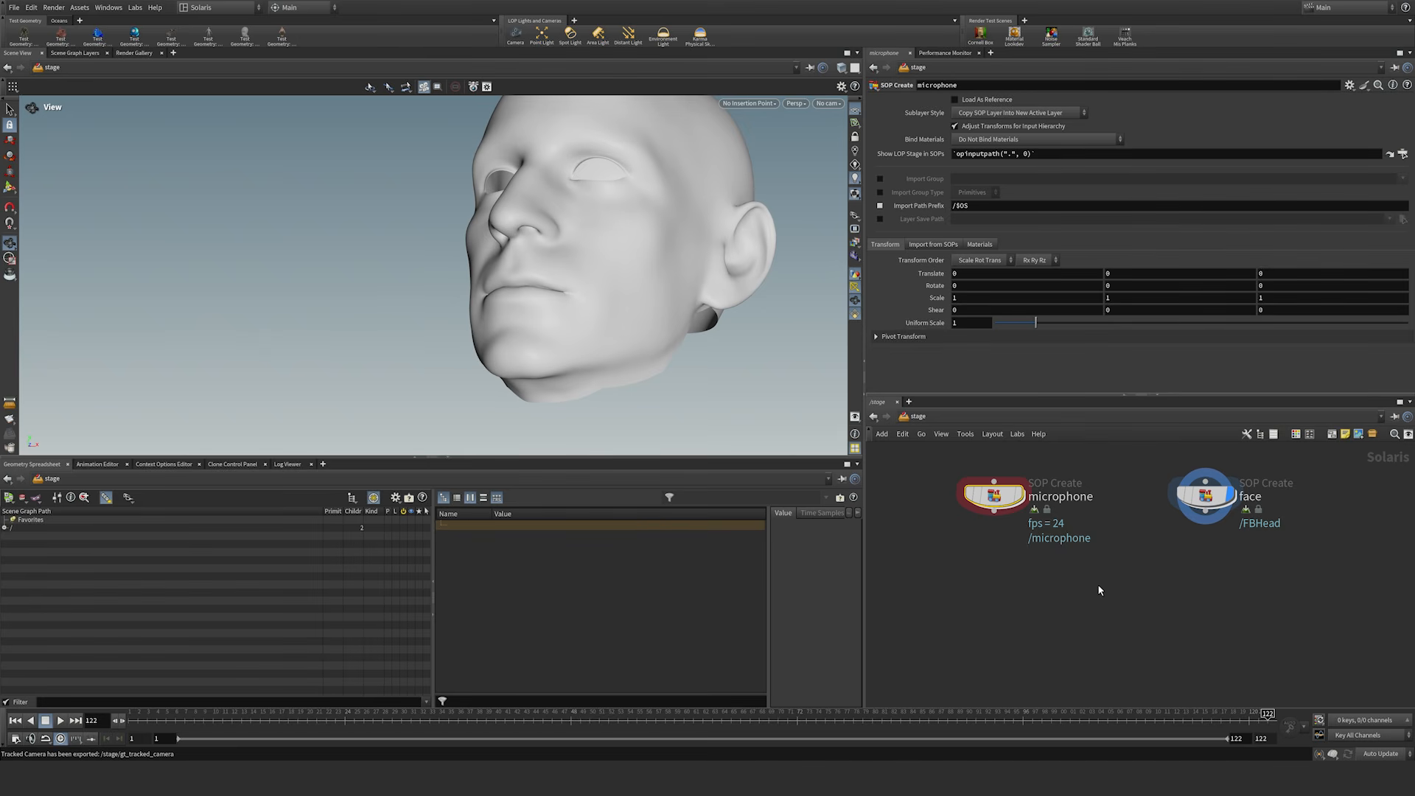
{"action": "key", "text": "h"}
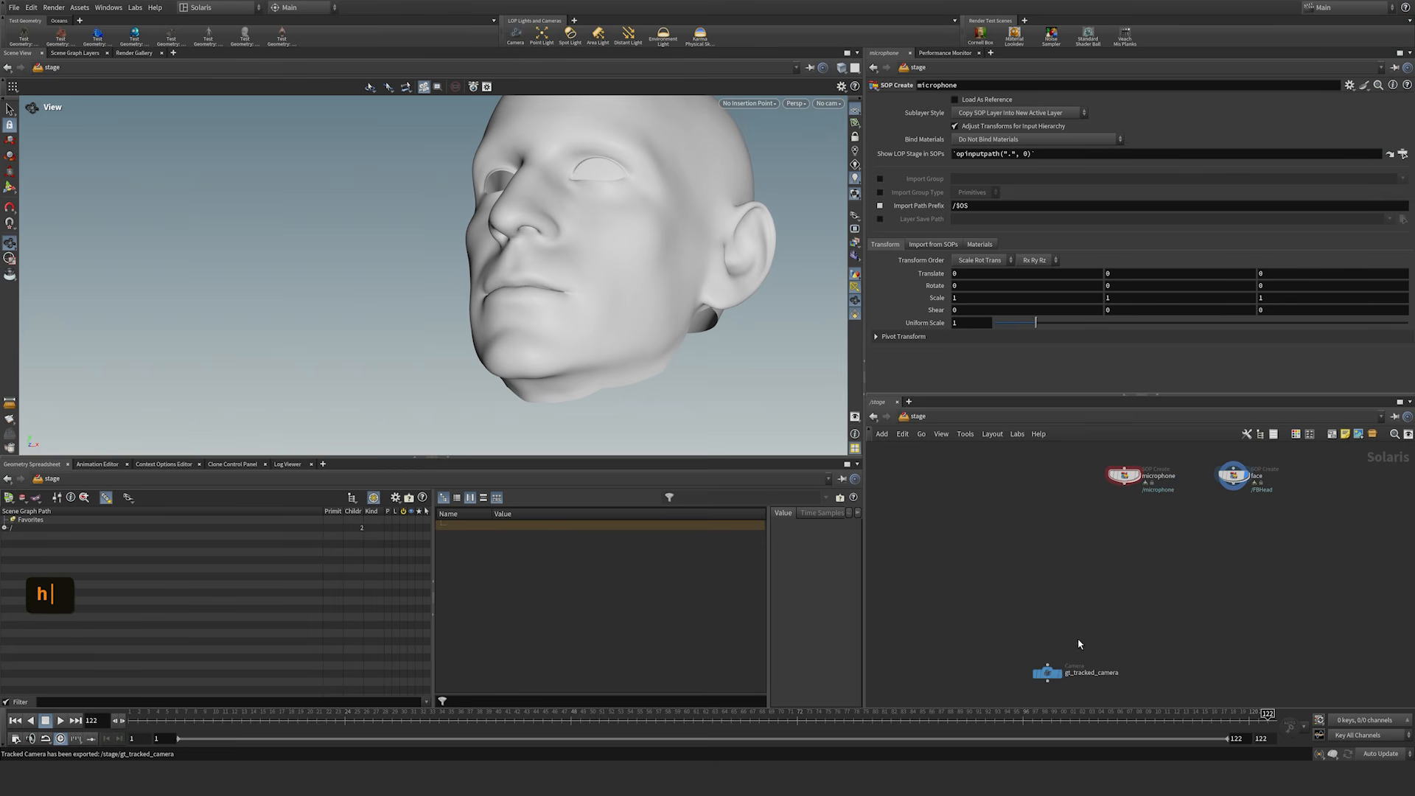
{"action": "left_click_drag", "start_coordinate": [1050, 673], "coordinate": [1188, 511]}
{"action": "key", "text": "h"}
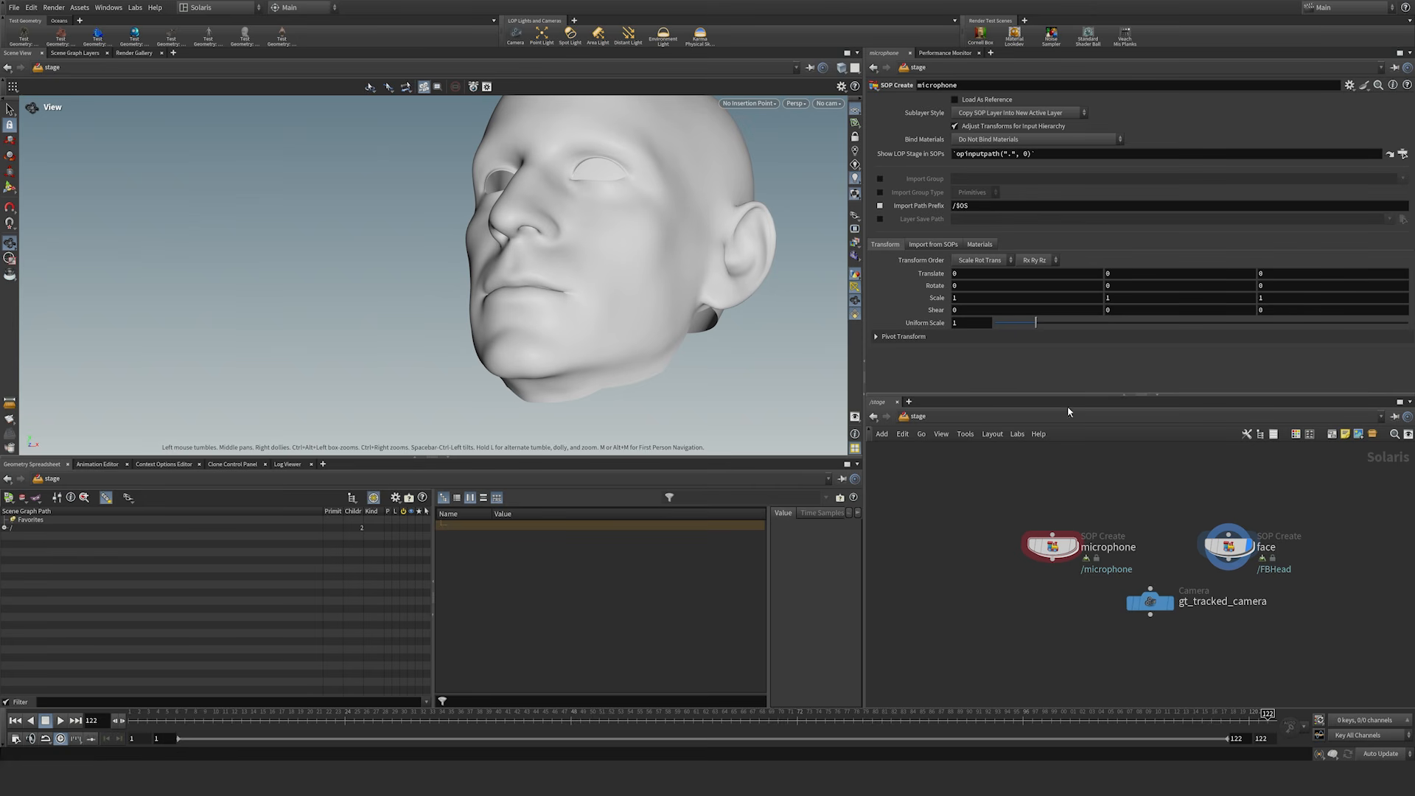
Step: Set the display flag on gt_tracked_camera and move the node further below the microphone and face nodes
{"action": "left_click", "coordinate": [828, 104]}
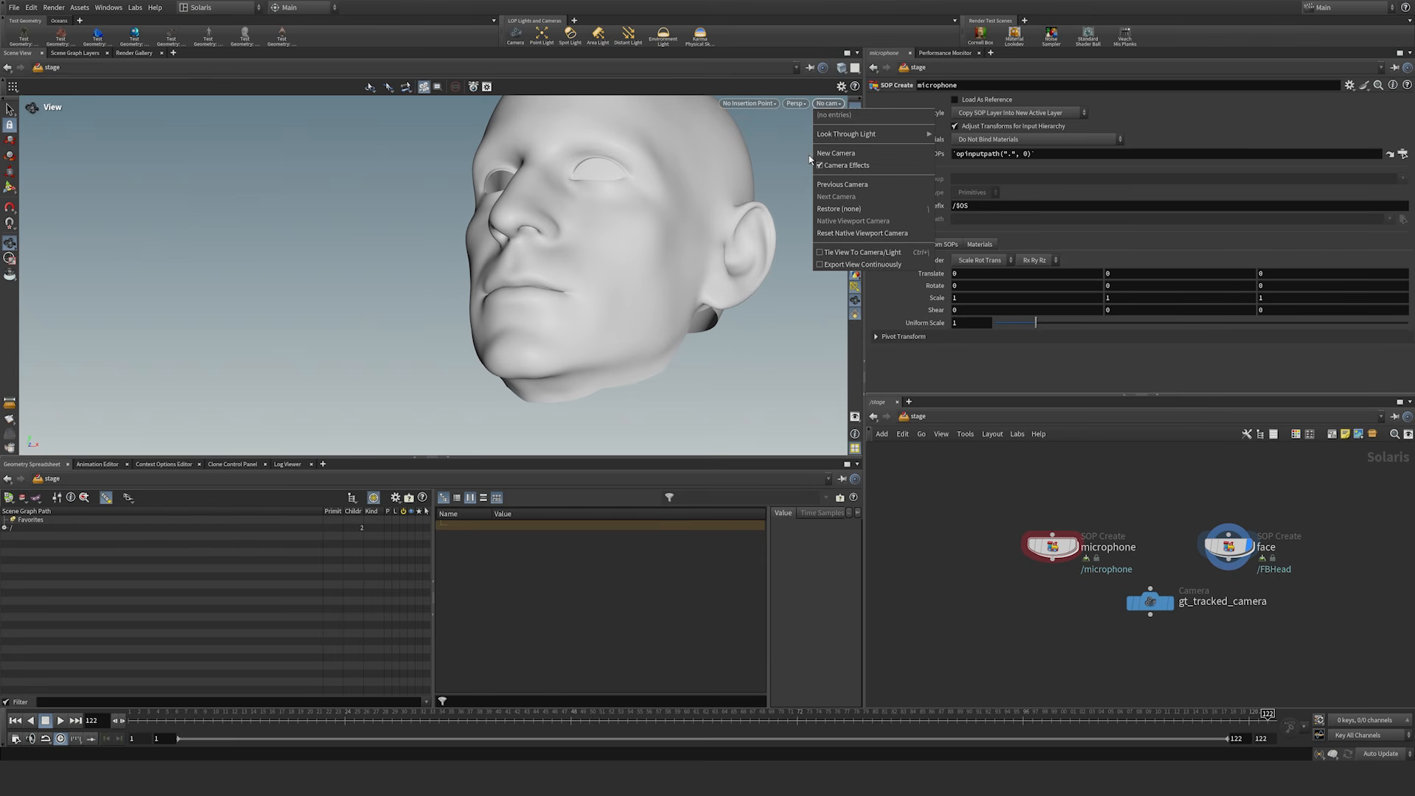
{"action": "left_click", "coordinate": [960, 554]}
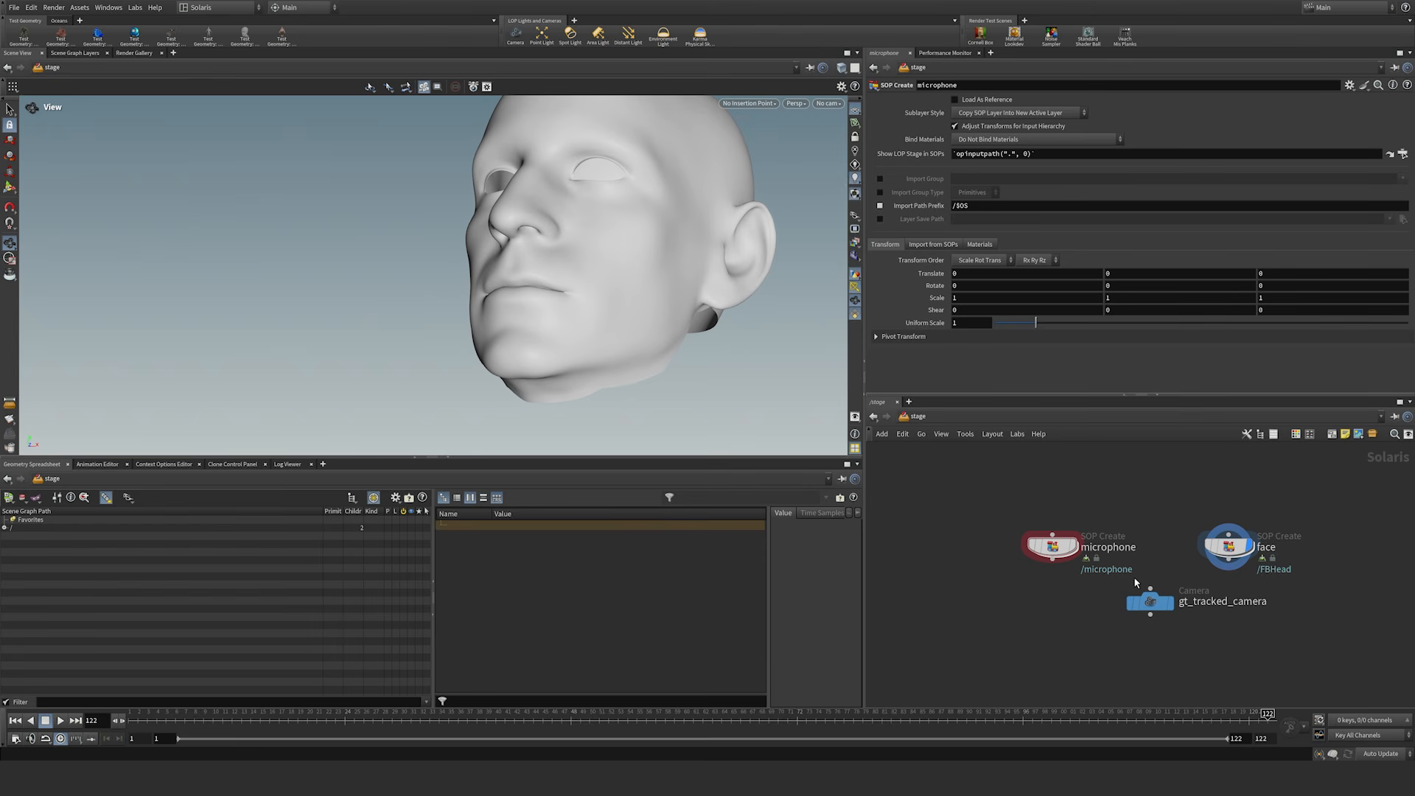
{"action": "mouse_move", "coordinate": [1156, 613]}
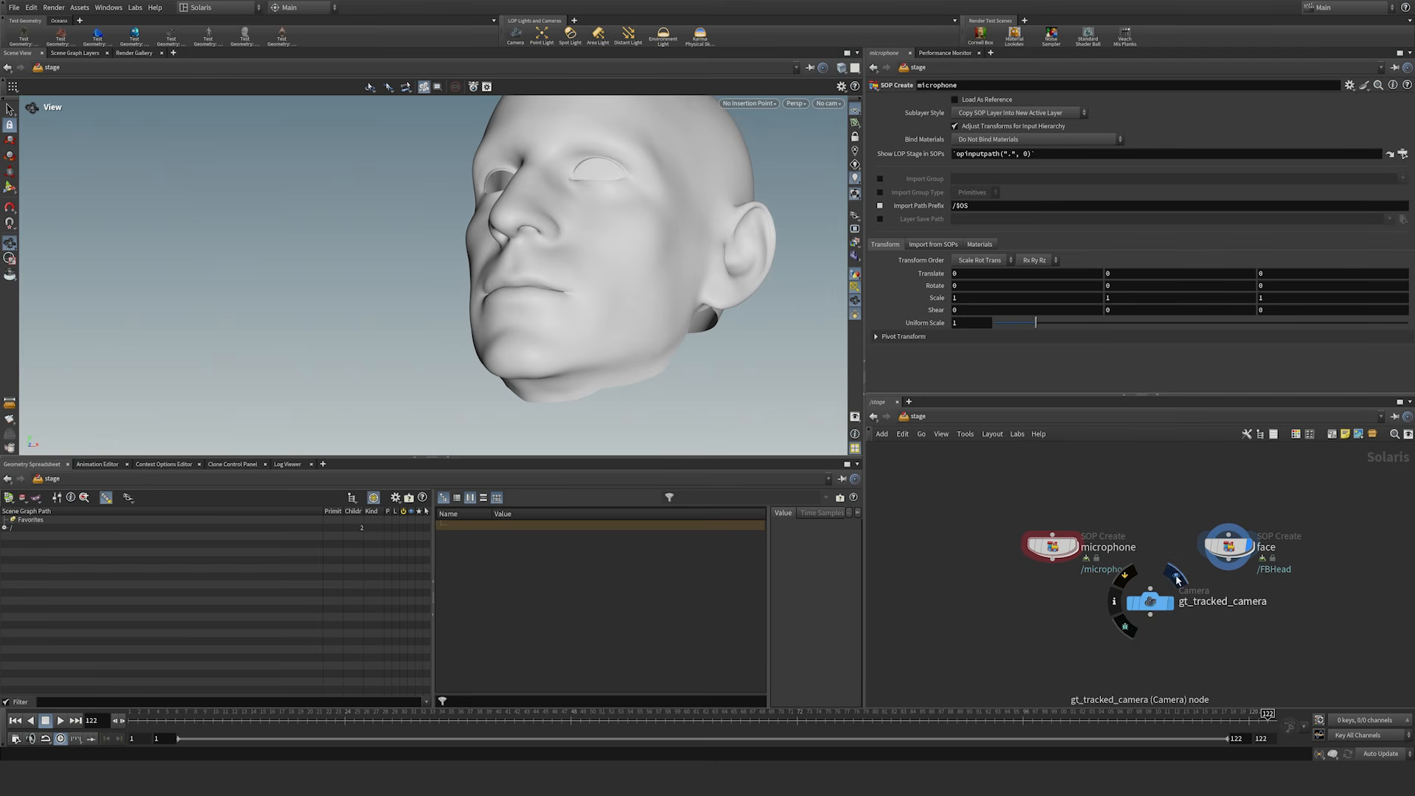
{"action": "left_click", "coordinate": [1175, 575]}
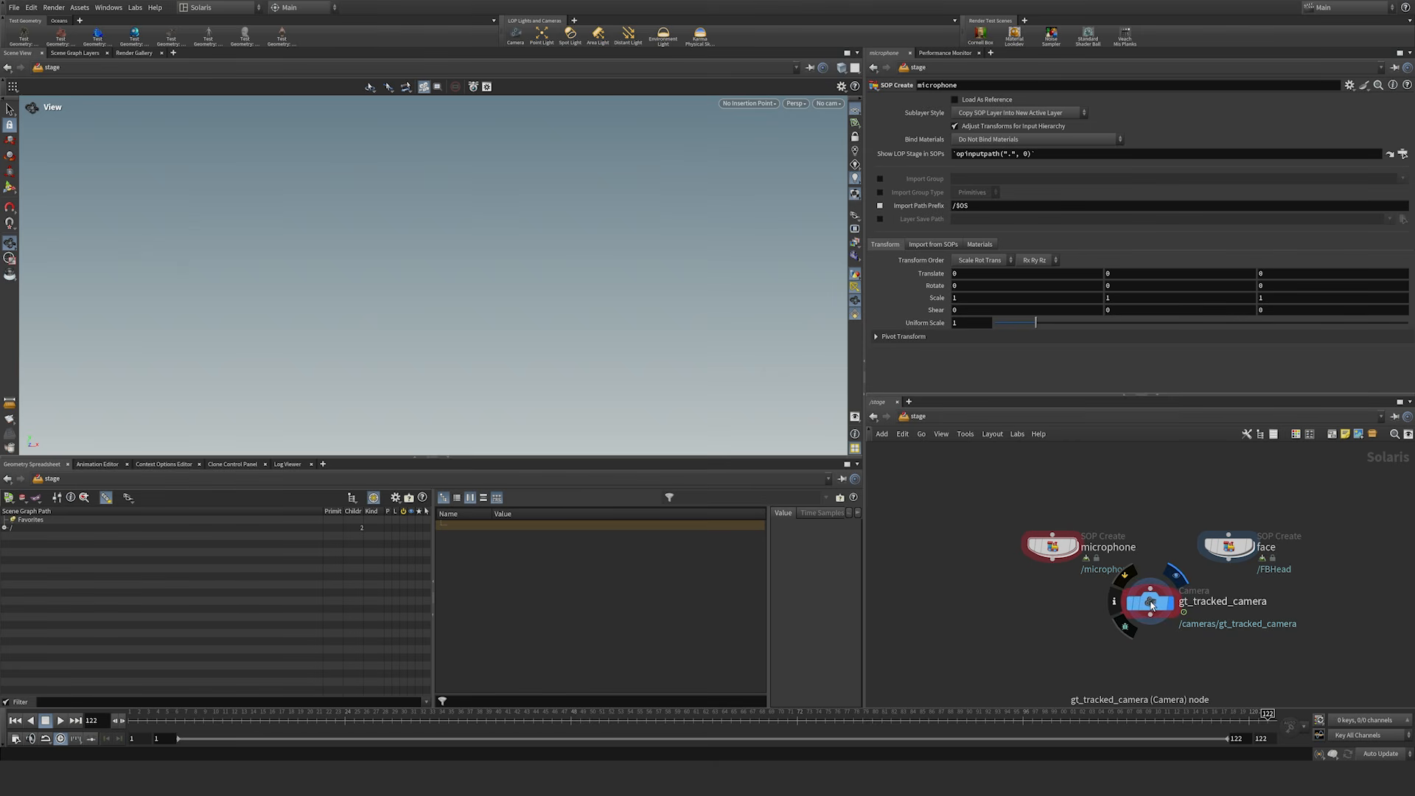
{"action": "left_click_drag", "start_coordinate": [1153, 605], "coordinate": [1153, 650]}
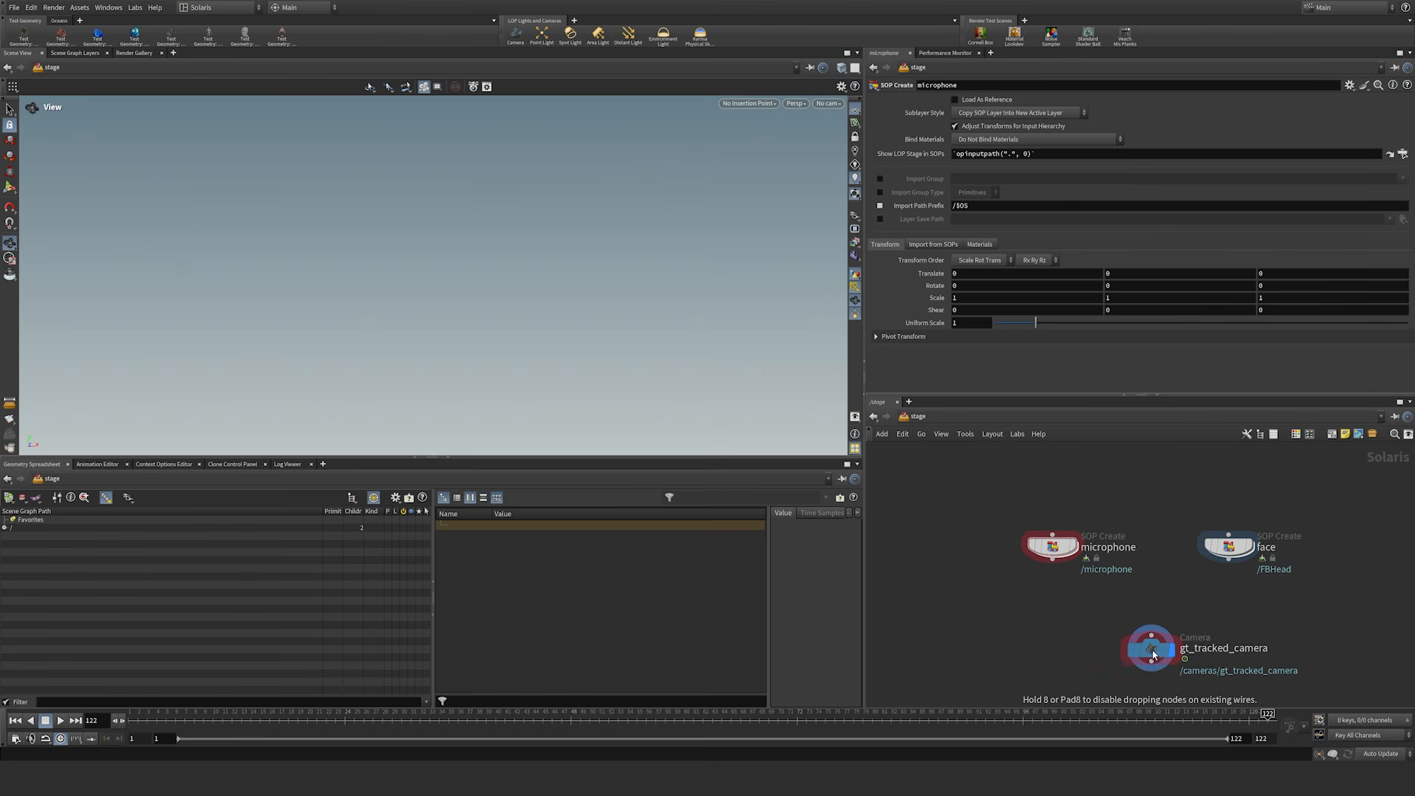
Step: Merge the microphone and face nodes and wire the merge into the input of gt_tracked_camera
{"action": "left_click_drag", "start_coordinate": [1003, 562], "coordinate": [1306, 502]}
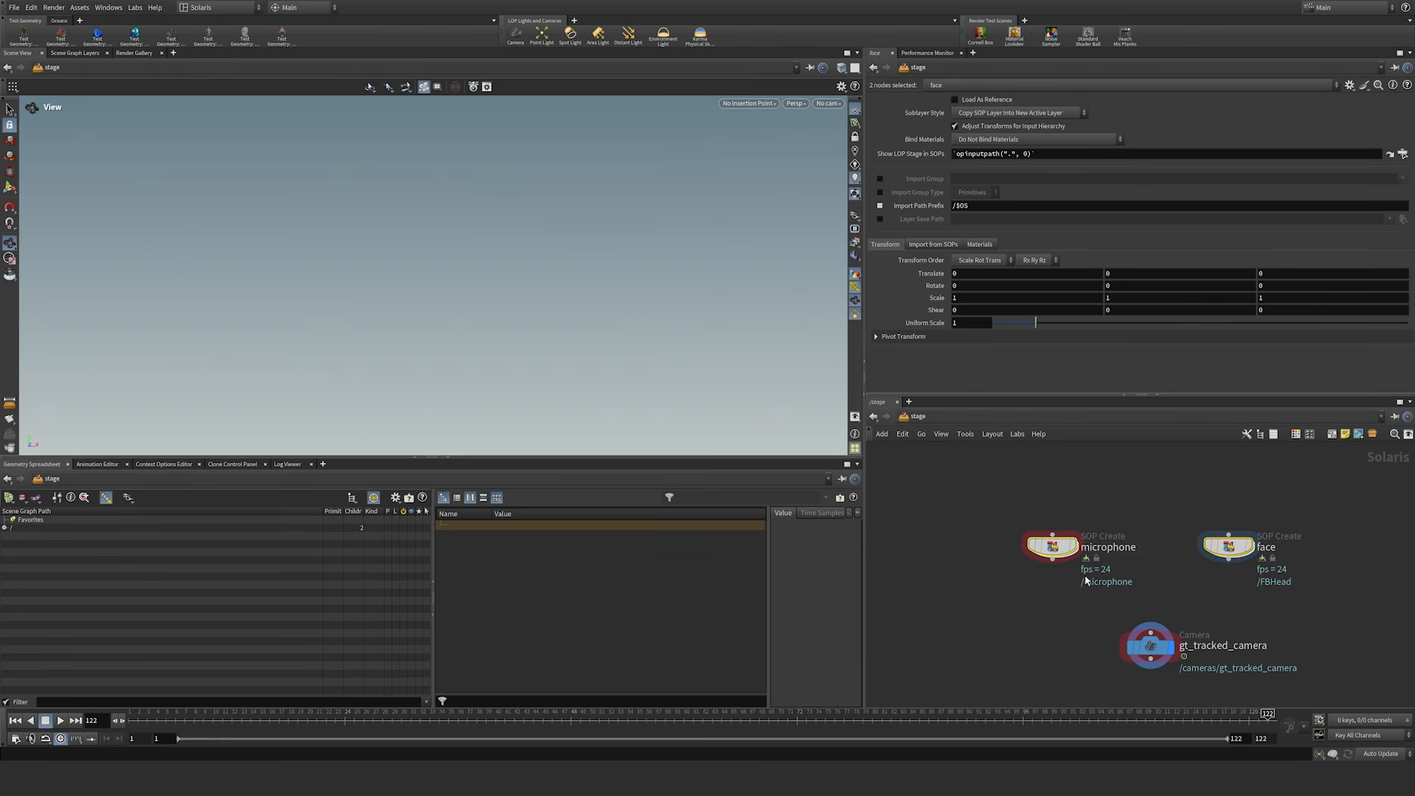
{"action": "left_click", "coordinate": [1052, 560], "text": "alt"}
{"action": "left_click_drag", "start_coordinate": [1062, 603], "coordinate": [1150, 581], "text": "alt"}
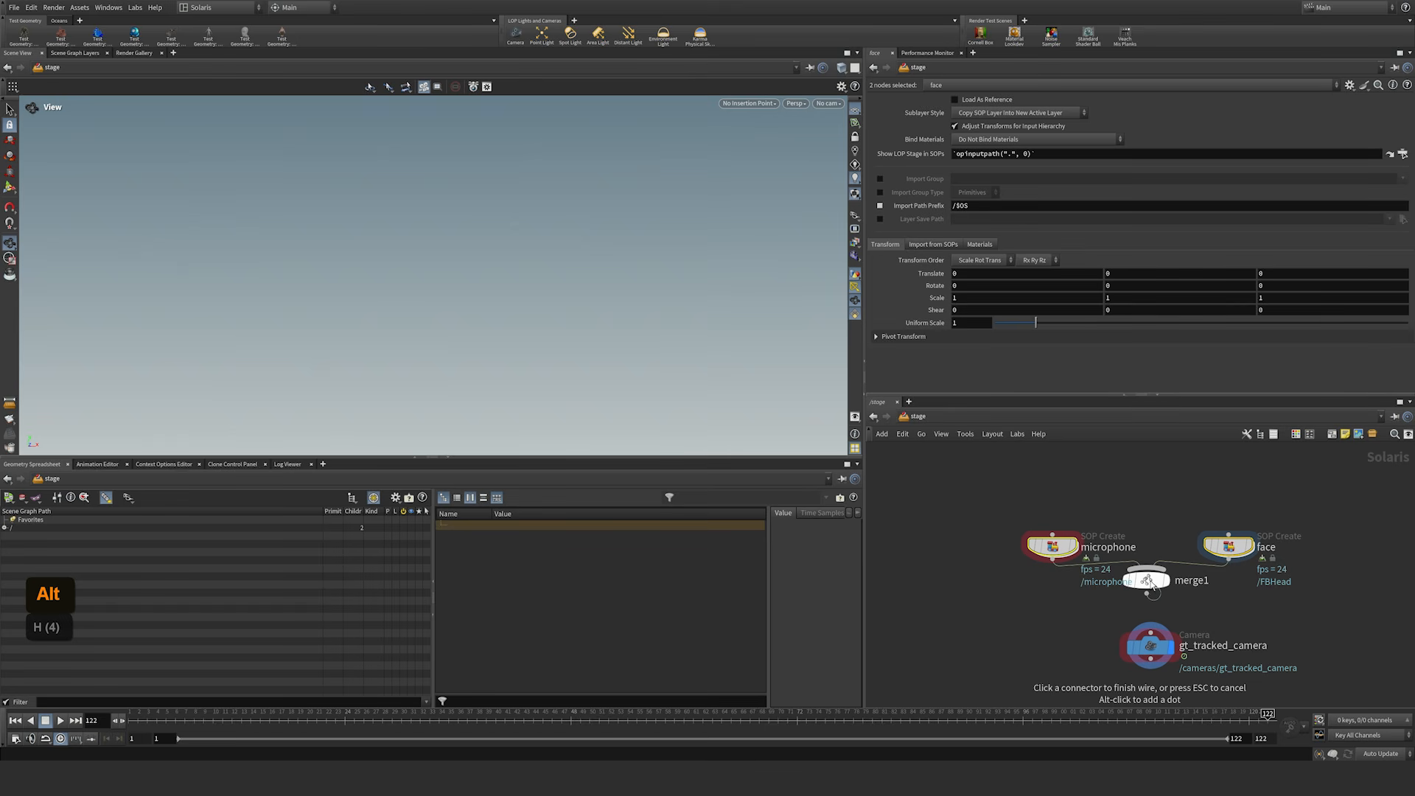
{"action": "left_click", "coordinate": [1151, 633]}
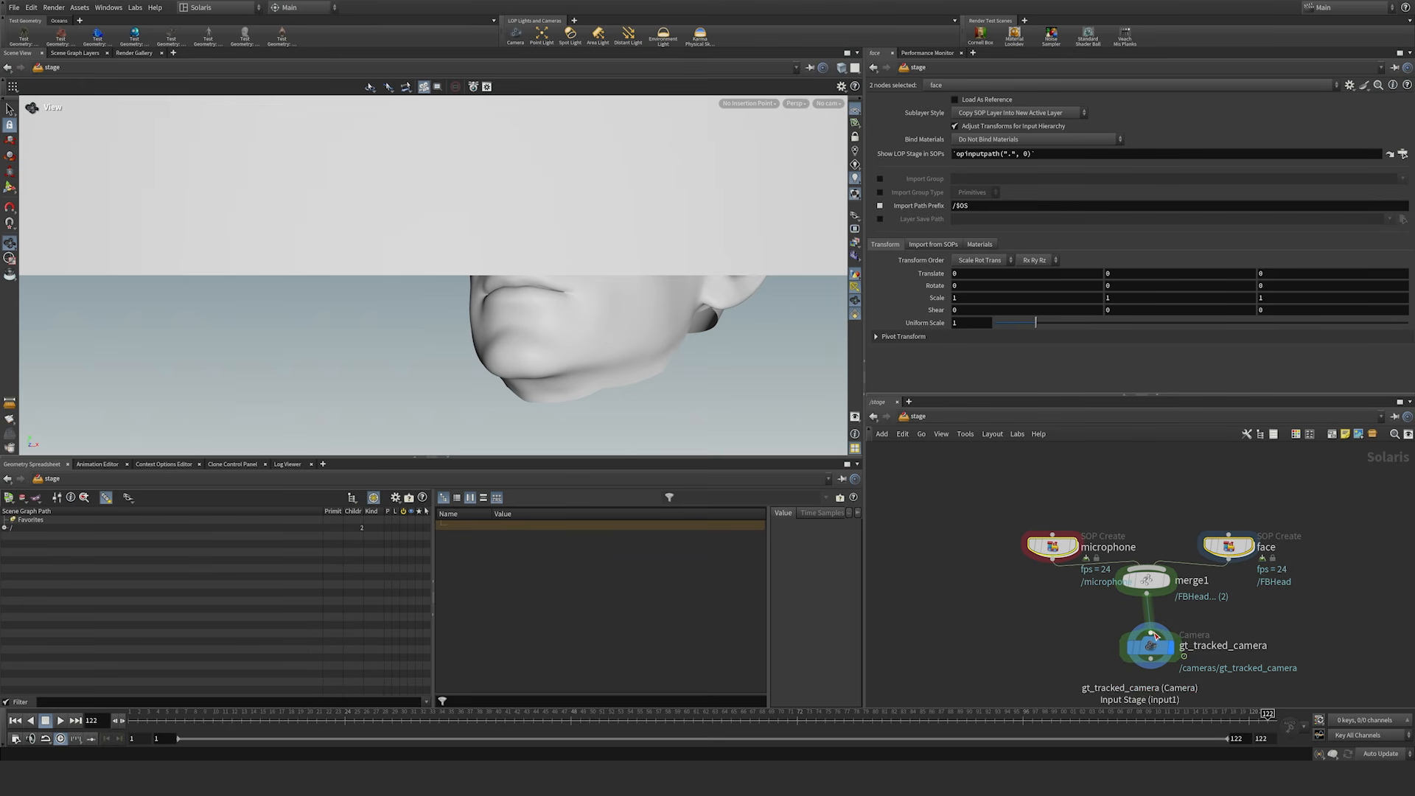
Step: Look through /cameras/gt_tracked_camera in the stage viewport
{"action": "mouse_move", "coordinate": [1171, 648]}
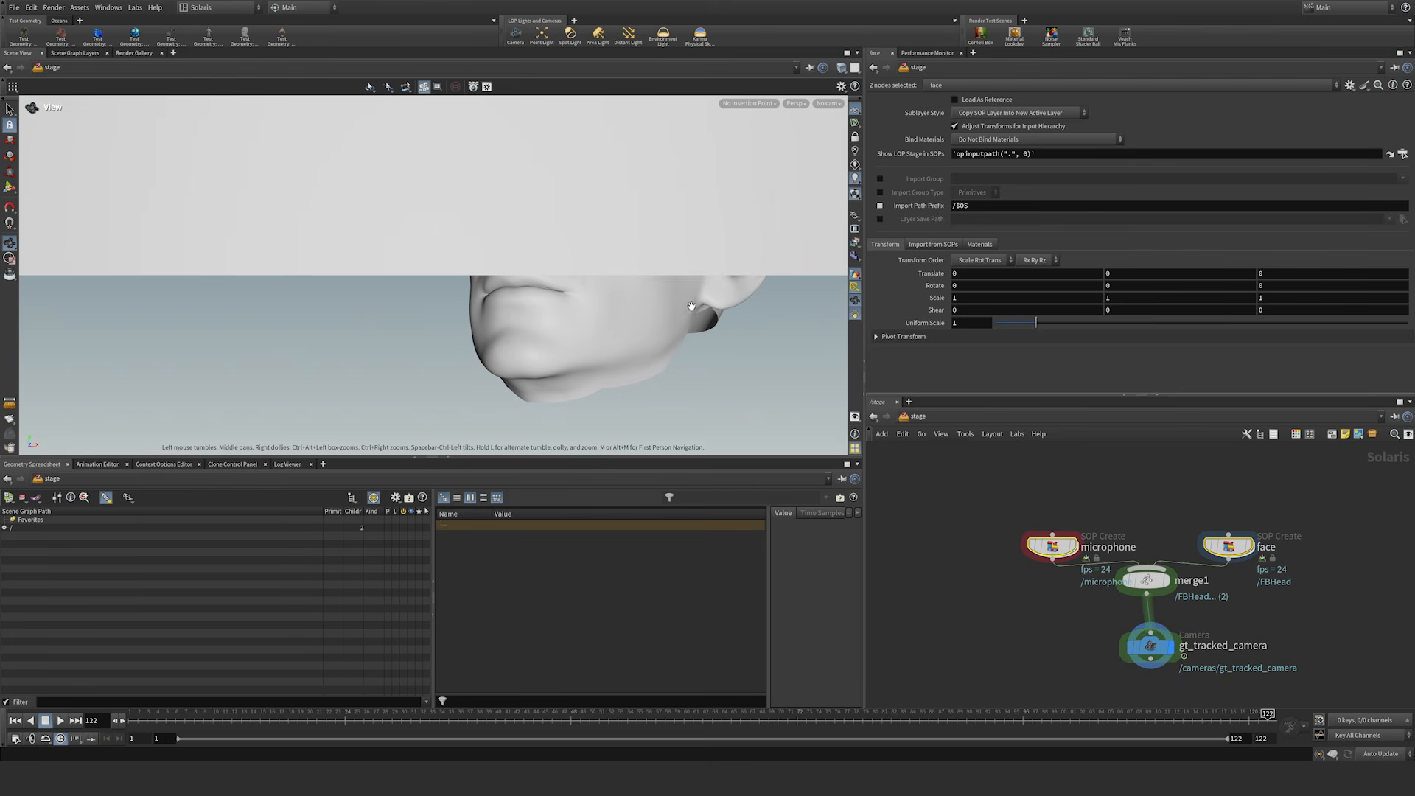
{"action": "left_click", "coordinate": [827, 103]}
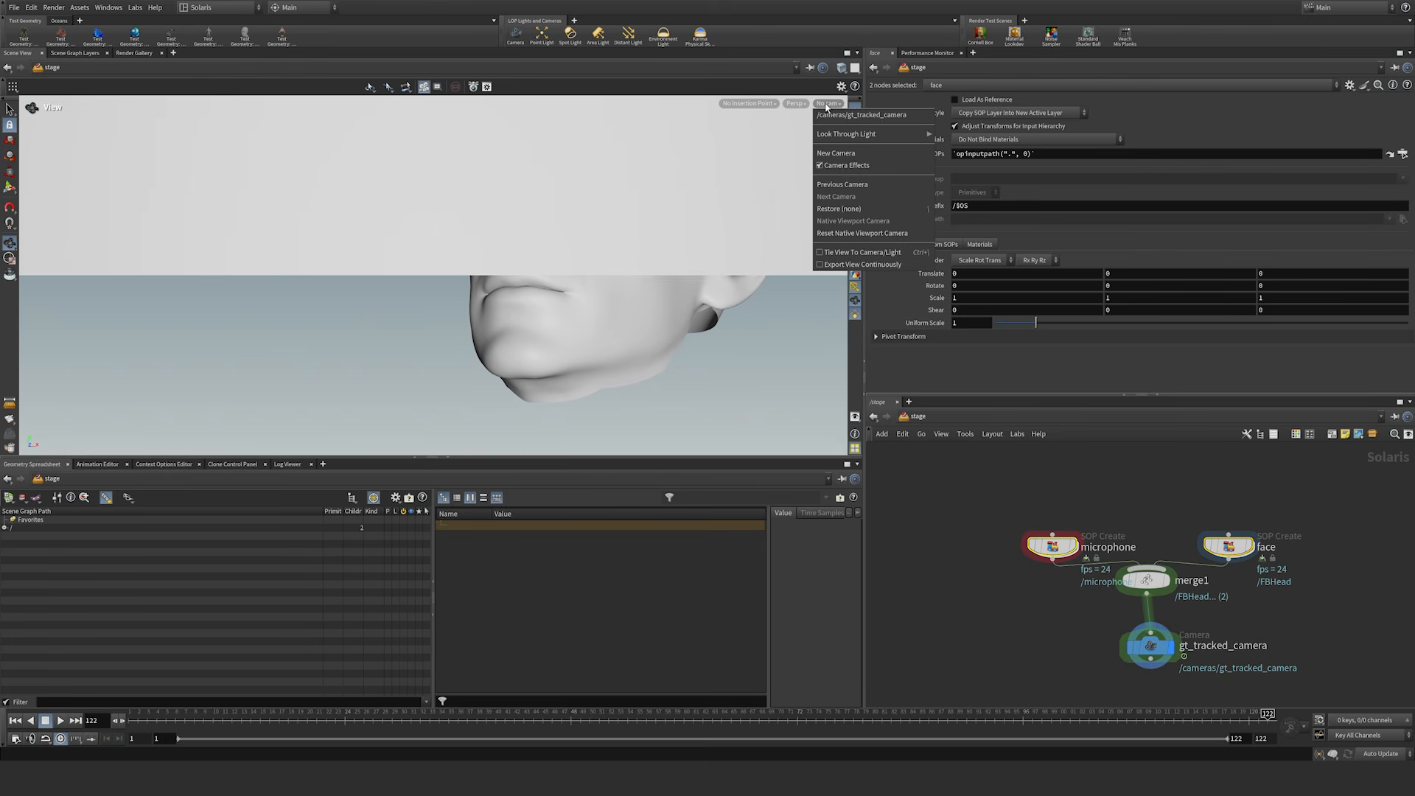
{"action": "left_click", "coordinate": [832, 115]}
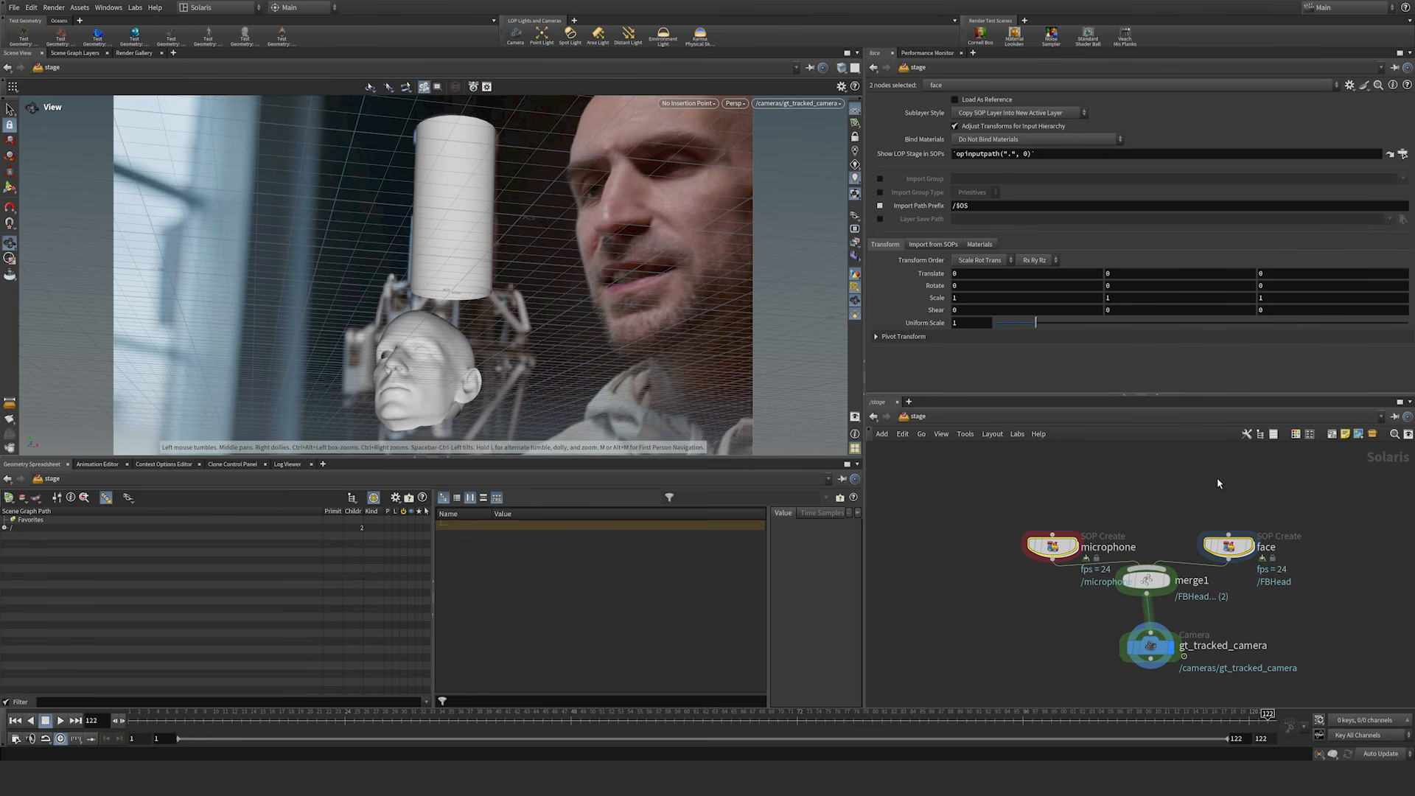
Step: Play back the shot with the face node temporarily bypassed to check the microphone tube against the footage, returning to frame 1
{"action": "left_click", "coordinate": [1222, 551]}
{"action": "left_click", "coordinate": [1203, 521]}
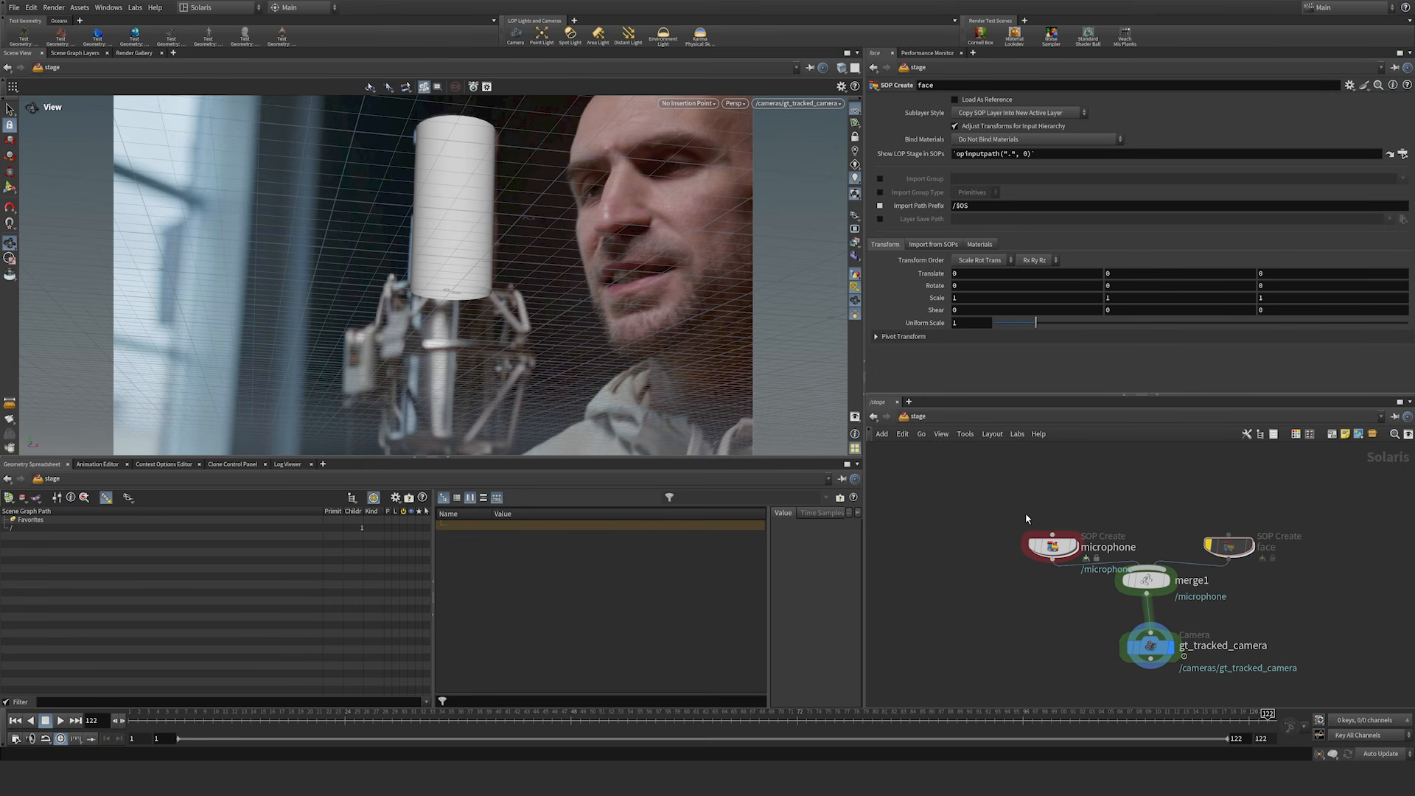
{"action": "key", "text": "Up"}
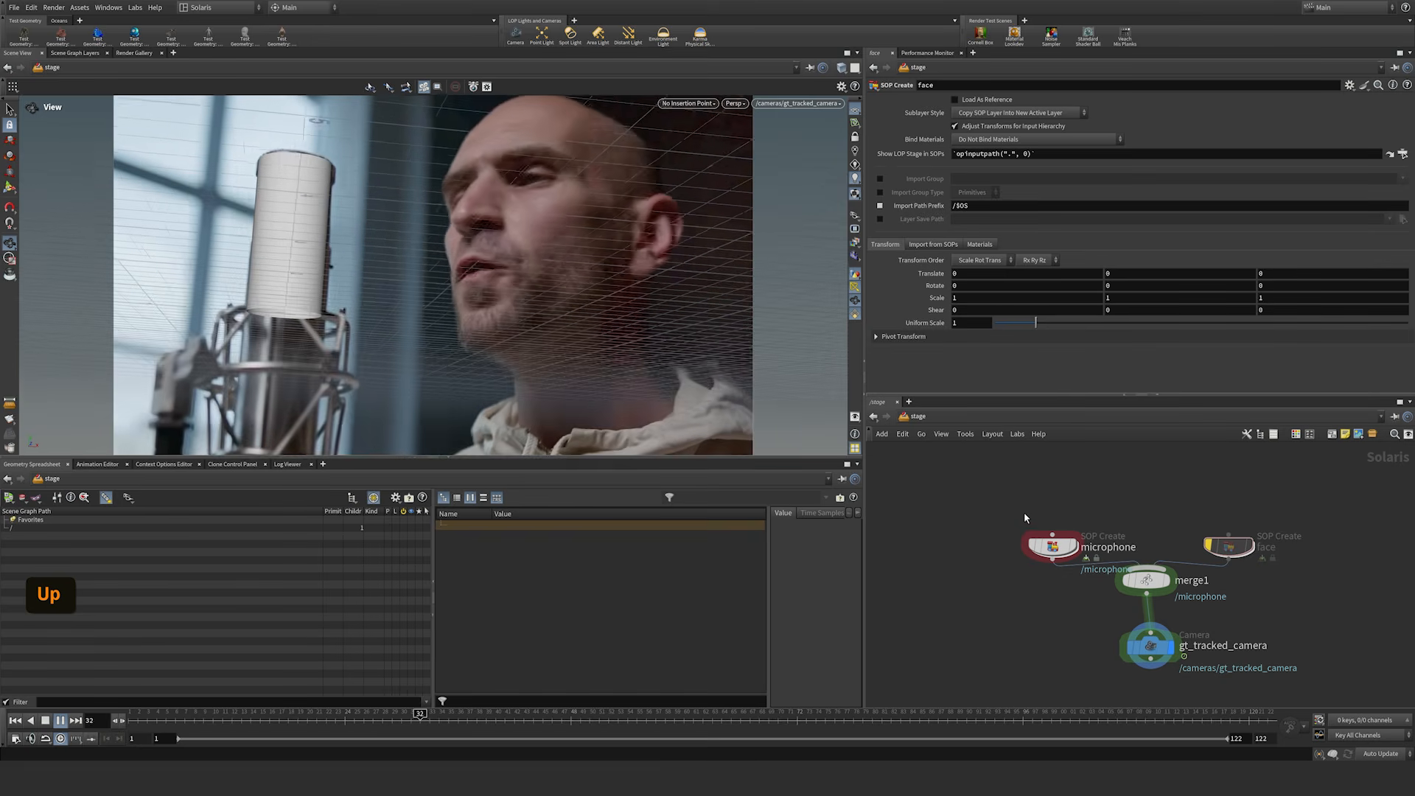
{"action": "key", "text": "Up"}
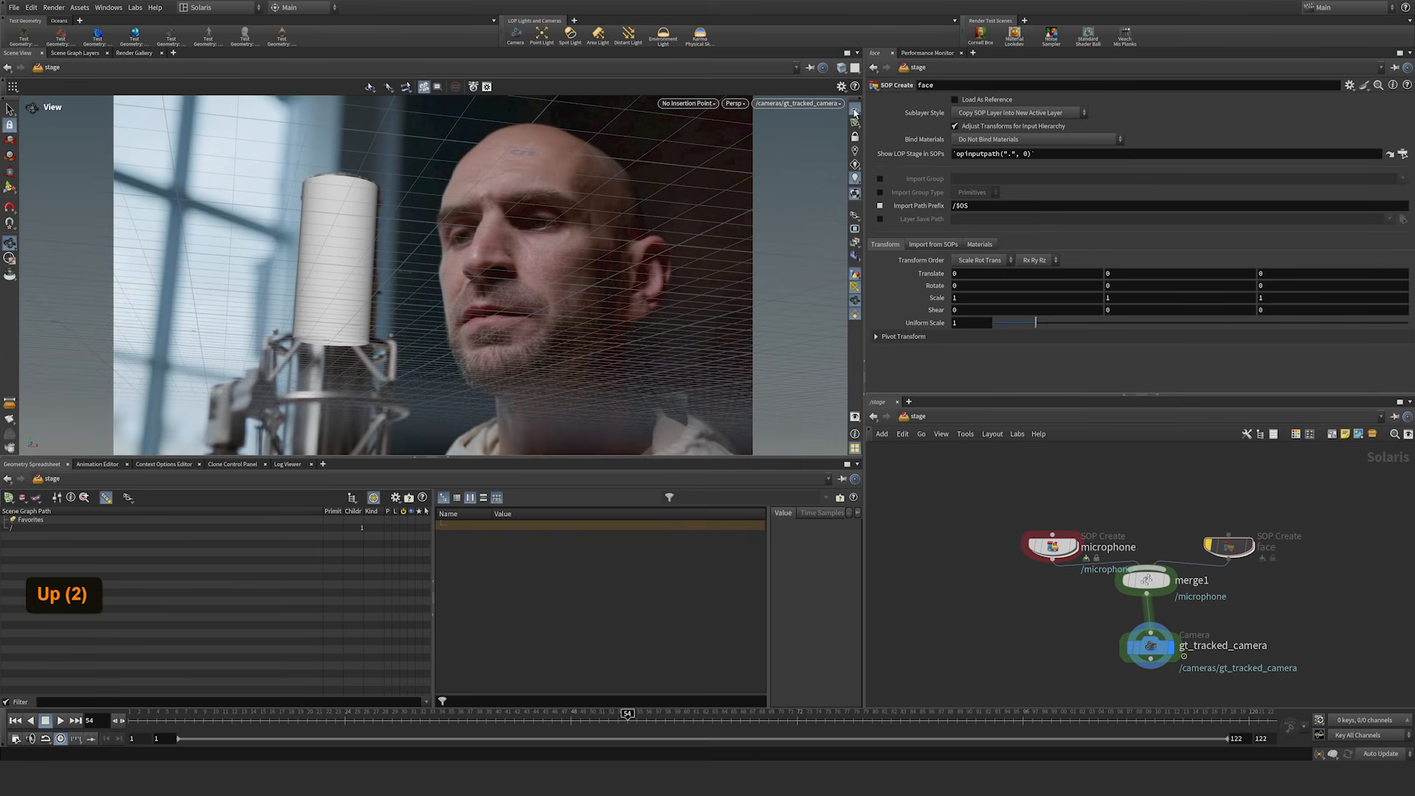
{"action": "key", "text": "Up"}
{"action": "key", "text": "Up"}
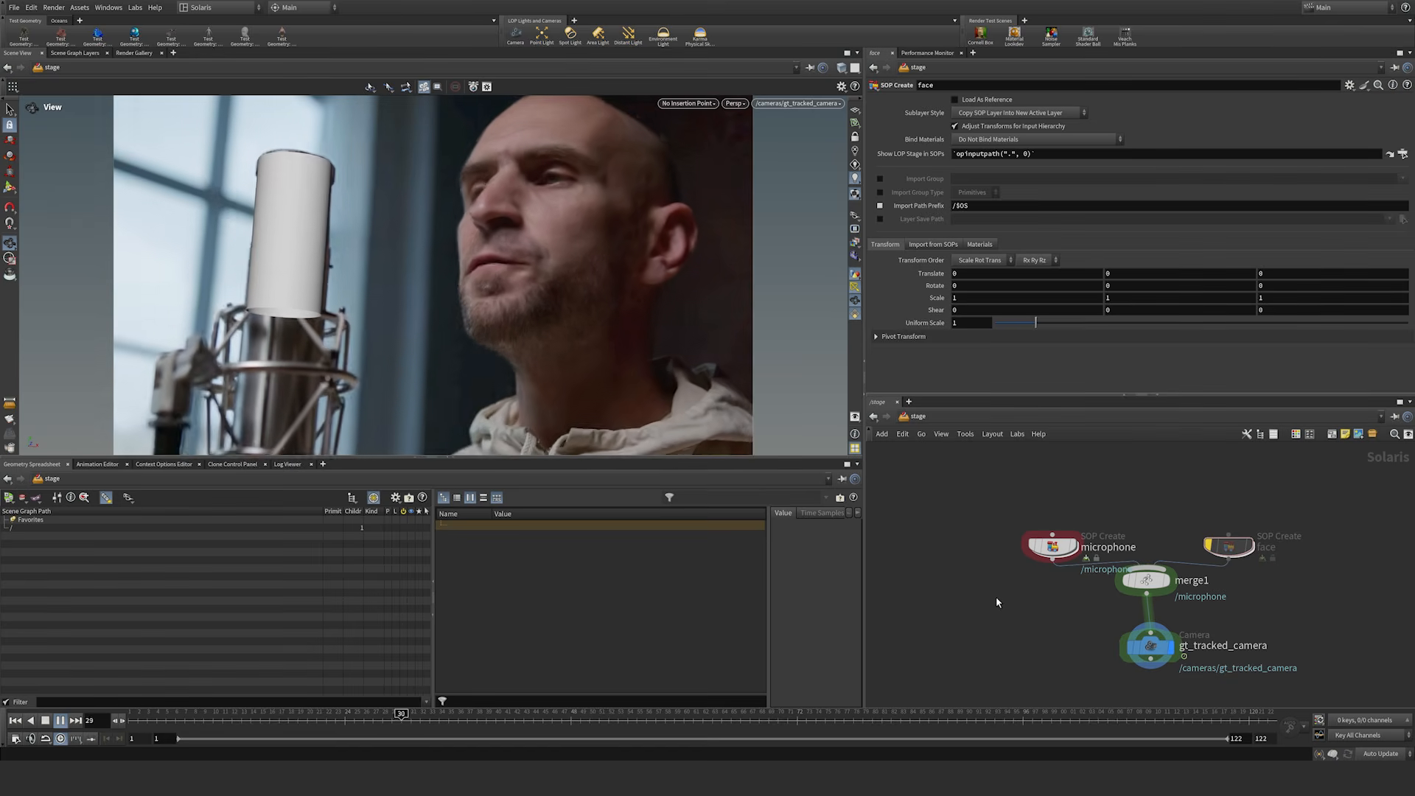
{"action": "key", "text": "Up"}
{"action": "key", "text": "ctrl+Up"}
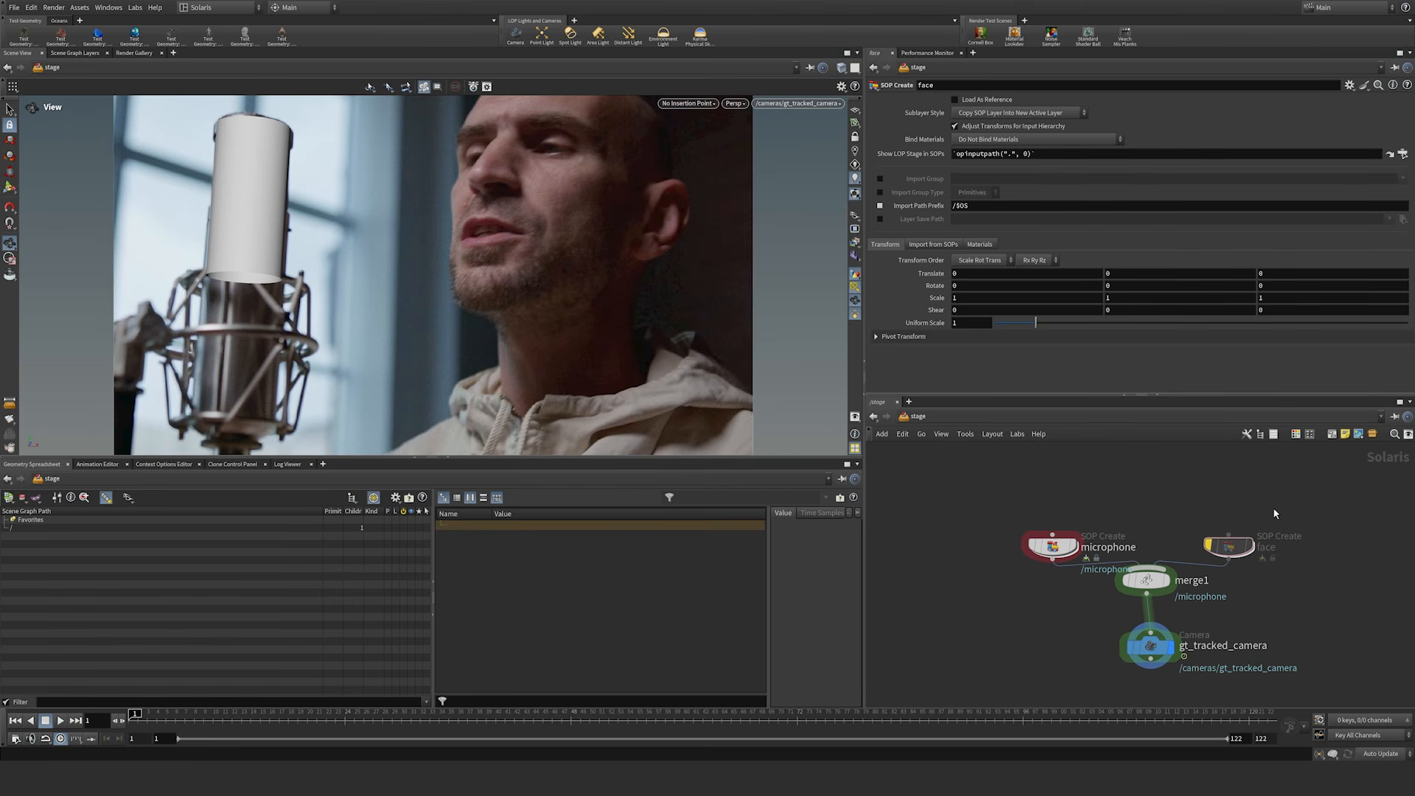
{"action": "left_click", "coordinate": [1203, 522]}
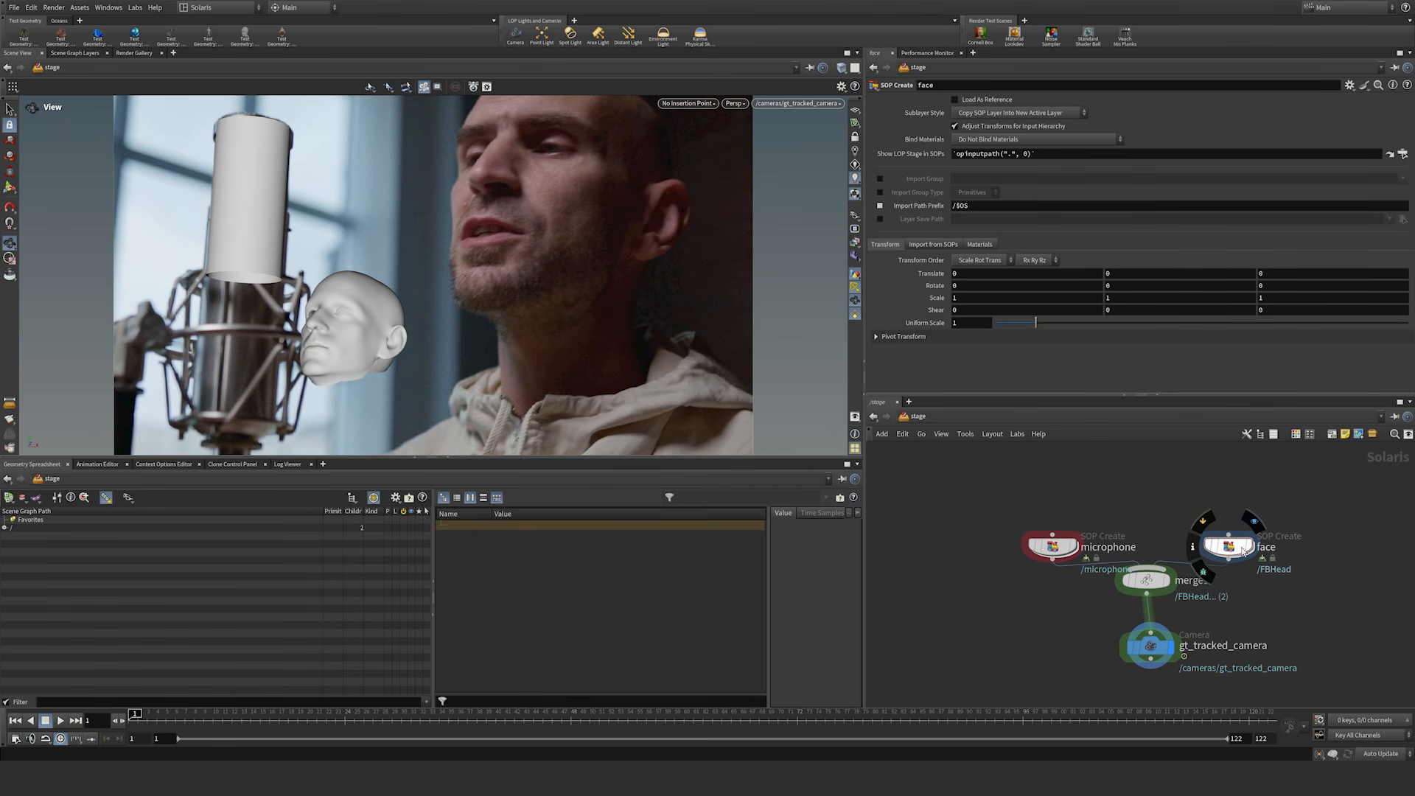
Step: In geotracker1 inside the face node, at keyframe 41, set the camera to Object/LOP with the path /stage/gt_tracked_camera
{"action": "double_click", "coordinate": [1231, 546]}
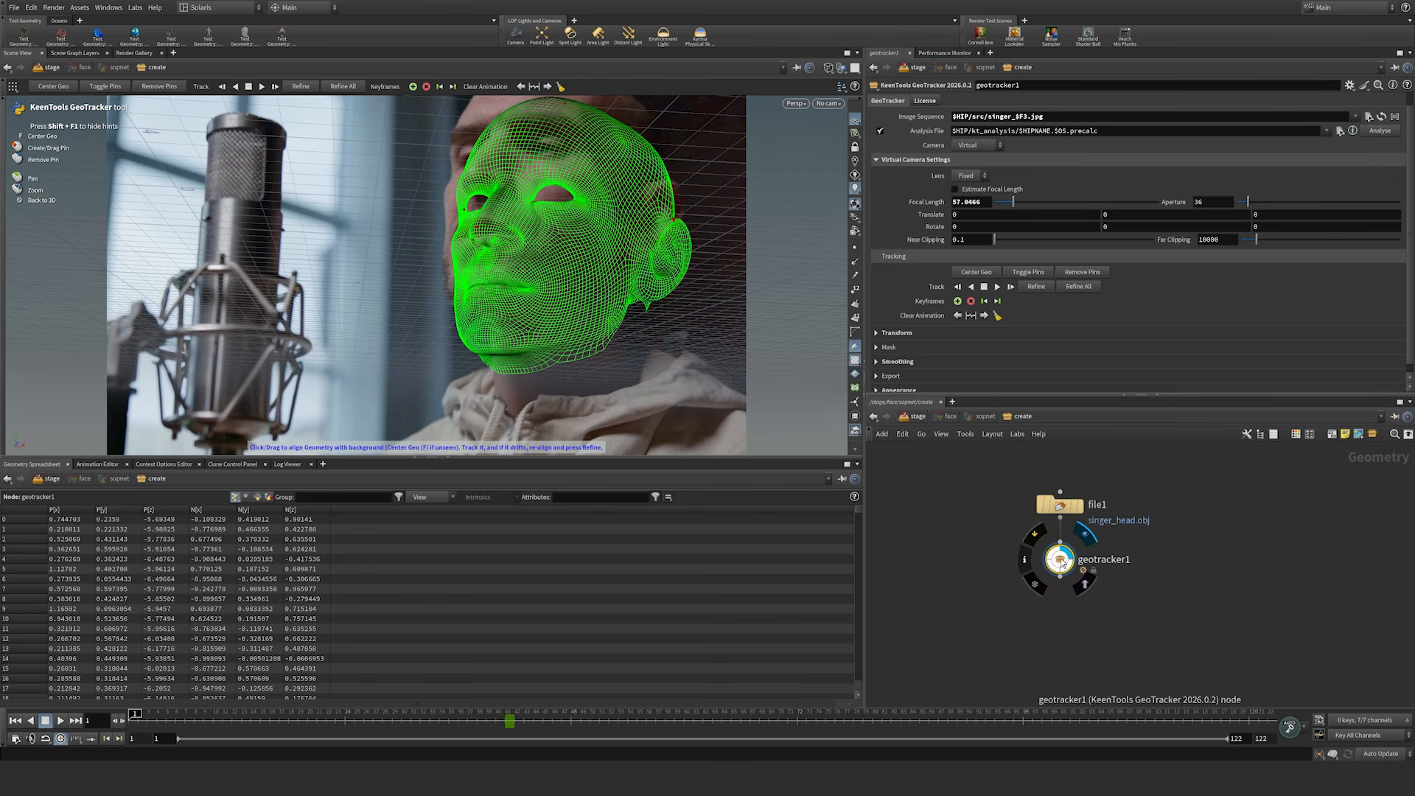
{"action": "left_click", "coordinate": [508, 720]}
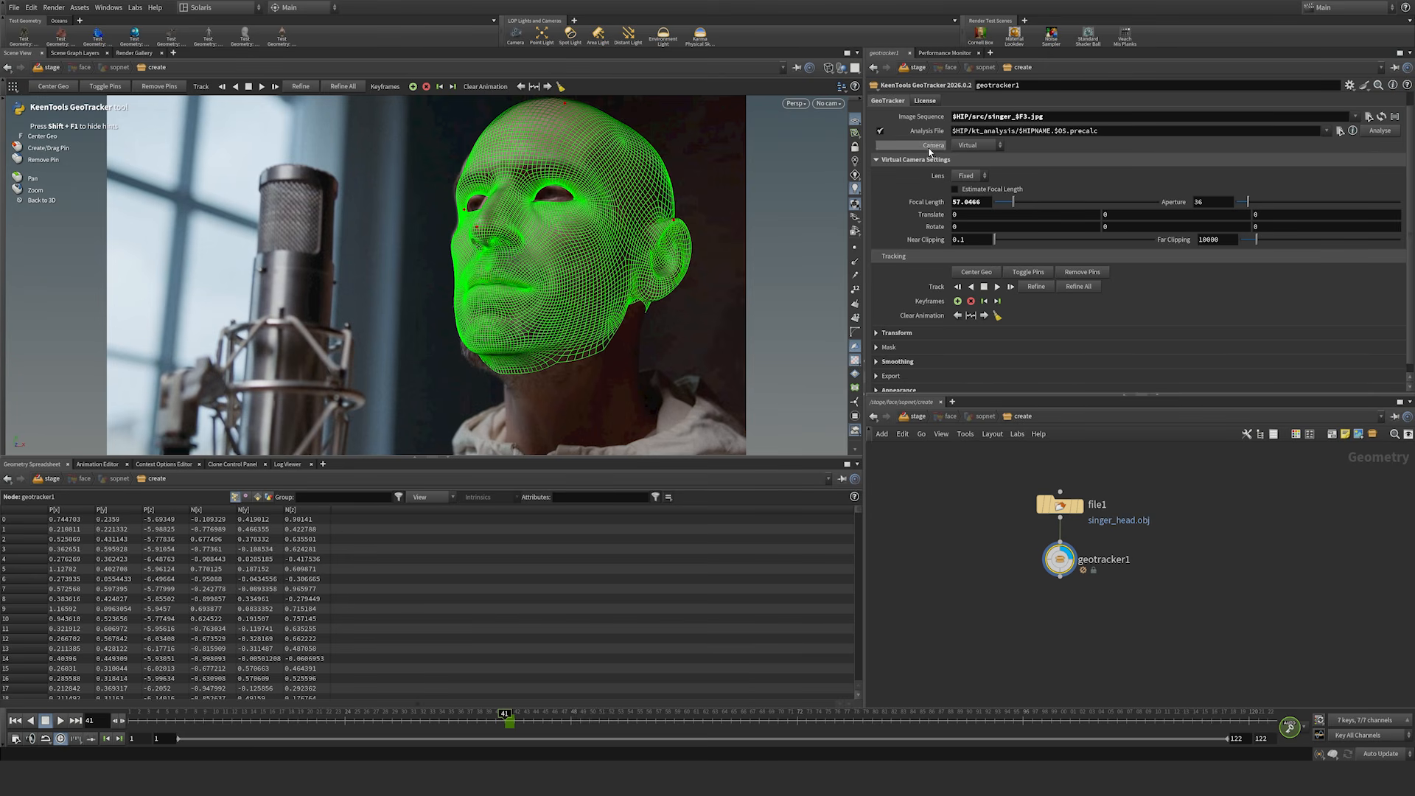
{"action": "left_click", "coordinate": [985, 146]}
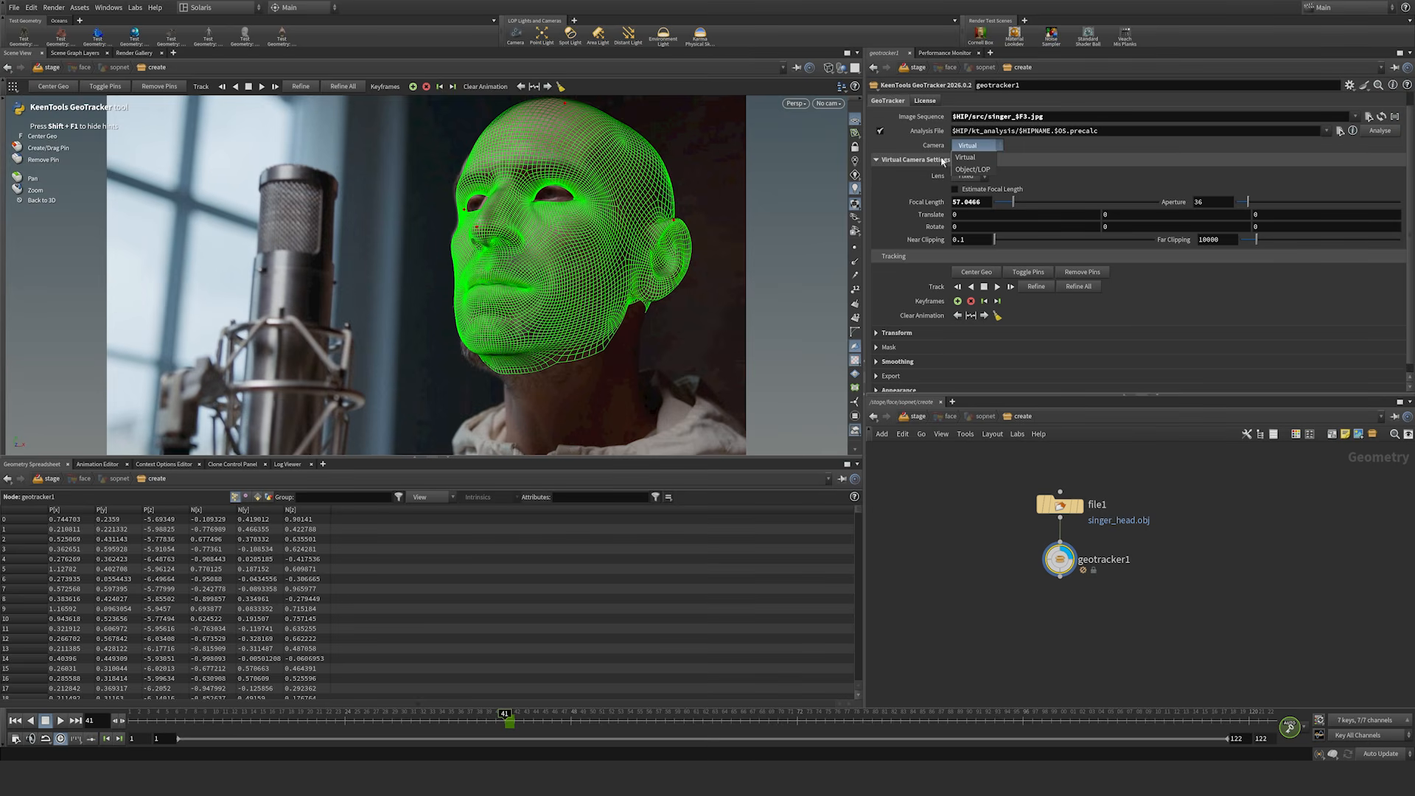
{"action": "left_click", "coordinate": [974, 170]}
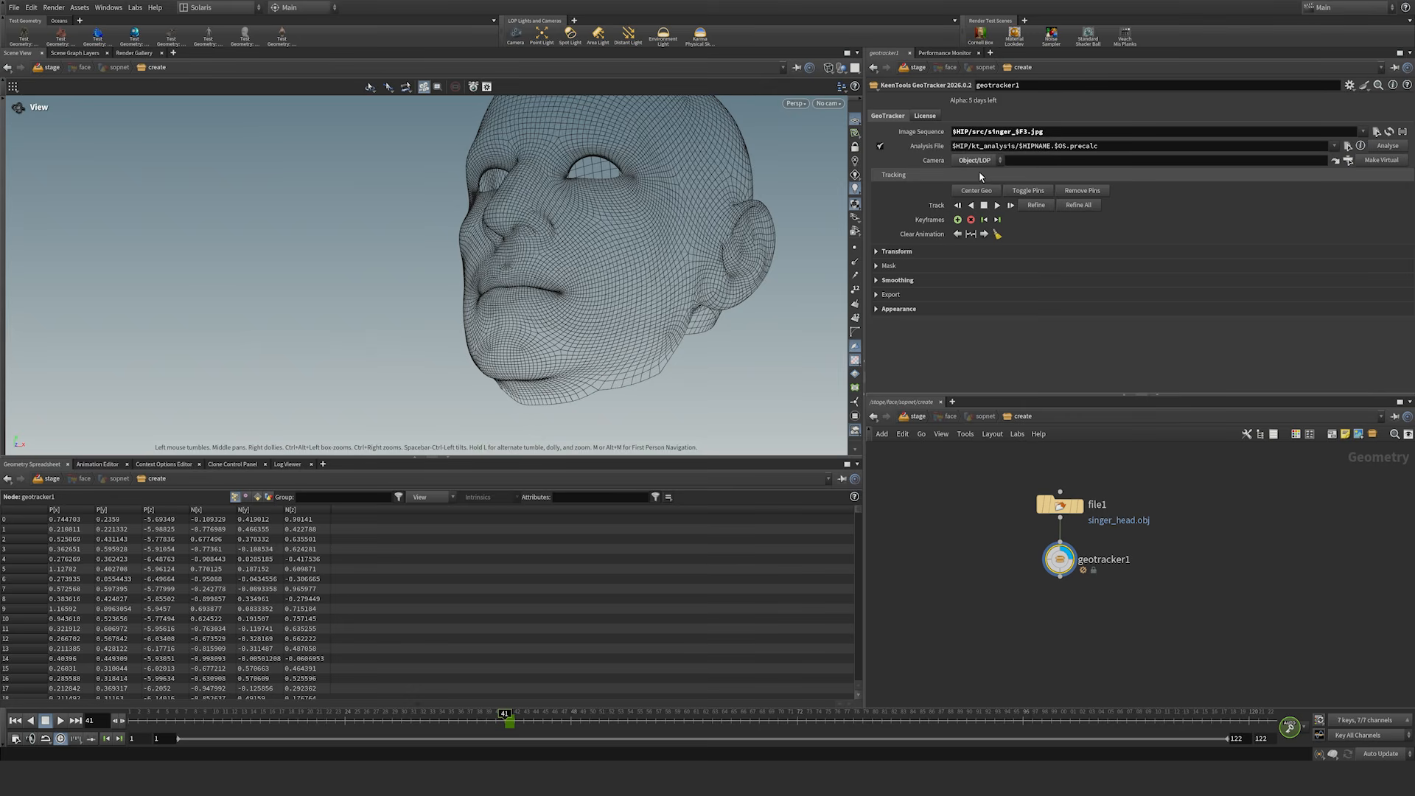
{"action": "left_click", "coordinate": [1348, 162]}
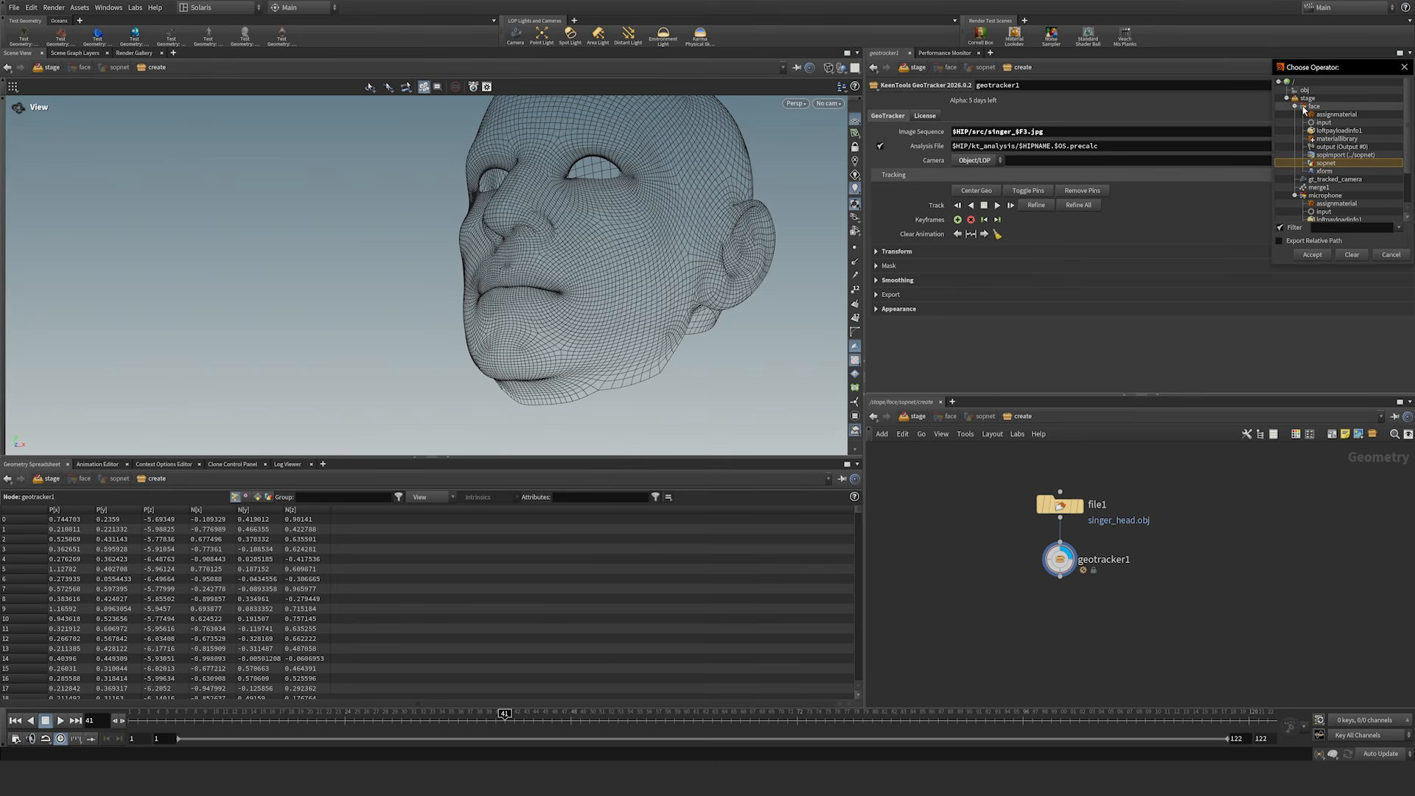
{"action": "left_click", "coordinate": [1326, 181]}
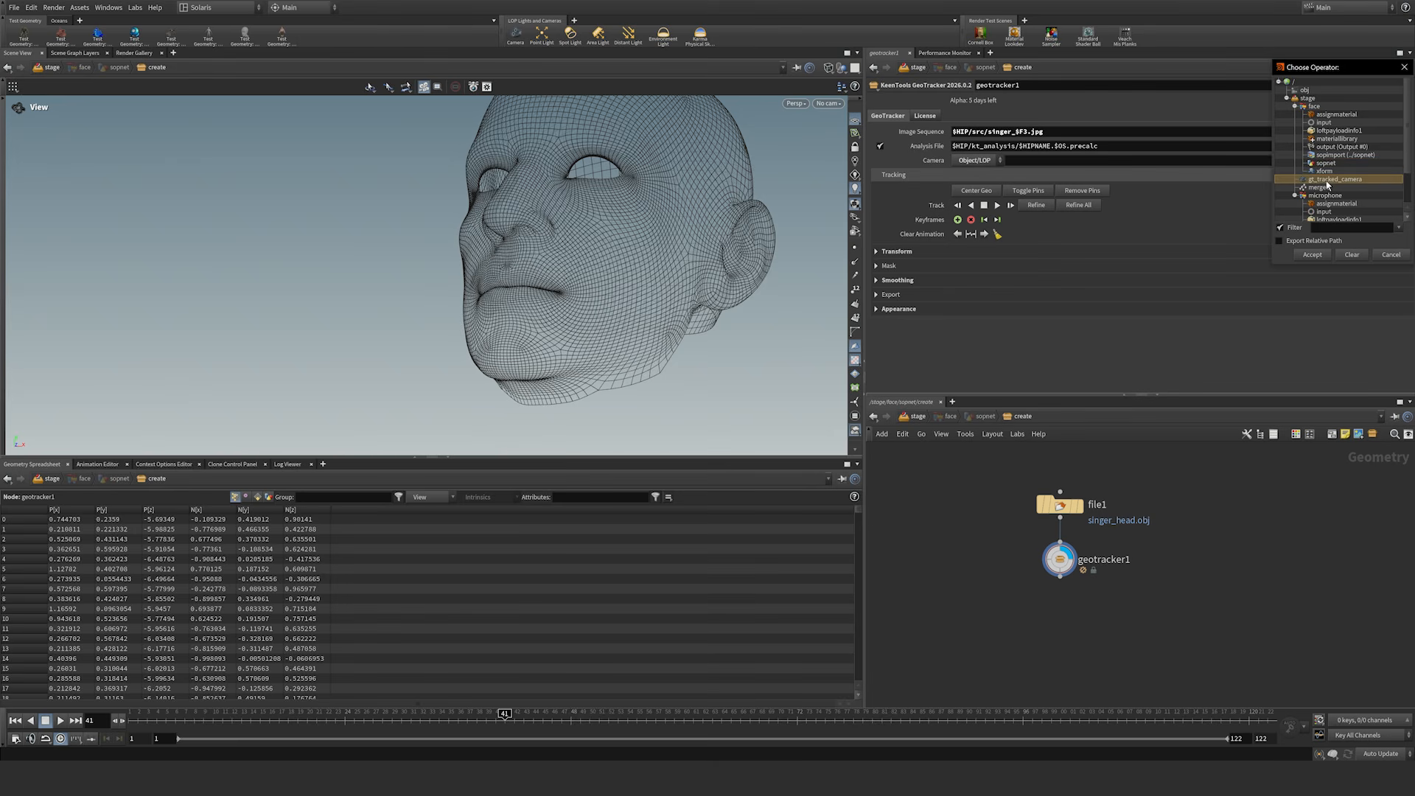
{"action": "left_click", "coordinate": [1313, 255]}
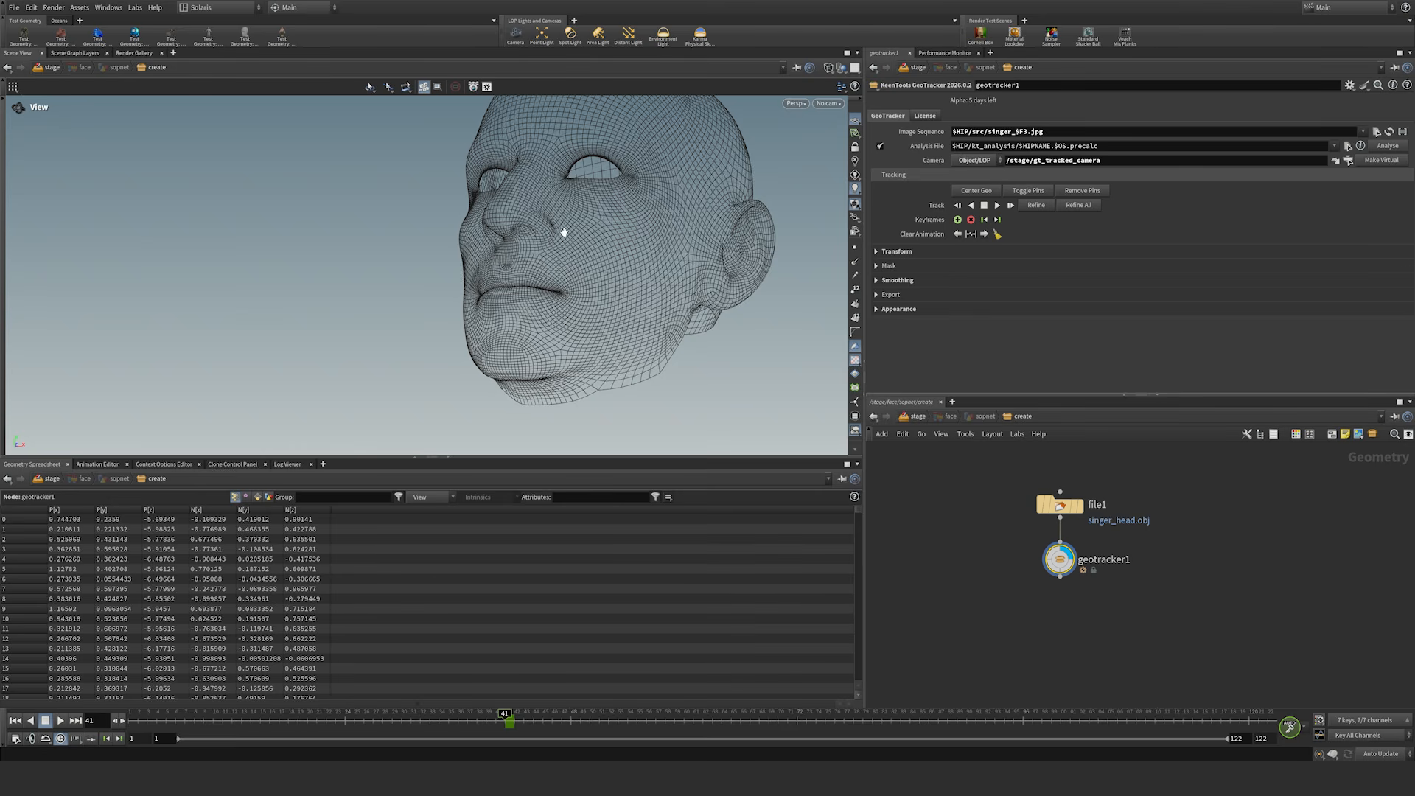
Step: Center the head mesh in the GeoTracker view and realign it to the singer's head with pins at frame 41
{"action": "key", "text": "Return"}
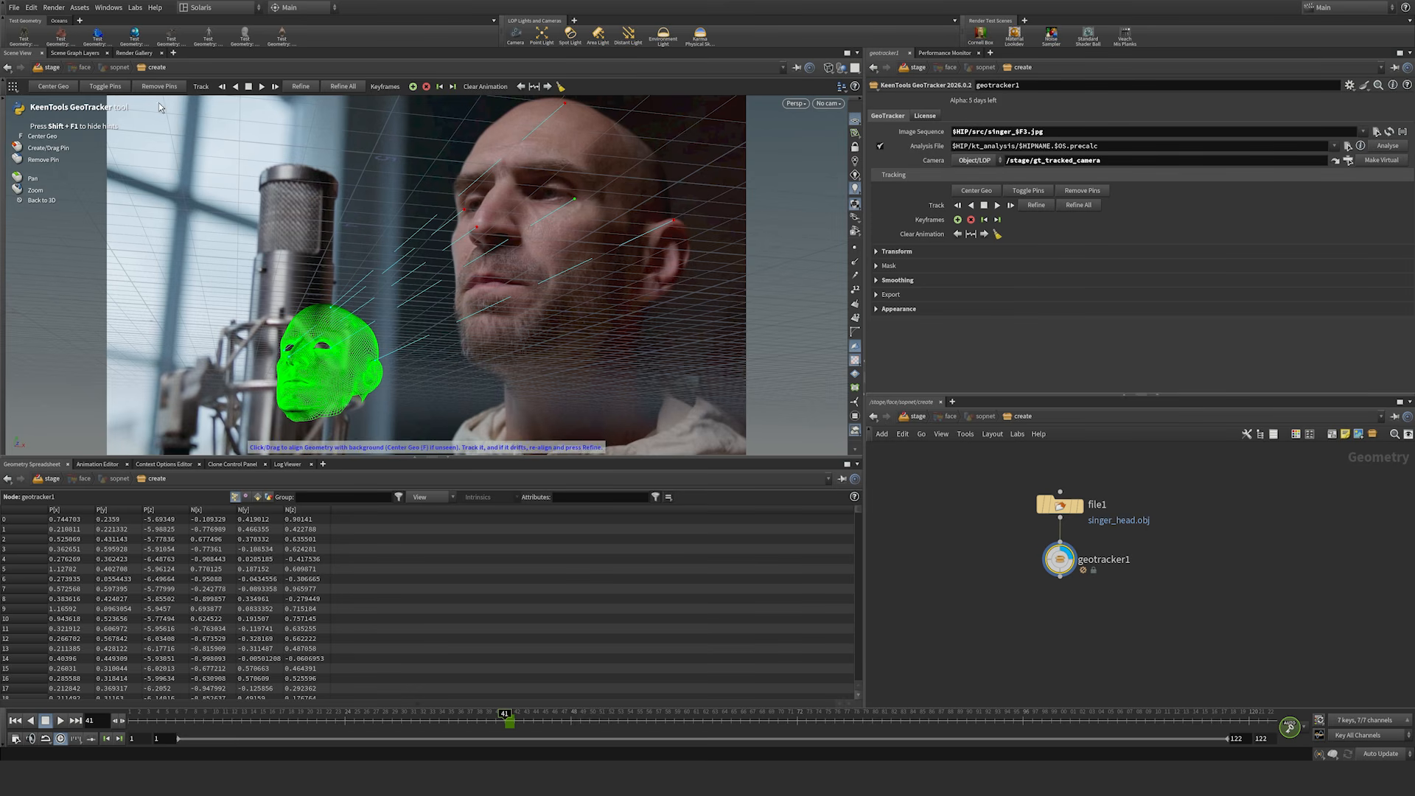
{"action": "left_click", "coordinate": [105, 88]}
{"action": "key", "text": "f"}
{"action": "left_click_drag", "start_coordinate": [480, 231], "coordinate": [463, 214]}
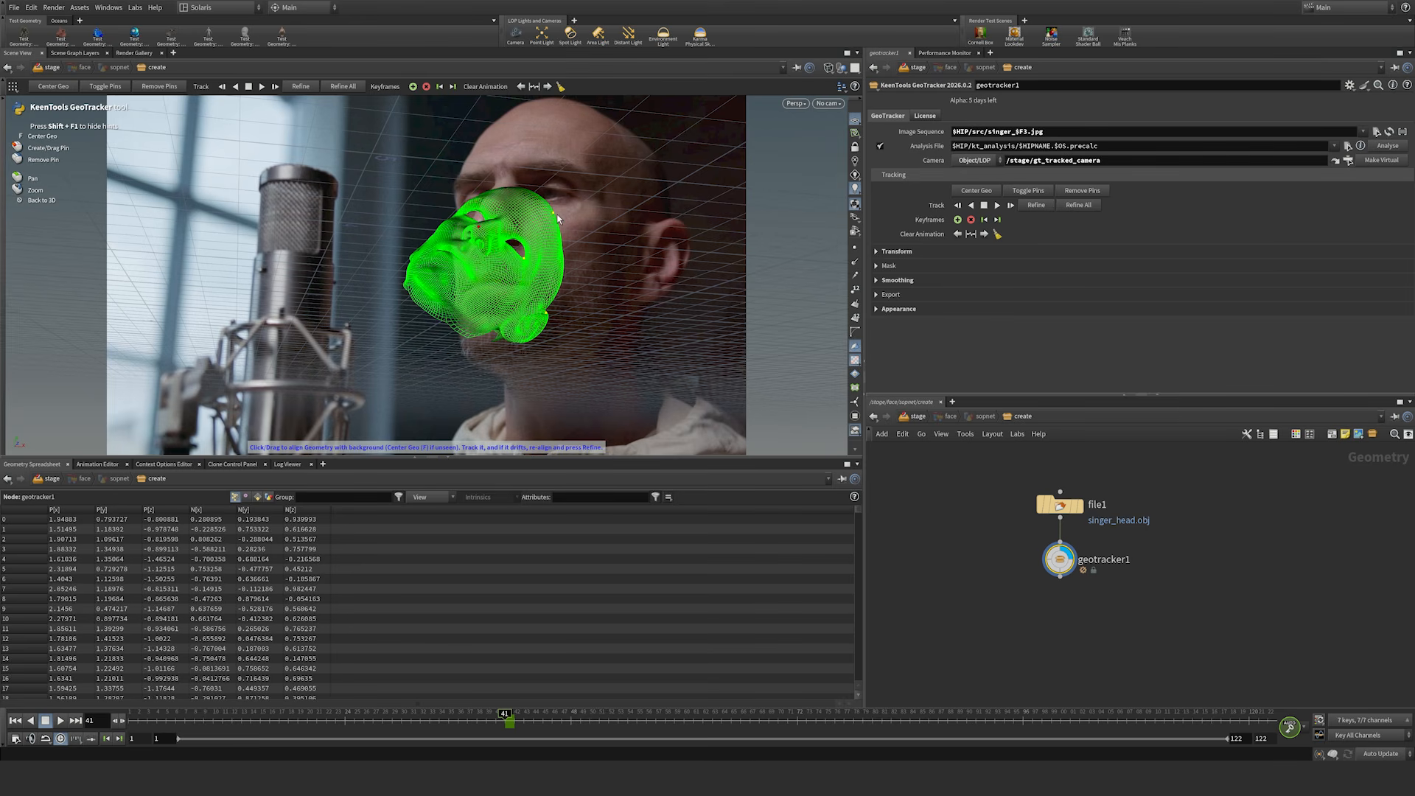
{"action": "left_click_drag", "start_coordinate": [557, 215], "coordinate": [668, 226]}
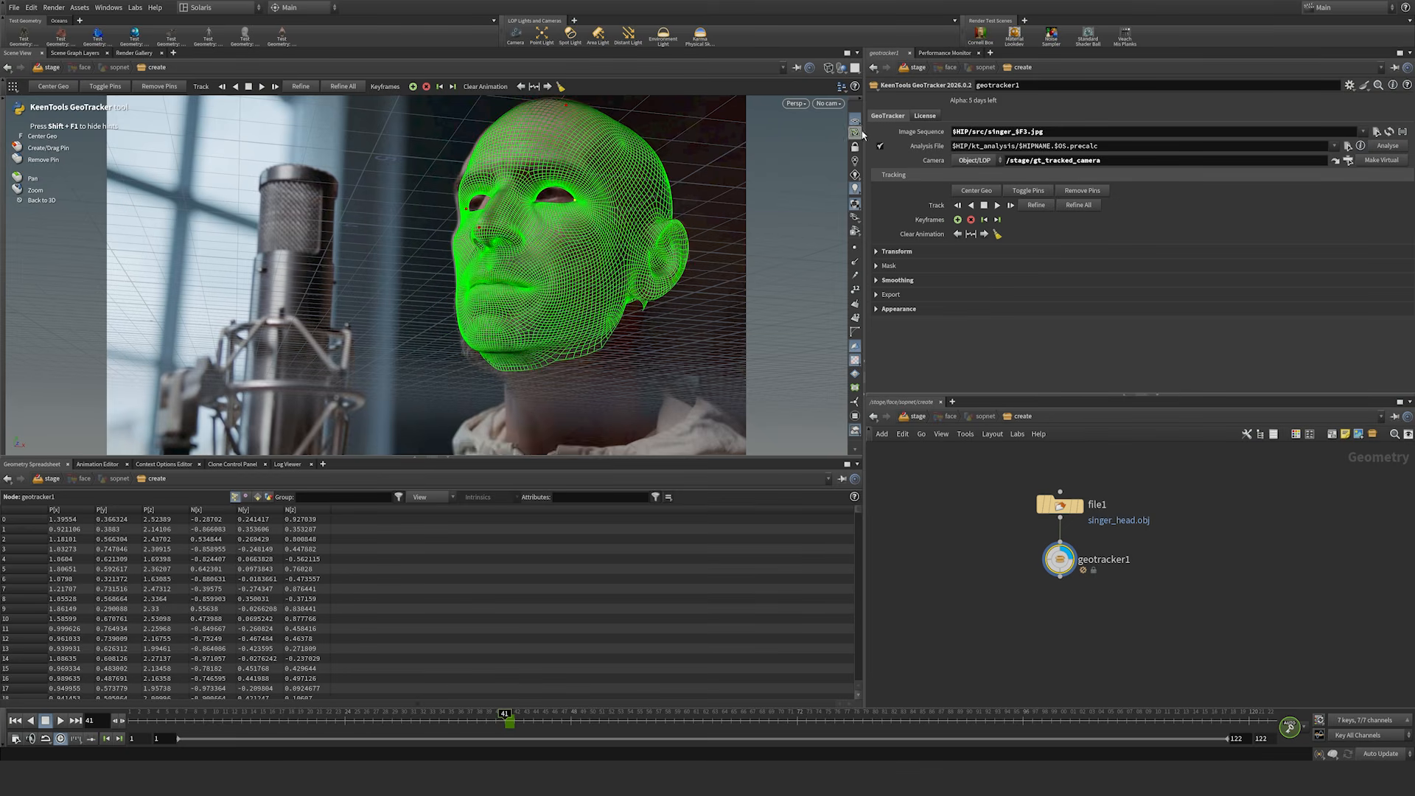
{"action": "double_click", "coordinate": [673, 225]}
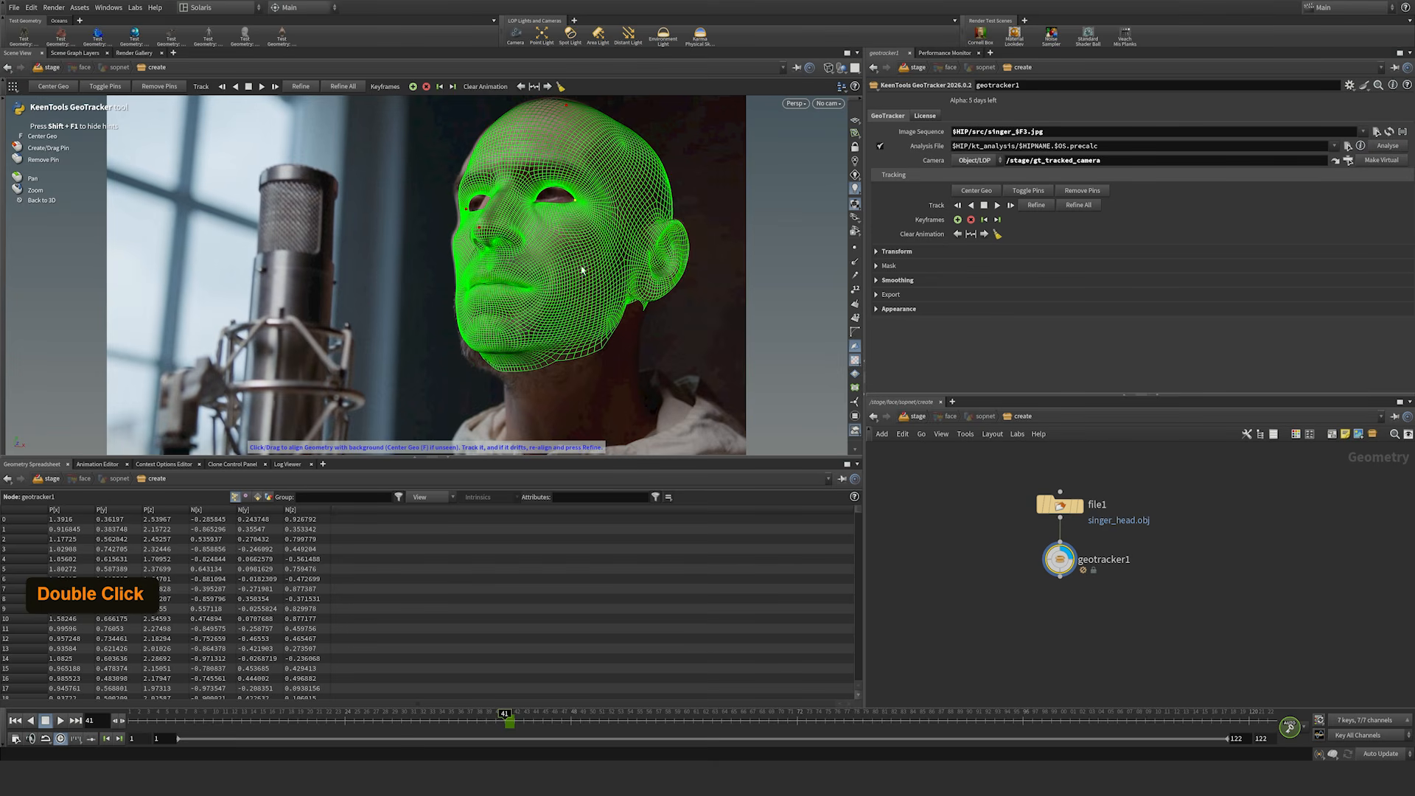
Step: Set the wireframe color's opacity in the face tracker's appearance settings to 0.14
{"action": "left_click", "coordinate": [896, 309]}
{"action": "left_click", "coordinate": [955, 350]}
{"action": "double_click", "coordinate": [1000, 325]}
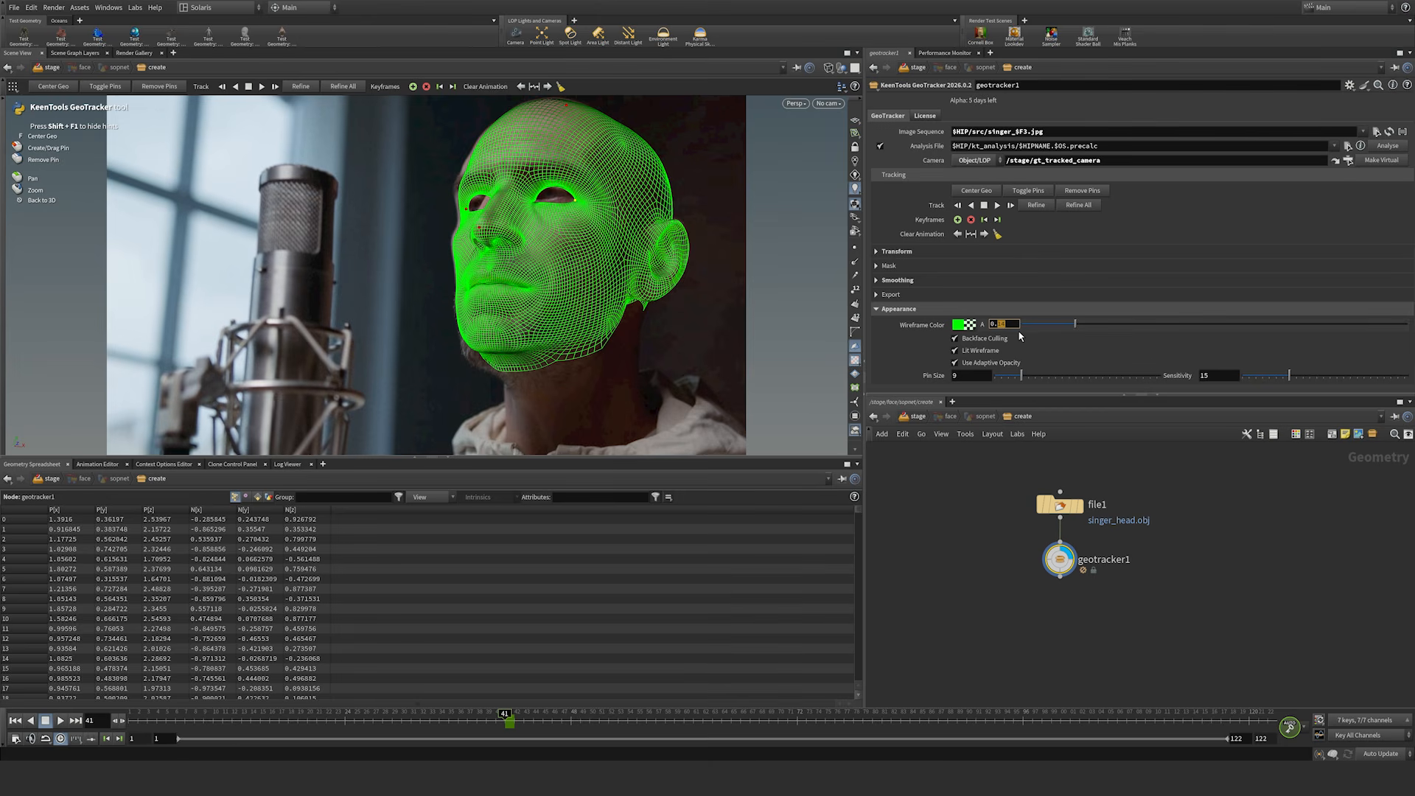
{"action": "type", "text": "0.14"}
{"action": "key", "text": "Return"}
{"action": "left_click", "coordinate": [1078, 323]}
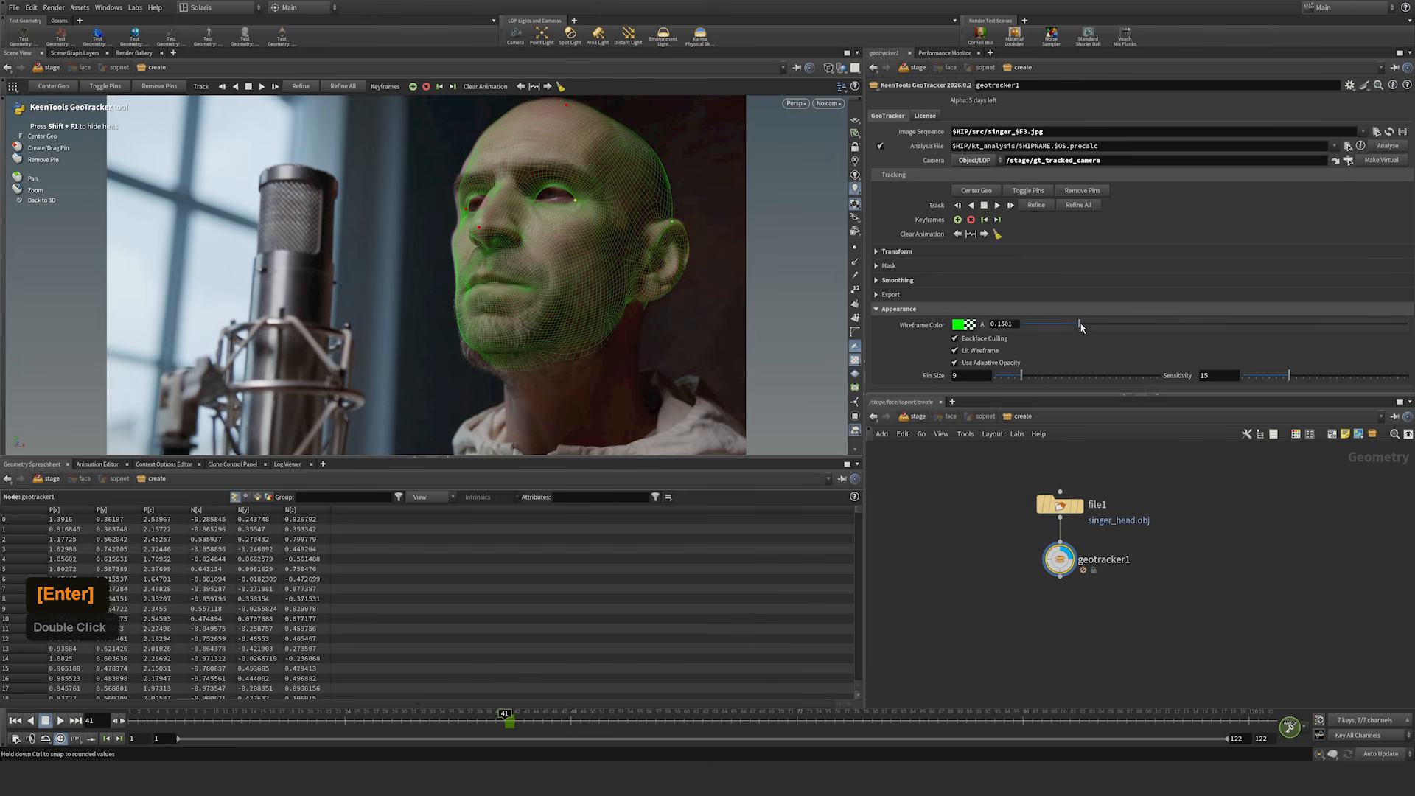
{"action": "left_click_drag", "start_coordinate": [1001, 324], "coordinate": [1038, 321]}
{"action": "type", "text": "4"}
{"action": "key", "text": "Return"}
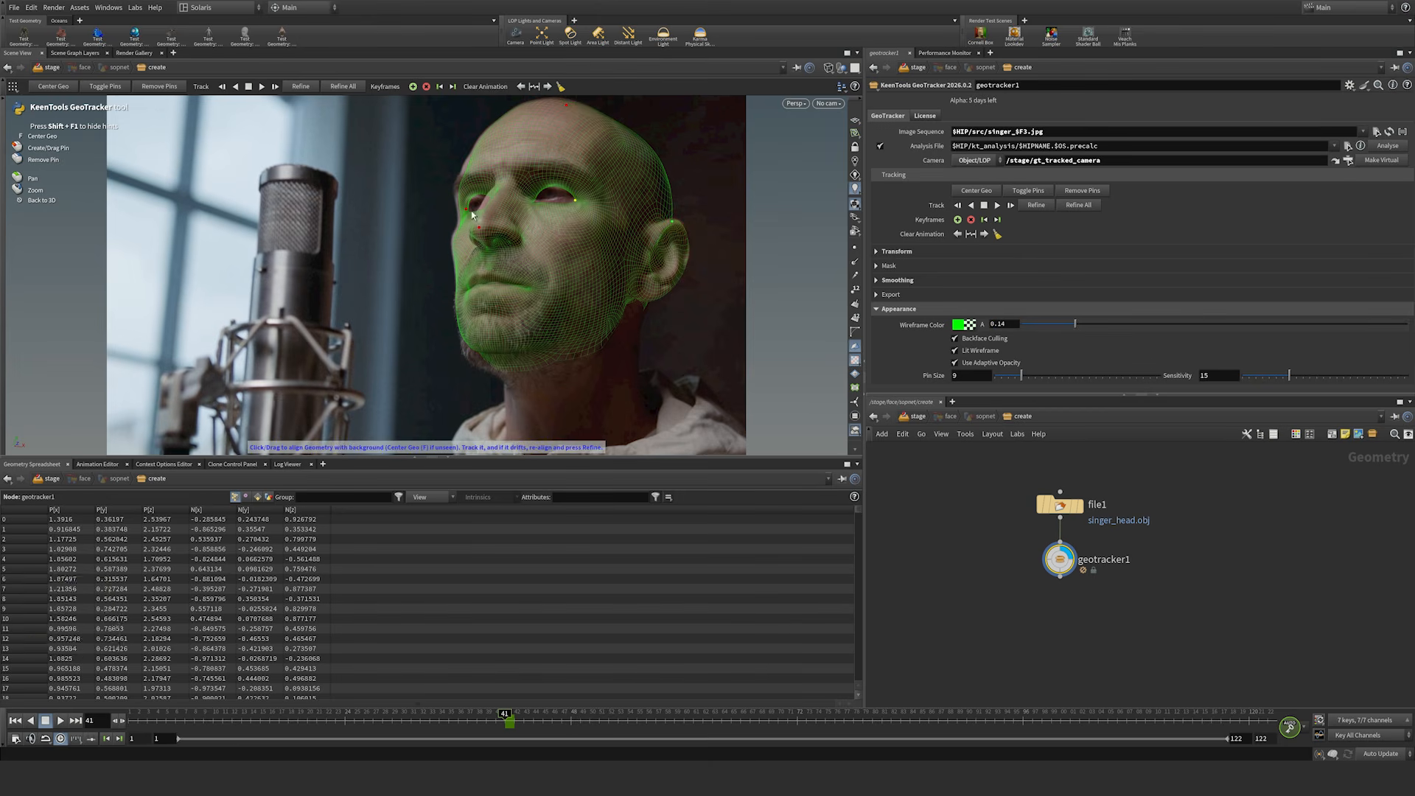
Step: Fine-tune the pins around the eyes, nose, ear and top of the head to match the singer at frame 41
{"action": "left_click_drag", "start_coordinate": [465, 210], "coordinate": [465, 216]}
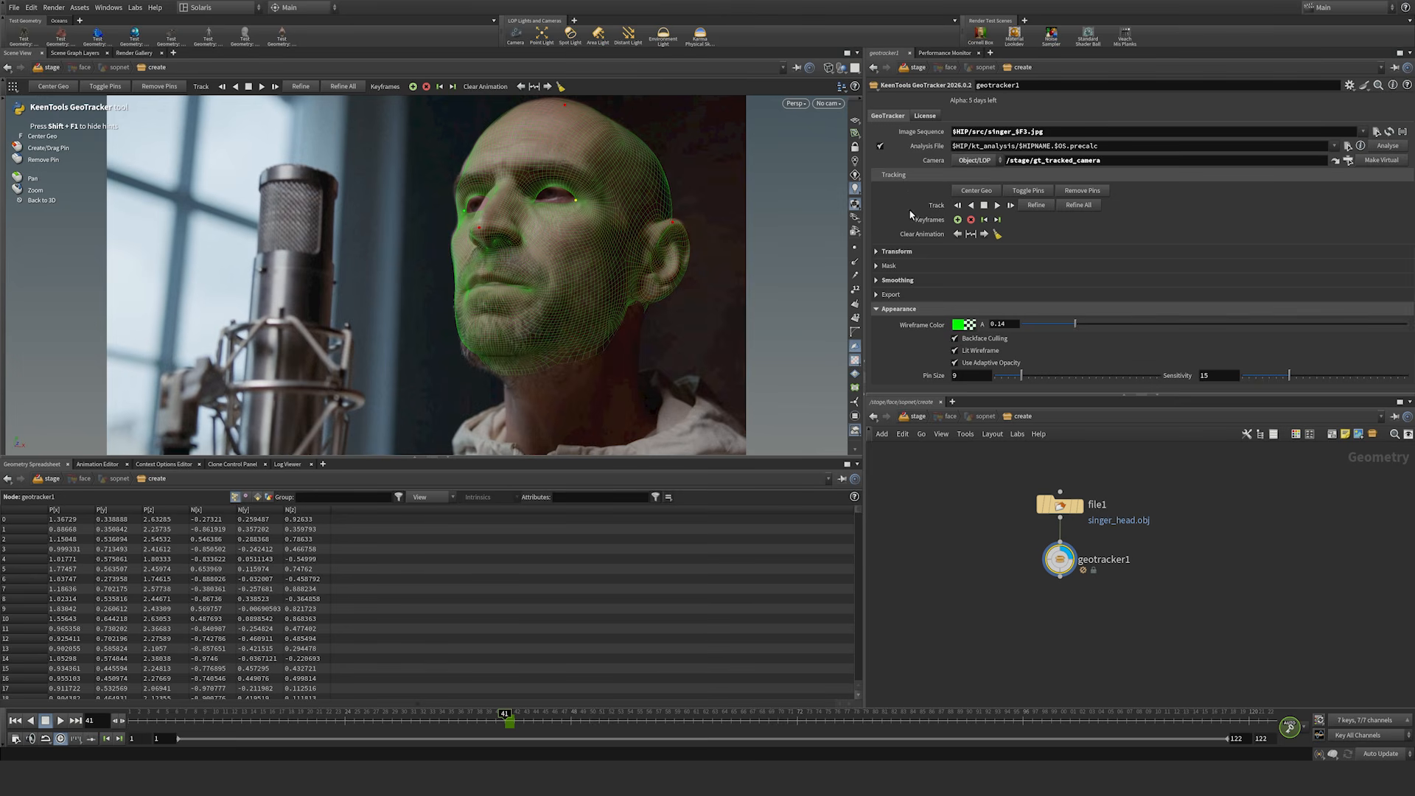
{"action": "left_click_drag", "start_coordinate": [1107, 161], "coordinate": [994, 160]}
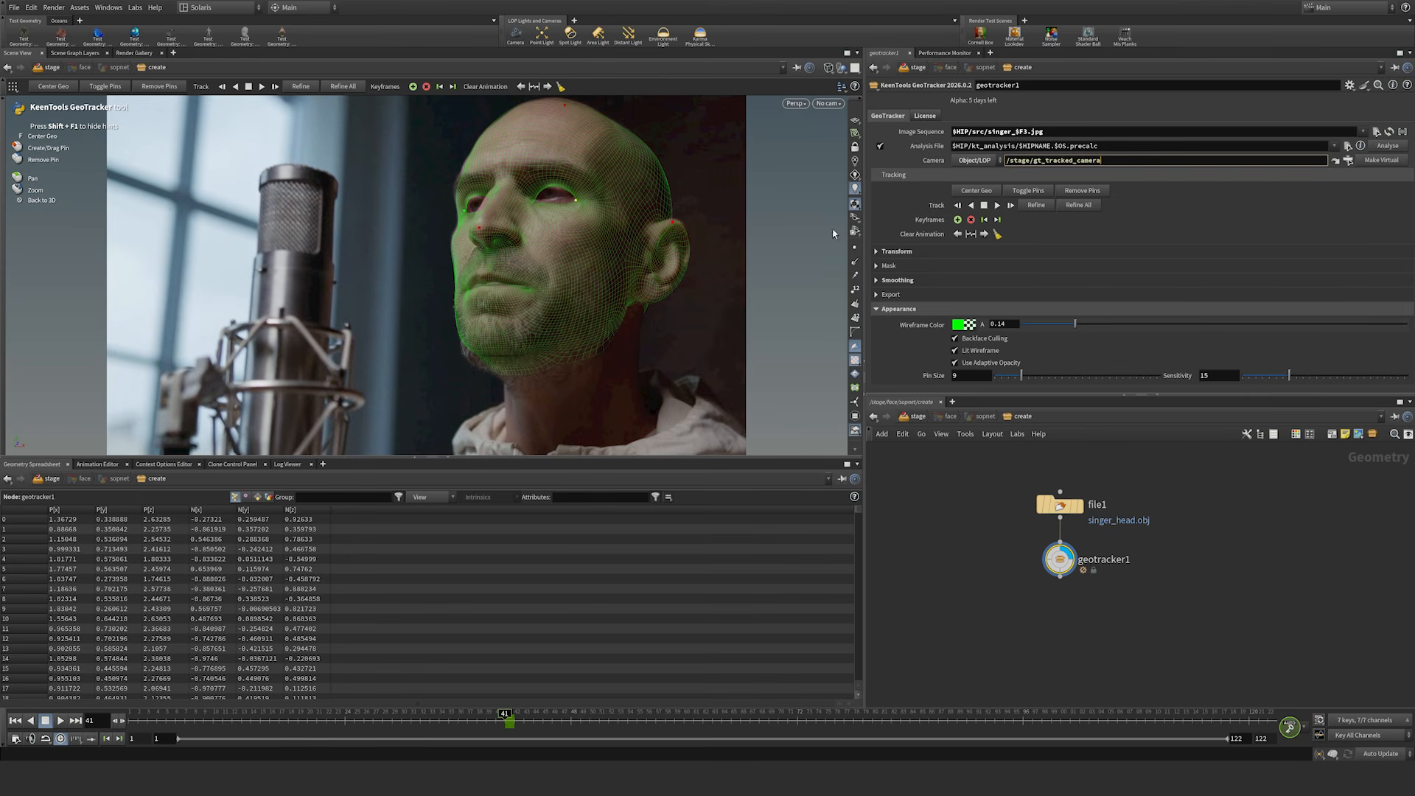
{"action": "left_click_drag", "start_coordinate": [565, 104], "coordinate": [566, 105]}
{"action": "left_click_drag", "start_coordinate": [673, 224], "coordinate": [676, 225]}
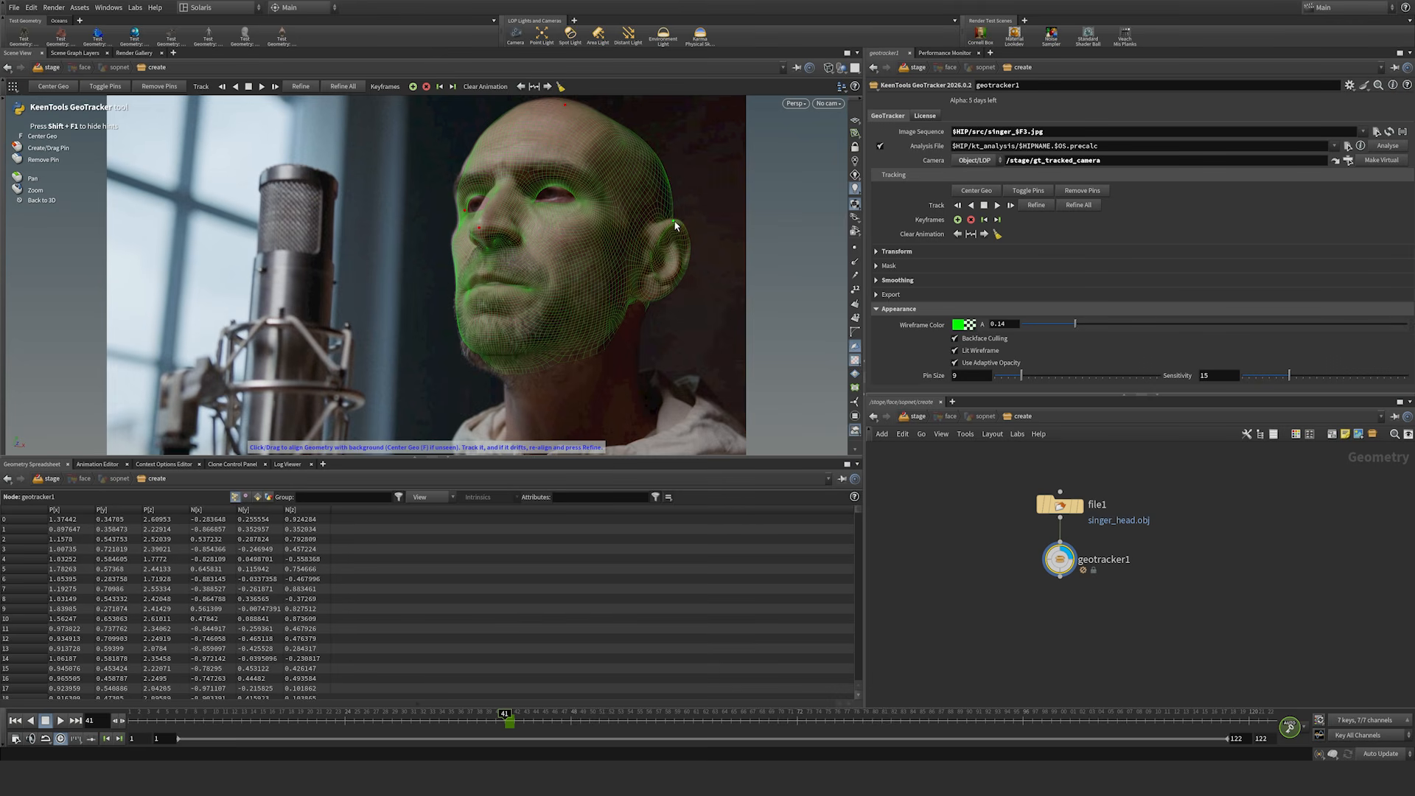
{"action": "left_click_drag", "start_coordinate": [482, 234], "coordinate": [476, 228]}
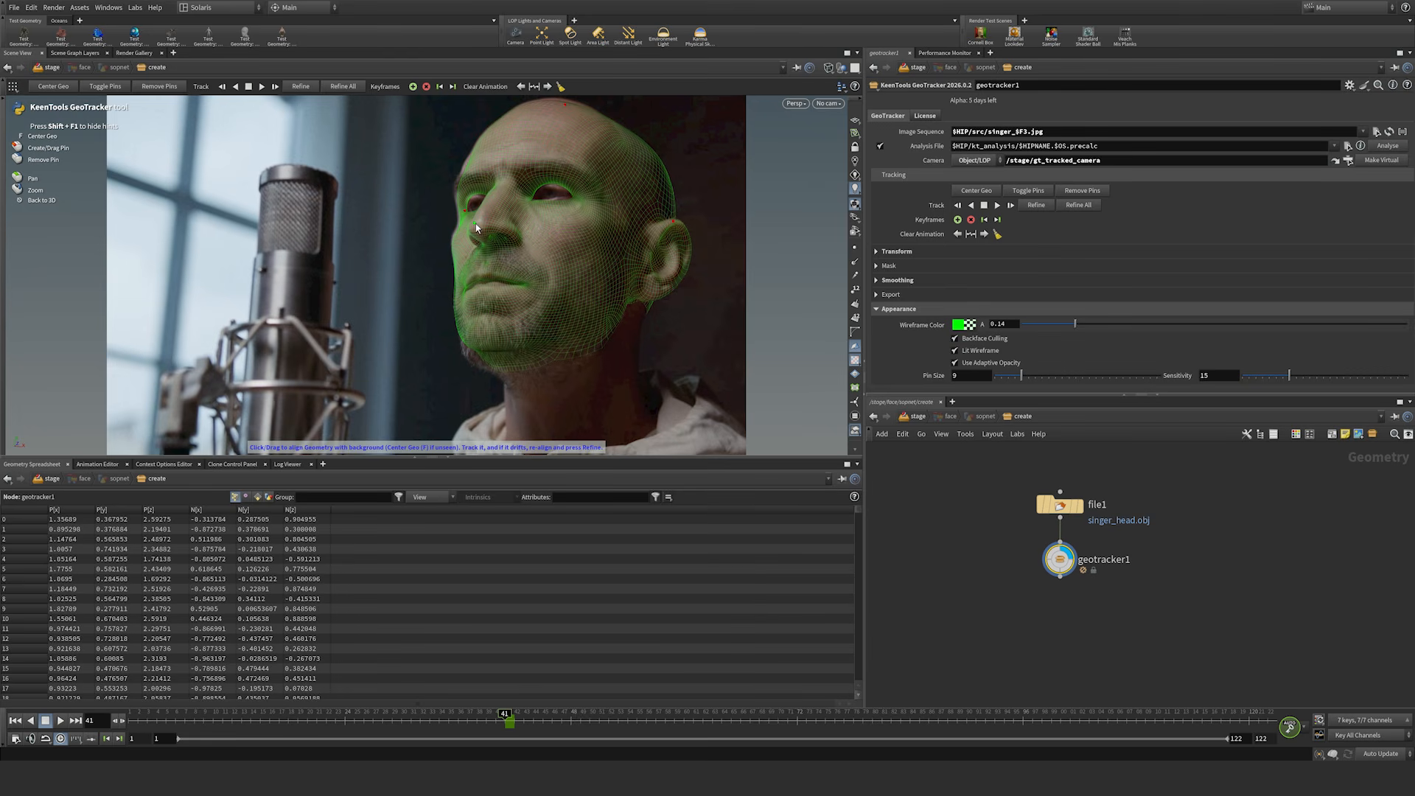
{"action": "left_click_drag", "start_coordinate": [573, 199], "coordinate": [571, 196]}
{"action": "left_click_drag", "start_coordinate": [463, 215], "coordinate": [465, 213]}
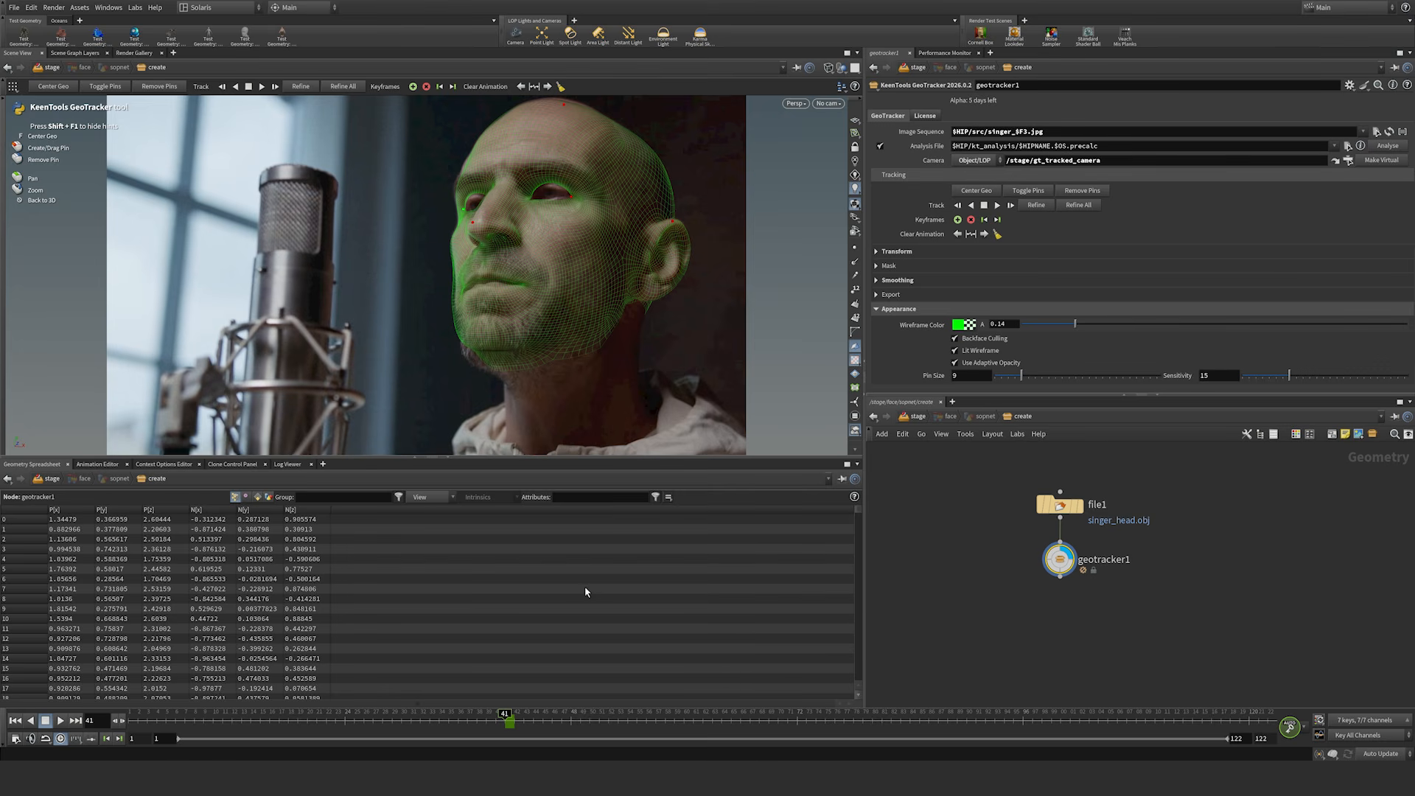
{"action": "mouse_move", "coordinate": [504, 721]}
{"action": "left_mouse_down"}
{"action": "mouse_move", "coordinate": [306, 726]}
{"action": "mouse_move", "coordinate": [877, 731]}
{"action": "mouse_move", "coordinate": [526, 702]}
{"action": "mouse_move", "coordinate": [1031, 726]}
{"action": "mouse_move", "coordinate": [255, 713]}
{"action": "mouse_move", "coordinate": [683, 712]}
{"action": "mouse_move", "coordinate": [505, 712]}
{"action": "left_mouse_up"}
Step: Insert a Group node between file1 and geotracker1 in the face network
{"action": "left_click", "coordinate": [1062, 509]}
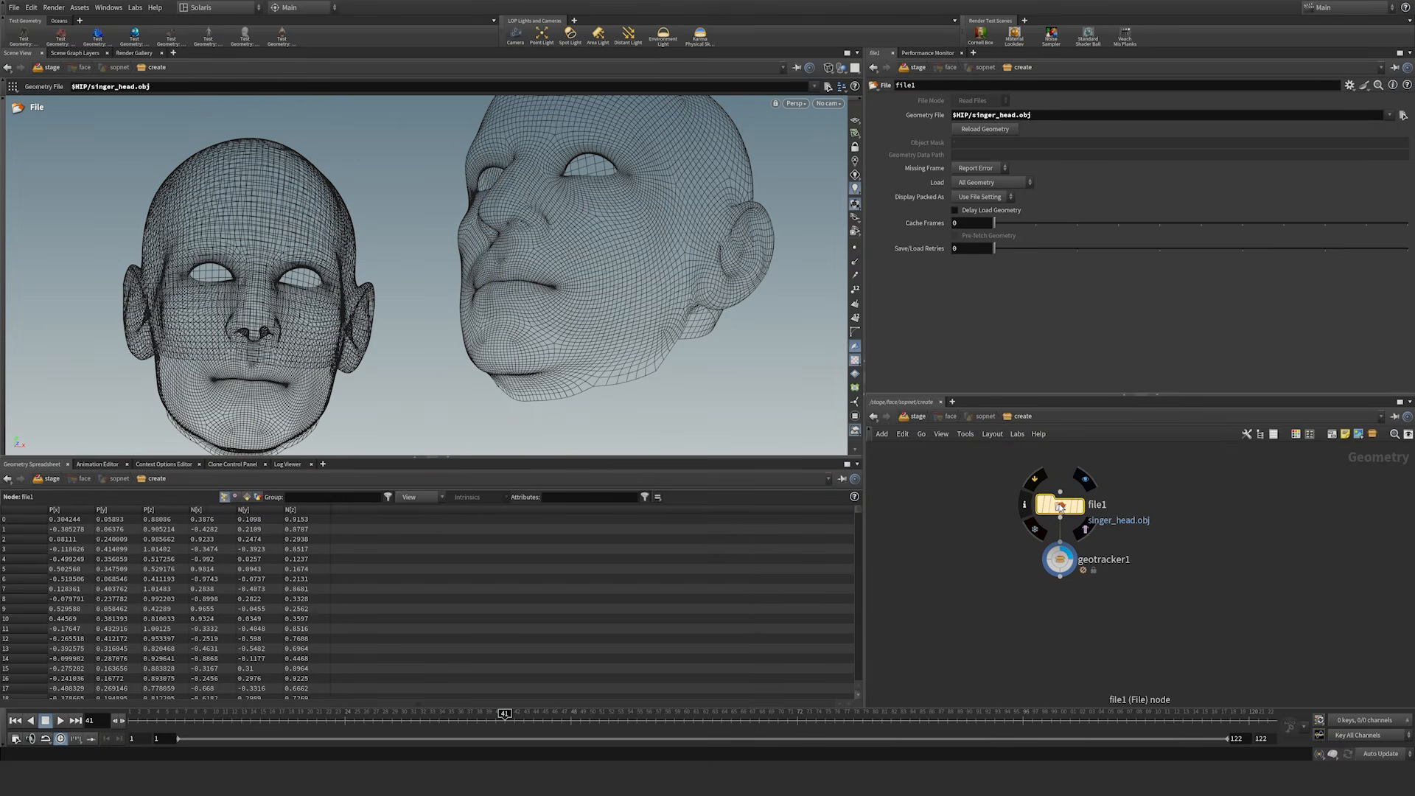
{"action": "key", "text": "Tab"}
{"action": "type", "text": "gr"}
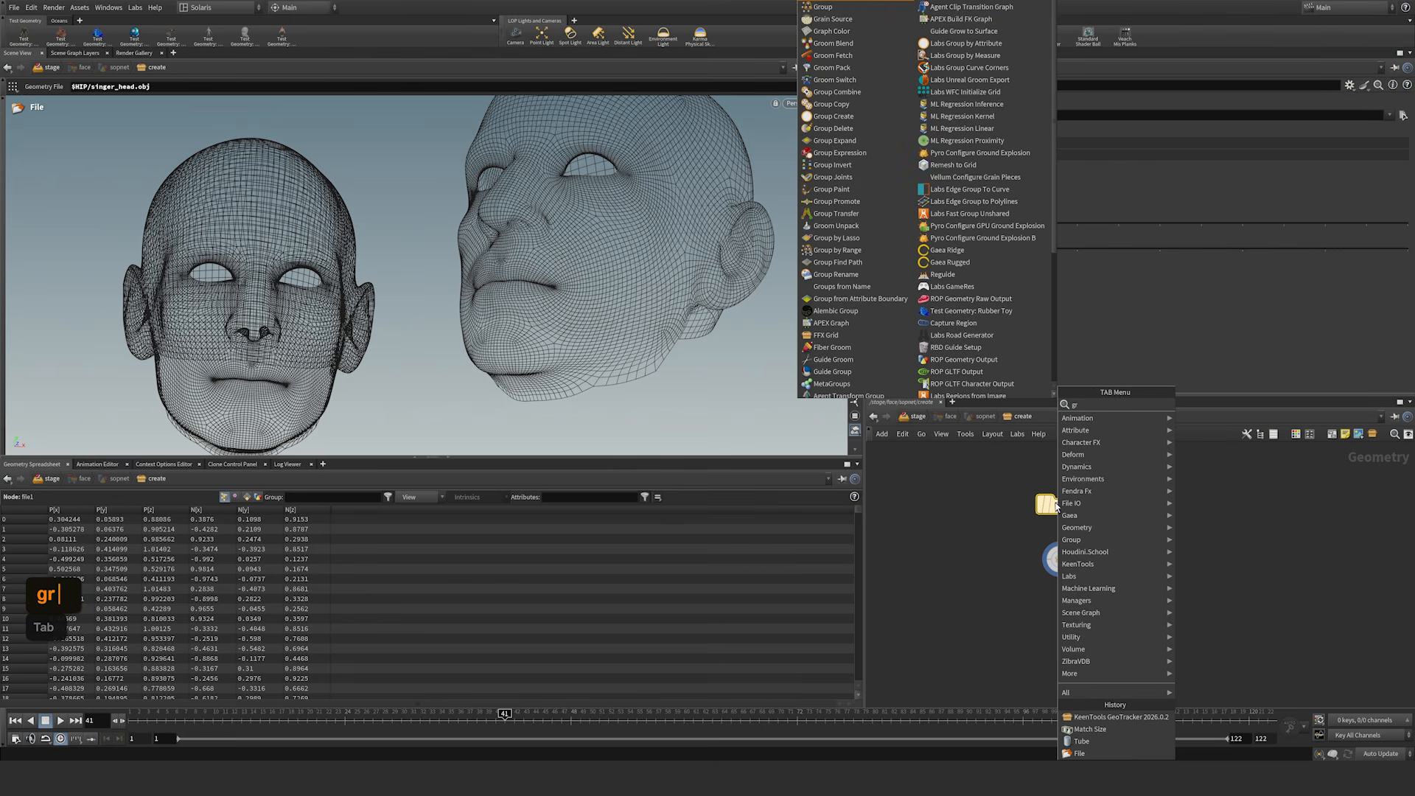
{"action": "left_click", "coordinate": [840, 7]}
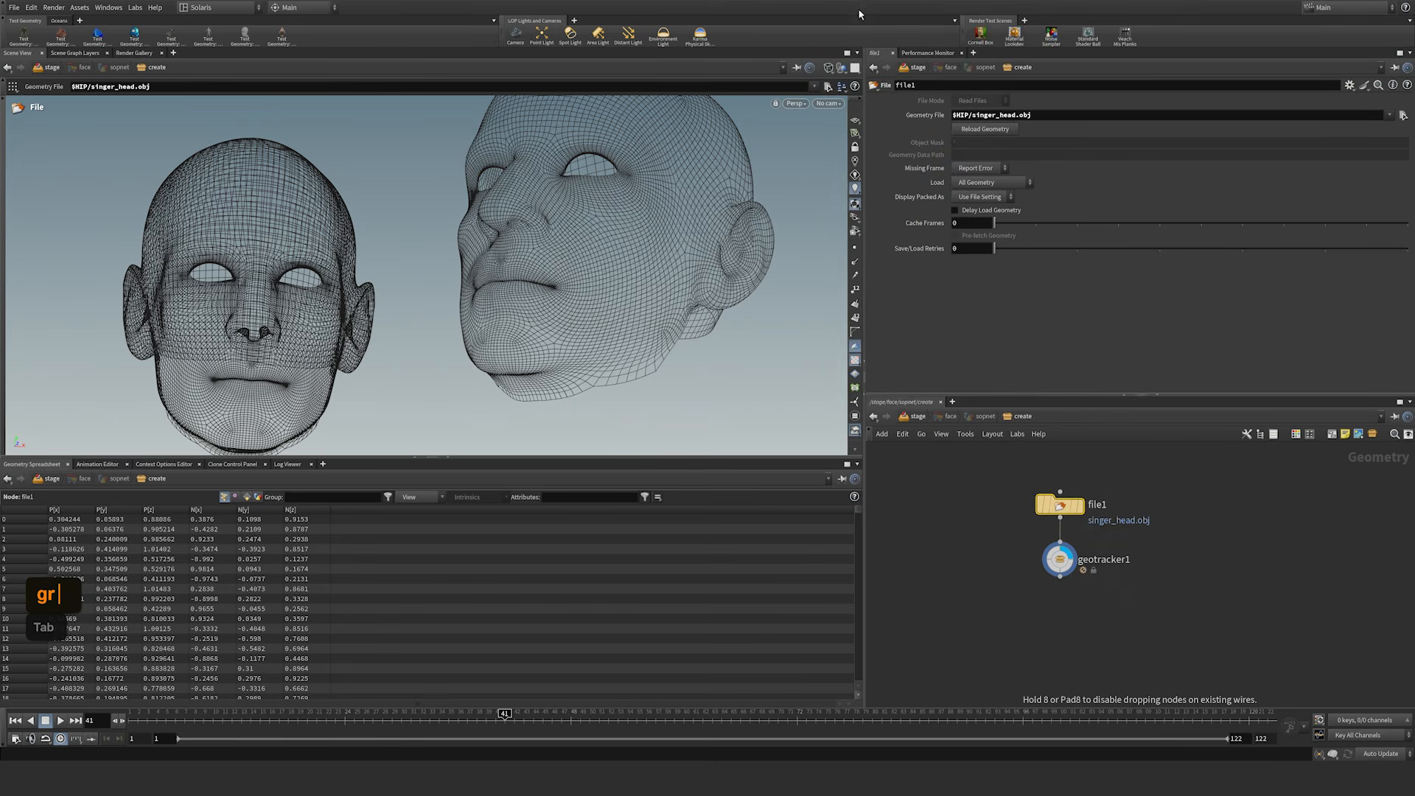
{"action": "left_click", "coordinate": [1063, 541]}
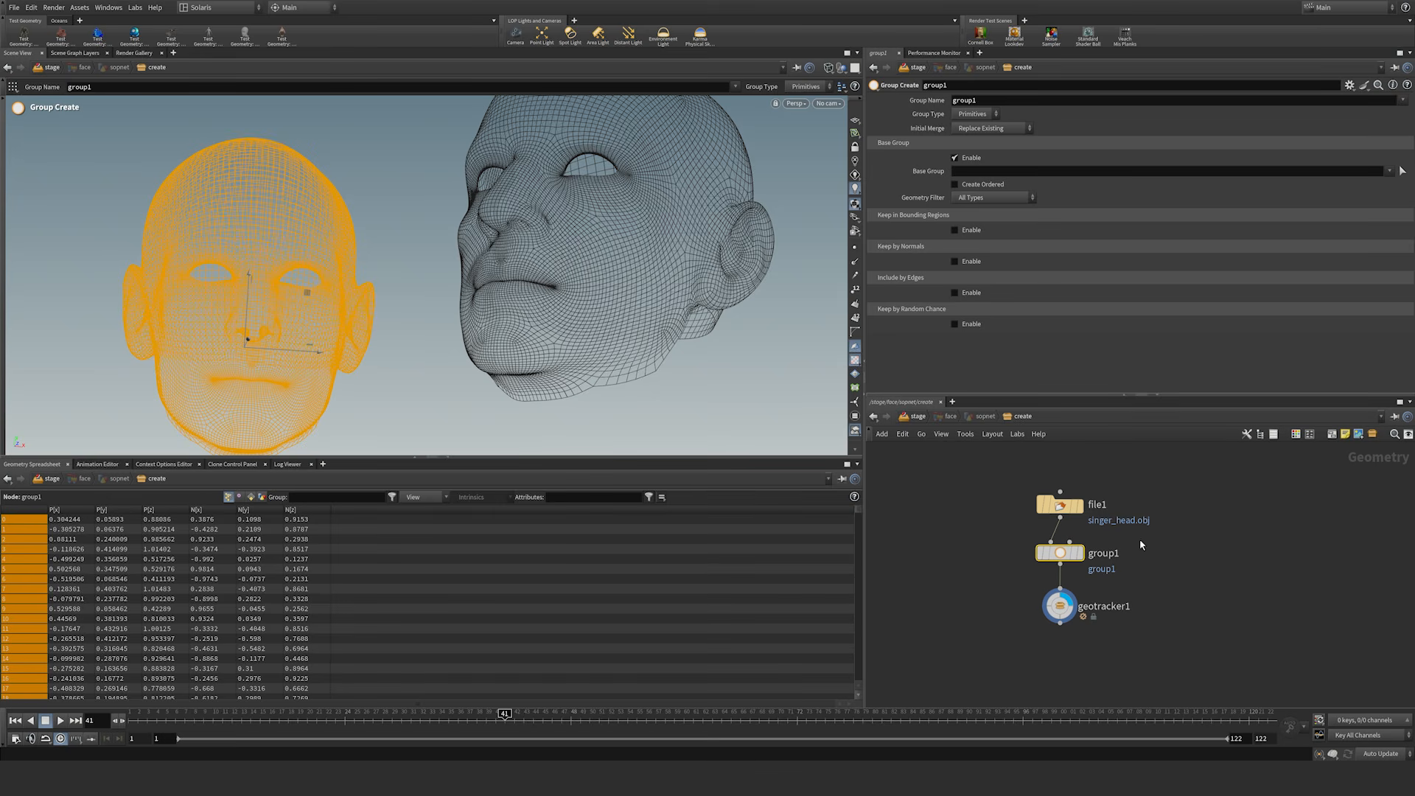
Step: Display the group1 node's output and set the viewport shading to Smooth Wire Shaded
{"action": "mouse_move", "coordinate": [1068, 559]}
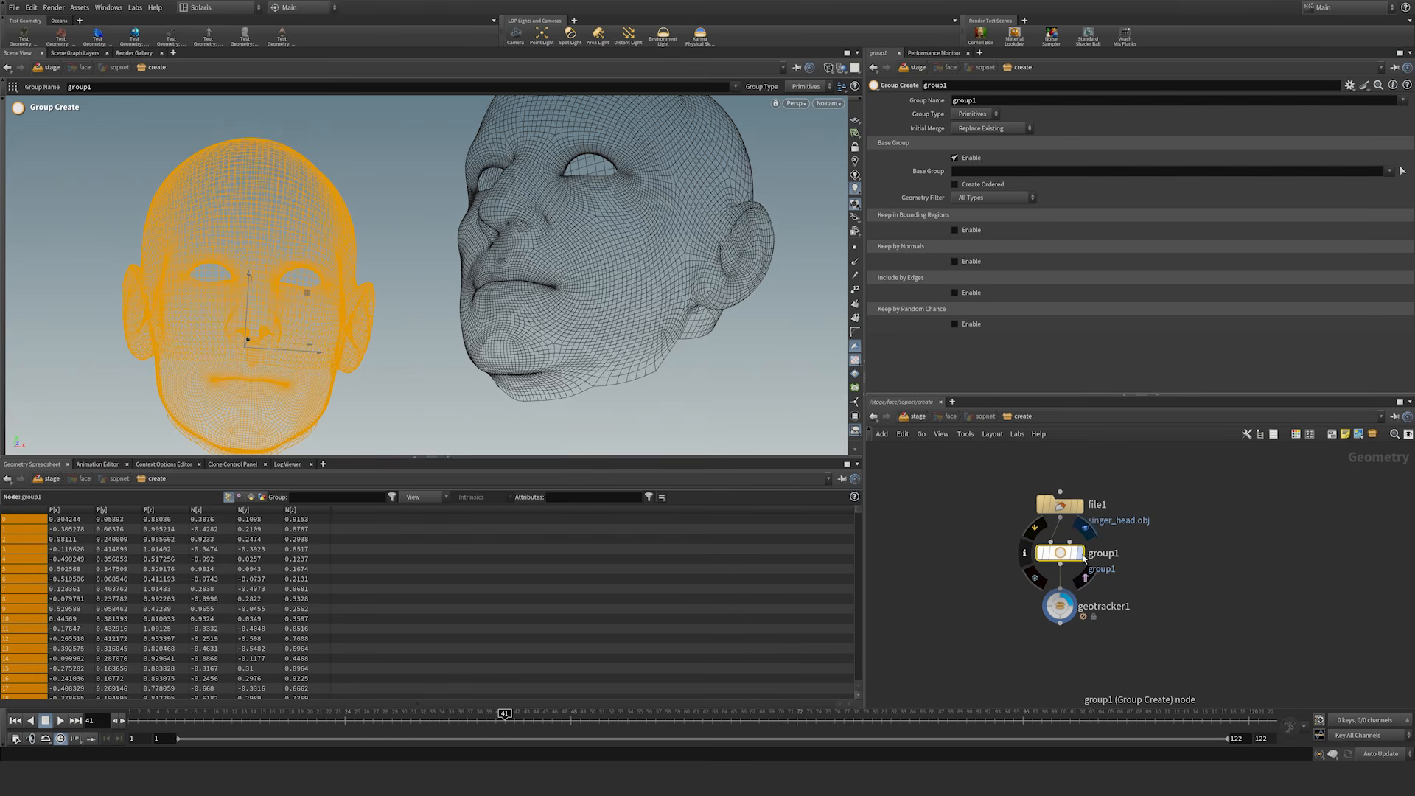
{"action": "left_click", "coordinate": [1082, 556]}
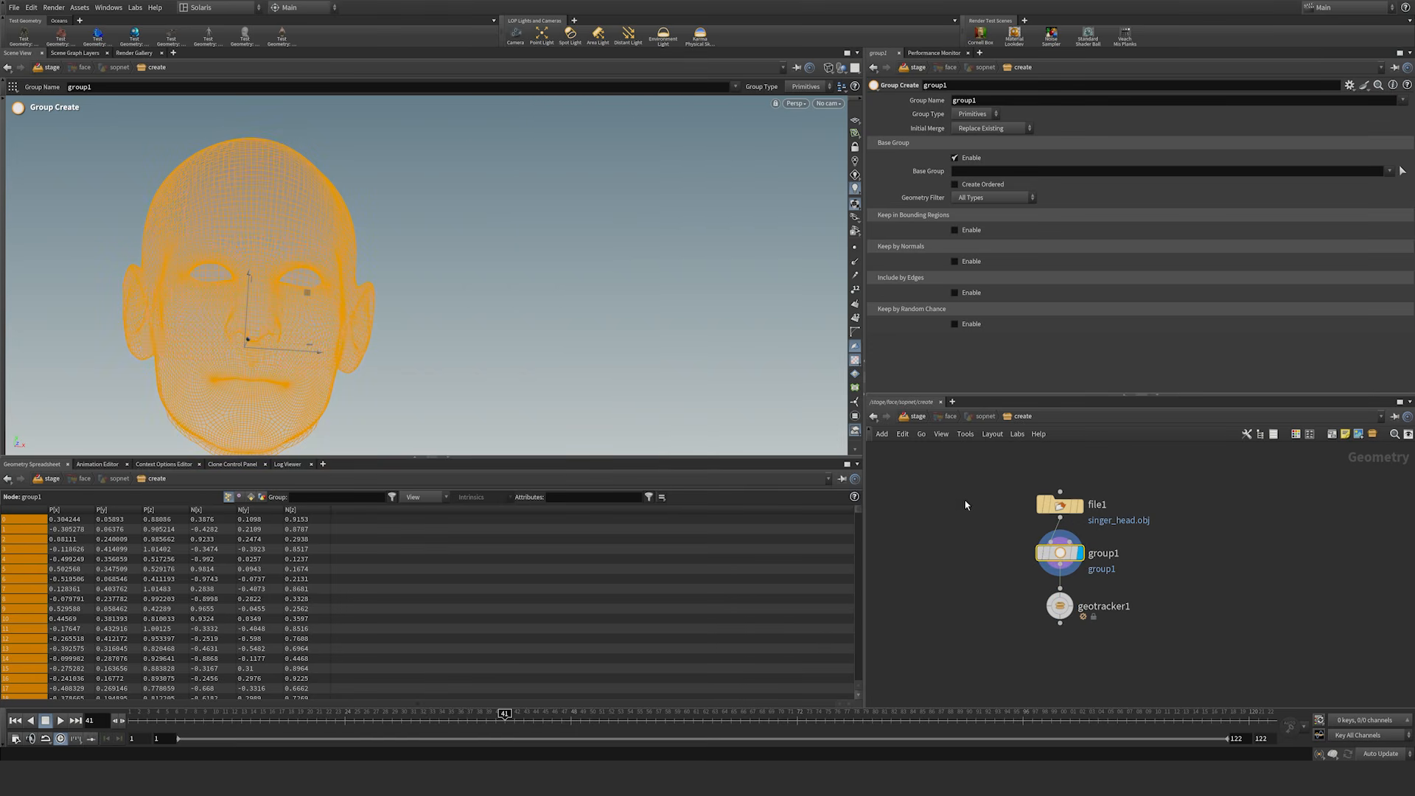
{"action": "left_click", "coordinate": [828, 68]}
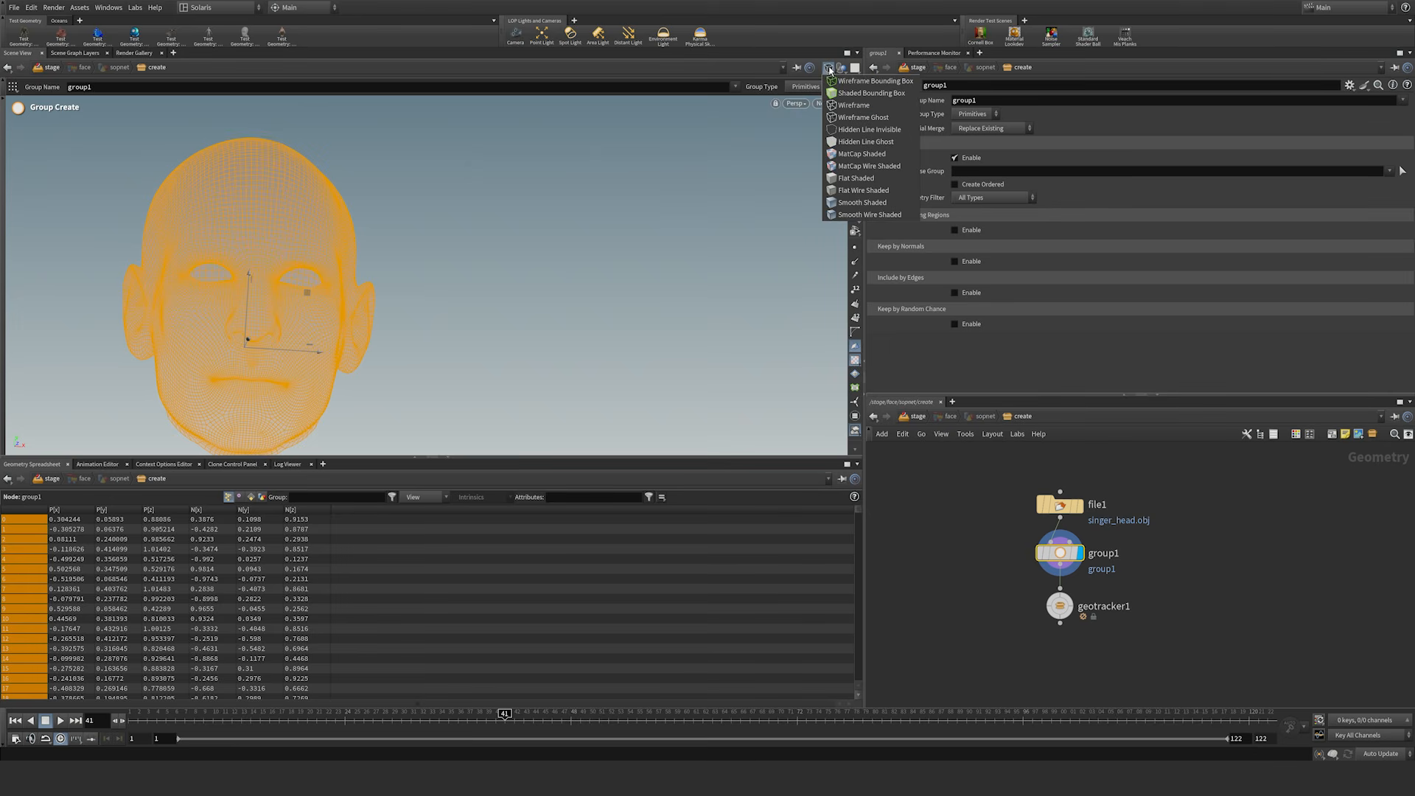
{"action": "left_click", "coordinate": [834, 217]}
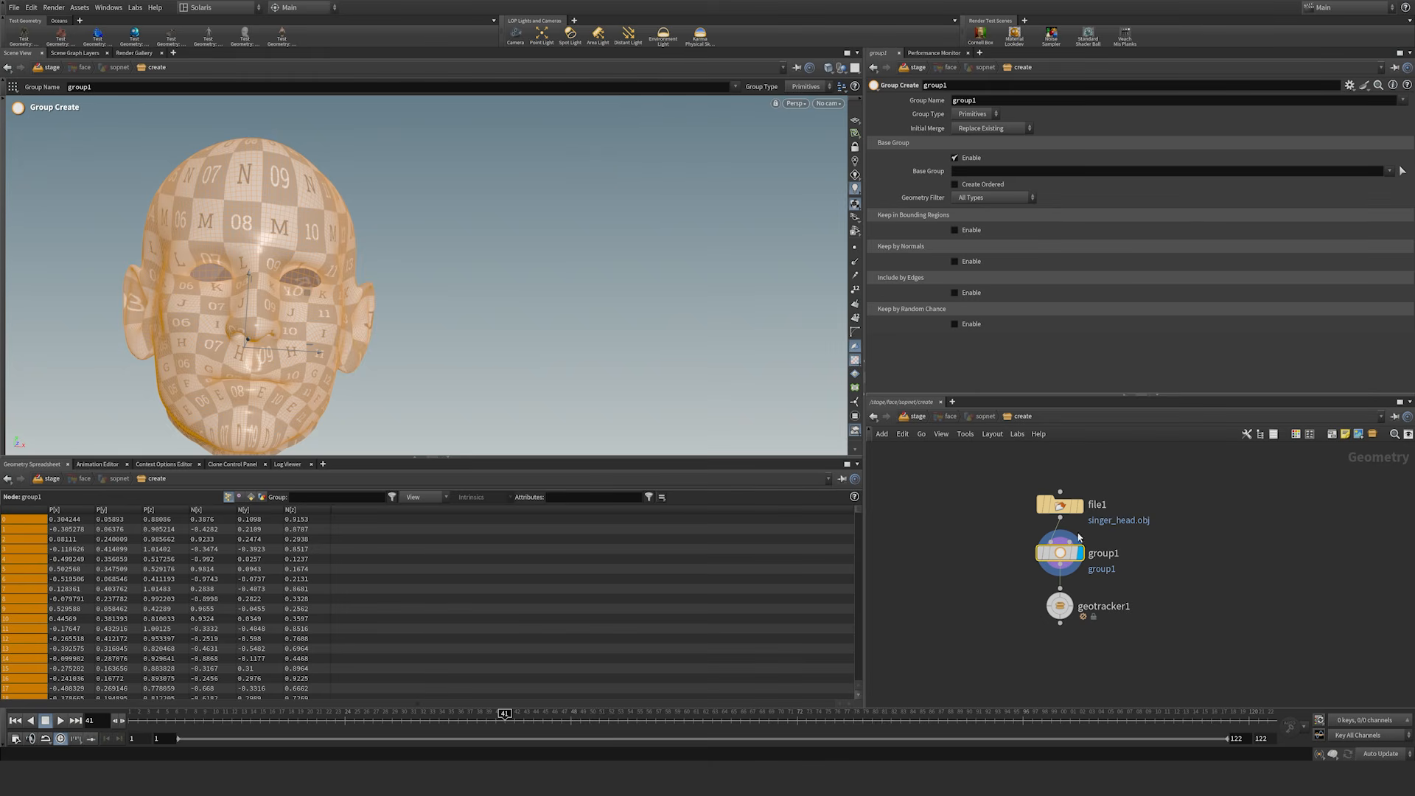
{"action": "mouse_move", "coordinate": [1066, 559]}
{"action": "left_click", "coordinate": [955, 159]}
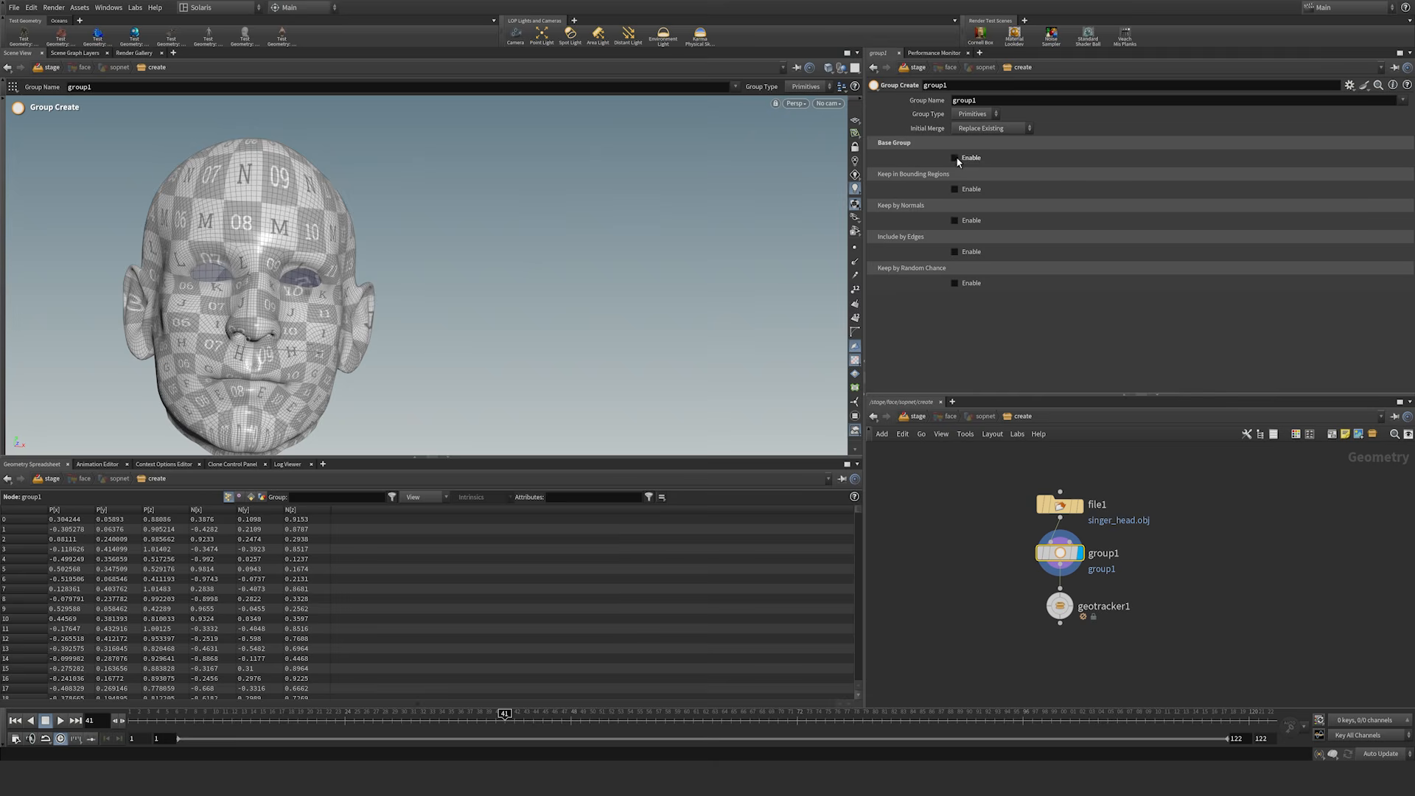
{"action": "left_click", "coordinate": [955, 159]}
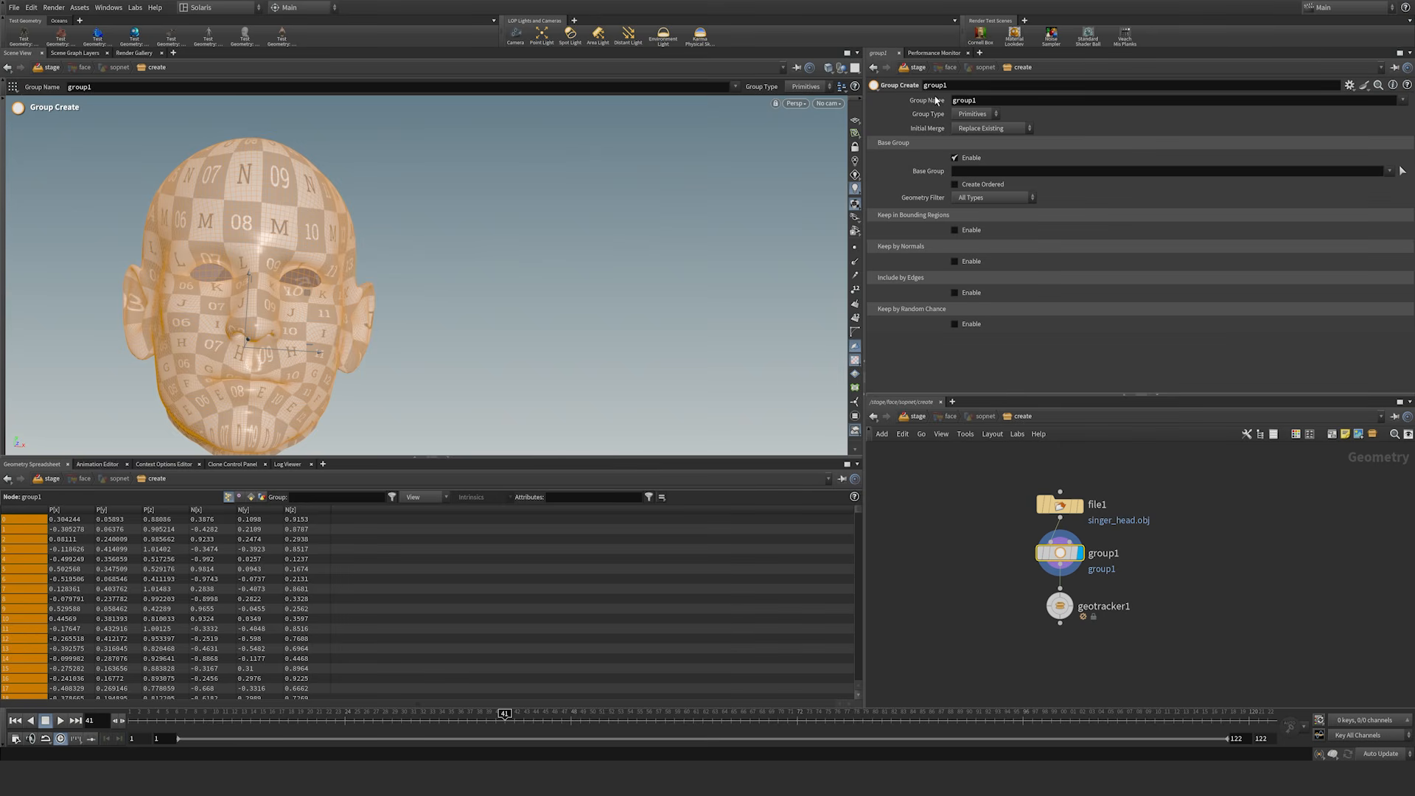
Step: Name the group mask and keep its group type as Primitives
{"action": "left_click_drag", "start_coordinate": [986, 103], "coordinate": [923, 104]}
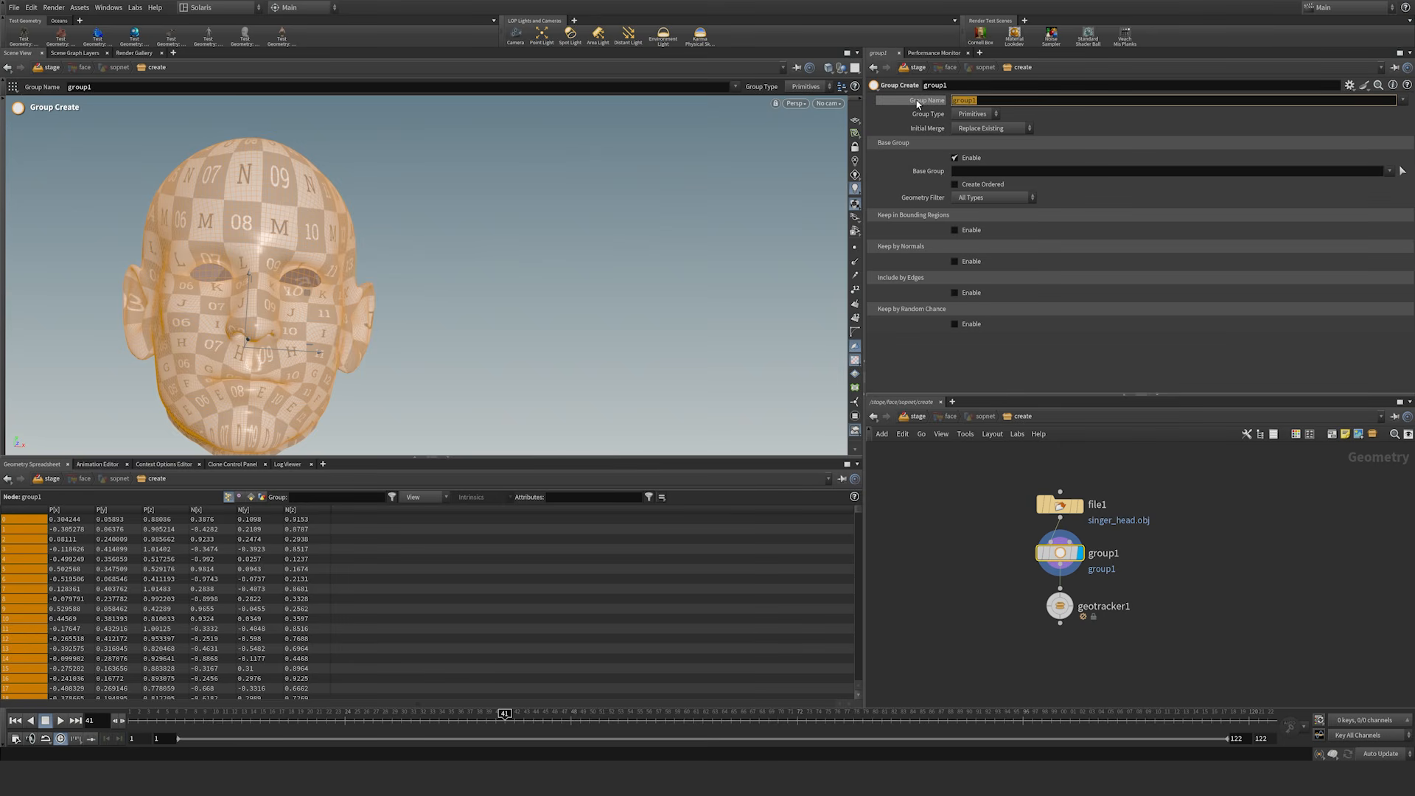
{"action": "type", "text": "mask"}
{"action": "left_click", "coordinate": [1024, 118]}
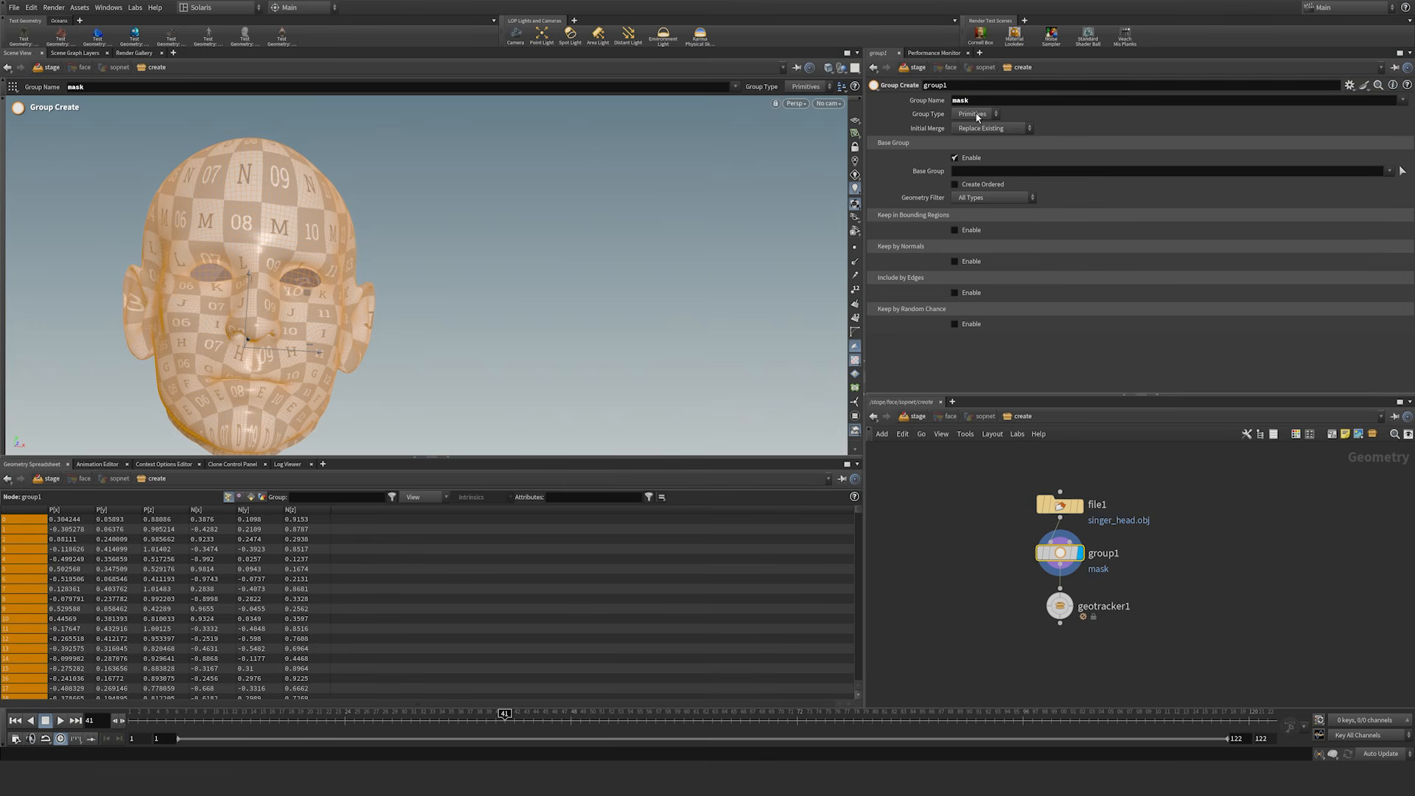
{"action": "left_click", "coordinate": [978, 115]}
{"action": "left_click", "coordinate": [1053, 118]}
Step: Try to define the mask's base group by box-selecting and brush-selecting primitives on the forehead of the head mesh
{"action": "left_click", "coordinate": [1402, 172]}
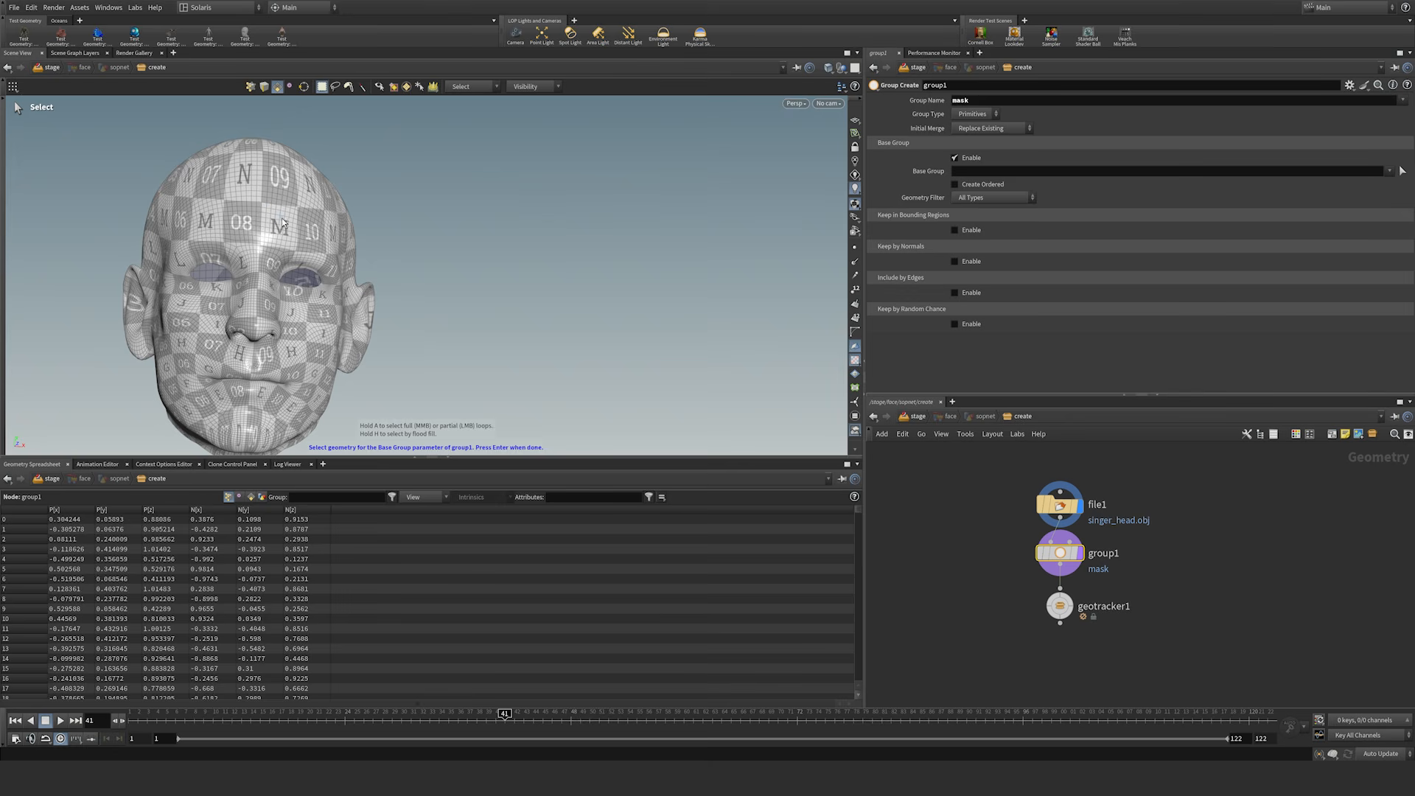
{"action": "left_click_drag", "start_coordinate": [237, 194], "coordinate": [318, 253]}
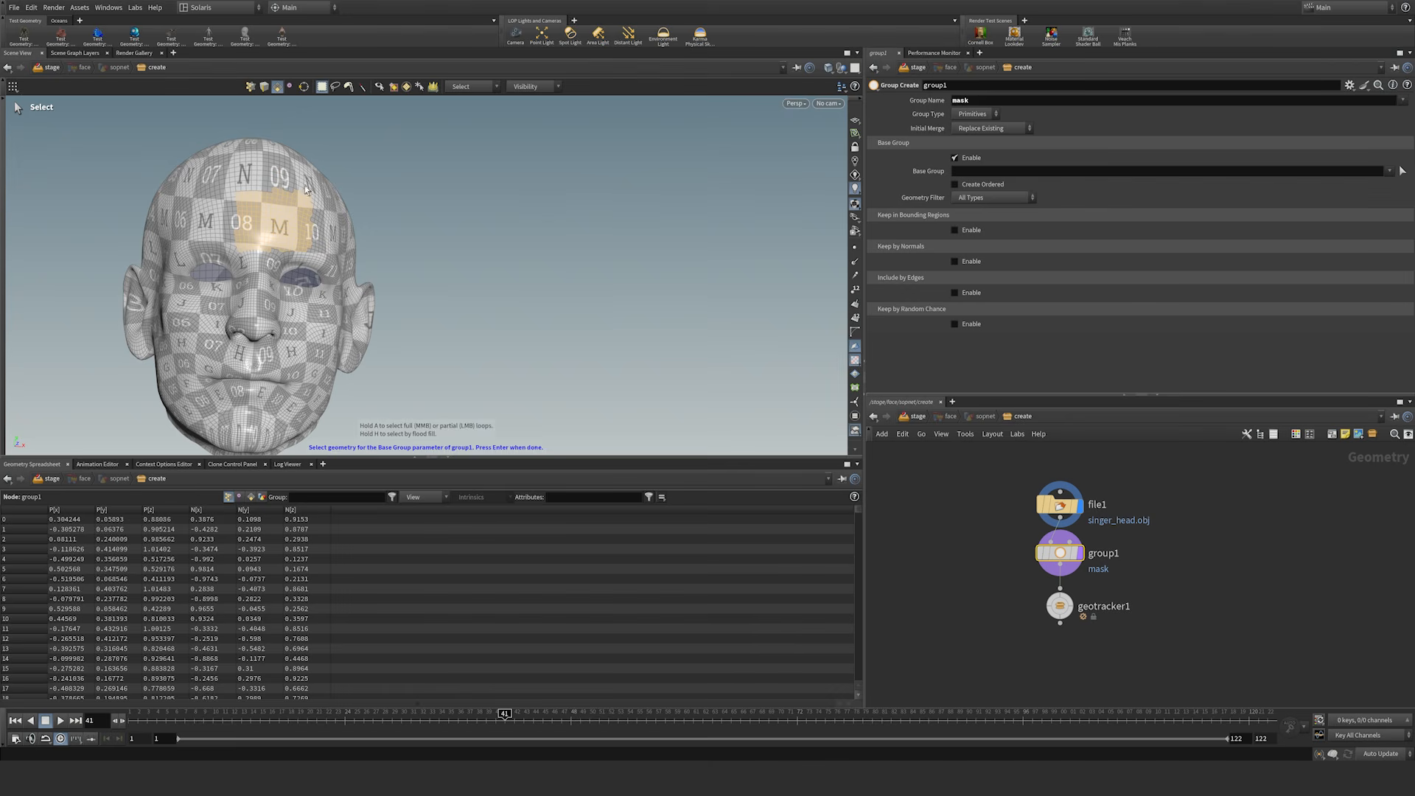
{"action": "key", "text": "Return"}
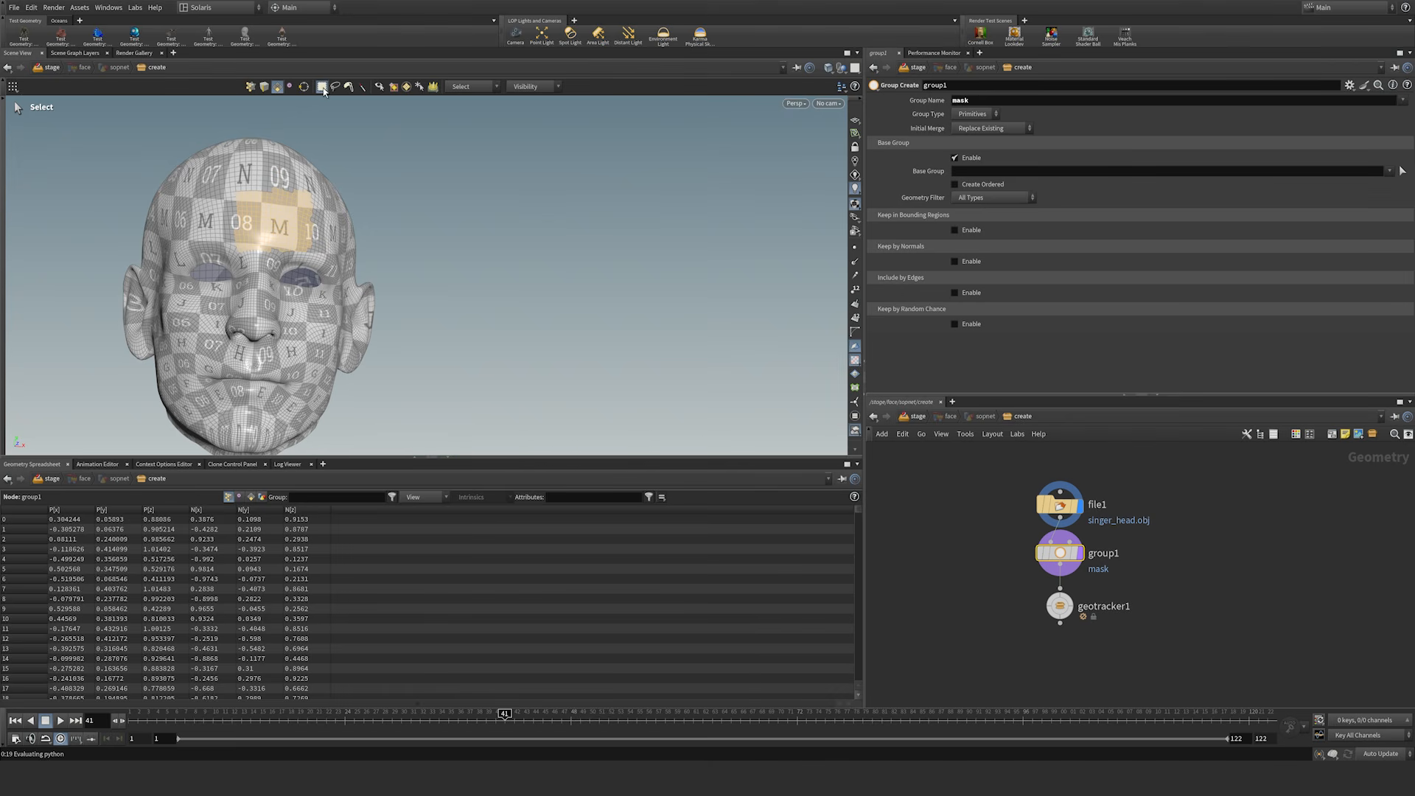
{"action": "left_click", "coordinate": [336, 87]}
{"action": "left_click", "coordinate": [348, 87]}
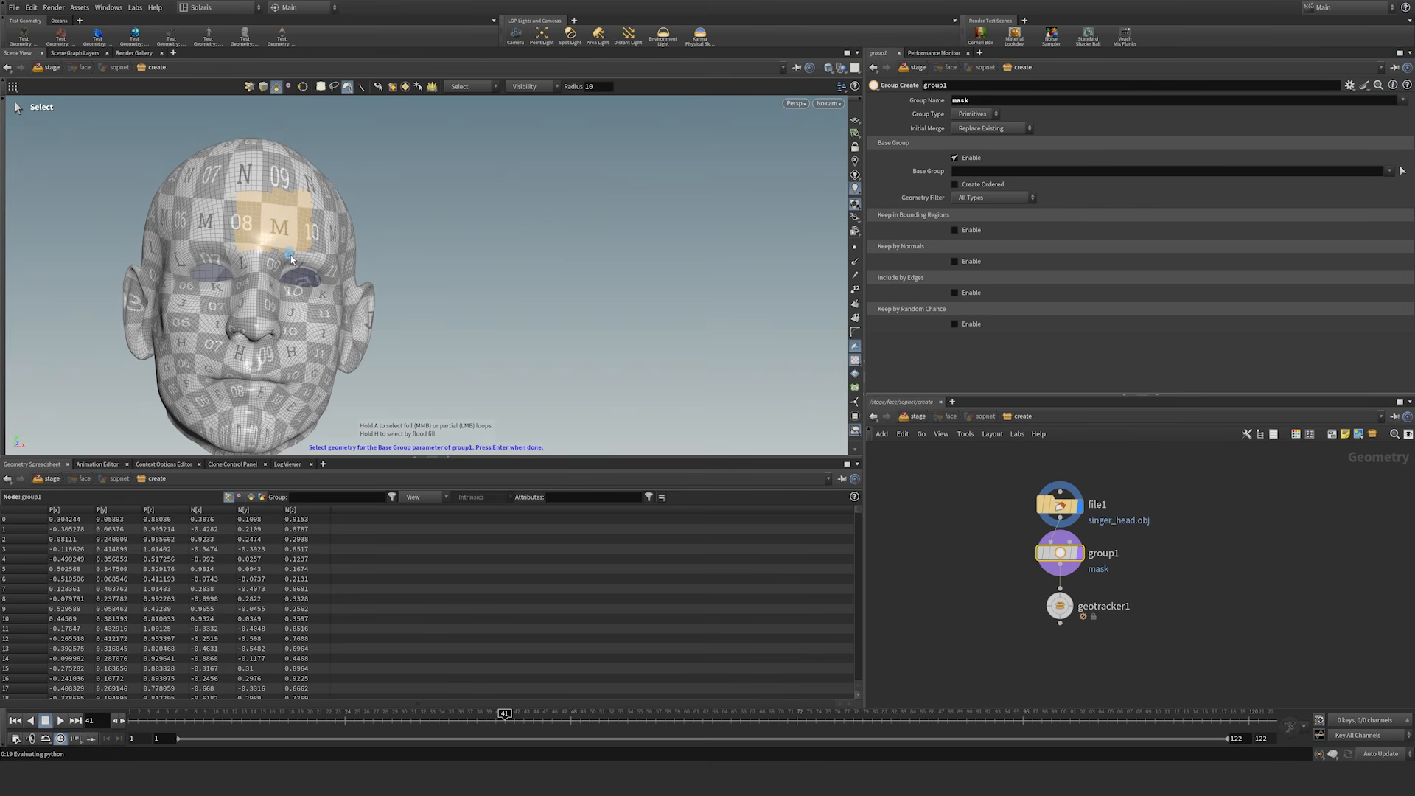
{"action": "mouse_move", "coordinate": [280, 179]}
{"action": "left_mouse_down"}
{"action": "mouse_move", "coordinate": [205, 181]}
{"action": "mouse_move", "coordinate": [278, 227]}
{"action": "mouse_move", "coordinate": [188, 230]}
{"action": "mouse_move", "coordinate": [232, 246]}
{"action": "mouse_move", "coordinate": [308, 230]}
{"action": "mouse_move", "coordinate": [186, 200]}
{"action": "mouse_move", "coordinate": [260, 206]}
{"action": "left_mouse_up"}
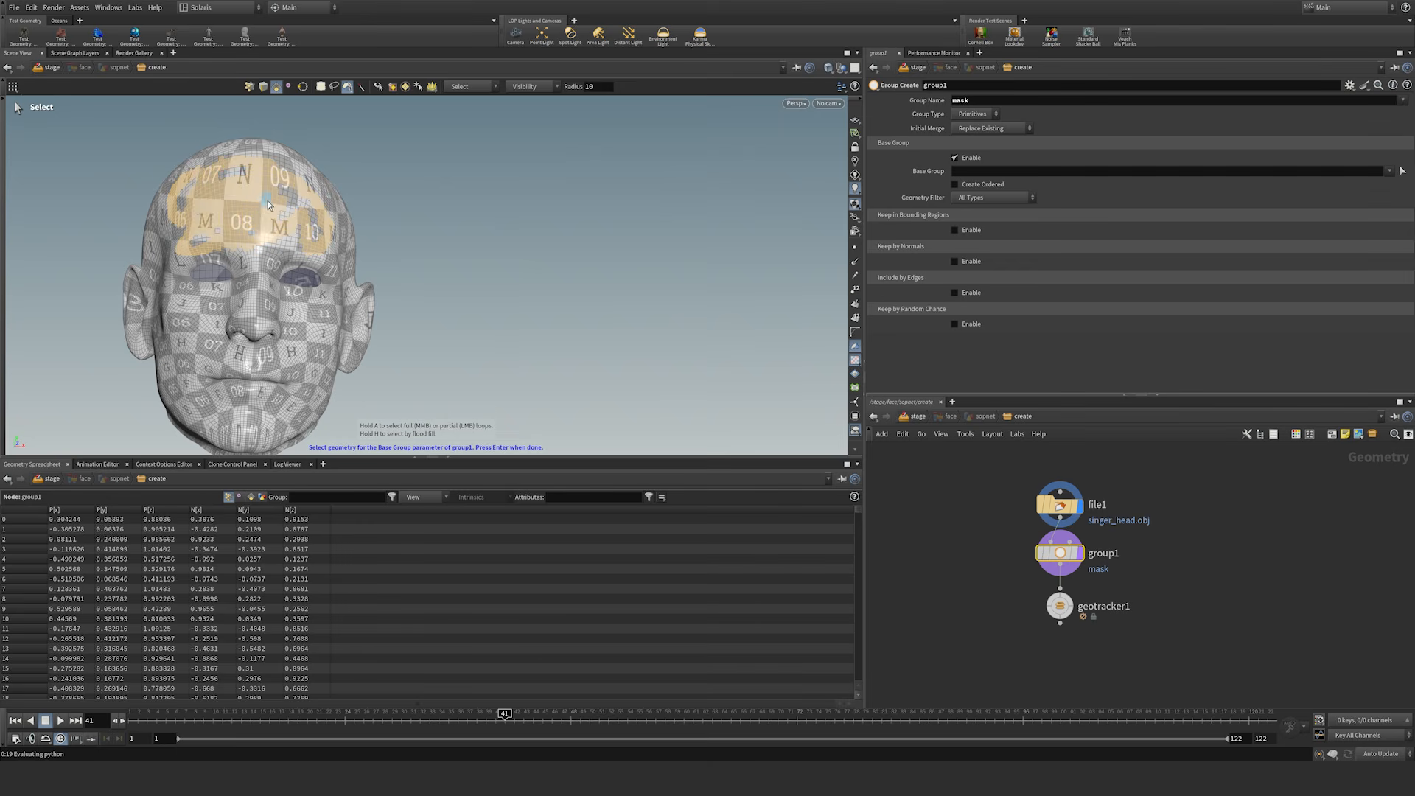
{"action": "key", "text": "Return"}
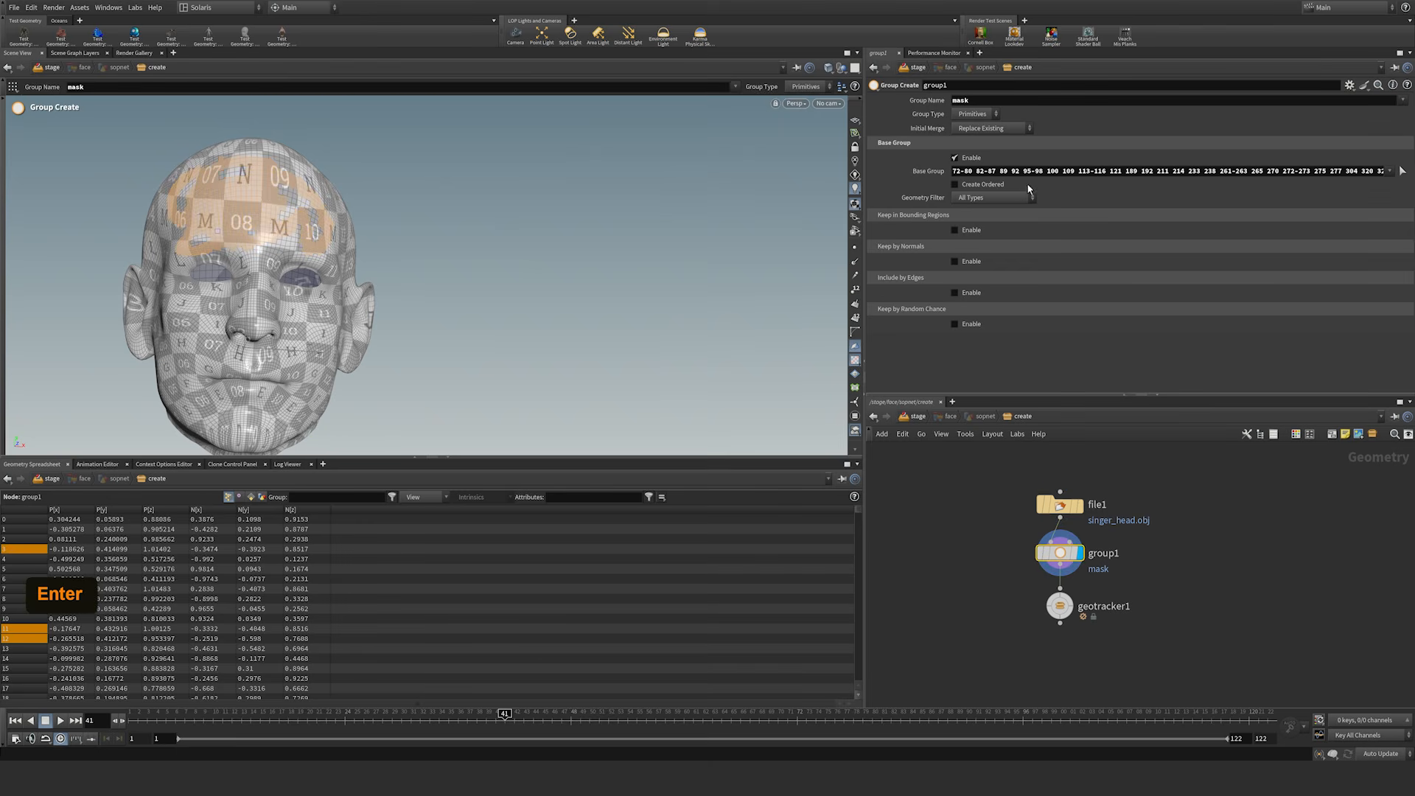
Step: Clear the selected primitives from the Base Group parameter and disable the base group option
{"action": "left_click_drag", "start_coordinate": [955, 171], "coordinate": [1362, 169]}
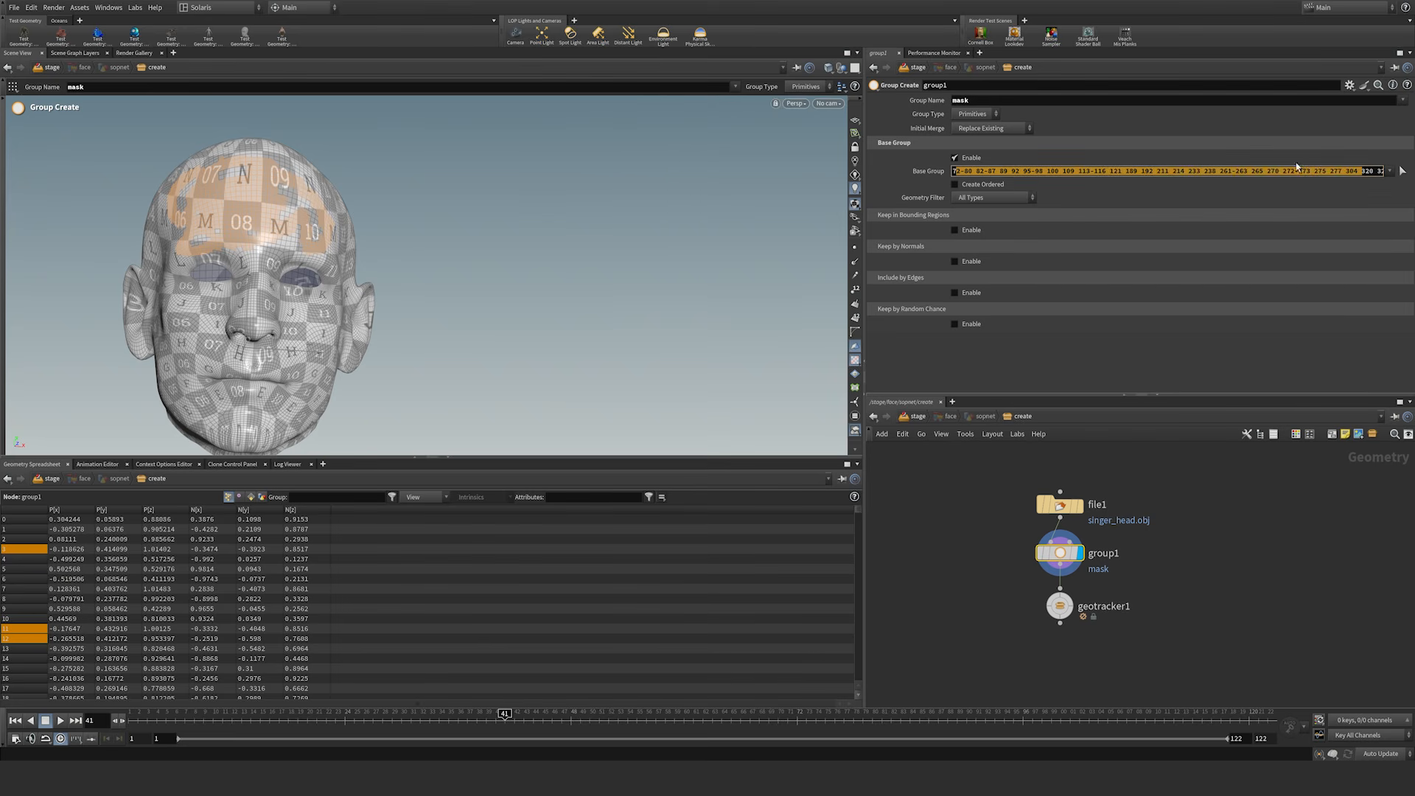
{"action": "left_click", "coordinate": [994, 171]}
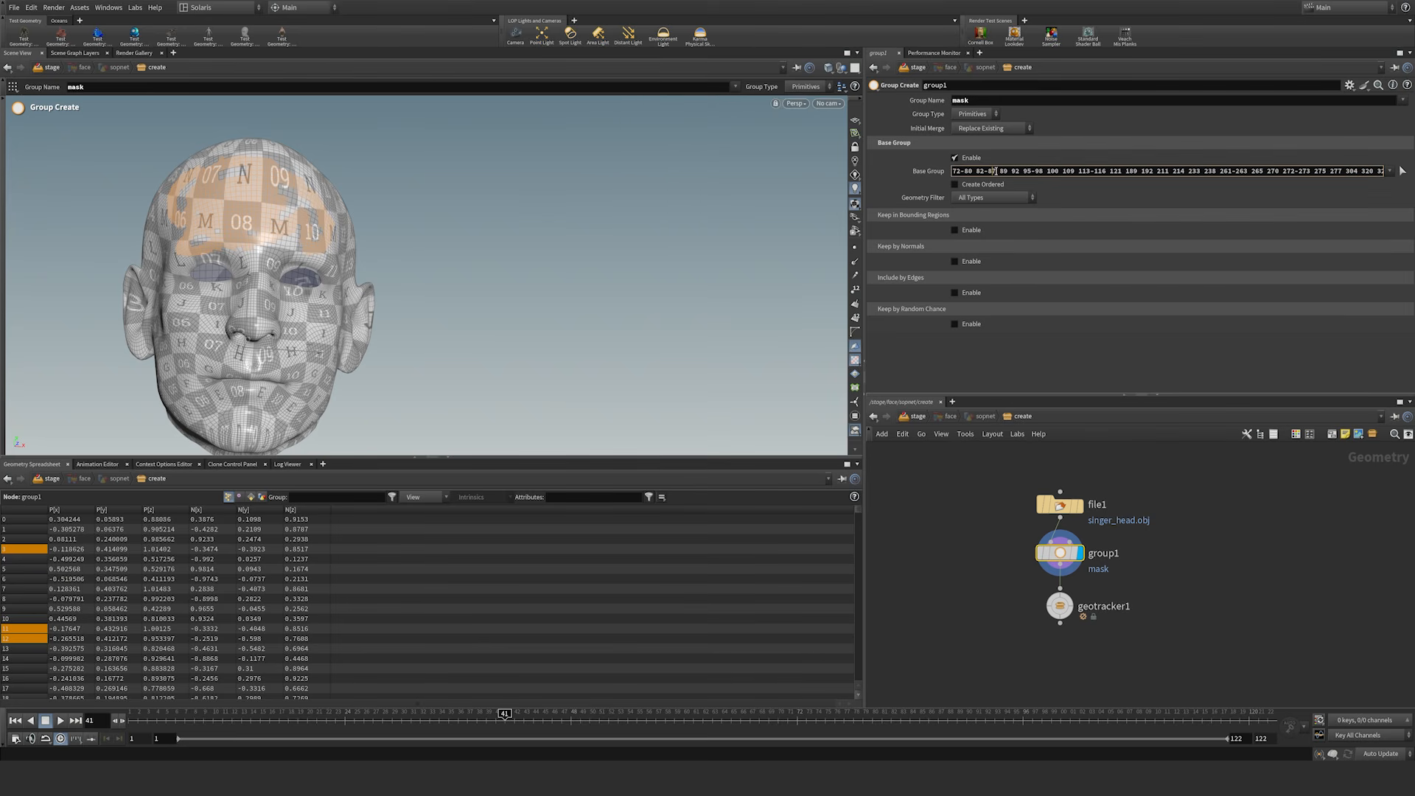
{"action": "key", "text": "ctrl+a"}
{"action": "key", "text": "Delete"}
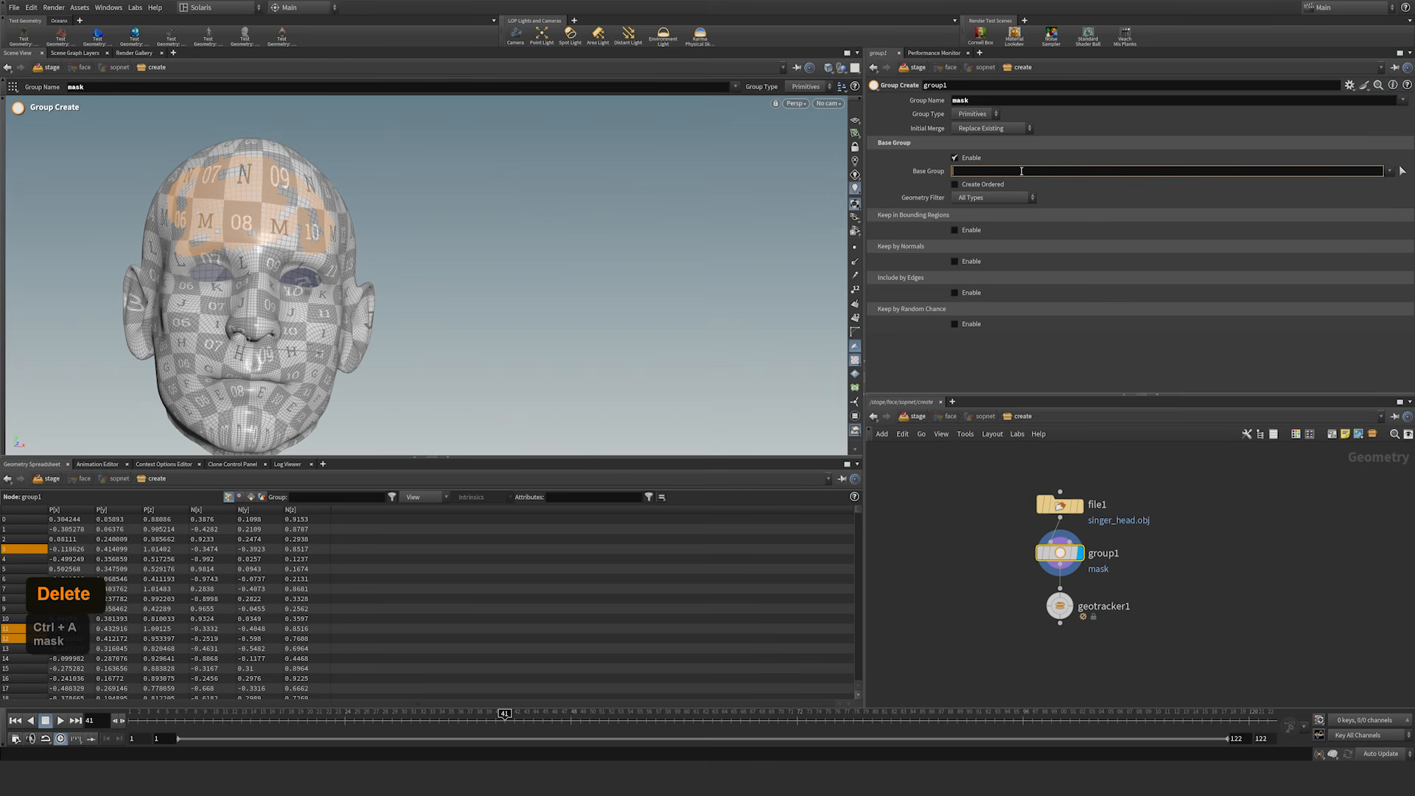
{"action": "left_click", "coordinate": [957, 158]}
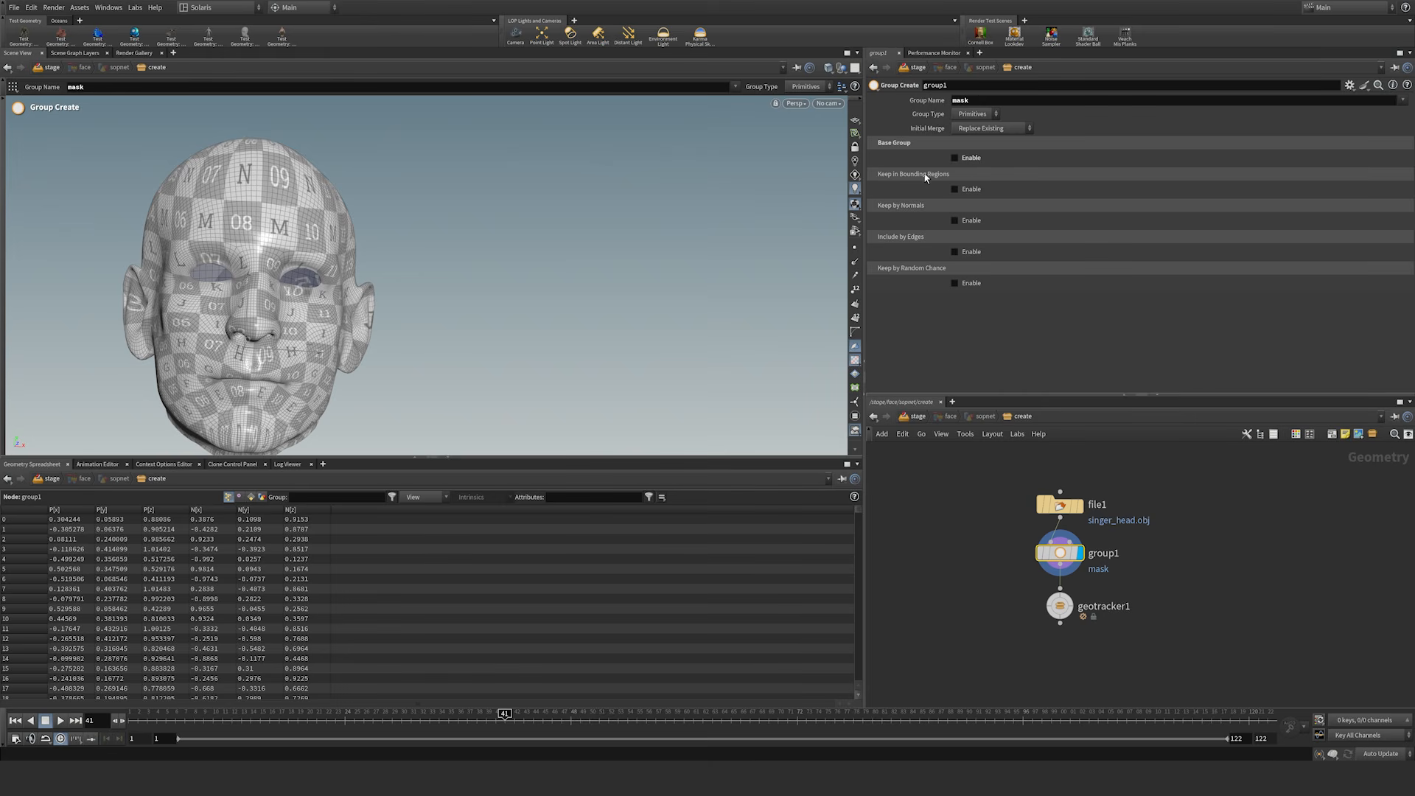
Step: Enable Keep in Bounding Regions for the mask group and check the bounding box from the side of the head
{"action": "left_click", "coordinate": [955, 189]}
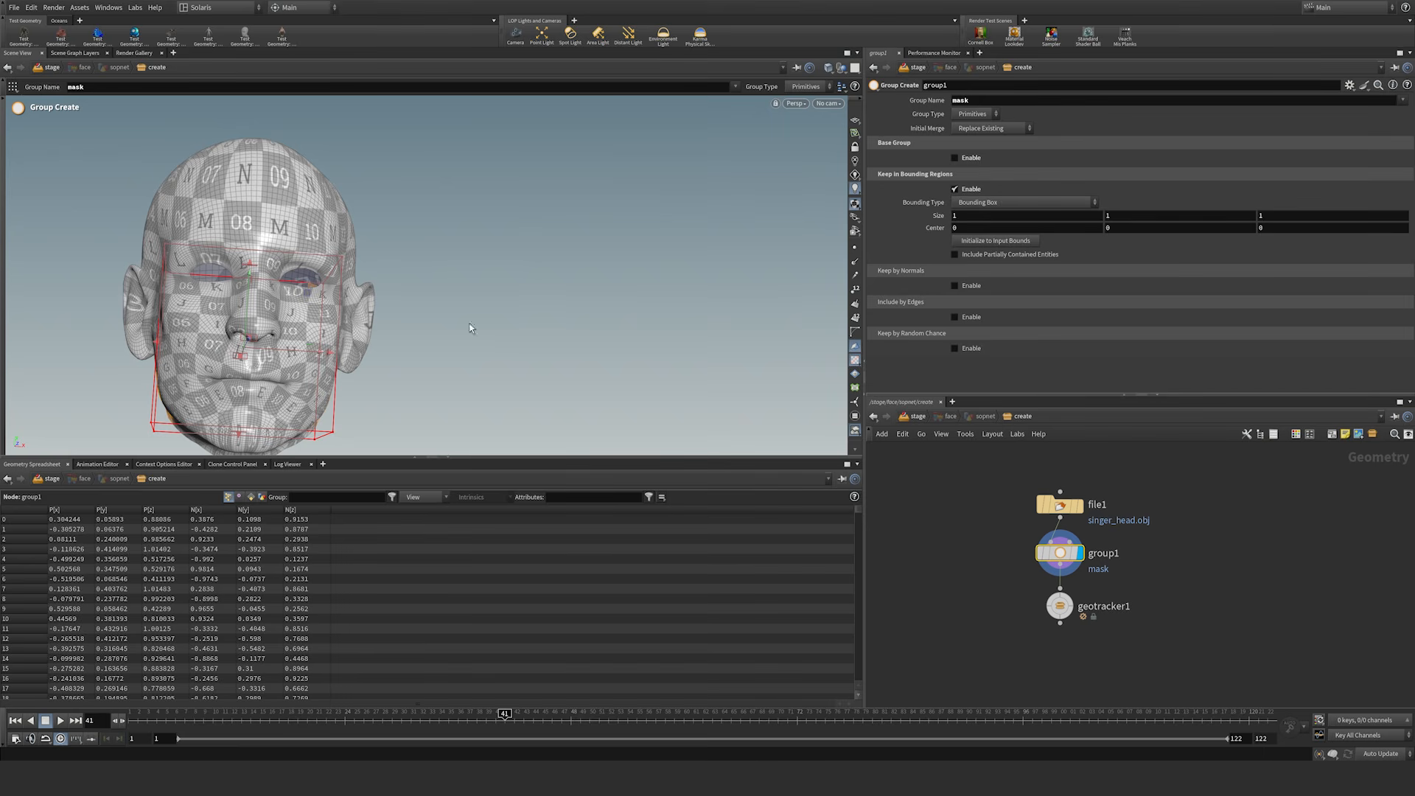
{"action": "key", "text": "alt"}
{"action": "left_click_drag", "start_coordinate": [280, 255], "coordinate": [101, 278], "text": "alt"}
{"action": "middle_click_drag", "start_coordinate": [374, 296], "coordinate": [505, 226], "text": "alt"}
{"action": "mouse_move", "coordinate": [504, 225]}
{"action": "left_mouse_down", "text": "alt"}
{"action": "mouse_move", "coordinate": [490, 243]}
{"action": "mouse_move", "coordinate": [512, 244]}
{"action": "left_mouse_up", "text": "alt"}
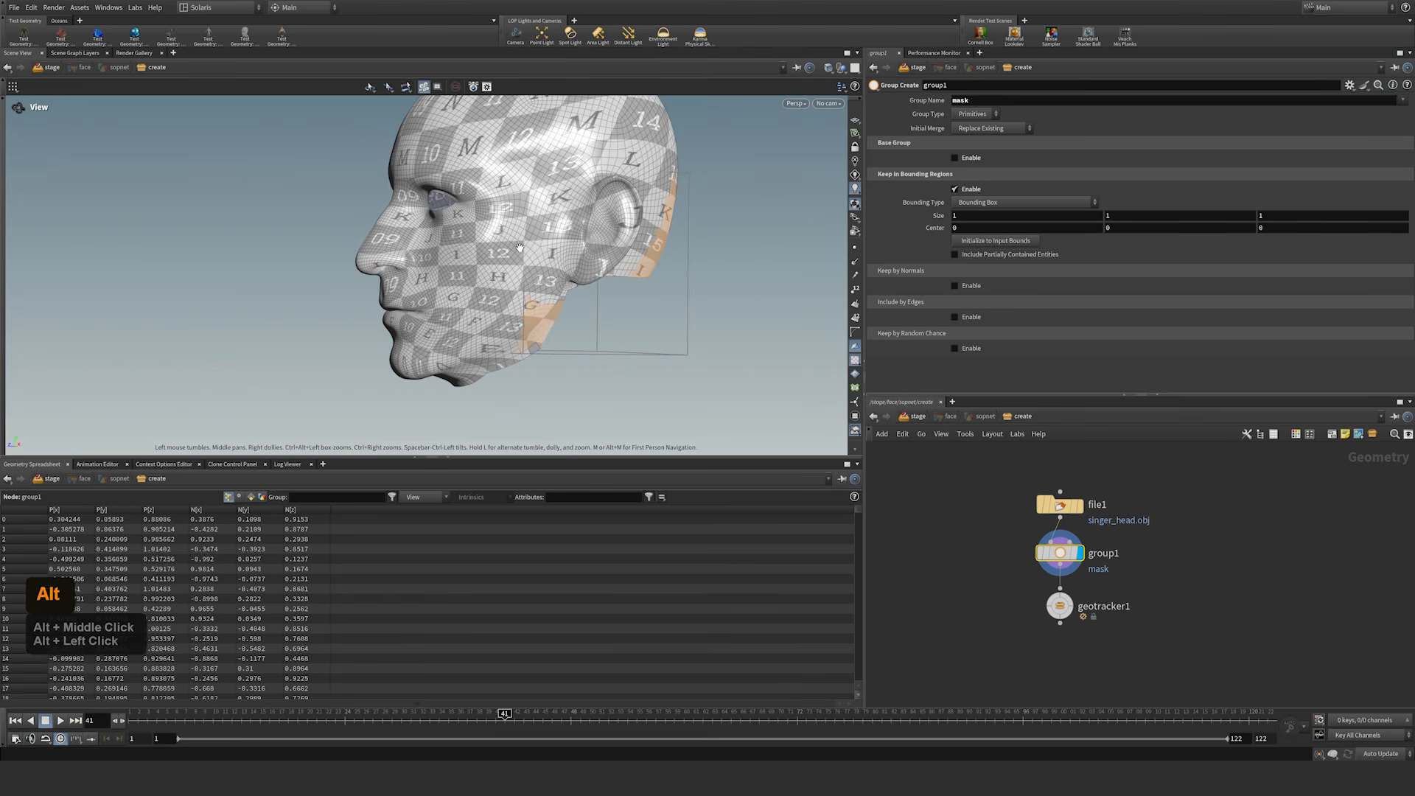
{"action": "right_click_drag", "start_coordinate": [519, 247], "coordinate": [509, 262], "text": "alt"}
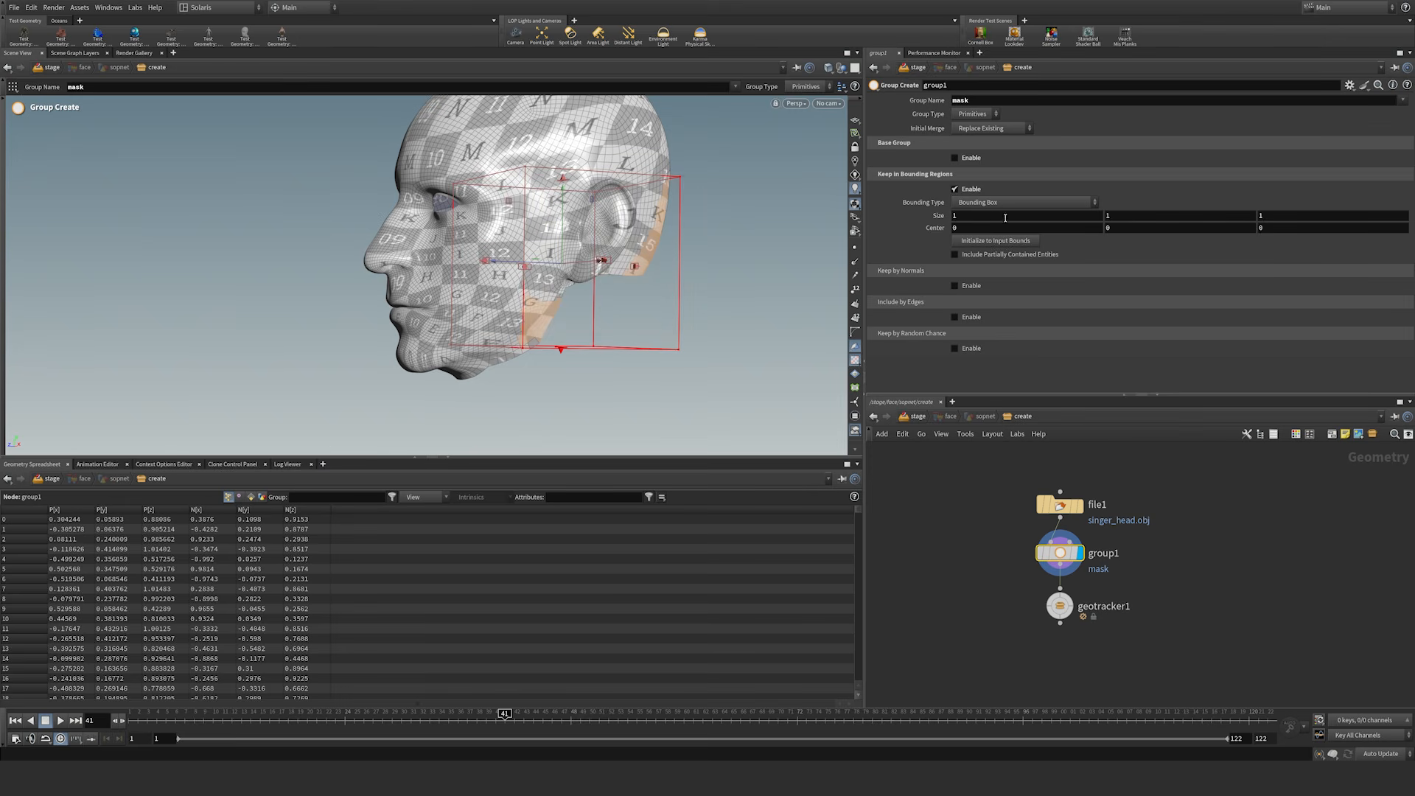
Step: Try Bounding Sphere as the mask's bounding type and return to Bounding Box
{"action": "left_click", "coordinate": [968, 216]}
{"action": "left_click", "coordinate": [970, 229]}
{"action": "left_click", "coordinate": [1124, 231]}
{"action": "left_click", "coordinate": [1269, 230]}
{"action": "left_click", "coordinate": [990, 206]}
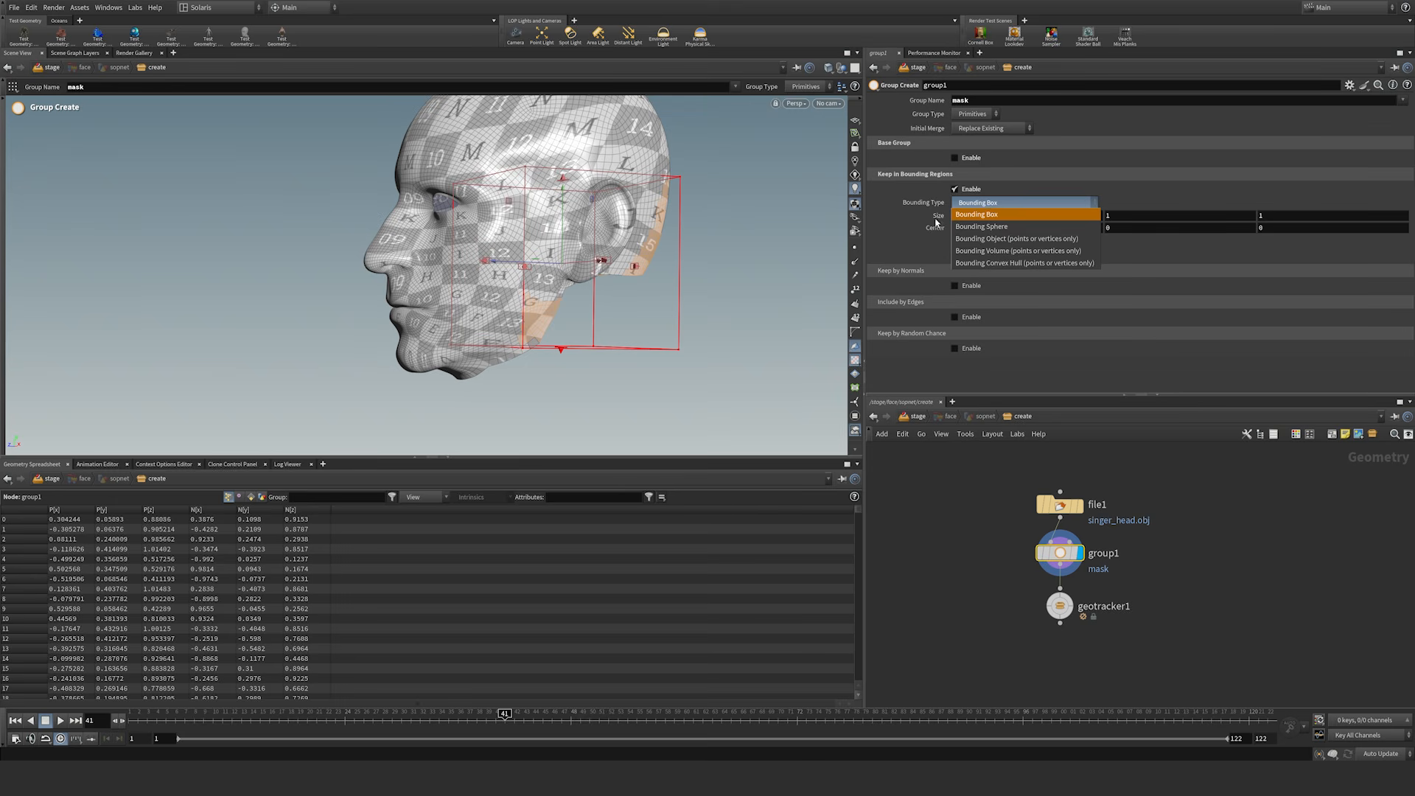
{"action": "left_click", "coordinate": [994, 226]}
{"action": "left_click", "coordinate": [987, 203]}
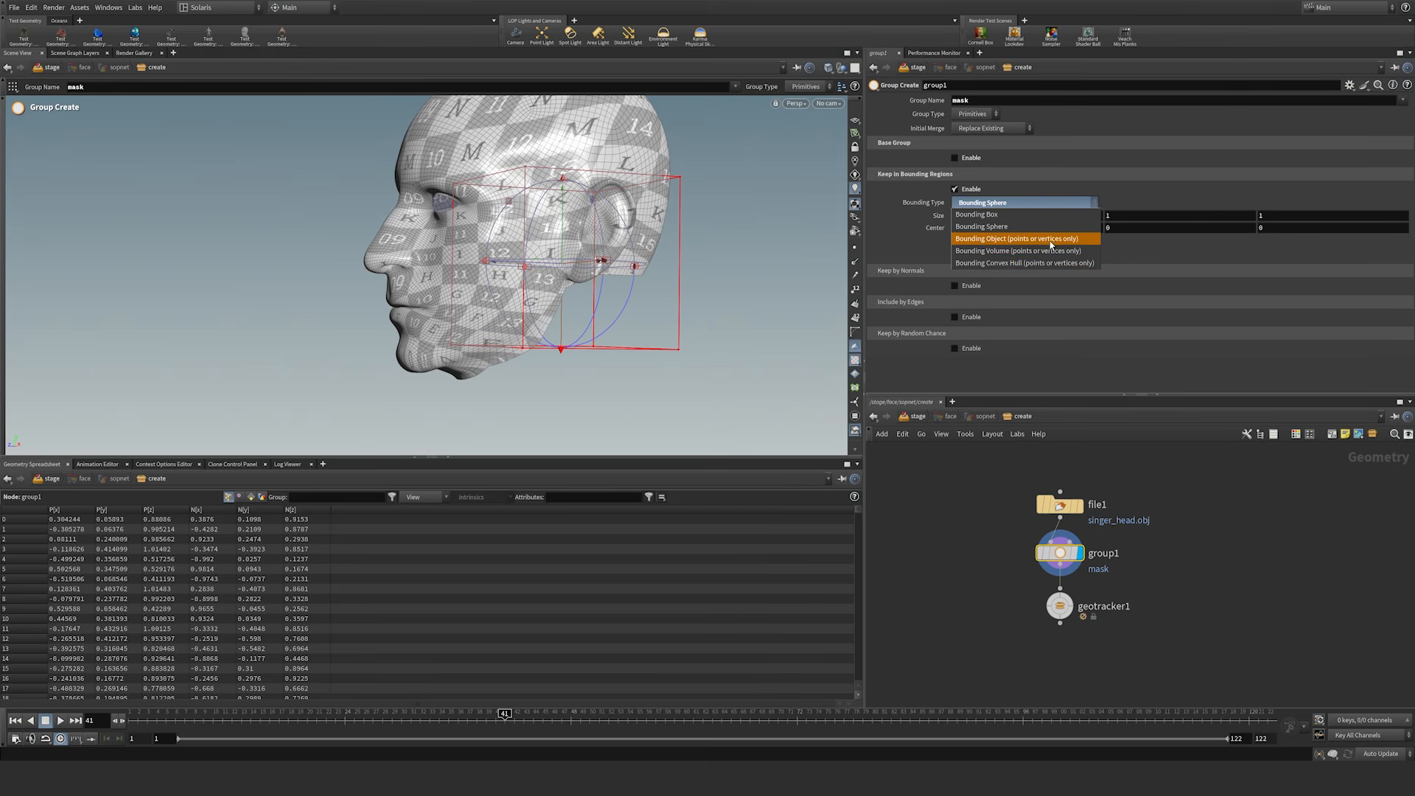
{"action": "left_click", "coordinate": [978, 217]}
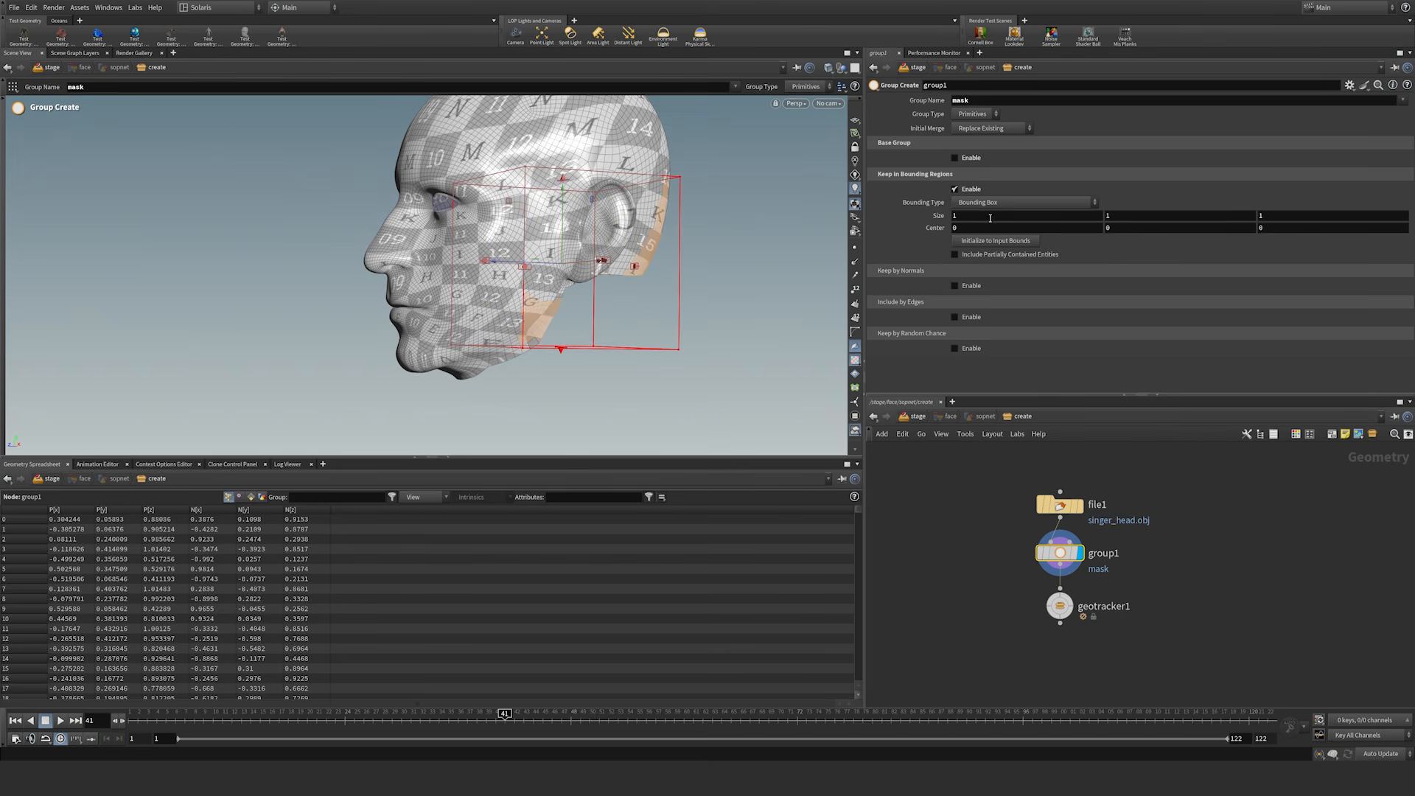
Step: Set the mask's bounding box size to 1.1, 0.636 and 1.15
{"action": "middle_click", "coordinate": [968, 216]}
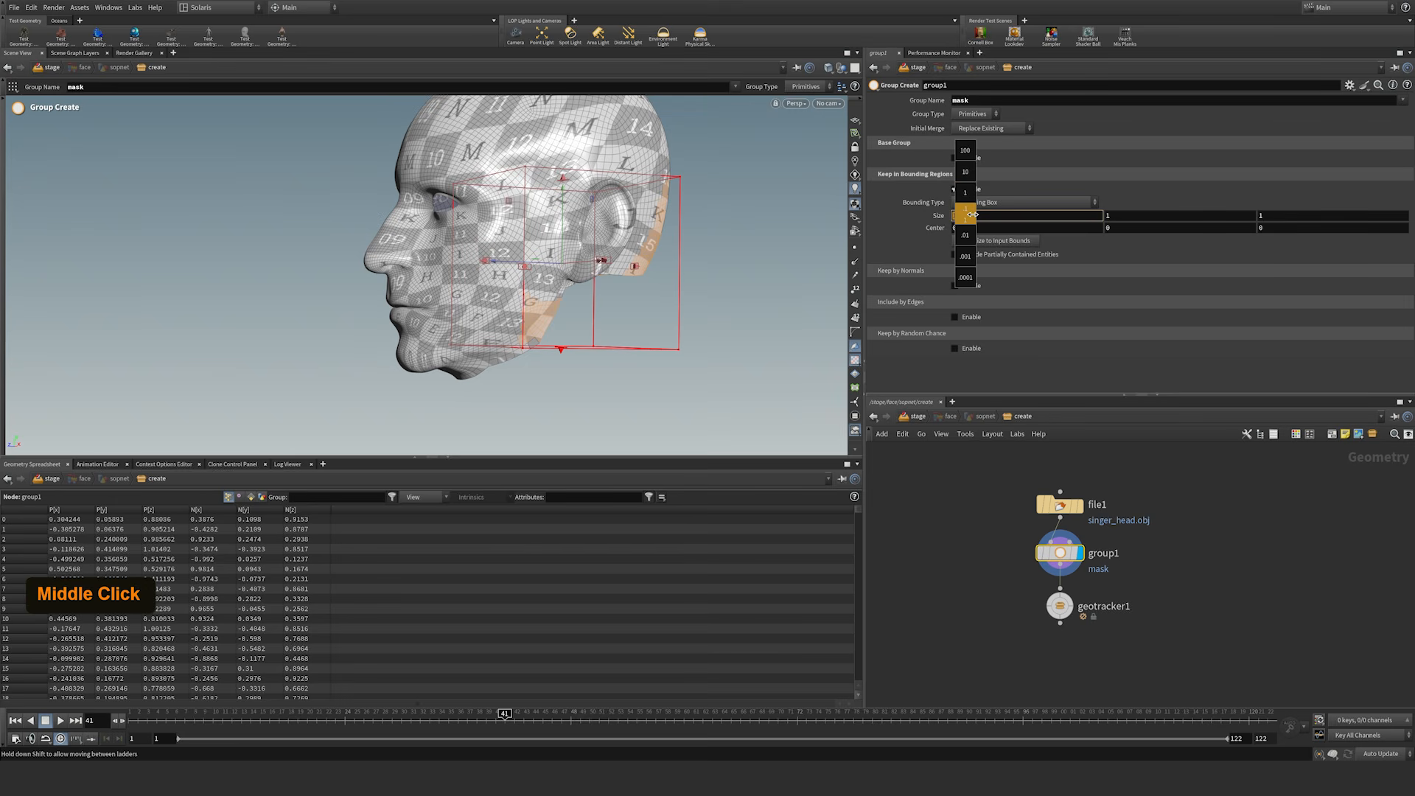
{"action": "middle_click_drag", "start_coordinate": [968, 217], "coordinate": [1138, 221]}
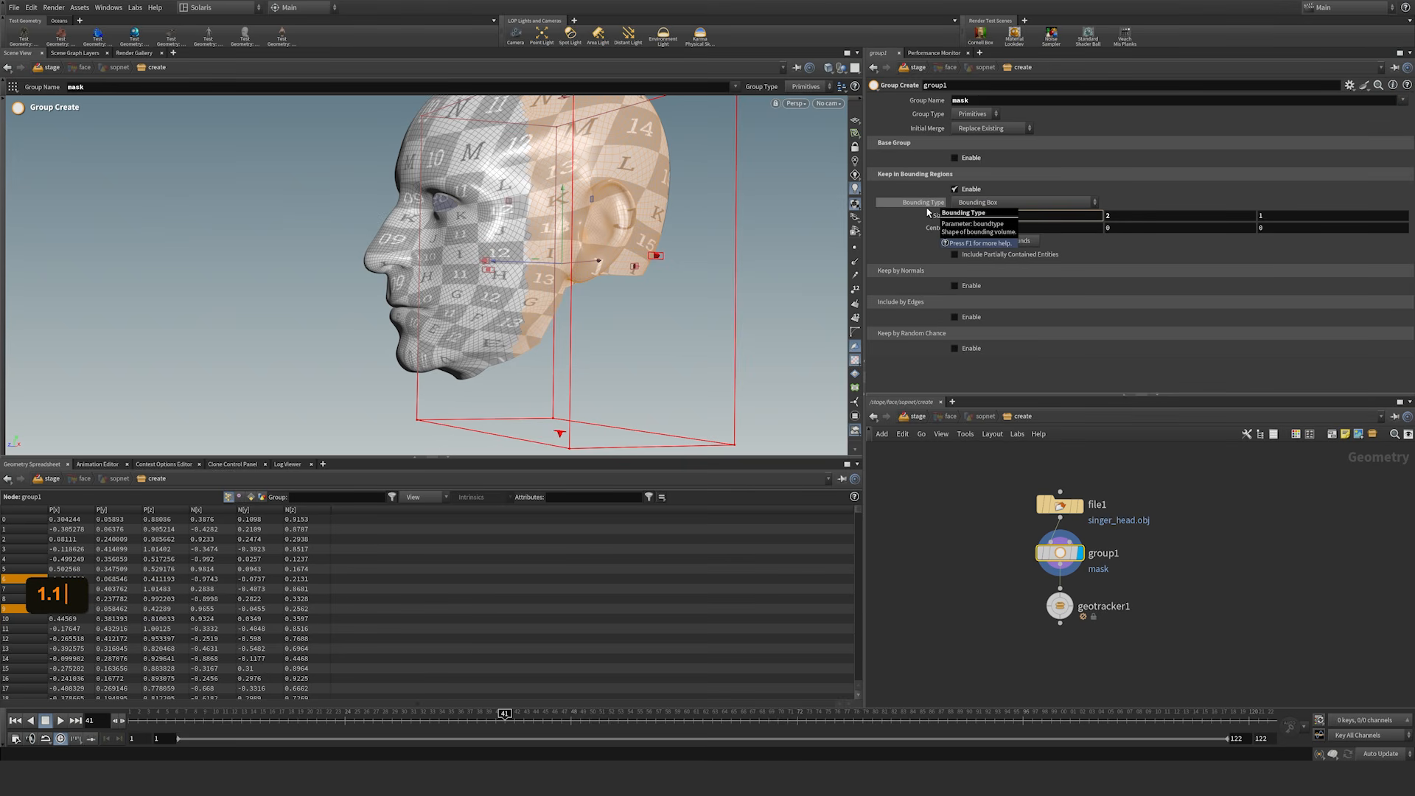
{"action": "key", "text": "Tab"}
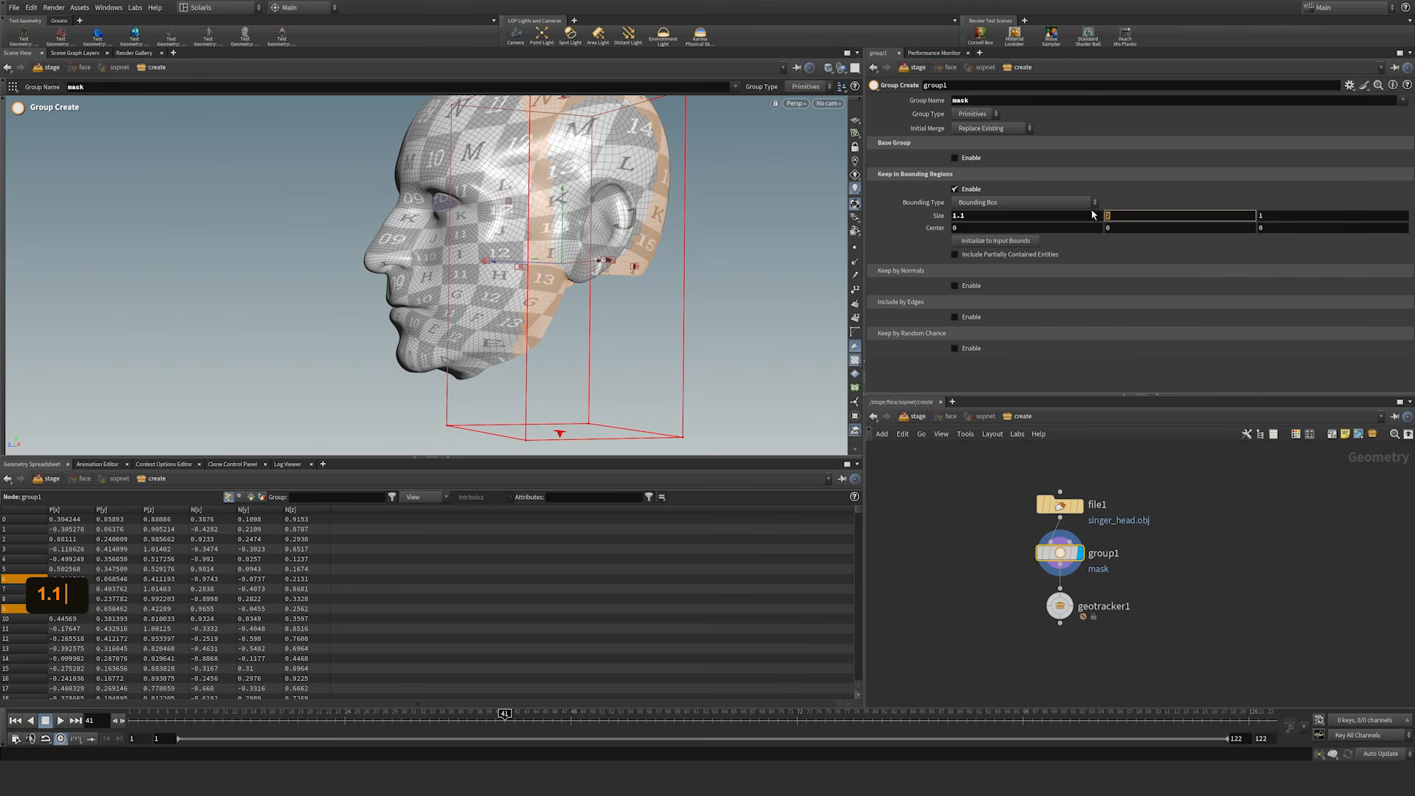
{"action": "type", "text": "0.636"}
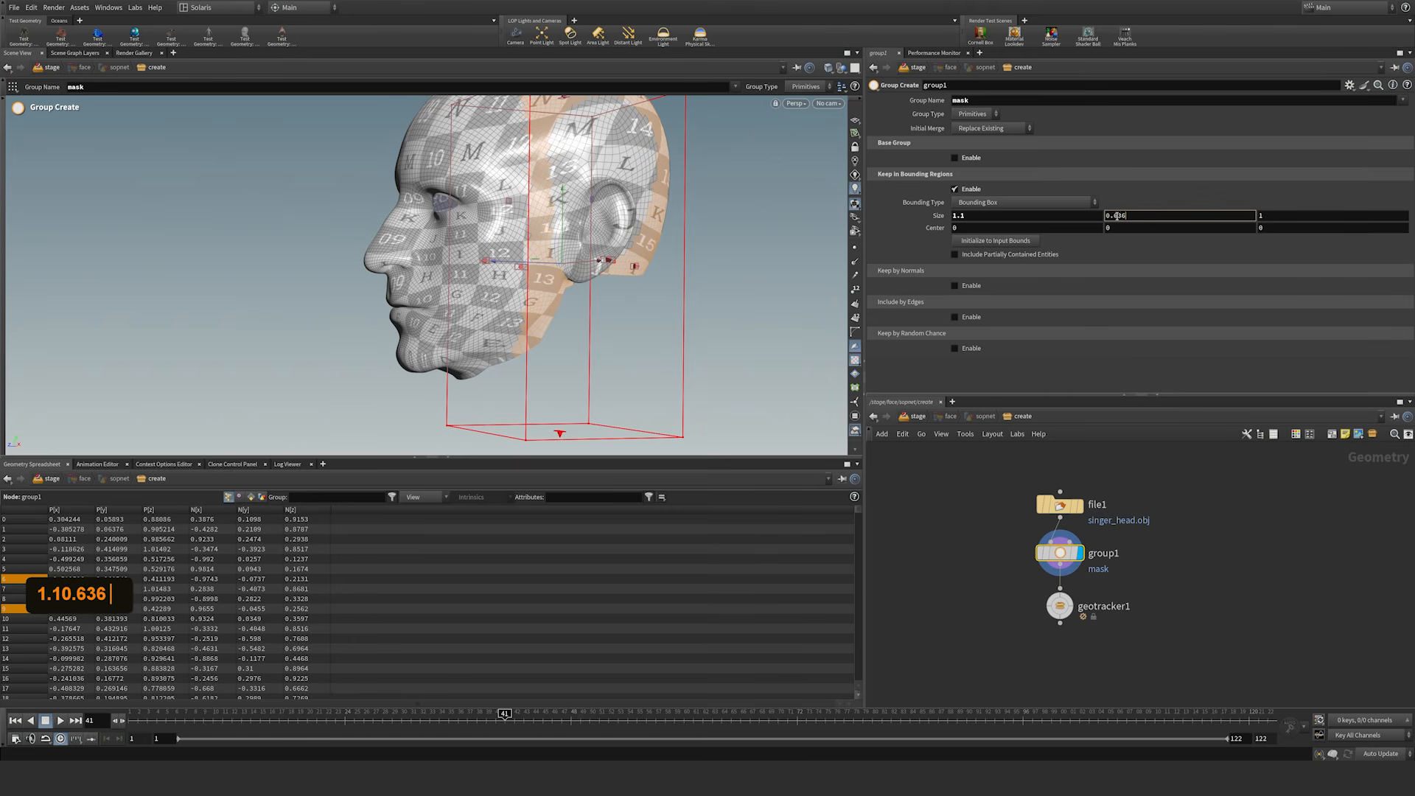
{"action": "key", "text": "Tab"}
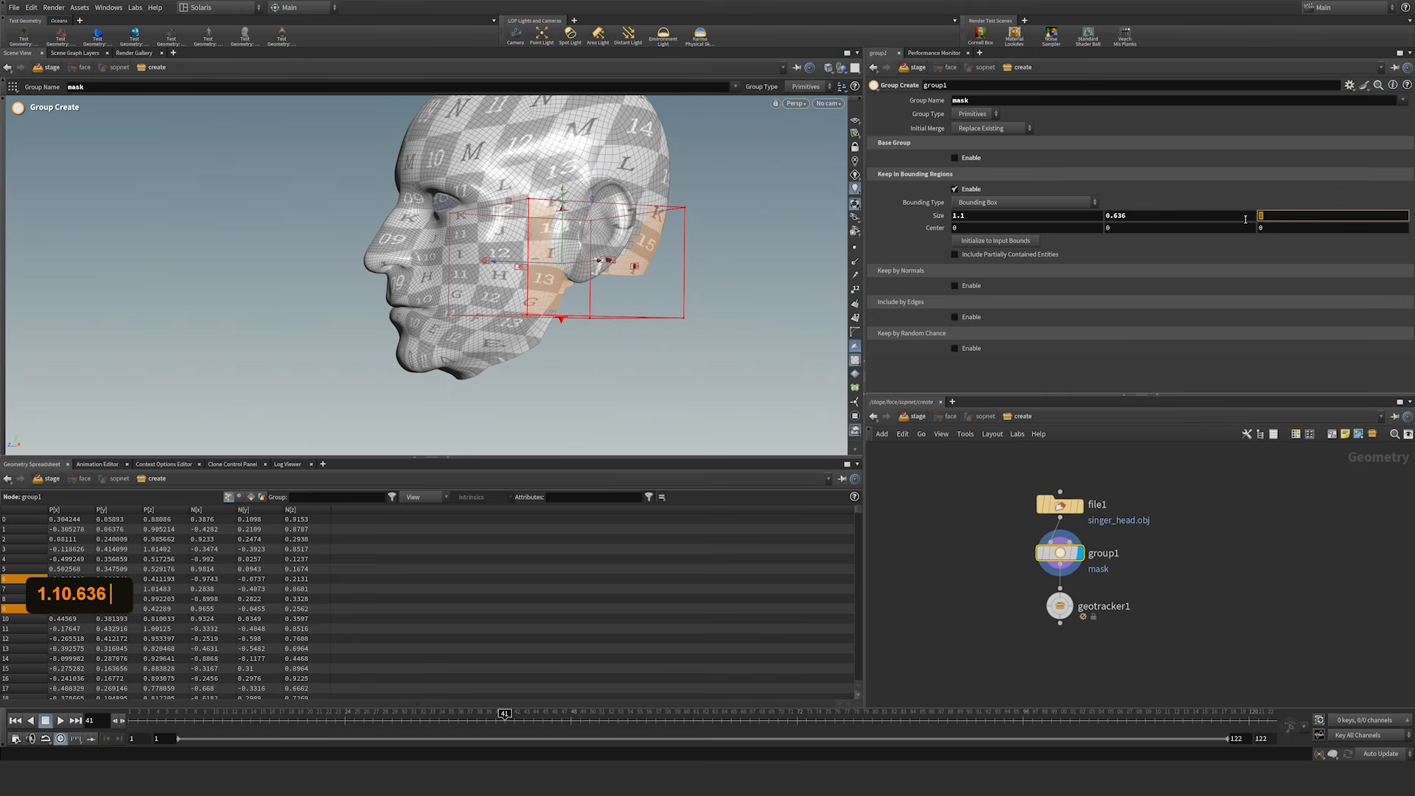
{"action": "type", "text": "1.15"}
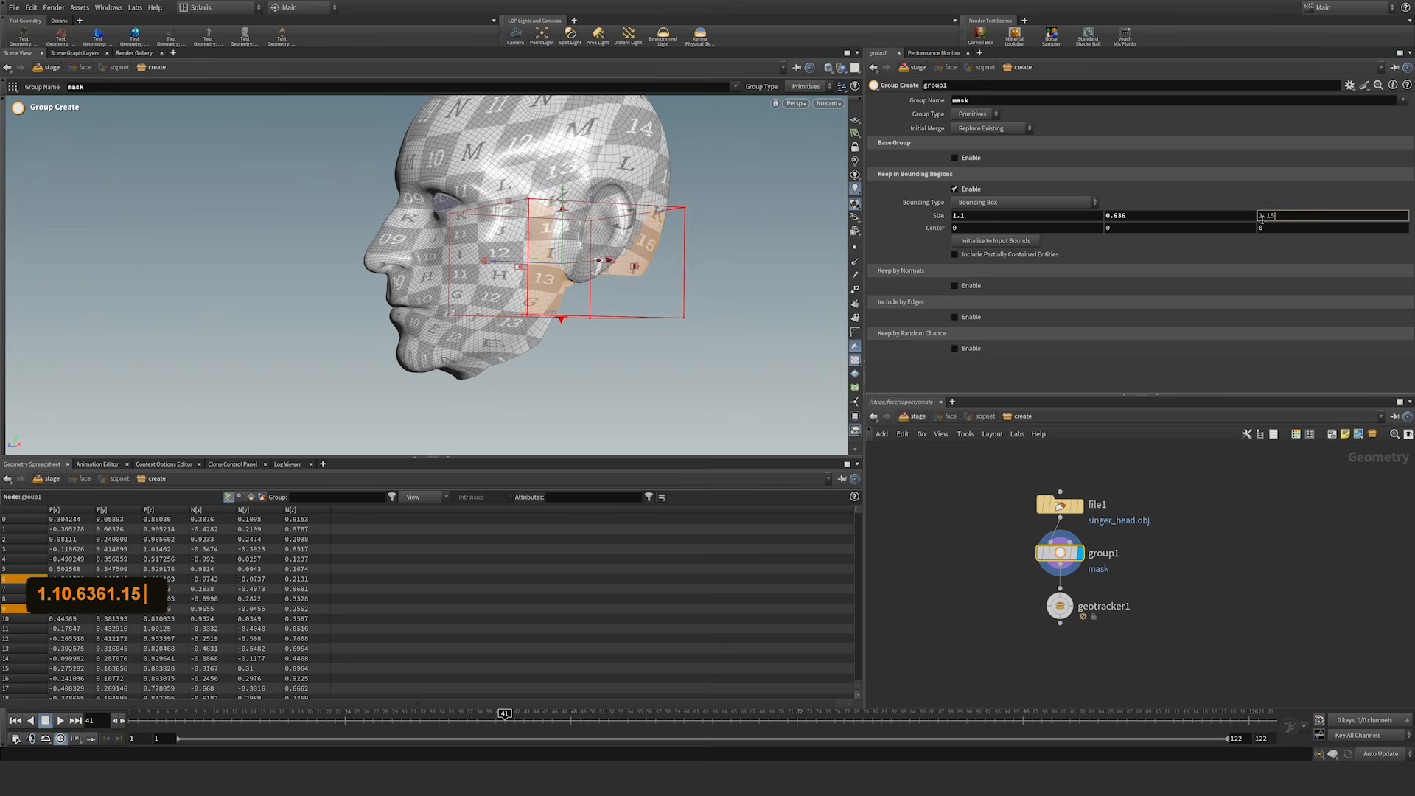
{"action": "left_click", "coordinate": [1223, 219]}
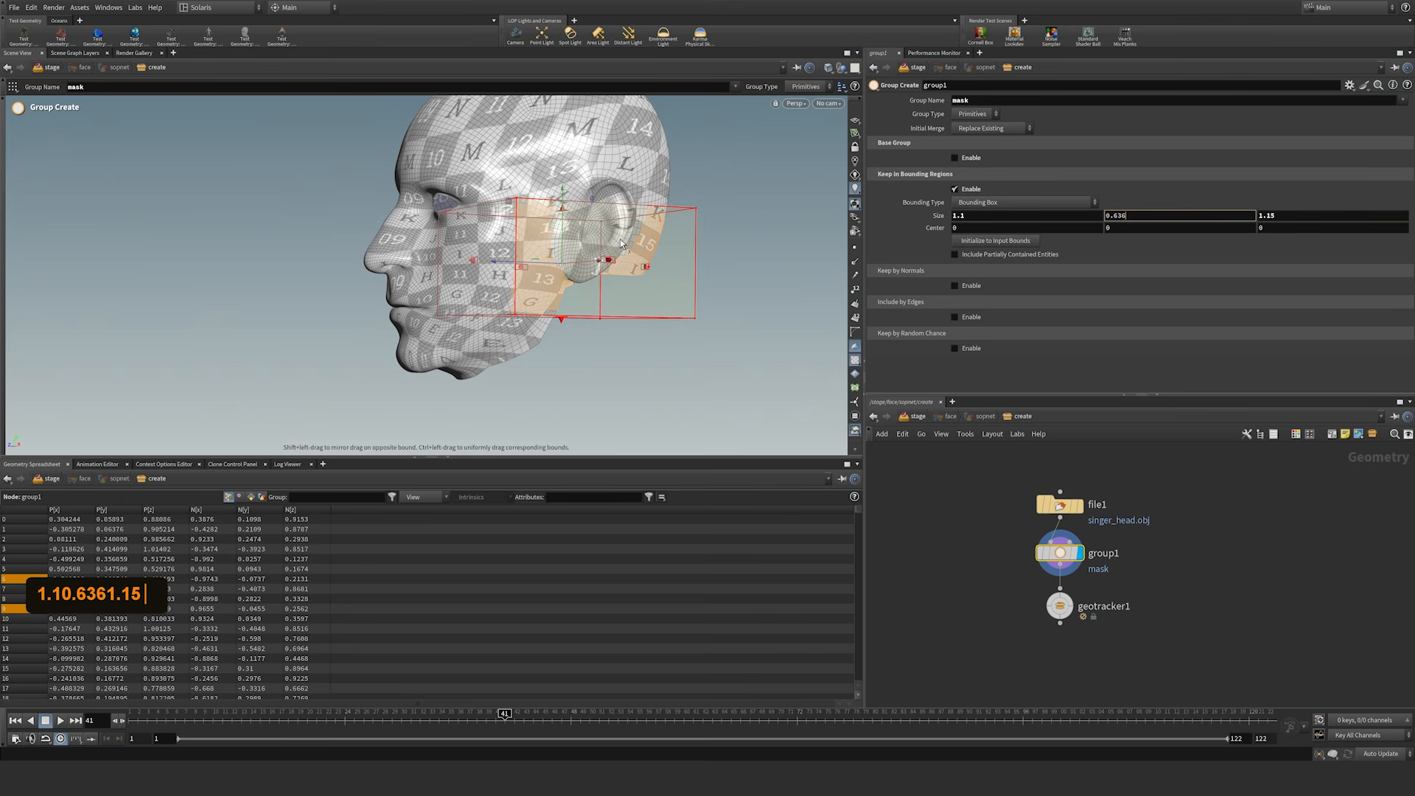
{"action": "left_click", "coordinate": [501, 258], "text": "alt"}
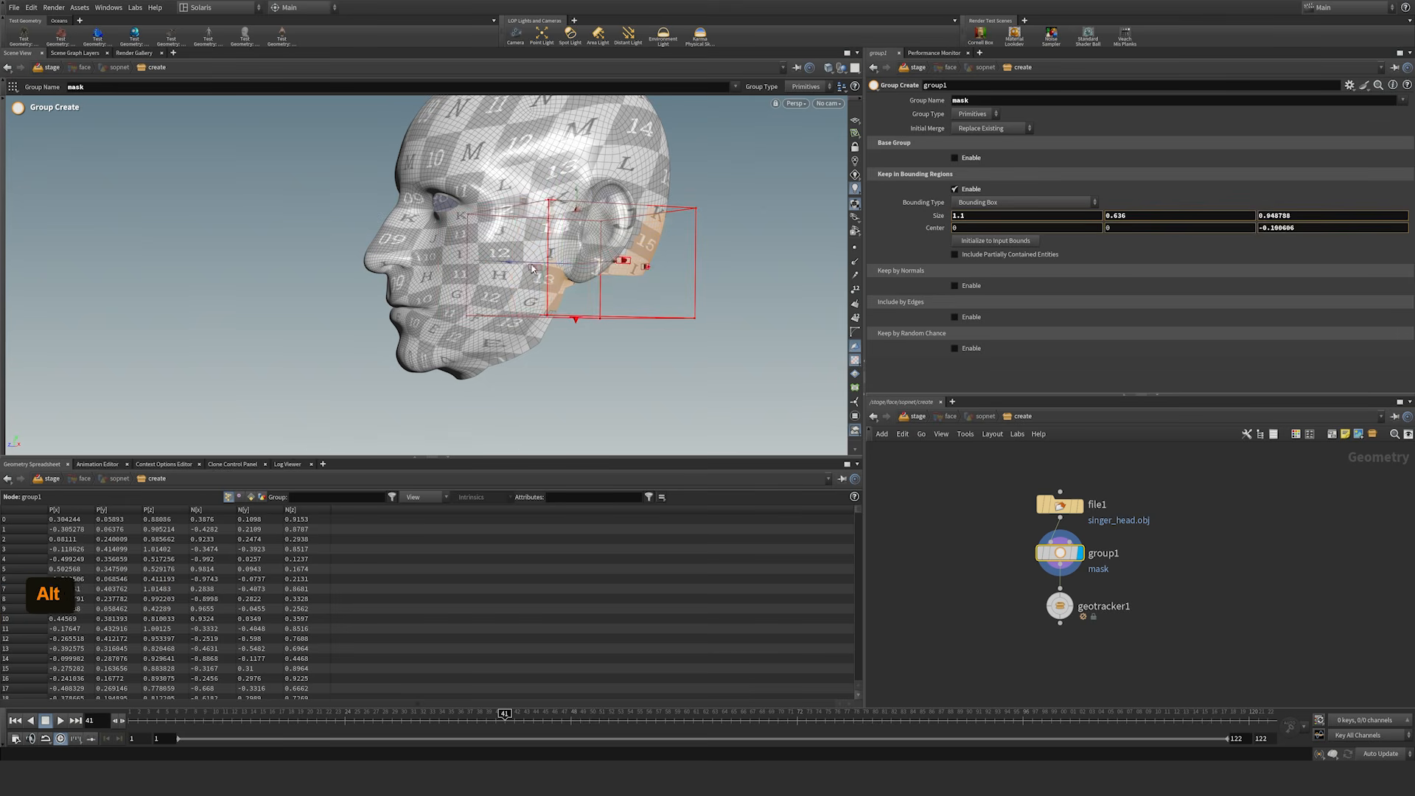
{"action": "key", "text": "ctrl+z"}
{"action": "left_click_drag", "start_coordinate": [419, 250], "coordinate": [686, 263], "text": "alt"}
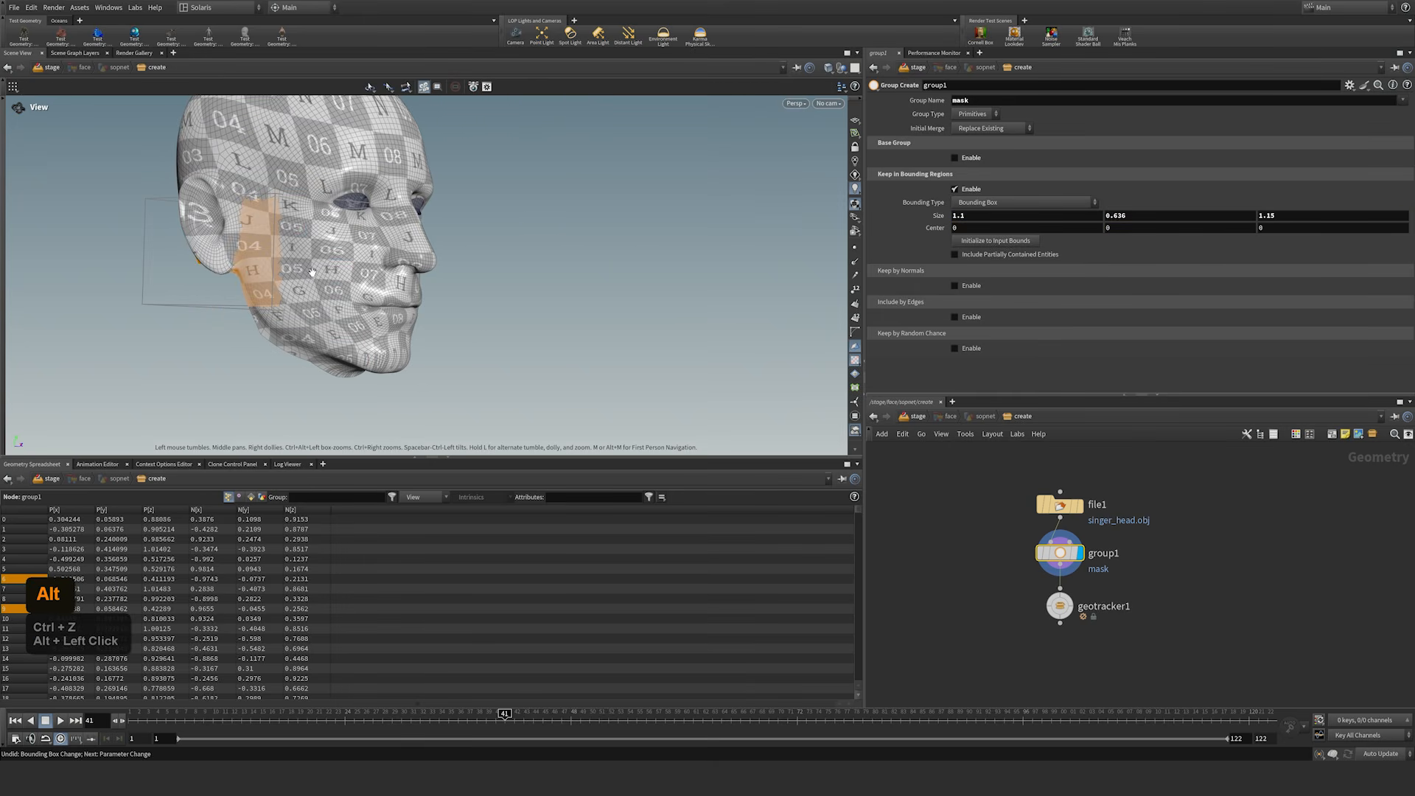
{"action": "key", "text": "Return"}
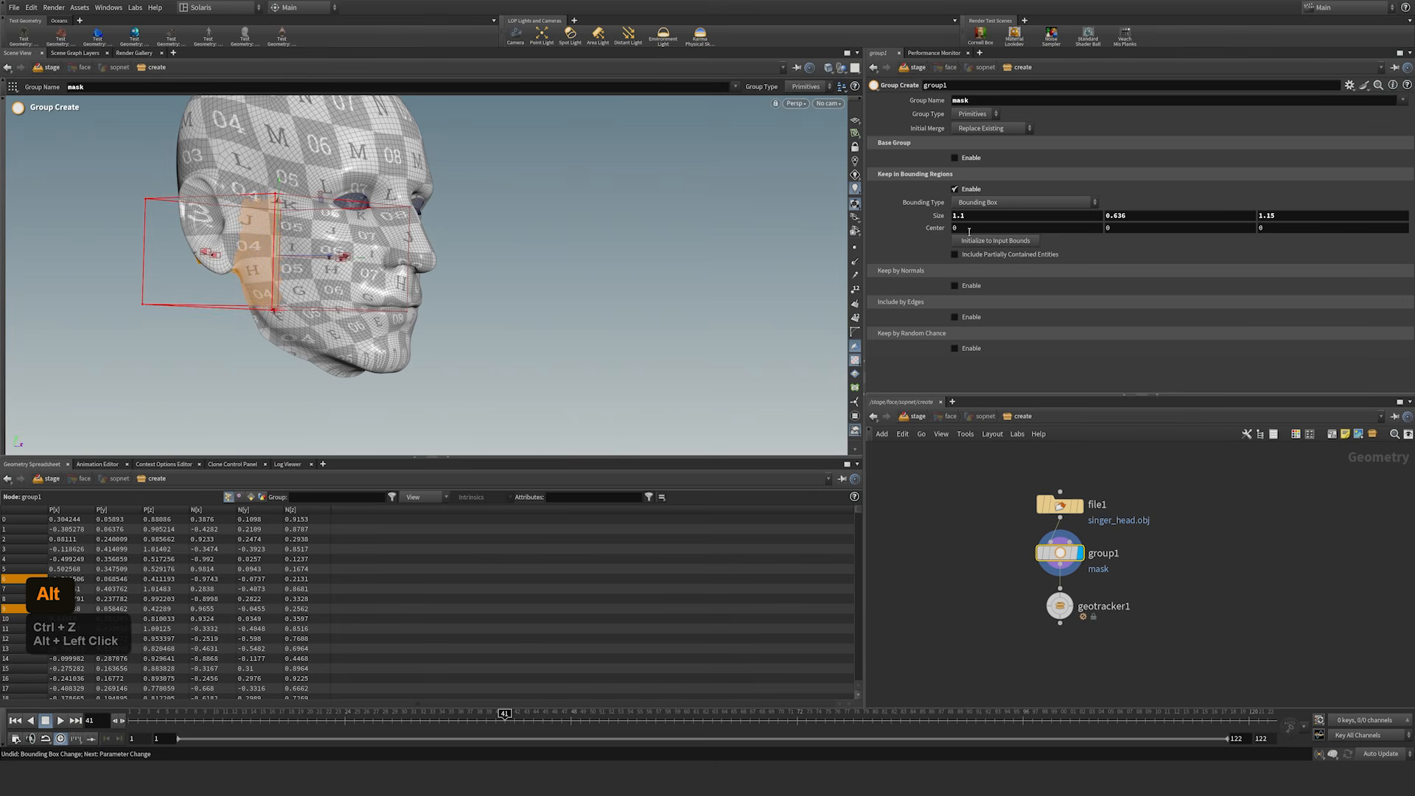
Step: Set the mask's bounding box center to 0, -0.45 and 0.8 around the lower face
{"action": "middle_click_drag", "start_coordinate": [967, 227], "coordinate": [1002, 232]}
{"action": "middle_click_drag", "start_coordinate": [1125, 228], "coordinate": [1099, 236]}
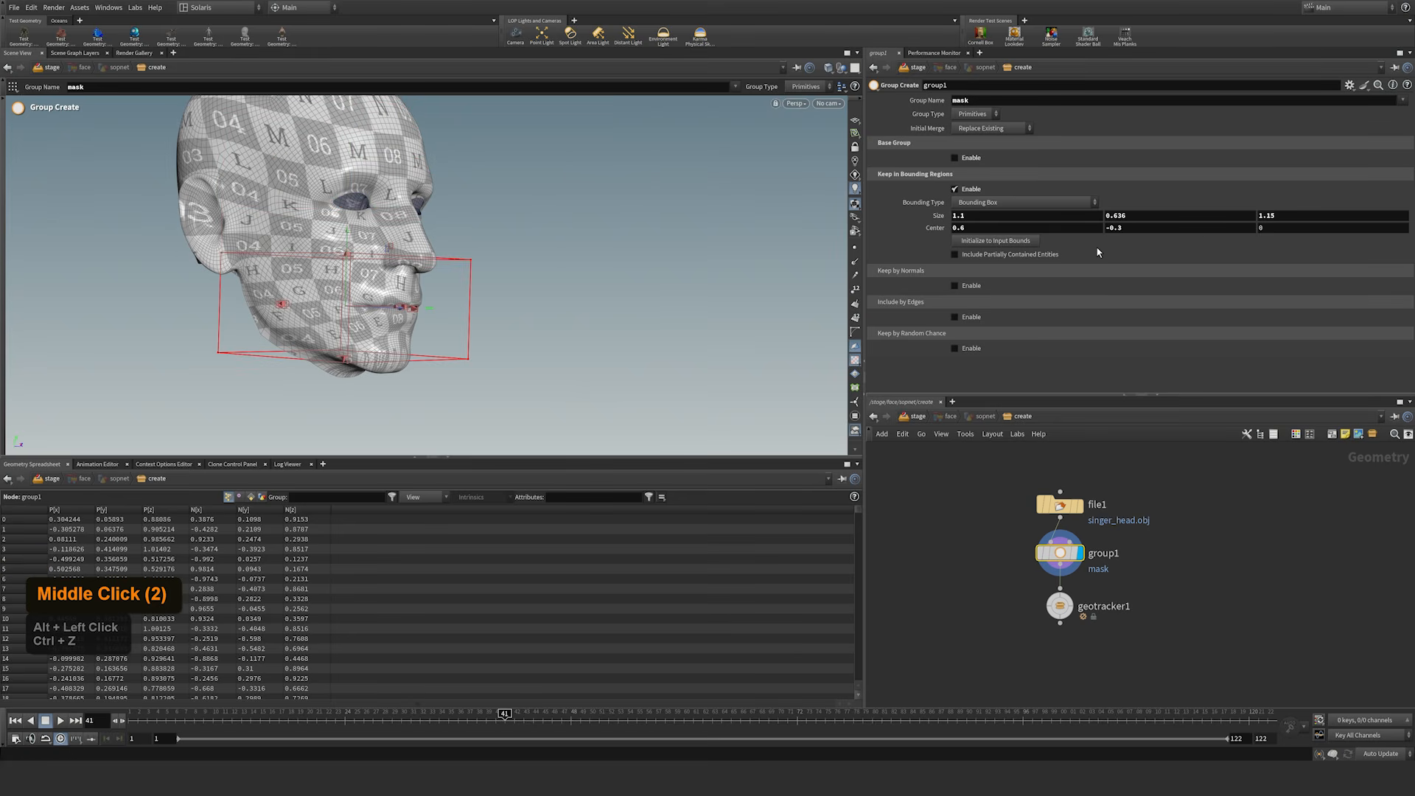
{"action": "left_click_drag", "start_coordinate": [974, 228], "coordinate": [939, 228]}
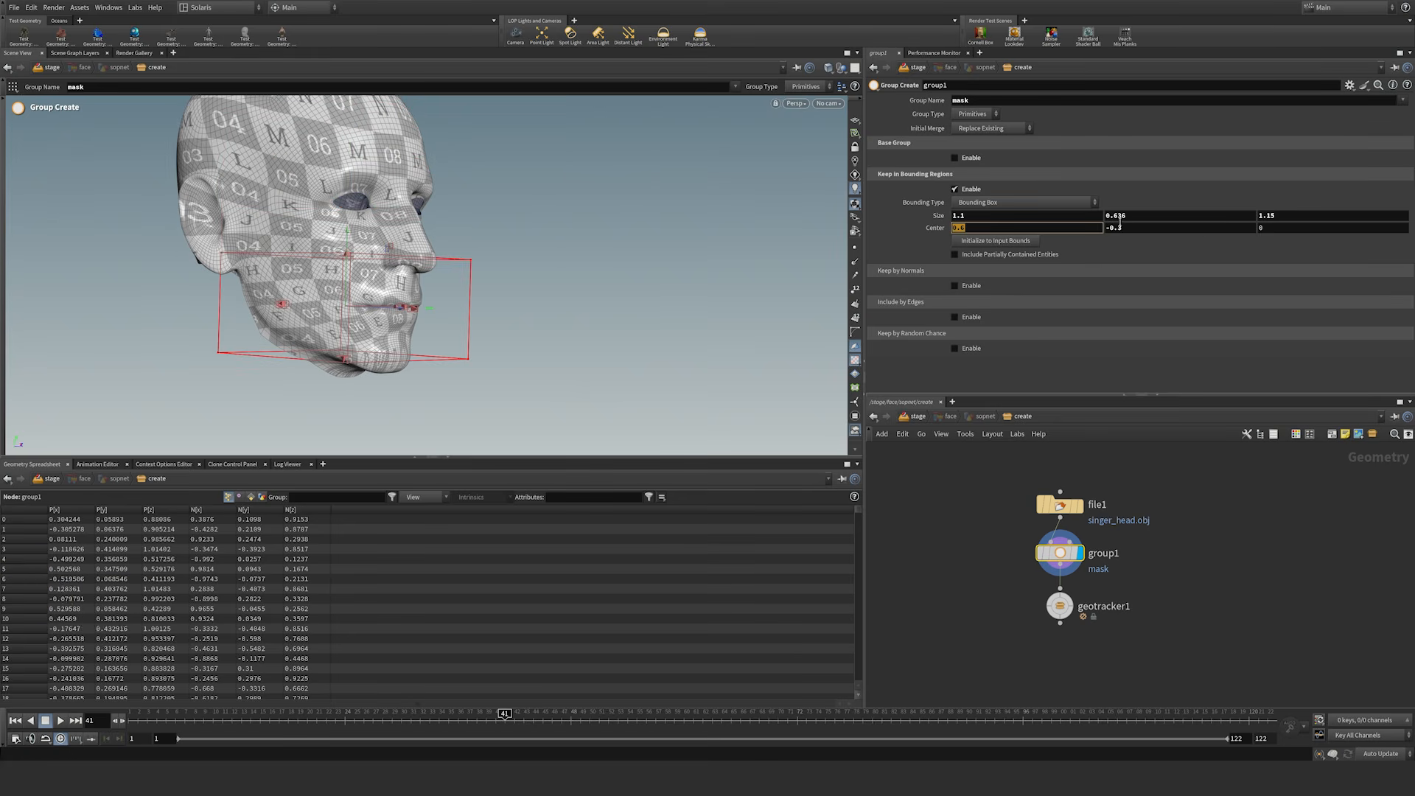
{"action": "type", "text": "0"}
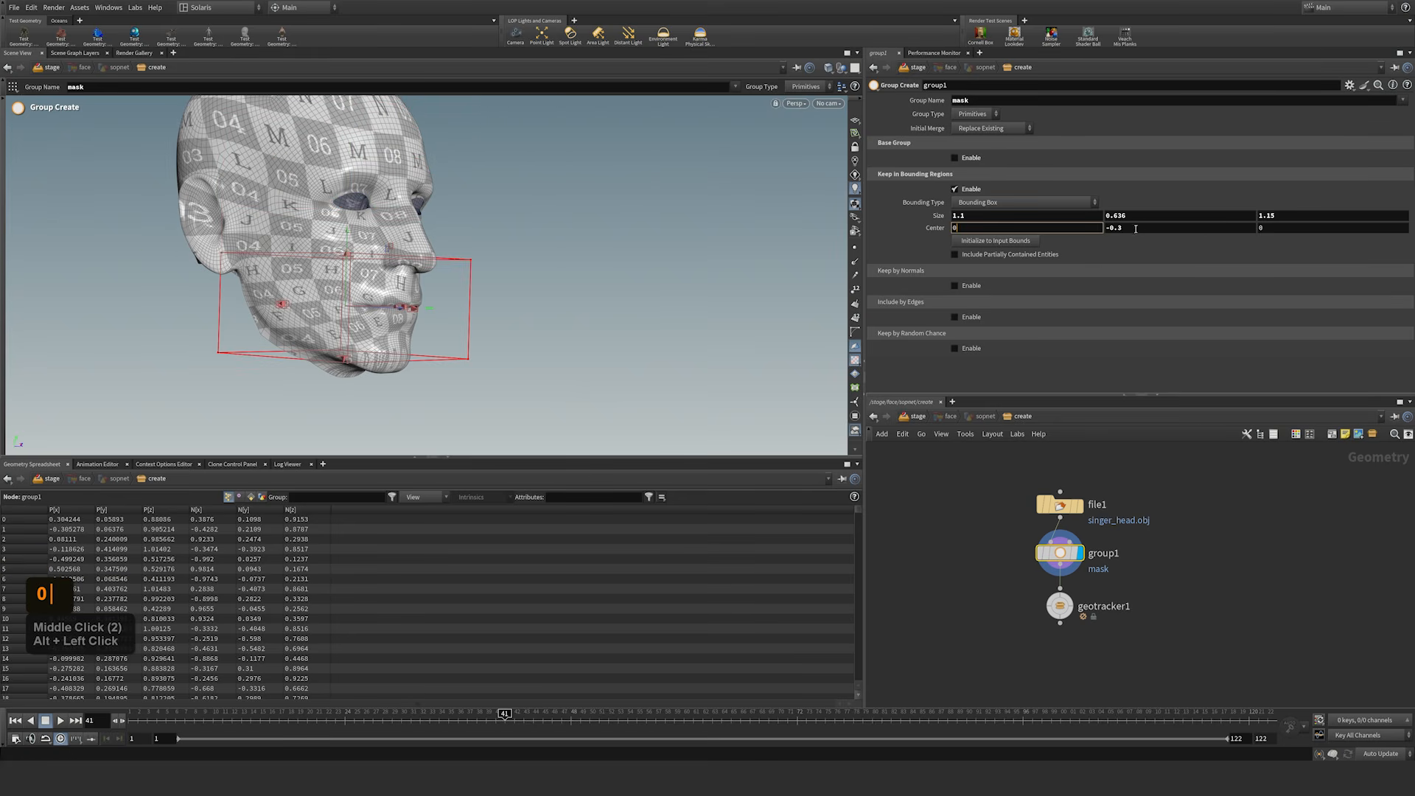
{"action": "left_click", "coordinate": [1138, 227]}
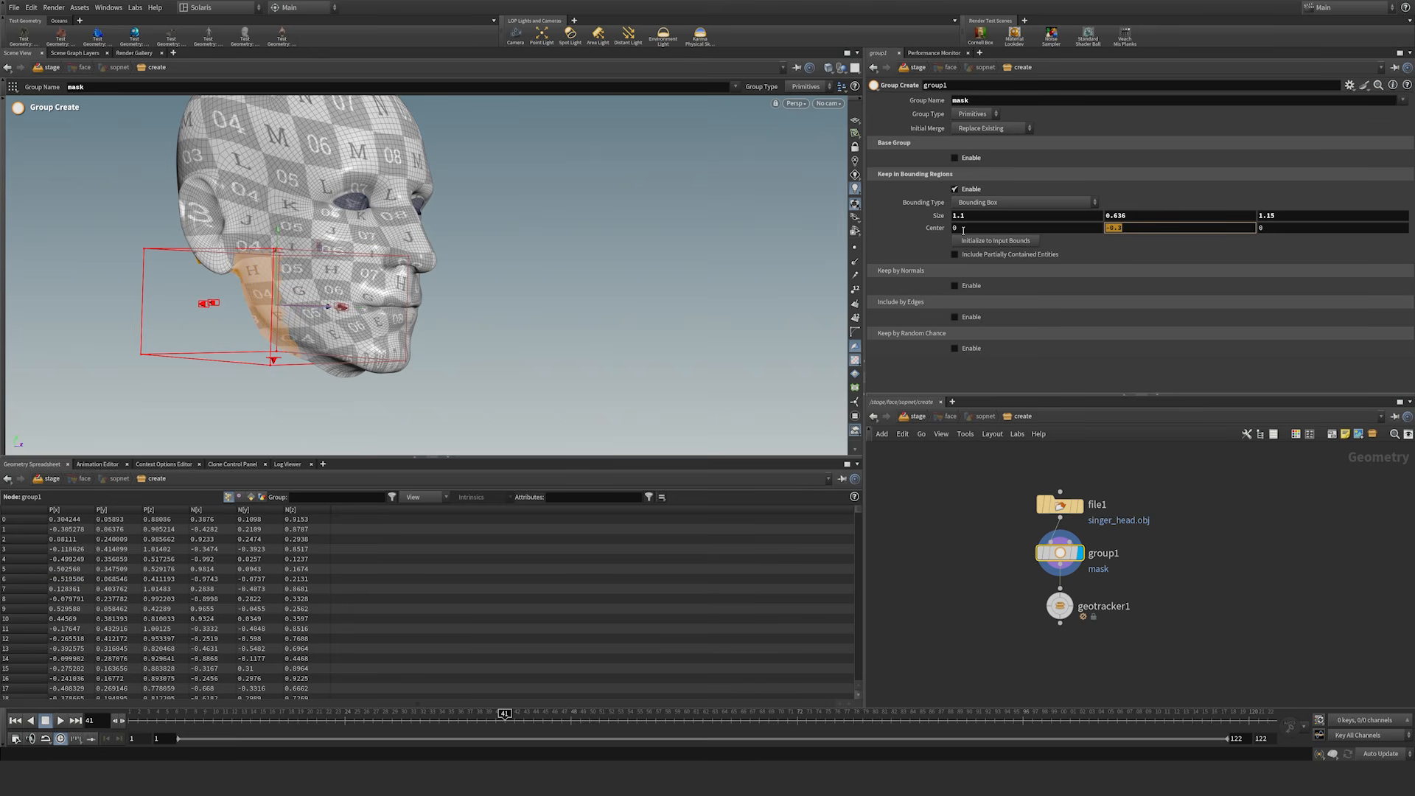
{"action": "type", "text": "-0.45"}
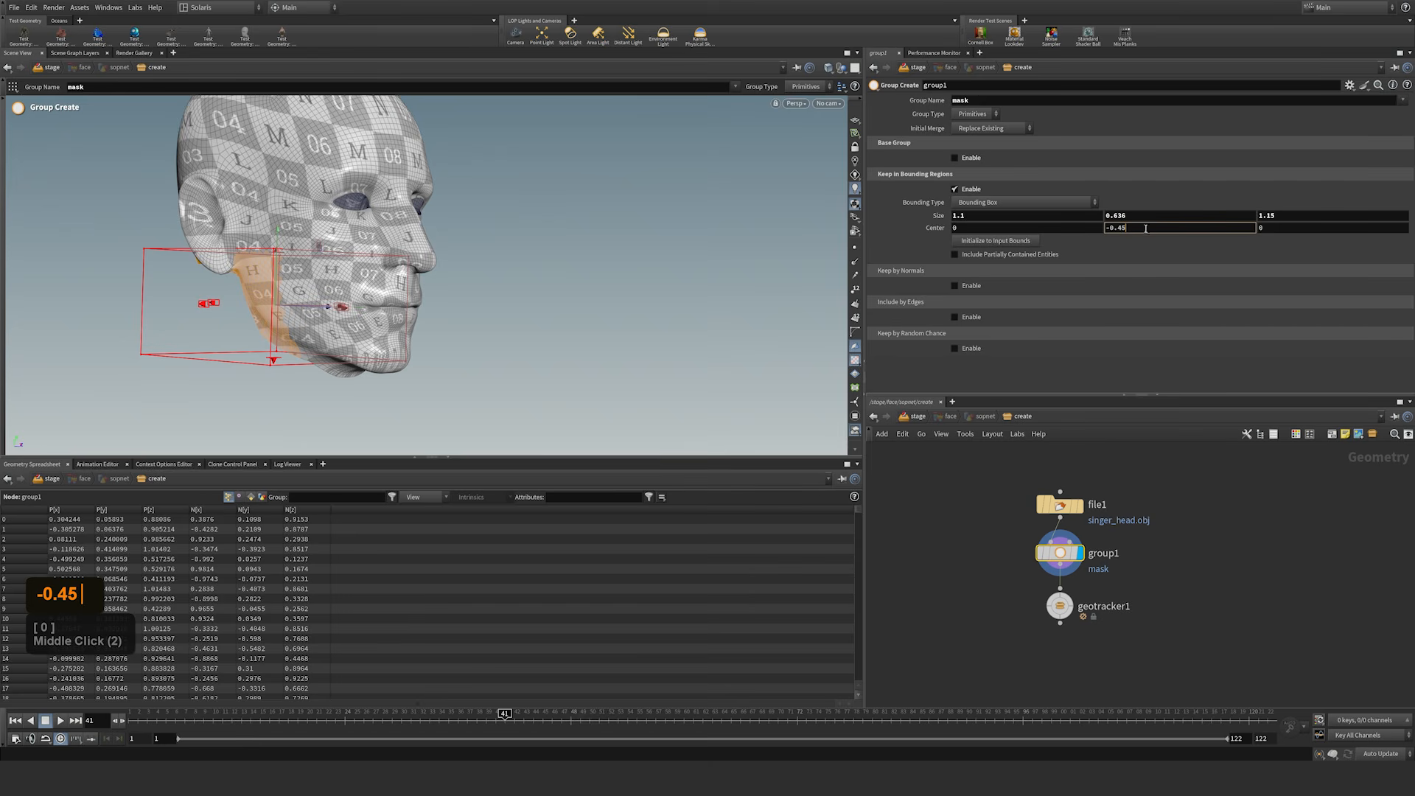
{"action": "key", "text": "Return"}
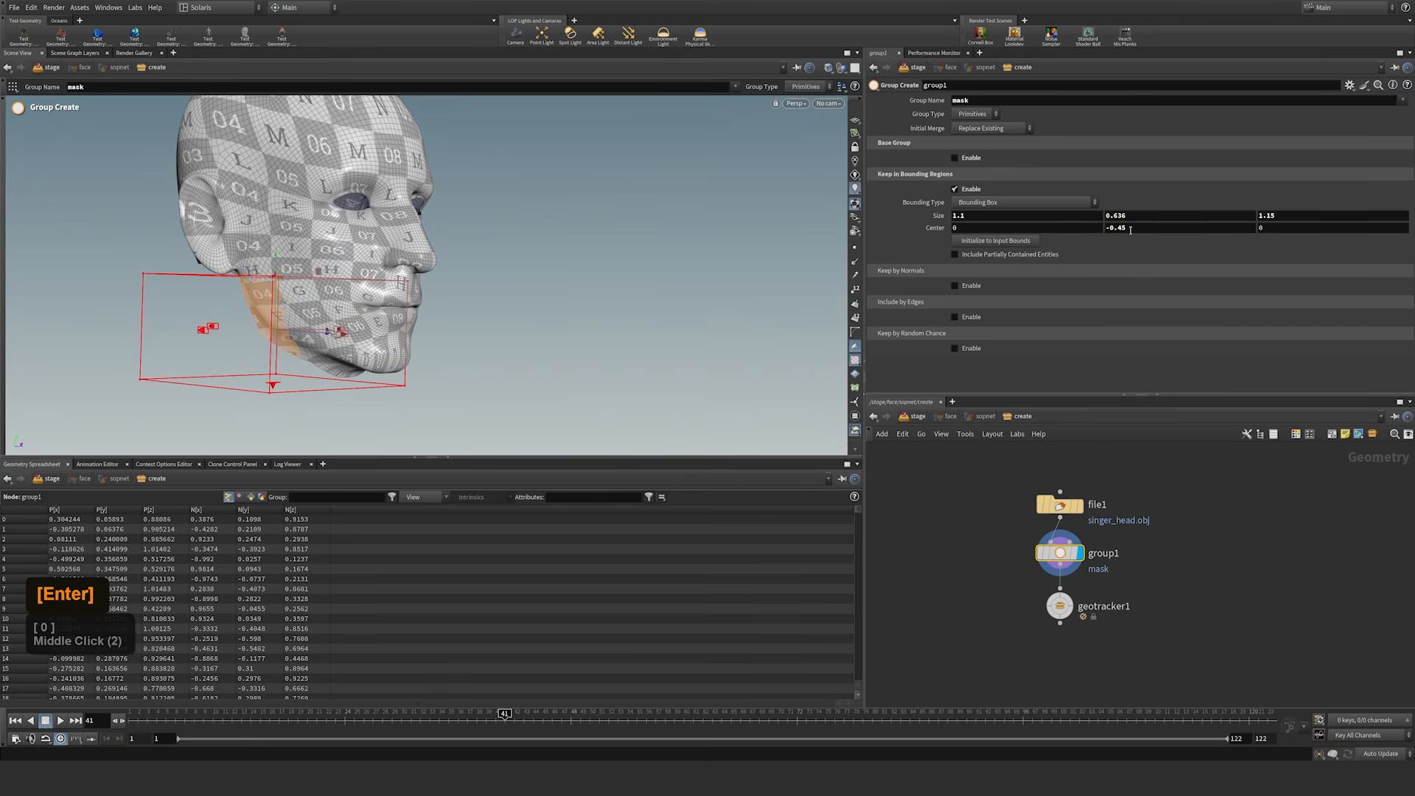
{"action": "left_click", "coordinate": [1286, 229]}
{"action": "type", "text": "0.8"}
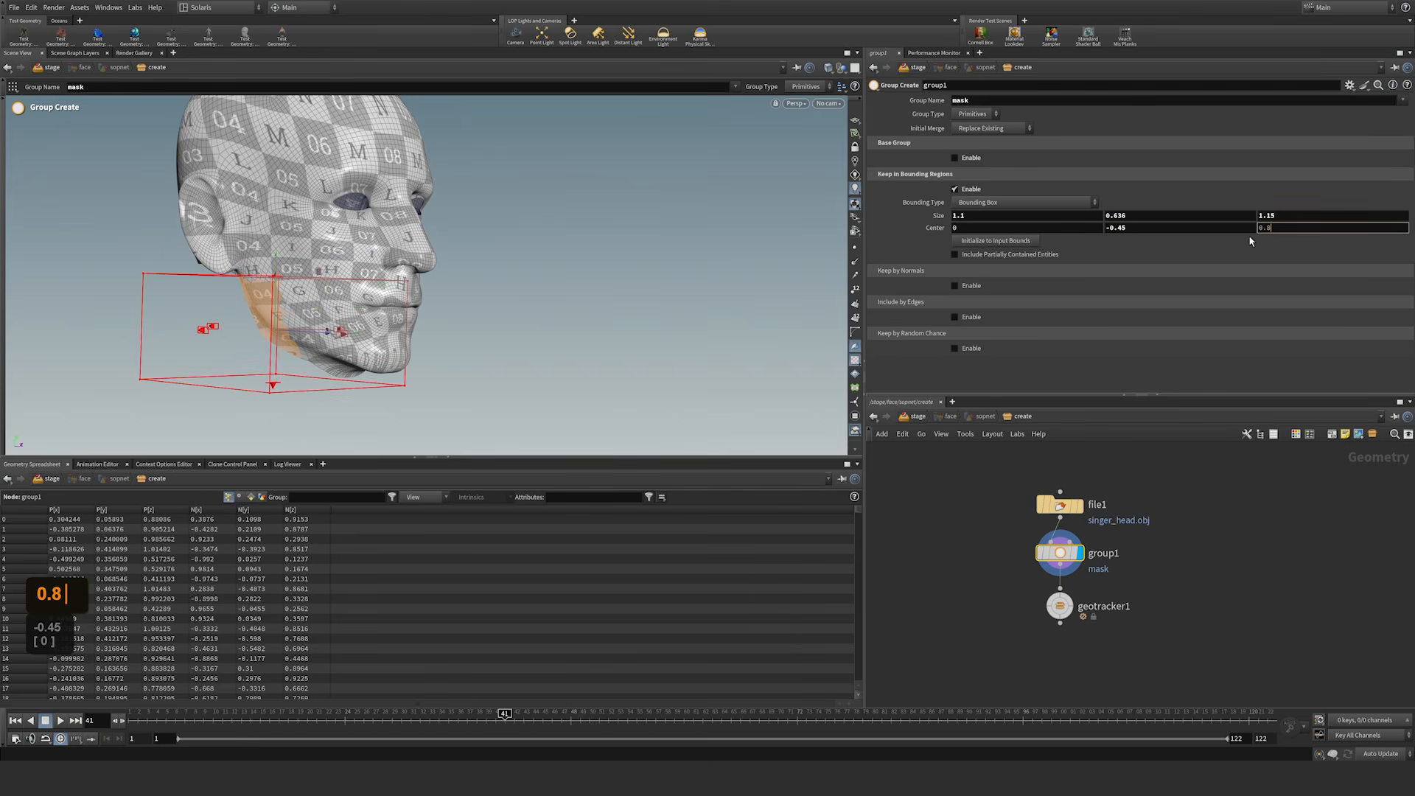
{"action": "key", "text": "Return"}
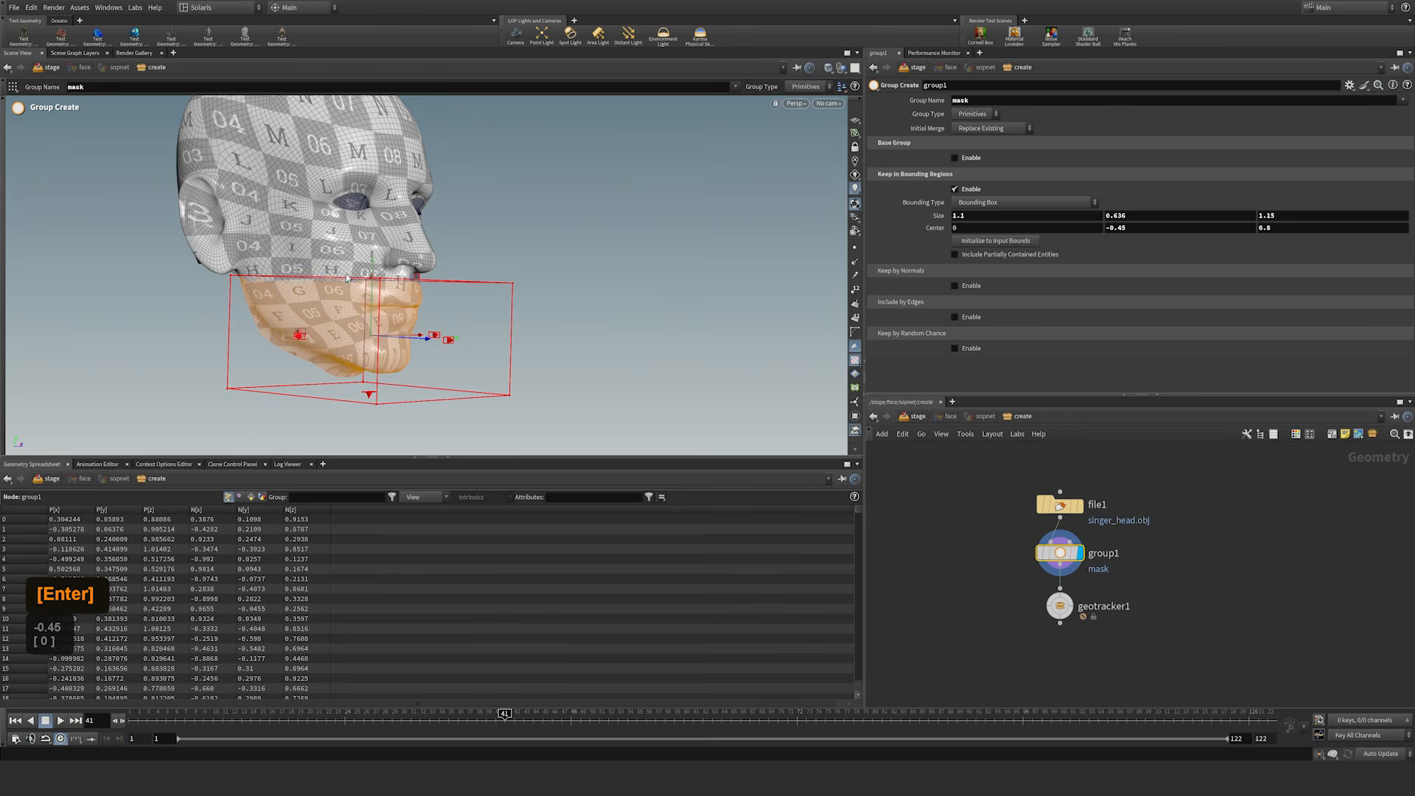
Step: Check the jaw selection from the side and enable Include Partially Contained Entities for the mask group
{"action": "left_click_drag", "start_coordinate": [350, 277], "coordinate": [124, 215], "text": "alt"}
{"action": "right_click_drag", "start_coordinate": [488, 304], "coordinate": [578, 279], "text": "alt"}
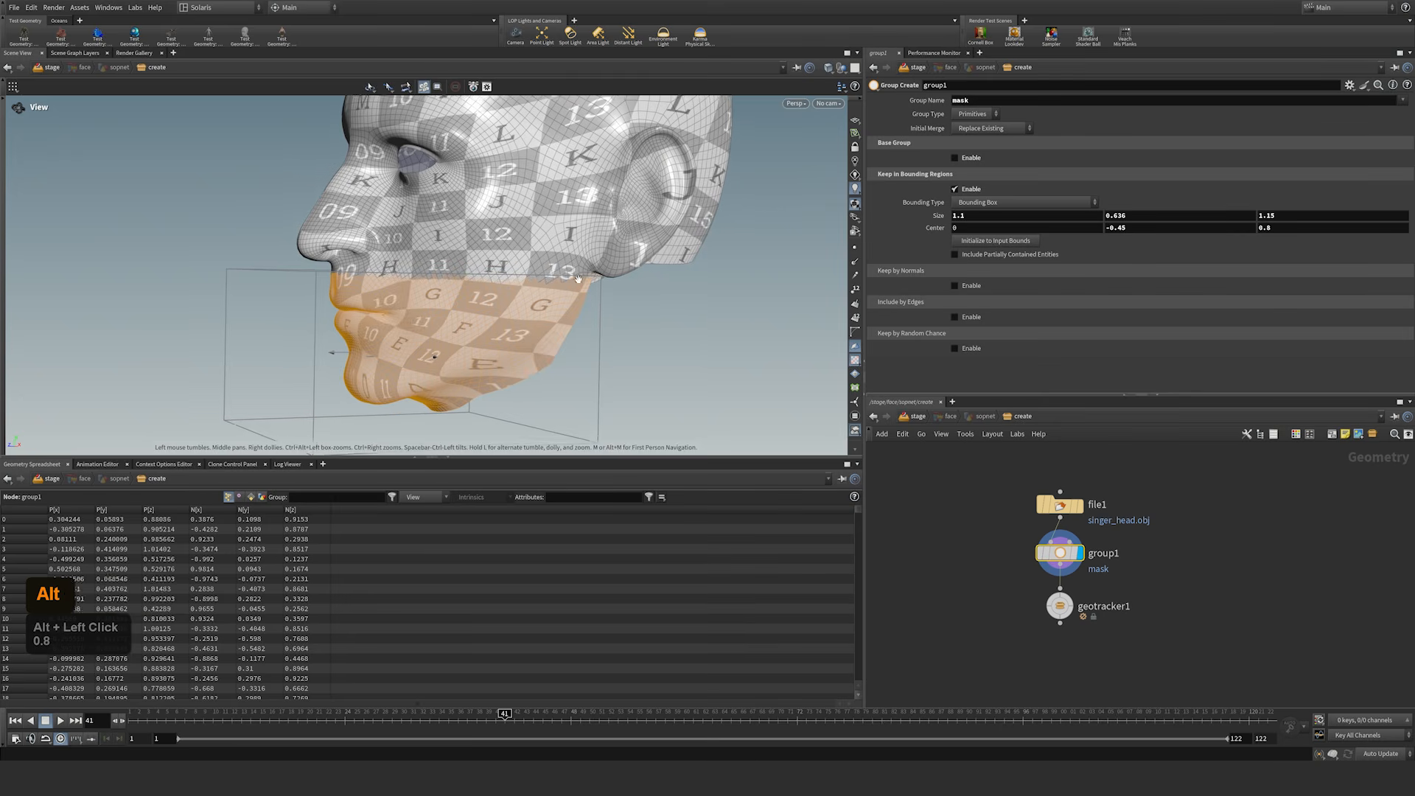
{"action": "middle_click_drag", "start_coordinate": [578, 278], "coordinate": [554, 289], "text": "alt"}
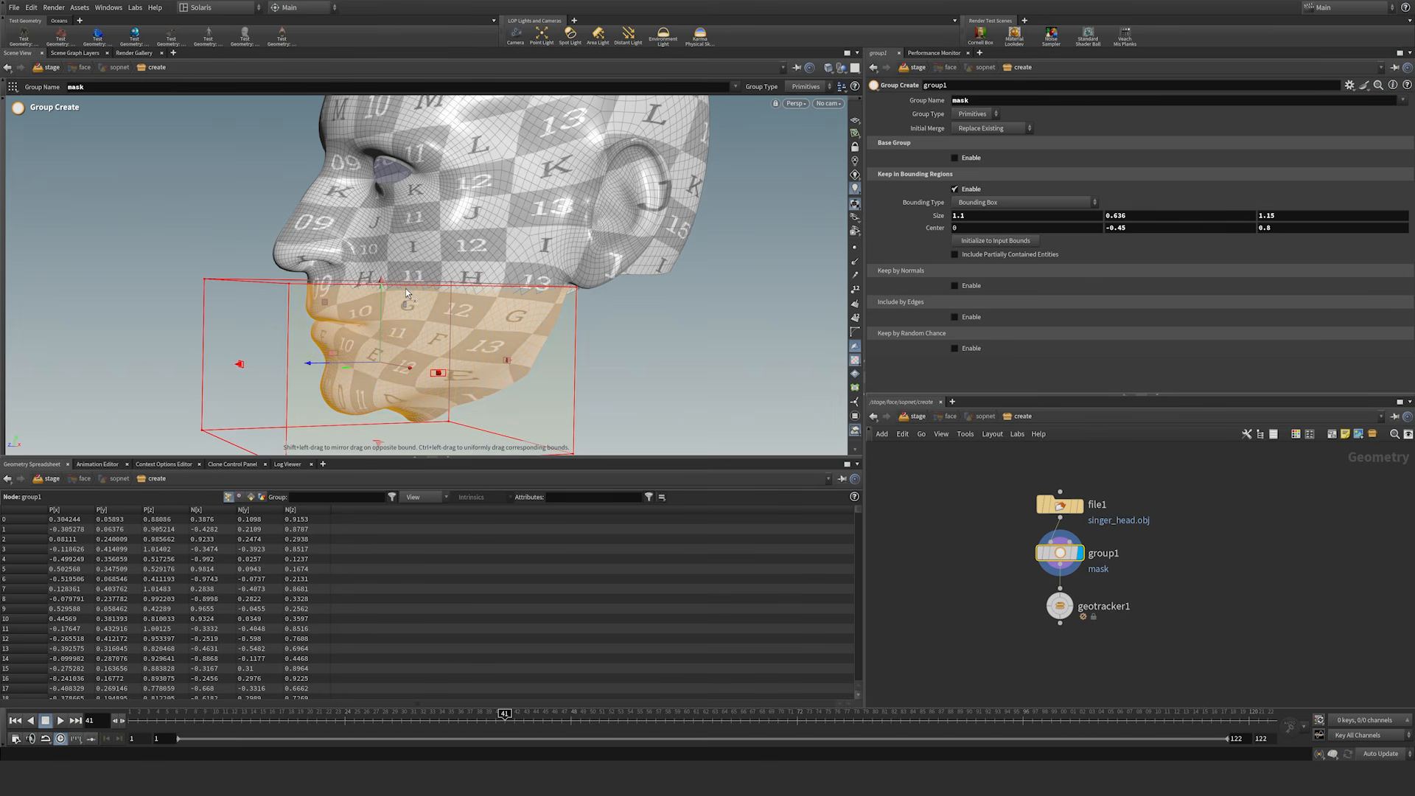
{"action": "left_click", "coordinate": [955, 255]}
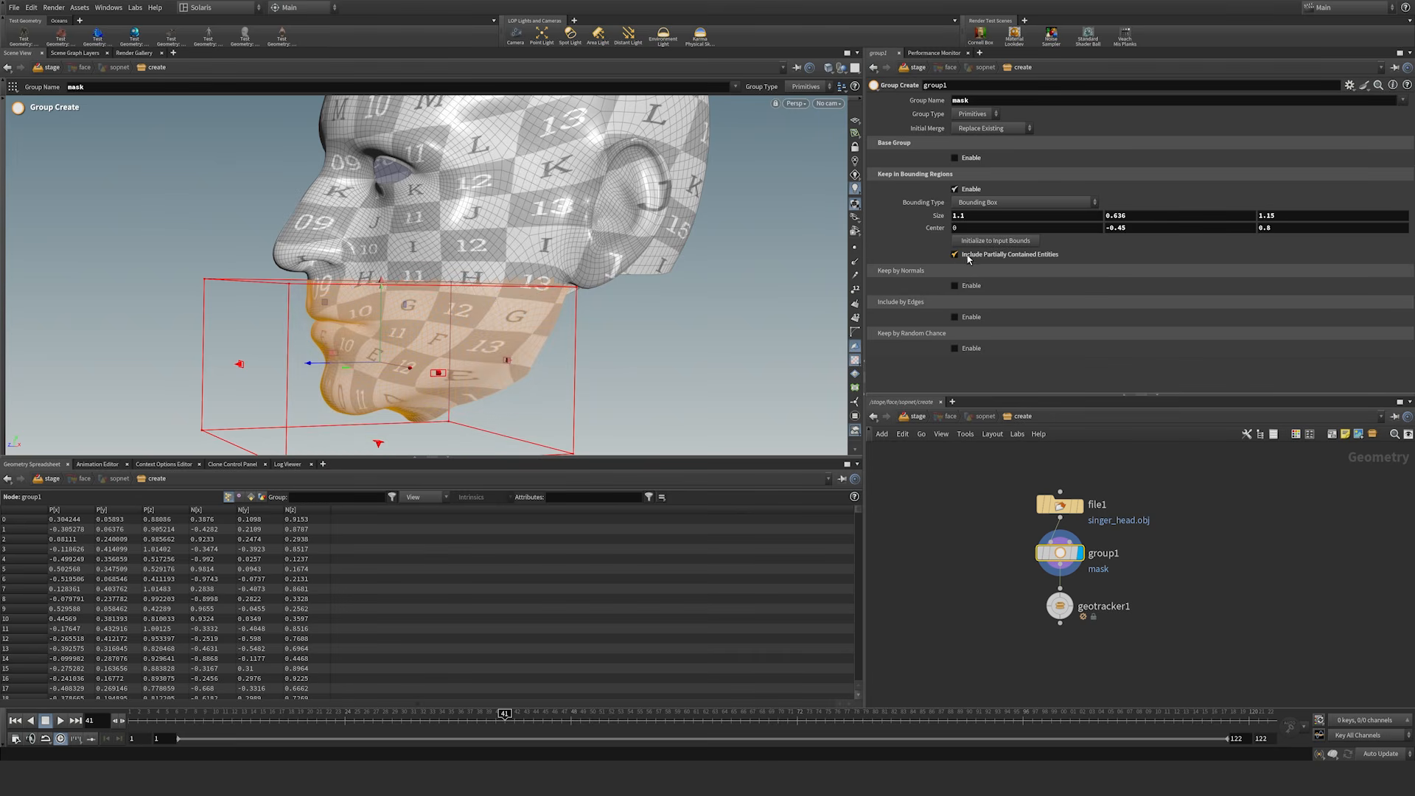
{"action": "left_click", "coordinate": [955, 255]}
{"action": "left_click", "coordinate": [955, 255]}
{"action": "mouse_move", "coordinate": [1064, 257]}
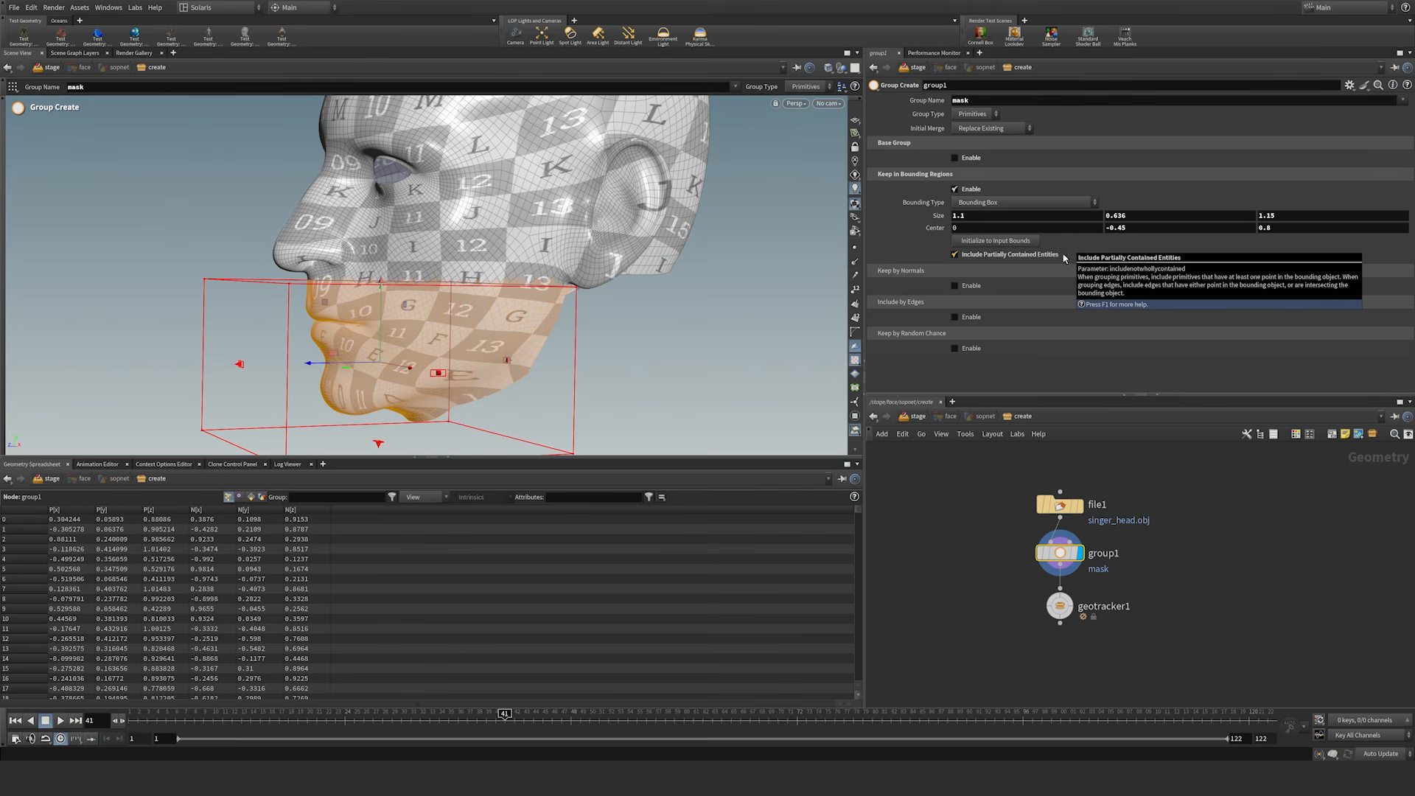
Step: Set the display flag on the geotracker1 node, glance at its 3D result, and select the node
{"action": "left_click_drag", "start_coordinate": [1007, 630], "coordinate": [1110, 594]}
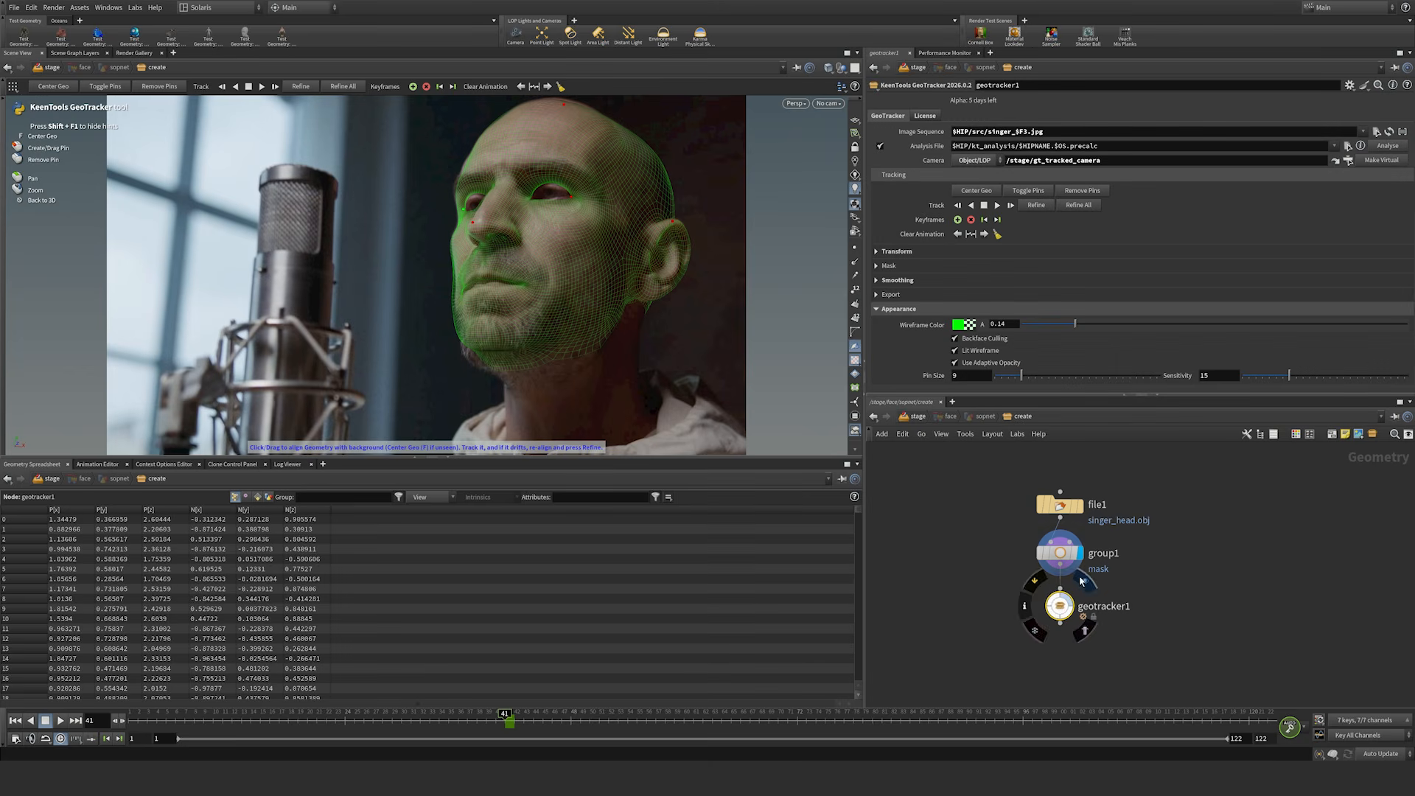
{"action": "left_click", "coordinate": [1085, 579]}
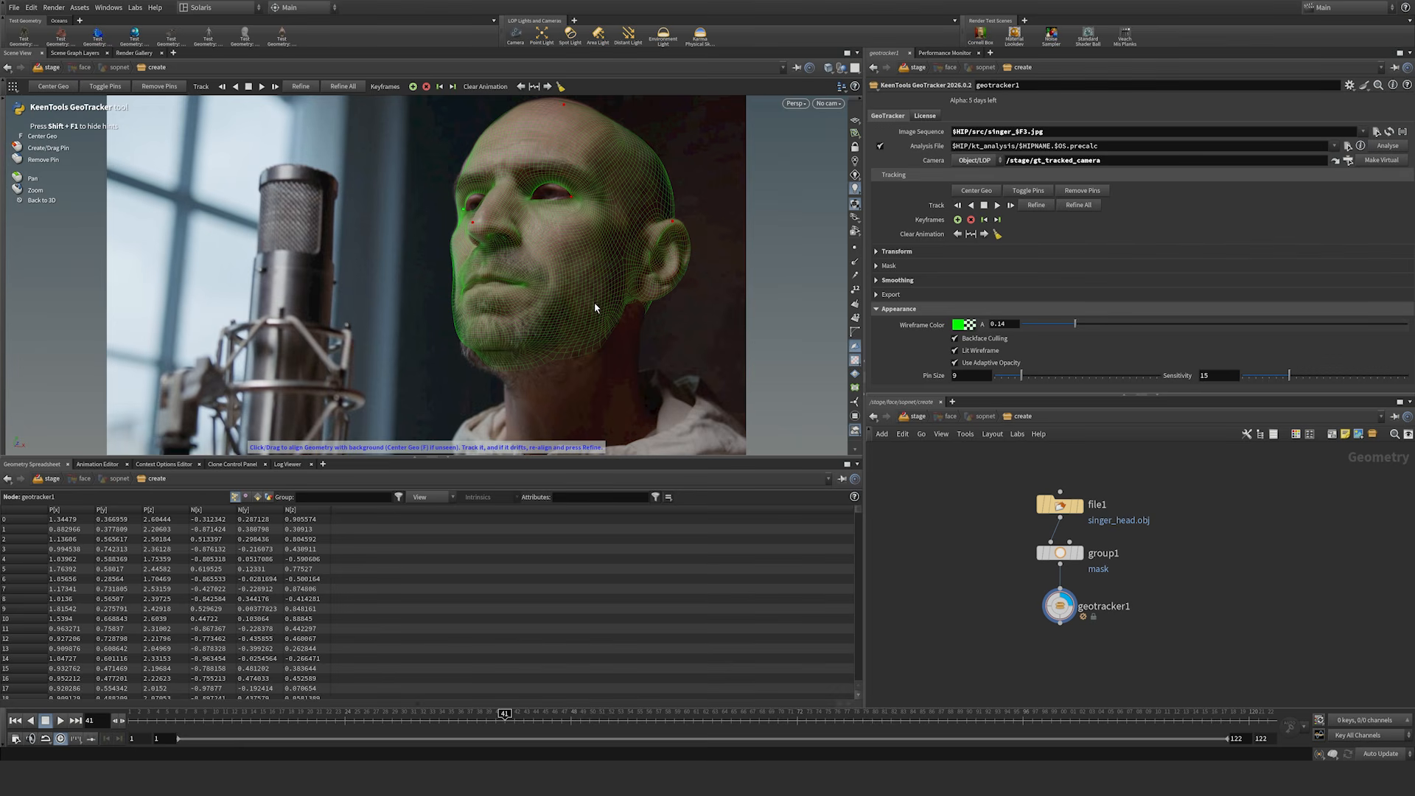
{"action": "key", "text": "Escape"}
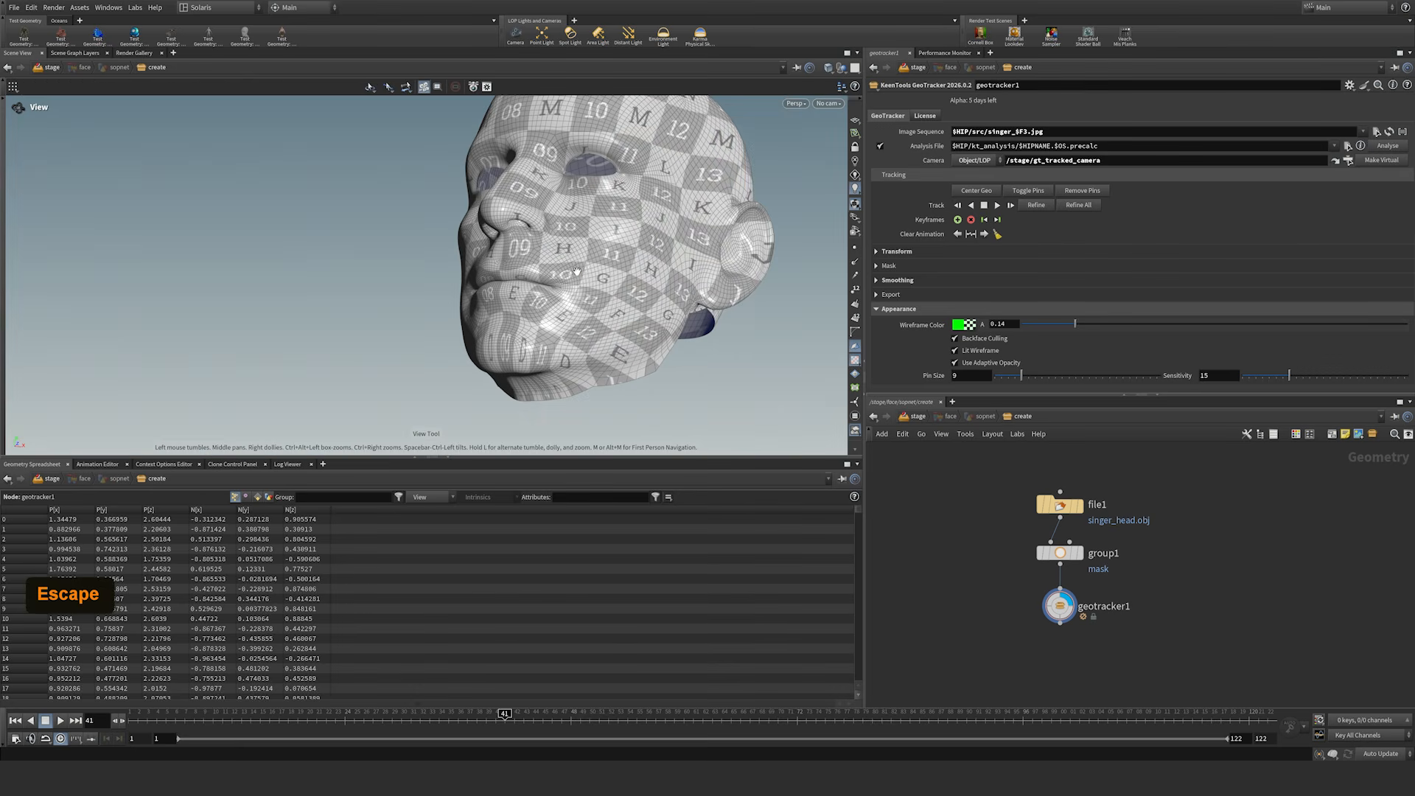
{"action": "key", "text": "Return"}
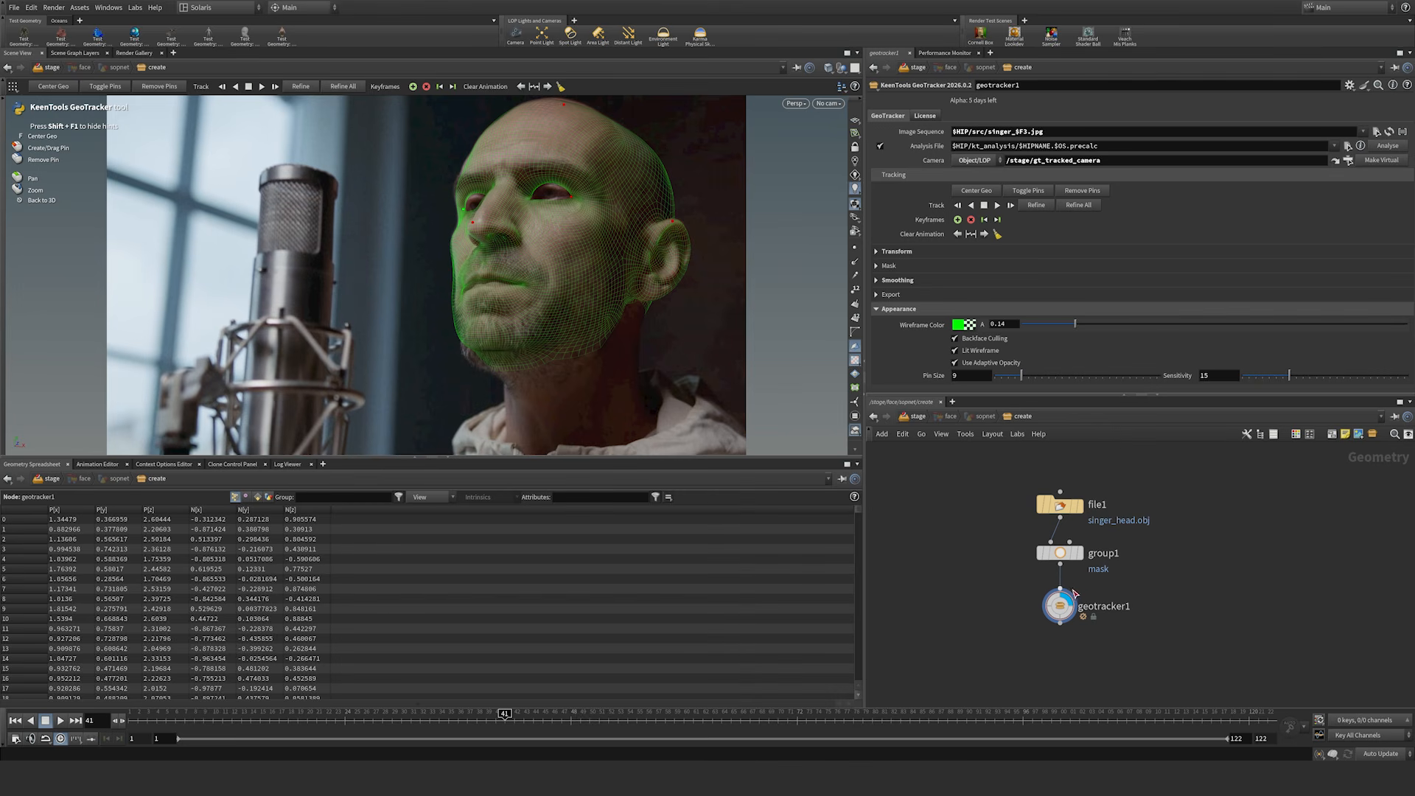
{"action": "mouse_move", "coordinate": [1082, 594]}
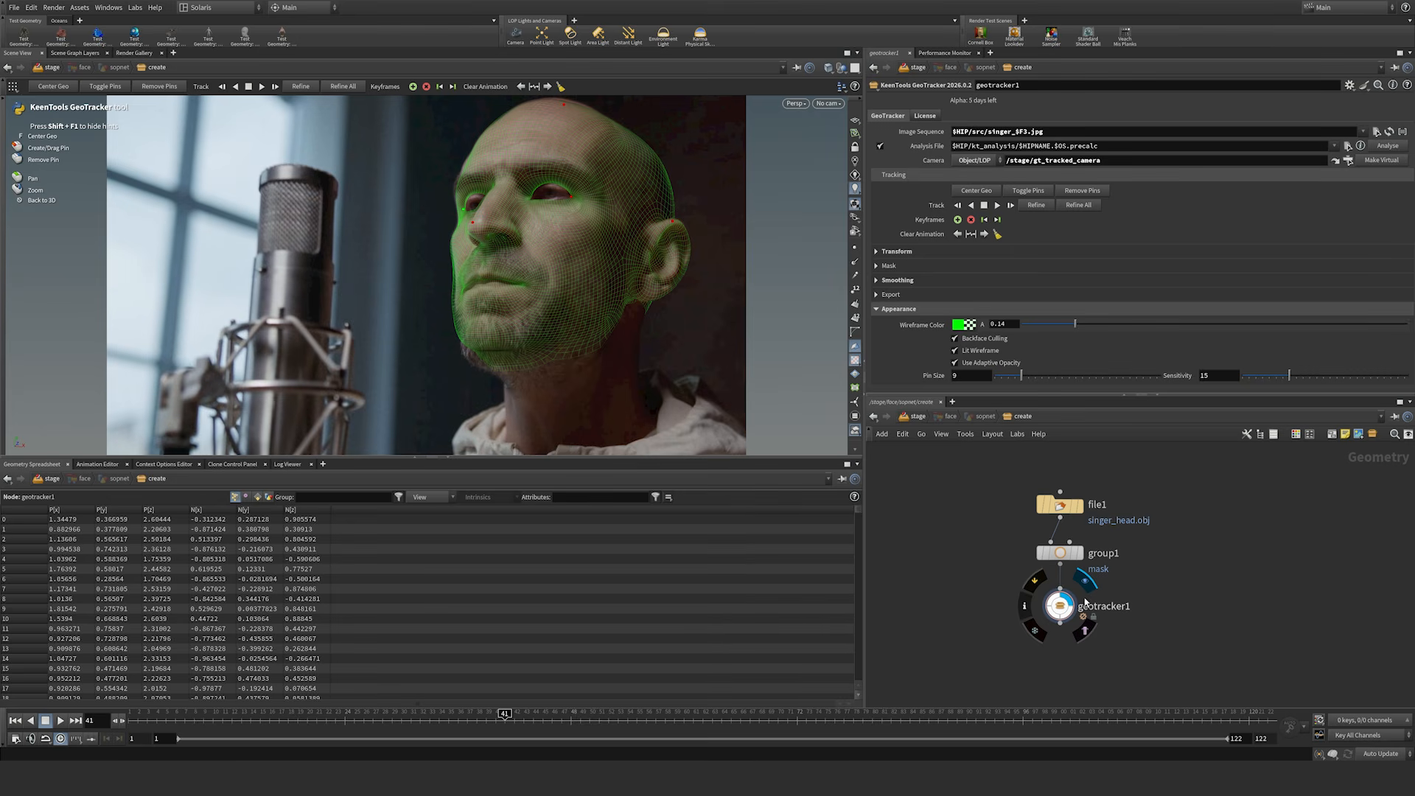
{"action": "left_click", "coordinate": [1061, 606]}
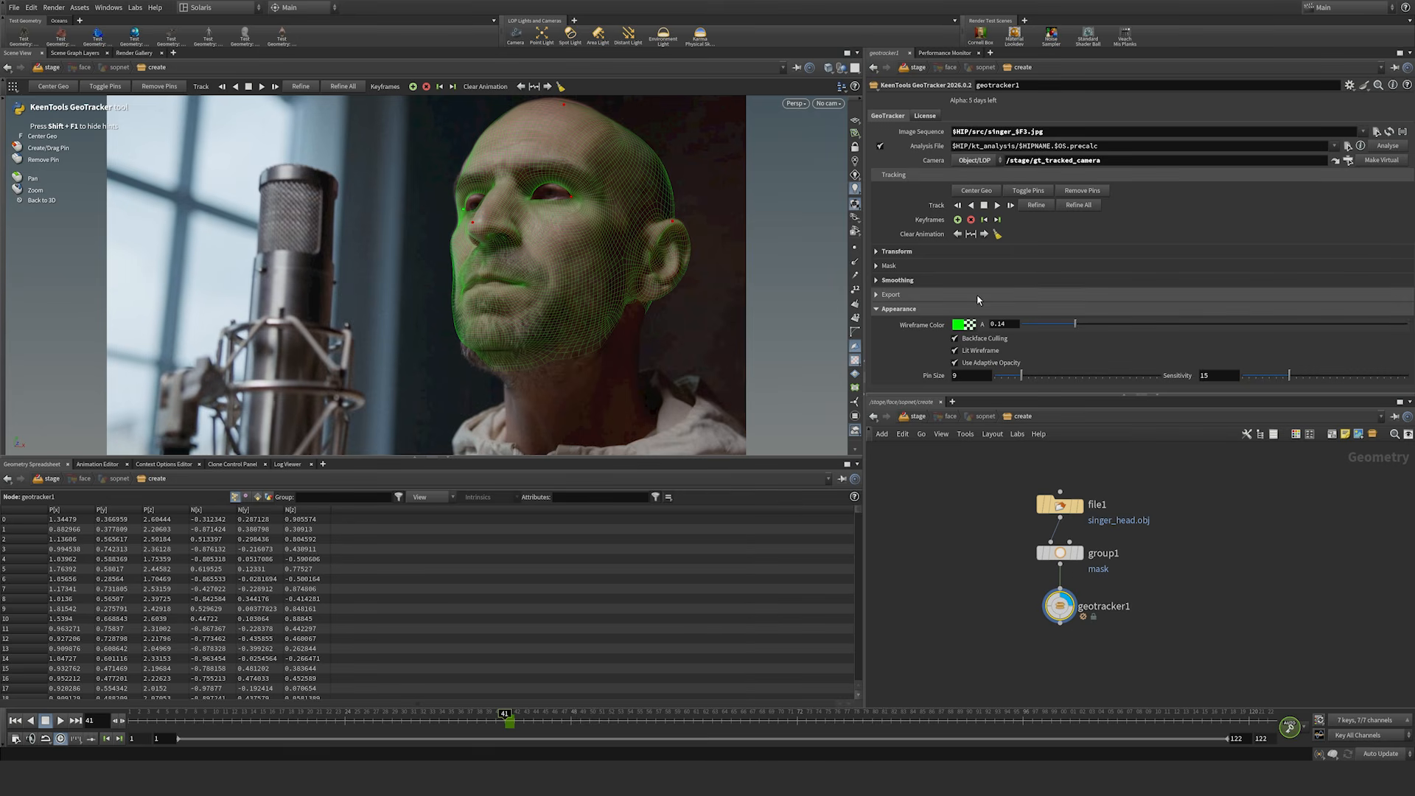
Step: Set GeoTracker's Surface Mask Group to mask and collapse the Appearance settings
{"action": "left_click", "coordinate": [876, 311]}
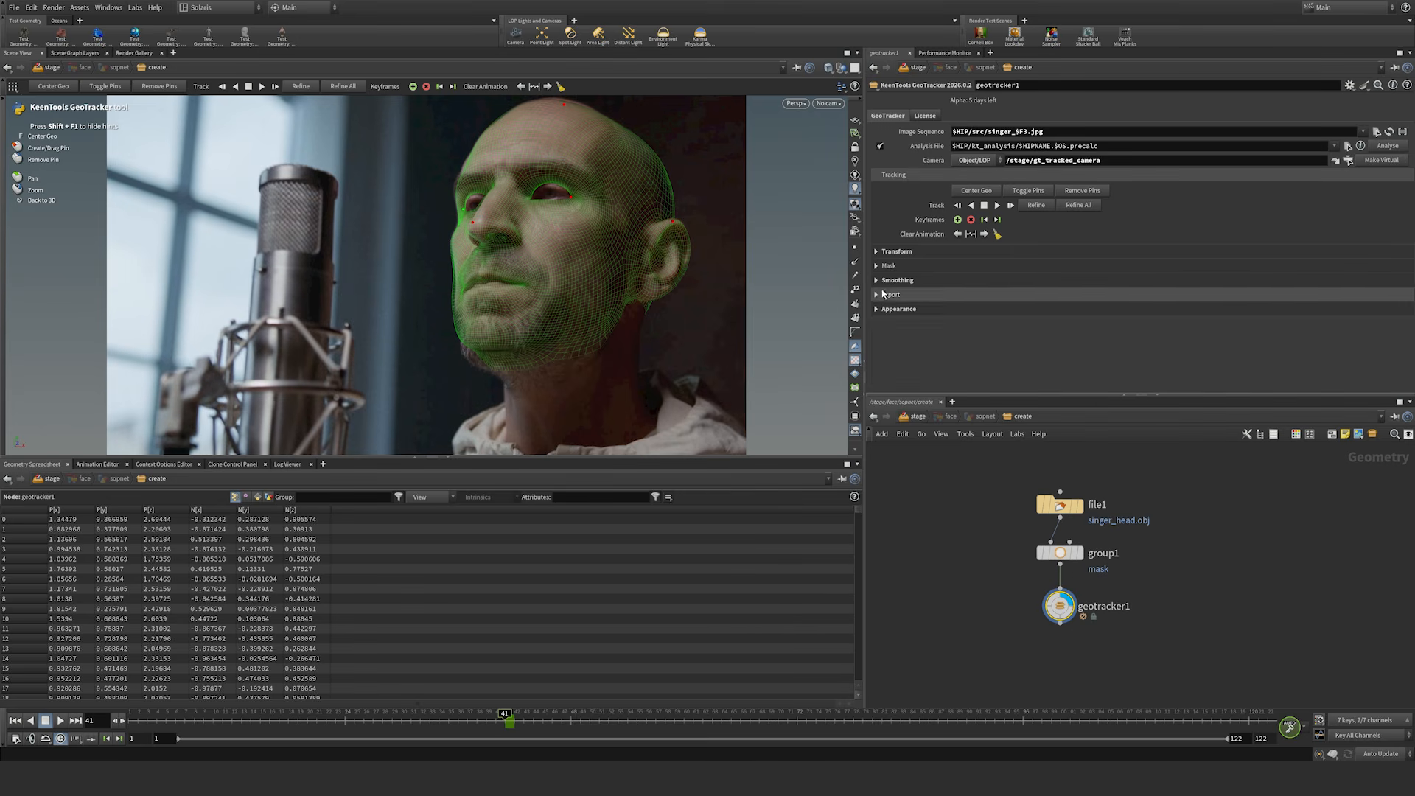
{"action": "left_click", "coordinate": [877, 267]}
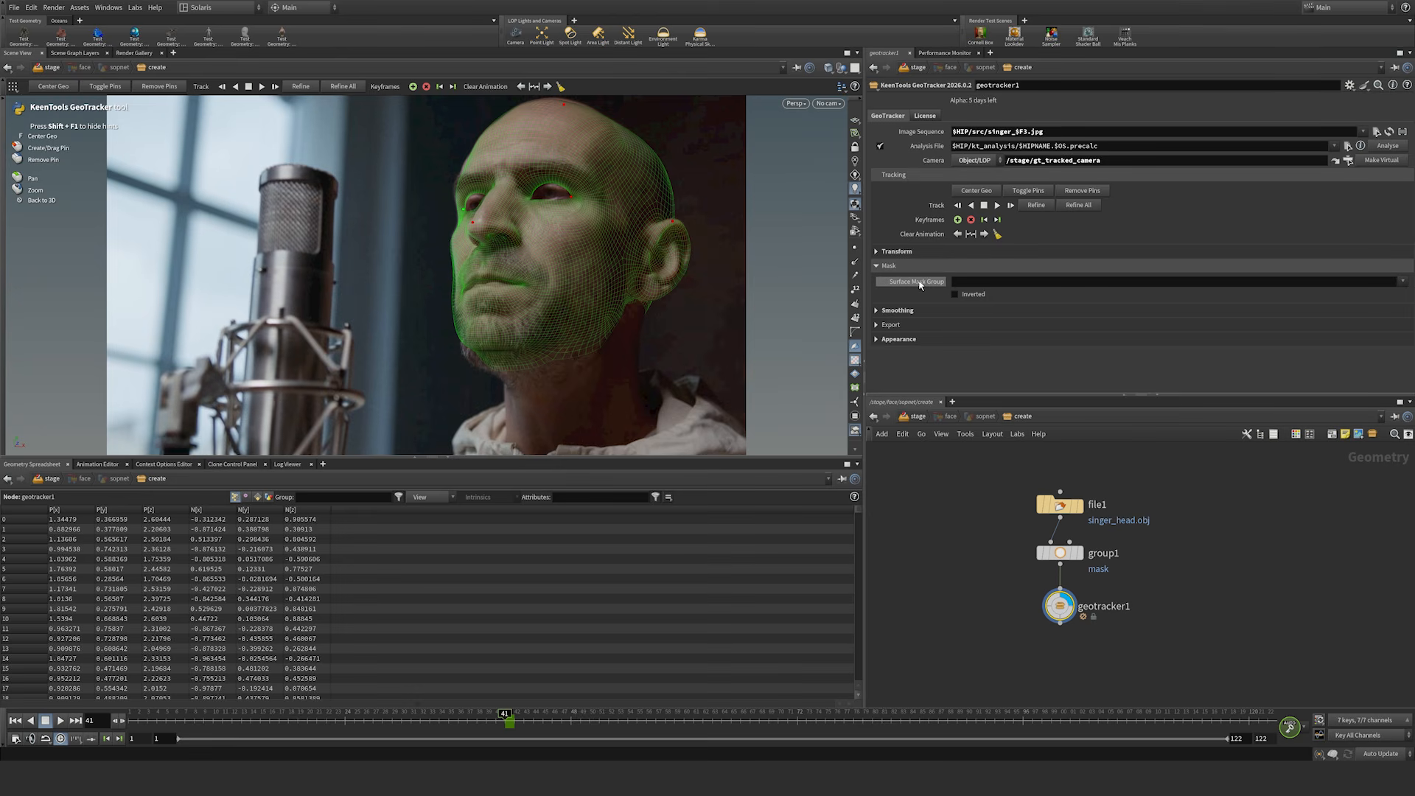
{"action": "left_click", "coordinate": [1402, 282]}
{"action": "left_click", "coordinate": [1392, 295]}
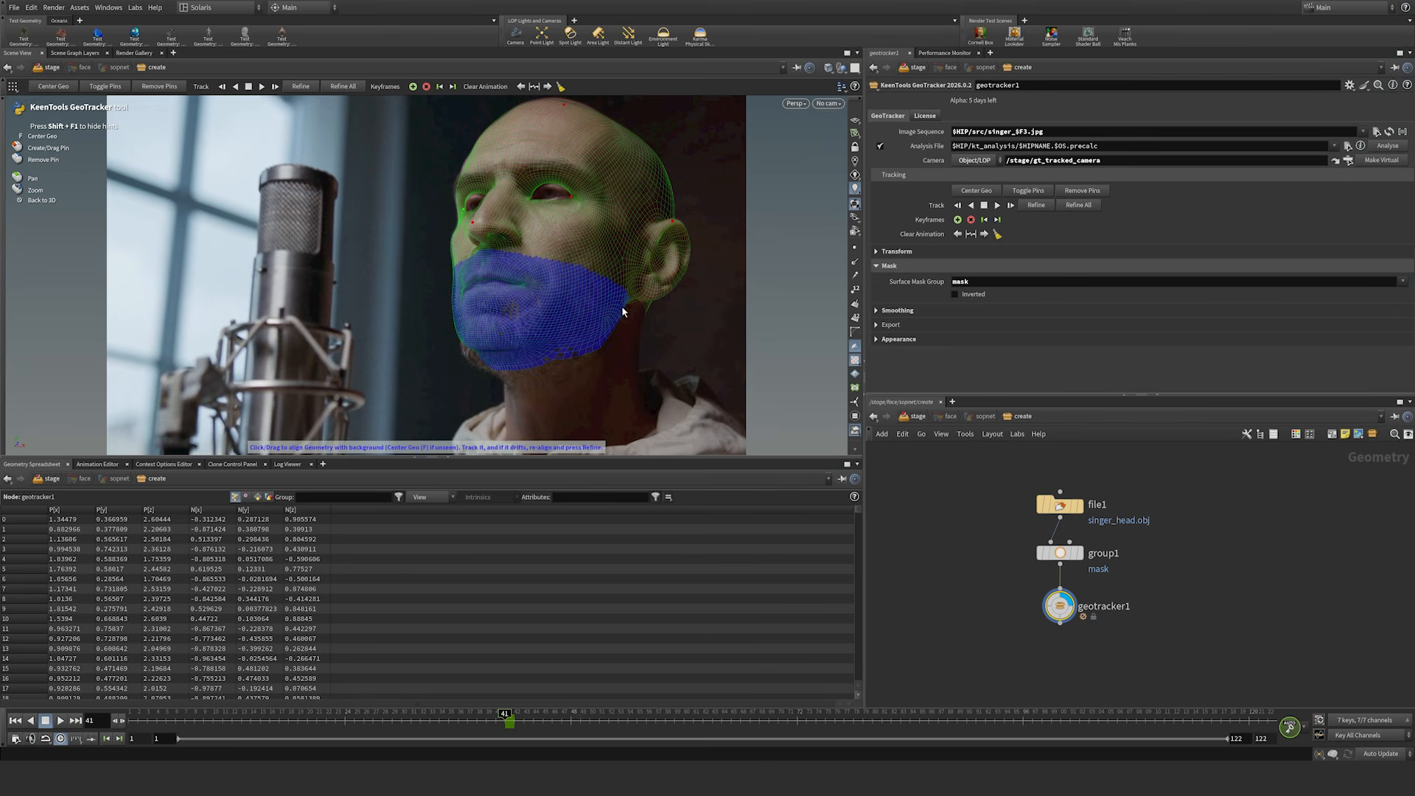
Step: Try inverting the surface mask and turn the inversion off again
{"action": "left_click", "coordinate": [955, 294]}
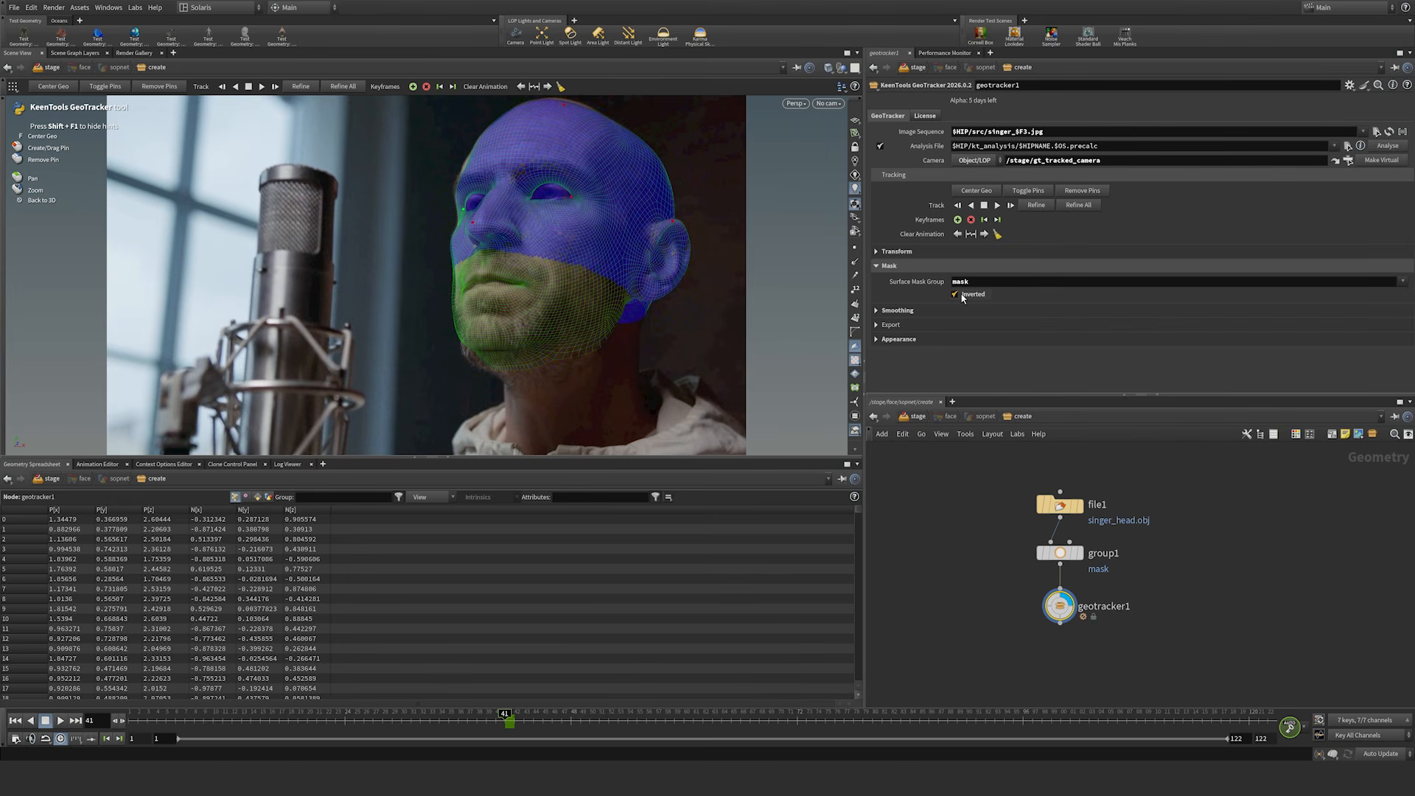
{"action": "left_click", "coordinate": [957, 296]}
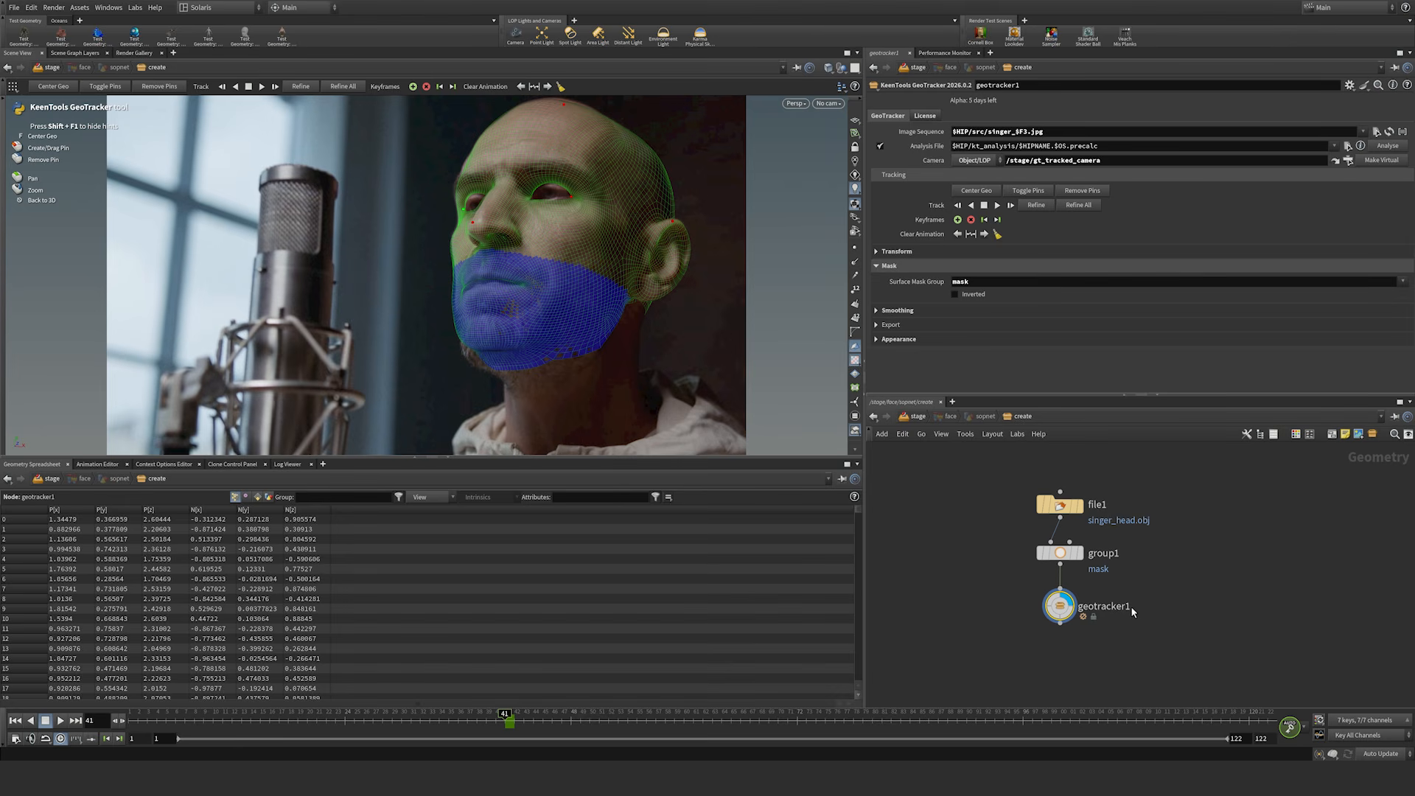
Step: Save the scene, track the face backward from frame 41 to frame 1, and add a GeoTracker keyframe there
{"action": "key", "text": "ctrl+s"}
{"action": "left_click", "coordinate": [973, 207]}
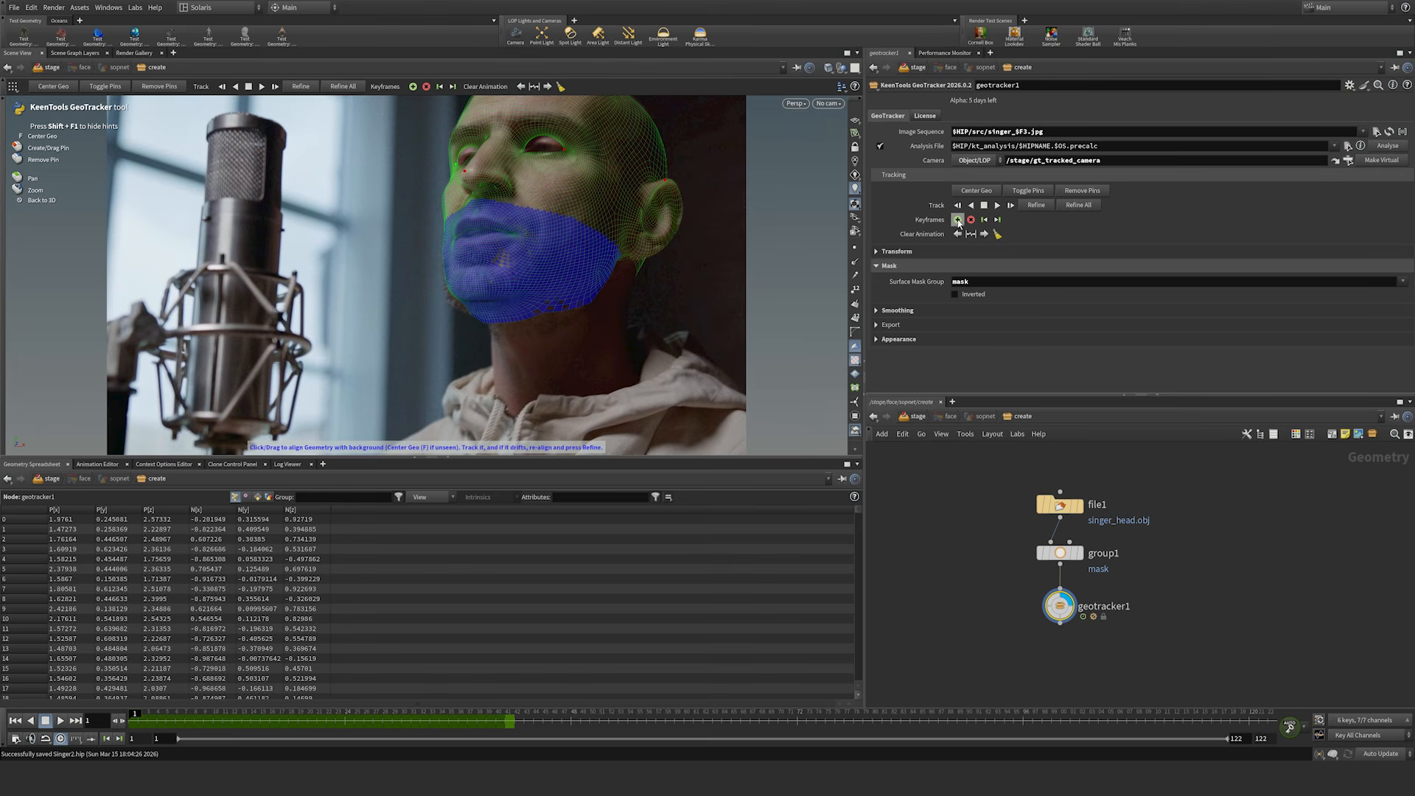
{"action": "left_click", "coordinate": [958, 220]}
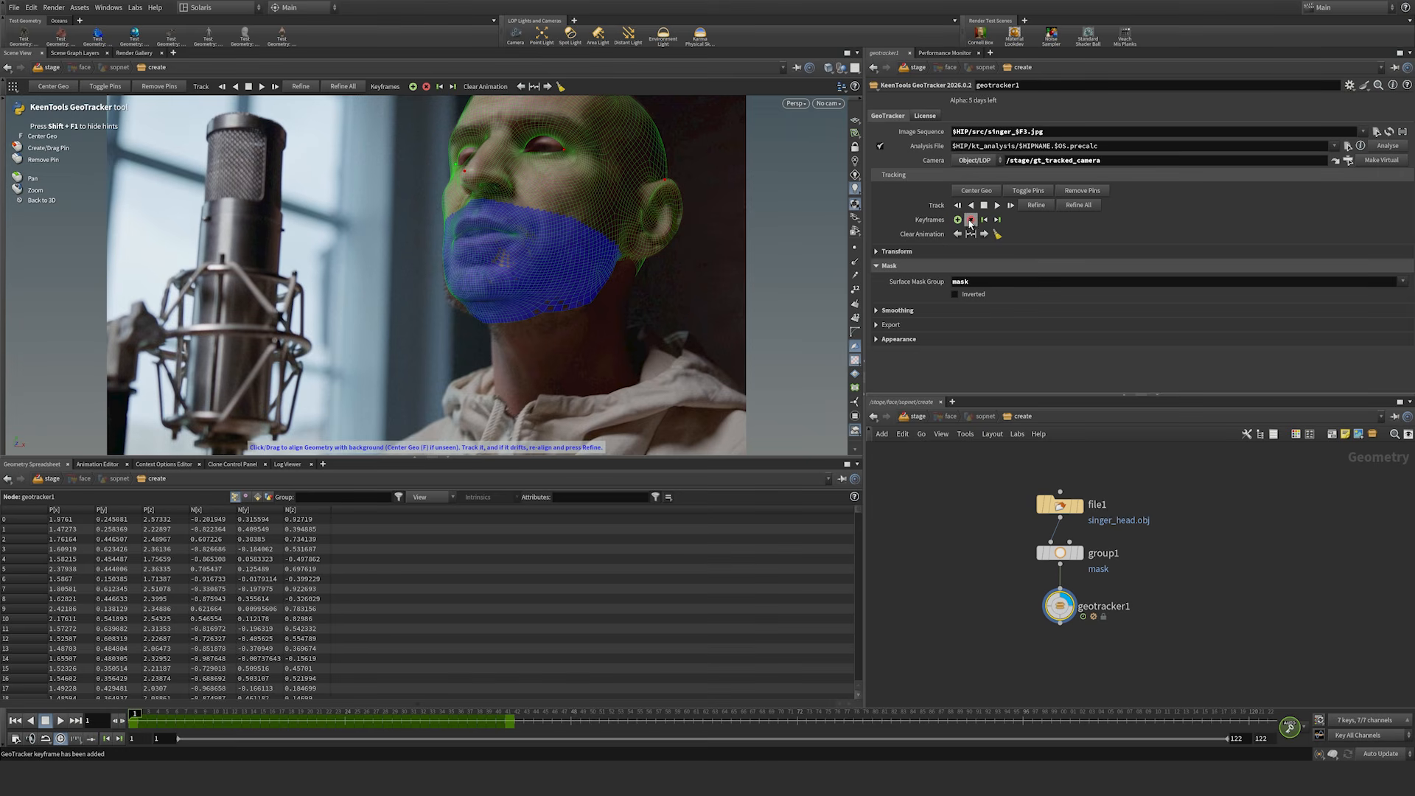
Step: Track the face forward from frame 41 to frame 122 and add a GeoTracker keyframe on the last frame
{"action": "left_click", "coordinate": [507, 723]}
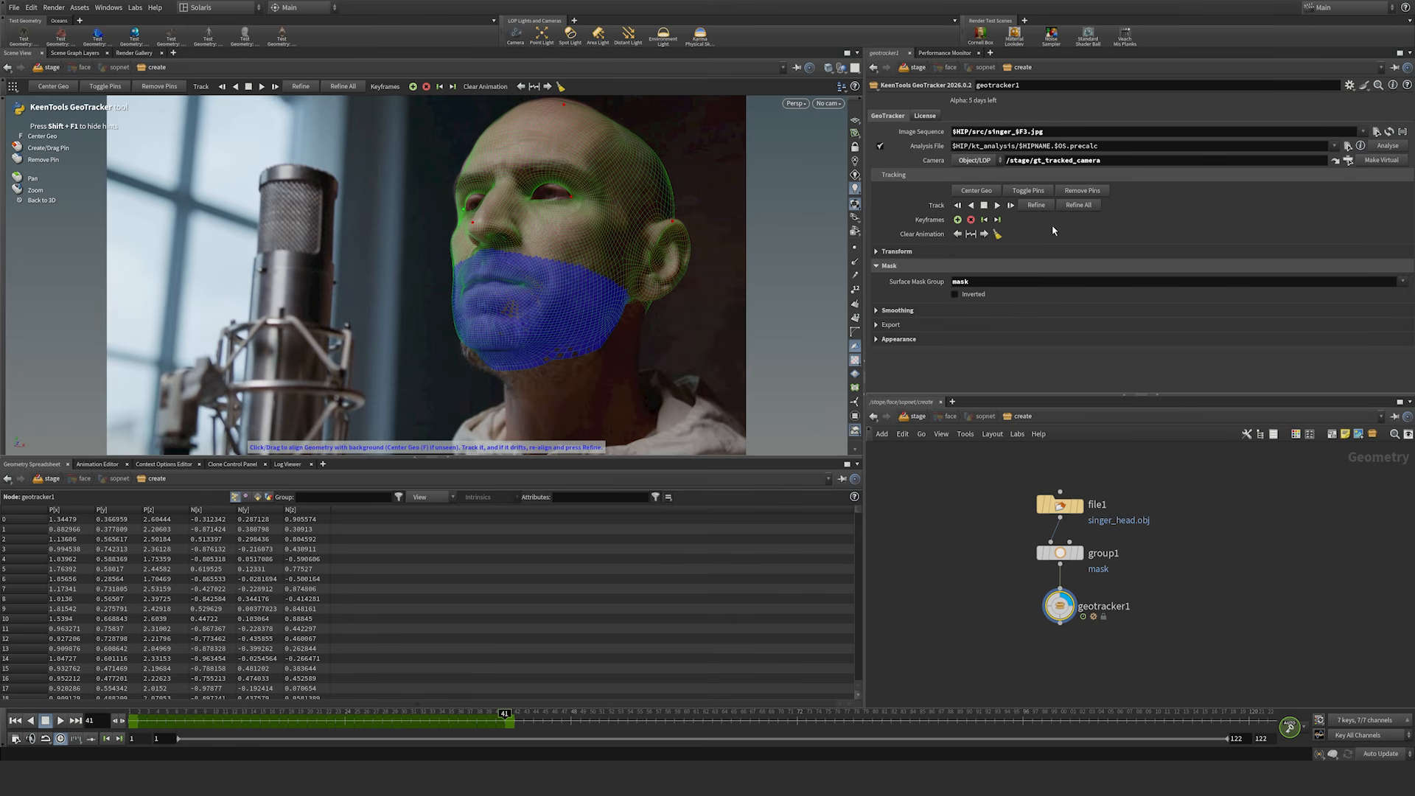
{"action": "left_click", "coordinate": [997, 206]}
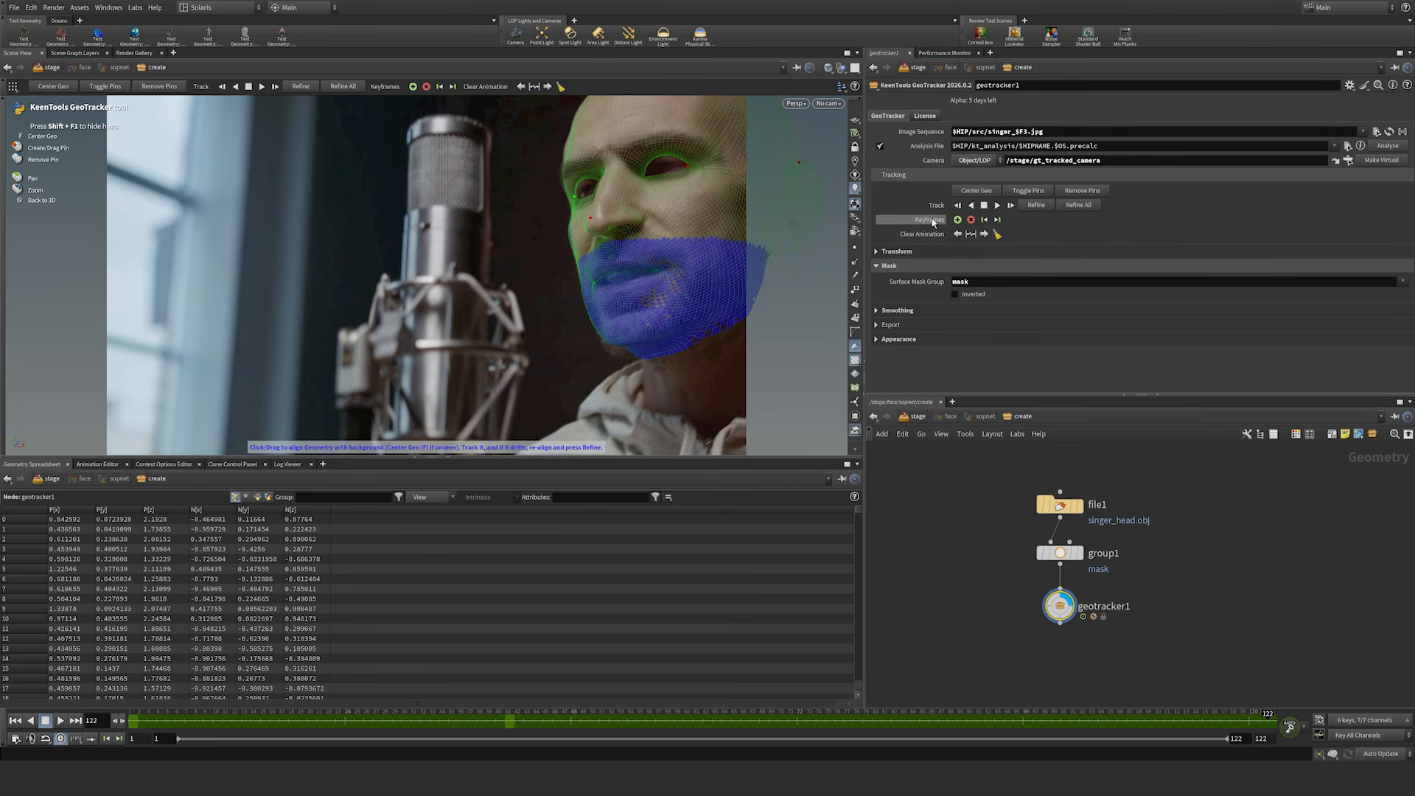
{"action": "left_click", "coordinate": [957, 219]}
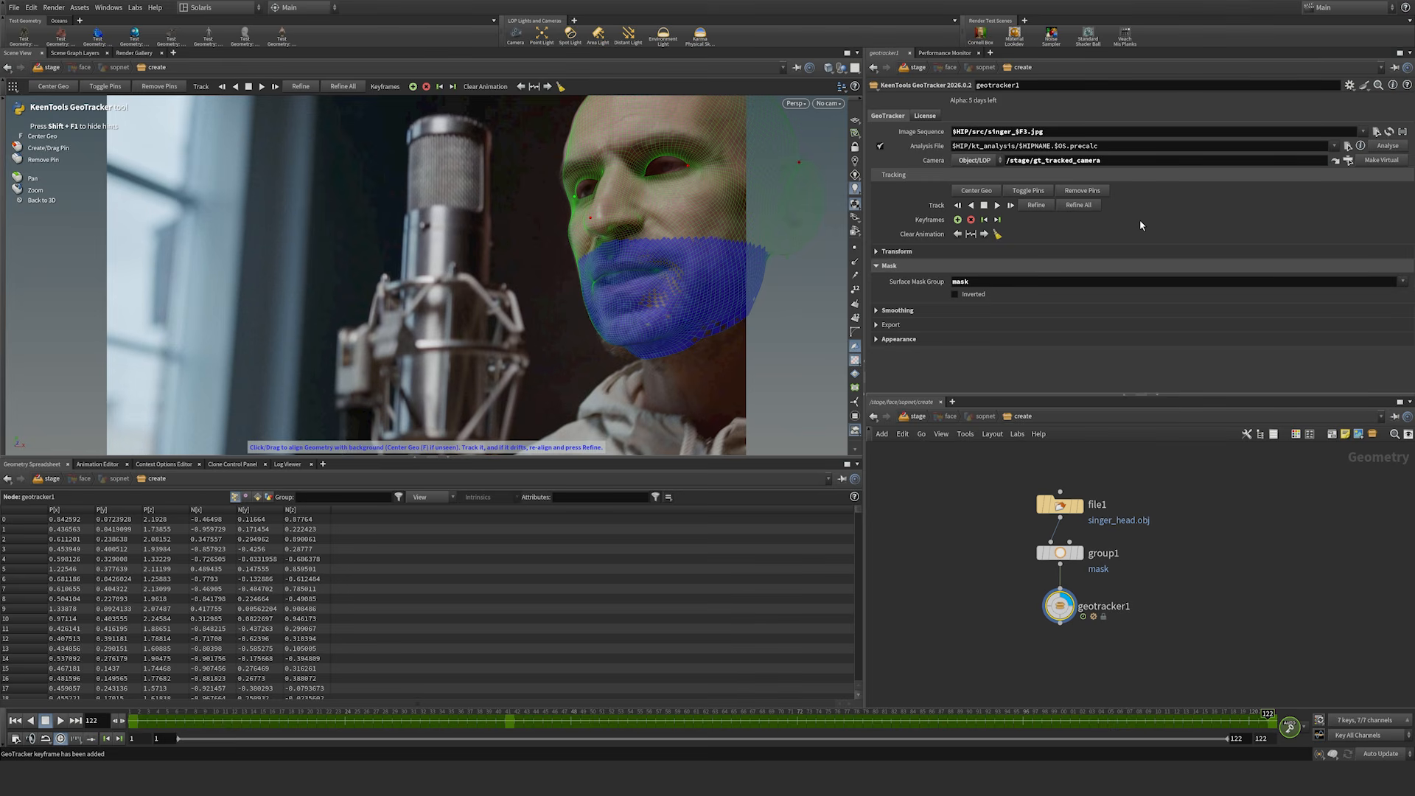
Step: Scrub back to the start and play the sequence to check the face track for drift
{"action": "left_click_drag", "start_coordinate": [1262, 720], "coordinate": [136, 724]}
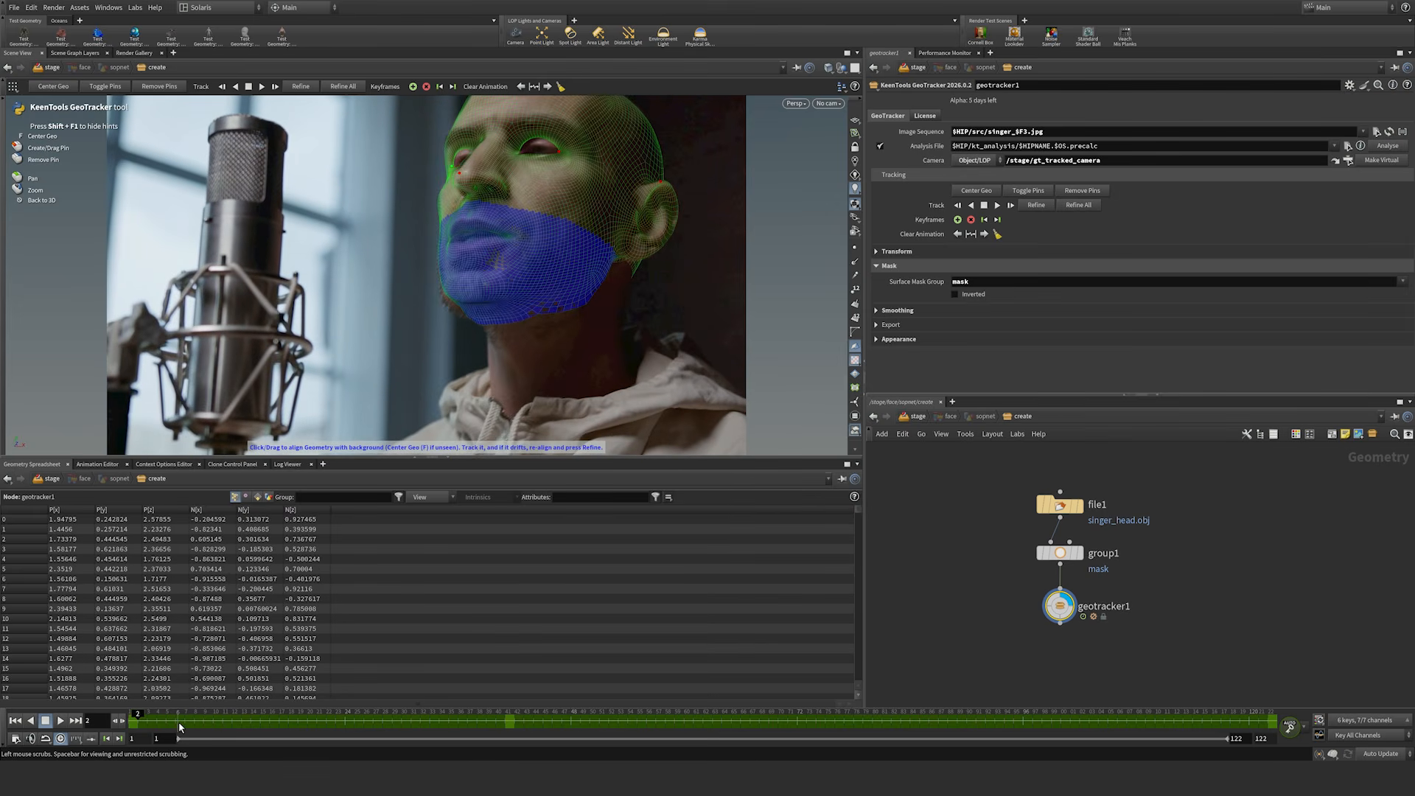
{"action": "key", "text": "Up"}
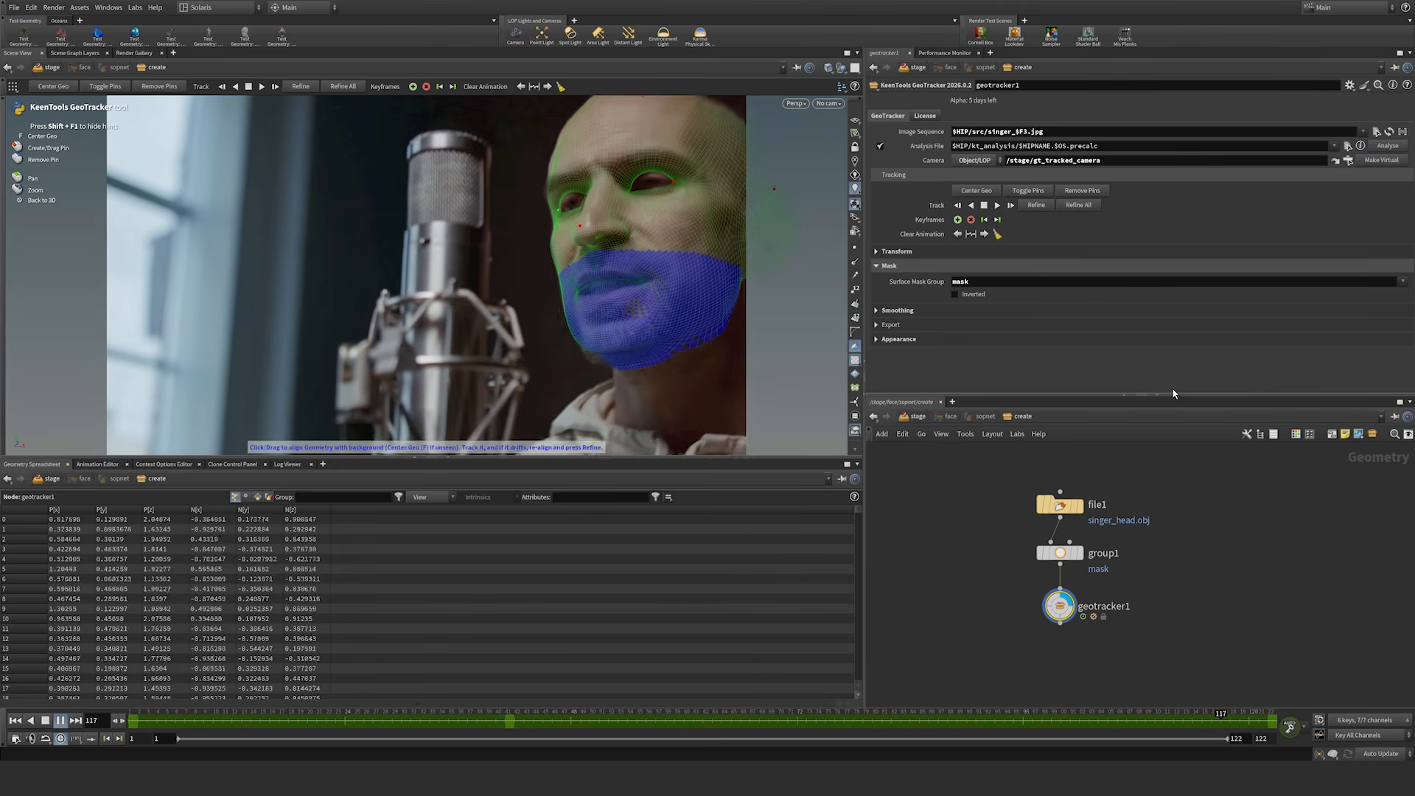
{"action": "key", "text": "Up"}
Step: Realign the head mesh at frame 103 by shifting the pin on top of the skull slightly
{"action": "left_click_drag", "start_coordinate": [1046, 727], "coordinate": [1092, 728]}
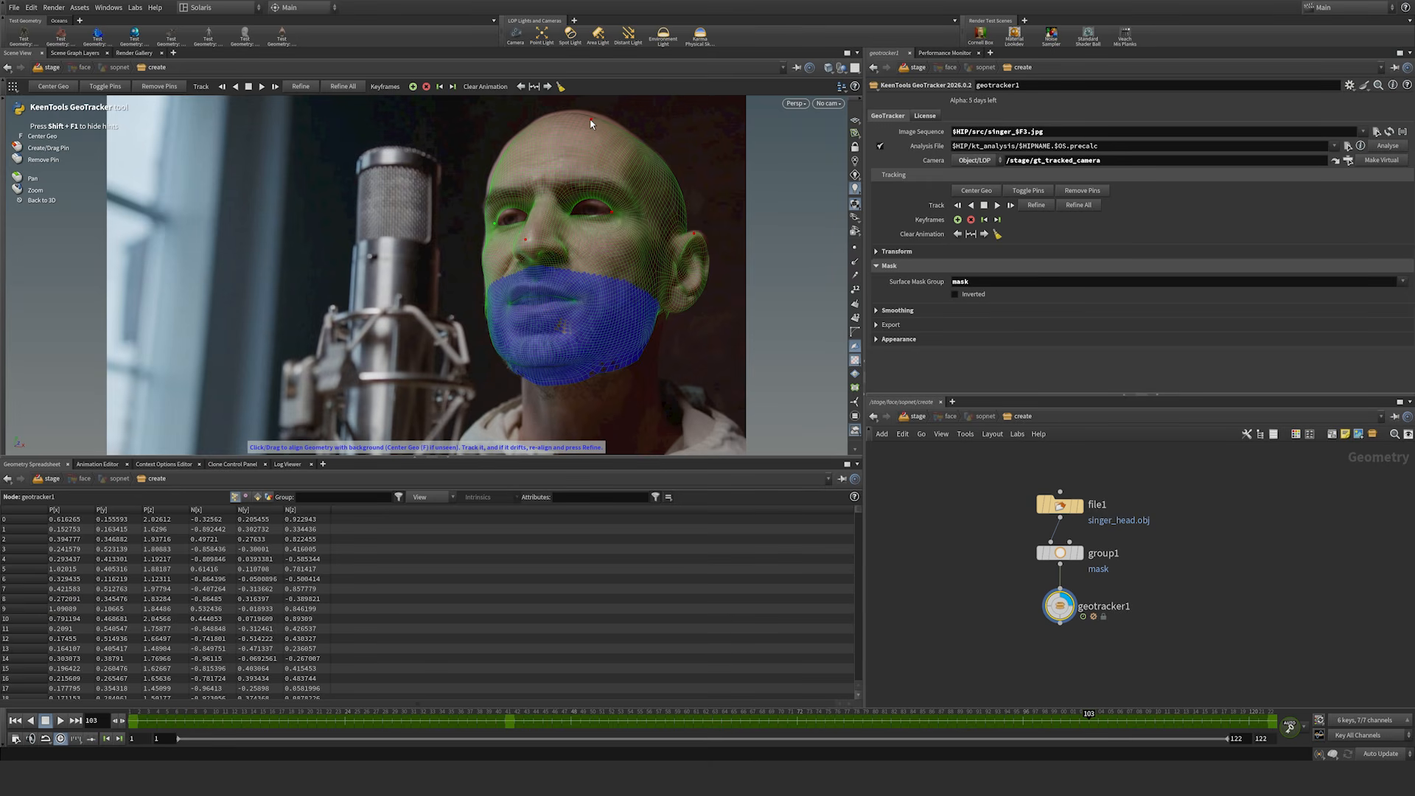
{"action": "left_click_drag", "start_coordinate": [590, 118], "coordinate": [595, 115]}
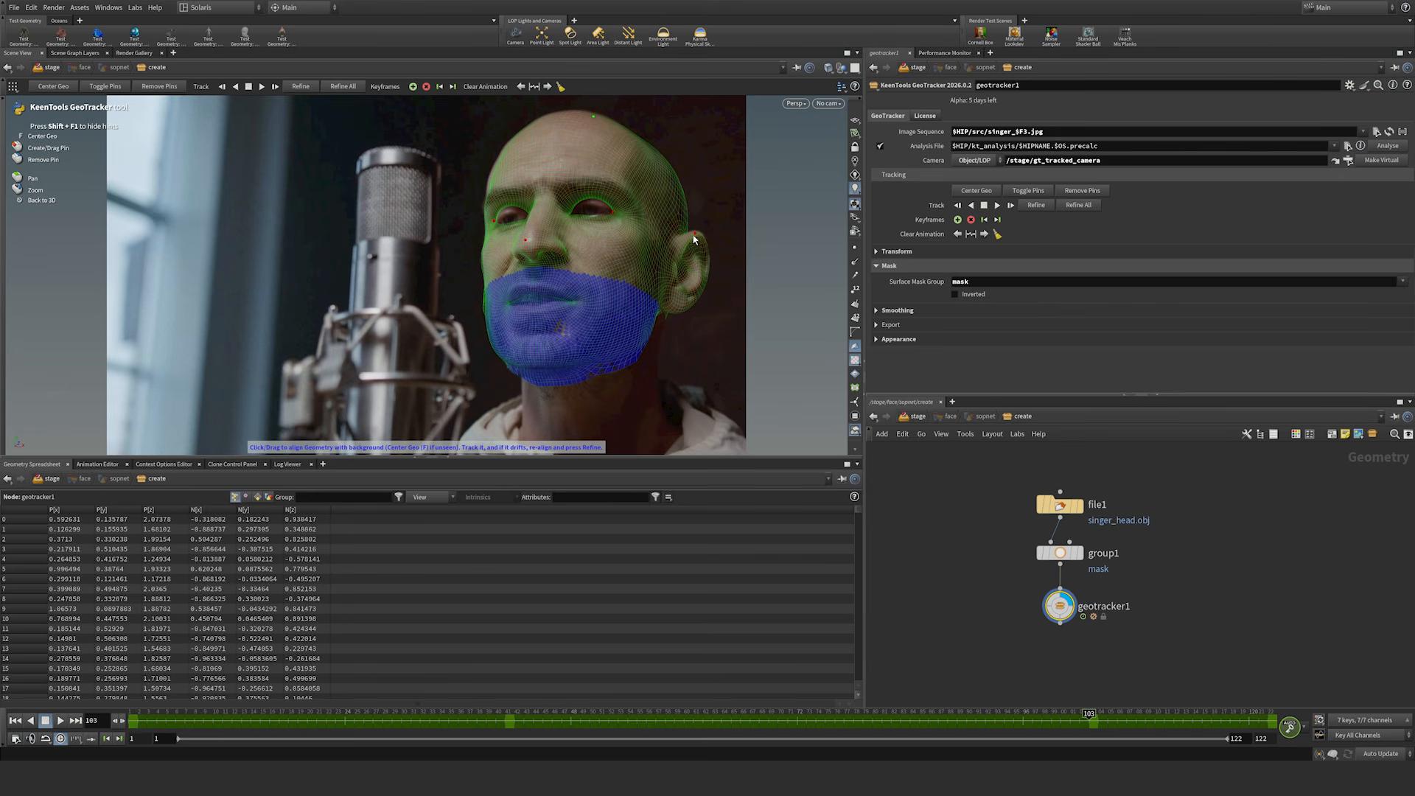
Step: Fine-tune the head mesh alignment at frame 103 with pins near the ear and the outer eye
{"action": "left_click_drag", "start_coordinate": [695, 237], "coordinate": [698, 238]}
{"action": "left_click_drag", "start_coordinate": [493, 222], "coordinate": [496, 224]}
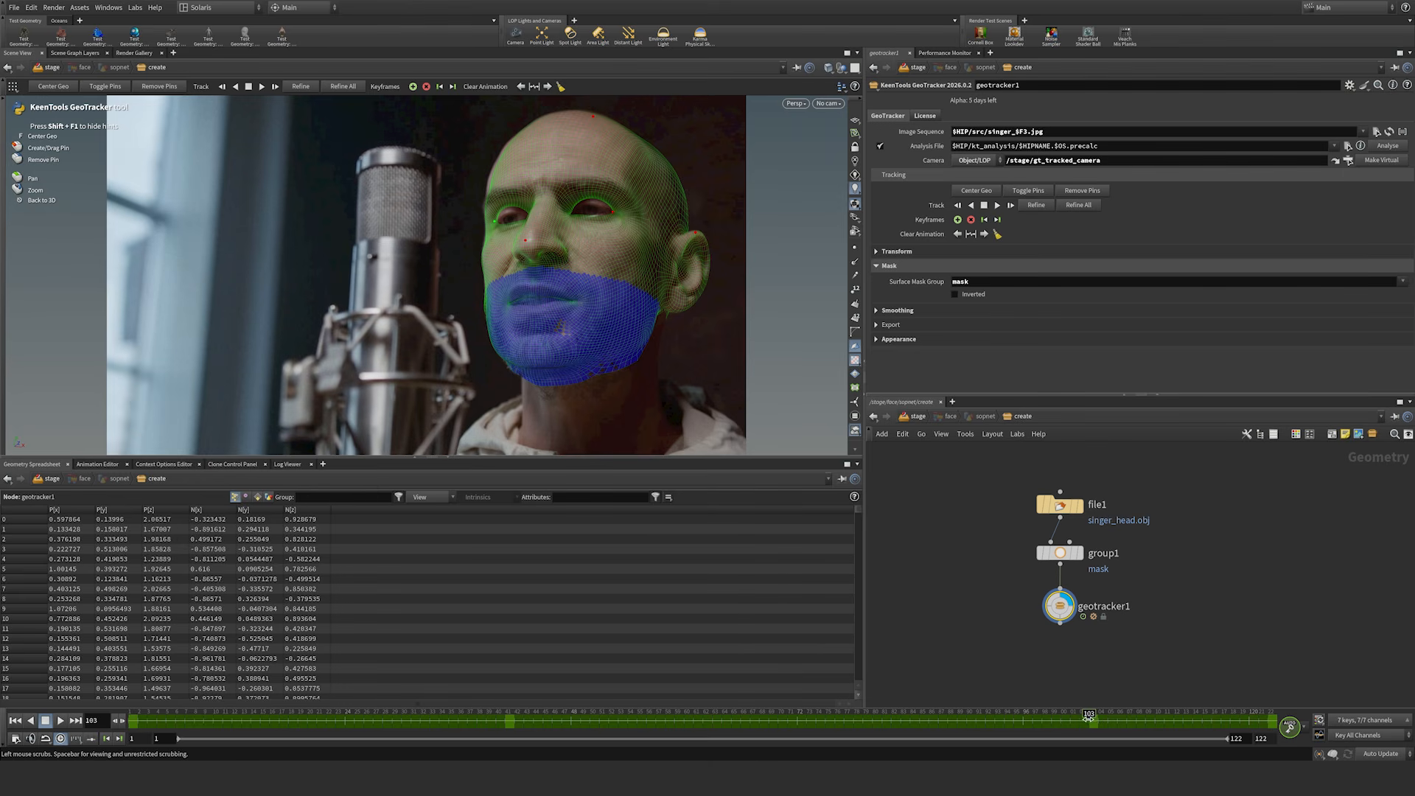
Step: Add a GeoTracker keyframe at frame 27, realign the head mesh there with pins on skull, ear, nose and eye, and refine the track
{"action": "left_click_drag", "start_coordinate": [1089, 728], "coordinate": [373, 723]}
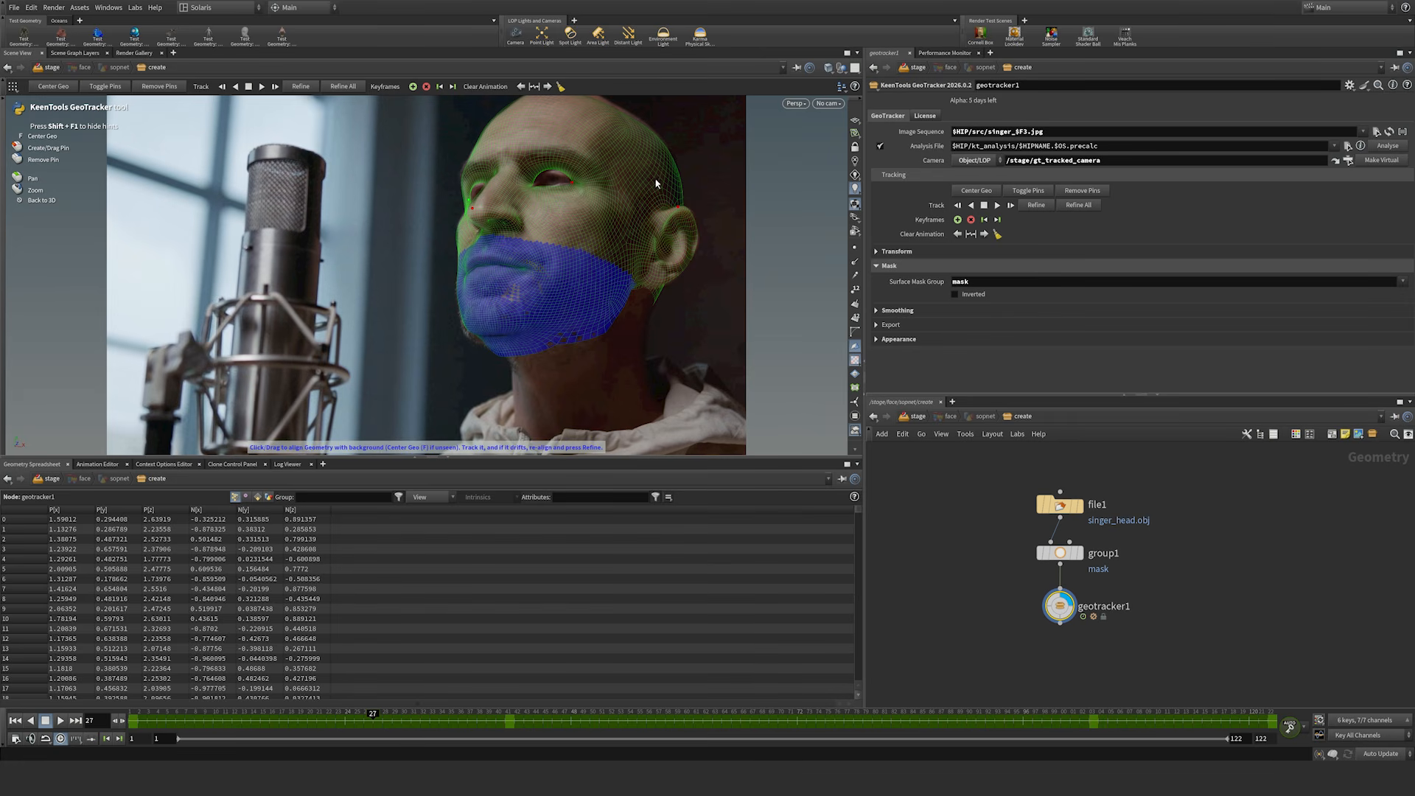
{"action": "left_click", "coordinate": [957, 220]}
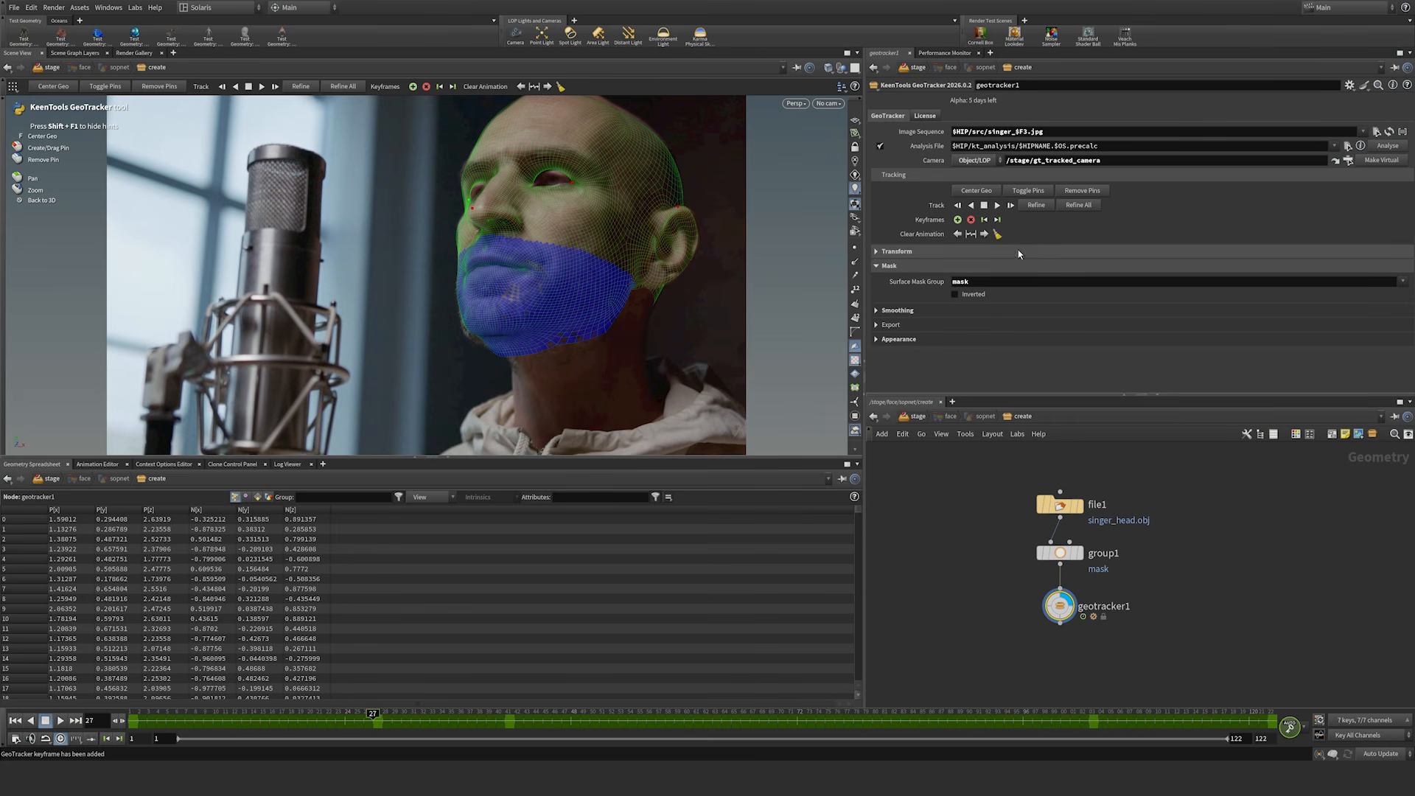
{"action": "middle_click_drag", "start_coordinate": [594, 156], "coordinate": [586, 201]}
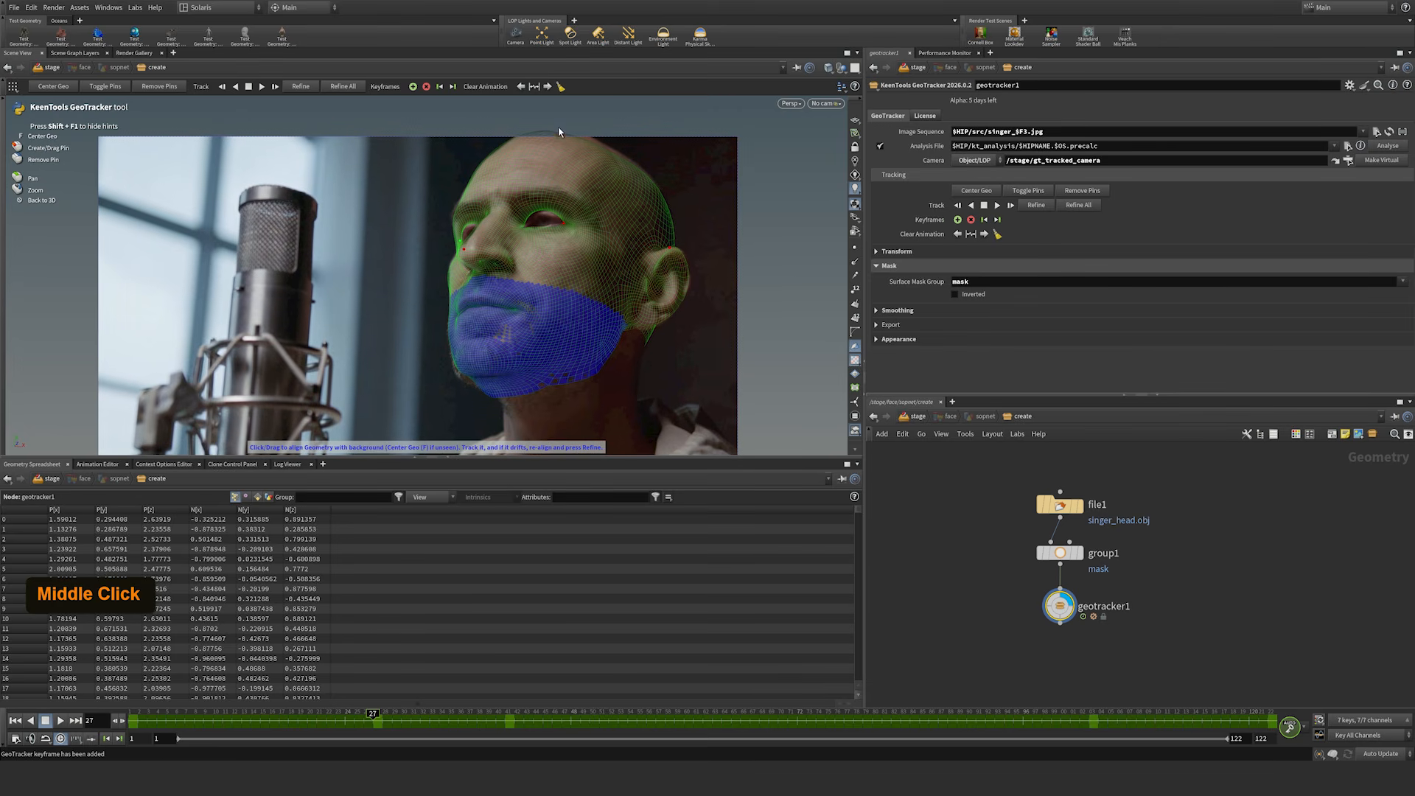
{"action": "left_click_drag", "start_coordinate": [558, 139], "coordinate": [562, 138]}
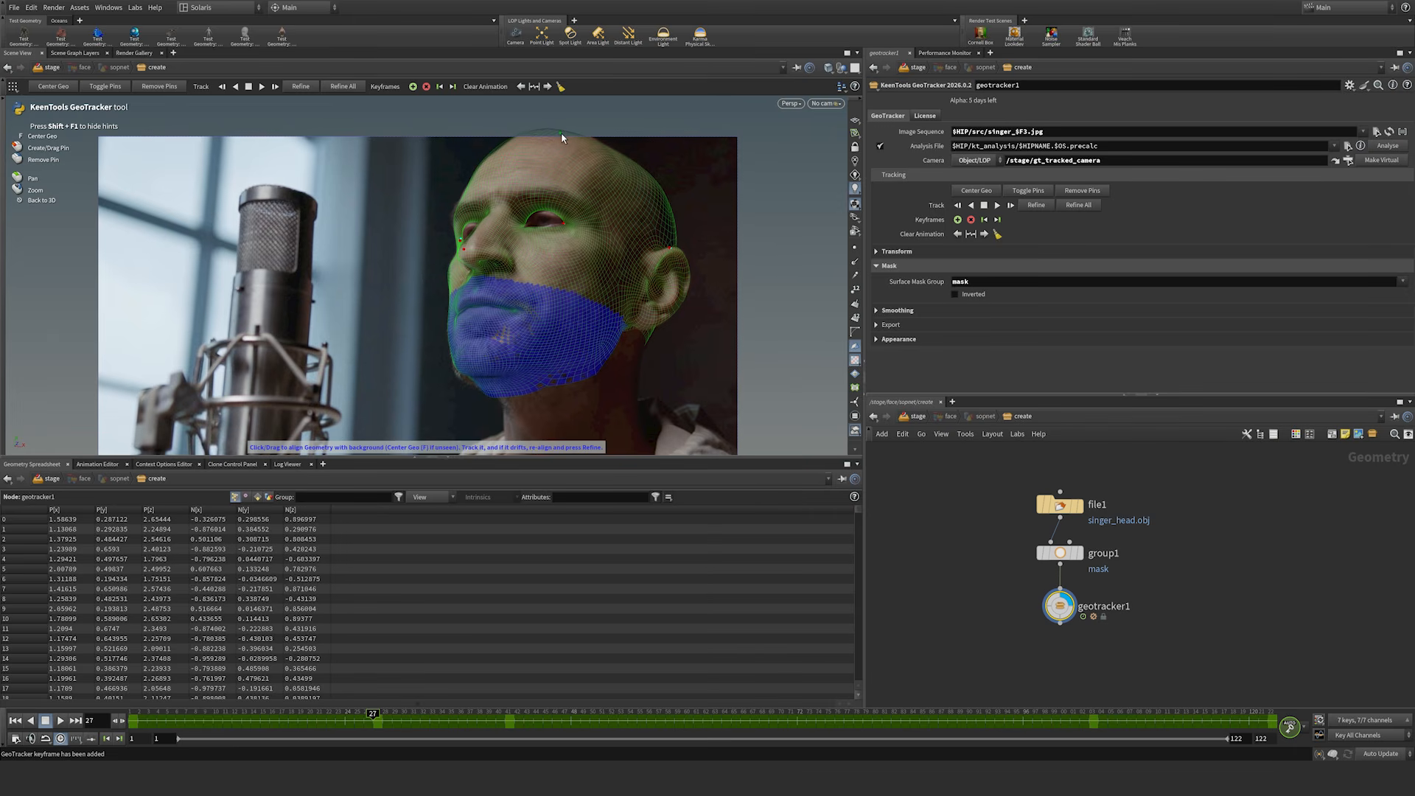
{"action": "left_click", "coordinate": [670, 249]}
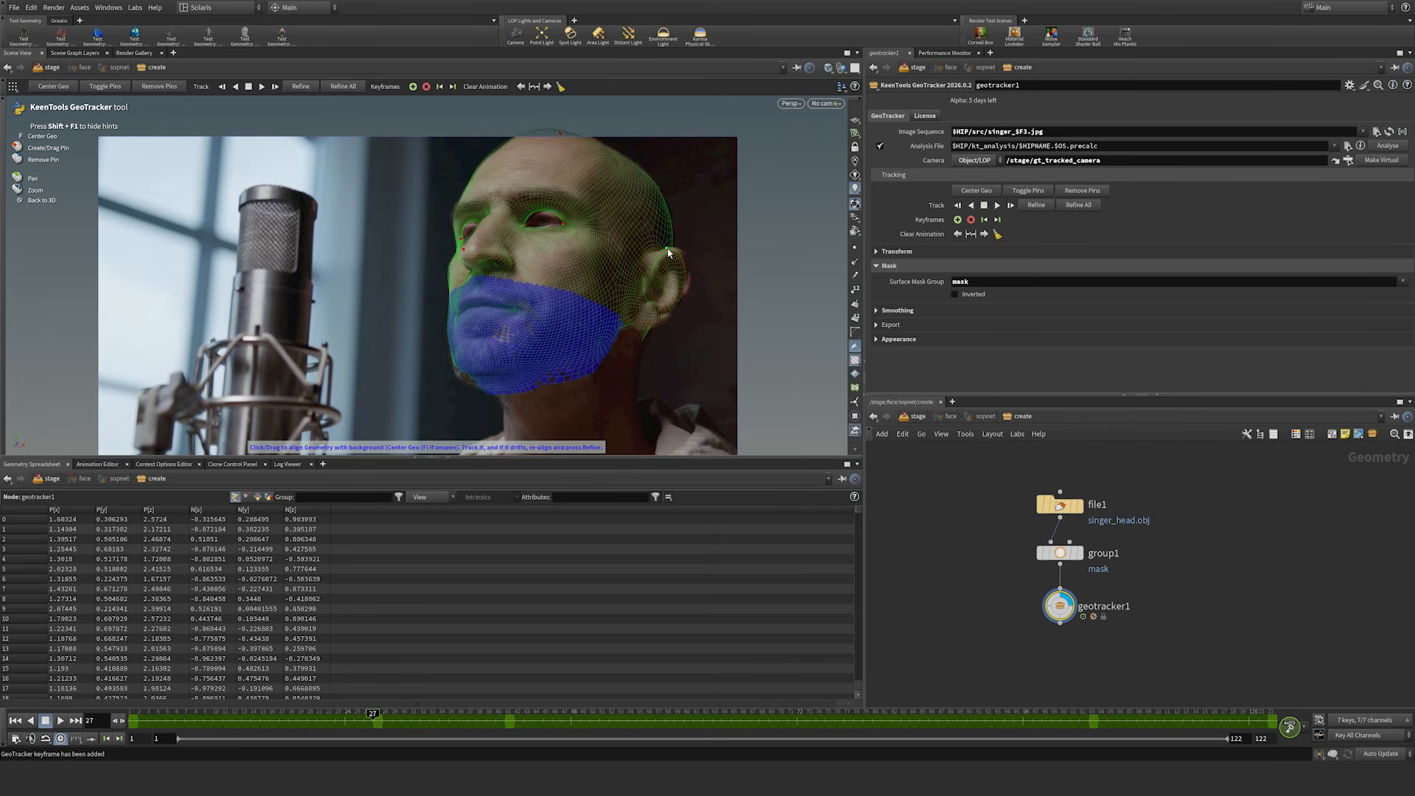
{"action": "left_click_drag", "start_coordinate": [464, 249], "coordinate": [470, 251]}
{"action": "left_click_drag", "start_coordinate": [566, 225], "coordinate": [568, 229]}
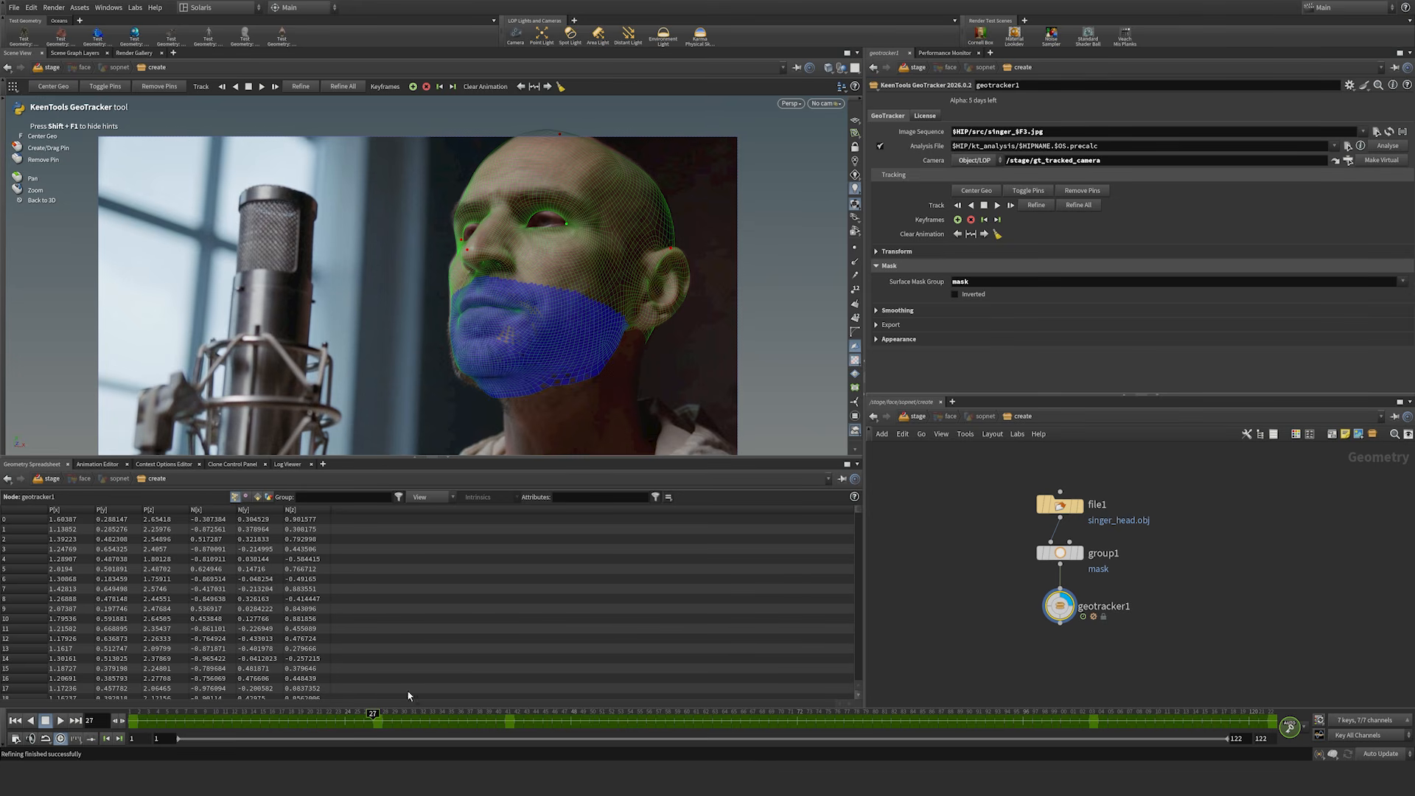
Step: Step back and forth through the frames between keyframes 27 and 41 to check the head mesh for drift
{"action": "left_click_drag", "start_coordinate": [371, 714], "coordinate": [420, 716]}
{"action": "key", "text": "Right"}
{"action": "key", "text": "Right"}
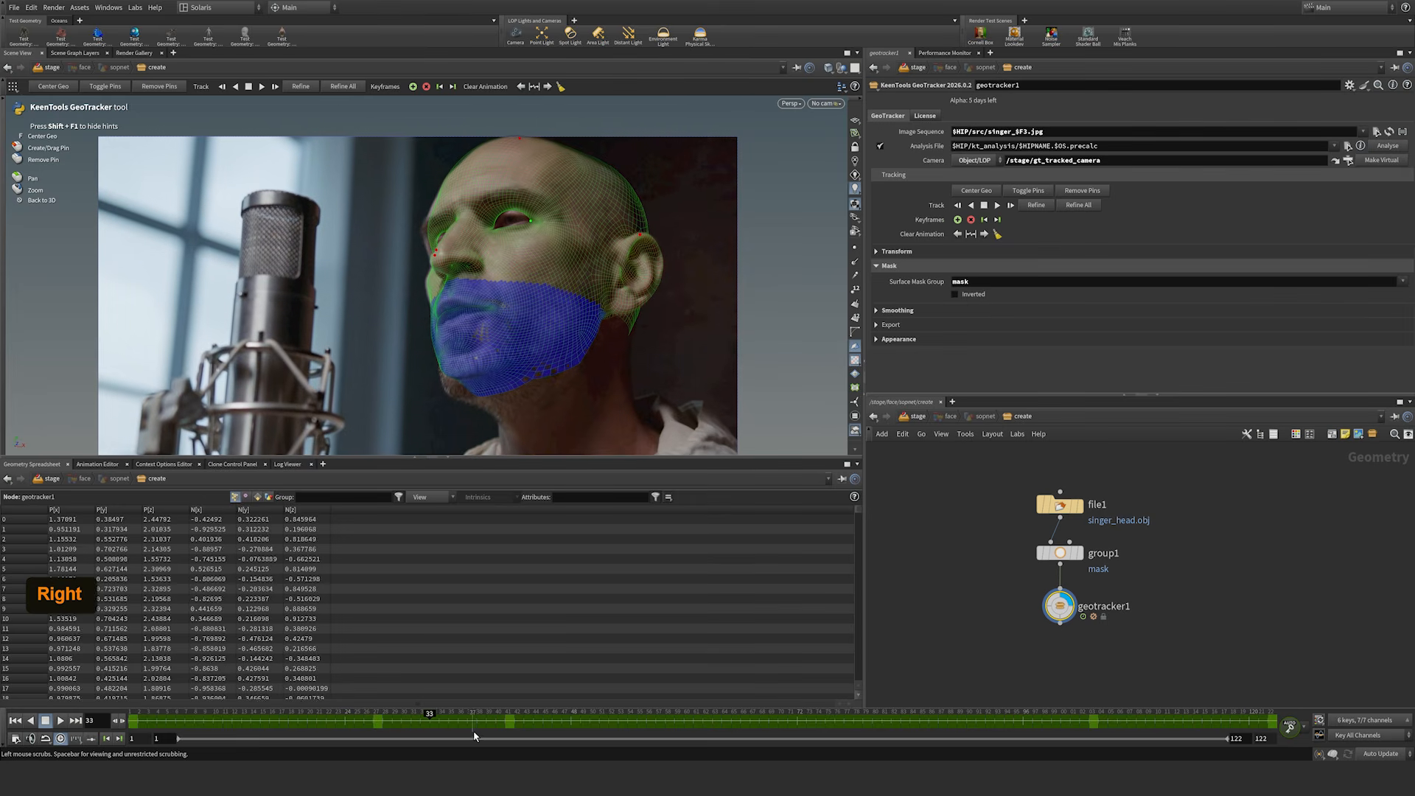
{"action": "key", "text": "Right"}
{"action": "key", "text": "Left"}
{"action": "key", "text": "Left"}
{"action": "key", "text": "Left"}
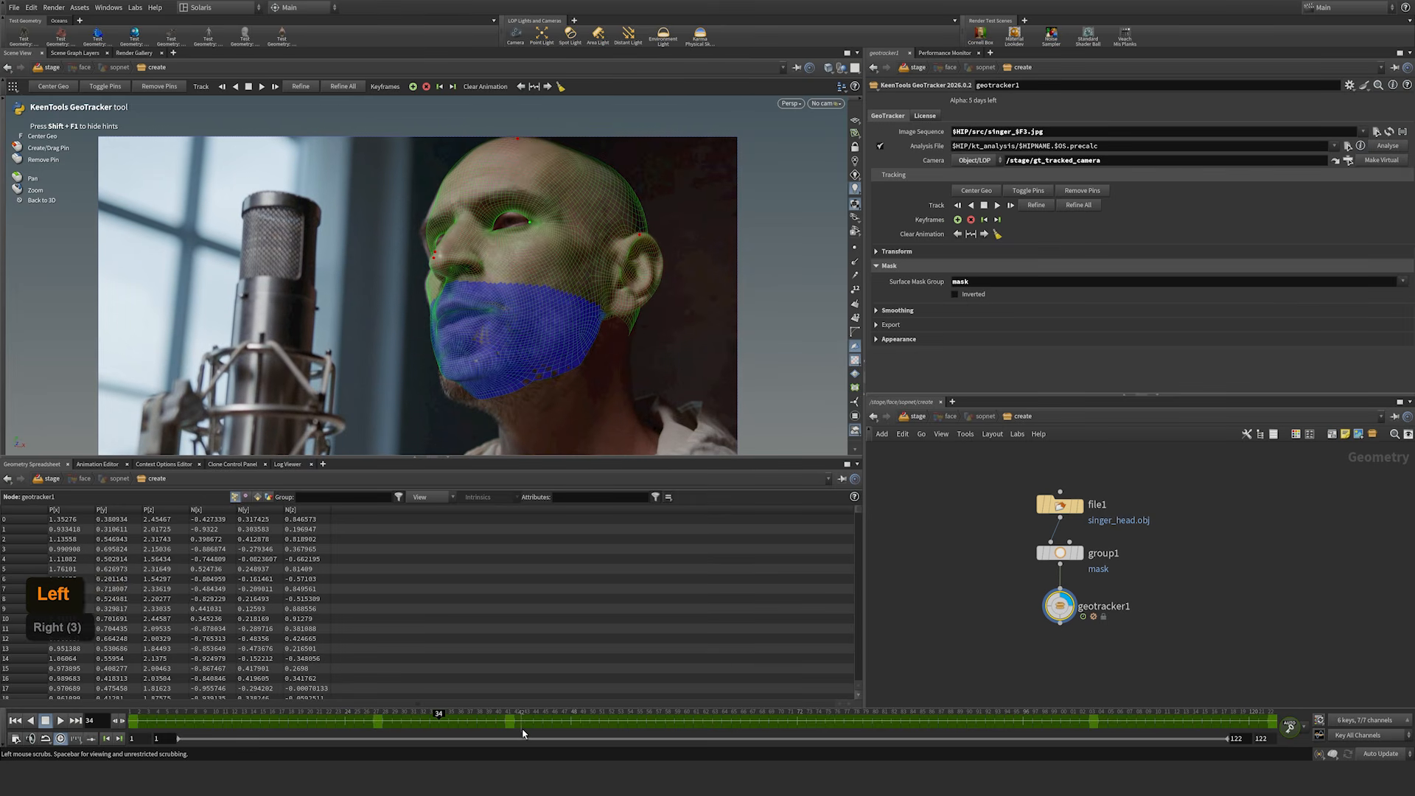
{"action": "key", "text": "Left"}
{"action": "key", "text": "Left"}
{"action": "key", "text": "Right"}
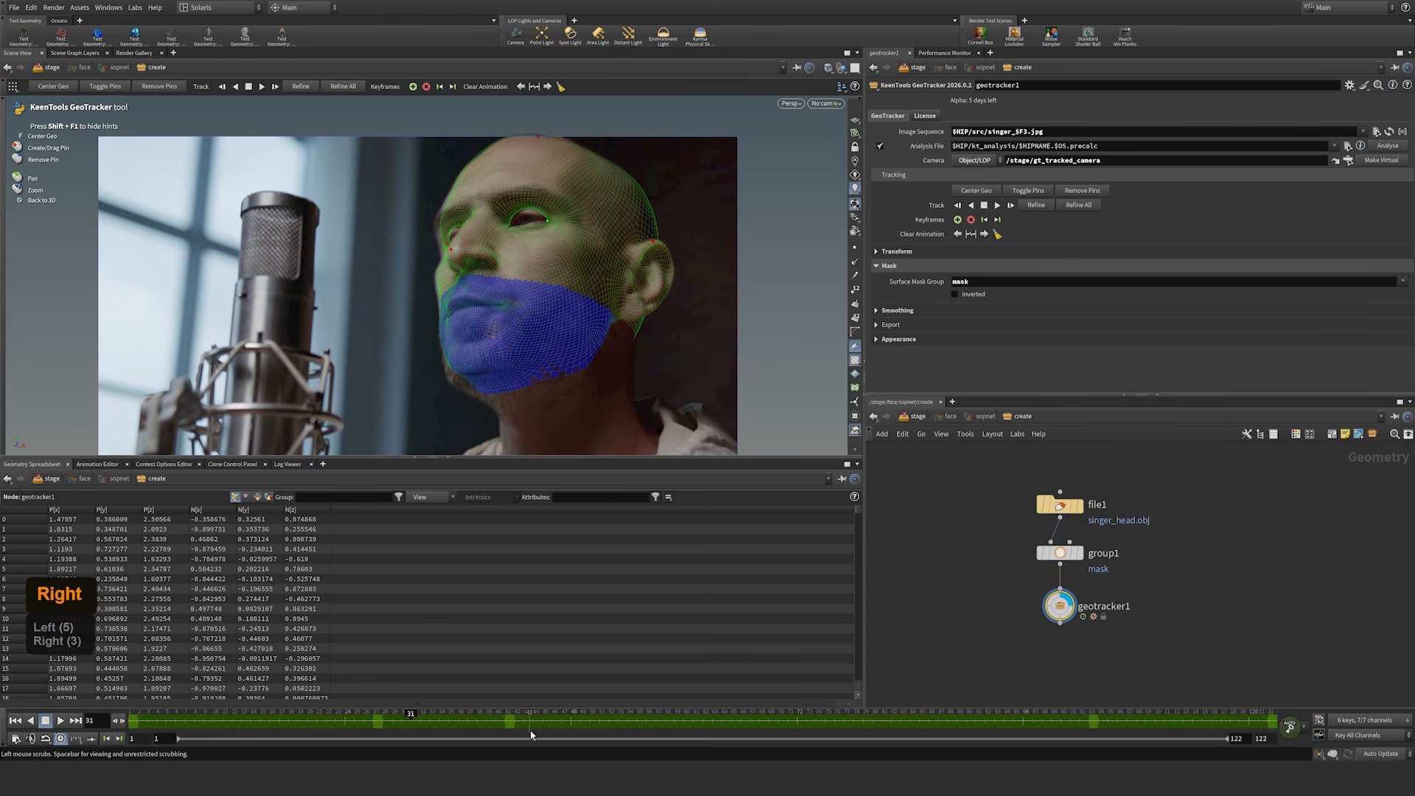
{"action": "key", "text": "Right"}
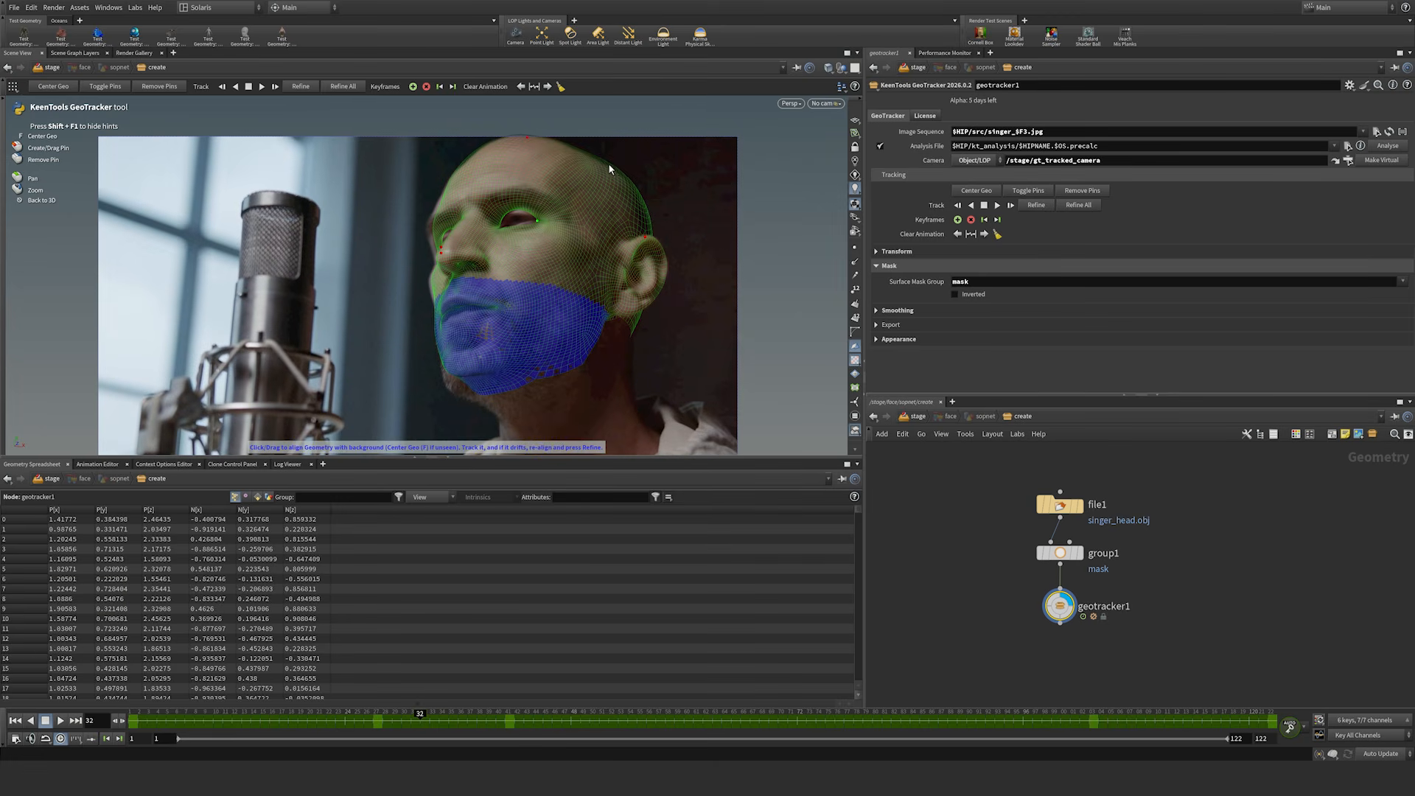
Step: Realign the head mesh at frame 32 by adjusting the nose, skull and eye-corner pins, and refine the track
{"action": "right_click_drag", "start_coordinate": [628, 191], "coordinate": [622, 186]}
{"action": "middle_click_drag", "start_coordinate": [623, 186], "coordinate": [603, 172]}
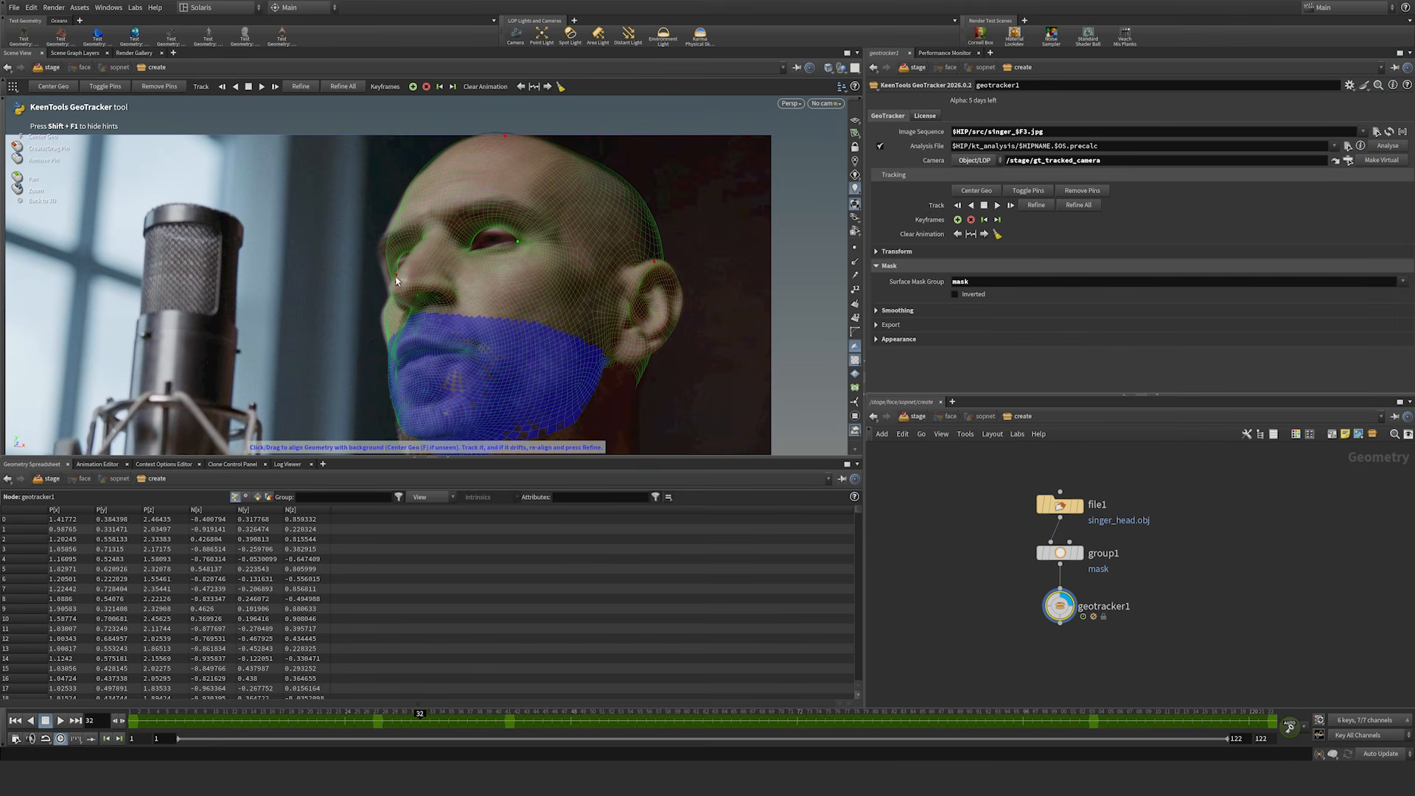
{"action": "left_click_drag", "start_coordinate": [396, 277], "coordinate": [395, 279]}
{"action": "left_click_drag", "start_coordinate": [503, 136], "coordinate": [515, 138]}
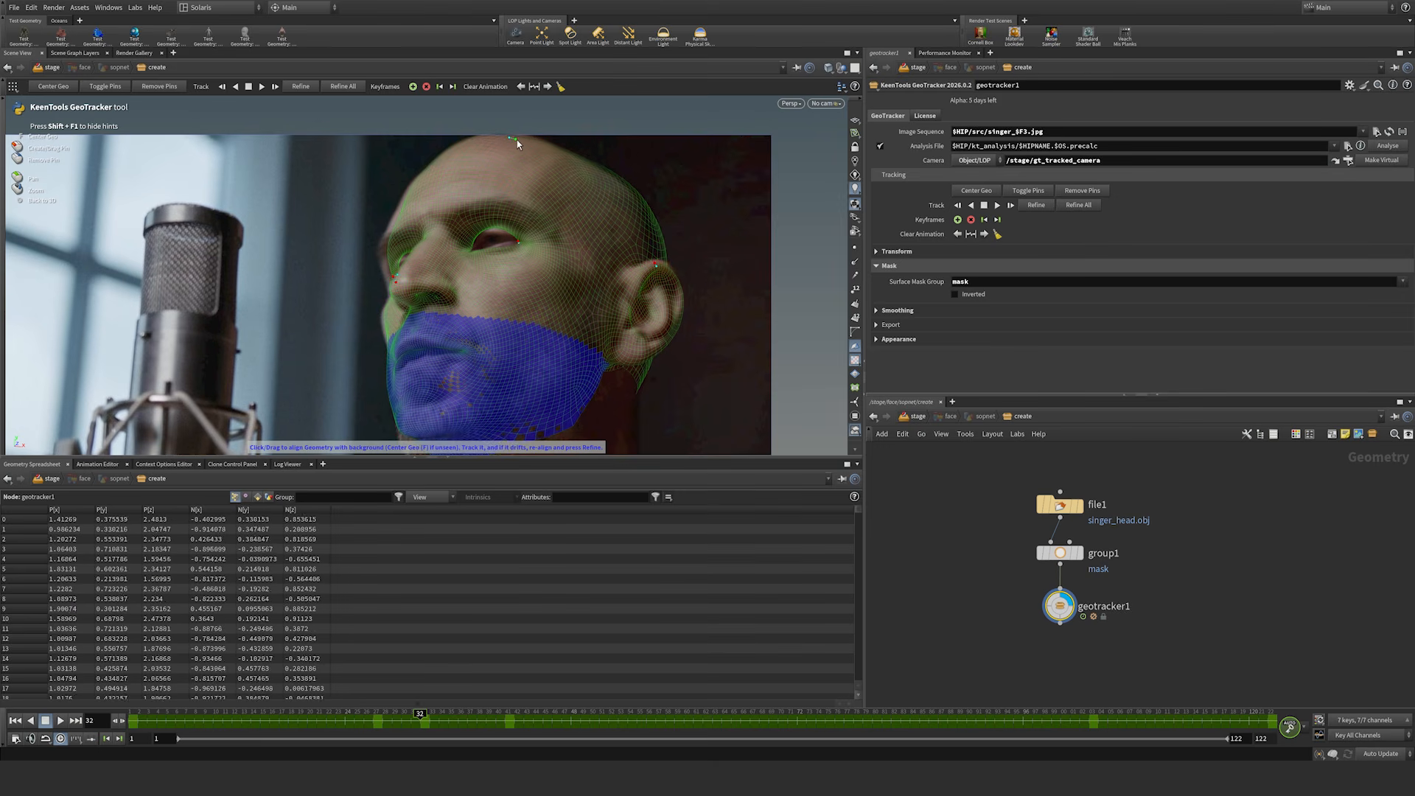
{"action": "double_click", "coordinate": [656, 264]}
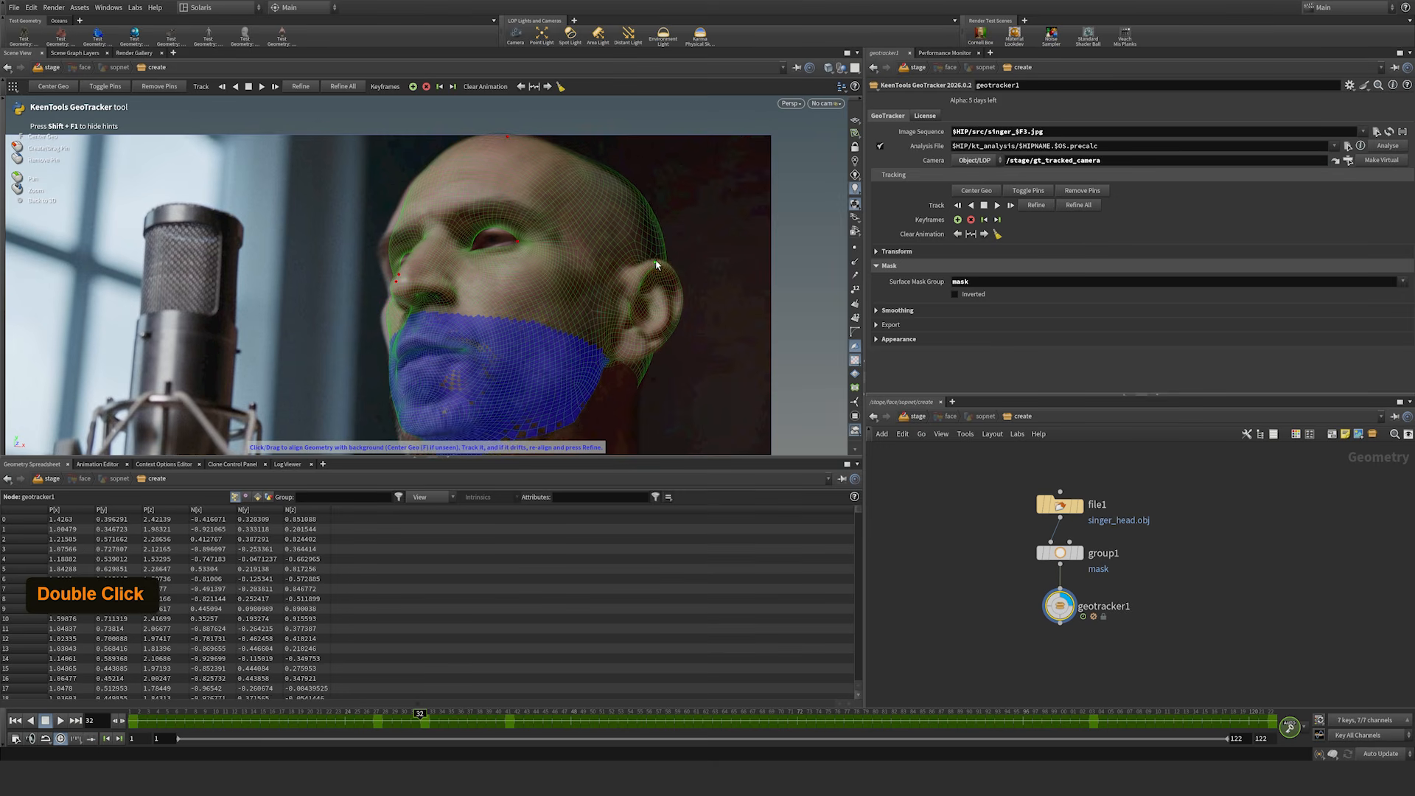
{"action": "left_click_drag", "start_coordinate": [400, 273], "coordinate": [392, 275]}
{"action": "left_click_drag", "start_coordinate": [517, 241], "coordinate": [522, 242]}
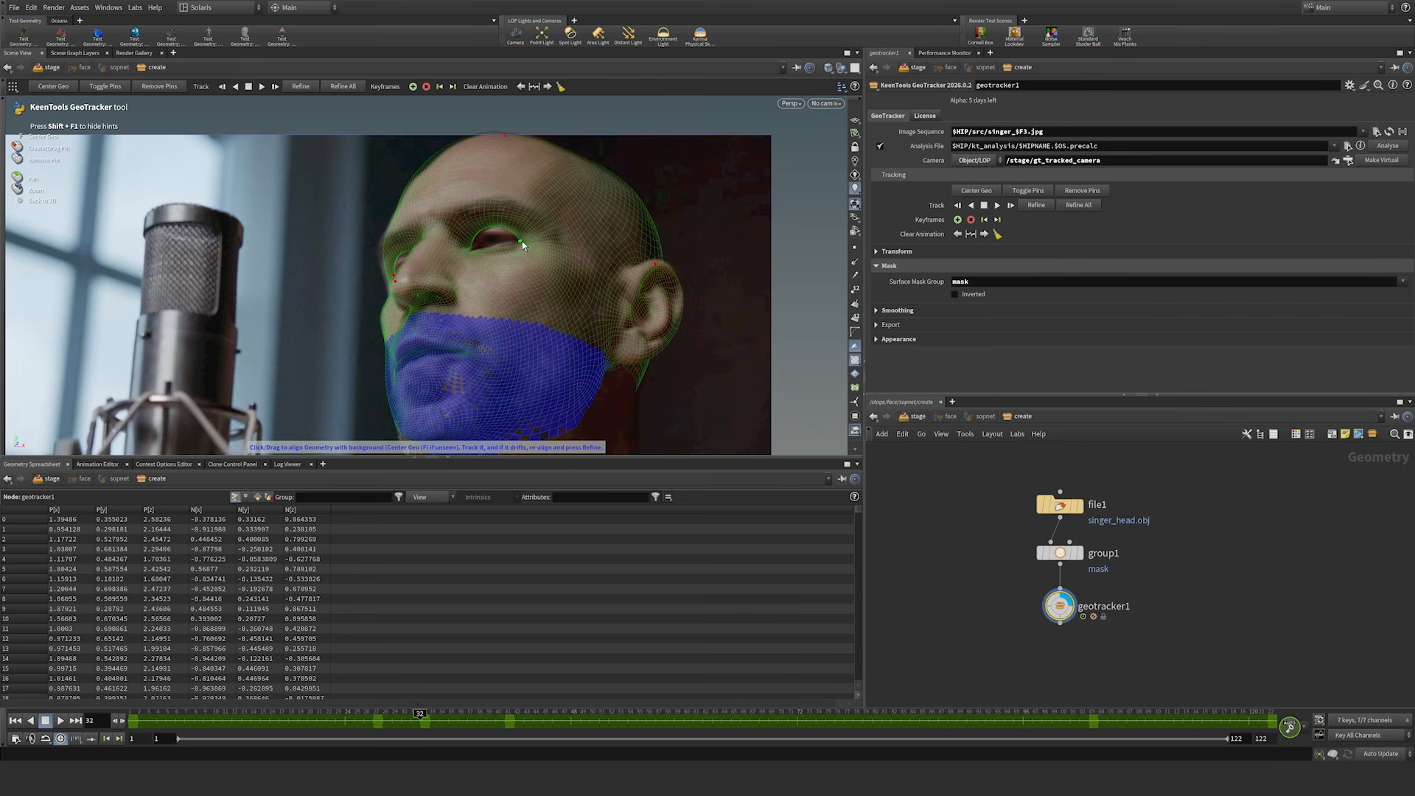
{"action": "left_click_drag", "start_coordinate": [393, 278], "coordinate": [392, 277]}
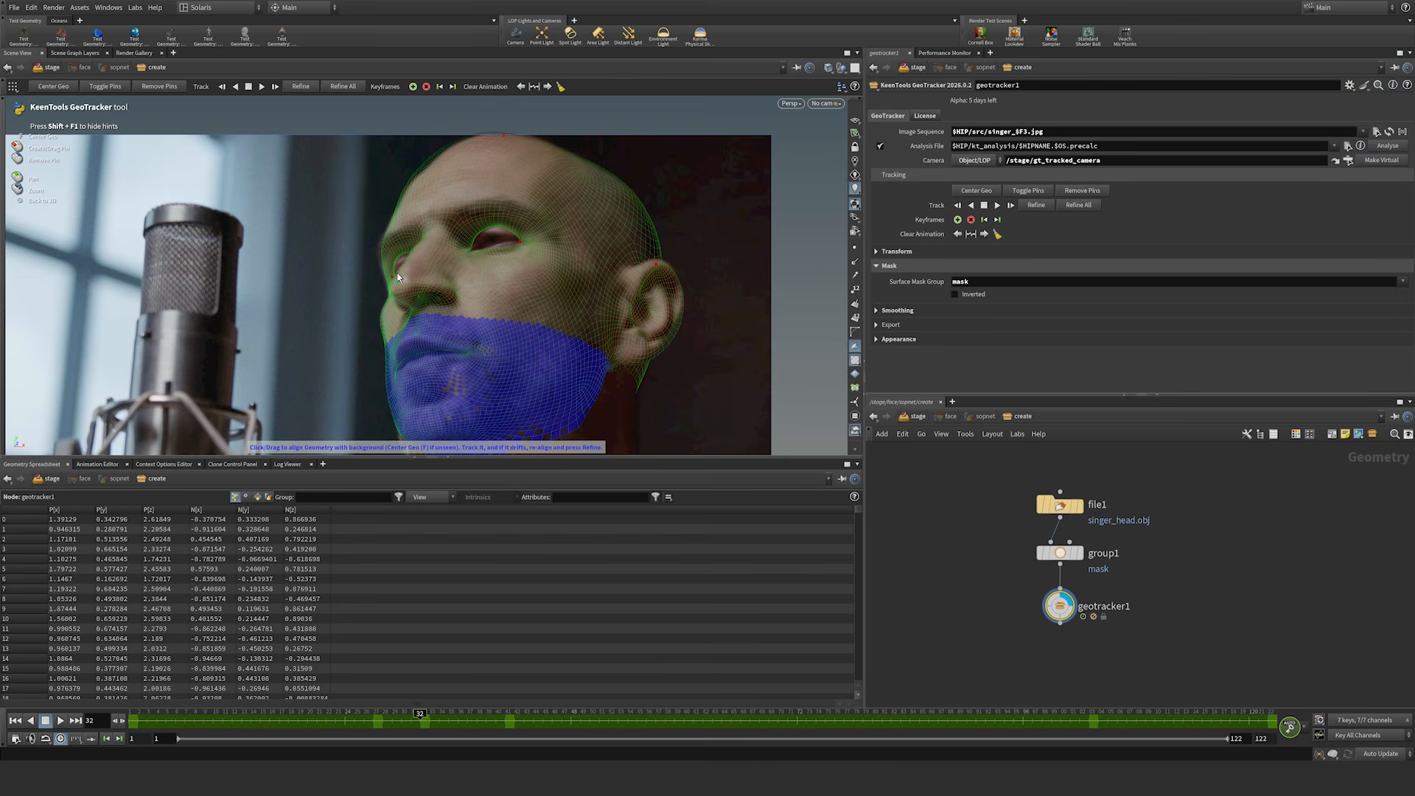
{"action": "left_click", "coordinate": [505, 139]}
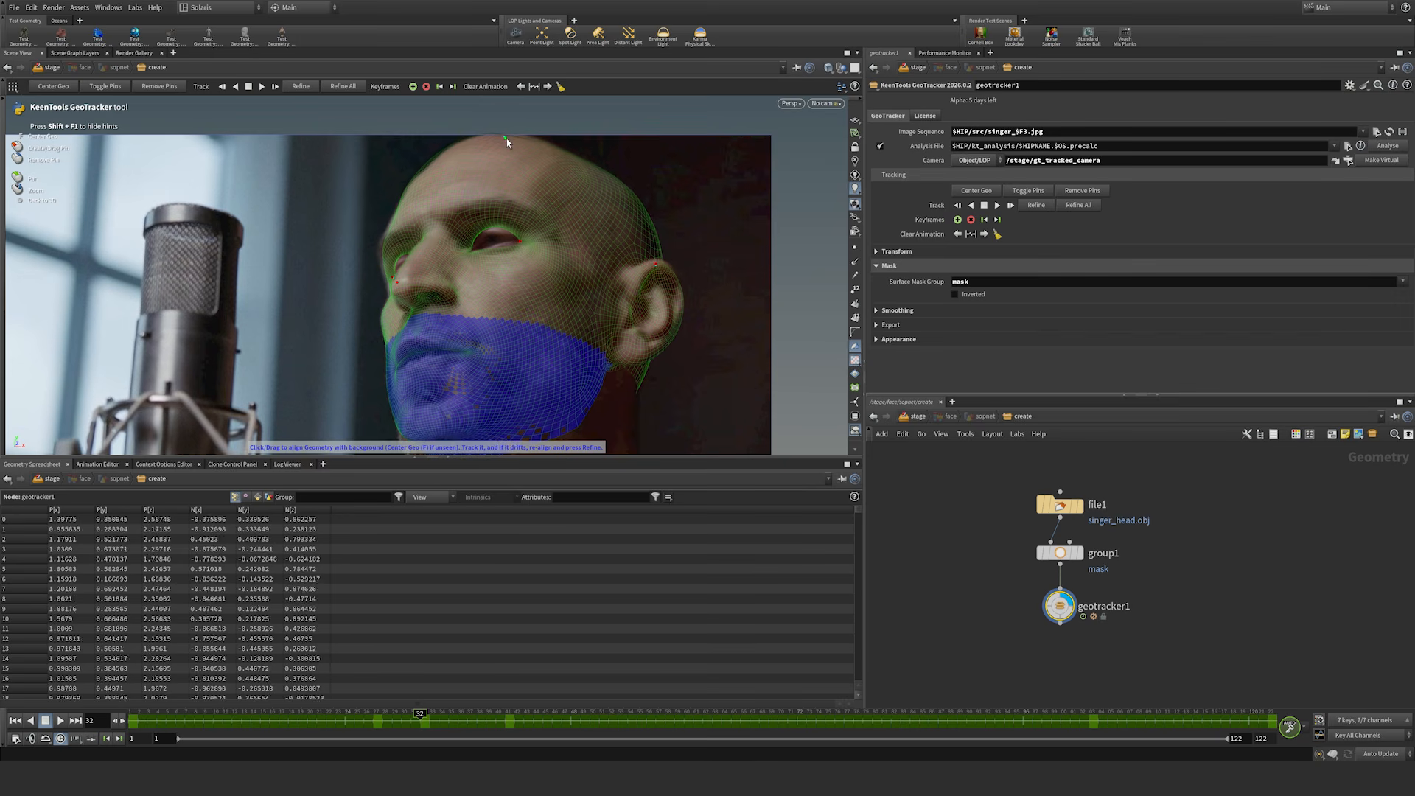
{"action": "left_click_drag", "start_coordinate": [508, 139], "coordinate": [504, 140]}
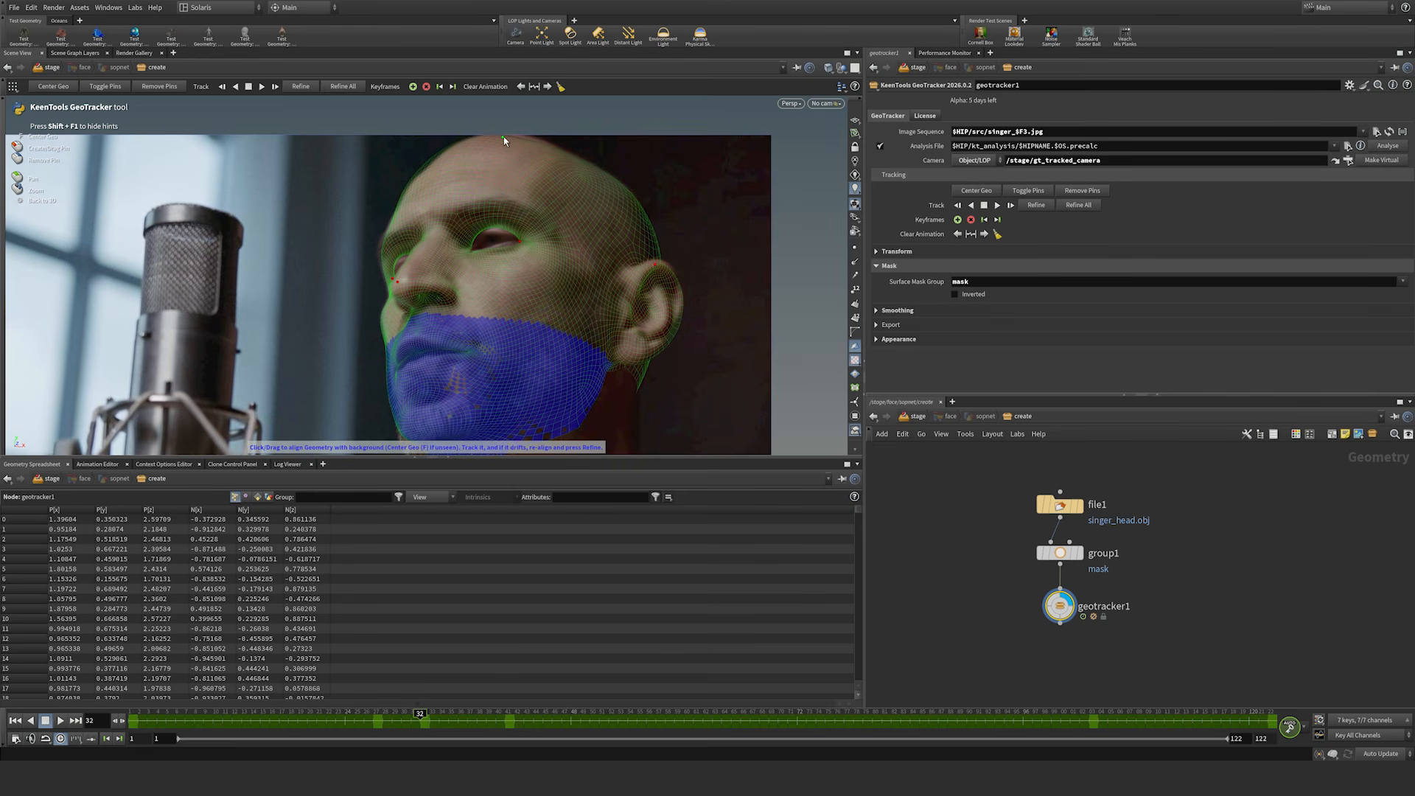
{"action": "left_click_drag", "start_coordinate": [502, 137], "coordinate": [506, 137]}
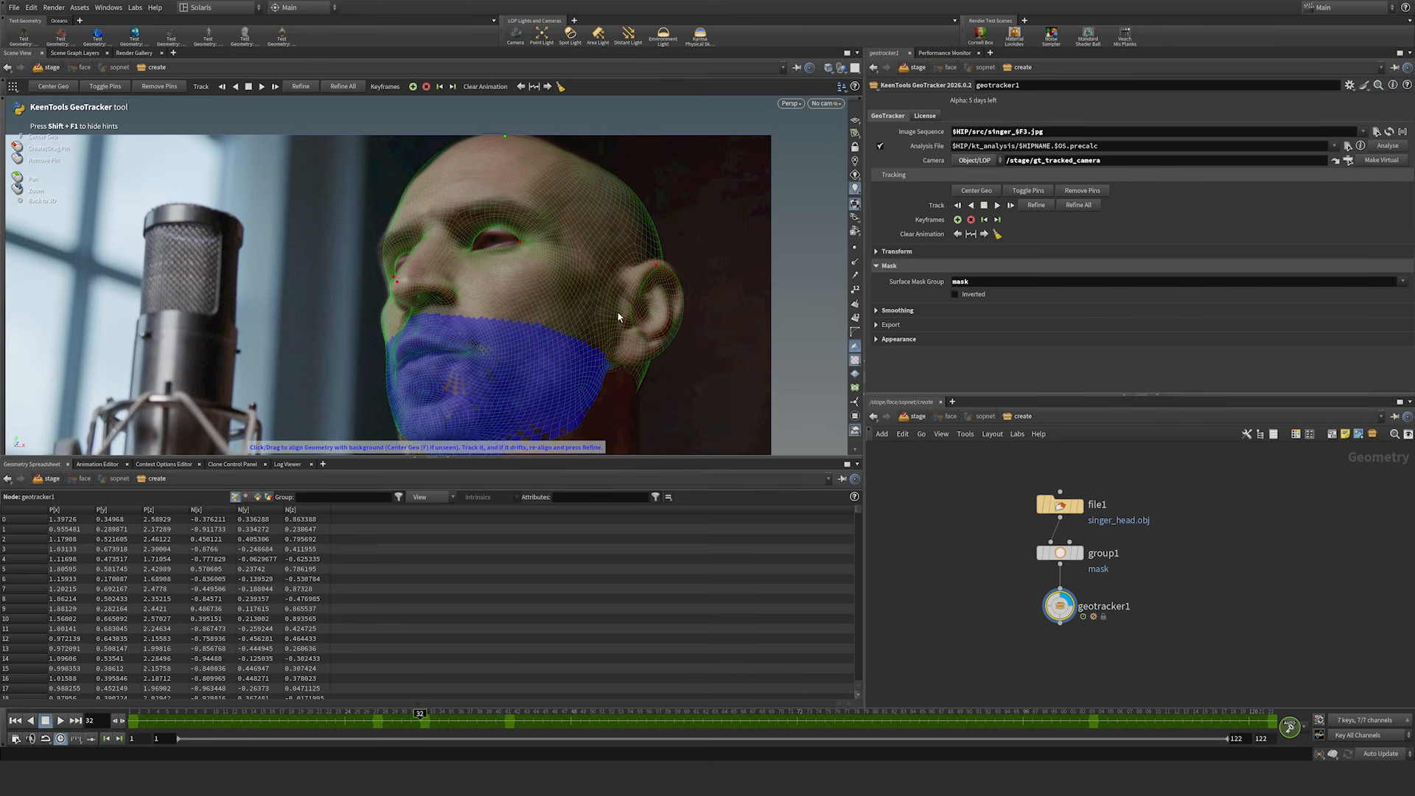
{"action": "left_click", "coordinate": [1039, 207]}
Step: Step through the frames around 32, play the sequence to check the refined face track, and return to frame 1
{"action": "key", "text": "Left"}
{"action": "key", "text": "Left"}
{"action": "key", "text": "Left"}
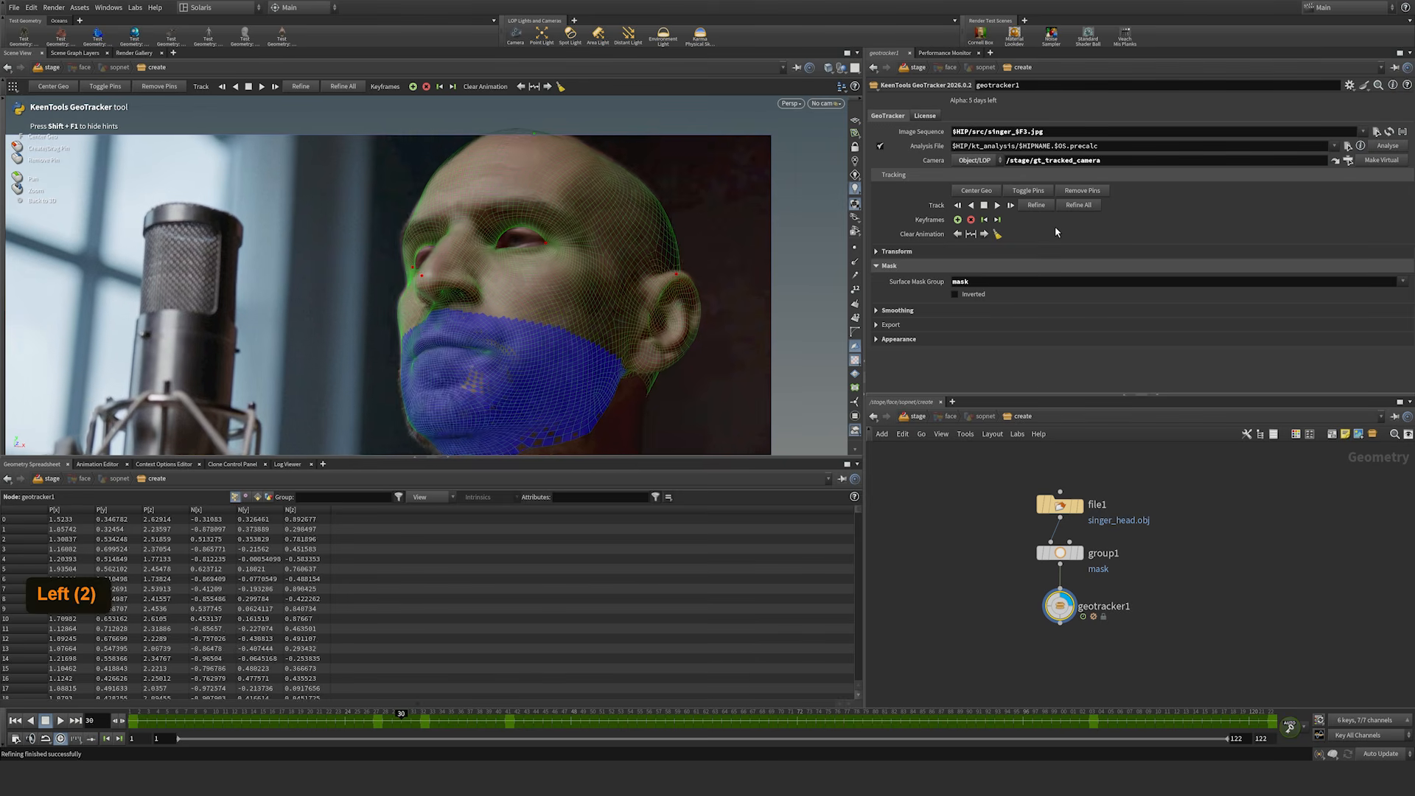
{"action": "key", "text": "Right"}
{"action": "key", "text": "Right"}
{"action": "key", "text": "Right"}
{"action": "key", "text": "Right"}
{"action": "key", "text": "Right"}
{"action": "key", "text": "Right"}
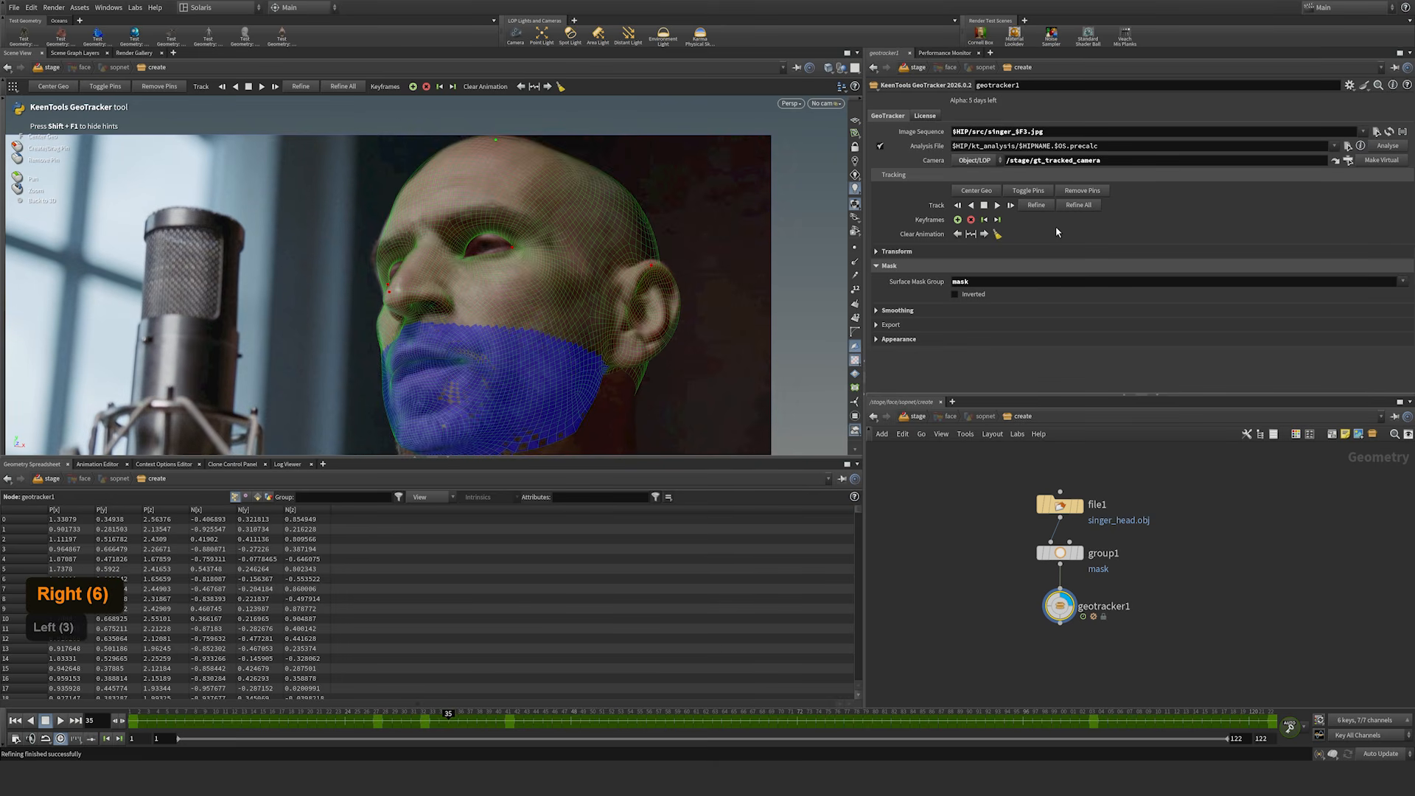
{"action": "key", "text": "Up"}
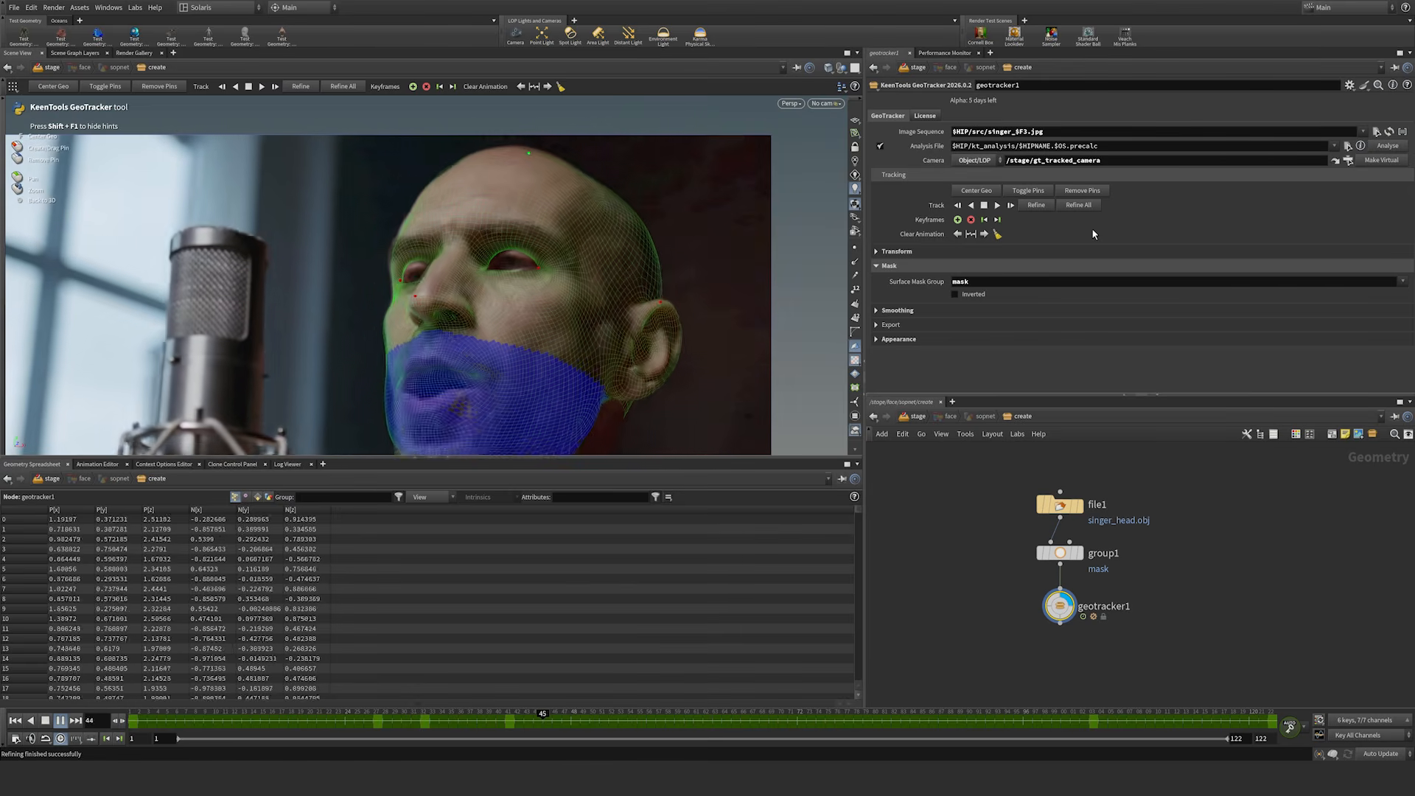
{"action": "key", "text": "Up"}
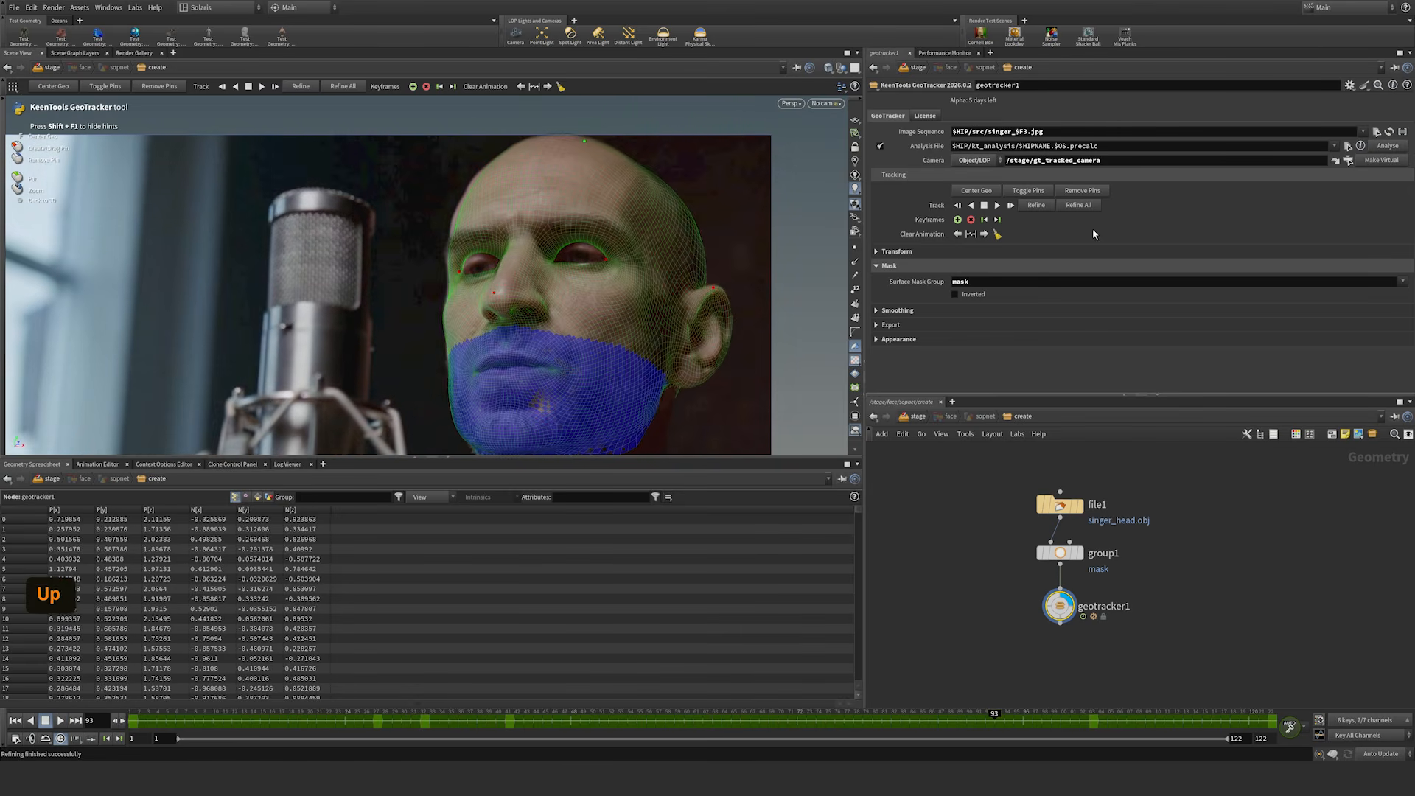
{"action": "key", "text": "ctrl+Up"}
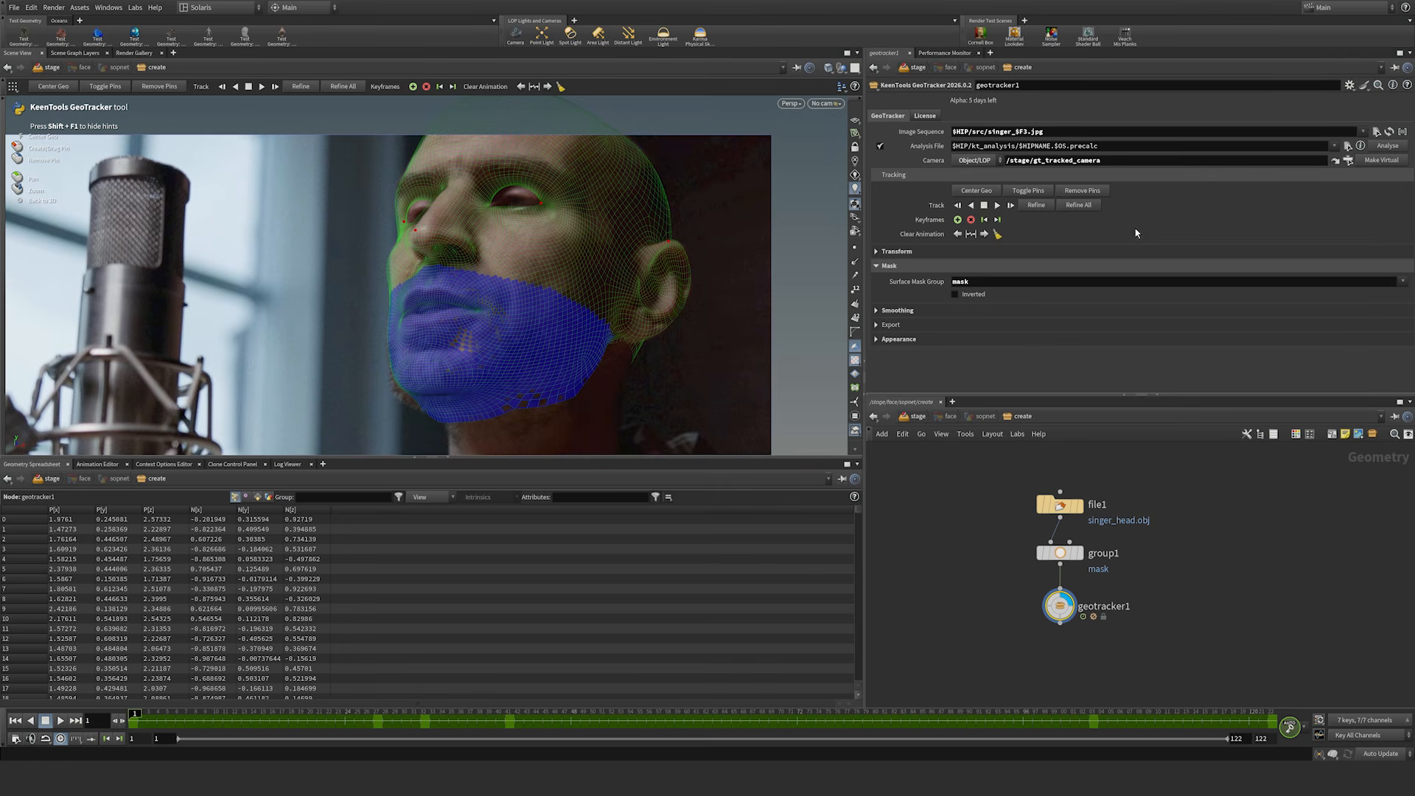
Step: Open the animation curves of geotracker1 and inspect the translate and rotate channels one by one for jitter
{"action": "left_click", "coordinate": [97, 464]}
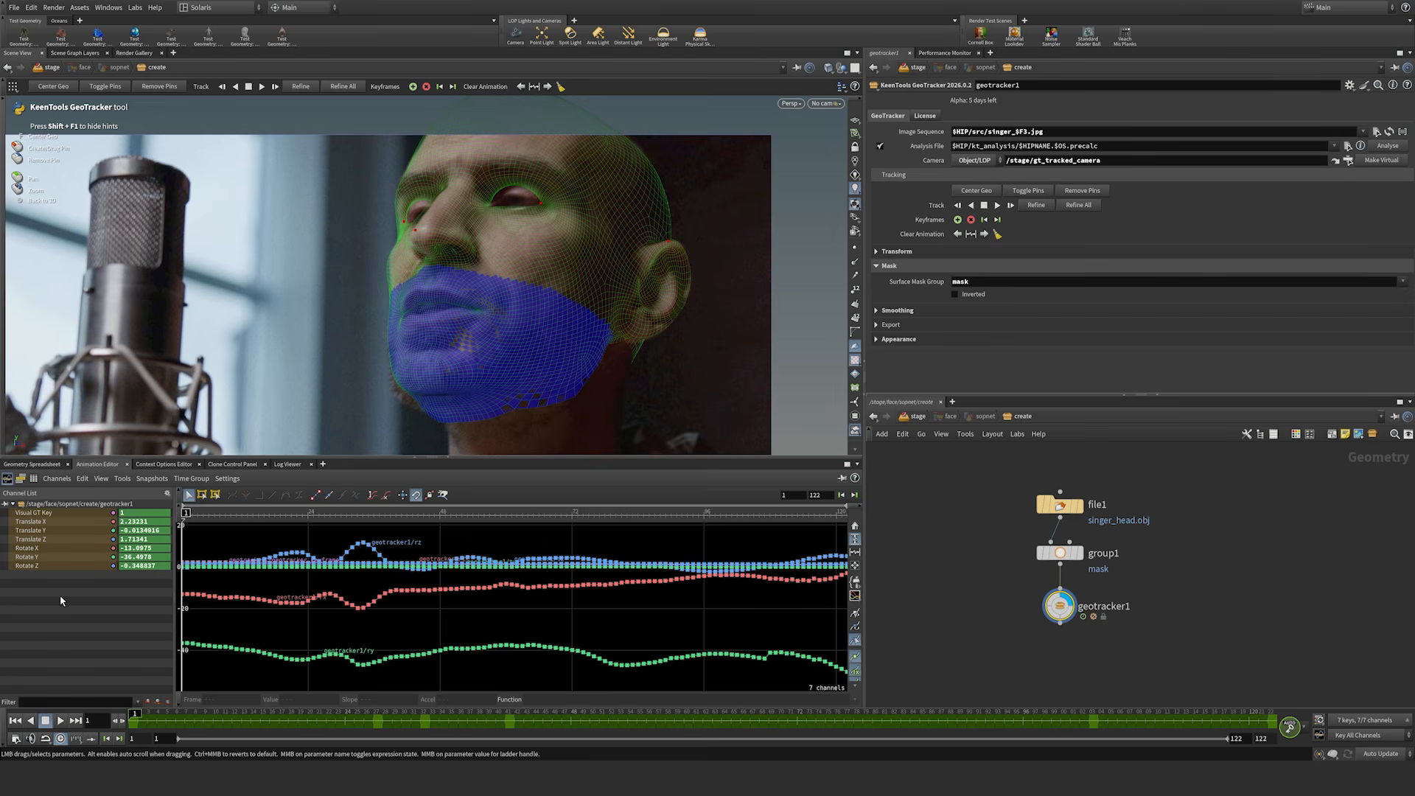
{"action": "left_click", "coordinate": [44, 522]}
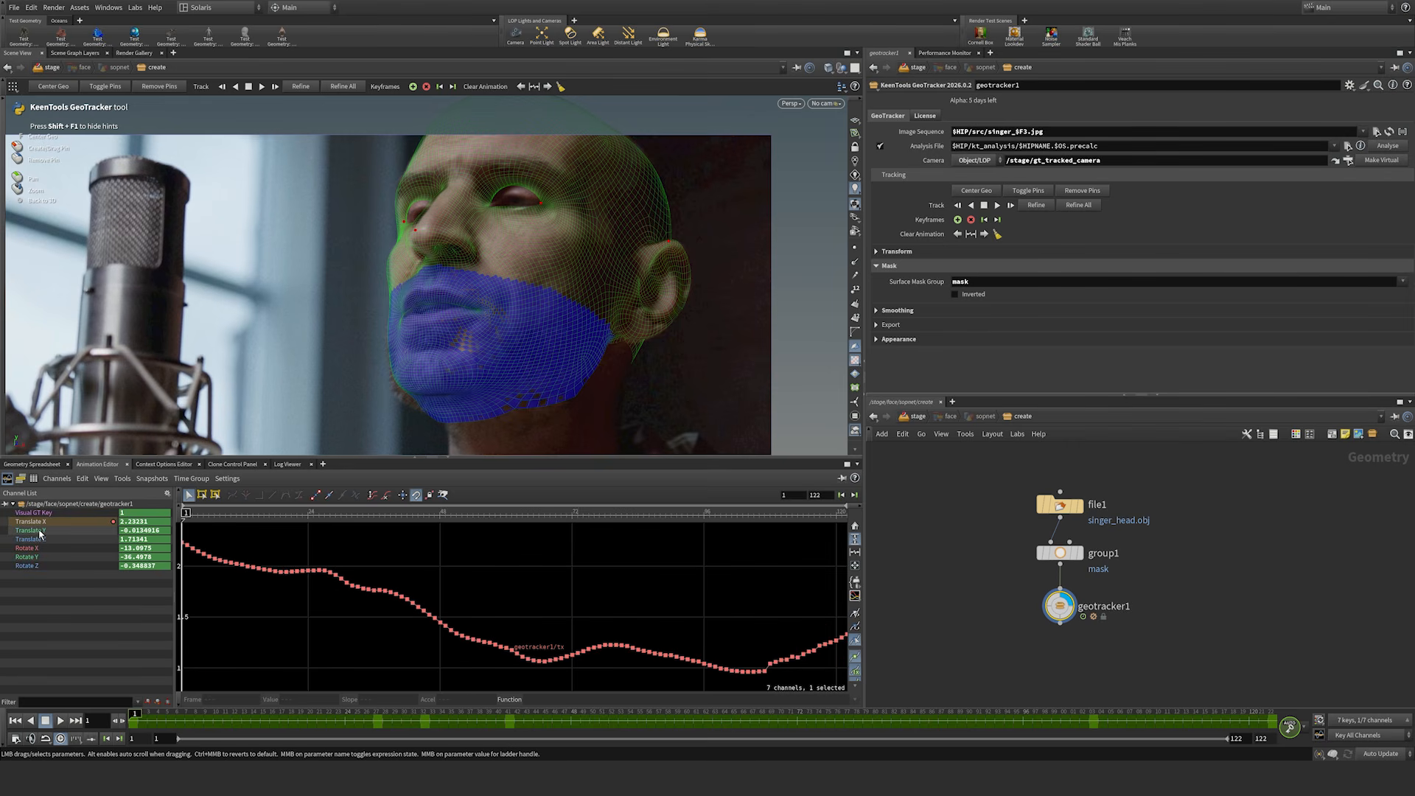
{"action": "left_click", "coordinate": [47, 531]}
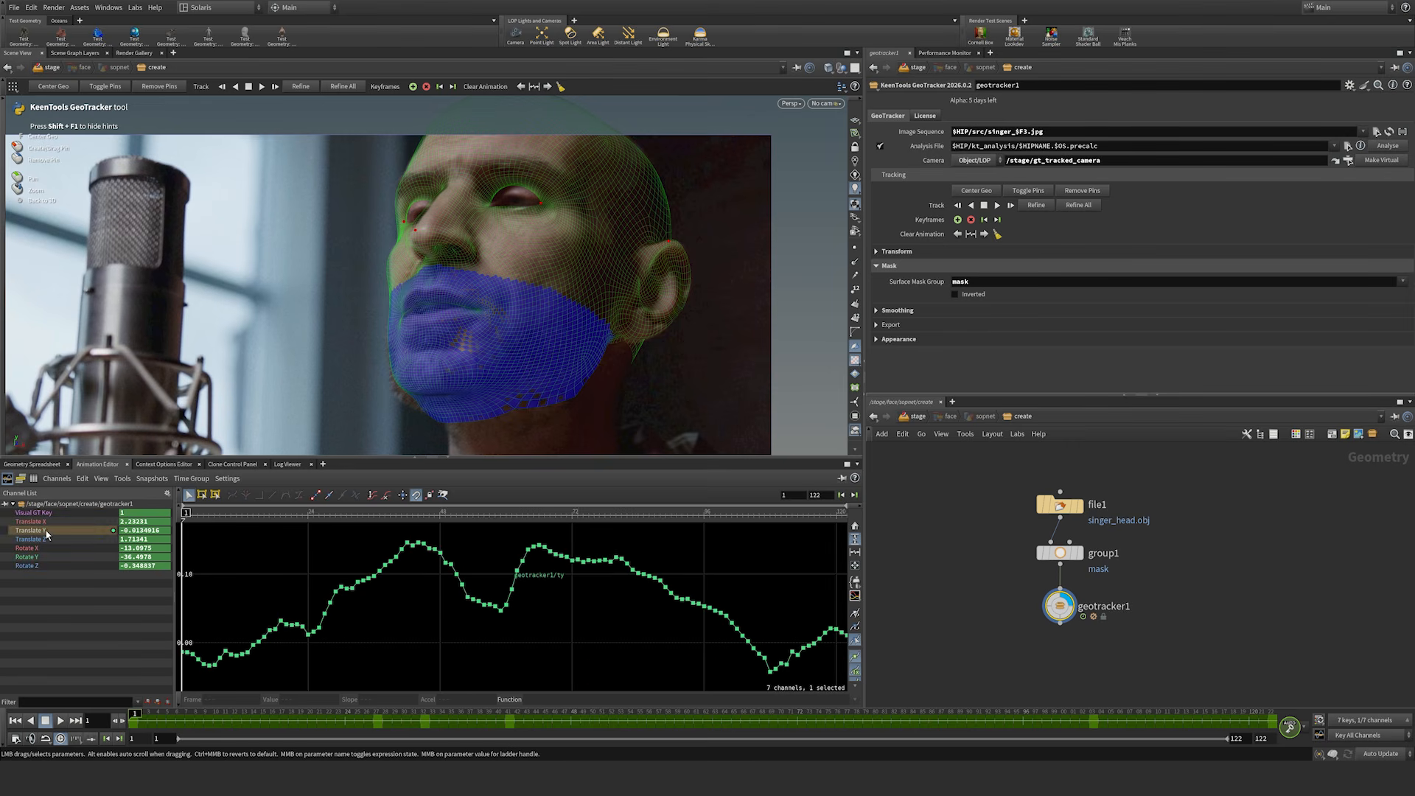
{"action": "left_click", "coordinate": [44, 539]}
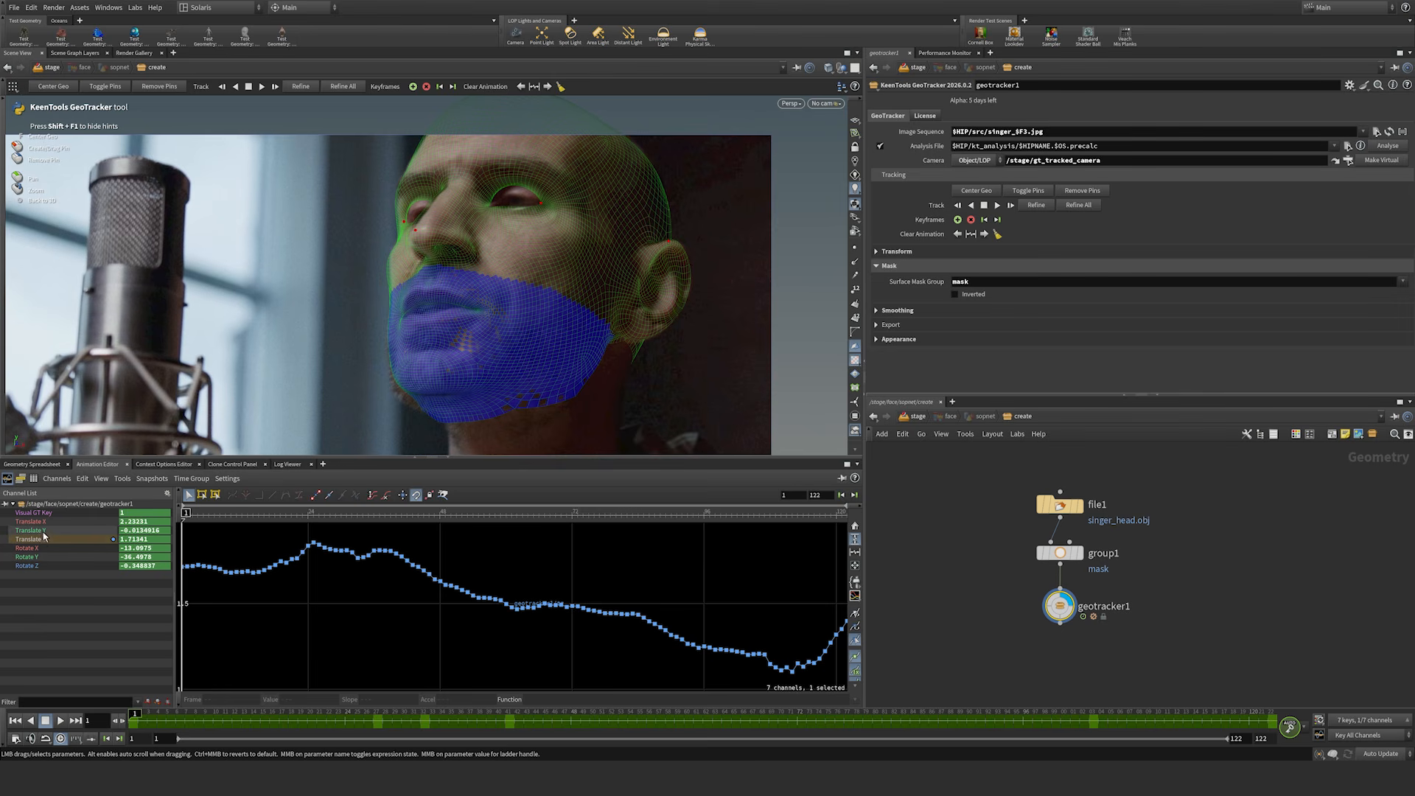
{"action": "left_click", "coordinate": [44, 531]}
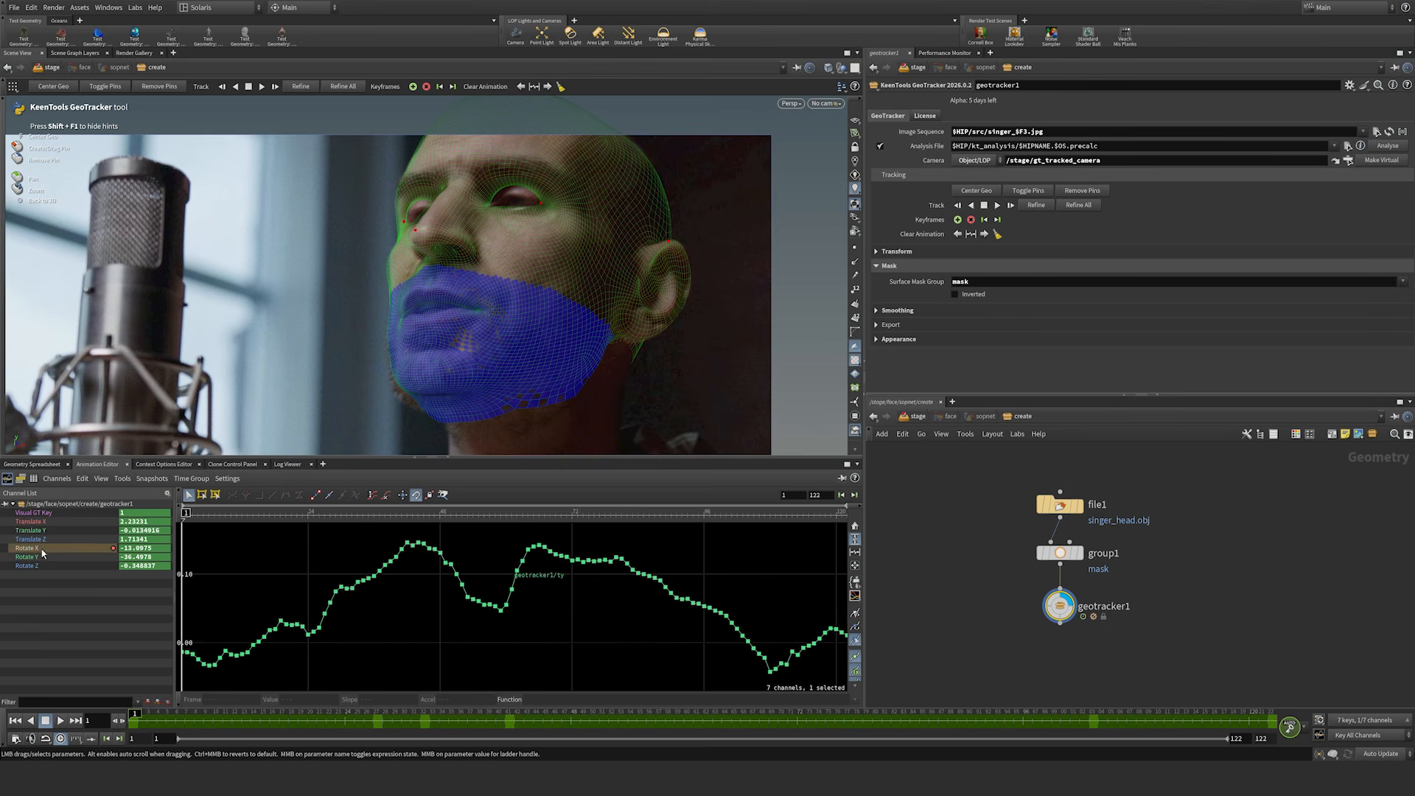
{"action": "left_click", "coordinate": [42, 549]}
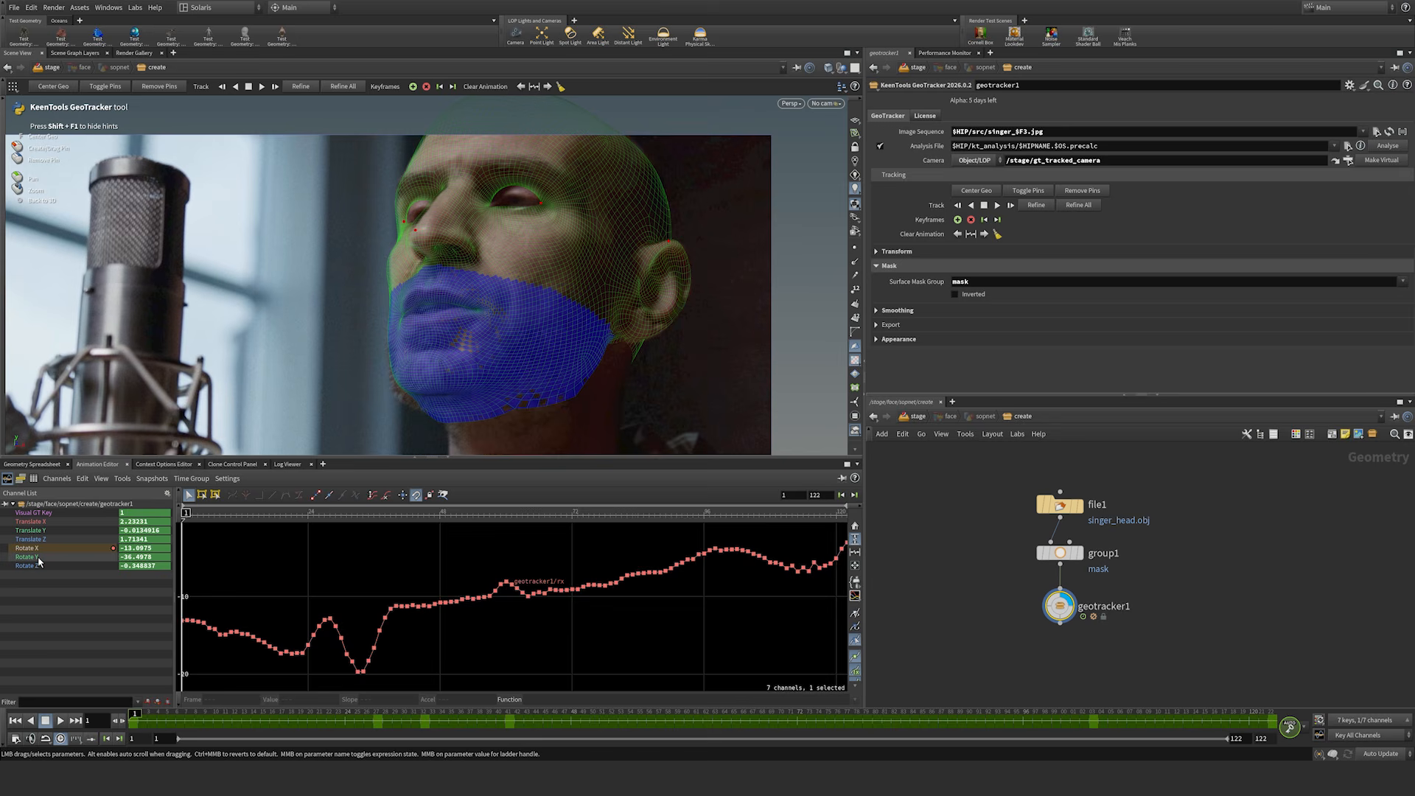
{"action": "left_click", "coordinate": [37, 557]}
{"action": "left_click", "coordinate": [39, 565]}
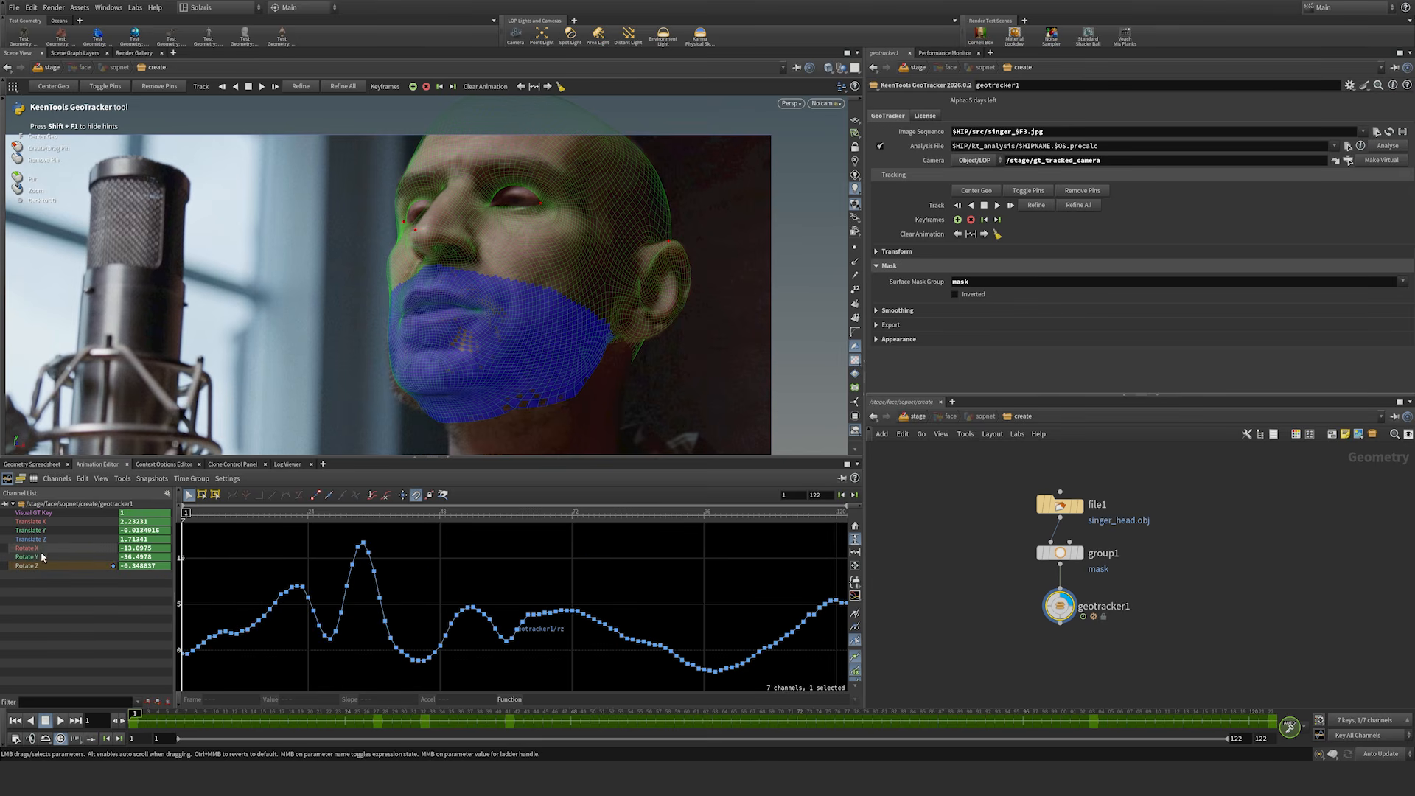
{"action": "left_click", "coordinate": [41, 558]}
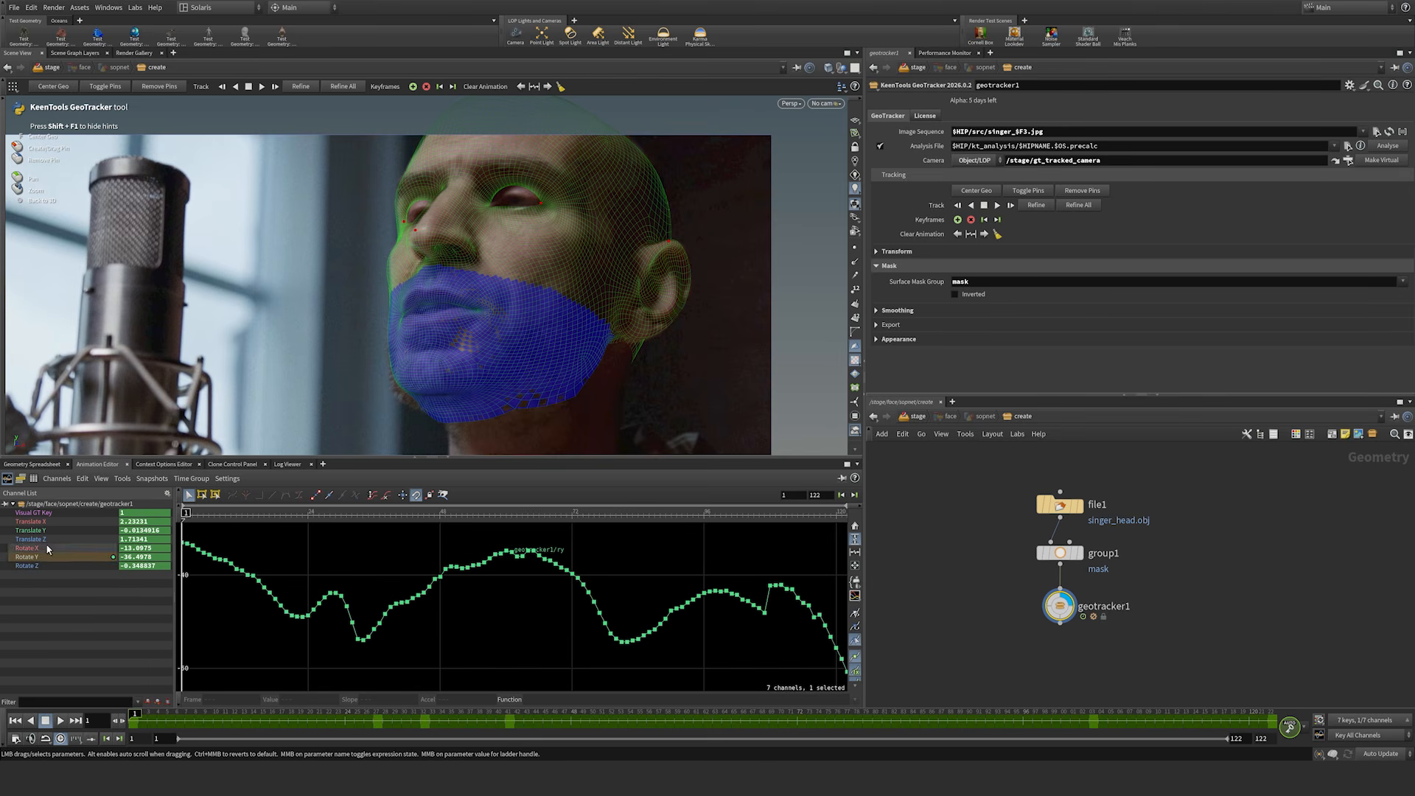
Step: Reveal the GeoTracker smoothing settings and compare the Translate Z and Translate Y curves
{"action": "left_click", "coordinate": [877, 312]}
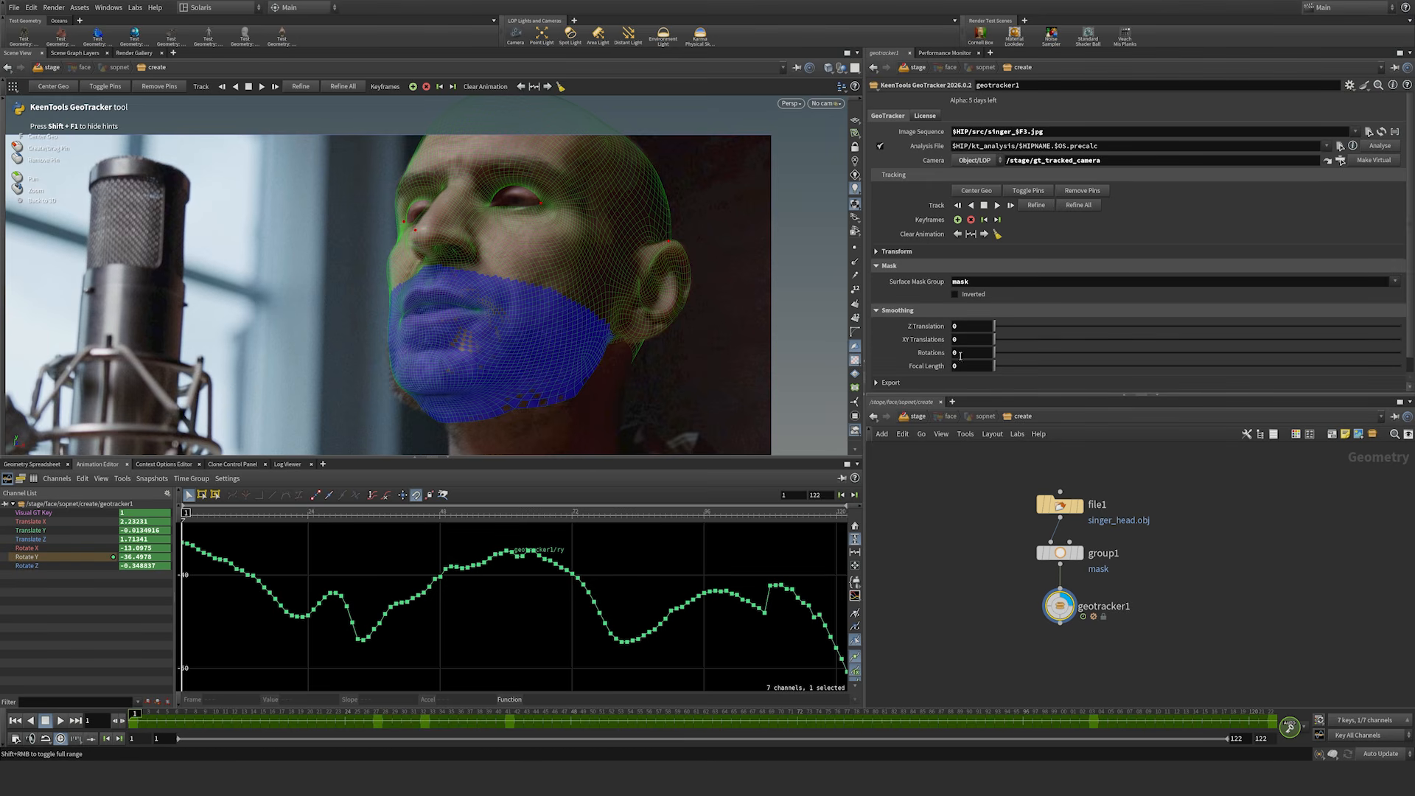
{"action": "left_click", "coordinate": [34, 539]}
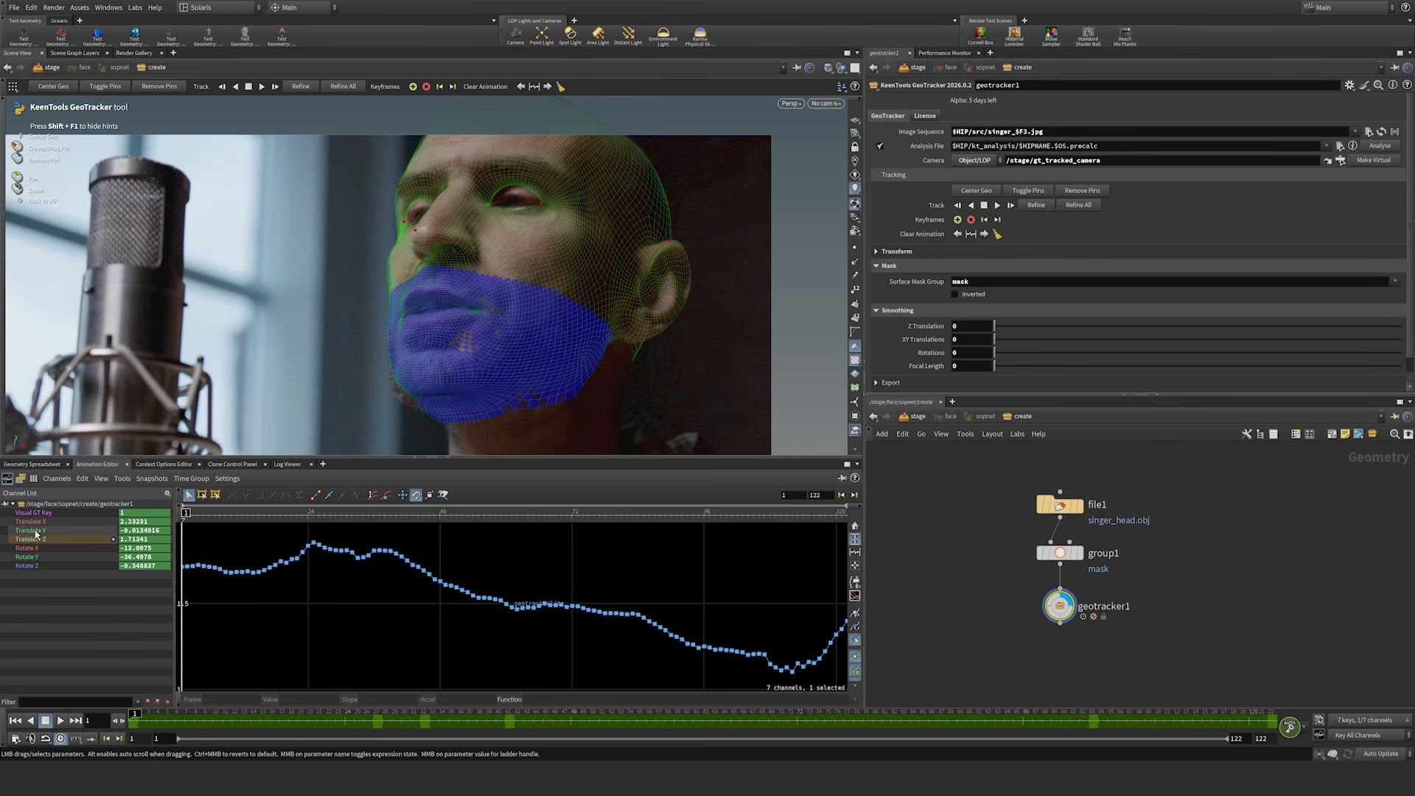
{"action": "left_click", "coordinate": [35, 531]}
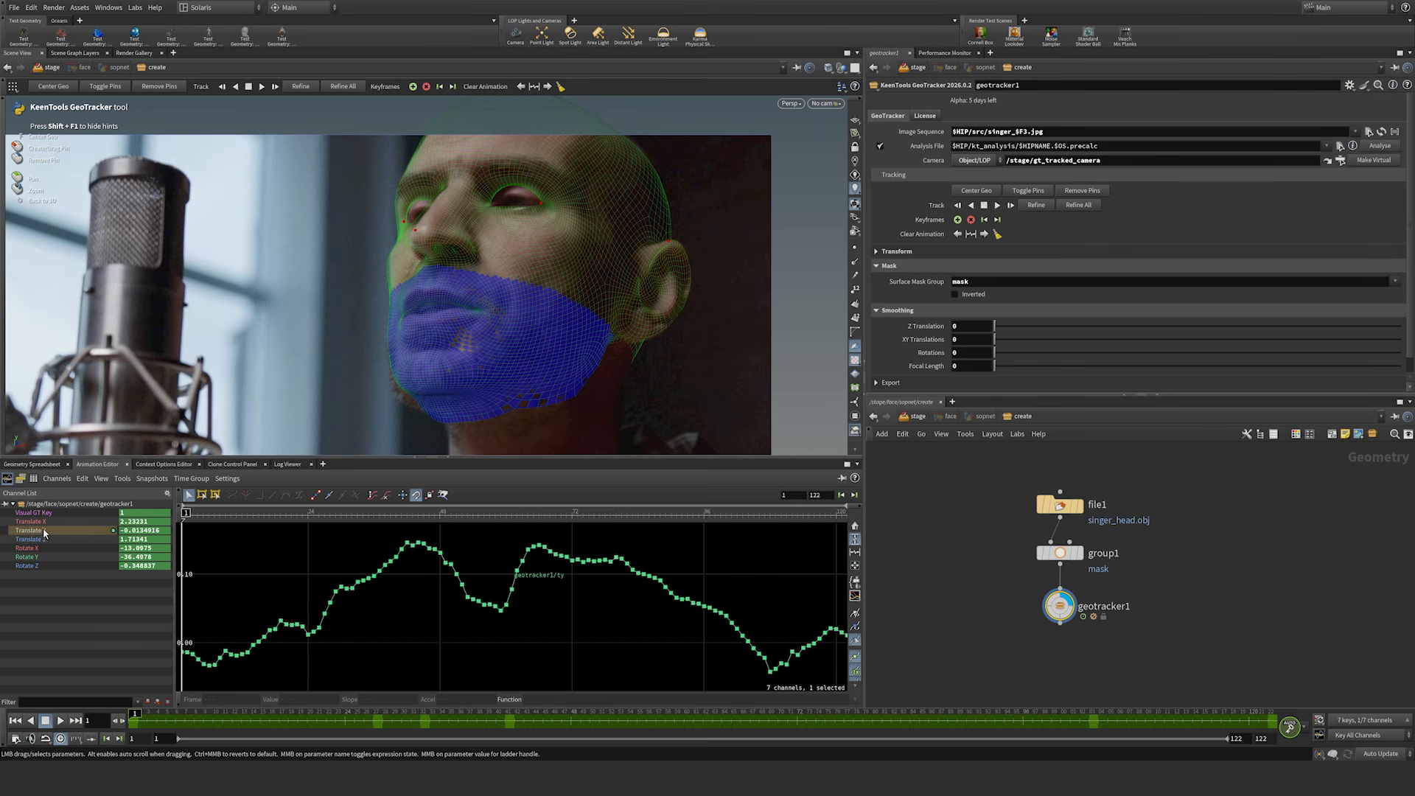
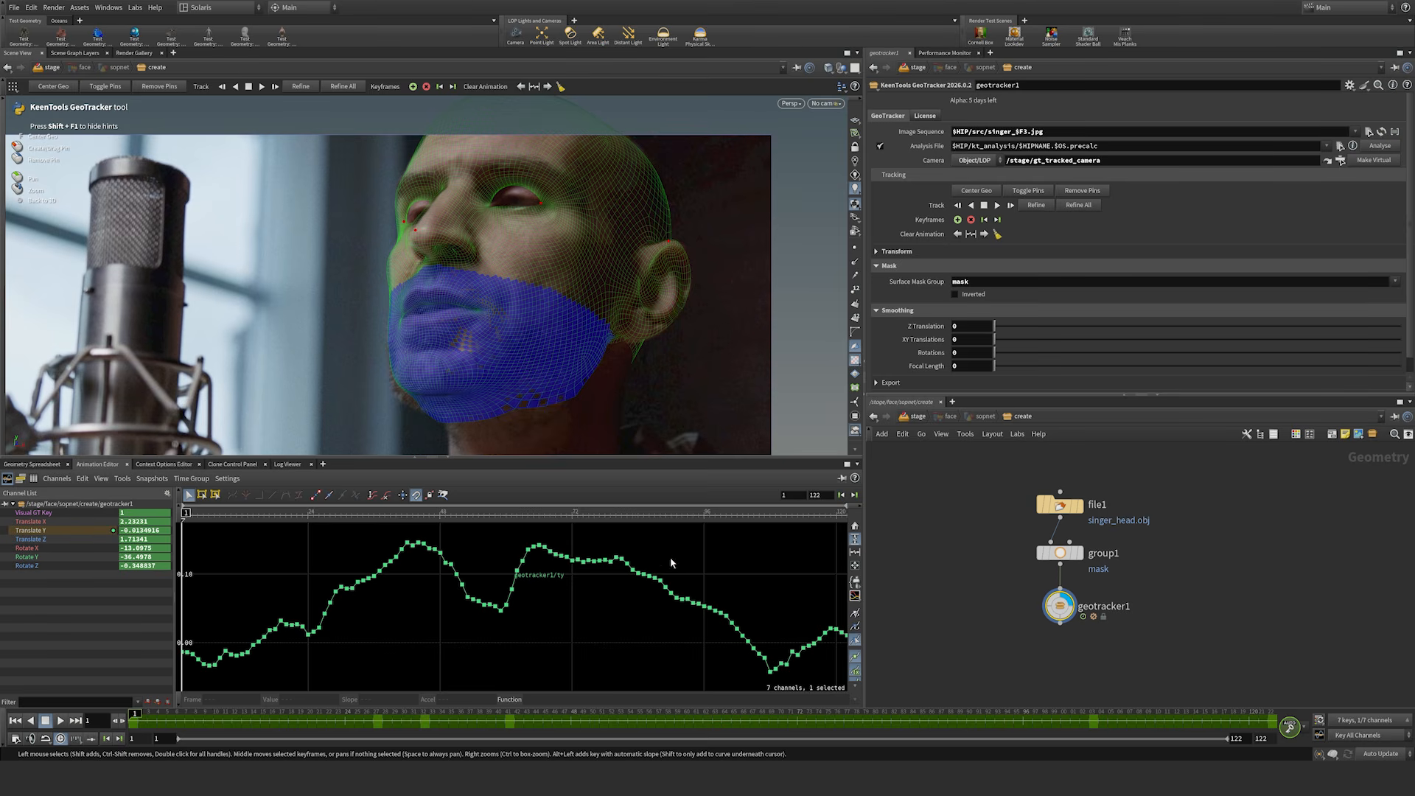
Step: Try out the range of the Z Translation smoothing, then set its value to 0.01
{"action": "left_click", "coordinate": [989, 328]}
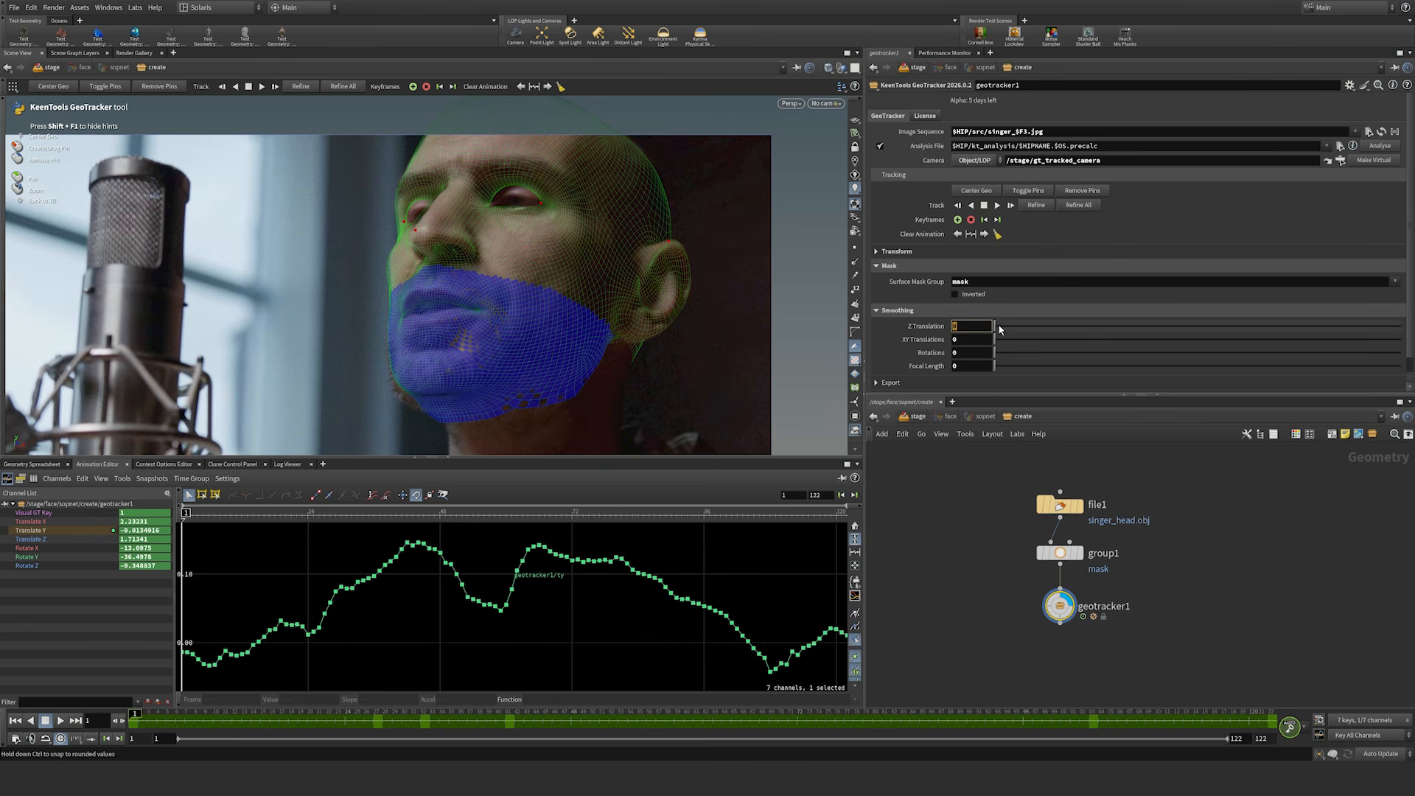
{"action": "left_click_drag", "start_coordinate": [1017, 325], "coordinate": [1400, 340]}
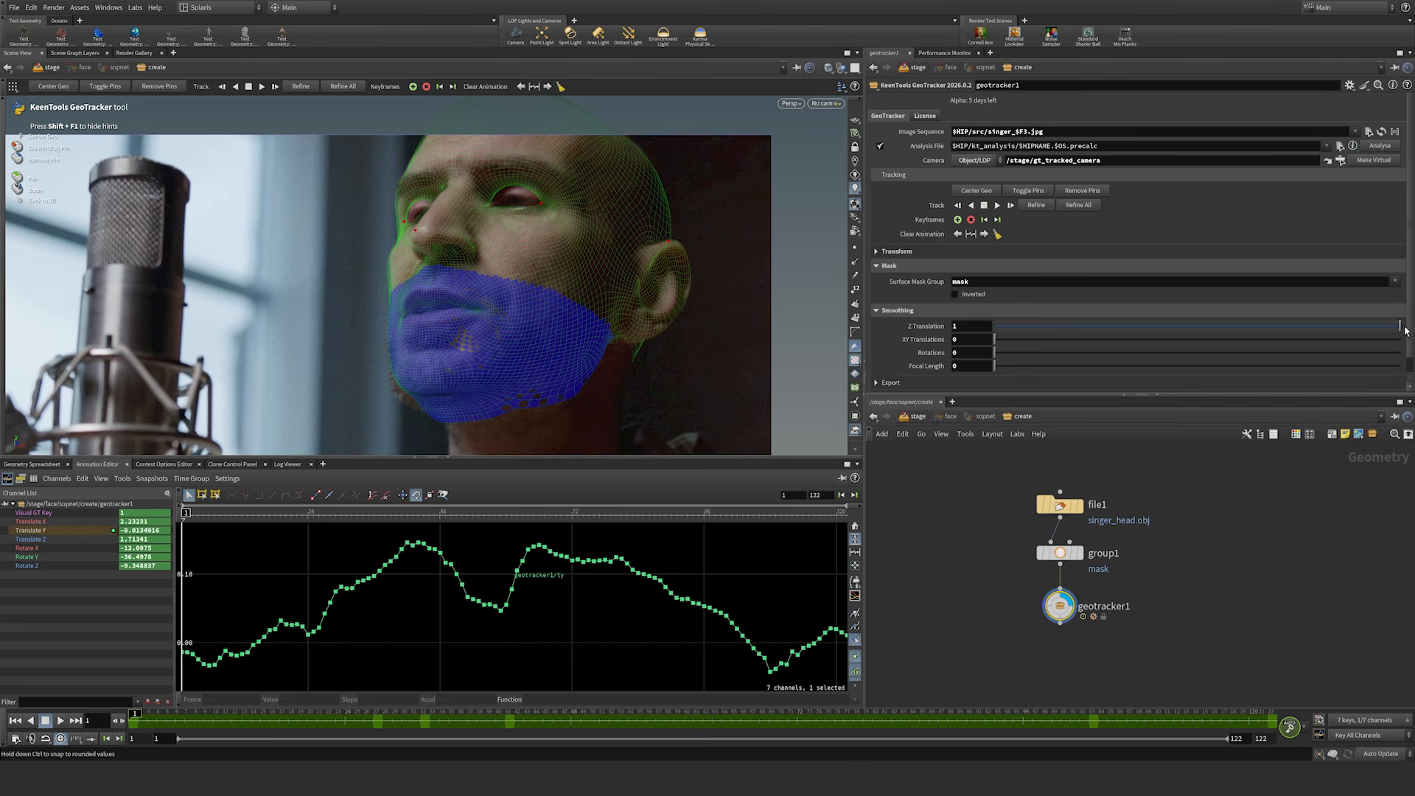
{"action": "left_click_drag", "start_coordinate": [1404, 331], "coordinate": [991, 325]}
{"action": "type", "text": "1"}
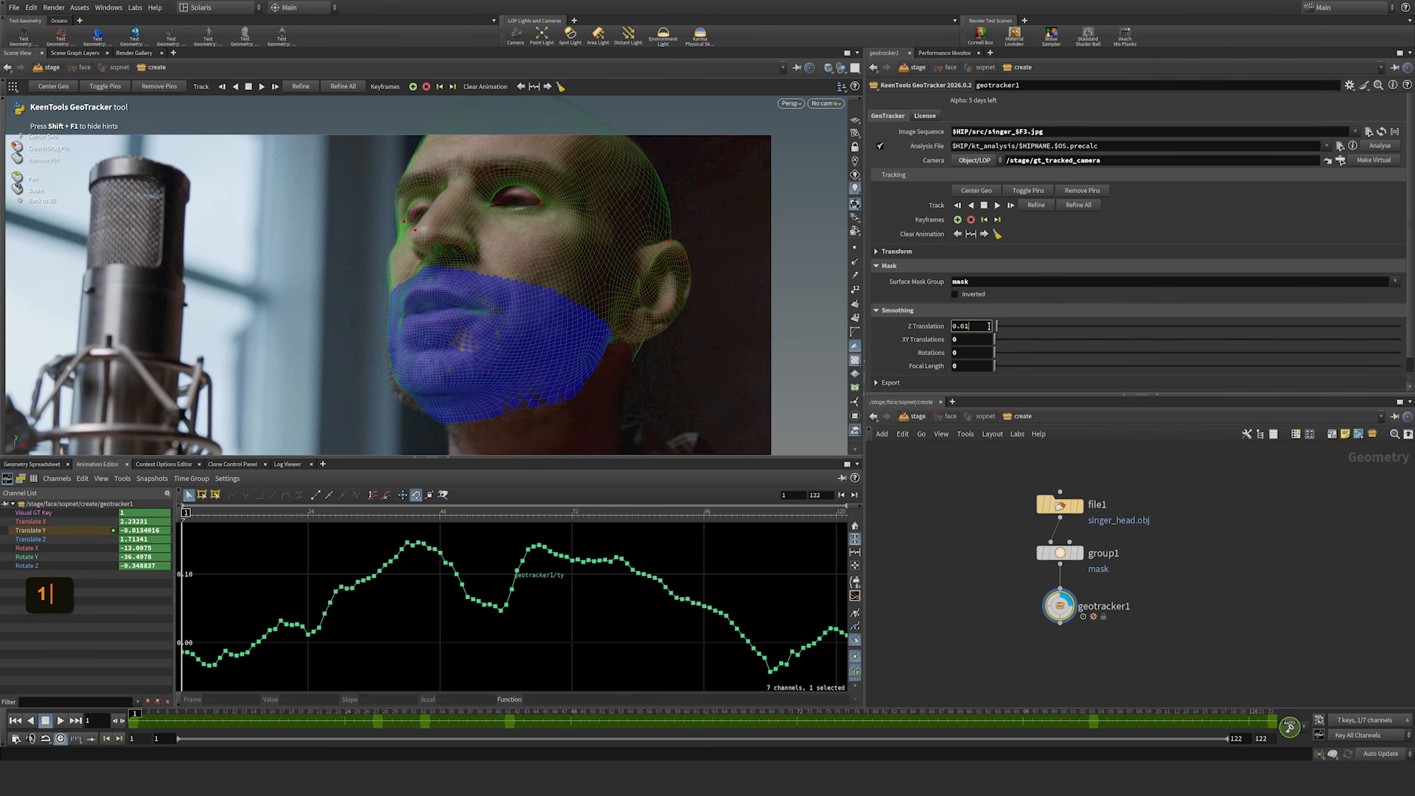
{"action": "key", "text": "Return"}
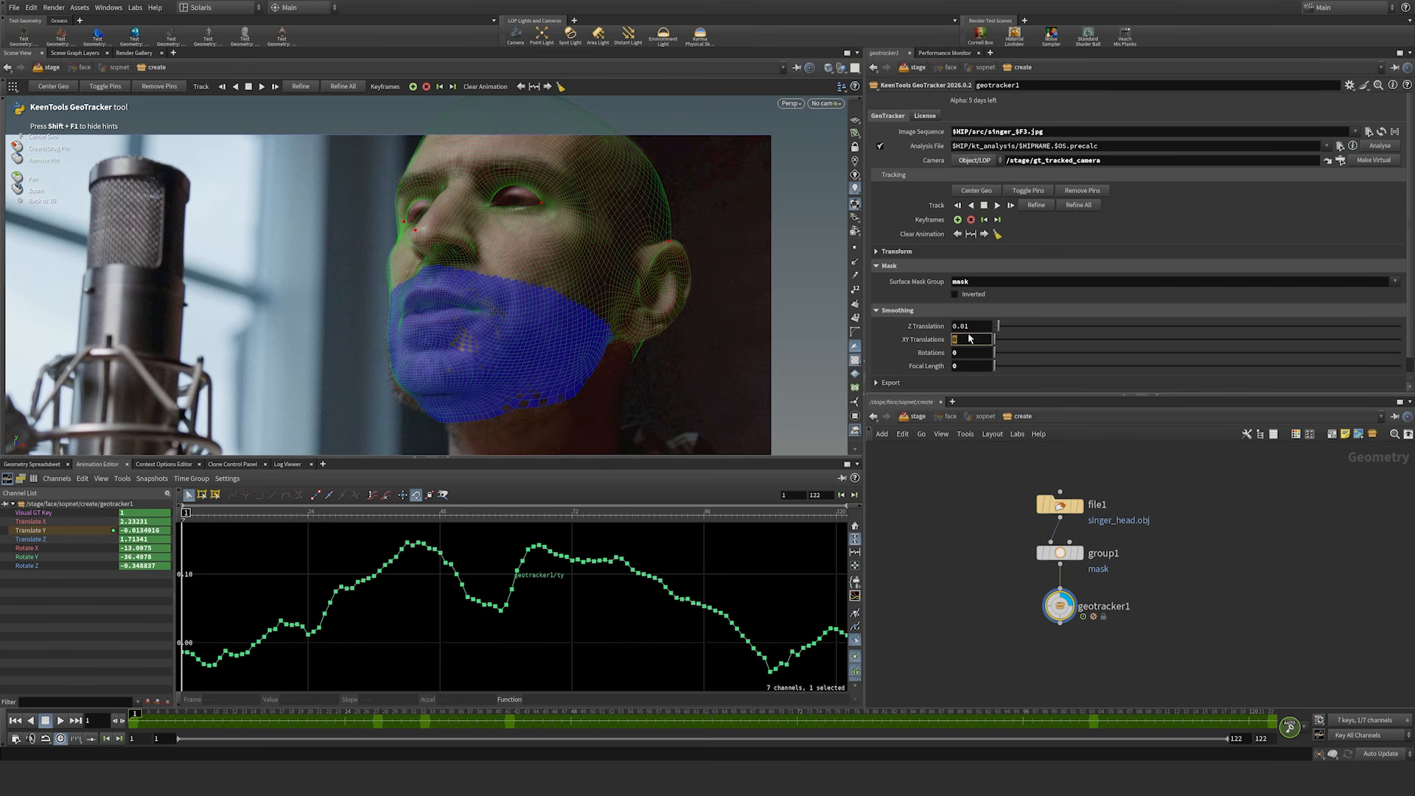
Step: Set the XY Translations and Rotations smoothing to 0.15 each and the Focal Length smoothing to 0.01
{"action": "type", "text": "0.15"}
{"action": "key", "text": "Tab"}
{"action": "type", "text": "0.15"}
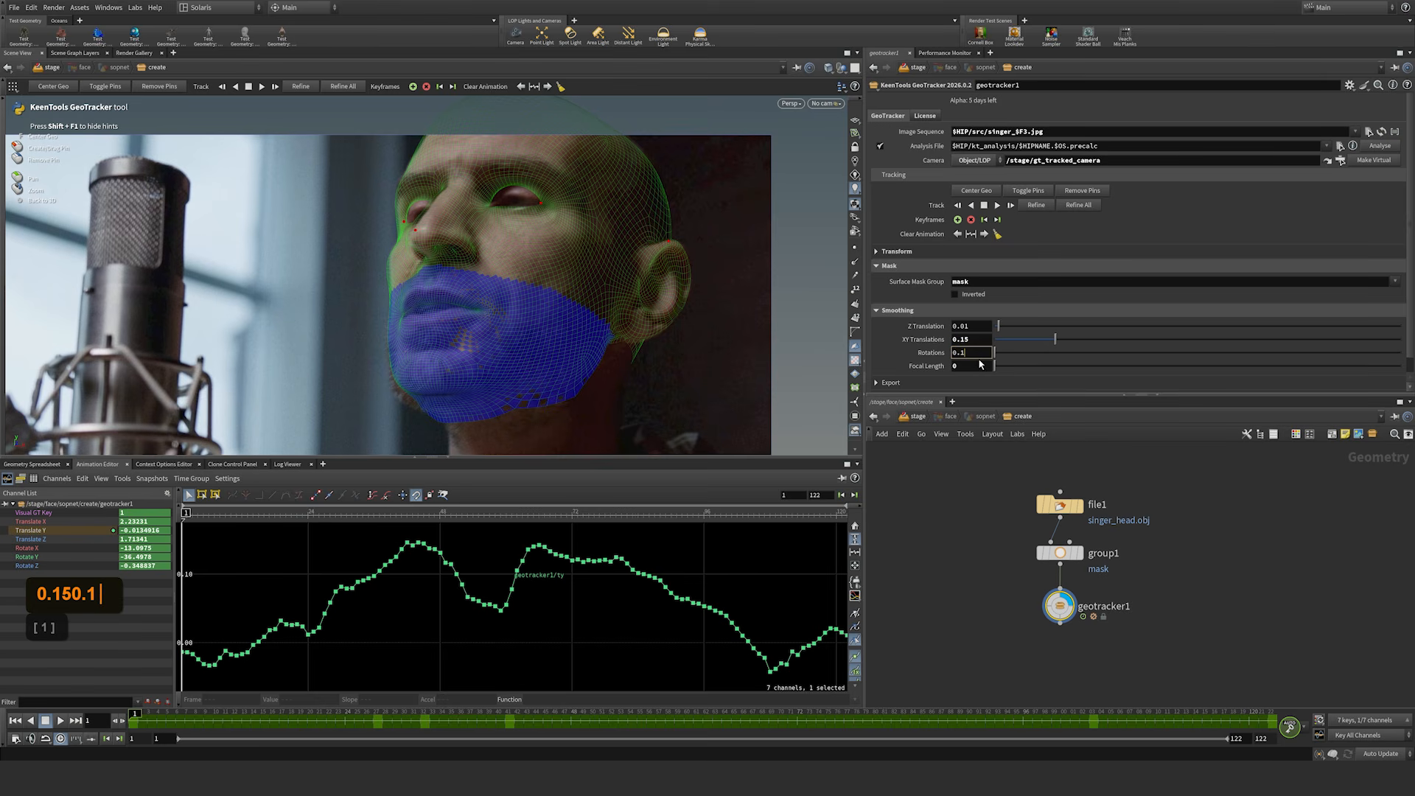
{"action": "left_click", "coordinate": [968, 366]}
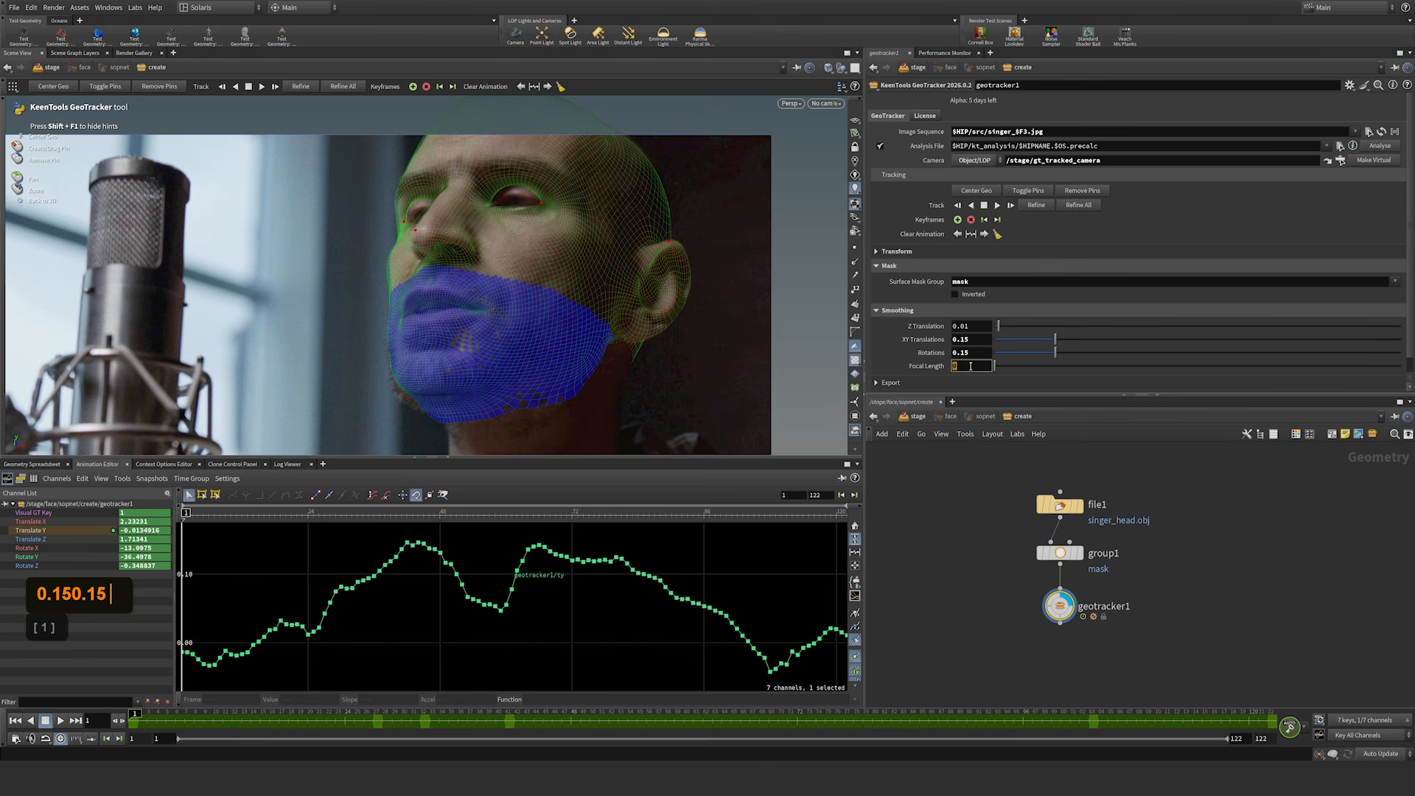
{"action": "type", "text": "0.01"}
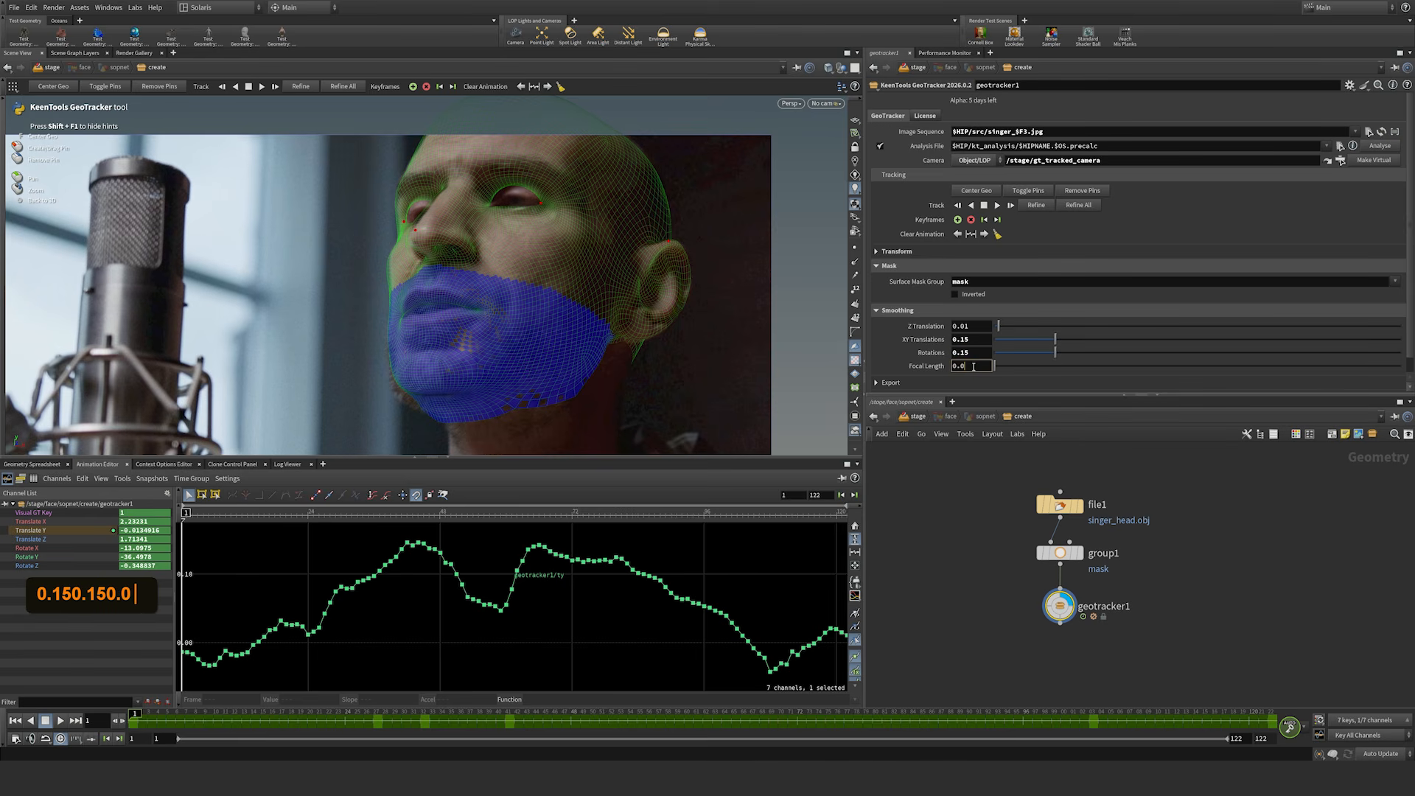
{"action": "left_click", "coordinate": [976, 326]}
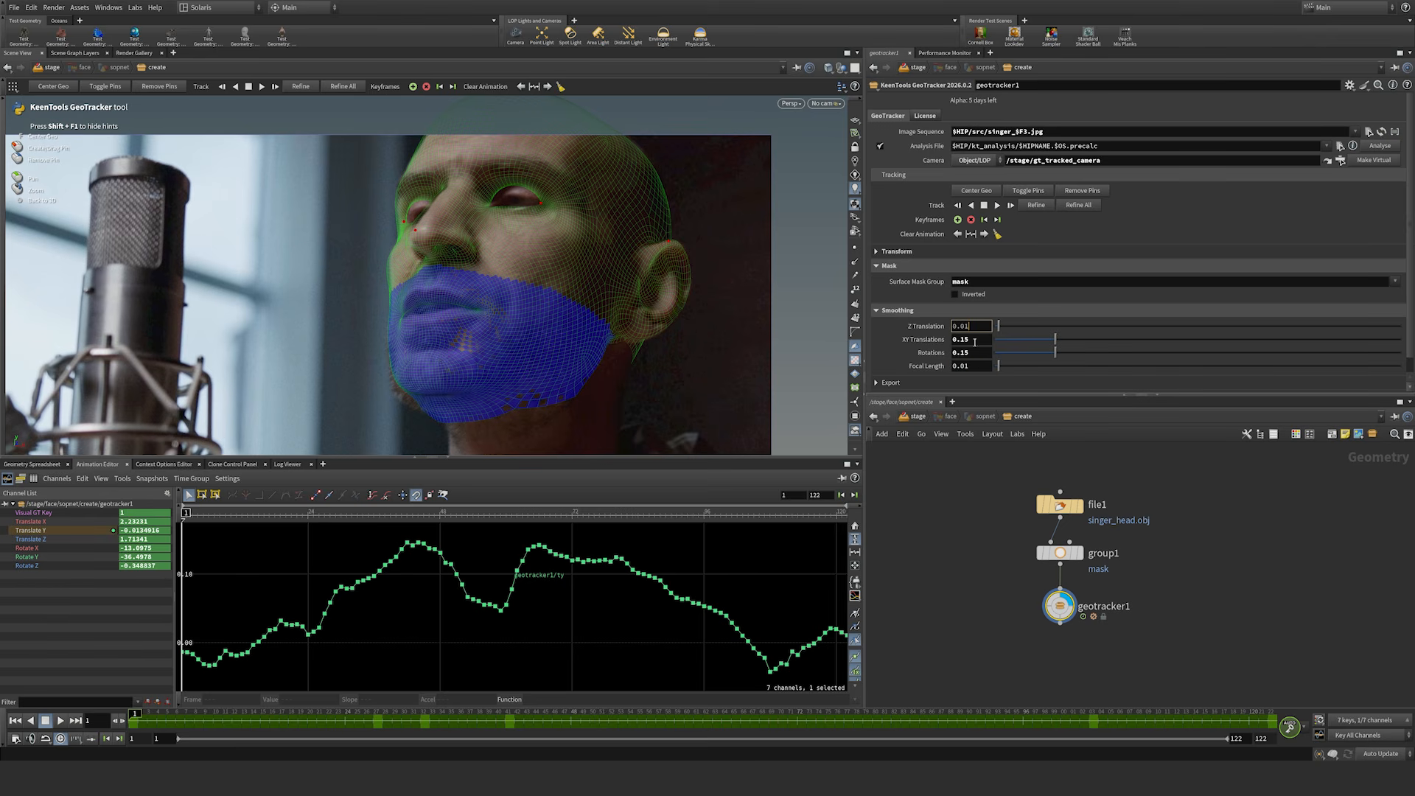
{"action": "left_click", "coordinate": [980, 366]}
Step: Clear the face tracking animation on both sides of the frame 41 keyframe and retrack backward from it
{"action": "left_click", "coordinate": [508, 714]}
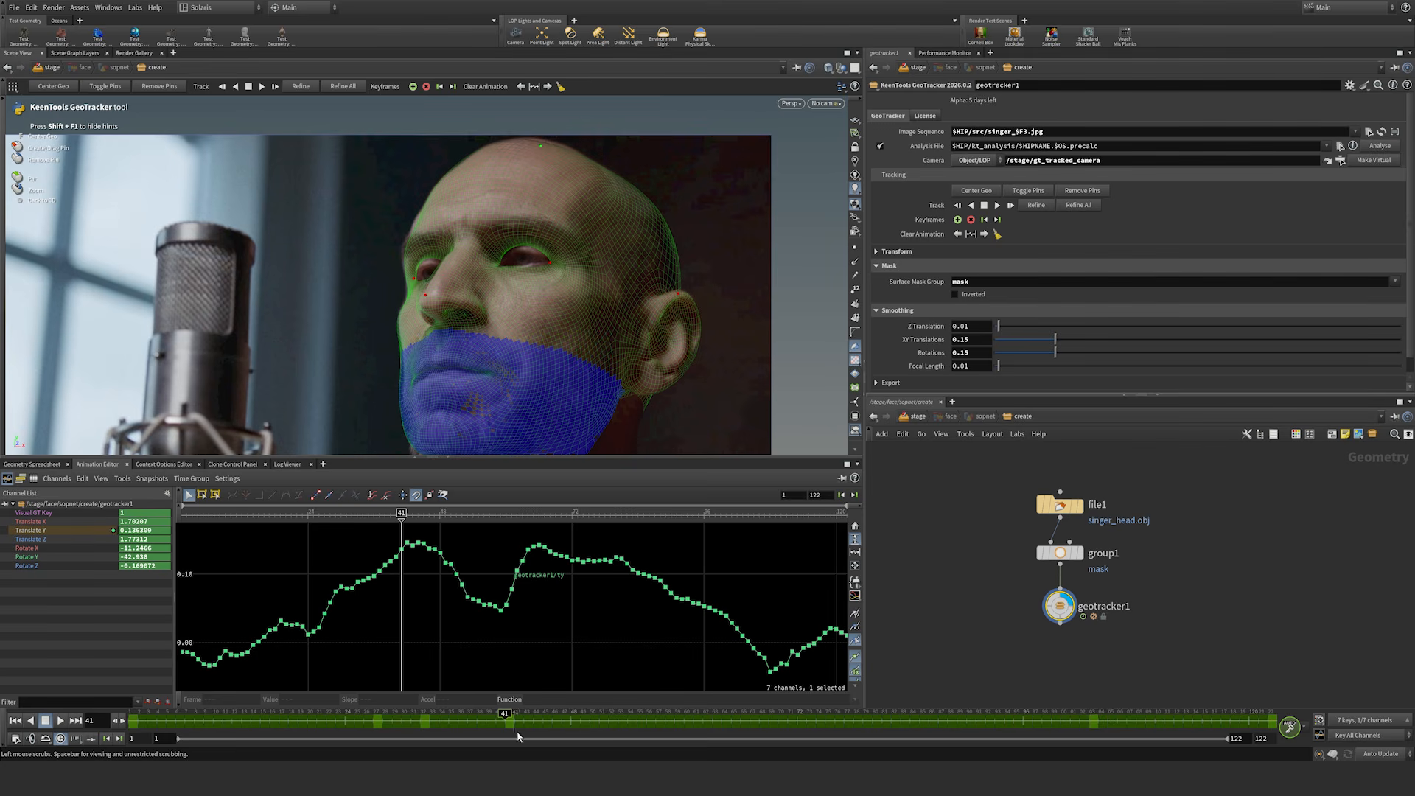
{"action": "left_click", "coordinate": [957, 234]}
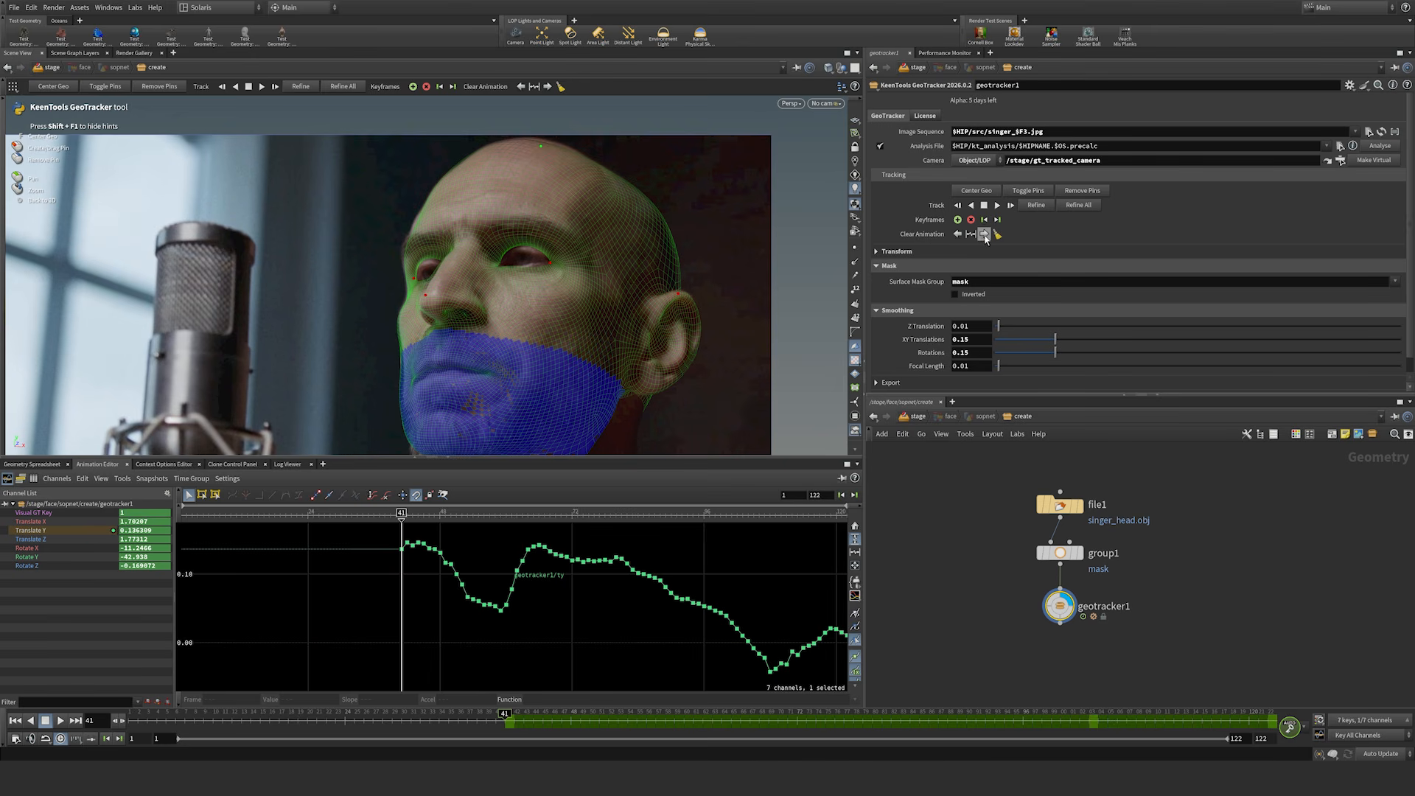
{"action": "left_click", "coordinate": [984, 234]}
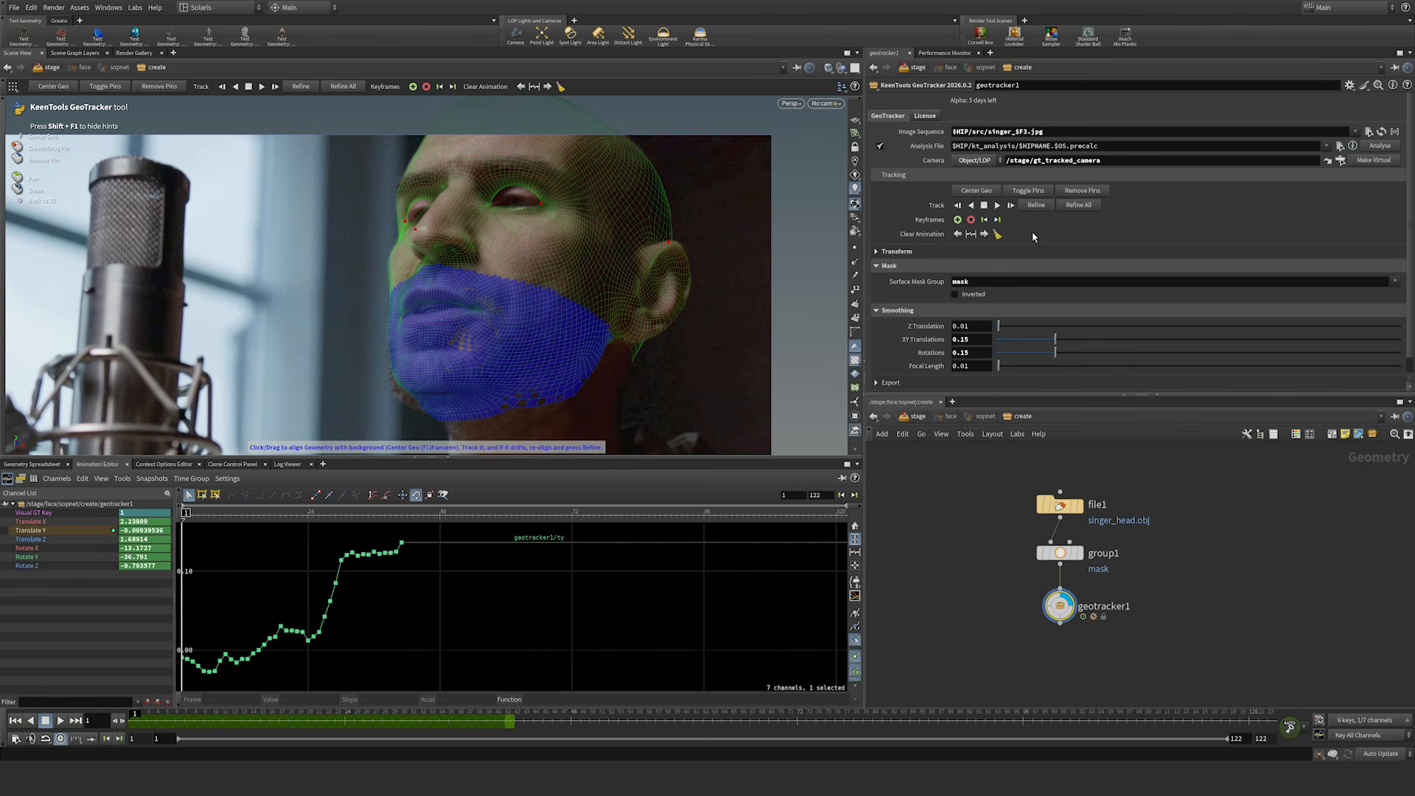
Step: Add a keyframe at frame 1, track forward from frame 41 to the end, and add a keyframe at frame 122
{"action": "left_click", "coordinate": [957, 219]}
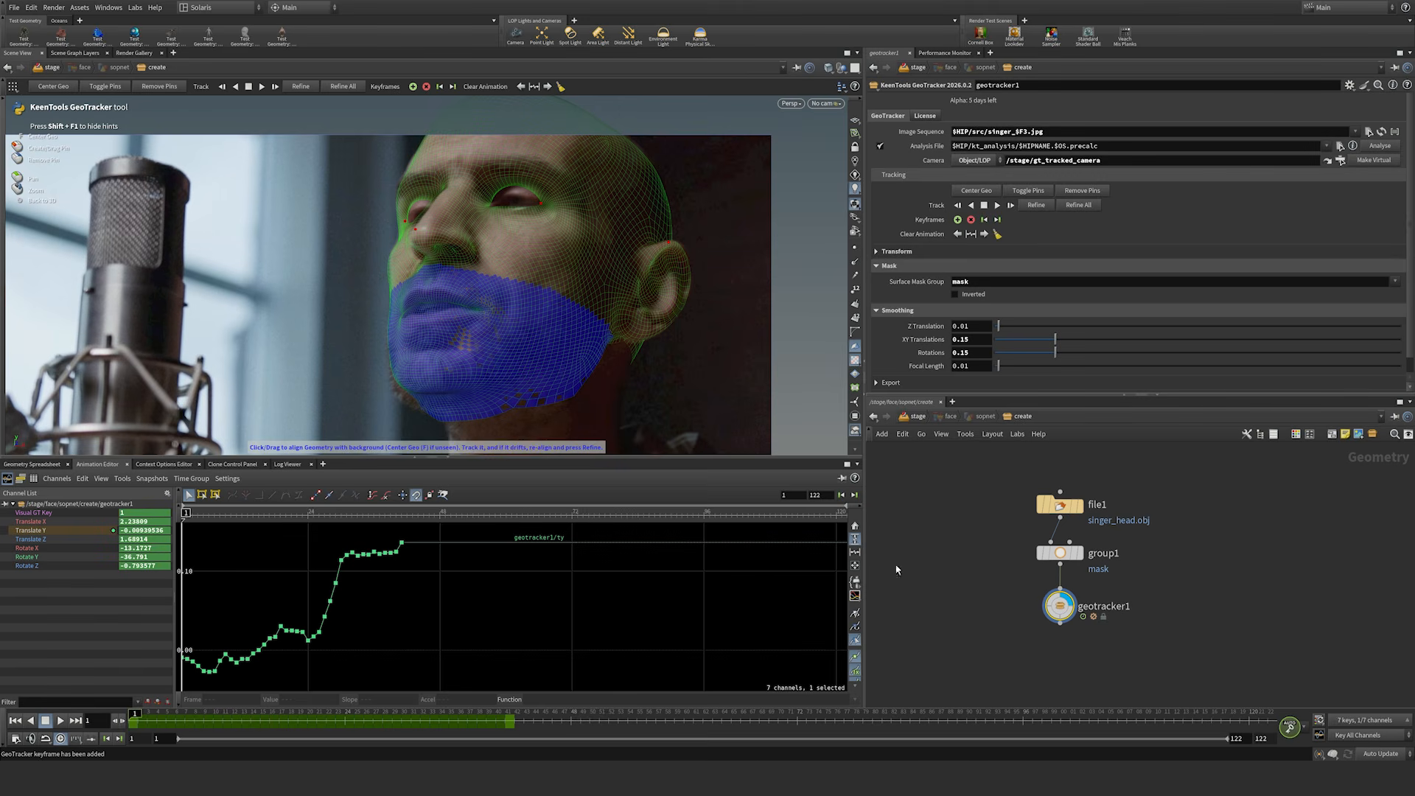
{"action": "left_click", "coordinate": [513, 723]}
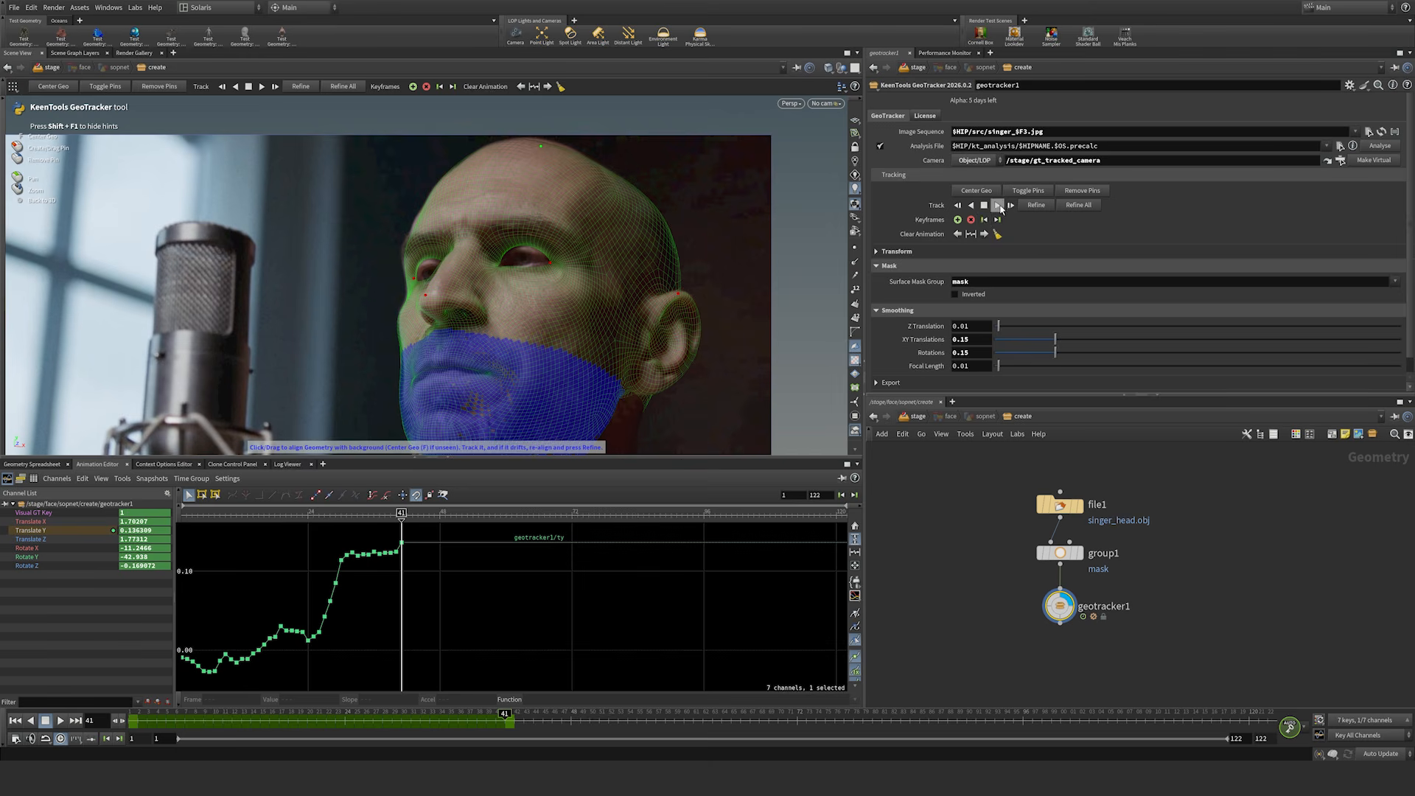
{"action": "left_click", "coordinate": [998, 206]}
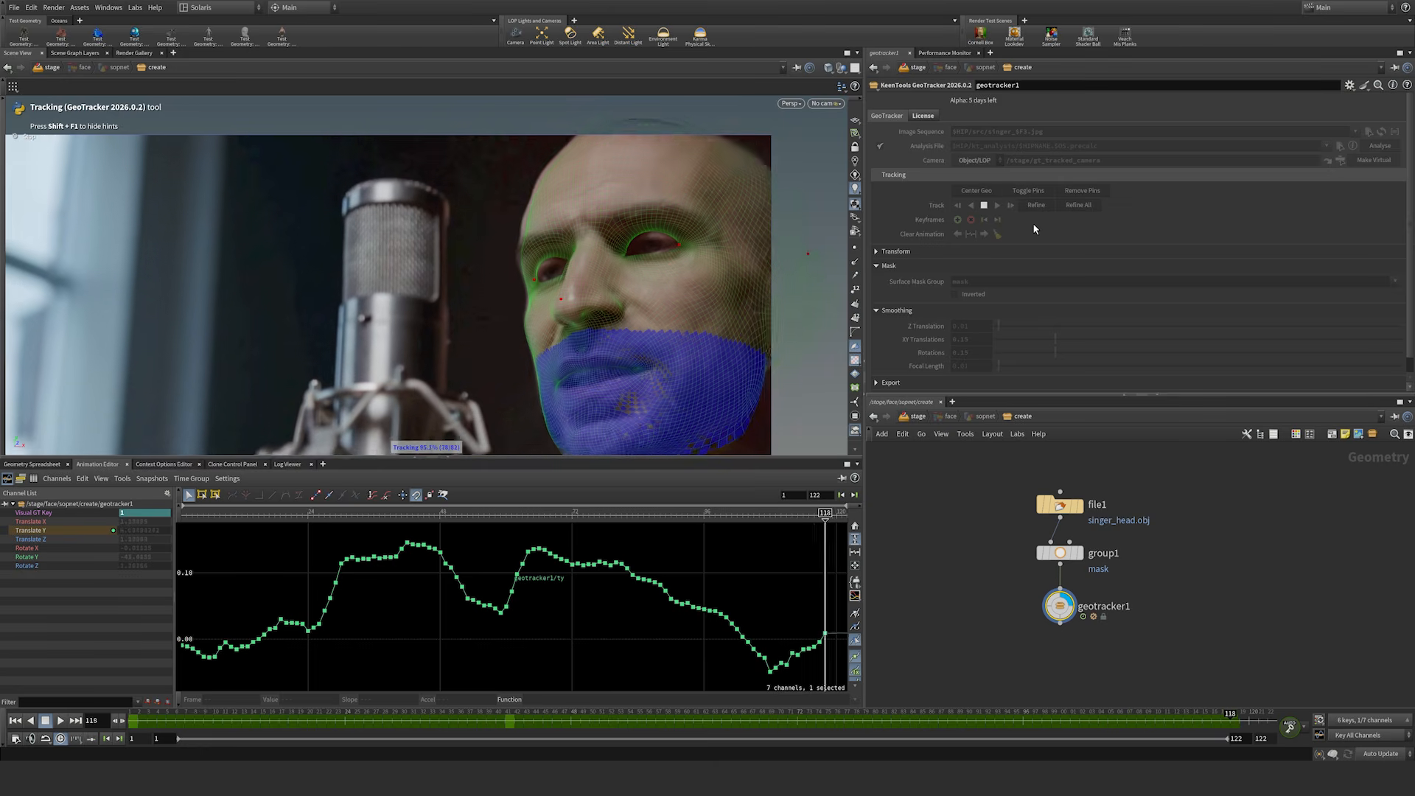
{"action": "left_click", "coordinate": [958, 220]}
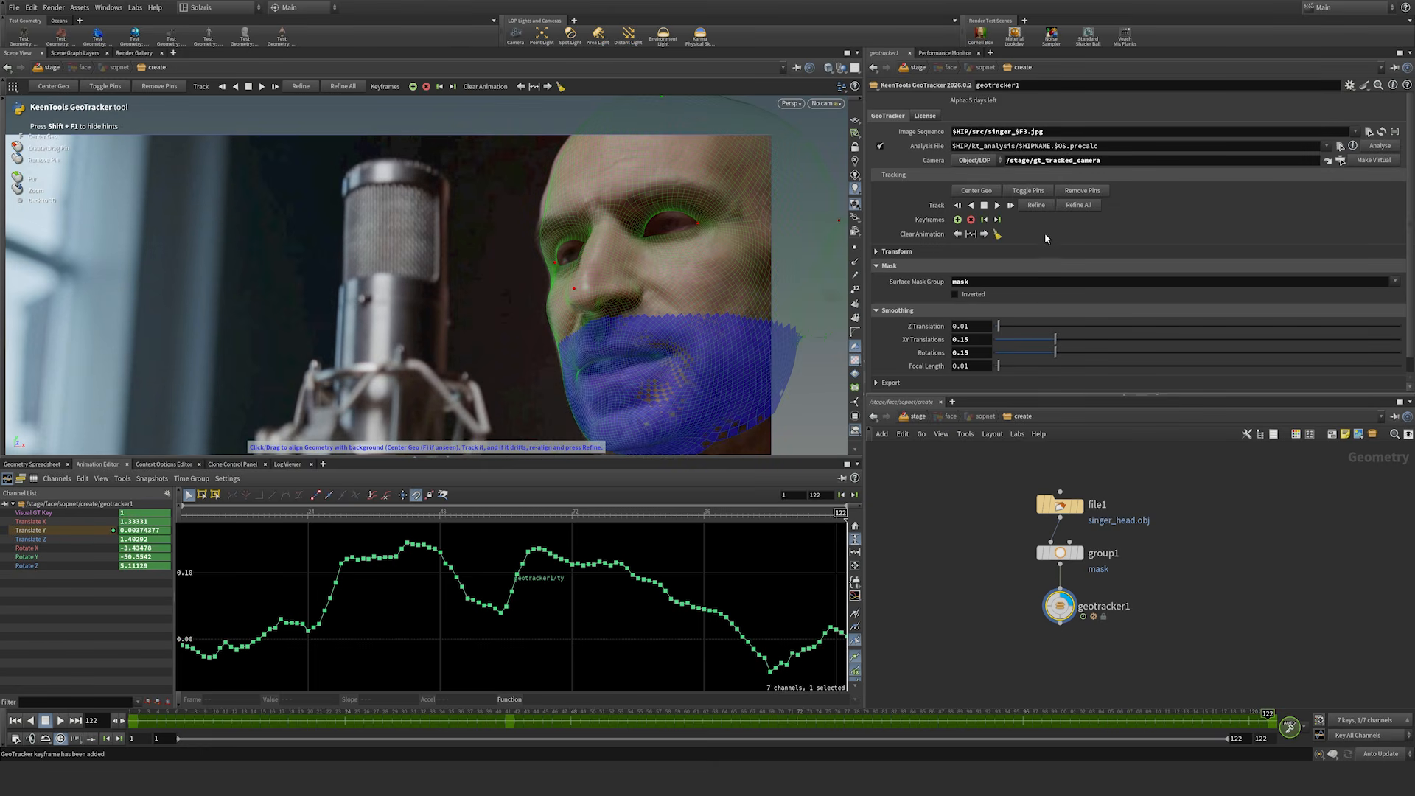
Step: Scrub through the retracked range and play the sequence from frame 1 to check how the head mesh follows the face
{"action": "left_click_drag", "start_coordinate": [514, 726], "coordinate": [309, 726]}
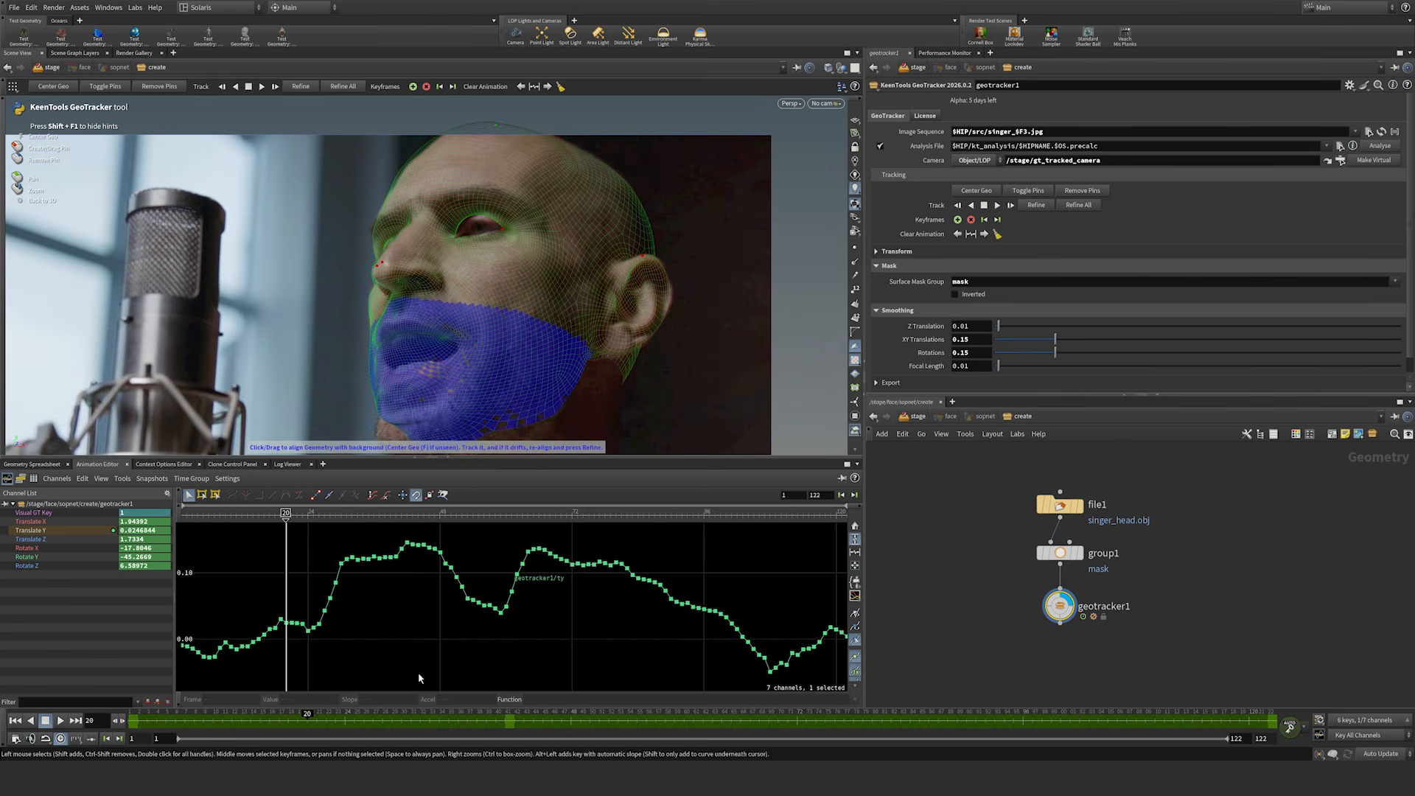
{"action": "right_click_drag", "start_coordinate": [576, 206], "coordinate": [532, 258]}
{"action": "middle_click_drag", "start_coordinate": [595, 284], "coordinate": [639, 237]}
{"action": "key", "text": "ctrl+Up"}
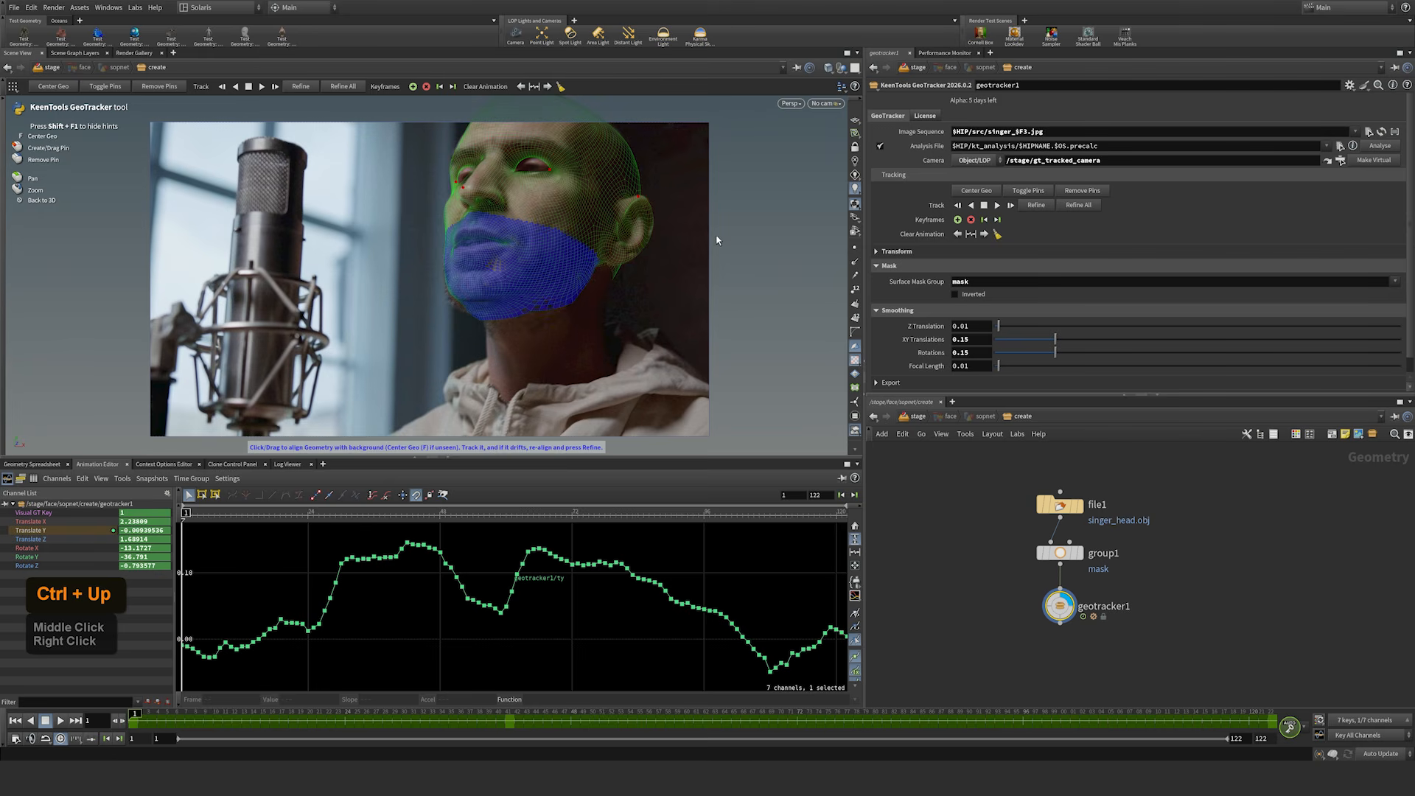
{"action": "key", "text": "Up"}
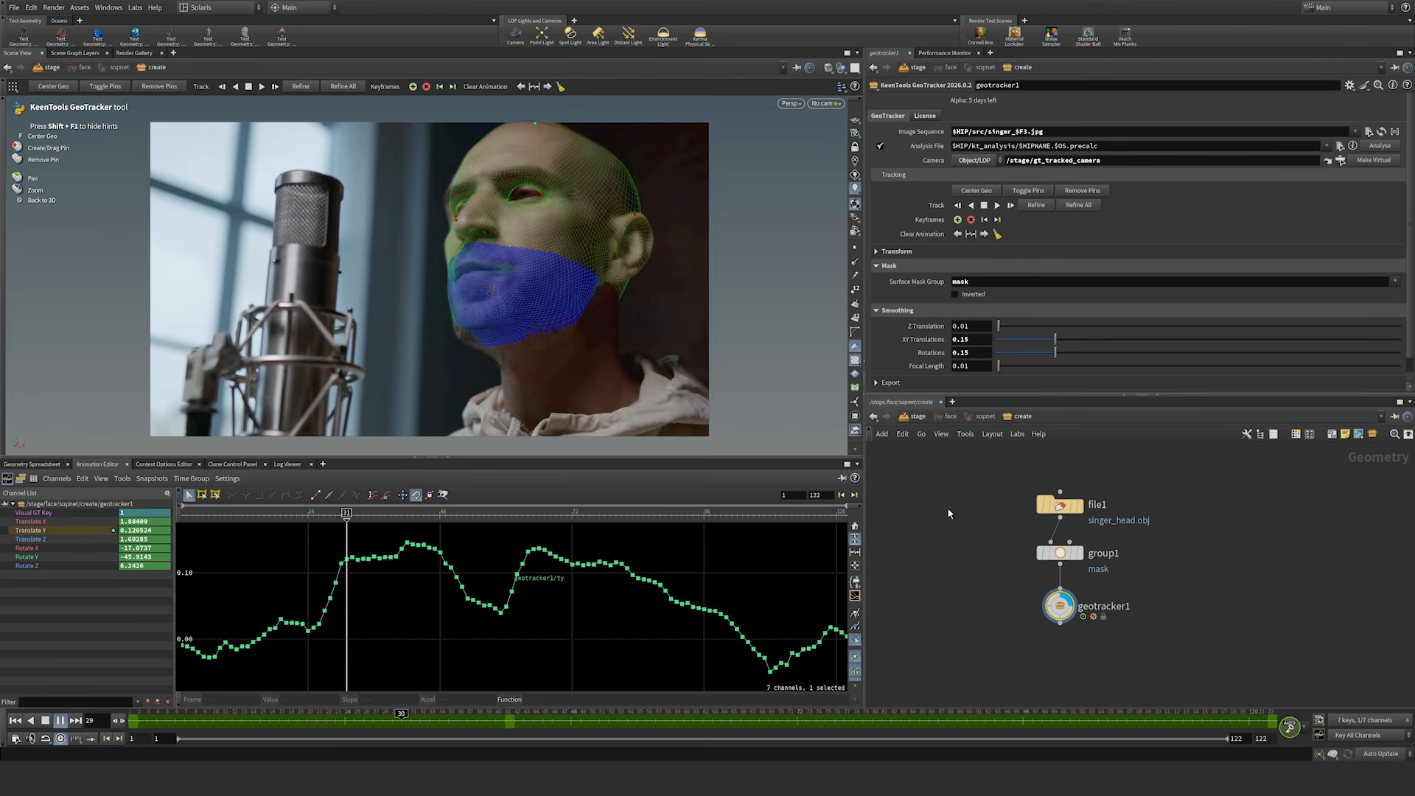
{"action": "key", "text": "Up"}
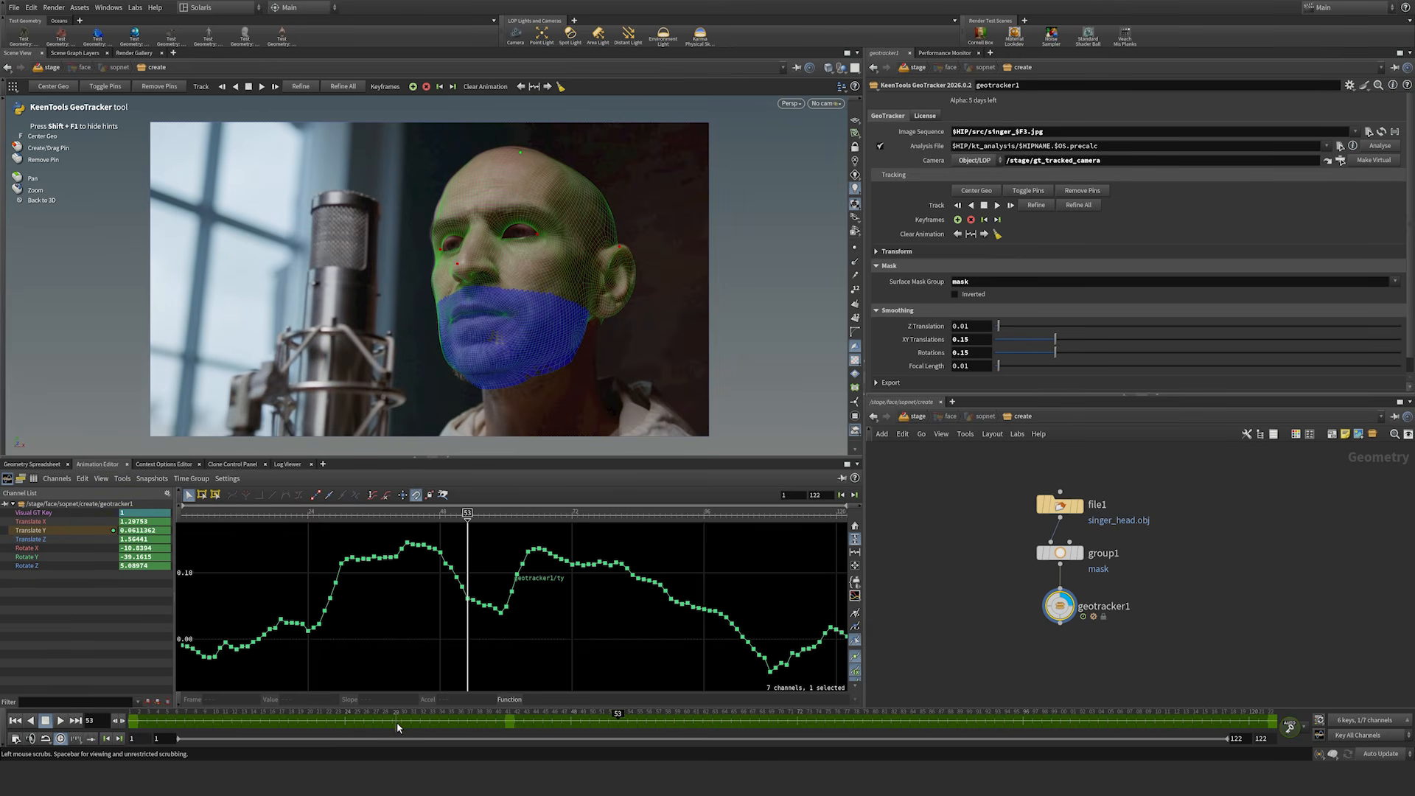
Step: Realign the head mesh at frame 27 by adjusting the pins on the skull and near the ear, and refine the track
{"action": "mouse_move", "coordinate": [409, 722]}
{"action": "left_mouse_down"}
{"action": "mouse_move", "coordinate": [334, 725]}
{"action": "mouse_move", "coordinate": [389, 721]}
{"action": "left_mouse_up"}
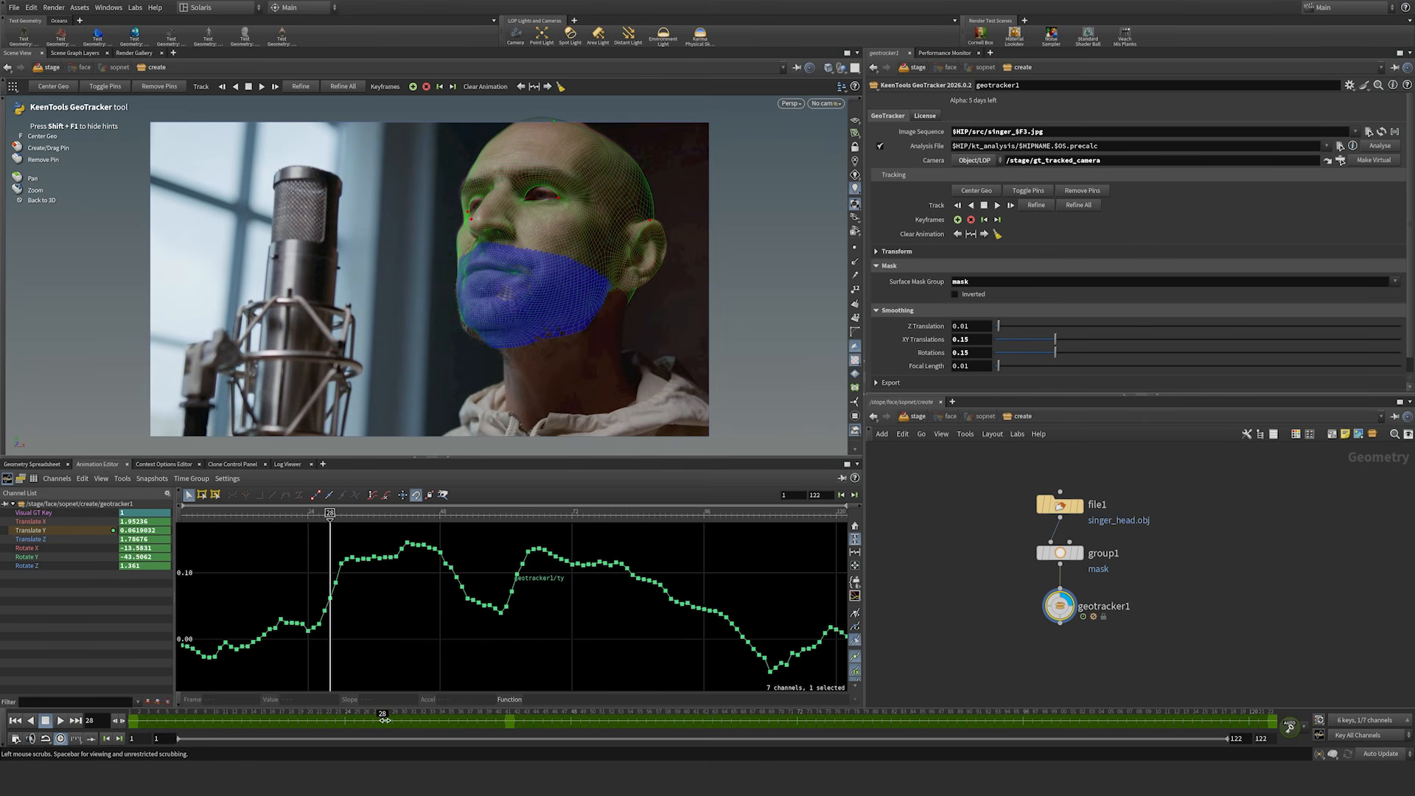
{"action": "left_click_drag", "start_coordinate": [383, 719], "coordinate": [375, 720]}
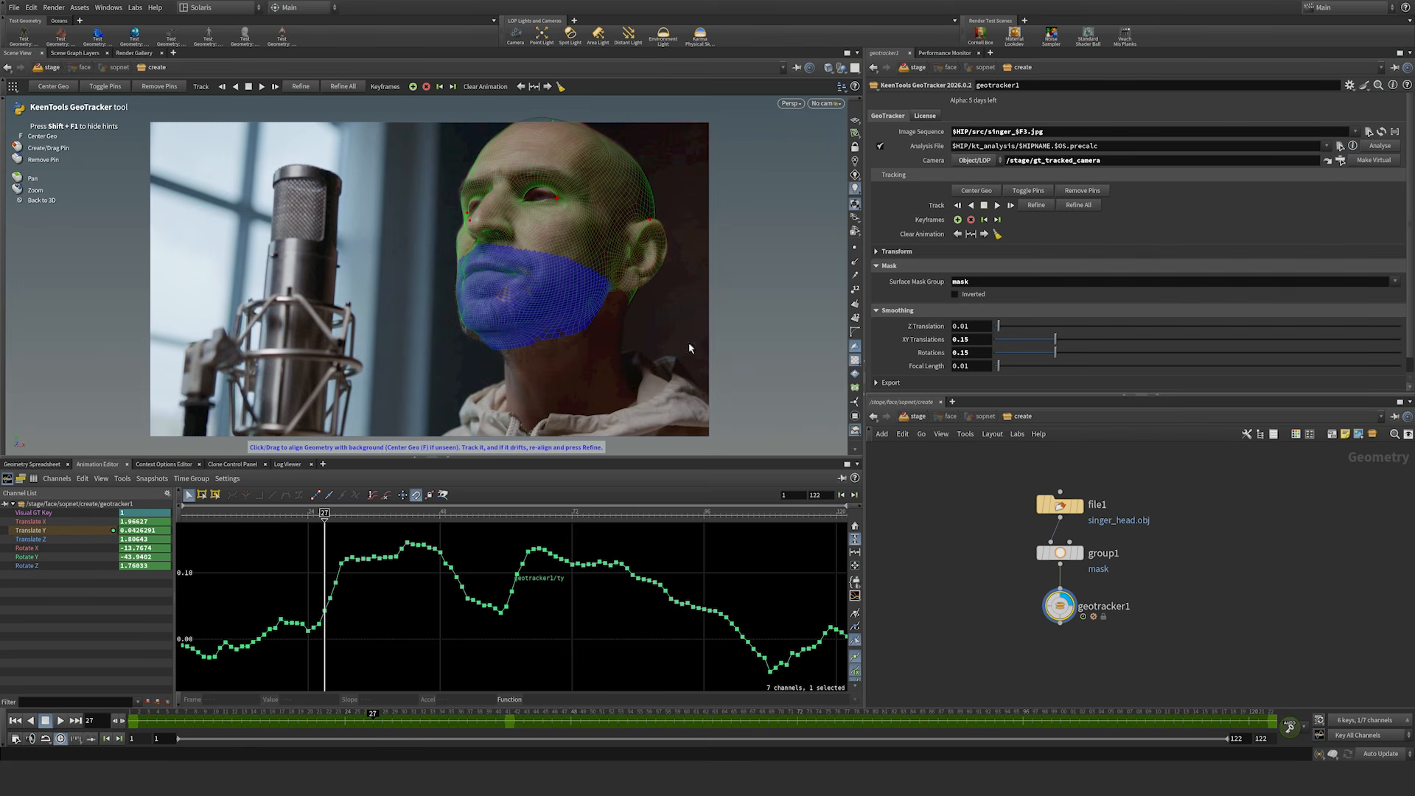
{"action": "right_click_drag", "start_coordinate": [612, 140], "coordinate": [670, 152]}
{"action": "middle_click_drag", "start_coordinate": [670, 152], "coordinate": [603, 224]}
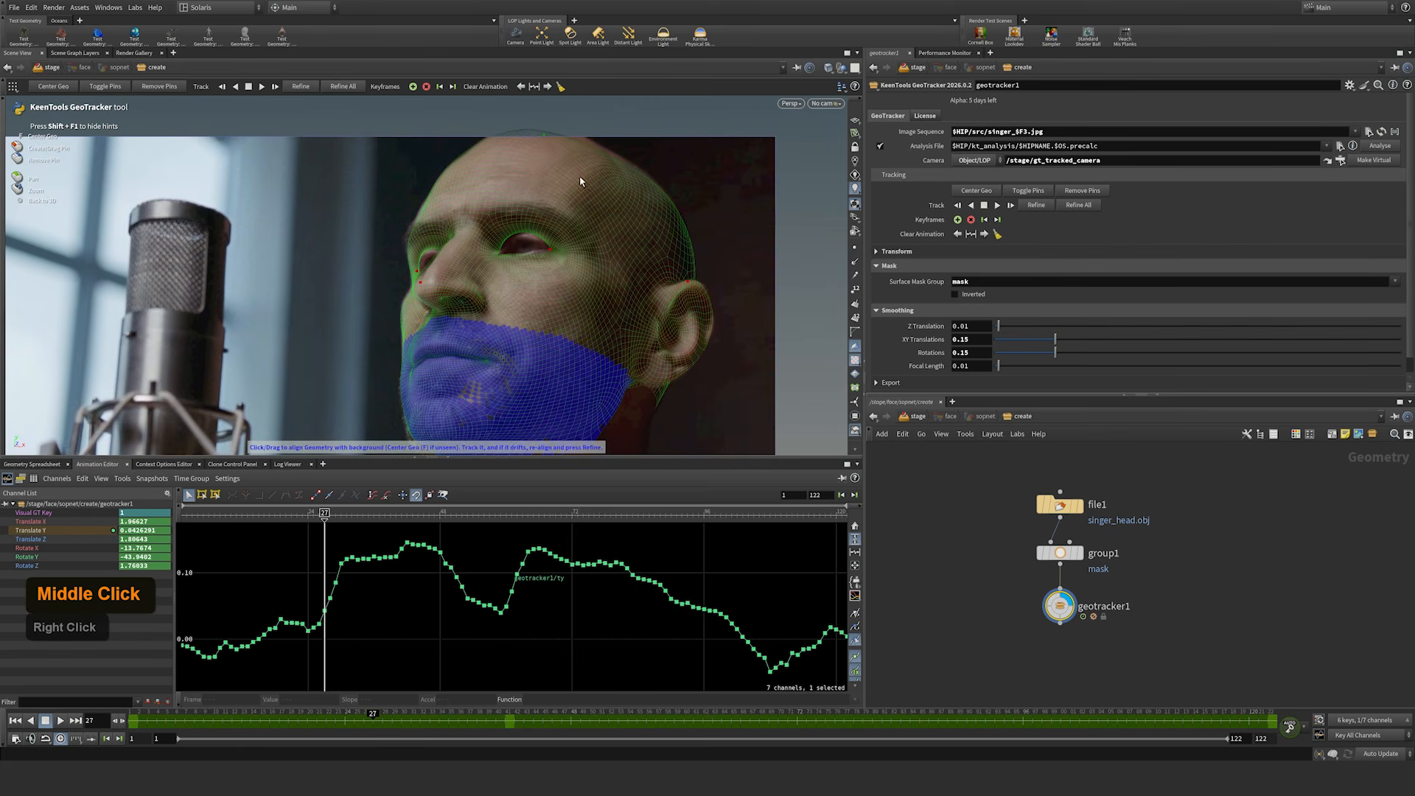
{"action": "left_click_drag", "start_coordinate": [545, 139], "coordinate": [548, 134]}
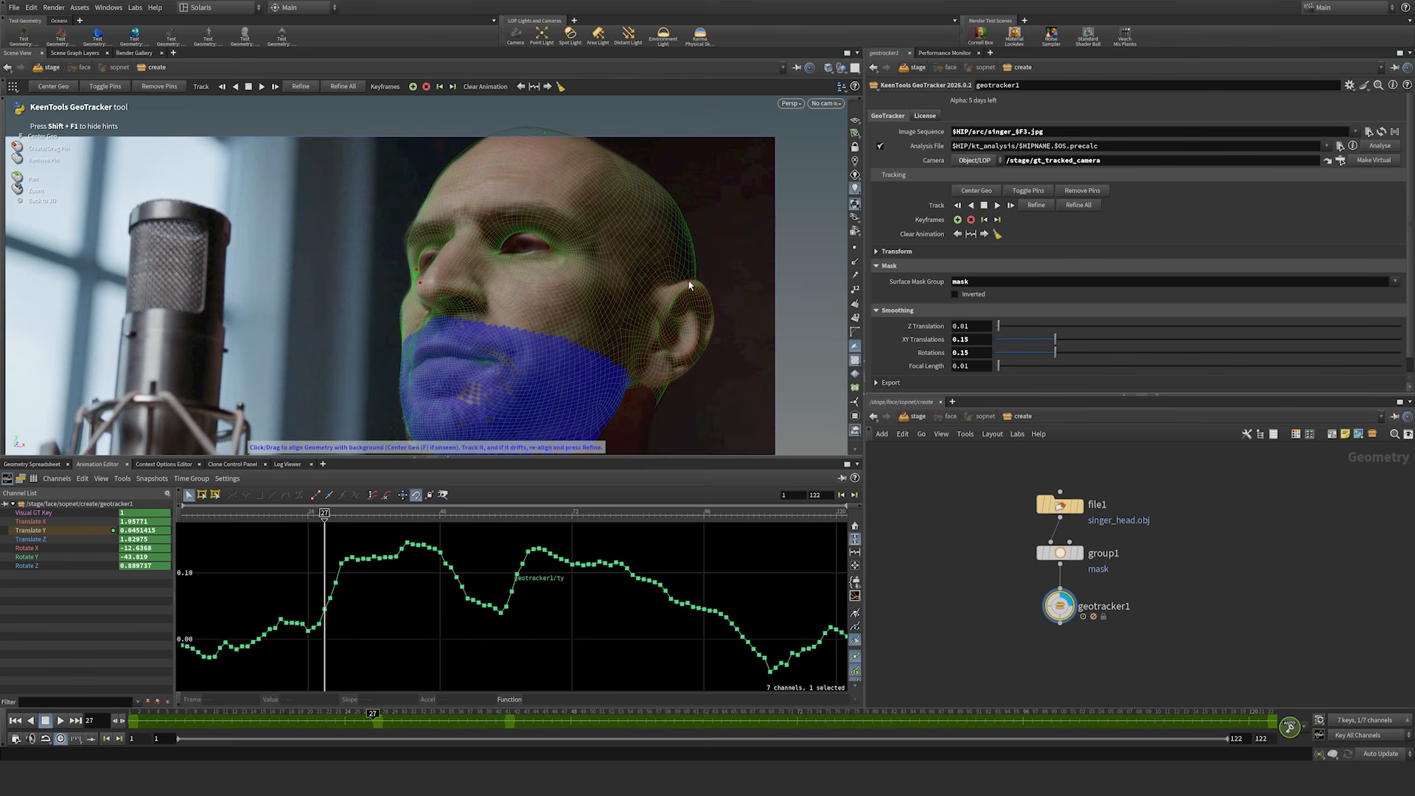
{"action": "left_click_drag", "start_coordinate": [690, 286], "coordinate": [691, 287]}
{"action": "left_click", "coordinate": [1038, 207]}
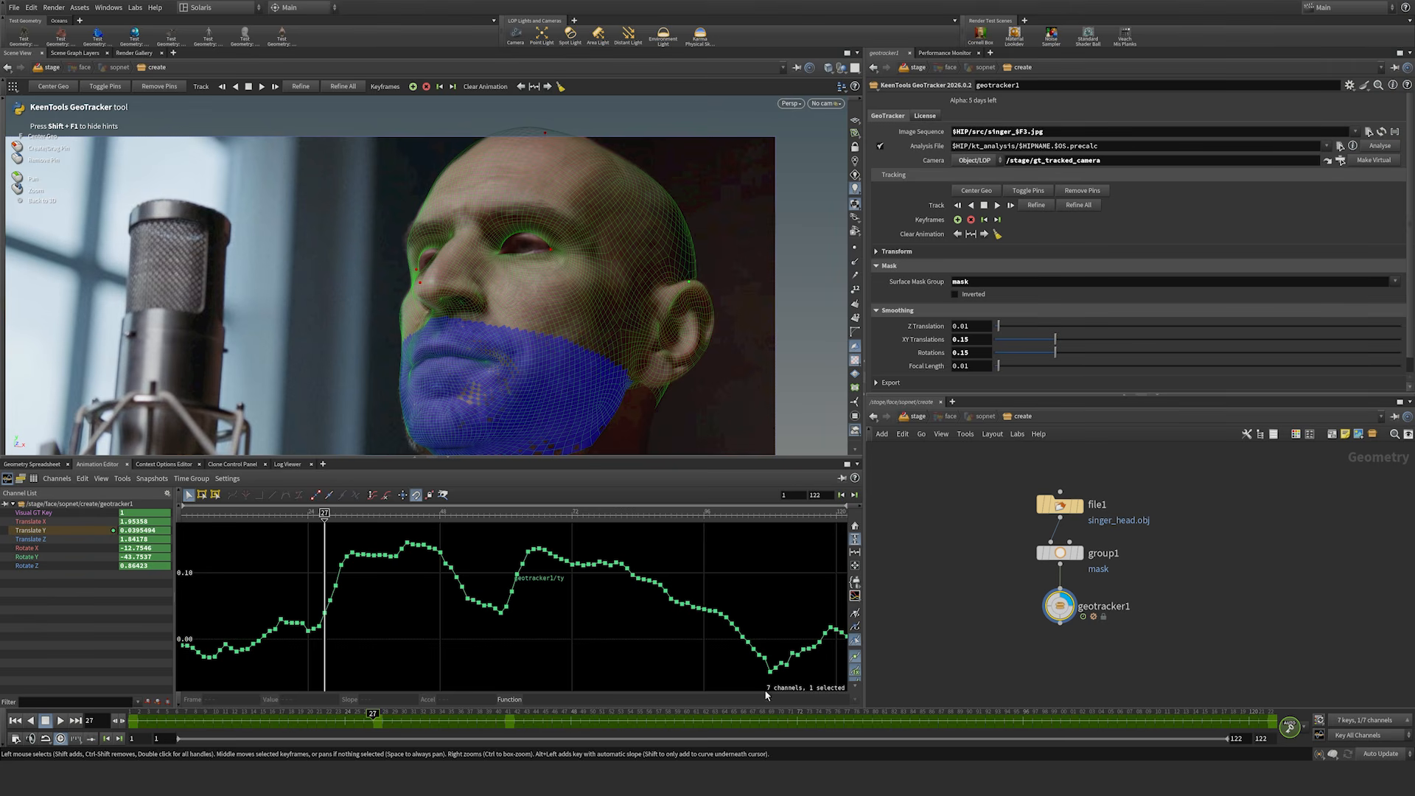
Step: Realign the head mesh at frame 32 using the nose, skull, ear and eye-corner pins, and refine the track
{"action": "left_click", "coordinate": [746, 721]}
{"action": "left_click_drag", "start_coordinate": [748, 721], "coordinate": [424, 724]}
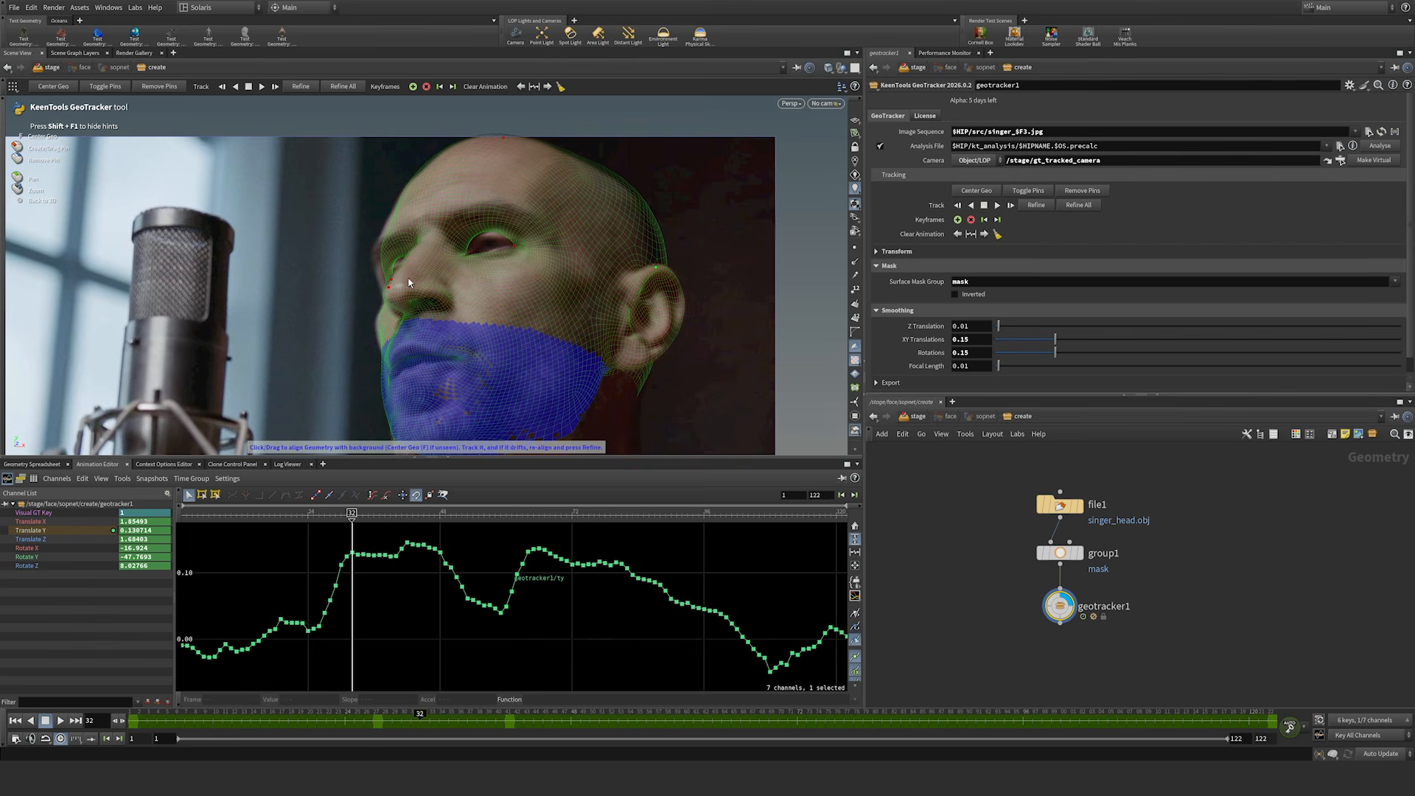
{"action": "left_click_drag", "start_coordinate": [390, 290], "coordinate": [392, 296]}
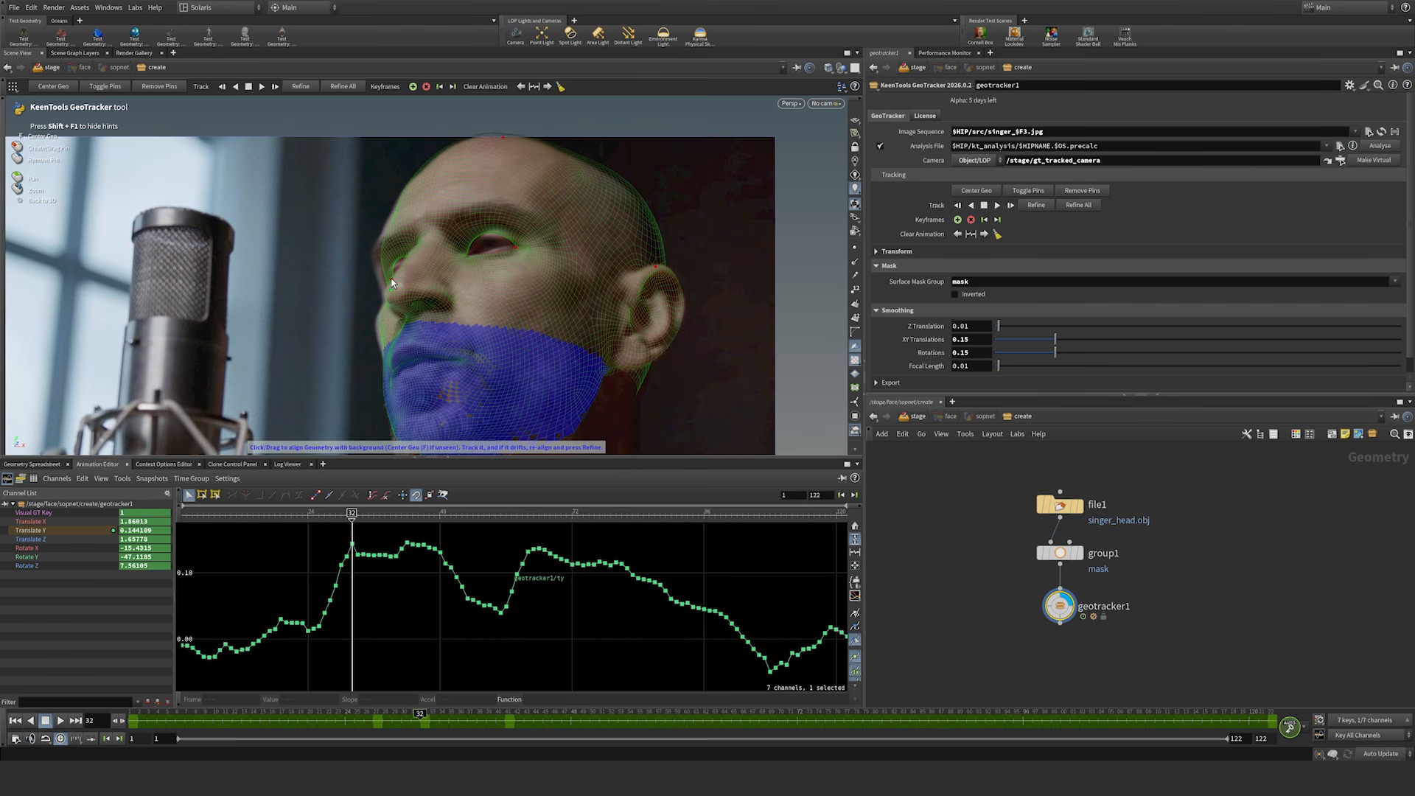
{"action": "left_click_drag", "start_coordinate": [391, 280], "coordinate": [387, 291]}
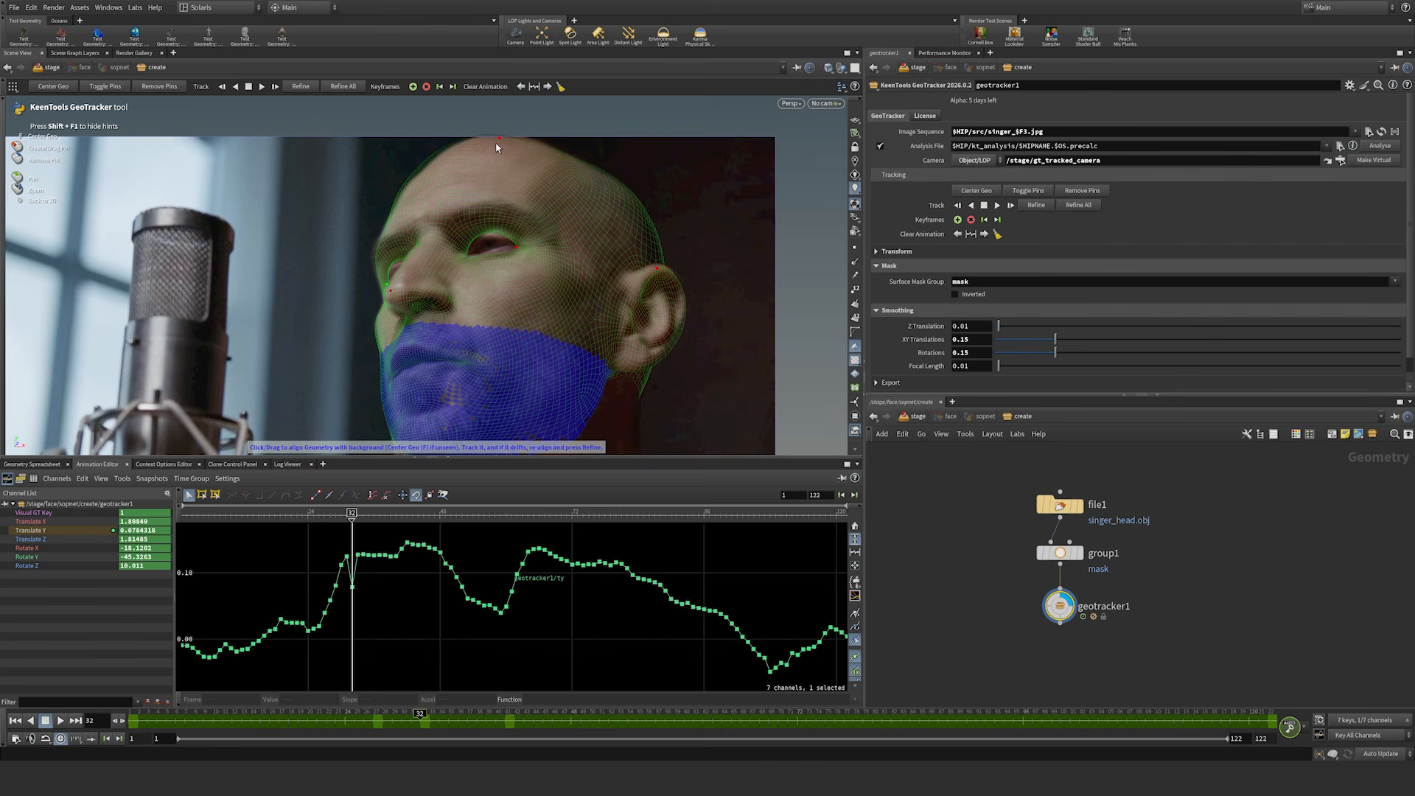
{"action": "left_click_drag", "start_coordinate": [498, 139], "coordinate": [506, 143]}
{"action": "left_click_drag", "start_coordinate": [657, 269], "coordinate": [656, 268]}
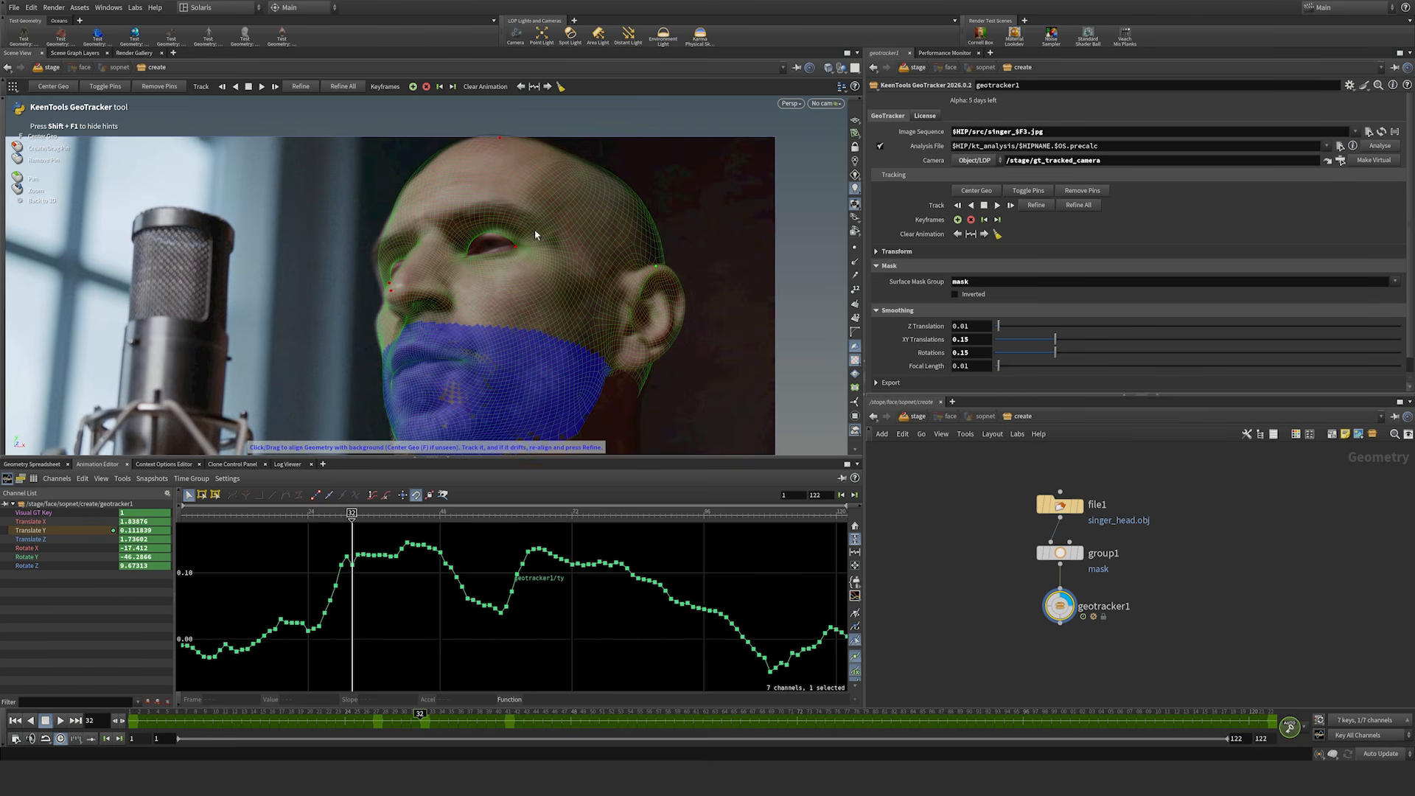
{"action": "left_click_drag", "start_coordinate": [517, 252], "coordinate": [520, 245]}
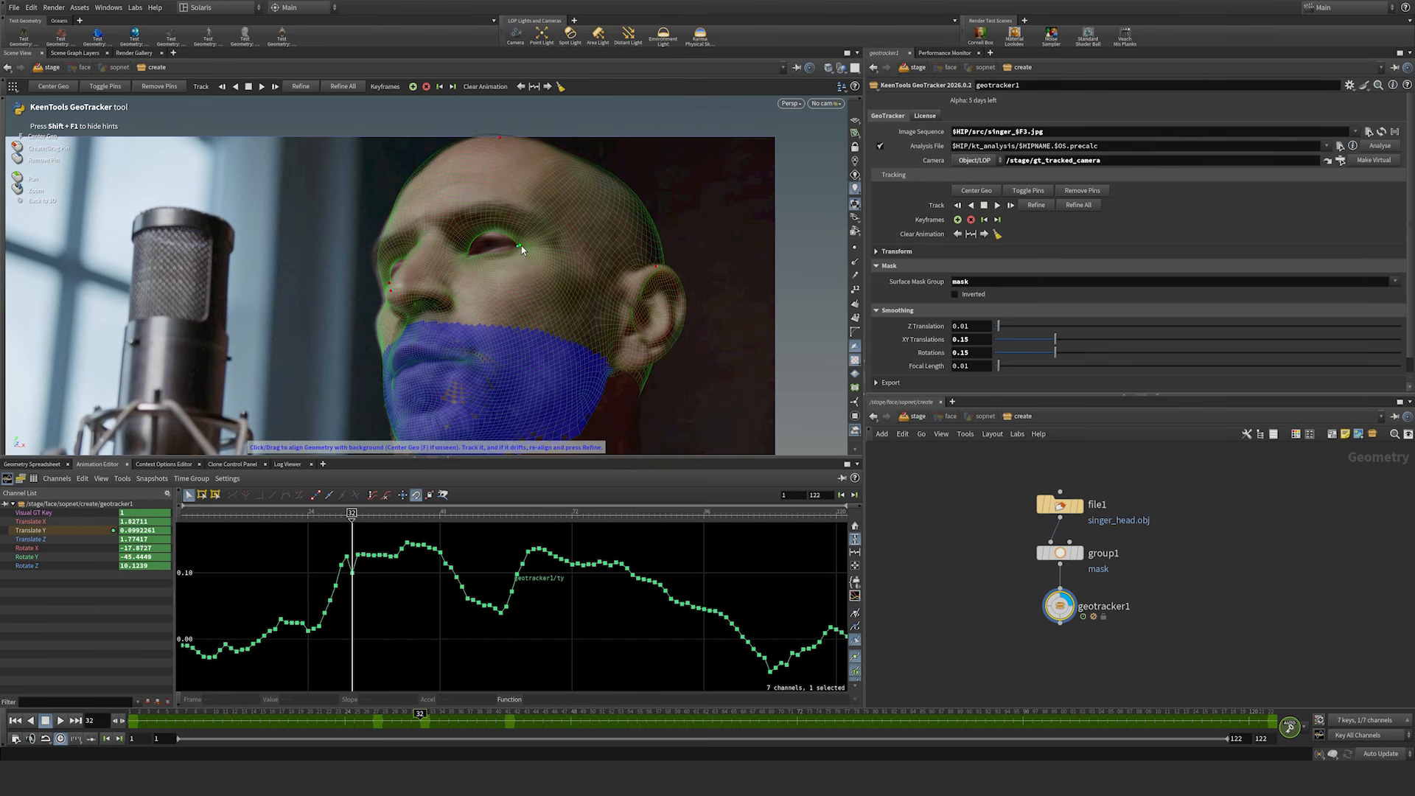
{"action": "left_click", "coordinate": [389, 285]}
{"action": "left_click_drag", "start_coordinate": [388, 286], "coordinate": [389, 285]}
{"action": "left_click", "coordinate": [1036, 205]}
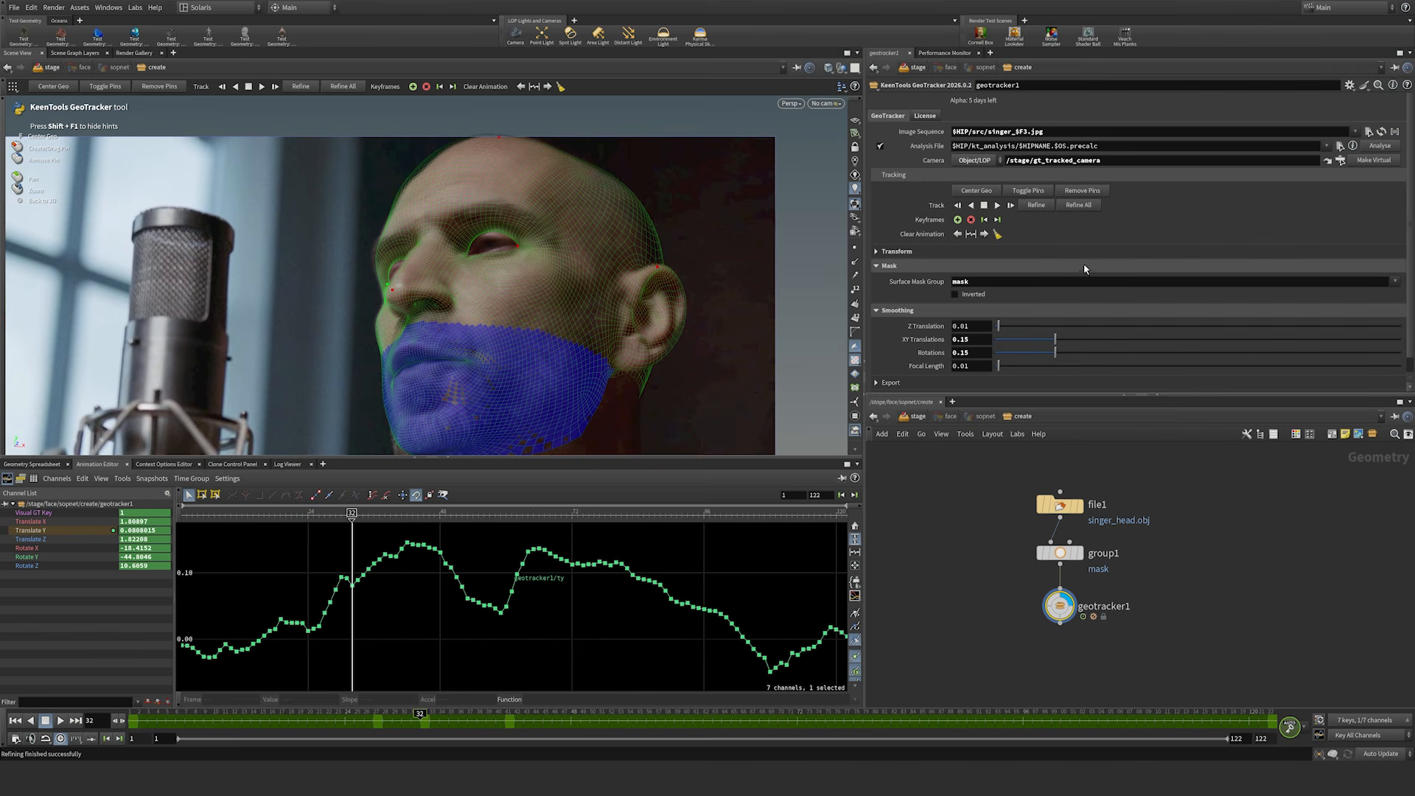
Step: Realign the head mesh at frame 103 using skull, ear and eye-corner pins, refine the track, and return to frame 1
{"action": "left_click", "coordinate": [417, 715]}
{"action": "left_click_drag", "start_coordinate": [419, 715], "coordinate": [1090, 722]}
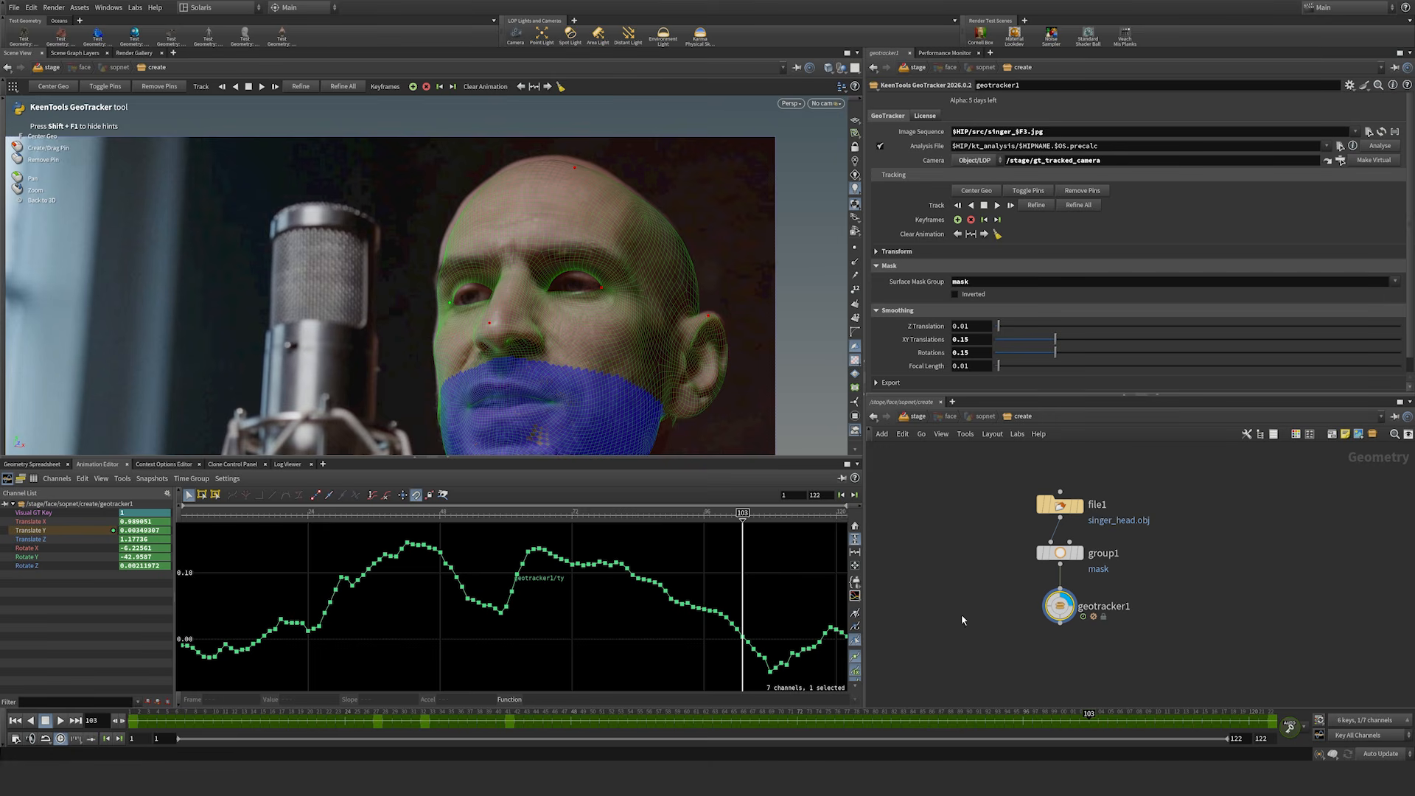
{"action": "left_click", "coordinate": [575, 166]}
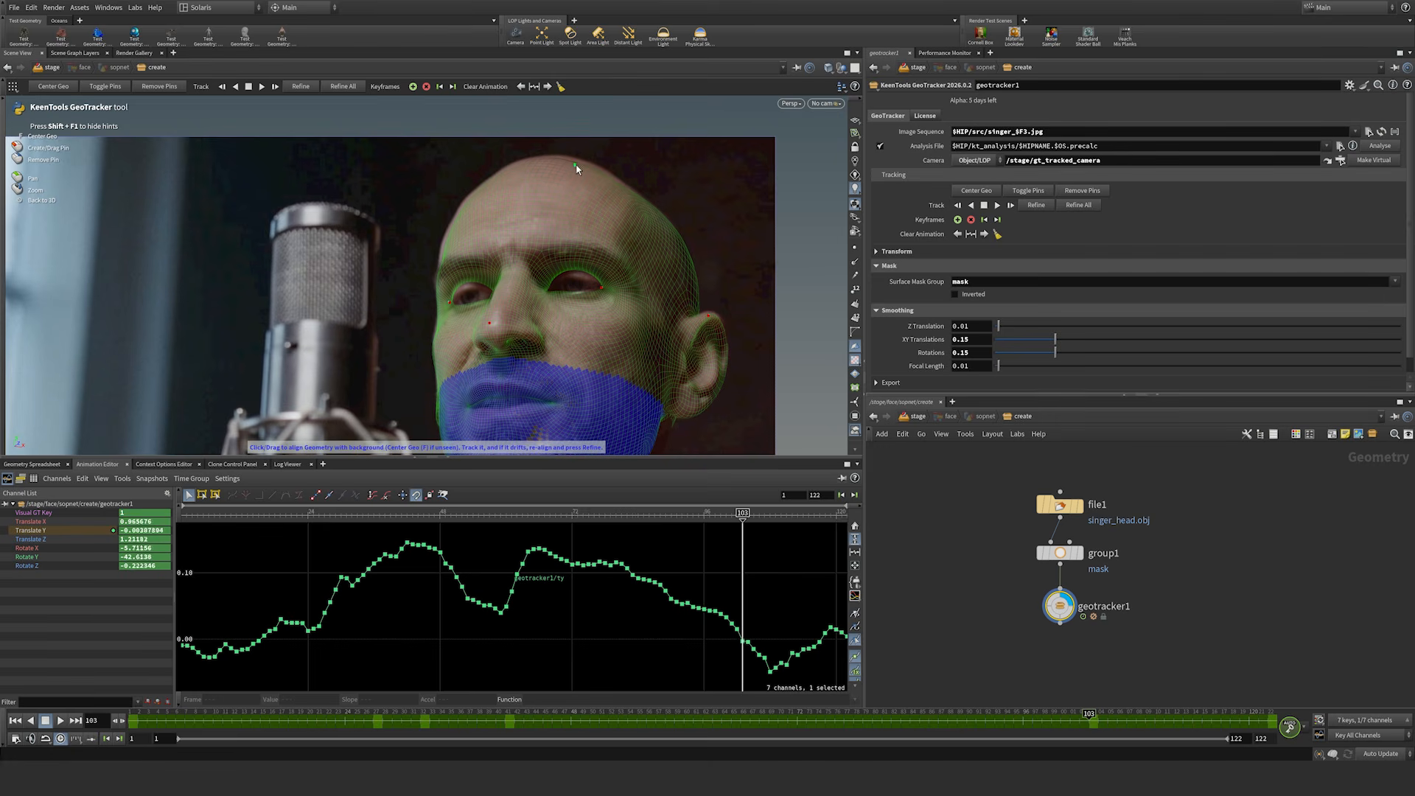
{"action": "left_click_drag", "start_coordinate": [577, 162], "coordinate": [577, 163]}
{"action": "left_click", "coordinate": [710, 317]}
{"action": "left_click_drag", "start_coordinate": [449, 301], "coordinate": [451, 302]}
{"action": "left_click_drag", "start_coordinate": [603, 287], "coordinate": [603, 289]}
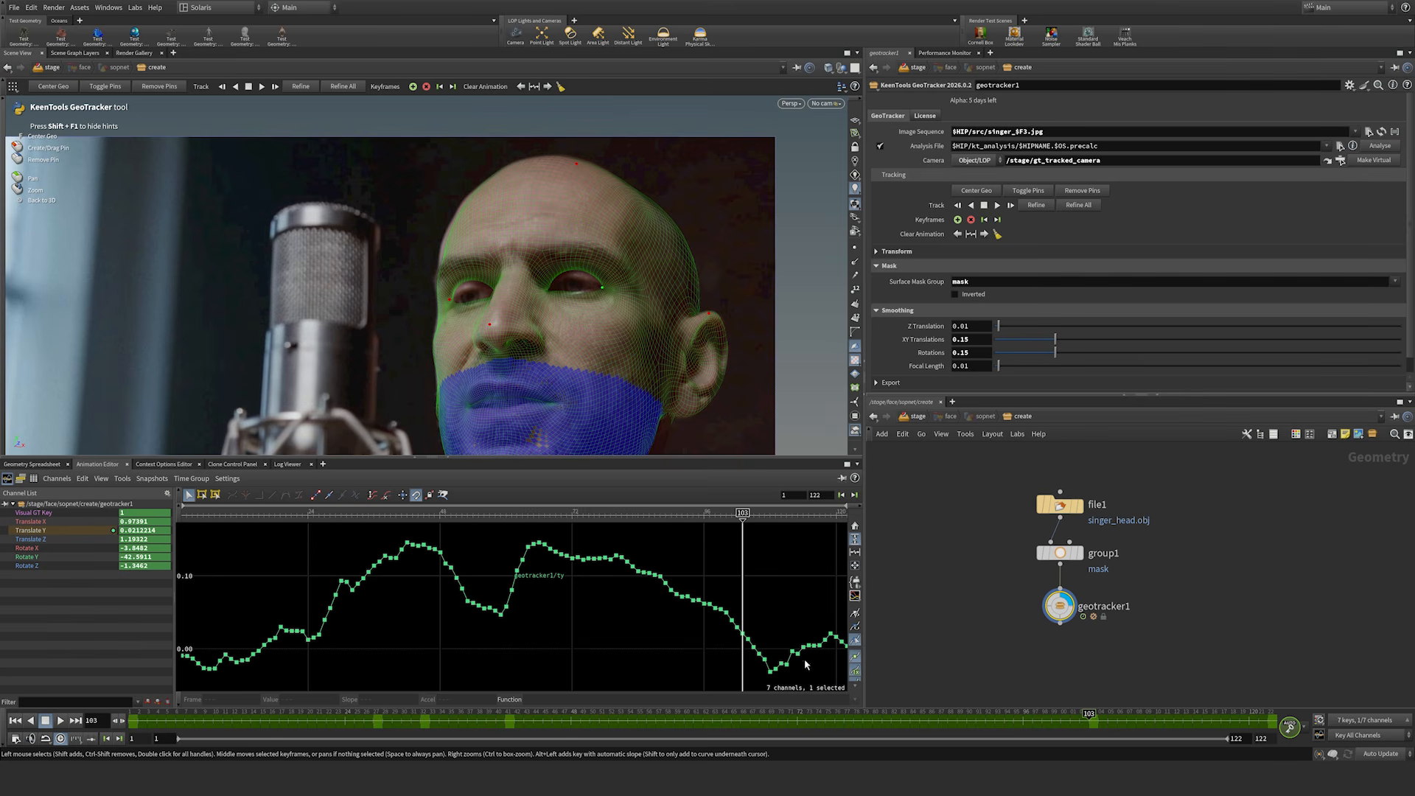
{"action": "left_click_drag", "start_coordinate": [1091, 719], "coordinate": [1052, 723]}
{"action": "key", "text": "ctrl+Up"}
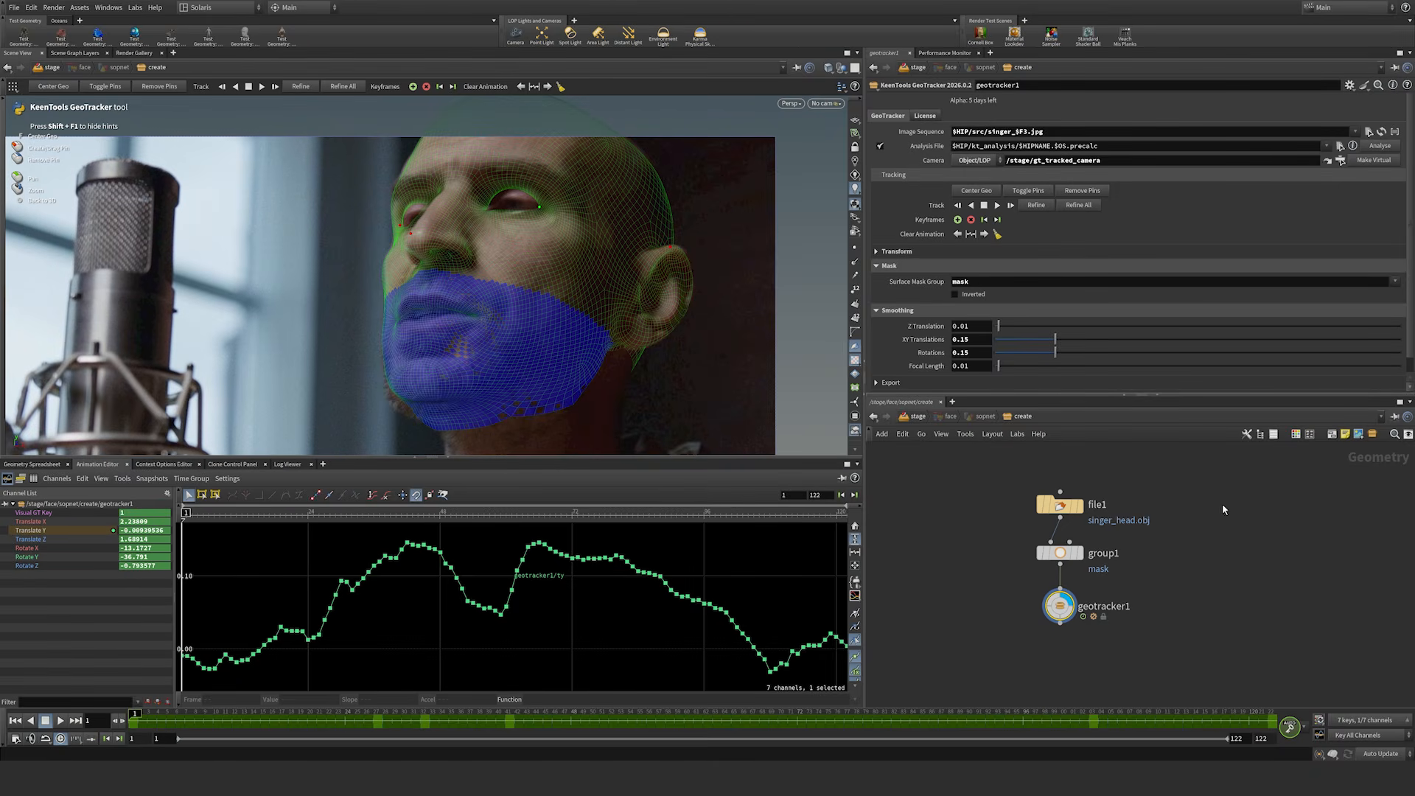
Step: Play back the refined head track against the footage and save the scene at frame 1
{"action": "key", "text": "Up"}
{"action": "key", "text": "Up"}
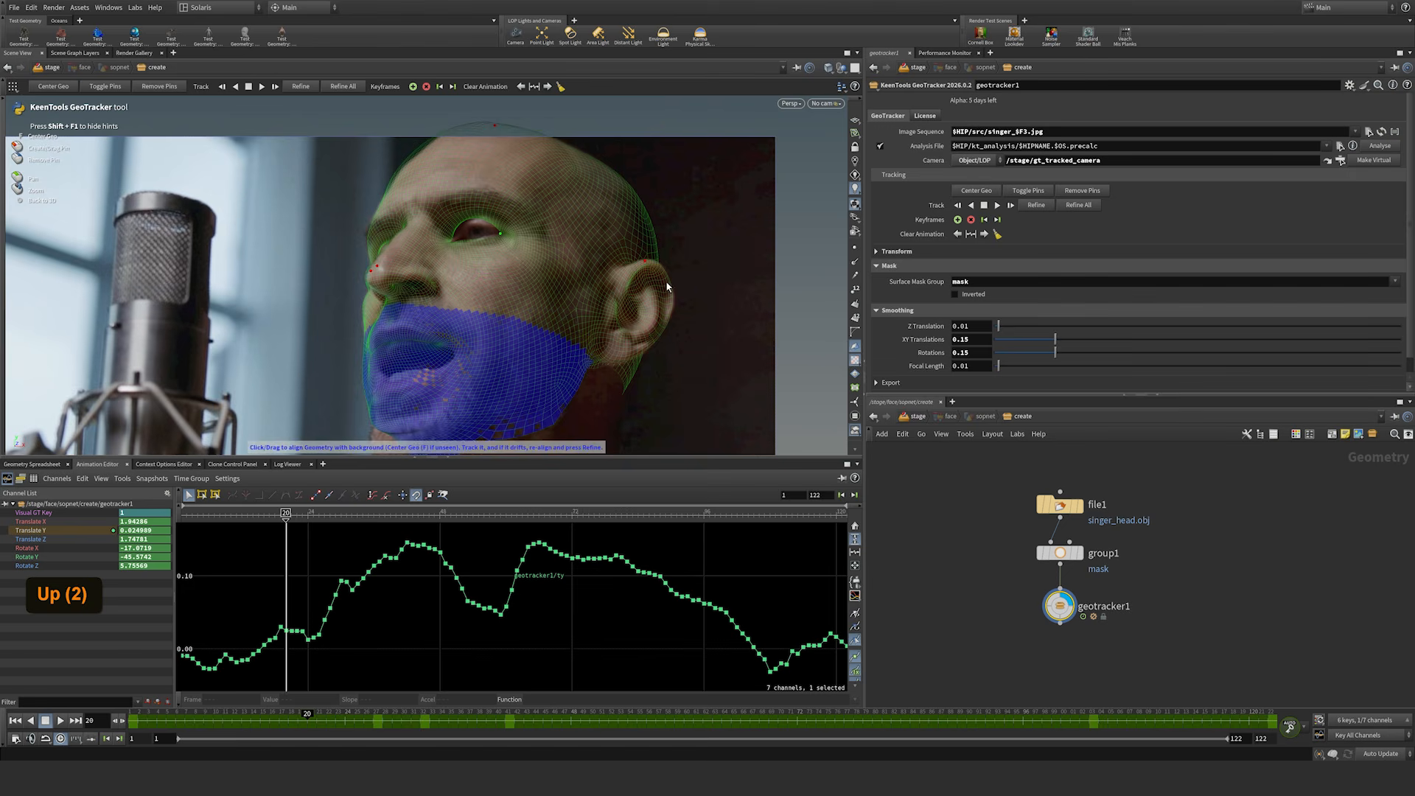
{"action": "right_click_drag", "start_coordinate": [667, 287], "coordinate": [628, 326]}
{"action": "middle_click_drag", "start_coordinate": [628, 326], "coordinate": [747, 271]}
{"action": "key", "text": "Up"}
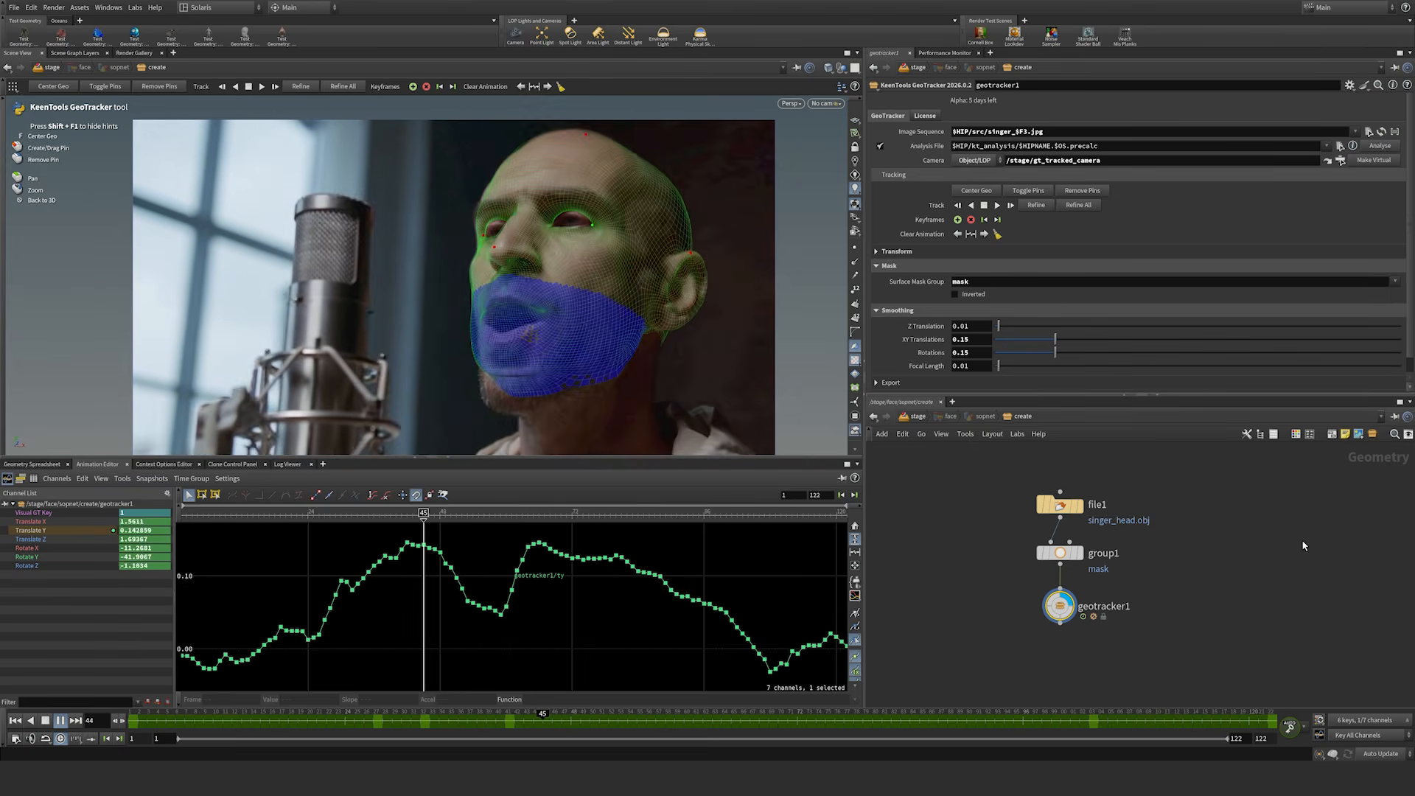
{"action": "key", "text": "Up"}
{"action": "key", "text": "ctrl+Up"}
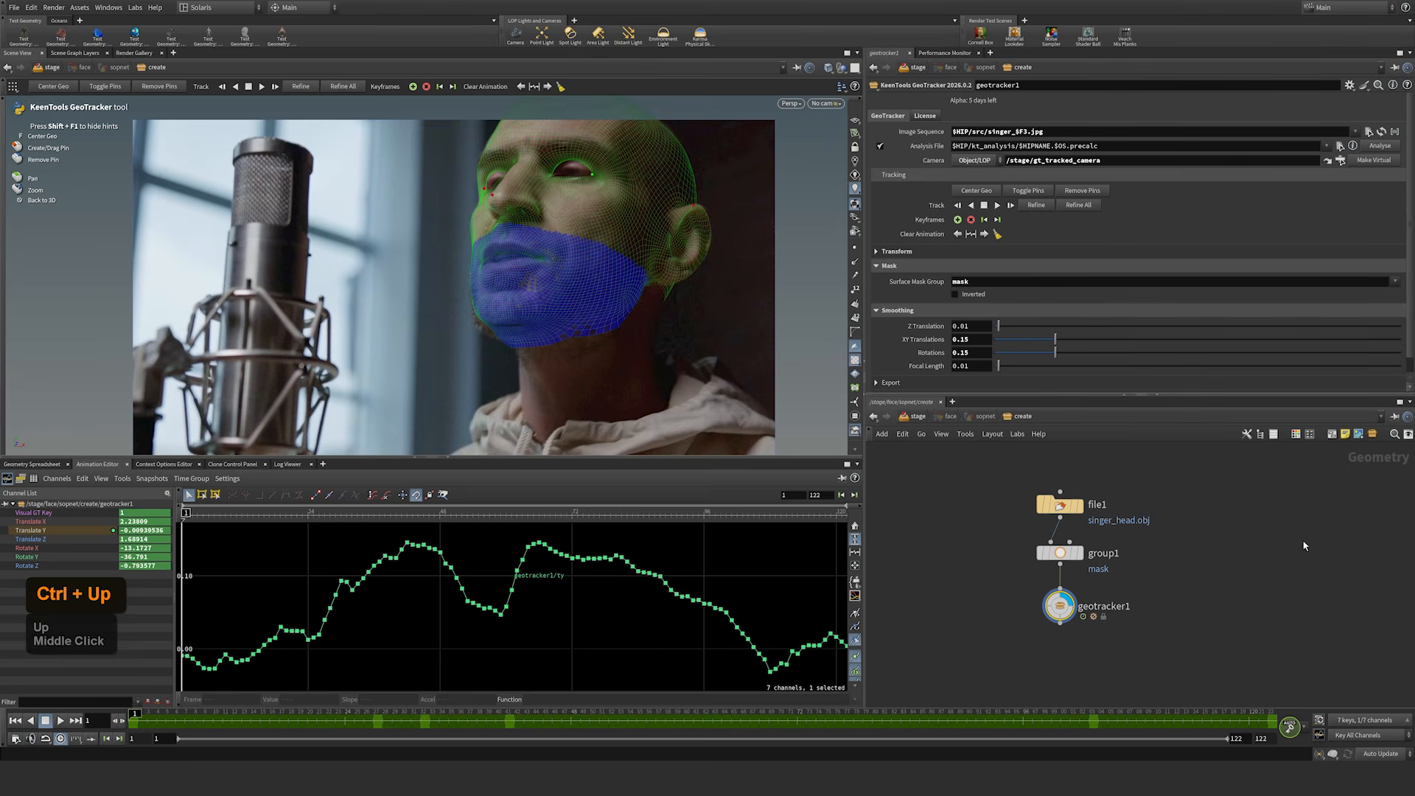
{"action": "key", "text": "ctrl+s"}
Step: Leave the tracking view, frame the head model in free 3D space, and play its animation from several angles
{"action": "key", "text": "Escape"}
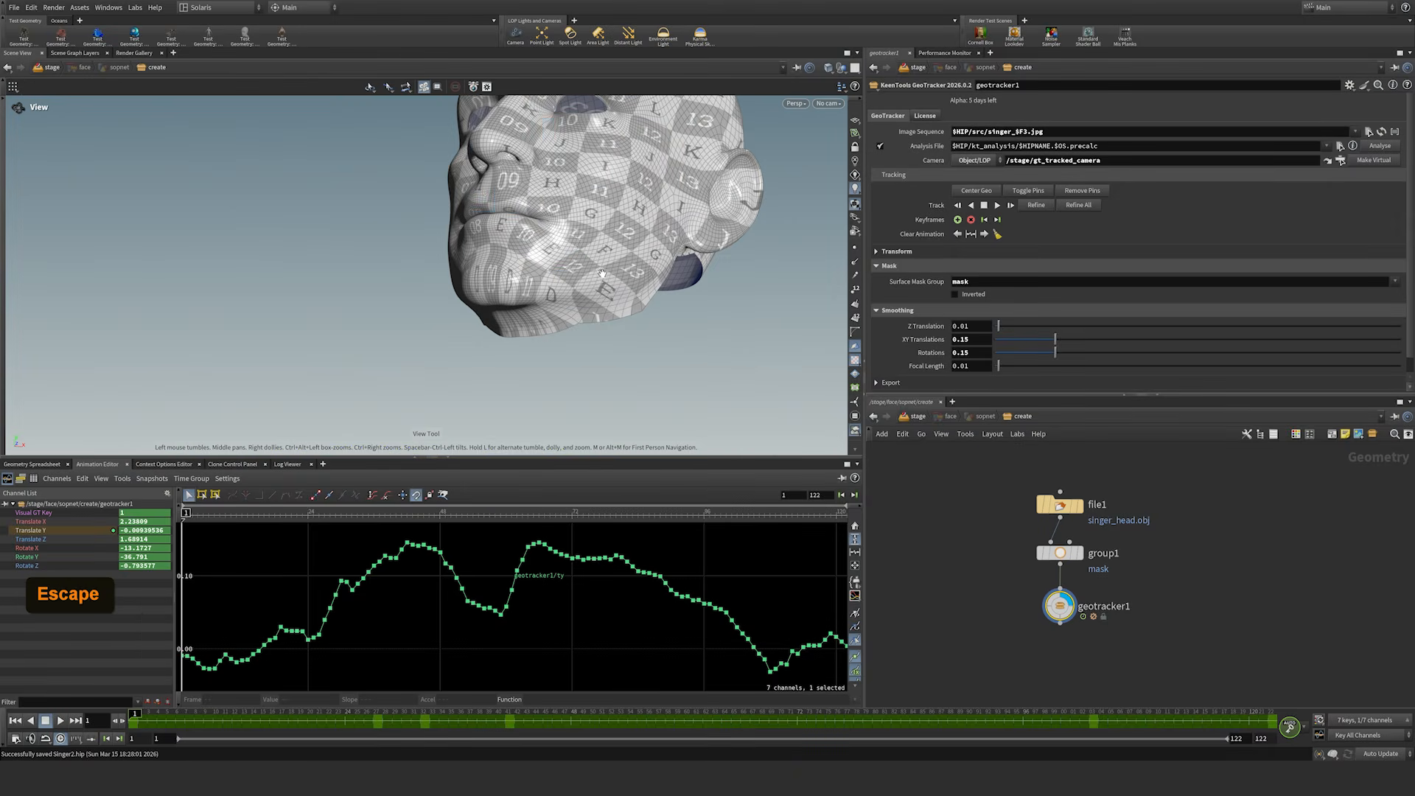
{"action": "right_click_drag", "start_coordinate": [580, 242], "coordinate": [569, 240]}
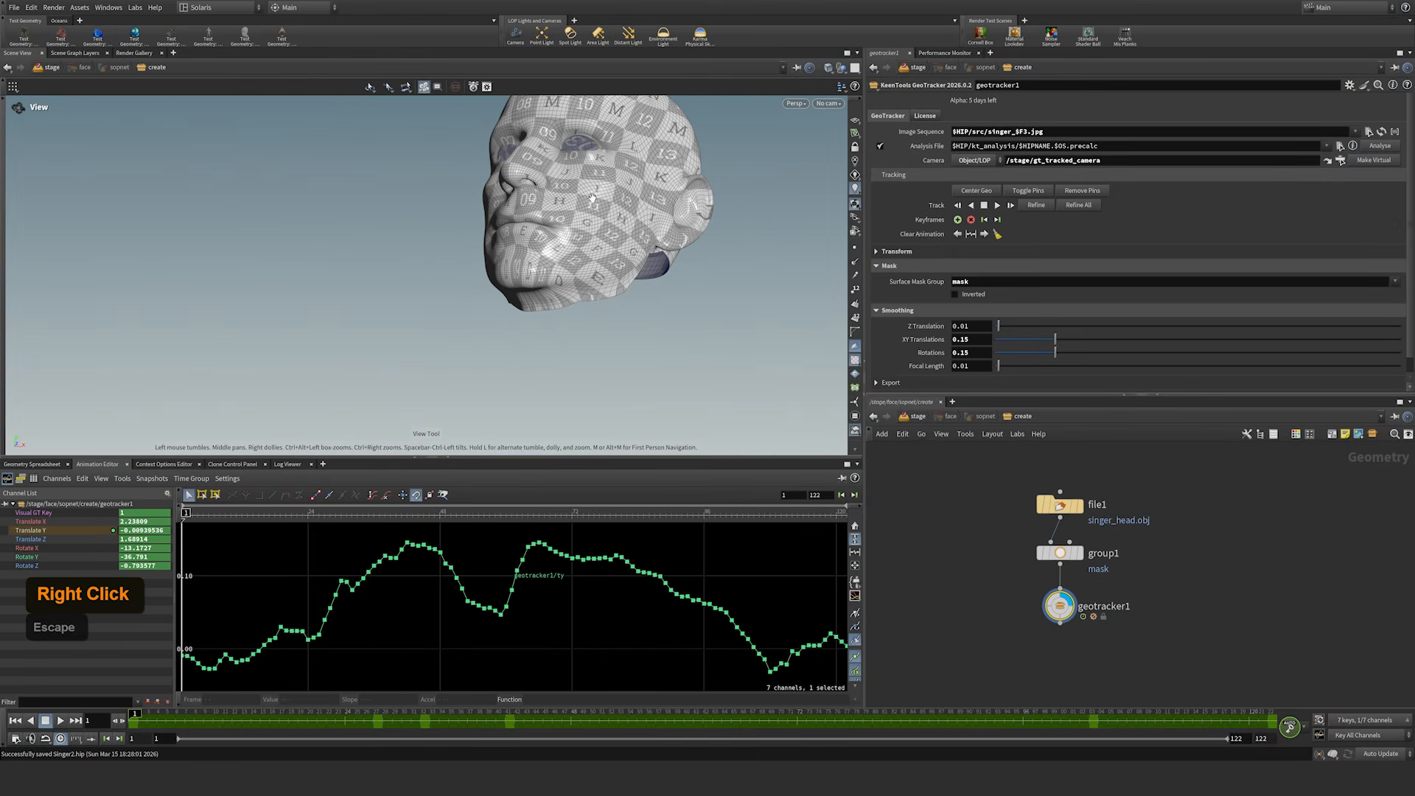
{"action": "key", "text": "h"}
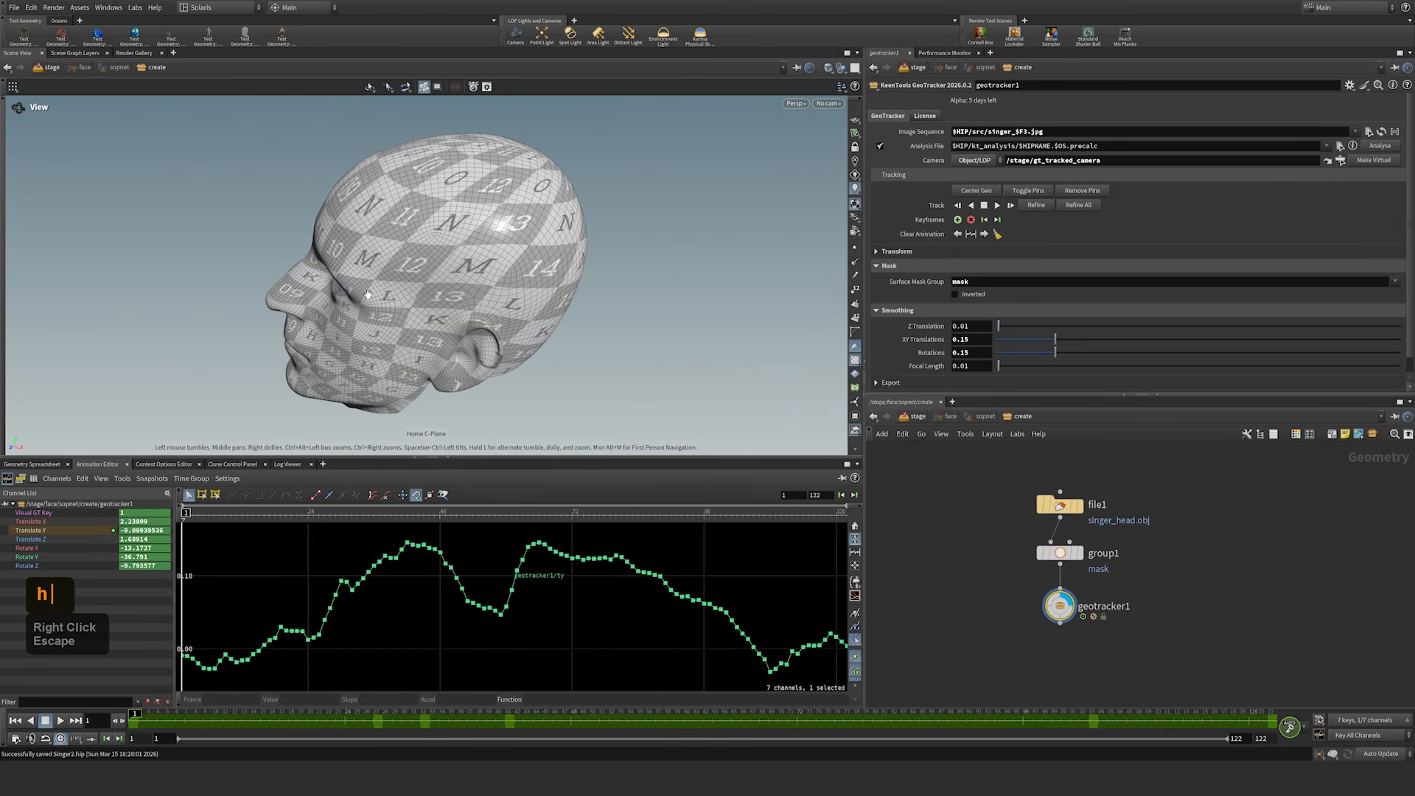
{"action": "key", "text": "Up"}
{"action": "key", "text": "Up"}
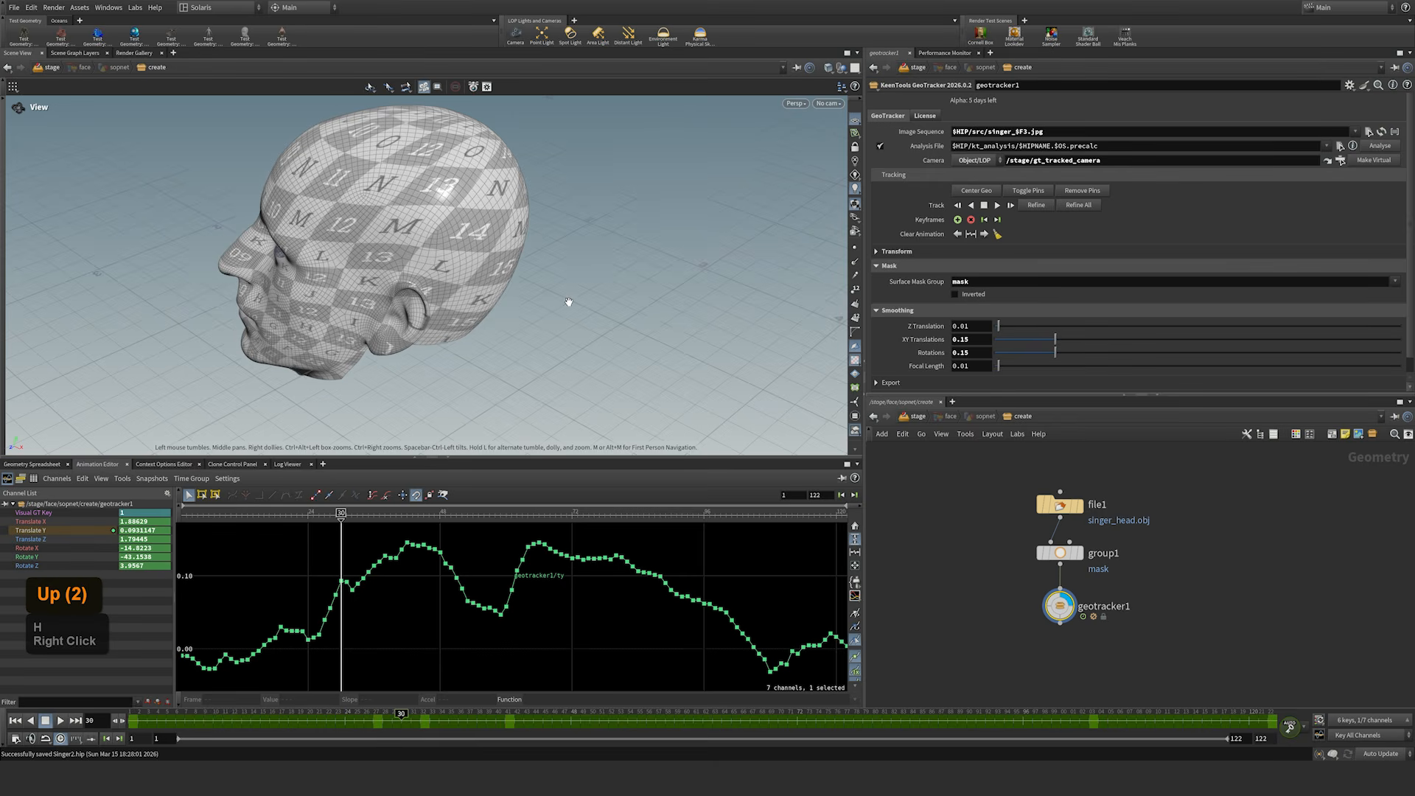
{"action": "key", "text": "Up"}
{"action": "key", "text": "Up"}
{"action": "key", "text": "Up"}
{"action": "right_click_drag", "start_coordinate": [460, 281], "coordinate": [516, 310]}
{"action": "key", "text": "Up"}
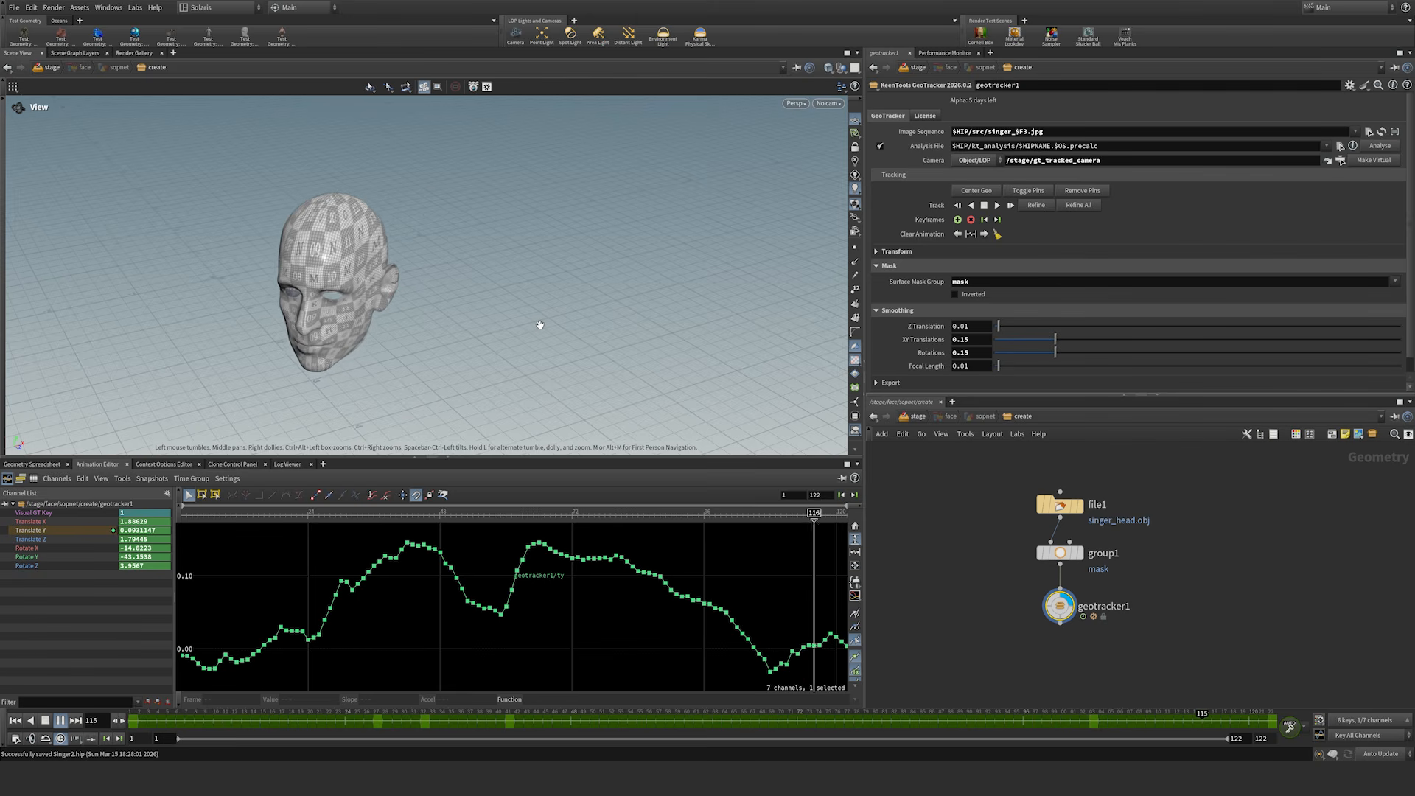
{"action": "key", "text": "Up"}
{"action": "key", "text": "Up"}
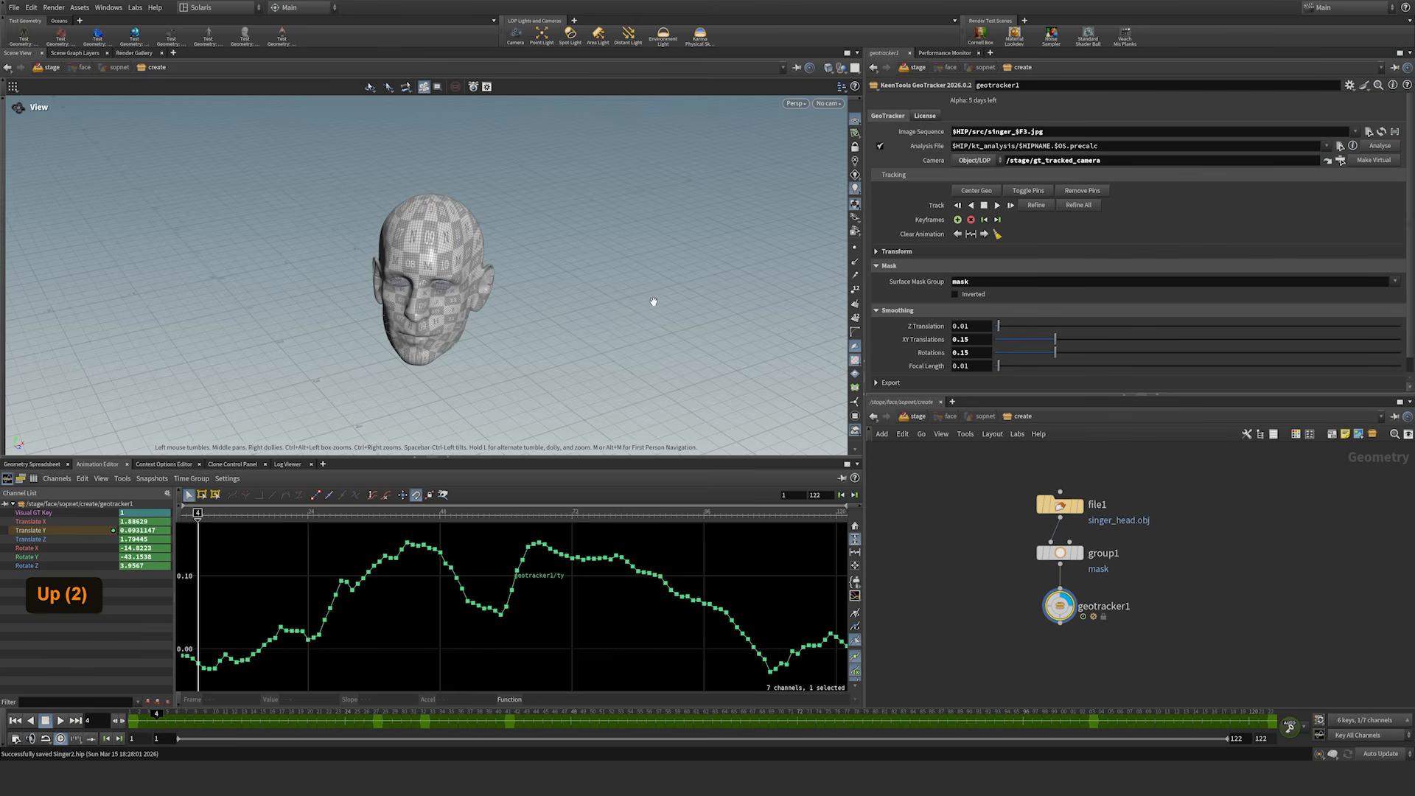
Step: Return to the stage network, delete the merge node, and display the face node alone without the microphone
{"action": "left_click", "coordinate": [916, 418]}
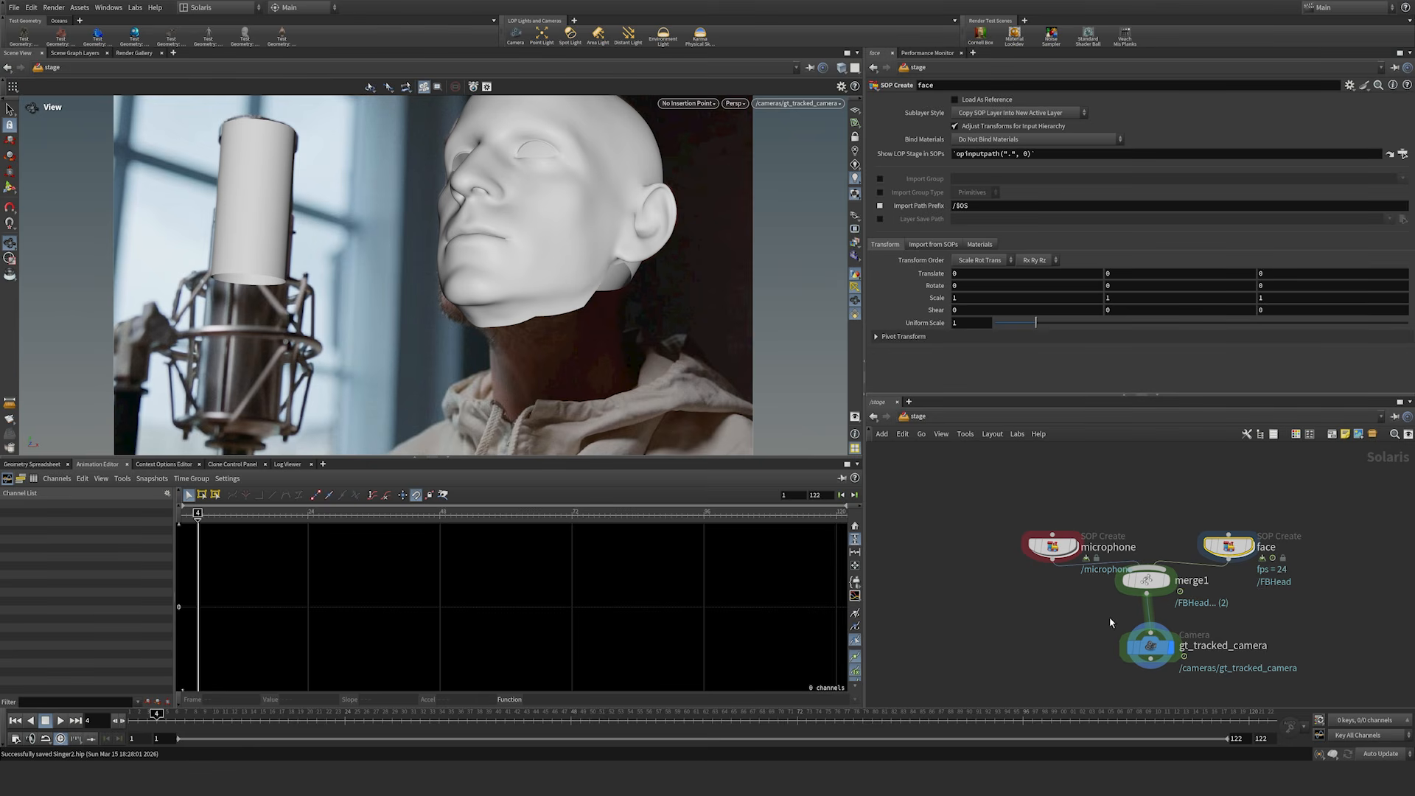
{"action": "left_click", "coordinate": [1146, 580]}
{"action": "key", "text": "Delete"}
{"action": "mouse_move", "coordinate": [1154, 645]}
{"action": "left_mouse_down"}
{"action": "mouse_move", "coordinate": [1067, 638]}
{"action": "mouse_move", "coordinate": [1142, 654]}
{"action": "left_mouse_up"}
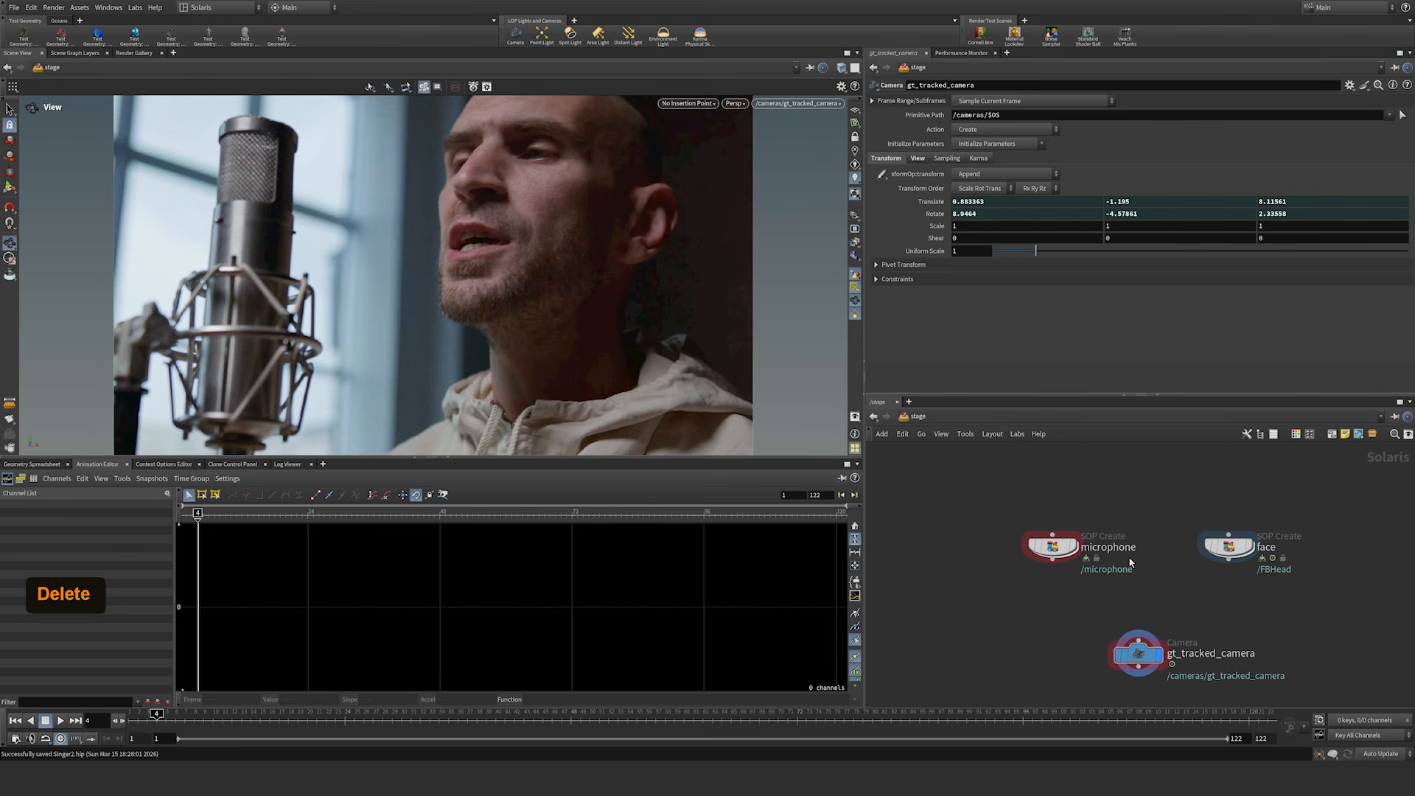
{"action": "left_click_drag", "start_coordinate": [1000, 588], "coordinate": [1123, 501]}
{"action": "left_click", "coordinate": [1076, 546]}
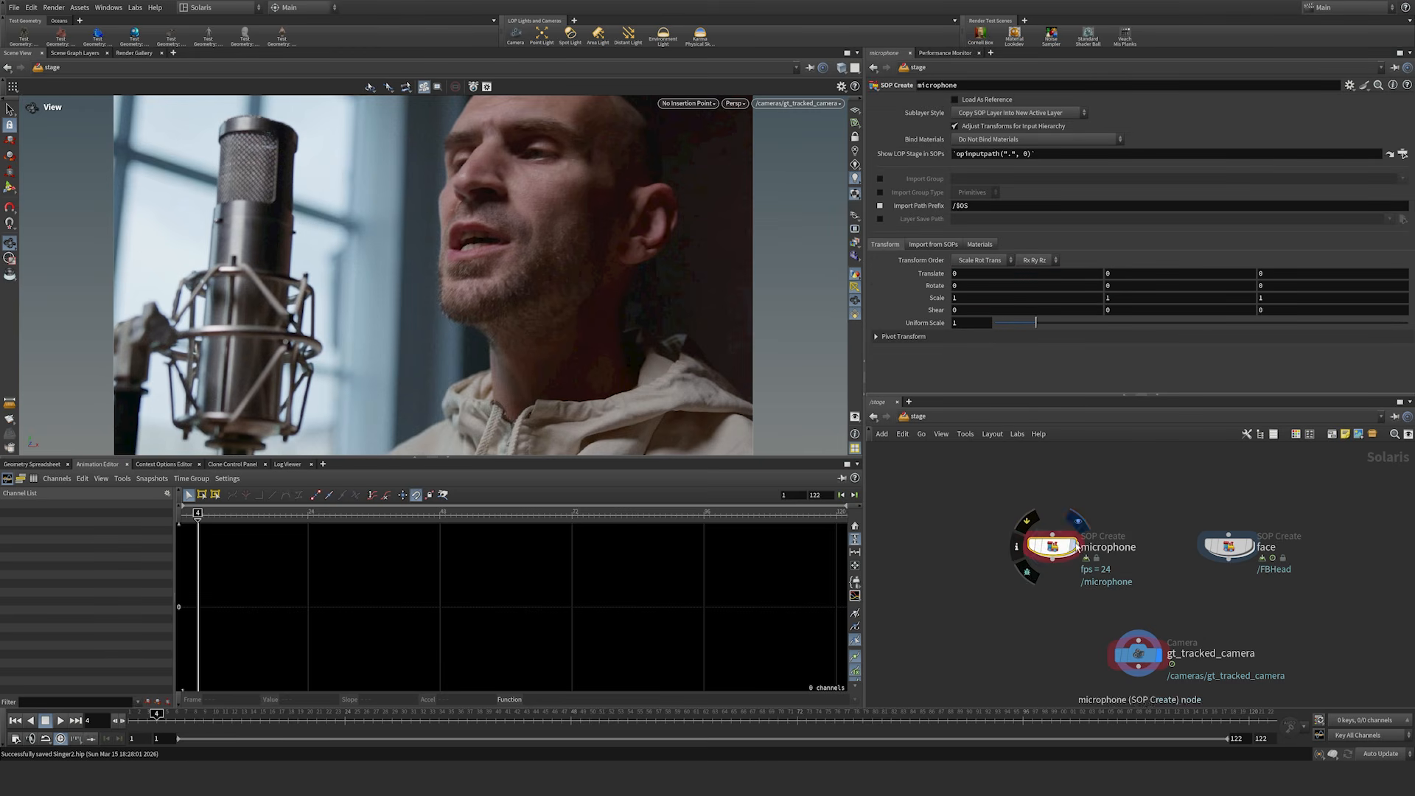
{"action": "left_click", "coordinate": [1254, 546]}
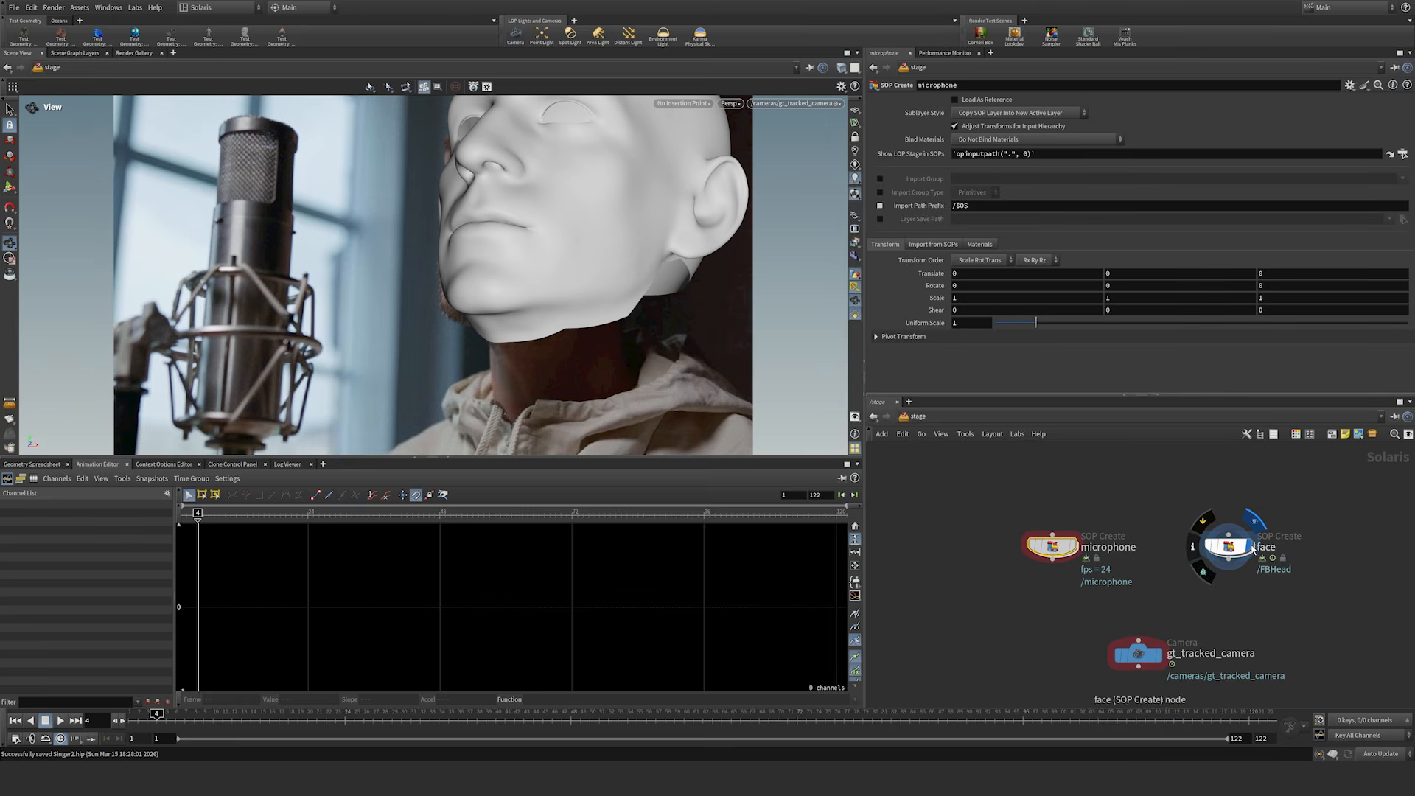
{"action": "left_click", "coordinate": [1139, 653]}
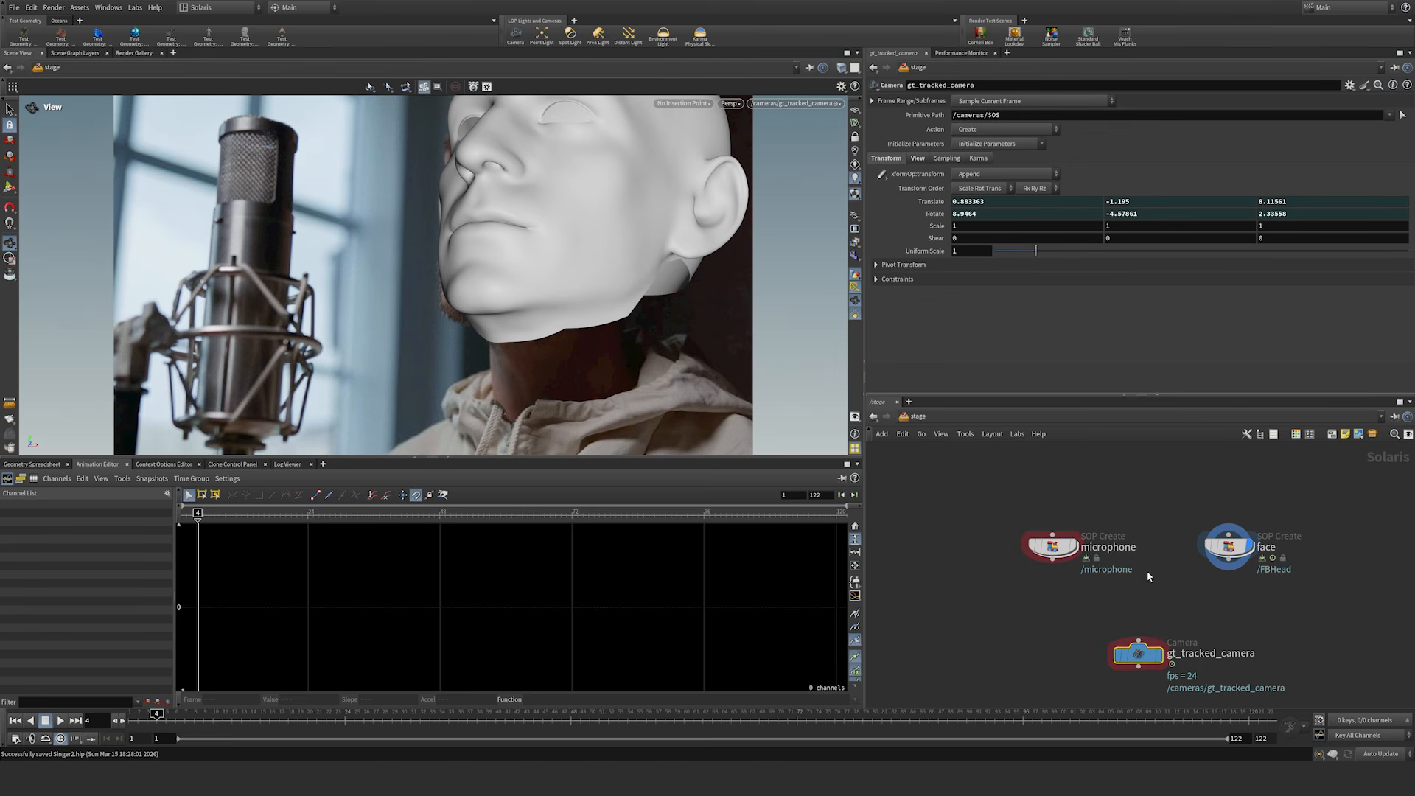
Step: Combine the microphone and face nodes in a new merge node and wire it into gt_tracked_camera
{"action": "middle_click_drag", "start_coordinate": [1152, 604], "coordinate": [1118, 538]}
{"action": "left_click_drag", "start_coordinate": [1110, 611], "coordinate": [1117, 624]}
{"action": "left_click_drag", "start_coordinate": [1195, 504], "coordinate": [1156, 504]}
{"action": "left_click_drag", "start_coordinate": [962, 518], "coordinate": [1235, 486]}
{"action": "left_click", "coordinate": [1020, 518], "text": "alt"}
{"action": "left_click_drag", "start_coordinate": [1023, 566], "coordinate": [1108, 562], "text": "alt"}
{"action": "left_click", "coordinate": [1098, 613]}
{"action": "left_click_drag", "start_coordinate": [1117, 625], "coordinate": [1108, 633]}
{"action": "left_click_drag", "start_coordinate": [1112, 568], "coordinate": [1112, 580]}
{"action": "left_click_drag", "start_coordinate": [1155, 506], "coordinate": [1170, 505]}
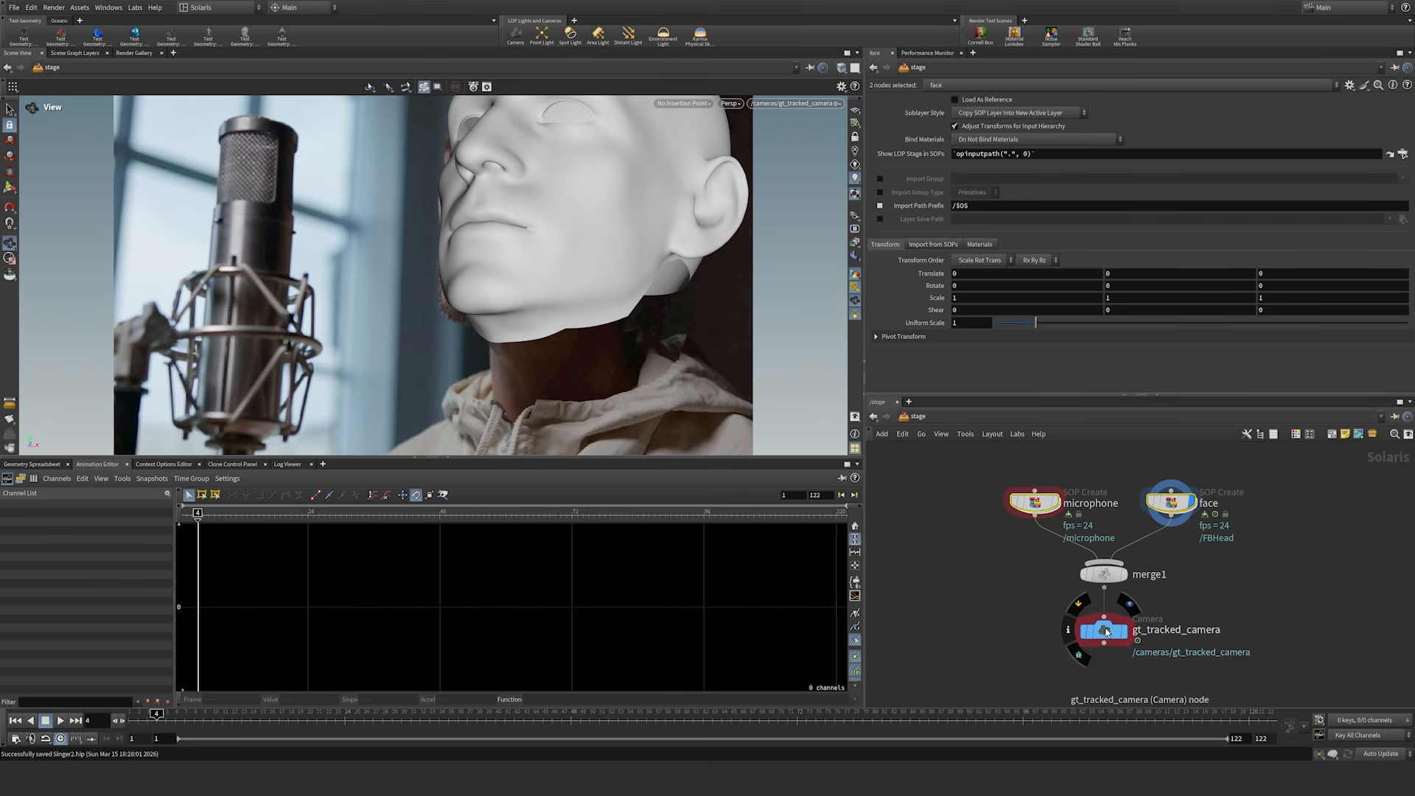
Step: Display the output of gt_tracked_camera and play the merged microphone and face through the tracked camera
{"action": "left_click", "coordinate": [1118, 641]}
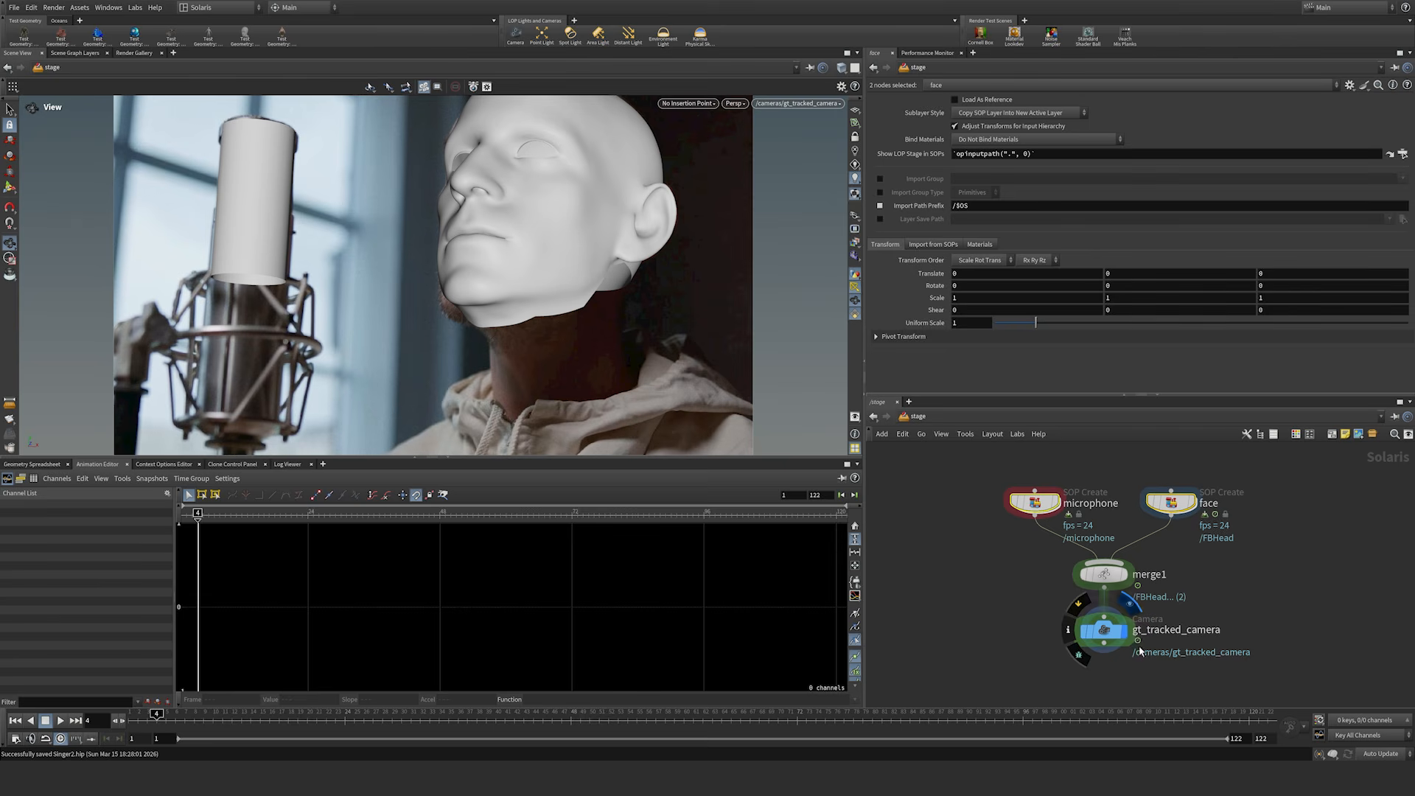
{"action": "left_click_drag", "start_coordinate": [1029, 654], "coordinate": [1182, 618]}
{"action": "left_click_drag", "start_coordinate": [1036, 513], "coordinate": [1014, 507]}
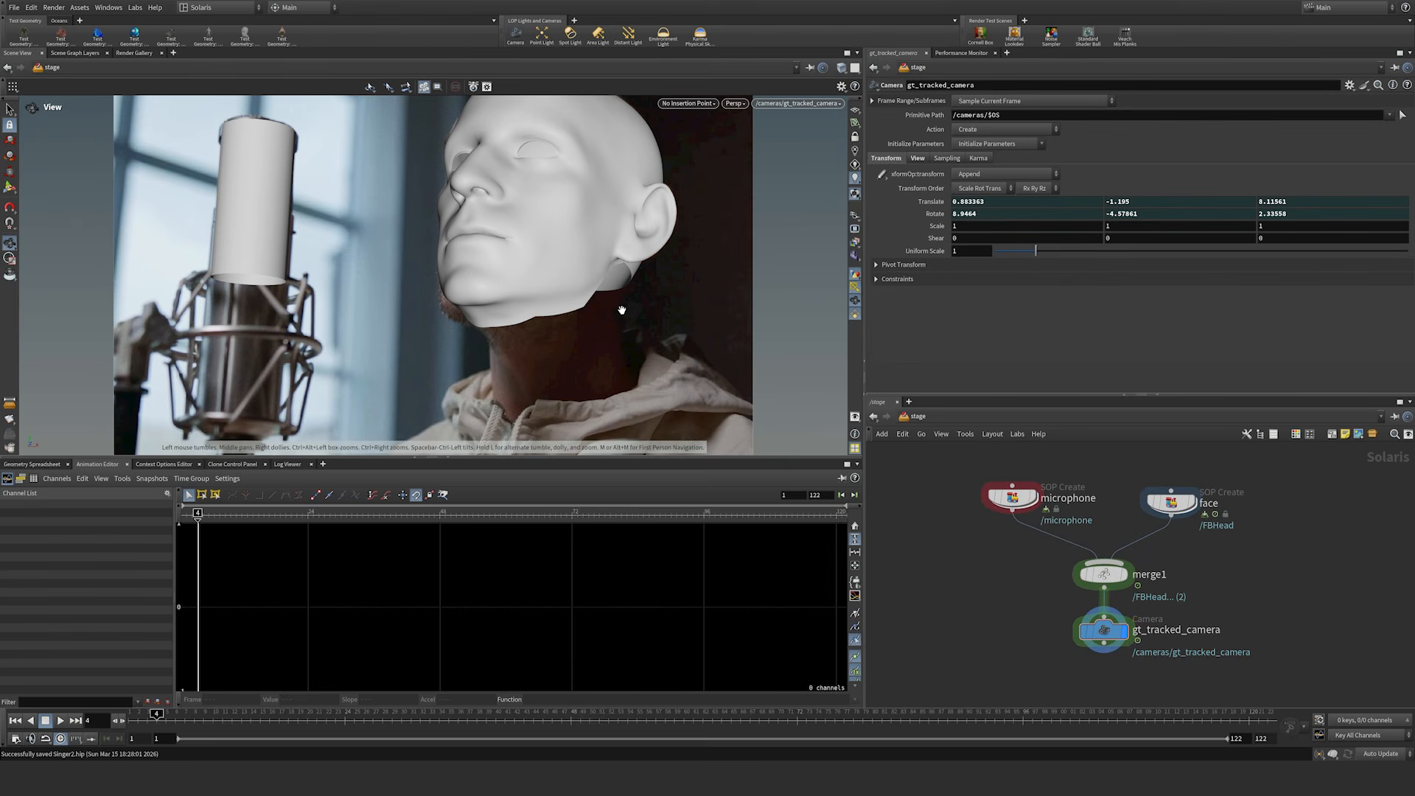
{"action": "key", "text": "Up"}
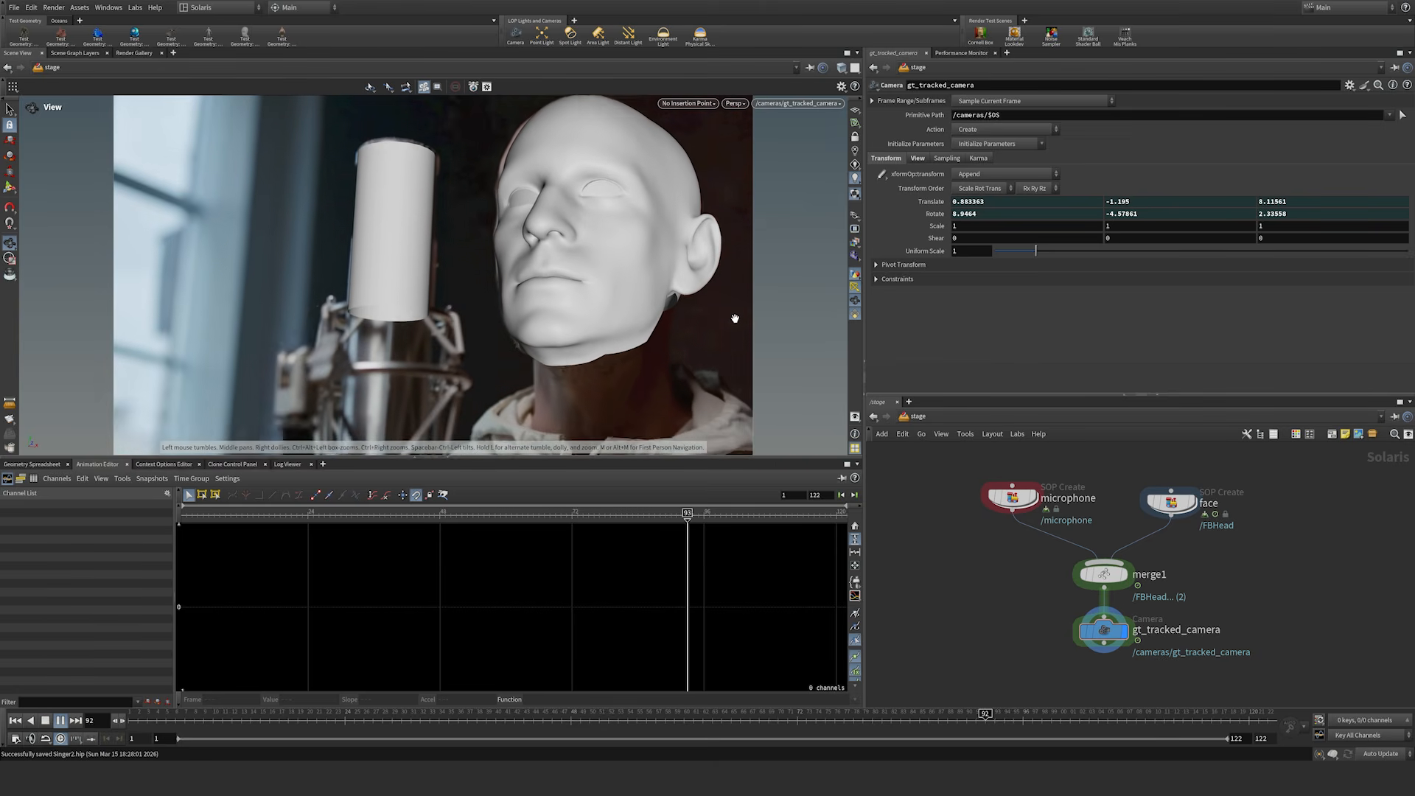
{"action": "key", "text": "Up"}
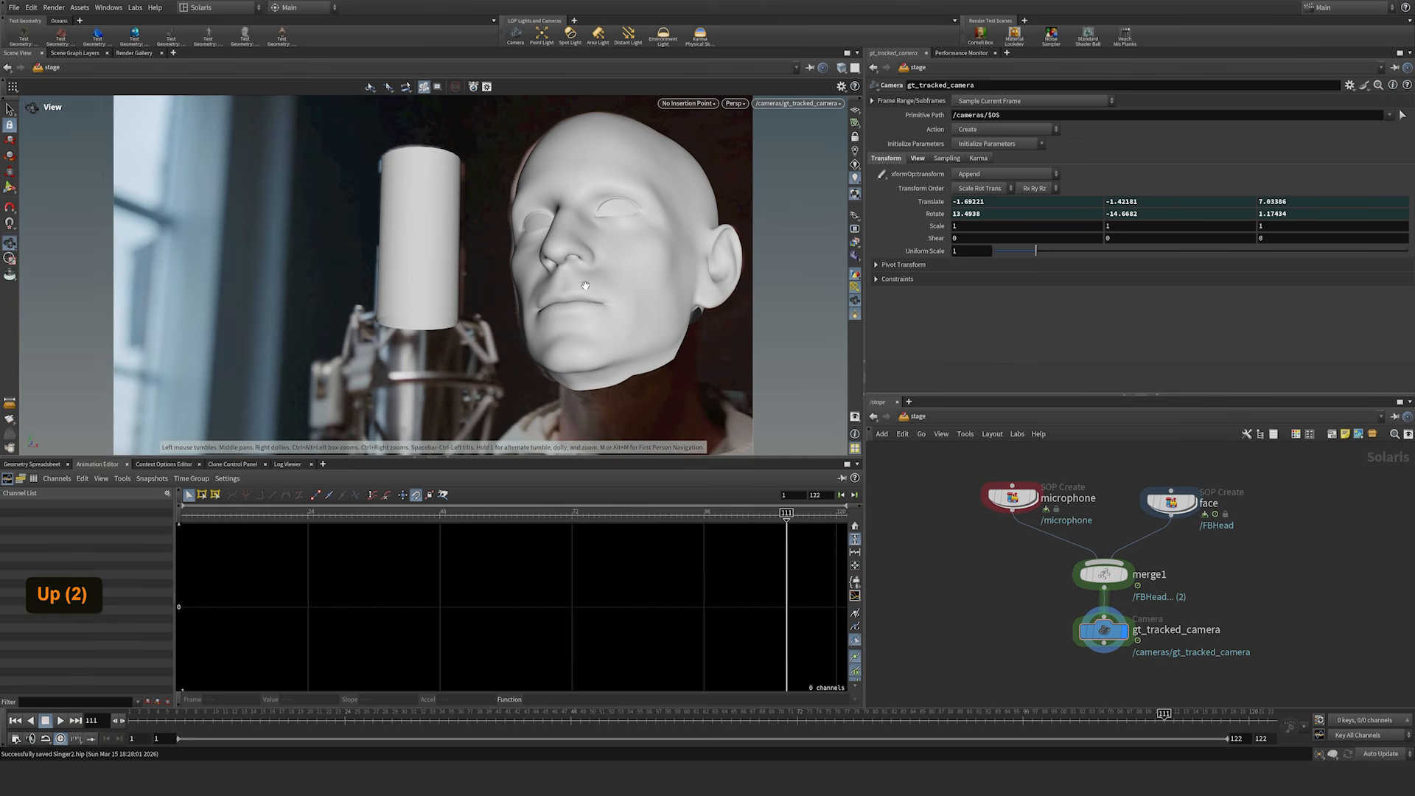
Step: Play the sequence from frame 1 in a free view from above to examine how the head moves relative to the microphone
{"action": "left_click_drag", "start_coordinate": [592, 253], "coordinate": [579, 281]}
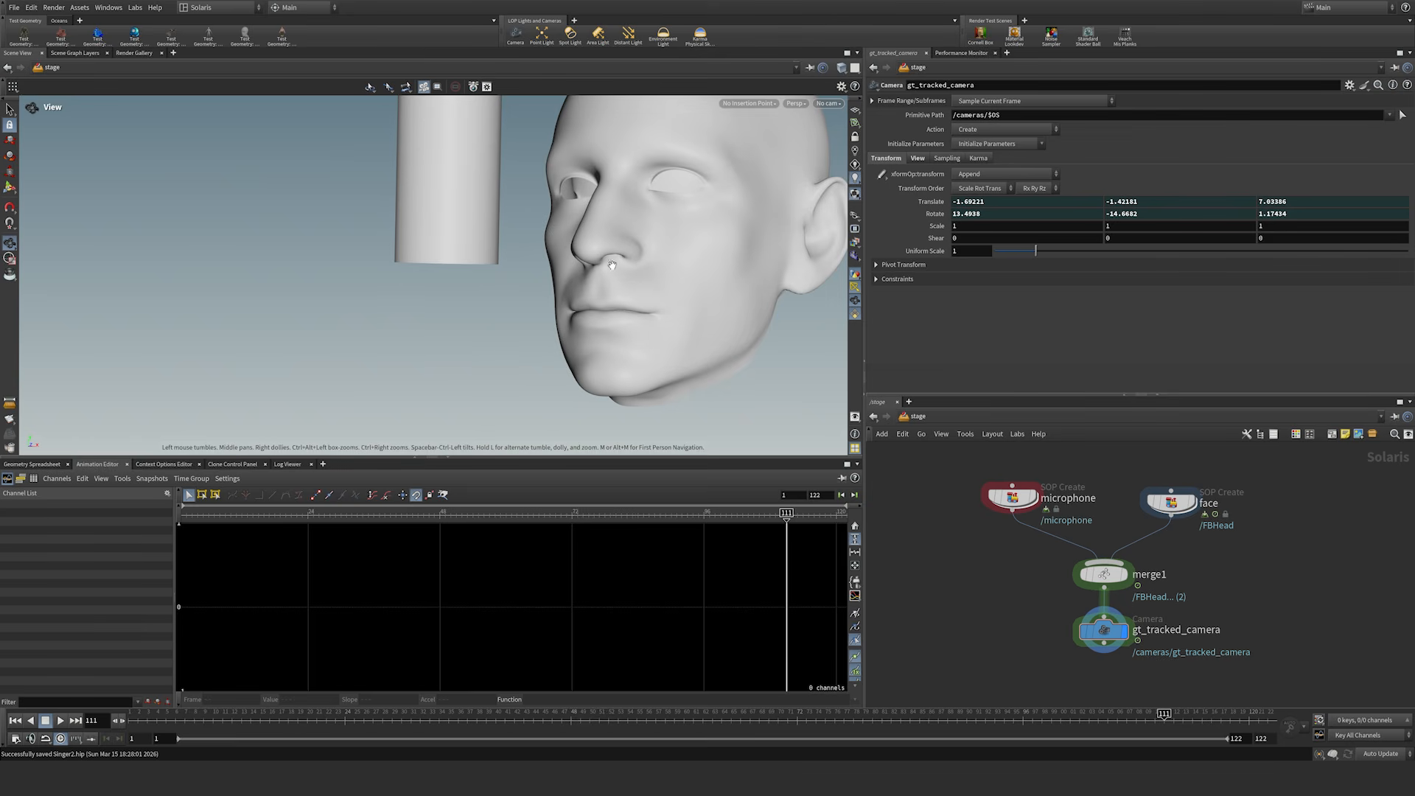
{"action": "middle_click_drag", "start_coordinate": [612, 265], "coordinate": [587, 291]}
{"action": "right_click_drag", "start_coordinate": [587, 291], "coordinate": [596, 296]}
{"action": "right_click_drag", "start_coordinate": [589, 290], "coordinate": [599, 300]}
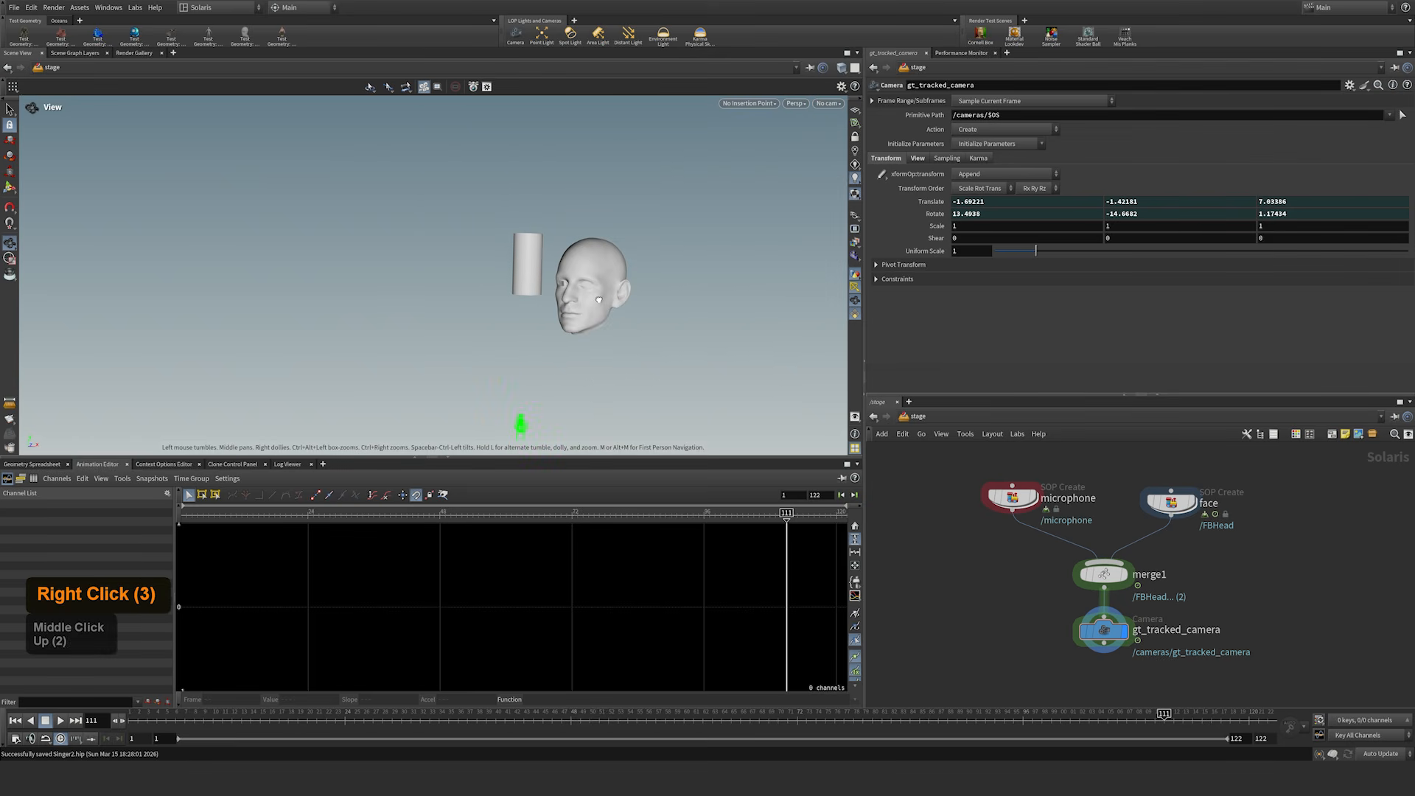
{"action": "left_click_drag", "start_coordinate": [518, 259], "coordinate": [478, 391]}
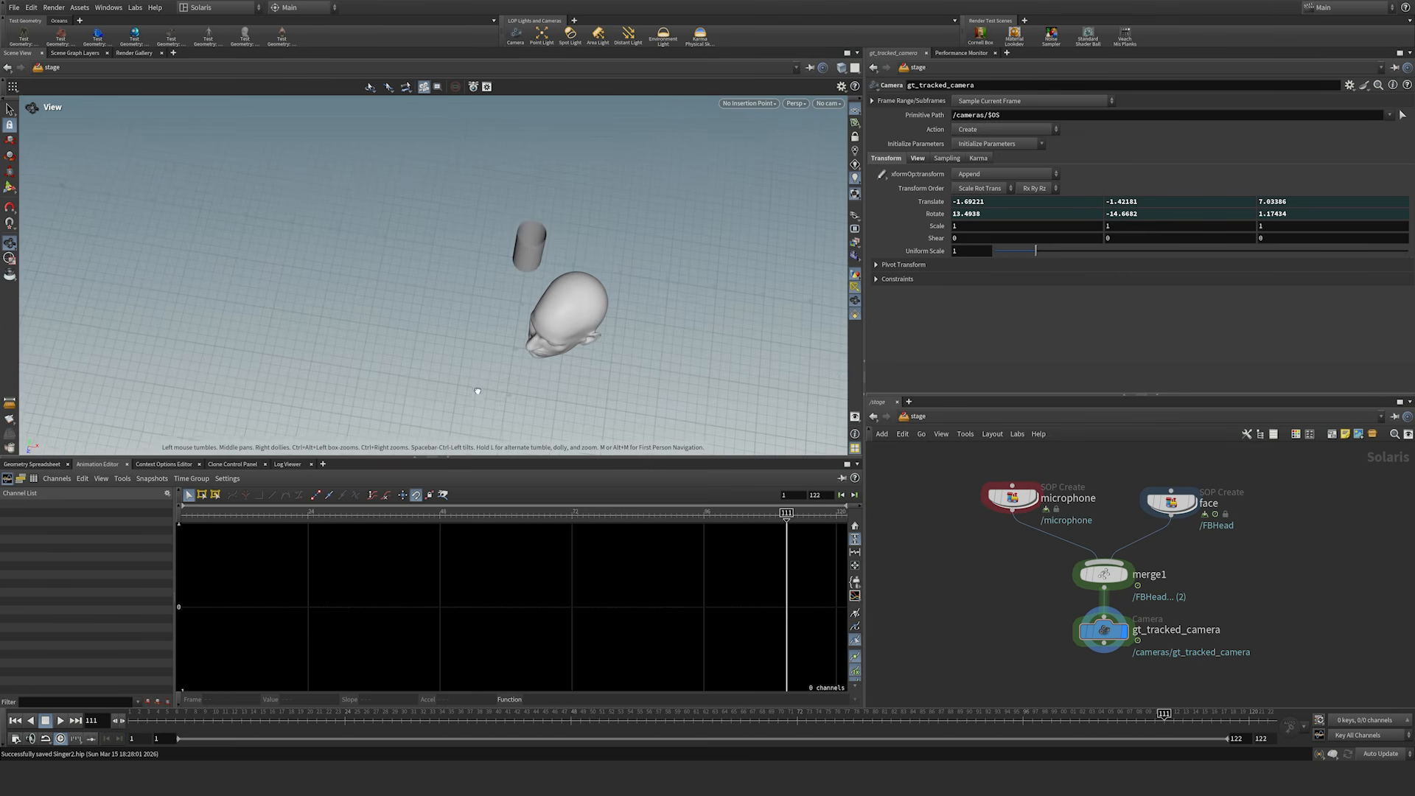
{"action": "middle_click_drag", "start_coordinate": [530, 227], "coordinate": [499, 272]}
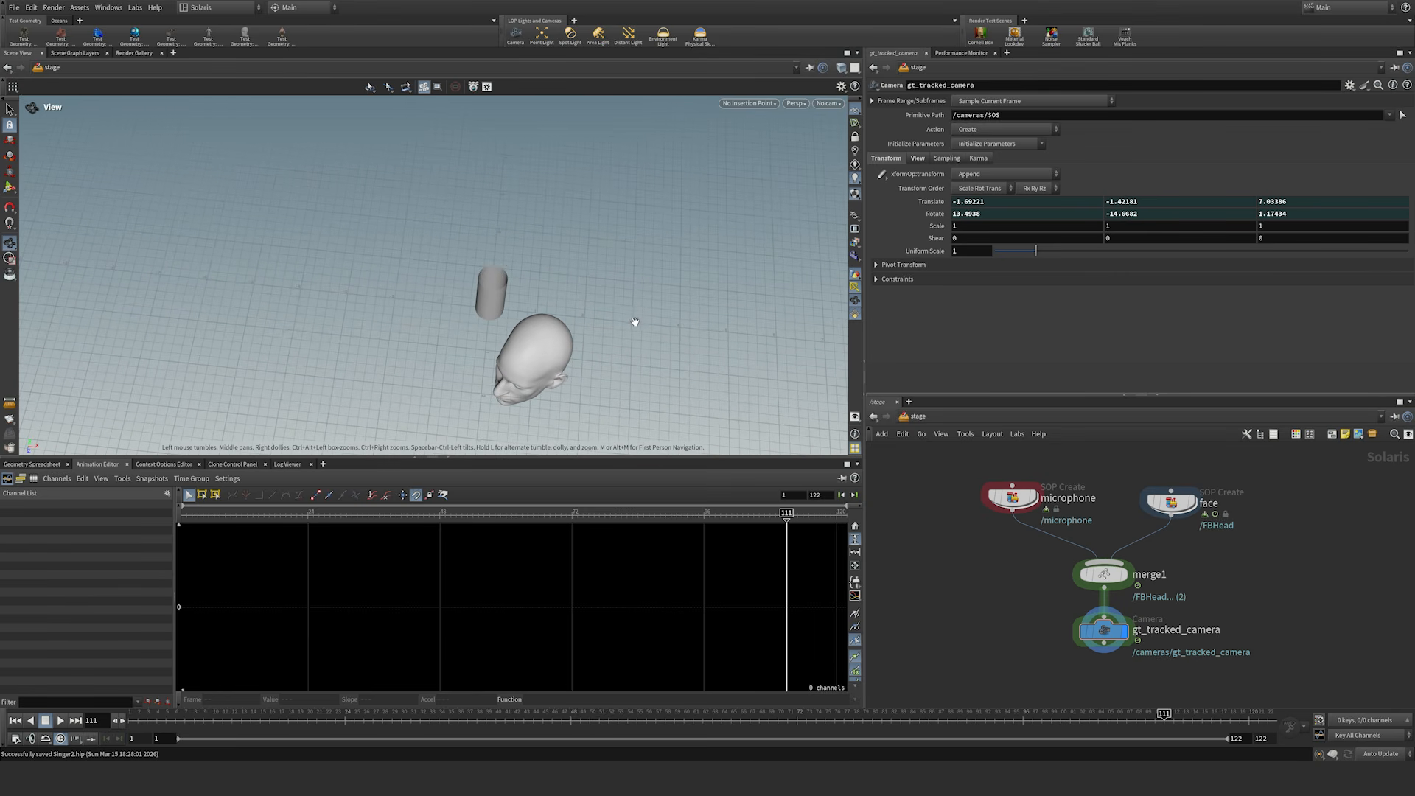
{"action": "key", "text": "ctrl+Up"}
{"action": "key", "text": "Up"}
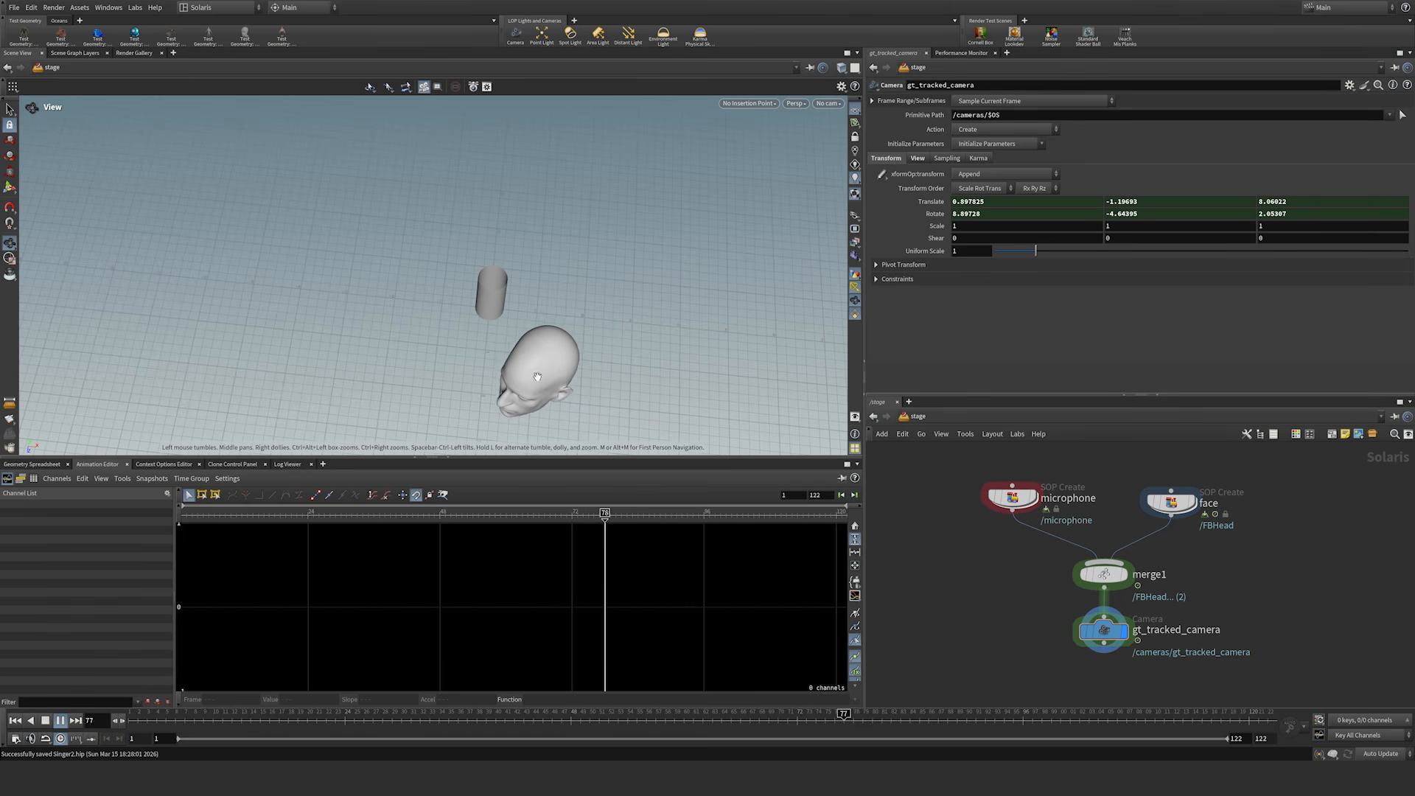
{"action": "key", "text": "Up"}
{"action": "key", "text": "Up"}
{"action": "key", "text": "Up"}
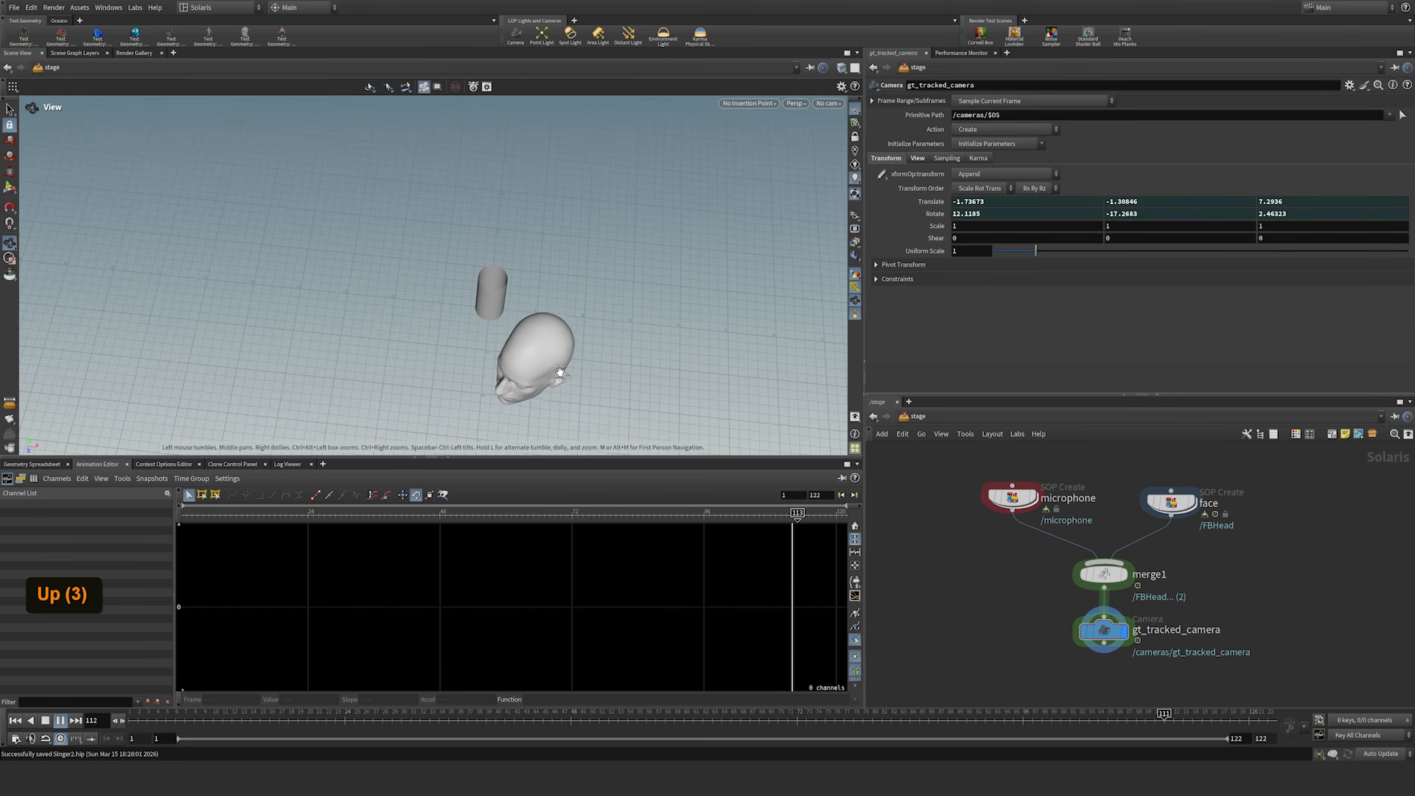
{"action": "key", "text": "Up"}
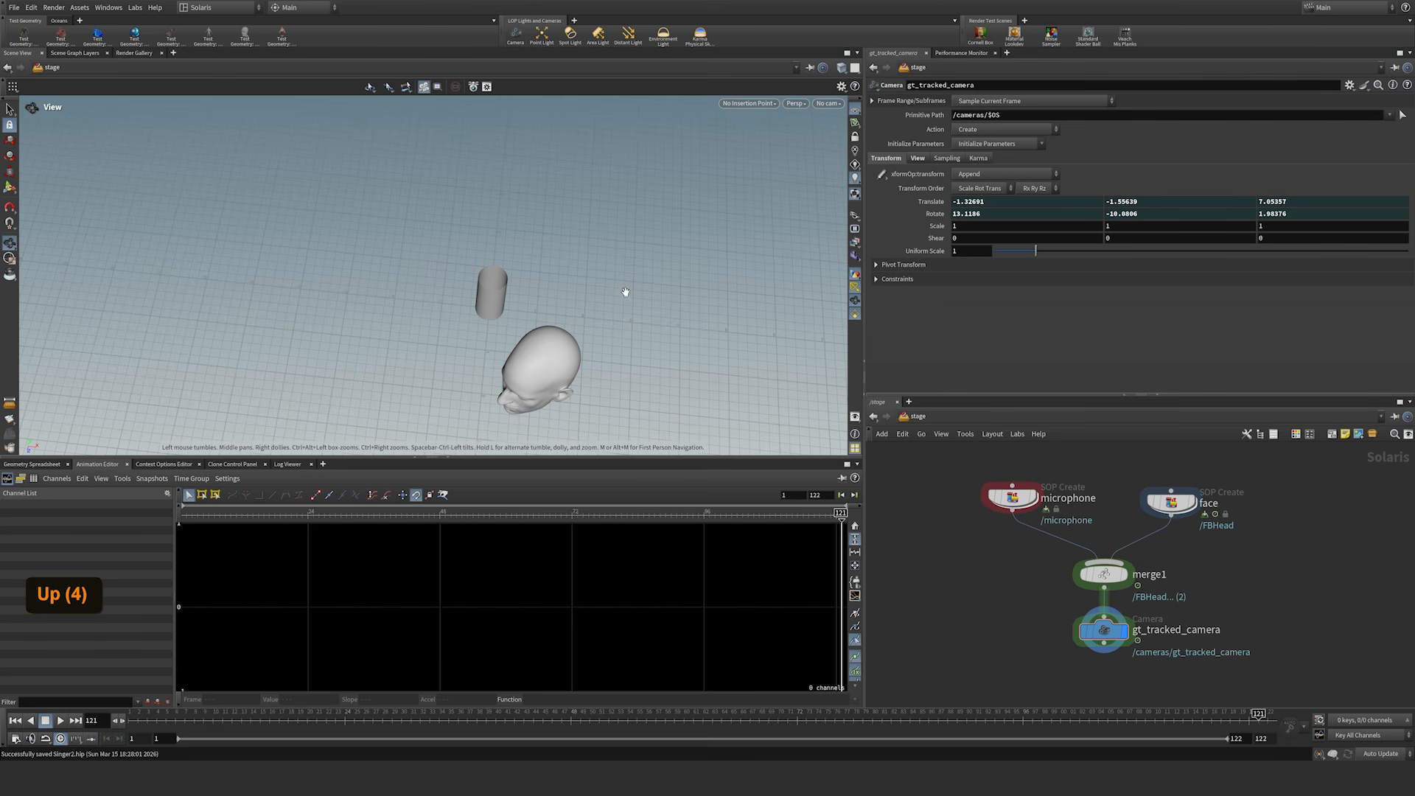
Step: Open the face's geotracker1 node and set its transform scale to about 1.56
{"action": "left_click_drag", "start_coordinate": [1011, 498], "coordinate": [1006, 504]}
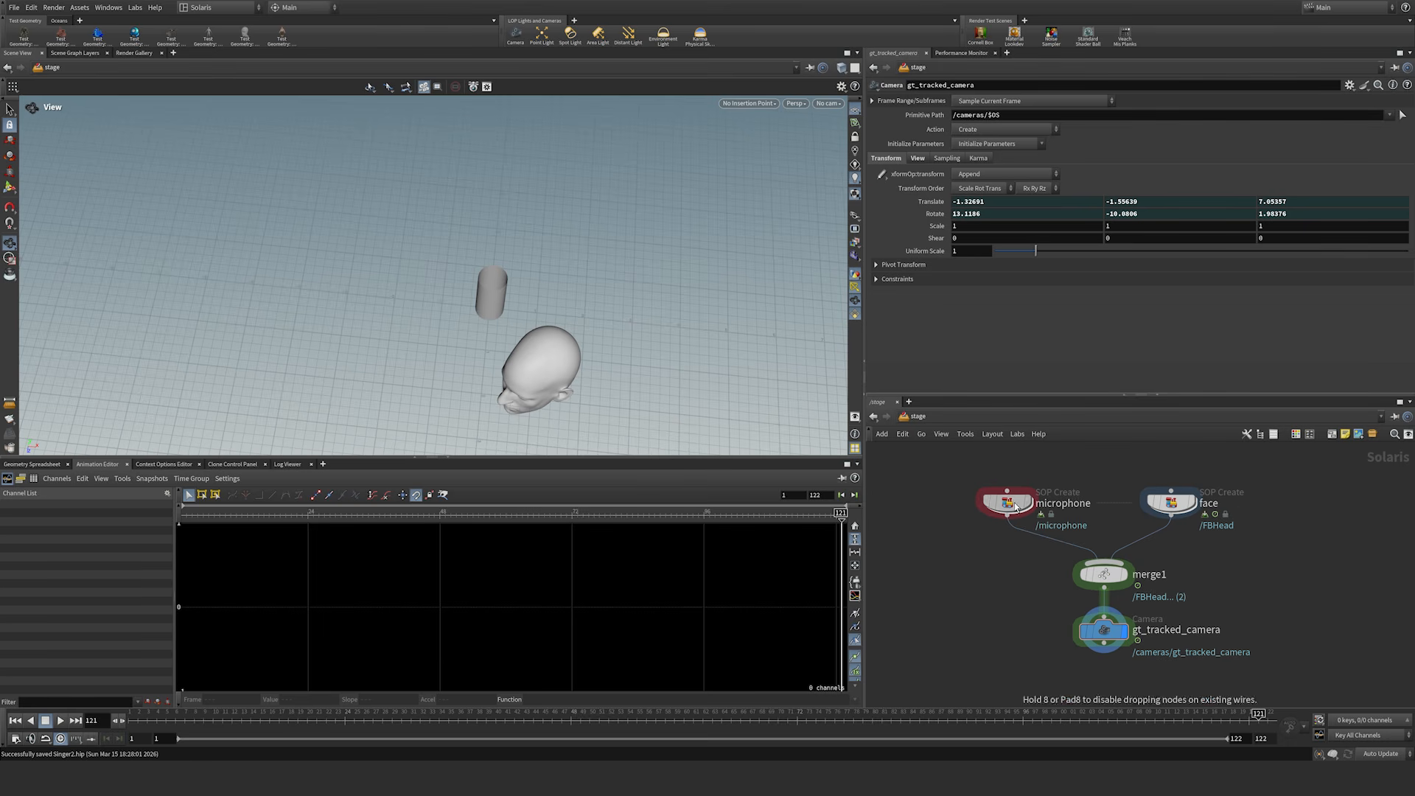
{"action": "double_click", "coordinate": [1172, 506]}
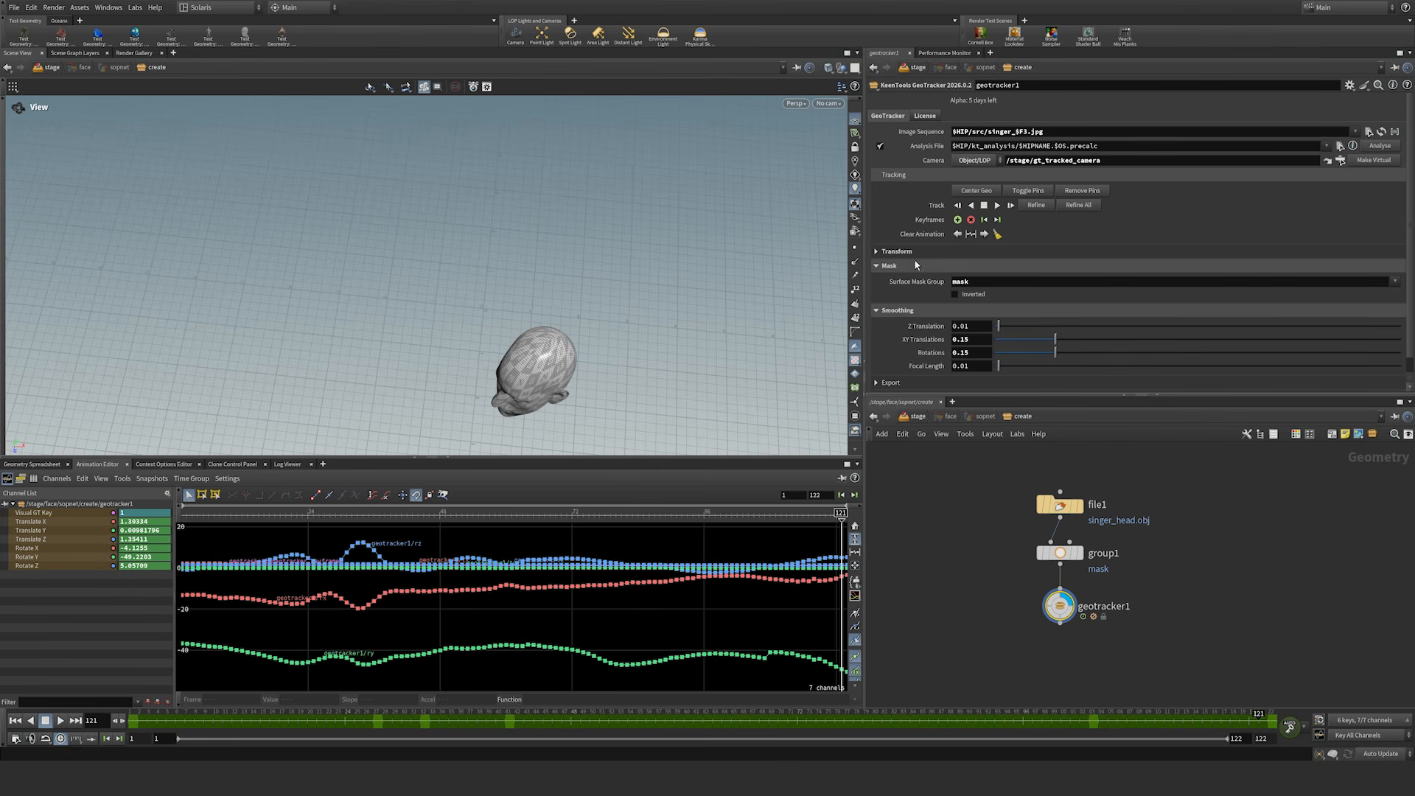
{"action": "left_click", "coordinate": [877, 253]}
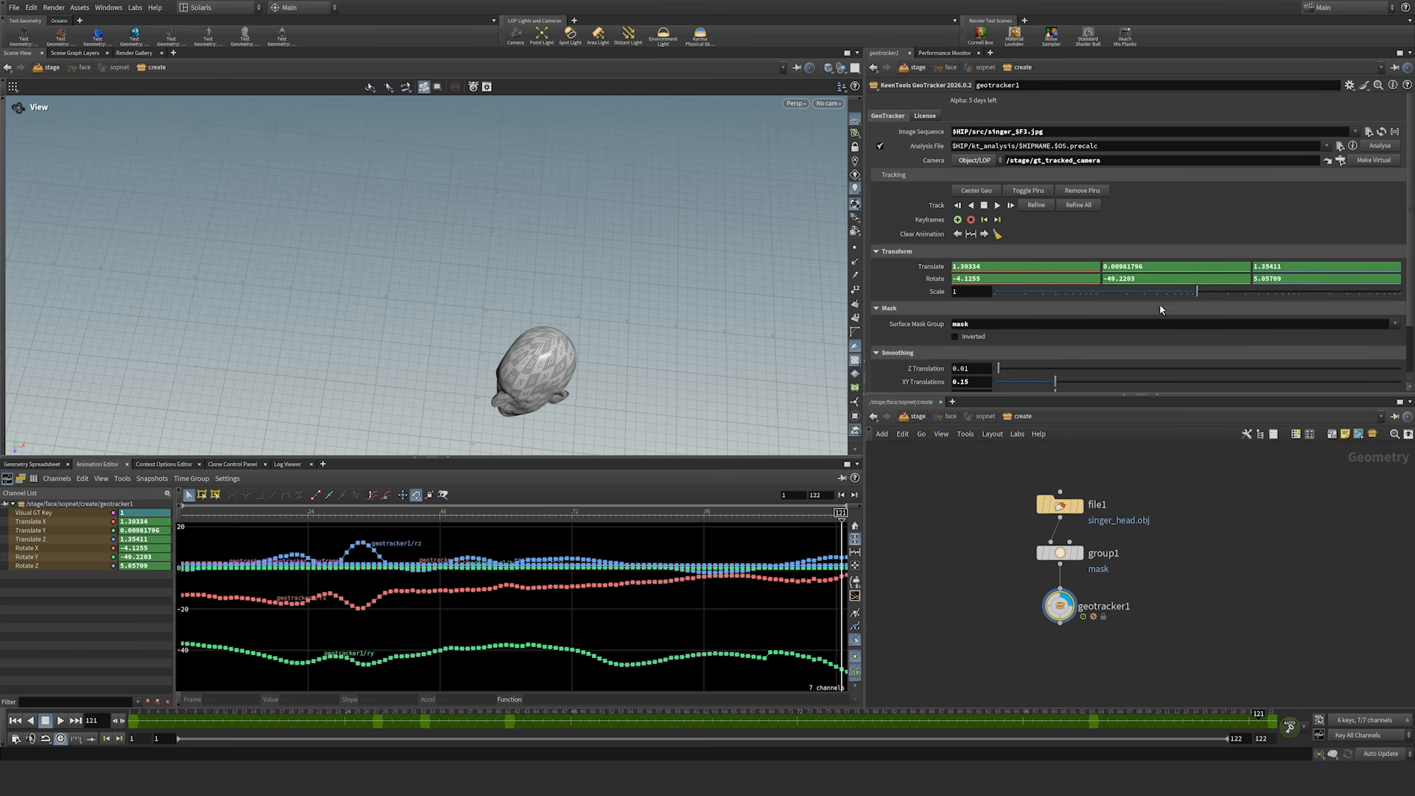
{"action": "left_click_drag", "start_coordinate": [1198, 294], "coordinate": [1218, 293]}
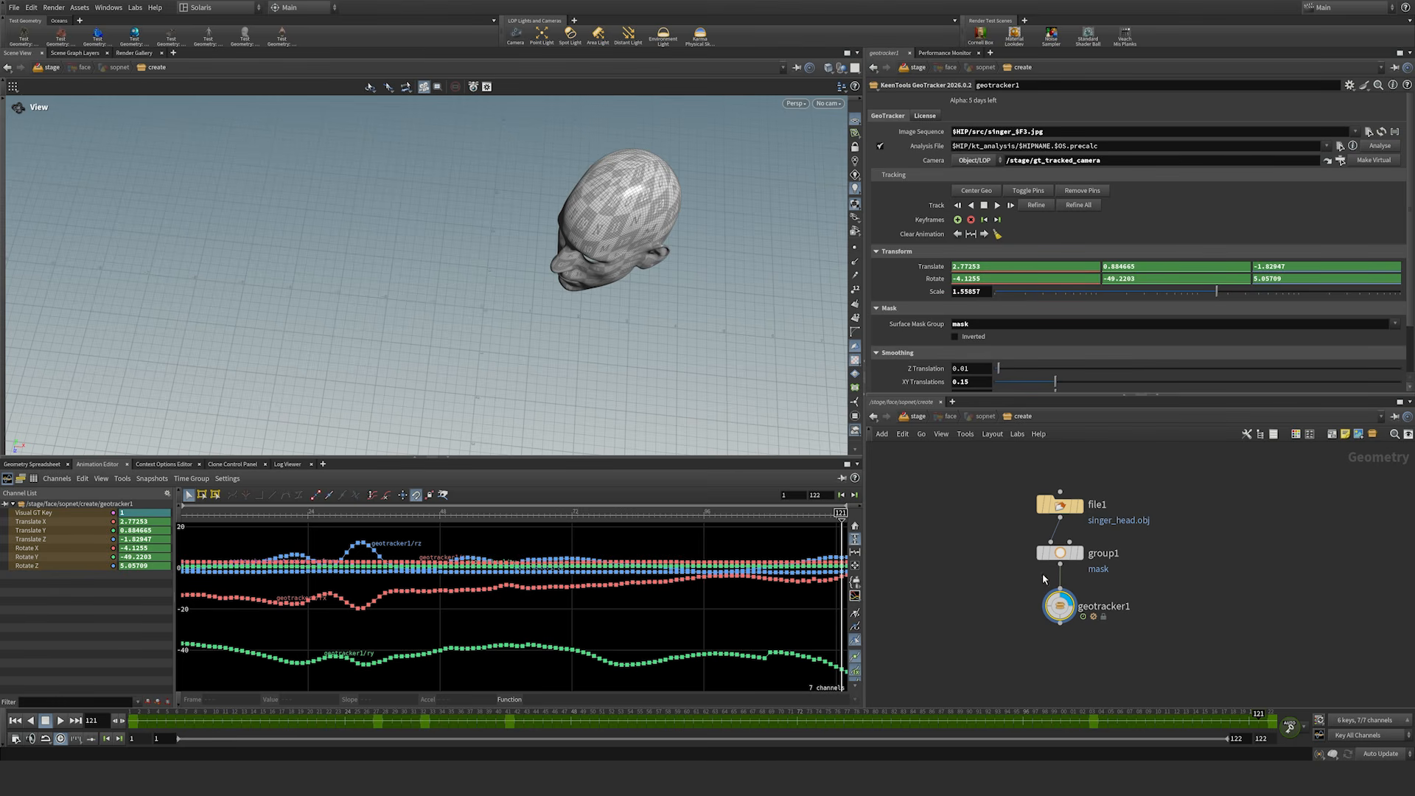
Step: Return to the stage and examine the scaled head's size and distance relative to the microphone from above
{"action": "left_click", "coordinate": [916, 417]}
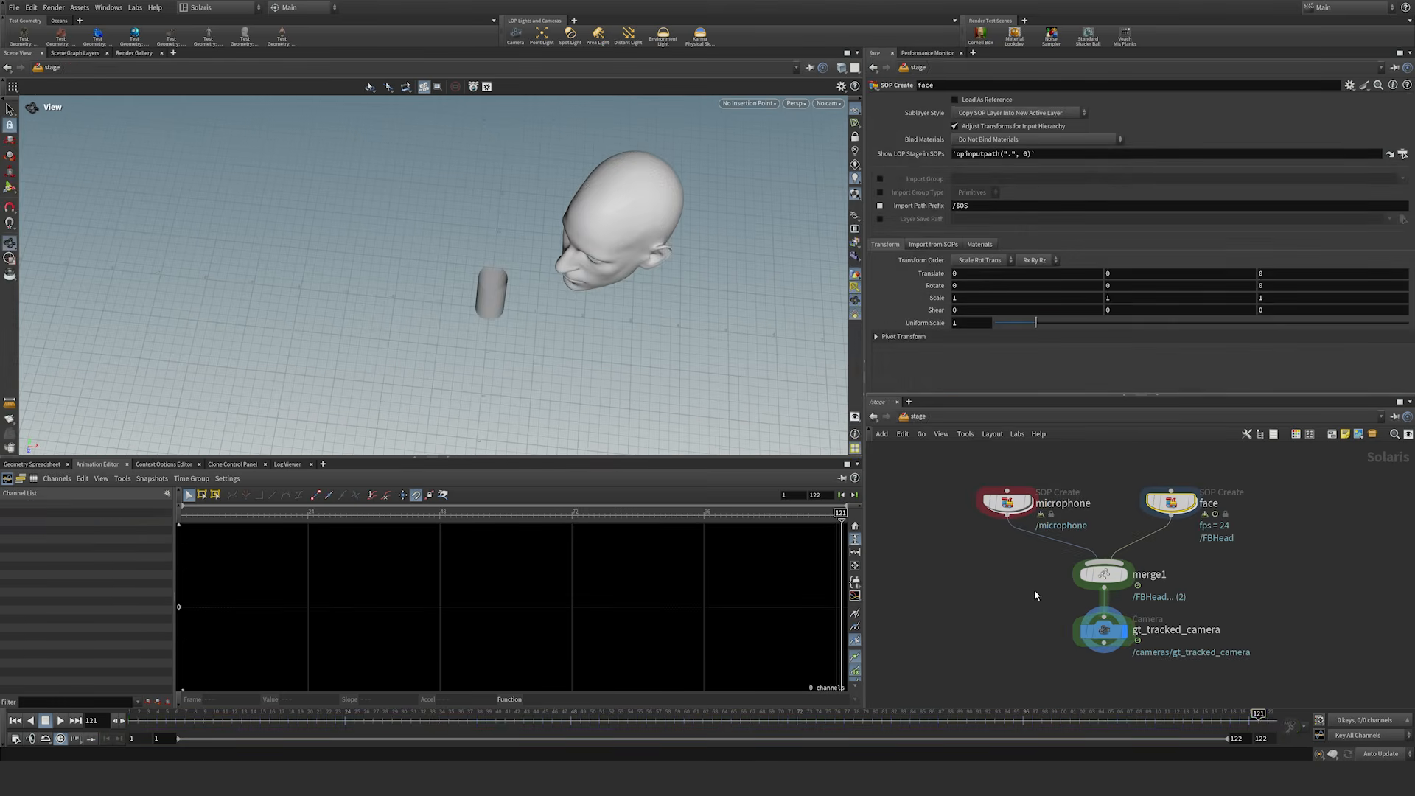
{"action": "left_click", "coordinate": [828, 104]}
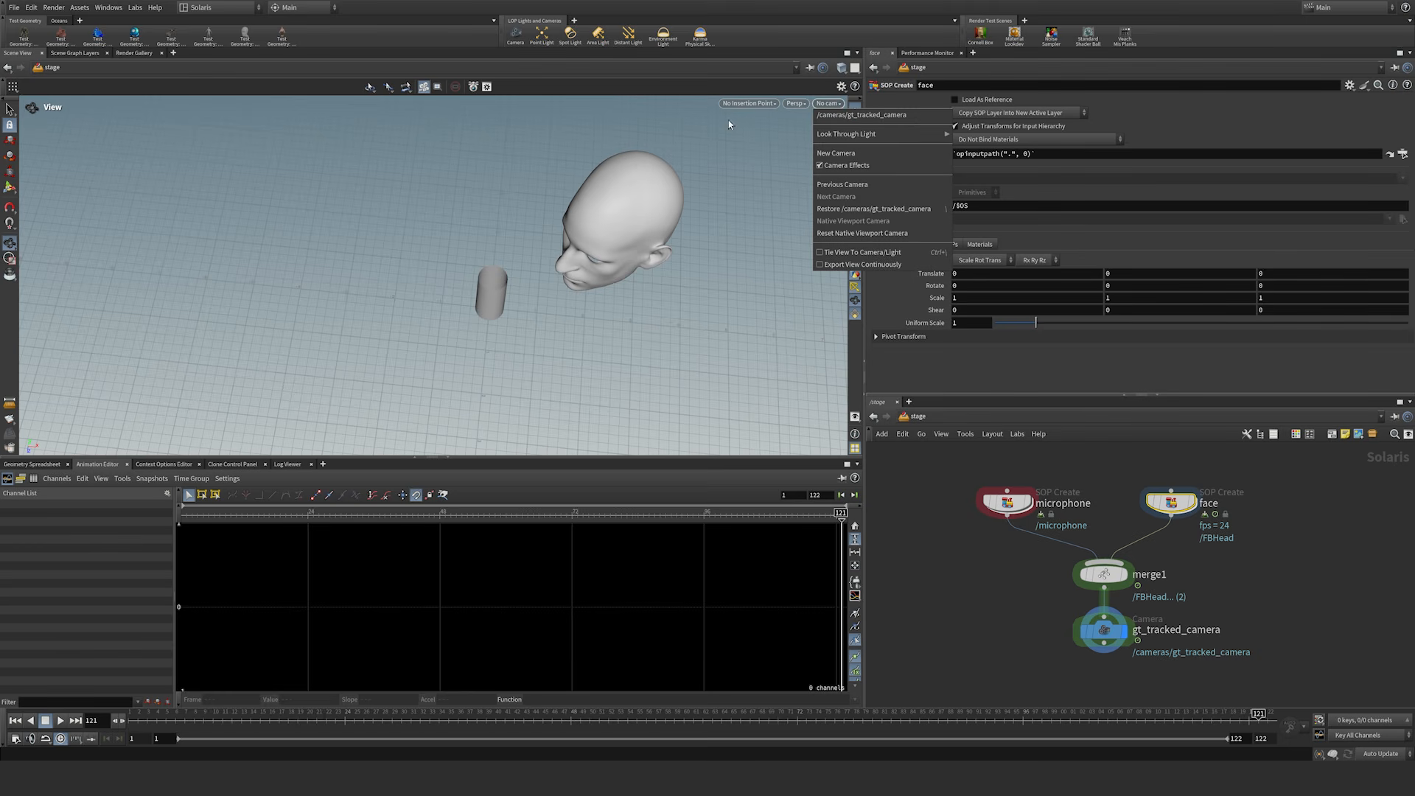
{"action": "left_click", "coordinate": [475, 294]}
{"action": "left_click_drag", "start_coordinate": [486, 290], "coordinate": [549, 284]}
{"action": "middle_click_drag", "start_coordinate": [557, 257], "coordinate": [498, 333]}
{"action": "right_click_drag", "start_coordinate": [499, 333], "coordinate": [500, 332]}
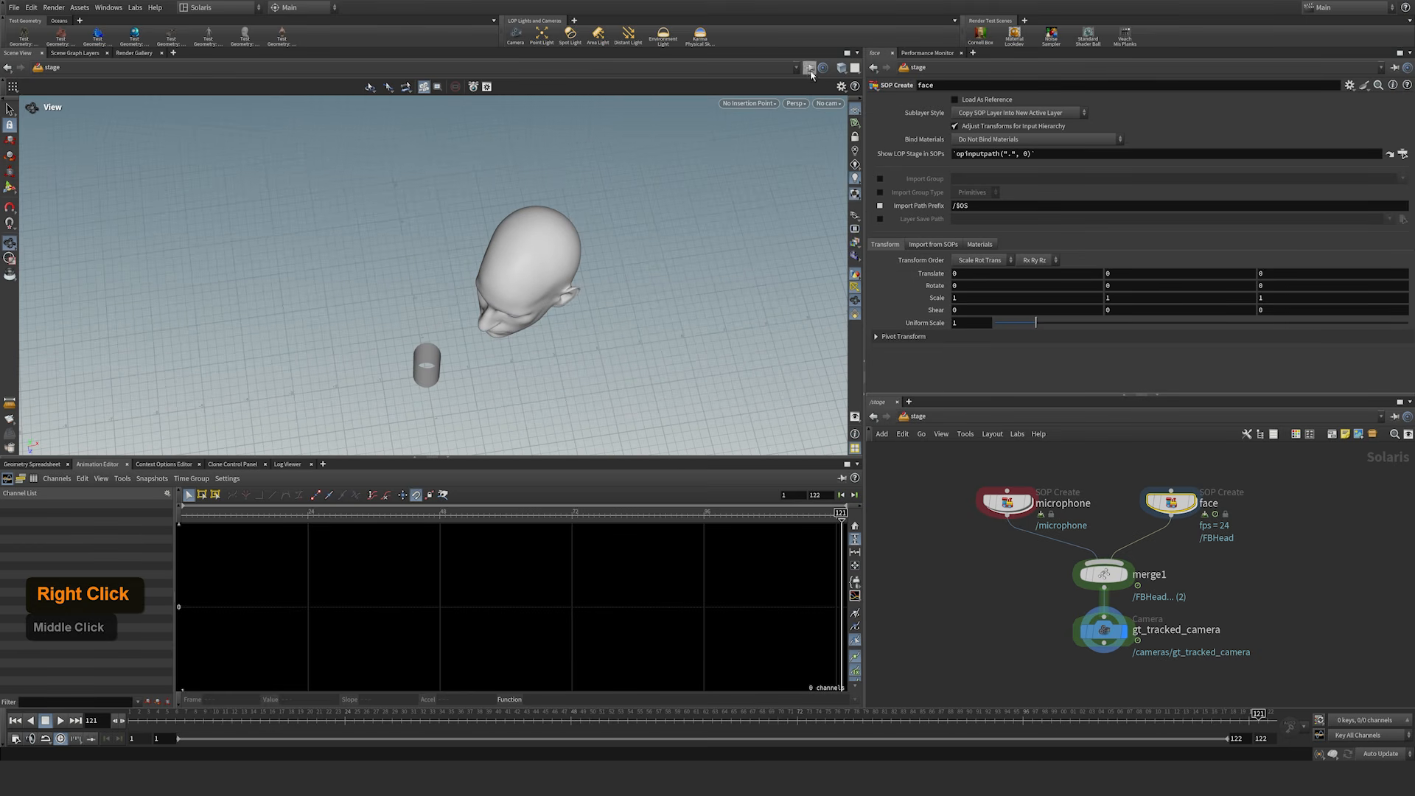
Step: Set the transform scale of the face's geotracker1 to about 1.57 and play the head and microphone in a free view from the front
{"action": "double_click", "coordinate": [1178, 505]}
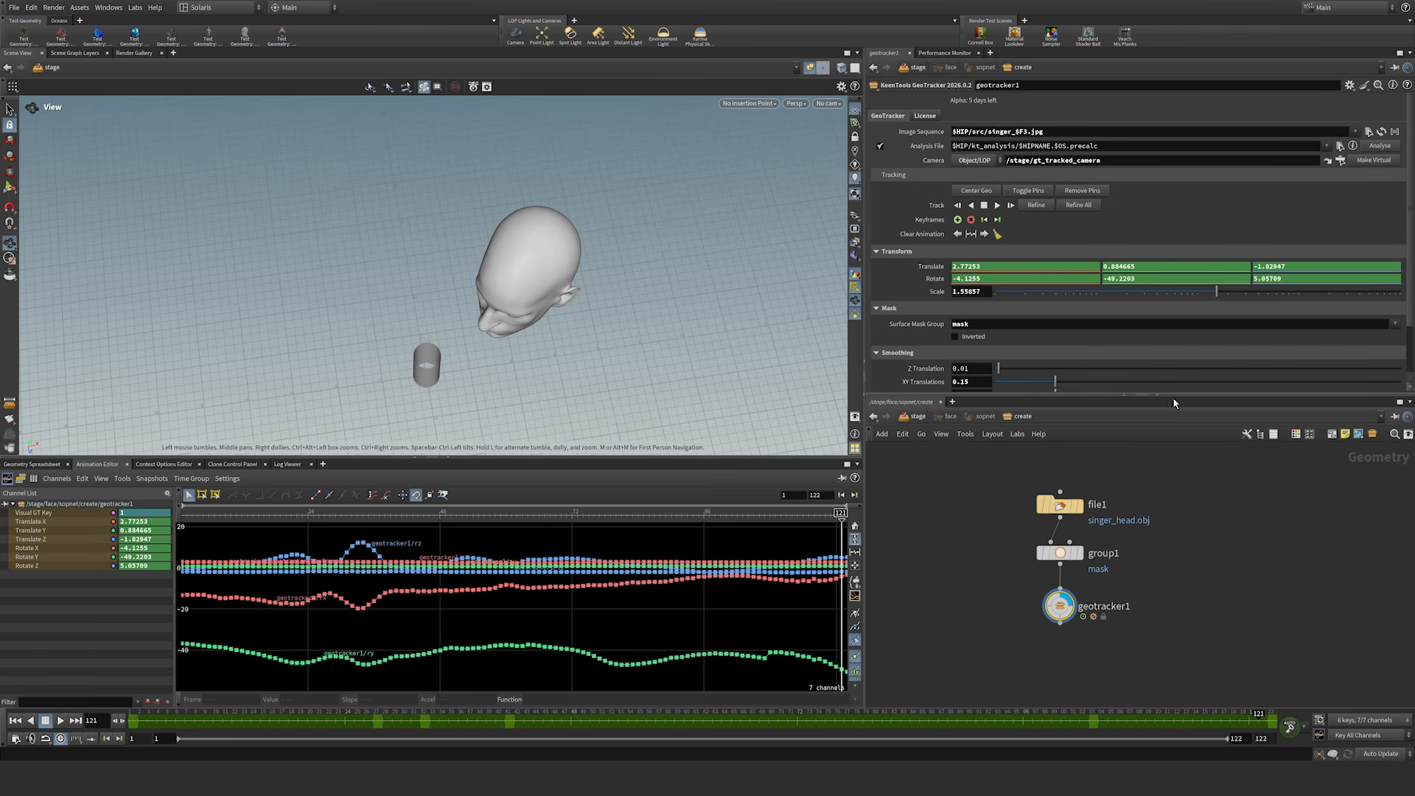
{"action": "left_click_drag", "start_coordinate": [1215, 294], "coordinate": [1218, 294]}
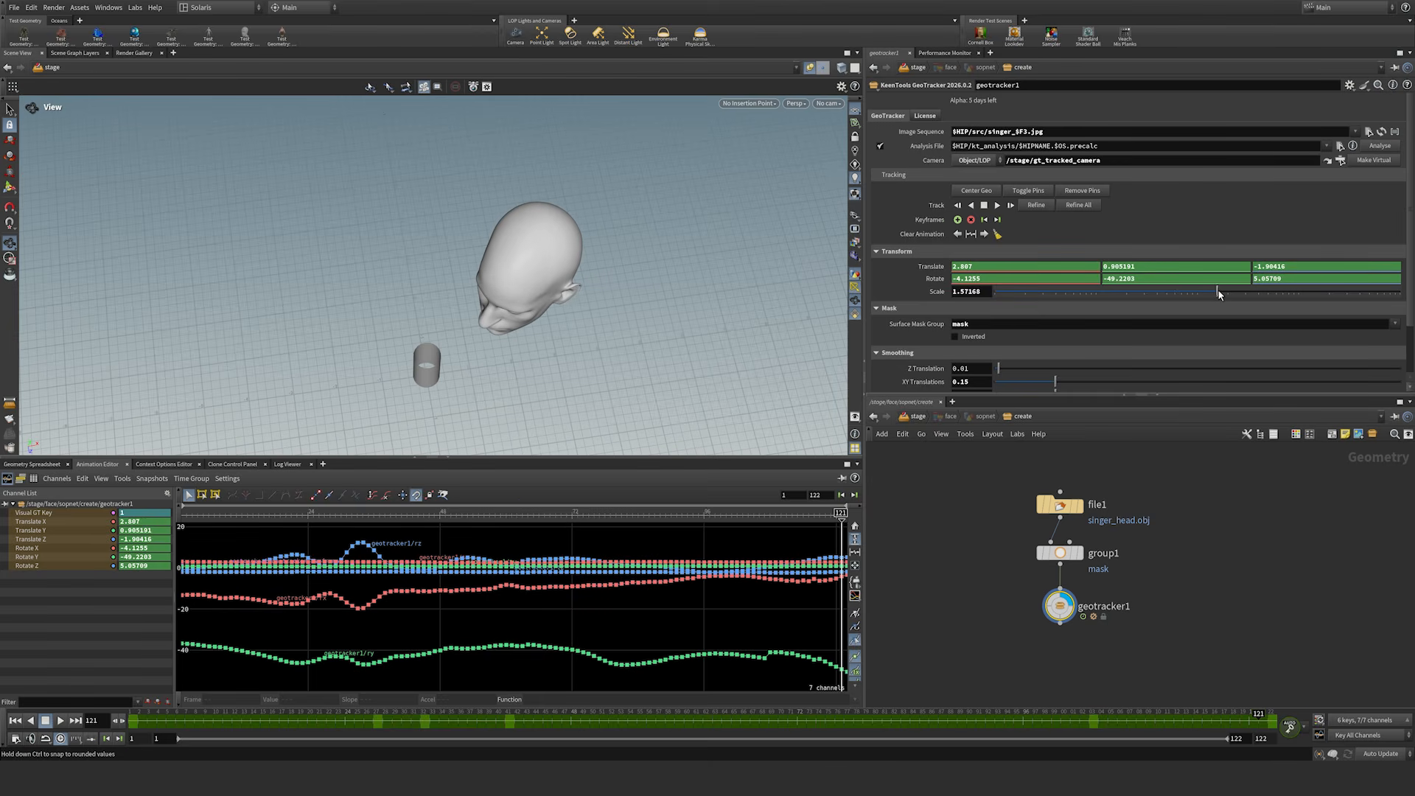
{"action": "left_click_drag", "start_coordinate": [426, 368], "coordinate": [492, 274]}
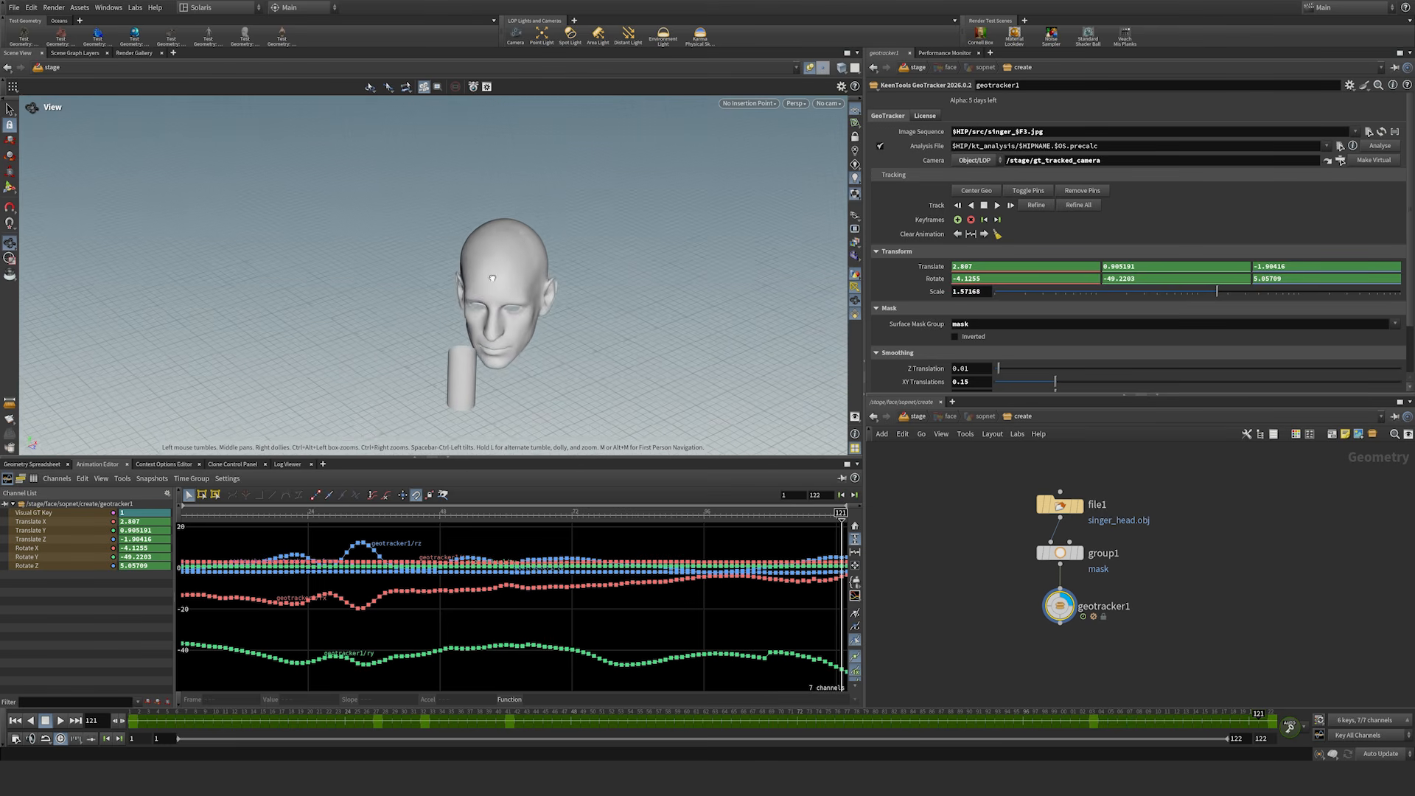
{"action": "key", "text": "Up"}
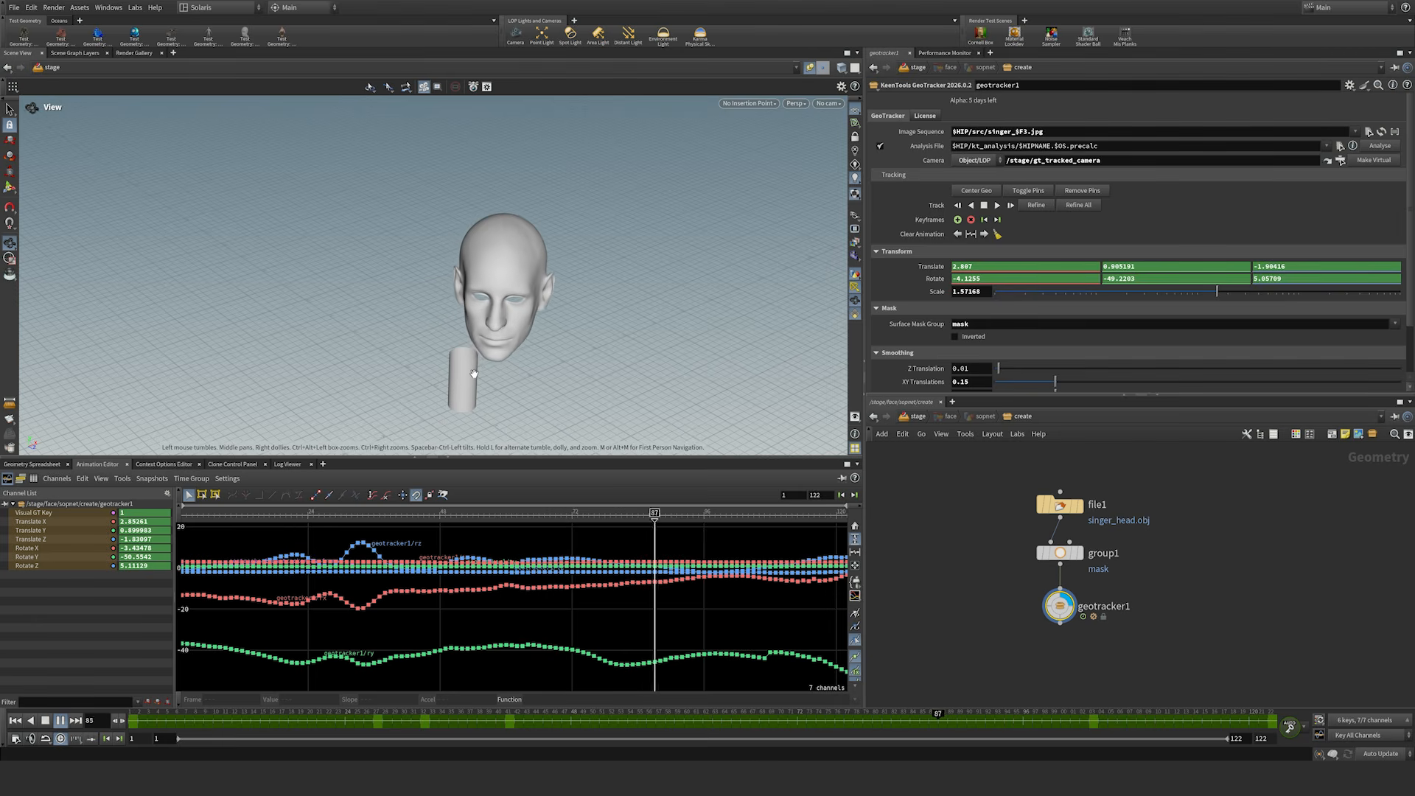
{"action": "key", "text": "Up"}
Step: Return to the stage and play the merged microphone and face from frame 1 through gt_tracked_camera in an enlarged viewport
{"action": "left_click", "coordinate": [916, 417]}
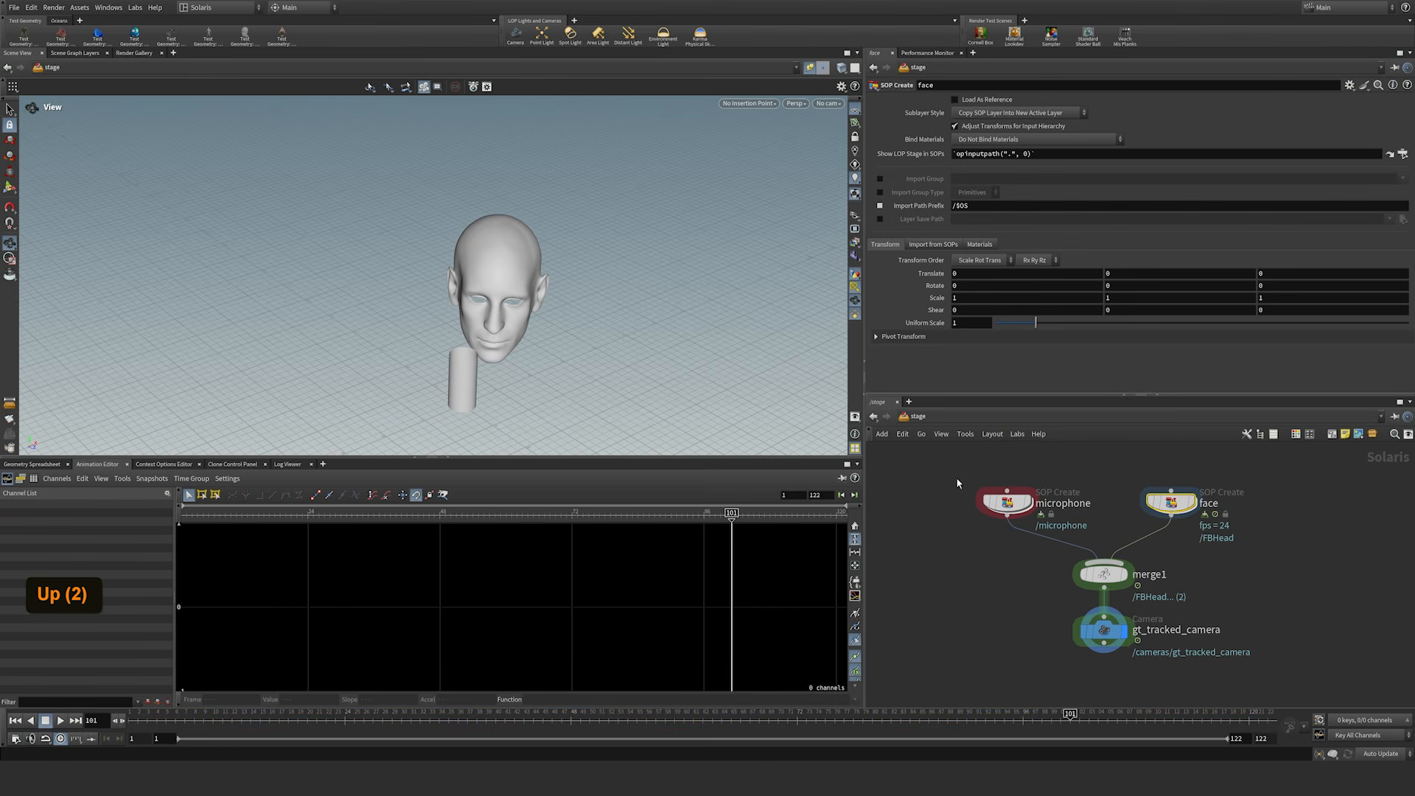
{"action": "left_click", "coordinate": [828, 104]}
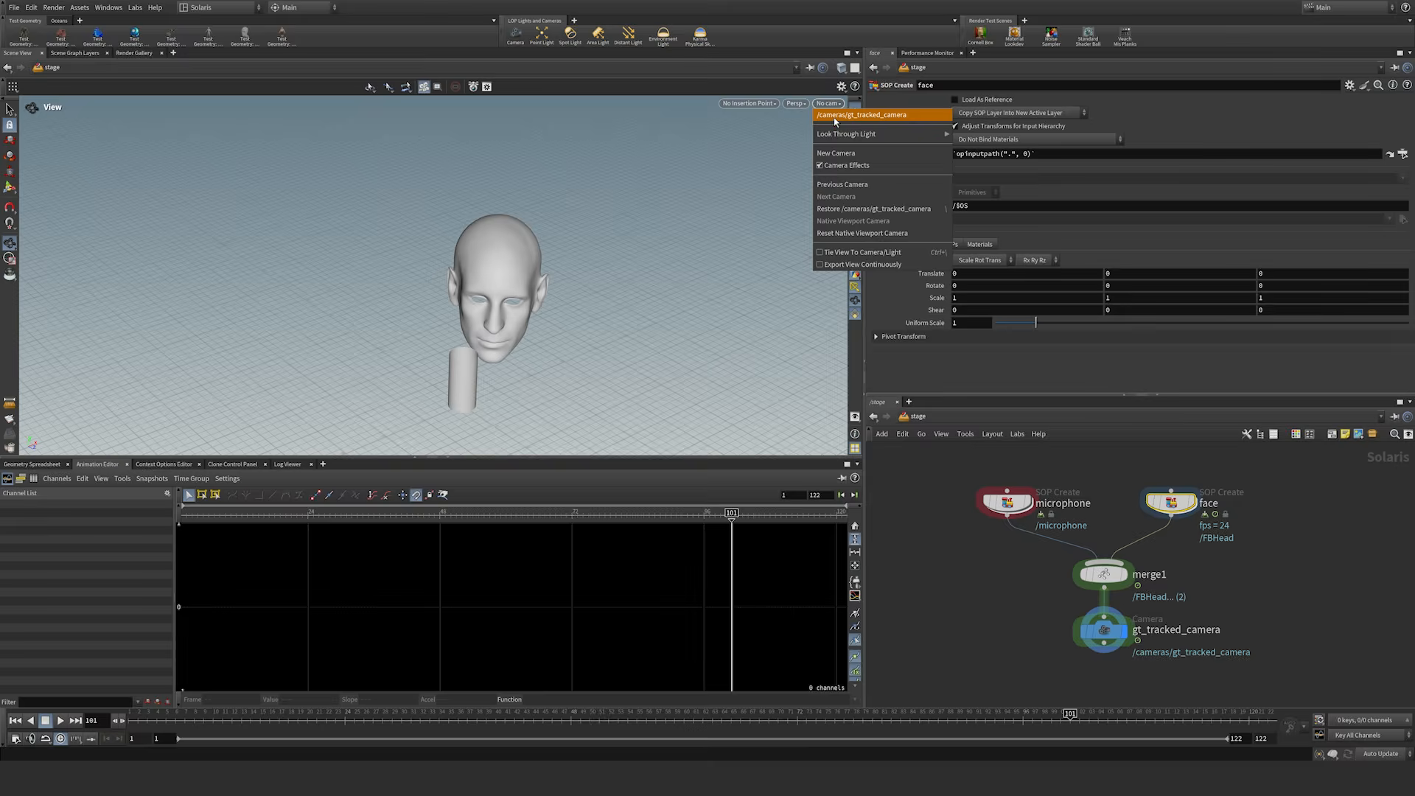
{"action": "left_click", "coordinate": [860, 115]}
{"action": "left_click", "coordinate": [856, 109]}
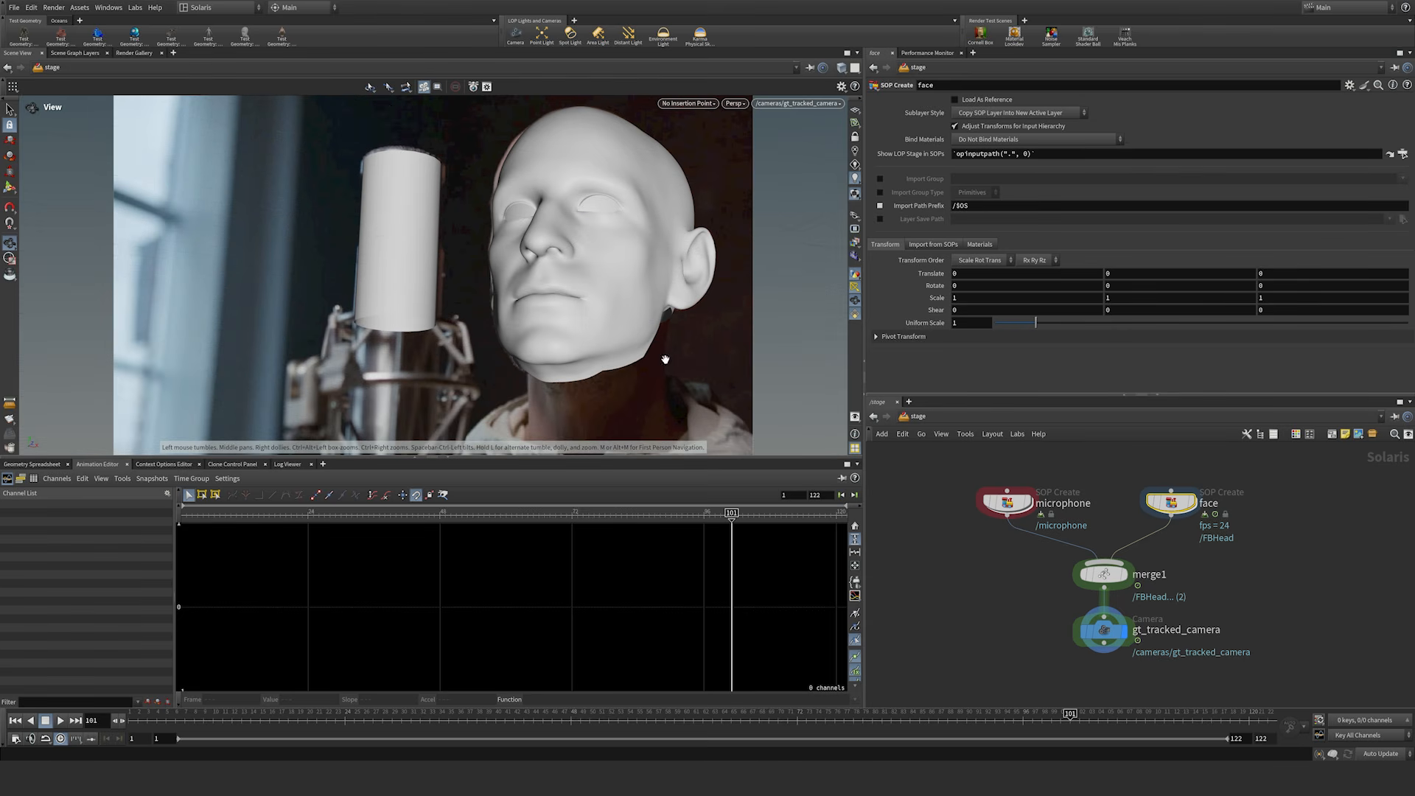
{"action": "key", "text": "ctrl+Up"}
{"action": "key", "text": "Up"}
{"action": "key", "text": "Up"}
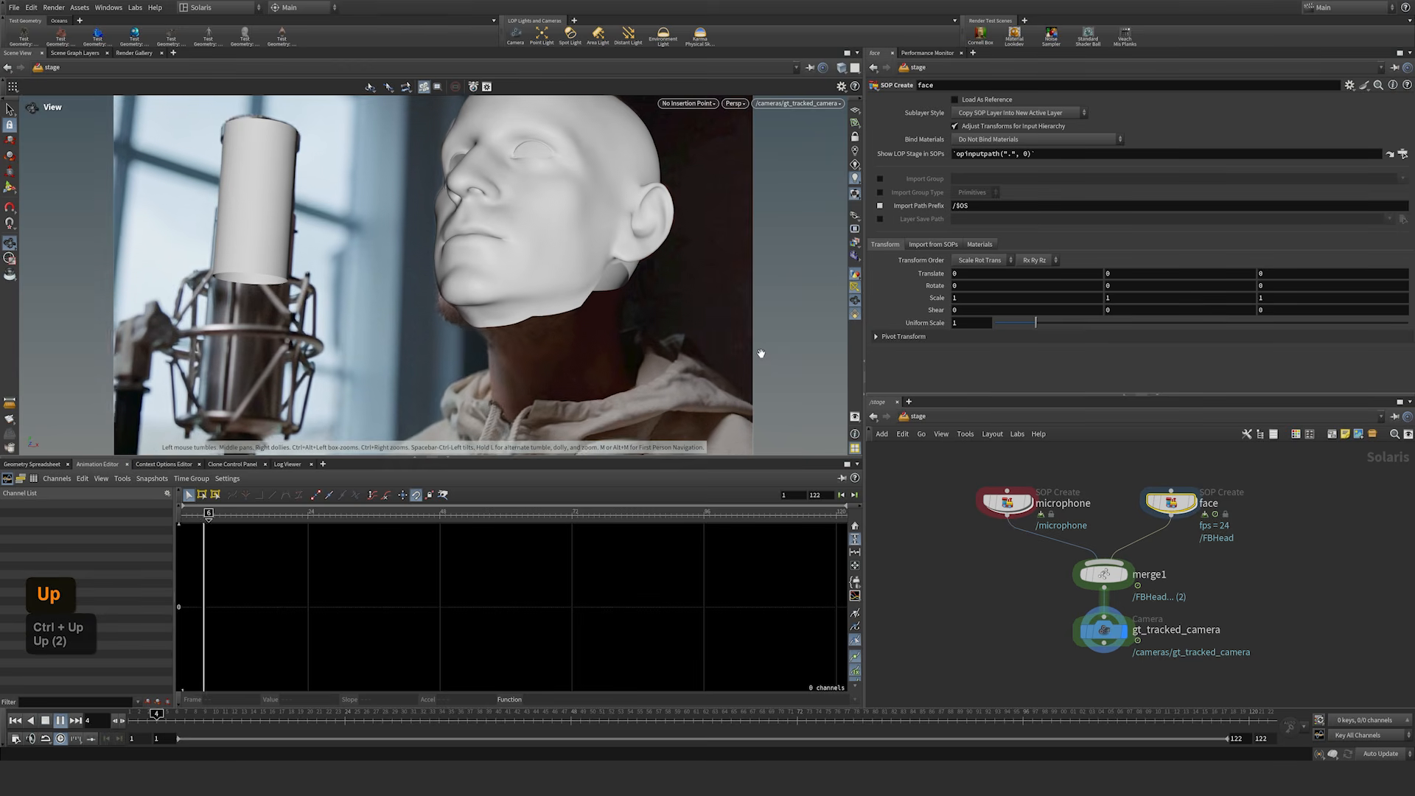
{"action": "left_click_drag", "start_coordinate": [692, 460], "coordinate": [692, 530]}
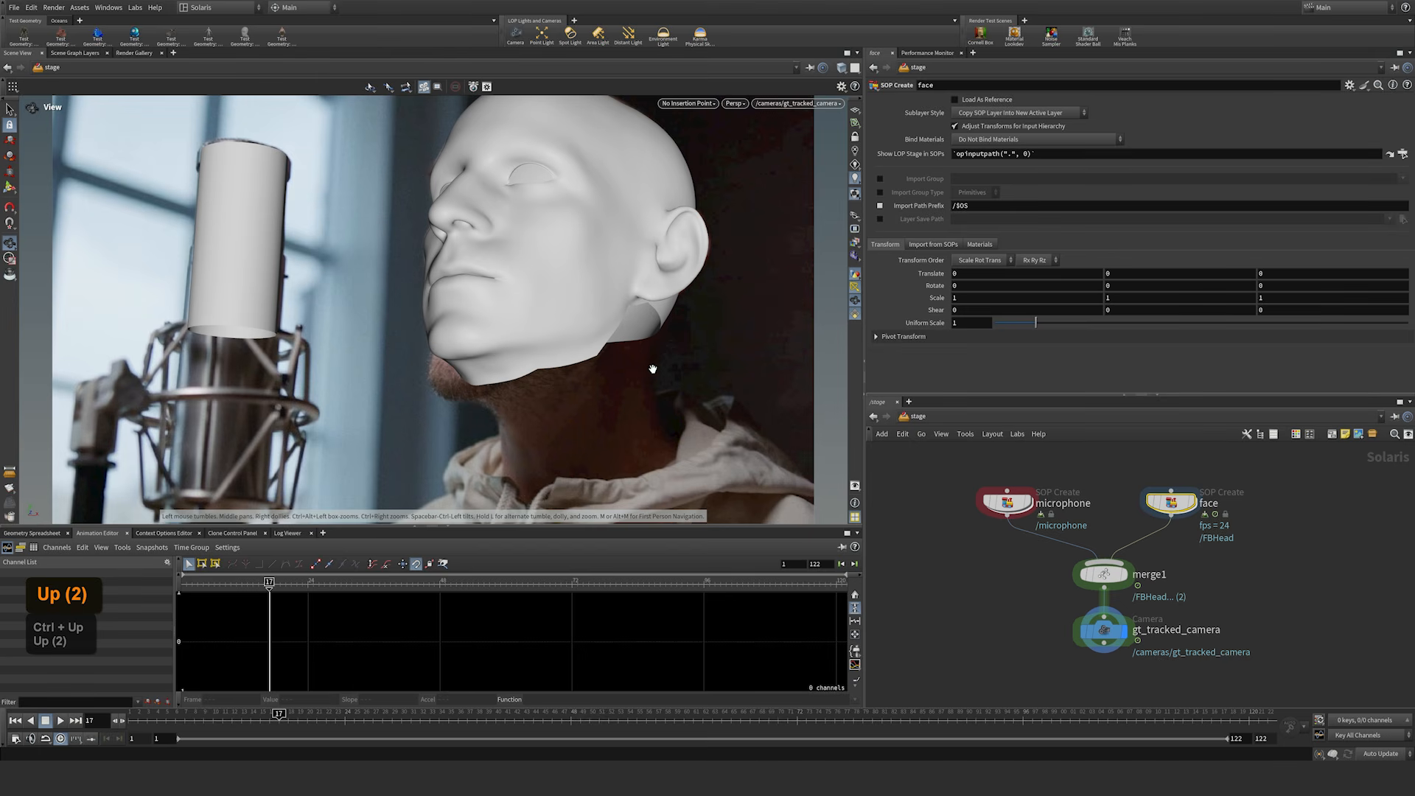
{"action": "key", "text": "Up"}
{"action": "key", "text": "Up"}
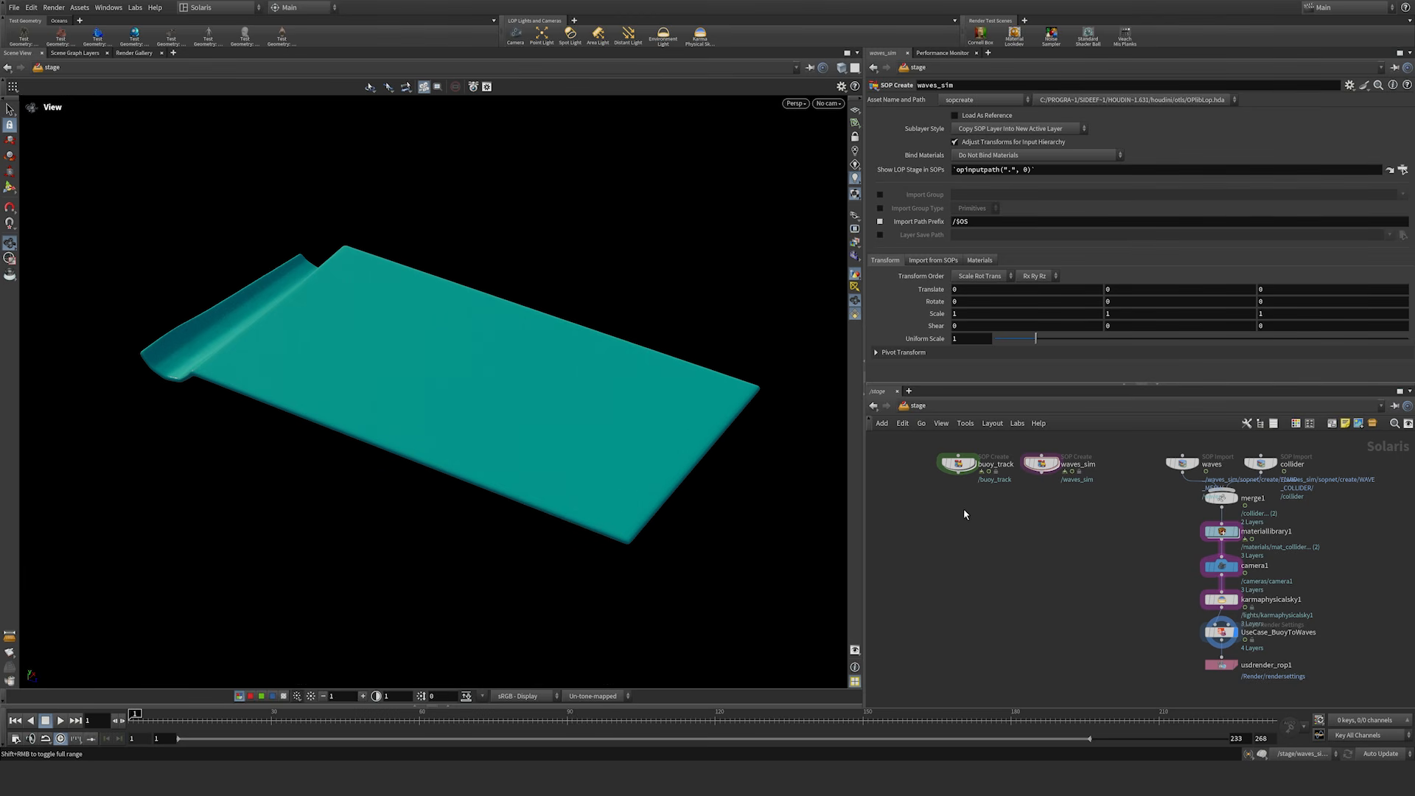
Step: Scrub and play the wave simulation while viewing the water surface from several angles, and return to frame 1
{"action": "left_click_drag", "start_coordinate": [160, 721], "coordinate": [976, 721]}
{"action": "left_click_drag", "start_coordinate": [532, 478], "coordinate": [463, 469]}
{"action": "middle_click_drag", "start_coordinate": [463, 468], "coordinate": [409, 481]}
{"action": "left_click_drag", "start_coordinate": [409, 480], "coordinate": [475, 467]}
{"action": "left_click_drag", "start_coordinate": [375, 720], "coordinate": [272, 721]}
{"action": "key", "text": "Up"}
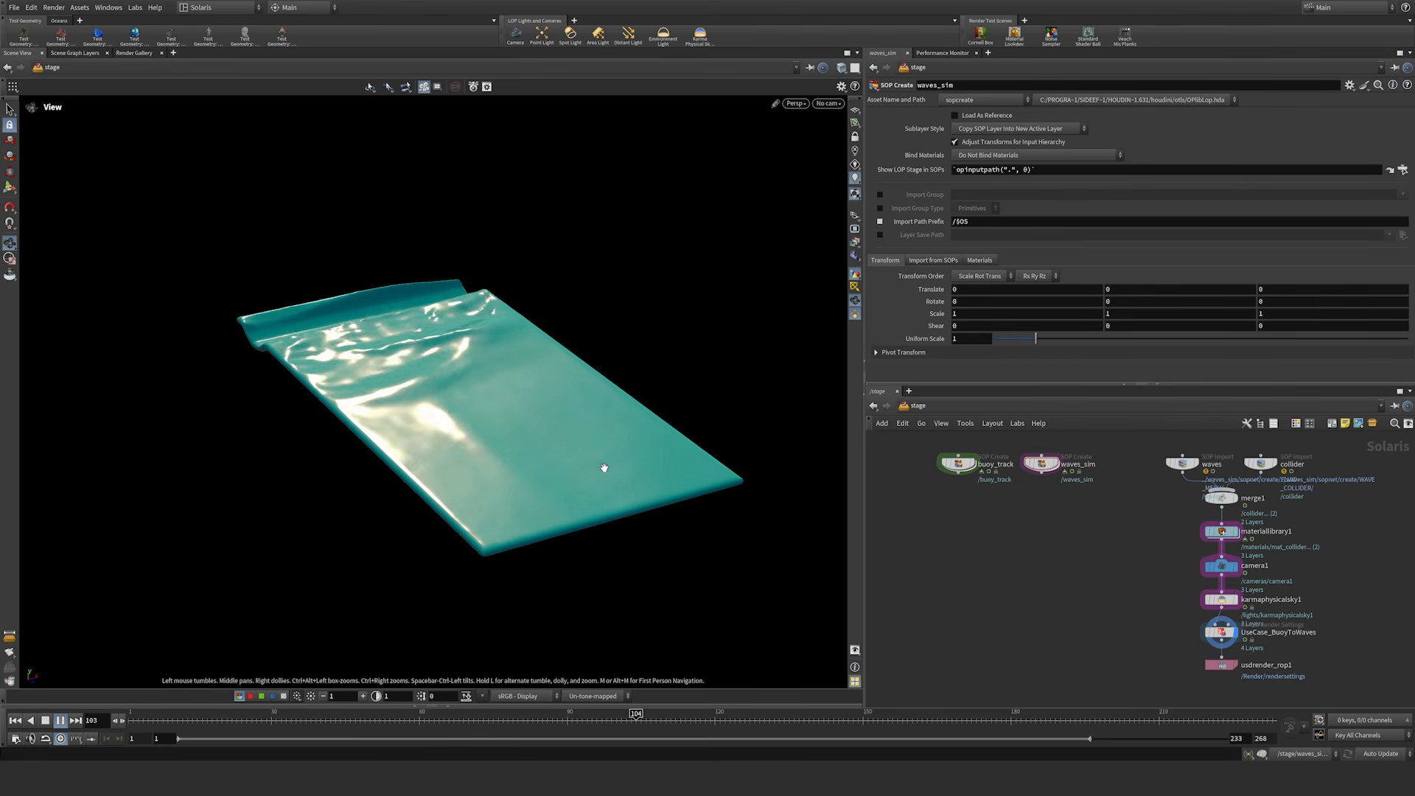
{"action": "key", "text": "ctrl+Up"}
Step: Enter the buoy_track network, activate the geotracker1 tool and play the tracked buoy over the footage, returning to frame 1
{"action": "left_click", "coordinate": [959, 470]}
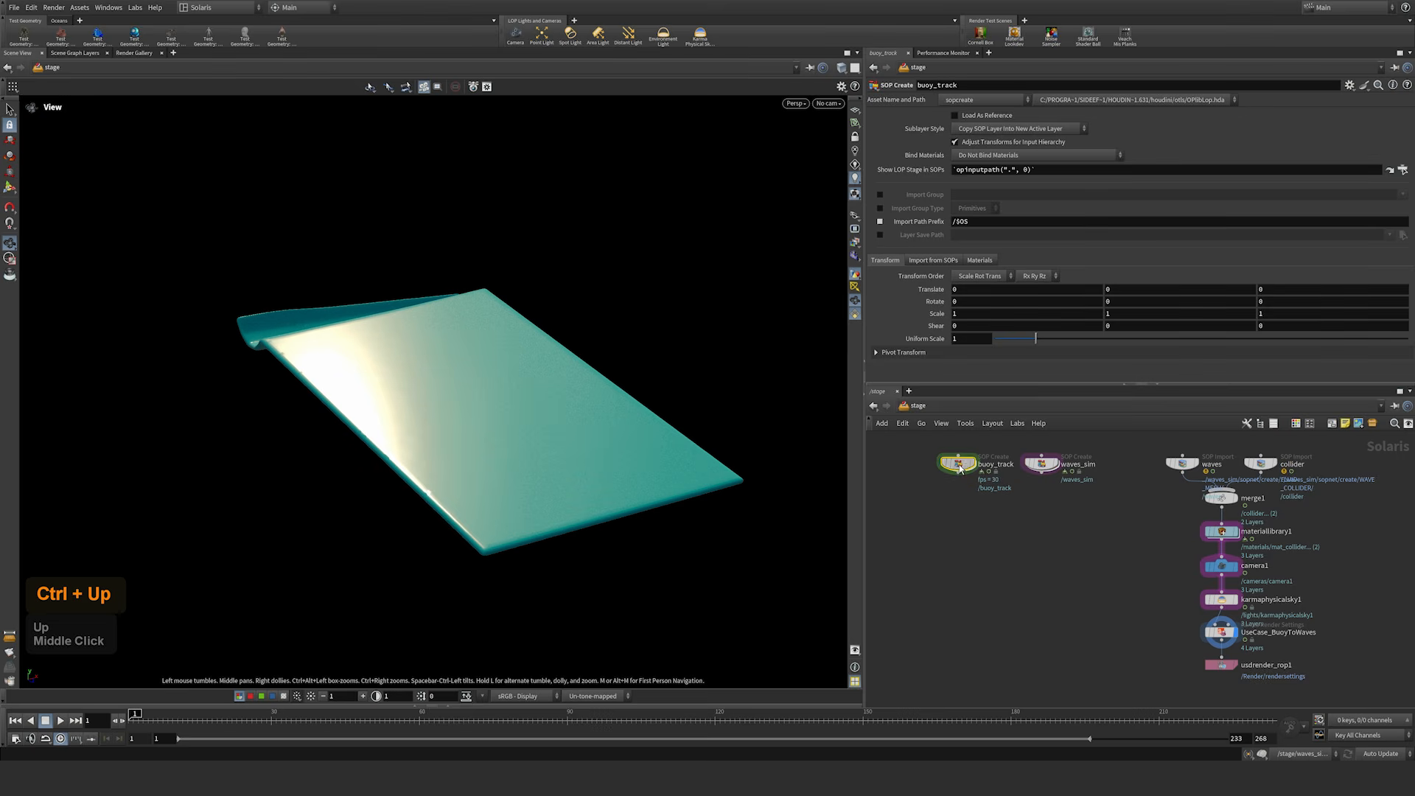
{"action": "double_click", "coordinate": [959, 466]}
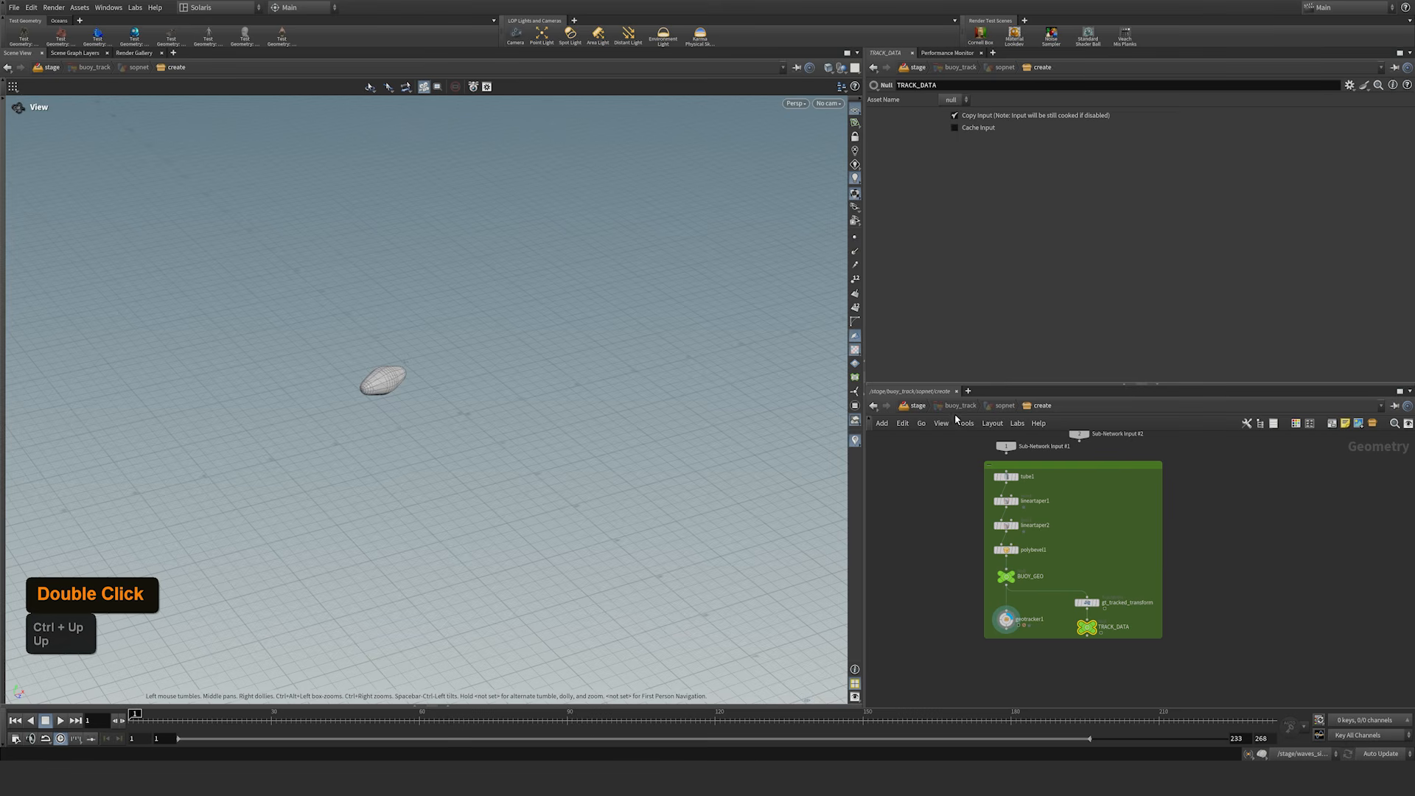
{"action": "middle_click_drag", "start_coordinate": [960, 517], "coordinate": [977, 527]}
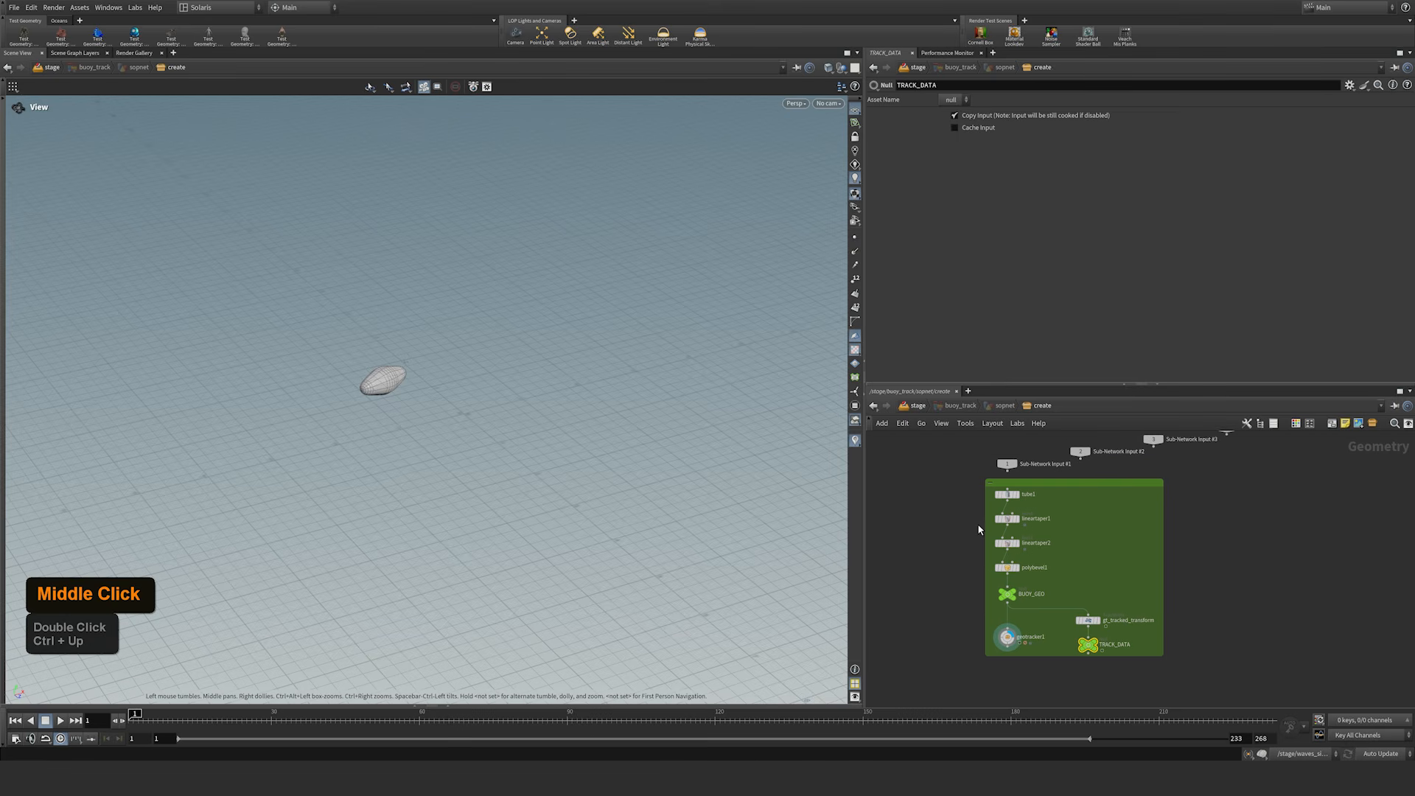
{"action": "right_click_drag", "start_coordinate": [944, 534], "coordinate": [966, 552]}
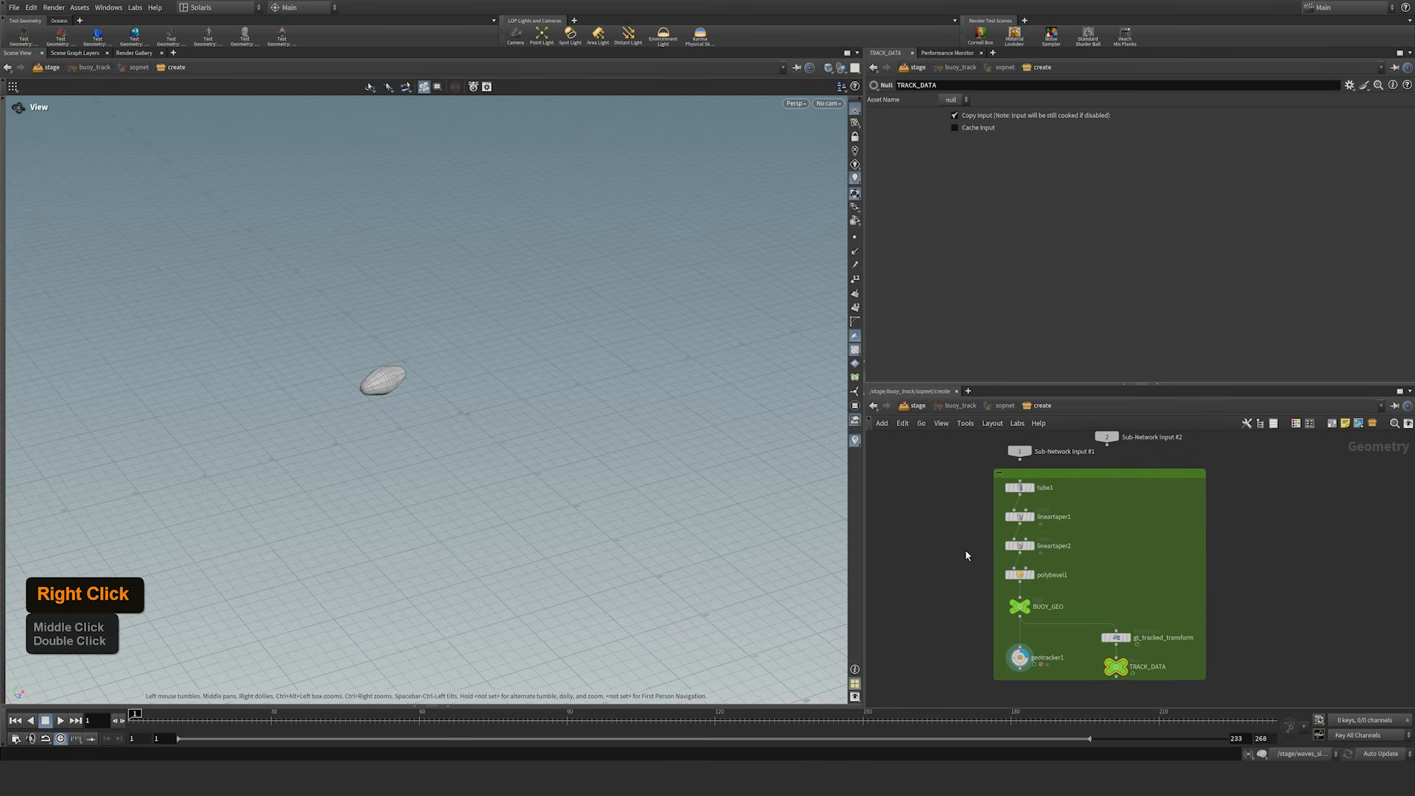
{"action": "left_click", "coordinate": [1019, 656]}
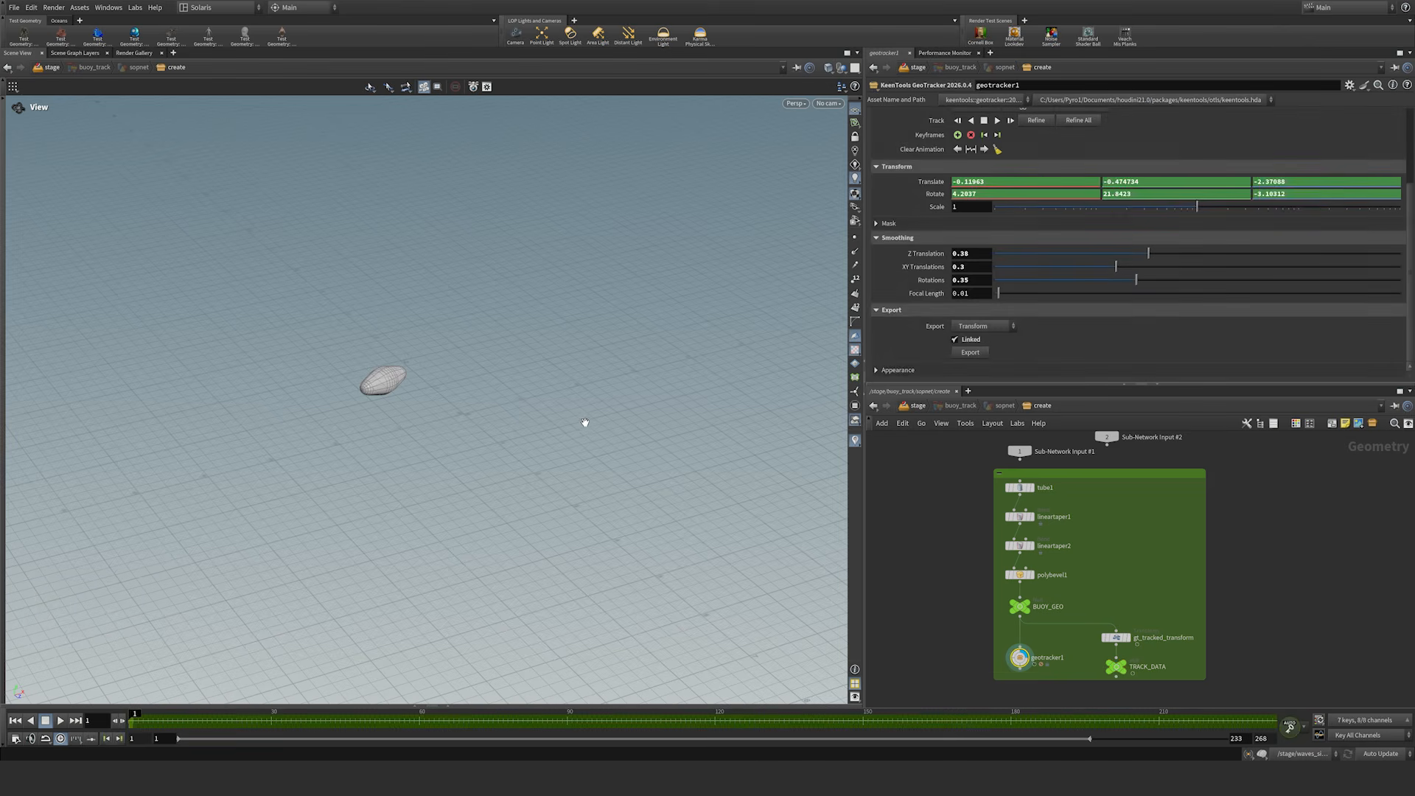
{"action": "key", "text": "Return"}
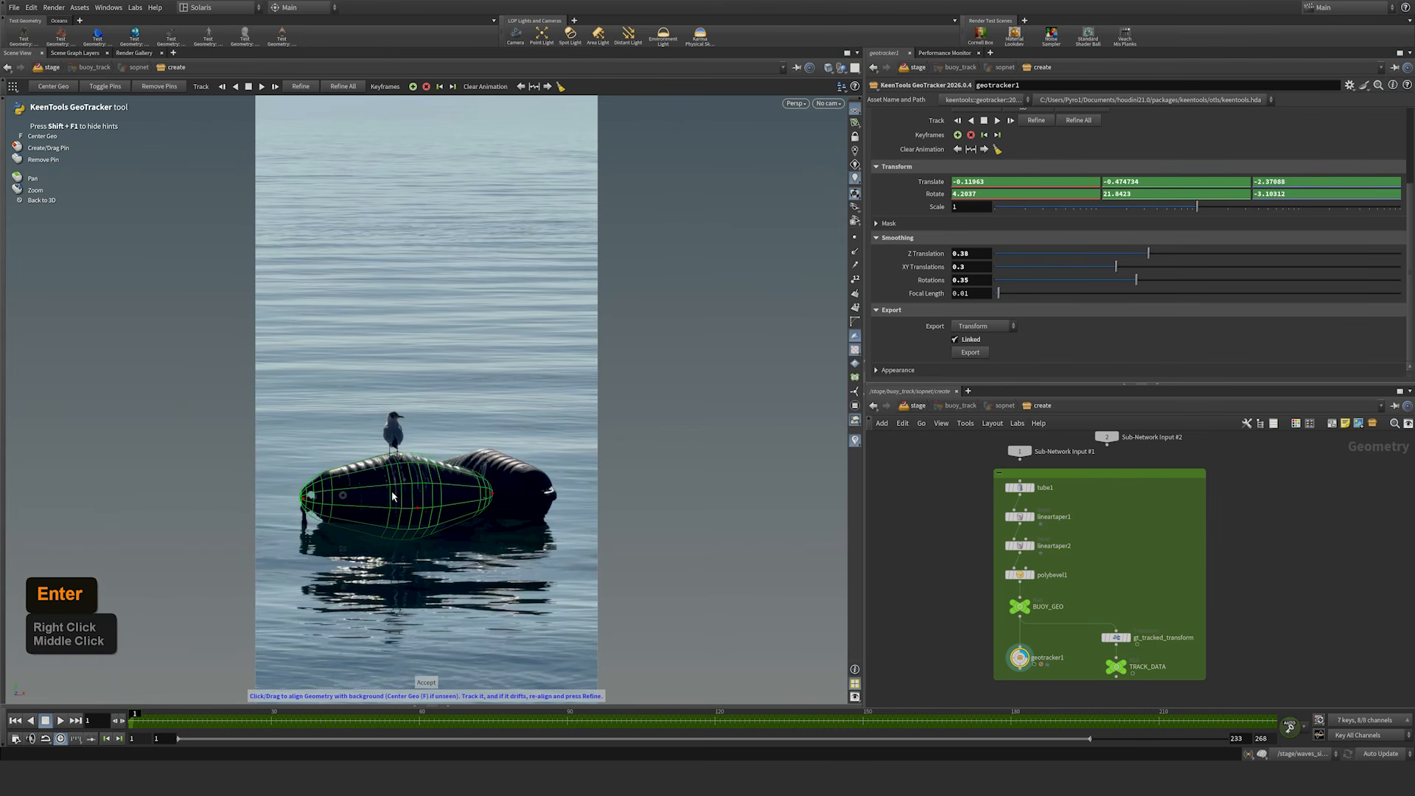
{"action": "key", "text": "Up"}
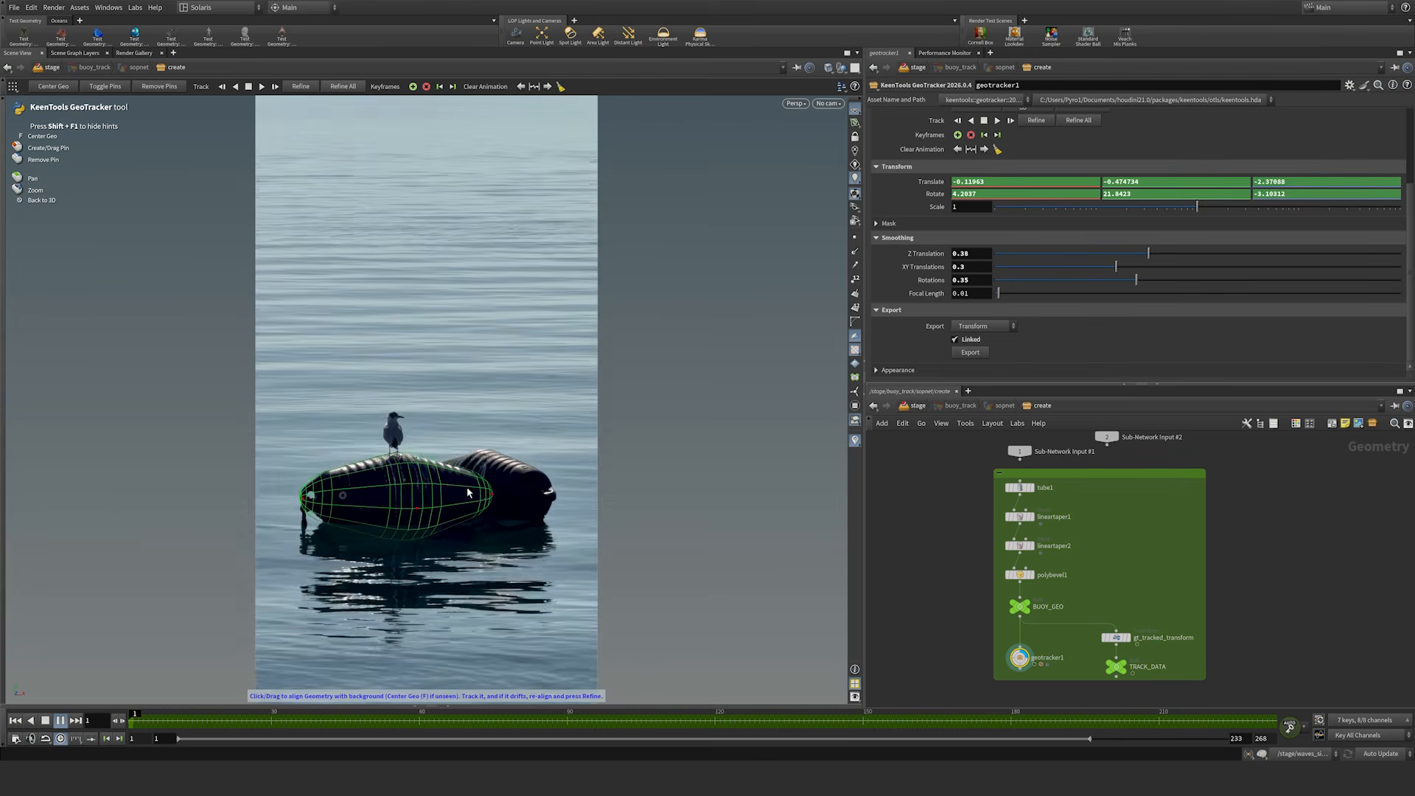
{"action": "key", "text": "ctrl+Up"}
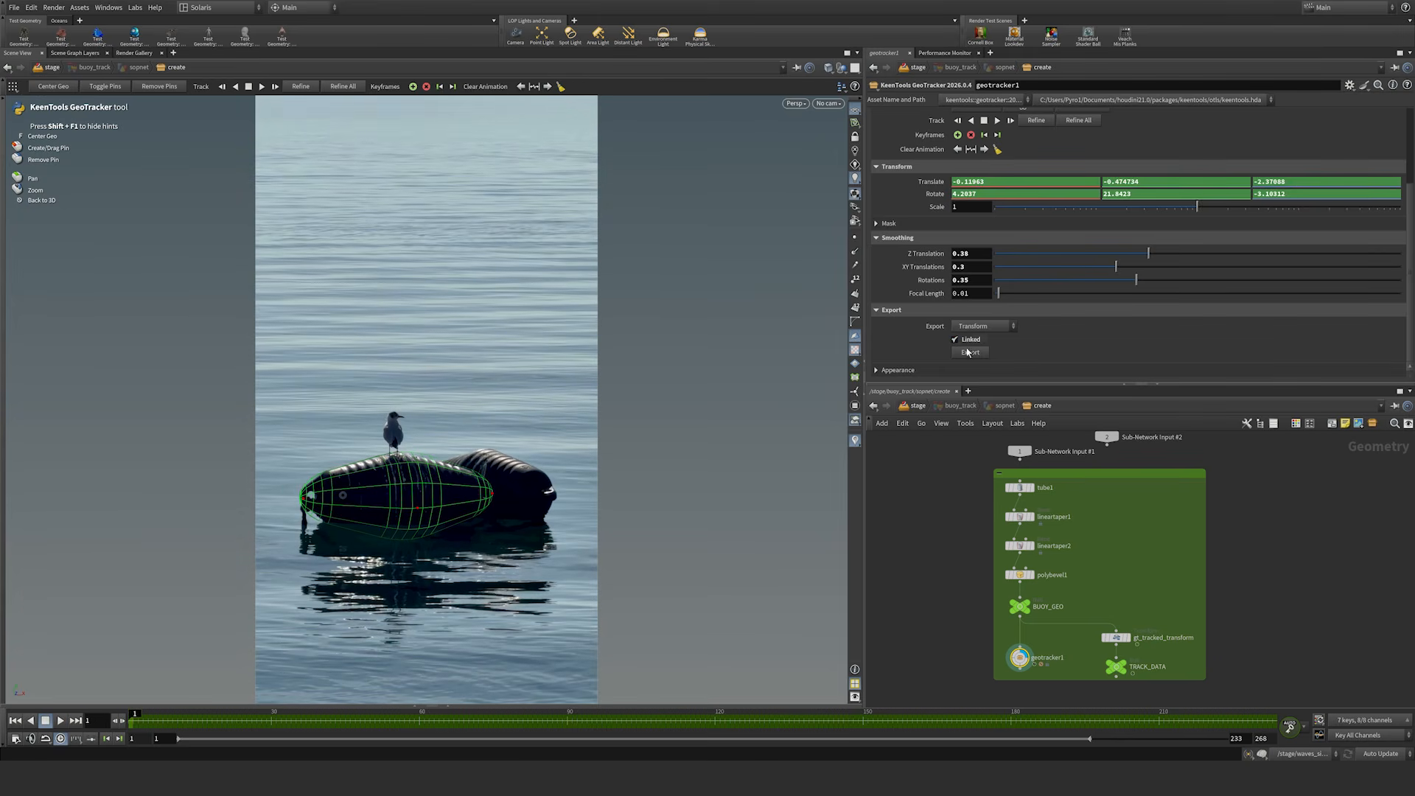
Step: Scrub the exported gt_tracked_transform motion to frame 233 in a free view, and inspect the TRACK_DATA null and the transform's animated channels
{"action": "left_click", "coordinate": [1116, 638]}
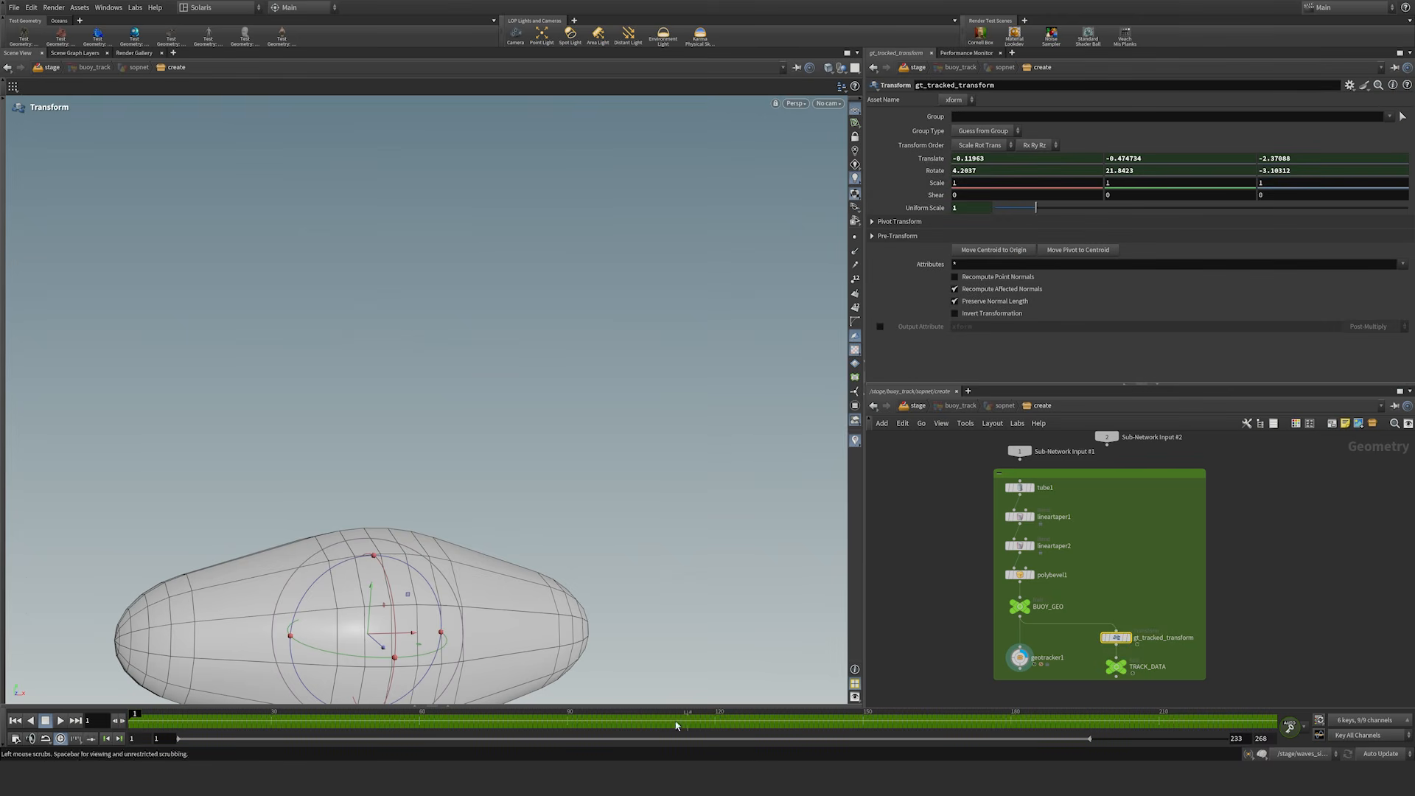
{"action": "key", "text": "Escape"}
{"action": "middle_click_drag", "start_coordinate": [392, 580], "coordinate": [452, 373]}
{"action": "left_click_drag", "start_coordinate": [451, 373], "coordinate": [519, 437]}
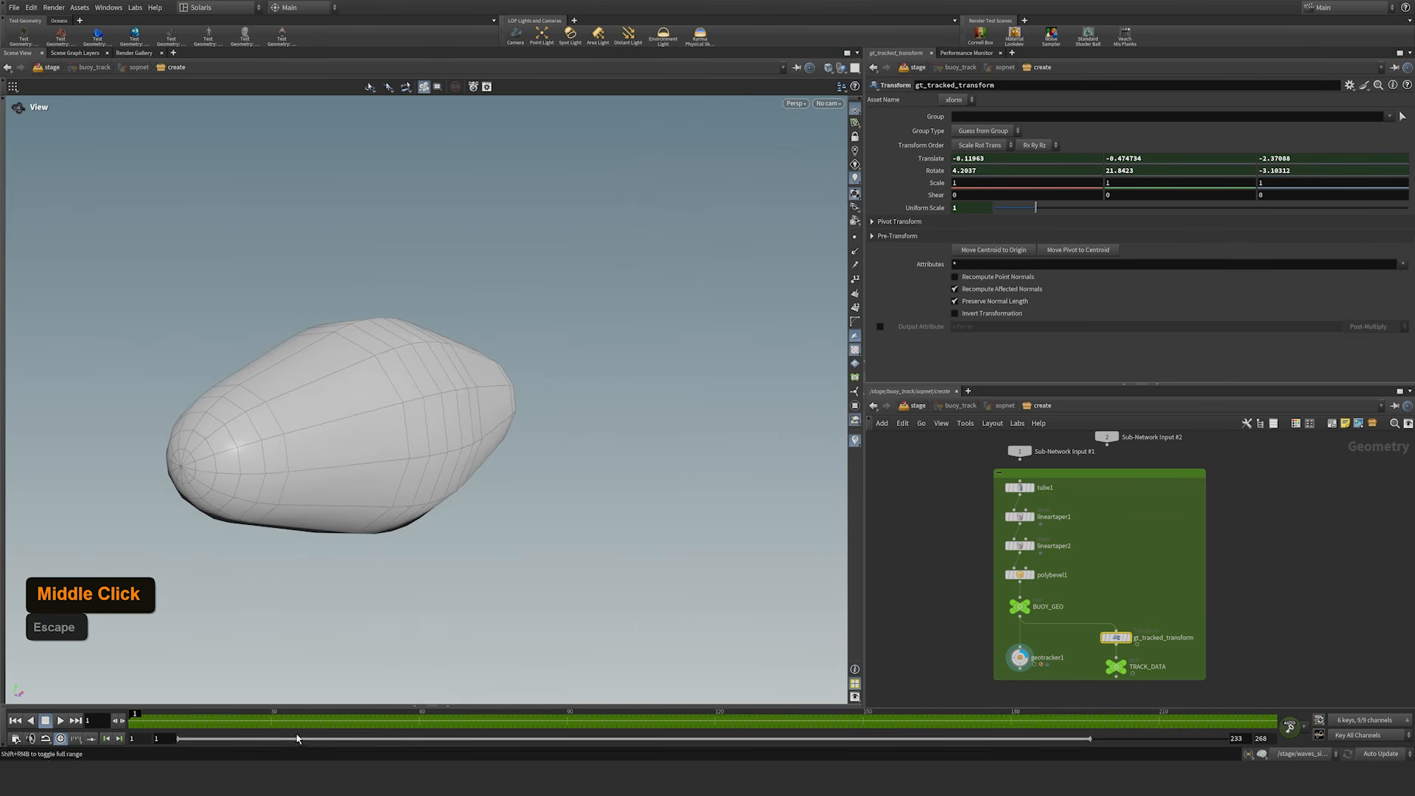
{"action": "left_click_drag", "start_coordinate": [255, 726], "coordinate": [1278, 695]}
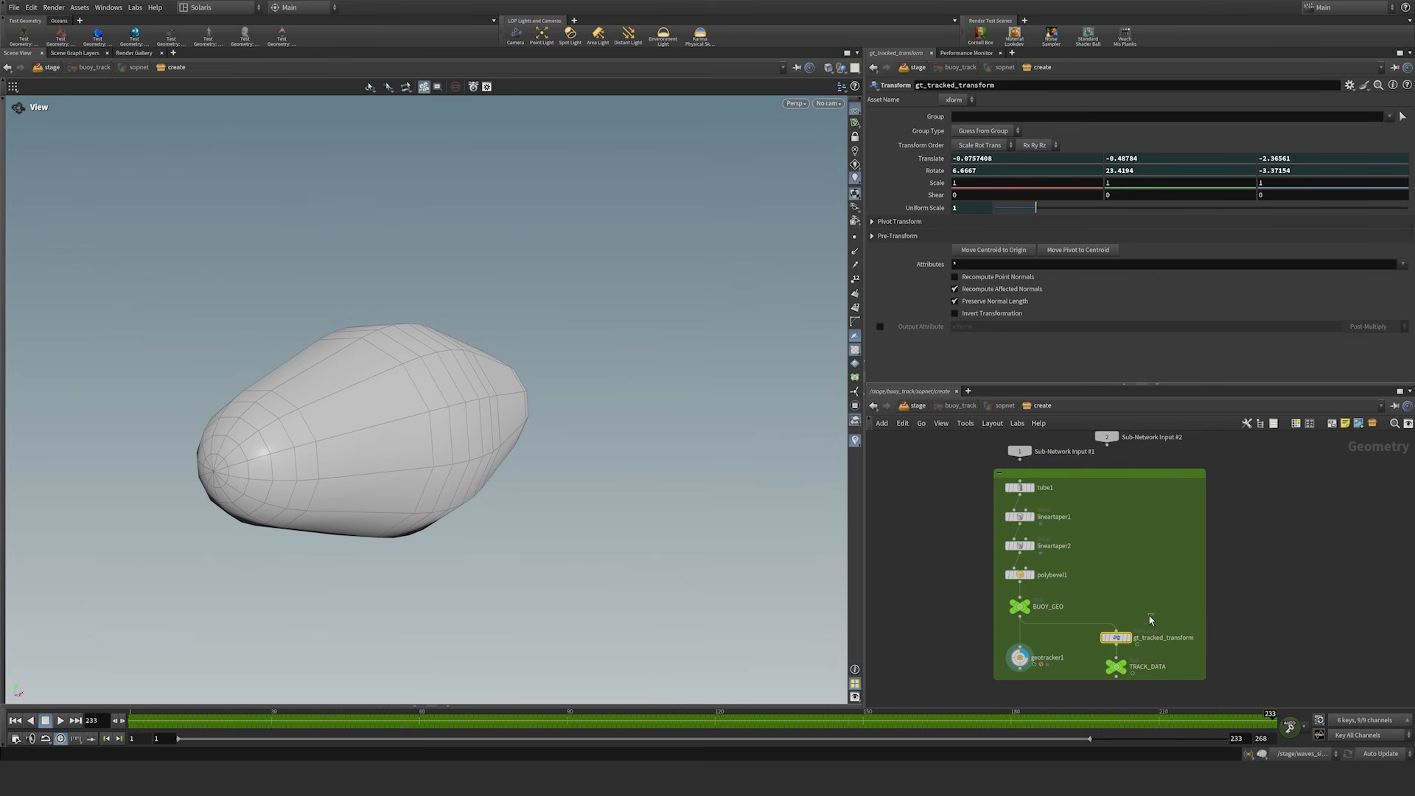
{"action": "left_click", "coordinate": [1116, 666]}
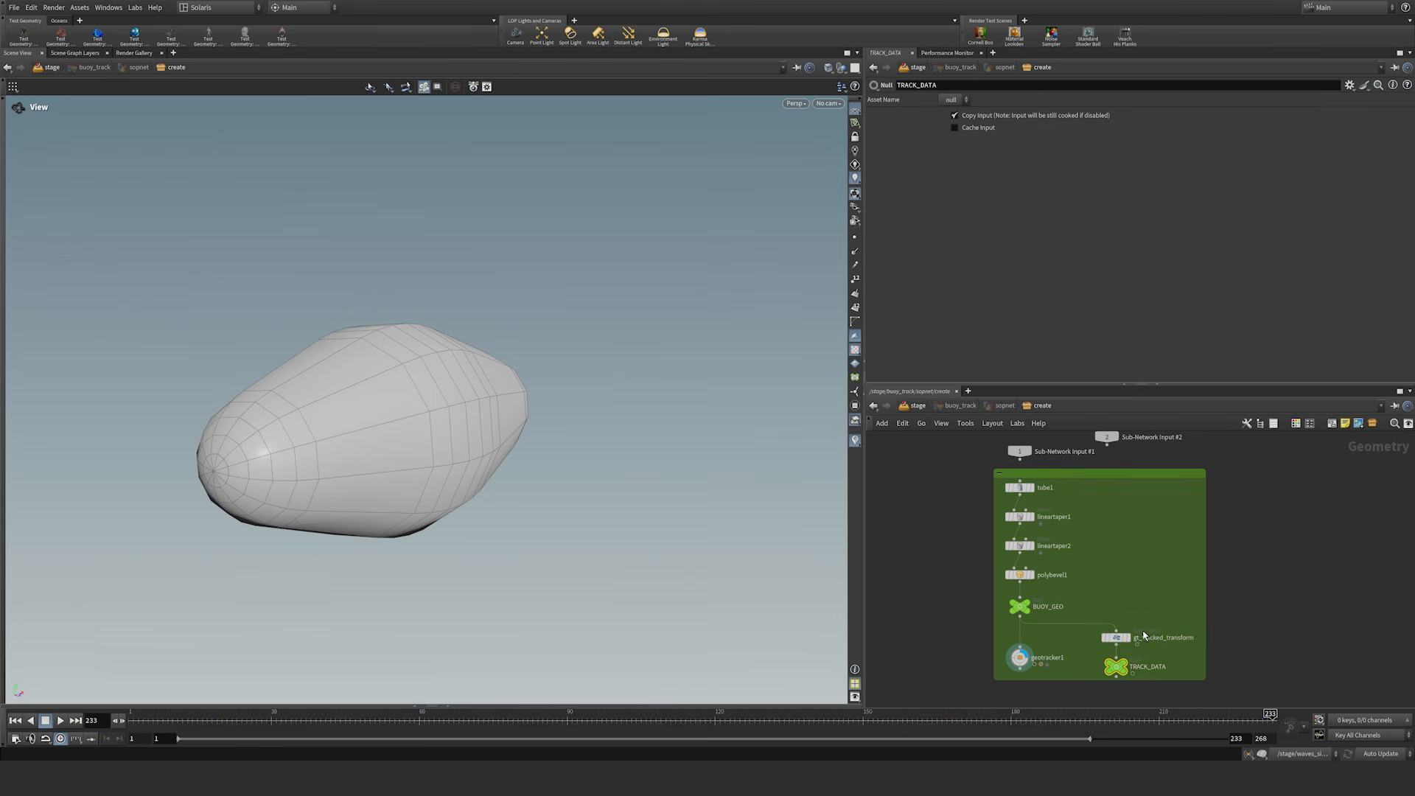
{"action": "left_click_drag", "start_coordinate": [1105, 650], "coordinate": [1106, 652]}
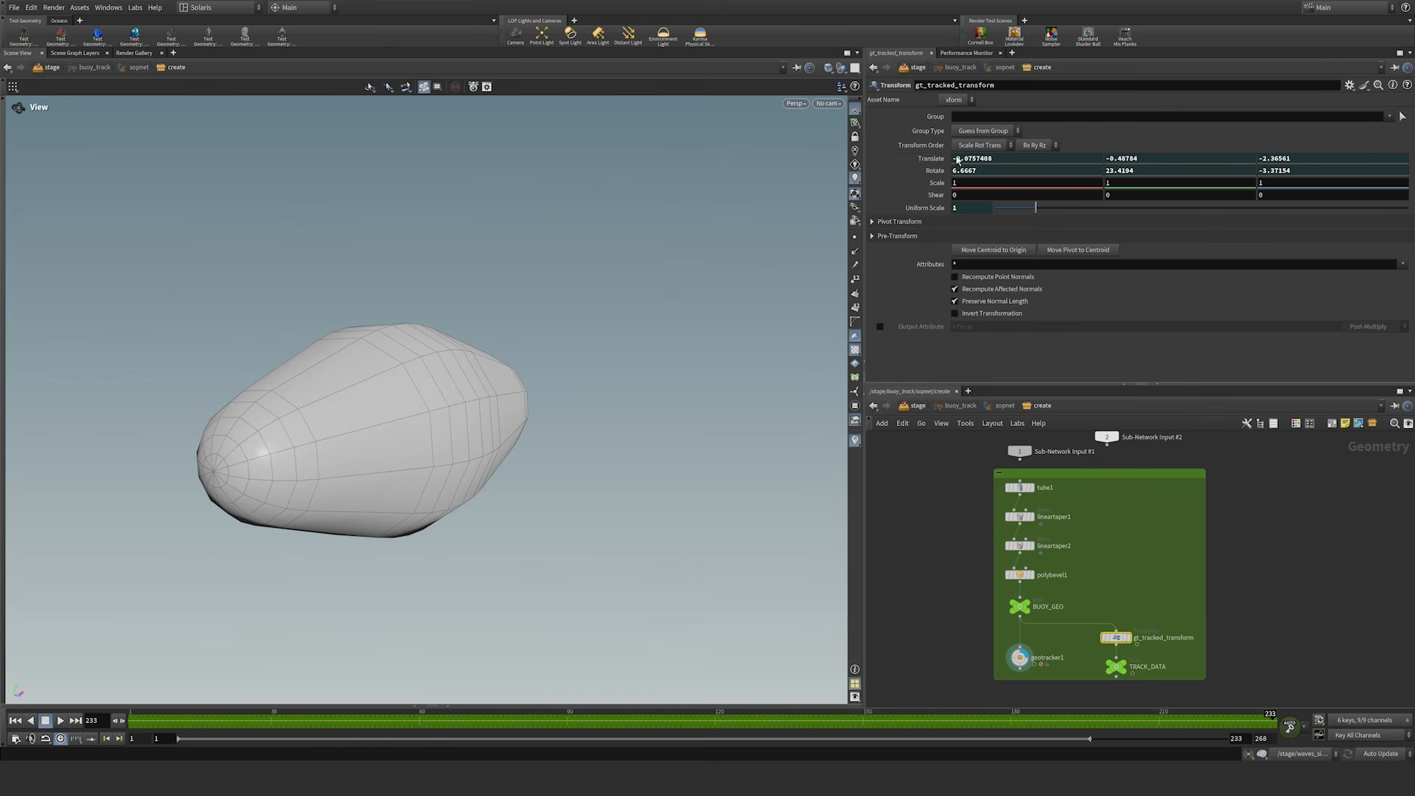
{"action": "left_click", "coordinate": [959, 574]}
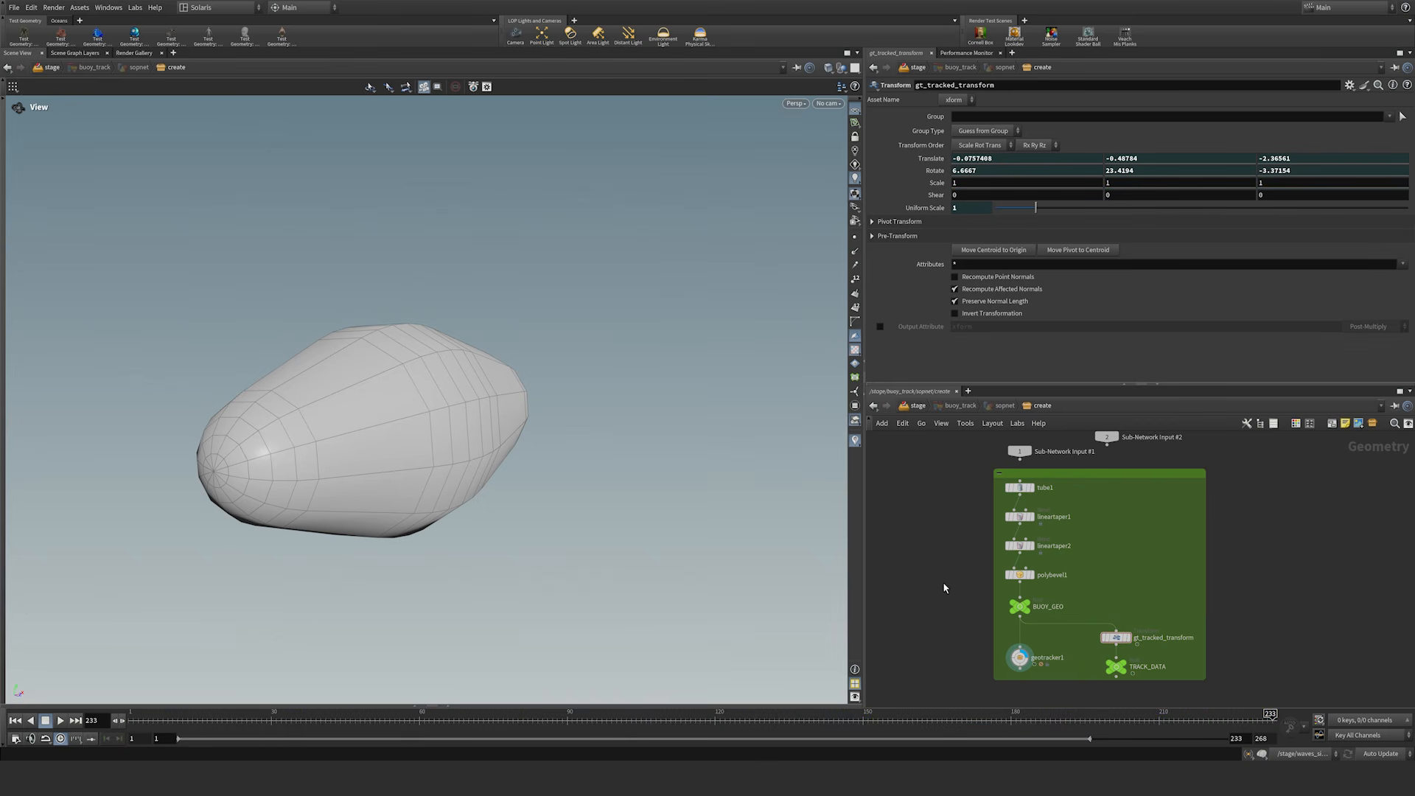
Step: Go up to the stage, enter the waves_sim network and enlarge the network area to show the COLLIDER and CONTAINER groups
{"action": "key", "text": "u"}
{"action": "left_click", "coordinate": [1041, 462]}
{"action": "key", "text": "i"}
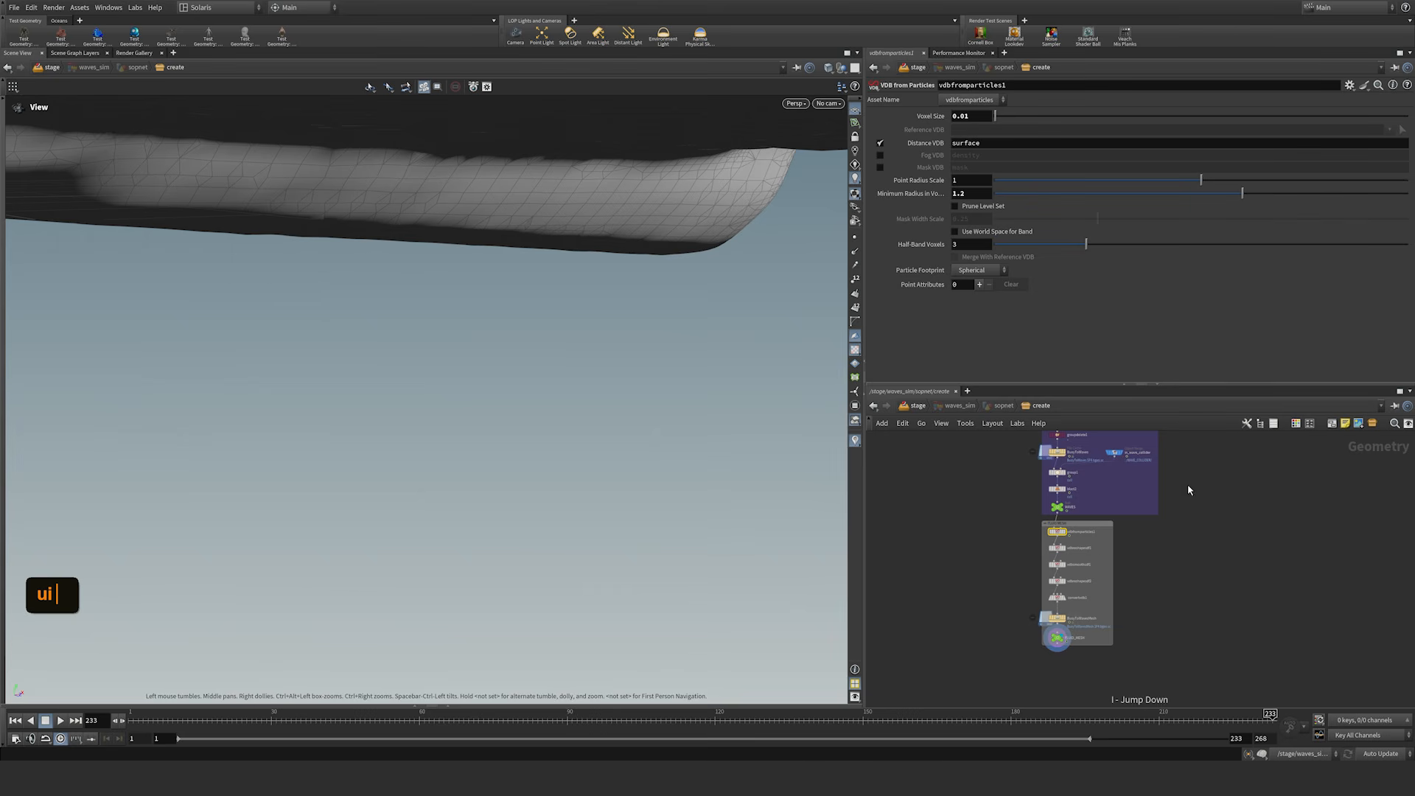
{"action": "middle_click_drag", "start_coordinate": [1187, 484], "coordinate": [1206, 549]}
{"action": "middle_click_drag", "start_coordinate": [1213, 436], "coordinate": [1173, 485]}
{"action": "left_click_drag", "start_coordinate": [1072, 389], "coordinate": [1084, 236]}
{"action": "middle_click_drag", "start_coordinate": [1045, 423], "coordinate": [1079, 426]}
{"action": "middle_click_drag", "start_coordinate": [1057, 429], "coordinate": [1085, 423]}
{"action": "right_click_drag", "start_coordinate": [1031, 530], "coordinate": [1056, 510]}
{"action": "middle_click_drag", "start_coordinate": [1081, 450], "coordinate": [1033, 640]}
{"action": "middle_click_drag", "start_coordinate": [1095, 438], "coordinate": [1100, 458]}
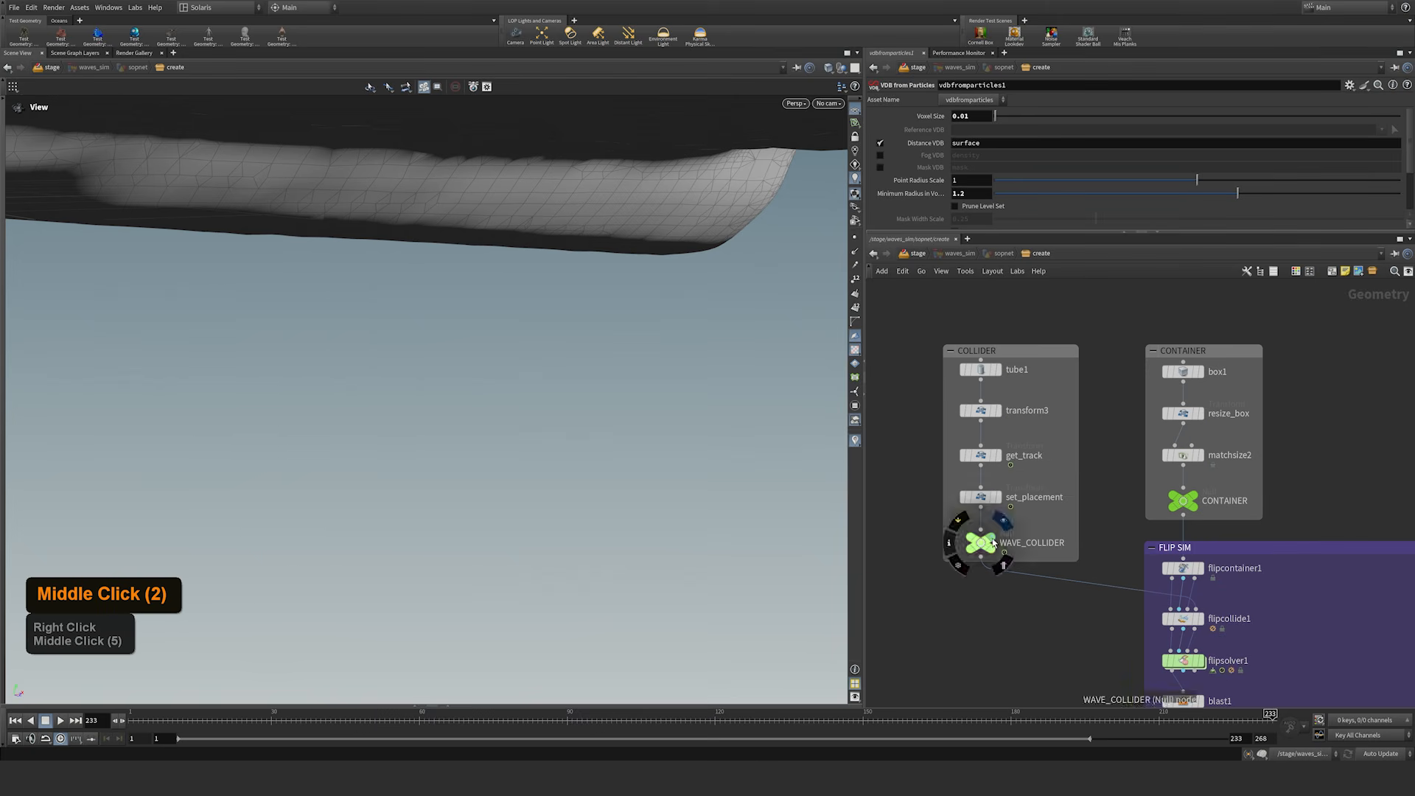
Step: Display the WAVE_COLLIDER null and frame the collider tube in the viewport
{"action": "left_click", "coordinate": [1002, 521]}
{"action": "middle_click_drag", "start_coordinate": [600, 189], "coordinate": [549, 303]}
{"action": "right_click_drag", "start_coordinate": [549, 304], "coordinate": [309, 410]}
{"action": "middle_click_drag", "start_coordinate": [310, 410], "coordinate": [661, 329]}
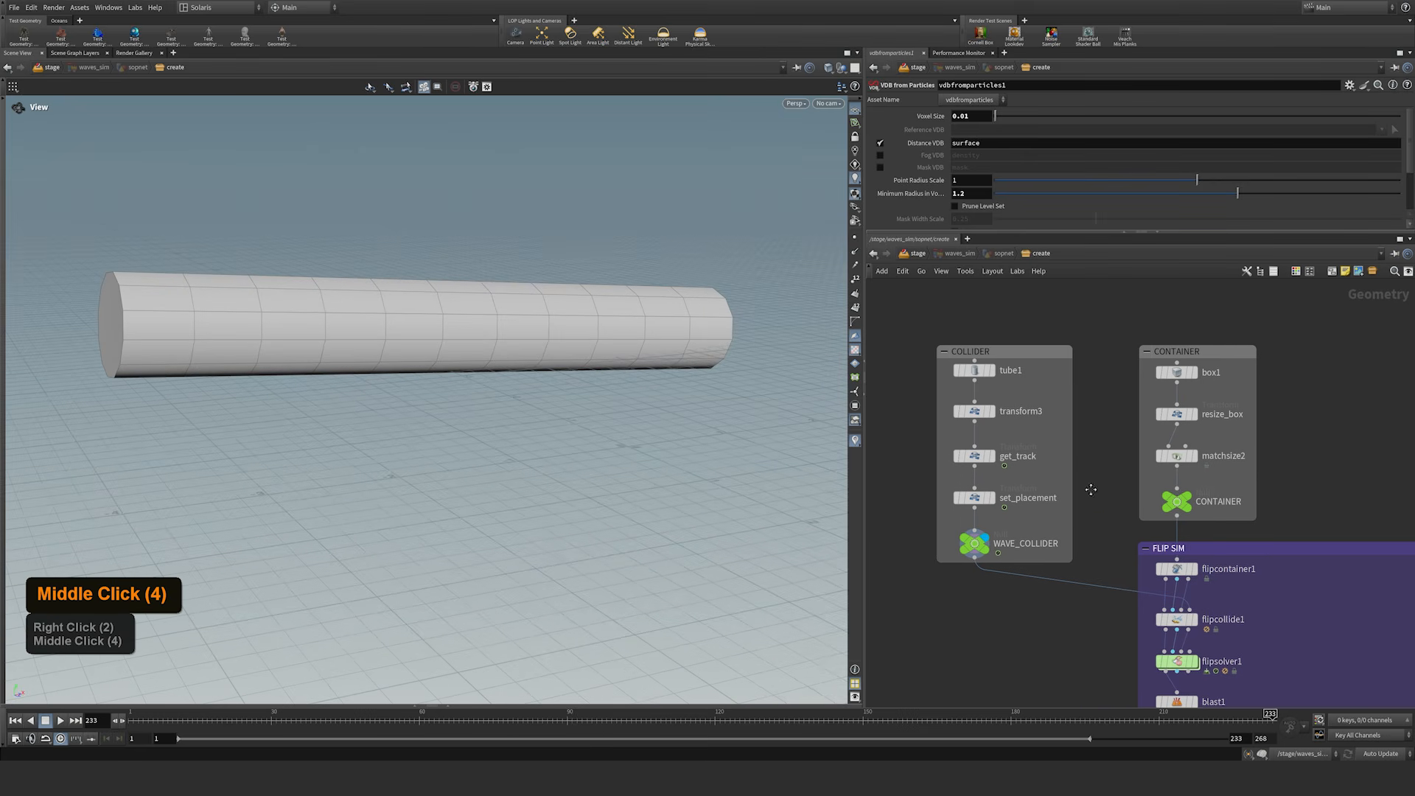
Step: Show the CONTAINER box as a template to examine its placement relative to the wave collider, and turn the template off again
{"action": "middle_click_drag", "start_coordinate": [1097, 491], "coordinate": [1054, 426]}
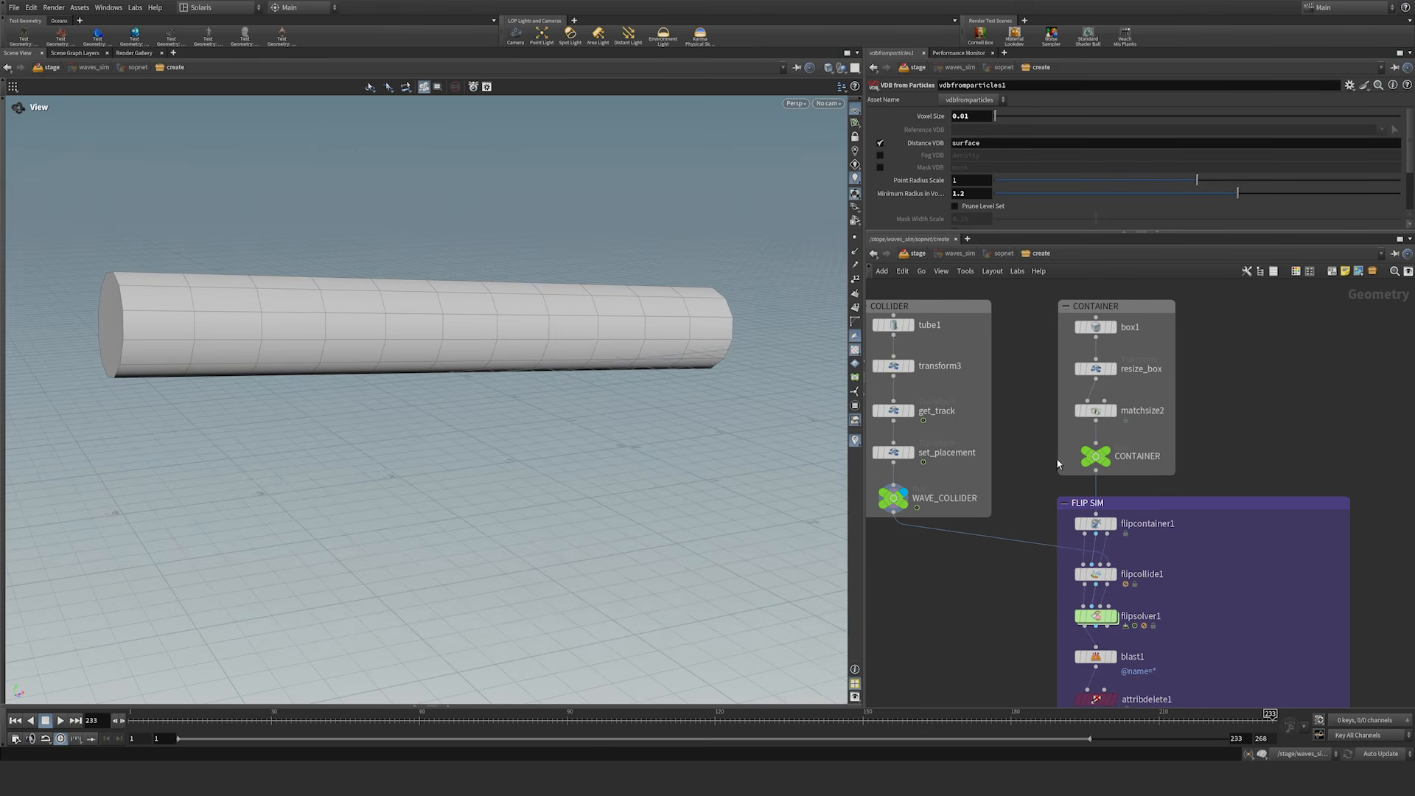
{"action": "left_click", "coordinate": [1116, 477]}
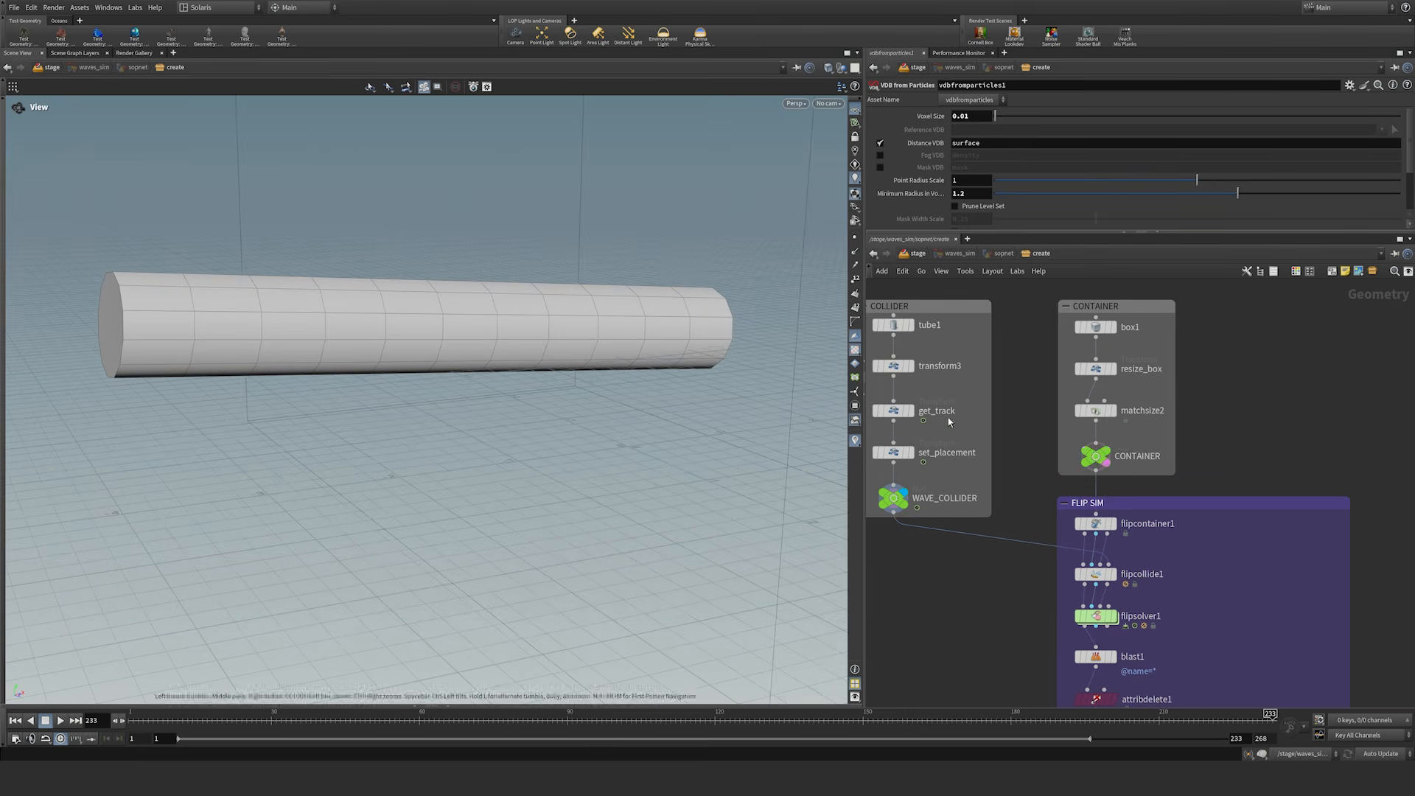
{"action": "right_click_drag", "start_coordinate": [618, 330], "coordinate": [379, 473]}
{"action": "middle_click_drag", "start_coordinate": [538, 348], "coordinate": [429, 399]}
{"action": "left_click_drag", "start_coordinate": [430, 398], "coordinate": [661, 370]}
{"action": "left_click_drag", "start_coordinate": [384, 397], "coordinate": [586, 431]}
{"action": "middle_click_drag", "start_coordinate": [586, 431], "coordinate": [505, 410]}
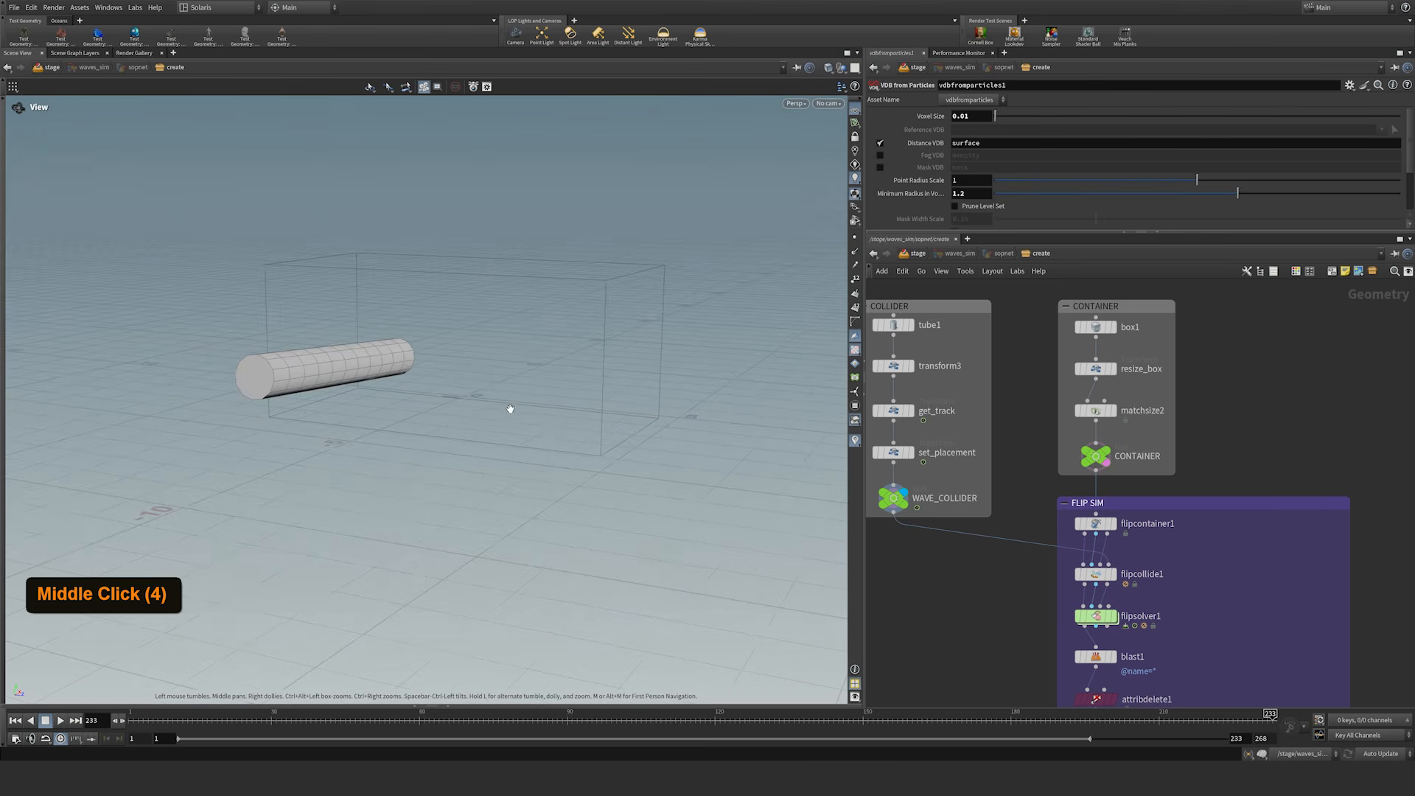
{"action": "mouse_move", "coordinate": [1115, 471]}
Step: Return to frame 1 and display the flipcollide1 node in the FLIP SIM group to examine the collision geometry from above
{"action": "middle_click_drag", "start_coordinate": [1110, 467], "coordinate": [1037, 305]}
{"action": "right_click", "coordinate": [1141, 432]}
{"action": "key", "text": "ctrl+Up"}
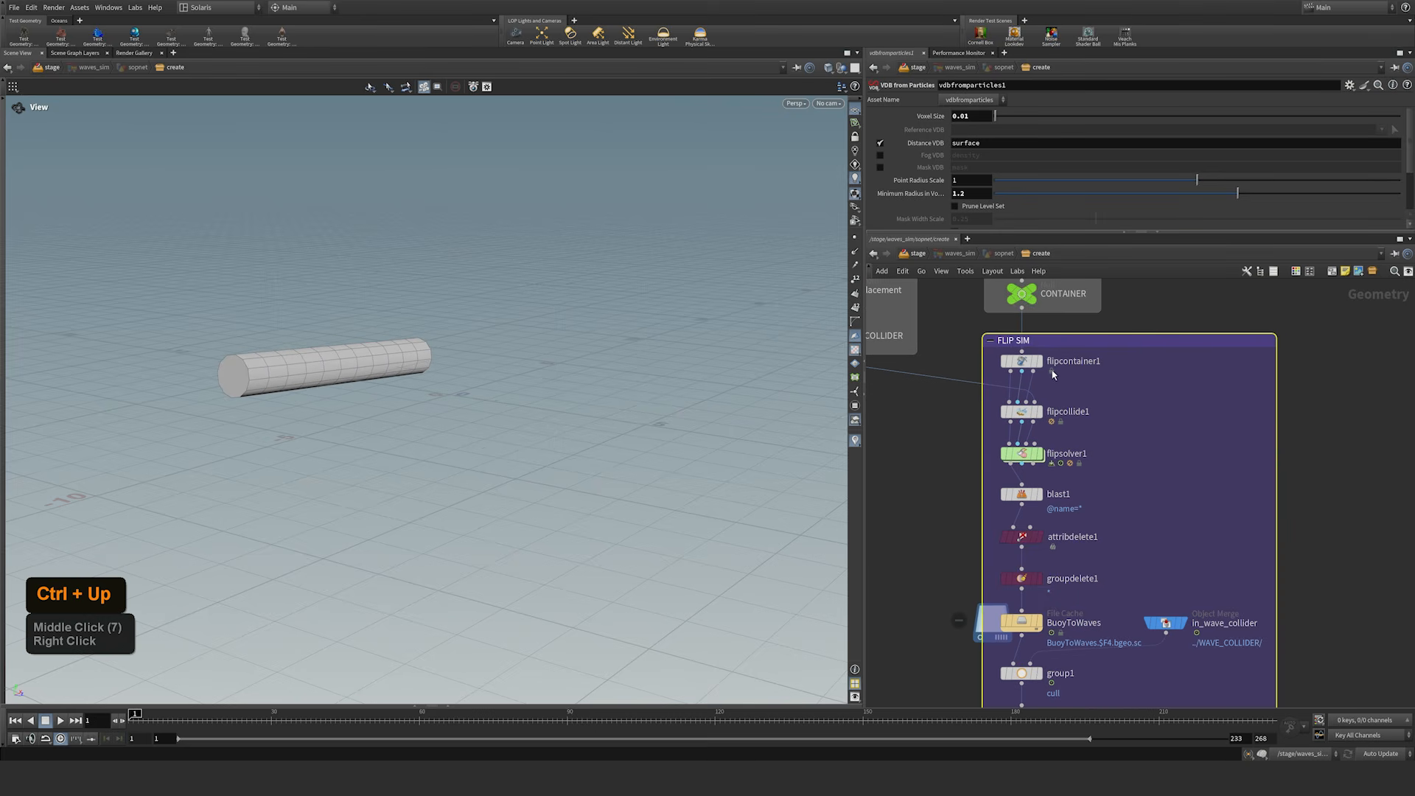
{"action": "left_click", "coordinate": [1039, 361]}
{"action": "left_click", "coordinate": [1040, 413]}
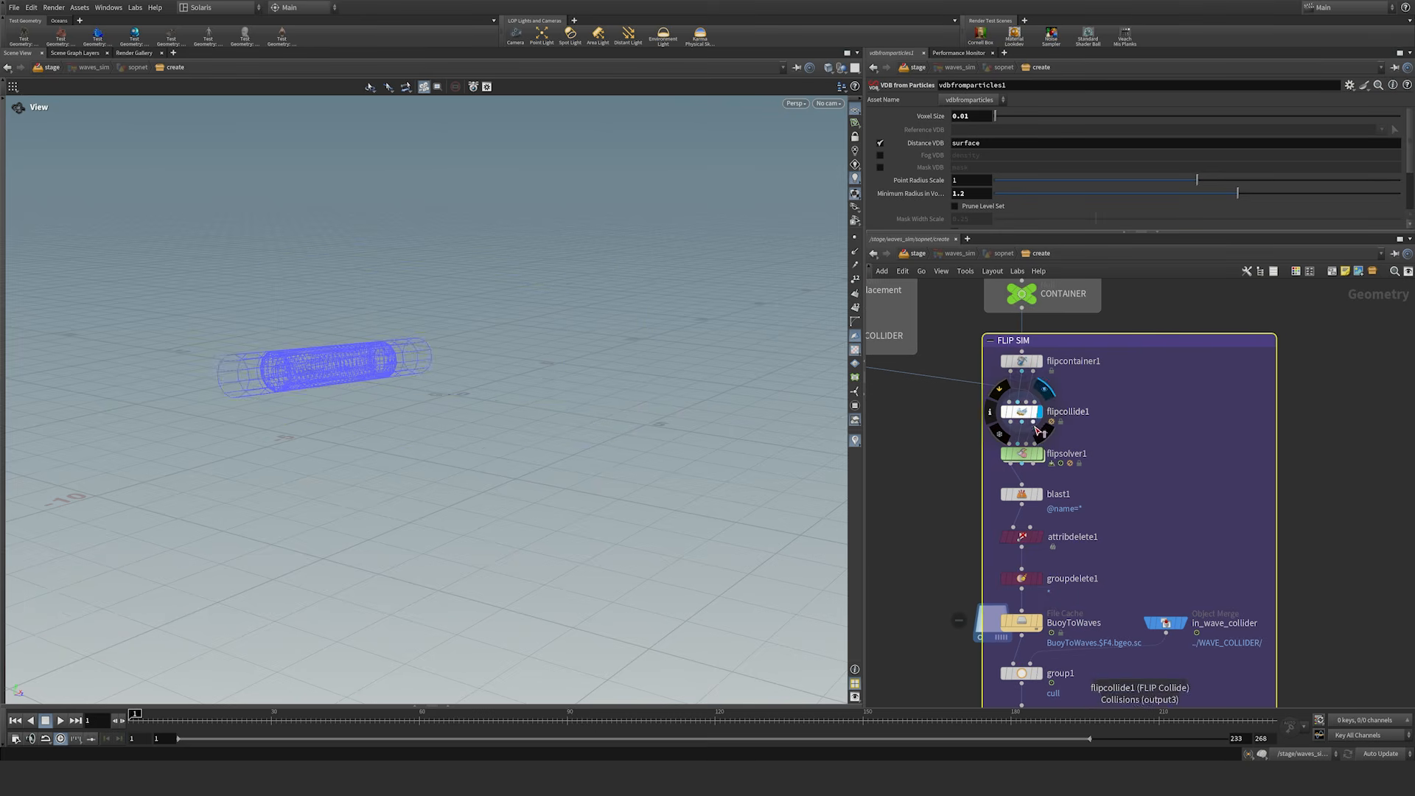
{"action": "left_click_drag", "start_coordinate": [317, 346], "coordinate": [252, 359]}
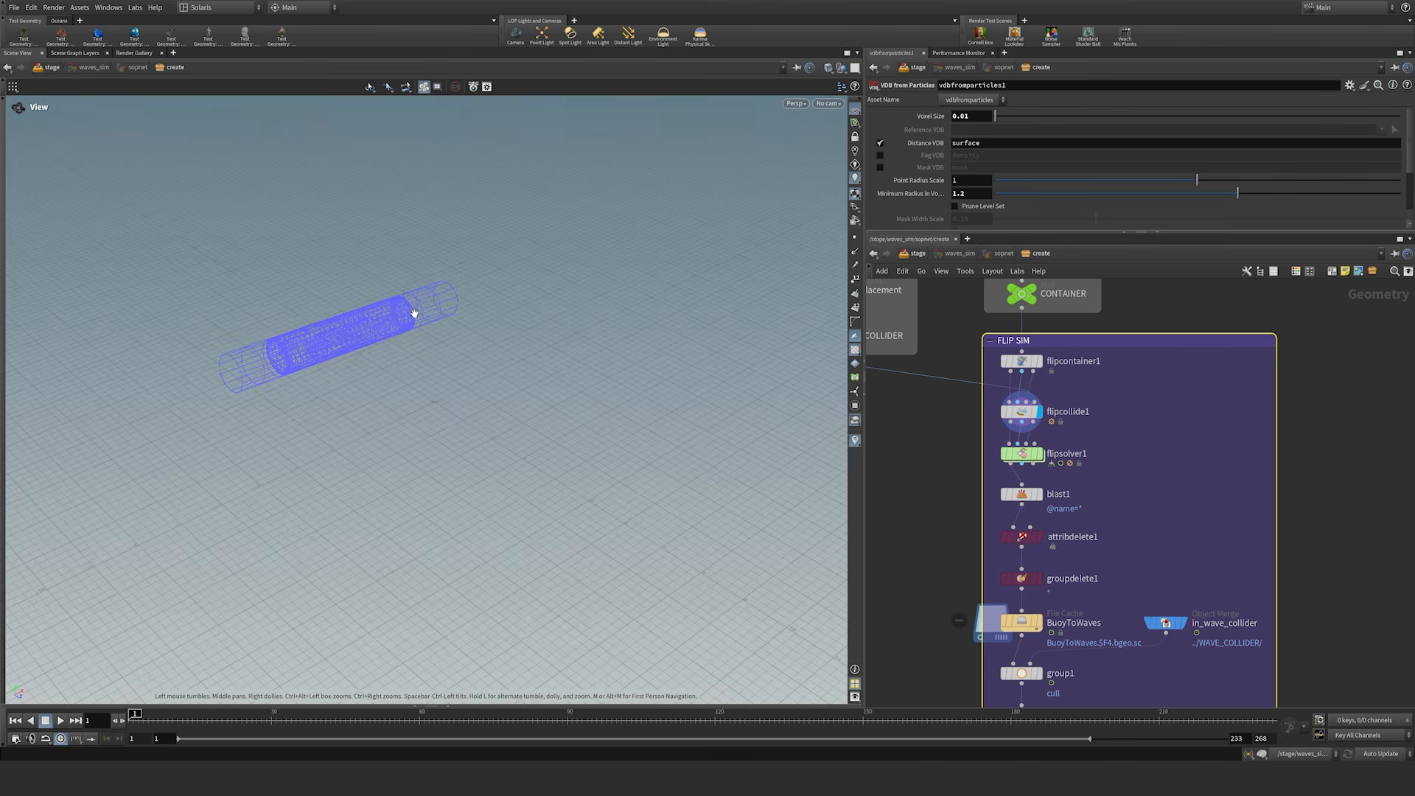
{"action": "mouse_move", "coordinate": [1043, 460]}
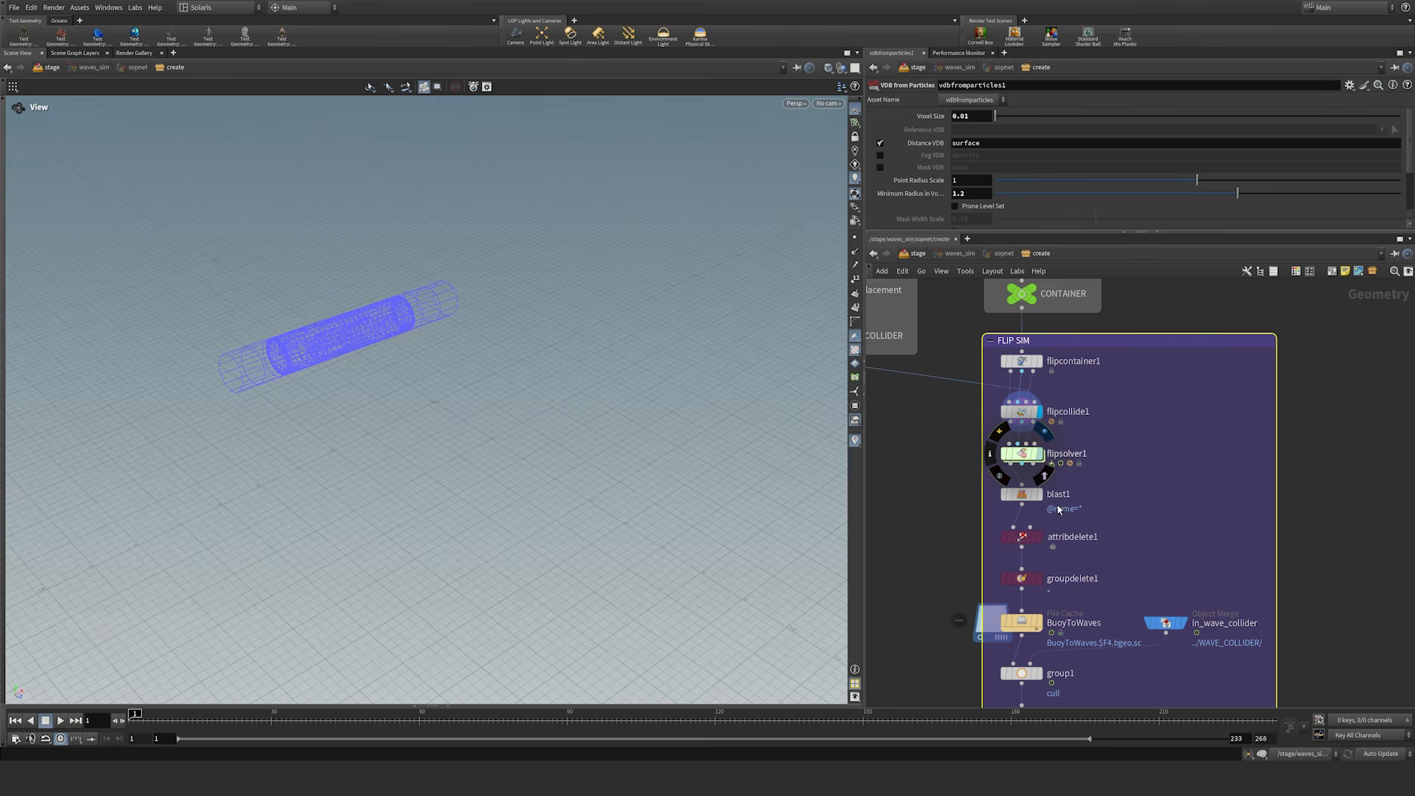
Step: Display the flipsolver1 node and examine its fluid particles, node information and container bounds from several angles
{"action": "left_click", "coordinate": [1040, 453]}
{"action": "mouse_move", "coordinate": [363, 376]}
{"action": "left_mouse_down"}
{"action": "mouse_move", "coordinate": [477, 315]}
{"action": "mouse_move", "coordinate": [531, 312]}
{"action": "mouse_move", "coordinate": [375, 395]}
{"action": "left_mouse_up"}
{"action": "right_click_drag", "start_coordinate": [376, 395], "coordinate": [503, 337]}
{"action": "left_click_drag", "start_coordinate": [503, 337], "coordinate": [472, 345]}
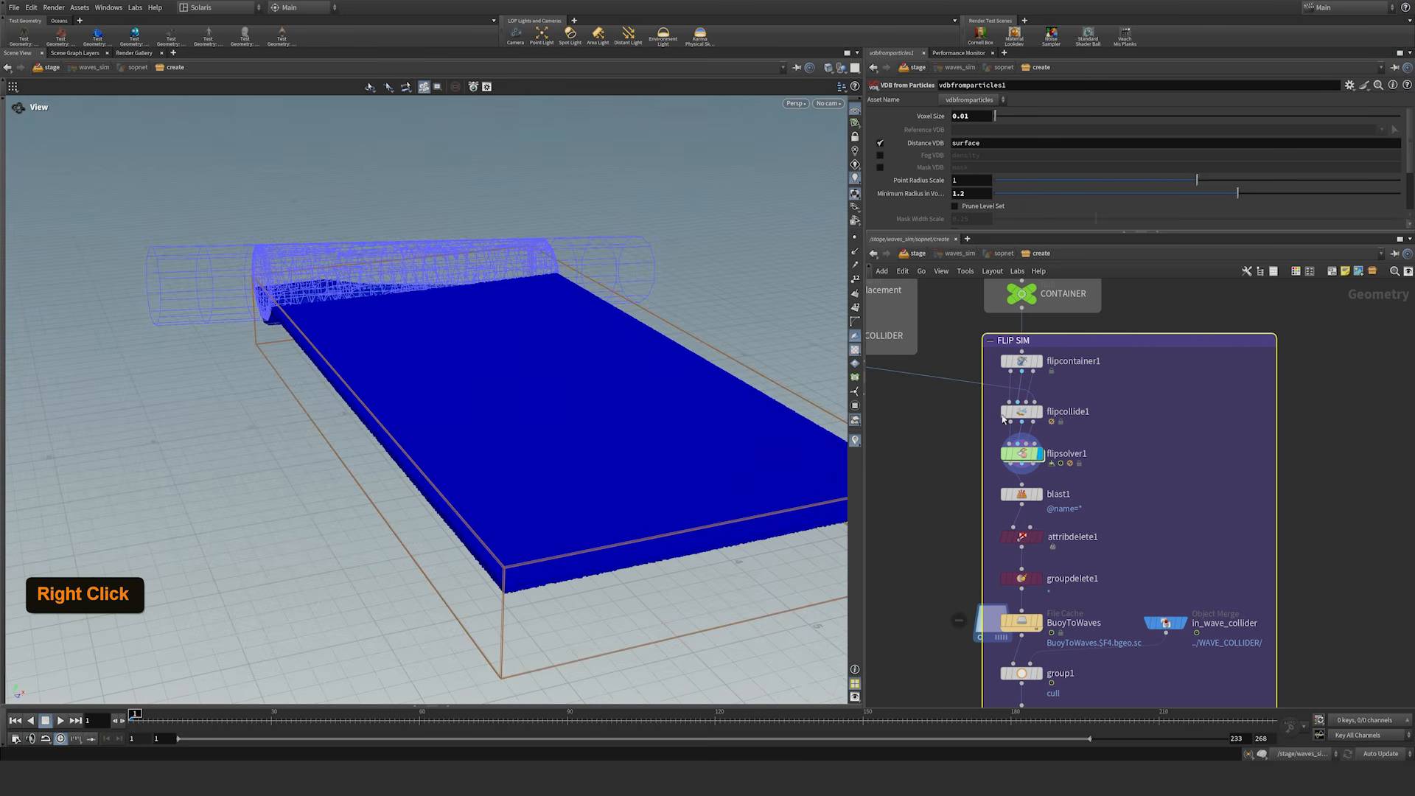
{"action": "middle_click", "coordinate": [1020, 454]}
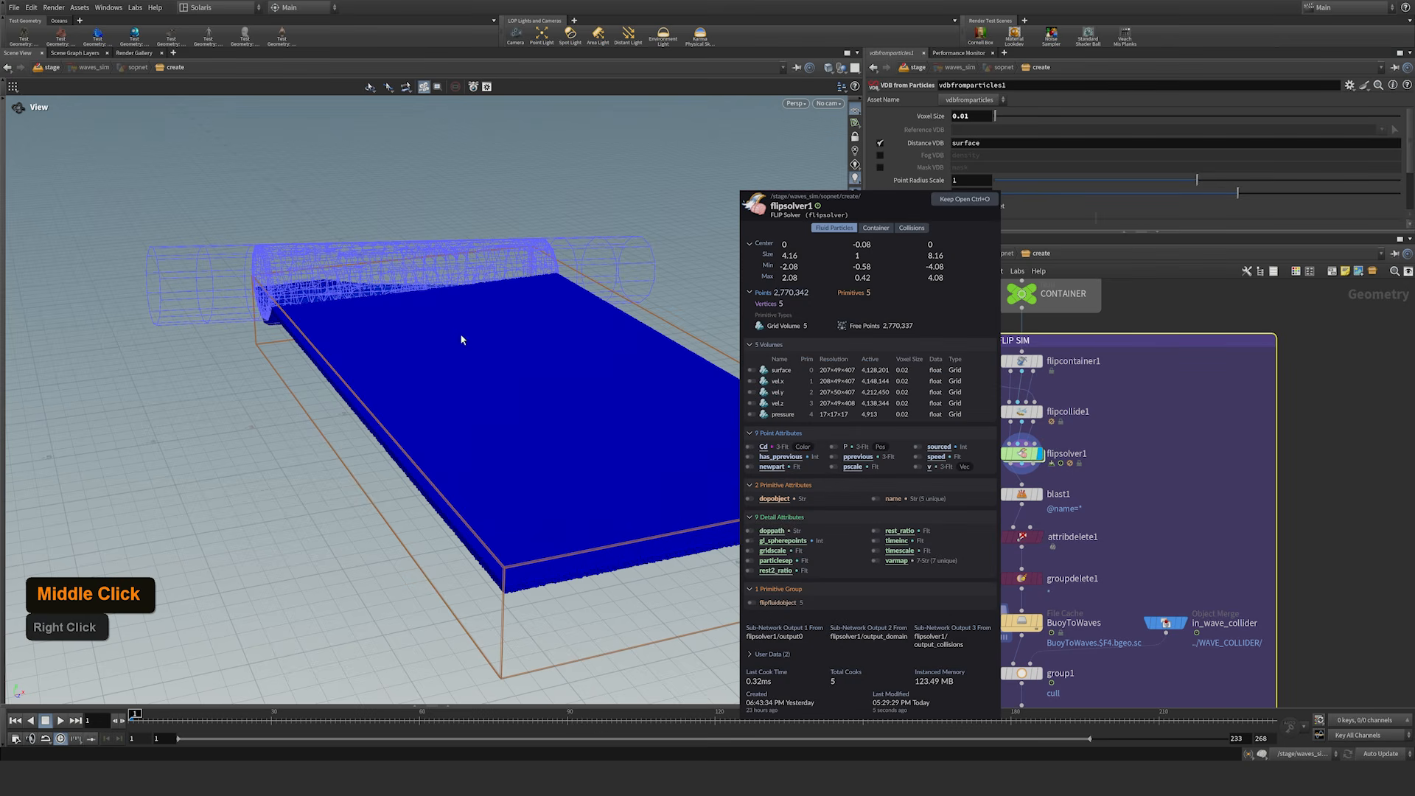
{"action": "left_click_drag", "start_coordinate": [398, 325], "coordinate": [351, 256]}
{"action": "left_click_drag", "start_coordinate": [286, 376], "coordinate": [254, 333]}
{"action": "middle_click_drag", "start_coordinate": [601, 391], "coordinate": [511, 338]}
Step: Display the BuoyToWaves file cache and scrub the timeline to about frame 155 to examine the cached wave simulation
{"action": "middle_click_drag", "start_coordinate": [1143, 521], "coordinate": [1147, 361]}
{"action": "left_click", "coordinate": [1024, 462]}
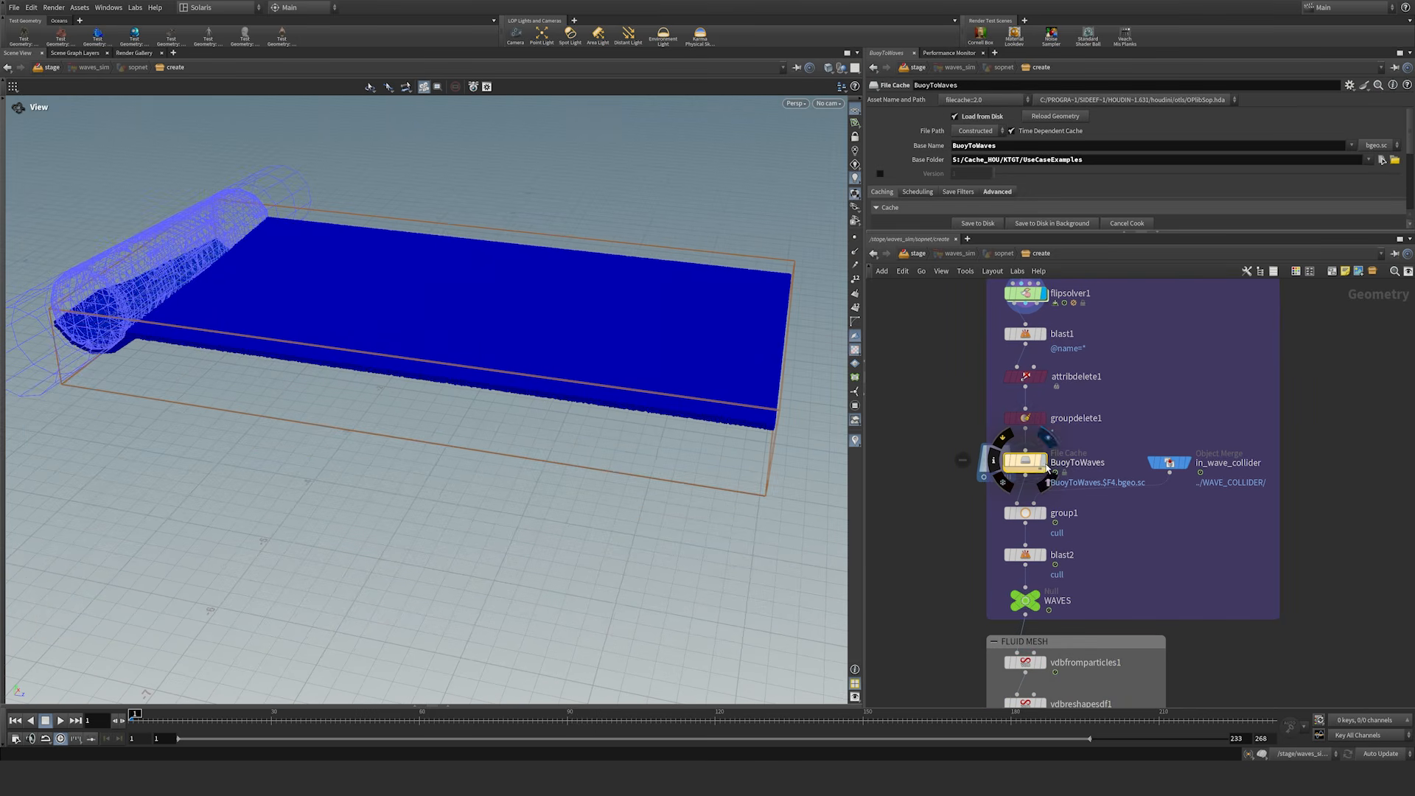
{"action": "left_click", "coordinate": [1044, 462]}
{"action": "left_click_drag", "start_coordinate": [158, 720], "coordinate": [887, 720]}
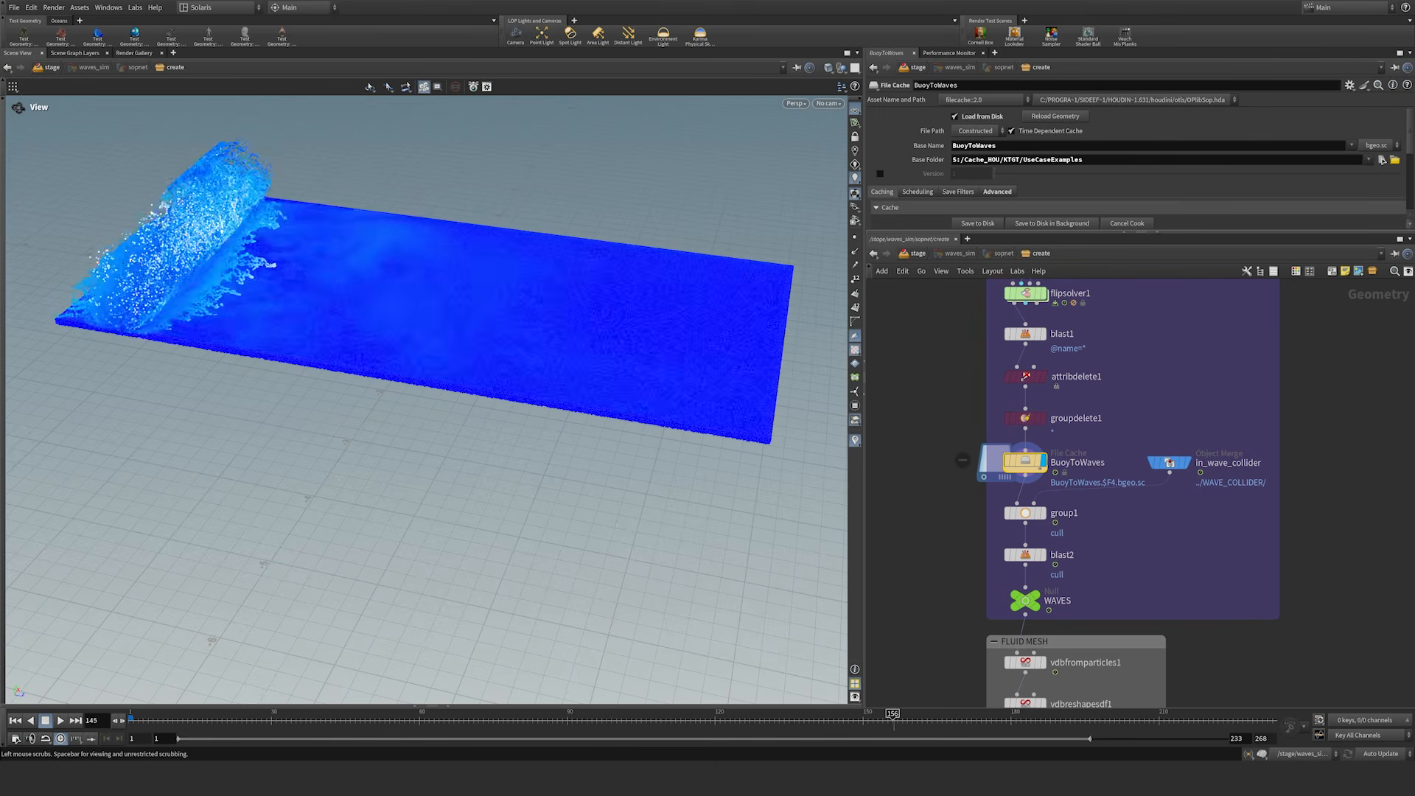
Step: In the COLLIDER group, compare the tube1 and transform3 outputs in the viewport to examine the tube's offset, leaving transform3 displayed
{"action": "middle_click_drag", "start_coordinate": [948, 329], "coordinate": [1133, 669]}
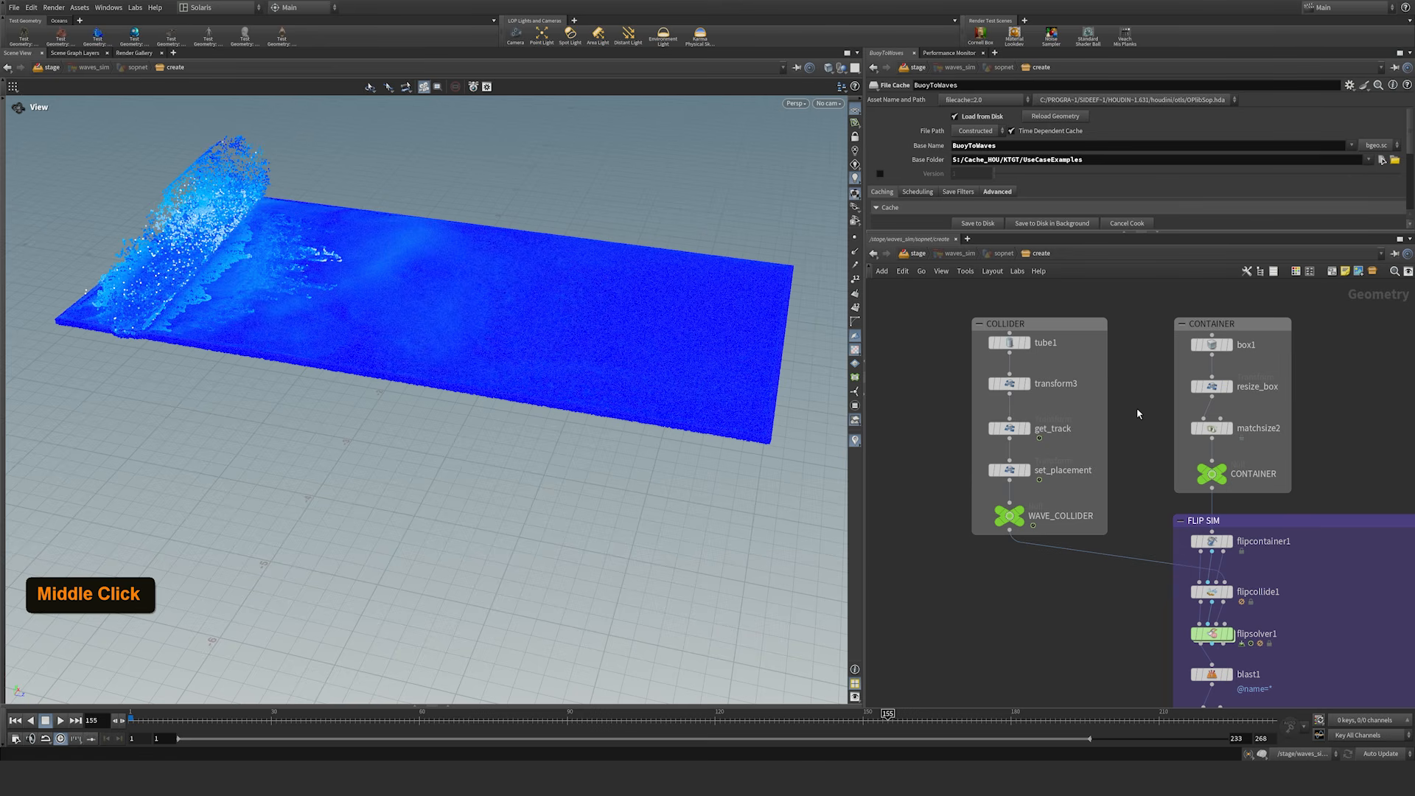
{"action": "mouse_move", "coordinate": [1025, 437]}
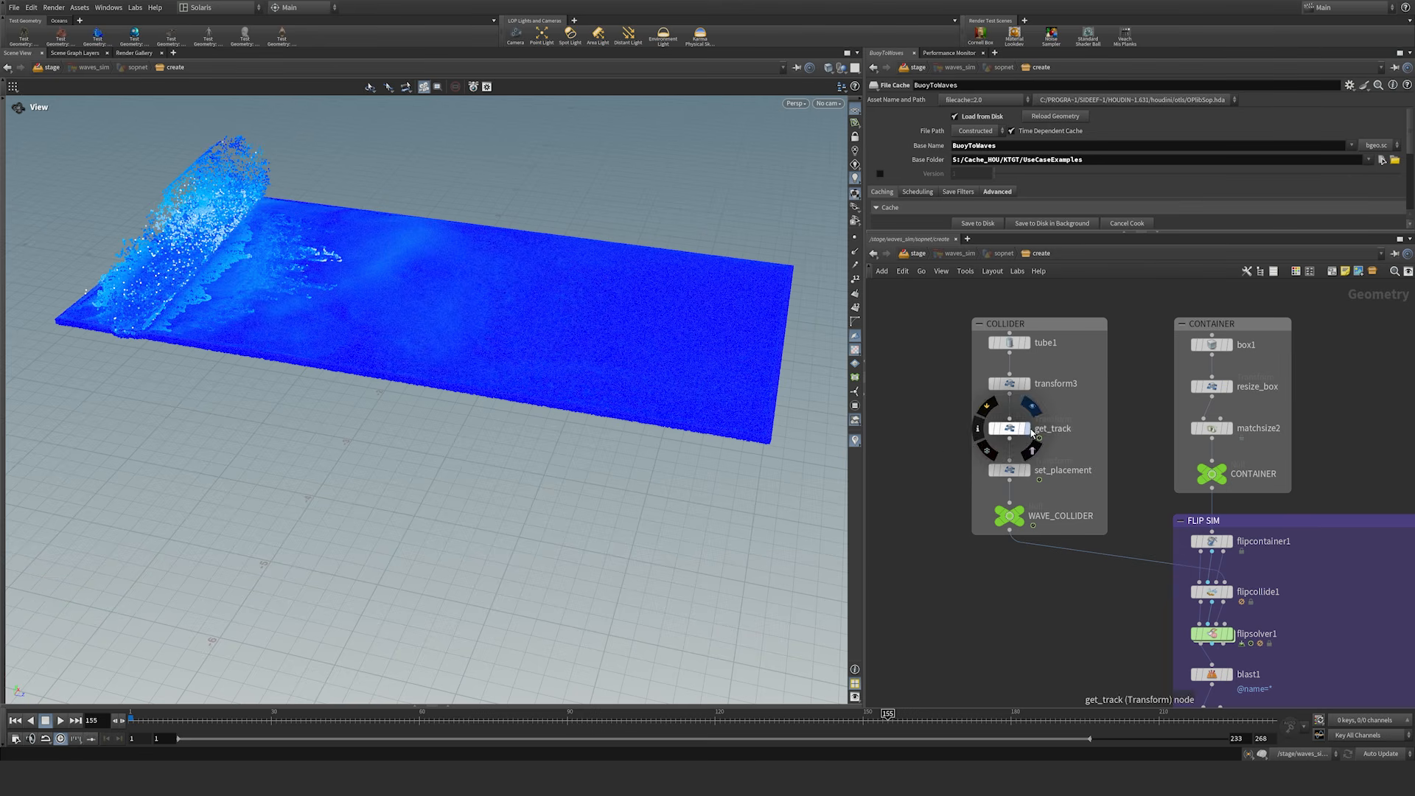
{"action": "left_click_drag", "start_coordinate": [943, 439], "coordinate": [1131, 401]}
{"action": "left_click", "coordinate": [1017, 384]}
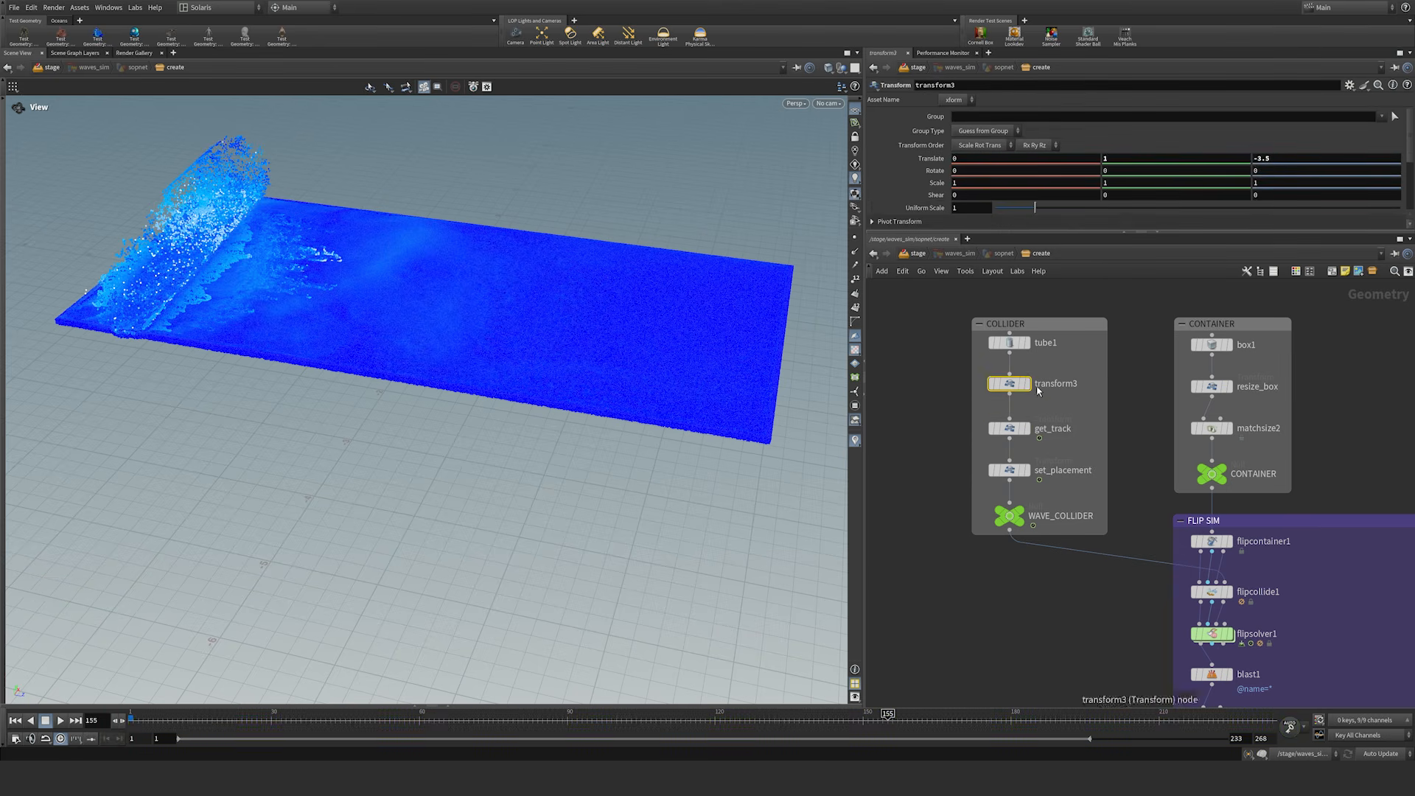
{"action": "left_click", "coordinate": [1026, 383]}
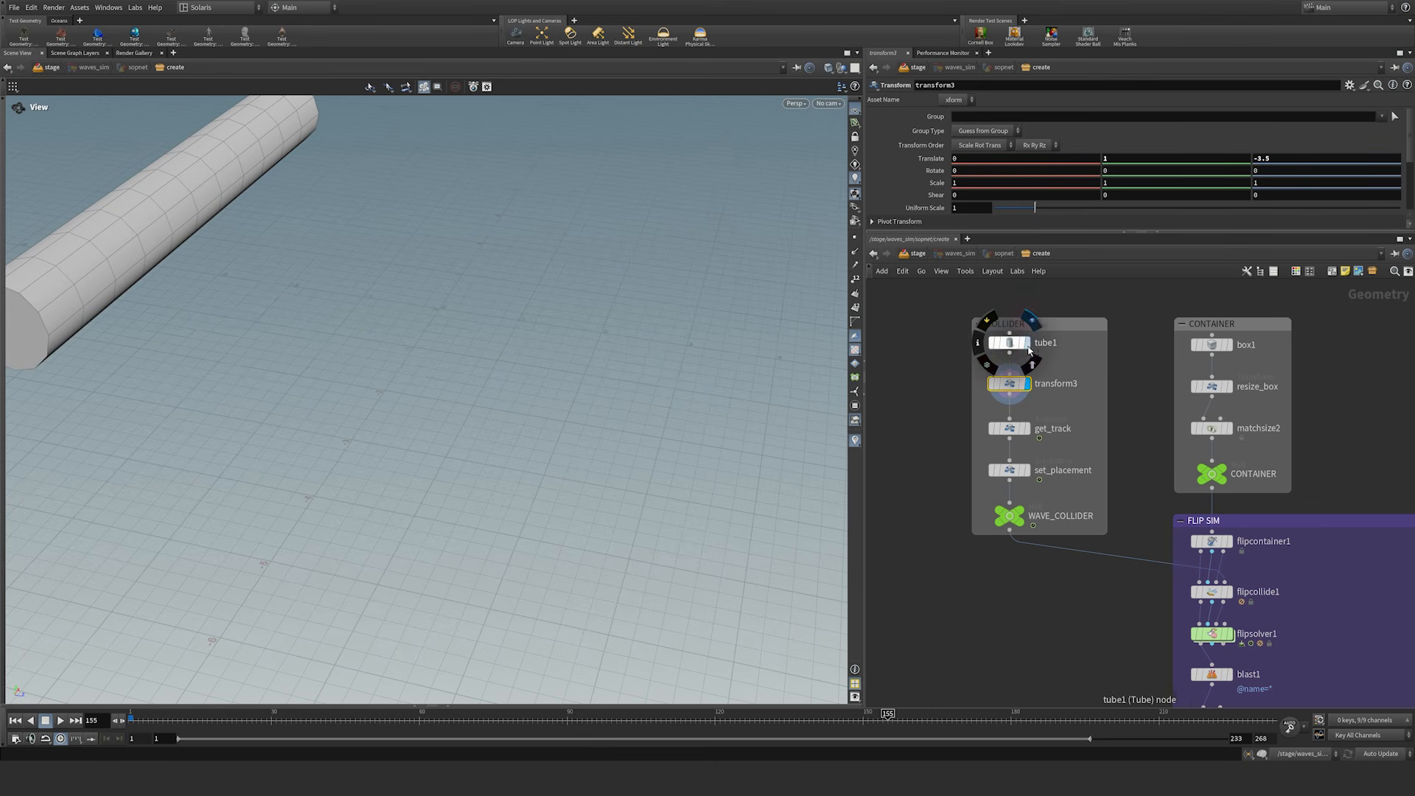
{"action": "left_click", "coordinate": [1027, 343]}
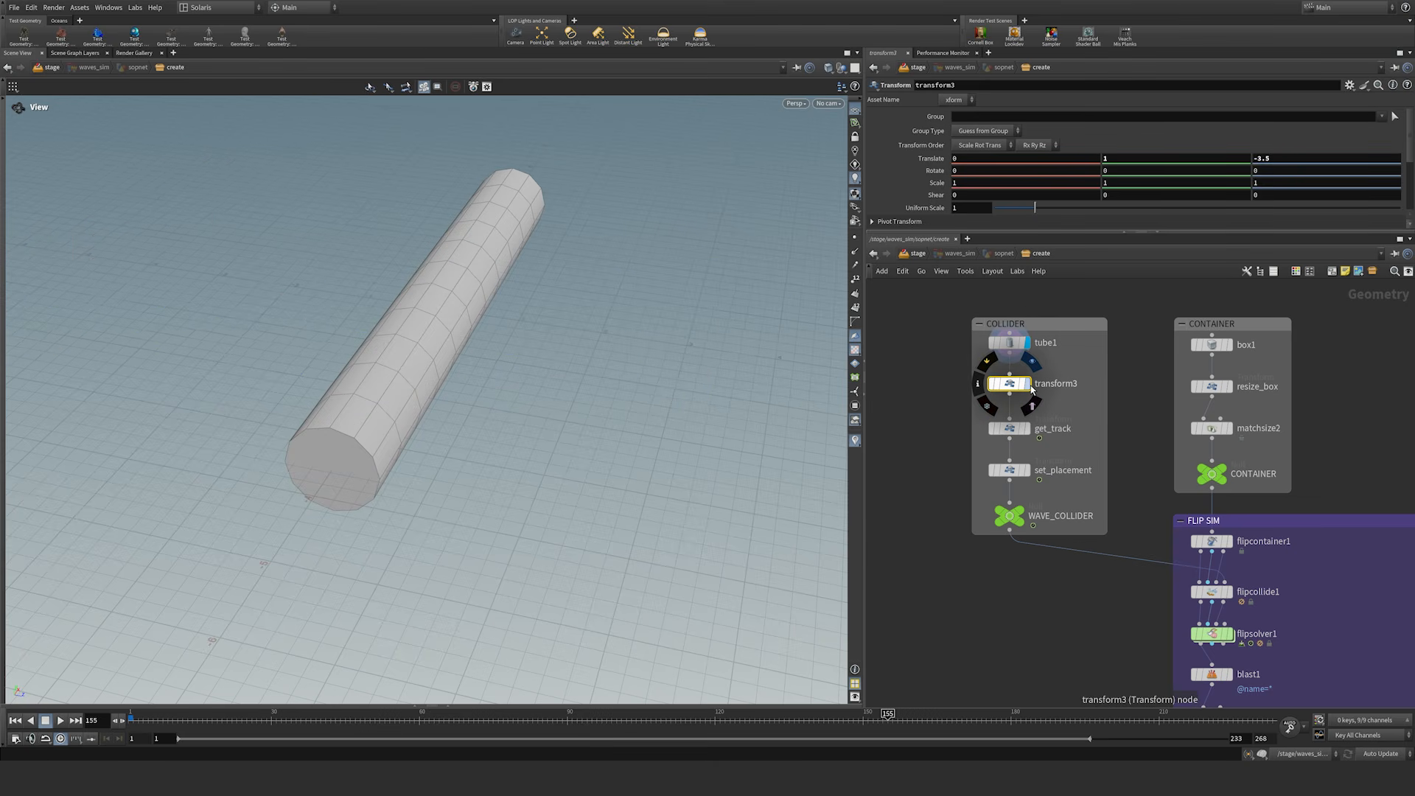
{"action": "left_click", "coordinate": [1032, 392]}
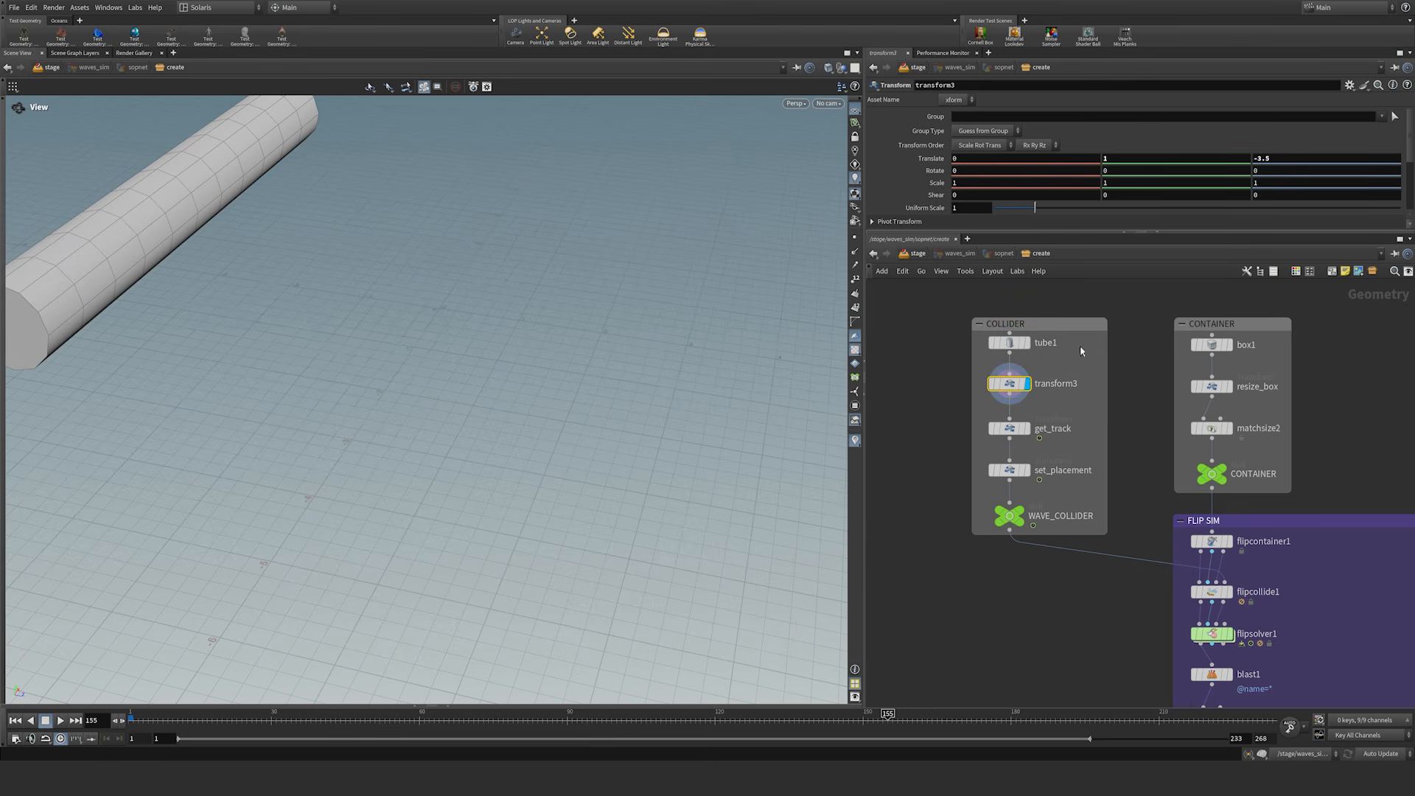
{"action": "middle_click_drag", "start_coordinate": [145, 228], "coordinate": [265, 280]}
Step: Display the get_track transform, play its tracked animation on the tube, and return to frame 1
{"action": "left_click", "coordinate": [1010, 429]}
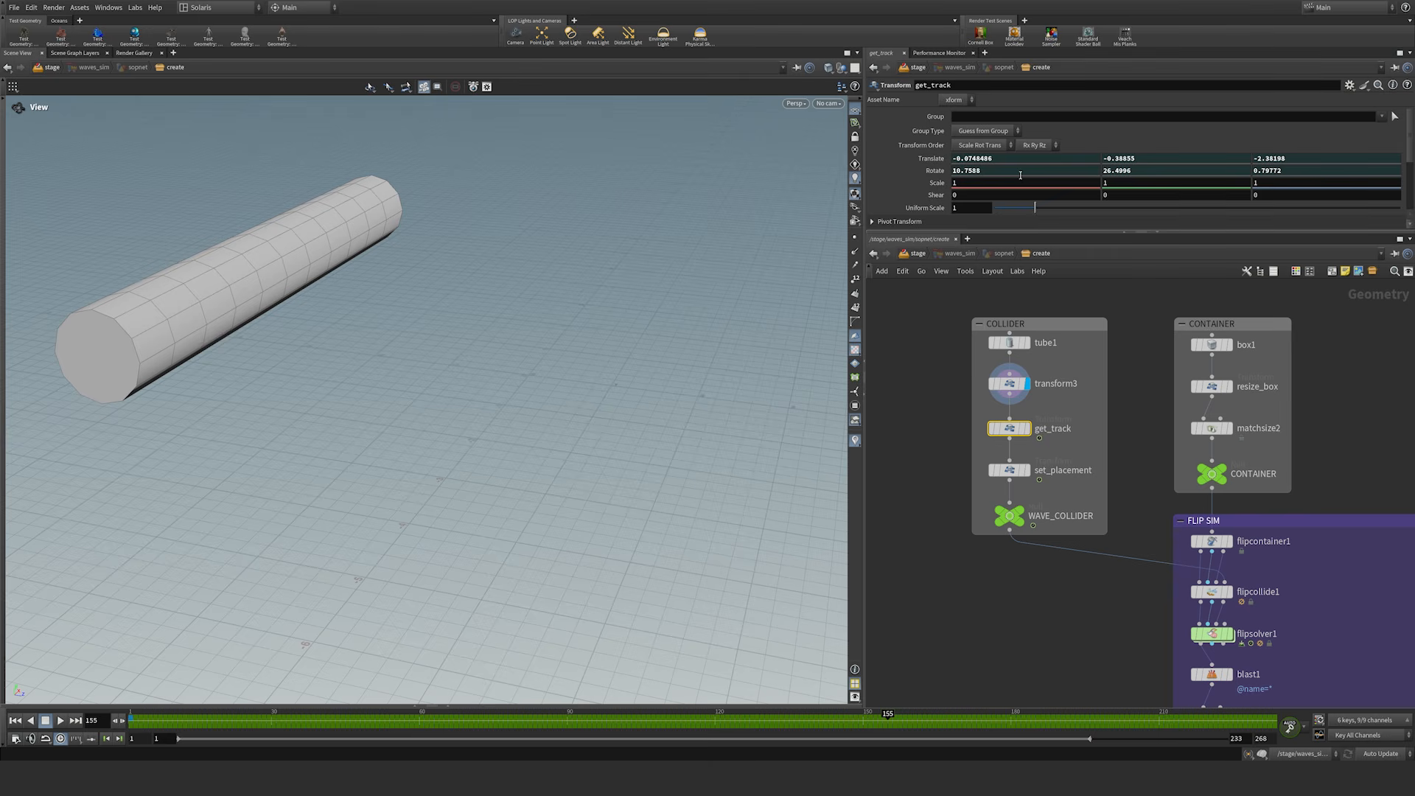
{"action": "left_click", "coordinate": [1027, 429]}
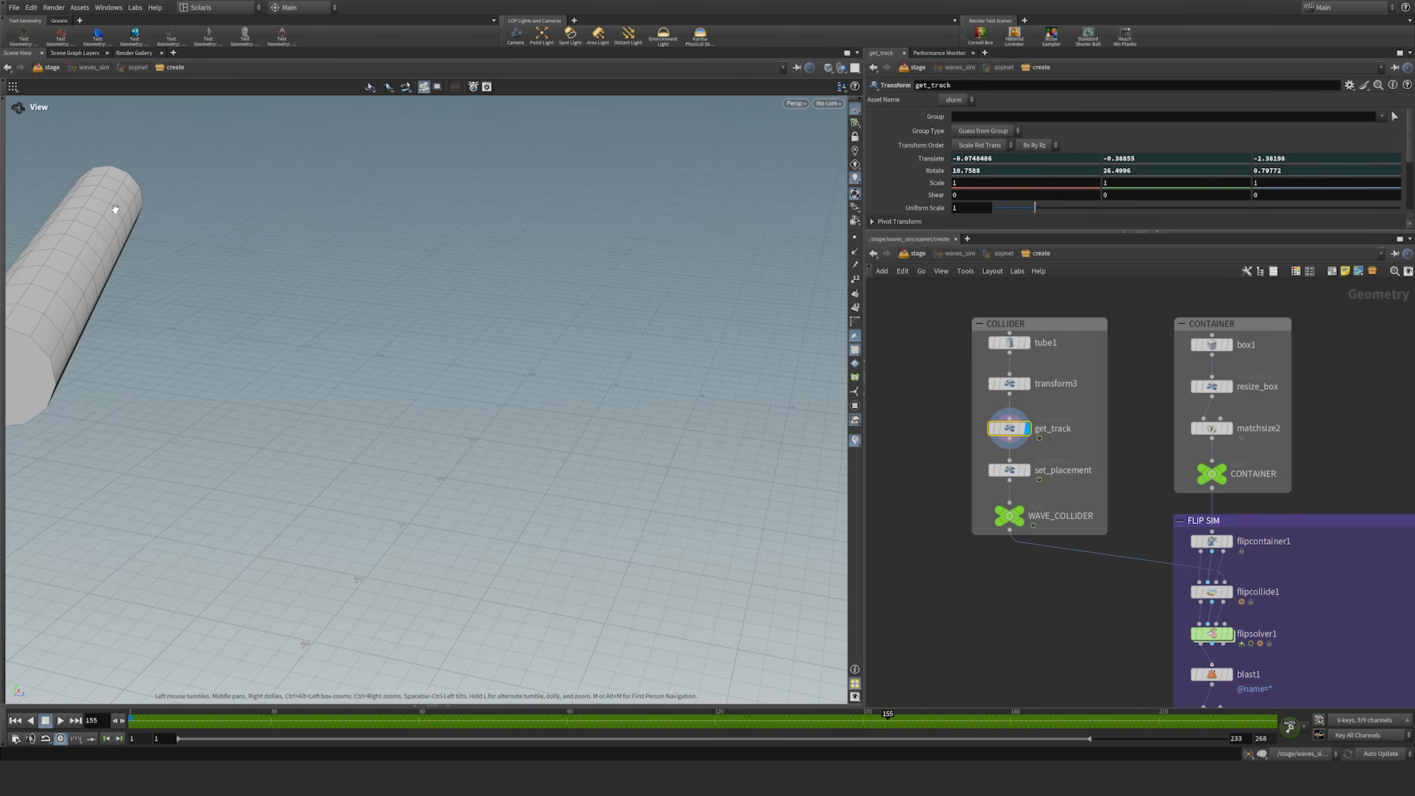
{"action": "middle_click_drag", "start_coordinate": [115, 208], "coordinate": [423, 375]}
{"action": "key", "text": "Up"}
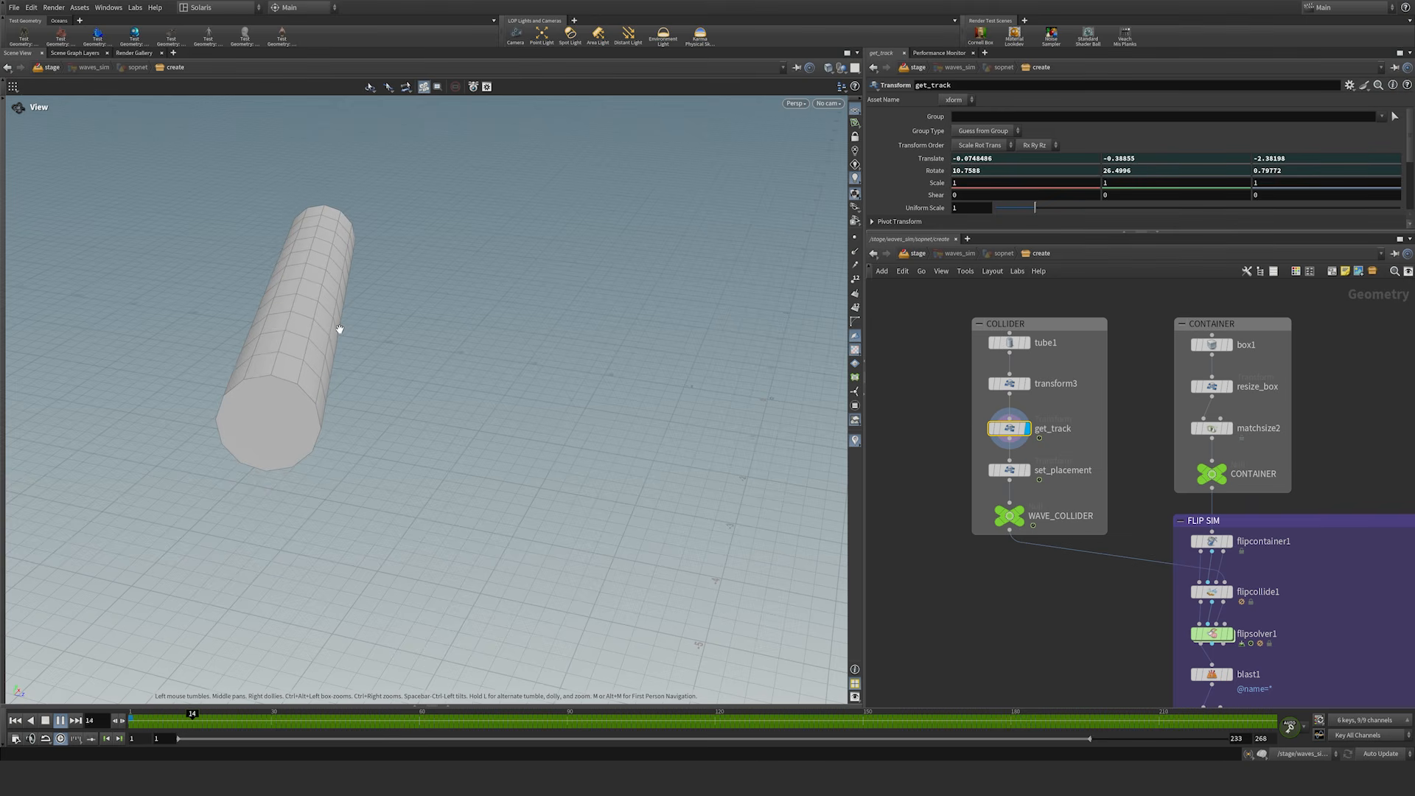
{"action": "key", "text": "Up"}
{"action": "key", "text": "ctrl+Up"}
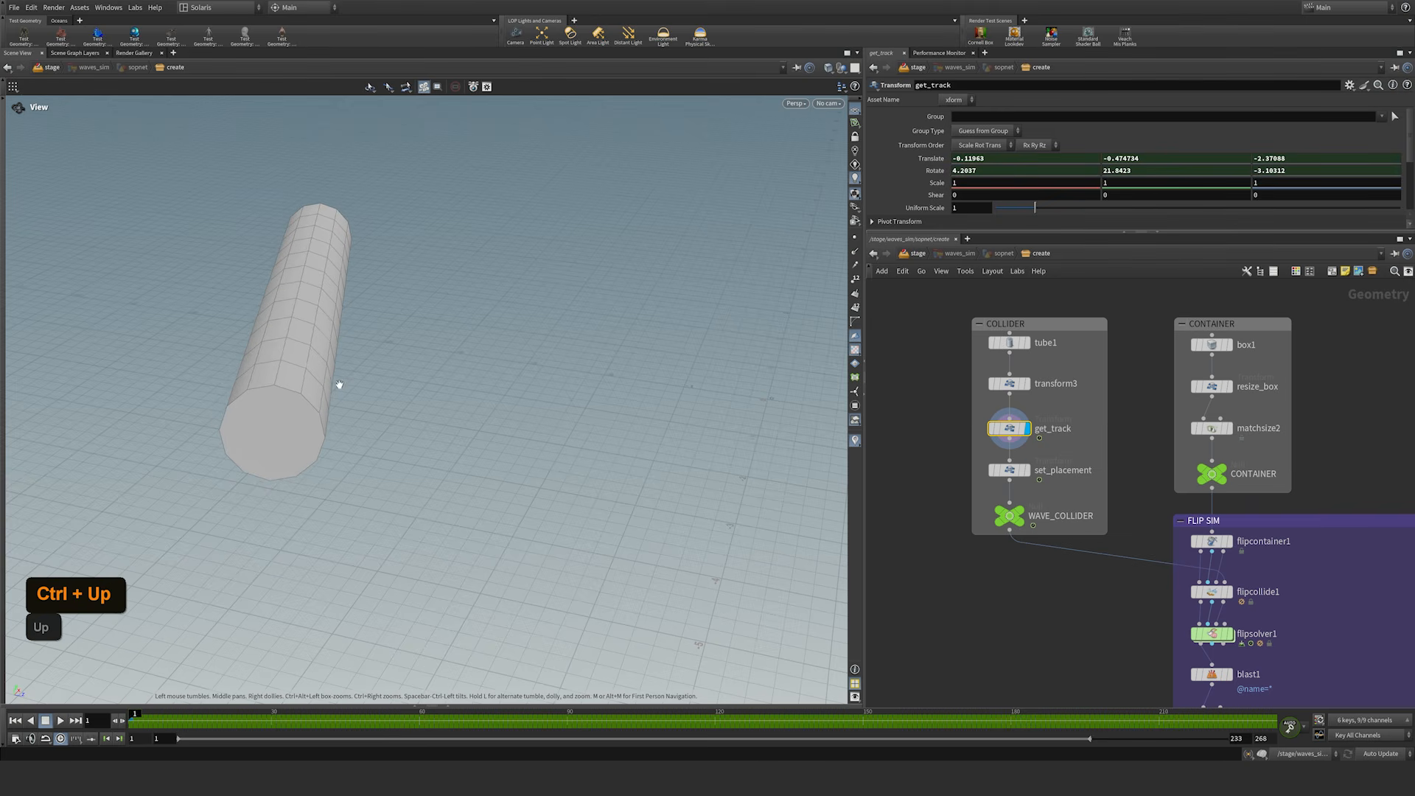
Step: Select and display the set_placement transform to examine the tube's final position and rotation
{"action": "middle_click_drag", "start_coordinate": [1072, 575], "coordinate": [1006, 474]}
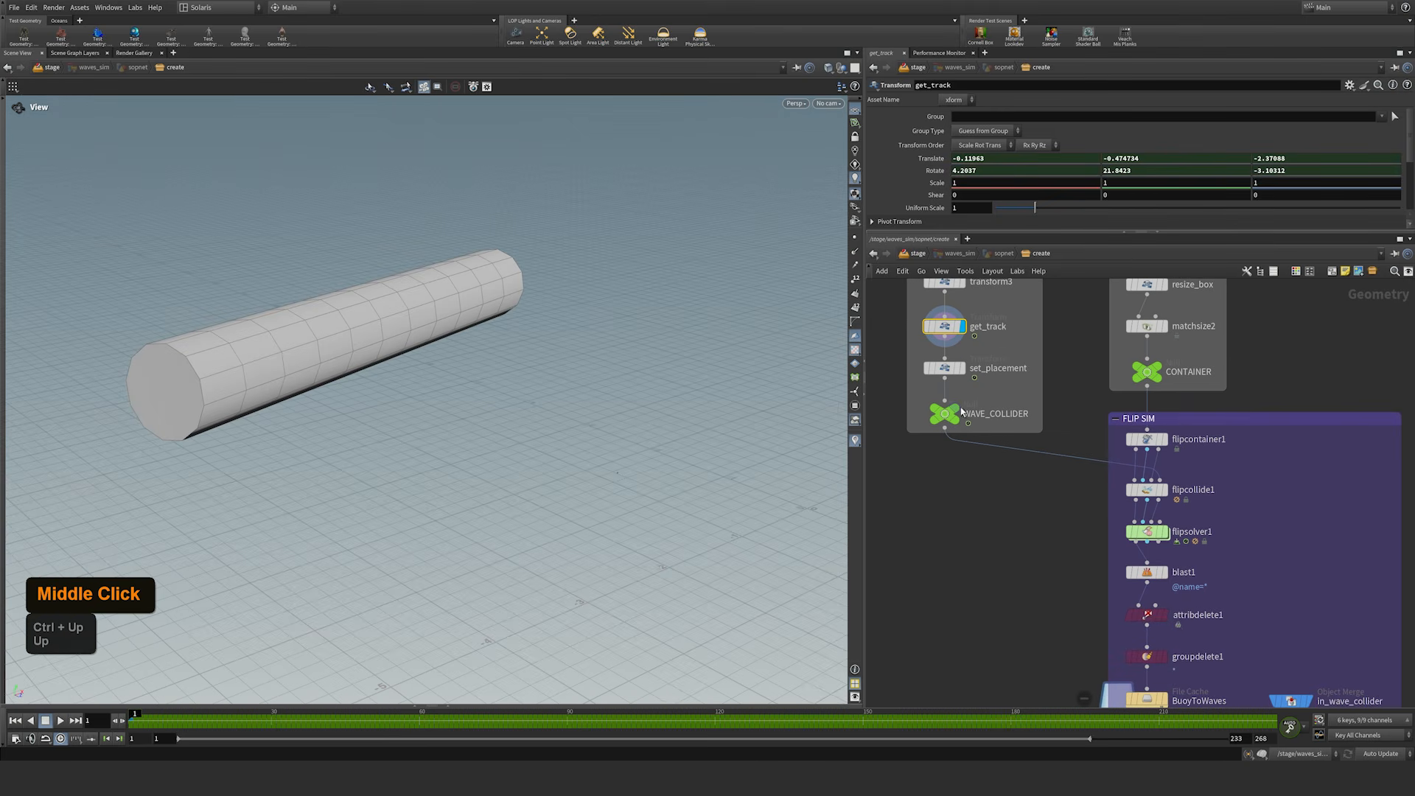
{"action": "left_click", "coordinate": [997, 364]}
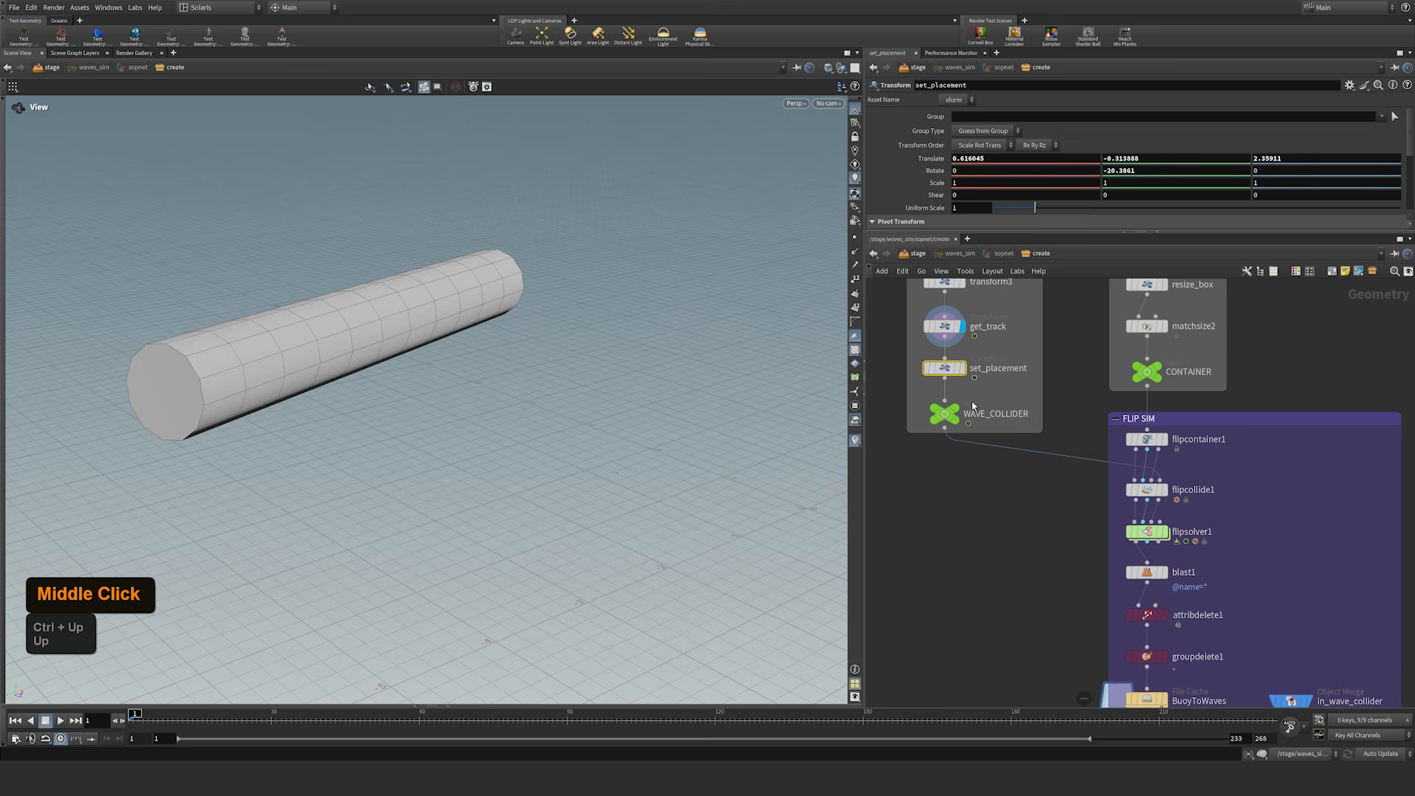
{"action": "left_click", "coordinate": [963, 368]}
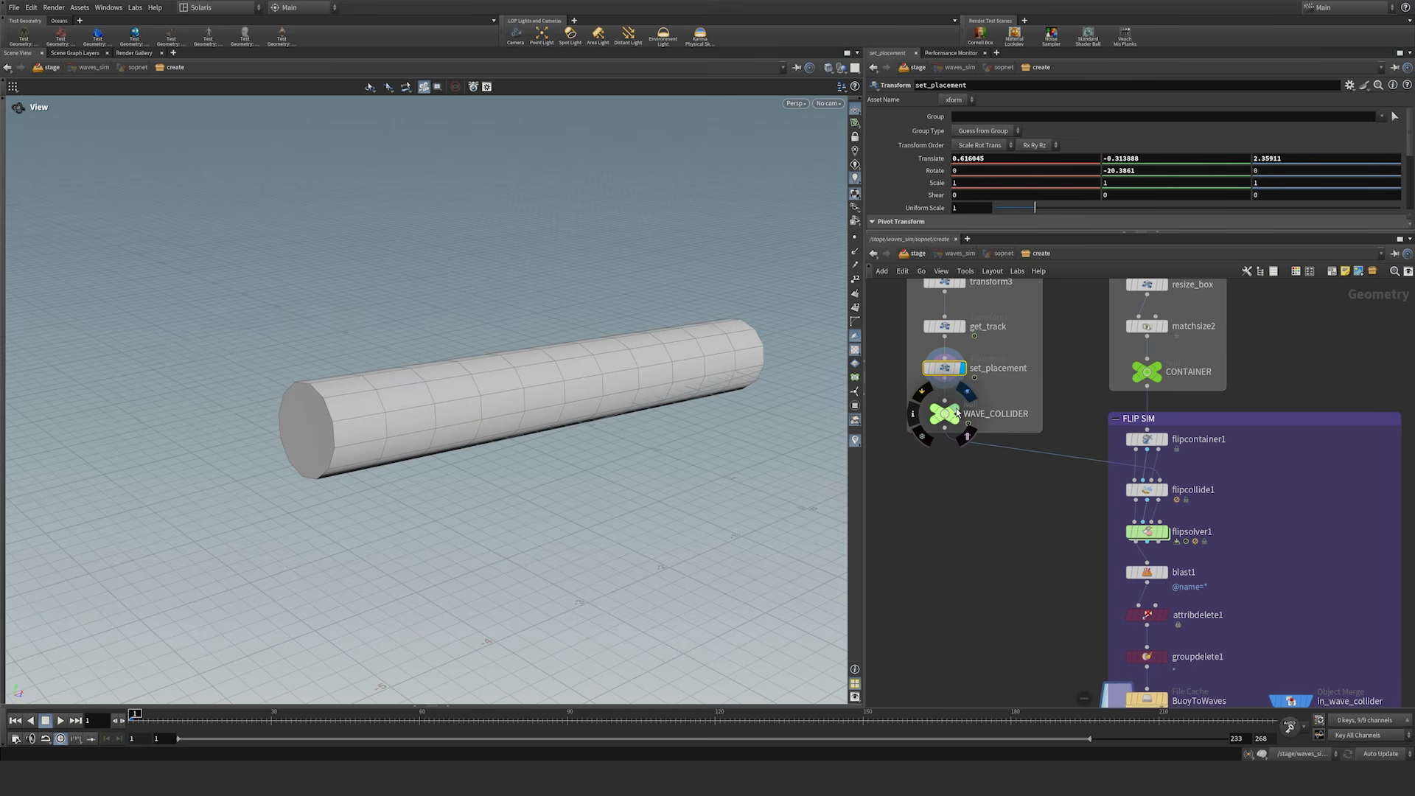
{"action": "left_click_drag", "start_coordinate": [681, 397], "coordinate": [755, 401]}
{"action": "middle_click_drag", "start_coordinate": [754, 401], "coordinate": [577, 370]}
Step: Select the BuoyToWaves file cache in the FLIP SIM group and display the WAVES null
{"action": "middle_click_drag", "start_coordinate": [1077, 559], "coordinate": [984, 318]}
{"action": "left_click_drag", "start_coordinate": [965, 448], "coordinate": [1109, 477]}
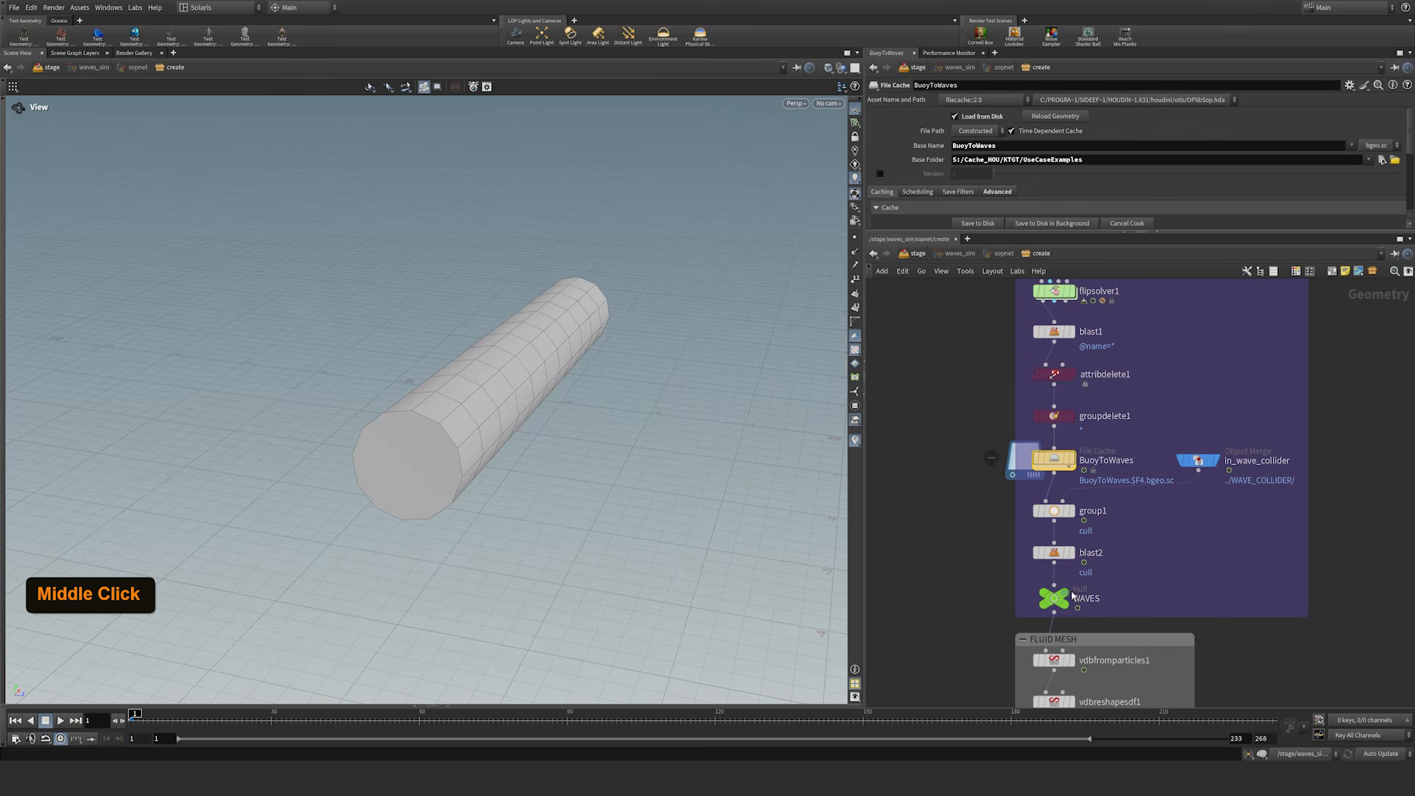
{"action": "left_click", "coordinate": [1075, 577]}
Step: Examine the FLUID_MESH output of the FLUID MESH group by scrubbing and playing the timeline from different angles
{"action": "middle_click_drag", "start_coordinate": [971, 608], "coordinate": [919, 407]}
{"action": "middle_click_drag", "start_coordinate": [924, 523], "coordinate": [959, 426]}
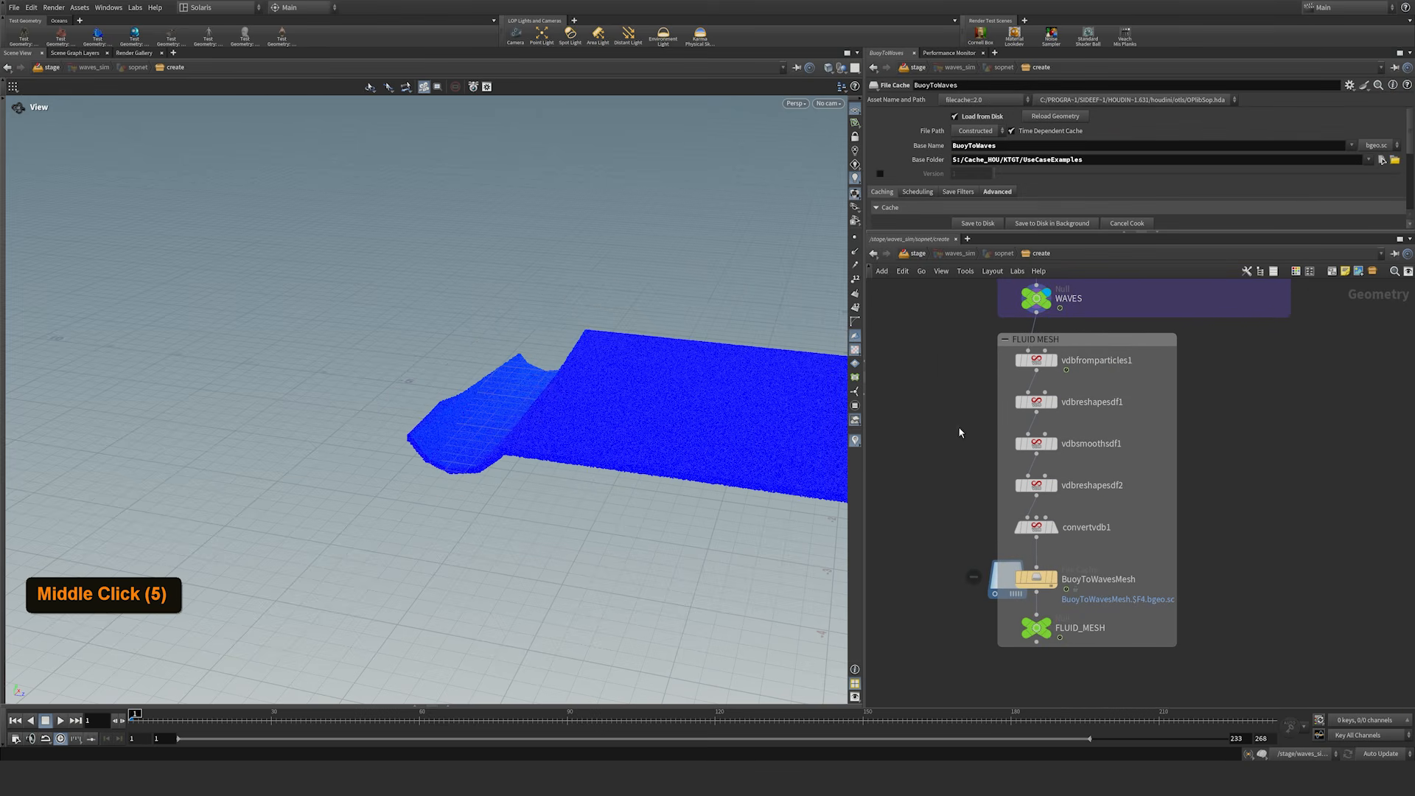
{"action": "middle_click", "coordinate": [1057, 635]}
{"action": "middle_click_drag", "start_coordinate": [597, 411], "coordinate": [467, 465]}
{"action": "left_click_drag", "start_coordinate": [280, 725], "coordinate": [785, 728]}
{"action": "left_click_drag", "start_coordinate": [500, 610], "coordinate": [345, 399]}
{"action": "middle_click_drag", "start_coordinate": [345, 398], "coordinate": [389, 449]}
{"action": "key", "text": "Up"}
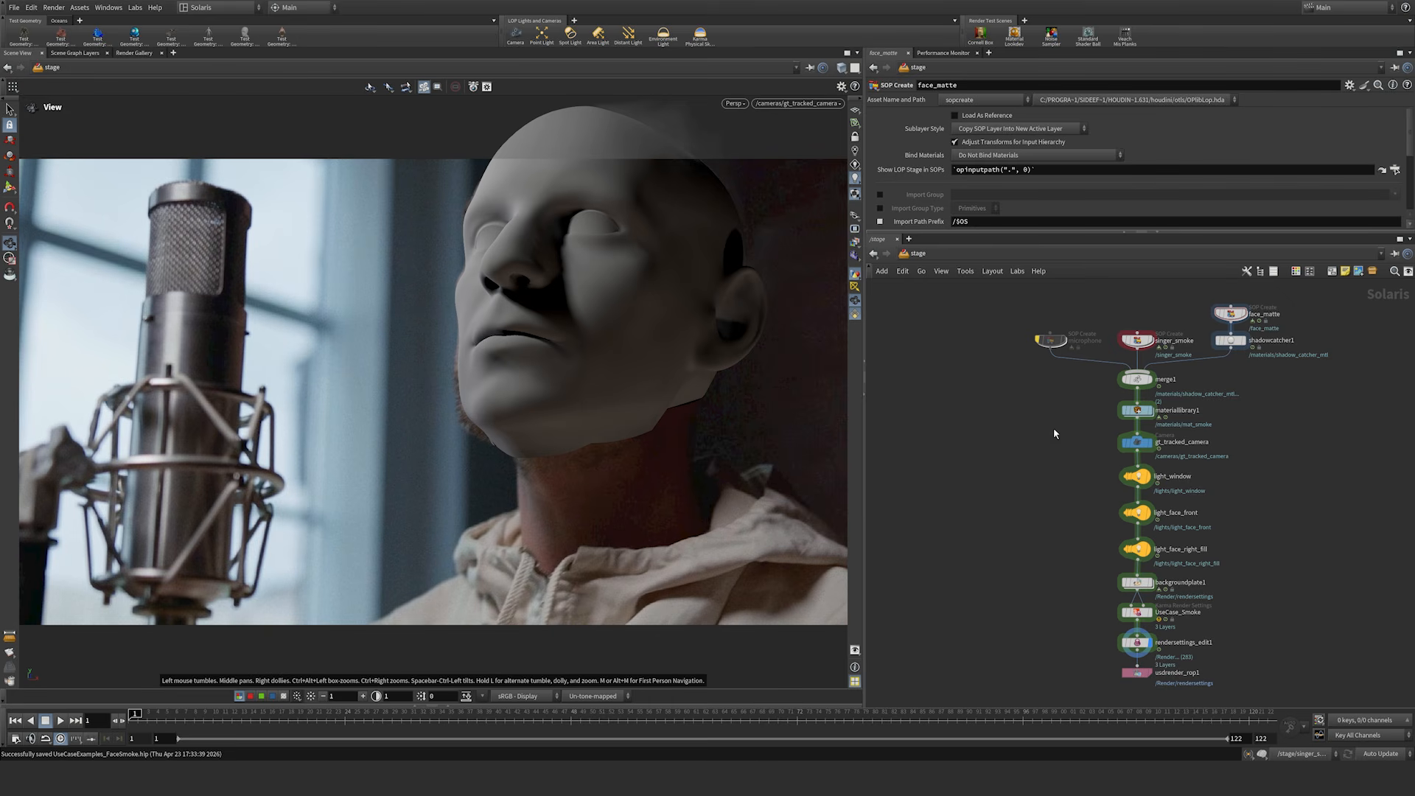
Step: Enter the microphone SOP Create node and select the nodes of its CAMERA TRACK group to examine the setup
{"action": "mouse_move", "coordinate": [1052, 344]}
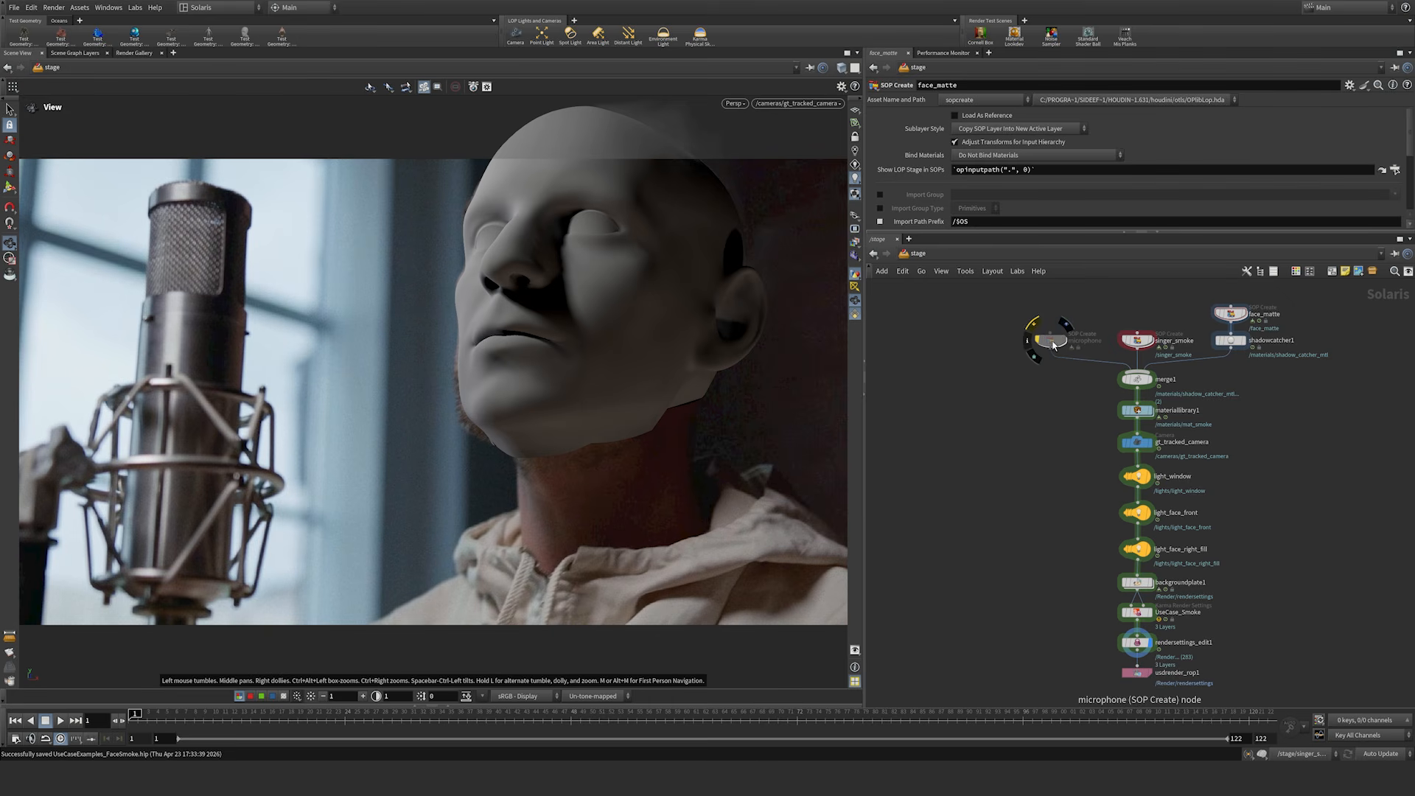
{"action": "left_click_drag", "start_coordinate": [1084, 315], "coordinate": [1088, 310]}
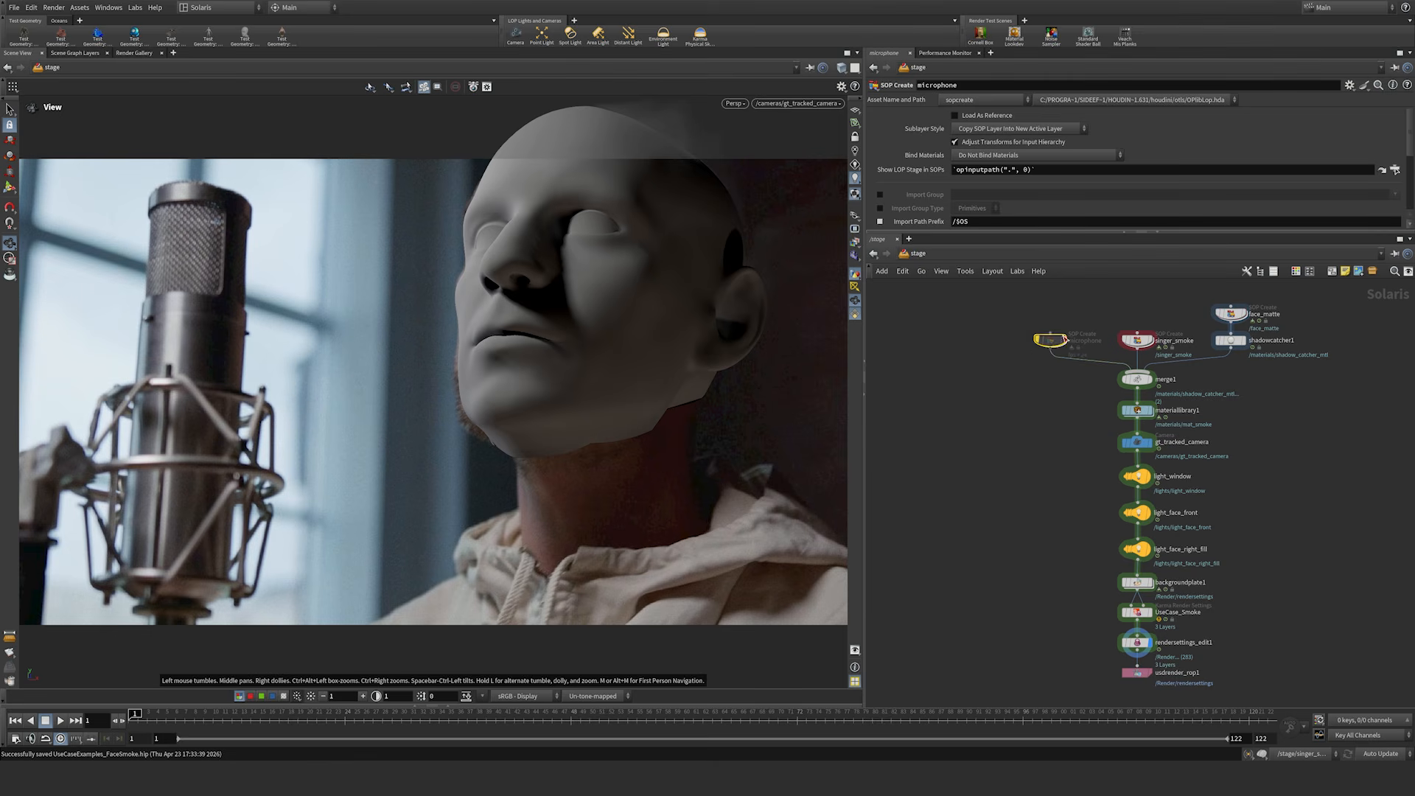
{"action": "double_click", "coordinate": [1051, 341]}
{"action": "left_click_drag", "start_coordinate": [914, 473], "coordinate": [1207, 649]}
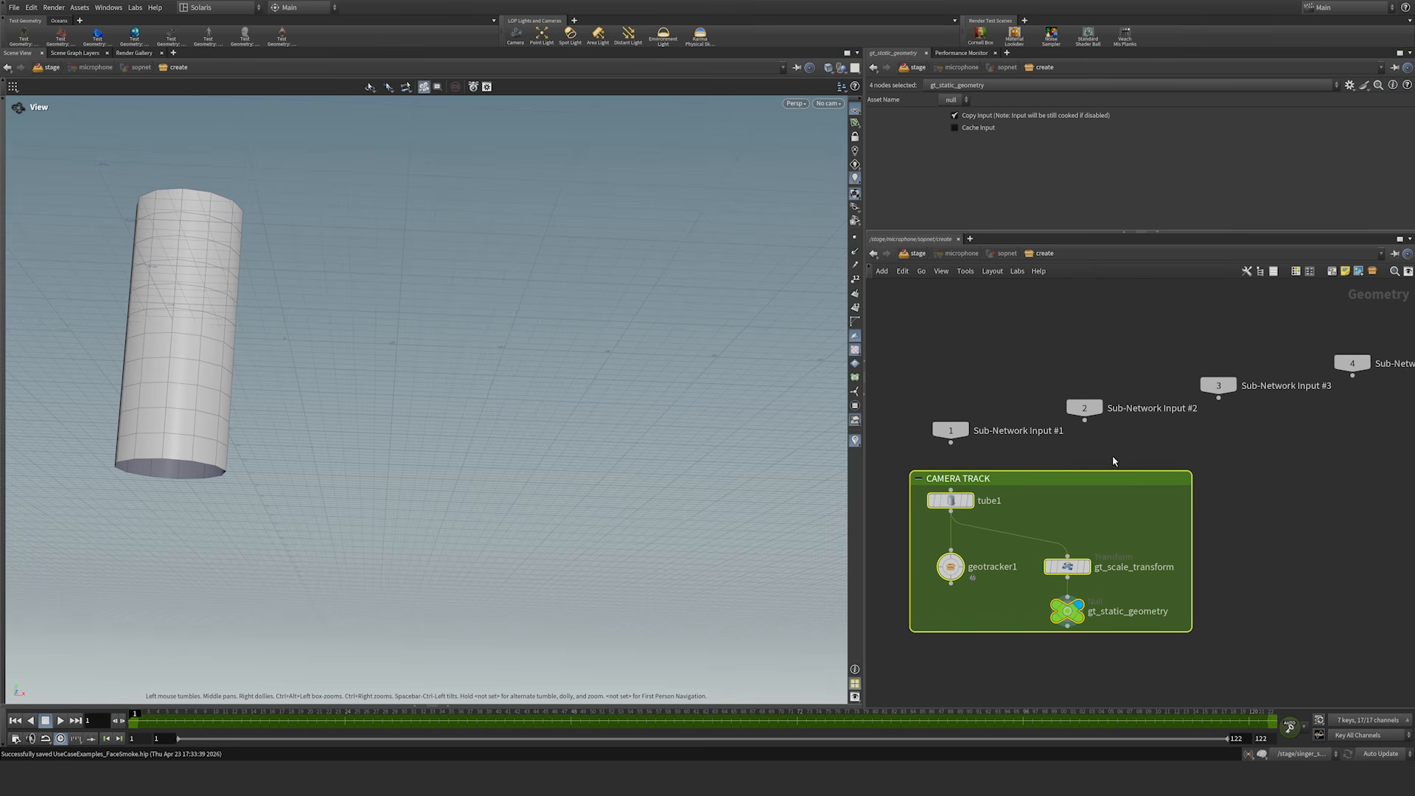
Step: Go back up to the stage and select the gt_tracked_camera node to show its parameters
{"action": "key", "text": "u"}
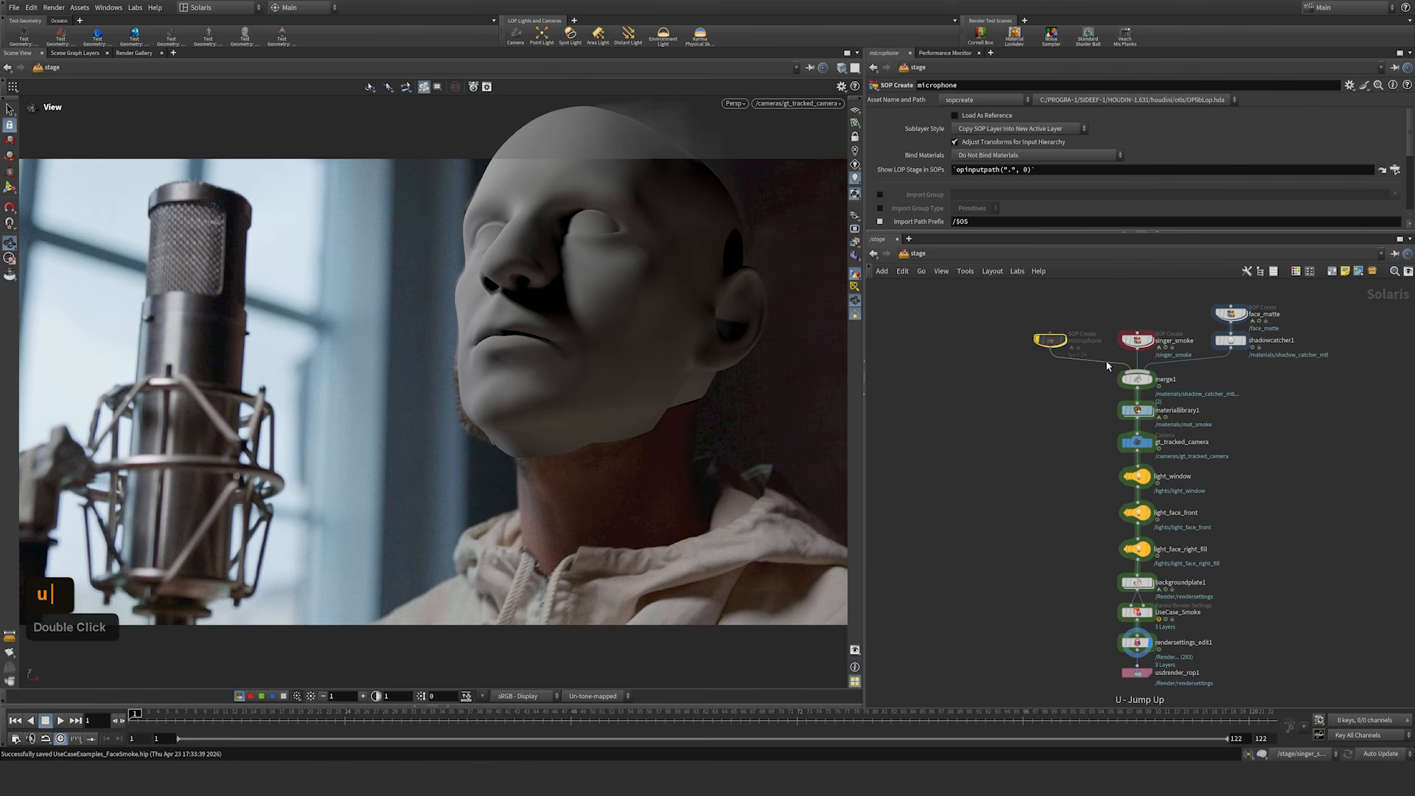
{"action": "left_click_drag", "start_coordinate": [1087, 455], "coordinate": [1268, 432]}
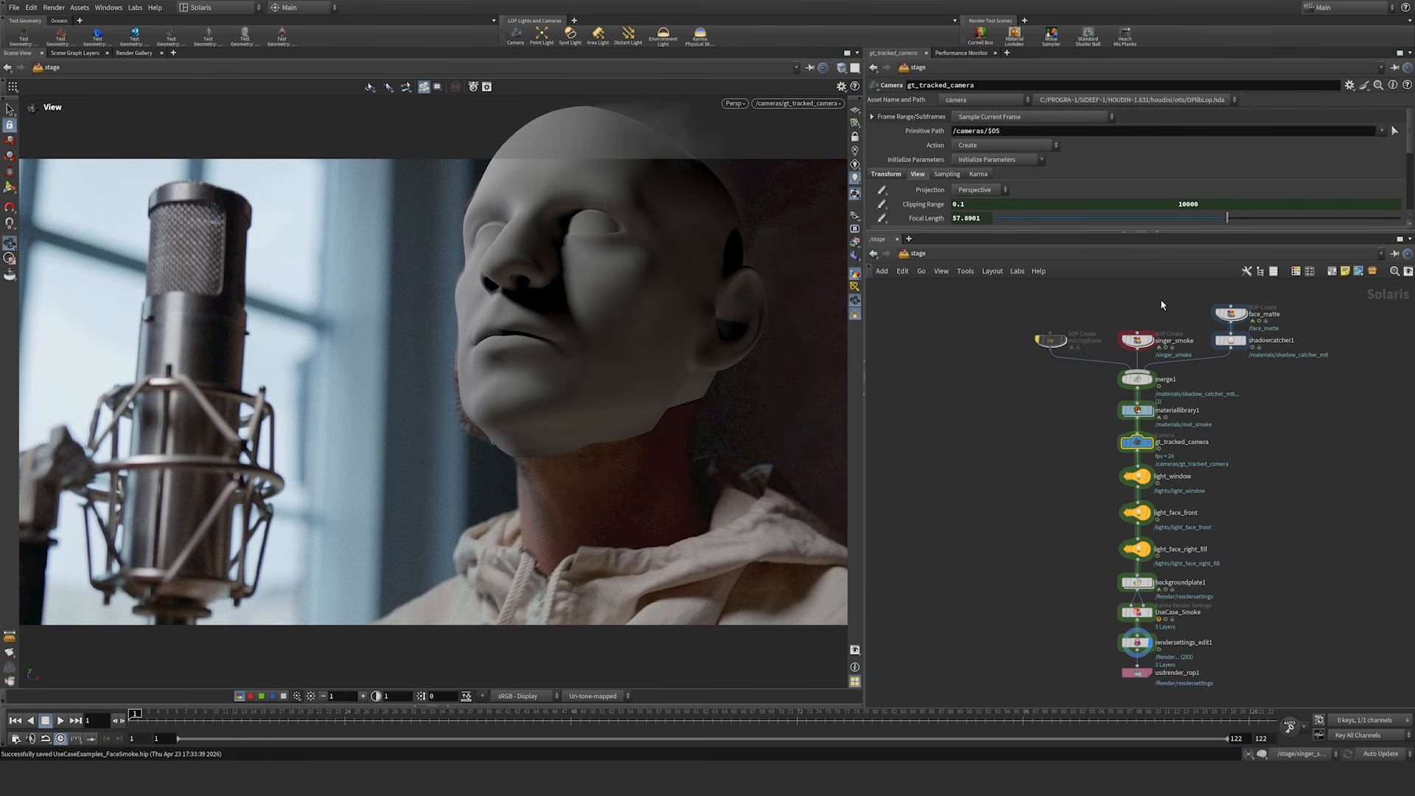
Step: Enter the singer_smoke network, bring the FACE TRACK group into view and select its geotracker1 node
{"action": "left_click_drag", "start_coordinate": [1172, 317], "coordinate": [1120, 352]}
{"action": "key", "text": "i"}
{"action": "right_click_drag", "start_coordinate": [1152, 329], "coordinate": [1271, 311]}
{"action": "middle_click_drag", "start_coordinate": [1080, 330], "coordinate": [1146, 286]}
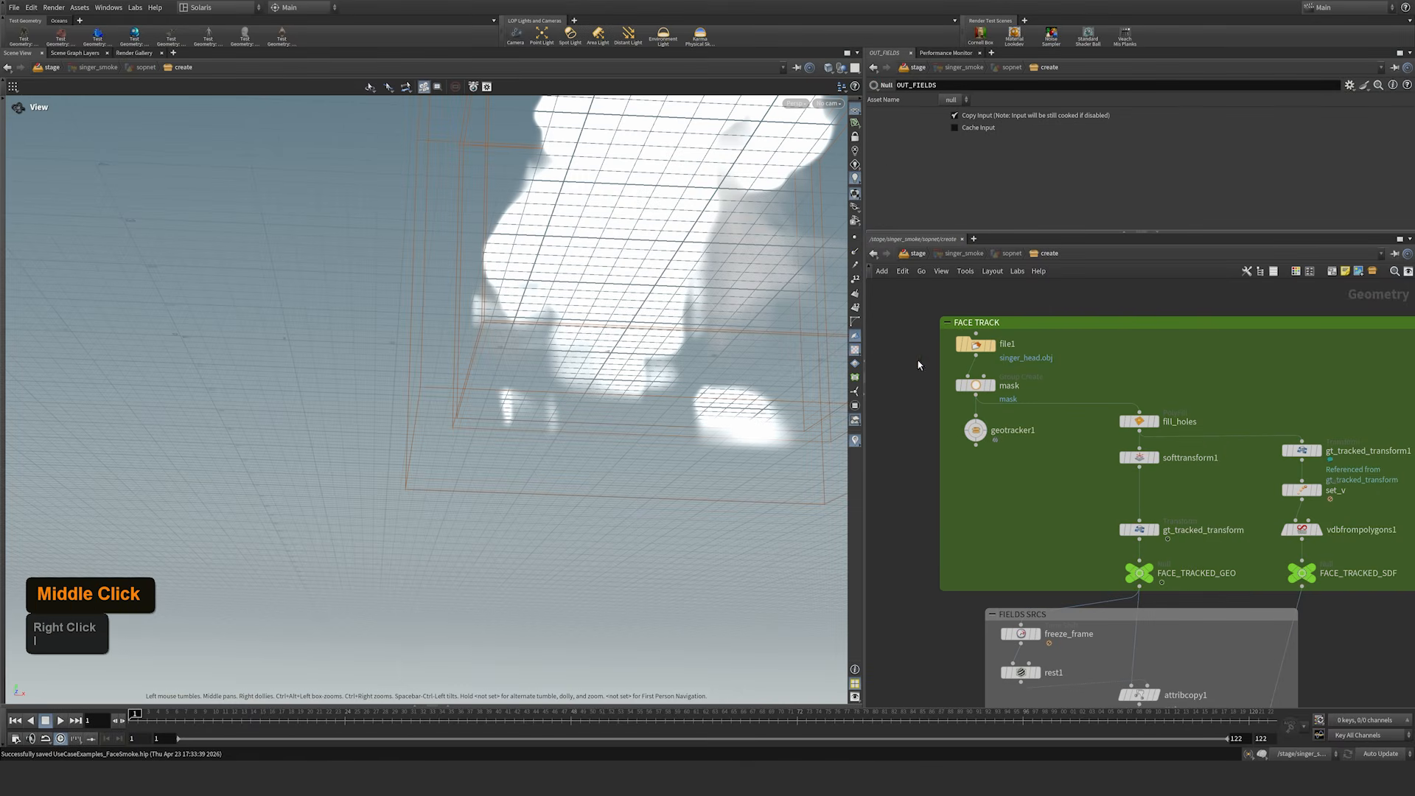
{"action": "left_click_drag", "start_coordinate": [913, 458], "coordinate": [996, 411]}
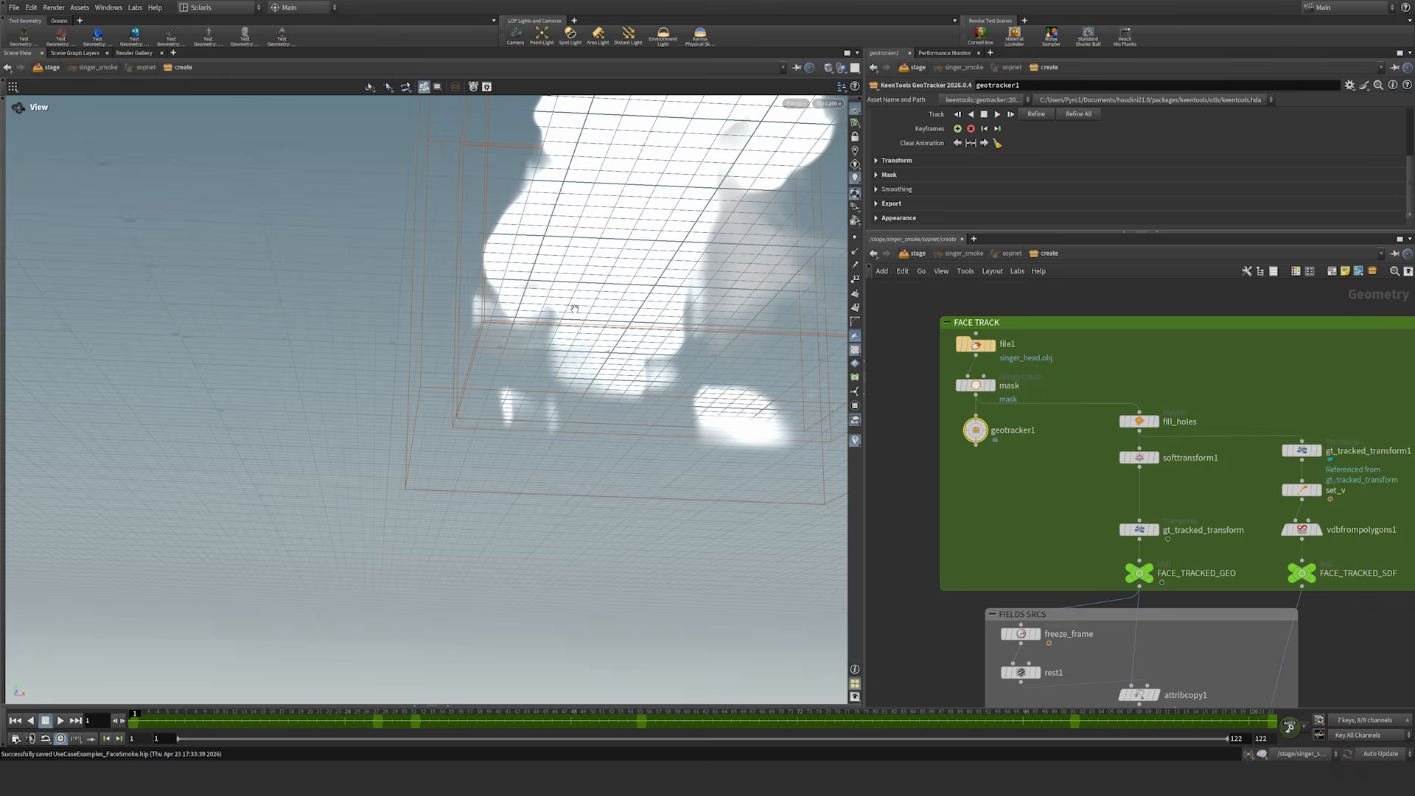
Step: Set the viewport's background color scheme to Dark and frame the whole smoke volume
{"action": "key", "text": "d"}
{"action": "left_click", "coordinate": [382, 184]}
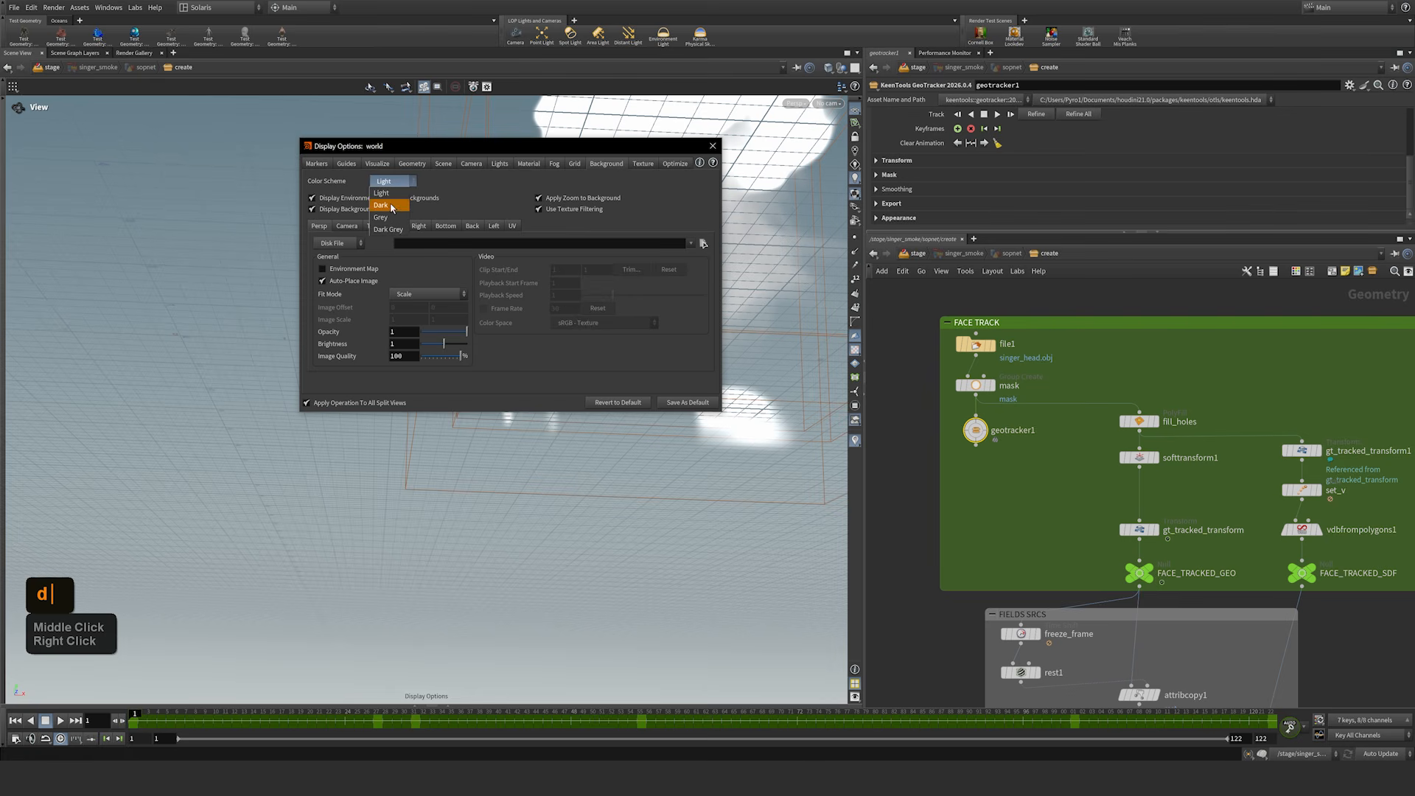
{"action": "left_click", "coordinate": [386, 193]}
{"action": "left_click", "coordinate": [708, 151]}
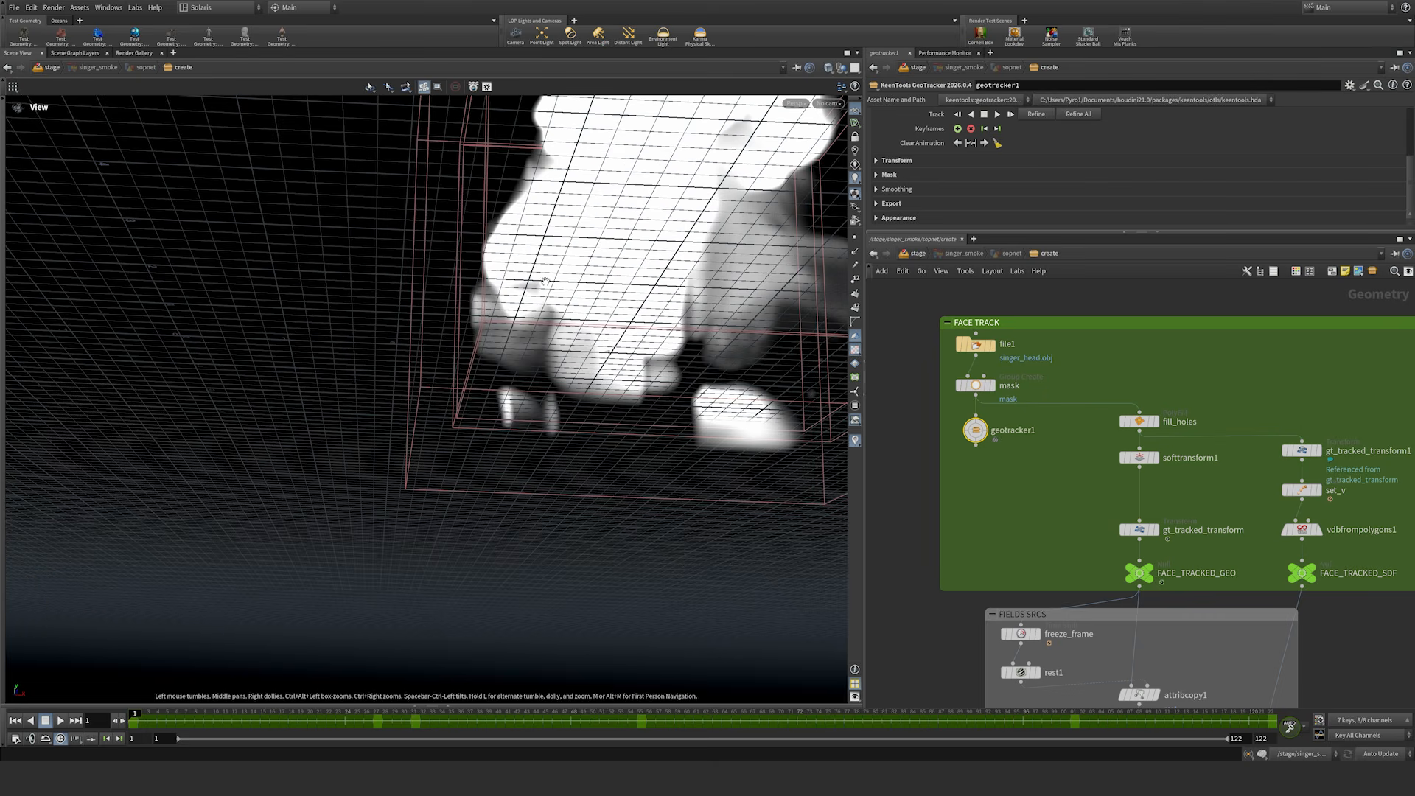
{"action": "middle_click_drag", "start_coordinate": [545, 281], "coordinate": [452, 328]}
{"action": "left_click_drag", "start_coordinate": [457, 299], "coordinate": [618, 306]}
{"action": "middle_click_drag", "start_coordinate": [520, 250], "coordinate": [549, 295]}
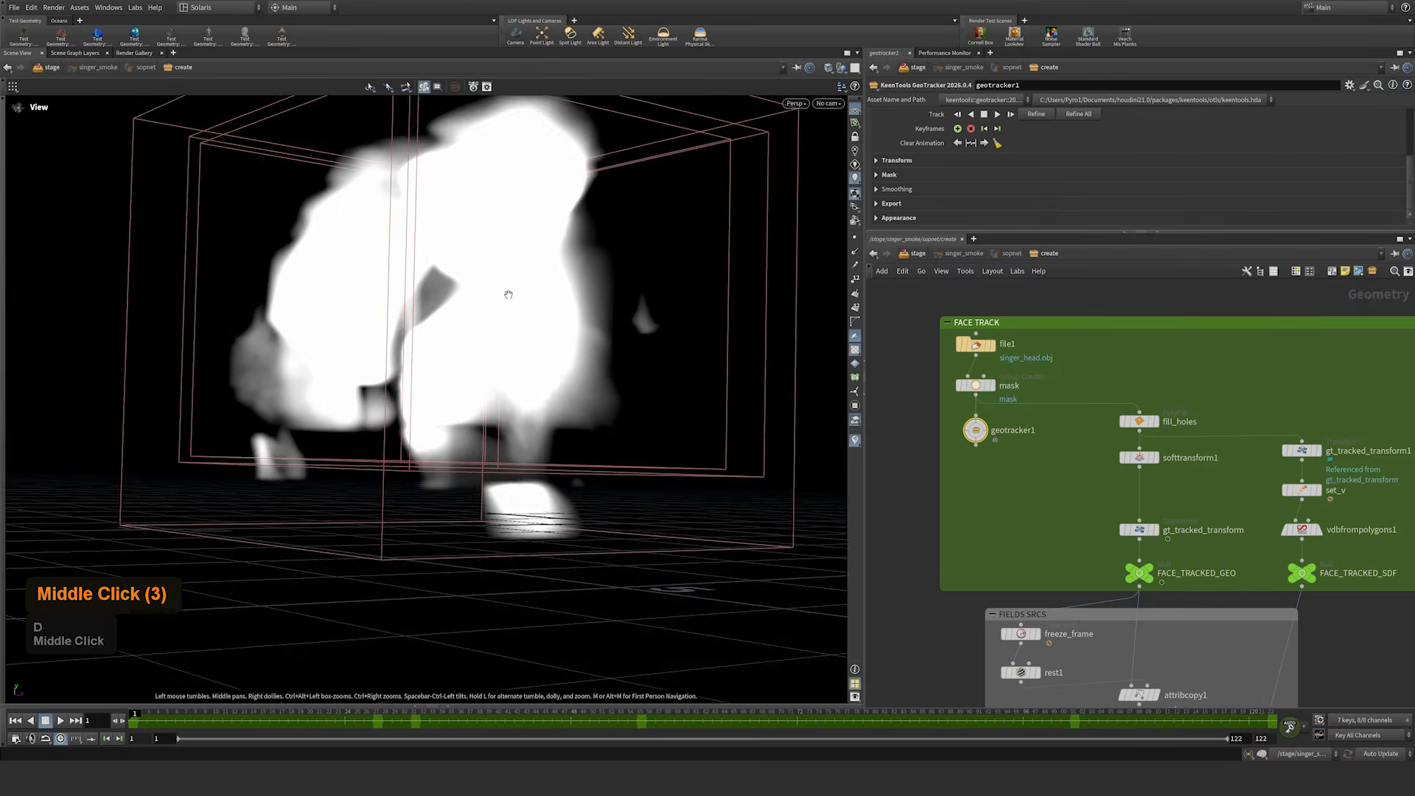
{"action": "left_click_drag", "start_coordinate": [549, 295], "coordinate": [509, 324]}
{"action": "right_click_drag", "start_coordinate": [508, 325], "coordinate": [410, 373]}
{"action": "middle_click_drag", "start_coordinate": [516, 282], "coordinate": [515, 336]}
{"action": "left_click_drag", "start_coordinate": [515, 335], "coordinate": [520, 316]}
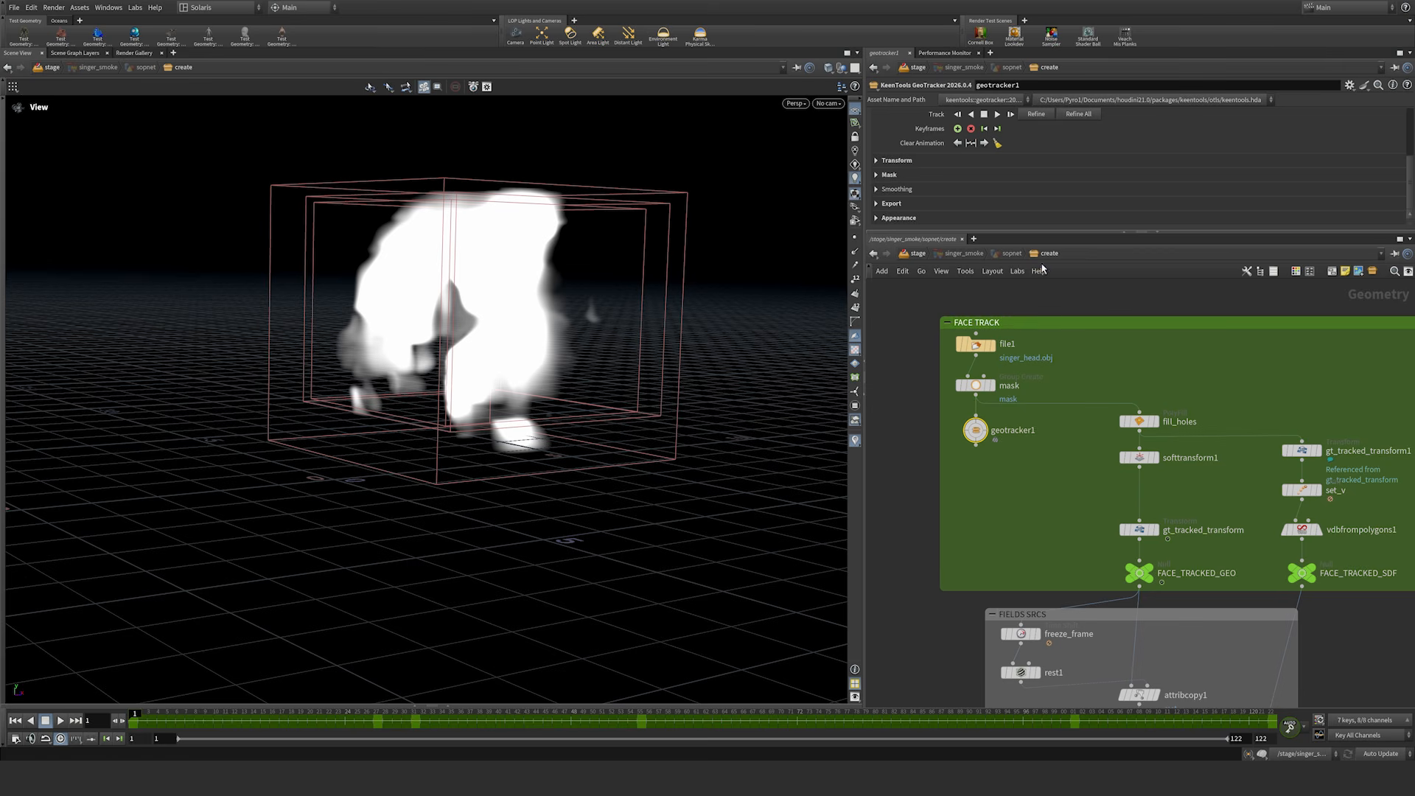
Step: Enlarge the parameter area and highlight geotracker1's camera path /stage/gt_tracked_camera
{"action": "left_click_drag", "start_coordinate": [1034, 234], "coordinate": [1033, 330]}
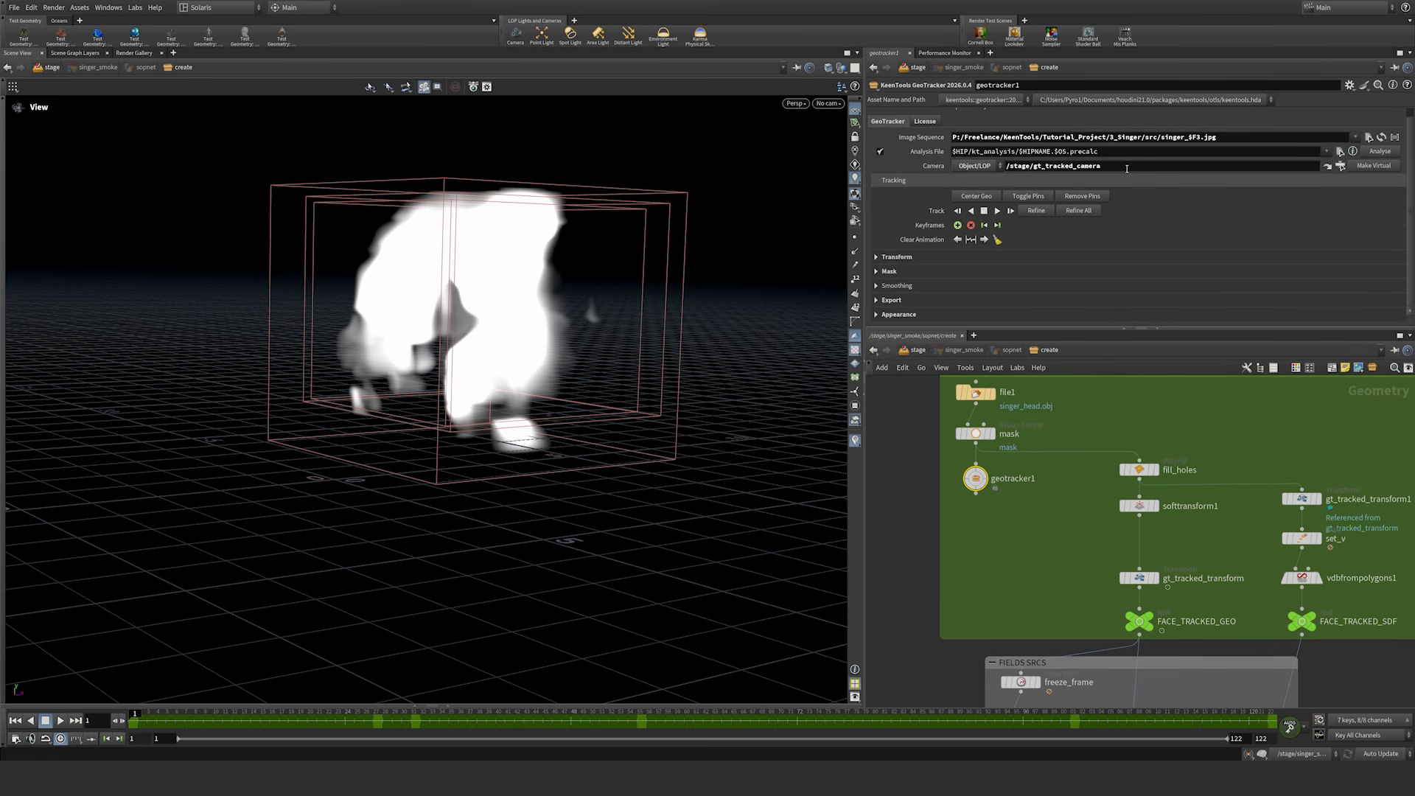
{"action": "left_click_drag", "start_coordinate": [1127, 169], "coordinate": [1003, 168]}
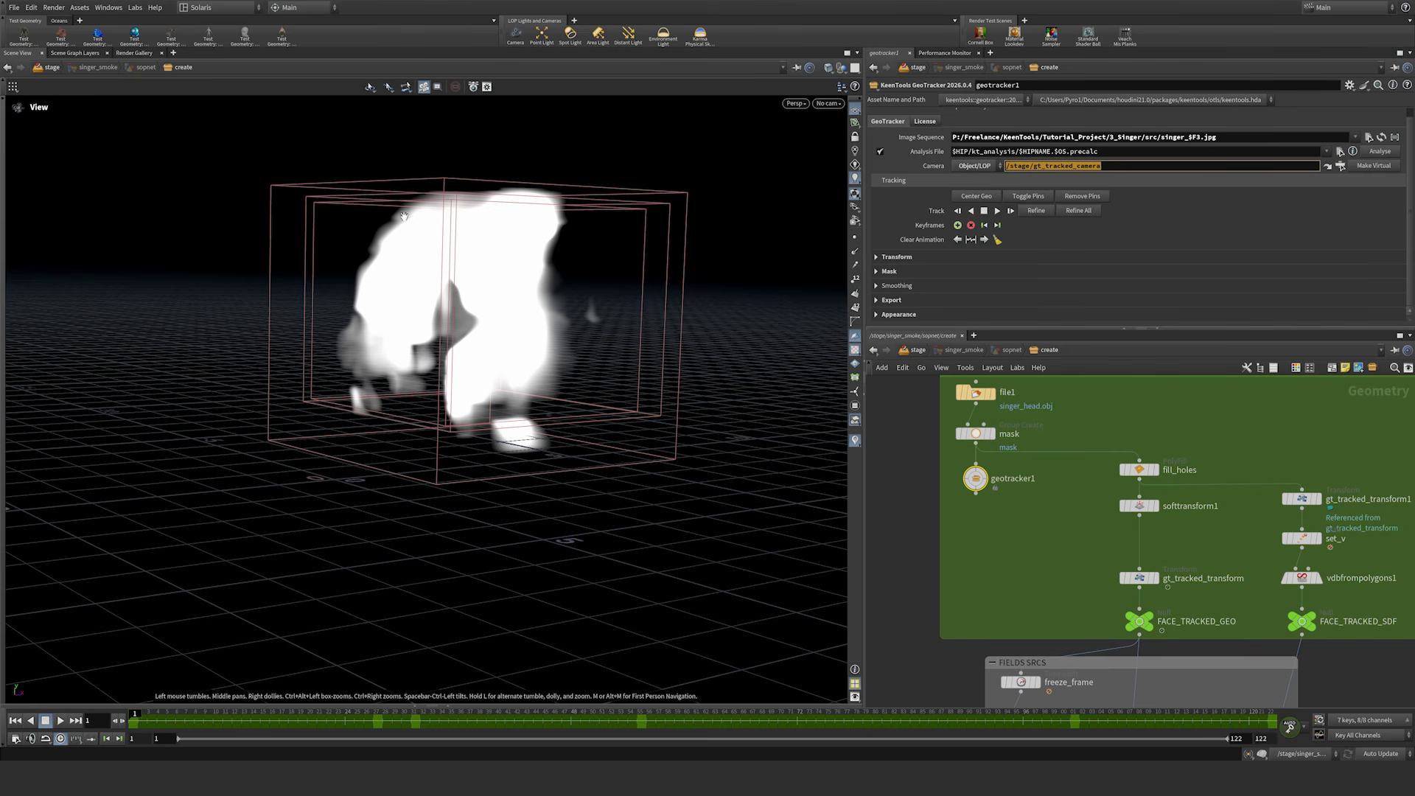
Step: Display the FACE_TRACKED_GEO null and orbit around the tracked head geometry
{"action": "middle_click_drag", "start_coordinate": [1059, 593], "coordinate": [988, 536]}
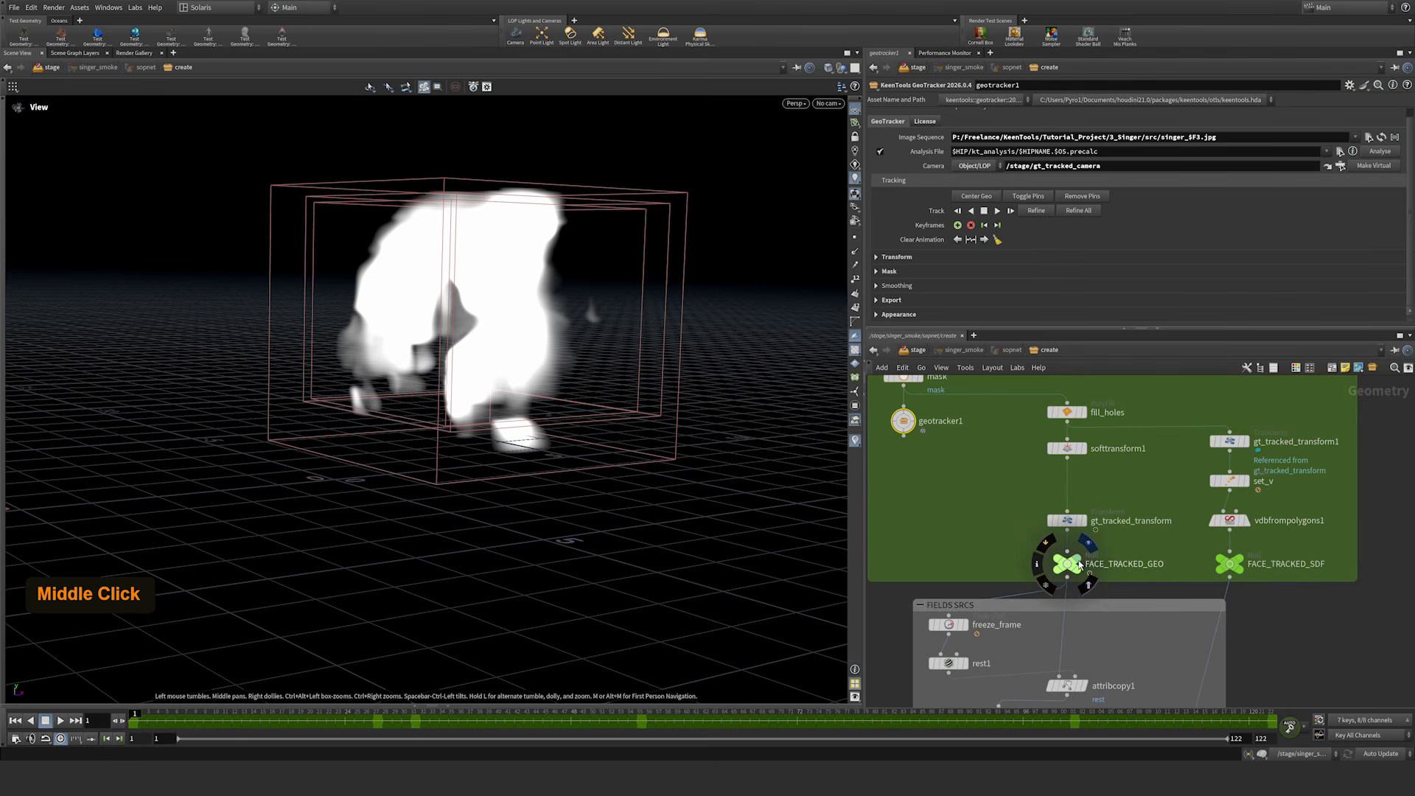
{"action": "left_click", "coordinate": [1079, 565]}
{"action": "left_click_drag", "start_coordinate": [465, 323], "coordinate": [526, 372]}
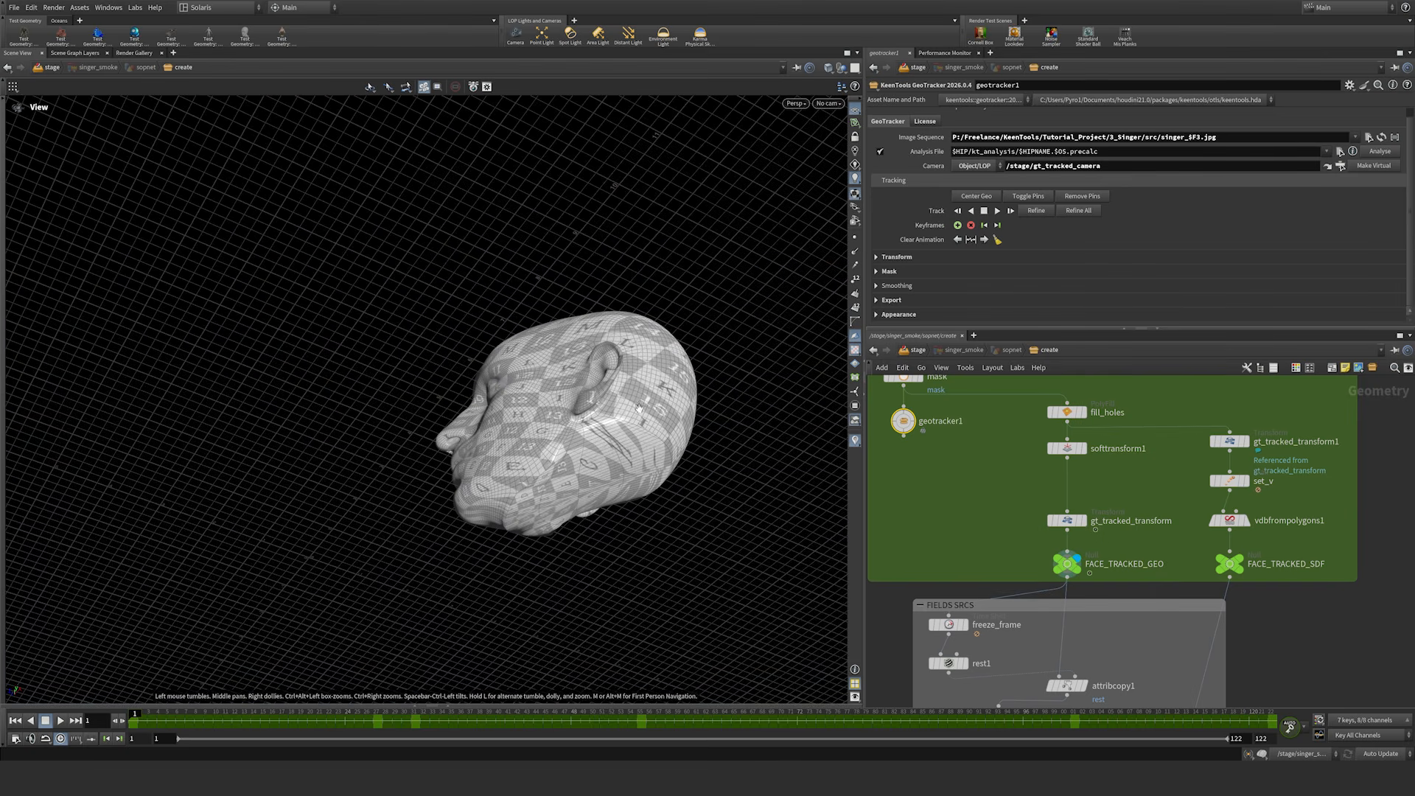
Step: Display the mask group node and examine the masked jaw region on the head model
{"action": "middle_click_drag", "start_coordinate": [936, 388], "coordinate": [949, 445]}
{"action": "left_click", "coordinate": [936, 434]}
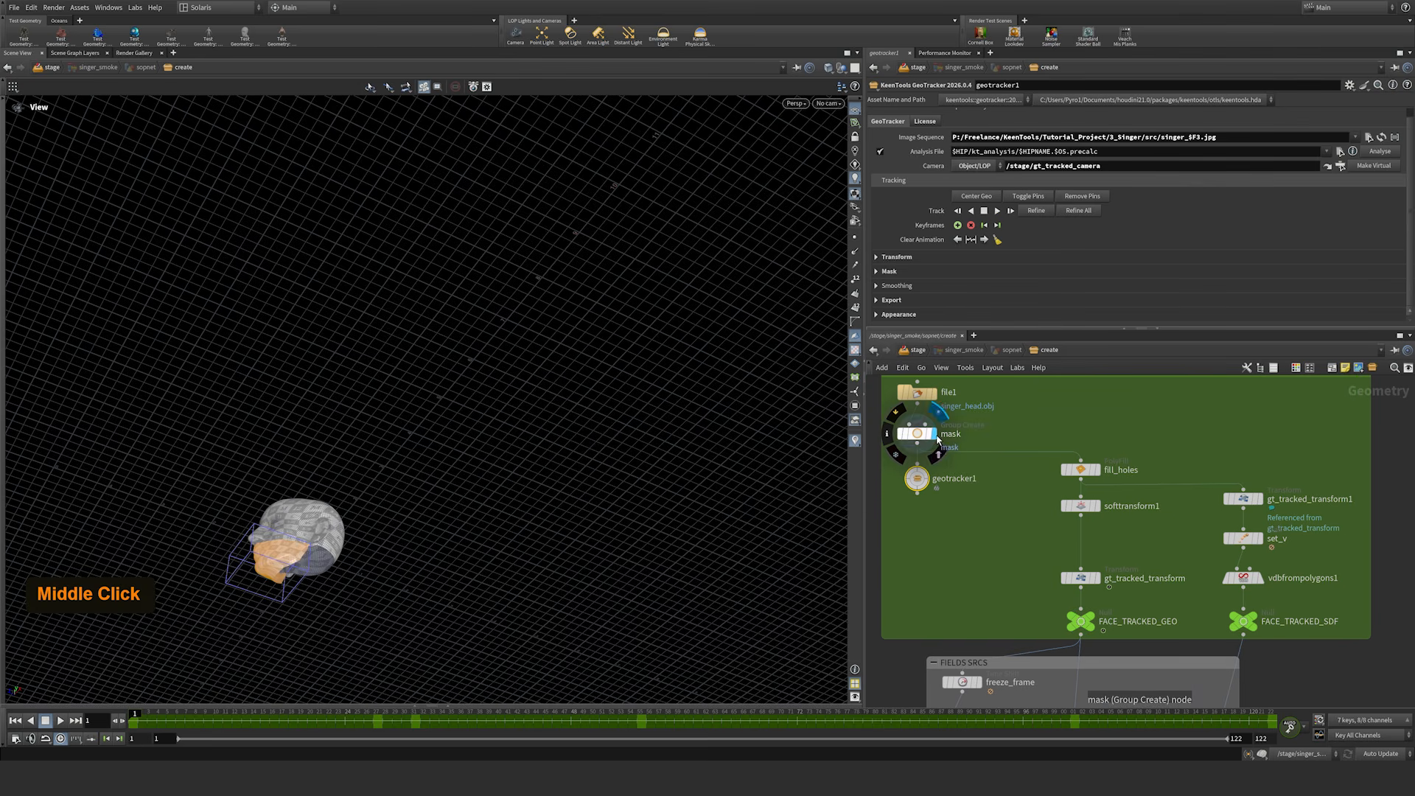
{"action": "middle_click_drag", "start_coordinate": [307, 551], "coordinate": [412, 528]}
{"action": "left_click_drag", "start_coordinate": [411, 529], "coordinate": [342, 502]}
{"action": "right_click_drag", "start_coordinate": [341, 502], "coordinate": [626, 428]}
{"action": "middle_click_drag", "start_coordinate": [451, 490], "coordinate": [443, 492]}
{"action": "left_click_drag", "start_coordinate": [443, 492], "coordinate": [552, 502]}
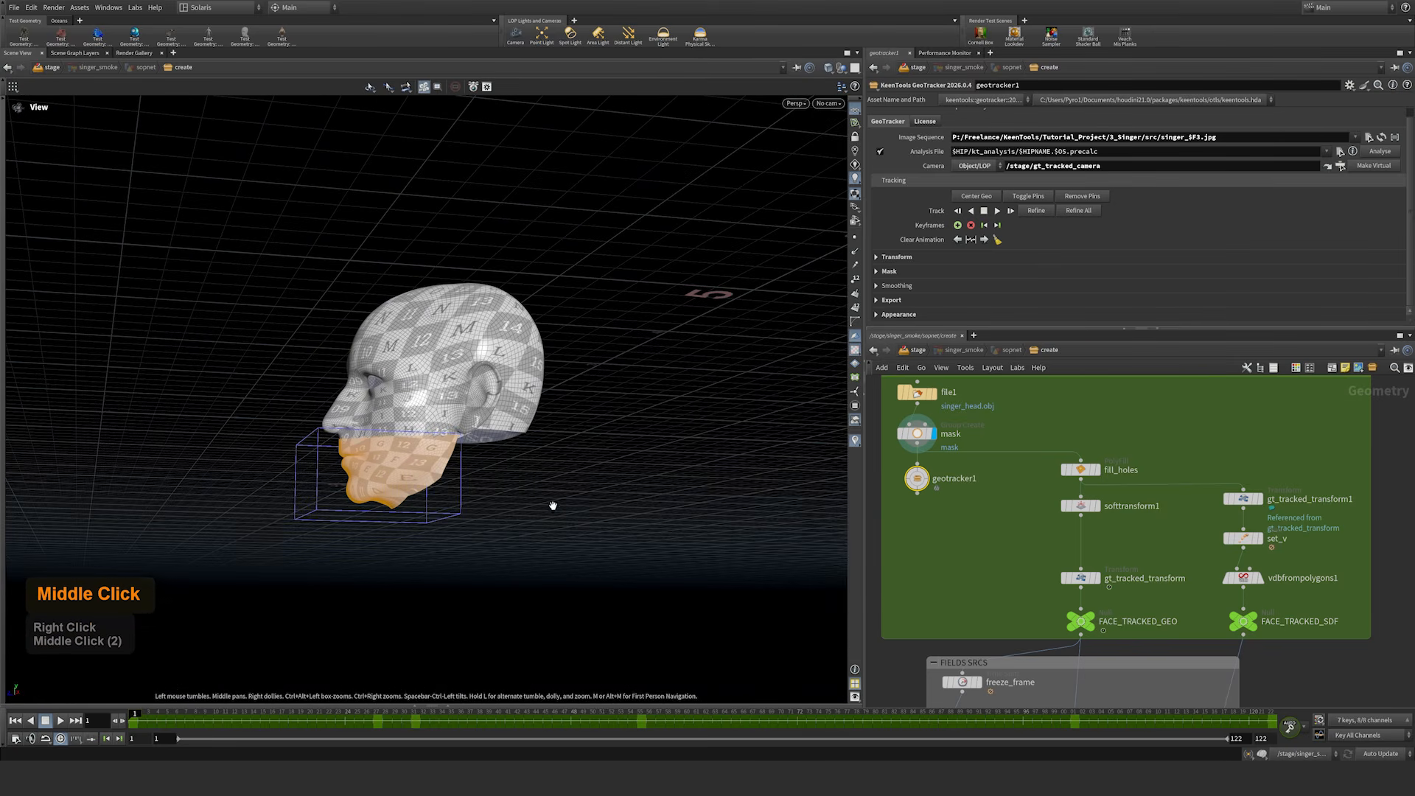
Step: Display the FACE_TRACKED_GEO null again and view the tracked head in close-up profile
{"action": "left_click", "coordinate": [1093, 621]}
{"action": "middle_click_drag", "start_coordinate": [711, 502], "coordinate": [445, 532]}
{"action": "right_click_drag", "start_coordinate": [487, 398], "coordinate": [372, 417]}
{"action": "middle_click_drag", "start_coordinate": [372, 417], "coordinate": [250, 501]}
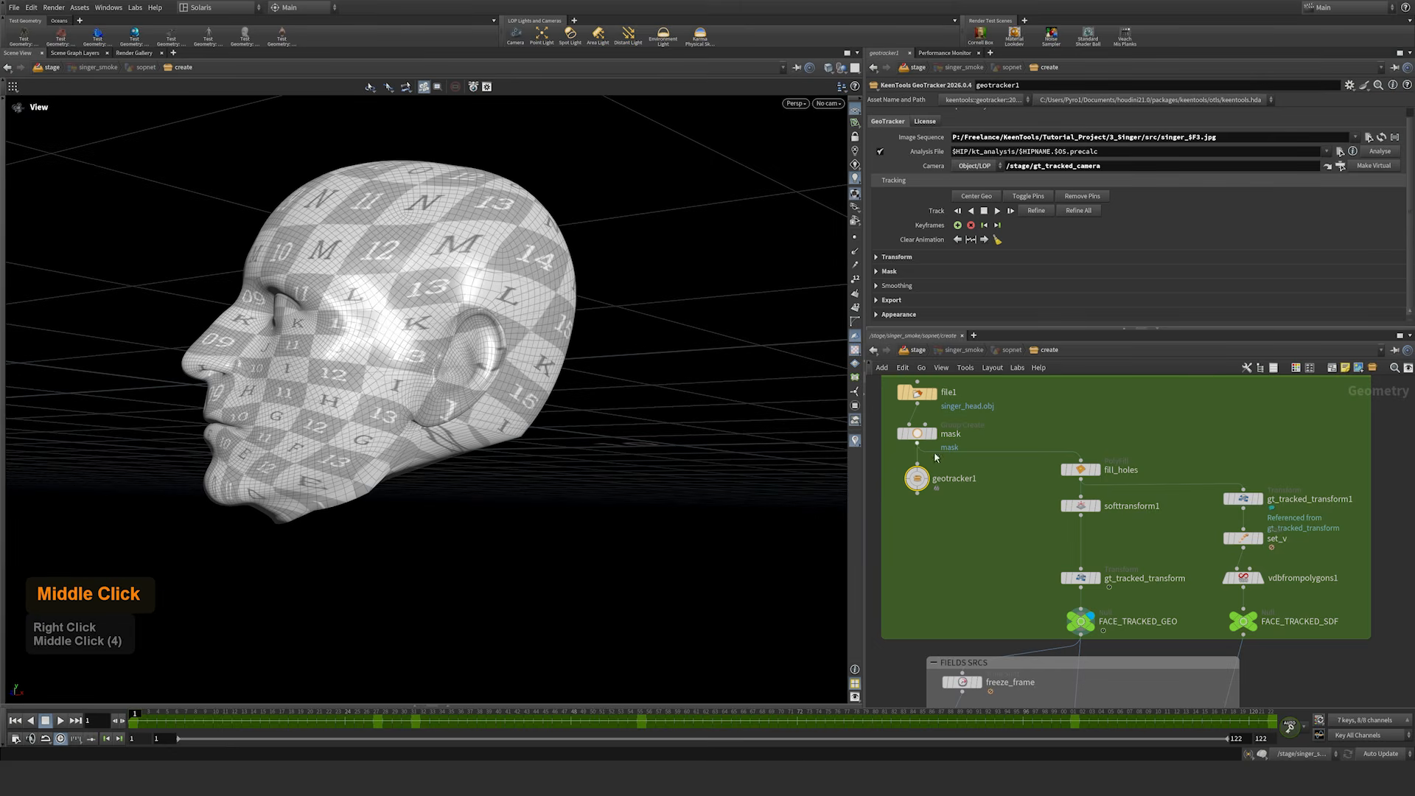
Step: Display the FACE_TRACKED_SDF null and examine the head volume from several angles
{"action": "left_click", "coordinate": [1259, 619]}
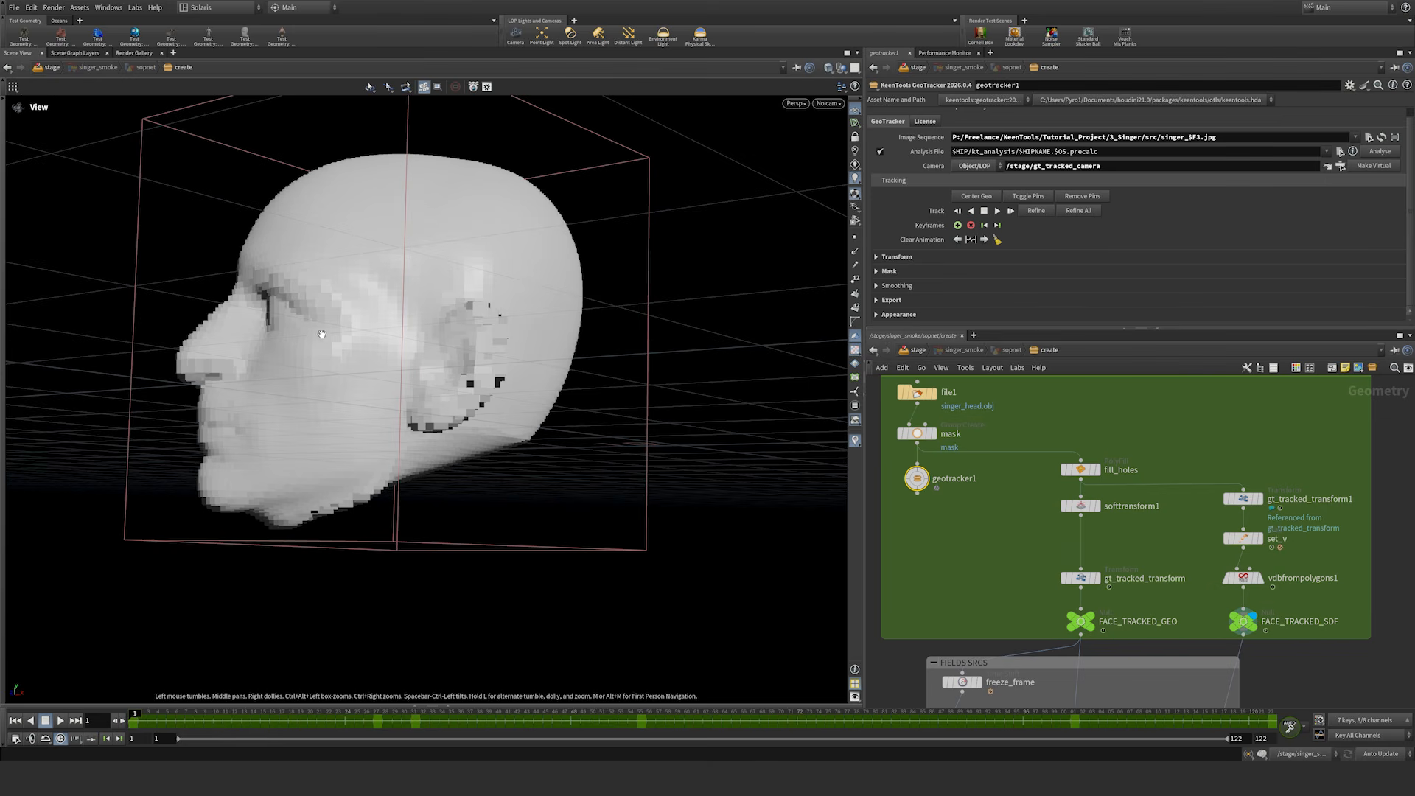
{"action": "middle_click_drag", "start_coordinate": [319, 333], "coordinate": [424, 333]}
{"action": "left_click_drag", "start_coordinate": [425, 333], "coordinate": [452, 290]}
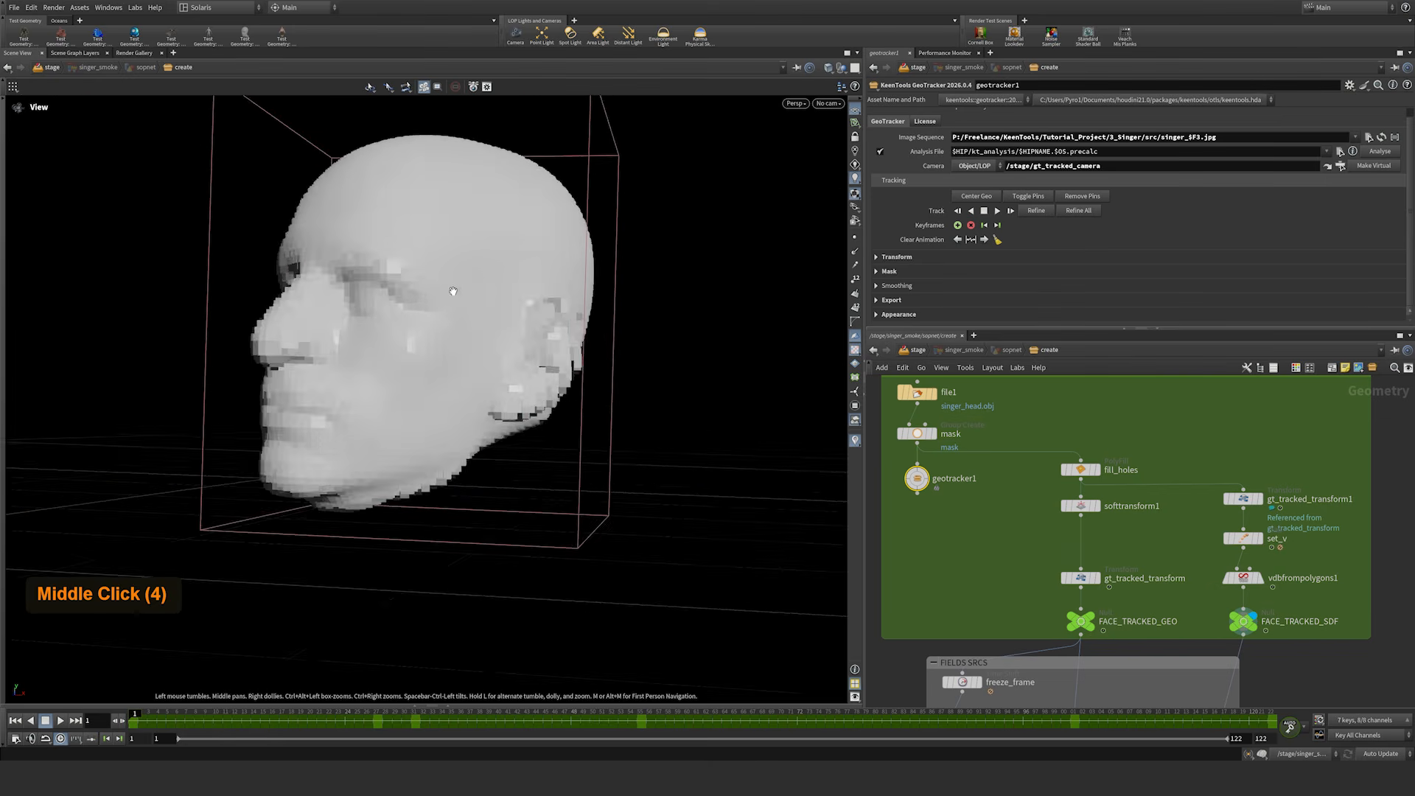
{"action": "right_click_drag", "start_coordinate": [452, 291], "coordinate": [407, 357]}
{"action": "left_click_drag", "start_coordinate": [408, 357], "coordinate": [385, 339]}
Step: Bring the FIELDS SRCS group into view and display its mask_Y node
{"action": "middle_click_drag", "start_coordinate": [1205, 597], "coordinate": [1151, 396]}
{"action": "middle_click_drag", "start_coordinate": [1176, 490], "coordinate": [1205, 449]}
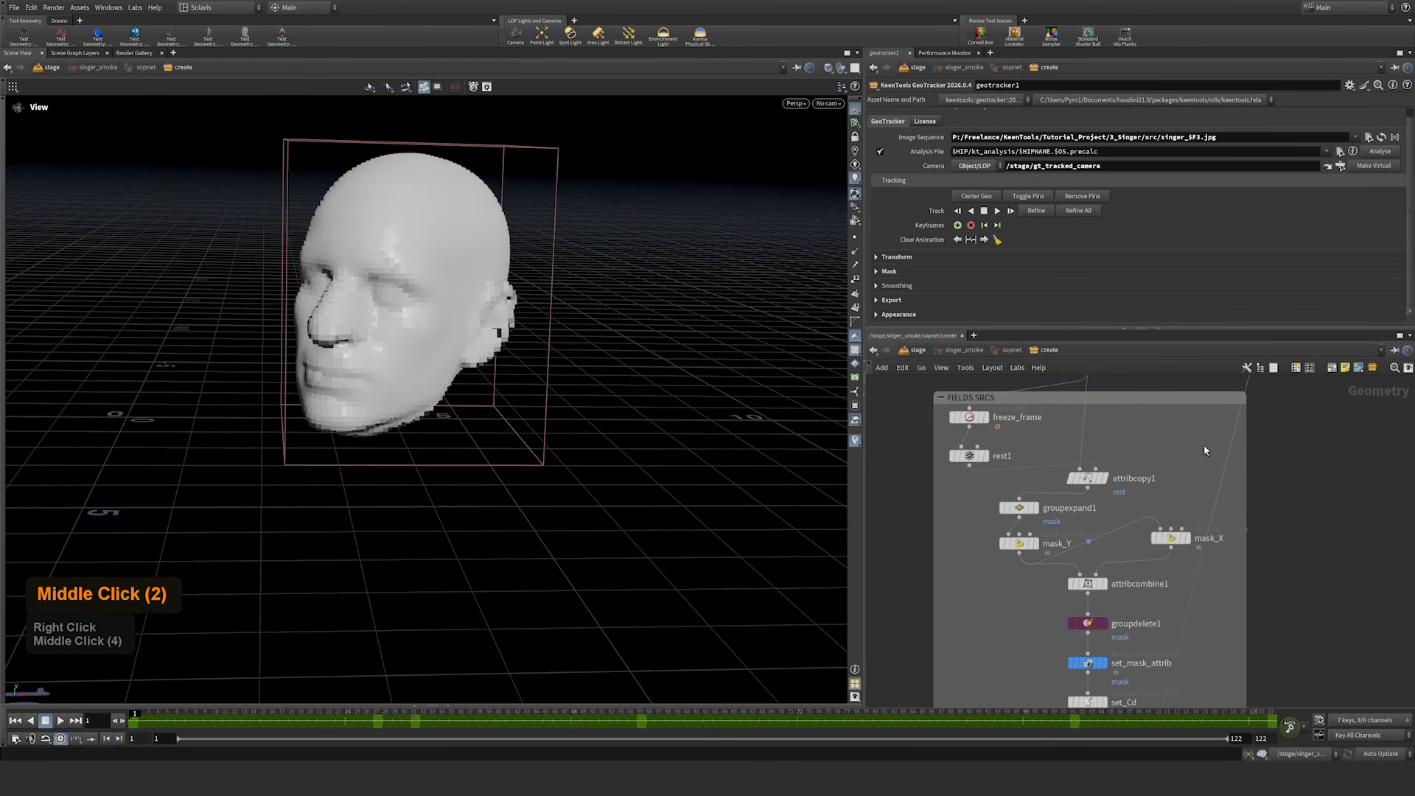
{"action": "left_click", "coordinate": [1126, 399]}
{"action": "middle_click_drag", "start_coordinate": [988, 552], "coordinate": [980, 510]}
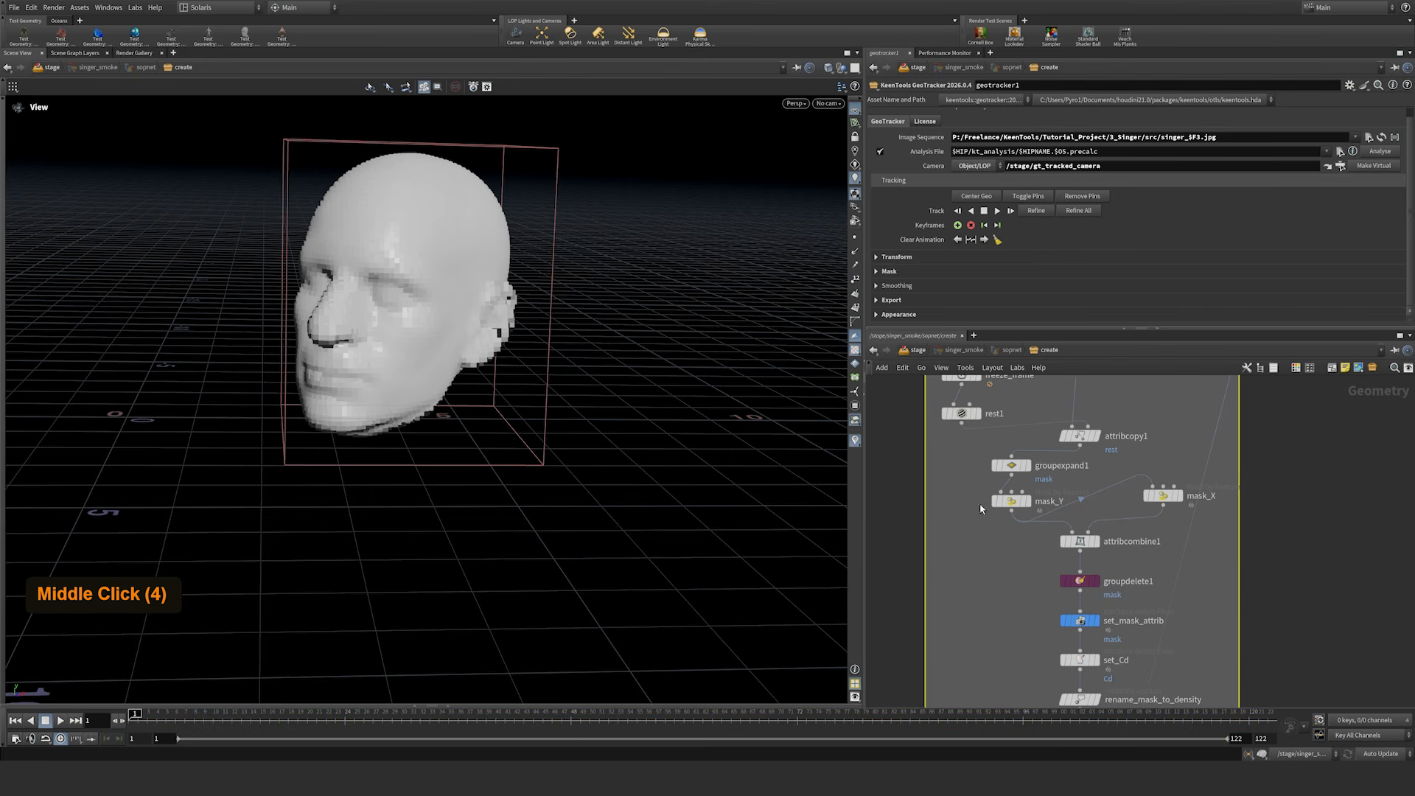
{"action": "left_click", "coordinate": [1032, 508]}
{"action": "middle_click_drag", "start_coordinate": [479, 297], "coordinate": [529, 400]}
{"action": "middle_click", "coordinate": [1011, 465]}
{"action": "middle_click_drag", "start_coordinate": [982, 522], "coordinate": [967, 590]}
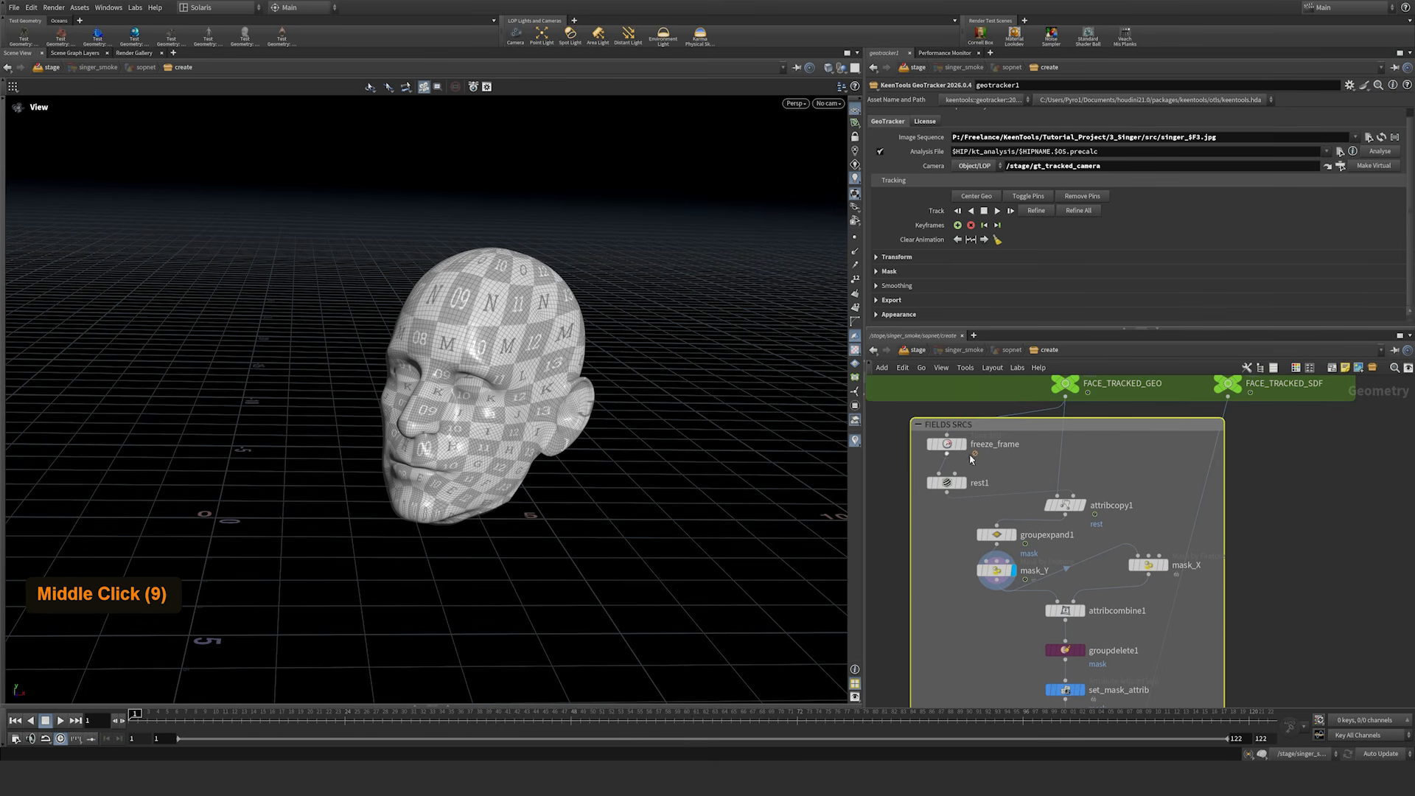
Step: Select the mask_Y node, turn on the mask visualizer in the viewport and look at the head from the front
{"action": "left_click", "coordinate": [996, 570]}
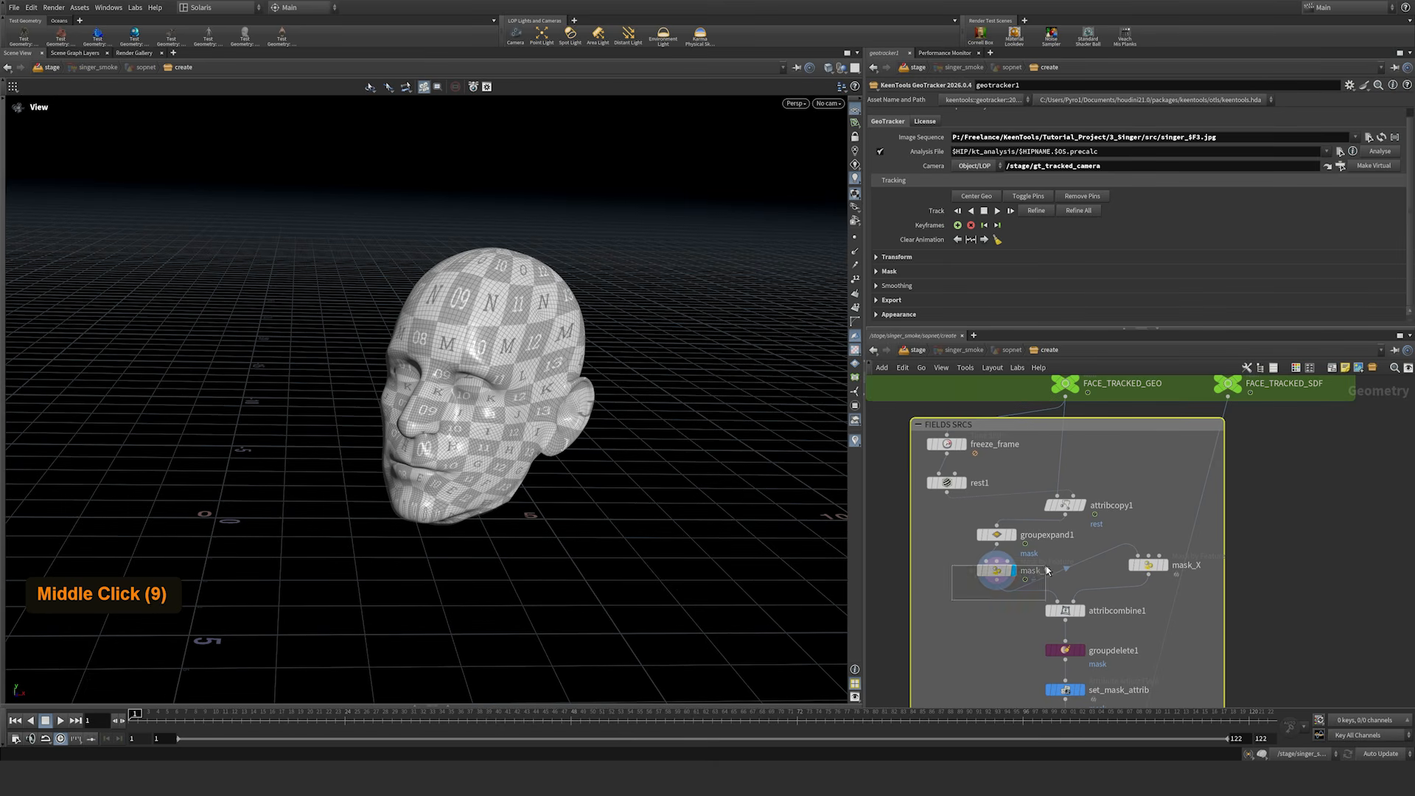
{"action": "right_click", "coordinate": [854, 443]}
{"action": "left_click", "coordinate": [859, 428]}
{"action": "left_click_drag", "start_coordinate": [526, 358], "coordinate": [589, 346]}
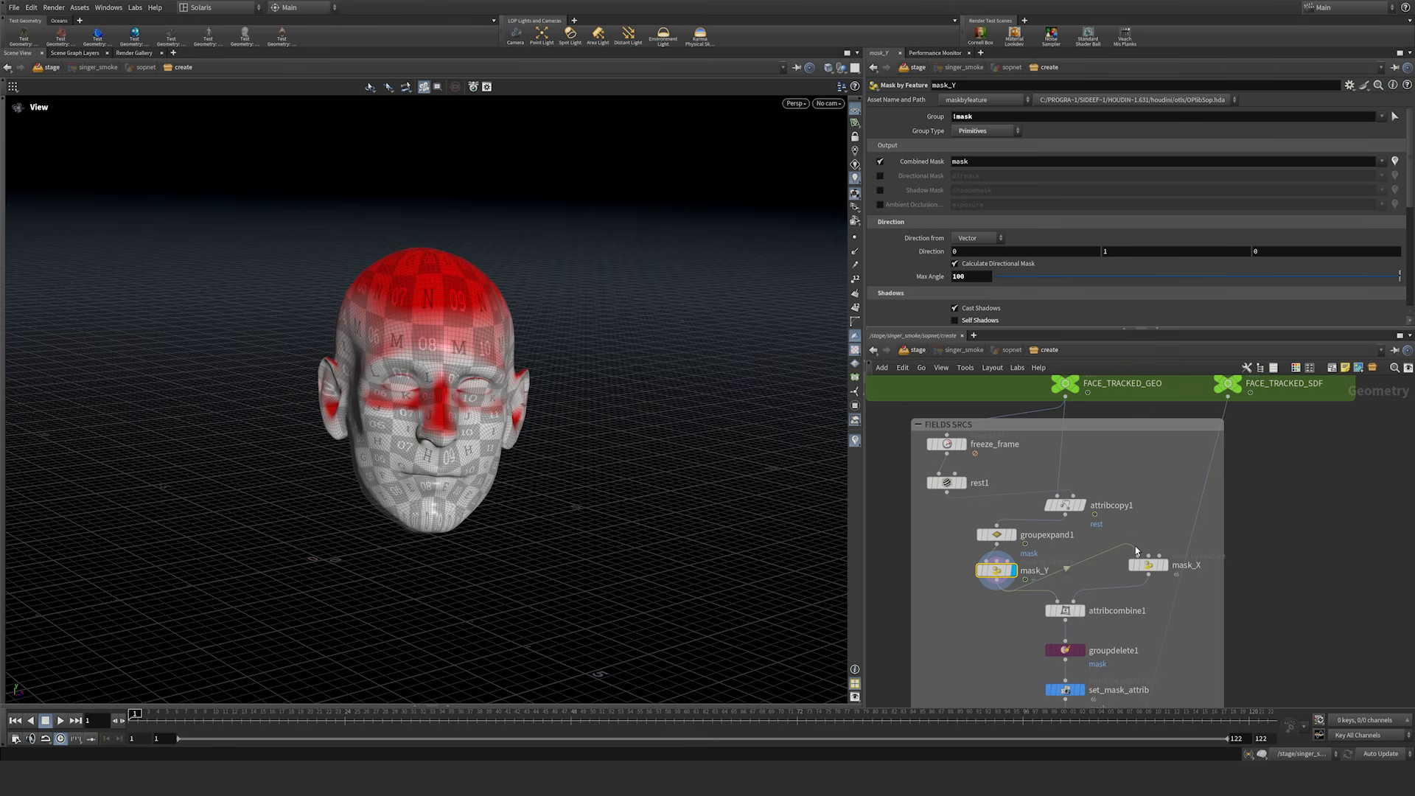
Step: Display mask_X and compare it with the combined mask from attribcombine1
{"action": "left_click", "coordinate": [1166, 568]}
{"action": "left_click_drag", "start_coordinate": [478, 365], "coordinate": [413, 372]}
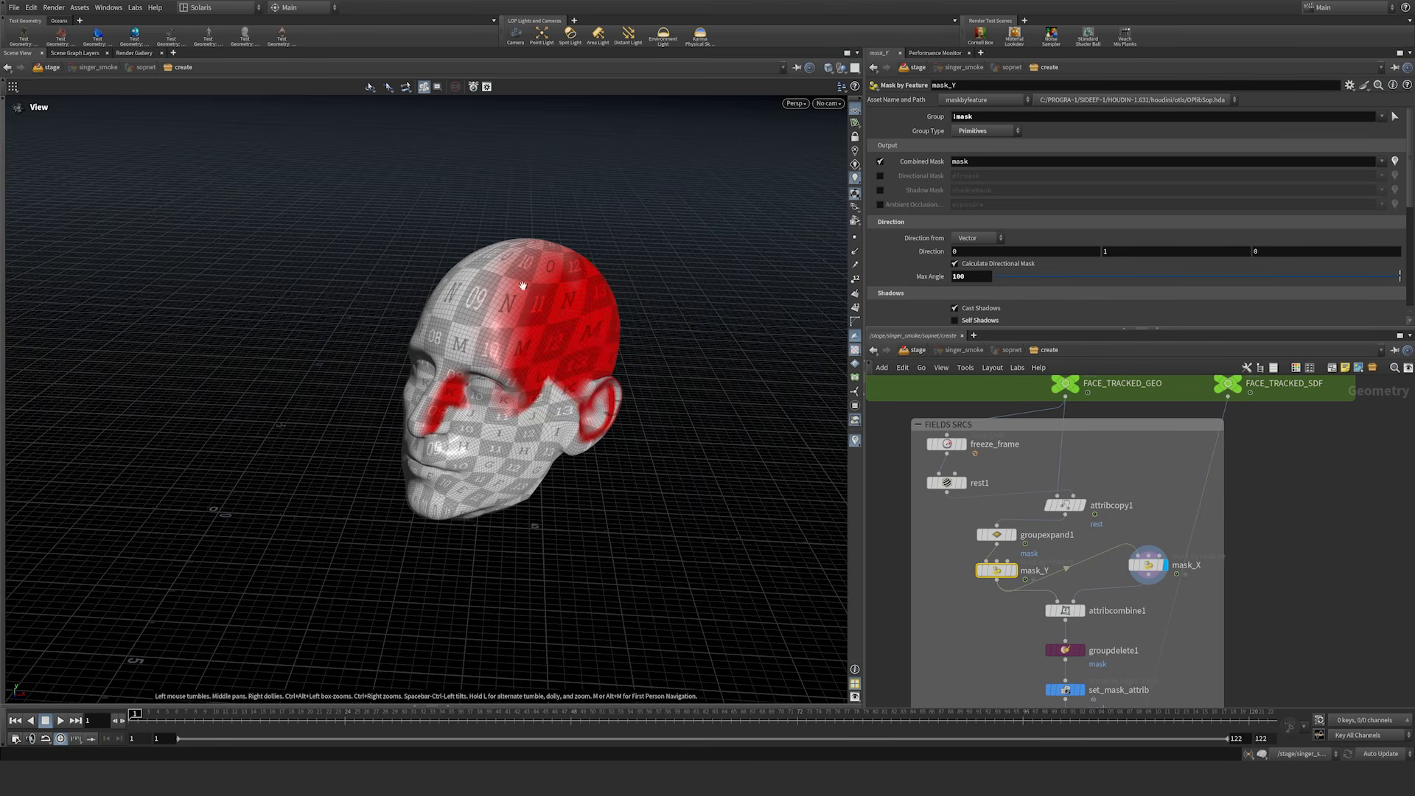
{"action": "middle_click_drag", "start_coordinate": [1076, 649], "coordinate": [1077, 560]}
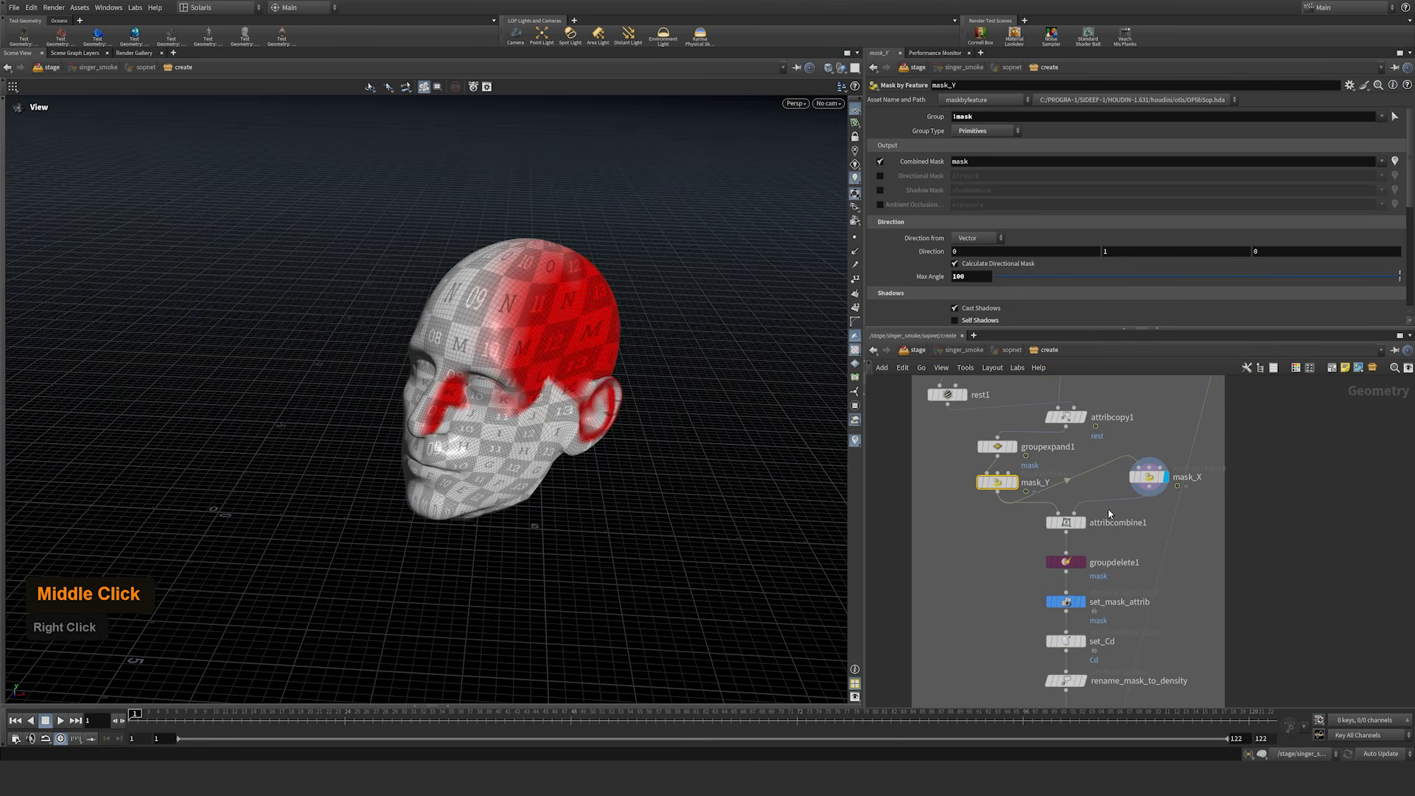
{"action": "left_click", "coordinate": [1081, 524]}
{"action": "middle_click", "coordinate": [1065, 524]}
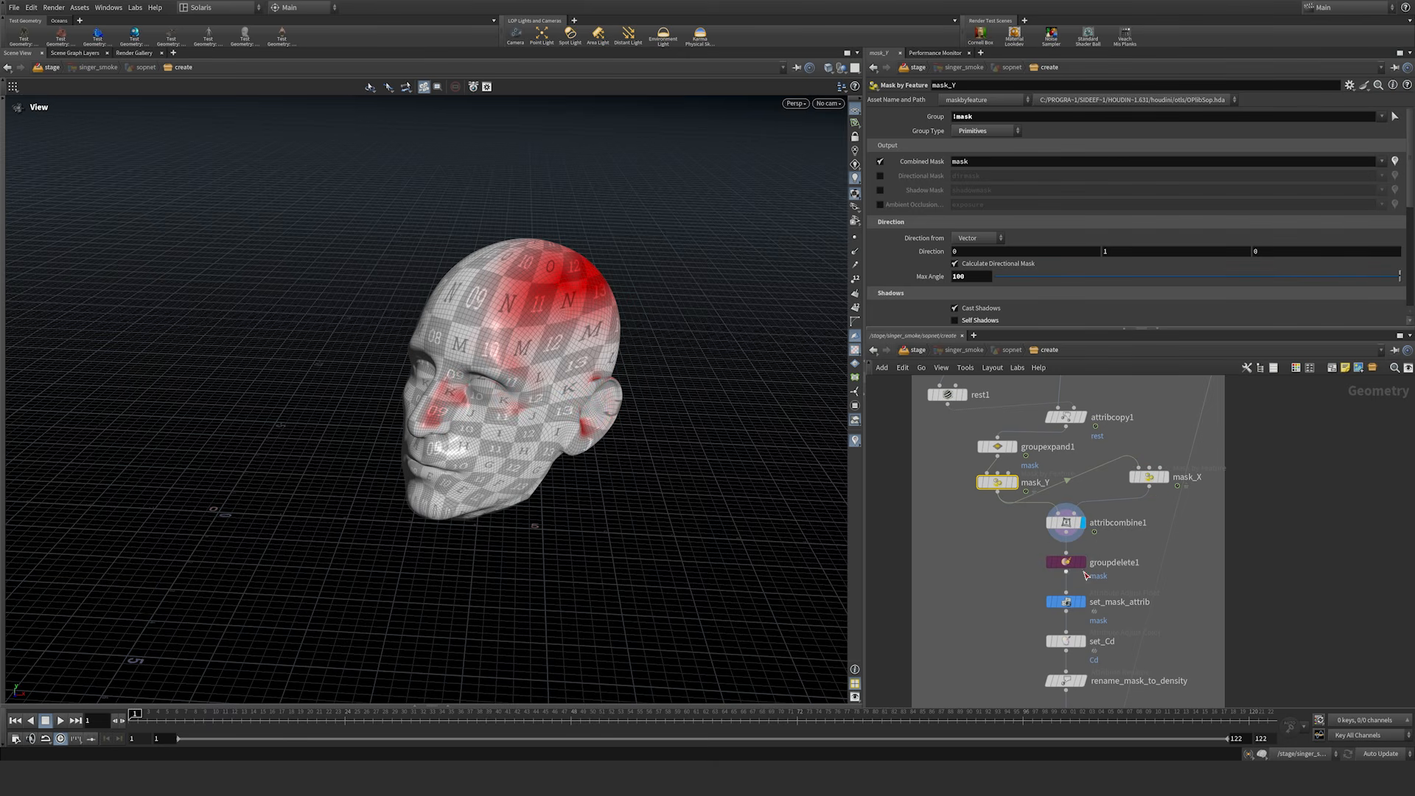
Step: Display set_mask_attrib, play the animated noise mask on the head, and return to the first frame
{"action": "middle_click_drag", "start_coordinate": [1034, 628], "coordinate": [1012, 539]}
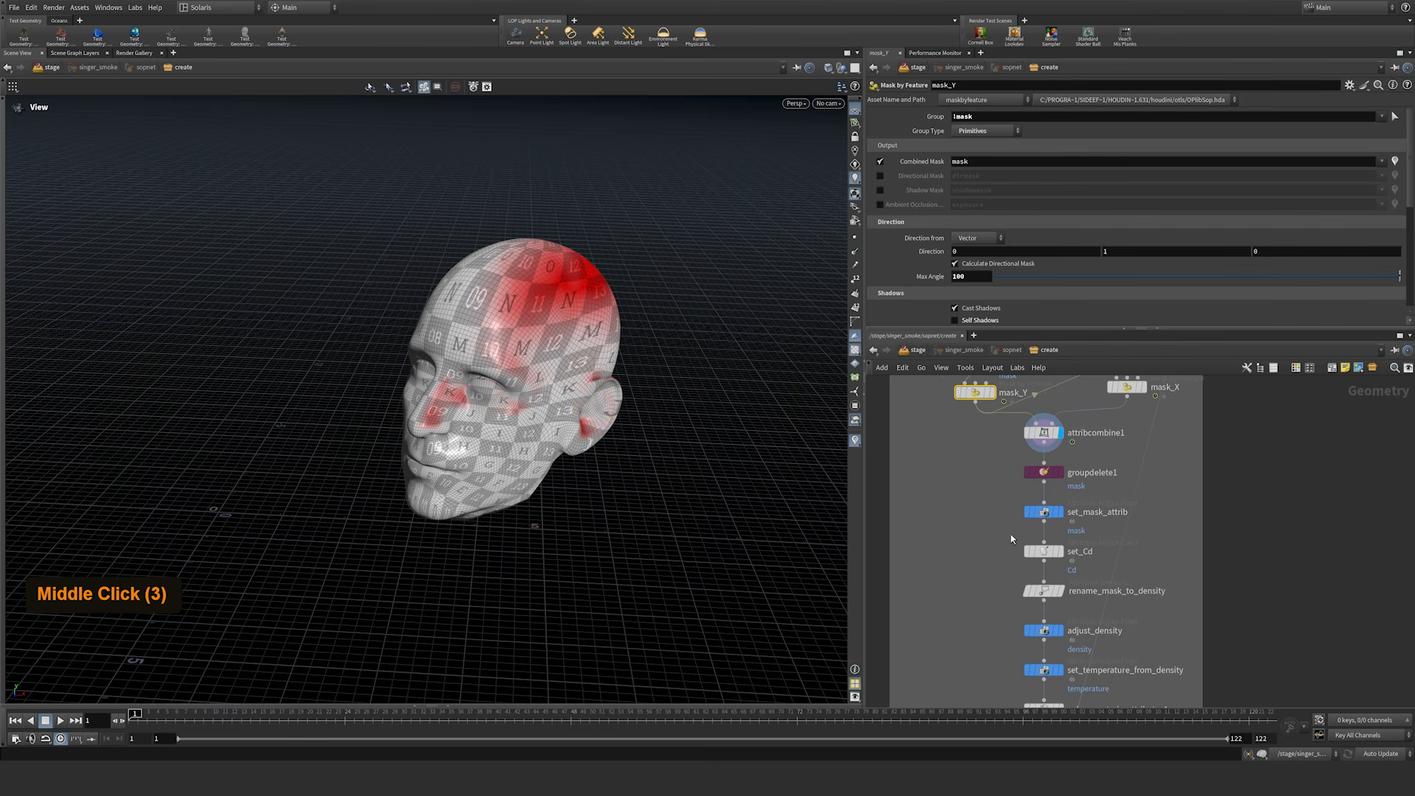
{"action": "left_click", "coordinate": [1060, 513]}
{"action": "left_click_drag", "start_coordinate": [560, 329], "coordinate": [582, 309]}
{"action": "key", "text": "Up"}
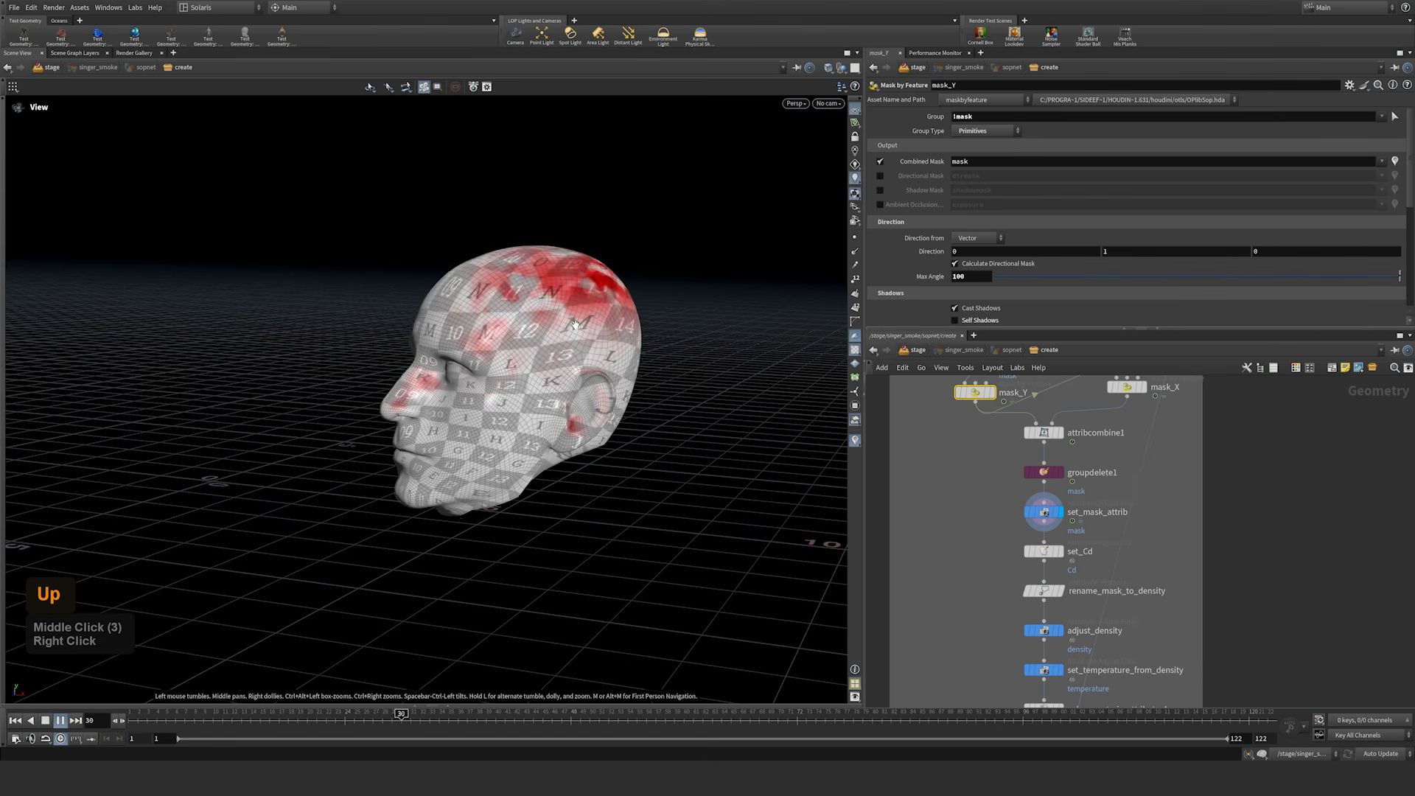
{"action": "key", "text": "Up"}
{"action": "mouse_move", "coordinate": [560, 300]}
{"action": "left_mouse_down"}
{"action": "mouse_move", "coordinate": [523, 319]}
{"action": "mouse_move", "coordinate": [590, 322]}
{"action": "mouse_move", "coordinate": [559, 322]}
{"action": "left_mouse_up"}
{"action": "key", "text": "Up"}
{"action": "key", "text": "Up"}
{"action": "key", "text": "Up"}
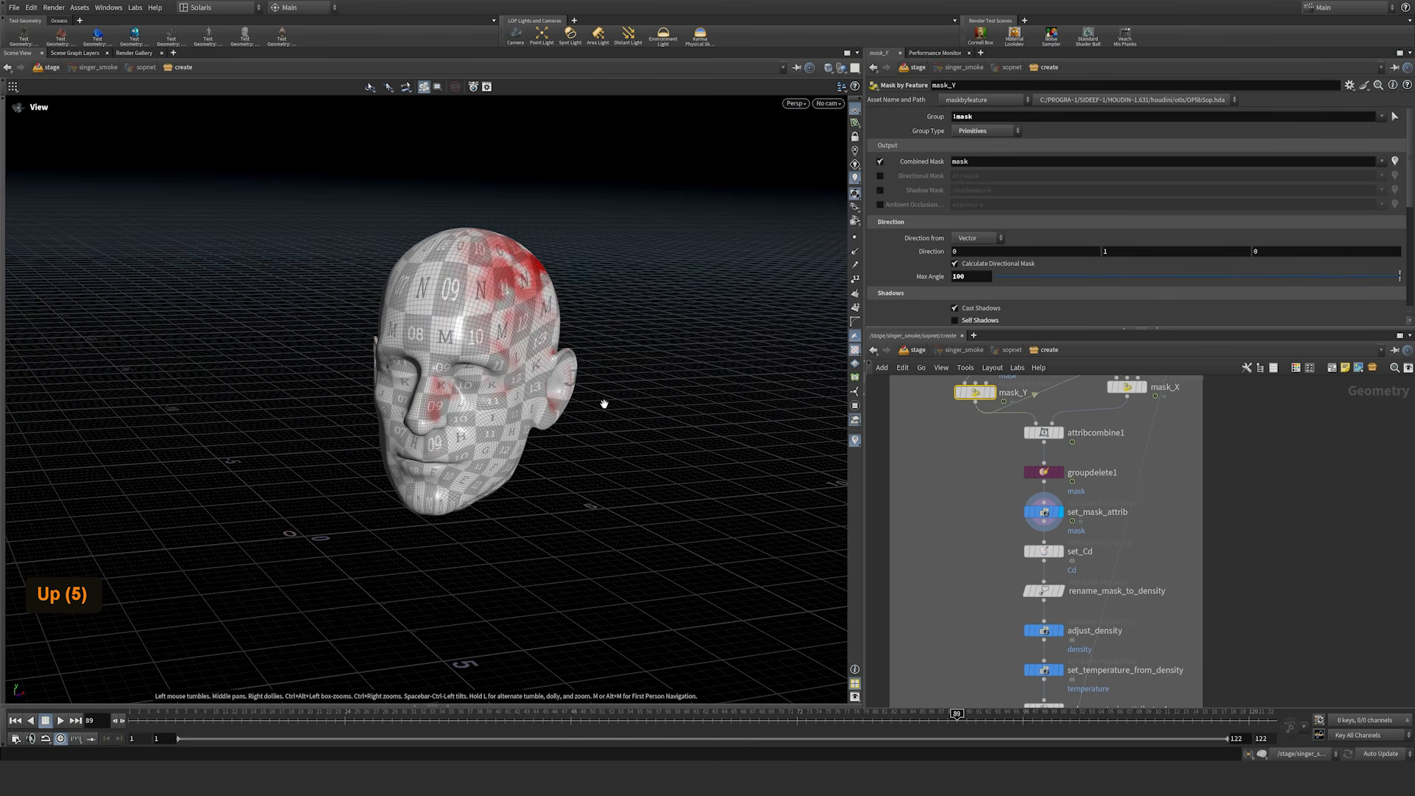
{"action": "key", "text": "ctrl+Up"}
Step: Display the set_Cd node and turn off the mask visualizer and the checker texture to view the point colors
{"action": "mouse_move", "coordinate": [1063, 560]}
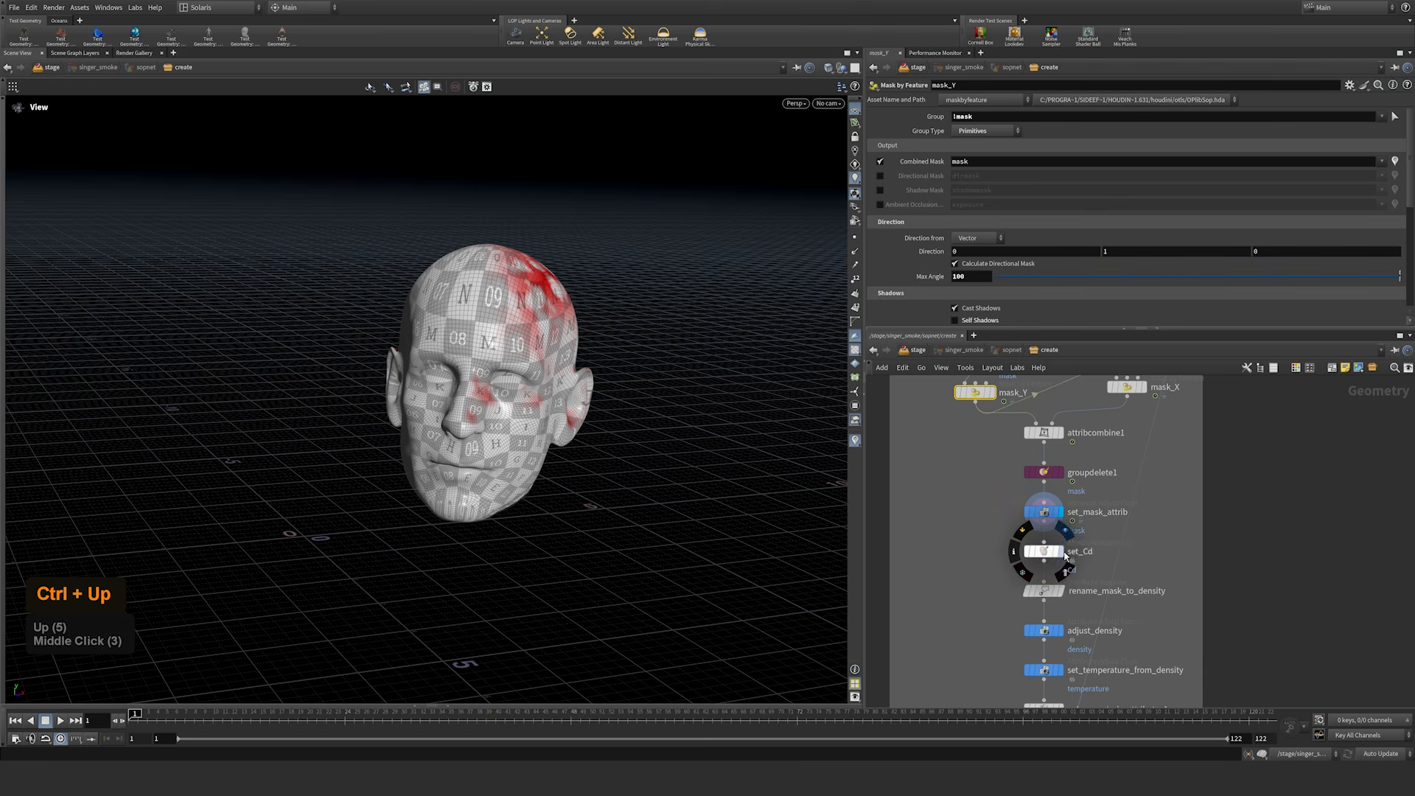
{"action": "left_click_drag", "start_coordinate": [587, 343], "coordinate": [527, 301]}
{"action": "left_click", "coordinate": [855, 442]}
{"action": "left_click_drag", "start_coordinate": [596, 337], "coordinate": [531, 310]}
{"action": "left_click", "coordinate": [854, 351]}
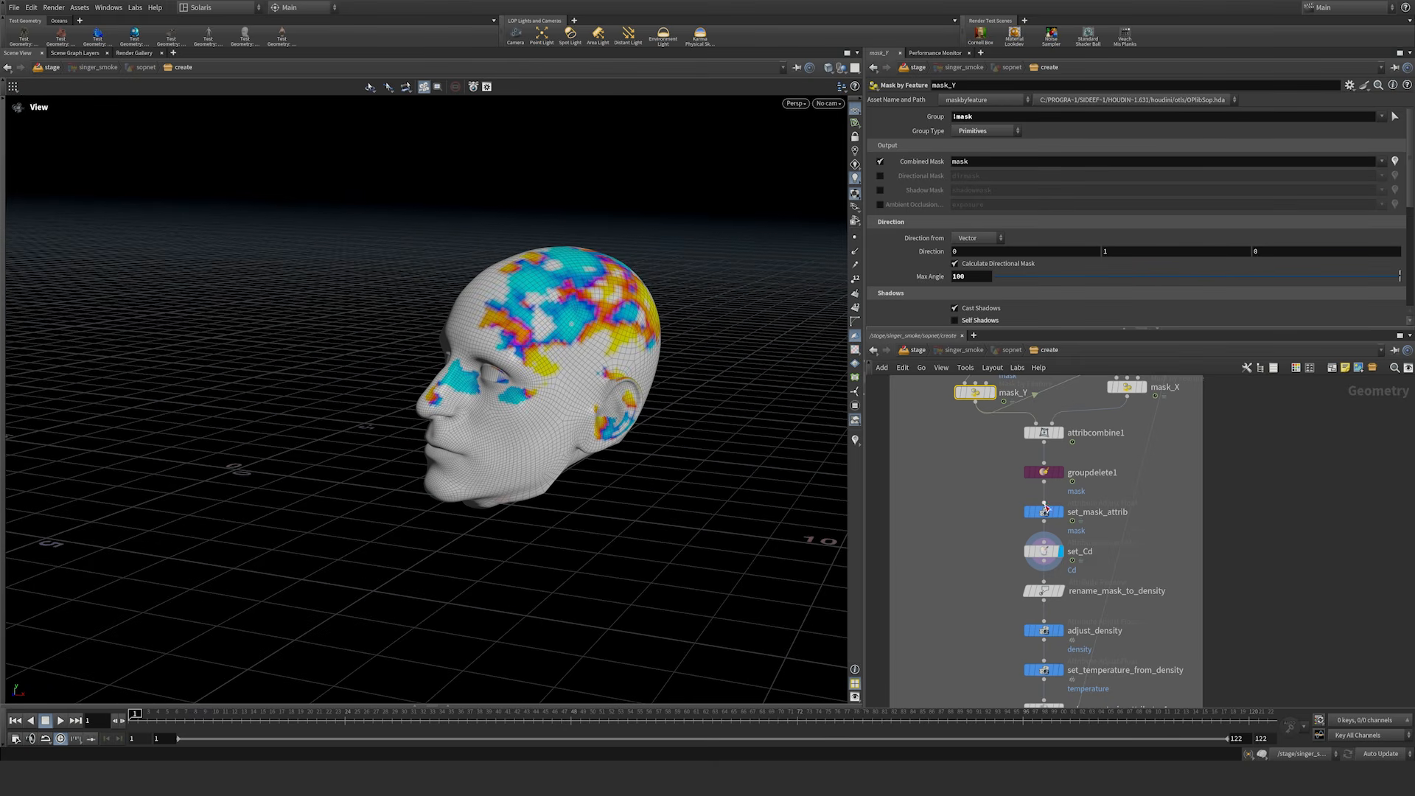
{"action": "middle_click_drag", "start_coordinate": [584, 330], "coordinate": [580, 388]}
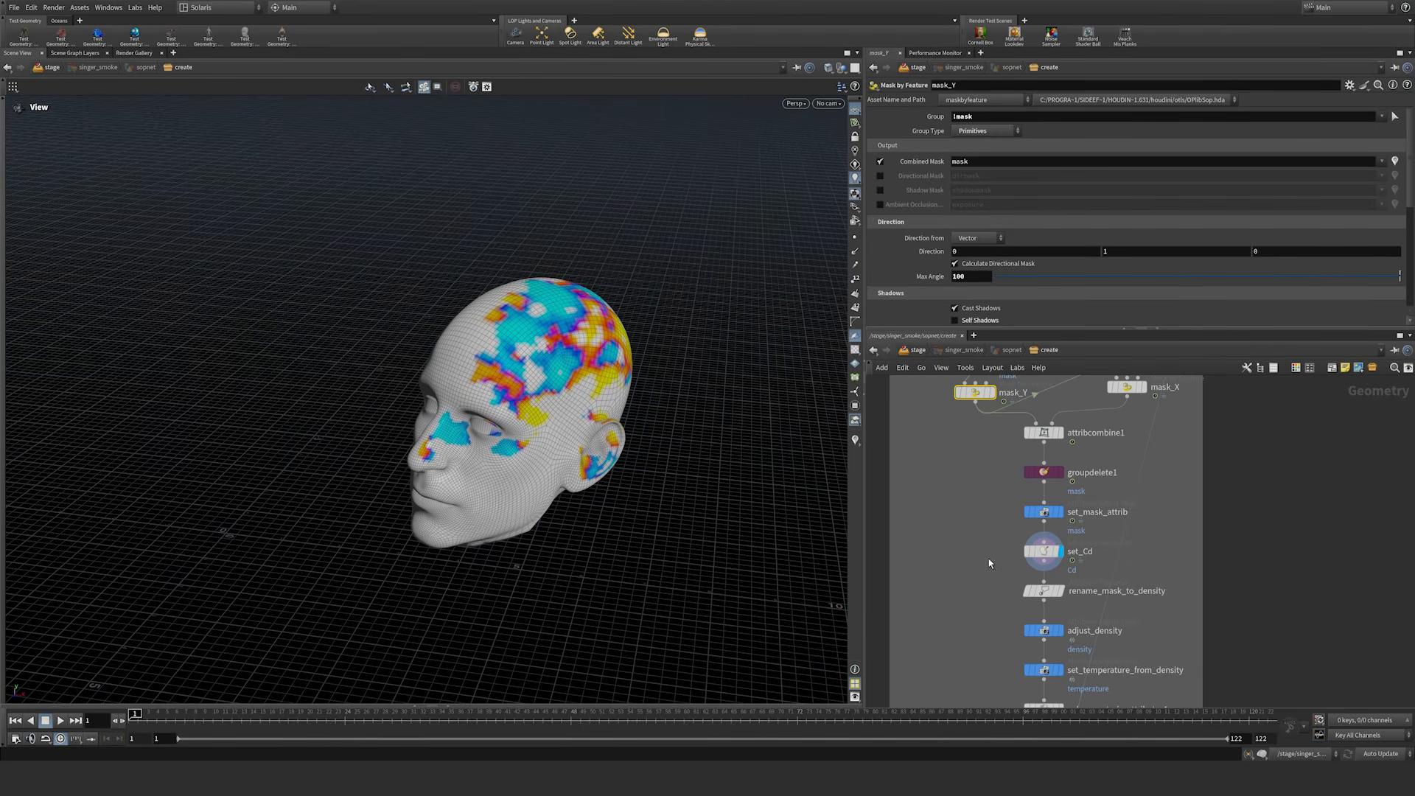
Step: Review the parameters of rename_mask_to_density, adjust_density and set_temperature_from_density, displaying each node in turn
{"action": "middle_click_drag", "start_coordinate": [977, 593], "coordinate": [963, 464]}
{"action": "left_click", "coordinate": [1046, 463]}
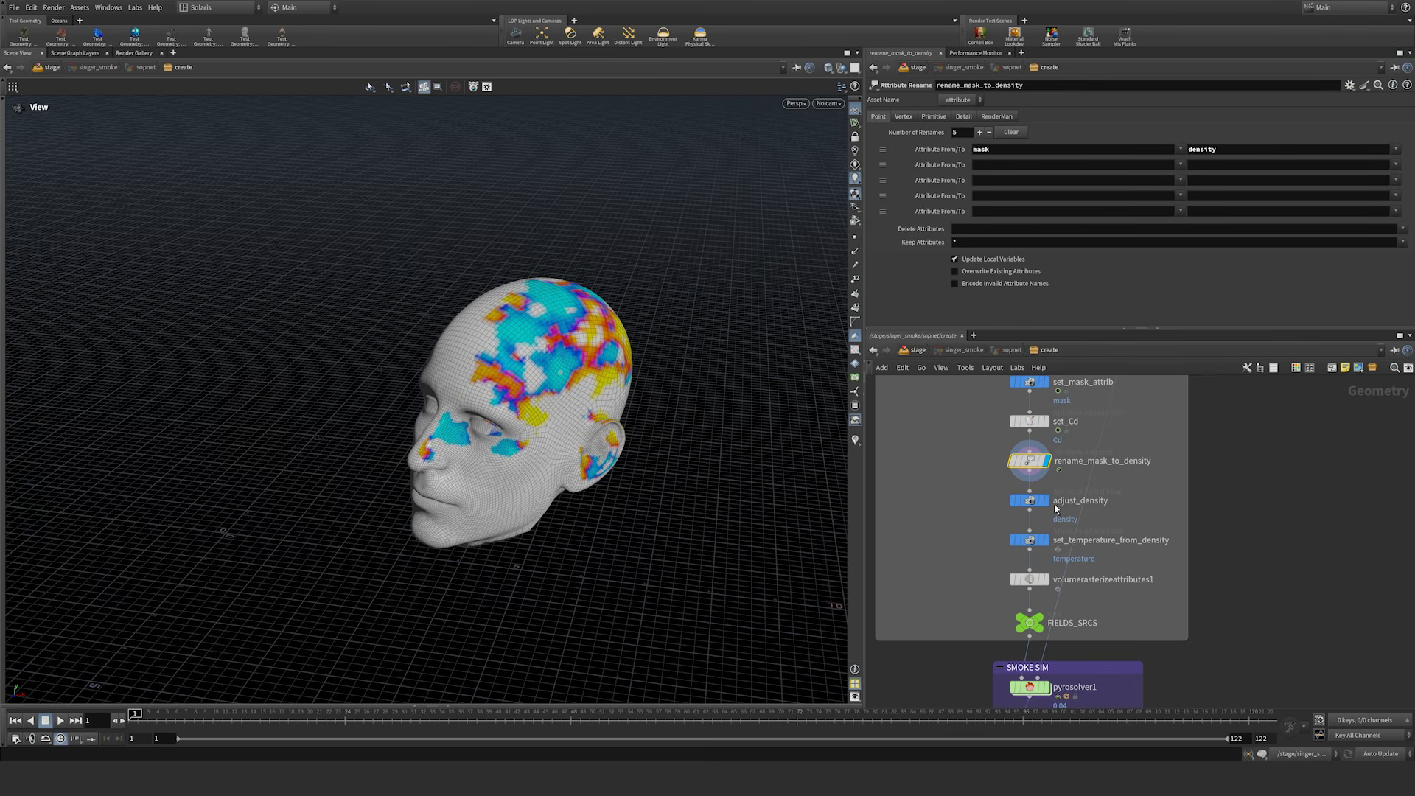
{"action": "mouse_move", "coordinate": [1051, 503]}
{"action": "double_click", "coordinate": [1049, 504]}
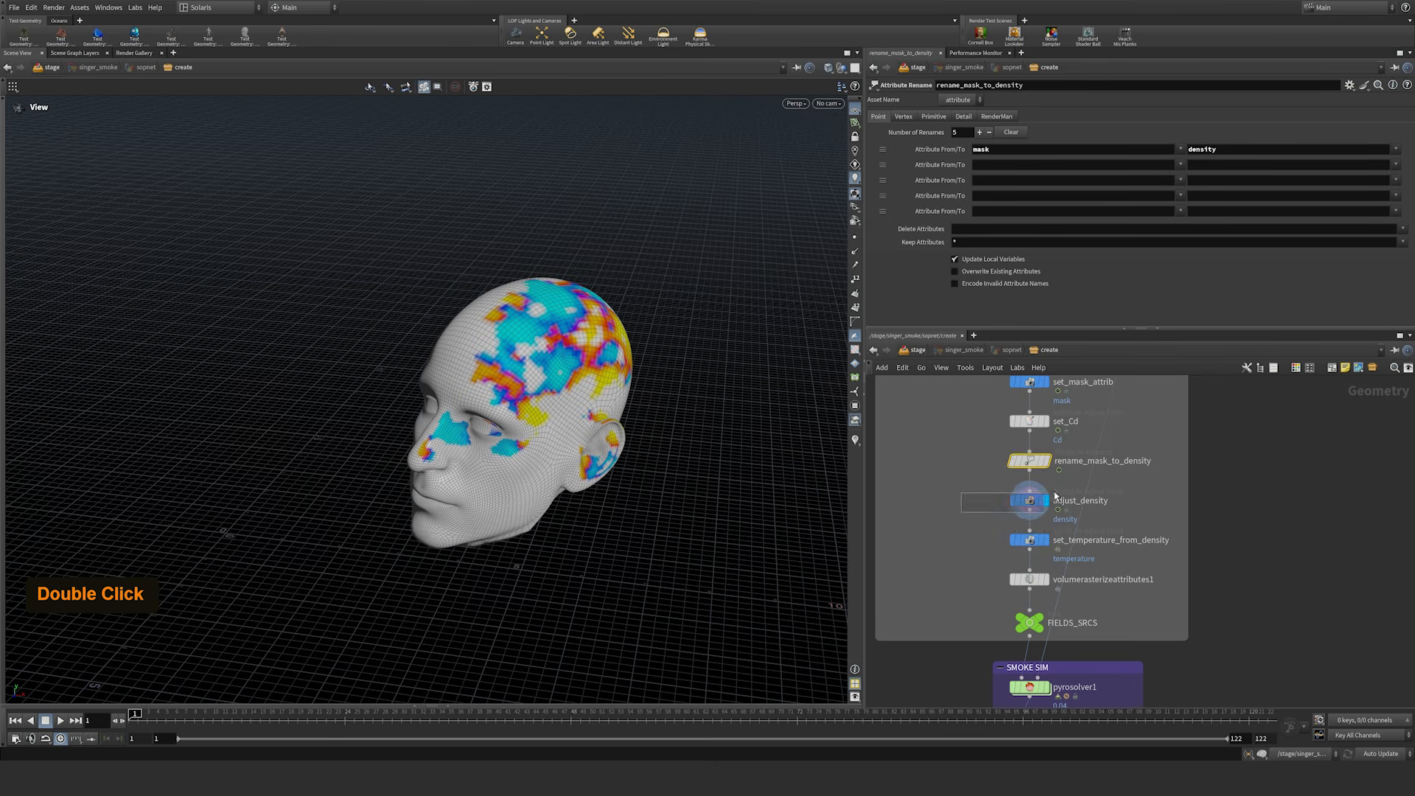
{"action": "mouse_move", "coordinate": [1051, 550]}
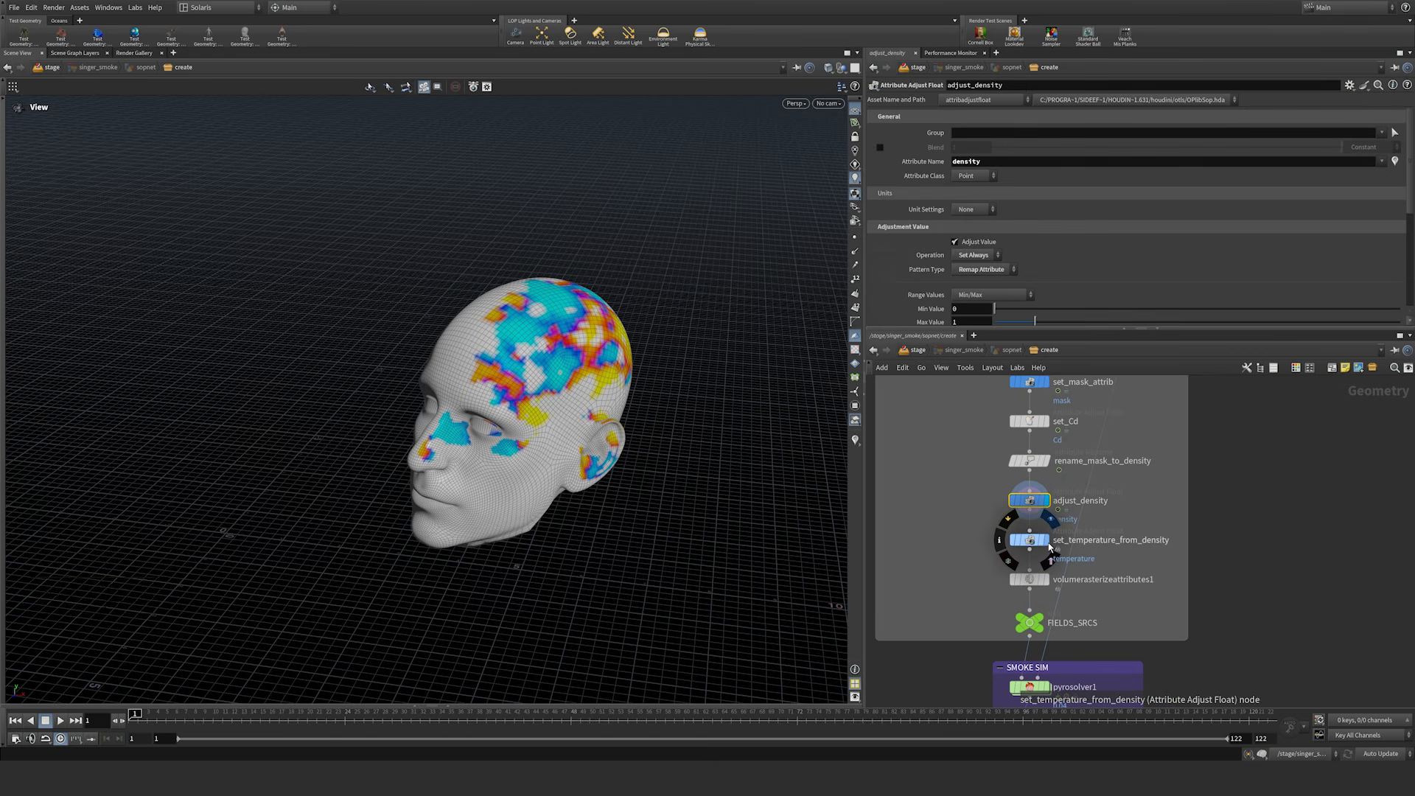
{"action": "double_click", "coordinate": [1052, 545]}
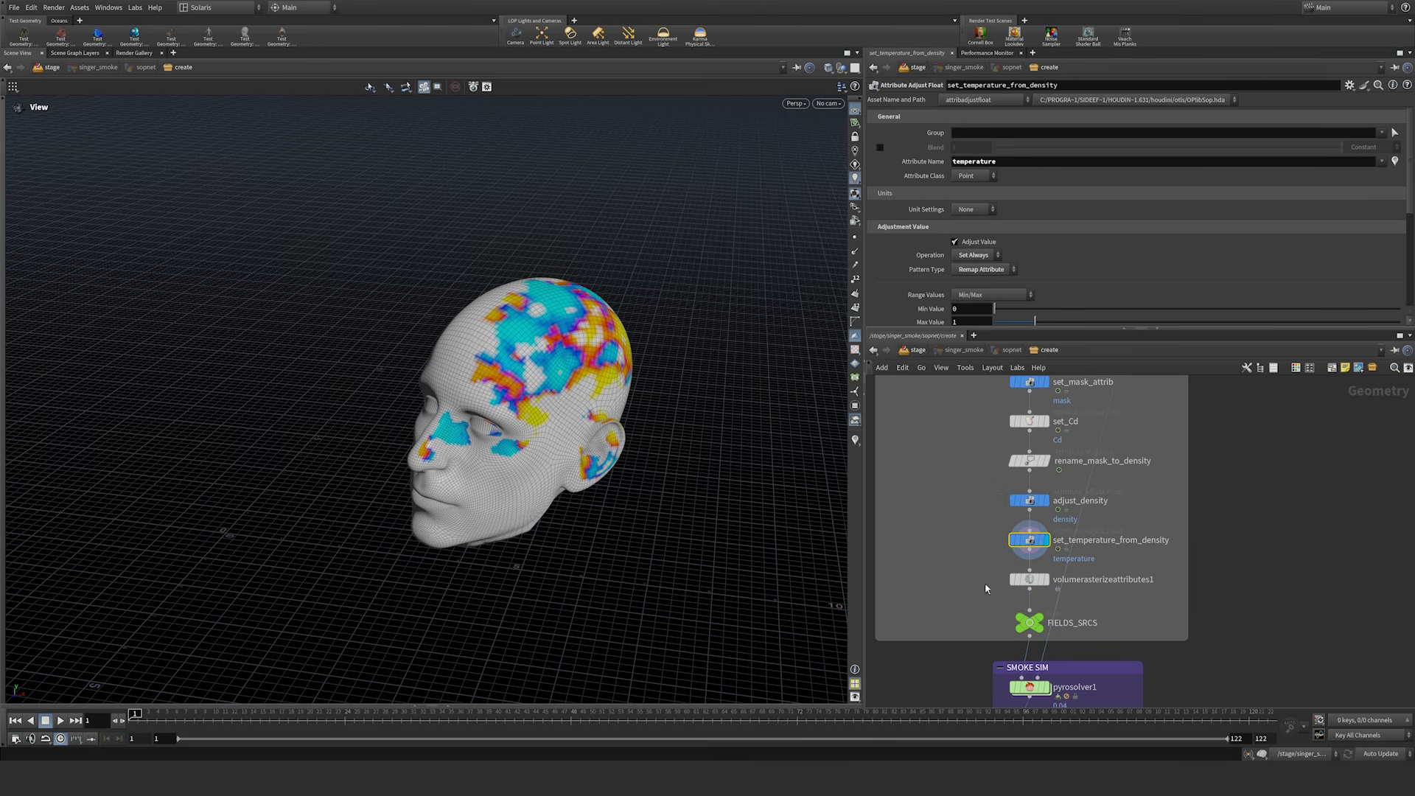
Step: Select and display volumerasterizeattributes1, play the rasterized source volume, and return to the first frame
{"action": "left_click", "coordinate": [1029, 579]}
{"action": "left_click", "coordinate": [1045, 580]}
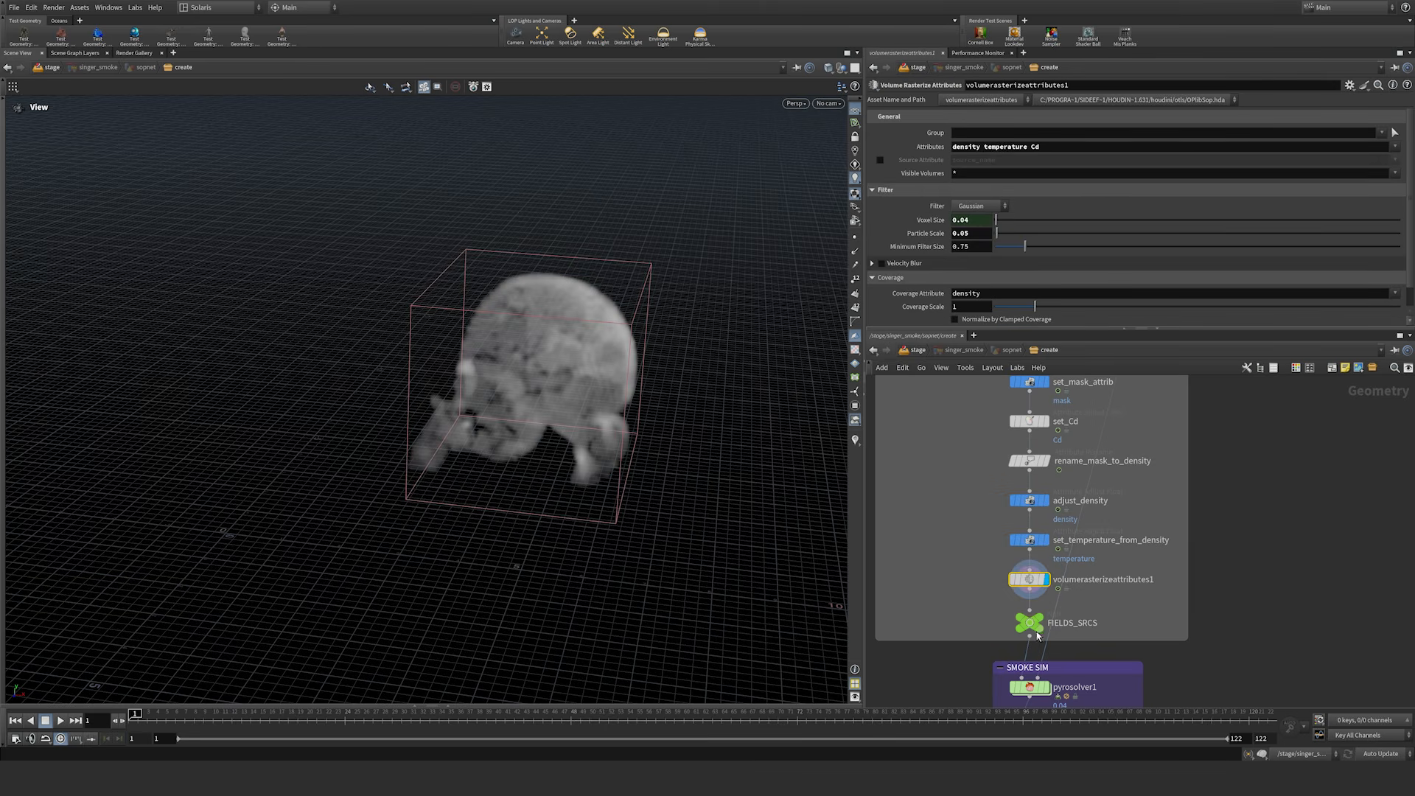
{"action": "left_click_drag", "start_coordinate": [685, 467], "coordinate": [634, 390]}
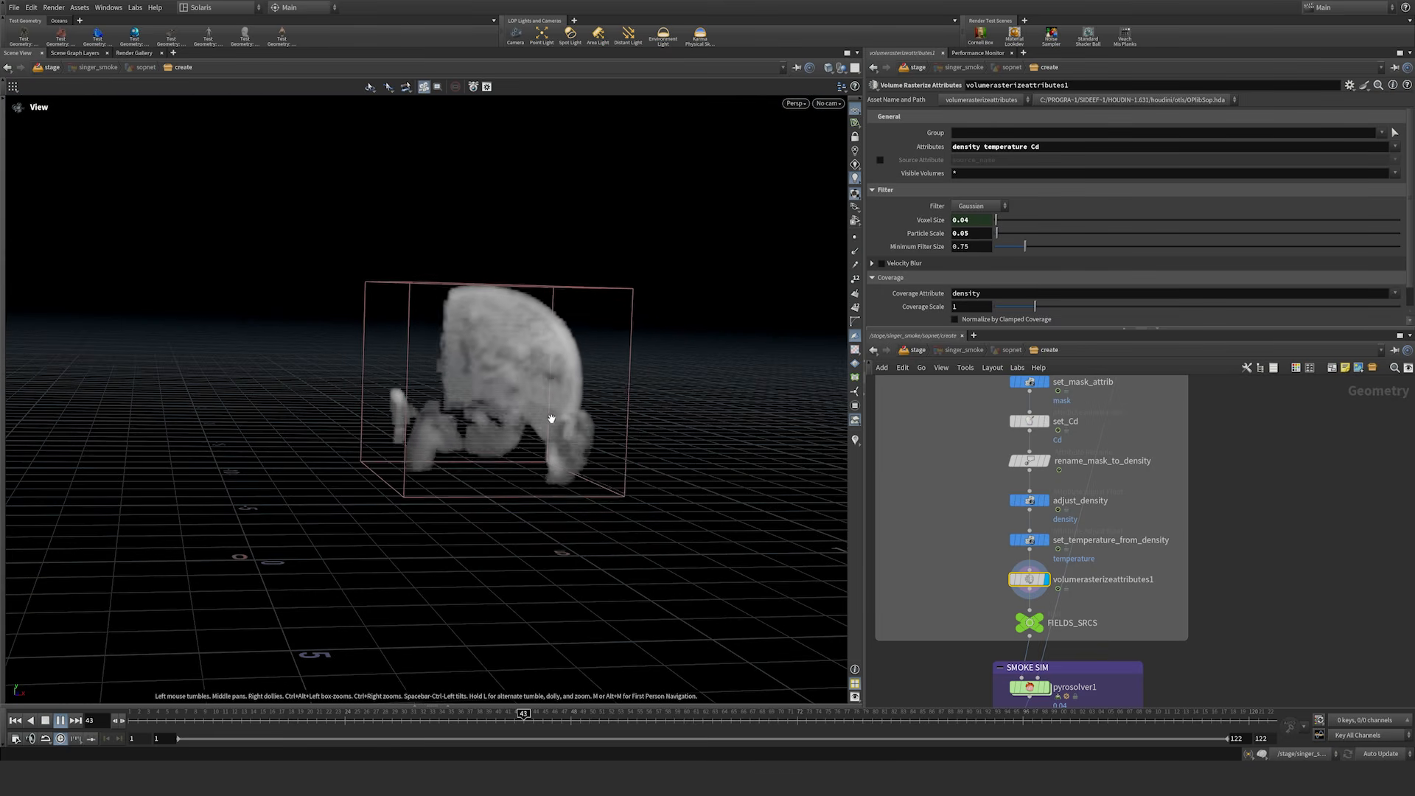
{"action": "key", "text": "Up"}
{"action": "key", "text": "Up"}
{"action": "key", "text": "ctrl+Up"}
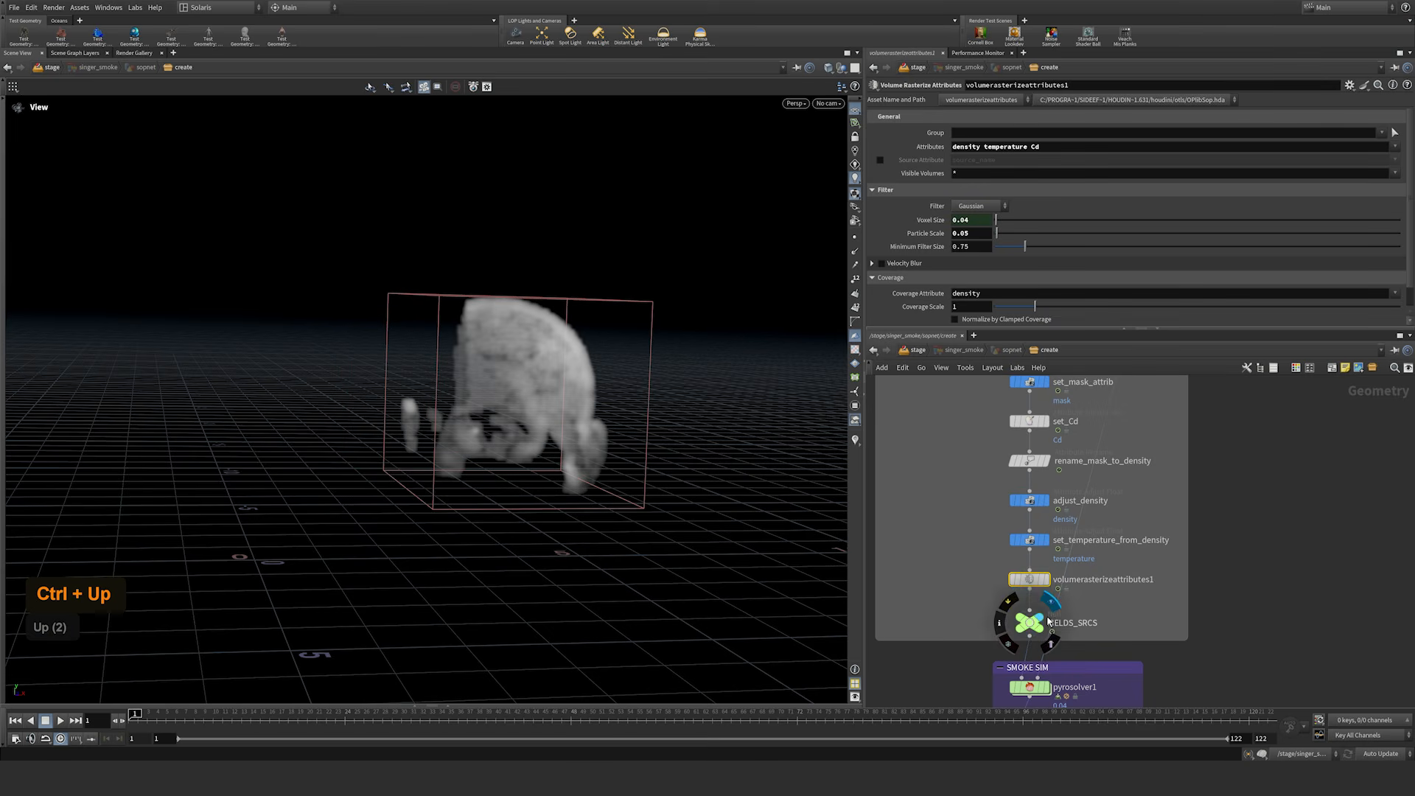
Step: Bring the SMOKE SIM group into view and display the cached singer_smoke volume
{"action": "middle_click", "coordinate": [1049, 621]}
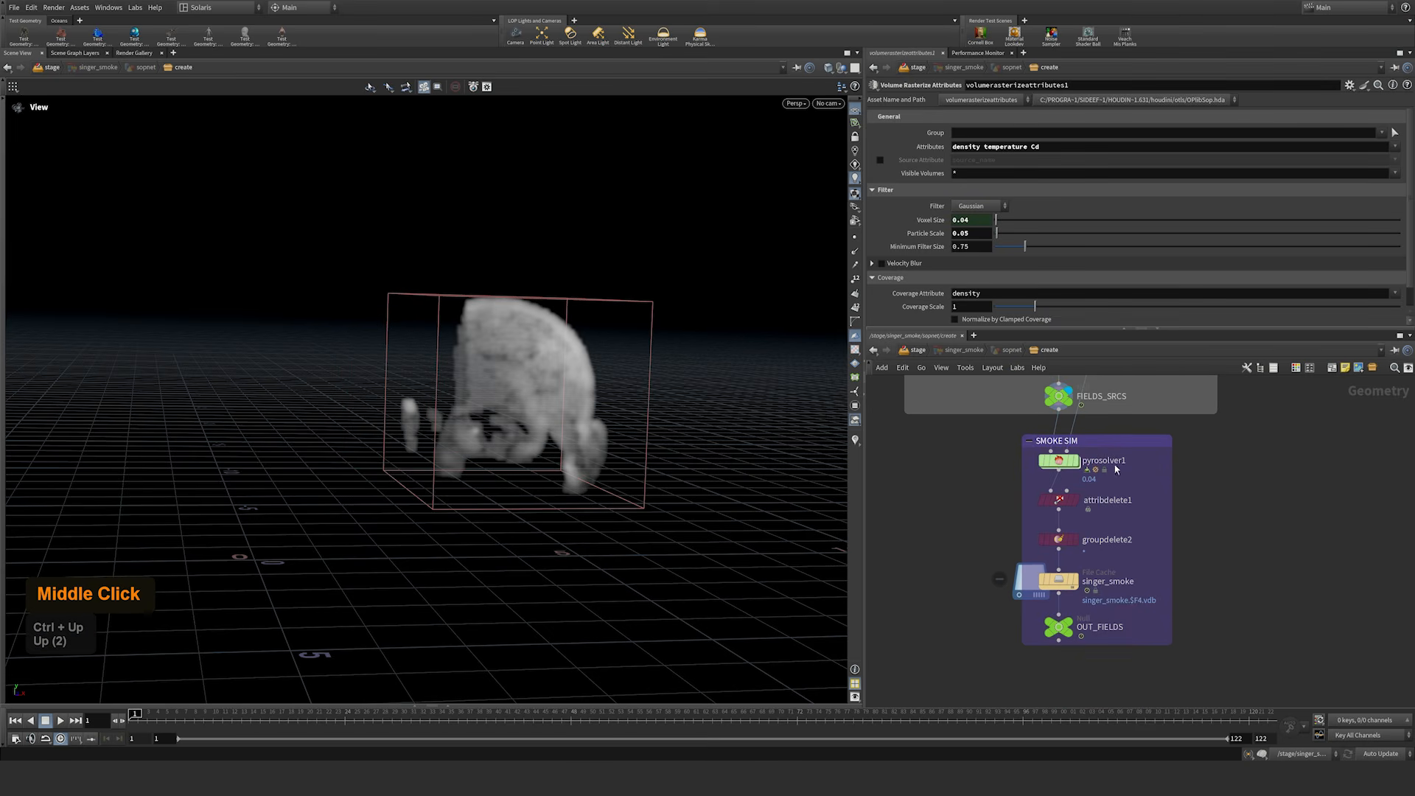
{"action": "left_click", "coordinate": [1075, 585]}
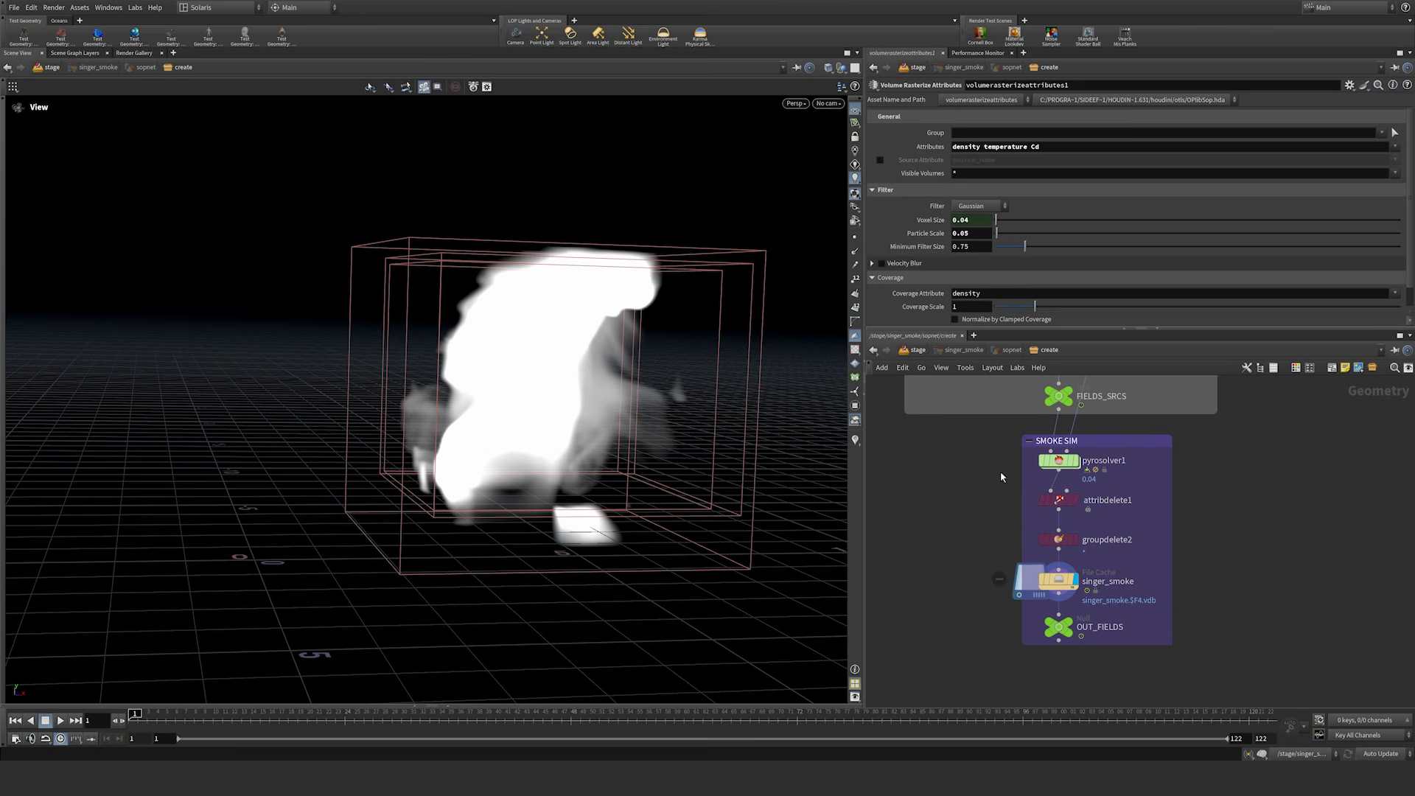
Step: Select pyrosolver1, enlarge the parameter area and highlight the Cd entry in its export fields
{"action": "left_click", "coordinate": [1058, 461]}
{"action": "left_click_drag", "start_coordinate": [949, 330], "coordinate": [952, 419]}
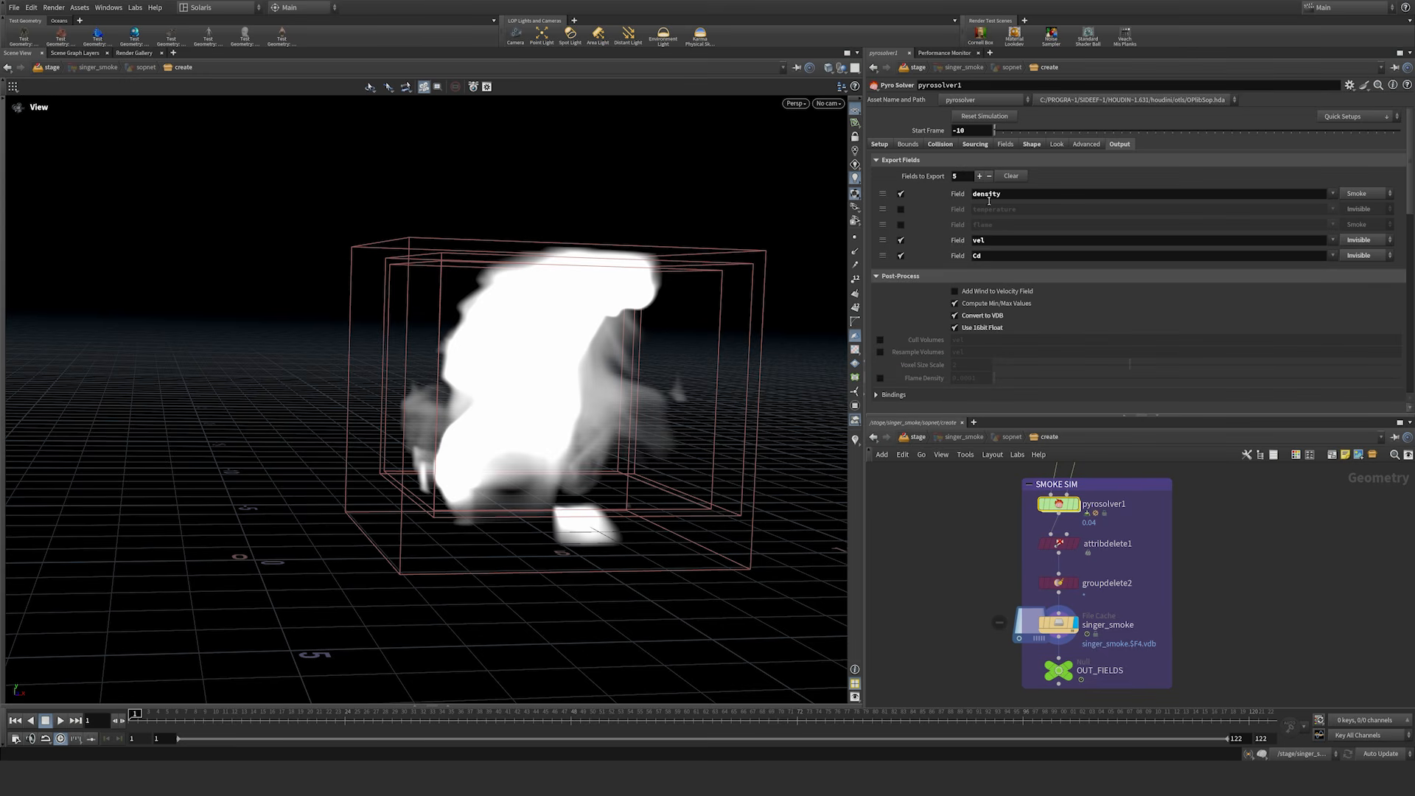
{"action": "left_click", "coordinate": [970, 257]}
{"action": "key", "text": "Return"}
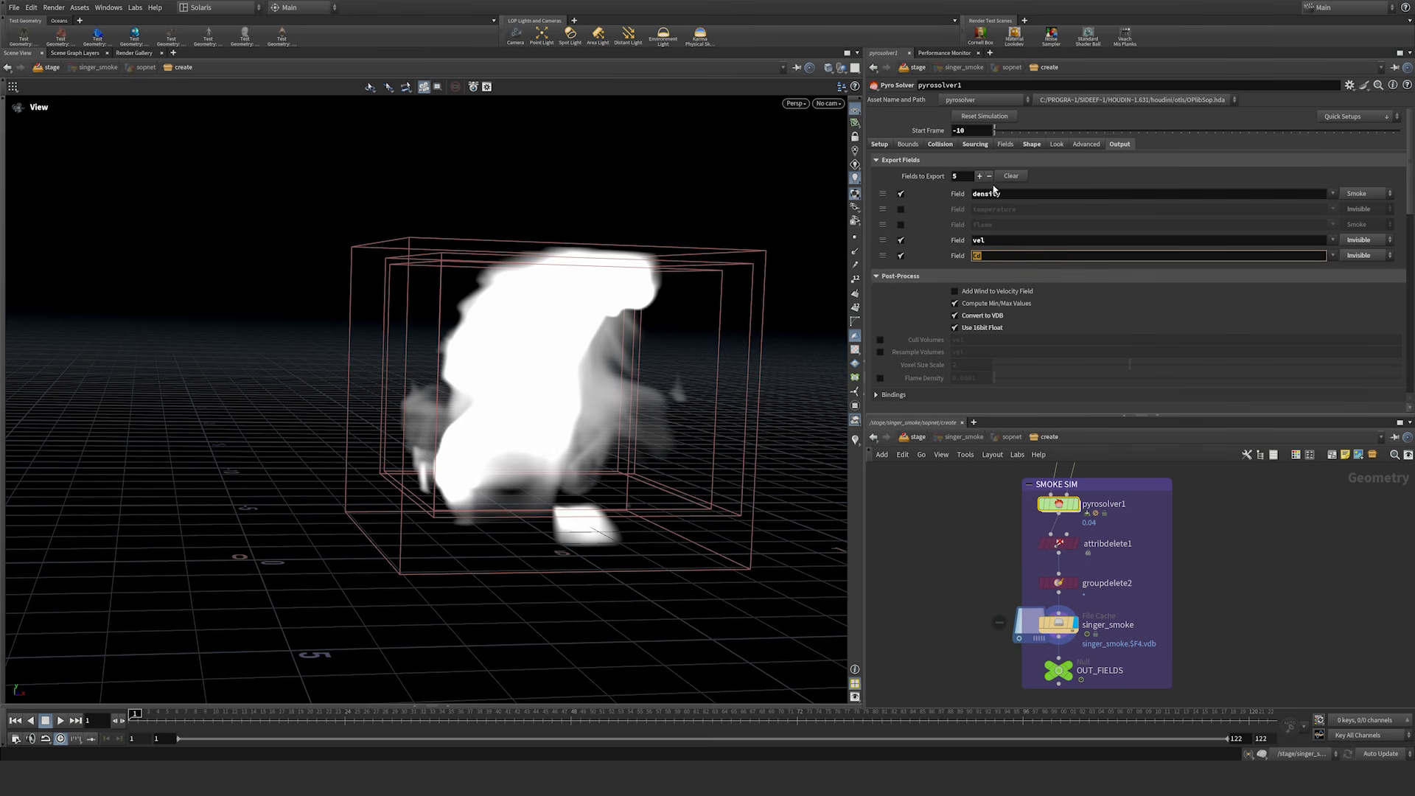
Step: Show pyrosolver1's Sourcing settings and examine the density, temperature and vel source volumes
{"action": "left_click", "coordinate": [971, 144]}
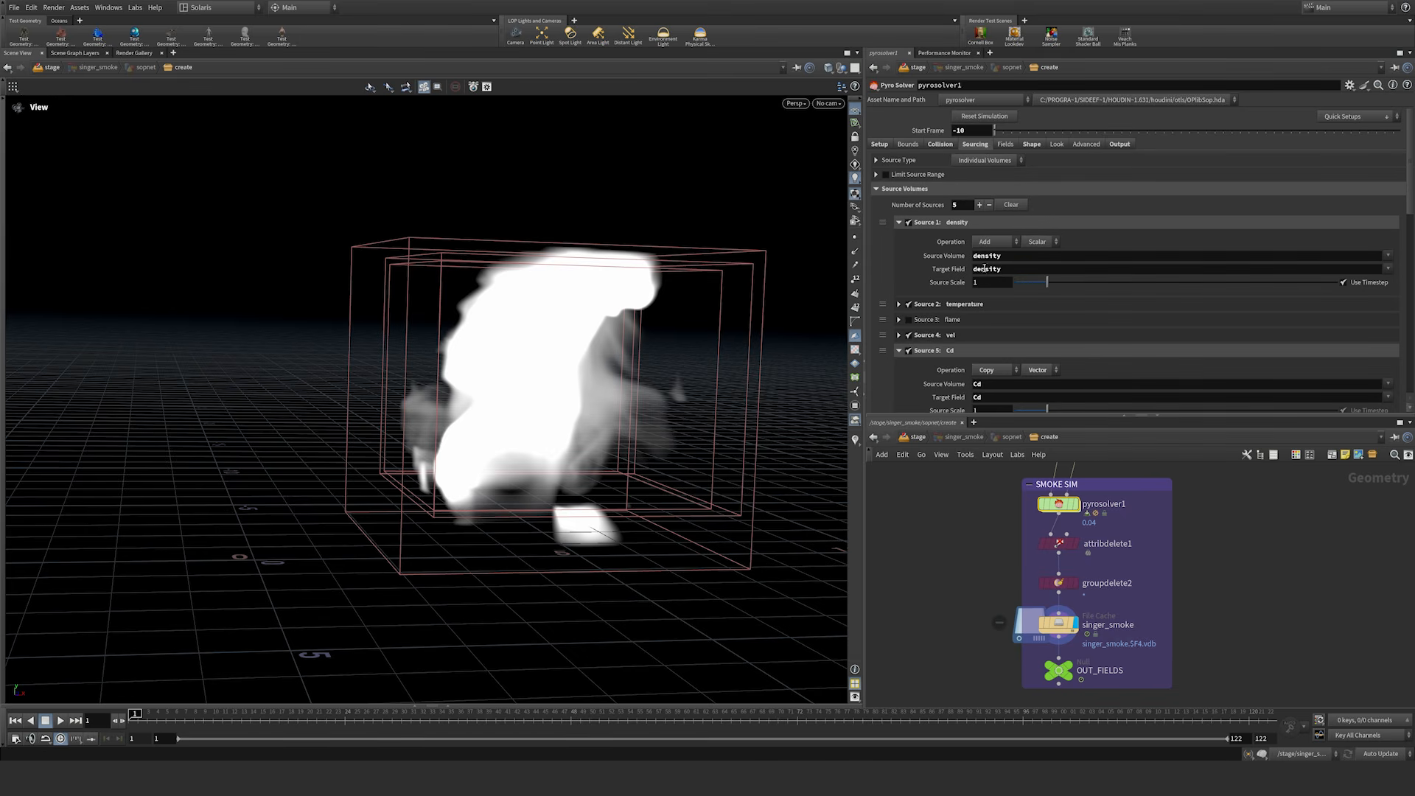
{"action": "left_click", "coordinate": [898, 223]}
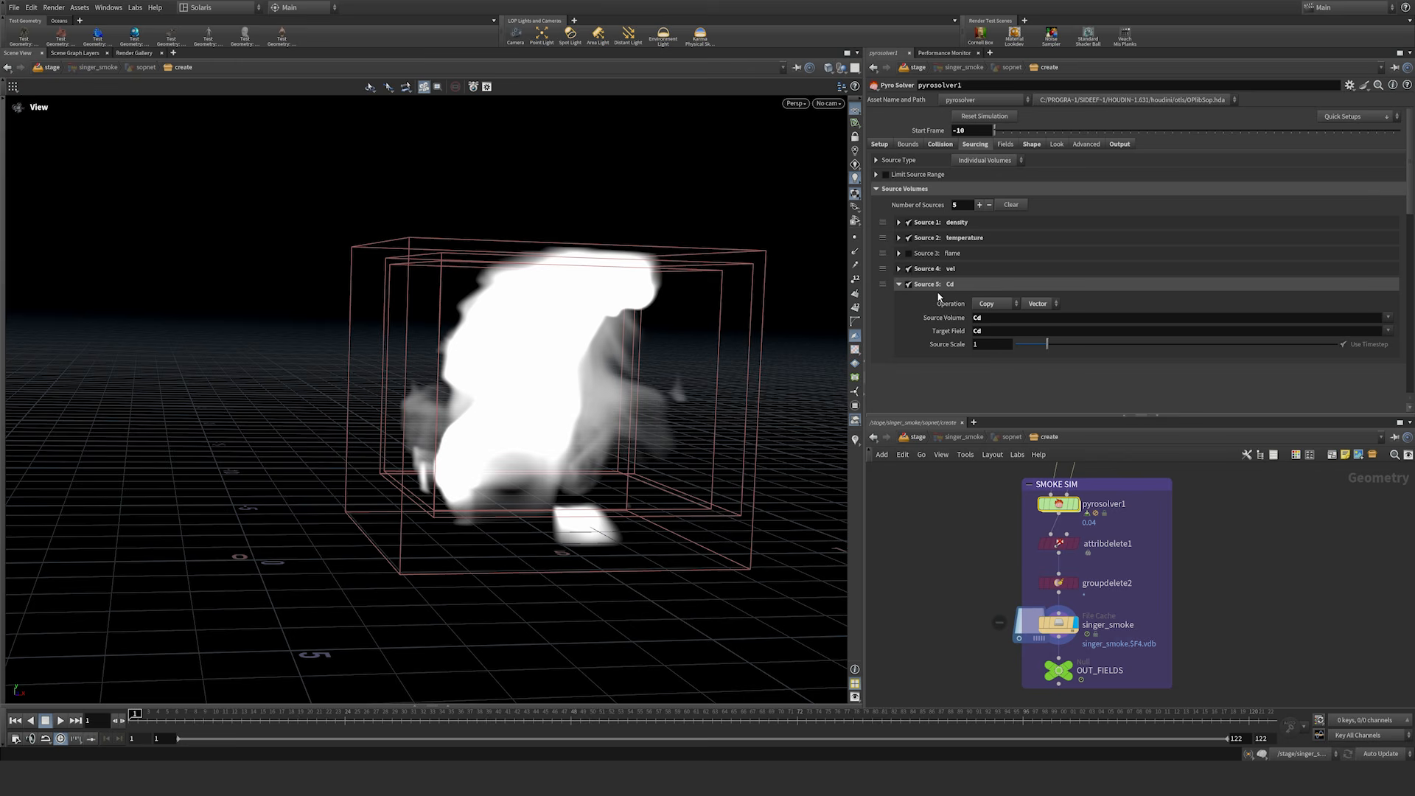
{"action": "left_click", "coordinate": [898, 238]}
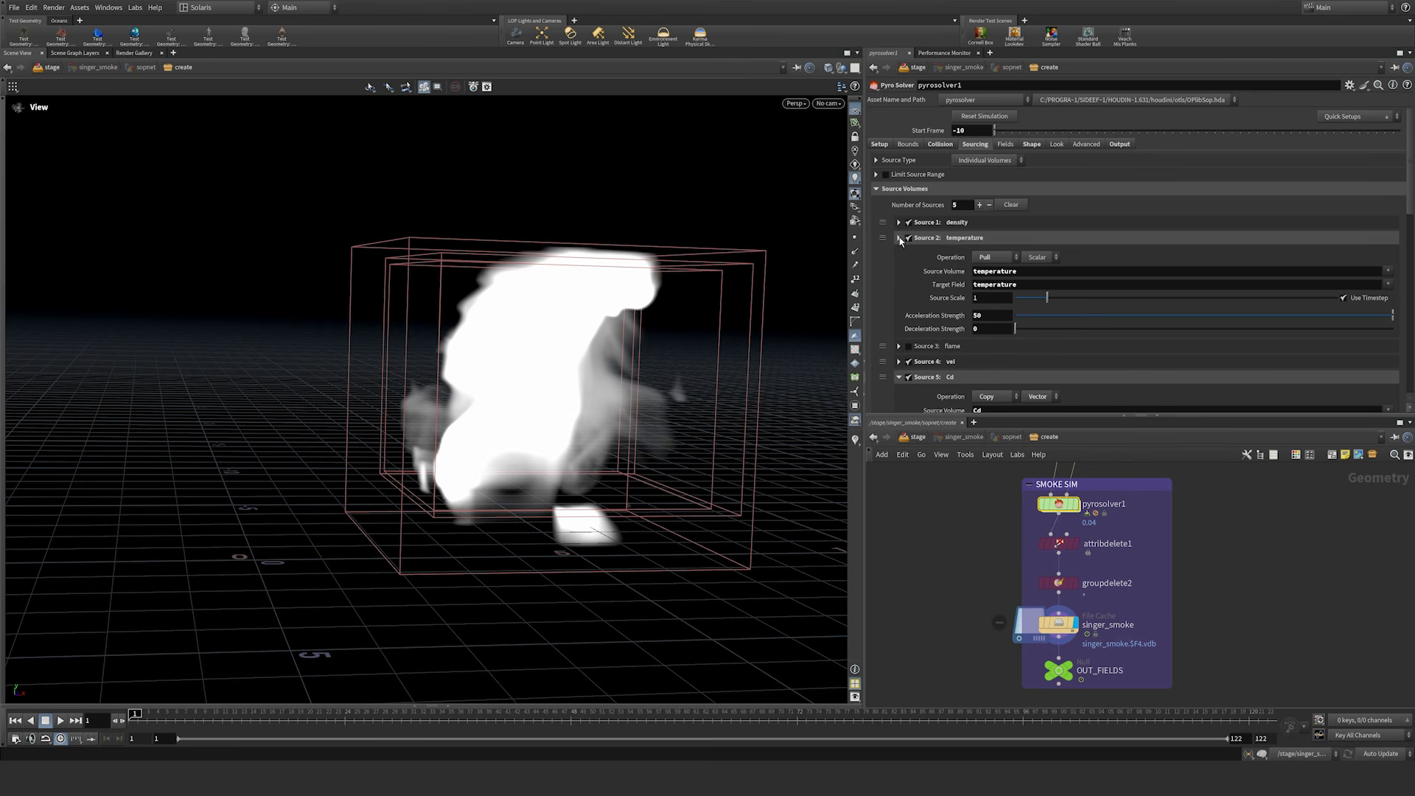
{"action": "left_click", "coordinate": [899, 237]}
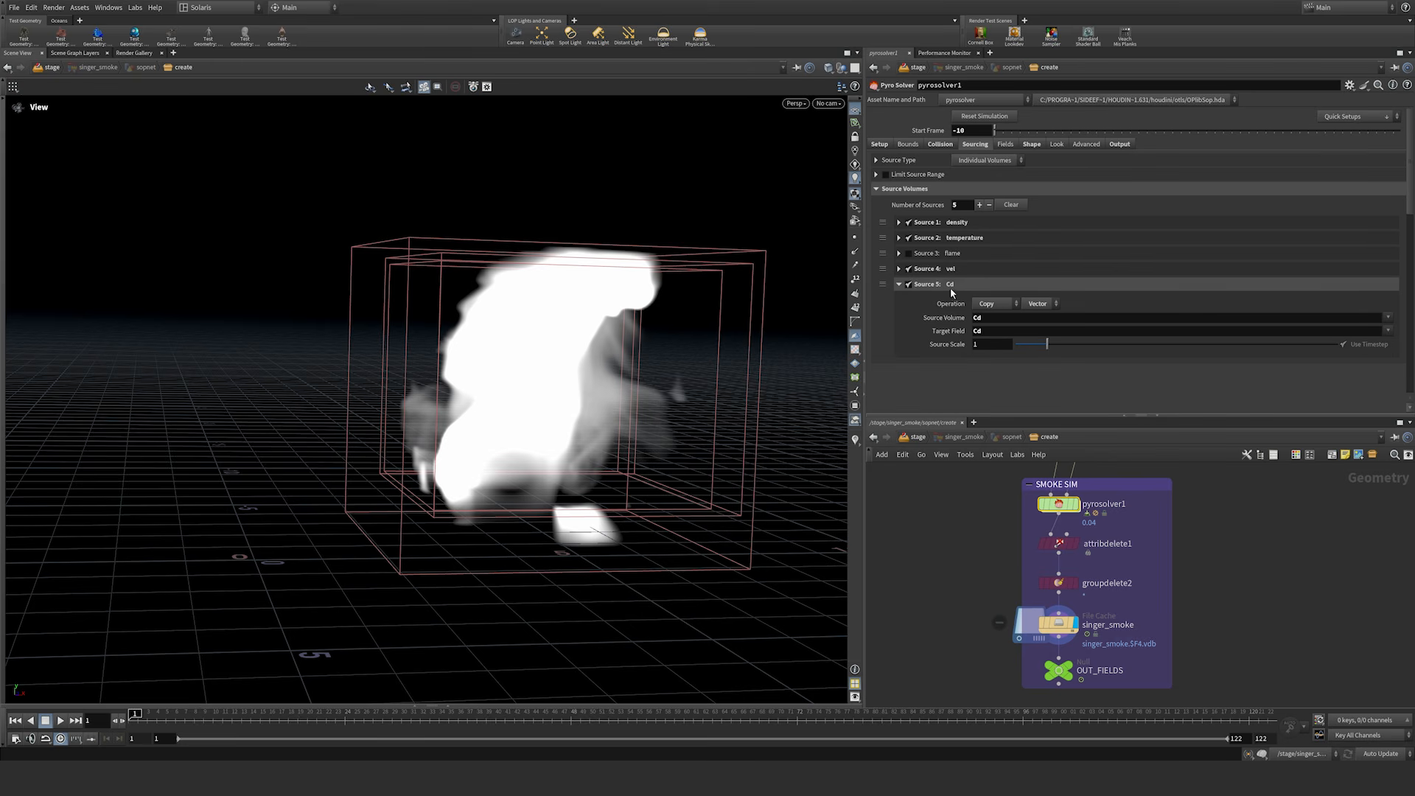
{"action": "left_click", "coordinate": [899, 268]}
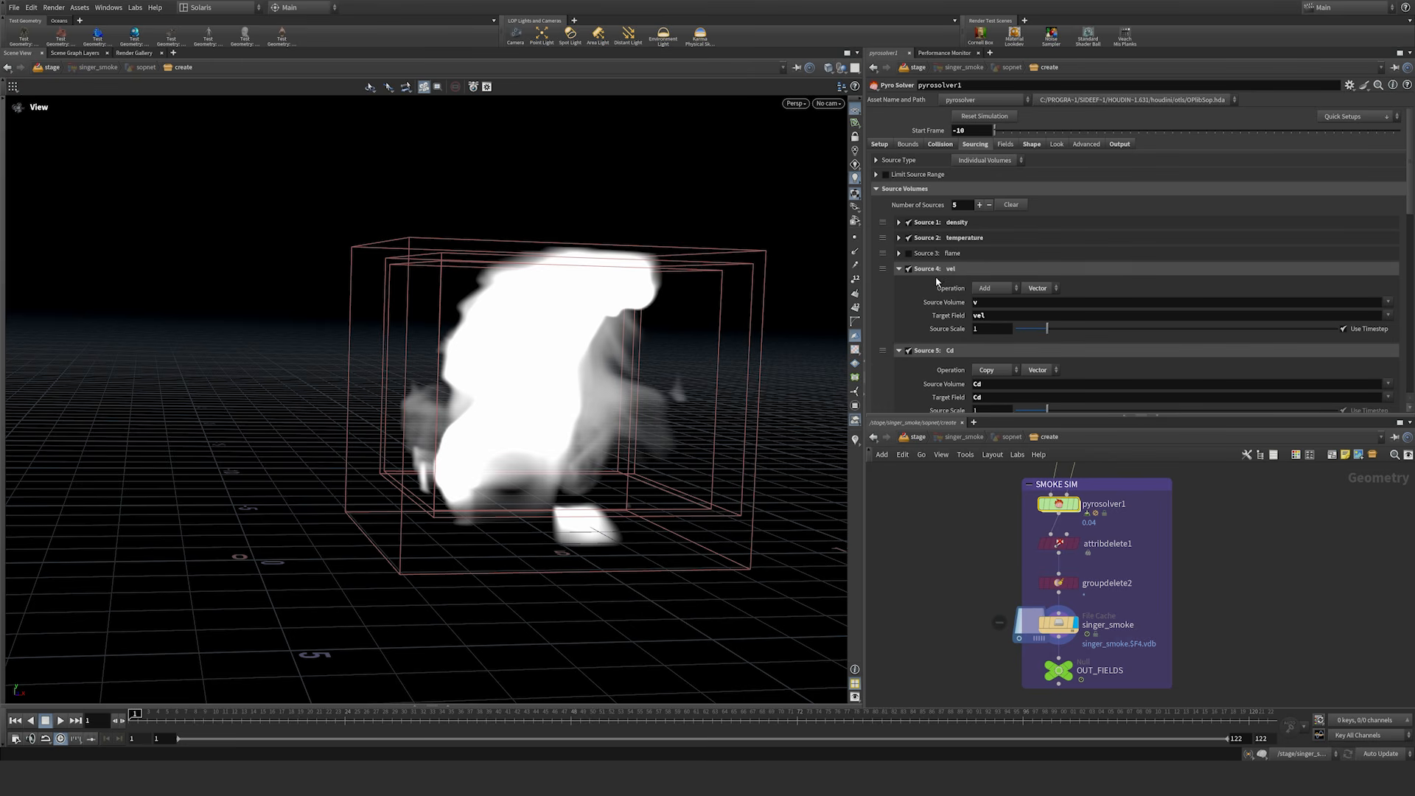
Step: Examine the Cd source's volume and target field, collapse the source entries, and check the solver's export fields
{"action": "left_click", "coordinate": [898, 269]}
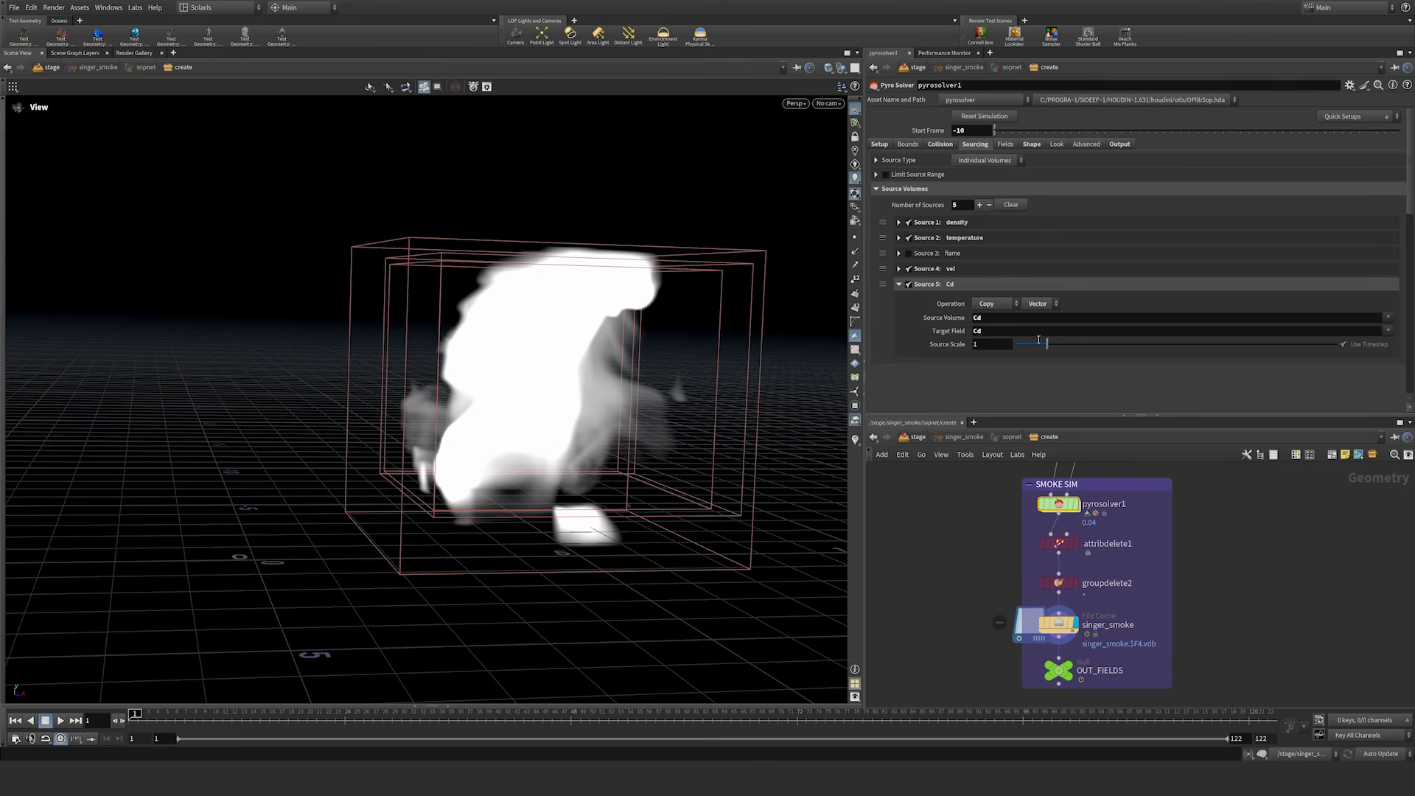
{"action": "double_click", "coordinate": [986, 318]}
{"action": "double_click", "coordinate": [979, 332]}
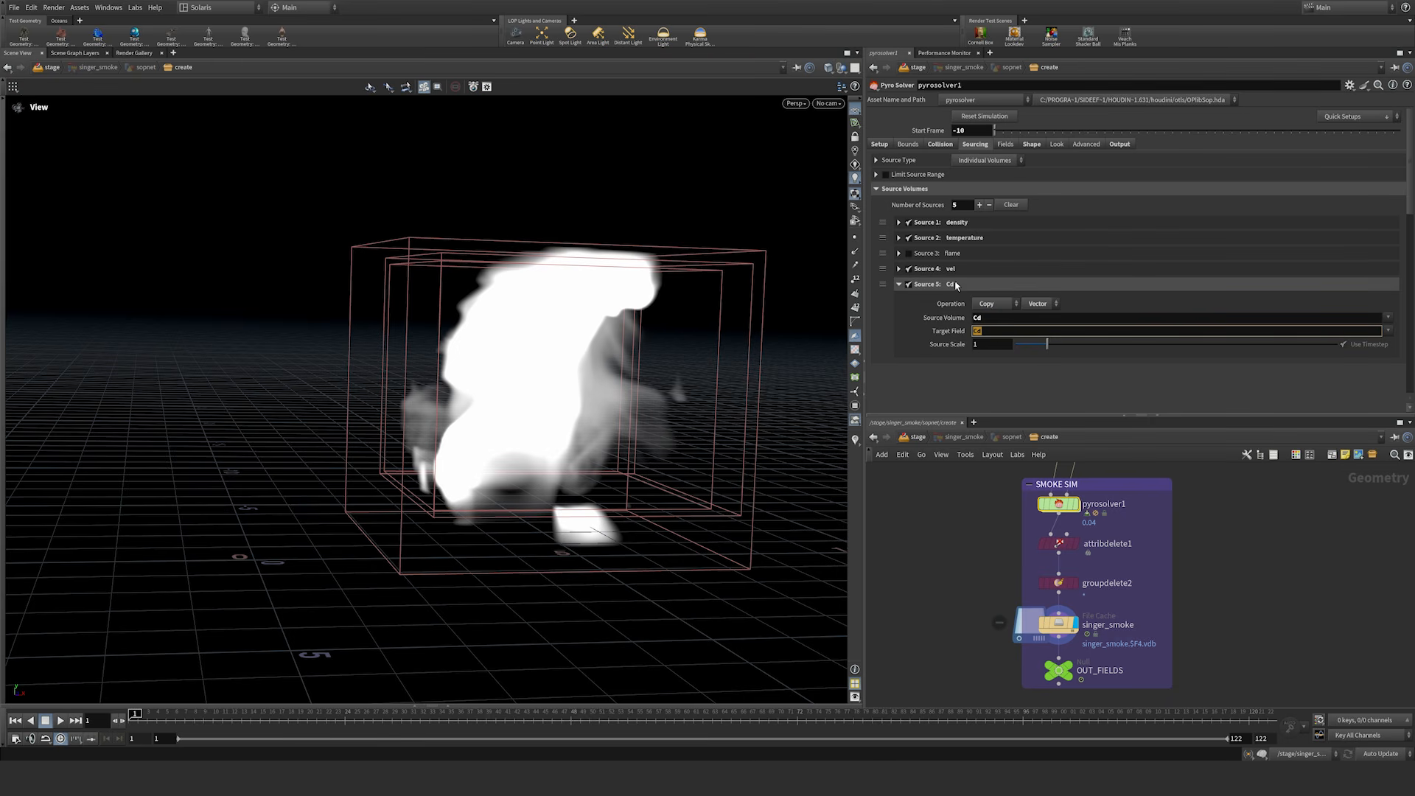
{"action": "left_click", "coordinate": [899, 284]}
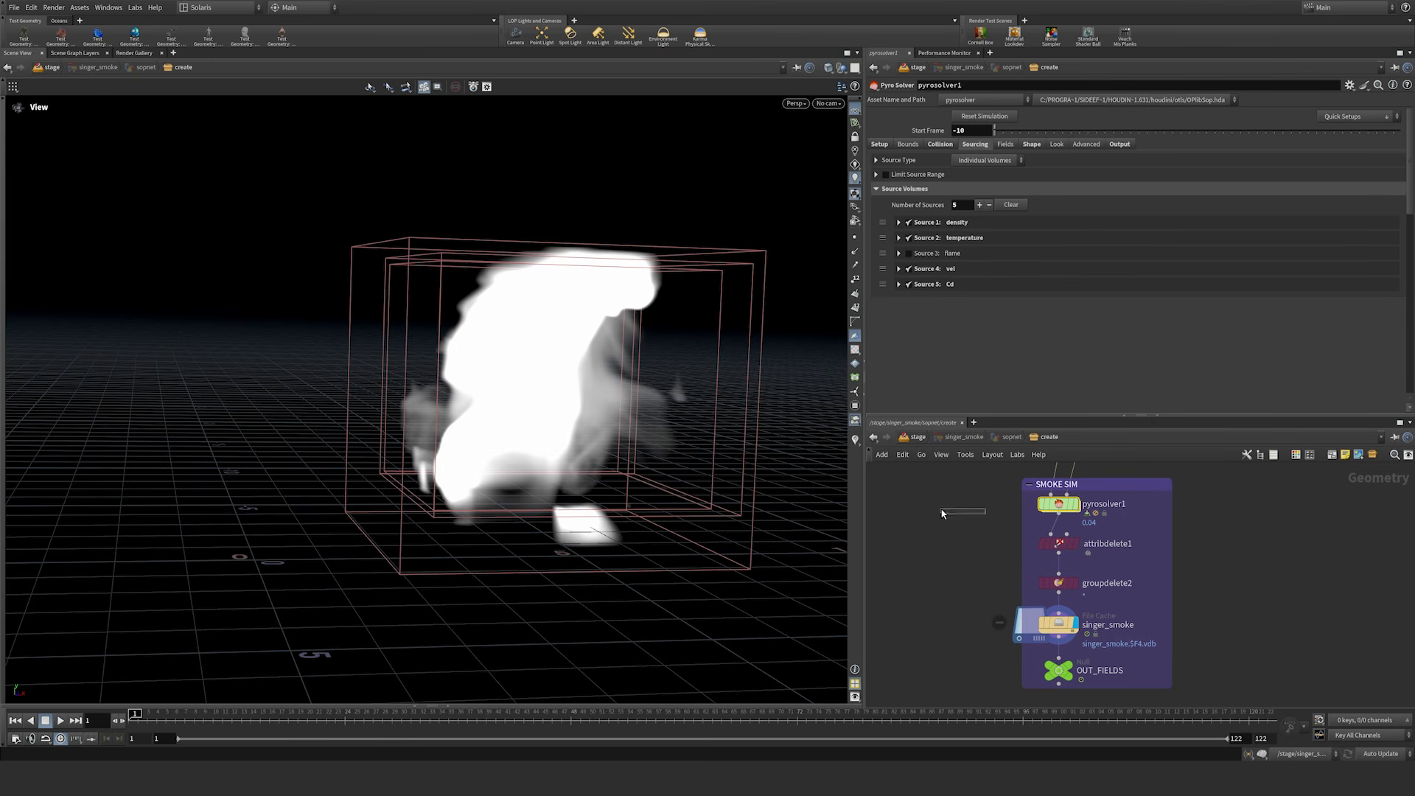
{"action": "left_click", "coordinate": [1118, 144]}
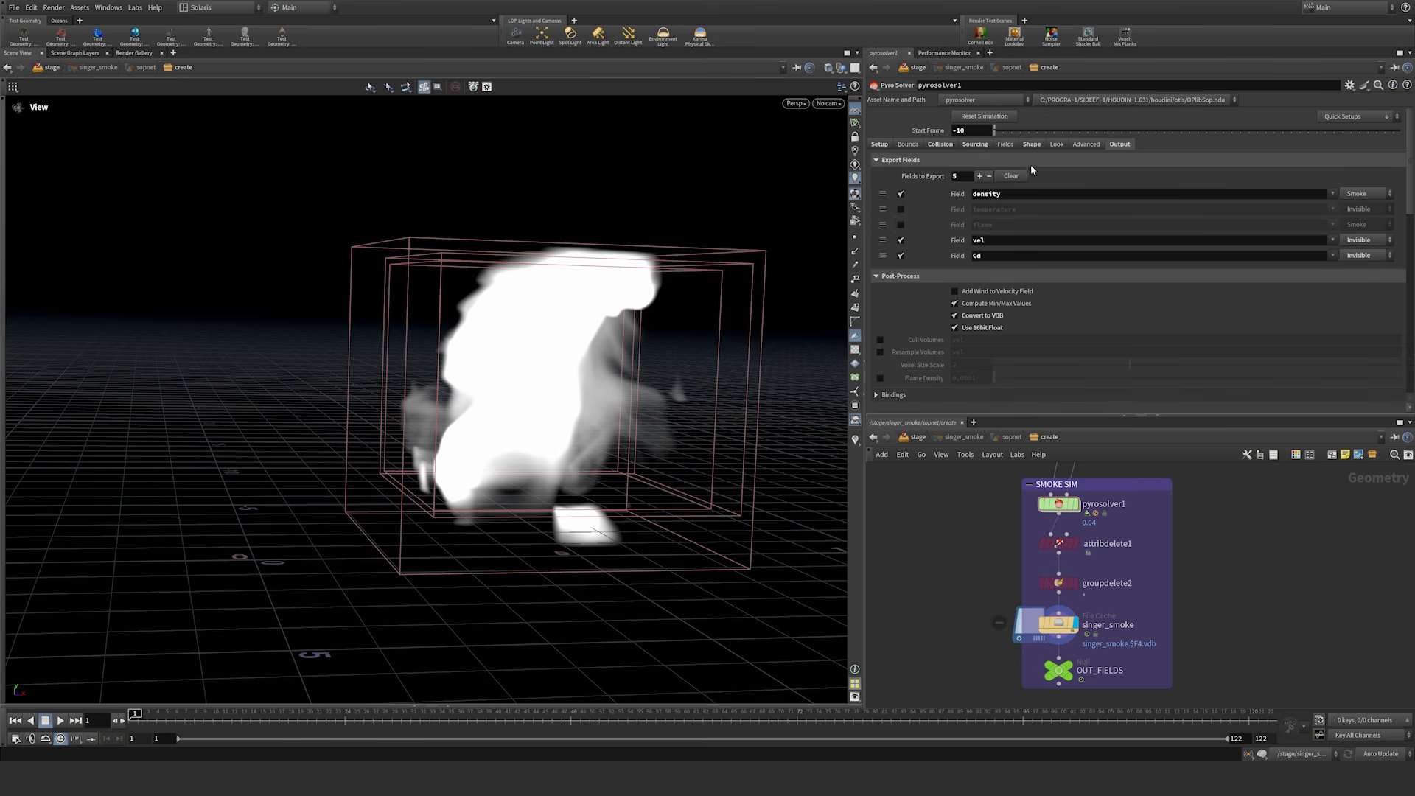
Step: Show pyrosolver1's Shape settings and examine the buoyancy, wind, turbulence and shredding sections, collapsing each one
{"action": "left_click", "coordinate": [1032, 144]}
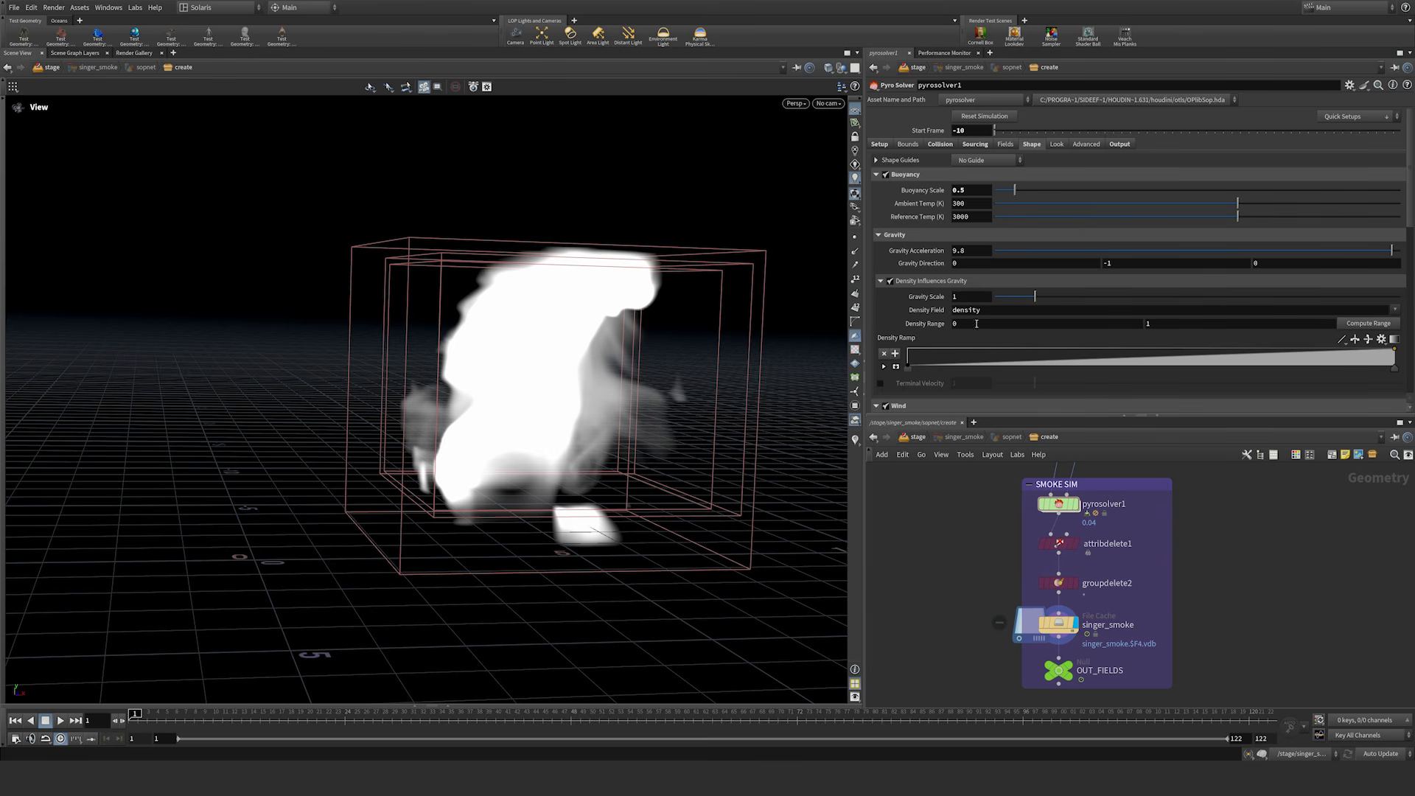
{"action": "left_click", "coordinate": [905, 175]}
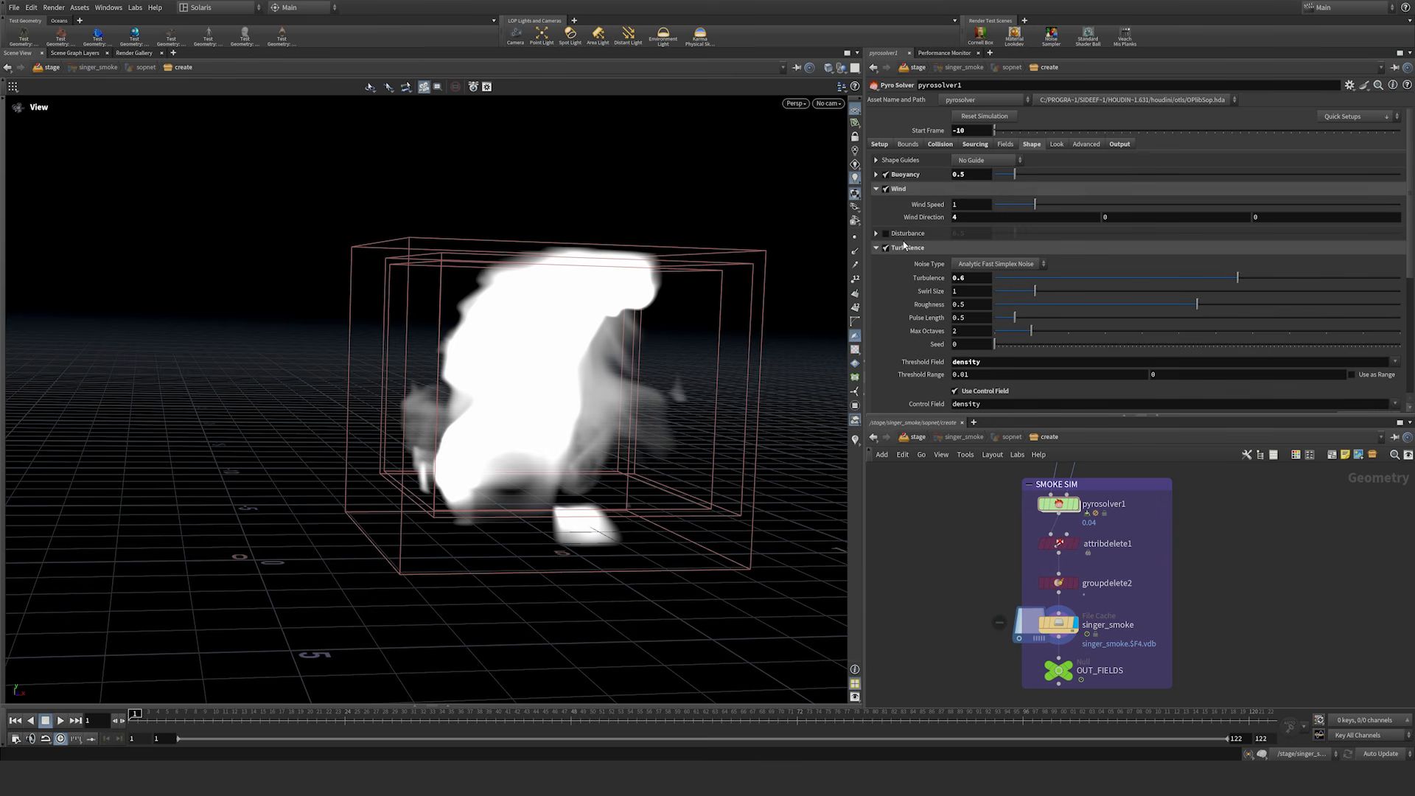
{"action": "left_click", "coordinate": [876, 190]}
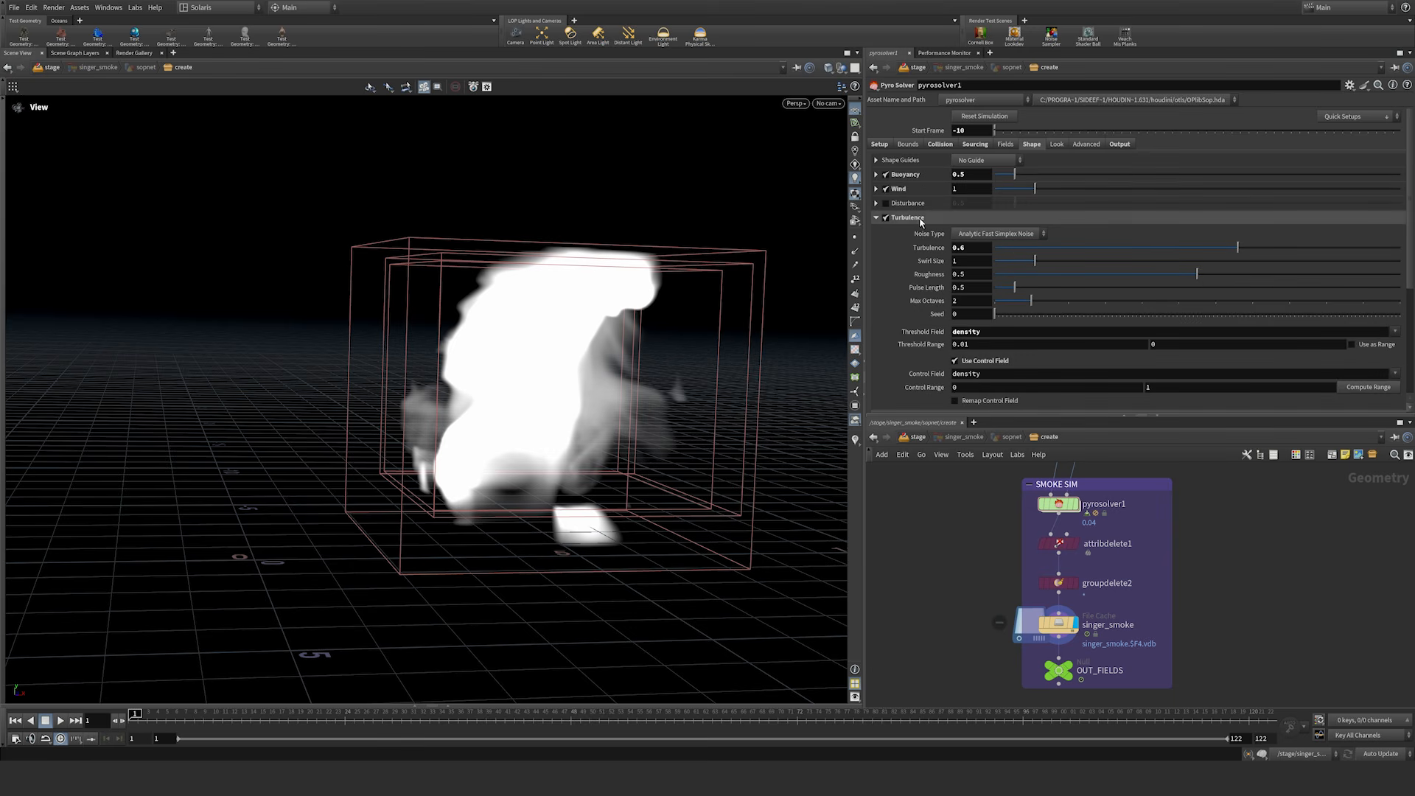
{"action": "left_click", "coordinate": [882, 220]}
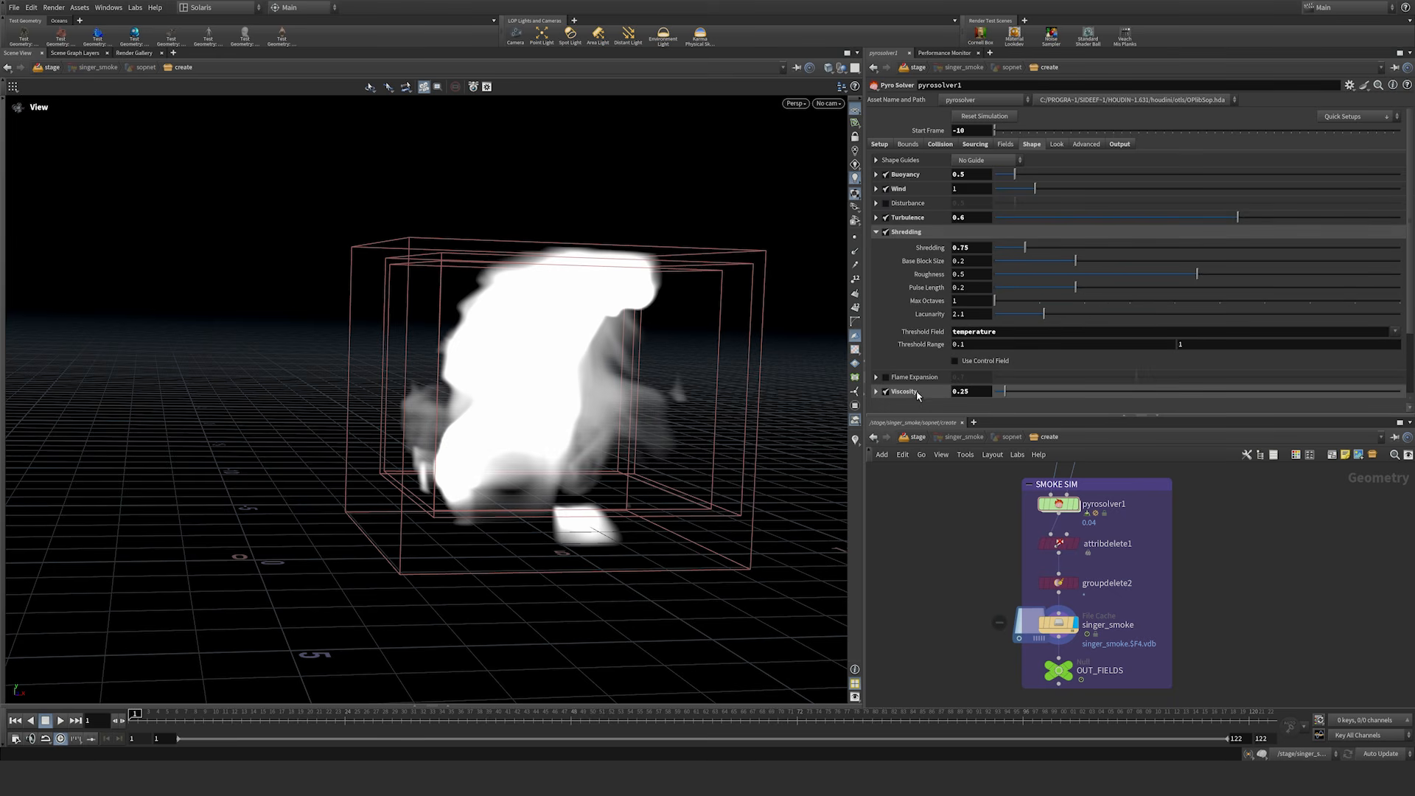
{"action": "left_click", "coordinate": [881, 233]}
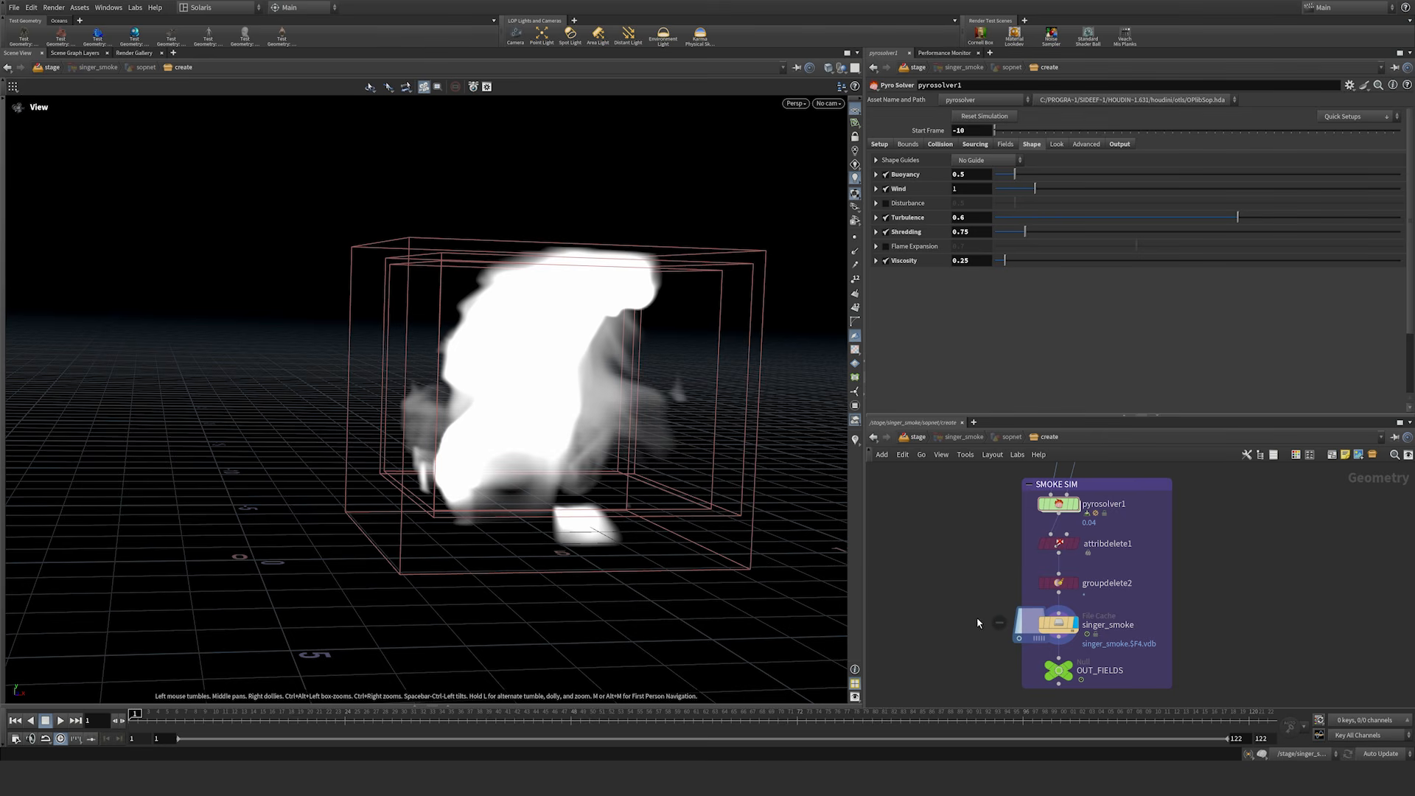
Step: Play the cached smoke simulation, stop it at frame 11, and inspect the singer_smoke cache node
{"action": "middle_click_drag", "start_coordinate": [588, 385], "coordinate": [560, 418]}
{"action": "key", "text": "Up"}
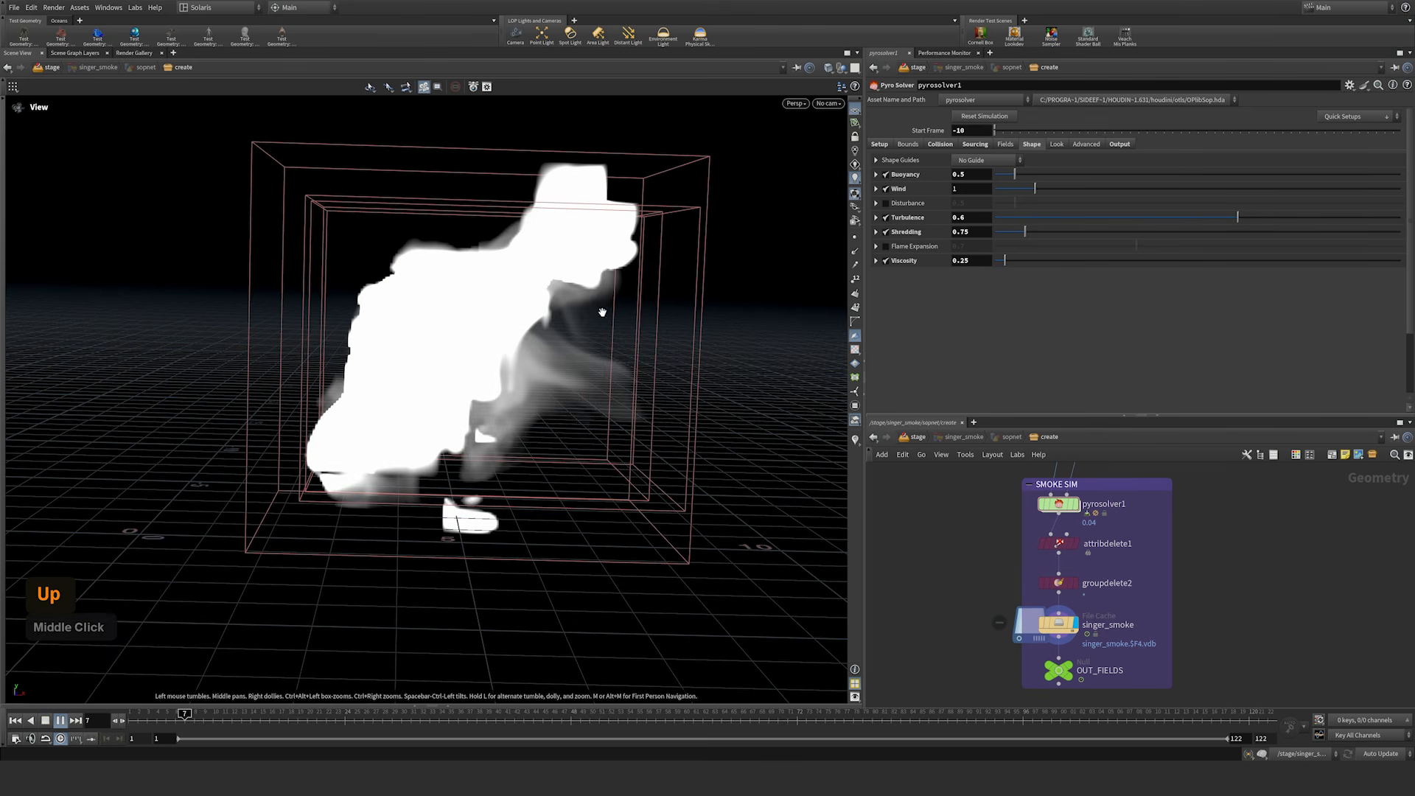
{"action": "key", "text": "Up"}
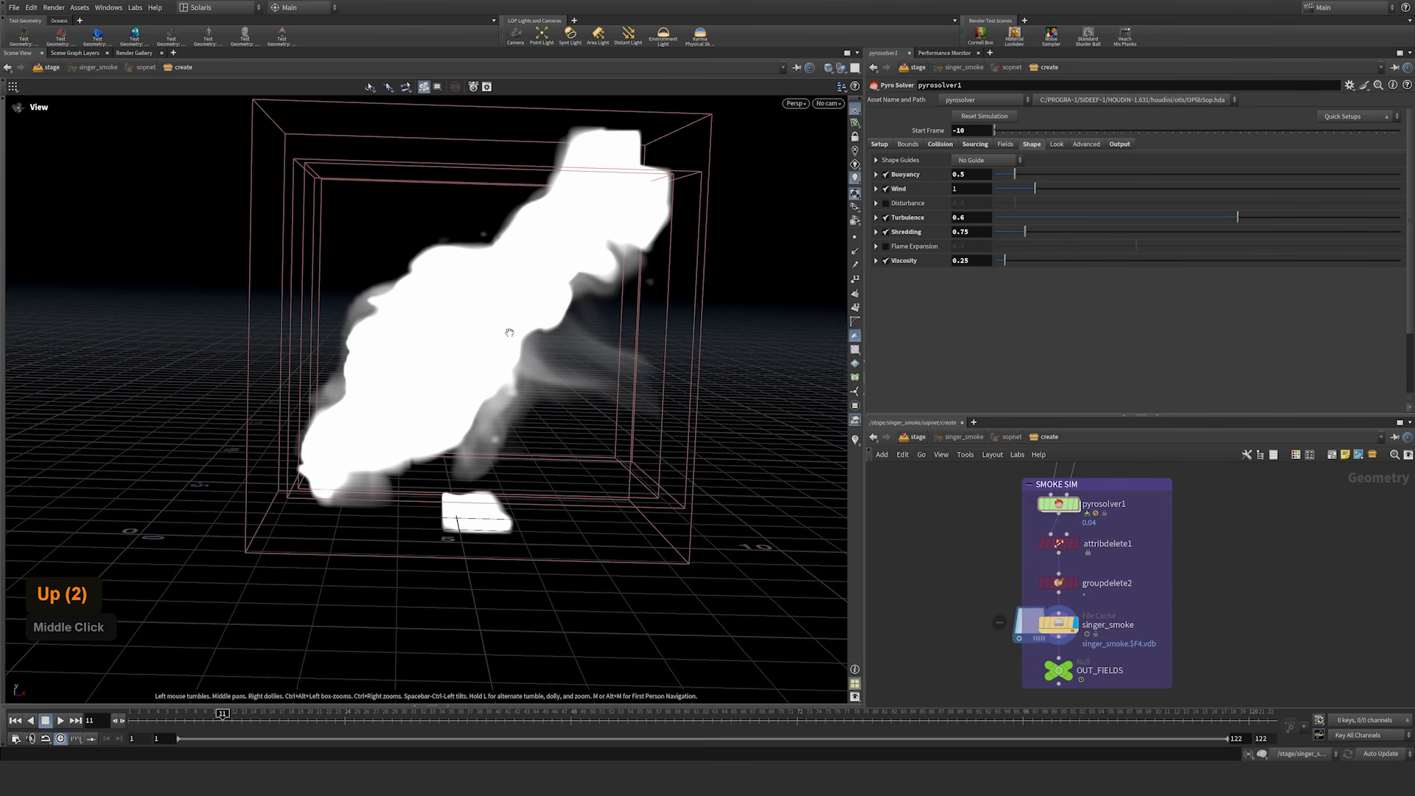
{"action": "middle_click_drag", "start_coordinate": [983, 631], "coordinate": [996, 576]}
{"action": "middle_click", "coordinate": [1061, 569]}
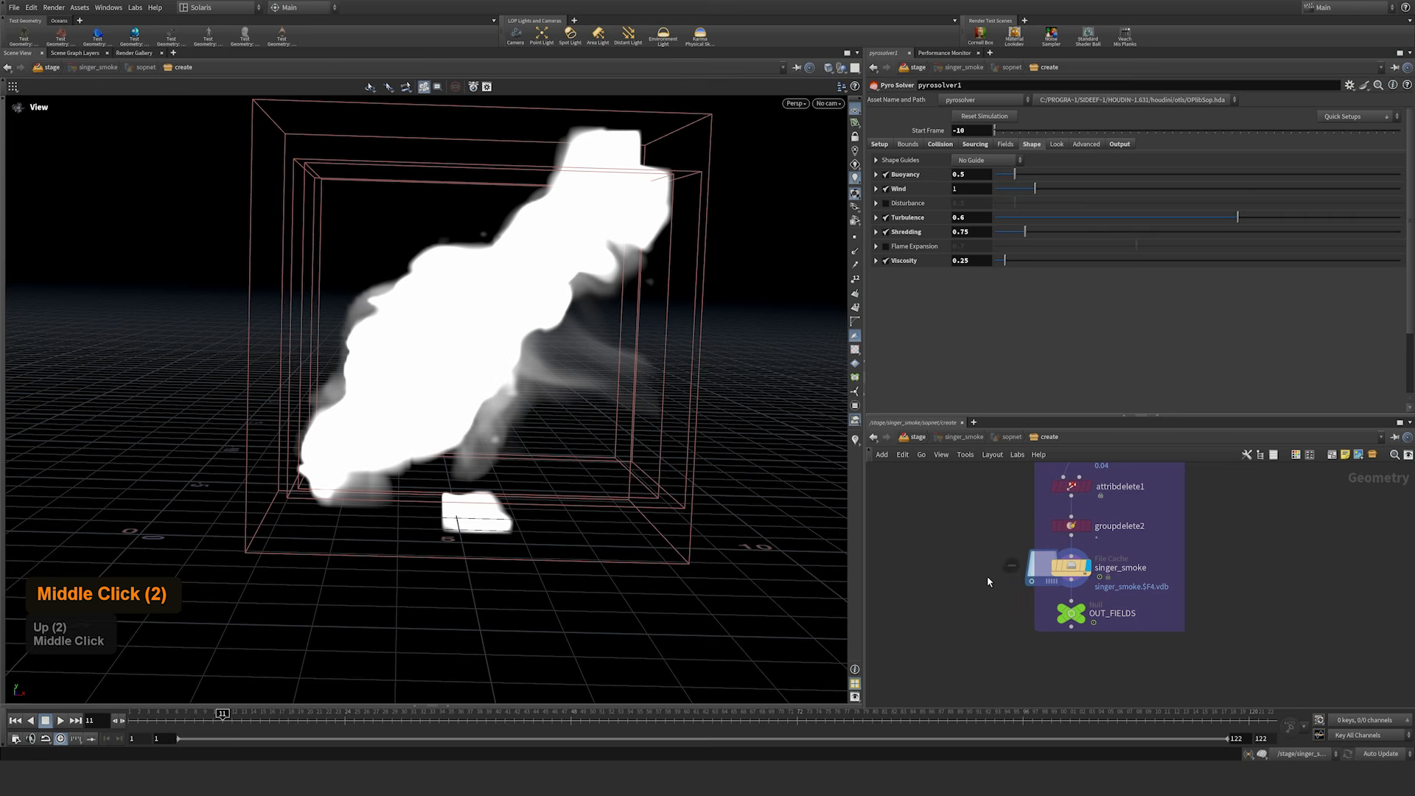
{"action": "key", "text": "Tab"}
{"action": "type", "text": "blast"}
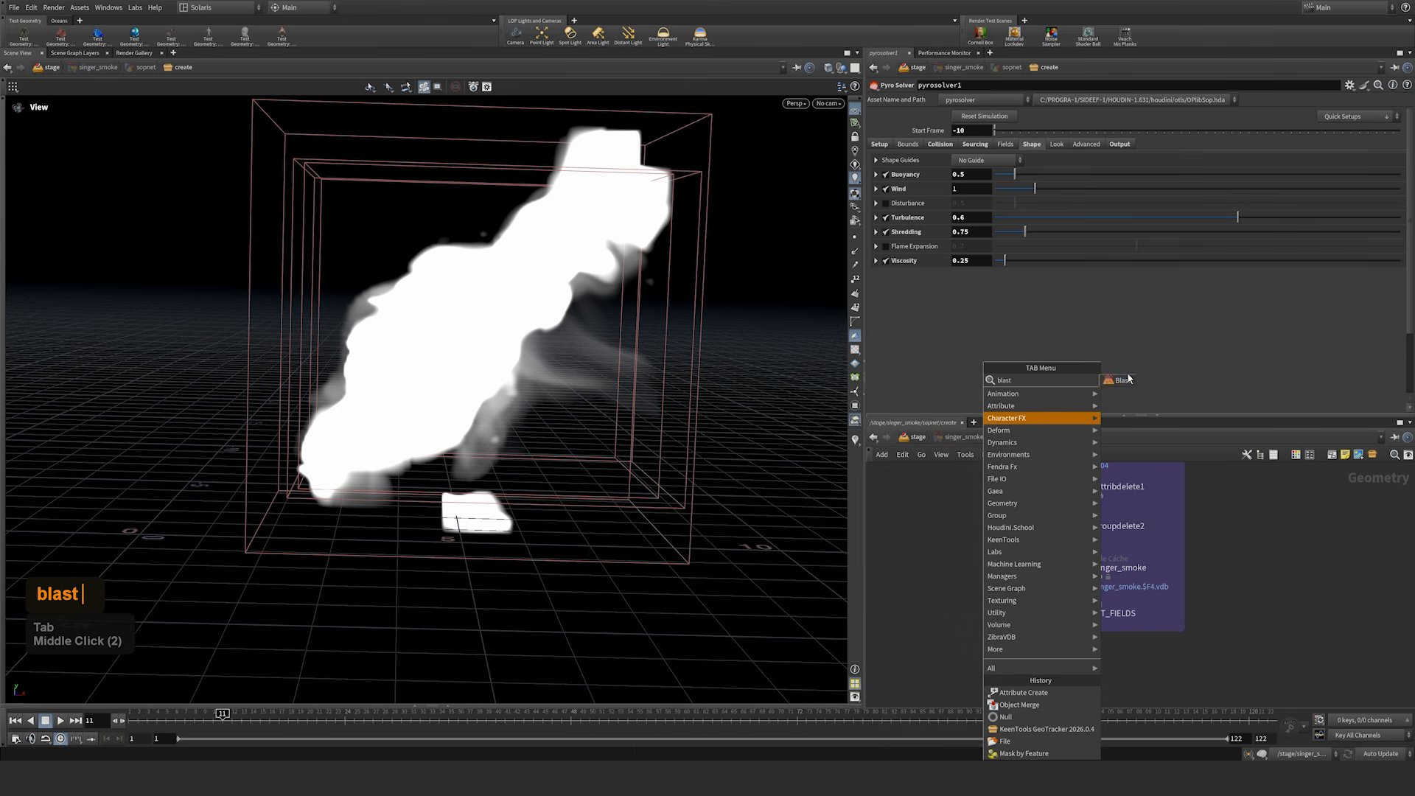
{"action": "key", "text": "Return"}
{"action": "double_click", "coordinate": [989, 611]}
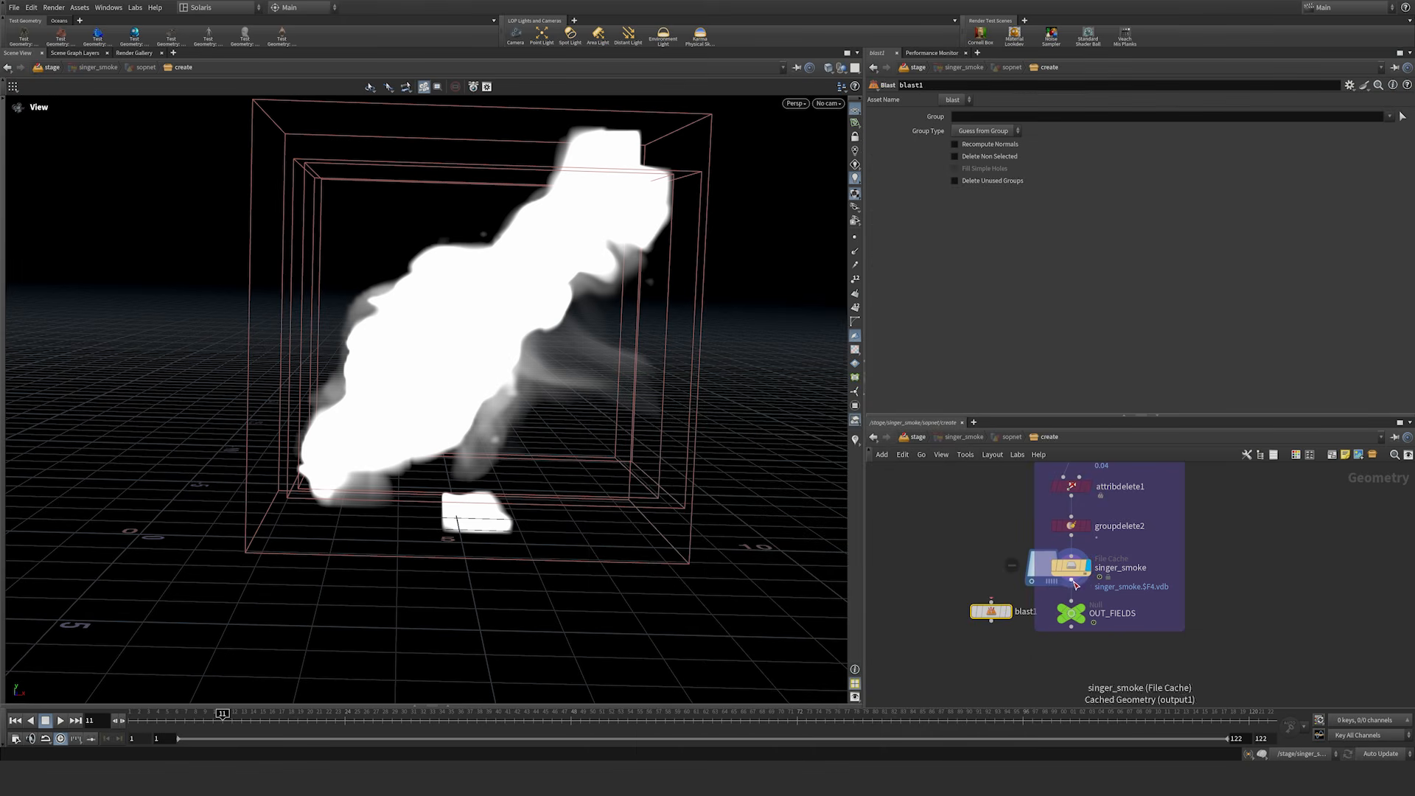
{"action": "left_click", "coordinate": [987, 613]}
{"action": "left_click", "coordinate": [1390, 118]}
{"action": "left_click", "coordinate": [1289, 153]}
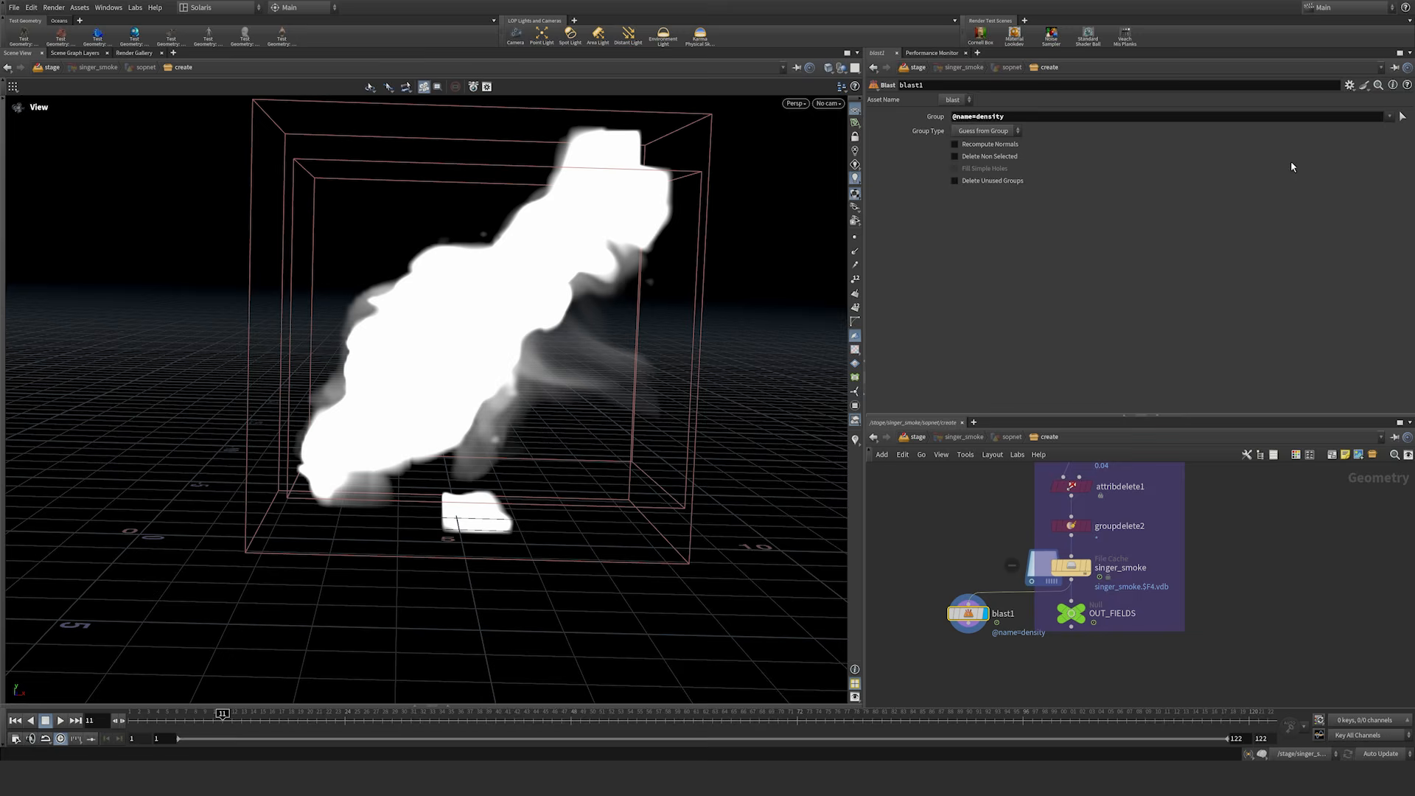
{"action": "left_click", "coordinate": [955, 156]}
Step: Play the density-only smoke from the first frame and examine its motion from several angles
{"action": "left_click_drag", "start_coordinate": [824, 275], "coordinate": [521, 401]}
{"action": "key", "text": "ctrl+Up"}
{"action": "key", "text": "Up"}
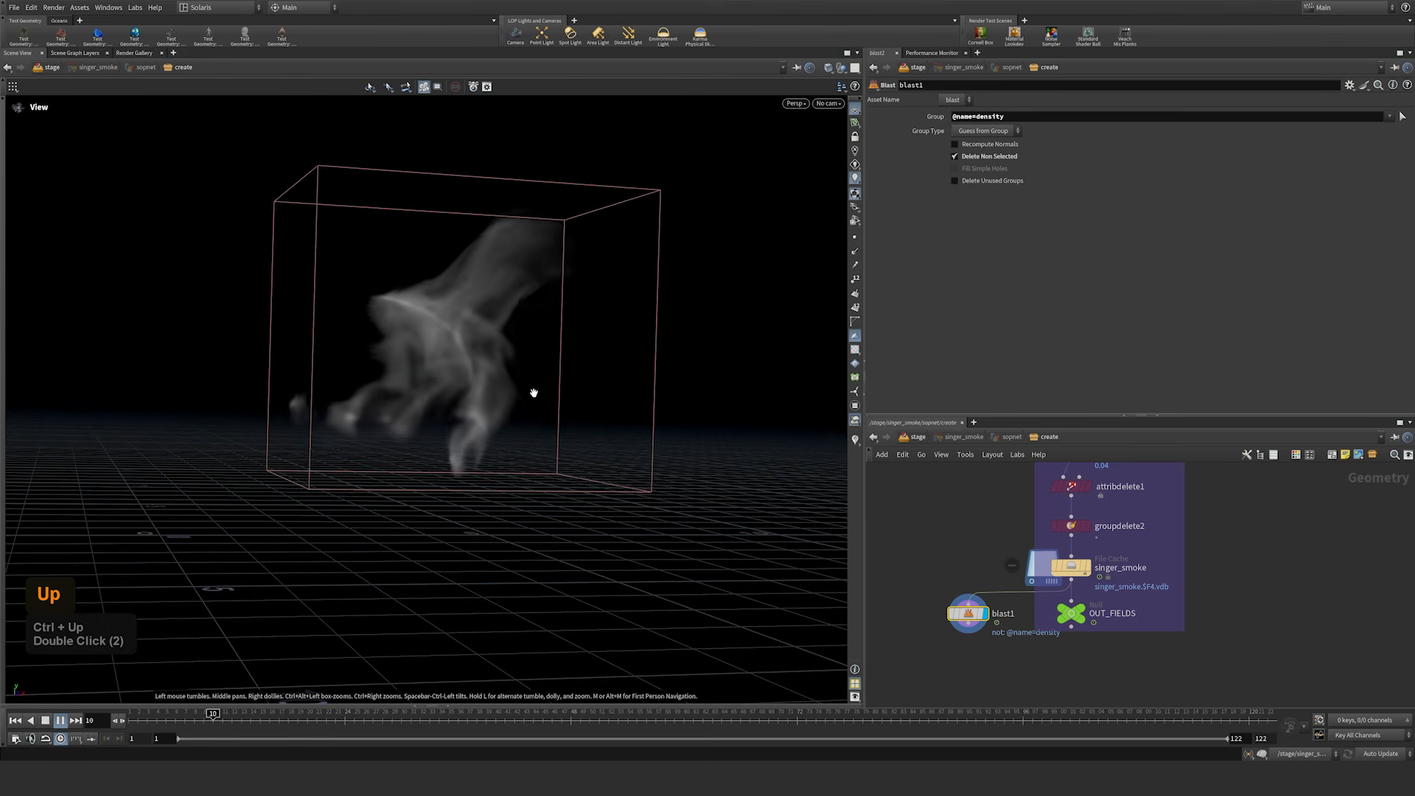
{"action": "key", "text": "Up"}
{"action": "left_click_drag", "start_coordinate": [402, 369], "coordinate": [506, 420]}
{"action": "key", "text": "Up"}
{"action": "key", "text": "Up"}
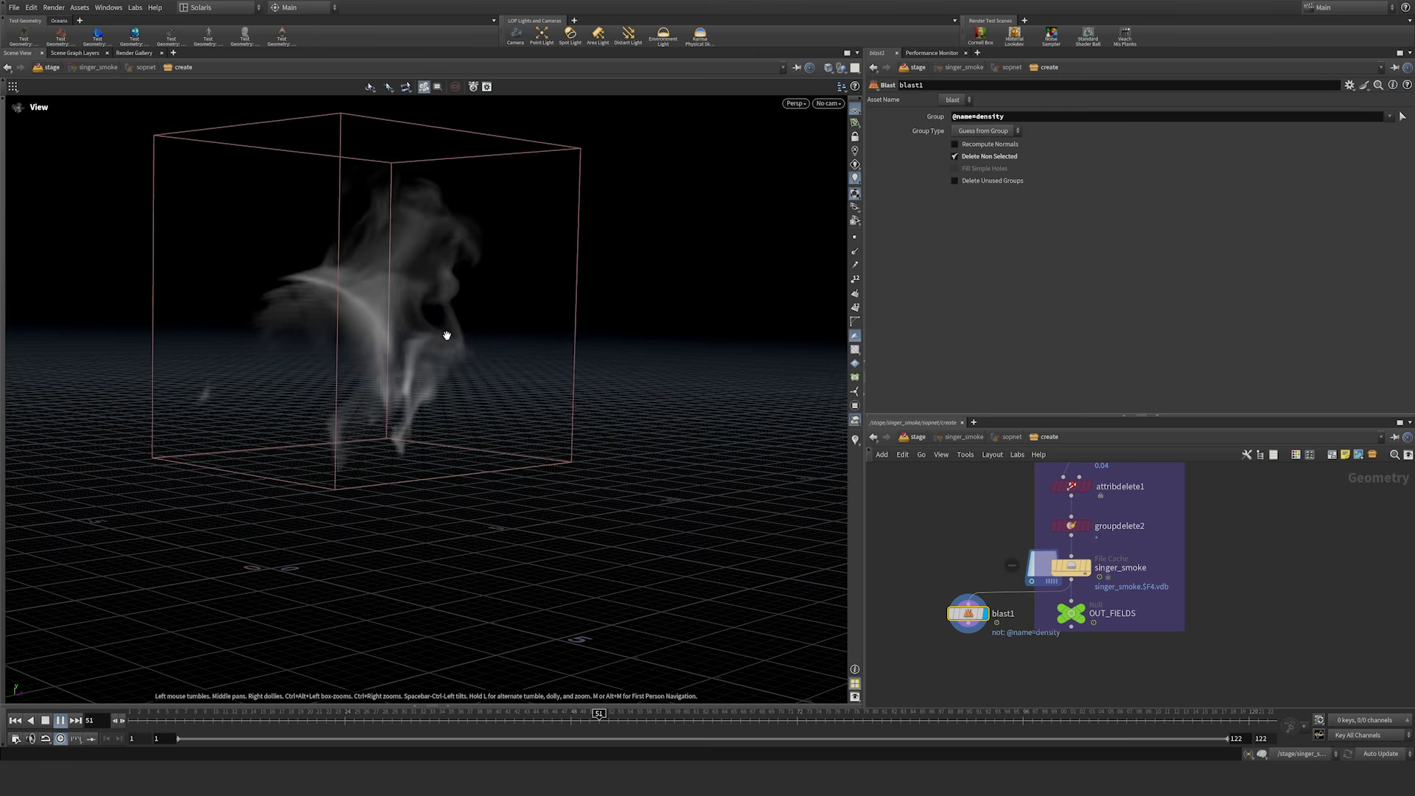
{"action": "key", "text": "Up"}
{"action": "left_click_drag", "start_coordinate": [408, 354], "coordinate": [351, 351]}
{"action": "middle_click_drag", "start_coordinate": [351, 351], "coordinate": [423, 330]}
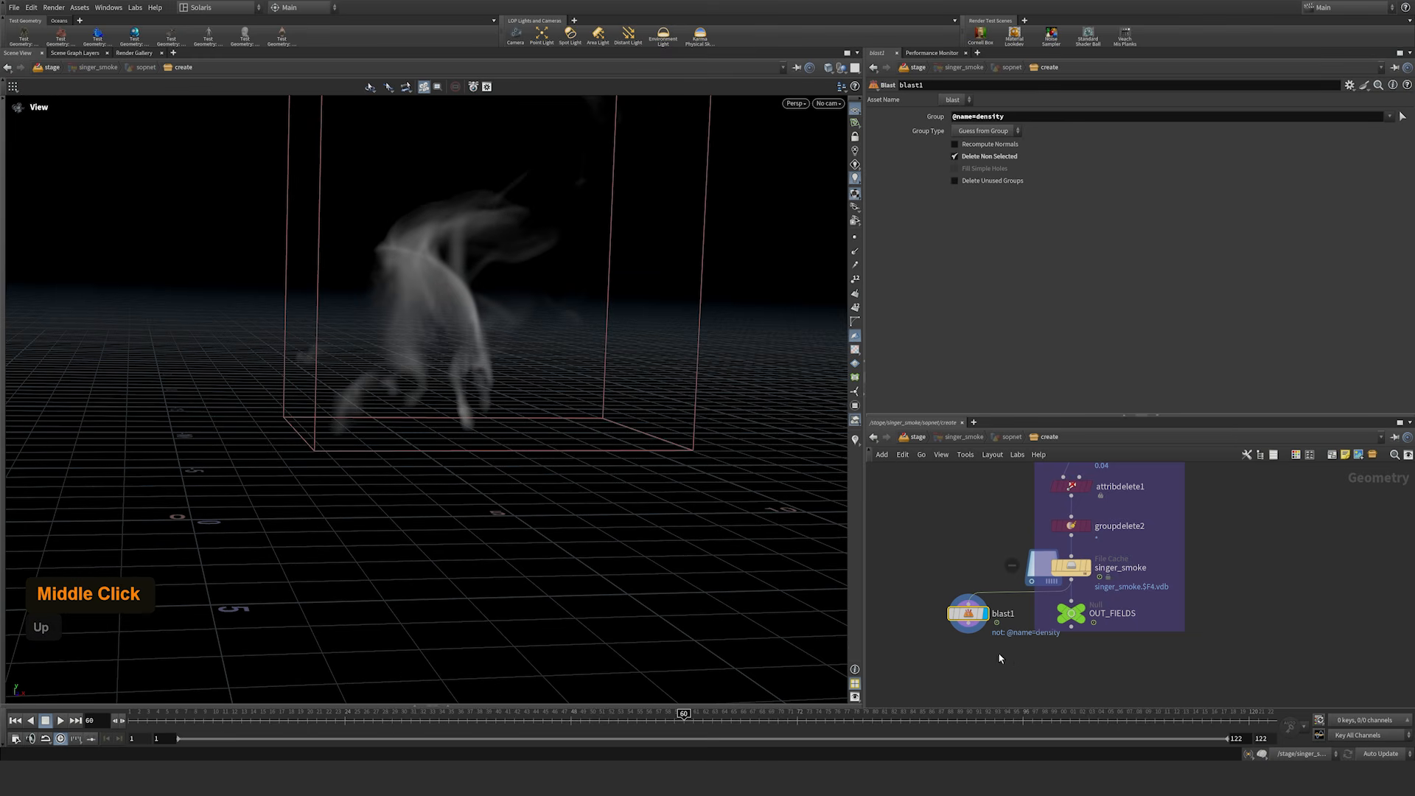
Step: Delete the blast1 node and return to the stage network
{"action": "key", "text": "Delete"}
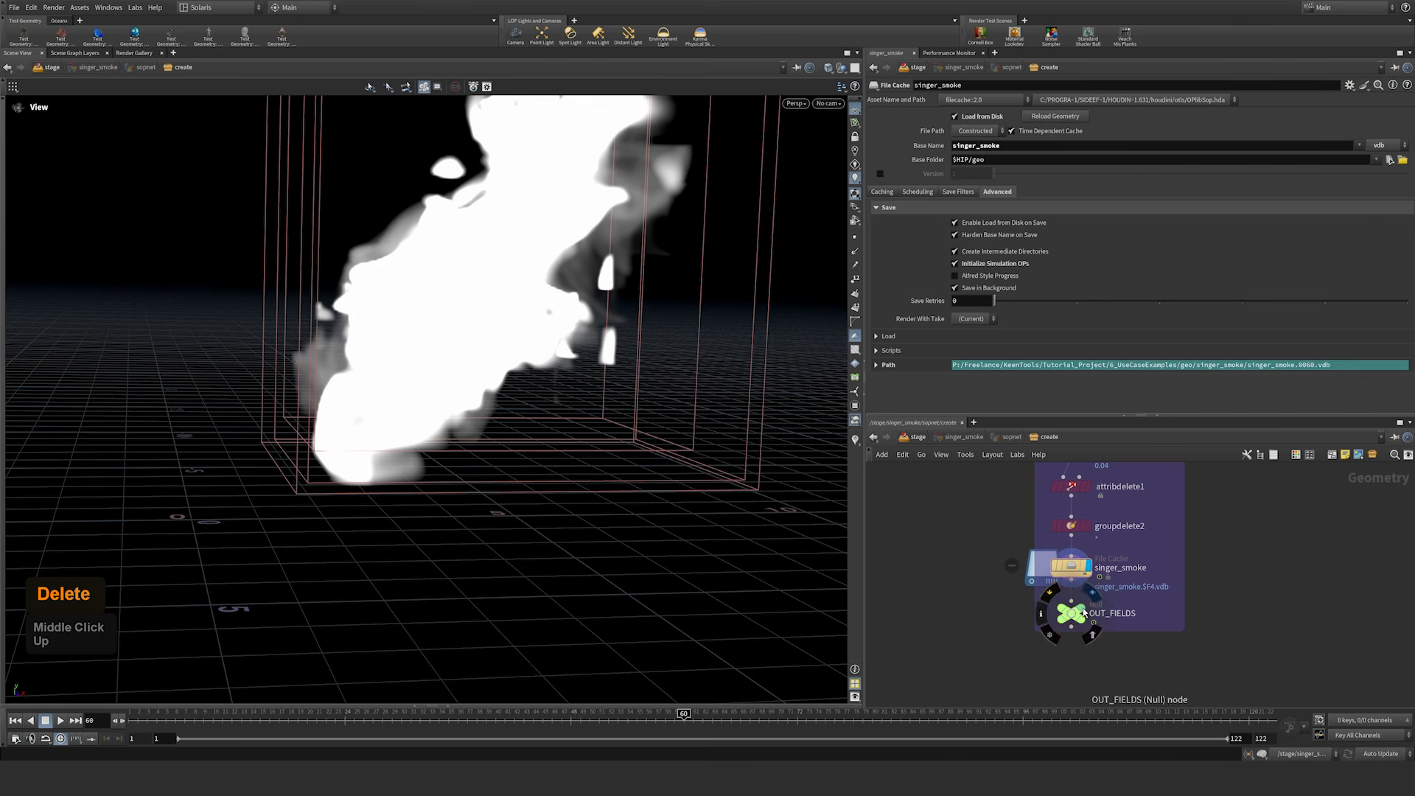
{"action": "middle_click_drag", "start_coordinate": [1084, 612], "coordinate": [1008, 567]}
{"action": "key", "text": "u"}
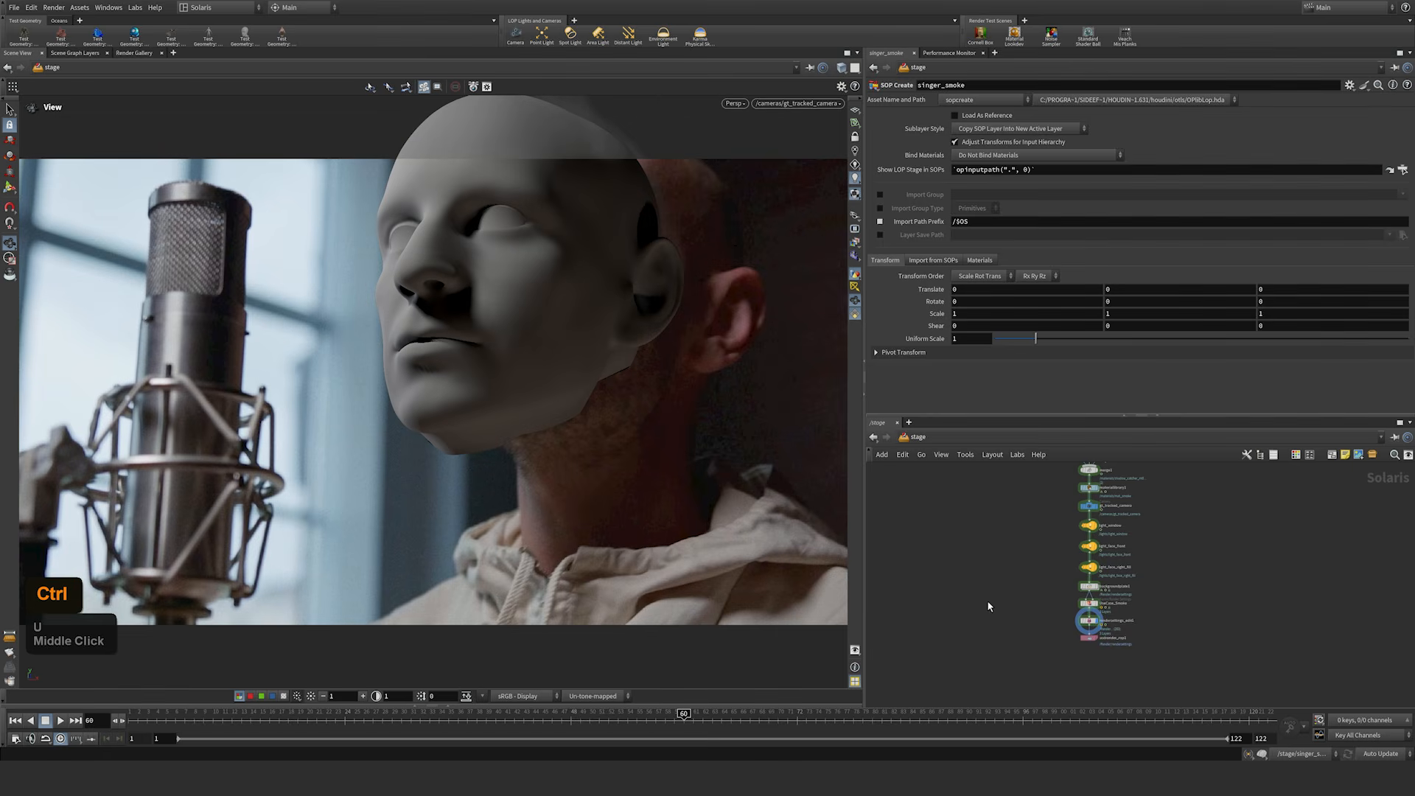
Step: Go to frame 55 and preview the smoke over the footage with the Karma XPU renderer
{"action": "key", "text": "ctrl+Up"}
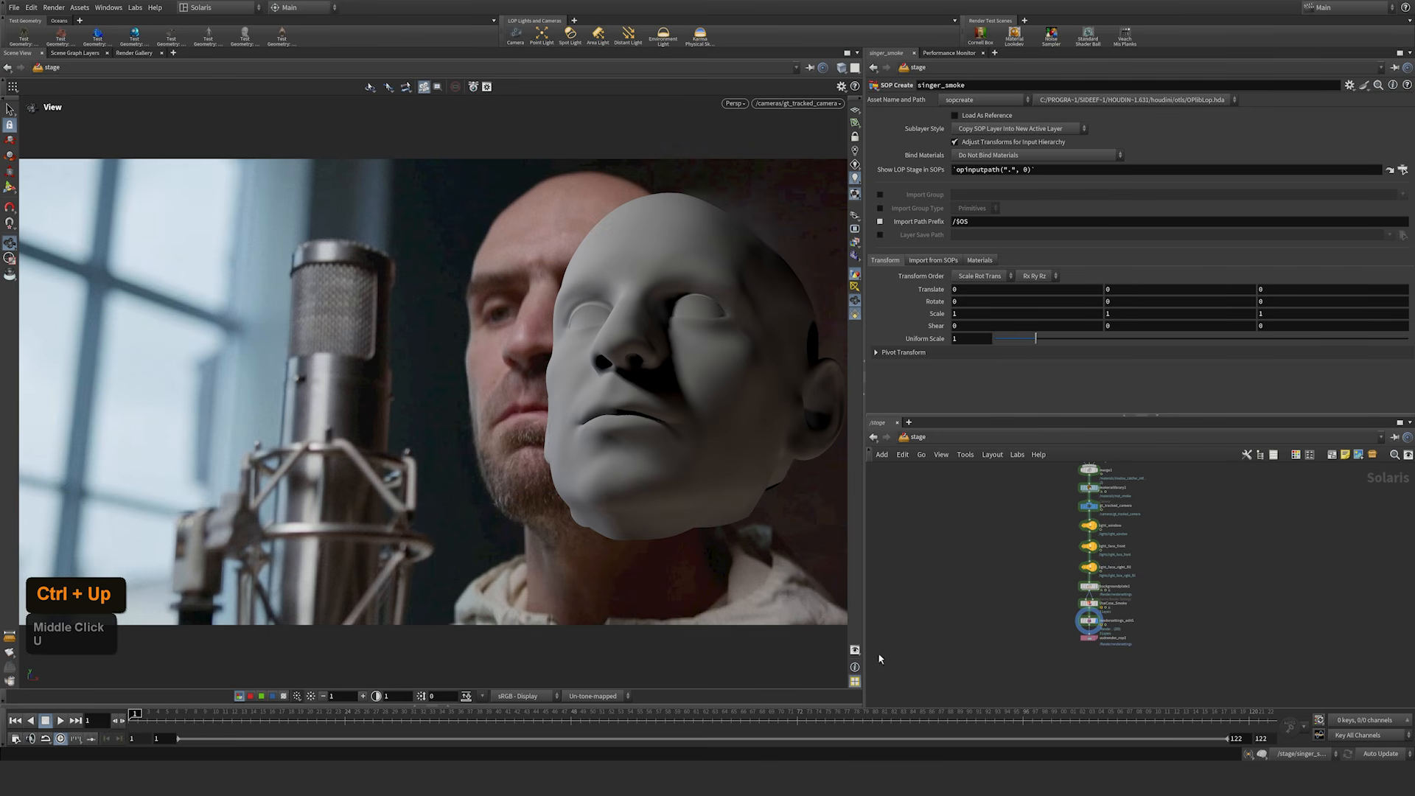
{"action": "left_click", "coordinate": [638, 718]}
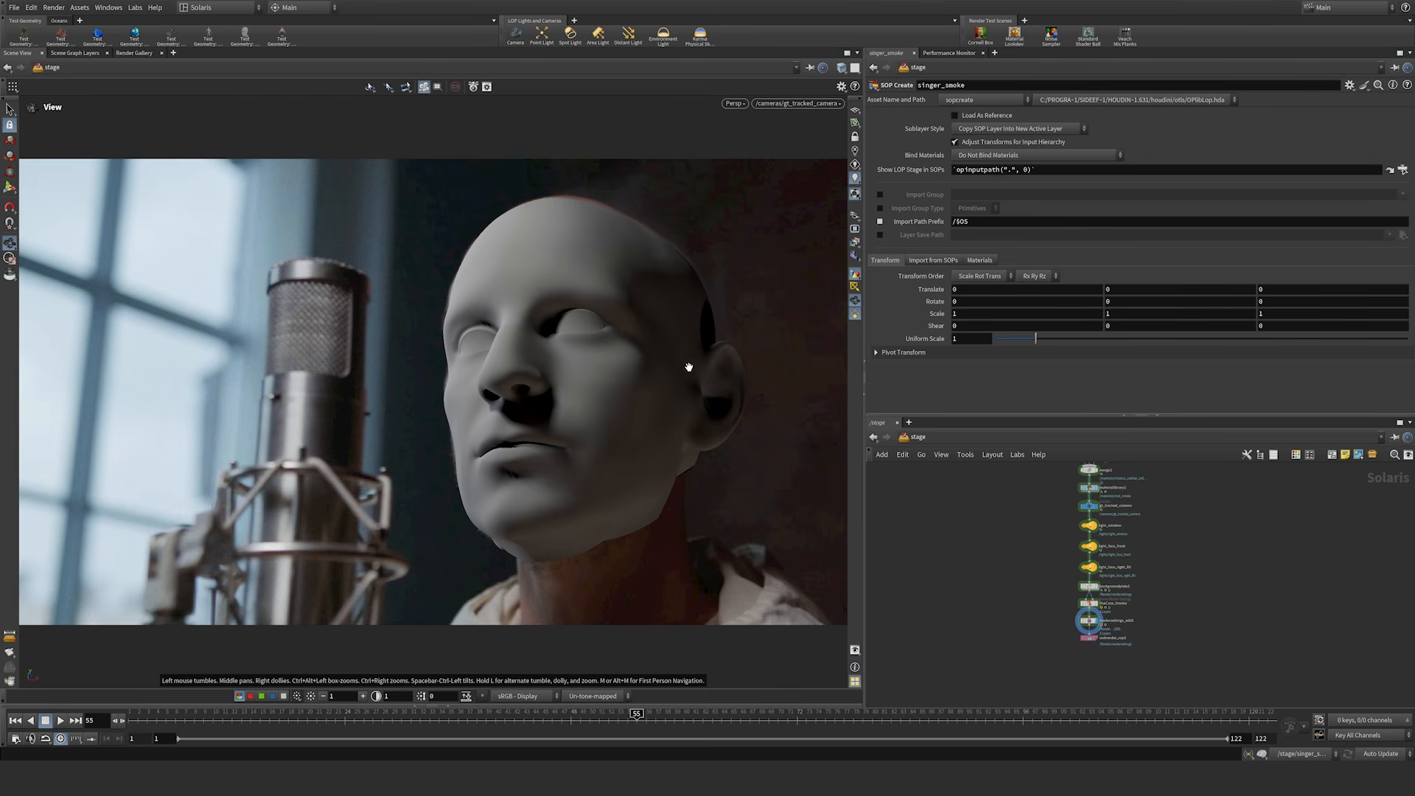
{"action": "left_click", "coordinate": [738, 103]}
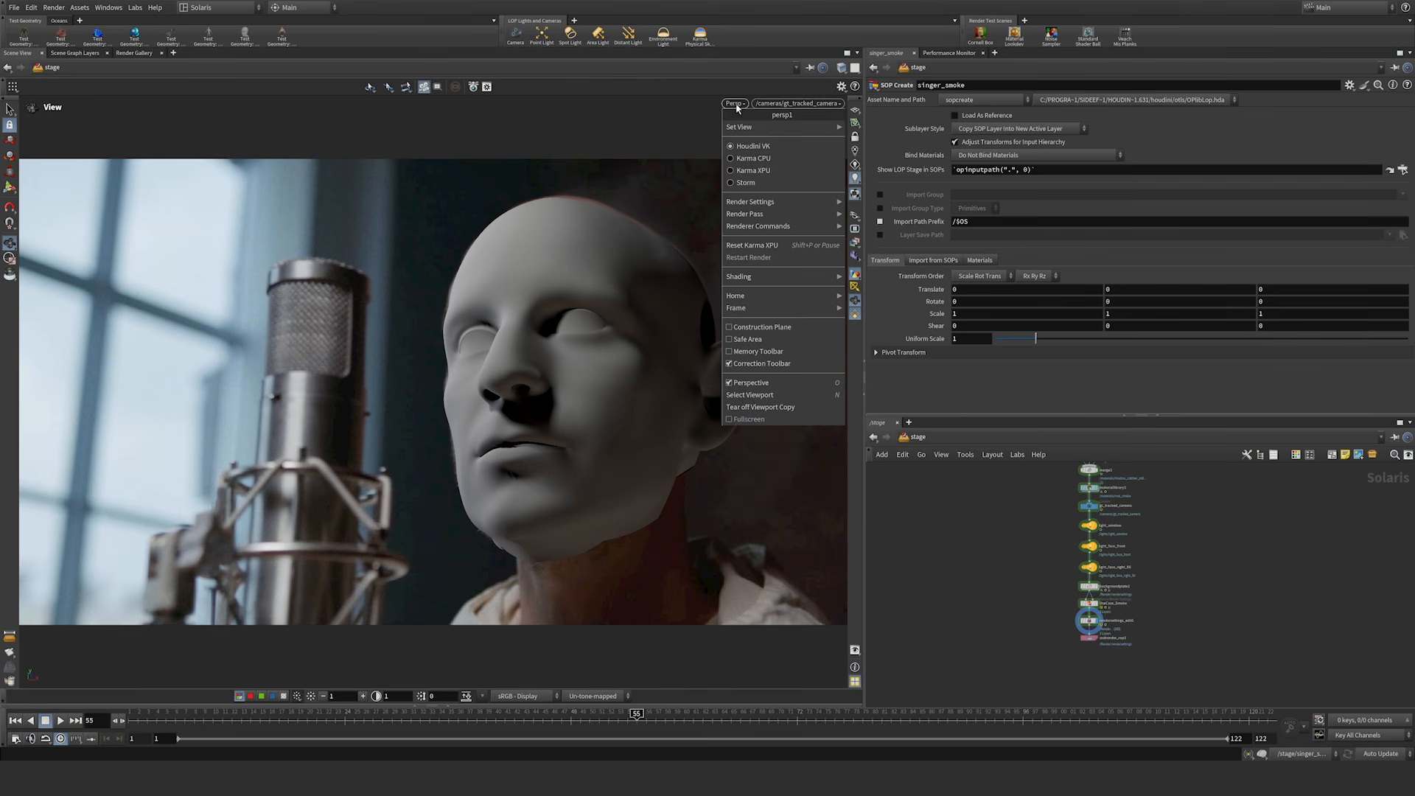
{"action": "left_click", "coordinate": [767, 173]}
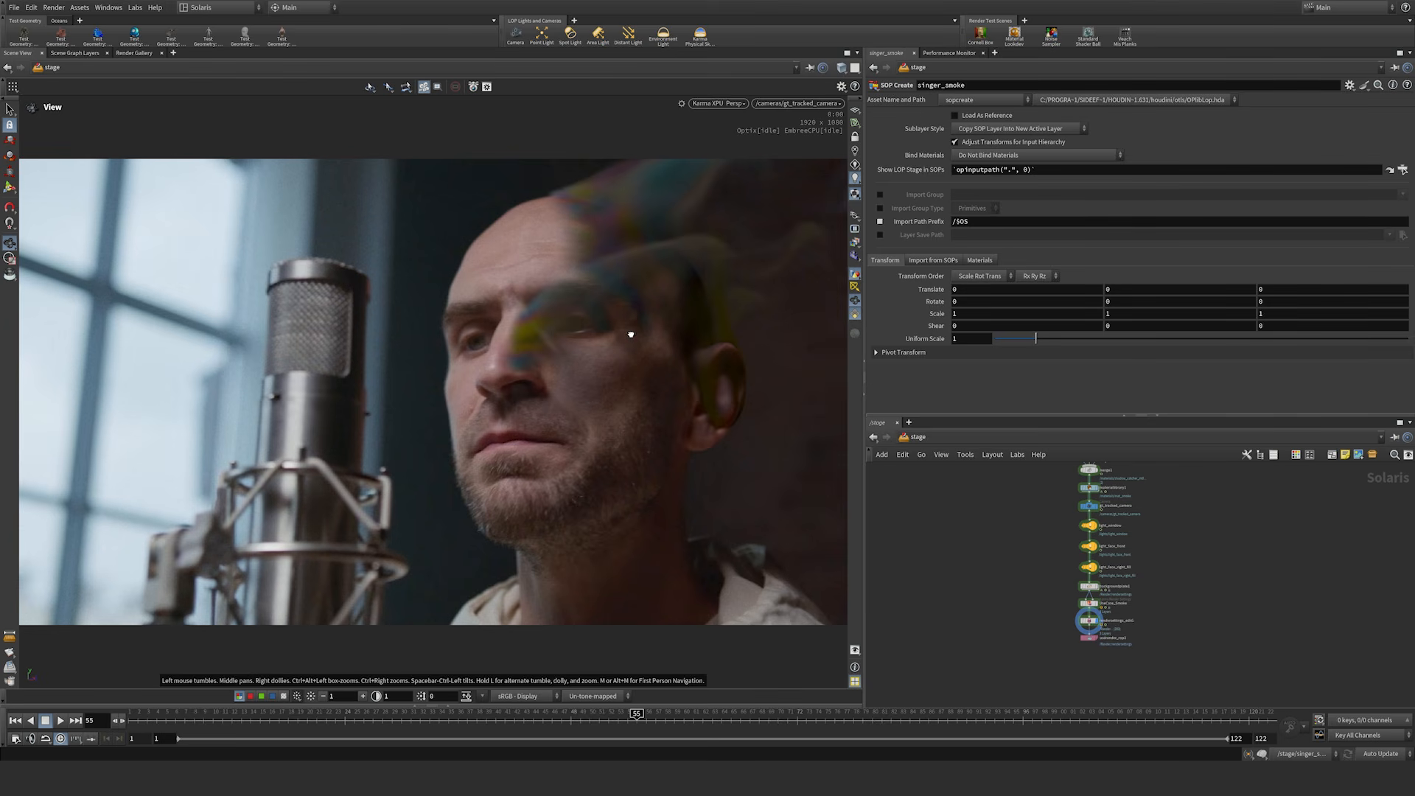
{"action": "left_click_drag", "start_coordinate": [631, 334], "coordinate": [626, 333]}
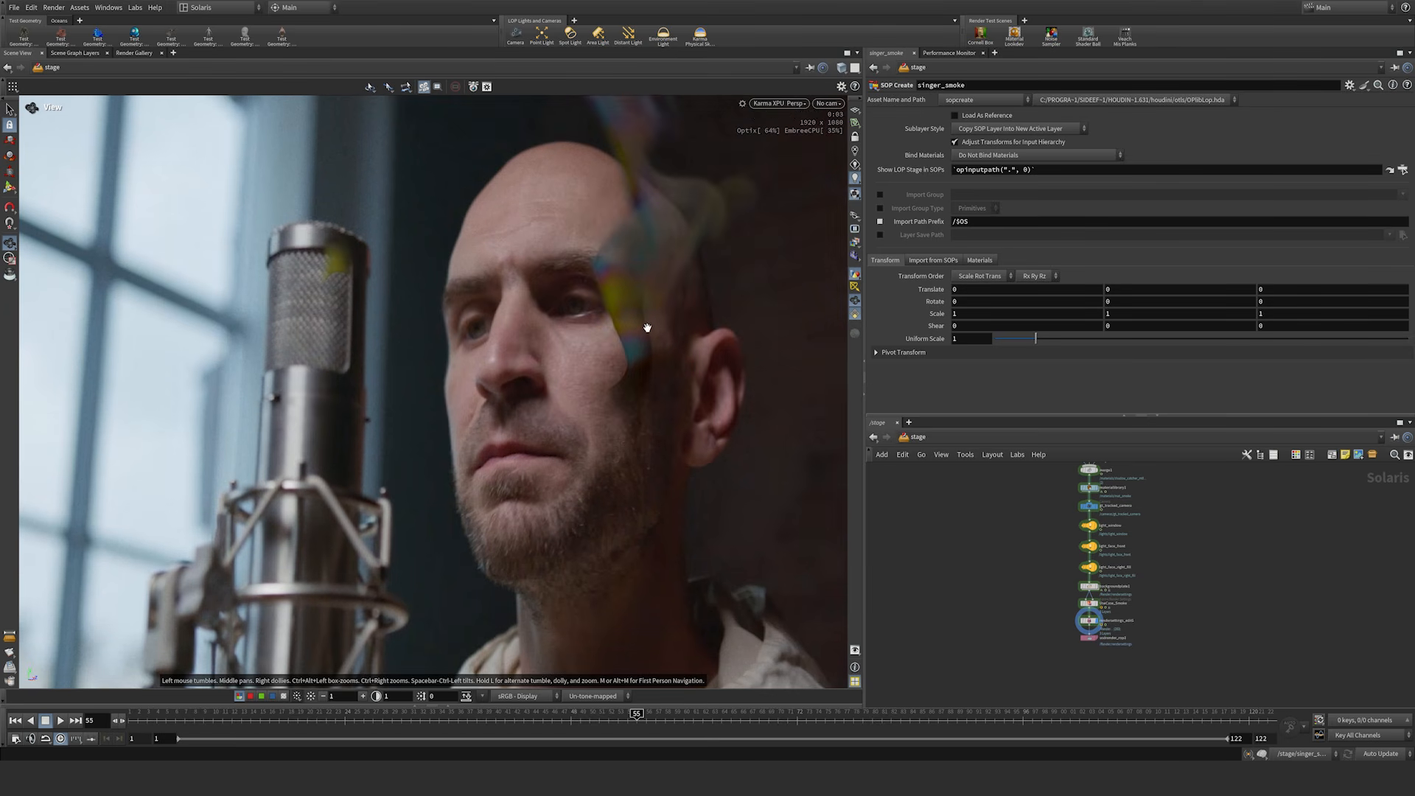
{"action": "left_click_drag", "start_coordinate": [647, 326], "coordinate": [641, 325]}
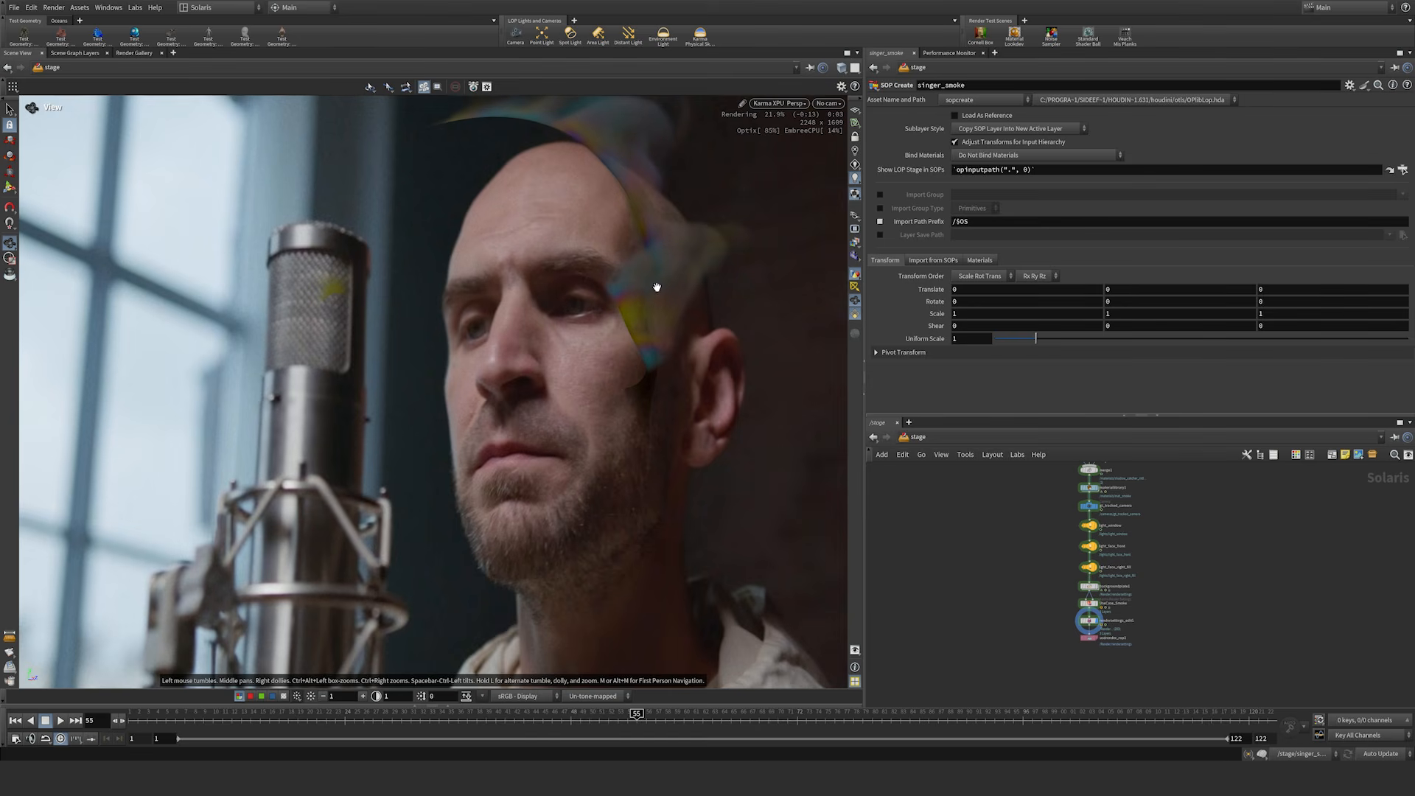
Step: Switch the viewport renderer back to Houdini VK and examine the smoke around the head from all sides
{"action": "left_click", "coordinate": [785, 104]}
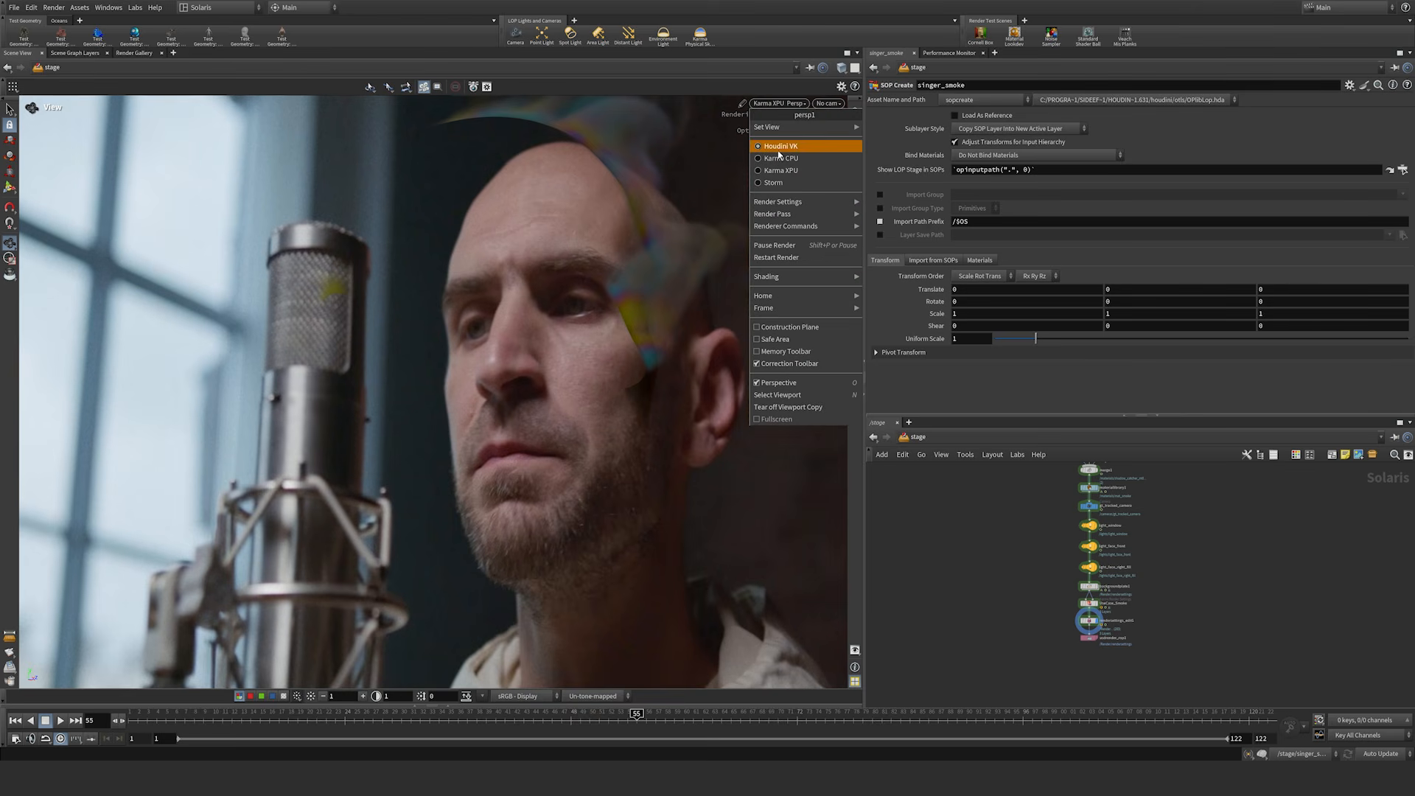
{"action": "left_click", "coordinate": [780, 146]}
{"action": "middle_click_drag", "start_coordinate": [552, 246], "coordinate": [550, 338]}
{"action": "right_click_drag", "start_coordinate": [549, 338], "coordinate": [465, 369]}
{"action": "left_click_drag", "start_coordinate": [466, 370], "coordinate": [551, 383]}
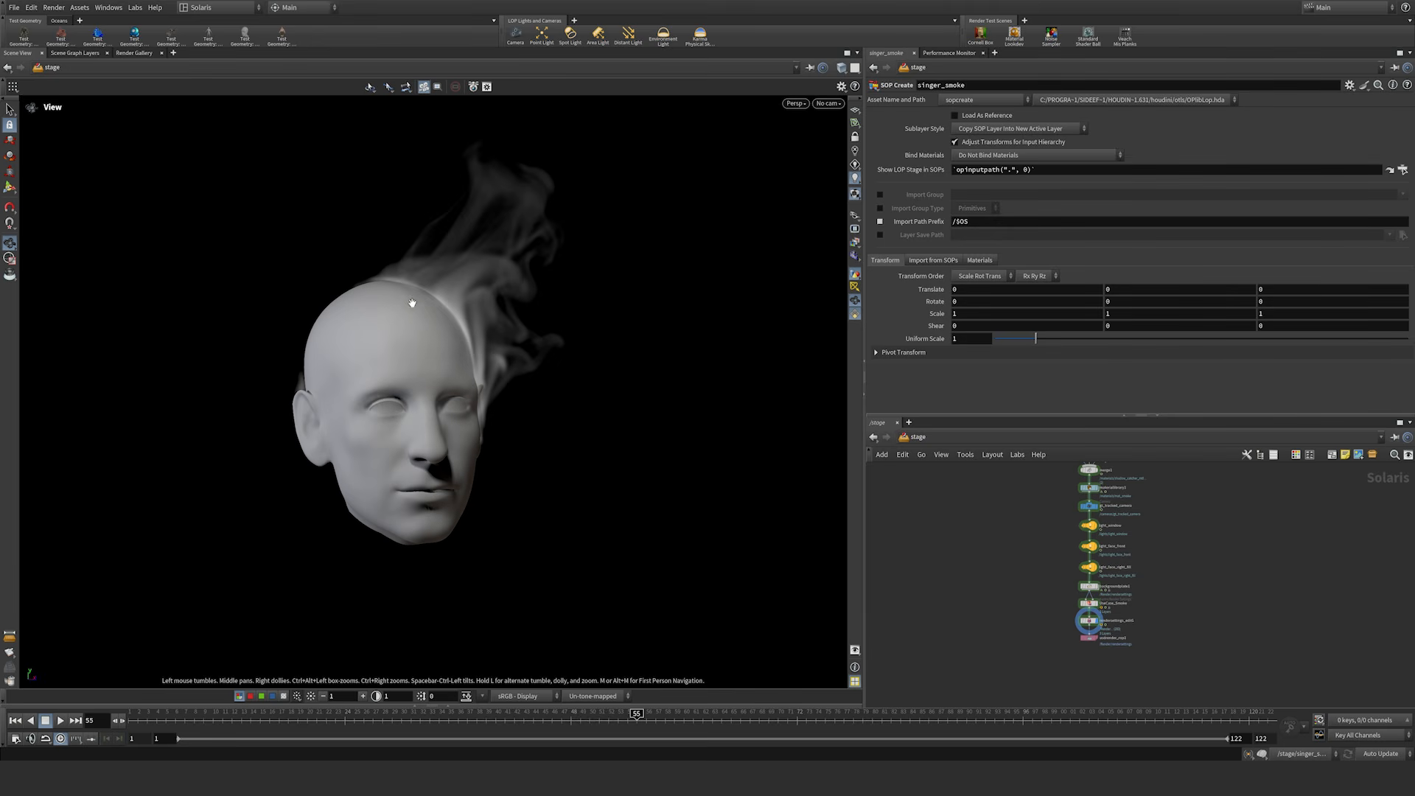
{"action": "left_click_drag", "start_coordinate": [443, 366], "coordinate": [328, 335]}
{"action": "left_click_drag", "start_coordinate": [558, 400], "coordinate": [351, 407]}
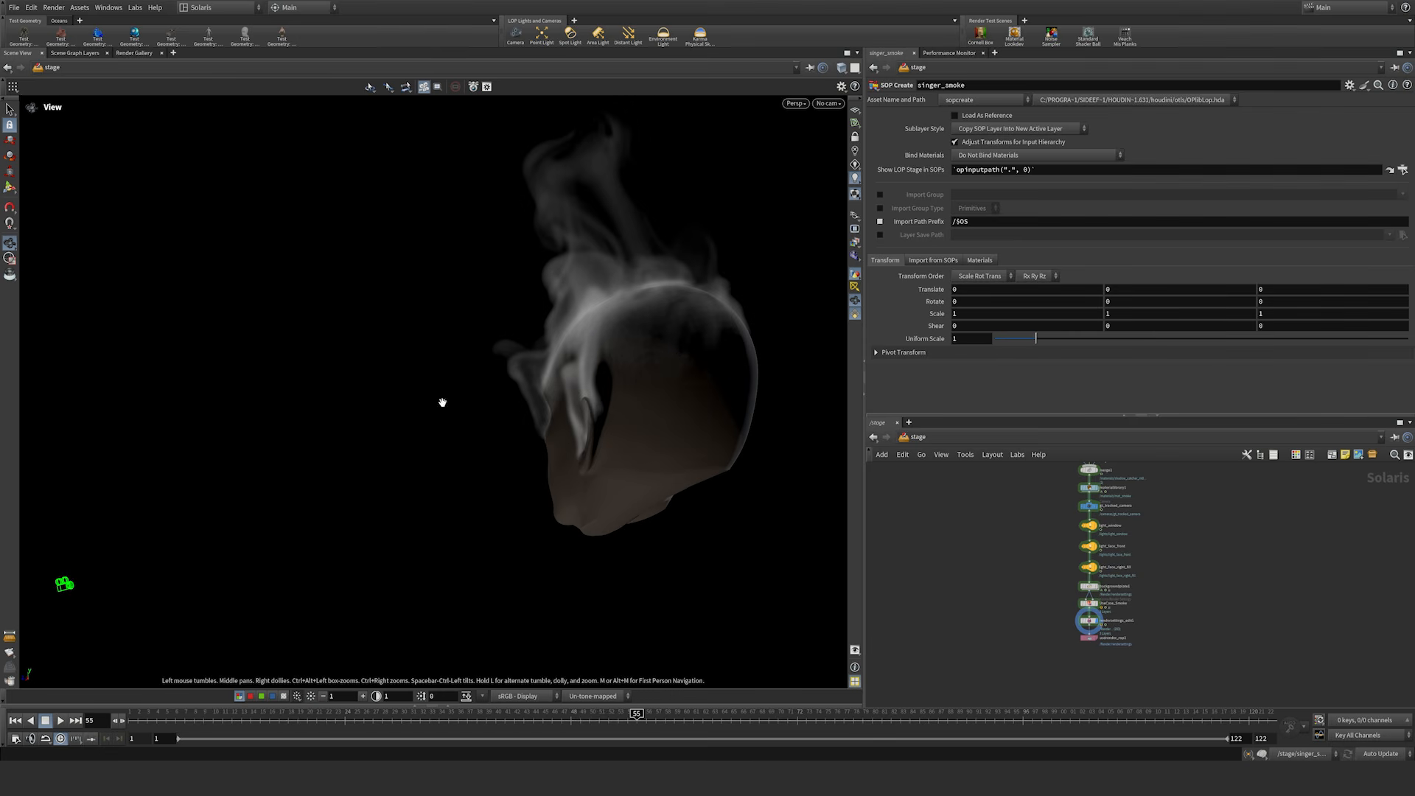
{"action": "left_click_drag", "start_coordinate": [702, 341], "coordinate": [838, 352]}
{"action": "middle_click_drag", "start_coordinate": [838, 352], "coordinate": [619, 341]}
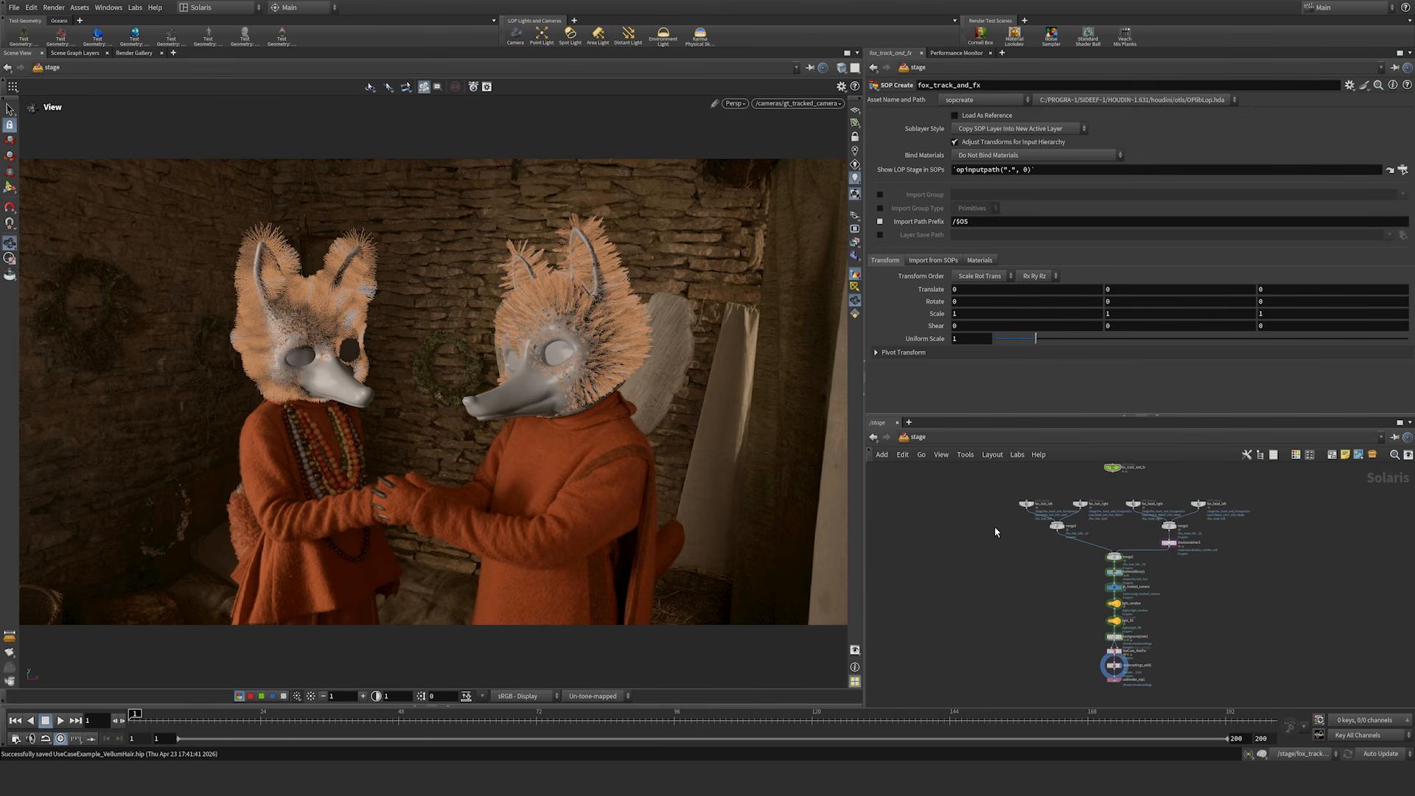
Step: Enter the fox_track_and_fx SOP Create network
{"action": "middle_click_drag", "start_coordinate": [1123, 507], "coordinate": [1108, 565]}
{"action": "right_click_drag", "start_coordinate": [1108, 565], "coordinate": [1126, 507]}
{"action": "middle_click_drag", "start_coordinate": [1039, 558], "coordinate": [1104, 593]}
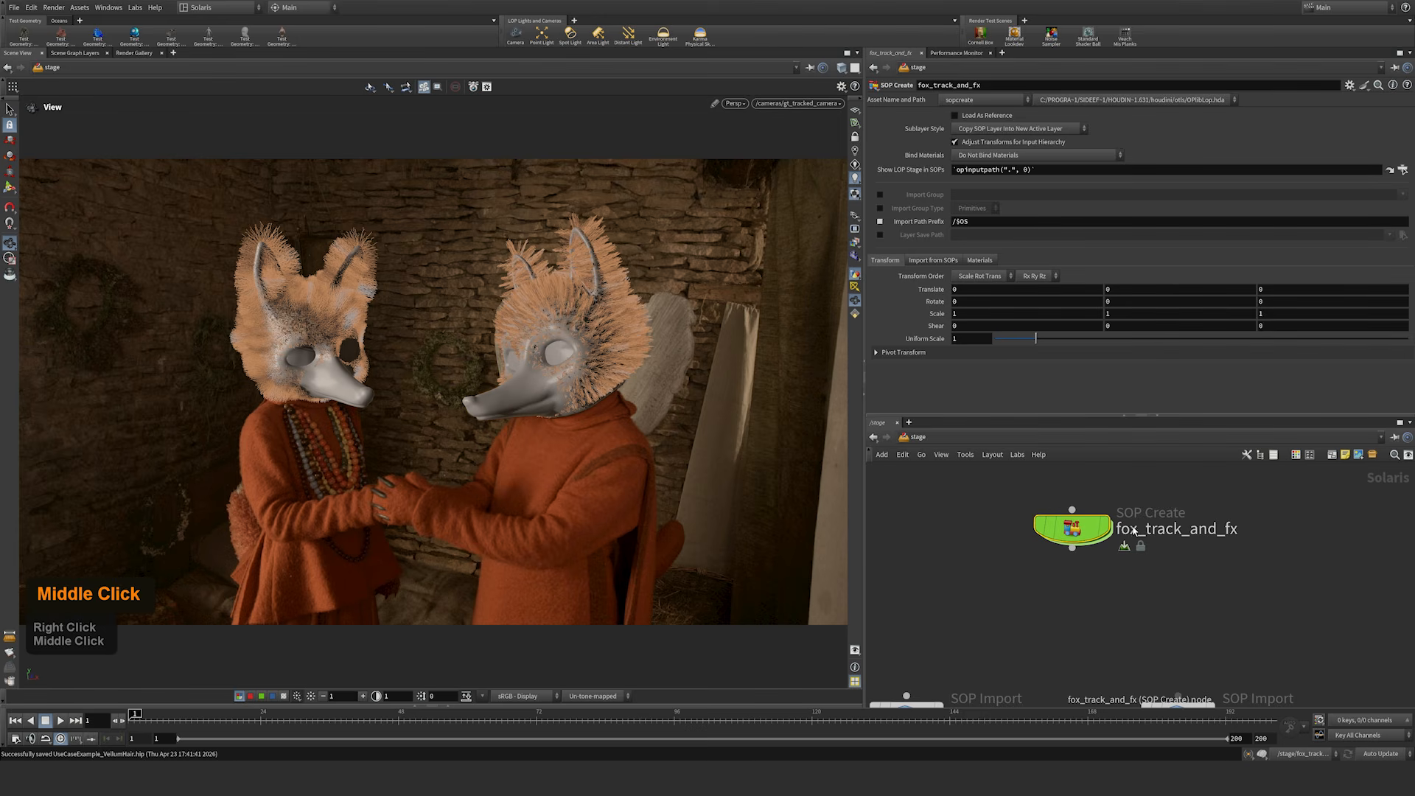
{"action": "key", "text": "i"}
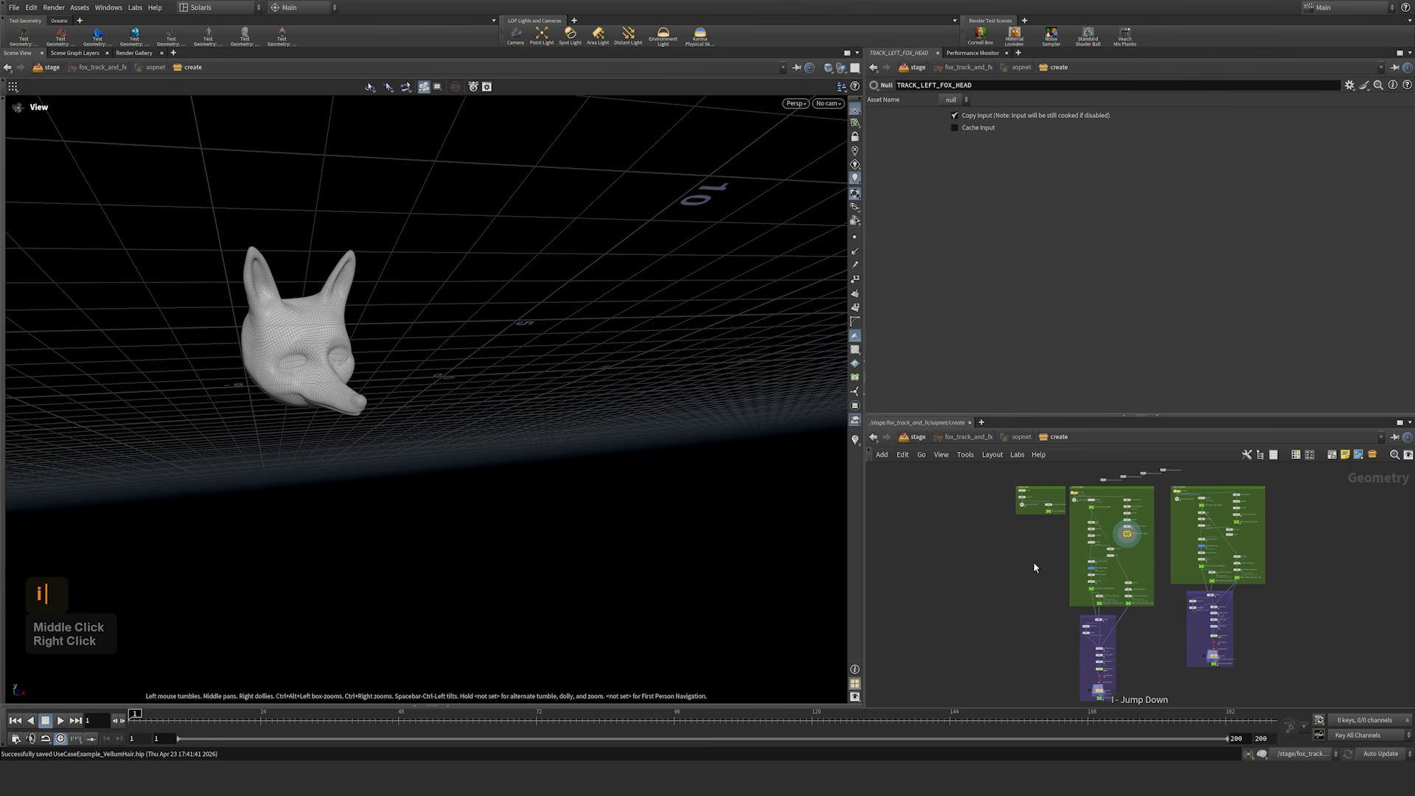
Step: Activate camera_geotracker in the CAMERA TRACK group and scrub the timeline to review the camera track
{"action": "right_click_drag", "start_coordinate": [1027, 562], "coordinate": [1046, 539]}
{"action": "middle_click_drag", "start_coordinate": [1048, 508], "coordinate": [974, 639]}
{"action": "right_click_drag", "start_coordinate": [972, 638], "coordinate": [1020, 605]}
{"action": "middle_click_drag", "start_coordinate": [1020, 606], "coordinate": [1072, 659]}
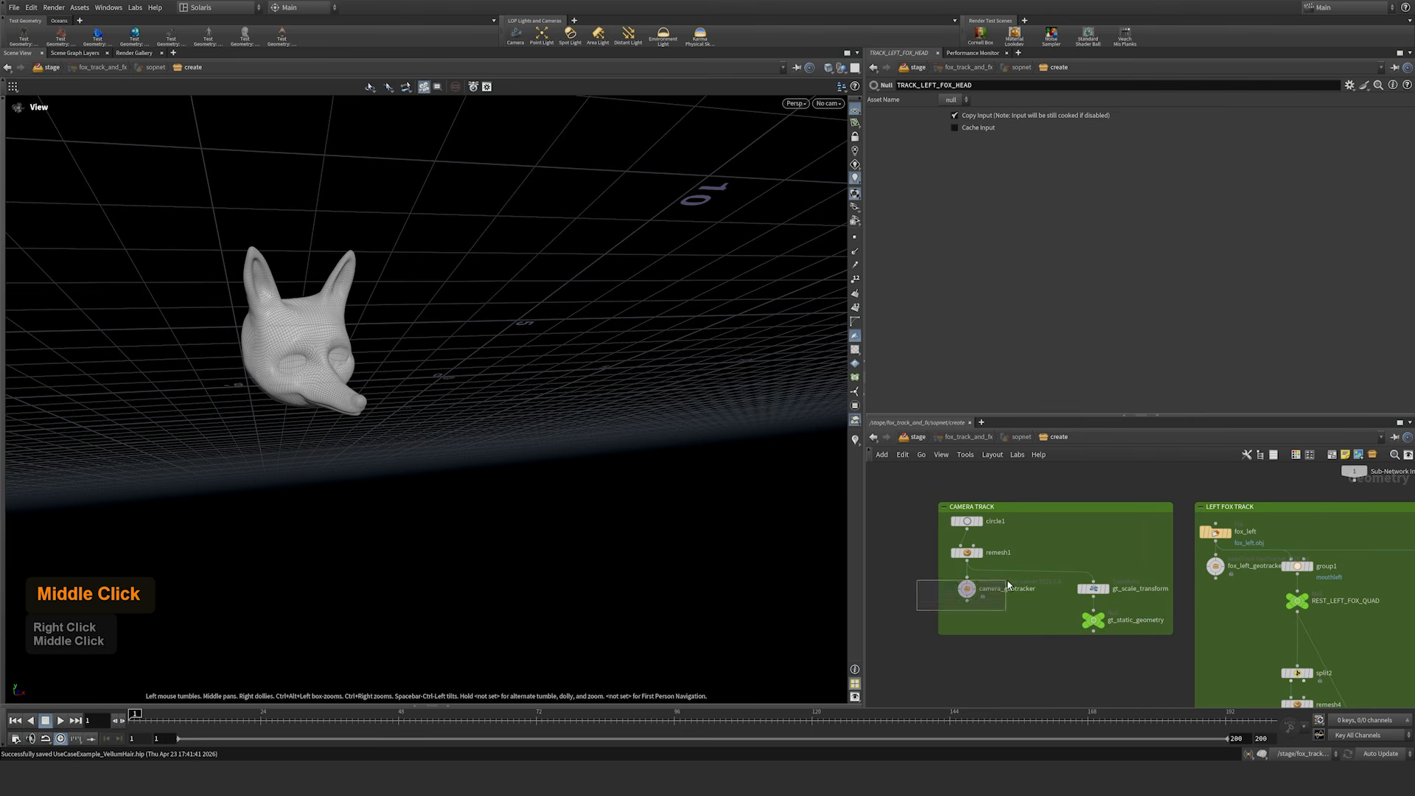
{"action": "left_click", "coordinate": [966, 588]}
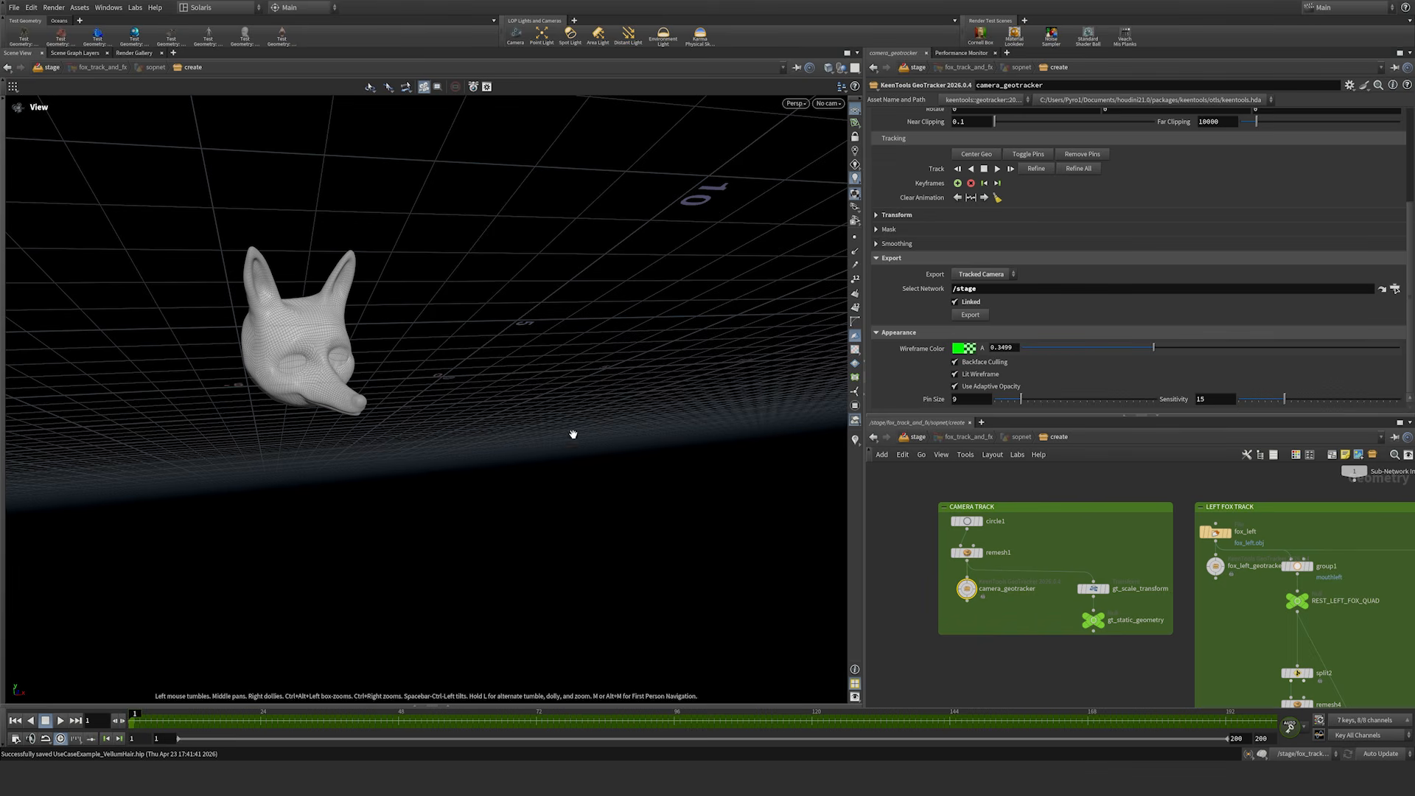
{"action": "key", "text": "Return"}
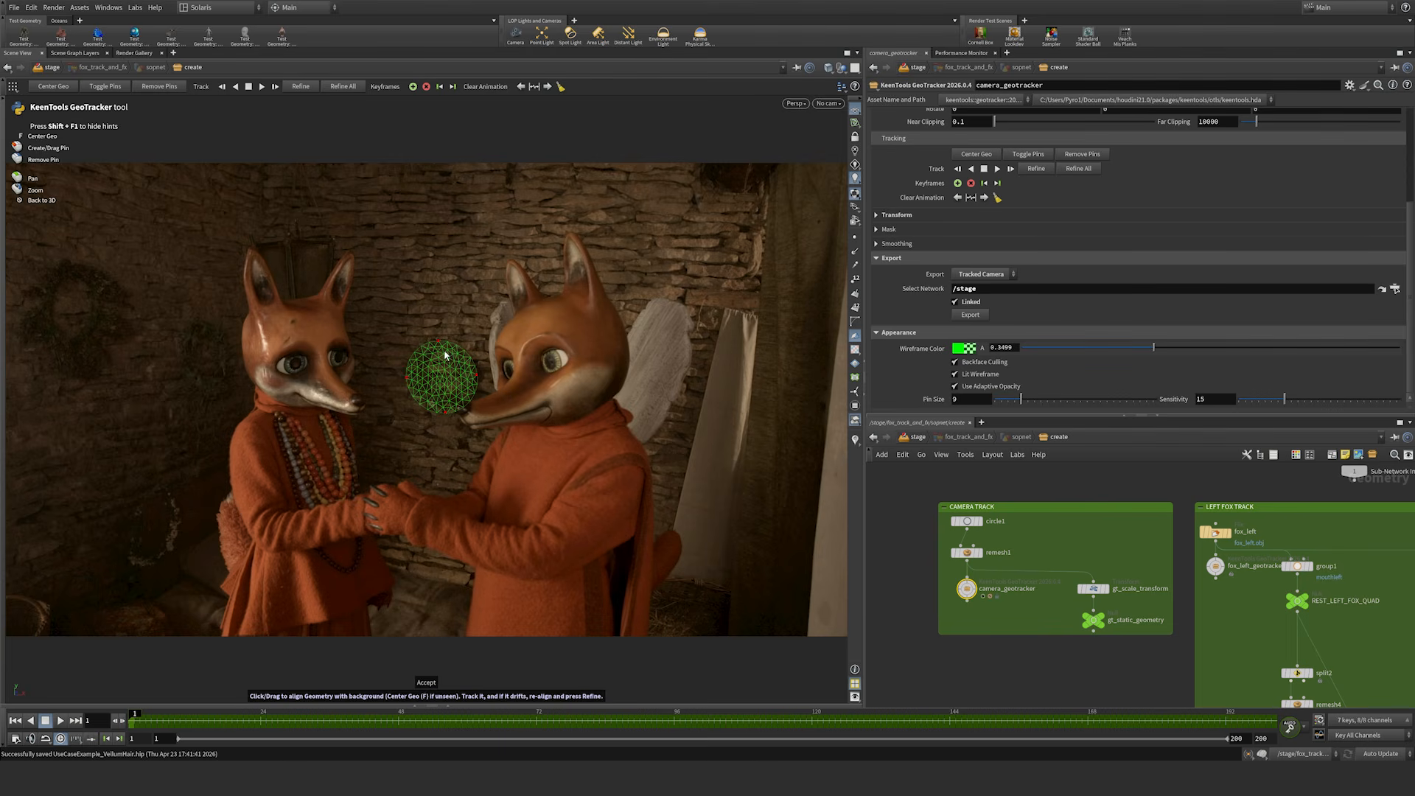
{"action": "left_click_drag", "start_coordinate": [260, 721], "coordinate": [171, 725]}
Step: Select fox_left_geotracker and scrub the timeline to review the left fox head's track
{"action": "middle_click_drag", "start_coordinate": [1187, 480], "coordinate": [906, 473]}
{"action": "middle_click_drag", "start_coordinate": [1048, 575], "coordinate": [1037, 557]}
{"action": "left_click", "coordinate": [932, 534]}
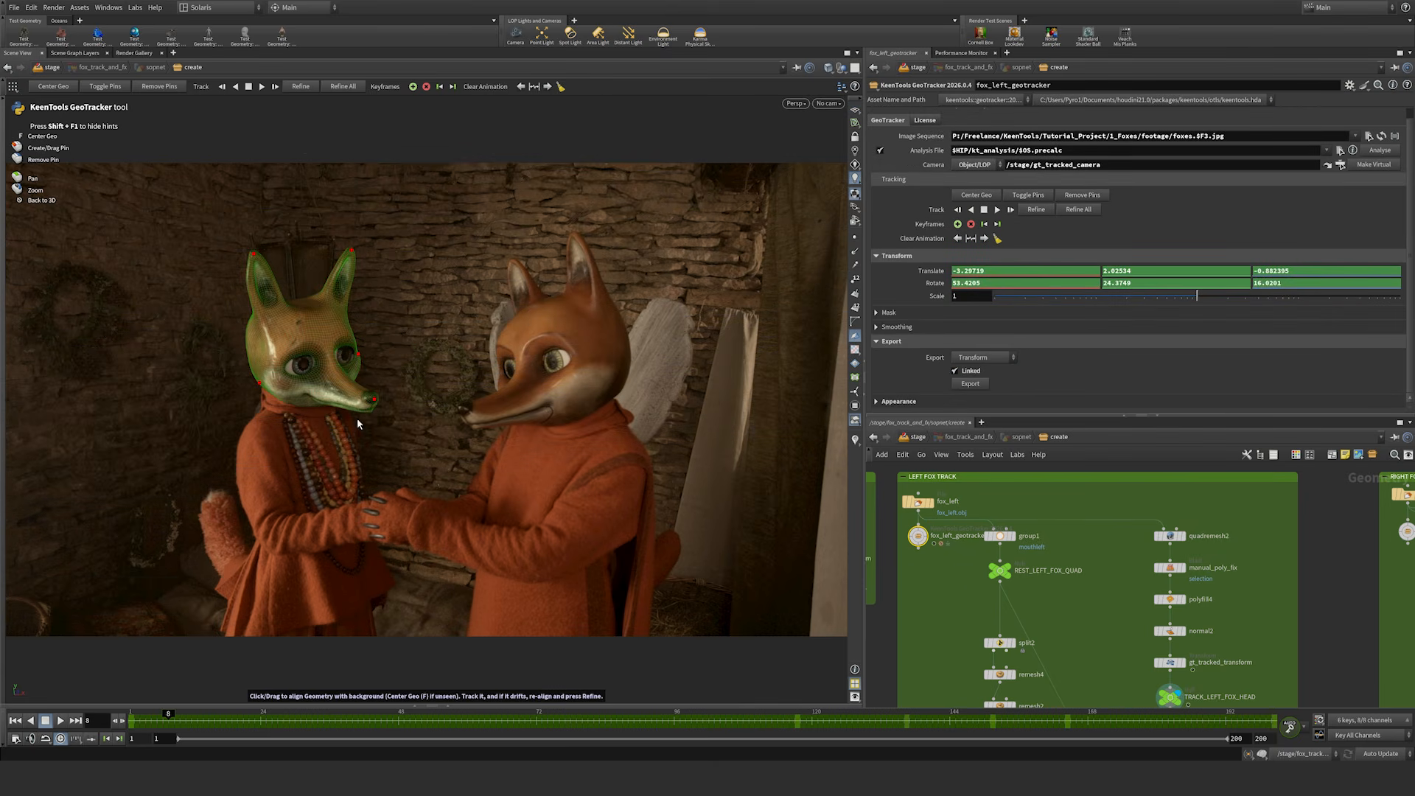
{"action": "left_click_drag", "start_coordinate": [243, 721], "coordinate": [864, 721]}
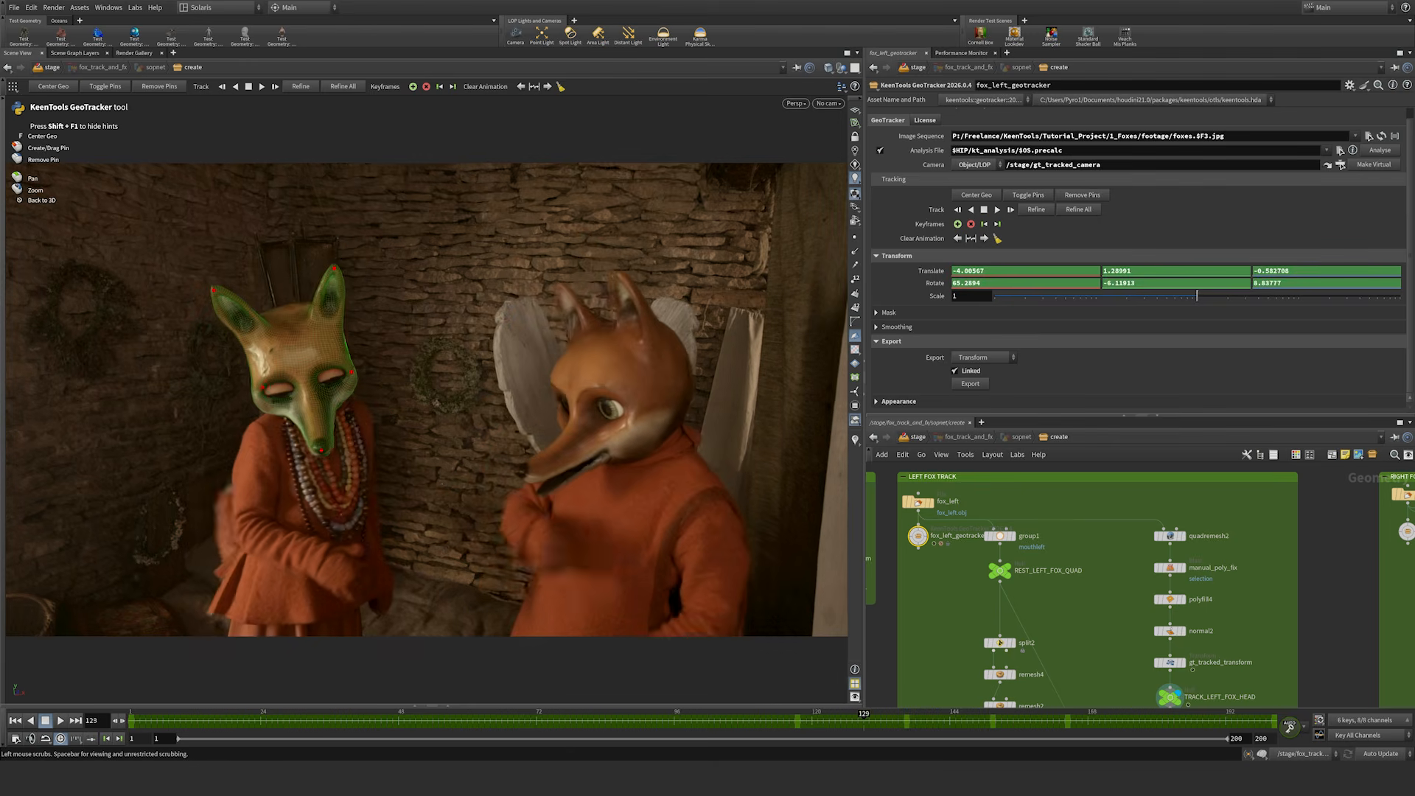
Step: Select fox_right_geotracker and scrub and play the footage to review the right fox head's track
{"action": "middle_click_drag", "start_coordinate": [1379, 545], "coordinate": [1053, 616]}
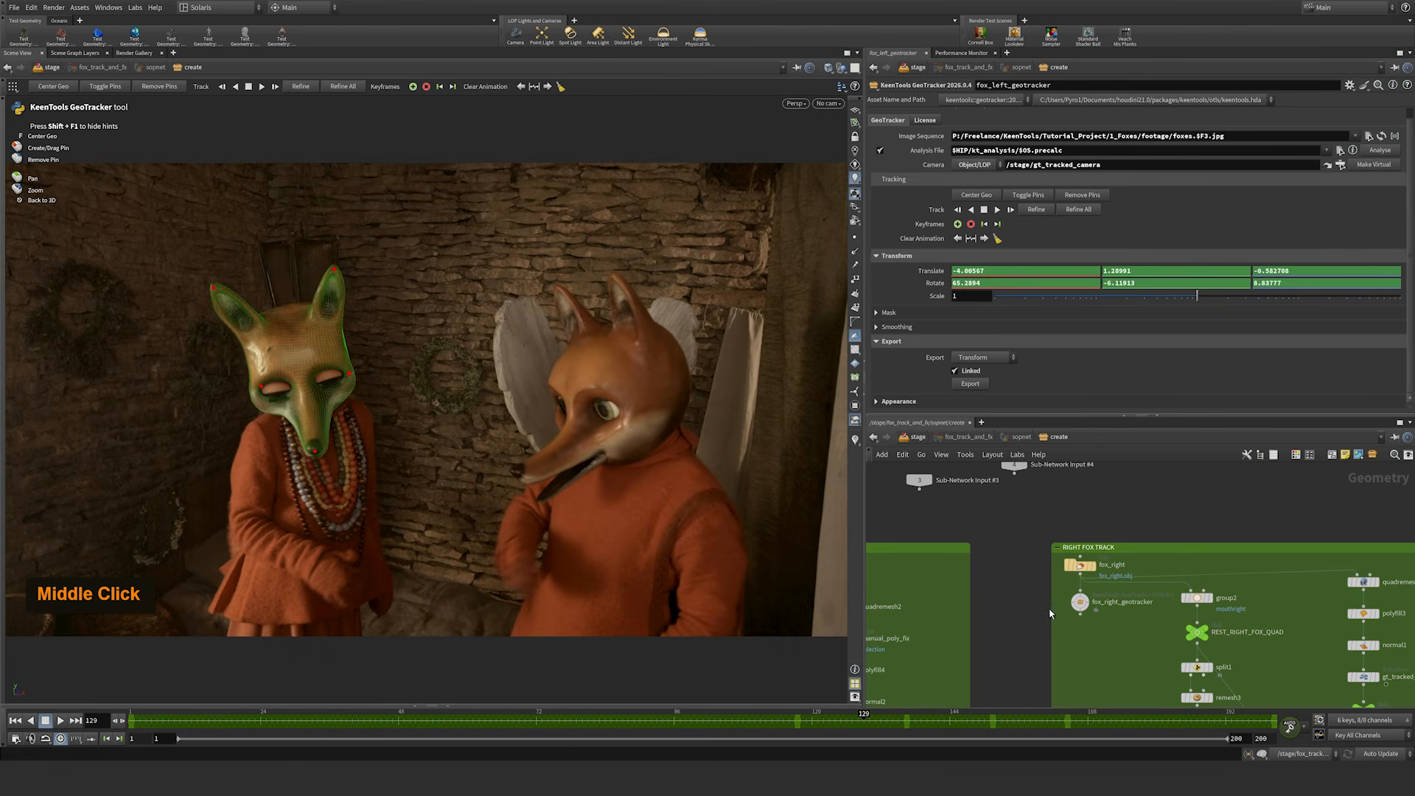
{"action": "left_click", "coordinate": [1109, 600]}
{"action": "left_click_drag", "start_coordinate": [538, 717], "coordinate": [1091, 712]}
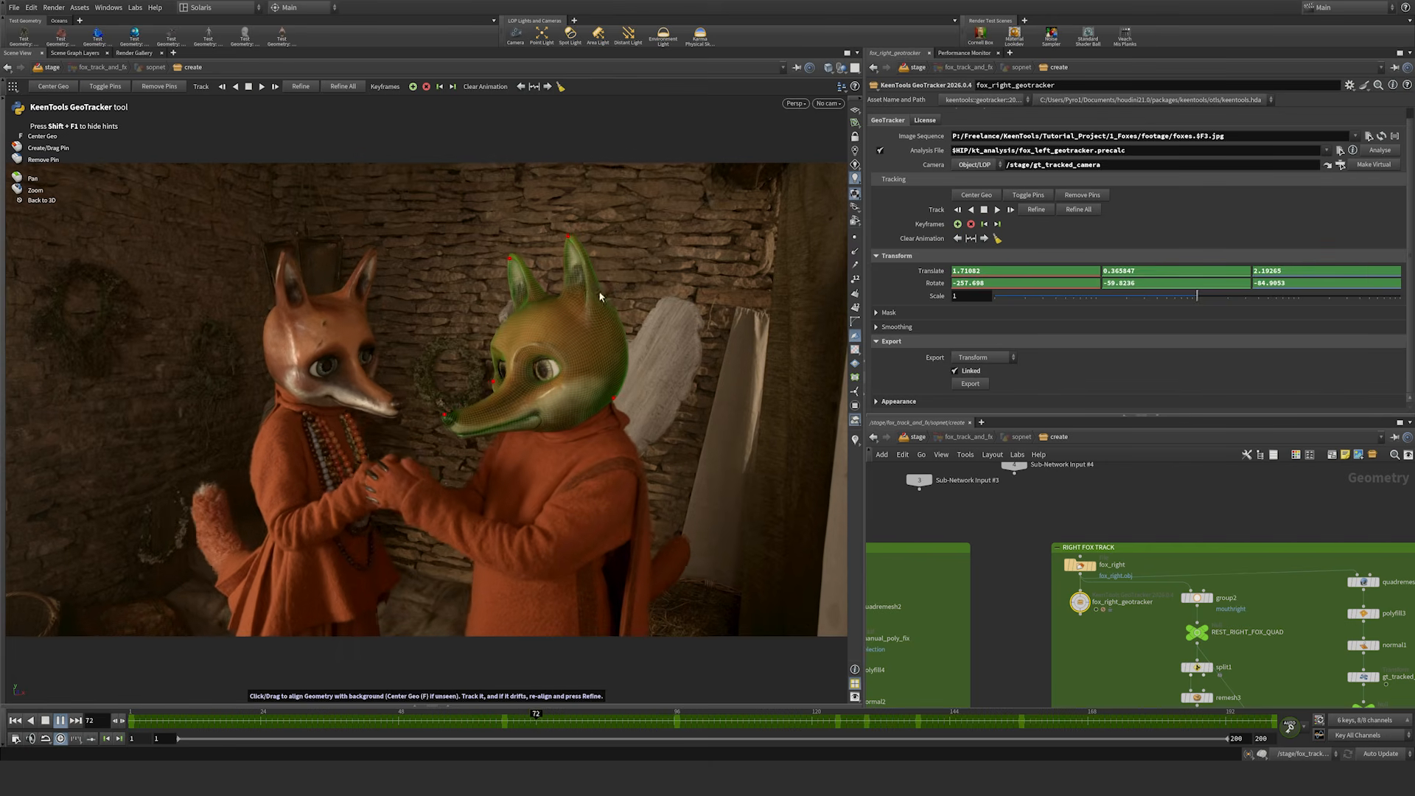
{"action": "key", "text": "Up"}
{"action": "key", "text": "Up"}
Step: Exit the GeoTracker view and enlarge the network editor in both width and height
{"action": "right_click_drag", "start_coordinate": [1022, 546], "coordinate": [1017, 616]}
{"action": "middle_click_drag", "start_coordinate": [1018, 616], "coordinate": [1068, 578]}
{"action": "right_click_drag", "start_coordinate": [1068, 579], "coordinate": [1048, 601]}
{"action": "middle_click_drag", "start_coordinate": [1048, 601], "coordinate": [1135, 527]}
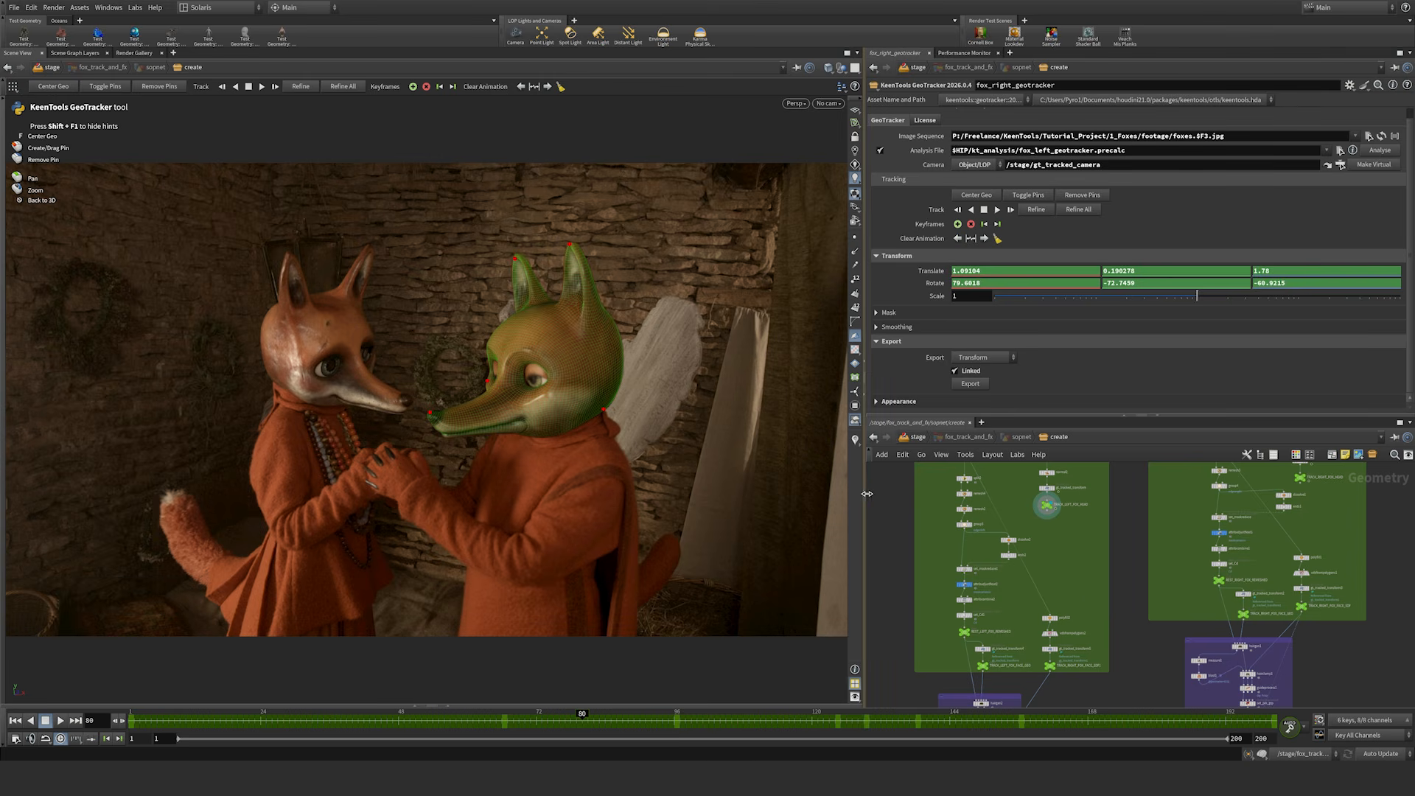
{"action": "key", "text": "Escape"}
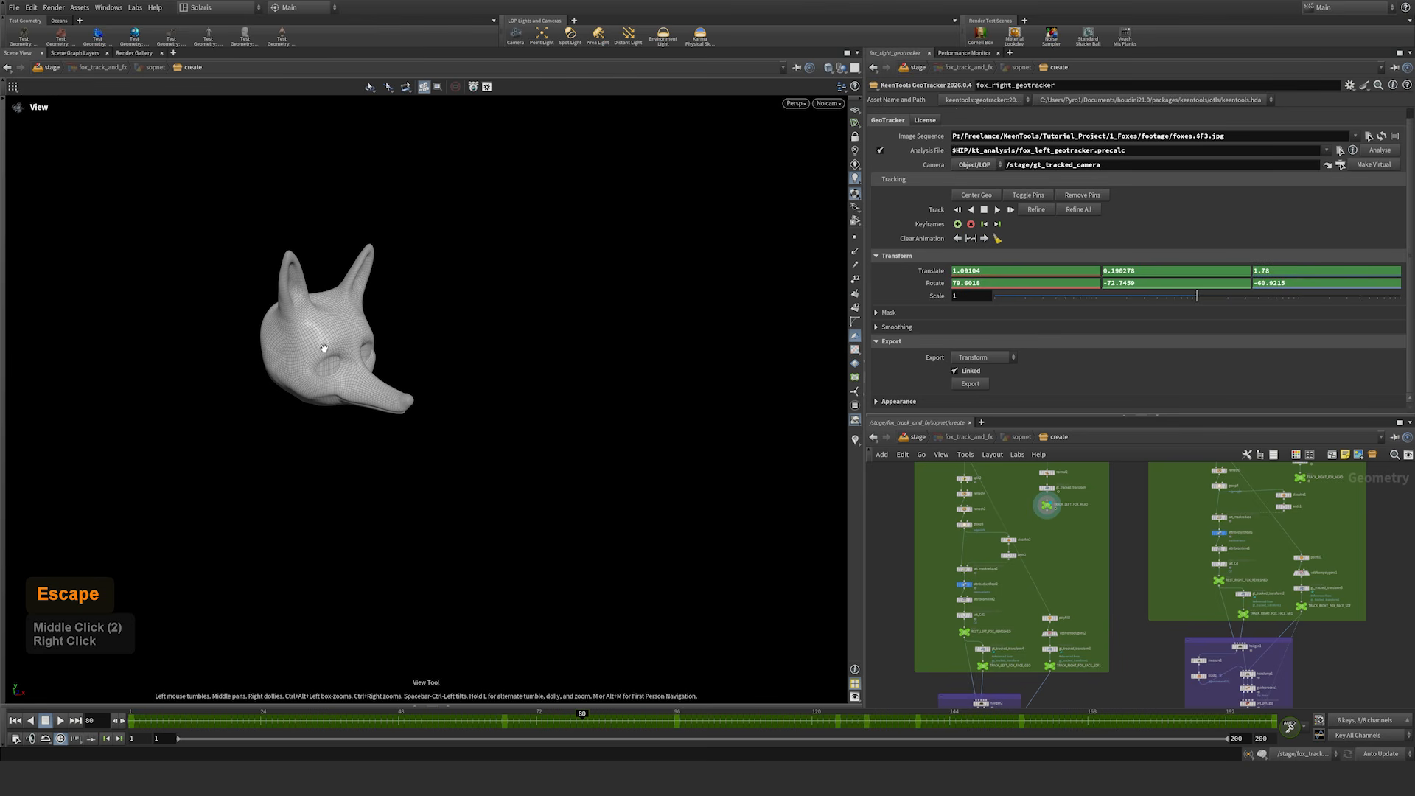
{"action": "left_click_drag", "start_coordinate": [860, 472], "coordinate": [633, 467]}
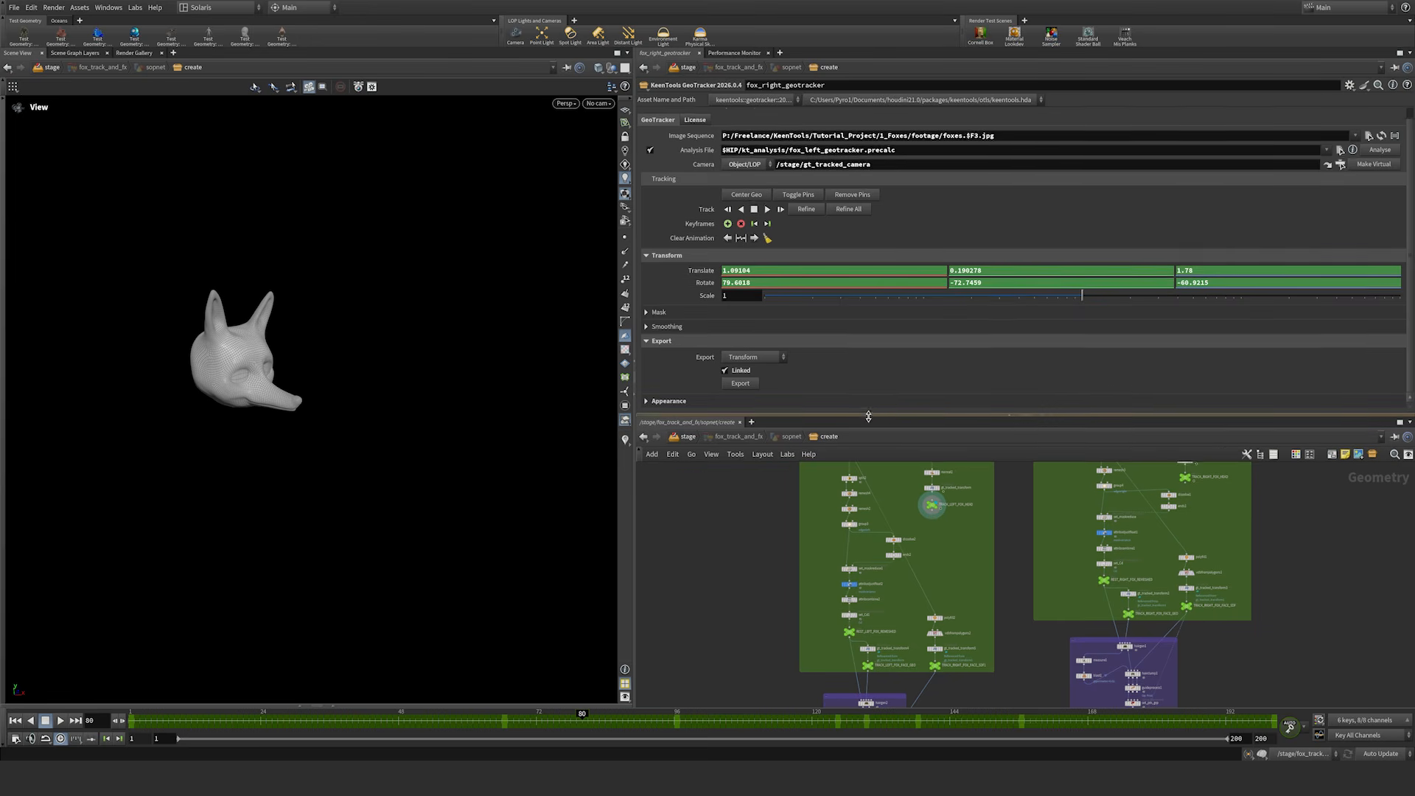
{"action": "left_click_drag", "start_coordinate": [868, 416], "coordinate": [868, 261]}
Step: Select fox_left_geotracker, display REST_LEFT_FOX_QUAD and examine the rest-pose fox mesh and its highlighted mouth group
{"action": "scroll", "coordinate": [1082, 565], "scroll_direction": "up", "scroll_amount": 5}
{"action": "middle_click_drag", "start_coordinate": [781, 295], "coordinate": [853, 429]}
{"action": "left_click", "coordinate": [710, 382]}
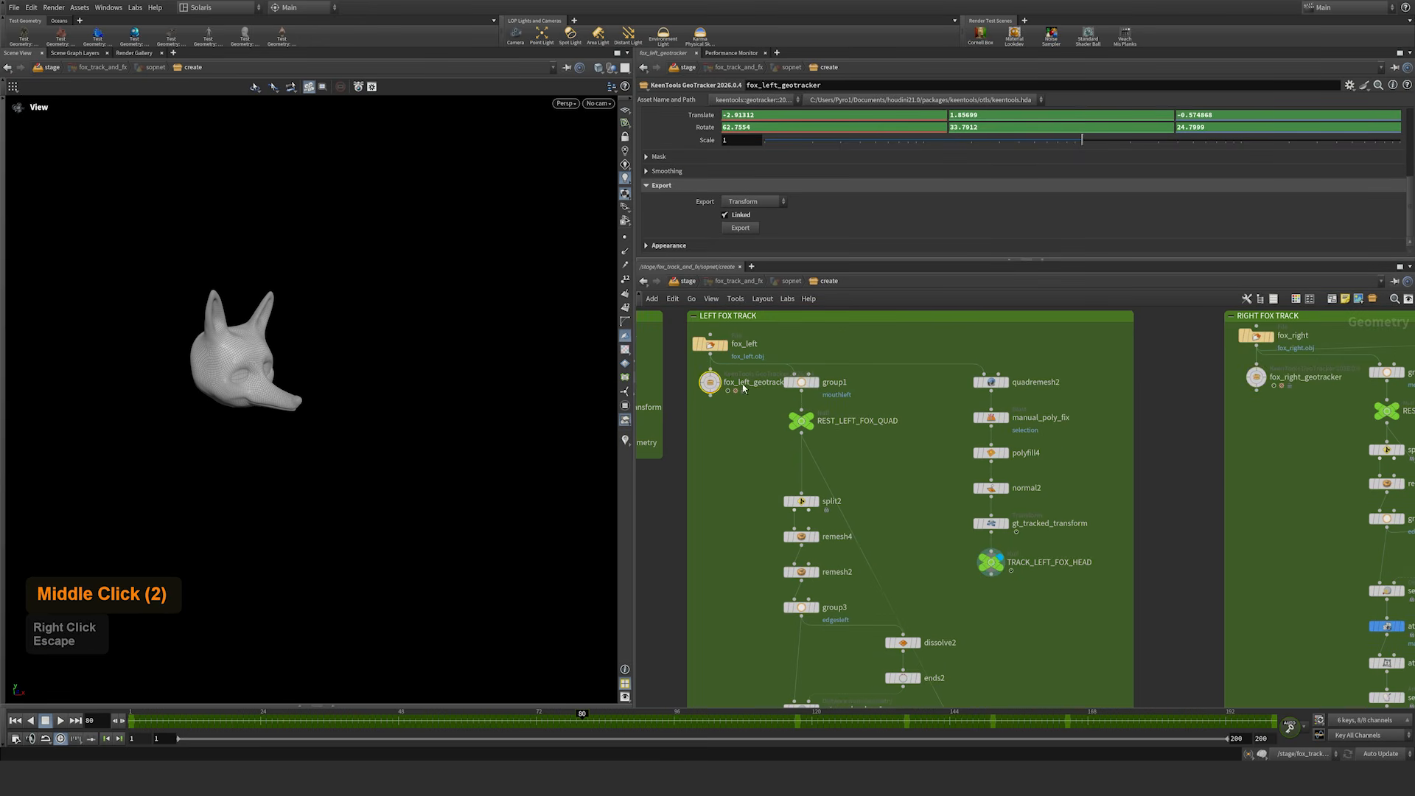
{"action": "left_click", "coordinate": [820, 403]}
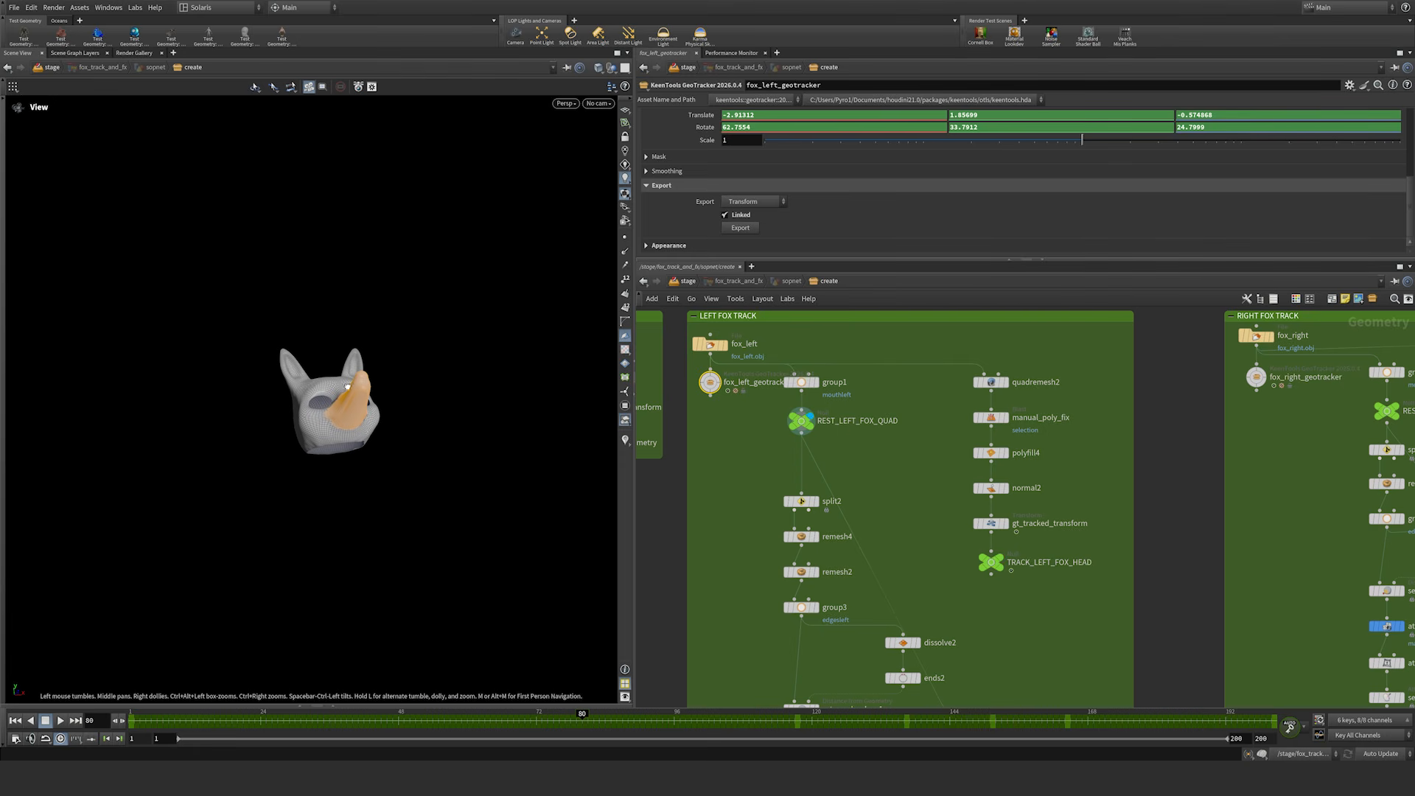
{"action": "left_click_drag", "start_coordinate": [352, 385], "coordinate": [387, 478]}
{"action": "middle_click_drag", "start_coordinate": [325, 375], "coordinate": [393, 342]}
{"action": "right_click_drag", "start_coordinate": [393, 342], "coordinate": [598, 251]}
{"action": "left_click_drag", "start_coordinate": [395, 415], "coordinate": [509, 347]}
{"action": "mouse_move", "coordinate": [383, 396]}
{"action": "left_mouse_down"}
{"action": "mouse_move", "coordinate": [244, 314]}
{"action": "mouse_move", "coordinate": [126, 442]}
{"action": "mouse_move", "coordinate": [92, 442]}
{"action": "mouse_move", "coordinate": [347, 445]}
{"action": "mouse_move", "coordinate": [362, 413]}
{"action": "left_mouse_up"}
{"action": "middle_click_drag", "start_coordinate": [340, 380], "coordinate": [369, 452]}
{"action": "left_click_drag", "start_coordinate": [333, 479], "coordinate": [367, 471]}
{"action": "middle_click_drag", "start_coordinate": [339, 458], "coordinate": [393, 400]}
{"action": "left_click_drag", "start_coordinate": [311, 445], "coordinate": [372, 436]}
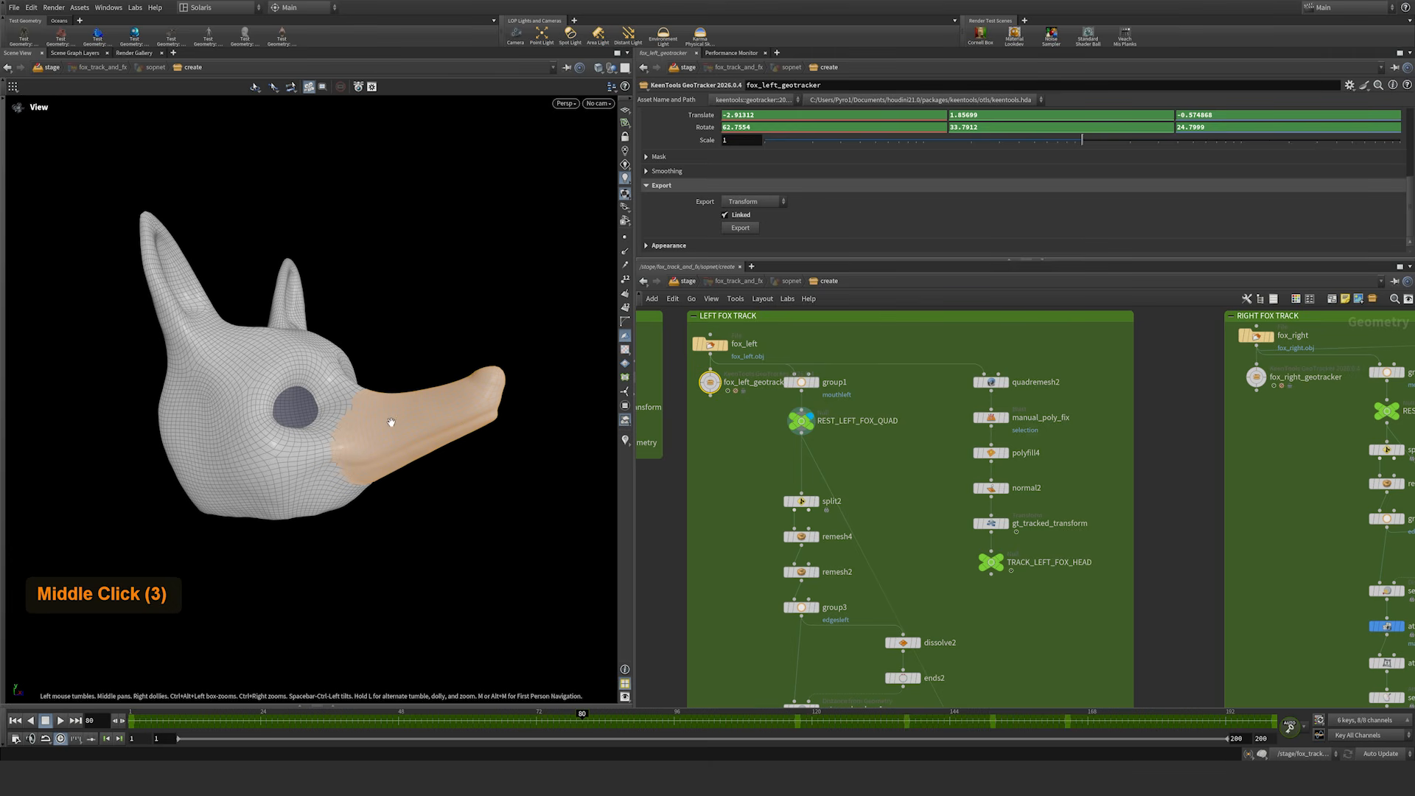
{"action": "left_click_drag", "start_coordinate": [423, 427], "coordinate": [356, 452]}
{"action": "middle_click_drag", "start_coordinate": [356, 452], "coordinate": [384, 508]}
{"action": "left_click_drag", "start_coordinate": [428, 495], "coordinate": [407, 474]}
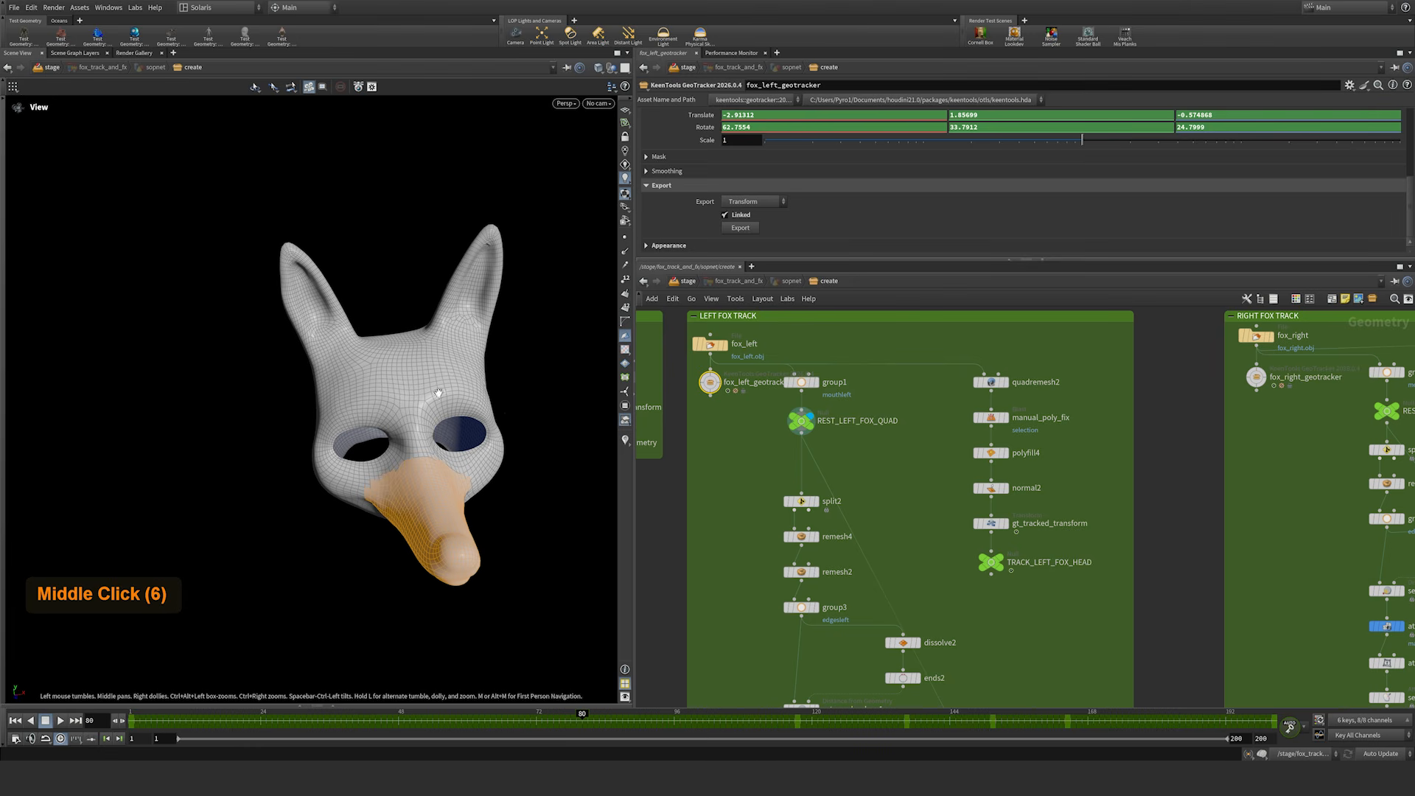
Step: Display the TRACK_LEFT_FOX_HEAD null in the LEFT FOX TRACK group
{"action": "middle_click_drag", "start_coordinate": [915, 529], "coordinate": [919, 481]}
{"action": "middle_click_drag", "start_coordinate": [900, 415], "coordinate": [889, 449]}
{"action": "left_click_drag", "start_coordinate": [754, 427], "coordinate": [818, 403]}
{"action": "left_click_drag", "start_coordinate": [930, 569], "coordinate": [1022, 535]}
{"action": "left_click", "coordinate": [1006, 567]}
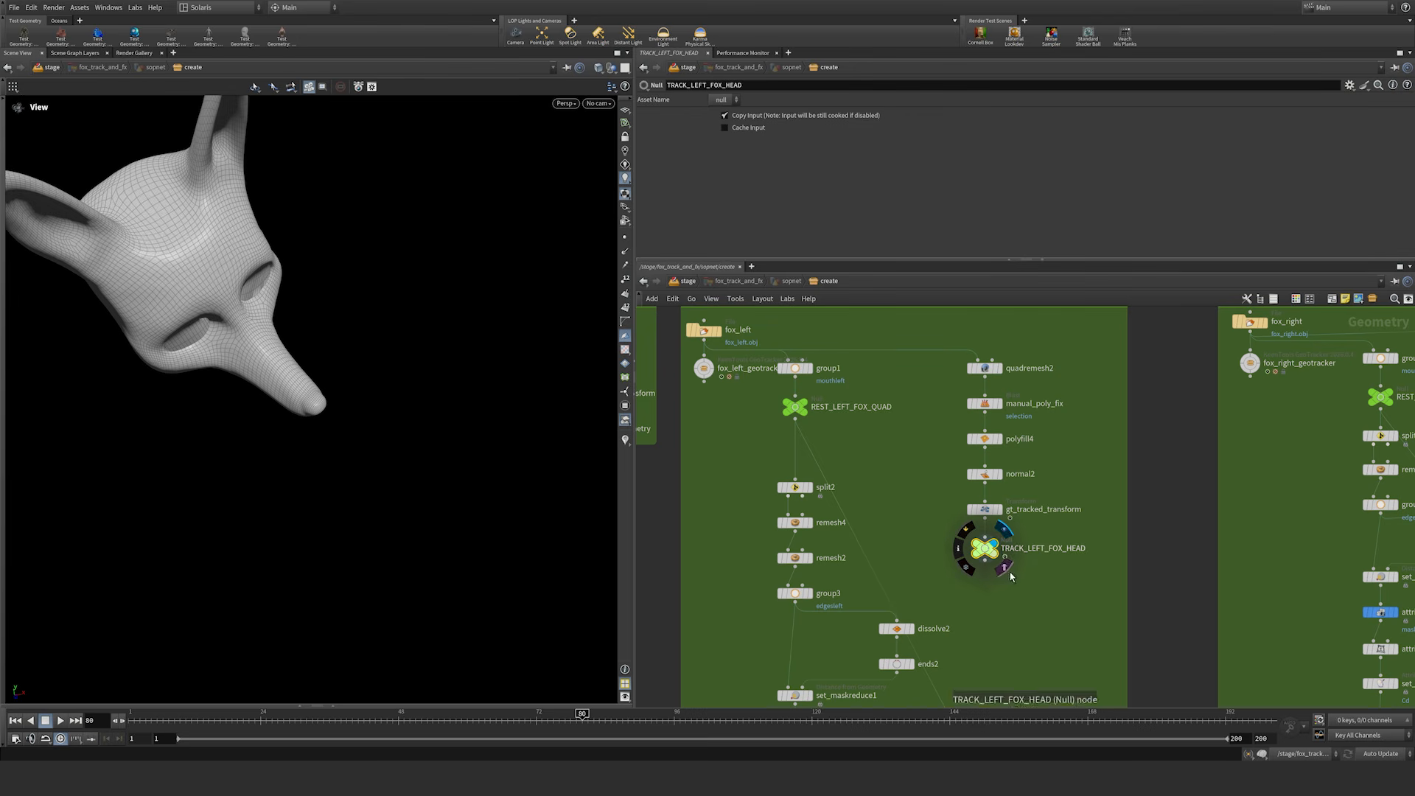
Step: Examine the tracked left fox head's mesh from the front, sides and underside
{"action": "middle_click_drag", "start_coordinate": [228, 277], "coordinate": [268, 382]}
{"action": "left_click_drag", "start_coordinate": [268, 383], "coordinate": [248, 260]}
{"action": "left_click_drag", "start_coordinate": [278, 430], "coordinate": [375, 446]}
{"action": "middle_click_drag", "start_coordinate": [376, 446], "coordinate": [385, 423]}
{"action": "left_click_drag", "start_coordinate": [386, 423], "coordinate": [336, 393]}
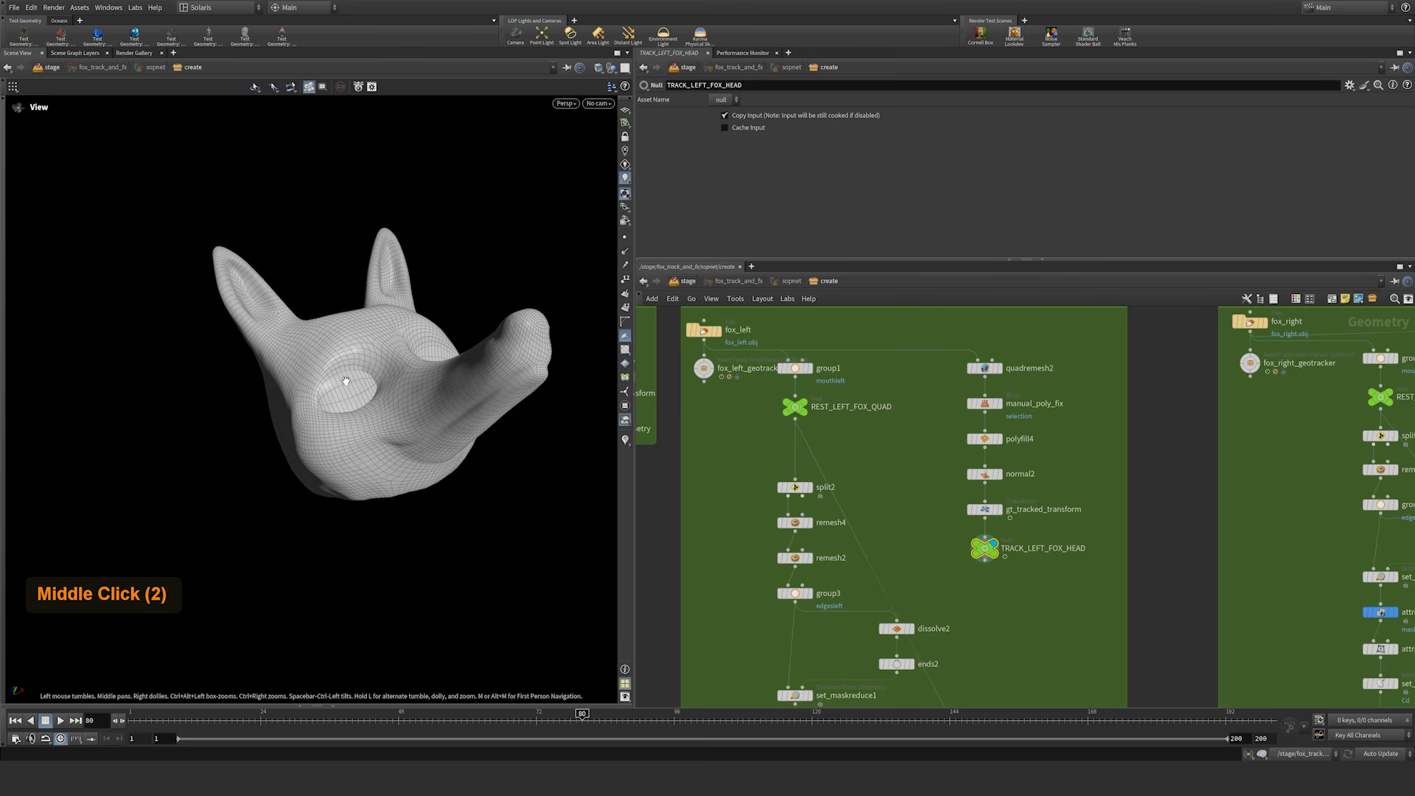
{"action": "left_click_drag", "start_coordinate": [339, 397], "coordinate": [400, 557]}
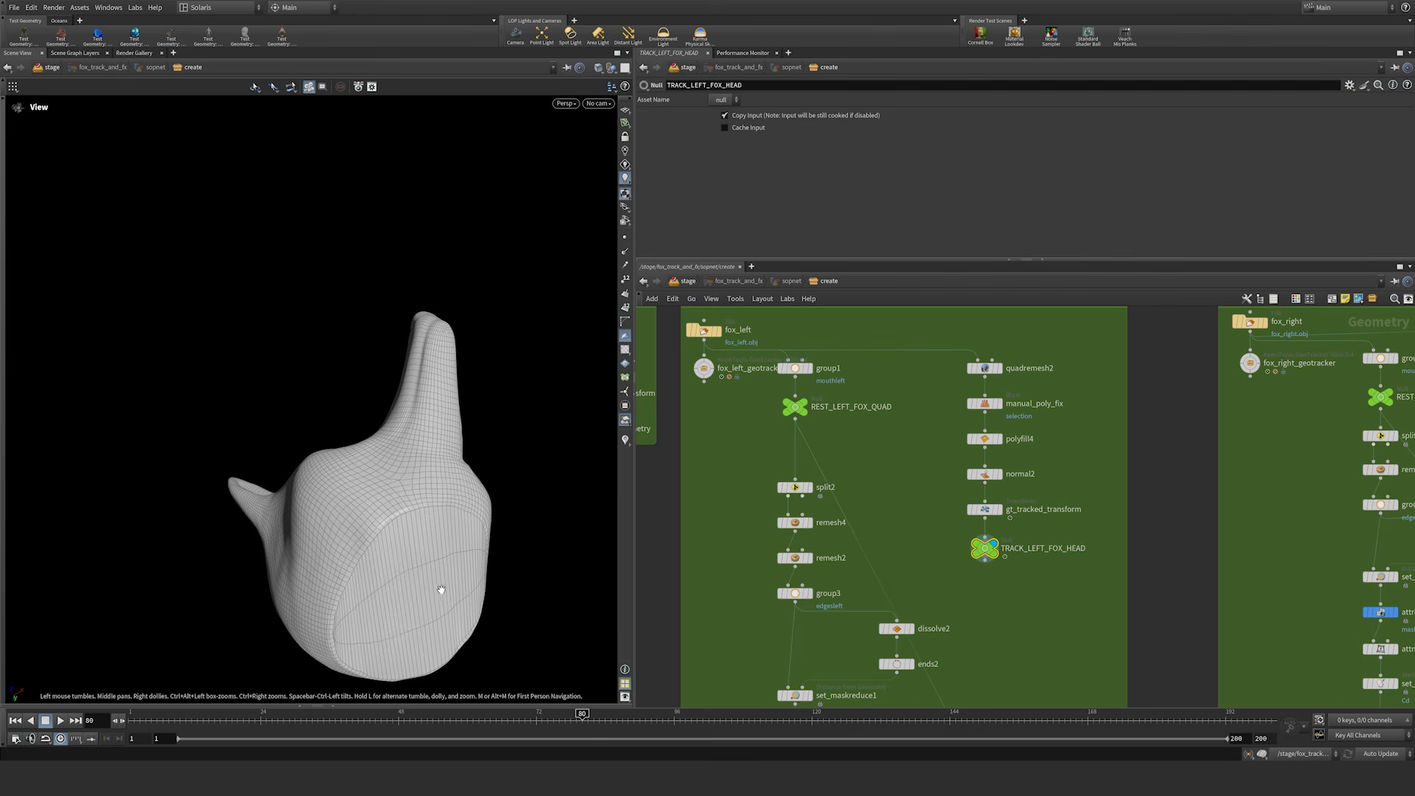
{"action": "left_click_drag", "start_coordinate": [412, 403], "coordinate": [426, 442]}
{"action": "middle_click_drag", "start_coordinate": [426, 442], "coordinate": [435, 523]}
{"action": "mouse_move", "coordinate": [404, 402]}
{"action": "left_mouse_down"}
{"action": "mouse_move", "coordinate": [438, 413]}
{"action": "mouse_move", "coordinate": [400, 428]}
{"action": "left_mouse_up"}
{"action": "middle_click_drag", "start_coordinate": [347, 433], "coordinate": [299, 440]}
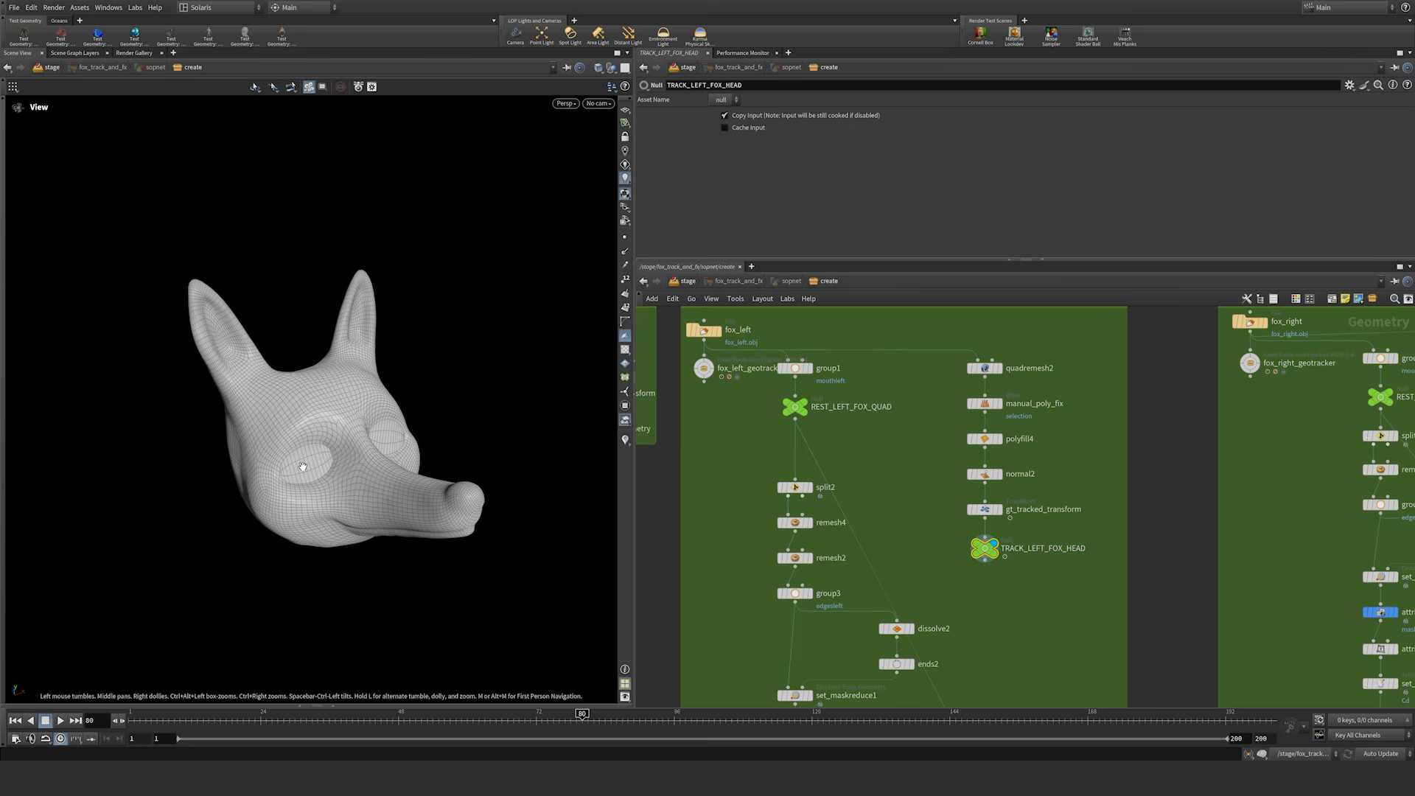
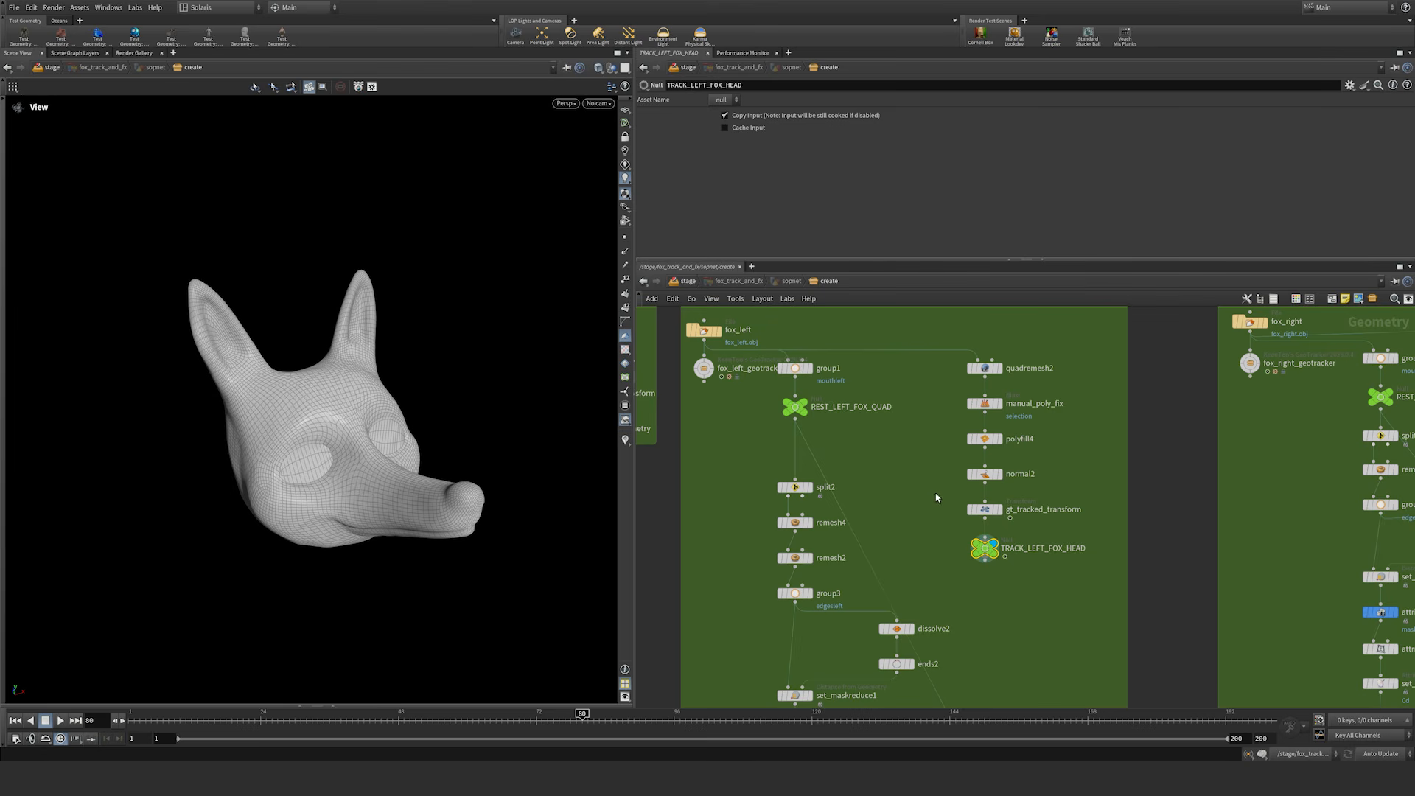
Step: Display REST_LEFT_FOX_QUAD and examine the highlighted snout group on the rest-pose left fox mesh
{"action": "left_click_drag", "start_coordinate": [953, 582], "coordinate": [968, 400]}
{"action": "middle_click_drag", "start_coordinate": [879, 523], "coordinate": [969, 420]}
{"action": "middle_click_drag", "start_coordinate": [840, 437], "coordinate": [847, 492]}
{"action": "left_click", "coordinate": [892, 374]}
{"action": "middle_click_drag", "start_coordinate": [493, 472], "coordinate": [286, 440]}
{"action": "left_click_drag", "start_coordinate": [403, 401], "coordinate": [434, 392]}
{"action": "right_click_drag", "start_coordinate": [433, 392], "coordinate": [474, 383]}
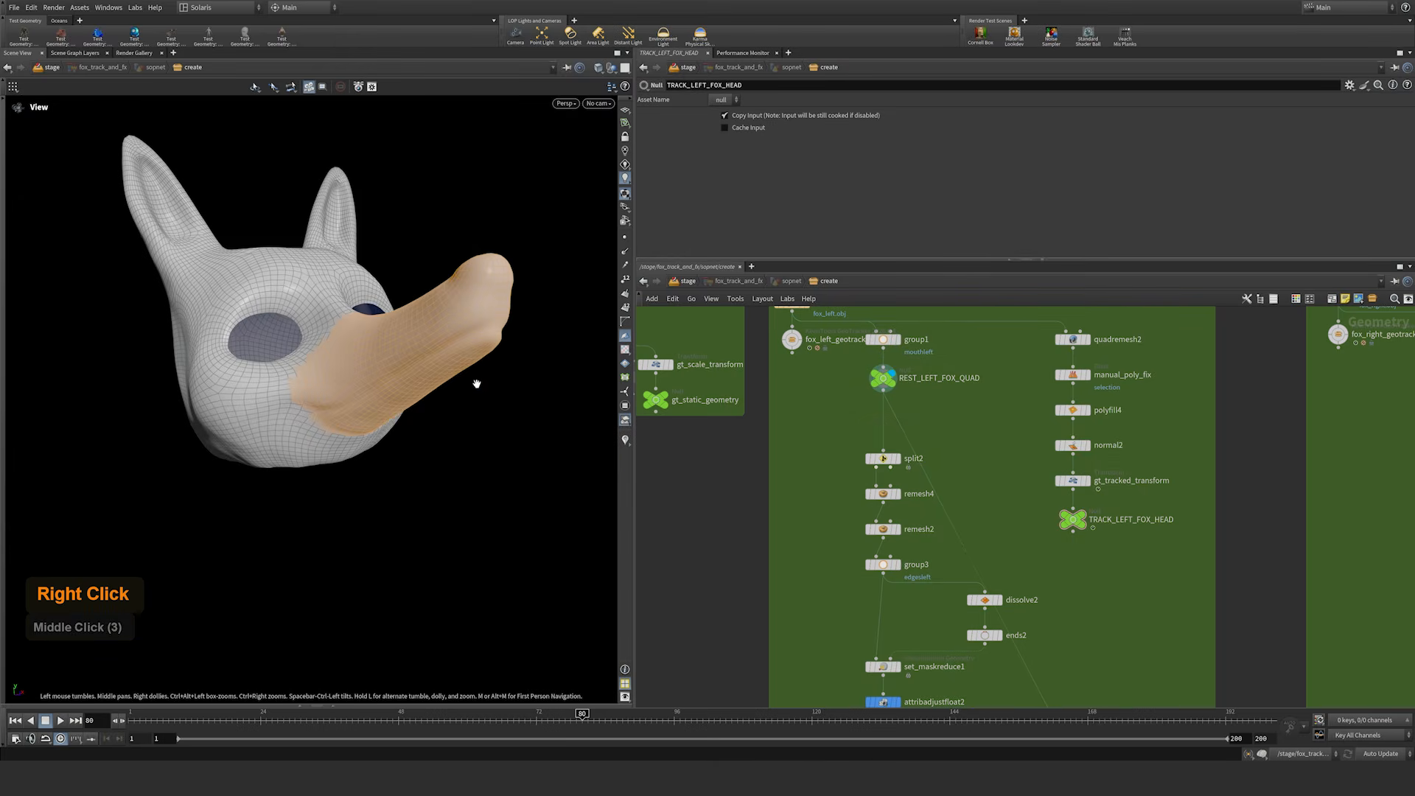
{"action": "middle_click_drag", "start_coordinate": [474, 383], "coordinate": [467, 441]}
Step: Select and display group3 and examine the edgesleft border edges around the remeshed head's openings
{"action": "left_click", "coordinate": [878, 566]}
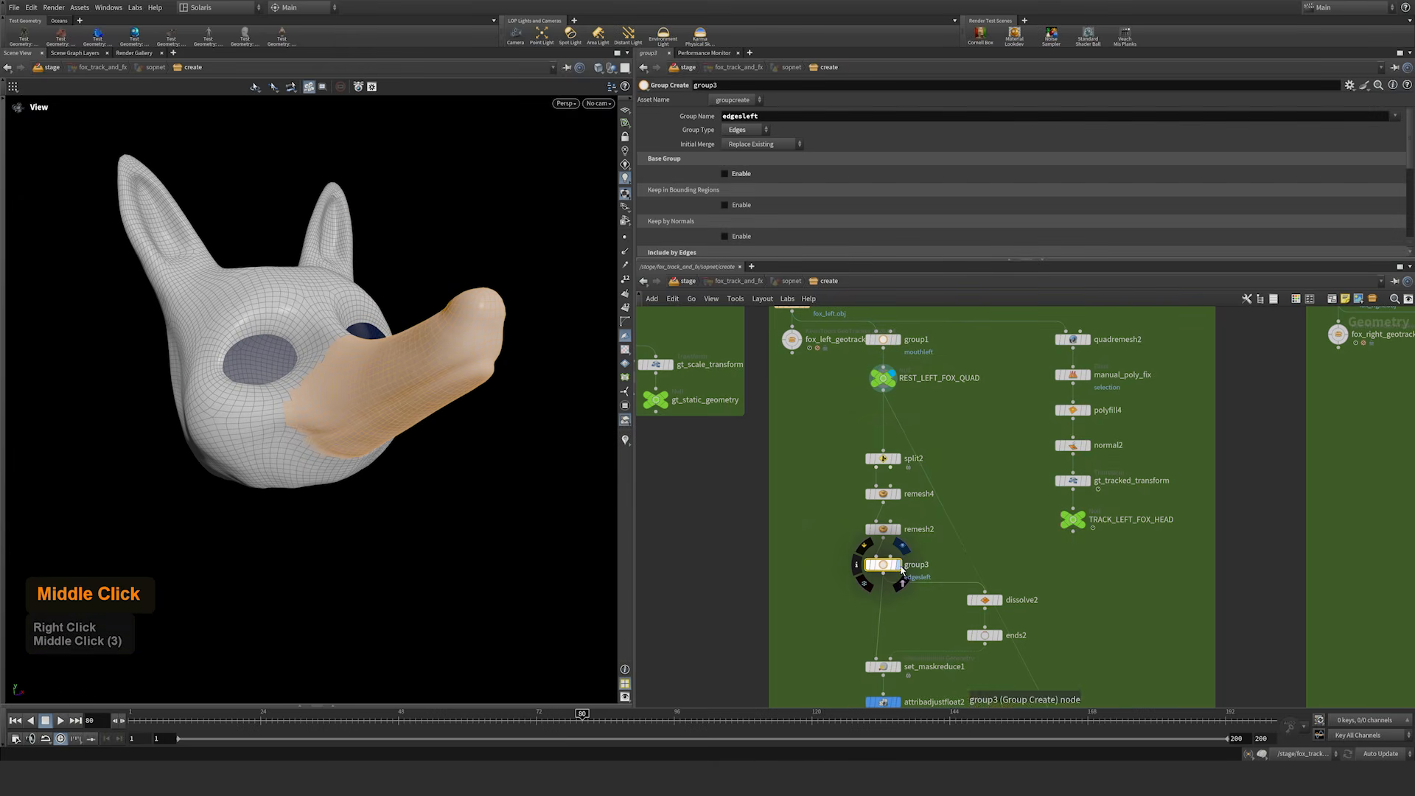
{"action": "left_click", "coordinate": [898, 565]}
{"action": "middle_click_drag", "start_coordinate": [337, 322], "coordinate": [331, 361]}
{"action": "mouse_move", "coordinate": [306, 305]}
{"action": "left_mouse_down"}
{"action": "mouse_move", "coordinate": [402, 271]}
{"action": "mouse_move", "coordinate": [328, 314]}
{"action": "left_mouse_up"}
{"action": "right_click_drag", "start_coordinate": [329, 315], "coordinate": [351, 323]}
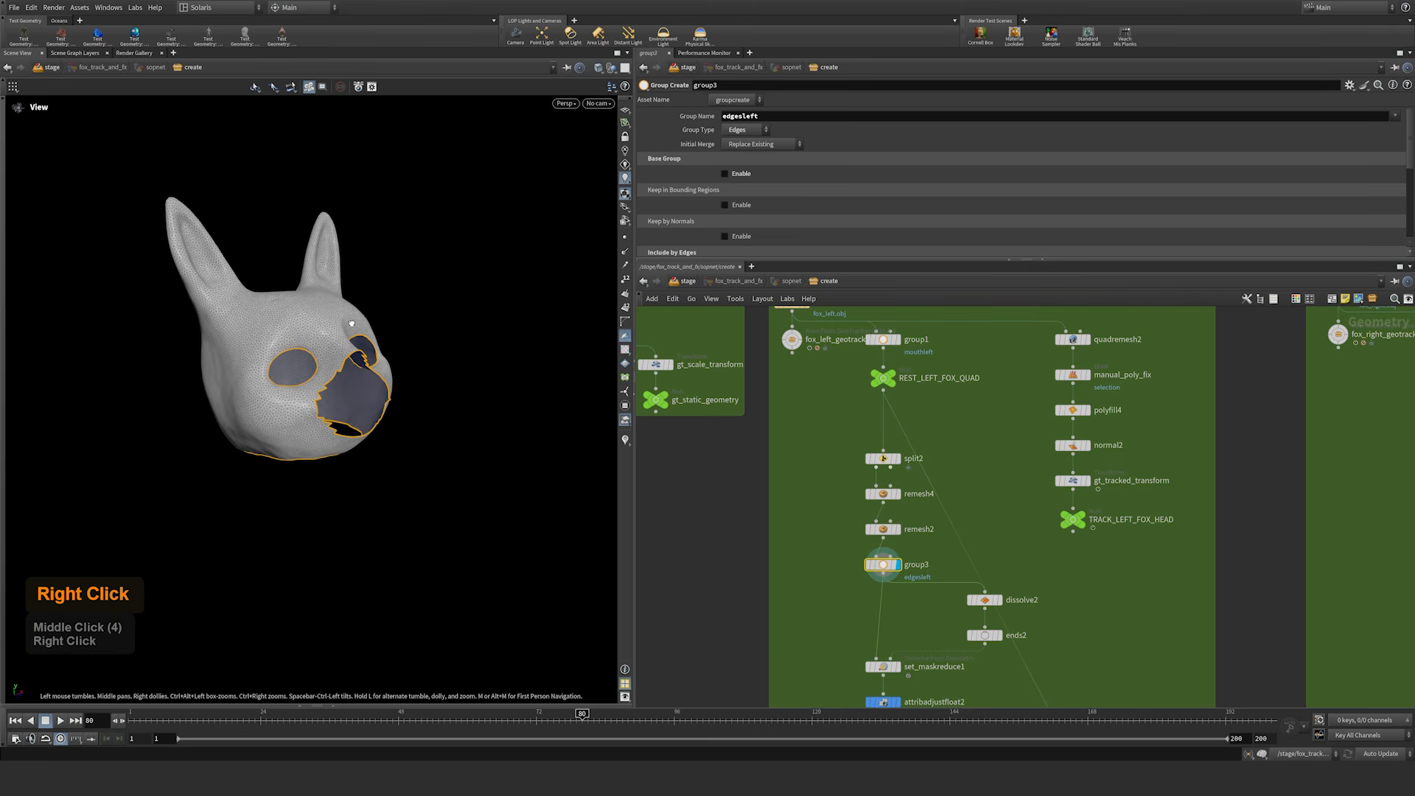
{"action": "left_click_drag", "start_coordinate": [347, 412], "coordinate": [442, 435]}
Step: Display ends2, set_maskreduce1, REST_LEFT_FOX_REMESHED and attribcombine2 in turn to review the left fox's mask setup
{"action": "middle_click_drag", "start_coordinate": [942, 586], "coordinate": [942, 474]}
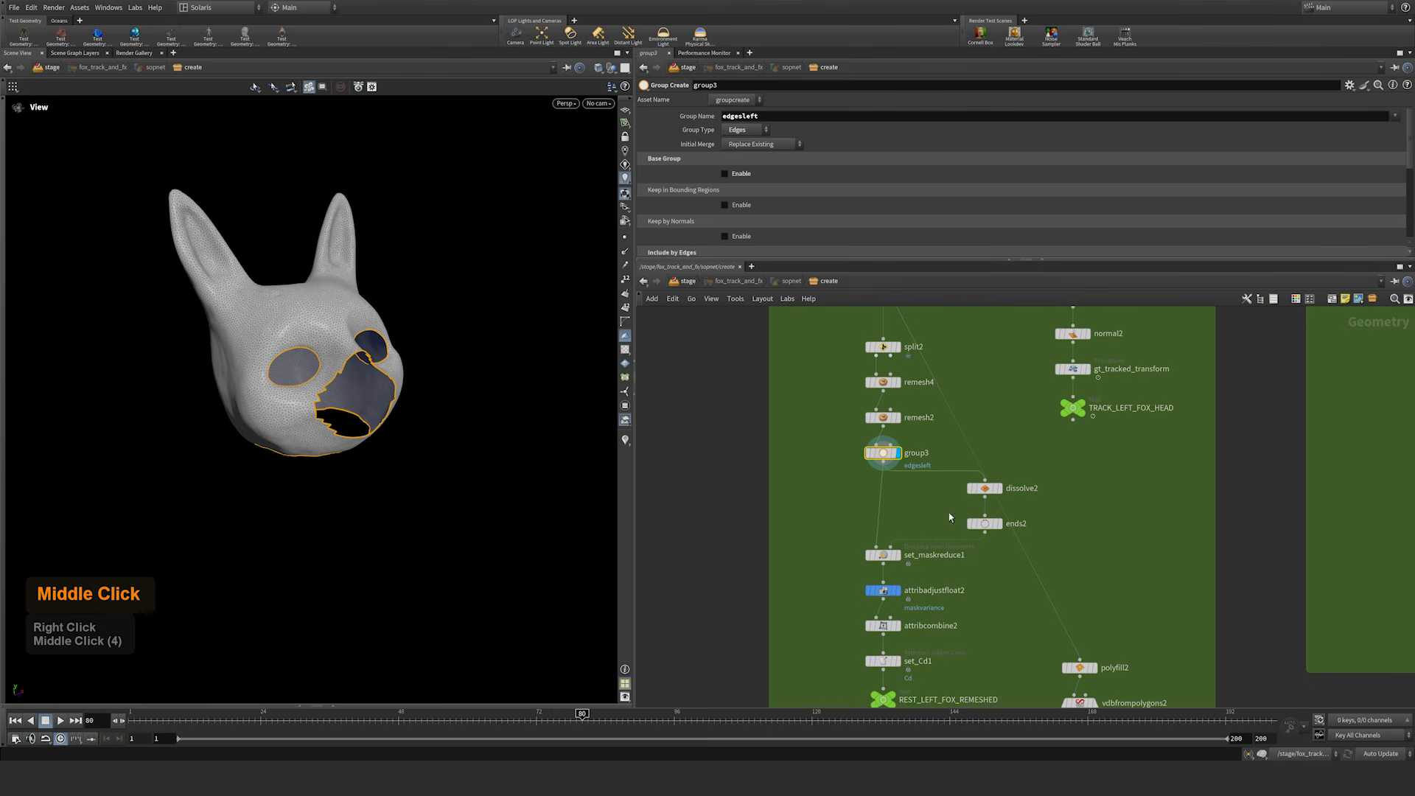
{"action": "left_click", "coordinate": [997, 523]}
{"action": "left_click", "coordinate": [895, 555]}
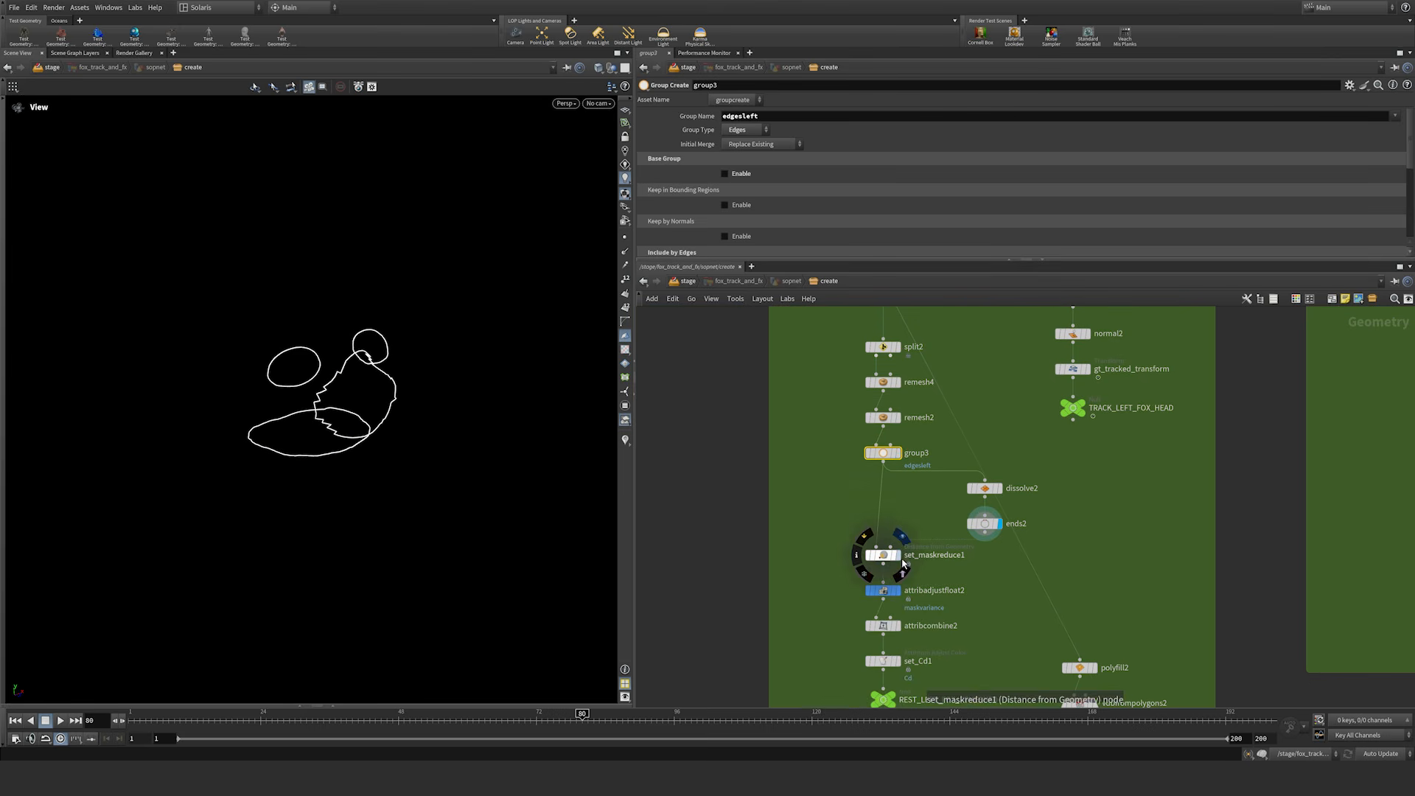
{"action": "middle_click_drag", "start_coordinate": [958, 631], "coordinate": [957, 539]}
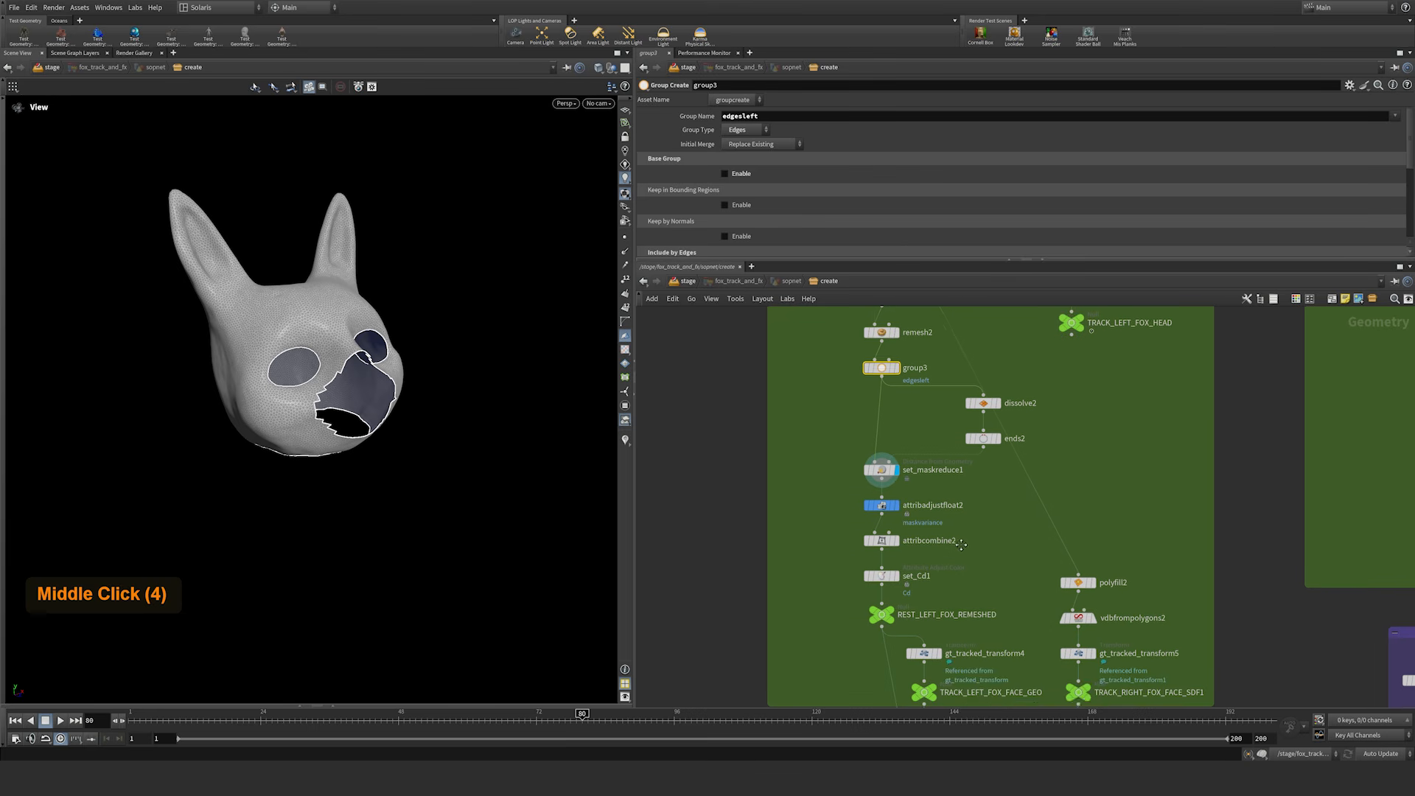
{"action": "left_click", "coordinate": [896, 608]}
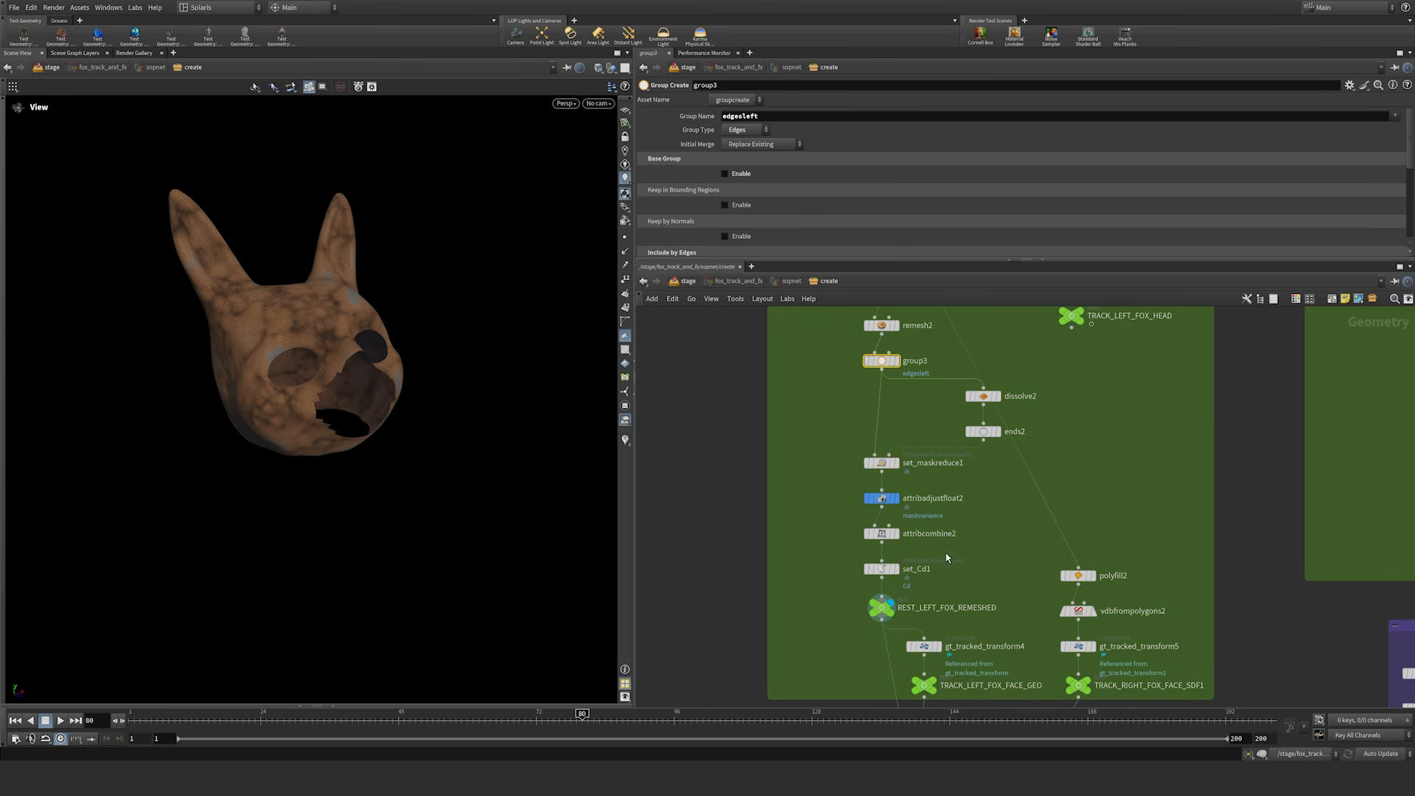
{"action": "left_click", "coordinate": [896, 533]}
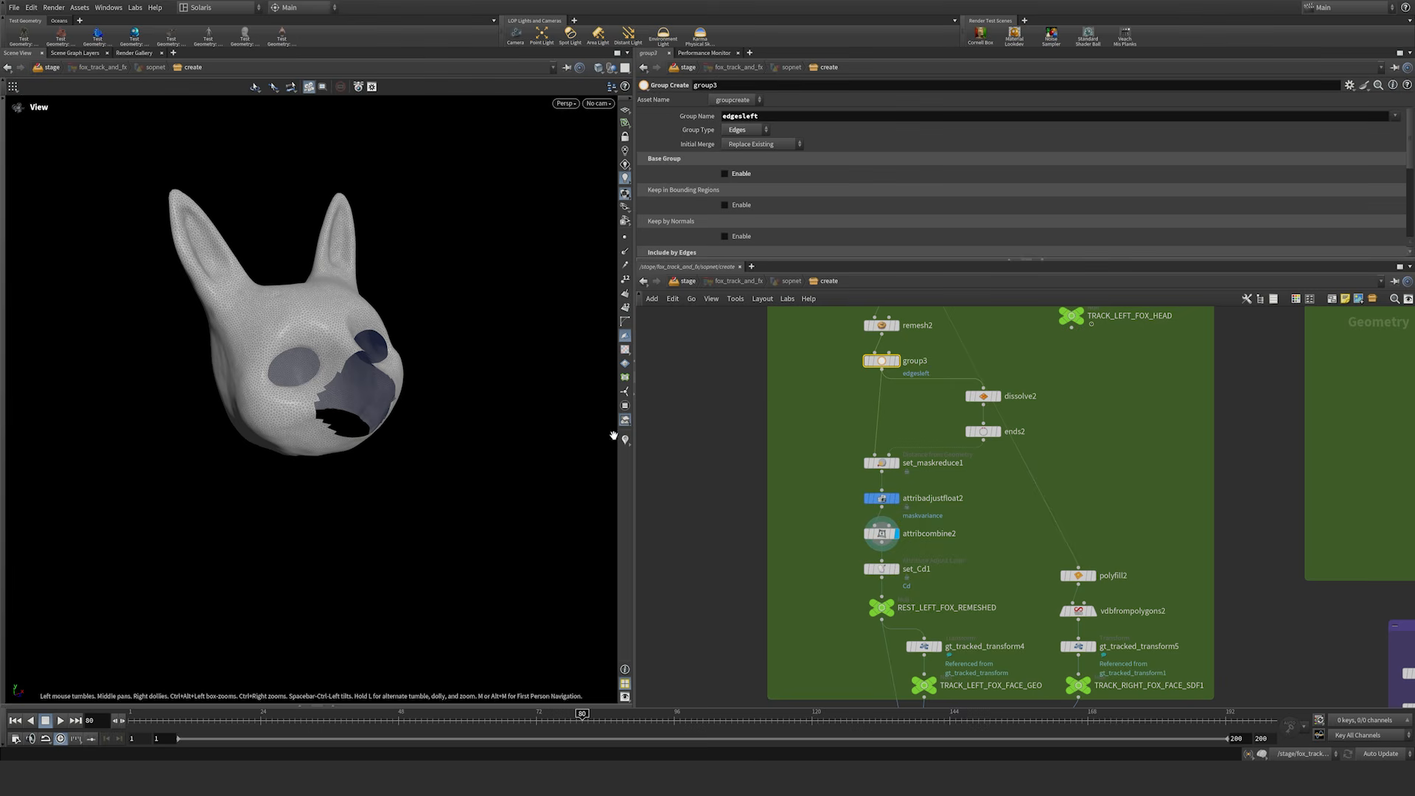
Step: Enable the mask visualizer, set set_maskreduce1's output mask name to mask and display that node
{"action": "right_click", "coordinate": [626, 442]}
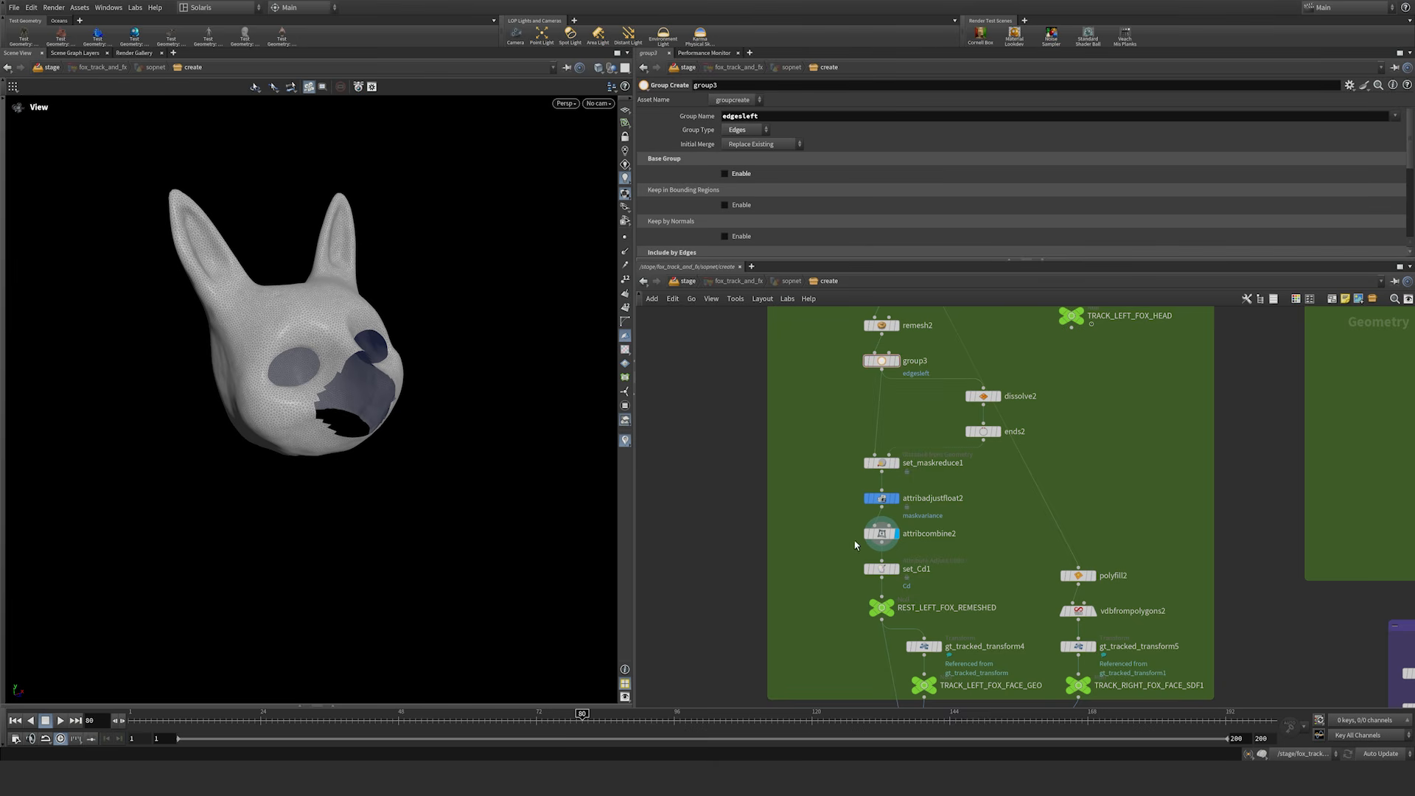
{"action": "middle_click_drag", "start_coordinate": [853, 489], "coordinate": [862, 544]}
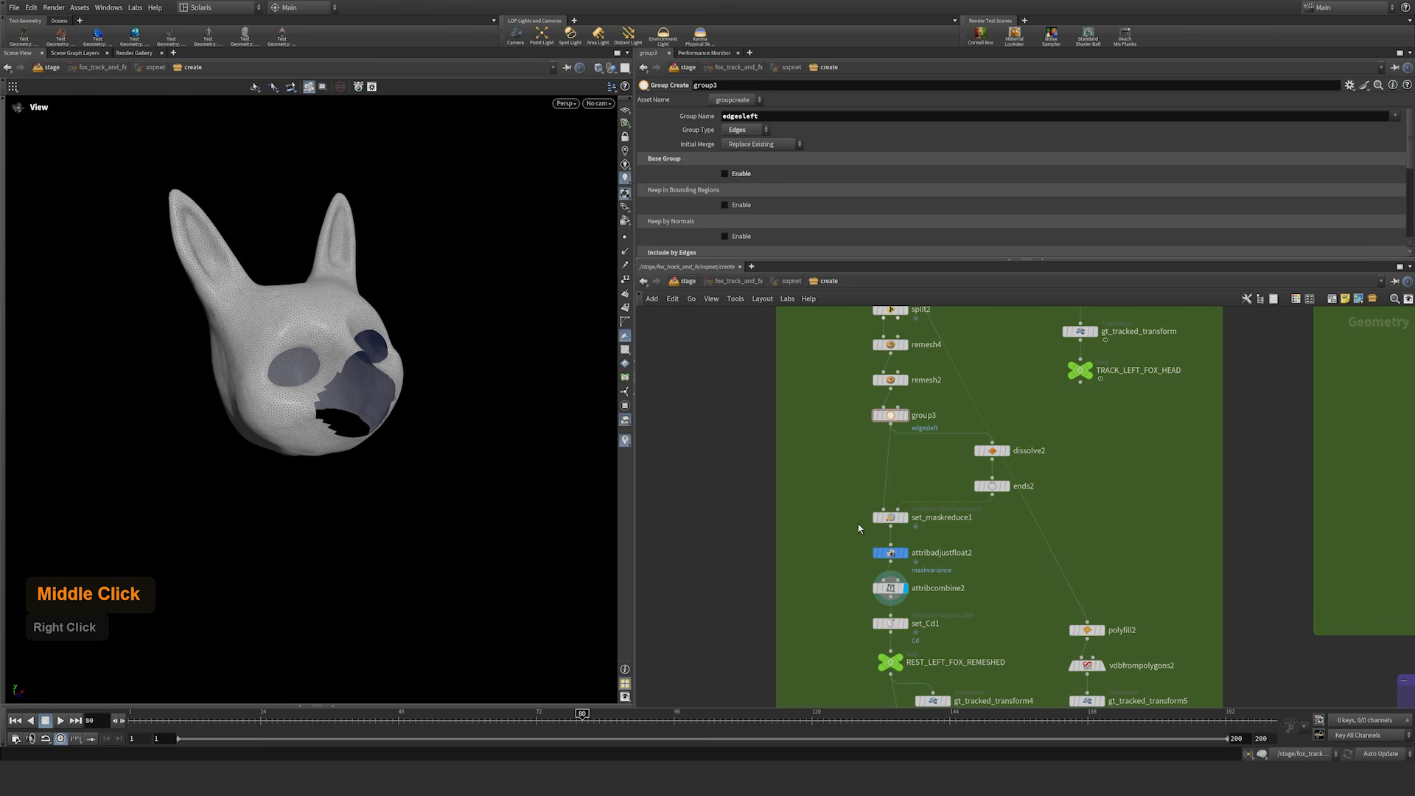
{"action": "left_click", "coordinate": [890, 517]}
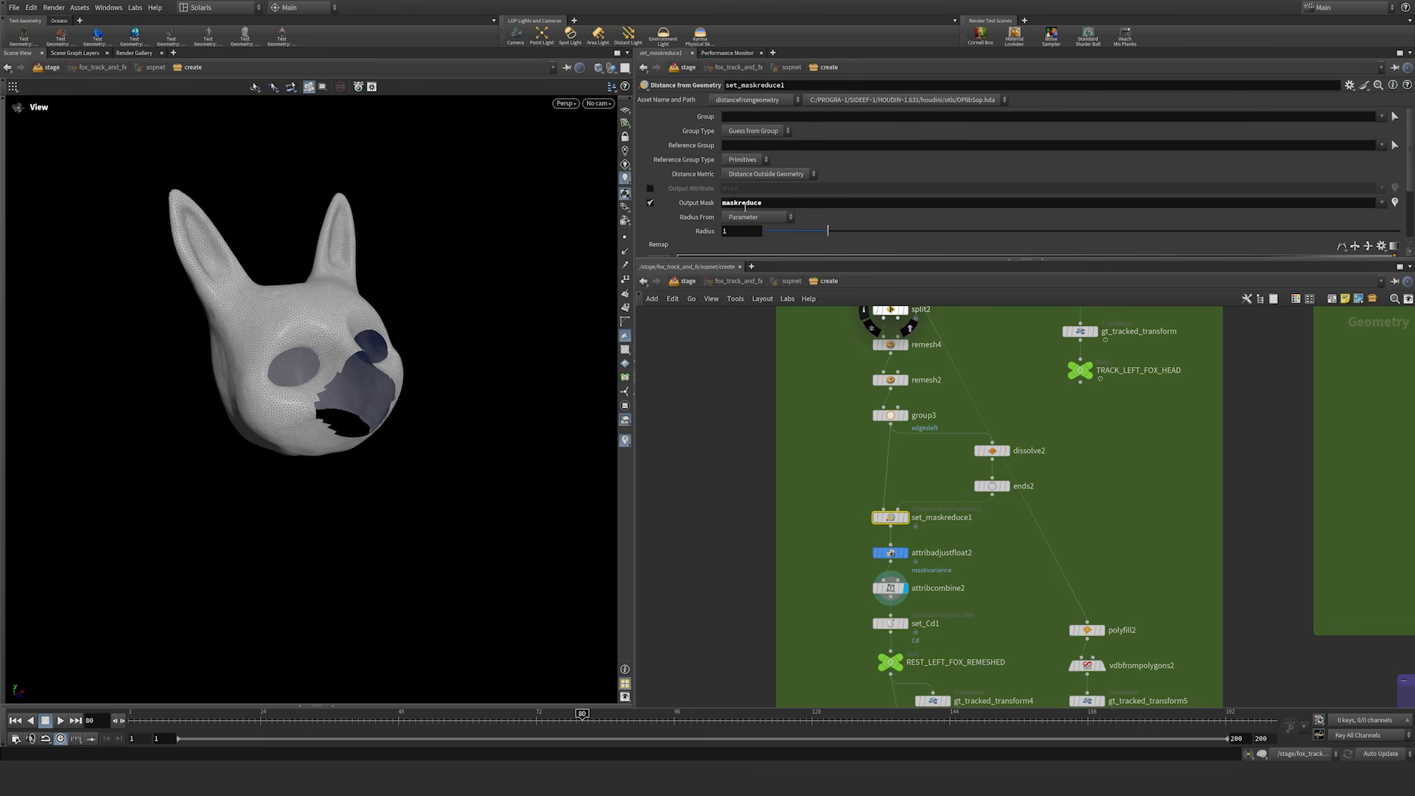
{"action": "left_click_drag", "start_coordinate": [756, 206], "coordinate": [866, 301]}
{"action": "key", "text": "Delete"}
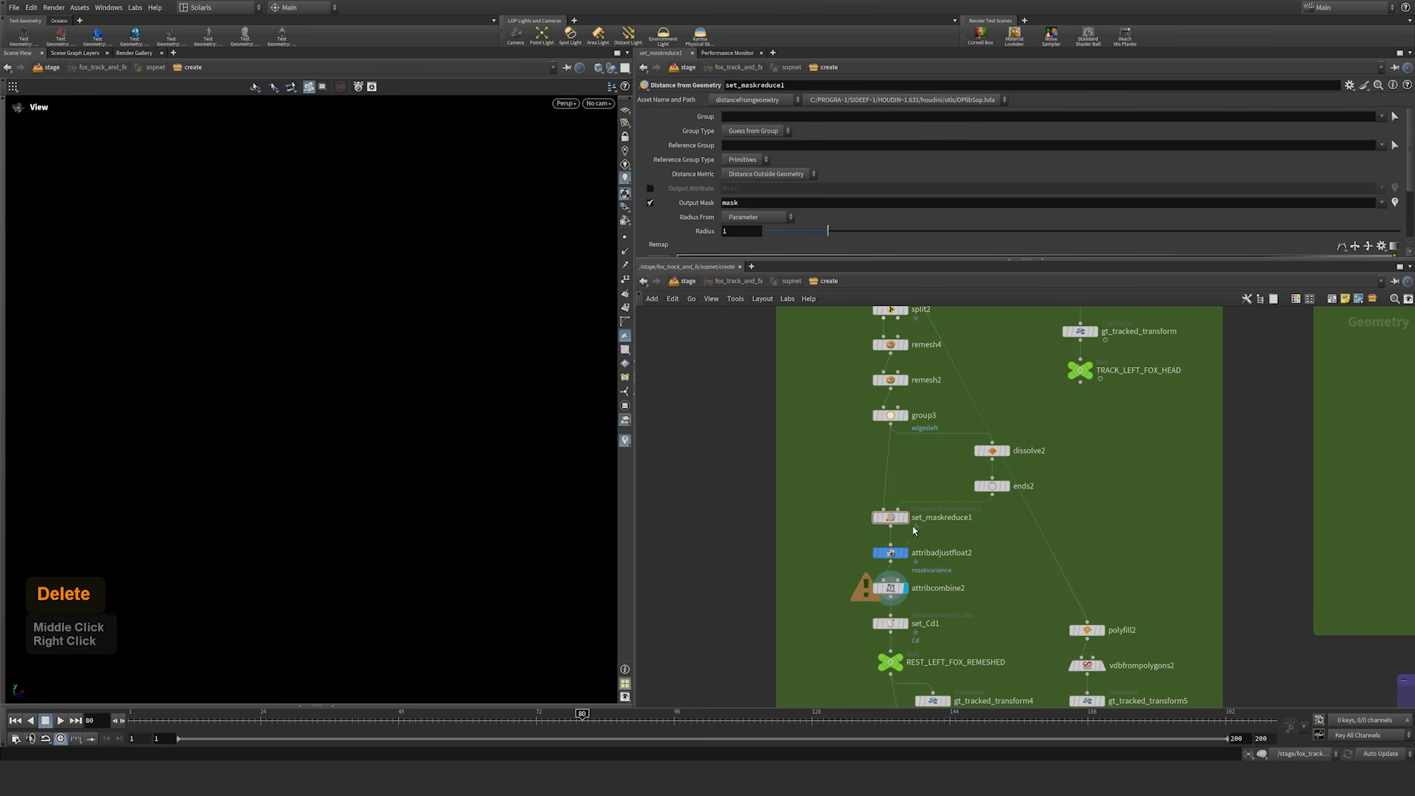
{"action": "left_click", "coordinate": [905, 518]}
Step: Examine the distance mask's falloff around the eyes, mouth and neck openings of the left fox head
{"action": "left_click_drag", "start_coordinate": [391, 307], "coordinate": [295, 348]}
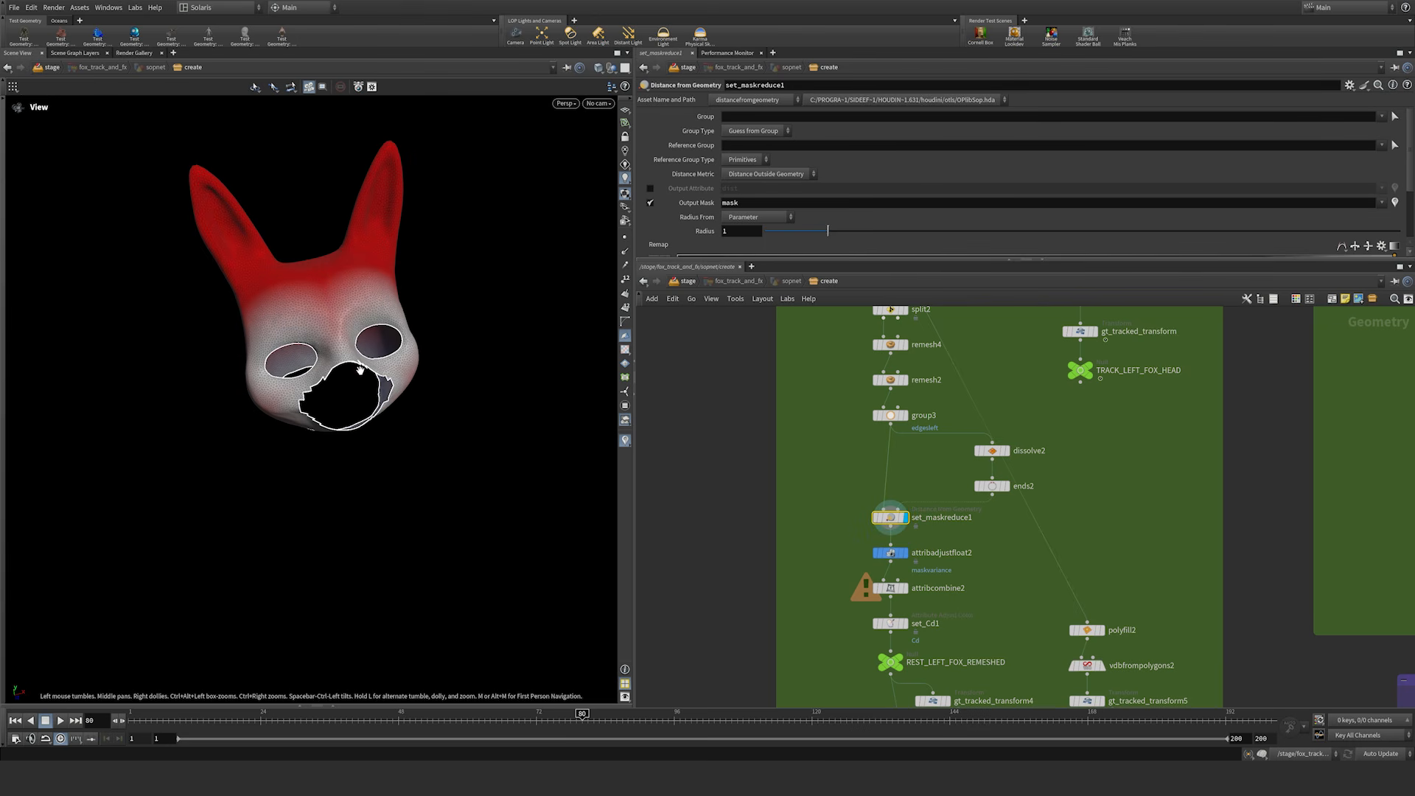
{"action": "left_click_drag", "start_coordinate": [327, 373], "coordinate": [285, 342]}
{"action": "left_click_drag", "start_coordinate": [231, 406], "coordinate": [262, 476]}
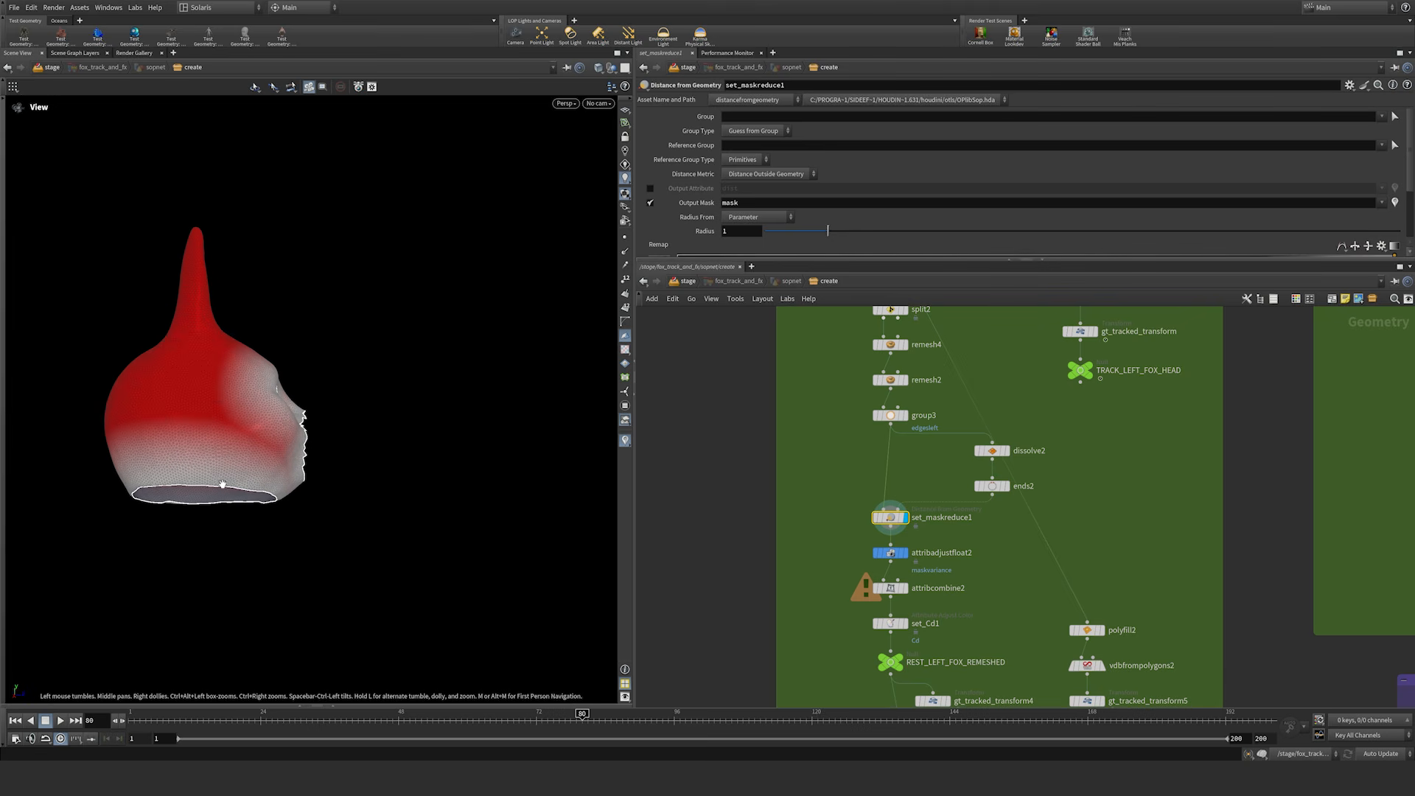
{"action": "left_click_drag", "start_coordinate": [297, 442], "coordinate": [322, 406]}
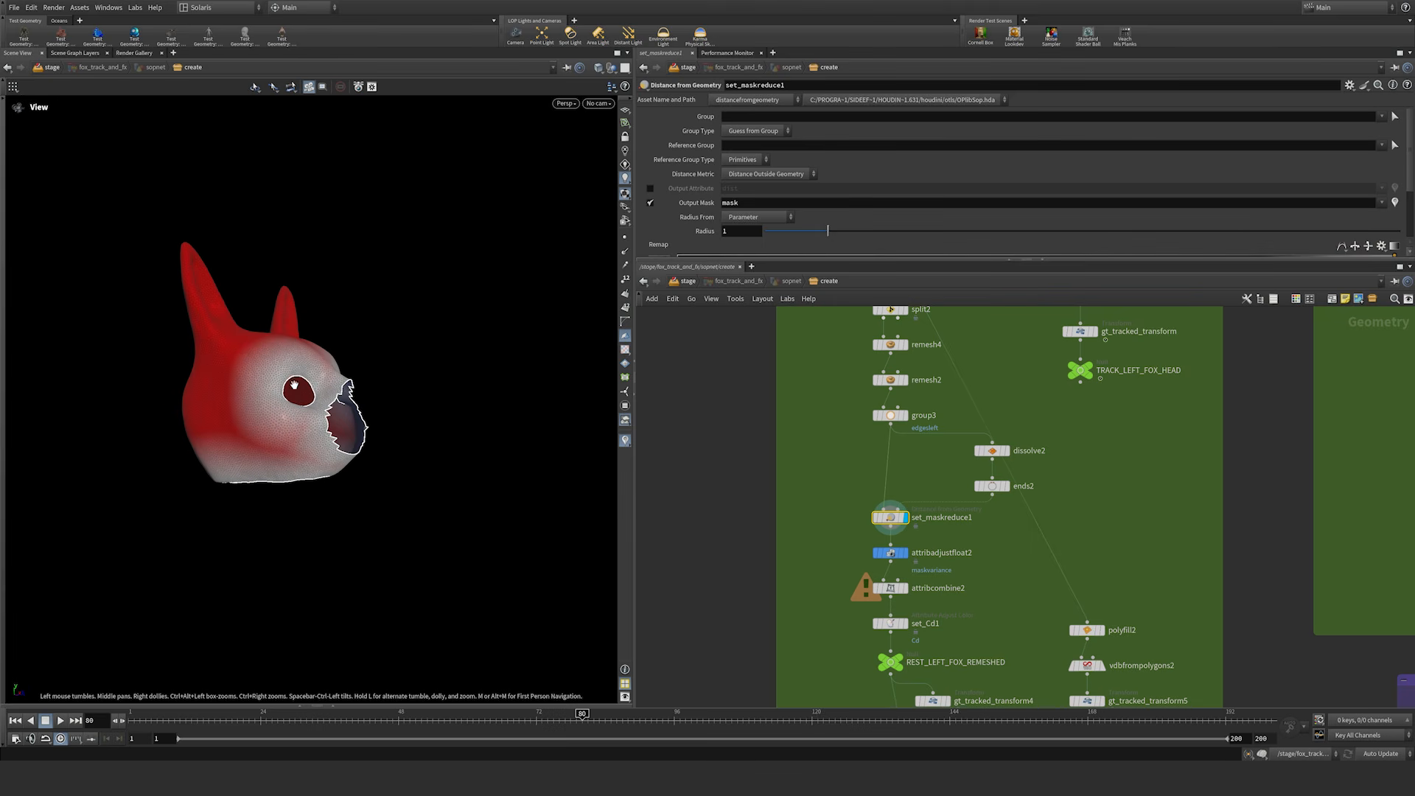
{"action": "middle_click_drag", "start_coordinate": [244, 341], "coordinate": [224, 398]}
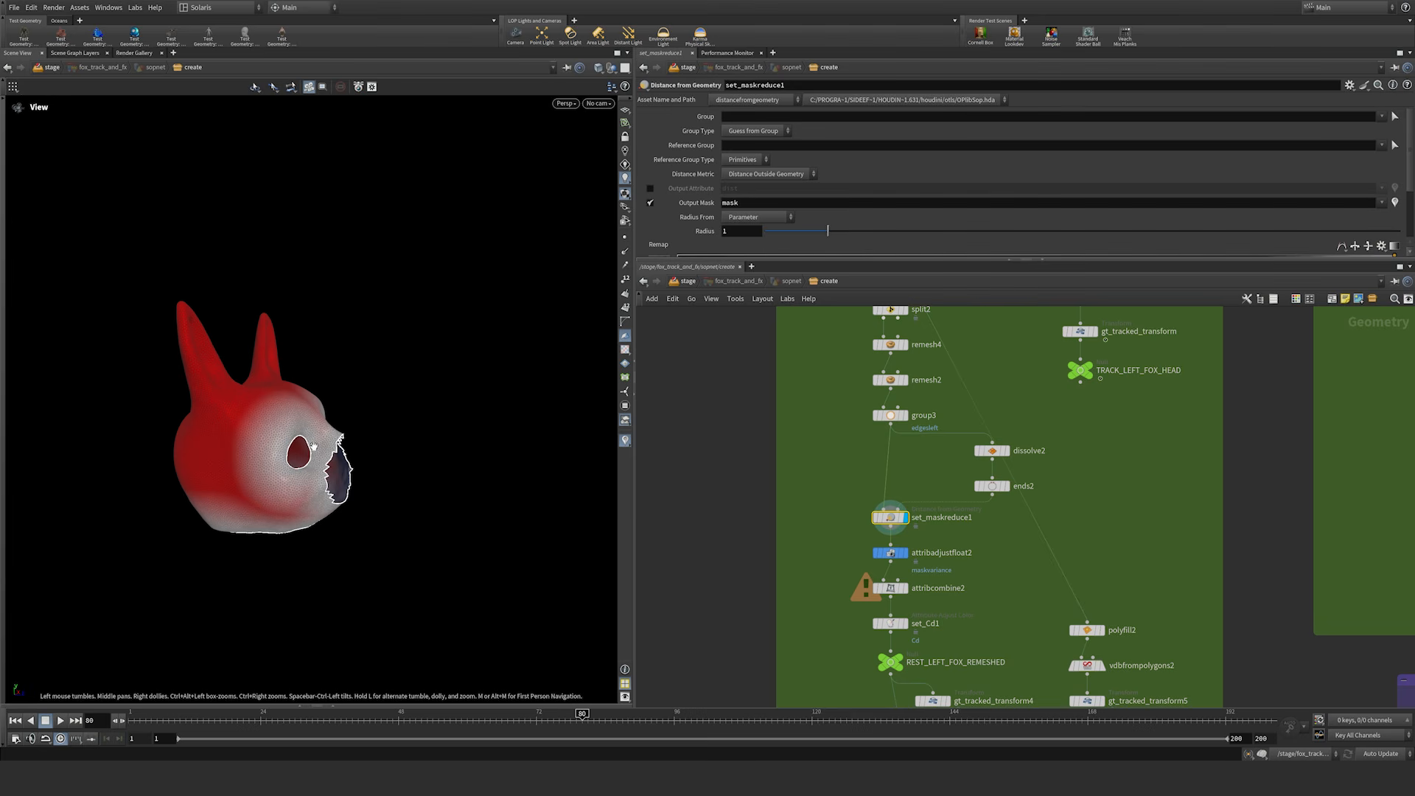
{"action": "left_click_drag", "start_coordinate": [334, 450], "coordinate": [249, 465]}
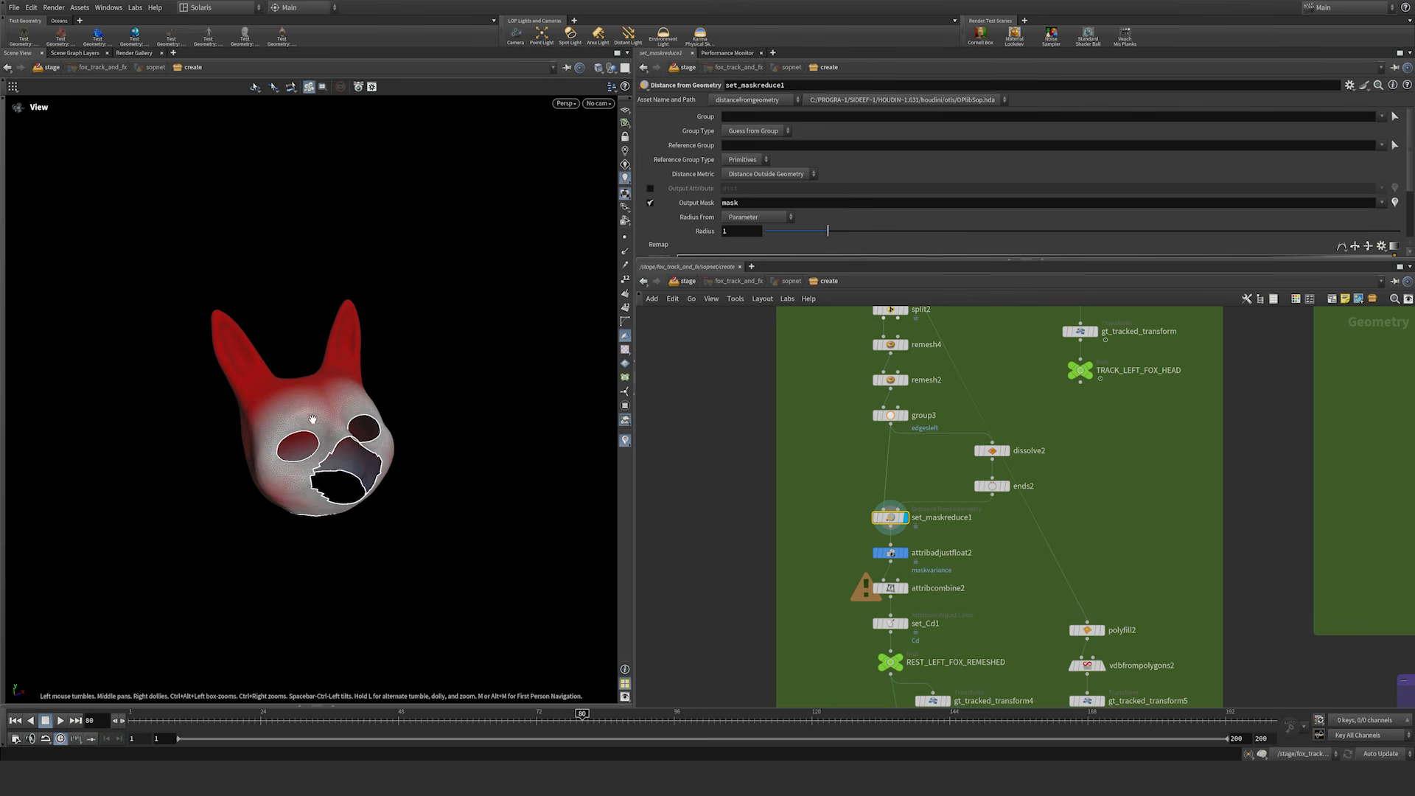
{"action": "left_click_drag", "start_coordinate": [312, 420], "coordinate": [321, 384]}
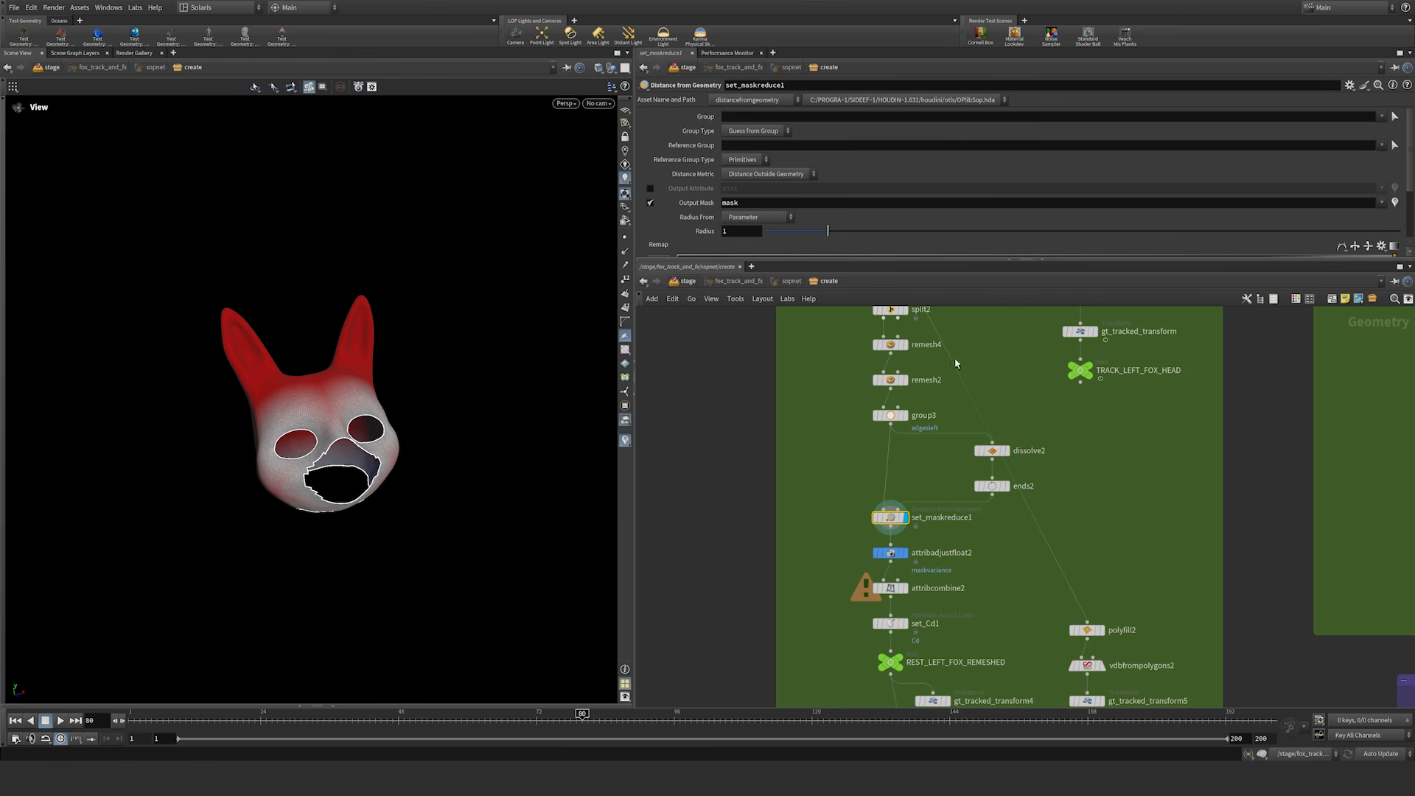
Step: Restore set_maskreduce1's output mask name to maskreduce
{"action": "left_click", "coordinate": [767, 206]}
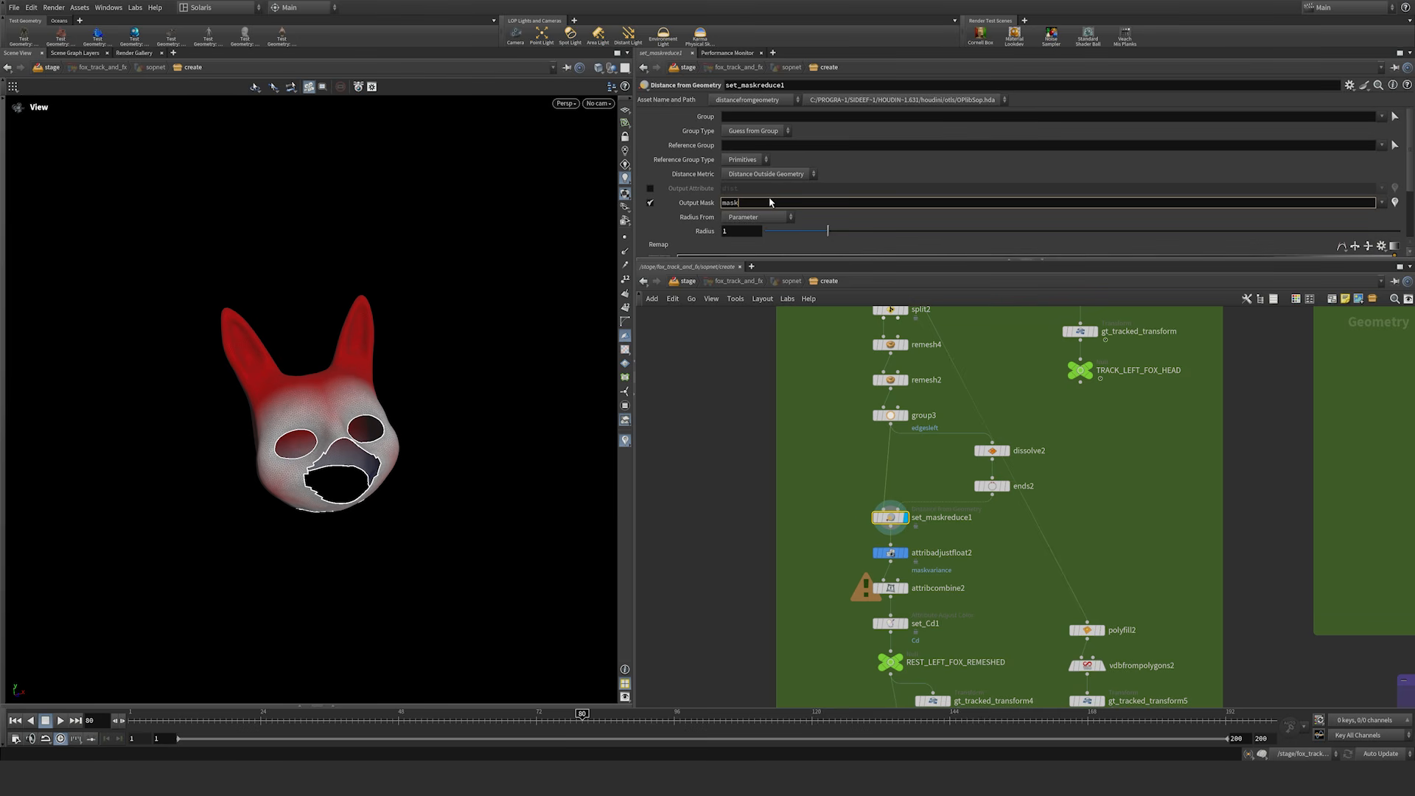
{"action": "type", "text": "reduce"}
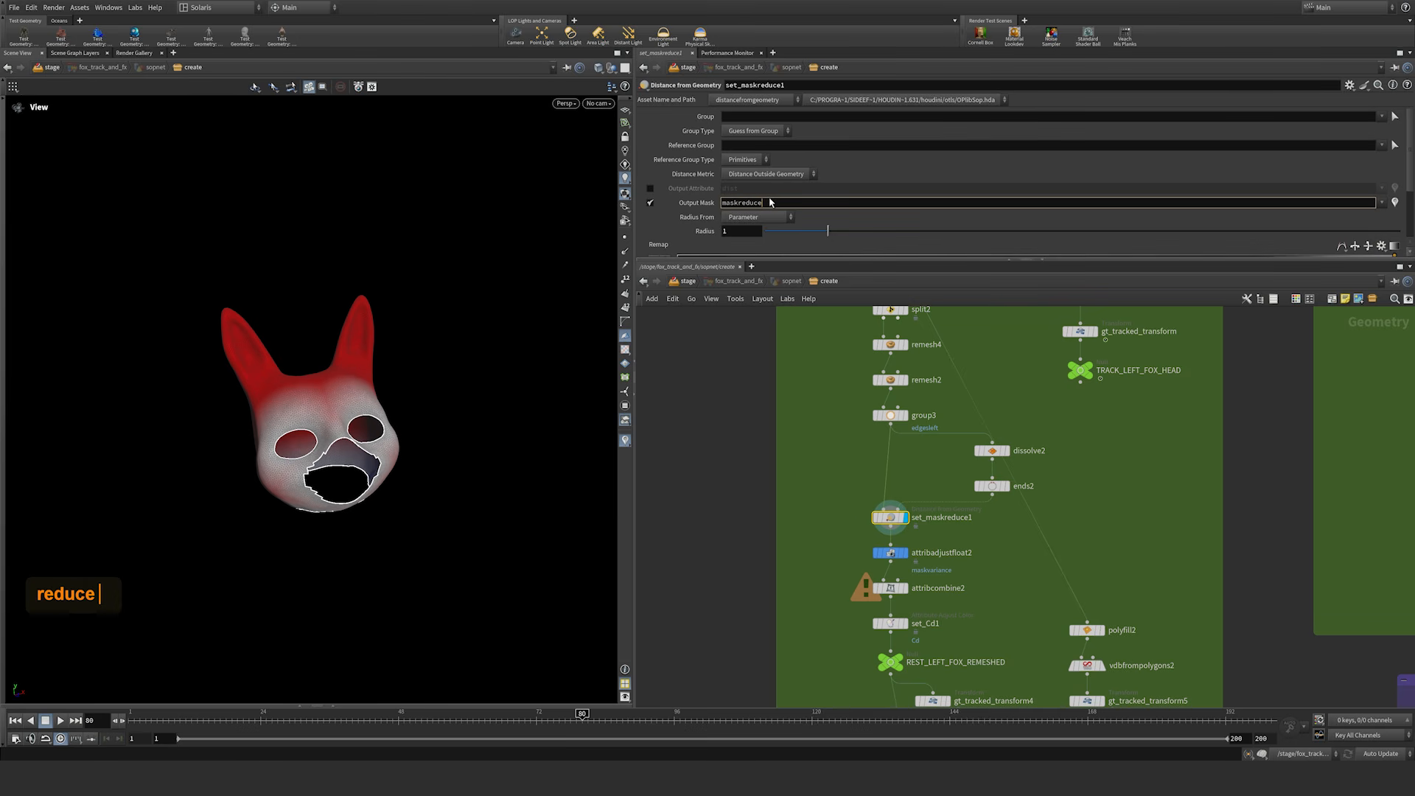
{"action": "key", "text": "Return"}
Step: Select and display attribcombine2 and switch the scene visualizer from mask to hairlength
{"action": "middle_click_drag", "start_coordinate": [921, 590], "coordinate": [903, 469]}
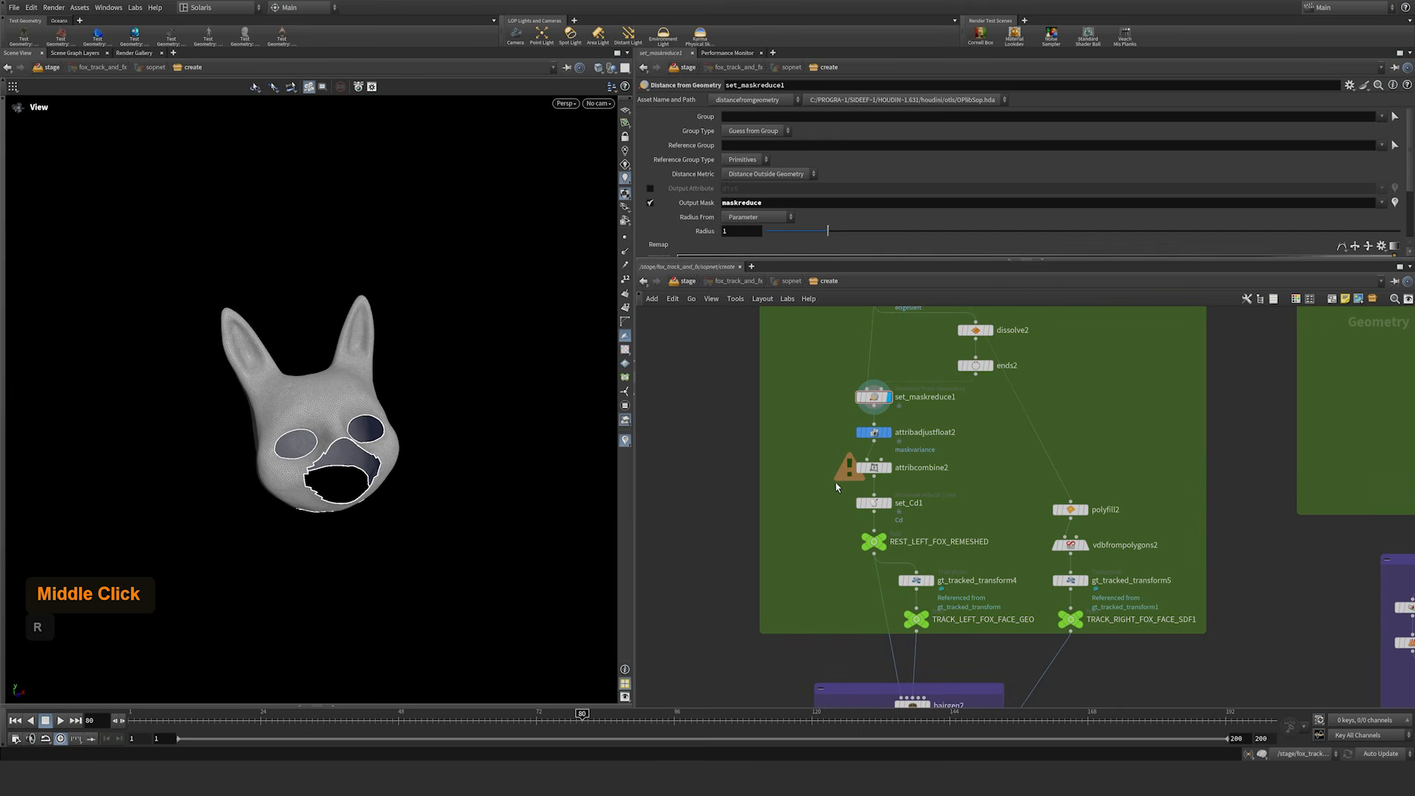
{"action": "left_click", "coordinate": [902, 470]}
{"action": "double_click", "coordinate": [891, 467]}
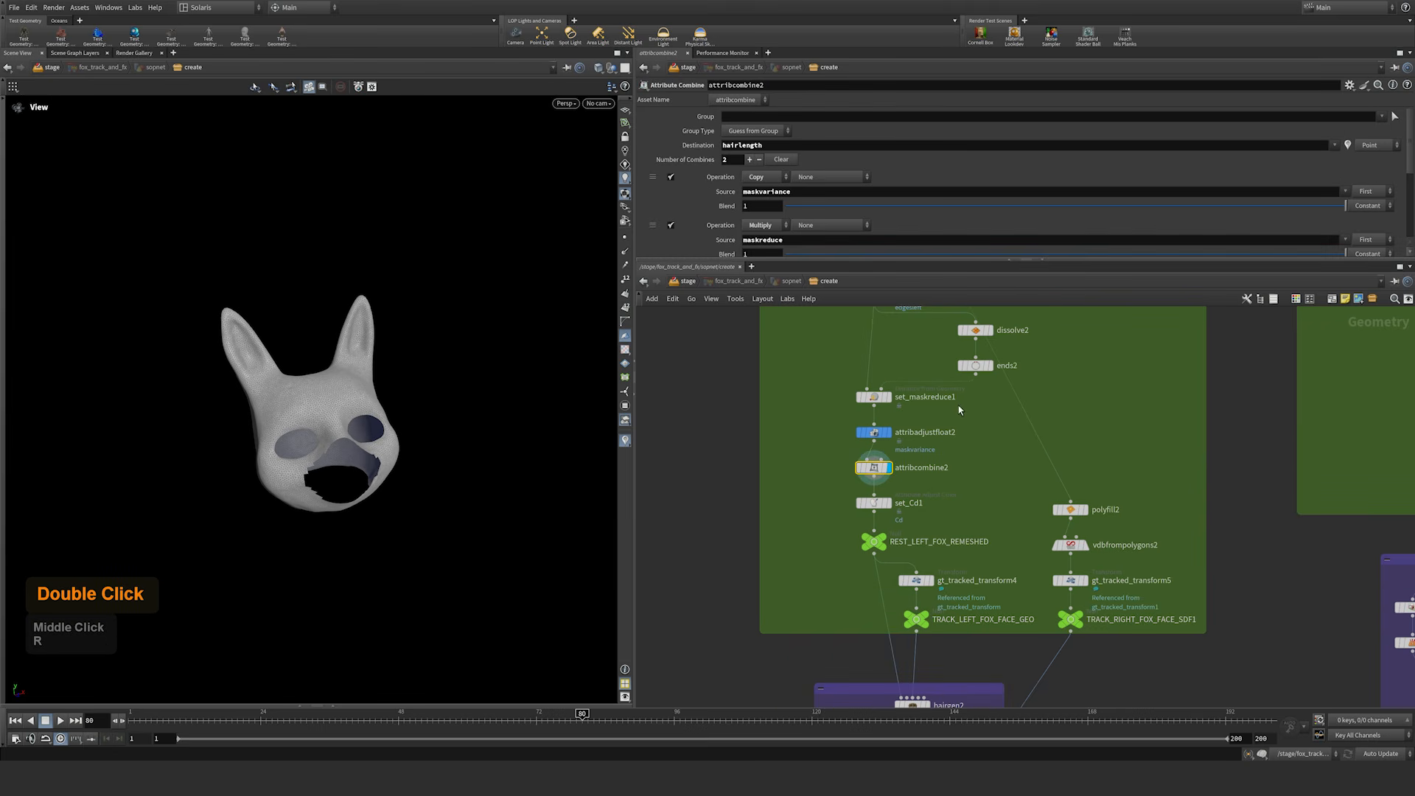
{"action": "right_click", "coordinate": [625, 441]}
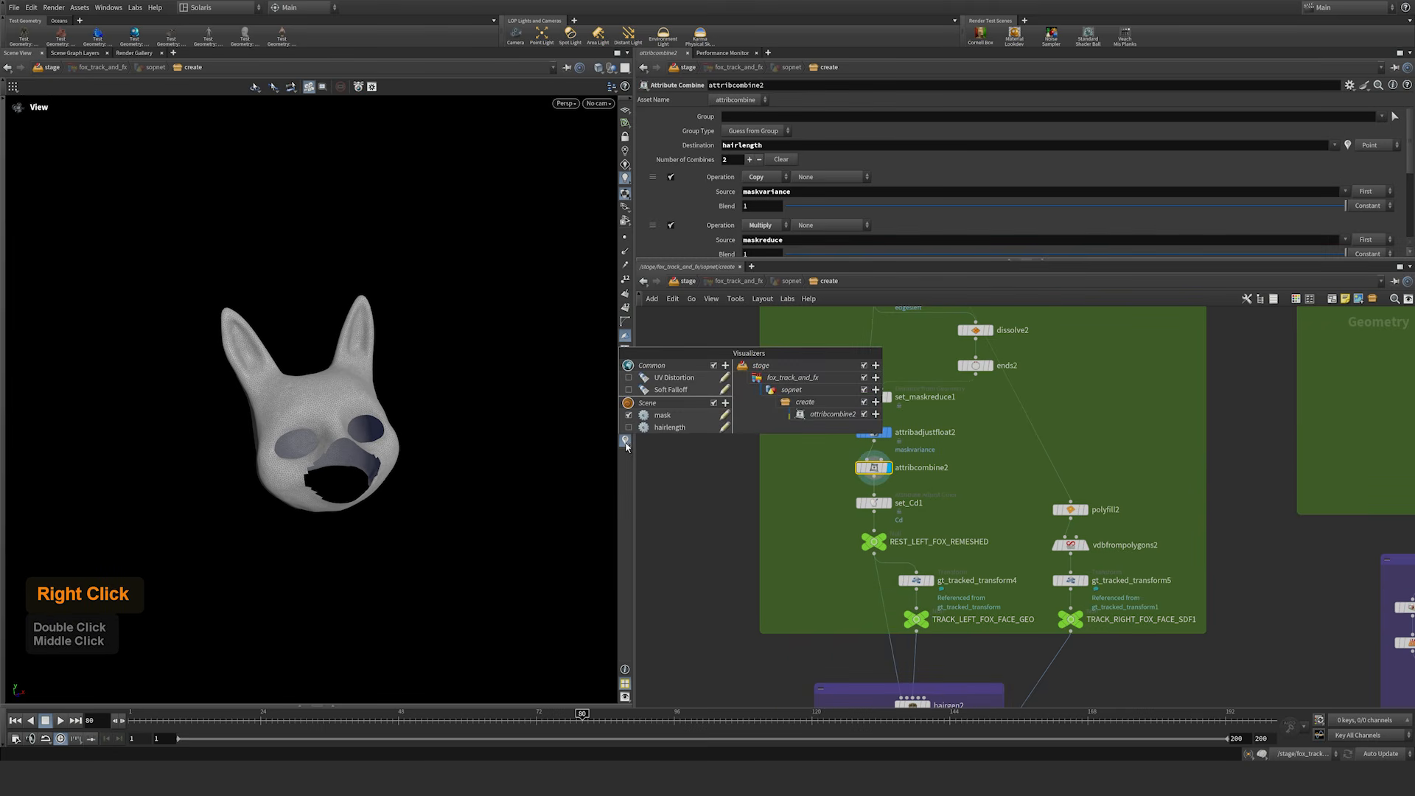
{"action": "left_click", "coordinate": [628, 427]}
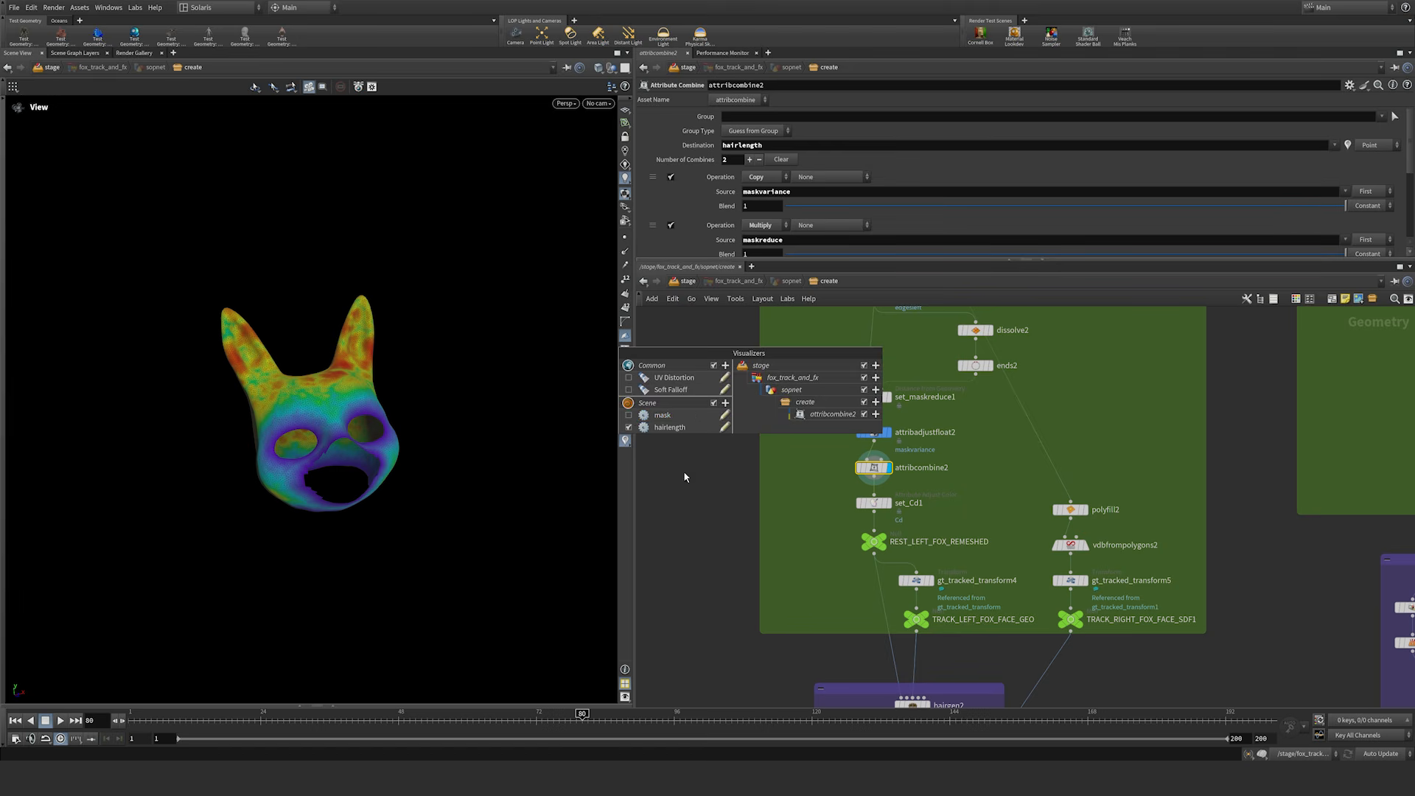
Step: Examine the hairlength colour map over the left fox's ears, forehead, eye openings and mouth area
{"action": "left_click_drag", "start_coordinate": [310, 382], "coordinate": [365, 407]}
{"action": "mouse_move", "coordinate": [365, 407]}
{"action": "middle_mouse_down"}
{"action": "mouse_move", "coordinate": [386, 426]}
{"action": "mouse_move", "coordinate": [379, 410]}
{"action": "middle_mouse_up"}
{"action": "right_click_drag", "start_coordinate": [379, 411], "coordinate": [506, 325]}
{"action": "middle_click_drag", "start_coordinate": [506, 325], "coordinate": [448, 353]}
{"action": "left_click_drag", "start_coordinate": [449, 354], "coordinate": [369, 412]}
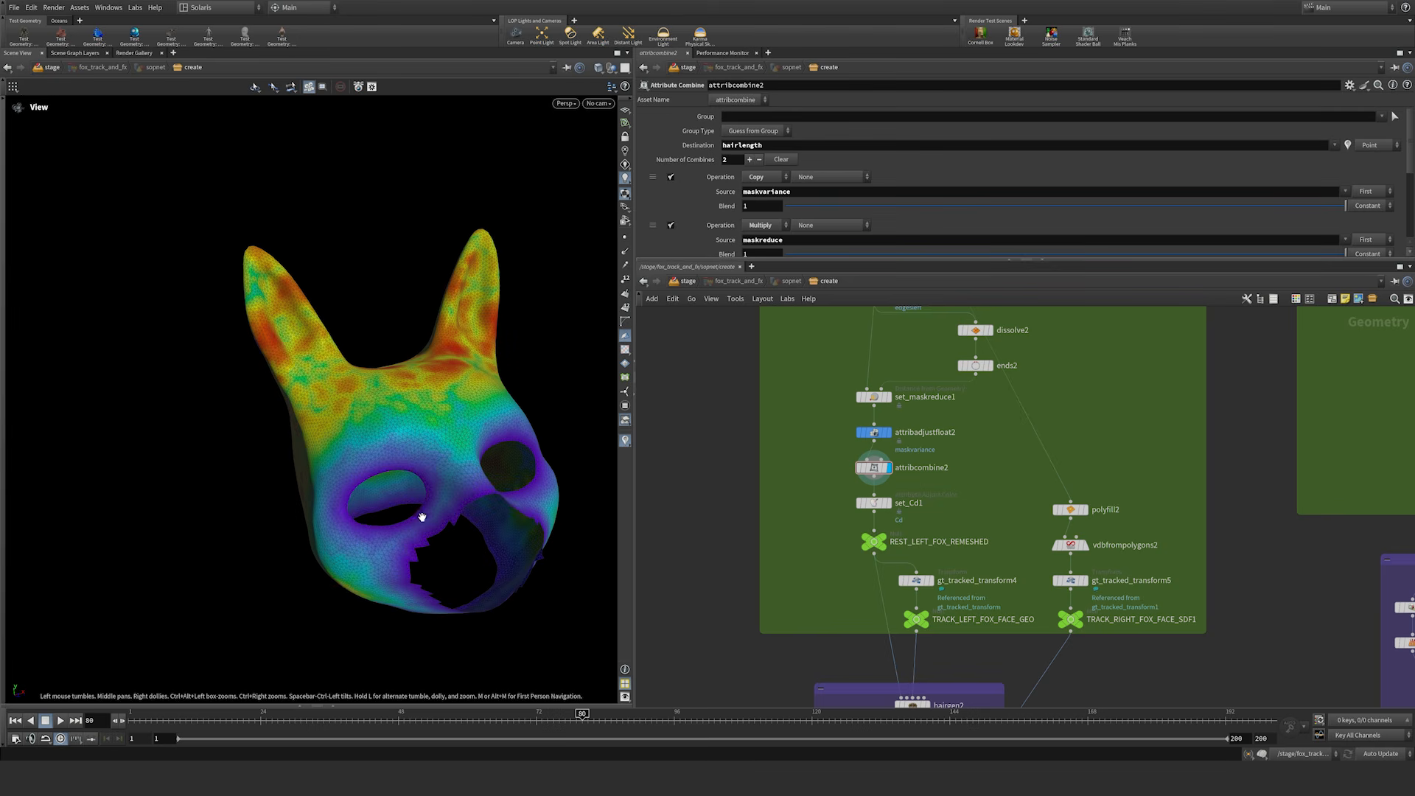
{"action": "mouse_move", "coordinate": [451, 505]}
{"action": "left_mouse_down"}
{"action": "mouse_move", "coordinate": [512, 499]}
{"action": "mouse_move", "coordinate": [475, 504]}
{"action": "left_mouse_up"}
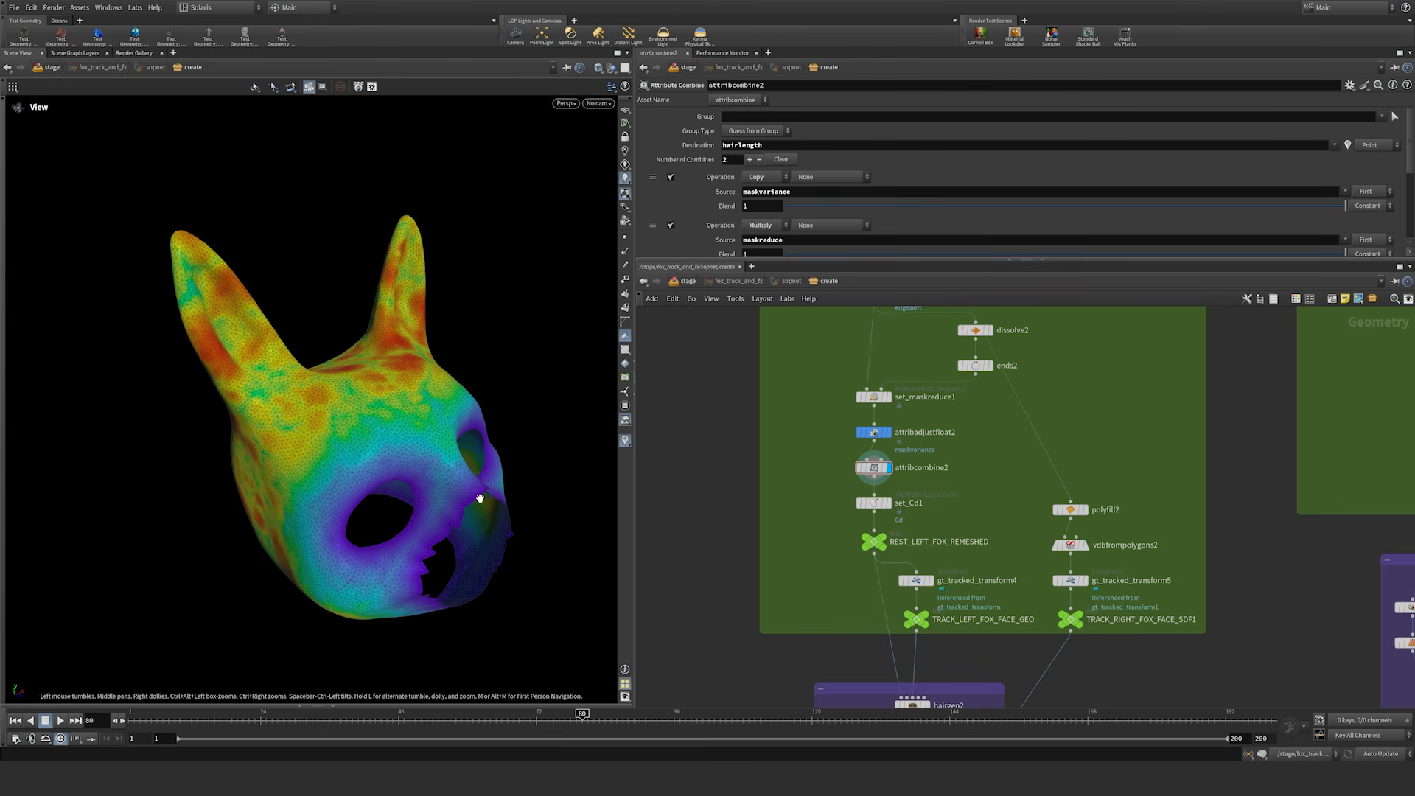
{"action": "middle_click_drag", "start_coordinate": [371, 410], "coordinate": [475, 494]}
{"action": "mouse_move", "coordinate": [345, 449]}
{"action": "left_mouse_down"}
{"action": "mouse_move", "coordinate": [411, 413]}
{"action": "mouse_move", "coordinate": [386, 537]}
{"action": "mouse_move", "coordinate": [473, 429]}
{"action": "mouse_move", "coordinate": [390, 459]}
{"action": "mouse_move", "coordinate": [346, 451]}
{"action": "left_mouse_up"}
{"action": "middle_click_drag", "start_coordinate": [449, 472], "coordinate": [251, 264]}
{"action": "right_click_drag", "start_coordinate": [313, 391], "coordinate": [389, 417]}
{"action": "left_click_drag", "start_coordinate": [390, 418], "coordinate": [354, 423]}
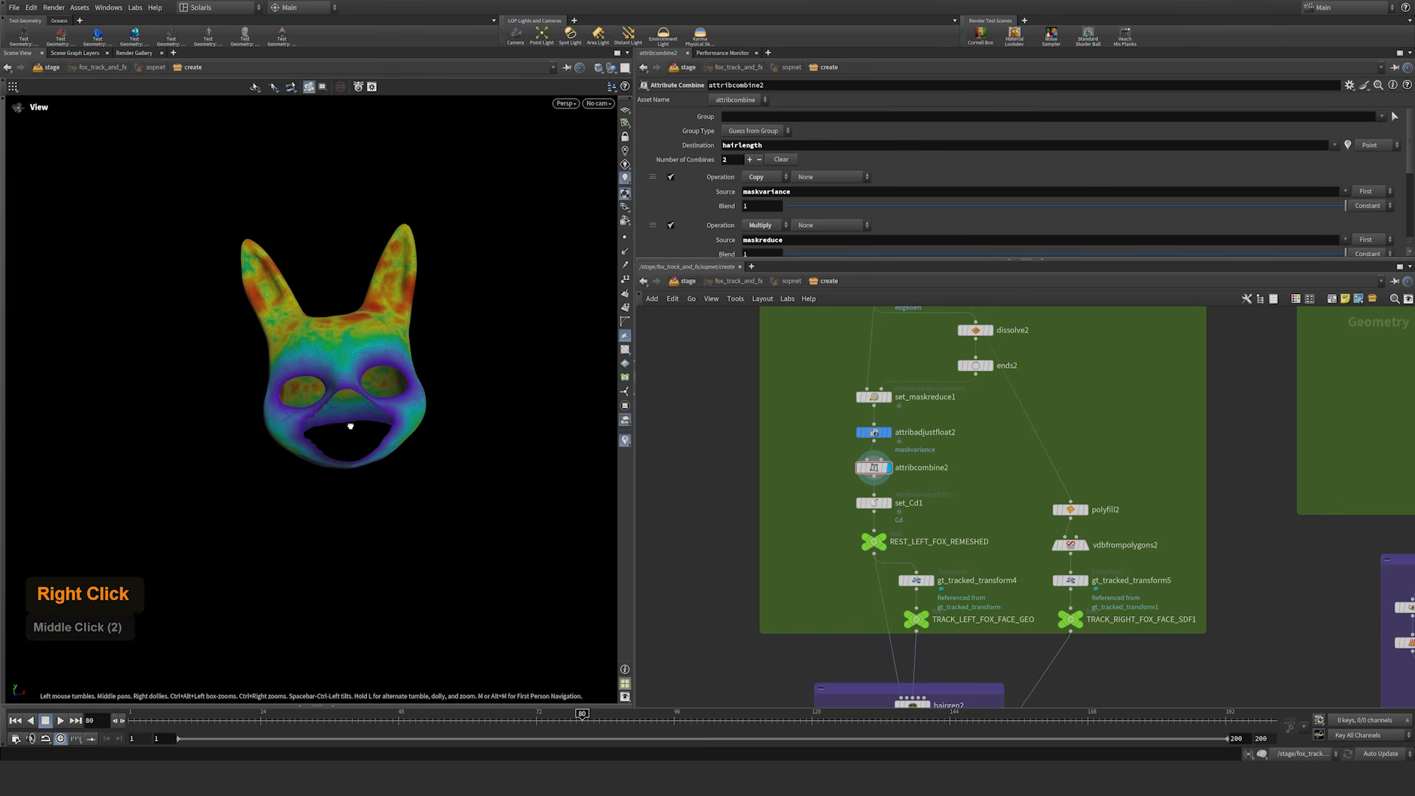
Step: Display TRACK_LEFT_FOX_FACE_GEO and play it from the first frame to review the tracked face geometry
{"action": "middle_click_drag", "start_coordinate": [885, 529], "coordinate": [790, 505]}
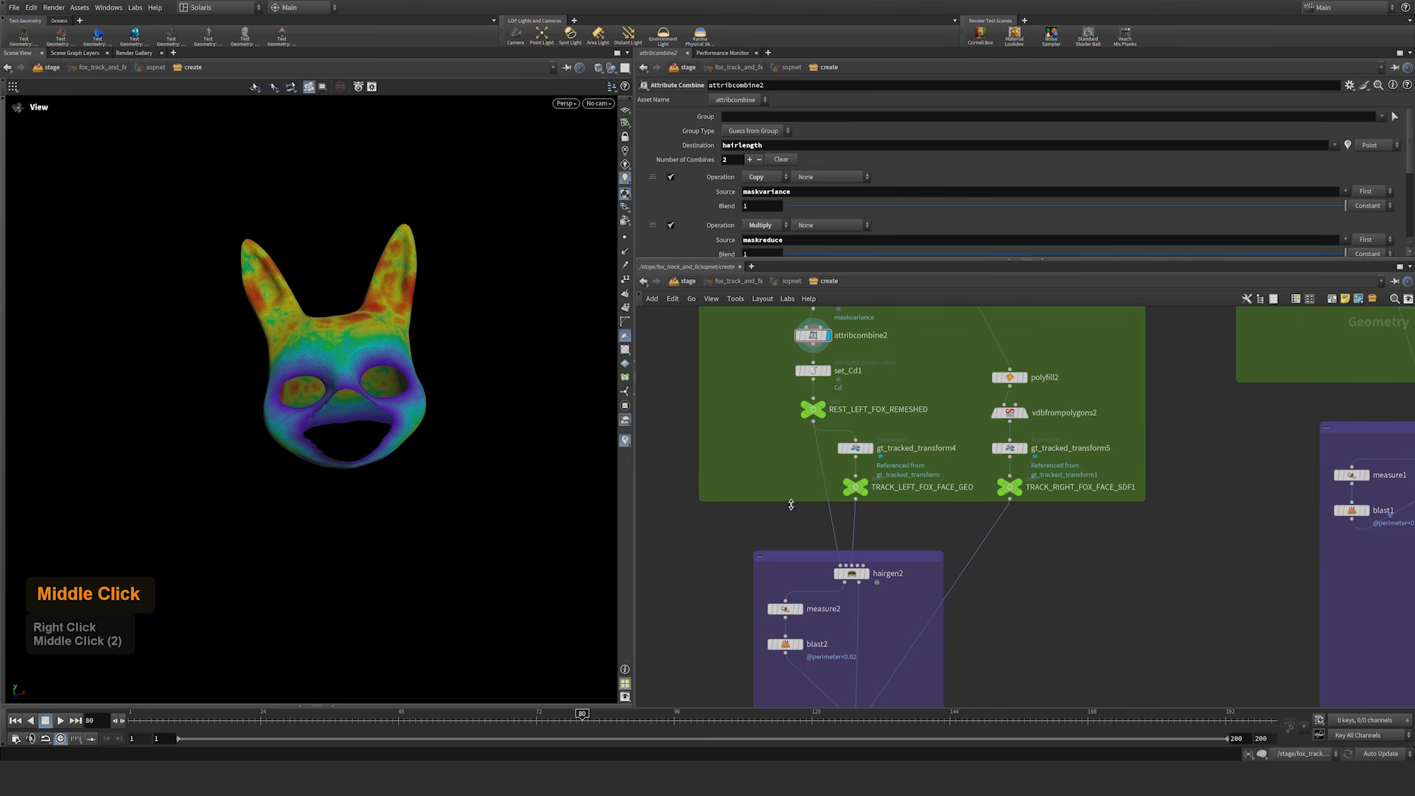
{"action": "left_click", "coordinate": [865, 484]}
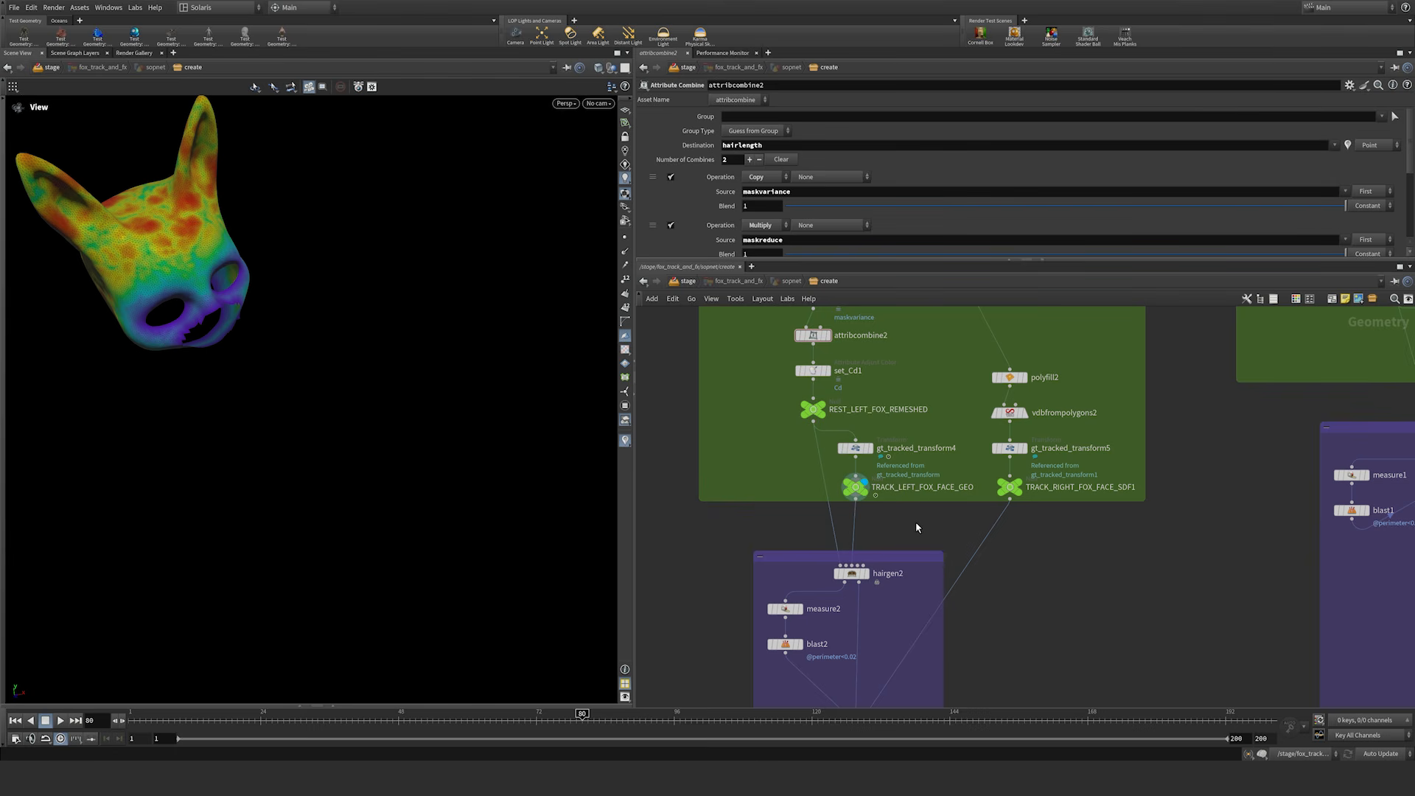
{"action": "key", "text": "ctrl+Up"}
{"action": "key", "text": "Up"}
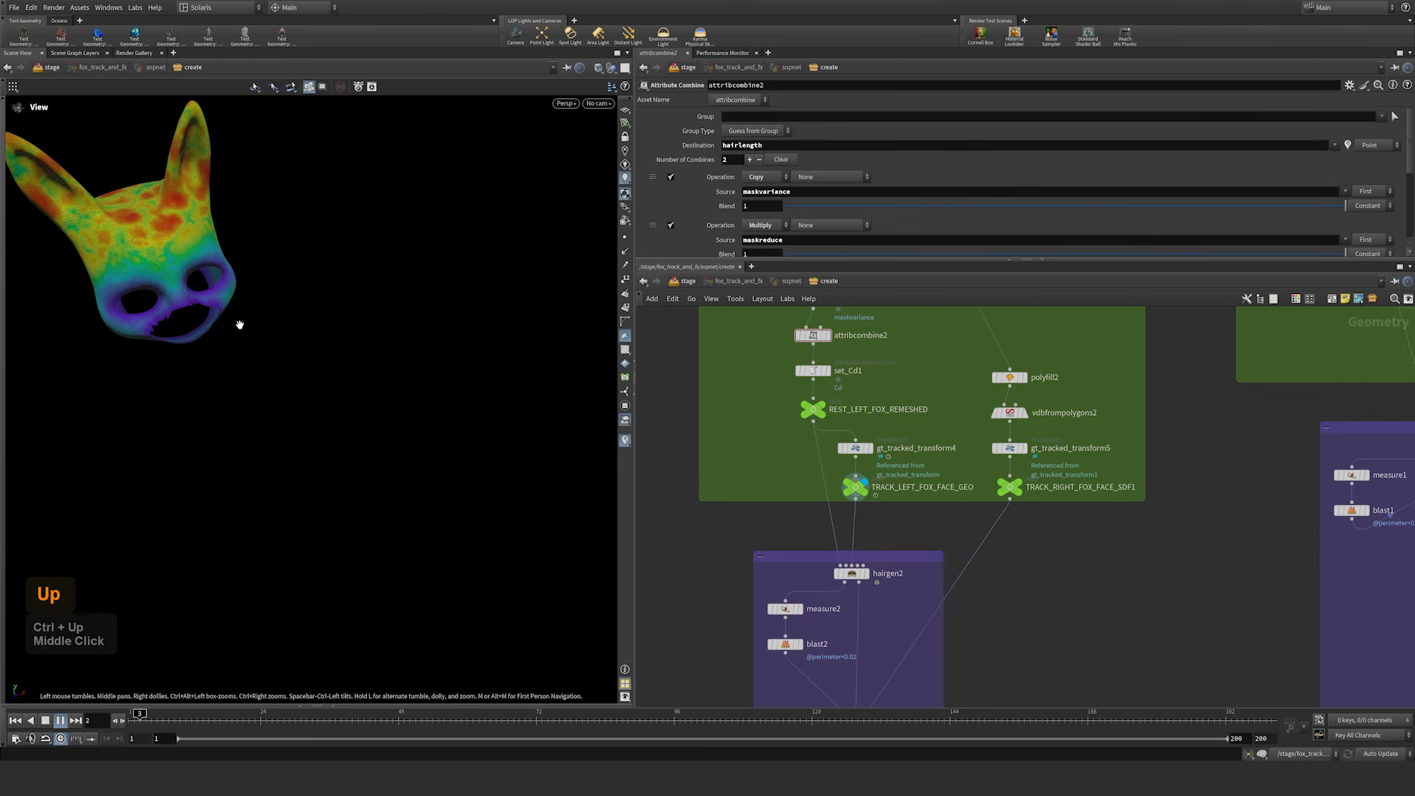
{"action": "key", "text": "Up"}
{"action": "middle_click_drag", "start_coordinate": [196, 253], "coordinate": [259, 332]}
{"action": "key", "text": "Up"}
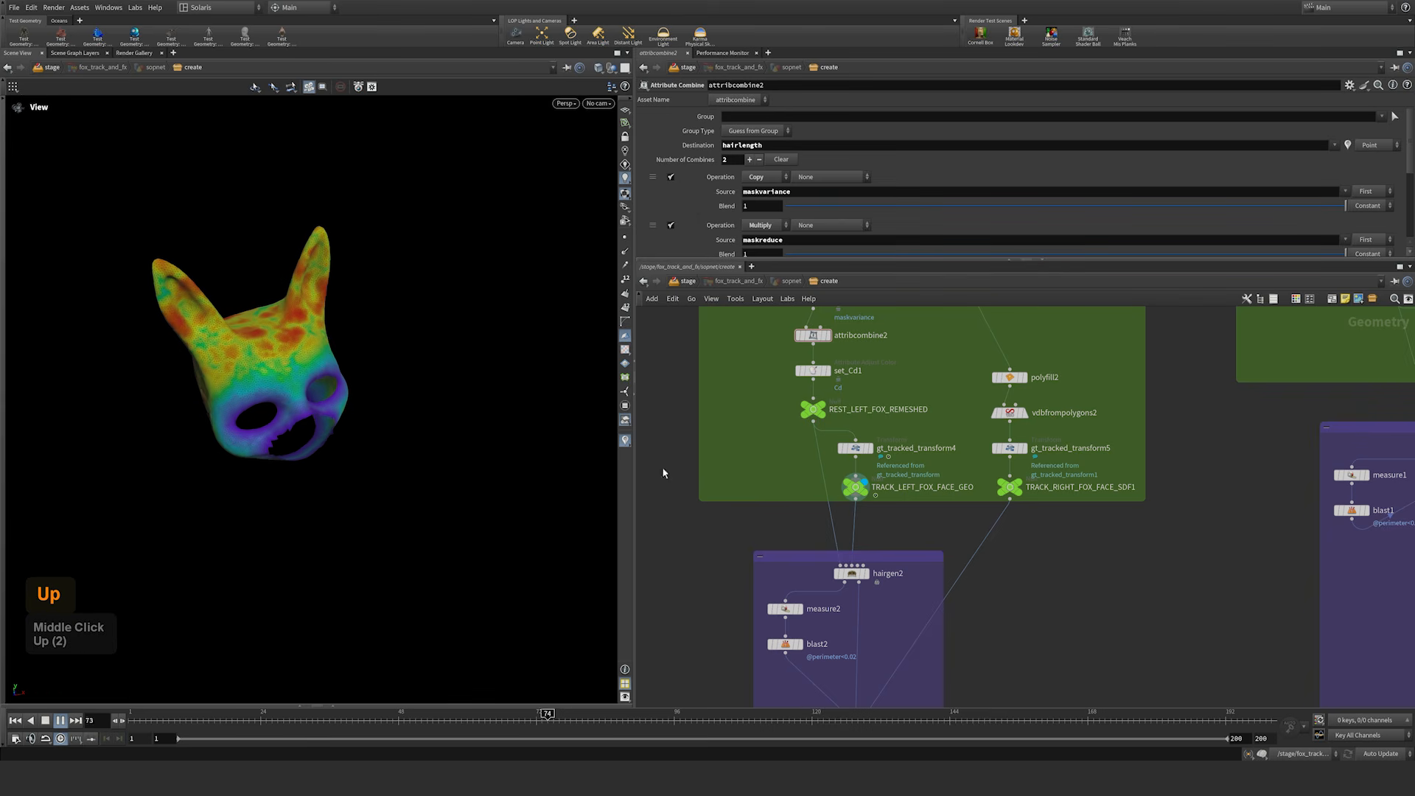
Step: Display TRACK_RIGHT_FOX_FACE_SDF1, play it from the first frame to review the tracked head collider, and return to frame 1
{"action": "key", "text": "Up"}
{"action": "key", "text": "ctrl+Up"}
{"action": "left_click", "coordinate": [1017, 487]}
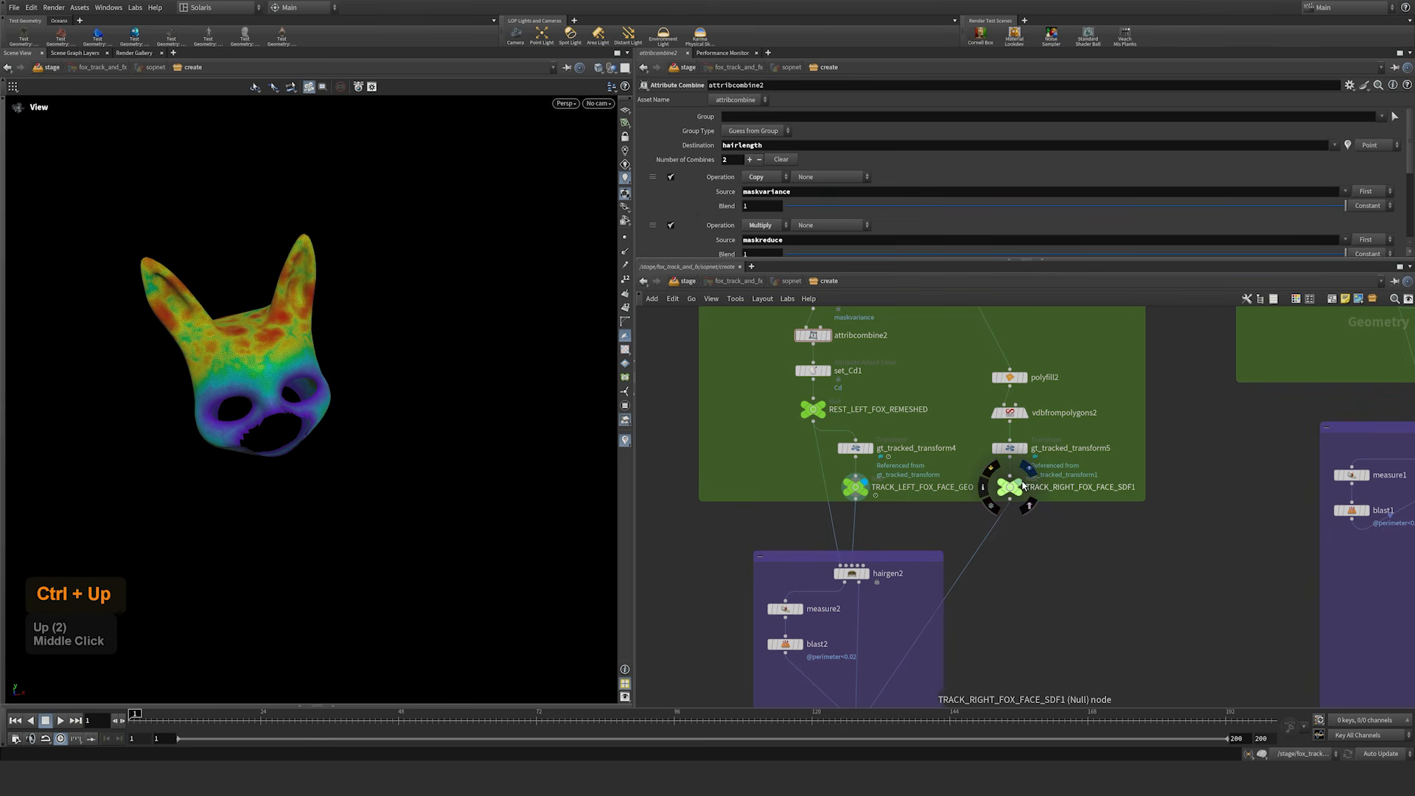
{"action": "middle_click_drag", "start_coordinate": [525, 429], "coordinate": [309, 420]}
{"action": "right_click_drag", "start_coordinate": [309, 421], "coordinate": [334, 496]}
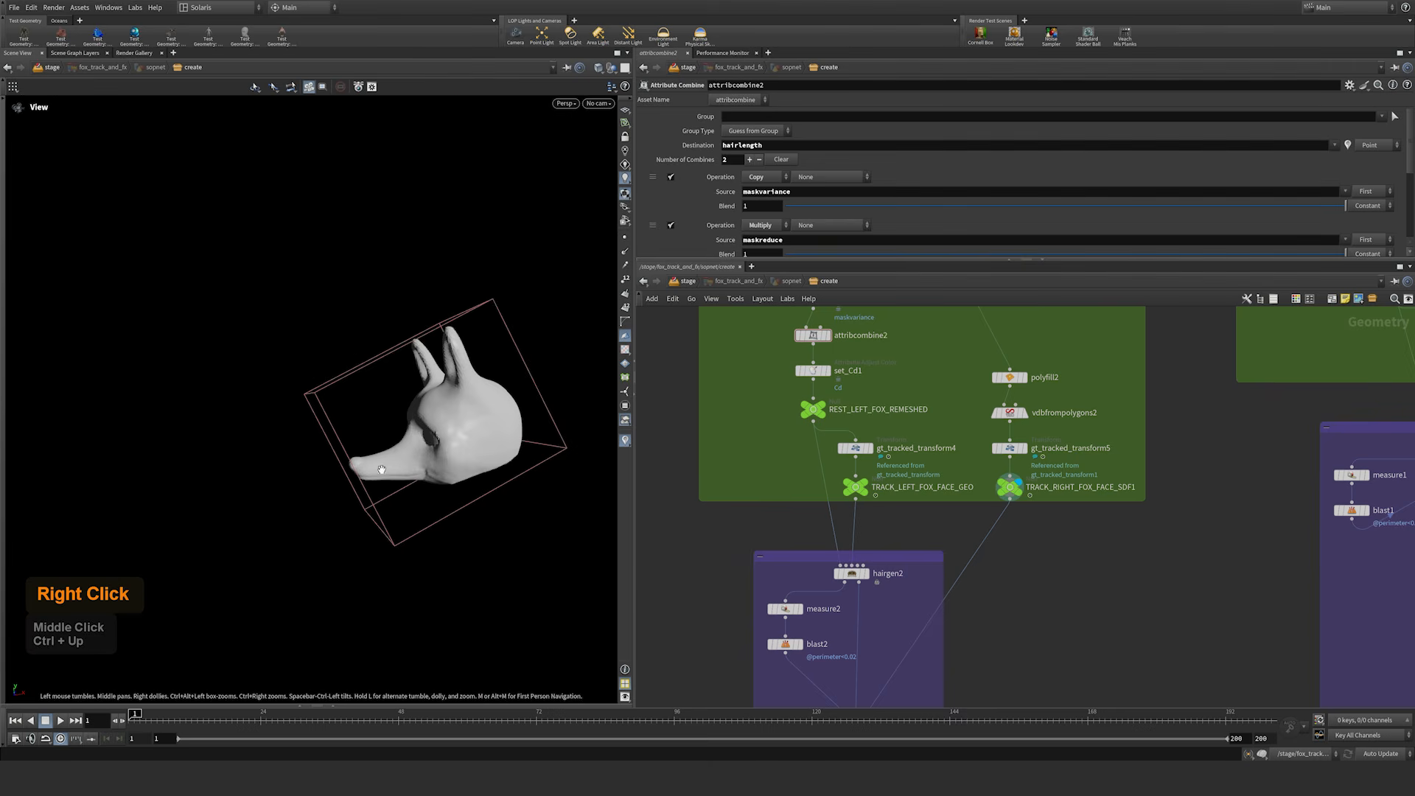
{"action": "left_click_drag", "start_coordinate": [334, 496], "coordinate": [530, 436]}
{"action": "key", "text": "Up"}
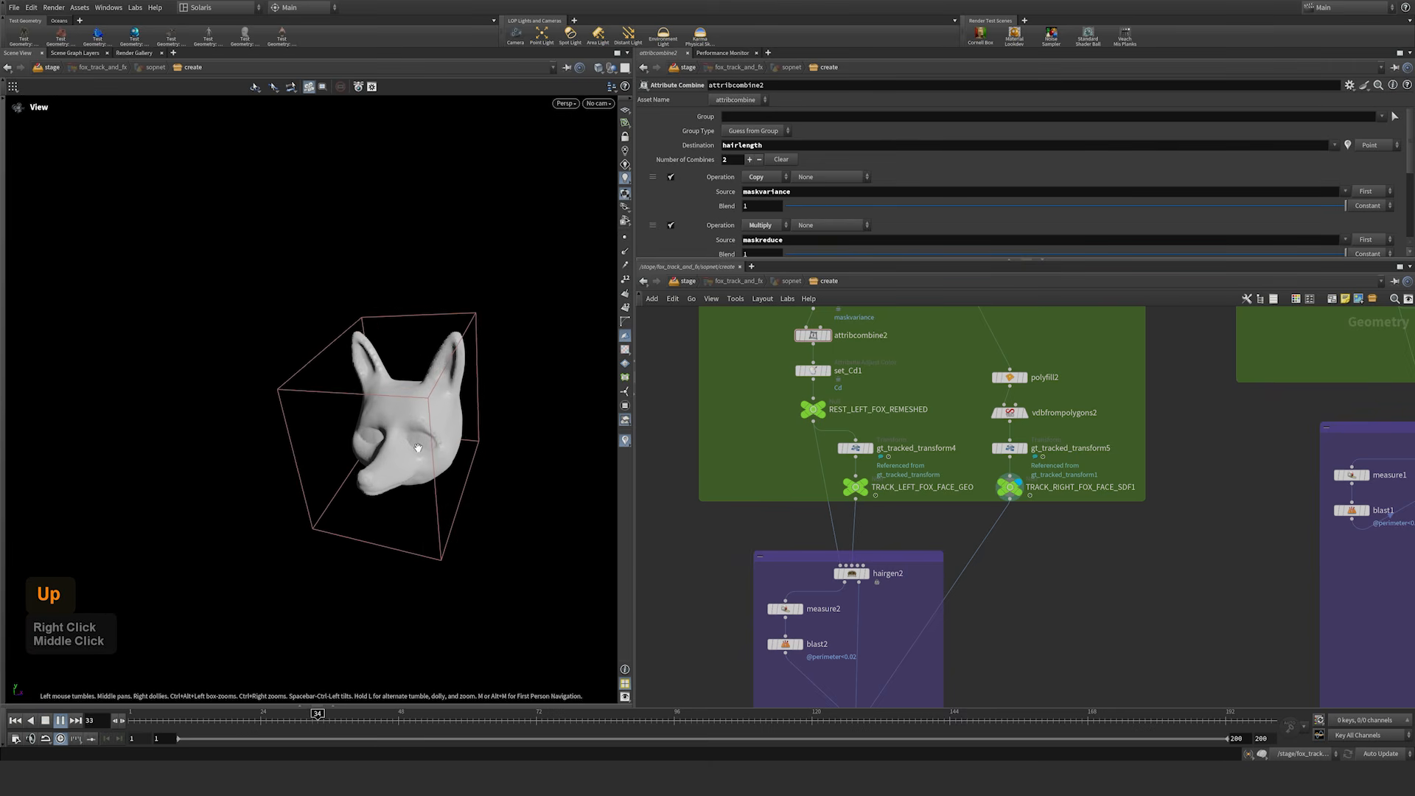
{"action": "key", "text": "Up"}
{"action": "key", "text": "ctrl+Up"}
Step: Select and display hairgen2 and review its generated fur, density, unguided hair length and length attribute
{"action": "middle_click_drag", "start_coordinate": [869, 578], "coordinate": [903, 483]}
{"action": "left_click", "coordinate": [900, 480]}
{"action": "middle_click_drag", "start_coordinate": [265, 375], "coordinate": [335, 417]}
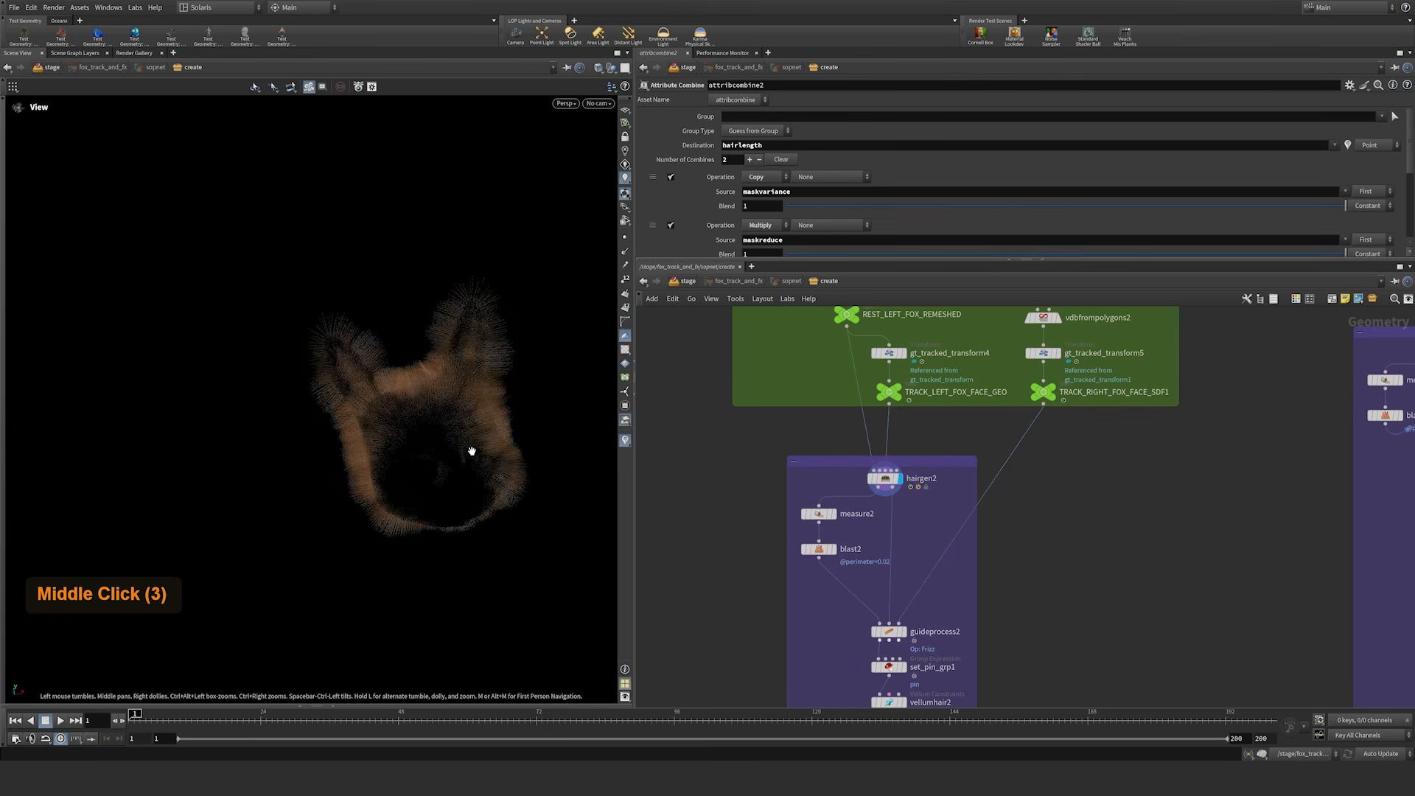
{"action": "right_click_drag", "start_coordinate": [467, 457], "coordinate": [543, 356]}
{"action": "mouse_move", "coordinate": [544, 357]}
{"action": "middle_mouse_down"}
{"action": "mouse_move", "coordinate": [362, 418]}
{"action": "mouse_move", "coordinate": [369, 404]}
{"action": "mouse_move", "coordinate": [464, 414]}
{"action": "mouse_move", "coordinate": [376, 423]}
{"action": "mouse_move", "coordinate": [395, 211]}
{"action": "middle_mouse_up"}
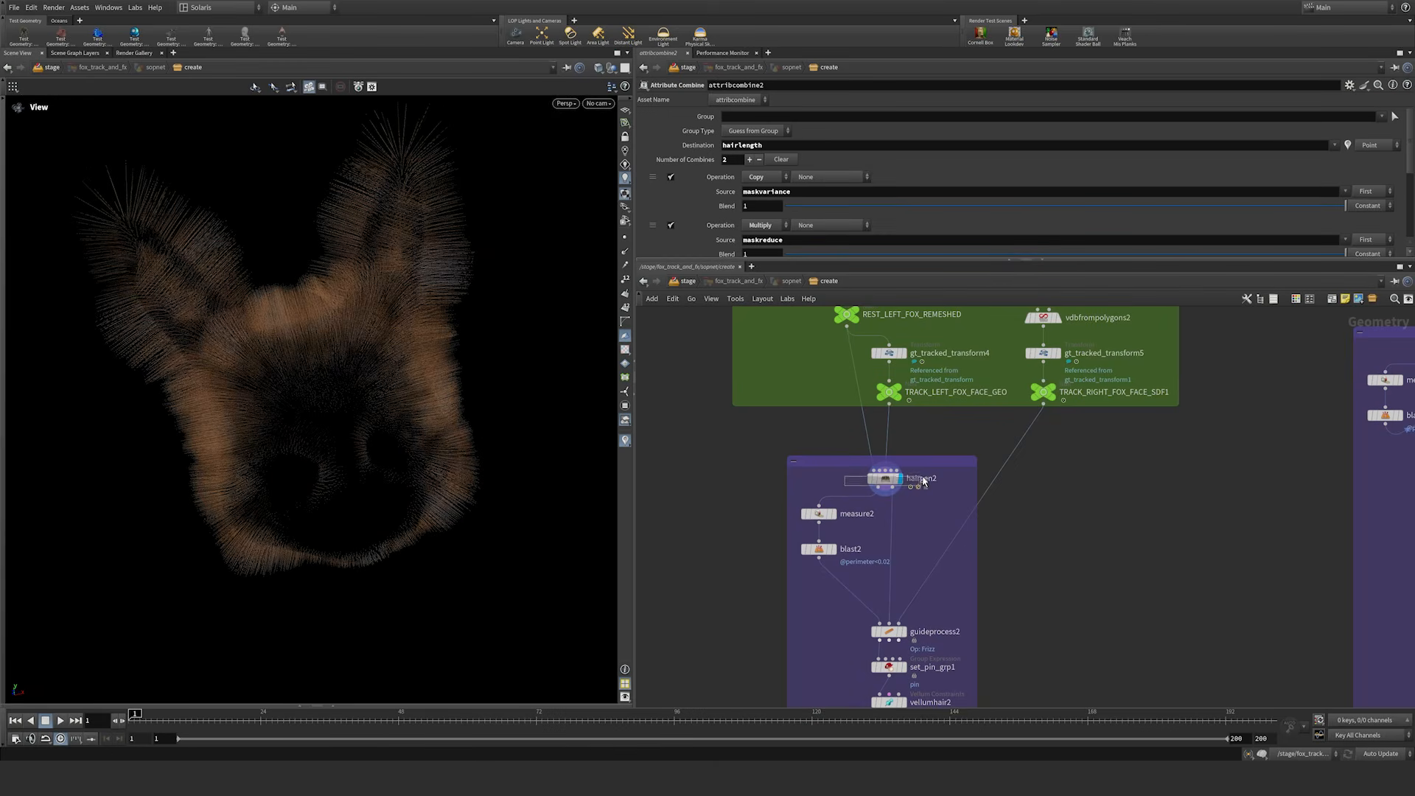
{"action": "left_click", "coordinate": [921, 480]}
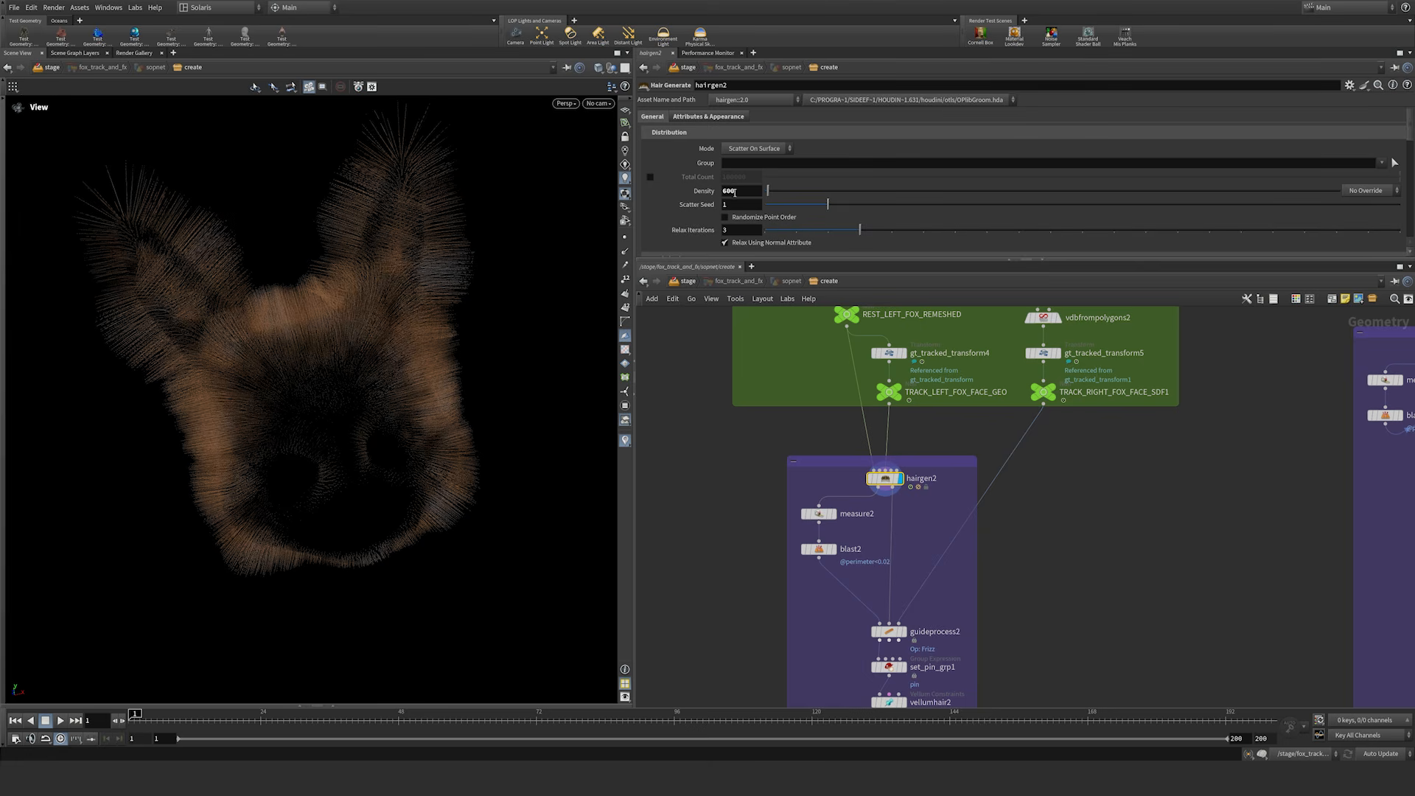
{"action": "left_click_drag", "start_coordinate": [779, 259], "coordinate": [814, 636]}
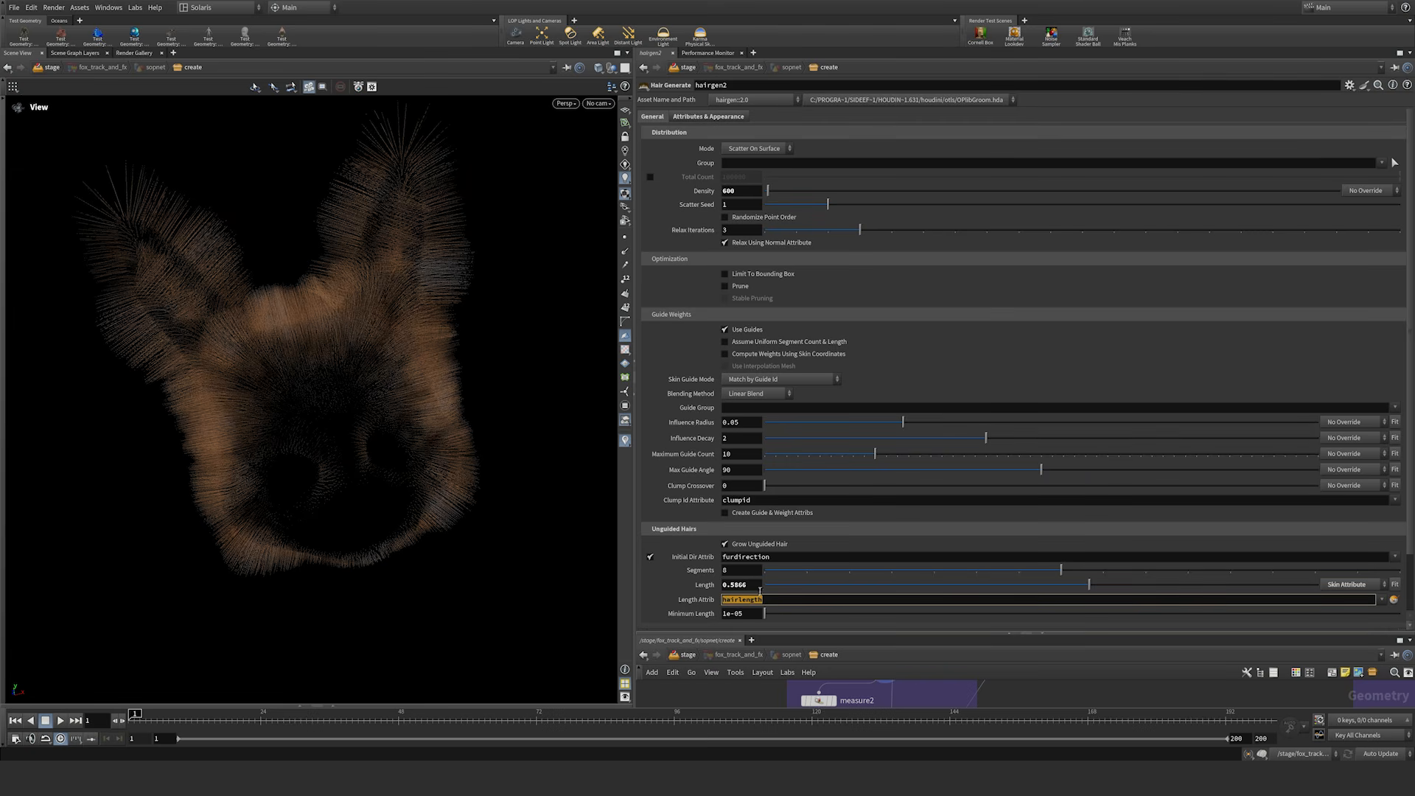
{"action": "left_click_drag", "start_coordinate": [823, 636], "coordinate": [823, 268]}
Step: Select and display blast2, switch to guideprocess2, and reveal its Frizz operation settings
{"action": "middle_click_drag", "start_coordinate": [1062, 516], "coordinate": [982, 434]}
{"action": "left_click_drag", "start_coordinate": [853, 400], "coordinate": [836, 413]}
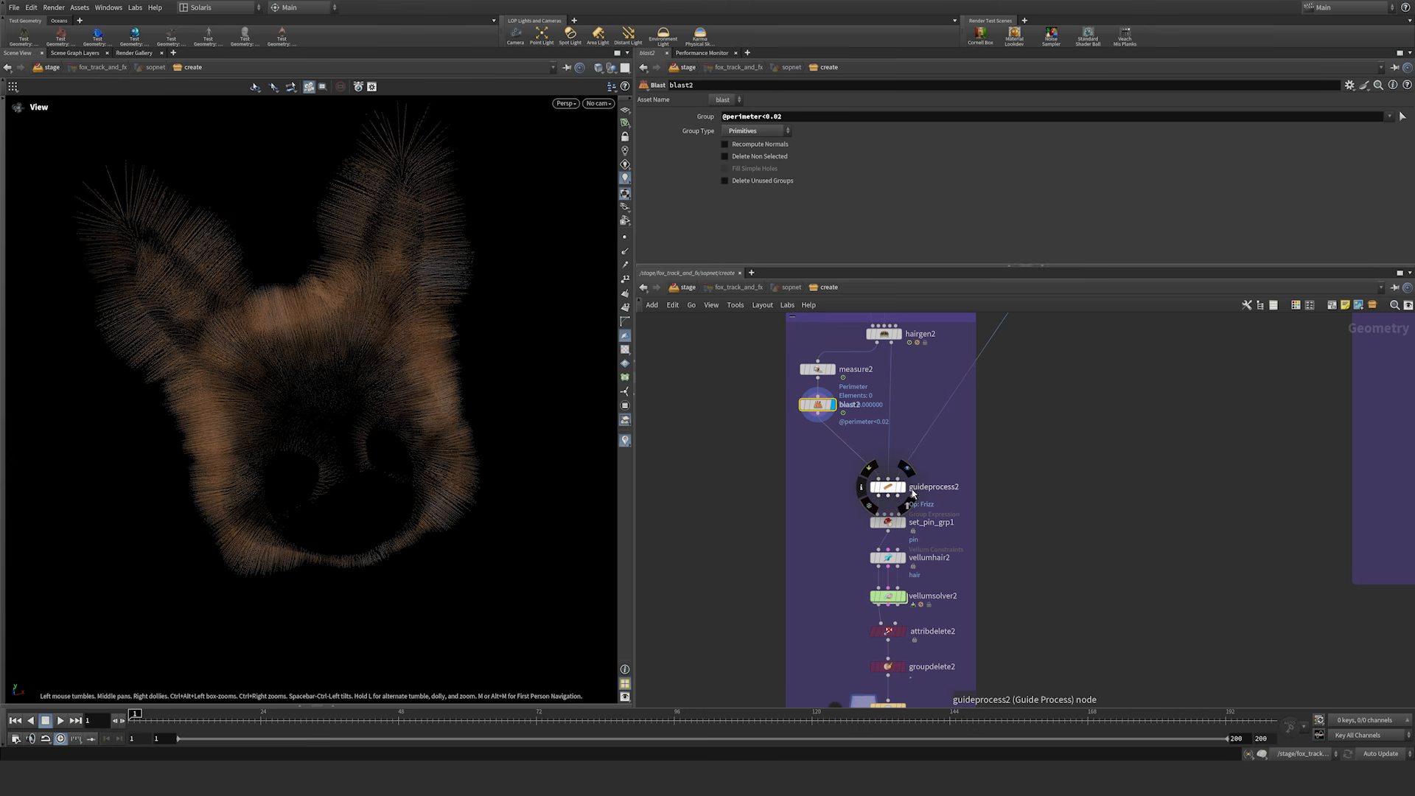
{"action": "double_click", "coordinate": [907, 489]}
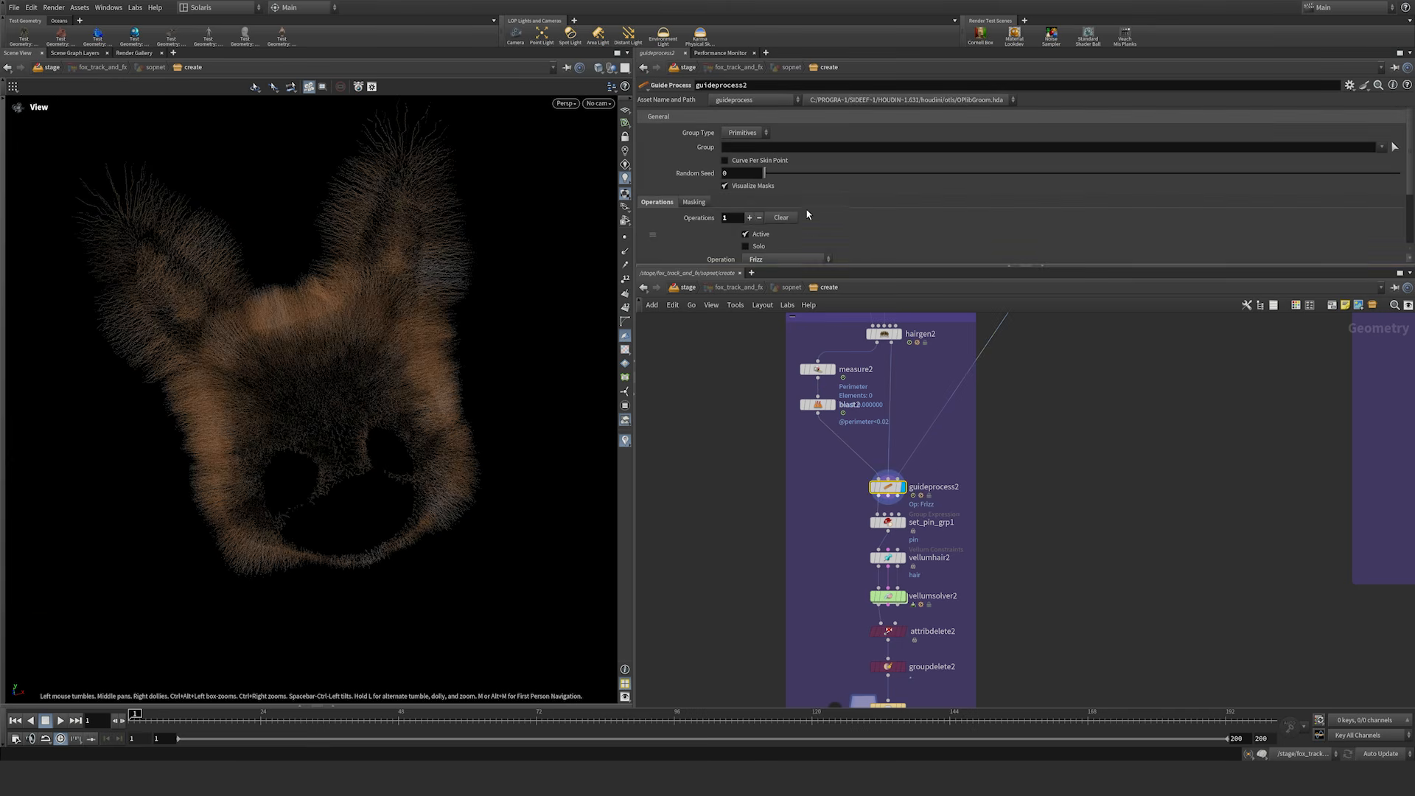
{"action": "left_click_drag", "start_coordinate": [858, 268], "coordinate": [845, 308]}
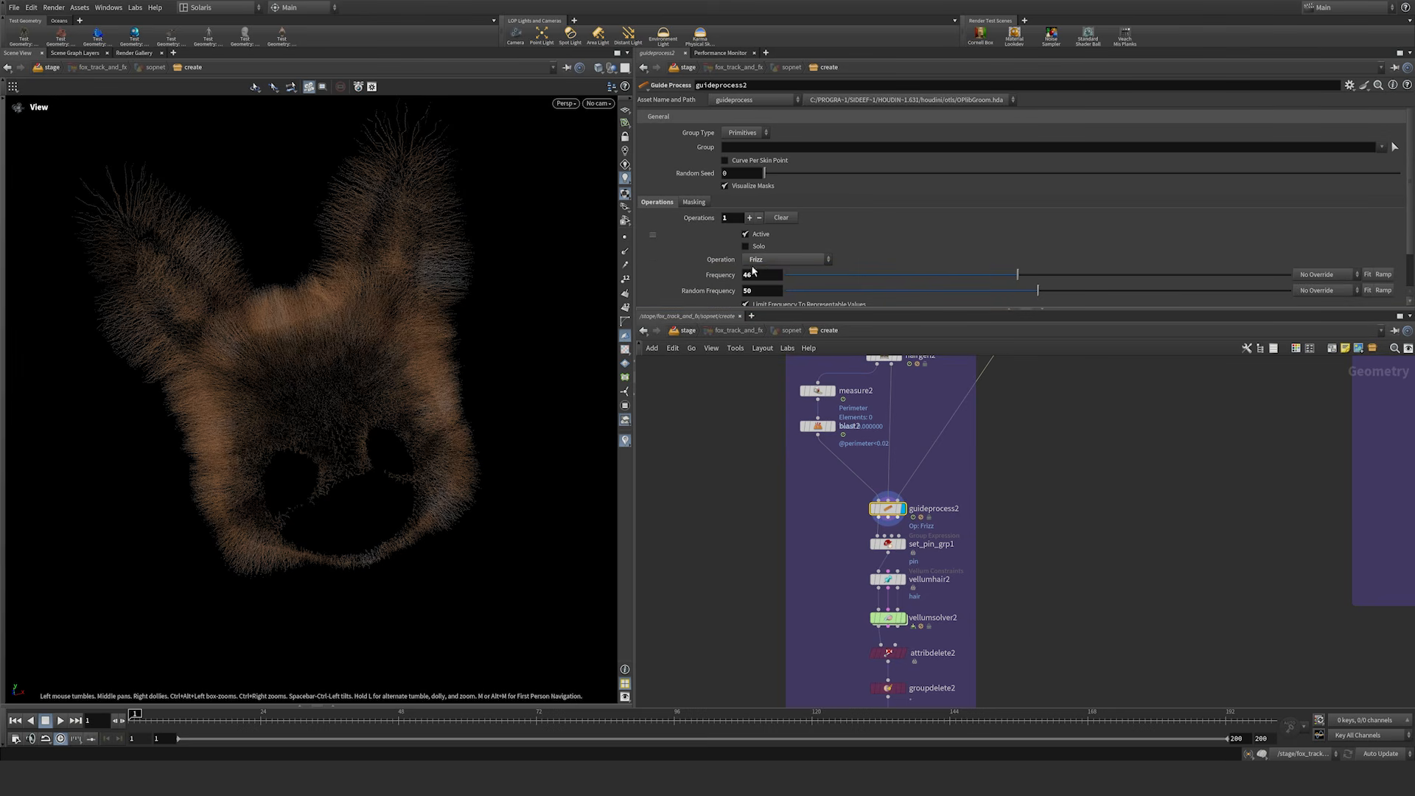
Step: Examine the frizzed fur near the ears up close and compare the displayed results of hairgen2 and guideprocess2
{"action": "middle_click_drag", "start_coordinate": [329, 432], "coordinate": [377, 418]}
{"action": "left_click_drag", "start_coordinate": [376, 417], "coordinate": [493, 369]}
{"action": "middle_click_drag", "start_coordinate": [493, 370], "coordinate": [283, 303]}
{"action": "right_click_drag", "start_coordinate": [283, 302], "coordinate": [382, 296]}
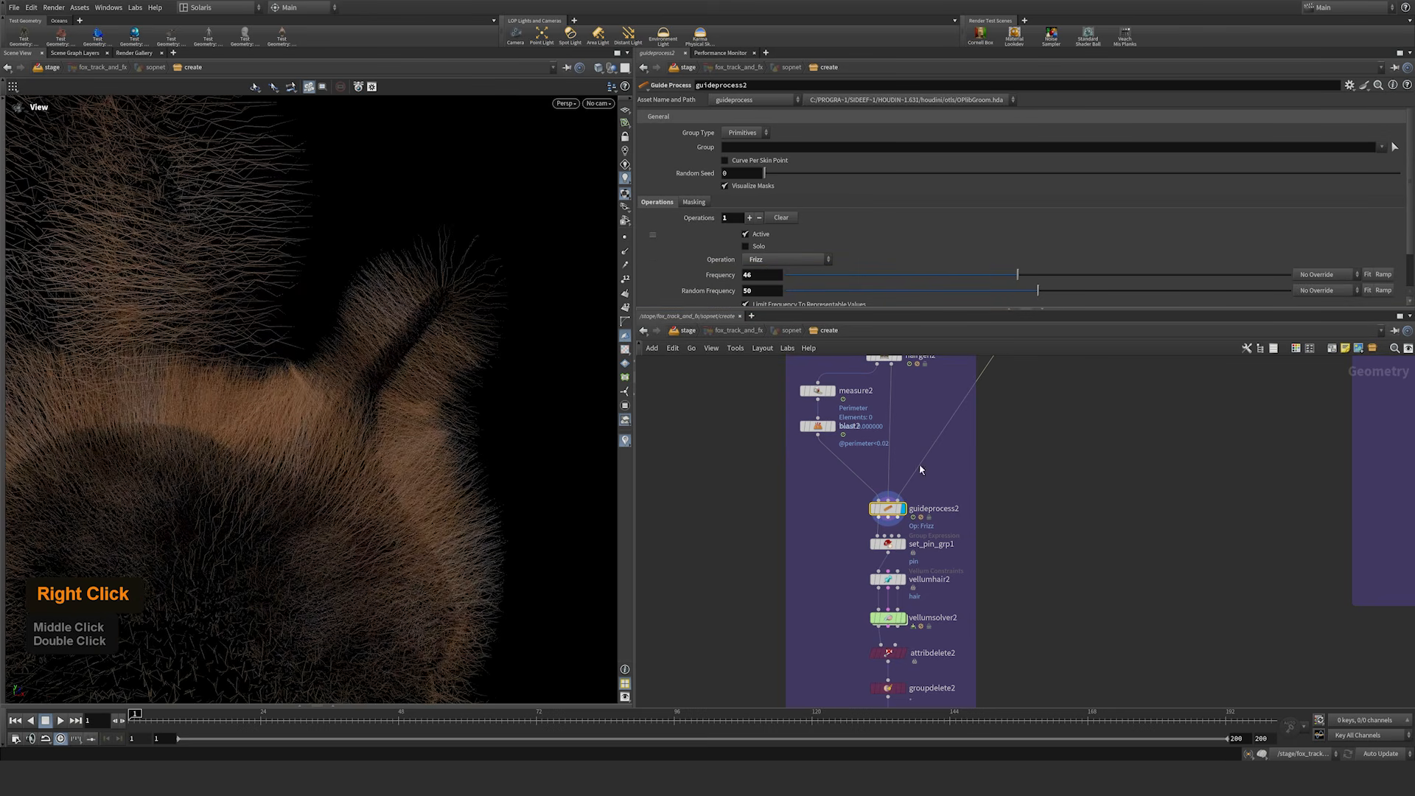
{"action": "middle_click_drag", "start_coordinate": [899, 360], "coordinate": [893, 404]}
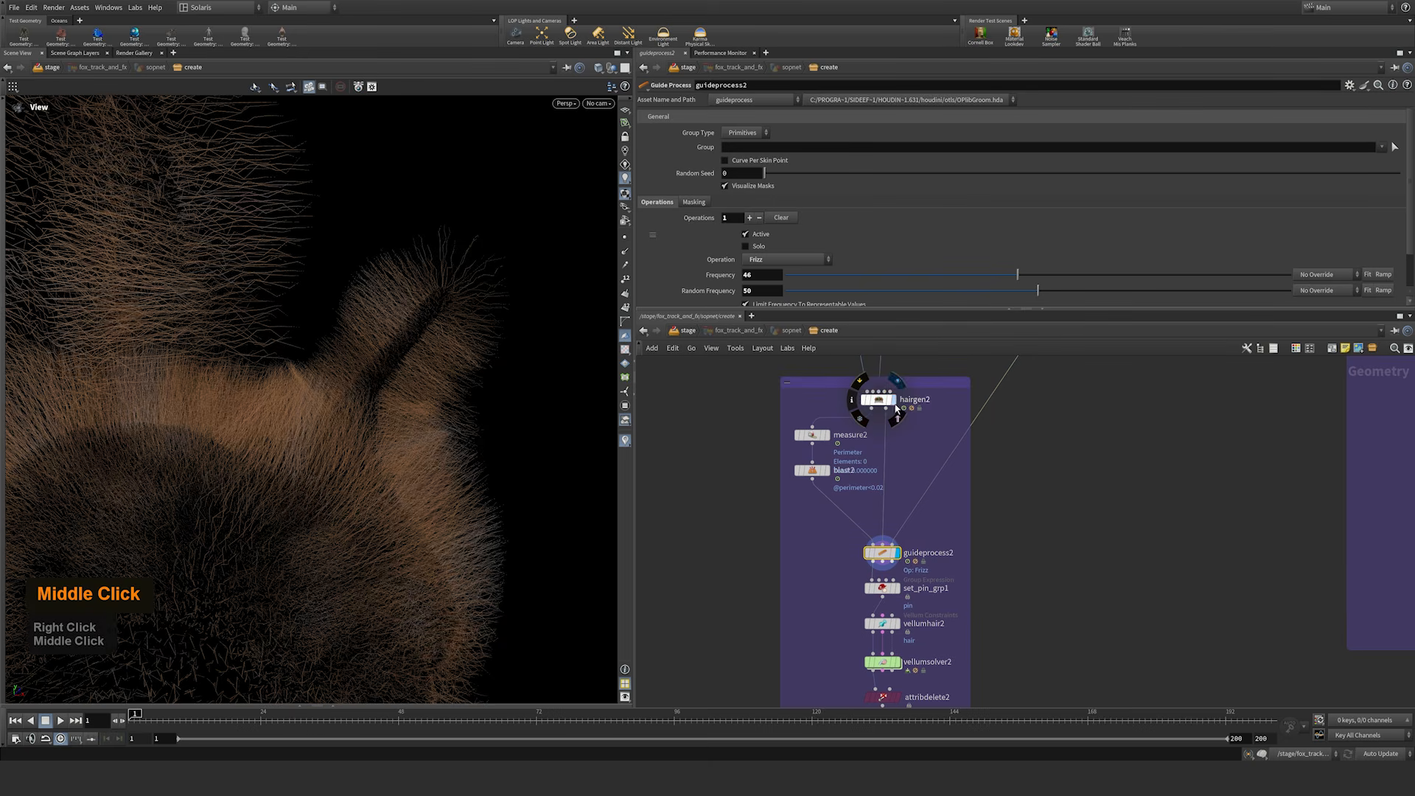
{"action": "left_click", "coordinate": [893, 400]}
{"action": "left_click", "coordinate": [897, 554]}
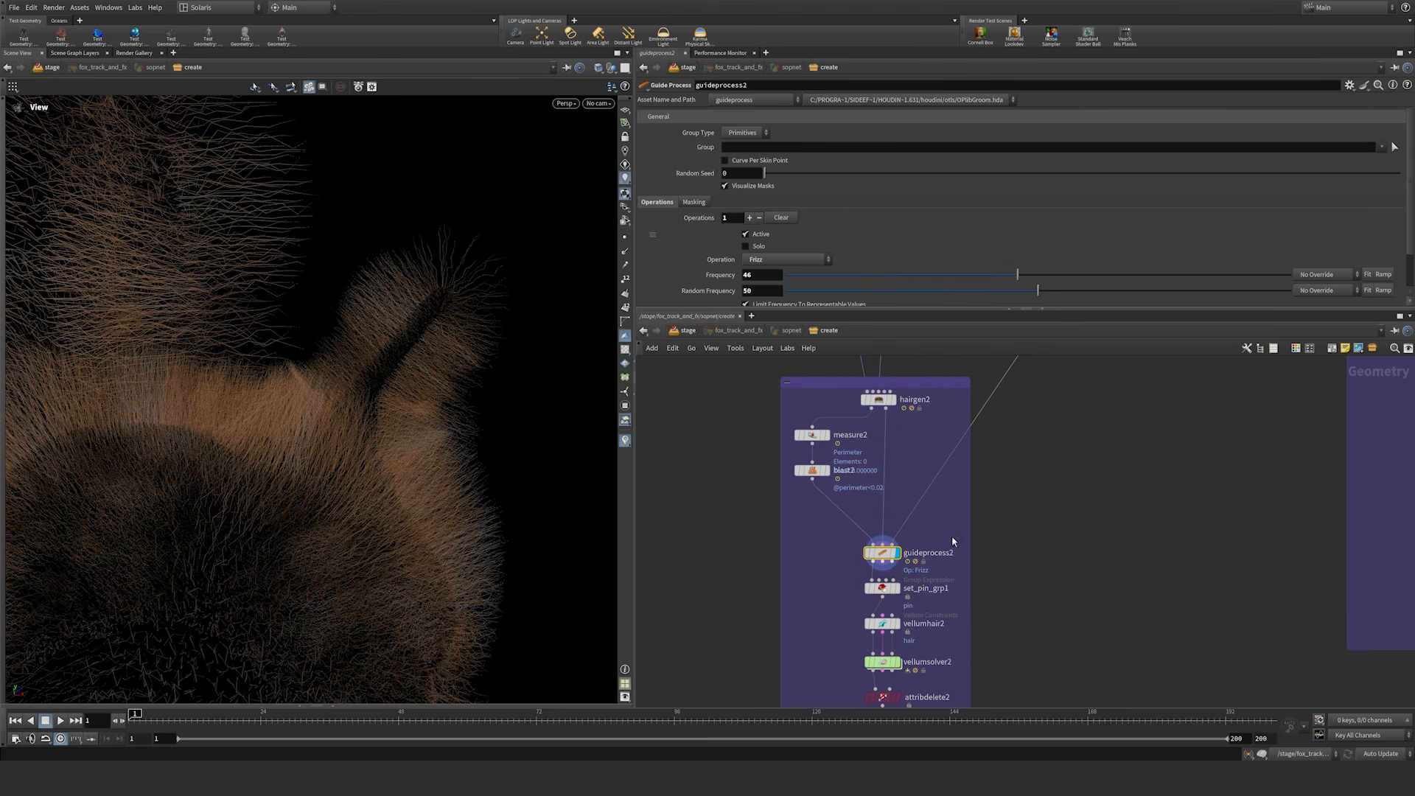
Step: Display set_pin_grp1 to examine the pinned root points over the whole fox head, and select vellumhair2
{"action": "middle_click_drag", "start_coordinate": [958, 552], "coordinate": [951, 437]}
{"action": "left_click", "coordinate": [884, 472]}
{"action": "left_click", "coordinate": [900, 472]}
{"action": "right_click_drag", "start_coordinate": [379, 468], "coordinate": [316, 528]}
{"action": "middle_click_drag", "start_coordinate": [316, 528], "coordinate": [401, 479]}
{"action": "right_click_drag", "start_coordinate": [401, 479], "coordinate": [451, 274]}
{"action": "middle_click_drag", "start_coordinate": [963, 524], "coordinate": [944, 465]}
{"action": "left_click", "coordinate": [868, 451]}
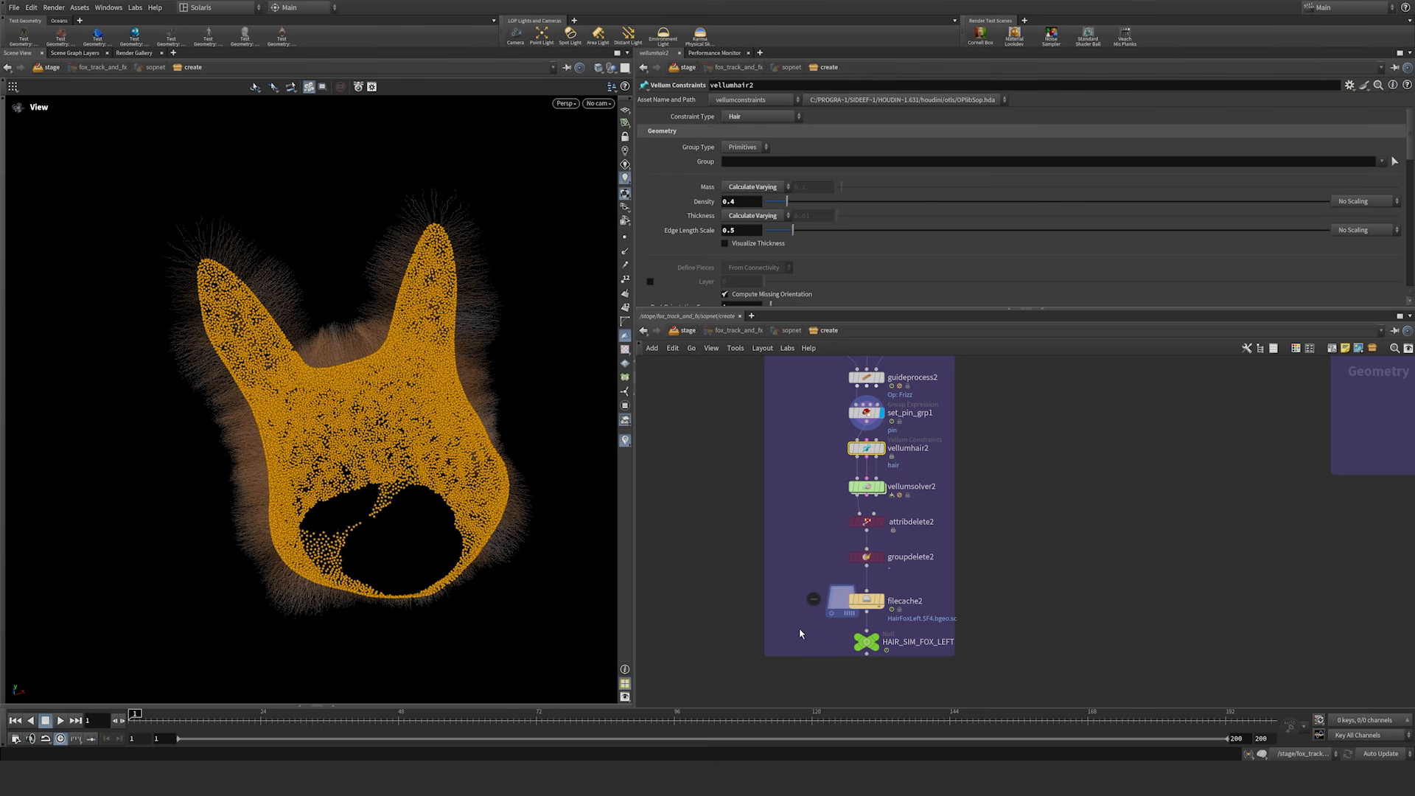
Step: Display HAIR_SIM_FOX_LEFT and play the opening frames of the left fox's simulated fur
{"action": "left_click", "coordinate": [879, 641]}
{"action": "right_click_drag", "start_coordinate": [420, 370], "coordinate": [399, 405]}
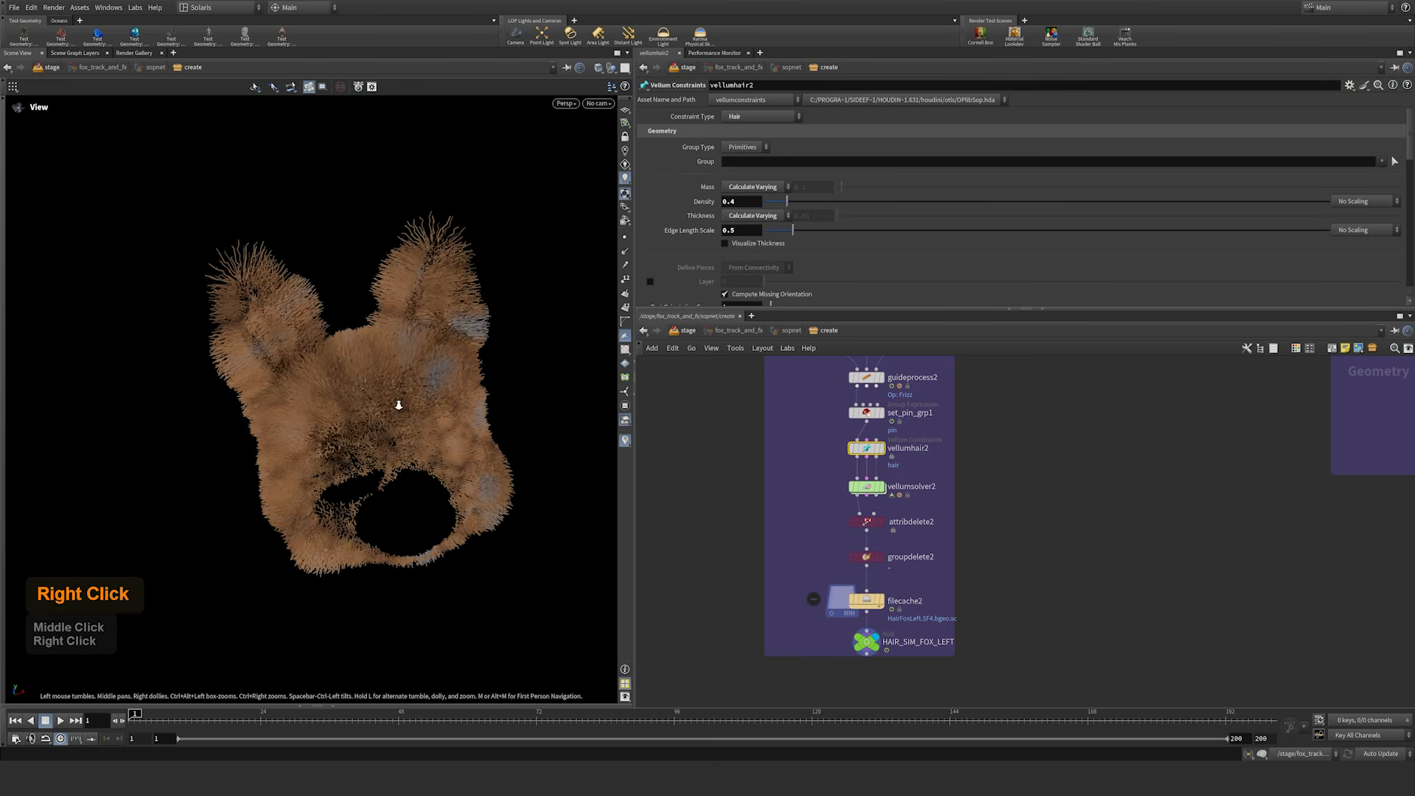
{"action": "middle_click_drag", "start_coordinate": [399, 404], "coordinate": [315, 405]}
{"action": "key", "text": "Up"}
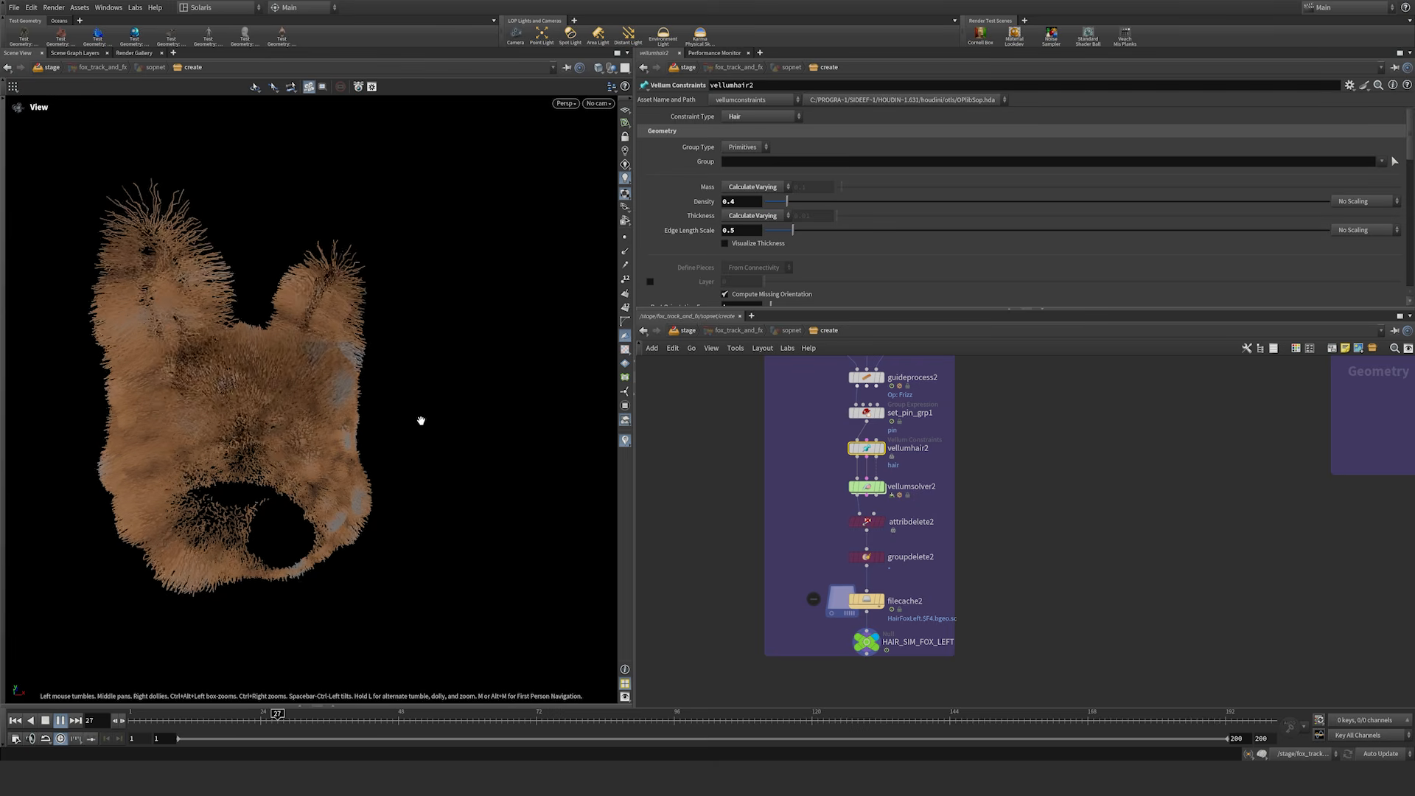
{"action": "key", "text": "Up"}
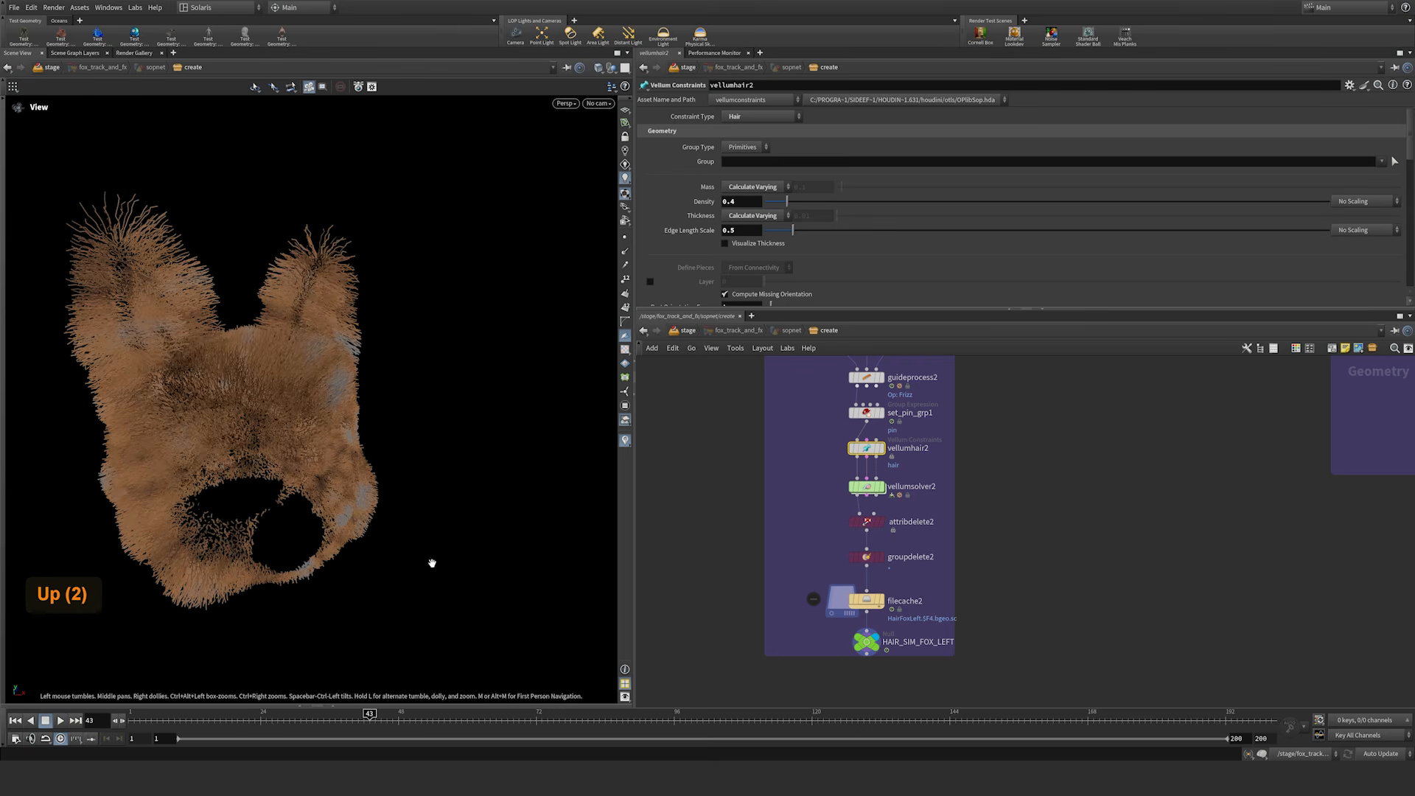
Step: Scrub the fur simulation to frame 122, inspect the ears, resume playback, and return to the first frame
{"action": "left_click_drag", "start_coordinate": [382, 723], "coordinate": [824, 725]}
{"action": "left_click_drag", "start_coordinate": [247, 409], "coordinate": [195, 426]}
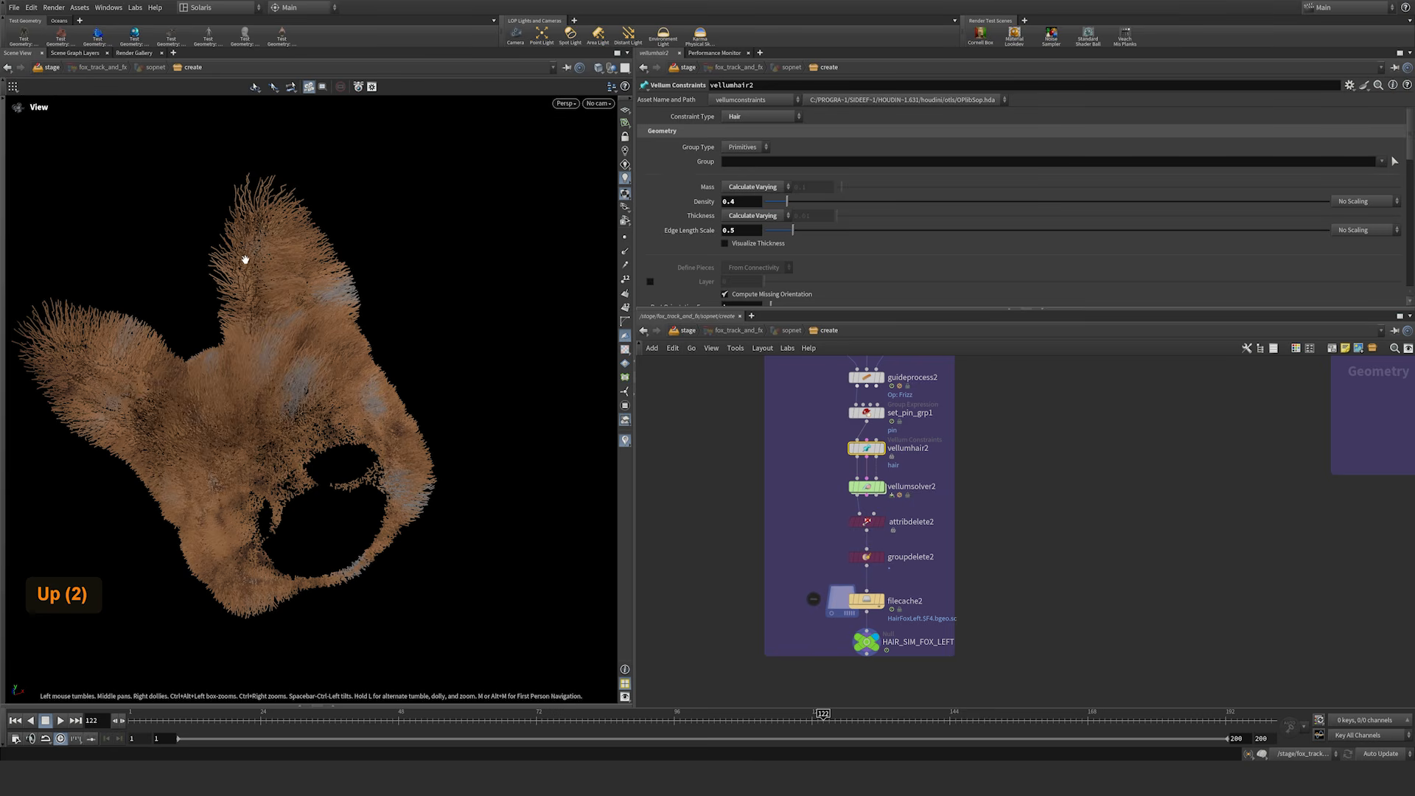
{"action": "left_click_drag", "start_coordinate": [328, 360], "coordinate": [300, 386]}
{"action": "key", "text": "Up"}
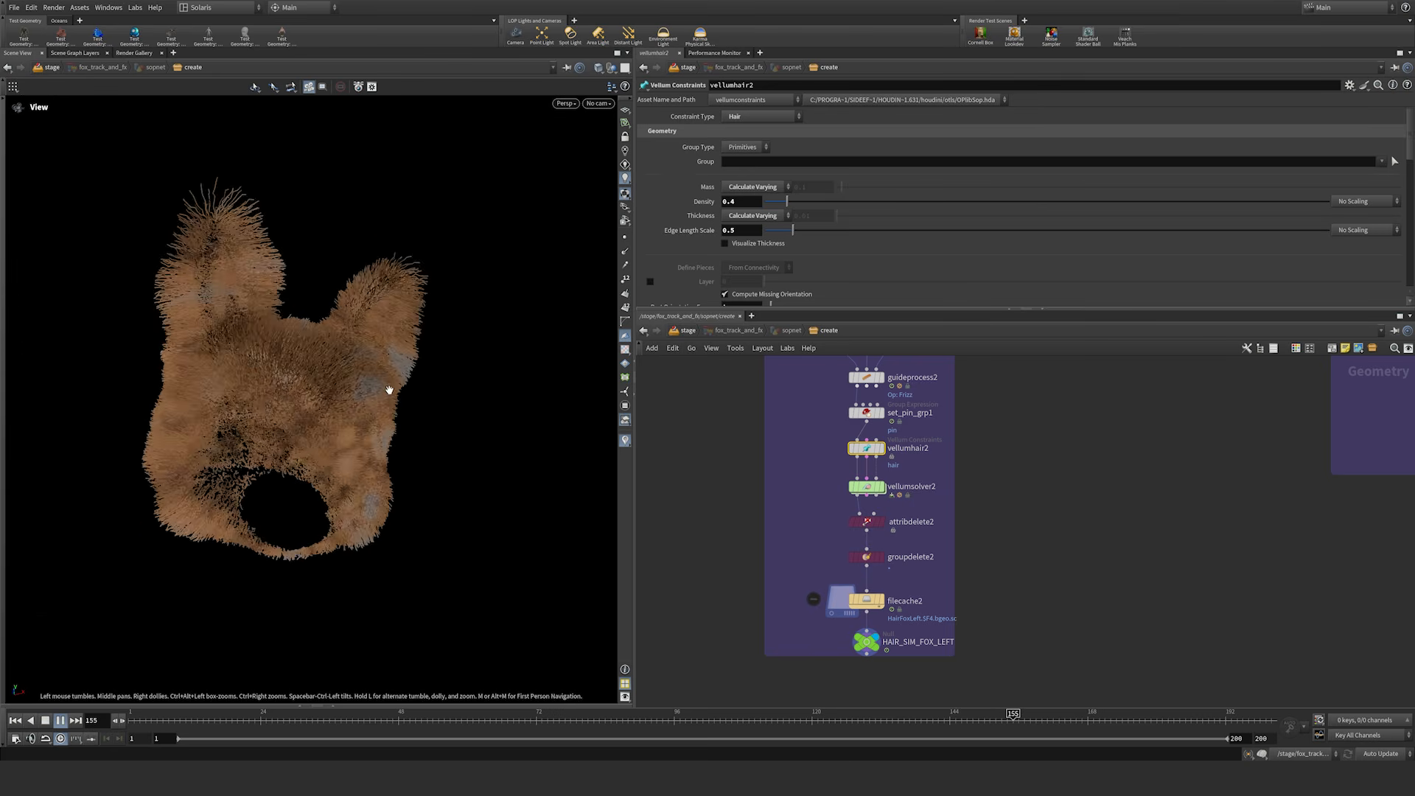
{"action": "key", "text": "Up"}
{"action": "key", "text": "ctrl+Up"}
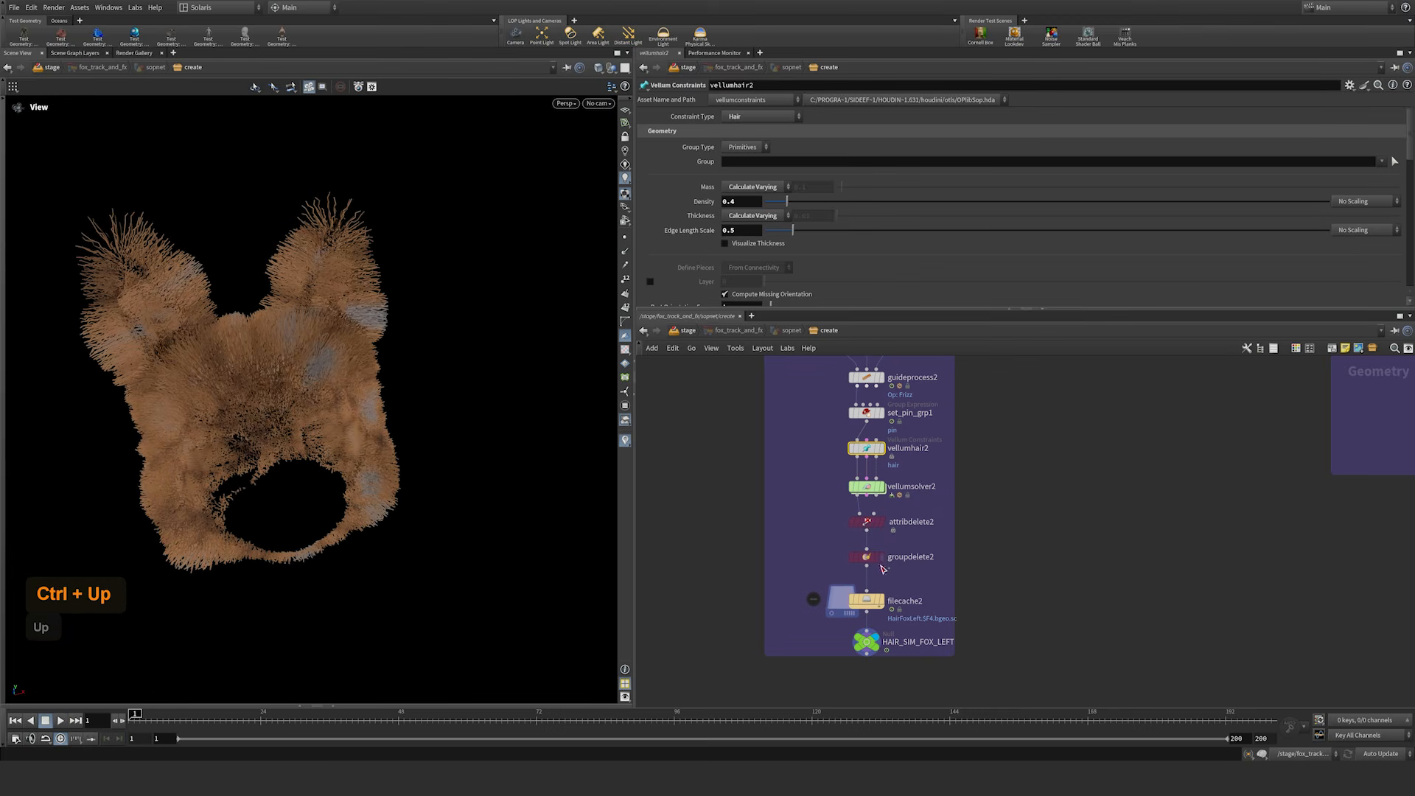
Step: Select vellumsolver2 and review its substeps, constraint iterations and collision settings
{"action": "left_click_drag", "start_coordinate": [917, 484], "coordinate": [917, 486]}
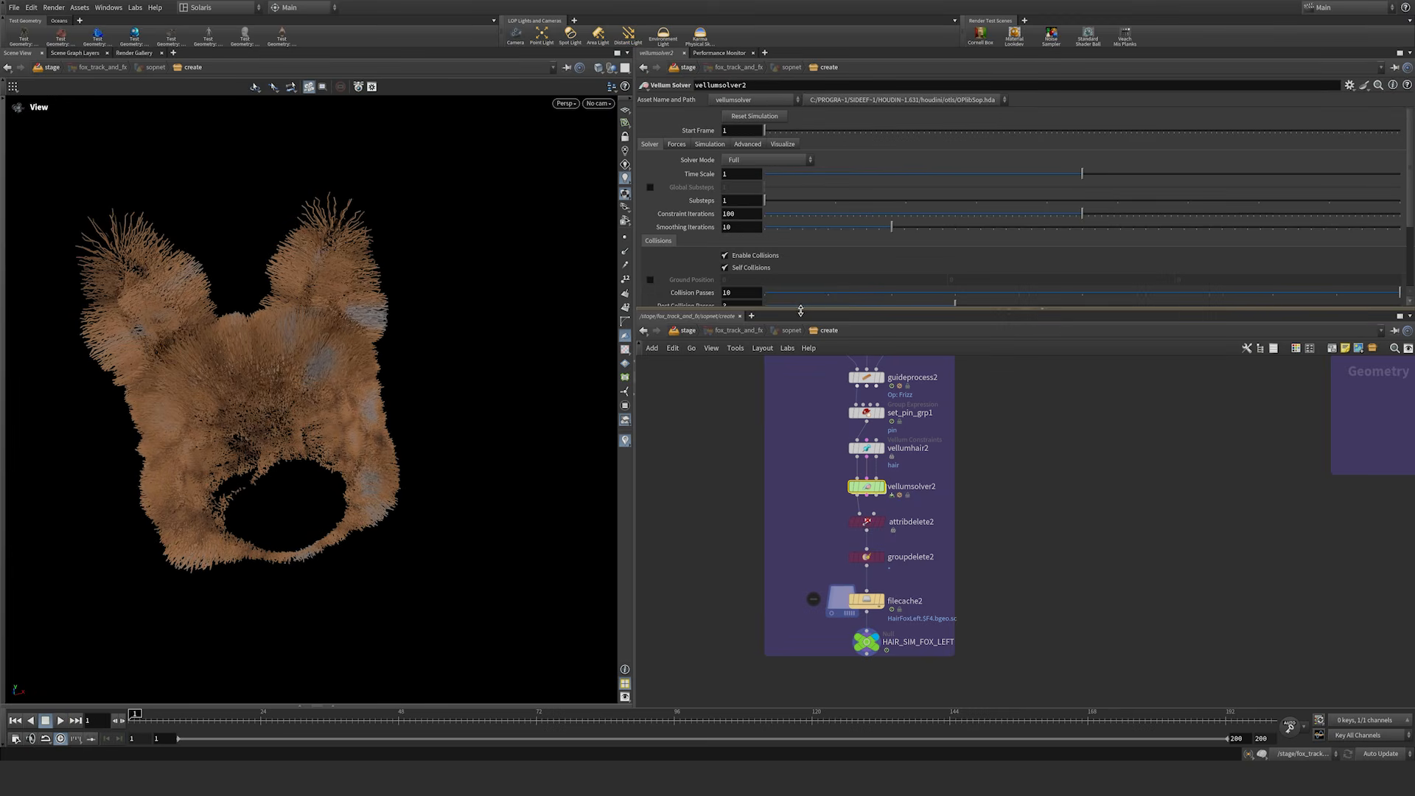
{"action": "left_click_drag", "start_coordinate": [803, 310], "coordinate": [805, 363]}
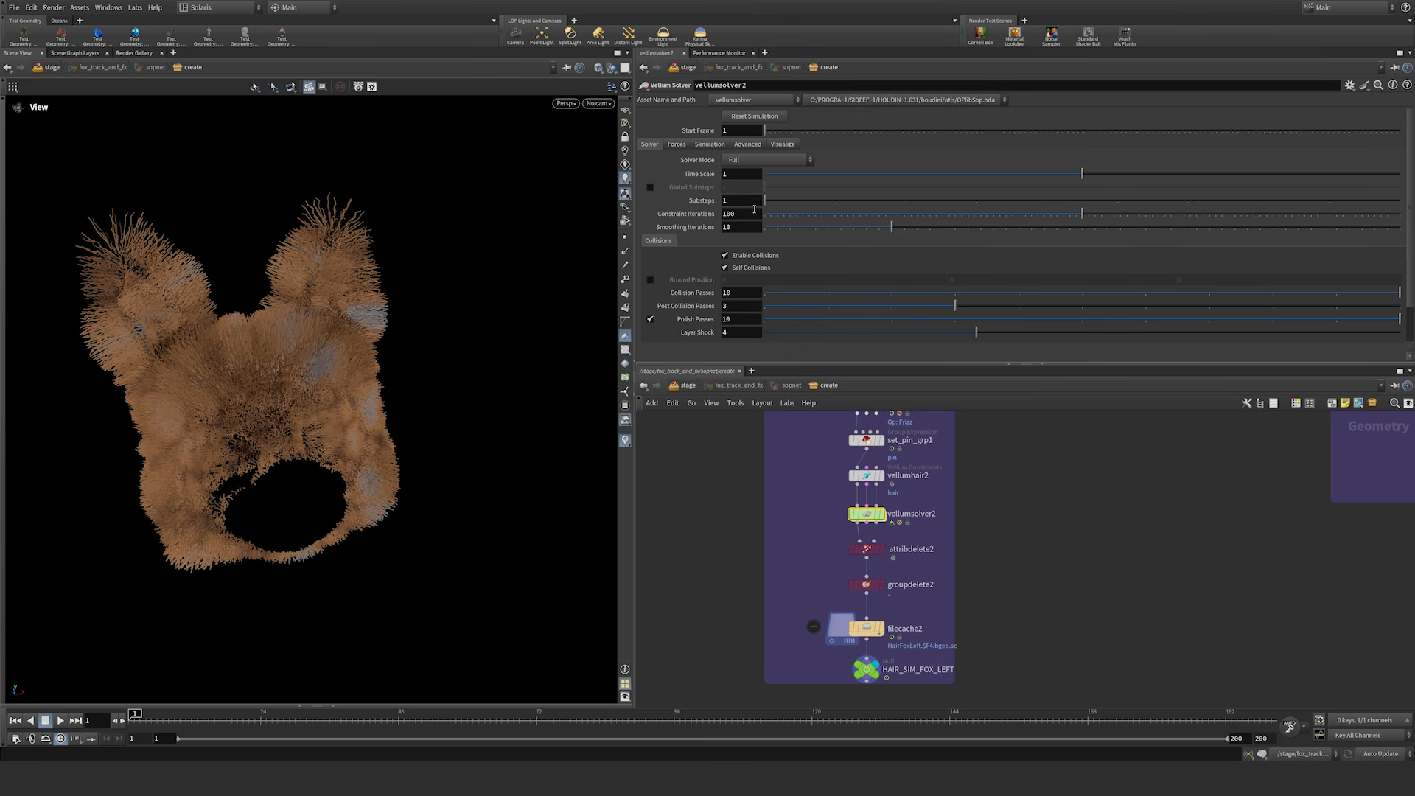
{"action": "left_click_drag", "start_coordinate": [855, 363], "coordinate": [855, 279]}
Step: Select vellumhair2 and review its density, edge length scale, drag, pinning, and stretch and bend damping settings
{"action": "left_click_drag", "start_coordinate": [839, 442], "coordinate": [888, 426]}
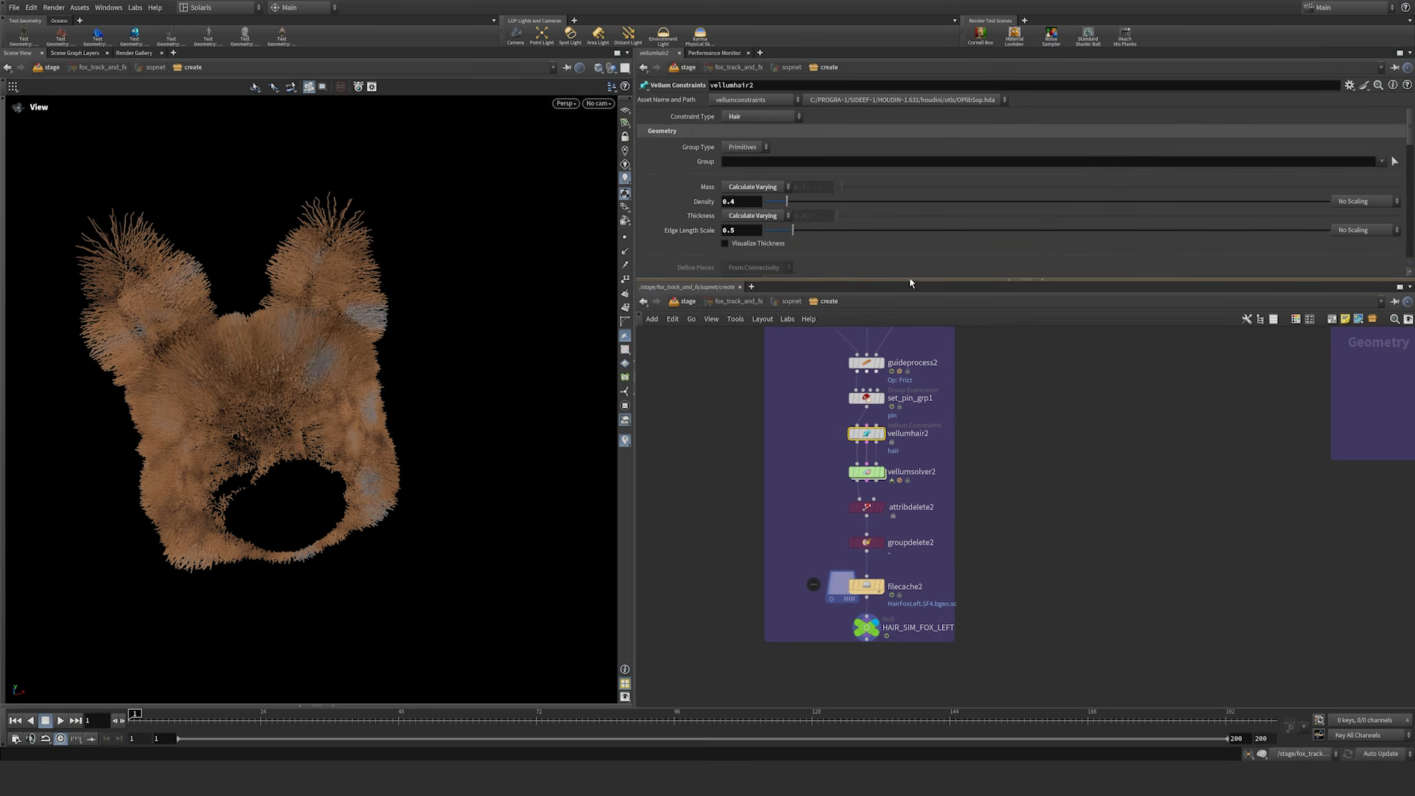
{"action": "left_click_drag", "start_coordinate": [908, 281], "coordinate": [908, 433]}
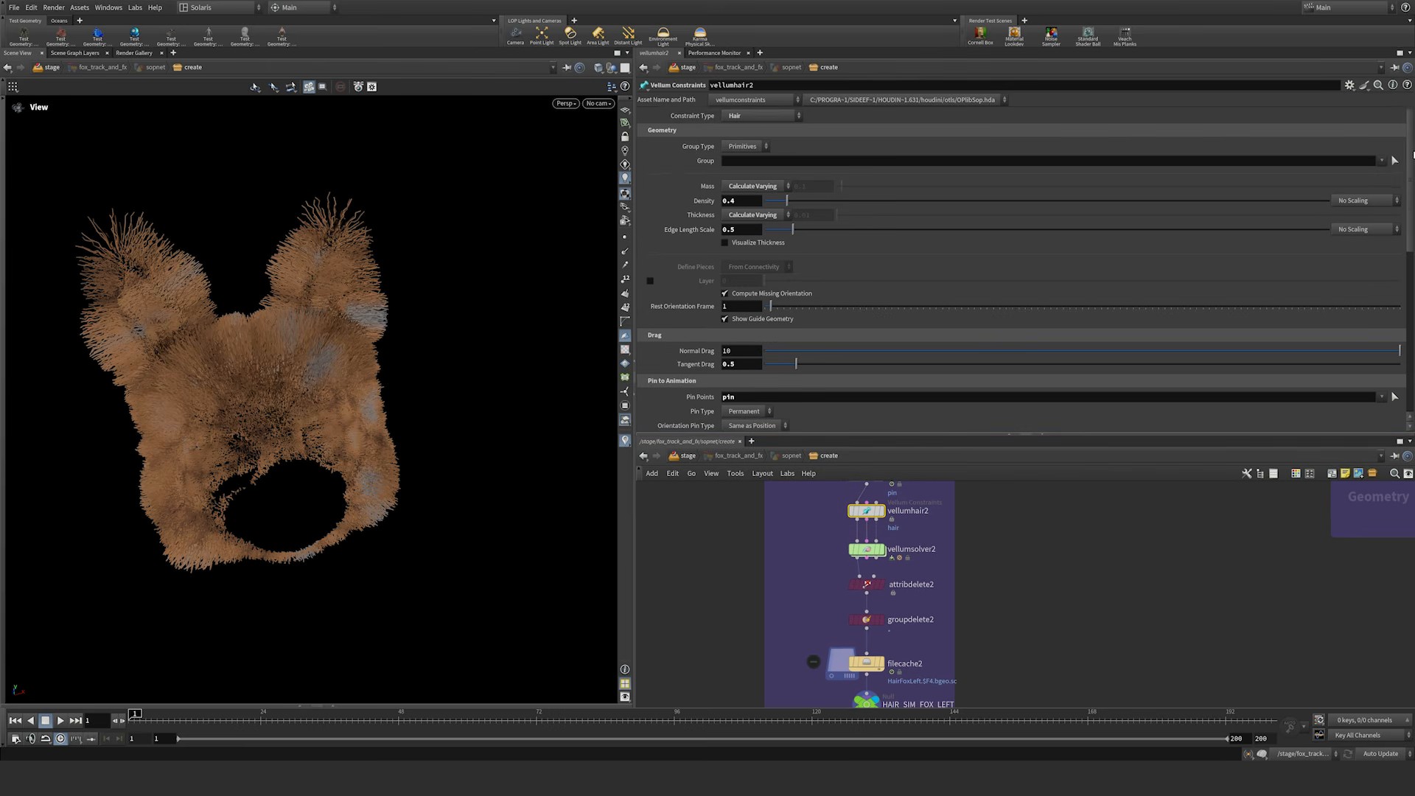
{"action": "scroll", "coordinate": [1410, 154], "scroll_direction": "down", "scroll_amount": 5}
{"action": "scroll", "coordinate": [830, 256], "scroll_direction": "down", "scroll_amount": 2}
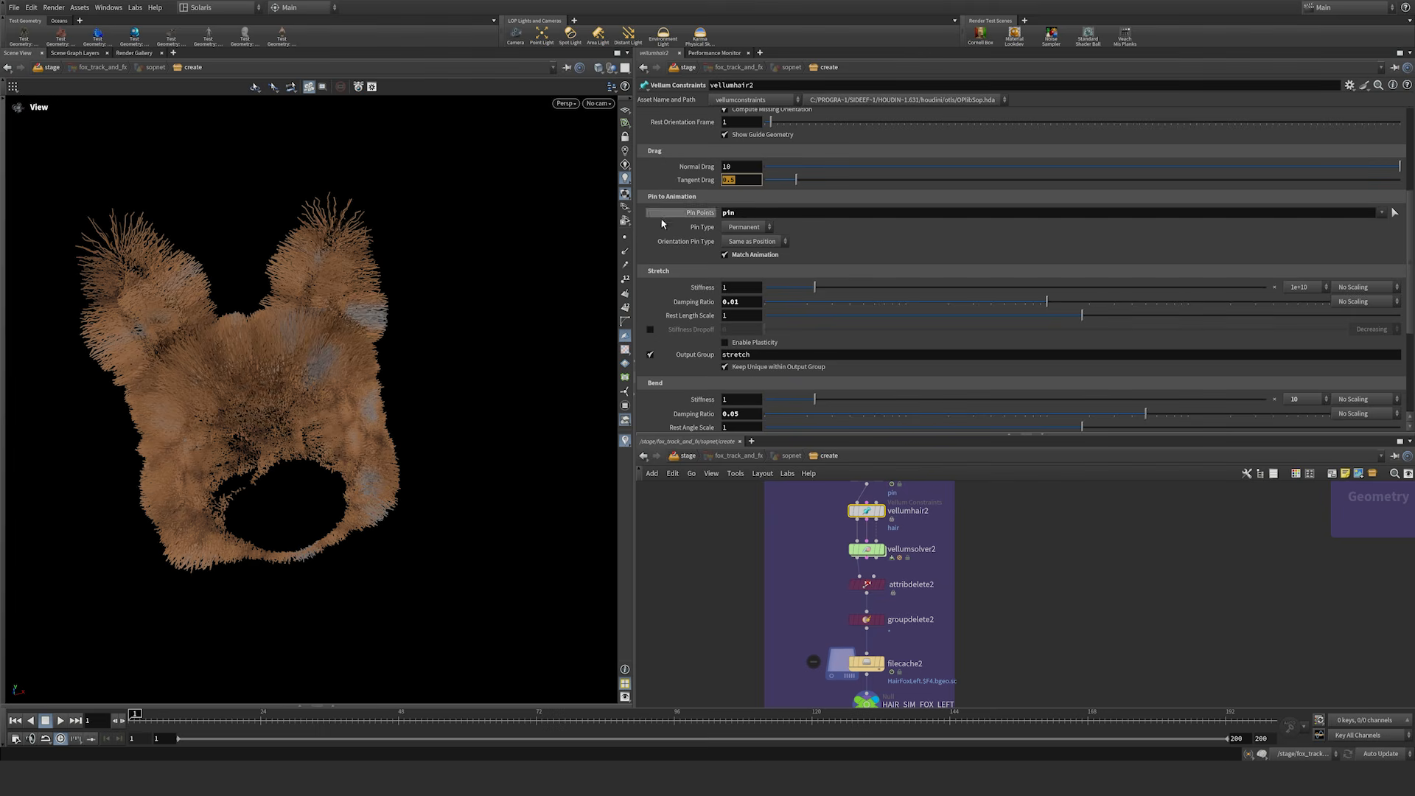
{"action": "left_click", "coordinate": [742, 302]}
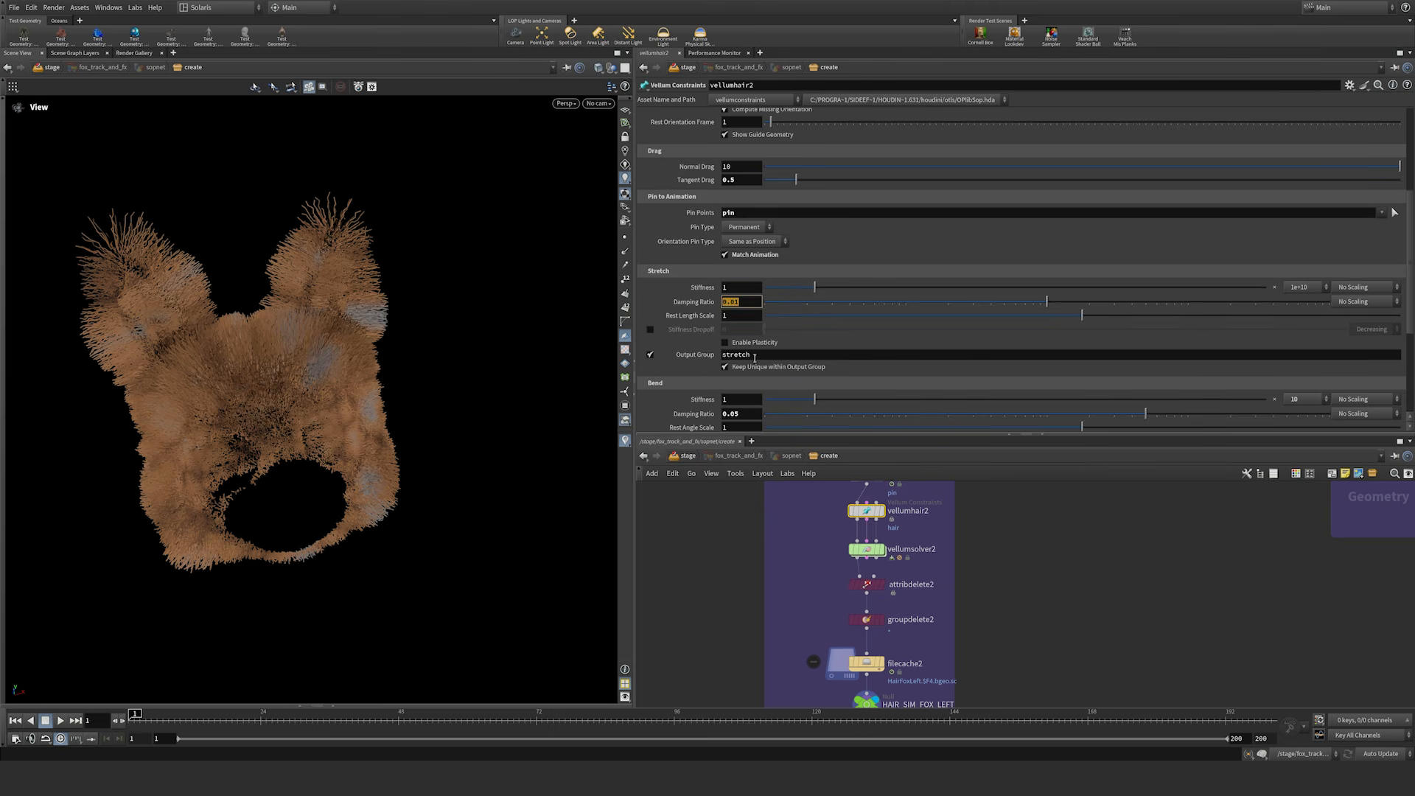
{"action": "scroll", "coordinate": [1410, 323], "scroll_direction": "down", "scroll_amount": 3}
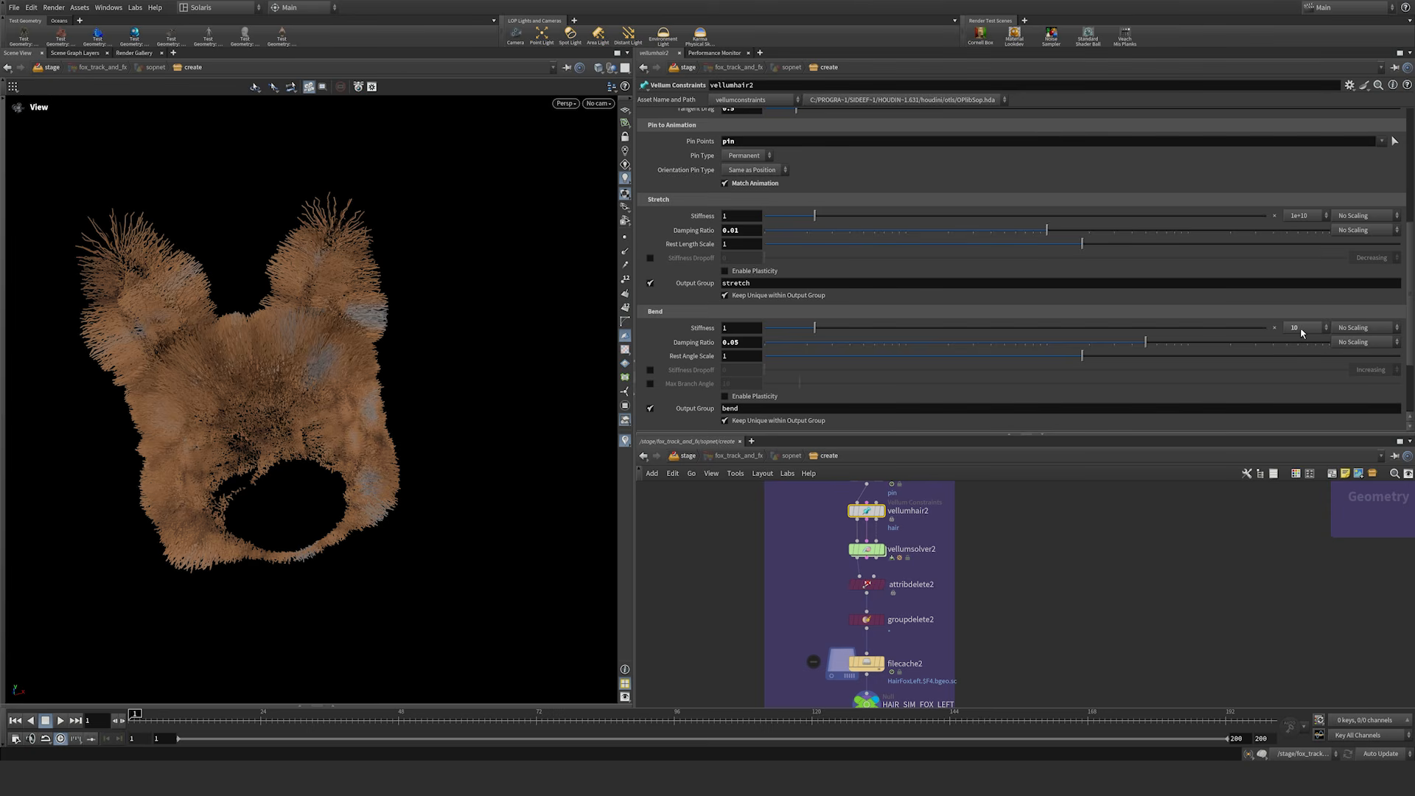
{"action": "left_click", "coordinate": [750, 343]}
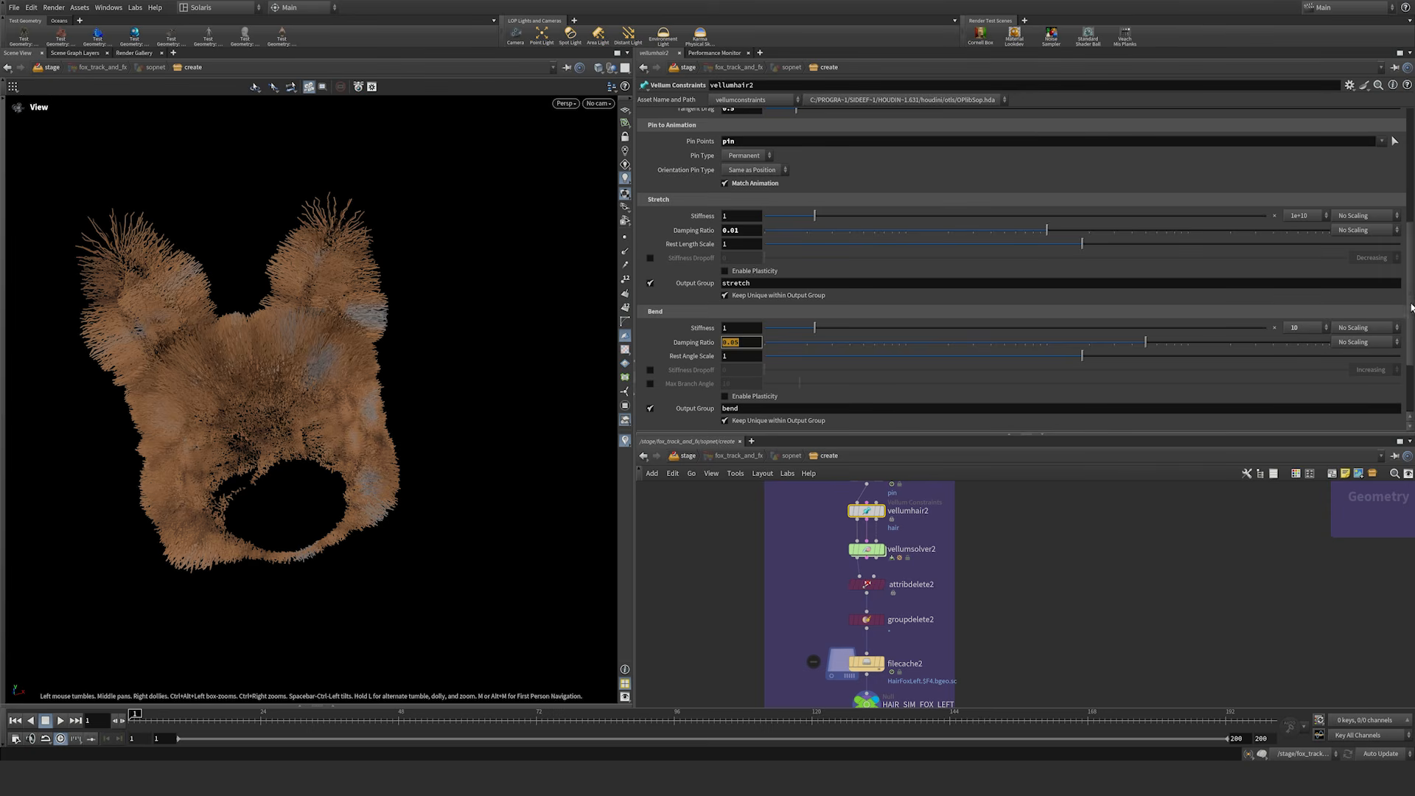
{"action": "scroll", "coordinate": [1410, 307], "scroll_direction": "up", "scroll_amount": 10}
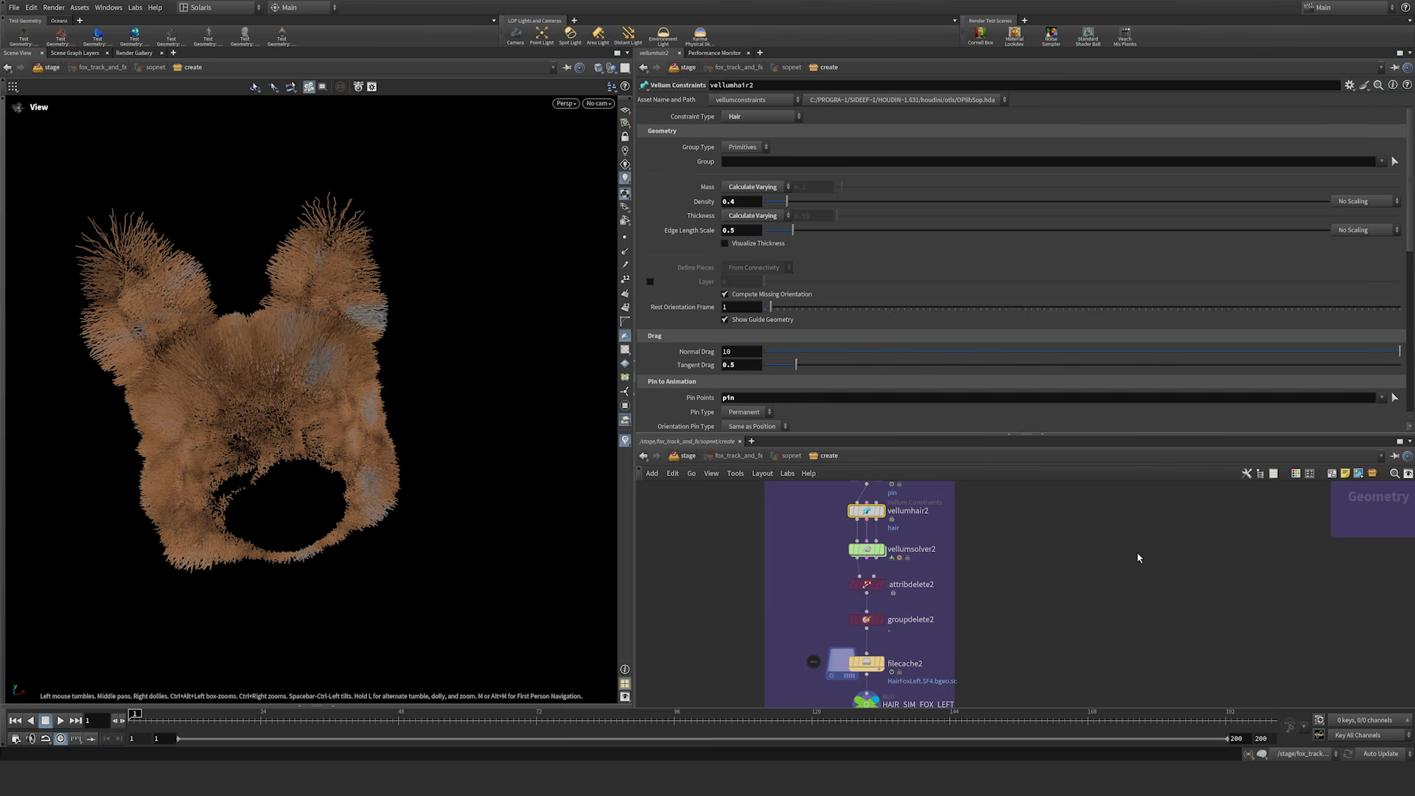
Step: Go to the RIGHT FOX TRACK network box and select and display REST_RIGHT_FOX_QUAD
{"action": "right_click_drag", "start_coordinate": [1107, 544], "coordinate": [1081, 575]}
{"action": "middle_click_drag", "start_coordinate": [1080, 575], "coordinate": [1059, 549]}
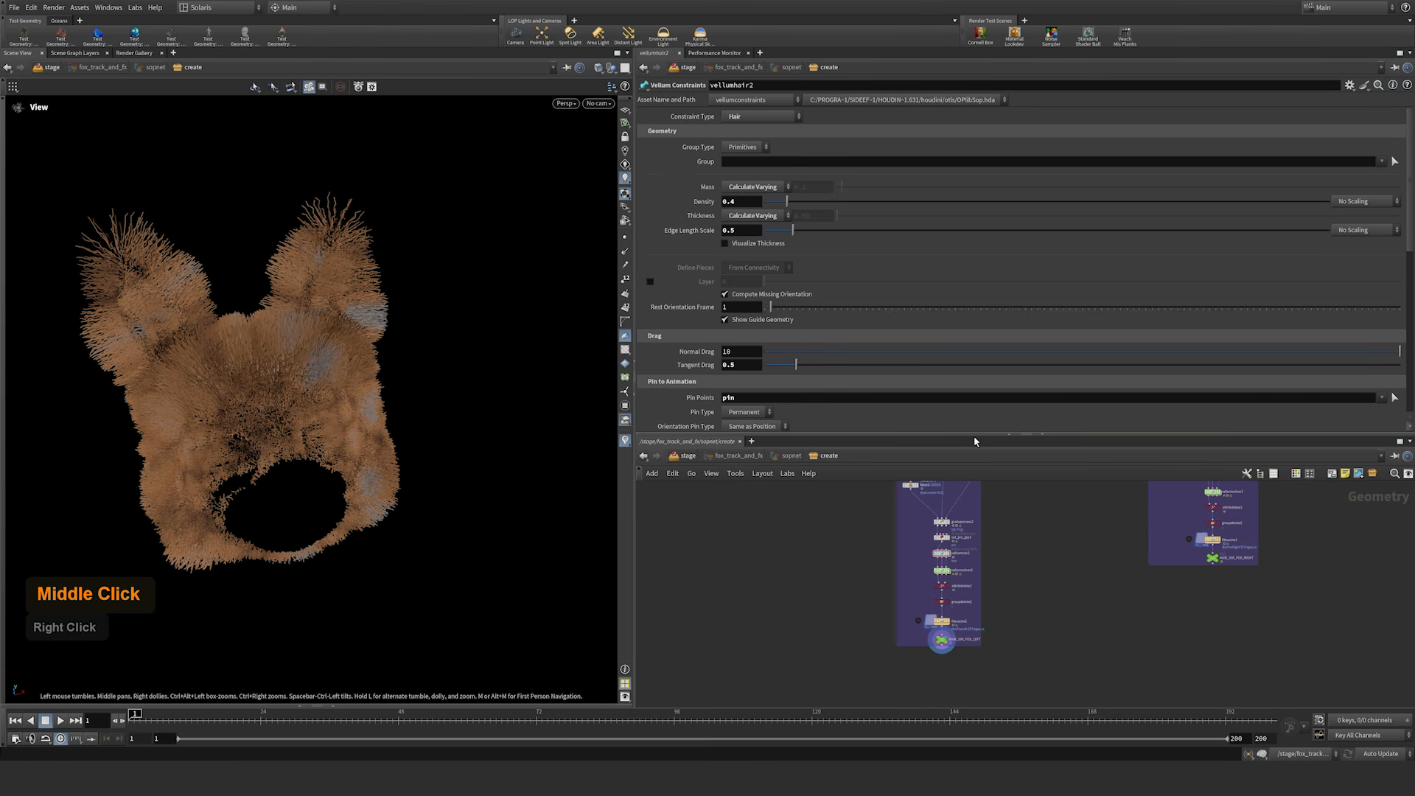
{"action": "left_click_drag", "start_coordinate": [975, 436], "coordinate": [992, 277]}
{"action": "middle_click_drag", "start_coordinate": [1083, 401], "coordinate": [906, 678]}
{"action": "middle_click_drag", "start_coordinate": [1150, 474], "coordinate": [1105, 511]}
{"action": "right_click_drag", "start_coordinate": [1076, 517], "coordinate": [1095, 493]}
{"action": "middle_click_drag", "start_coordinate": [950, 395], "coordinate": [998, 492]}
{"action": "left_click", "coordinate": [908, 436]}
{"action": "left_click", "coordinate": [924, 420]}
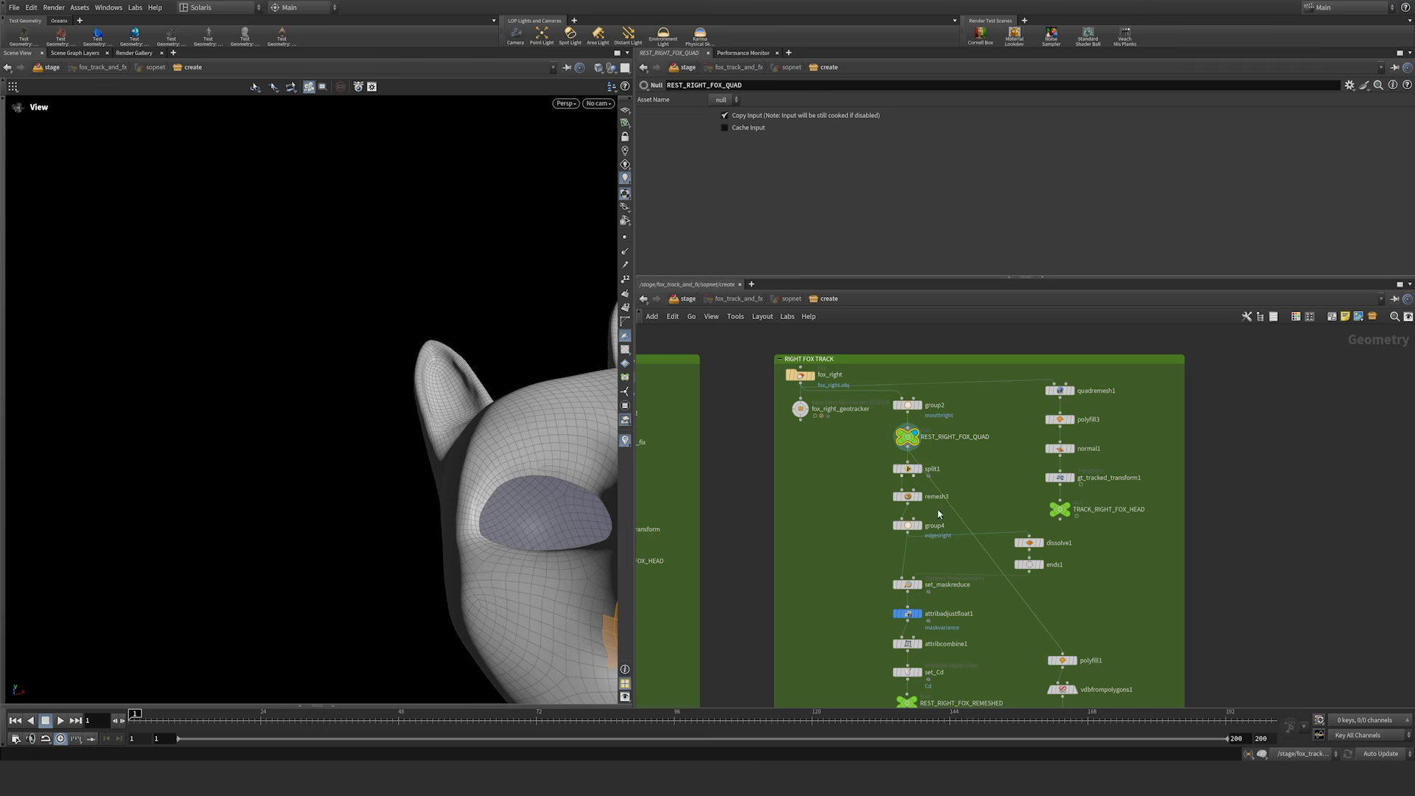
Step: Examine the right fox's muzzle, select group2, and preview its mouthright base group selection without changing it
{"action": "middle_click_drag", "start_coordinate": [549, 491], "coordinate": [329, 426]}
{"action": "right_click_drag", "start_coordinate": [329, 428], "coordinate": [357, 498]}
{"action": "left_click_drag", "start_coordinate": [357, 498], "coordinate": [421, 522]}
{"action": "middle_click_drag", "start_coordinate": [377, 368], "coordinate": [399, 398]}
{"action": "left_click_drag", "start_coordinate": [400, 398], "coordinate": [376, 417]}
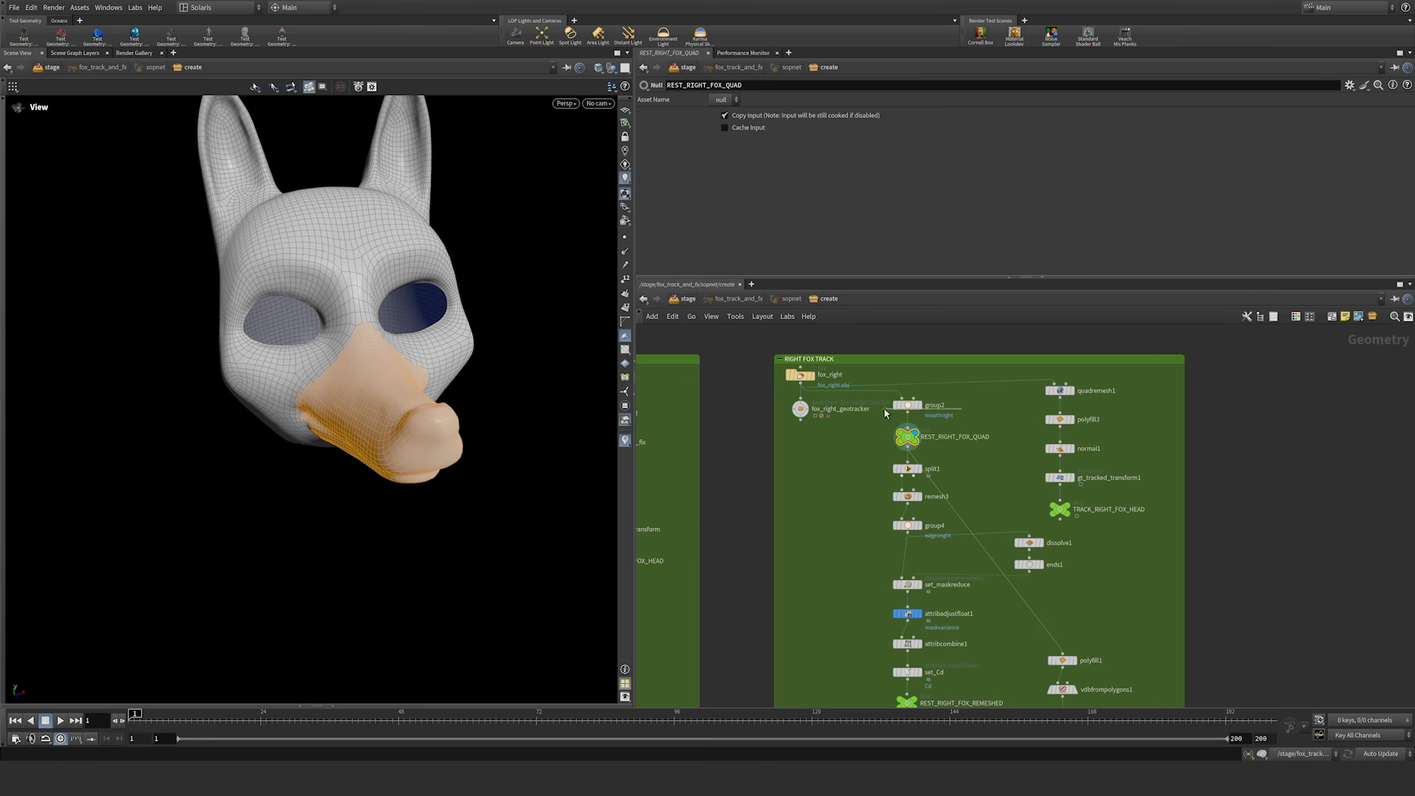
{"action": "left_click", "coordinate": [905, 405]}
{"action": "left_click_drag", "start_coordinate": [767, 189], "coordinate": [1014, 190]}
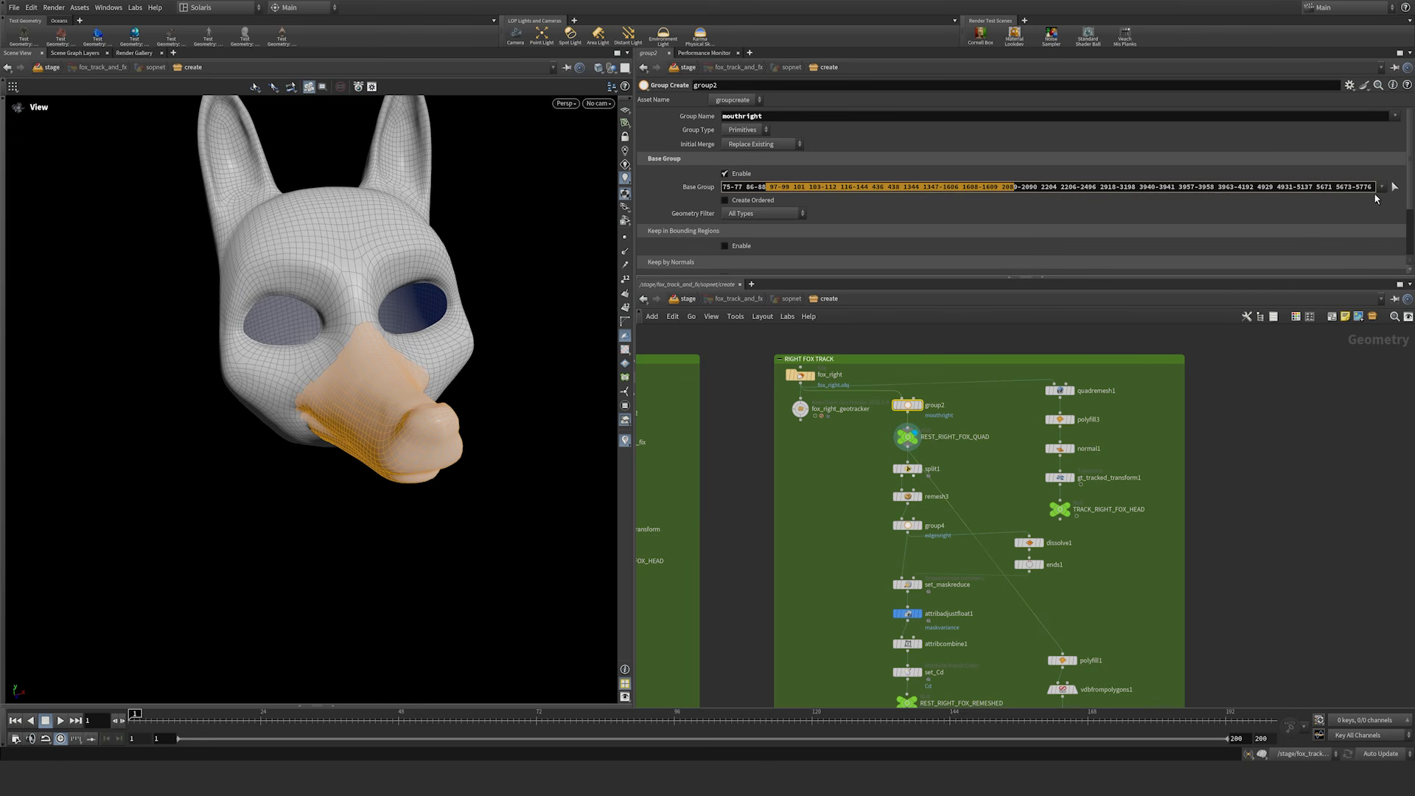
{"action": "left_click", "coordinate": [1394, 188]}
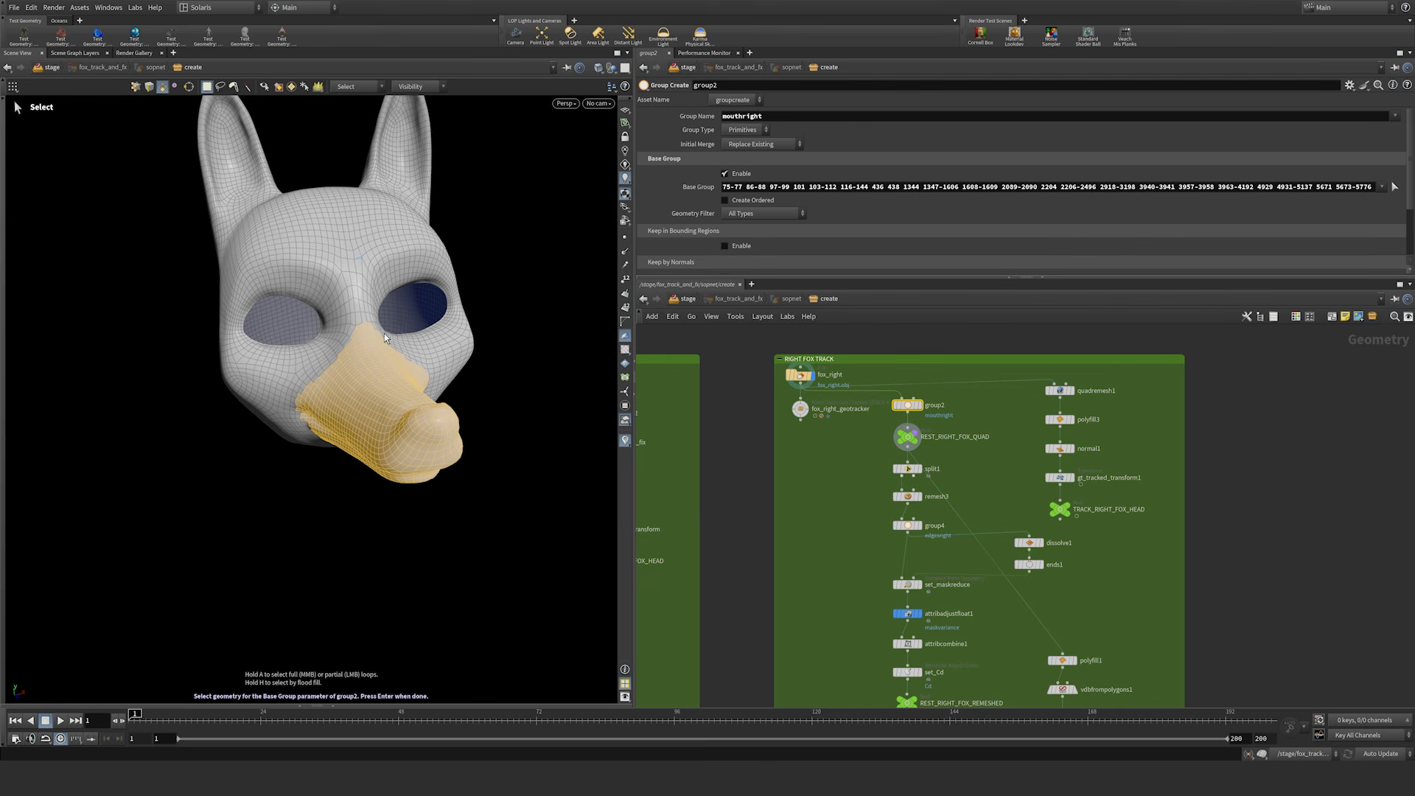
{"action": "key", "text": "Escape"}
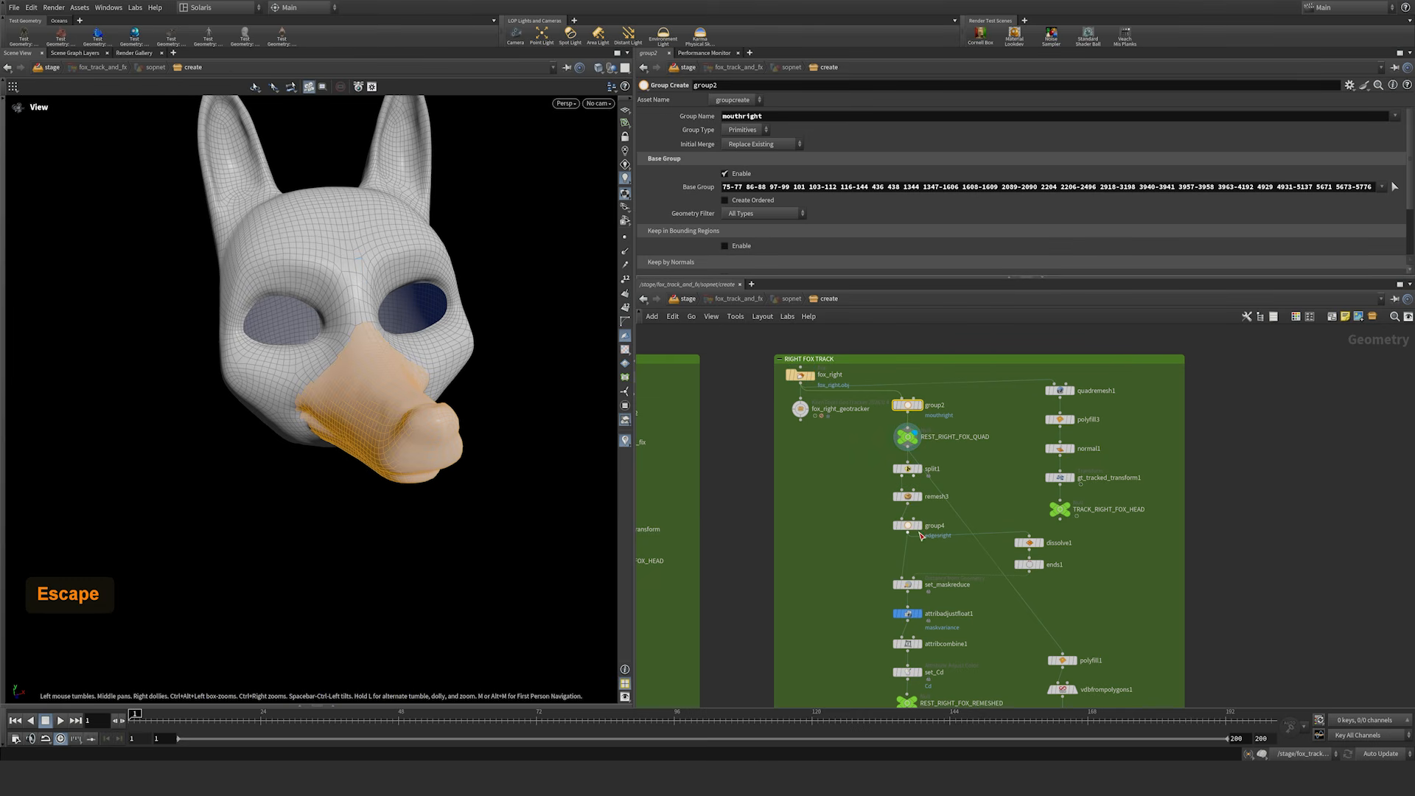
Step: Display the ends1 boundary outlines of the right fox, then display and examine REST_RIGHT_FOX_REMESHED
{"action": "left_click", "coordinate": [918, 525]}
{"action": "middle_click_drag", "start_coordinate": [921, 570], "coordinate": [922, 506]}
{"action": "left_click", "coordinate": [1042, 501]}
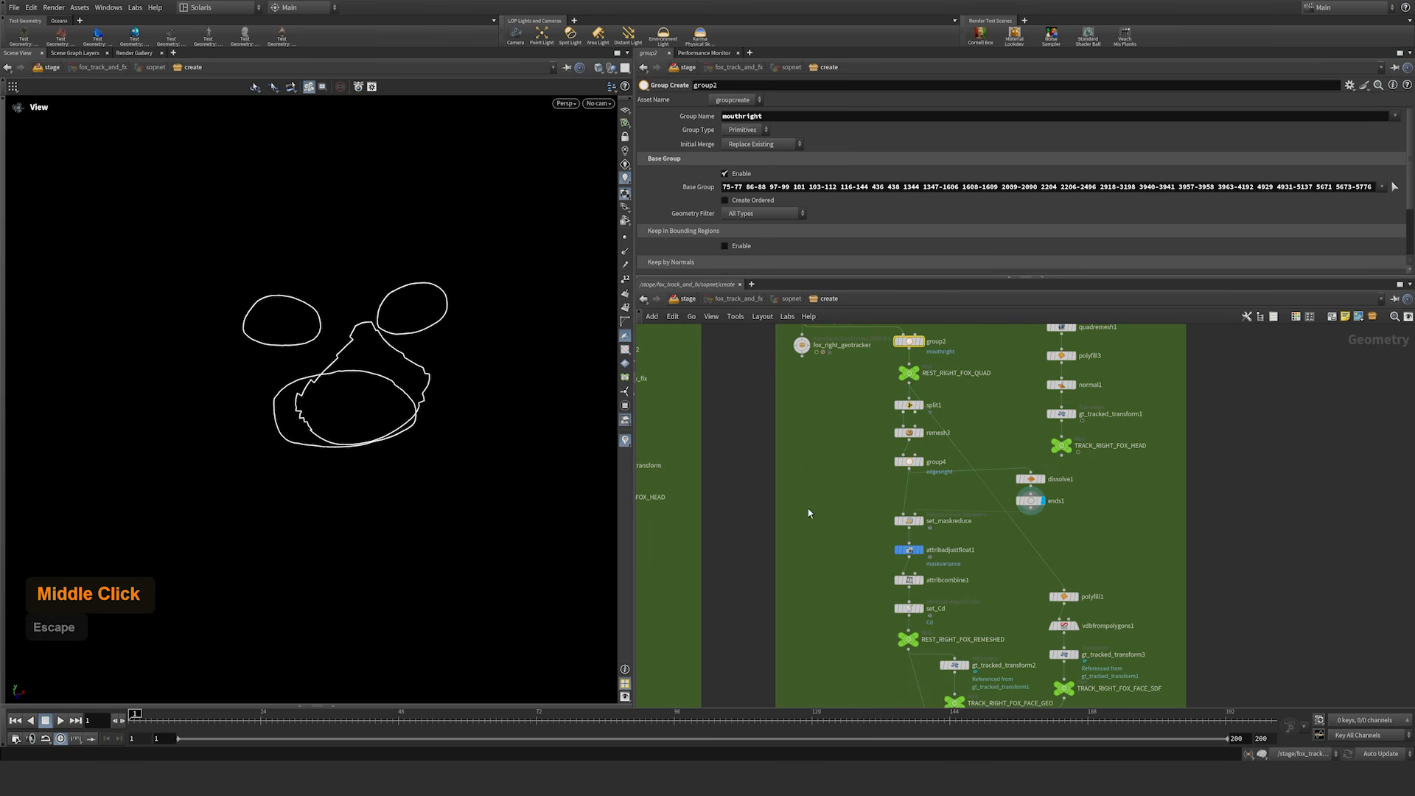
{"action": "left_click", "coordinate": [922, 625]}
{"action": "middle_click_drag", "start_coordinate": [376, 401], "coordinate": [365, 364]}
{"action": "middle_click_drag", "start_coordinate": [849, 625], "coordinate": [817, 481]}
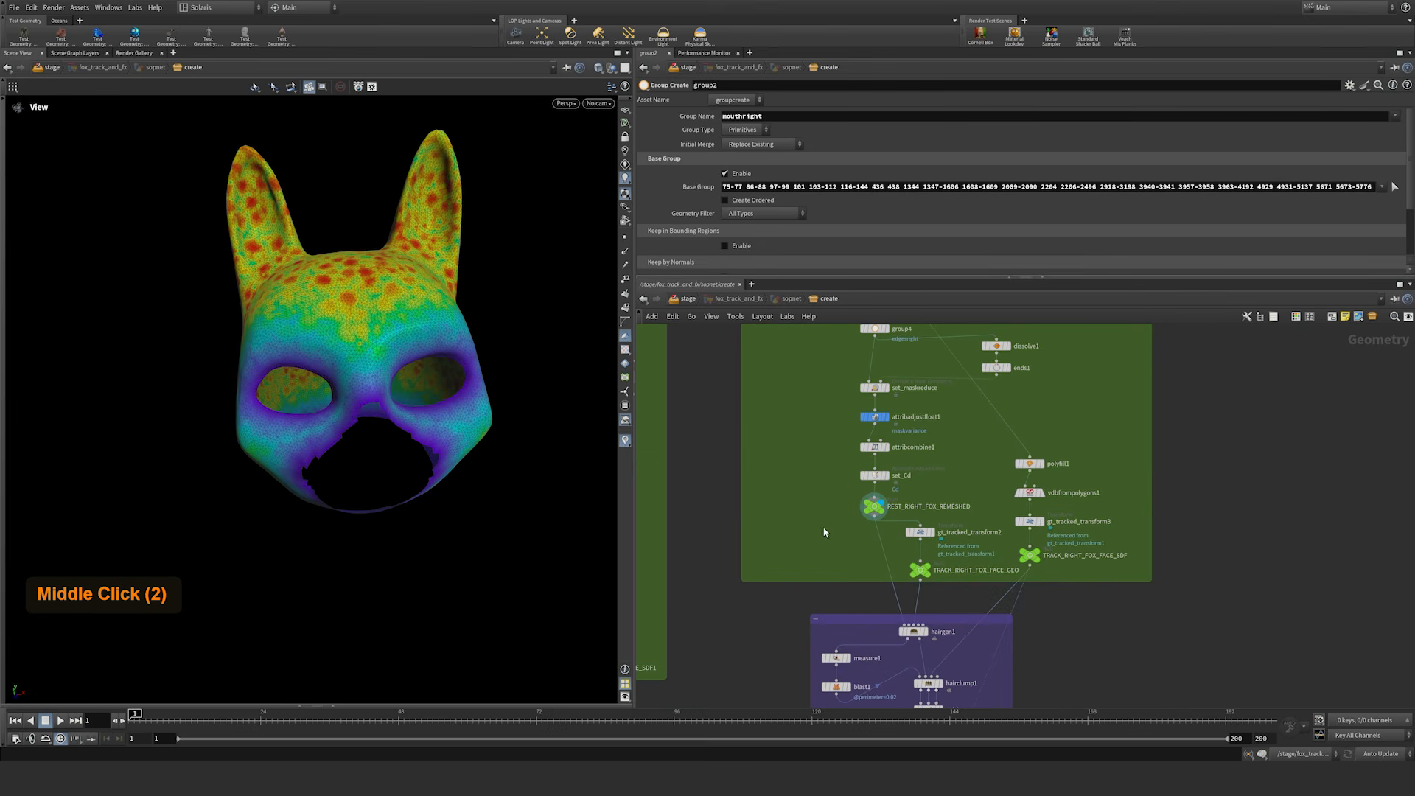
Step: Select and display set_Cd, and switch off the mask visualization to examine the fur color on the right fox's mesh
{"action": "left_click", "coordinate": [874, 476]}
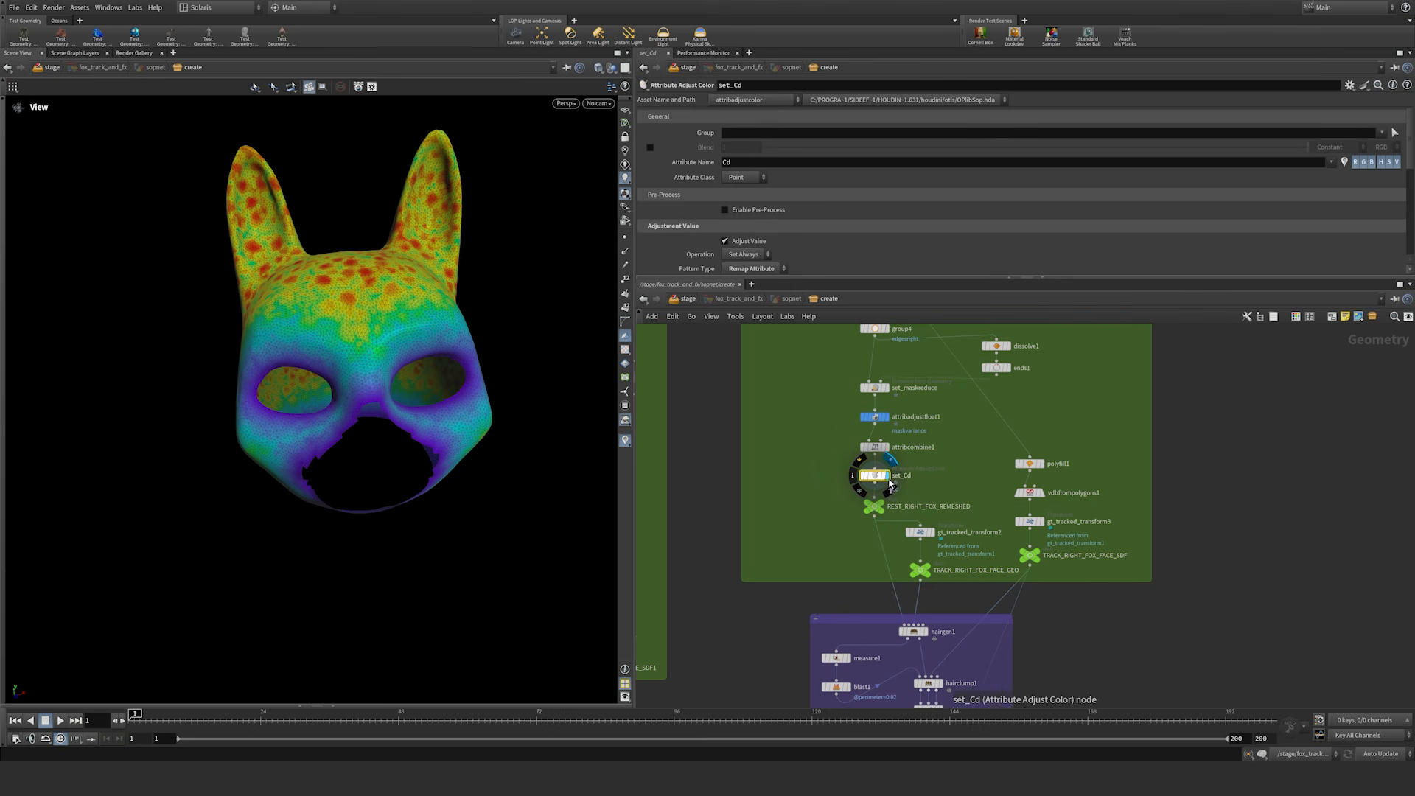
{"action": "left_click", "coordinate": [626, 441]}
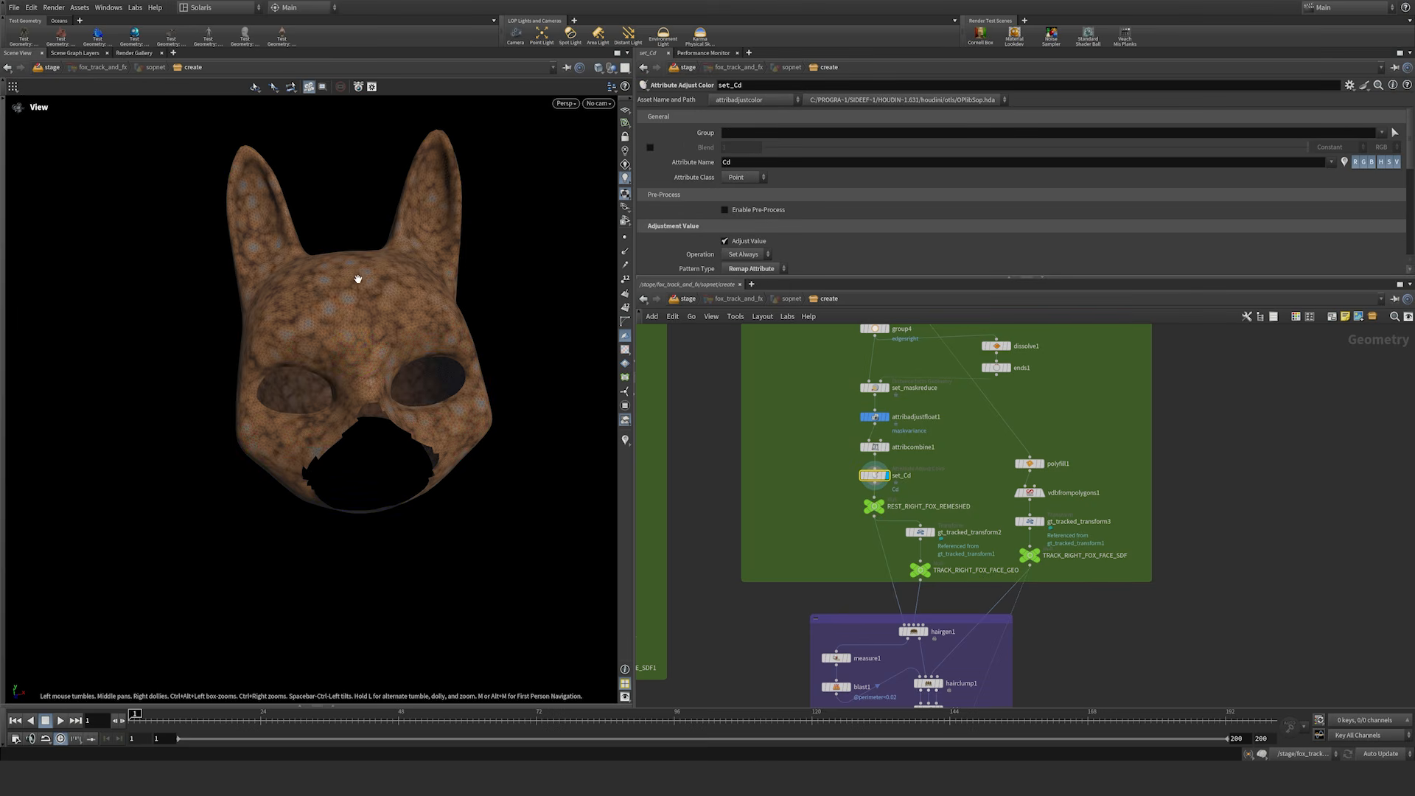
{"action": "left_click_drag", "start_coordinate": [383, 313], "coordinate": [395, 338]}
Step: Display TRACK_RIGHT_FOX_FACE_SDF and examine the whole collision volume of the right fox's head
{"action": "middle_click_drag", "start_coordinate": [851, 565], "coordinate": [815, 488]}
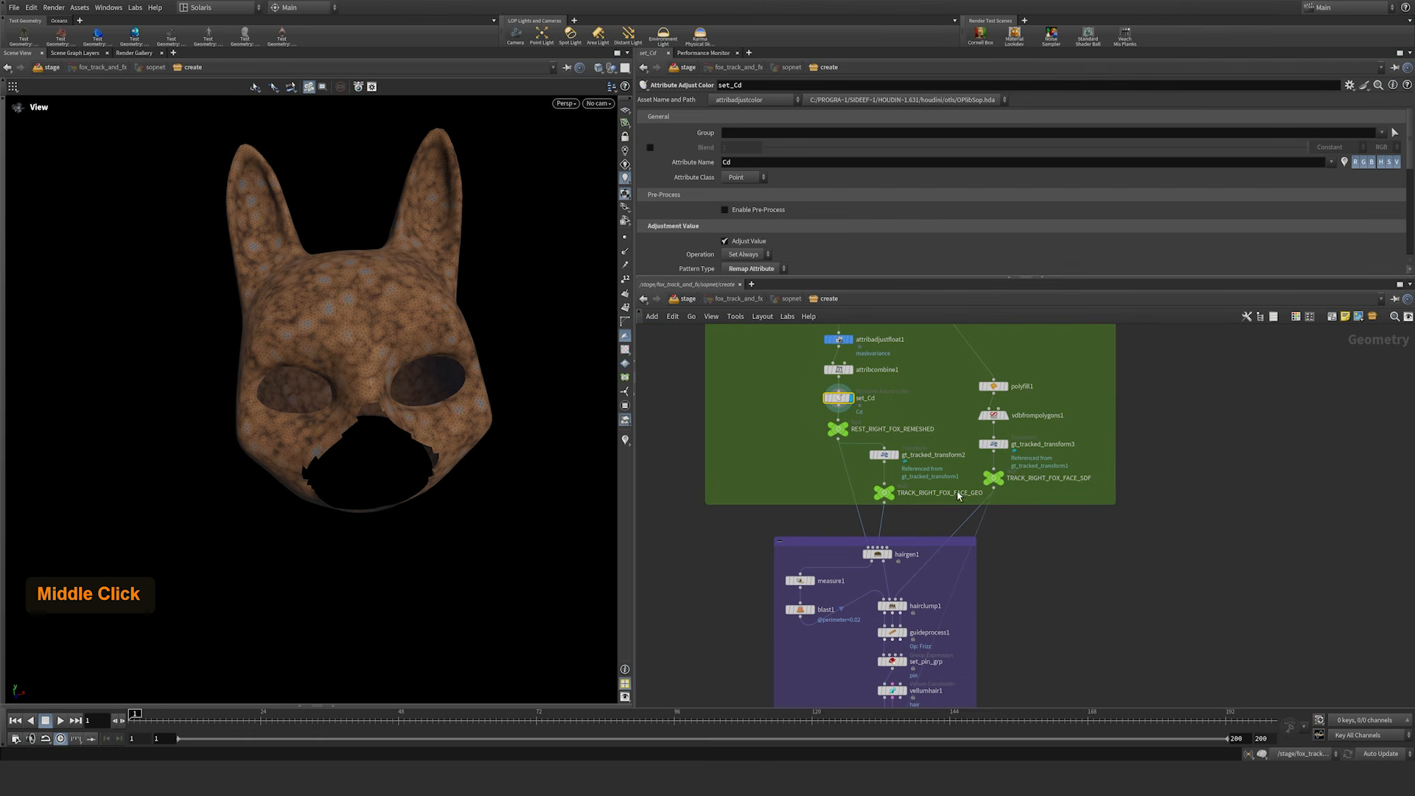
{"action": "left_click", "coordinate": [1006, 479]}
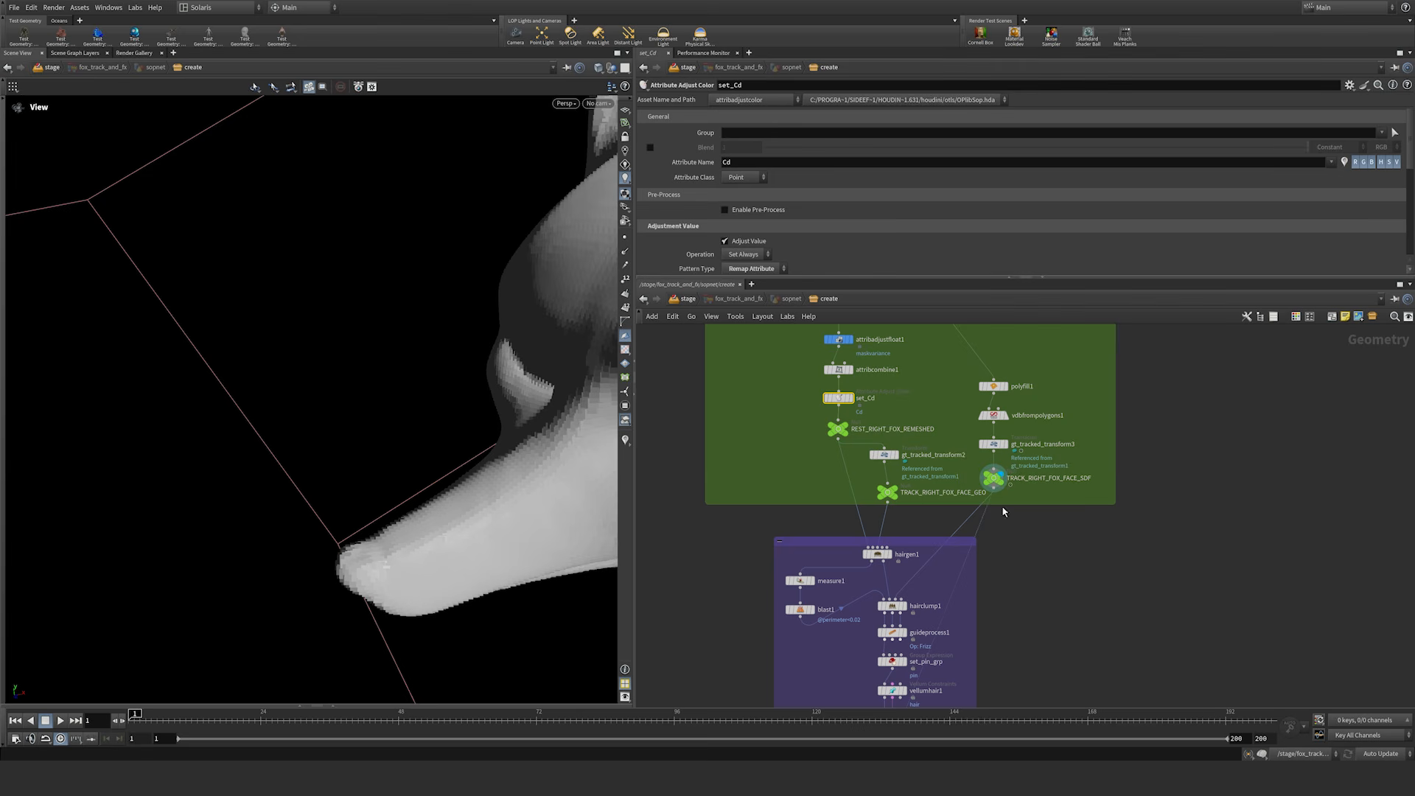
{"action": "right_click_drag", "start_coordinate": [611, 516], "coordinate": [505, 457]}
{"action": "middle_click_drag", "start_coordinate": [505, 457], "coordinate": [420, 254]}
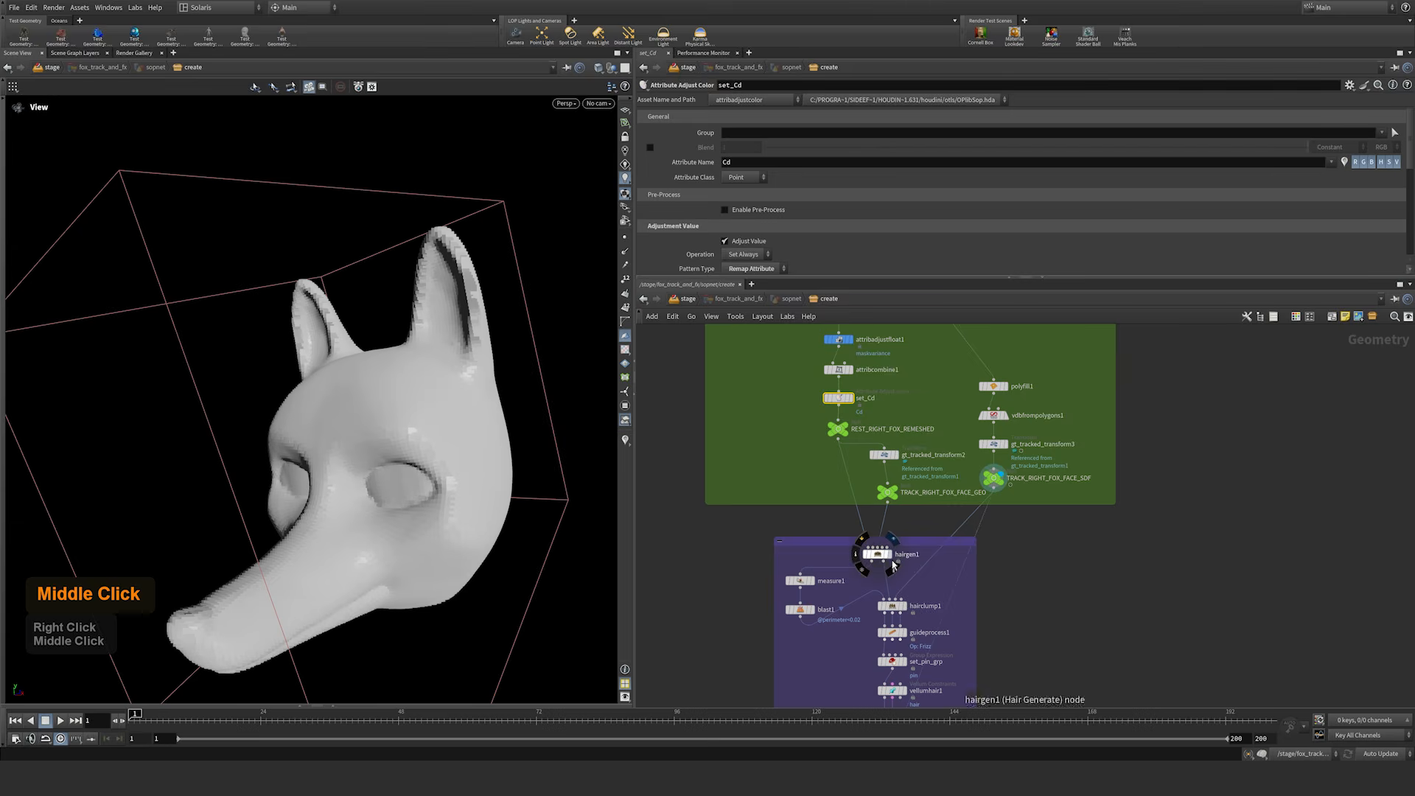
Step: Display hairgen1 and then hairclump1 to compare the right fox's generated and clumped fur from the front
{"action": "left_click", "coordinate": [893, 563]}
{"action": "middle_click_drag", "start_coordinate": [1011, 583], "coordinate": [1031, 480]}
{"action": "right_click_drag", "start_coordinate": [1011, 508], "coordinate": [1013, 500]}
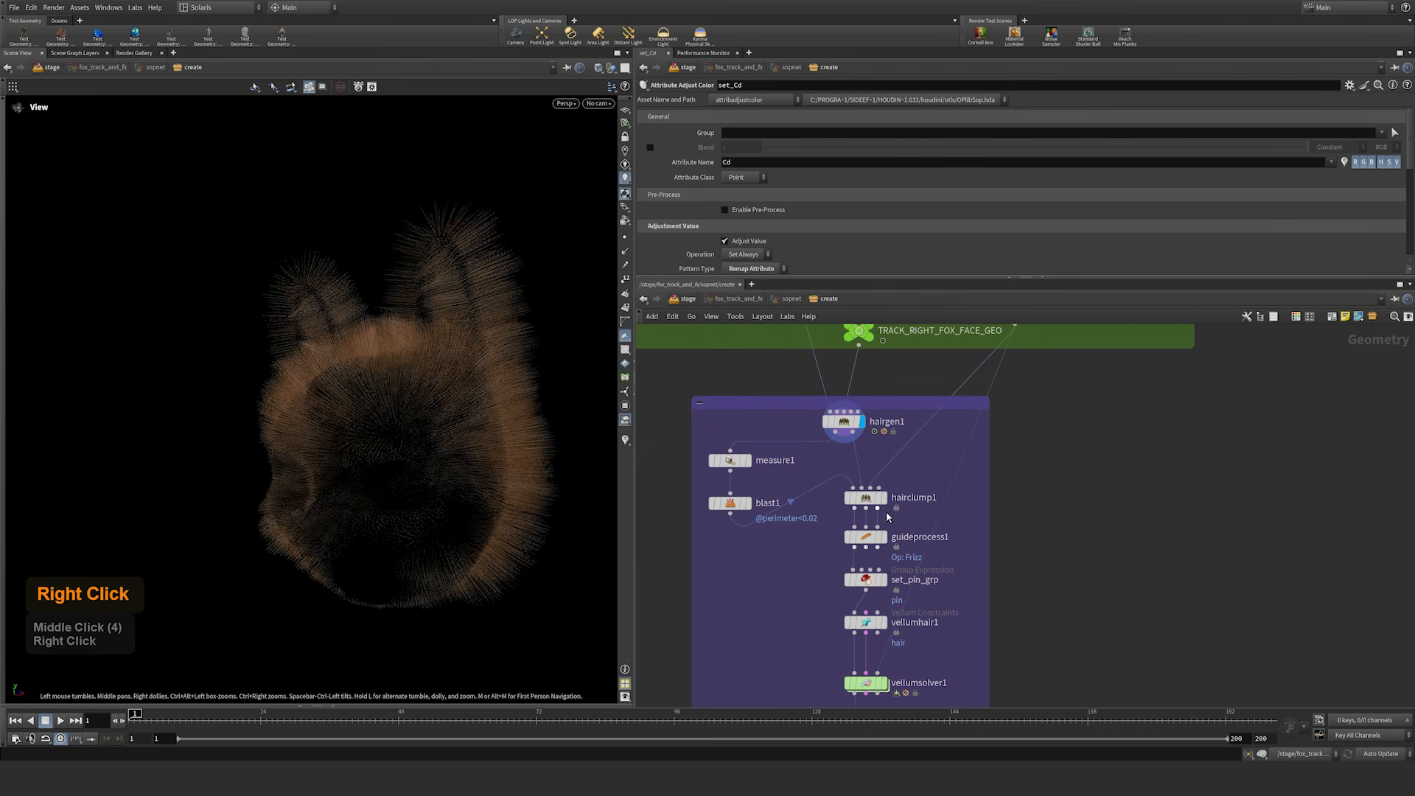
{"action": "left_click", "coordinate": [884, 499]}
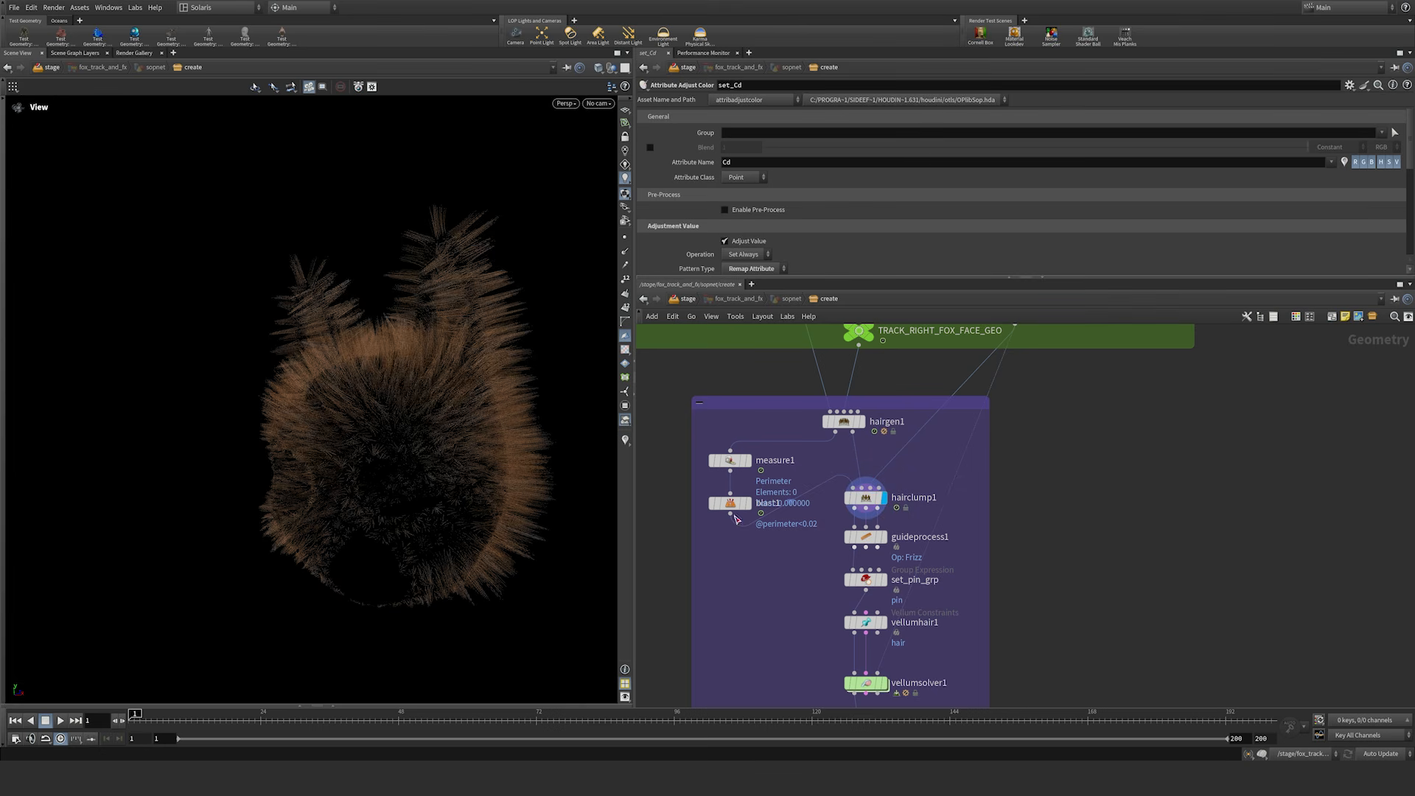
{"action": "left_click_drag", "start_coordinate": [465, 394], "coordinate": [518, 369]}
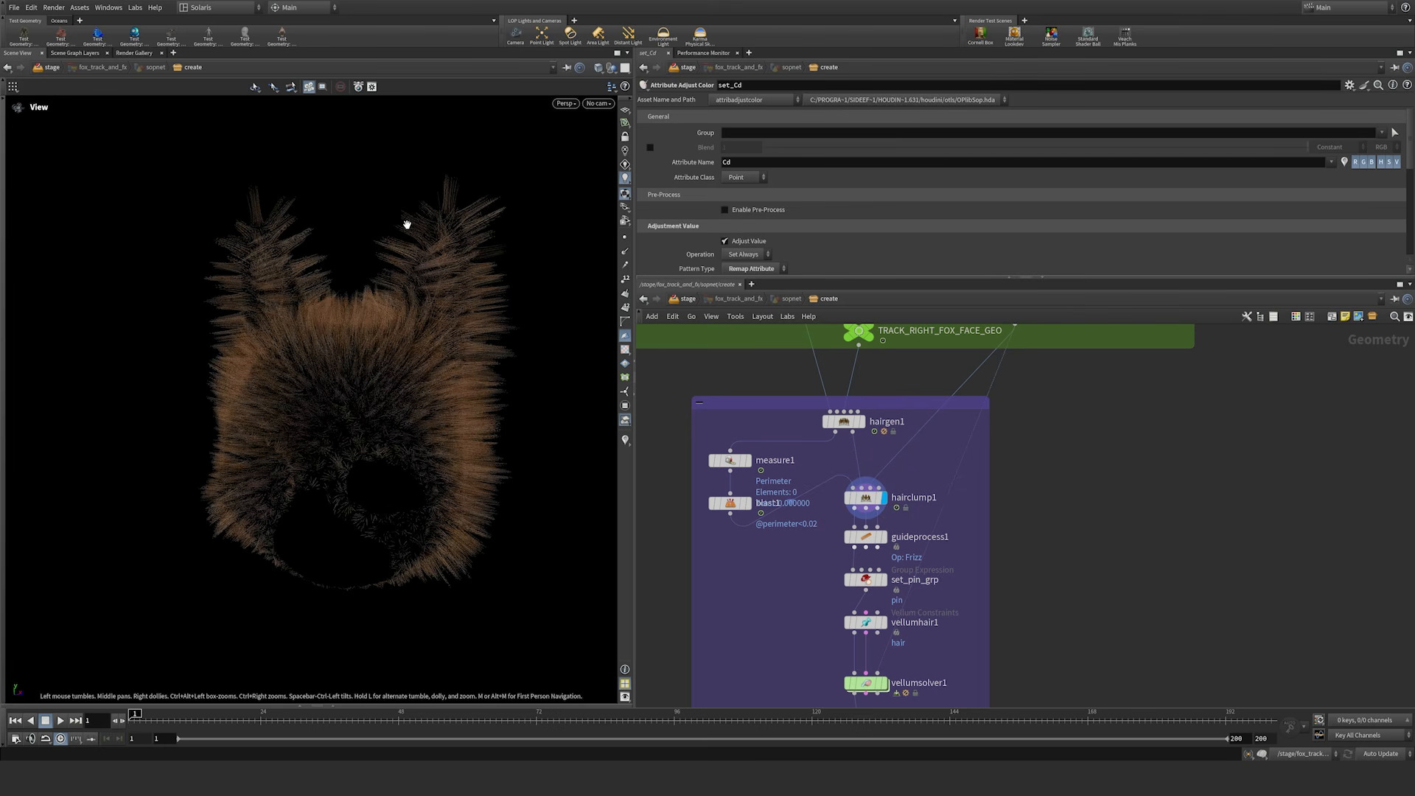
{"action": "right_click_drag", "start_coordinate": [303, 378], "coordinate": [414, 411]}
{"action": "middle_click_drag", "start_coordinate": [966, 568], "coordinate": [963, 493]}
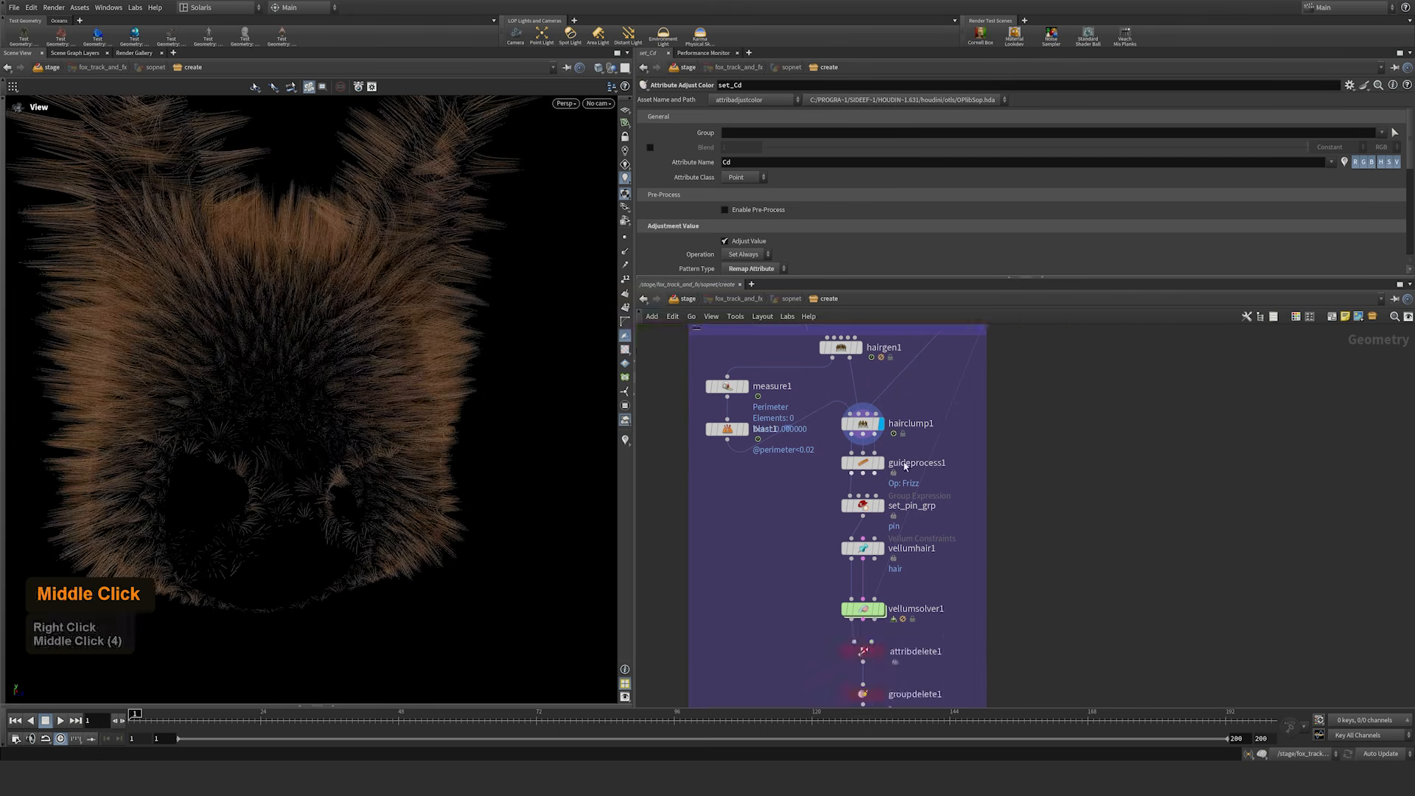
Step: Preview guideprocess1, set_pin_grp with its pin group expression, and vellumhair1 for the right fox's fur
{"action": "left_click", "coordinate": [882, 465]}
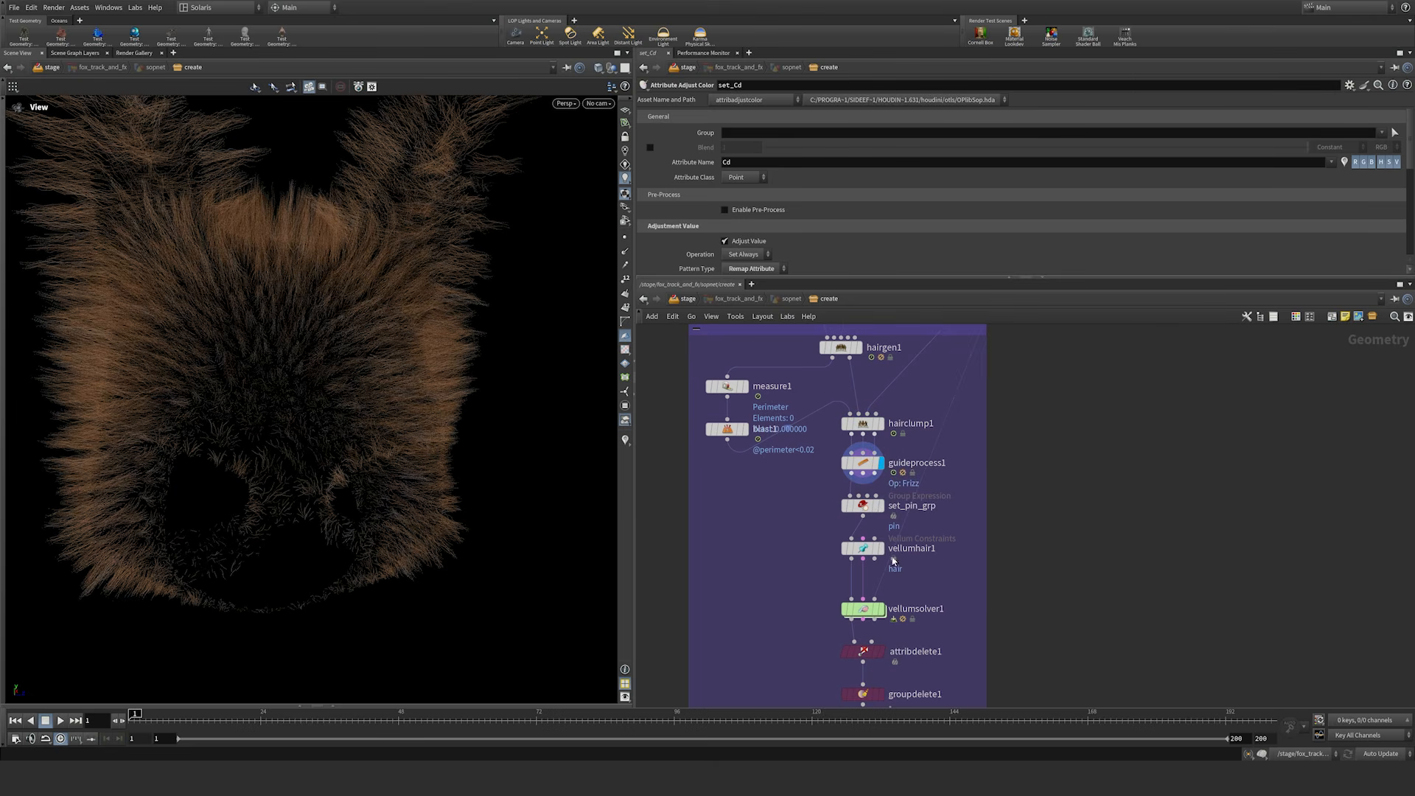
{"action": "left_click", "coordinate": [863, 507]}
{"action": "left_click", "coordinate": [880, 506]}
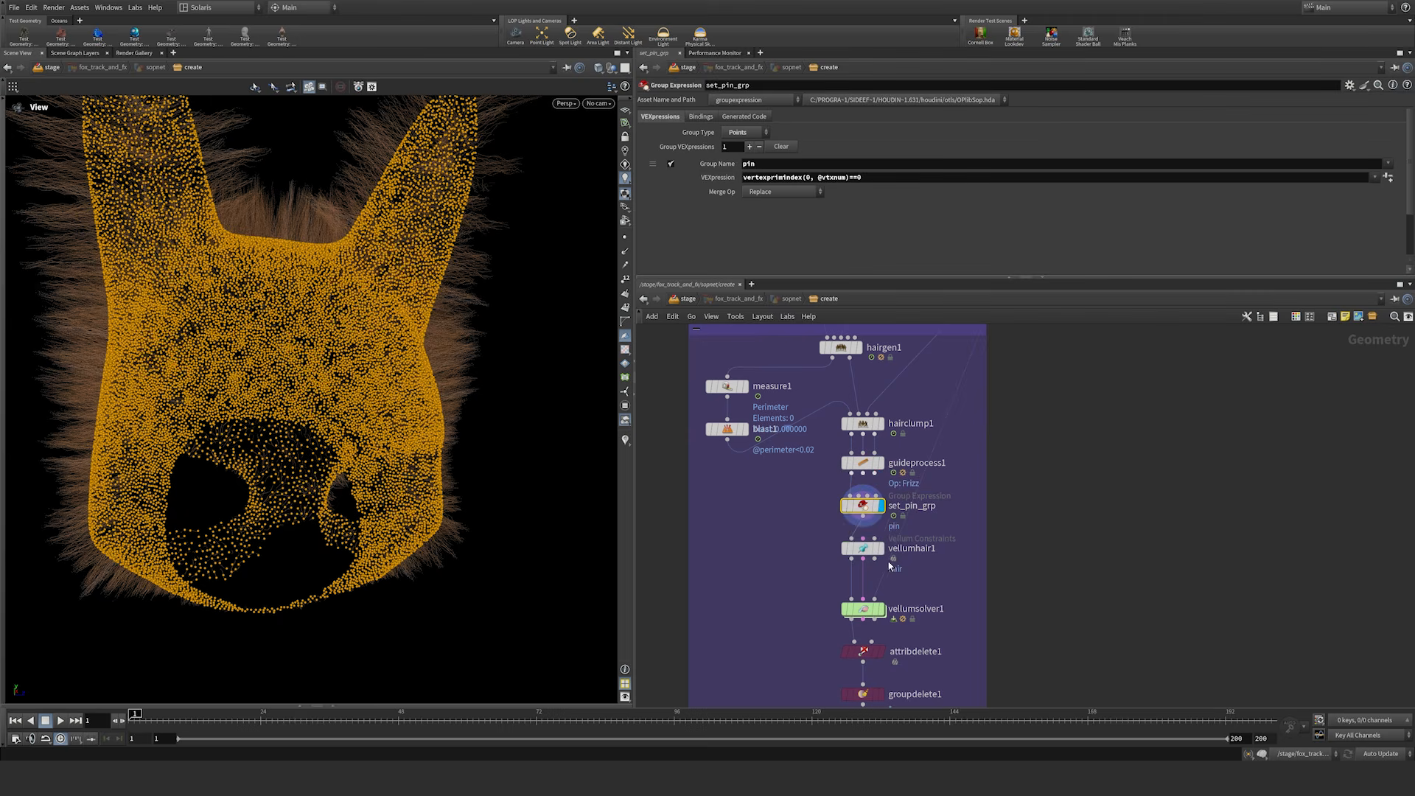
{"action": "middle_click_drag", "start_coordinate": [799, 641], "coordinate": [797, 441]}
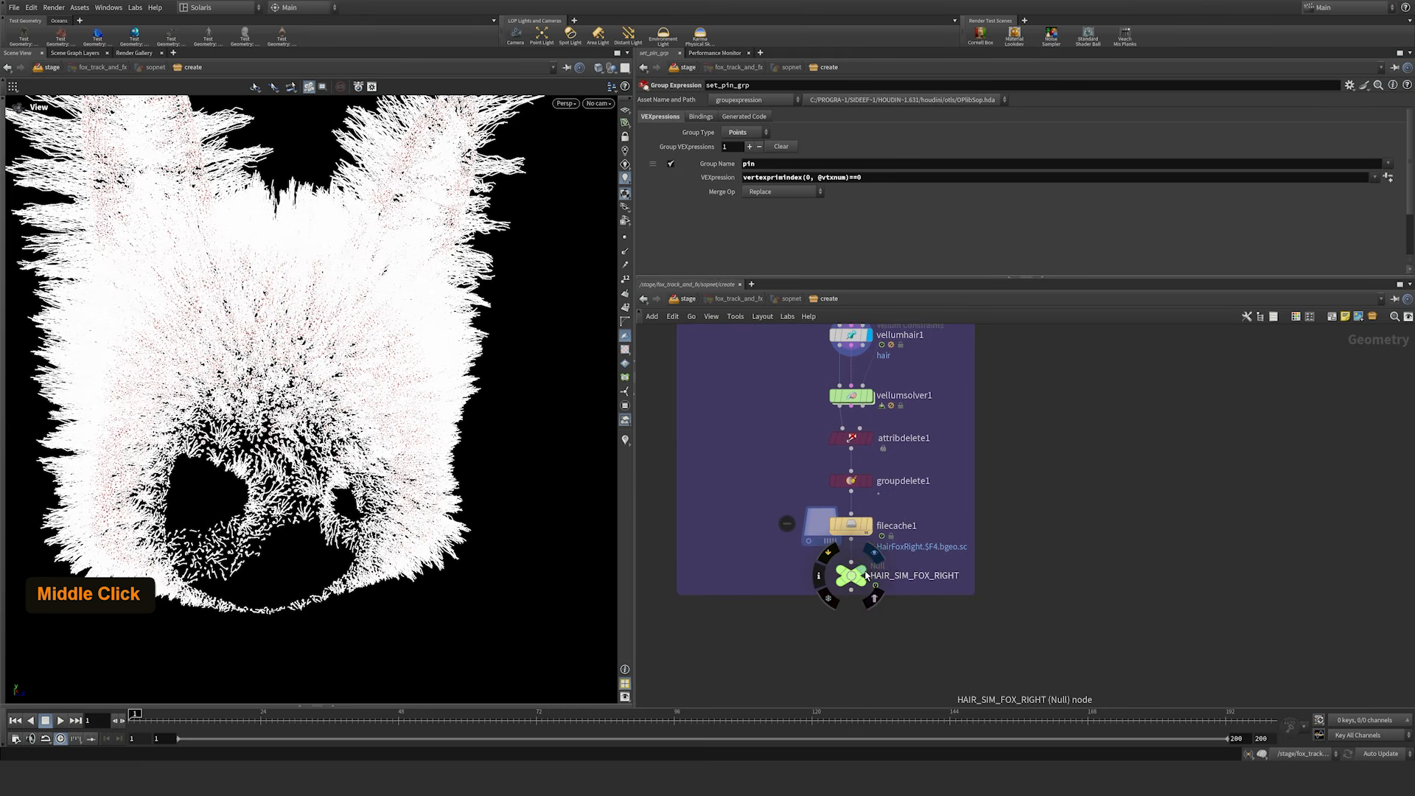
Step: Display HAIR_SIM_FOX_RIGHT, play back the cached hair simulation with pauses, and return to the first frame
{"action": "left_click", "coordinate": [862, 570]}
{"action": "middle_click_drag", "start_coordinate": [427, 405], "coordinate": [483, 470]}
{"action": "right_click_drag", "start_coordinate": [482, 471], "coordinate": [317, 448]}
{"action": "key", "text": "Up"}
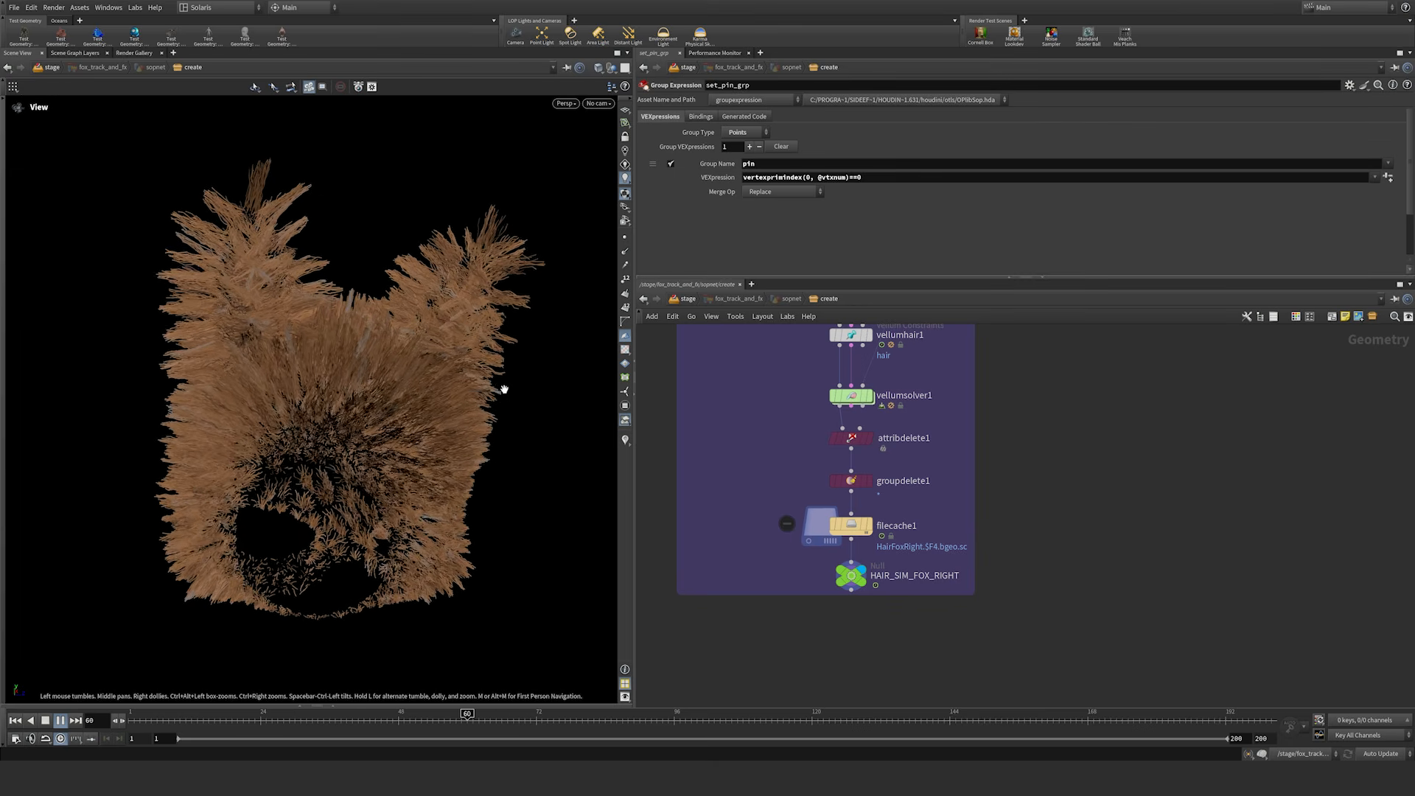
{"action": "key", "text": "Up"}
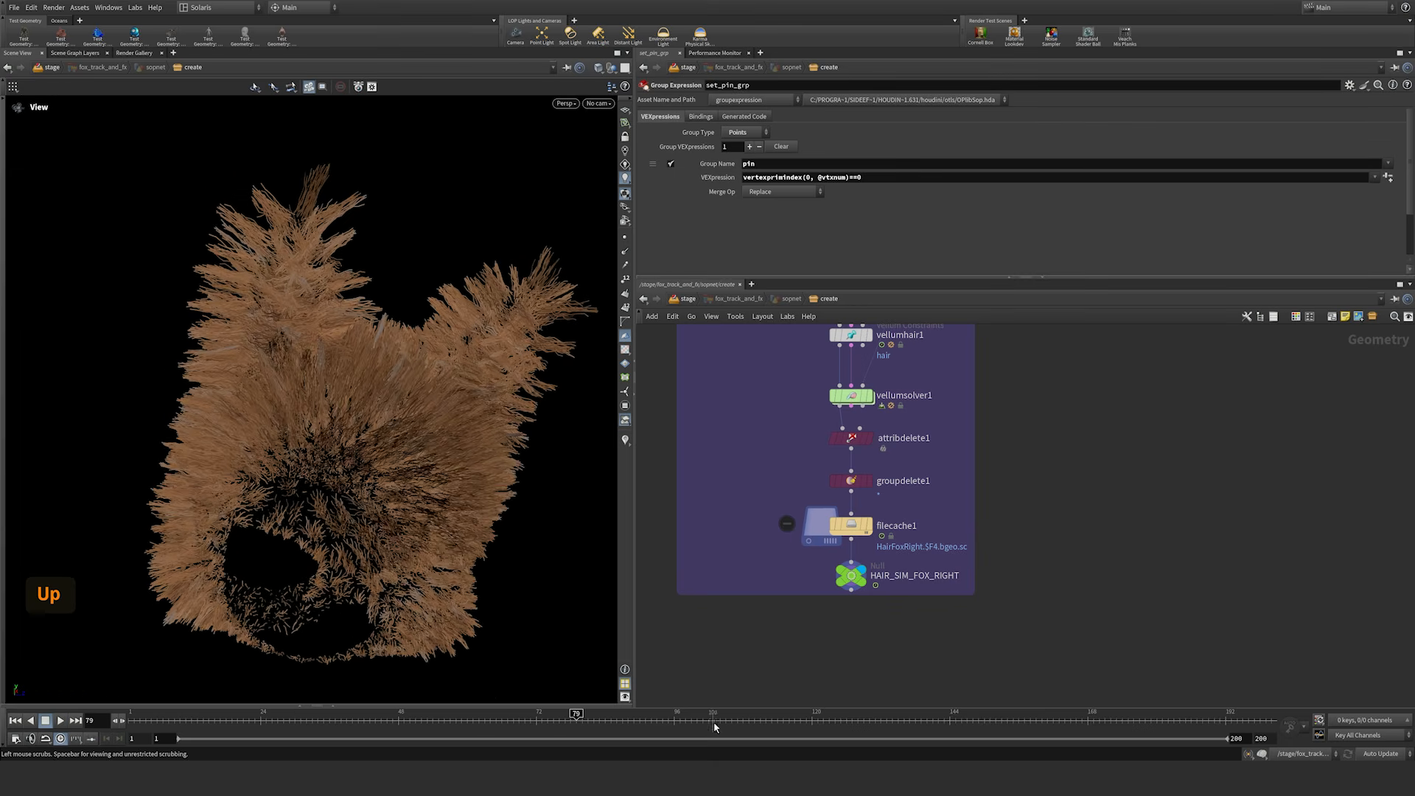
{"action": "key", "text": "Up"}
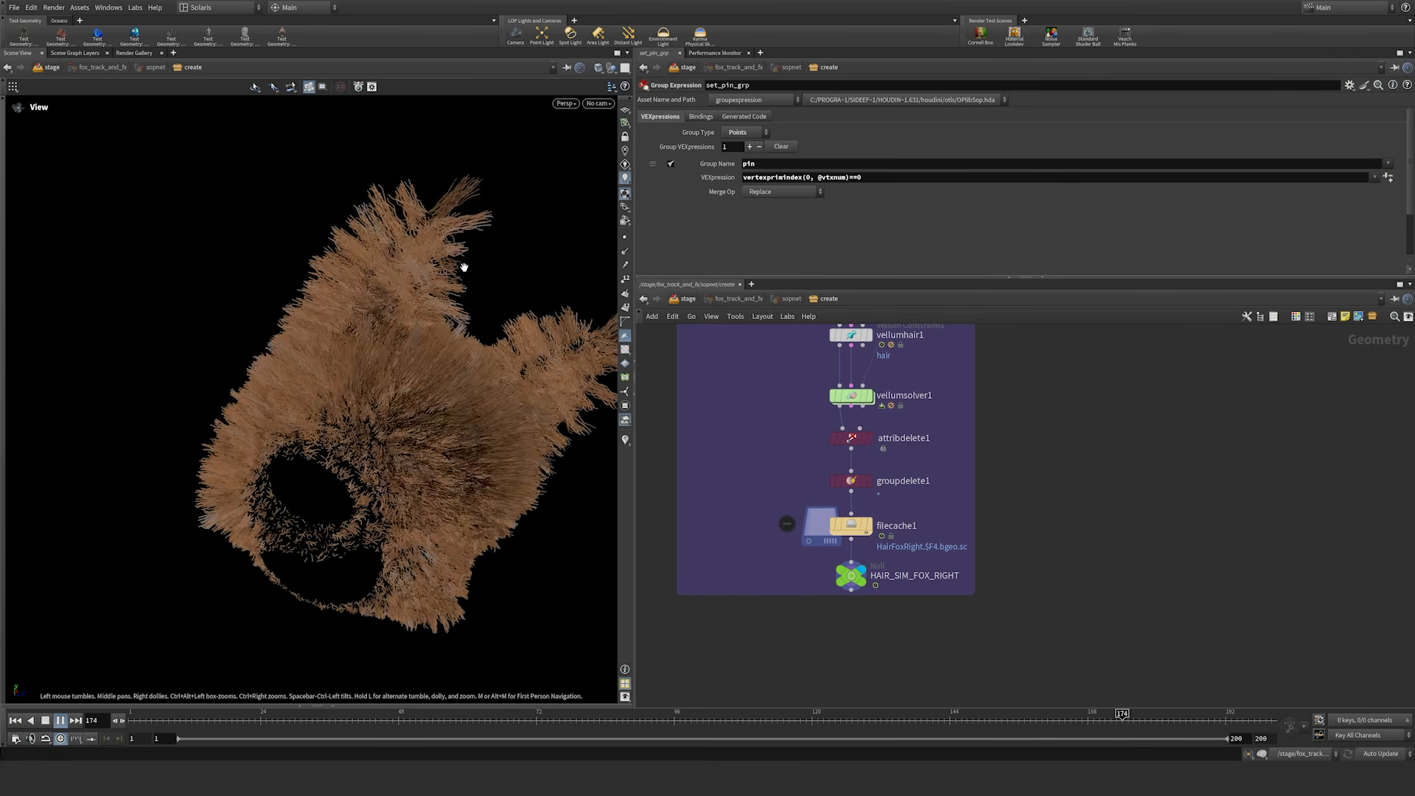
{"action": "key", "text": "Up"}
{"action": "key", "text": "ctrl+Up"}
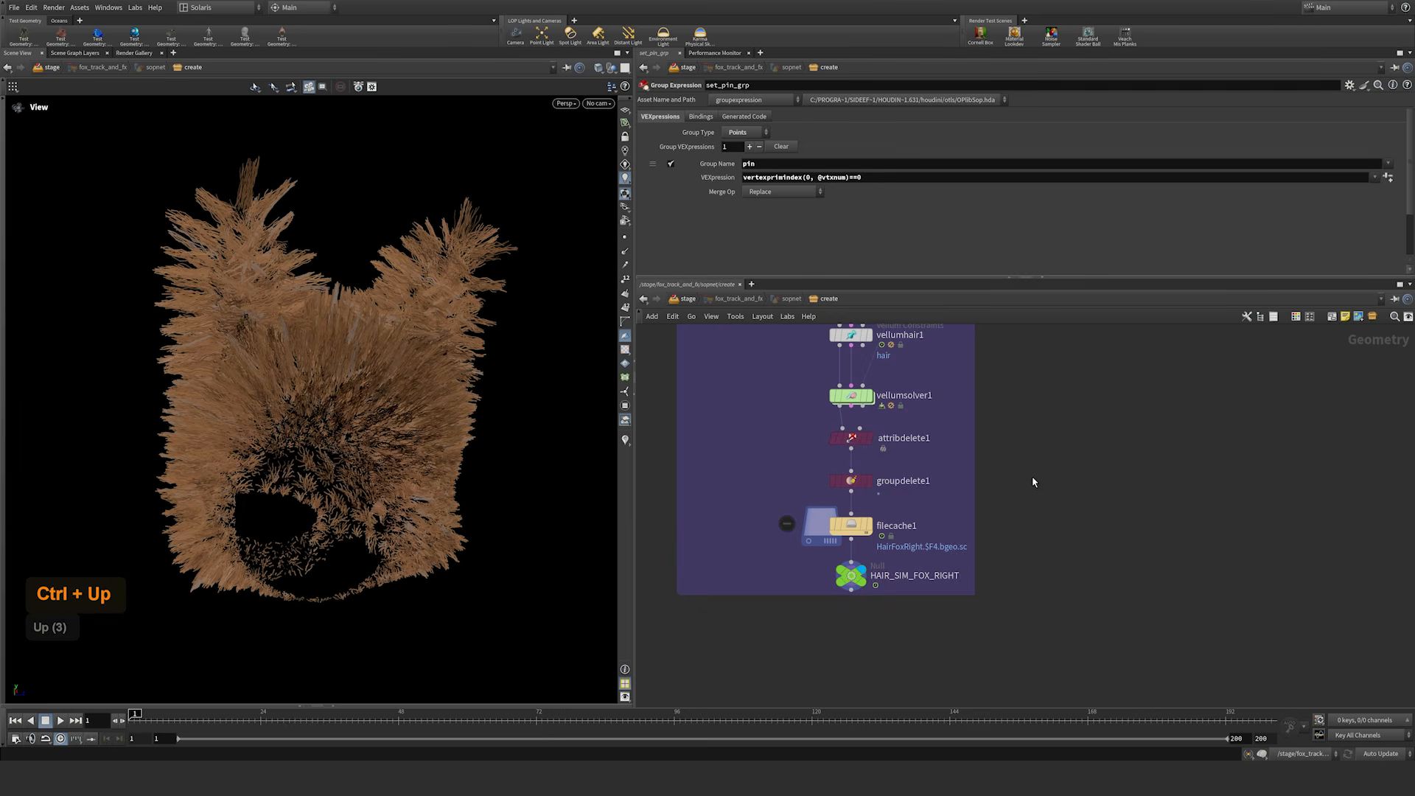
Step: Return to the stage level and play both fox heads in a free perspective view, stopping at frame 32
{"action": "right_click_drag", "start_coordinate": [1040, 473], "coordinate": [917, 518]}
{"action": "middle_click_drag", "start_coordinate": [917, 519], "coordinate": [959, 532]}
{"action": "key", "text": "u"}
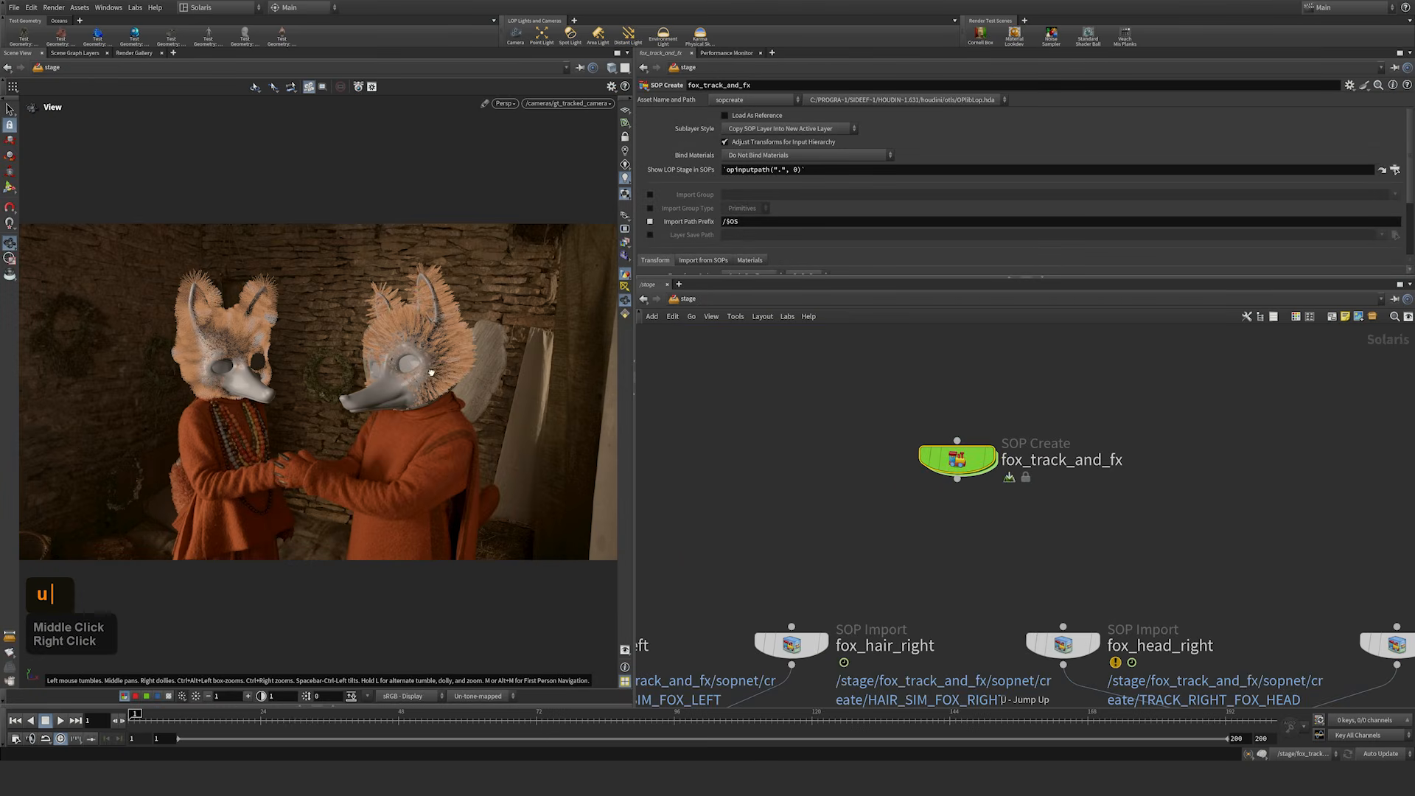
{"action": "middle_click_drag", "start_coordinate": [432, 372], "coordinate": [442, 371]}
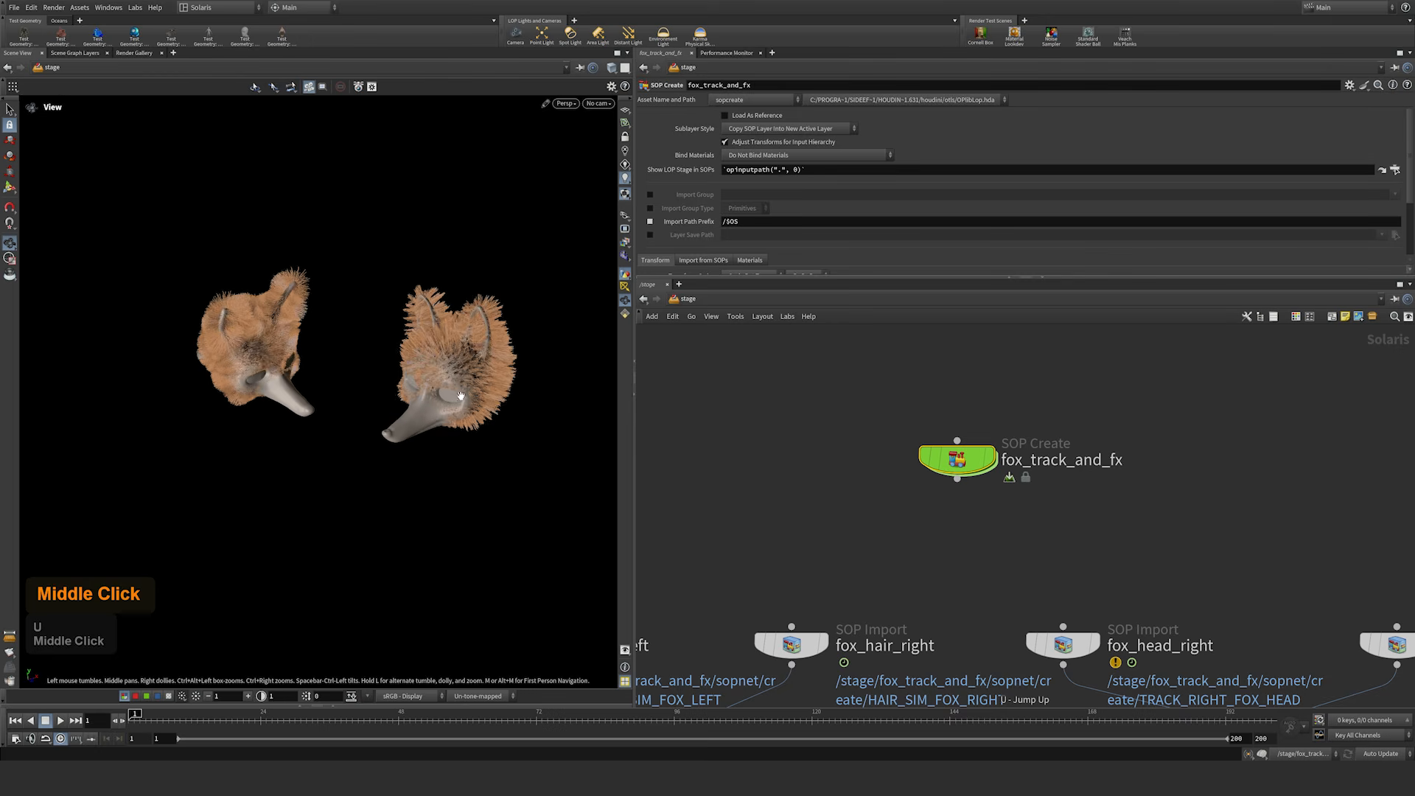
{"action": "key", "text": "Up"}
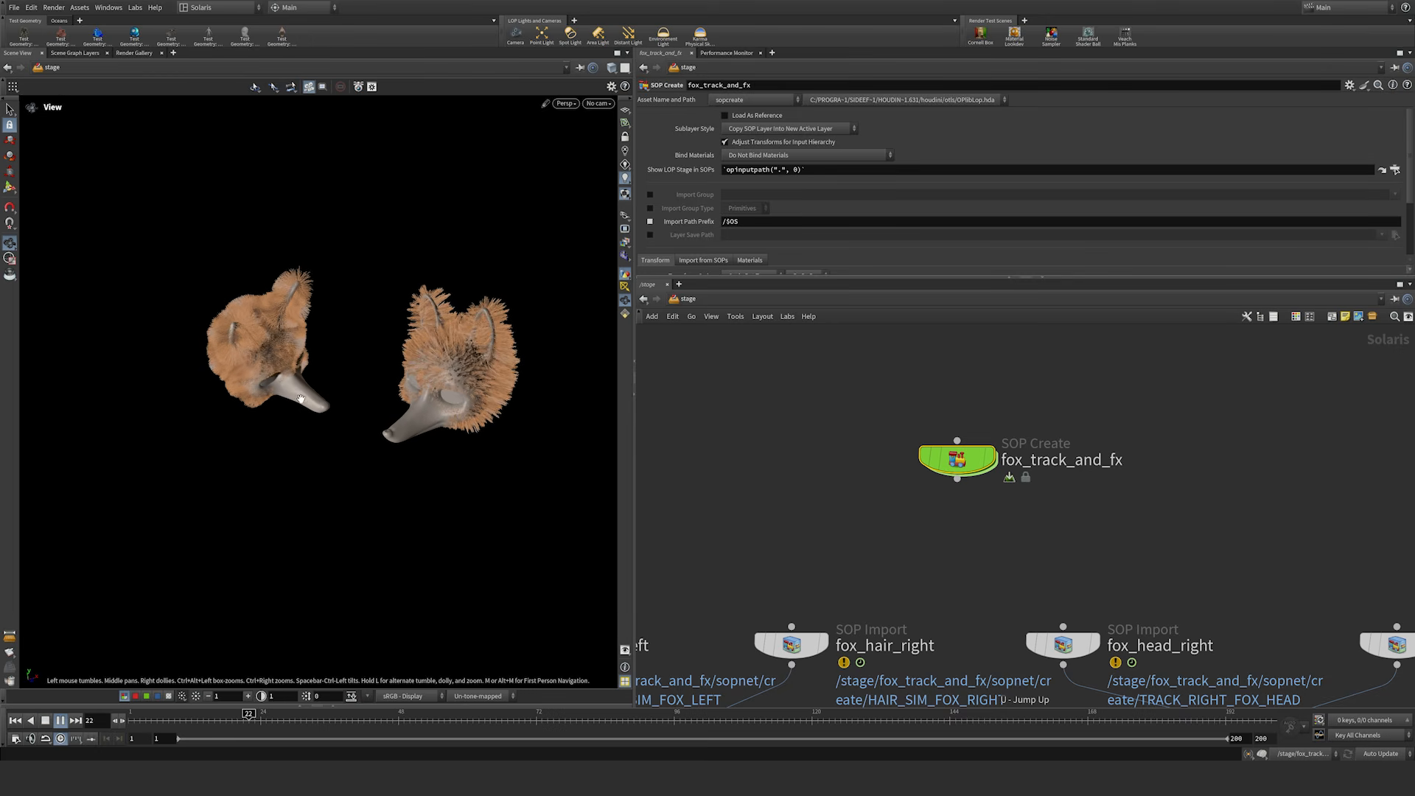
{"action": "key", "text": "Up"}
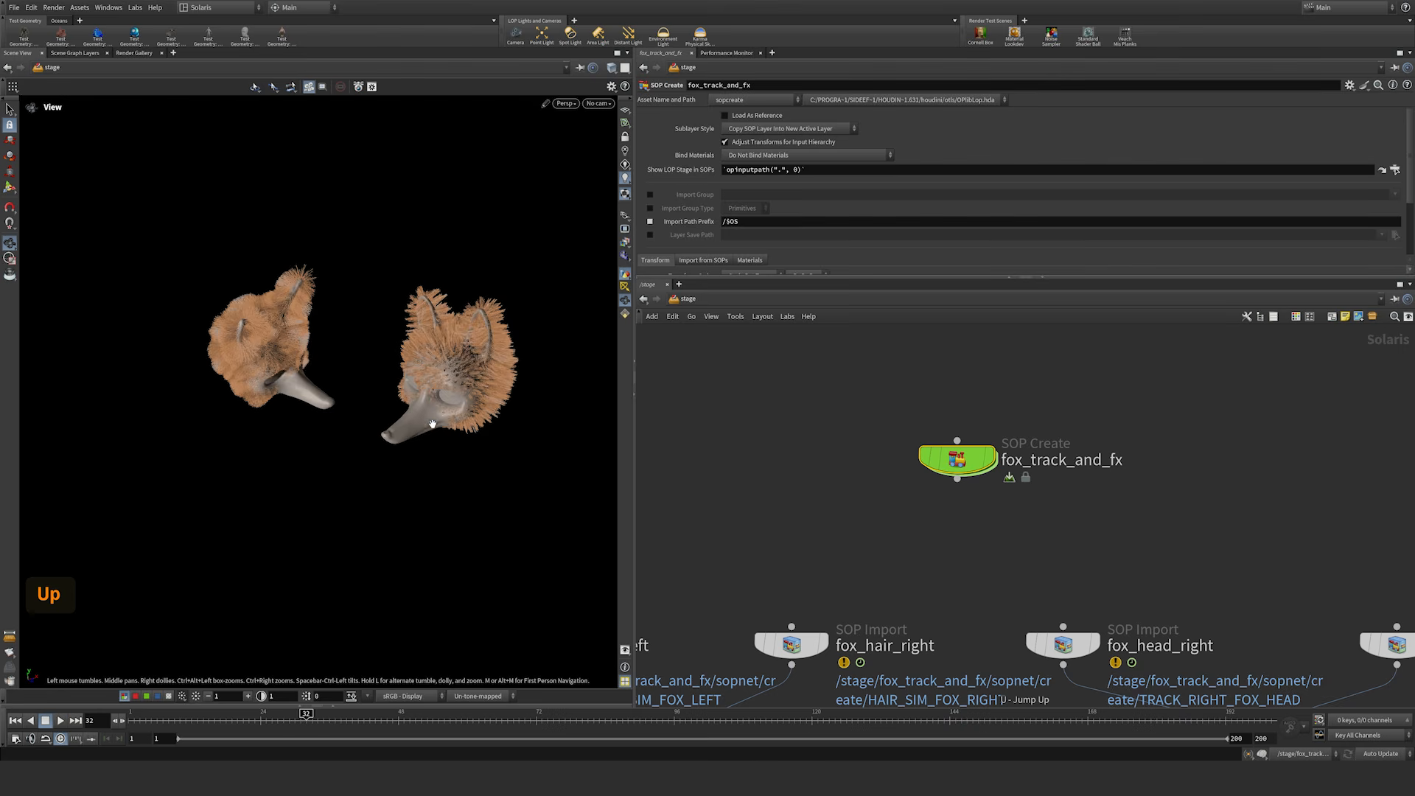
Step: Examine both furry fox heads up close, then look back through gt_tracked_camera
{"action": "middle_click_drag", "start_coordinate": [462, 393], "coordinate": [435, 401]}
{"action": "right_click_drag", "start_coordinate": [435, 401], "coordinate": [420, 404]}
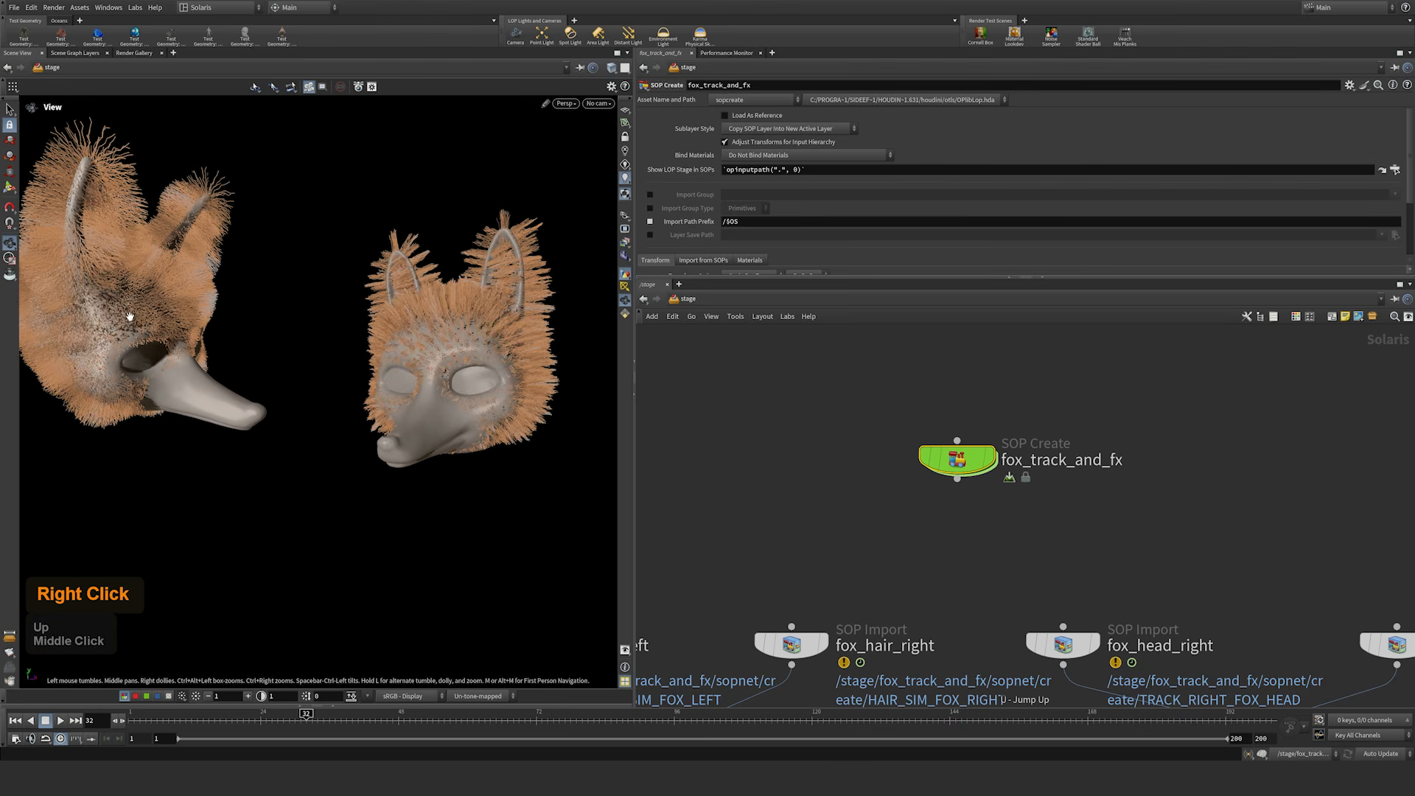
{"action": "left_click_drag", "start_coordinate": [162, 366], "coordinate": [99, 313]}
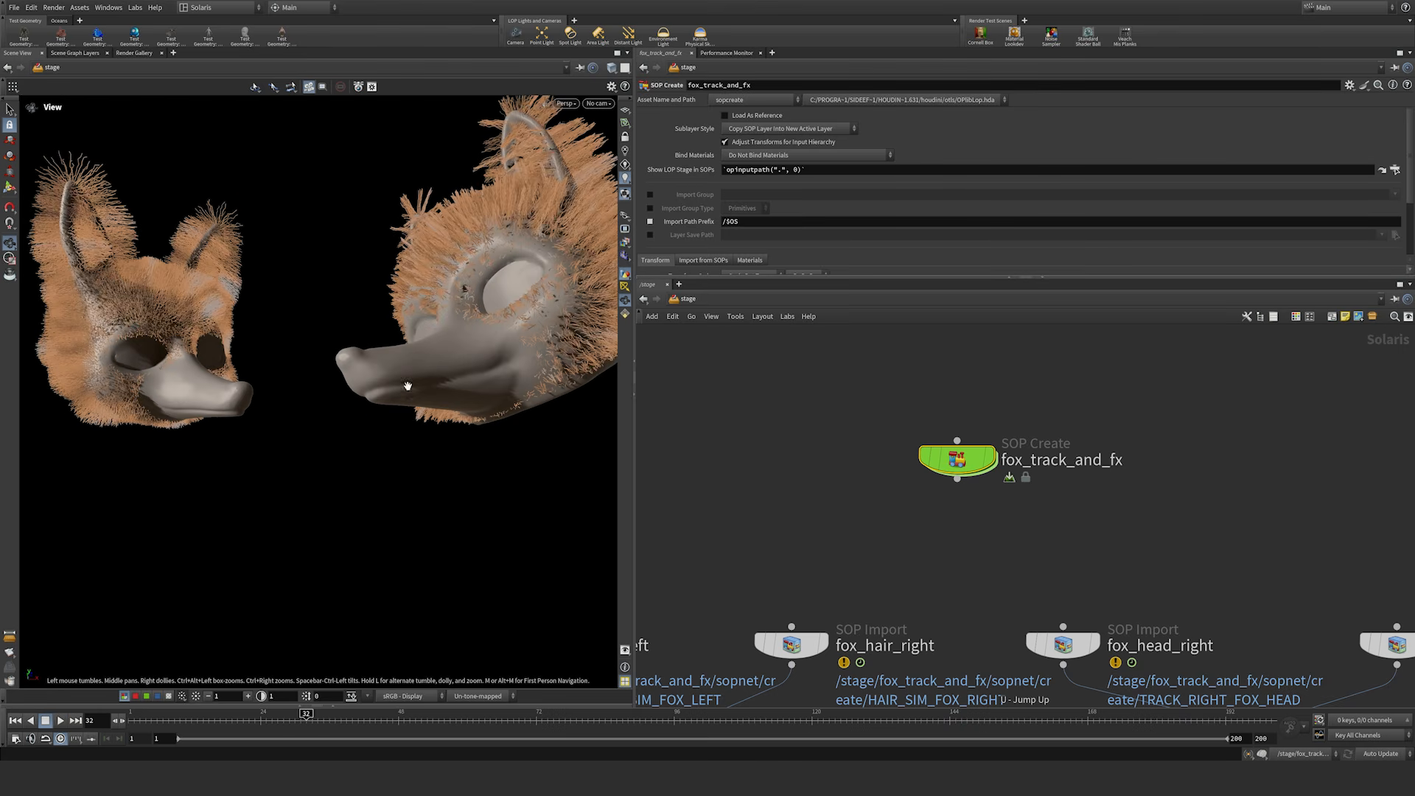
{"action": "left_click", "coordinate": [597, 103]}
{"action": "left_click", "coordinate": [649, 133]}
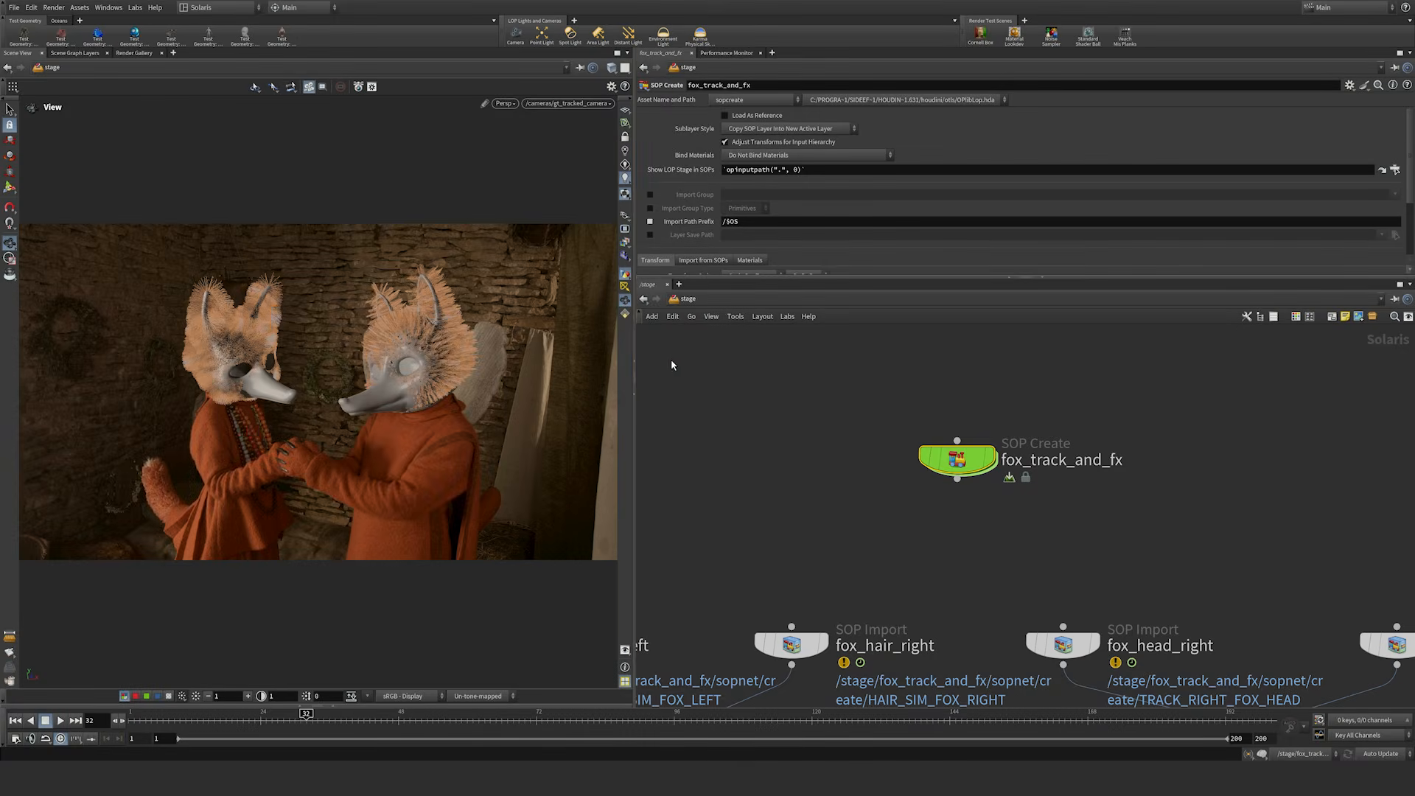
Step: Widen the viewport and select backgroundplate1 to review its holdout primitives and background plate path
{"action": "left_click_drag", "start_coordinate": [633, 389], "coordinate": [776, 389]}
{"action": "middle_click_drag", "start_coordinate": [922, 541], "coordinate": [931, 391]}
{"action": "right_click_drag", "start_coordinate": [931, 391], "coordinate": [921, 501]}
{"action": "middle_click_drag", "start_coordinate": [1020, 700], "coordinate": [1021, 550]}
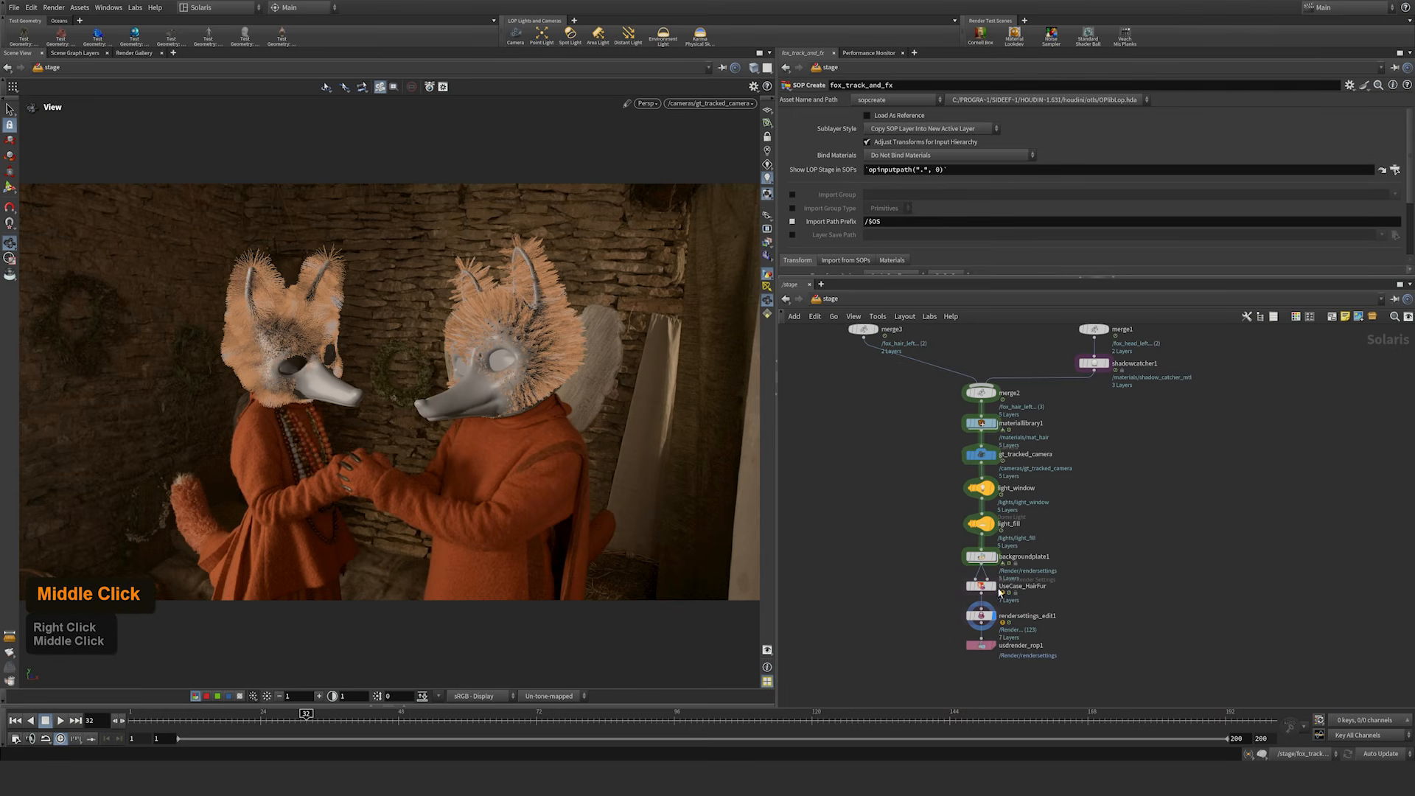
{"action": "left_click", "coordinate": [1037, 555]}
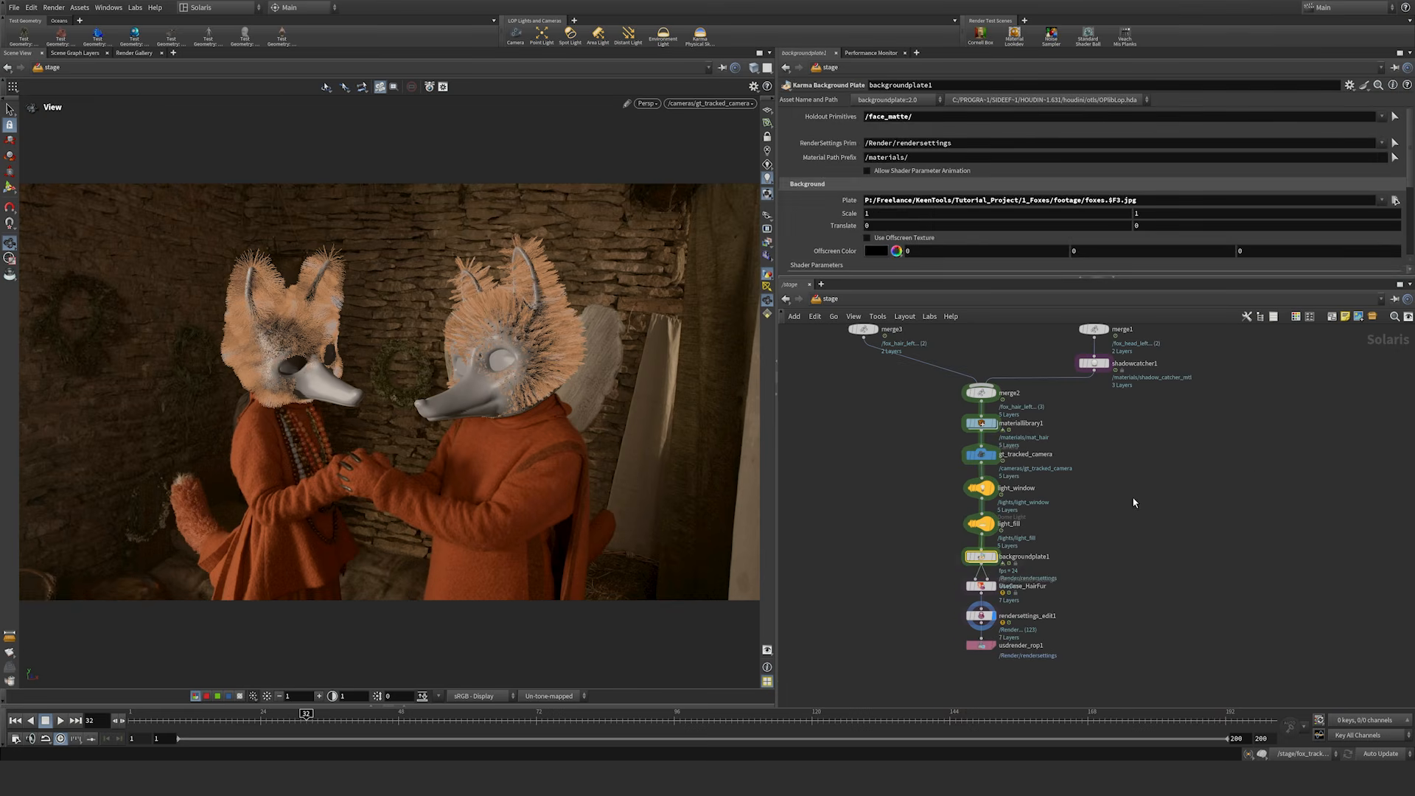
Step: Check the Use Background setting of rendersettings_edit1 and switch the viewport renderer to Karma XPU
{"action": "left_click", "coordinate": [980, 617]}
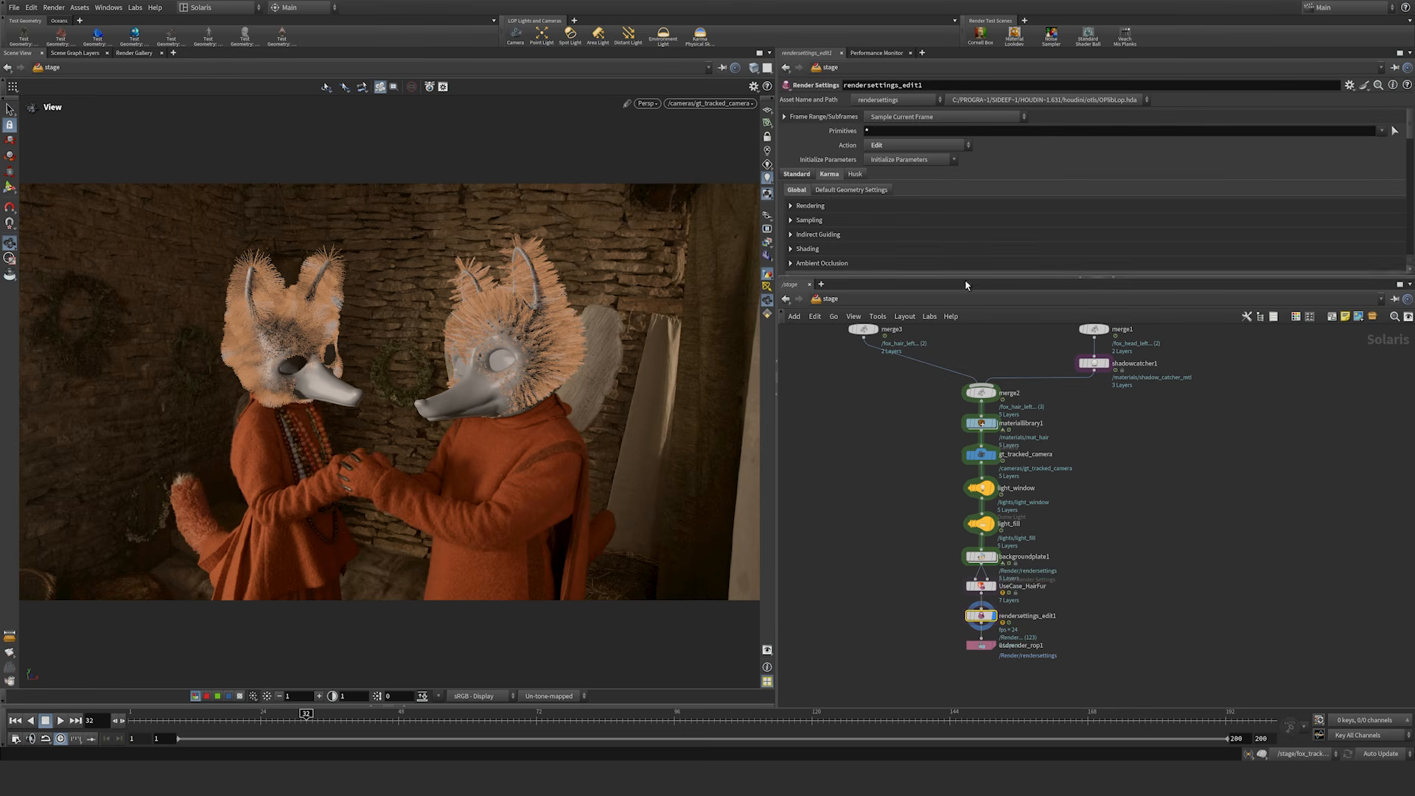
{"action": "scroll", "coordinate": [930, 207], "scroll_direction": "down", "scroll_amount": 10}
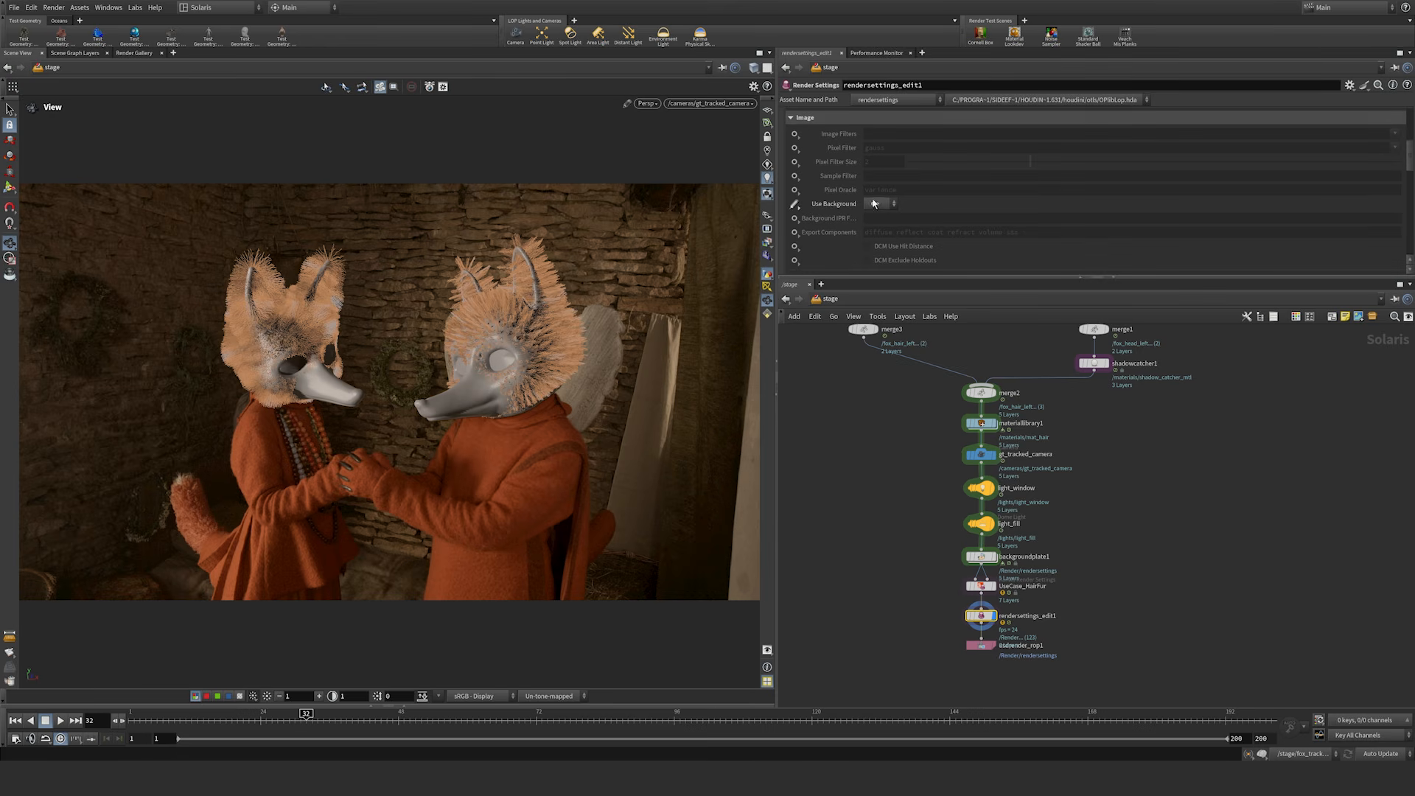
{"action": "left_click", "coordinate": [647, 103]}
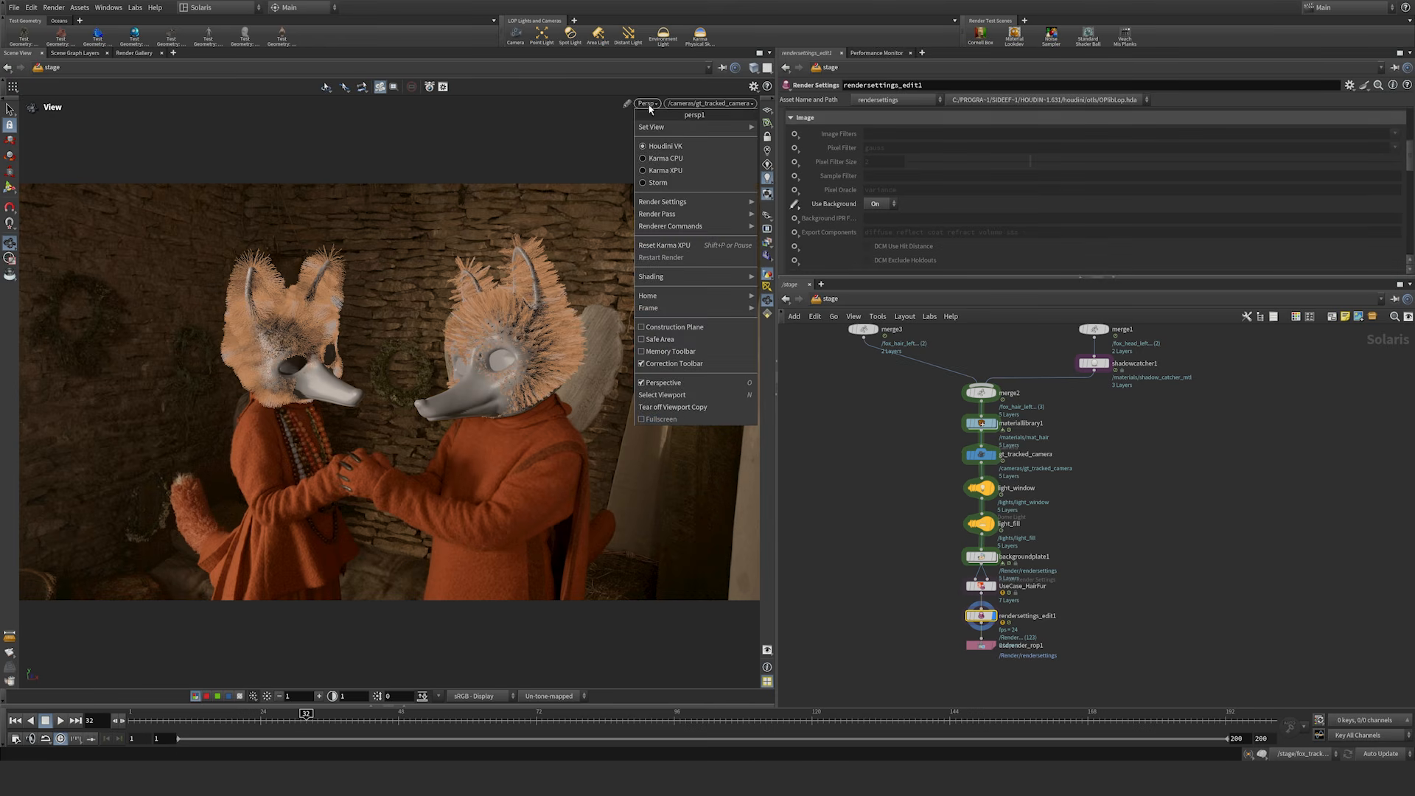
{"action": "left_click", "coordinate": [668, 171]}
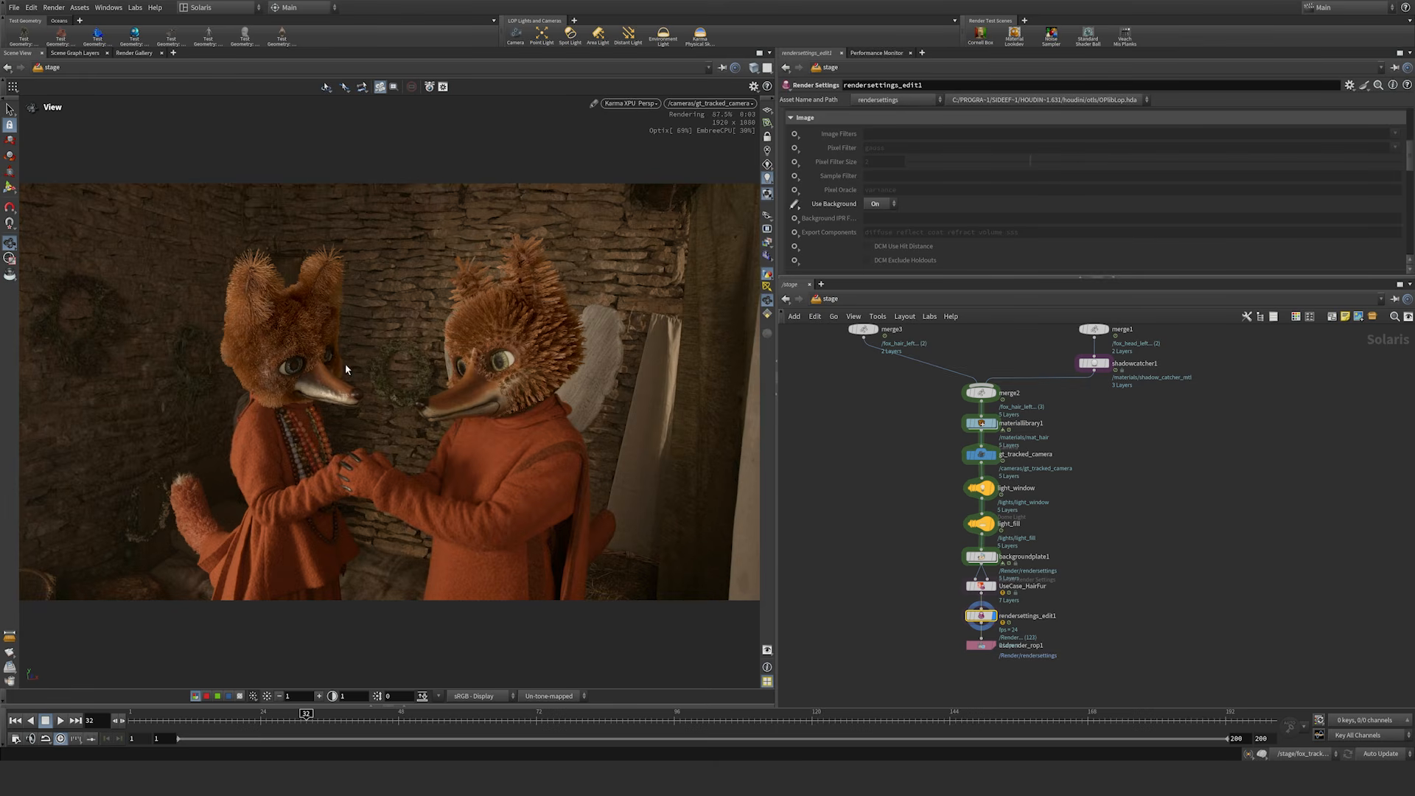
Step: Enable 2D pan and zoom of the rendered image and examine the fur on both foxes up close
{"action": "left_click", "coordinate": [395, 88]}
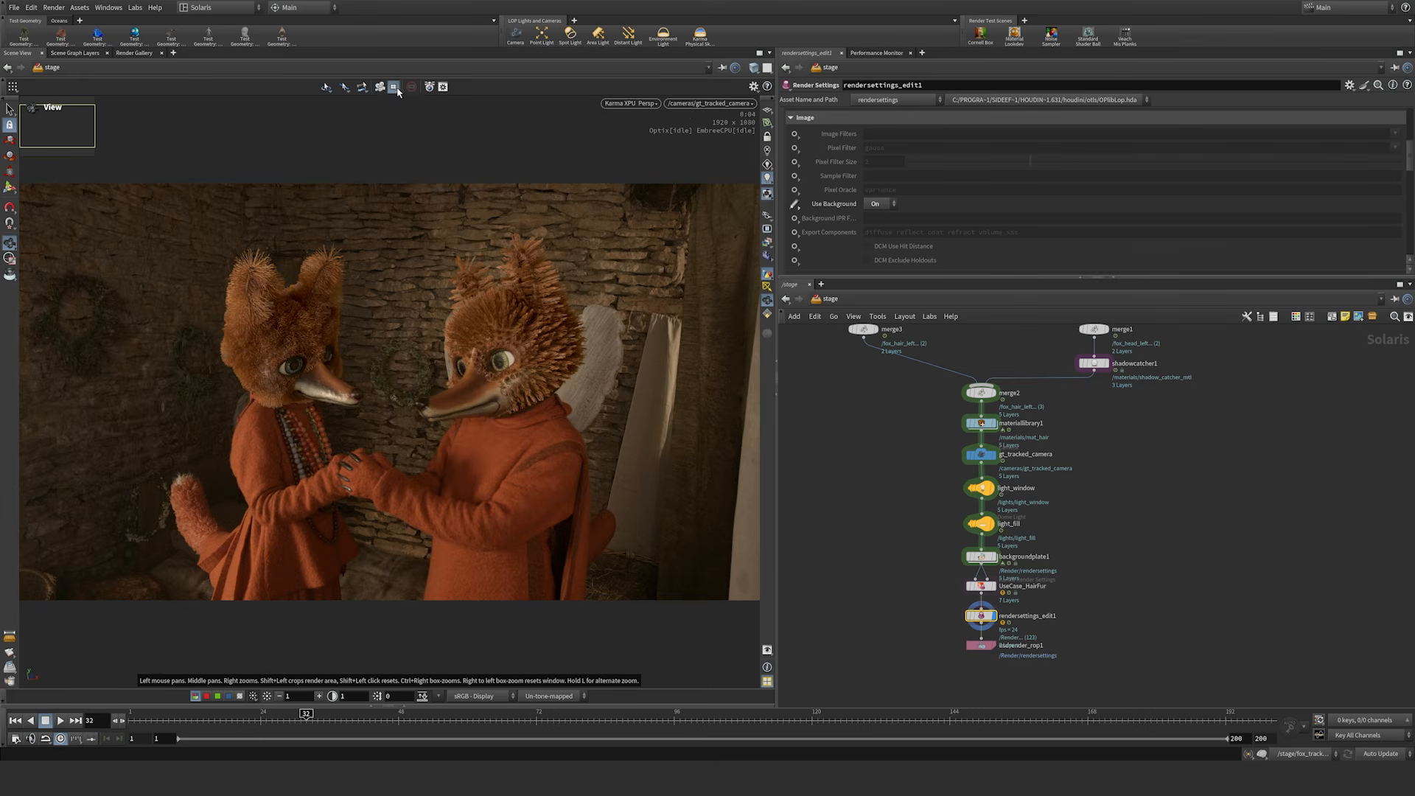
{"action": "right_click_drag", "start_coordinate": [503, 370], "coordinate": [654, 236]}
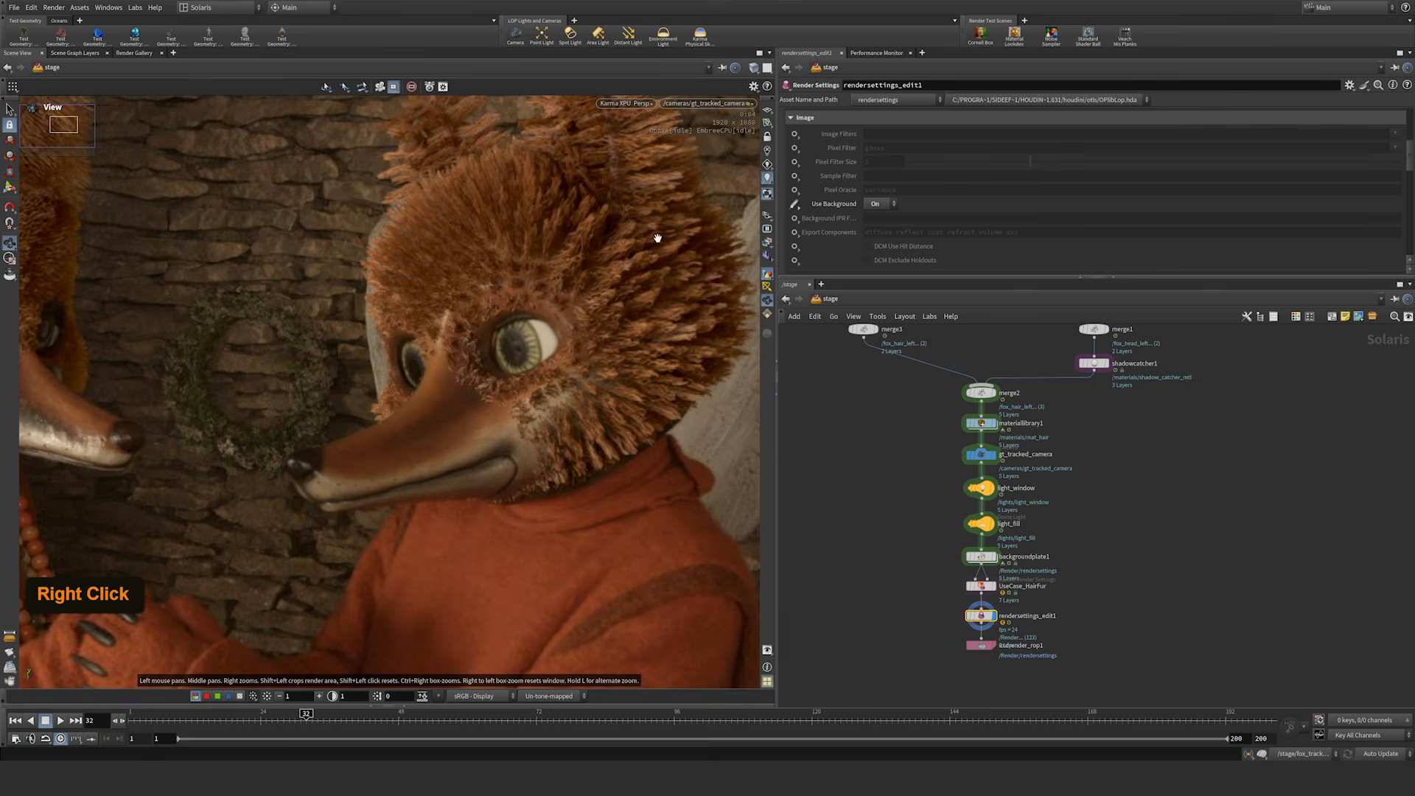
{"action": "middle_click_drag", "start_coordinate": [531, 305], "coordinate": [585, 366]}
{"action": "middle_click_drag", "start_coordinate": [260, 328], "coordinate": [403, 297]}
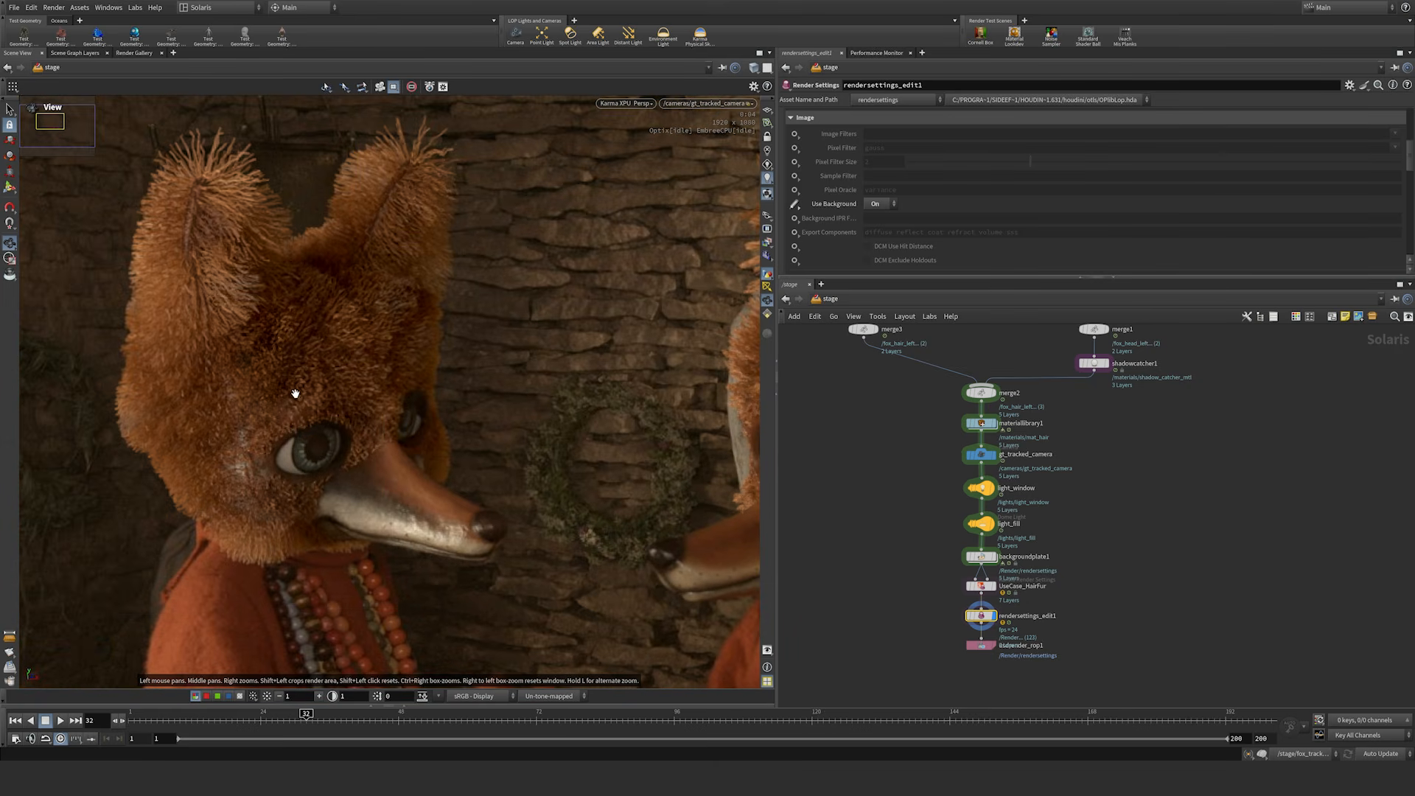
{"action": "middle_click_drag", "start_coordinate": [680, 440], "coordinate": [431, 374]}
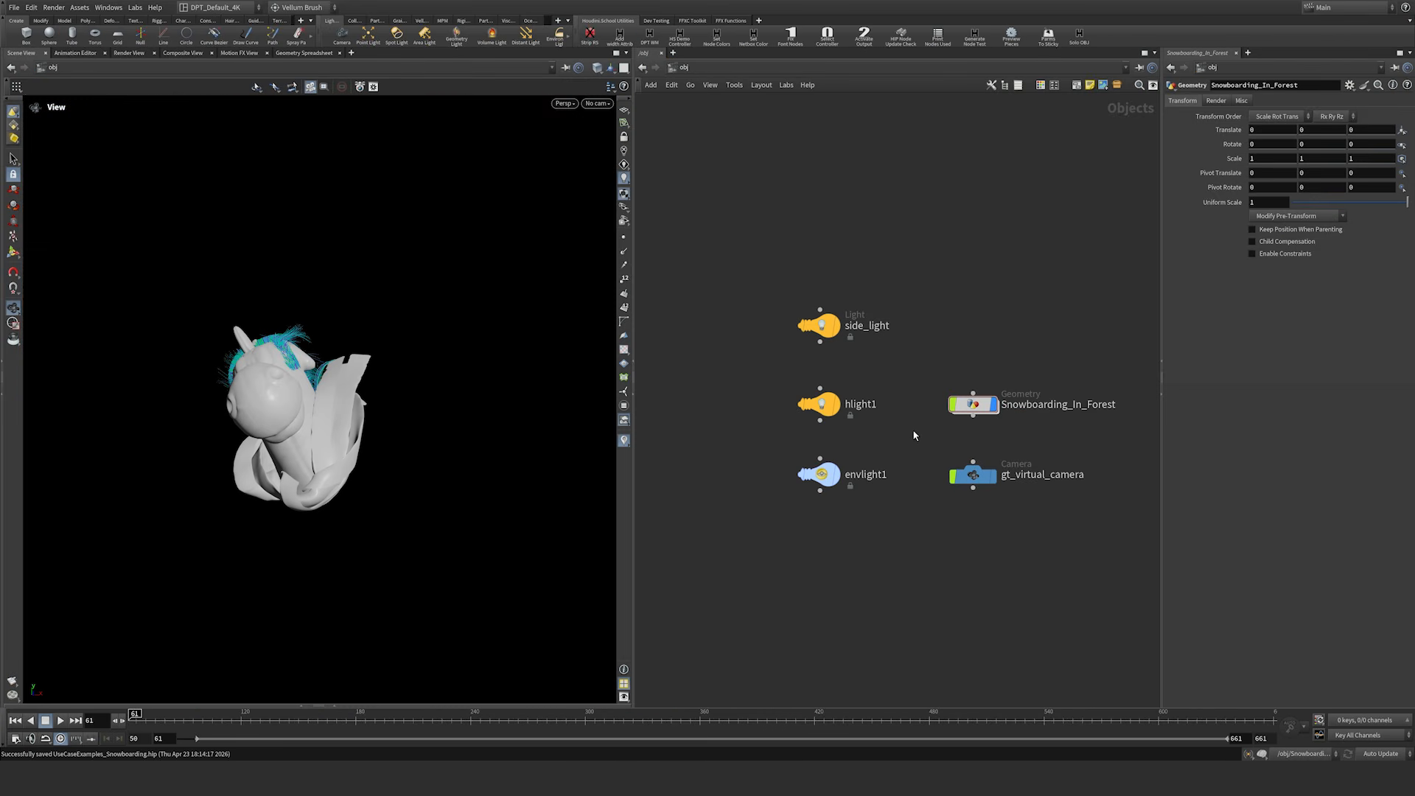
Step: Play the horse-head simulation on Snowboarding_In_Forest, then return to the first frame
{"action": "key", "text": "Up"}
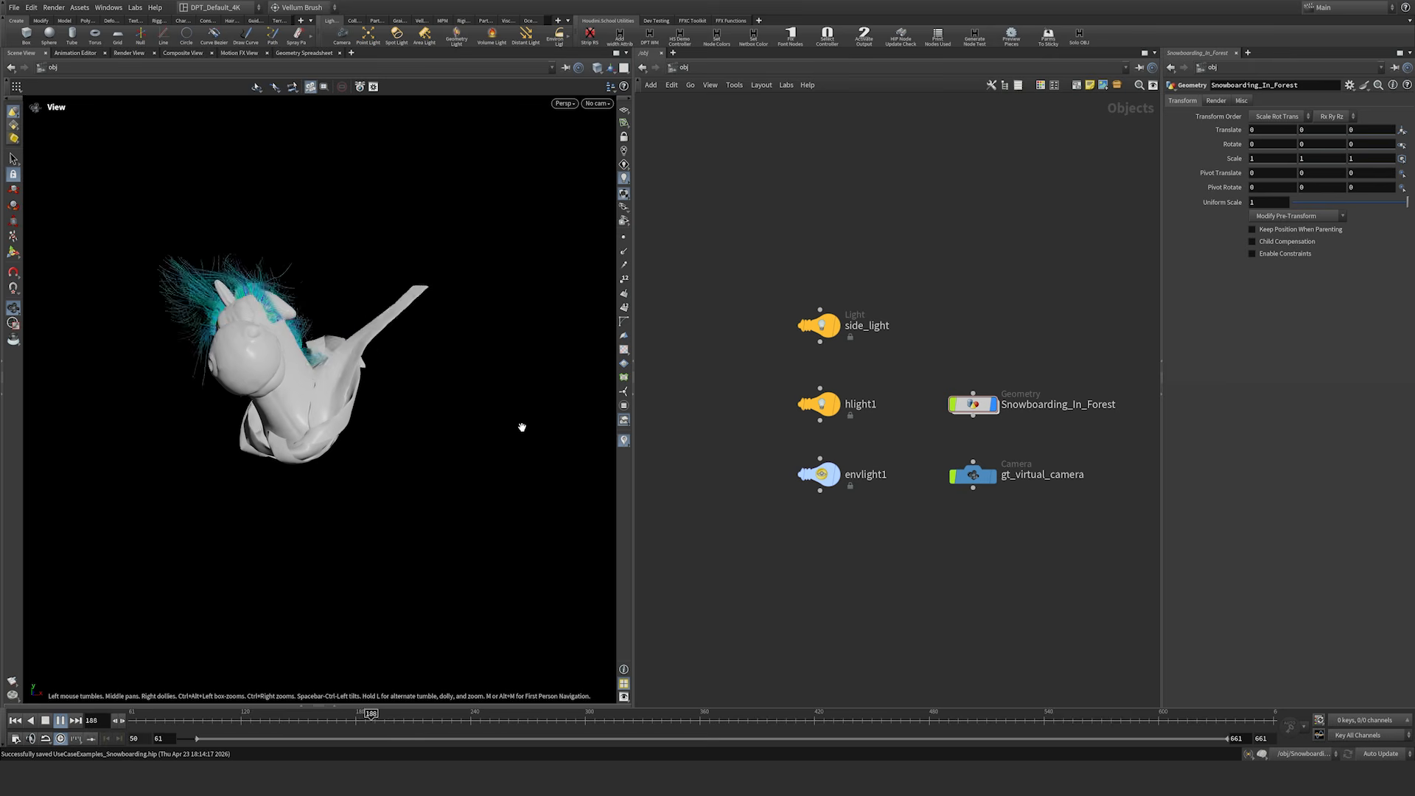
{"action": "key", "text": "ctrl+Up"}
{"action": "key", "text": "Up"}
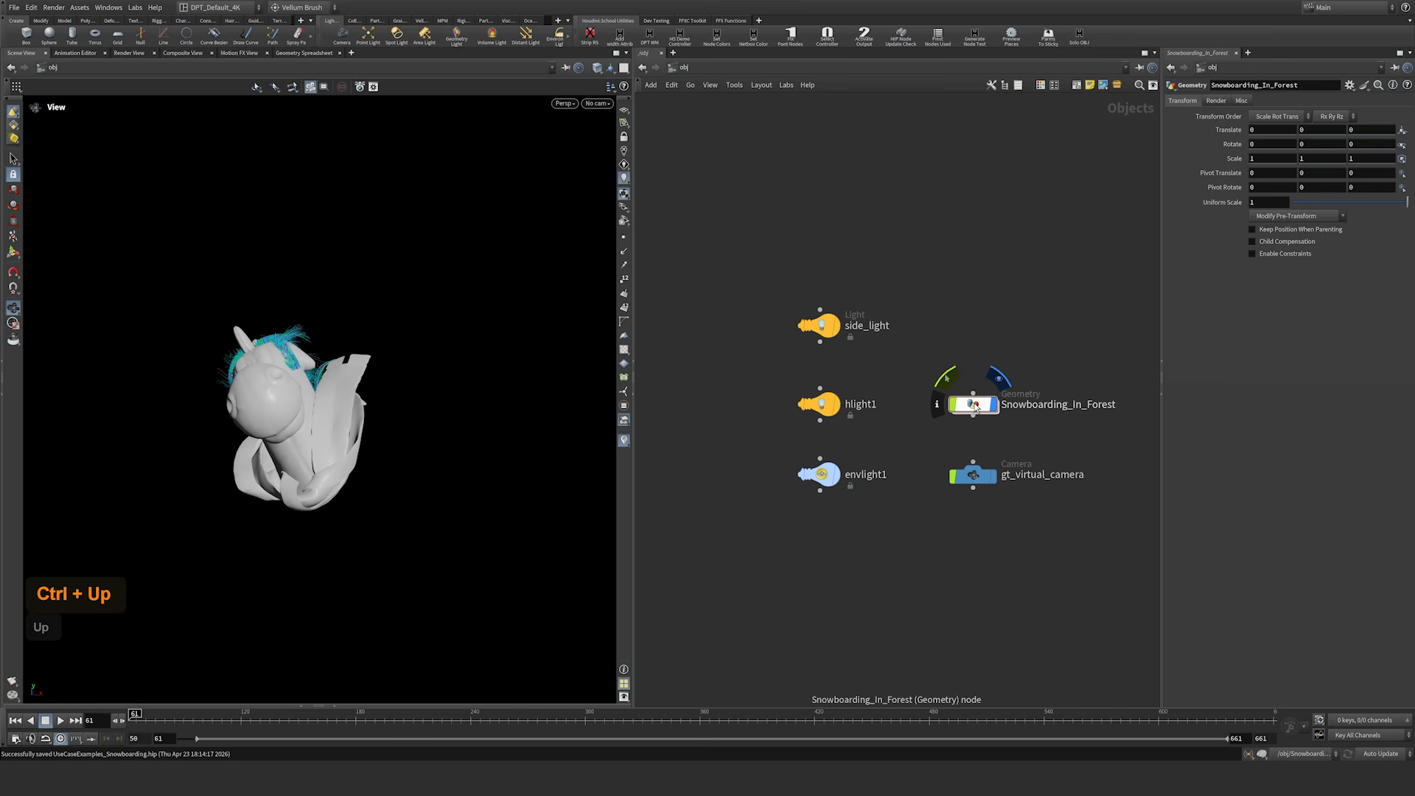
Step: Enter the Snowboarding_In_Forest geometry network and select geotracker1 in the TRACKING box
{"action": "left_click", "coordinate": [978, 407]}
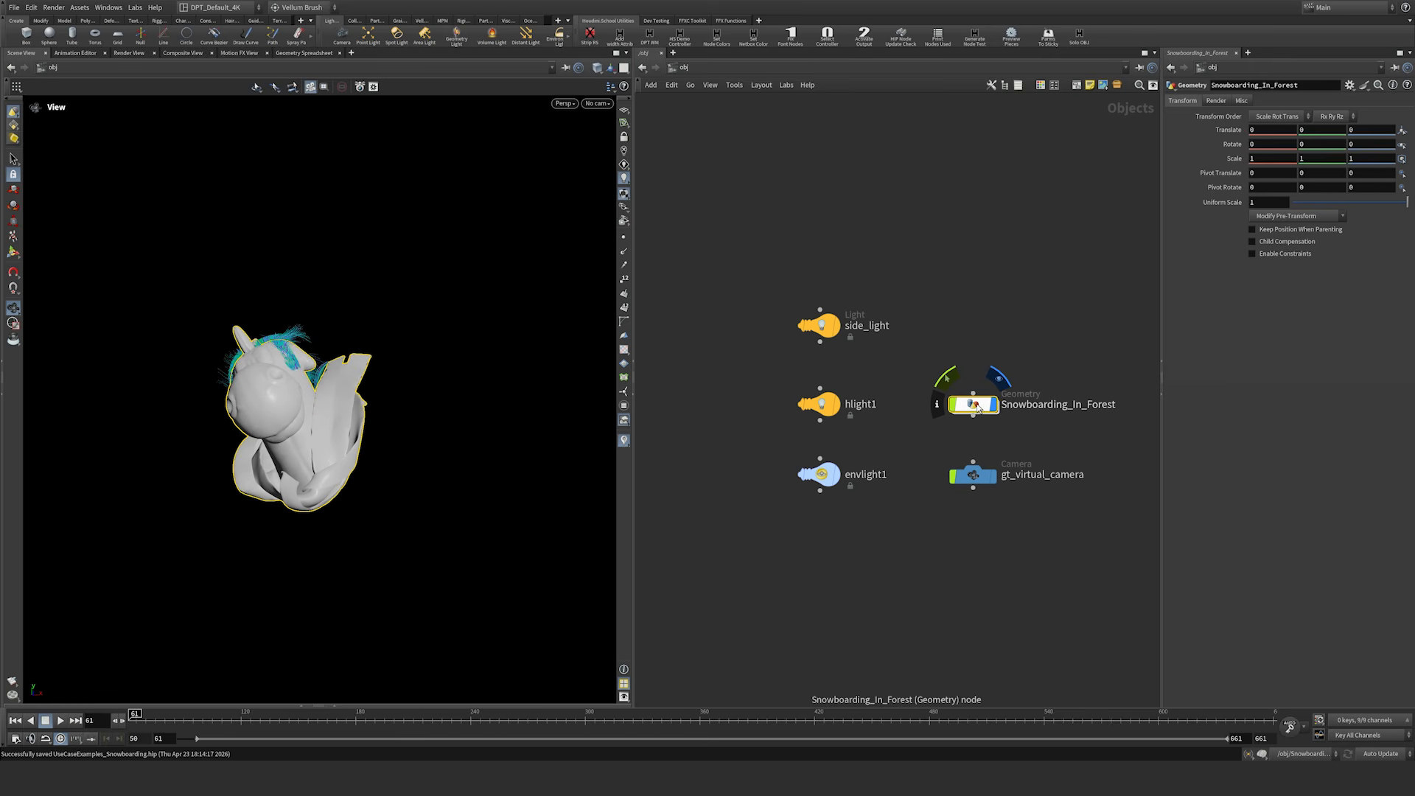
{"action": "double_click", "coordinate": [979, 408]}
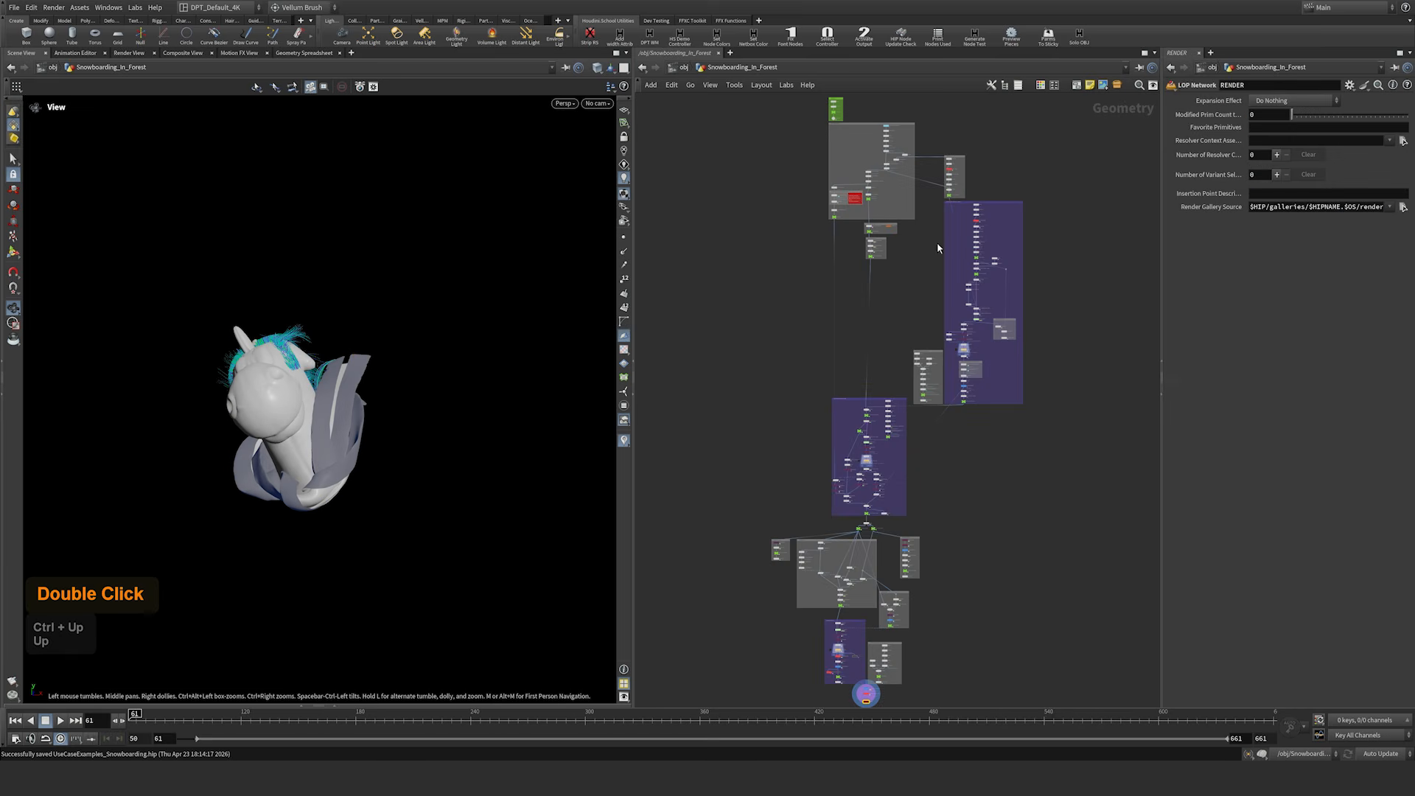
{"action": "middle_click_drag", "start_coordinate": [923, 218], "coordinate": [934, 390]}
{"action": "right_click_drag", "start_coordinate": [797, 306], "coordinate": [872, 247]}
{"action": "middle_click_drag", "start_coordinate": [872, 247], "coordinate": [552, 417]}
{"action": "middle_click_drag", "start_coordinate": [768, 334], "coordinate": [746, 363]}
{"action": "left_click", "coordinate": [857, 398]}
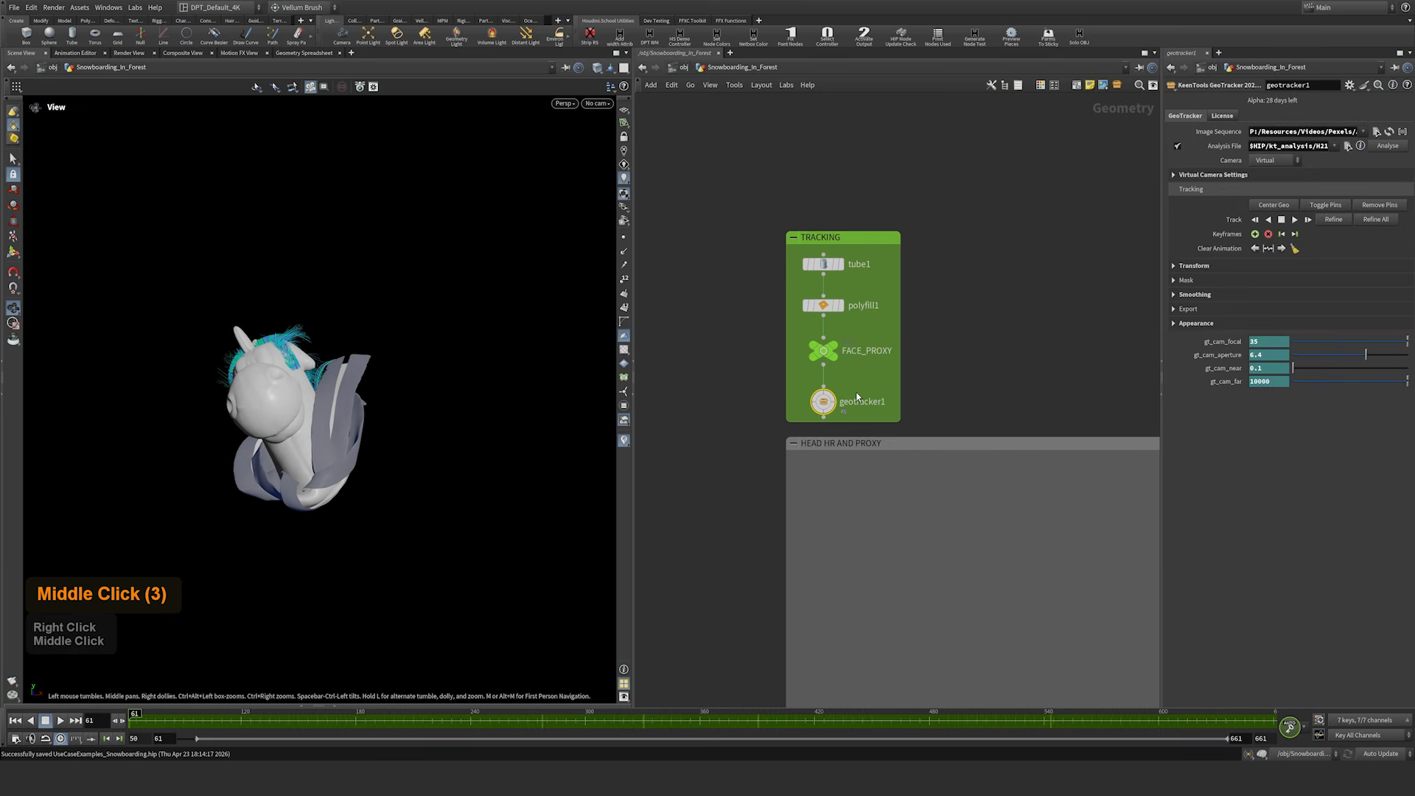
Step: Activate the GeoTracker viewport tool, play and scrub the tracked snowboarder footage, then return to the first frame
{"action": "key", "text": "r"}
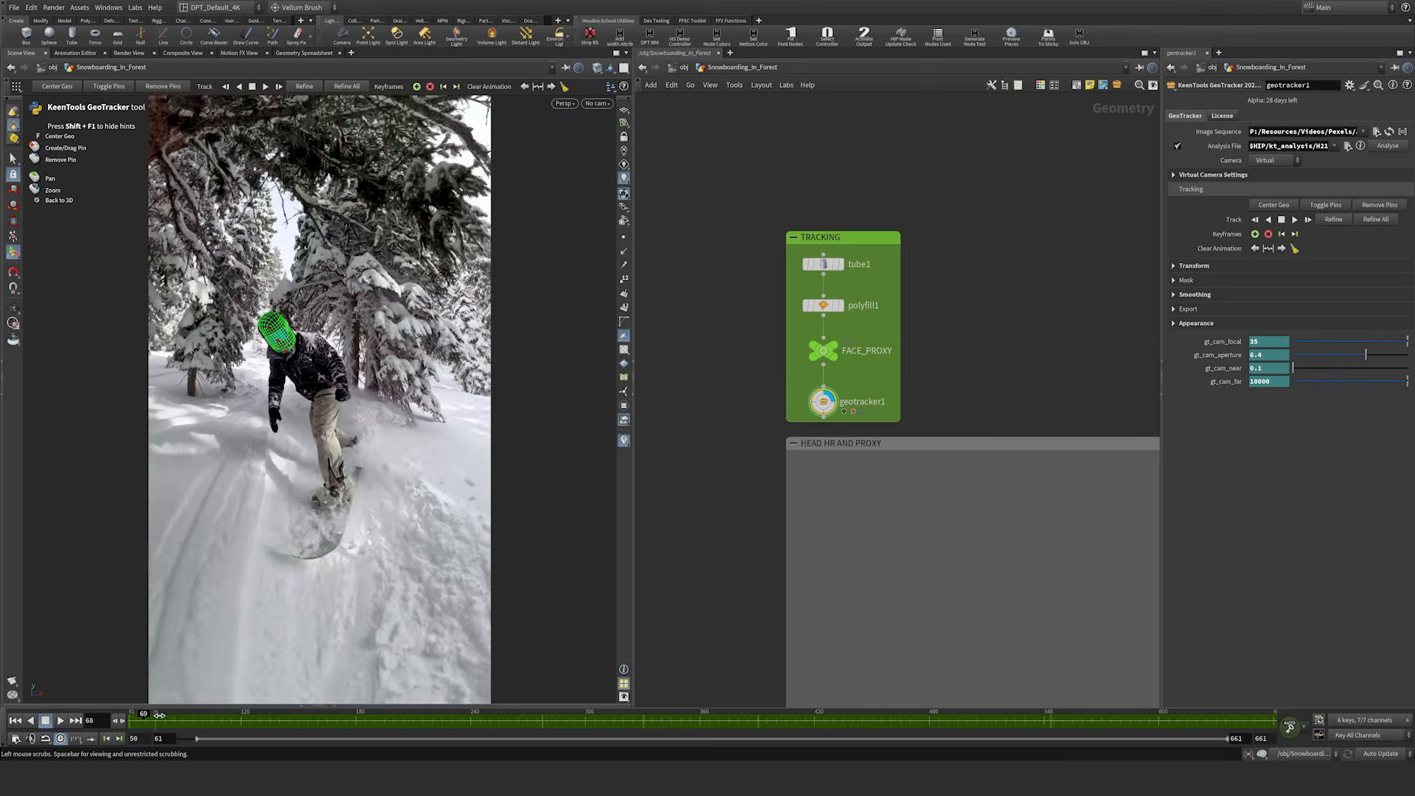
{"action": "key", "text": "Up"}
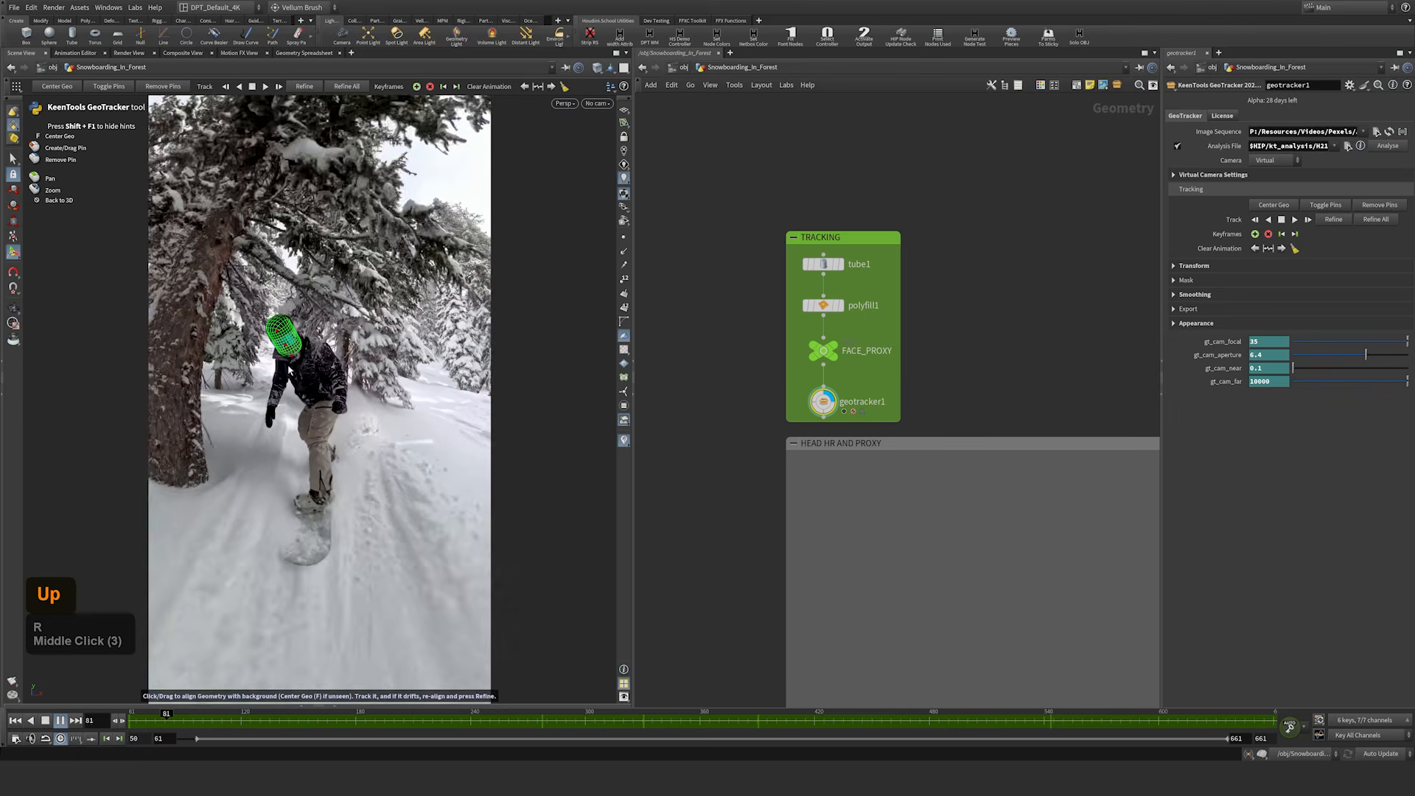
{"action": "key", "text": "Up"}
{"action": "left_click_drag", "start_coordinate": [182, 715], "coordinate": [757, 719]}
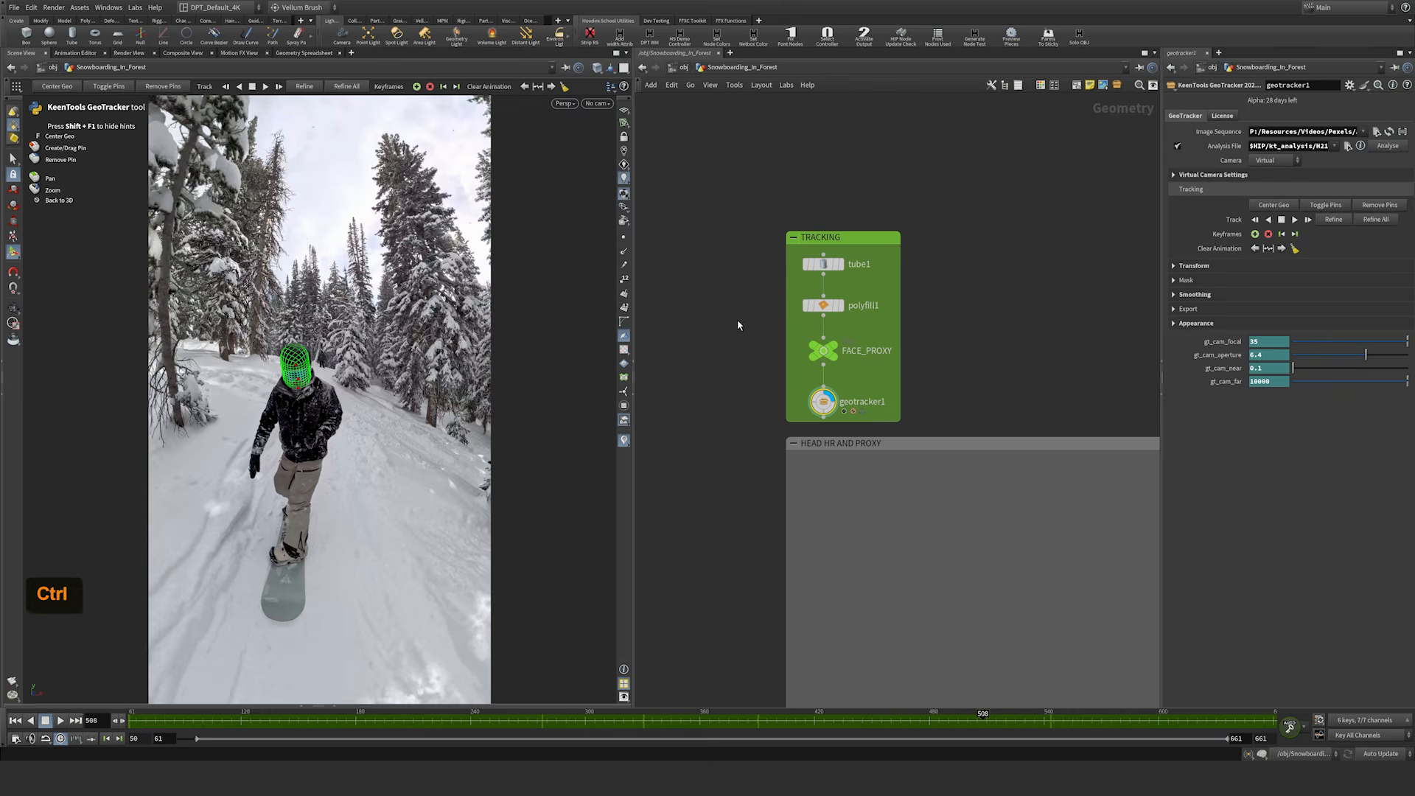
{"action": "key", "text": "ctrl+Up"}
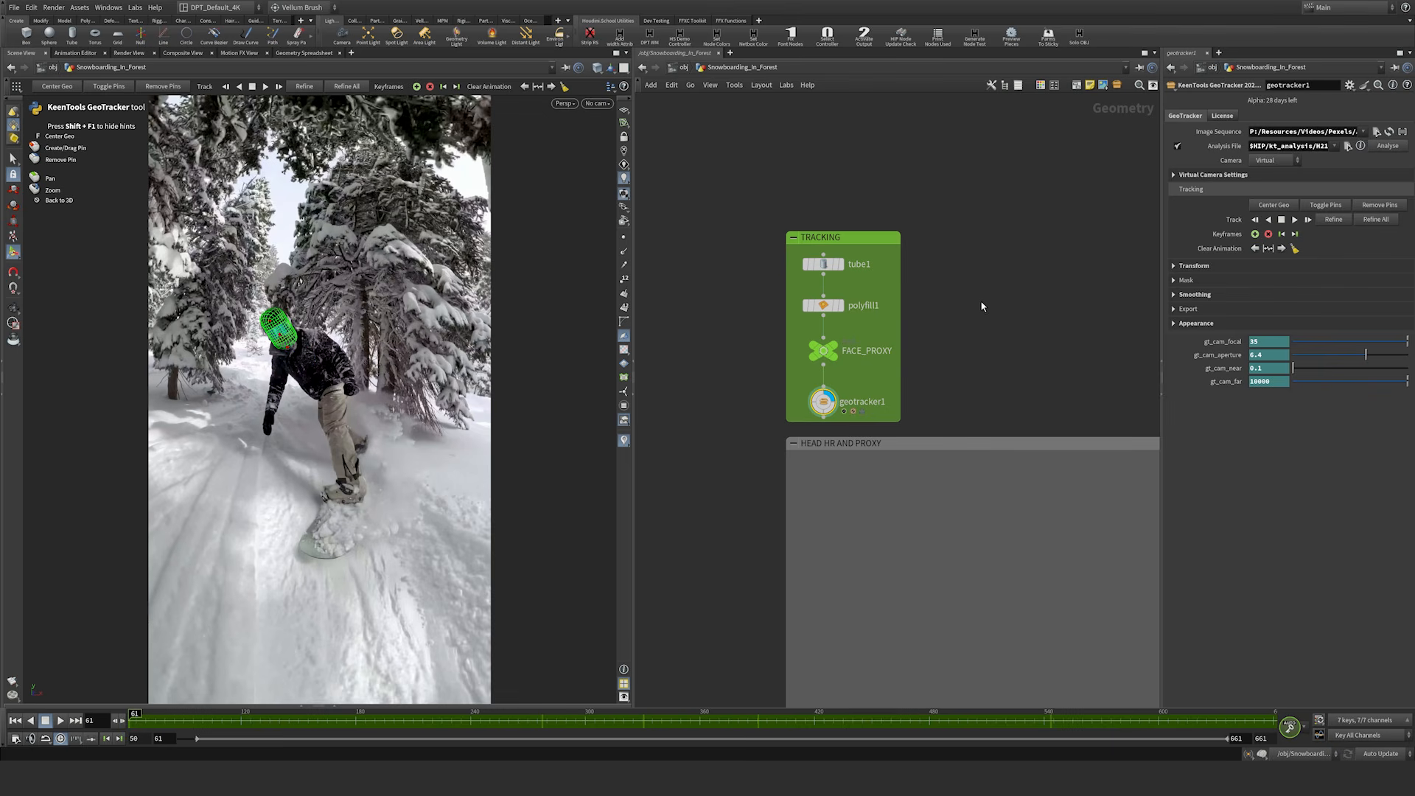
Step: Locate testgeometry_rubbertoy1 in the HEAD HR AND PROXY box and leave the GeoTracker viewport tool
{"action": "middle_click_drag", "start_coordinate": [892, 393], "coordinate": [846, 338]}
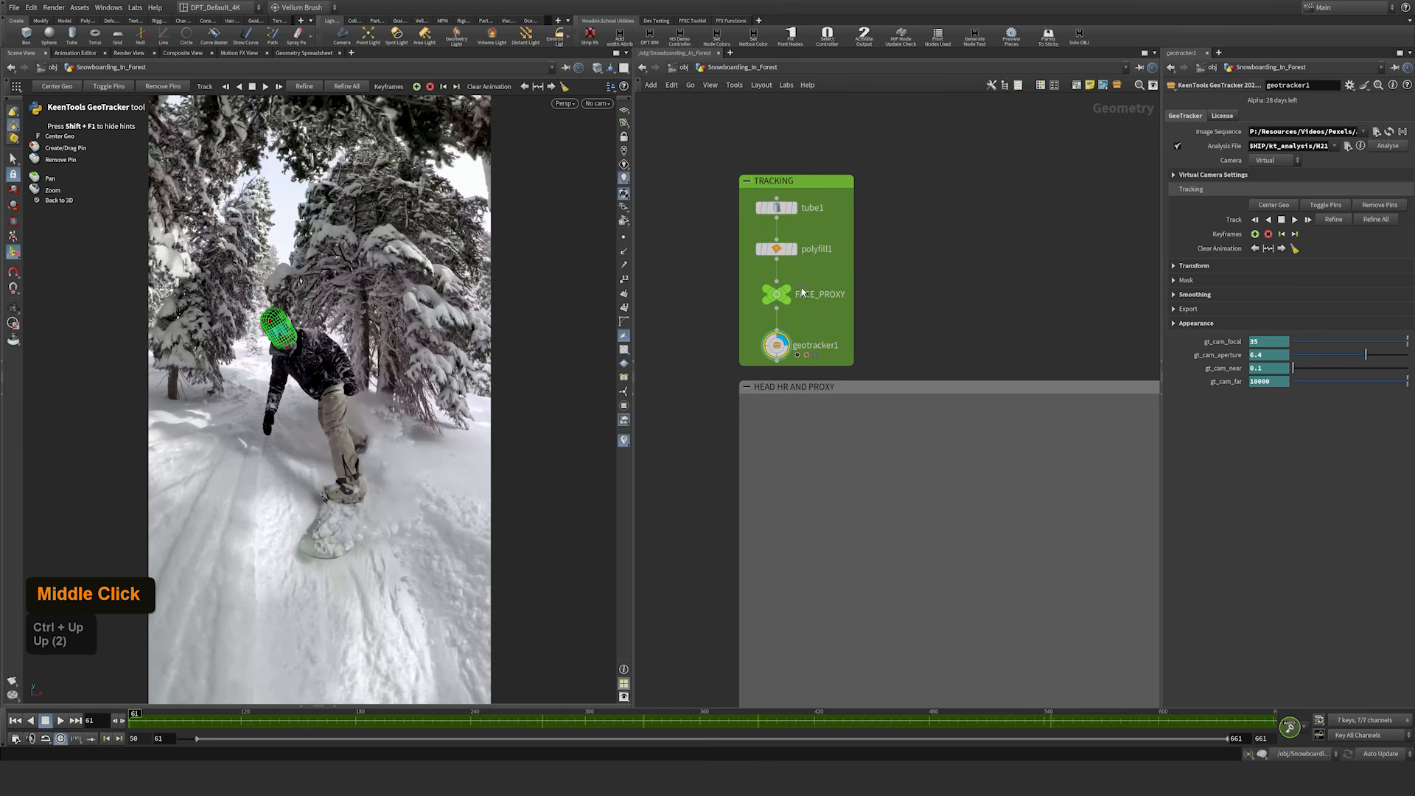
{"action": "right_click_drag", "start_coordinate": [989, 303], "coordinate": [956, 311]}
{"action": "middle_click_drag", "start_coordinate": [1127, 392], "coordinate": [885, 359]}
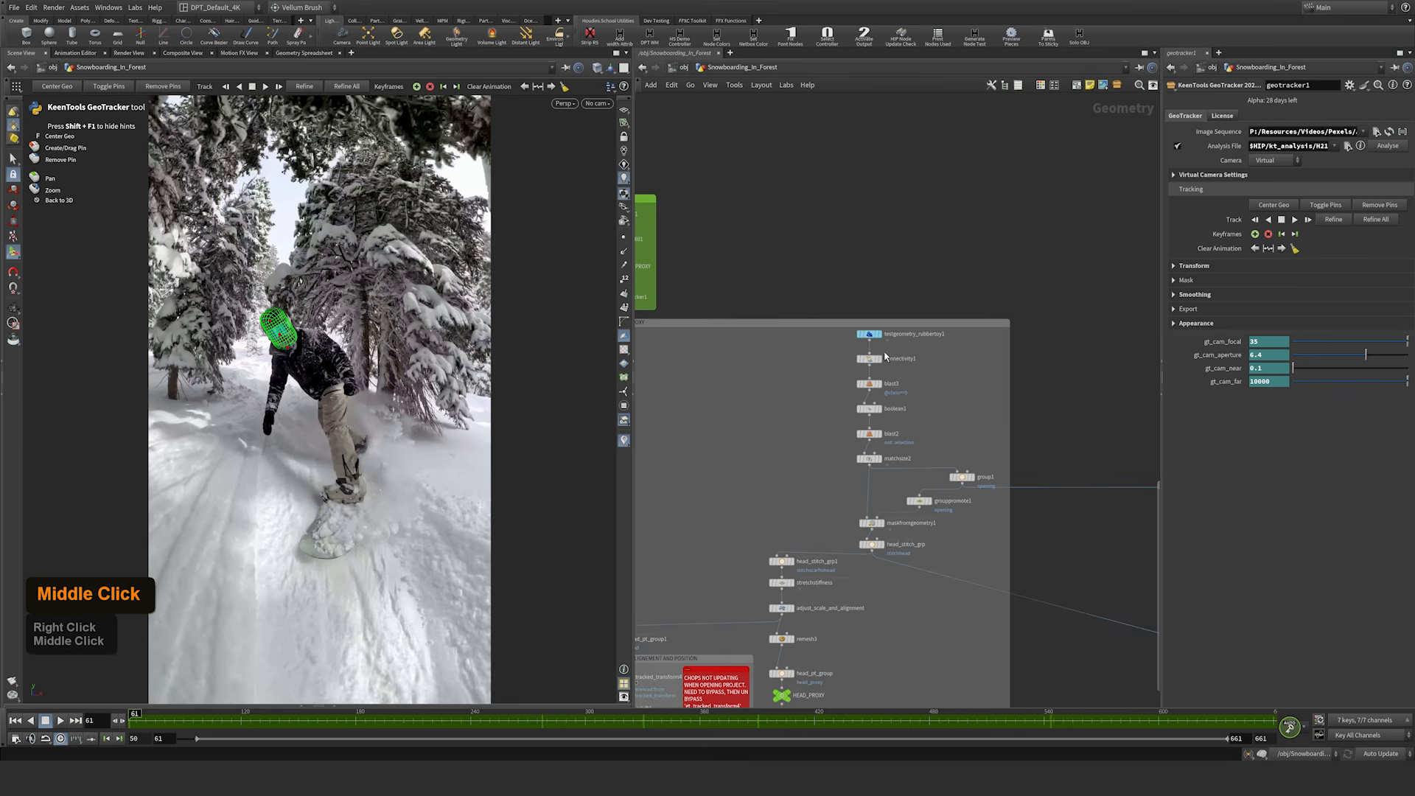
{"action": "left_click", "coordinate": [872, 335]}
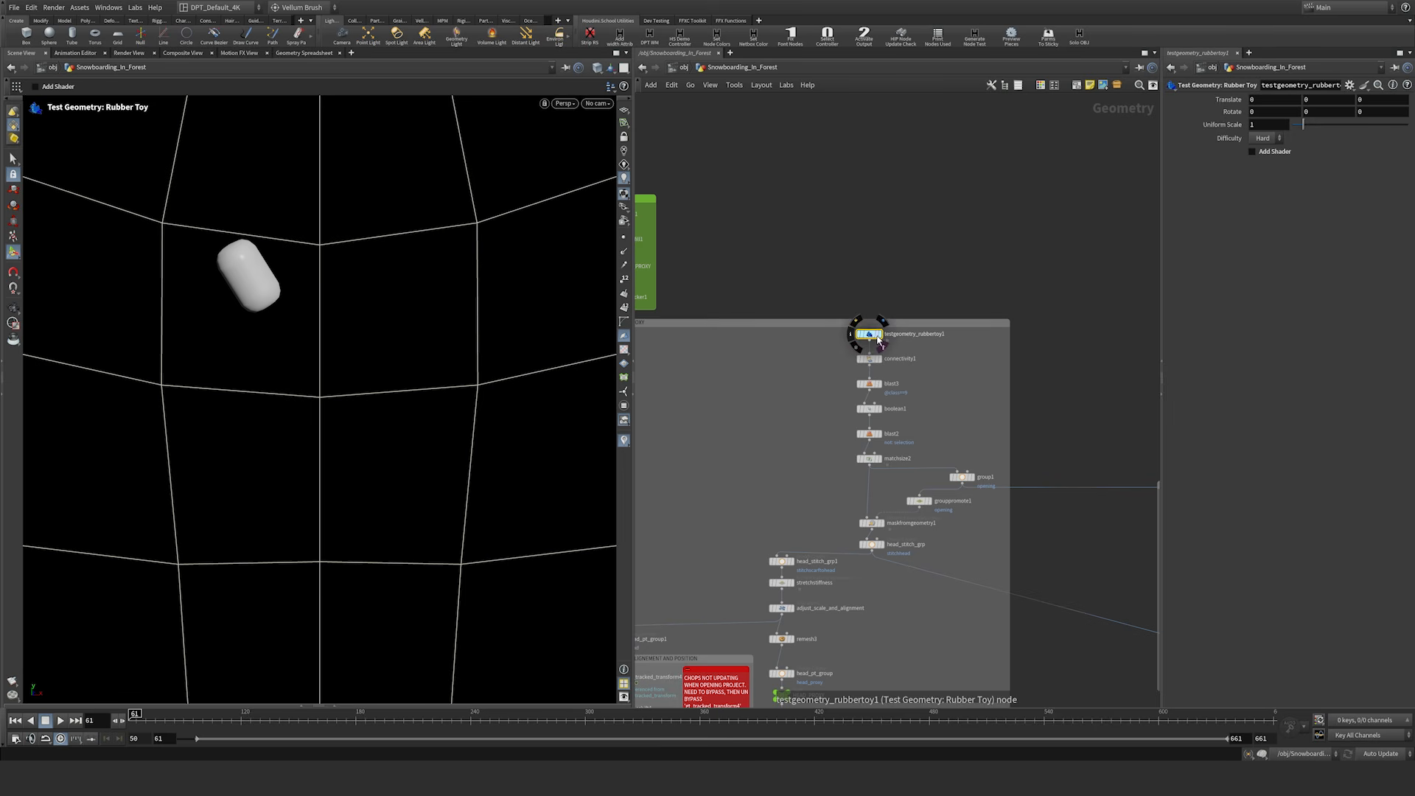
{"action": "mouse_move", "coordinate": [726, 393]}
{"action": "middle_mouse_down"}
{"action": "mouse_move", "coordinate": [995, 442]}
{"action": "mouse_move", "coordinate": [714, 383]}
{"action": "middle_mouse_up"}
{"action": "left_click", "coordinate": [877, 346]}
{"action": "key", "text": "Escape"}
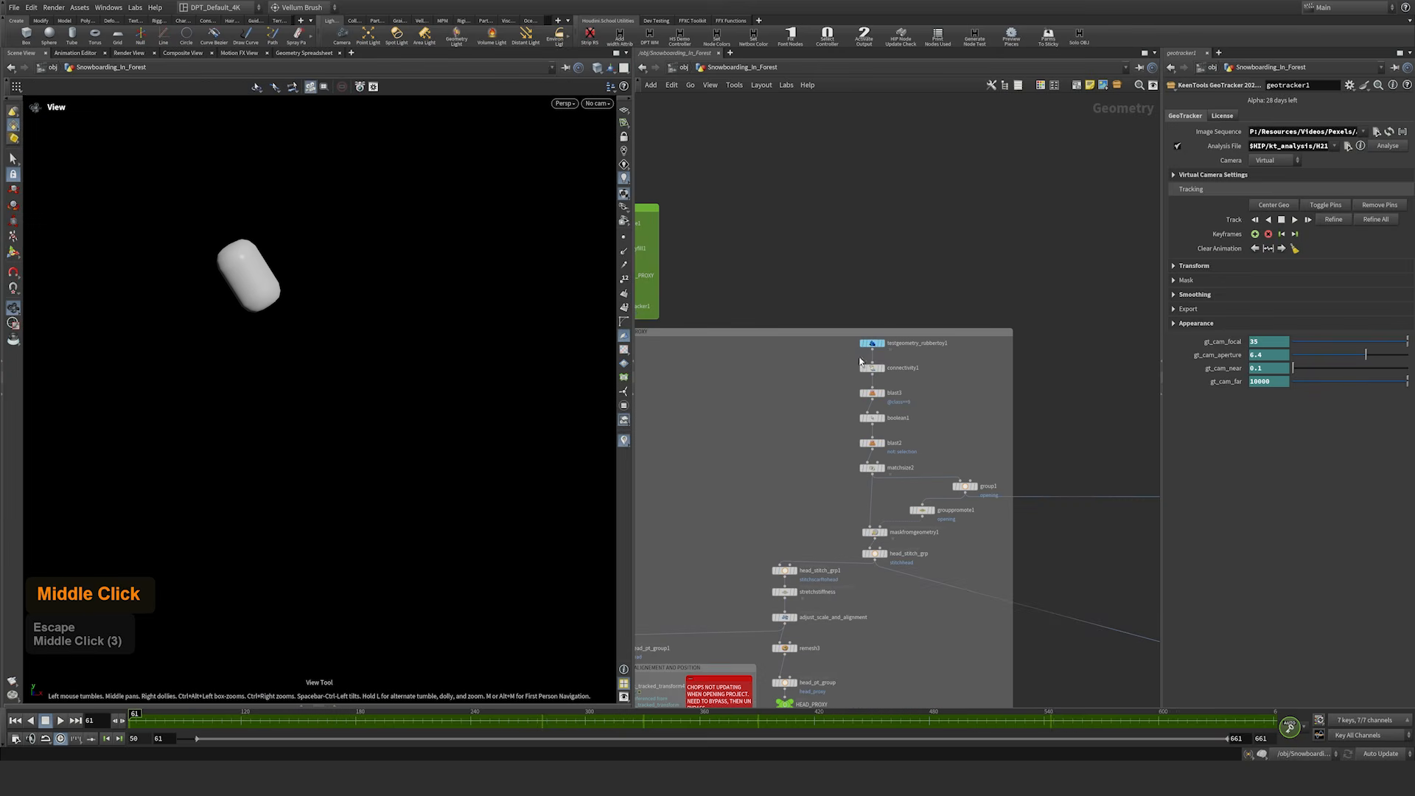
Step: Select and display testgeometry_rubbertoy1, then examine the full rubber toy model
{"action": "left_click", "coordinate": [872, 342]}
{"action": "key", "text": "r"}
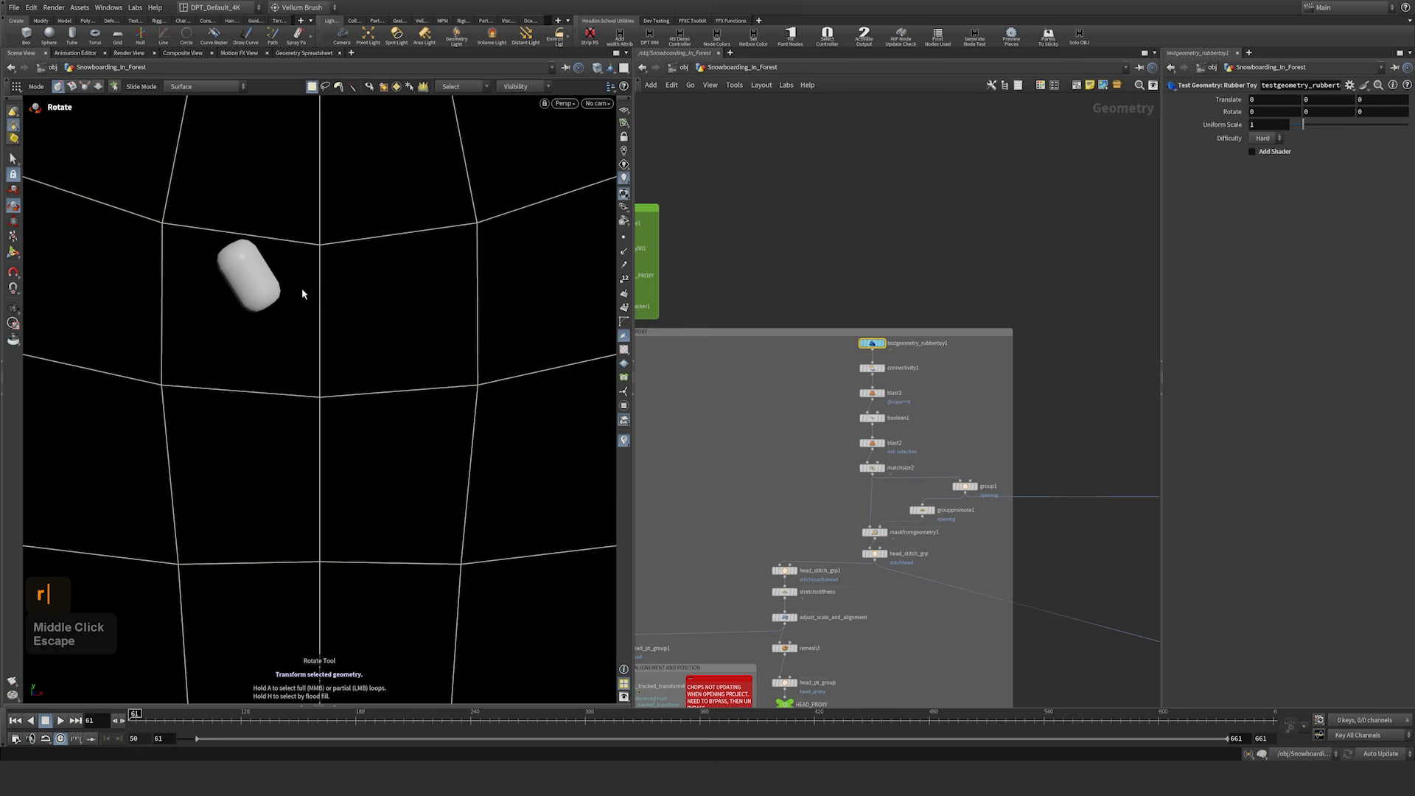
{"action": "right_click", "coordinate": [187, 448]}
{"action": "key", "text": "Escape"}
{"action": "right_click_drag", "start_coordinate": [338, 291], "coordinate": [325, 346]}
{"action": "left_click", "coordinate": [885, 331]}
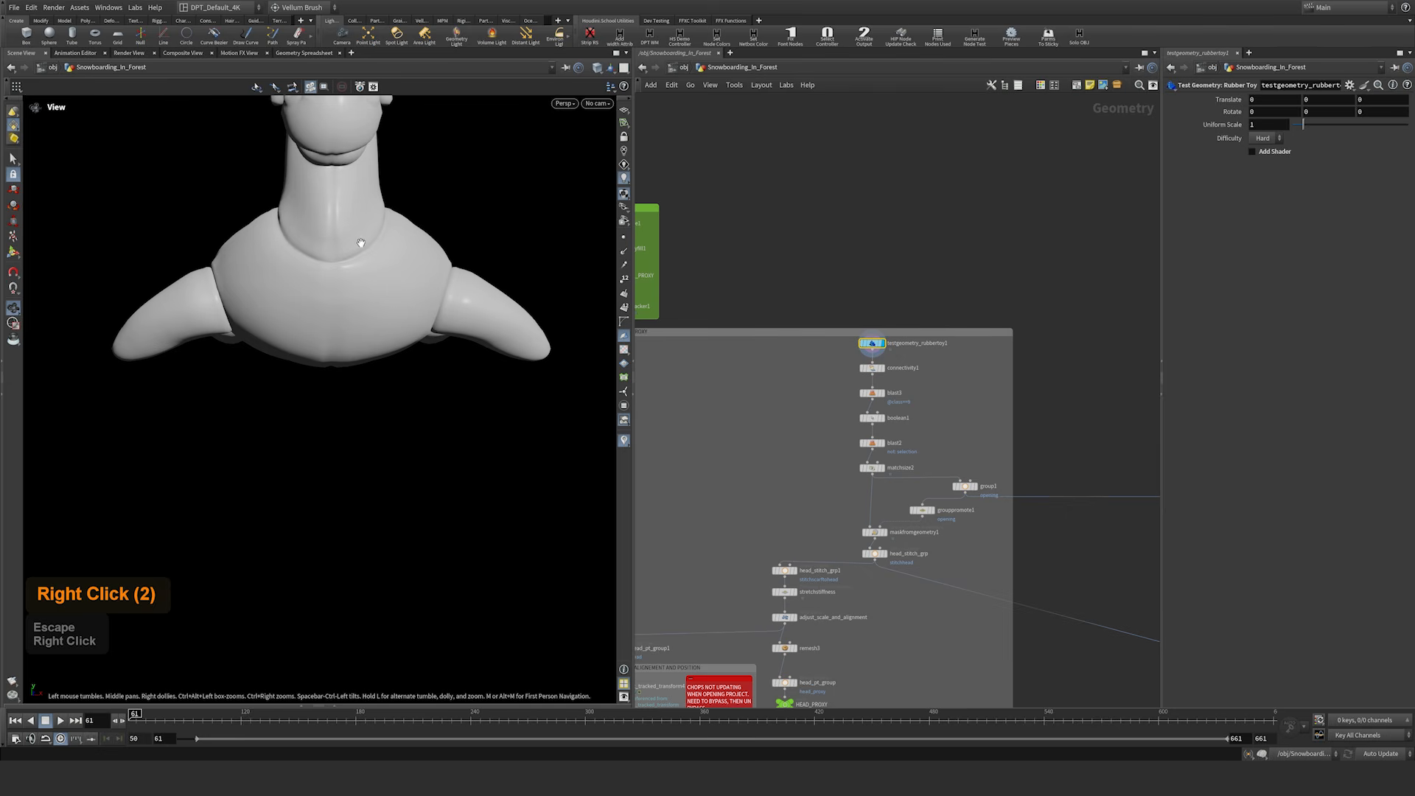
{"action": "middle_click_drag", "start_coordinate": [357, 242], "coordinate": [298, 352]}
{"action": "left_click_drag", "start_coordinate": [298, 352], "coordinate": [375, 405]}
{"action": "middle_click_drag", "start_coordinate": [376, 405], "coordinate": [350, 412]}
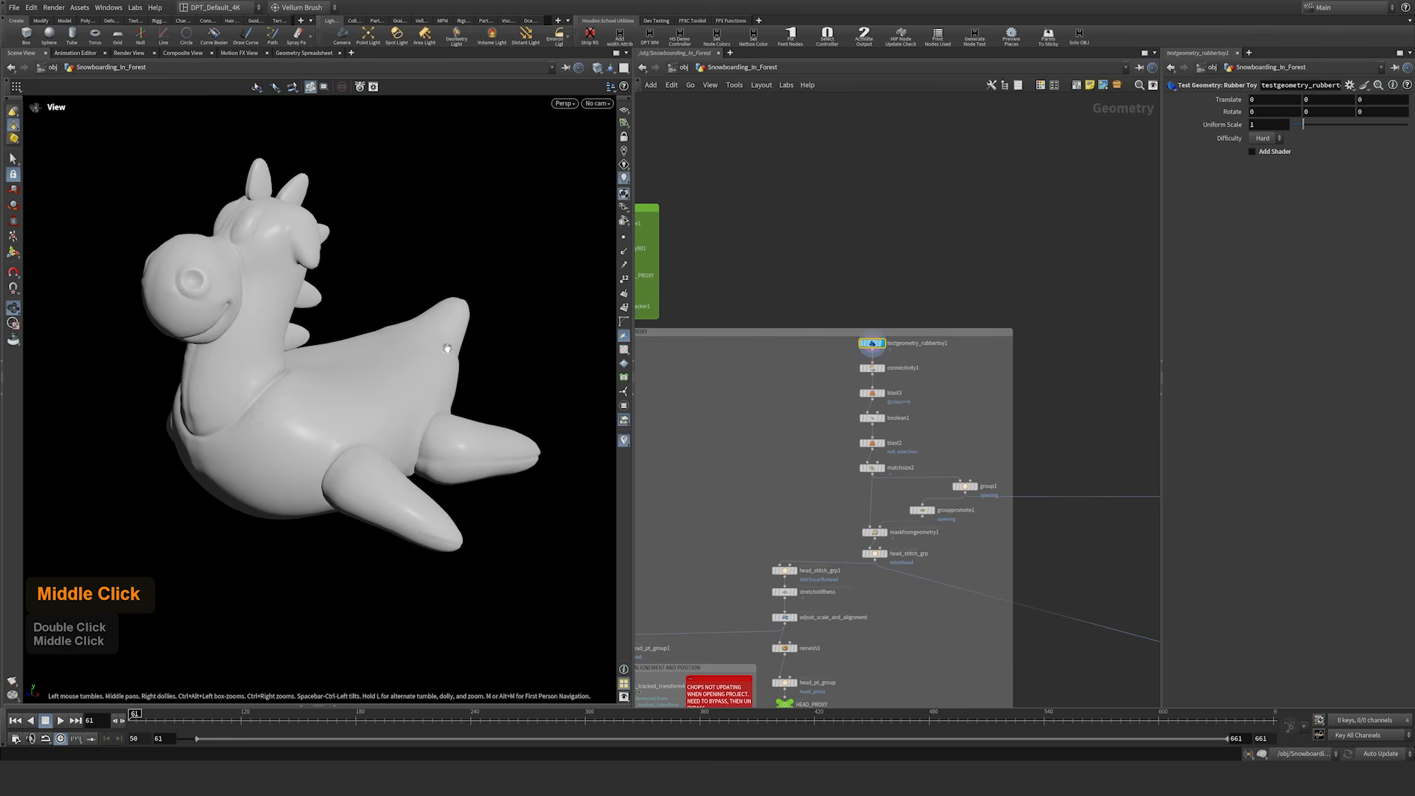
Step: Display the matchsize node and examine the isolated toy head
{"action": "left_click", "coordinate": [888, 458]}
{"action": "left_click_drag", "start_coordinate": [243, 413], "coordinate": [390, 441]}
{"action": "middle_click_drag", "start_coordinate": [792, 519], "coordinate": [803, 344]}
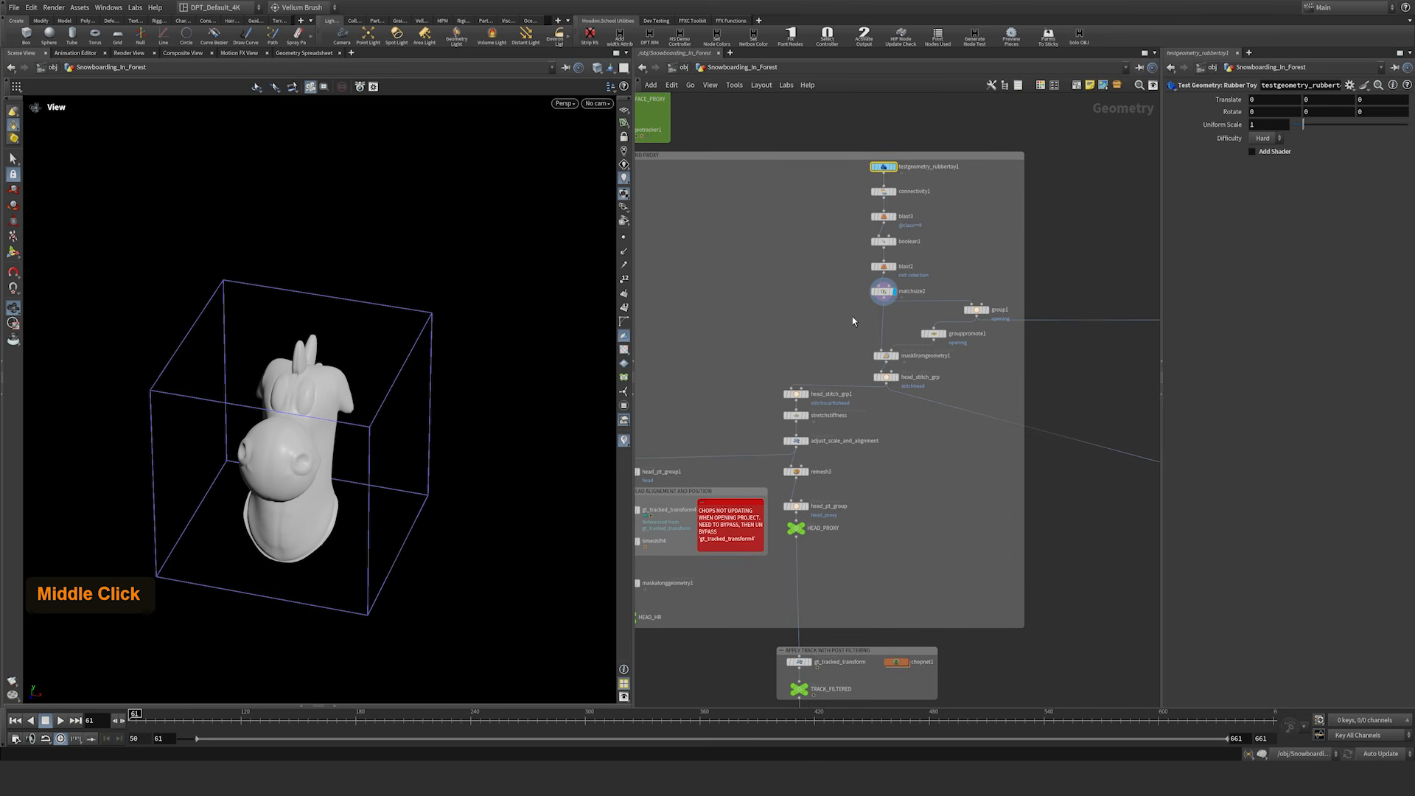
Step: Display head_stitch_grp and examine the stitch point group along the neck opening from several angles
{"action": "left_click", "coordinate": [900, 381]}
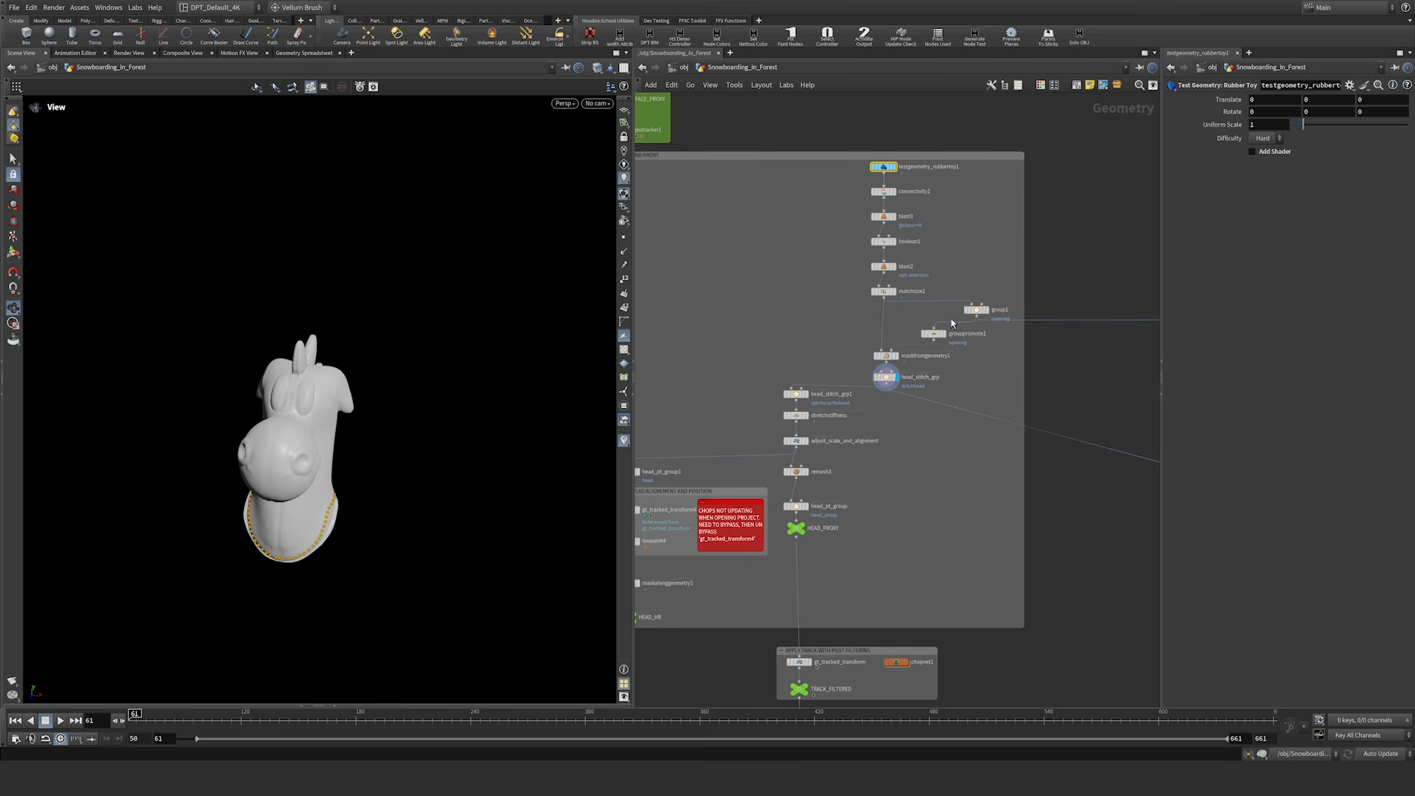
{"action": "middle_click_drag", "start_coordinate": [351, 478], "coordinate": [389, 432]}
{"action": "left_click_drag", "start_coordinate": [389, 431], "coordinate": [531, 385]}
{"action": "right_click_drag", "start_coordinate": [531, 386], "coordinate": [345, 429]}
{"action": "mouse_move", "coordinate": [345, 429]}
{"action": "left_mouse_down"}
{"action": "mouse_move", "coordinate": [114, 428]}
{"action": "mouse_move", "coordinate": [281, 464]}
{"action": "left_mouse_up"}
{"action": "mouse_move", "coordinate": [397, 415]}
{"action": "left_mouse_down"}
{"action": "mouse_move", "coordinate": [344, 432]}
{"action": "mouse_move", "coordinate": [399, 417]}
{"action": "left_mouse_up"}
{"action": "middle_click_drag", "start_coordinate": [834, 434], "coordinate": [884, 382]}
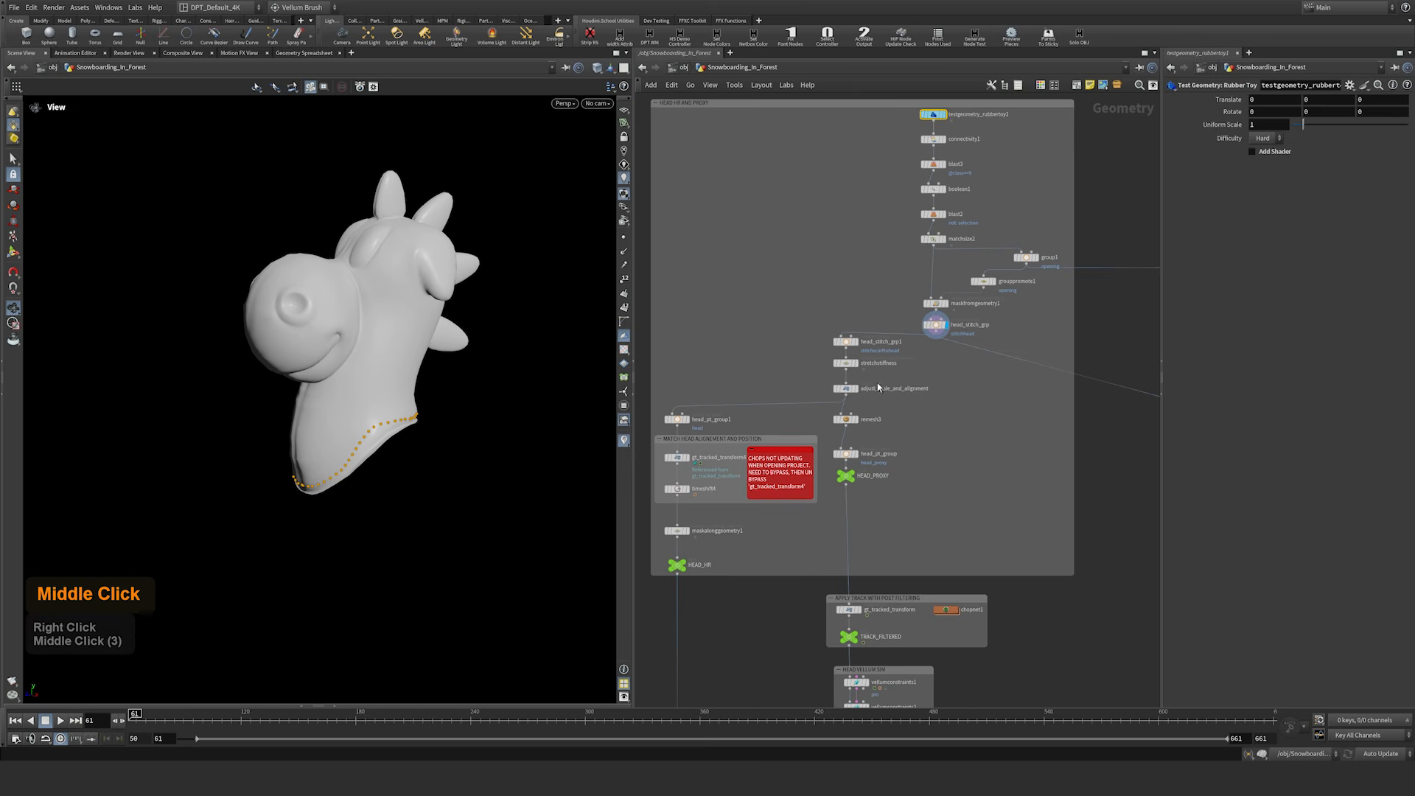
Step: Display the remesh node above HEAD_PROXY and show the wireframe over the shaded surface
{"action": "left_click", "coordinate": [857, 419]}
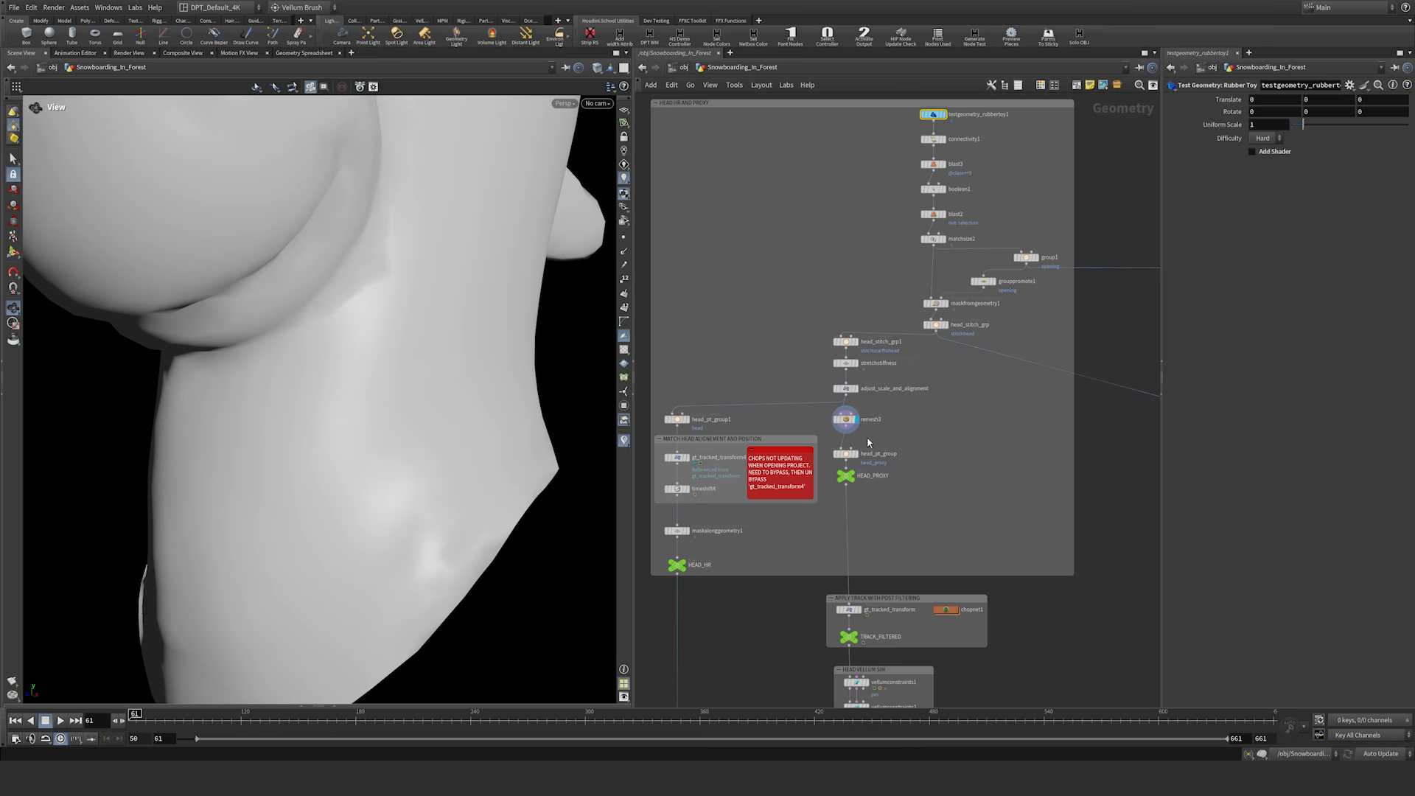
{"action": "right_click_drag", "start_coordinate": [458, 391], "coordinate": [406, 474]}
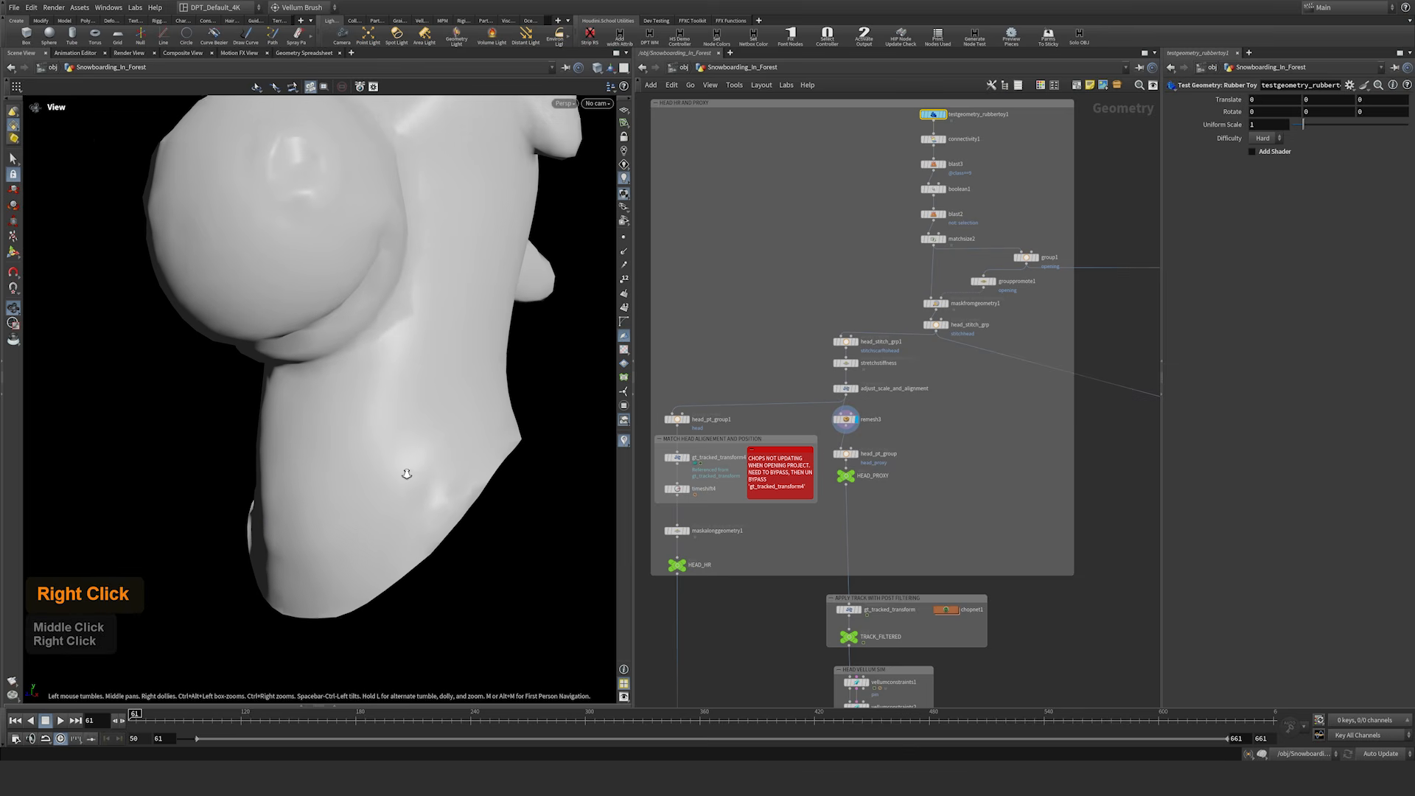
{"action": "left_click", "coordinate": [597, 68]}
{"action": "left_click", "coordinate": [639, 215]}
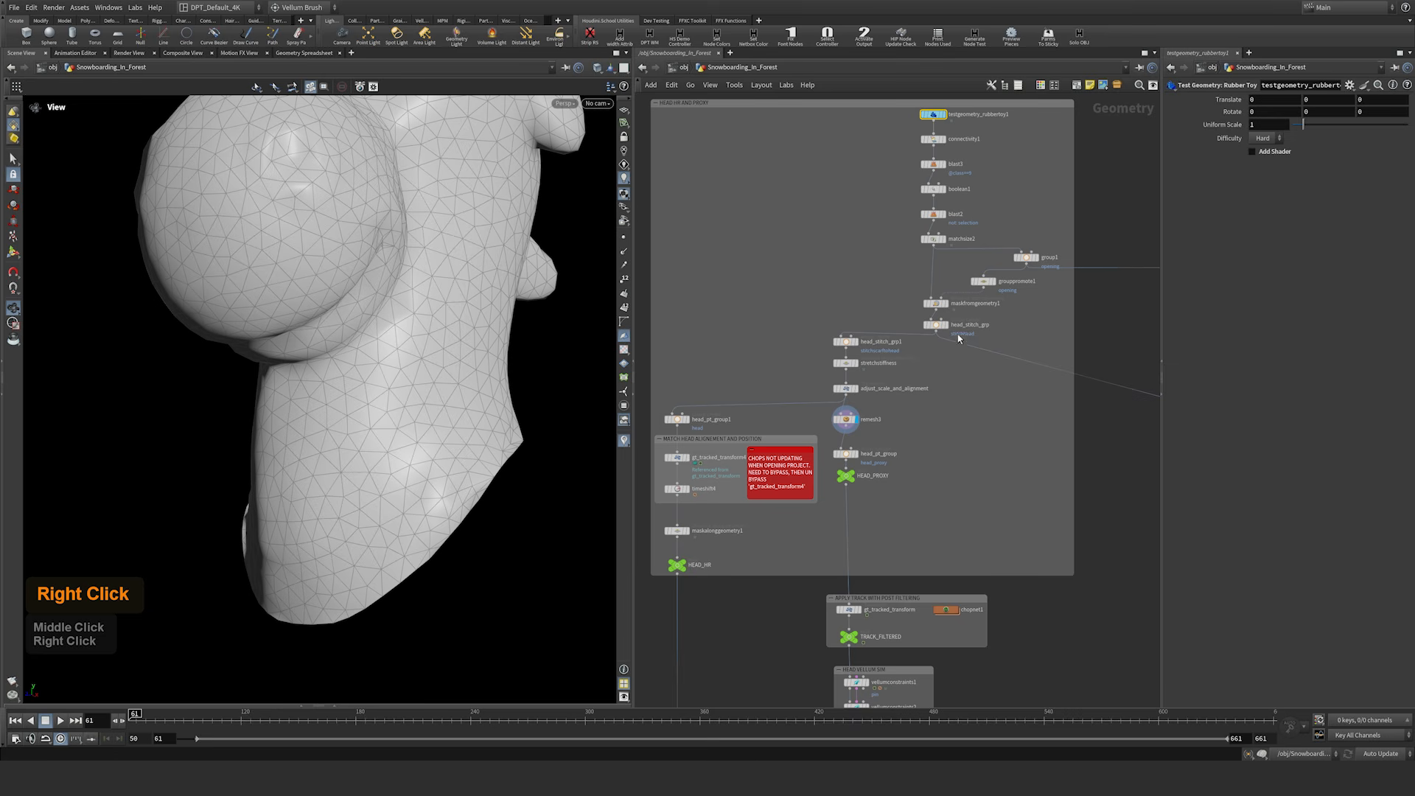
Step: Check head_stitch_grp1 and examine the remeshed head's triangles from several angles
{"action": "double_click", "coordinate": [848, 343]}
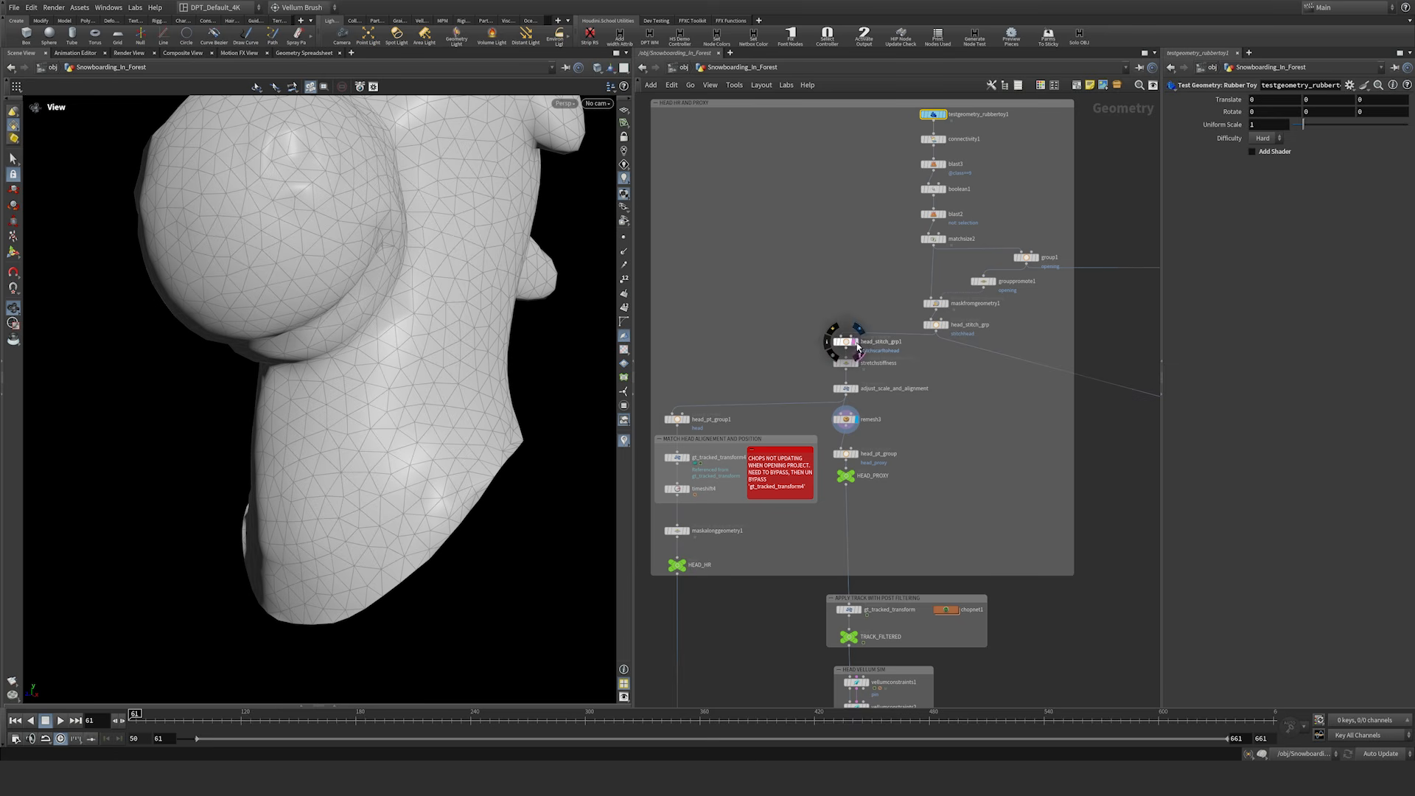
{"action": "left_click", "coordinate": [855, 343]}
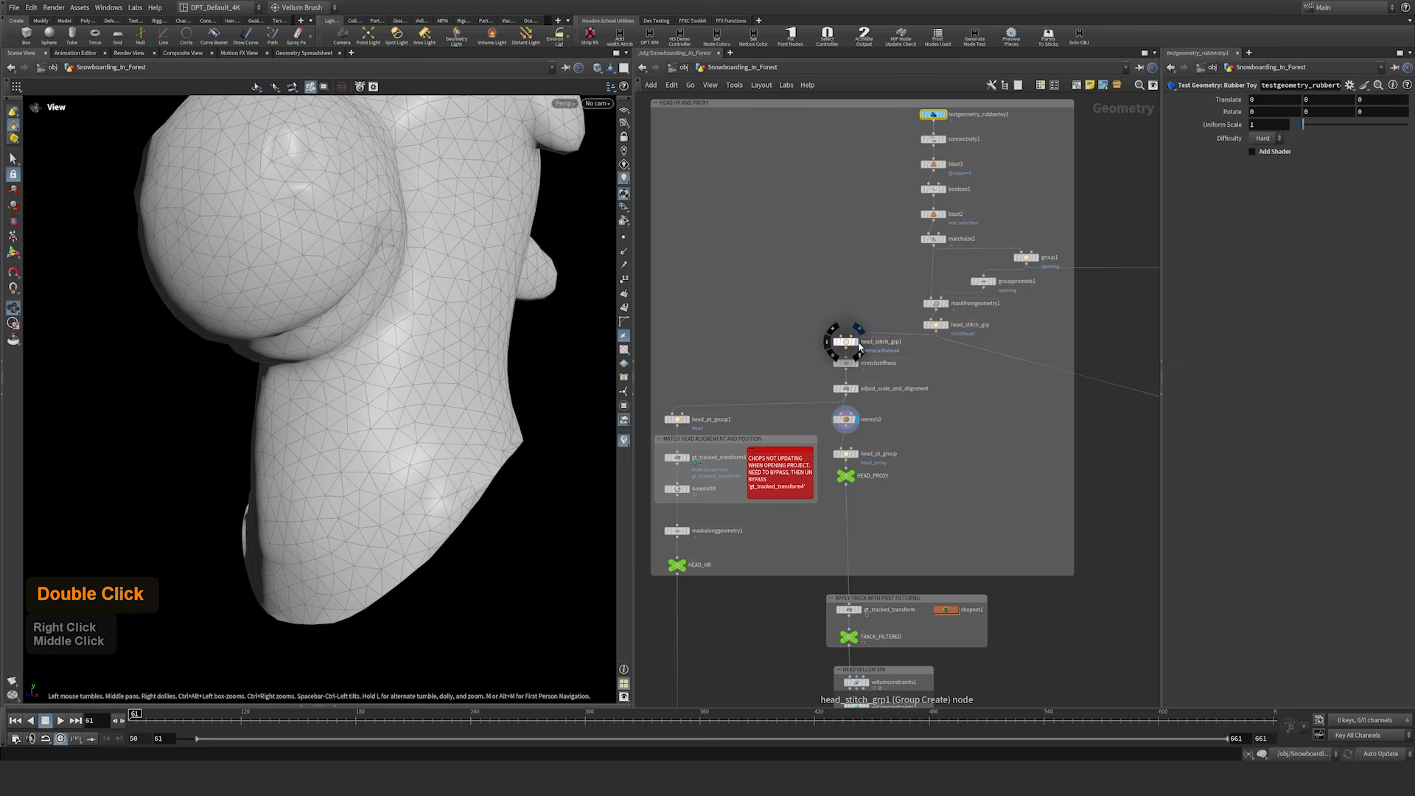
{"action": "left_click", "coordinate": [860, 424]}
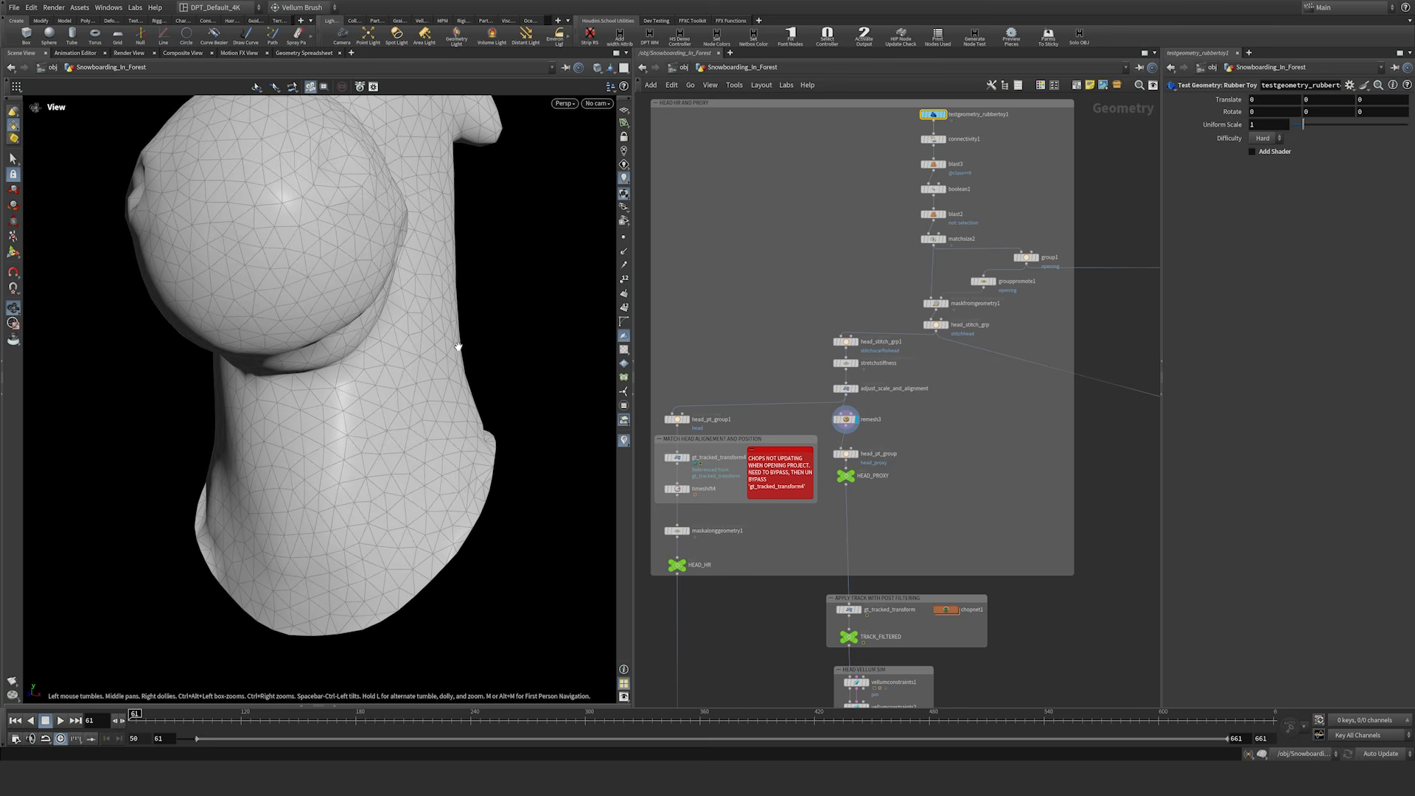
{"action": "right_click_drag", "start_coordinate": [398, 330], "coordinate": [328, 362]}
{"action": "left_click_drag", "start_coordinate": [328, 363], "coordinate": [277, 378]}
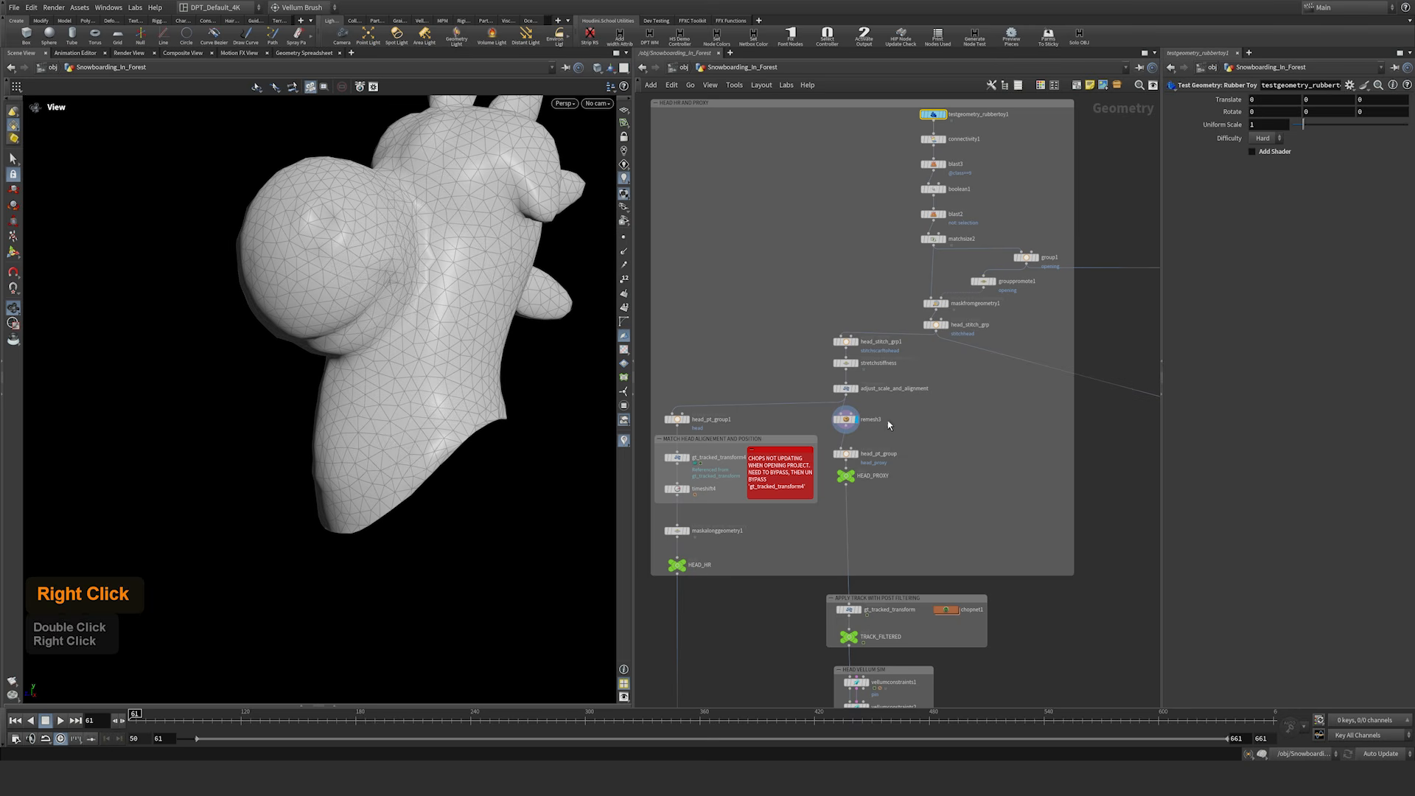
Step: Display HEAD_HR, reframe the viewport on it and examine the high-resolution head mesh
{"action": "left_click", "coordinate": [846, 475]}
{"action": "middle_click_drag", "start_coordinate": [721, 574], "coordinate": [715, 529]}
{"action": "left_click", "coordinate": [708, 529]}
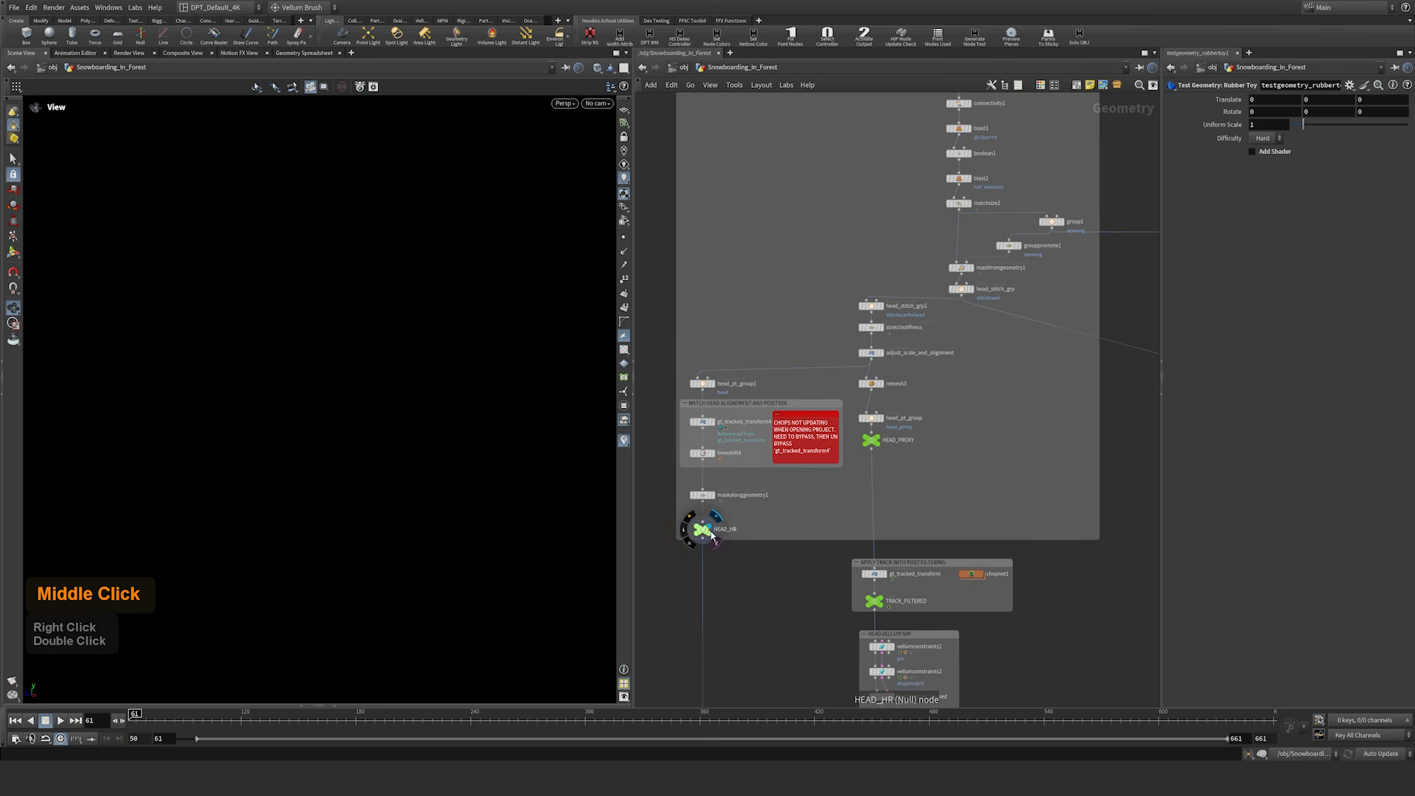
{"action": "key", "text": "h"}
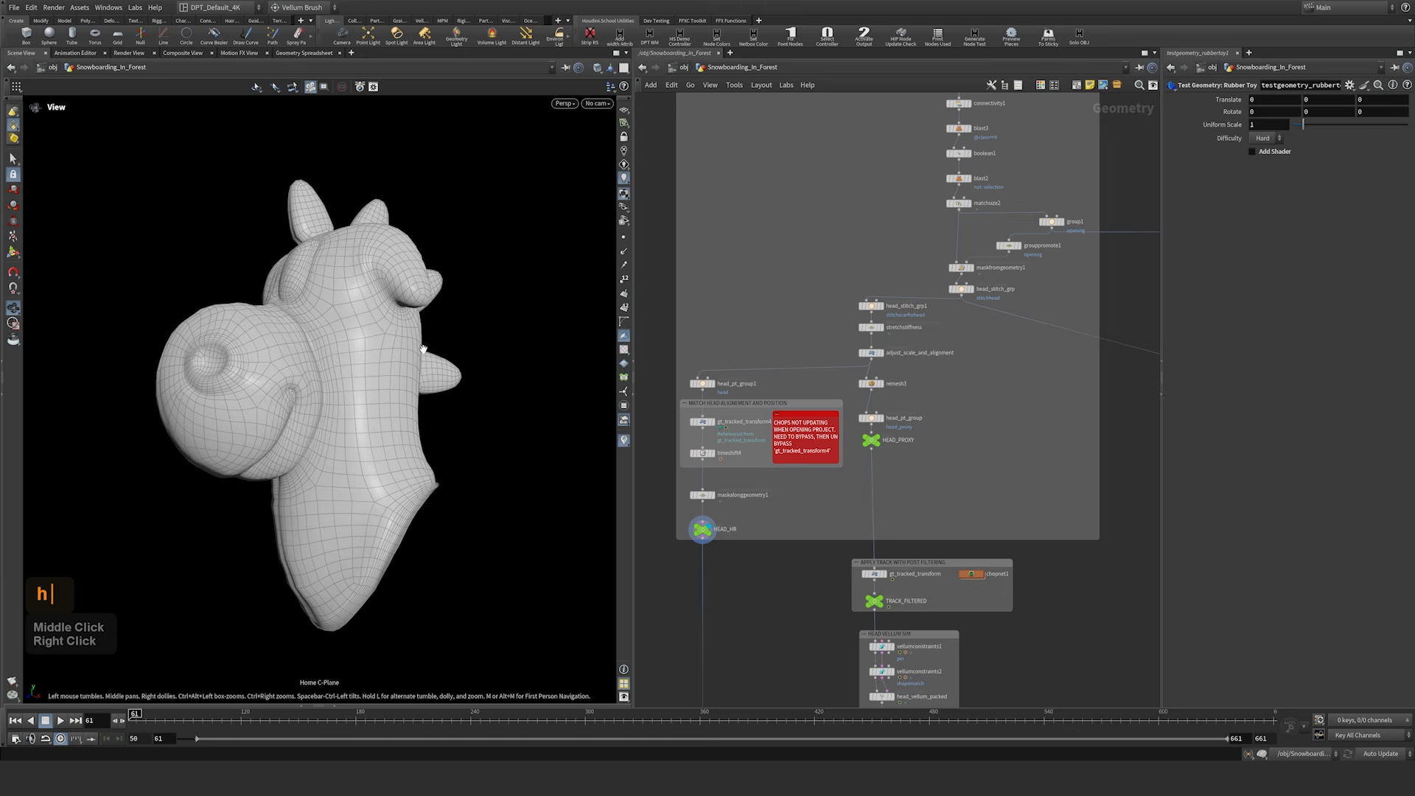
{"action": "left_click_drag", "start_coordinate": [325, 409], "coordinate": [375, 383]}
{"action": "right_click_drag", "start_coordinate": [375, 382], "coordinate": [308, 406]}
{"action": "left_click_drag", "start_coordinate": [308, 406], "coordinate": [346, 378]}
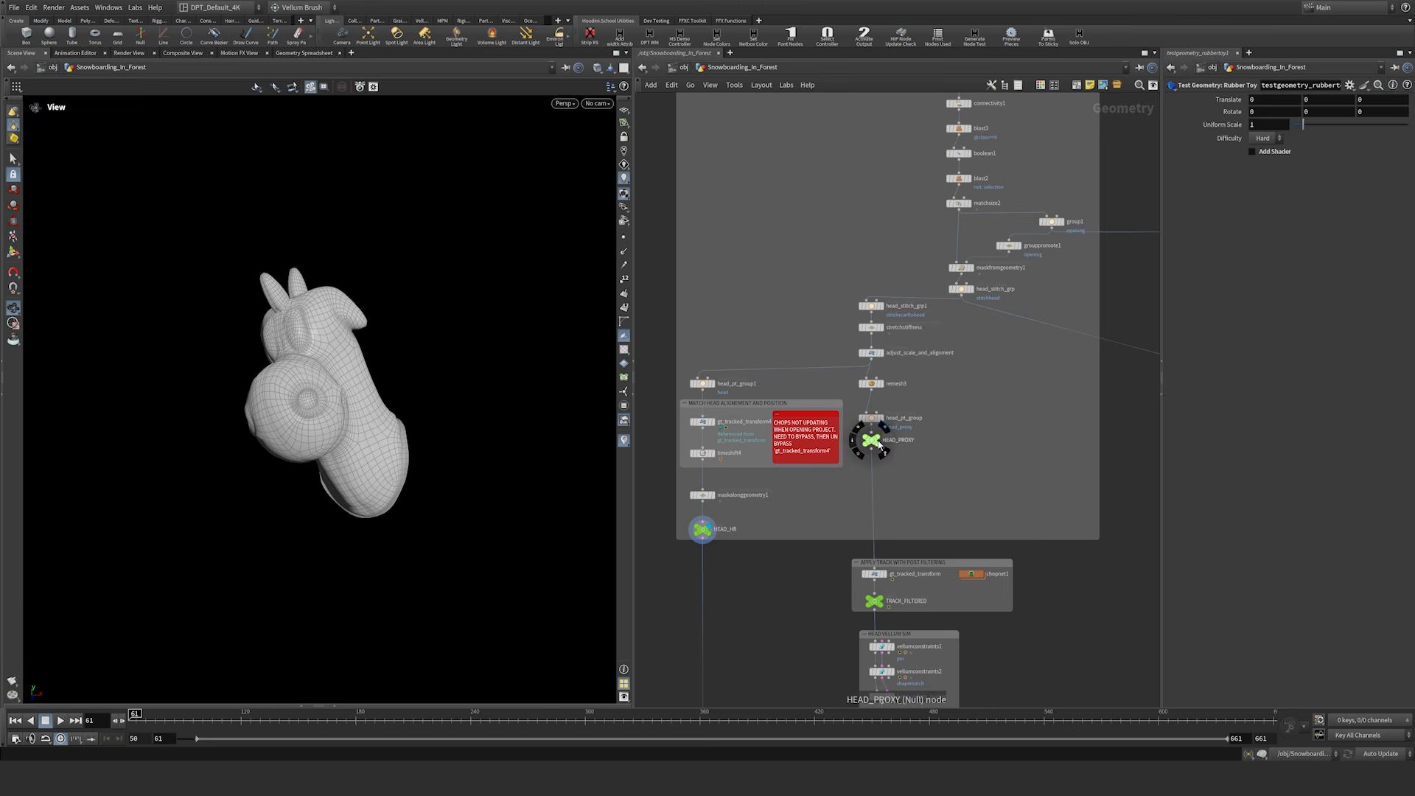
Step: Display HEAD_PROXY, reframe the viewport on it and examine its point group and low-resolution mesh
{"action": "left_click", "coordinate": [880, 443]}
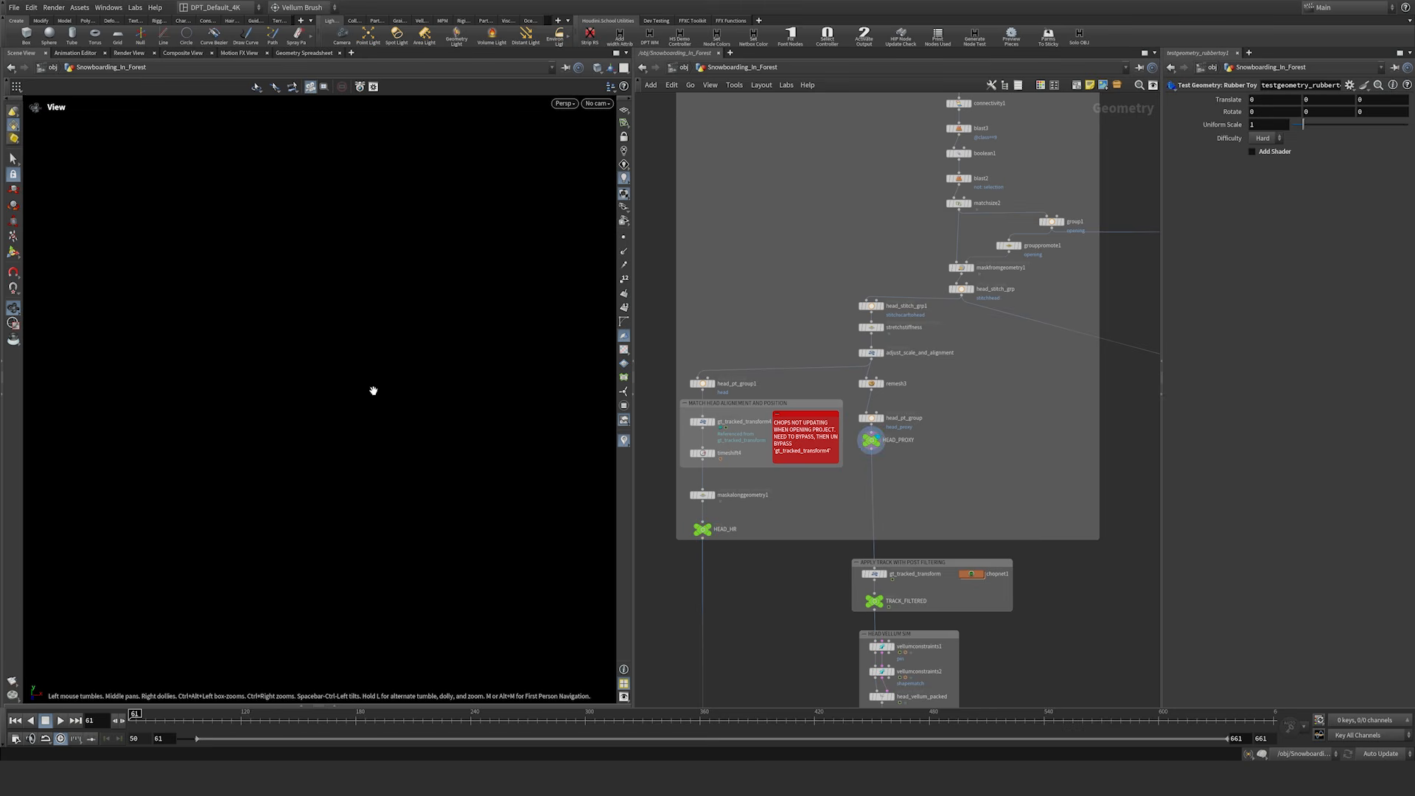
{"action": "key", "text": "h"}
{"action": "left_click_drag", "start_coordinate": [350, 361], "coordinate": [322, 399]}
{"action": "right_click_drag", "start_coordinate": [321, 399], "coordinate": [243, 426]}
{"action": "left_click_drag", "start_coordinate": [243, 426], "coordinate": [229, 391]}
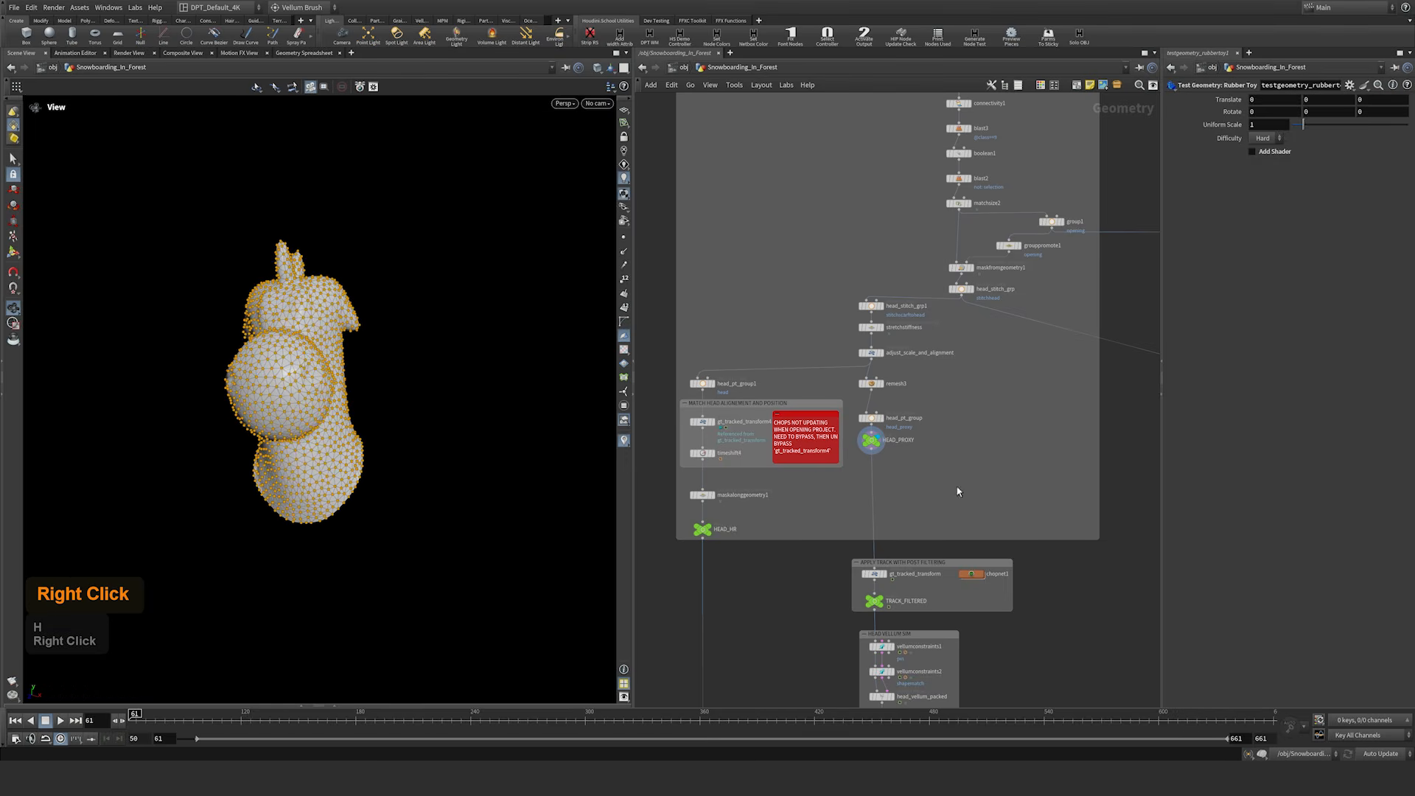
{"action": "mouse_move", "coordinate": [296, 360]}
{"action": "left_mouse_down"}
{"action": "mouse_move", "coordinate": [338, 307]}
{"action": "mouse_move", "coordinate": [369, 300]}
{"action": "mouse_move", "coordinate": [353, 329]}
{"action": "mouse_move", "coordinate": [274, 367]}
{"action": "left_mouse_up"}
Step: Display TRACK_FILTERED in the APPLY TRACK WITH POST FILTERING box and play the timeline to review the tracked head motion
{"action": "middle_click_drag", "start_coordinate": [972, 489], "coordinate": [903, 341]}
{"action": "right_click_drag", "start_coordinate": [904, 341], "coordinate": [918, 457]}
{"action": "middle_click_drag", "start_coordinate": [917, 457], "coordinate": [905, 393]}
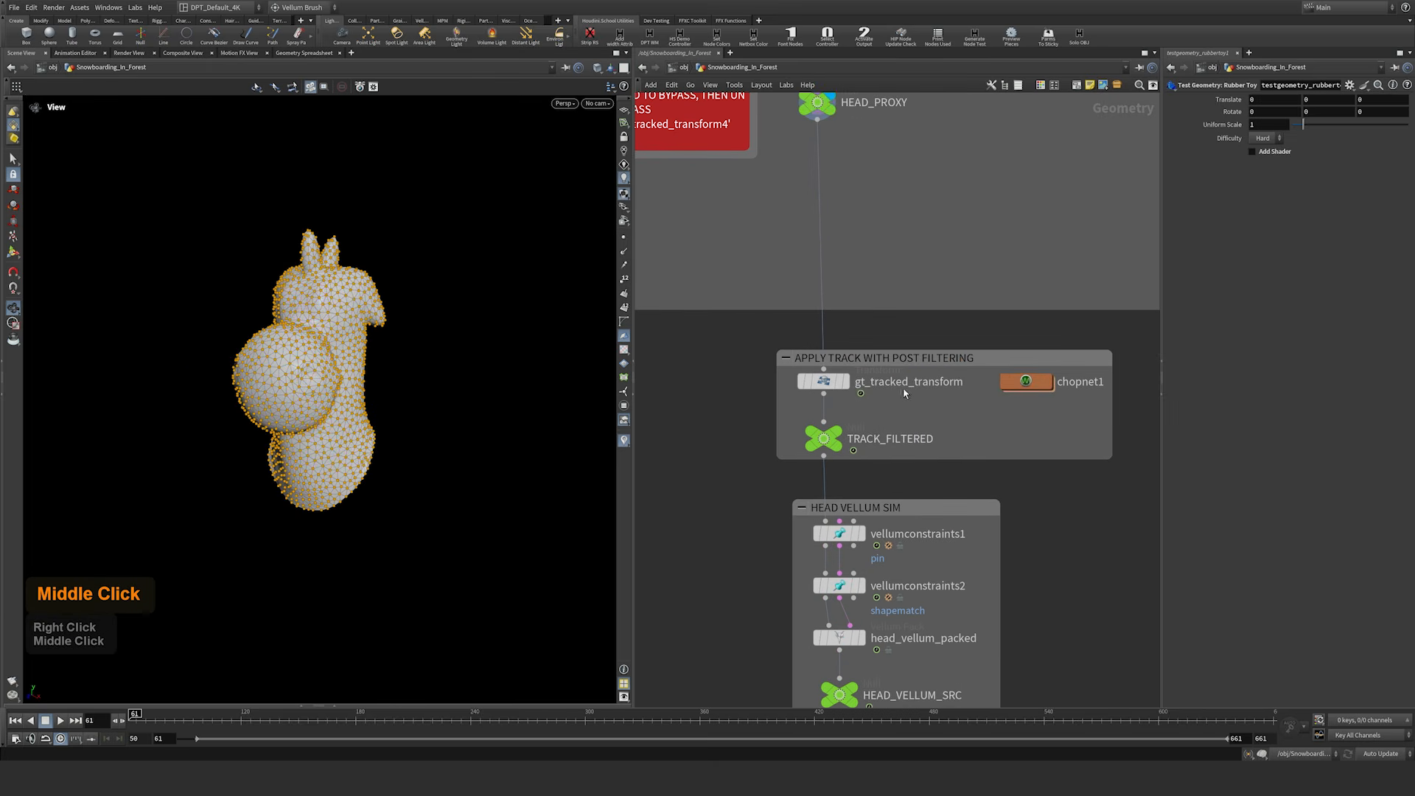
{"action": "left_click", "coordinate": [840, 435]}
{"action": "middle_click_drag", "start_coordinate": [578, 254], "coordinate": [548, 256]}
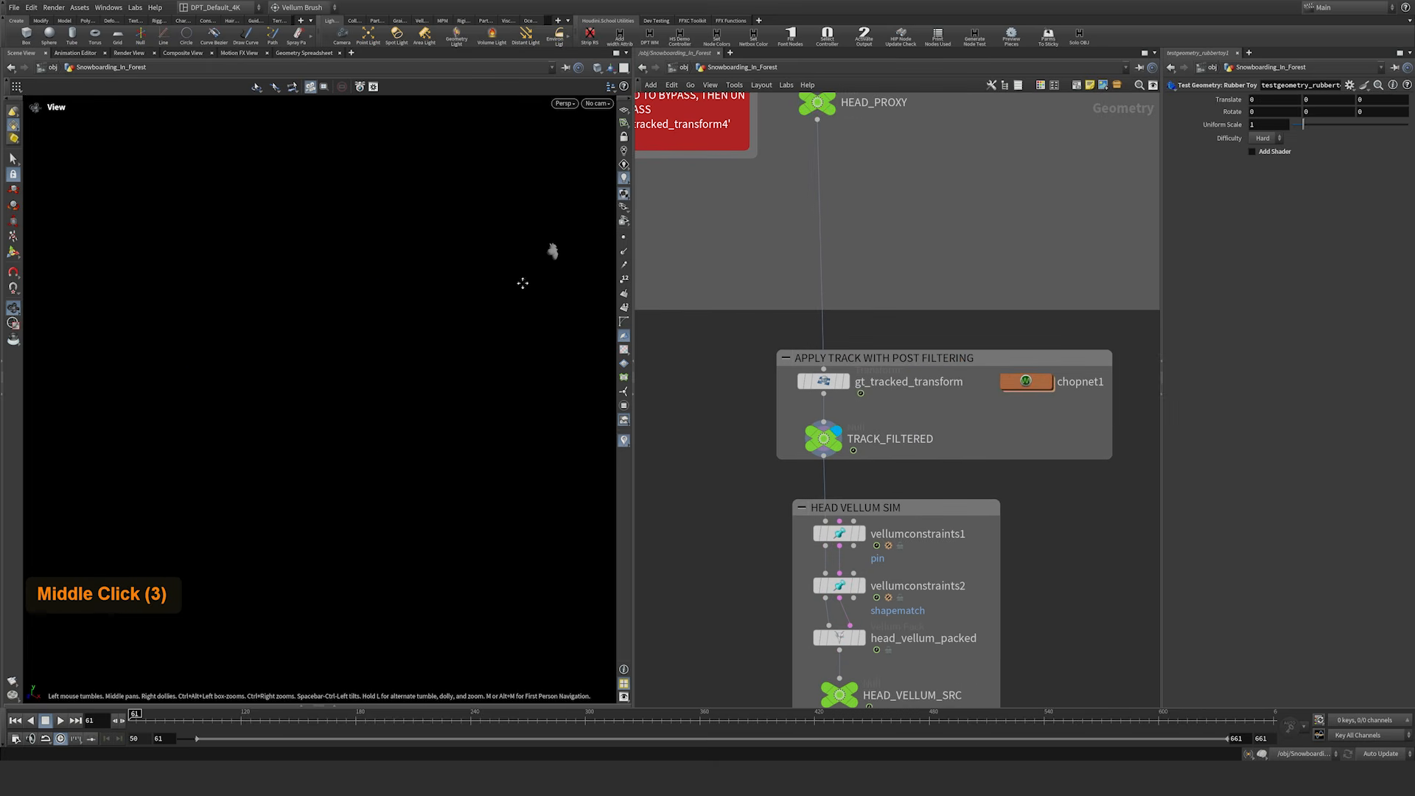
{"action": "right_click_drag", "start_coordinate": [425, 436], "coordinate": [502, 317]}
{"action": "right_click_drag", "start_coordinate": [466, 368], "coordinate": [516, 336]}
{"action": "middle_click_drag", "start_coordinate": [516, 335], "coordinate": [420, 329]}
{"action": "key", "text": "Up"}
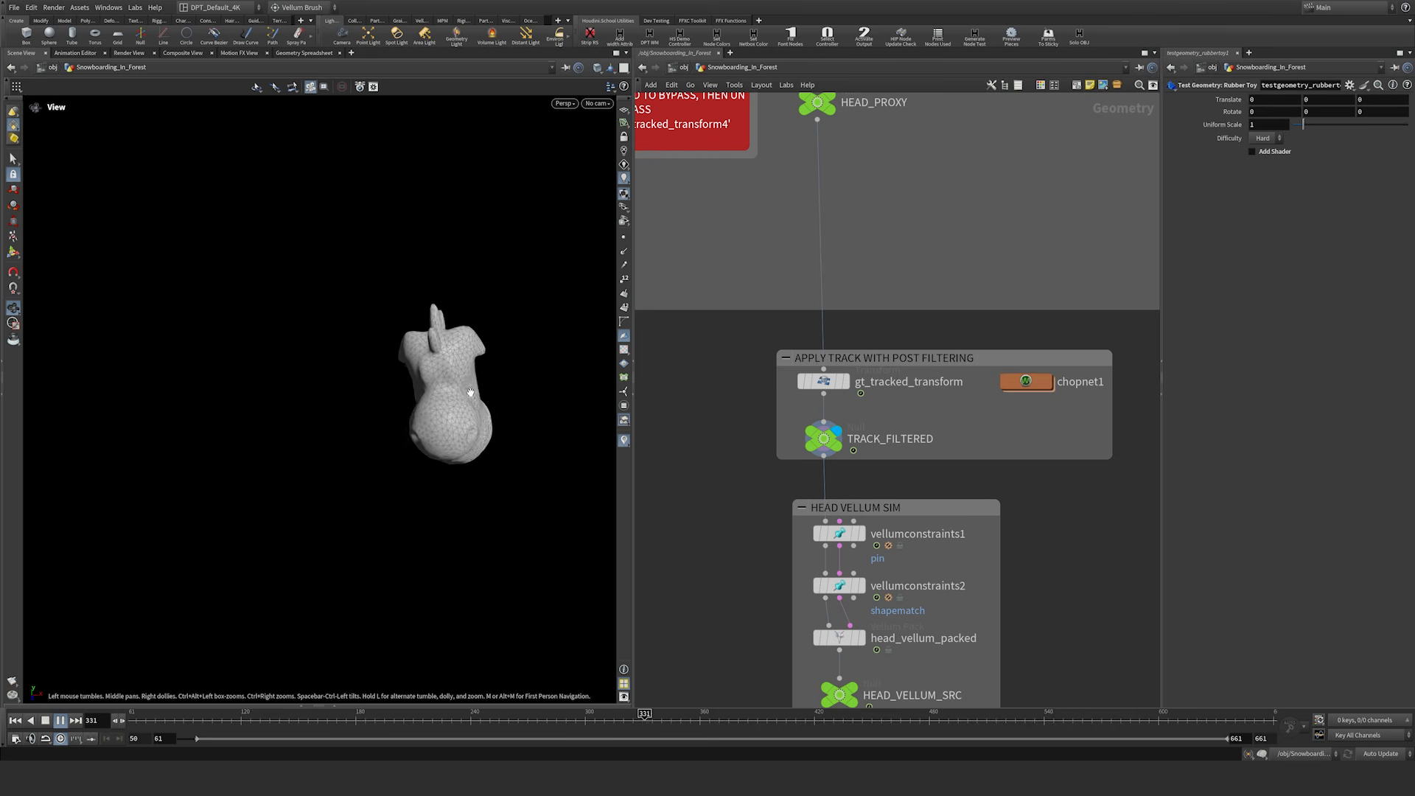
{"action": "key", "text": "Up"}
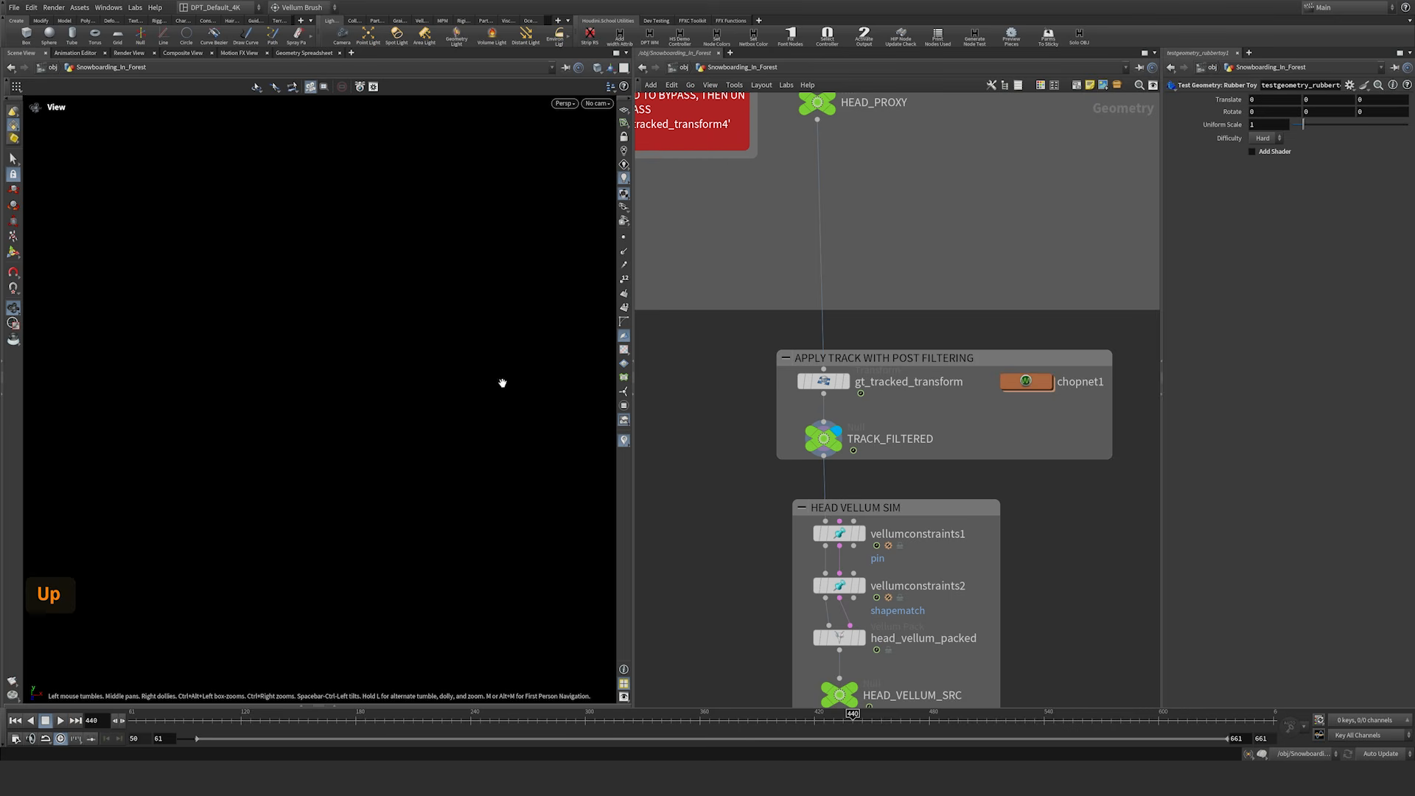
Step: Reframe the tracked head in the viewport, continue the playback to check its motion, and return to the first frame
{"action": "middle_click_drag", "start_coordinate": [502, 382], "coordinate": [501, 294]}
{"action": "right_click_drag", "start_coordinate": [478, 316], "coordinate": [328, 534]}
{"action": "middle_click_drag", "start_coordinate": [483, 427], "coordinate": [397, 336]}
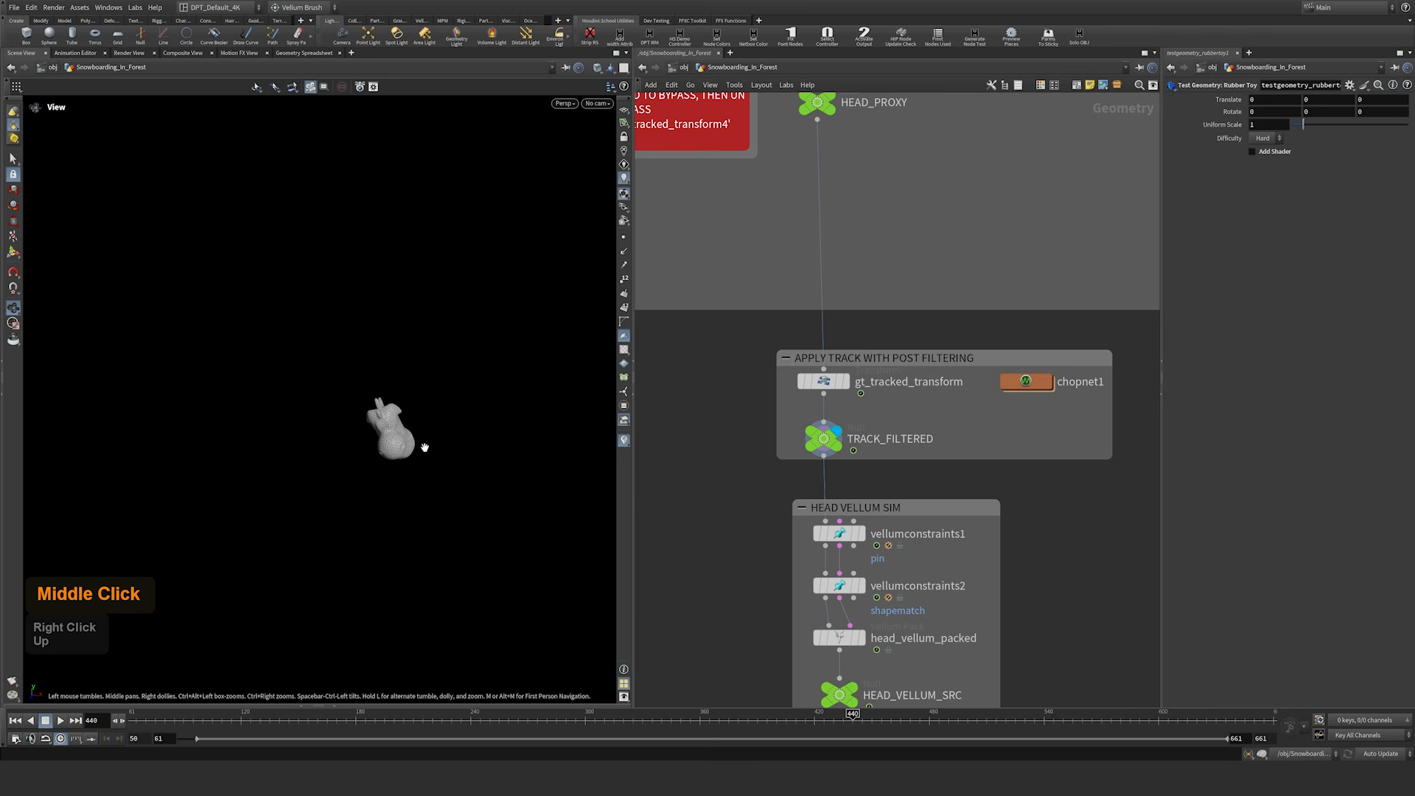
{"action": "key", "text": "Up"}
{"action": "key", "text": "Up"}
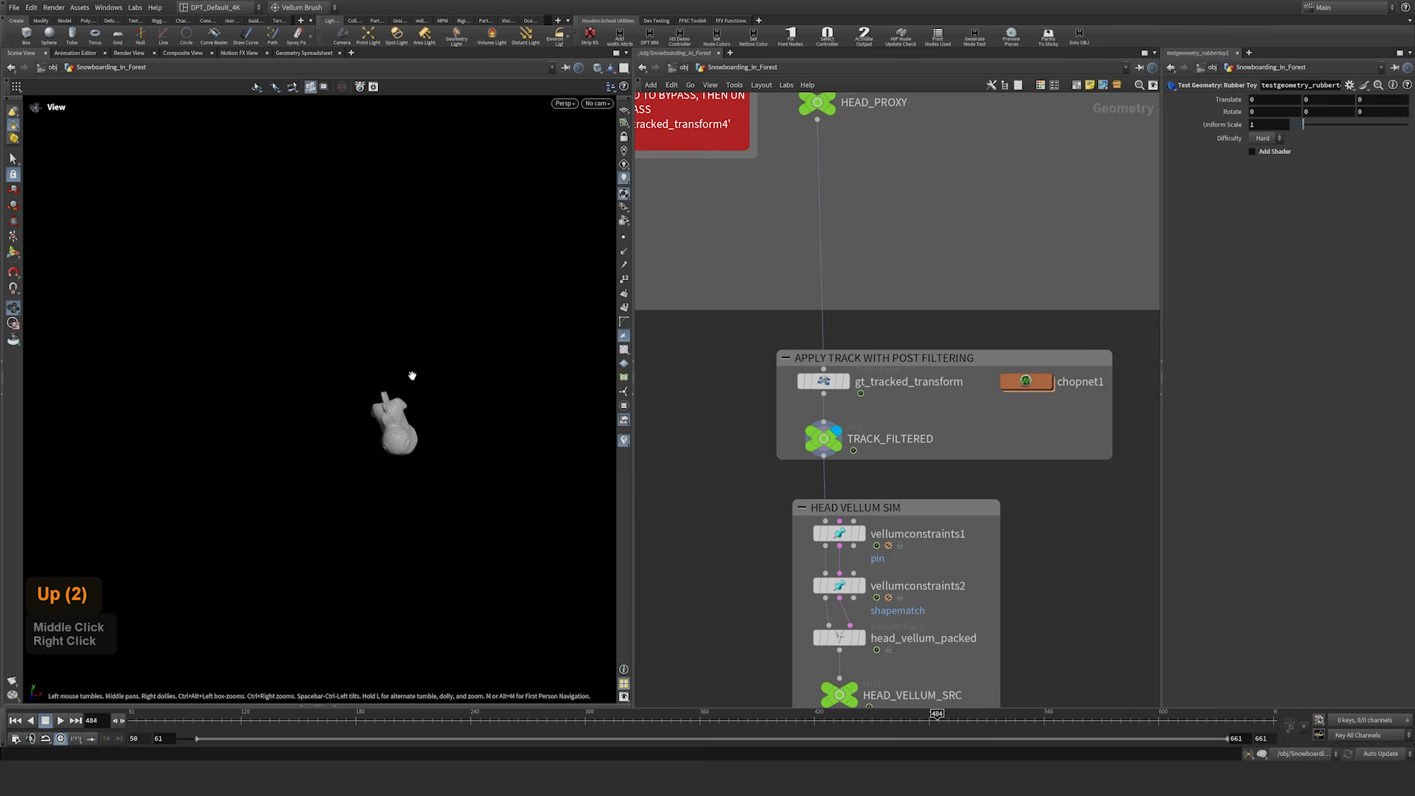
{"action": "key", "text": "ctrl+Up"}
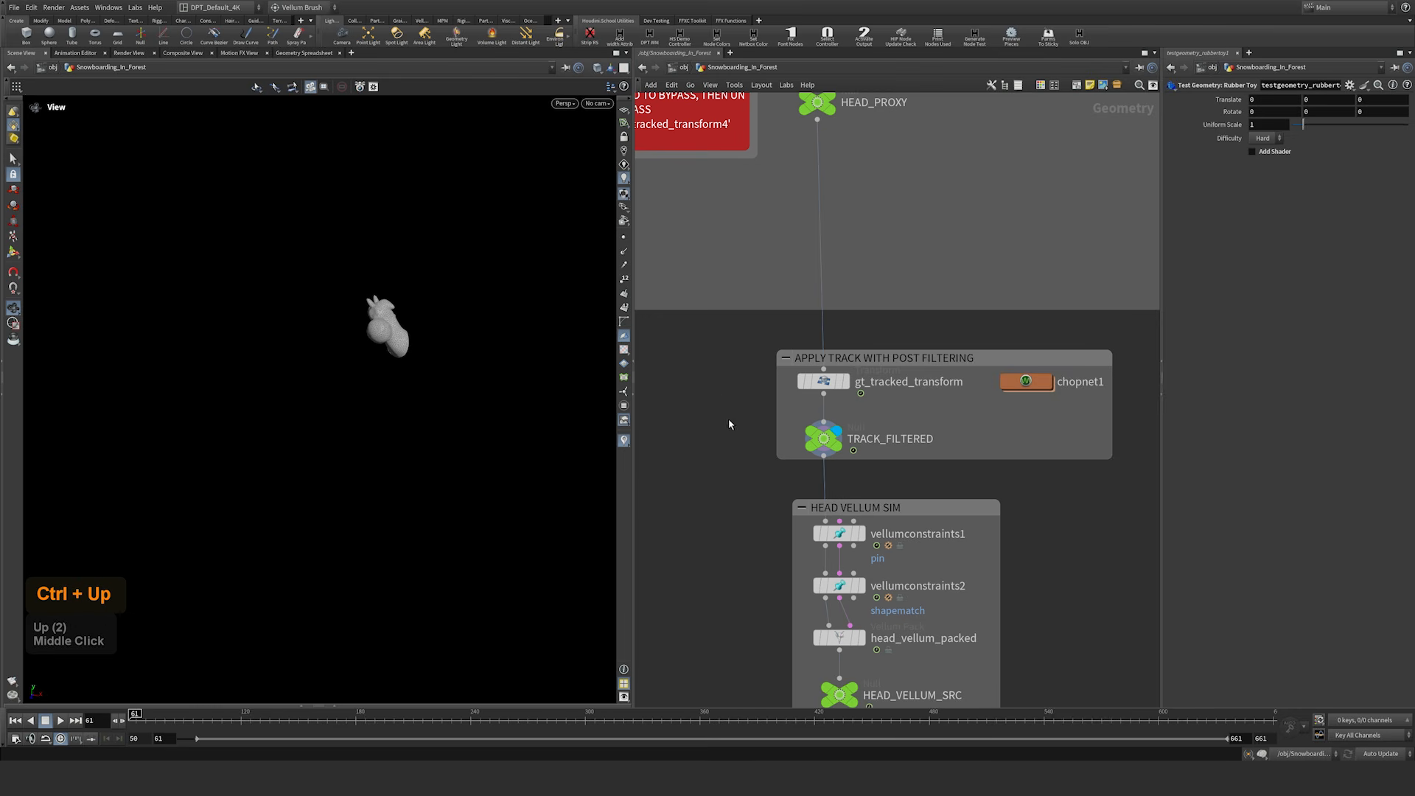
Step: Inspect gt_tracked_transform's parameters, toggling the Translate and Rotate channels between their values and what drives them
{"action": "left_click", "coordinate": [823, 381]}
{"action": "middle_click_drag", "start_coordinate": [995, 397], "coordinate": [943, 400]}
{"action": "left_click_drag", "start_coordinate": [832, 335], "coordinate": [840, 334]}
{"action": "left_click", "coordinate": [902, 361]}
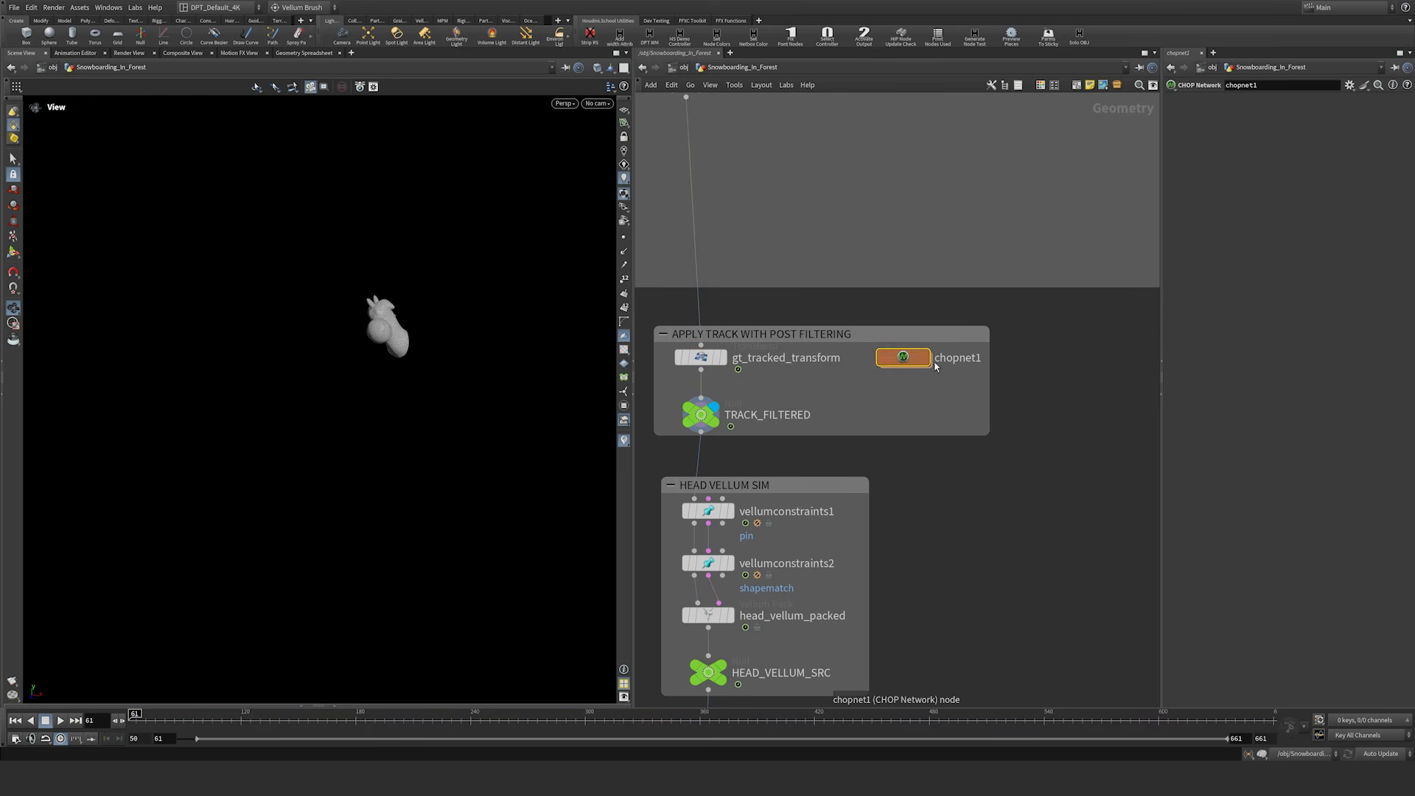
{"action": "left_click", "coordinate": [706, 359]}
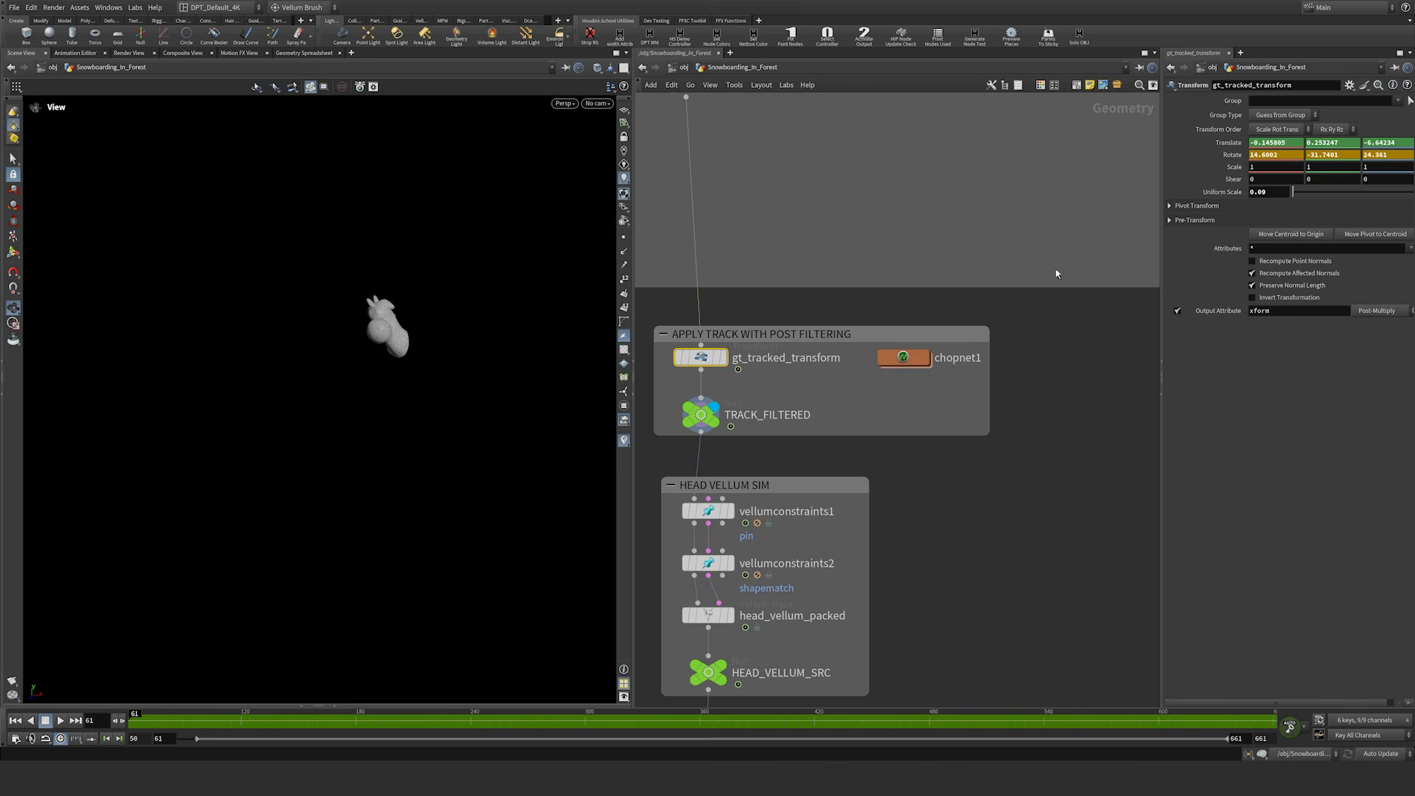
{"action": "left_click_drag", "start_coordinate": [1035, 151], "coordinate": [1024, 152]}
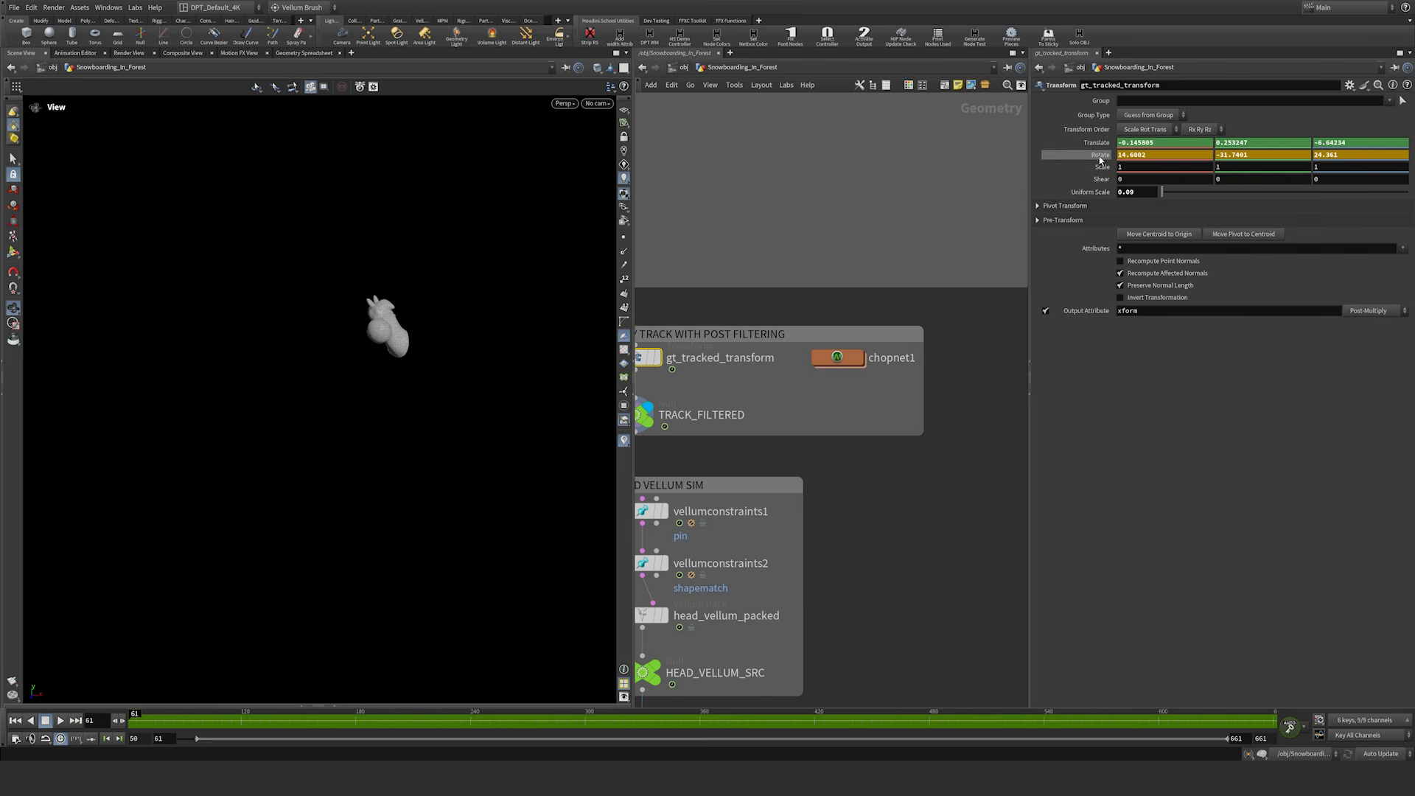
{"action": "left_click", "coordinate": [1102, 147]}
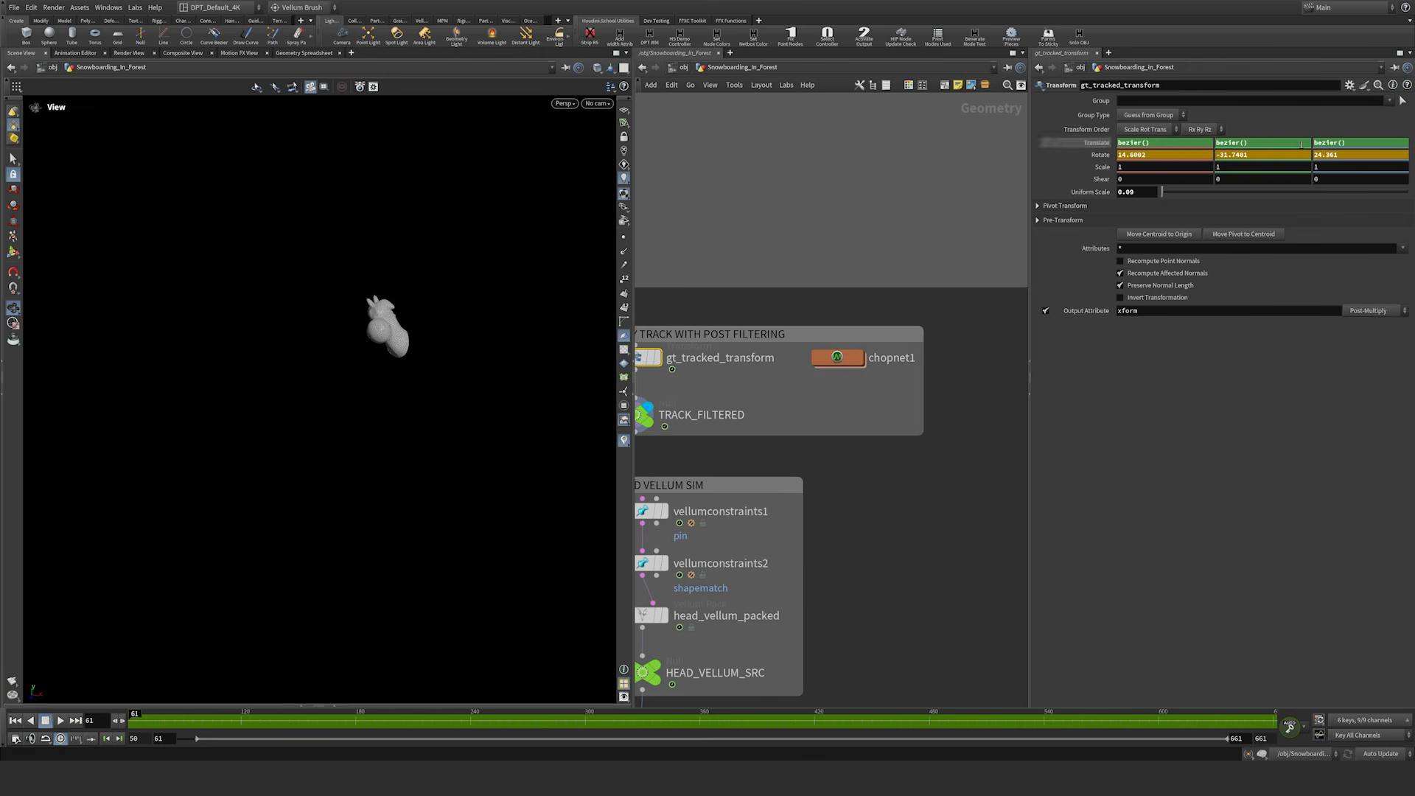
{"action": "left_click", "coordinate": [1100, 145]}
{"action": "left_click", "coordinate": [1100, 156]}
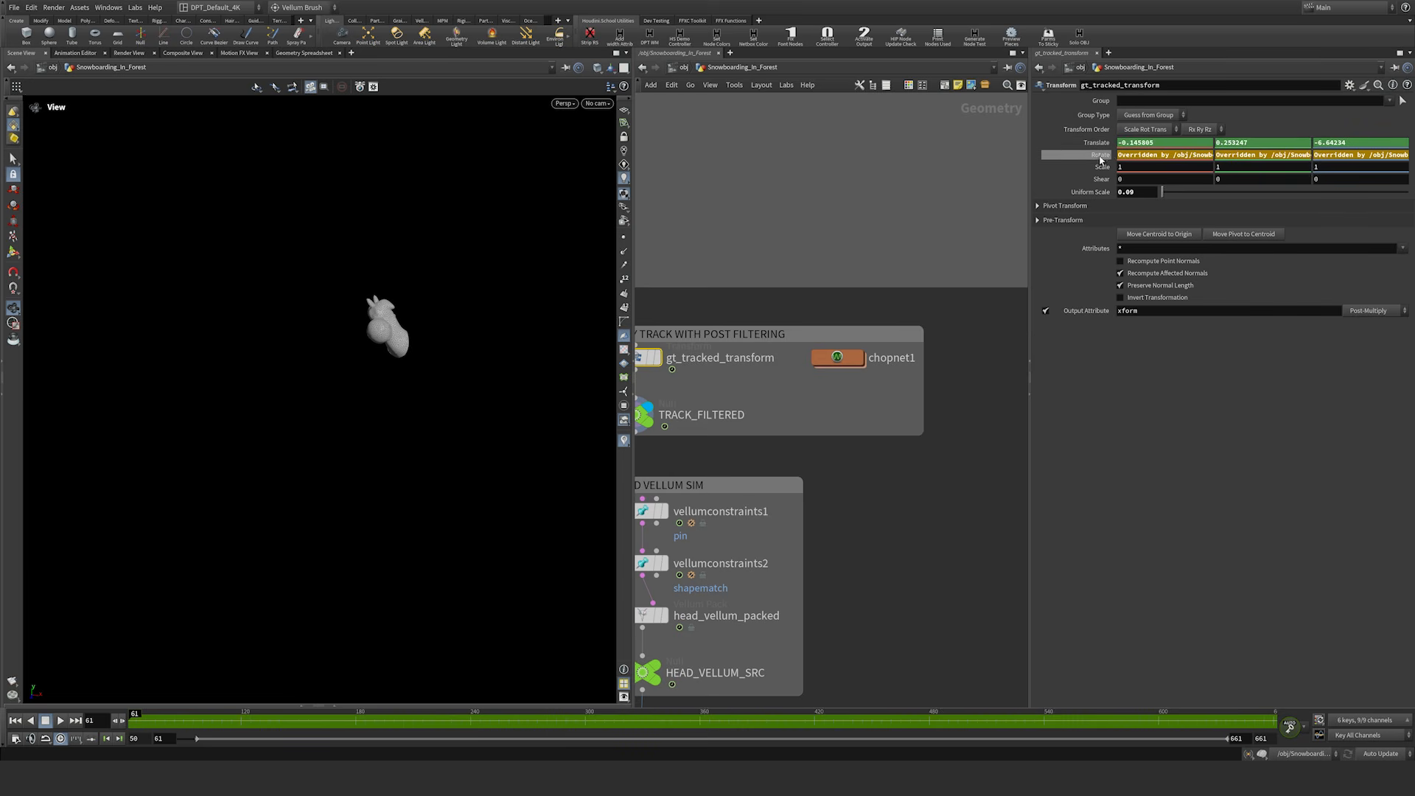
Step: Go inside chopnet1, review the settings of fetch1, filter1 and export1, and return to the geometry network
{"action": "double_click", "coordinate": [837, 357]}
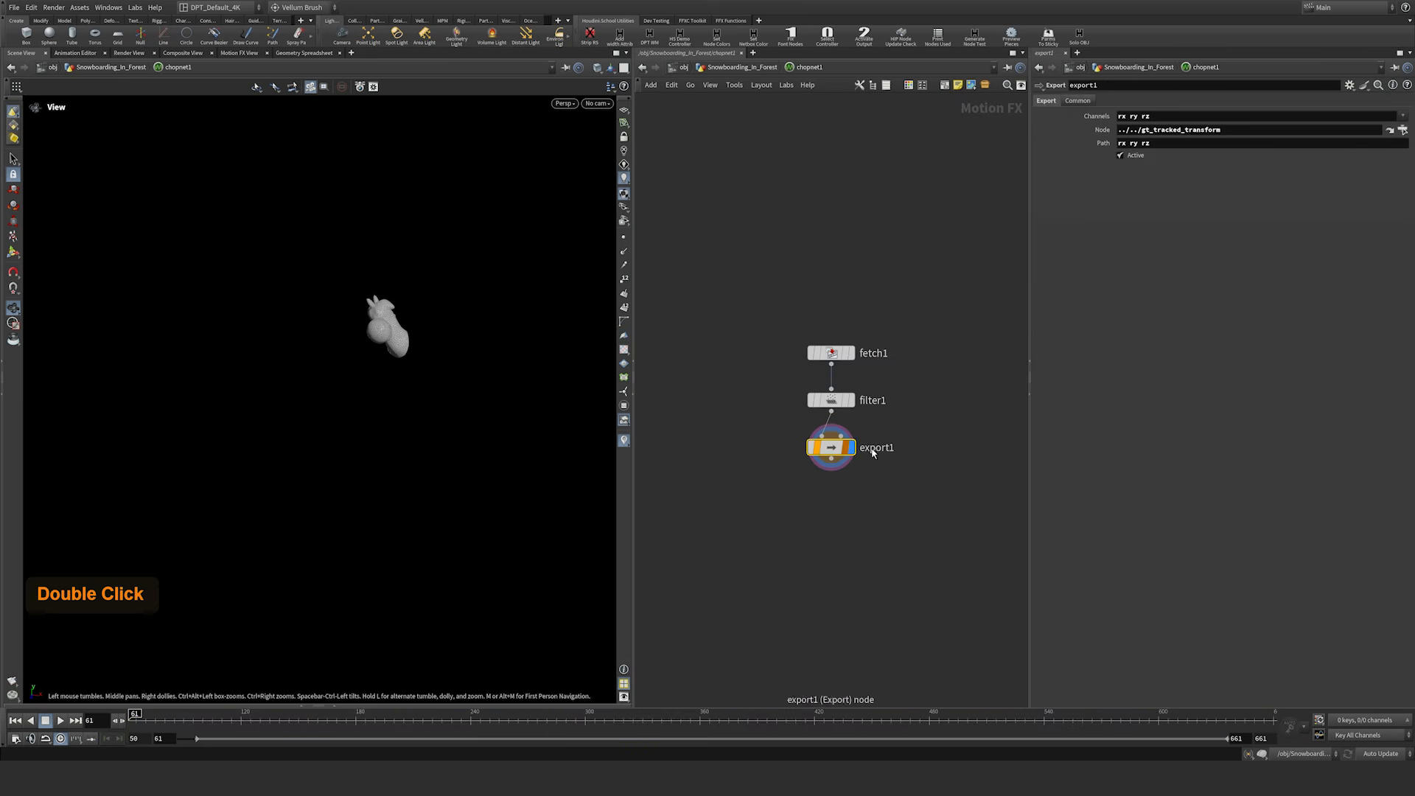
{"action": "left_click", "coordinate": [831, 353]}
{"action": "left_click_drag", "start_coordinate": [1223, 118], "coordinate": [1116, 130]}
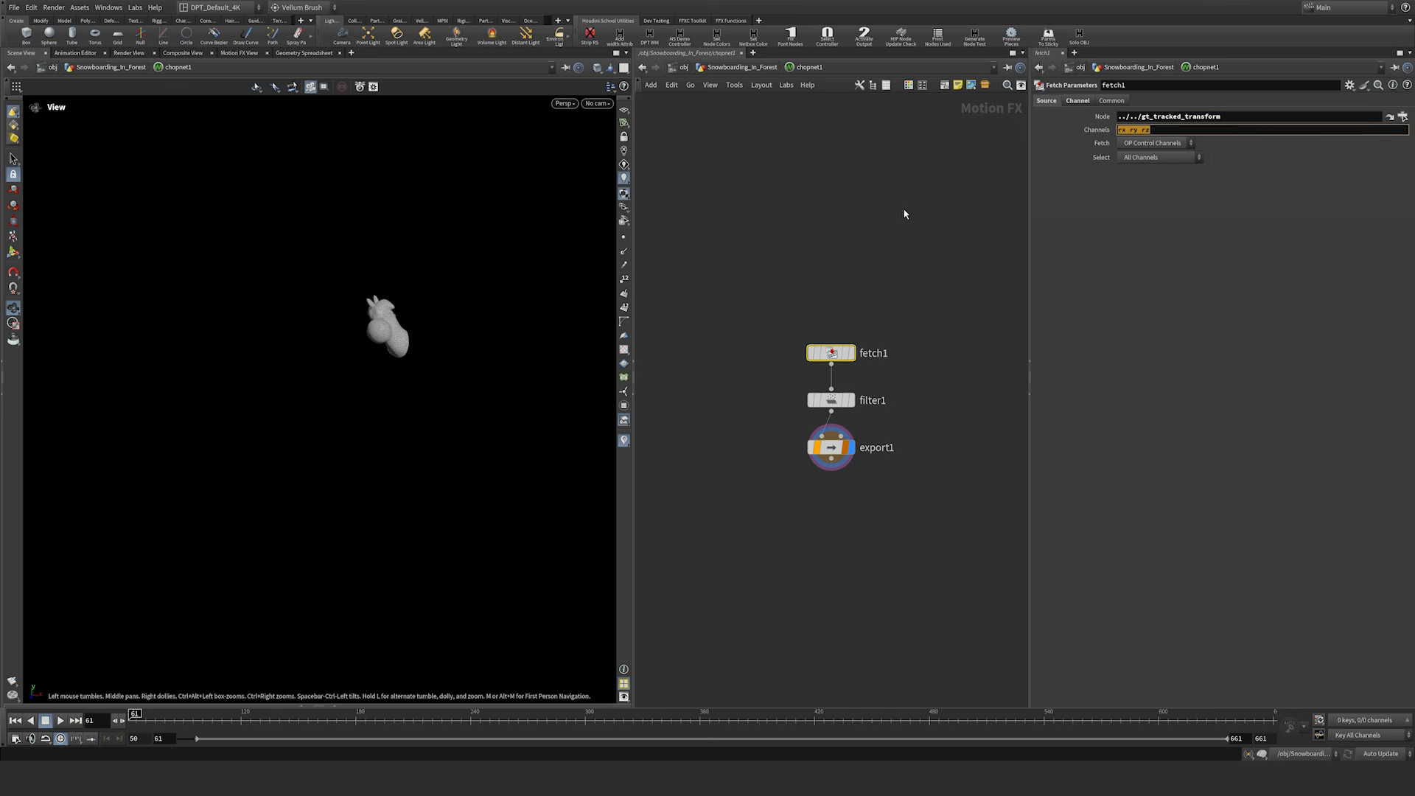
{"action": "left_click", "coordinate": [831, 401]}
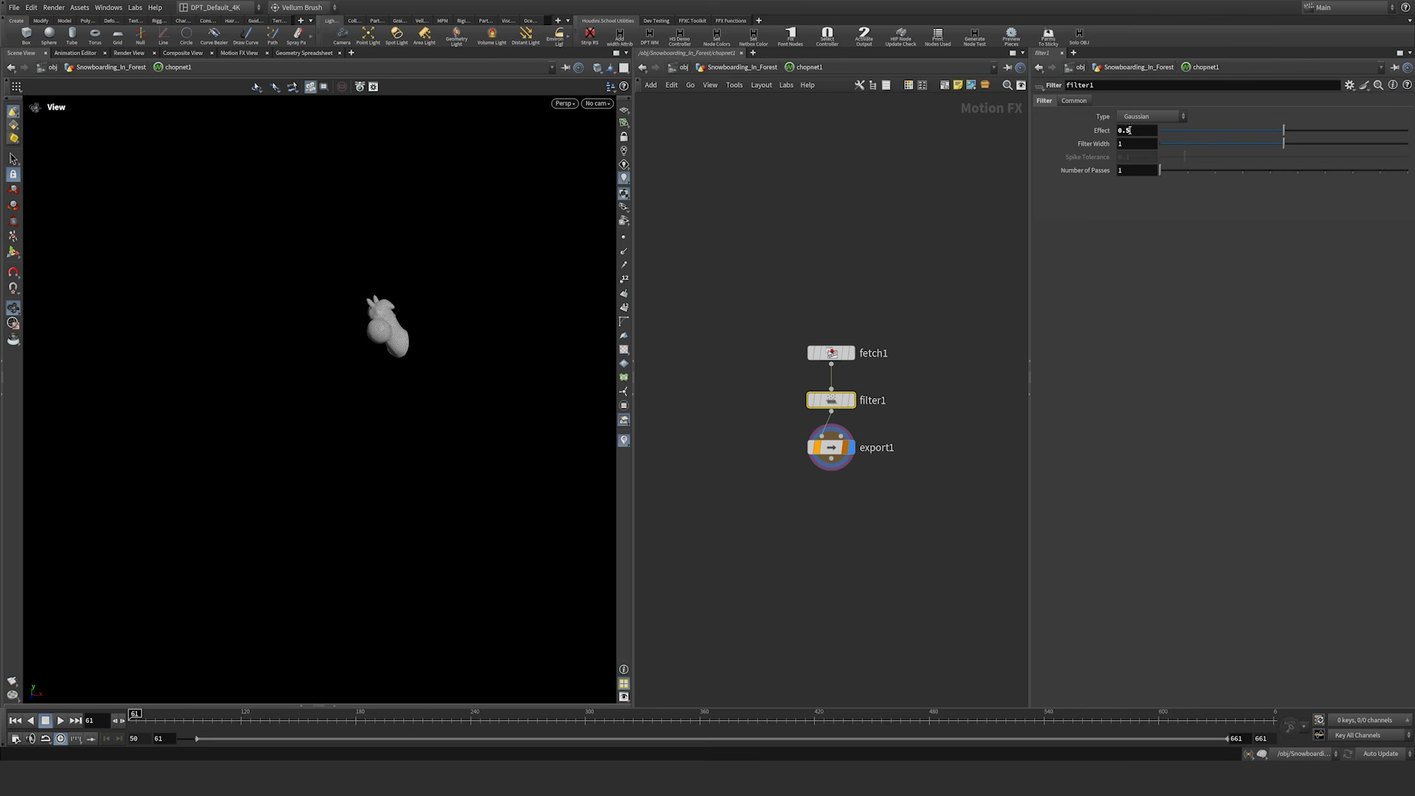
{"action": "left_click", "coordinate": [832, 448]}
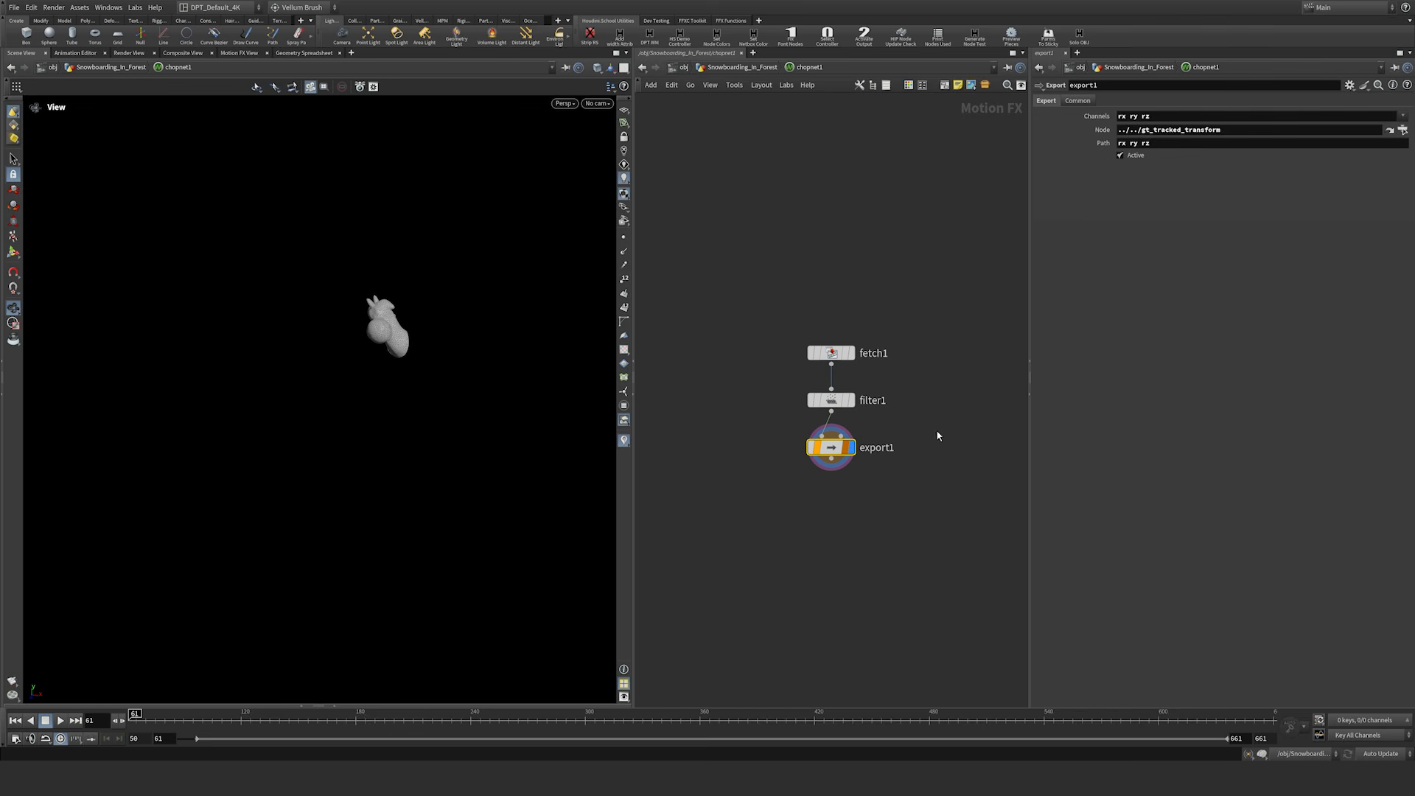
{"action": "key", "text": "Return"}
{"action": "key", "text": "u"}
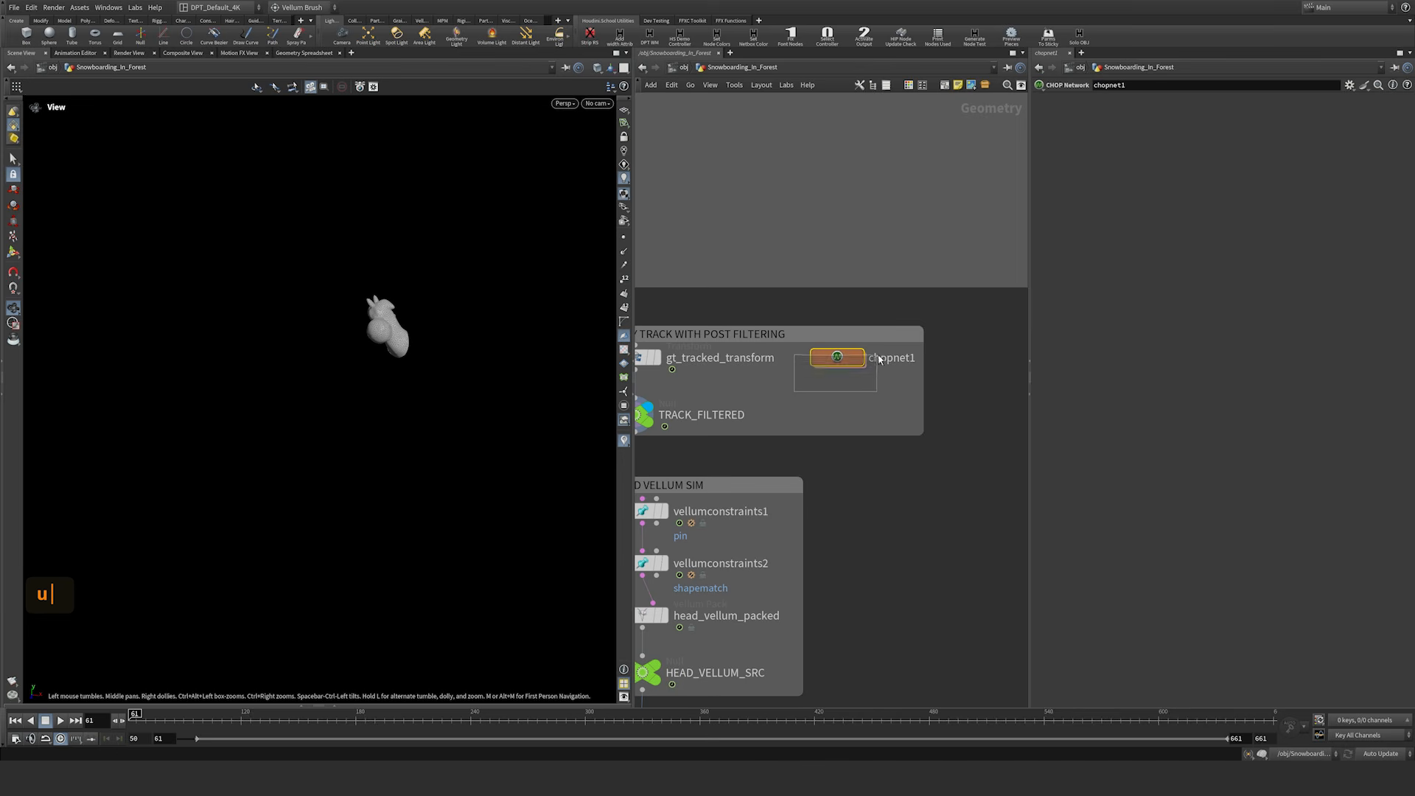
Step: Look over the pin, shapematch and packing nodes in the HEAD VELLUM SIM box and display HEAD_VELLUM_SRC
{"action": "middle_click_drag", "start_coordinate": [784, 405], "coordinate": [875, 336]}
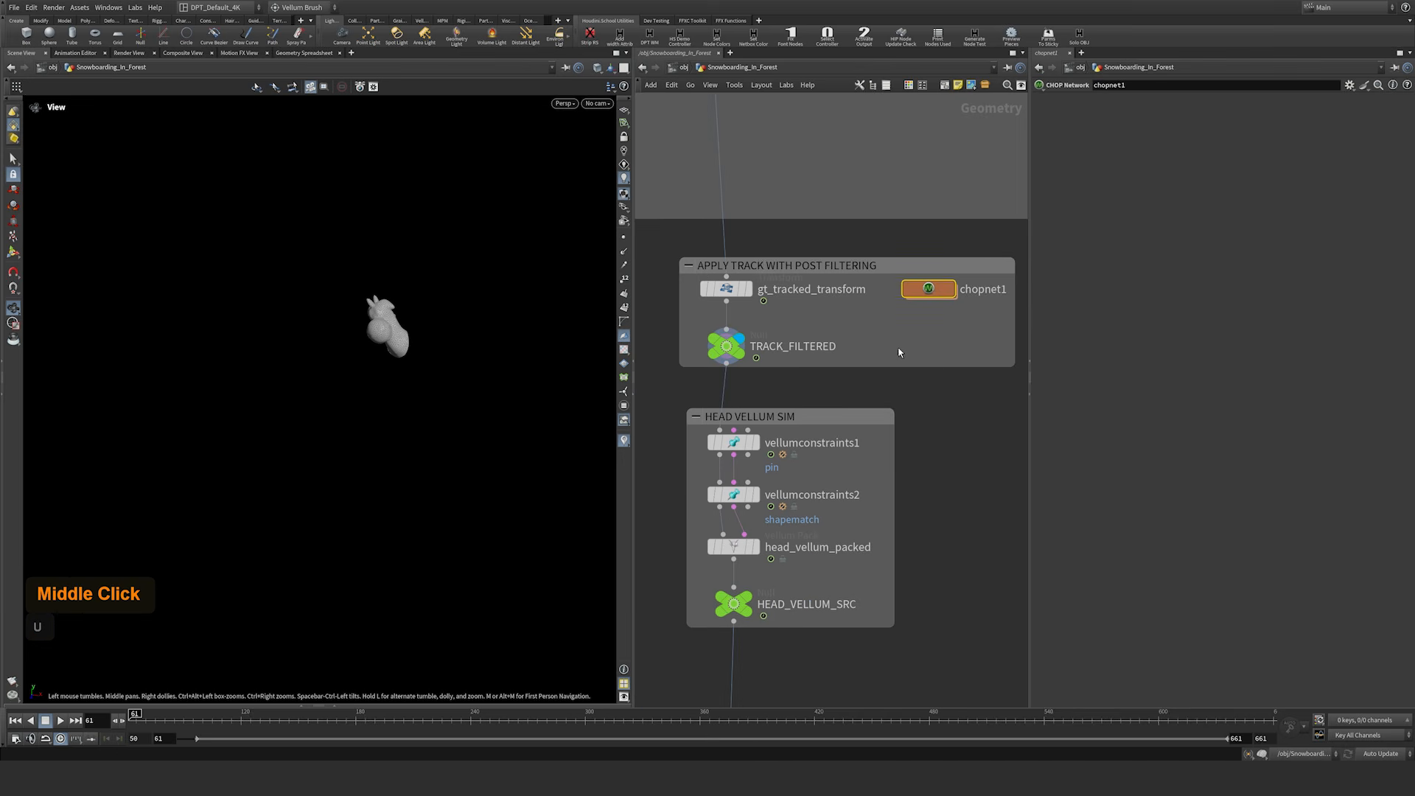
{"action": "right_click_drag", "start_coordinate": [932, 355], "coordinate": [1004, 369]}
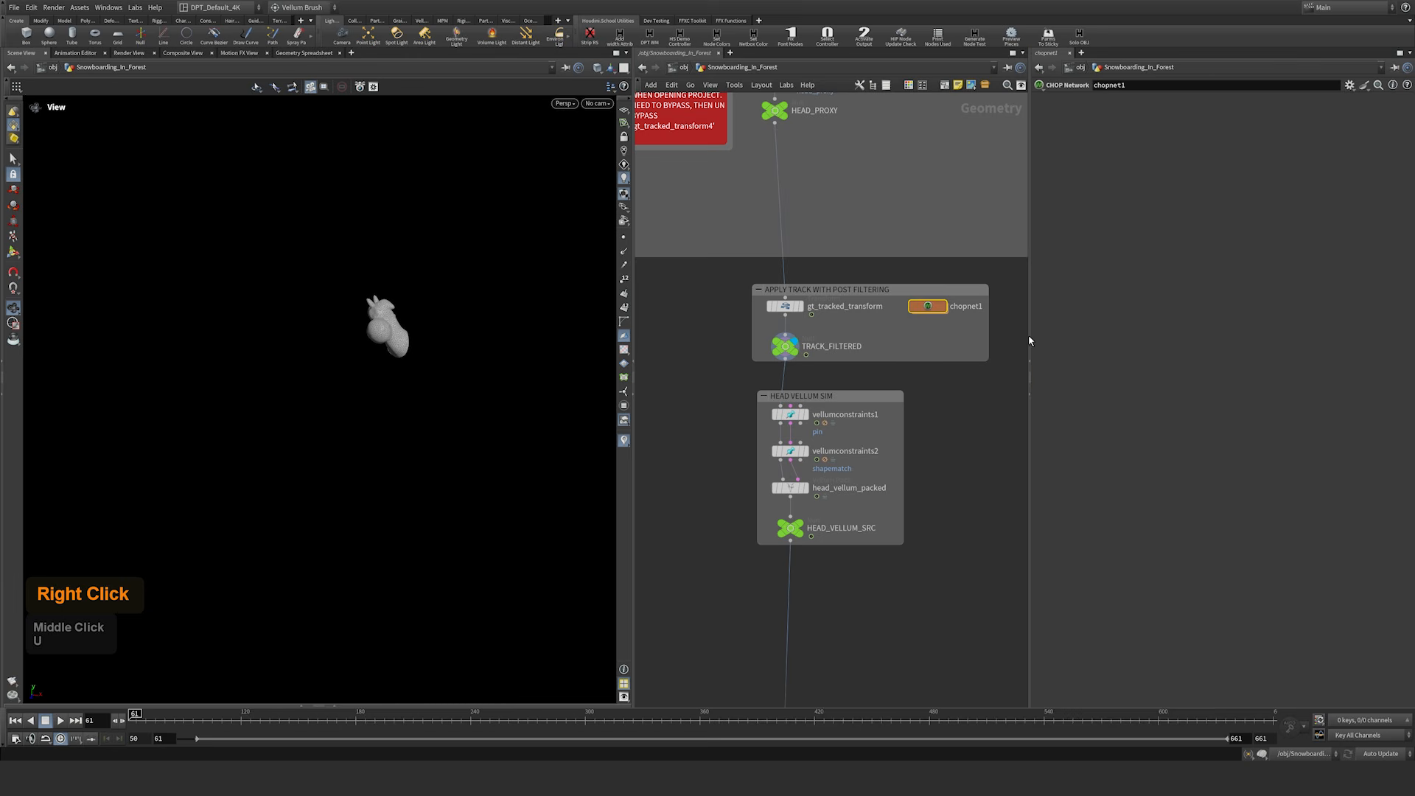
{"action": "left_click_drag", "start_coordinate": [1032, 338], "coordinate": [1130, 338]}
{"action": "middle_click_drag", "start_coordinate": [1006, 459], "coordinate": [1019, 366]}
{"action": "mouse_move", "coordinate": [818, 435]}
{"action": "key", "text": "ctrl+Up"}
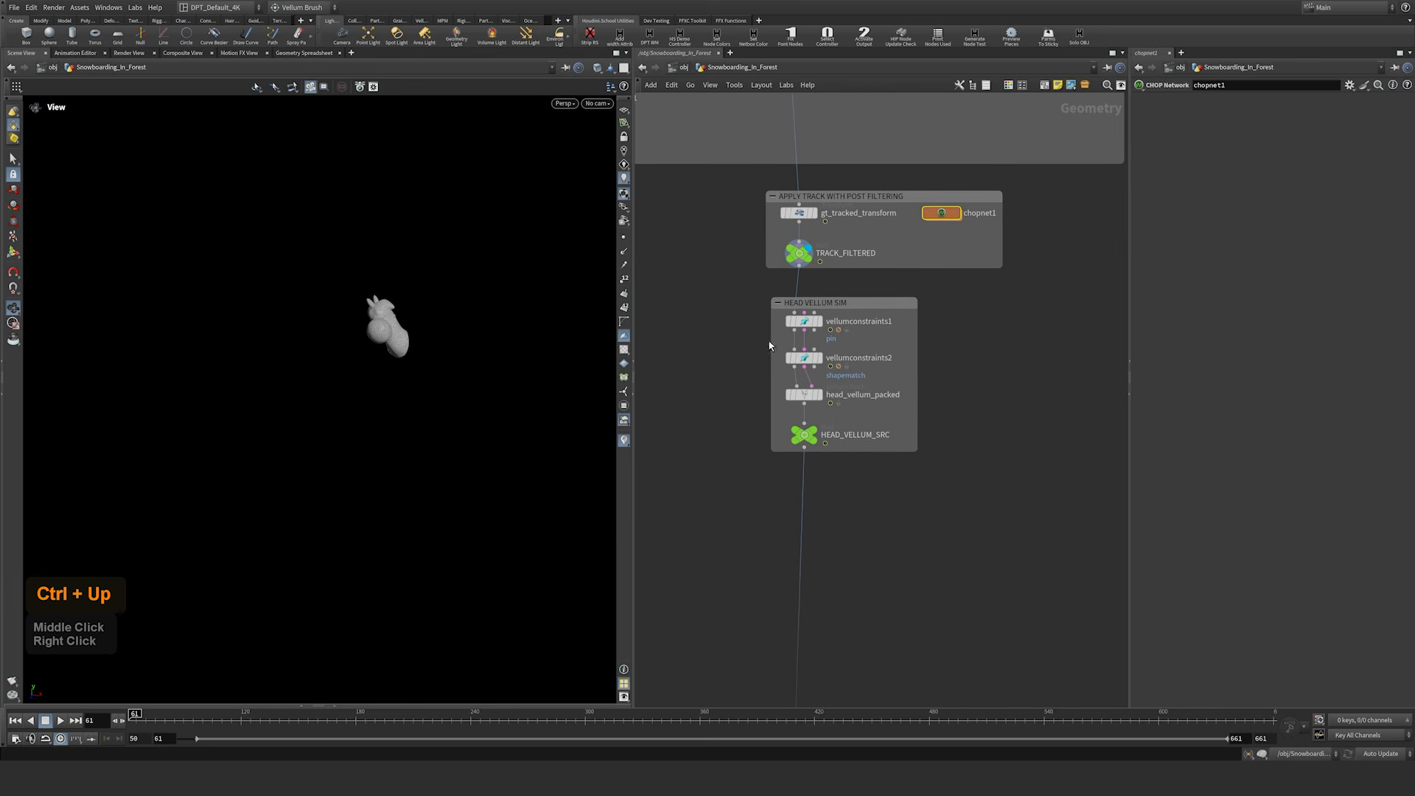
{"action": "left_click_drag", "start_coordinate": [739, 375], "coordinate": [840, 330]}
{"action": "left_click_drag", "start_coordinate": [742, 414], "coordinate": [865, 392]}
{"action": "mouse_move", "coordinate": [816, 434]}
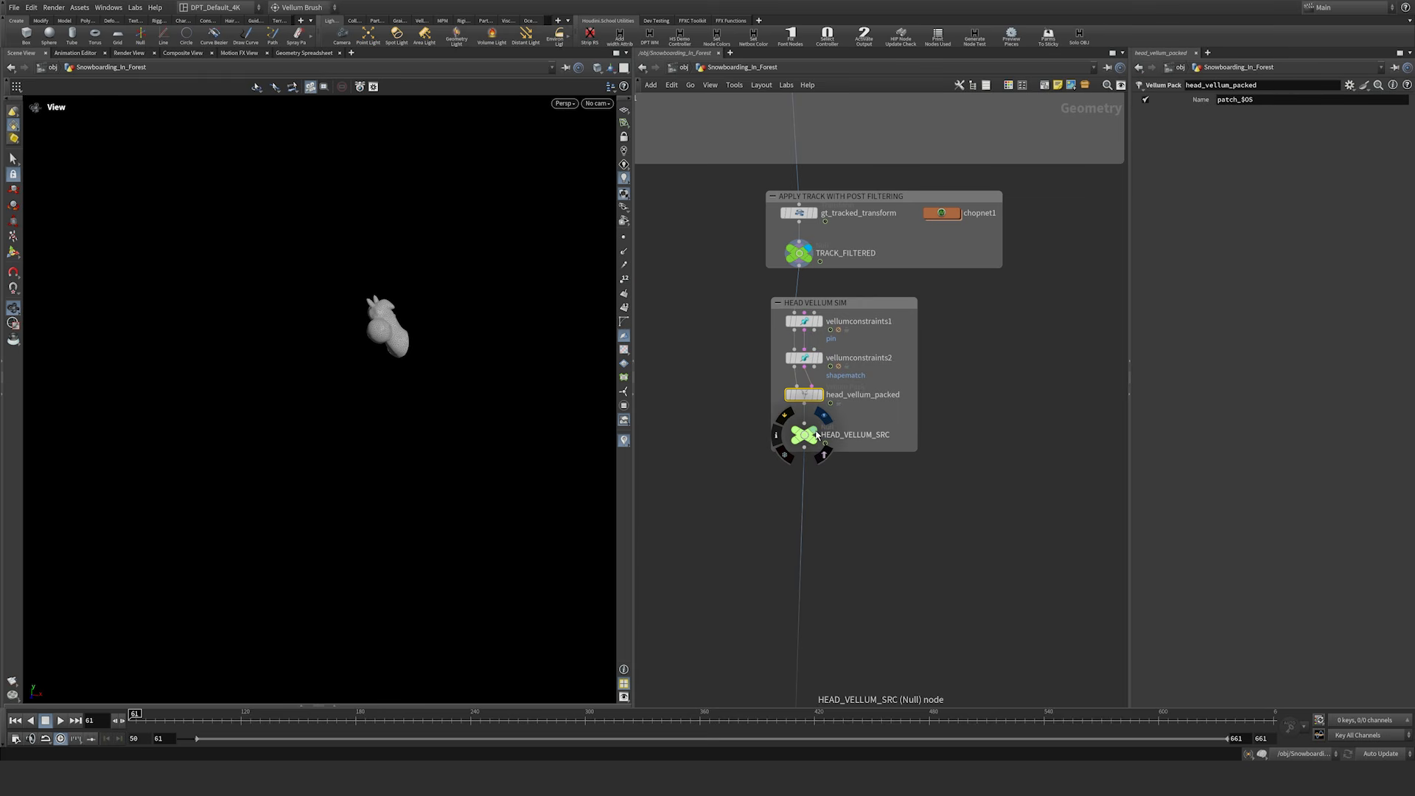
{"action": "left_click", "coordinate": [823, 417]}
{"action": "right_click_drag", "start_coordinate": [900, 481], "coordinate": [885, 490]}
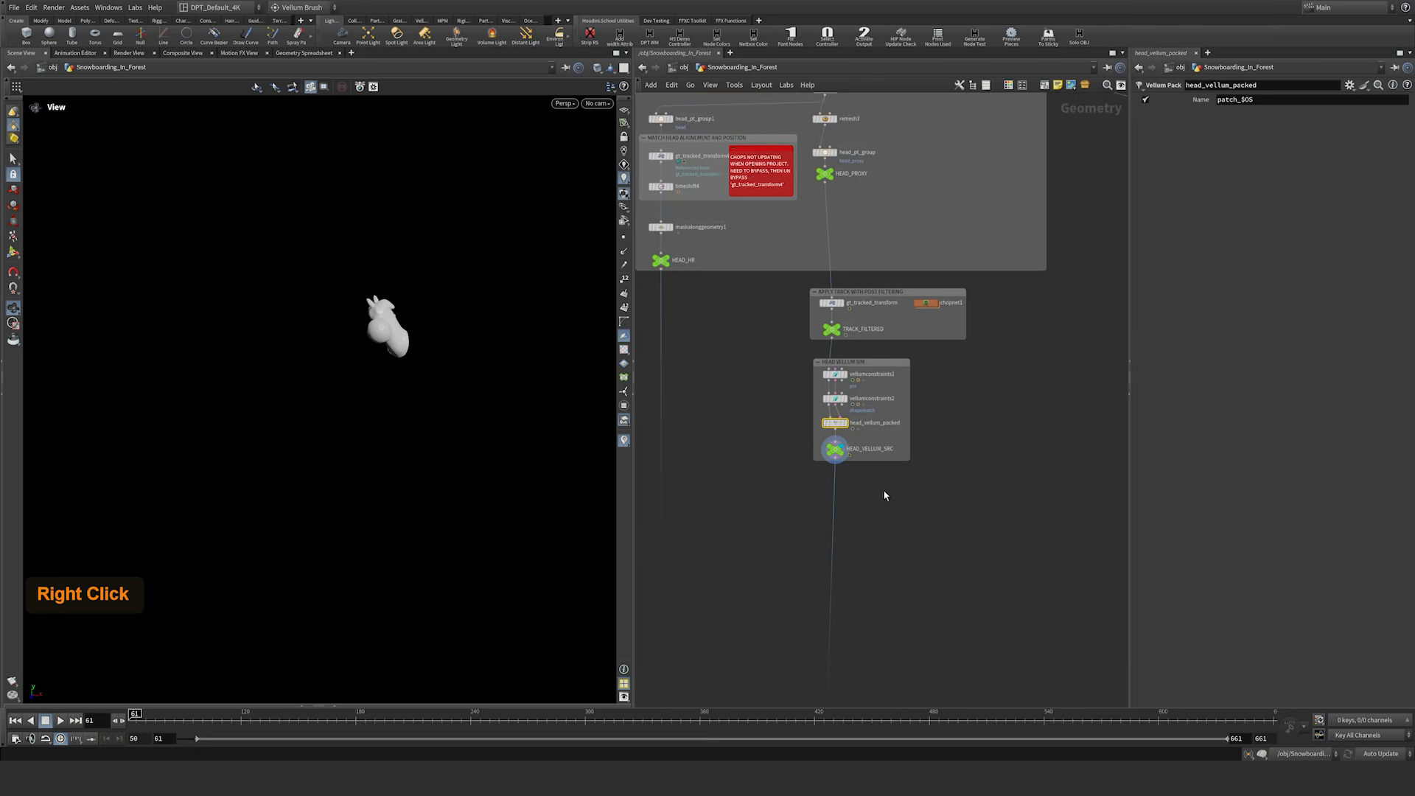
Step: Find the SCARF box in the network, display dissolve1 and view its neck-opening surface from the side
{"action": "middle_click_drag", "start_coordinate": [881, 528], "coordinate": [921, 435]}
{"action": "middle_click_drag", "start_coordinate": [937, 541], "coordinate": [928, 312]}
{"action": "middle_click_drag", "start_coordinate": [938, 502], "coordinate": [925, 259]}
{"action": "right_click_drag", "start_coordinate": [909, 344], "coordinate": [901, 353]}
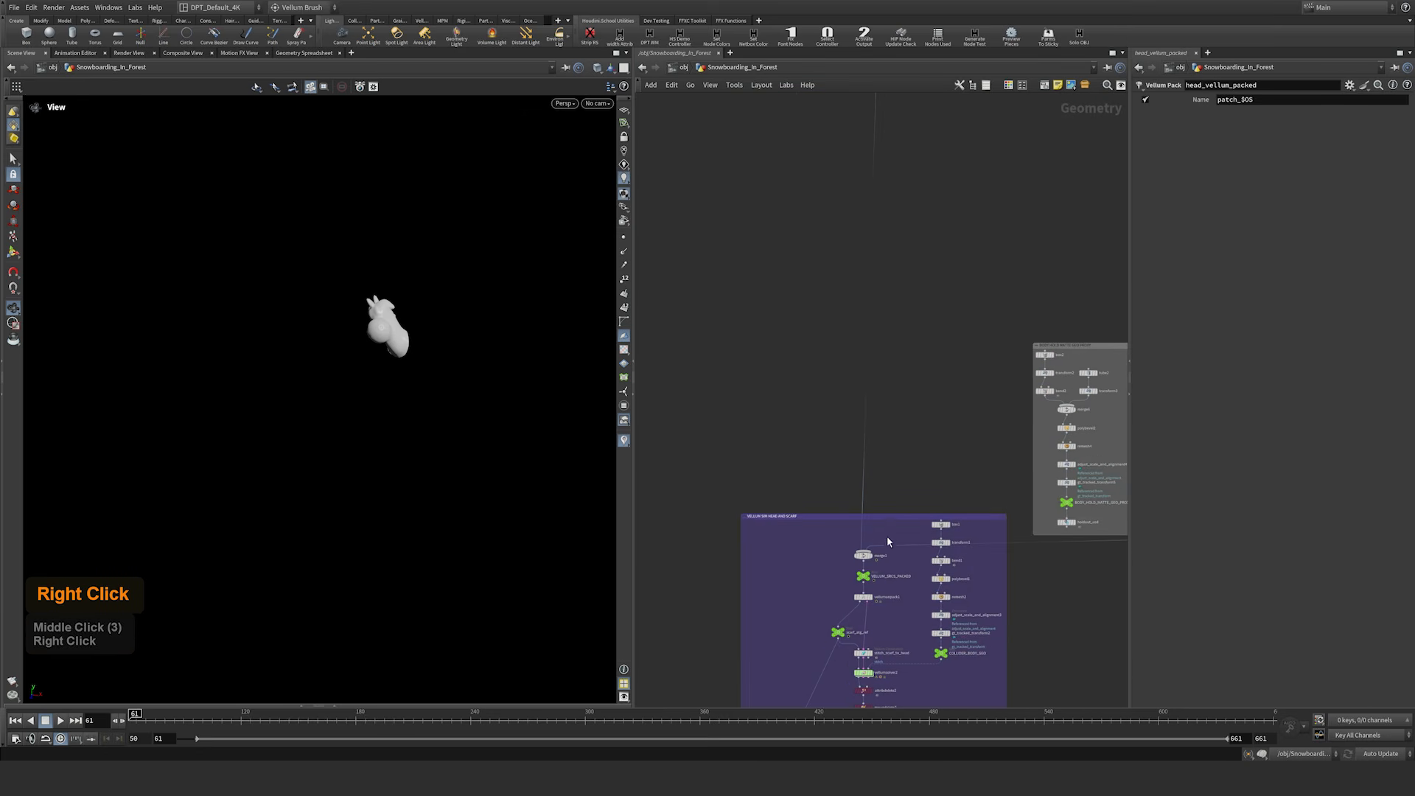
{"action": "middle_click_drag", "start_coordinate": [988, 462], "coordinate": [774, 497]}
{"action": "middle_click_drag", "start_coordinate": [916, 379], "coordinate": [817, 501]}
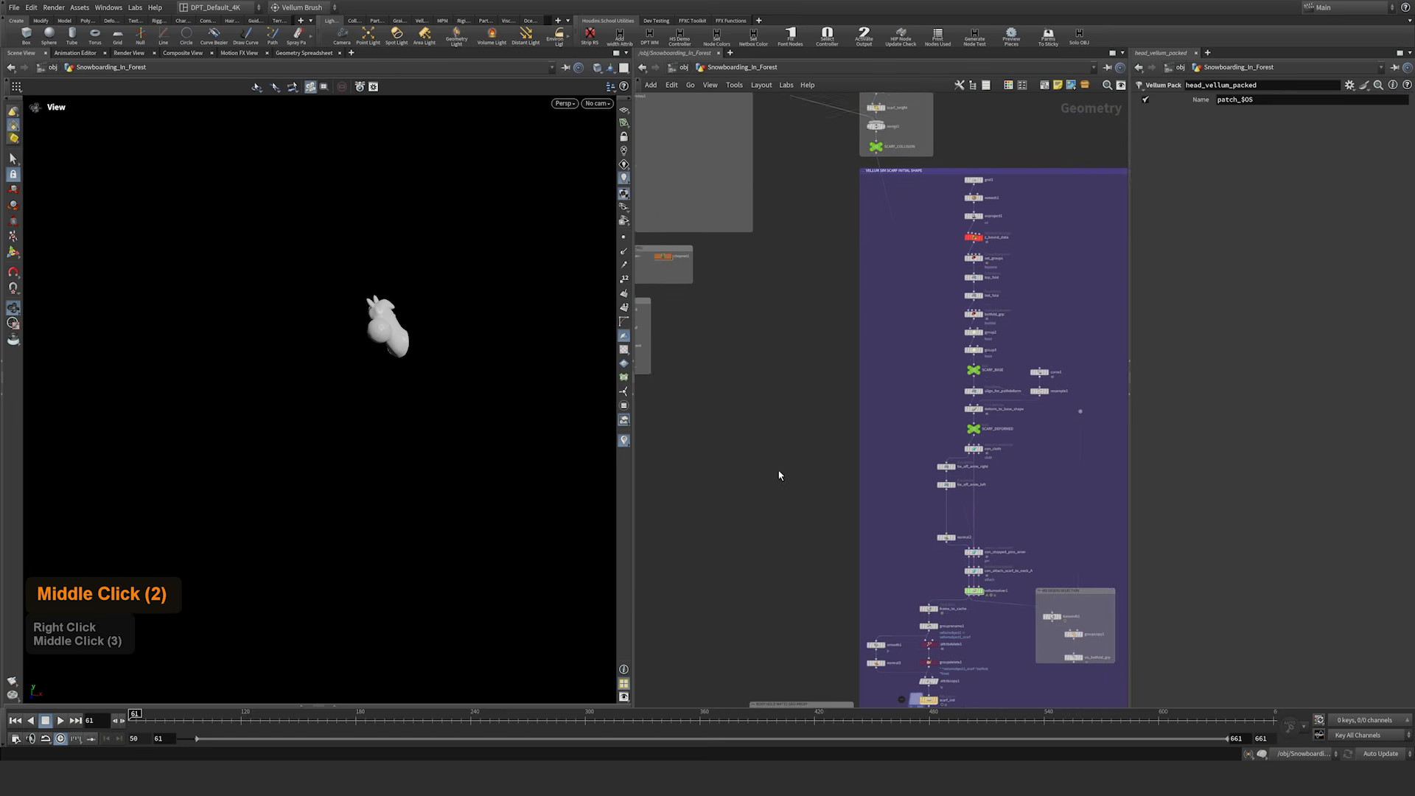
{"action": "middle_click_drag", "start_coordinate": [783, 305], "coordinate": [785, 510]}
{"action": "middle_click_drag", "start_coordinate": [778, 387], "coordinate": [845, 516]}
{"action": "right_click_drag", "start_coordinate": [1002, 344], "coordinate": [1031, 311]}
{"action": "left_click", "coordinate": [890, 358]}
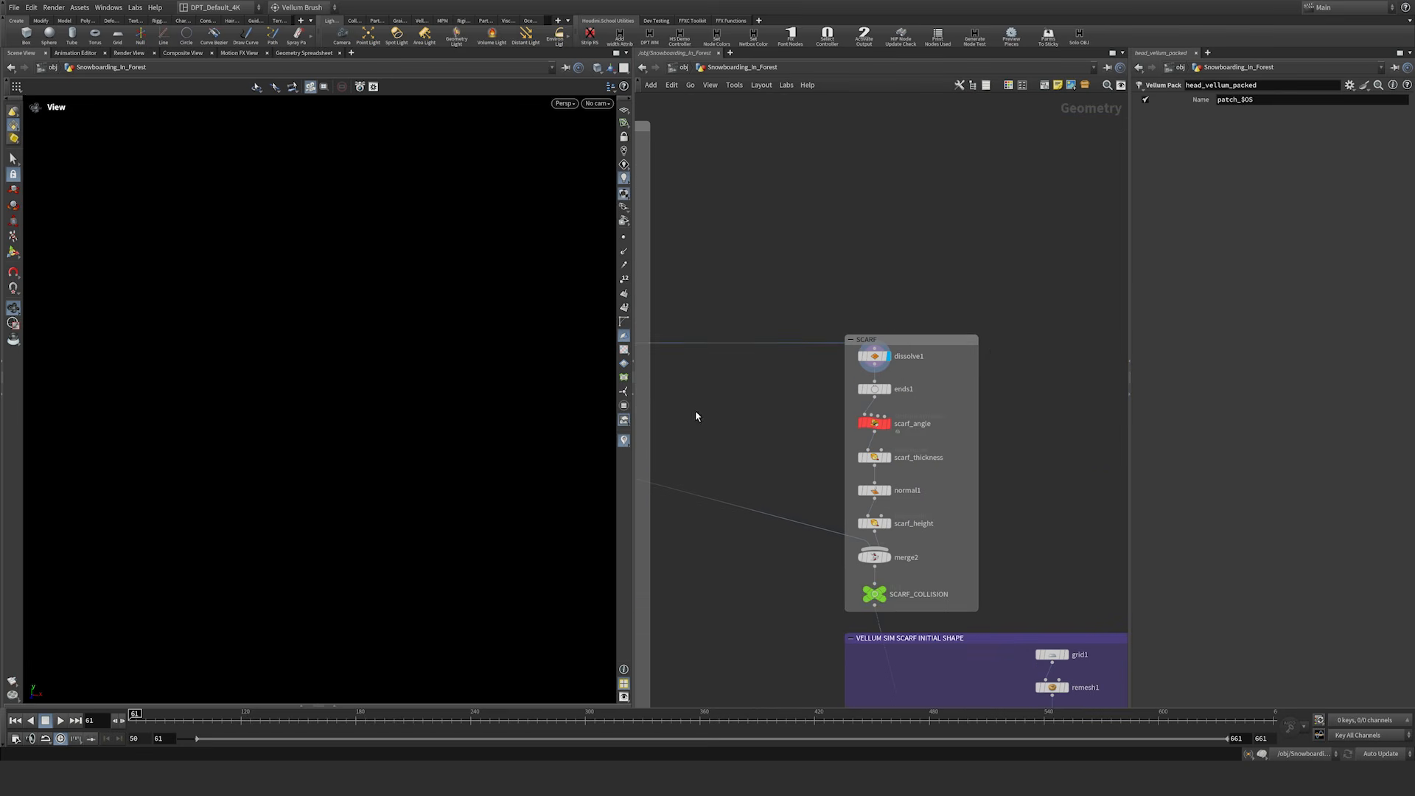
{"action": "key", "text": "space+h"}
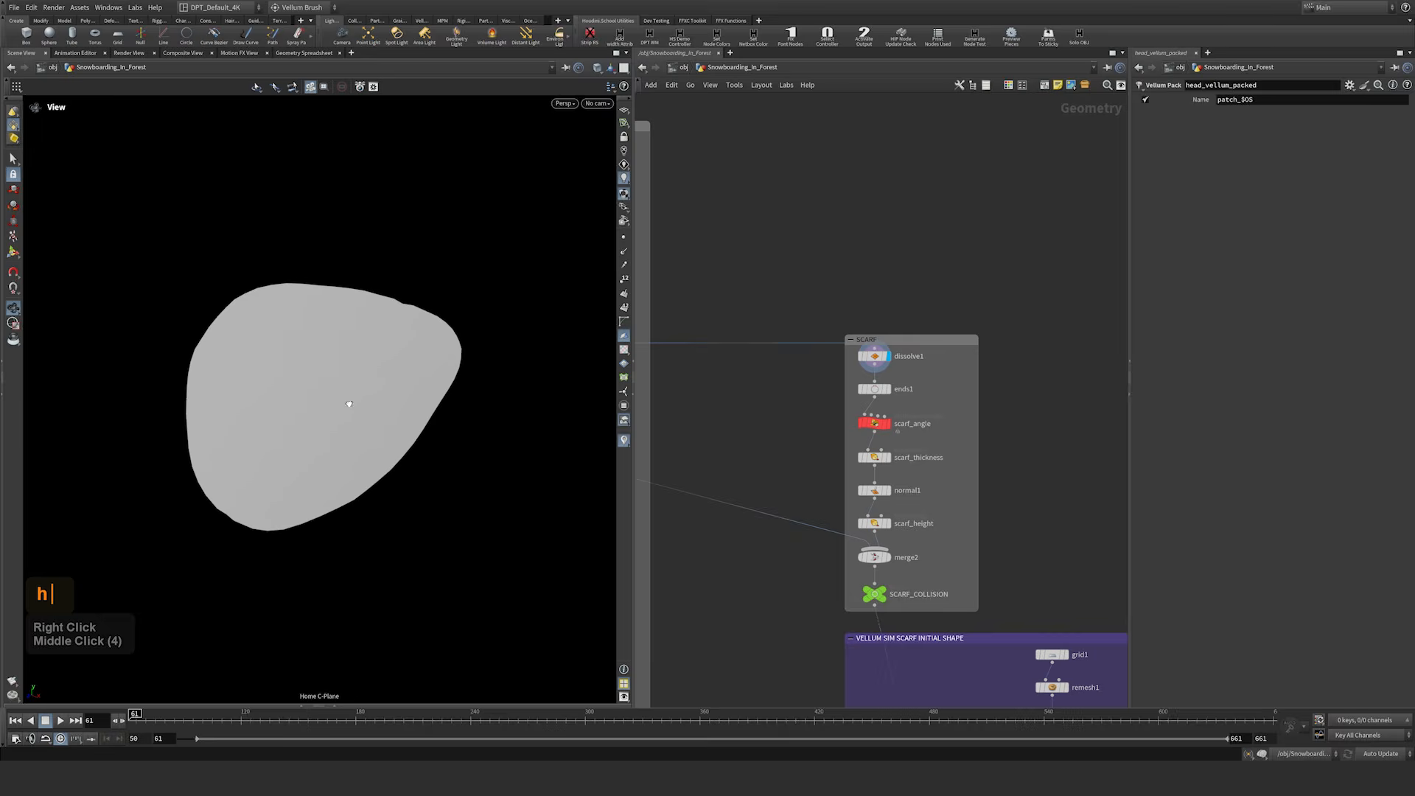
{"action": "left_click_drag", "start_coordinate": [349, 403], "coordinate": [309, 356]}
{"action": "right_click_drag", "start_coordinate": [310, 355], "coordinate": [310, 394]}
Step: Temporarily show group1 as a template to compare the neck-opening surface with the whole head
{"action": "middle_click_drag", "start_coordinate": [693, 282], "coordinate": [915, 296]}
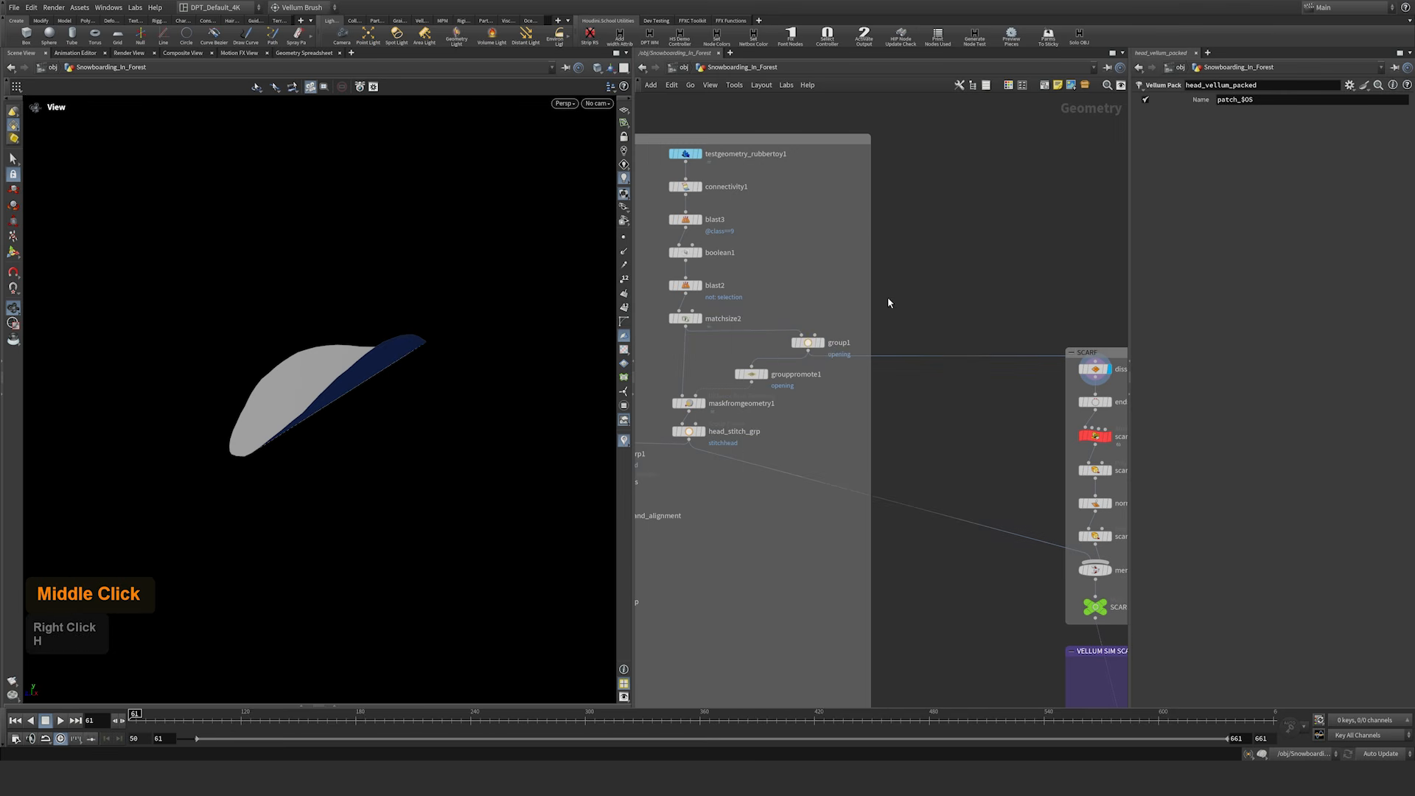
{"action": "left_click", "coordinate": [820, 343]}
{"action": "middle_click_drag", "start_coordinate": [428, 314], "coordinate": [430, 404]}
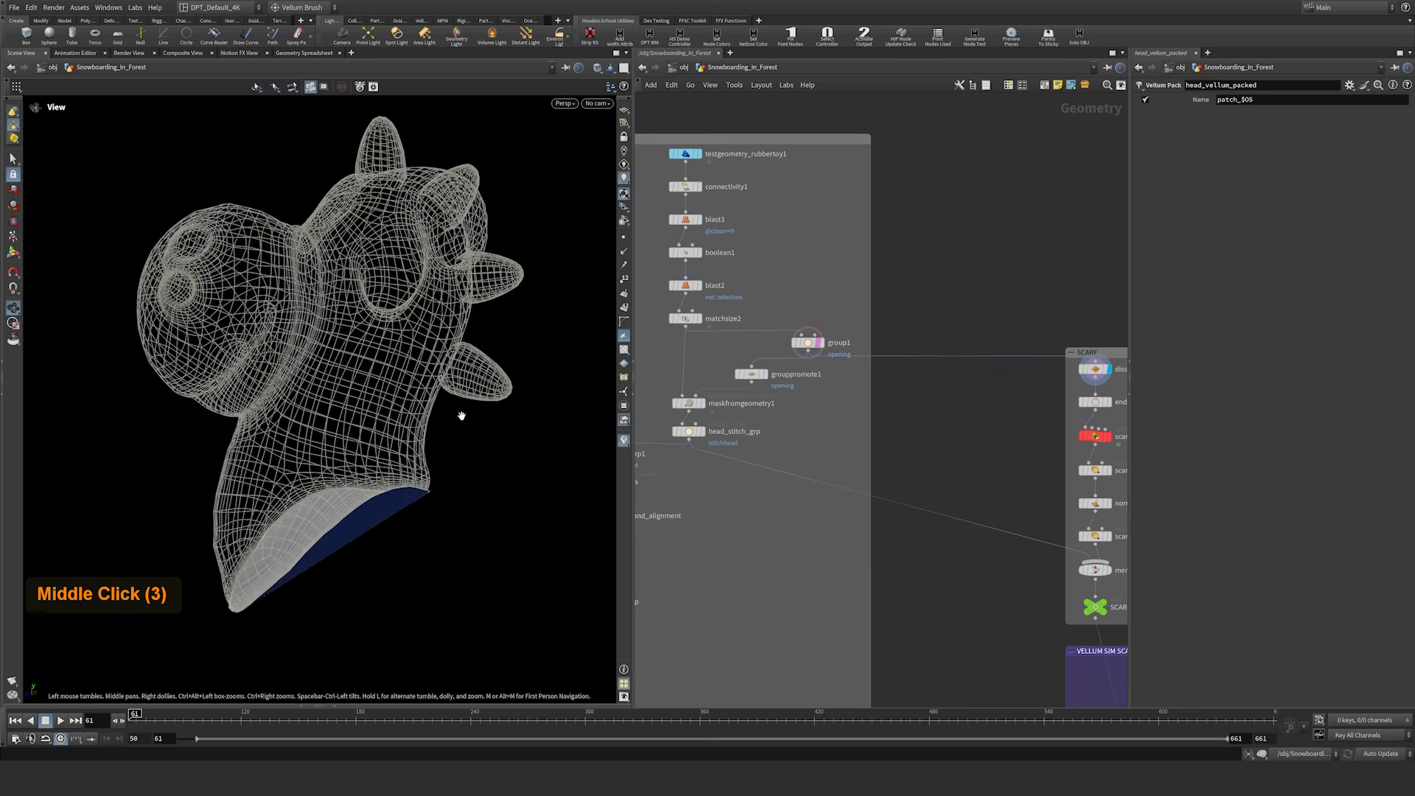
{"action": "left_click", "coordinate": [820, 342]}
{"action": "middle_click_drag", "start_coordinate": [1056, 430], "coordinate": [838, 286]}
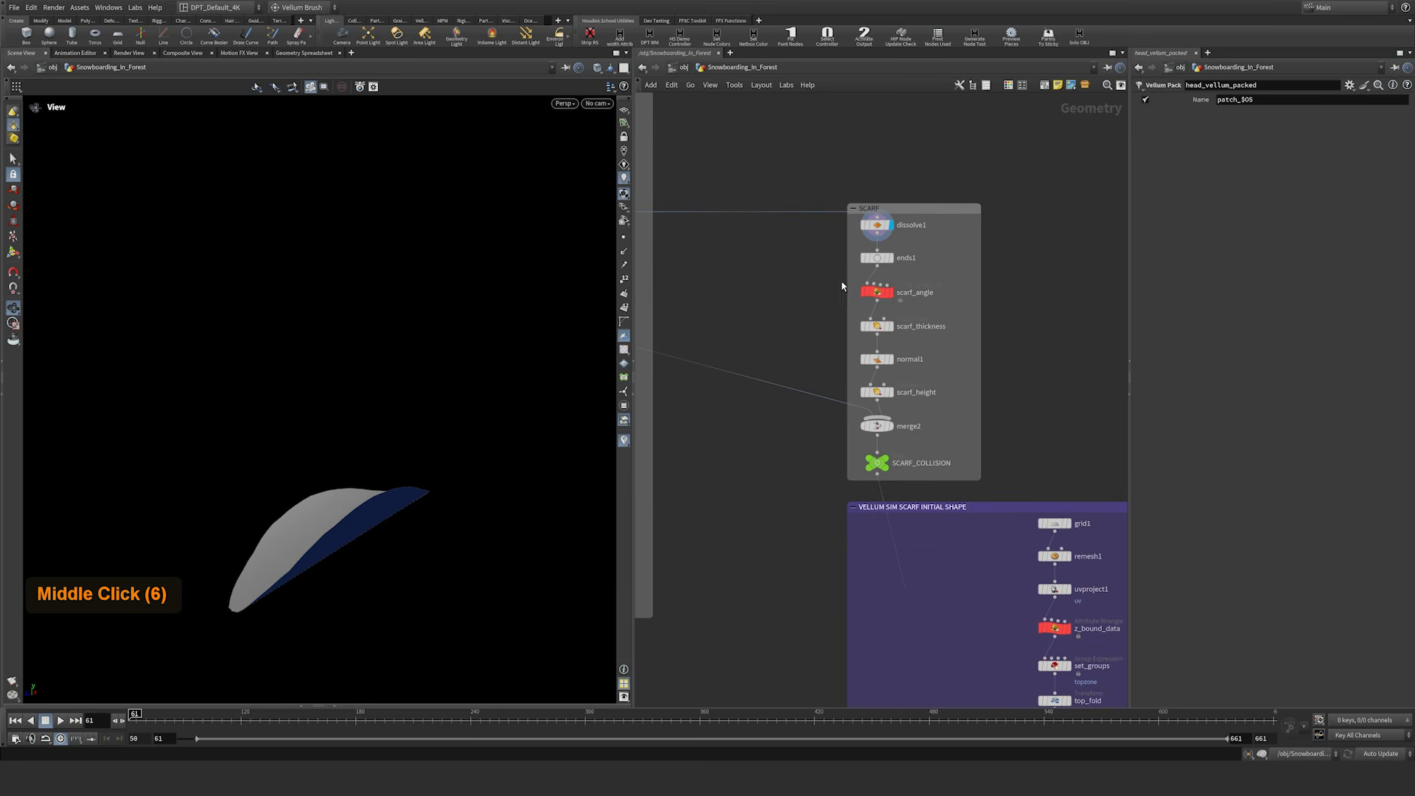
Step: Display ends1, normal1 and scarf_height in turn, checking scarf_thickness's settings and examining how the outline becomes a thick collar
{"action": "left_click", "coordinate": [890, 258]}
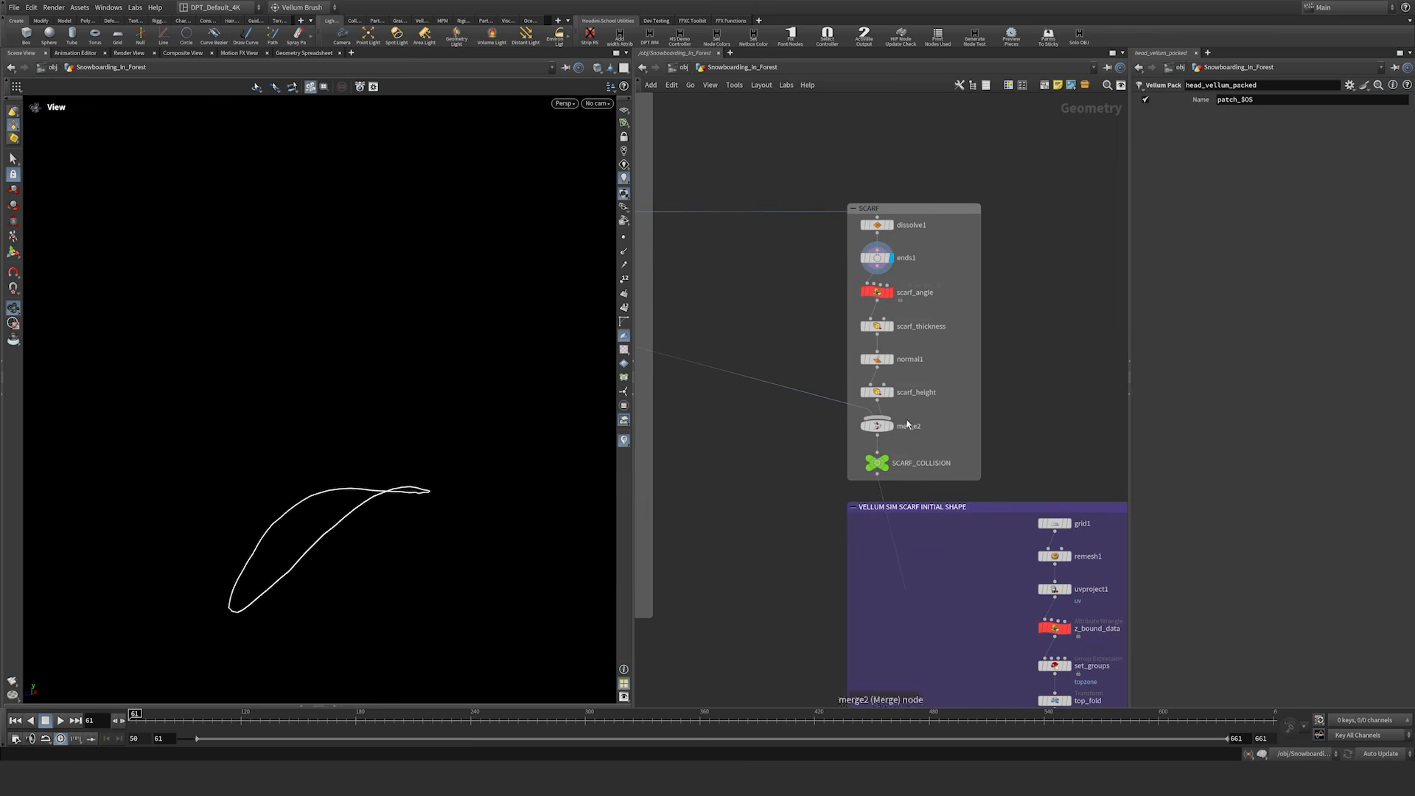
{"action": "left_click", "coordinate": [890, 358]}
{"action": "left_click", "coordinate": [877, 326]}
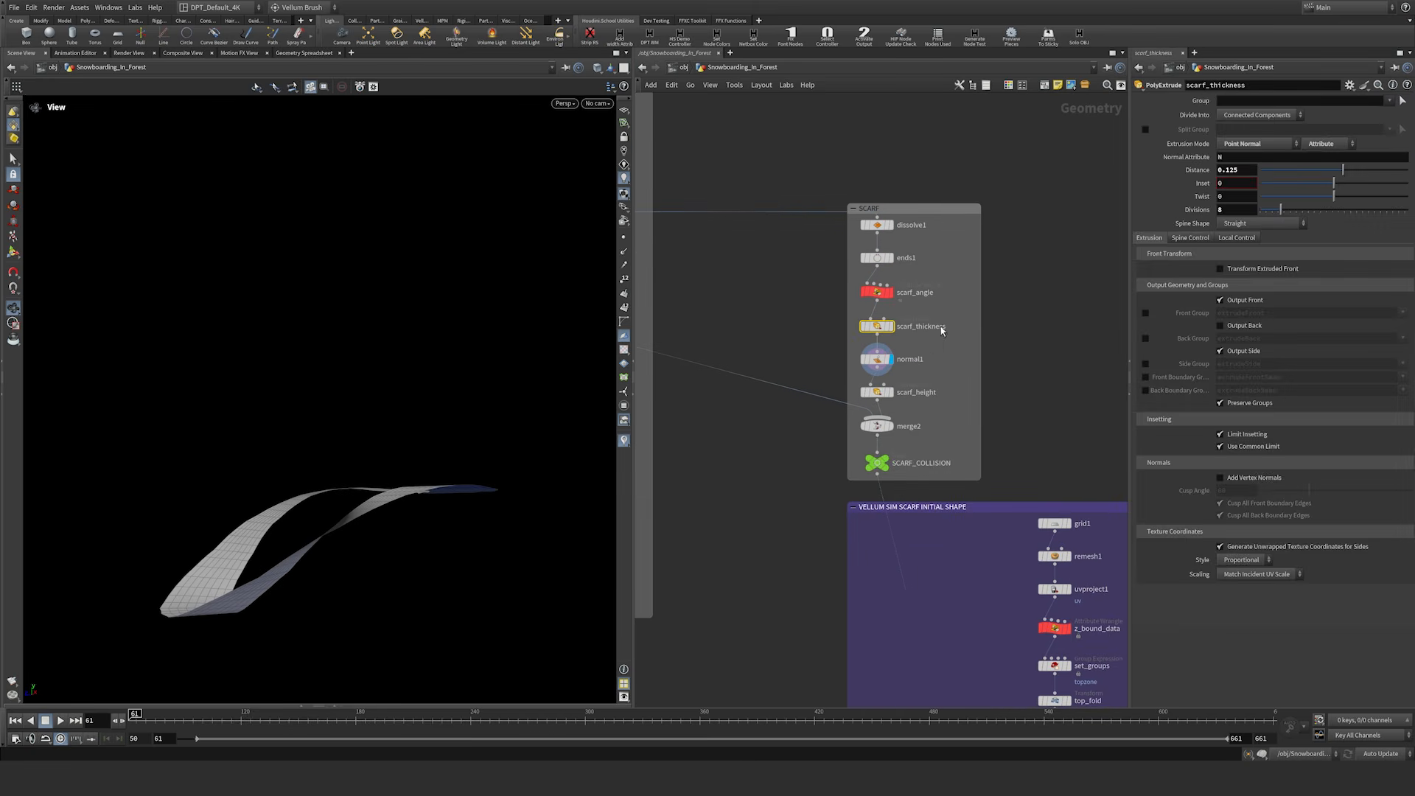
{"action": "middle_click_drag", "start_coordinate": [385, 501], "coordinate": [383, 479]}
{"action": "left_click_drag", "start_coordinate": [383, 479], "coordinate": [406, 471]}
{"action": "right_click_drag", "start_coordinate": [406, 471], "coordinate": [342, 486]}
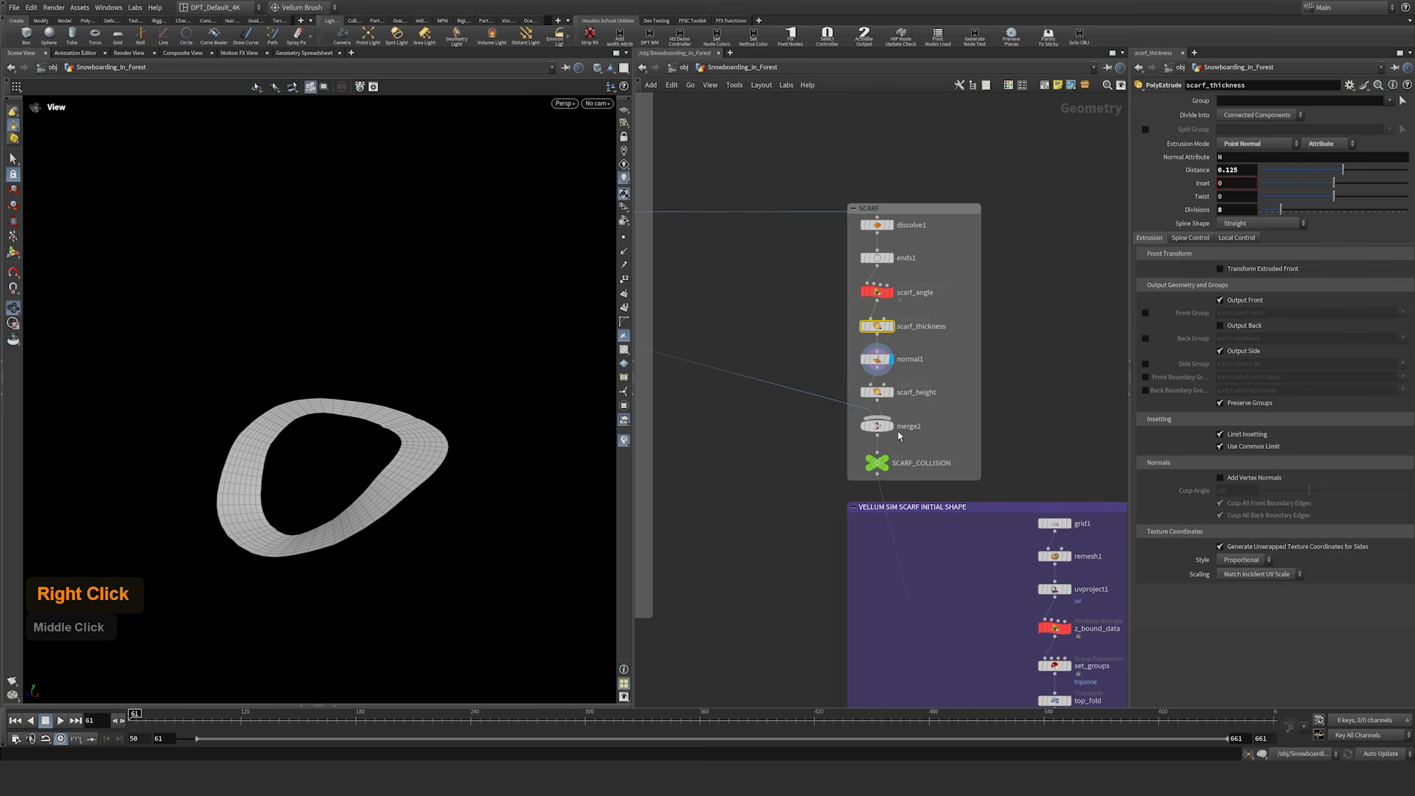
{"action": "left_click", "coordinate": [881, 391]}
{"action": "mouse_move", "coordinate": [431, 462]}
{"action": "left_mouse_down"}
{"action": "mouse_move", "coordinate": [372, 420]}
{"action": "mouse_move", "coordinate": [426, 433]}
{"action": "mouse_move", "coordinate": [411, 446]}
{"action": "left_mouse_up"}
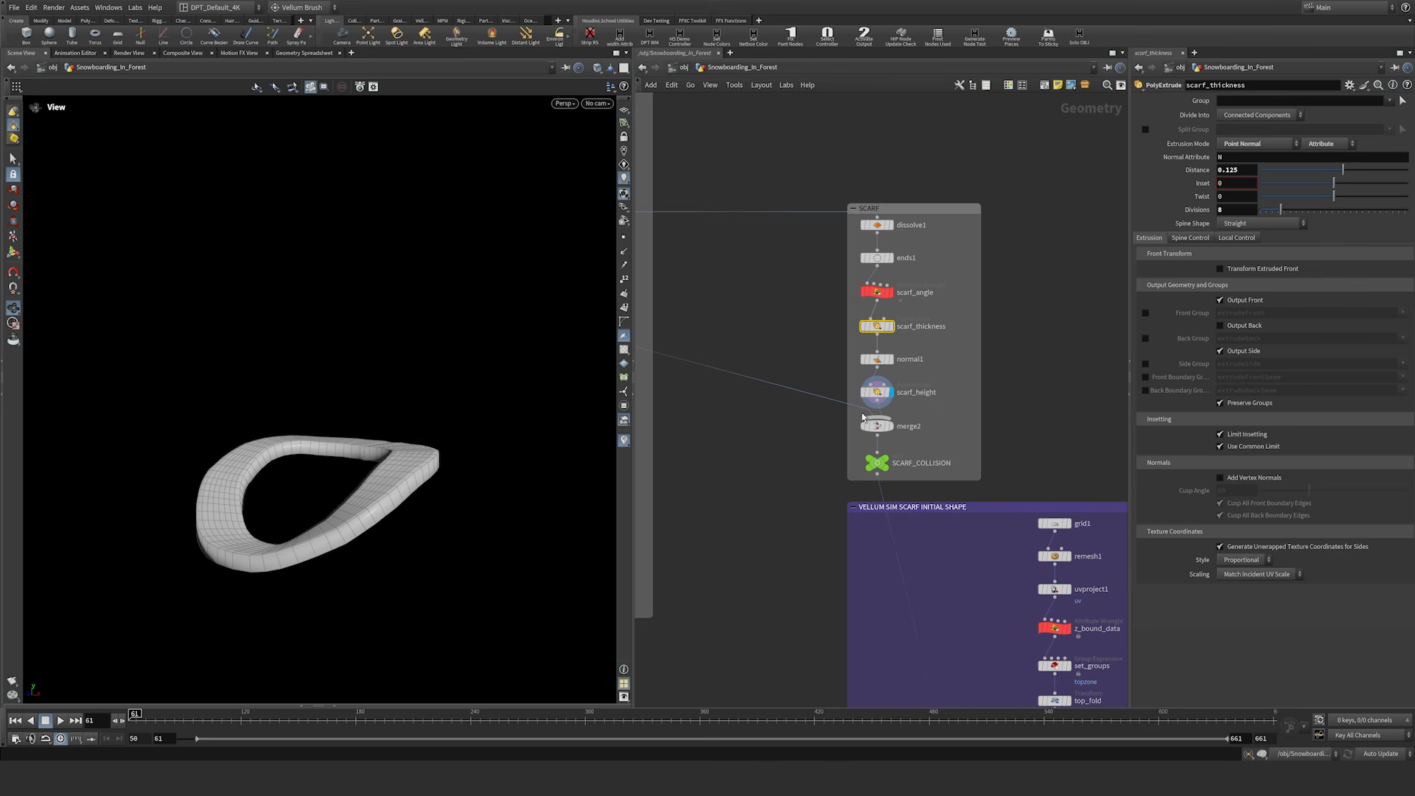
Step: Display SCARF_COLLISION and examine the head merged with its collar from several angles
{"action": "mouse_move", "coordinate": [892, 466]}
{"action": "left_click", "coordinate": [893, 446]}
{"action": "left_click_drag", "start_coordinate": [496, 452], "coordinate": [411, 539]}
{"action": "left_click_drag", "start_coordinate": [370, 490], "coordinate": [488, 485]}
{"action": "middle_click_drag", "start_coordinate": [289, 483], "coordinate": [411, 481]}
{"action": "left_click_drag", "start_coordinate": [410, 480], "coordinate": [415, 524]}
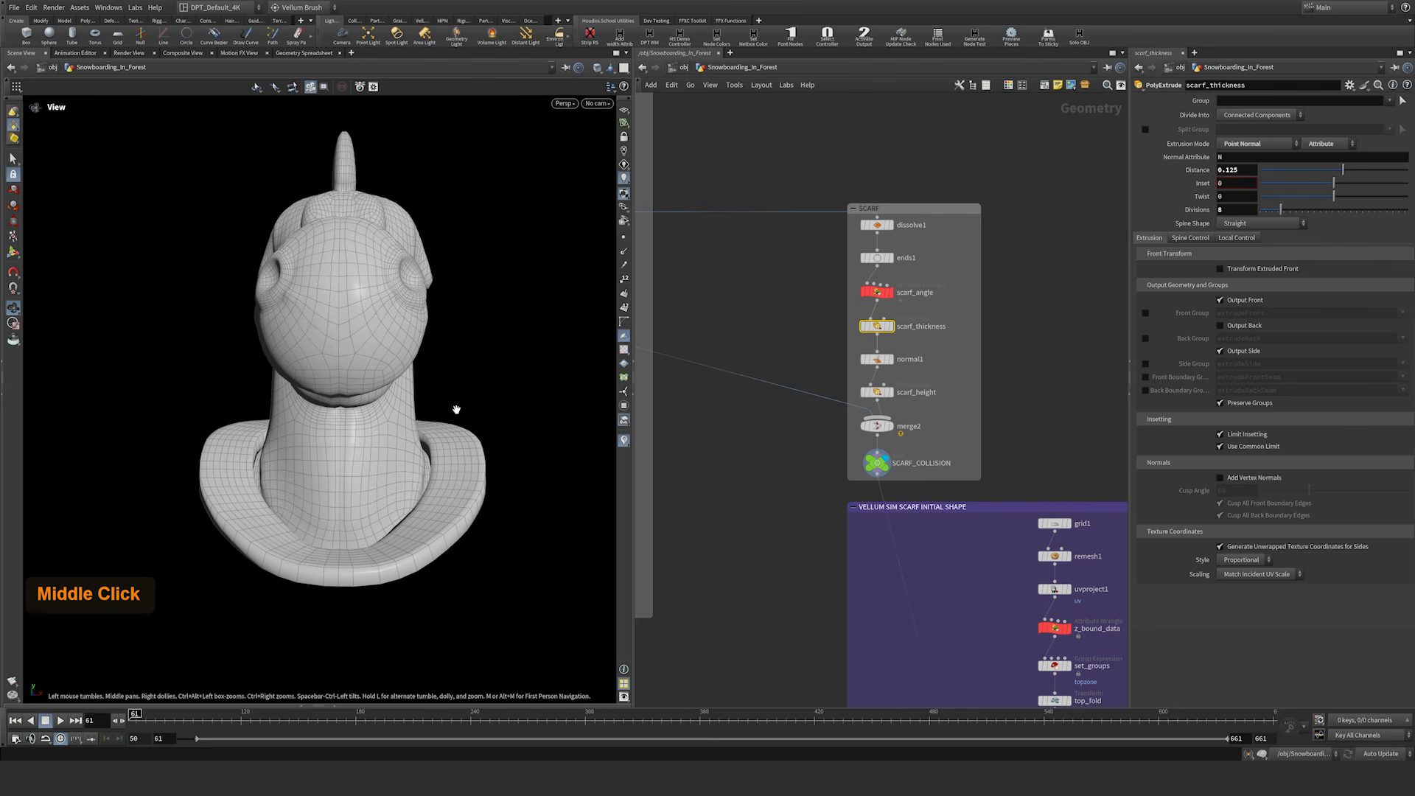
{"action": "mouse_move", "coordinate": [467, 467]}
{"action": "left_mouse_down"}
{"action": "mouse_move", "coordinate": [512, 506]}
{"action": "mouse_move", "coordinate": [458, 460]}
{"action": "left_mouse_up"}
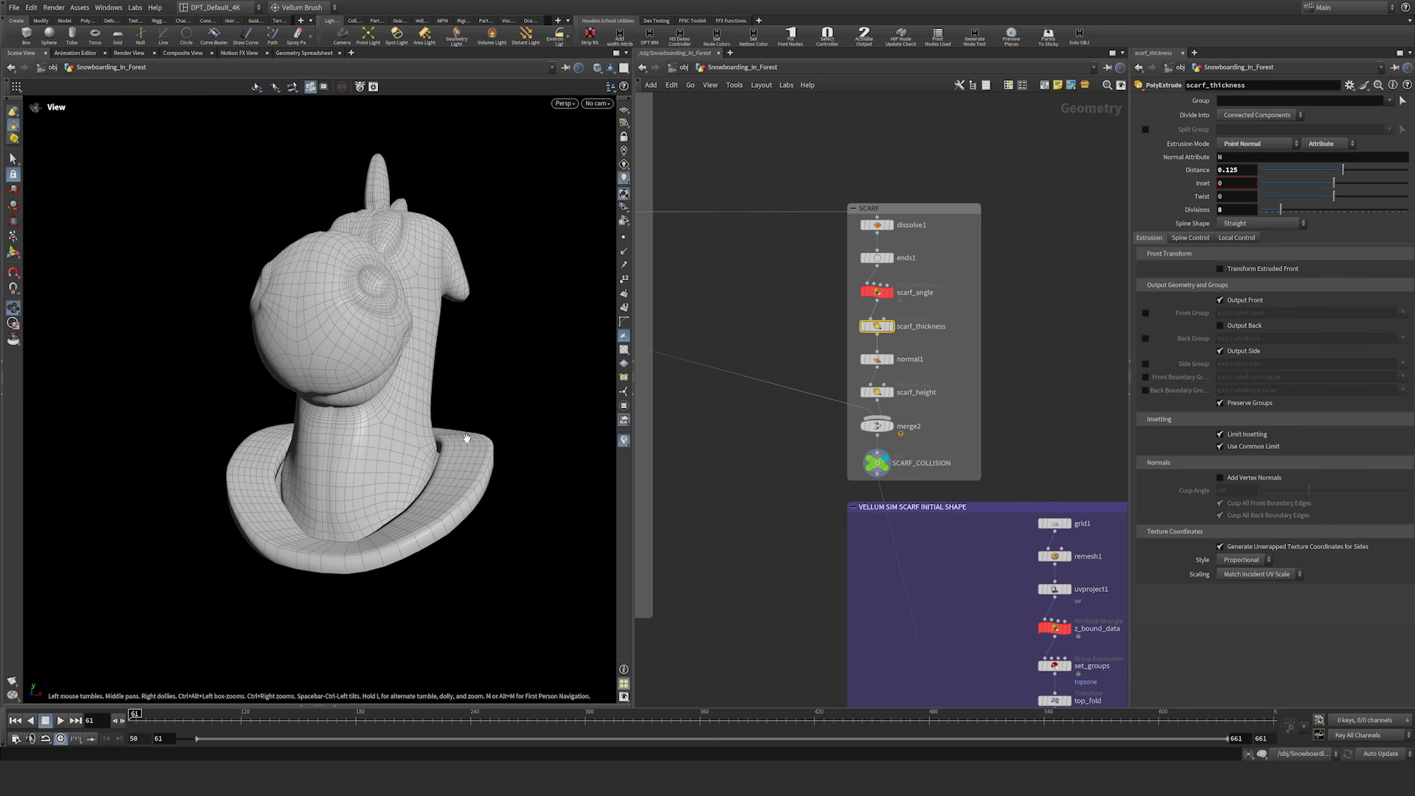
{"action": "right_click_drag", "start_coordinate": [468, 446], "coordinate": [425, 465]}
Step: Display grid1 in the VELLUM SIM SCARF INITIAL SHAPE box and review the scarf strip's mesh and parameters
{"action": "middle_click_drag", "start_coordinate": [980, 578], "coordinate": [852, 369]}
{"action": "mouse_move", "coordinate": [852, 369]}
{"action": "right_mouse_down"}
{"action": "mouse_move", "coordinate": [847, 385]}
{"action": "mouse_move", "coordinate": [858, 381]}
{"action": "right_mouse_up"}
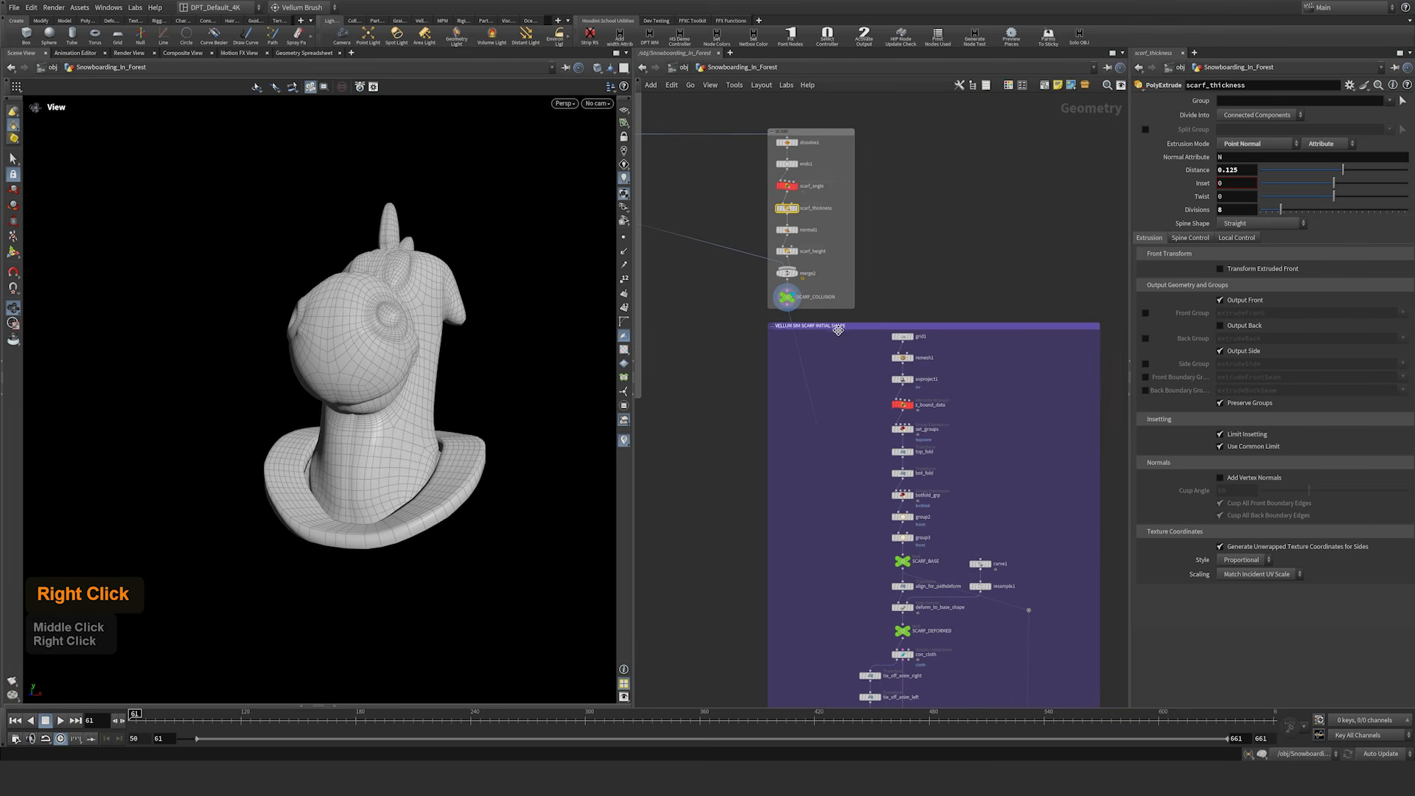
{"action": "left_click", "coordinate": [915, 344]}
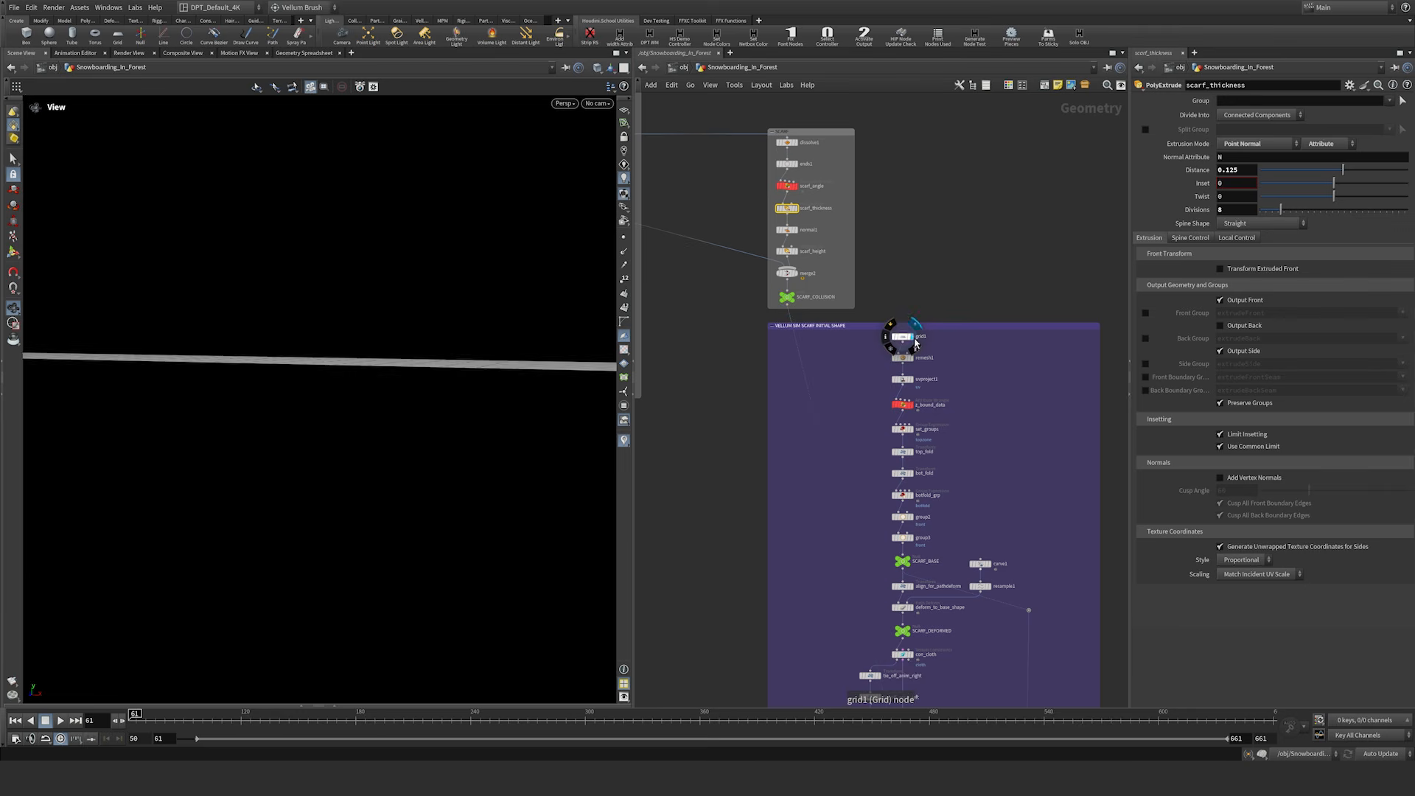
{"action": "left_click_drag", "start_coordinate": [498, 357], "coordinate": [436, 367]}
{"action": "right_click_drag", "start_coordinate": [436, 367], "coordinate": [455, 405]}
{"action": "middle_click_drag", "start_coordinate": [456, 405], "coordinate": [413, 406]}
{"action": "left_click", "coordinate": [922, 339]}
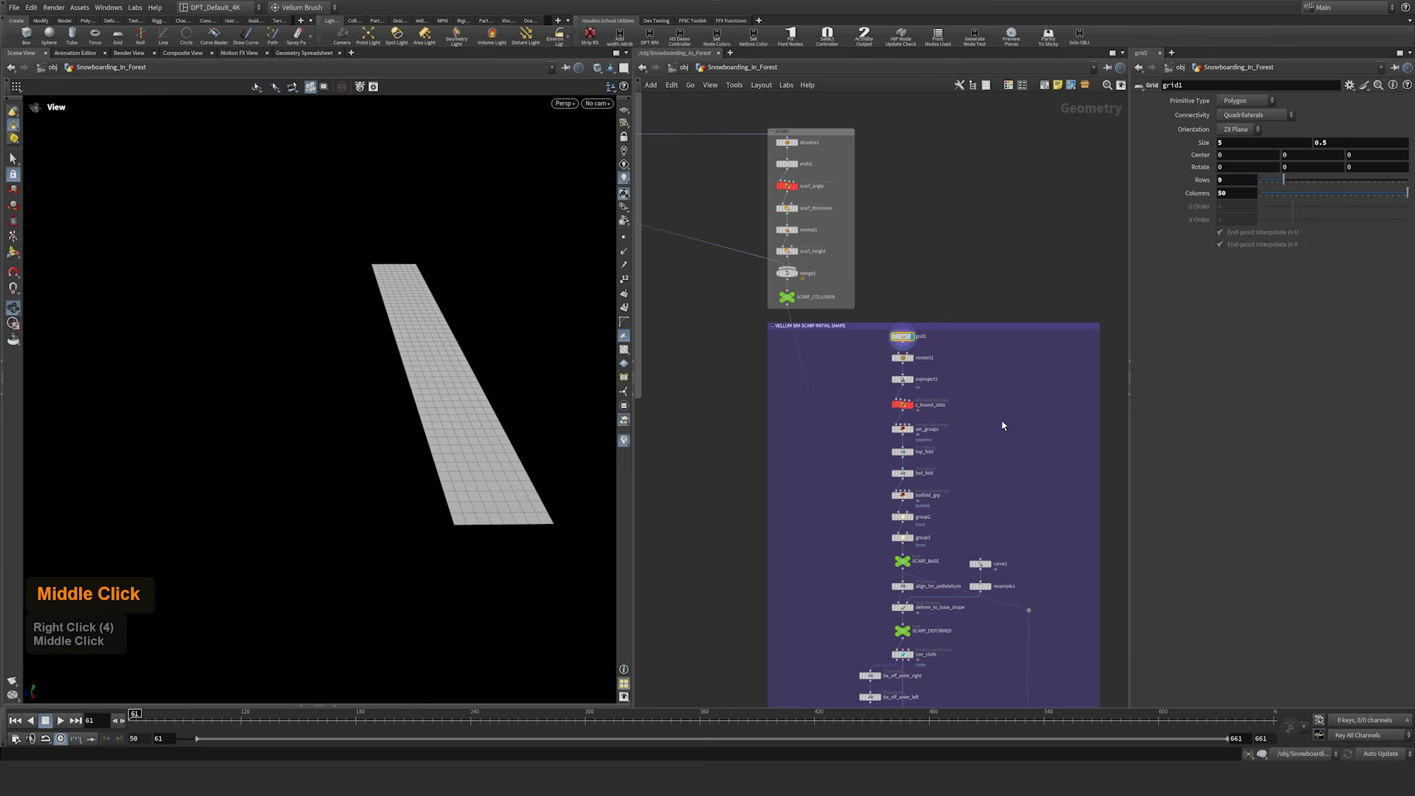
{"action": "middle_click_drag", "start_coordinate": [1007, 420], "coordinate": [970, 297]}
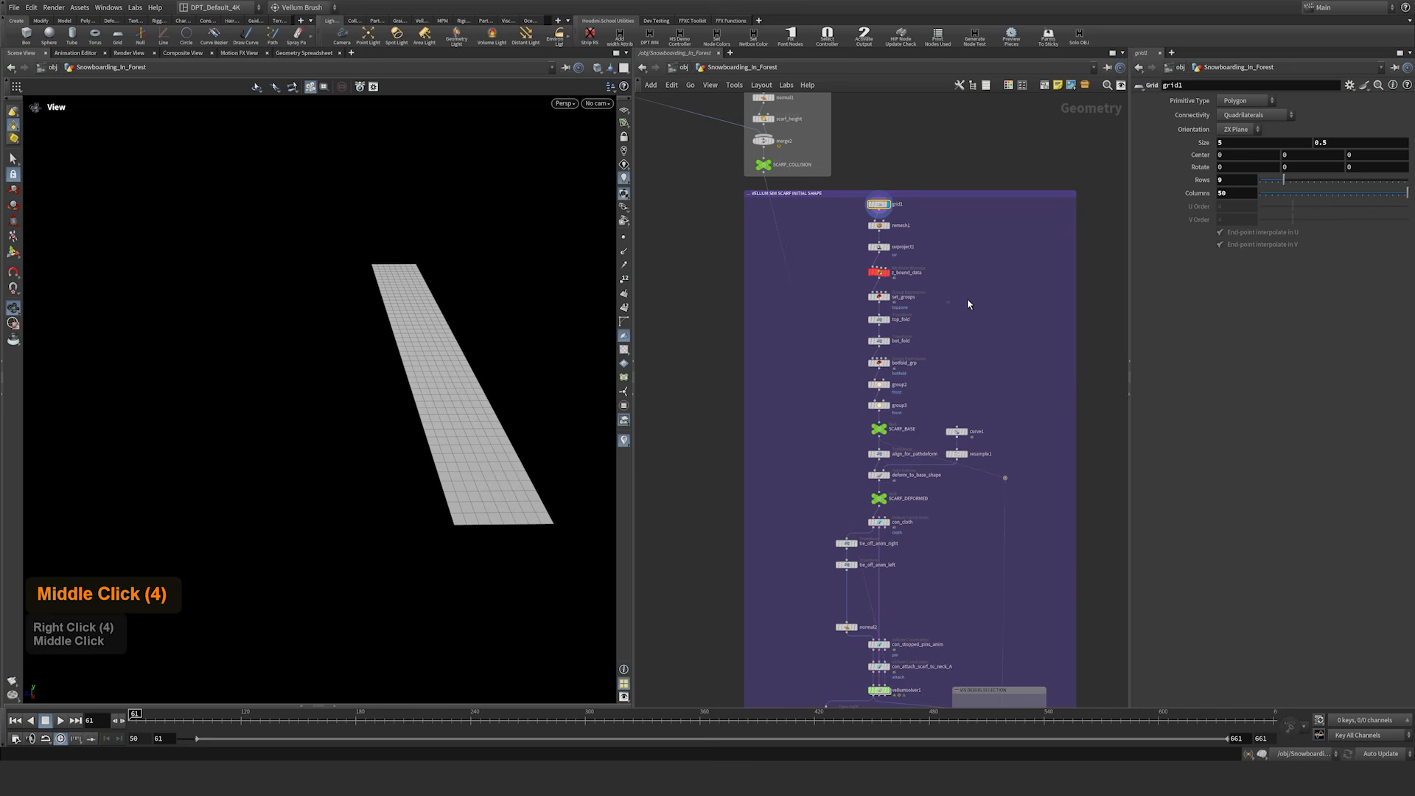
Step: Display remesh1 and uvproject1 in turn and examine the scarf strip's remeshed surface and UVs up close
{"action": "right_click_drag", "start_coordinate": [938, 271], "coordinate": [948, 263]}
{"action": "middle_click_drag", "start_coordinate": [948, 263], "coordinate": [948, 272]}
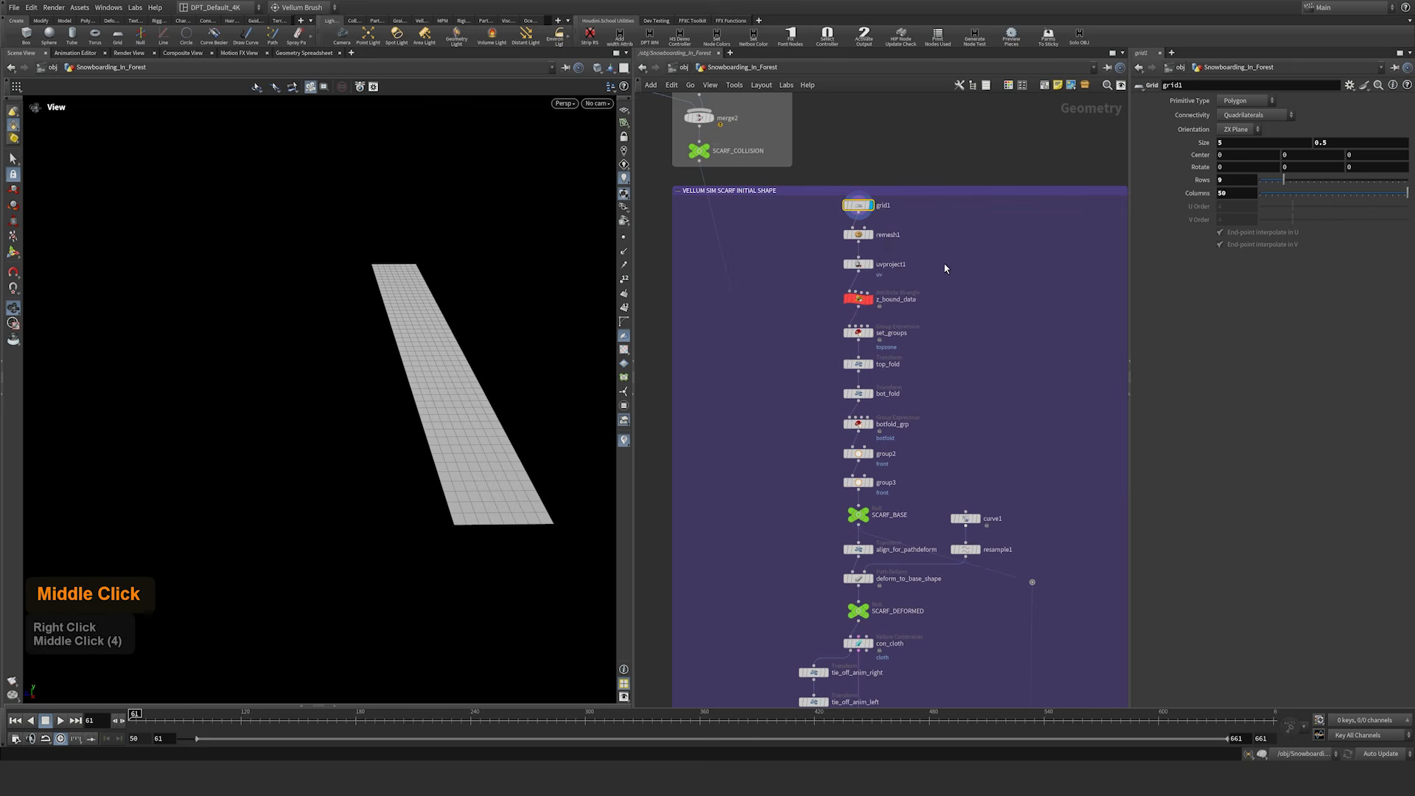
{"action": "left_click", "coordinate": [871, 236]}
{"action": "left_click", "coordinate": [871, 265]}
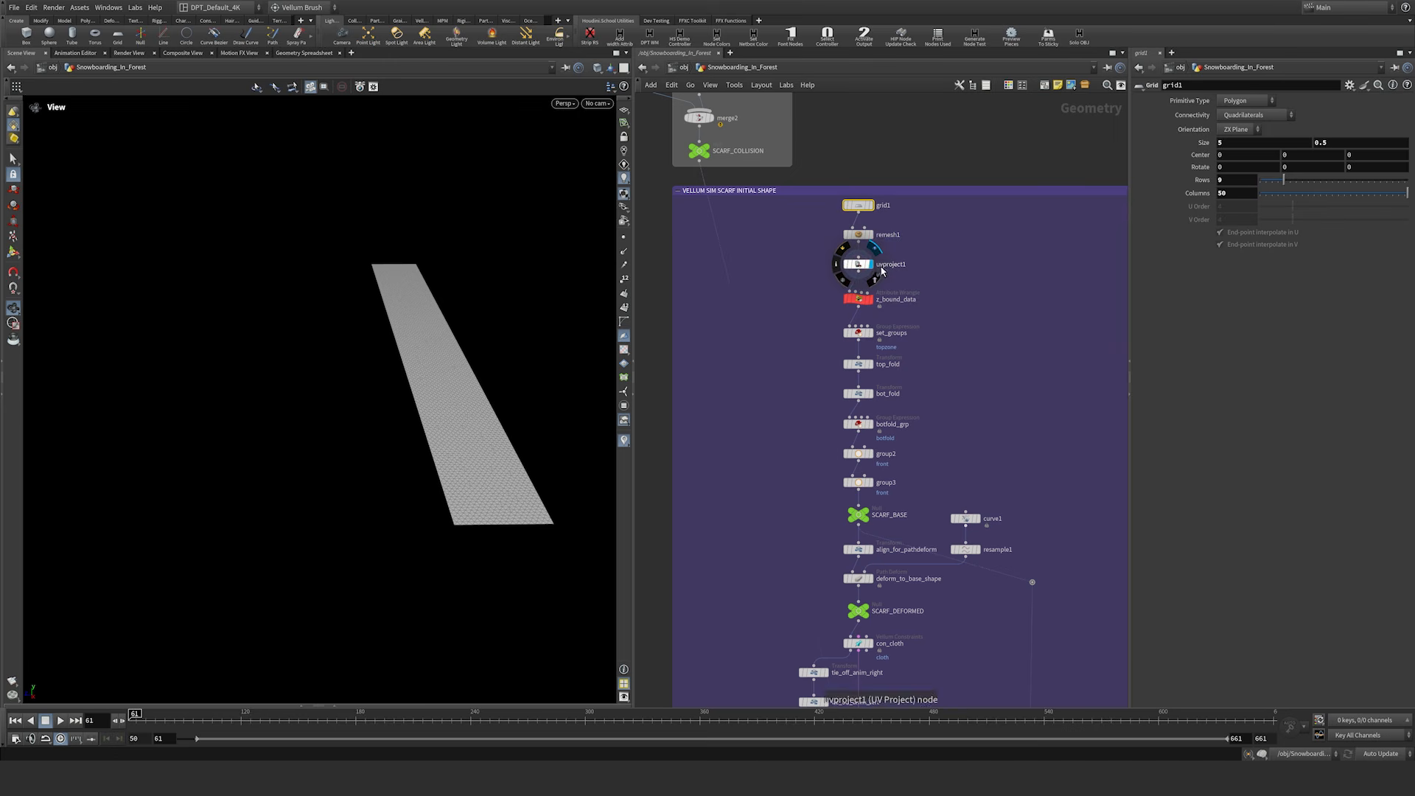
{"action": "left_click", "coordinate": [625, 349]}
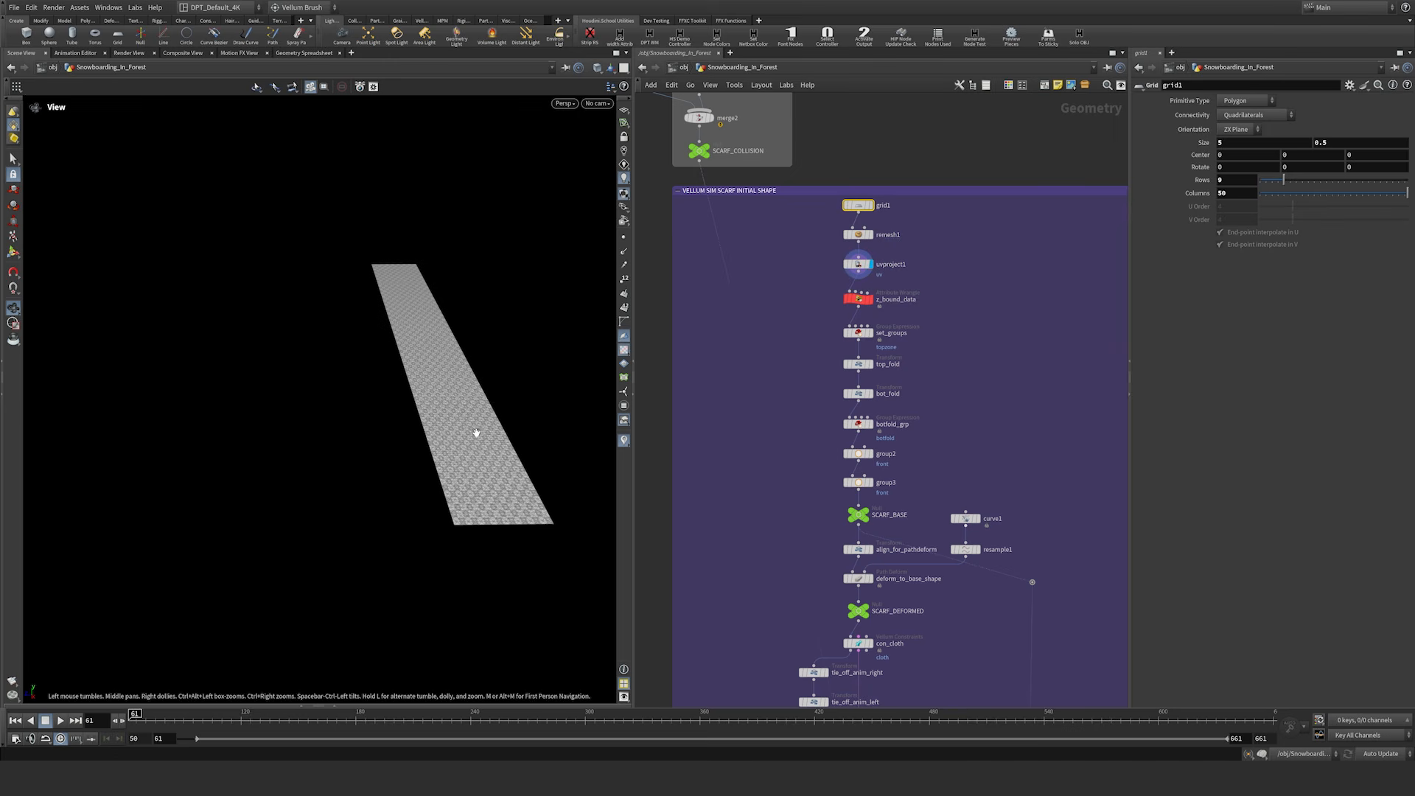
{"action": "middle_click_drag", "start_coordinate": [477, 437], "coordinate": [483, 506]}
{"action": "right_click_drag", "start_coordinate": [483, 506], "coordinate": [512, 466]}
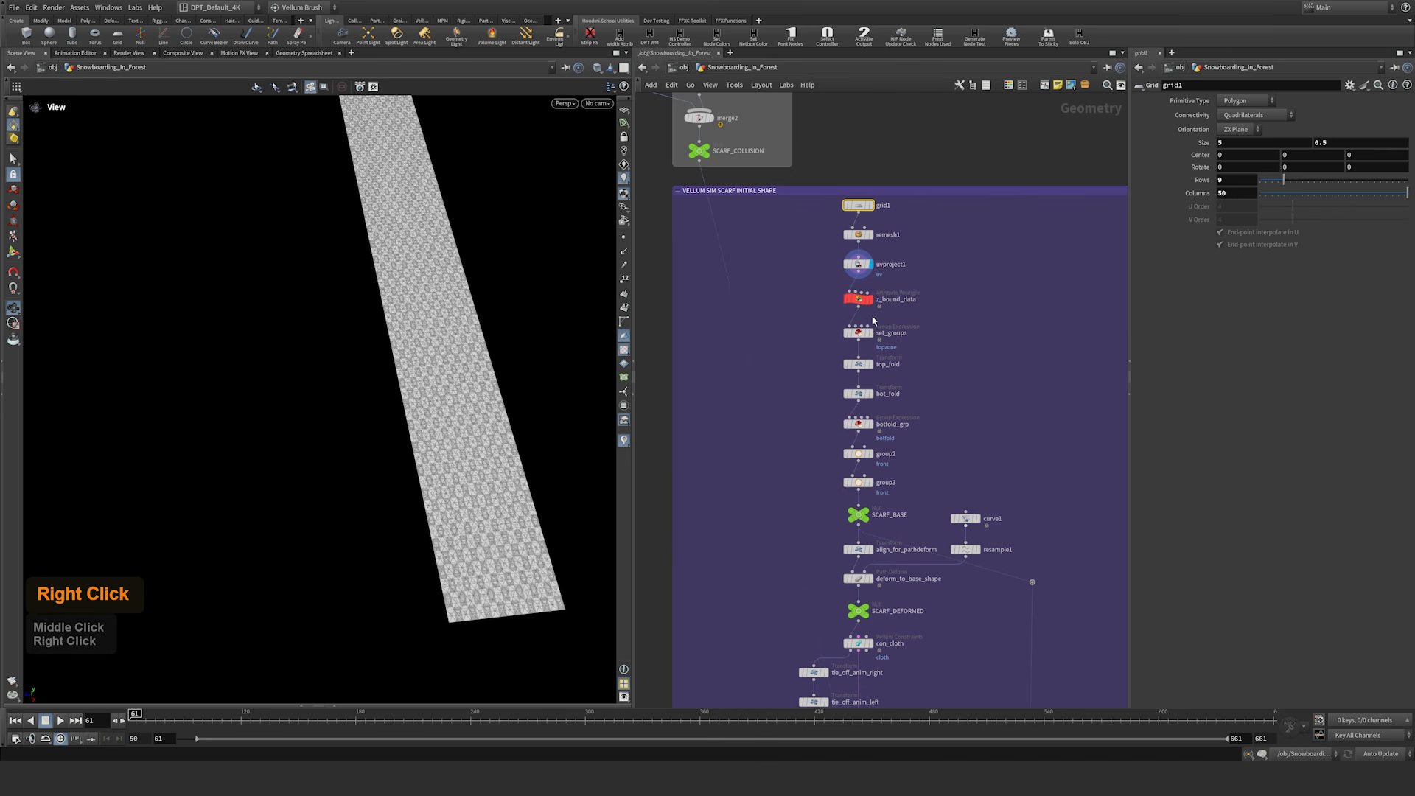
Step: Open z_bound_data's VEX code, widening its parameter area and shrinking the text to read the bounding-box expressions in full
{"action": "double_click", "coordinate": [859, 299]}
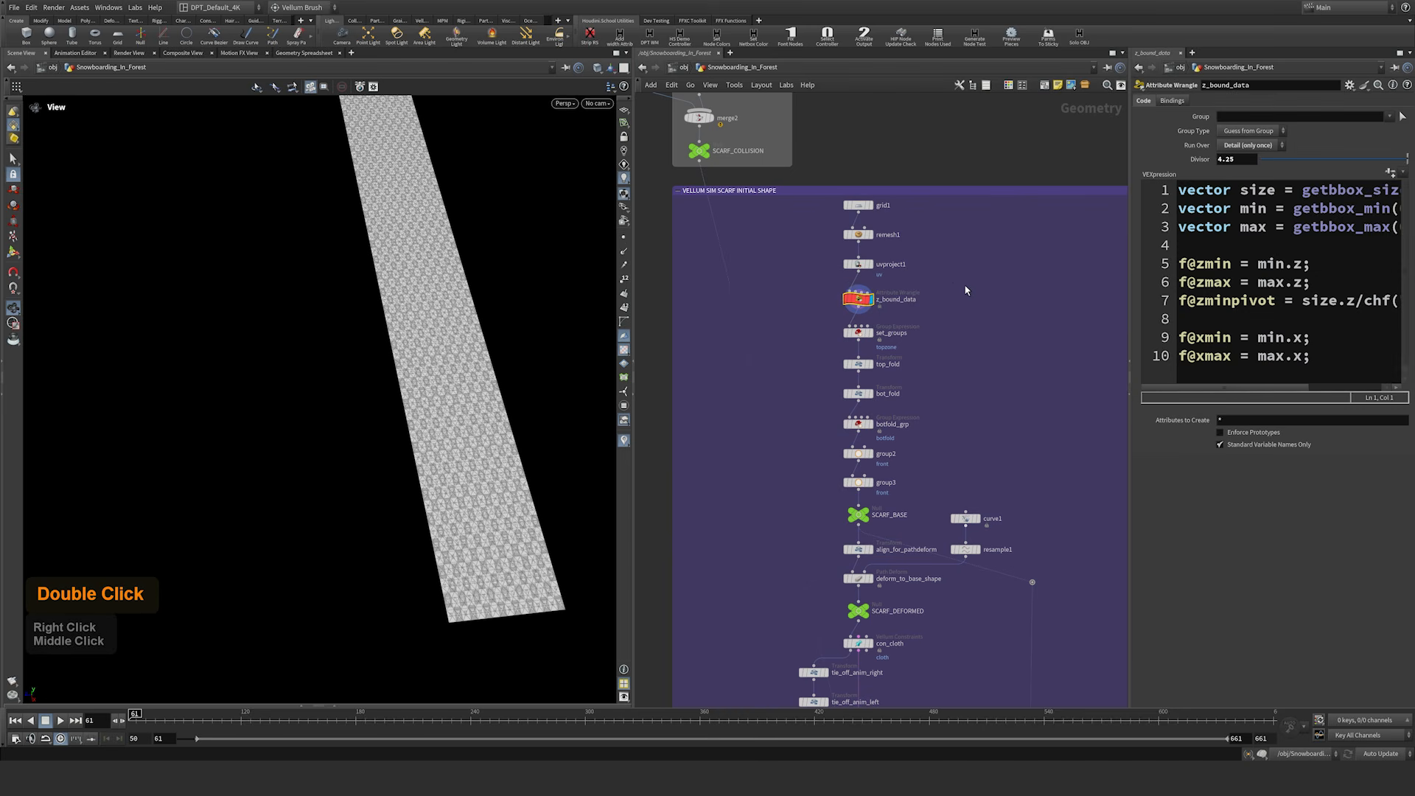
{"action": "left_click_drag", "start_coordinate": [1129, 263], "coordinate": [1055, 262]}
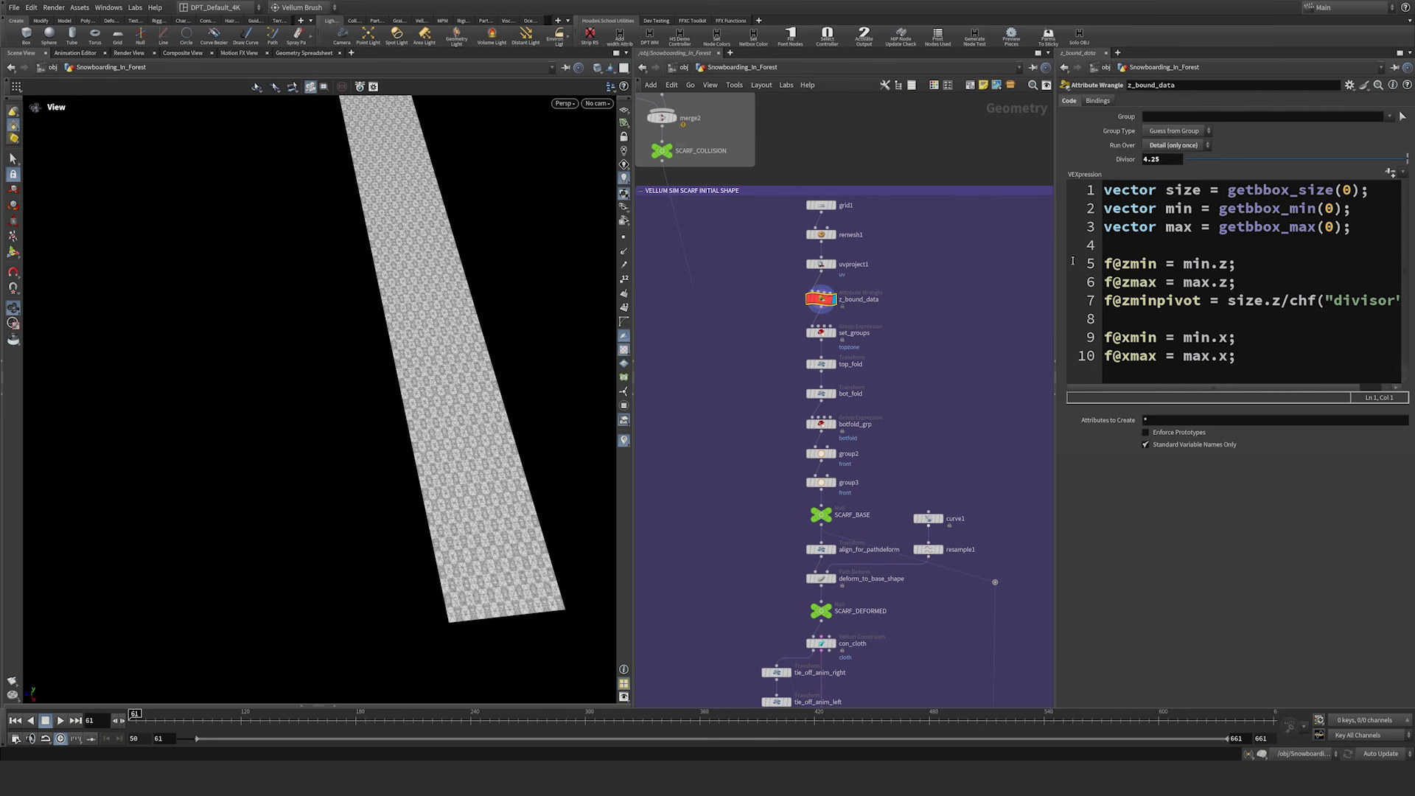
{"action": "key", "text": "ctrl+minus"}
{"action": "key", "text": "ctrl+minus"}
{"action": "left_click", "coordinate": [1212, 263]}
{"action": "key", "text": "ctrl+minus"}
{"action": "key", "text": "ctrl+minus"}
{"action": "key", "text": "ctrl+minus"}
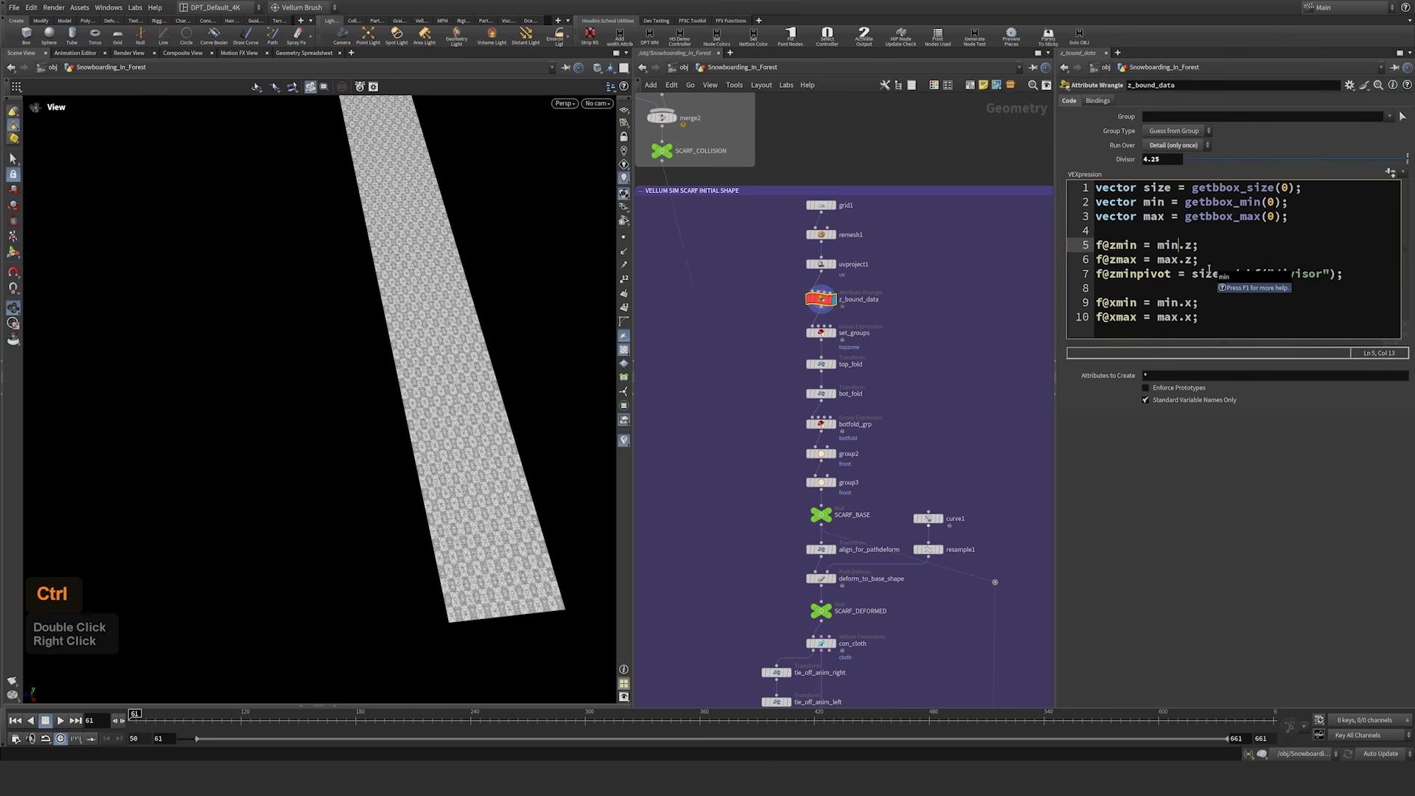
{"action": "left_click", "coordinate": [1214, 265]}
{"action": "key", "text": "ctrl+minus"}
{"action": "key", "text": "ctrl+minus"}
{"action": "key", "text": "ctrl+minus"}
{"action": "key", "text": "ctrl+equal"}
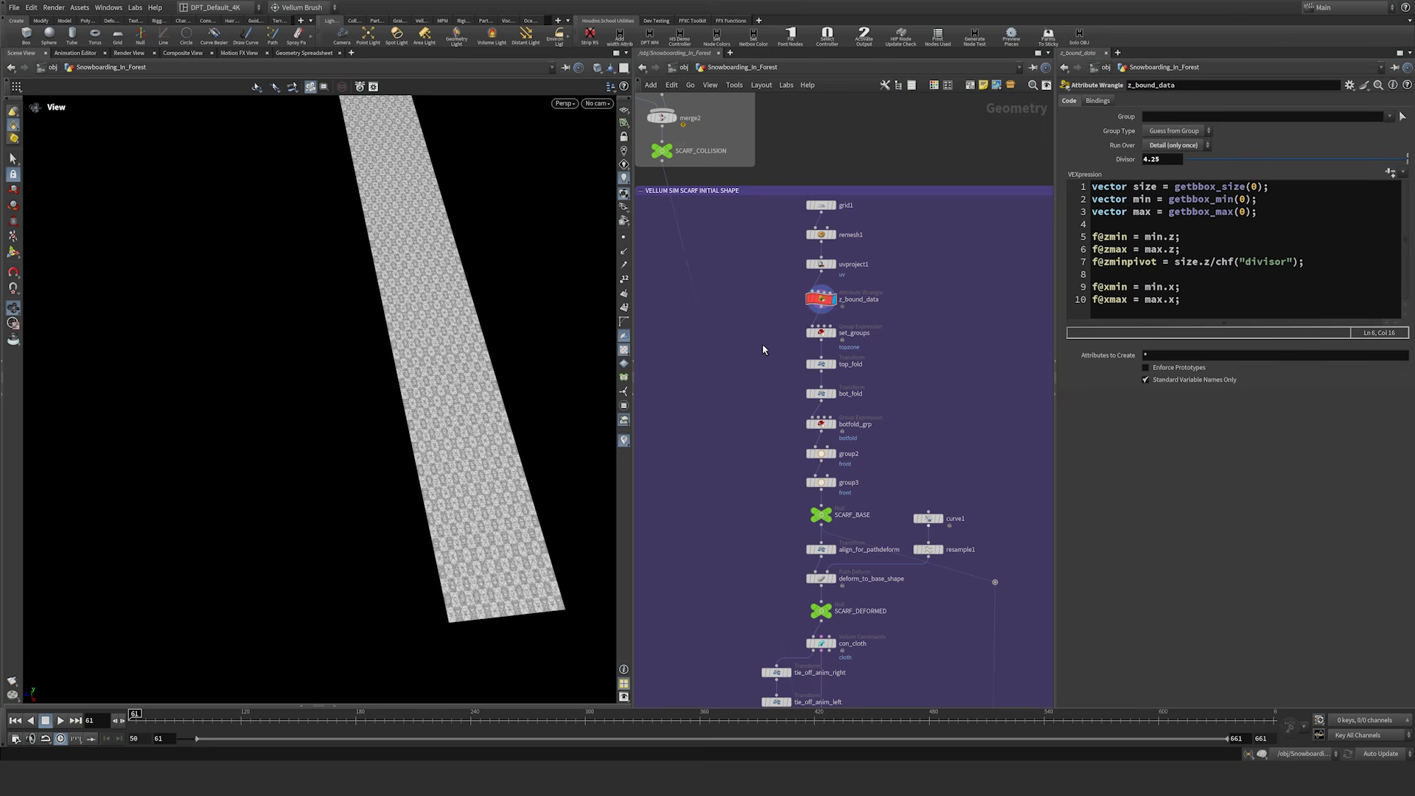
Step: Display SCARF_BASE, review the bot_fold and botfold_grp settings, and examine the folded scarf strip end-on
{"action": "middle_click_drag", "start_coordinate": [880, 422], "coordinate": [929, 343]}
{"action": "left_click", "coordinate": [866, 378]}
{"action": "left_click", "coordinate": [851, 335]}
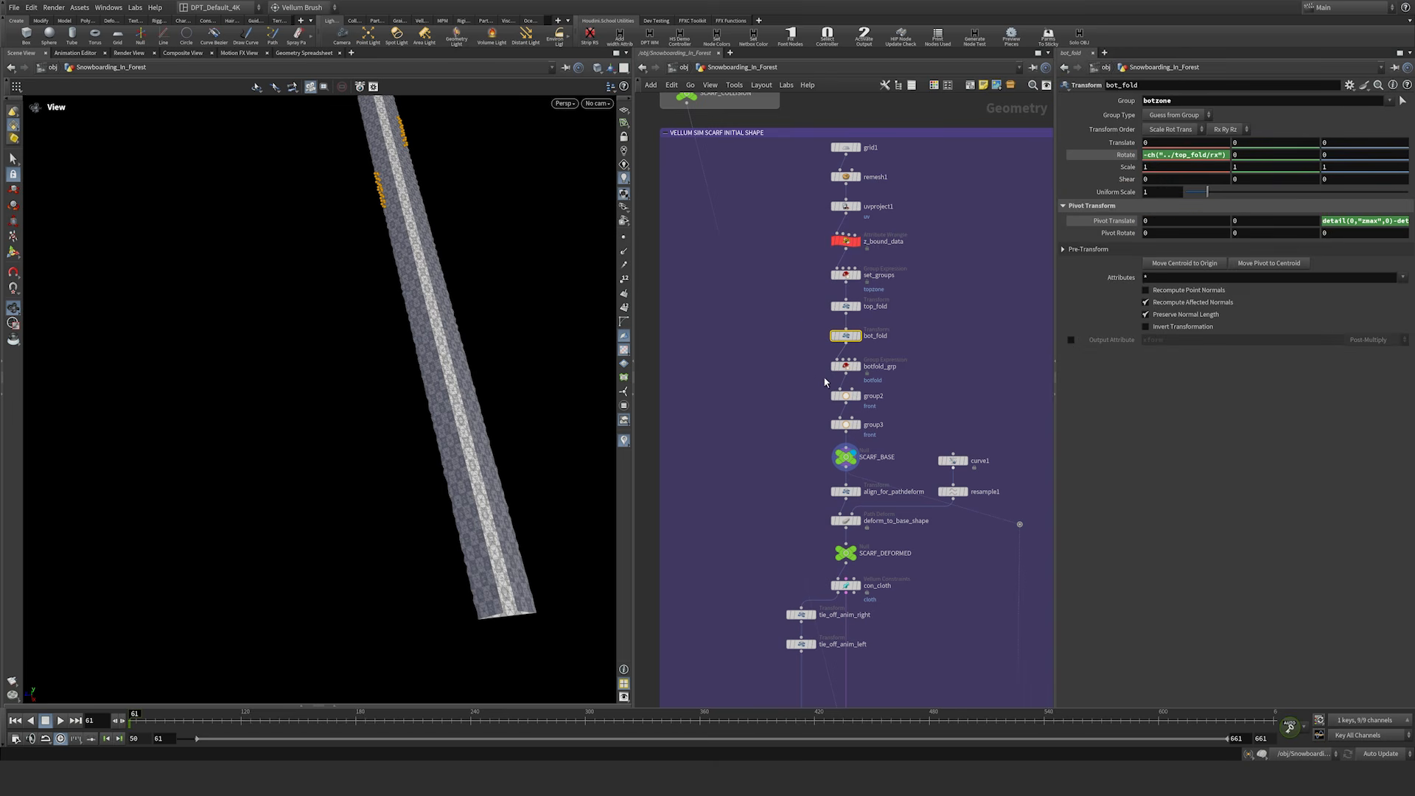
{"action": "left_click", "coordinate": [893, 365]}
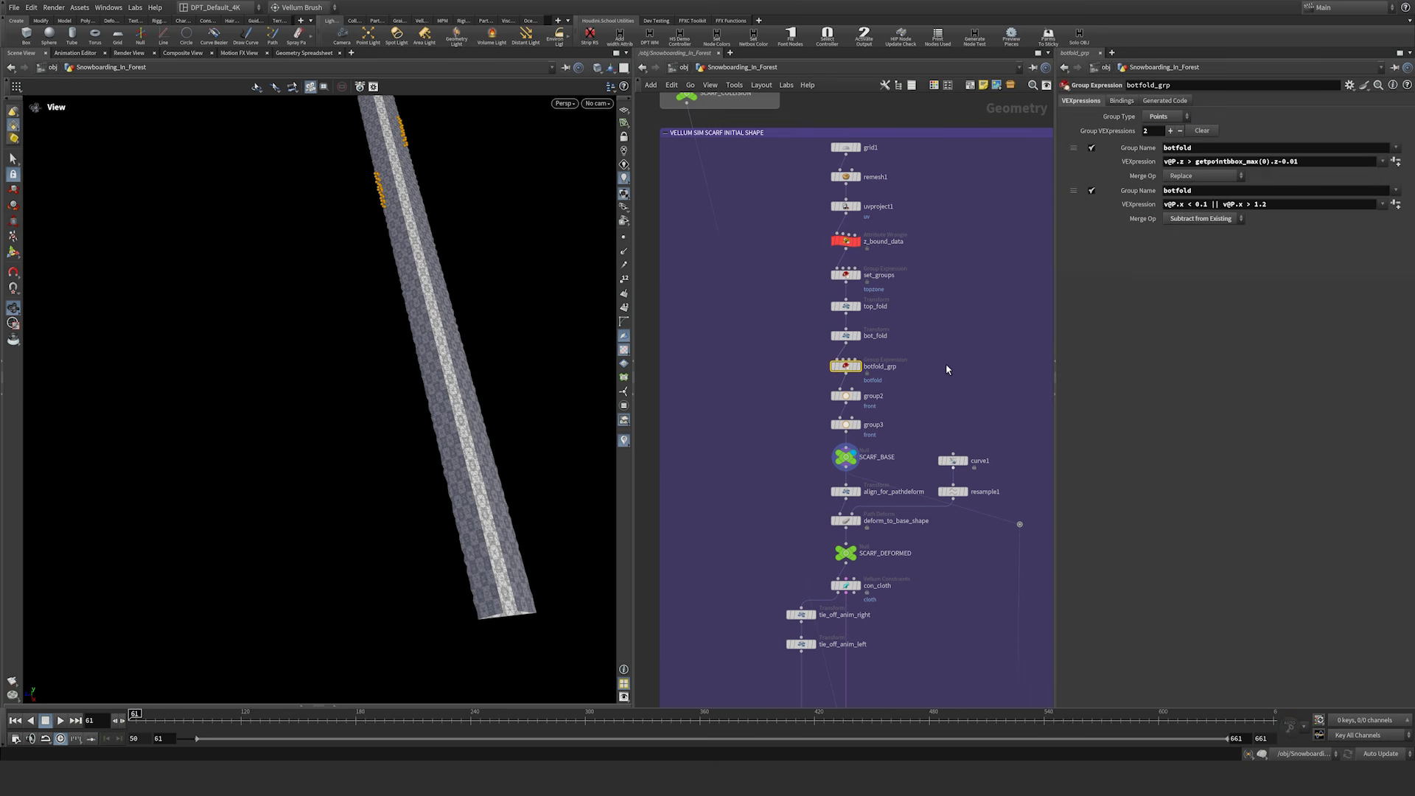
{"action": "mouse_move", "coordinate": [472, 503]}
{"action": "middle_mouse_down"}
{"action": "mouse_move", "coordinate": [508, 464]}
{"action": "mouse_move", "coordinate": [464, 475]}
{"action": "middle_mouse_up"}
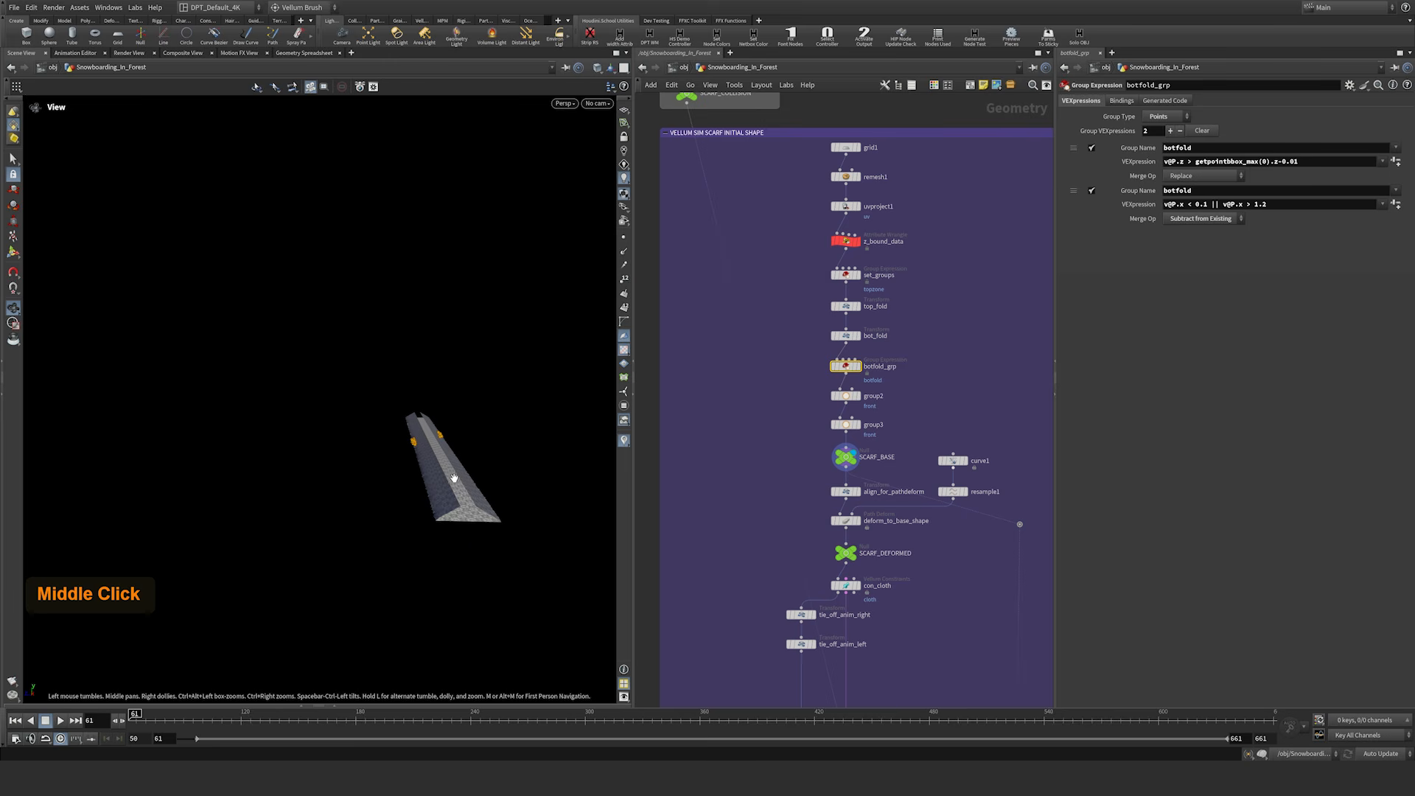
{"action": "right_click_drag", "start_coordinate": [457, 478], "coordinate": [578, 338]}
{"action": "middle_click_drag", "start_coordinate": [456, 606], "coordinate": [417, 504]}
{"action": "mouse_move", "coordinate": [504, 483]}
{"action": "left_mouse_down"}
{"action": "mouse_move", "coordinate": [487, 474]}
{"action": "mouse_move", "coordinate": [501, 466]}
{"action": "left_mouse_up"}
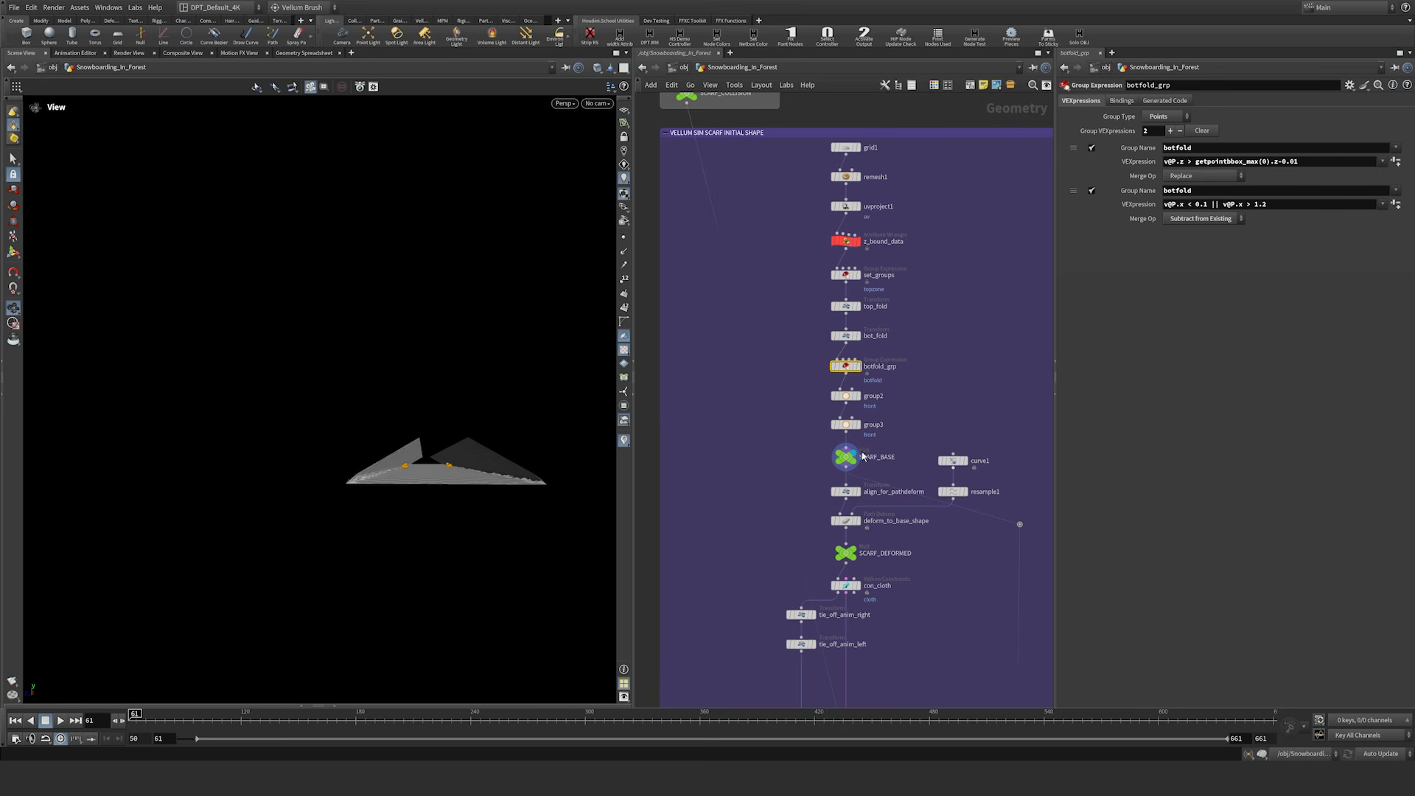
Step: Display SCARF_DEFORMED and curve1 in turn, comparing the looped scarf with its guide curve from several angles
{"action": "middle_click_drag", "start_coordinate": [974, 516], "coordinate": [959, 362]}
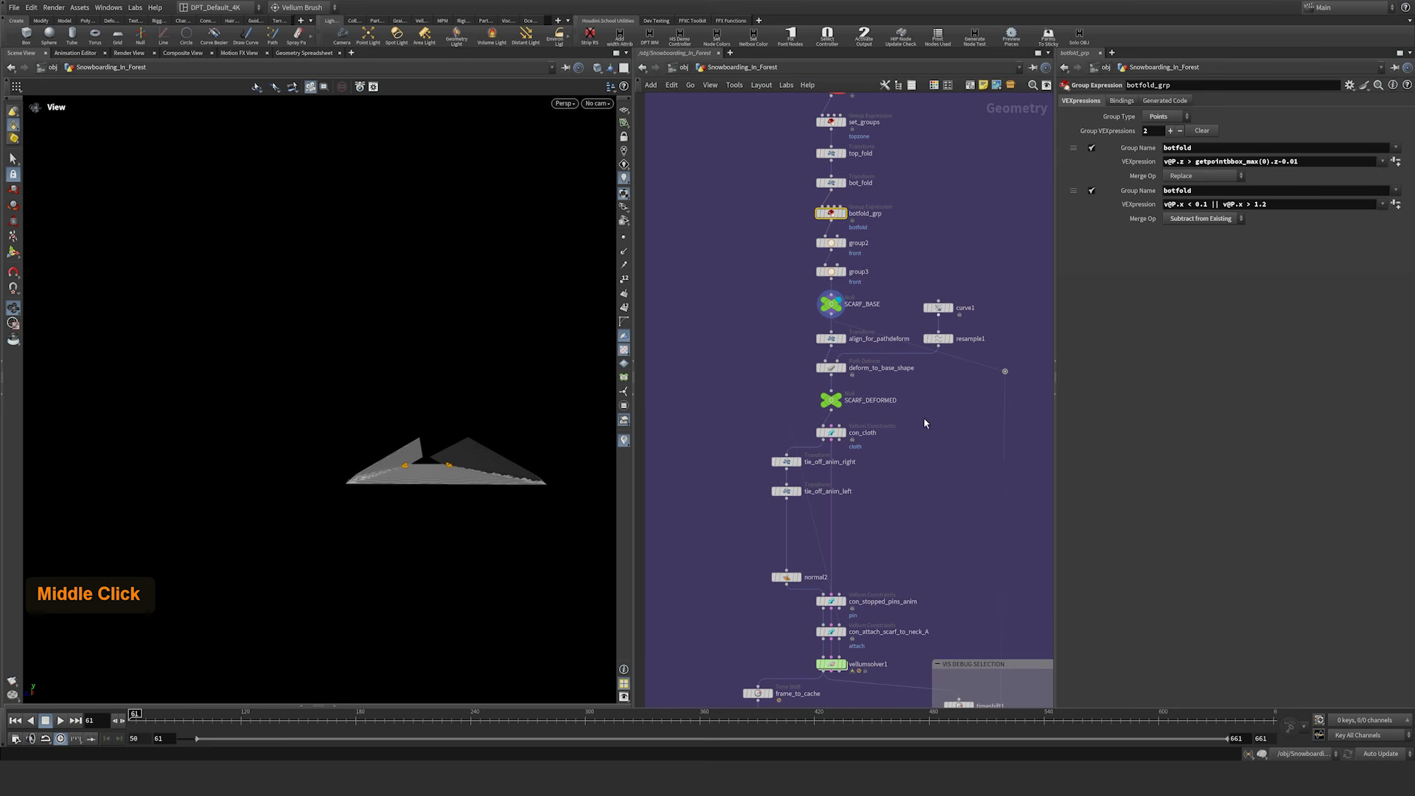
{"action": "left_click", "coordinate": [844, 404]}
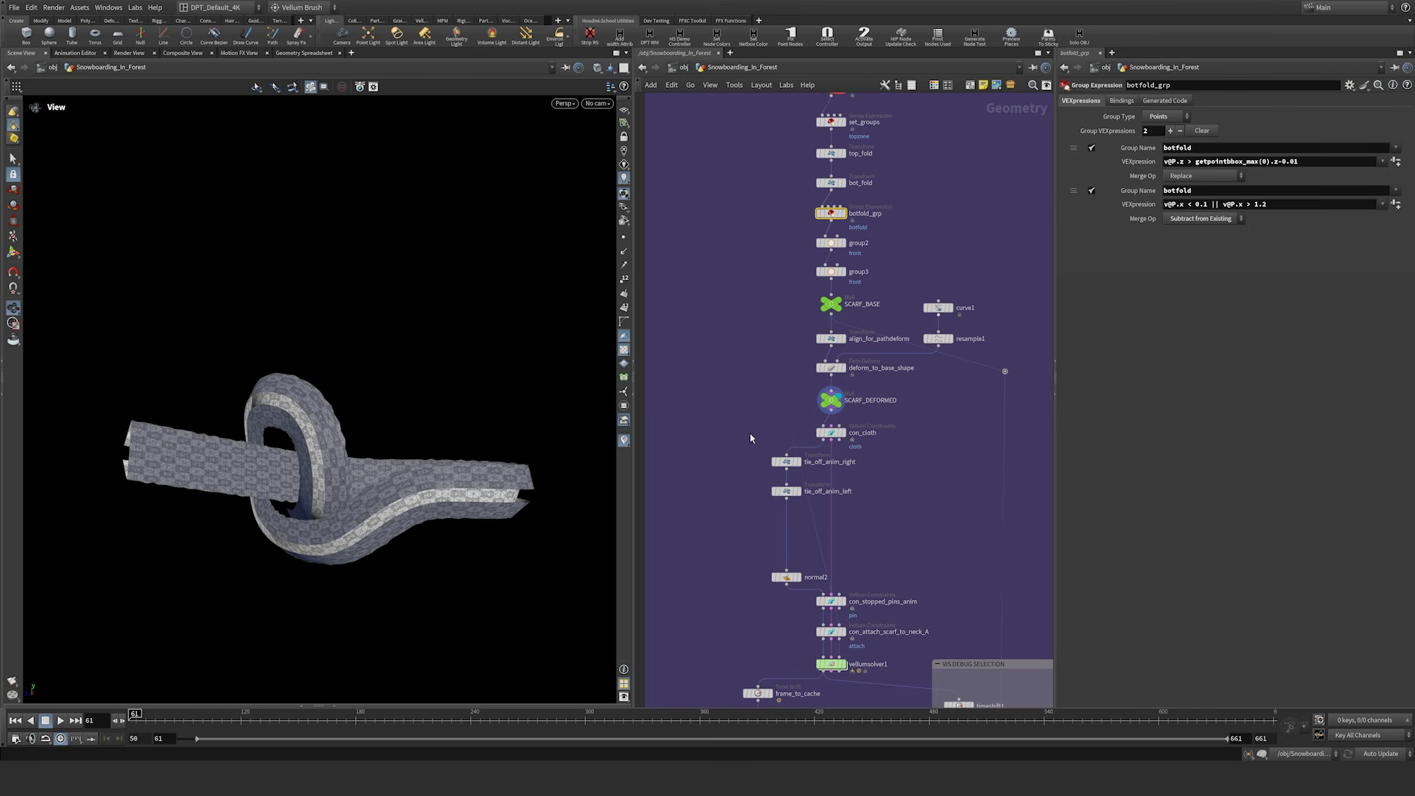
{"action": "left_click_drag", "start_coordinate": [320, 456], "coordinate": [219, 524]}
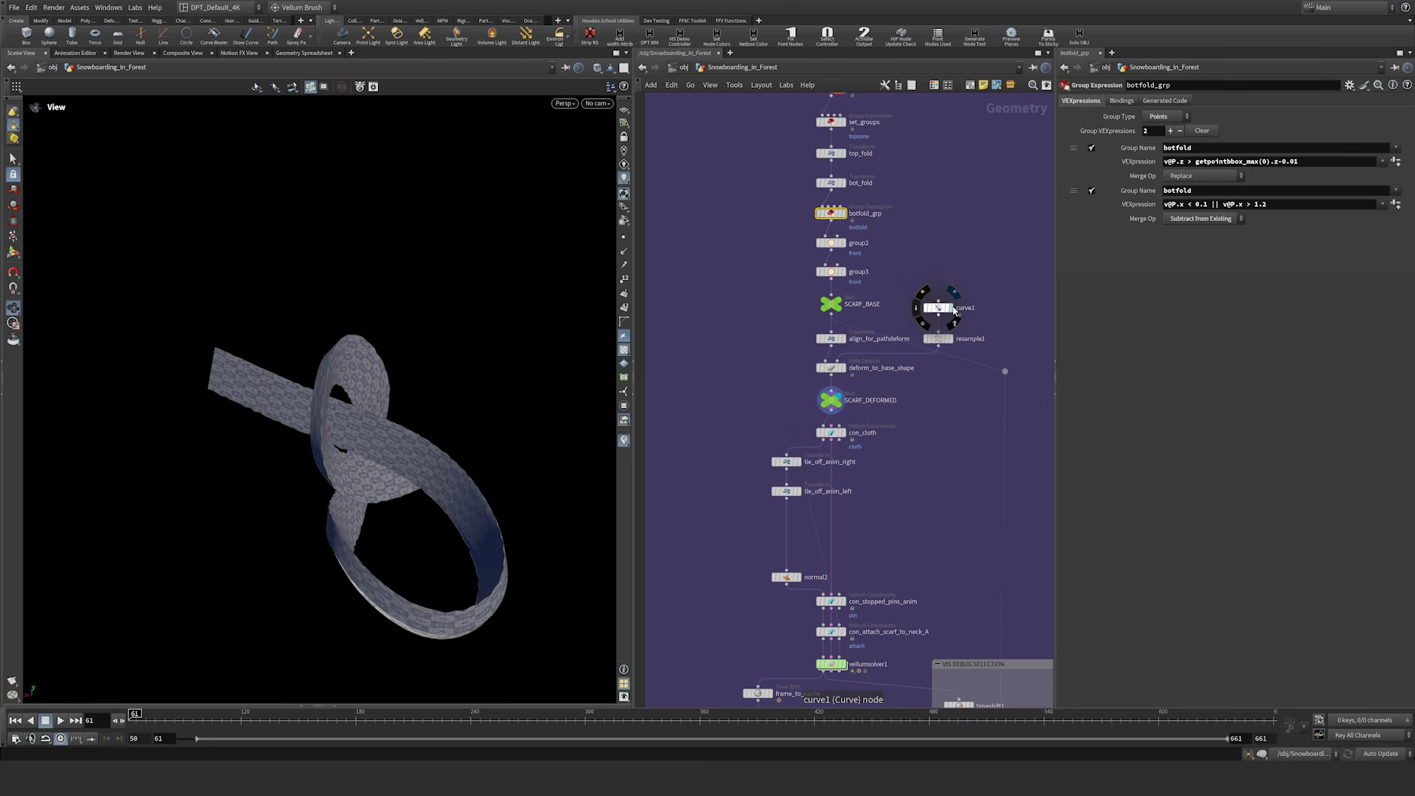
{"action": "left_click", "coordinate": [952, 310]}
{"action": "left_click_drag", "start_coordinate": [363, 483], "coordinate": [380, 452]}
{"action": "left_click", "coordinate": [843, 401]}
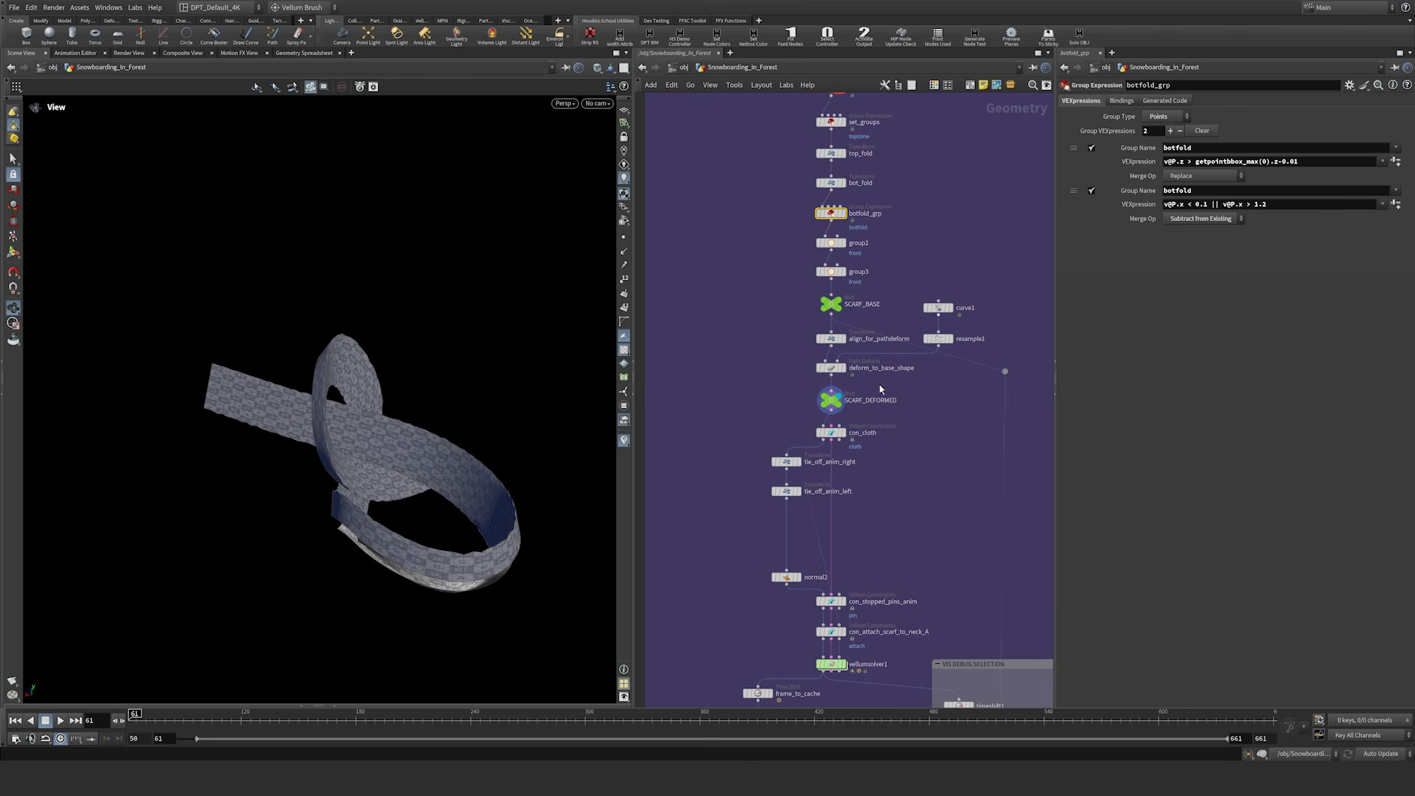
{"action": "left_click_drag", "start_coordinate": [407, 442], "coordinate": [565, 470]}
{"action": "middle_click_drag", "start_coordinate": [919, 501], "coordinate": [915, 337]}
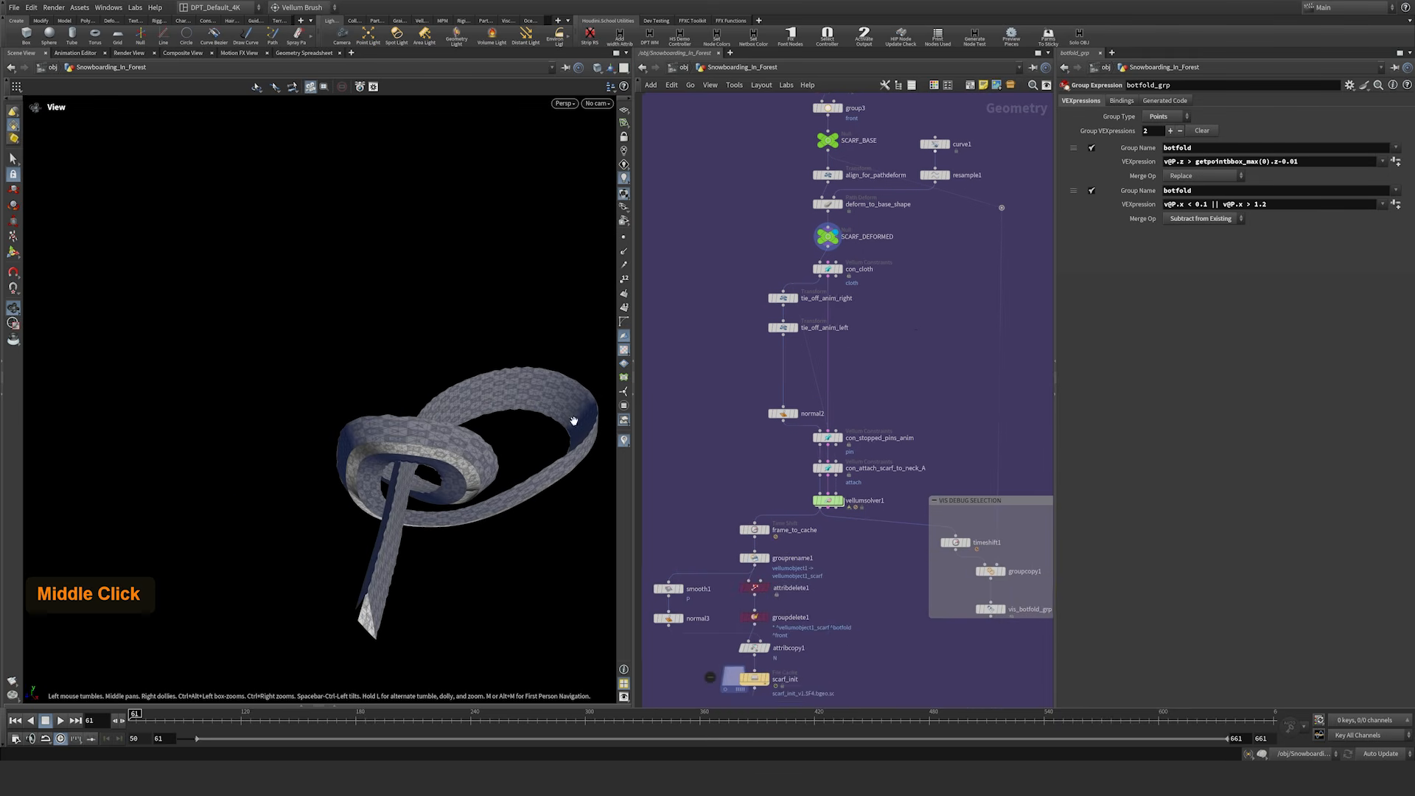
{"action": "middle_click_drag", "start_coordinate": [503, 438], "coordinate": [409, 352]}
{"action": "left_click_drag", "start_coordinate": [409, 353], "coordinate": [420, 395]}
{"action": "right_click_drag", "start_coordinate": [420, 395], "coordinate": [336, 482]}
{"action": "left_click_drag", "start_coordinate": [354, 433], "coordinate": [432, 405]}
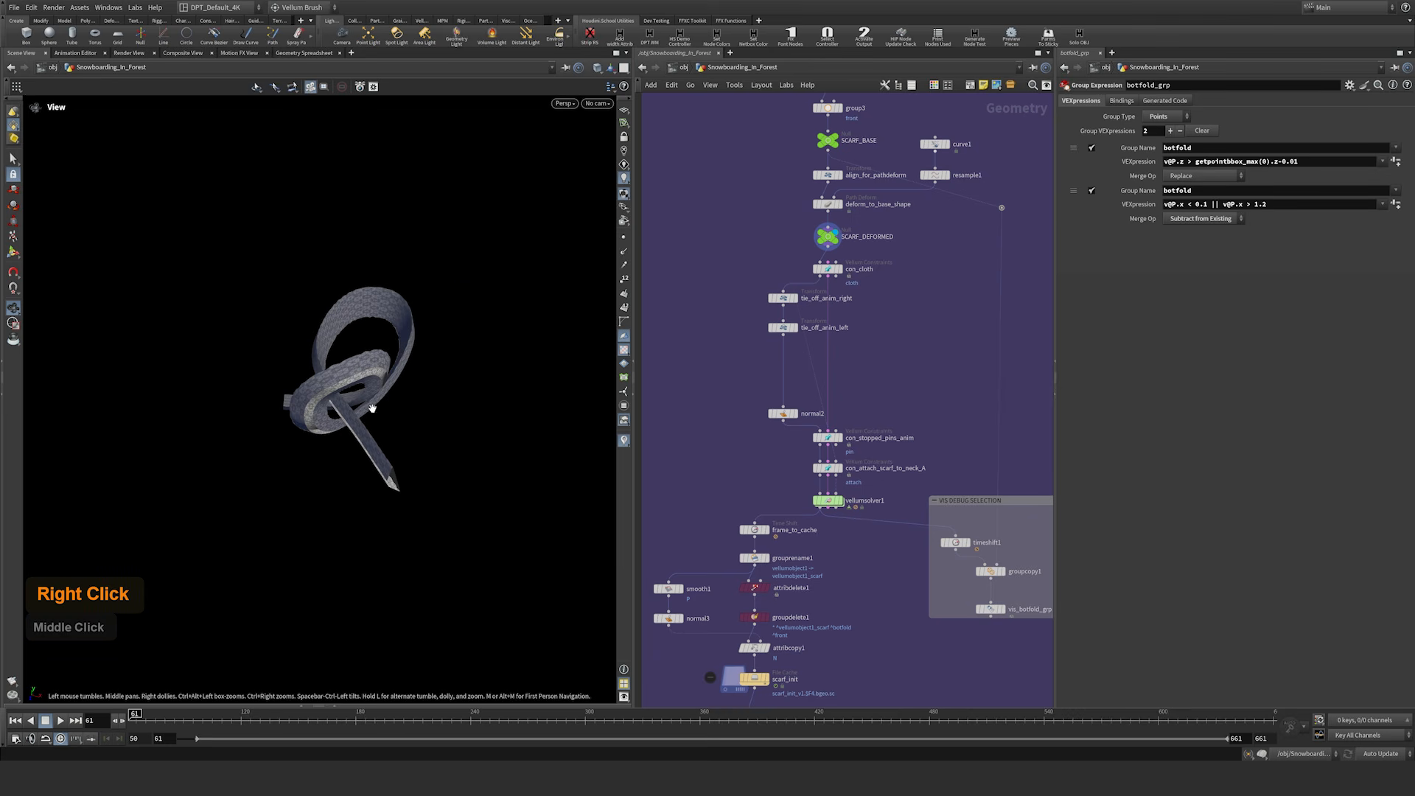
Step: Display normal2 at the first frame and examine the scarf after the tie_off_anim_right and tie_off_anim_left transforms
{"action": "left_click", "coordinate": [800, 418]}
{"action": "left_click_drag", "start_coordinate": [340, 398], "coordinate": [401, 487]}
{"action": "left_click_drag", "start_coordinate": [470, 532], "coordinate": [445, 518]}
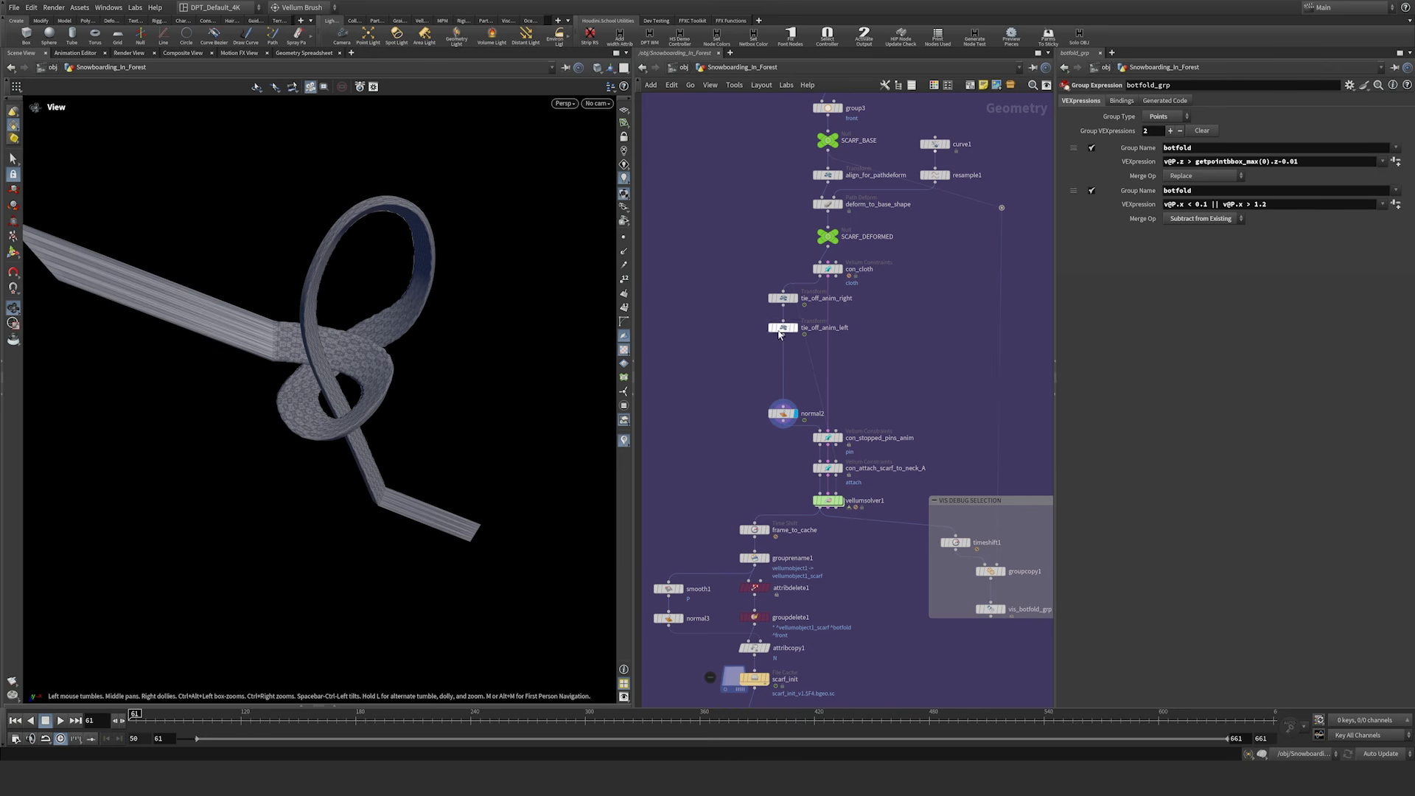
{"action": "left_click_drag", "start_coordinate": [578, 730], "coordinate": [92, 709]}
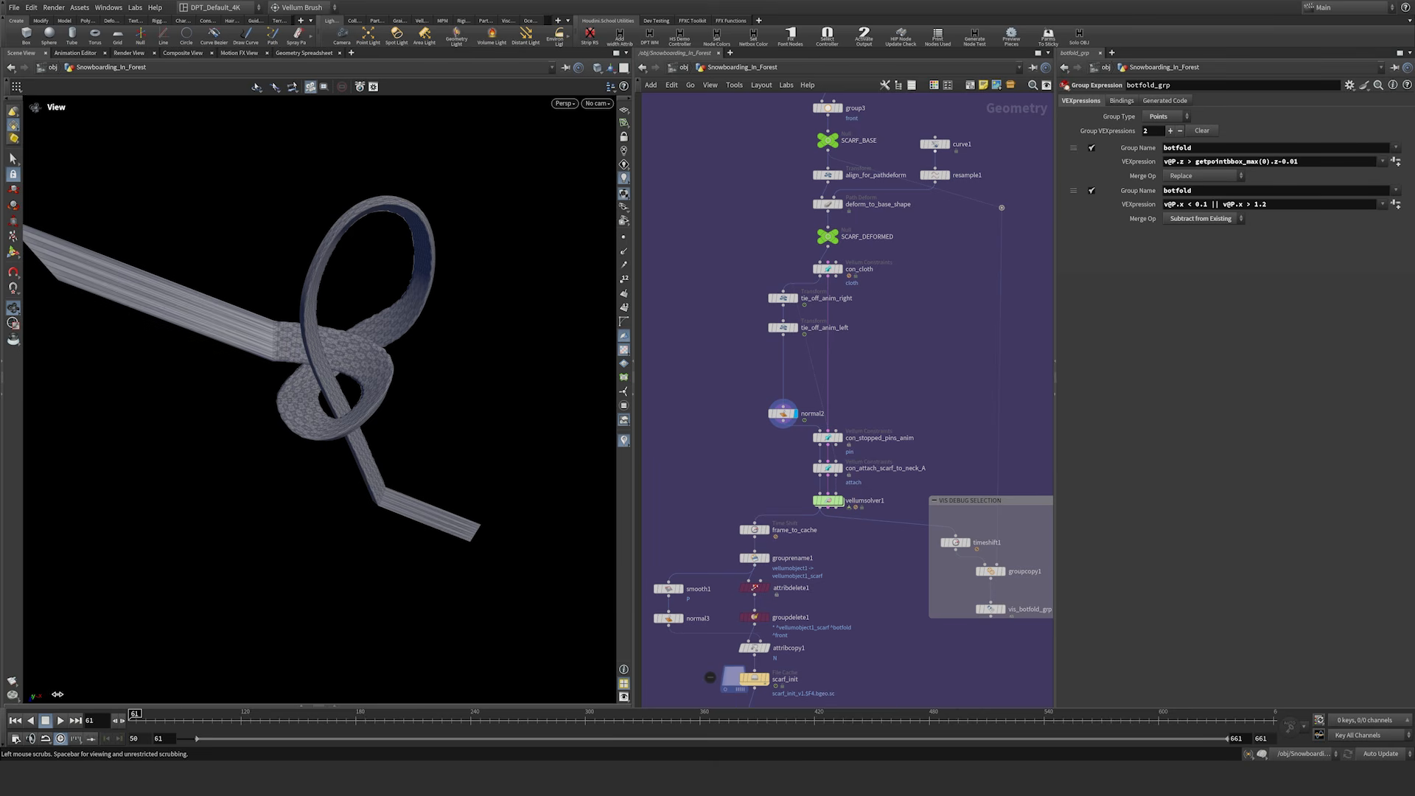
{"action": "left_click_drag", "start_coordinate": [337, 316], "coordinate": [358, 283]}
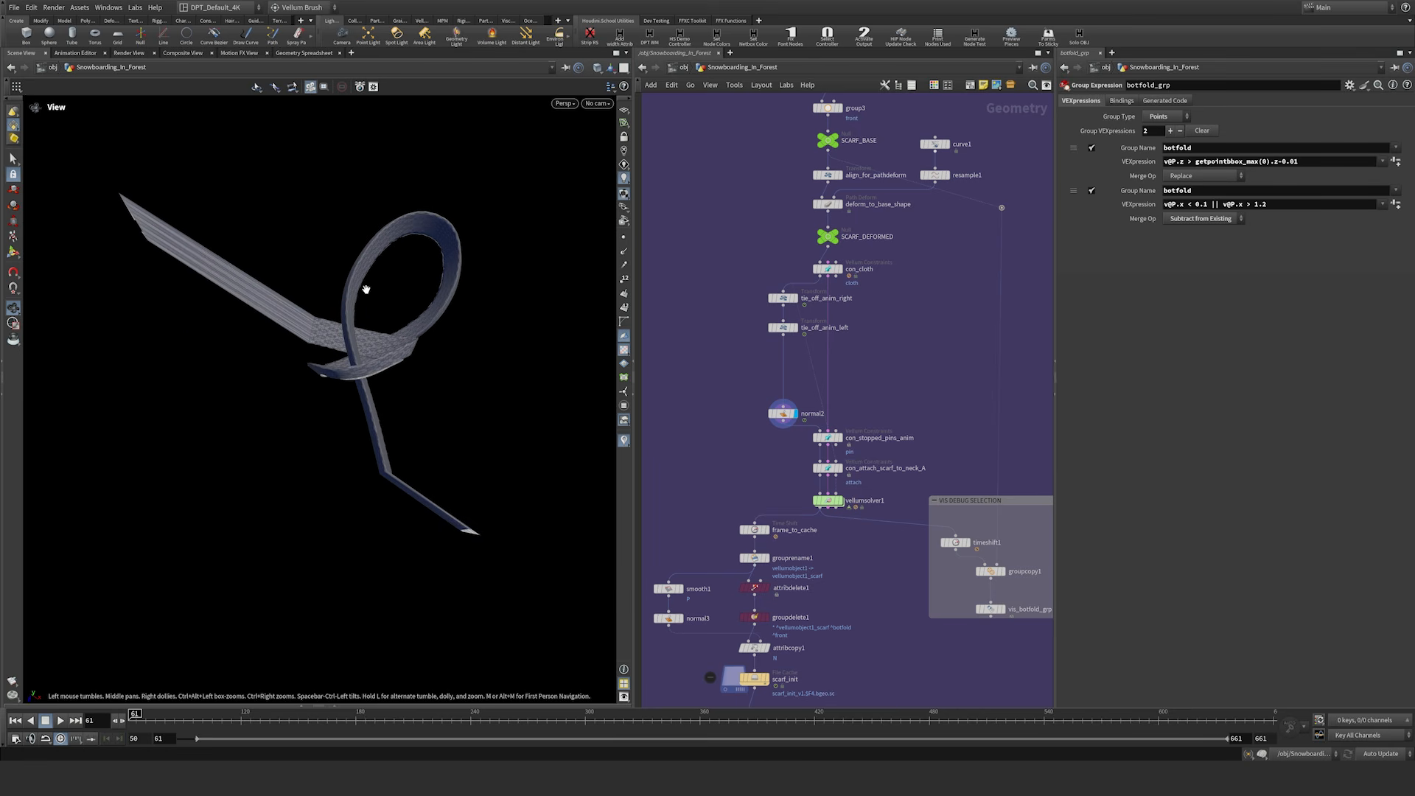
Step: Display the cached scarf_init result, check another frame, and return to frame 61 to view the tied scarf
{"action": "middle_click_drag", "start_coordinate": [848, 551], "coordinate": [836, 446]}
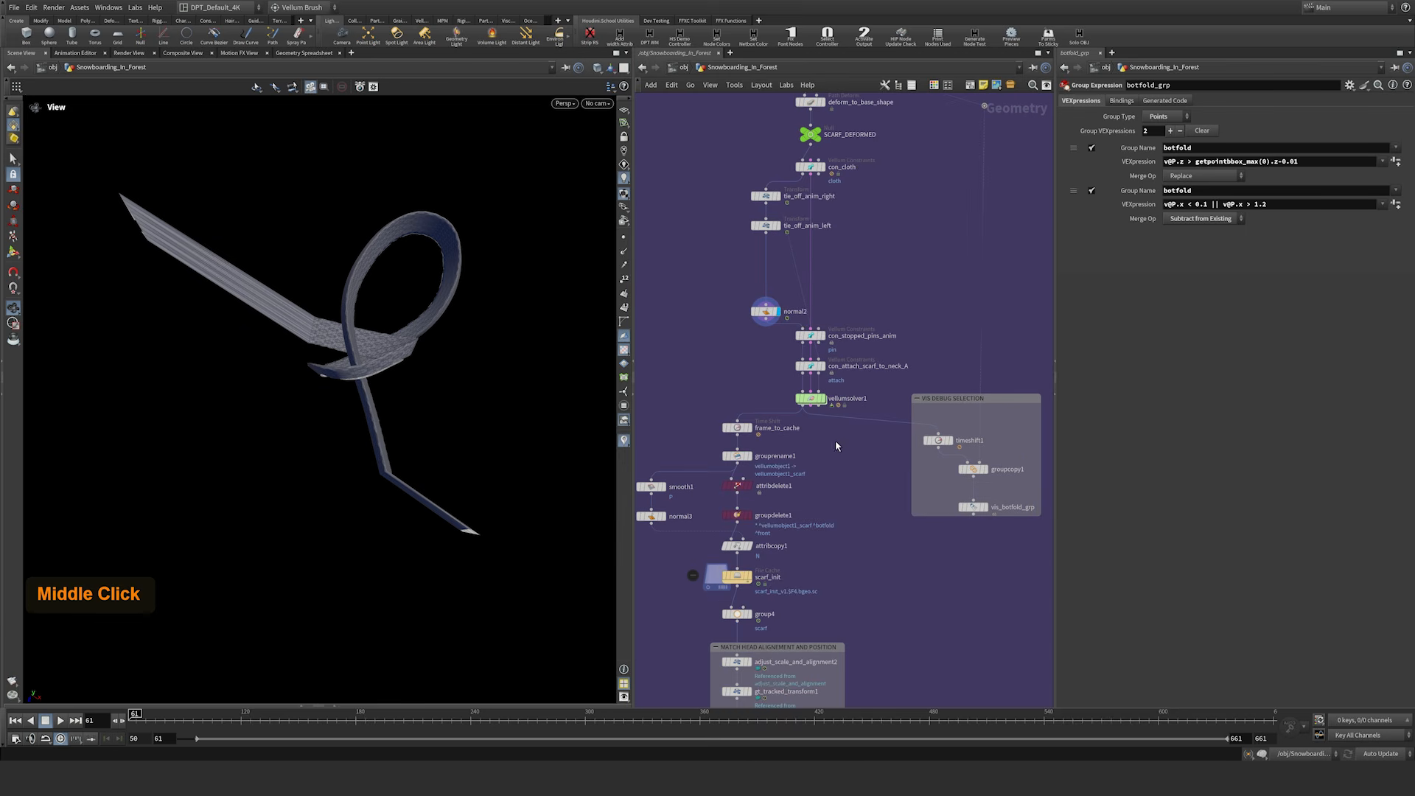
{"action": "left_click", "coordinate": [747, 576]}
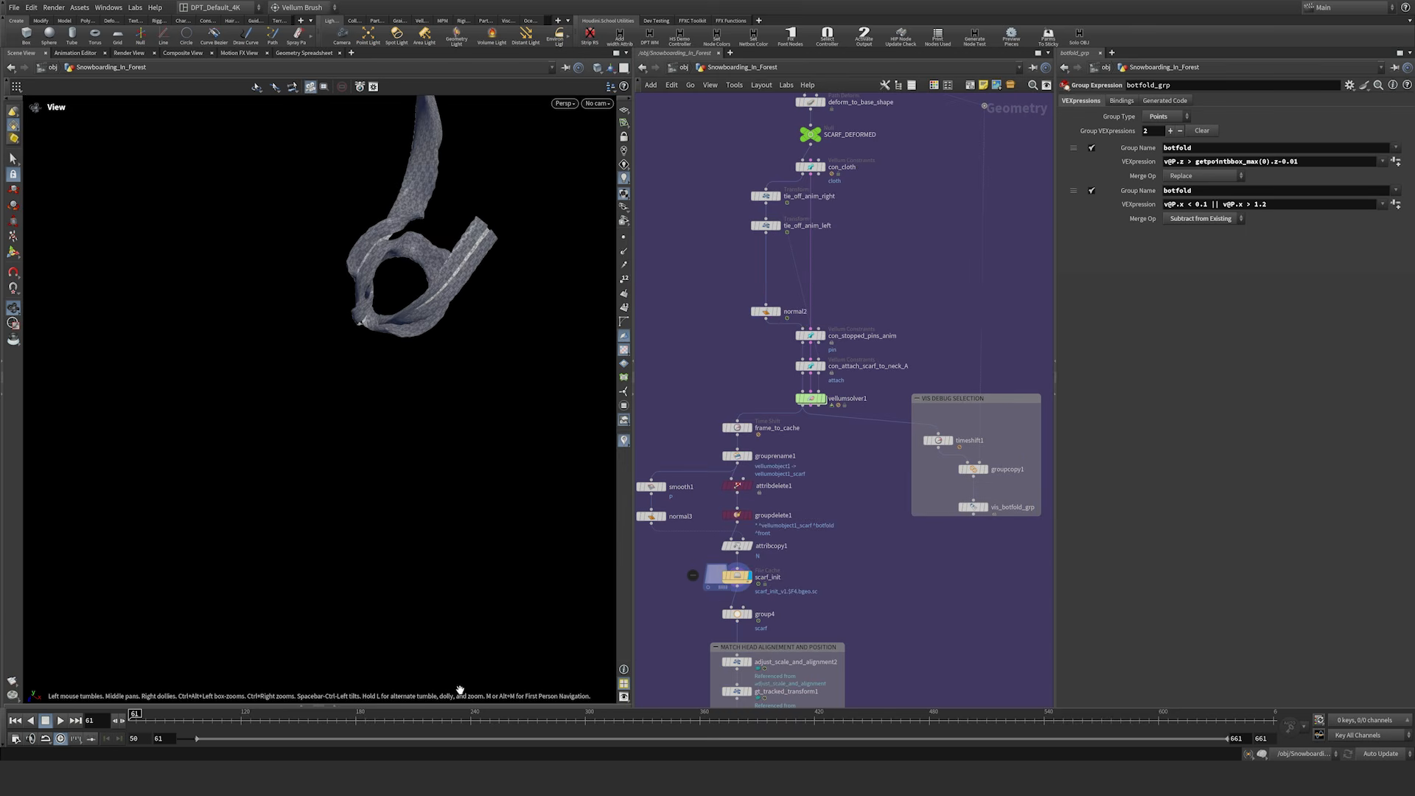
{"action": "left_click", "coordinate": [145, 714]}
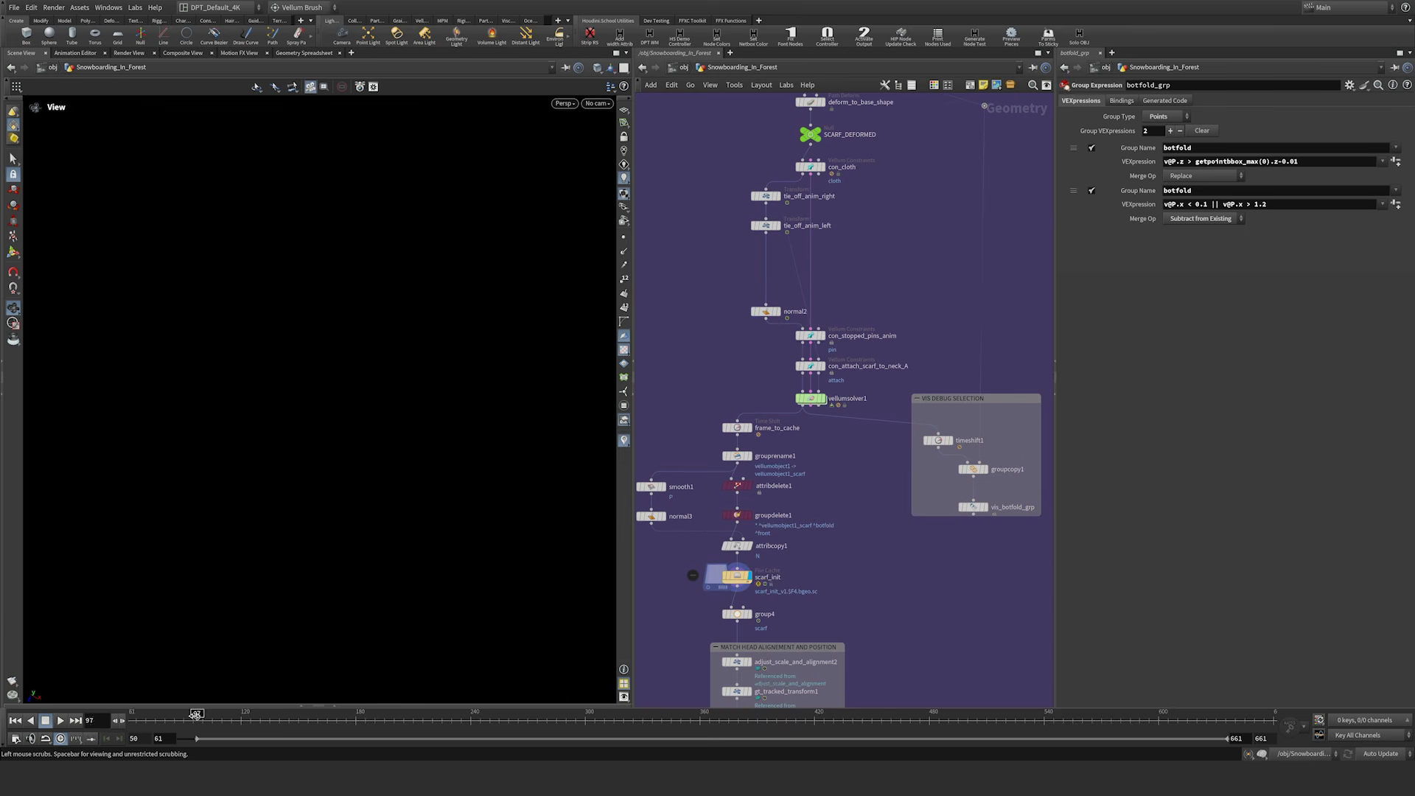
{"action": "left_click_drag", "start_coordinate": [201, 715], "coordinate": [122, 711]}
{"action": "left_click_drag", "start_coordinate": [401, 285], "coordinate": [439, 214]}
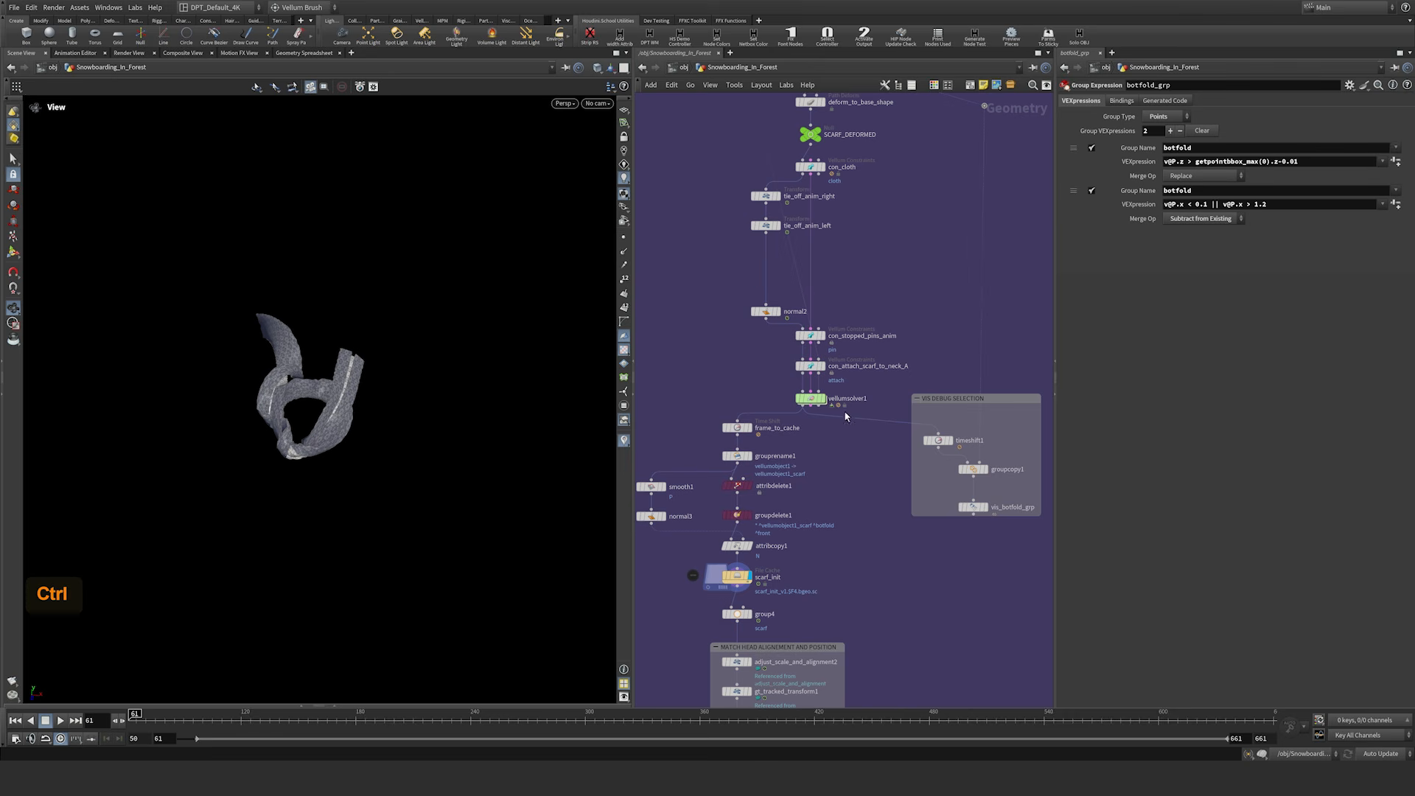
Step: Display vellumsolver1 at frame 61, advance frame by frame to examine the scarf settling around the neck, and return to the start
{"action": "key", "text": "ctrl+Up"}
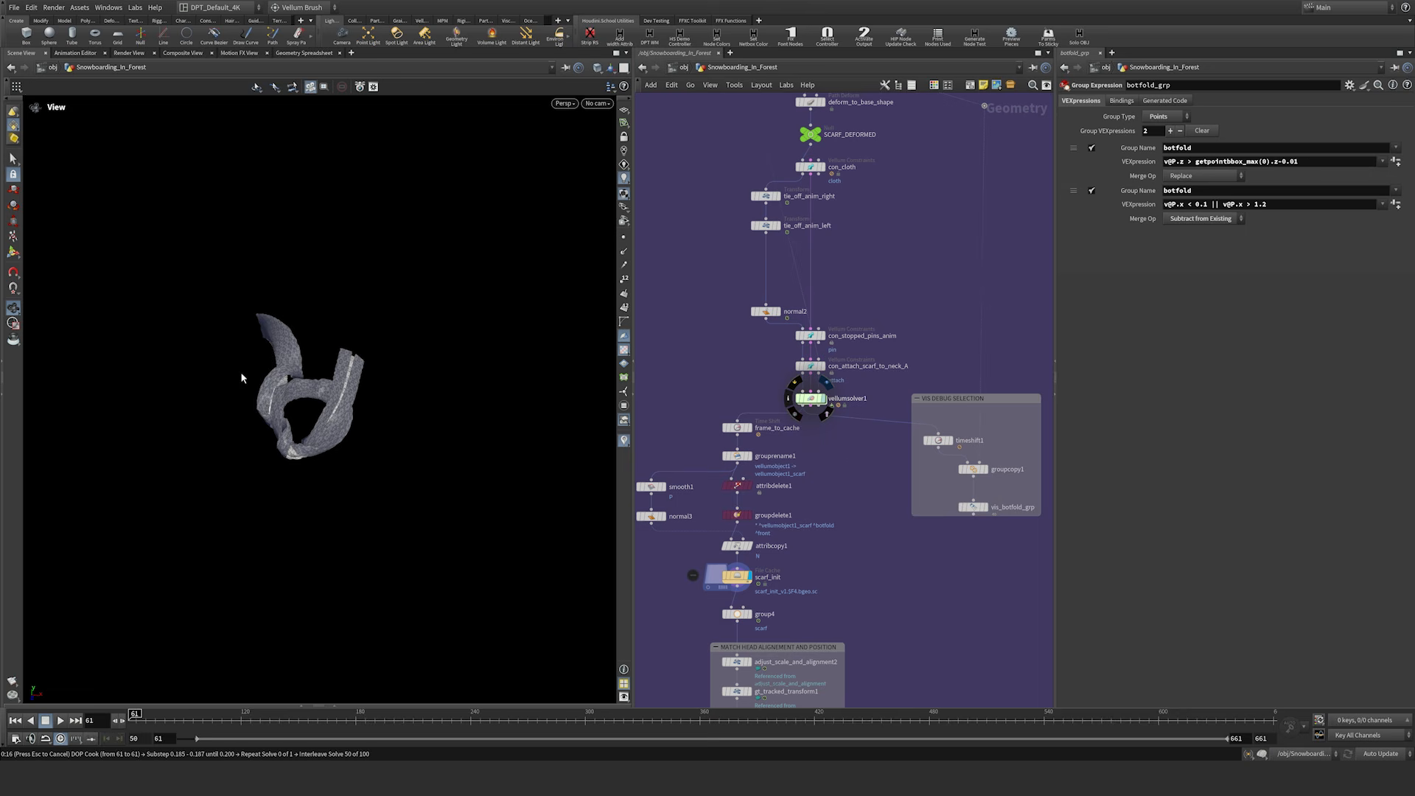
{"action": "left_click_drag", "start_coordinate": [294, 418], "coordinate": [263, 366]}
{"action": "right_click_drag", "start_coordinate": [266, 367], "coordinate": [339, 362]}
{"action": "key", "text": "Right"}
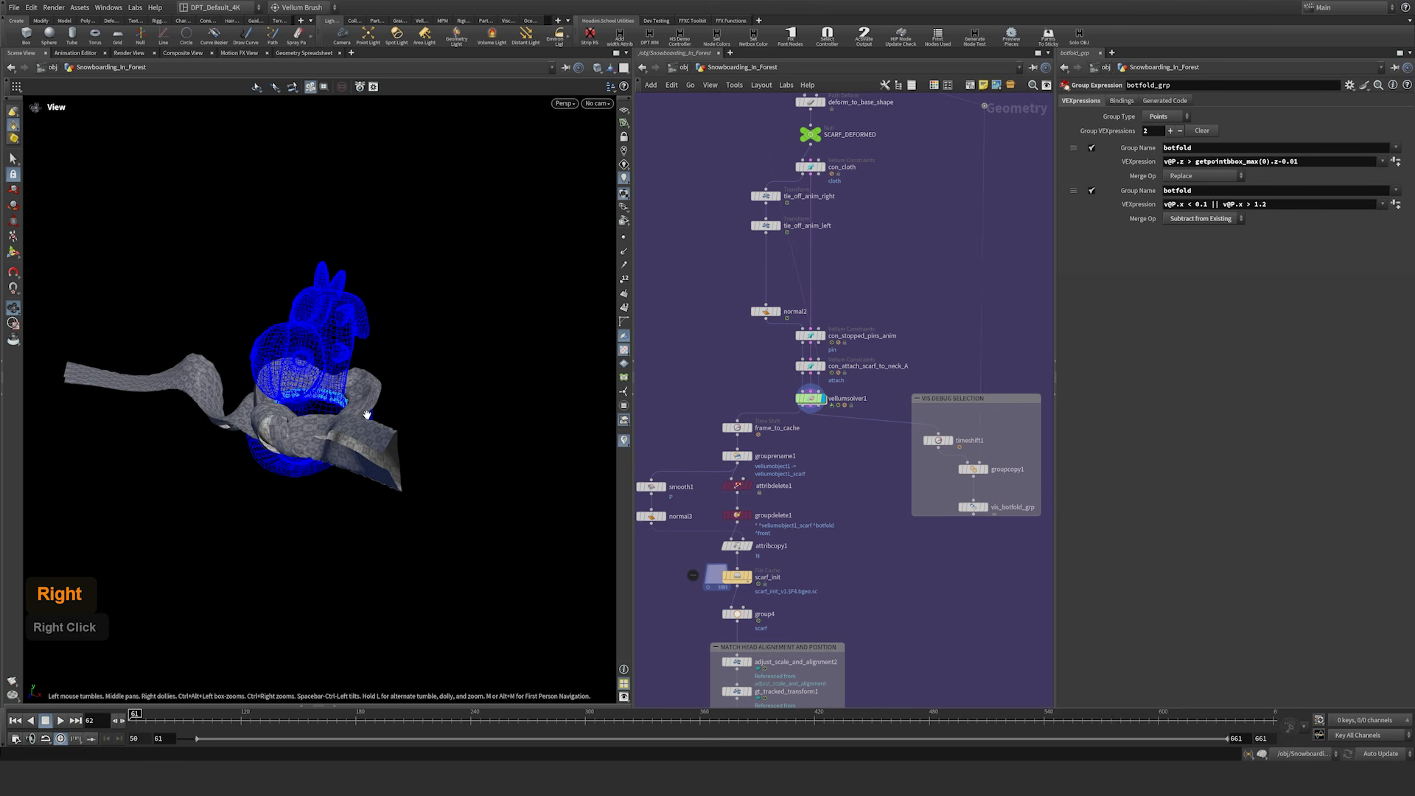
{"action": "key", "text": "Right"}
{"action": "key", "text": "Right"}
{"action": "key", "text": "Right"}
{"action": "key", "text": "Right"}
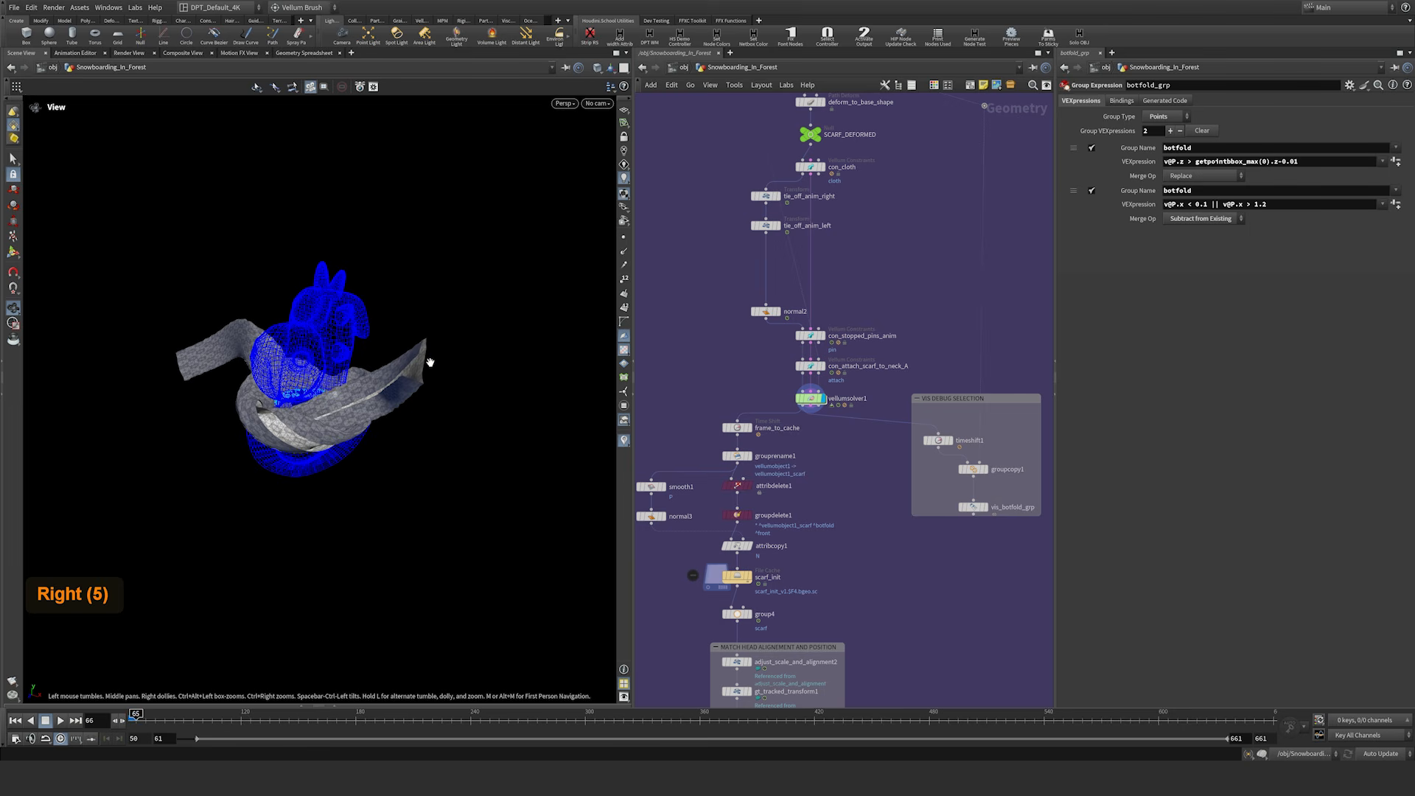
{"action": "key", "text": "Right"}
{"action": "key", "text": "Right"}
{"action": "key", "text": "Right"}
{"action": "key", "text": "Right"}
{"action": "key", "text": "Right"}
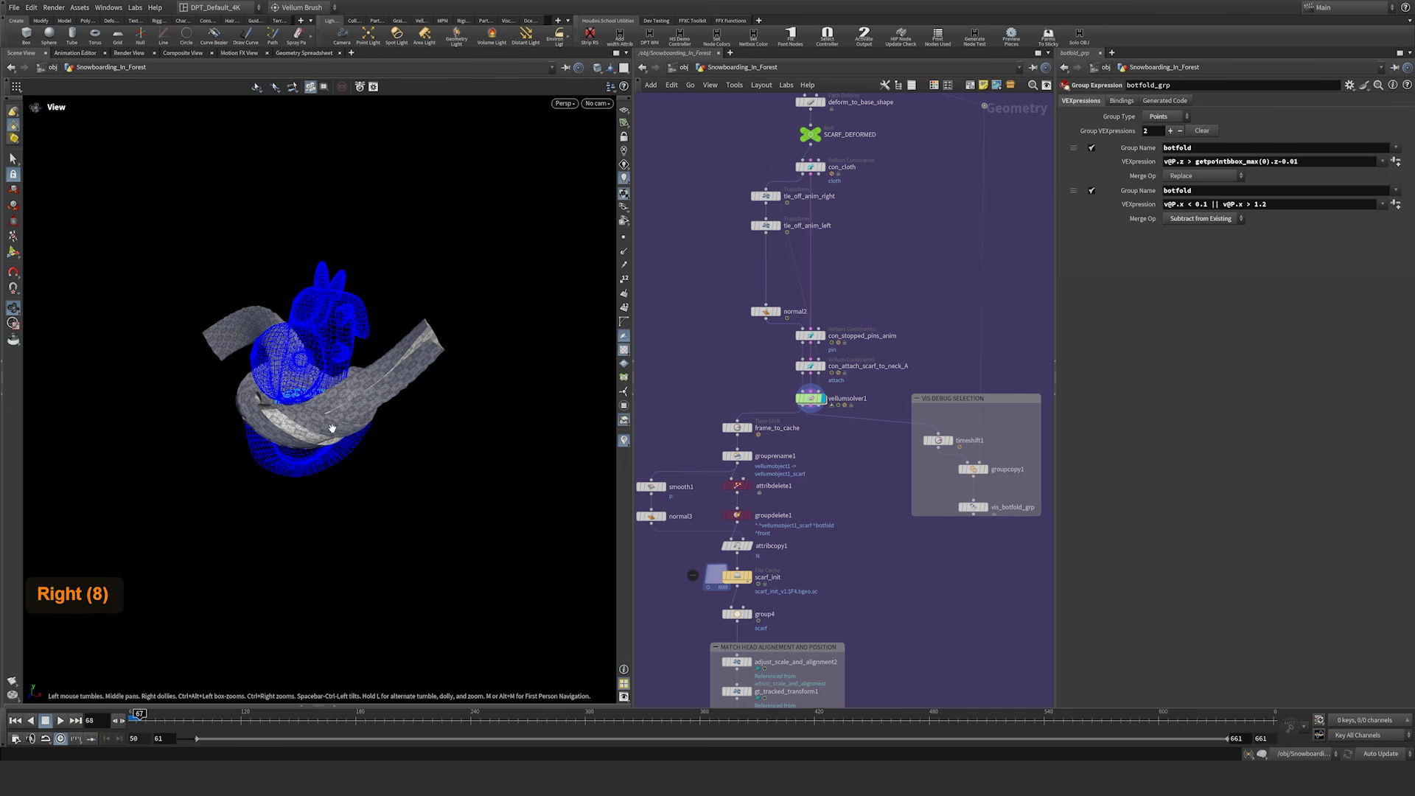
{"action": "right_click", "coordinate": [357, 422]}
{"action": "key", "text": "ctrl+Up"}
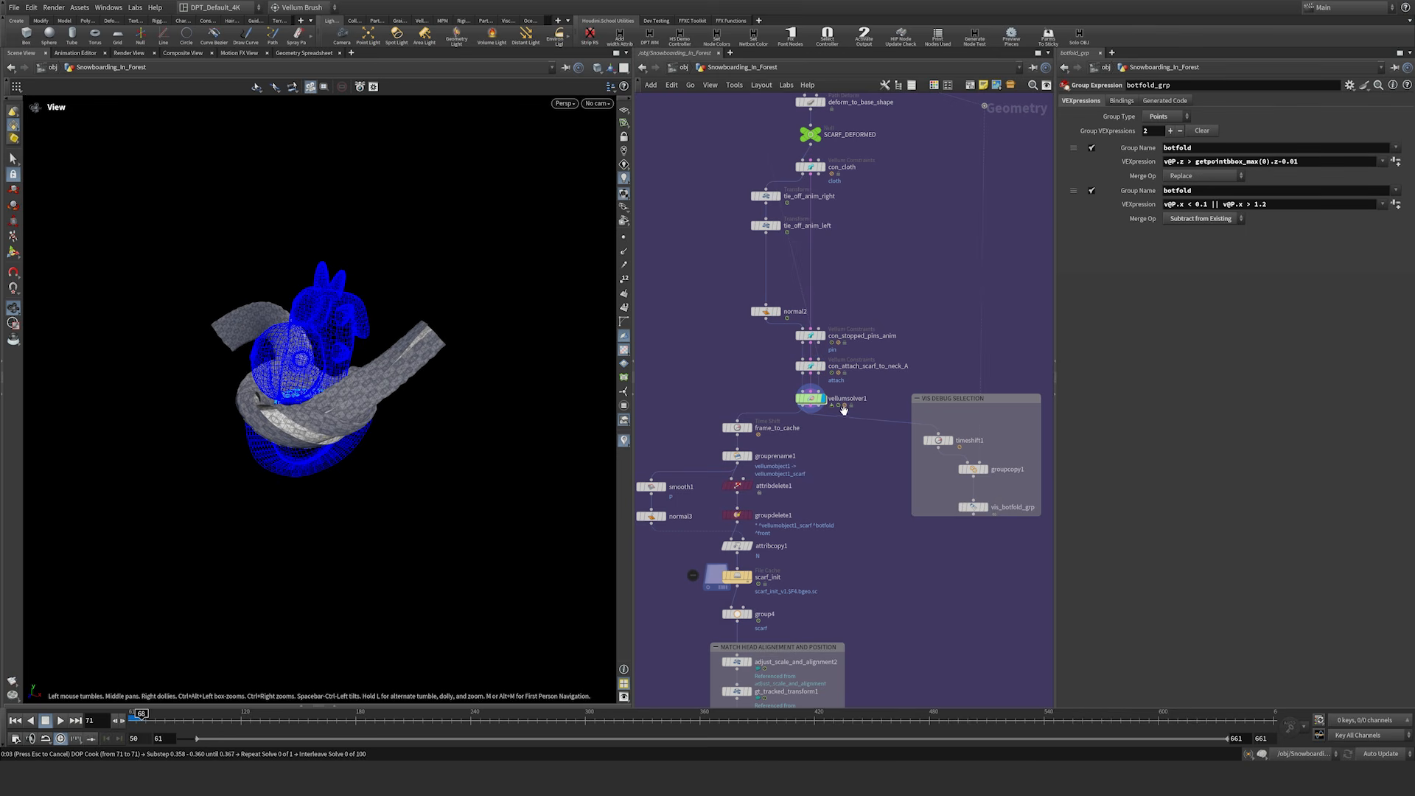
Step: Check vellumsolver1's evaluated start frame, extend the playback range to begin at frame 50, and go to its first frame
{"action": "left_click", "coordinate": [811, 398]}
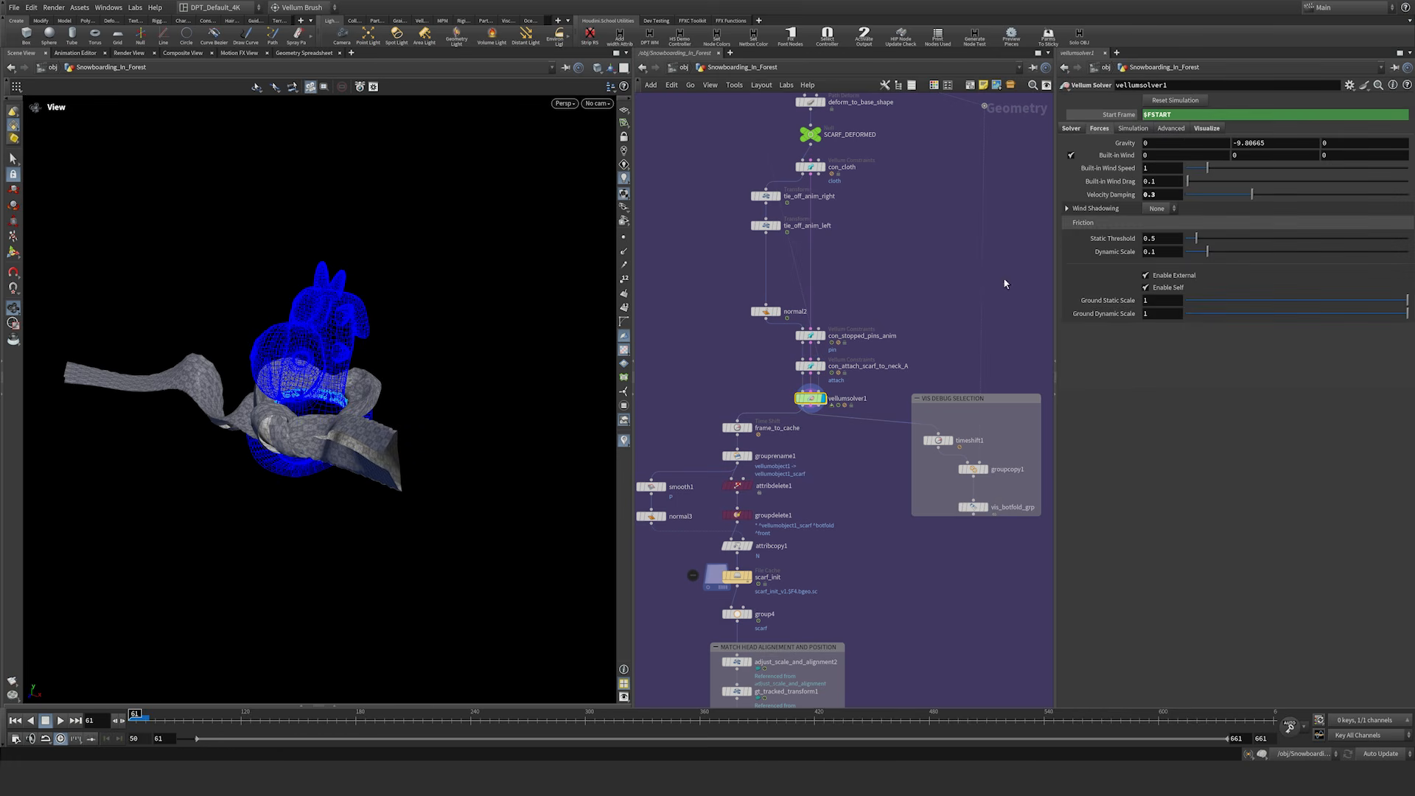
{"action": "left_click", "coordinate": [1117, 115]}
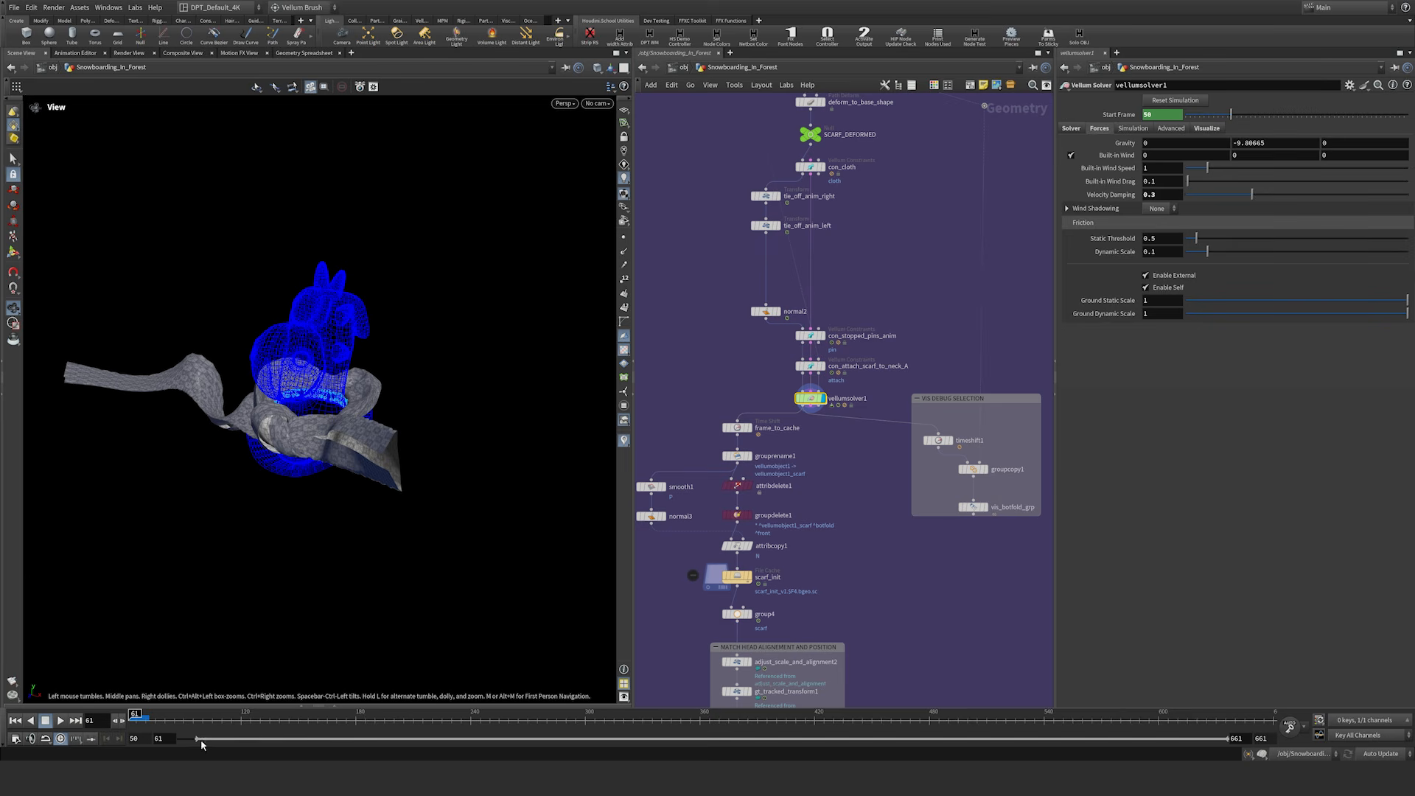
{"action": "left_click_drag", "start_coordinate": [199, 739], "coordinate": [169, 740]}
{"action": "key", "text": "ctrl+Up"}
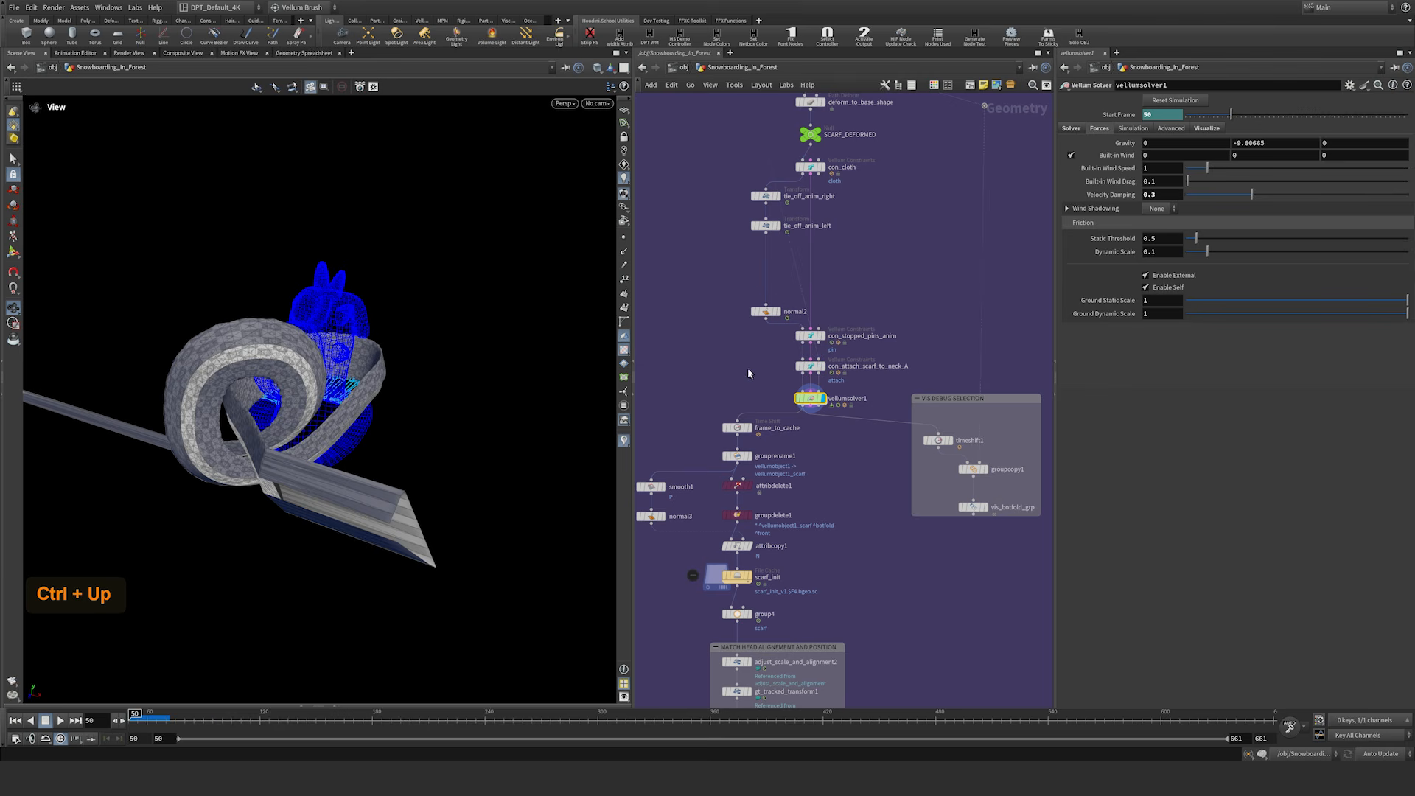
Step: Step through the scarf simulation from frame 50 and start playback to watch it tie around the character's neck
{"action": "right_click_drag", "start_coordinate": [587, 398], "coordinate": [369, 407]}
{"action": "middle_click_drag", "start_coordinate": [368, 407], "coordinate": [568, 378]}
{"action": "key", "text": "Right"}
{"action": "key", "text": "Right"}
{"action": "key", "text": "Right"}
{"action": "key", "text": "Right"}
{"action": "key", "text": "Right"}
{"action": "key", "text": "Right"}
{"action": "key", "text": "Right"}
{"action": "key", "text": "Right"}
{"action": "key", "text": "Right"}
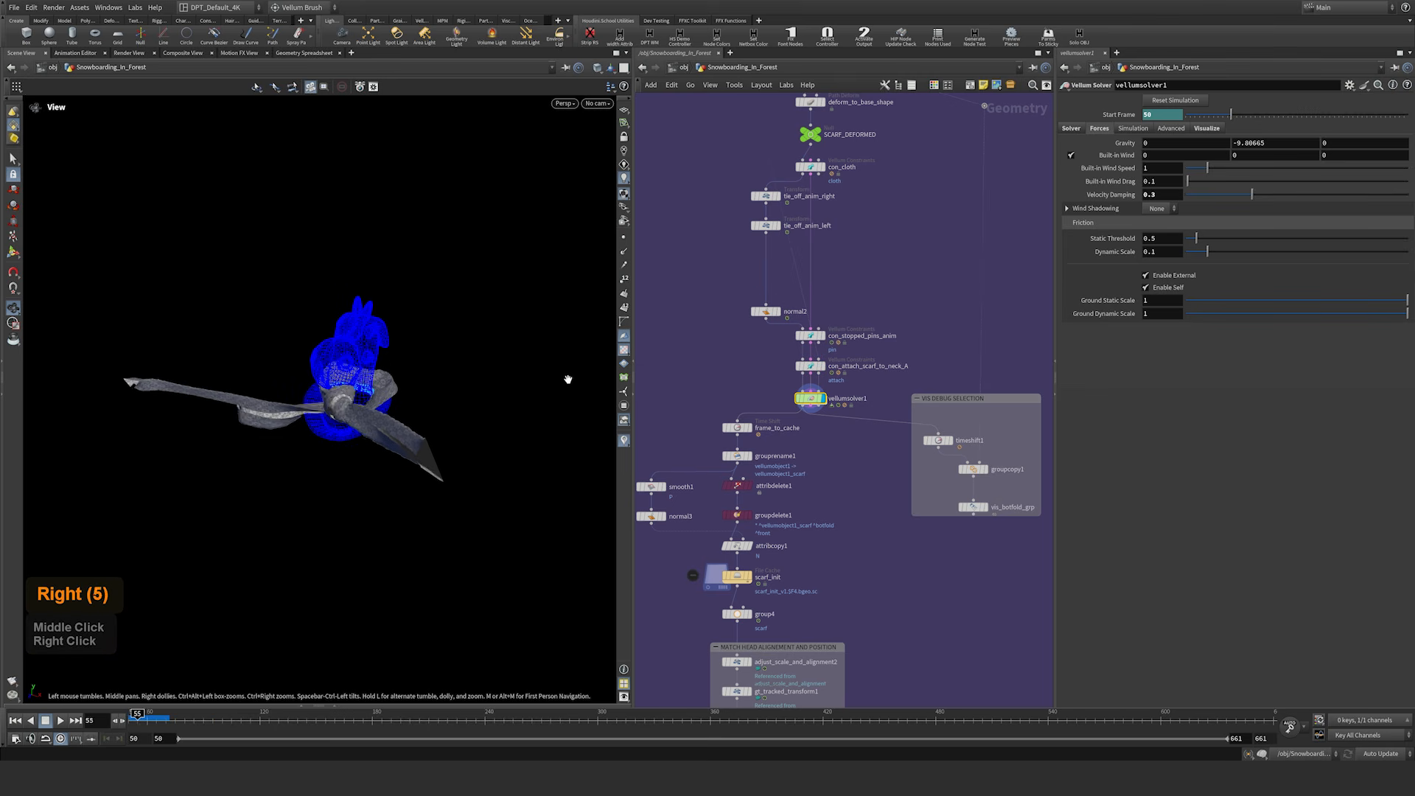
{"action": "key", "text": "Right"}
{"action": "key", "text": "Up"}
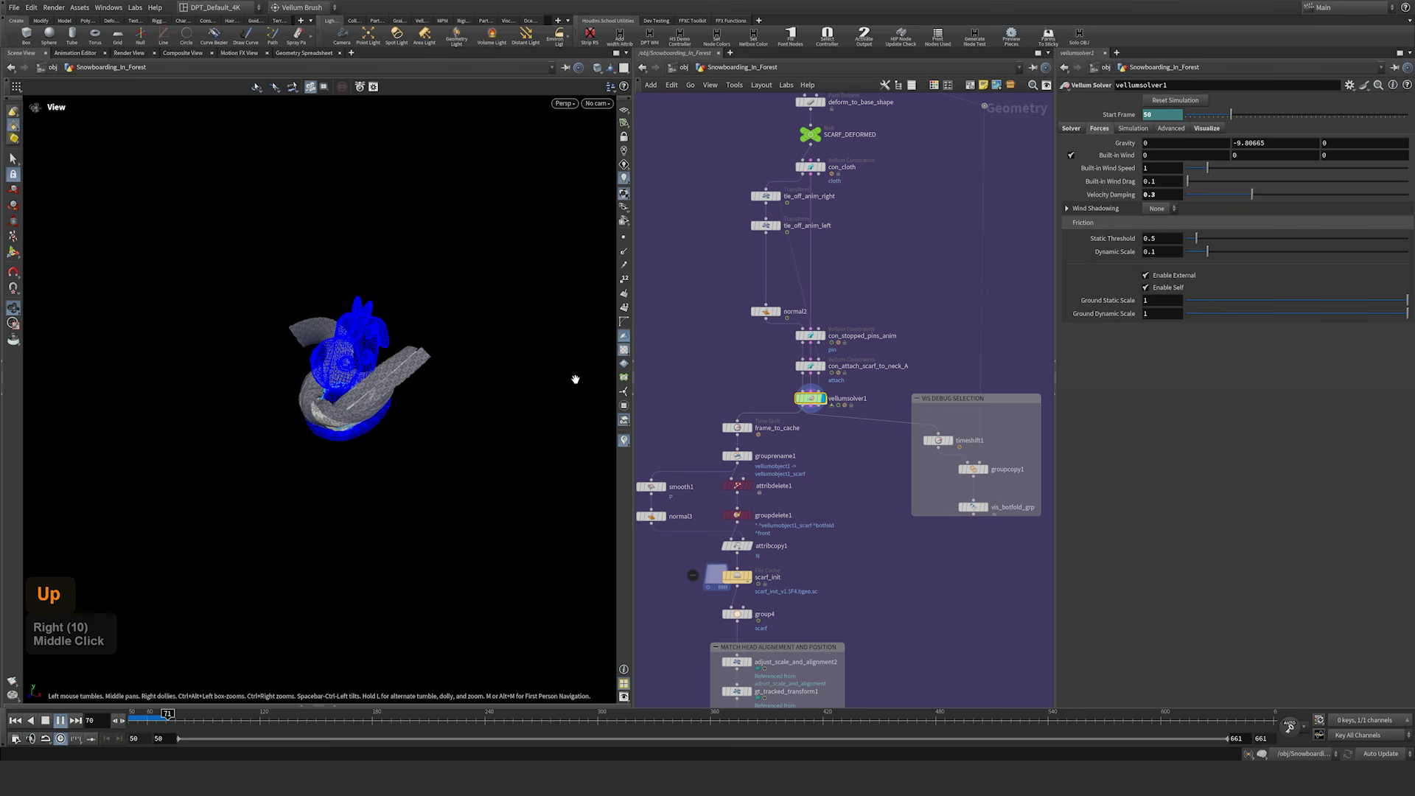
Step: Stop the scarf simulation, return to frame 61, and display the cached scarf_init result
{"action": "key", "text": "Up"}
{"action": "key", "text": "ctrl+Up"}
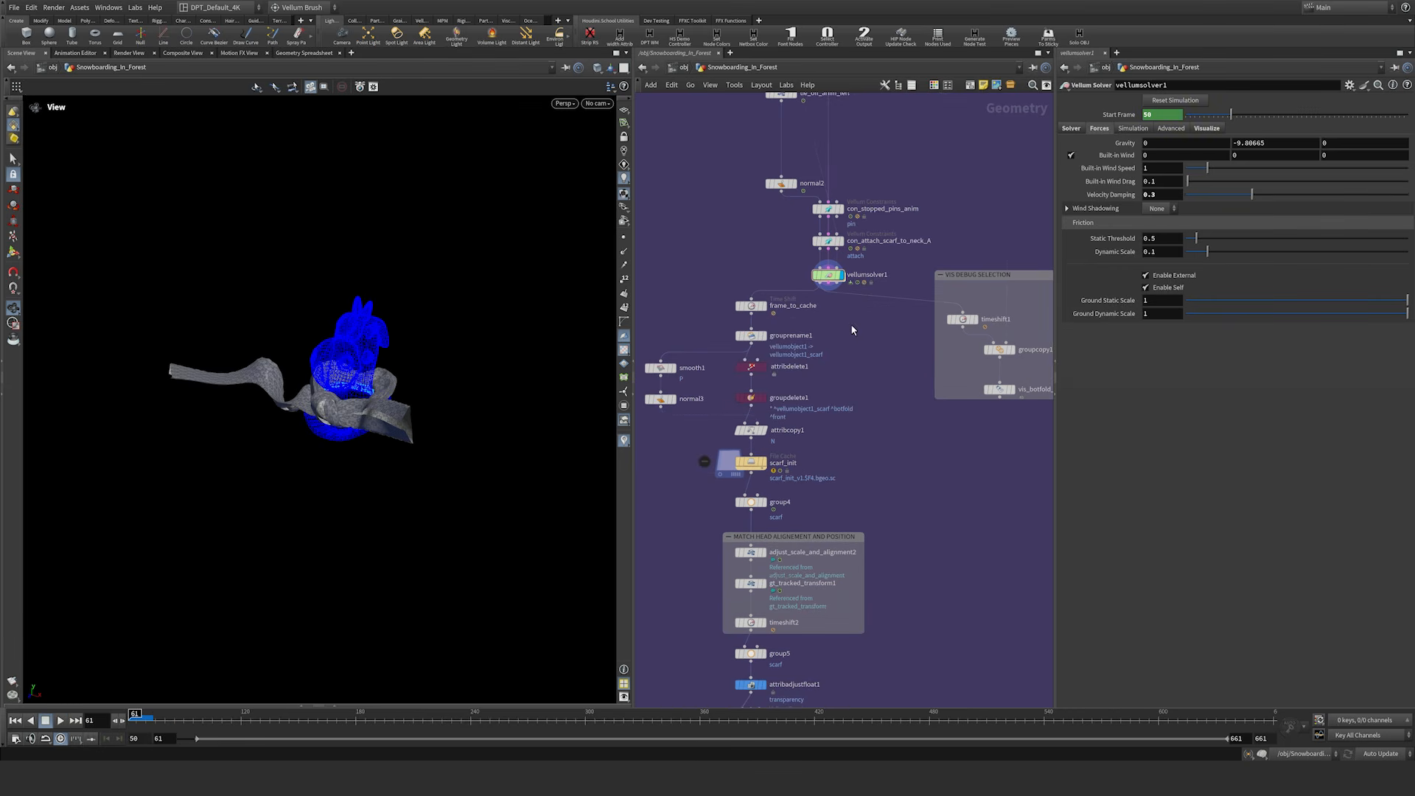
{"action": "middle_click_drag", "start_coordinate": [836, 345], "coordinate": [867, 272]}
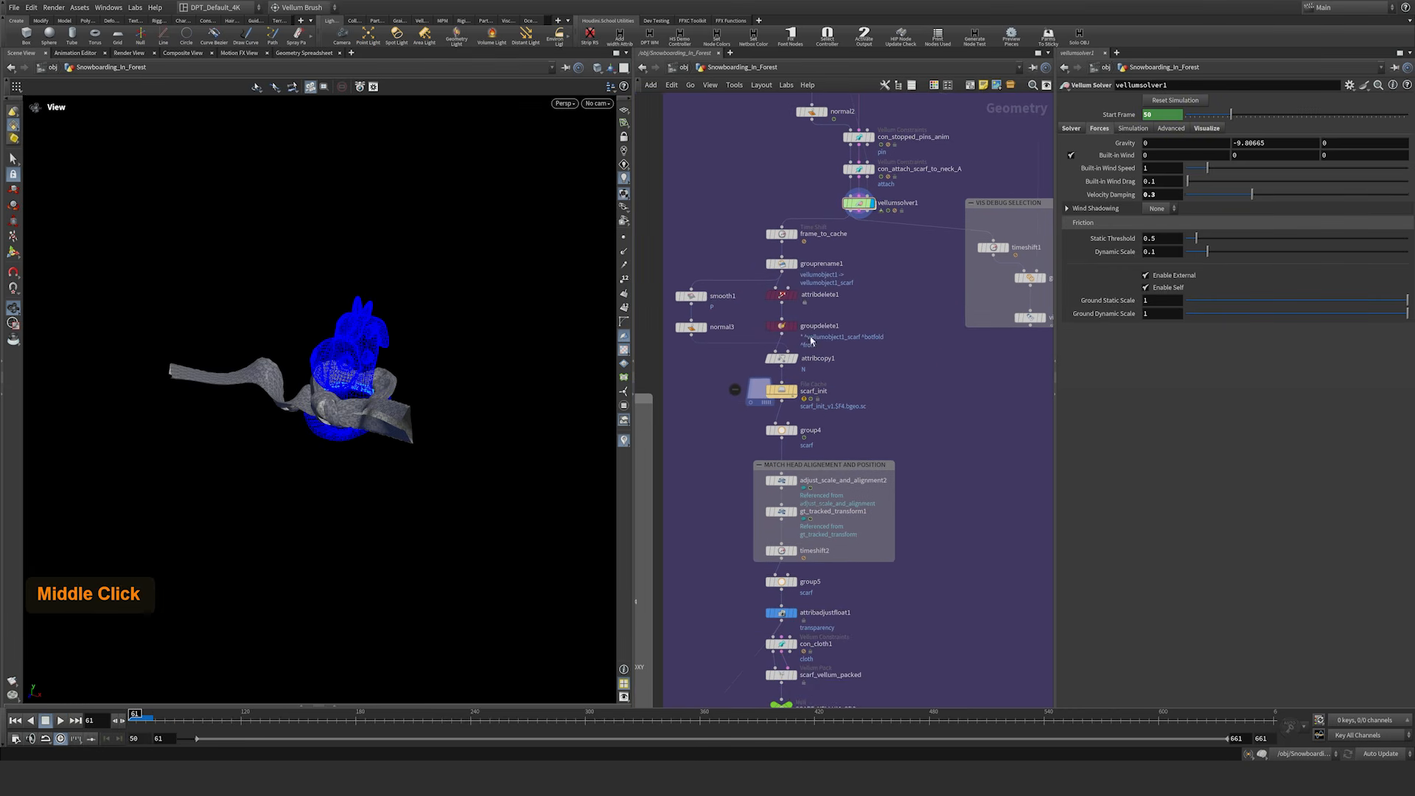
{"action": "left_click", "coordinate": [794, 391]}
{"action": "middle_click_drag", "start_coordinate": [894, 414], "coordinate": [903, 273]}
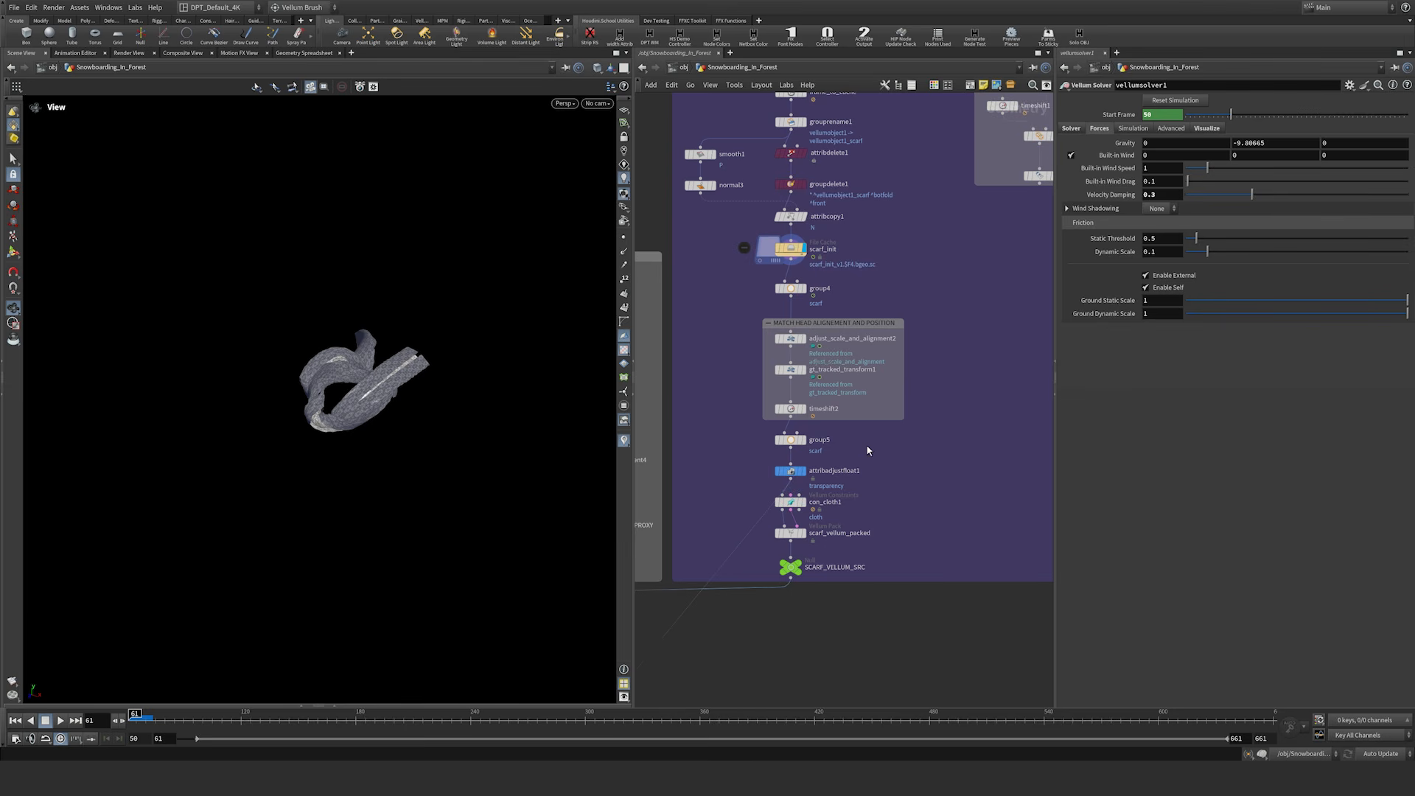
Step: Display timeshift2 in the head alignment group, play the frames to check the aligned scarf, and return to frame 61
{"action": "left_click", "coordinate": [804, 410]}
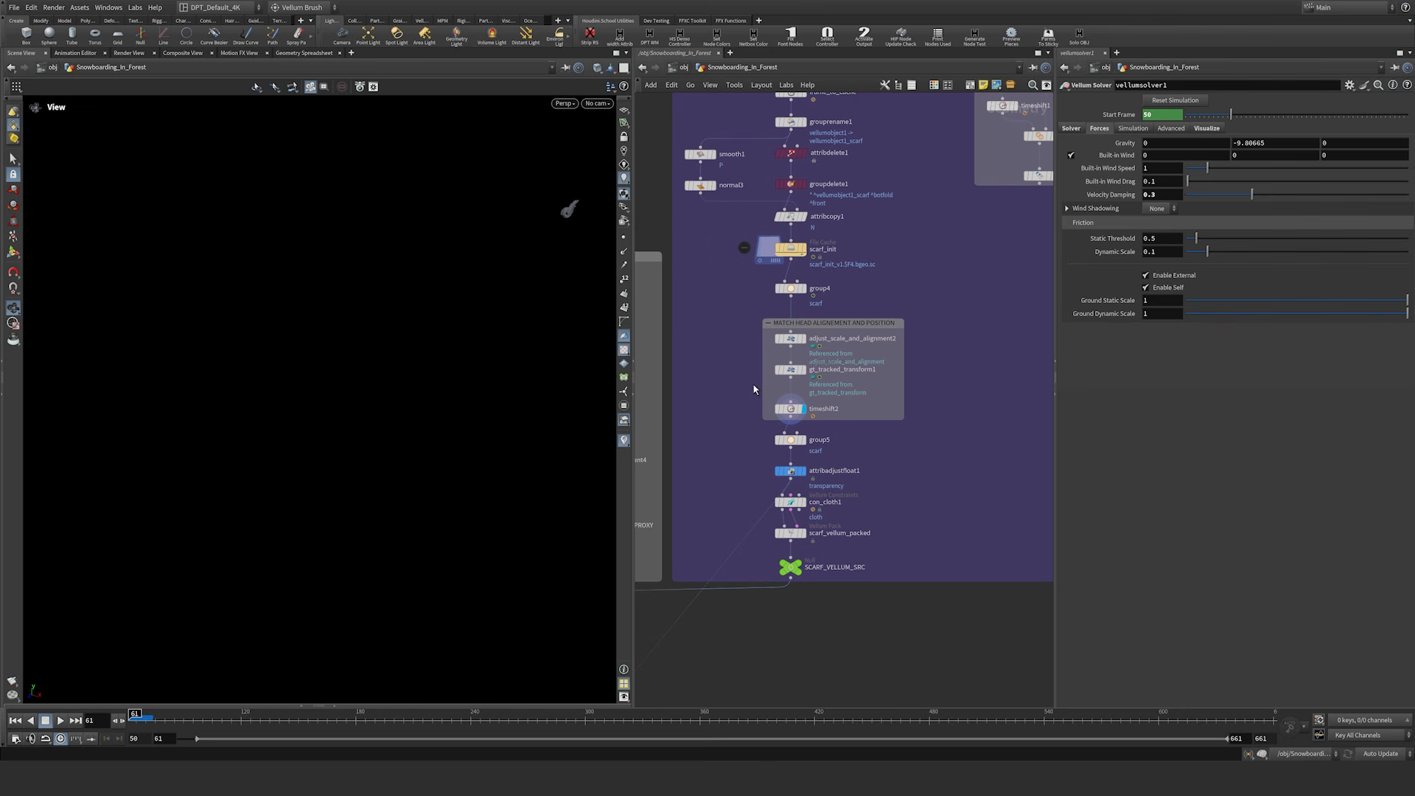
{"action": "middle_click_drag", "start_coordinate": [500, 276], "coordinate": [464, 314]}
{"action": "right_click_drag", "start_coordinate": [533, 257], "coordinate": [523, 265]}
{"action": "middle_click_drag", "start_coordinate": [523, 265], "coordinate": [402, 341]}
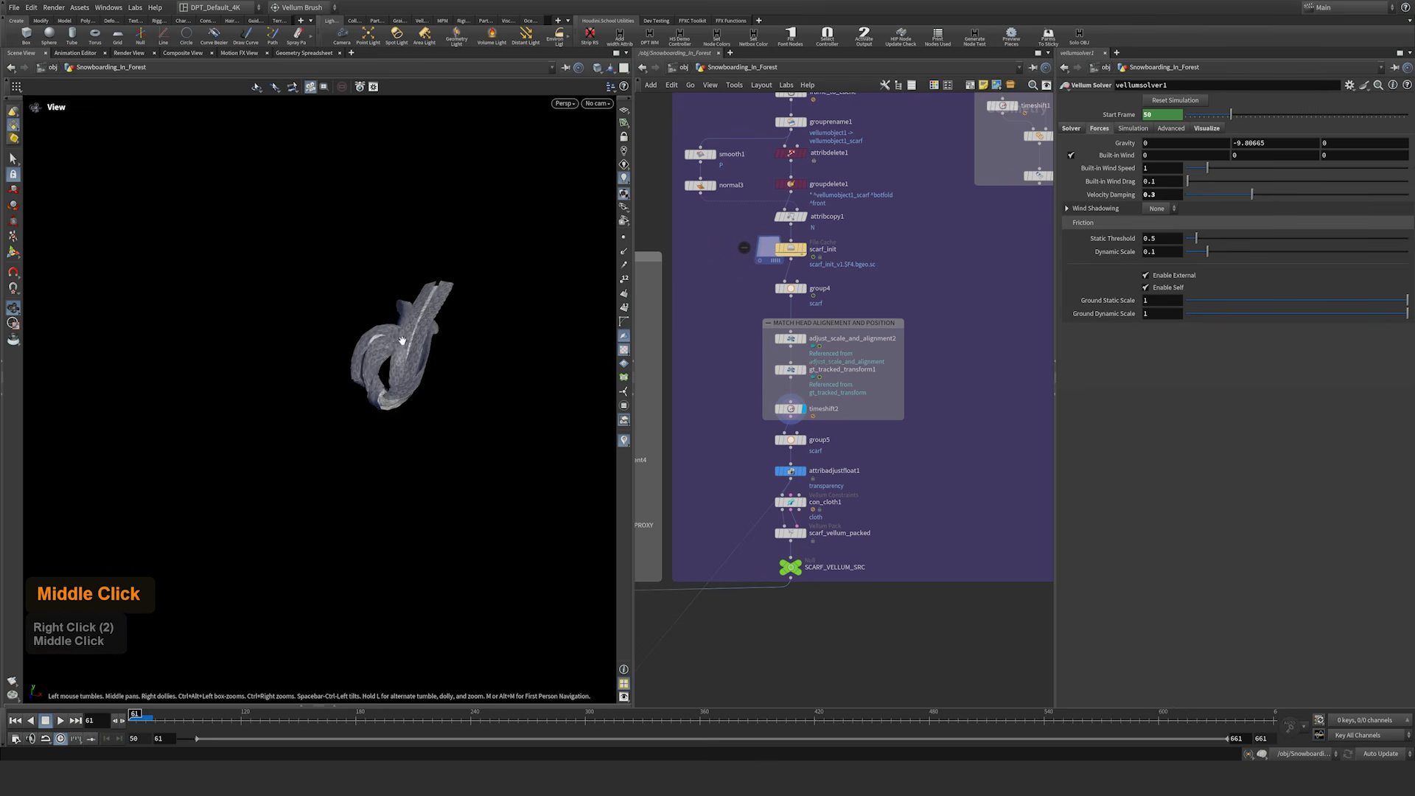
{"action": "key", "text": "Up"}
{"action": "key", "text": "Up"}
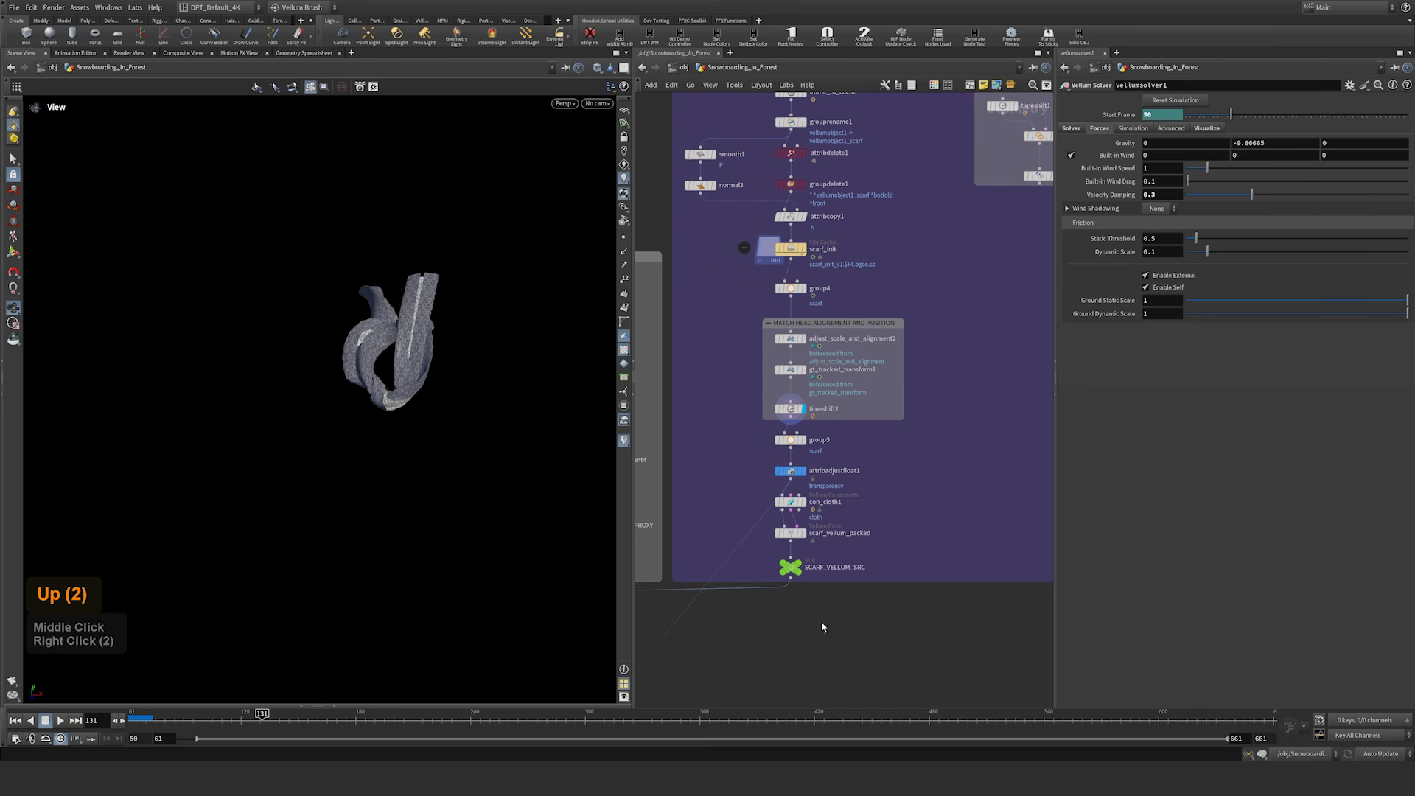
{"action": "key", "text": "ctrl+Up"}
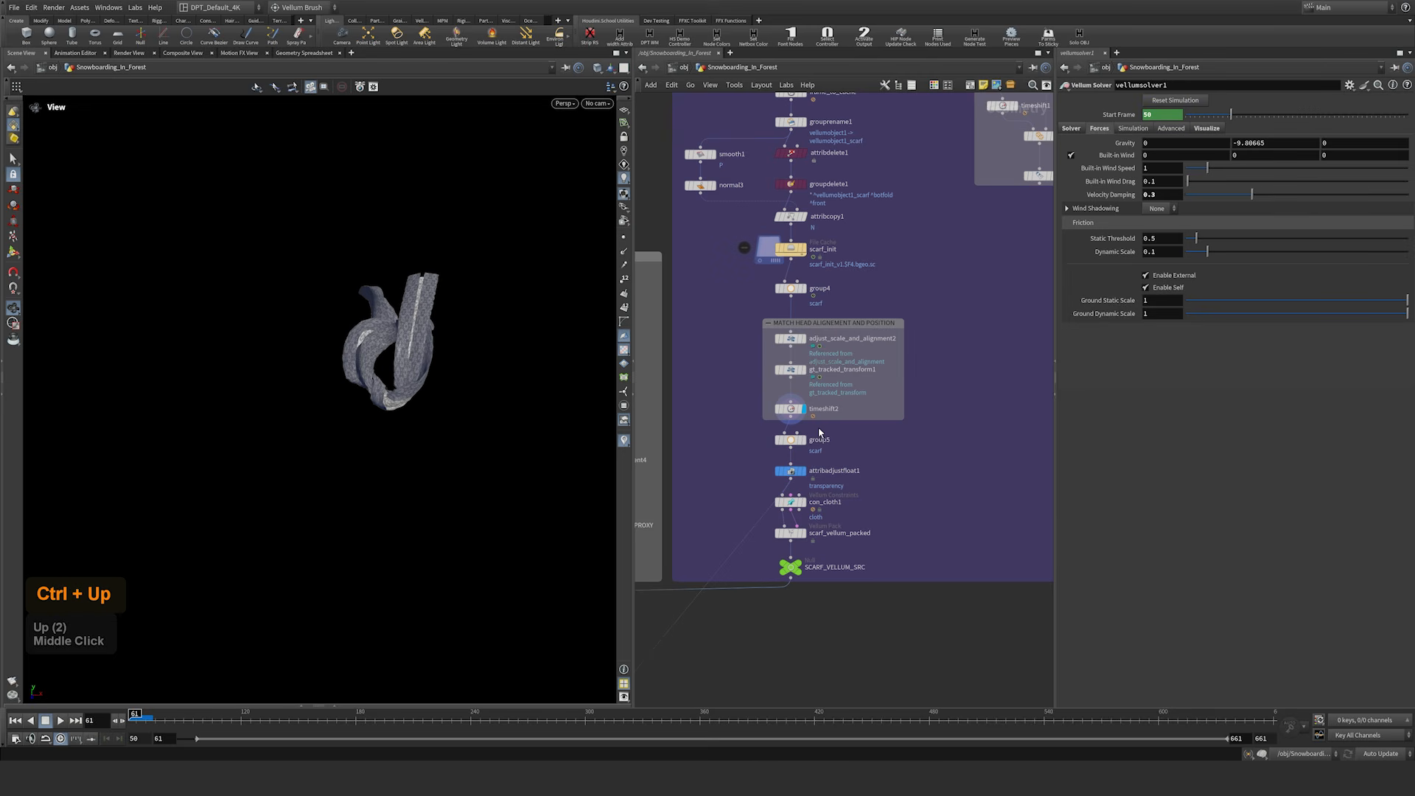
Step: Display the SCARF_VELLUM_SRC output and check the tied scarf through a short playback and from another angle
{"action": "middle_click_drag", "start_coordinate": [750, 383], "coordinate": [759, 266]}
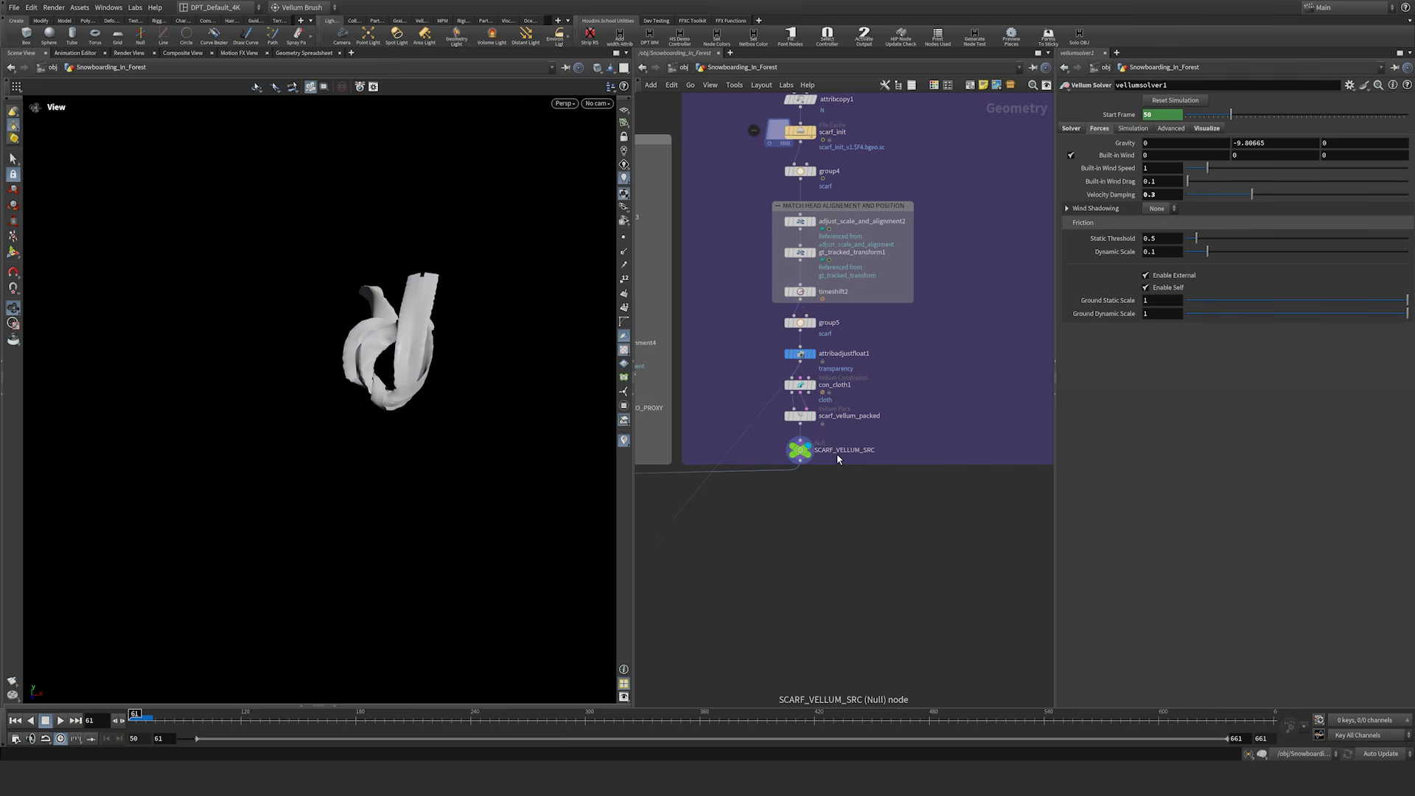
{"action": "key", "text": "Up"}
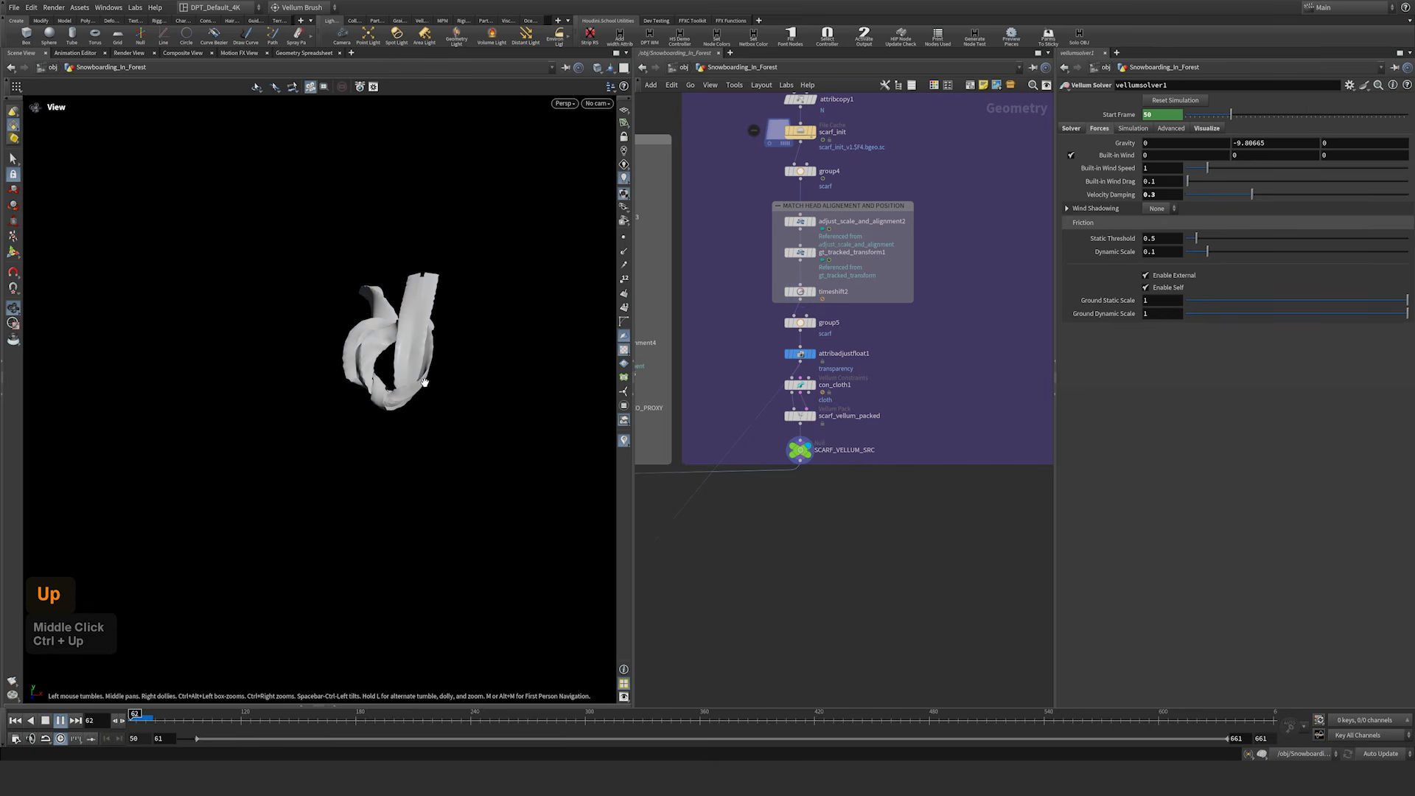
{"action": "key", "text": "Up"}
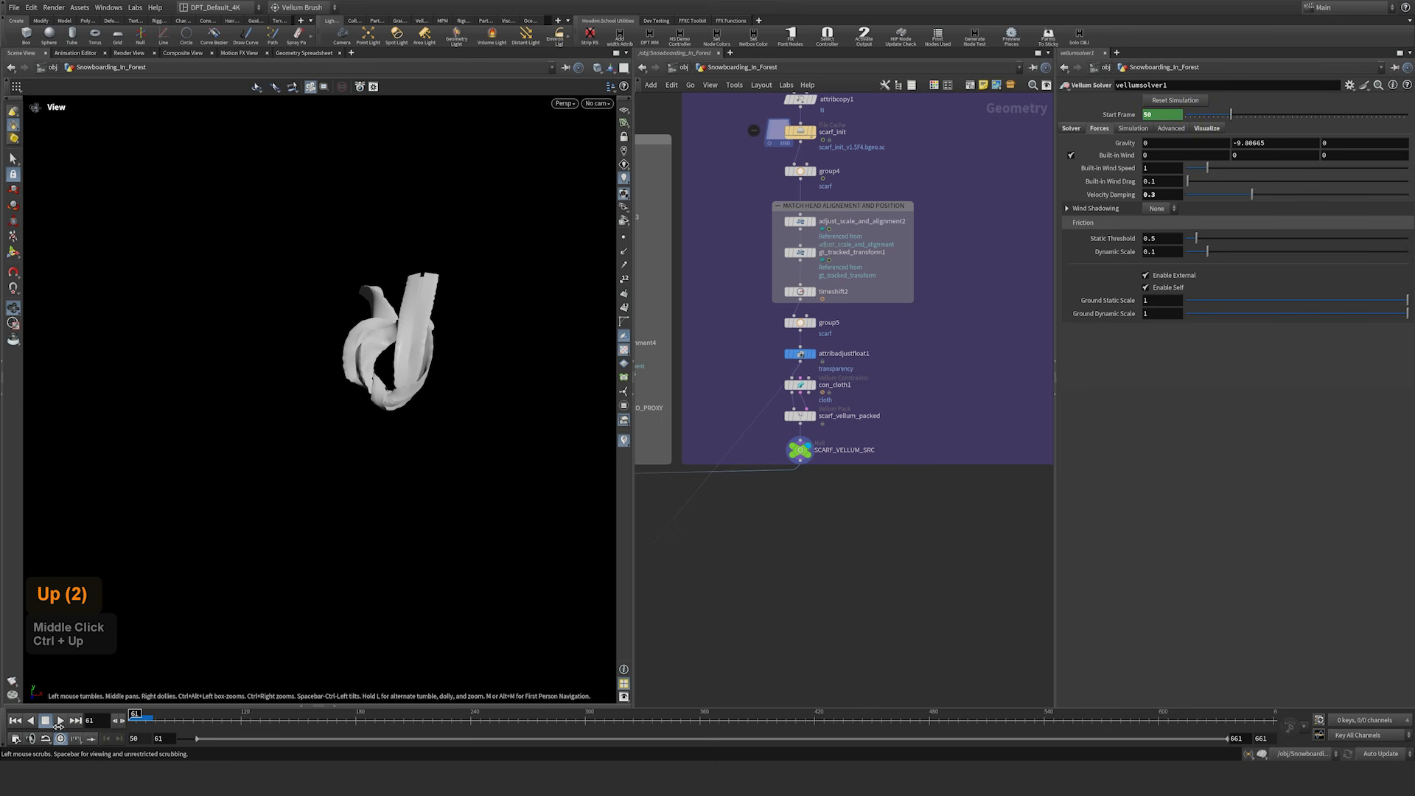
{"action": "left_click_drag", "start_coordinate": [372, 349], "coordinate": [434, 335]}
Step: Display VELLUM_SRCS_PACKED in the Vellum Sim Head and Scarf network and view the merged head and scarf from the side
{"action": "middle_click_drag", "start_coordinate": [733, 398], "coordinate": [903, 340]}
{"action": "right_click_drag", "start_coordinate": [903, 340], "coordinate": [877, 371]}
{"action": "middle_click_drag", "start_coordinate": [810, 406], "coordinate": [1010, 349]}
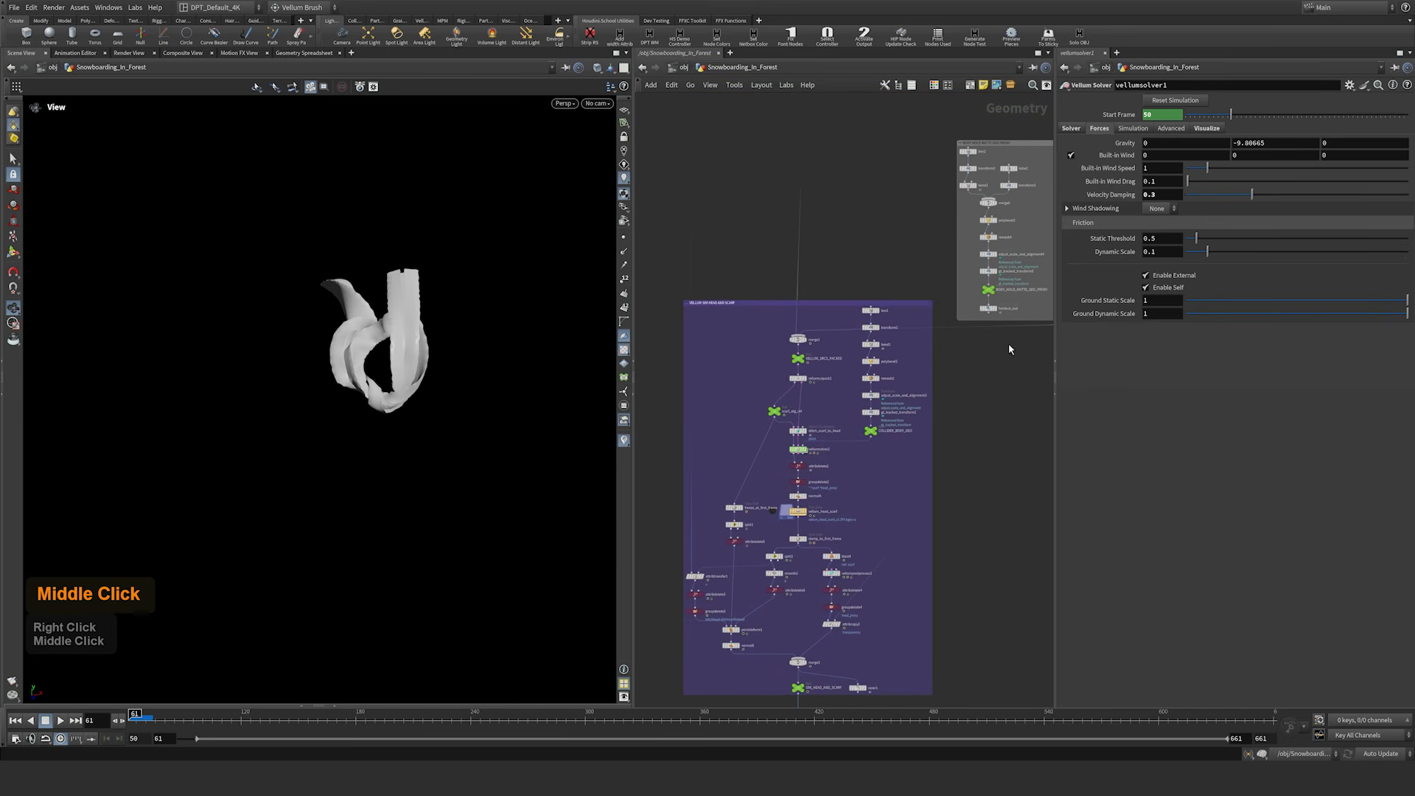
{"action": "left_click", "coordinate": [801, 359]}
{"action": "left_click_drag", "start_coordinate": [391, 338], "coordinate": [311, 344]}
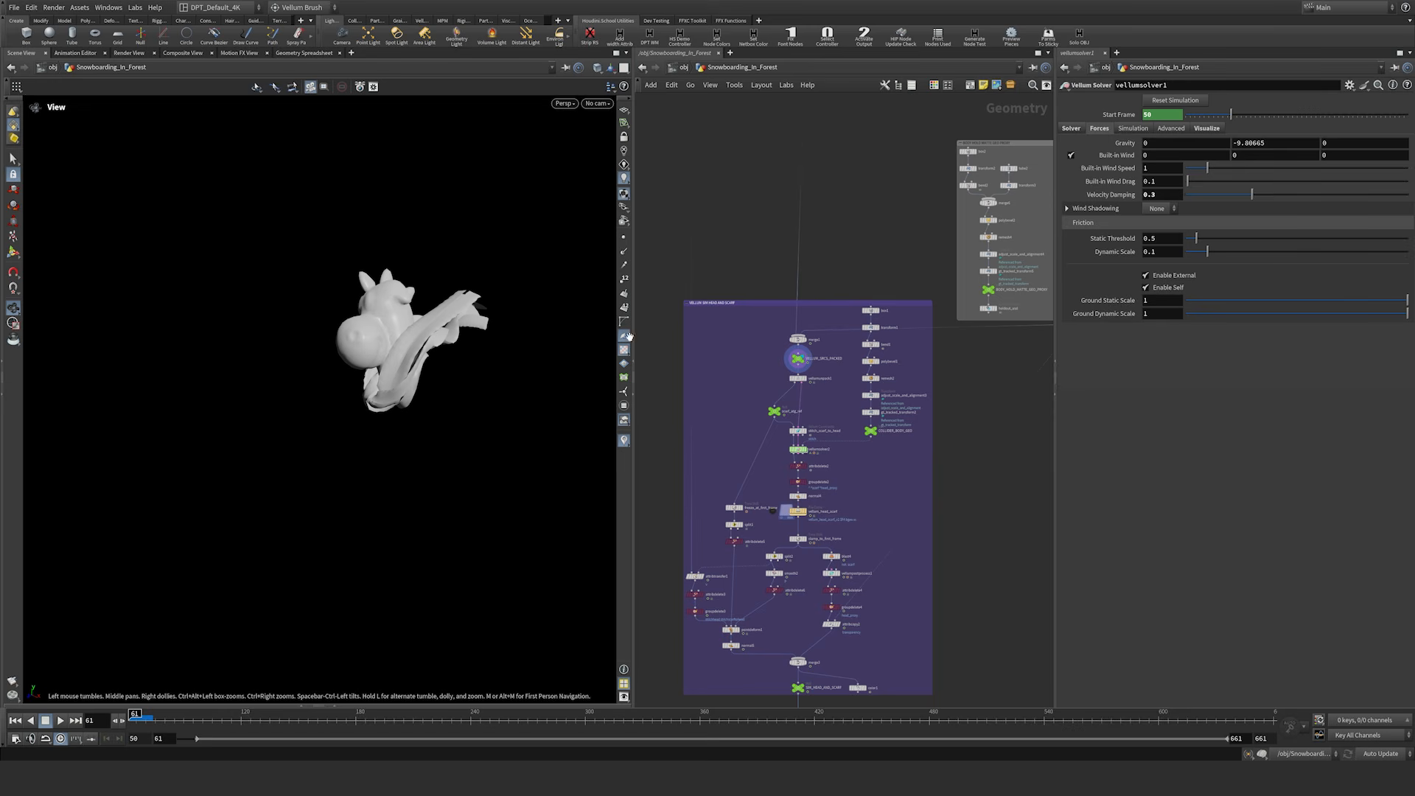
Step: Inspect the settings of the stitch_scarf_to_head Vellum constraint
{"action": "right_click_drag", "start_coordinate": [821, 406], "coordinate": [825, 388]}
{"action": "middle_click_drag", "start_coordinate": [825, 387], "coordinate": [833, 263]}
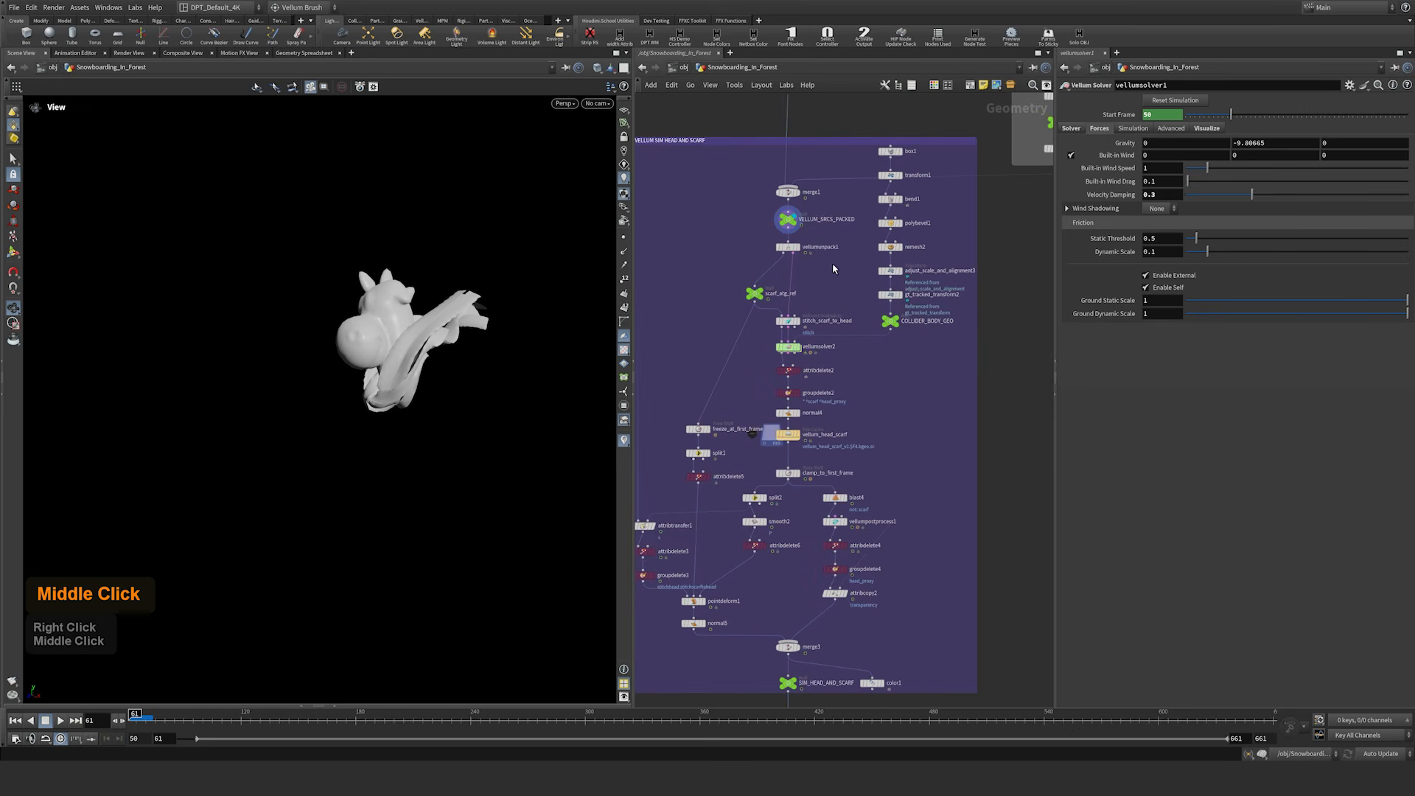
{"action": "right_click_drag", "start_coordinate": [815, 267], "coordinate": [828, 278]}
{"action": "middle_click_drag", "start_coordinate": [828, 278], "coordinate": [887, 284]}
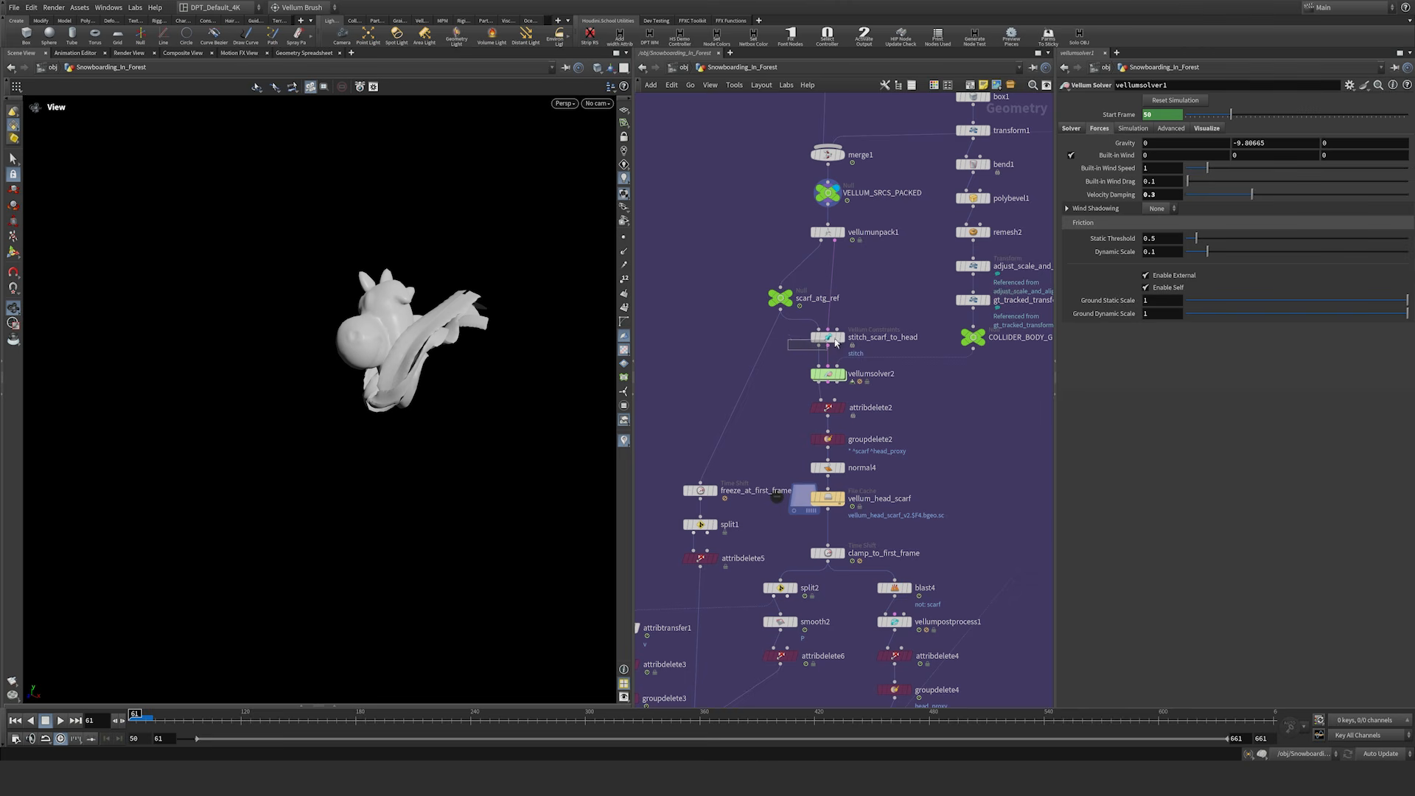
{"action": "left_click_drag", "start_coordinate": [878, 325], "coordinate": [877, 326]}
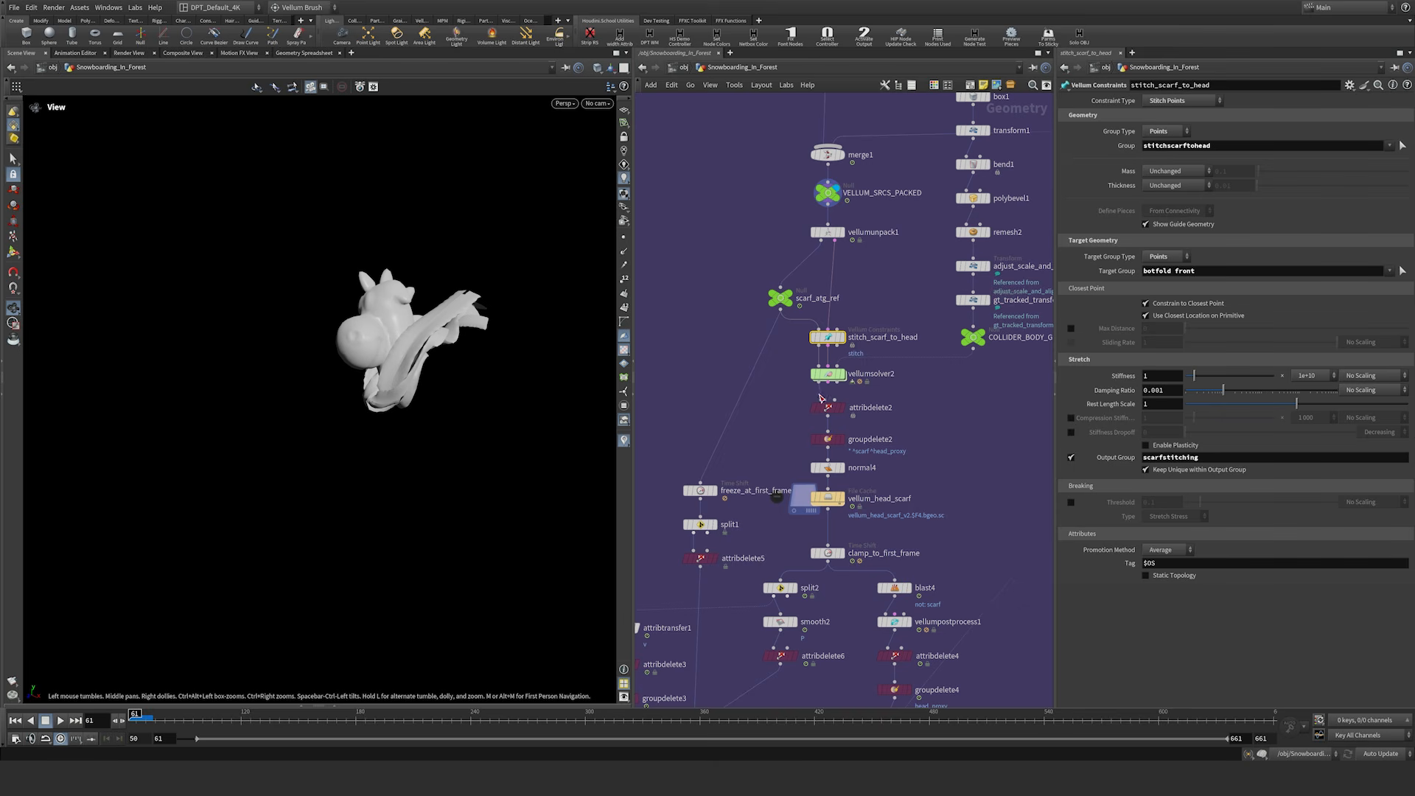
Step: Display the vellum_head_scarf cache and play it in stages to examine the scarf moving with the head
{"action": "left_click", "coordinate": [842, 499]}
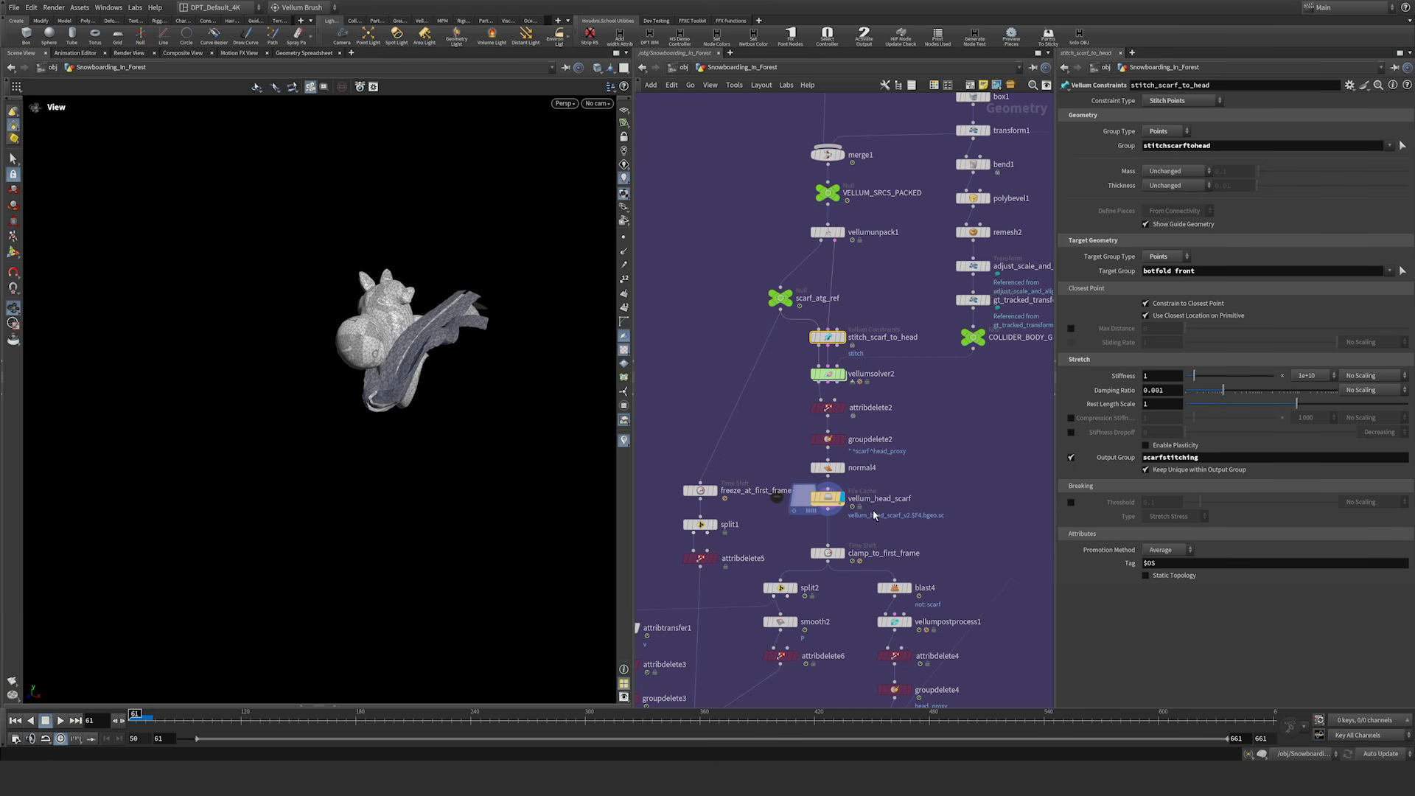
{"action": "key", "text": "Up"}
{"action": "key", "text": "Up"}
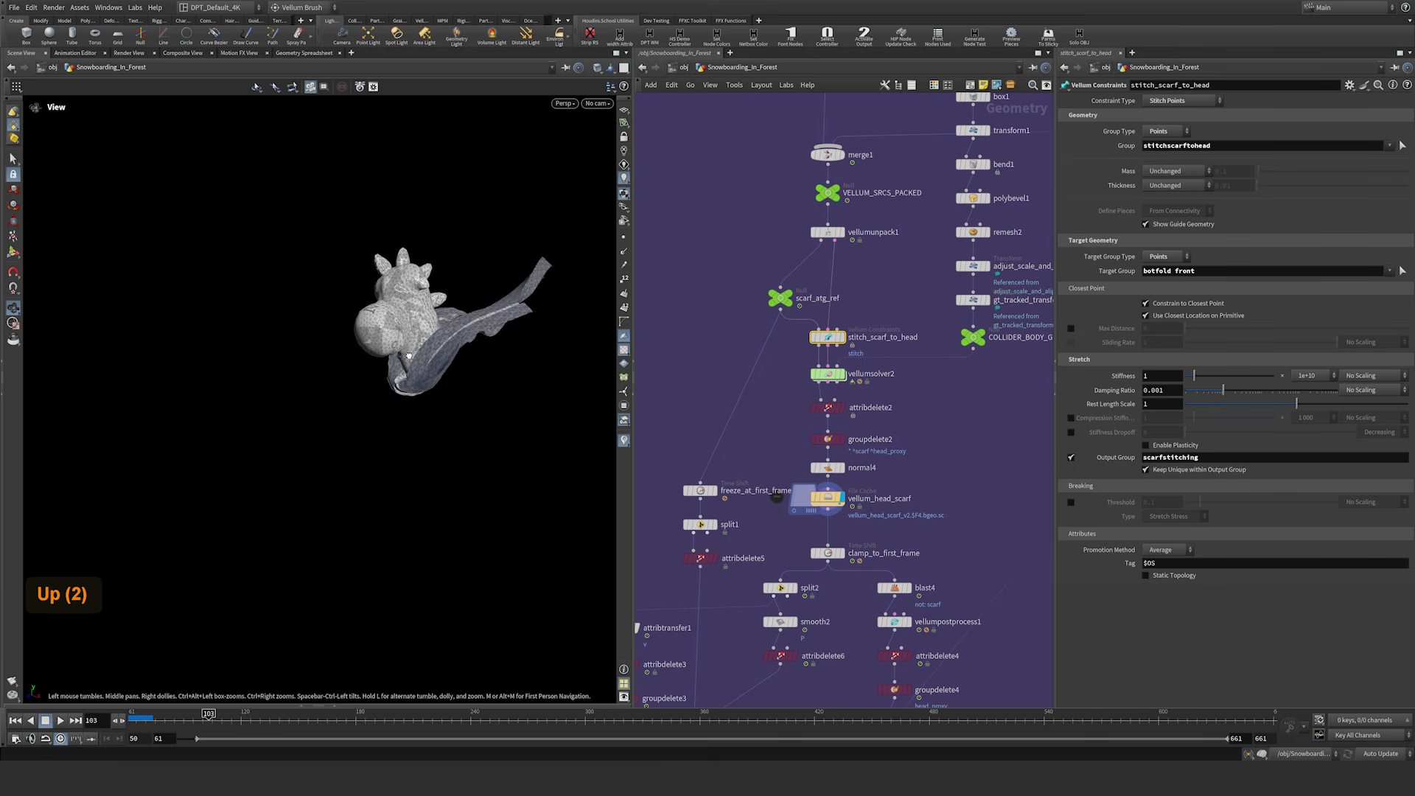
{"action": "key", "text": "Up"}
{"action": "key", "text": "Up"}
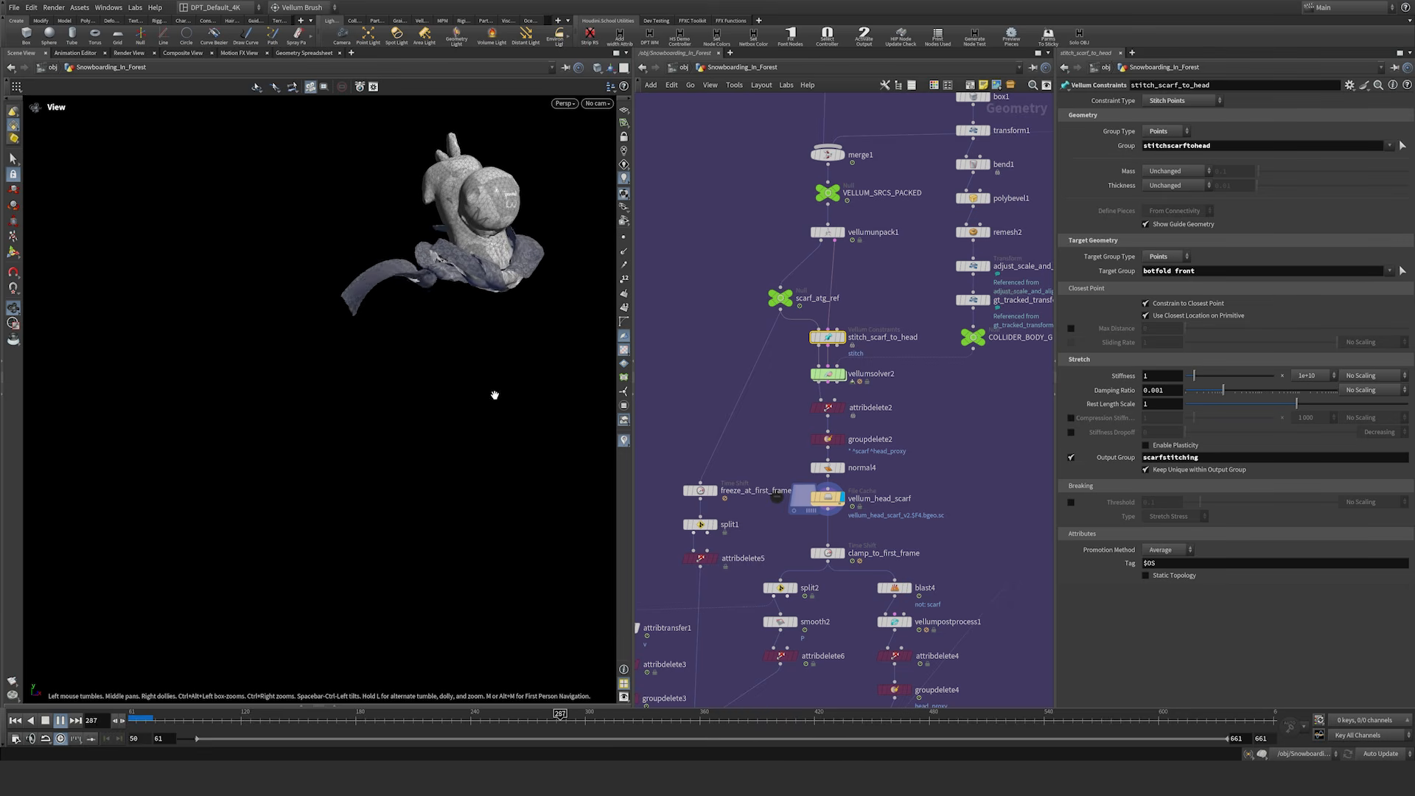
{"action": "key", "text": "Up"}
{"action": "left_click_drag", "start_coordinate": [495, 275], "coordinate": [395, 282]}
{"action": "middle_click_drag", "start_coordinate": [549, 313], "coordinate": [486, 406]}
Step: Continue playing the head and scarf cache through the end of the range, and return to frame 61
{"action": "key", "text": "Up"}
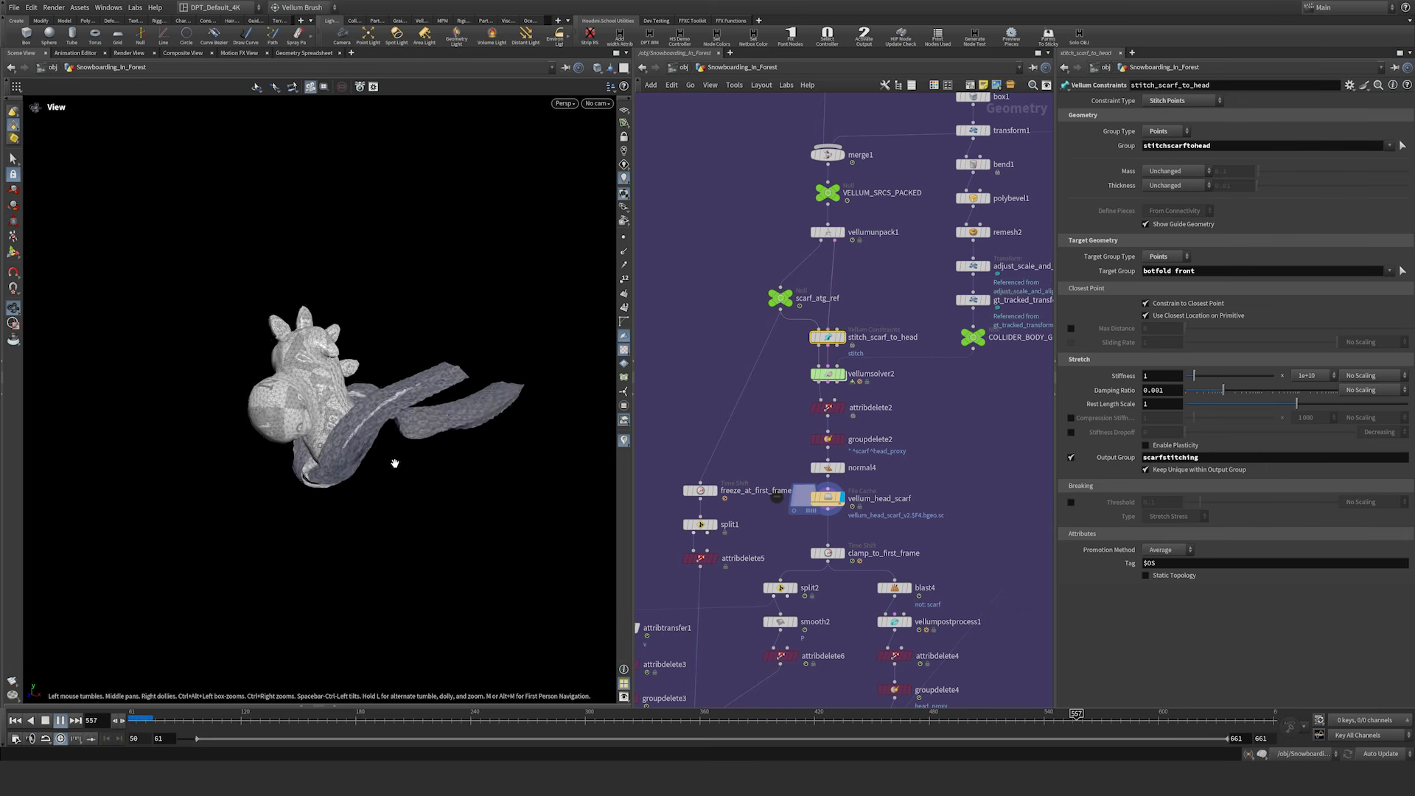
{"action": "key", "text": "Up"}
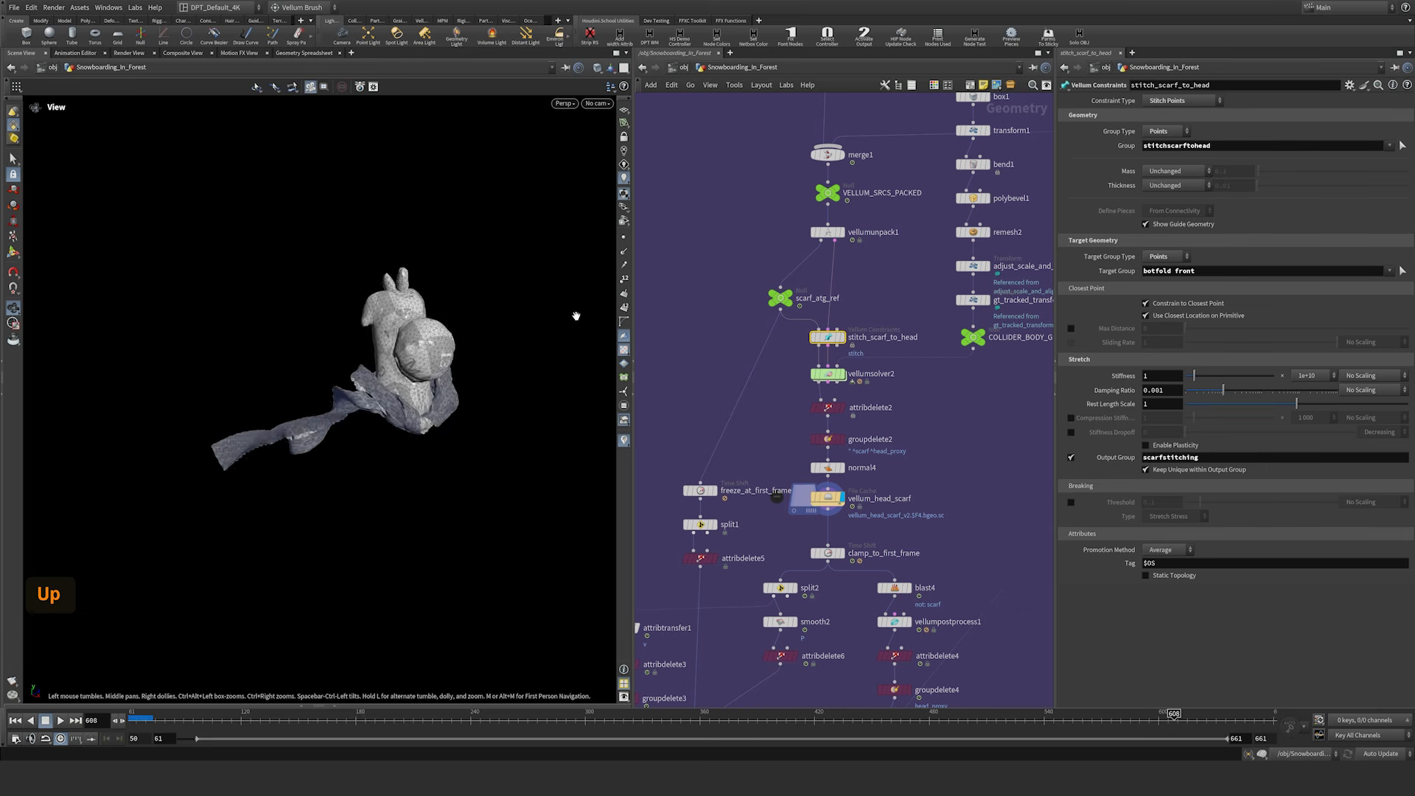
{"action": "key", "text": "Up"}
{"action": "key", "text": "Up"}
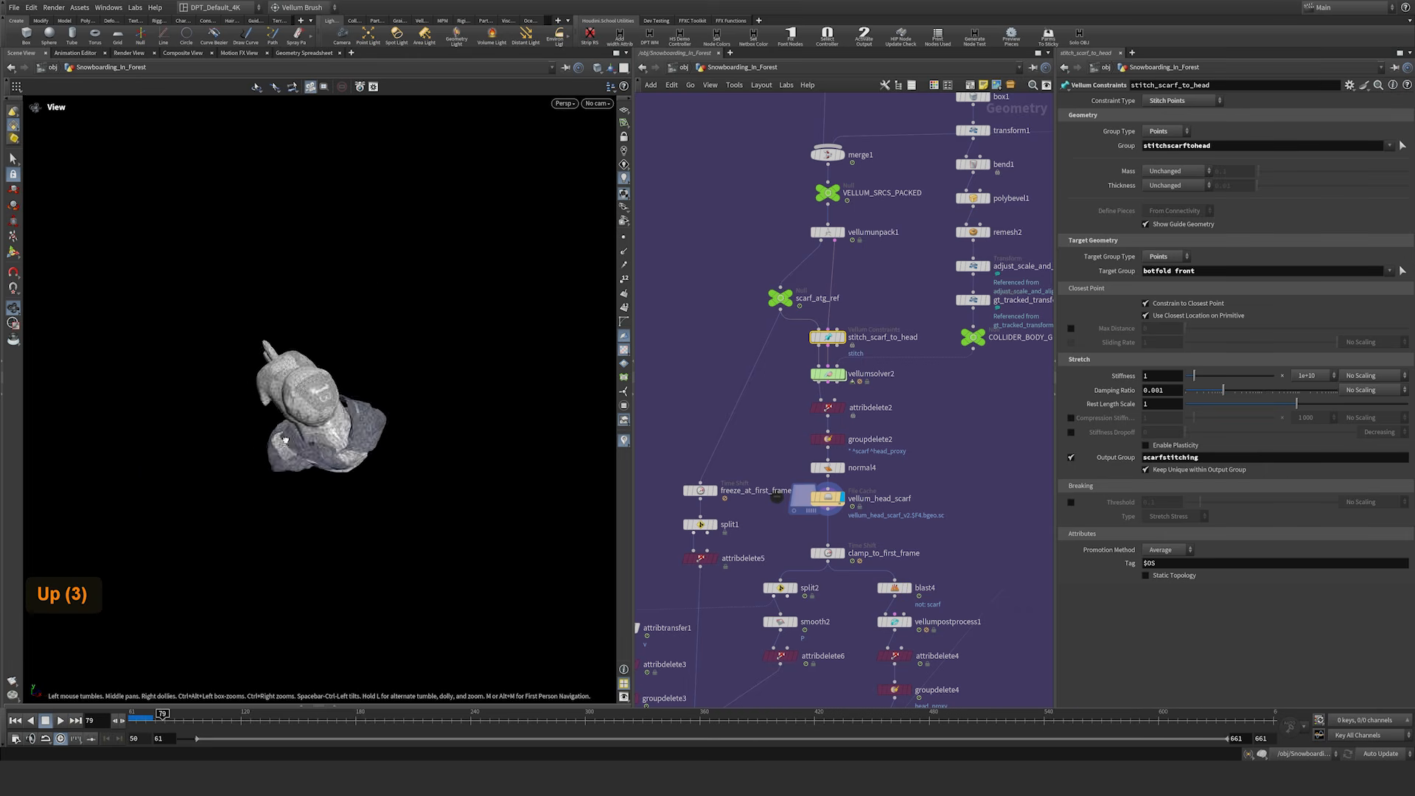
{"action": "key", "text": "Up"}
{"action": "key", "text": "Up"}
{"action": "key", "text": "Up"}
{"action": "key", "text": "ctrl+Up"}
Step: Template COLLIDER_BODY_GEO so the body collider shows with the cached simulation, and play the two together
{"action": "middle_click_drag", "start_coordinate": [987, 345], "coordinate": [899, 423]}
{"action": "left_click", "coordinate": [895, 425]}
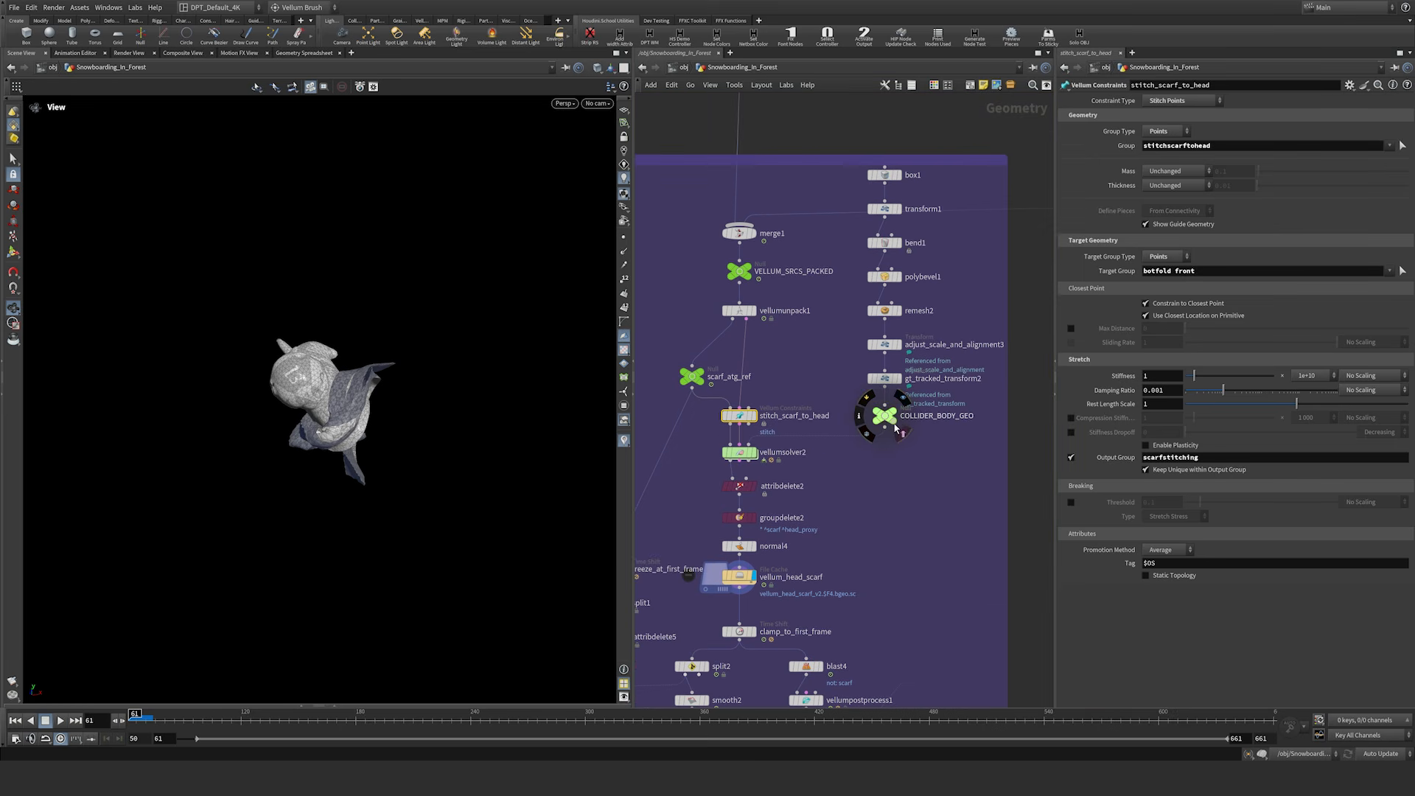
{"action": "left_click_drag", "start_coordinate": [572, 384], "coordinate": [491, 375]}
{"action": "key", "text": "Up"}
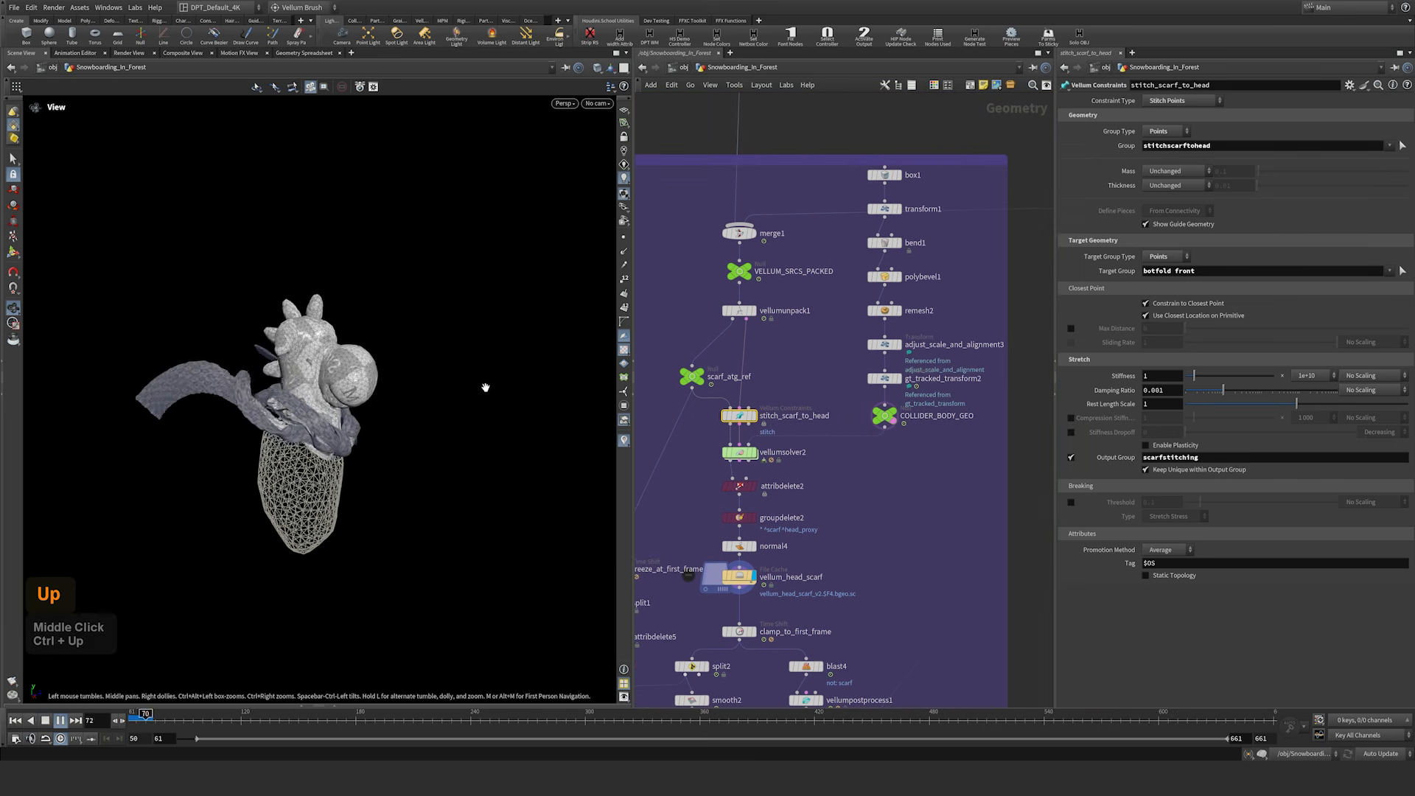
{"action": "key", "text": "Up"}
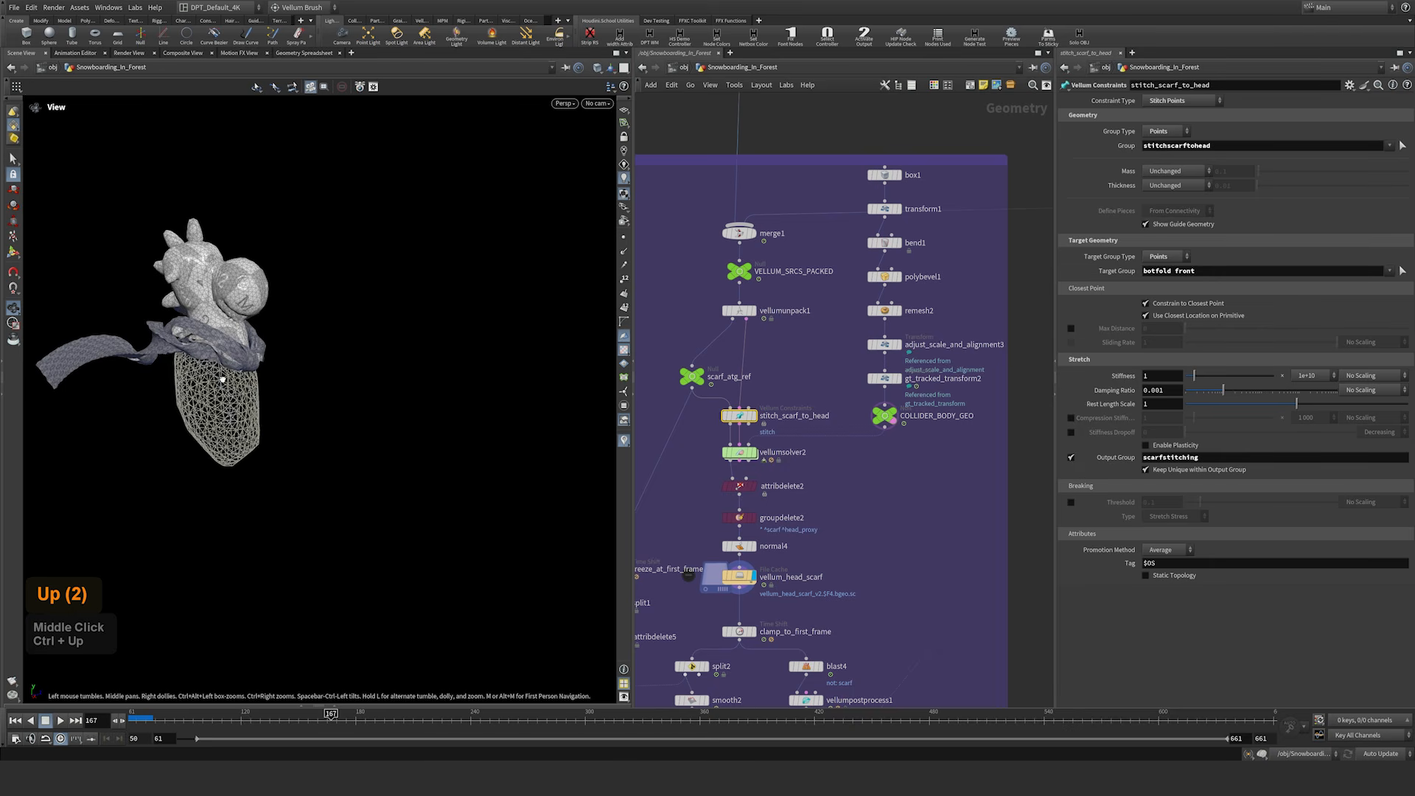
Step: Examine the scarf against the body collider from several angles and frames during playback, and return to frame 61
{"action": "middle_click", "coordinate": [213, 318]}
{"action": "left_click_drag", "start_coordinate": [301, 314], "coordinate": [277, 267]}
{"action": "left_click_drag", "start_coordinate": [327, 322], "coordinate": [388, 425]}
{"action": "key", "text": "Up"}
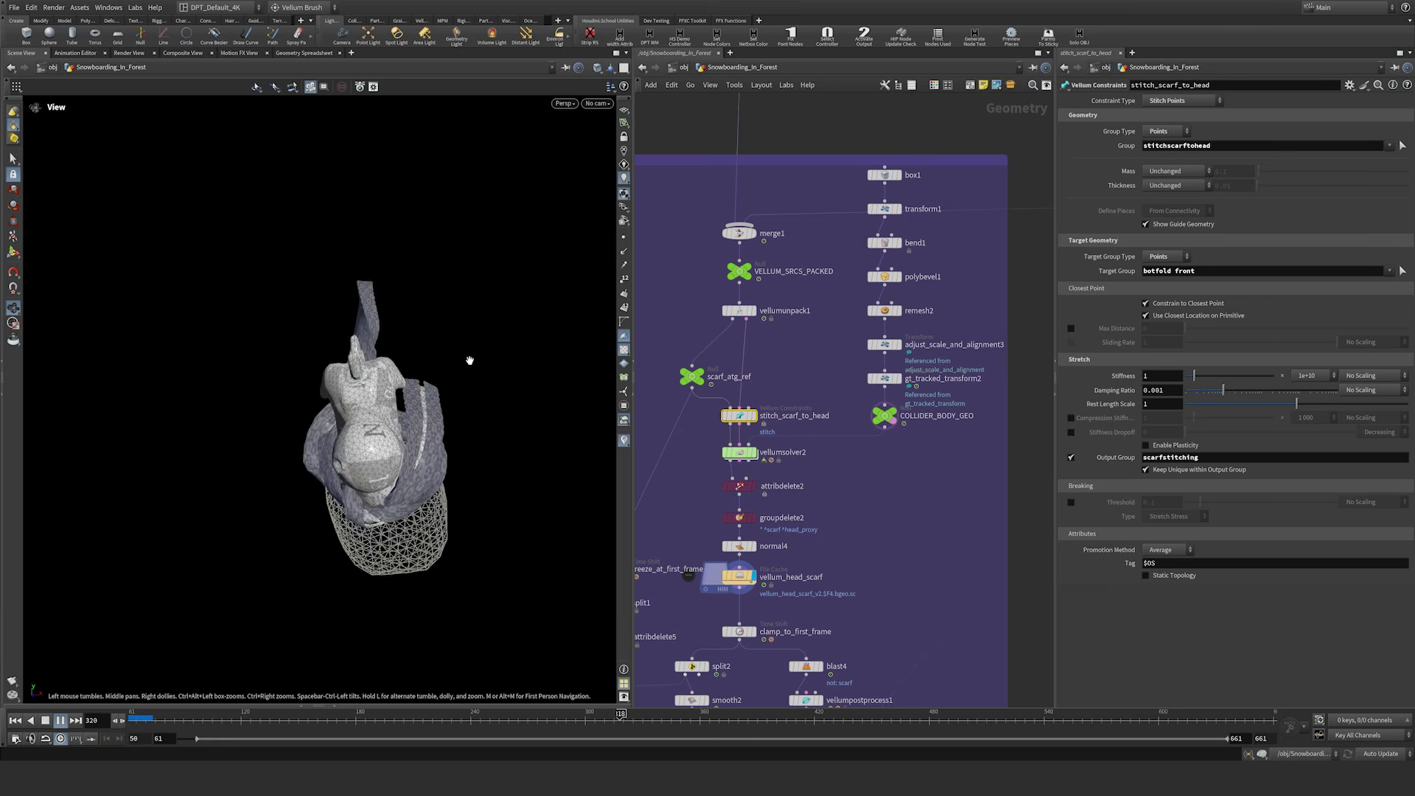
{"action": "key", "text": "Up"}
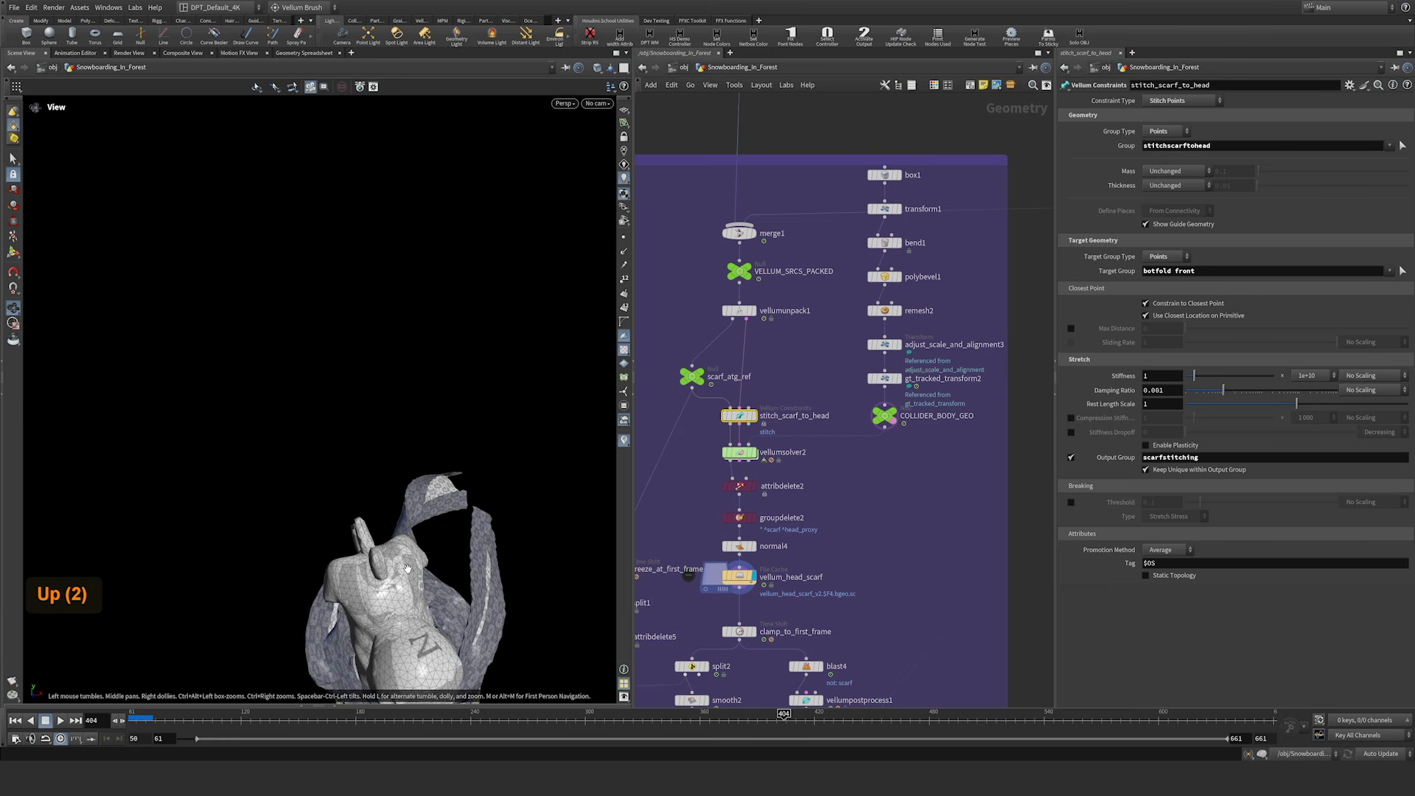
{"action": "middle_click_drag", "start_coordinate": [407, 569], "coordinate": [363, 310]}
{"action": "left_click_drag", "start_coordinate": [366, 435], "coordinate": [370, 356]}
{"action": "middle_click_drag", "start_coordinate": [385, 536], "coordinate": [372, 449]}
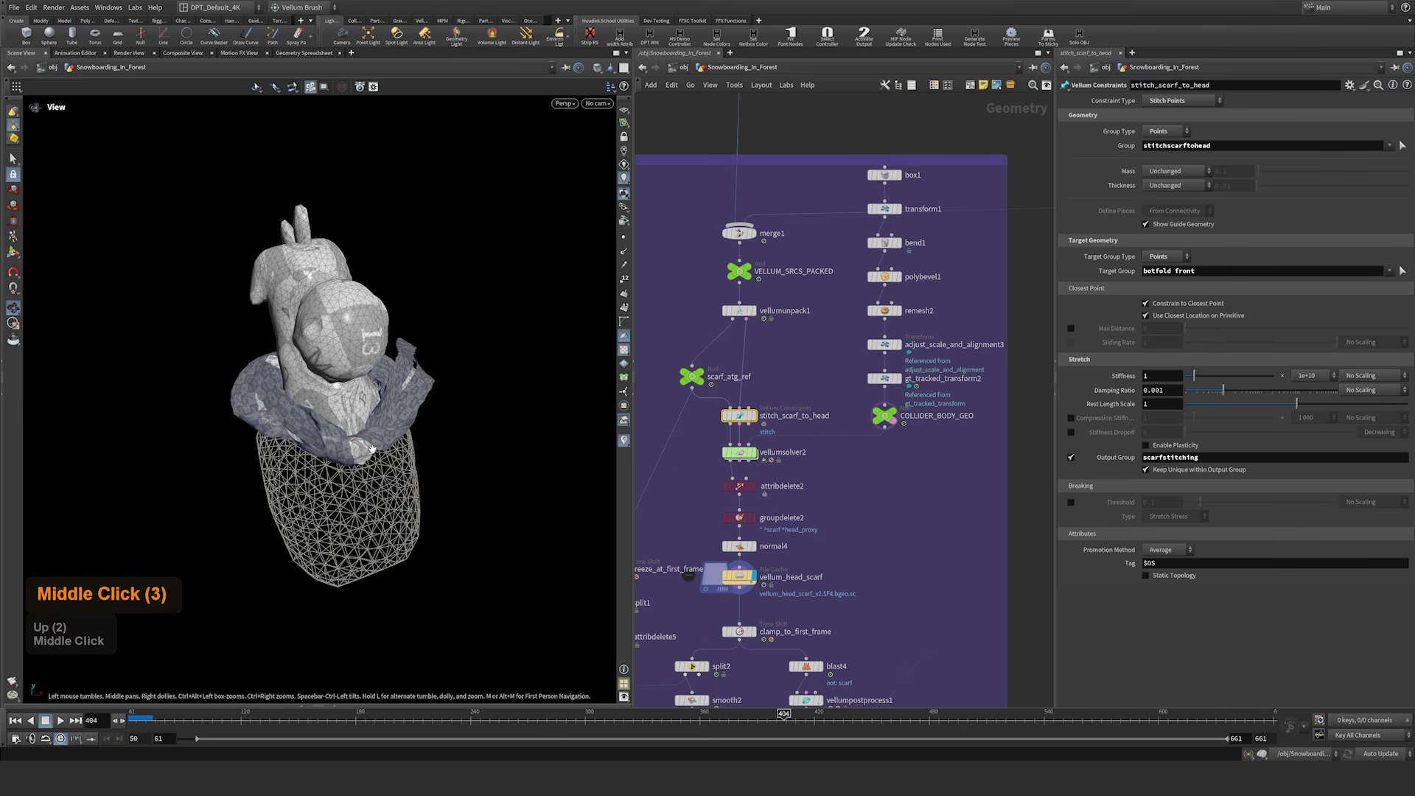
{"action": "key", "text": "Up"}
{"action": "key", "text": "Up"}
{"action": "key", "text": "ctrl+Up"}
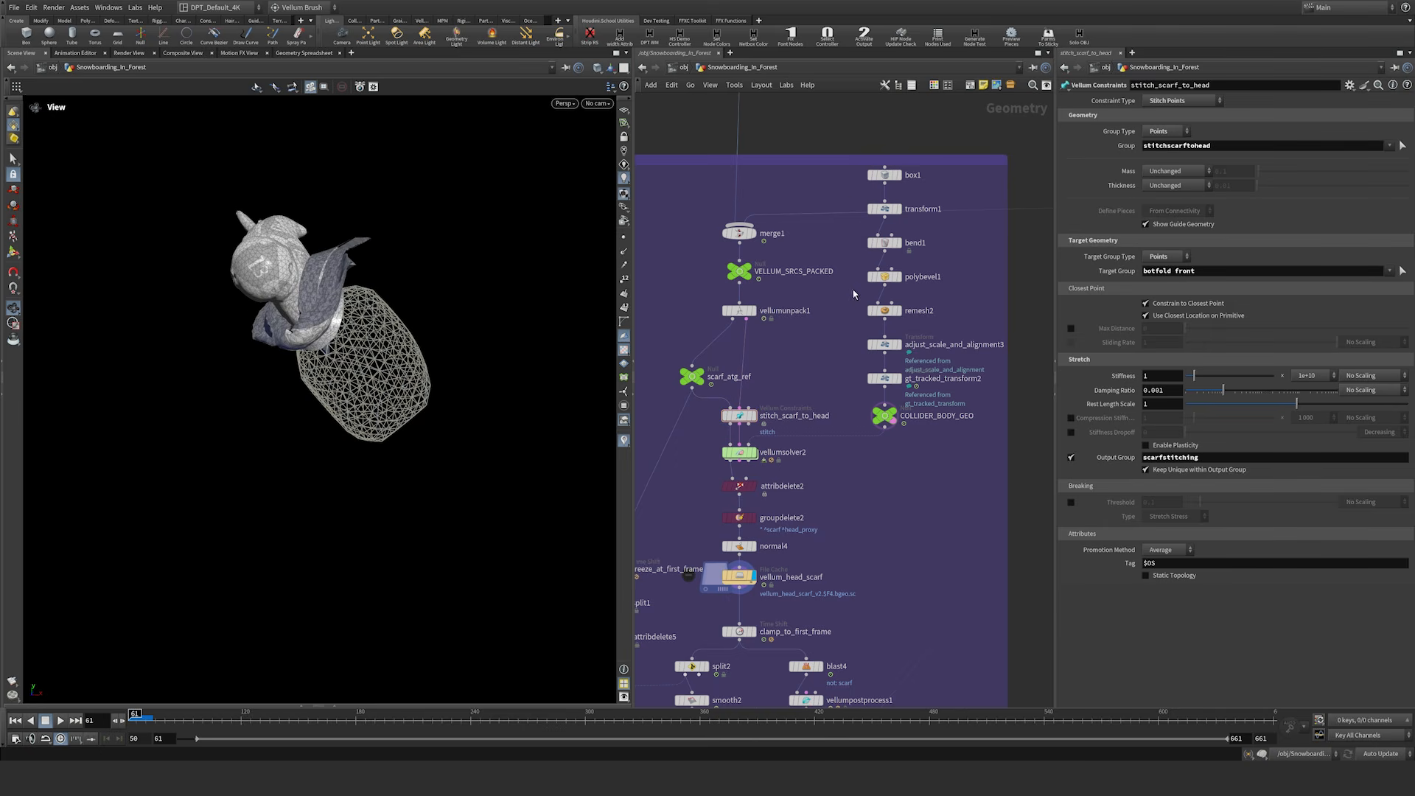
Step: Inspect the remesh2 settings in the body collider chain
{"action": "left_click", "coordinate": [884, 277]}
{"action": "left_click", "coordinate": [874, 313]}
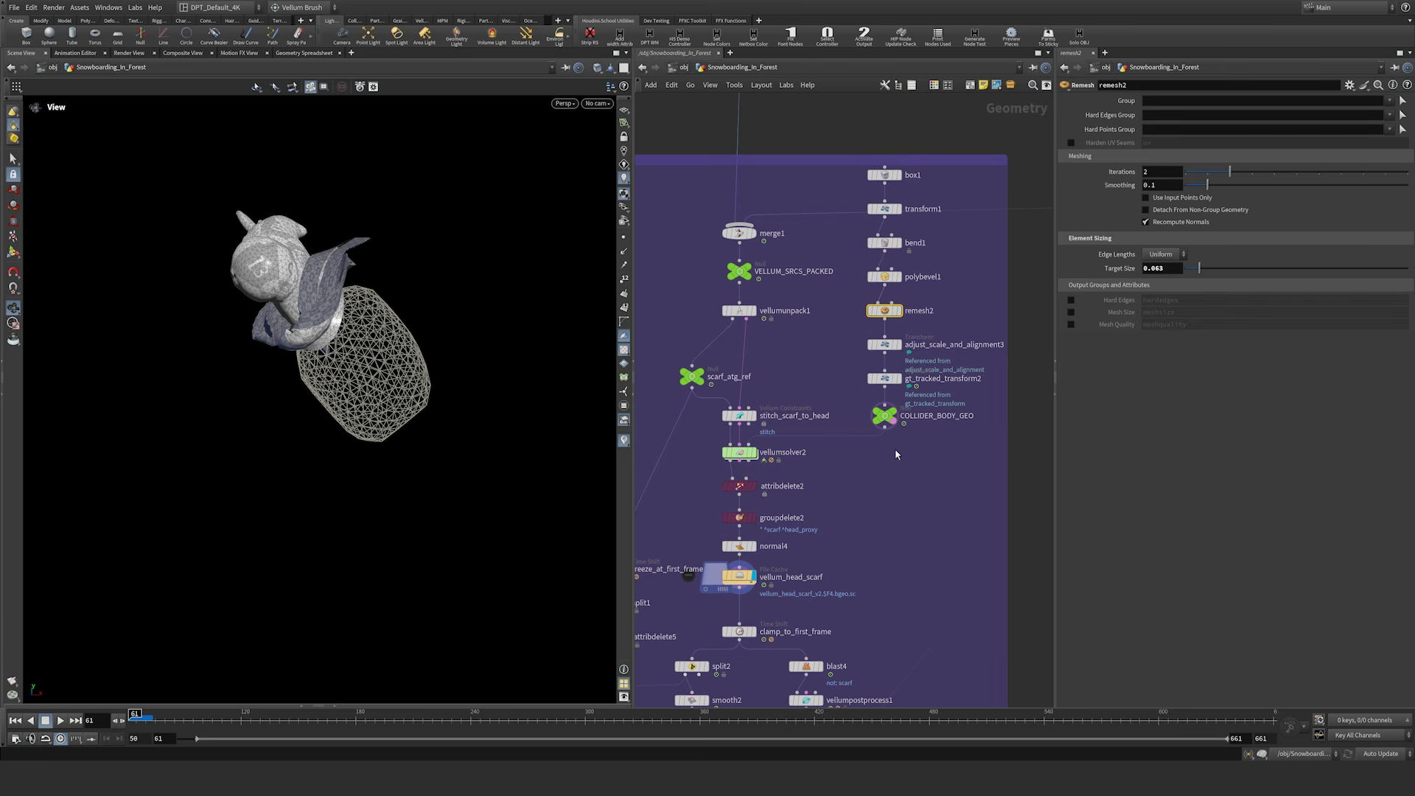
Step: Display attribdelete5 and attribdelete6 in turn to compare the first-frame head proxy with the smoothed simulated one
{"action": "middle_click_drag", "start_coordinate": [860, 516], "coordinate": [879, 414]}
{"action": "right_click_drag", "start_coordinate": [878, 409], "coordinate": [863, 424]}
{"action": "middle_click_drag", "start_coordinate": [863, 425], "coordinate": [874, 307]}
{"action": "middle_click_drag", "start_coordinate": [894, 400], "coordinate": [949, 290]}
{"action": "right_click_drag", "start_coordinate": [877, 384], "coordinate": [864, 405]}
{"action": "middle_click_drag", "start_coordinate": [863, 405], "coordinate": [852, 310]}
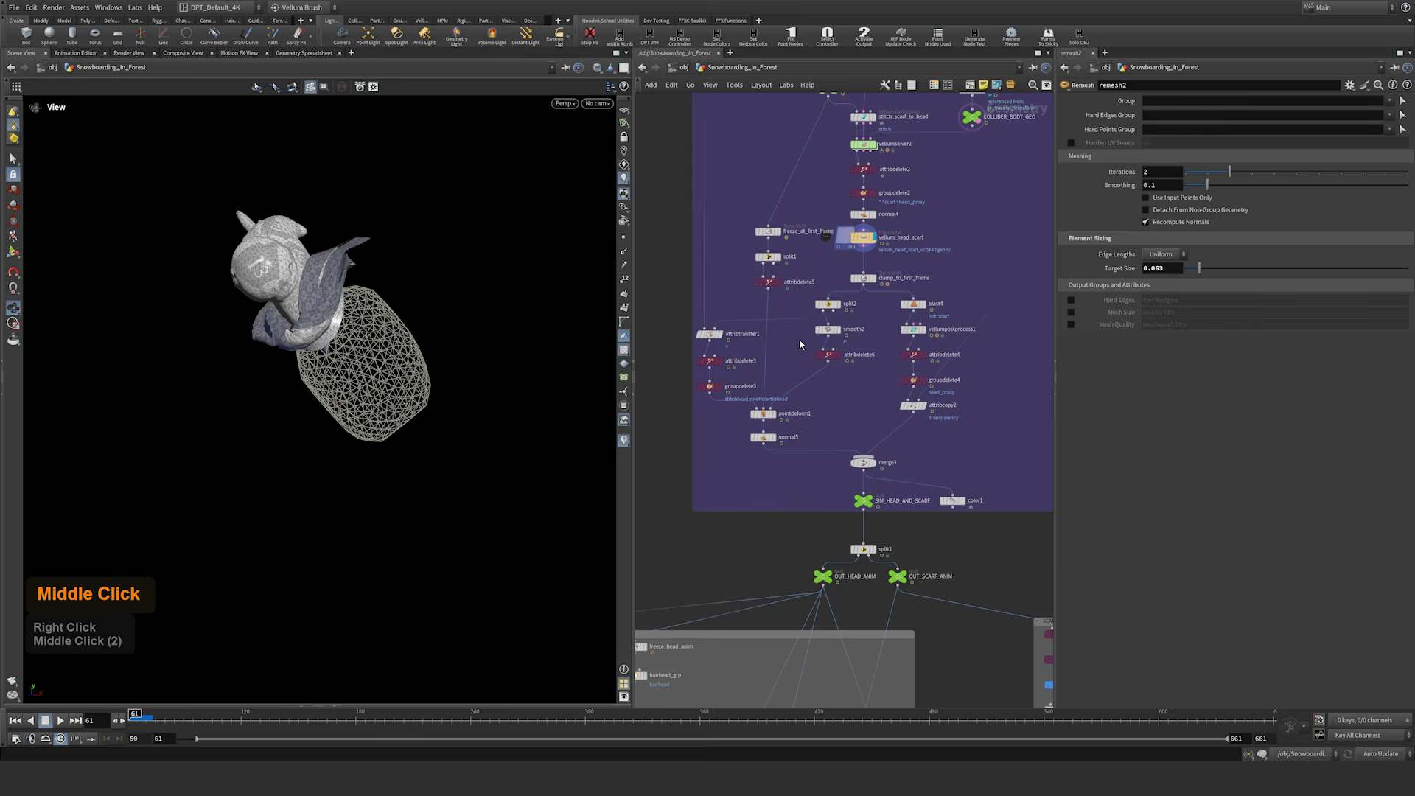
{"action": "middle_click_drag", "start_coordinate": [846, 213], "coordinate": [827, 335]}
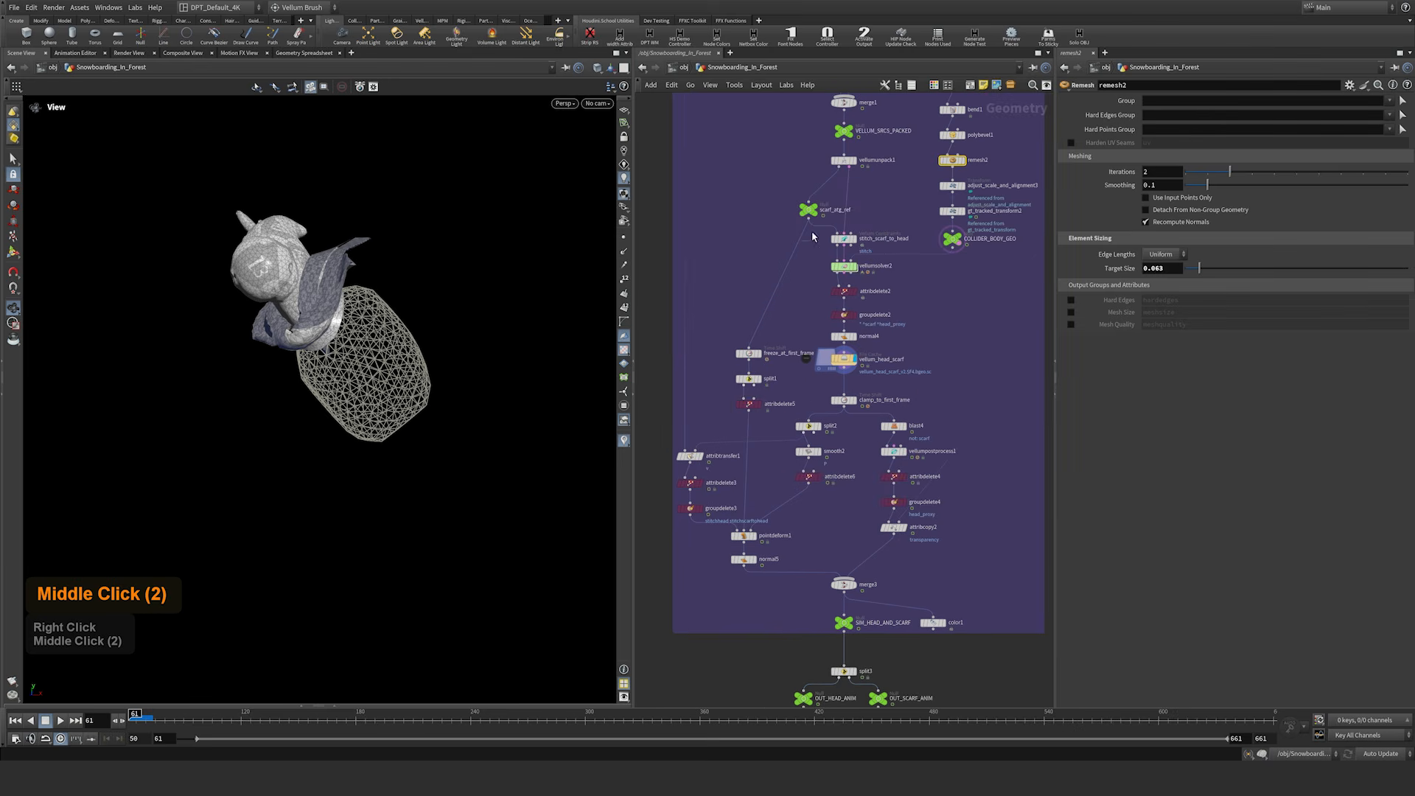
{"action": "left_click", "coordinate": [765, 402]}
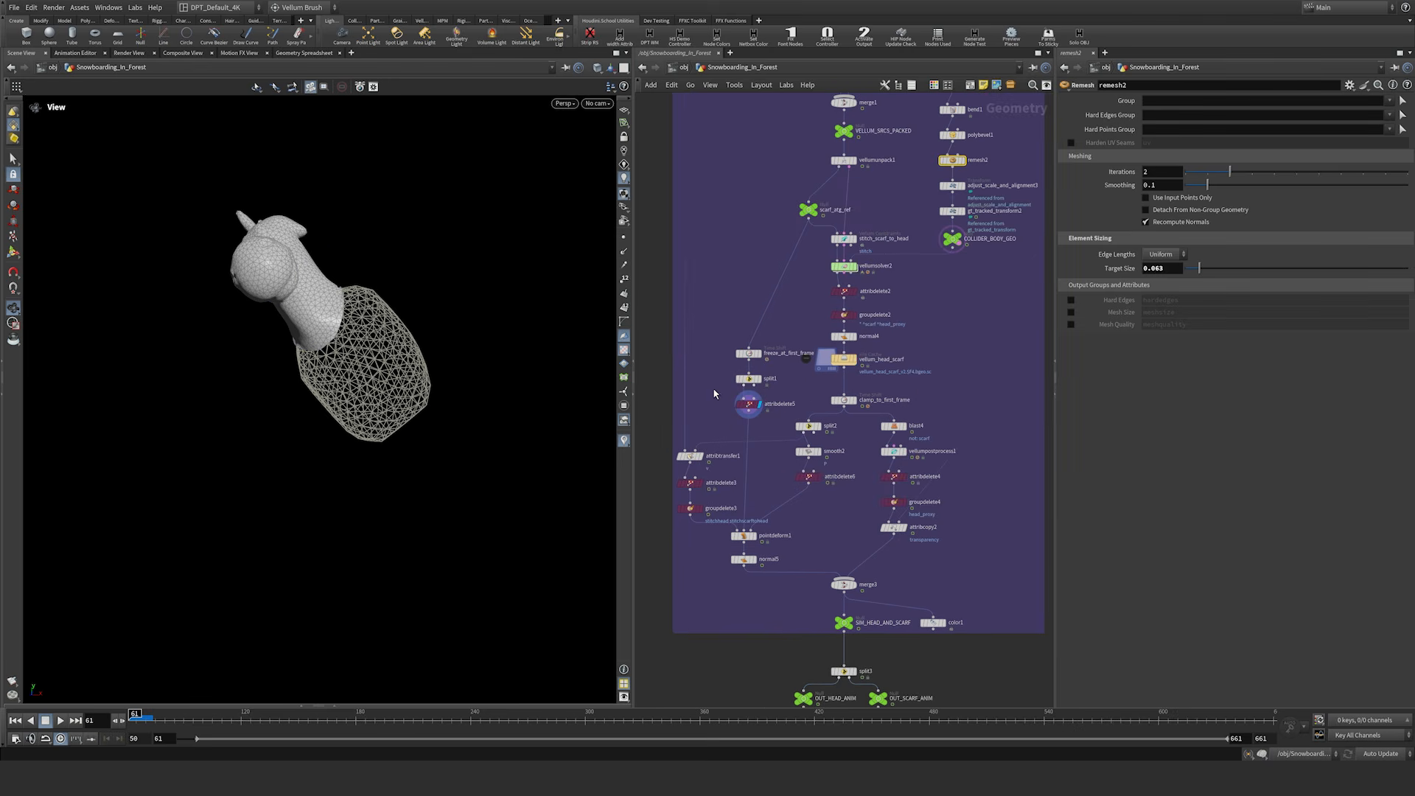
{"action": "left_click", "coordinate": [822, 479]}
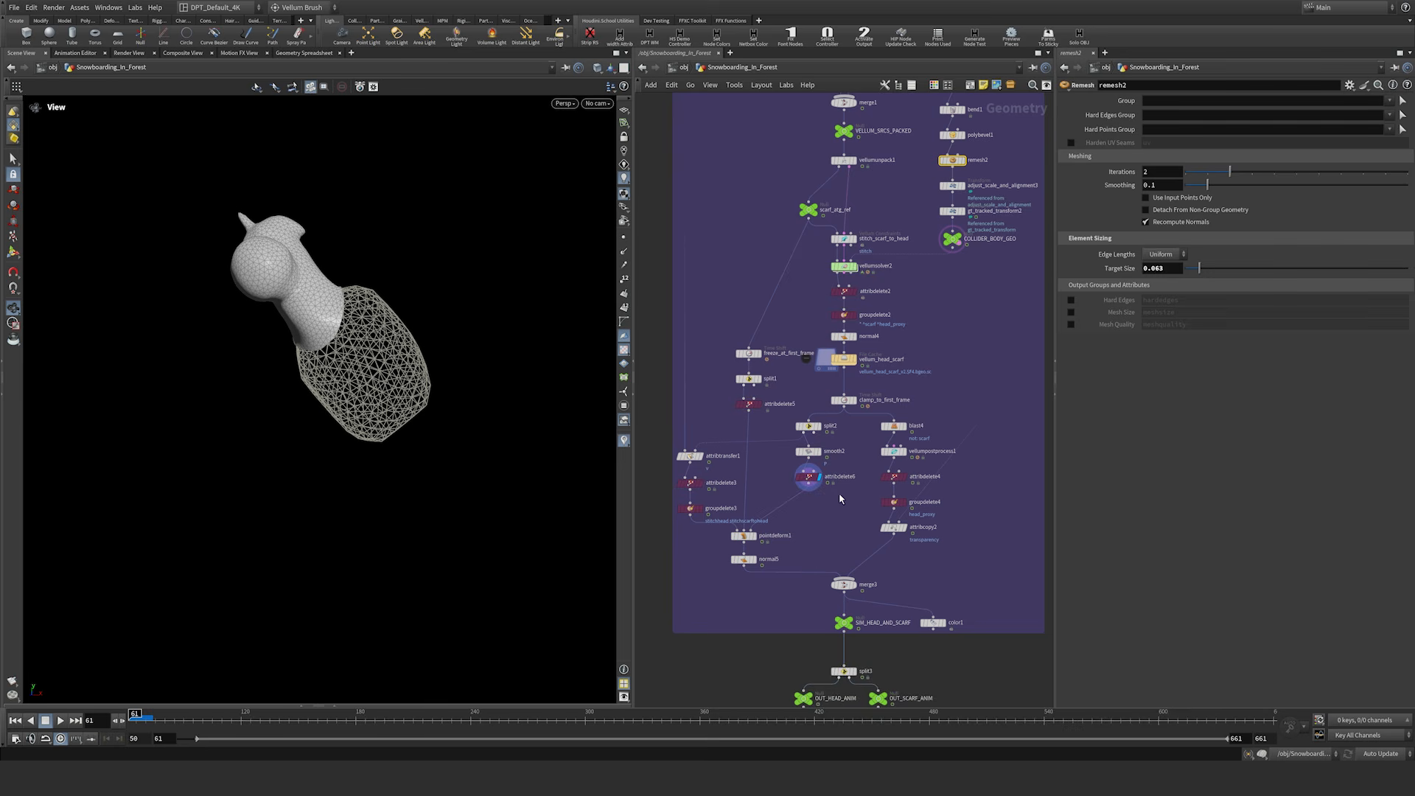
Step: Display the scarf at attribcopy2, and switch to normal5 to view the point-deformed head
{"action": "left_click", "coordinate": [909, 533]}
{"action": "mouse_move", "coordinate": [753, 564]}
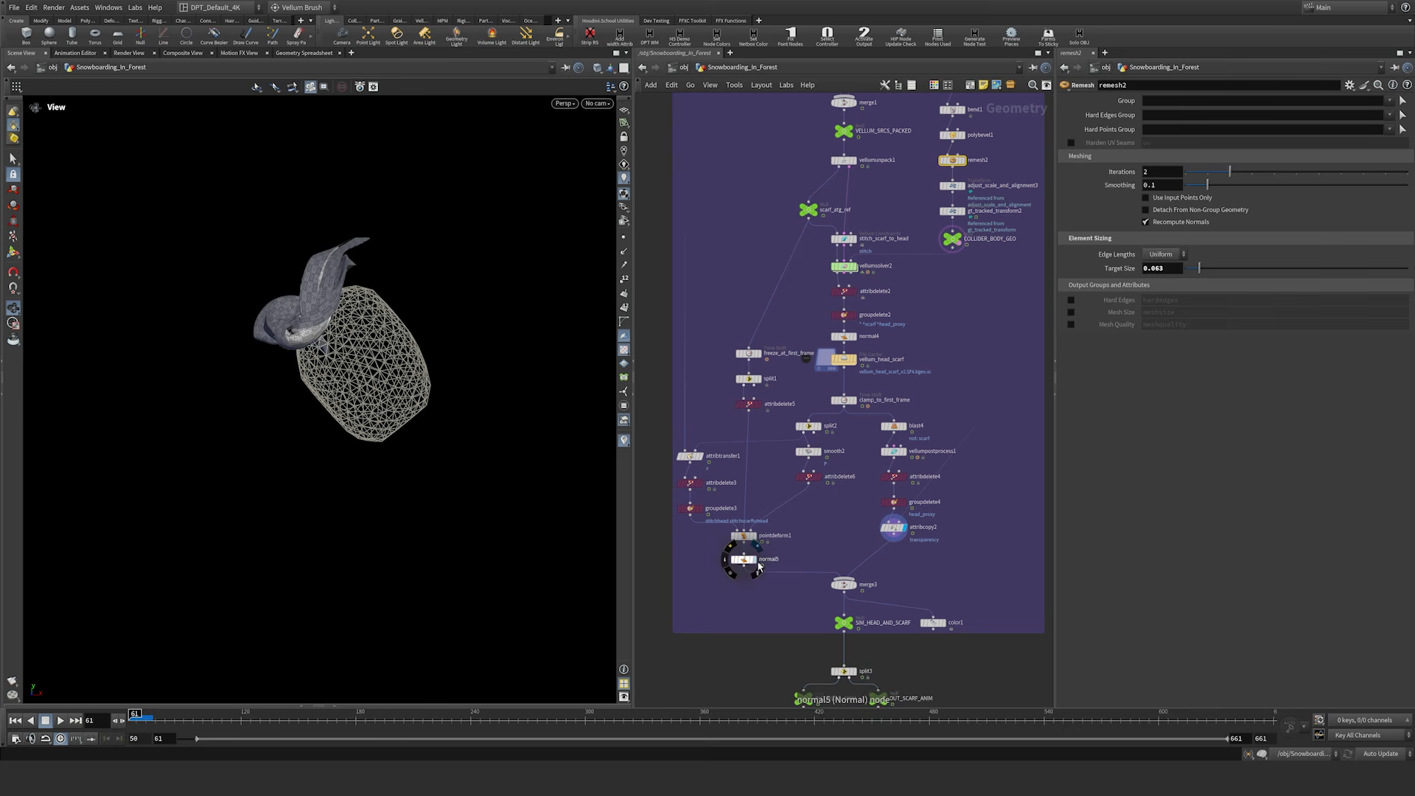
{"action": "left_click", "coordinate": [758, 564]}
{"action": "mouse_move", "coordinate": [703, 513]}
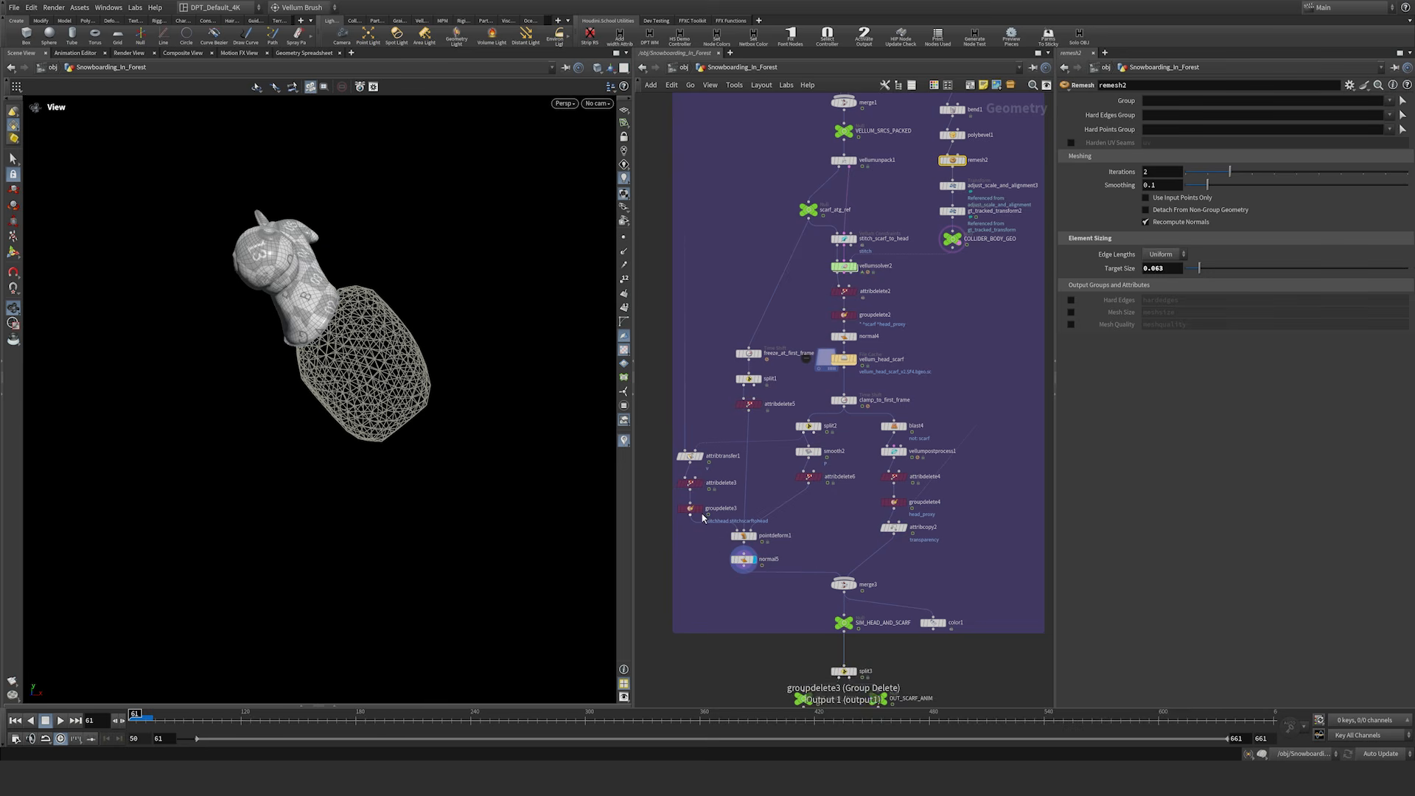
Step: Trace the network up to the HEAD_PROXY branch and back, and display the merged head and scarf at SIM_HEAD_AND_SCARF
{"action": "middle_click_drag", "start_coordinate": [708, 275], "coordinate": [734, 537]}
{"action": "middle_click_drag", "start_coordinate": [739, 390], "coordinate": [739, 613]}
{"action": "middle_click_drag", "start_coordinate": [755, 250], "coordinate": [768, 543]}
{"action": "middle_click_drag", "start_coordinate": [752, 287], "coordinate": [752, 486]}
{"action": "mouse_move", "coordinate": [736, 337]}
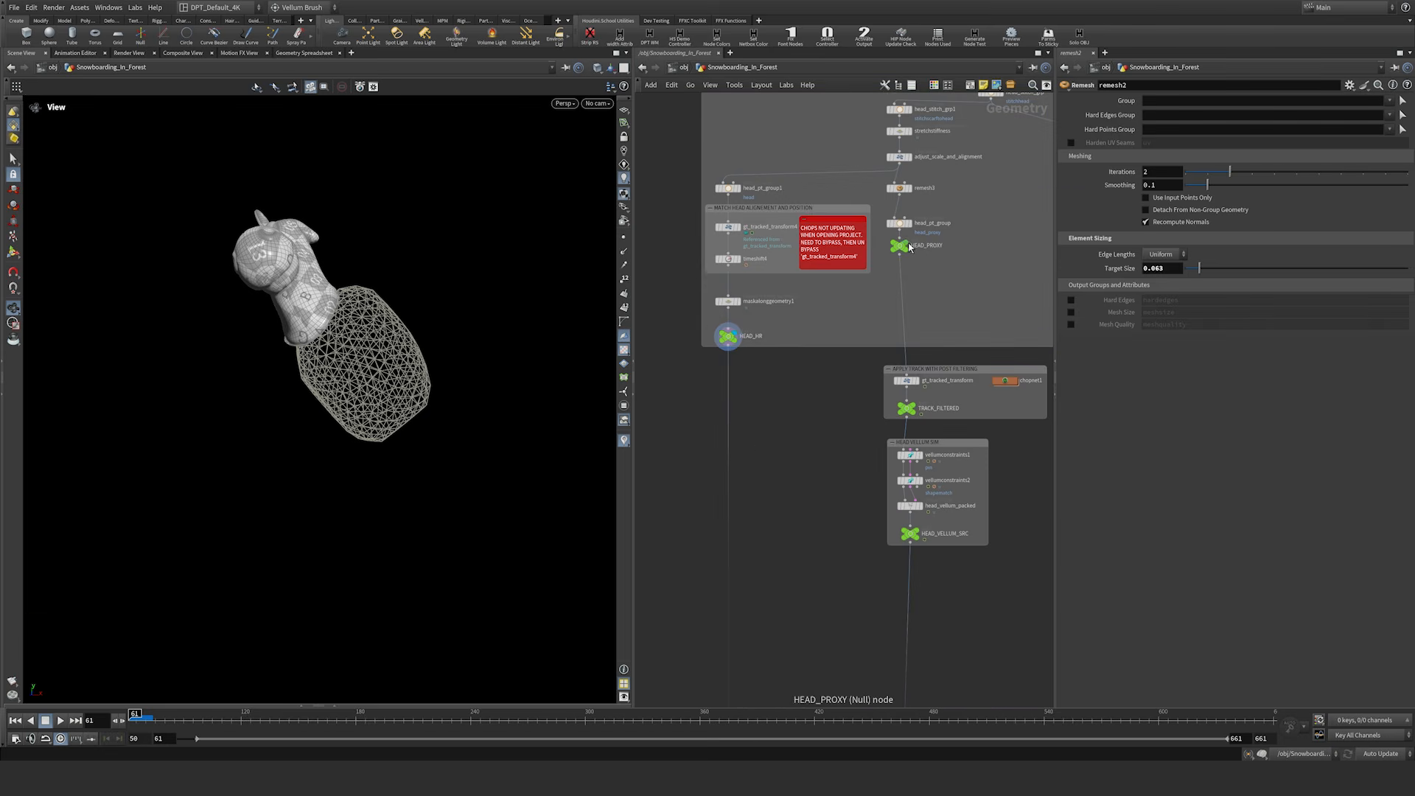
{"action": "mouse_move", "coordinate": [859, 588]}
{"action": "middle_mouse_down"}
{"action": "mouse_move", "coordinate": [881, 123]}
{"action": "mouse_move", "coordinate": [821, 281]}
{"action": "mouse_move", "coordinate": [804, 153]}
{"action": "middle_mouse_up"}
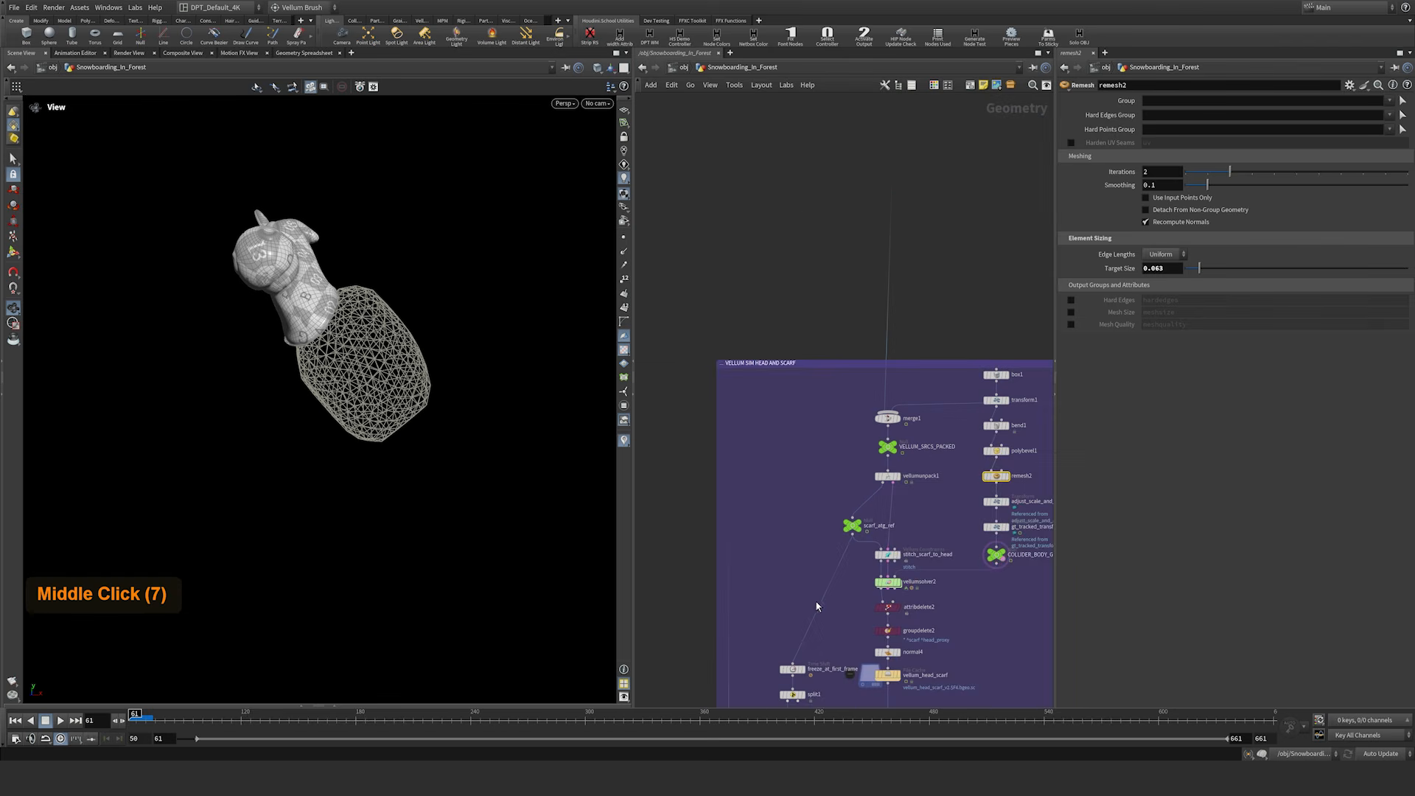
{"action": "middle_click_drag", "start_coordinate": [817, 602], "coordinate": [753, 277]}
{"action": "middle_click_drag", "start_coordinate": [825, 521], "coordinate": [783, 368]}
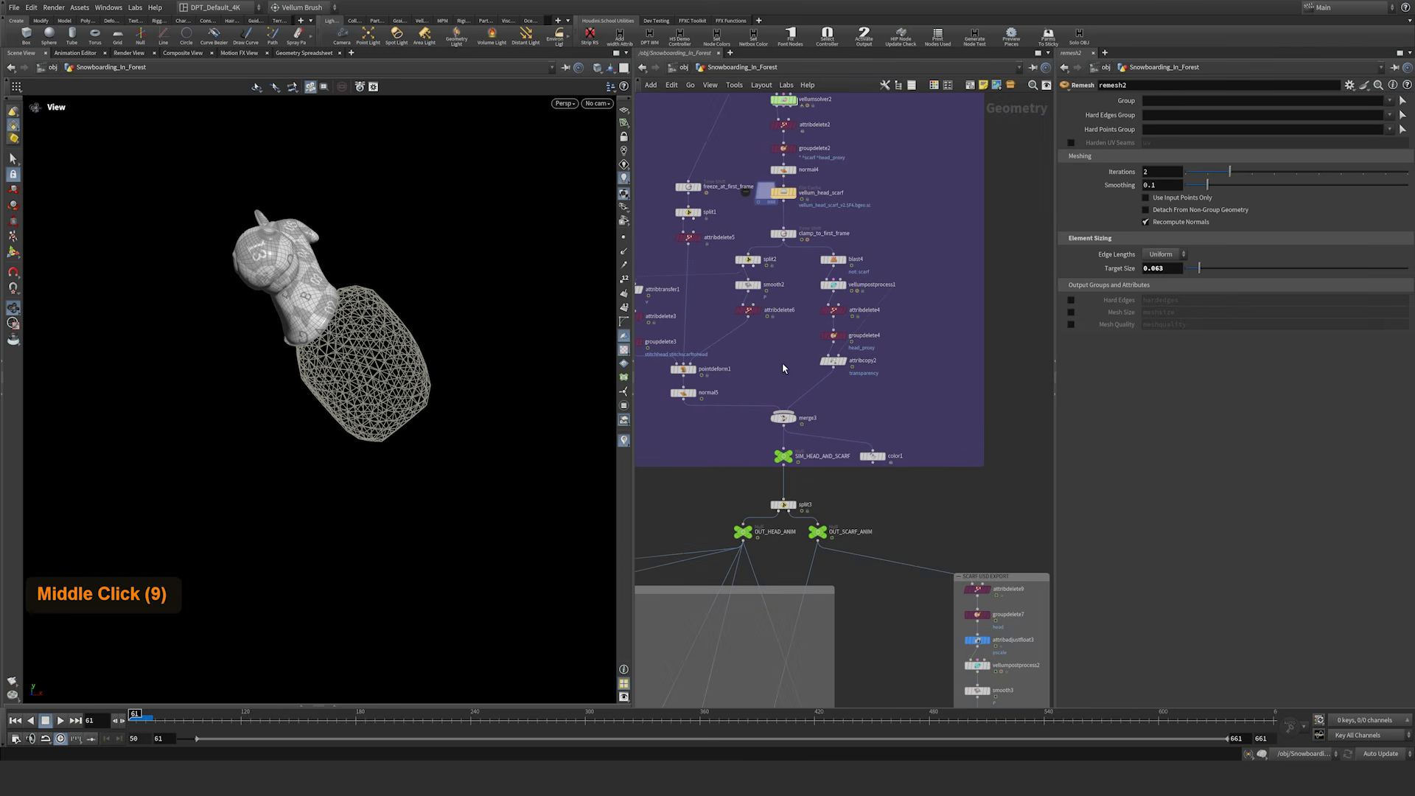
{"action": "left_click", "coordinate": [792, 452]}
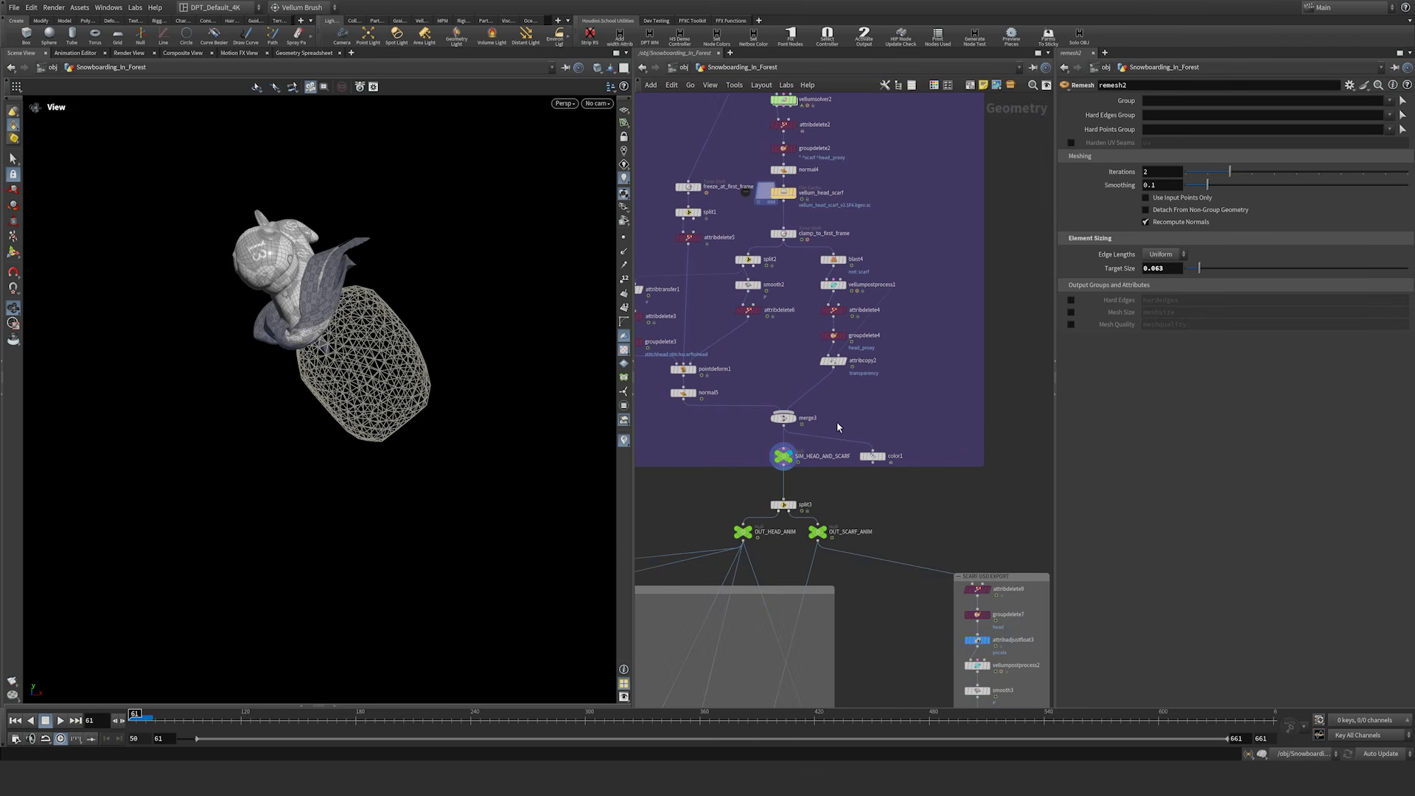
Step: Display OUT_HEAD_ANIM and OUT_SCARF_ANIM in turn to view the split outputs, and return to OUT_HEAD_ANIM
{"action": "middle_click_drag", "start_coordinate": [886, 497], "coordinate": [958, 376]}
{"action": "right_click_drag", "start_coordinate": [963, 392], "coordinate": [910, 406]}
{"action": "middle_click_drag", "start_coordinate": [791, 415], "coordinate": [825, 367]}
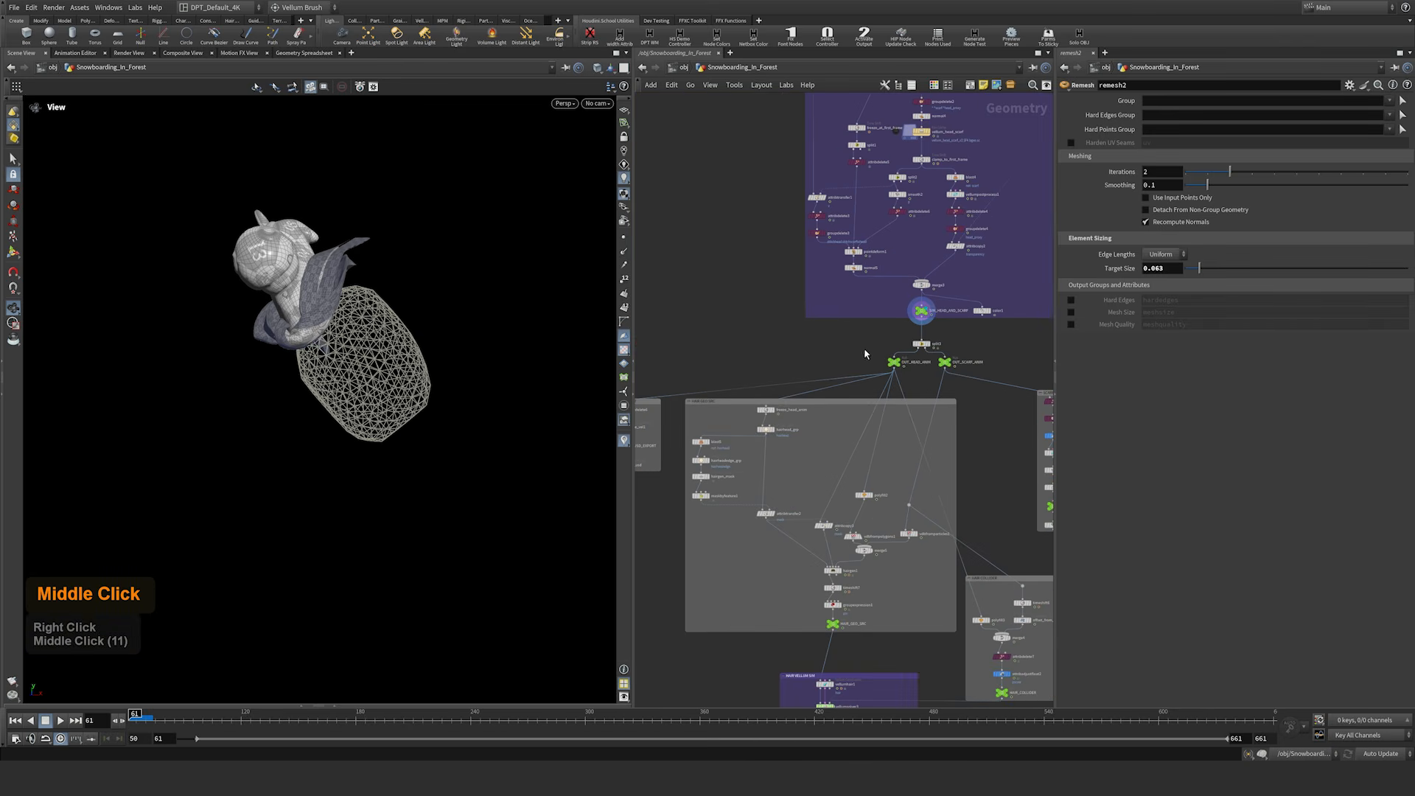
{"action": "middle_click_drag", "start_coordinate": [1006, 309], "coordinate": [903, 396]}
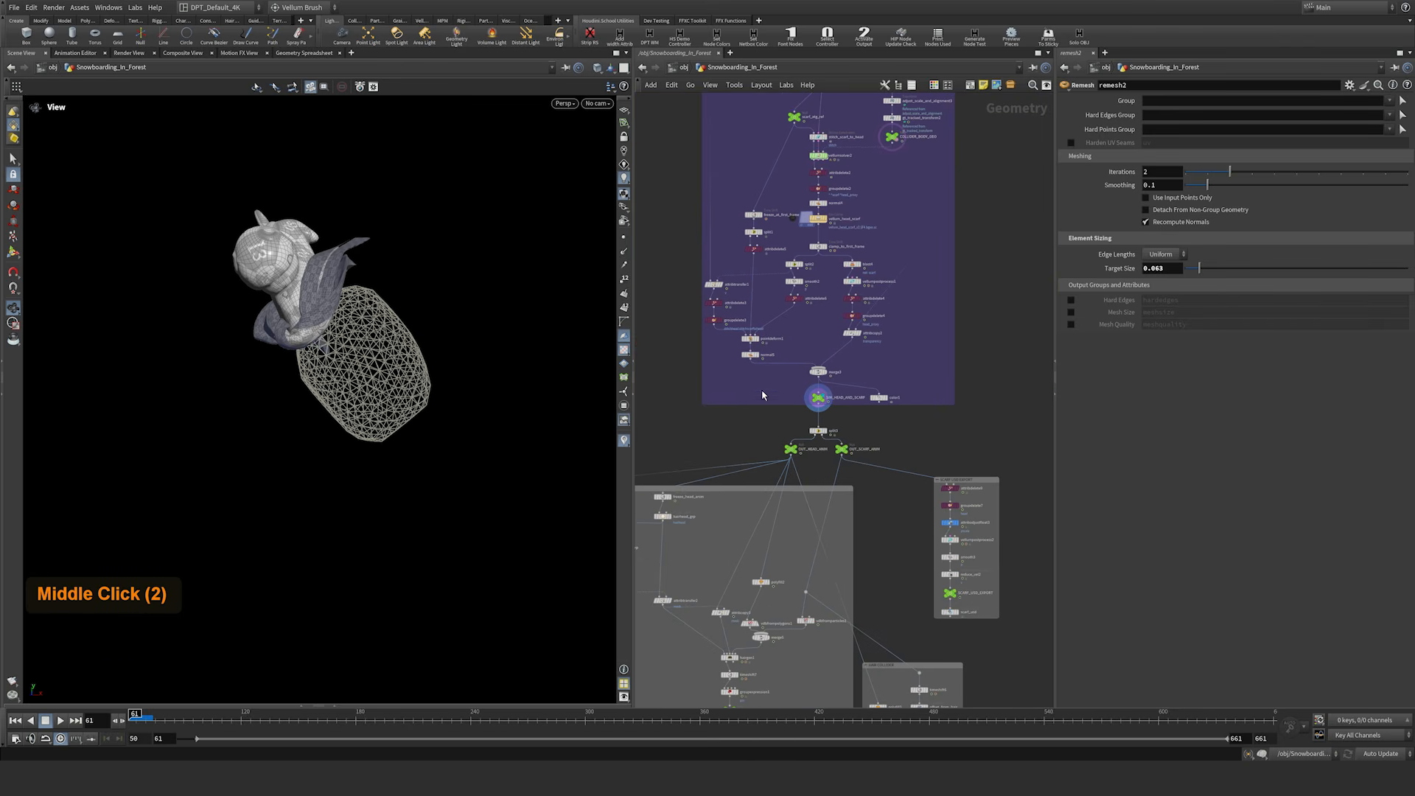
{"action": "right_click_drag", "start_coordinate": [881, 435], "coordinate": [888, 429]}
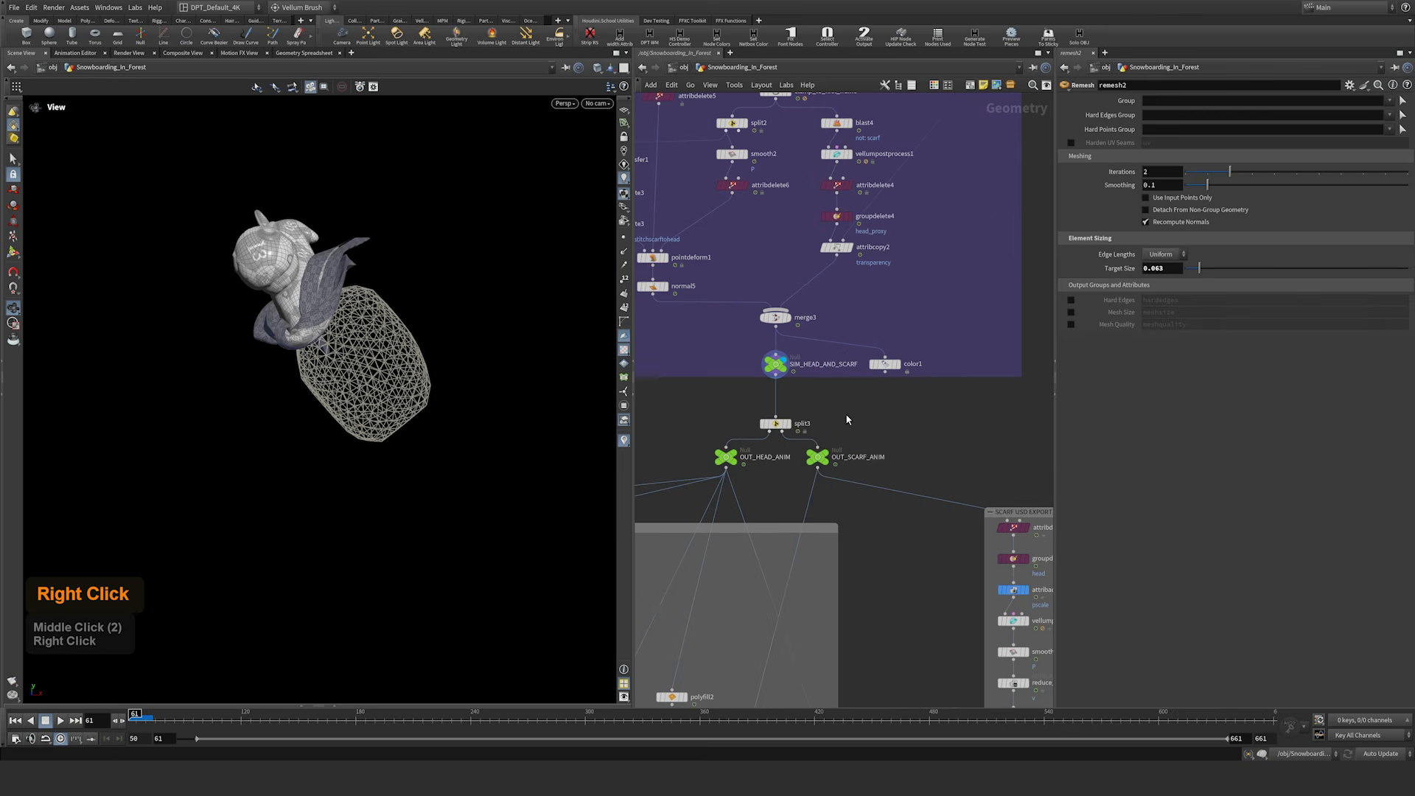
{"action": "middle_click_drag", "start_coordinate": [868, 403], "coordinate": [917, 414]}
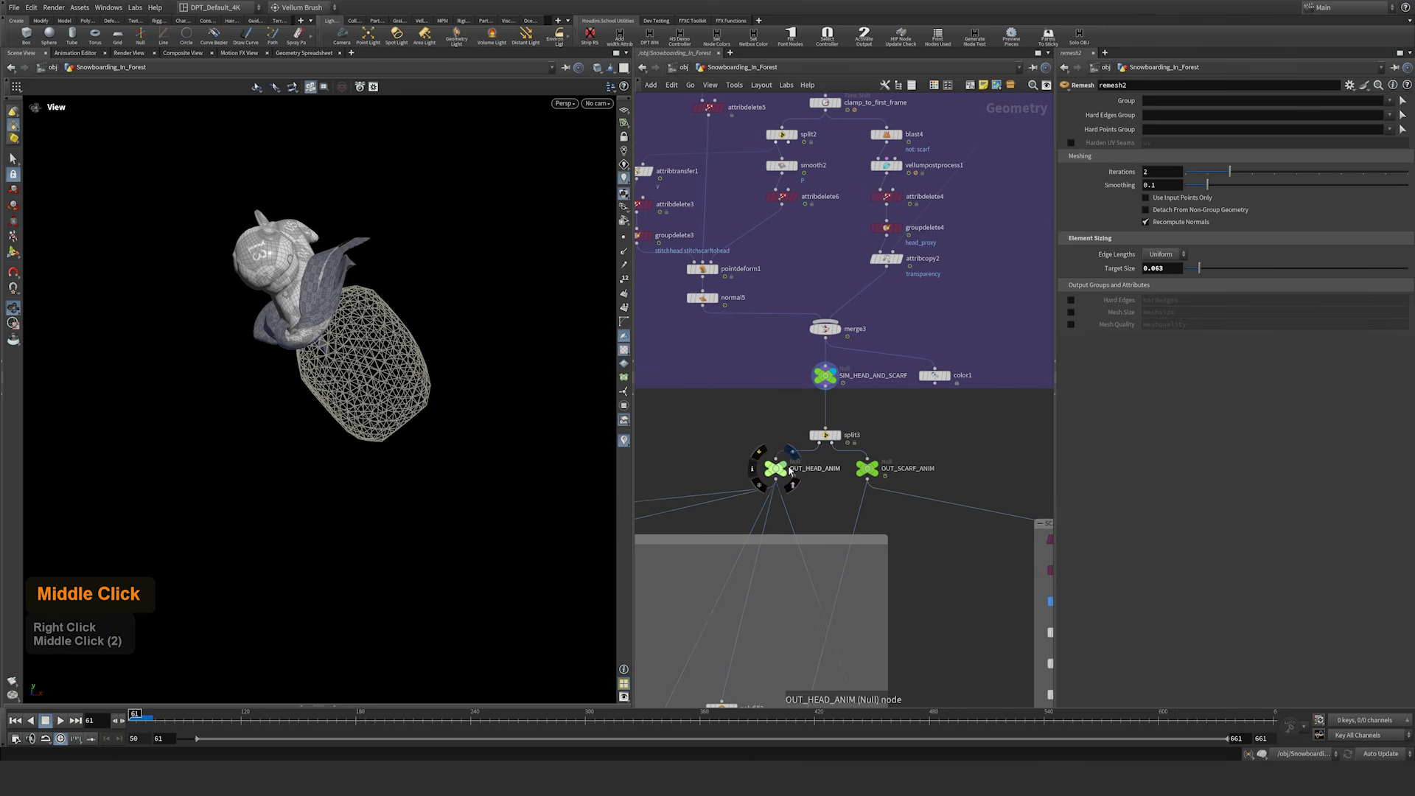
{"action": "left_click", "coordinate": [792, 451]}
{"action": "left_click", "coordinate": [884, 451]}
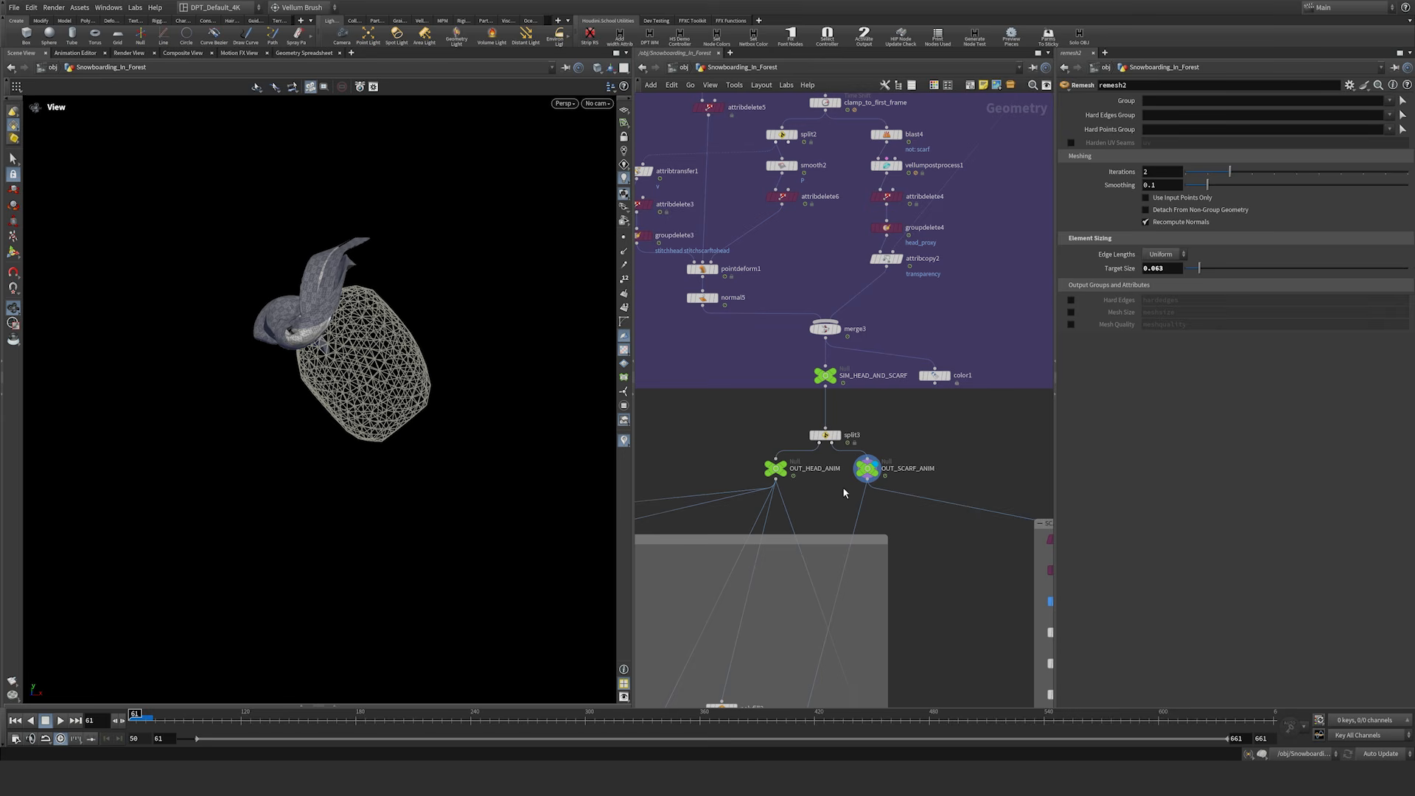
{"action": "double_click", "coordinate": [792, 467]}
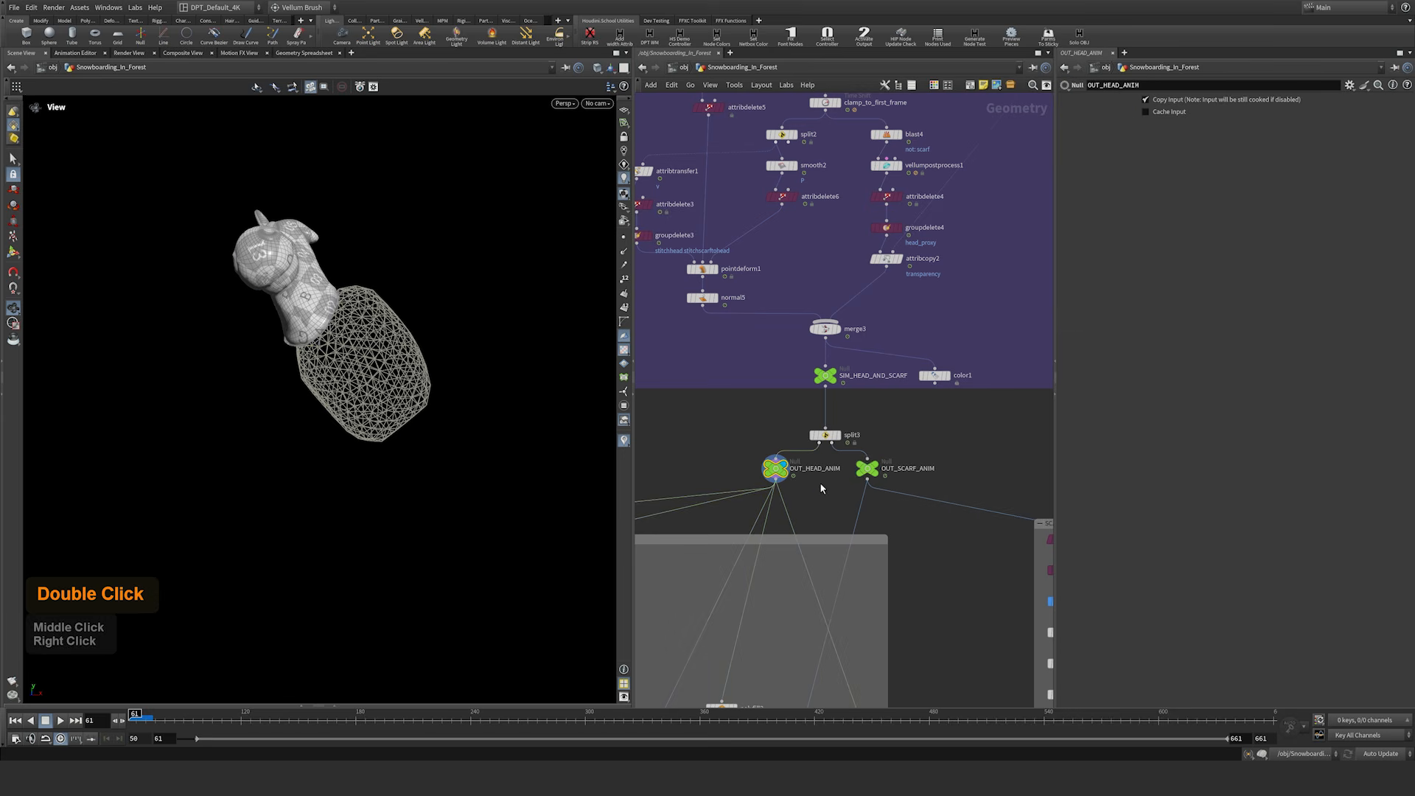
Step: Display the scarf at SCARF_USD_EXPORT and inspect the scarf_usd file export settings
{"action": "left_click_drag", "start_coordinate": [846, 481], "coordinate": [846, 480]}
{"action": "middle_click_drag", "start_coordinate": [973, 453], "coordinate": [850, 374]}
{"action": "right_click_drag", "start_coordinate": [877, 376], "coordinate": [848, 384]}
{"action": "middle_click_drag", "start_coordinate": [847, 385], "coordinate": [831, 319]}
{"action": "left_click_drag", "start_coordinate": [921, 358], "coordinate": [897, 330]}
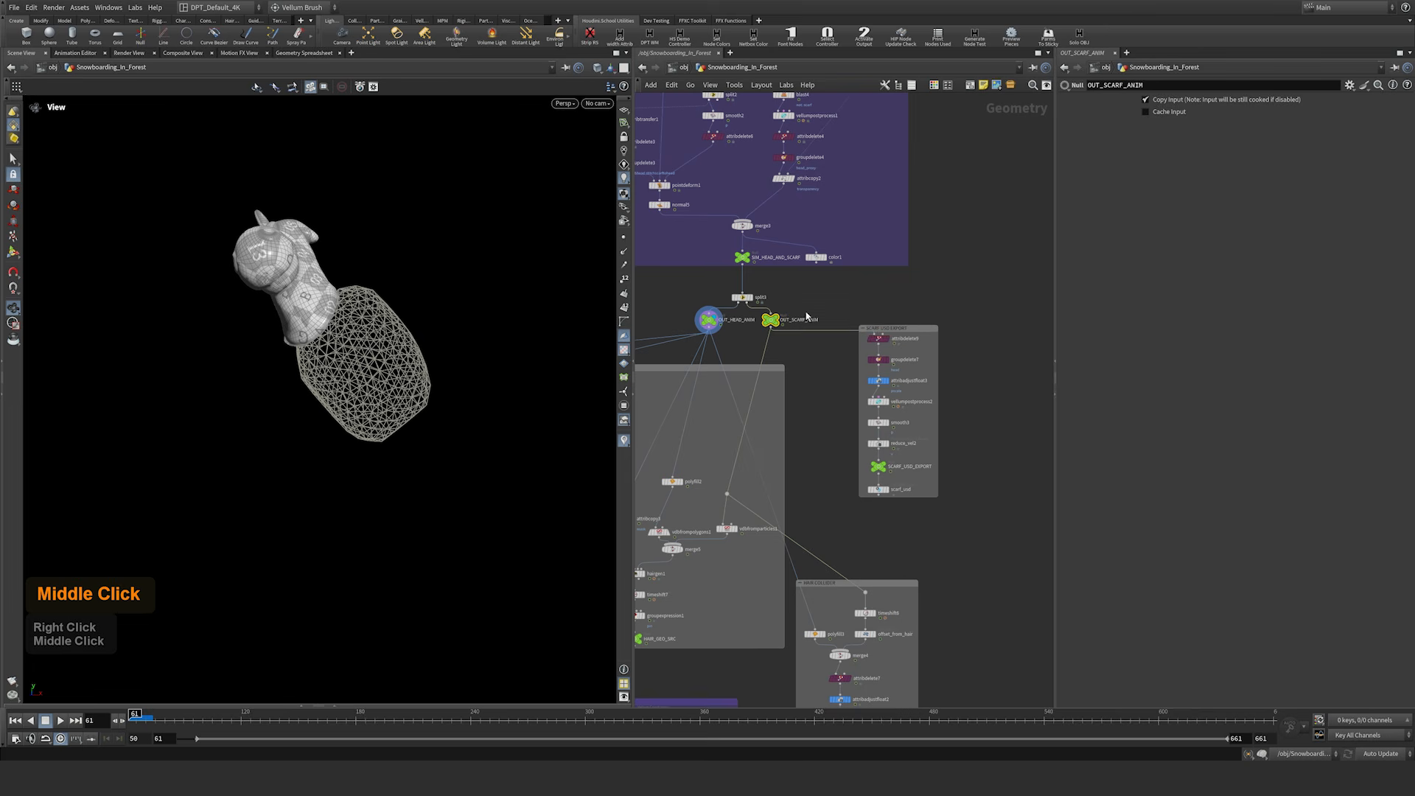
{"action": "left_click", "coordinate": [885, 465]}
{"action": "right_click_drag", "start_coordinate": [841, 445], "coordinate": [900, 435]}
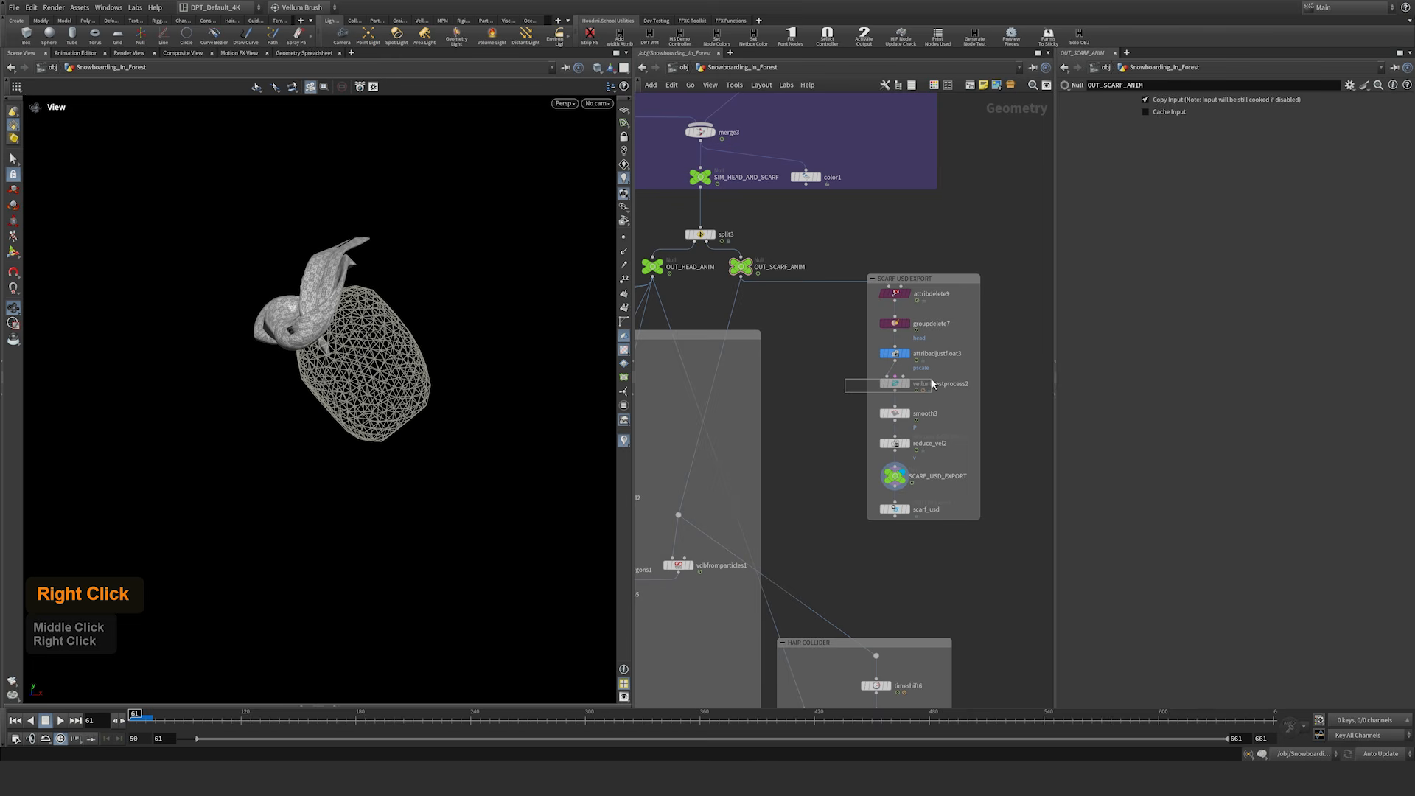
{"action": "left_click_drag", "start_coordinate": [825, 492], "coordinate": [914, 471]}
{"action": "left_click_drag", "start_coordinate": [843, 530], "coordinate": [951, 508]}
Step: Play the export scarf up to frame 78 and examine it up close against the body collider
{"action": "key", "text": "Up"}
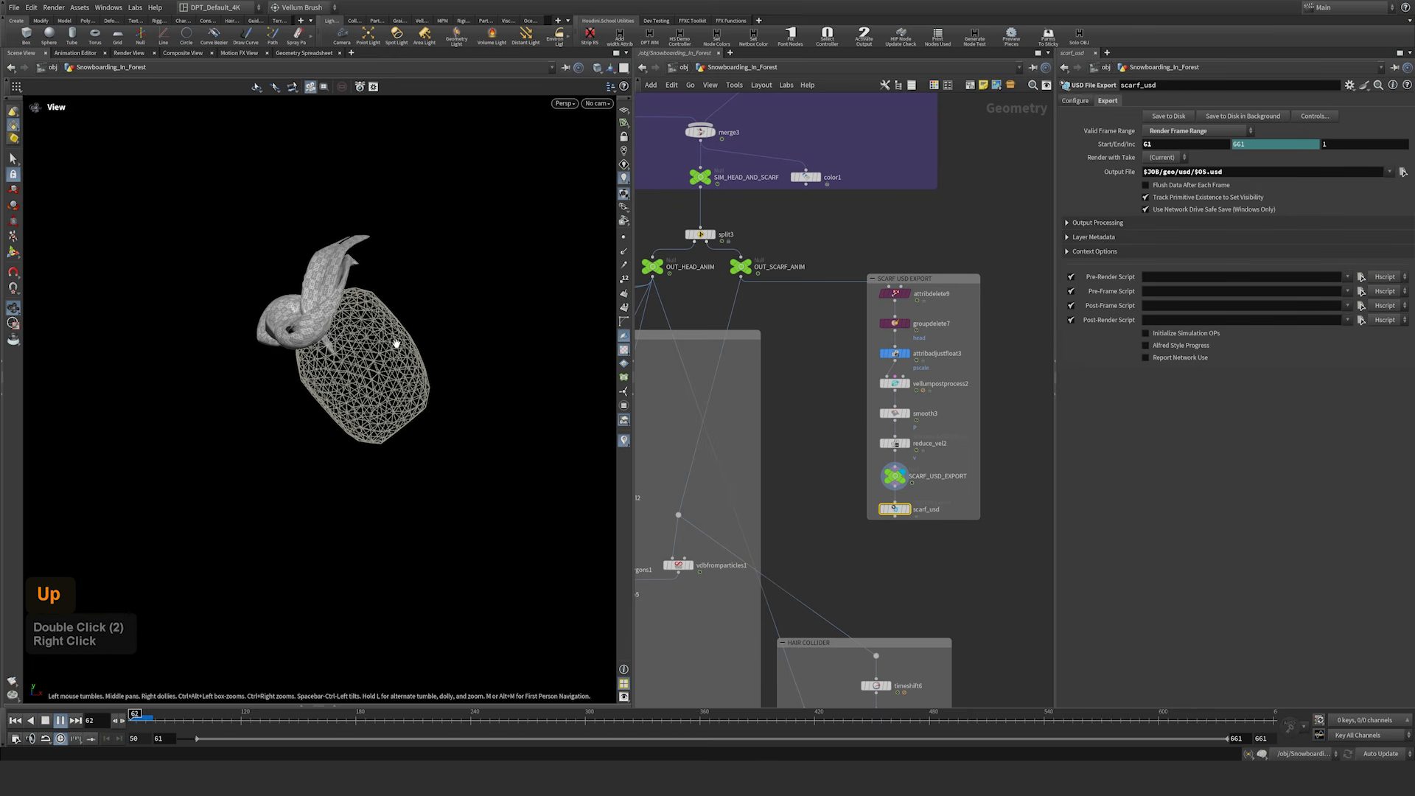
{"action": "key", "text": "Up"}
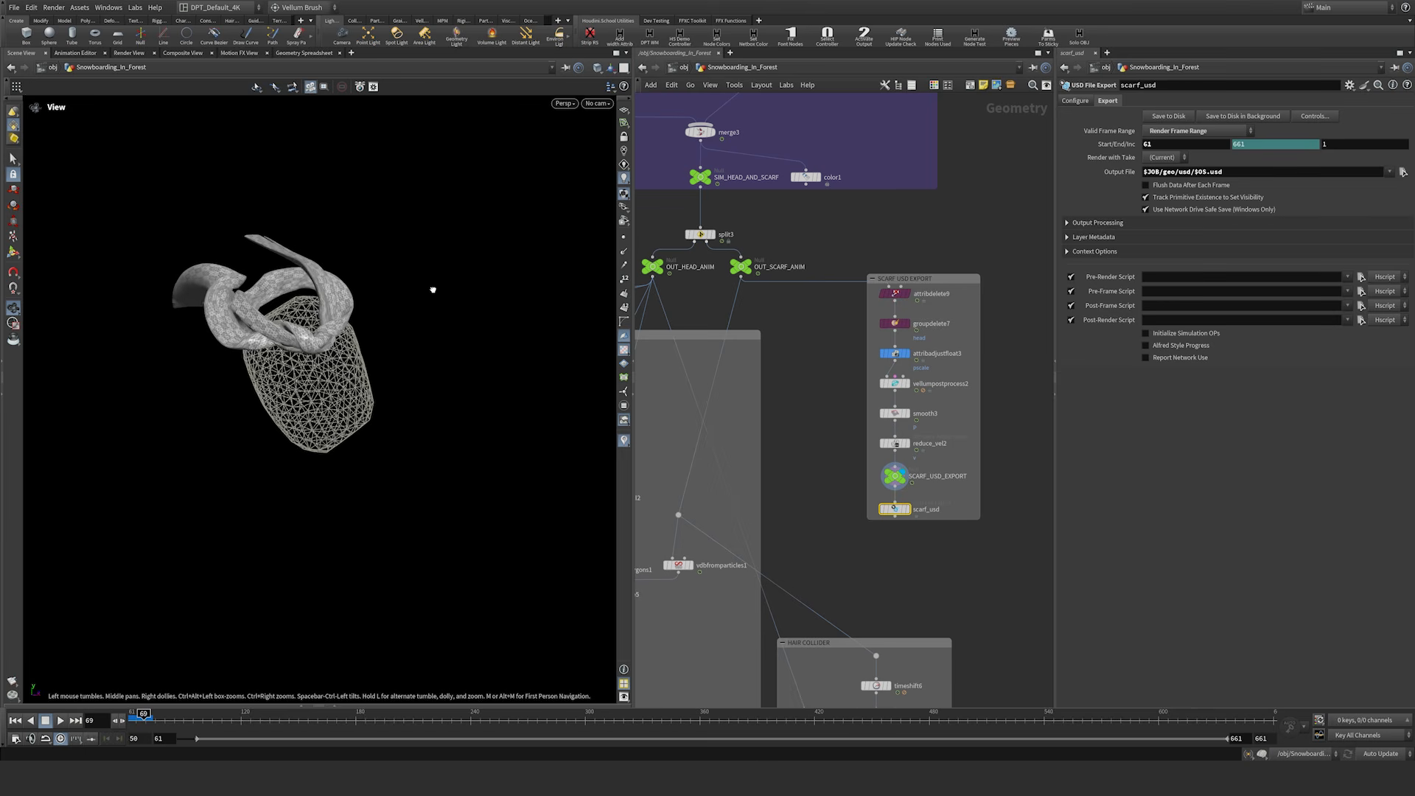
{"action": "key", "text": "Up"}
{"action": "key", "text": "Up"}
{"action": "key", "text": "Up"}
{"action": "right_click_drag", "start_coordinate": [343, 304], "coordinate": [414, 259]}
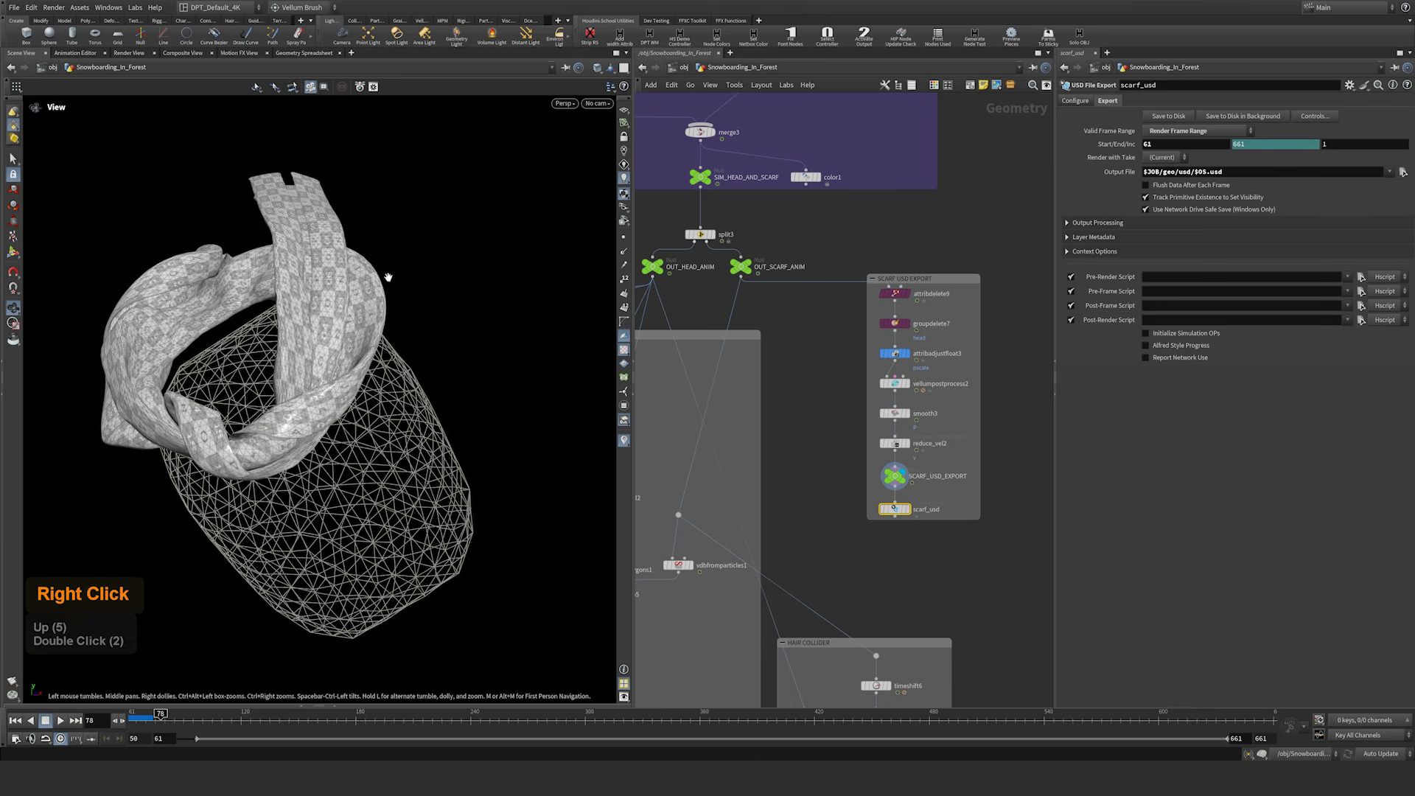
{"action": "middle_click_drag", "start_coordinate": [413, 259], "coordinate": [443, 270]}
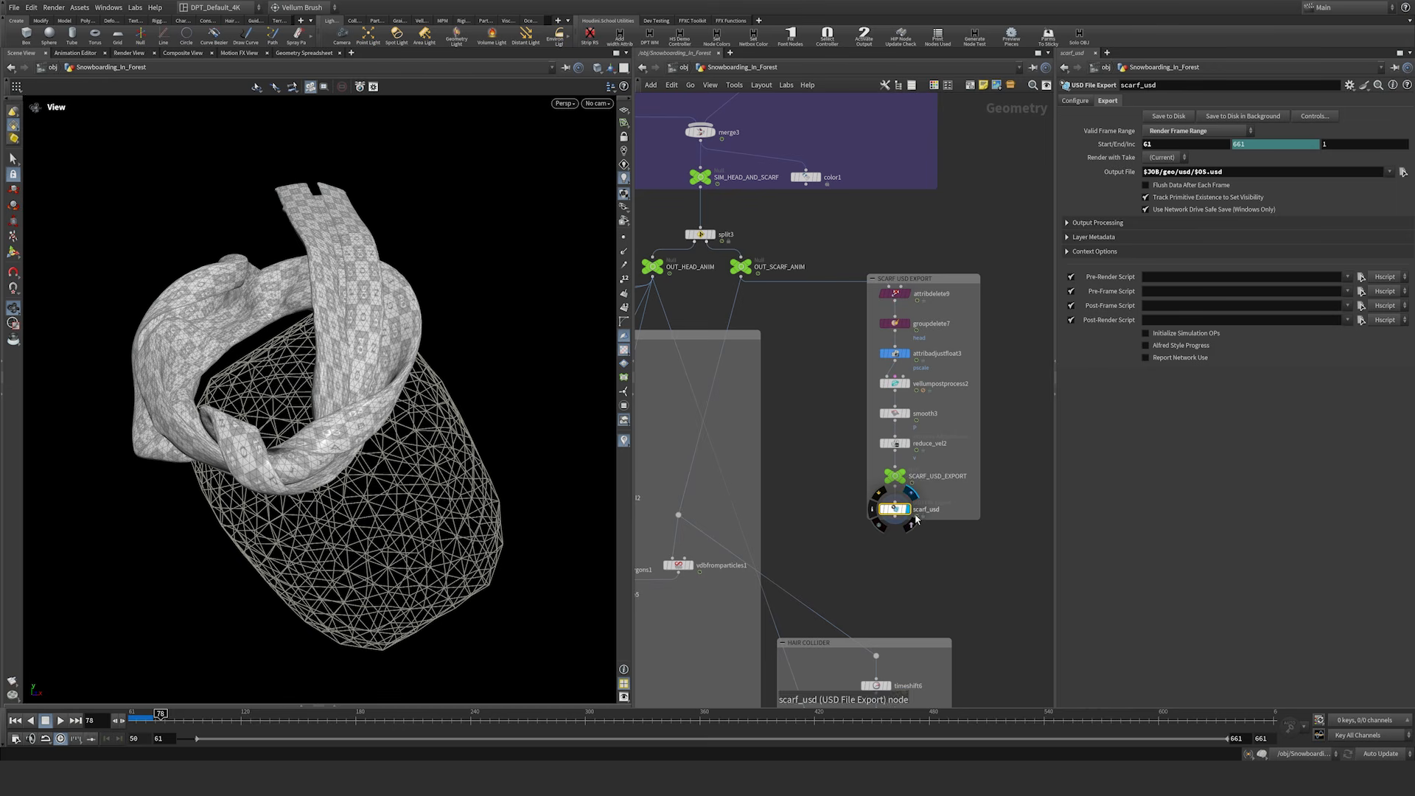
Step: Display the head at HEAD_USD_EXPORT, and inspect the reduce_vel1 and head_usd settings
{"action": "middle_click_drag", "start_coordinate": [793, 313], "coordinate": [1074, 273]}
{"action": "middle_click_drag", "start_coordinate": [748, 239], "coordinate": [1004, 265]}
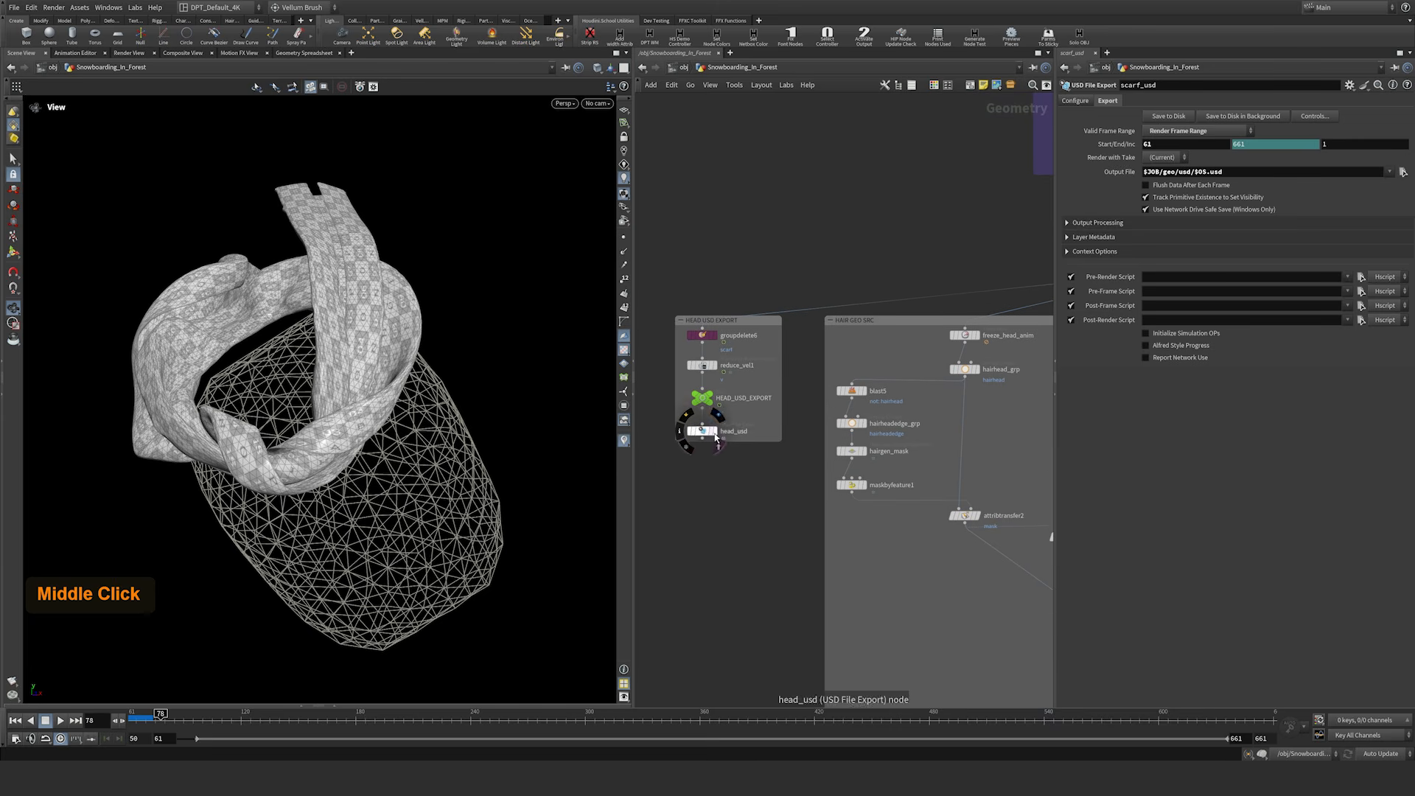
{"action": "left_click", "coordinate": [714, 396]}
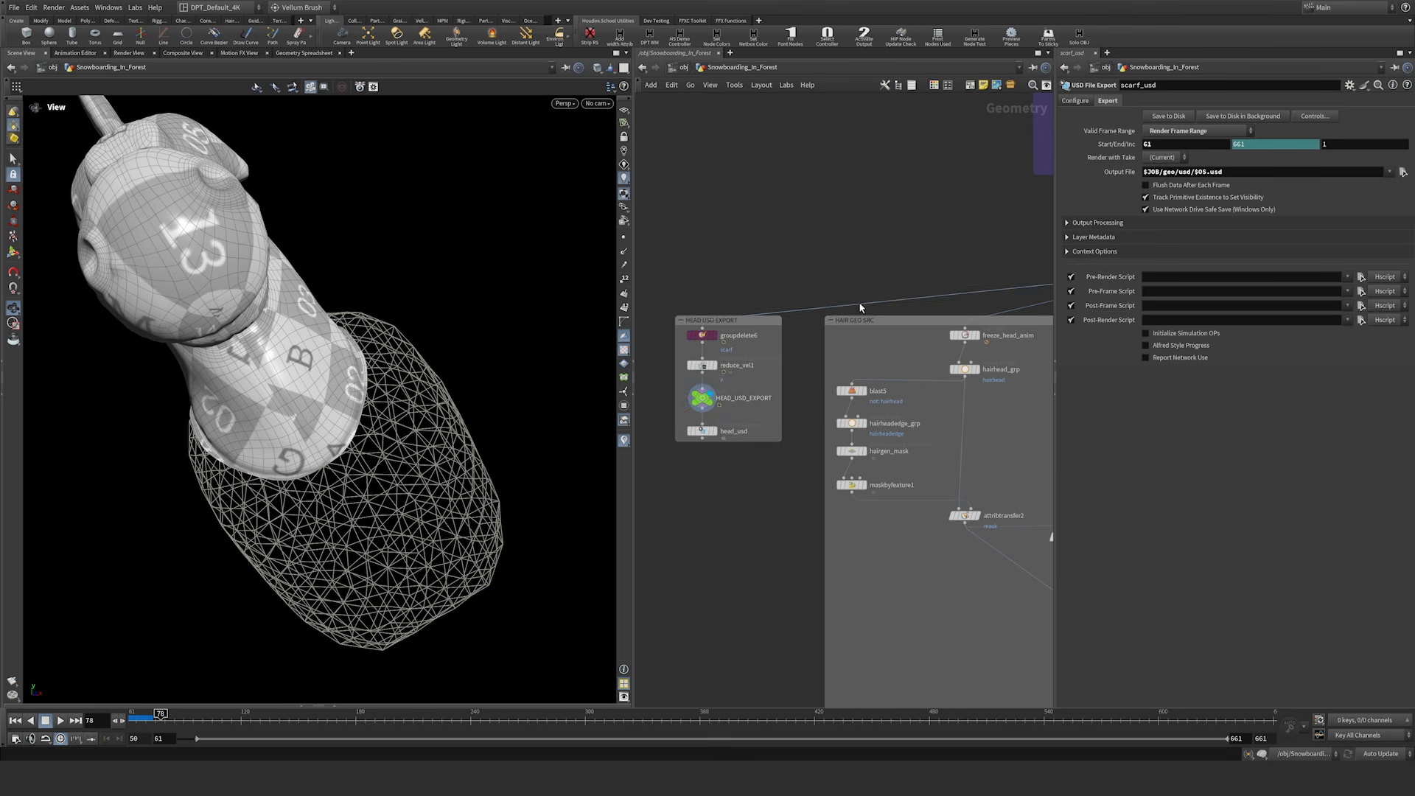
{"action": "middle_click_drag", "start_coordinate": [919, 238], "coordinate": [631, 368]}
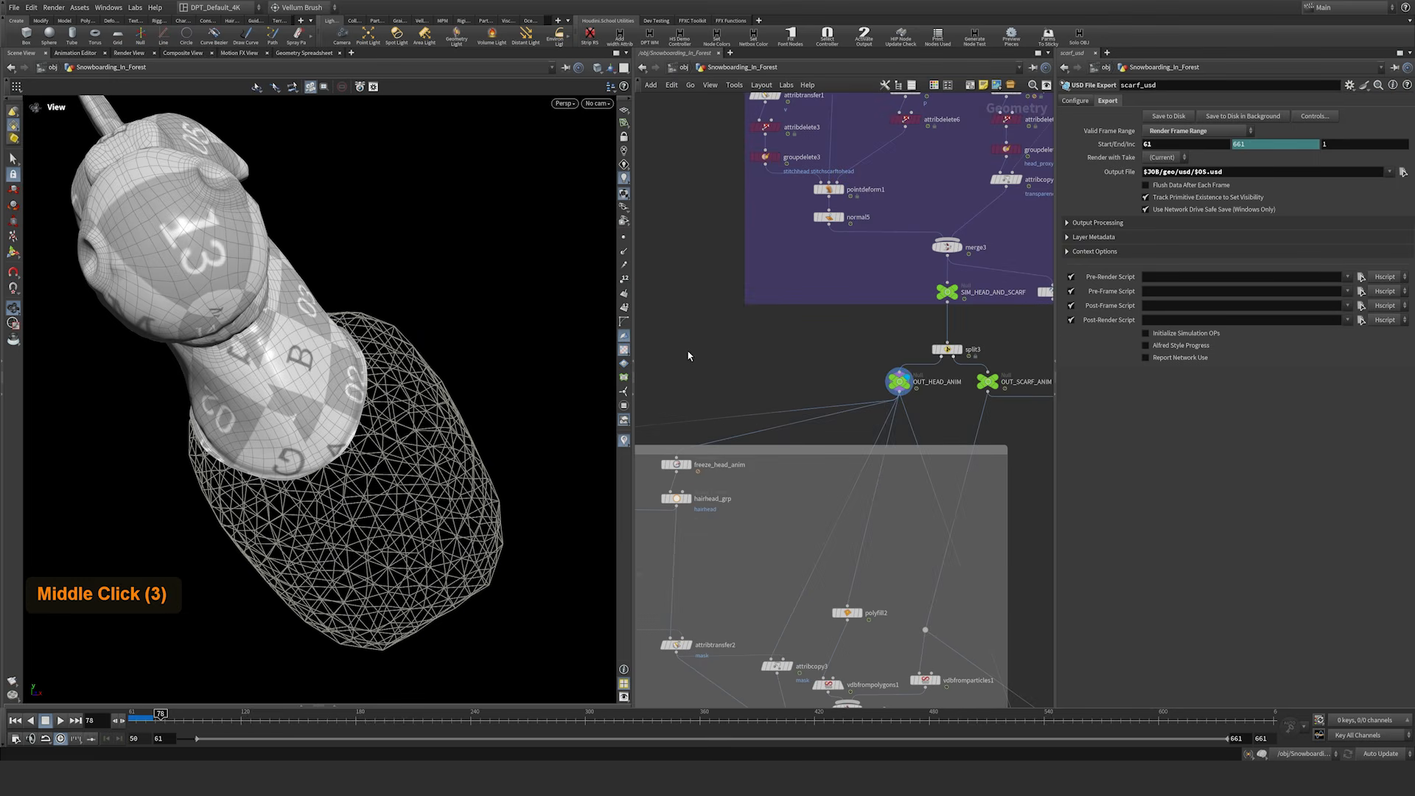
{"action": "middle_click_drag", "start_coordinate": [773, 370], "coordinate": [797, 405]}
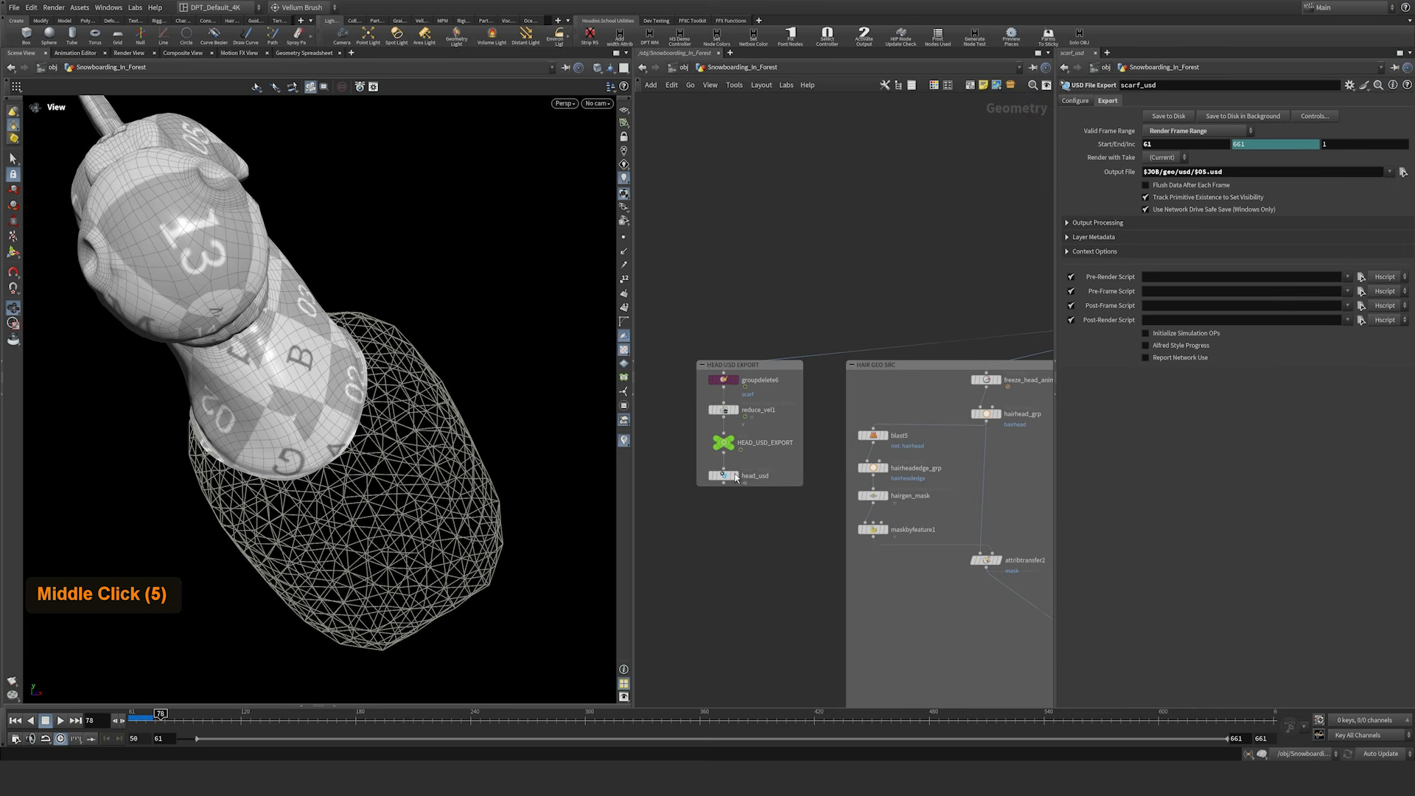
{"action": "left_click", "coordinate": [724, 411]}
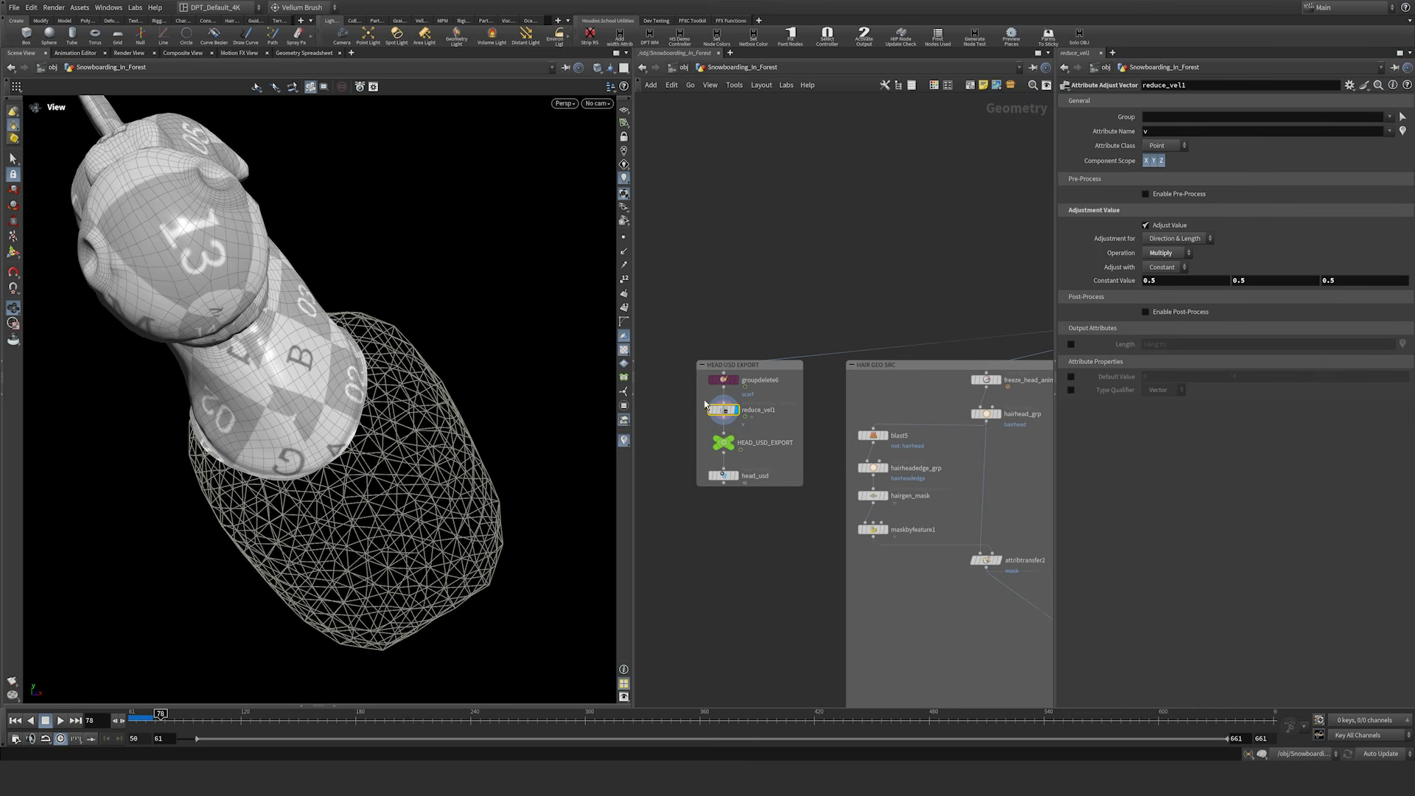
{"action": "middle_click_drag", "start_coordinate": [232, 295], "coordinate": [442, 302]}
{"action": "left_click", "coordinate": [724, 475]}
Step: Play back the OUT_HEAD_ANIM head motion against the body collider, and return to frame 61
{"action": "right_click_drag", "start_coordinate": [868, 298], "coordinate": [920, 305]}
{"action": "middle_click_drag", "start_coordinate": [921, 306], "coordinate": [683, 301]}
{"action": "middle_click_drag", "start_coordinate": [778, 409], "coordinate": [832, 349]}
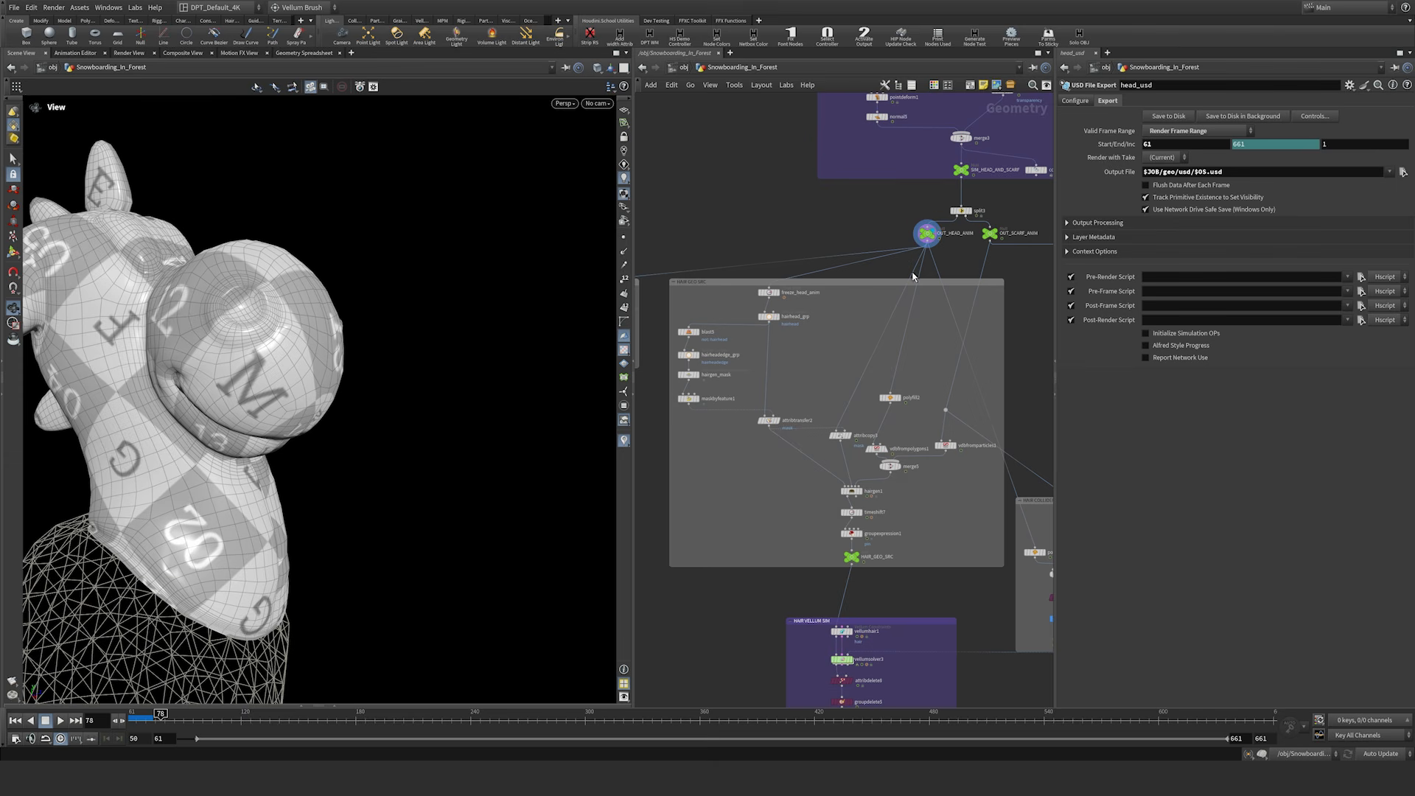
{"action": "right_click_drag", "start_coordinate": [237, 356], "coordinate": [226, 492]}
{"action": "key", "text": "Up"}
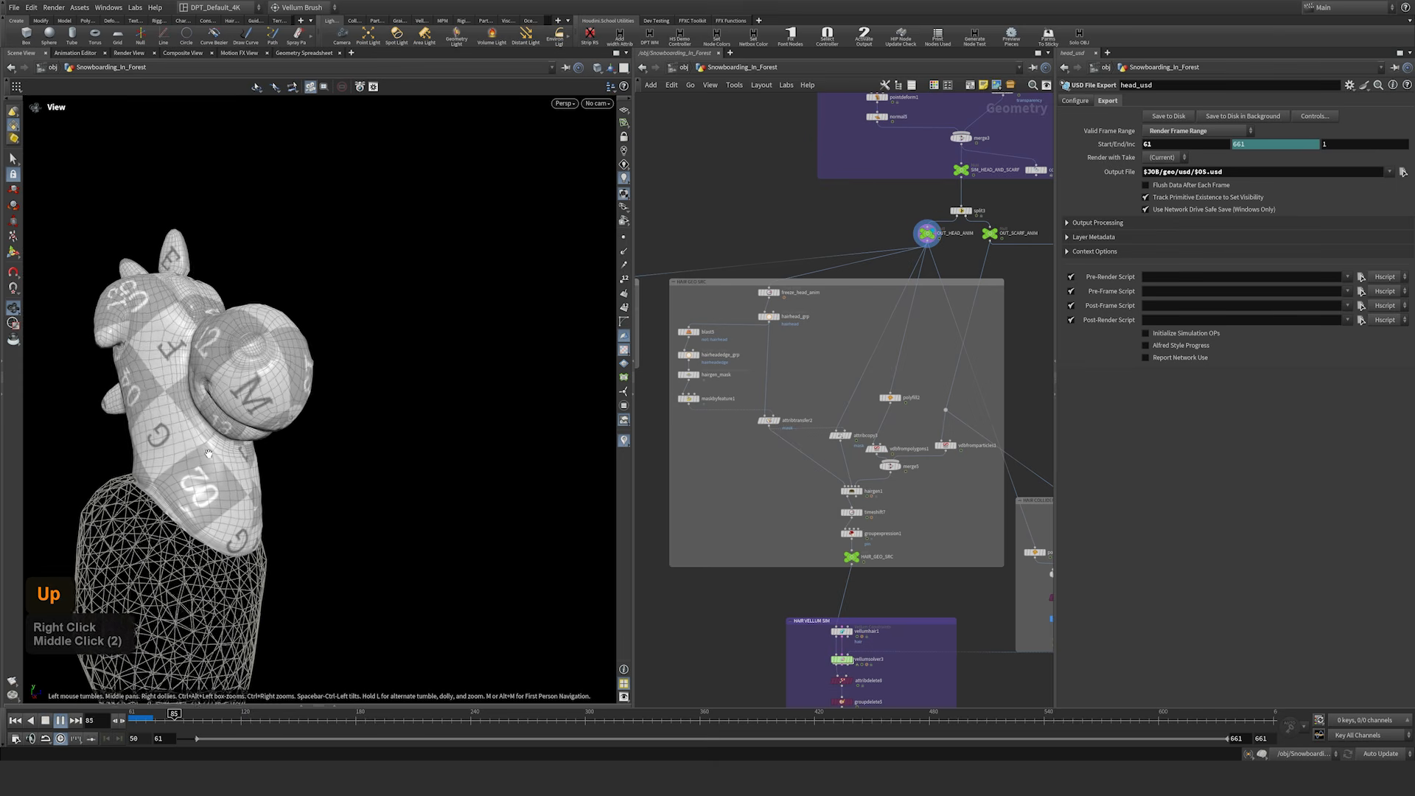
{"action": "key", "text": "Up"}
{"action": "left_click_drag", "start_coordinate": [226, 492], "coordinate": [237, 504]}
{"action": "middle_click_drag", "start_coordinate": [238, 504], "coordinate": [346, 465]}
{"action": "key", "text": "Up"}
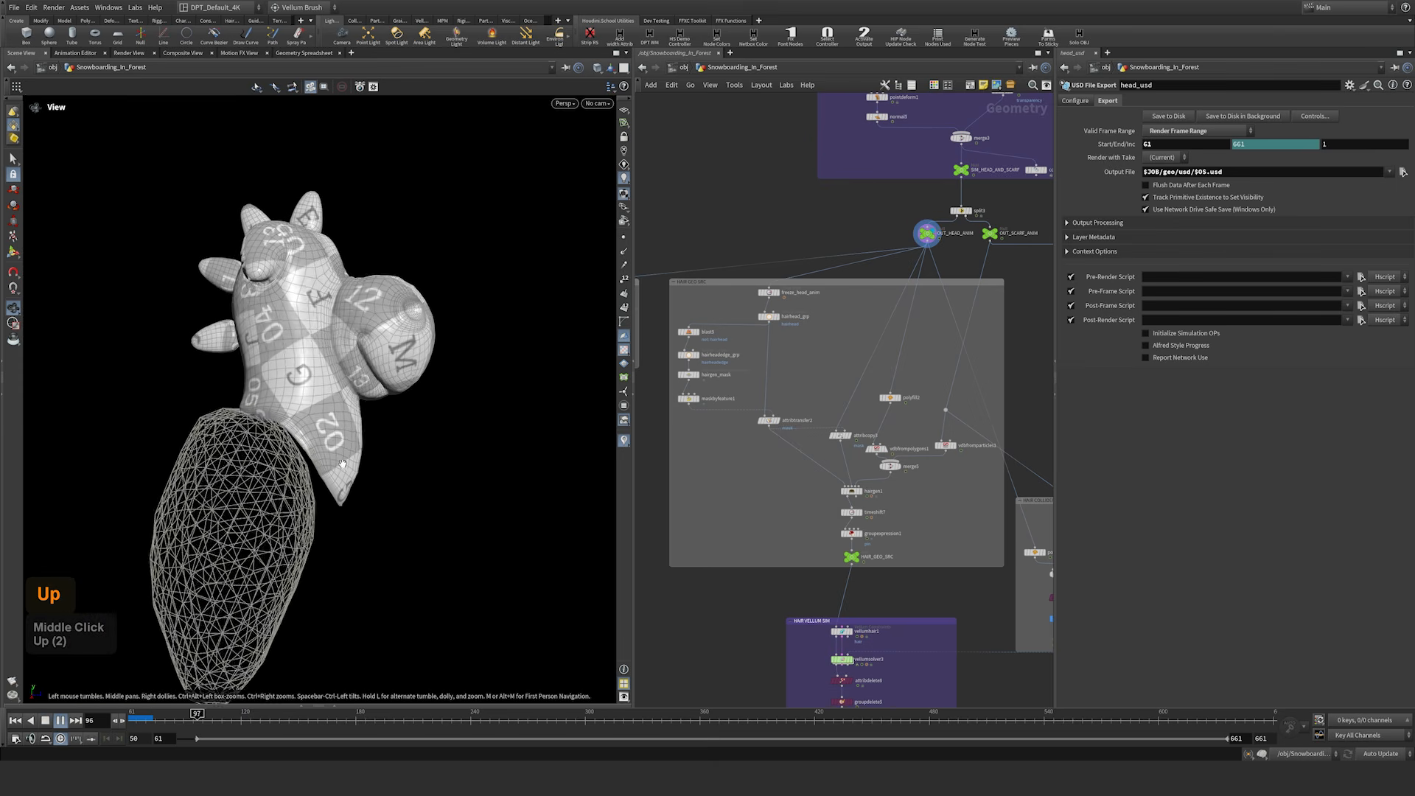
{"action": "middle_click_drag", "start_coordinate": [345, 465], "coordinate": [294, 481]}
{"action": "key", "text": "Up"}
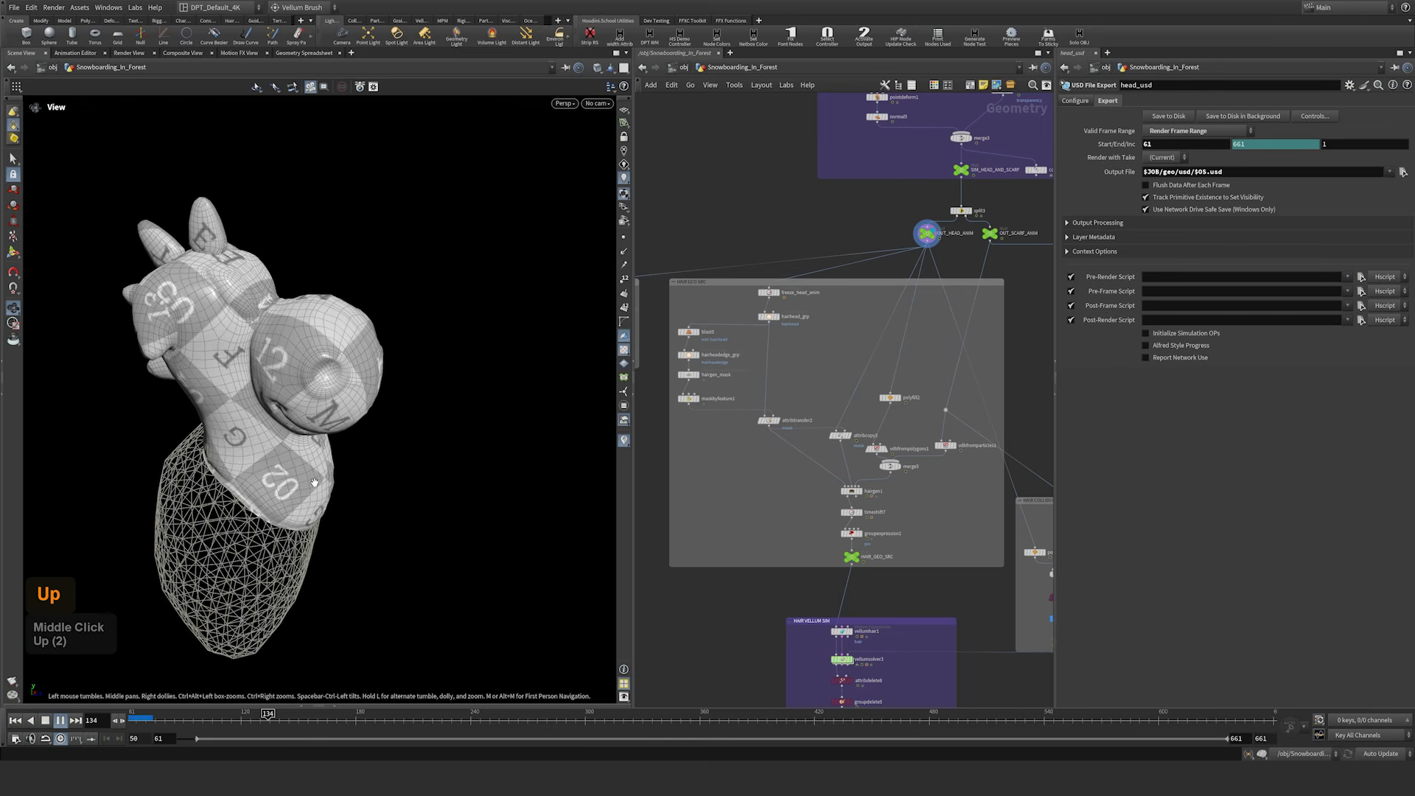
{"action": "key", "text": "Up"}
{"action": "key", "text": "ctrl+Up"}
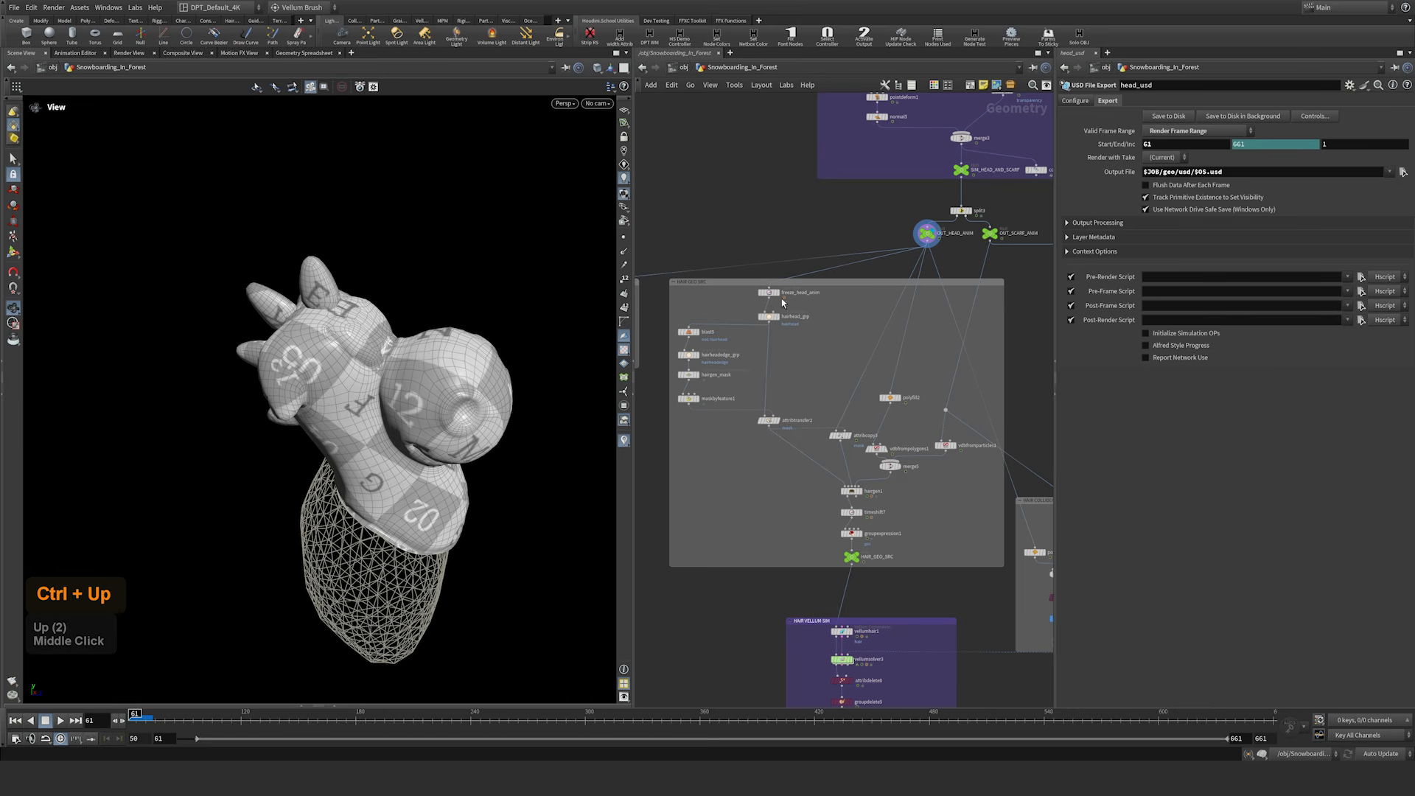
Step: Display hairhead_grp and inspect its hairhead primitive group on the back of the head
{"action": "key", "text": "r"}
{"action": "left_click", "coordinate": [769, 316]}
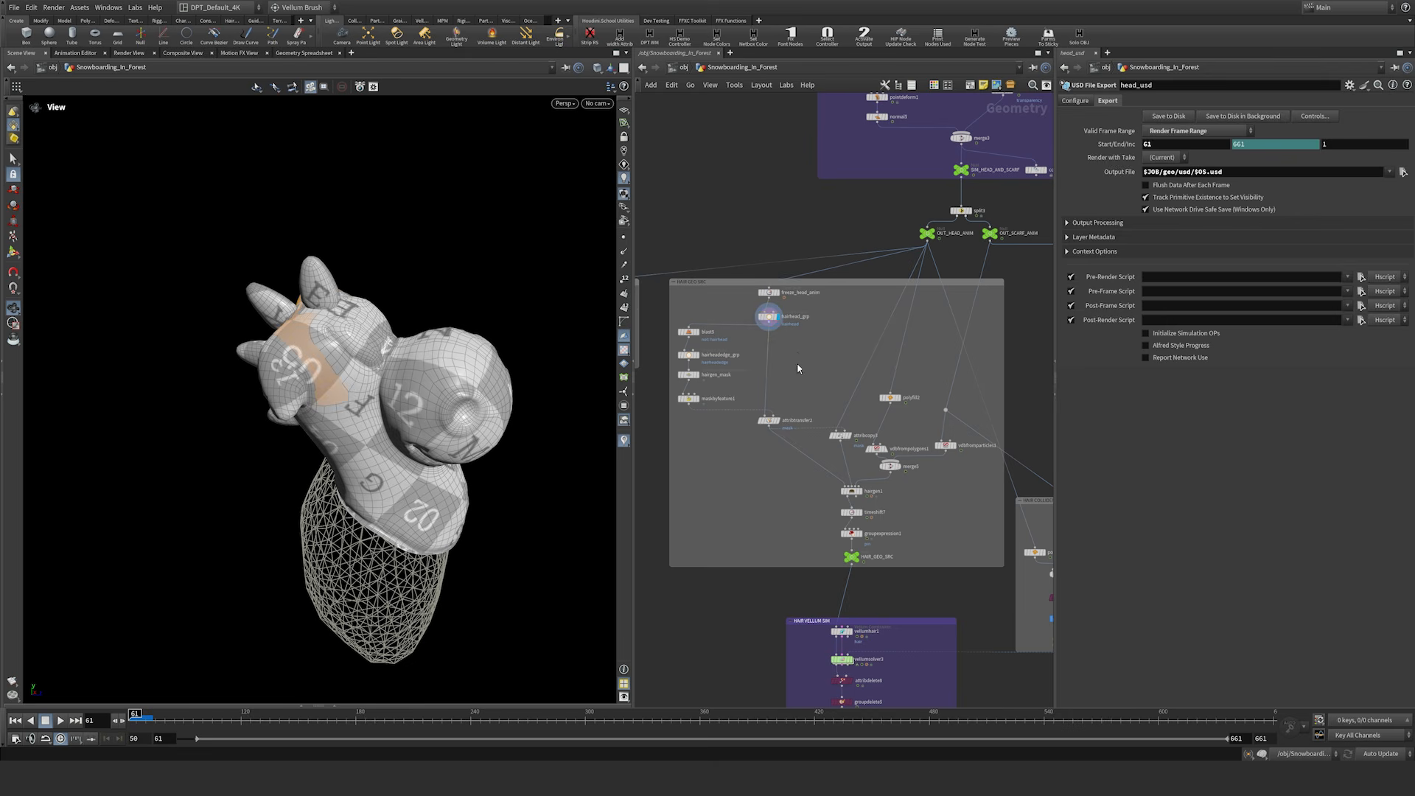
{"action": "left_click", "coordinate": [769, 317]}
{"action": "middle_click_drag", "start_coordinate": [457, 380], "coordinate": [221, 341]}
{"action": "right_click_drag", "start_coordinate": [713, 409], "coordinate": [752, 501]}
{"action": "middle_click_drag", "start_coordinate": [752, 501], "coordinate": [810, 491]}
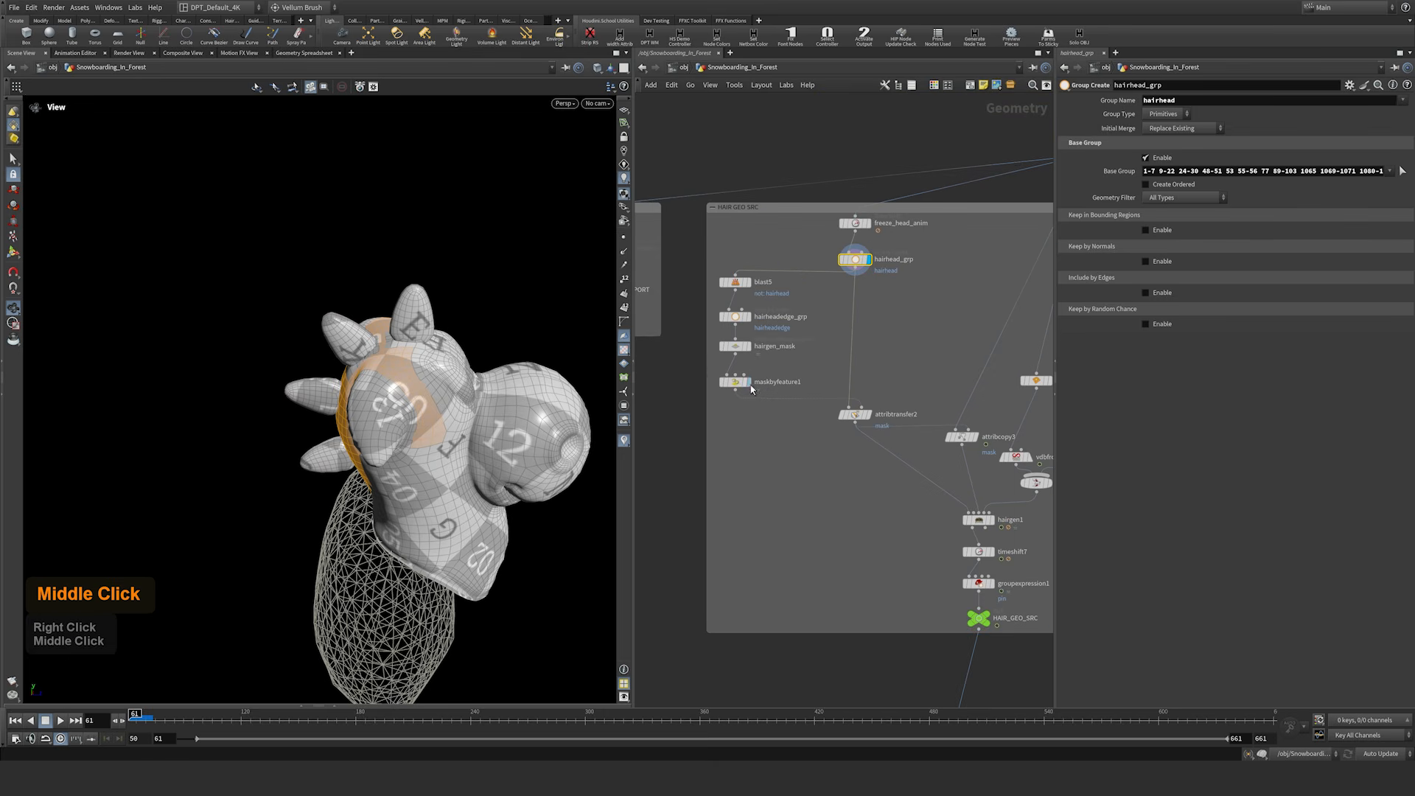
Step: Display maskbyfeature1, and switch to attribtransfer2 to inspect its mask attribute transfer settings
{"action": "left_click", "coordinate": [749, 383]}
{"action": "left_click_drag", "start_coordinate": [419, 399], "coordinate": [634, 405]}
{"action": "middle_click_drag", "start_coordinate": [802, 465], "coordinate": [721, 391]}
{"action": "left_click", "coordinate": [787, 341]}
{"action": "left_click", "coordinate": [770, 340]}
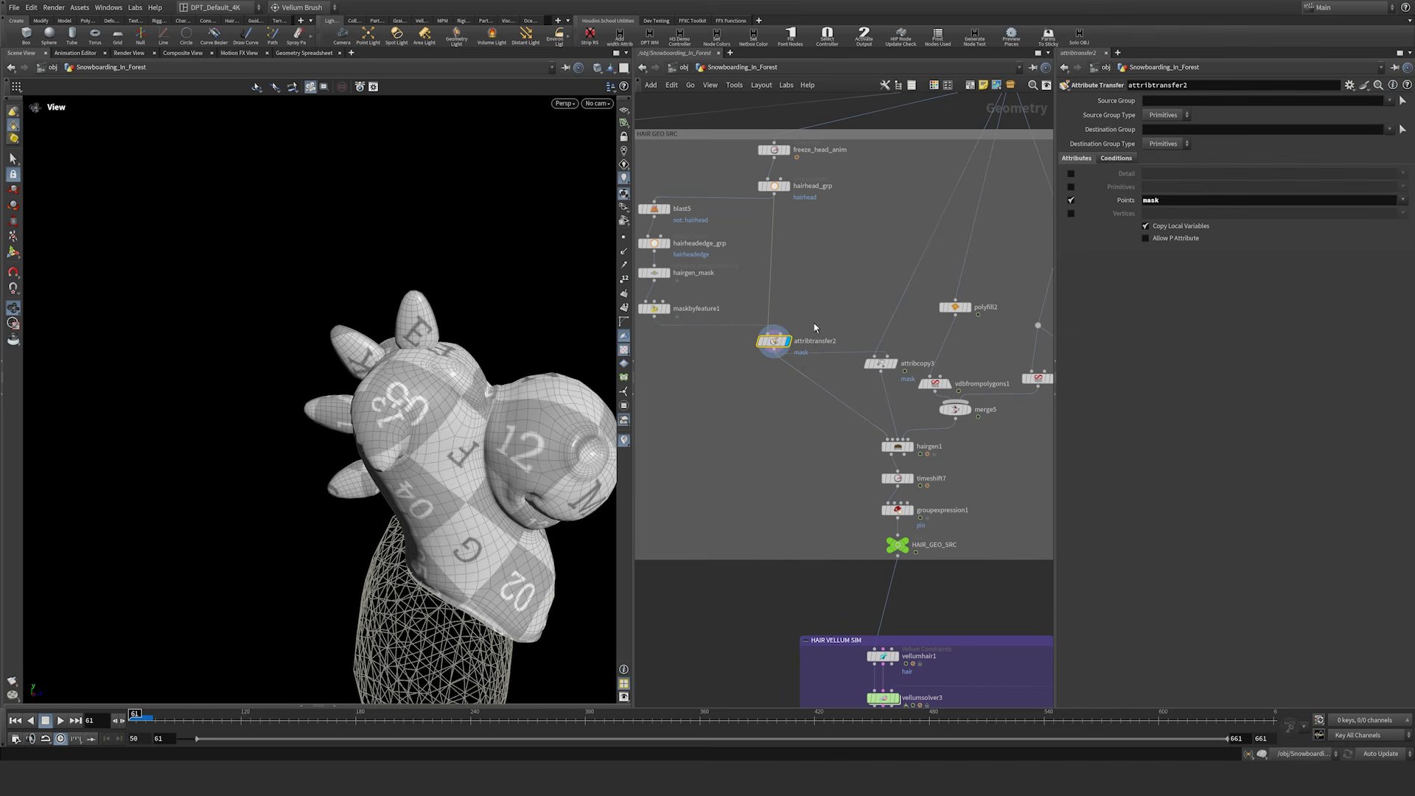
Step: Turn on the mask visualizer to examine the hair mask on the head, and turn it off again
{"action": "left_click_drag", "start_coordinate": [512, 435], "coordinate": [619, 441]}
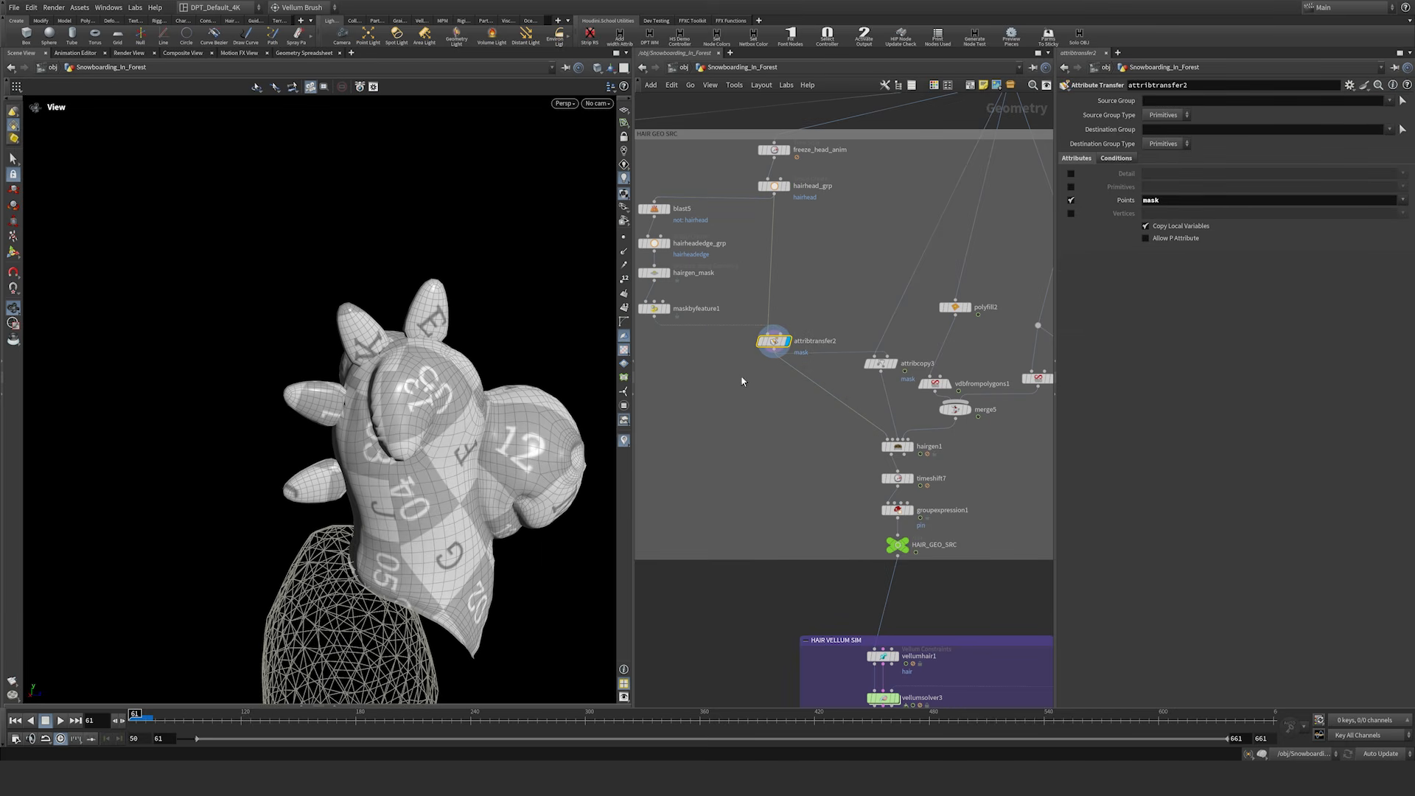
{"action": "right_click", "coordinate": [625, 441]}
{"action": "left_click", "coordinate": [629, 416]}
{"action": "left_click_drag", "start_coordinate": [373, 423], "coordinate": [625, 457]}
{"action": "right_click", "coordinate": [625, 445]}
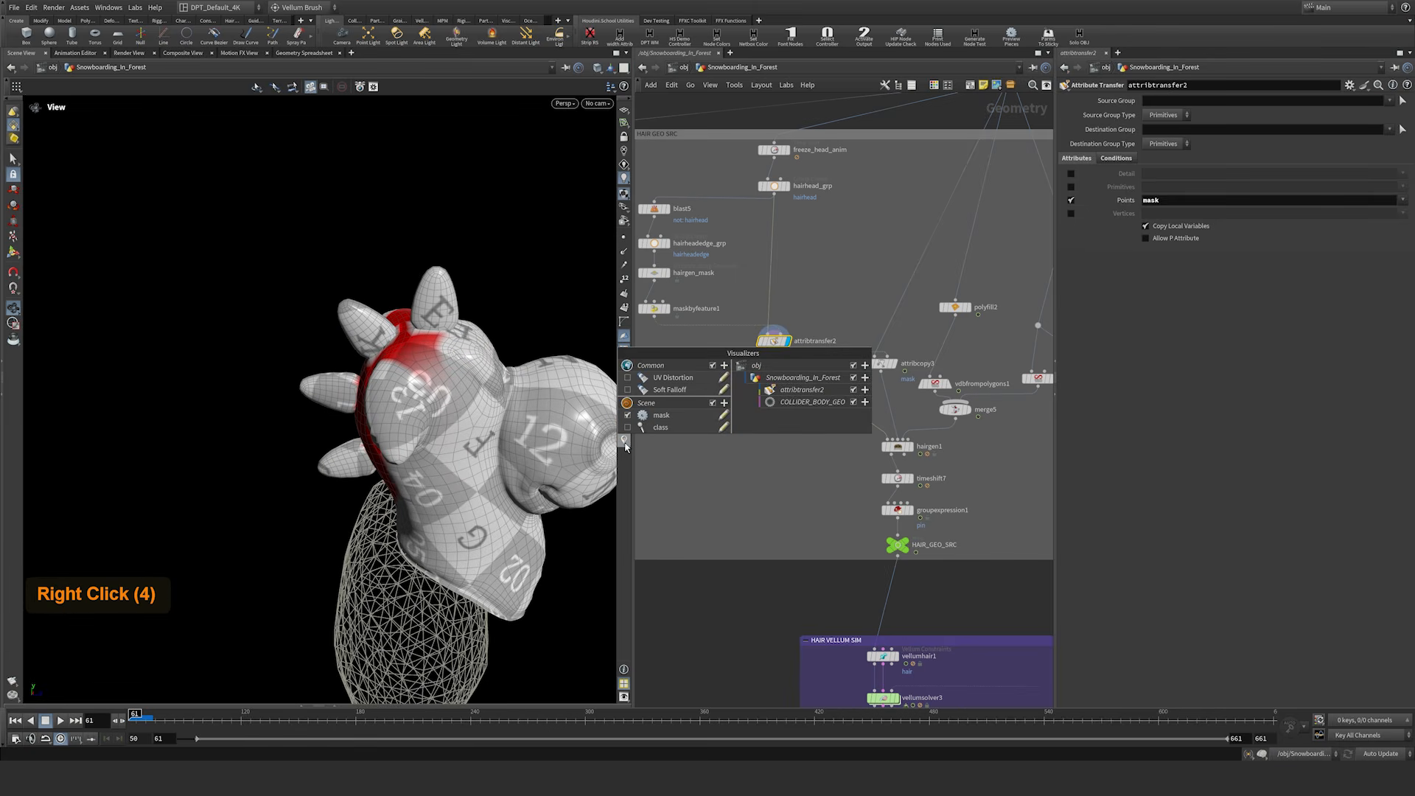
{"action": "left_click", "coordinate": [629, 417]}
{"action": "left_click", "coordinate": [750, 463]}
Step: Display attribcopy3 and OUT_HEAD_ANIM in turn, and switch to hairgen1 to view the generated hair
{"action": "middle_click_drag", "start_coordinate": [846, 434], "coordinate": [785, 380]}
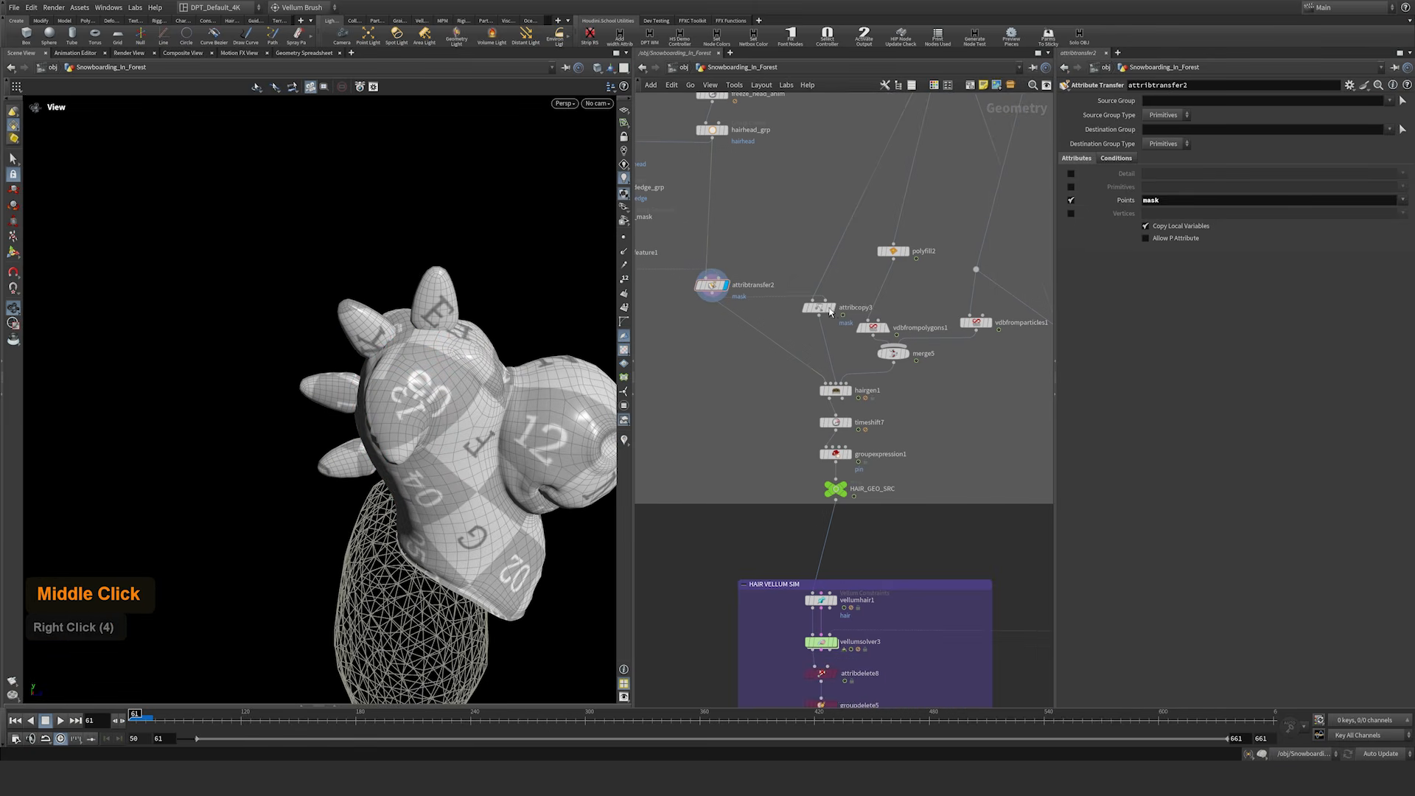
{"action": "mouse_move", "coordinate": [838, 314]}
{"action": "middle_click_drag", "start_coordinate": [837, 313], "coordinate": [758, 435]}
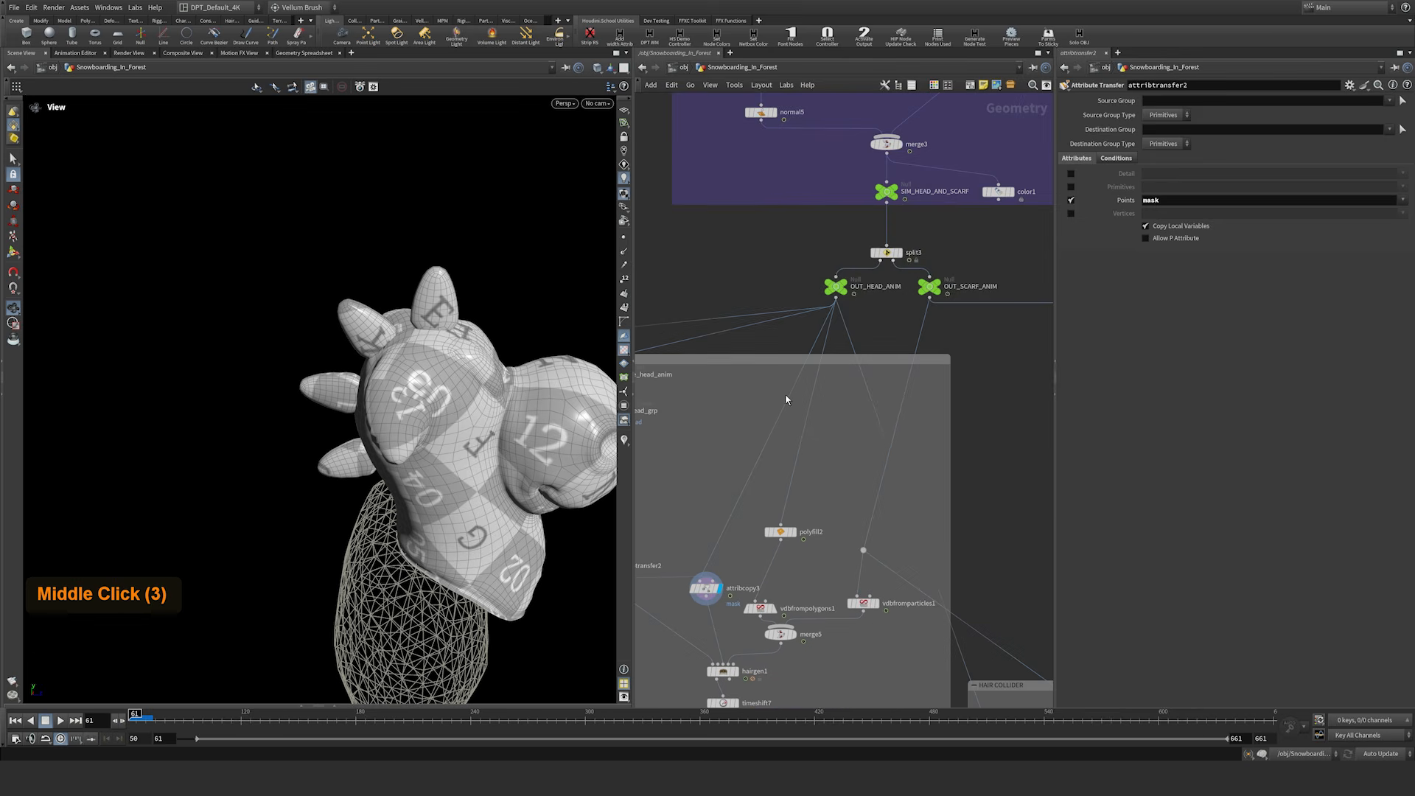
{"action": "left_click", "coordinate": [853, 271]}
{"action": "middle_click_drag", "start_coordinate": [731, 530], "coordinate": [838, 345]}
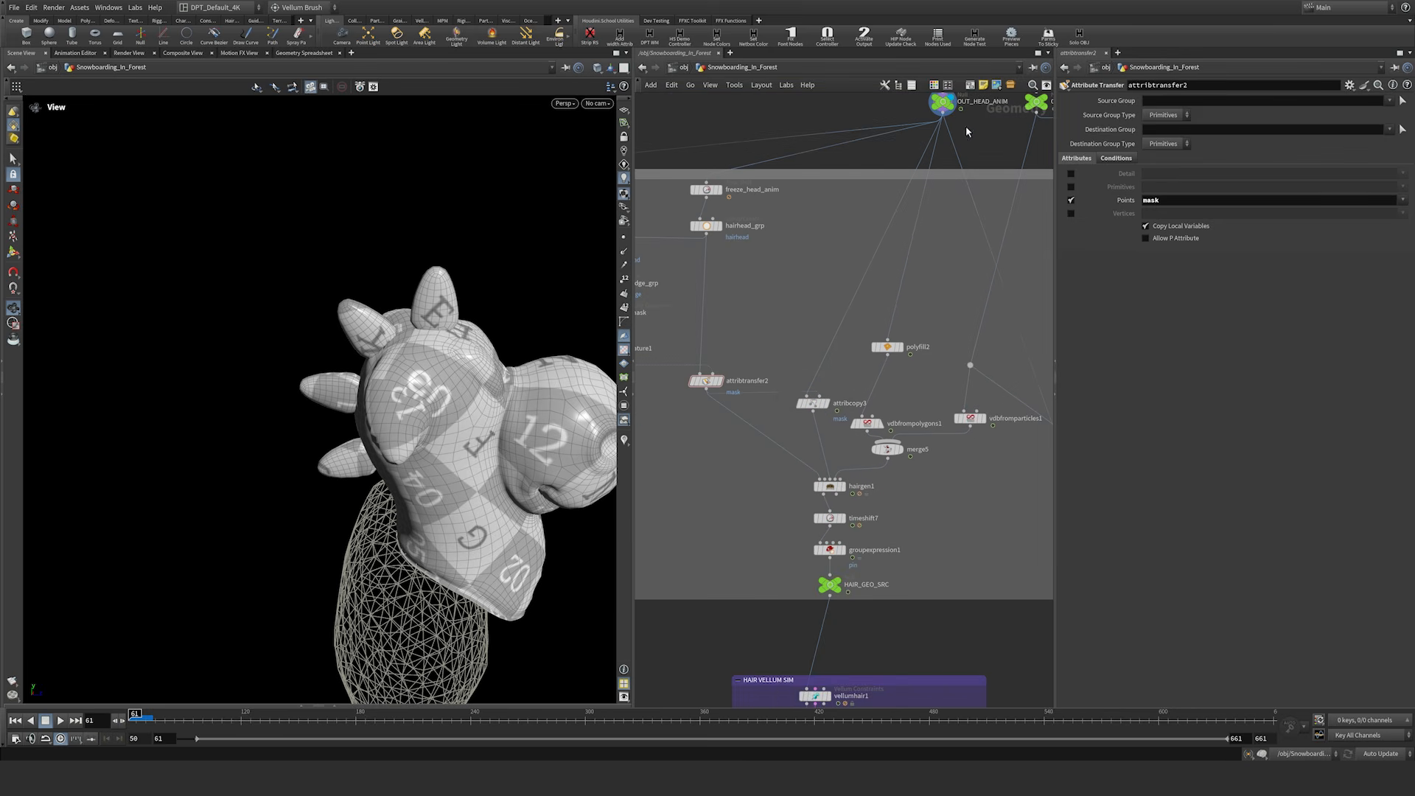
{"action": "mouse_move", "coordinate": [694, 389]}
{"action": "mouse_move", "coordinate": [829, 408]}
{"action": "left_click", "coordinate": [847, 490]}
{"action": "mouse_move", "coordinate": [824, 556]}
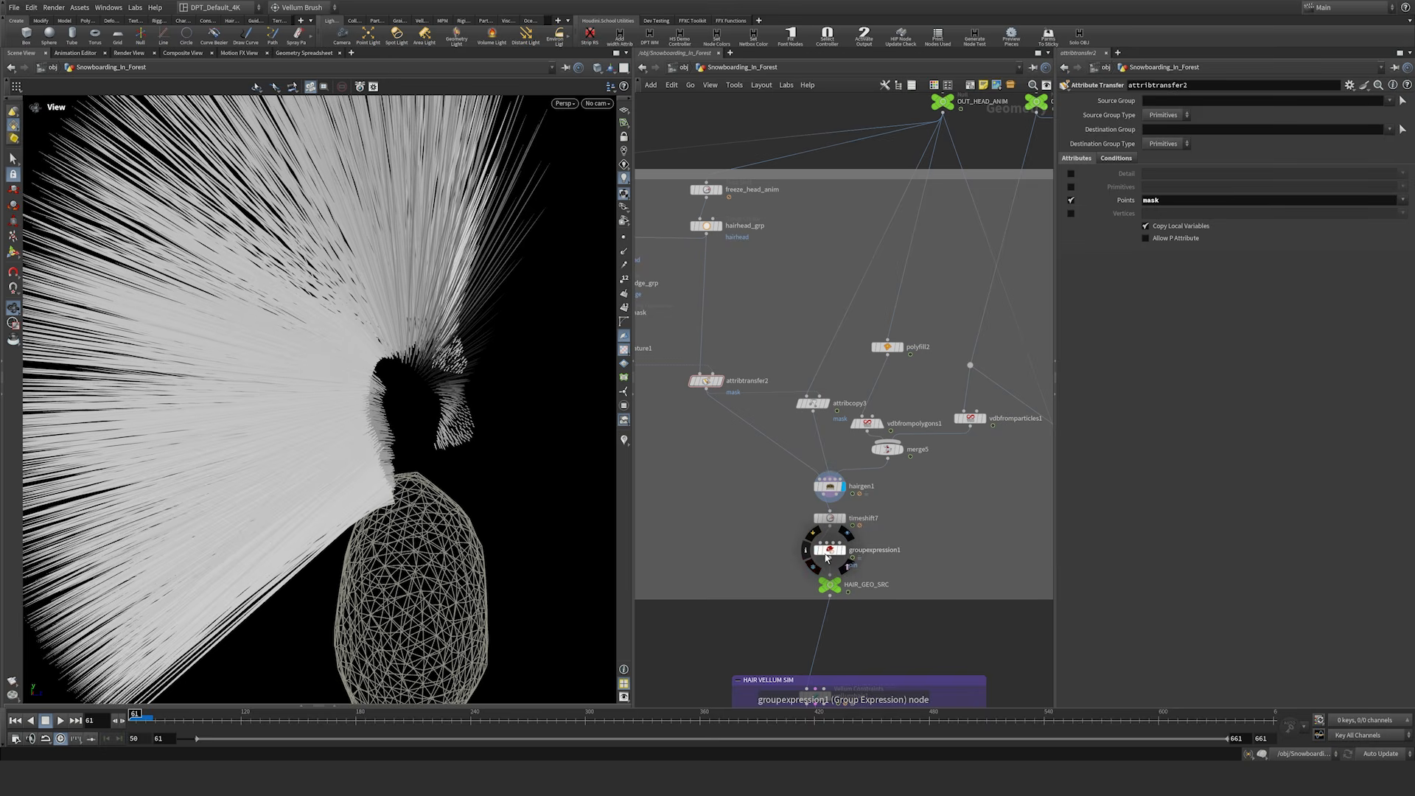
Step: Display merge5, which feeds the hair generation, and switch back to hairgen1 to view the generated hair around the head
{"action": "mouse_move", "coordinate": [435, 361]}
{"action": "left_mouse_down"}
{"action": "mouse_move", "coordinate": [449, 383]}
{"action": "mouse_move", "coordinate": [388, 364]}
{"action": "mouse_move", "coordinate": [413, 369]}
{"action": "left_mouse_up"}
{"action": "middle_click_drag", "start_coordinate": [972, 364], "coordinate": [815, 465]}
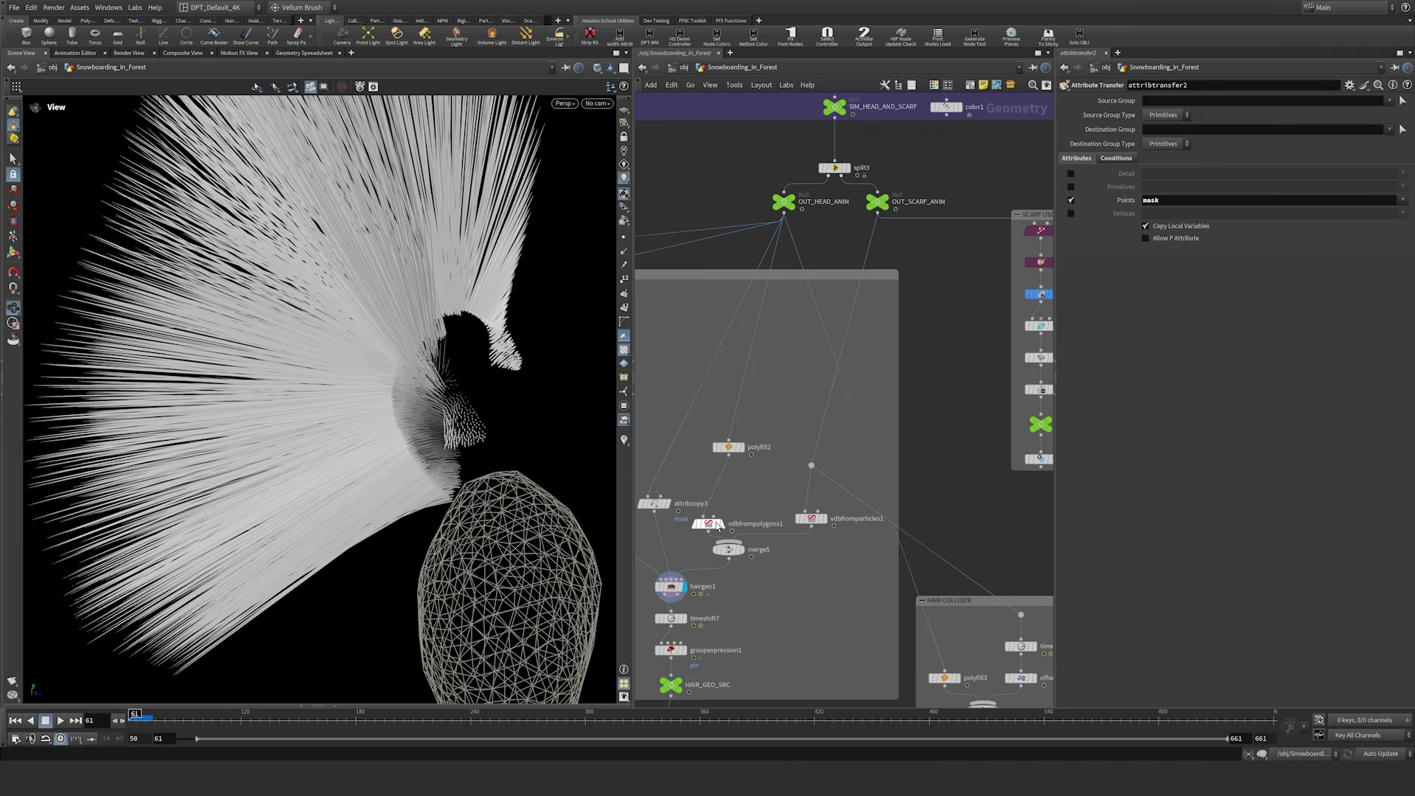
{"action": "left_click", "coordinate": [739, 549]}
{"action": "left_click_drag", "start_coordinate": [462, 418], "coordinate": [493, 437]}
{"action": "middle_click_drag", "start_coordinate": [493, 437], "coordinate": [462, 352]}
{"action": "right_click_drag", "start_coordinate": [462, 352], "coordinate": [401, 345]}
{"action": "left_click", "coordinate": [683, 586]}
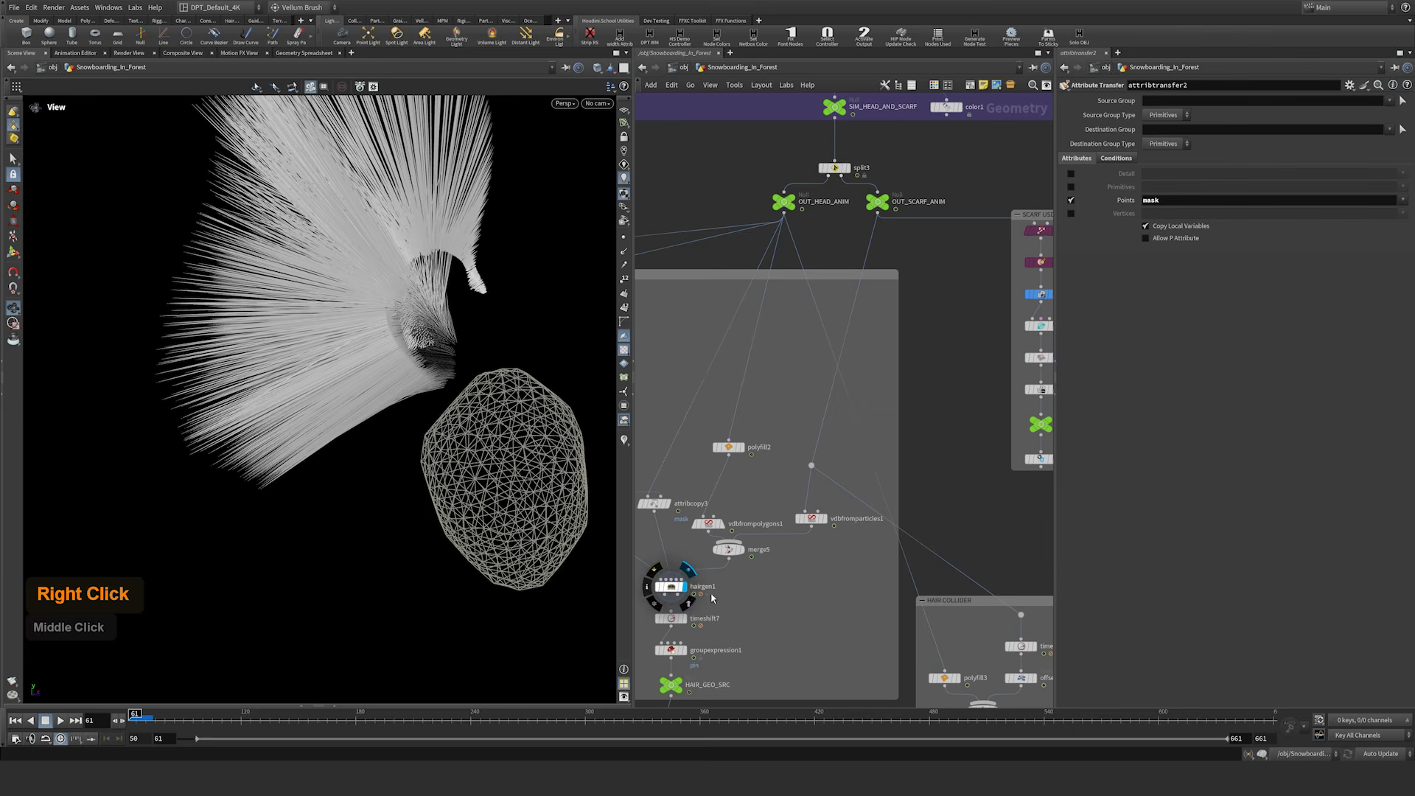
{"action": "left_click_drag", "start_coordinate": [442, 319], "coordinate": [362, 454]}
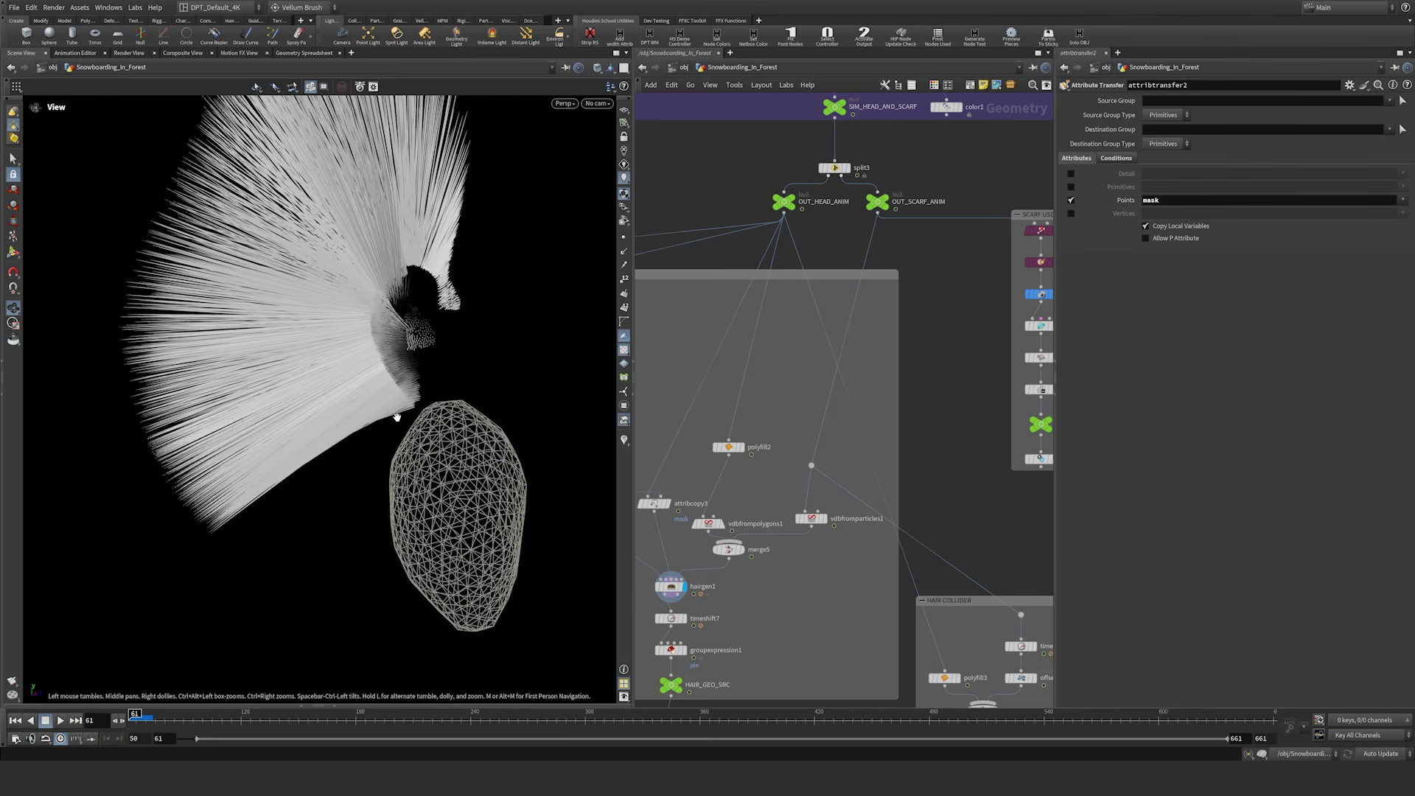
Step: Display HAIR_GEO_SRC and inspect the highlighted hair root points from several angles
{"action": "middle_click_drag", "start_coordinate": [742, 489], "coordinate": [867, 253]}
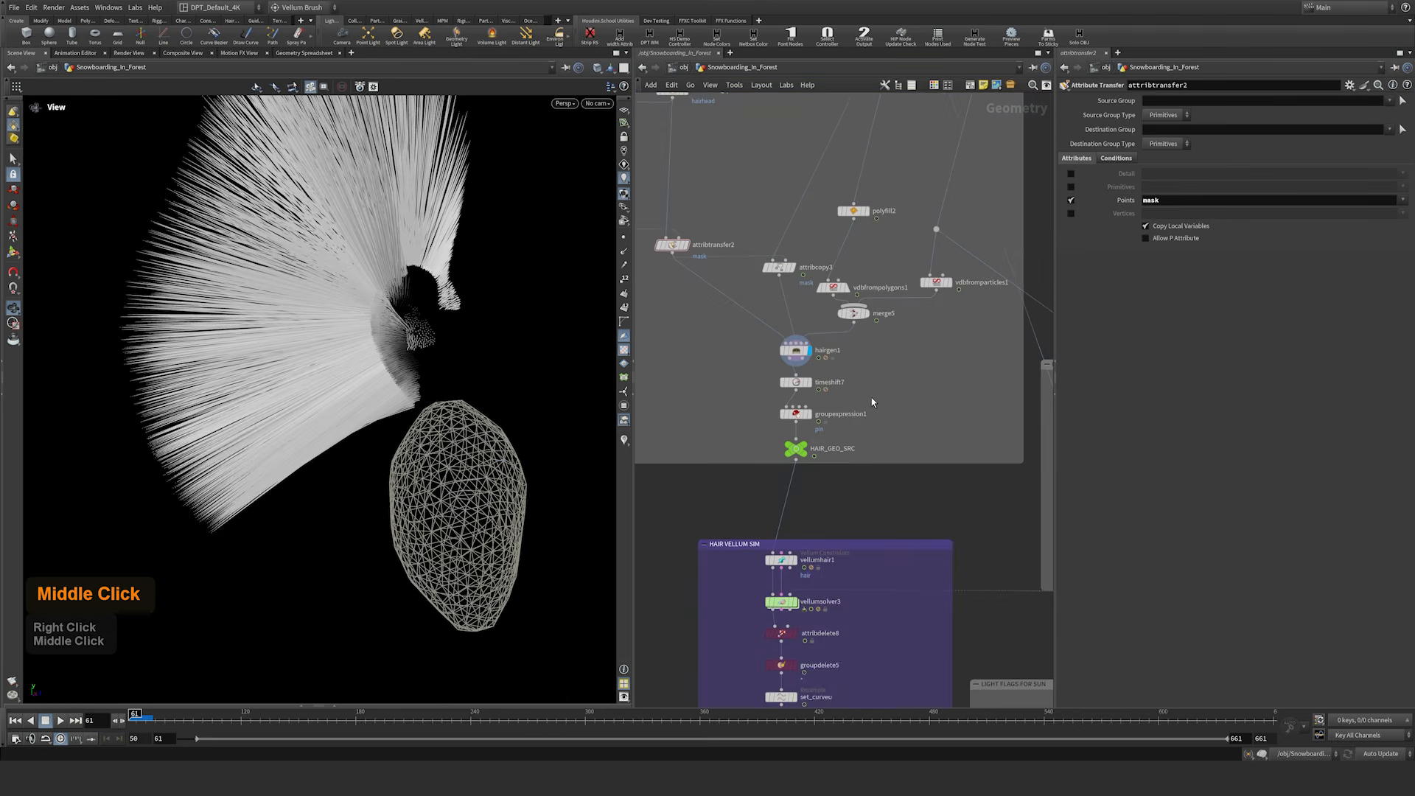
{"action": "left_click", "coordinate": [812, 432]}
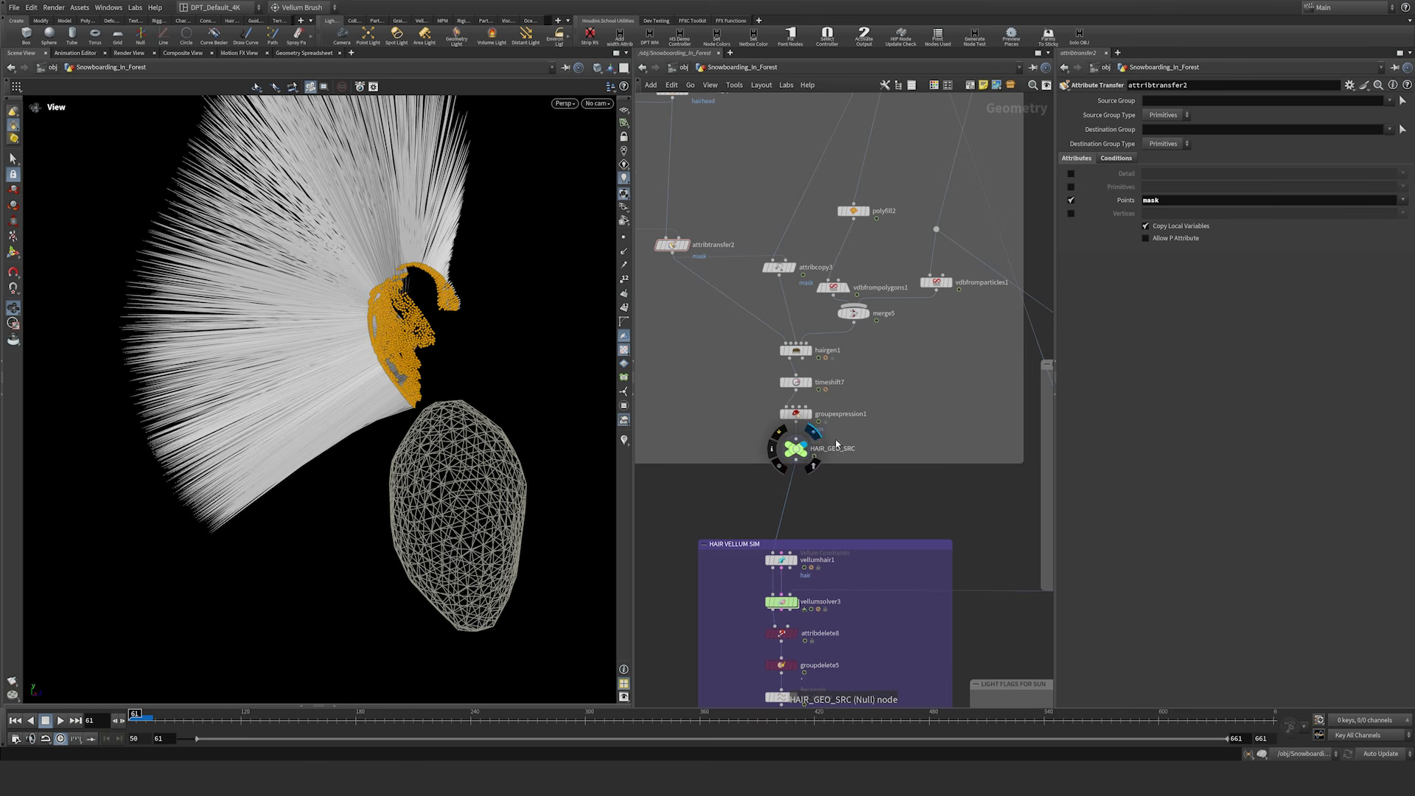
{"action": "mouse_move", "coordinate": [376, 317]}
{"action": "left_mouse_down"}
{"action": "mouse_move", "coordinate": [336, 279]}
{"action": "mouse_move", "coordinate": [495, 290]}
{"action": "mouse_move", "coordinate": [377, 319]}
{"action": "mouse_move", "coordinate": [372, 293]}
{"action": "left_mouse_up"}
{"action": "middle_click_drag", "start_coordinate": [373, 293], "coordinate": [404, 368]}
{"action": "right_click_drag", "start_coordinate": [404, 368], "coordinate": [381, 386]}
{"action": "left_click_drag", "start_coordinate": [381, 386], "coordinate": [427, 345]}
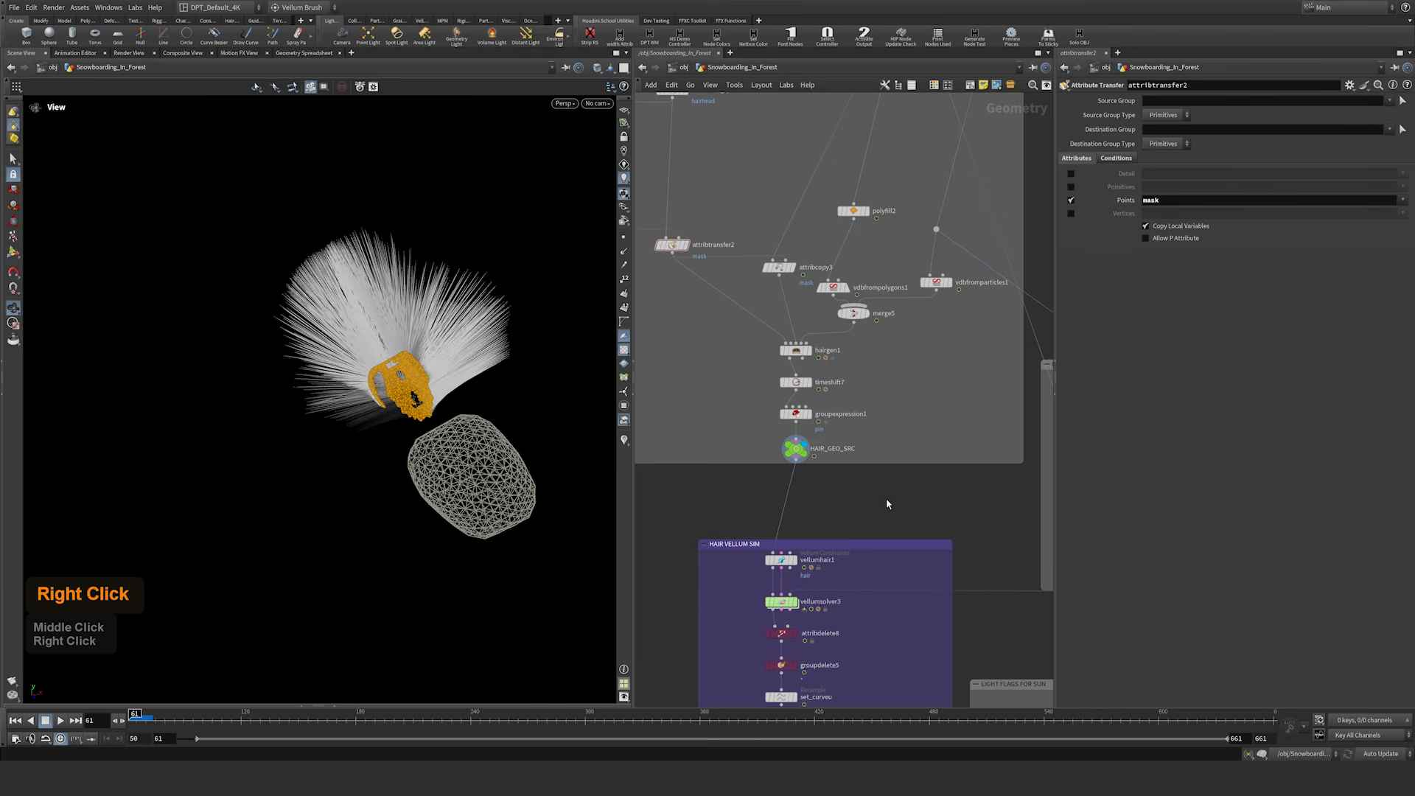
Step: Review the settings of vellumhair1 and vellumsolver3 in the HAIR VELLUM SIM network
{"action": "middle_click_drag", "start_coordinate": [887, 499], "coordinate": [872, 215]}
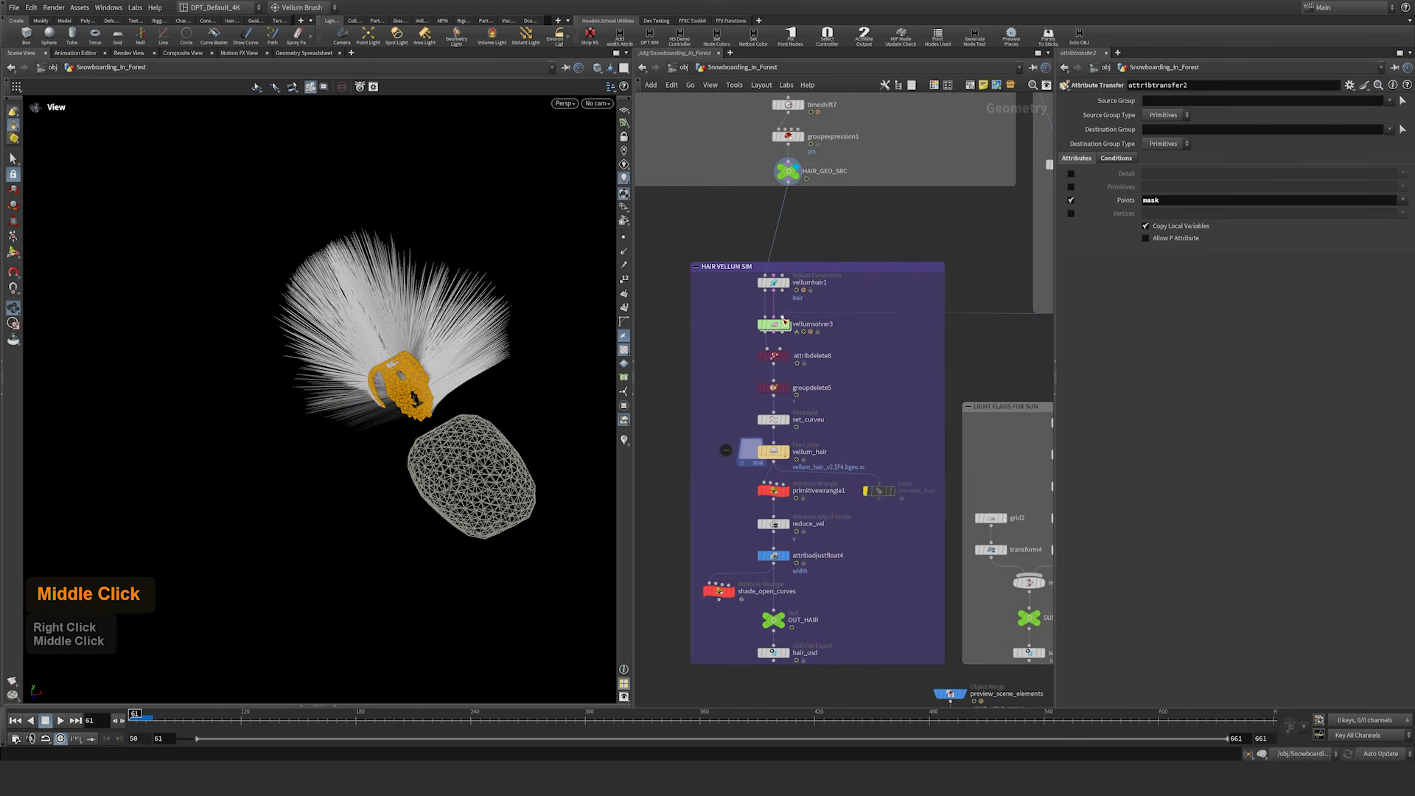
{"action": "left_click_drag", "start_coordinate": [811, 279], "coordinate": [812, 278]}
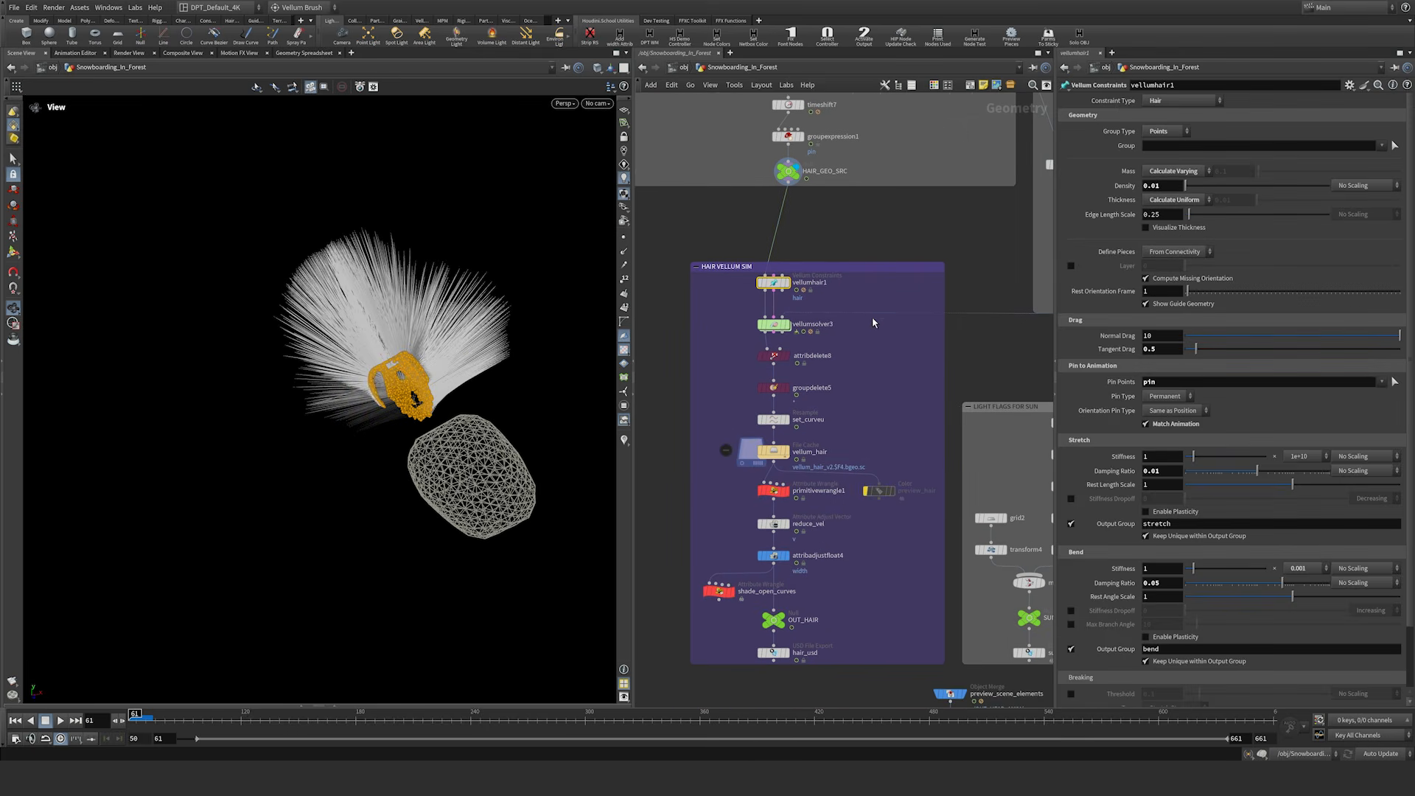
{"action": "left_click", "coordinate": [832, 323]}
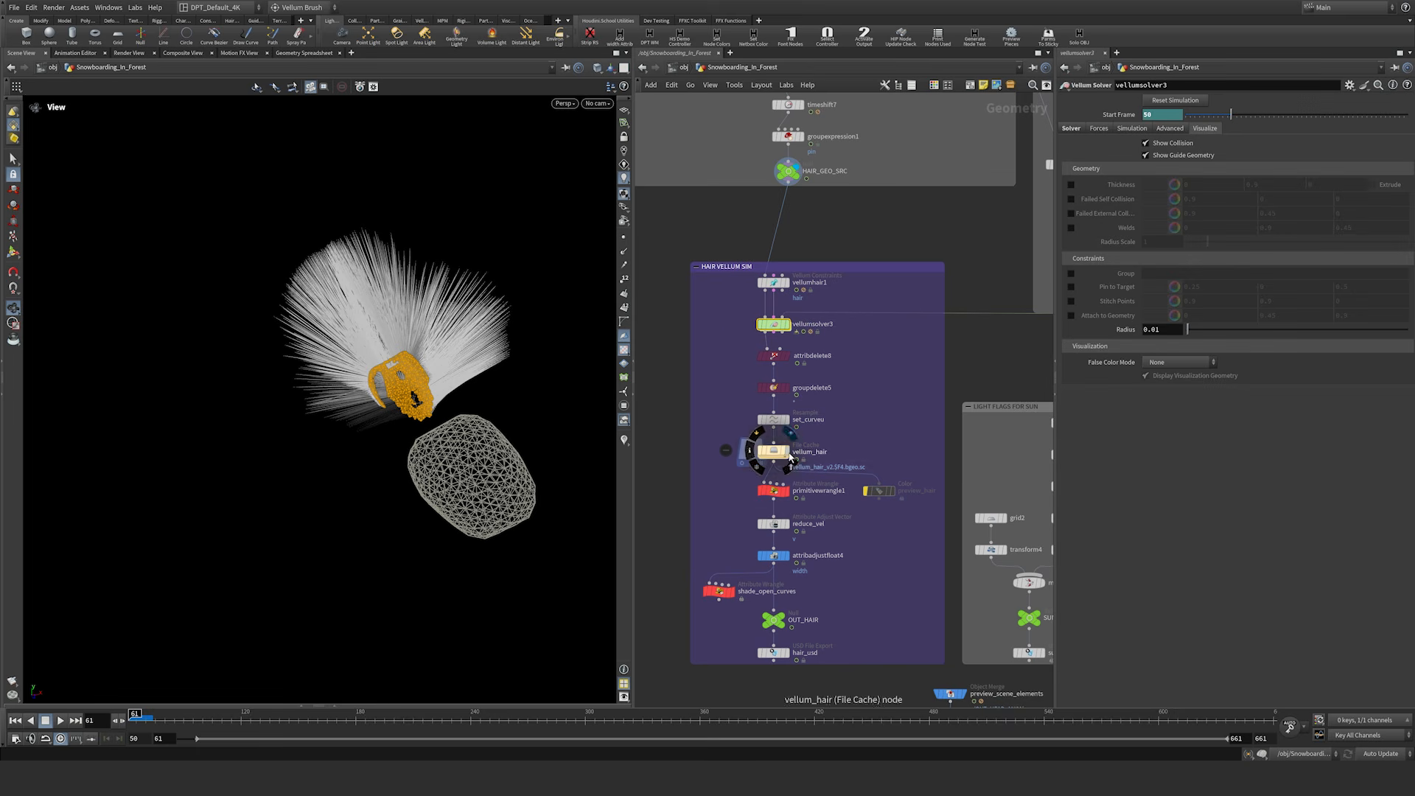
Step: Display the vellum_hair file cache and play it from the first frame to watch the simulated hair
{"action": "left_click", "coordinate": [788, 453]}
{"action": "left_click_drag", "start_coordinate": [390, 354], "coordinate": [470, 316]}
{"action": "key", "text": "ctrl+Up"}
{"action": "key", "text": "Up"}
{"action": "key", "text": "Up"}
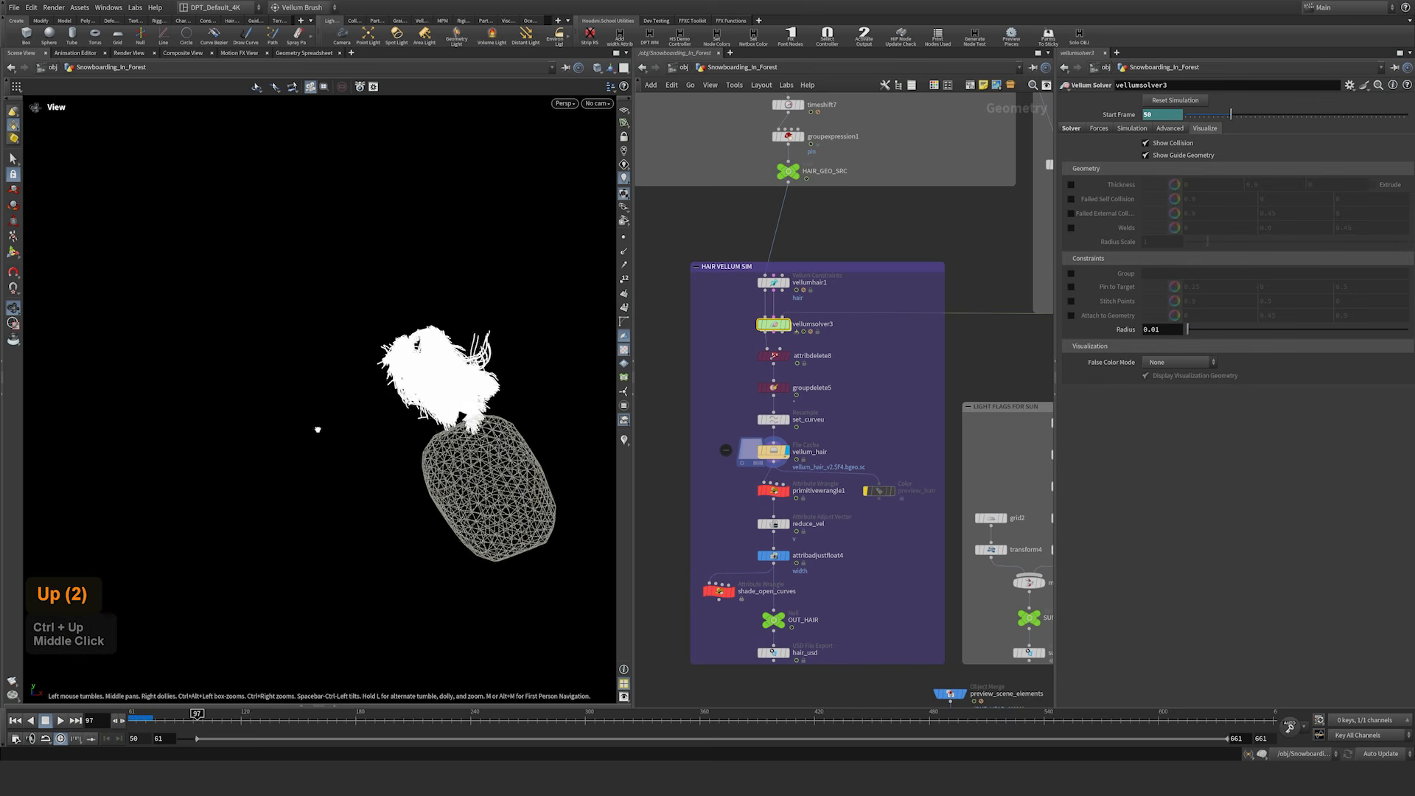
{"action": "key", "text": "Up"}
{"action": "key", "text": "Up"}
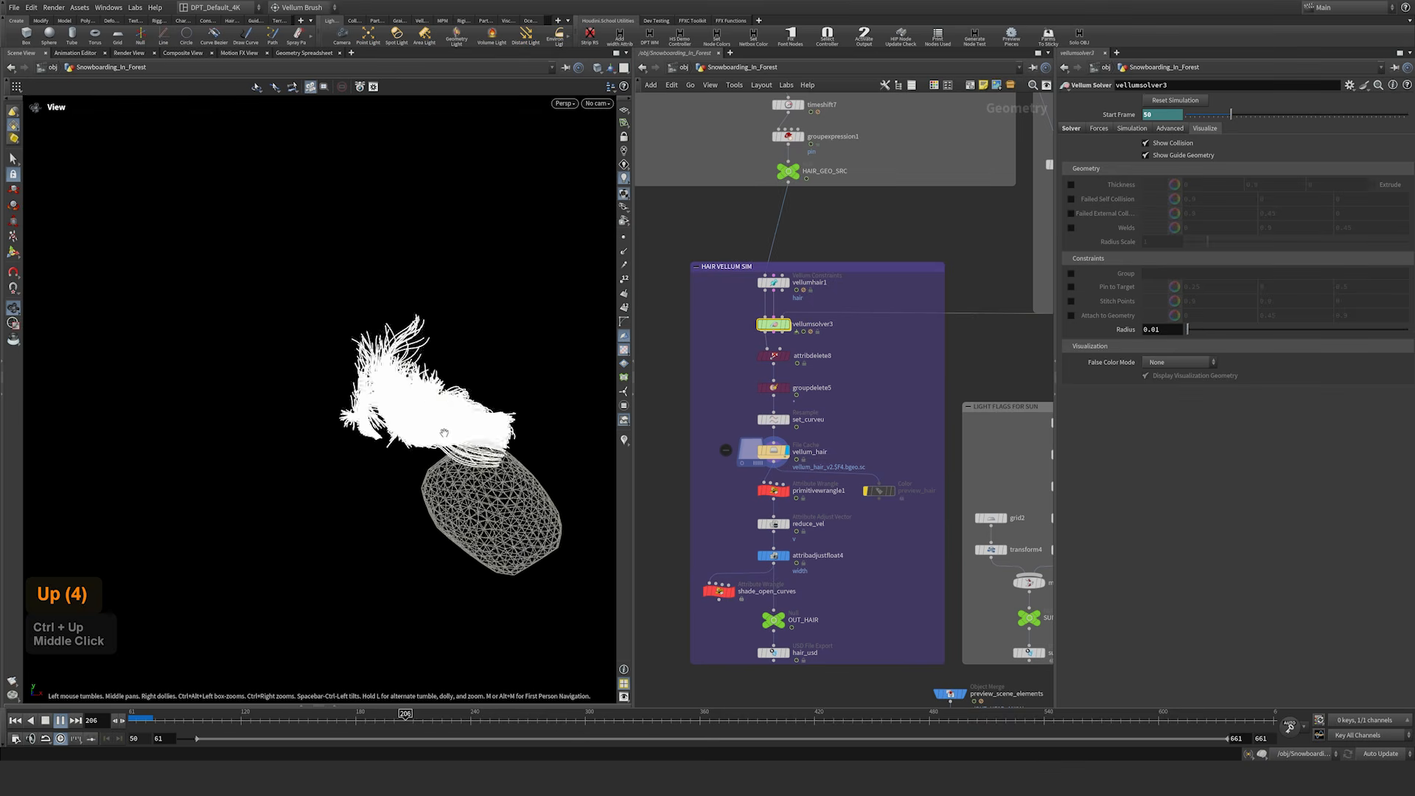
{"action": "key", "text": "Up"}
{"action": "key", "text": "Up"}
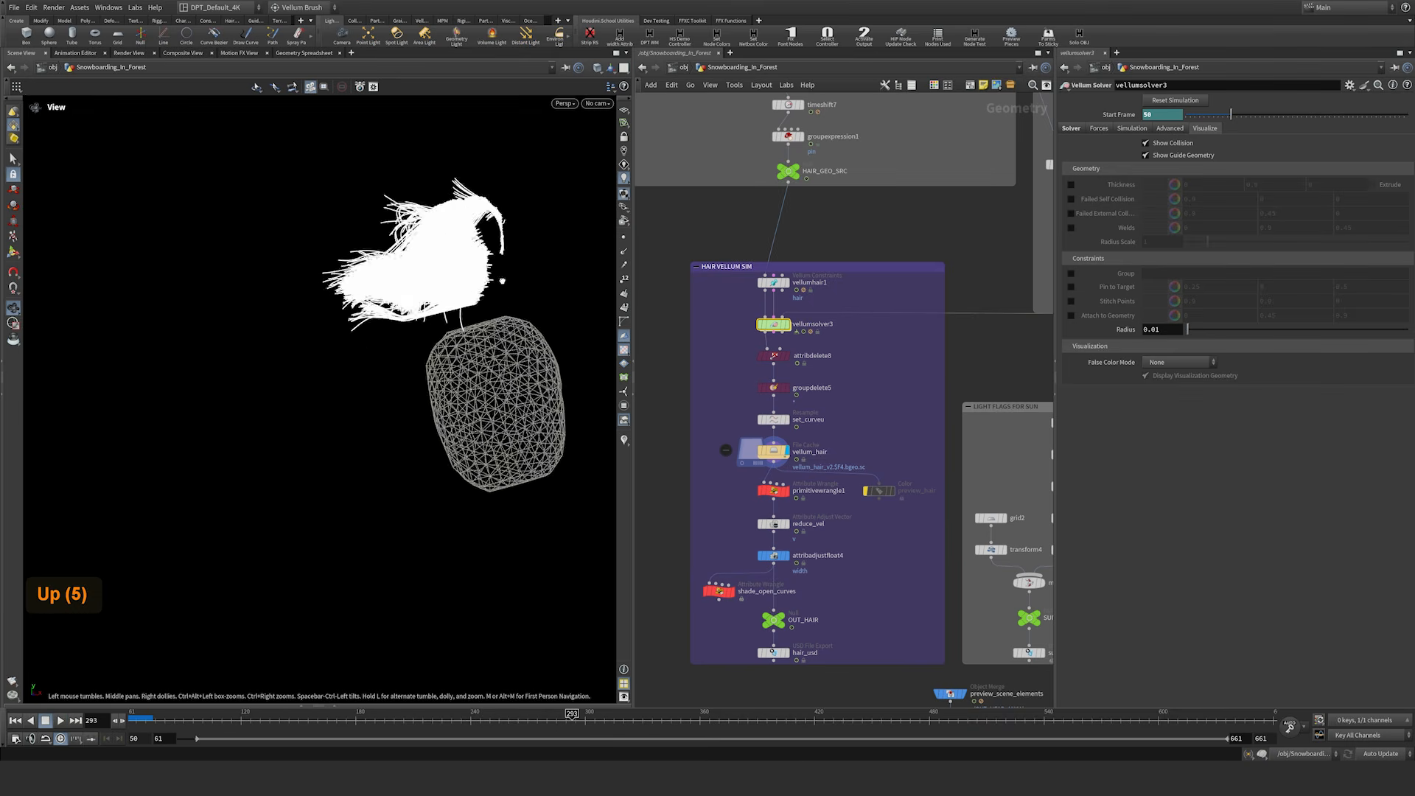
{"action": "key", "text": "Up"}
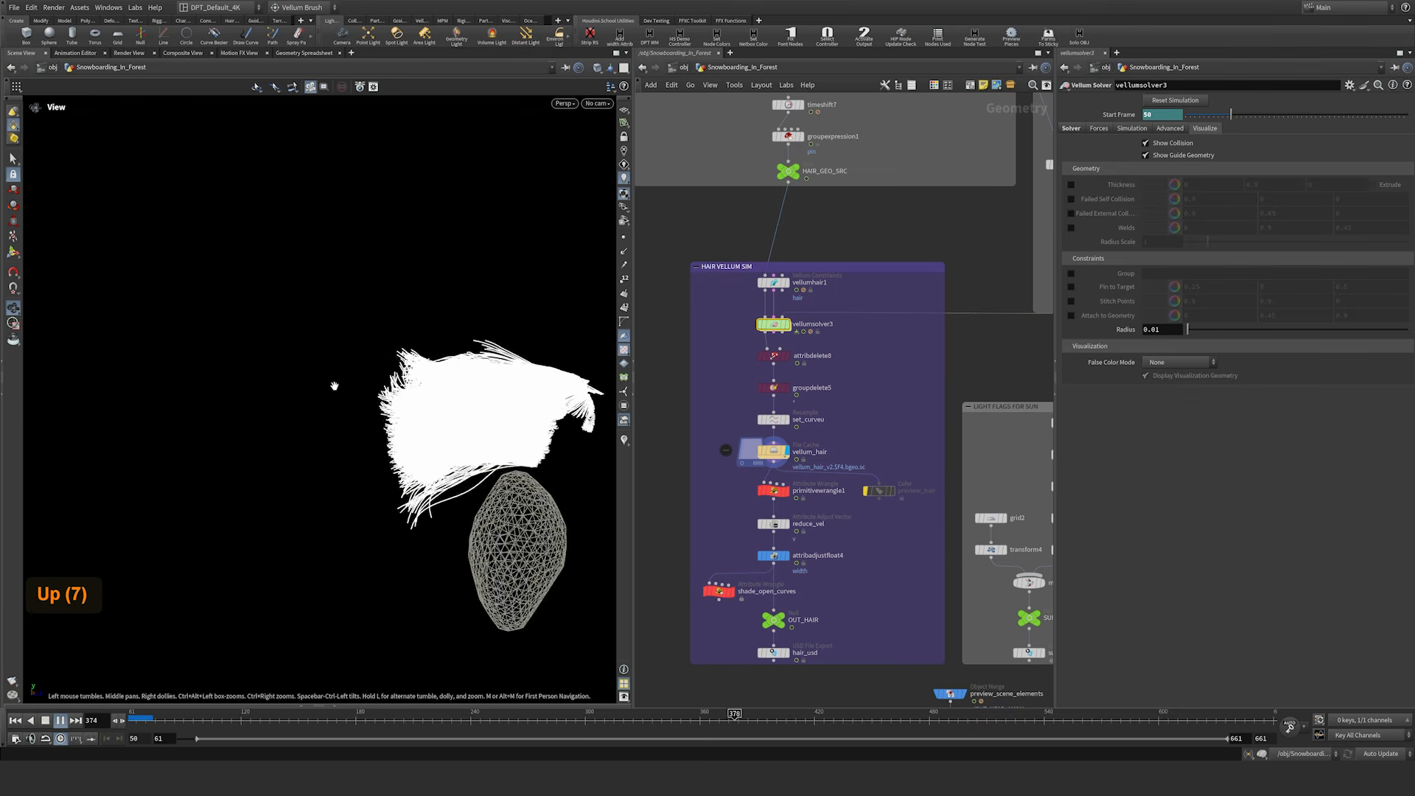
{"action": "key", "text": "Up"}
Step: Replay the cached hair simulation from the first frame in a wider view, and stop playback
{"action": "middle_click_drag", "start_coordinate": [432, 458], "coordinate": [151, 395]}
{"action": "right_click_drag", "start_coordinate": [306, 392], "coordinate": [524, 425]}
{"action": "key", "text": "ctrl+Up"}
{"action": "key", "text": "Up"}
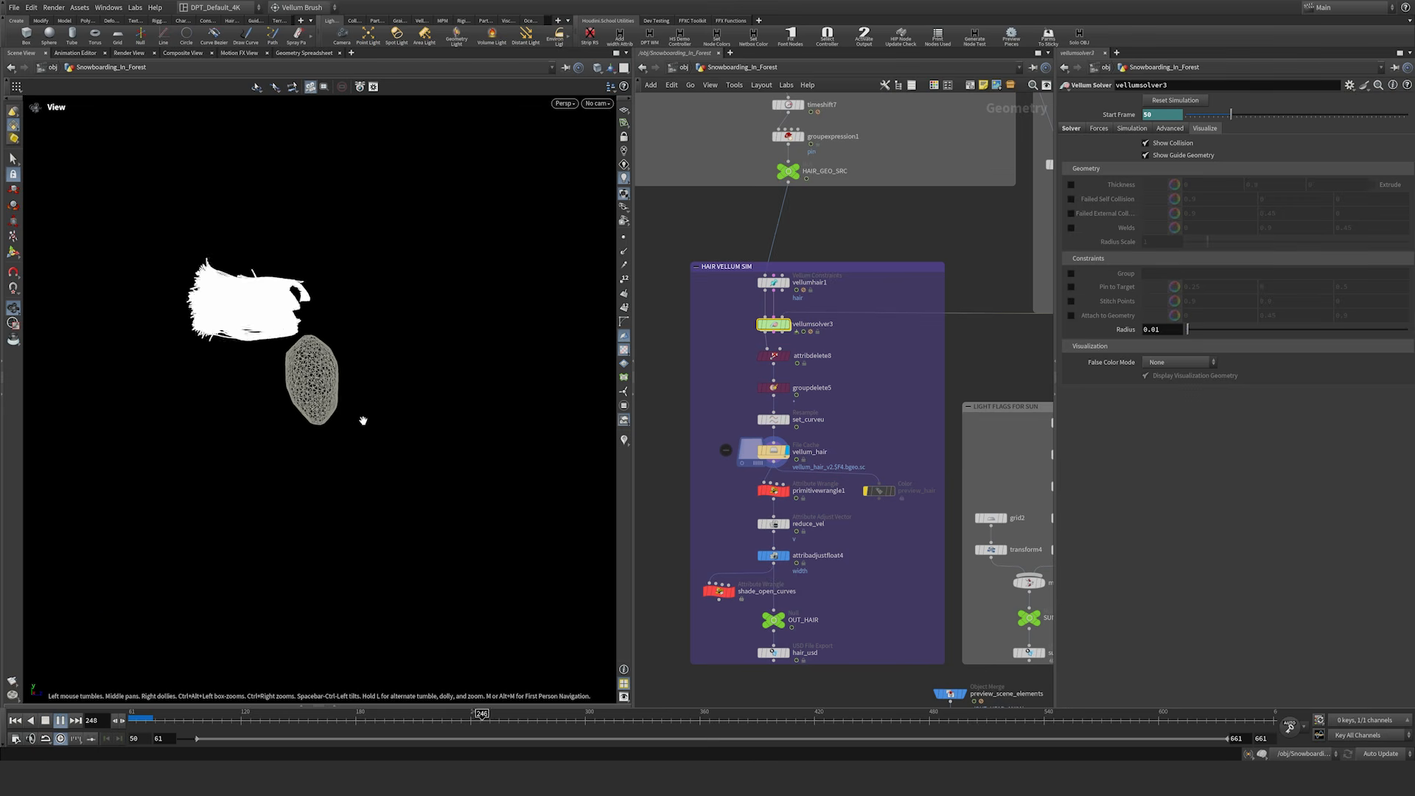
{"action": "key", "text": "Up"}
Step: Inspect primitivewrangle1's random hair color code, display the node, play the colored hair, and return to the first frame
{"action": "left_click", "coordinate": [794, 496]}
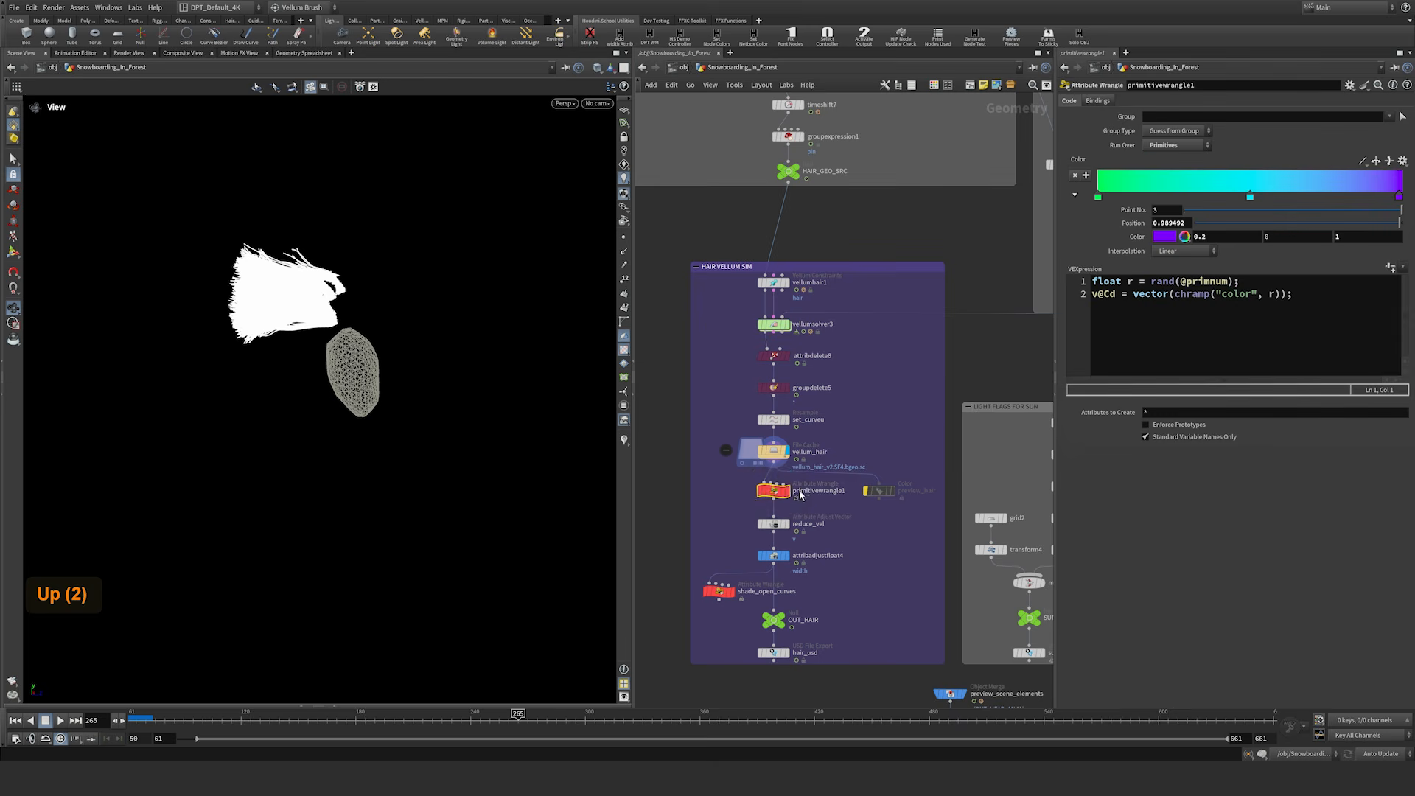
{"action": "left_click", "coordinate": [789, 507]}
{"action": "key", "text": "Up"}
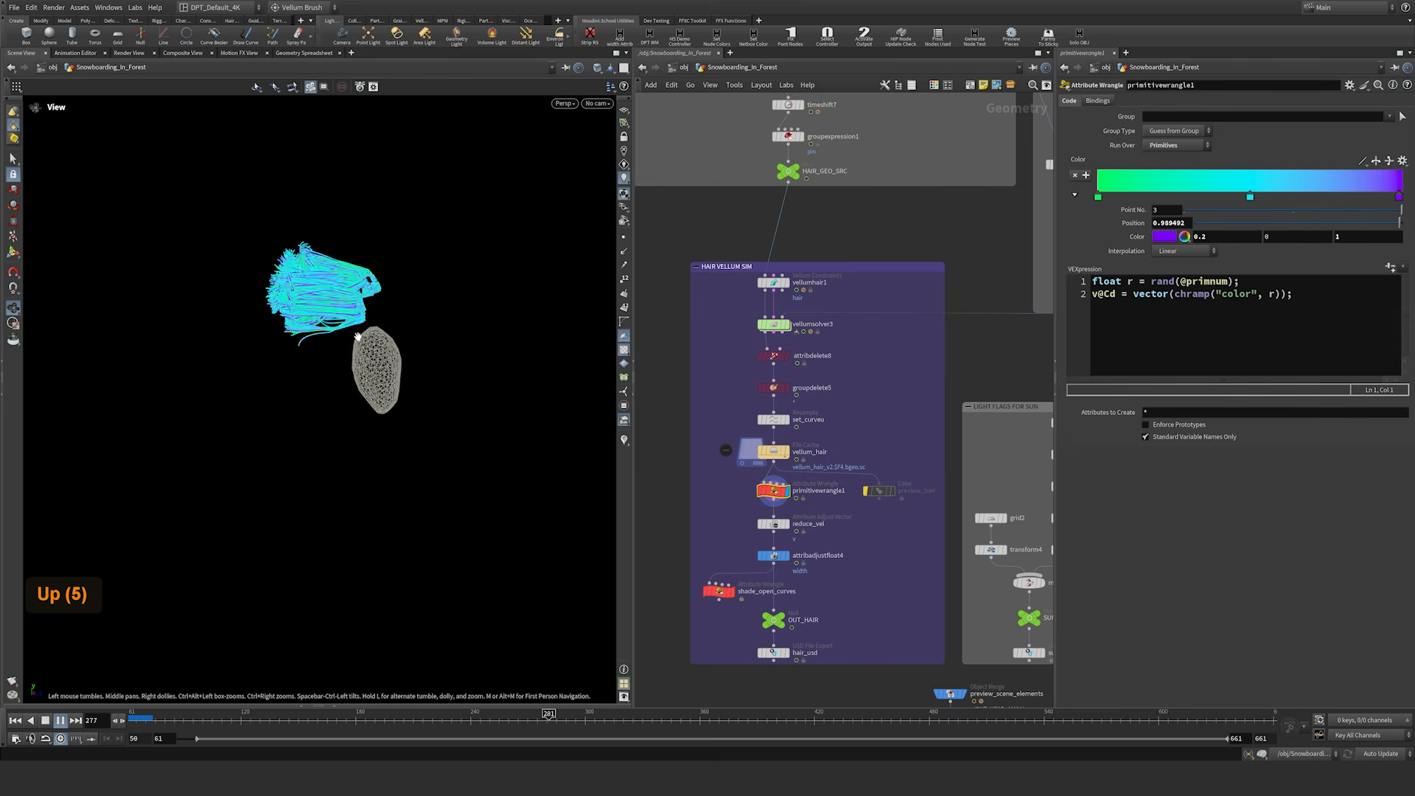
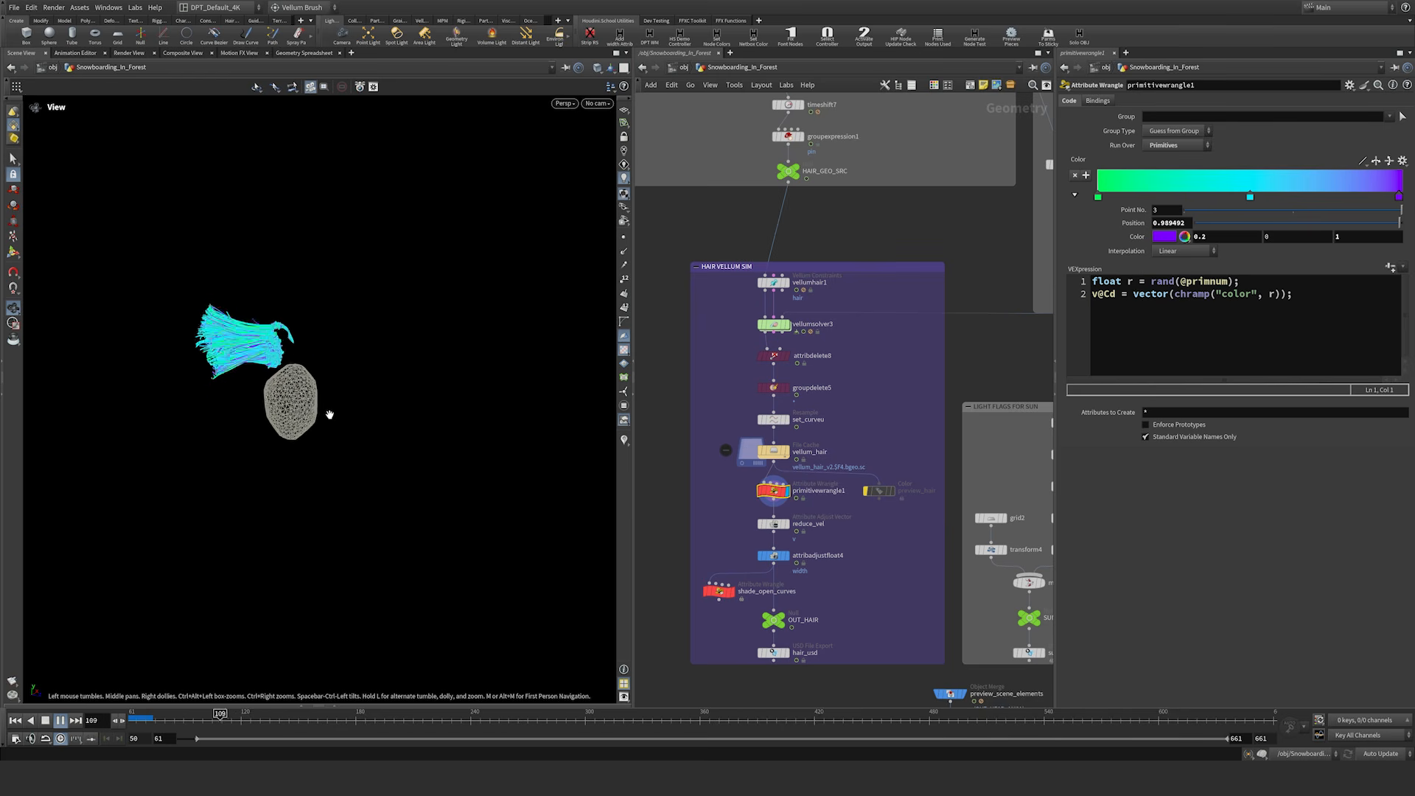
{"action": "key", "text": "Up"}
{"action": "key", "text": "ctrl+Up"}
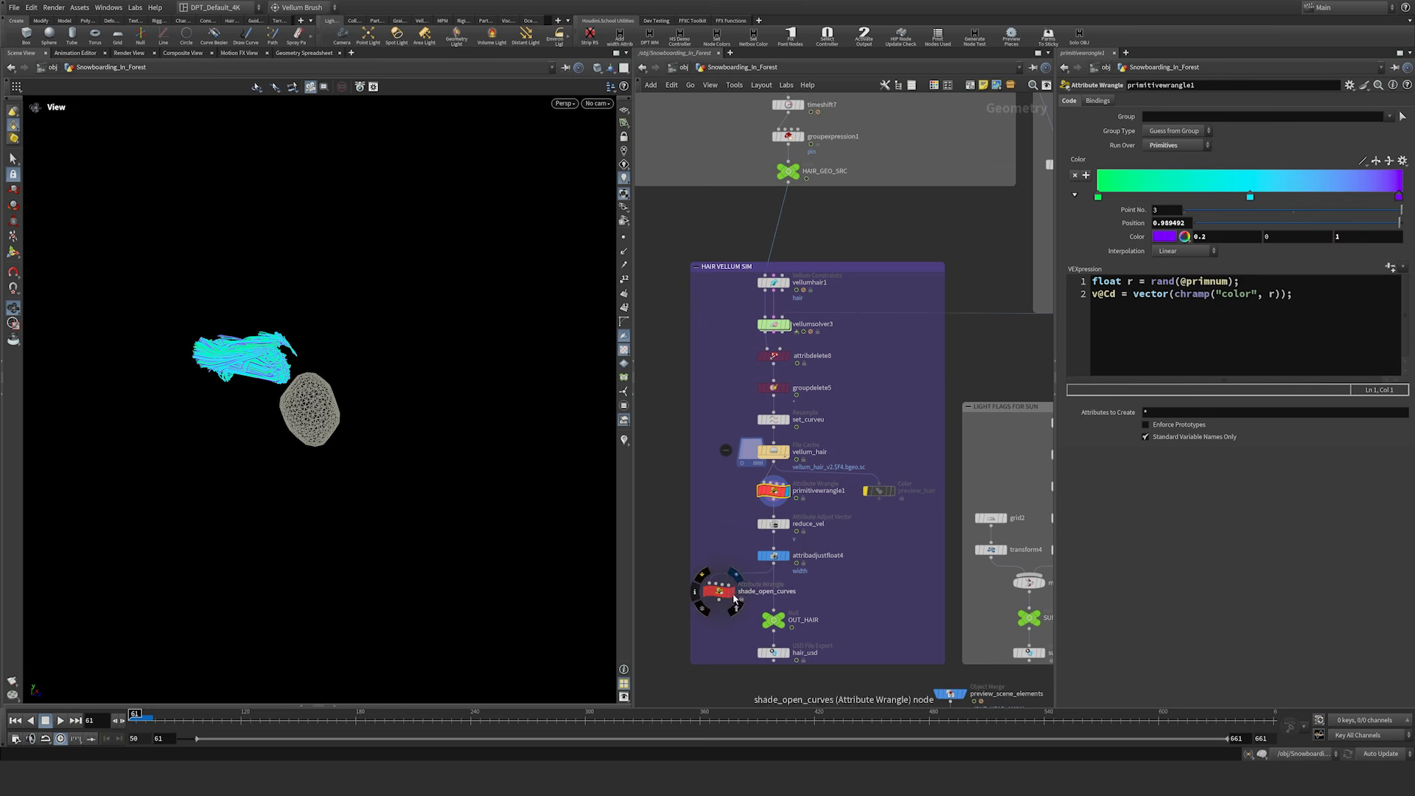
Step: Display shade_open_curves and play the simulation to watch the shaded hair curves in motion
{"action": "right_click_drag", "start_coordinate": [252, 350], "coordinate": [315, 341]}
{"action": "key", "text": "Up"}
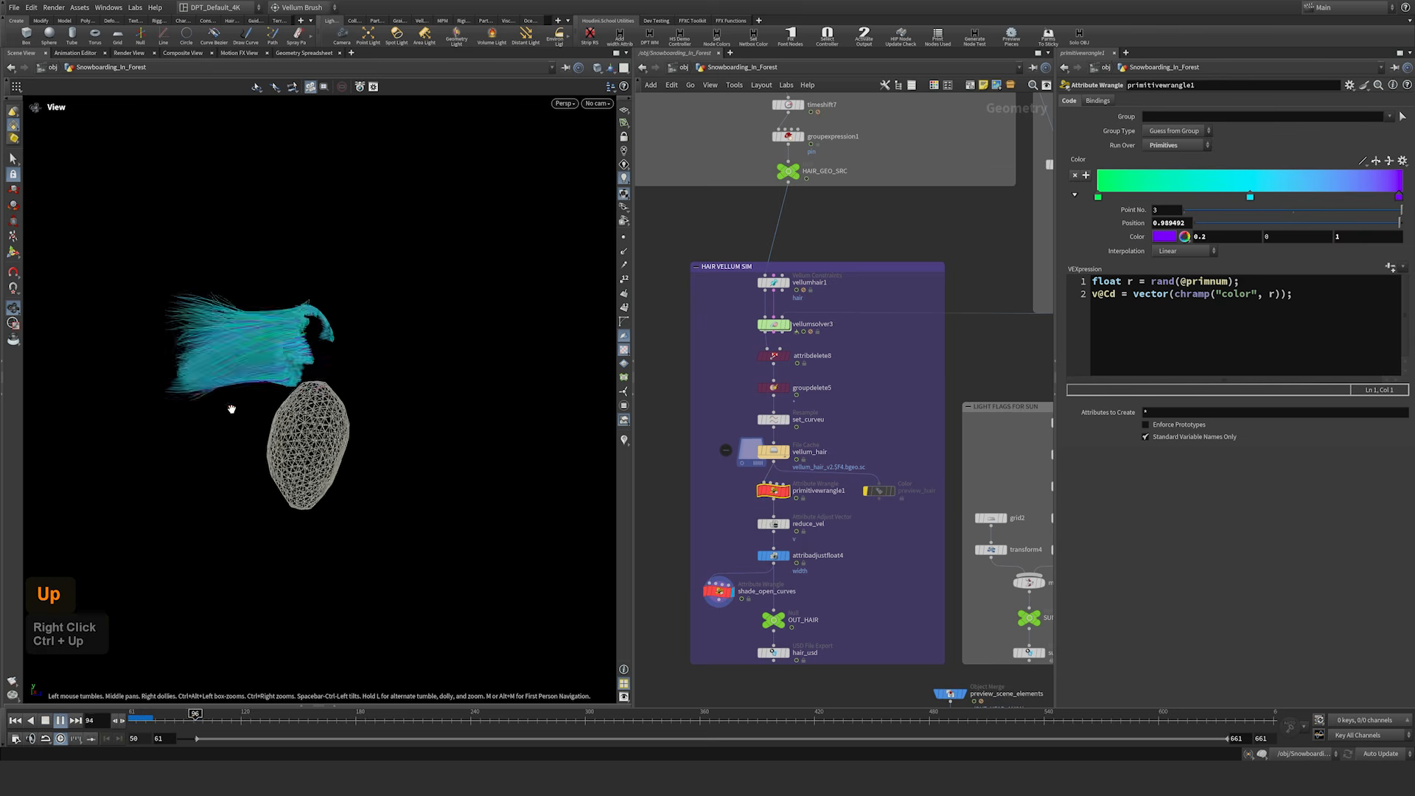
{"action": "key", "text": "Up"}
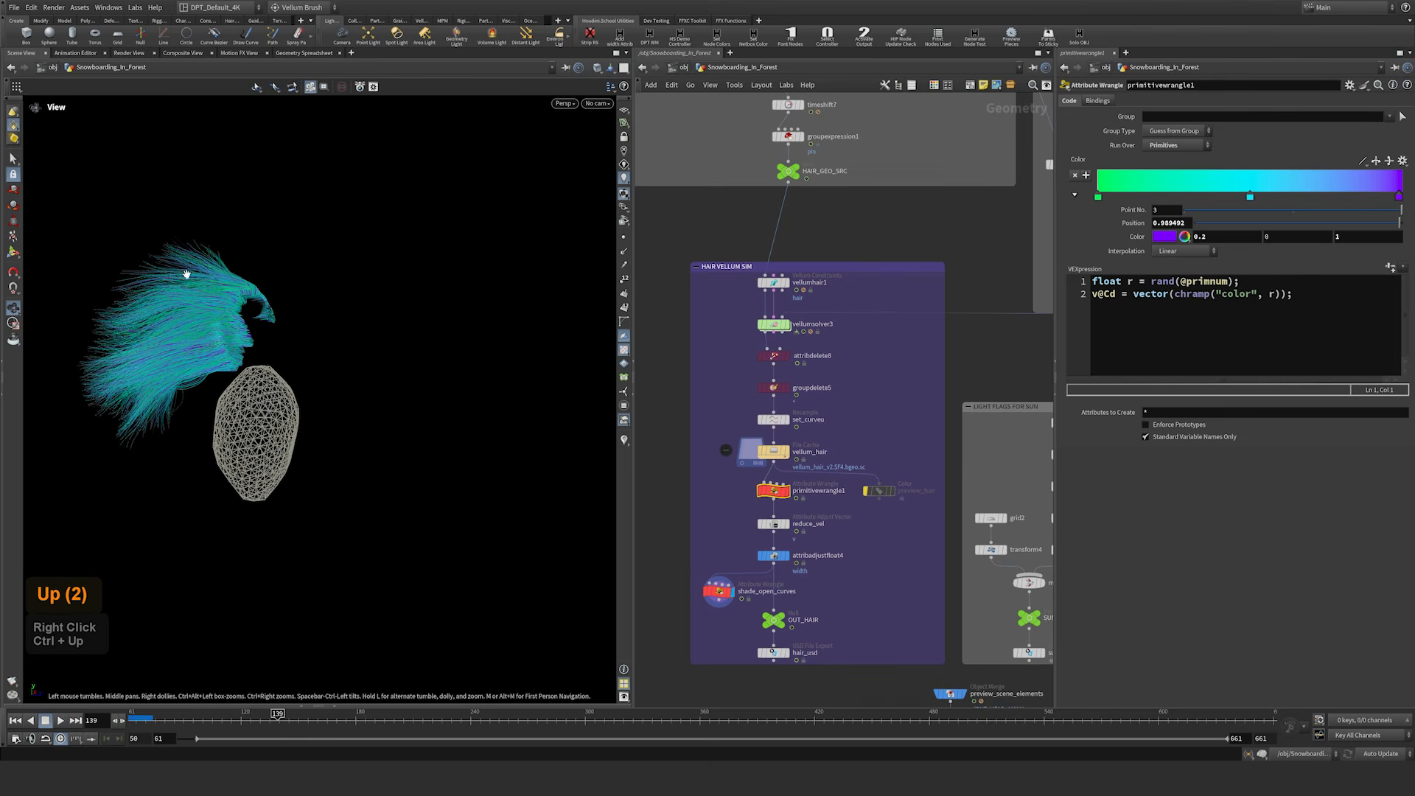
Step: Compare attribadjustfloat4 with shade_open_curves in the viewport and examine the wrangle's gl_shadeopencurves code
{"action": "left_click", "coordinate": [788, 558]}
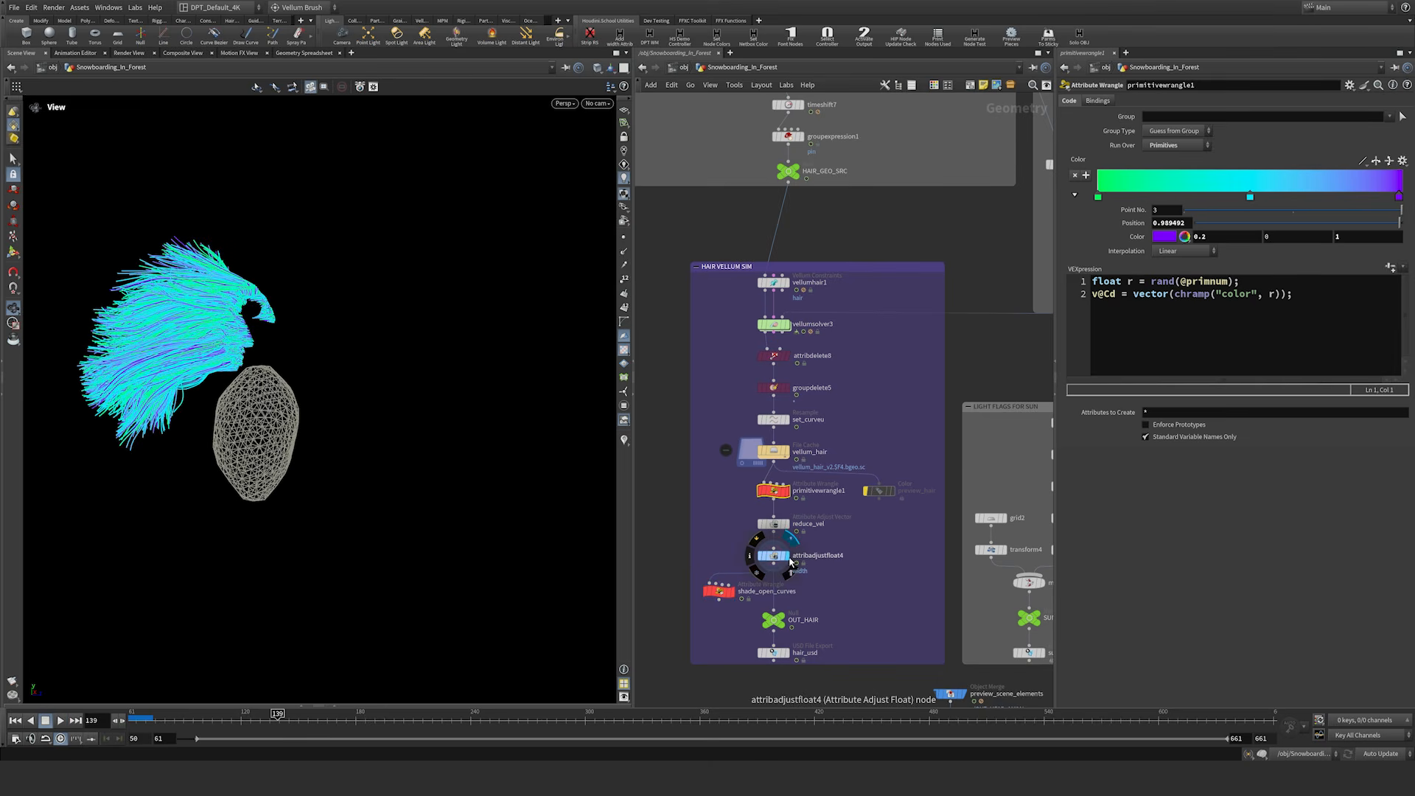
{"action": "left_click", "coordinate": [735, 598]}
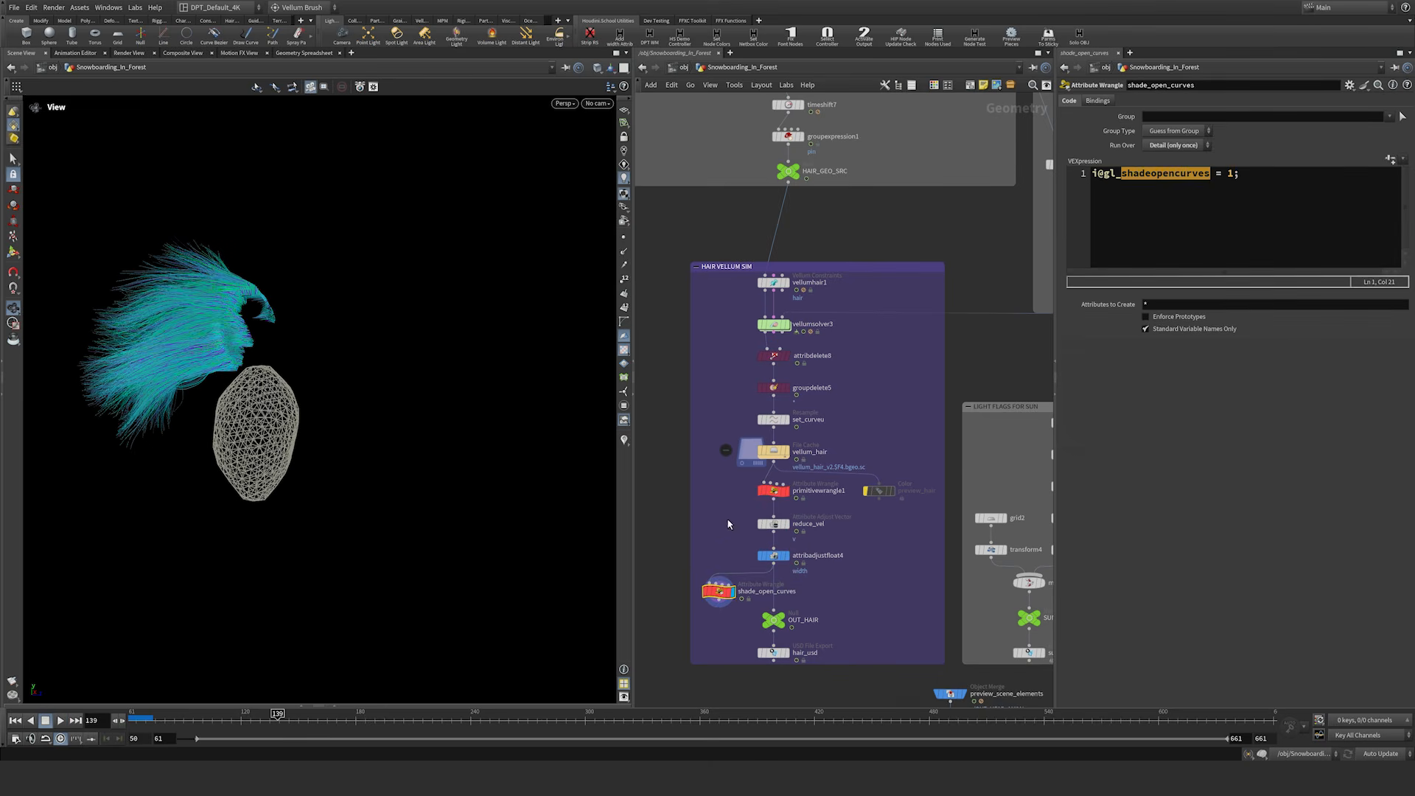
{"action": "left_click", "coordinate": [1131, 196]}
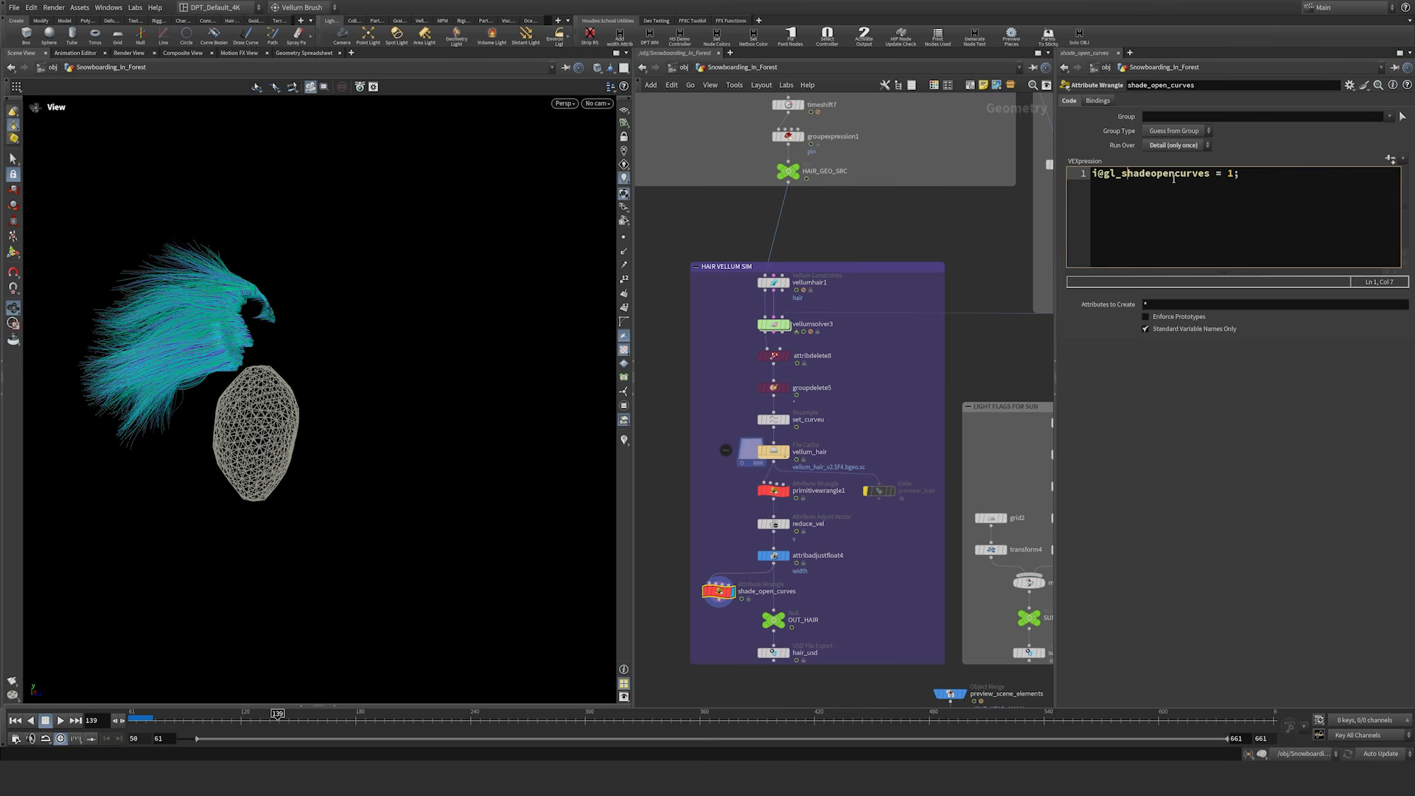
Step: Display OUT_HAIR and open the hair_usd export settings
{"action": "mouse_move", "coordinate": [225, 321]}
{"action": "left_mouse_down"}
{"action": "mouse_move", "coordinate": [282, 295]}
{"action": "mouse_move", "coordinate": [216, 336]}
{"action": "left_mouse_up"}
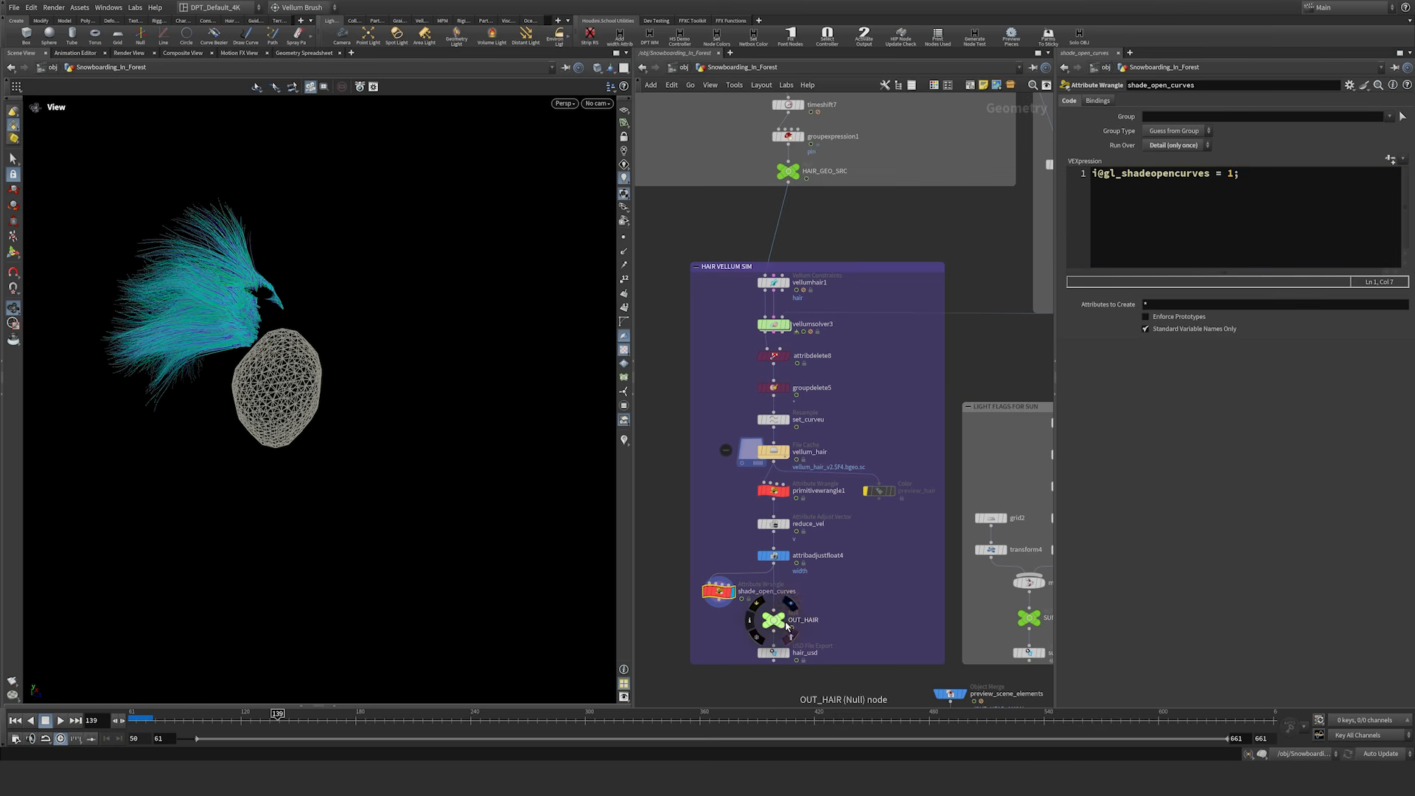
{"action": "left_click", "coordinate": [788, 623]}
{"action": "left_click_drag", "start_coordinate": [737, 653], "coordinate": [737, 650]}
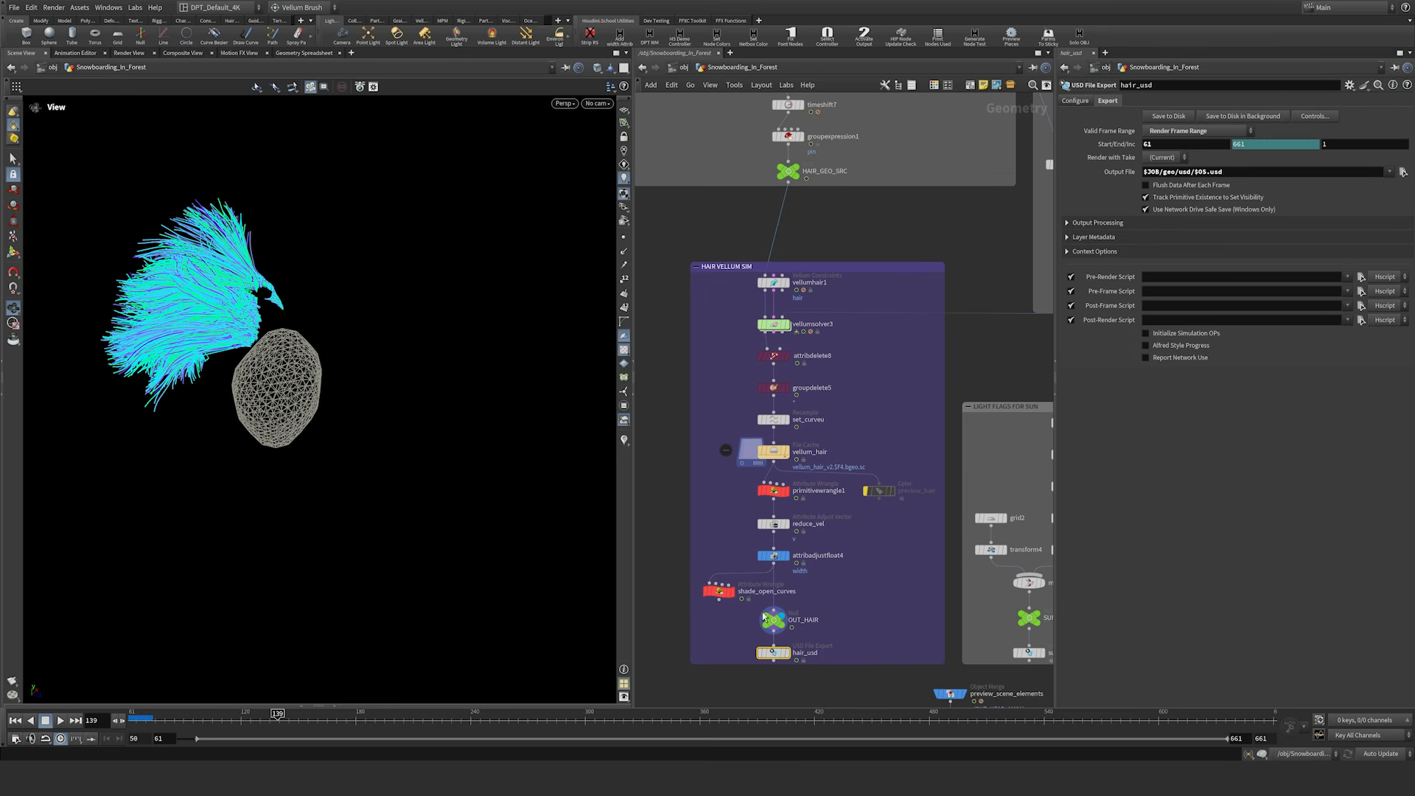
Step: Display HAIR_COLLIDER, view its head and scarf collision geometry, and revisit the hairgen1 inputs in the network
{"action": "middle_click_drag", "start_coordinate": [912, 396], "coordinate": [784, 410]}
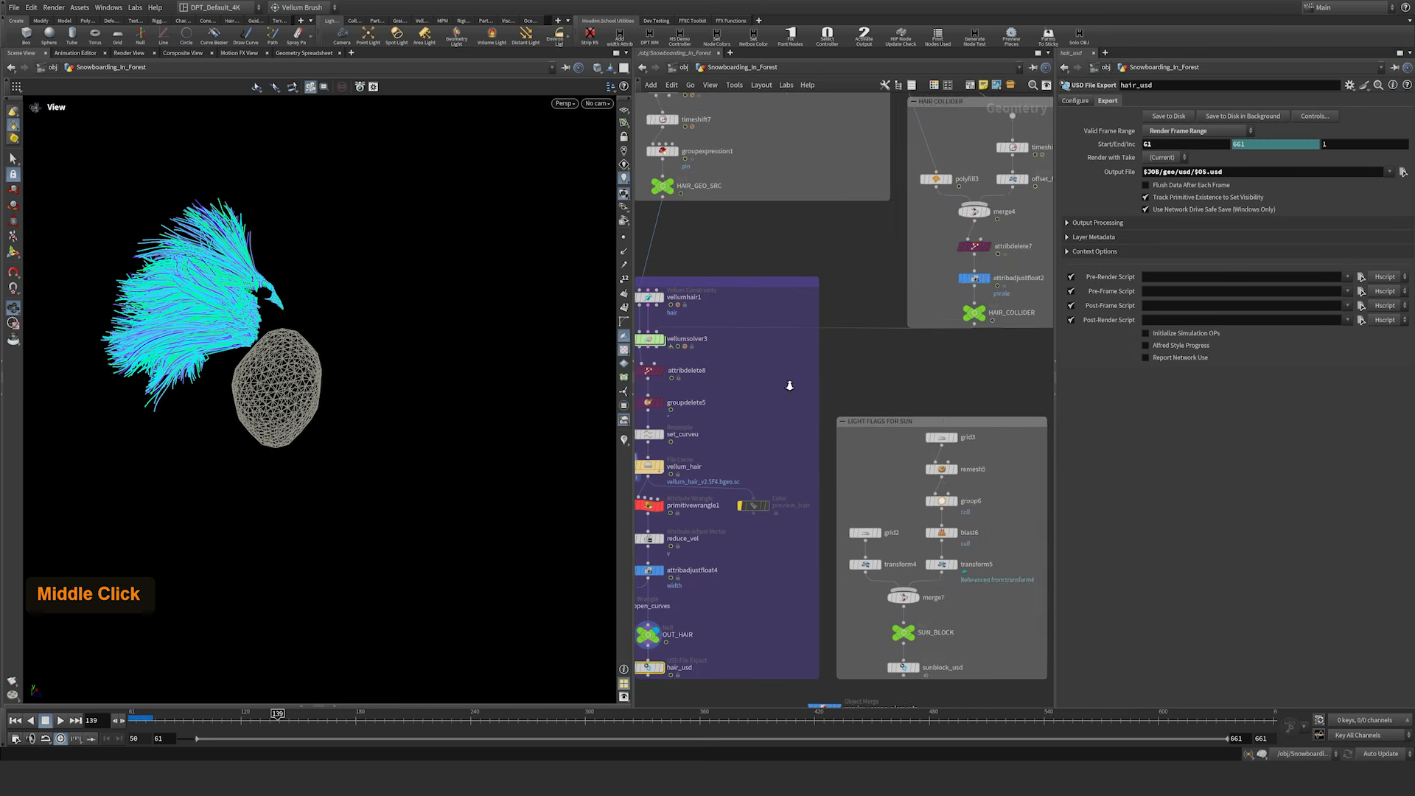
{"action": "right_click_drag", "start_coordinate": [790, 379], "coordinate": [914, 373]}
{"action": "middle_click_drag", "start_coordinate": [976, 256], "coordinate": [883, 337]}
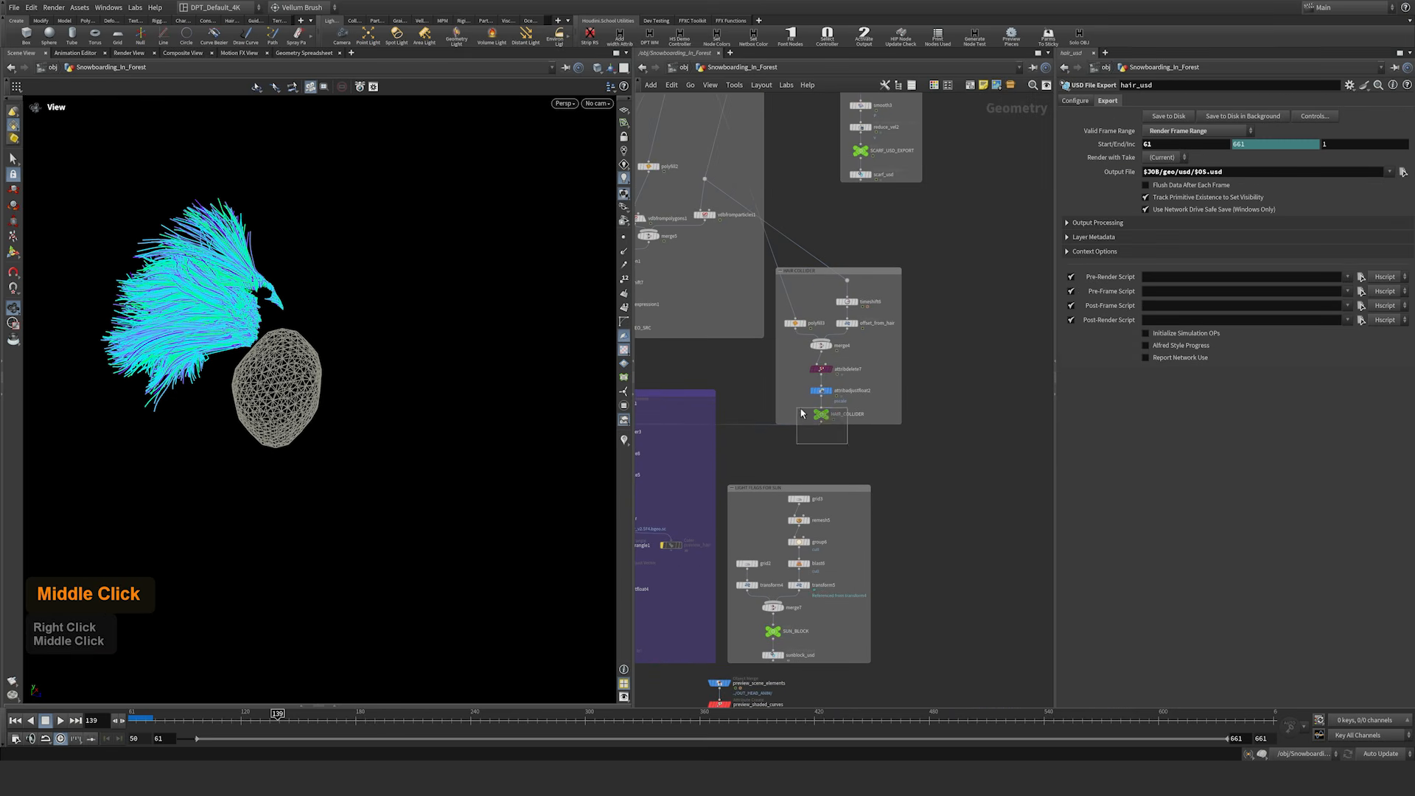
{"action": "left_click_drag", "start_coordinate": [795, 413], "coordinate": [795, 411]}
{"action": "left_click", "coordinate": [828, 414]}
{"action": "left_click_drag", "start_coordinate": [352, 335], "coordinate": [294, 330]}
{"action": "middle_click_drag", "start_coordinate": [754, 401], "coordinate": [850, 368]}
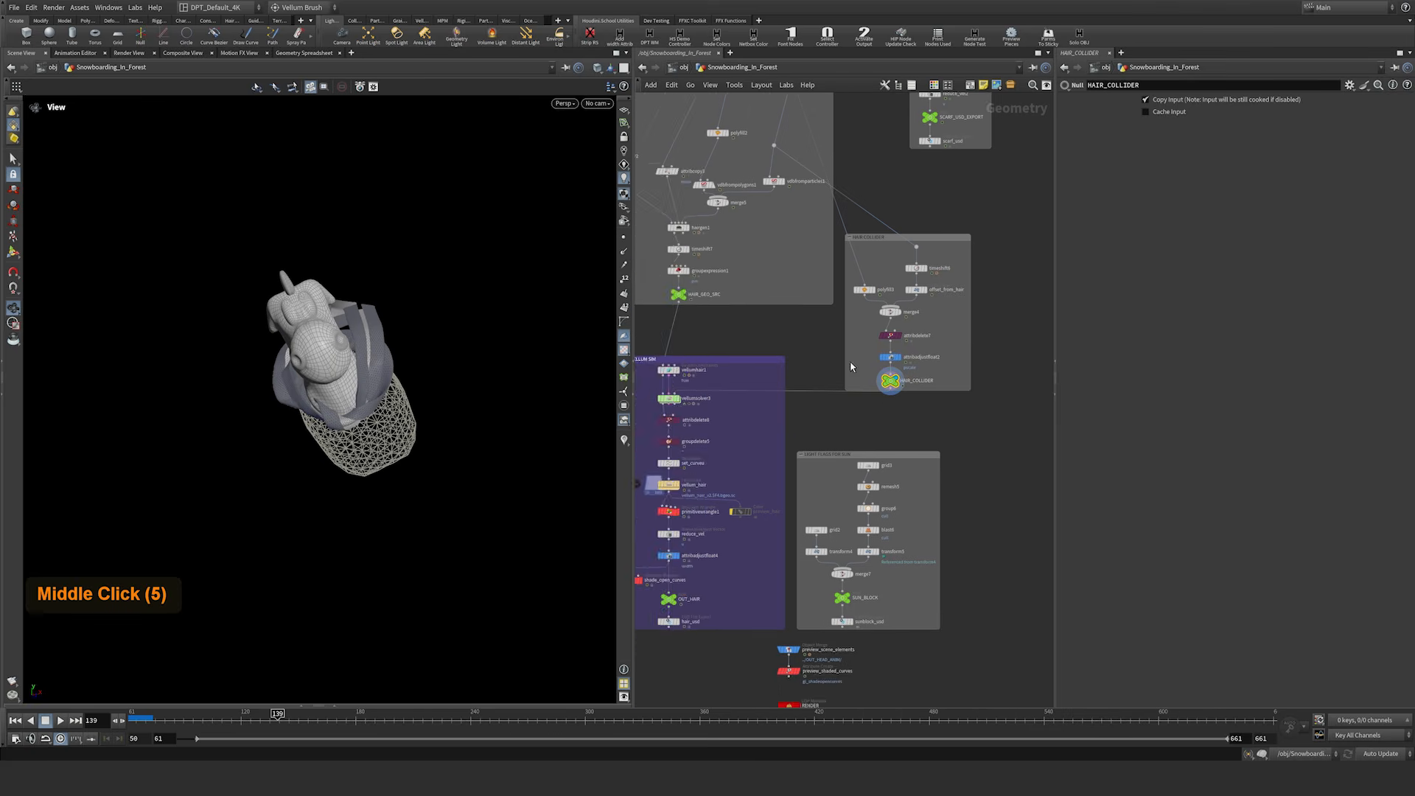
{"action": "right_click_drag", "start_coordinate": [789, 360], "coordinate": [736, 369]}
{"action": "middle_click_drag", "start_coordinate": [736, 369], "coordinate": [767, 305]}
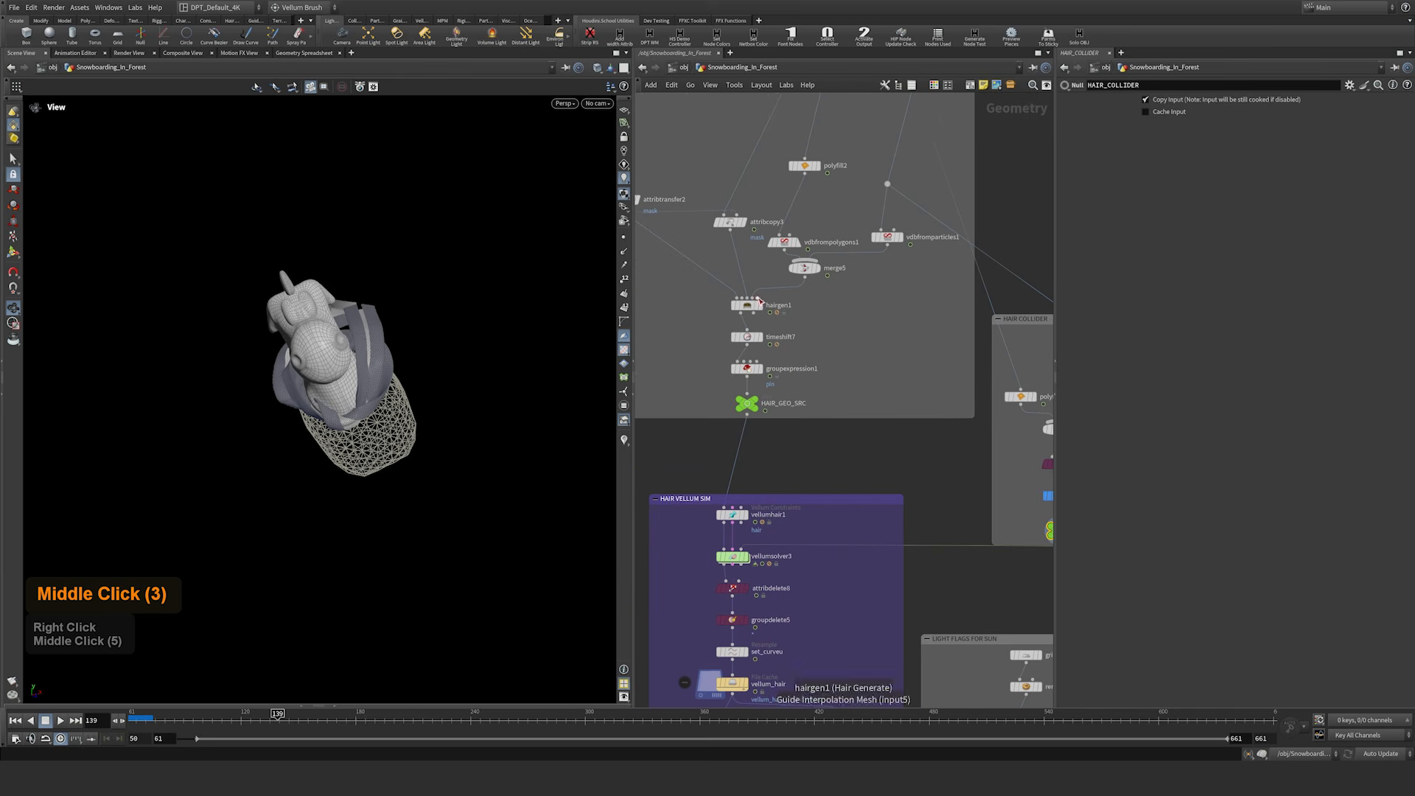
Step: Display SUN_BLOCK in the LIGHT FLAGS FOR SUN network and frame its light-blocking planes in the viewport
{"action": "middle_click_drag", "start_coordinate": [909, 446], "coordinate": [789, 266]}
{"action": "right_click_drag", "start_coordinate": [796, 296], "coordinate": [787, 310]}
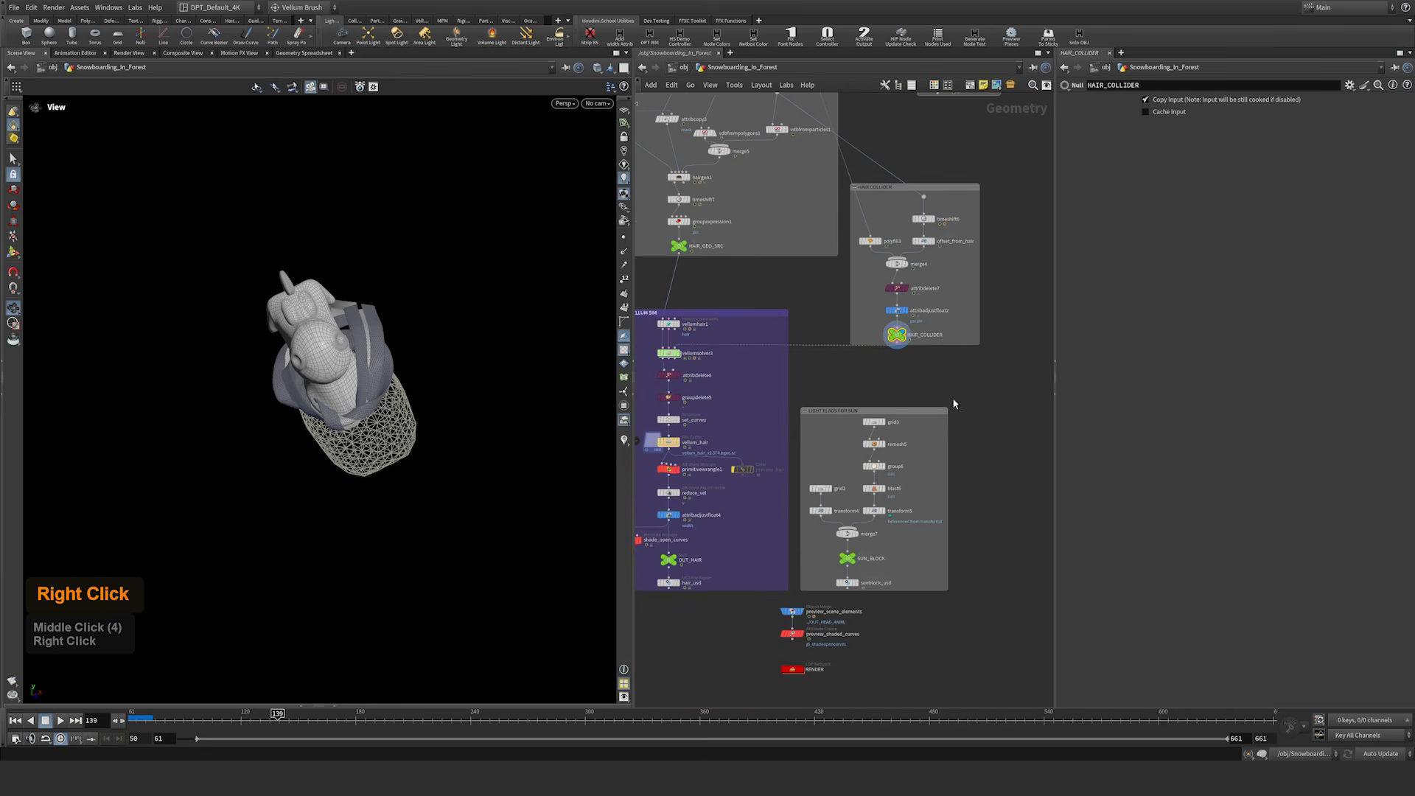
{"action": "middle_click_drag", "start_coordinate": [953, 402], "coordinate": [949, 324]}
{"action": "left_click", "coordinate": [848, 514]}
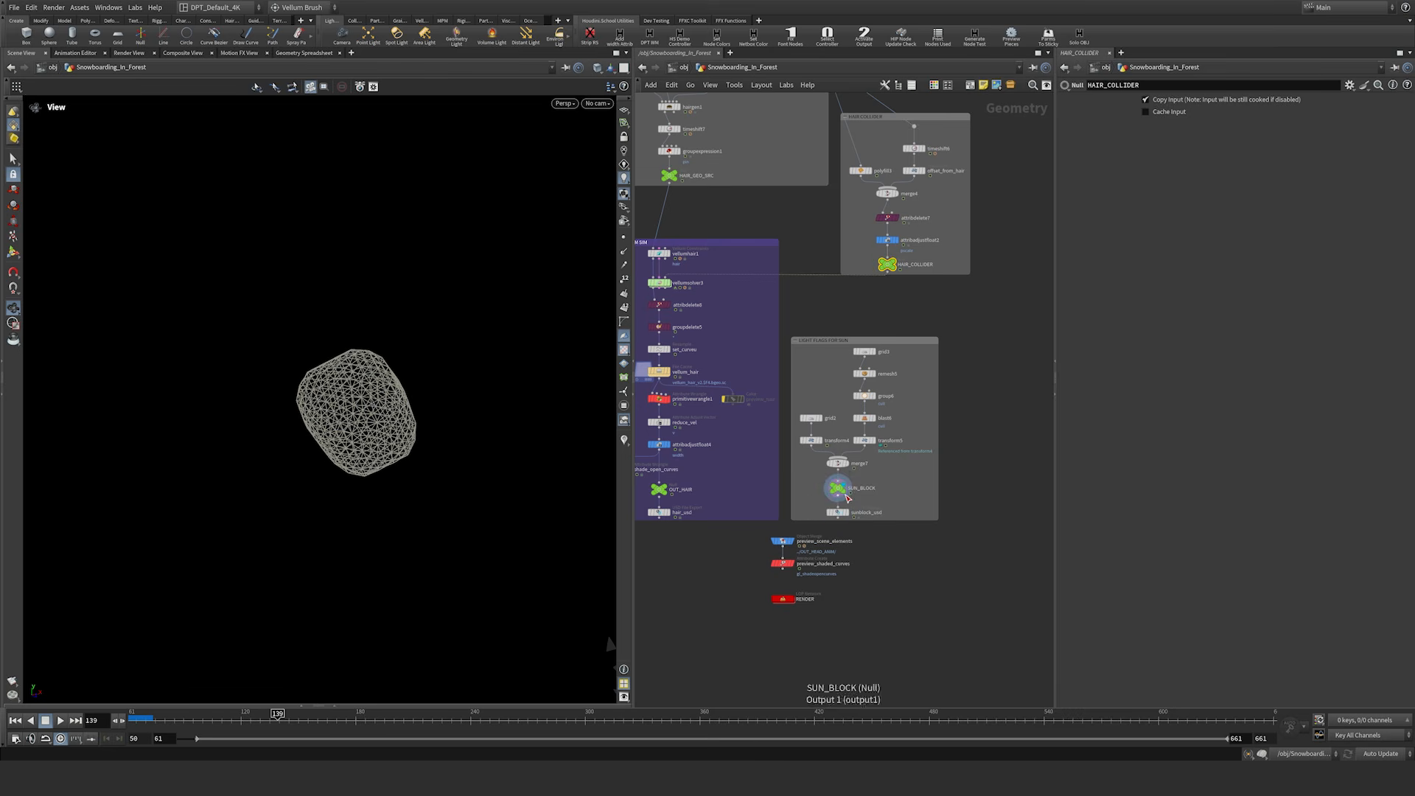
{"action": "left_click", "coordinate": [846, 495]}
{"action": "middle_click_drag", "start_coordinate": [412, 460], "coordinate": [361, 450]}
{"action": "mouse_move", "coordinate": [361, 450]}
{"action": "right_mouse_down"}
{"action": "mouse_move", "coordinate": [353, 439]}
{"action": "mouse_move", "coordinate": [375, 432]}
{"action": "right_mouse_up"}
{"action": "middle_click_drag", "start_coordinate": [528, 448], "coordinate": [397, 420]}
{"action": "right_click_drag", "start_coordinate": [396, 420], "coordinate": [465, 375]}
Step: Scrub through the timeline to frame 545 to check the sun-blocking geometry over time
{"action": "key", "text": "Up"}
{"action": "left_click_drag", "start_coordinate": [375, 712], "coordinate": [172, 718]}
{"action": "left_click_drag", "start_coordinate": [261, 722], "coordinate": [863, 744]}
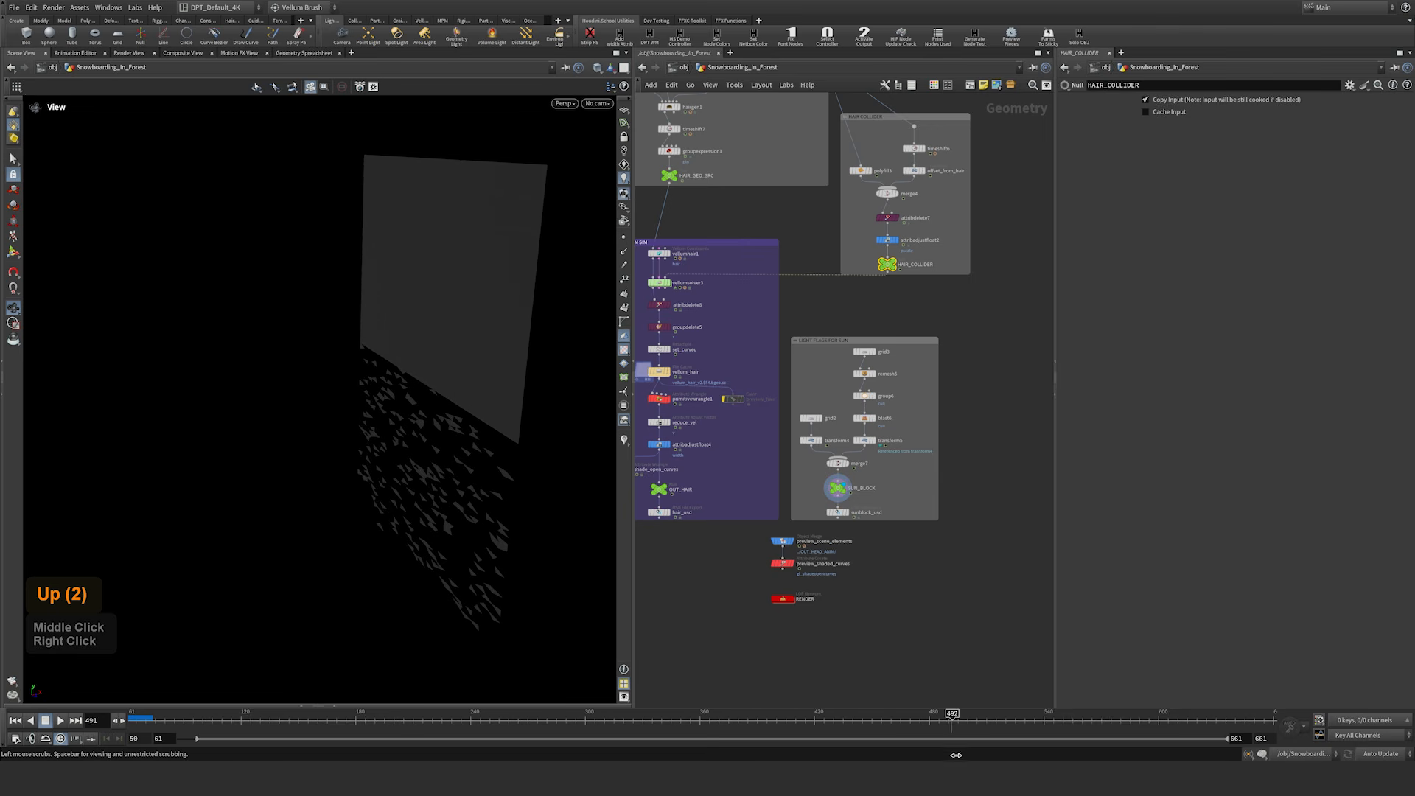
{"action": "mouse_move", "coordinate": [1046, 759]}
{"action": "left_mouse_down"}
{"action": "mouse_move", "coordinate": [1129, 759]}
{"action": "mouse_move", "coordinate": [1057, 755]}
{"action": "left_mouse_up"}
Step: Display grid3, the source plane of the sun light flags, and frame it in the viewport
{"action": "right_click_drag", "start_coordinate": [887, 388], "coordinate": [906, 370]}
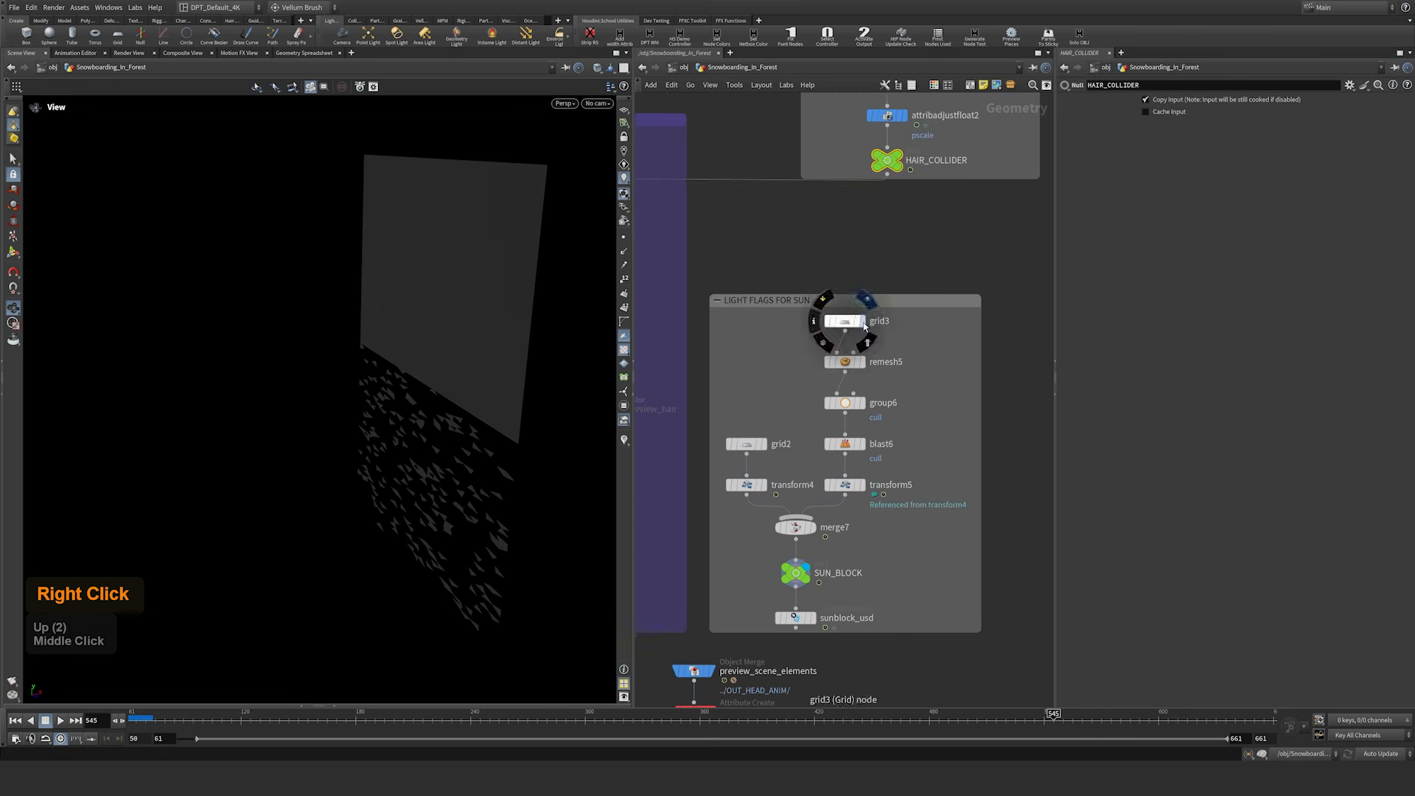
{"action": "left_click", "coordinate": [864, 320]}
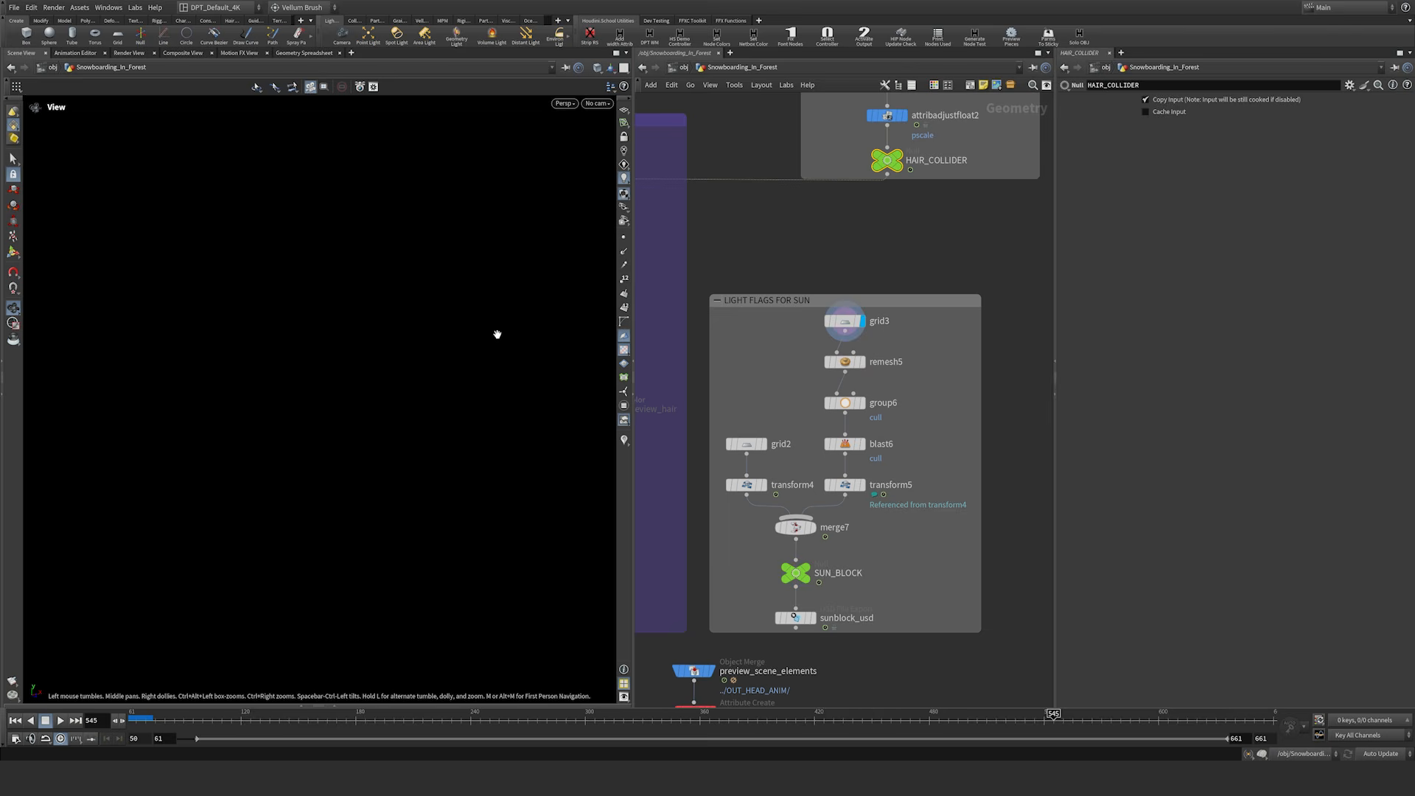
{"action": "key", "text": "h"}
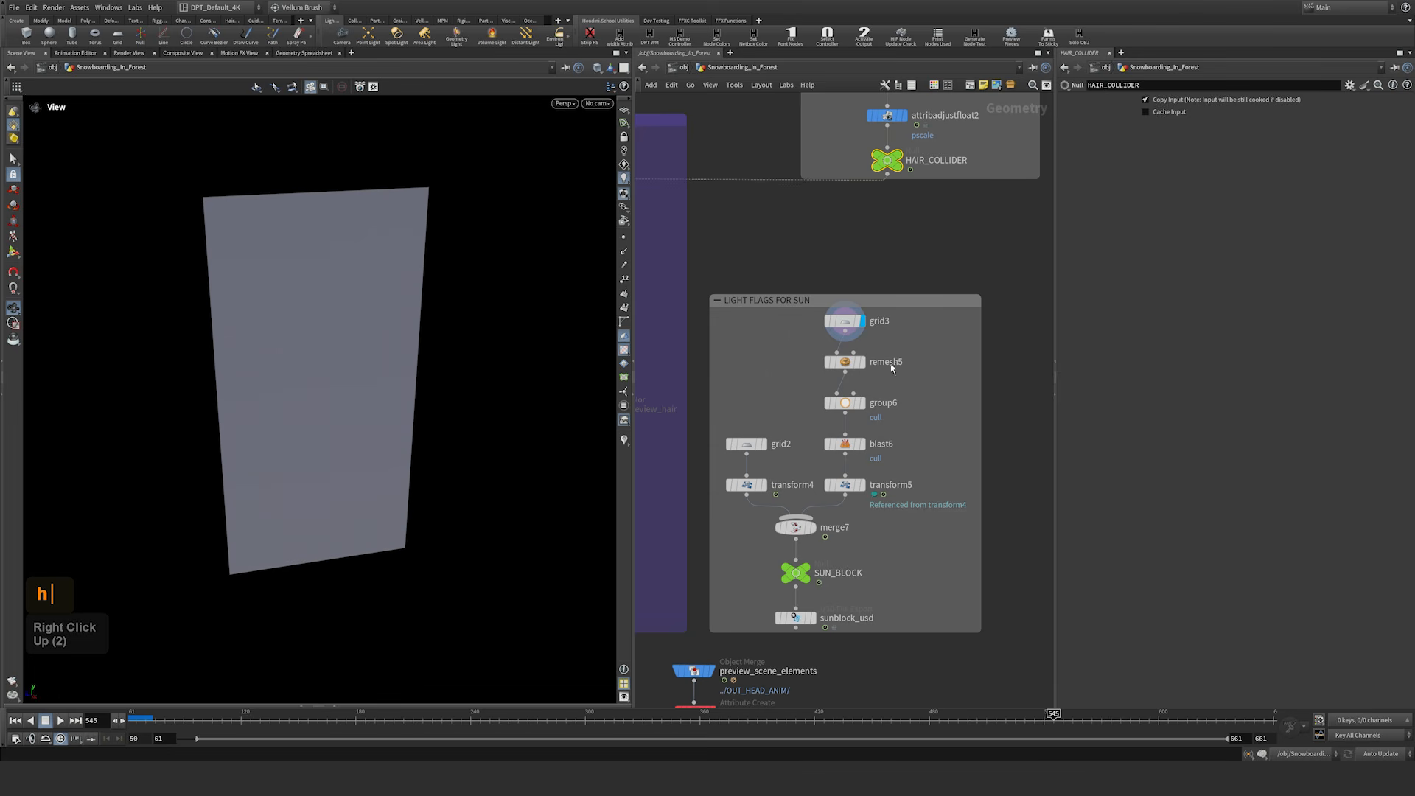
Step: Inspect the sun flag branch by displaying remesh5, group6 with its cull group settings, and blast6 in turn
{"action": "left_click", "coordinate": [844, 320]}
{"action": "left_click", "coordinate": [860, 361]}
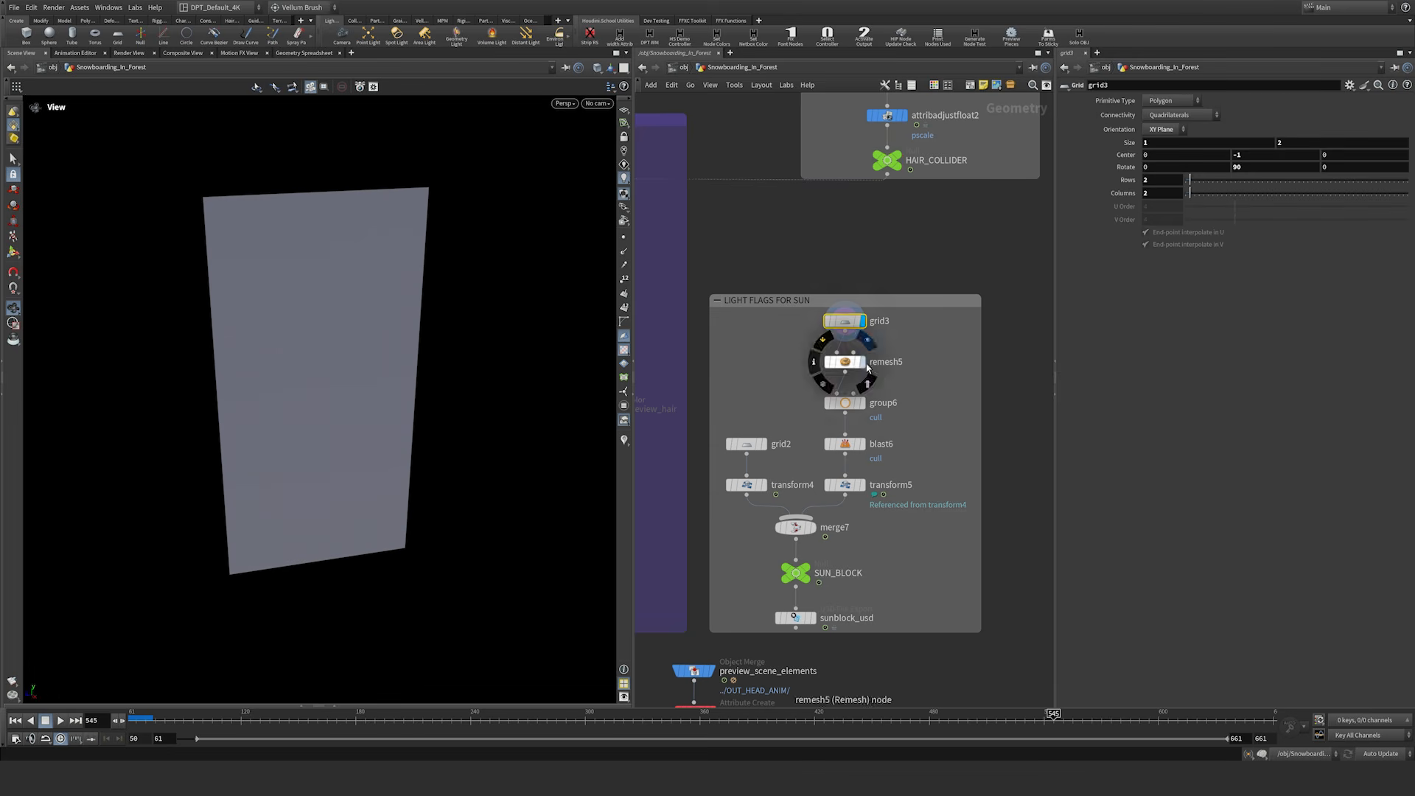
{"action": "left_click", "coordinate": [868, 408]}
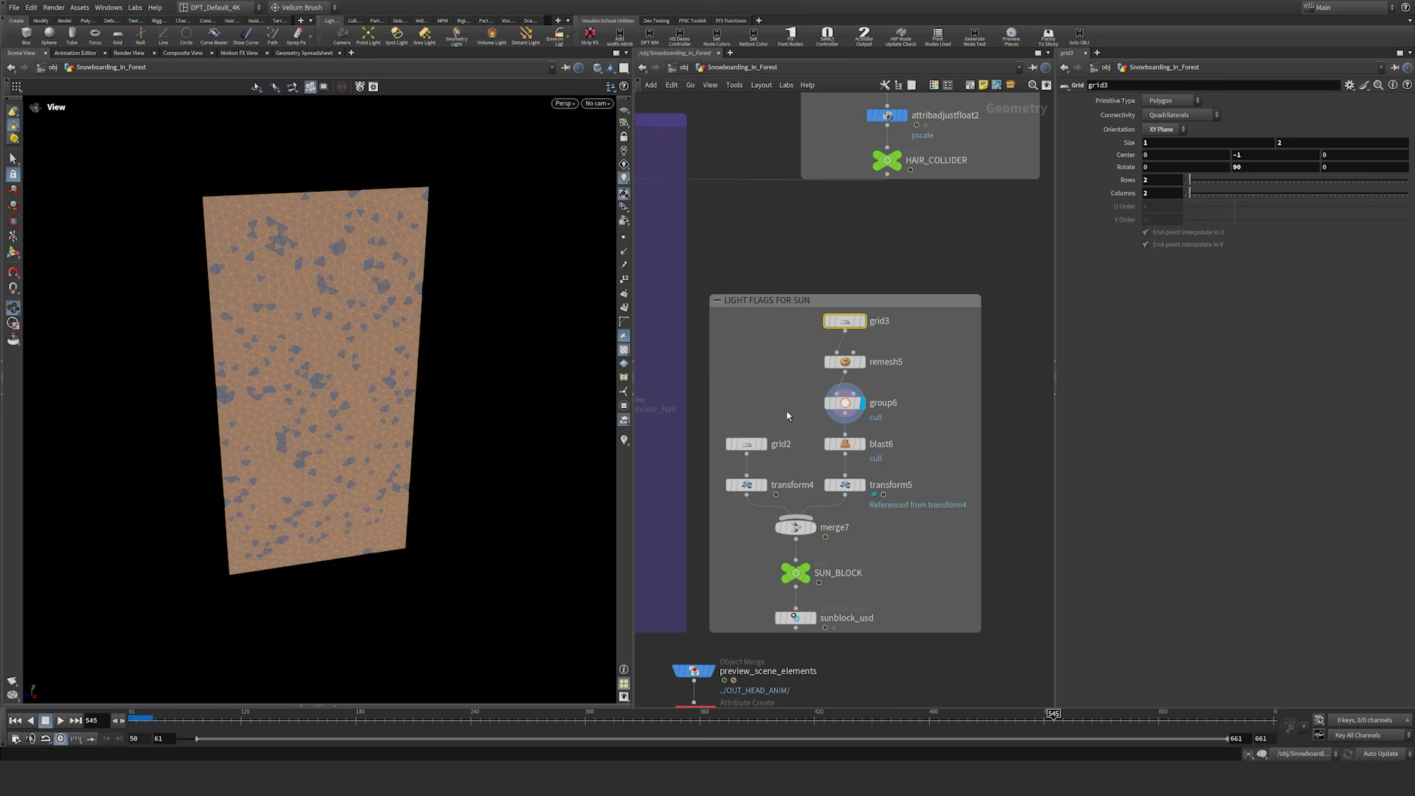
{"action": "mouse_move", "coordinate": [346, 333]}
{"action": "left_mouse_down"}
{"action": "mouse_move", "coordinate": [531, 319]}
{"action": "mouse_move", "coordinate": [351, 335]}
{"action": "left_mouse_up"}
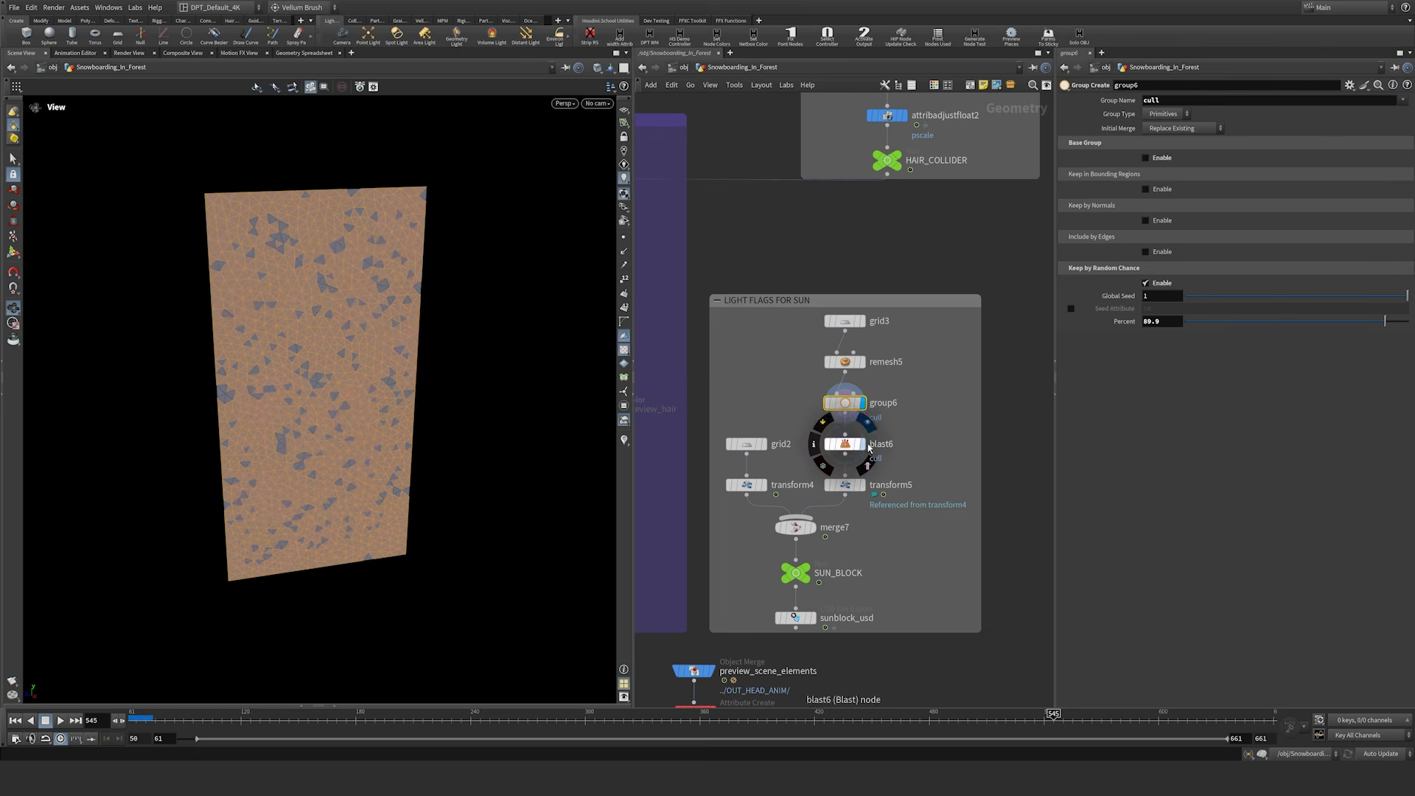
{"action": "left_click", "coordinate": [867, 444]}
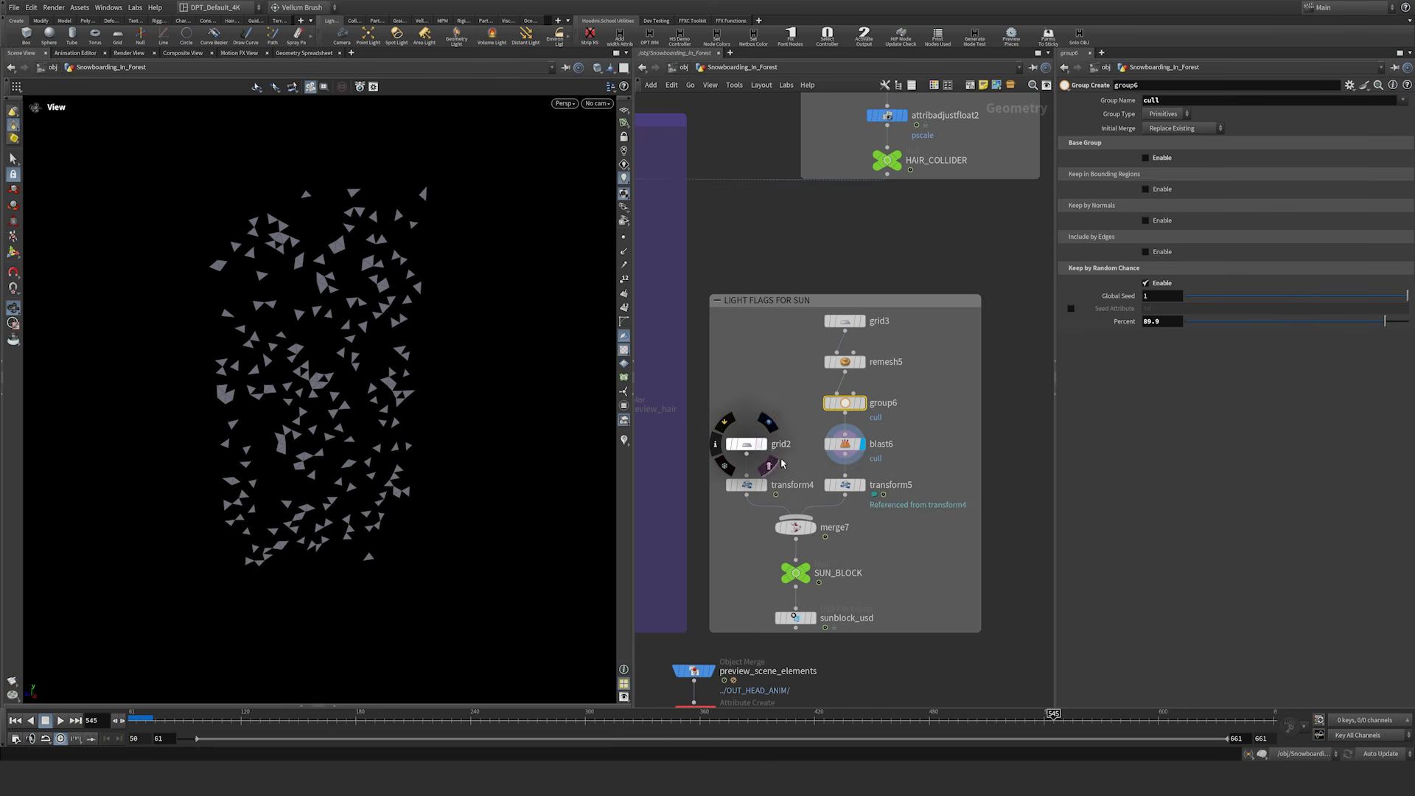
Step: Template grid2, display SUN_BLOCK framed in the viewport, and play the timeline to view the sun-blocking planes
{"action": "left_click", "coordinate": [778, 463]}
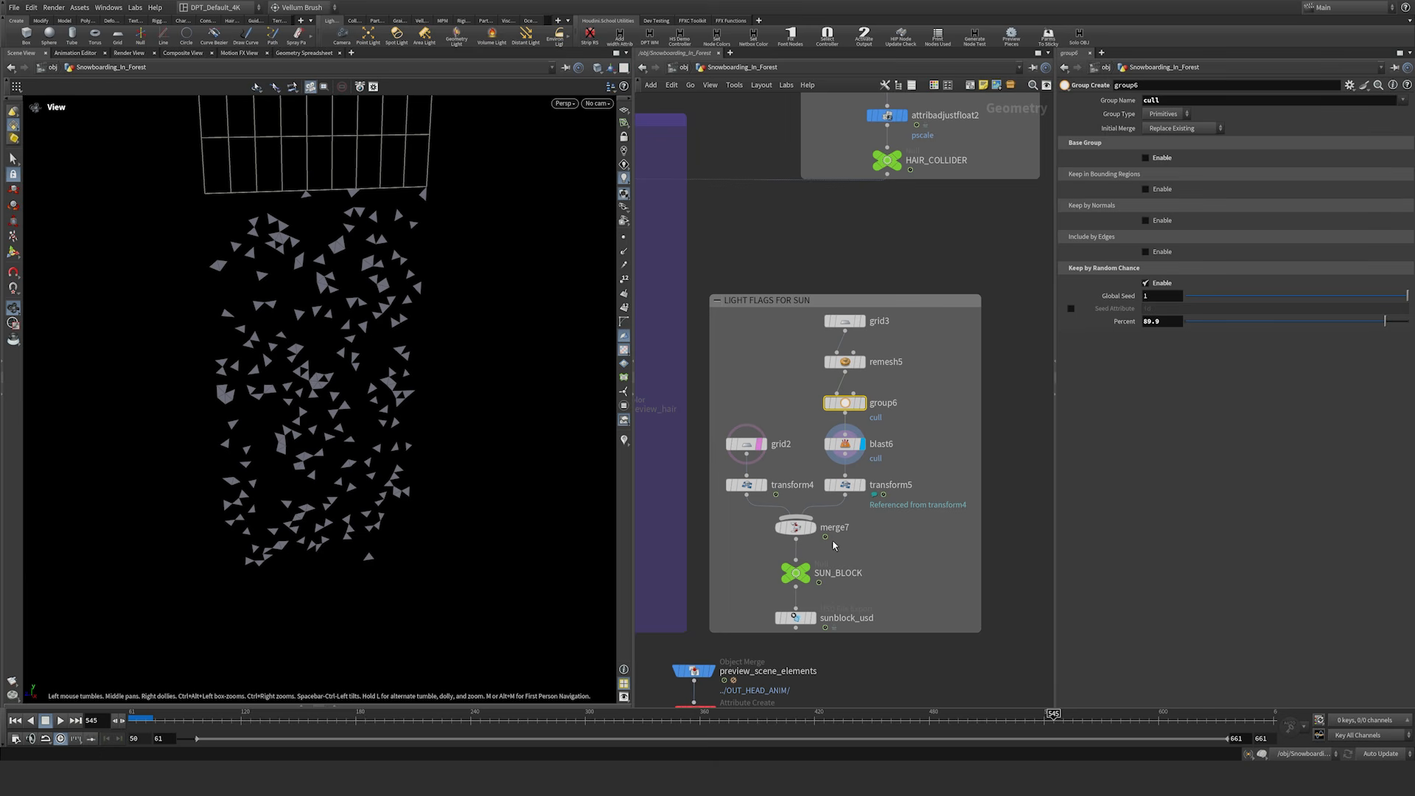
{"action": "mouse_move", "coordinate": [809, 575]}
{"action": "left_click", "coordinate": [809, 574]}
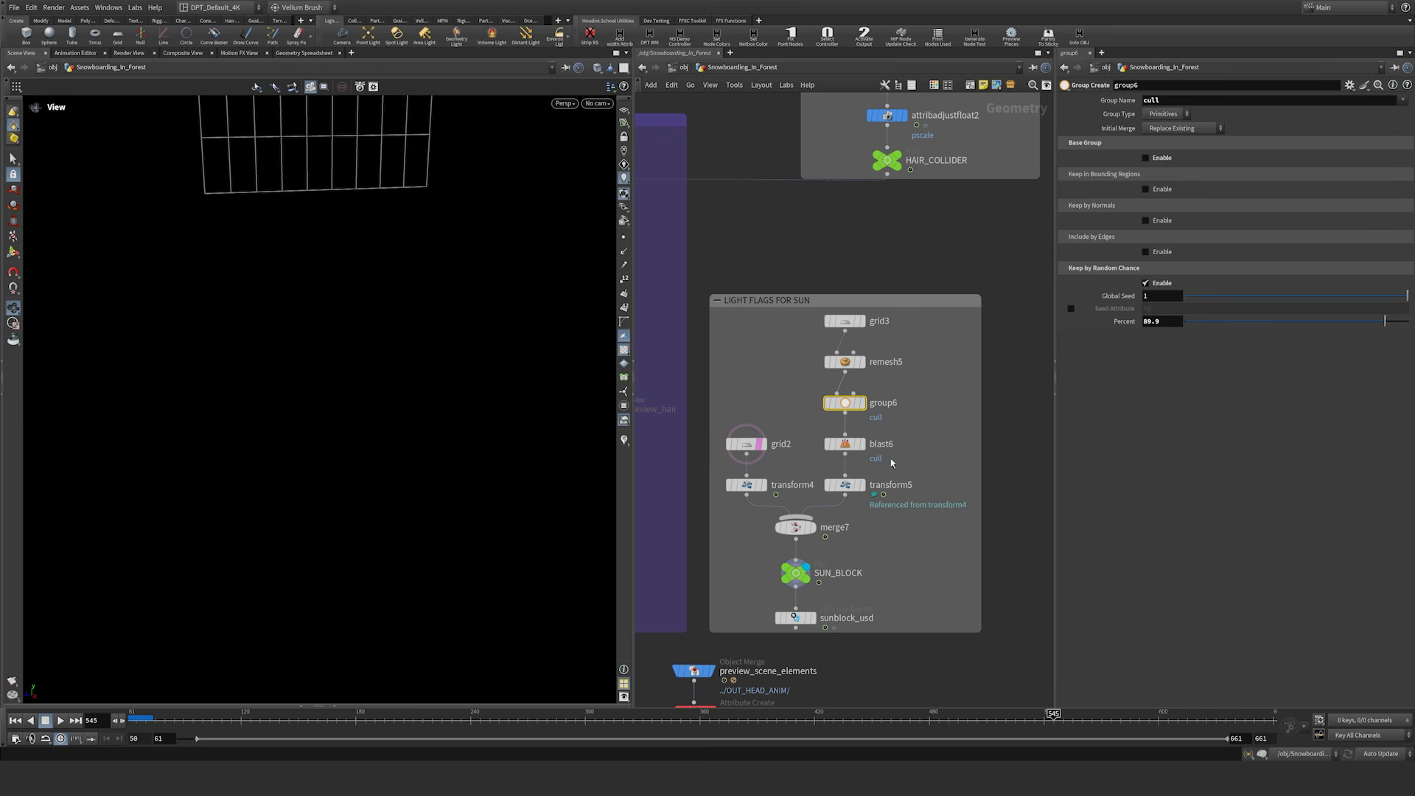
{"action": "key", "text": "h"}
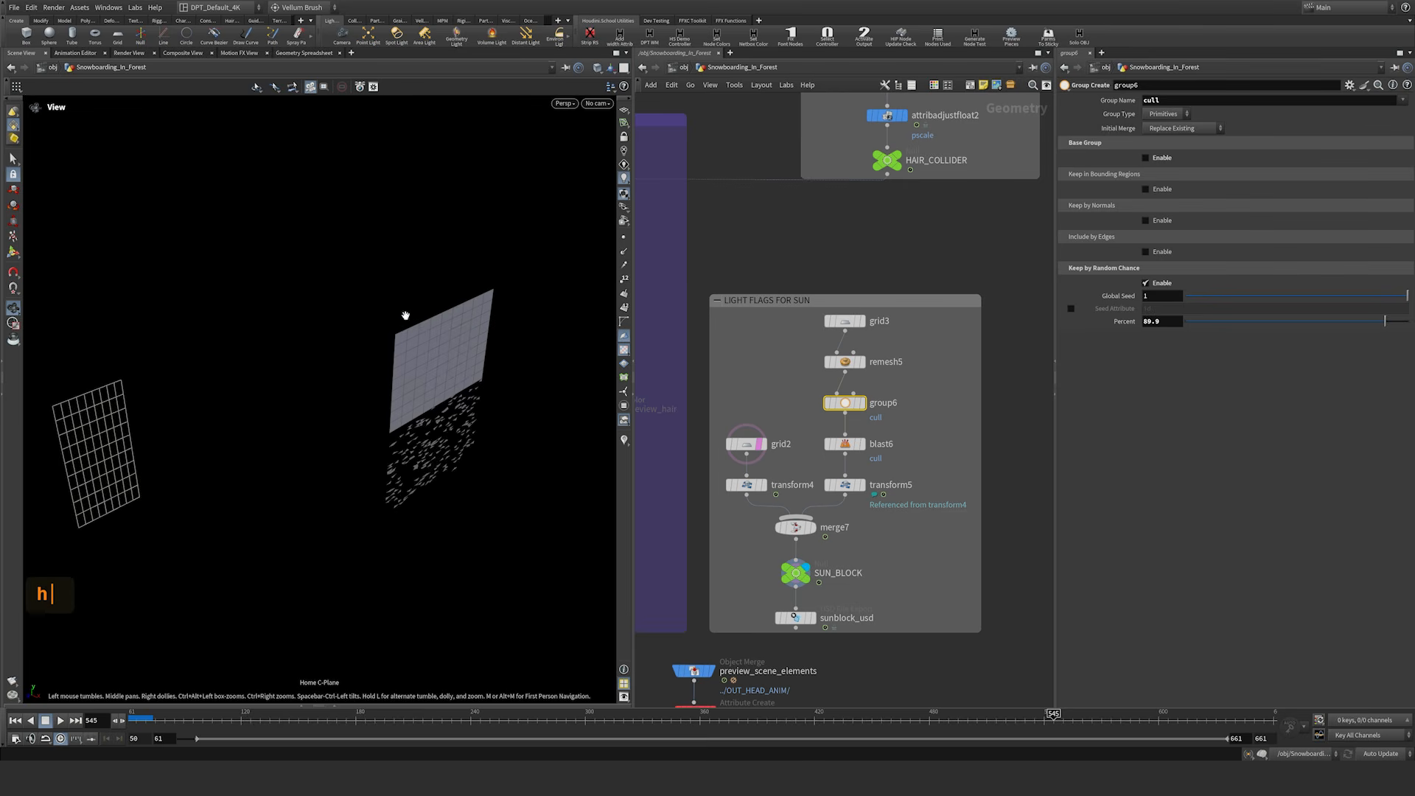
{"action": "middle_click_drag", "start_coordinate": [430, 376], "coordinate": [351, 341]}
{"action": "key", "text": "Up"}
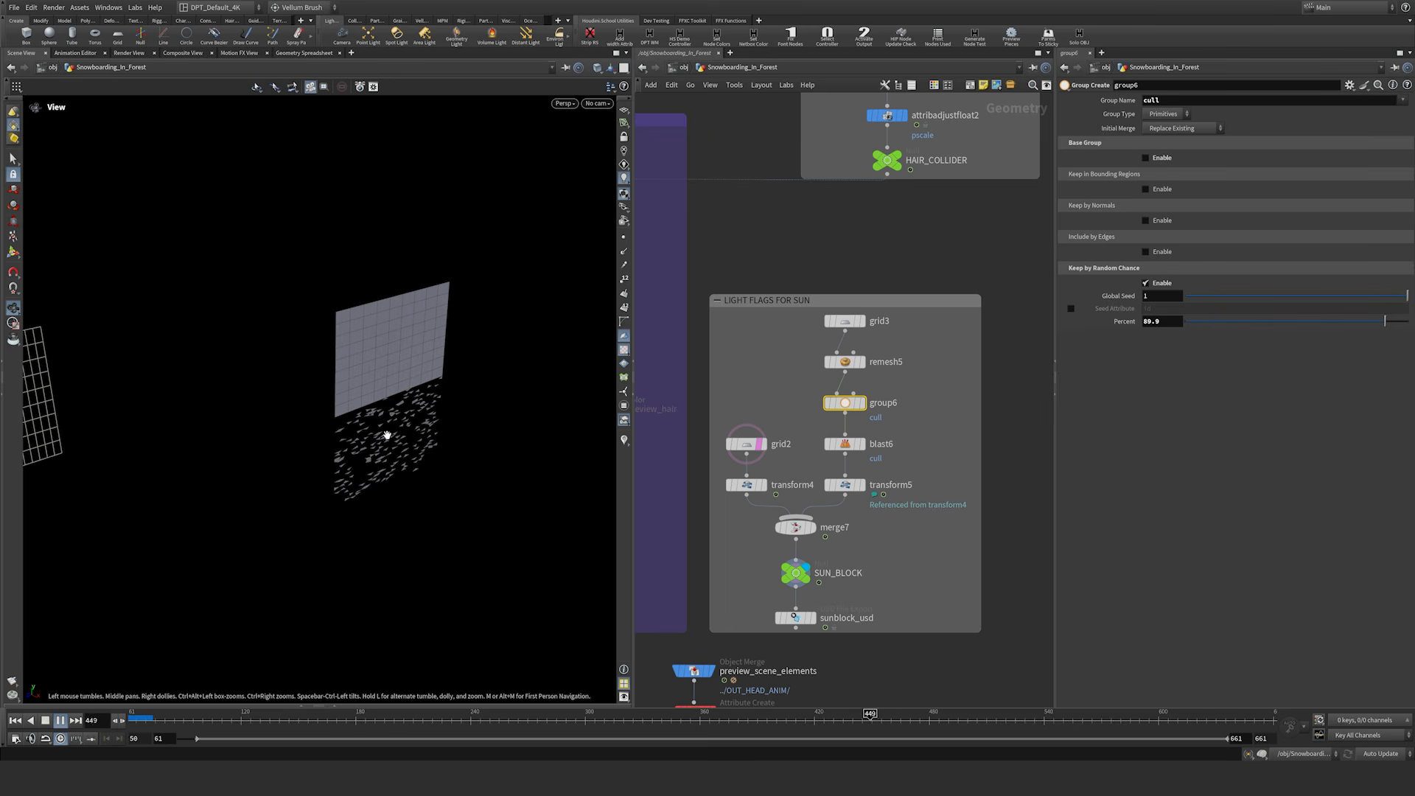
{"action": "key", "text": "Up"}
Step: Display preview_shaded_curves and play from the first frame to view the head, scarf and hair from several angles
{"action": "middle_click_drag", "start_coordinate": [857, 564], "coordinate": [872, 435]}
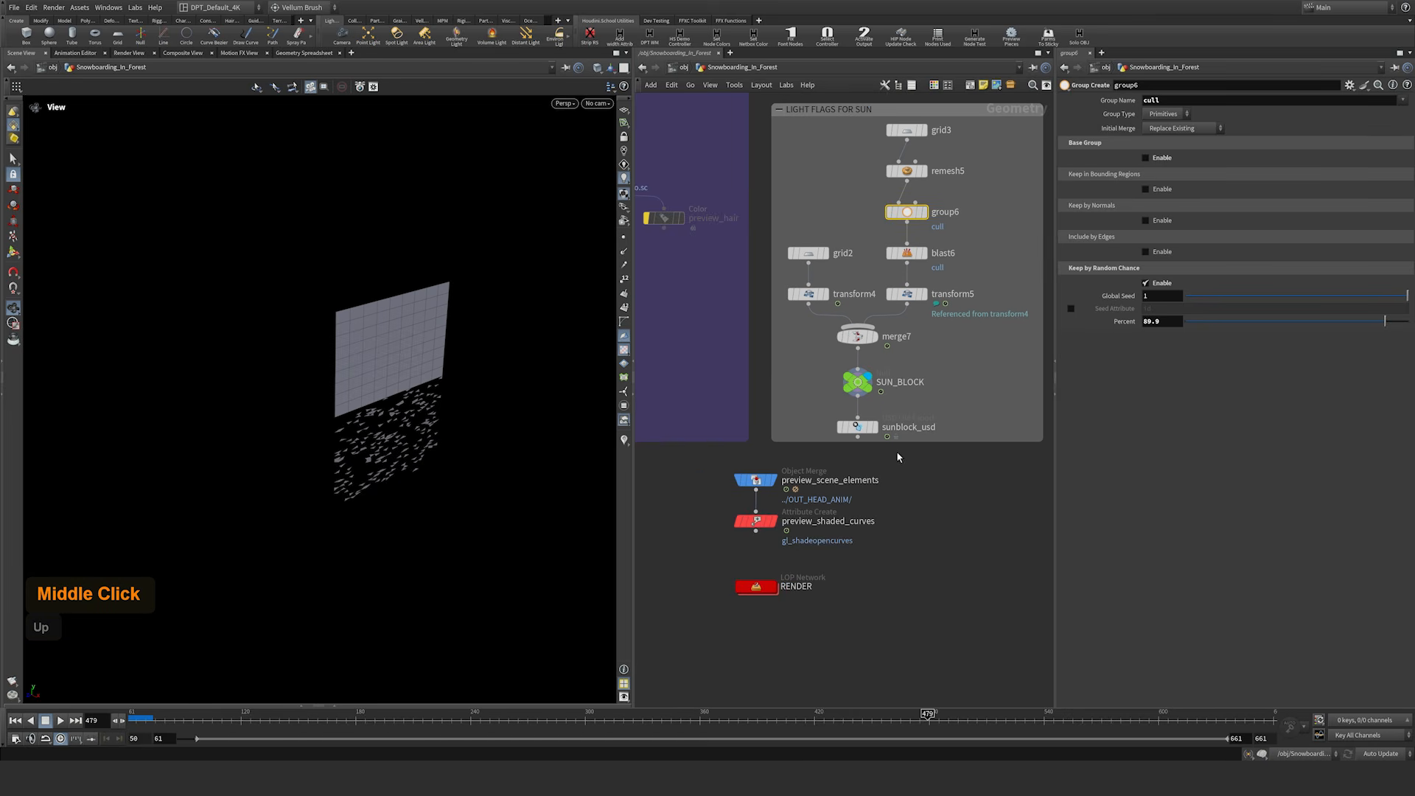
{"action": "key", "text": "ctrl+Up"}
{"action": "left_click", "coordinate": [776, 525]}
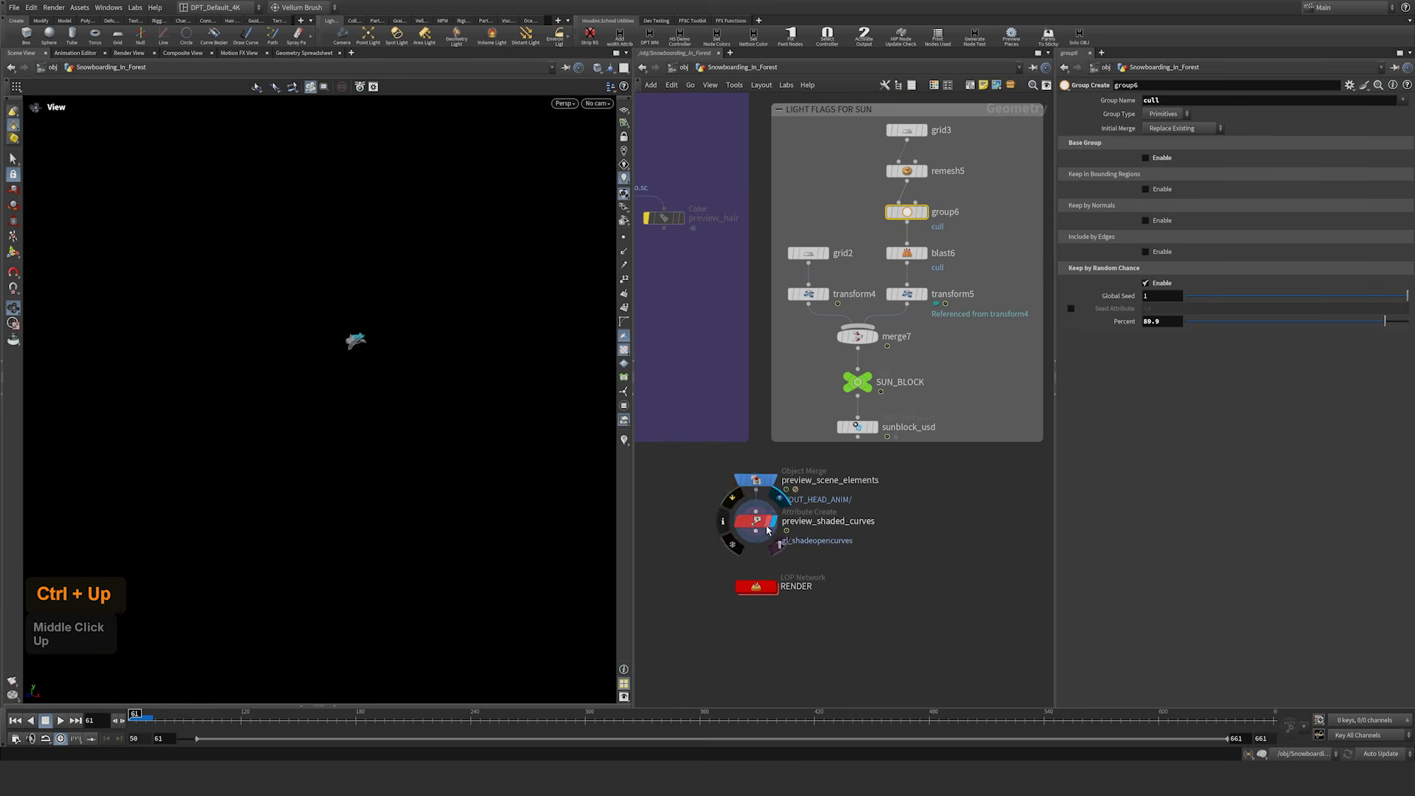
{"action": "key", "text": "h"}
{"action": "left_click_drag", "start_coordinate": [281, 394], "coordinate": [388, 388]}
{"action": "right_click_drag", "start_coordinate": [388, 388], "coordinate": [337, 452]}
{"action": "key", "text": "Up"}
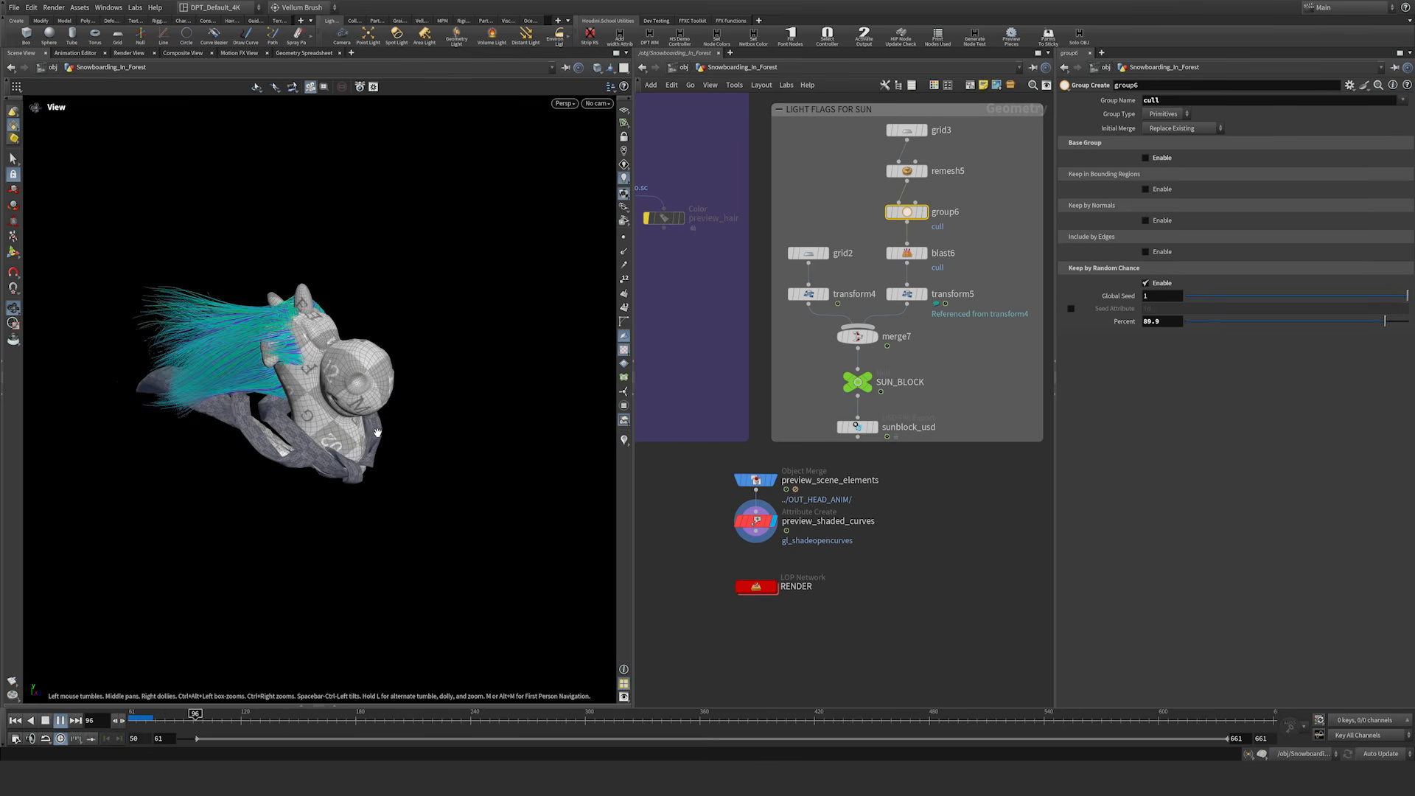
{"action": "key", "text": "Up"}
{"action": "left_click_drag", "start_coordinate": [365, 378], "coordinate": [249, 393]}
{"action": "middle_click_drag", "start_coordinate": [471, 380], "coordinate": [414, 421]}
{"action": "left_click_drag", "start_coordinate": [413, 421], "coordinate": [375, 454]}
Step: Find geotracker1 in the TRACKING network and expand its Export parameters
{"action": "middle_click_drag", "start_coordinate": [822, 352], "coordinate": [876, 322]}
{"action": "middle_click_drag", "start_coordinate": [807, 199], "coordinate": [886, 545]}
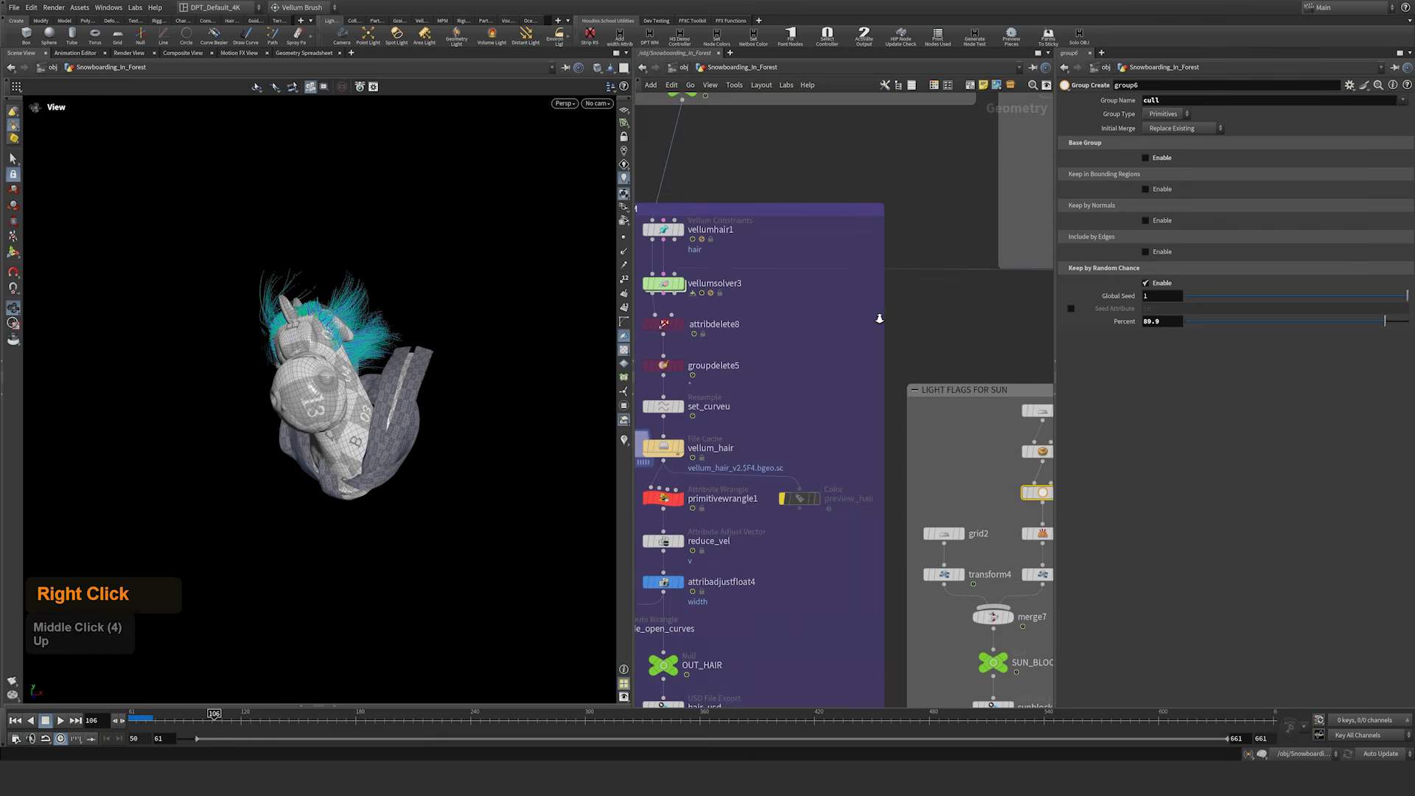
{"action": "right_click_drag", "start_coordinate": [884, 310], "coordinate": [799, 229]}
{"action": "middle_click_drag", "start_coordinate": [798, 210], "coordinate": [802, 409]}
{"action": "middle_click_drag", "start_coordinate": [784, 243], "coordinate": [759, 413]}
{"action": "middle_click_drag", "start_coordinate": [767, 197], "coordinate": [744, 435]}
{"action": "middle_click_drag", "start_coordinate": [765, 180], "coordinate": [736, 363]}
{"action": "right_click_drag", "start_coordinate": [788, 389], "coordinate": [811, 253]}
{"action": "middle_click_drag", "start_coordinate": [726, 317], "coordinate": [811, 285]}
{"action": "left_click", "coordinate": [811, 247]}
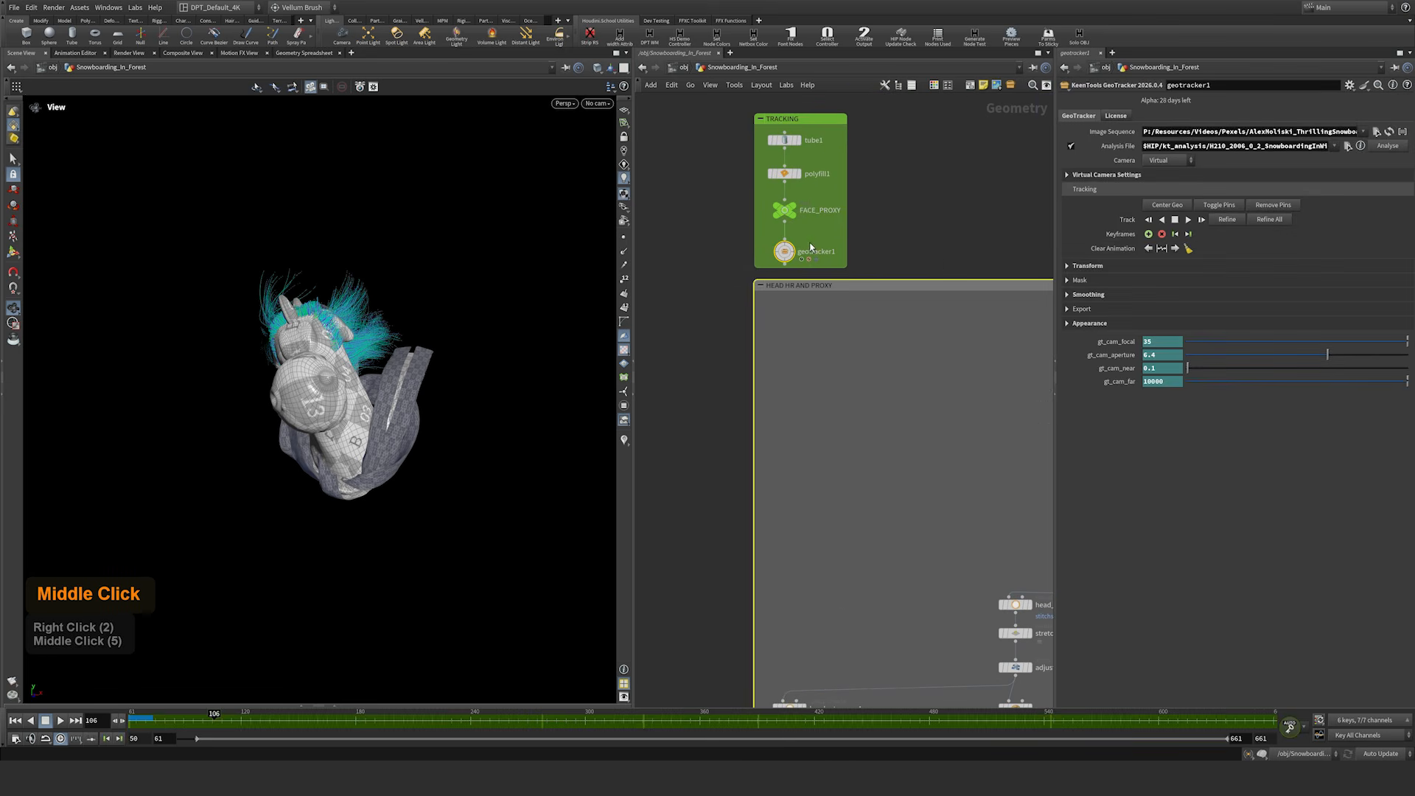
{"action": "left_click", "coordinate": [1066, 311]}
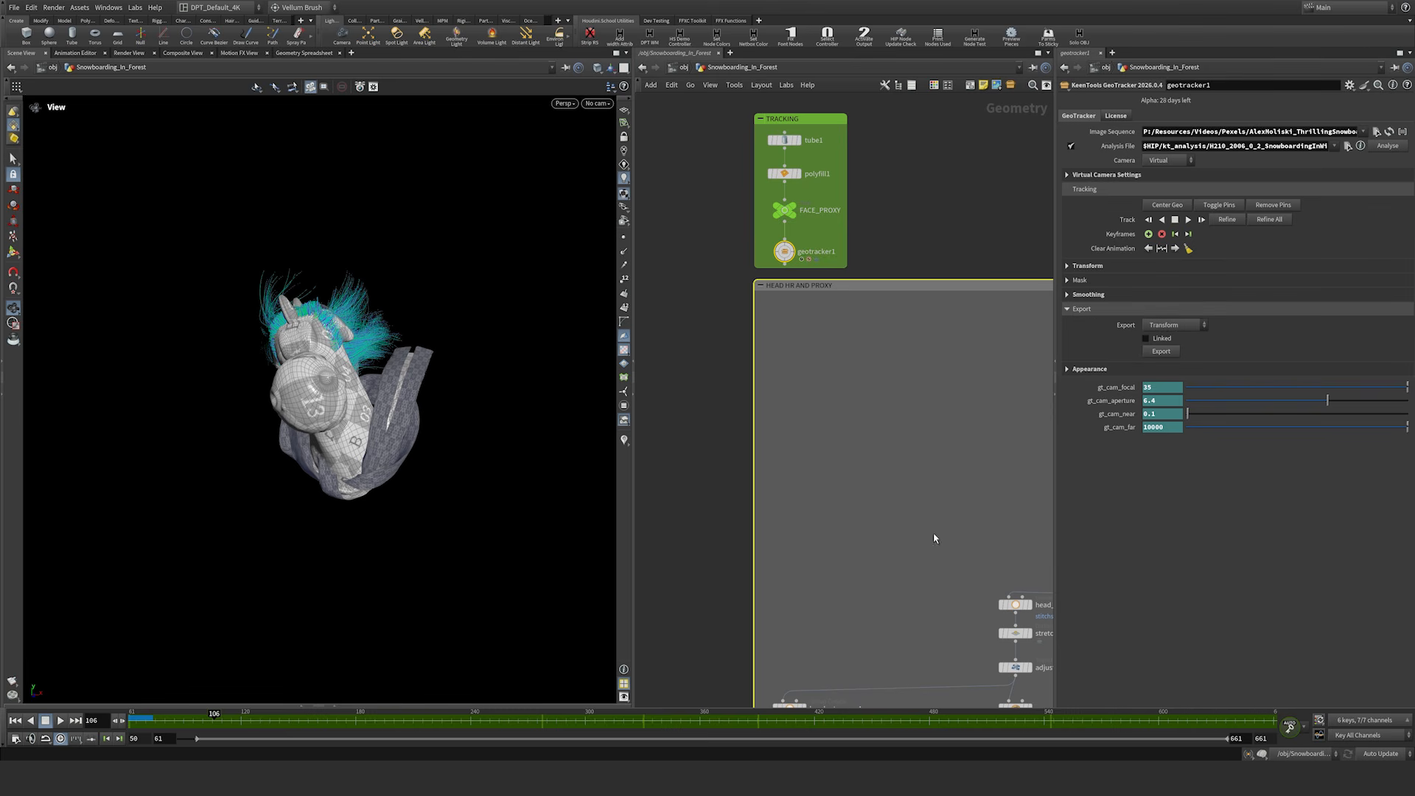
Step: View the parameters of gt_tracked_transform4 in the MATCH HEAD ALIGNEMENT AND POSITION network
{"action": "middle_click_drag", "start_coordinate": [933, 538], "coordinate": [829, 269]}
{"action": "right_click_drag", "start_coordinate": [801, 290], "coordinate": [788, 311]}
{"action": "middle_click_drag", "start_coordinate": [989, 412], "coordinate": [915, 417]}
{"action": "middle_click_drag", "start_coordinate": [850, 381], "coordinate": [971, 287]}
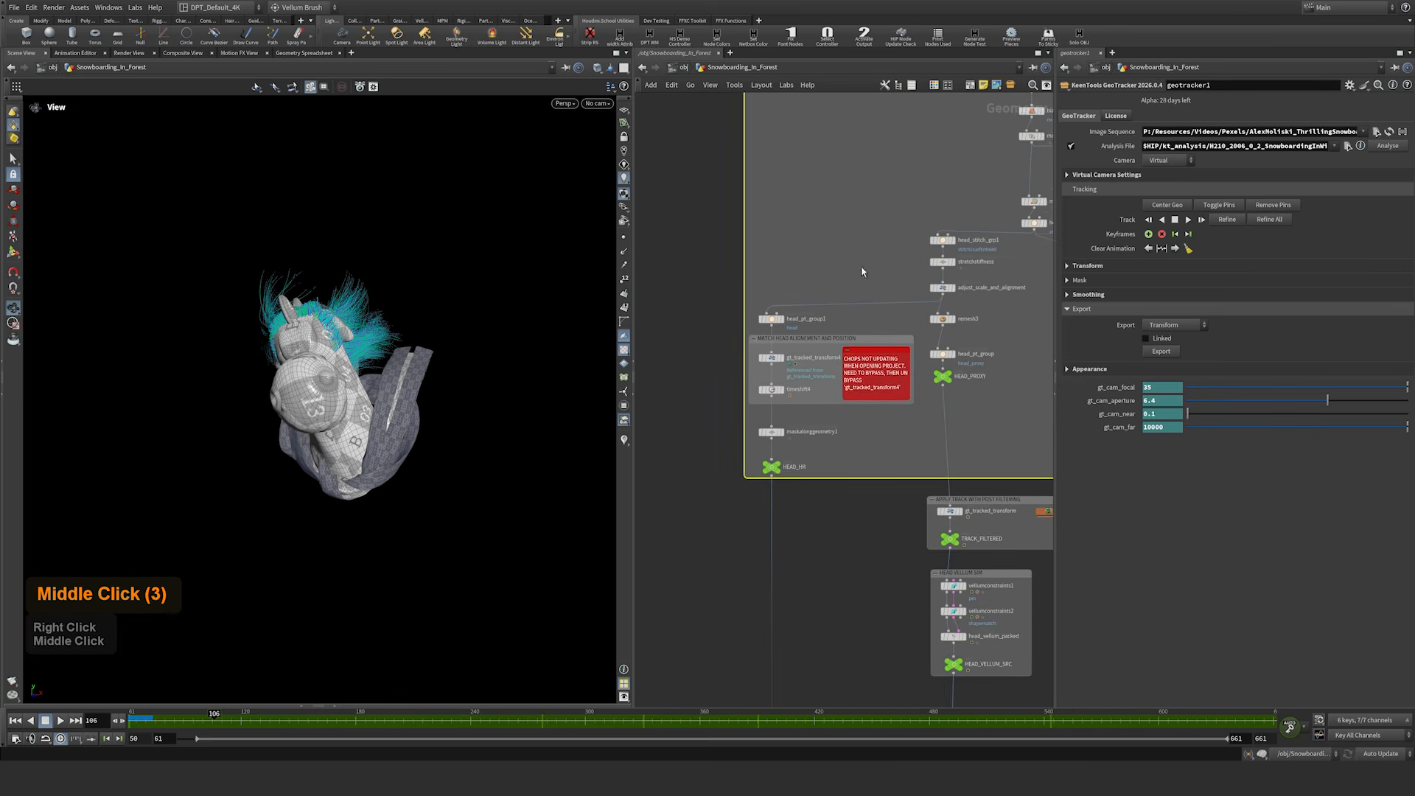
{"action": "right_click_drag", "start_coordinate": [819, 418], "coordinate": [816, 395]}
{"action": "left_click", "coordinate": [740, 320]}
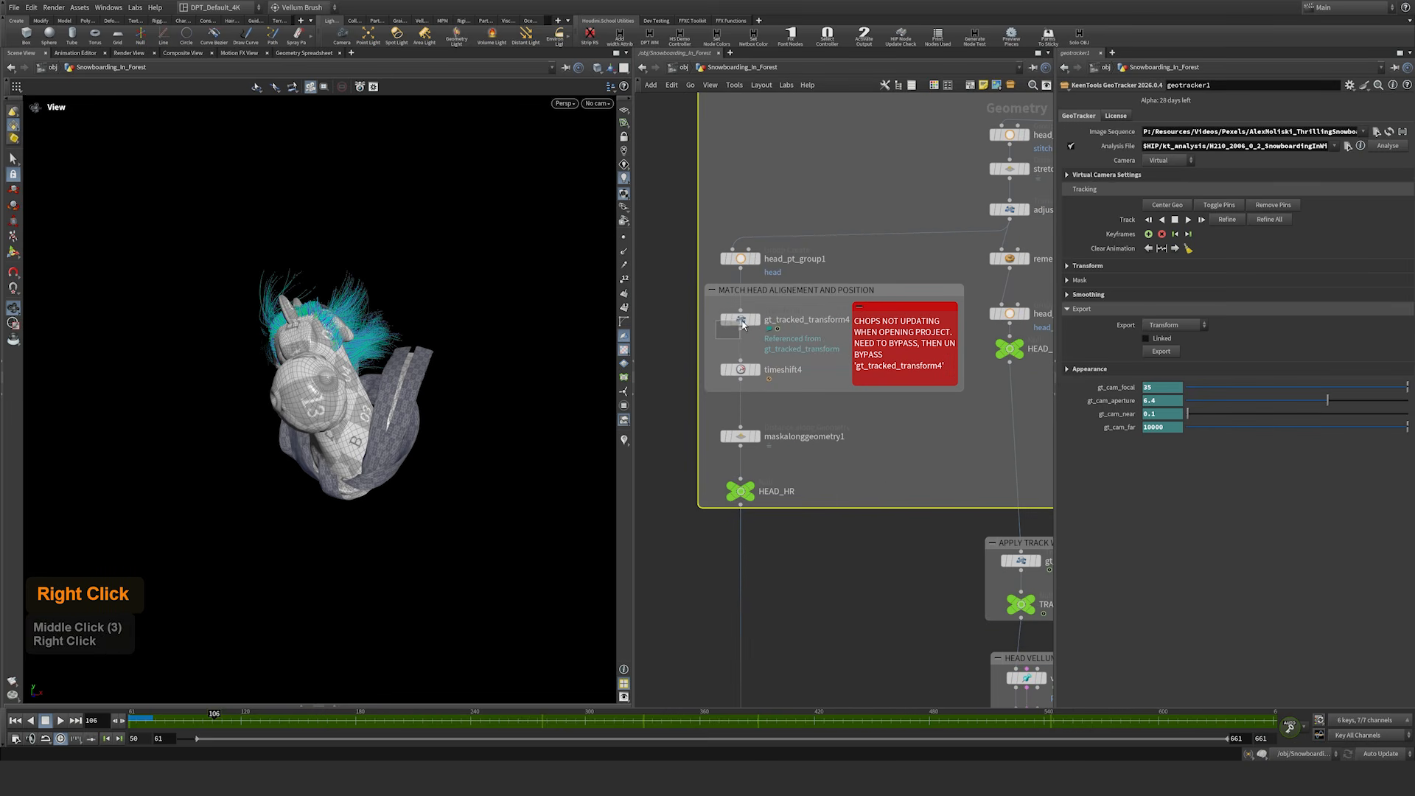
{"action": "double_click", "coordinate": [785, 323]}
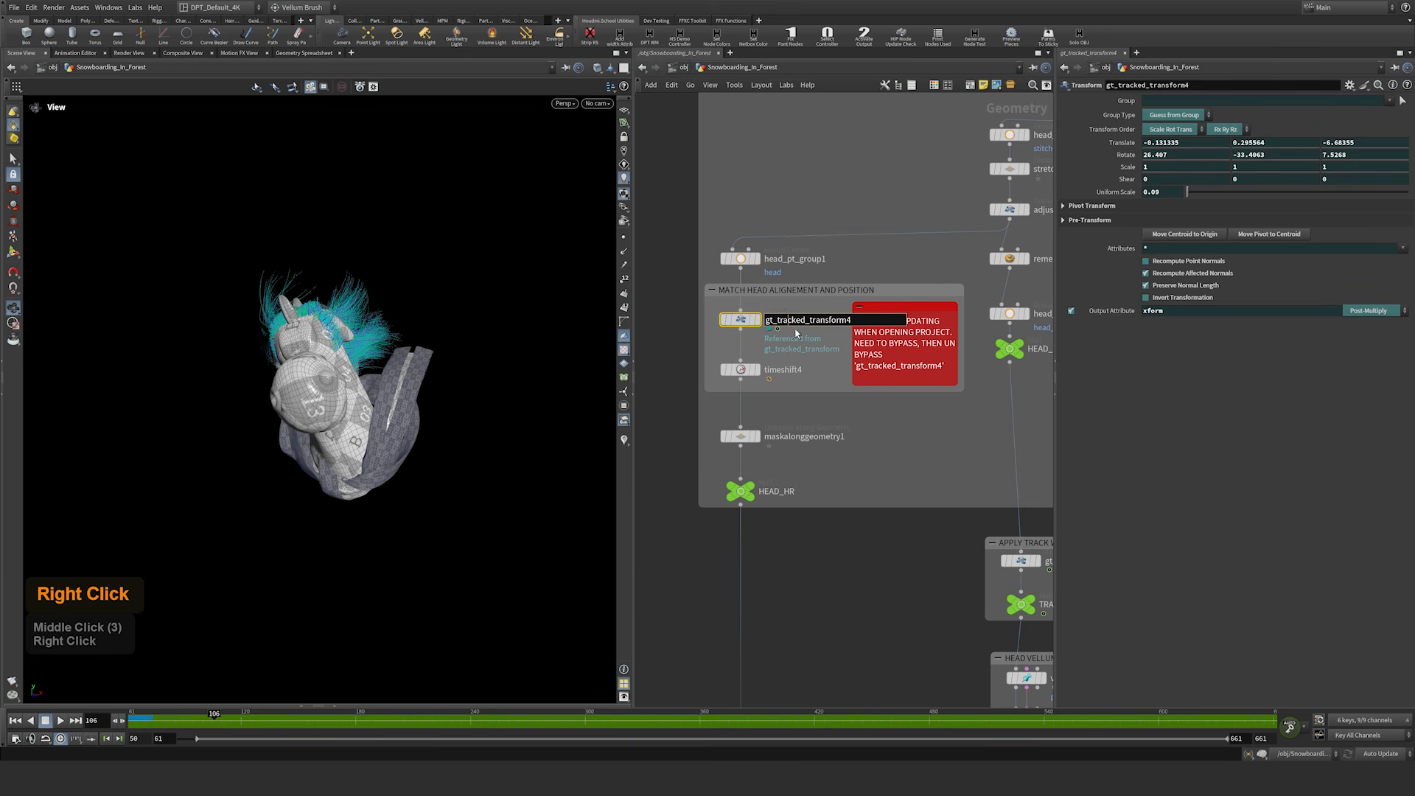
{"action": "left_click", "coordinate": [890, 442]}
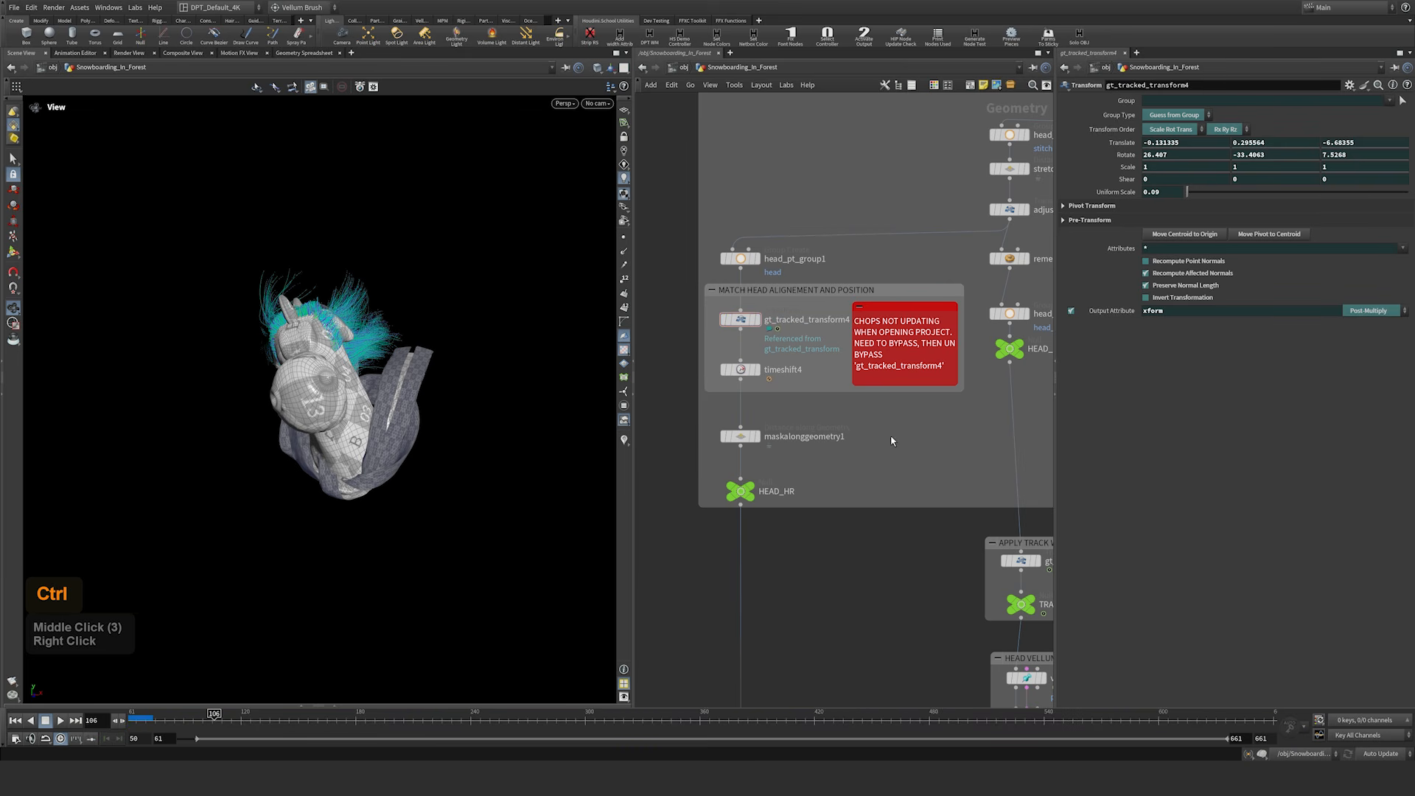
Step: Search the network for nodes named gt and go through gt_tracked_transform1 and gt_tracked_transform2, returning to the original gt_tracked_transform
{"action": "key", "text": "ctrl+f"}
{"action": "type", "text": "gt"}
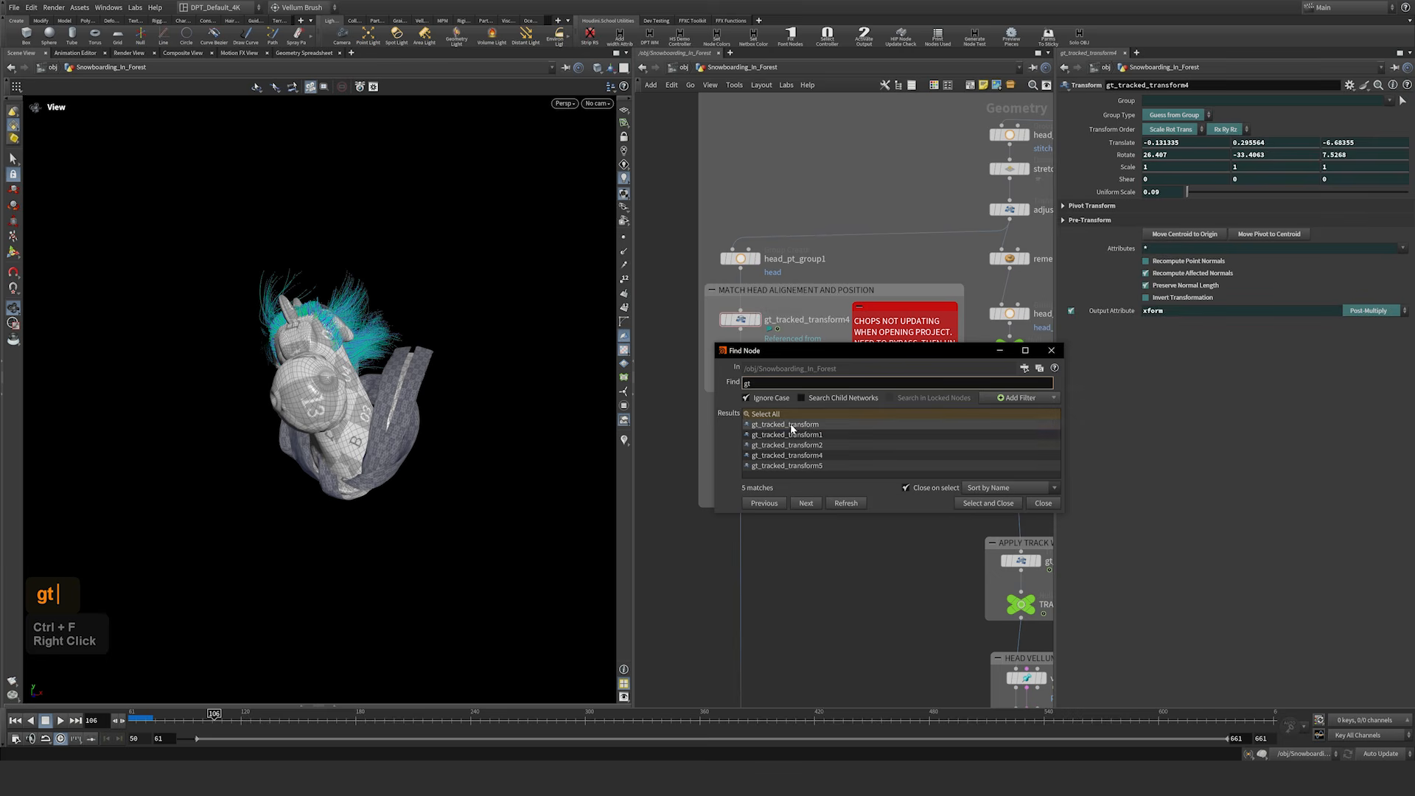
{"action": "left_click", "coordinate": [787, 424]}
{"action": "left_click_drag", "start_coordinate": [875, 358], "coordinate": [550, 374]}
{"action": "mouse_move", "coordinate": [851, 403]}
{"action": "left_click", "coordinate": [489, 451]}
{"action": "left_click", "coordinate": [491, 462]}
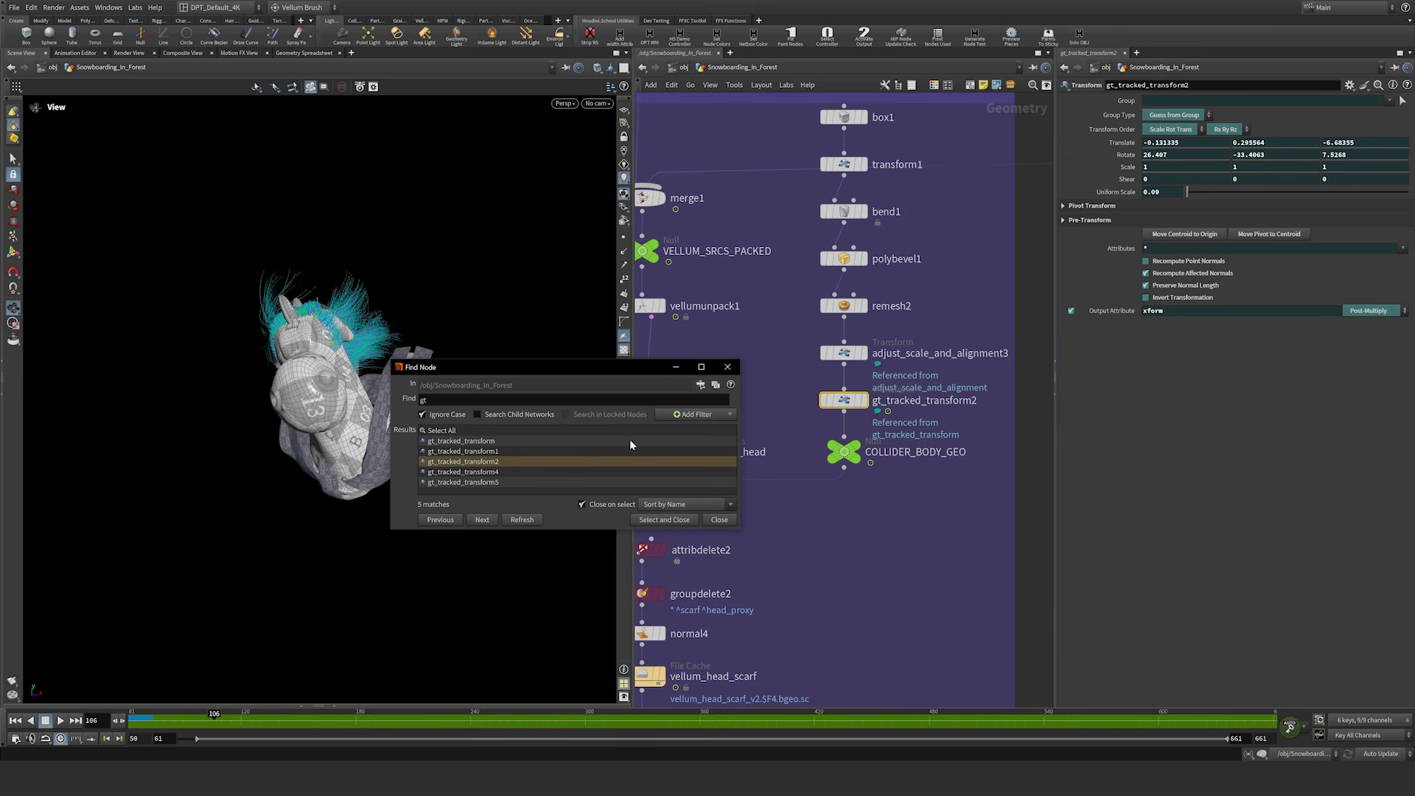
{"action": "left_click", "coordinate": [512, 440]}
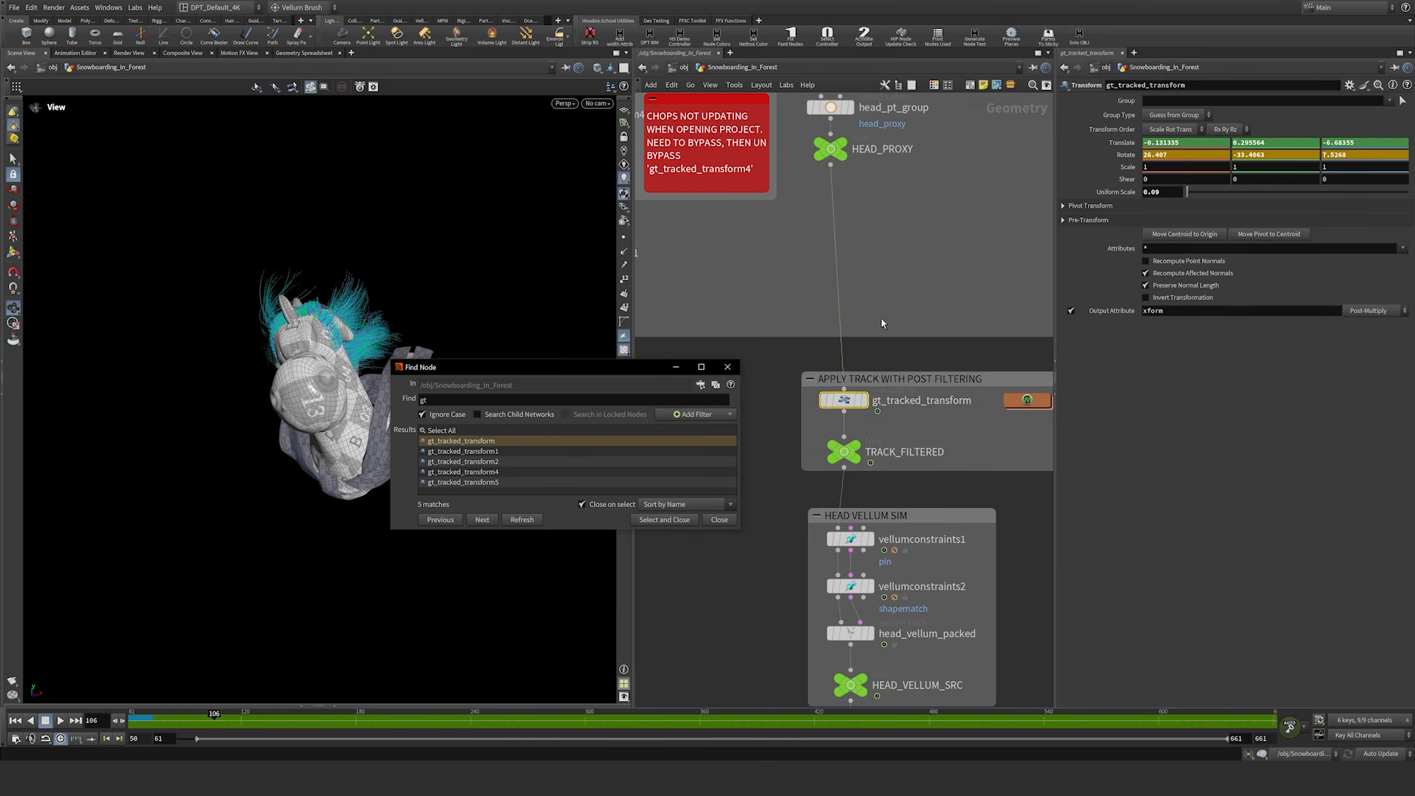
Step: Try to create a reference copy of gt_tracked_transform
{"action": "right_click", "coordinate": [844, 406]}
{"action": "mouse_move", "coordinate": [855, 425]}
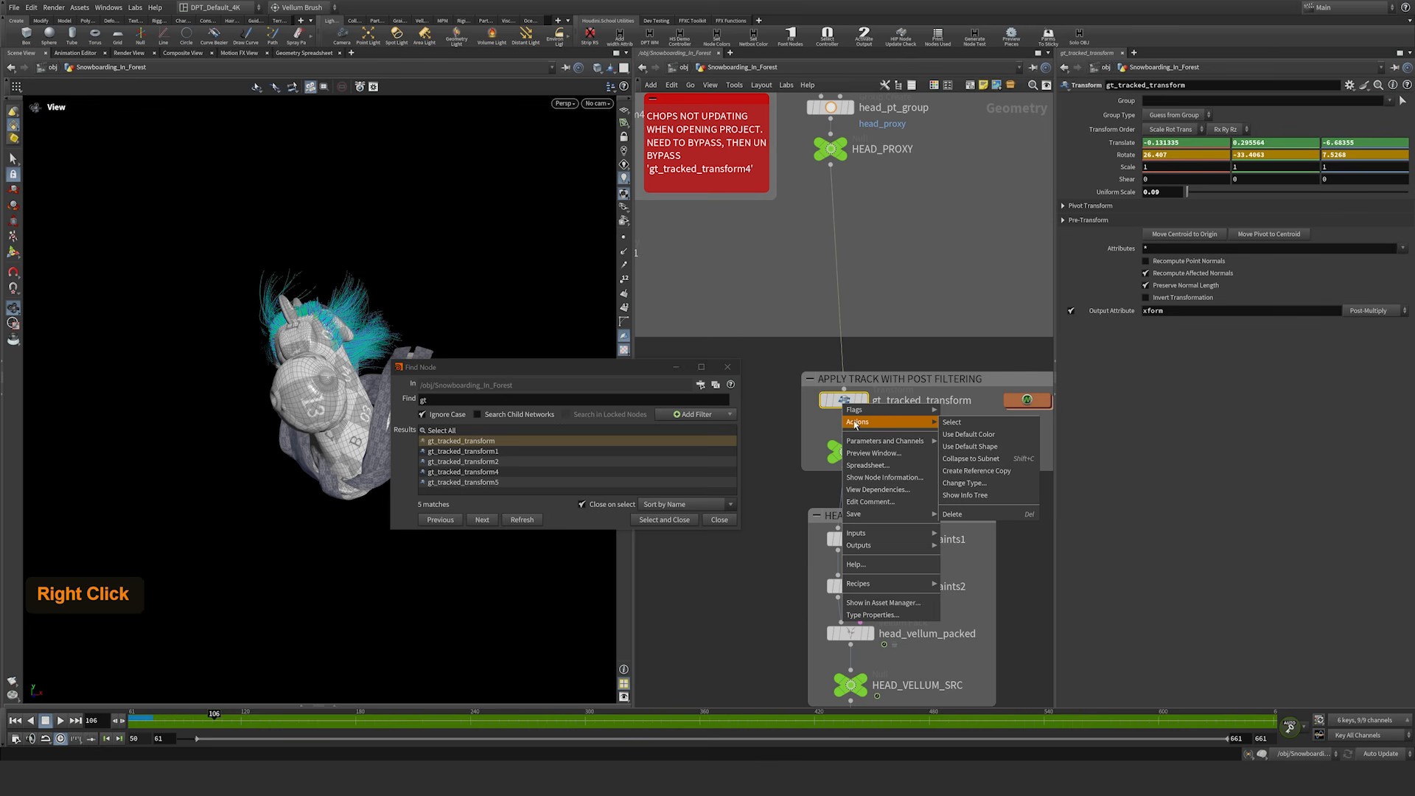
{"action": "left_click", "coordinate": [994, 473]}
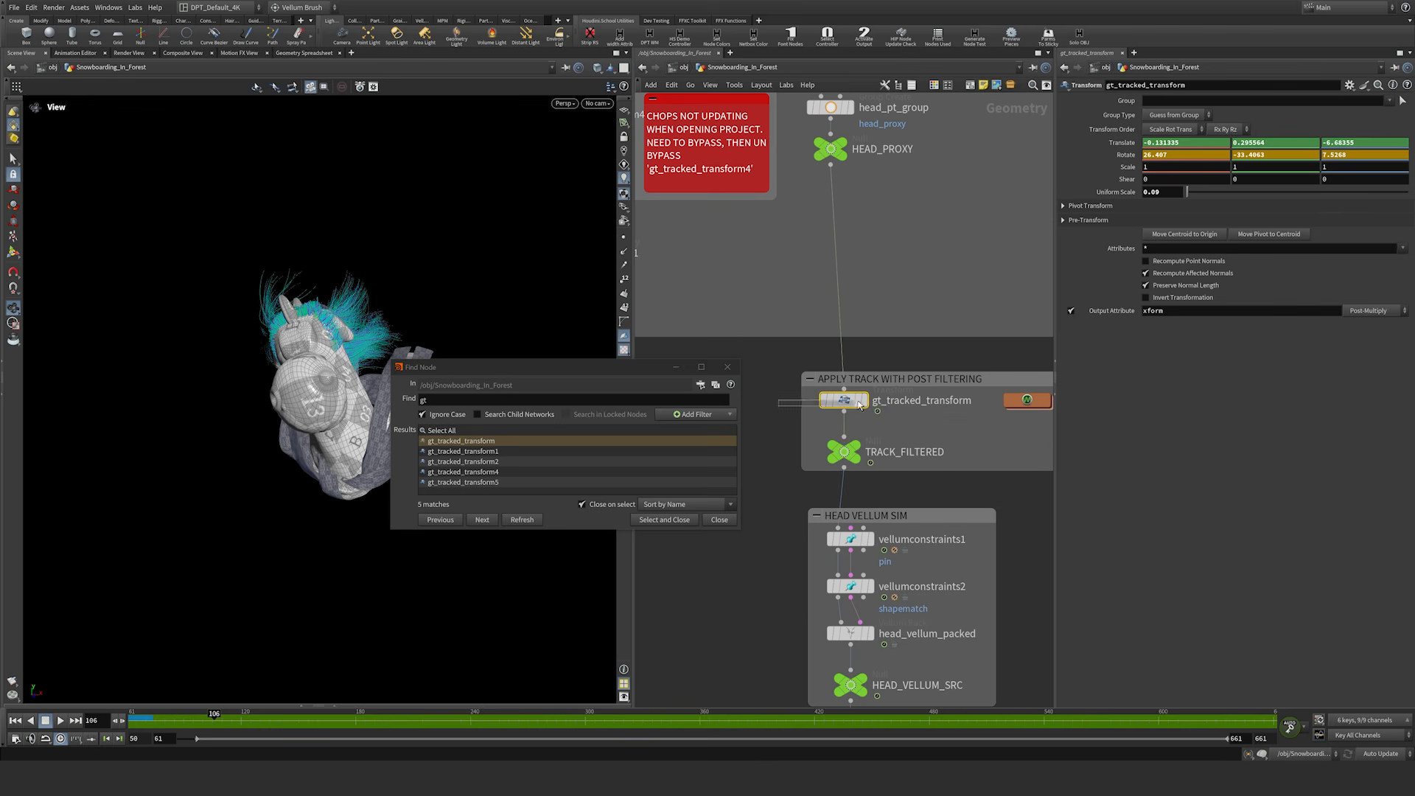
Step: Jump to gt_tracked_transform5 above BODY_HOLD_MATTE_GEO_PROXY from the found nodes and close the node search
{"action": "left_click", "coordinate": [493, 482]}
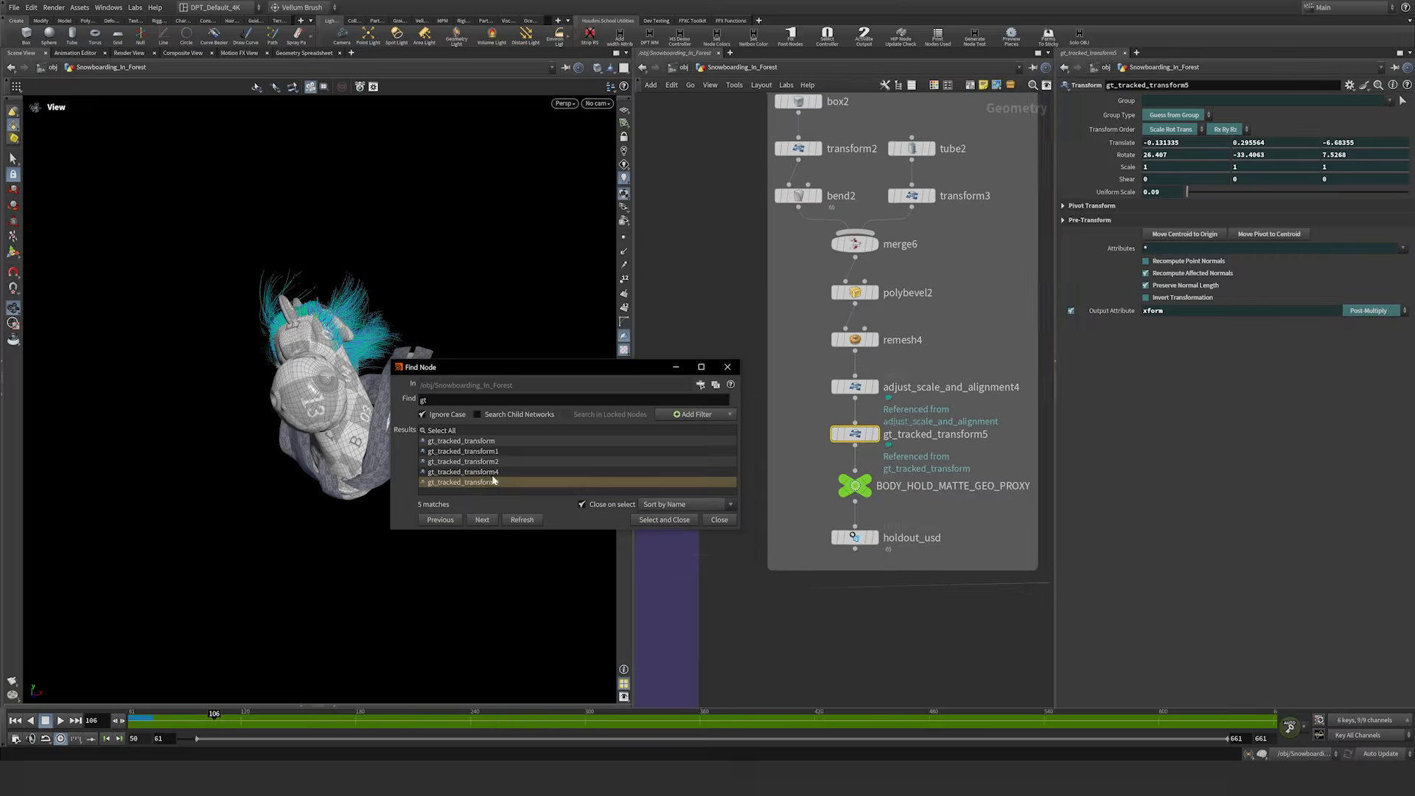
{"action": "left_click", "coordinate": [727, 366]}
{"action": "right_click_drag", "start_coordinate": [739, 364], "coordinate": [729, 426]}
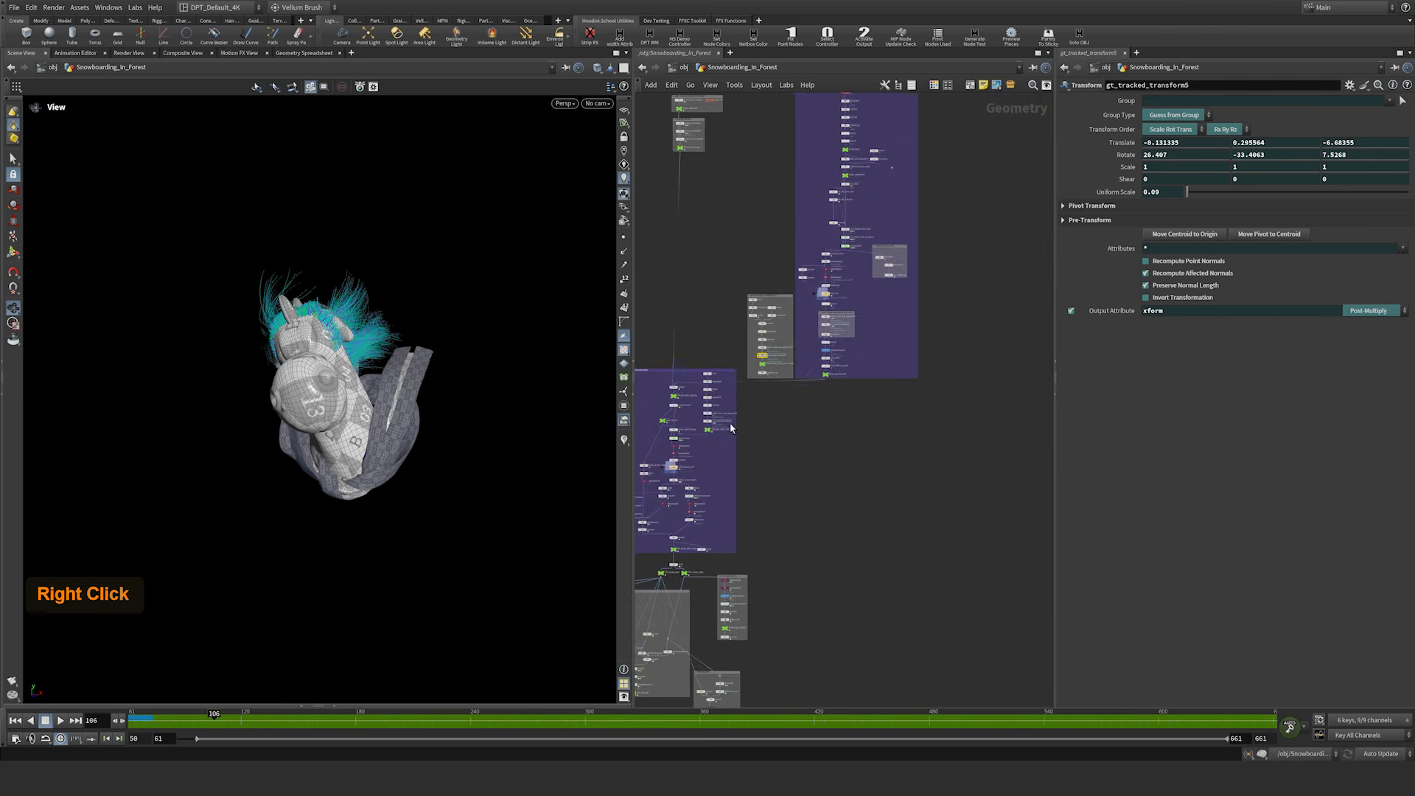
Step: Enter the RENDER LOP network below preview_shaded_curves
{"action": "middle_click_drag", "start_coordinate": [802, 696], "coordinate": [949, 428]}
{"action": "middle_click_drag", "start_coordinate": [879, 578], "coordinate": [904, 526]}
{"action": "right_click_drag", "start_coordinate": [907, 525], "coordinate": [938, 494]}
{"action": "middle_click_drag", "start_coordinate": [806, 484], "coordinate": [924, 432]}
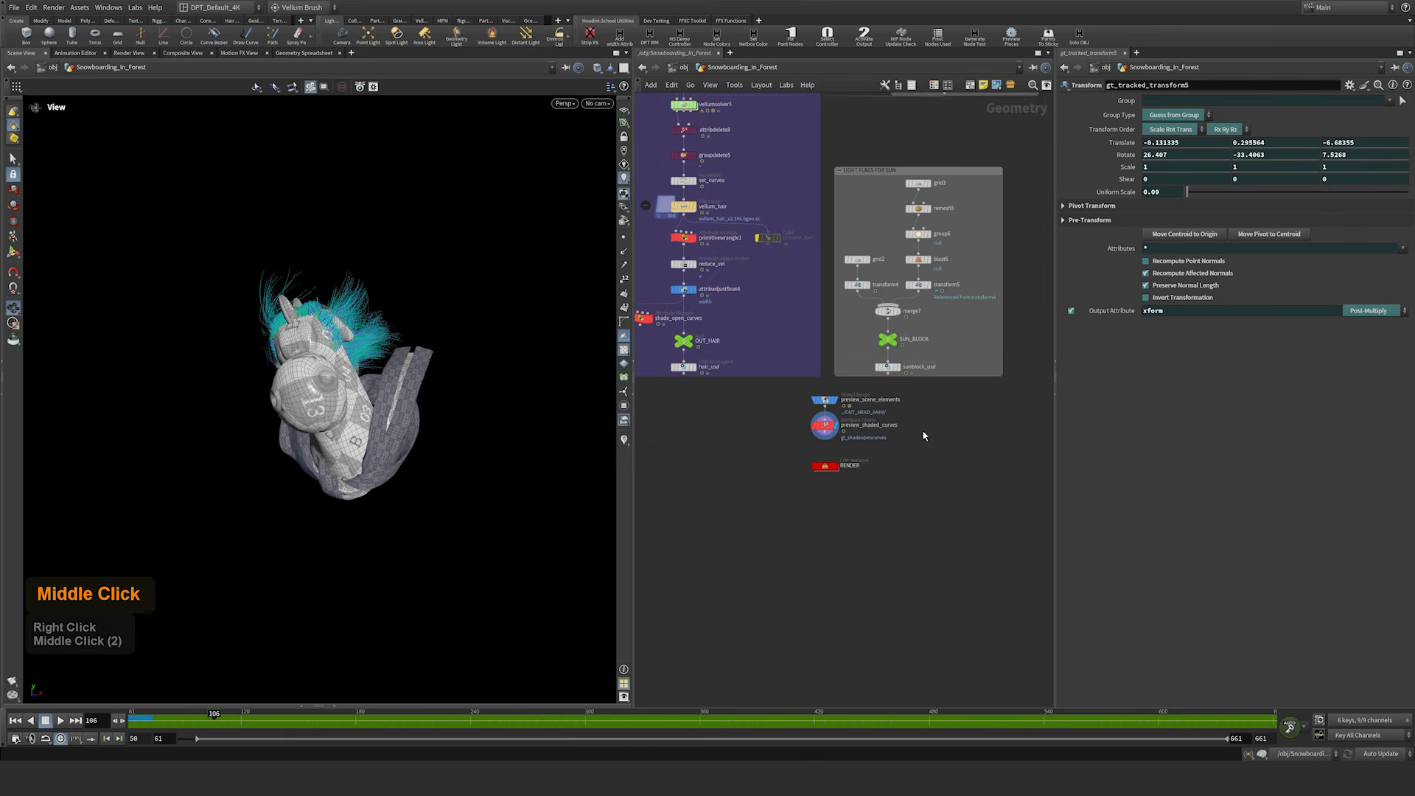
{"action": "right_click_drag", "start_coordinate": [924, 436], "coordinate": [941, 457]}
{"action": "left_click", "coordinate": [748, 467]}
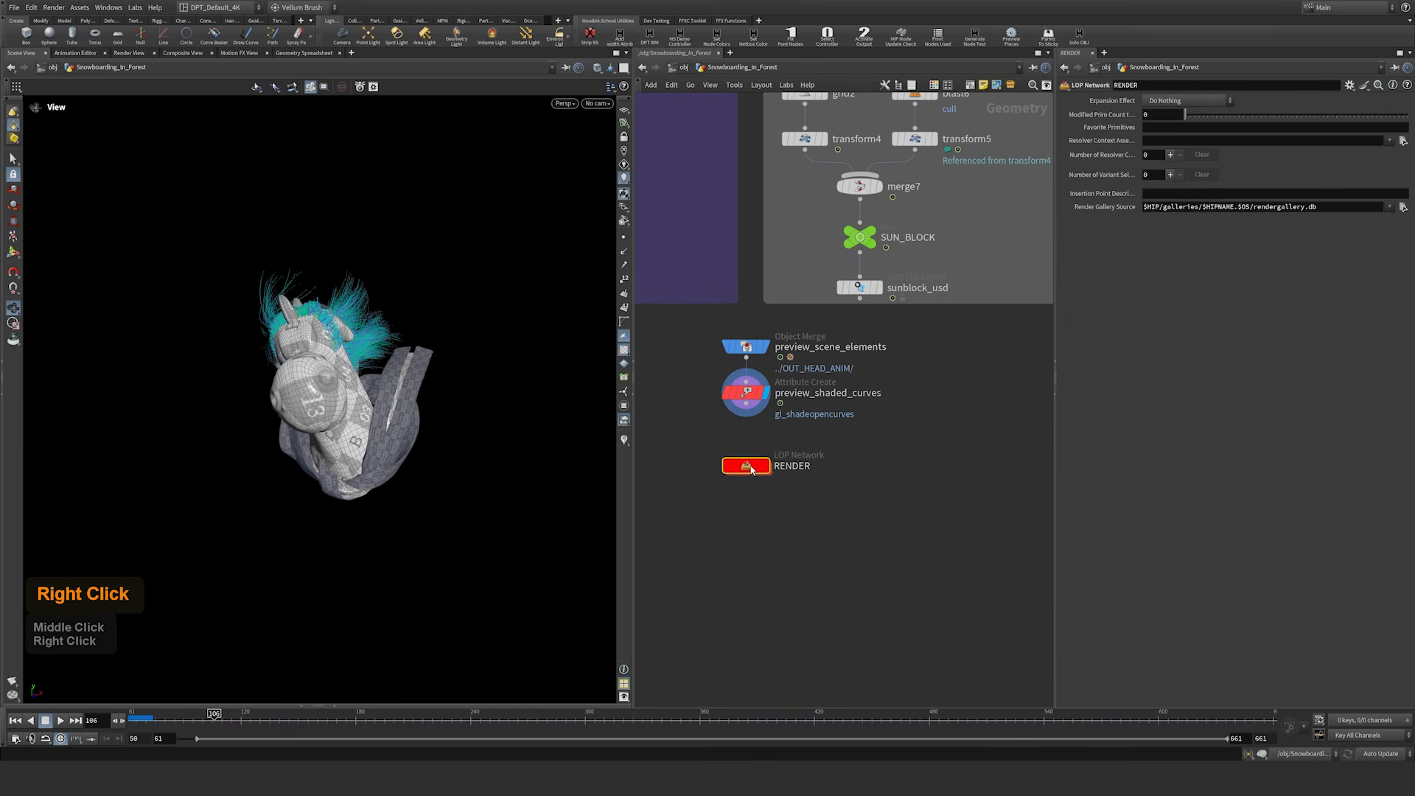
{"action": "double_click", "coordinate": [748, 466]}
{"action": "middle_click_drag", "start_coordinate": [743, 382], "coordinate": [731, 375]}
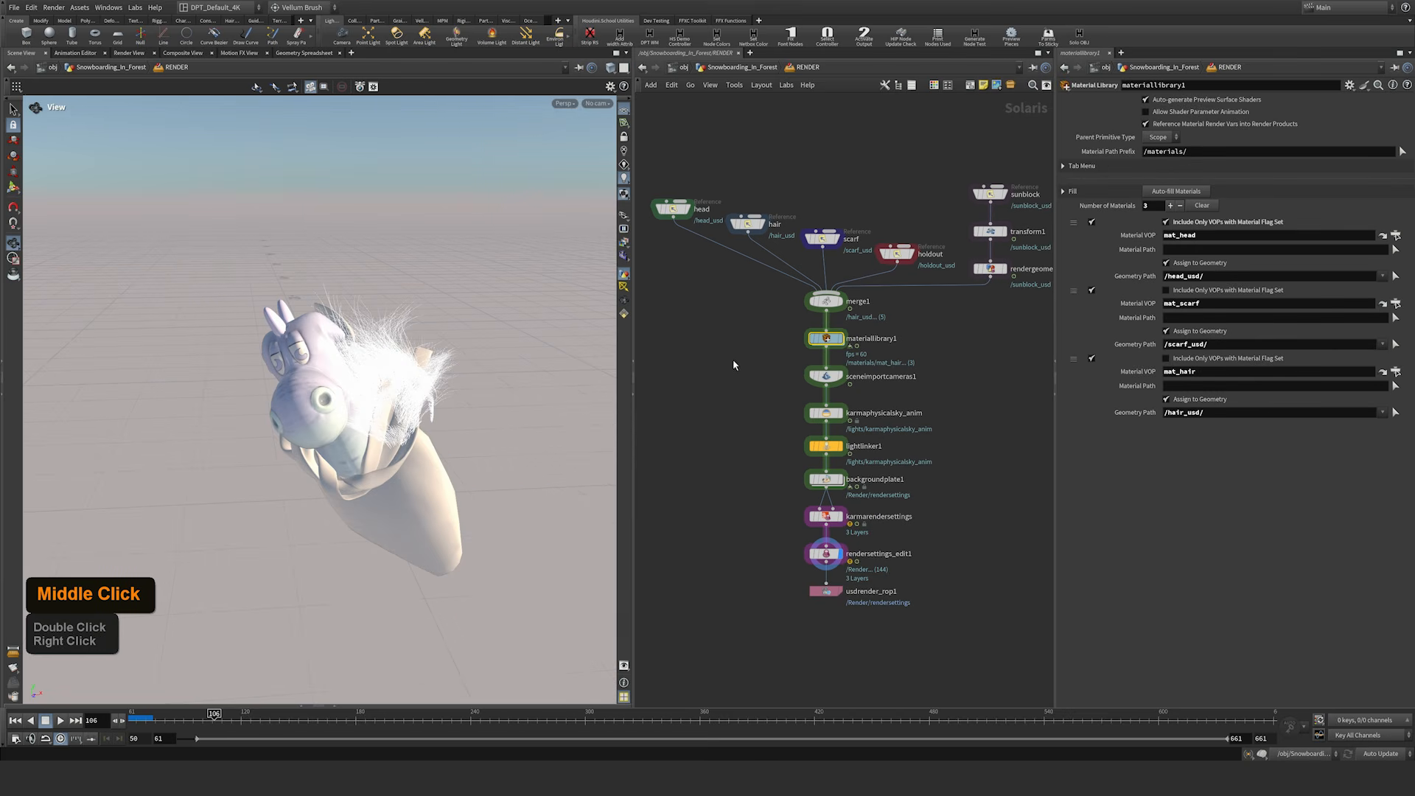
Step: Look through gt_virtual_camera in the viewport and move the timeline to frame 334
{"action": "left_click", "coordinate": [597, 103]}
{"action": "left_click", "coordinate": [614, 127]}
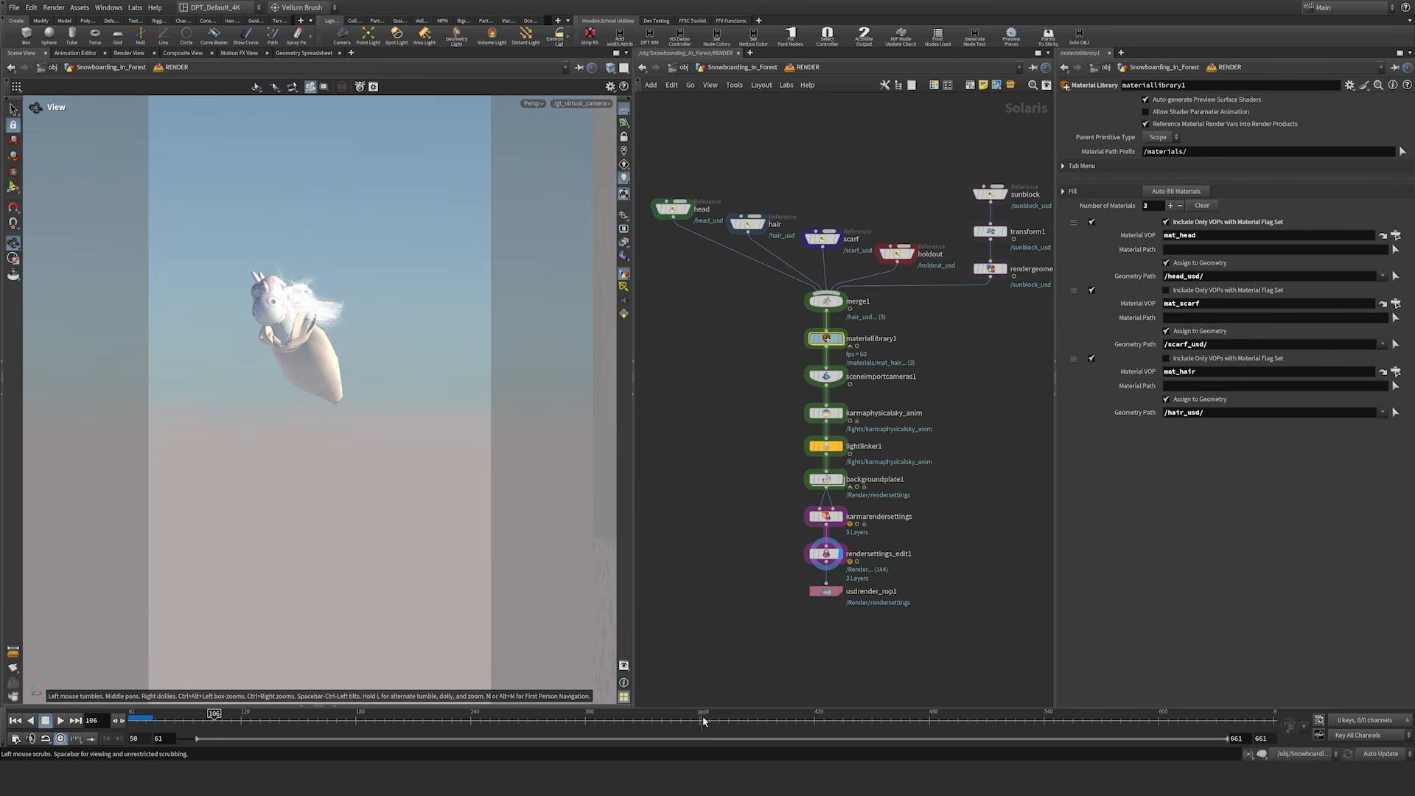
{"action": "left_click", "coordinate": [677, 718]}
{"action": "key", "text": "Left"}
{"action": "key", "text": "Left"}
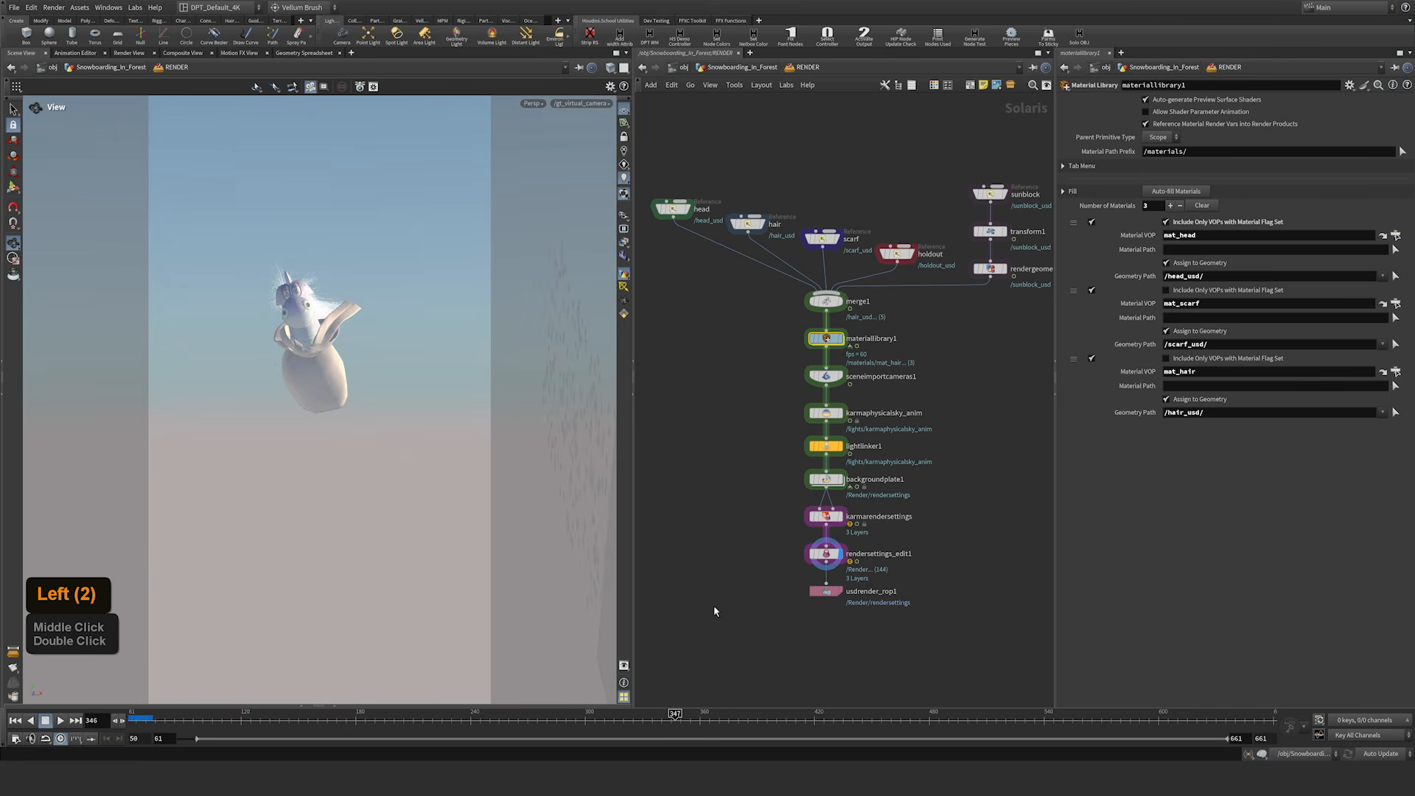
{"action": "left_click_drag", "start_coordinate": [659, 720], "coordinate": [649, 720]}
{"action": "key", "text": "Left"}
{"action": "key", "text": "Left"}
{"action": "key", "text": "Left"}
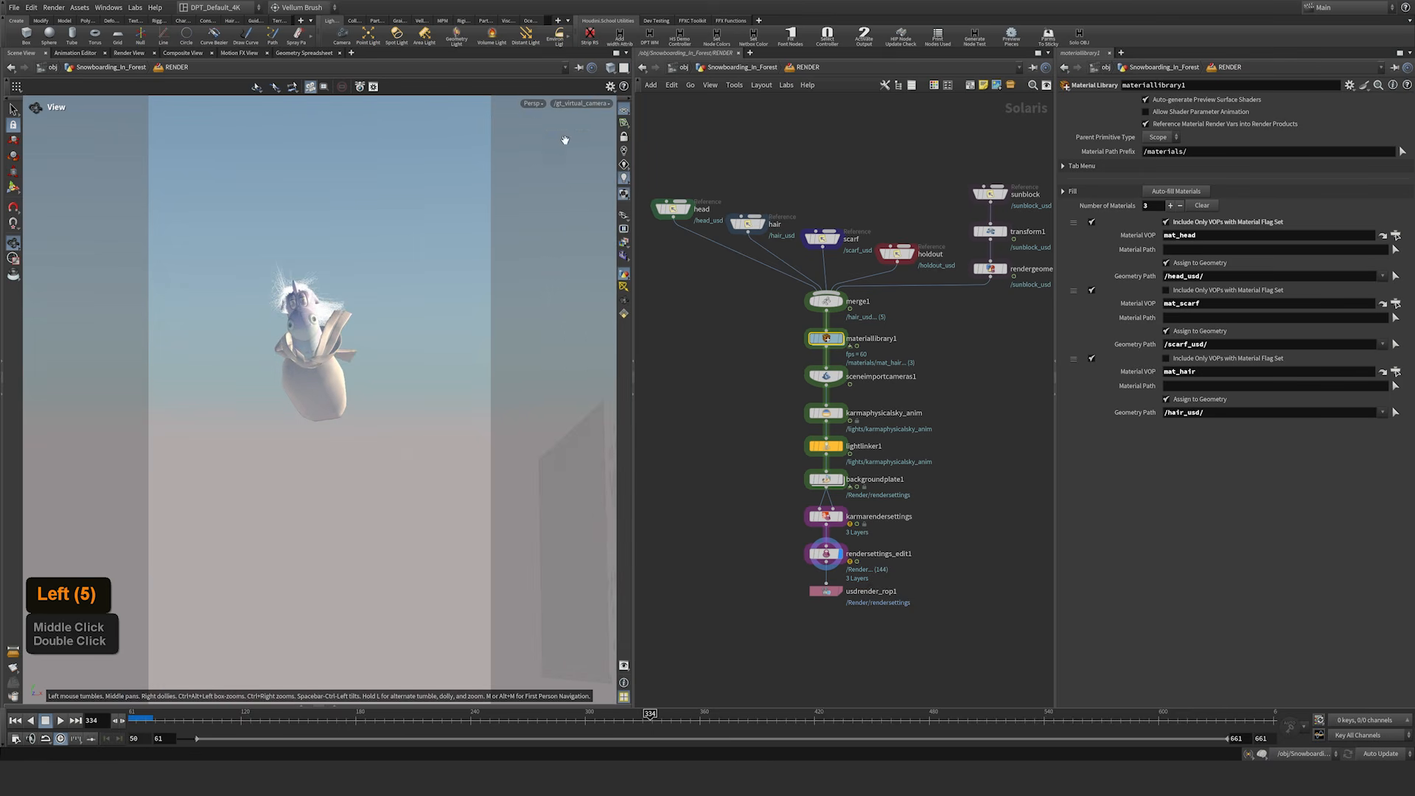
Step: Switch the viewport renderer to Karma XPU and inspect the rendered head, hair and scarf over the snowboarding plate
{"action": "left_click", "coordinate": [532, 103]}
{"action": "left_click", "coordinate": [552, 177]}
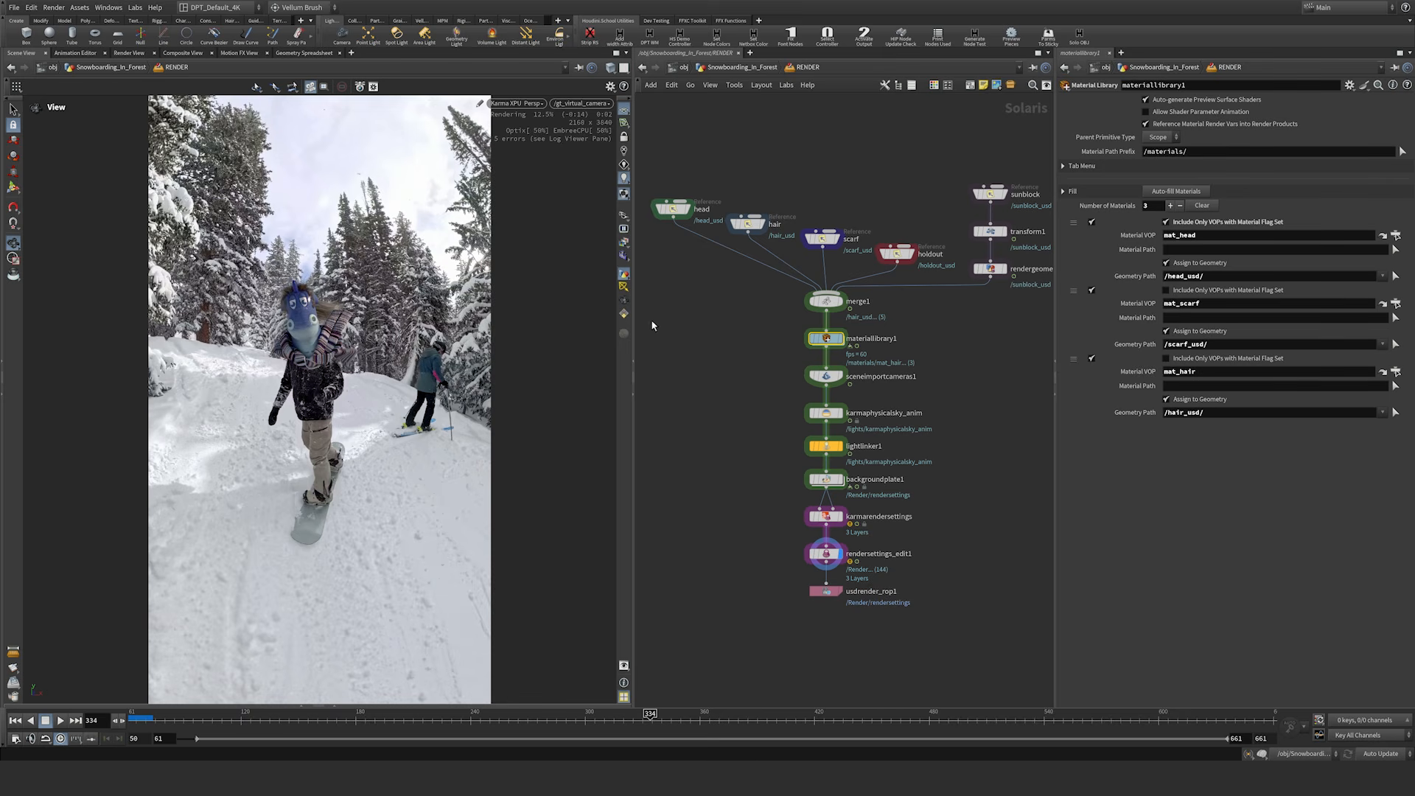
{"action": "left_click", "coordinate": [325, 86]}
{"action": "right_click", "coordinate": [302, 322]}
{"action": "right_click_drag", "start_coordinate": [341, 250], "coordinate": [452, 377]}
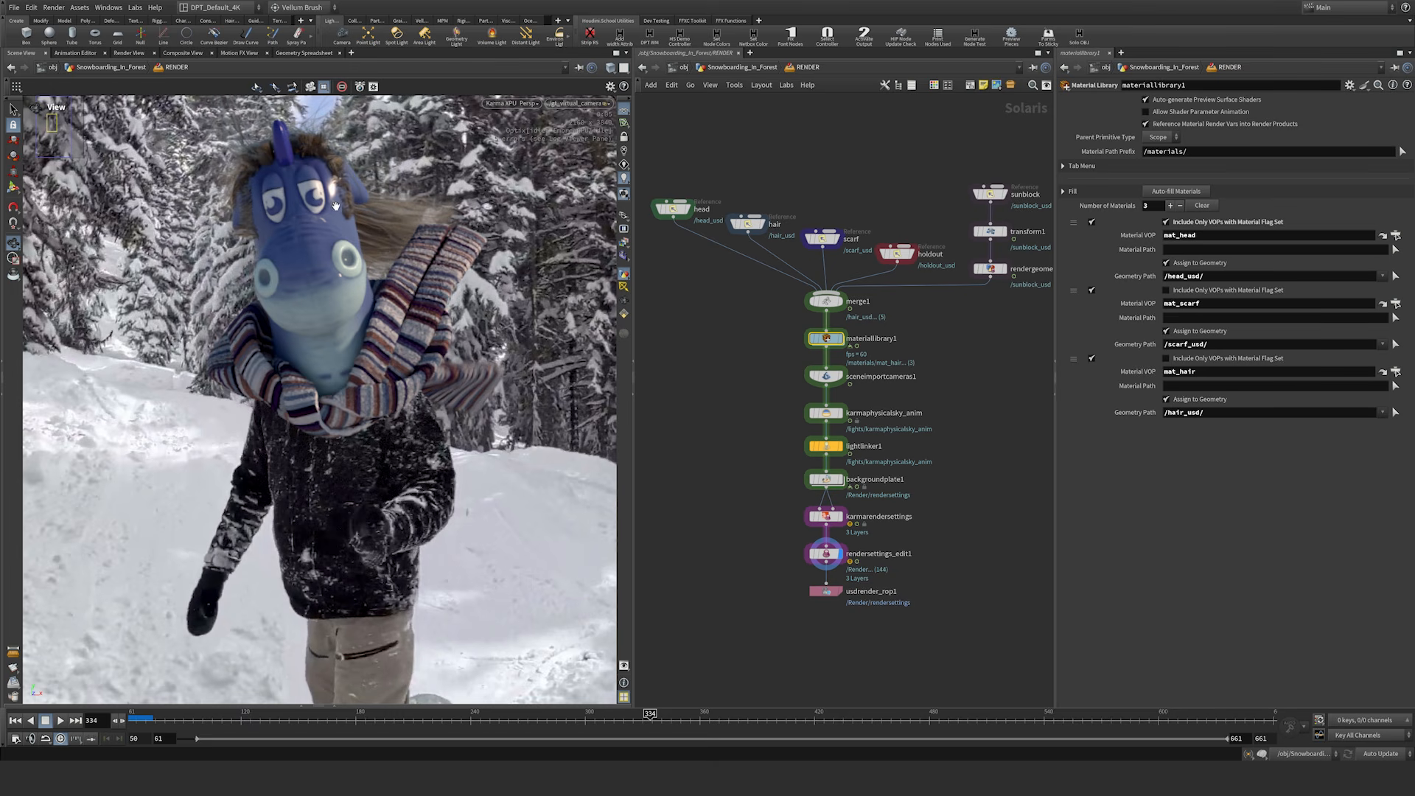
{"action": "right_click_drag", "start_coordinate": [388, 312], "coordinate": [388, 380]}
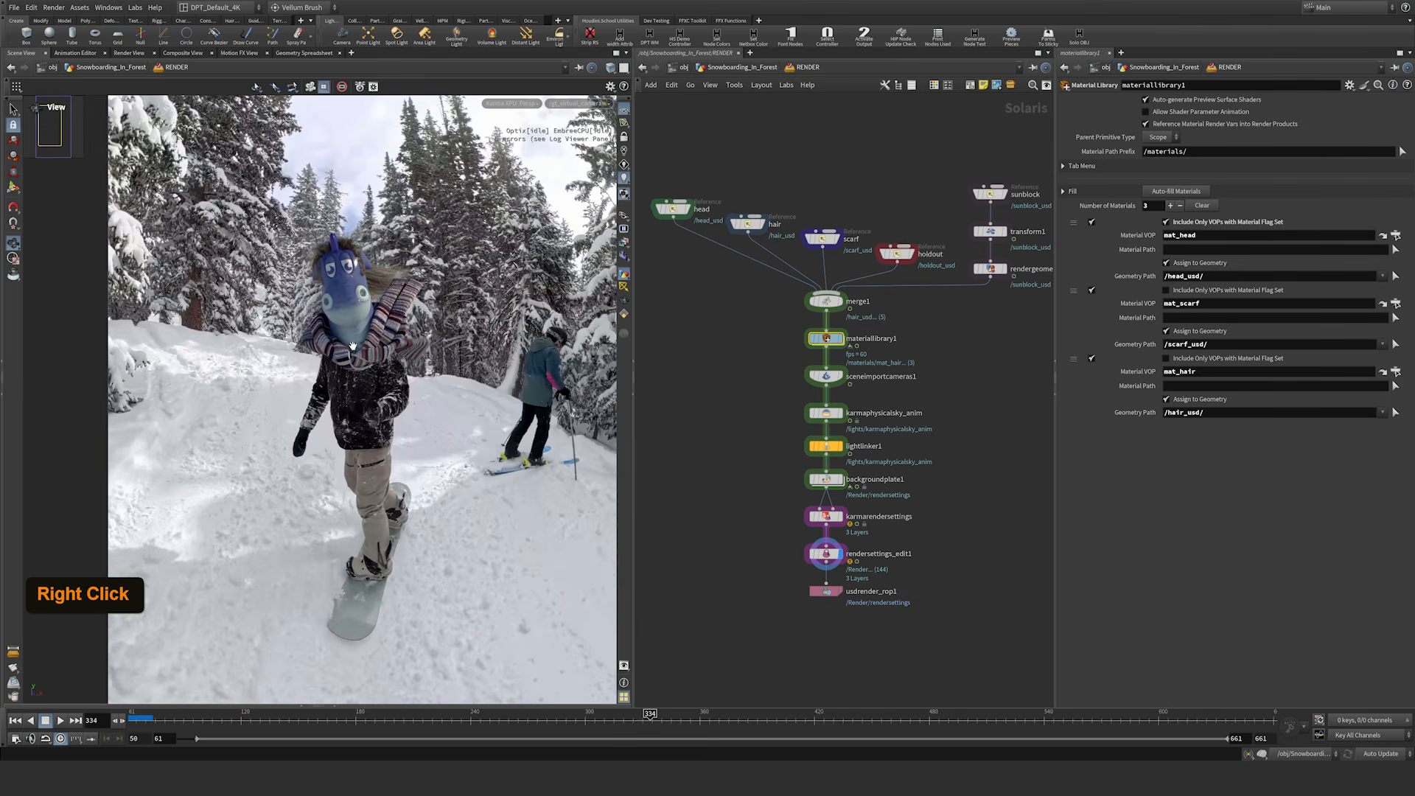
Step: Move to frame 550 and toggle the mat_hair material off and back on in materiallibrary1
{"action": "left_click", "coordinate": [1064, 720]}
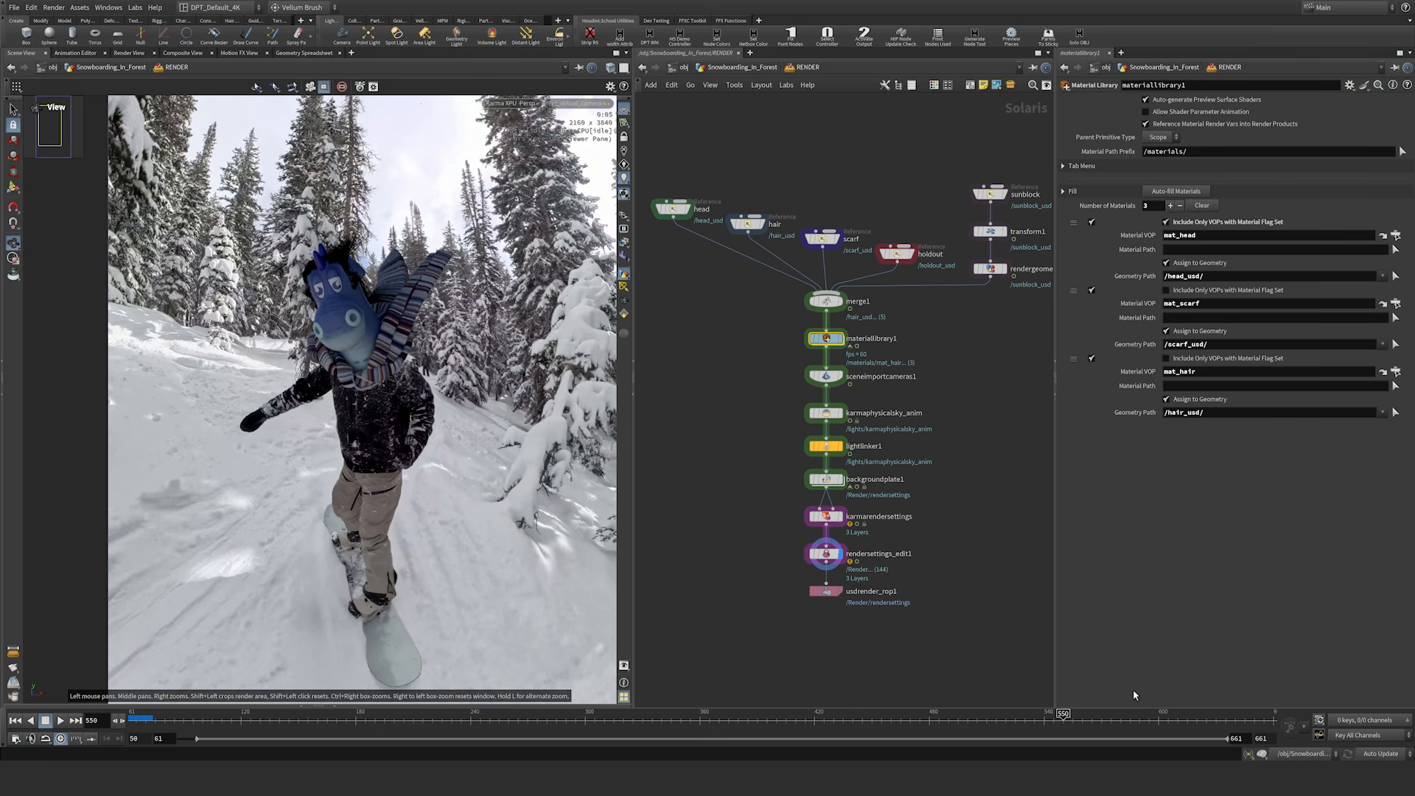
{"action": "left_click", "coordinate": [1091, 359]}
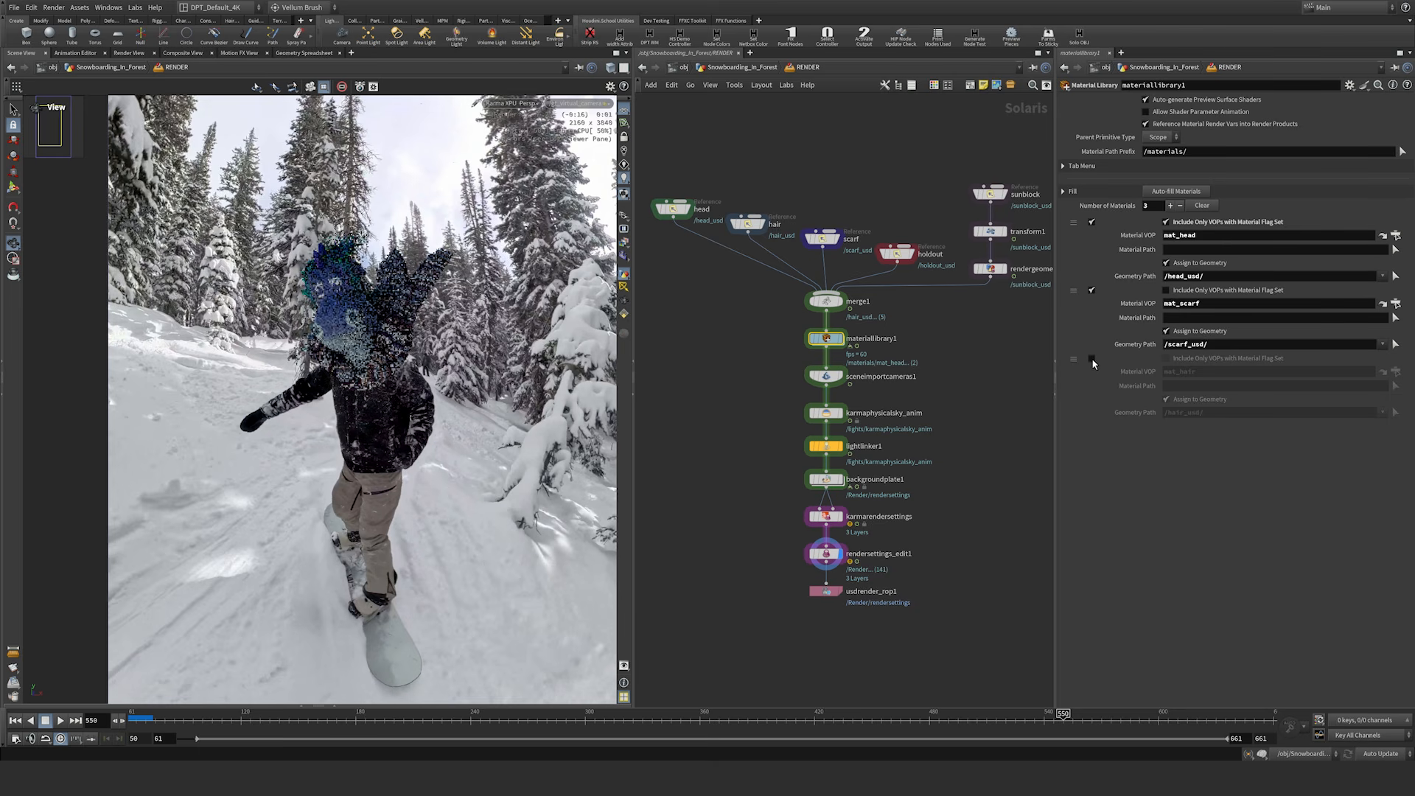
{"action": "left_click", "coordinate": [1091, 359]}
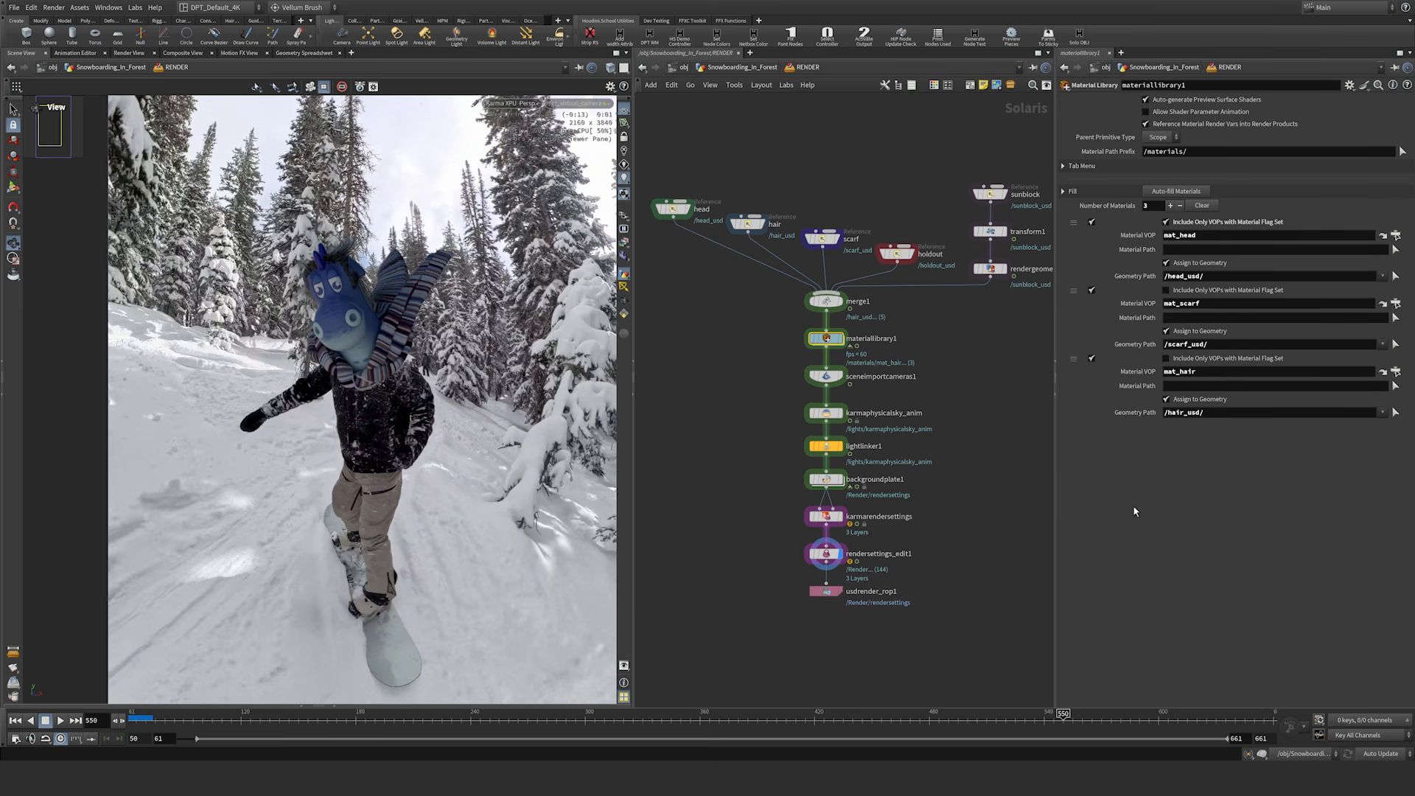
Step: Examine the rendered head, hair and scarf at frame 550 up close in the viewport
{"action": "right_click_drag", "start_coordinate": [334, 270], "coordinate": [402, 189]}
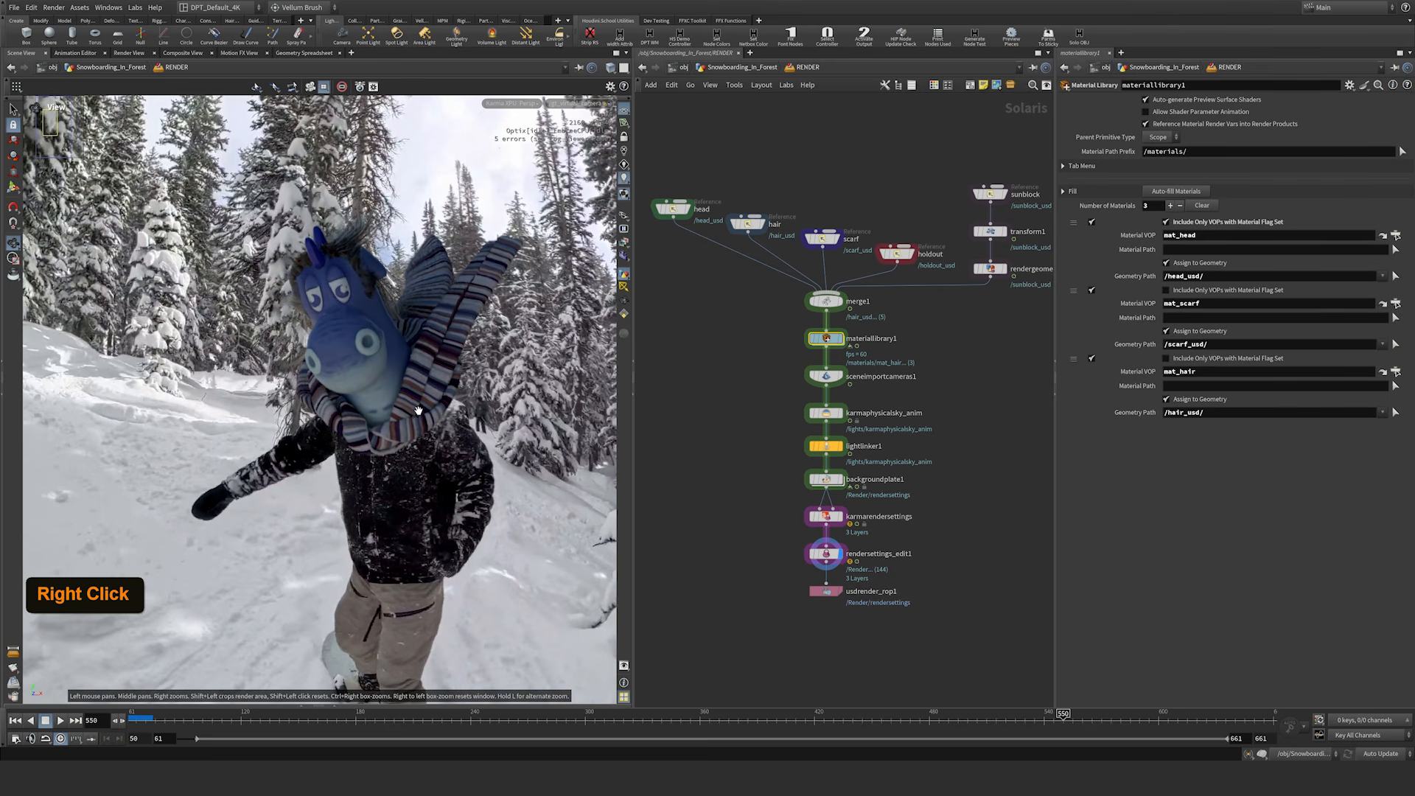
{"action": "middle_click_drag", "start_coordinate": [465, 546], "coordinate": [461, 458]}
{"action": "right_click_drag", "start_coordinate": [461, 459], "coordinate": [410, 469]}
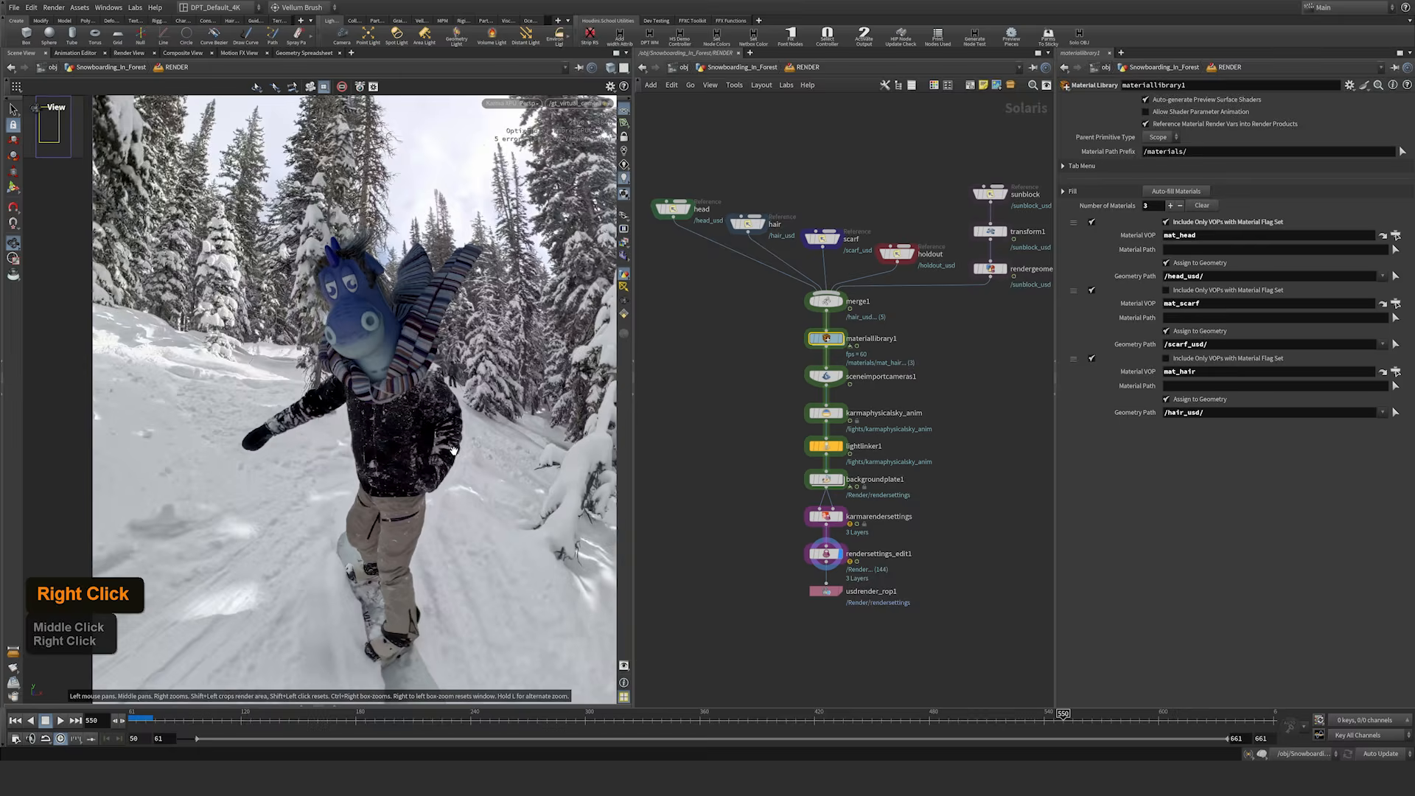